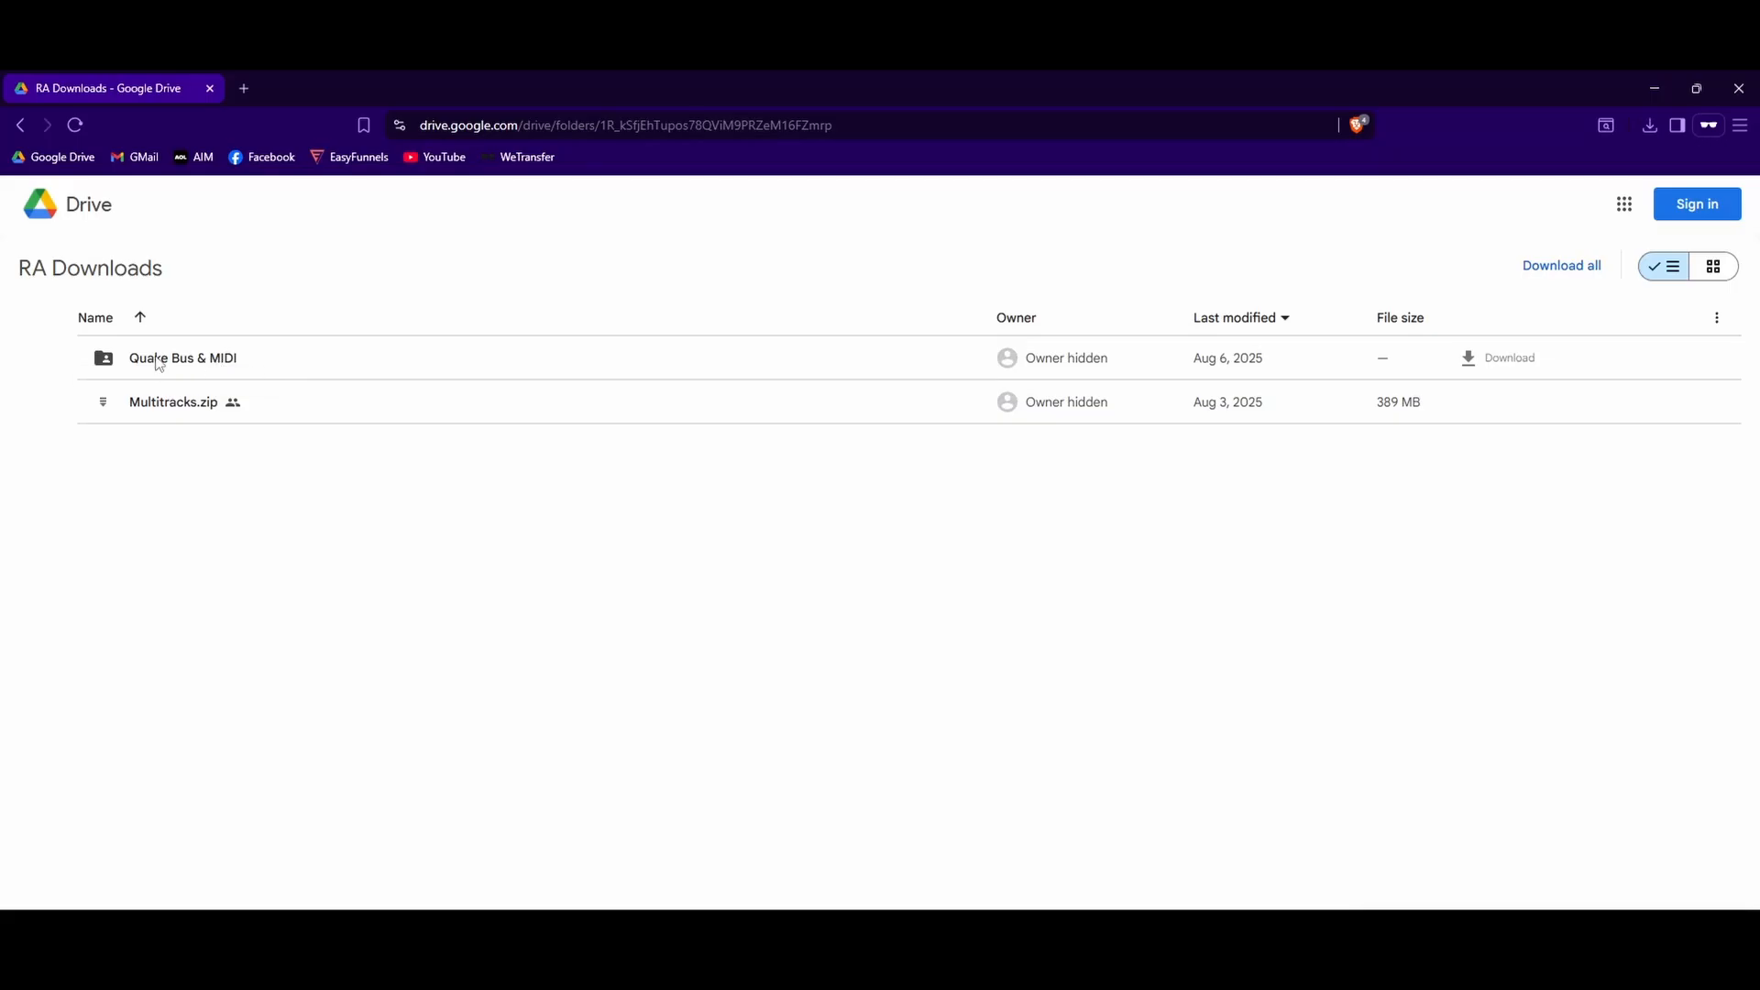
Open Multitracks.zip from the shared RA Downloads folder and check the recent download history.
double_click(184, 405)
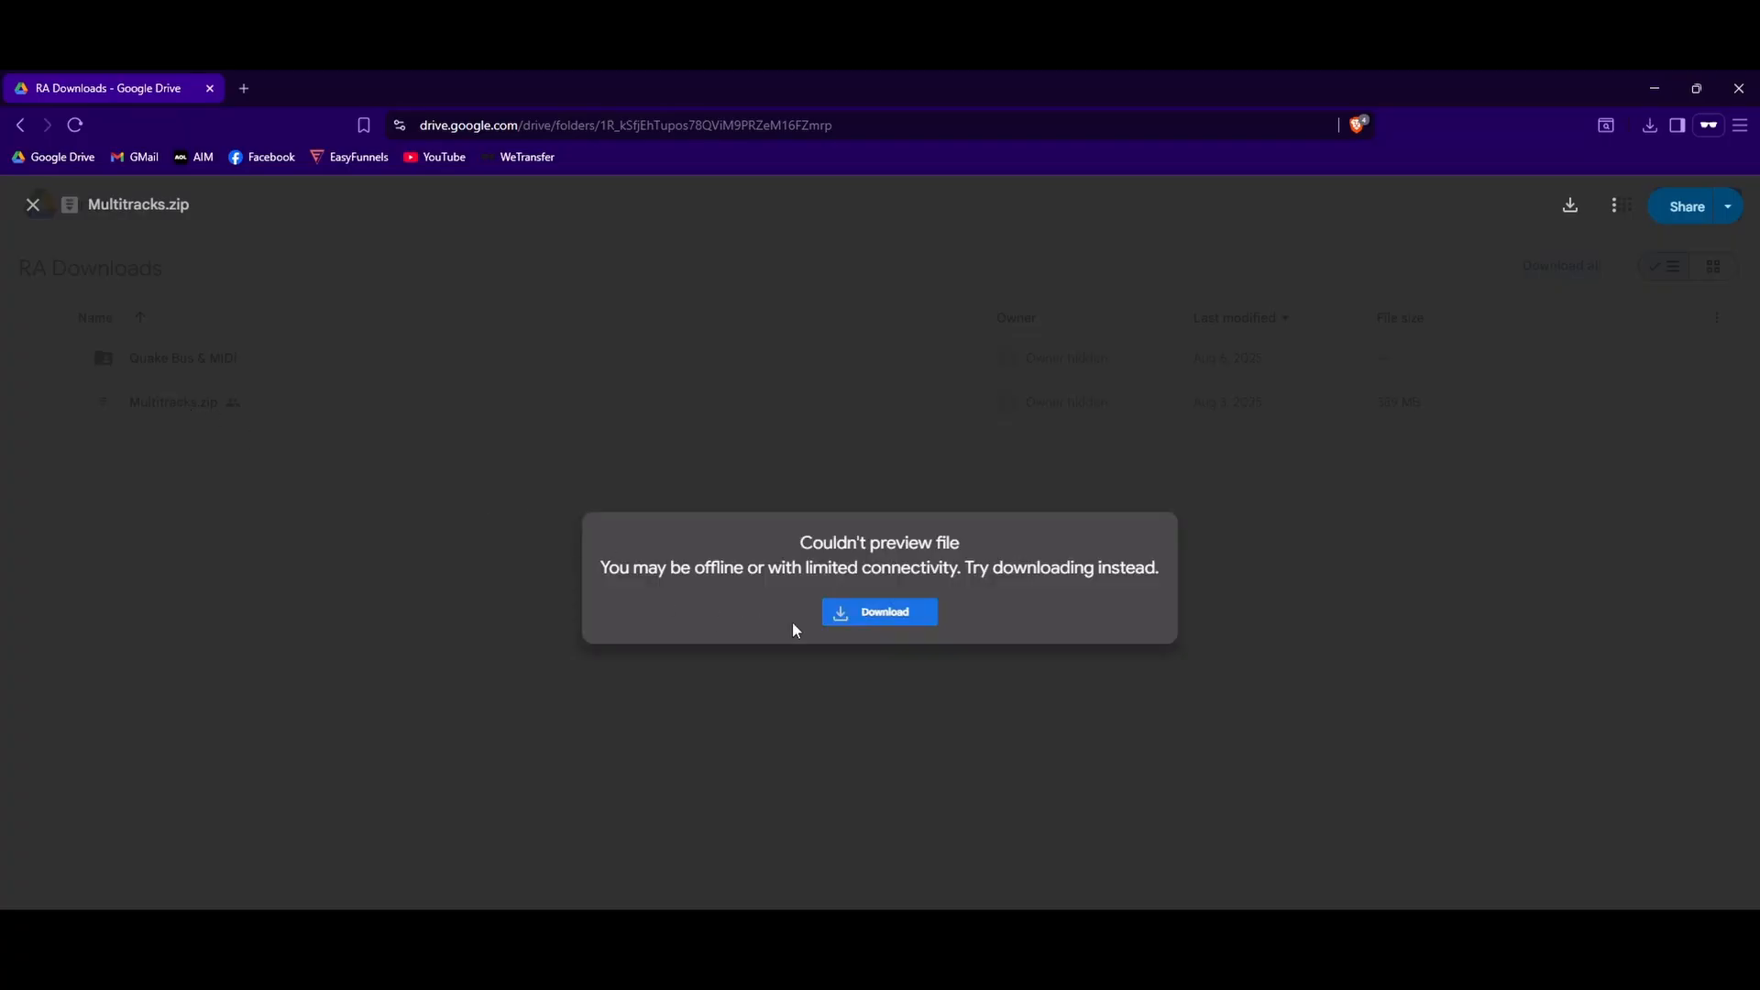
click(1651, 130)
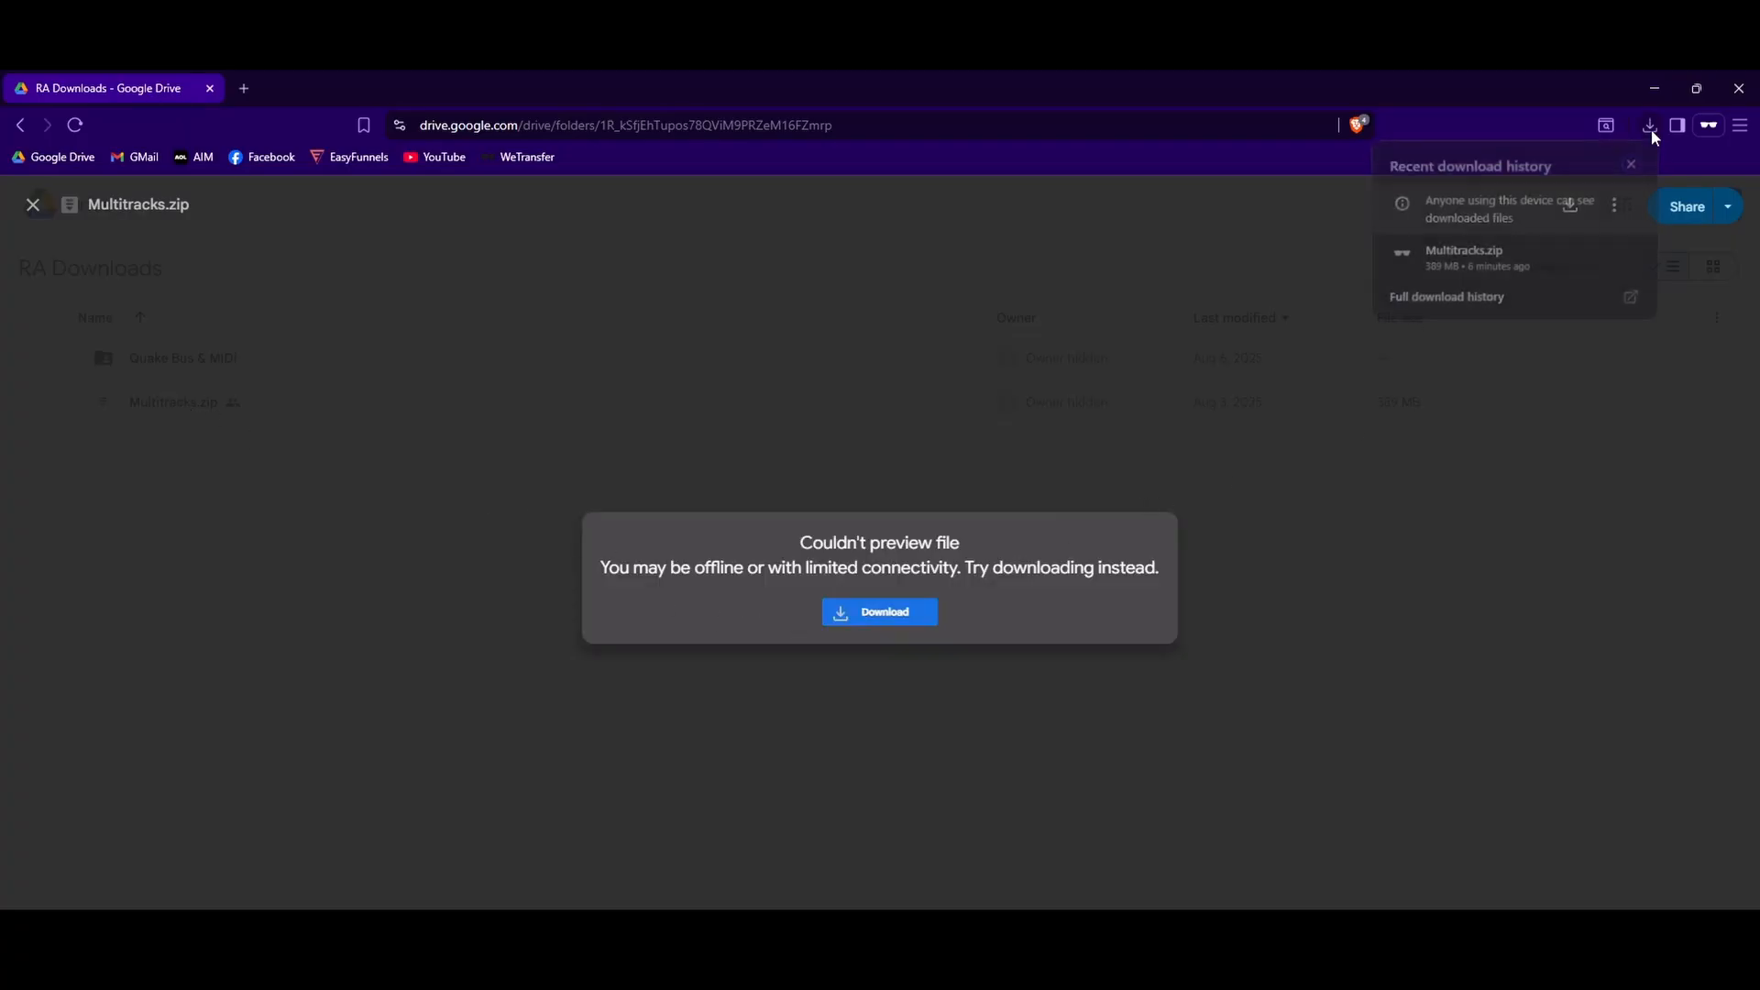
click(1437, 92)
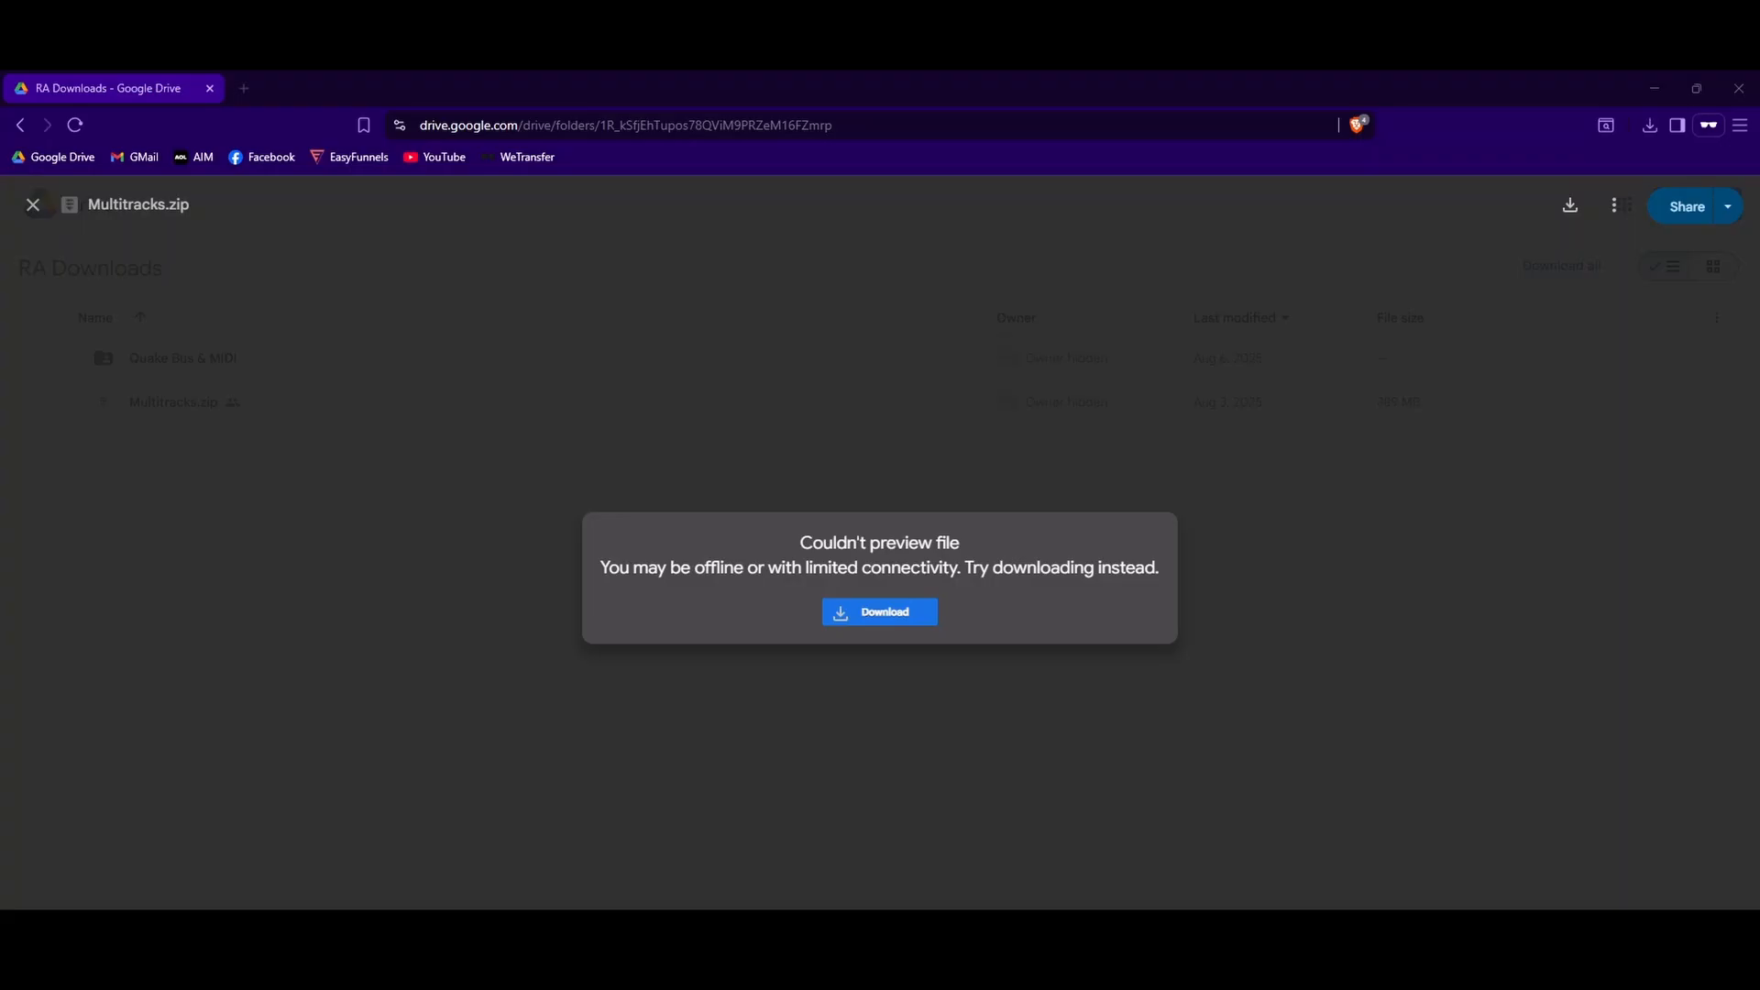
Show the available file actions for the downloaded Multitracks zip on the Desktop, then dismiss them.
click(646, 766)
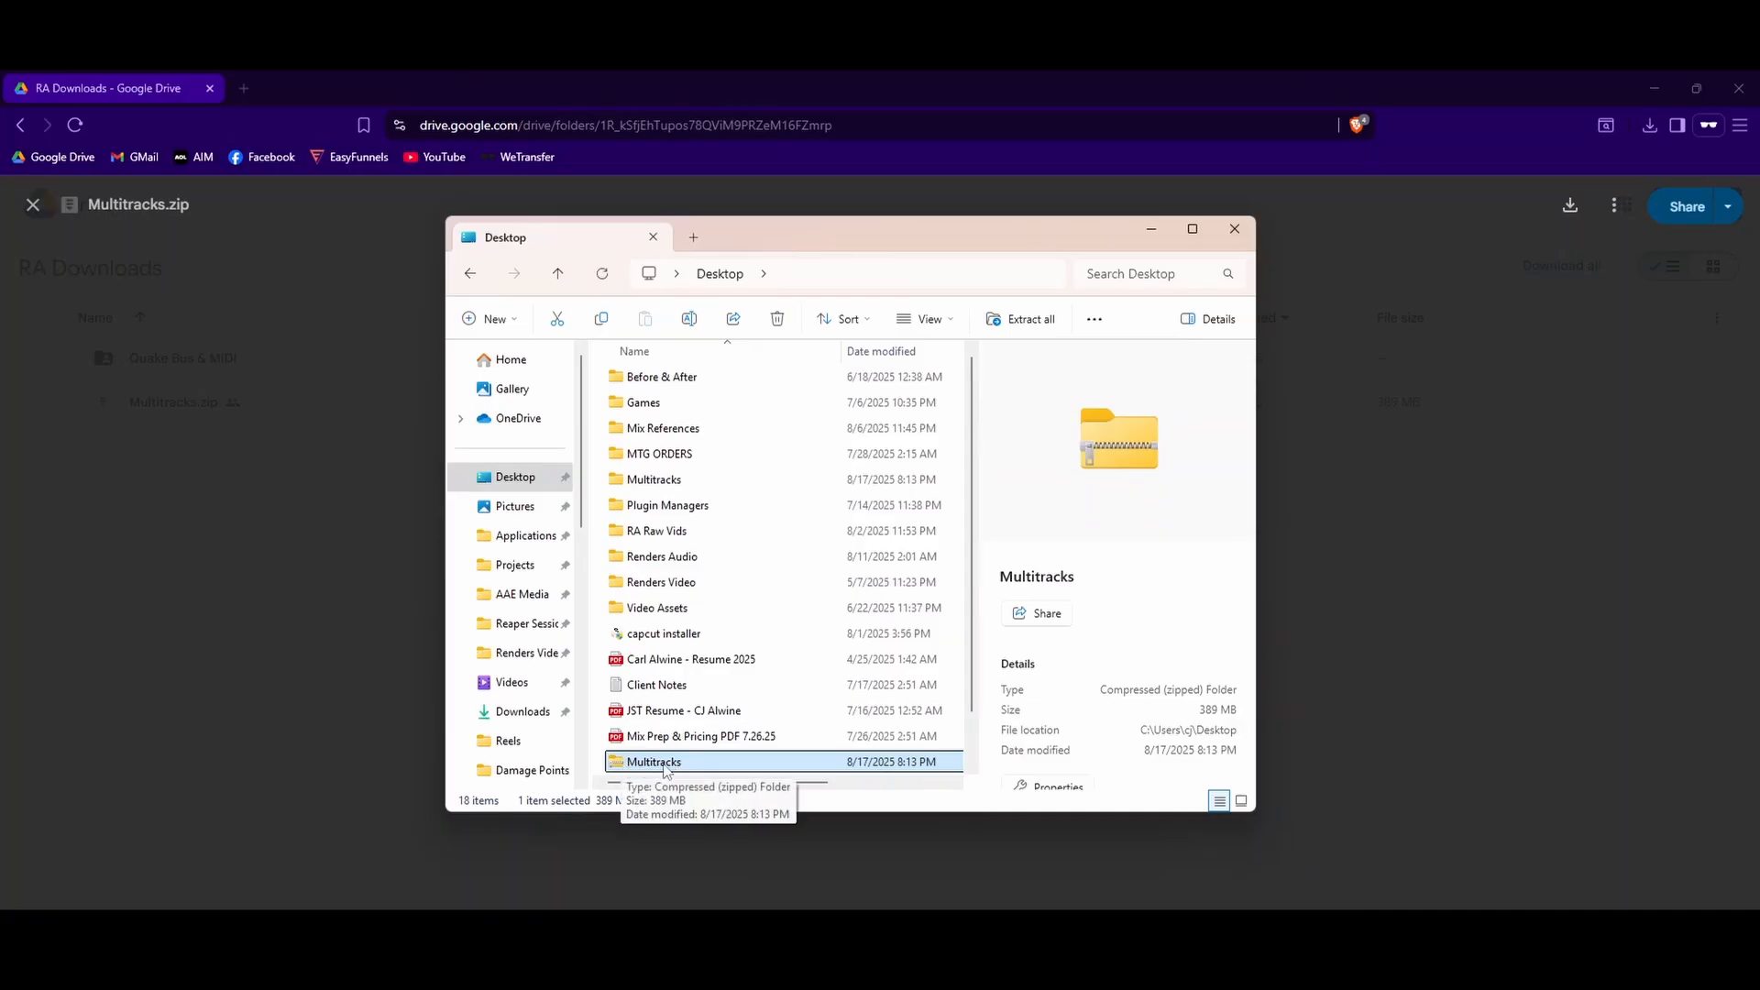
right_click(639, 768)
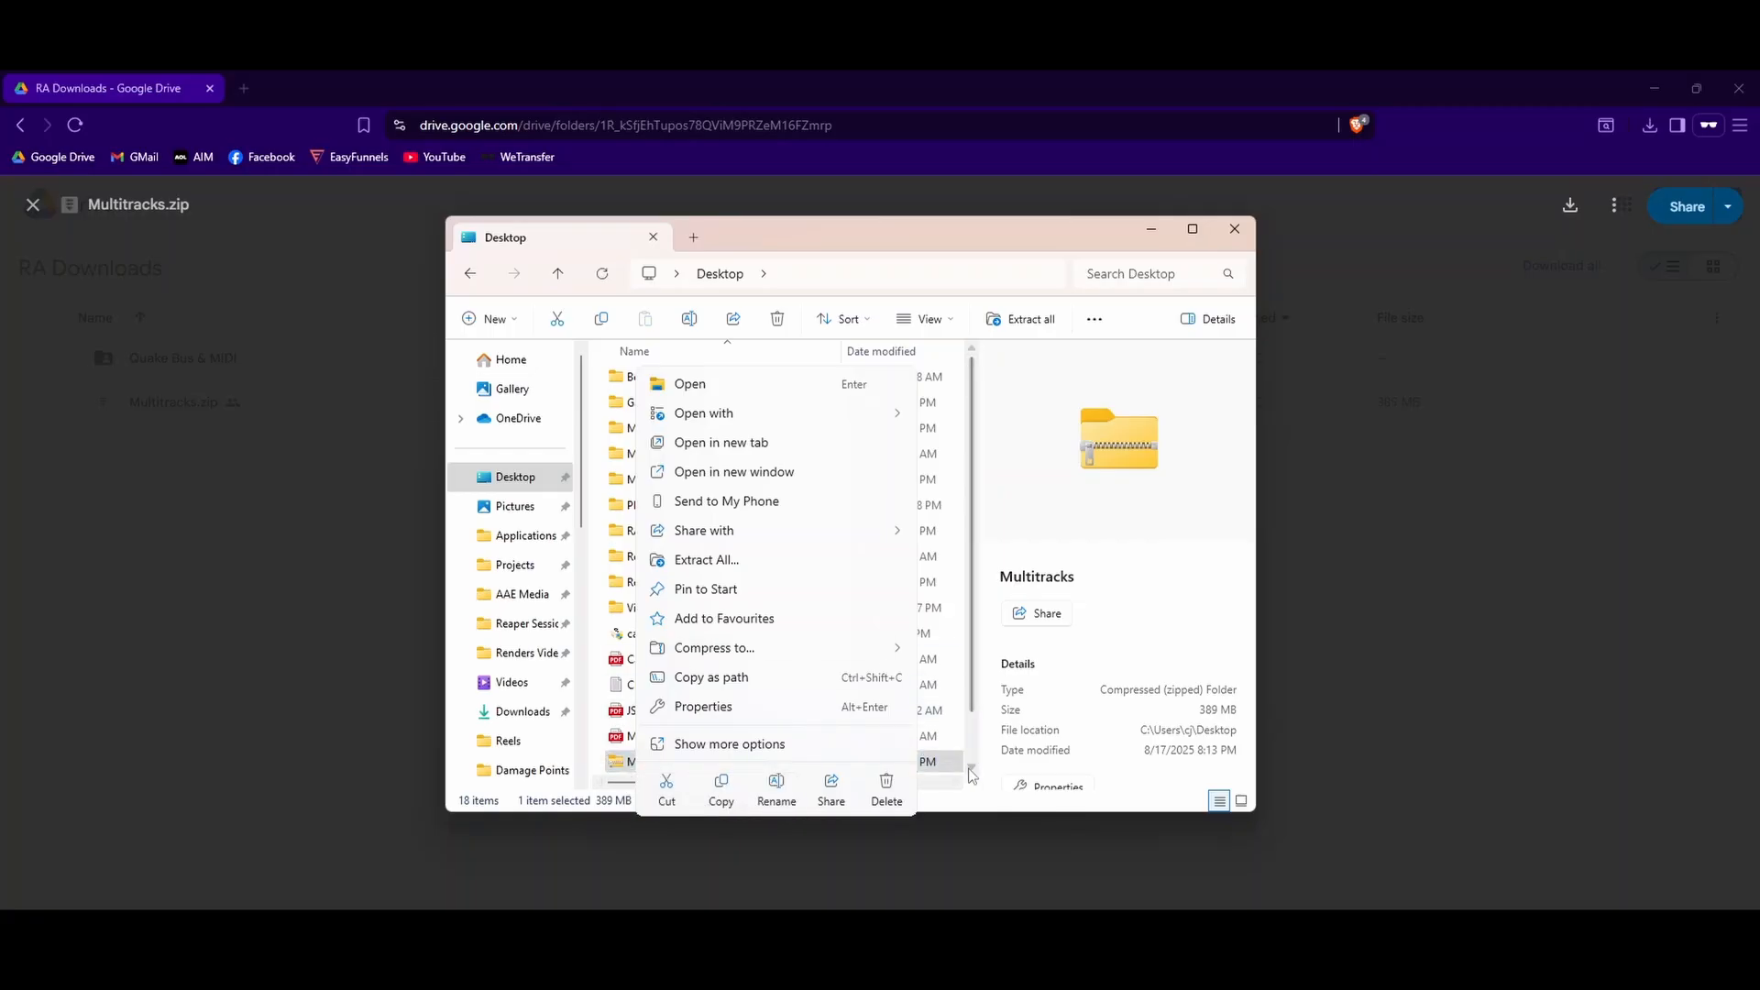
click(928, 766)
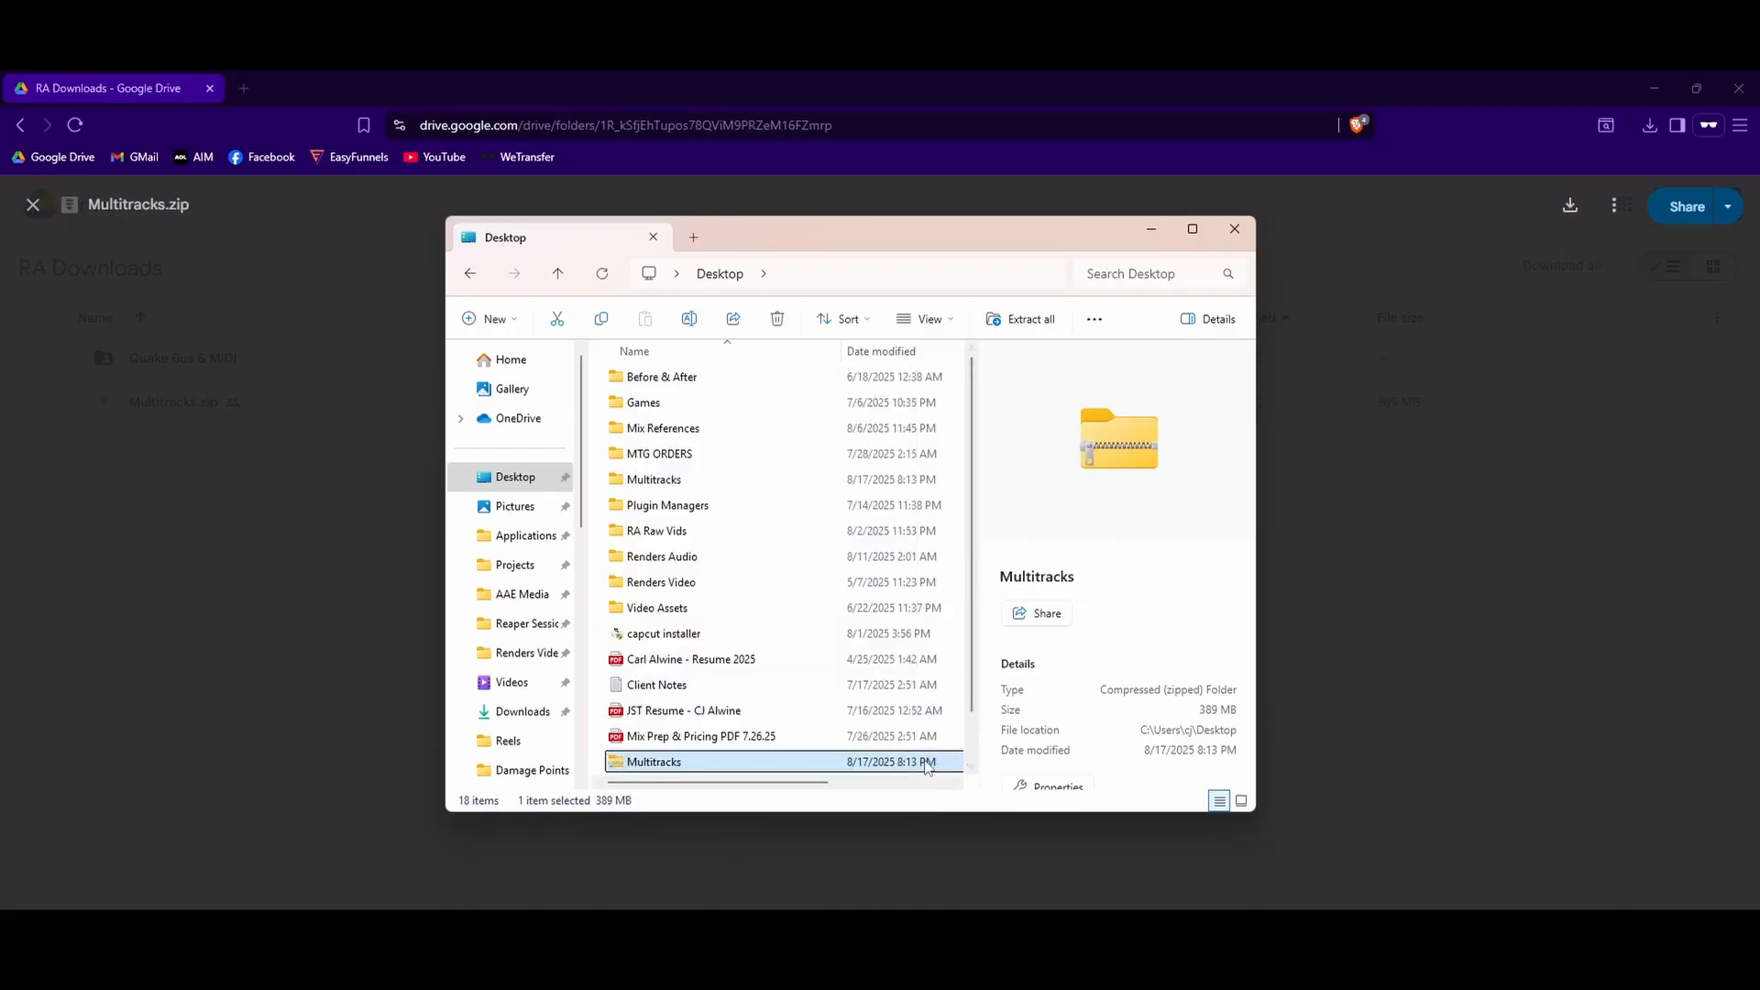
Open the extracted Multitracks folder down to its inner folder and read the READ ME file.
double_click(662, 482)
double_click(682, 392)
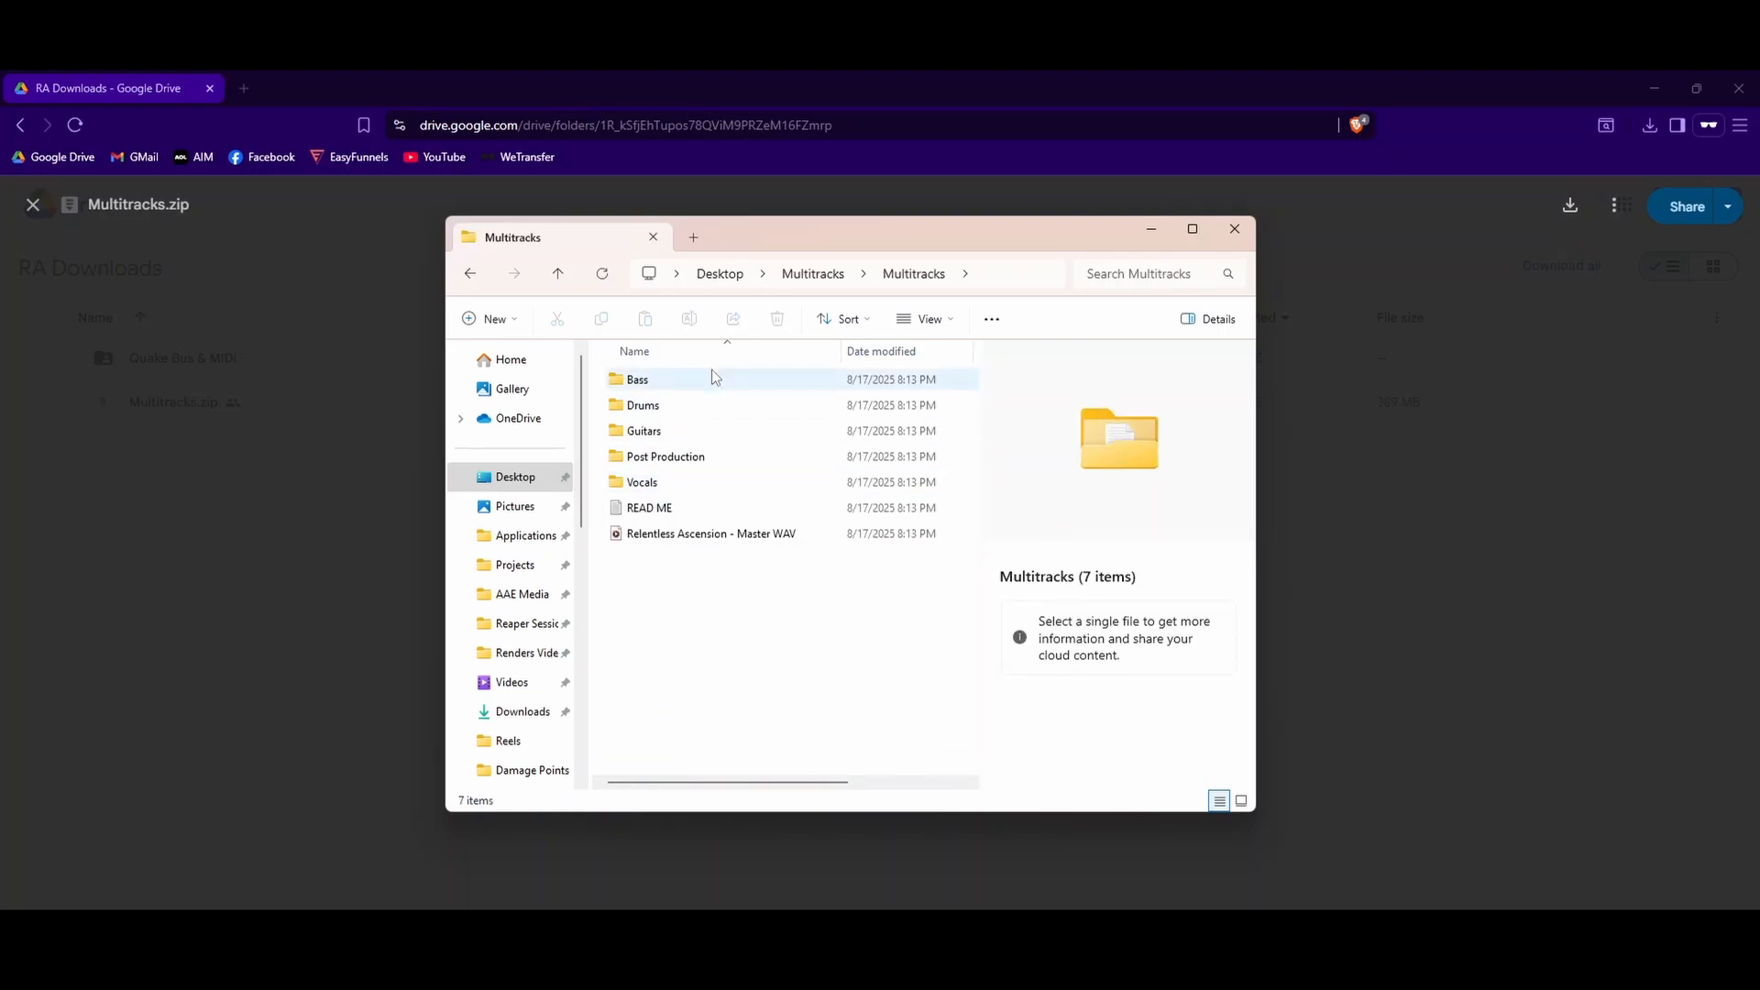
double_click(686, 510)
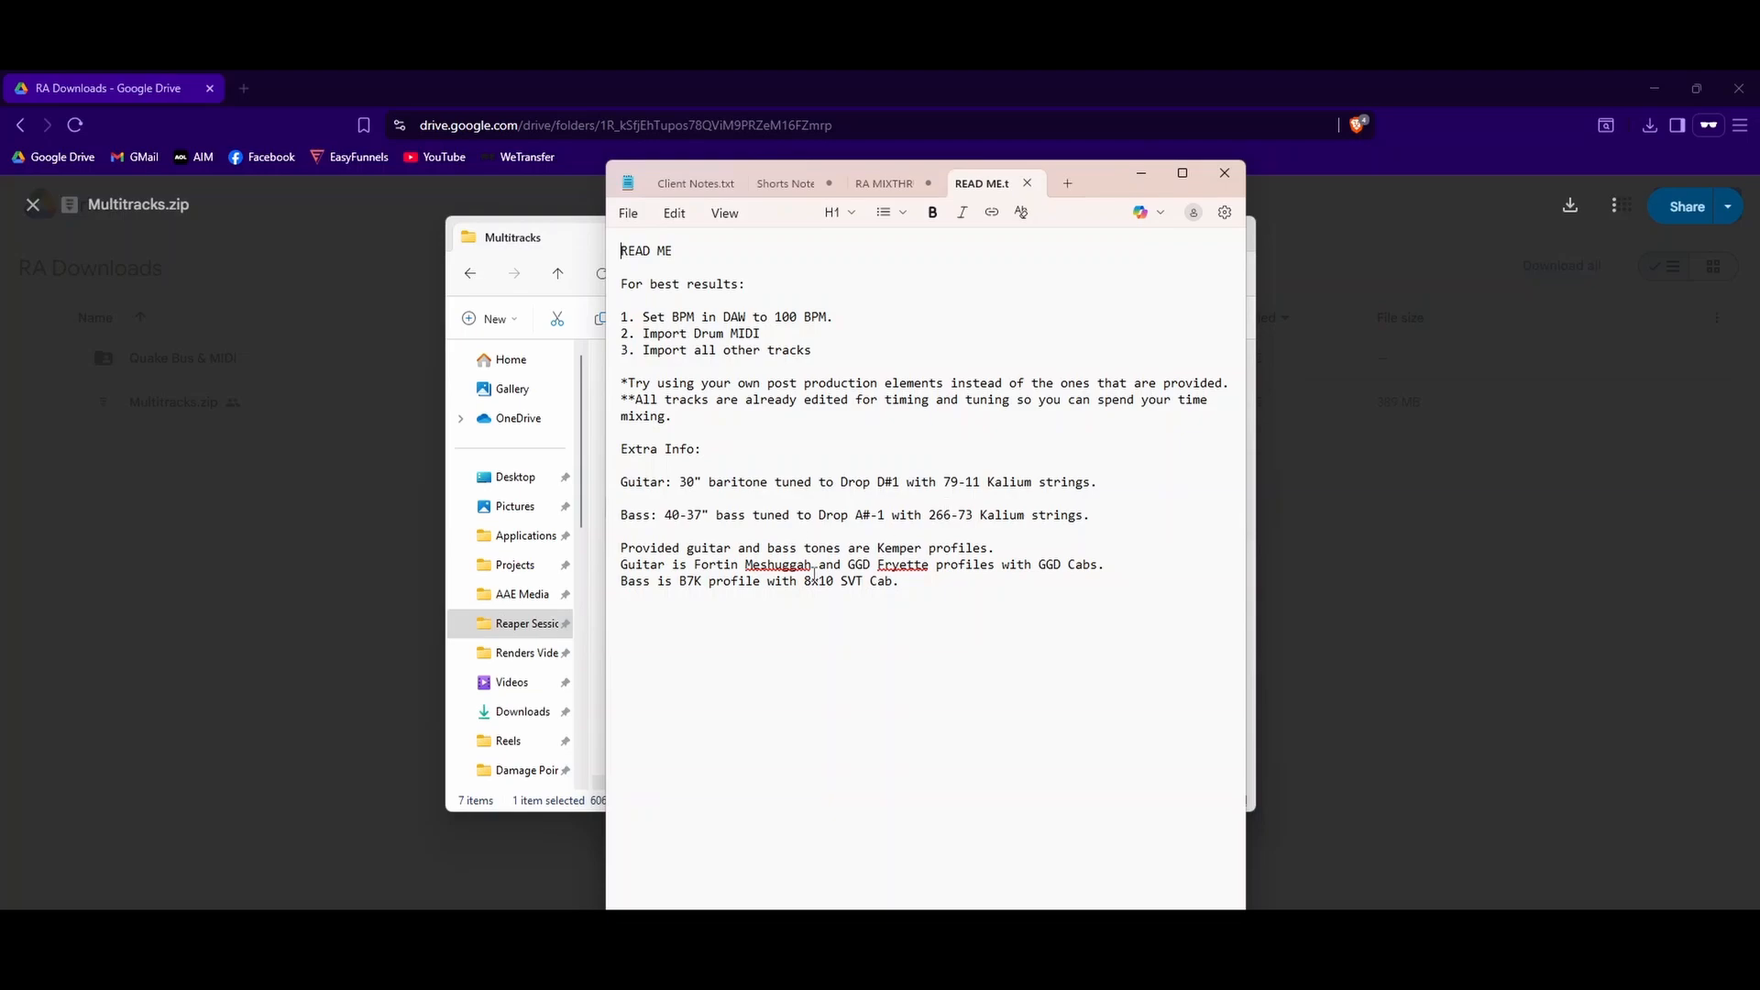
click(1140, 173)
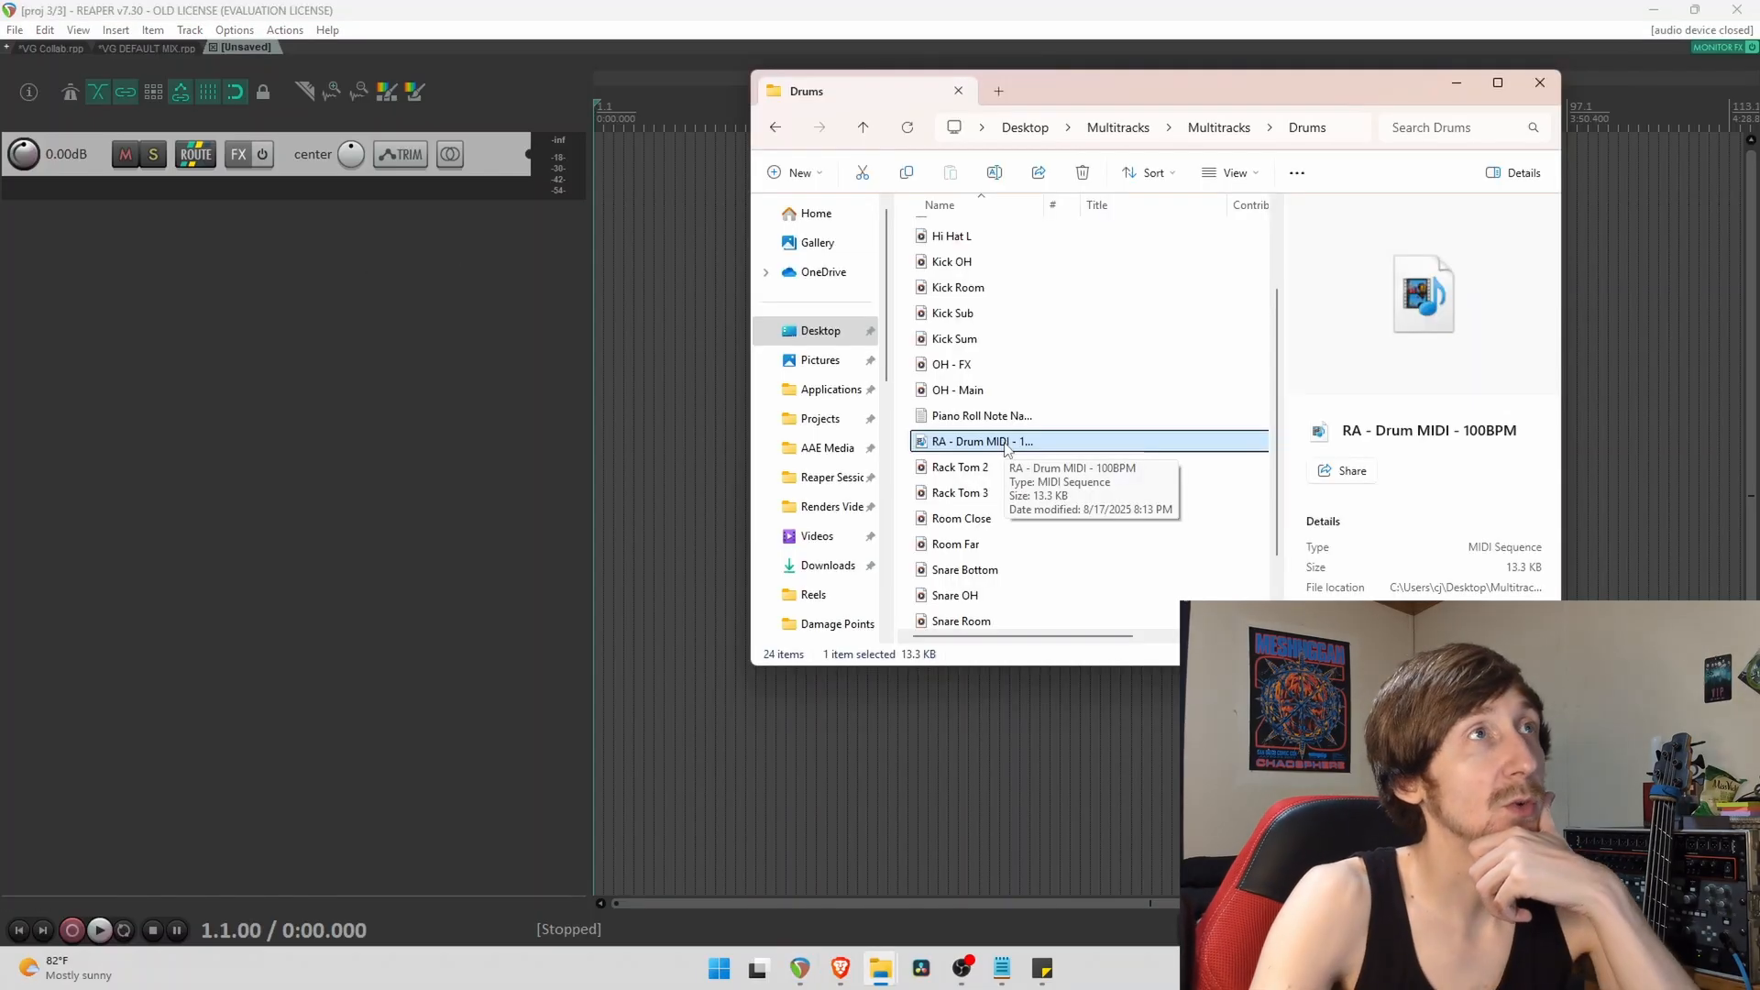
Import the RA - Drum MIDI - 100BPM file from the Drums folder at the start of the REAPER project and enlarge its track.
drag(1006, 447, 598, 297)
click(663, 504)
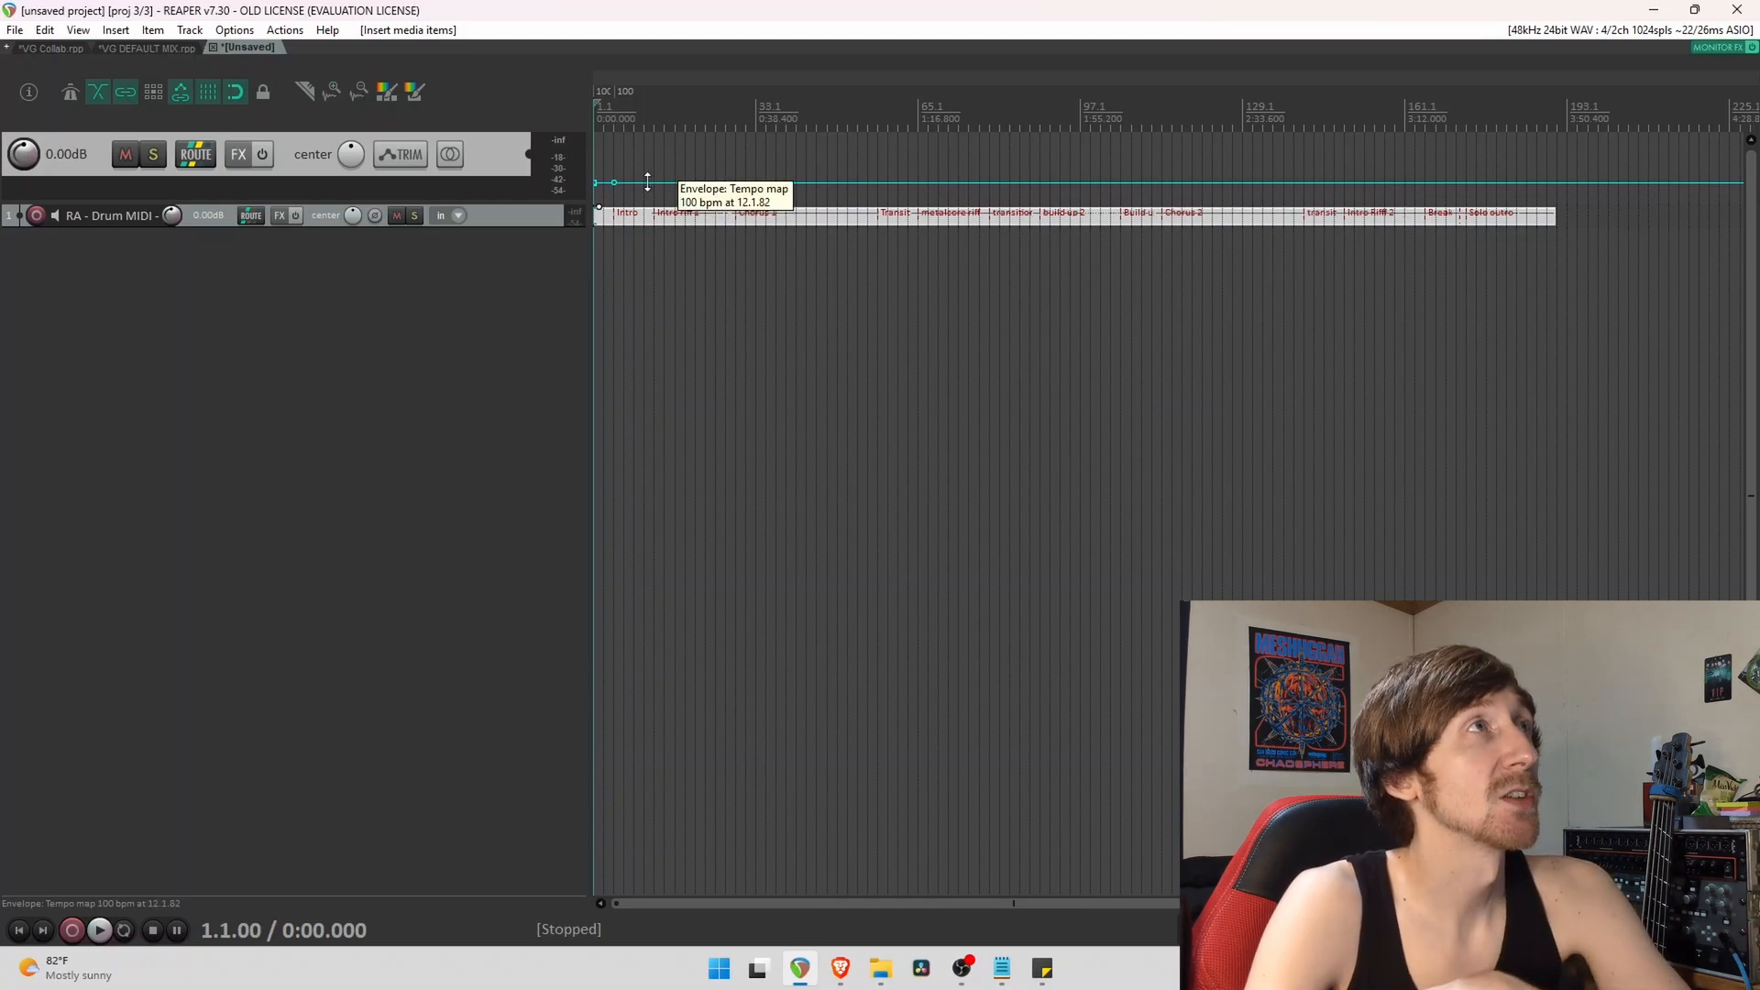
drag(510, 226, 518, 390)
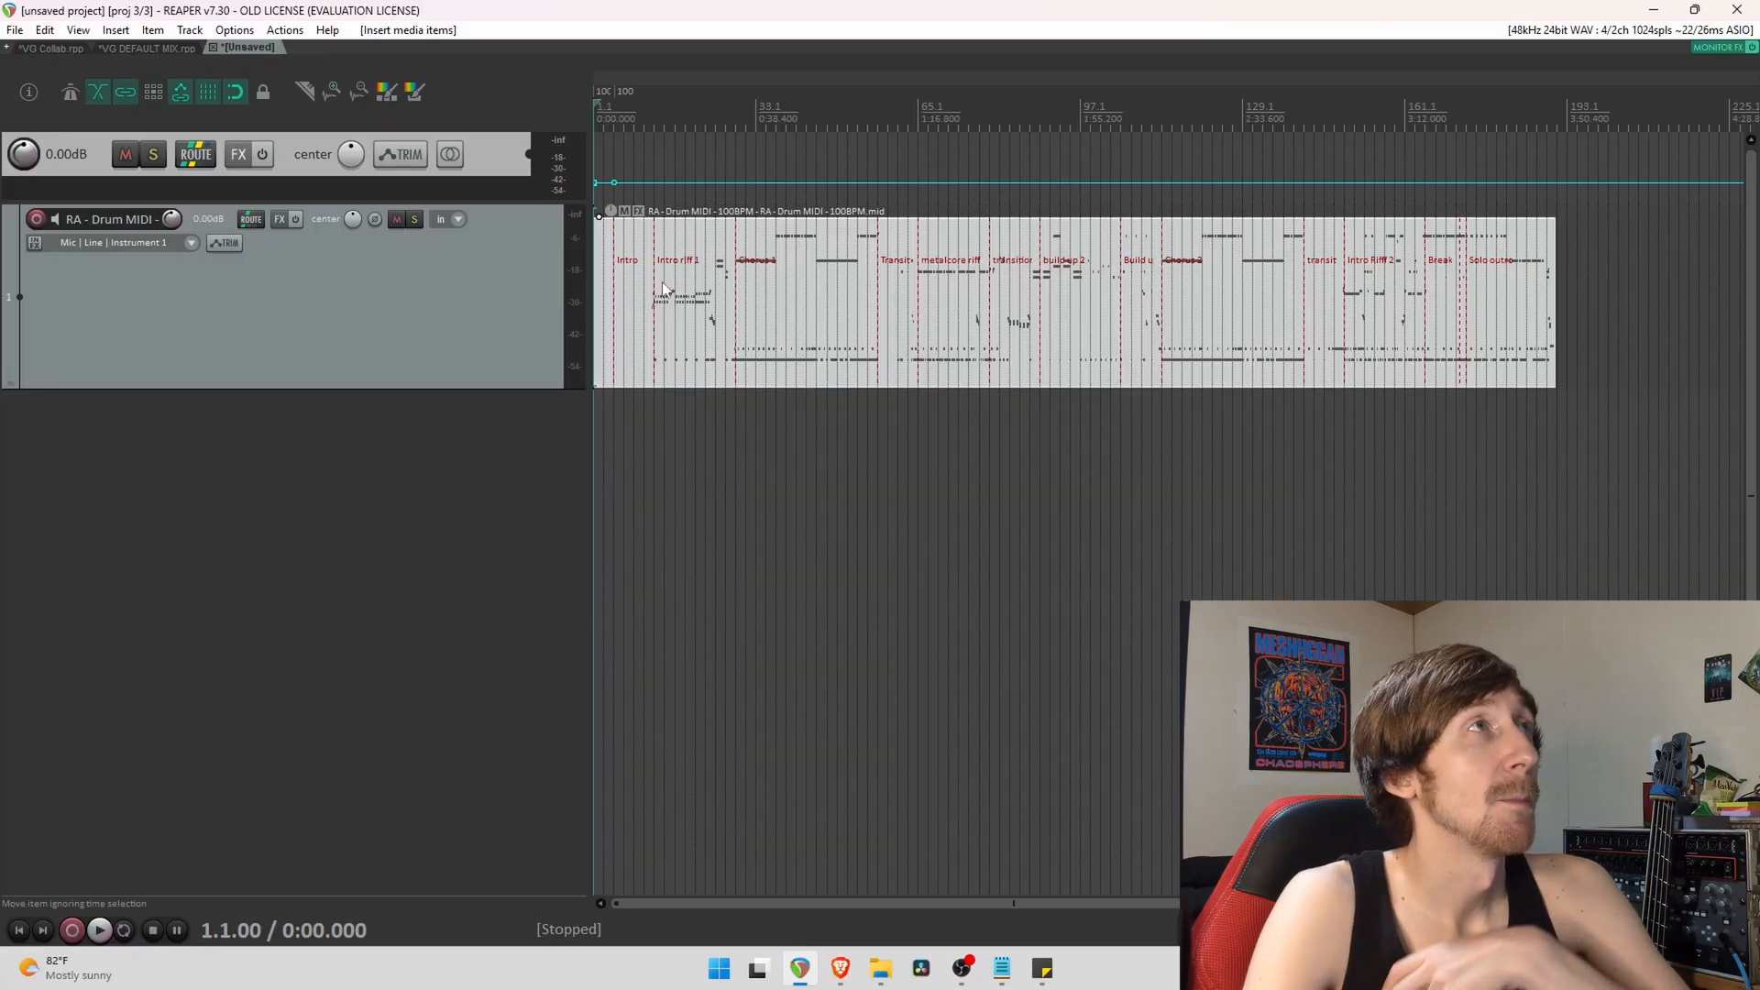
Examine the labelled song sections in the drum MIDI item, from the intro through the second intro riff.
click(613, 275)
scroll(865, 310, up, 2)
click(665, 289)
click(995, 286)
click(1051, 295)
click(1152, 303)
click(1366, 305)
scroll(1362, 300, down, 1)
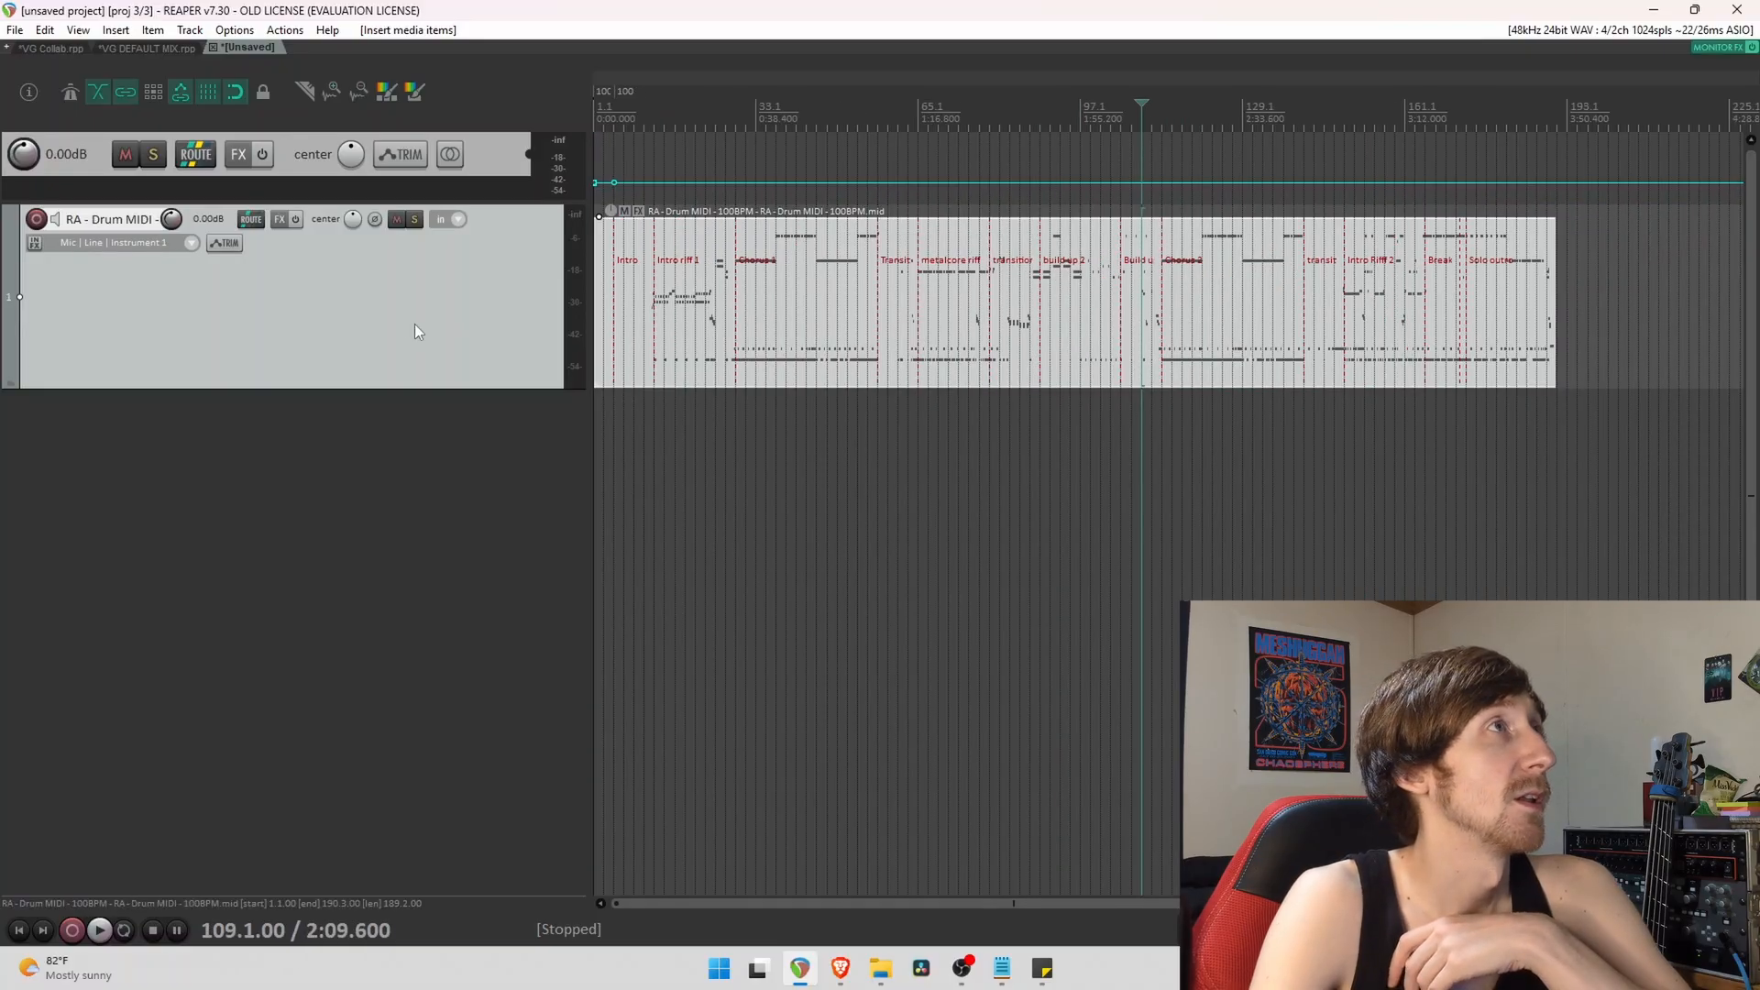
click(444, 486)
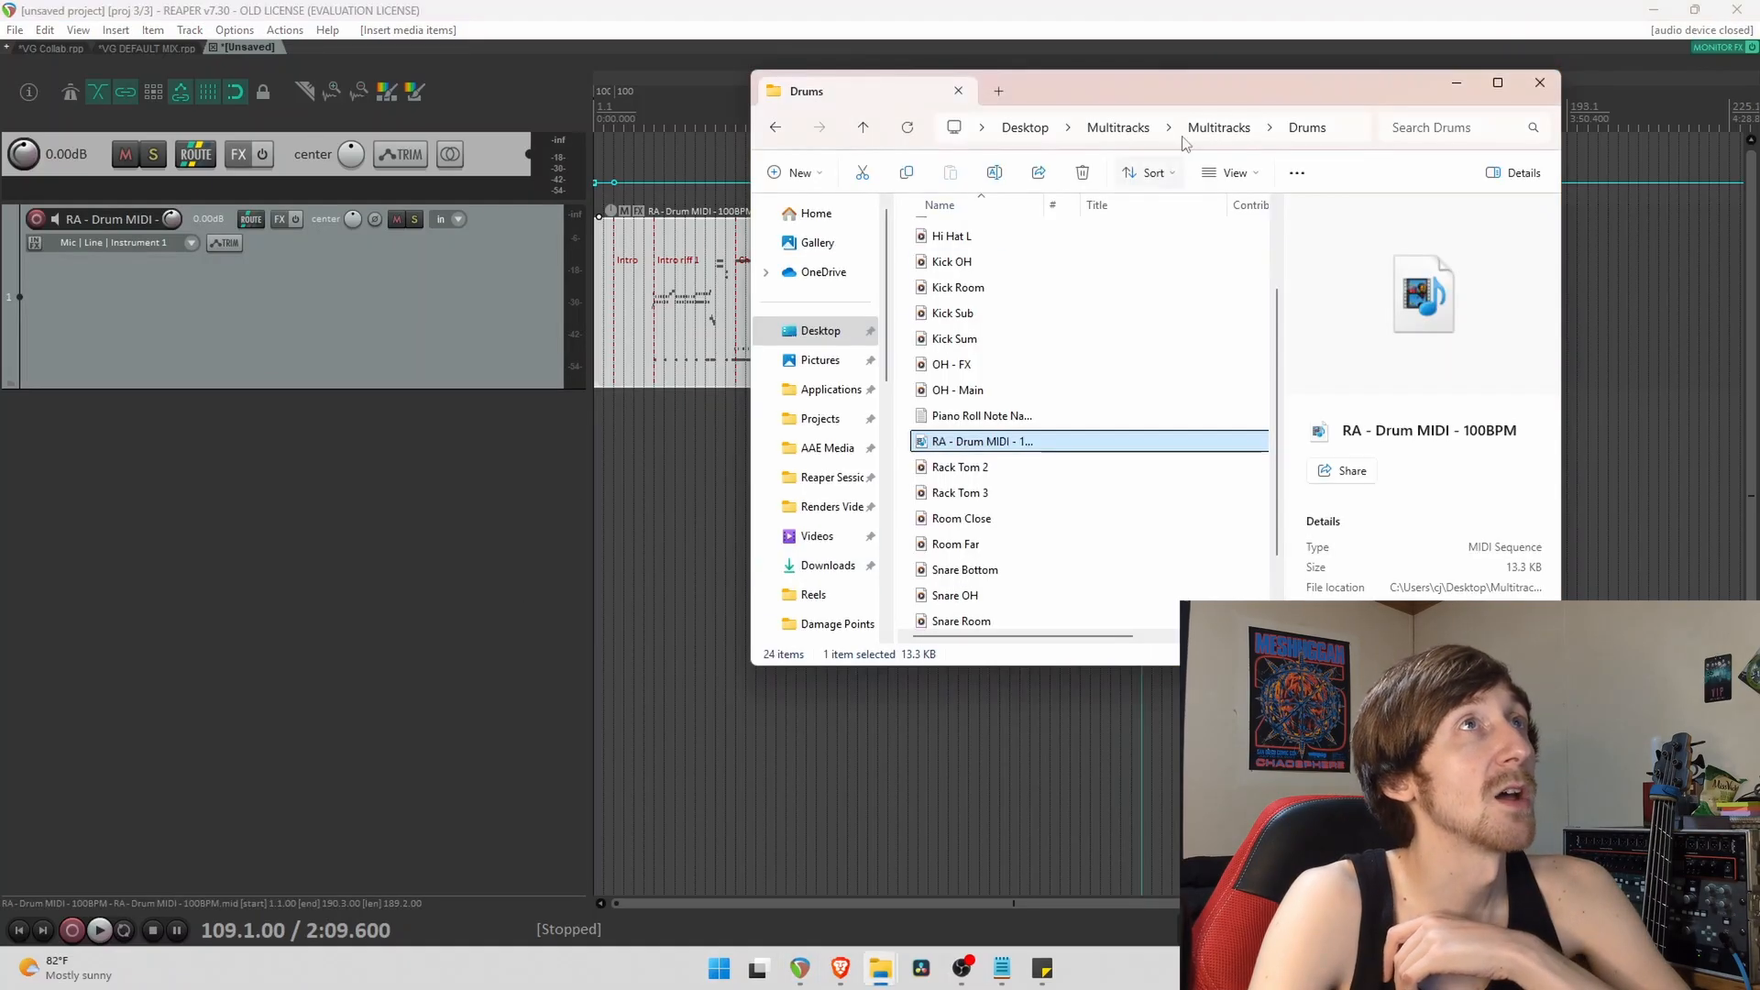
Import the drum audio files Floor Tom 1 through Toms Room, without the note-name and MIDI files, as separate tracks and minimise the MIDI track's height.
scroll(1183, 248, up, 2)
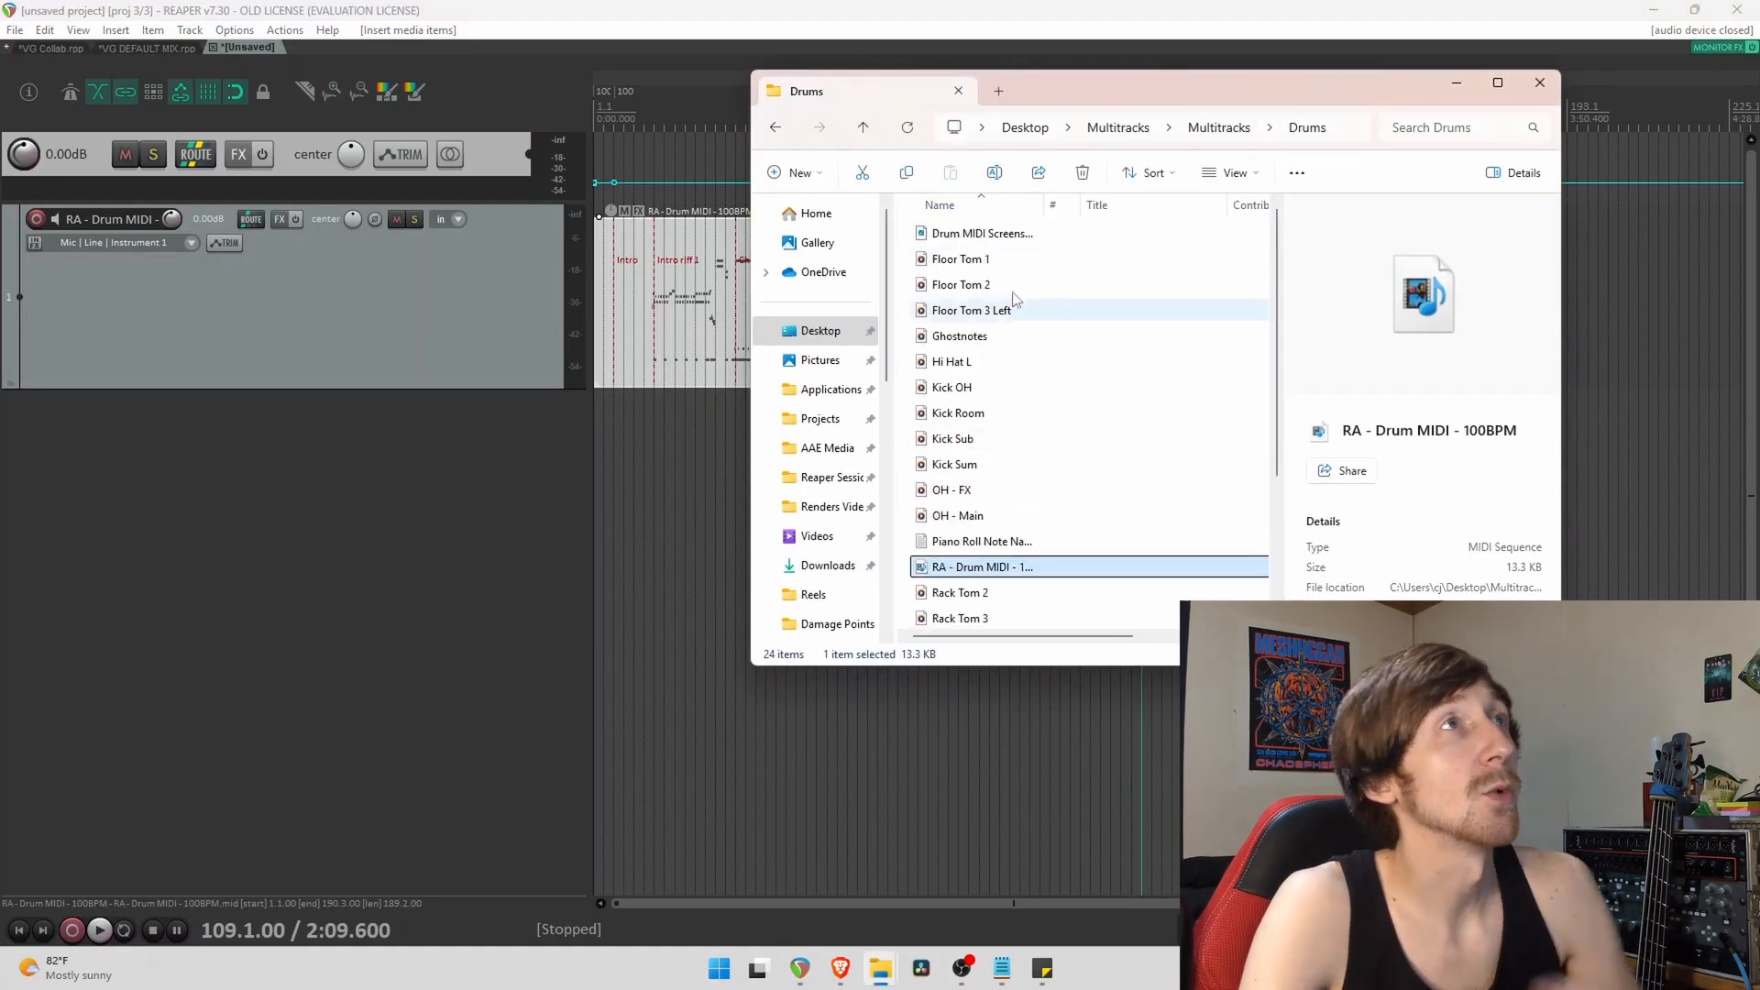
click(958, 260)
shift+click(987, 519)
scroll(982, 522, down, 3)
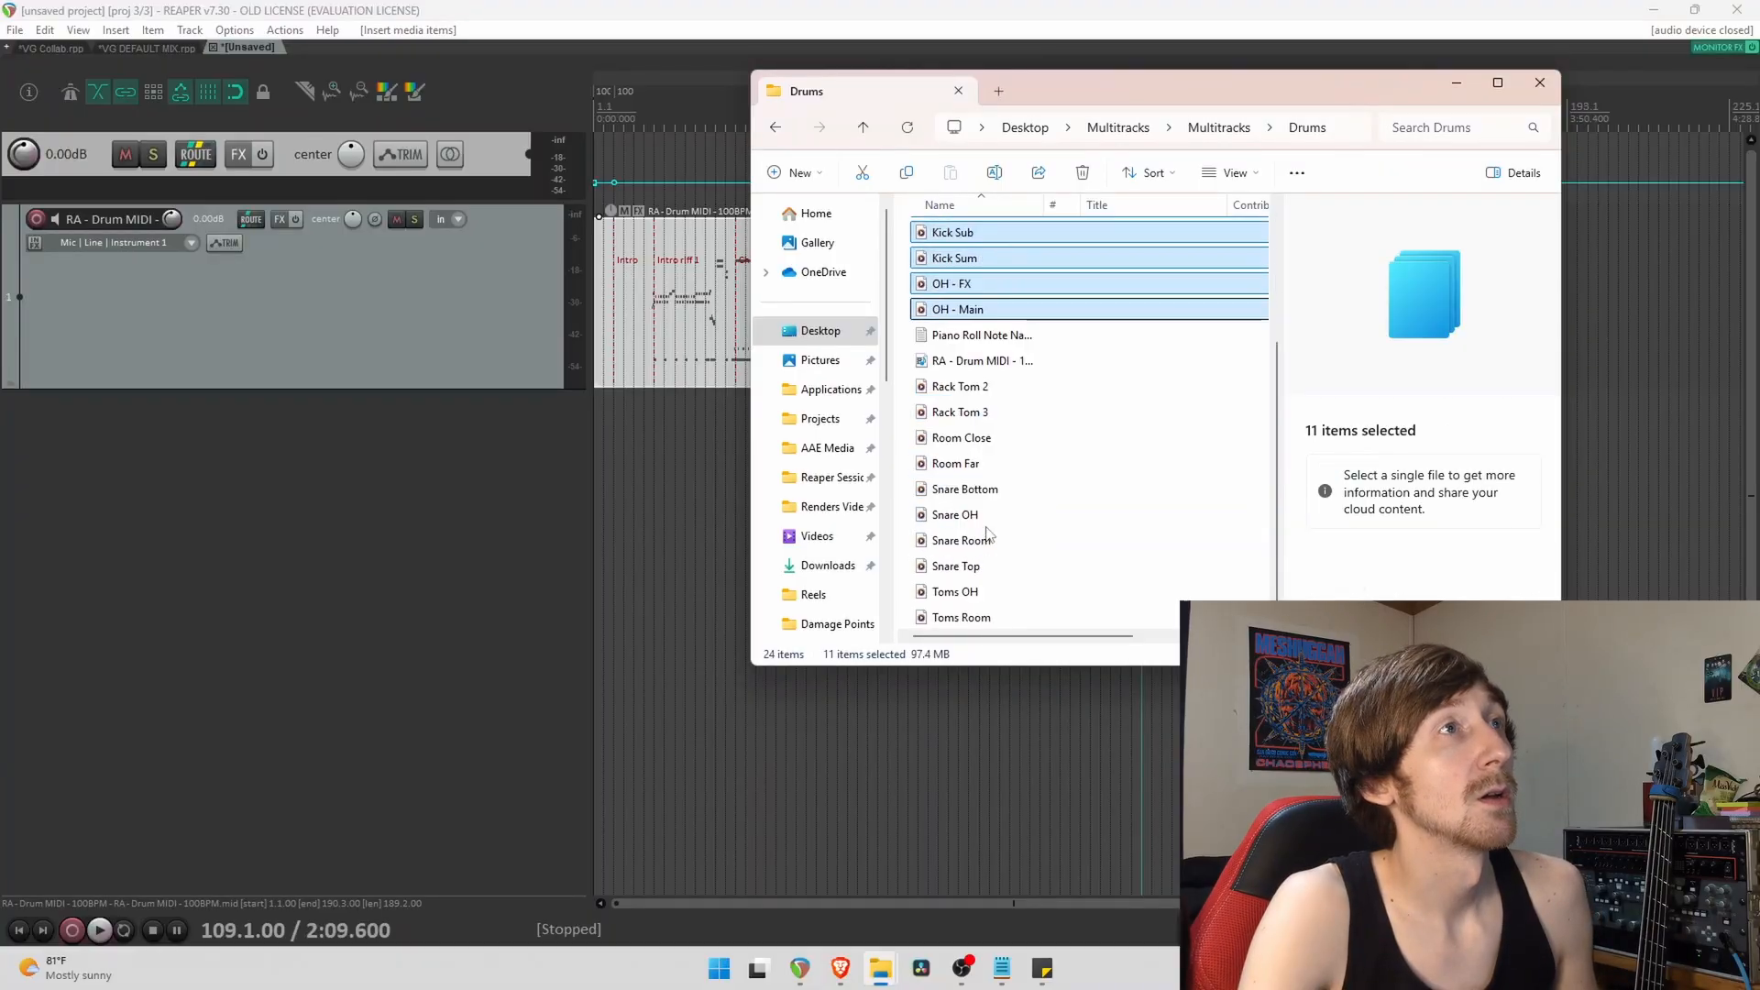
shift+click(982, 617)
ctrl+click(979, 336)
ctrl+click(981, 362)
scroll(981, 361, up, 3)
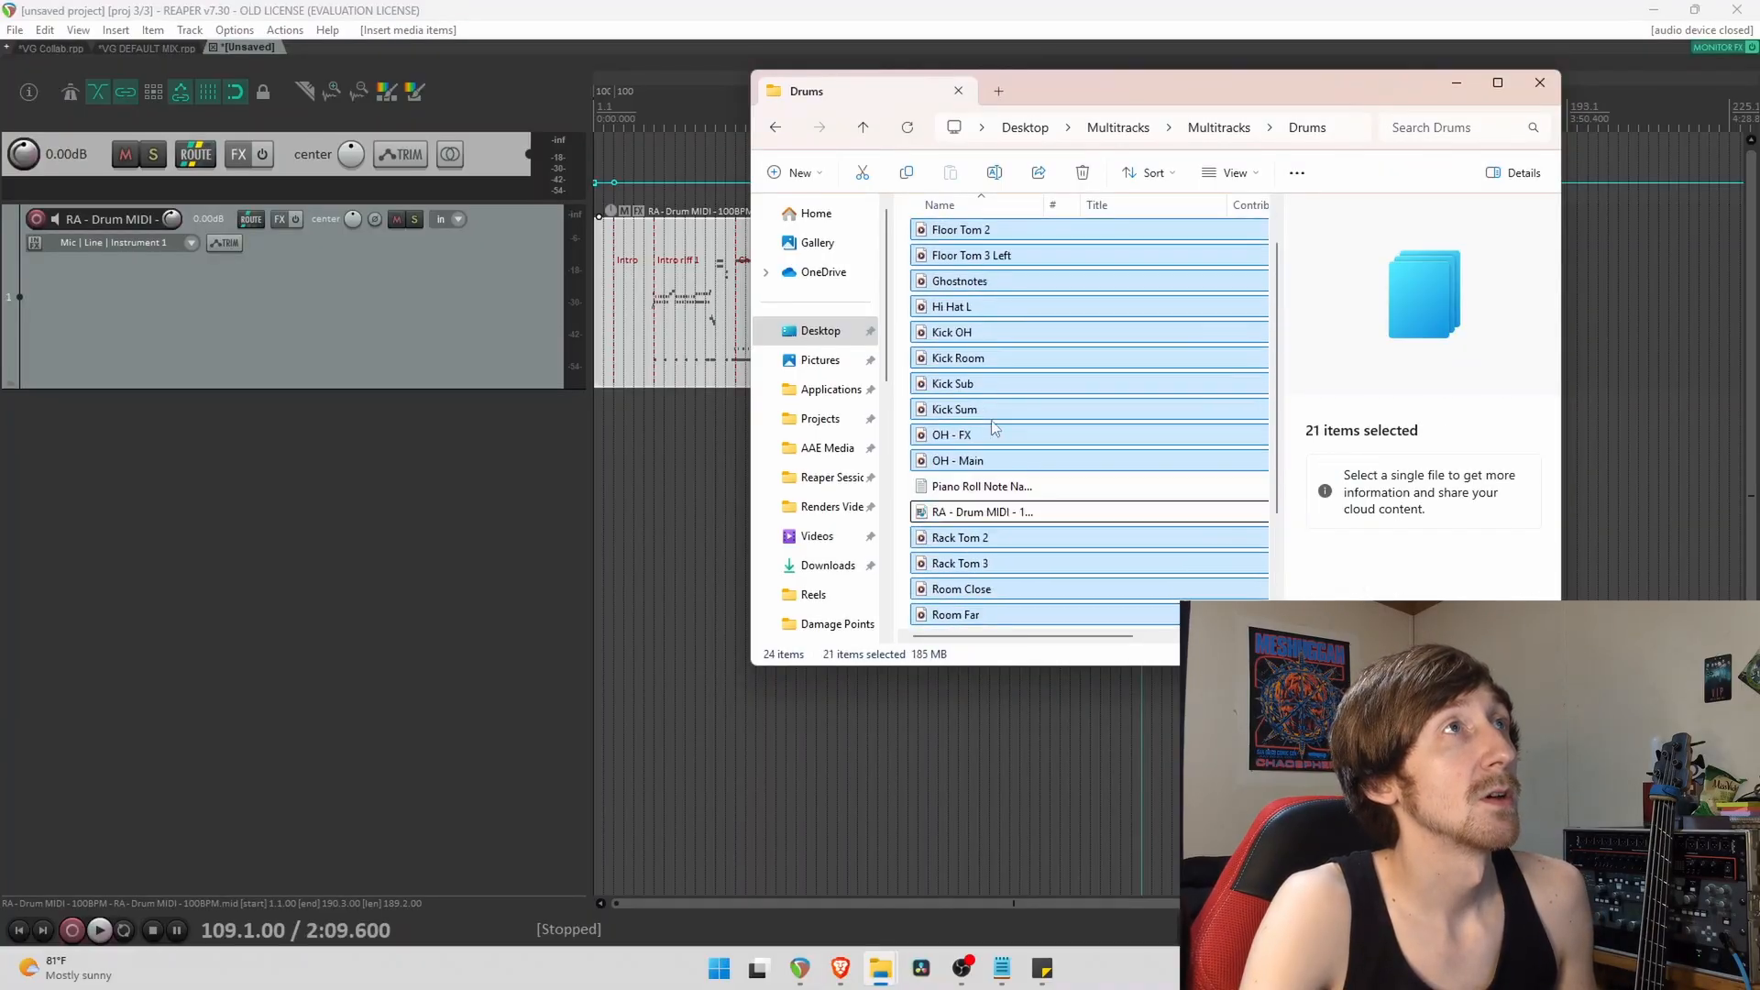
drag(981, 261, 598, 498)
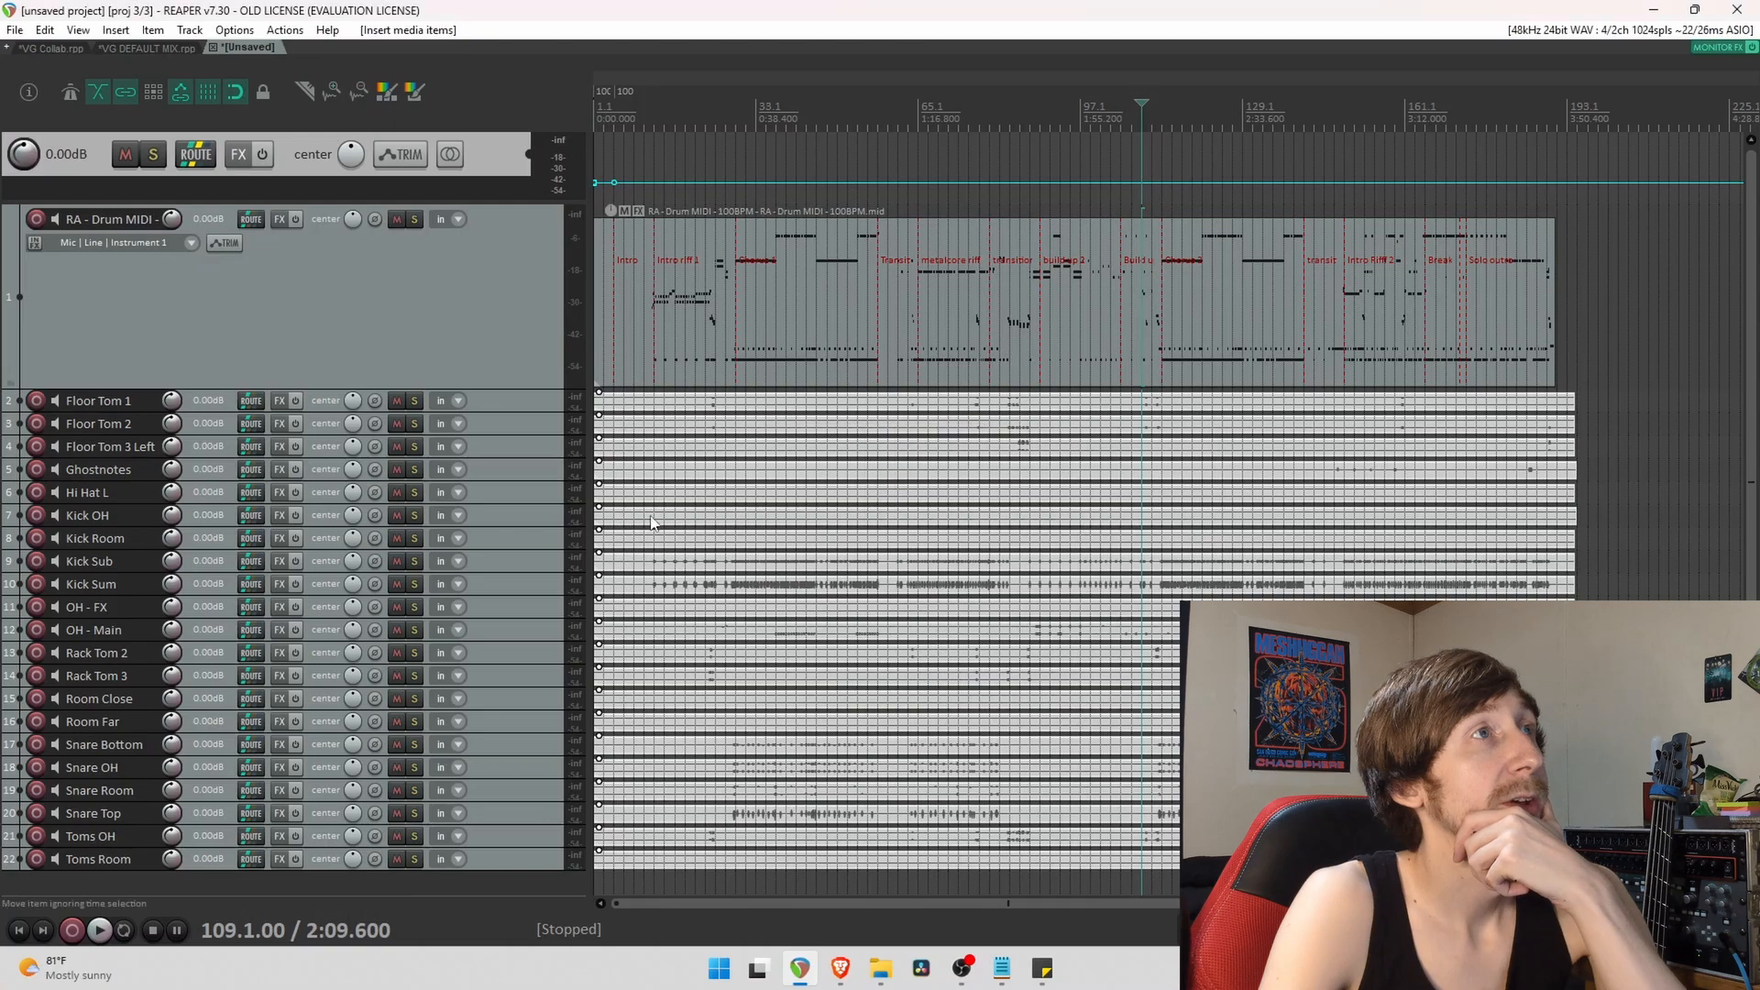
drag(34, 386, 34, 227)
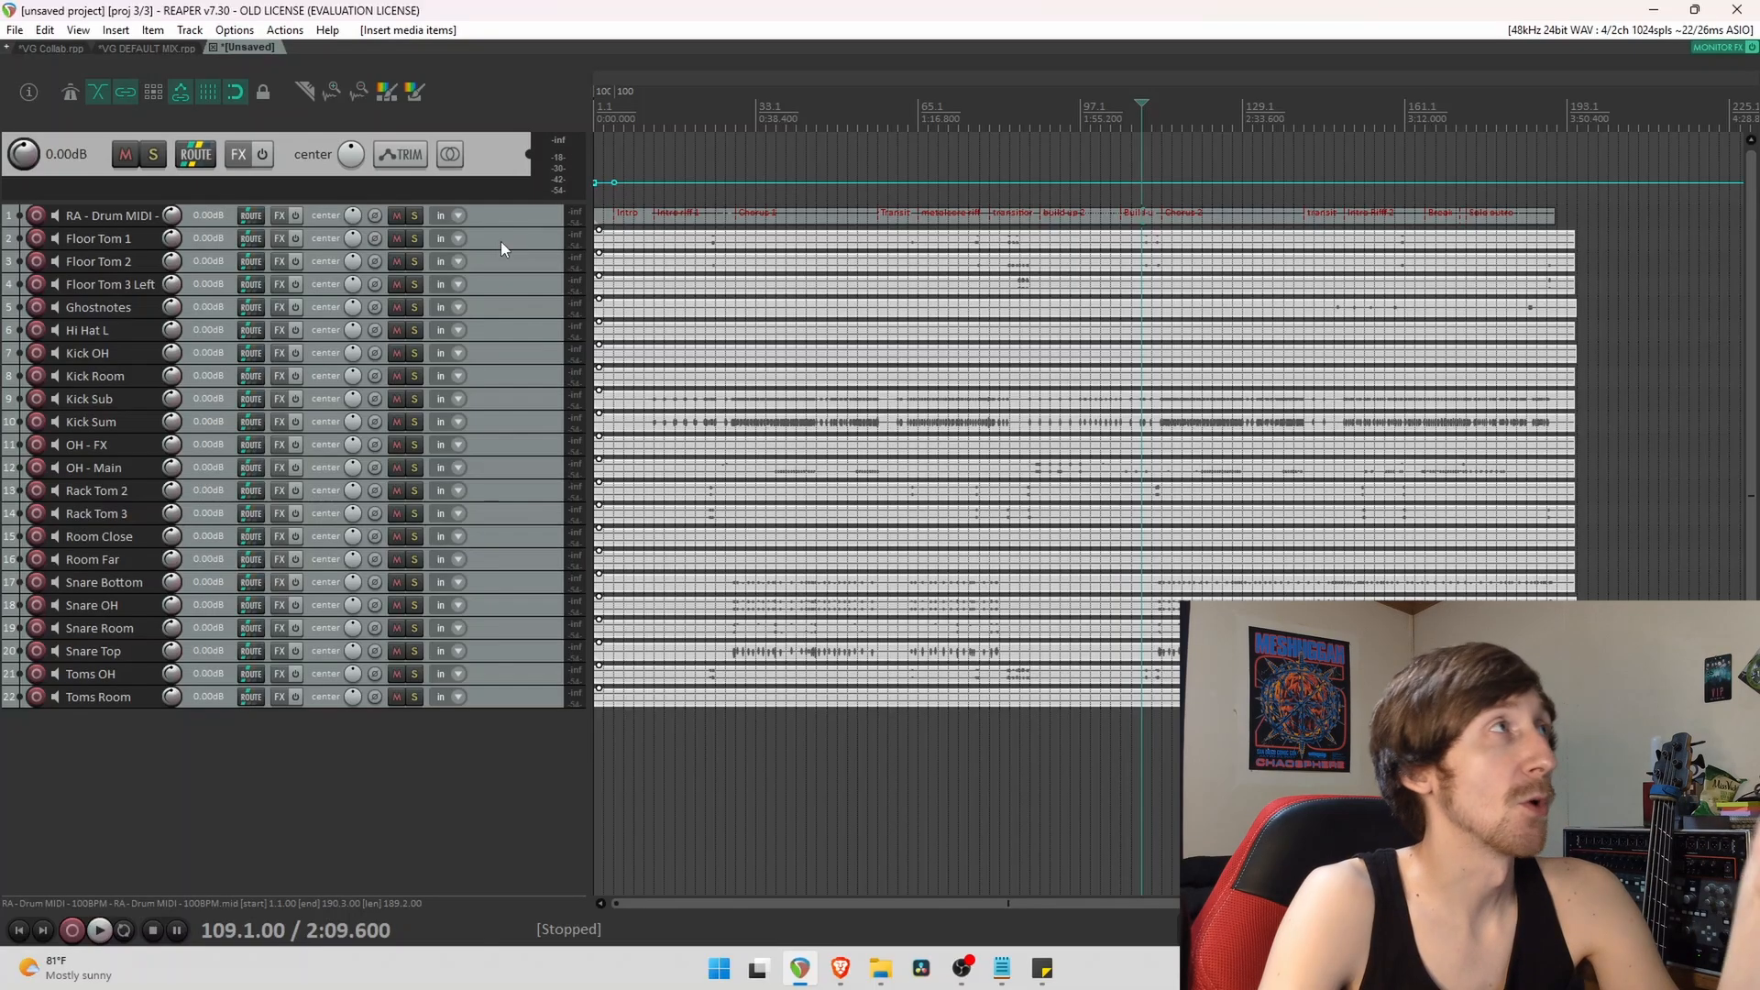
Review the names and order of the imported drum tracks, including the floor toms and rooms.
click(93, 223)
click(91, 244)
click(99, 262)
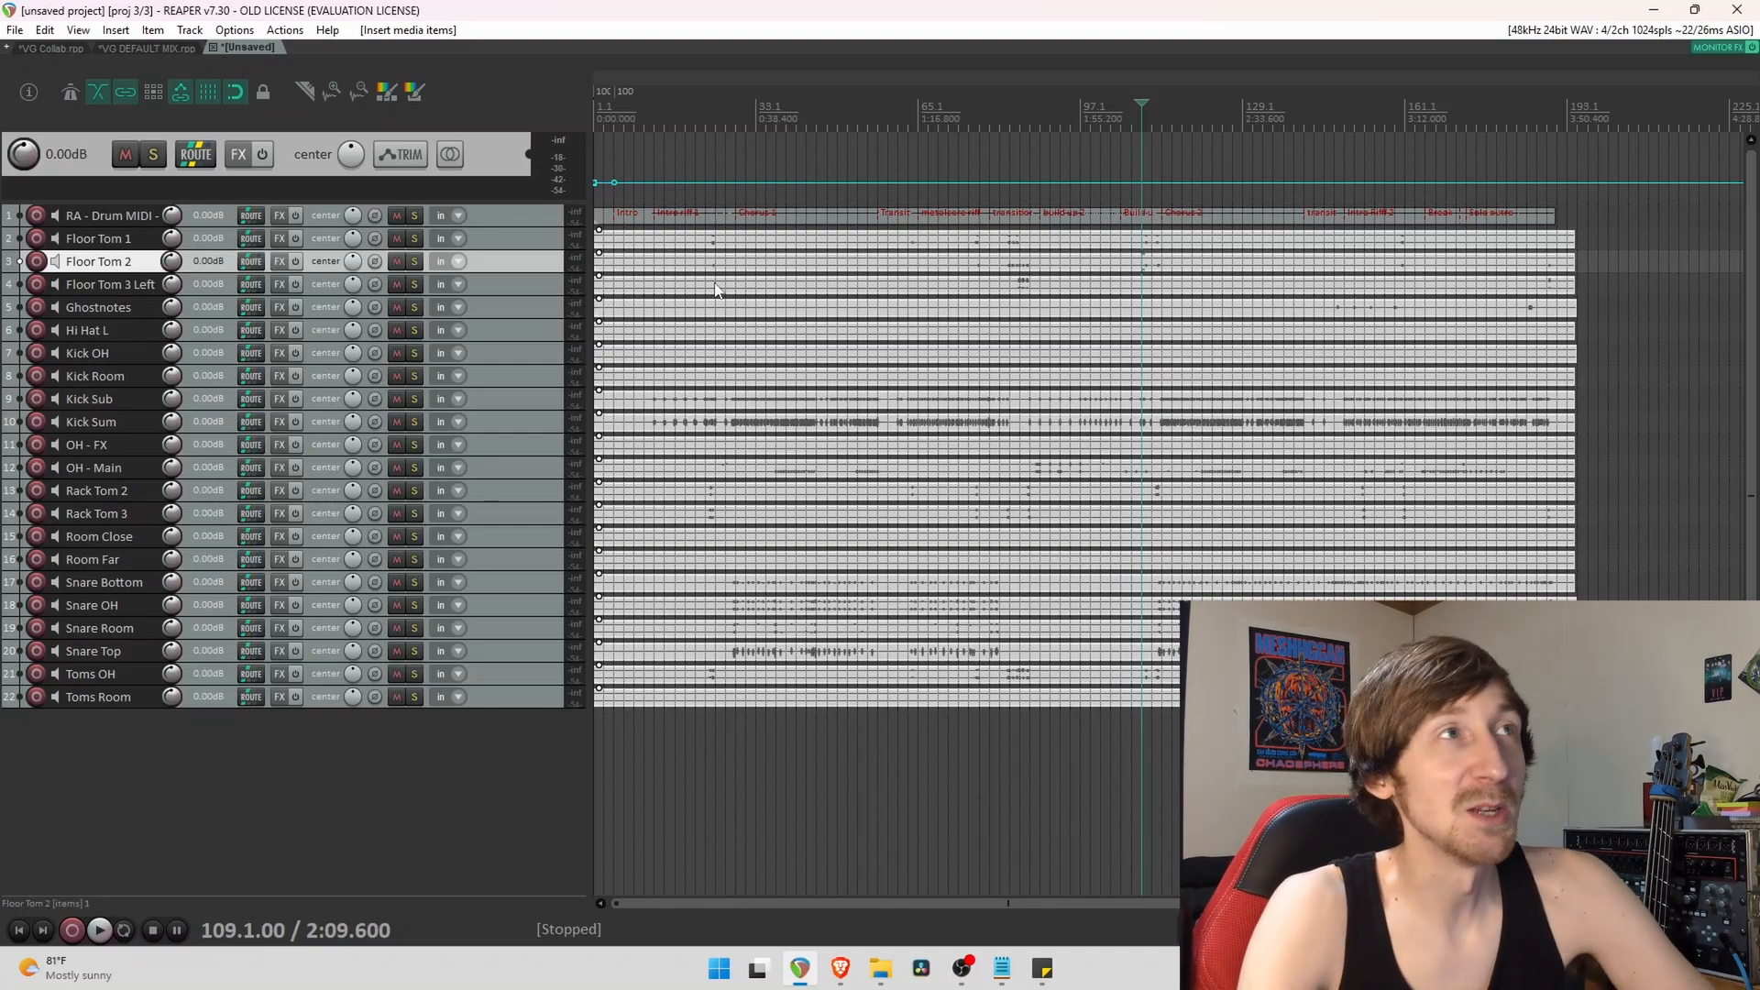
click(507, 287)
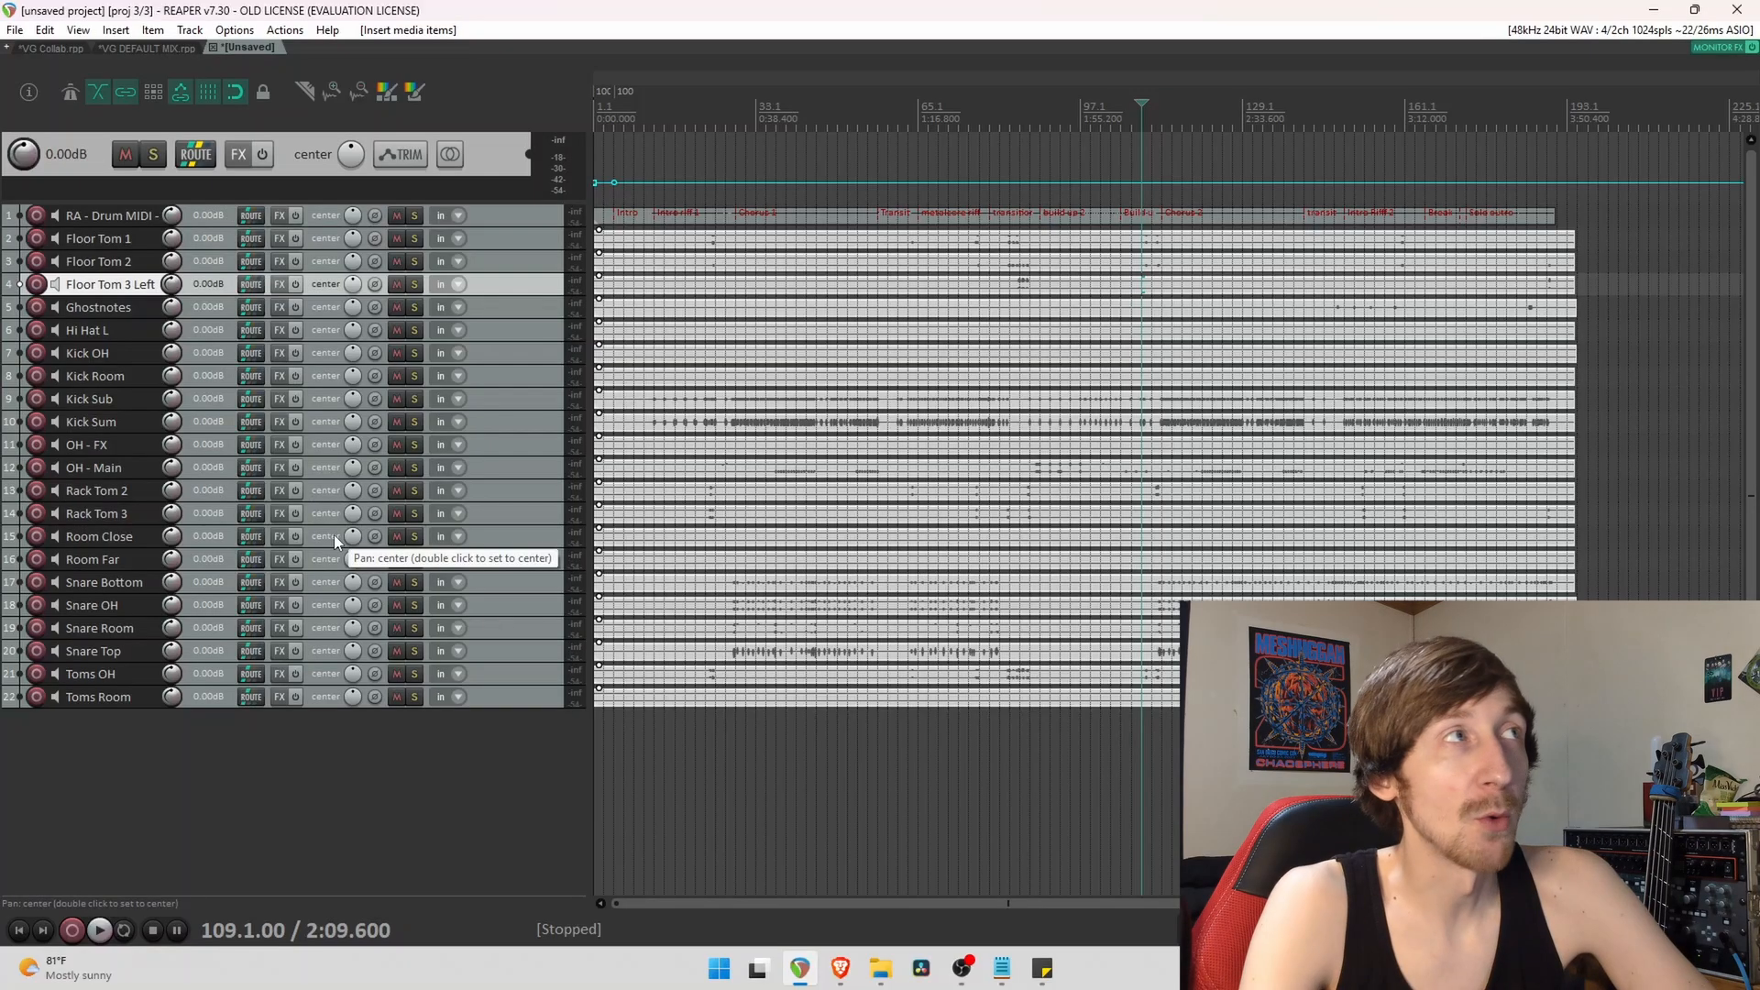
drag(334, 535, 72, 664)
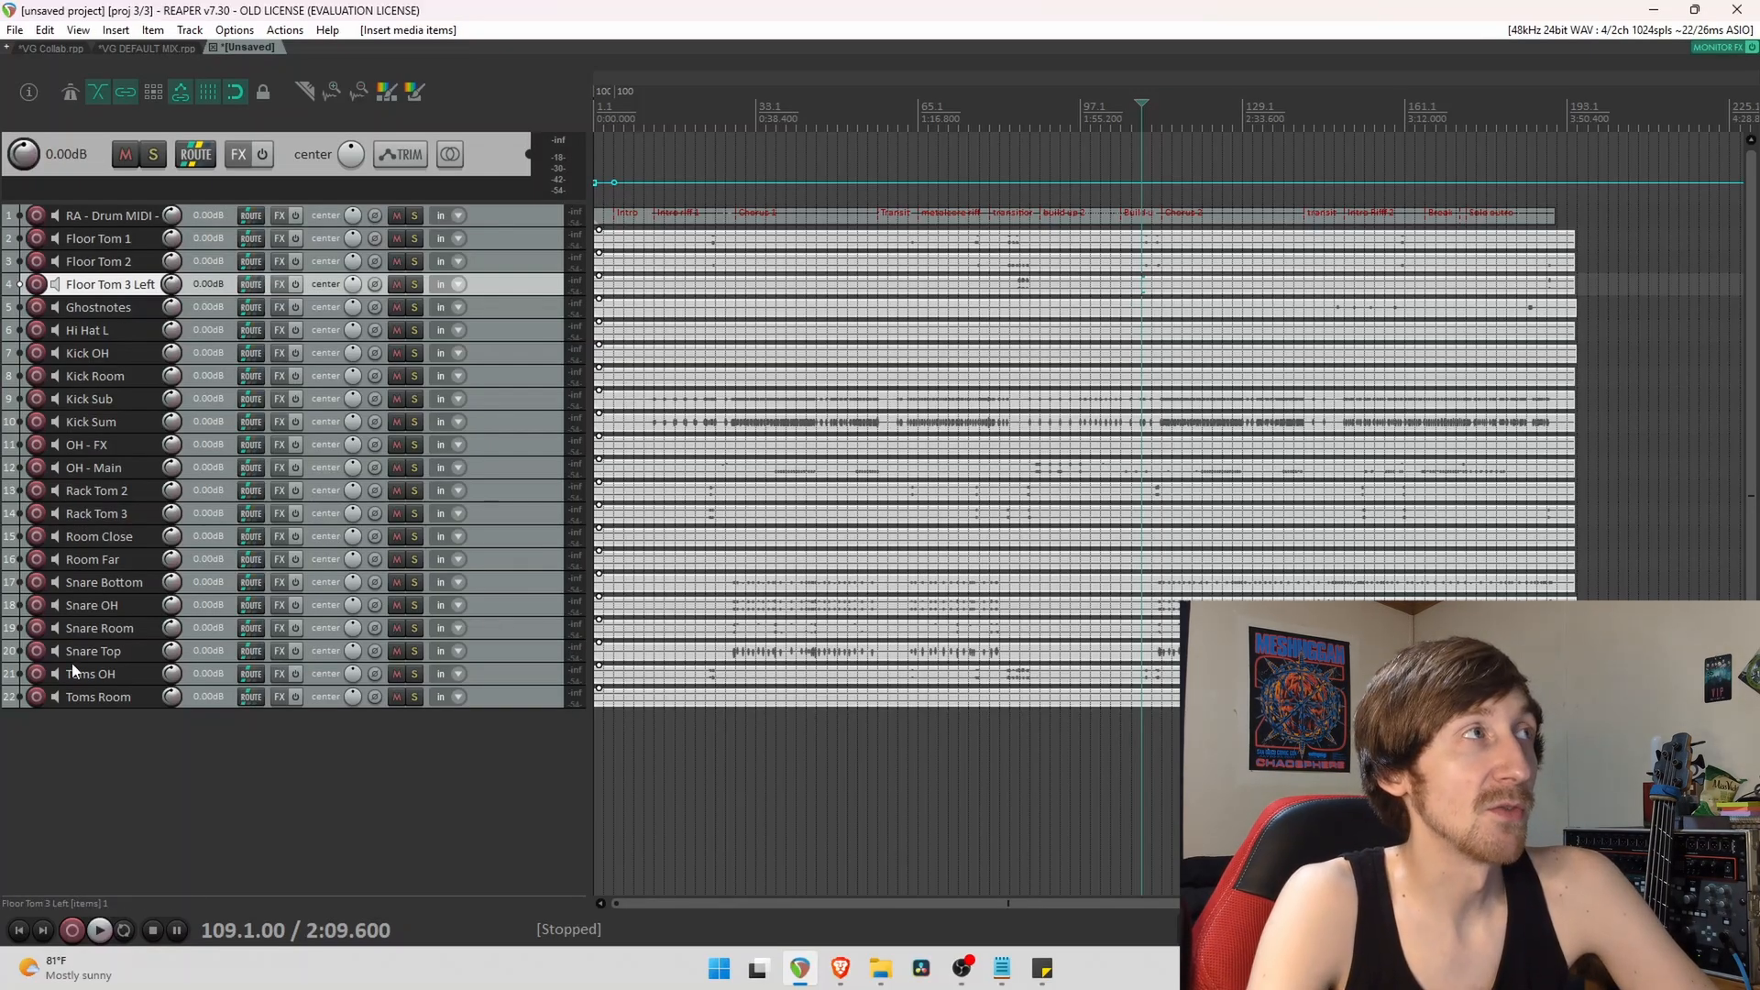
click(540, 557)
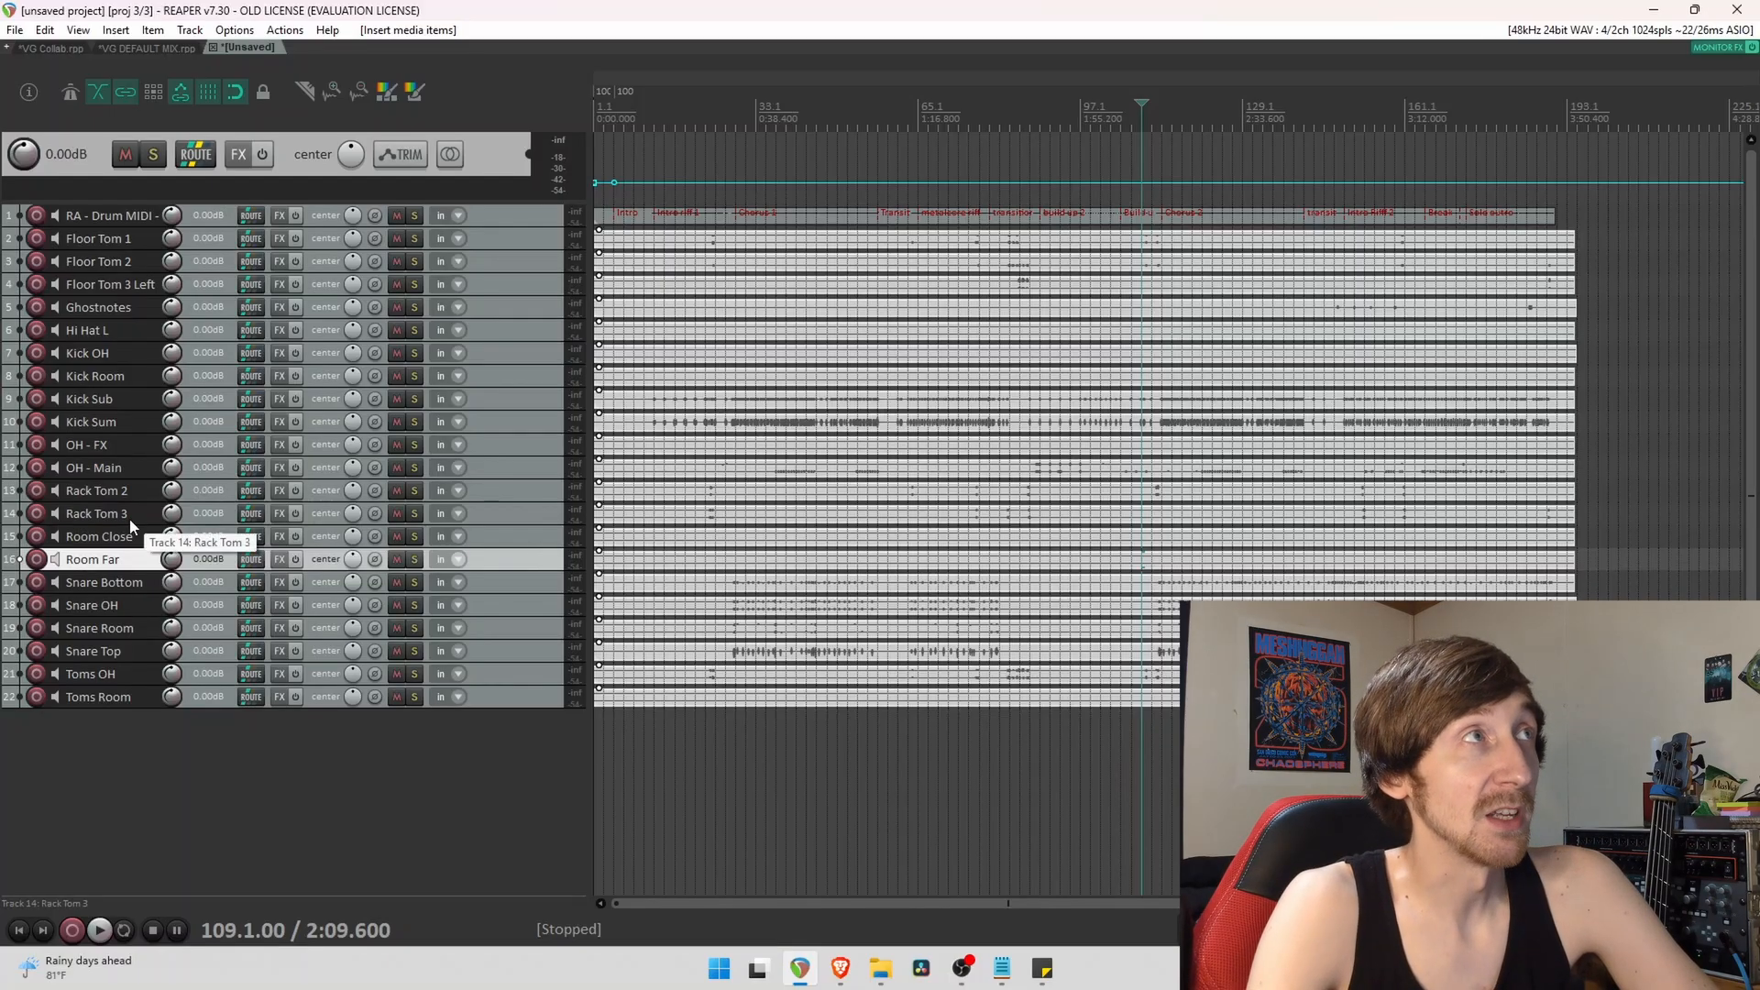
click(537, 240)
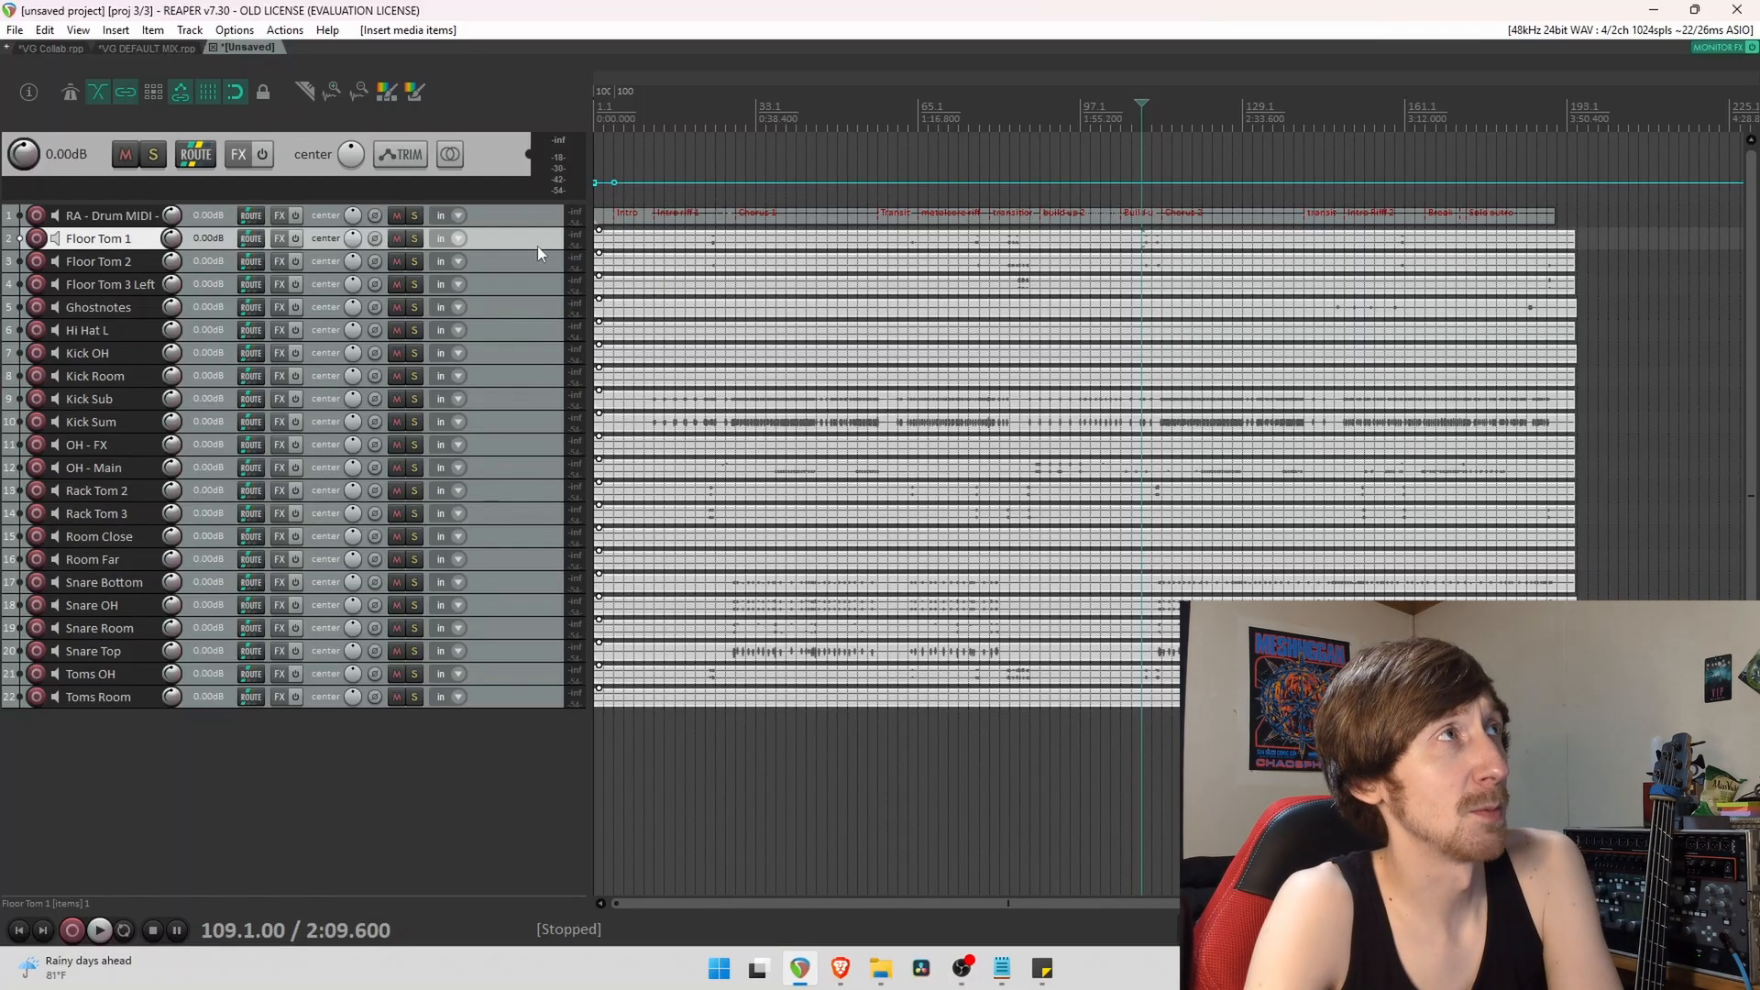
click(106, 286)
drag(117, 244, 114, 295)
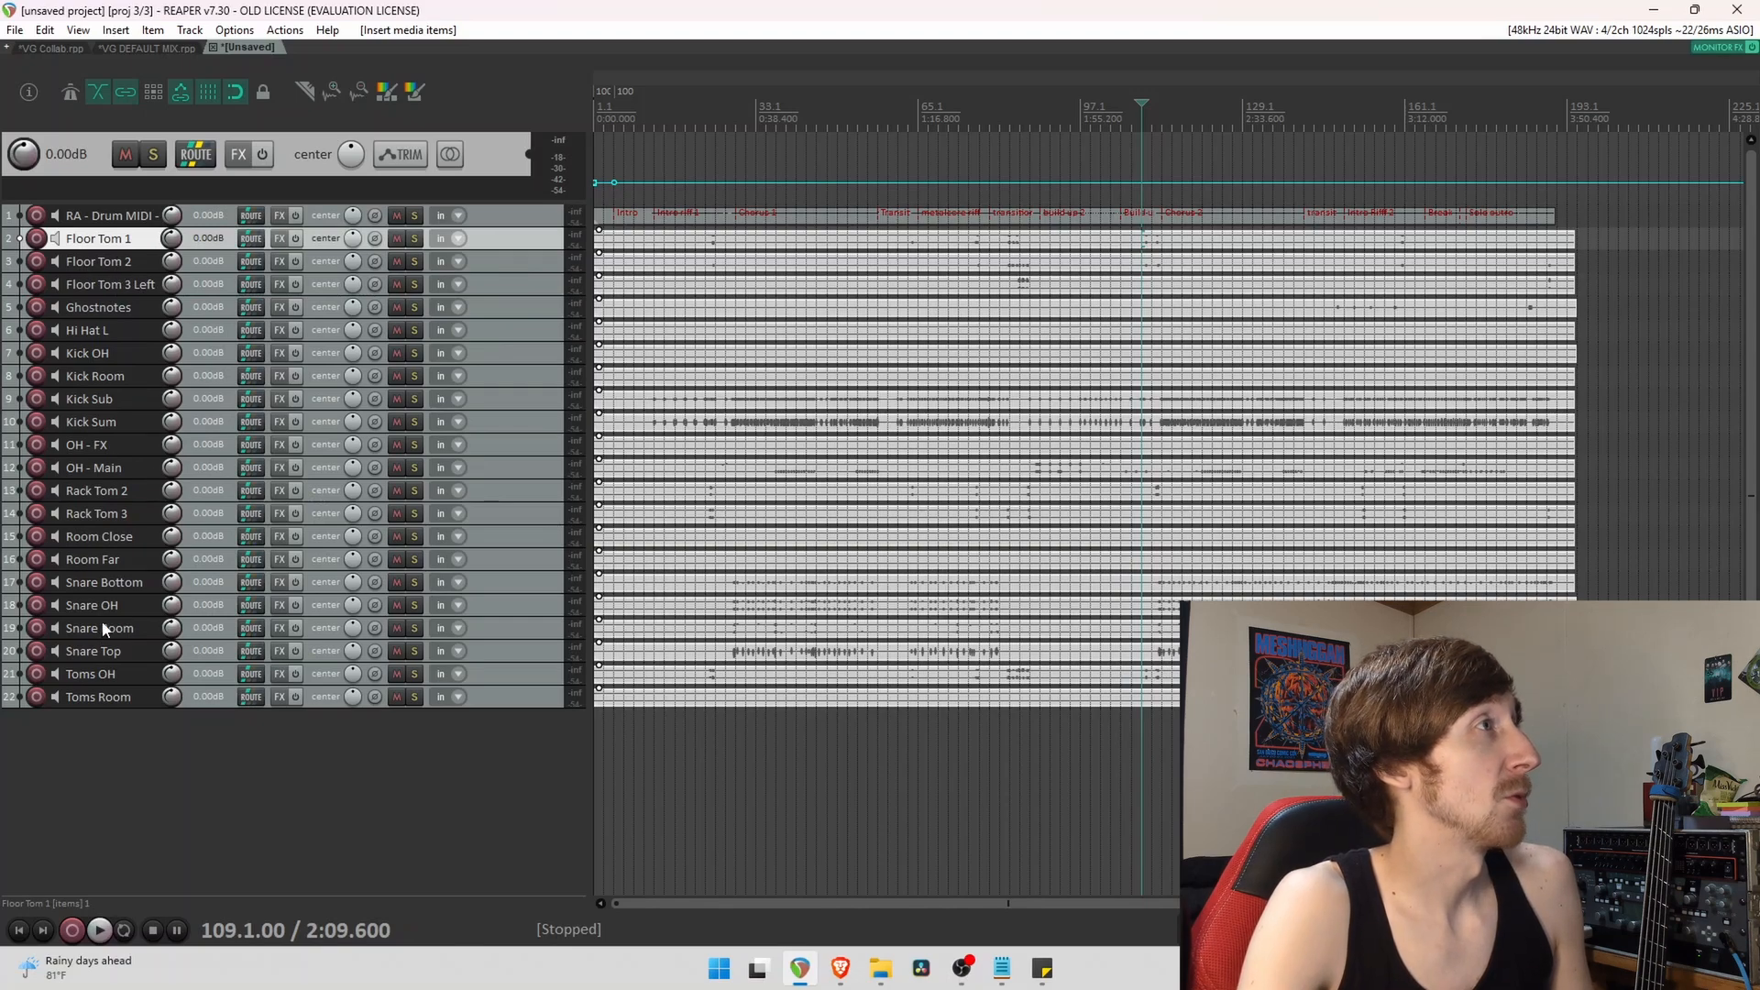
Move the Kick Sub and Kick Sum tracks to the top of the track list, with Kick OH and Kick Room directly below them.
click(126, 424)
ctrl+click(123, 401)
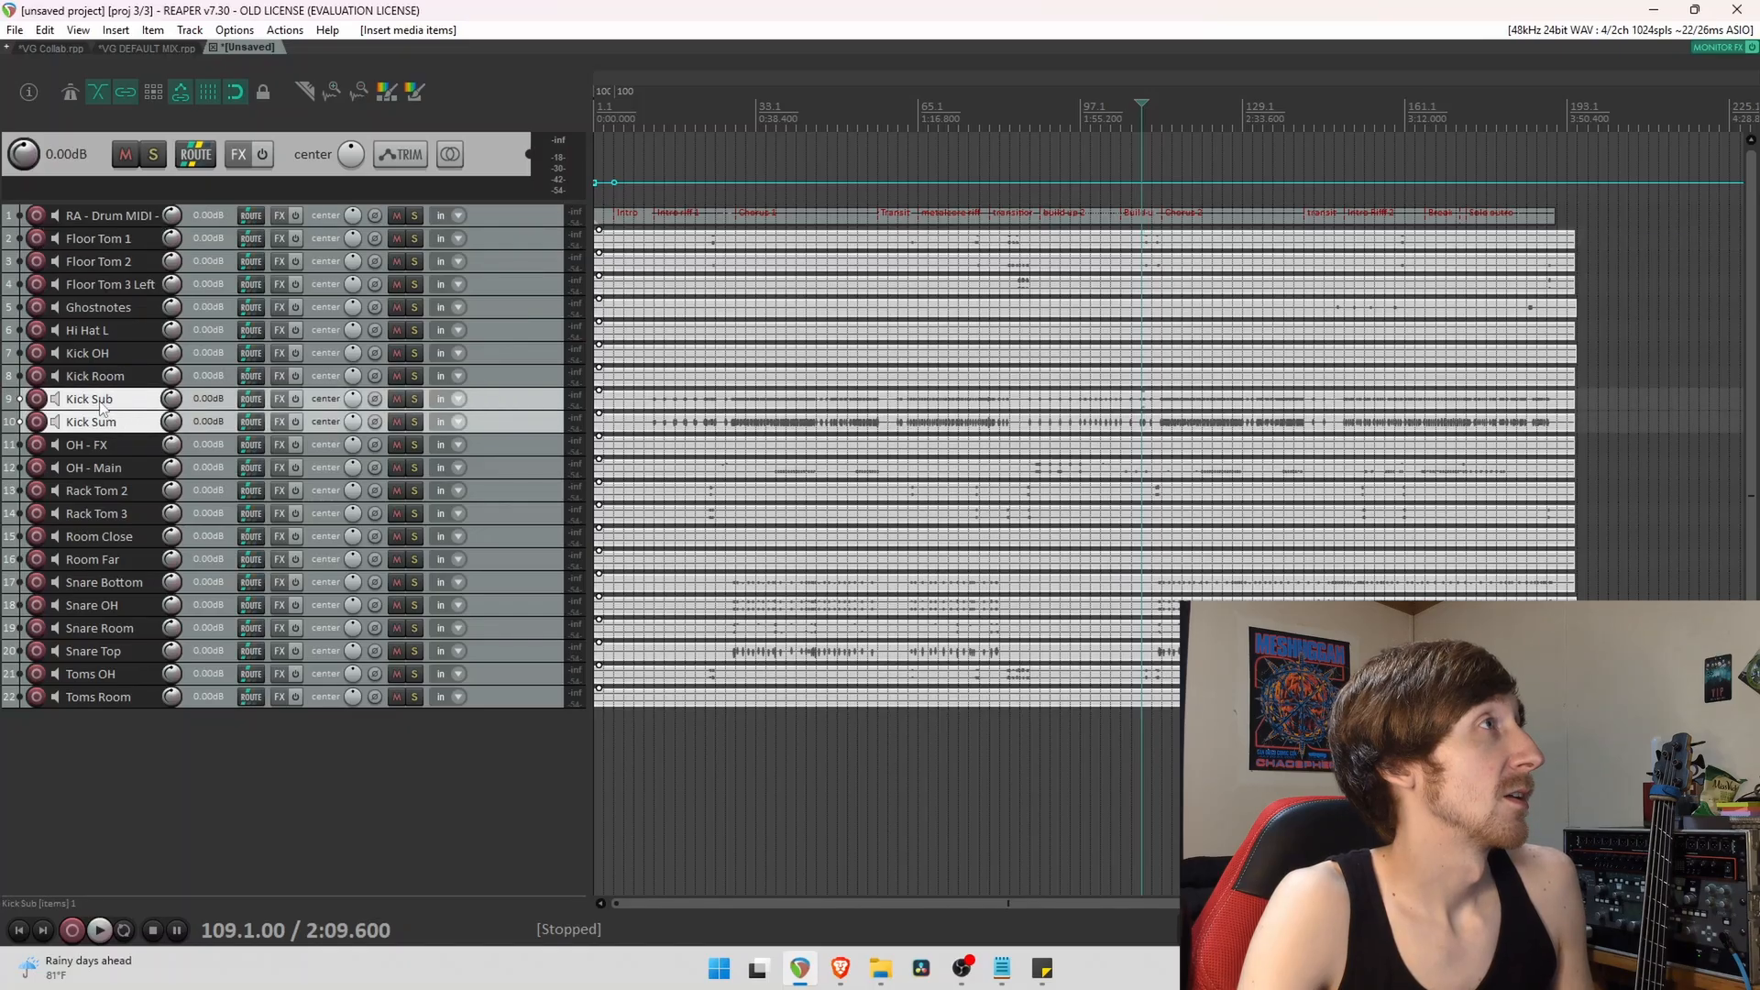
drag(100, 399, 83, 212)
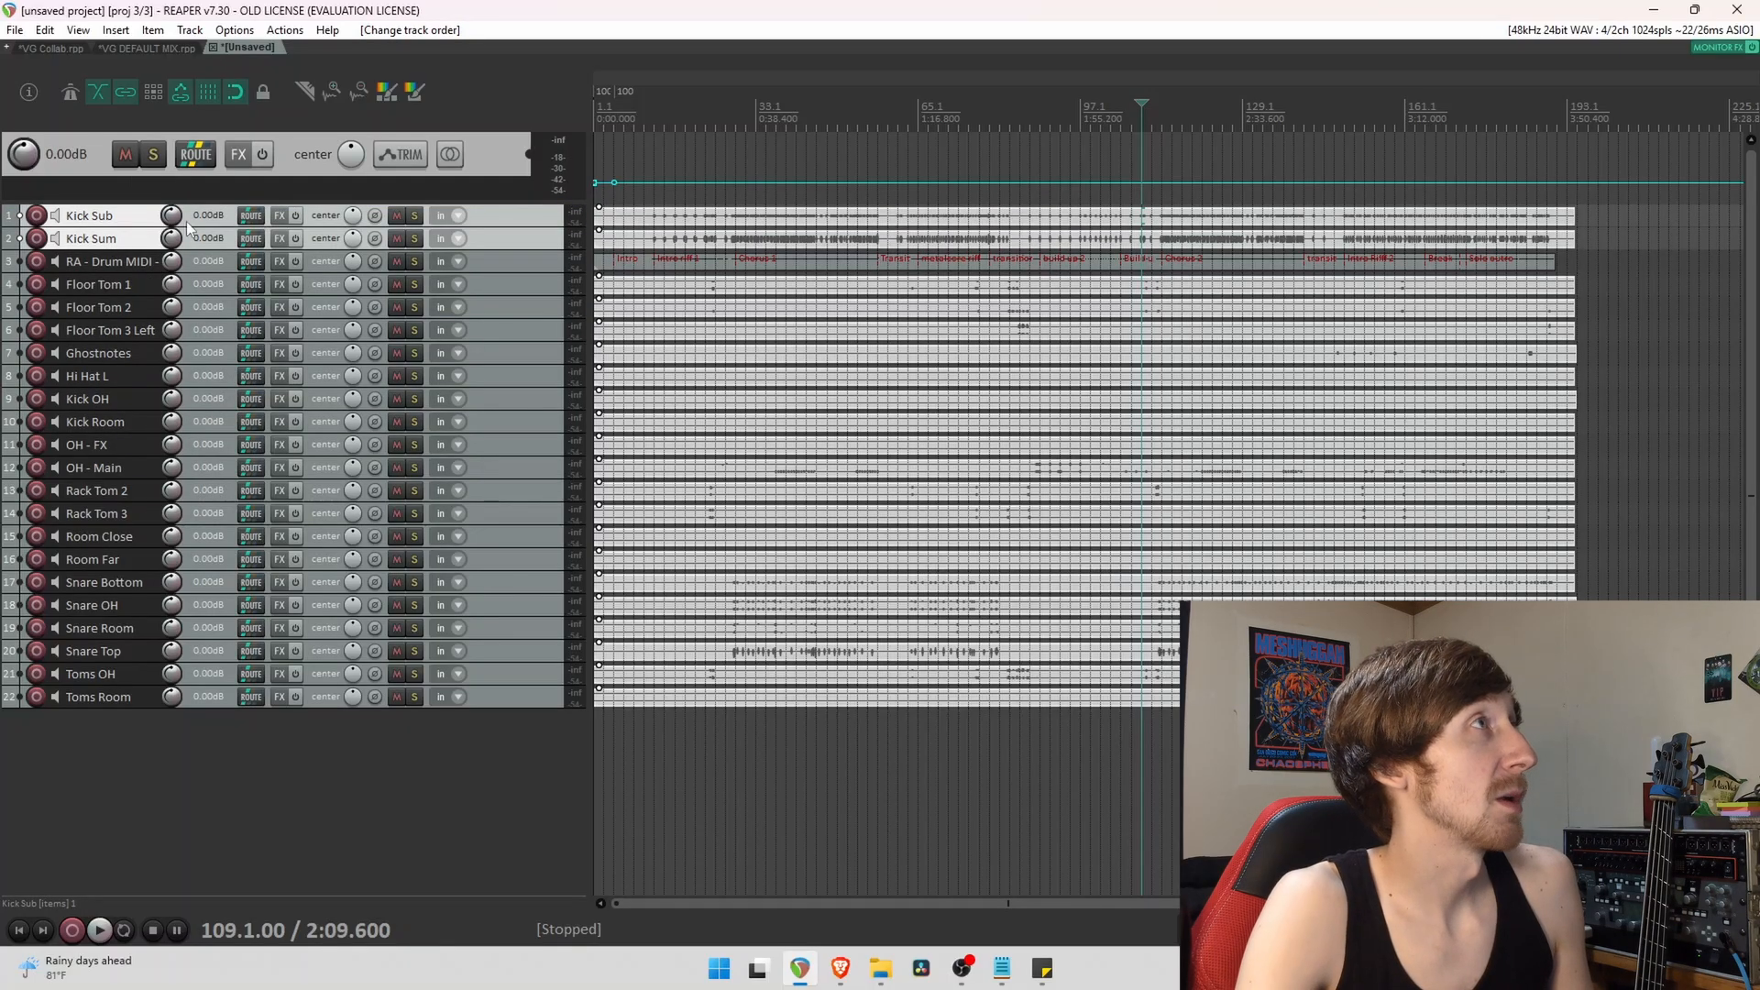
click(110, 399)
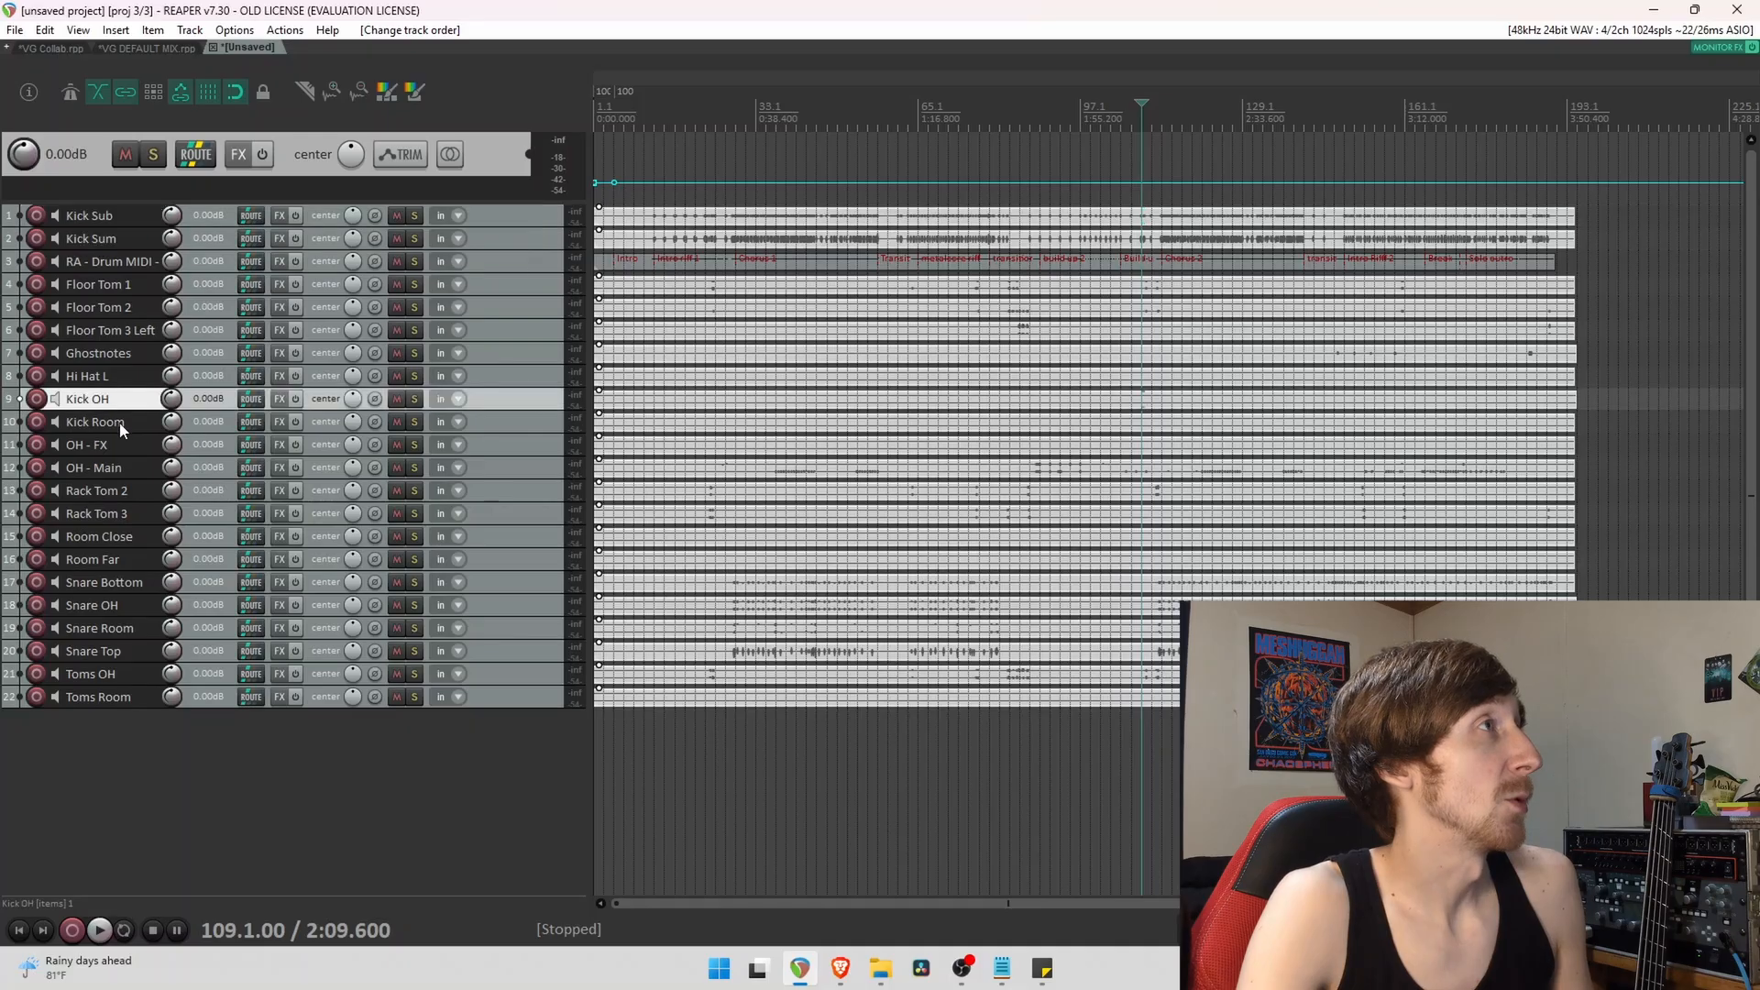
ctrl+click(110, 422)
drag(125, 403, 73, 246)
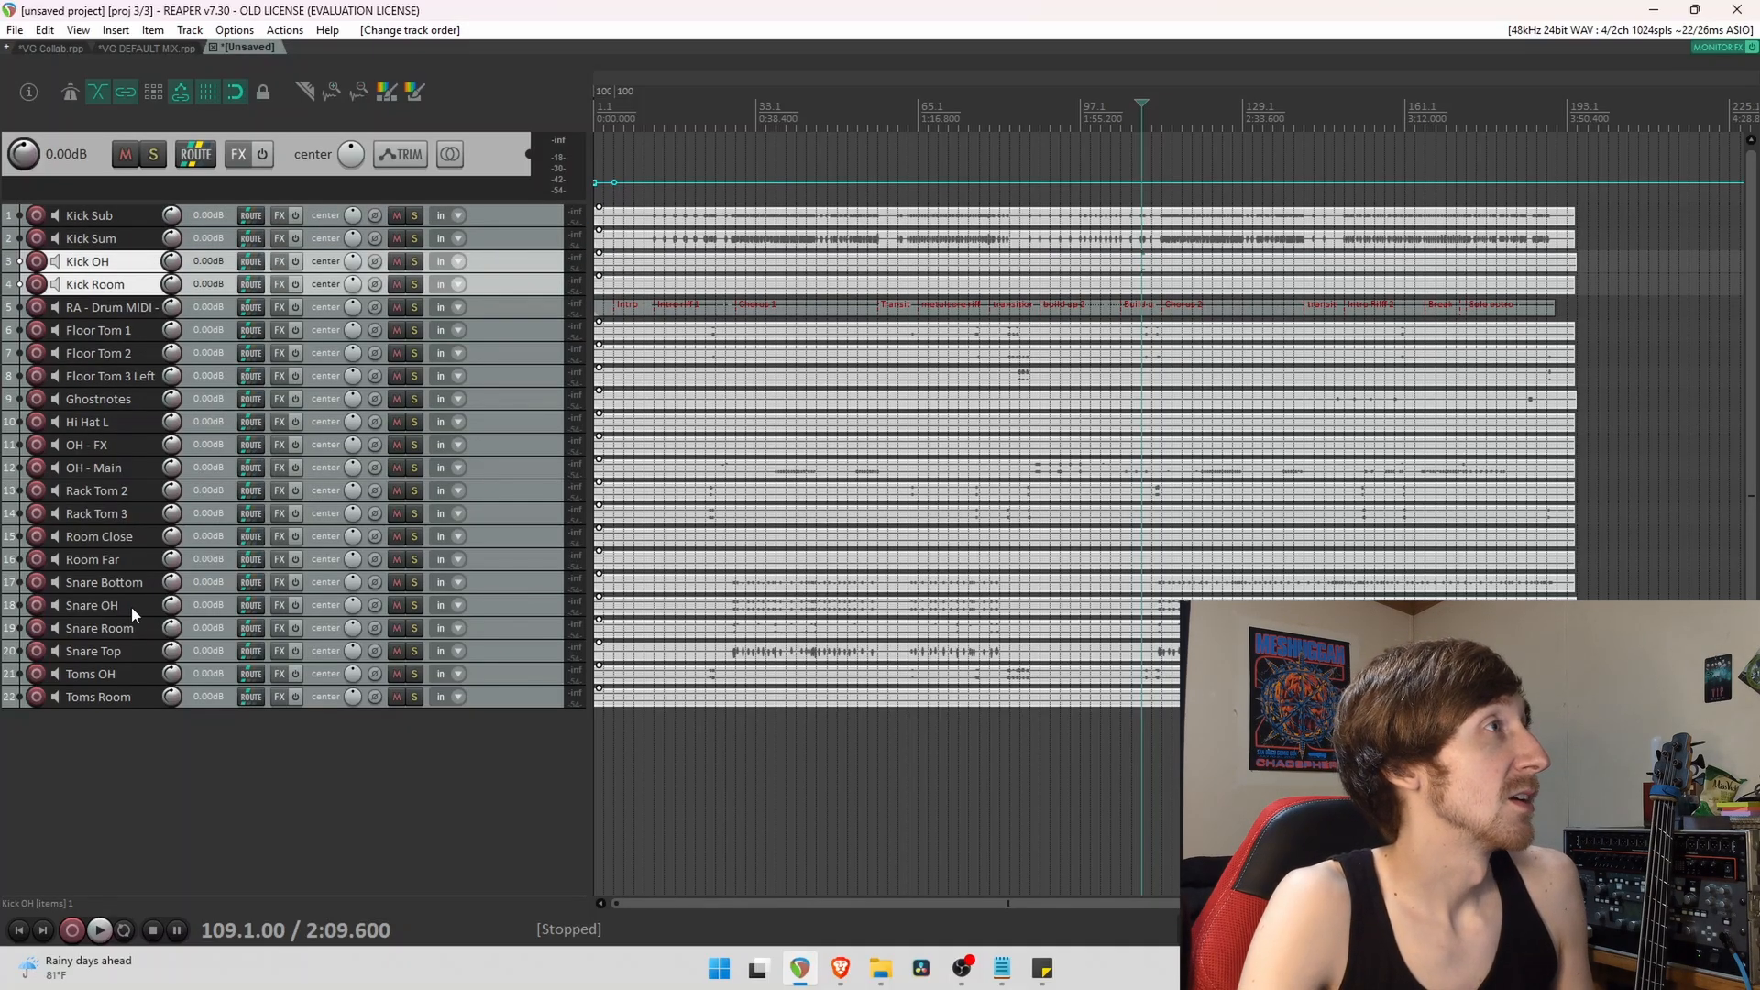
Move the Snare Top, Snare Bottom, Snare OH and Snare Room tracks, in that order, directly below Kick Room.
click(131, 652)
drag(125, 660, 62, 314)
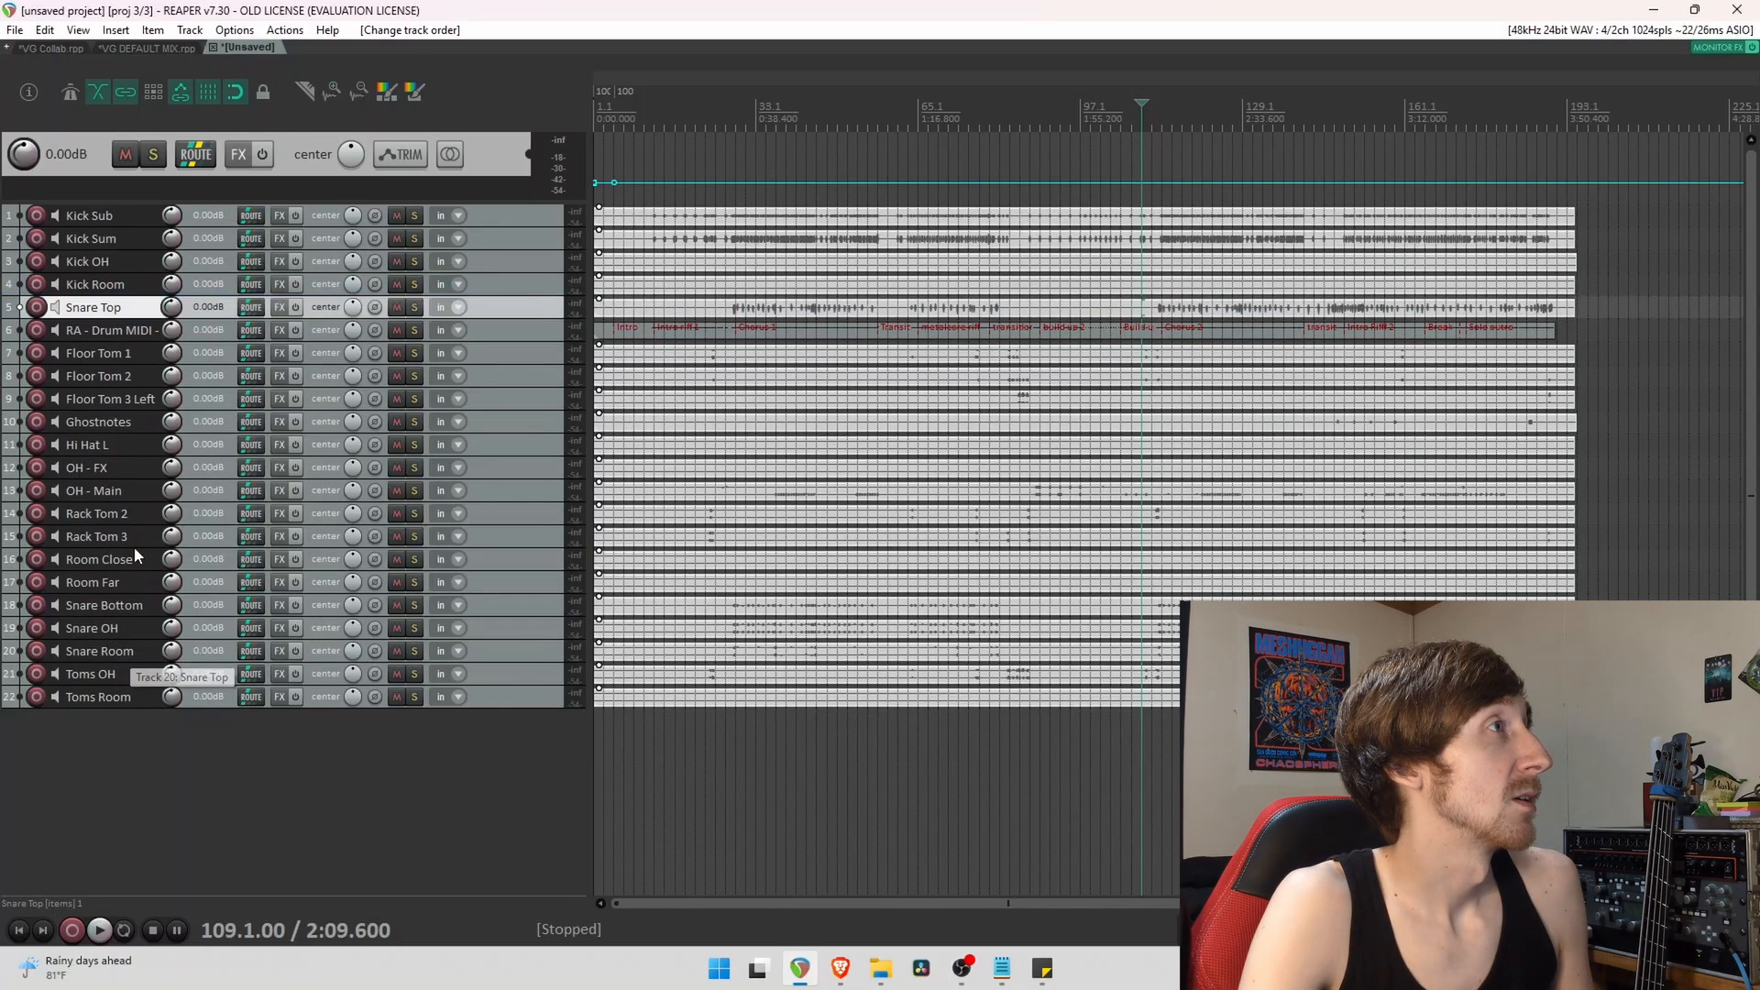
click(131, 612)
drag(131, 612, 64, 328)
click(111, 630)
shift+click(123, 653)
drag(123, 653, 64, 343)
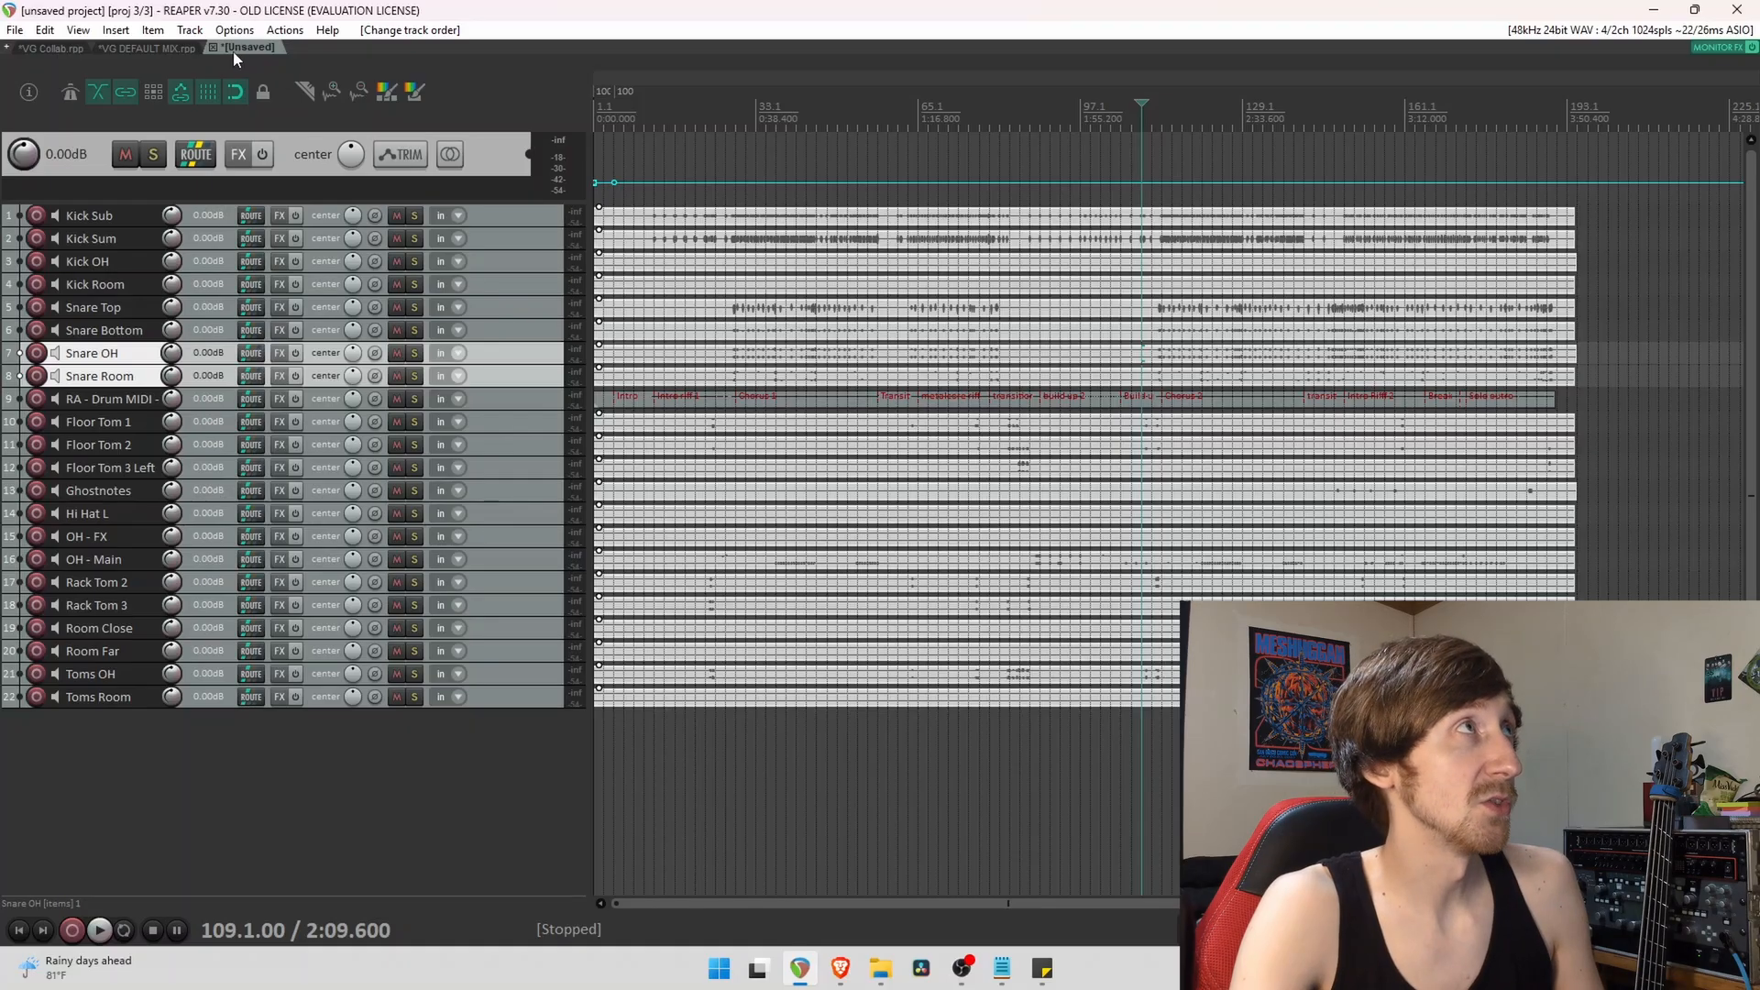
Browse the downloads on the Alwine Audio website down to the Reaper Mix Templates section.
mouse_move(842, 974)
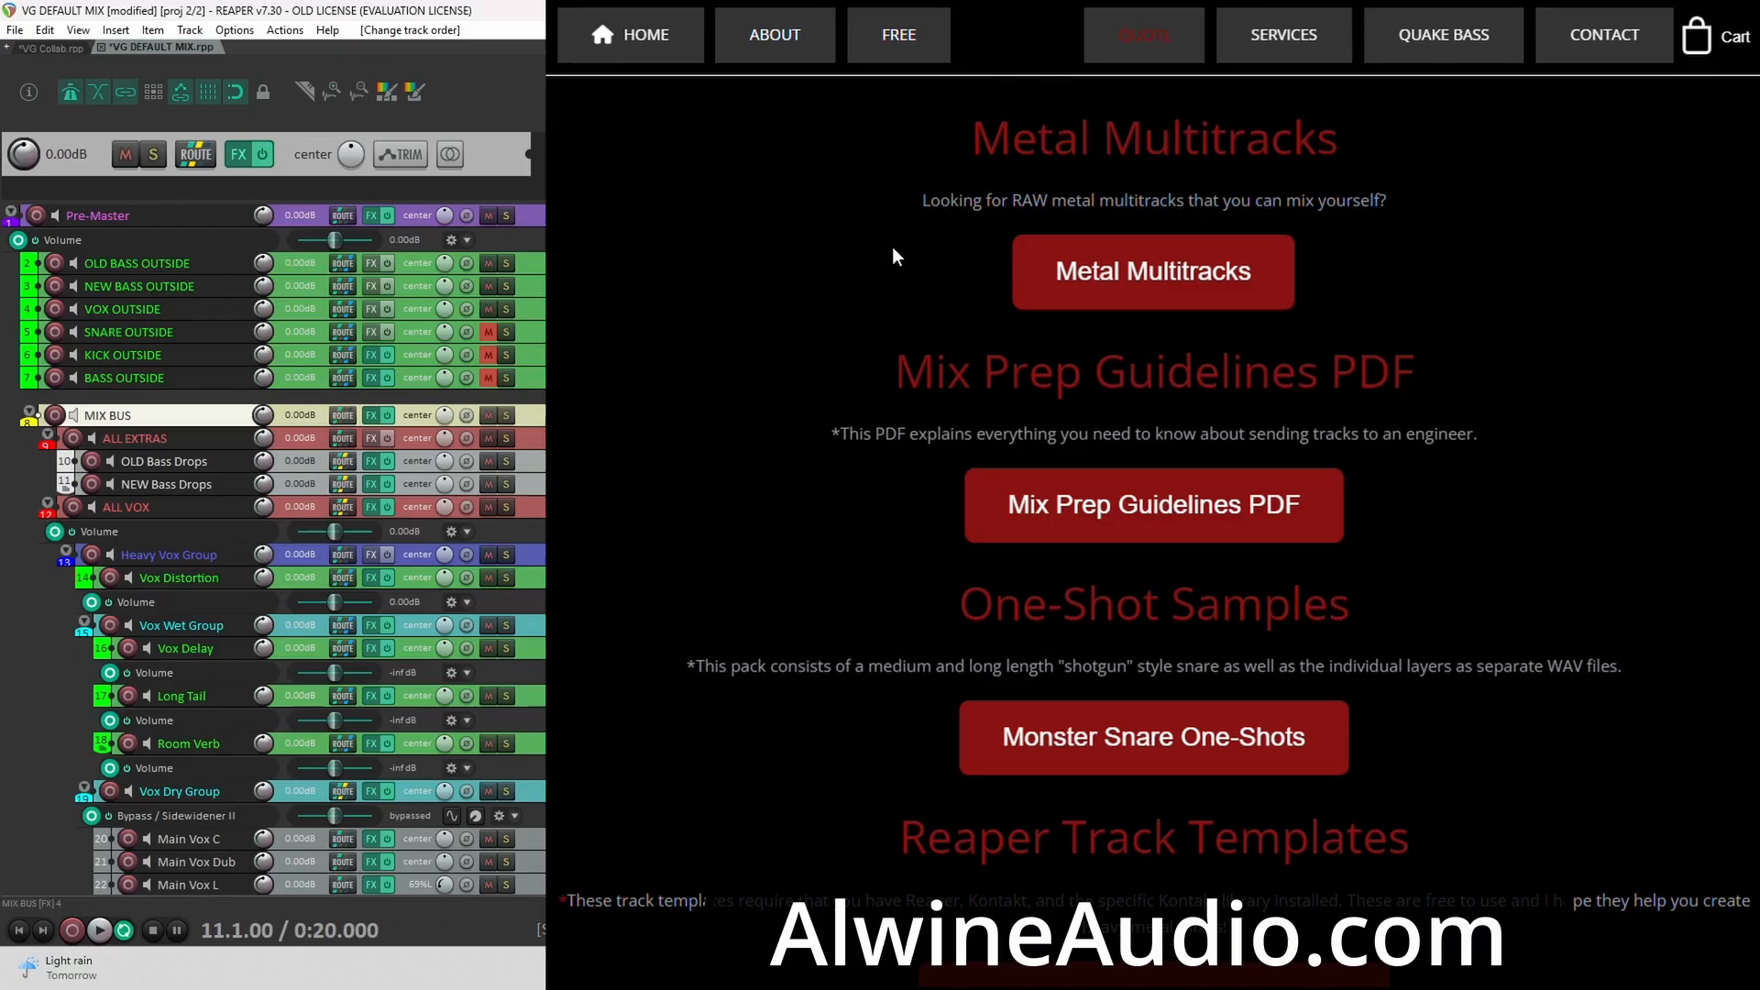
scroll(897, 256, down, 3)
scroll(897, 257, down, 5)
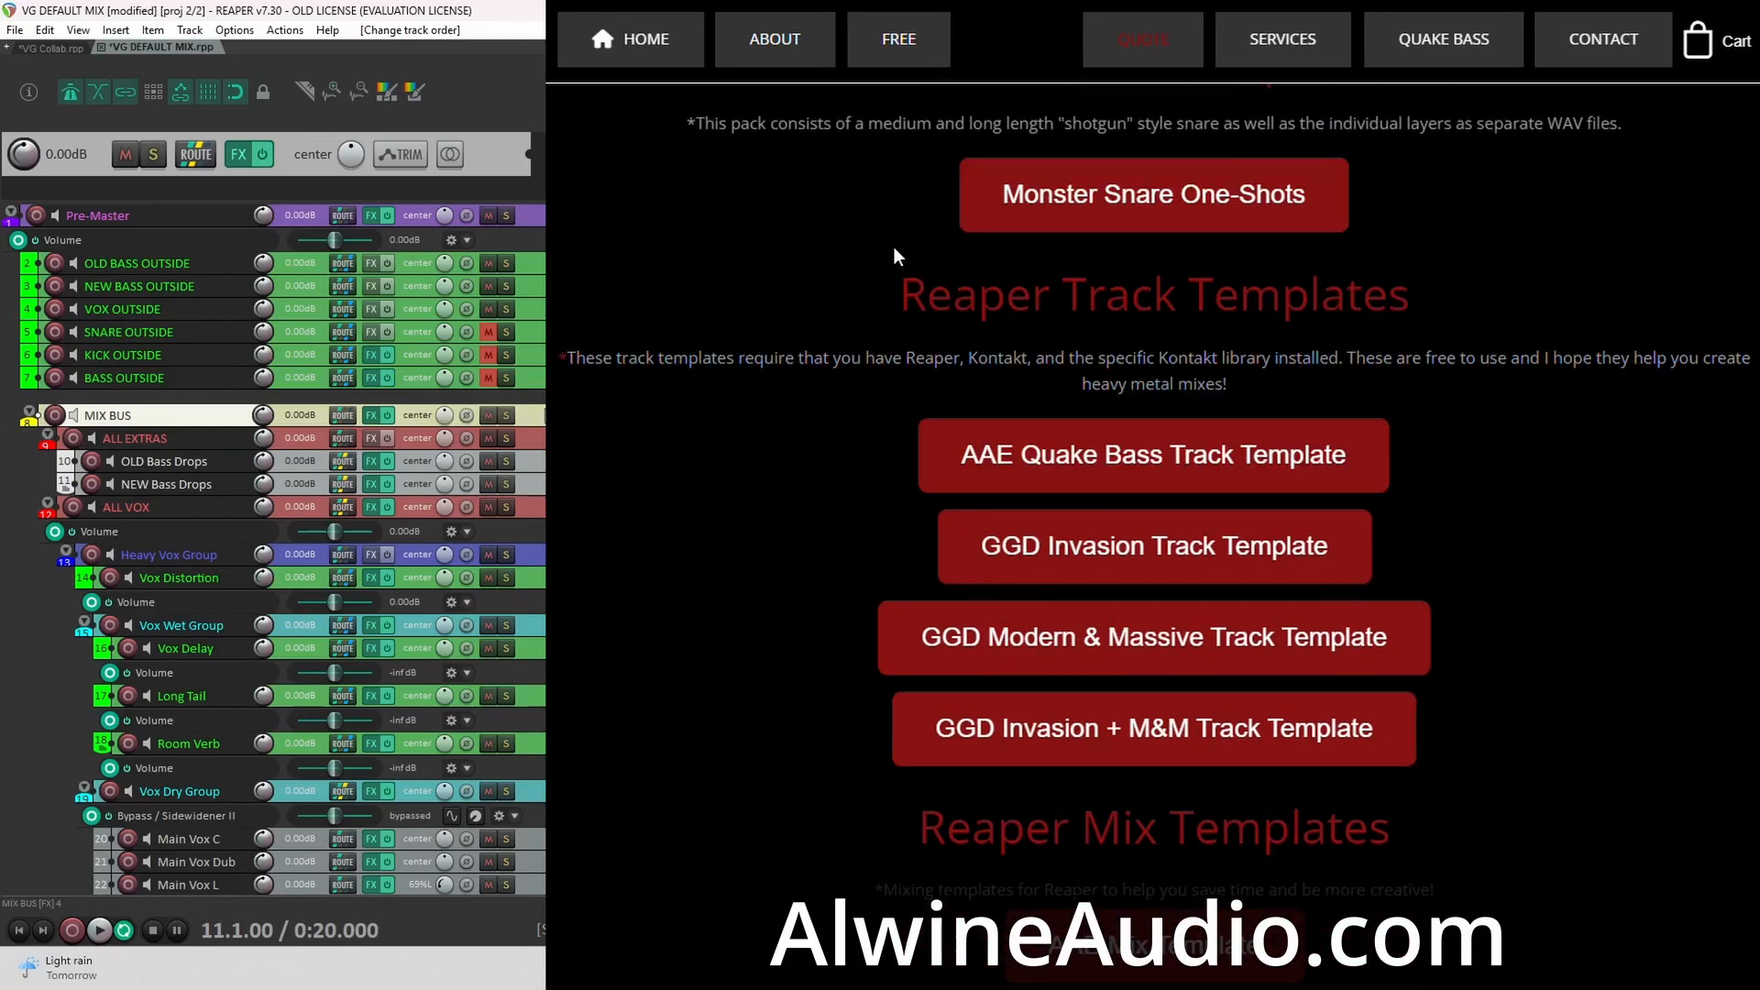
scroll(896, 257, down, 2)
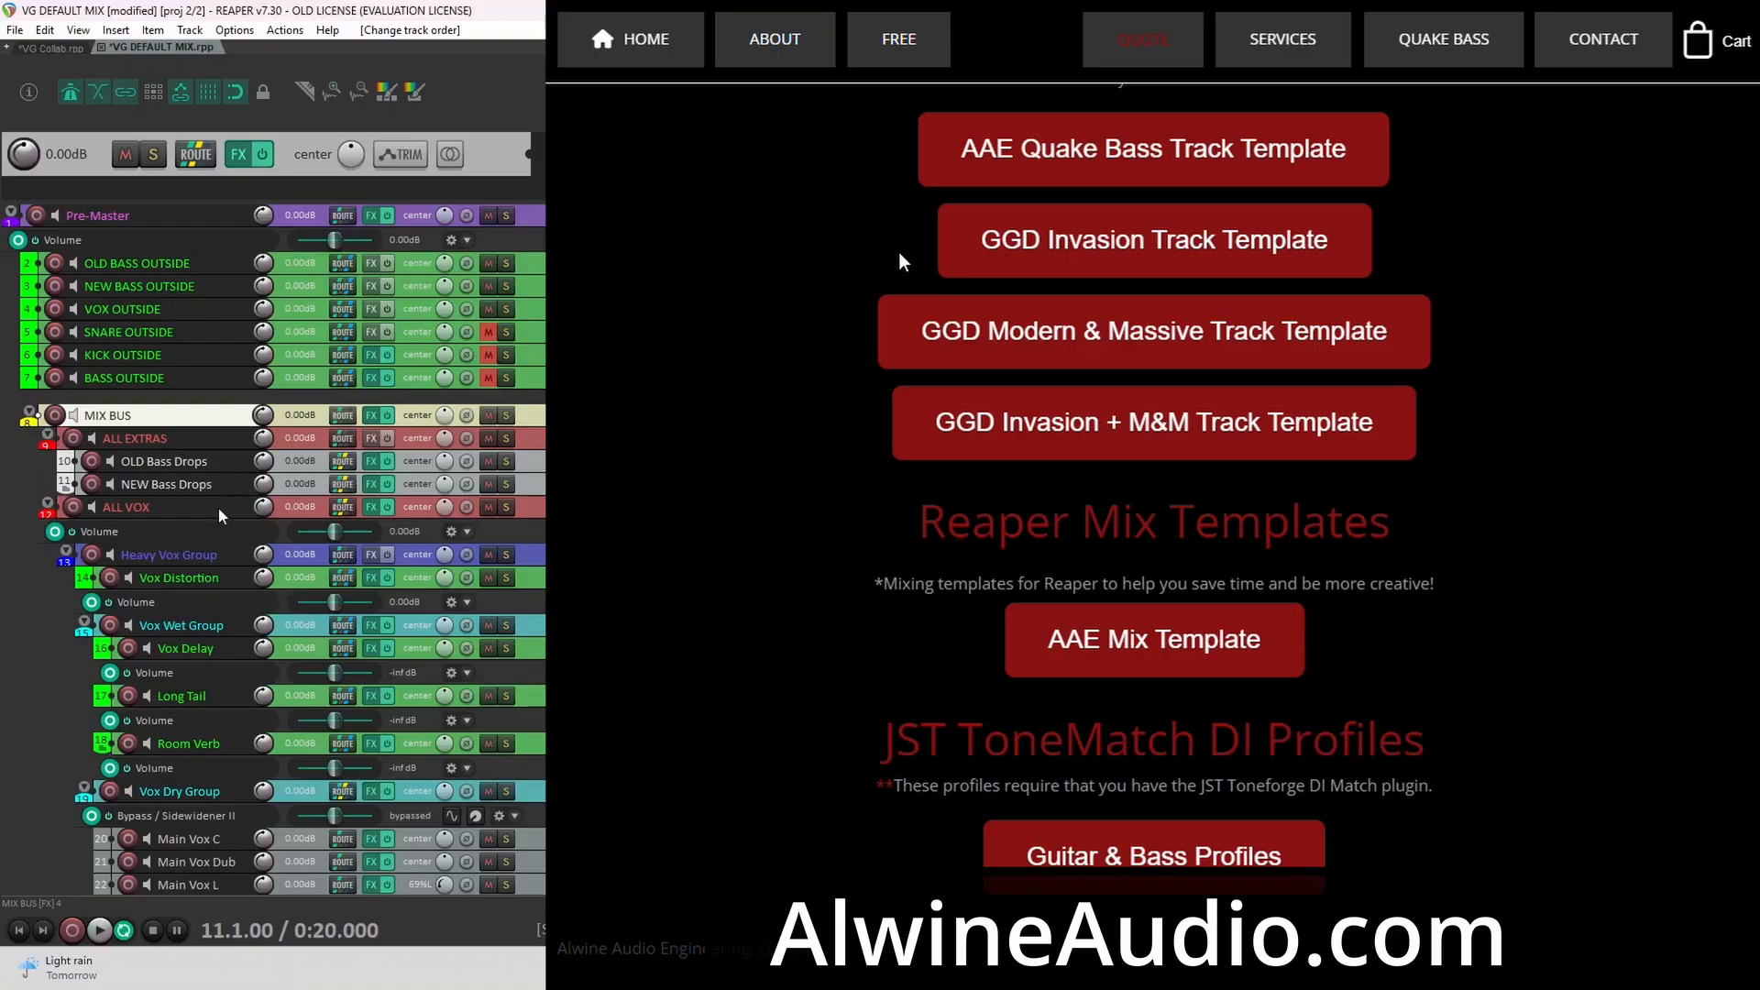
Collapse the ALL VOX, ALL GUITARS, ALL BASS and ALL DRUMS folders in the mix template.
click(50, 505)
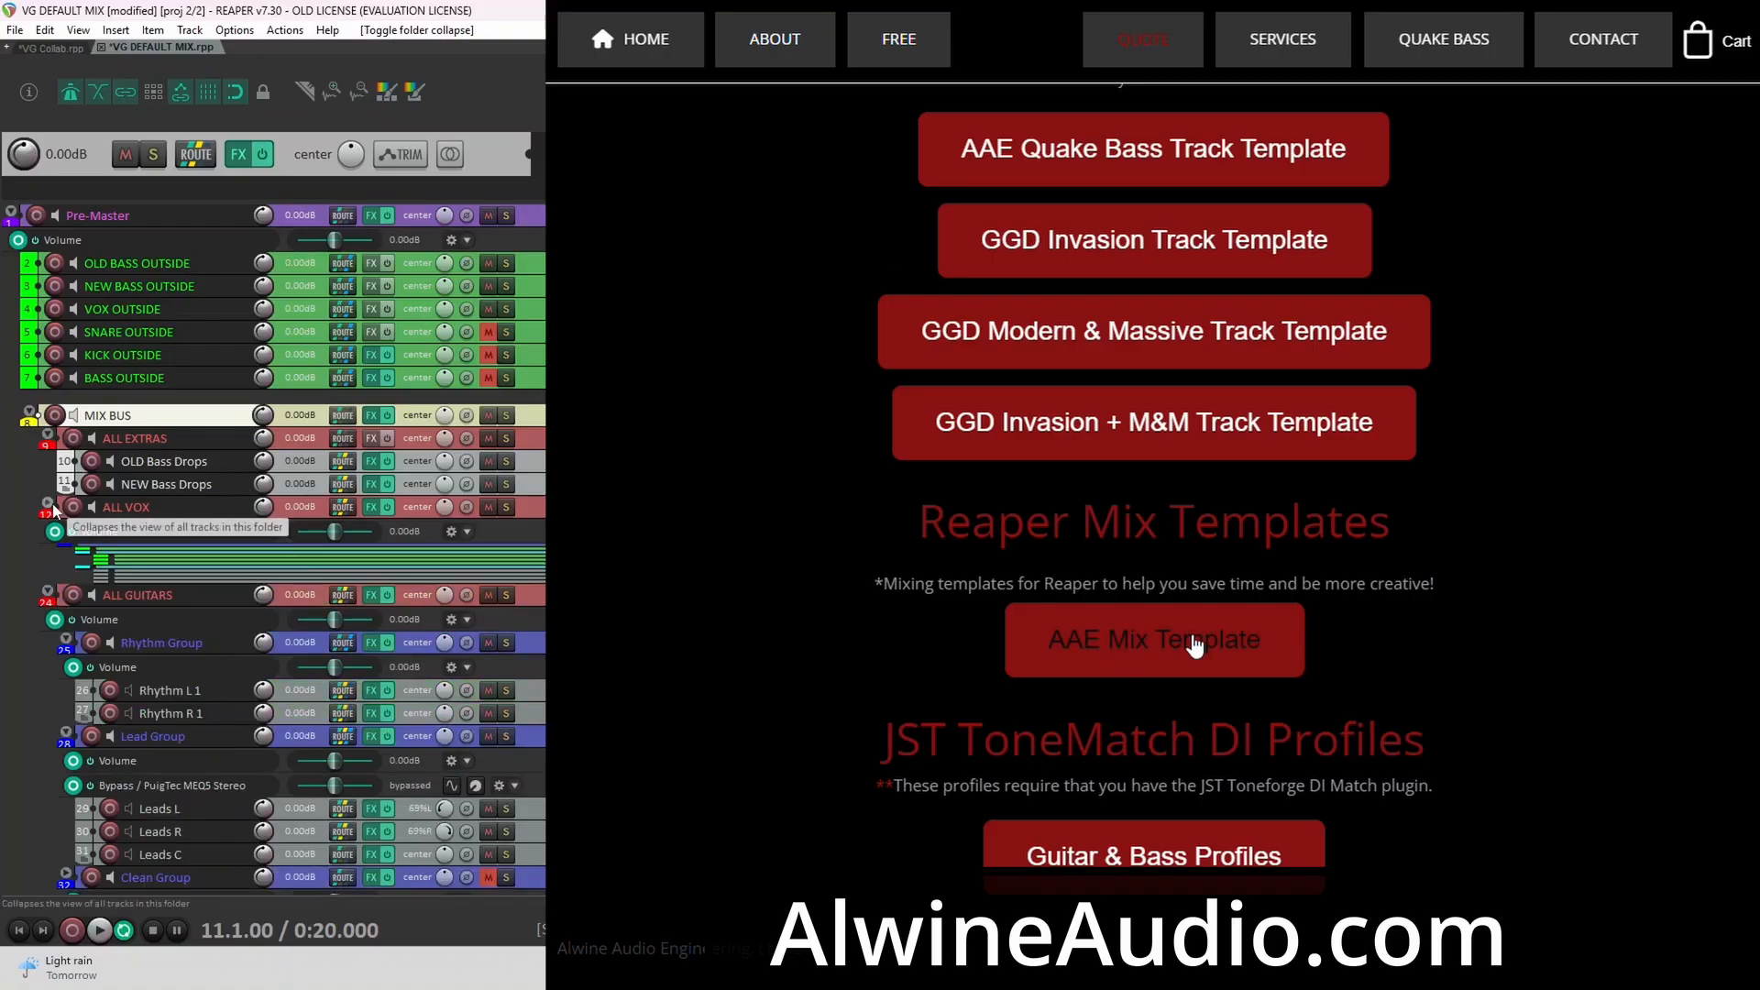
click(46, 593)
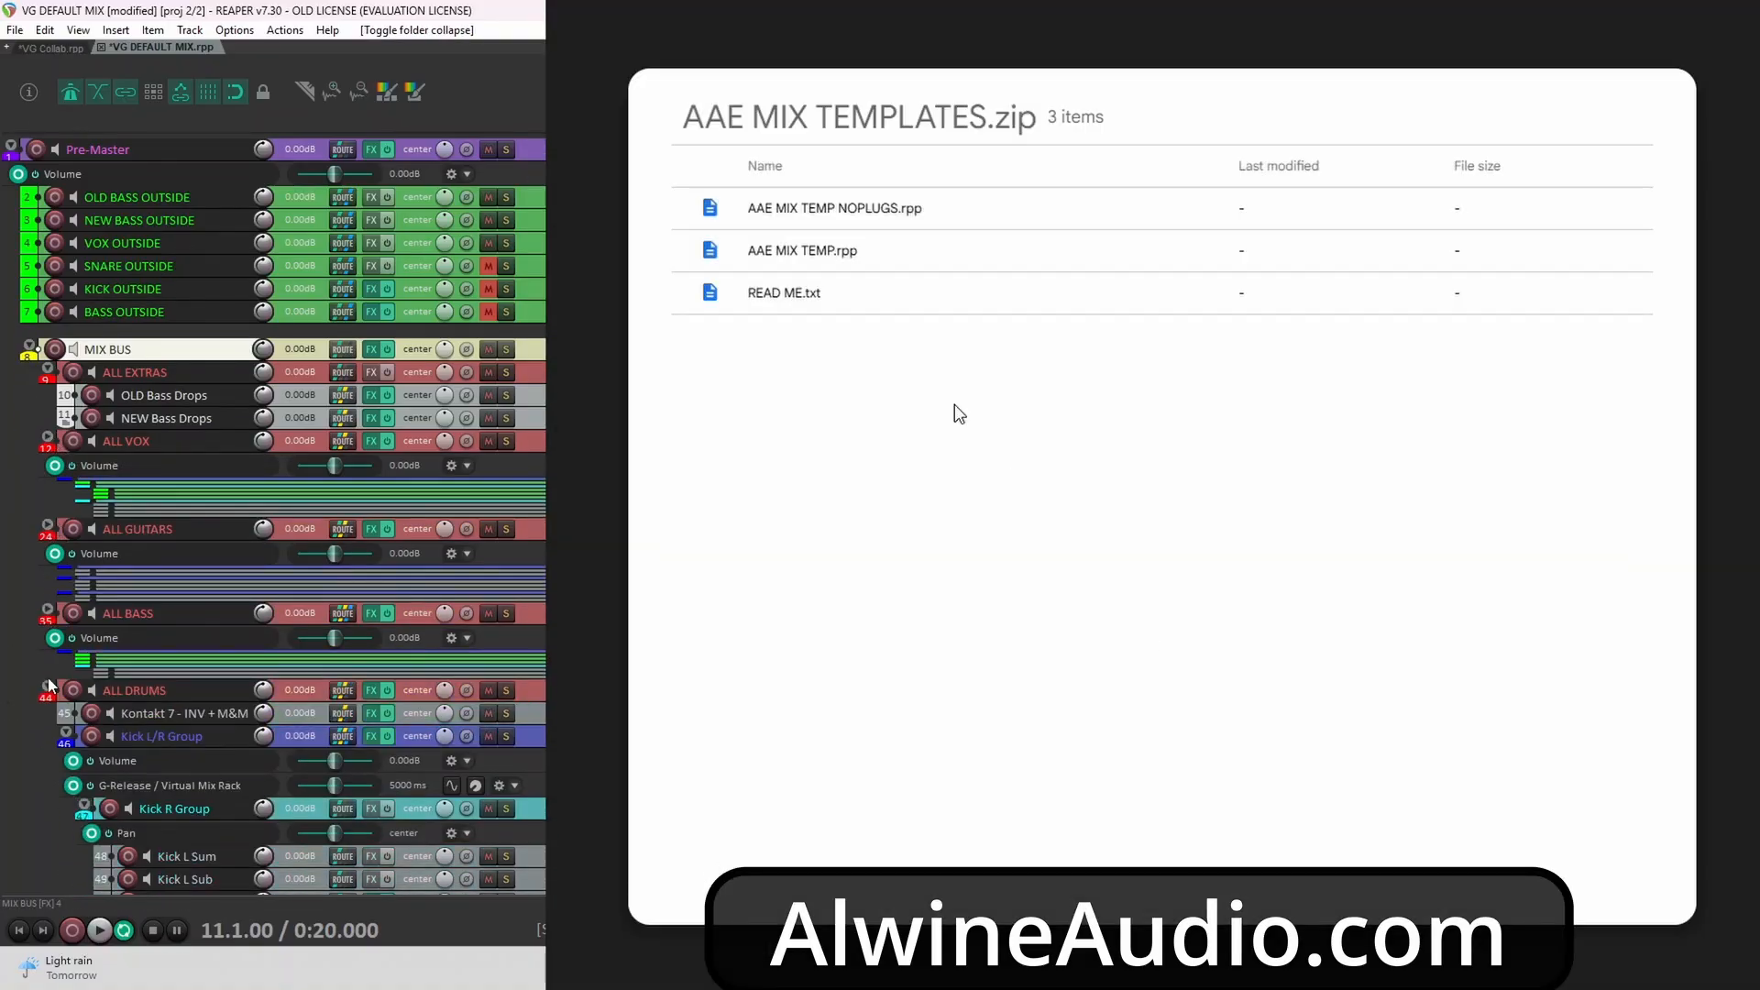
click(50, 680)
scroll(18, 713, down, 2)
scroll(9, 706, up, 4)
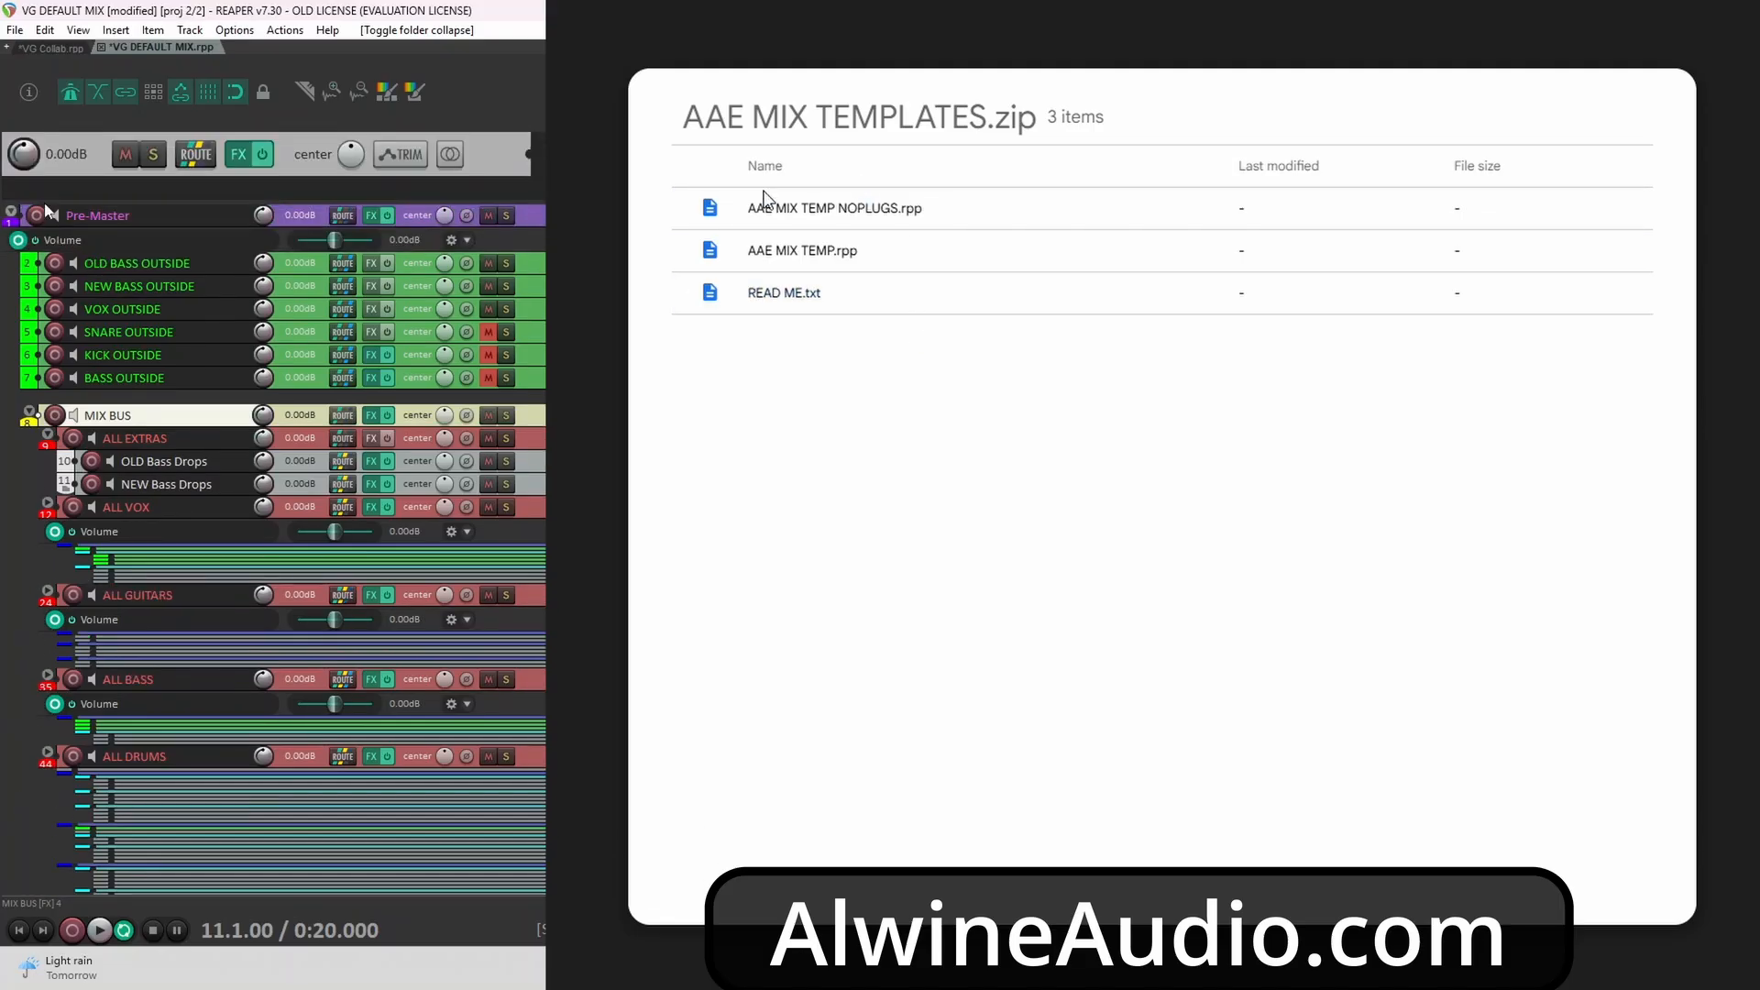
Look over the template's upper tracks, including OLD BASS OUTSIDE, MIX BUS and the ALL EXTRAS folder.
click(502, 146)
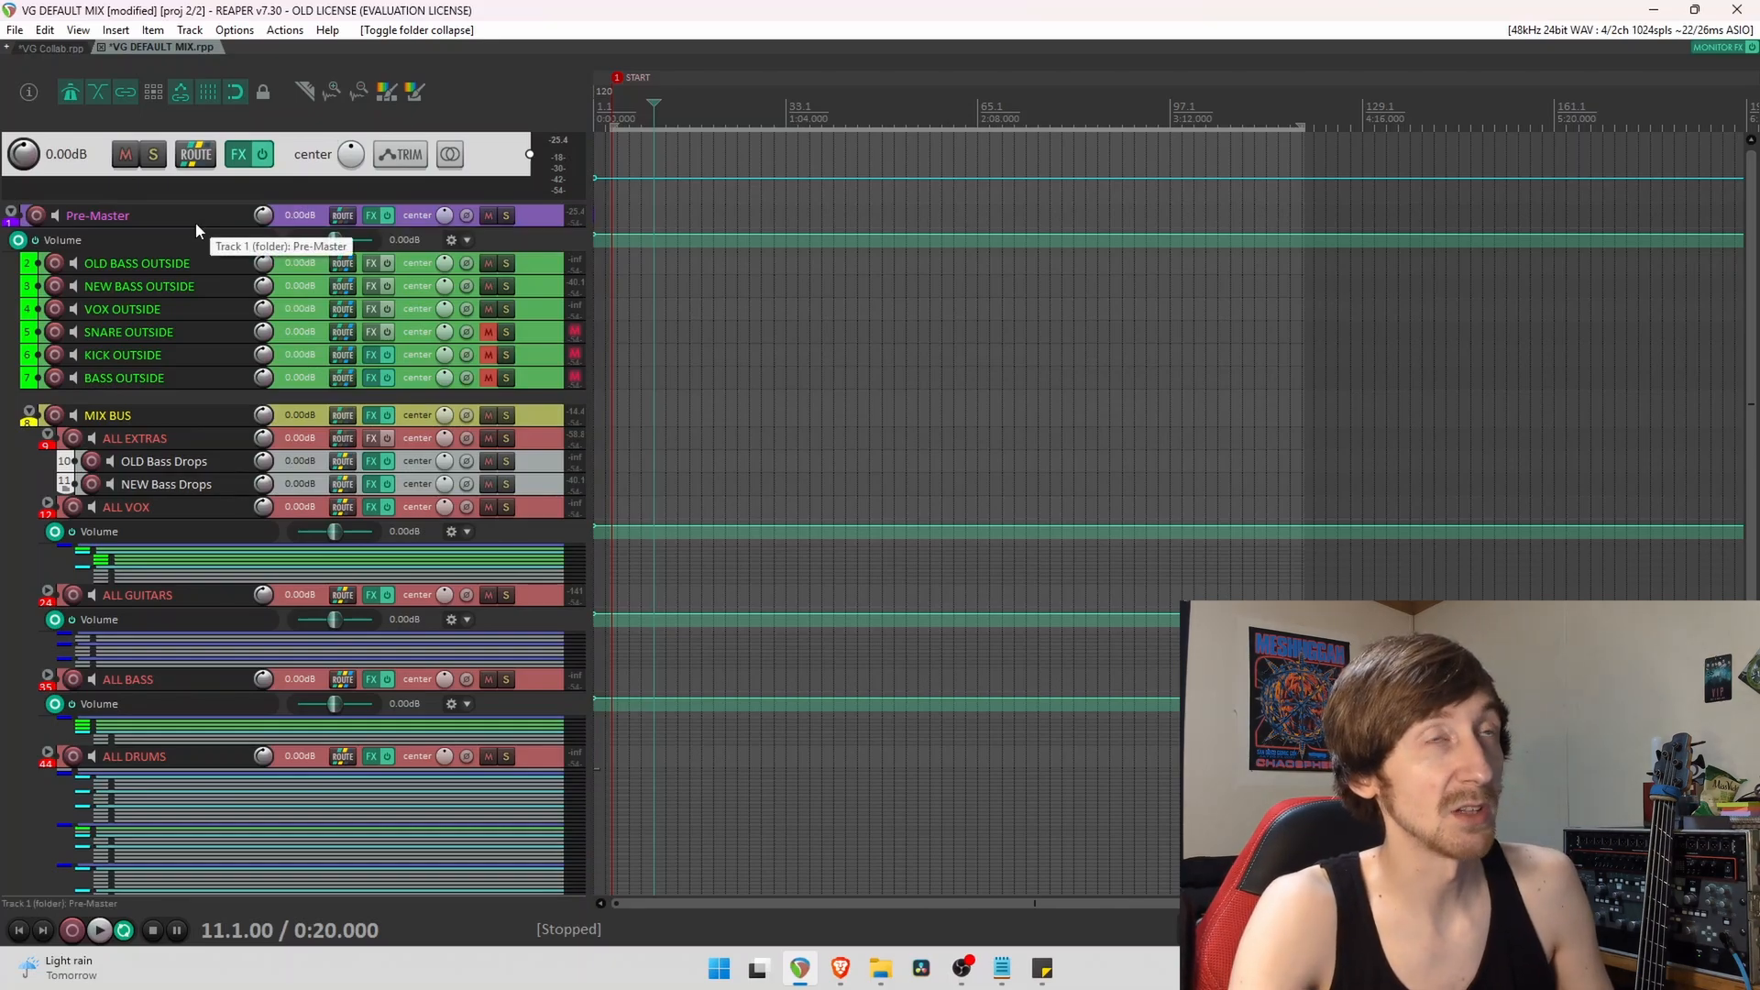
click(152, 266)
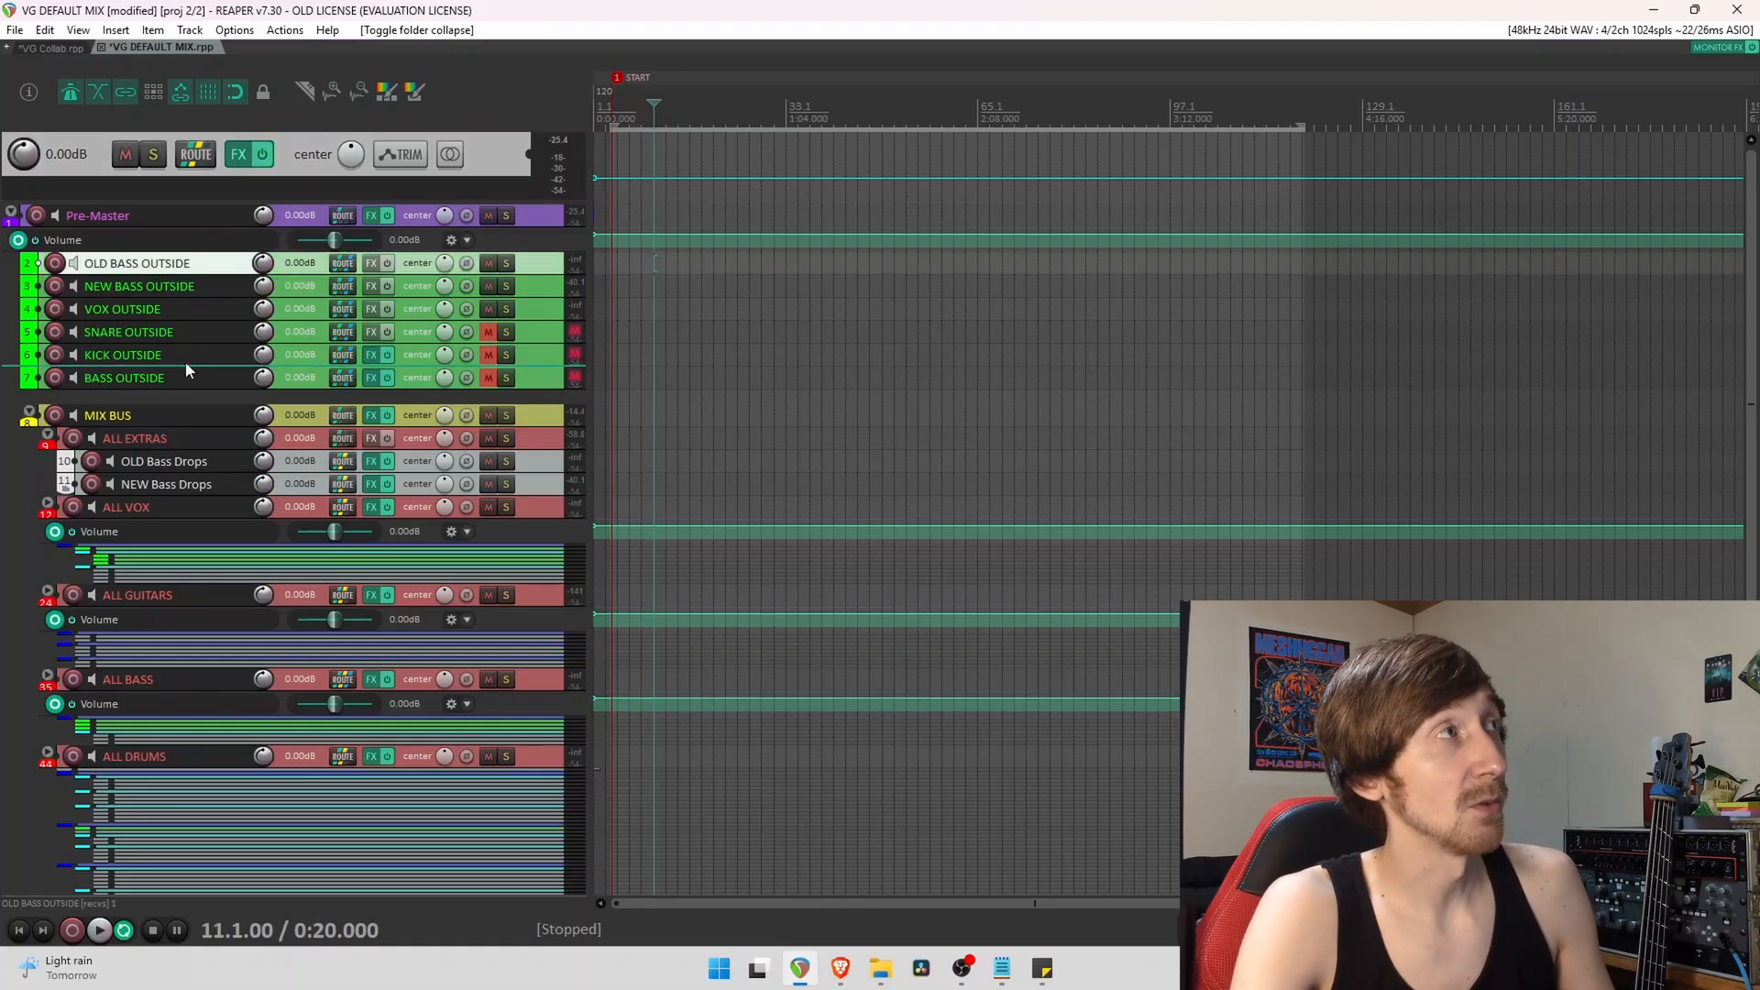
click(384, 418)
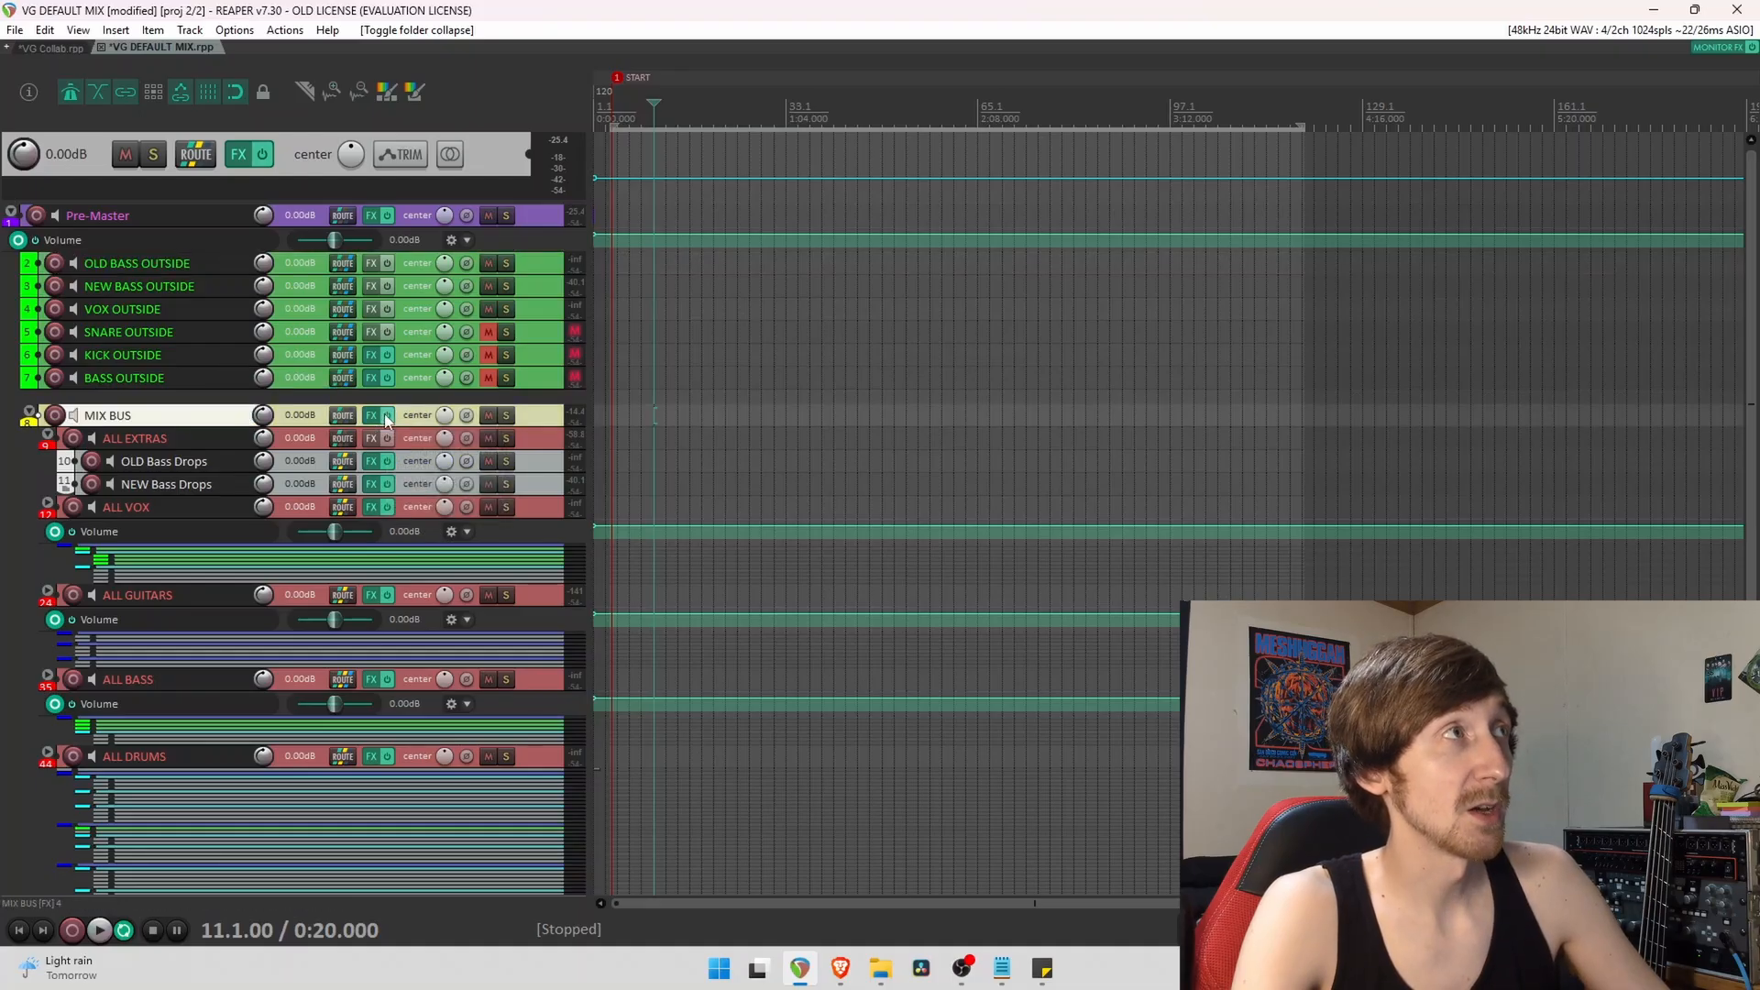
click(530, 439)
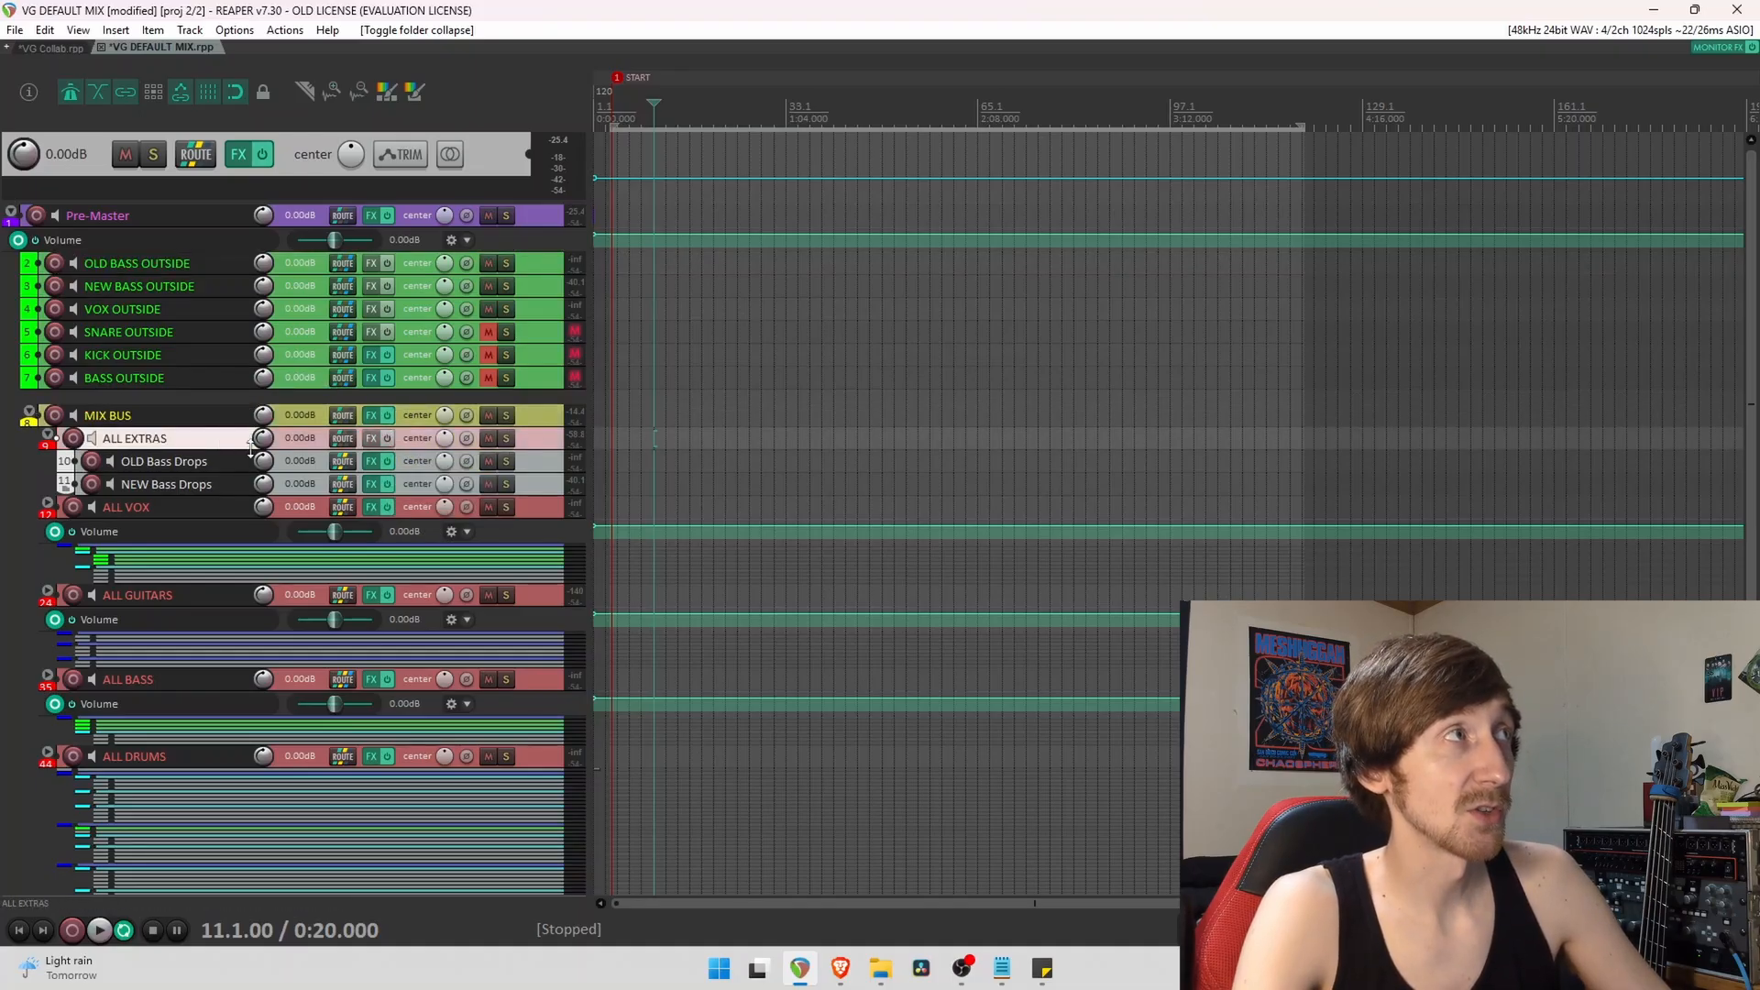
scroll(4, 490, down, 1)
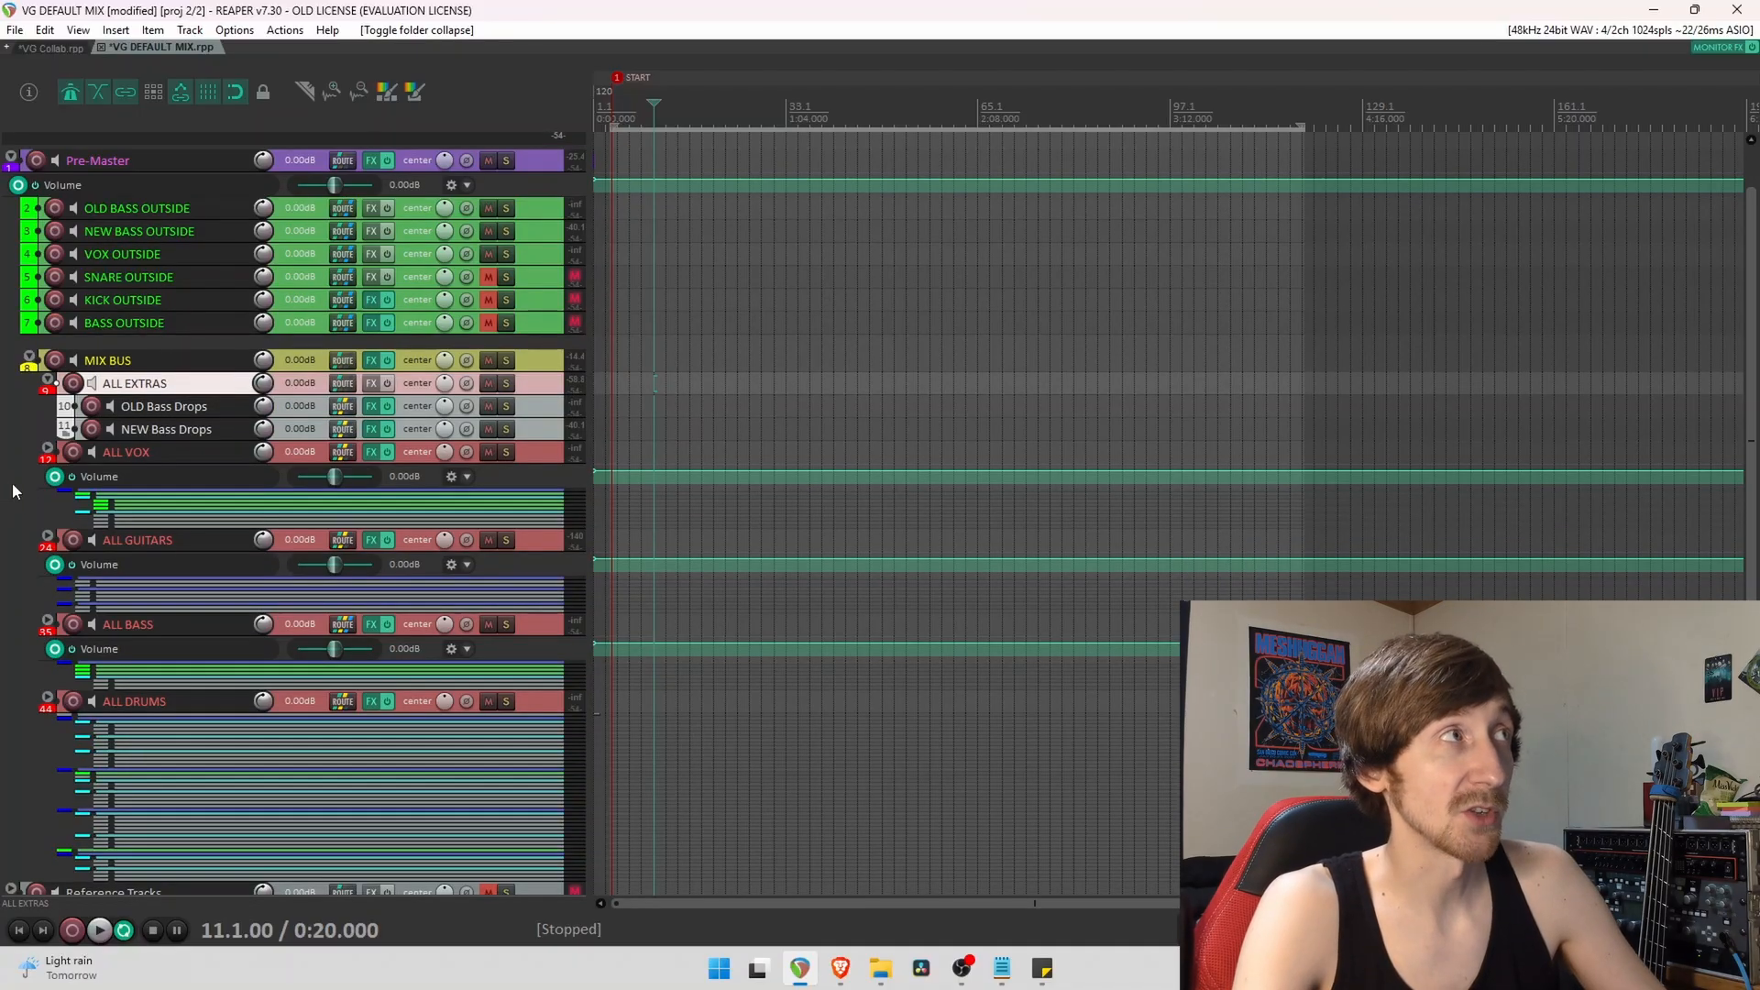
Go through the ALL VOX, ALL GUITARS, ALL BASS and ALL DRUMS folder tracks in order.
click(103, 453)
scroll(164, 401, down, 1)
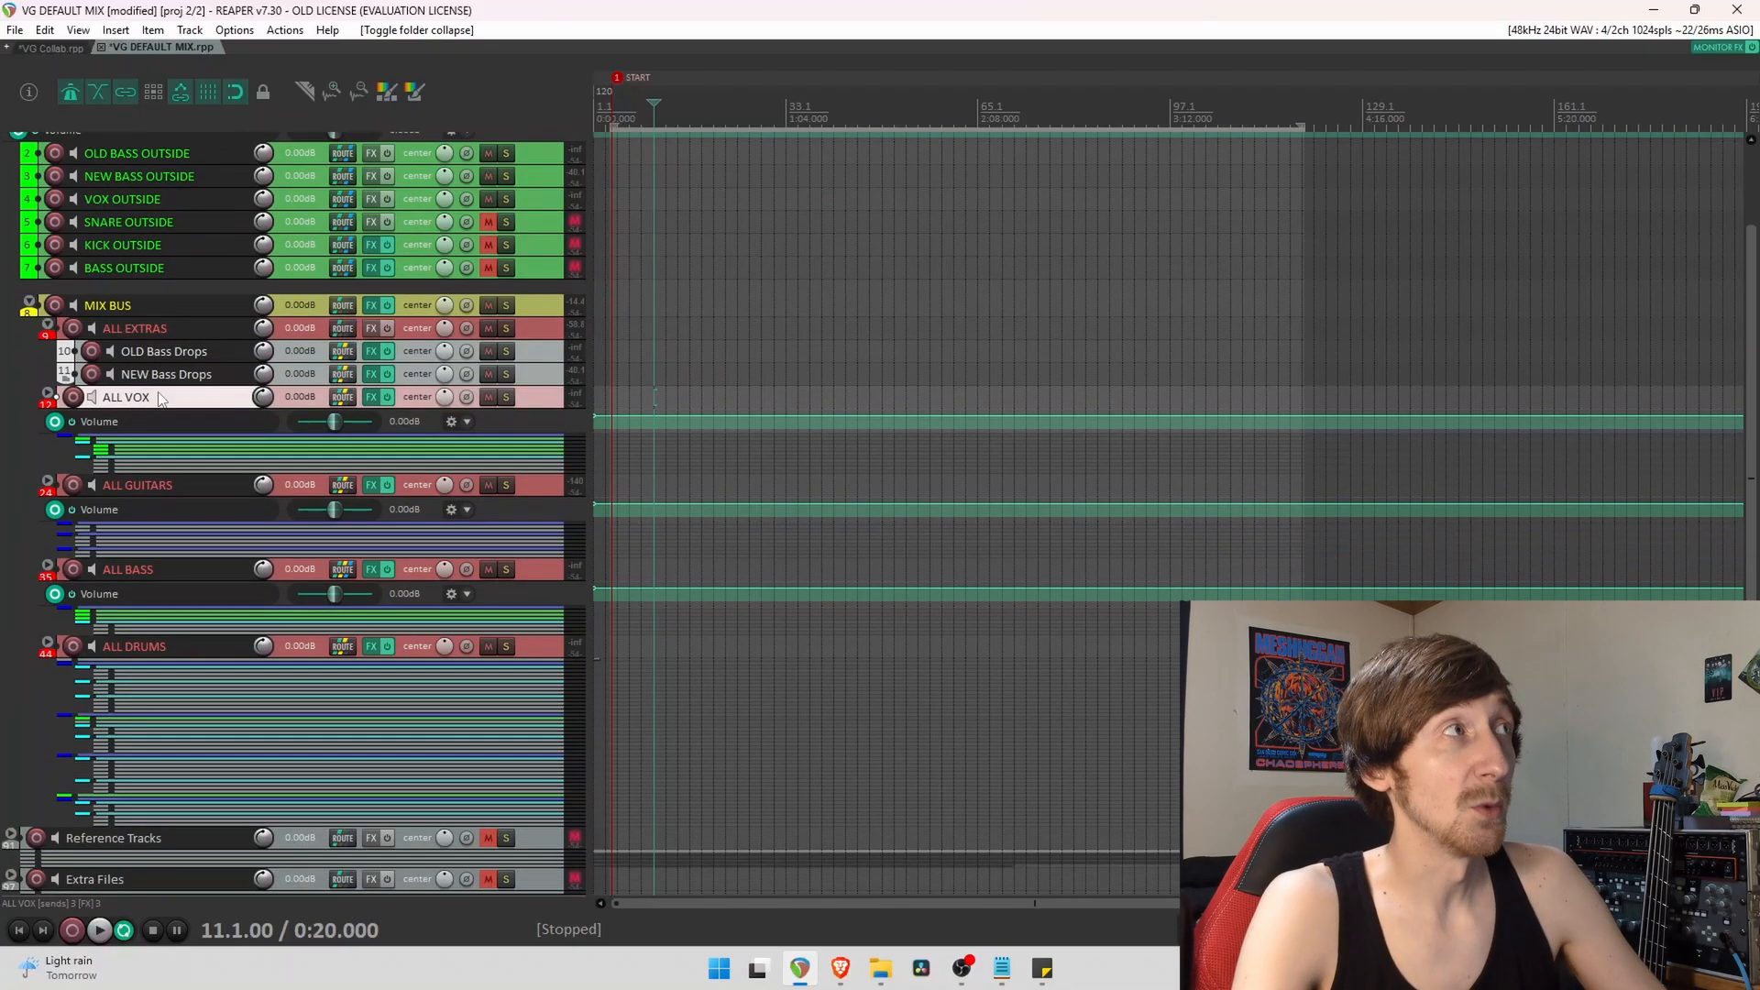
click(162, 486)
click(161, 570)
click(156, 648)
scroll(3, 658, down, 1)
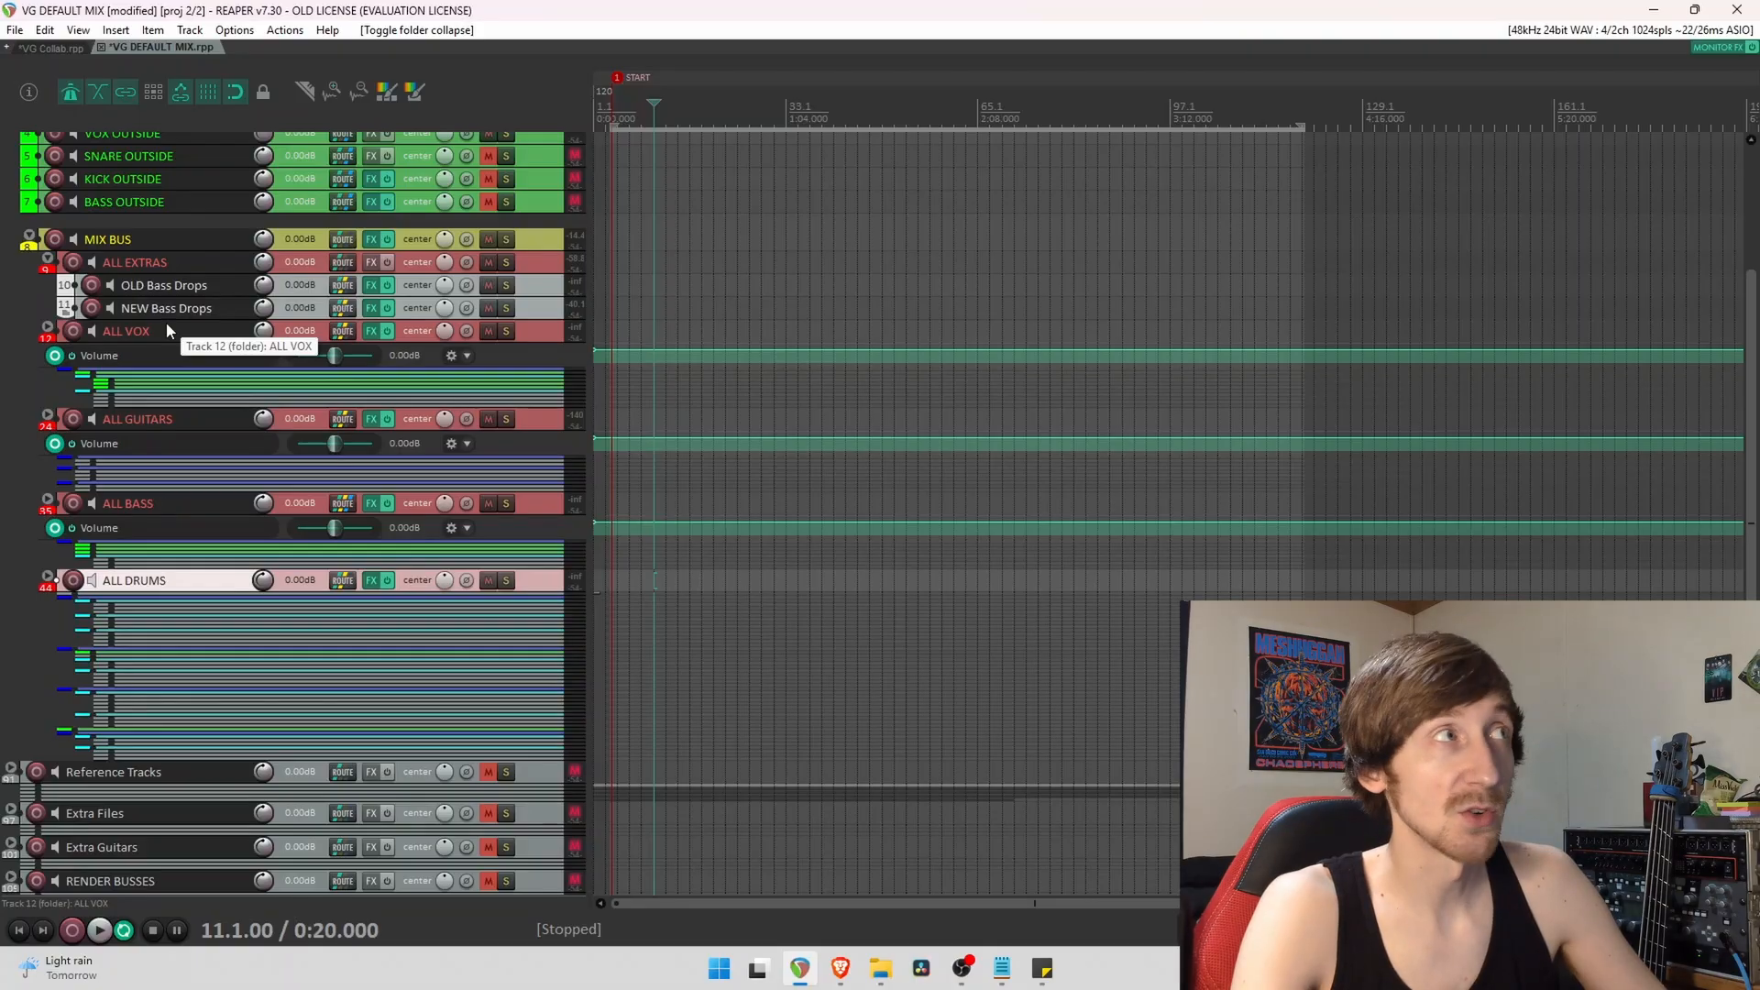
Expand the Reference Tracks folder to view the songs inside it, and collapse it again.
scroll(3, 661, down, 2)
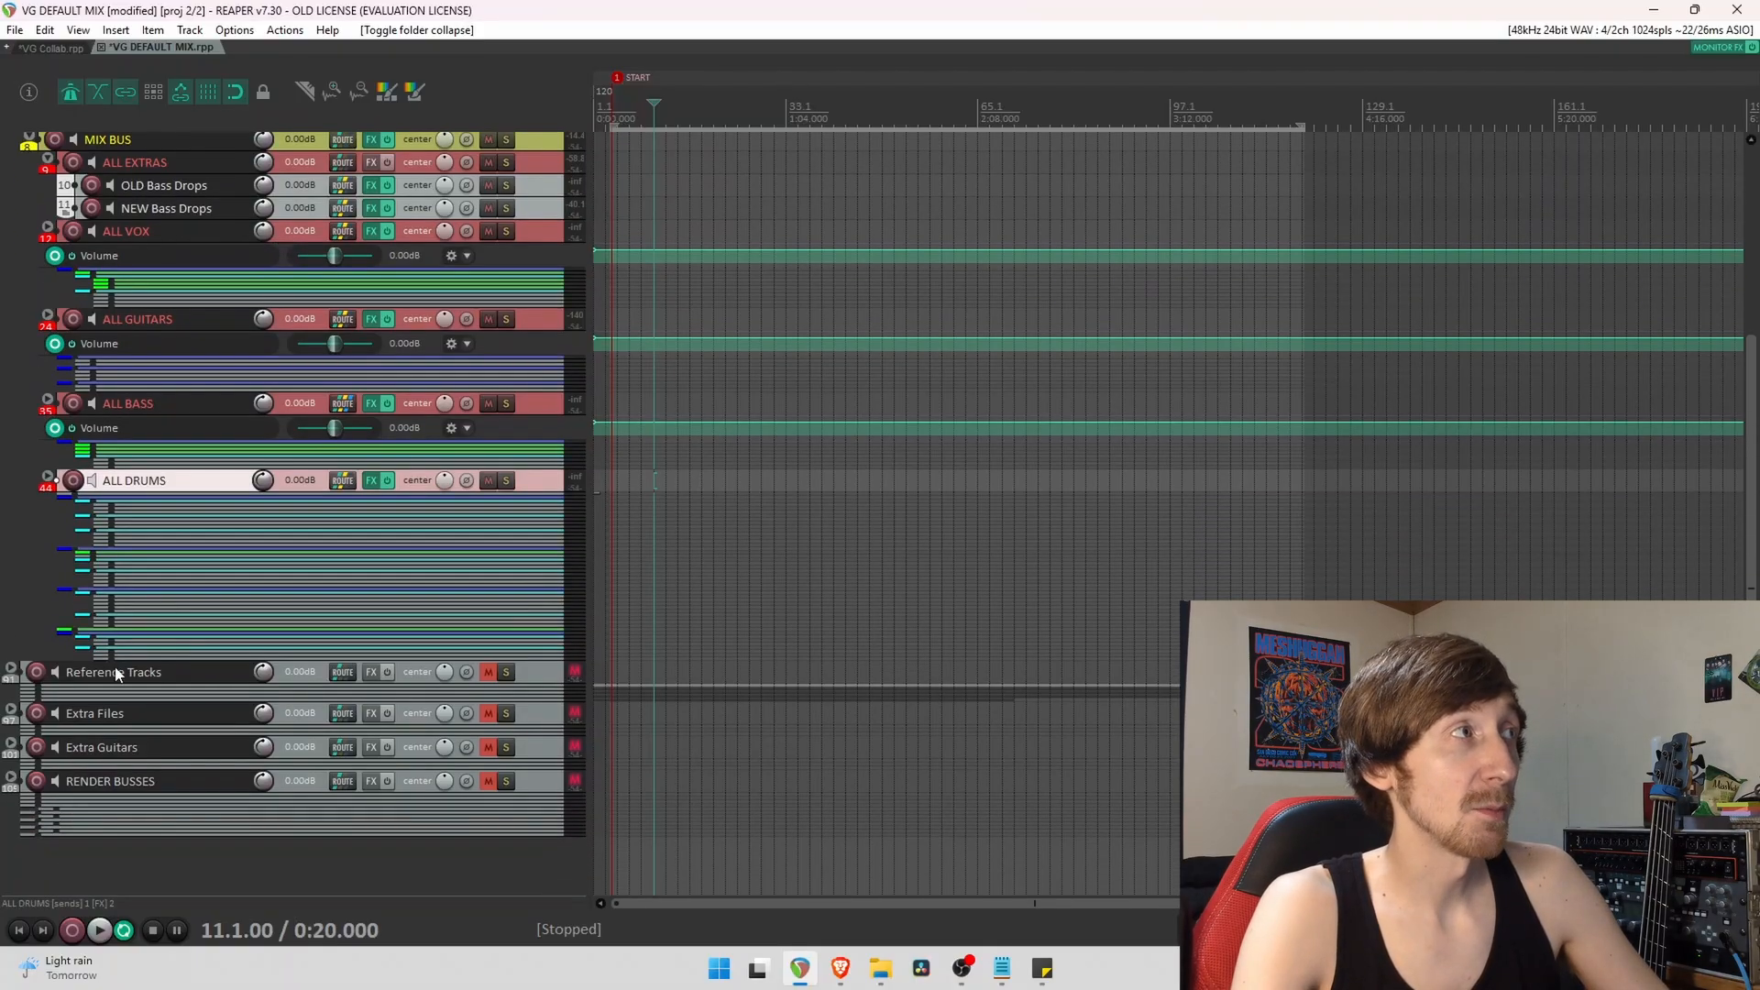
click(141, 676)
click(11, 669)
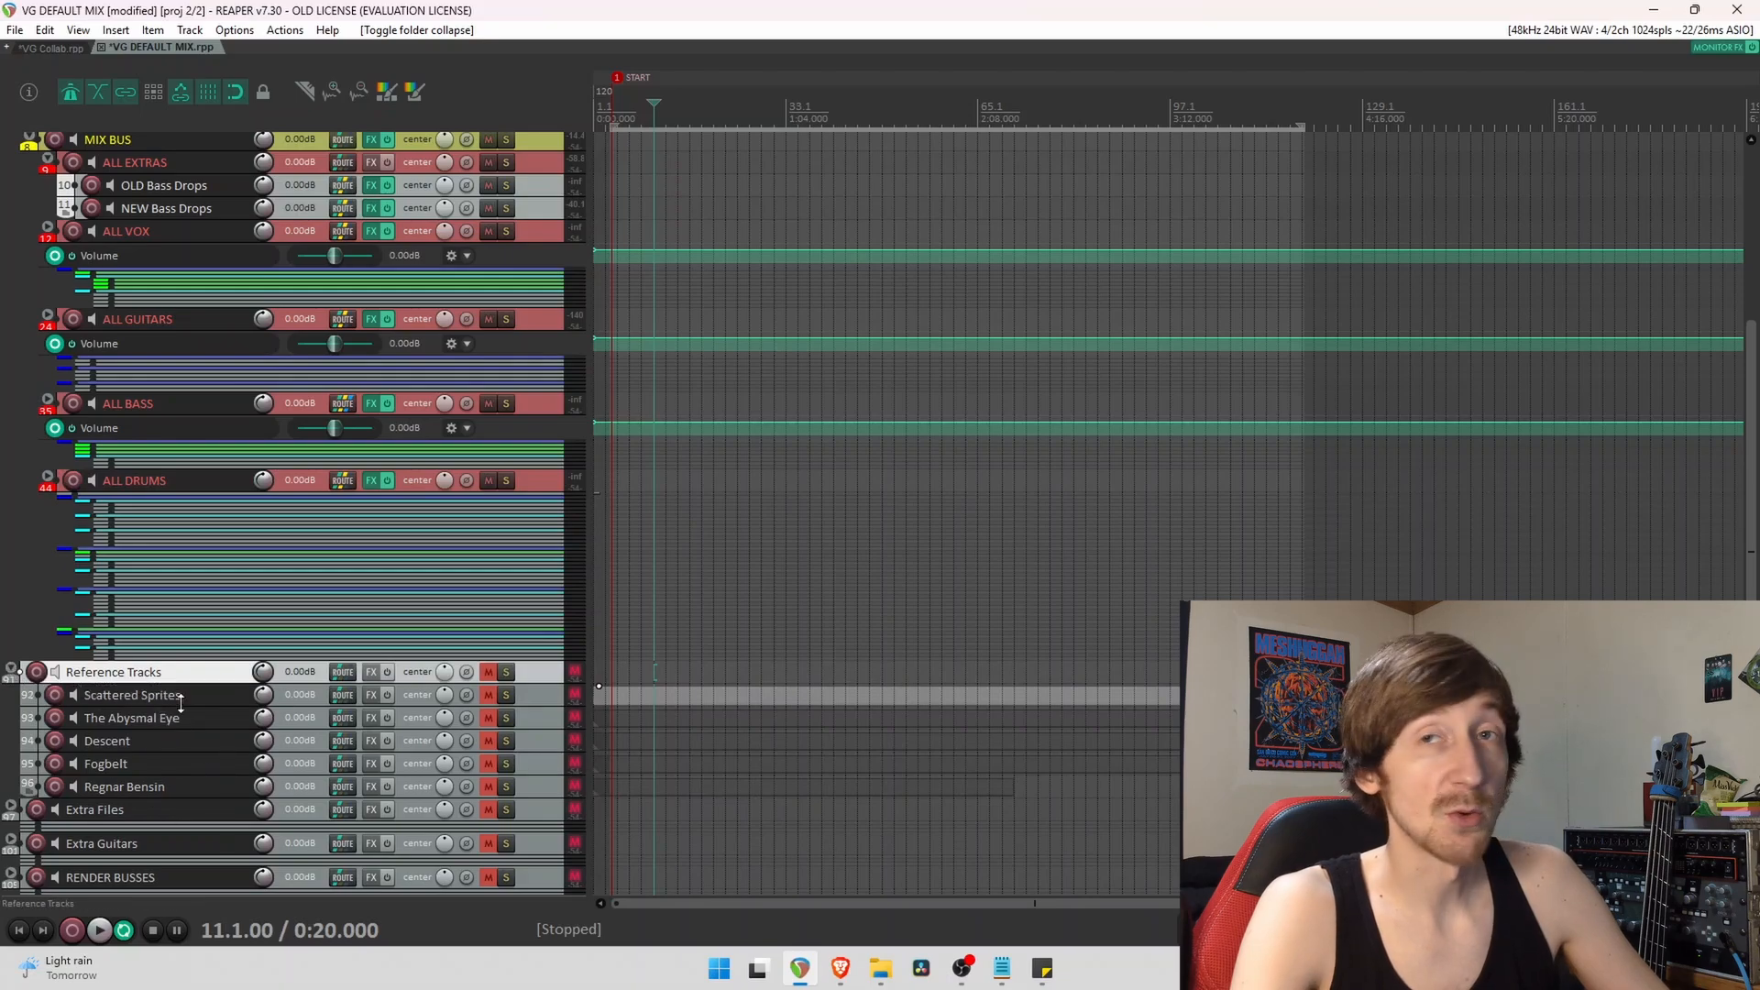
click(12, 672)
Expand the Extra Files folder, look at its SONG MP3/WAV, CLICK and VOICEOVER tracks, and collapse it again.
click(11, 711)
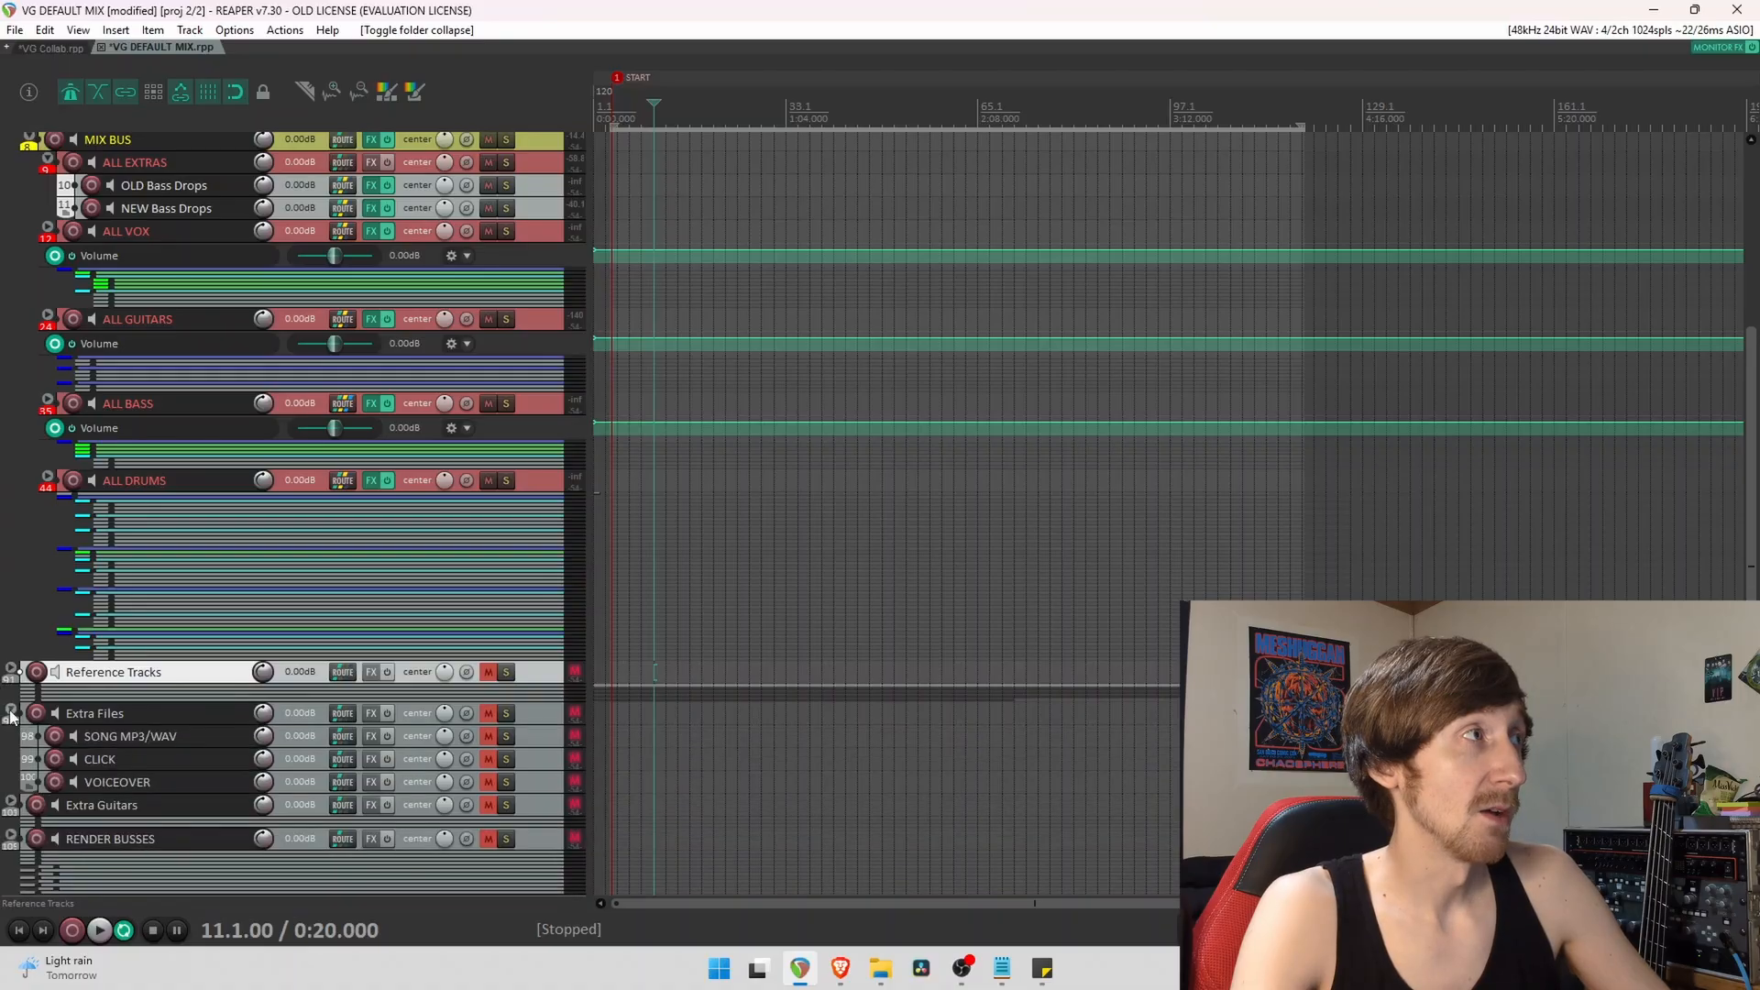
click(200, 735)
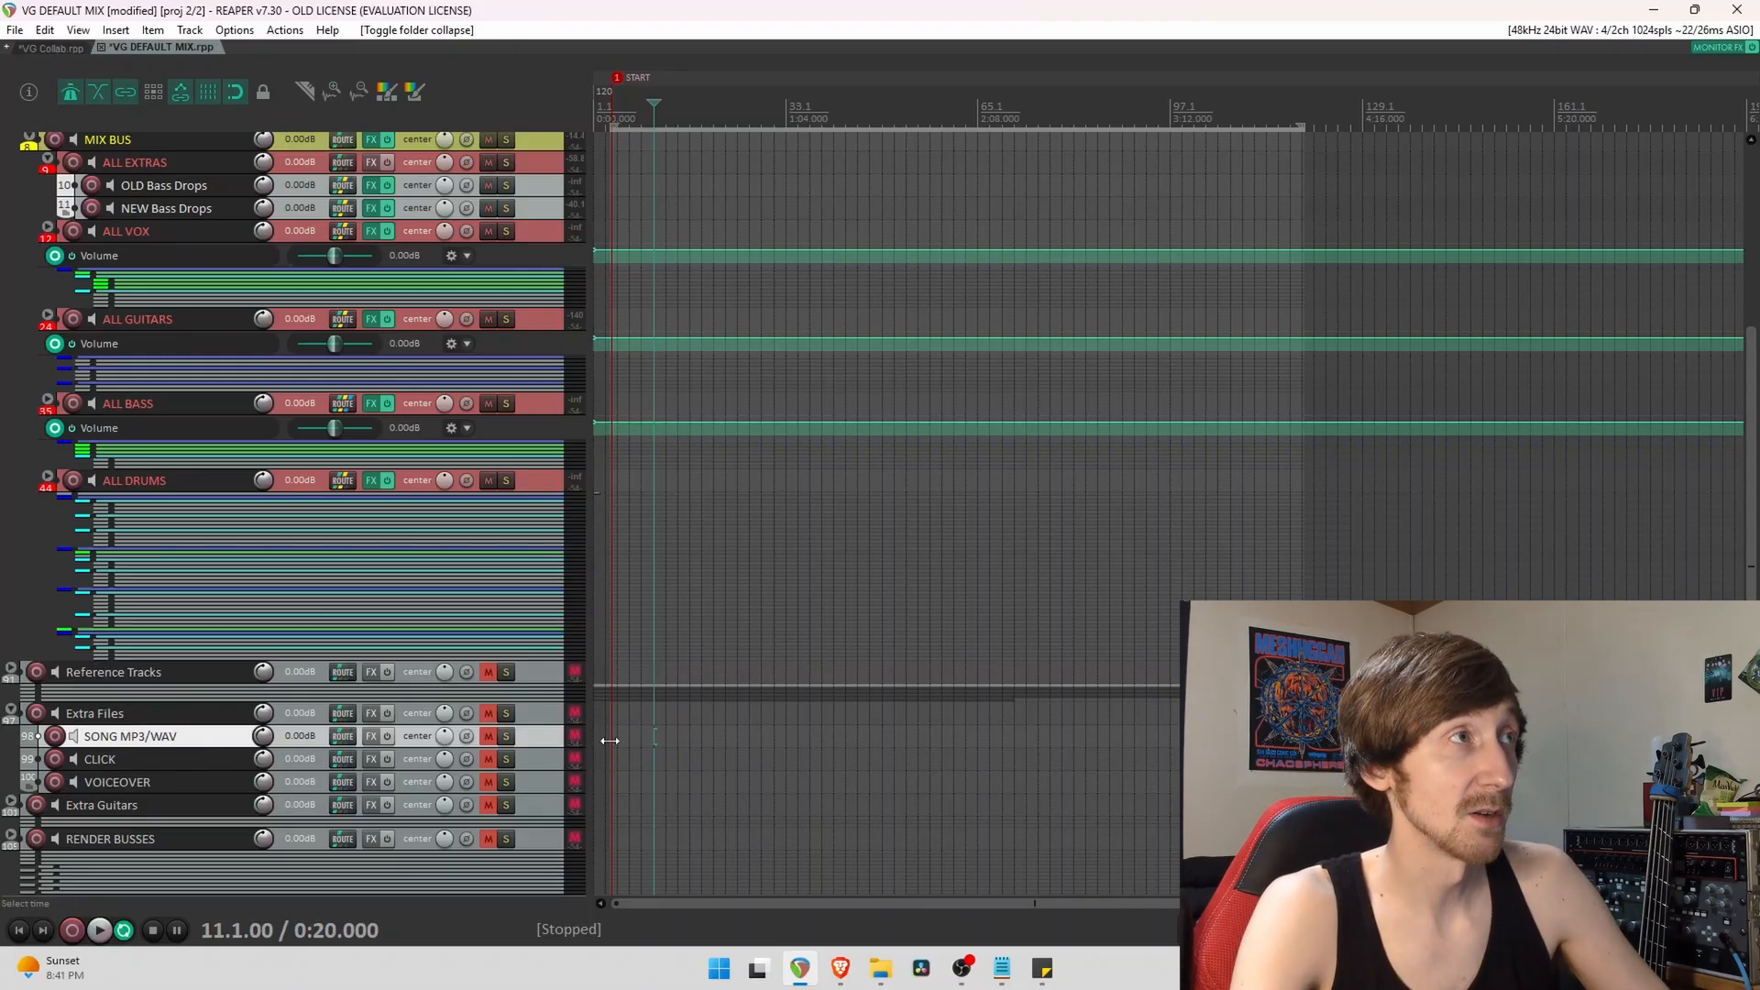
click(140, 759)
click(210, 779)
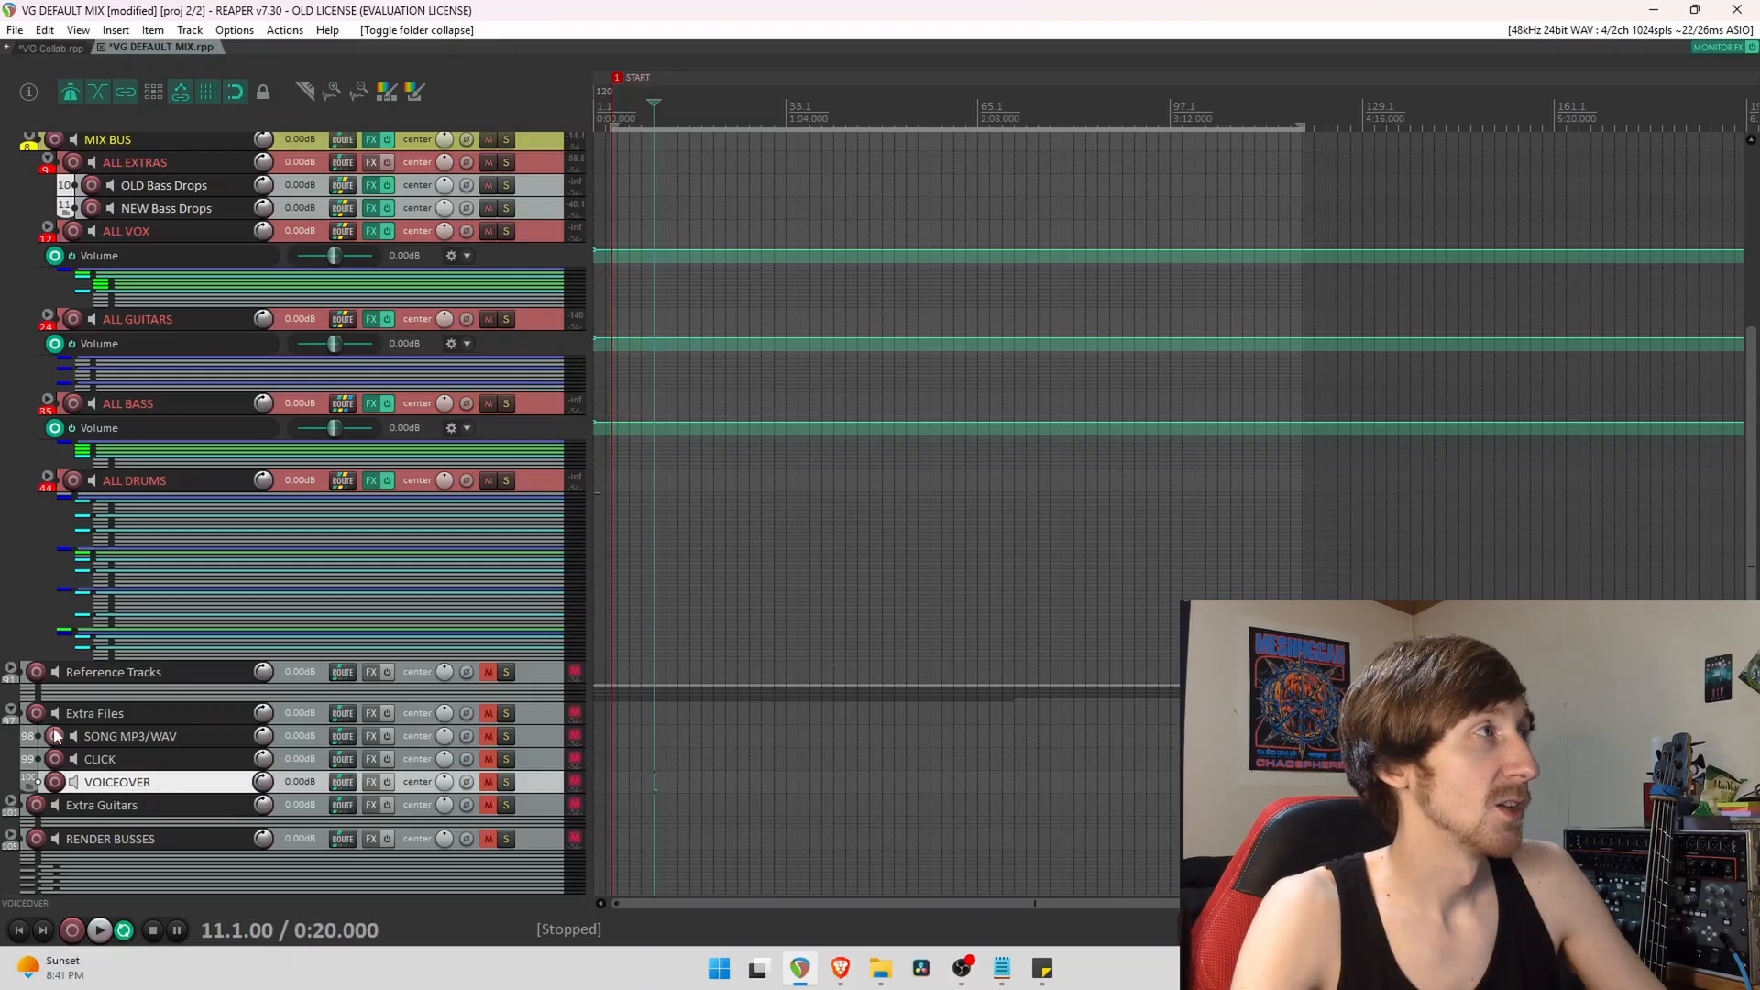
click(11, 710)
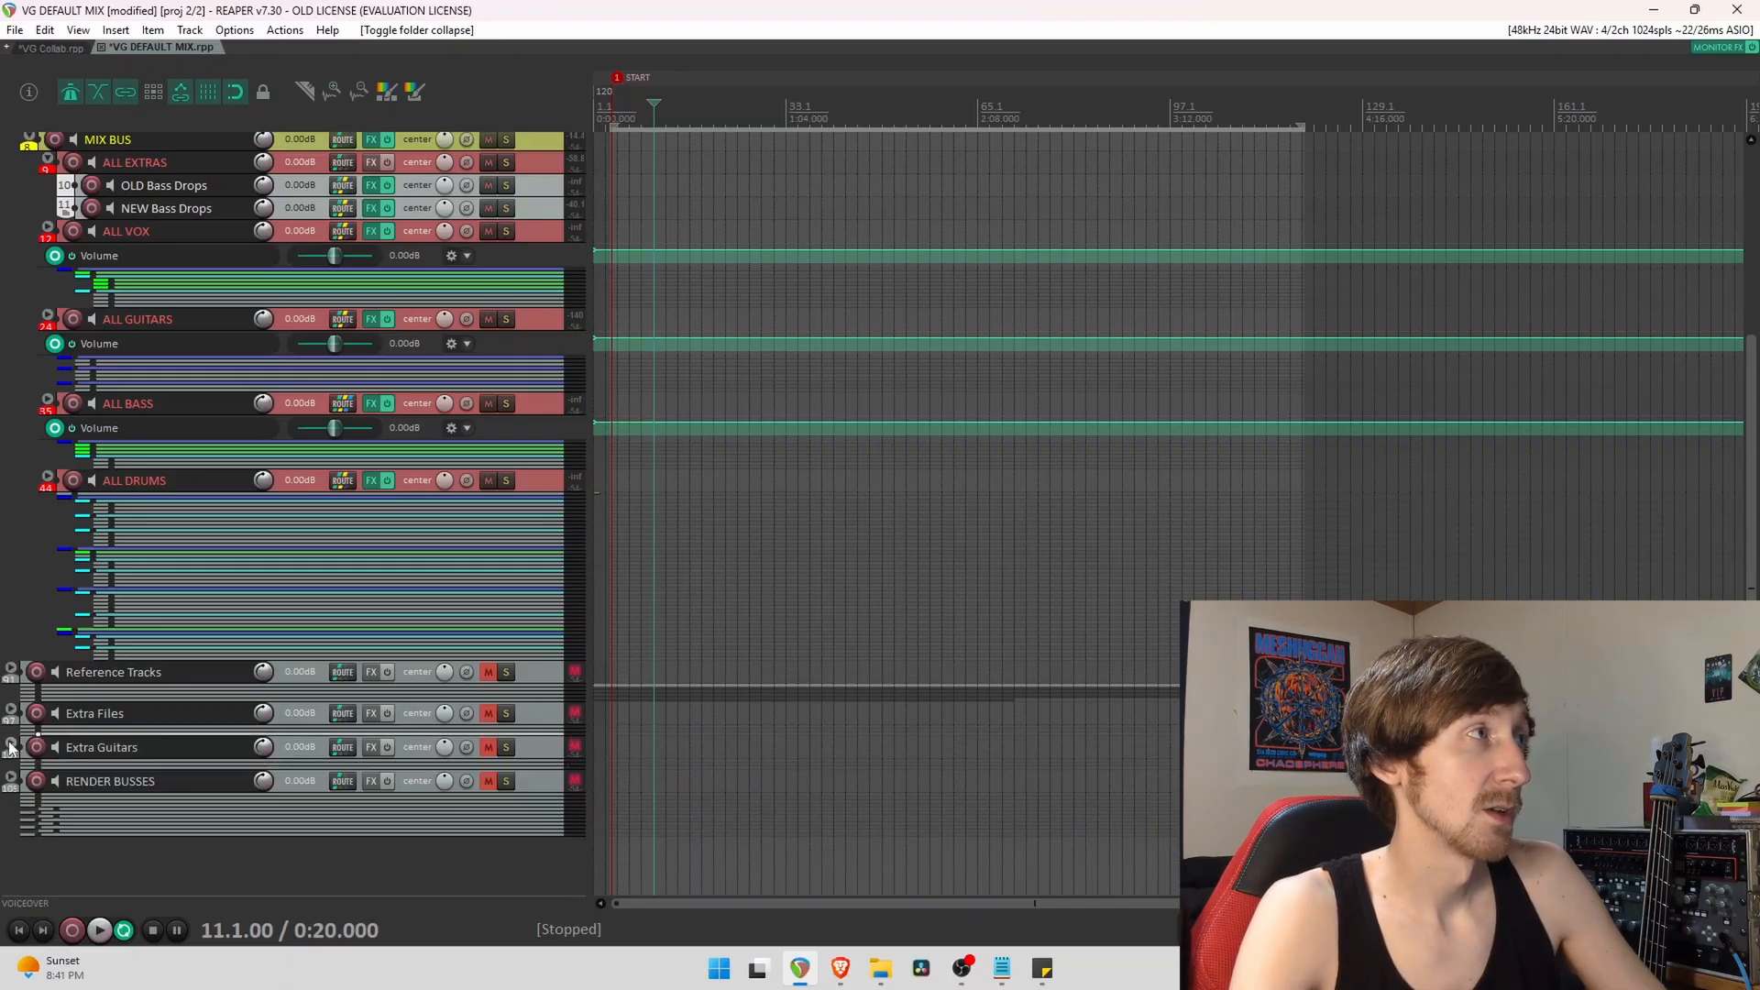
Expand the Extra Guitars folder, briefly arm and disarm the Kemper 1 track, and collapse the folder again.
click(11, 747)
click(203, 773)
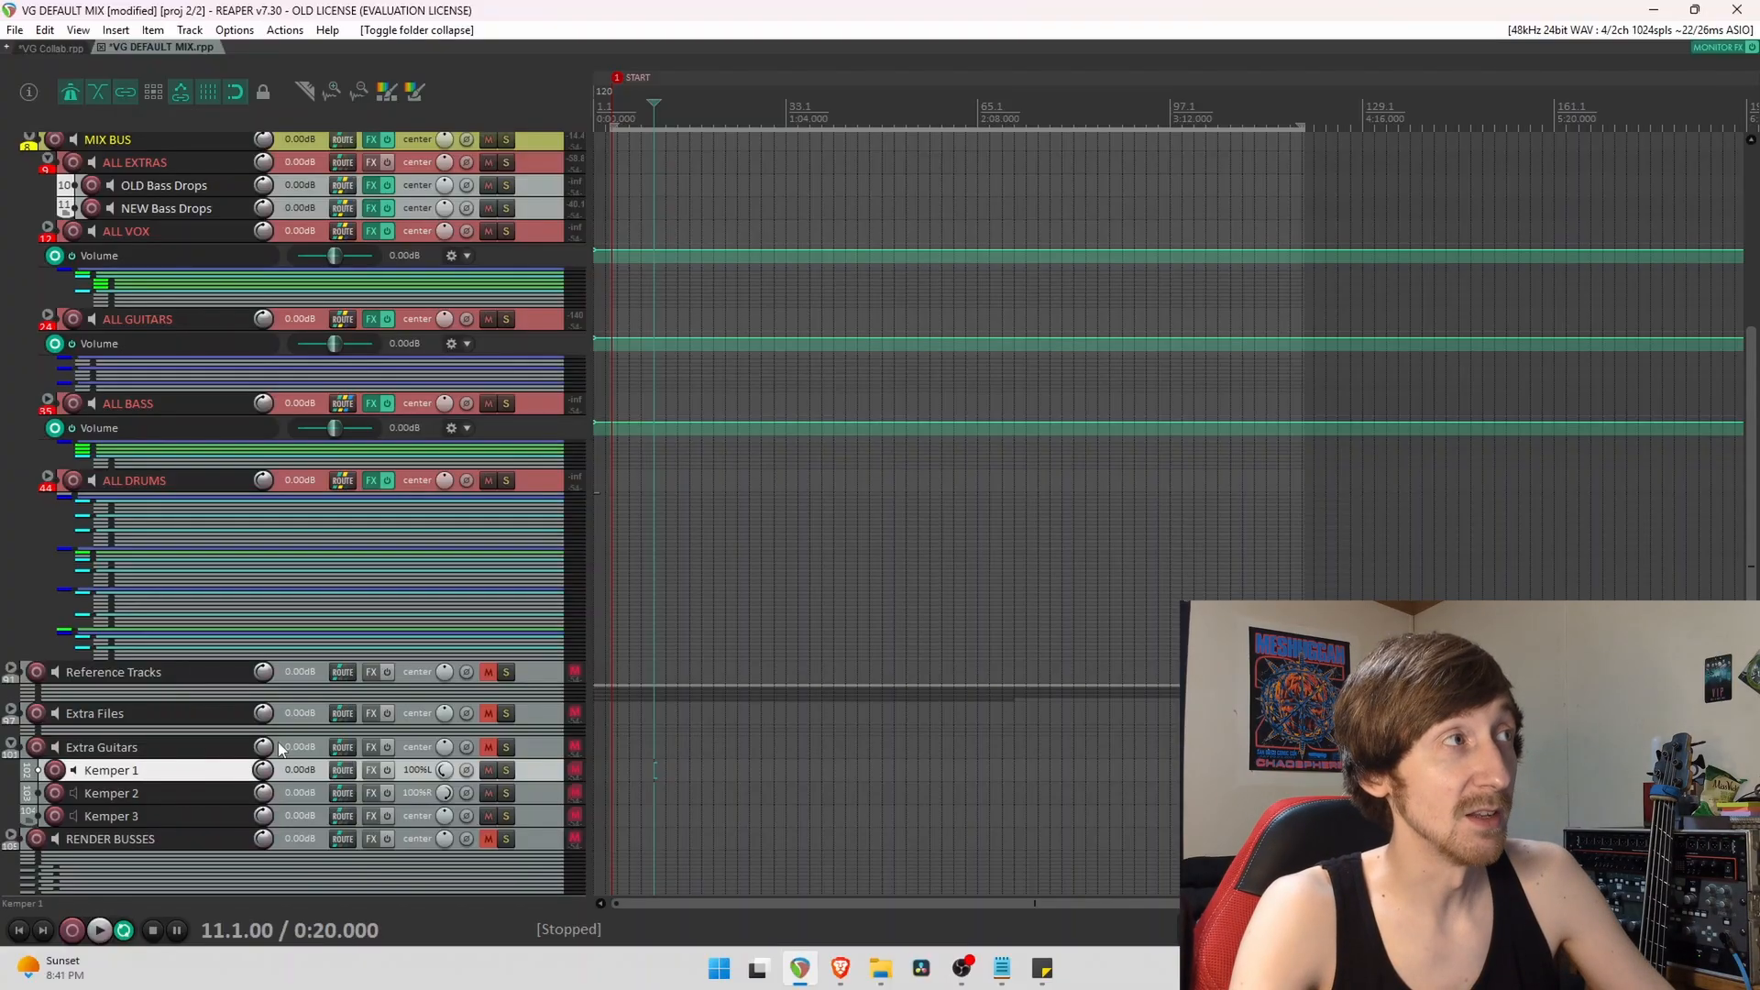
click(55, 771)
click(54, 773)
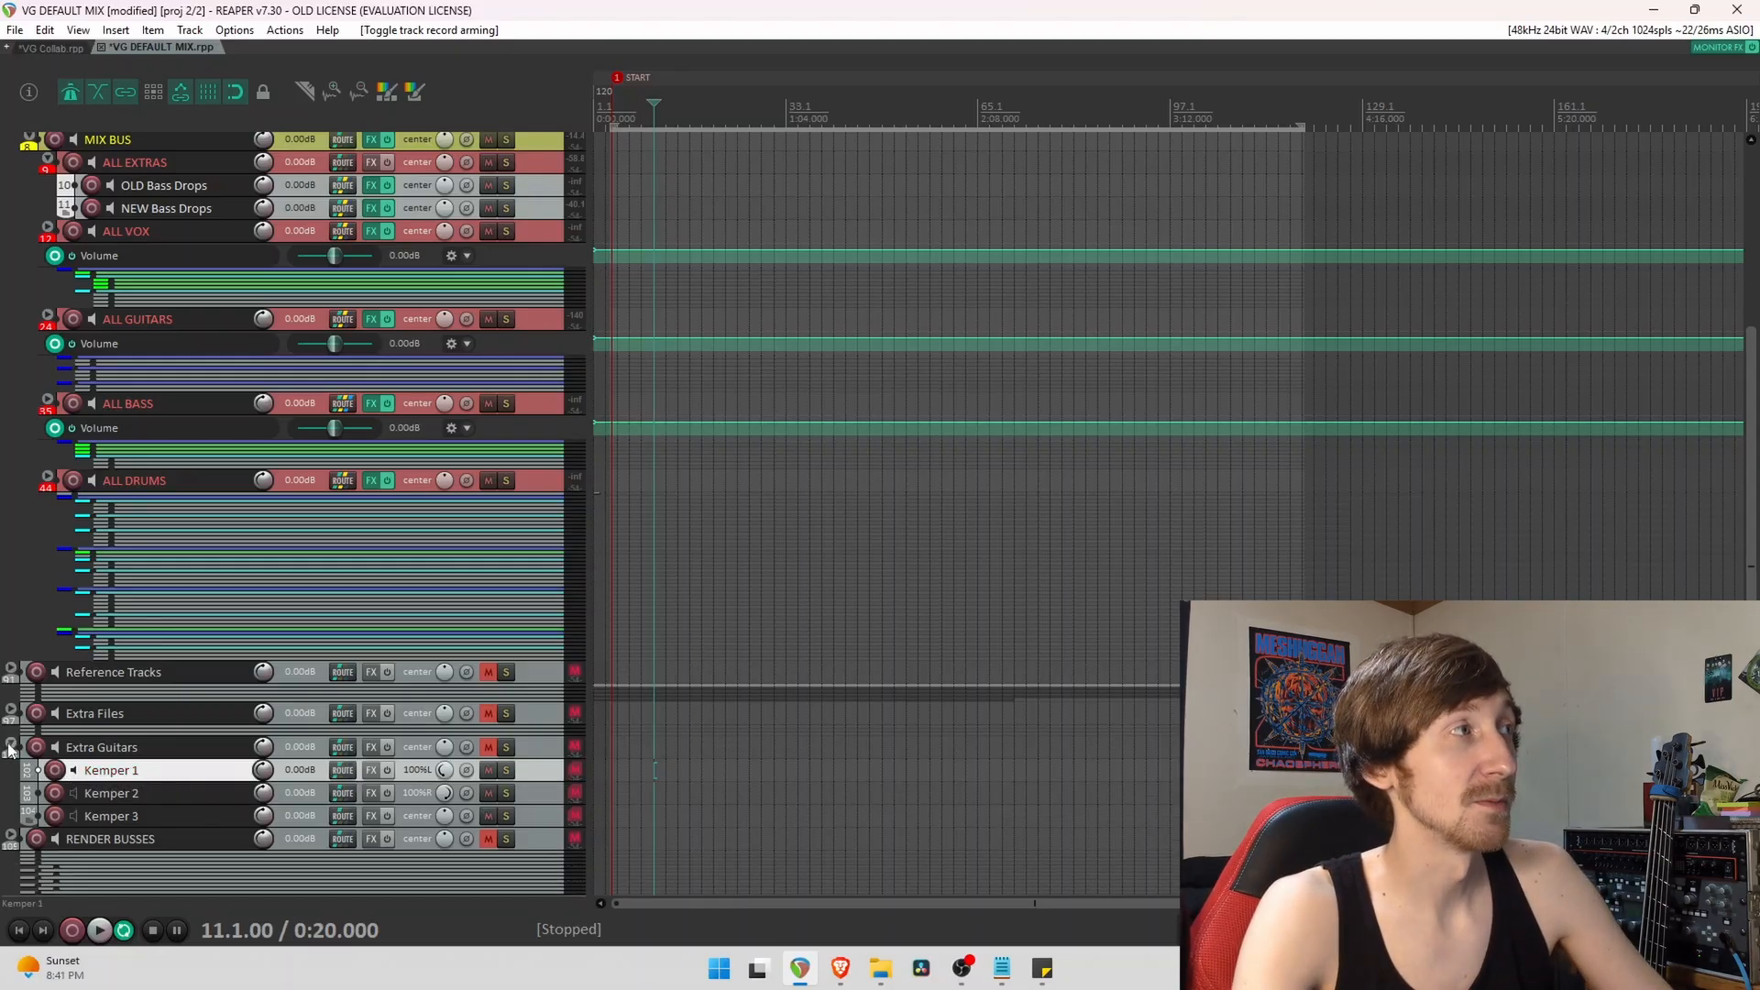
click(11, 747)
Expand the RENDER BUSSES folder, briefly arm and disarm Bass Clean Out, and collapse the folder again.
click(11, 784)
scroll(57, 782, down, 5)
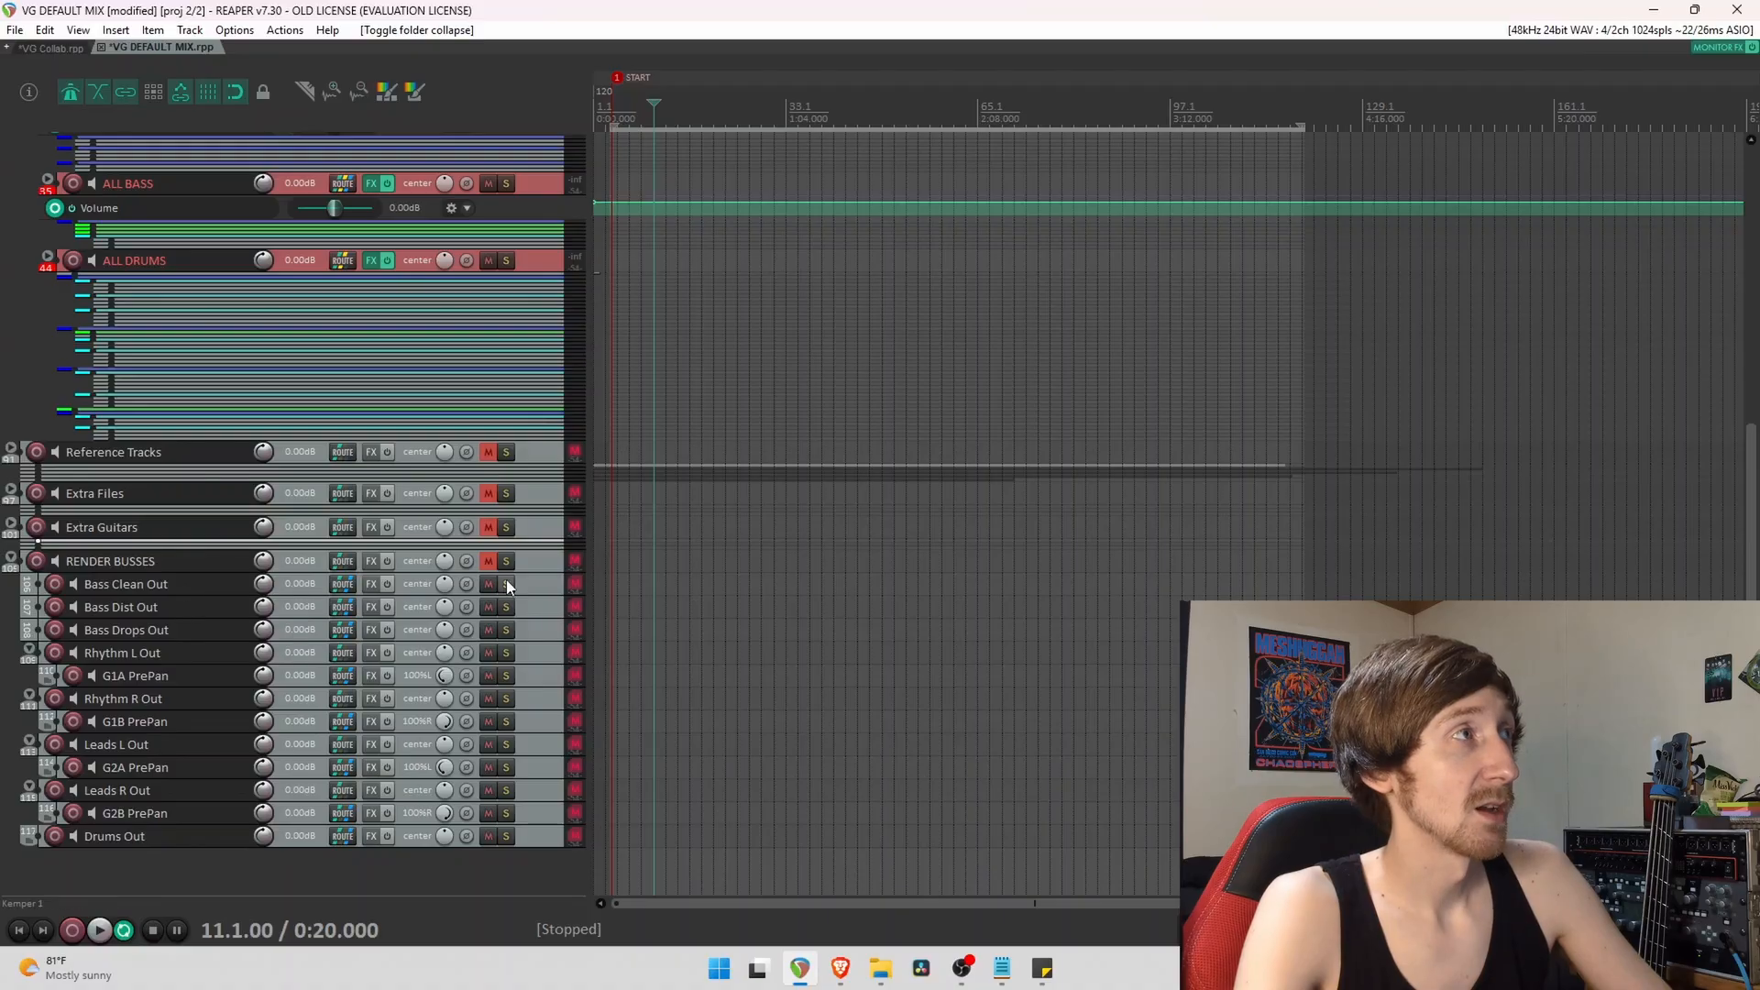
click(55, 584)
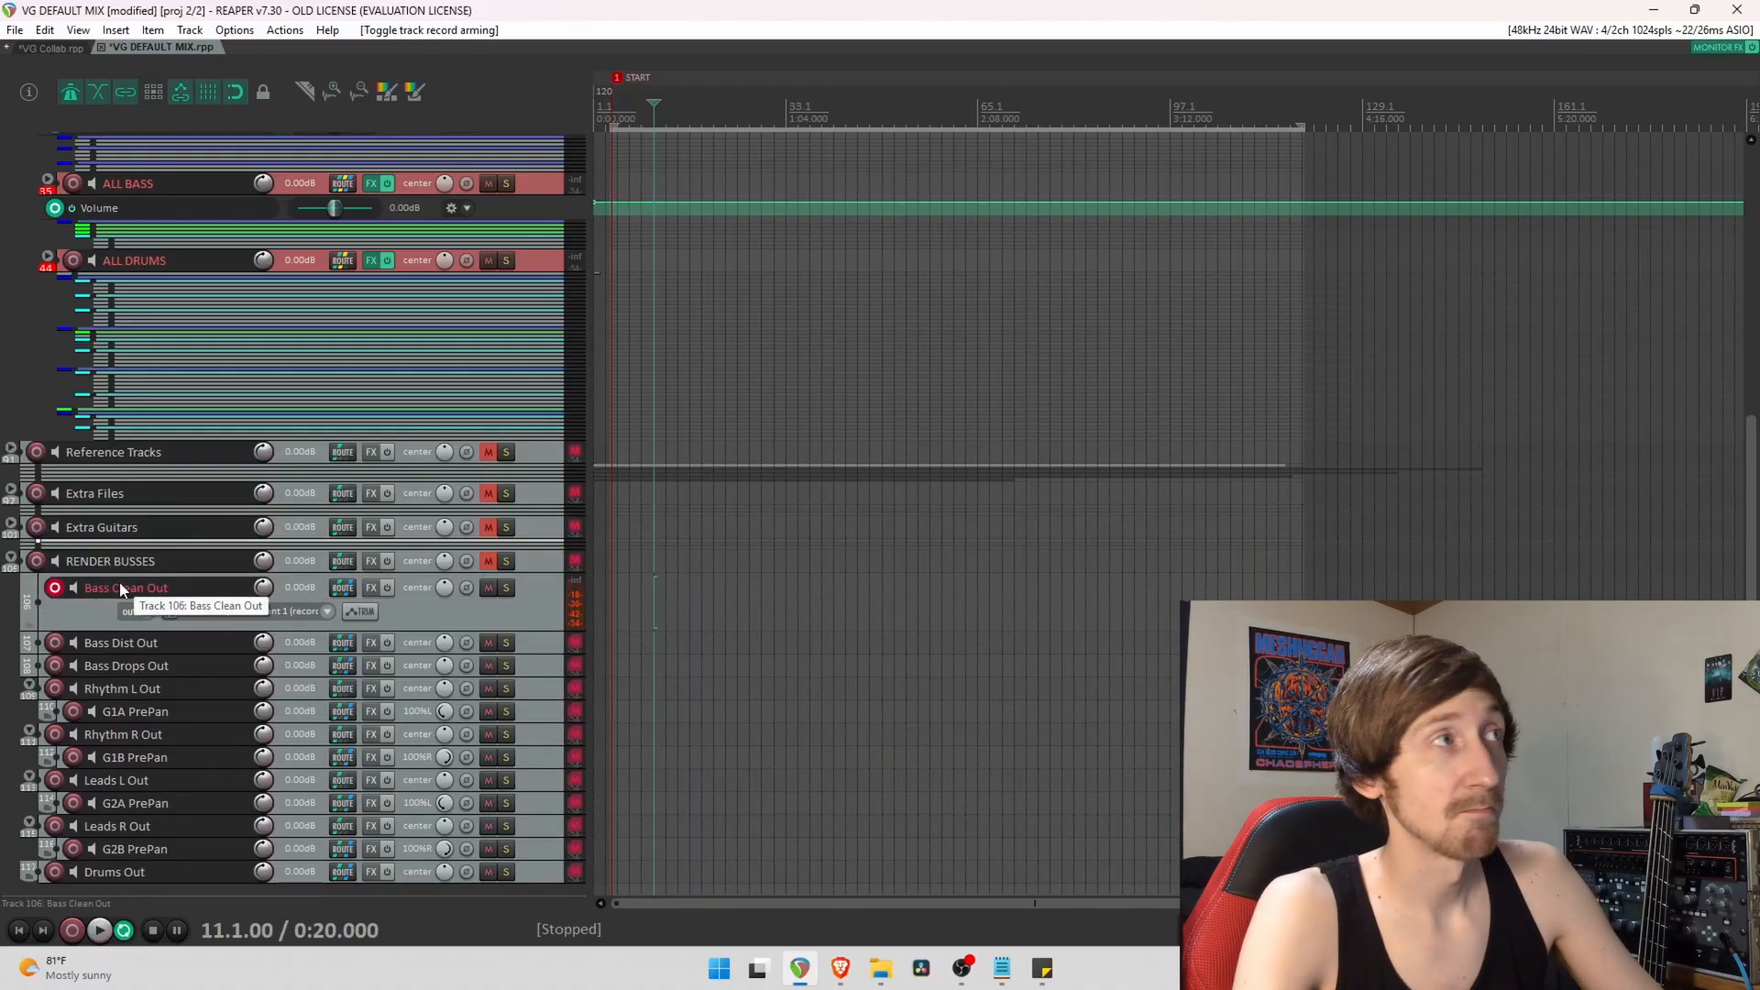
click(55, 588)
click(11, 562)
click(11, 562)
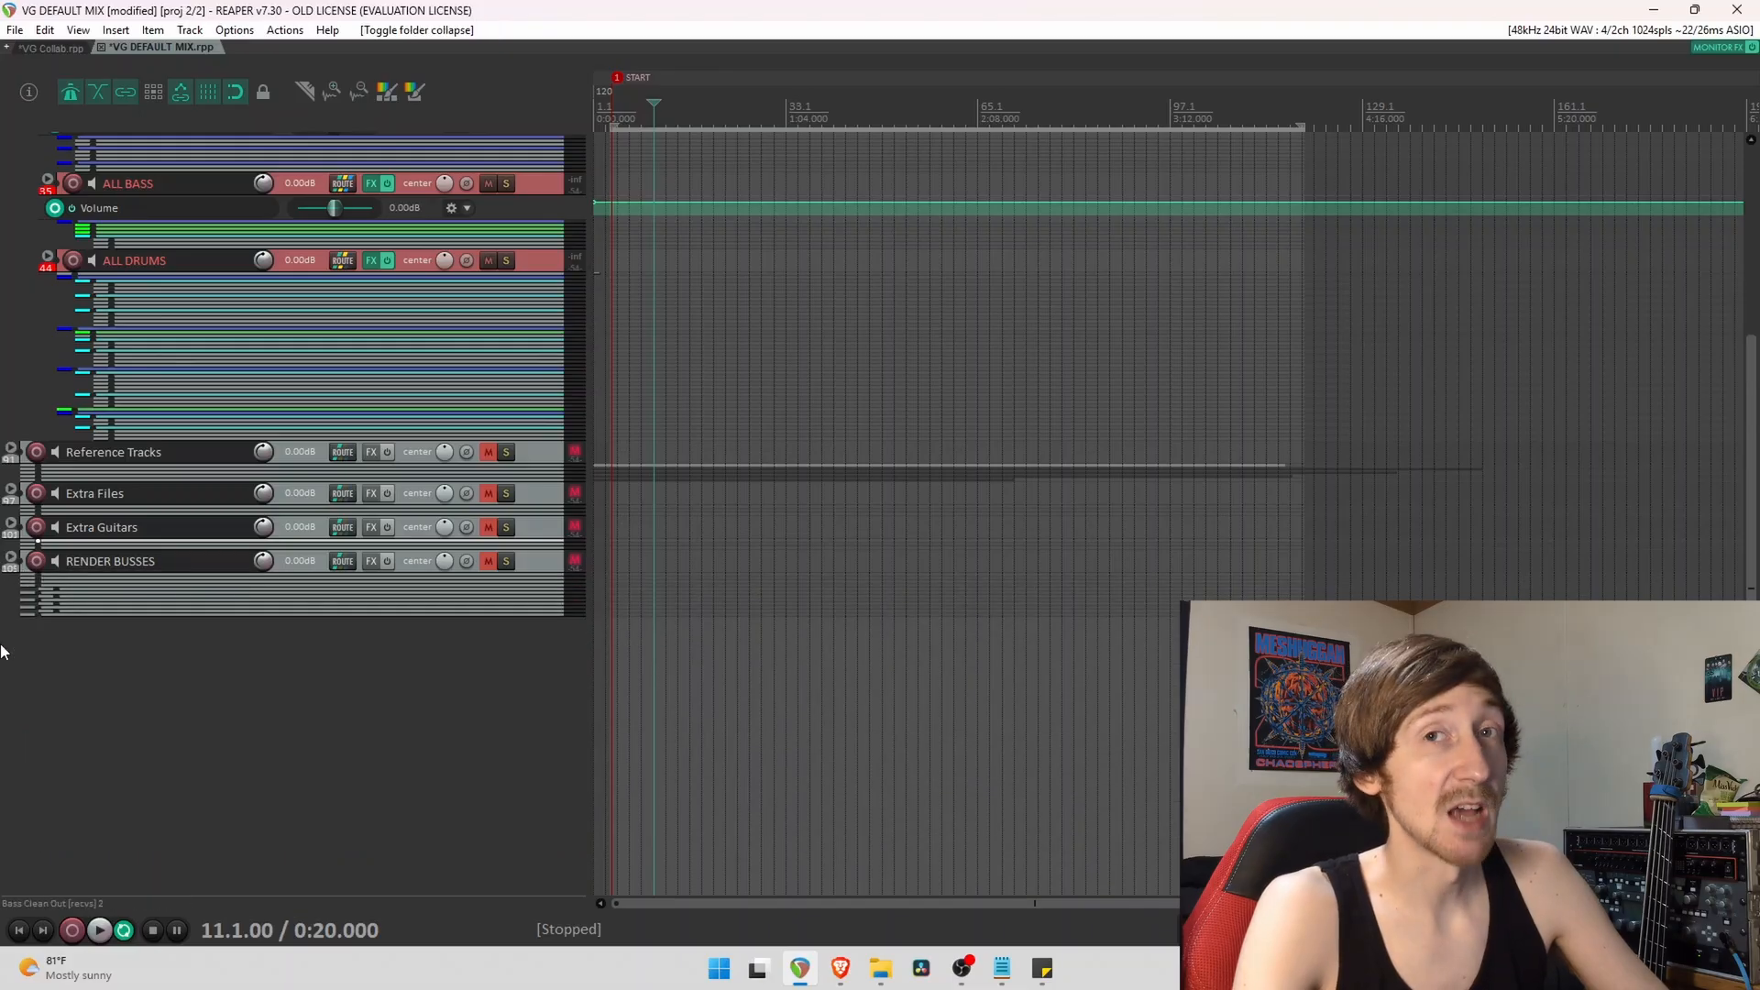
Review the collapsed template layout from the BASS OUTSIDE track down to the RENDER BUSSES folder.
scroll(2, 651, up, 5)
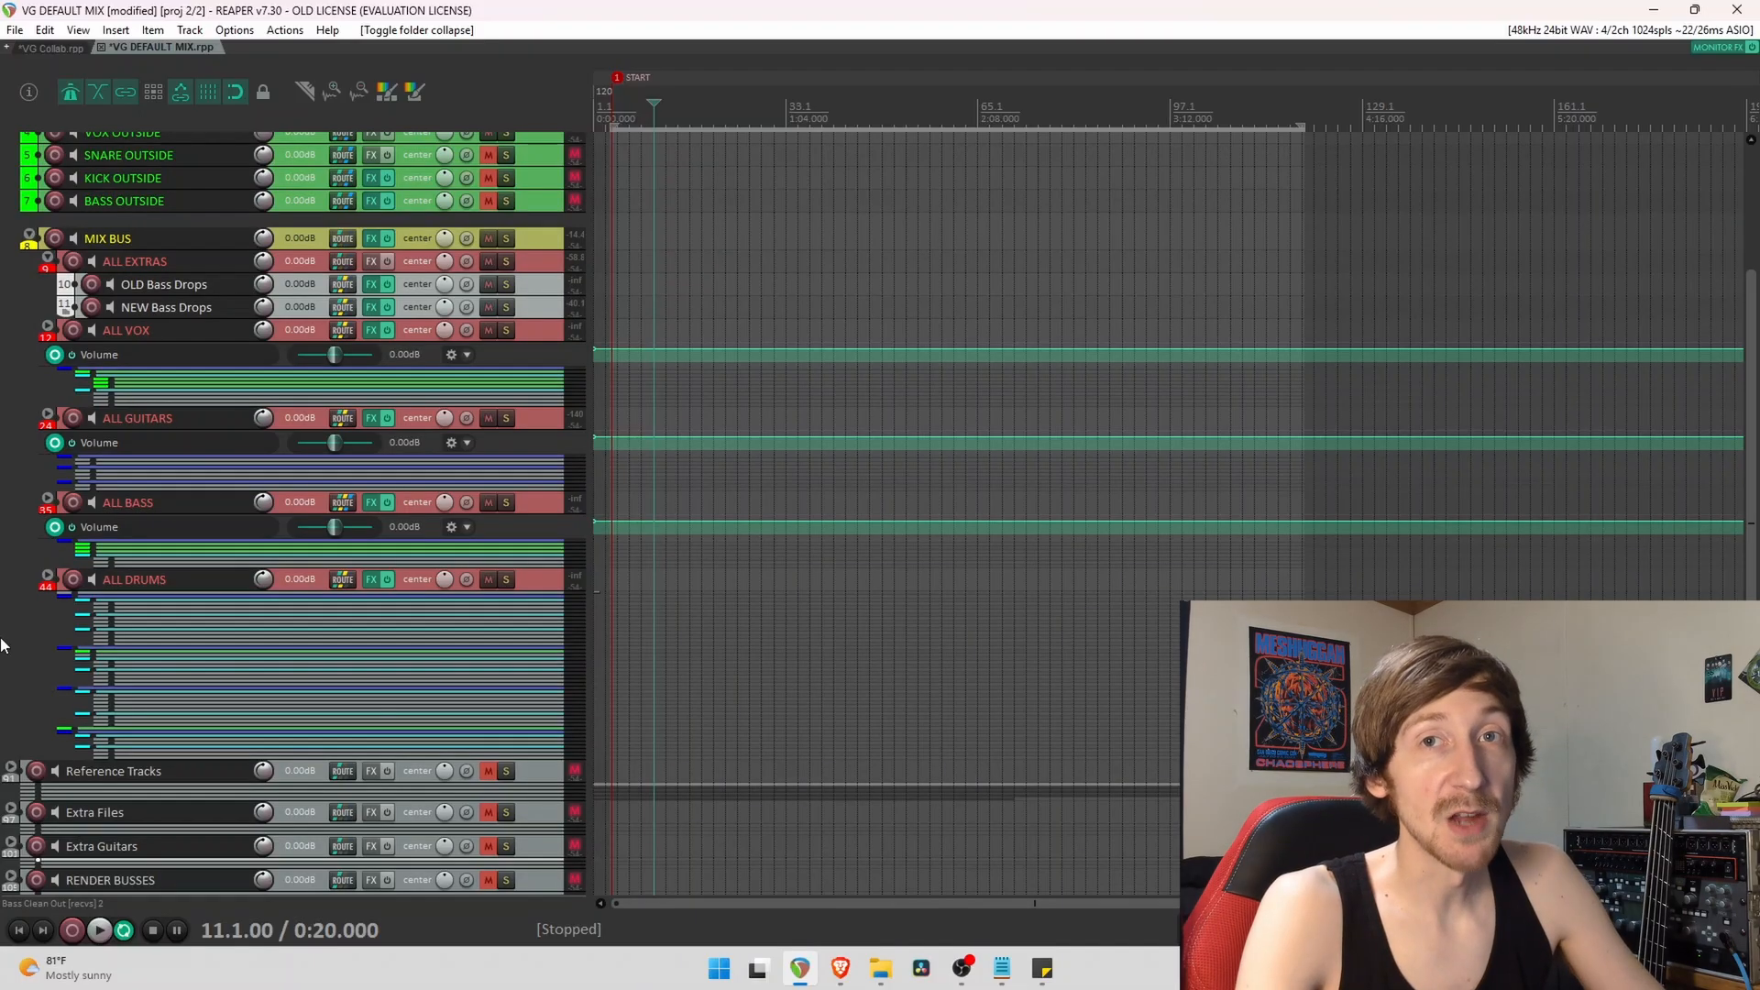
scroll(1, 645, up, 3)
click(545, 384)
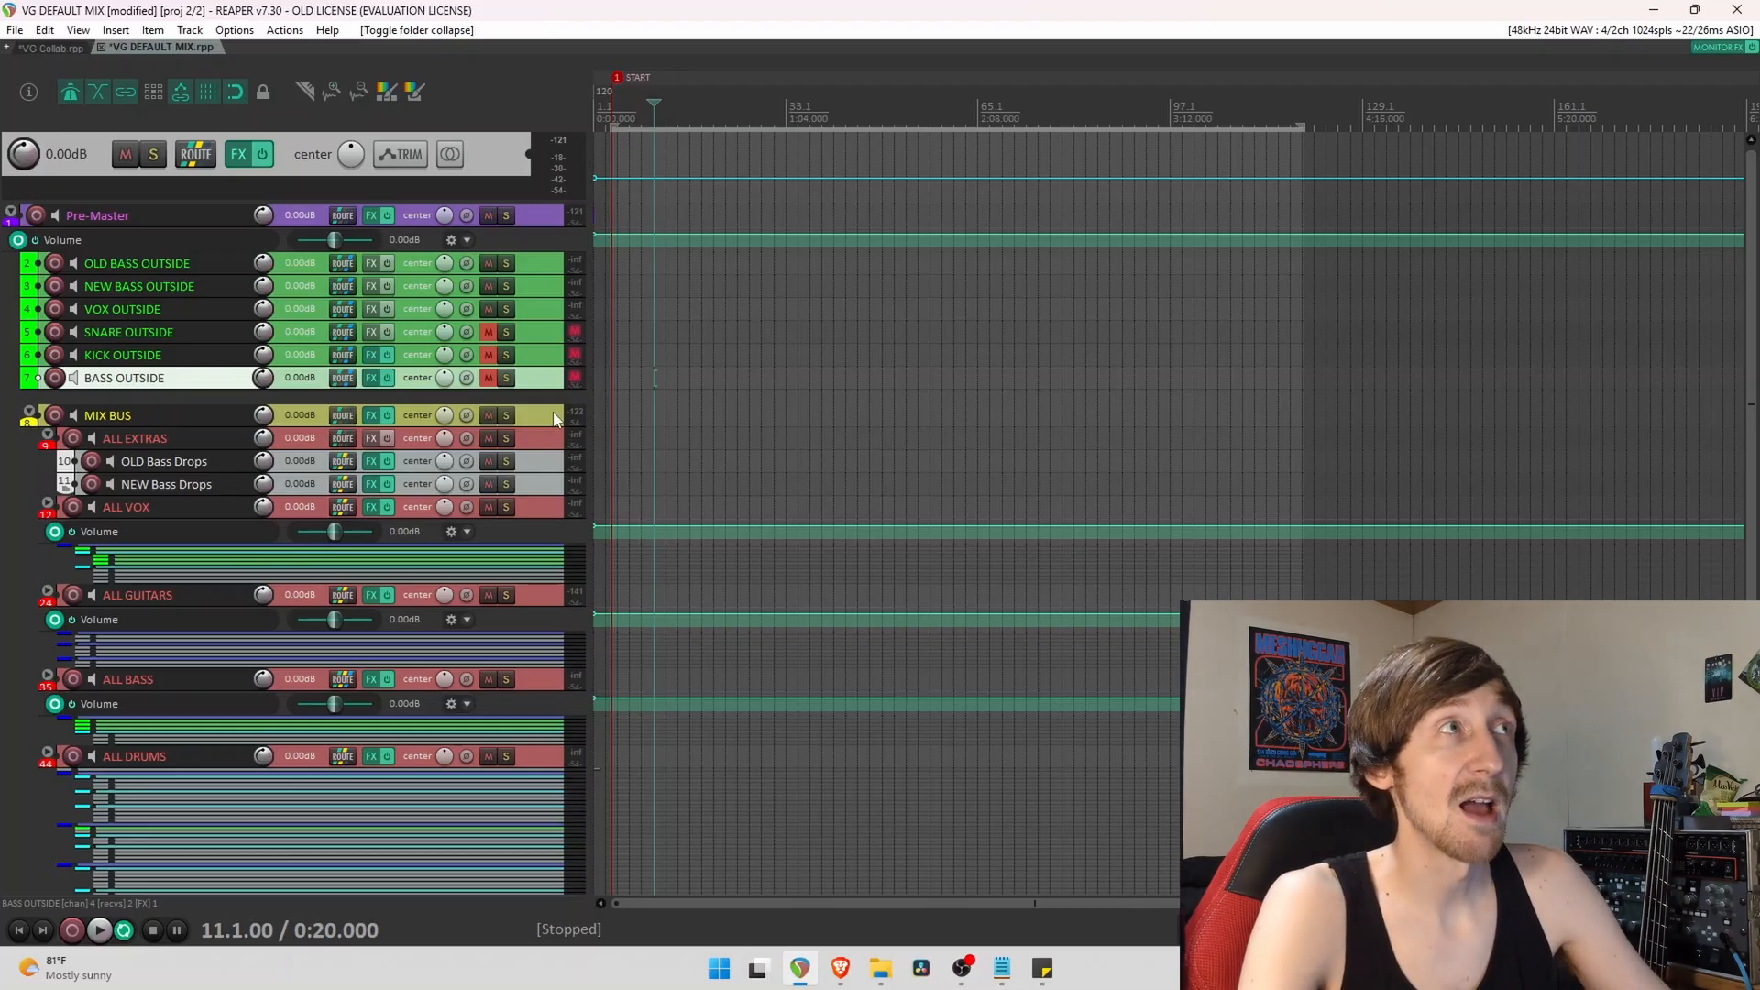
scroll(1751, 532, down, 5)
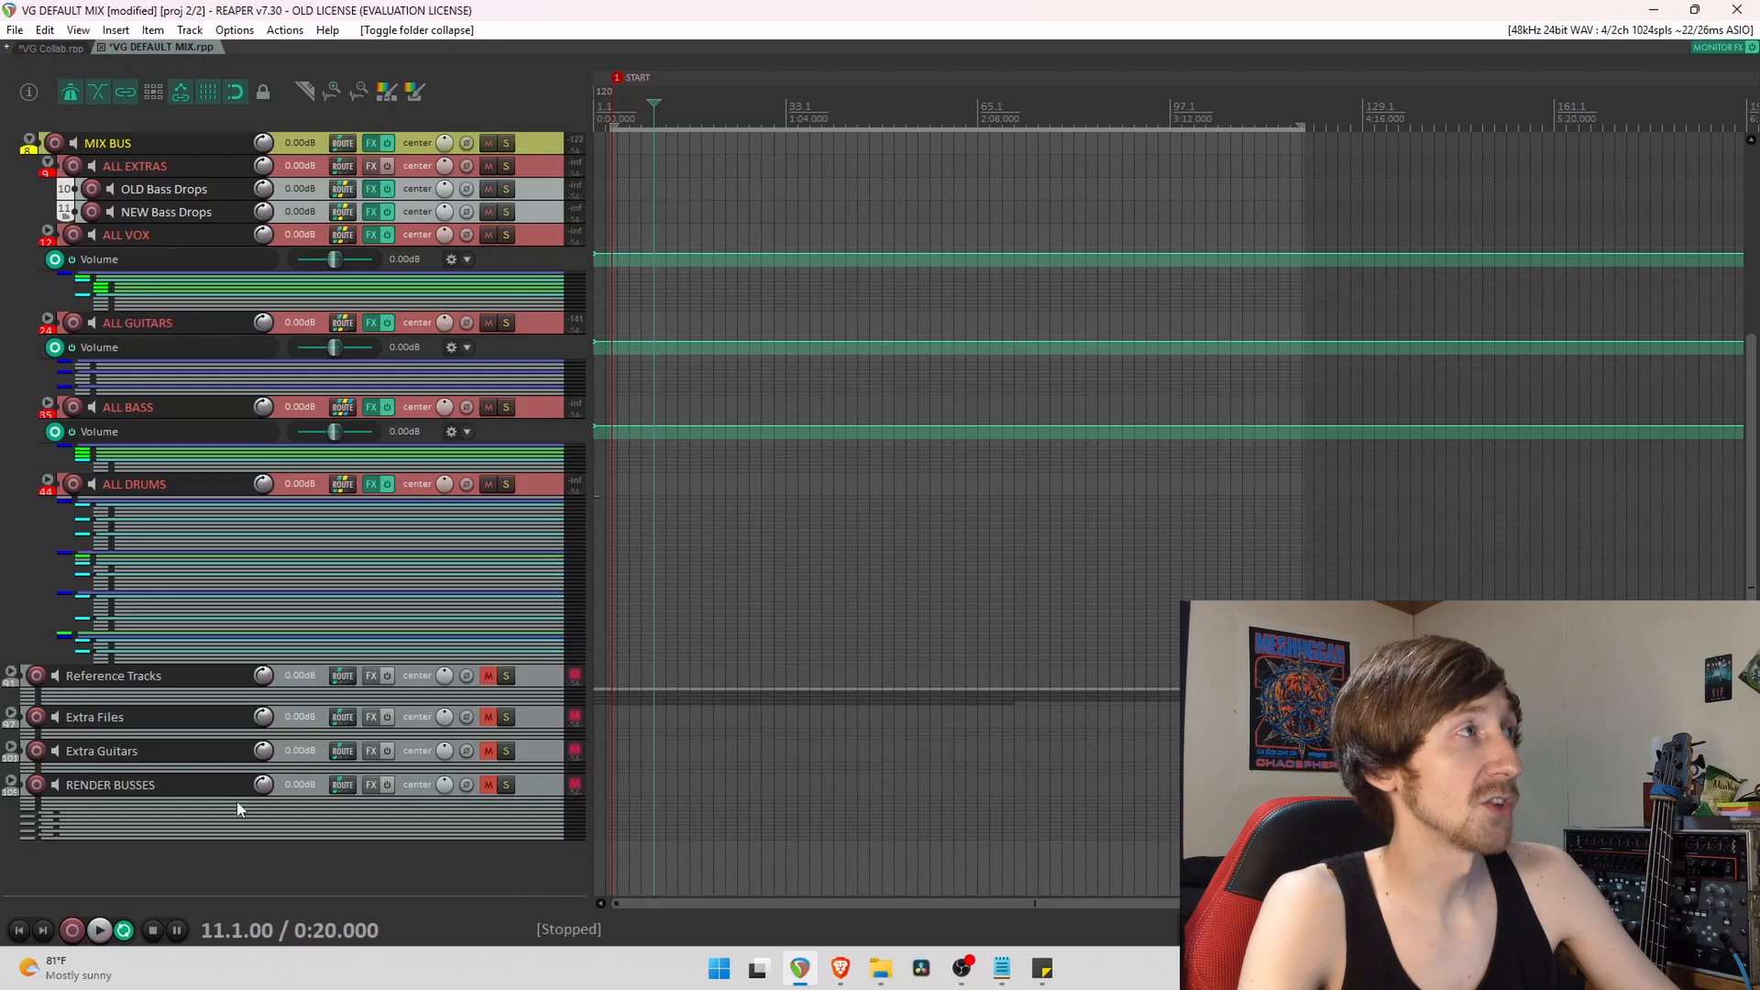
Expand the ALL DRUMS folder and examine the structure of its kick, snare, toms and cymbals groups.
scroll(5, 683, up, 3)
click(46, 660)
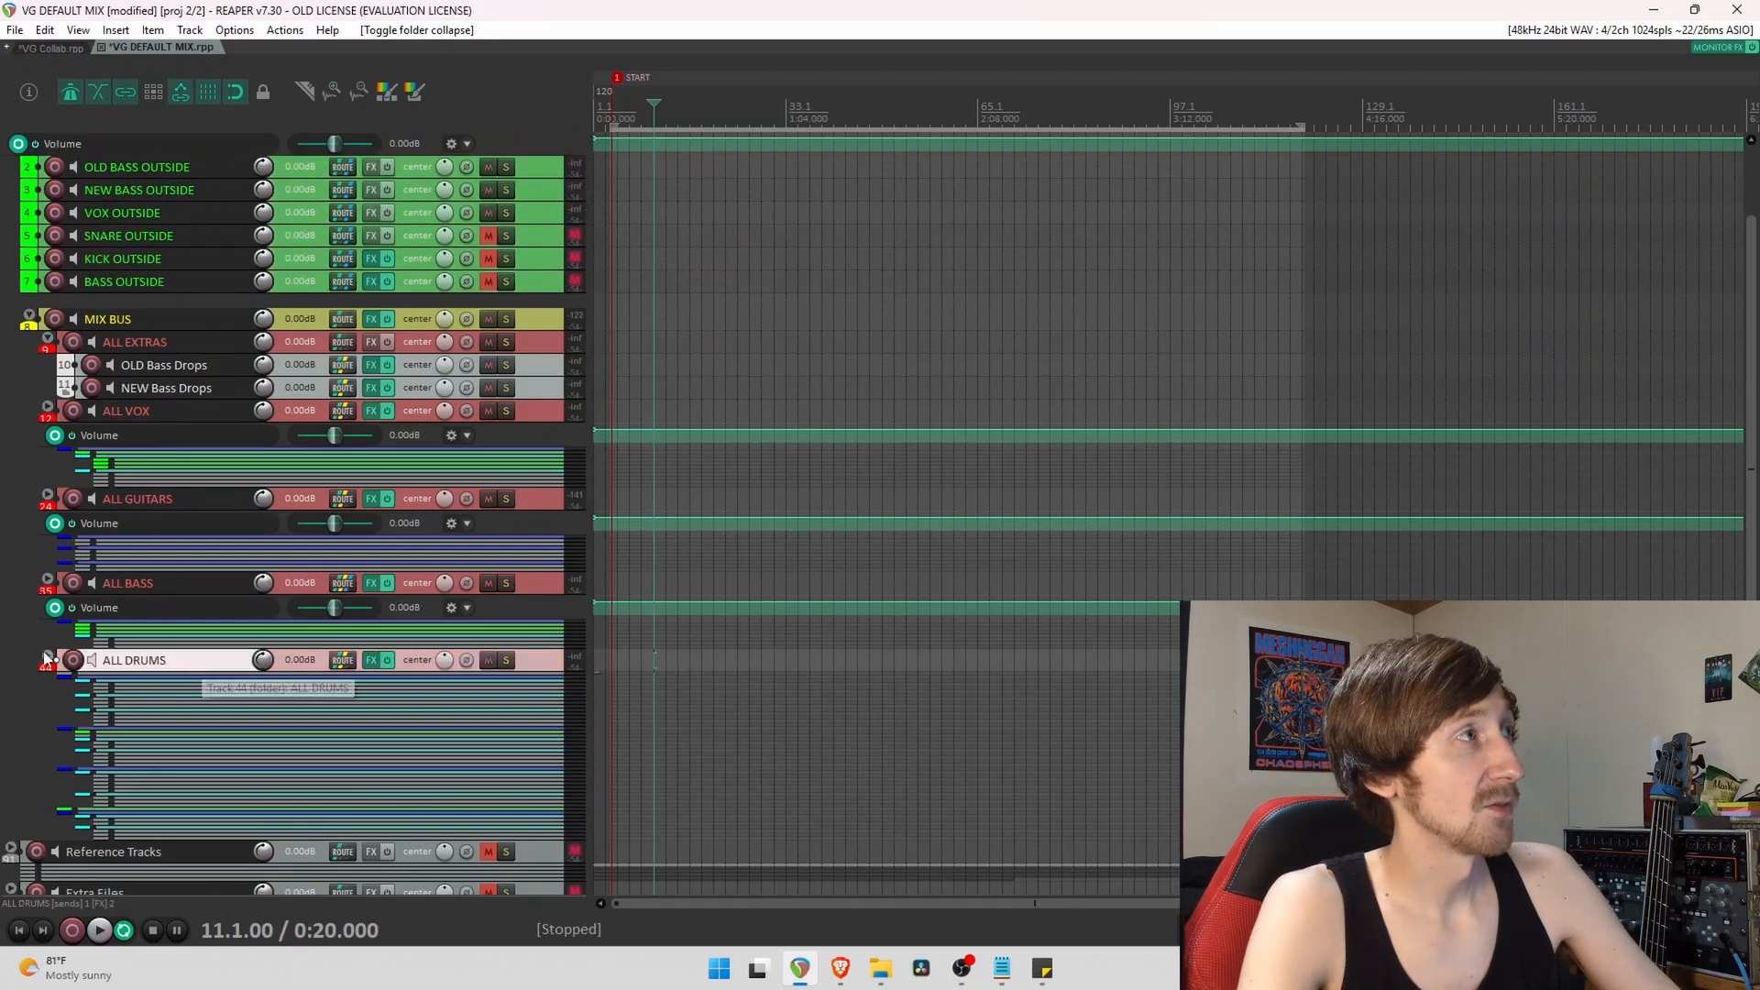
click(46, 658)
scroll(236, 597, down, 5)
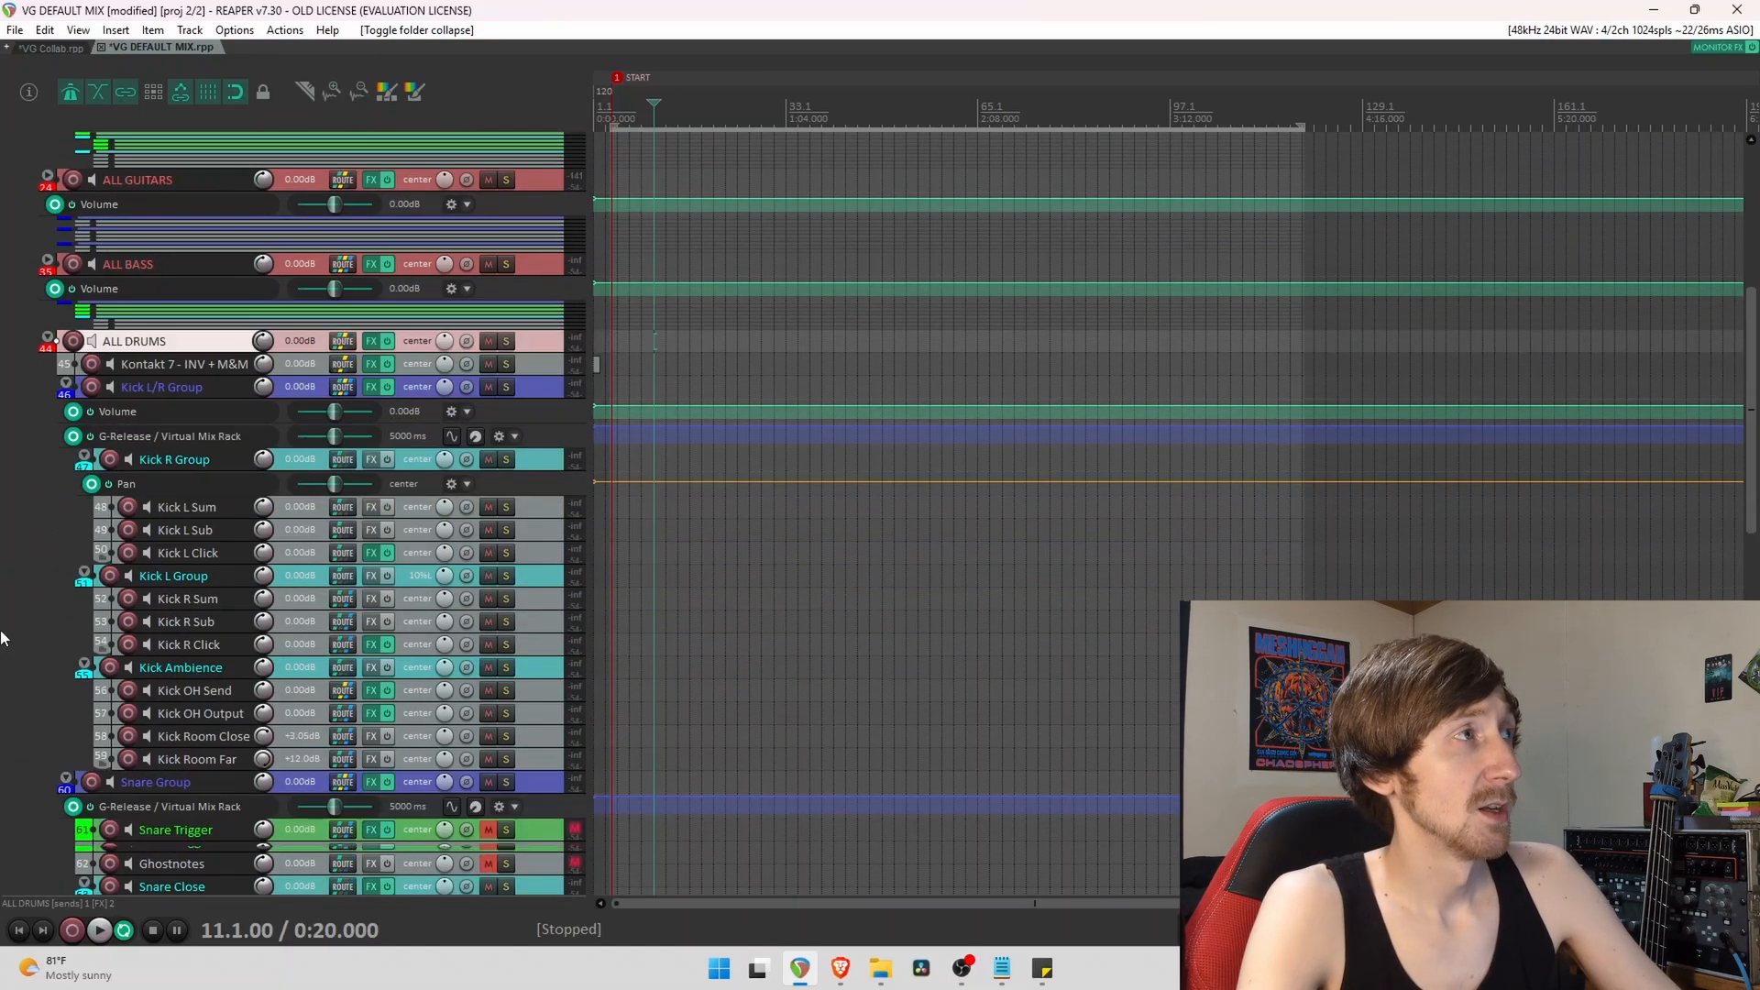
drag(1751, 496, 1752, 604)
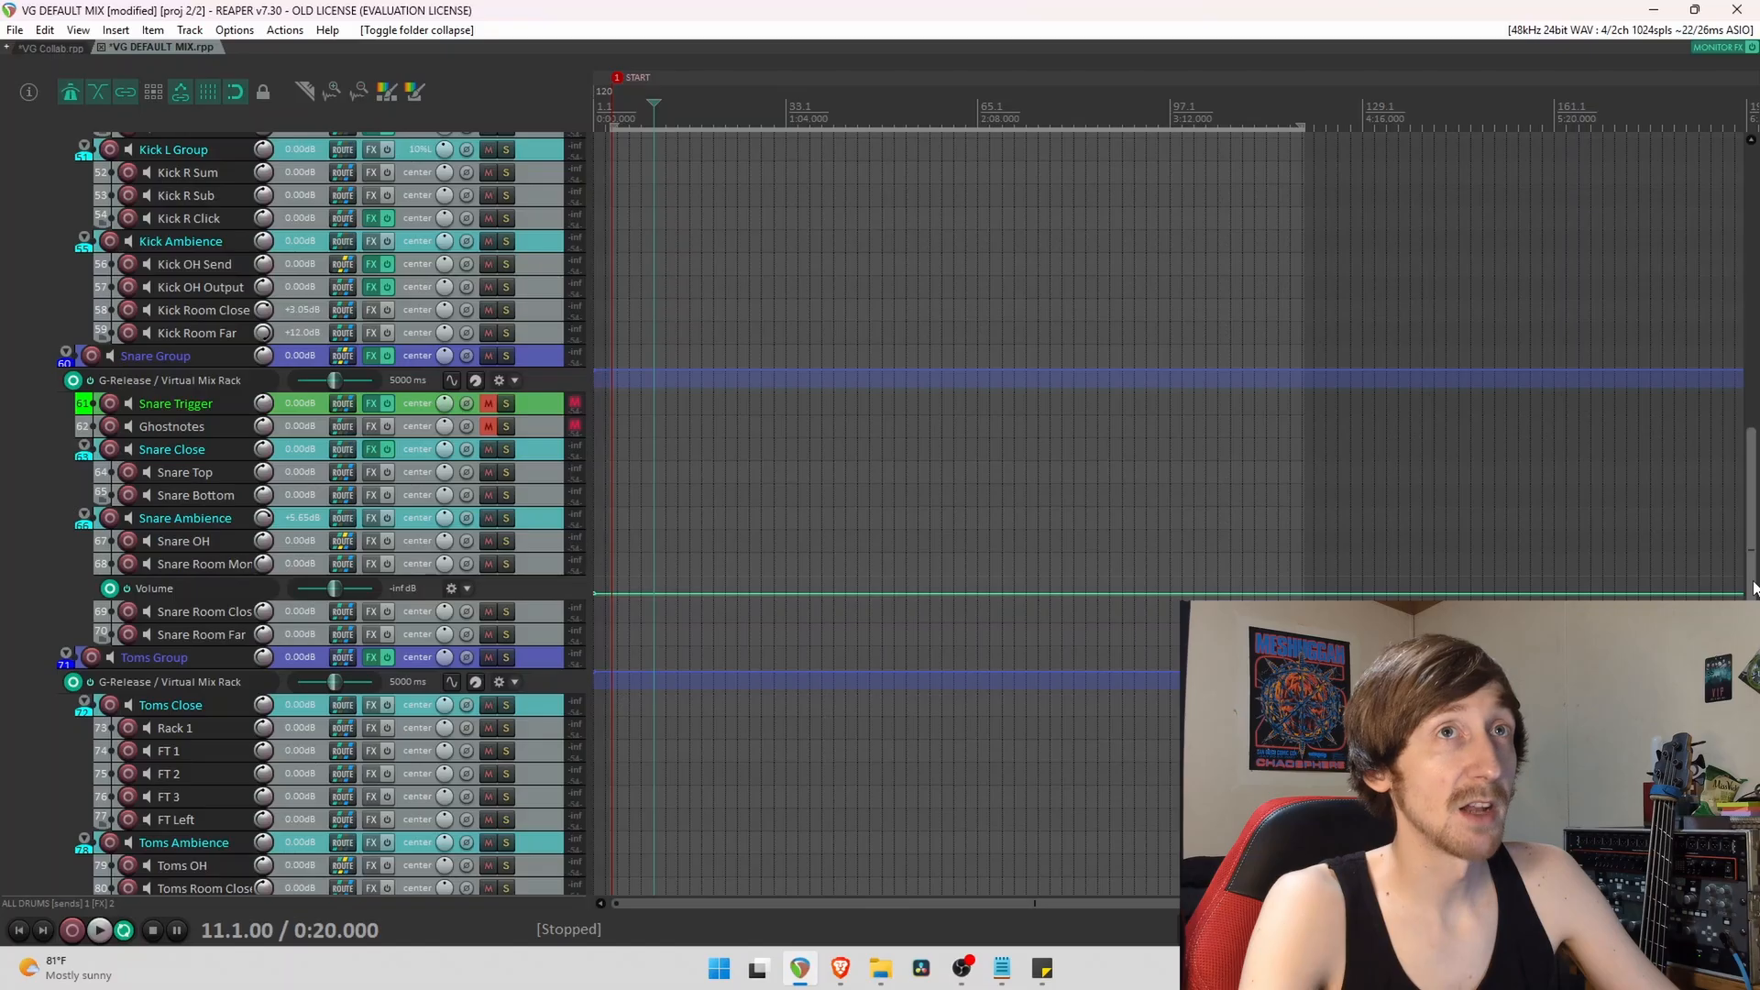
scroll(547, 625, down, 3)
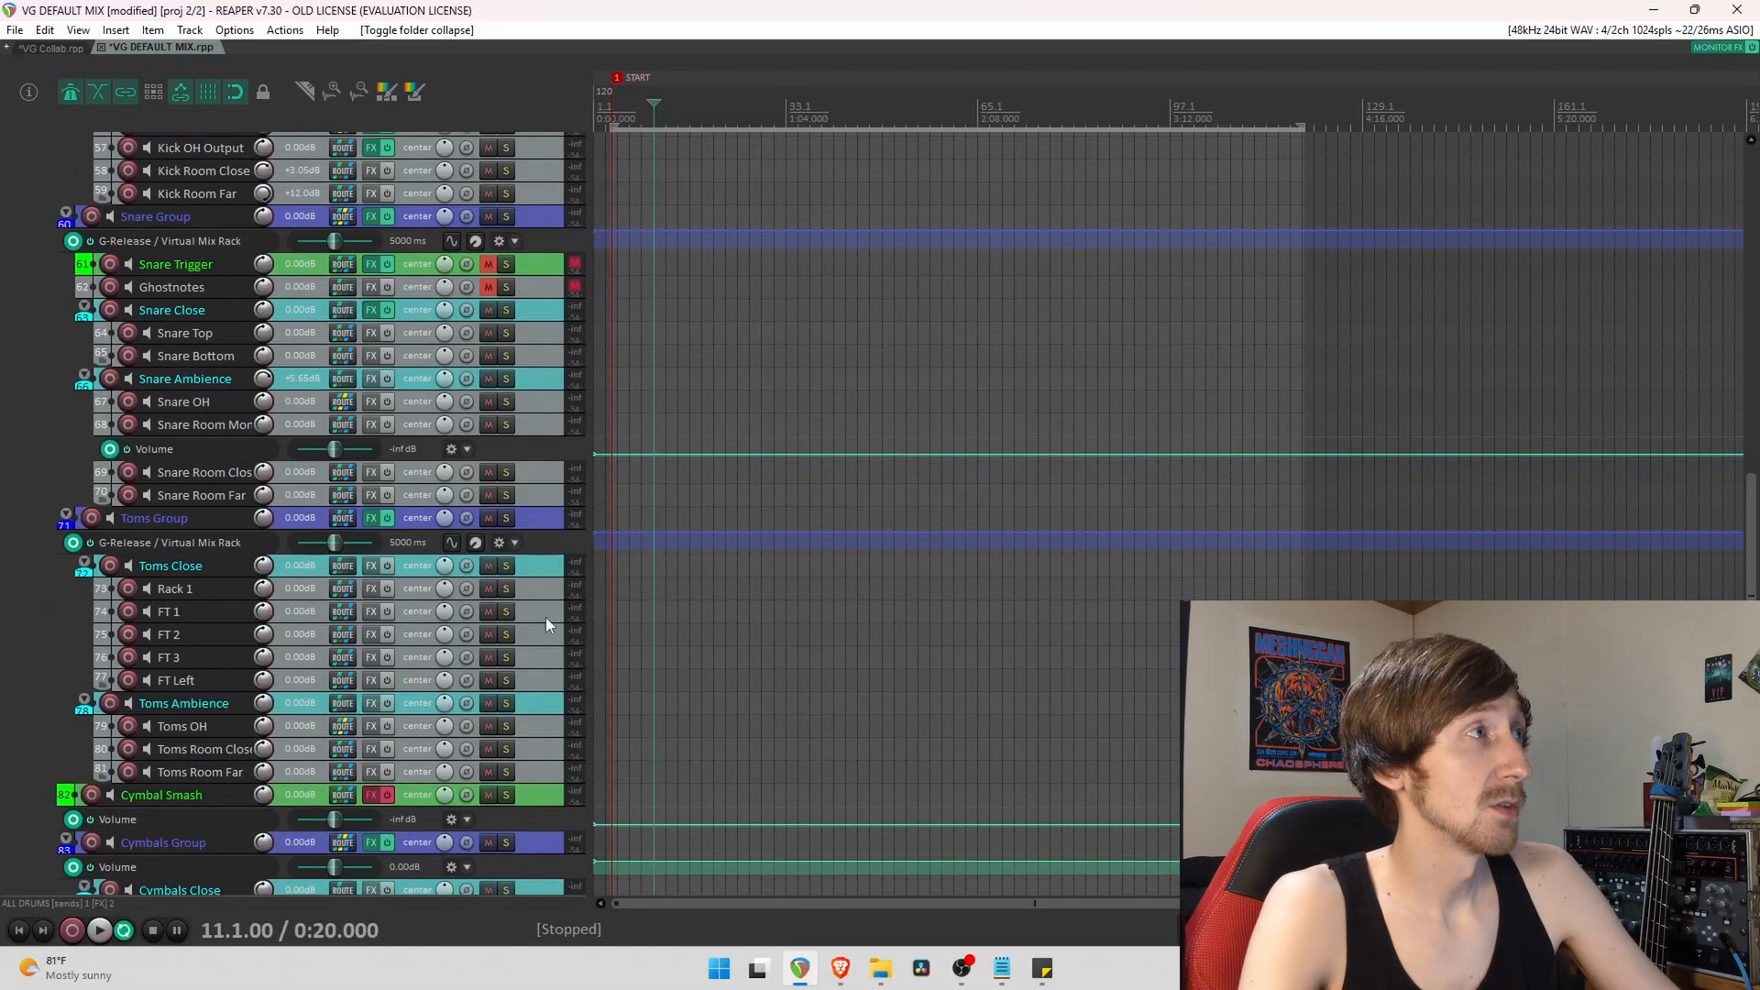
scroll(547, 626, down, 5)
Examine the OH, Room Close and Room Far tracks inside the Cymbals Far folder.
click(184, 729)
click(204, 754)
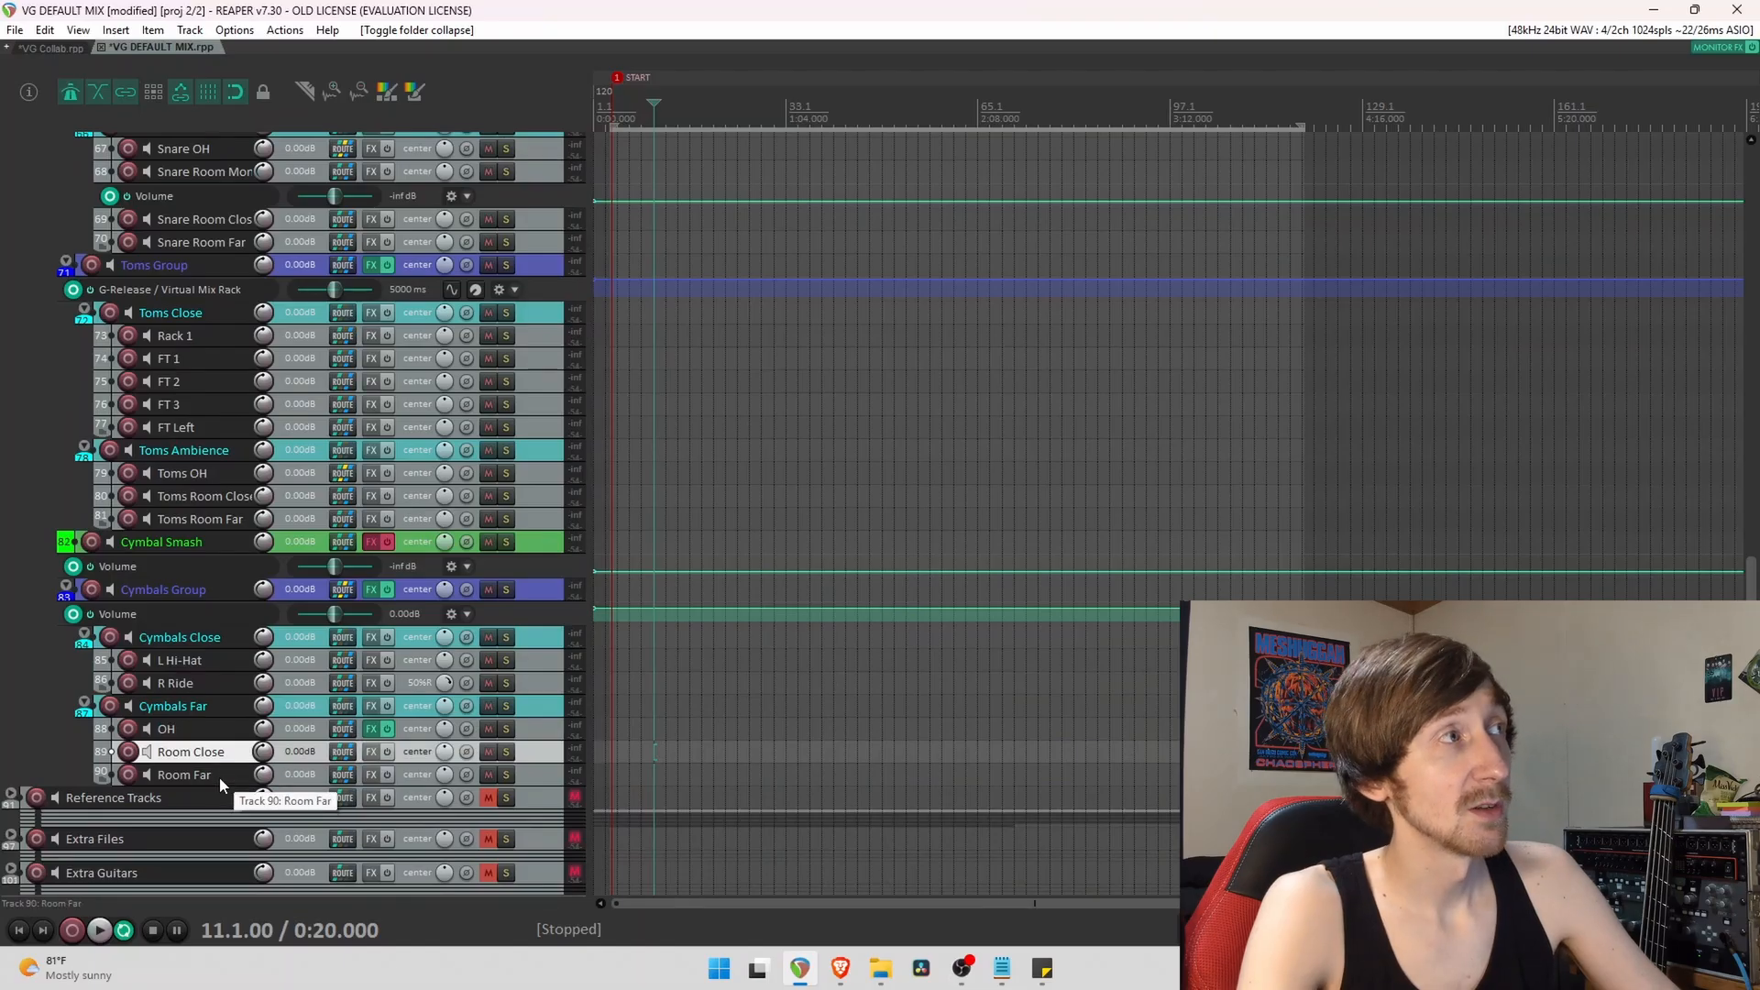
click(185, 730)
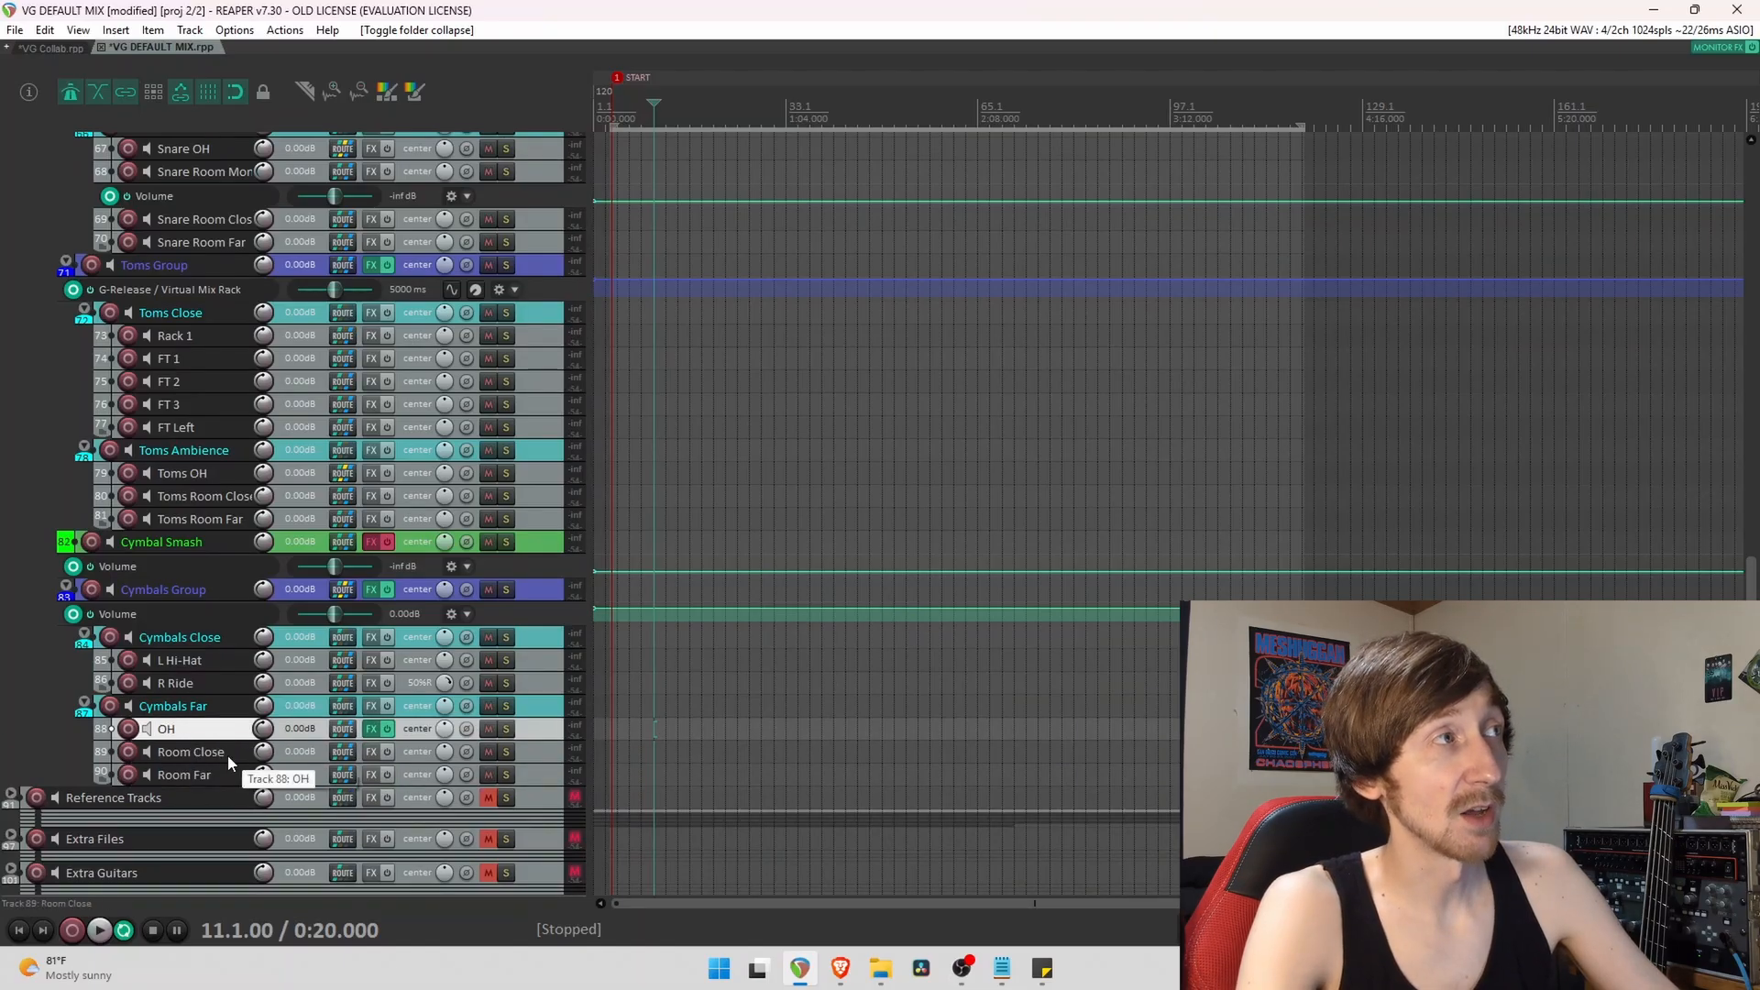
click(226, 759)
click(224, 773)
drag(224, 775, 216, 738)
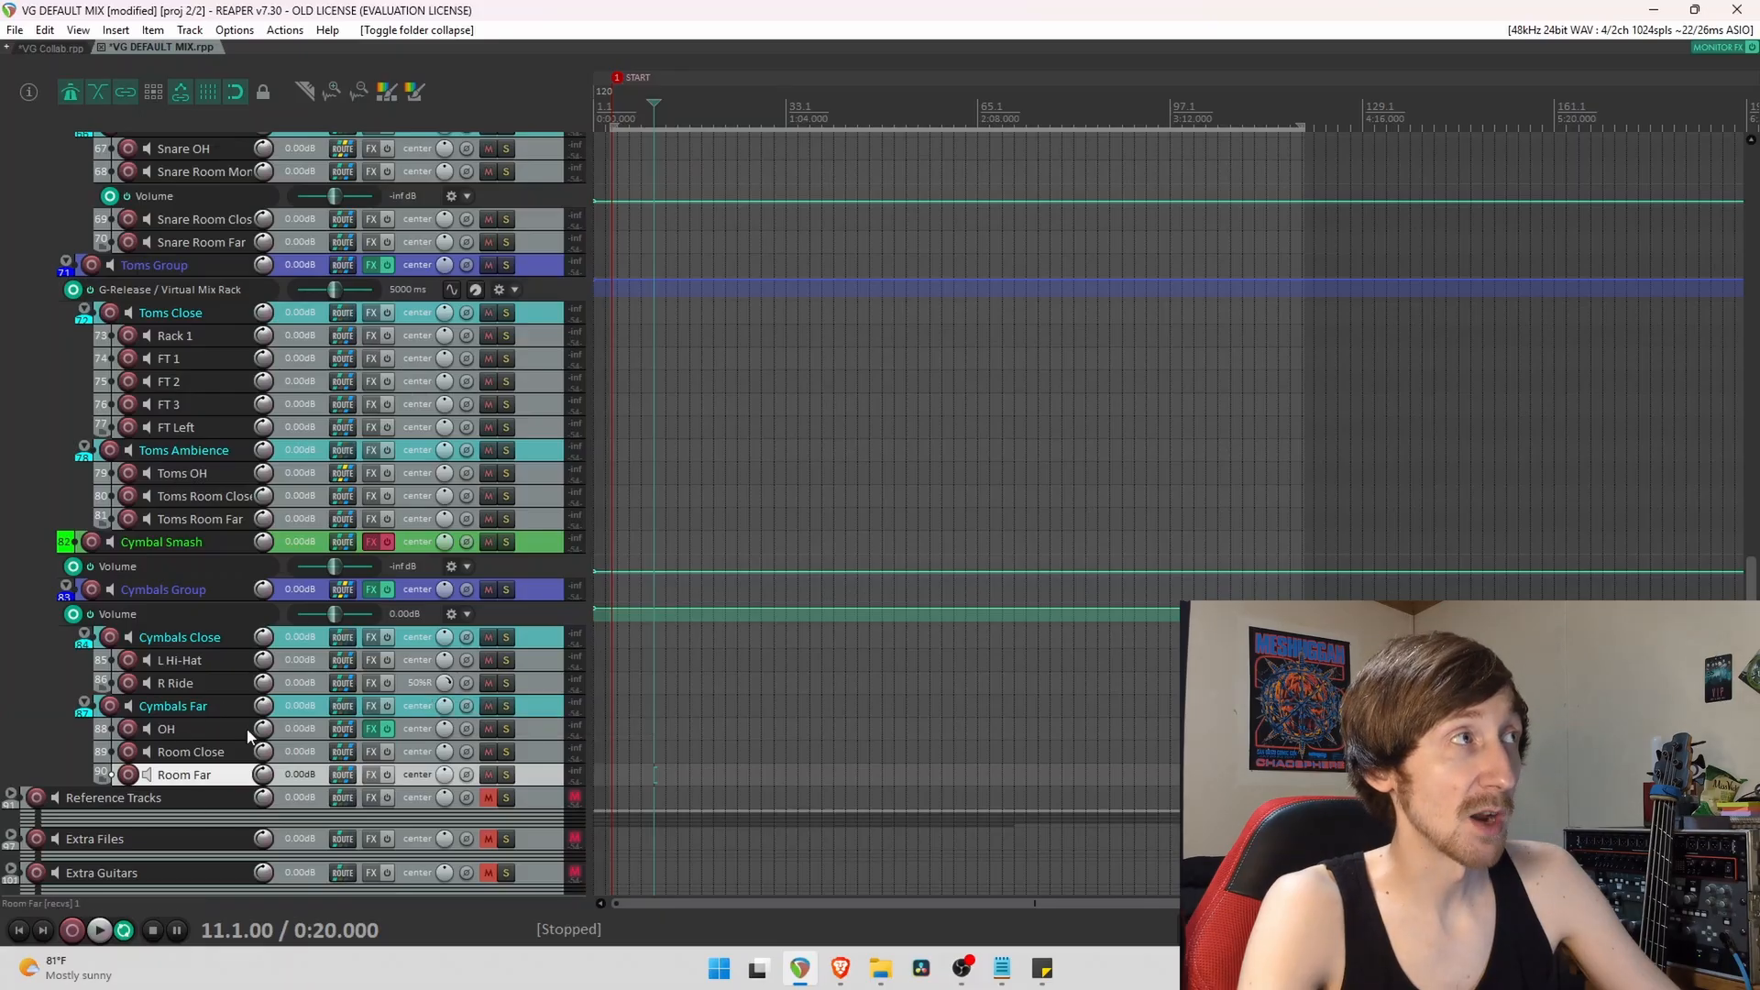
Examine the Cymbals Close folder, its R Ride track and the parent Cymbals Group.
click(177, 639)
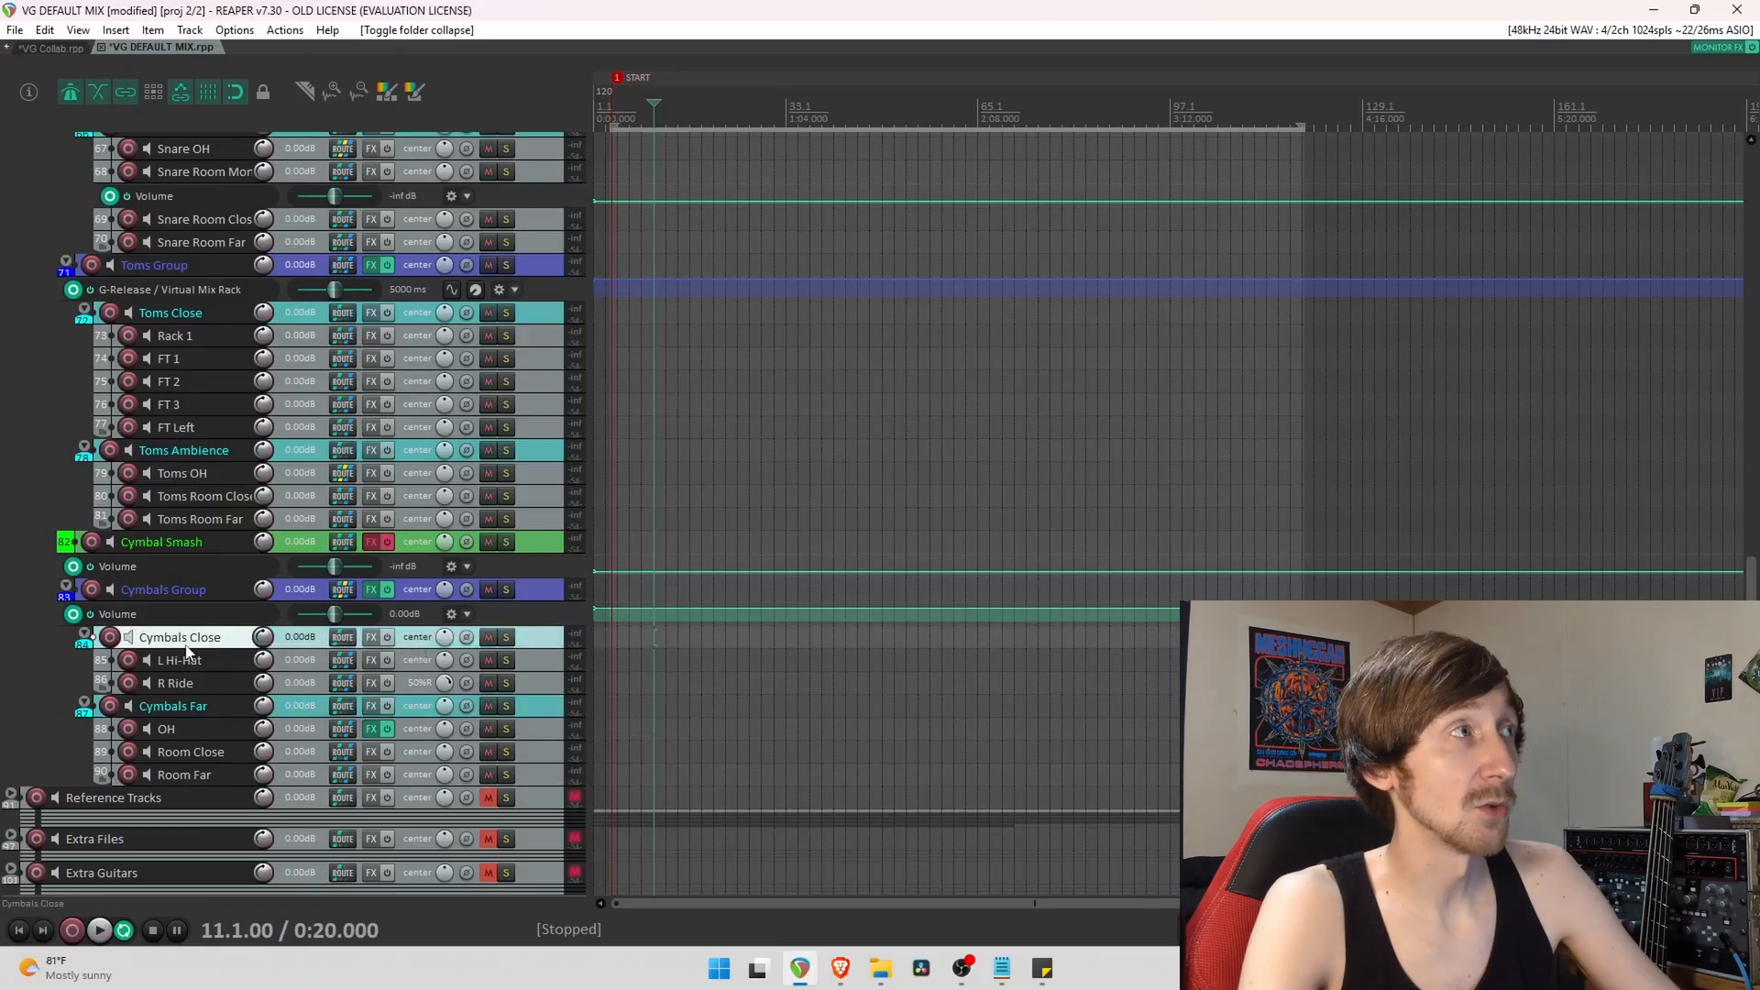
click(212, 683)
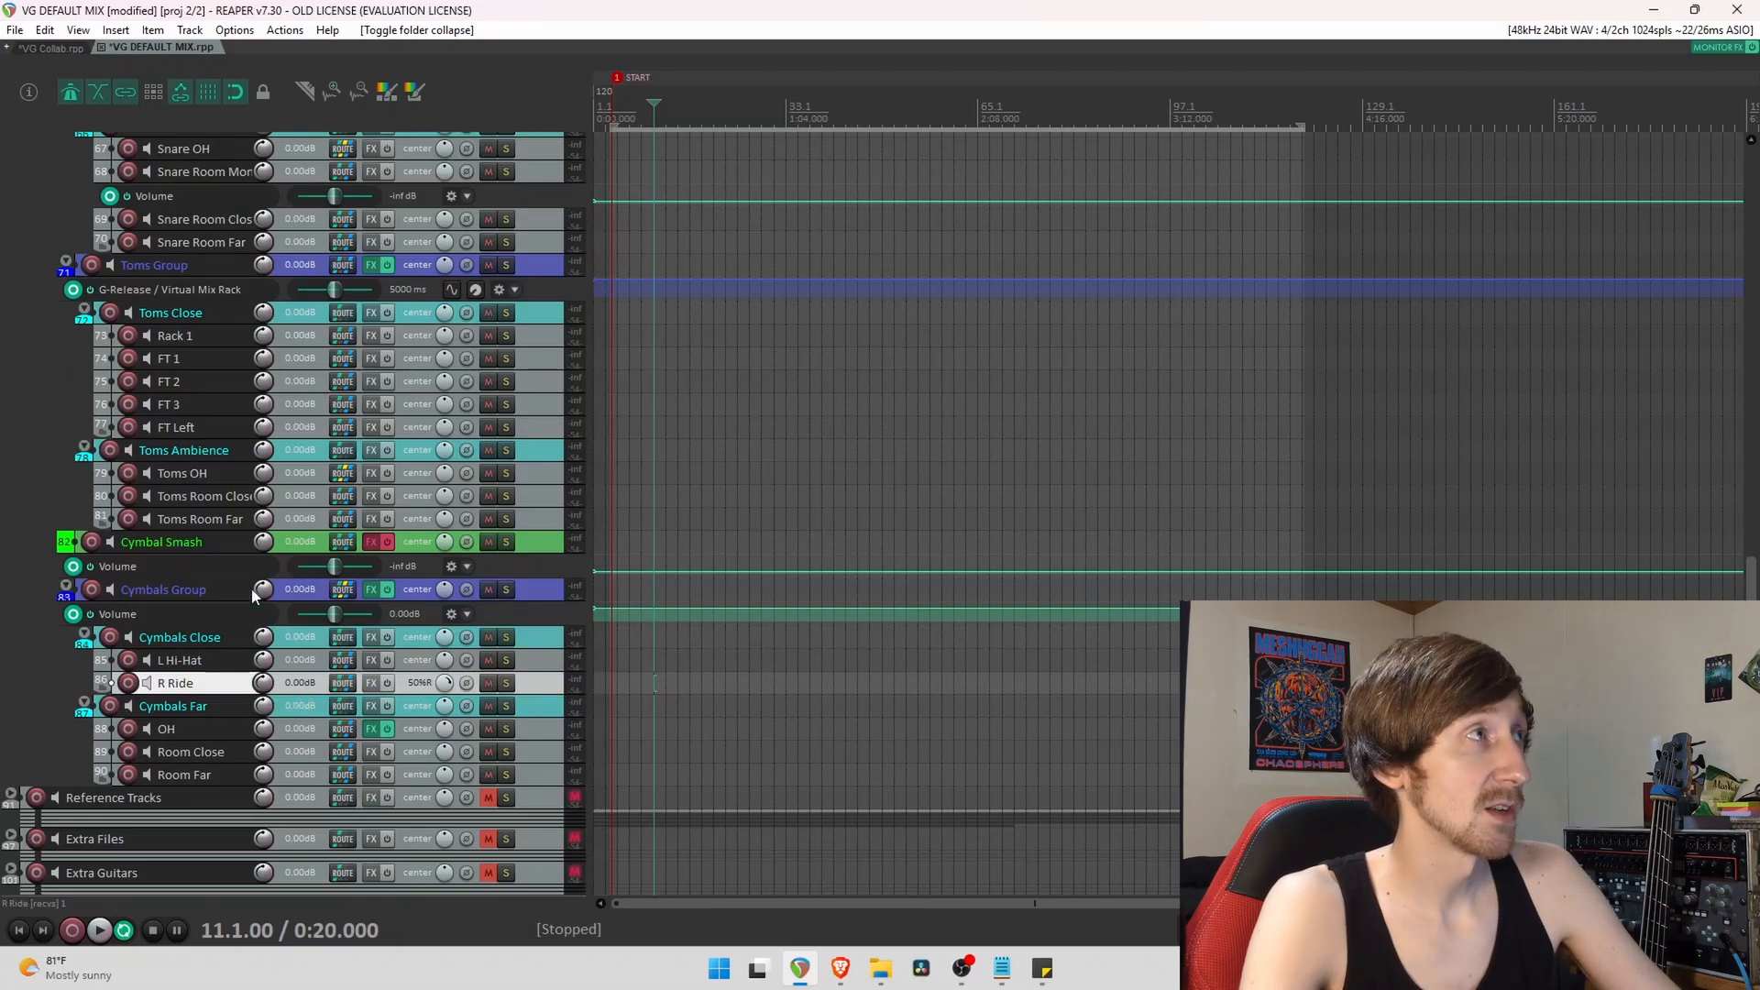
click(520, 591)
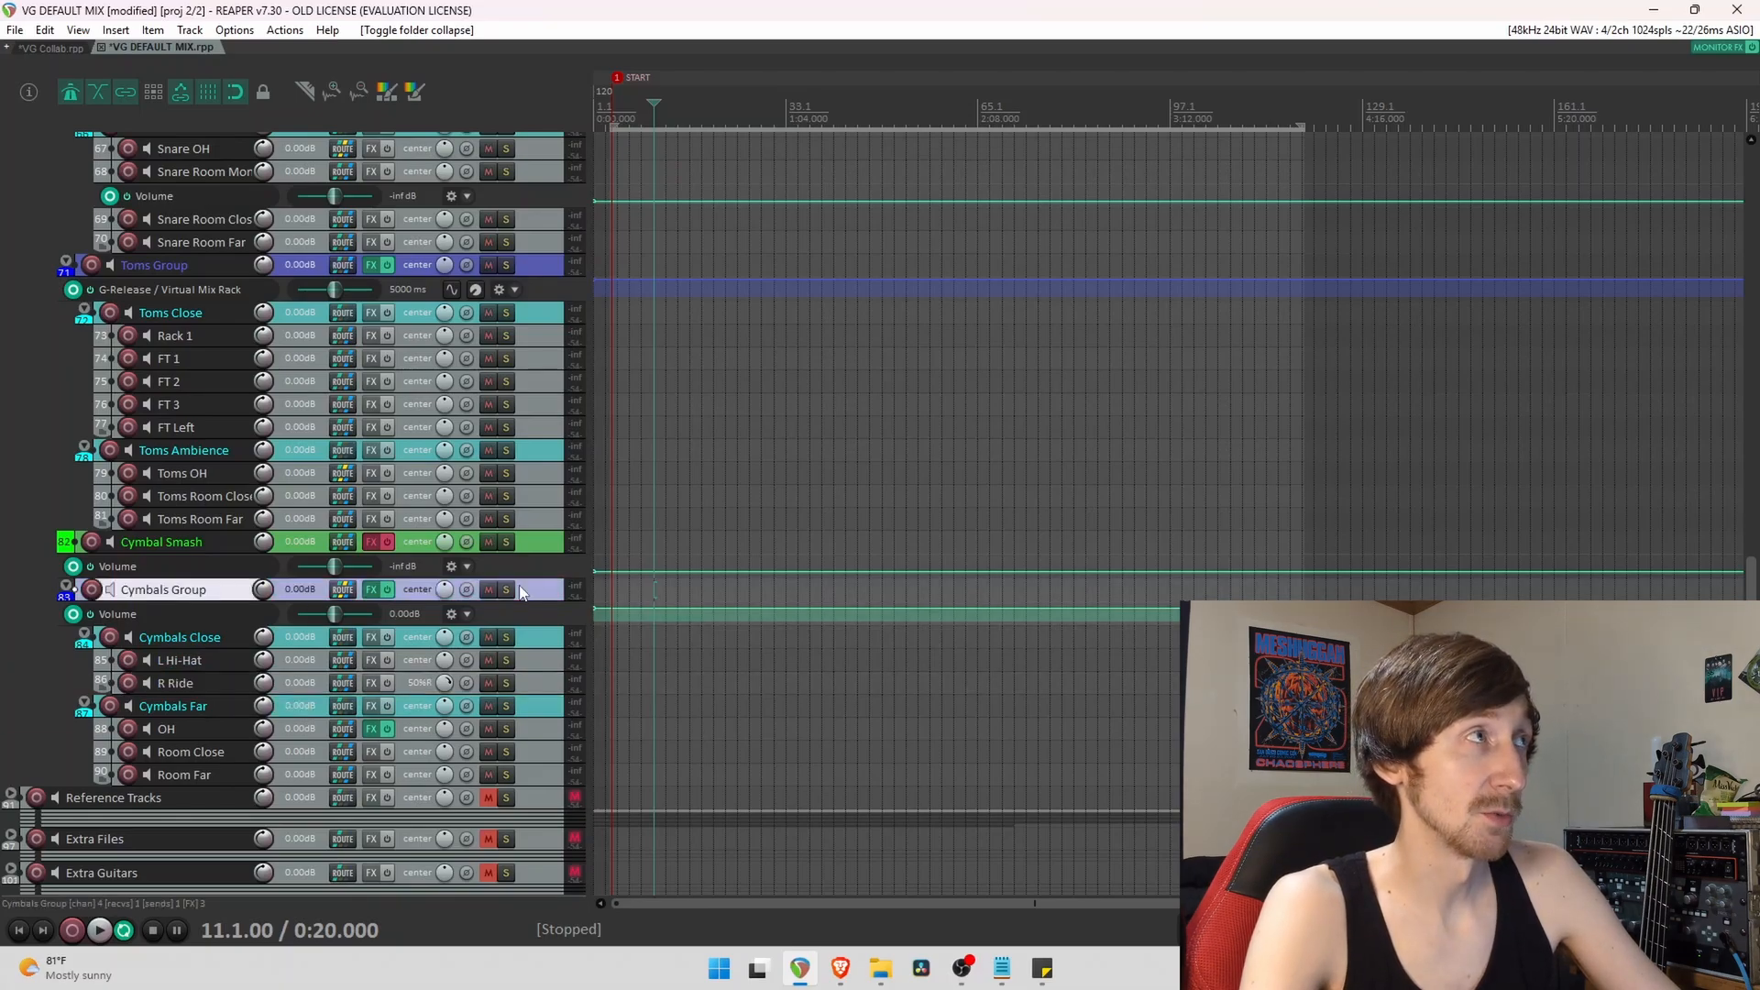
scroll(522, 596, up, 3)
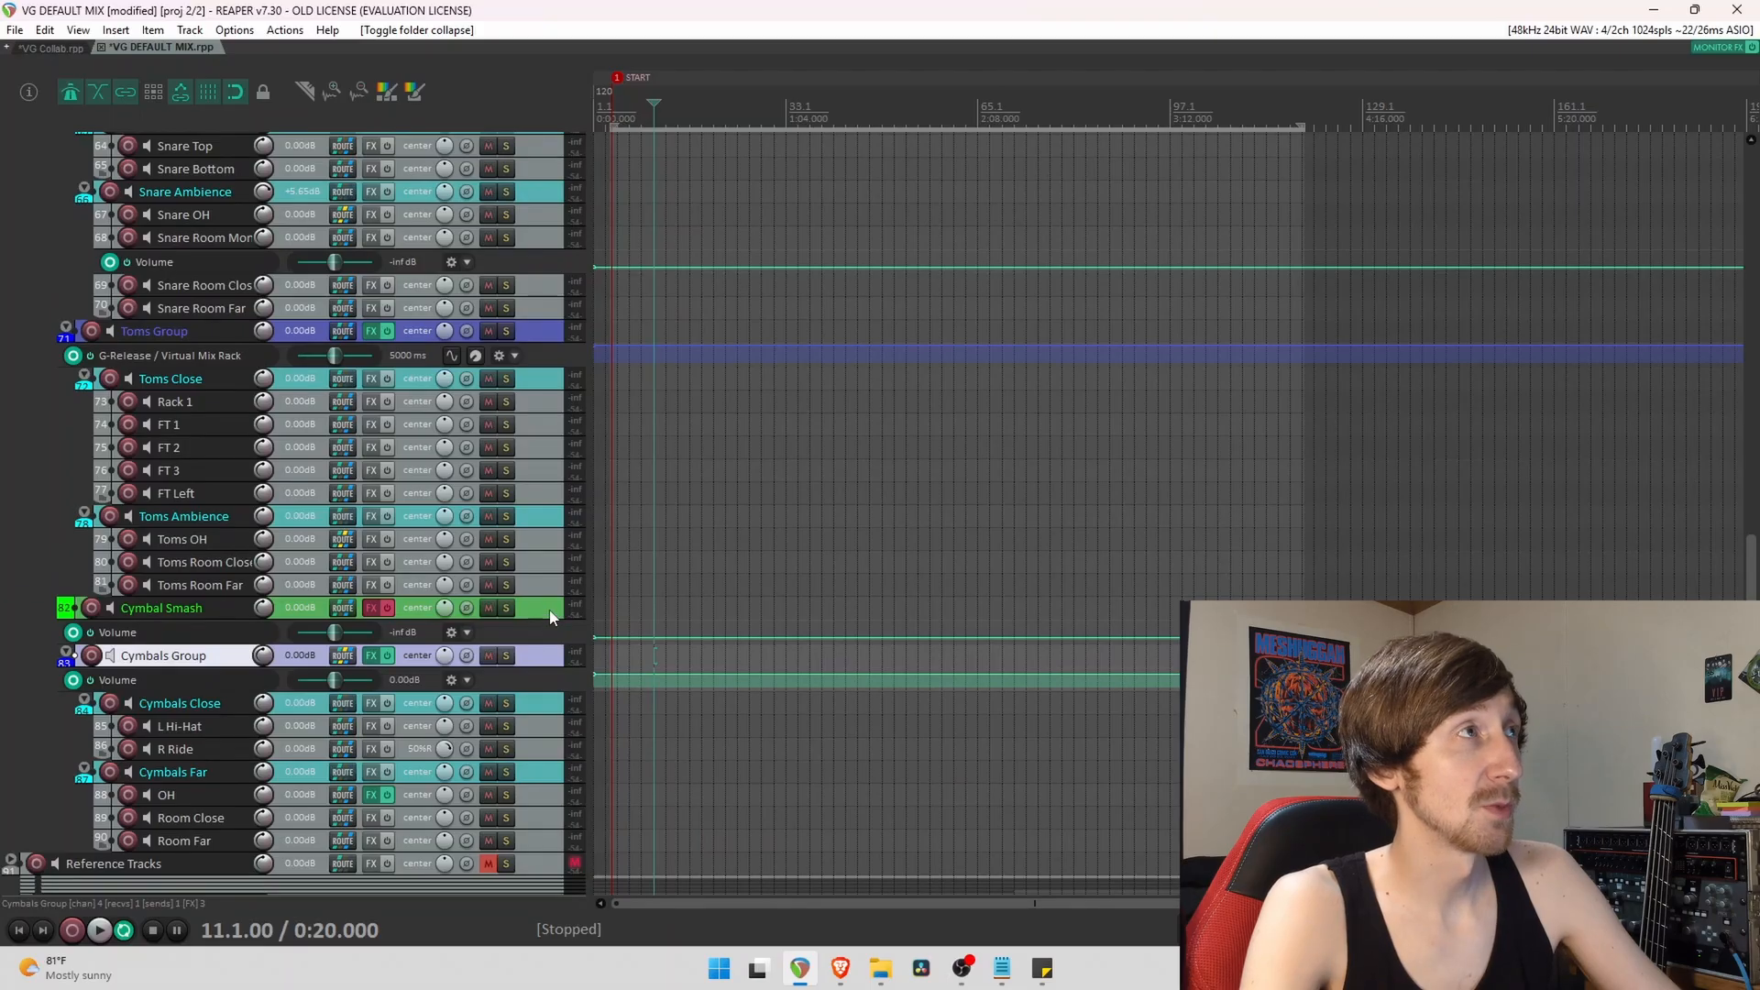
Inspect the effect chain on the Cymbal Smash track, including its Newfangled Saturate plugin, and close it.
click(550, 612)
mouse_move(346, 657)
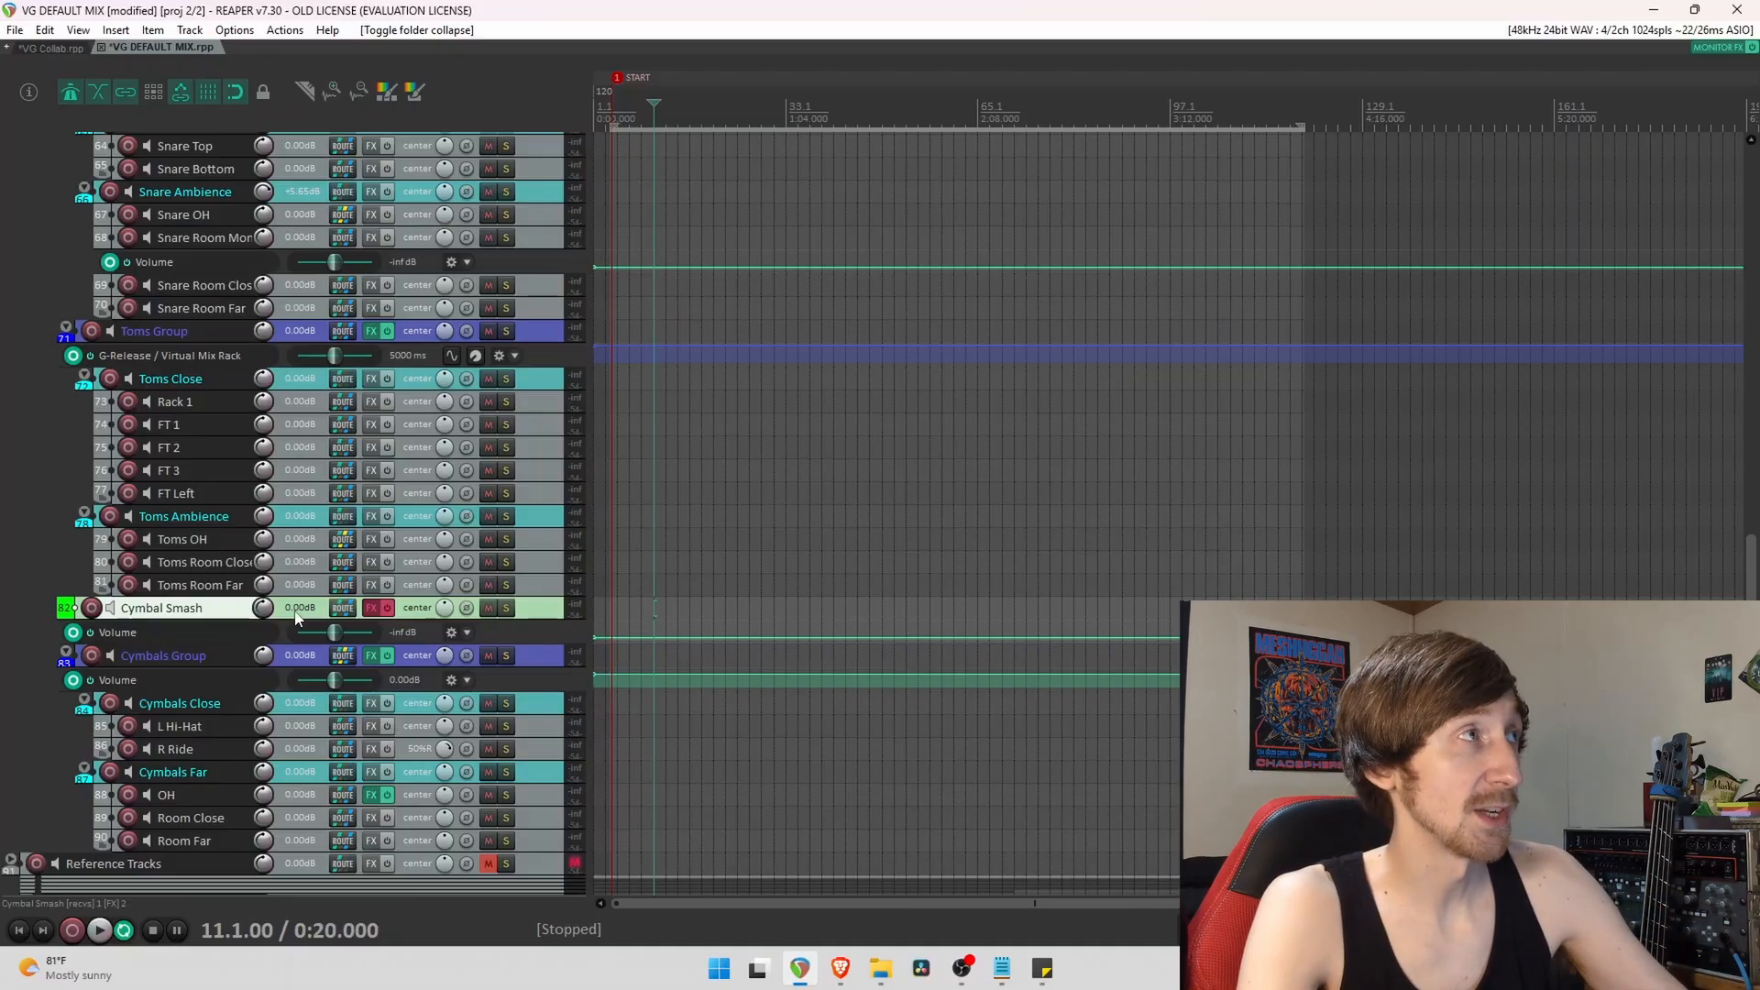
click(372, 607)
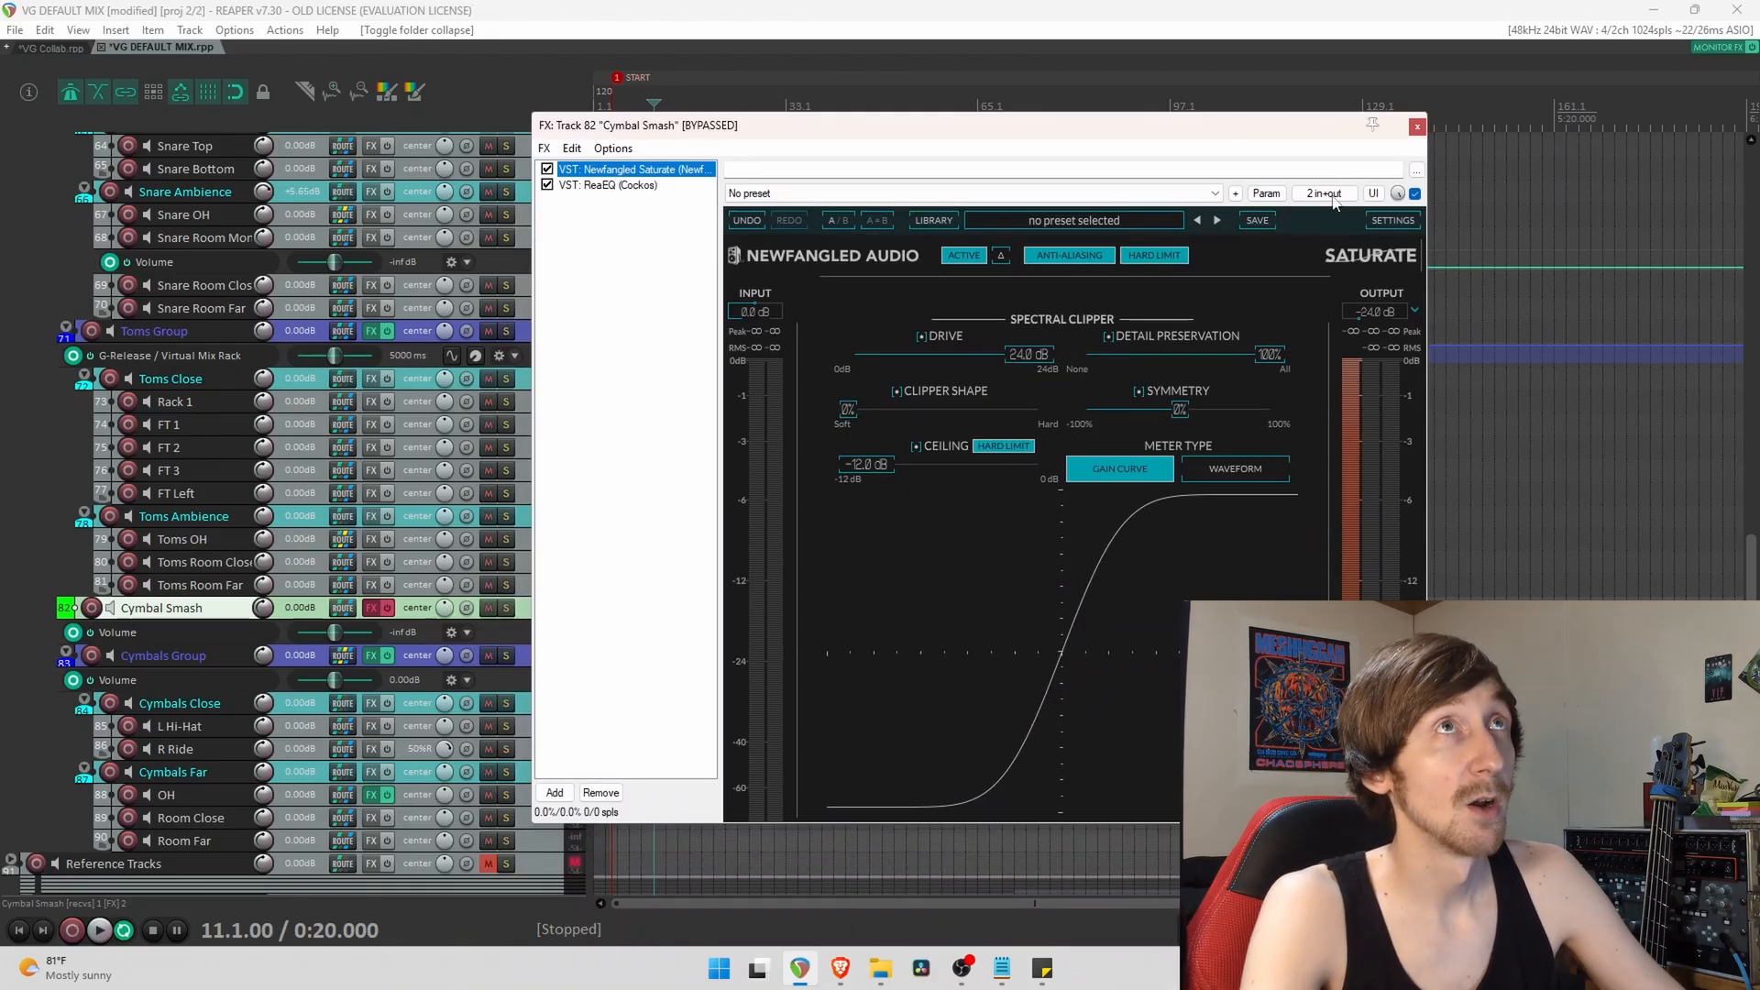
click(1418, 127)
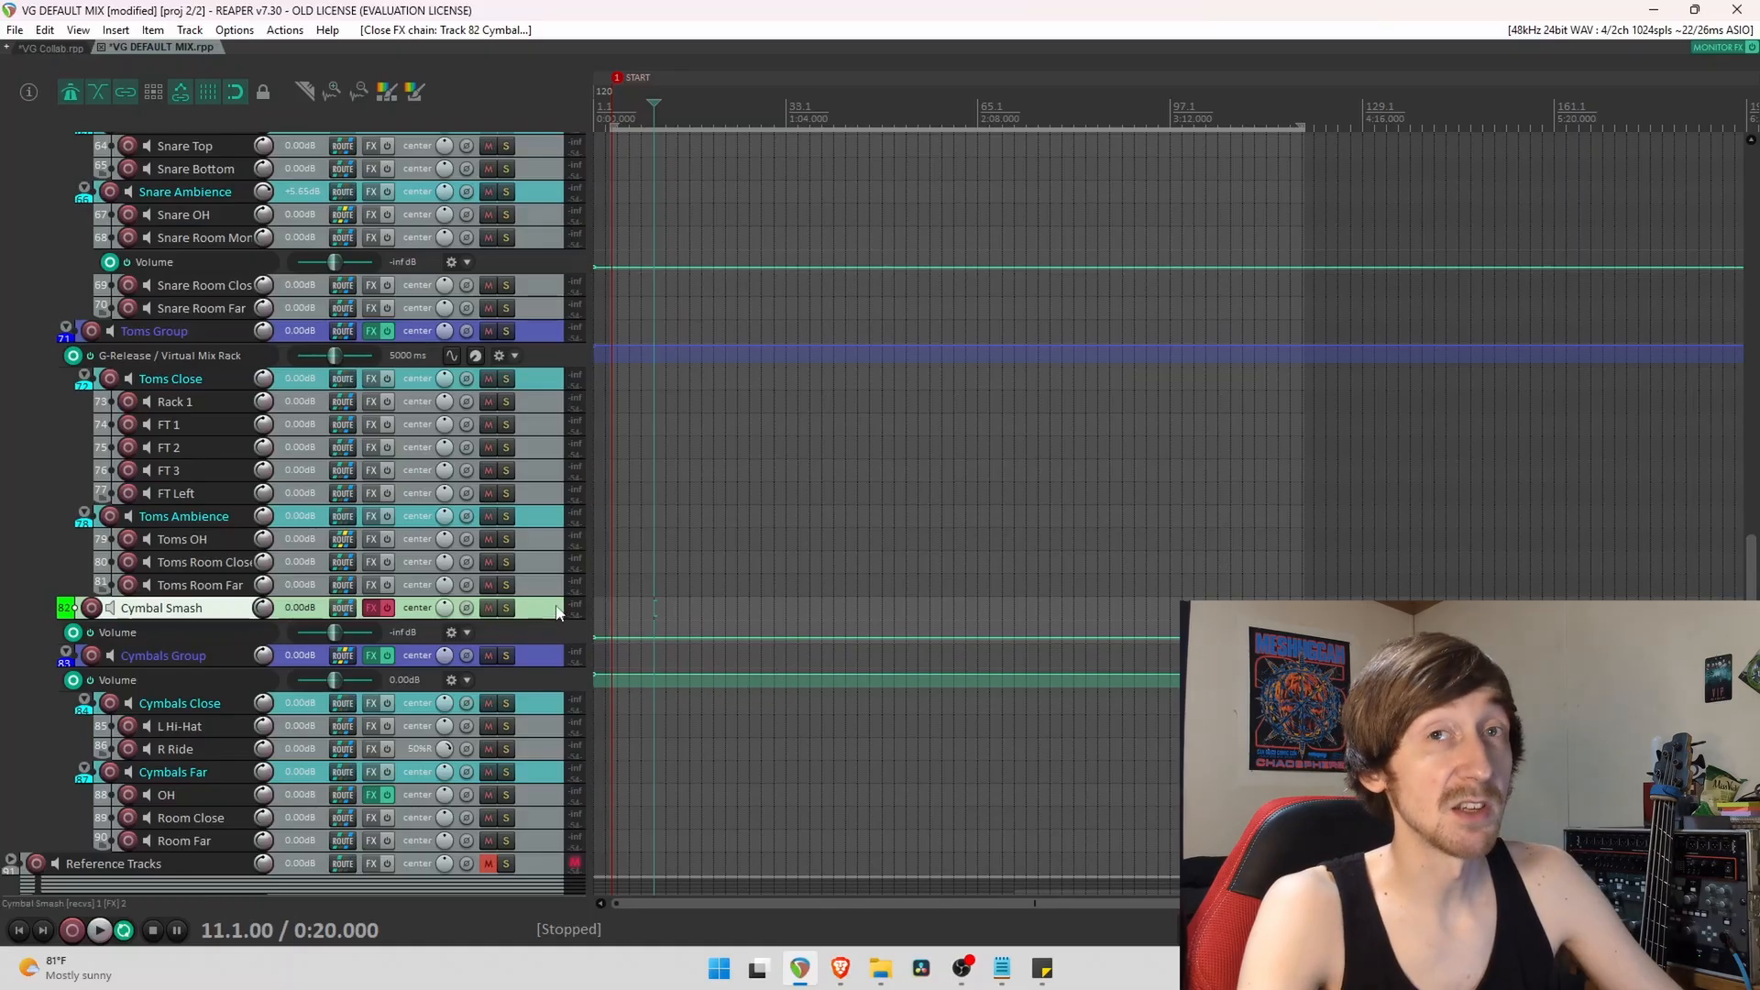
Add points to the Cymbal Smash volume envelope, raise the section between them and enlarge the envelope lane.
shift+click(654, 638)
shift+click(702, 637)
shift+click(774, 637)
drag(752, 638, 747, 515)
drag(521, 644, 521, 758)
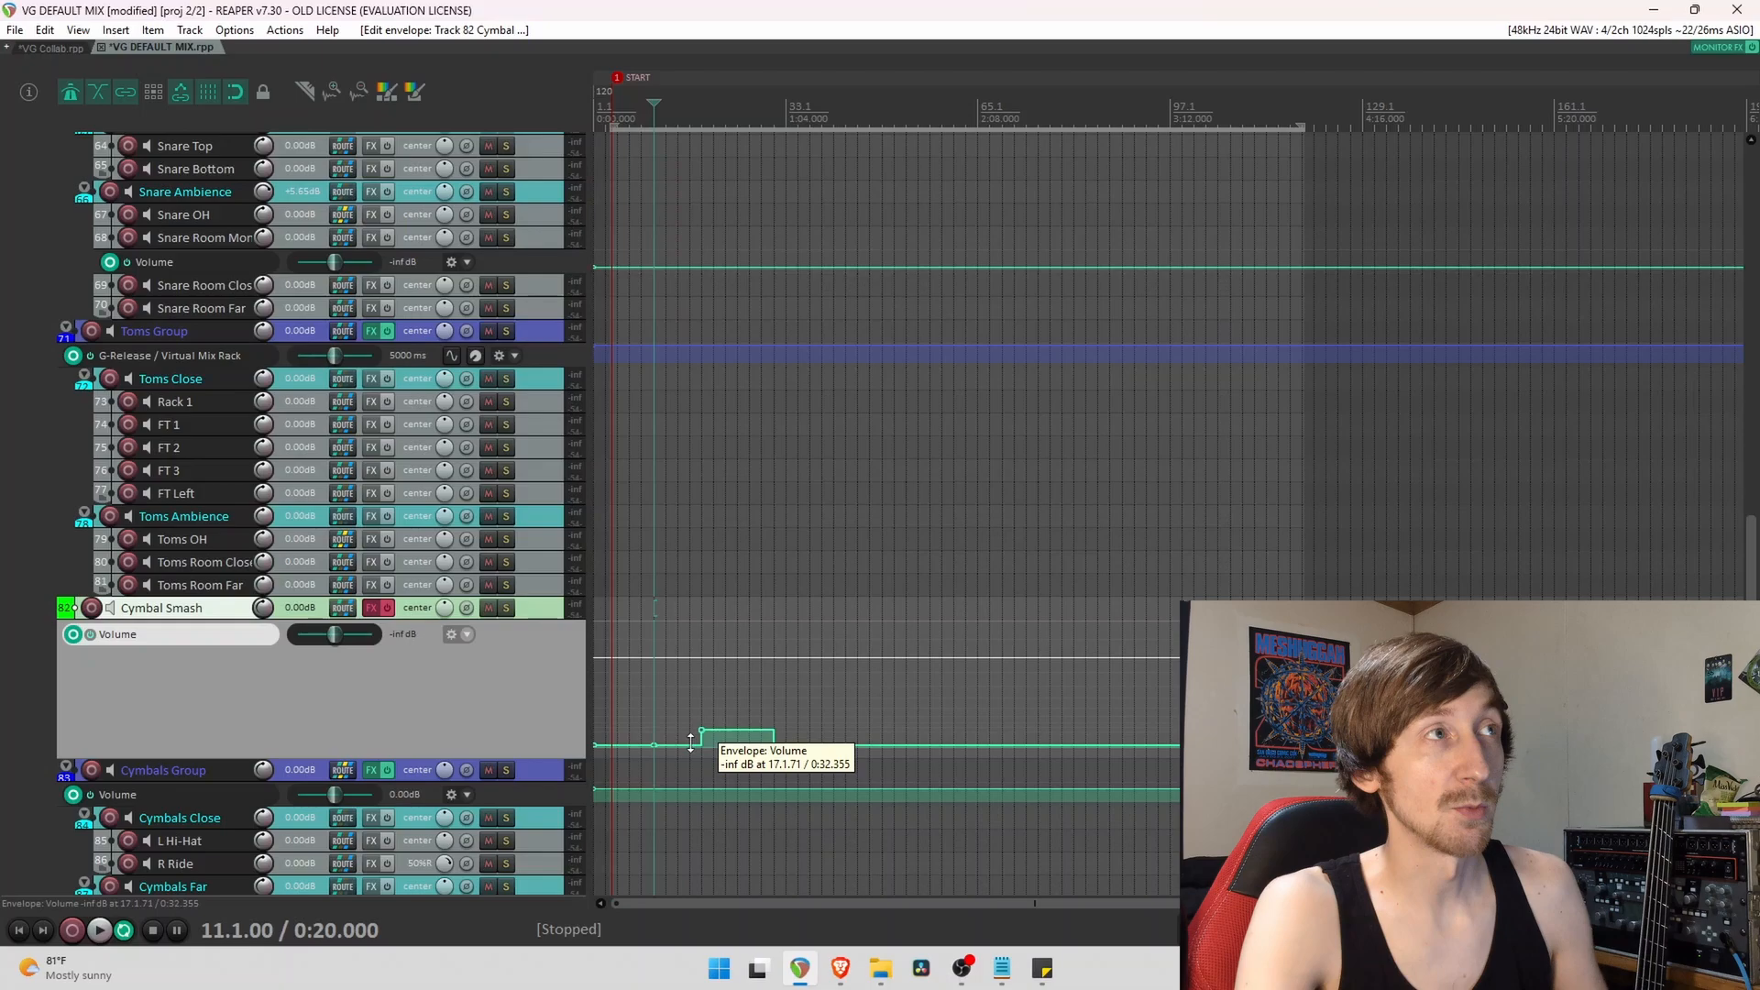
Undo the Cymbal Smash volume envelope edits and restore the lane's compact height.
key(ctrl+z)
key(ctrl+z)
key(ctrl+z)
key(ctrl+z)
key(ctrl+z)
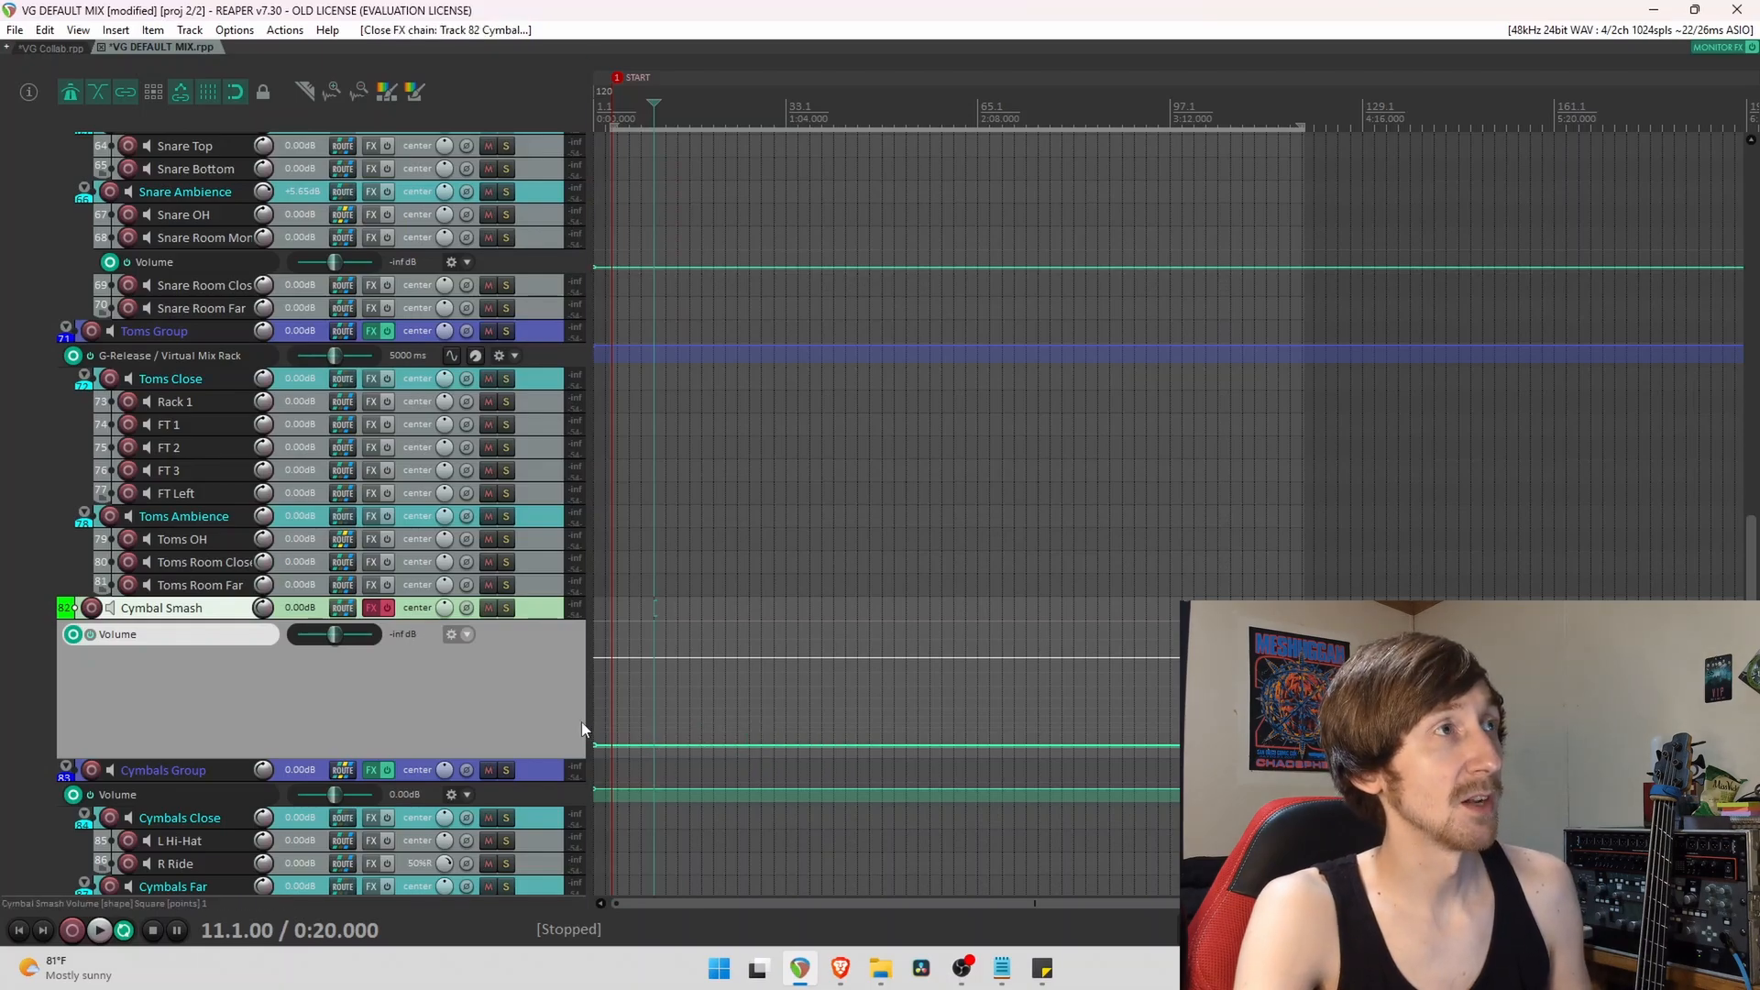
key(ctrl+z)
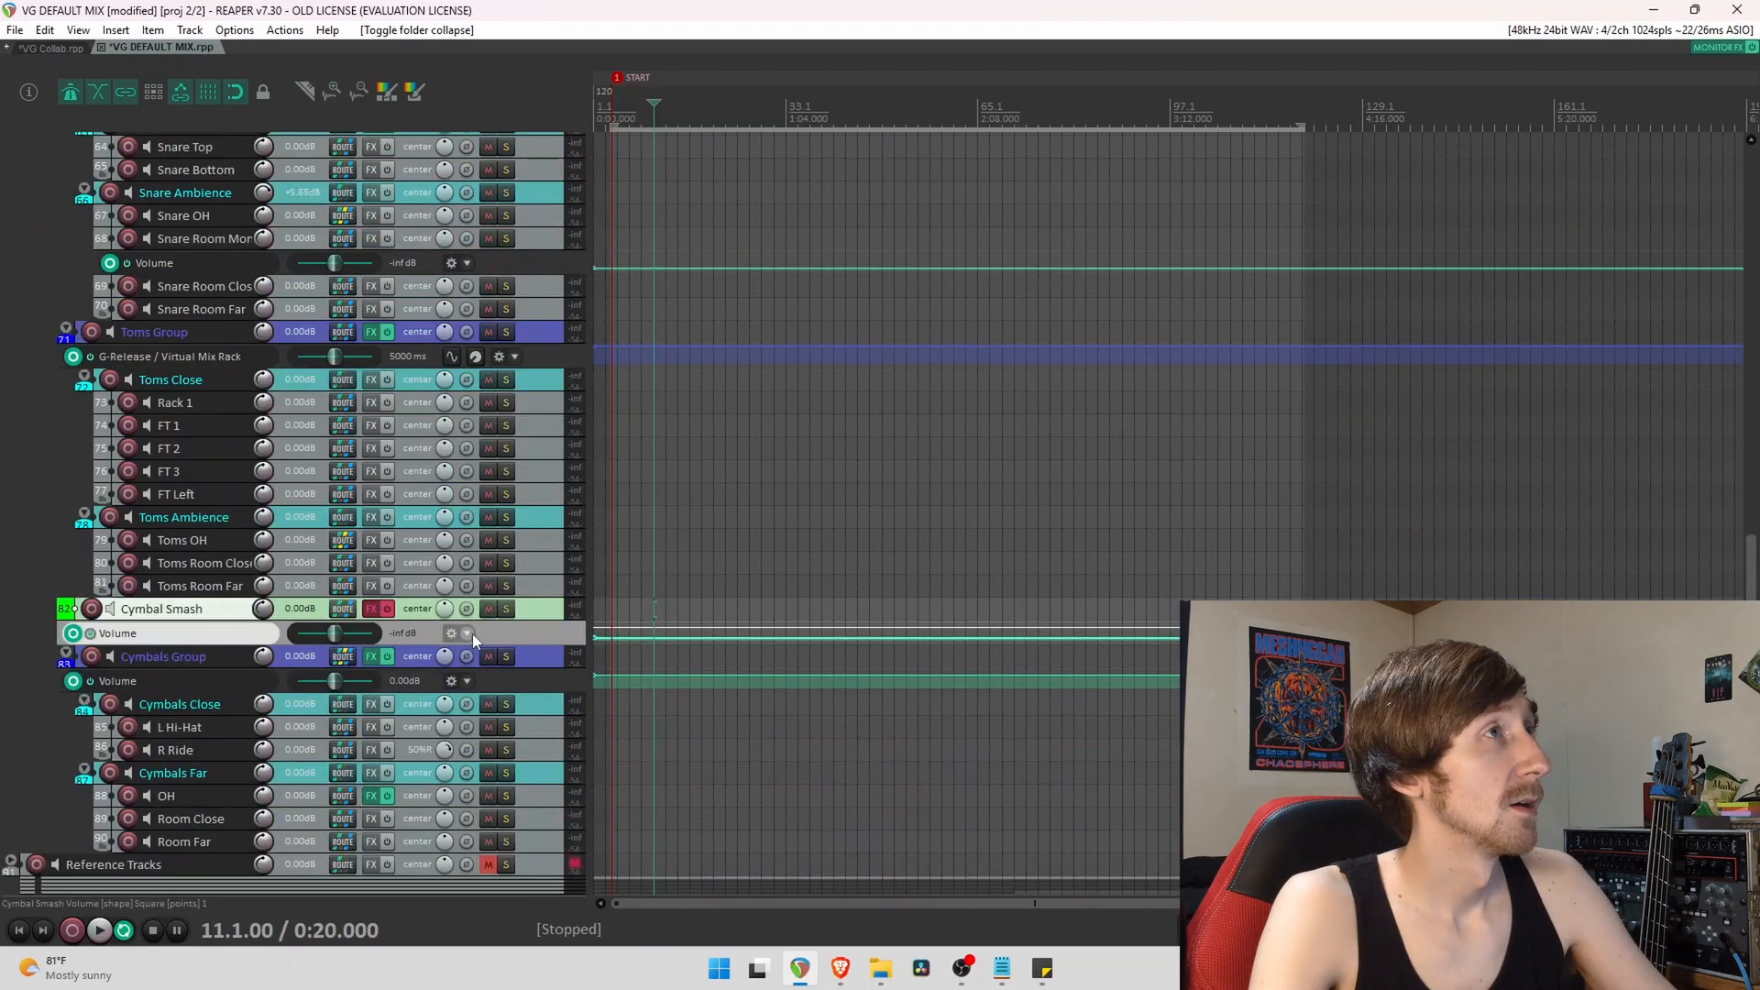
Examine the Toms Group and the Rack 1 track inside its Toms Close folder.
scroll(7, 587, up, 3)
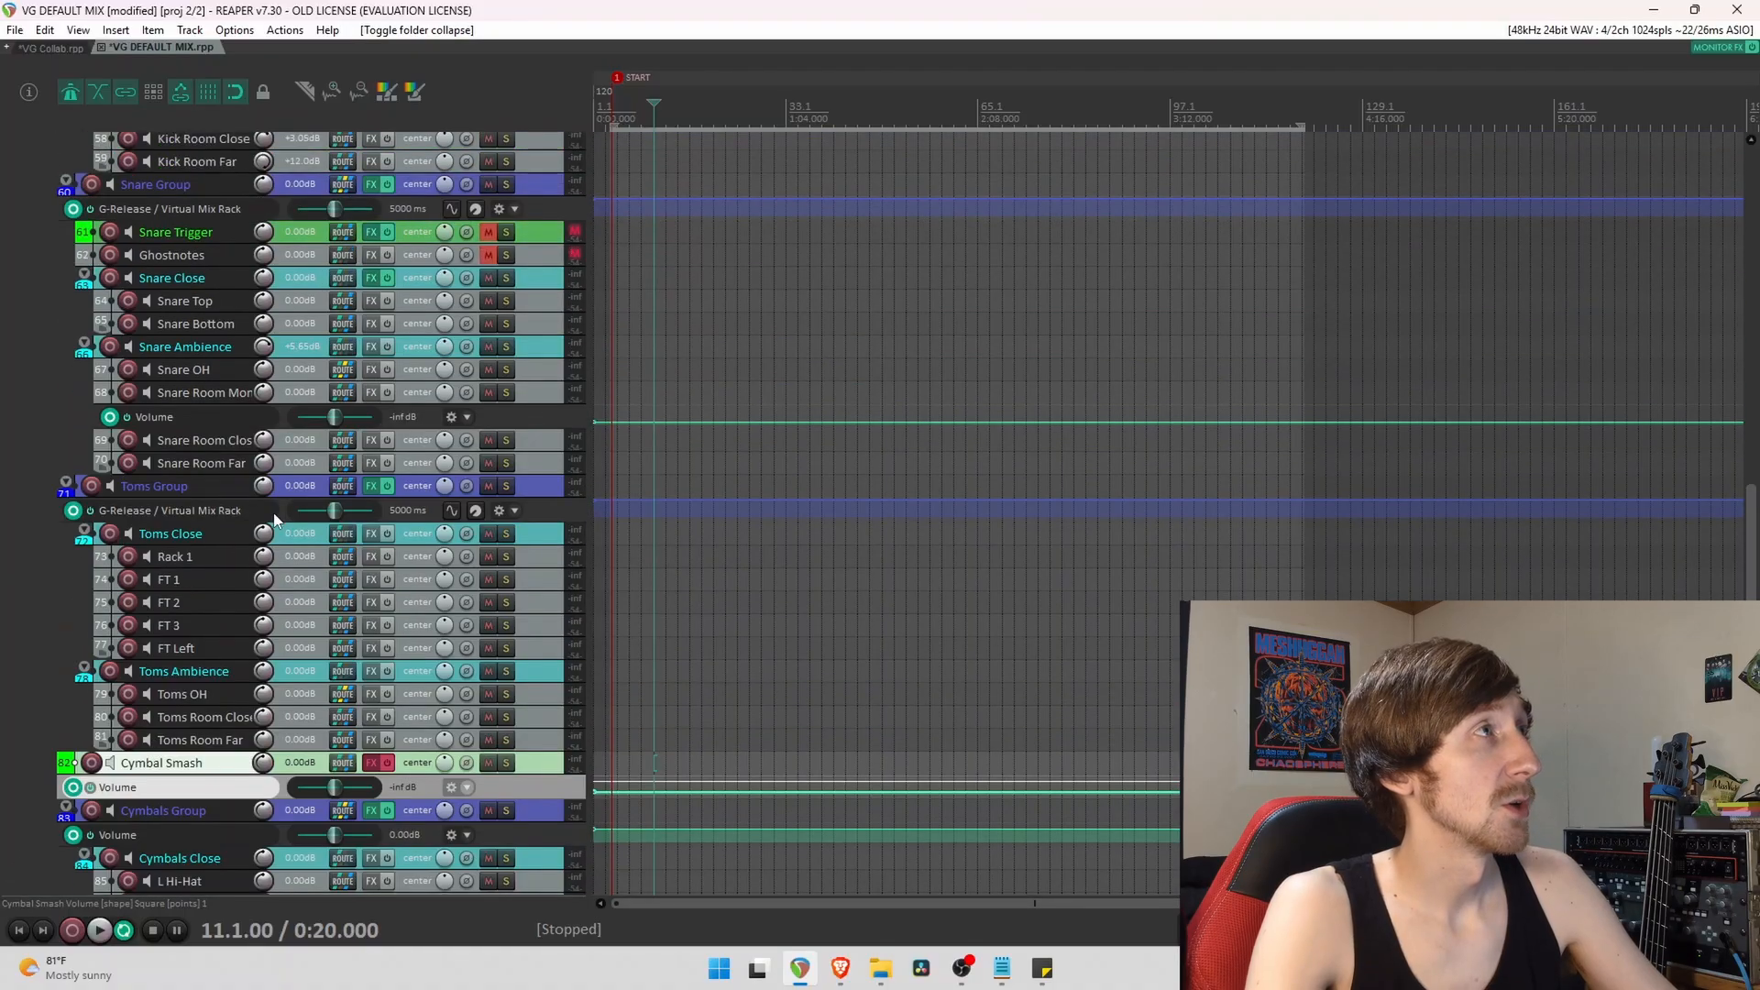
click(174, 486)
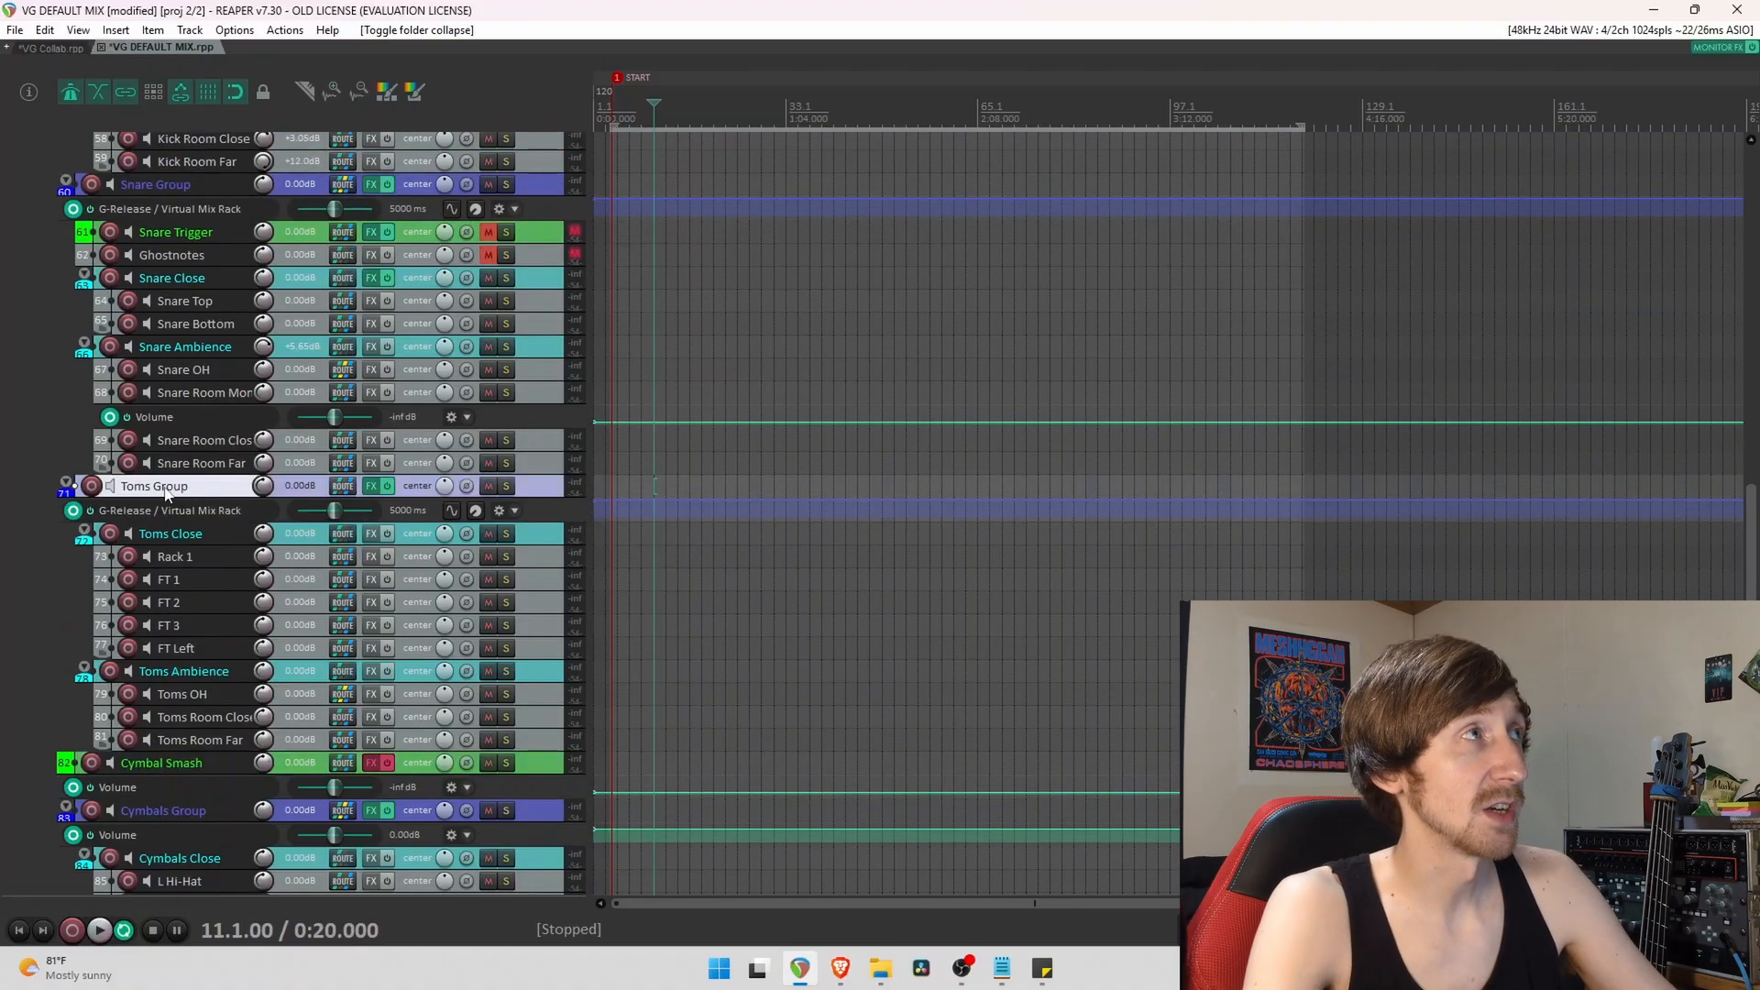
click(197, 560)
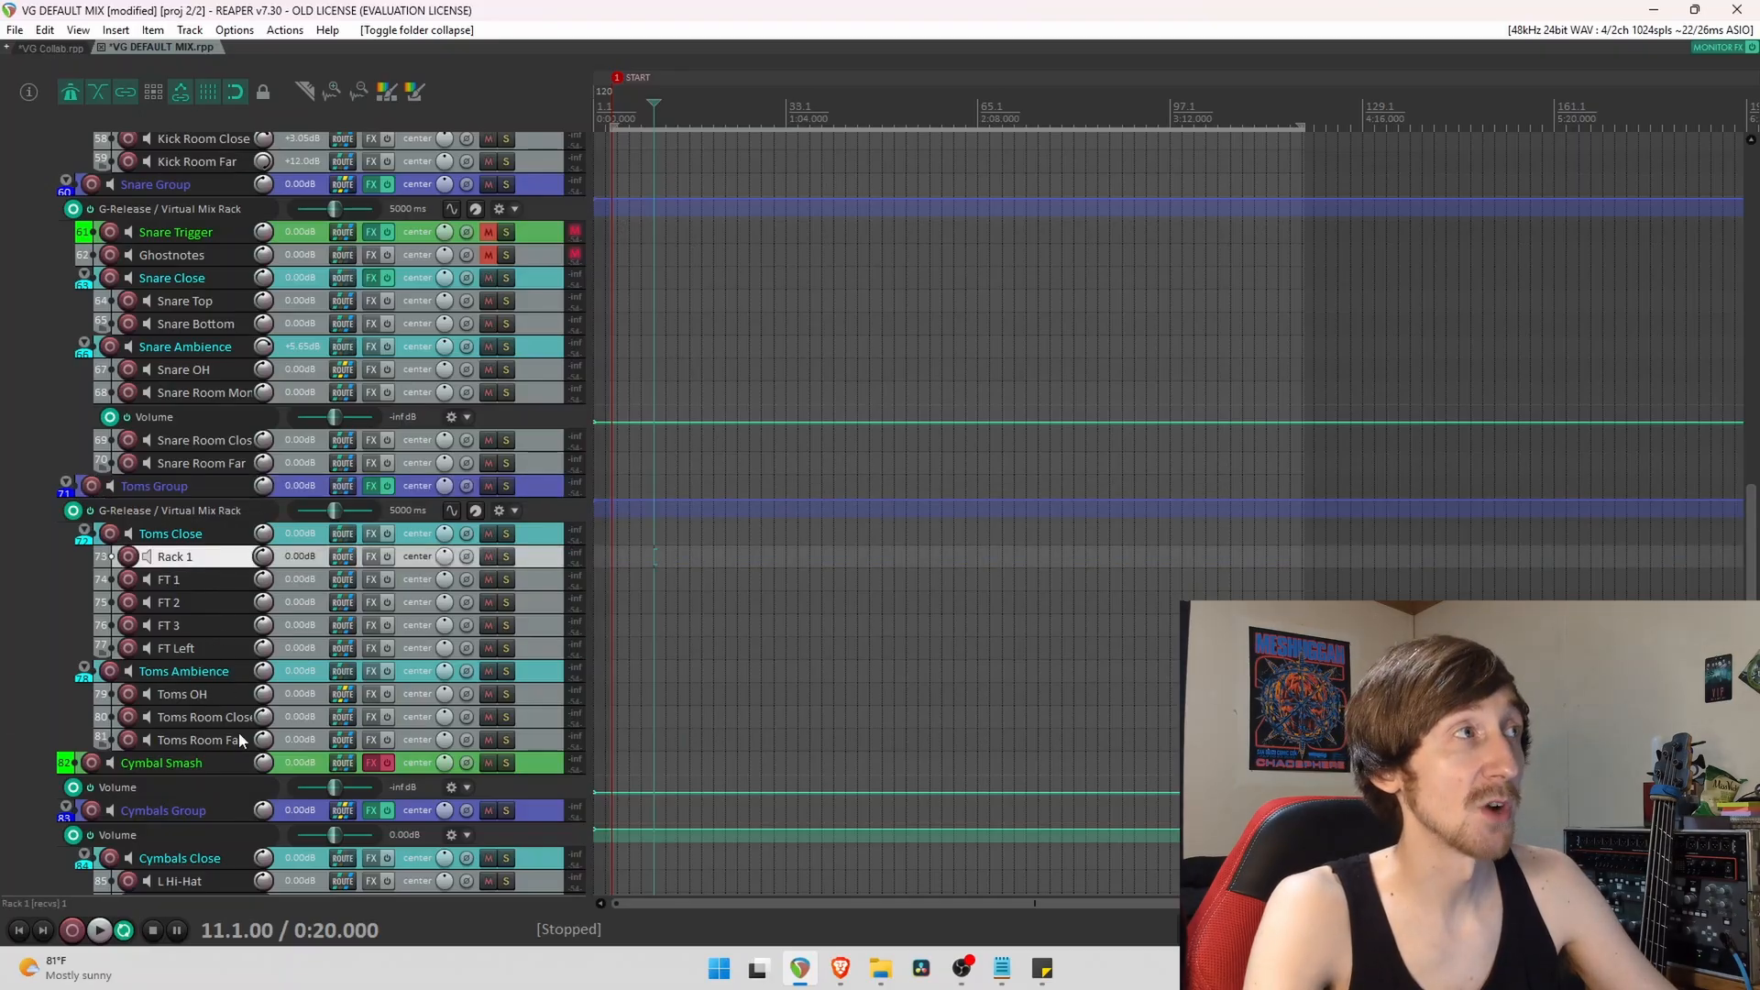
Examine the Snare Group's Snare Close and Snare Ambience folders, the Snare OH track and the Ghostnotes track.
scroll(195, 728, up, 5)
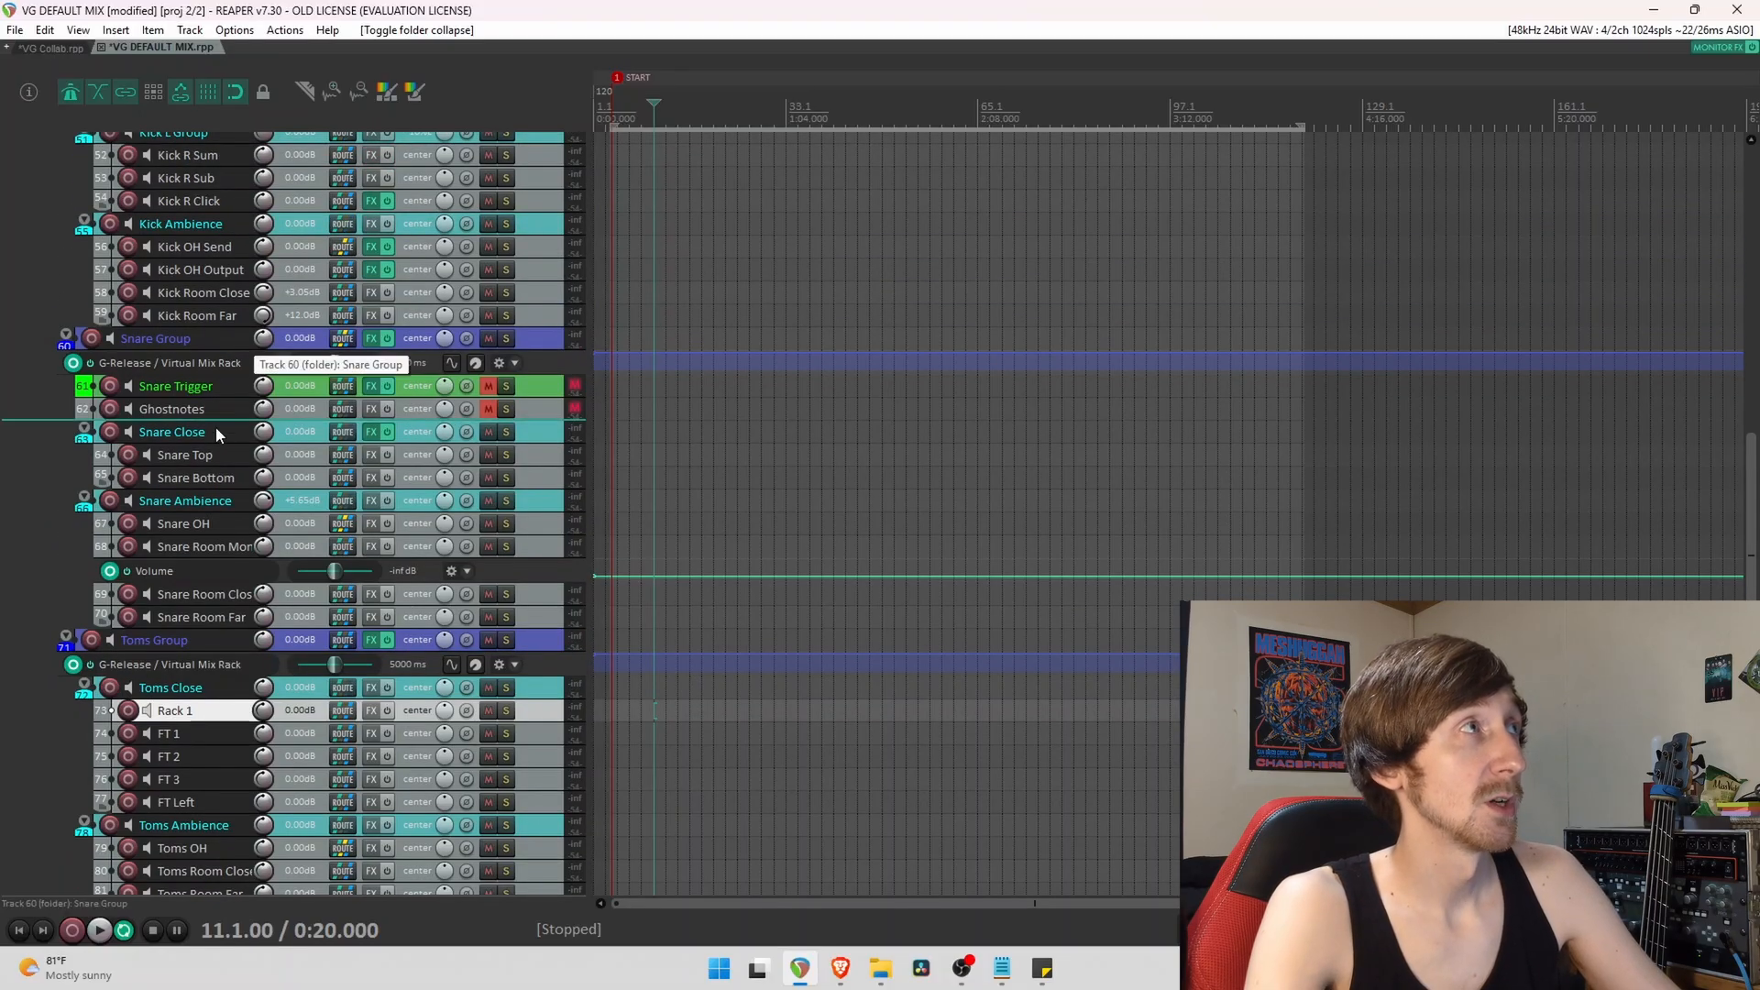
click(183, 434)
click(201, 523)
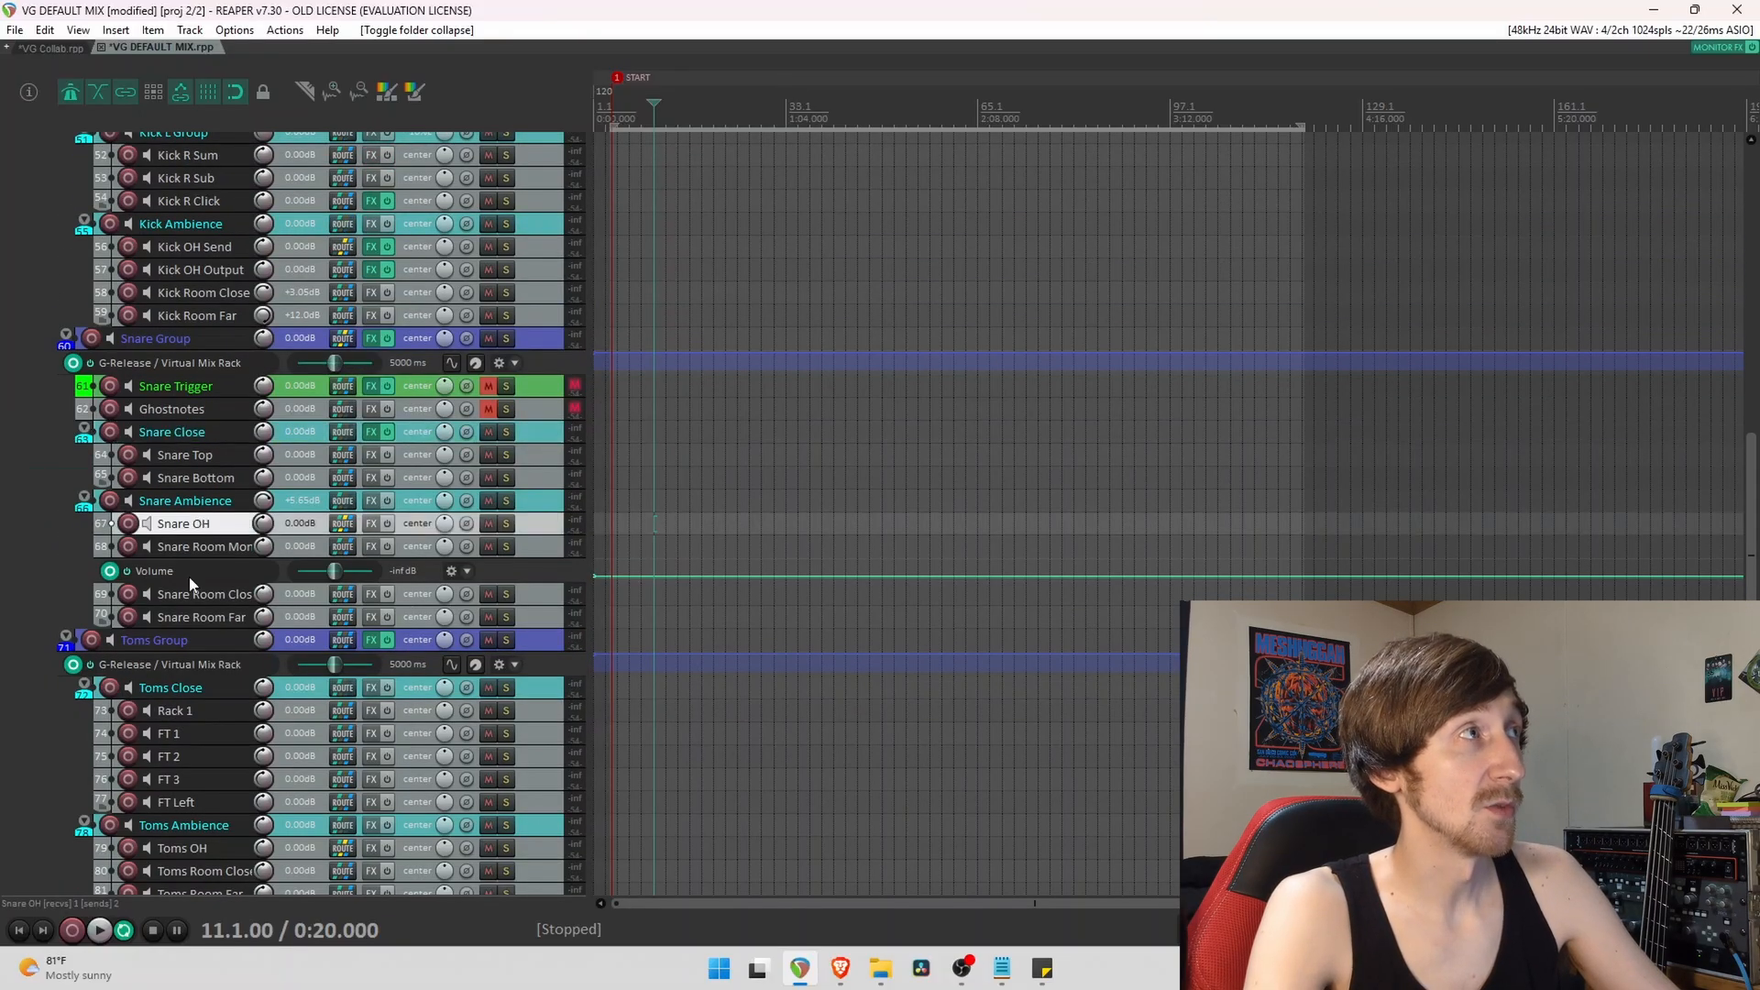
scroll(217, 513, up, 2)
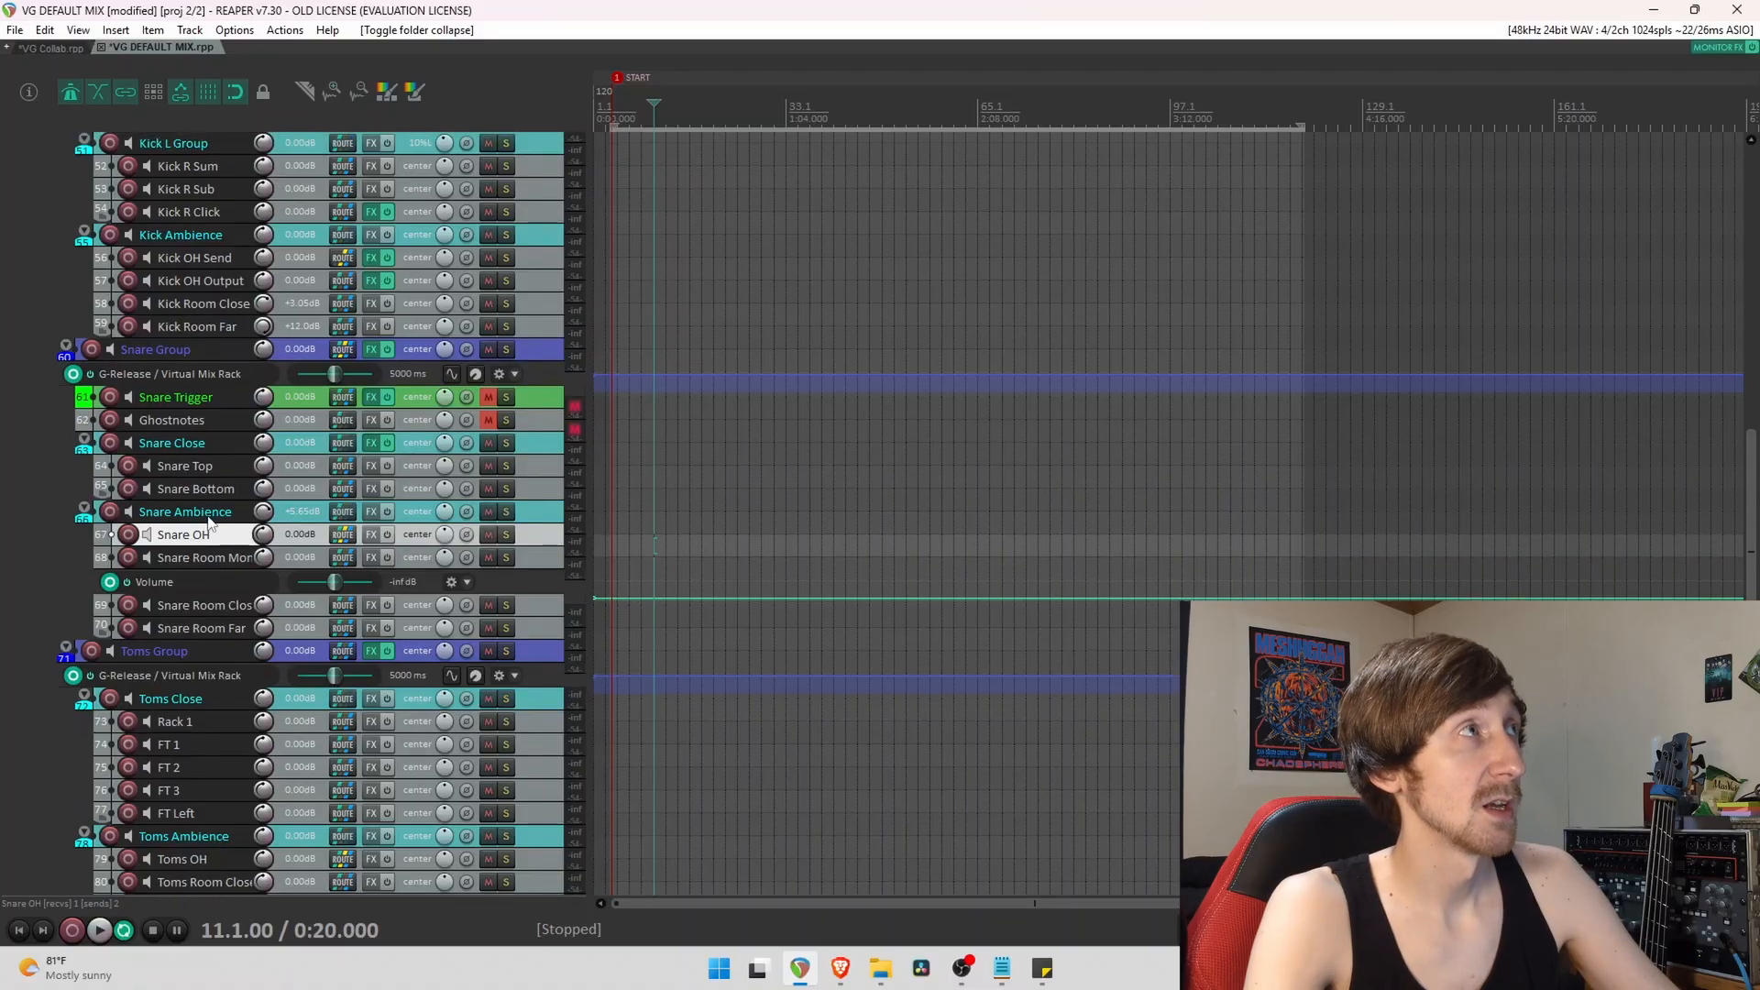
click(200, 444)
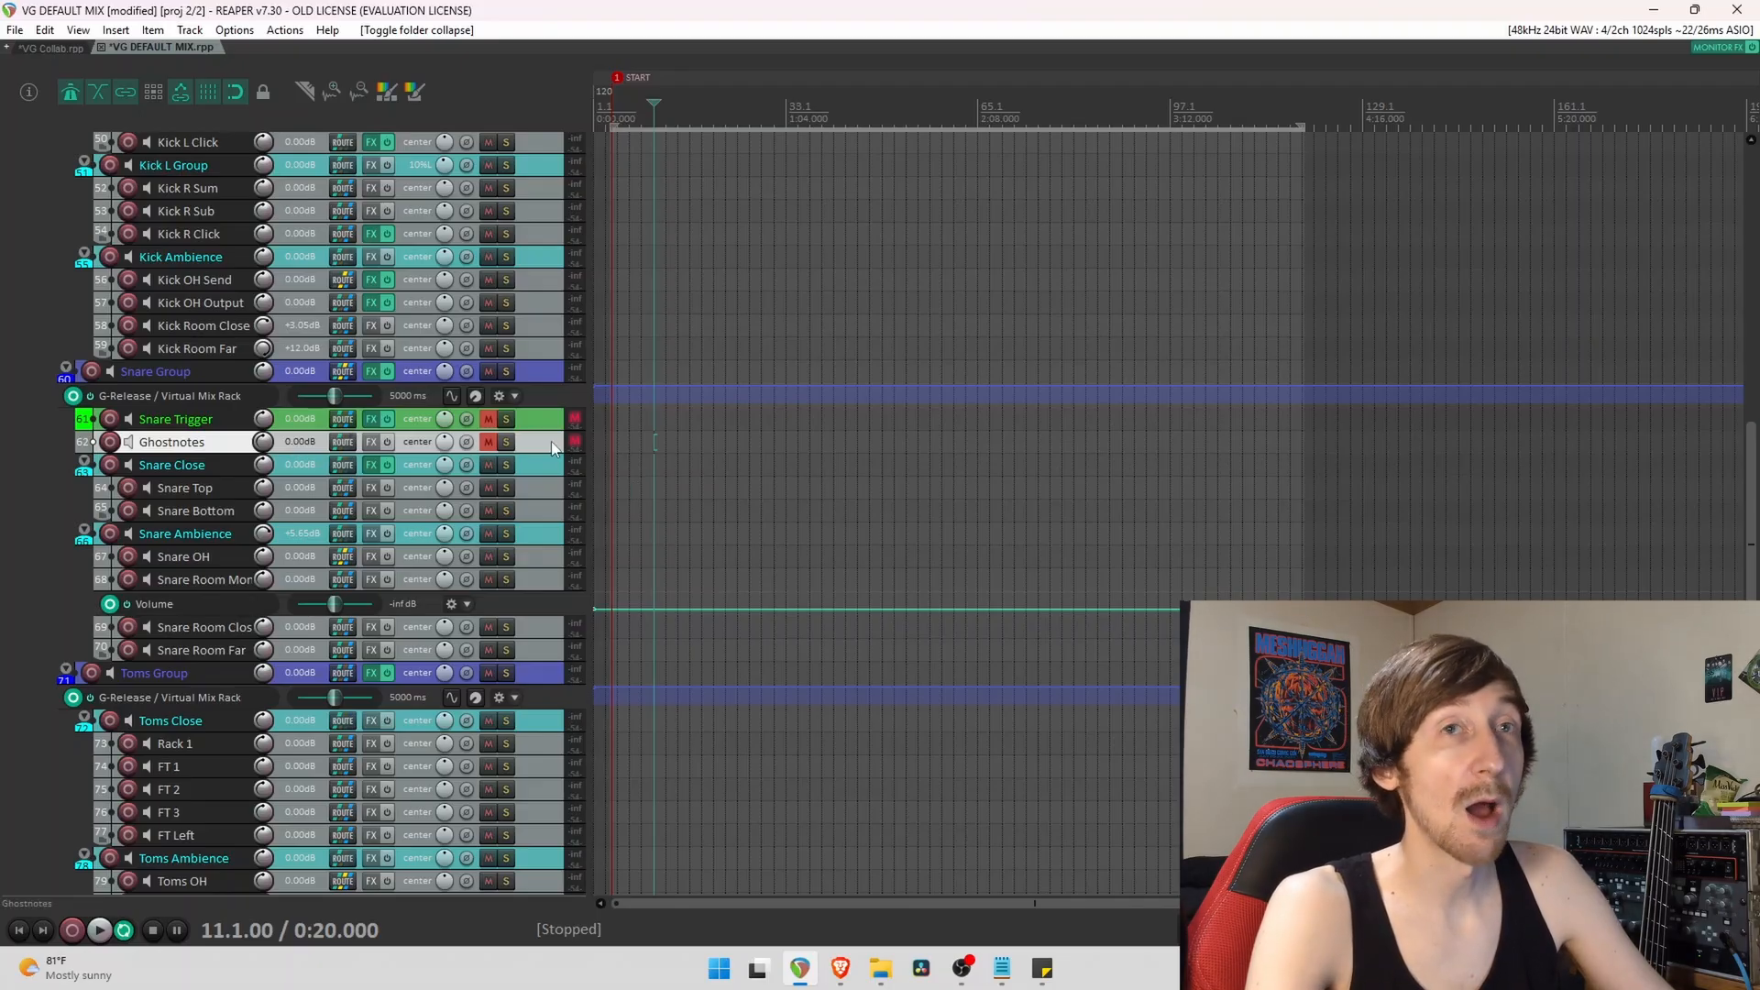
Open the Snare Trigger track's effect chain and reposition its window to show the Trigger 2 plugin.
scroll(552, 442, up, 2)
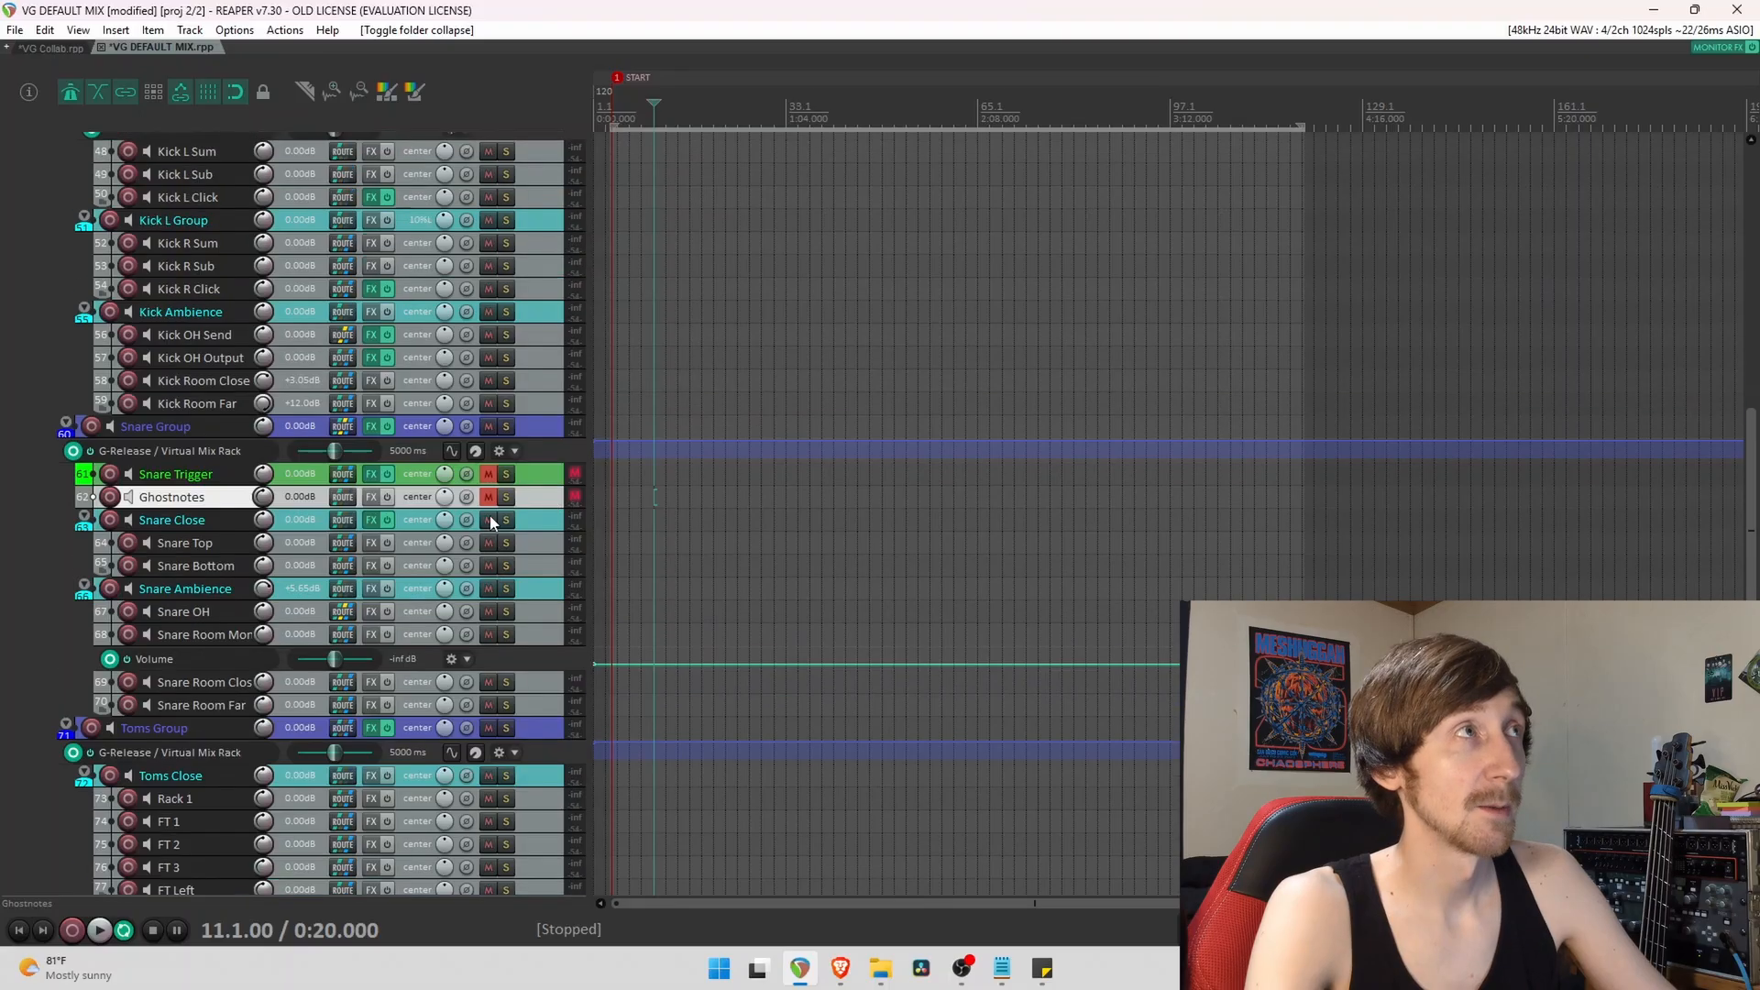
click(550, 475)
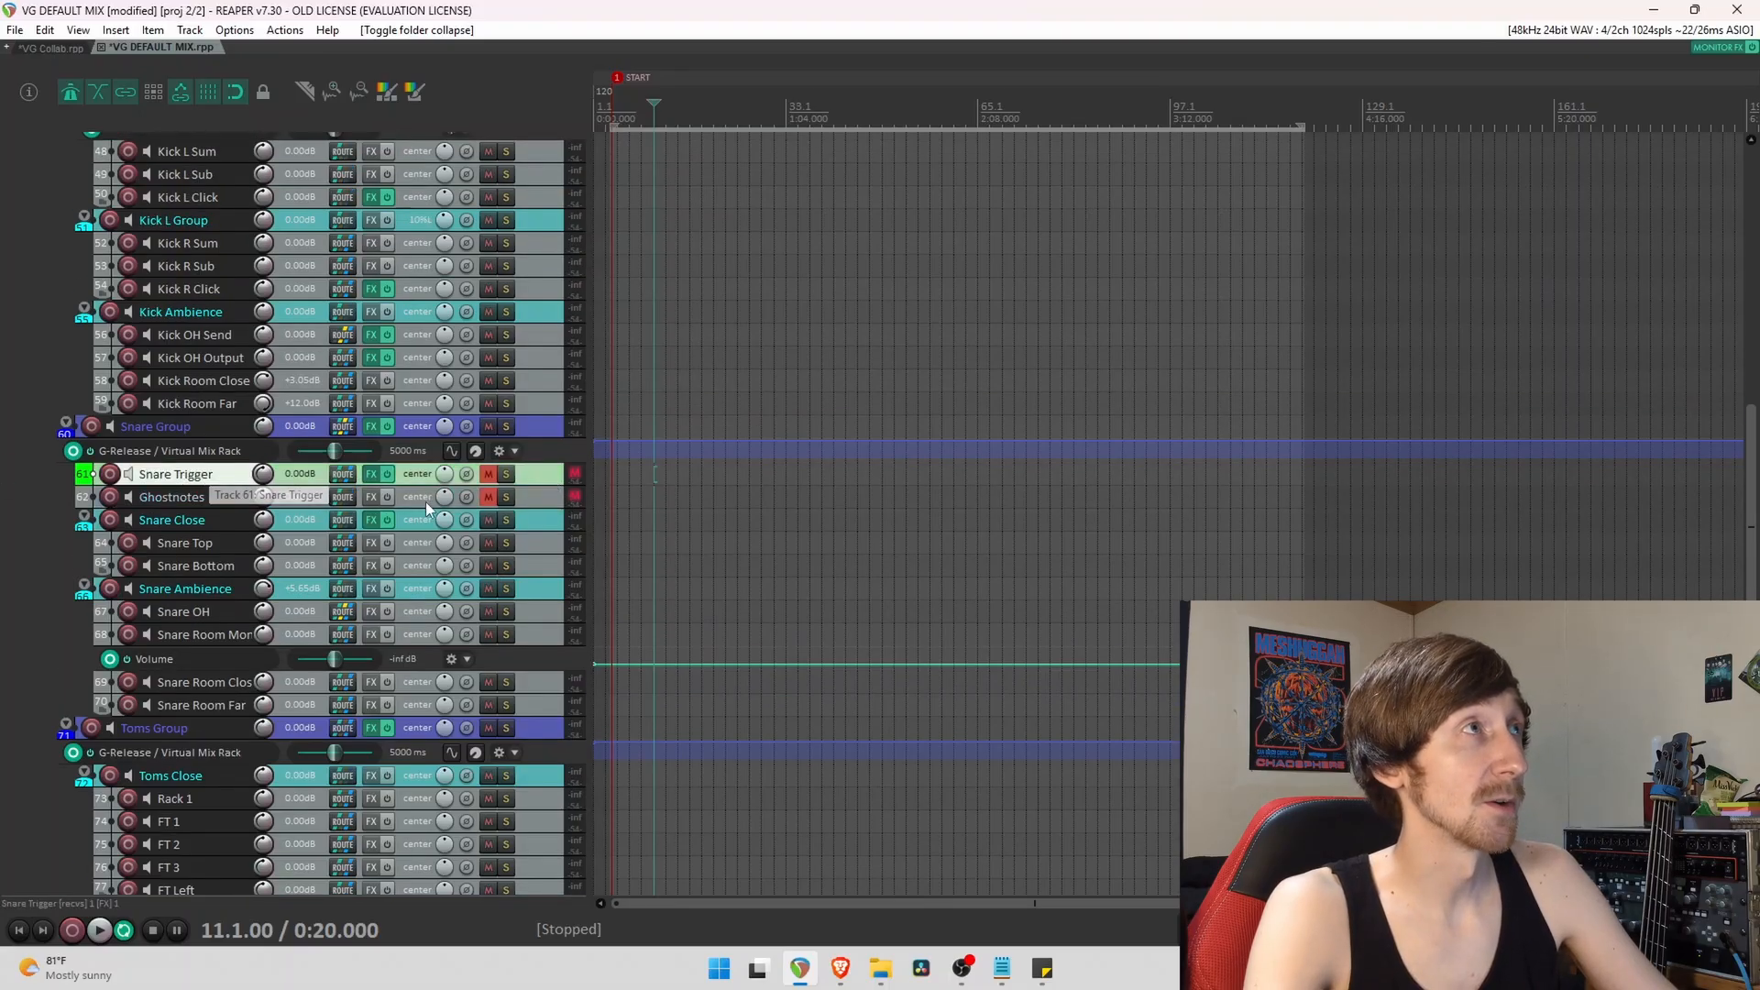
click(370, 473)
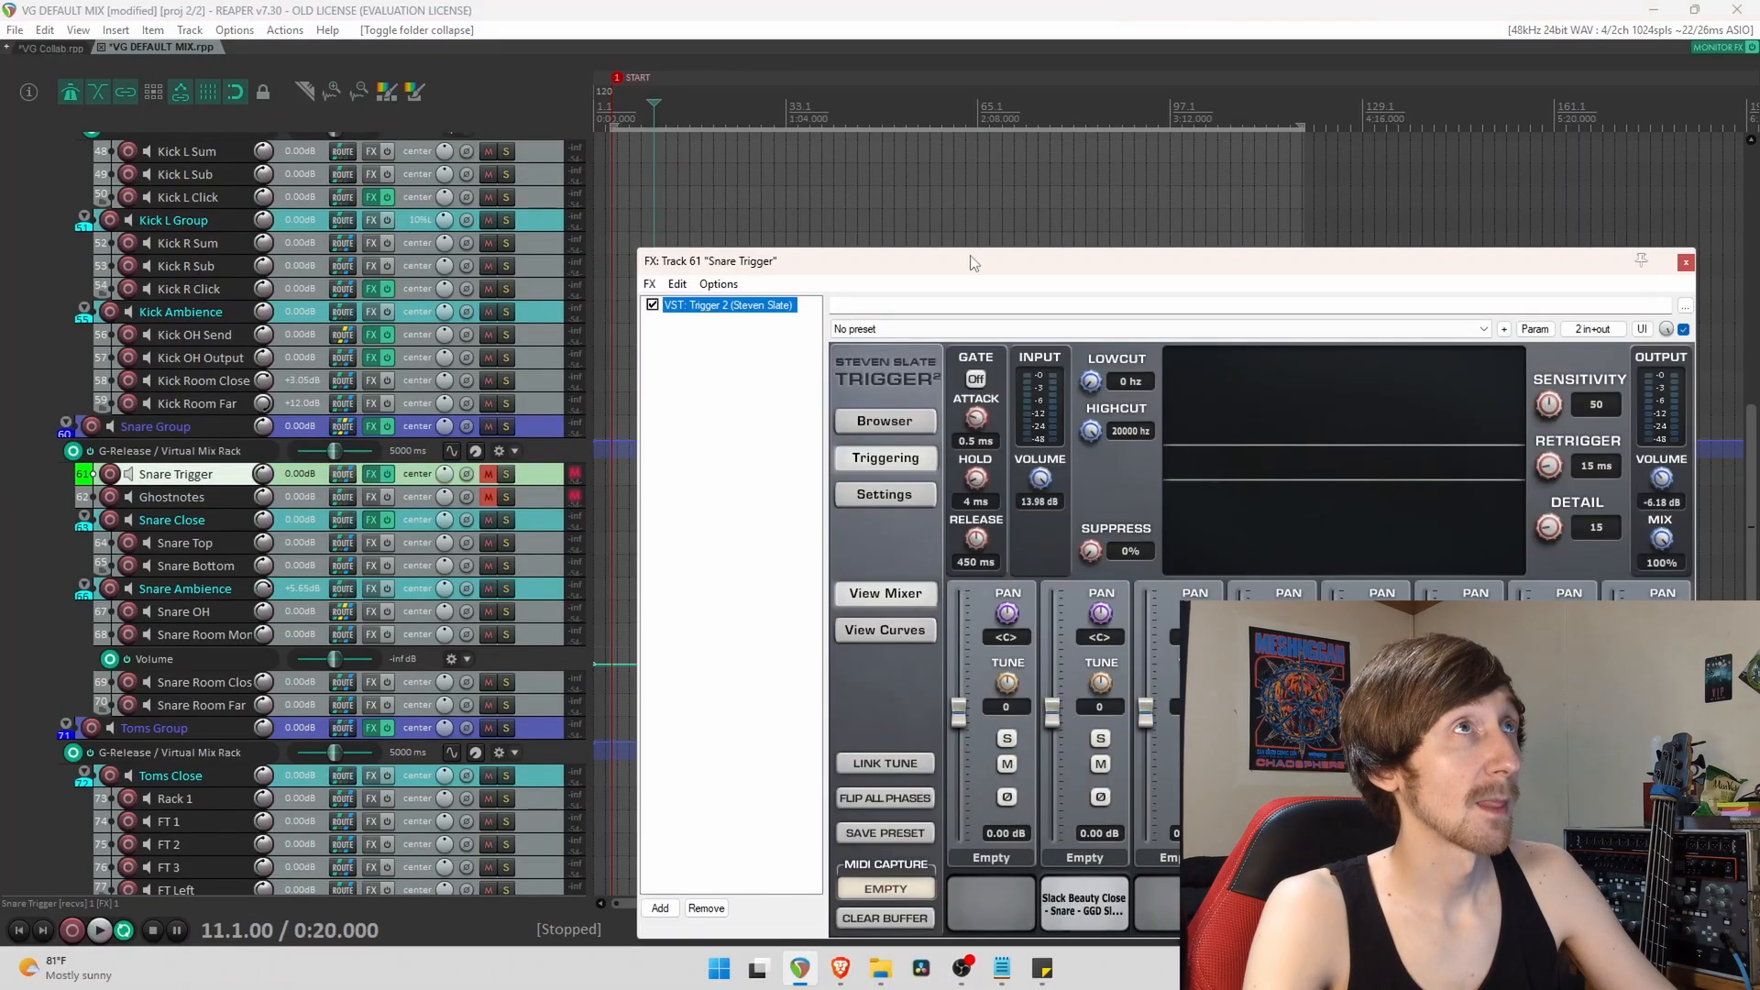
drag(970, 254, 960, 181)
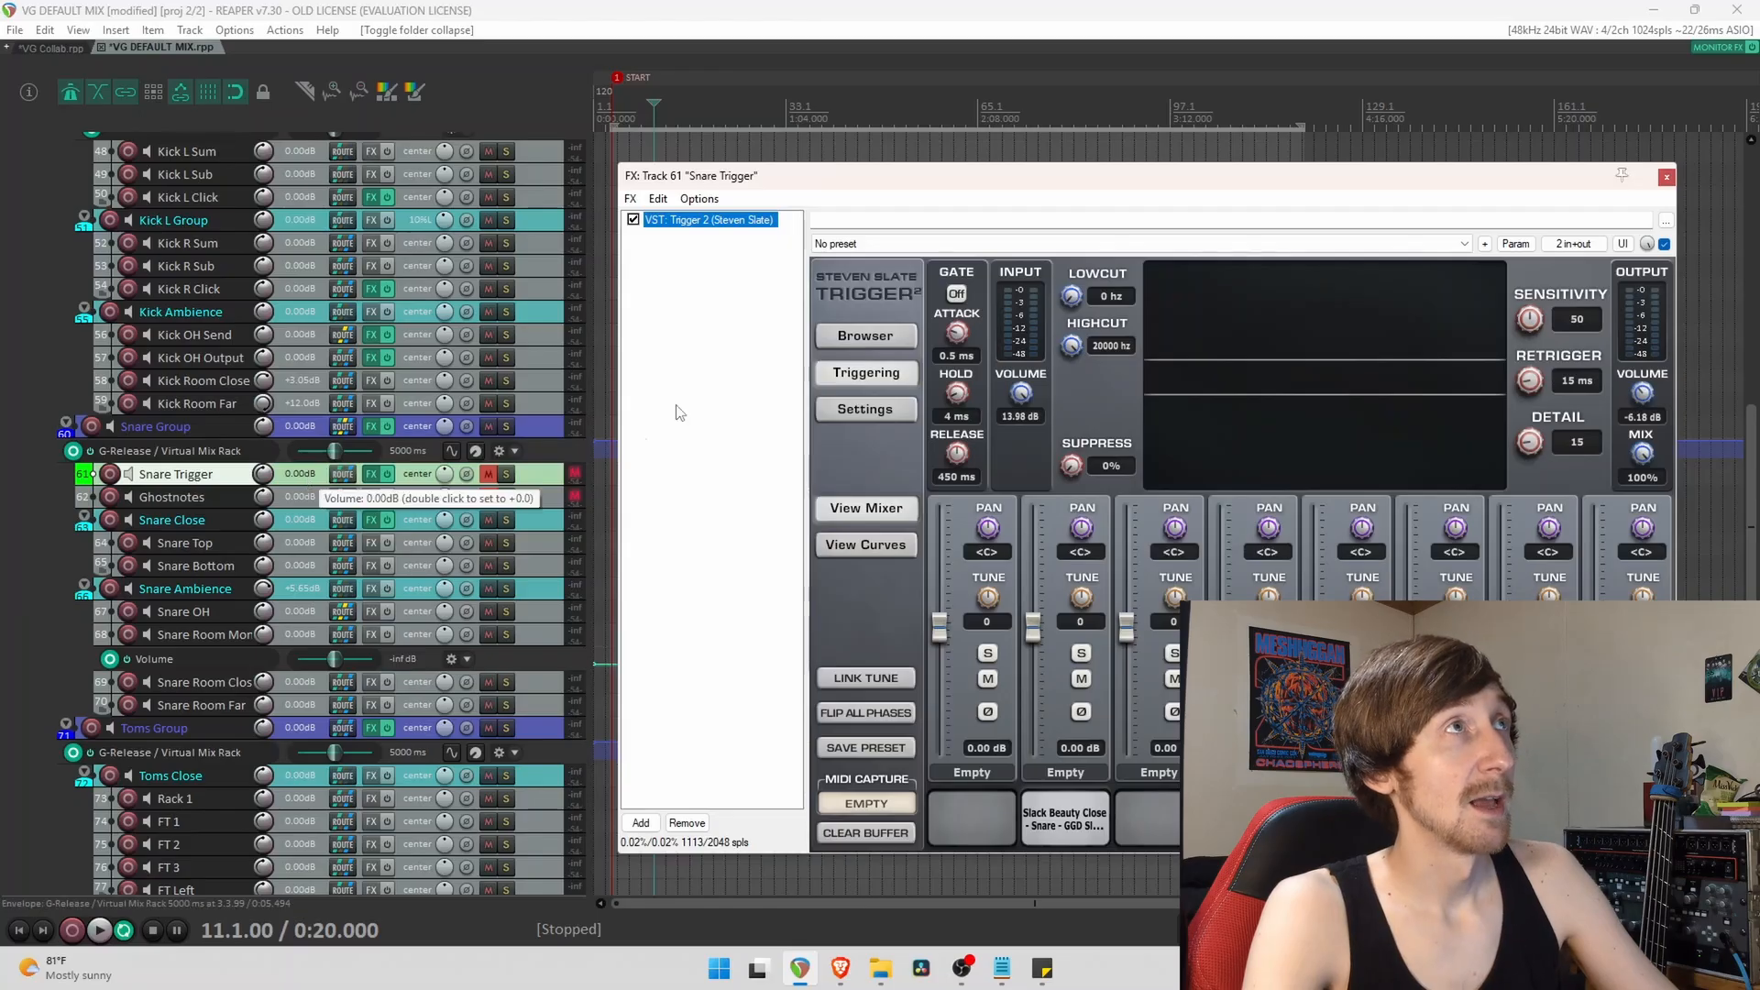
click(749, 338)
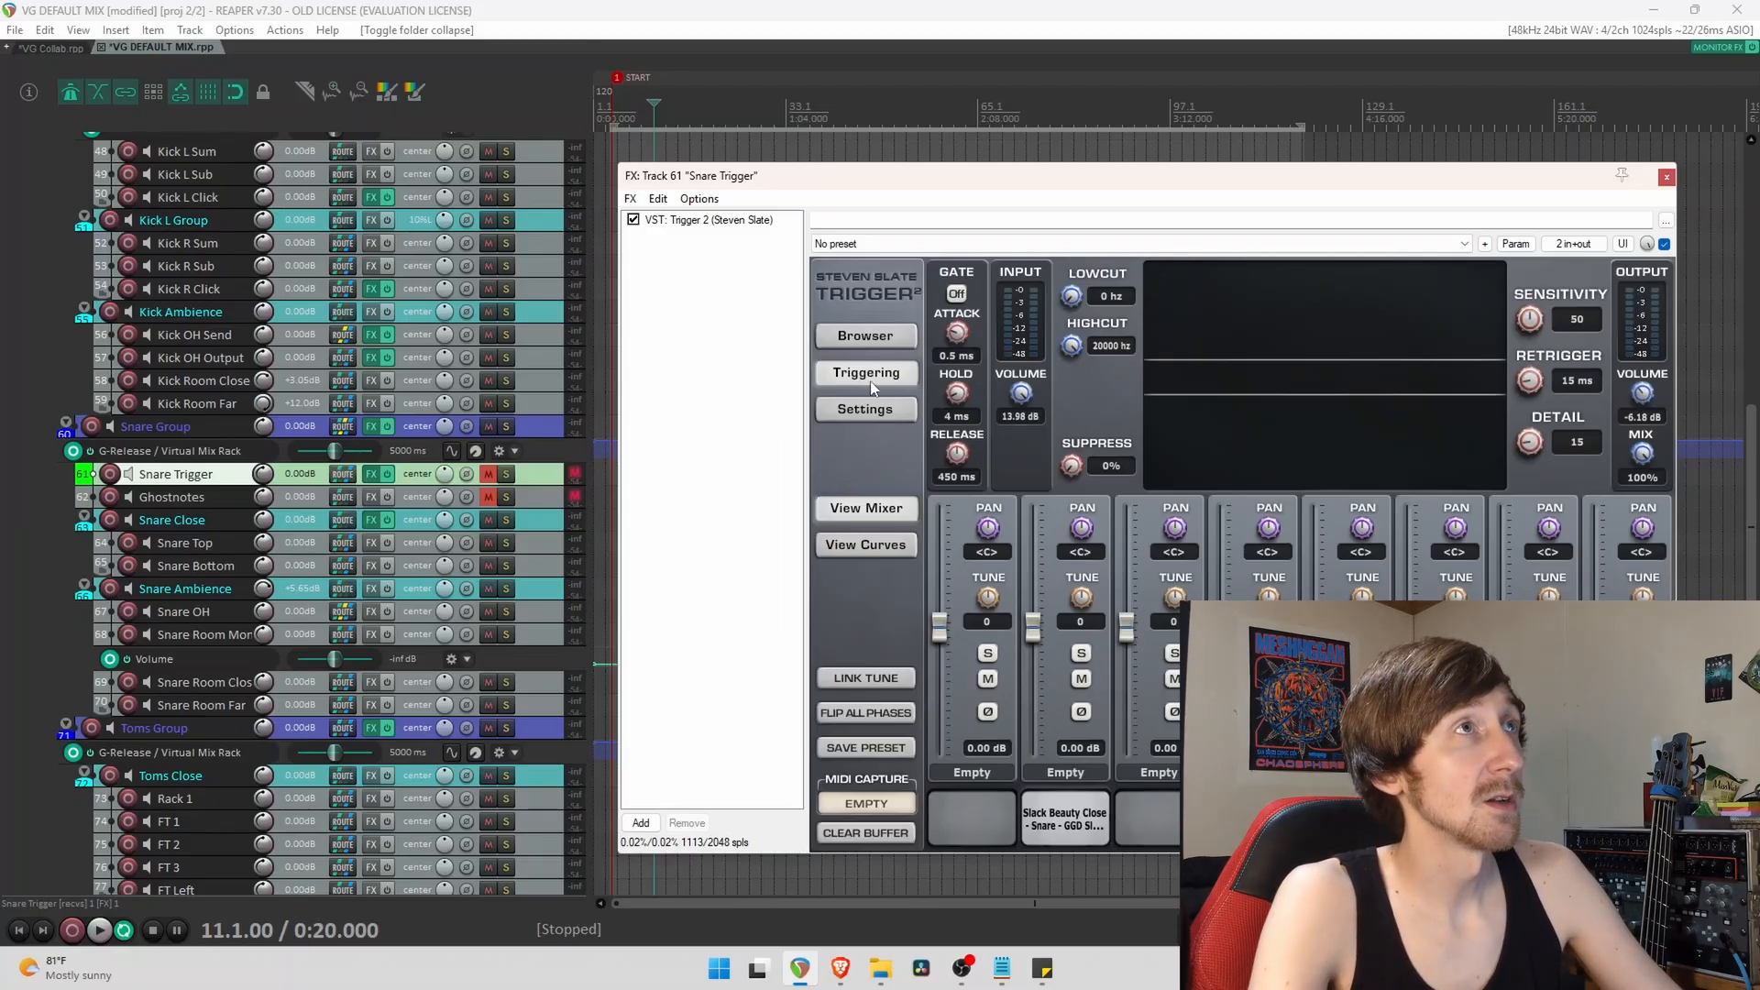
Browse Trigger 2's sample library down to the Snares folder of GGD Slammers Power Vault.
click(871, 336)
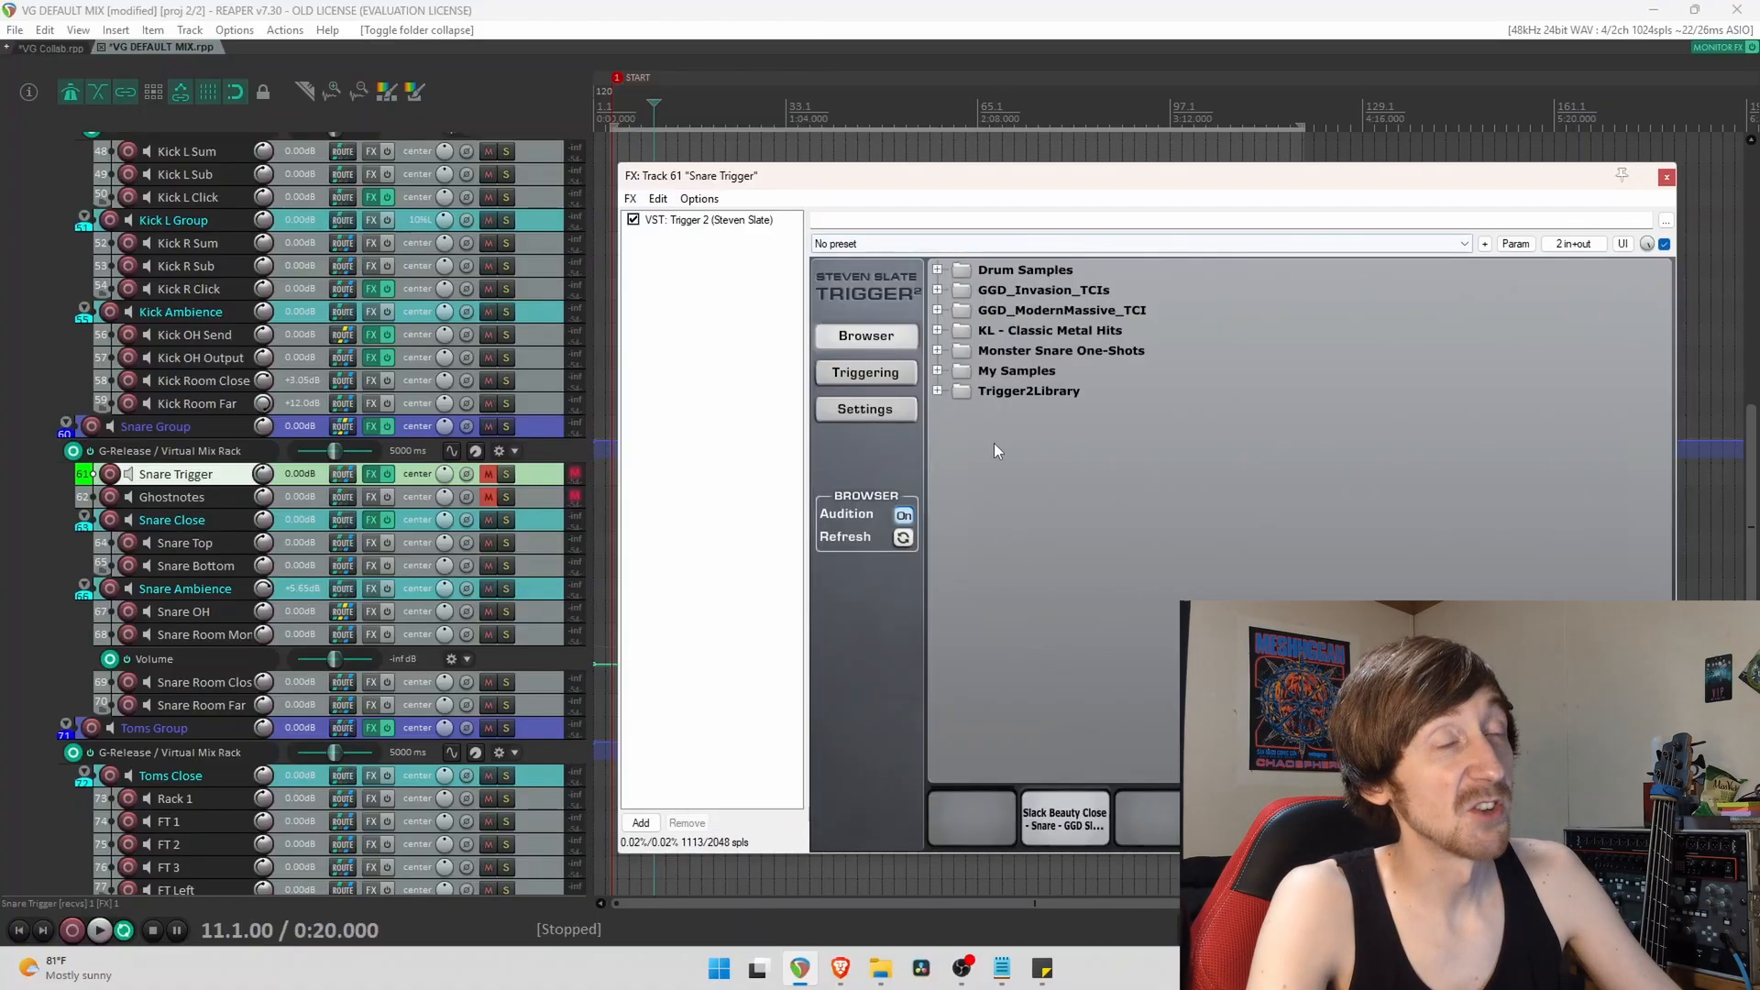
click(937, 269)
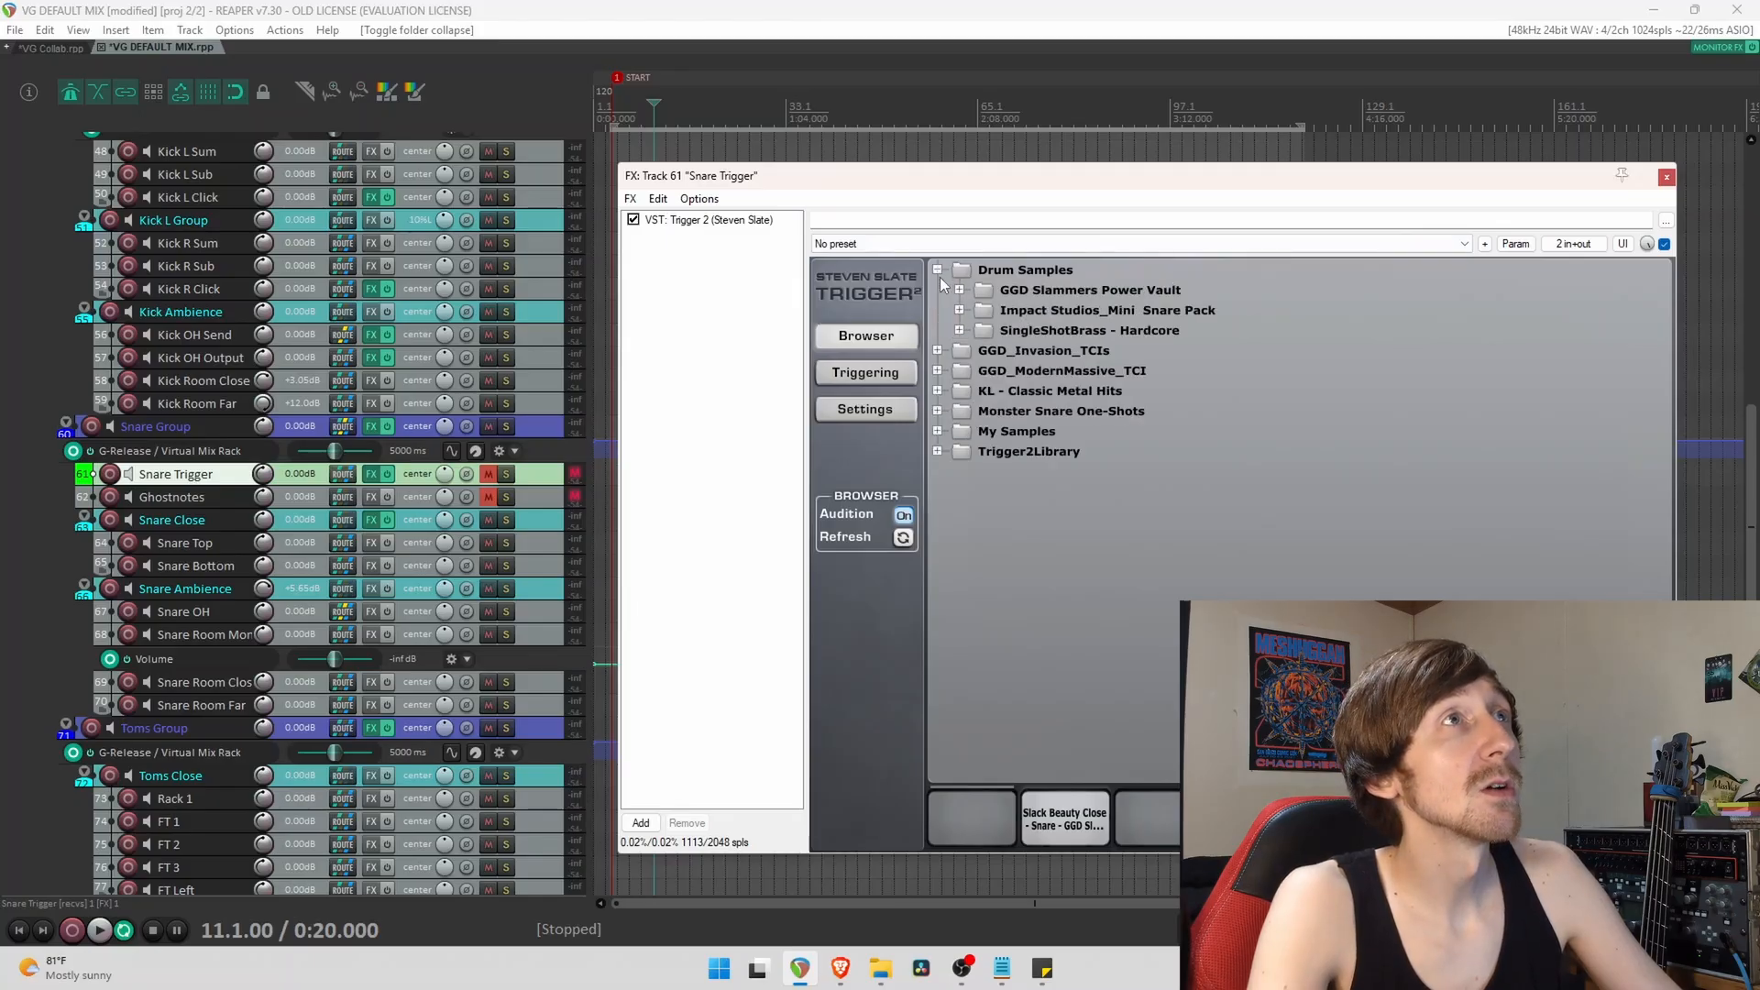
click(958, 290)
click(981, 310)
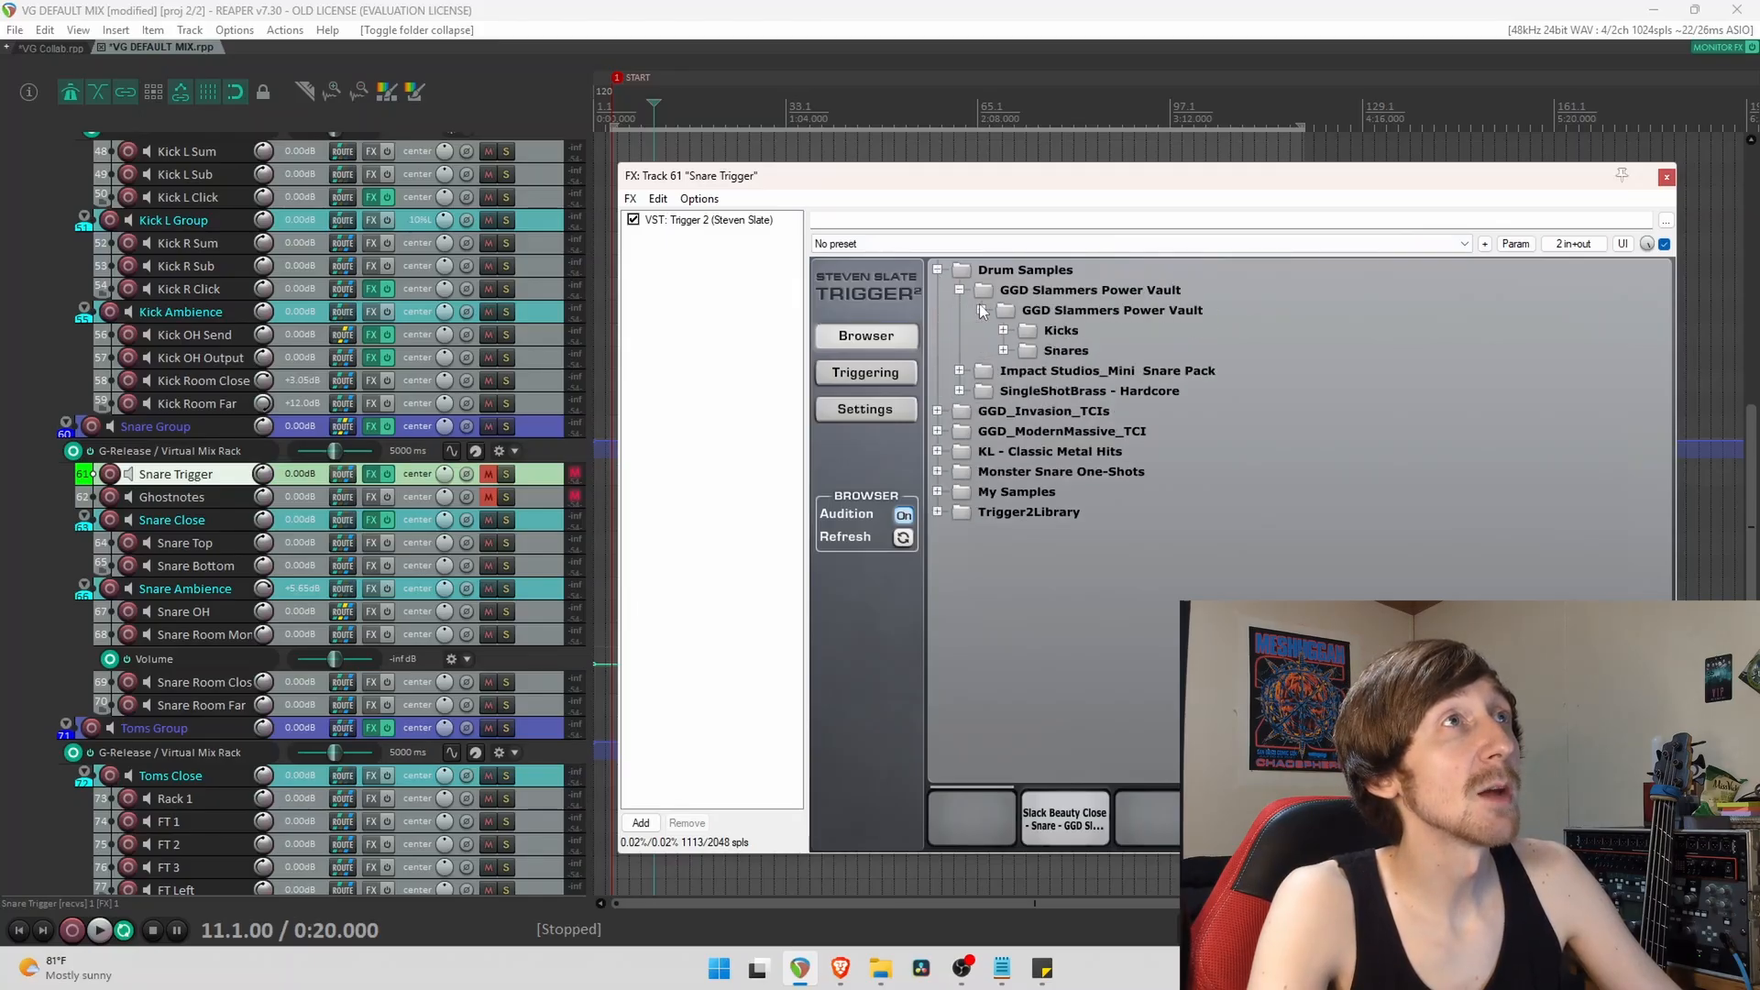
click(1003, 350)
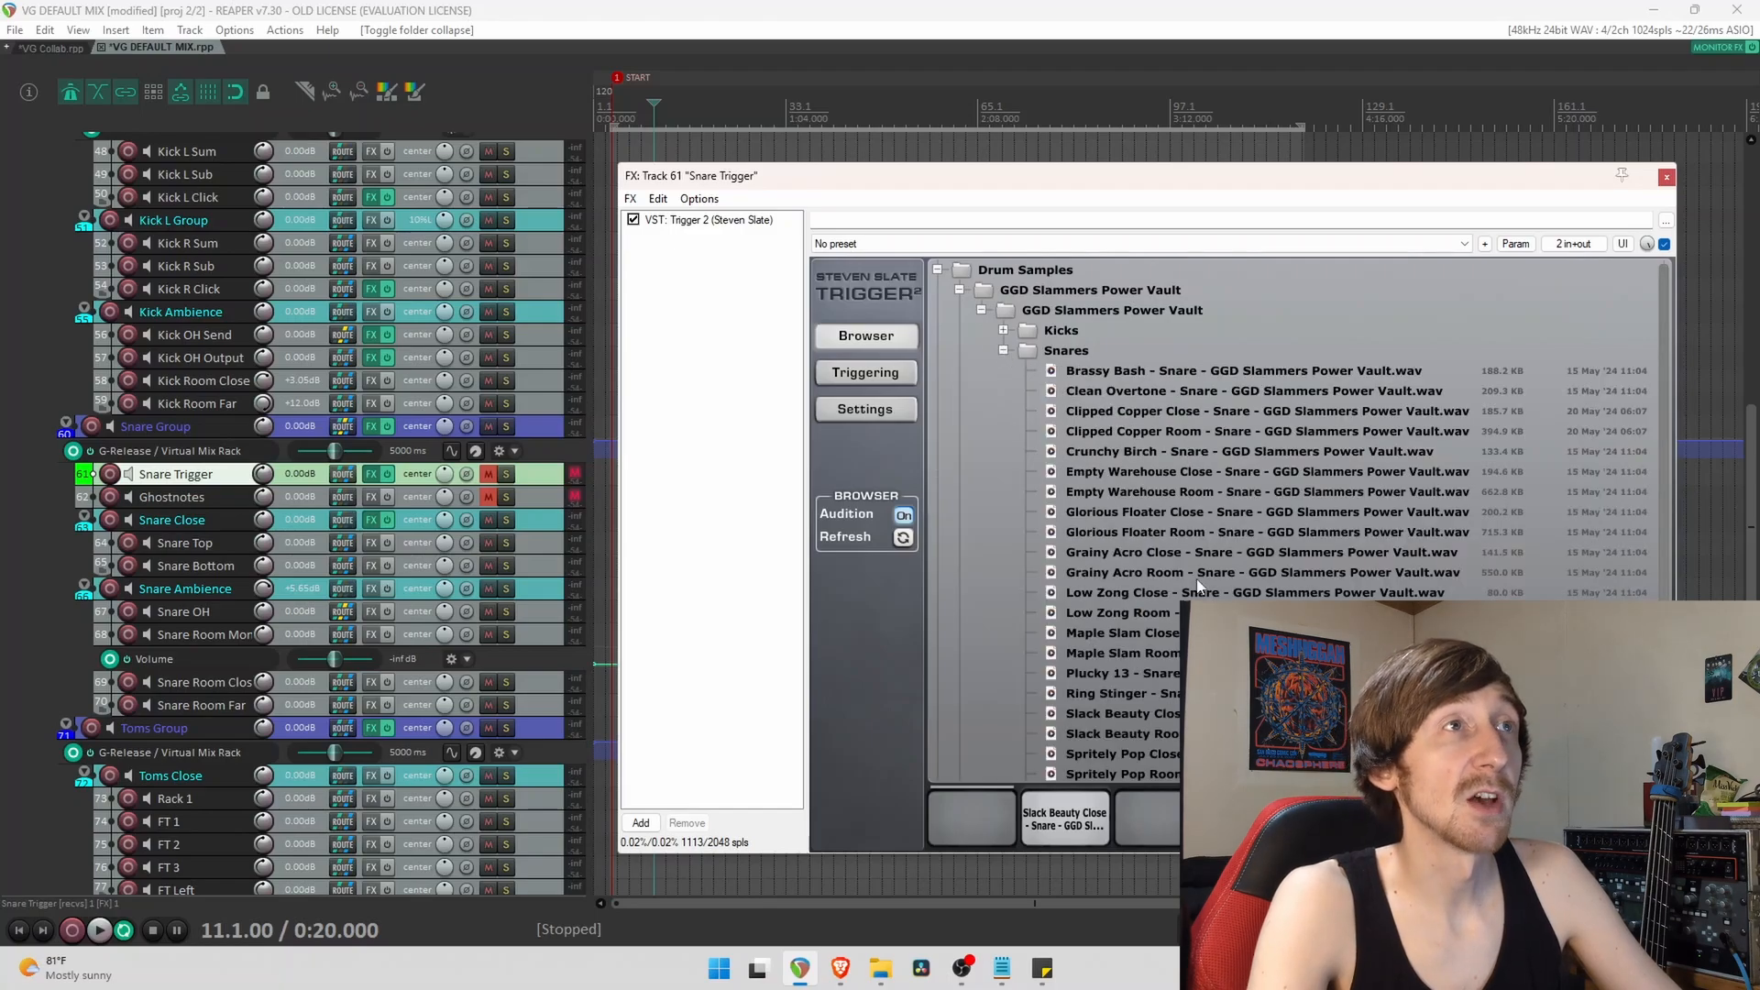
Audition the loaded Slack Beauty Close snare sample in Trigger 2.
click(1076, 827)
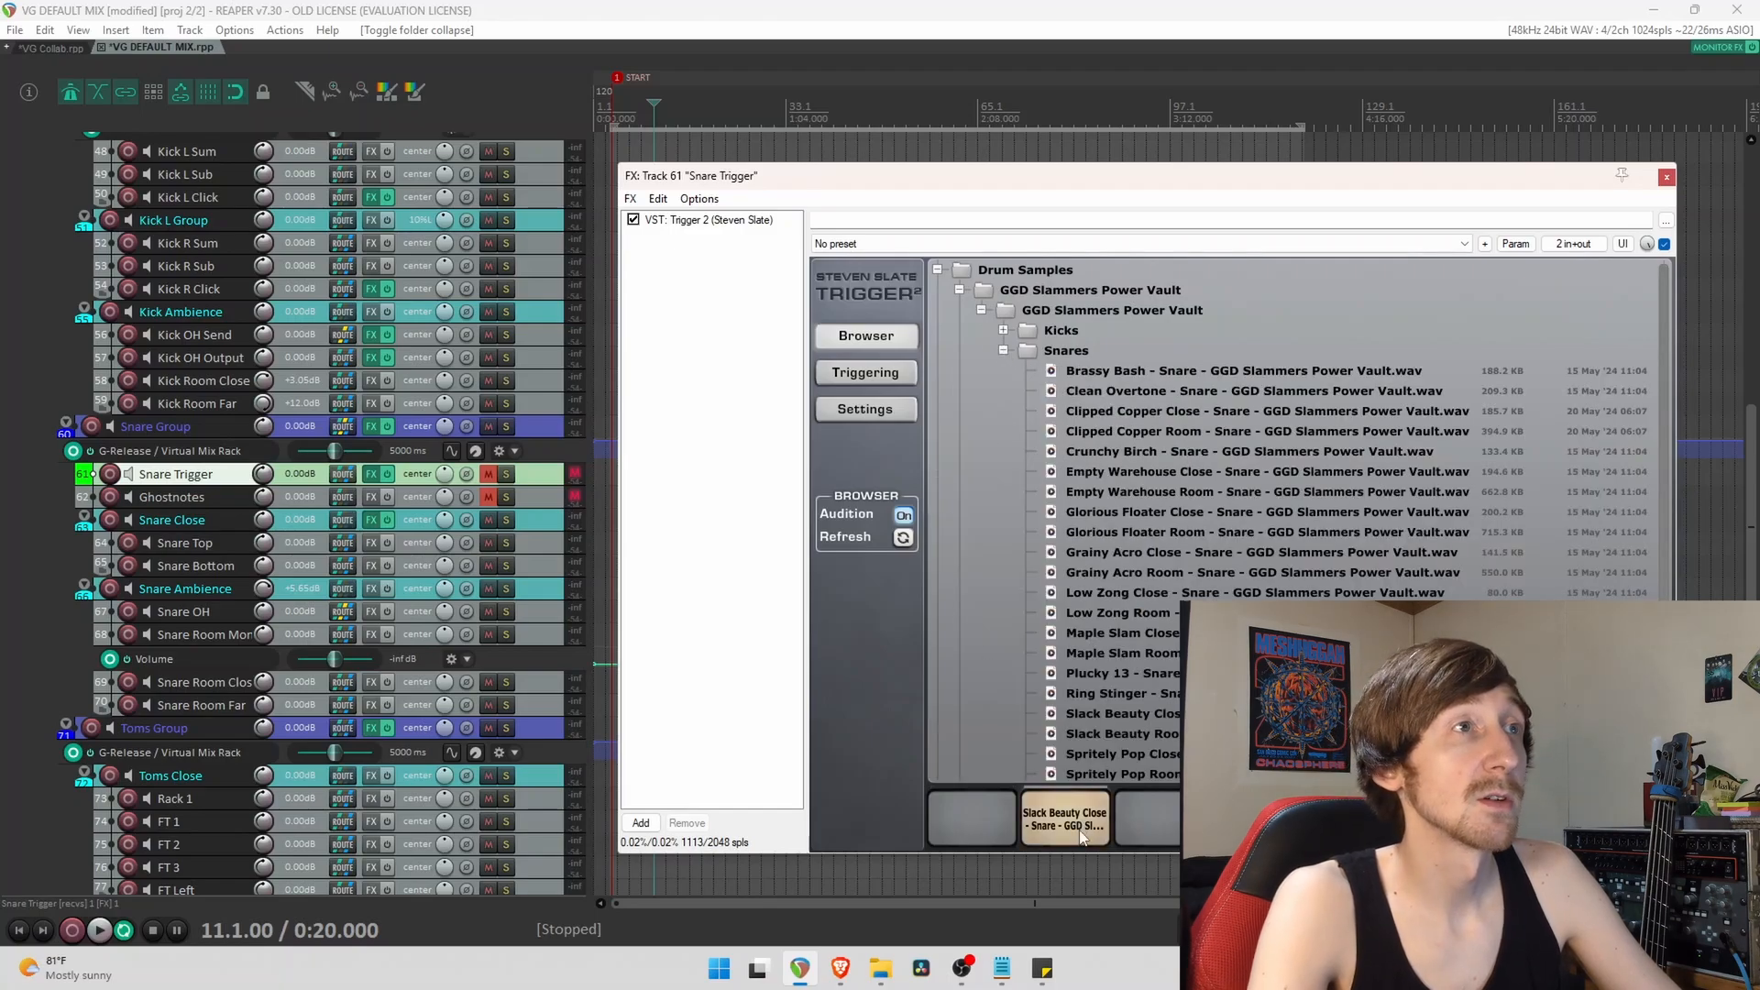
click(1078, 826)
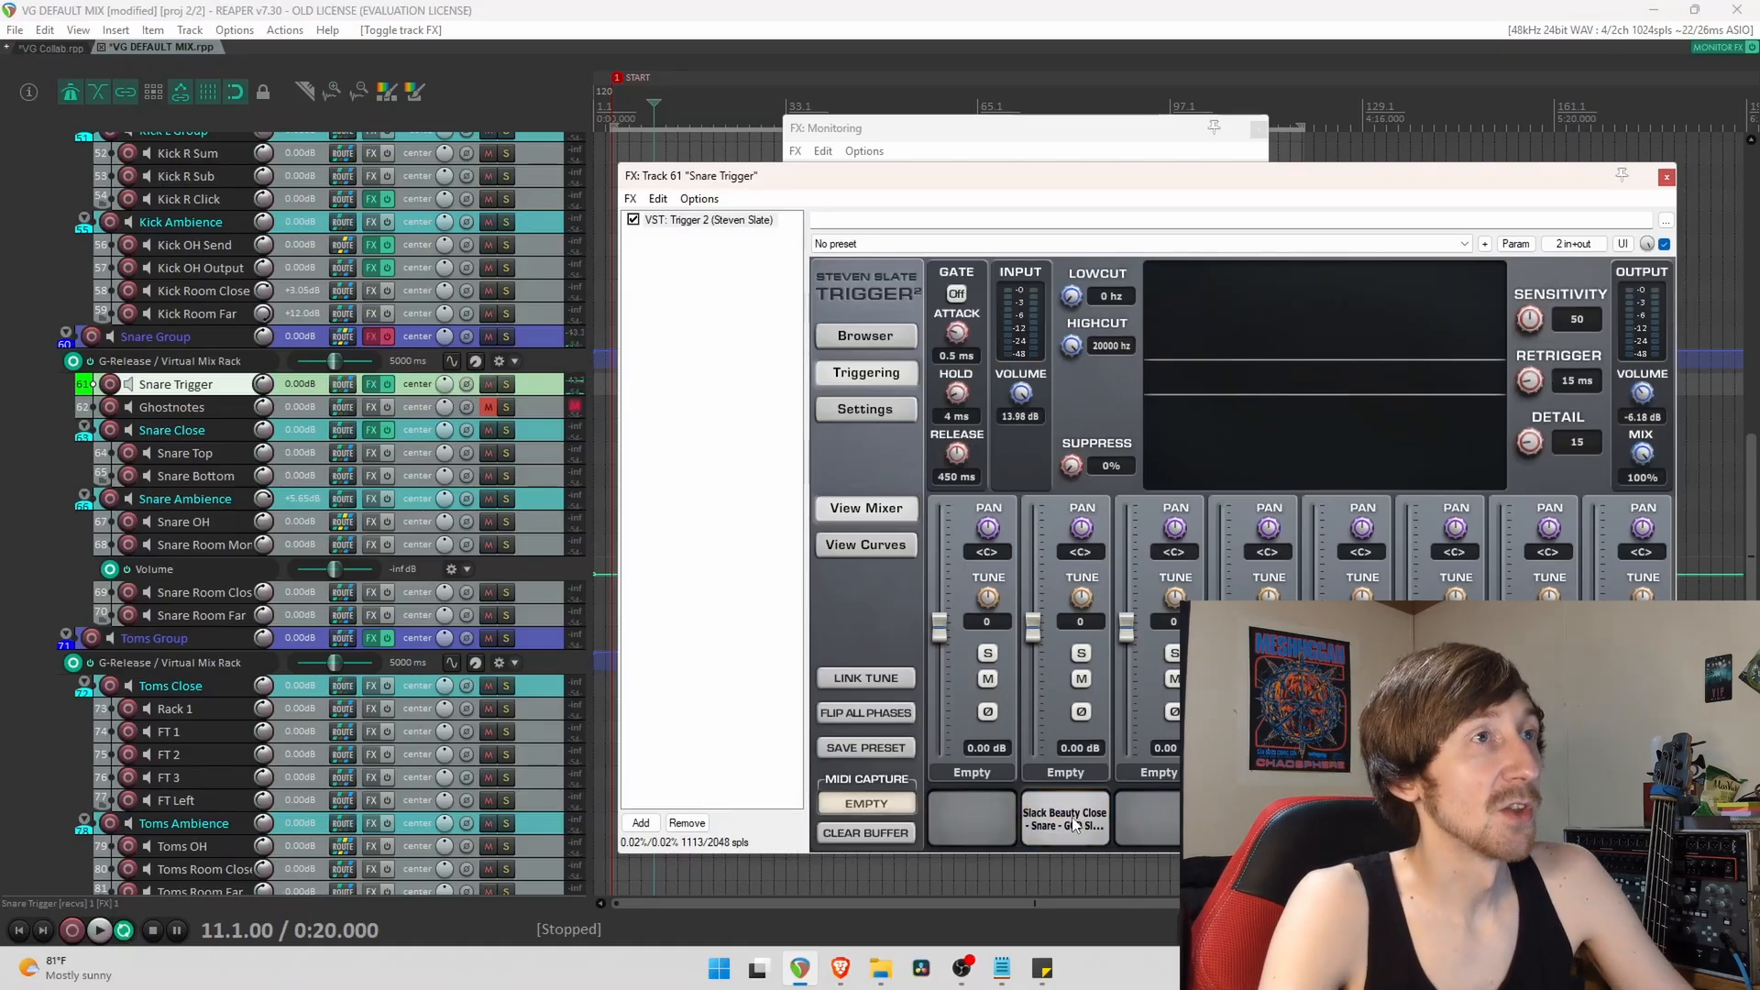
click(1076, 825)
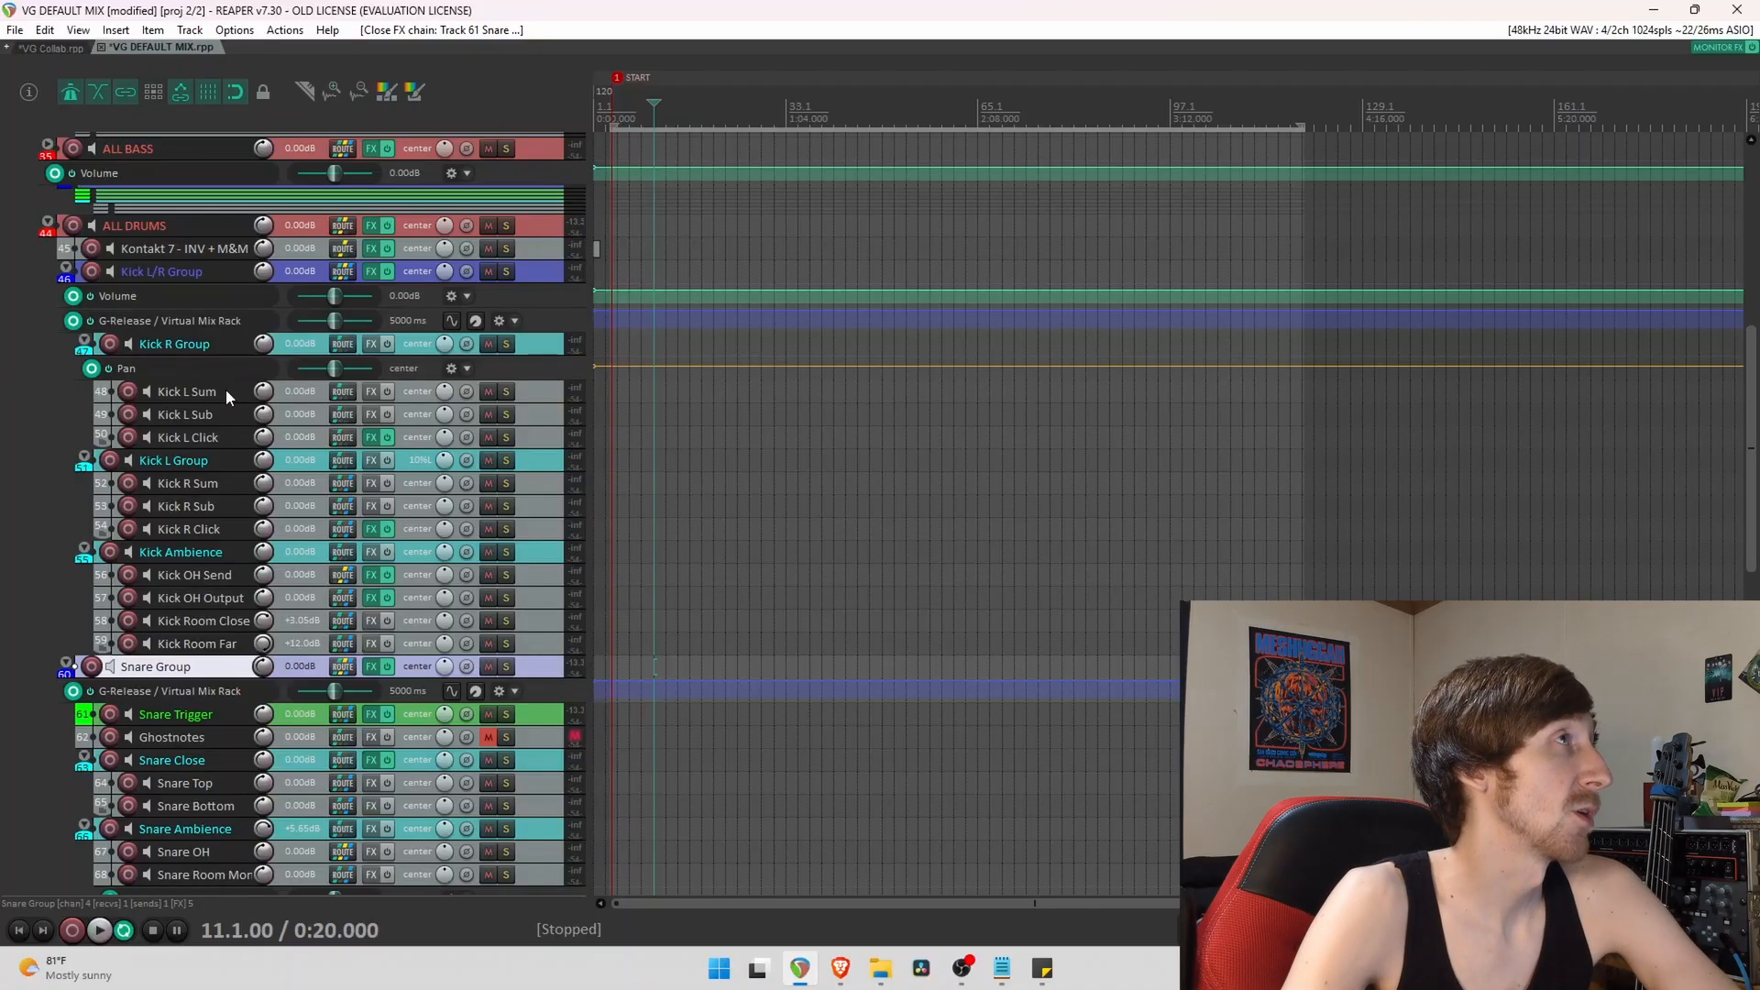
Try pan automation on the Kick R Group by adding and adjusting an envelope point, and undo the edits.
scroll(221, 511, up, 1)
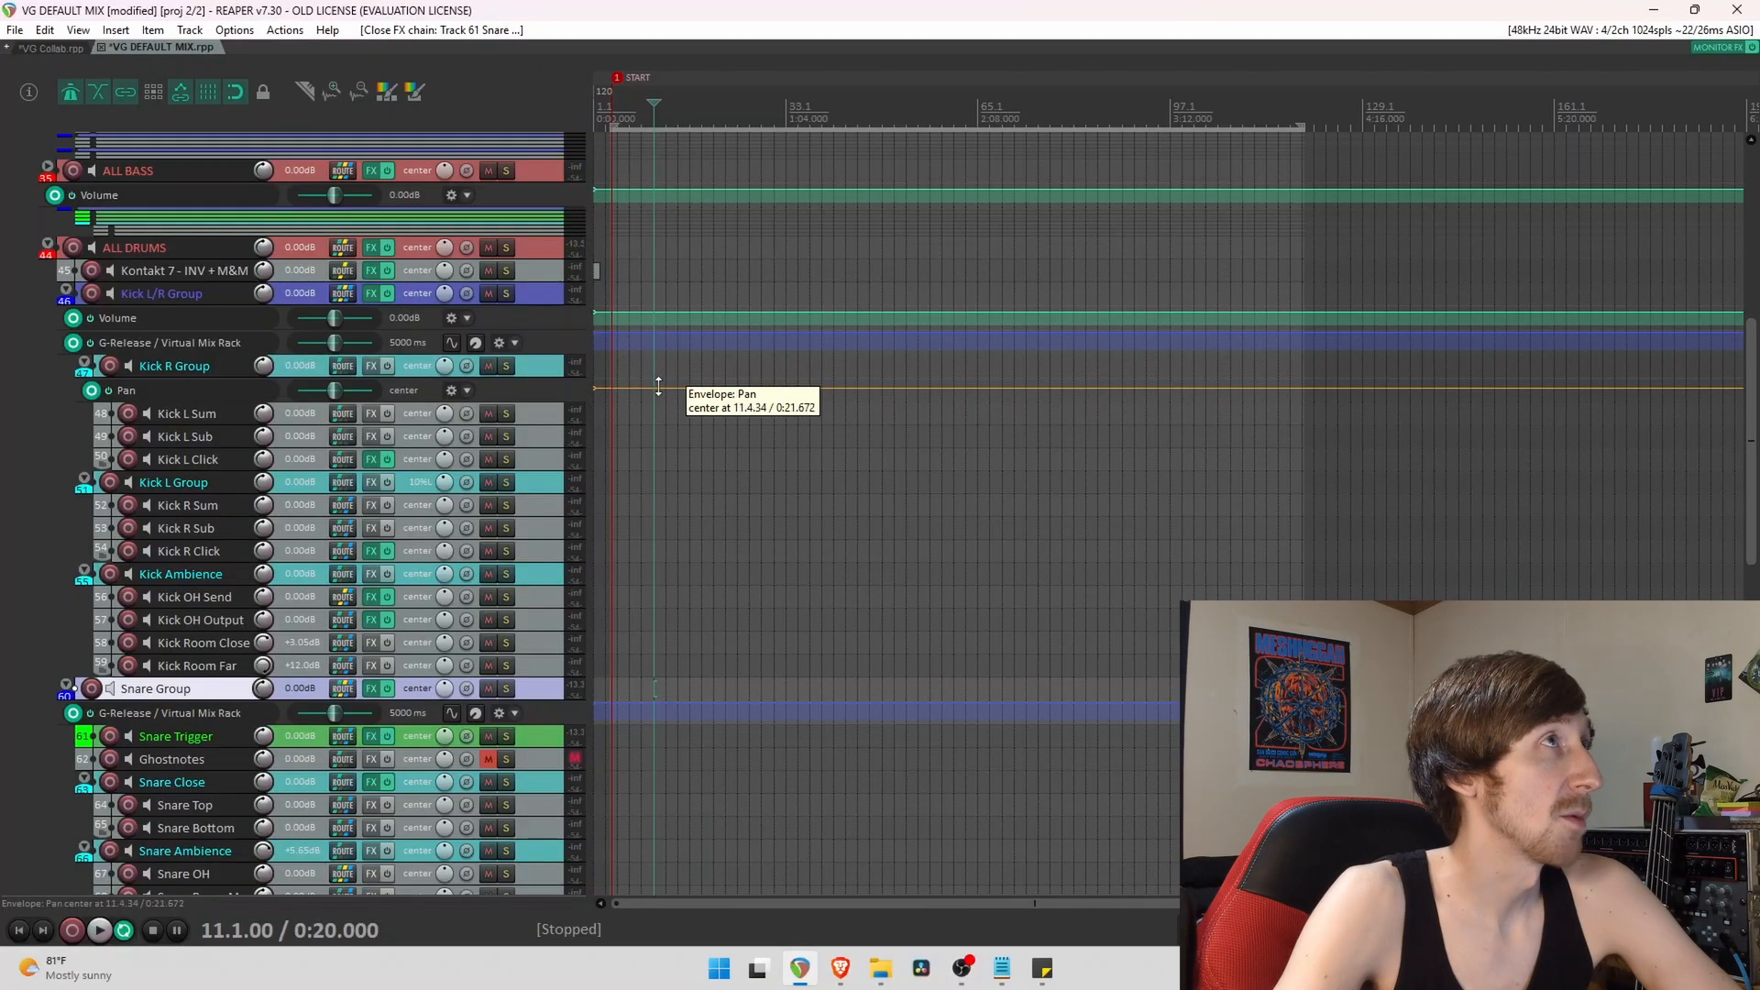
click(616, 386)
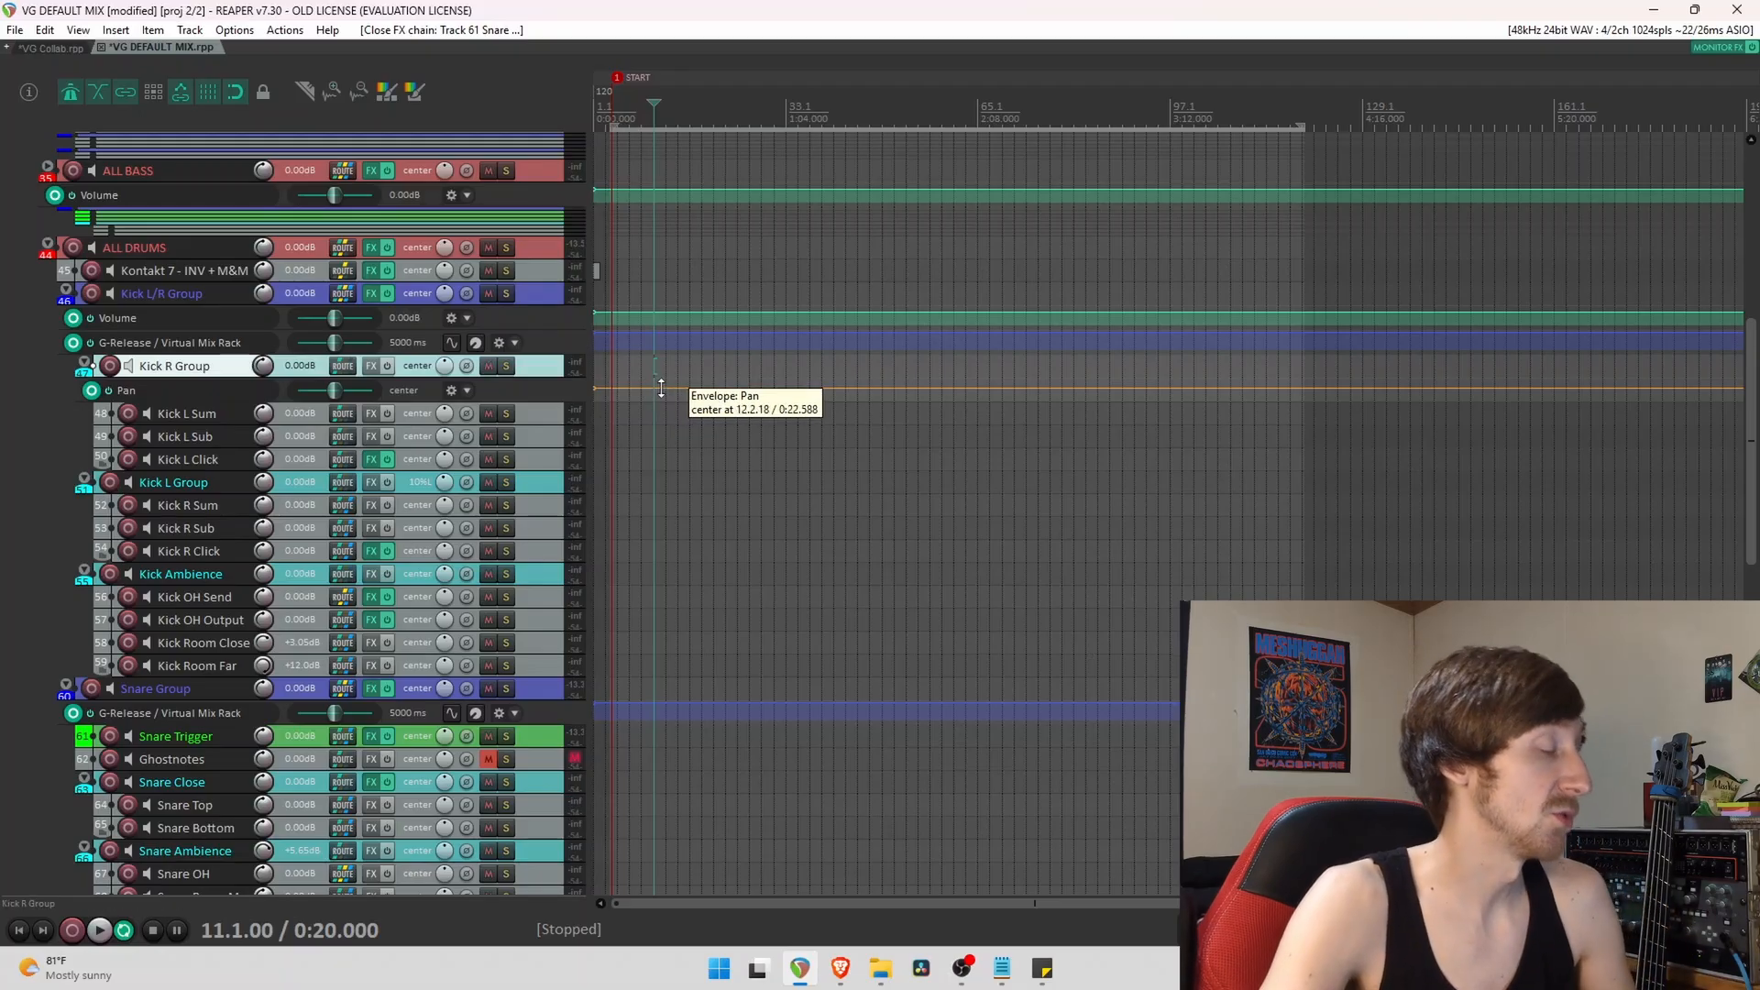
click(676, 387)
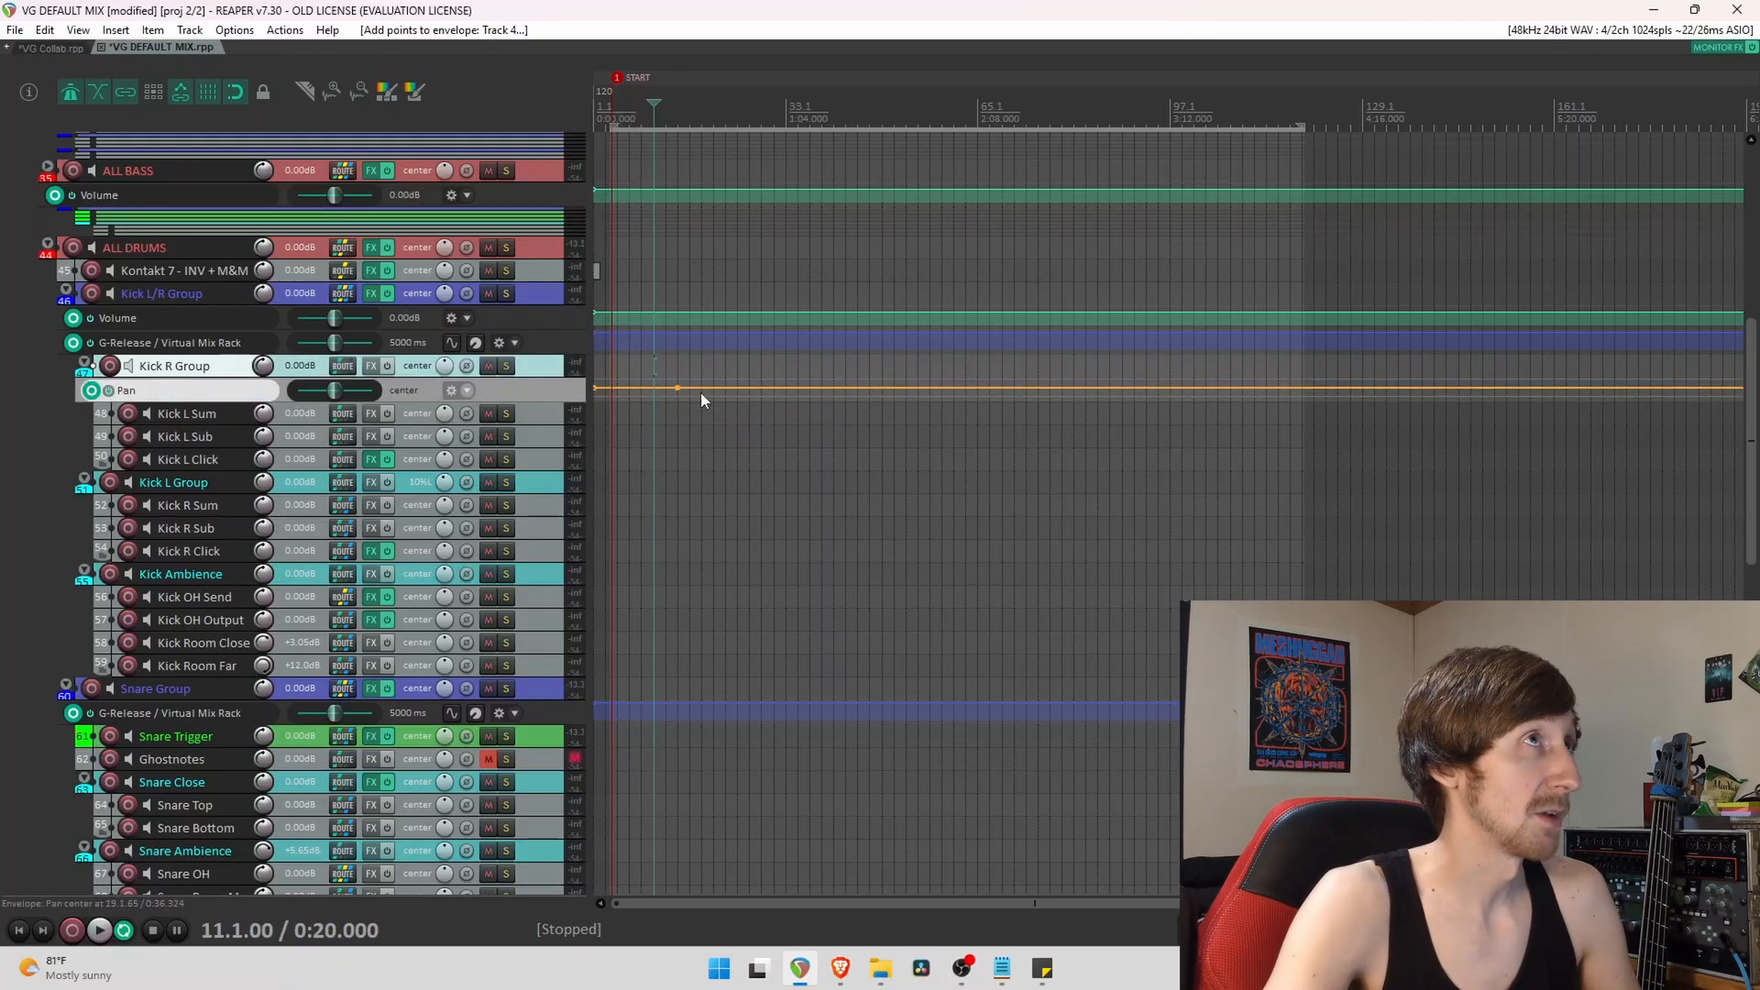
drag(700, 388, 697, 388)
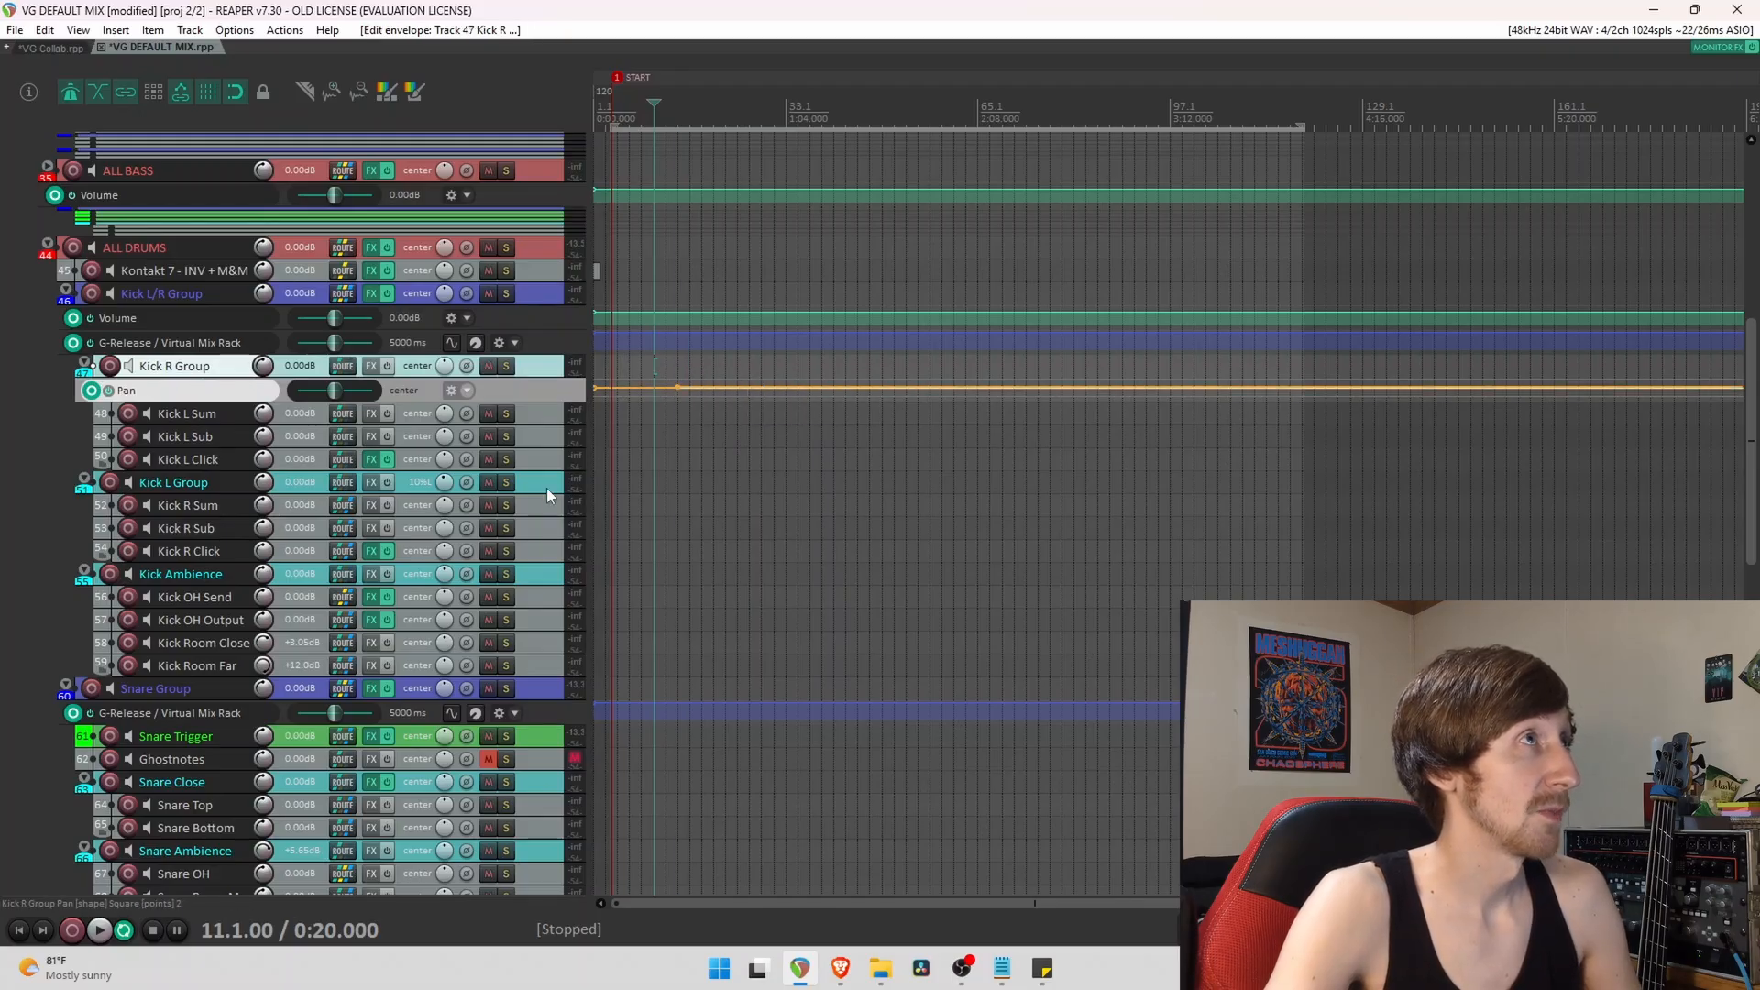
key(ctrl+z)
key(ctrl+z)
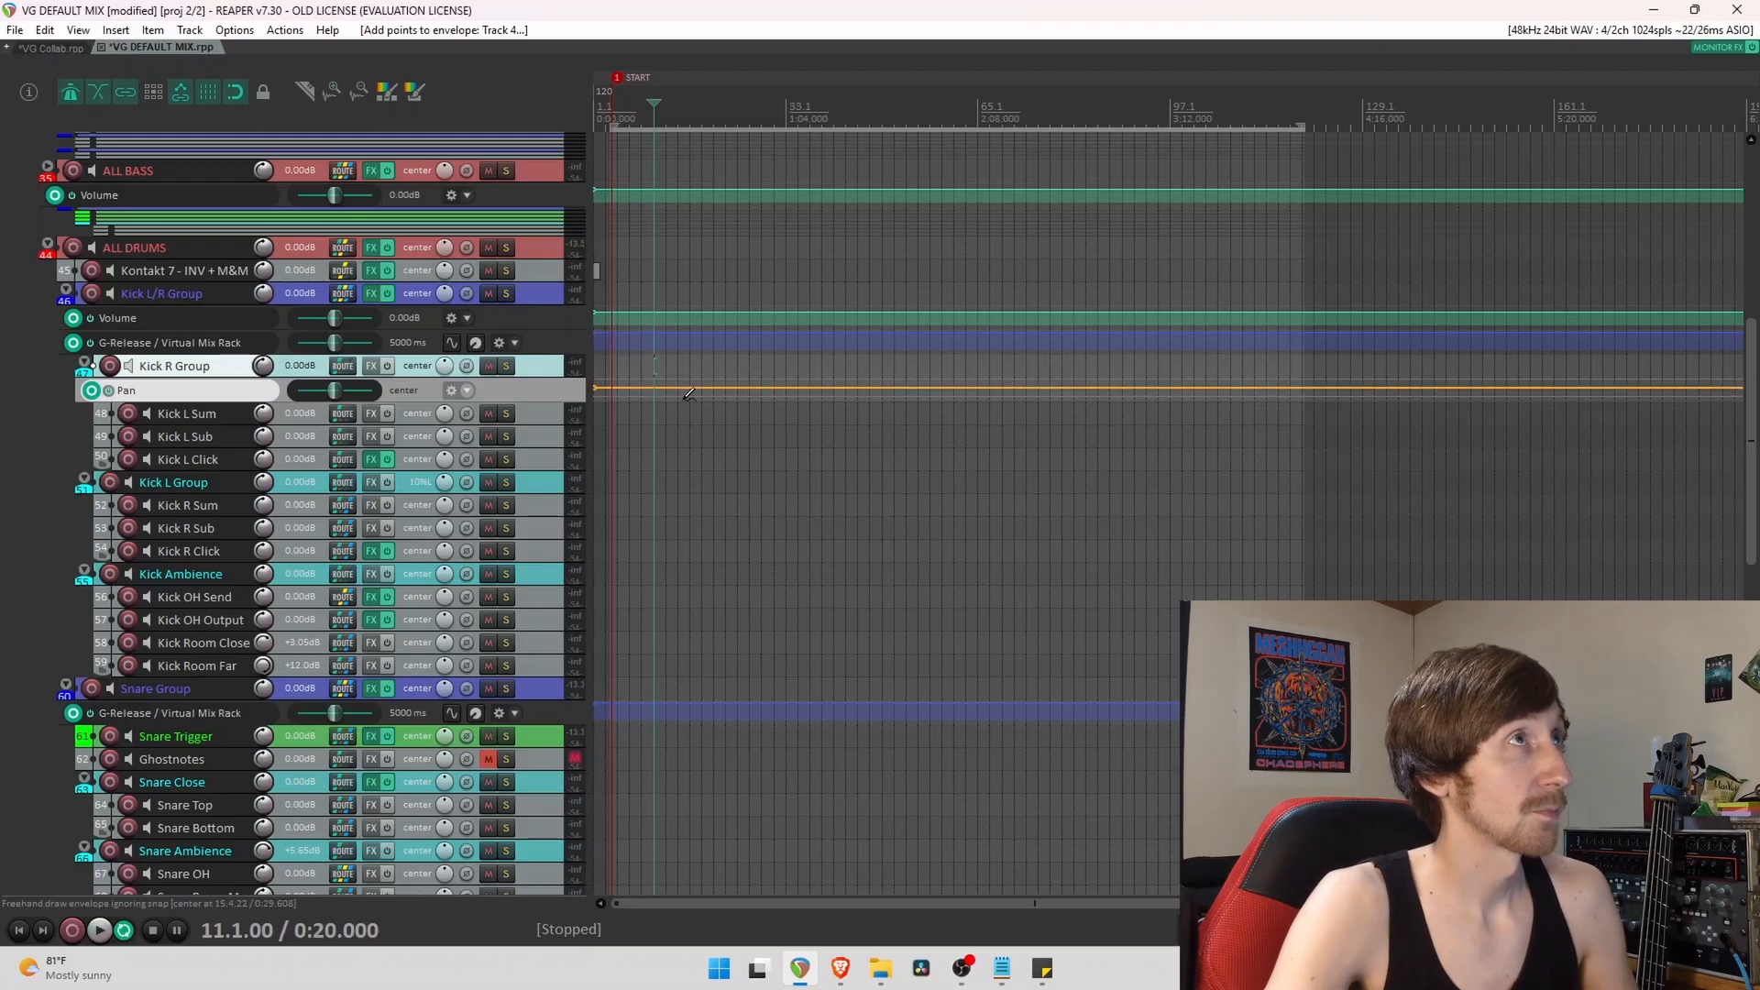
Review the Kick L/R Group and open the Kontakt 7 - INV + M&M track's MIDI item in the MIDI editor.
scroll(1, 463, up, 2)
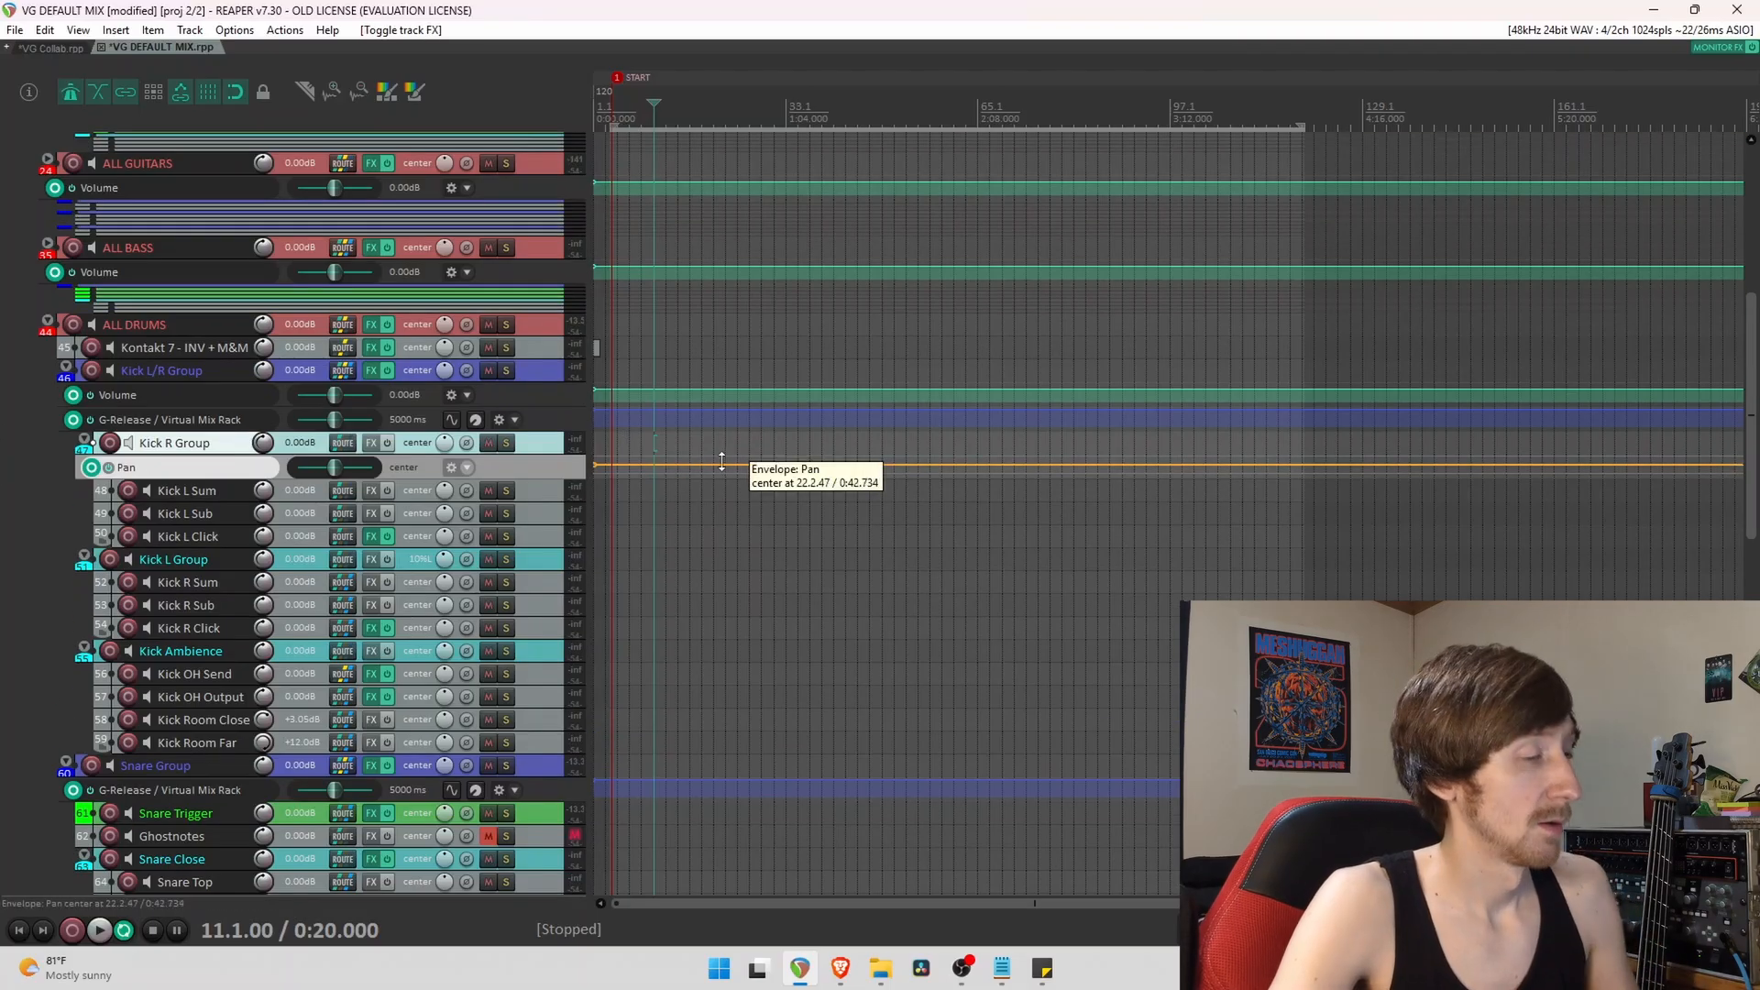
click(511, 376)
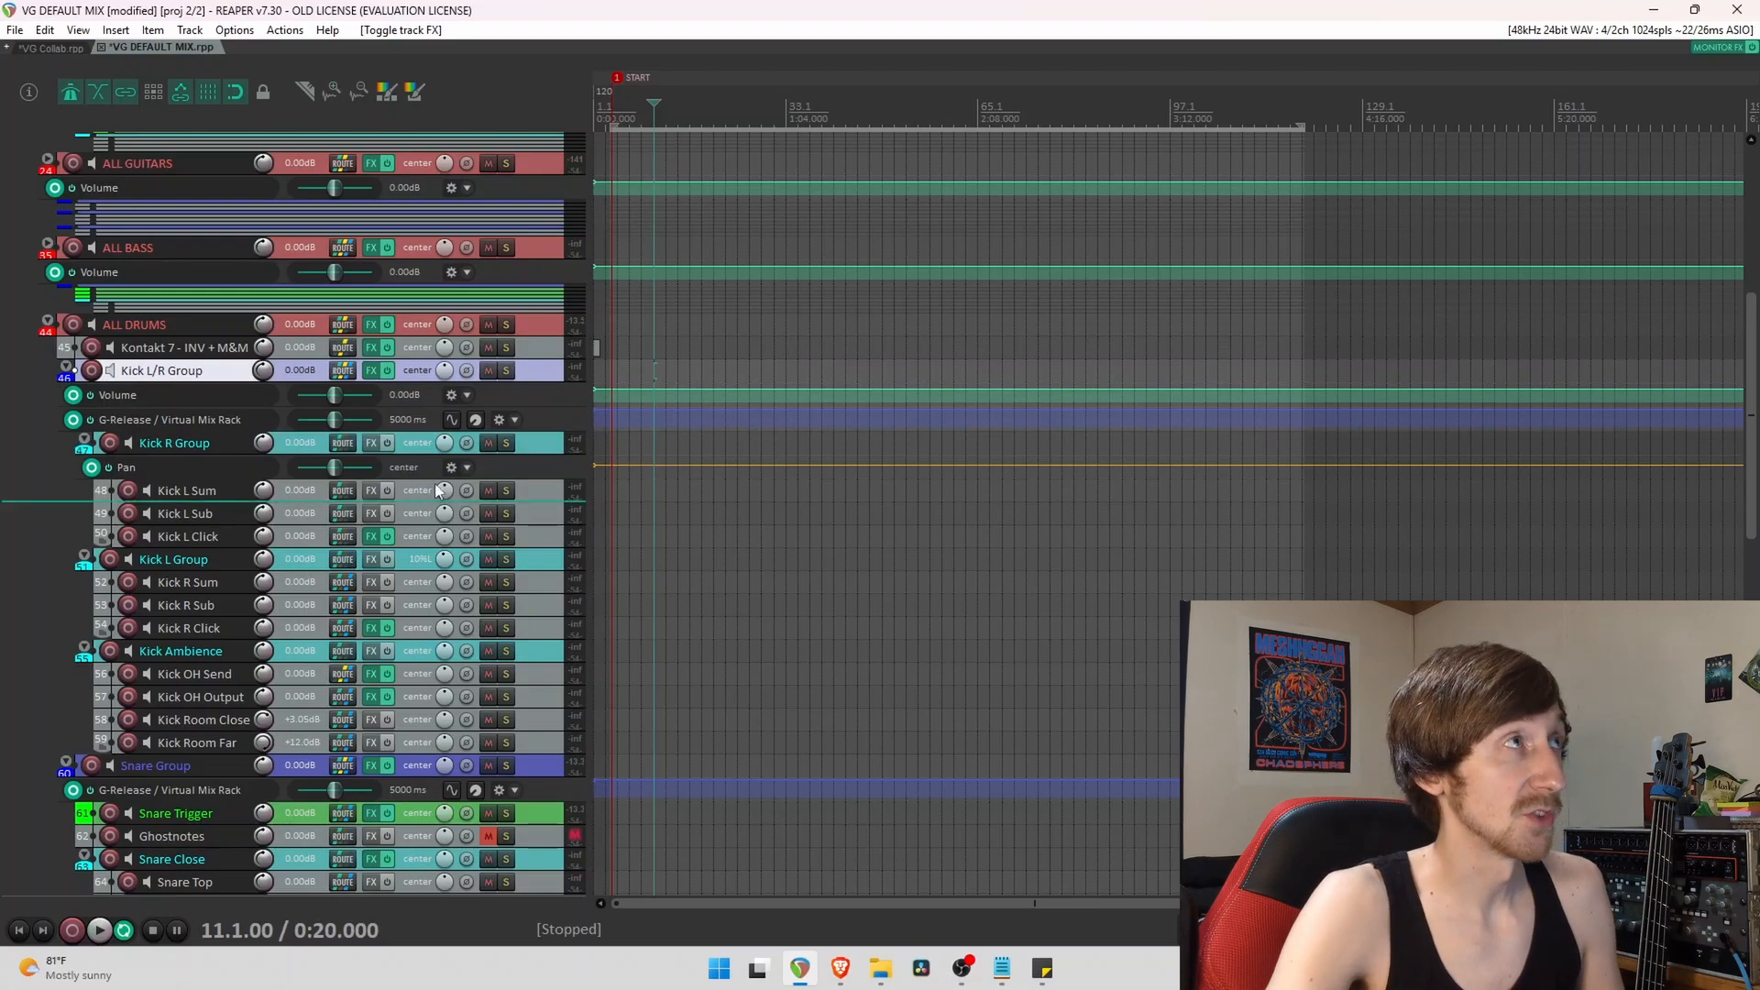
click(541, 349)
scroll(541, 349, up, 1)
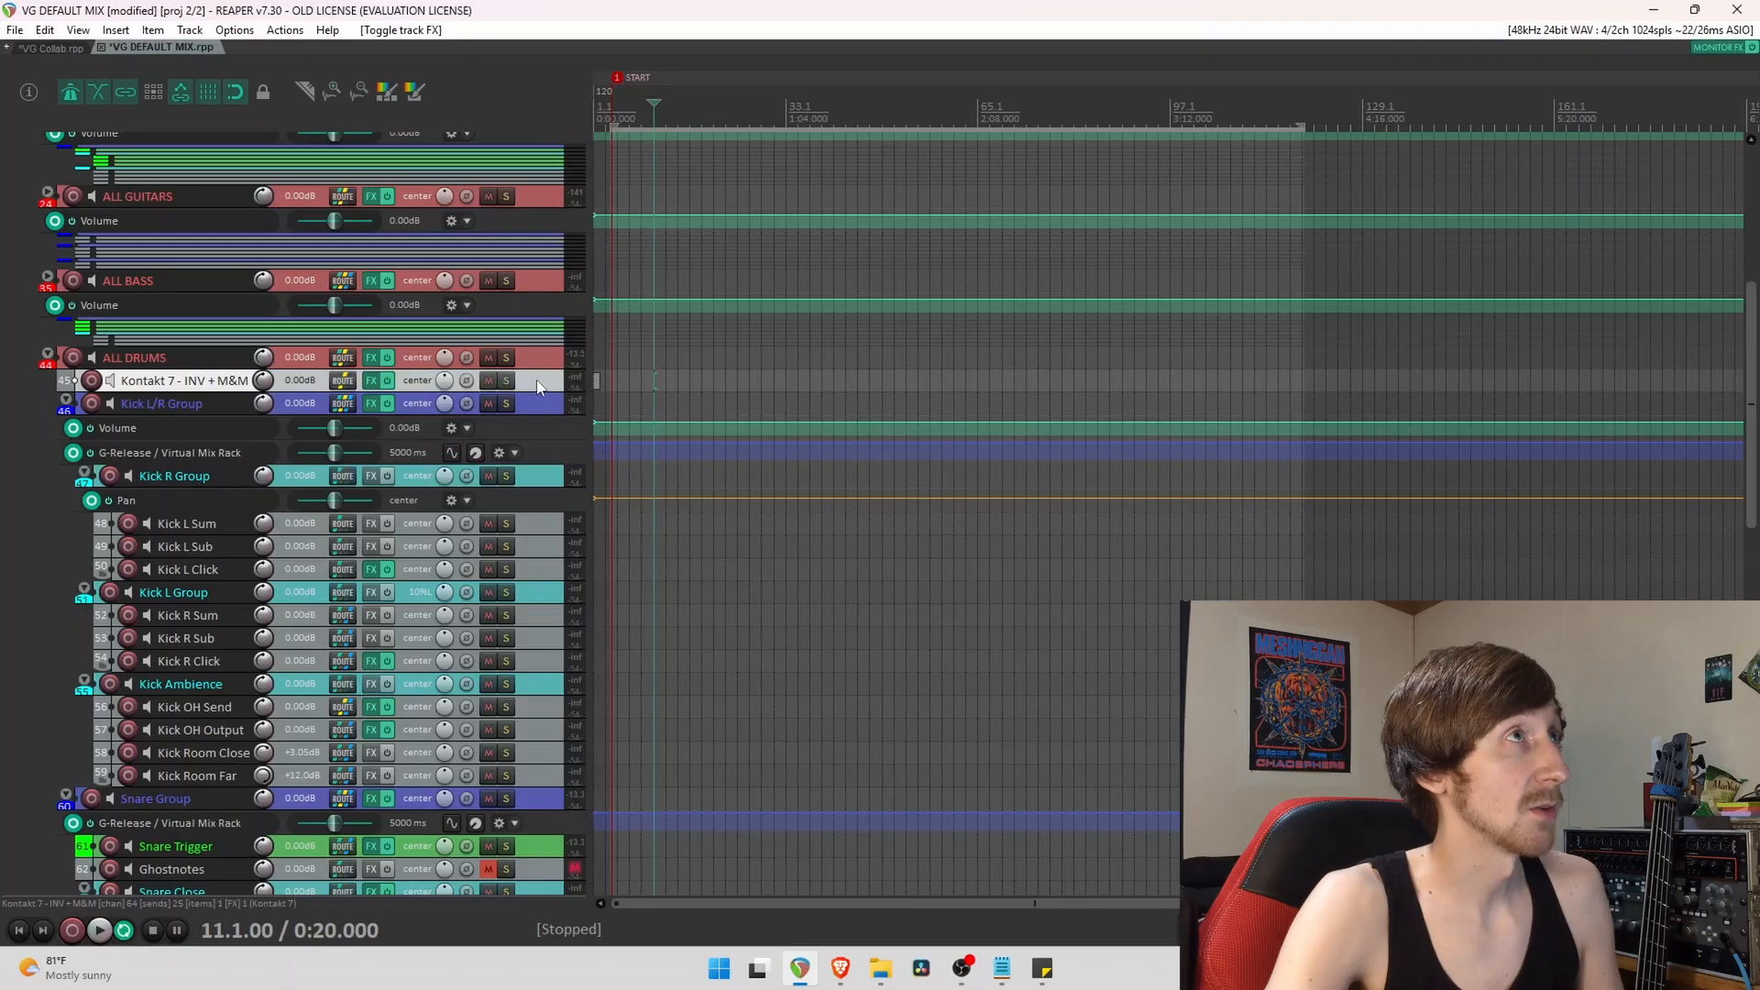
scroll(541, 386, up, 2)
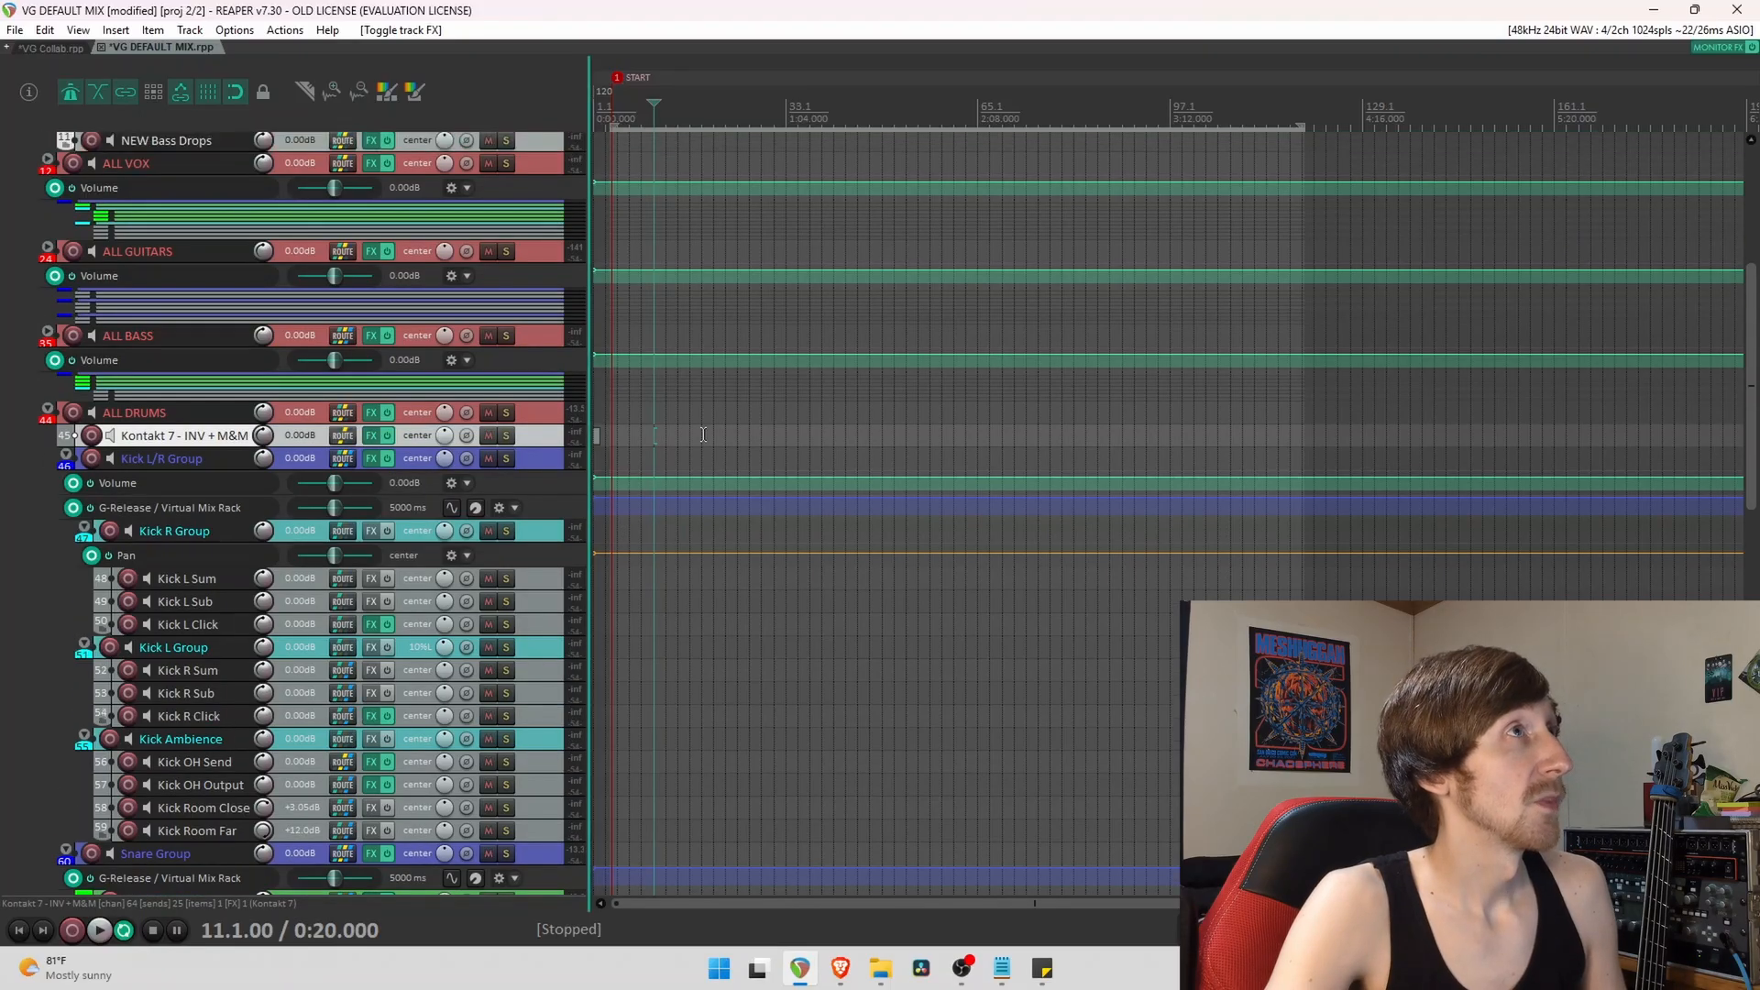
double_click(597, 436)
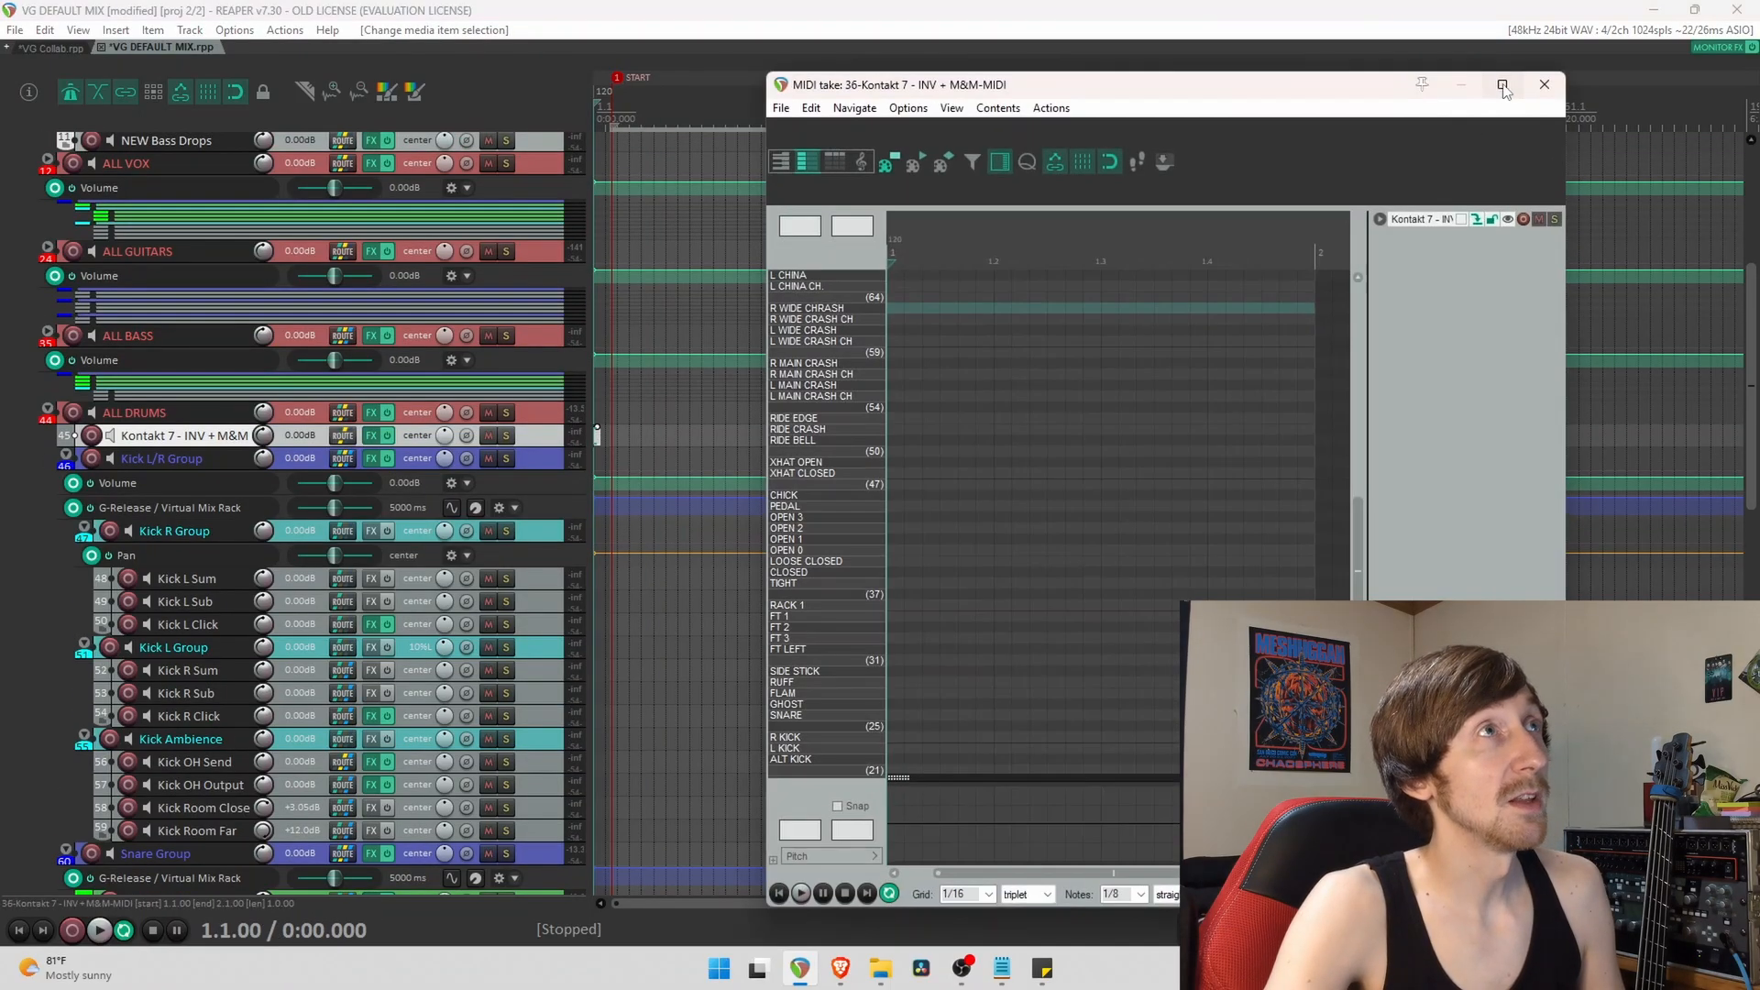
Enlarge the Kontakt MIDI take's editor, look through its named drum notes down to the kicks, and close the editor.
click(1504, 89)
scroll(27, 651, up, 3)
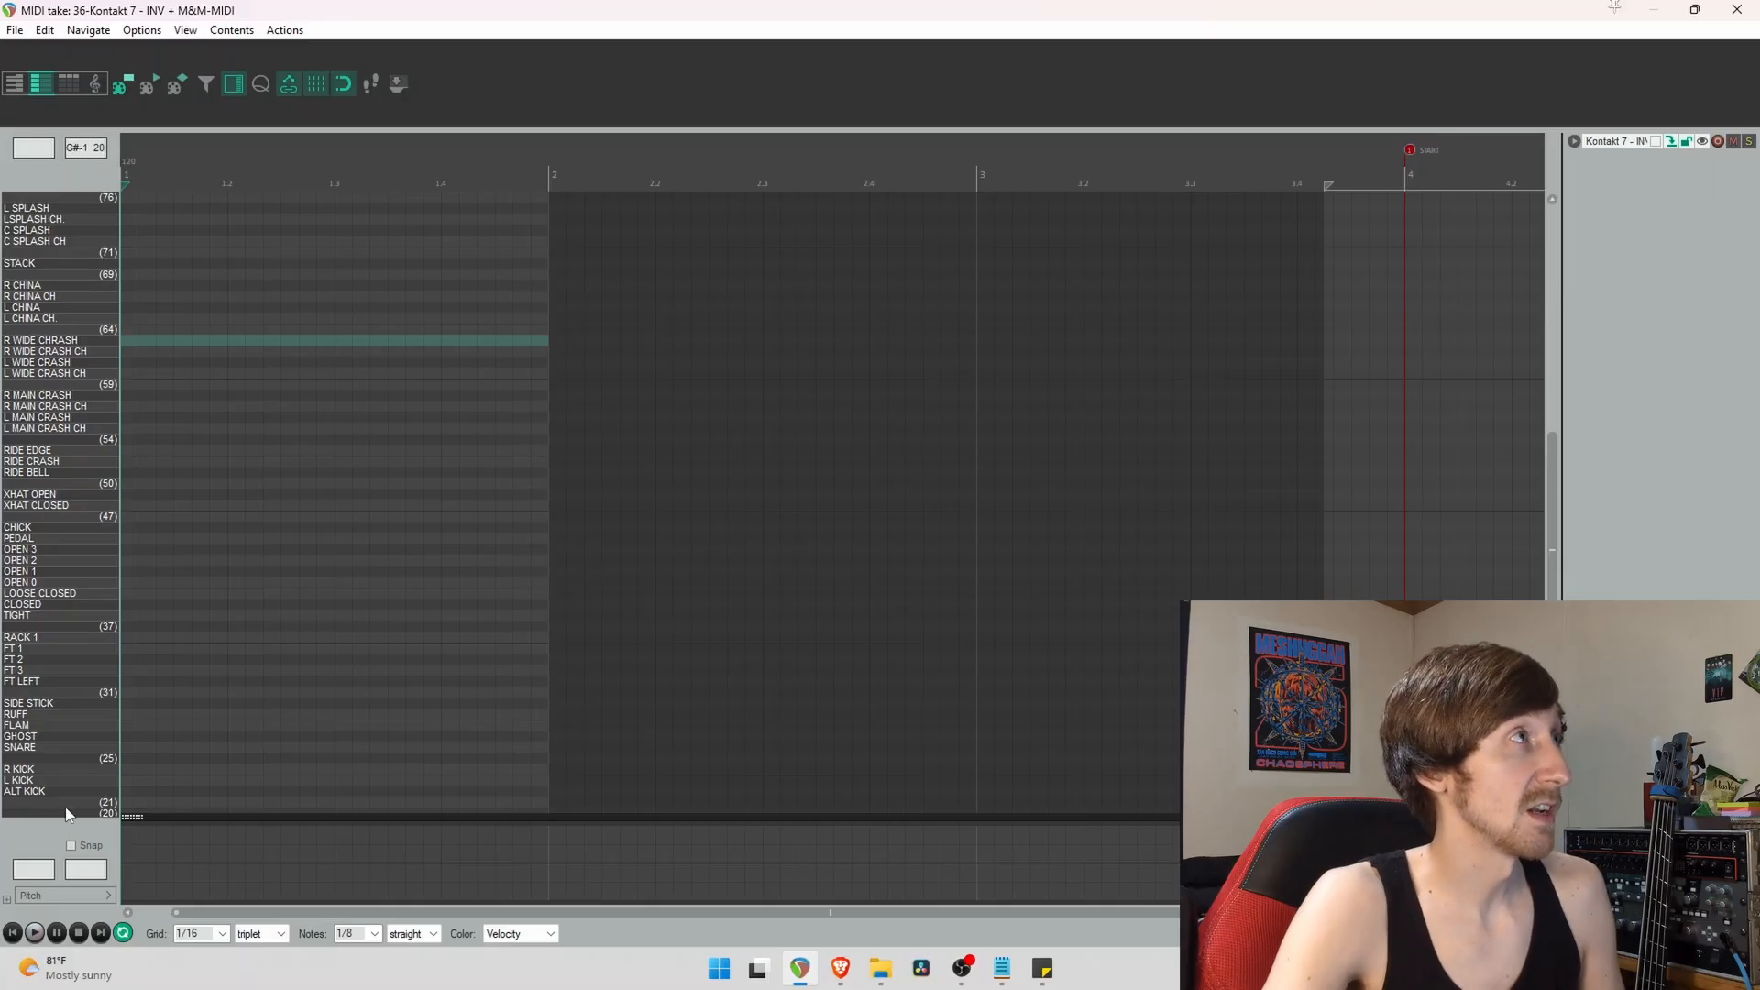
click(1736, 9)
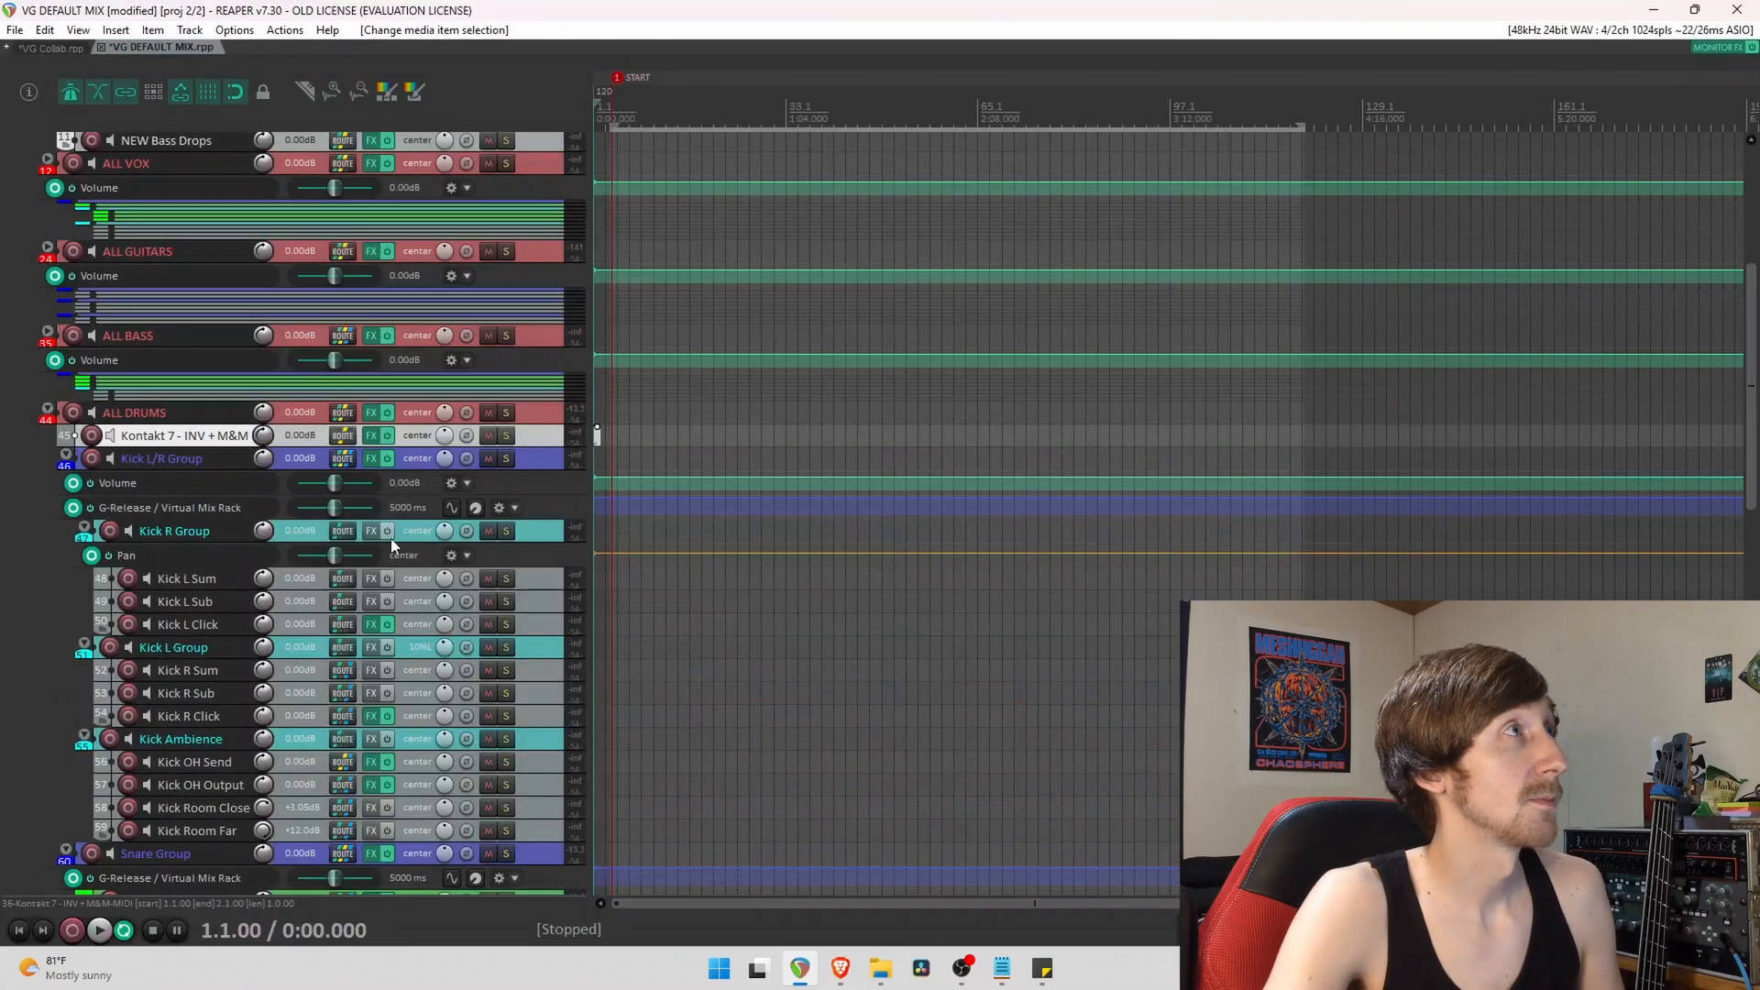
Collapse the ALL DRUMS folder and expand the ALL BASS folder to show the Bass Group's tracks.
scroll(392, 542, up, 1)
click(552, 484)
scroll(365, 534, up, 1)
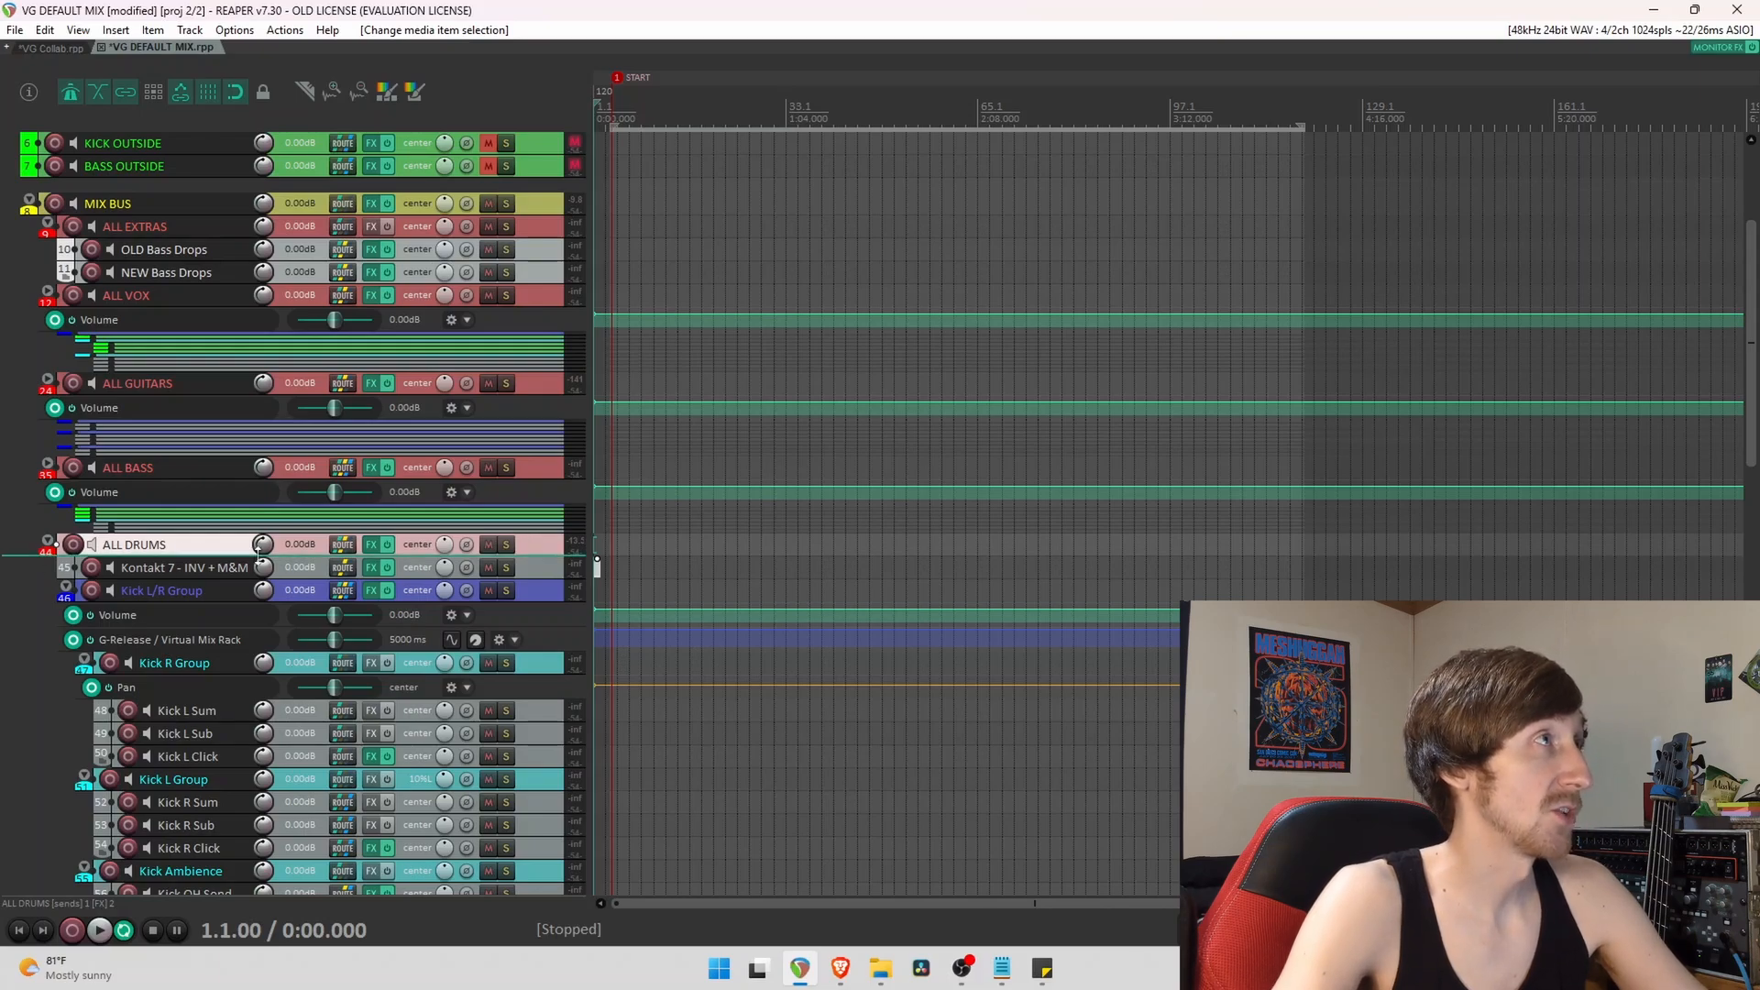
click(47, 540)
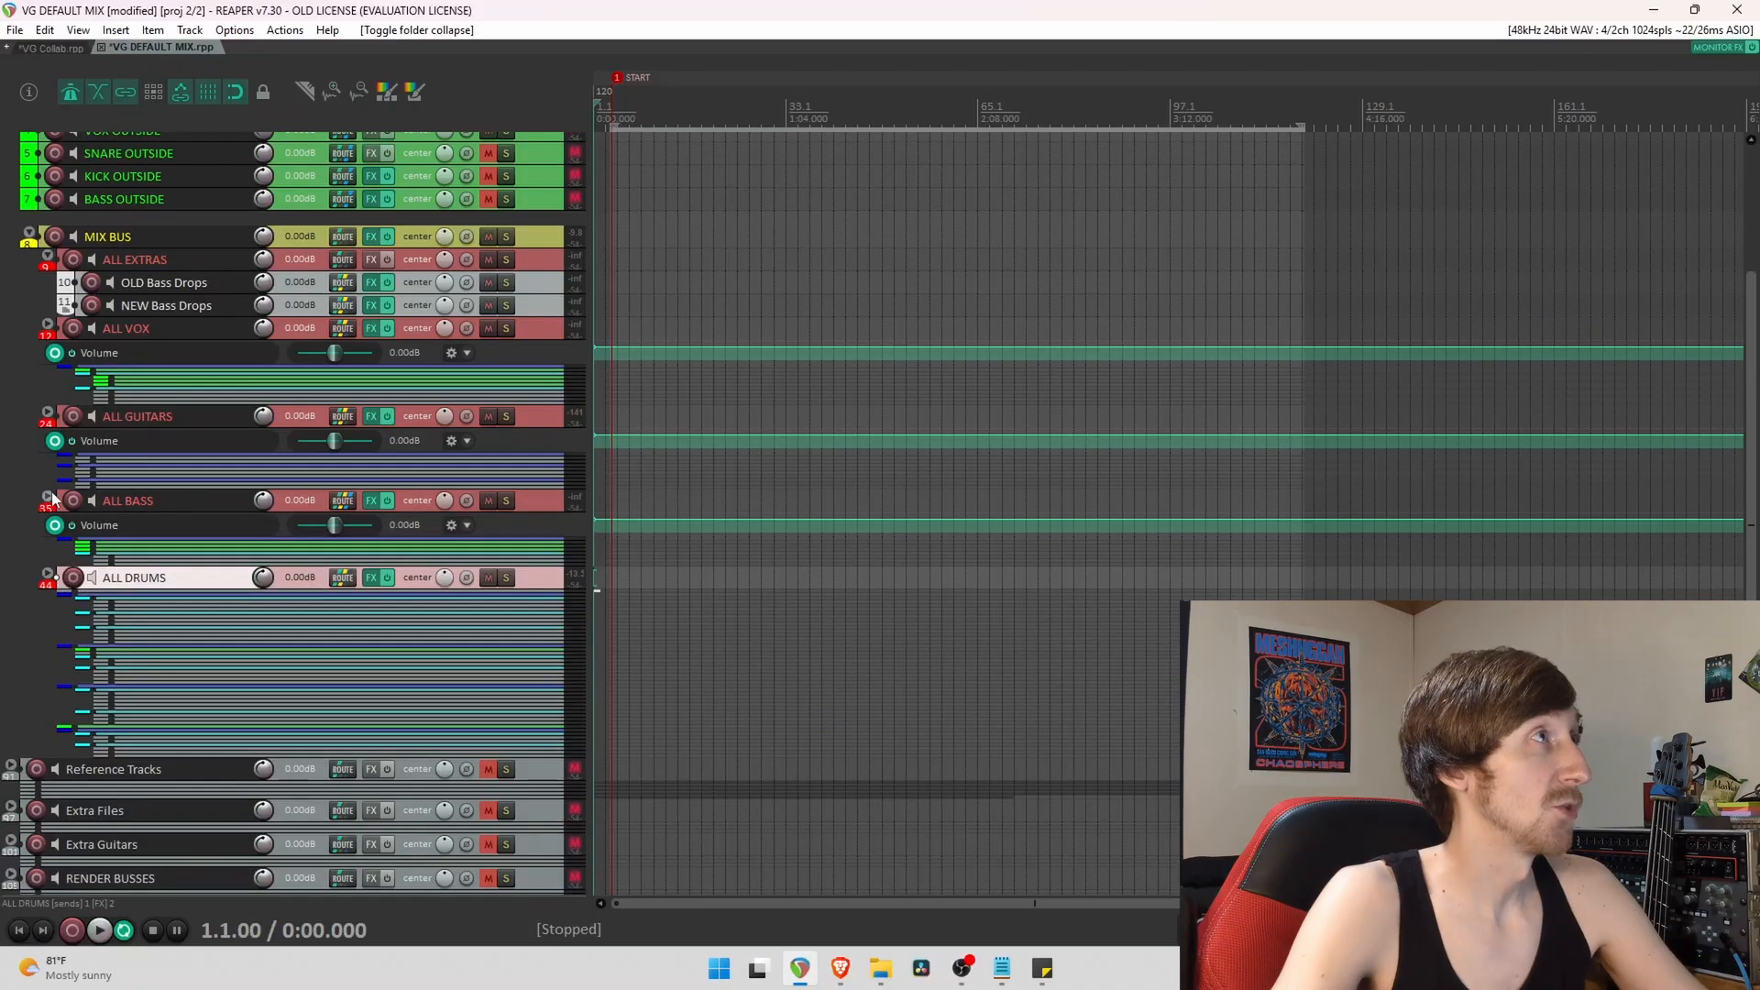
click(50, 497)
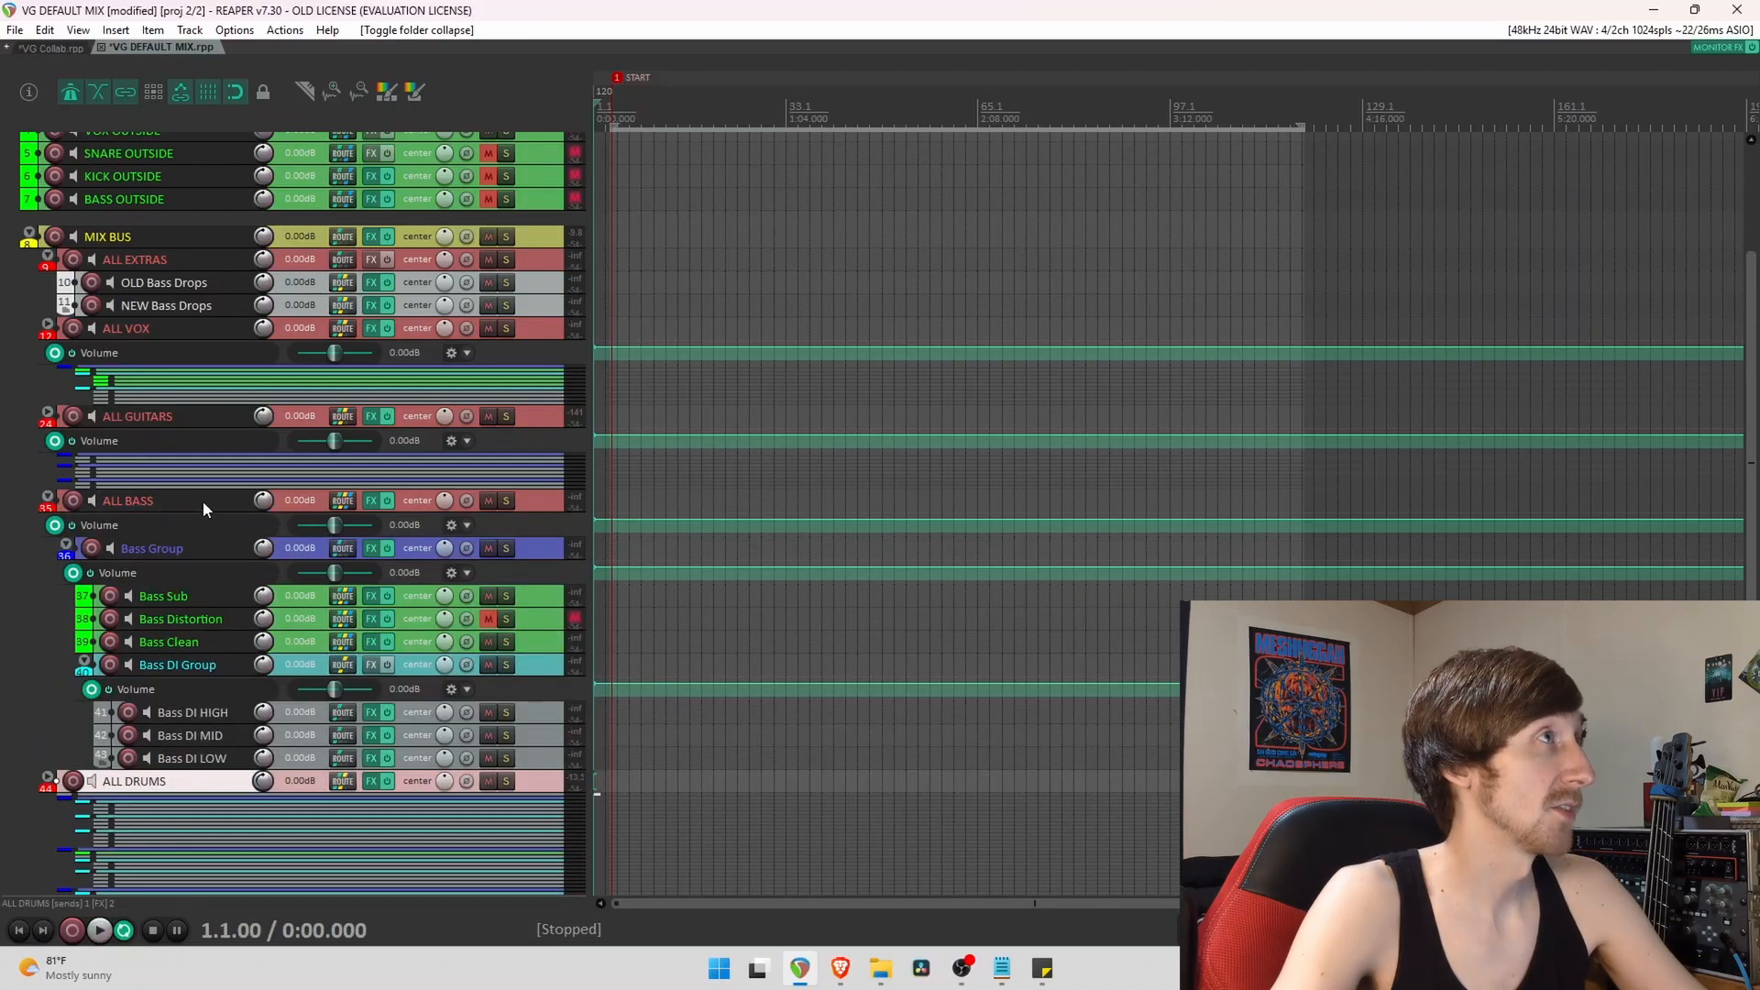
click(535, 546)
scroll(119, 617, down, 1)
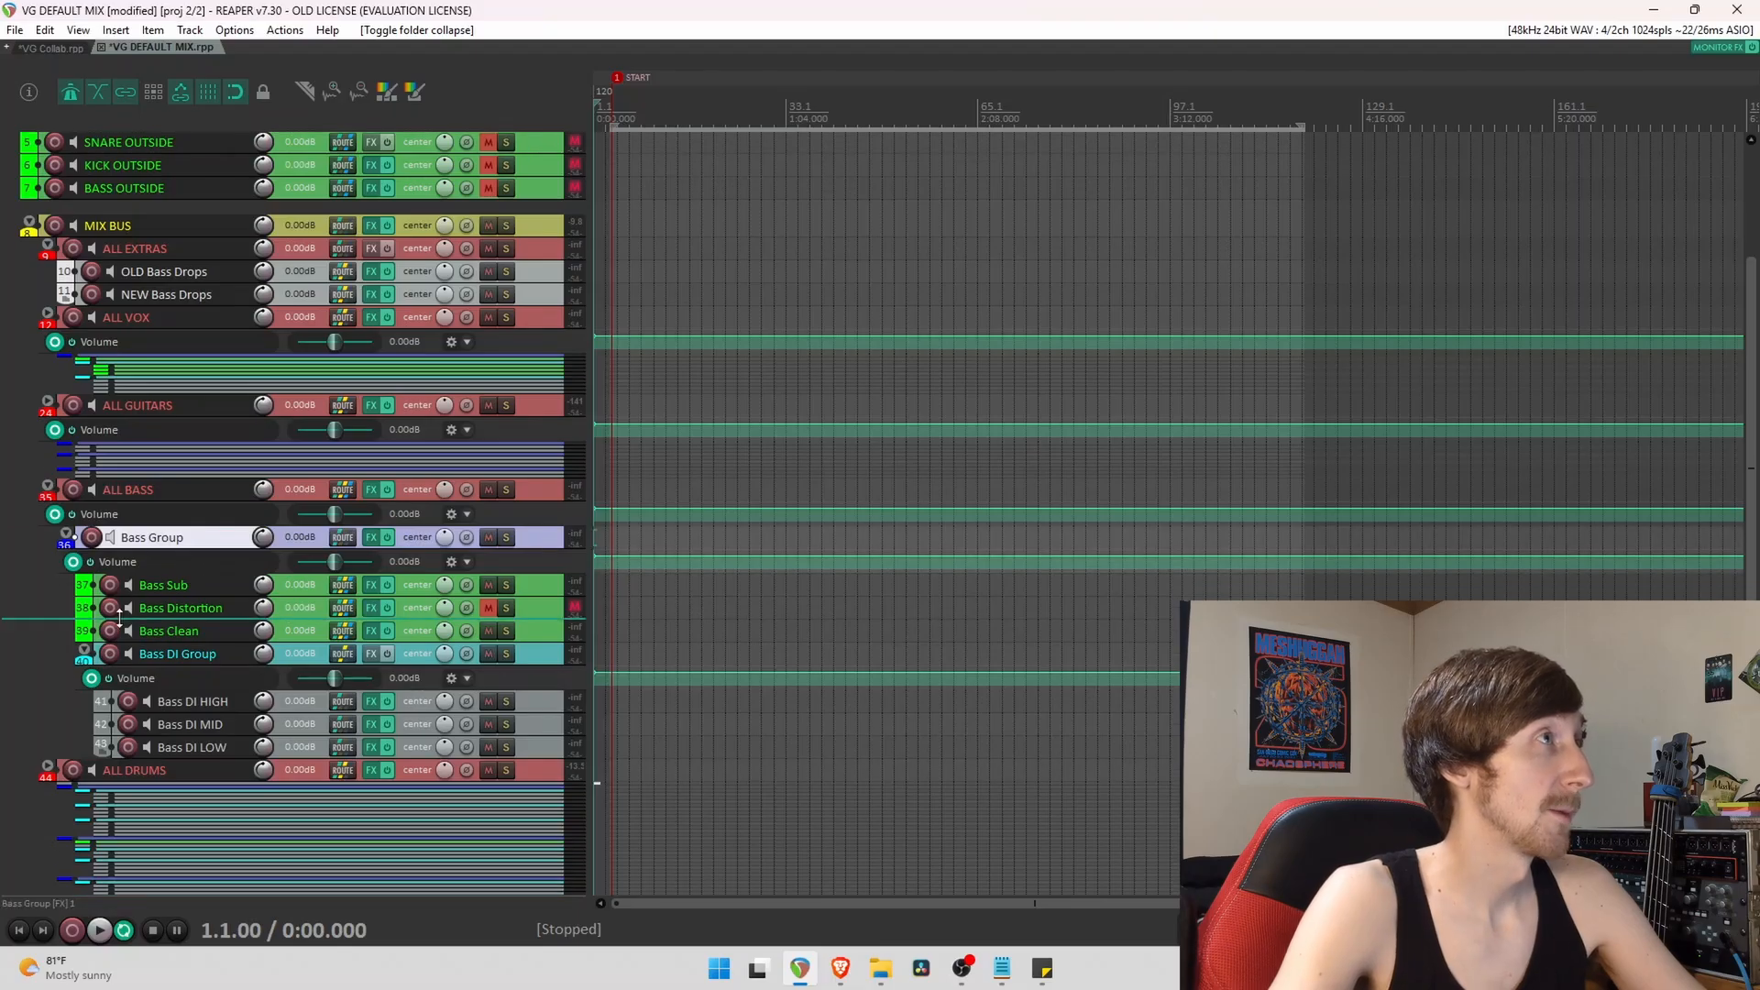
Open Toneforge DI Match on the Bass DI HIGH track and browse its user bass profiles without changing the profile.
click(554, 691)
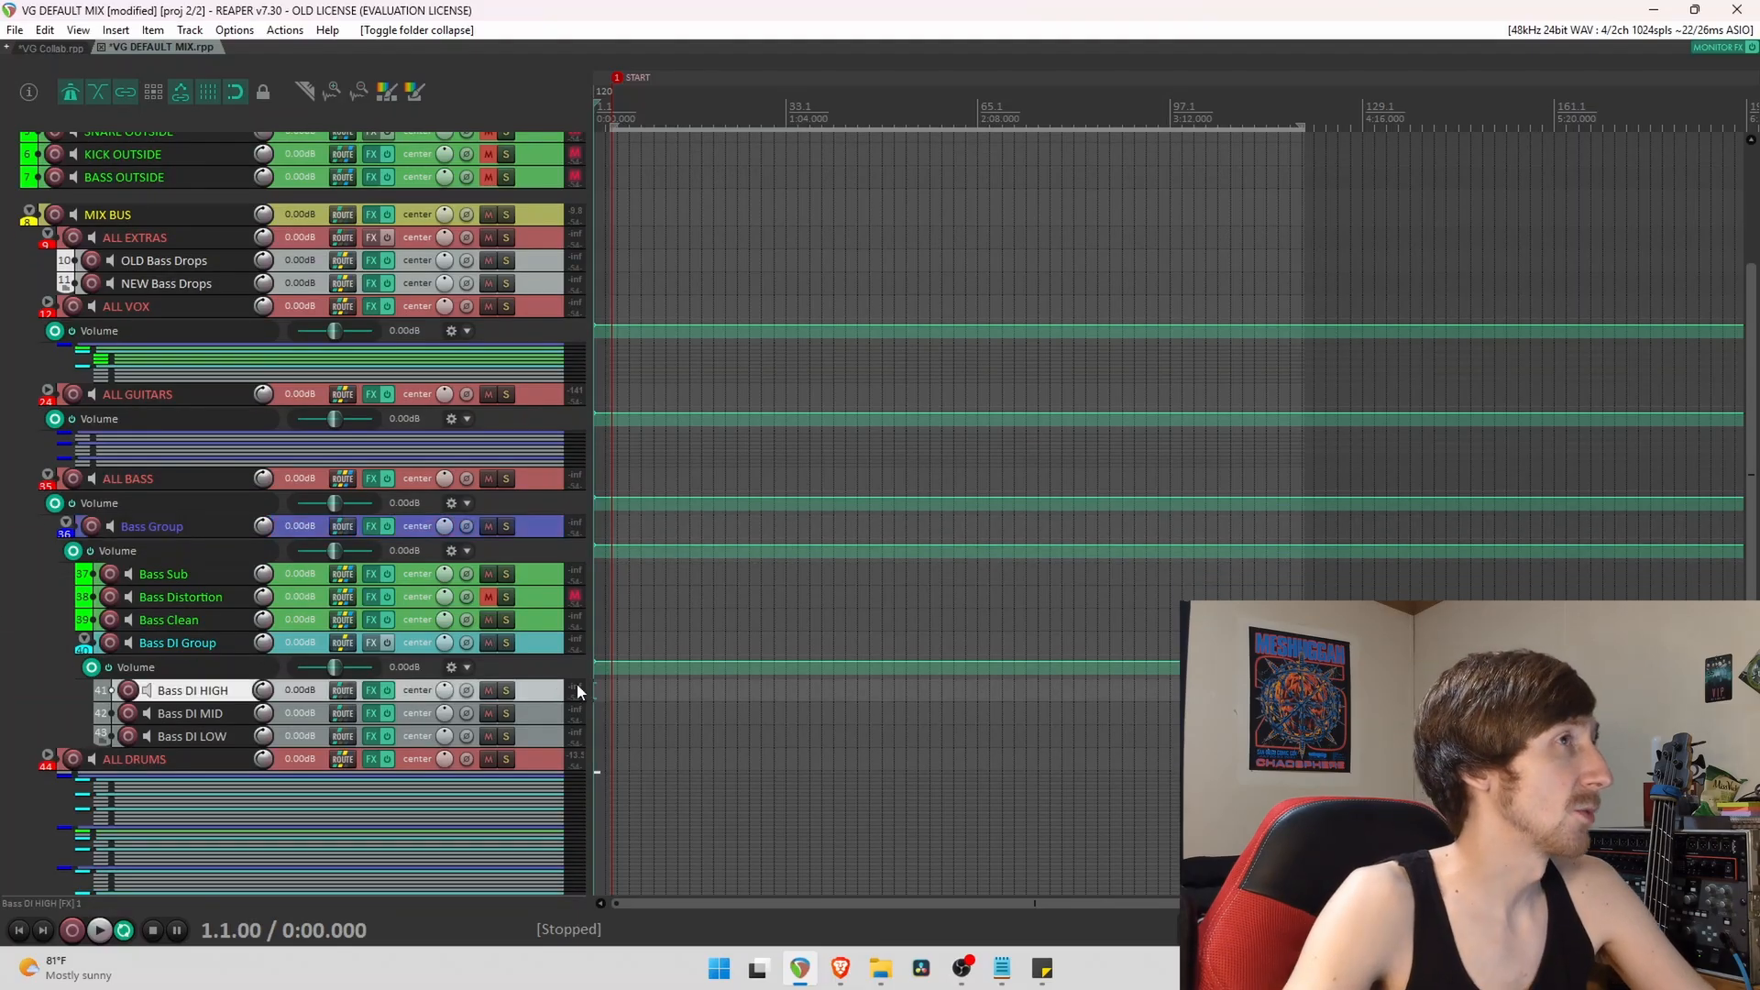
scroll(360, 632, down, 2)
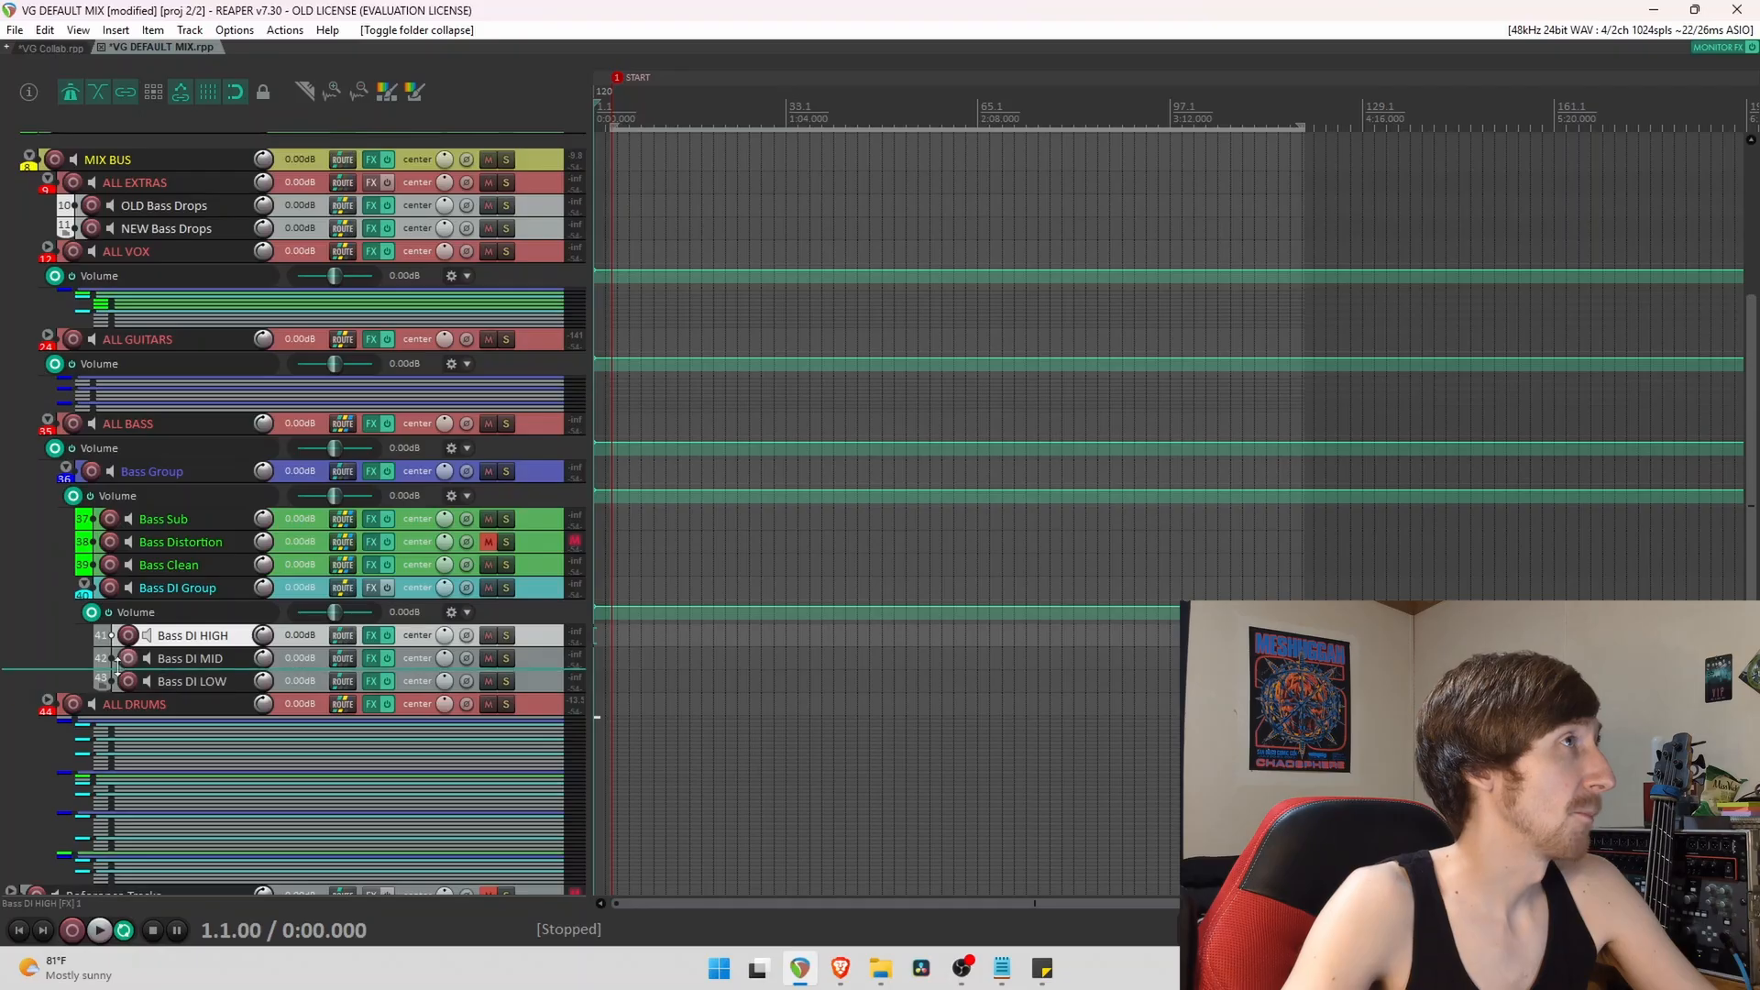
click(372, 636)
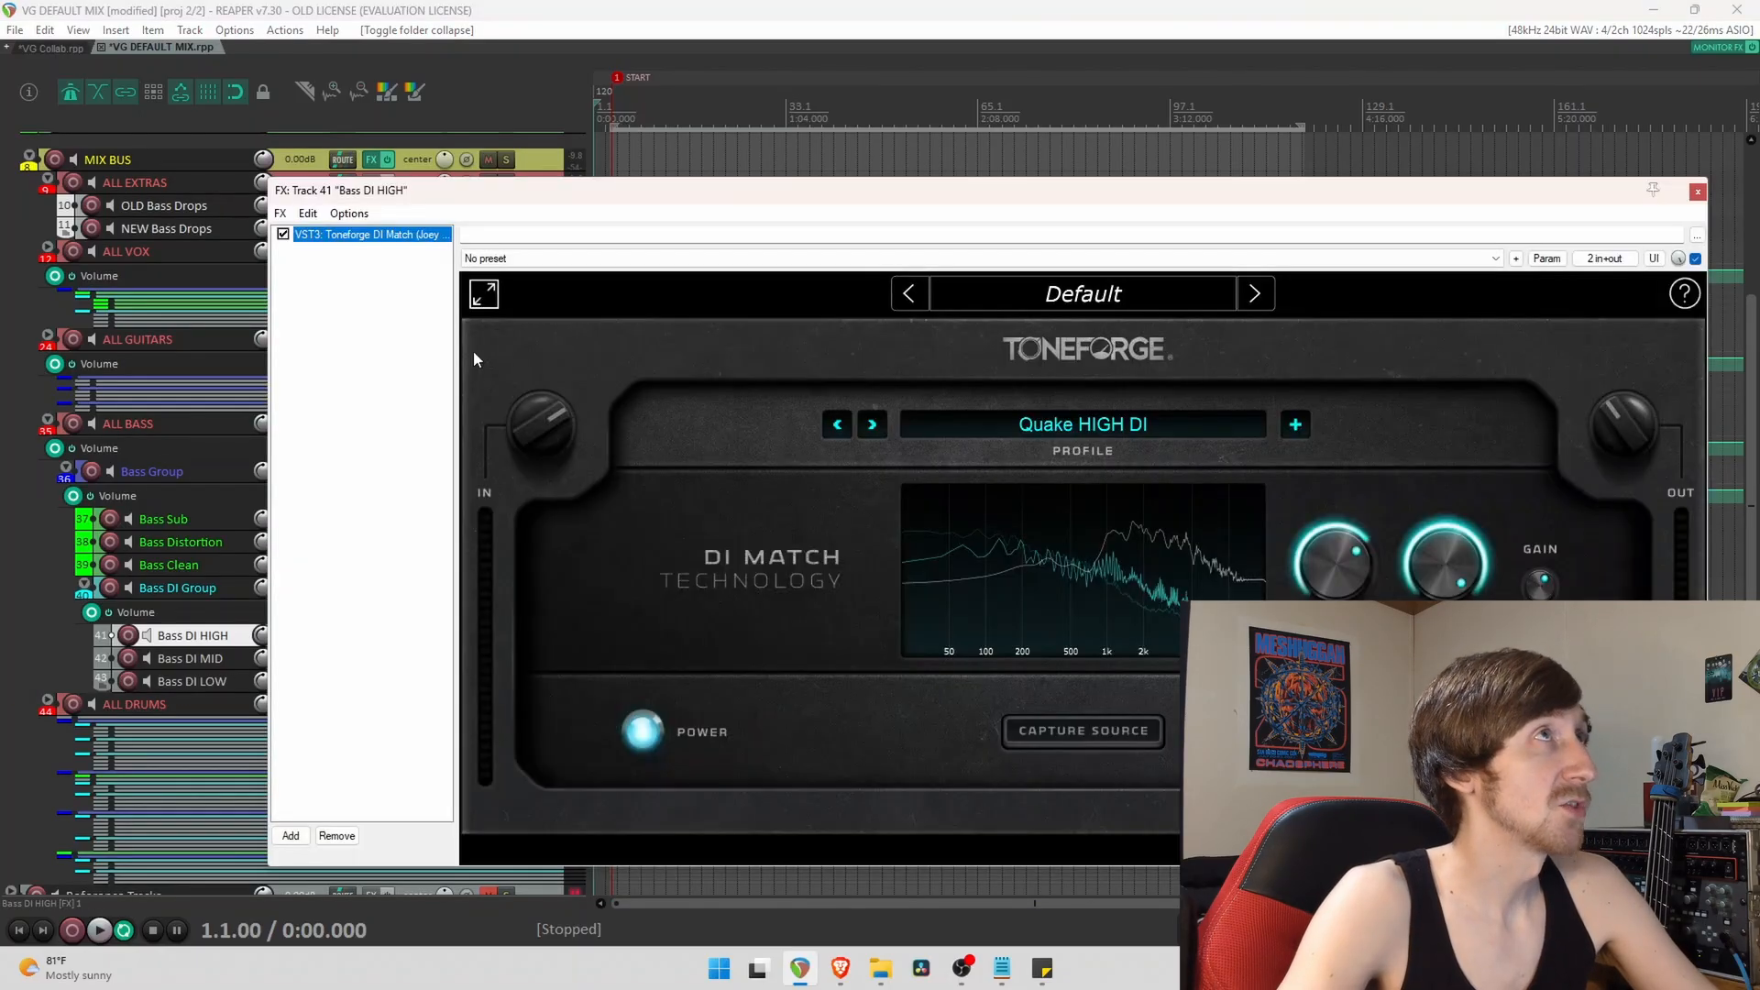
drag(607, 189, 628, 100)
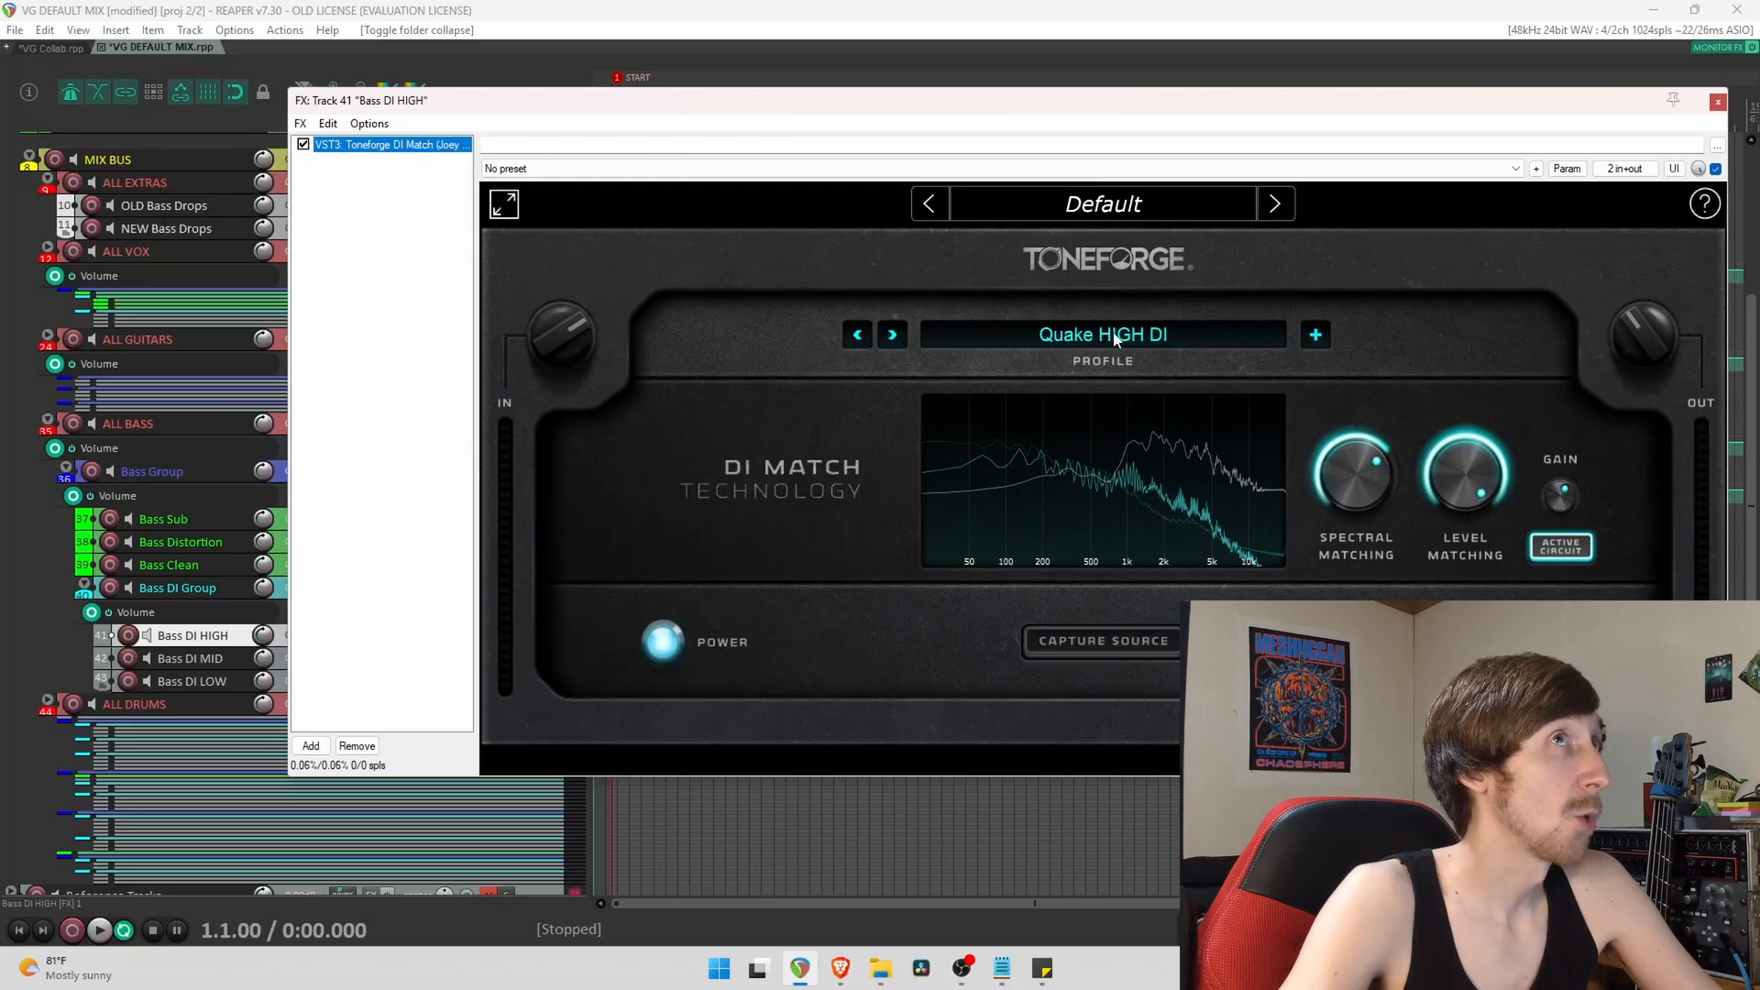
click(1153, 339)
mouse_move(1148, 412)
mouse_move(1325, 414)
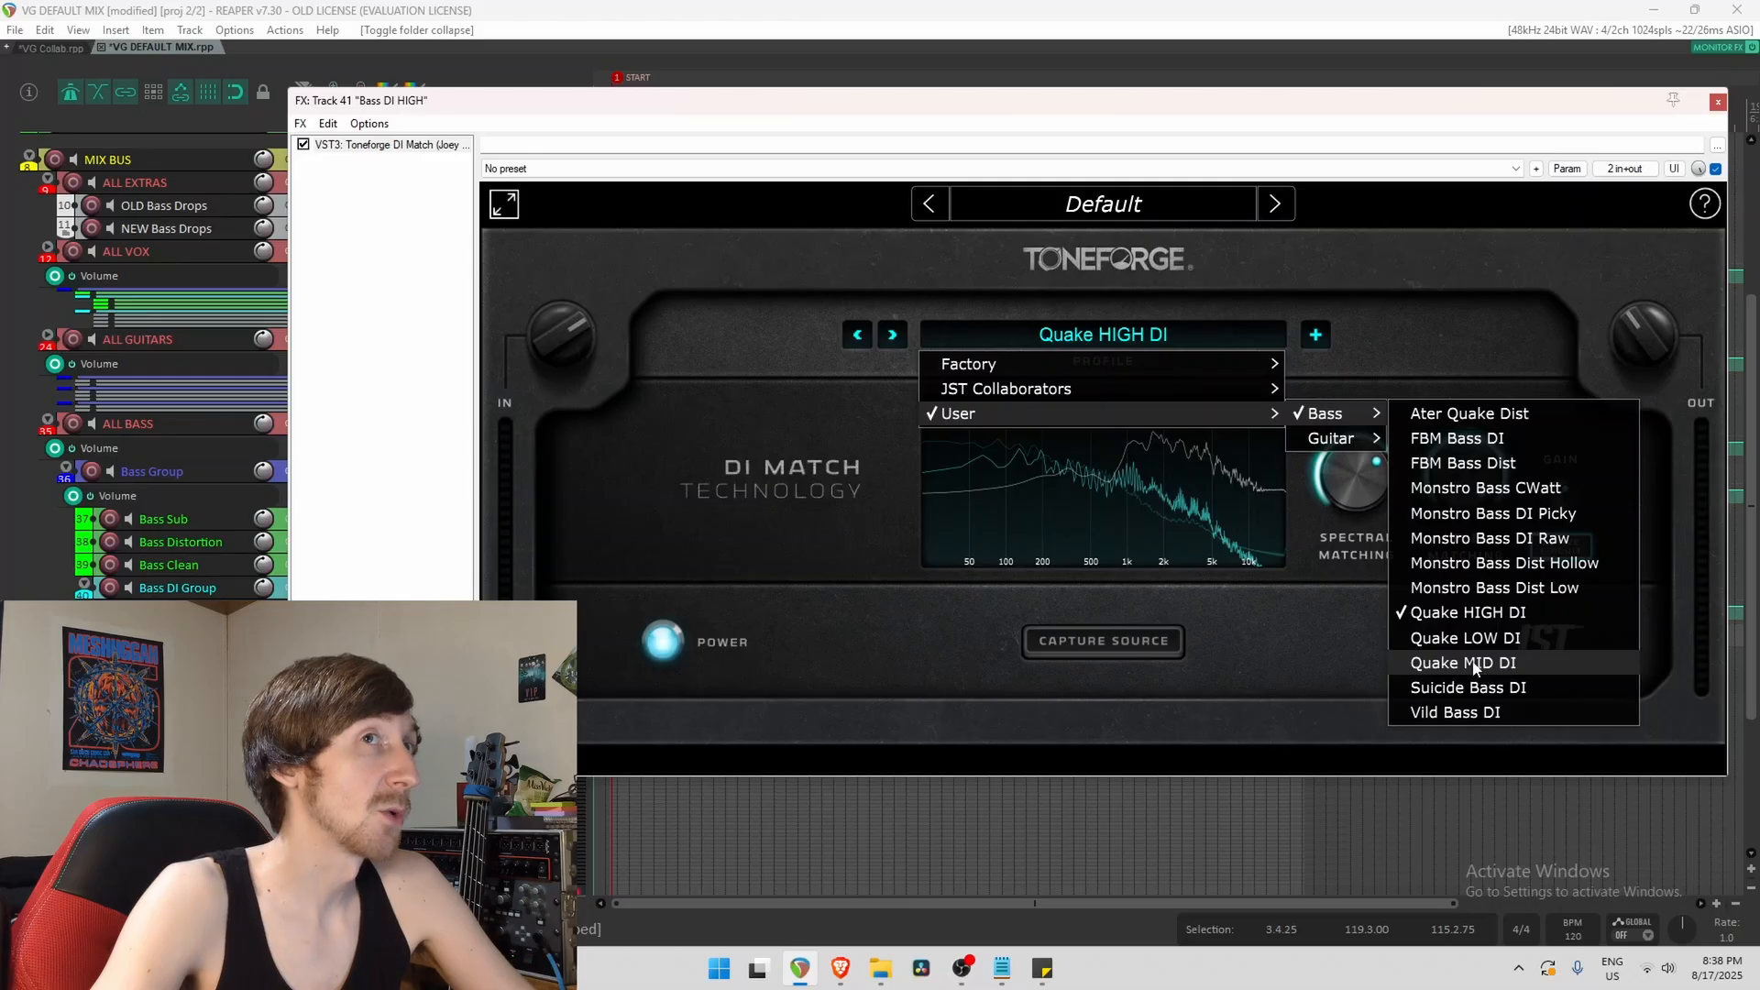
click(1276, 619)
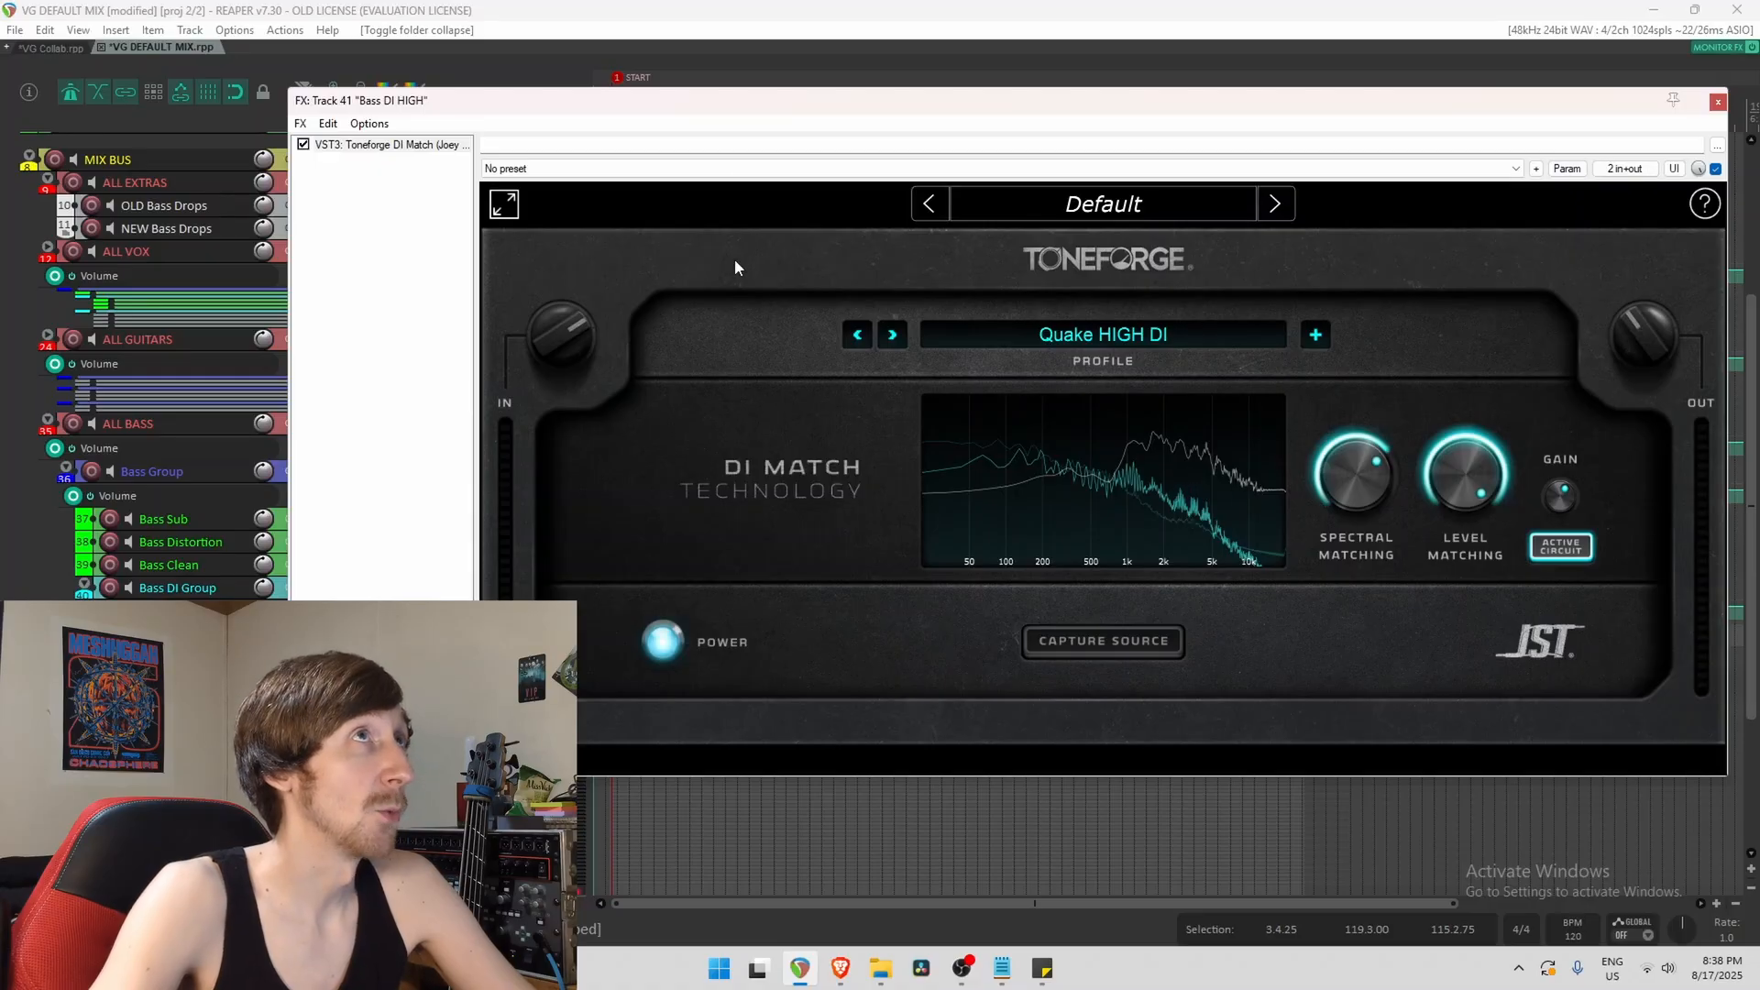
Move the DI Match window out of the way and review the Bass DI HIGH, MID and LOW tracks.
drag(523, 122, 620, 855)
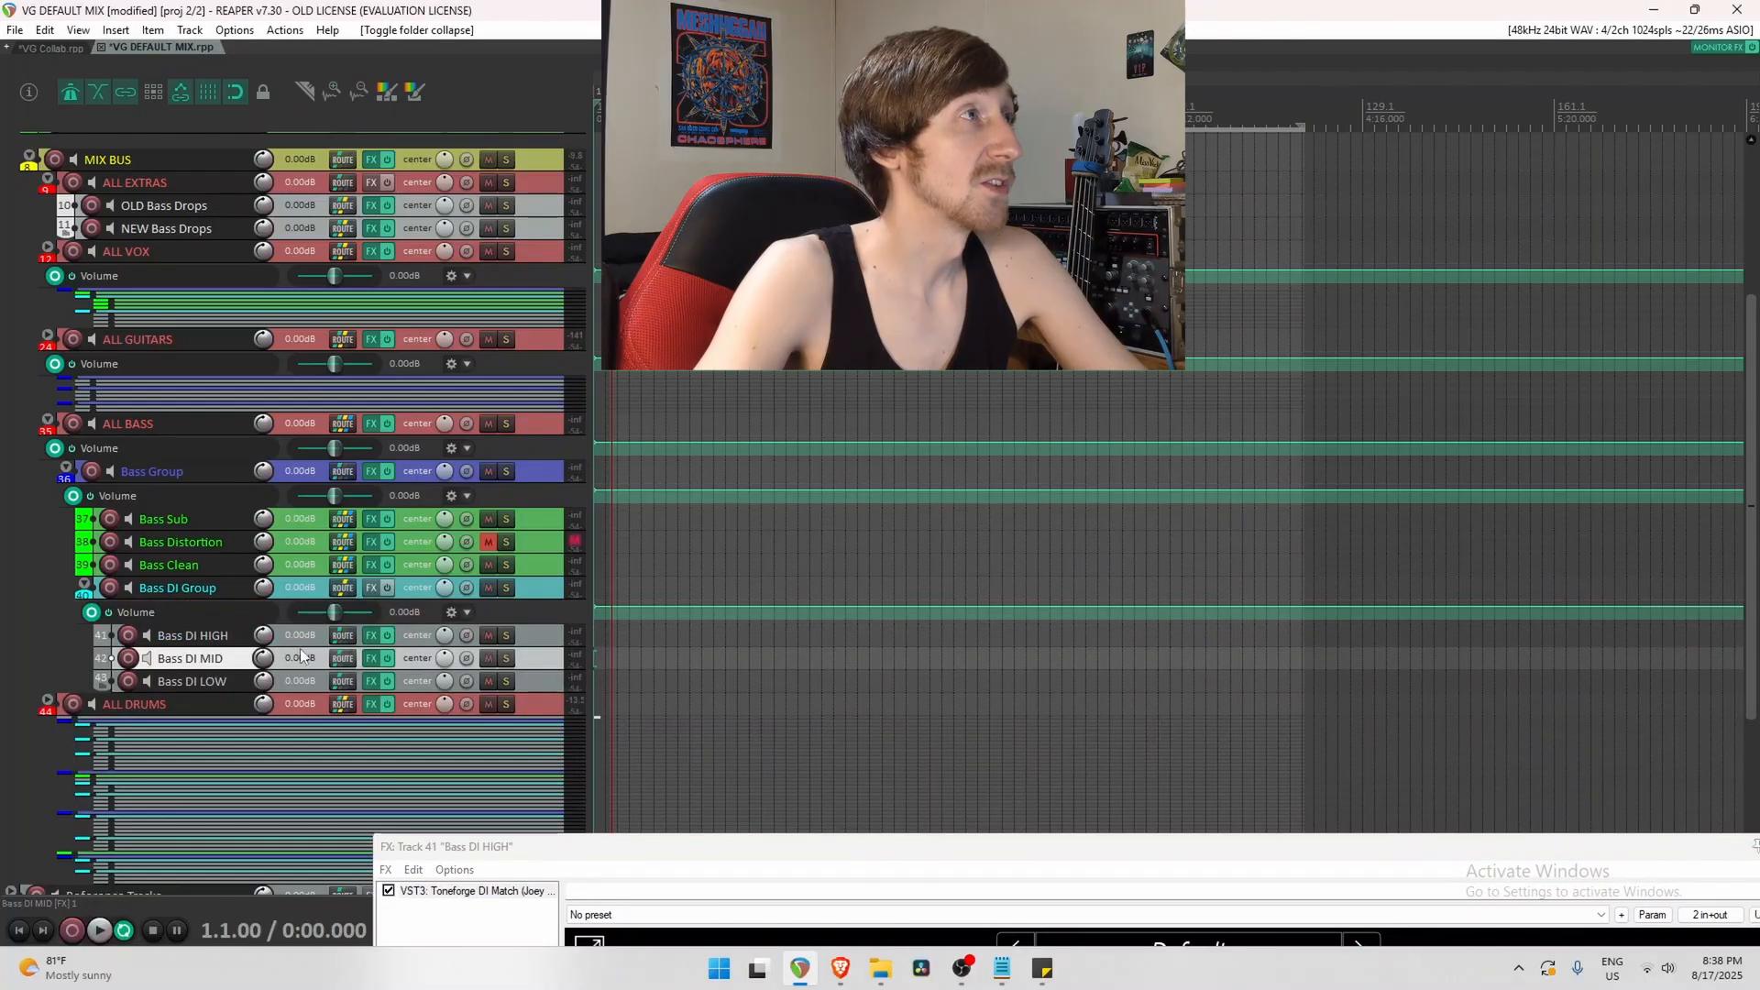
drag(662, 848, 635, 195)
drag(1124, 196, 1074, 793)
click(534, 630)
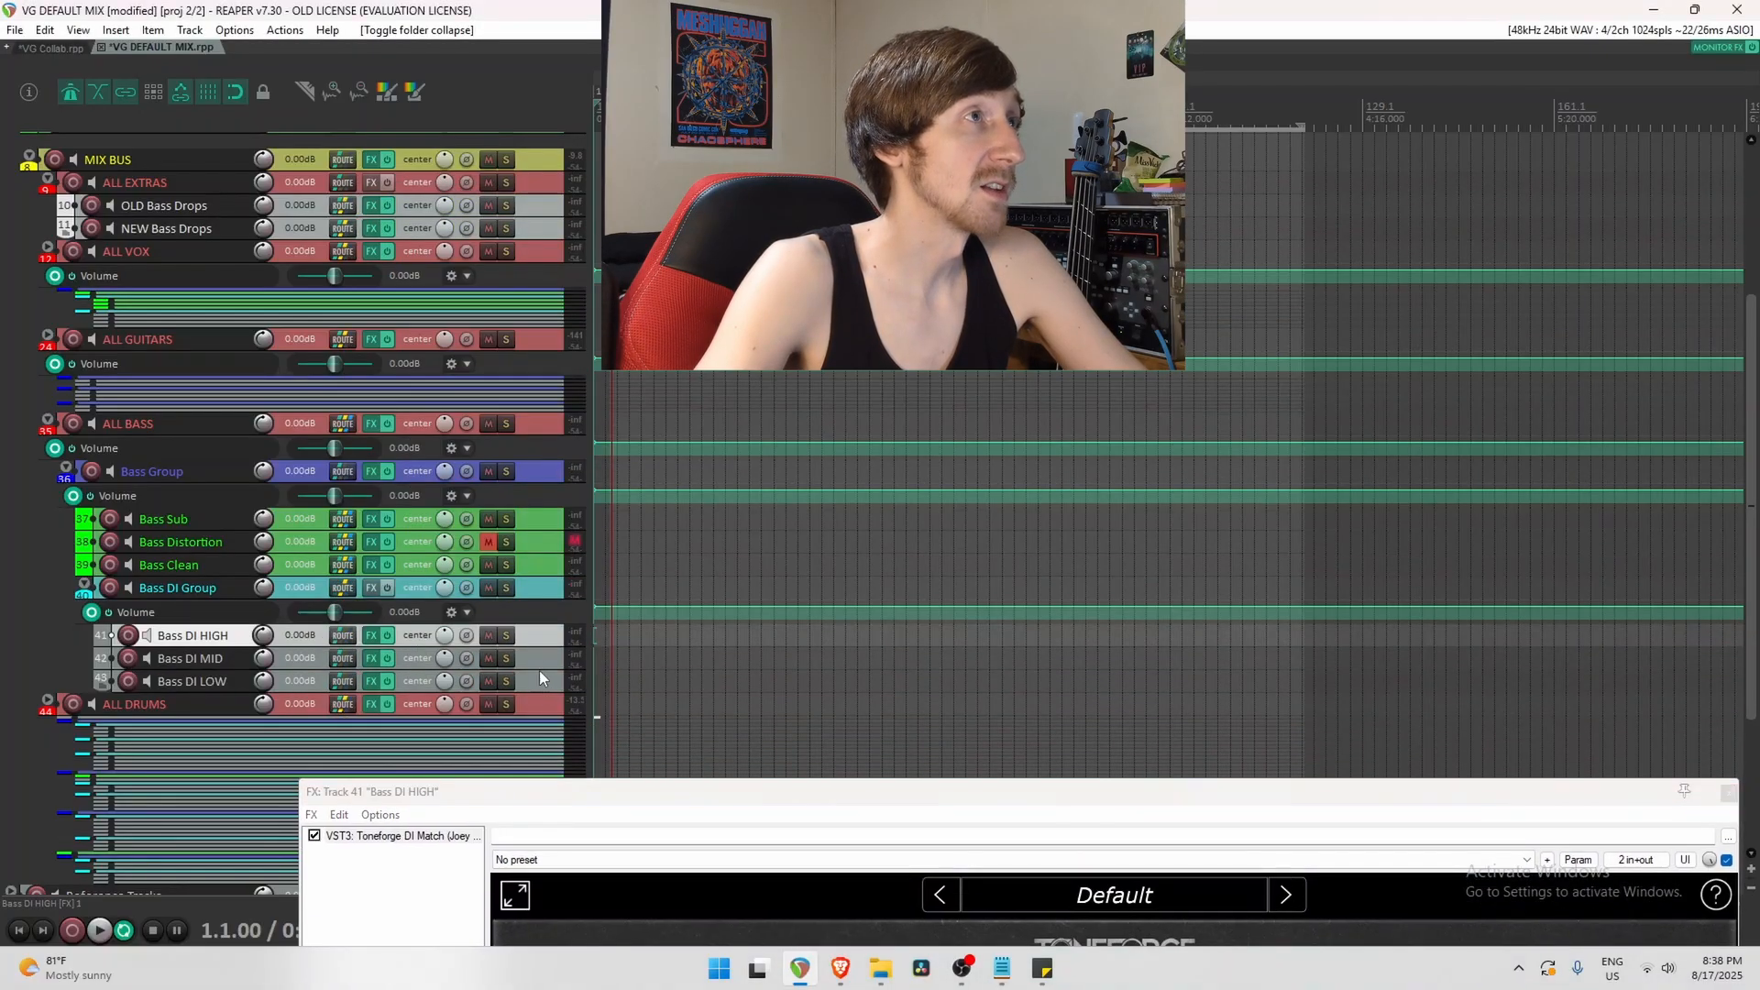
click(543, 682)
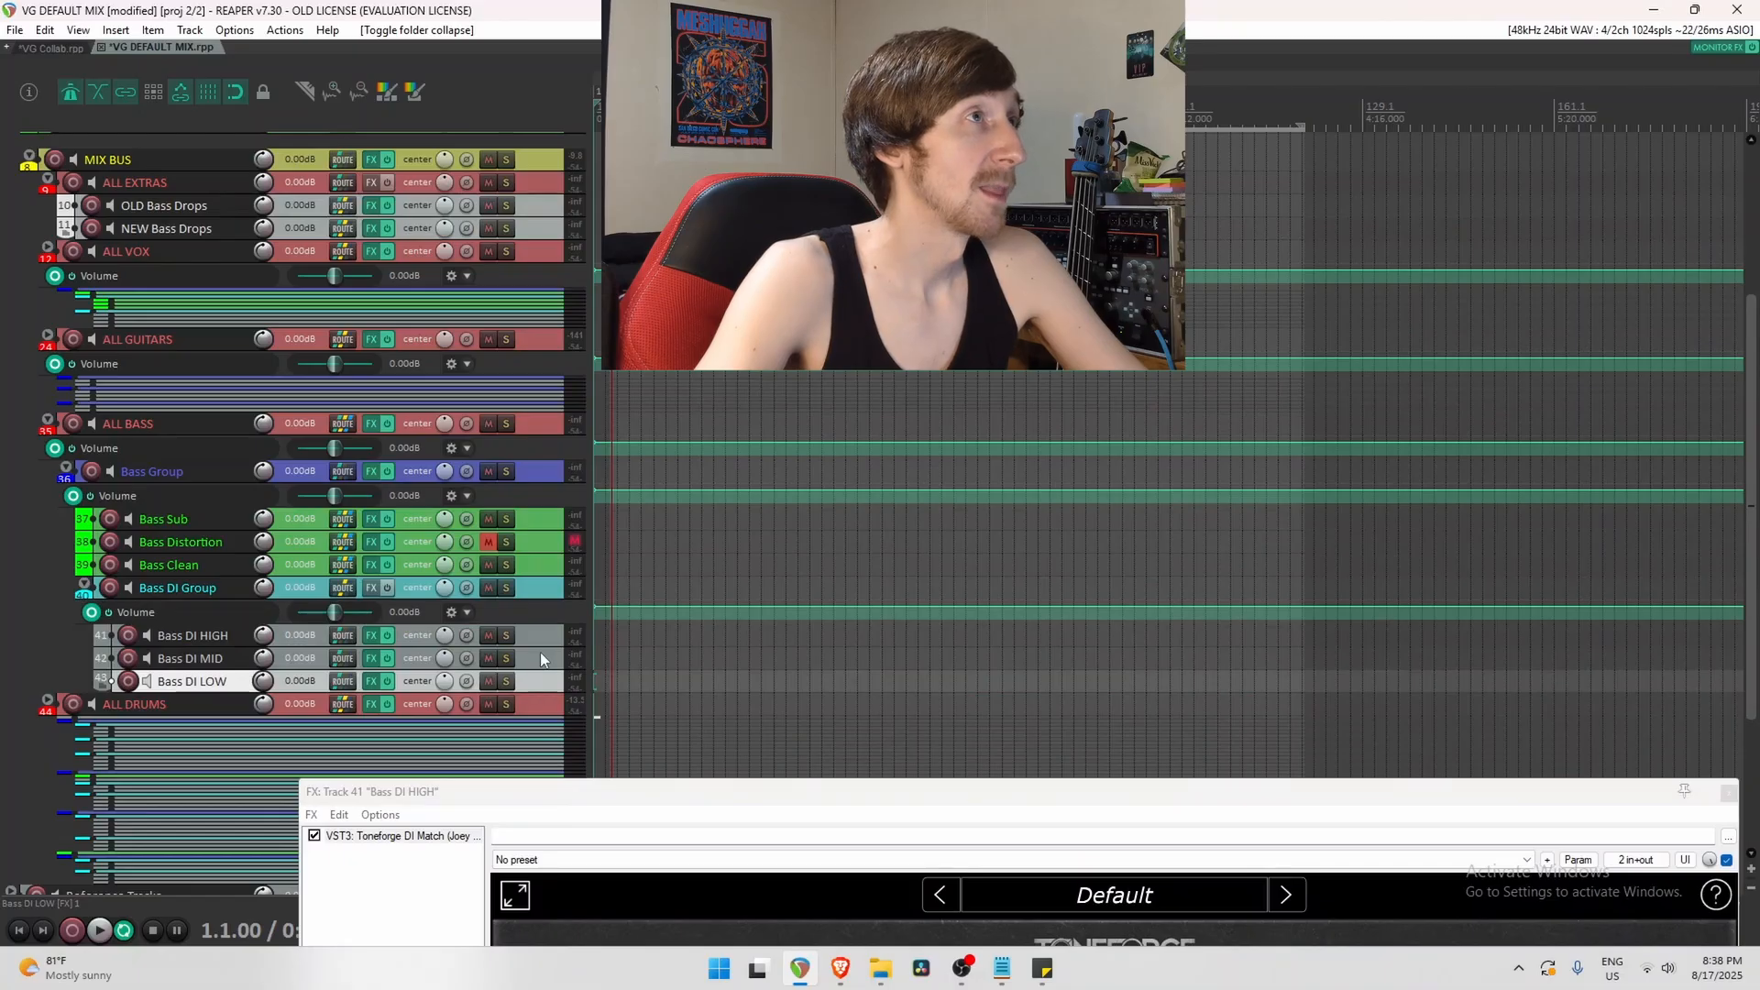
click(541, 656)
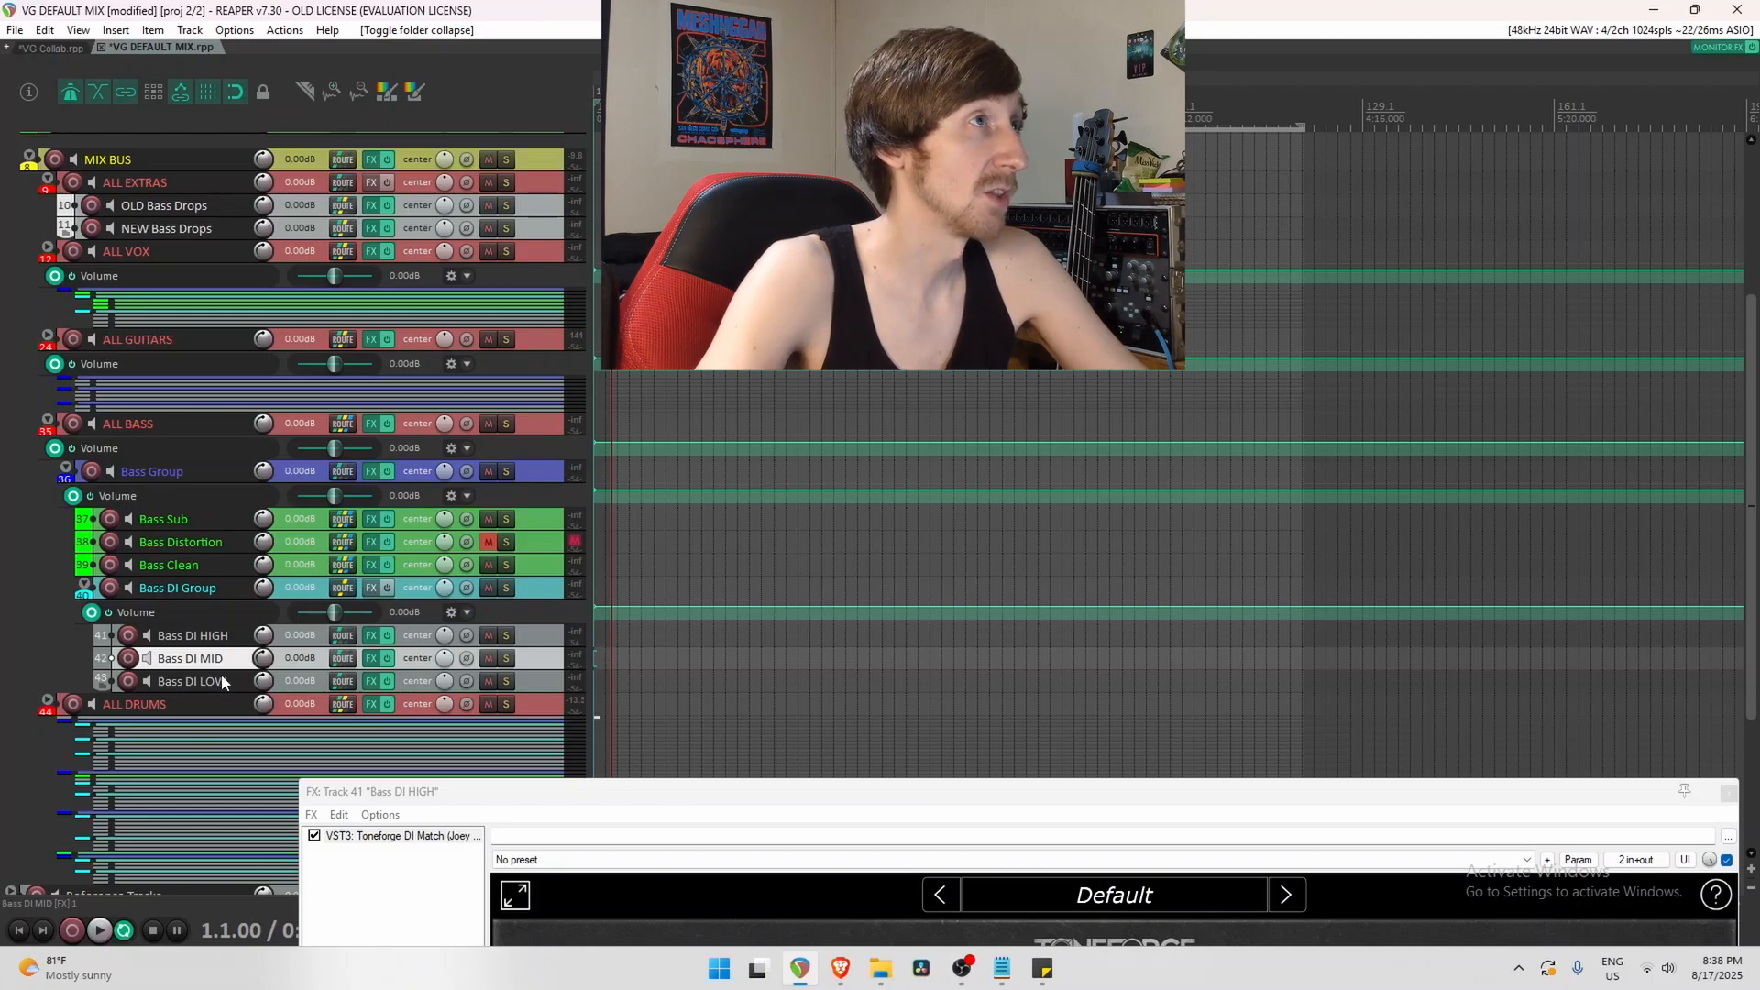
click(530, 685)
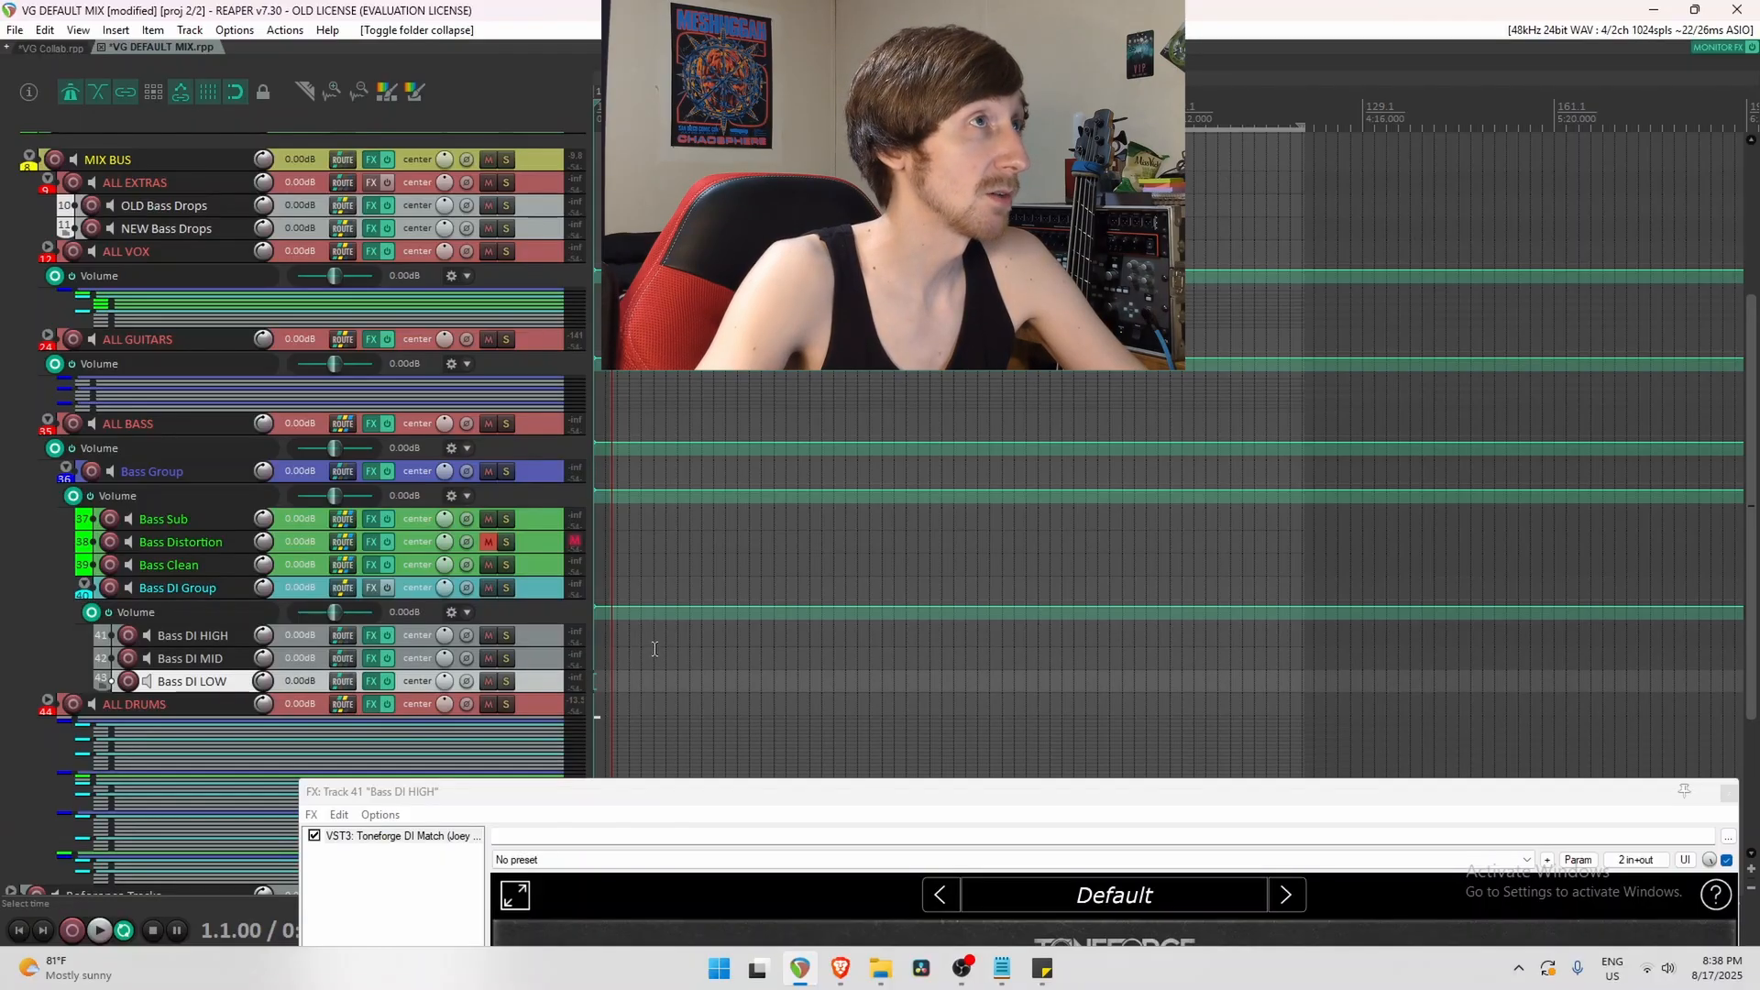
click(556, 636)
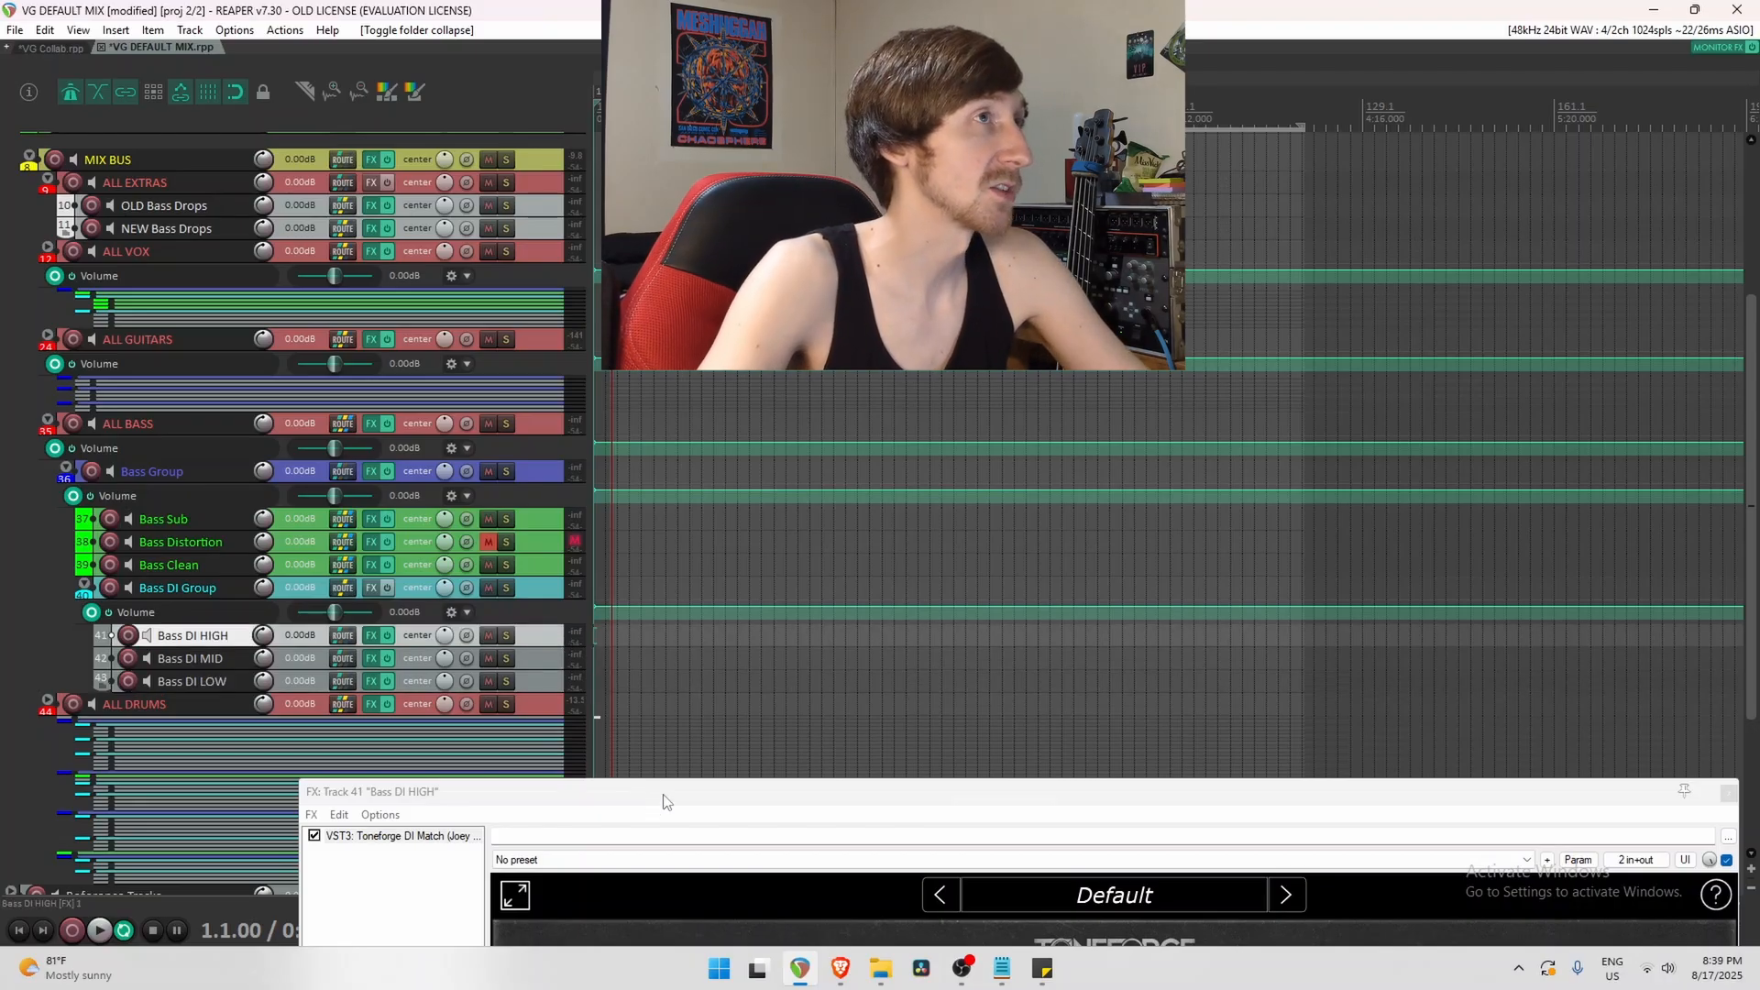
Bring the DI Match window back into view and examine its matching curve, Spectral Matching and Level Matching controls.
drag(666, 803, 666, 341)
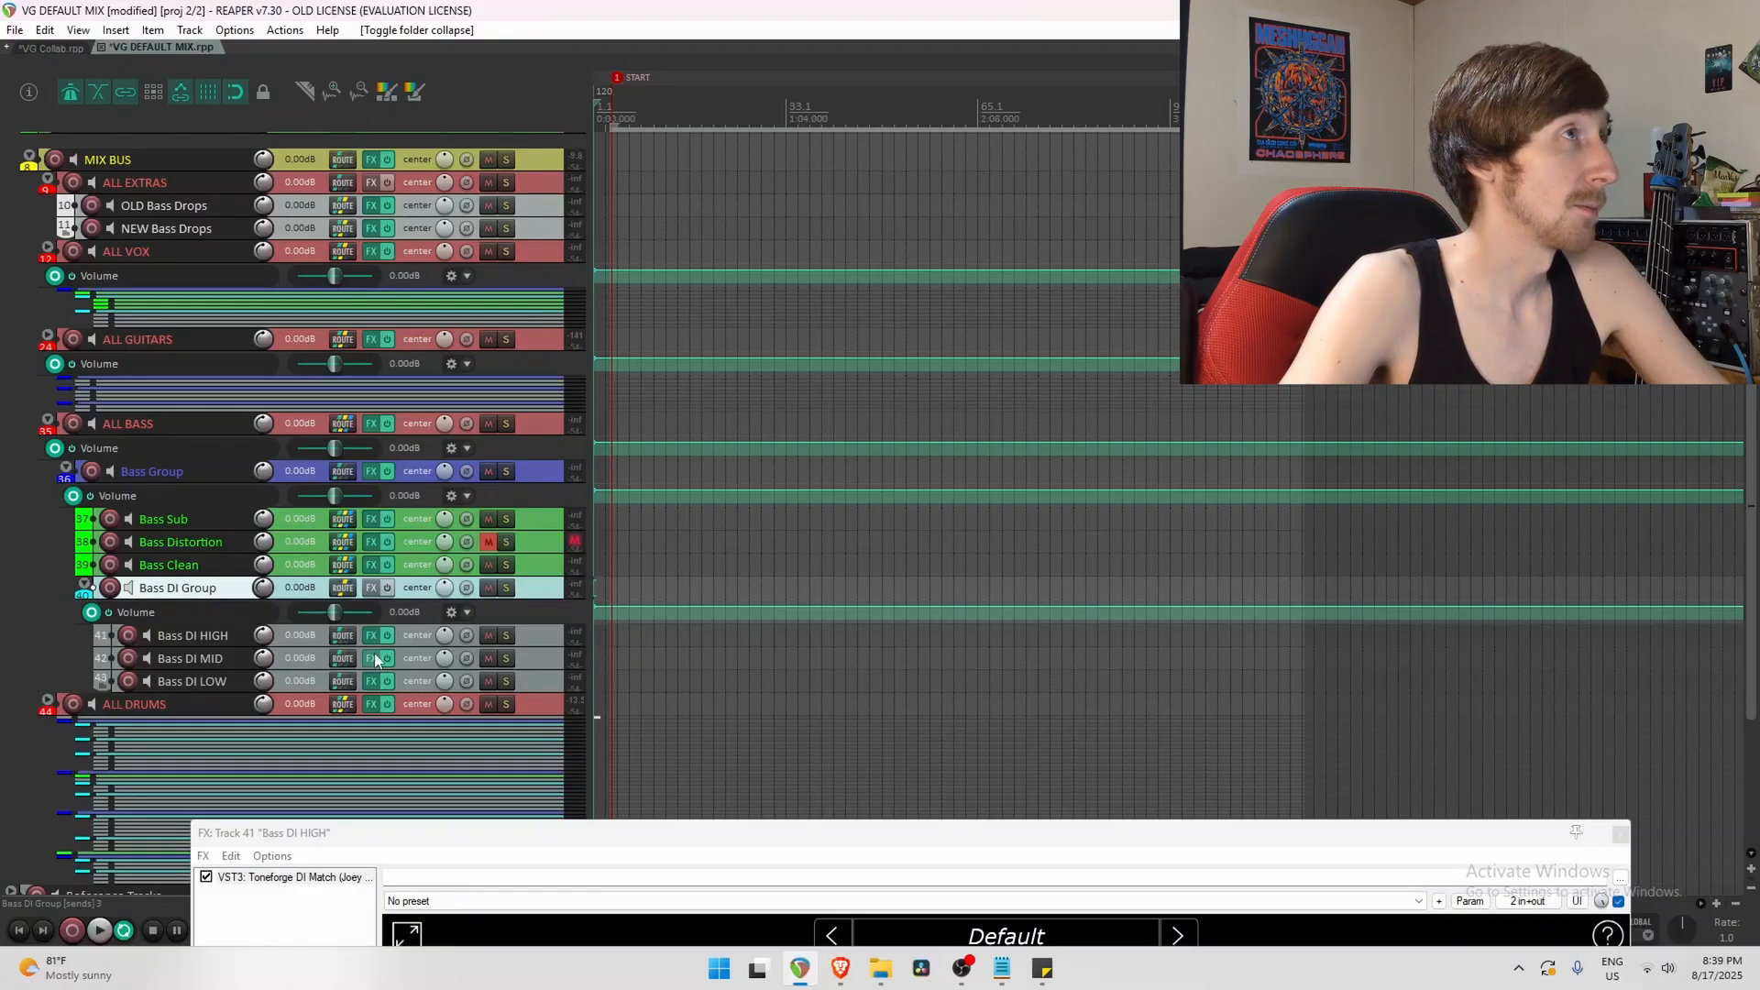
drag(614, 833, 634, 370)
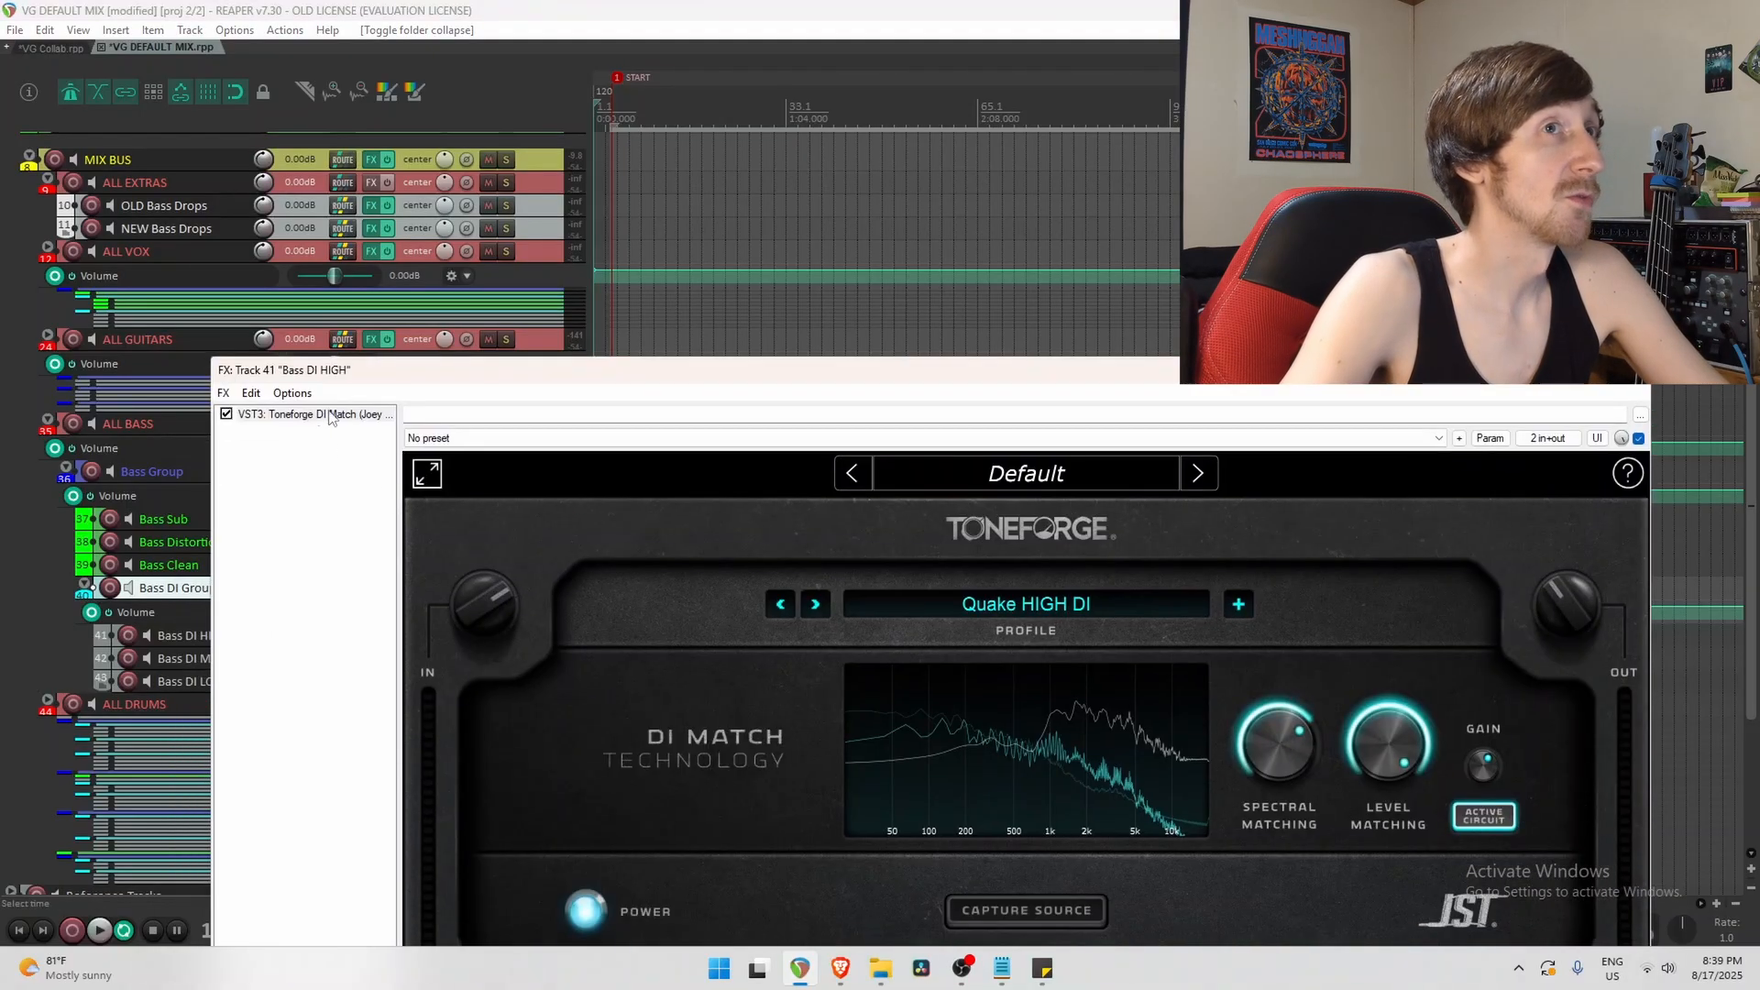
drag(1238, 371, 1246, 270)
mouse_move(1302, 652)
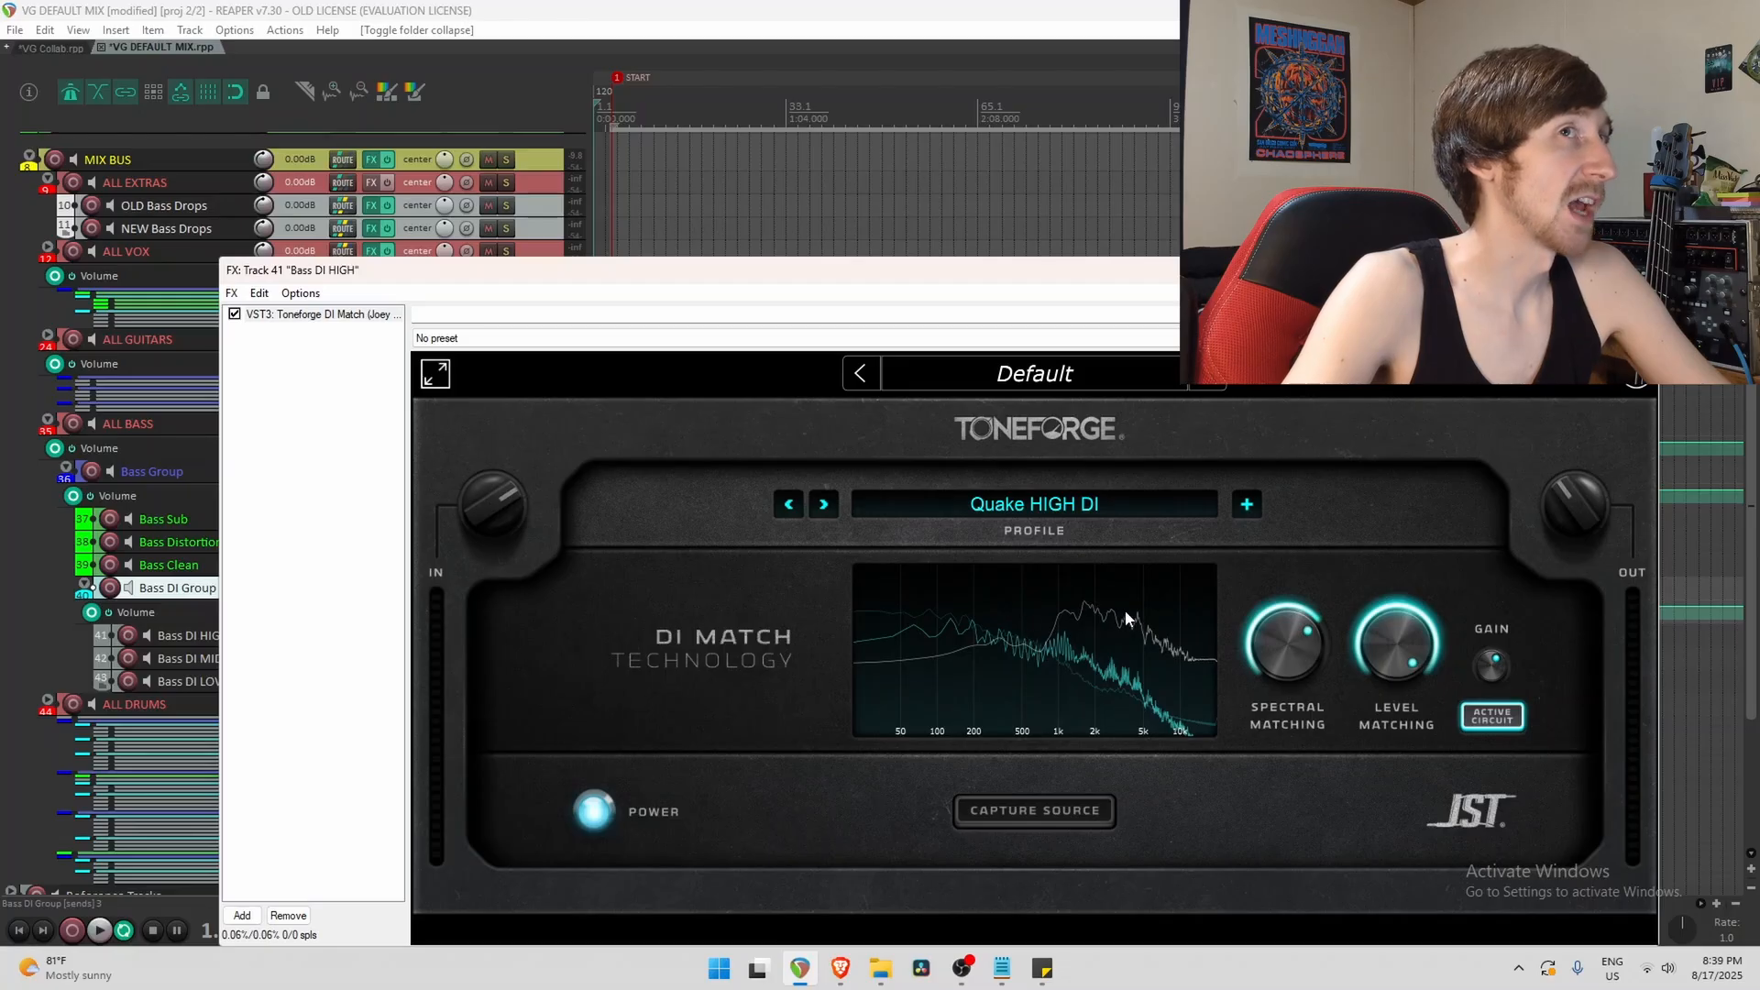
mouse_move(1443, 679)
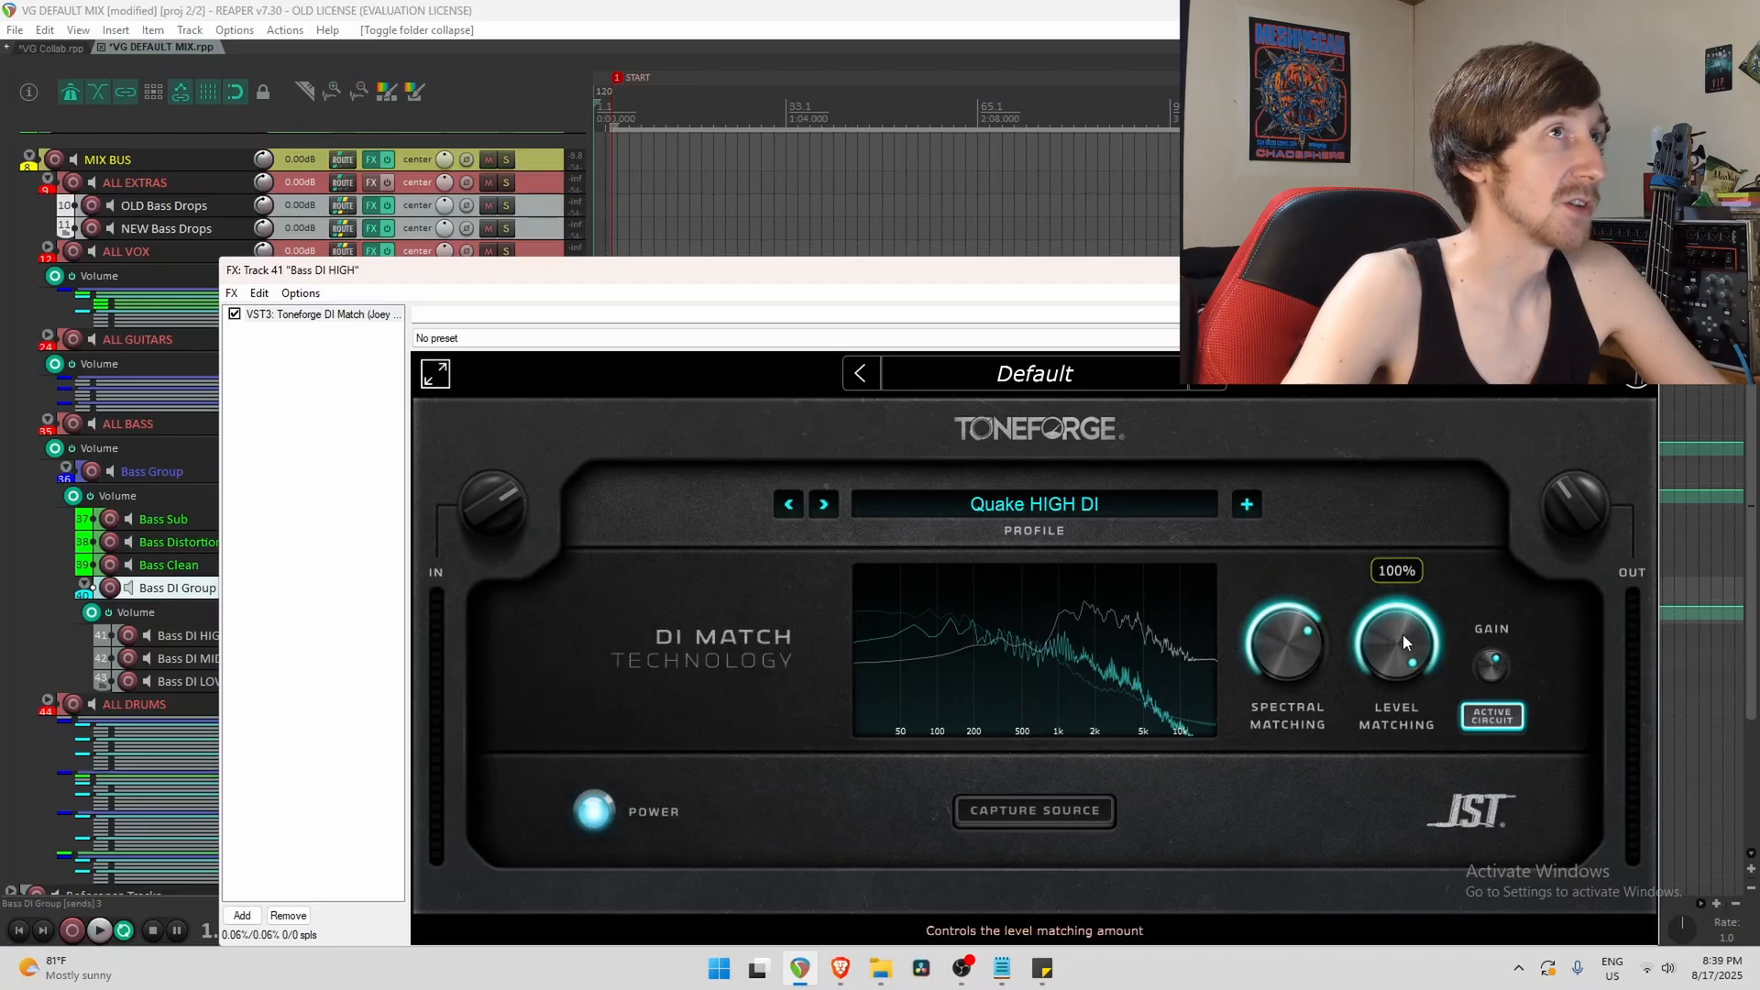
mouse_move(1392, 648)
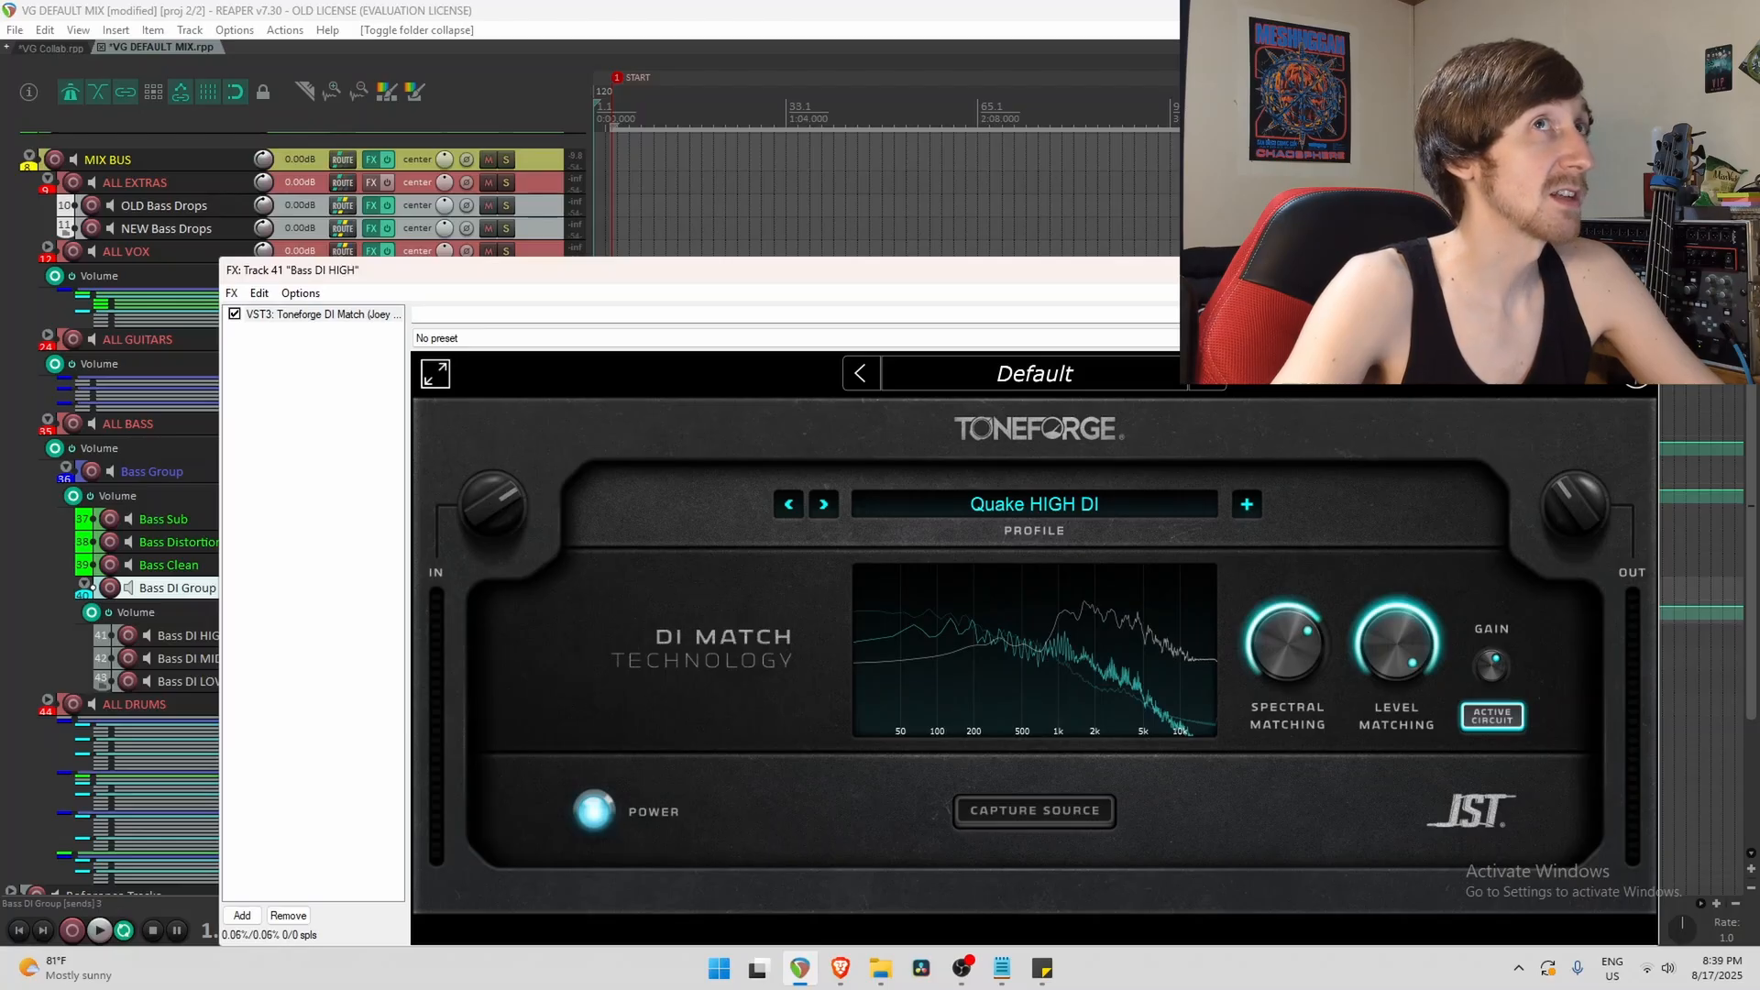
drag(1566, 269, 1491, 382)
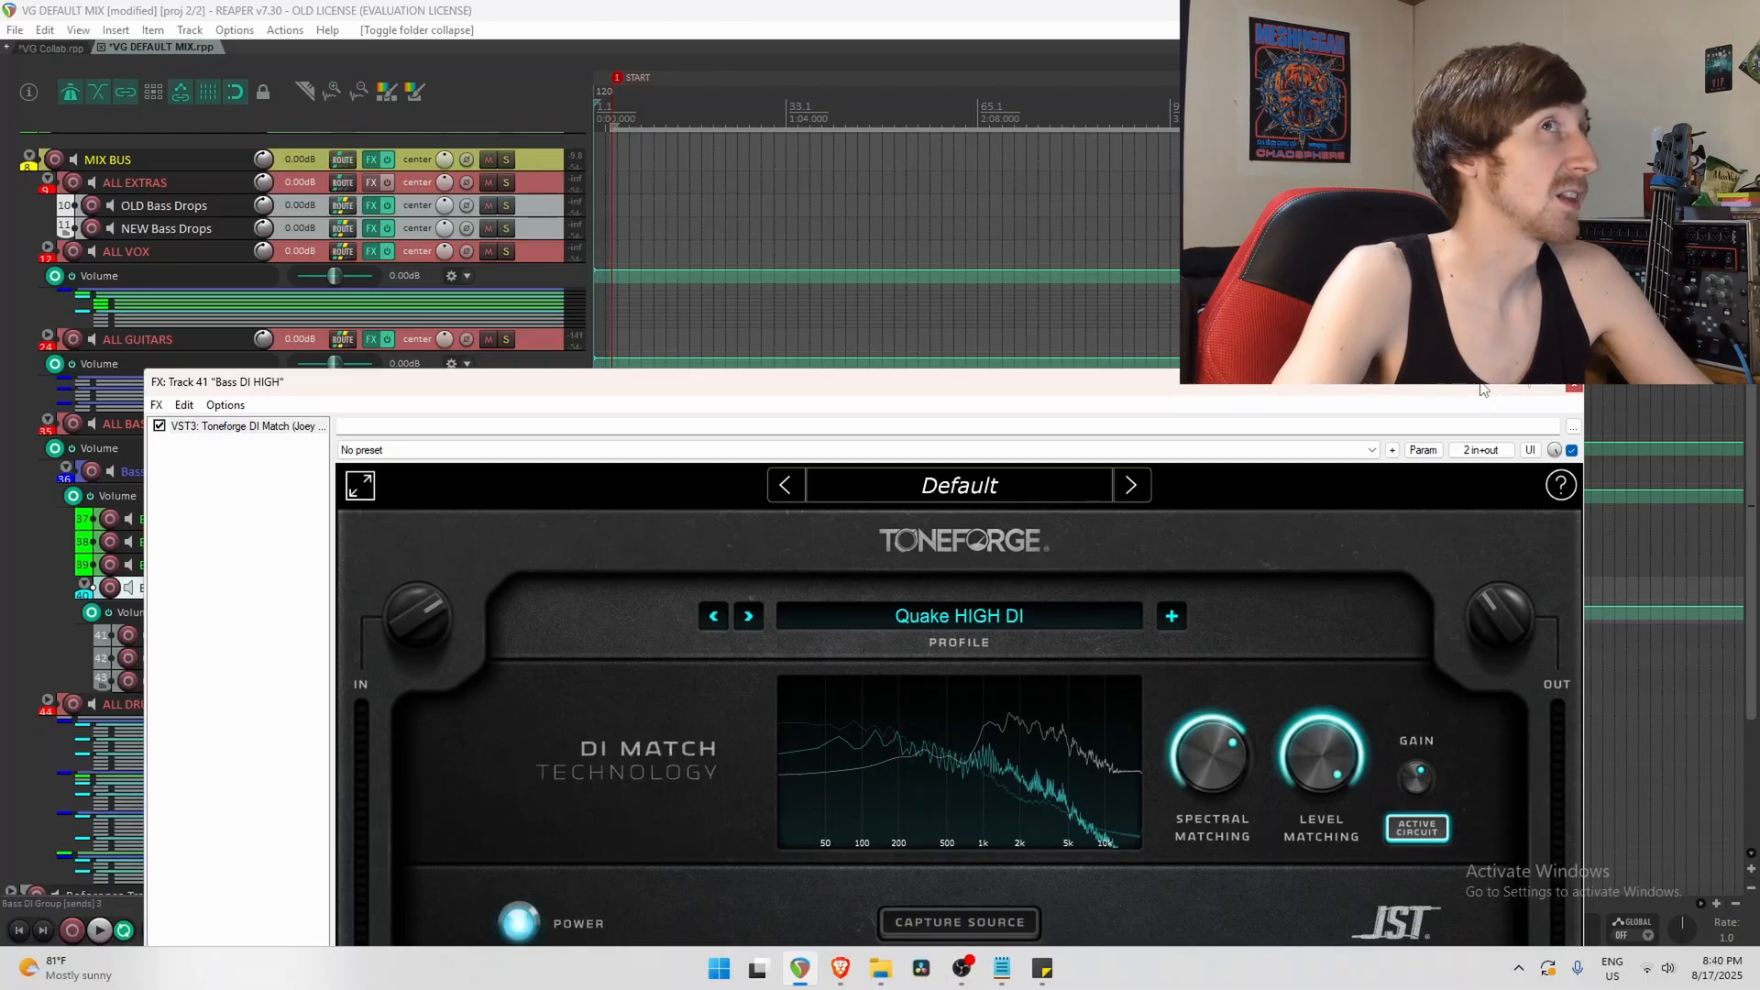
drag(1488, 385, 1480, 224)
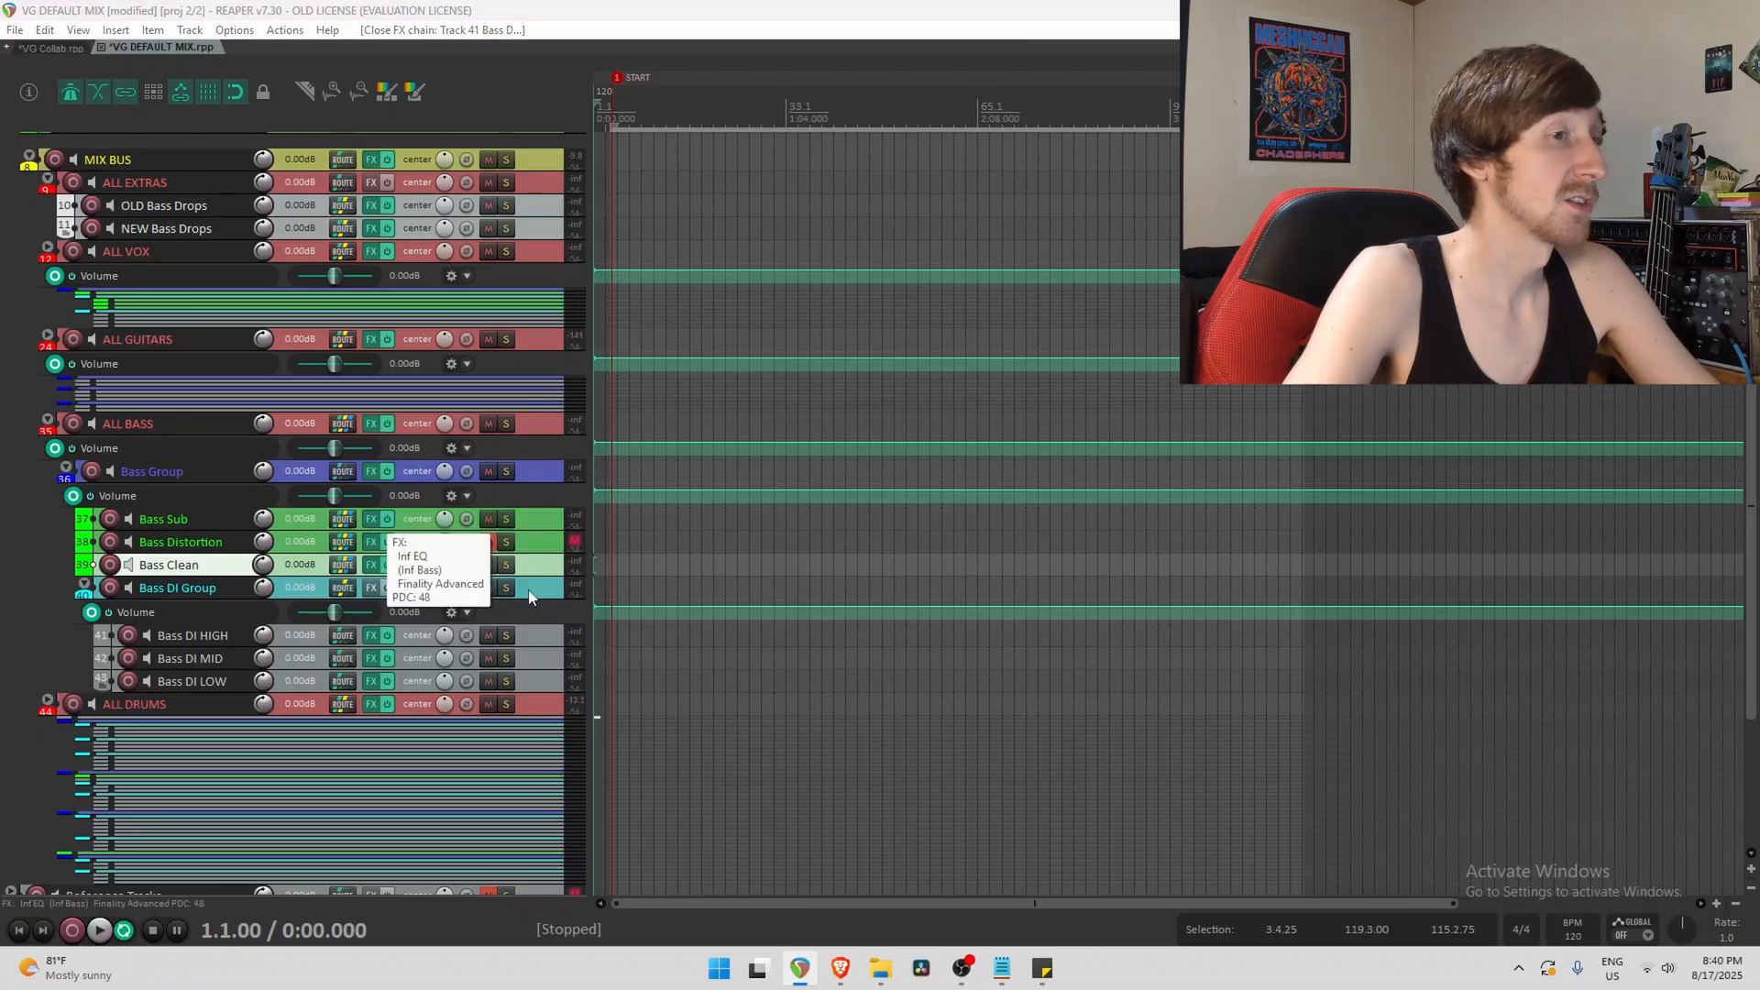
Inspect the Bass Sub track's FX chain, including the Inf EQ low-pass curve, and close it.
drag(926, 462, 919, 229)
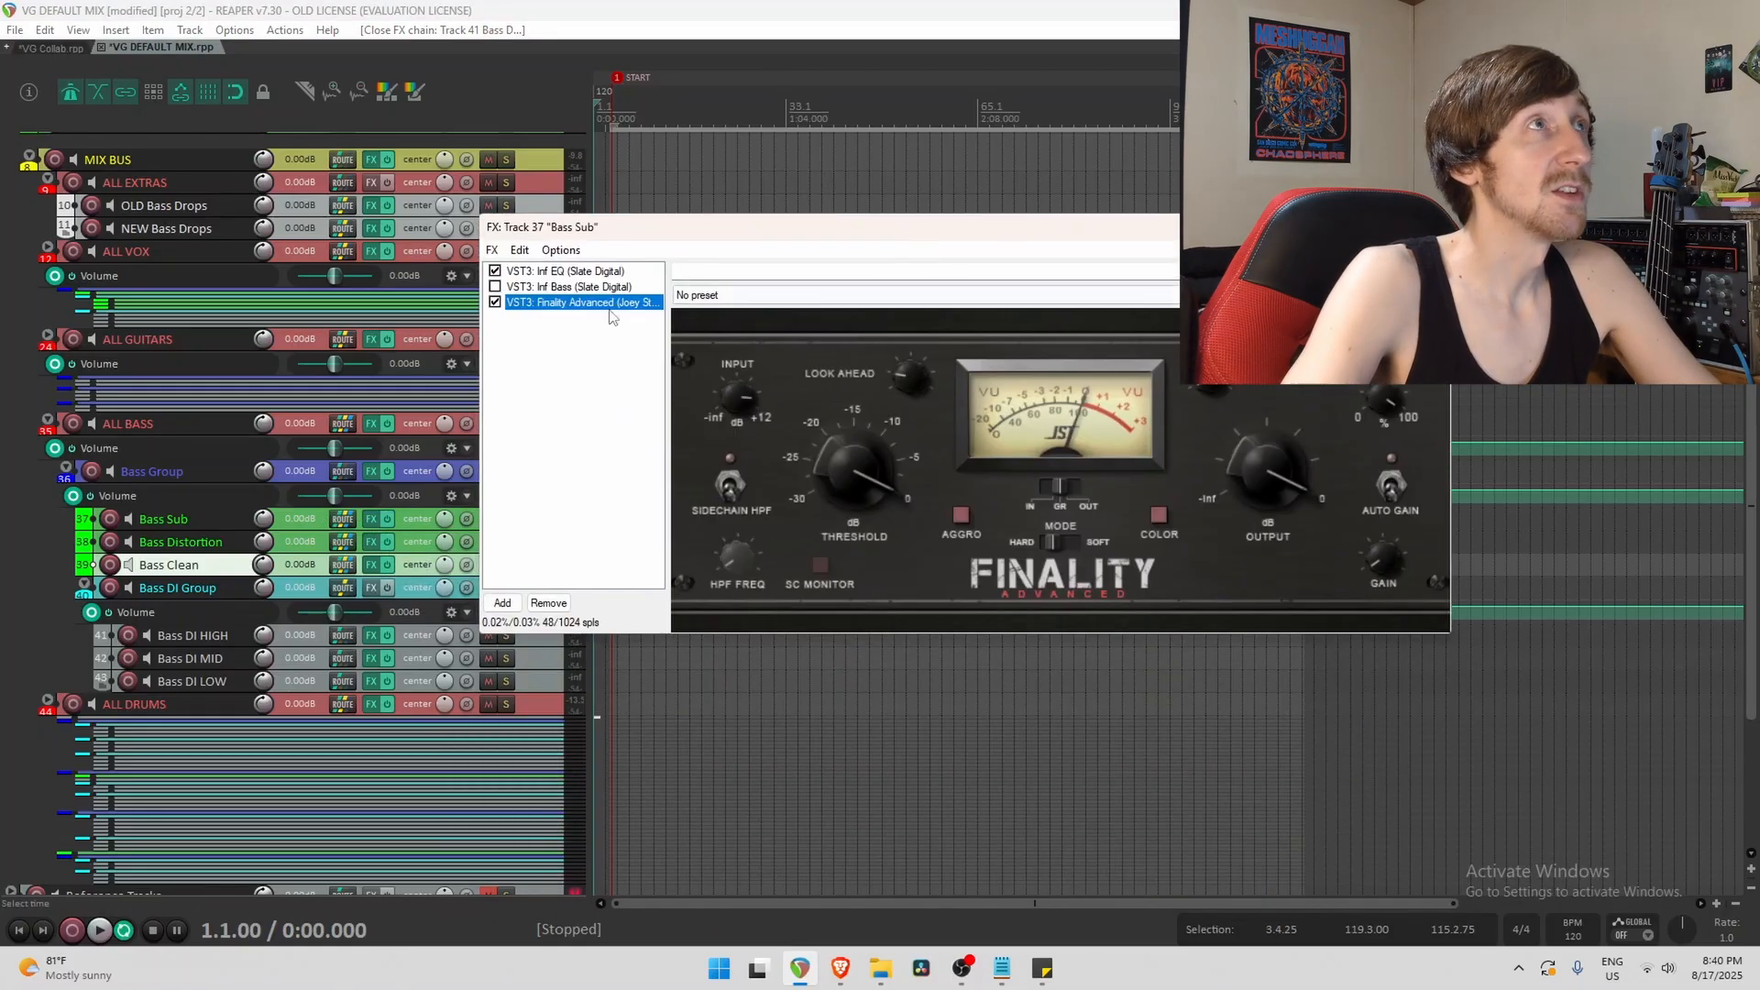
click(562, 272)
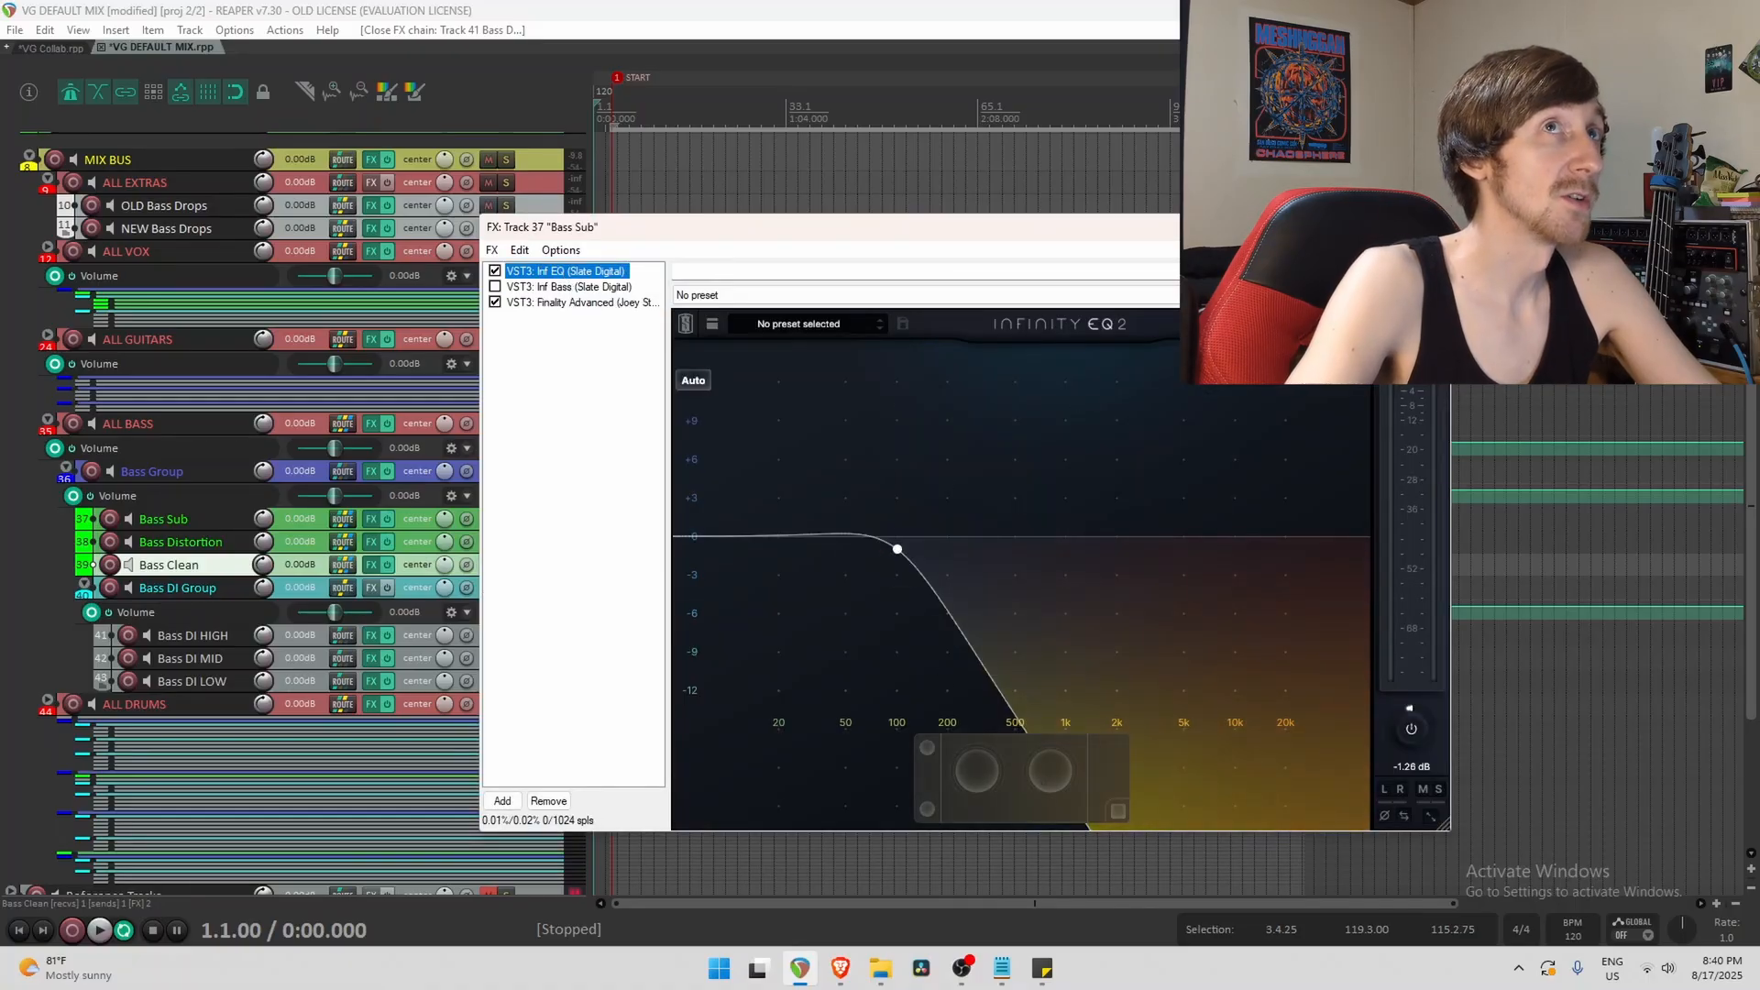
click(1430, 227)
Inspect the first Inf EQ's filter curve in the Bass Distortion track's FX chain and close the chain.
click(370, 542)
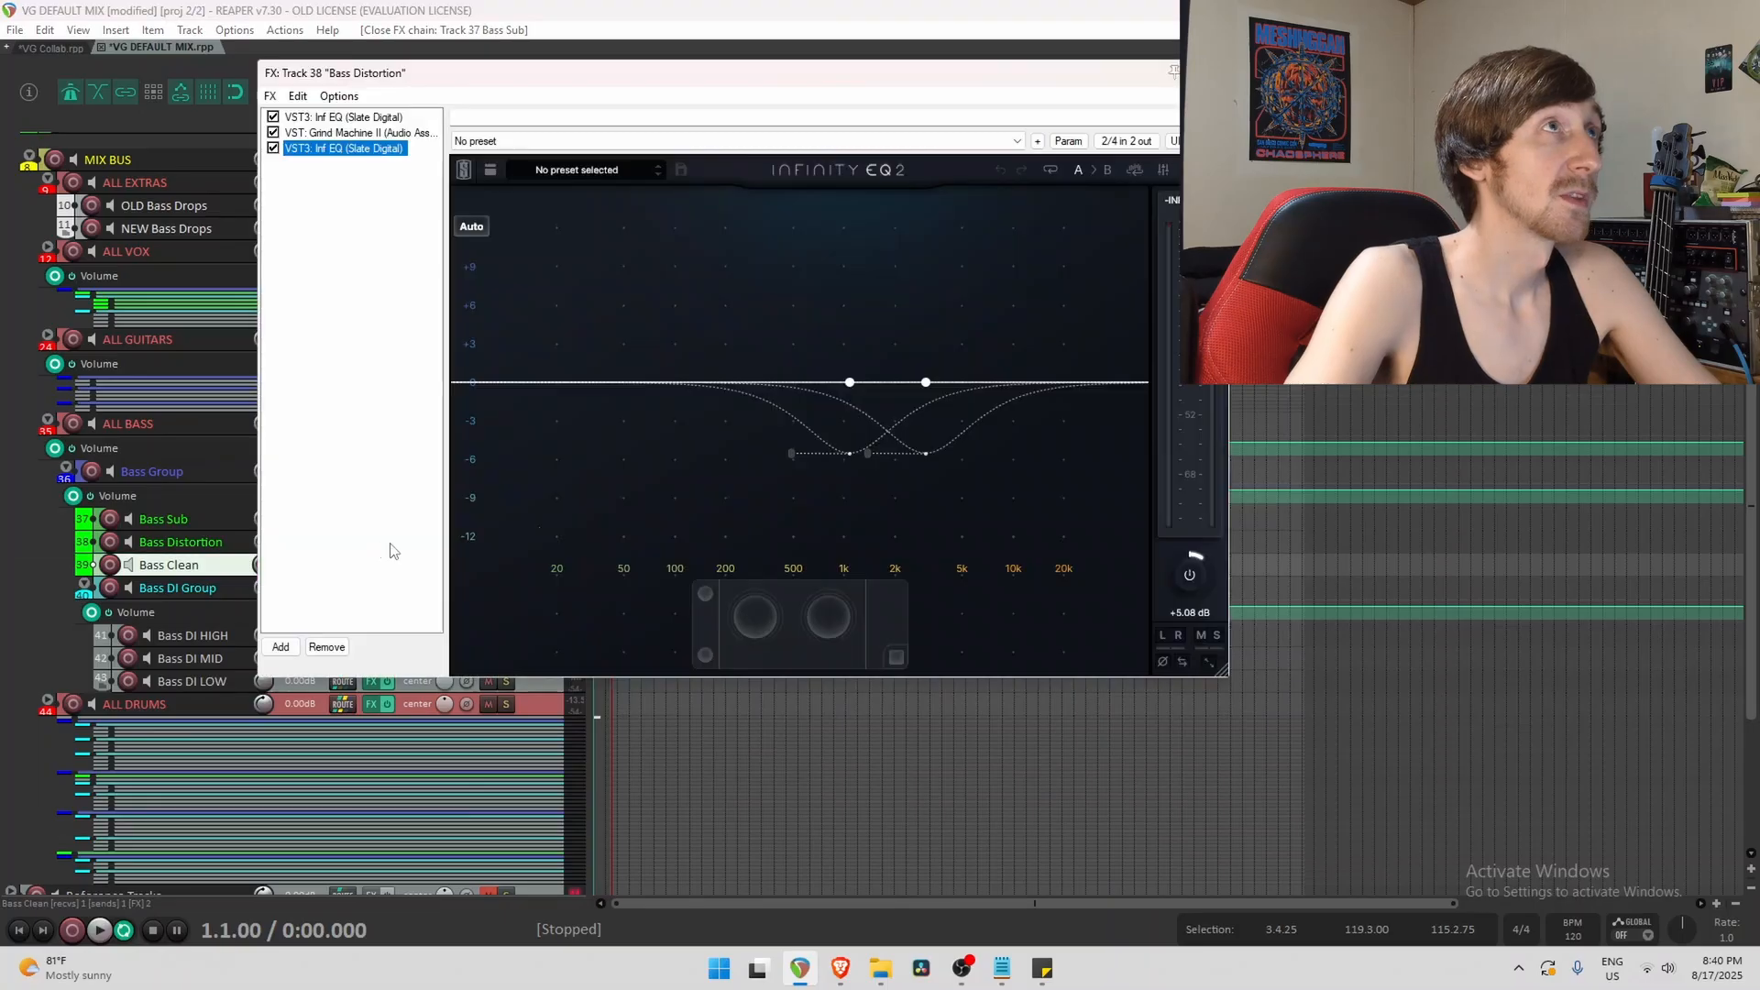
drag(373, 66, 806, 112)
click(815, 158)
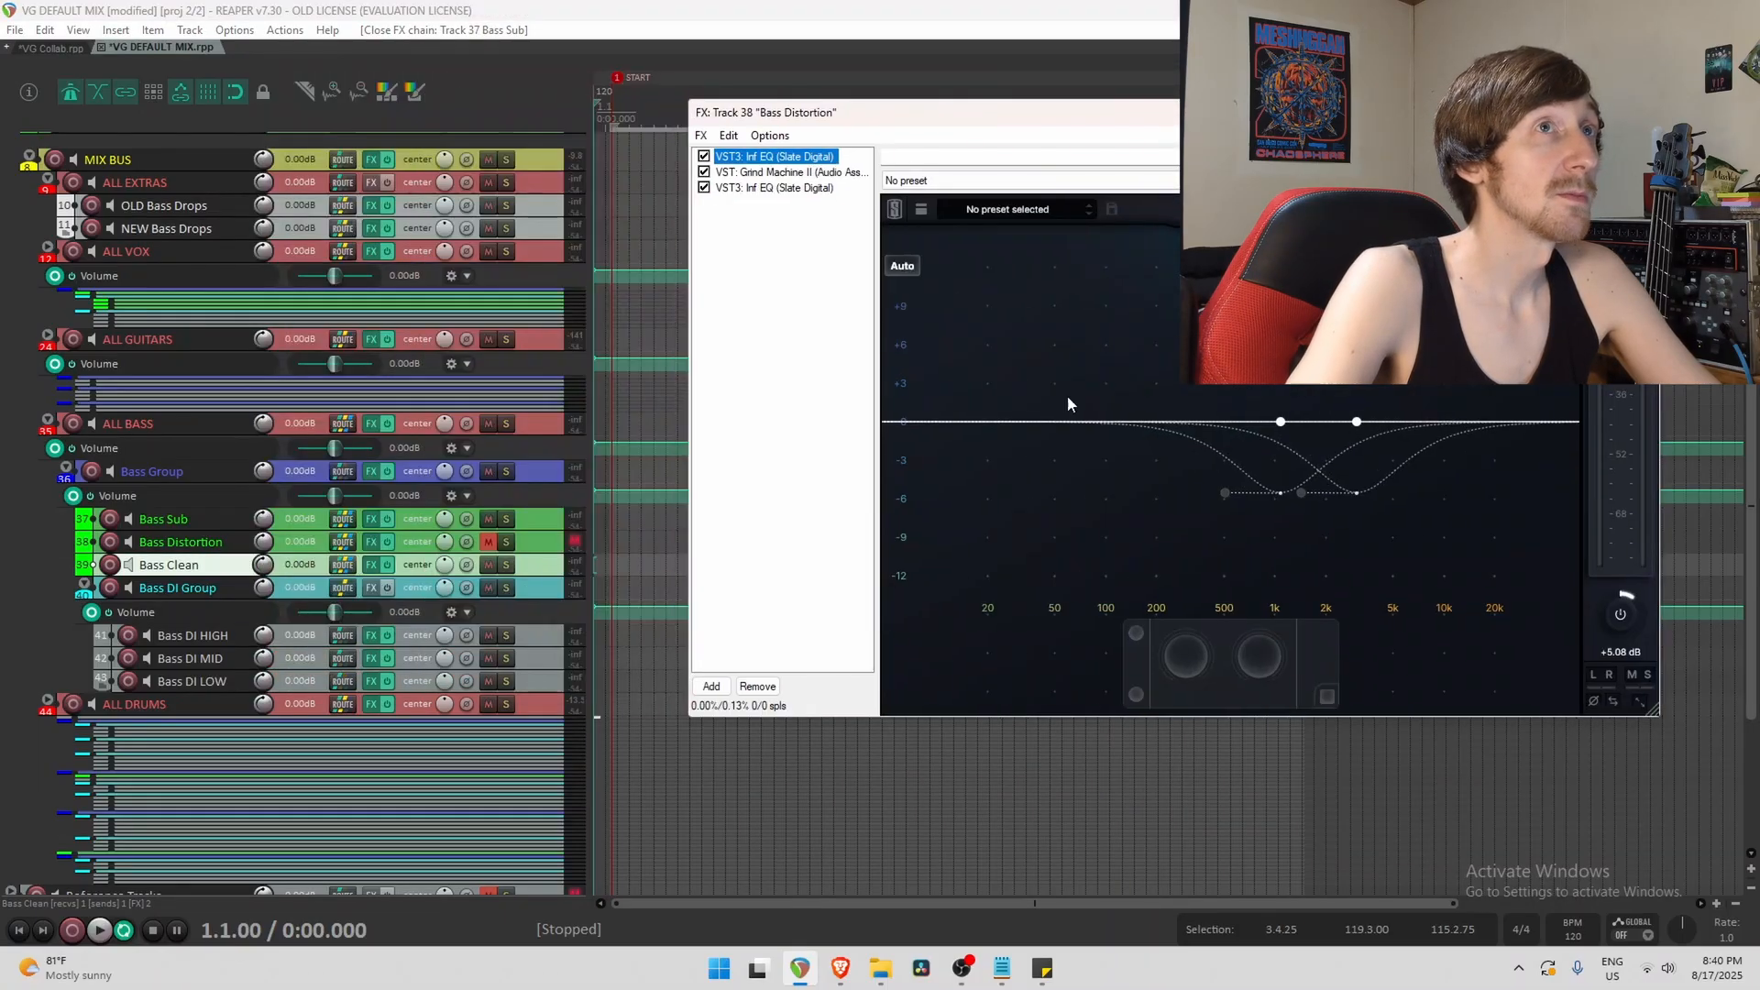
mouse_move(1242, 437)
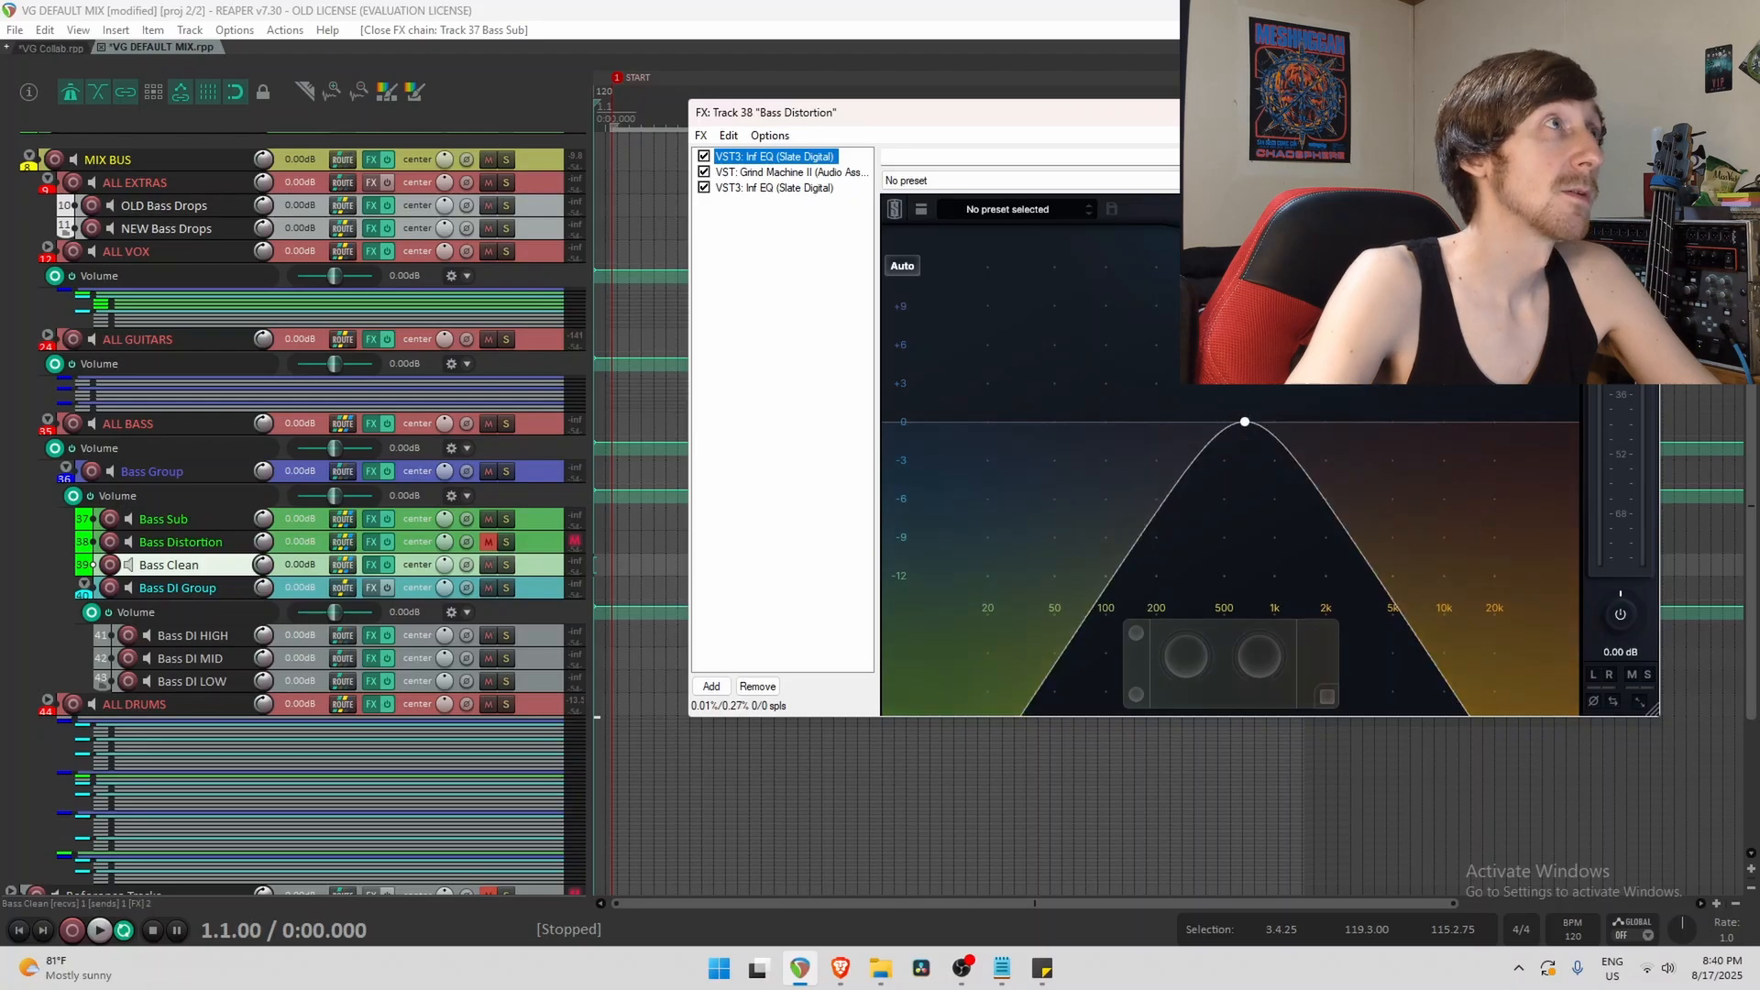
click(1639, 112)
Inspect the Inf EQ high-pass curve in the Bass Clean track's FX chain and close the chain.
click(370, 564)
mouse_move(1085, 470)
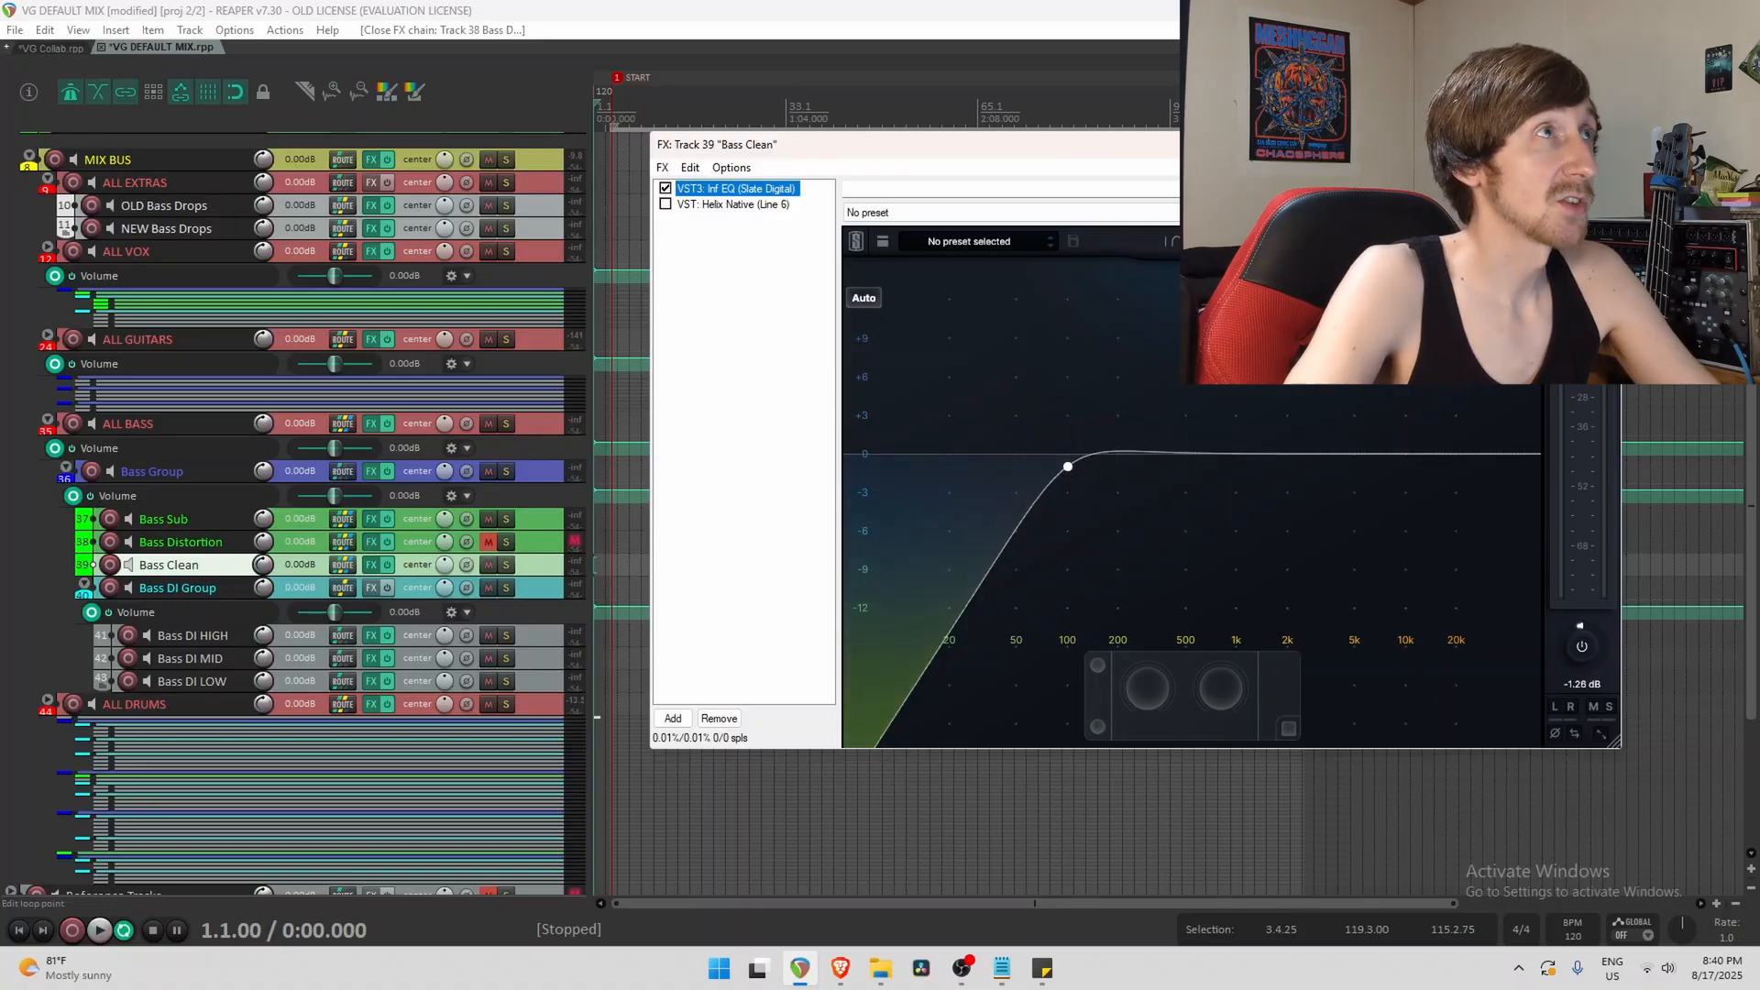
click(1600, 144)
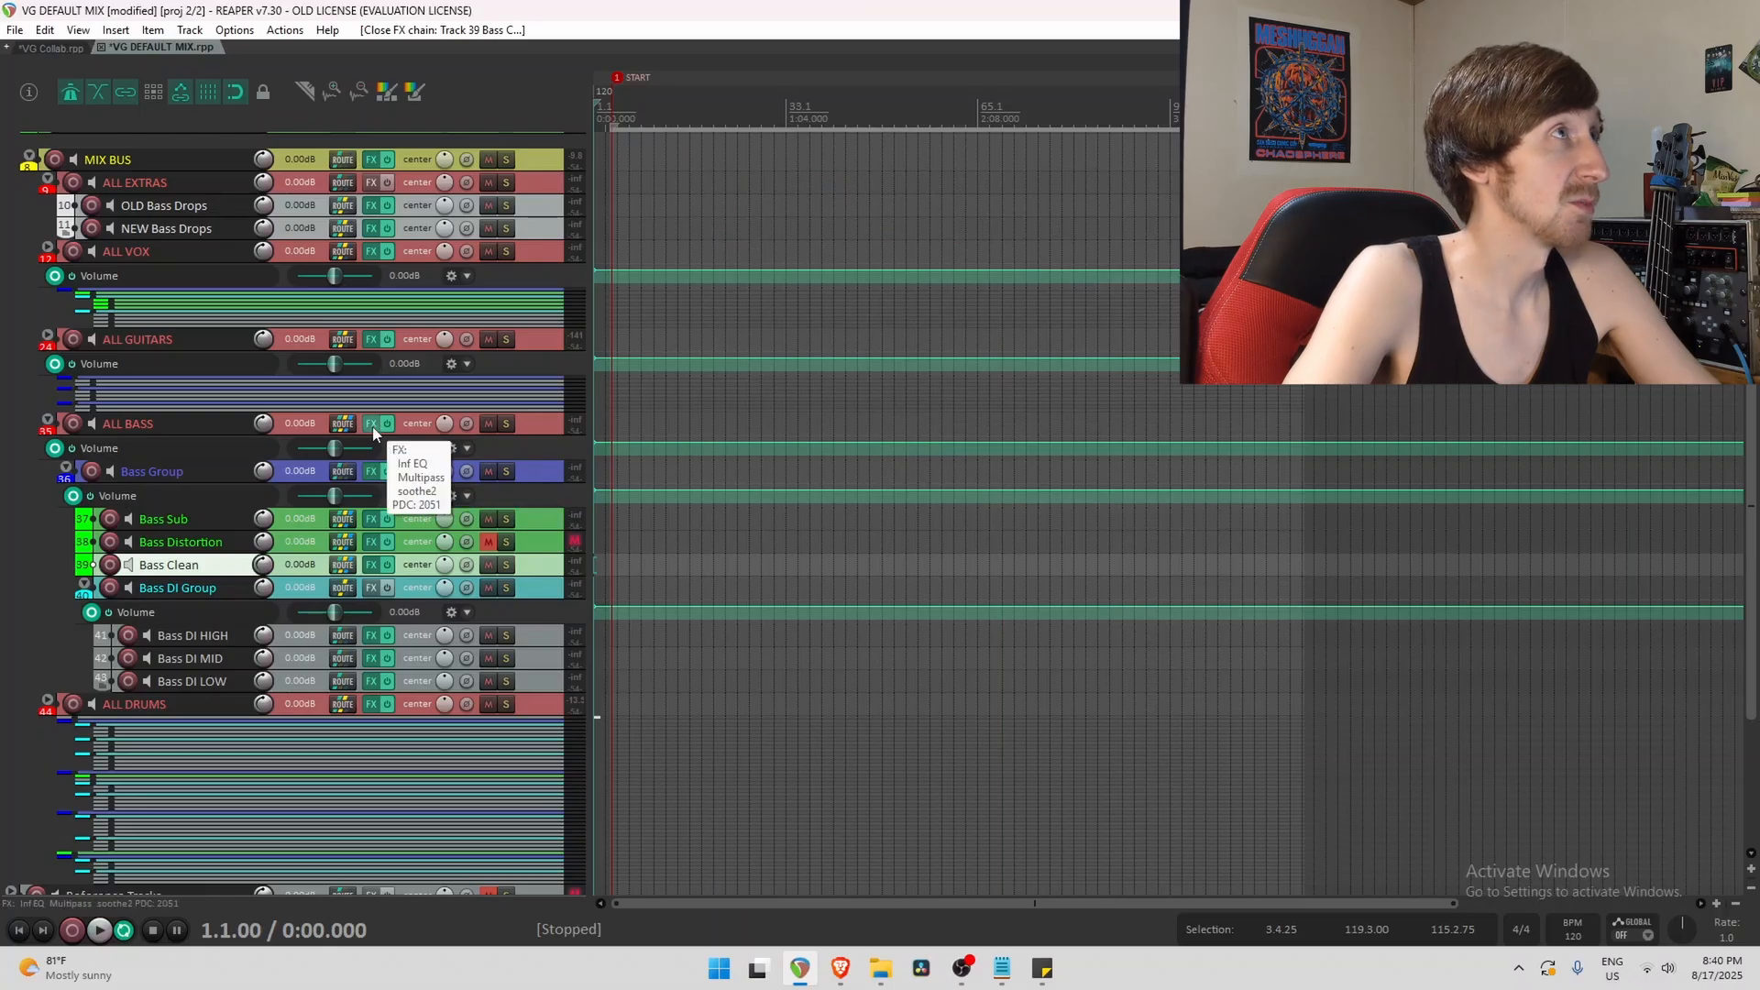
Review the ALL BASS folder track and the Bass Group with its Volume envelope.
click(550, 434)
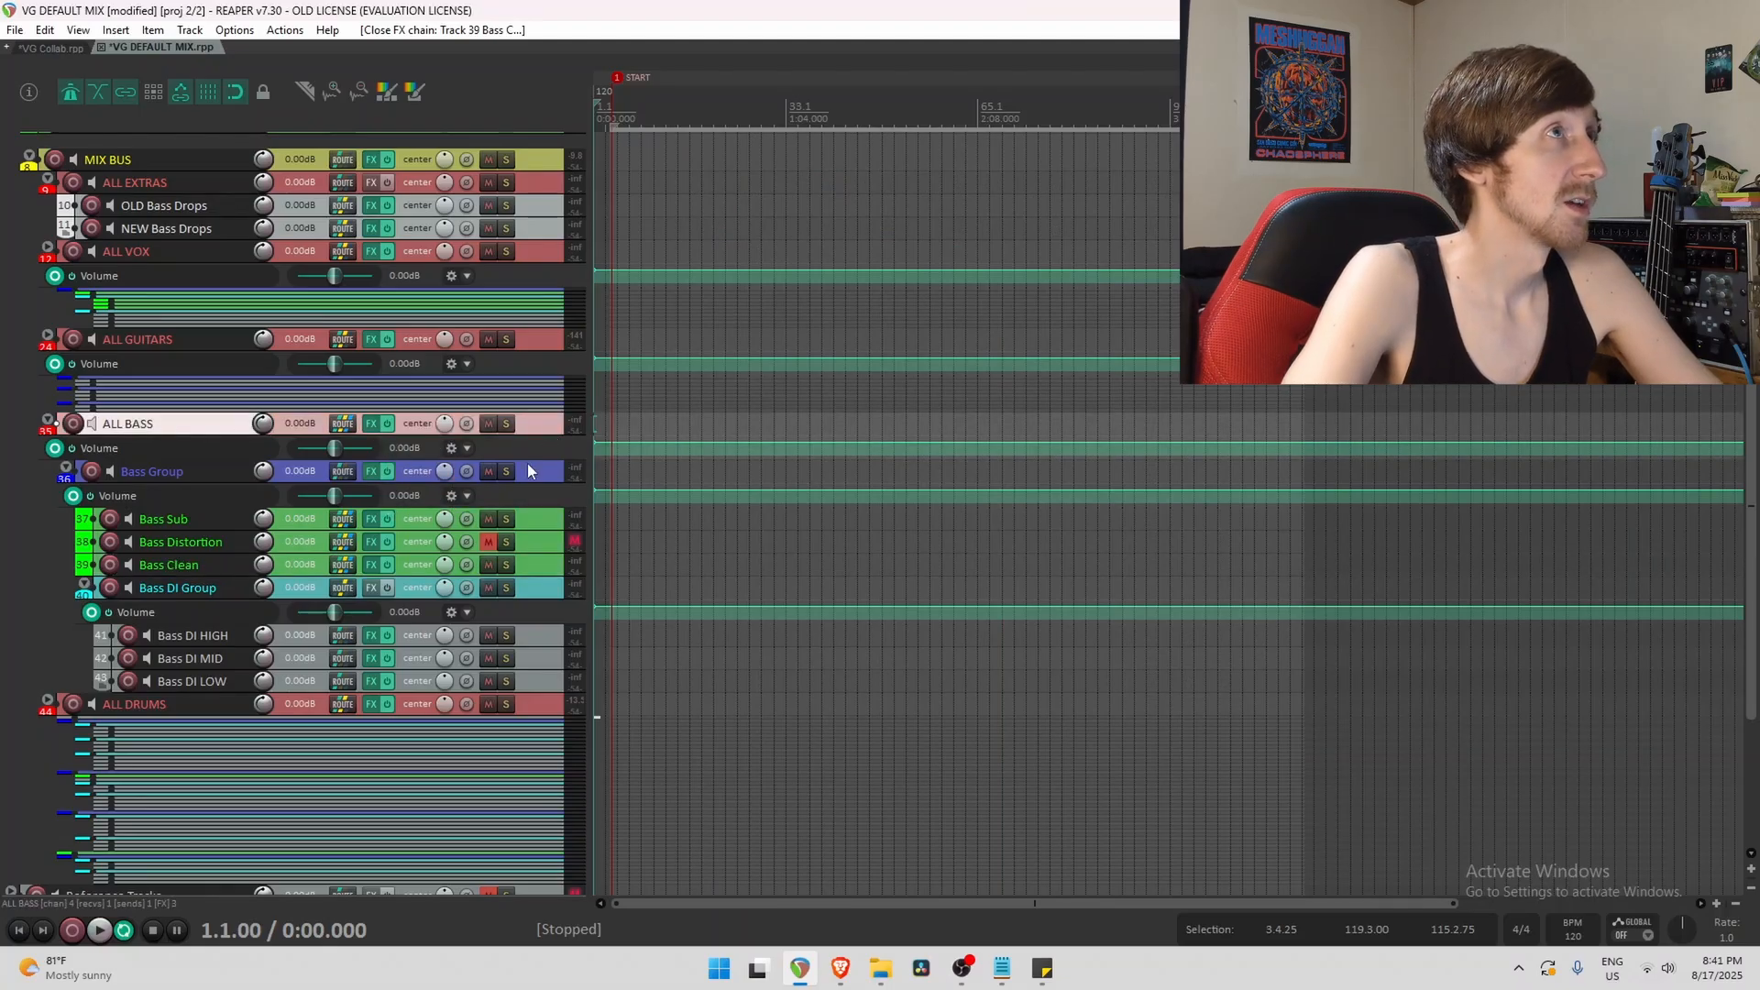
click(527, 467)
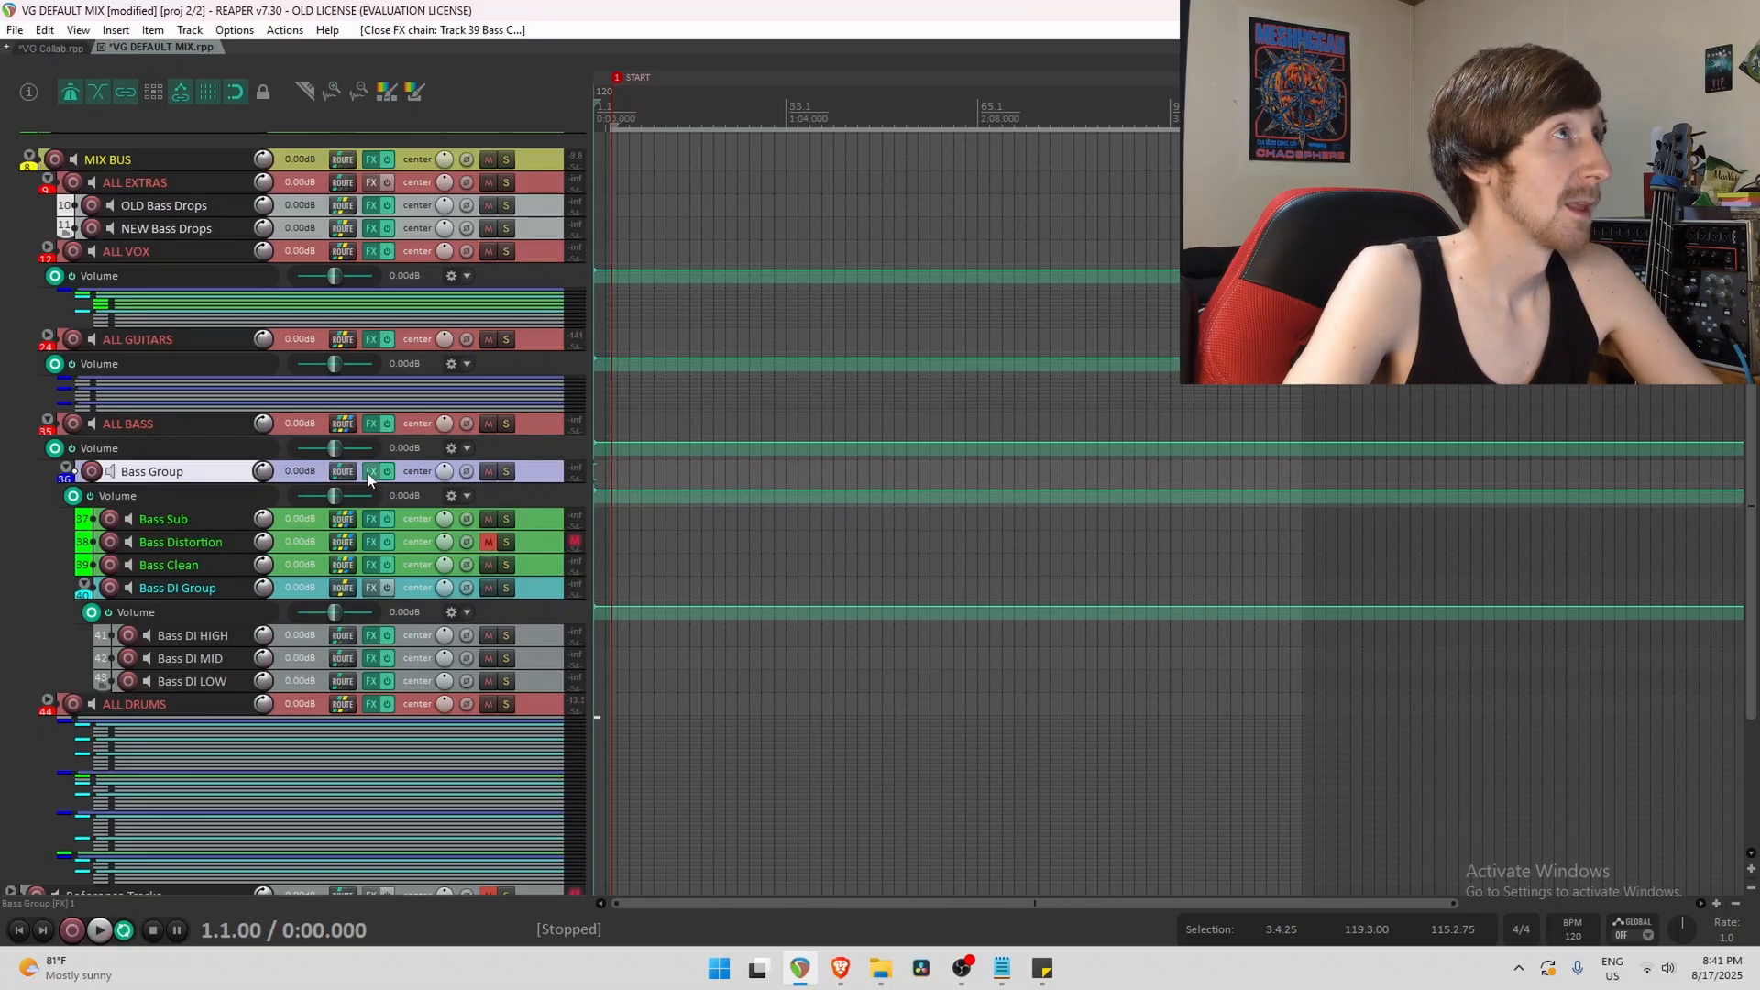
click(541, 491)
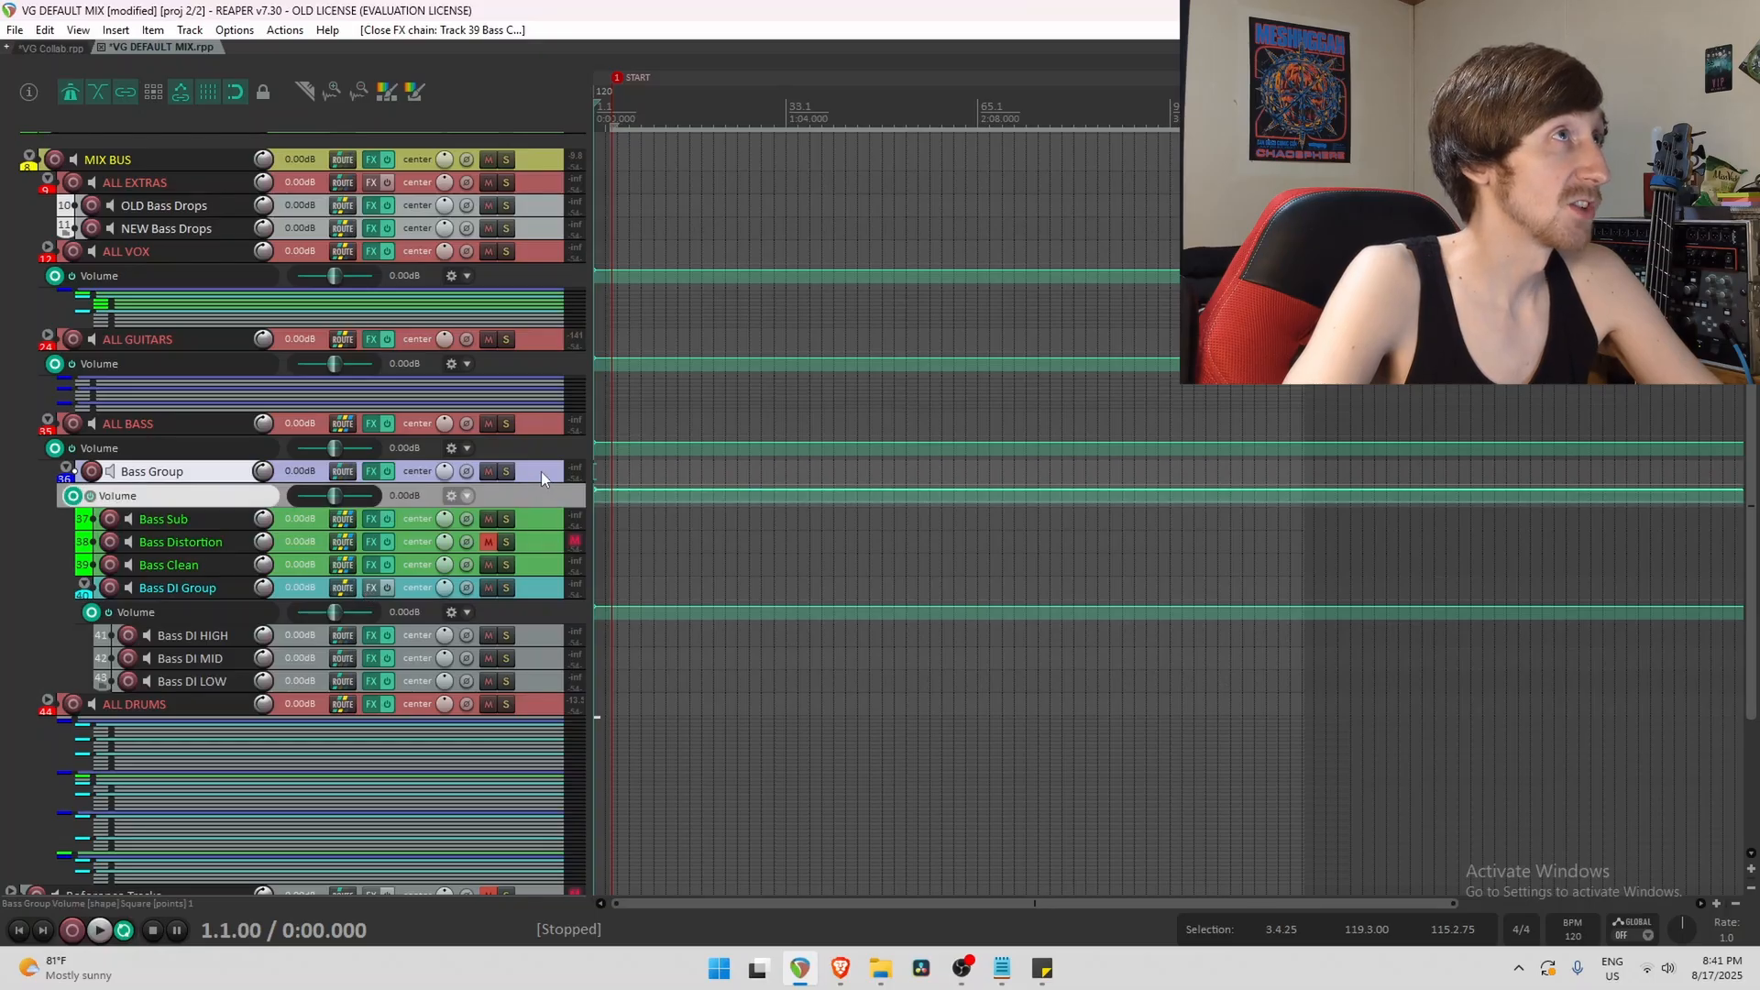
Collapse the ALL BASS folder and expand the ALL GUITARS folder.
click(545, 426)
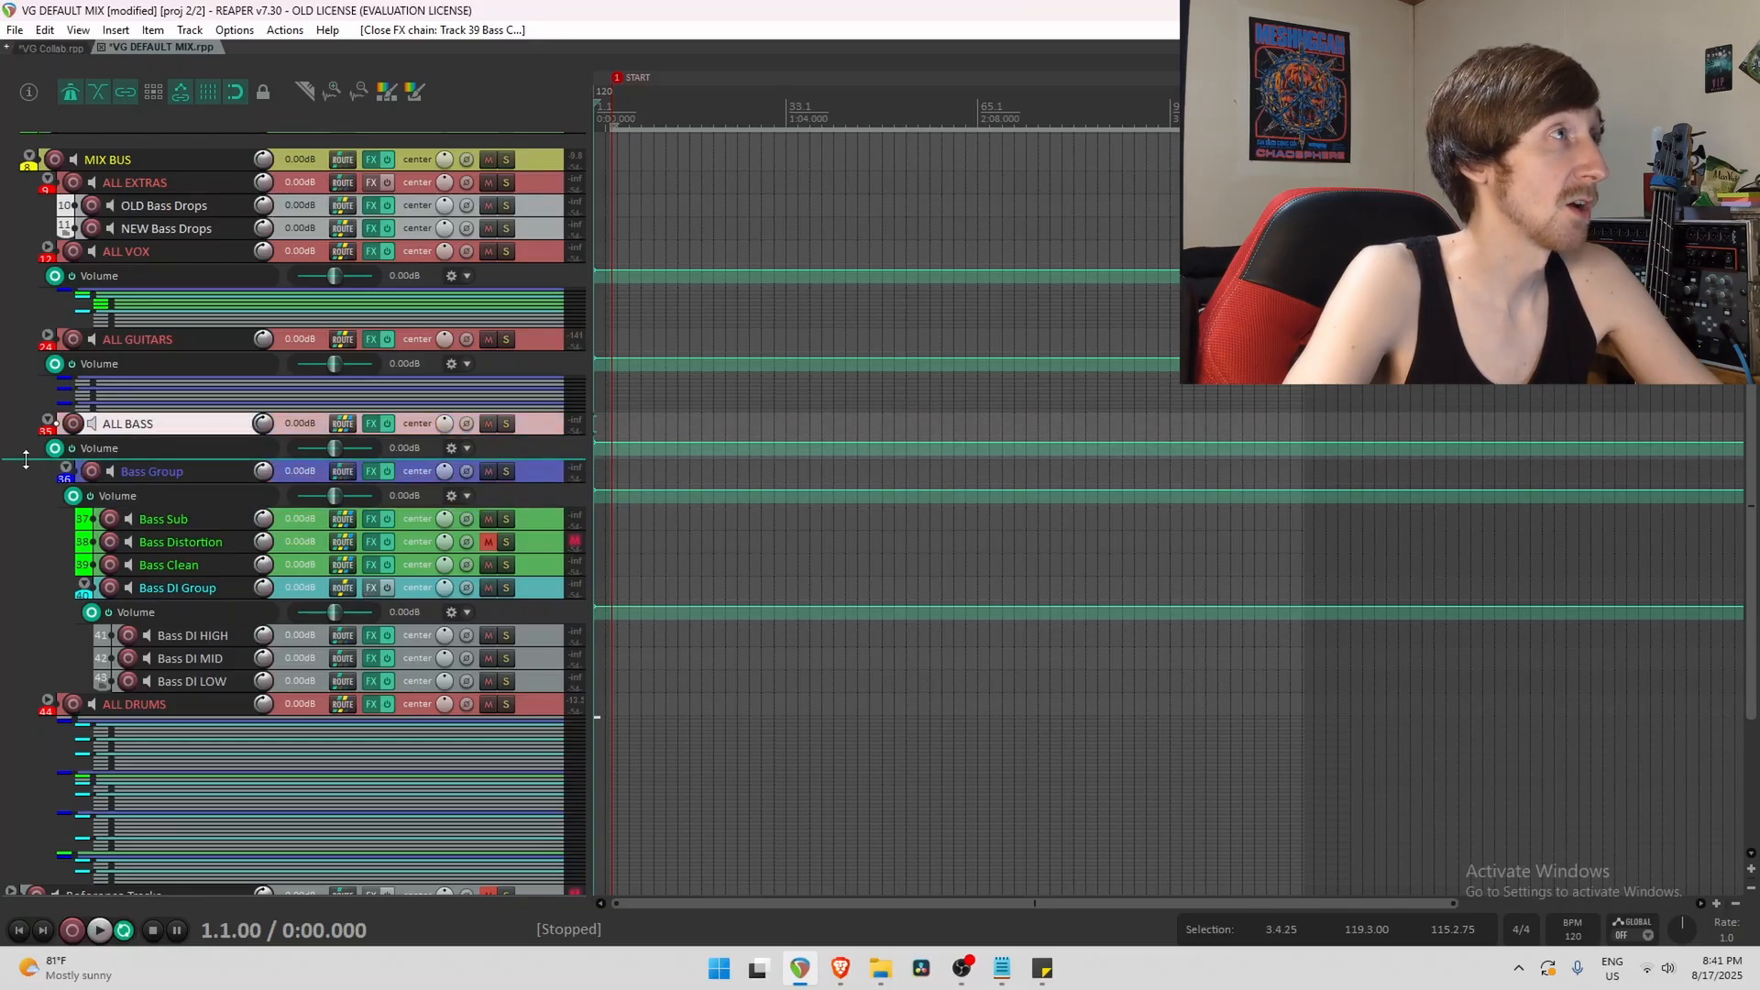
scroll(8, 478, up, 1)
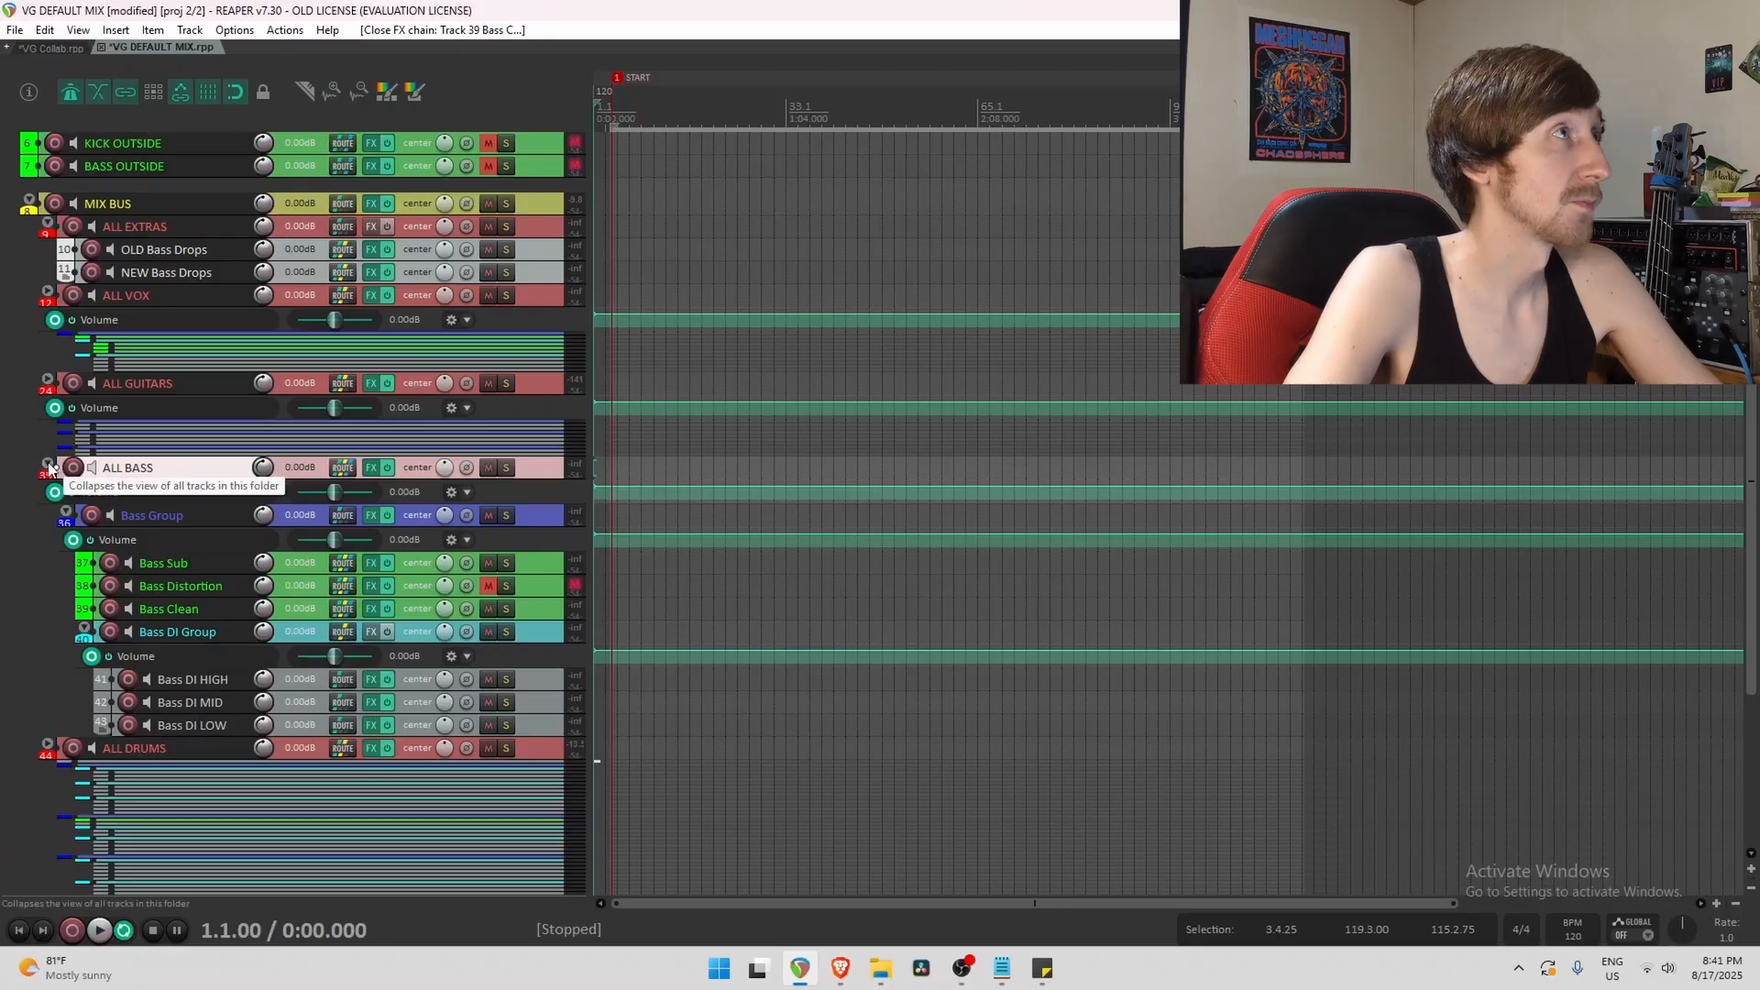
click(50, 468)
click(48, 380)
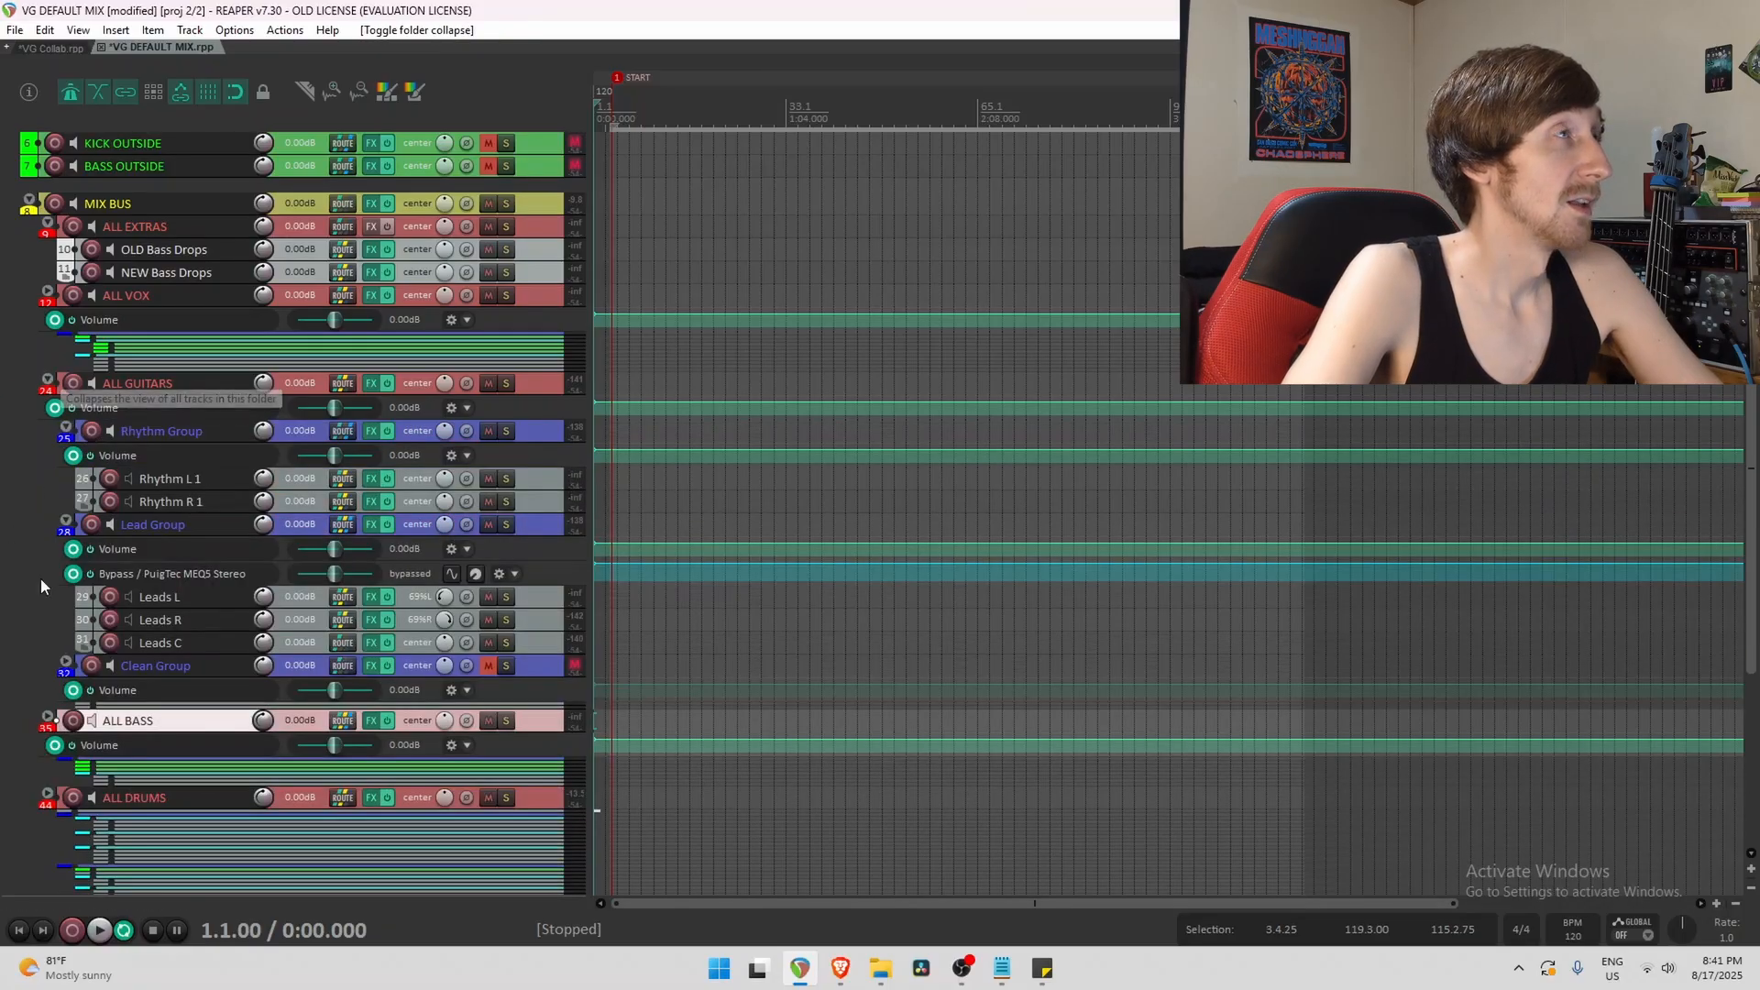
Review the Rhythm, Lead and Clean groups in ALL GUITARS, including the Leads C, Rhythm L 1 and Rhythm R 1 tracks.
drag(532, 431, 149, 657)
click(169, 527)
click(181, 427)
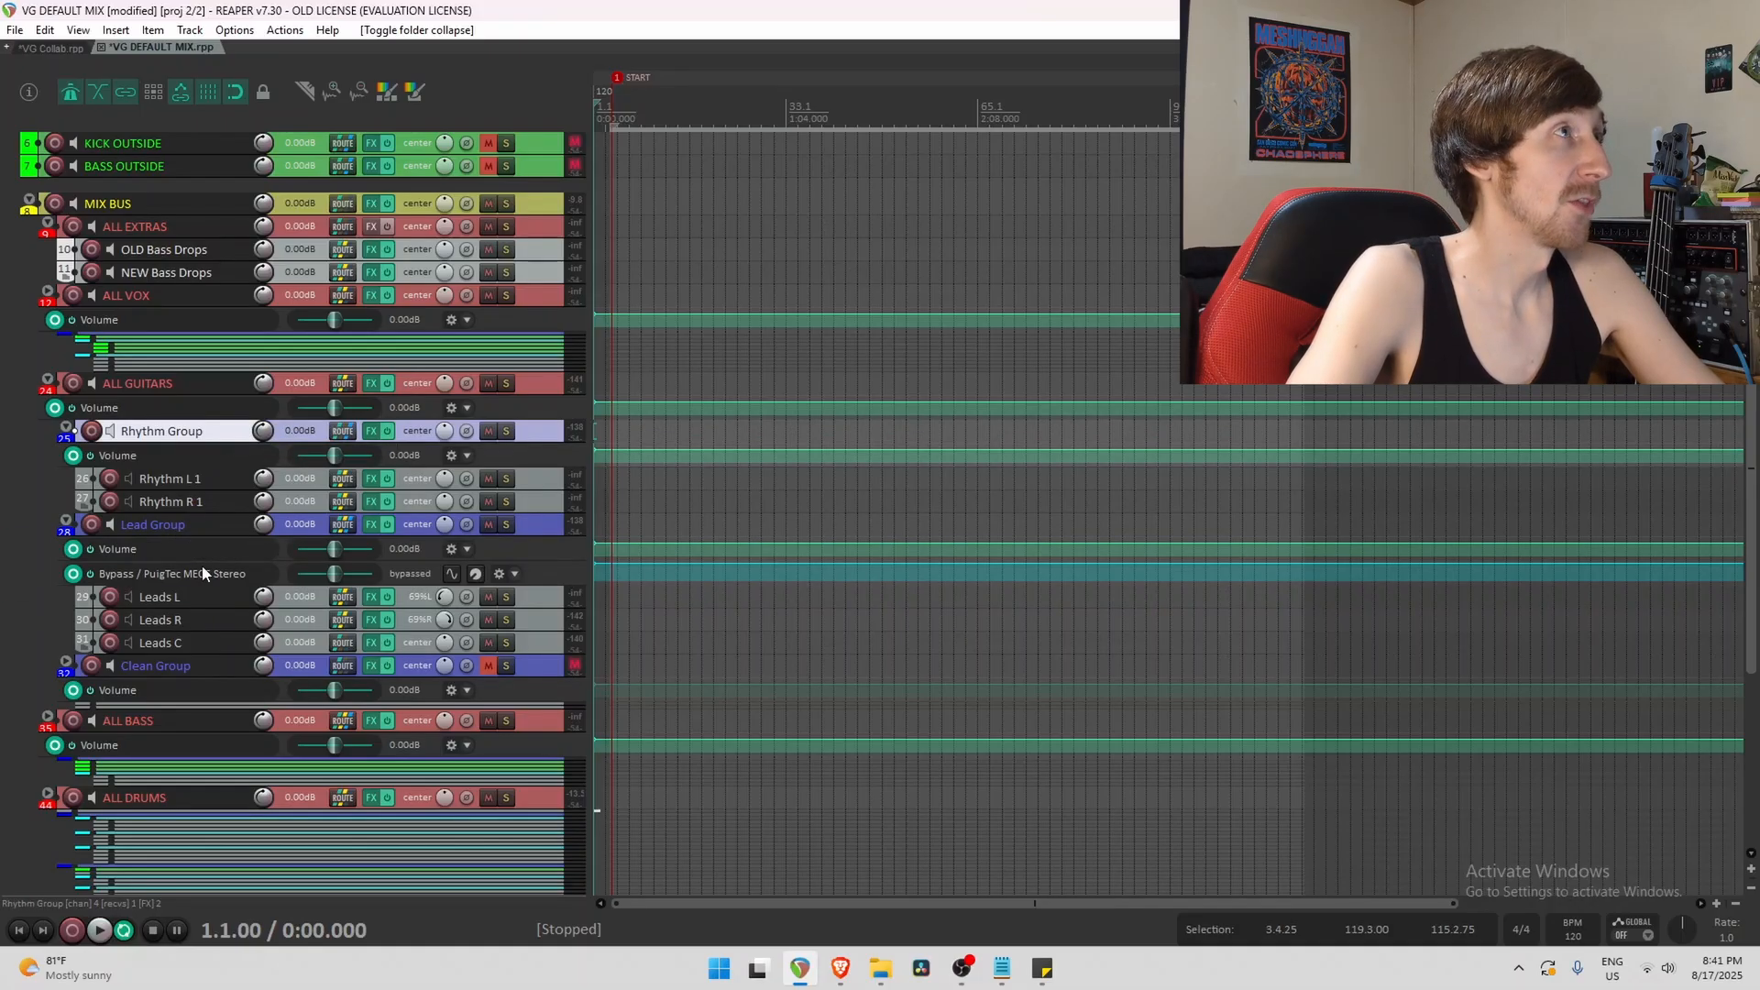
click(422, 646)
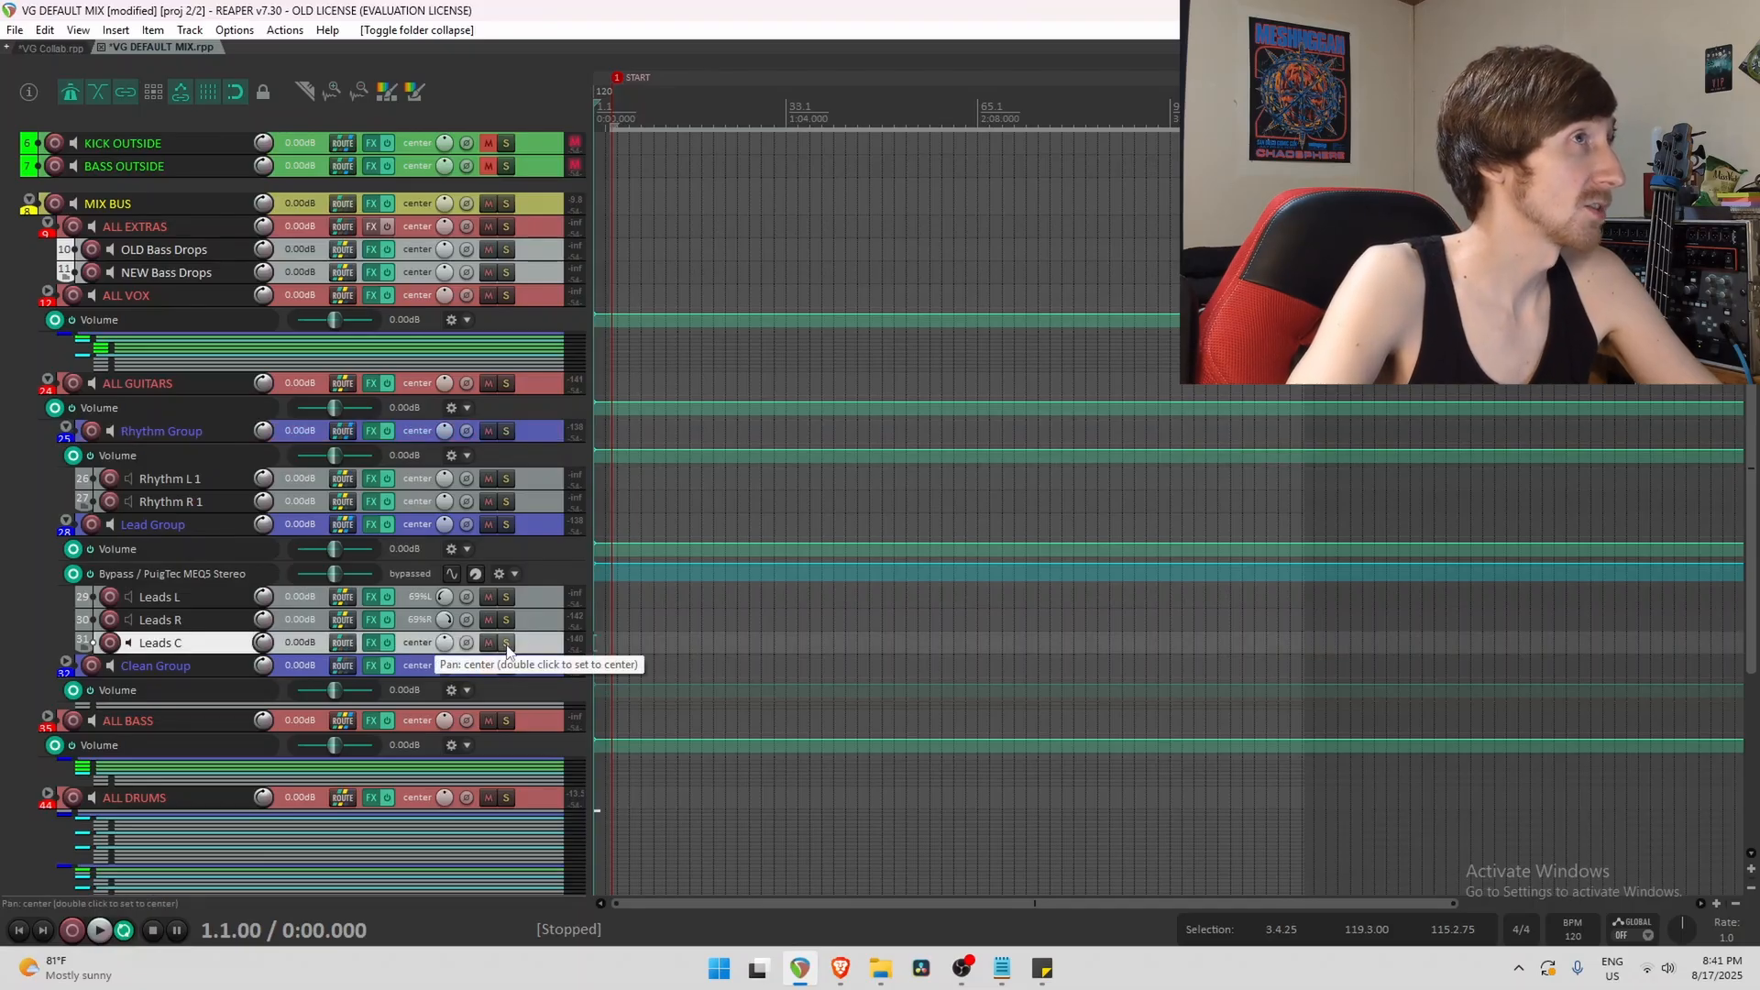
click(244, 480)
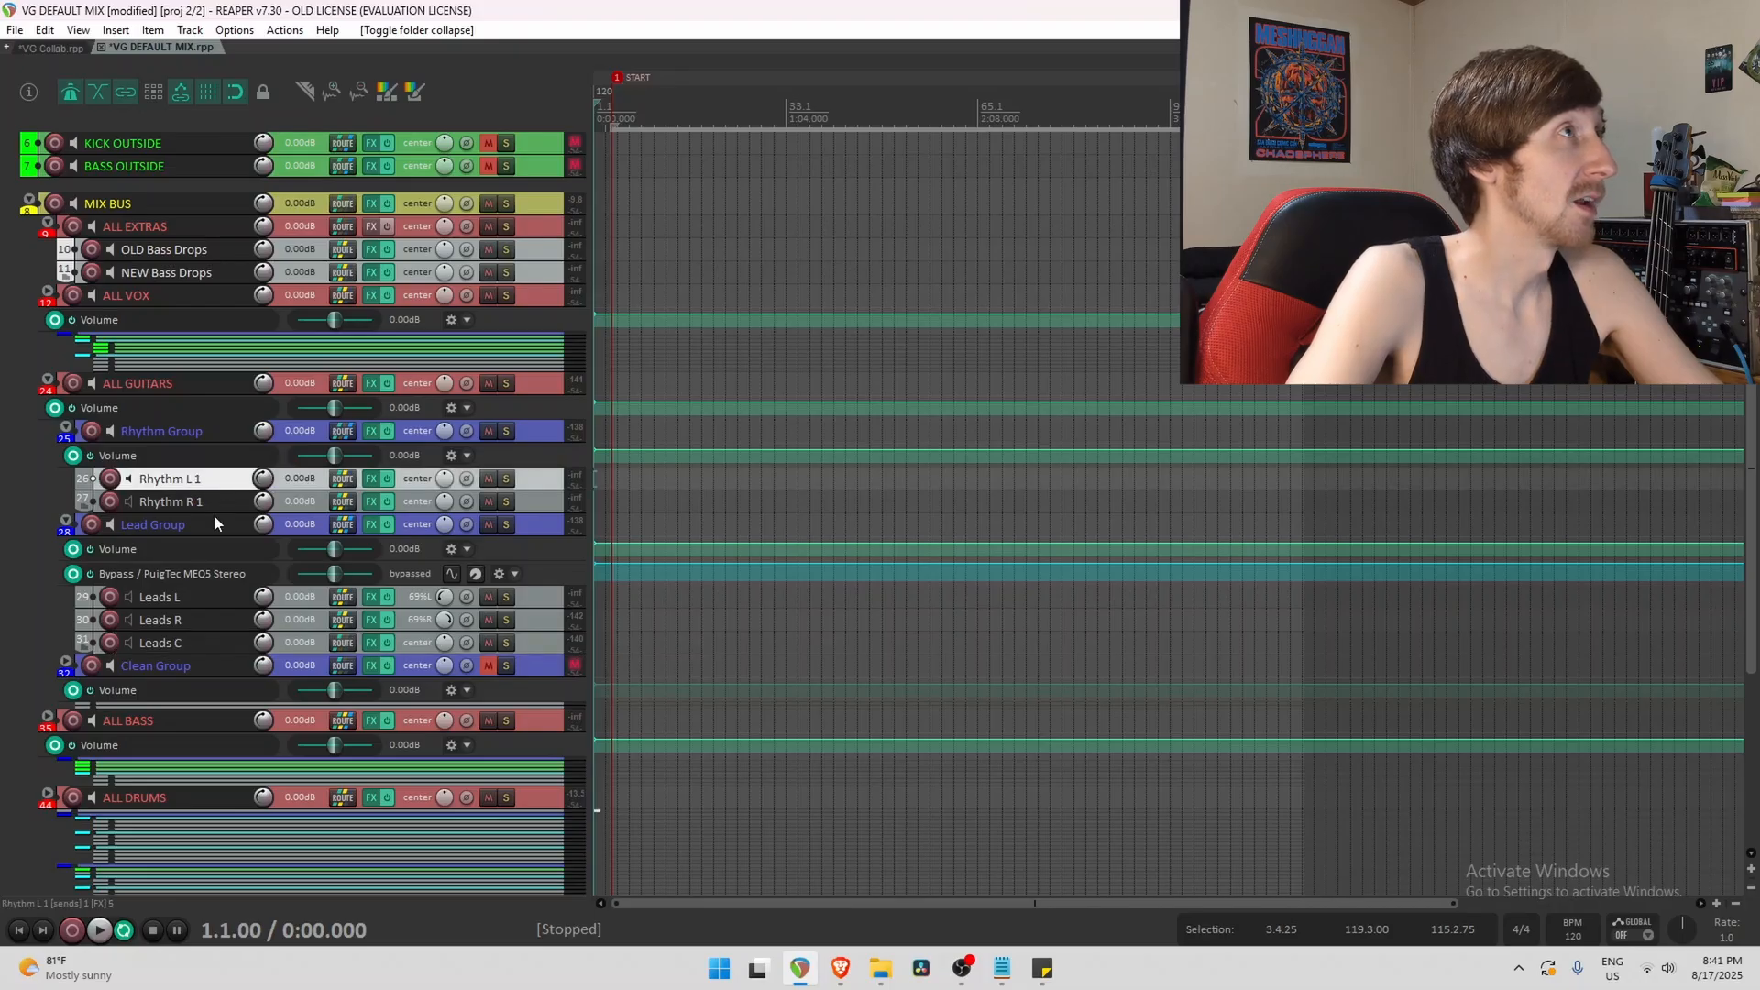
click(218, 503)
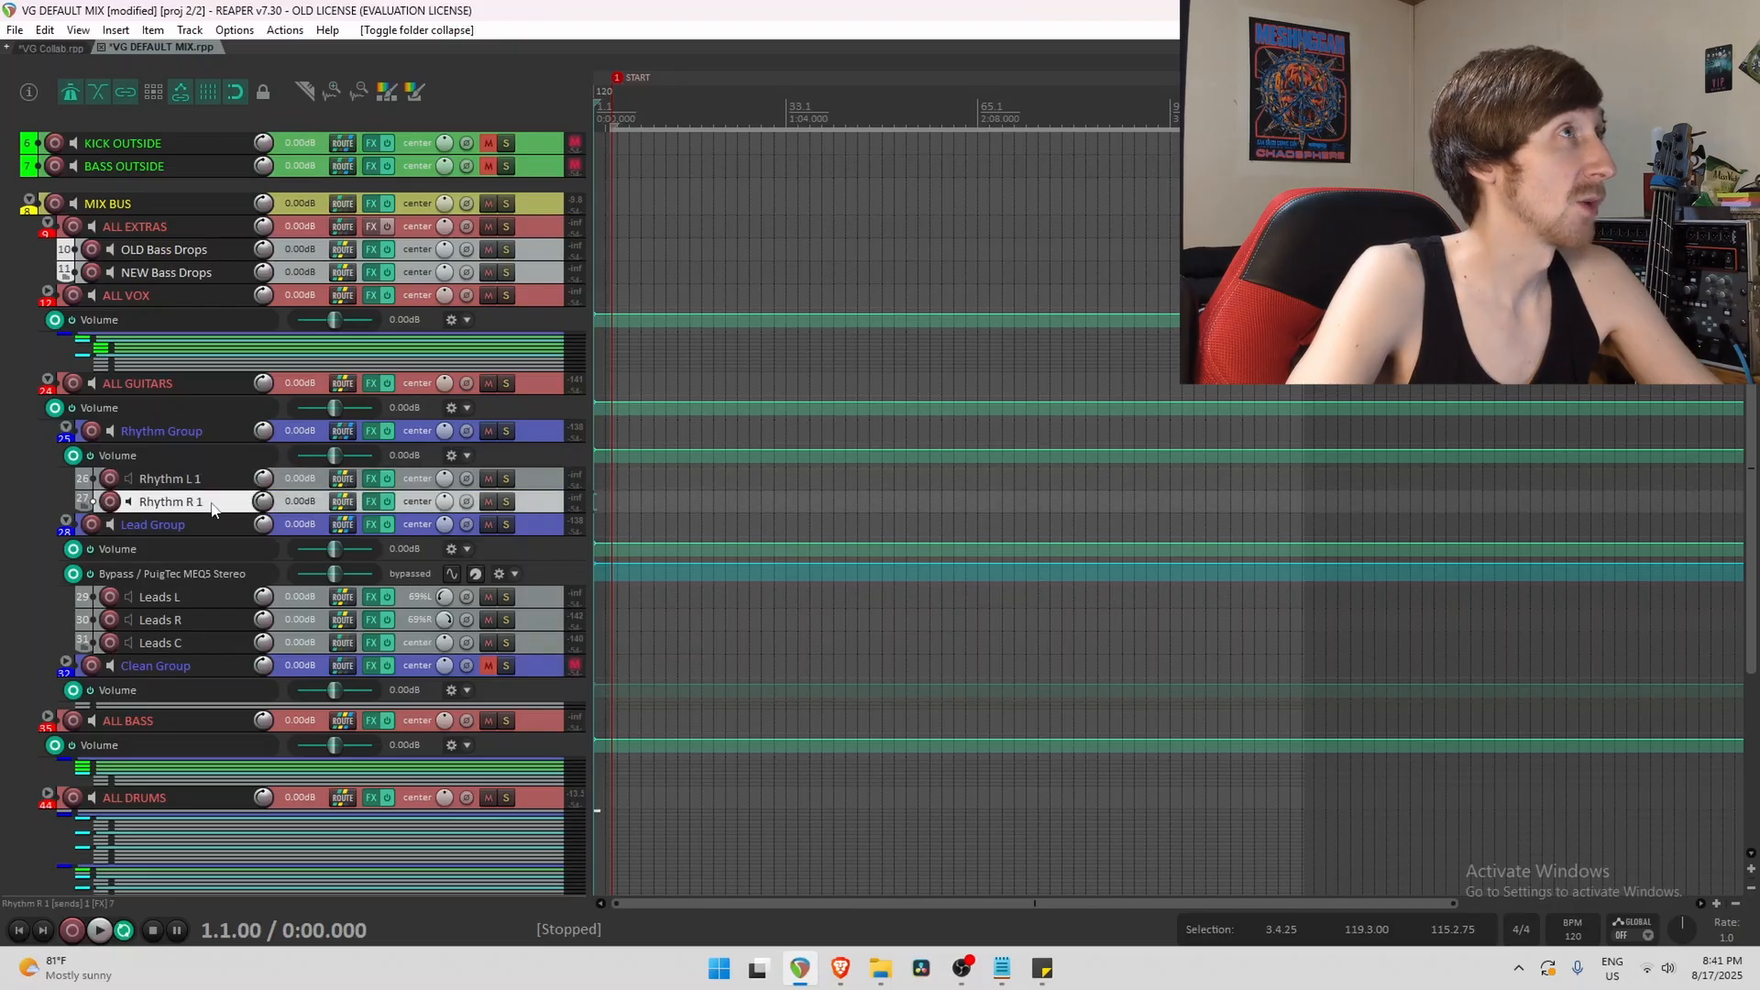
Inspect Toneforge DI Match with its Maslow Fortin Bridge profile in the Rhythm L 1 track's FX chain and close the chain.
click(375, 478)
drag(429, 128, 648, 60)
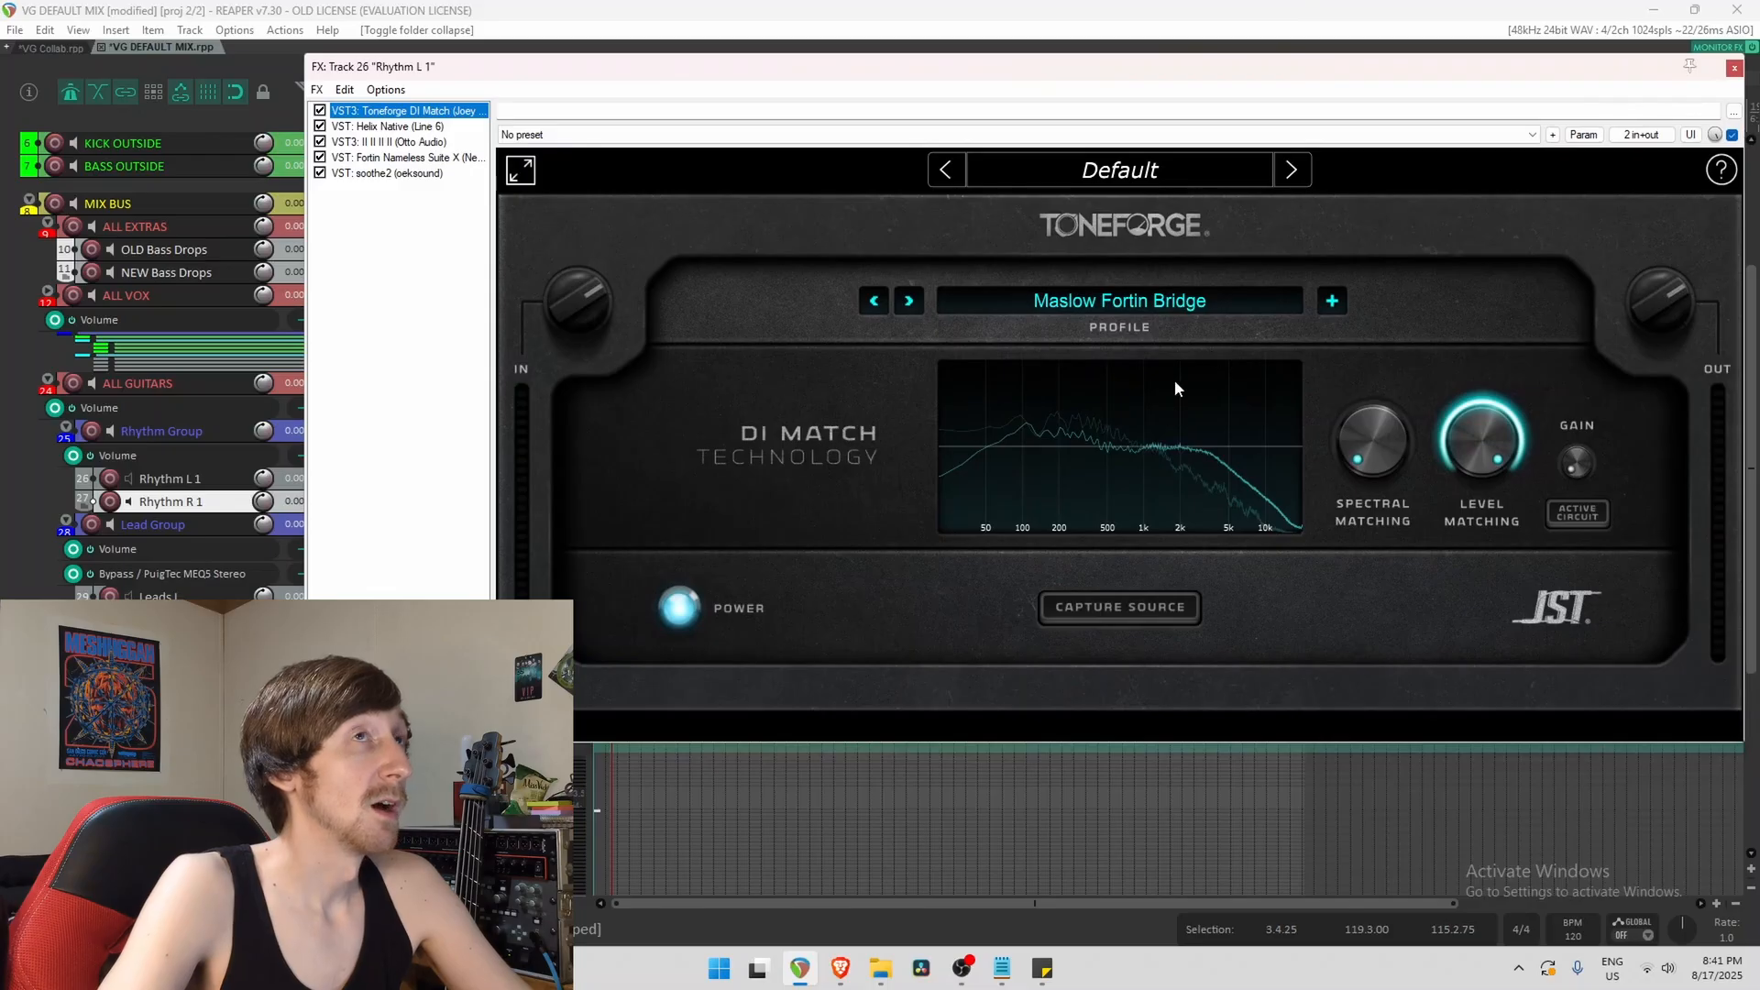
mouse_move(1459, 444)
mouse_move(1372, 469)
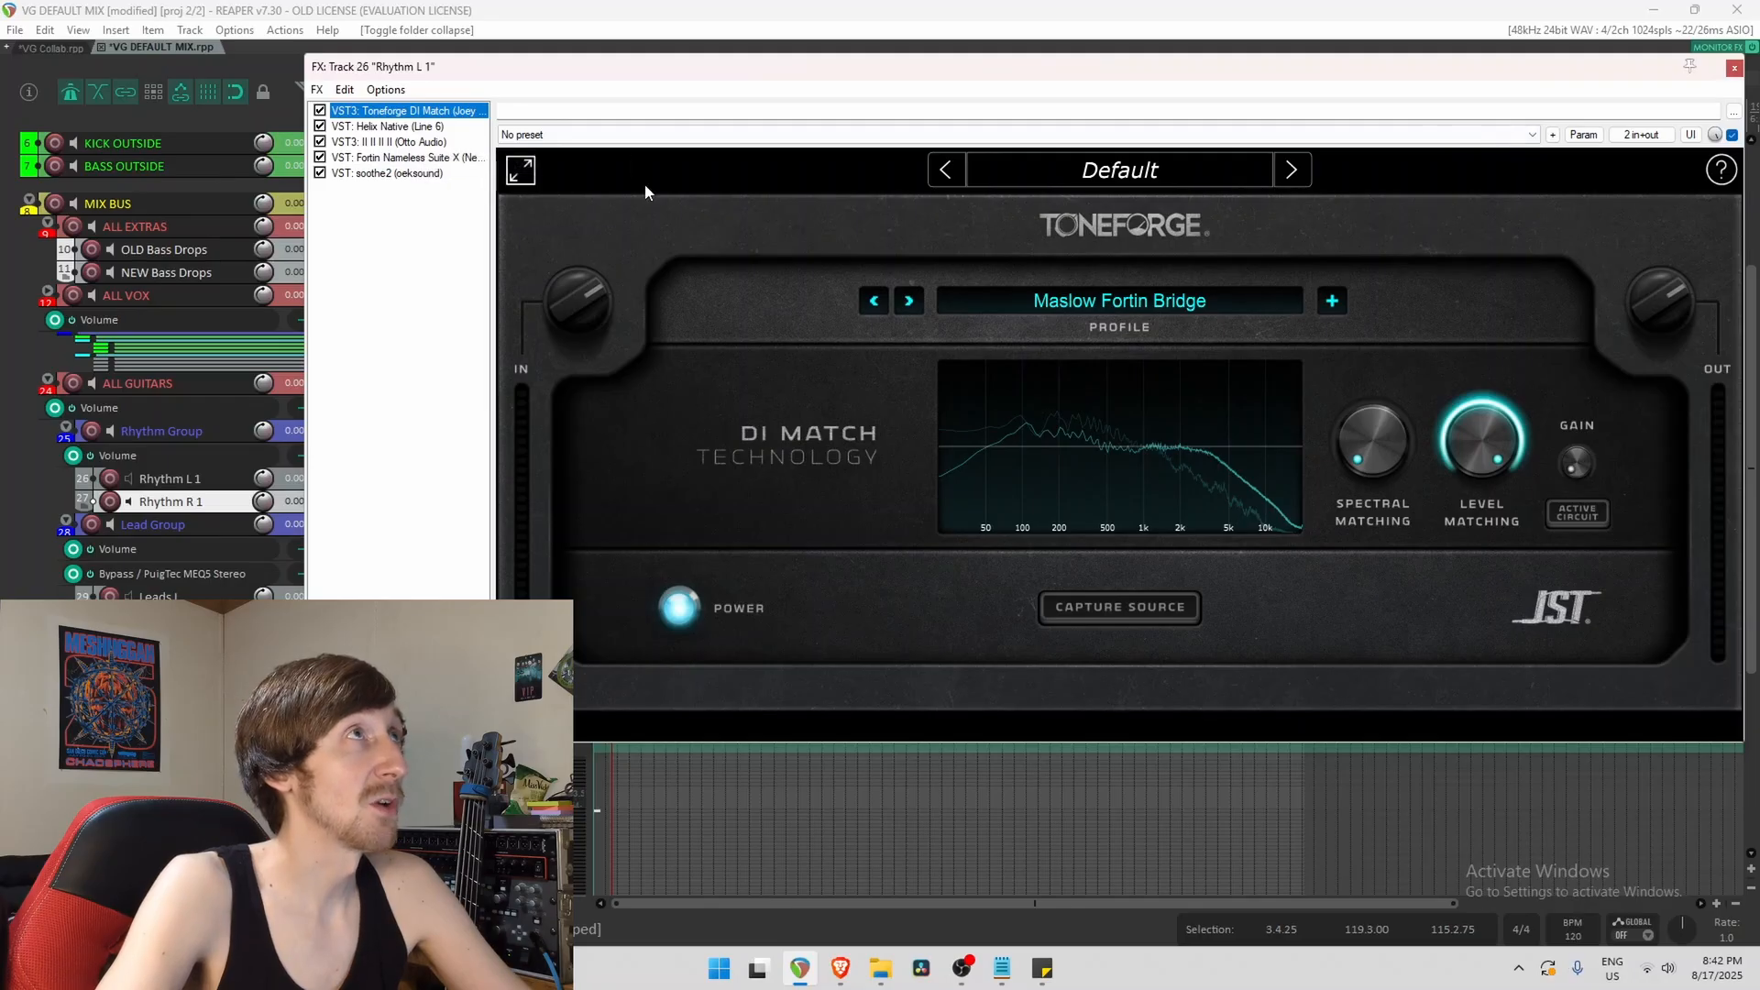
click(1734, 68)
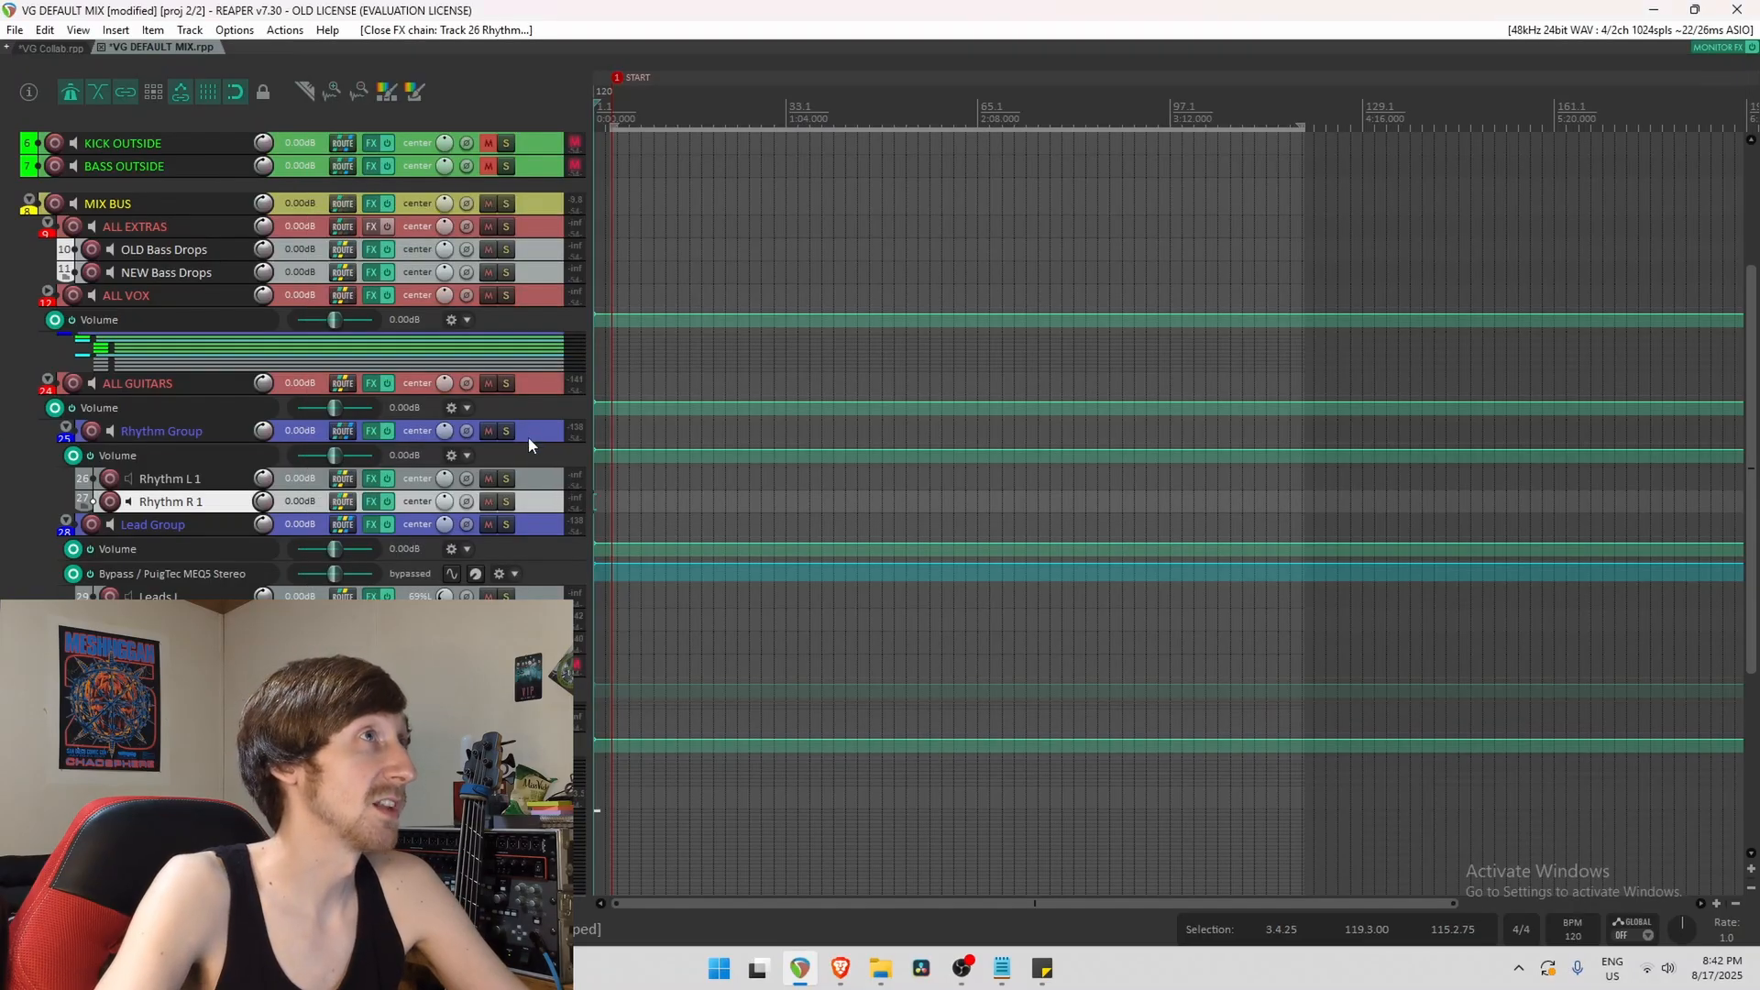
Collapse the ALL GUITARS folder, expand the ALL VOX folder and select its Heavy Vox Group.
click(524, 434)
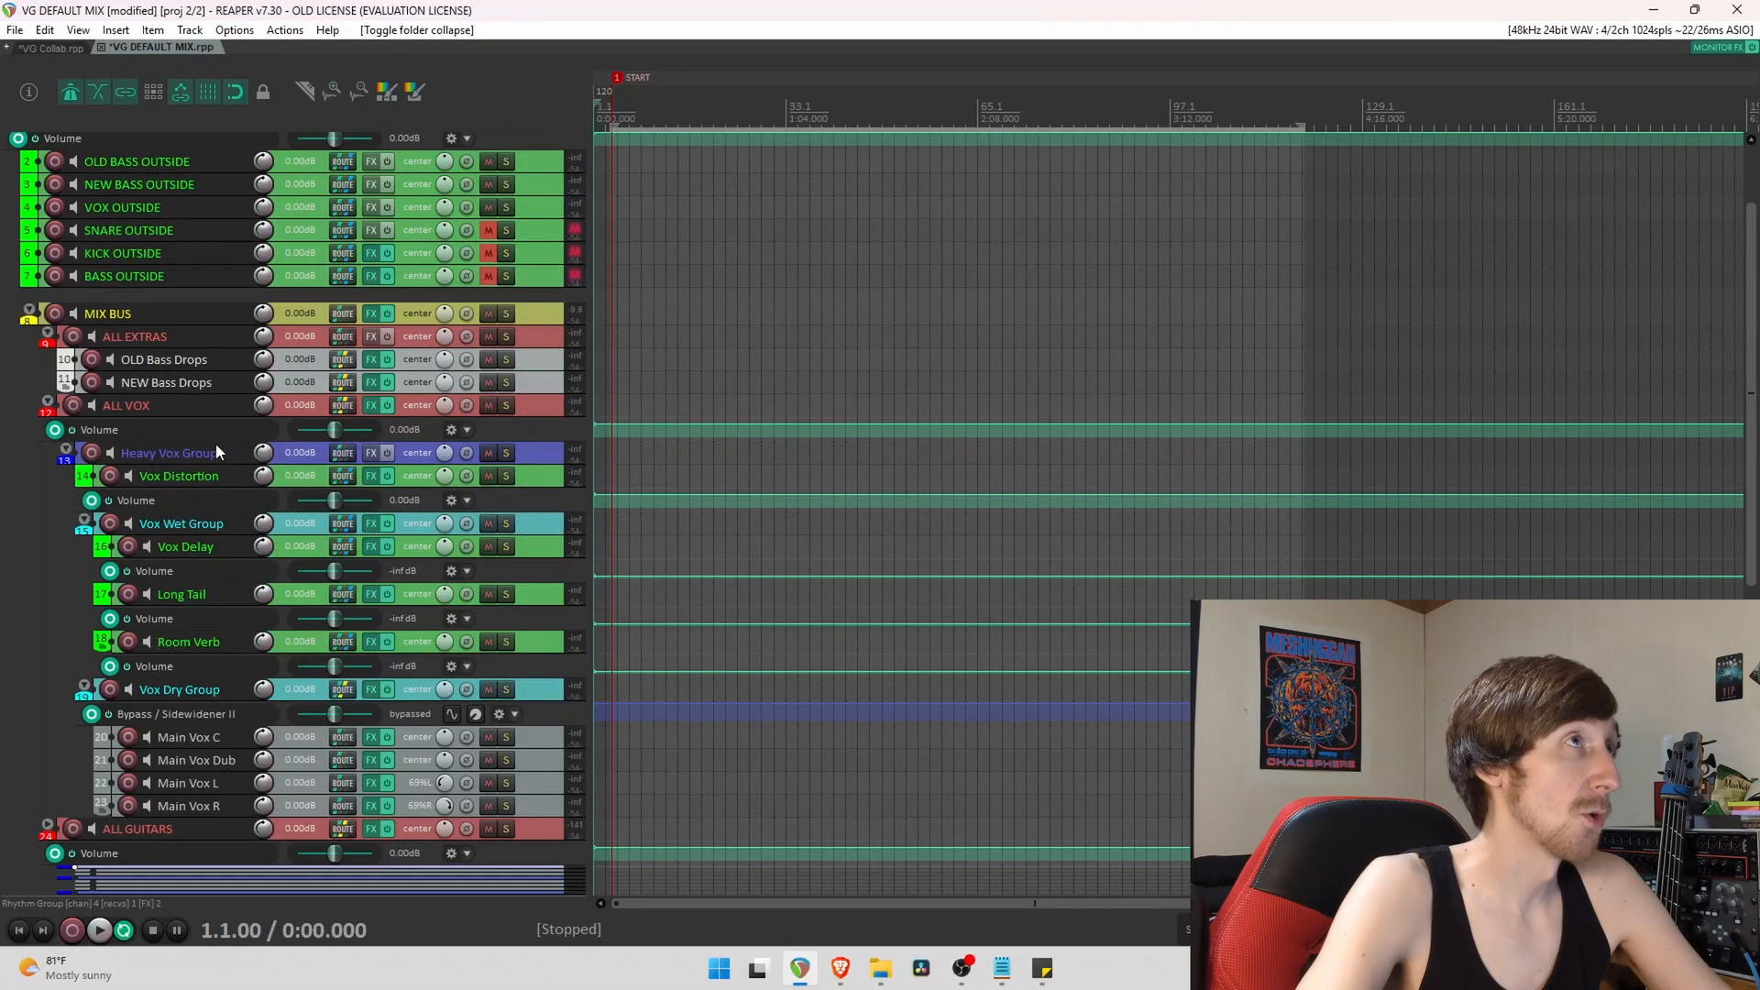
click(216, 452)
scroll(254, 791, down, 1)
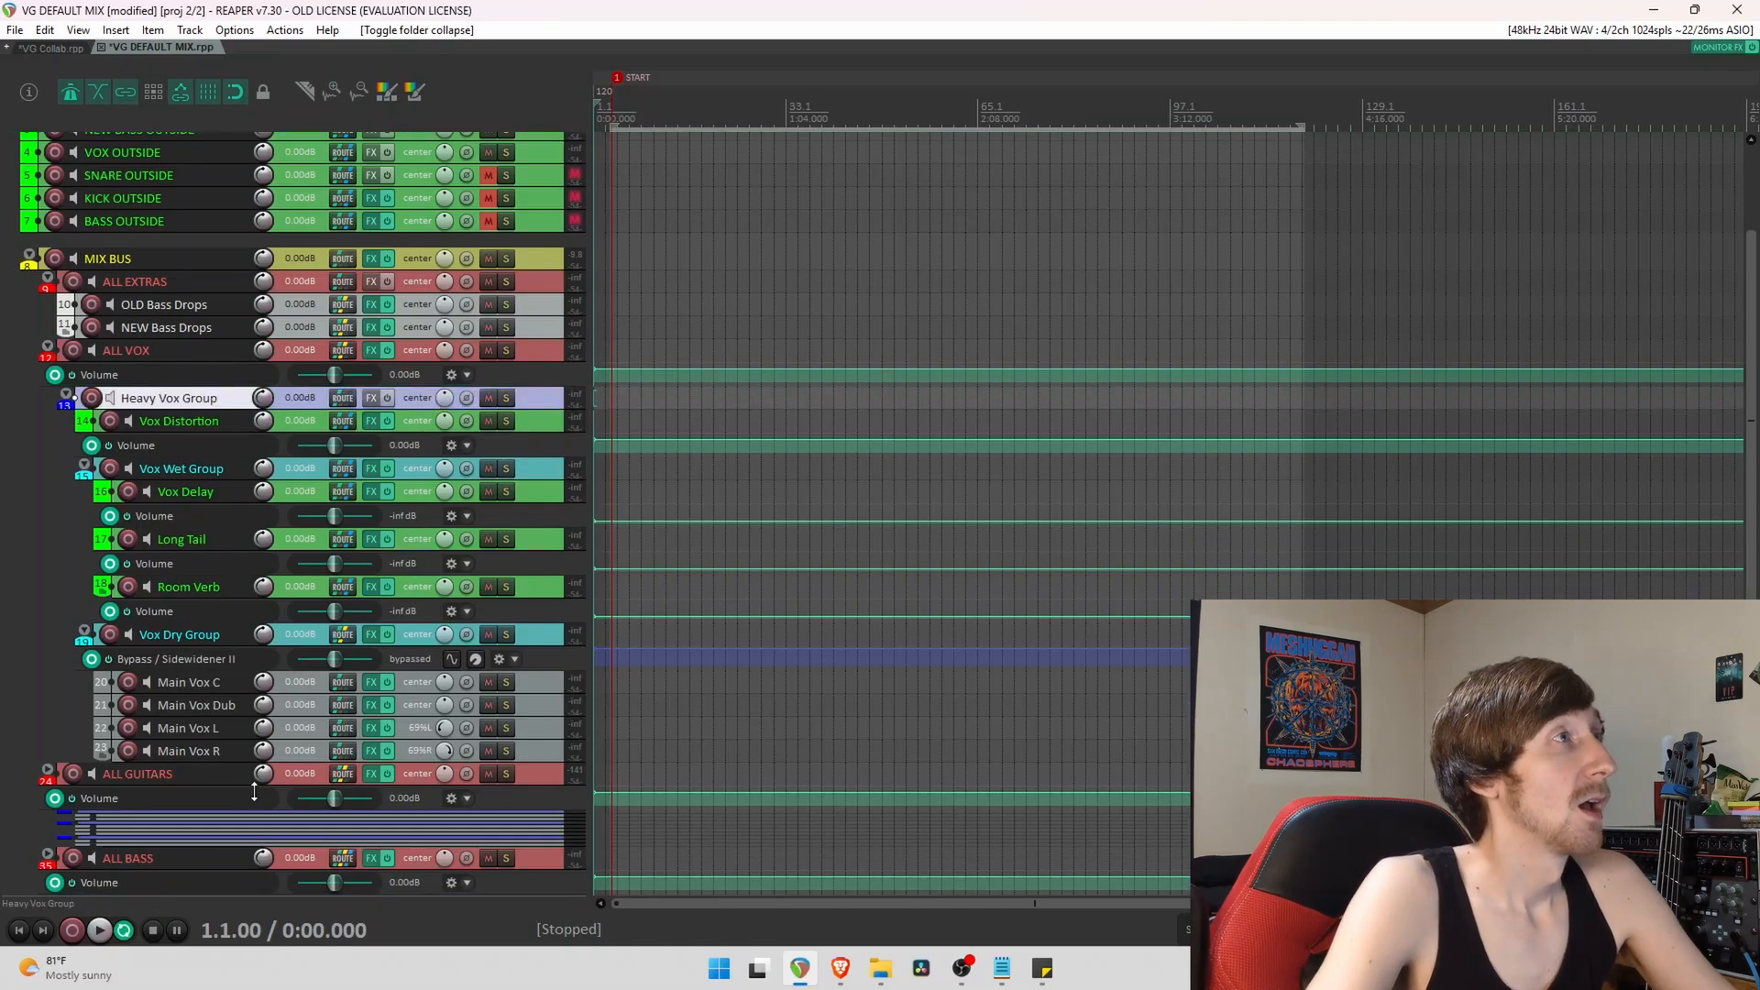
Review the Main Vox C, Main Vox Dub, Main Vox L and Main Vox R tracks and their panning.
click(176, 685)
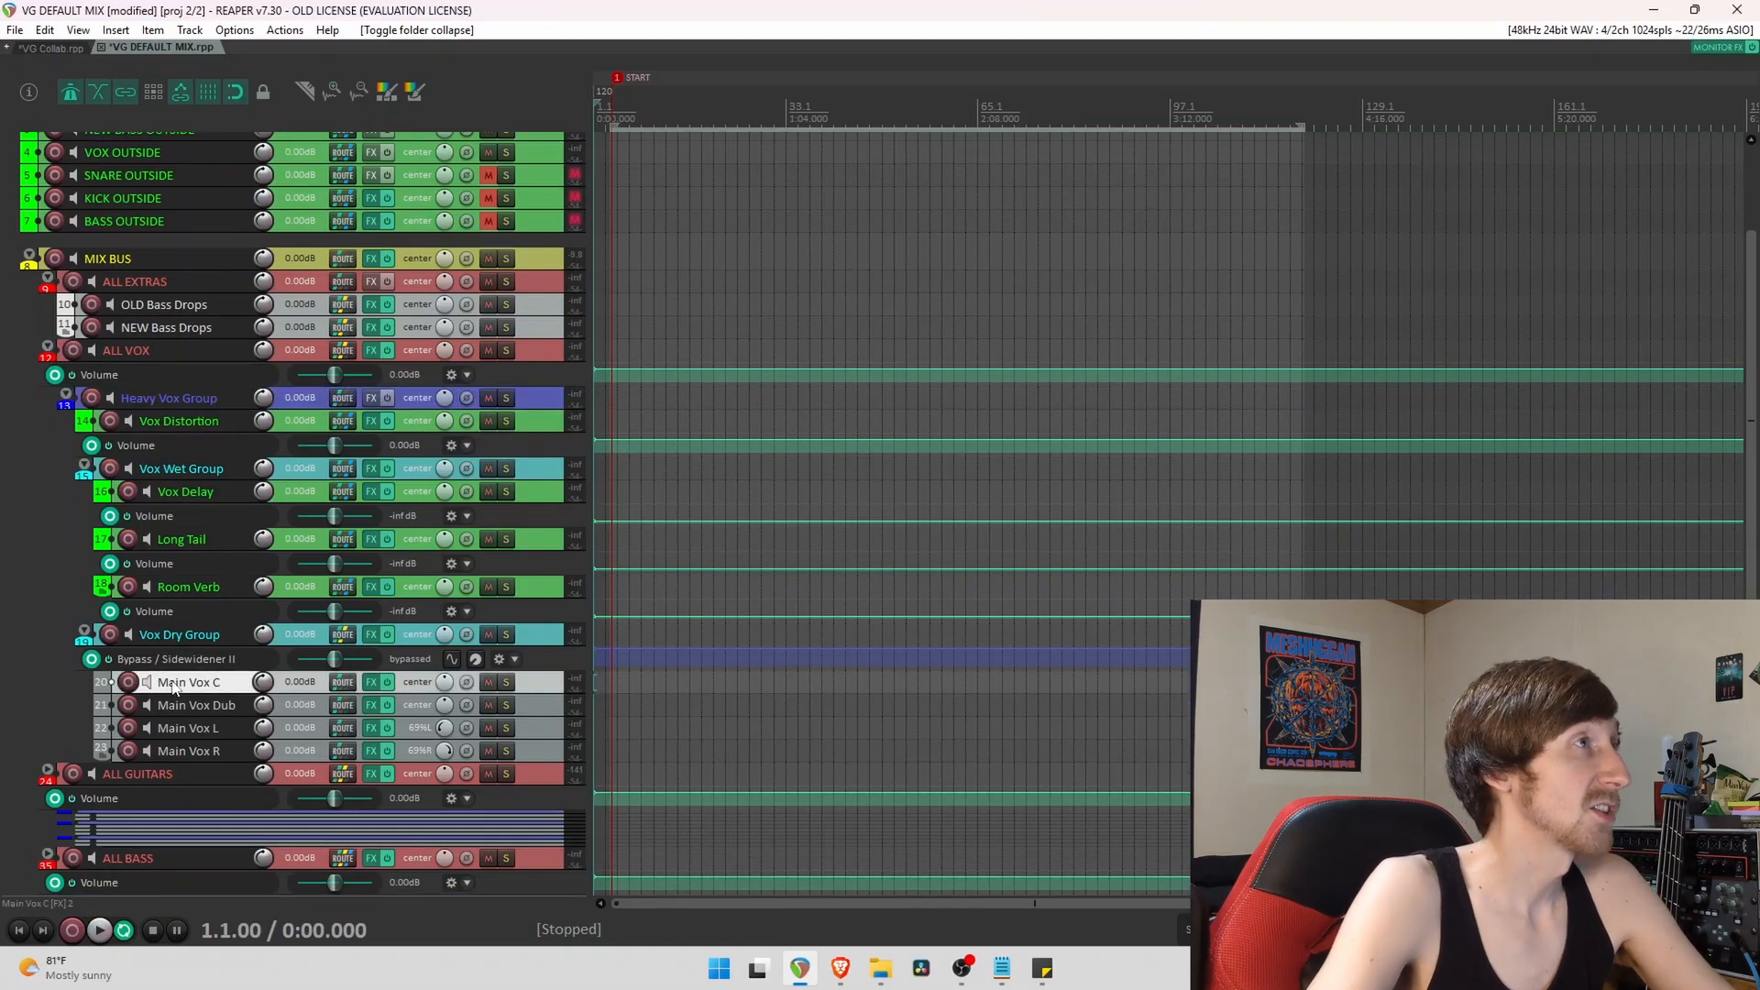
click(182, 707)
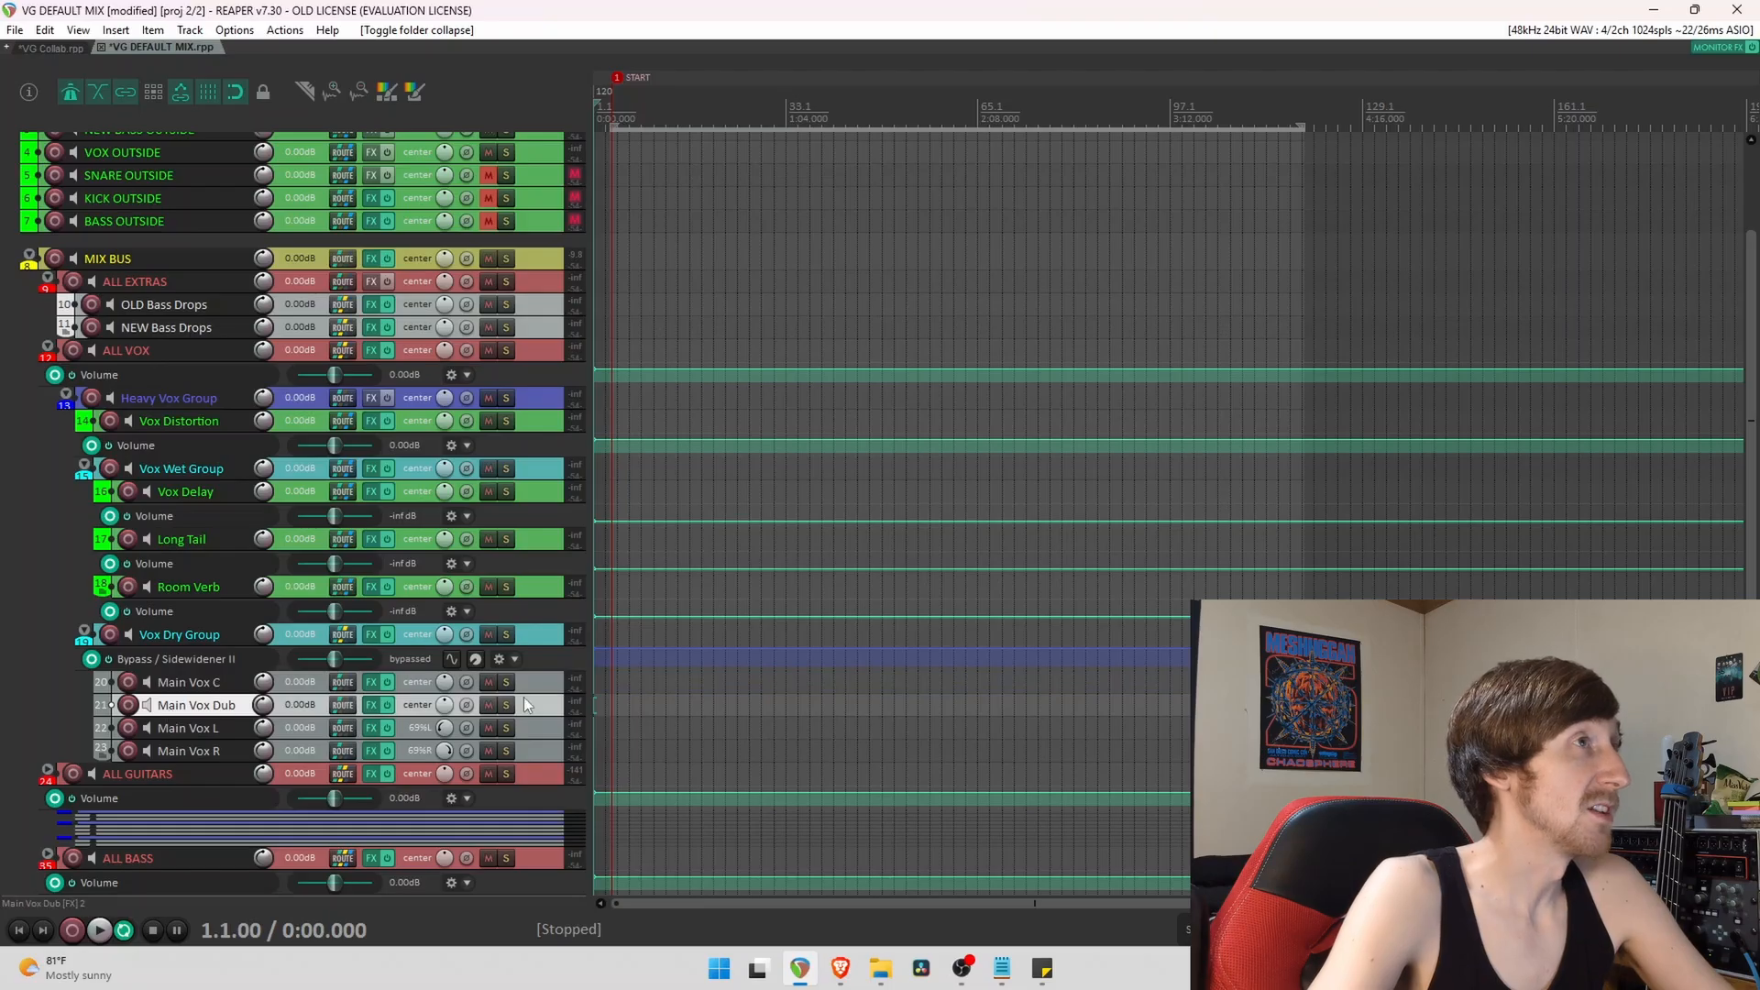
click(251, 730)
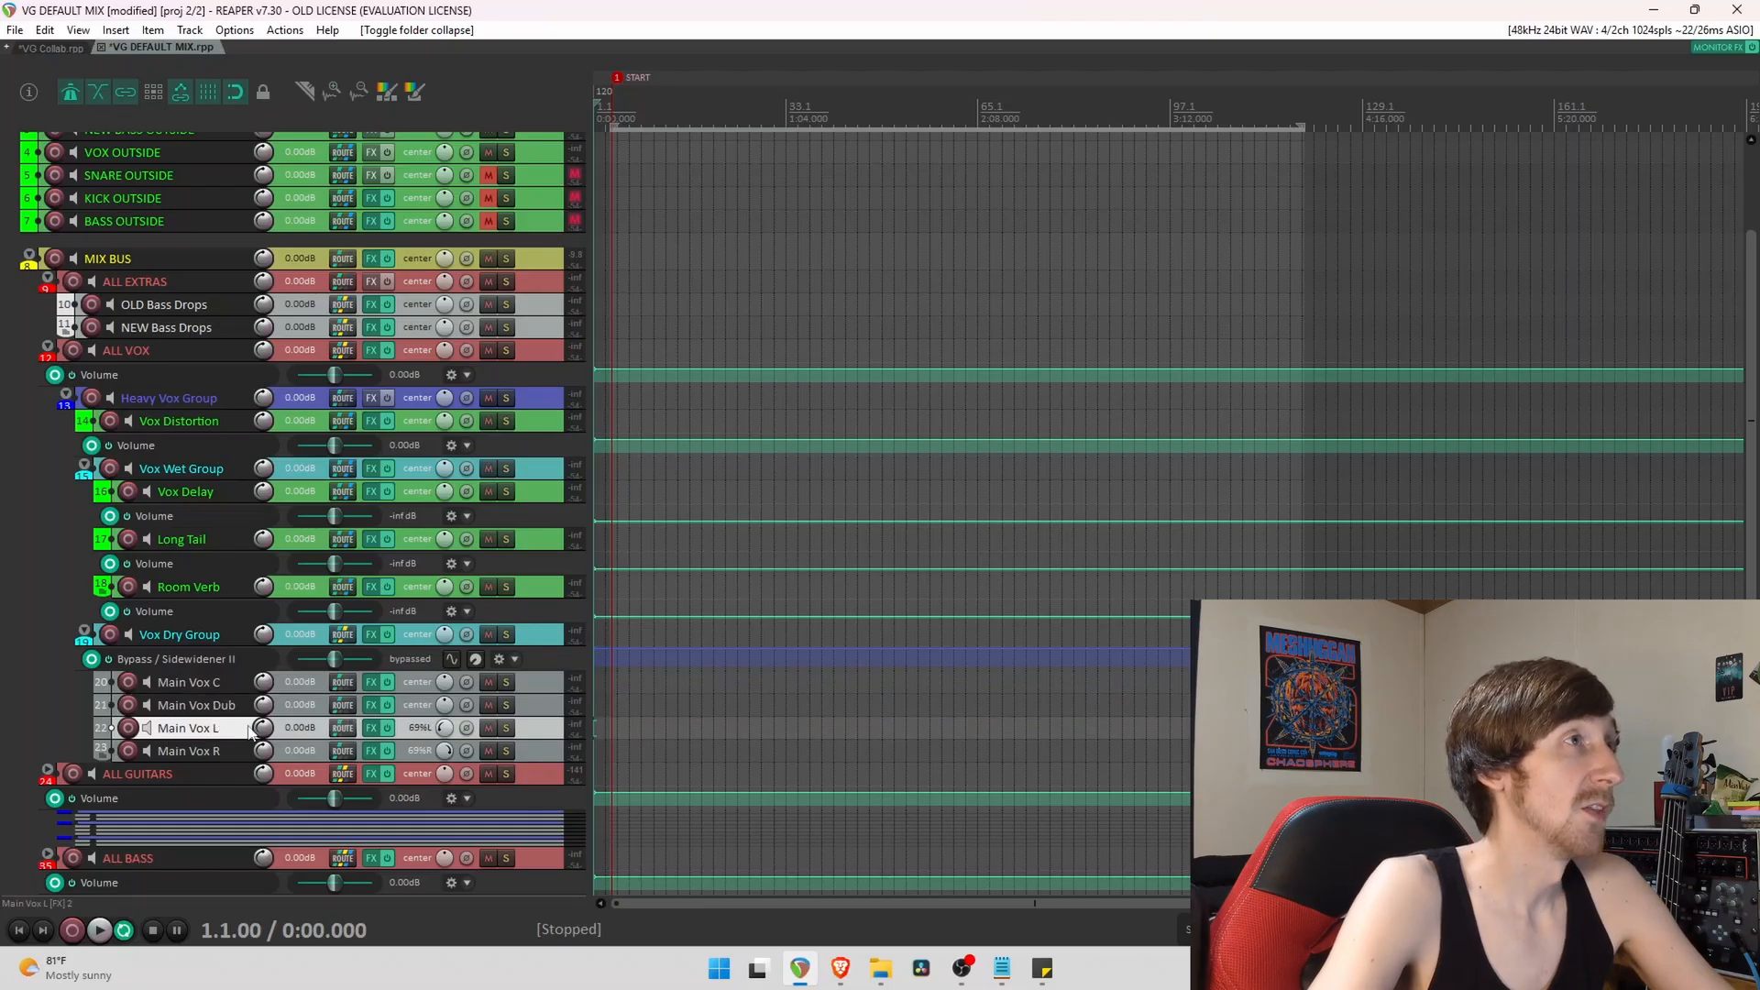
click(233, 751)
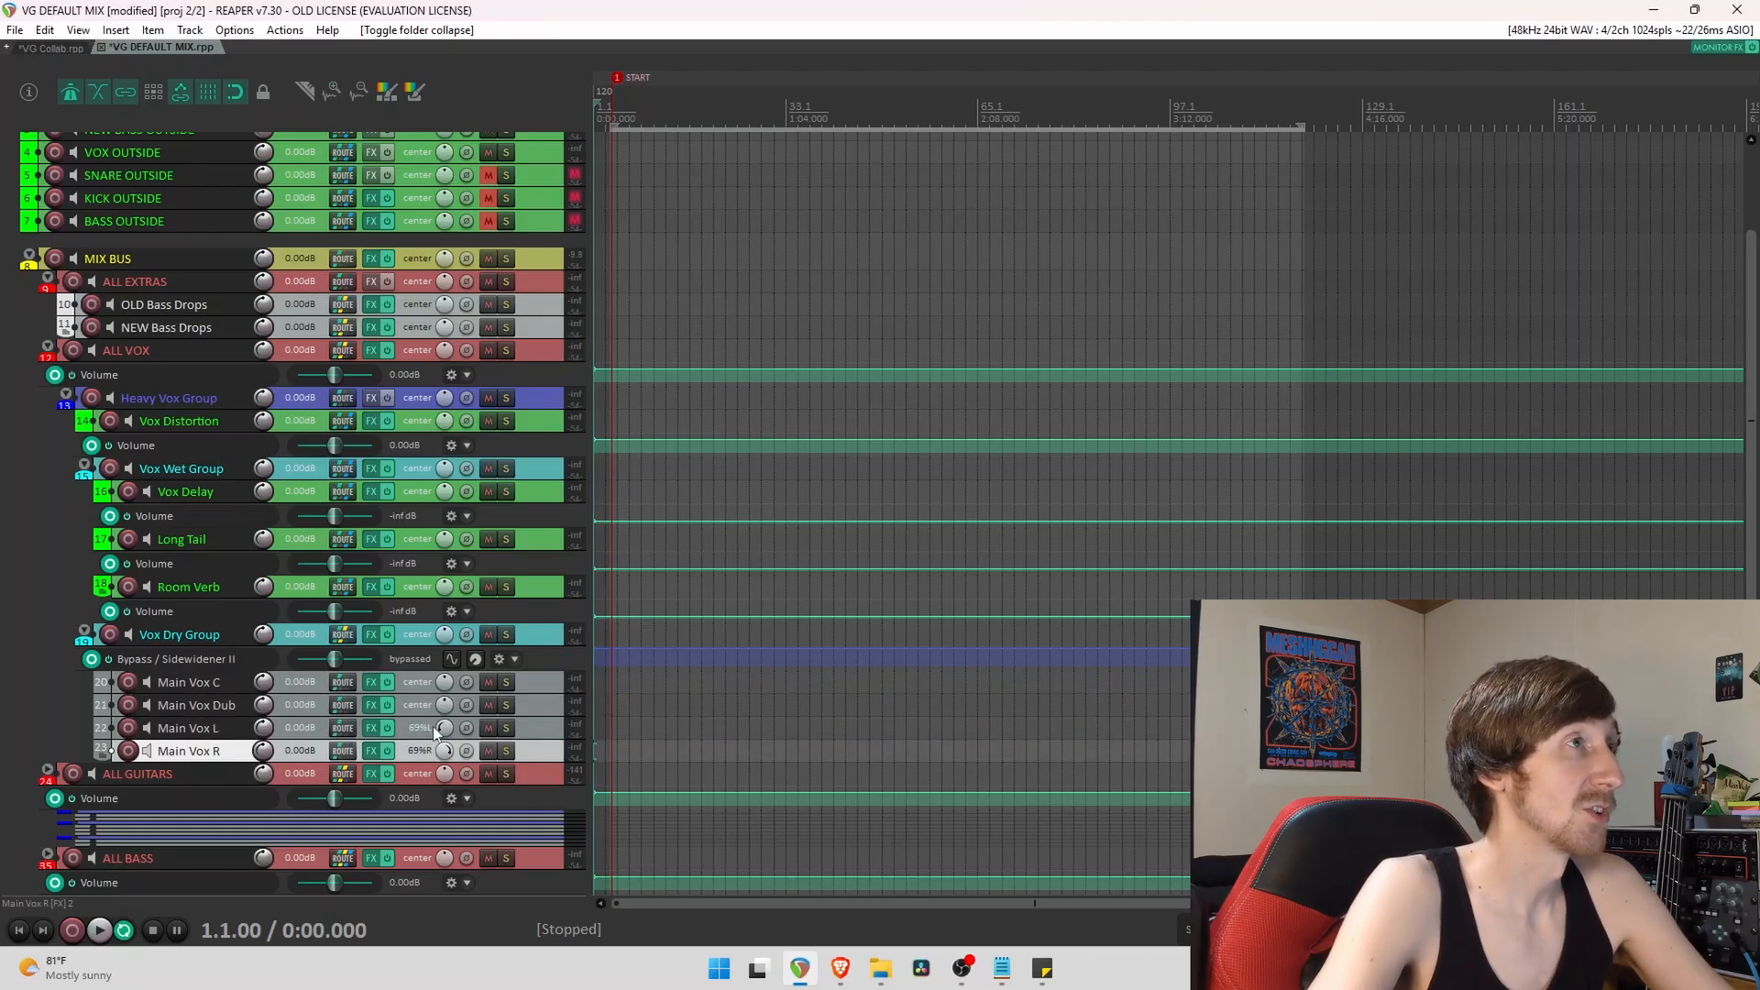
scroll(143, 724, up, 2)
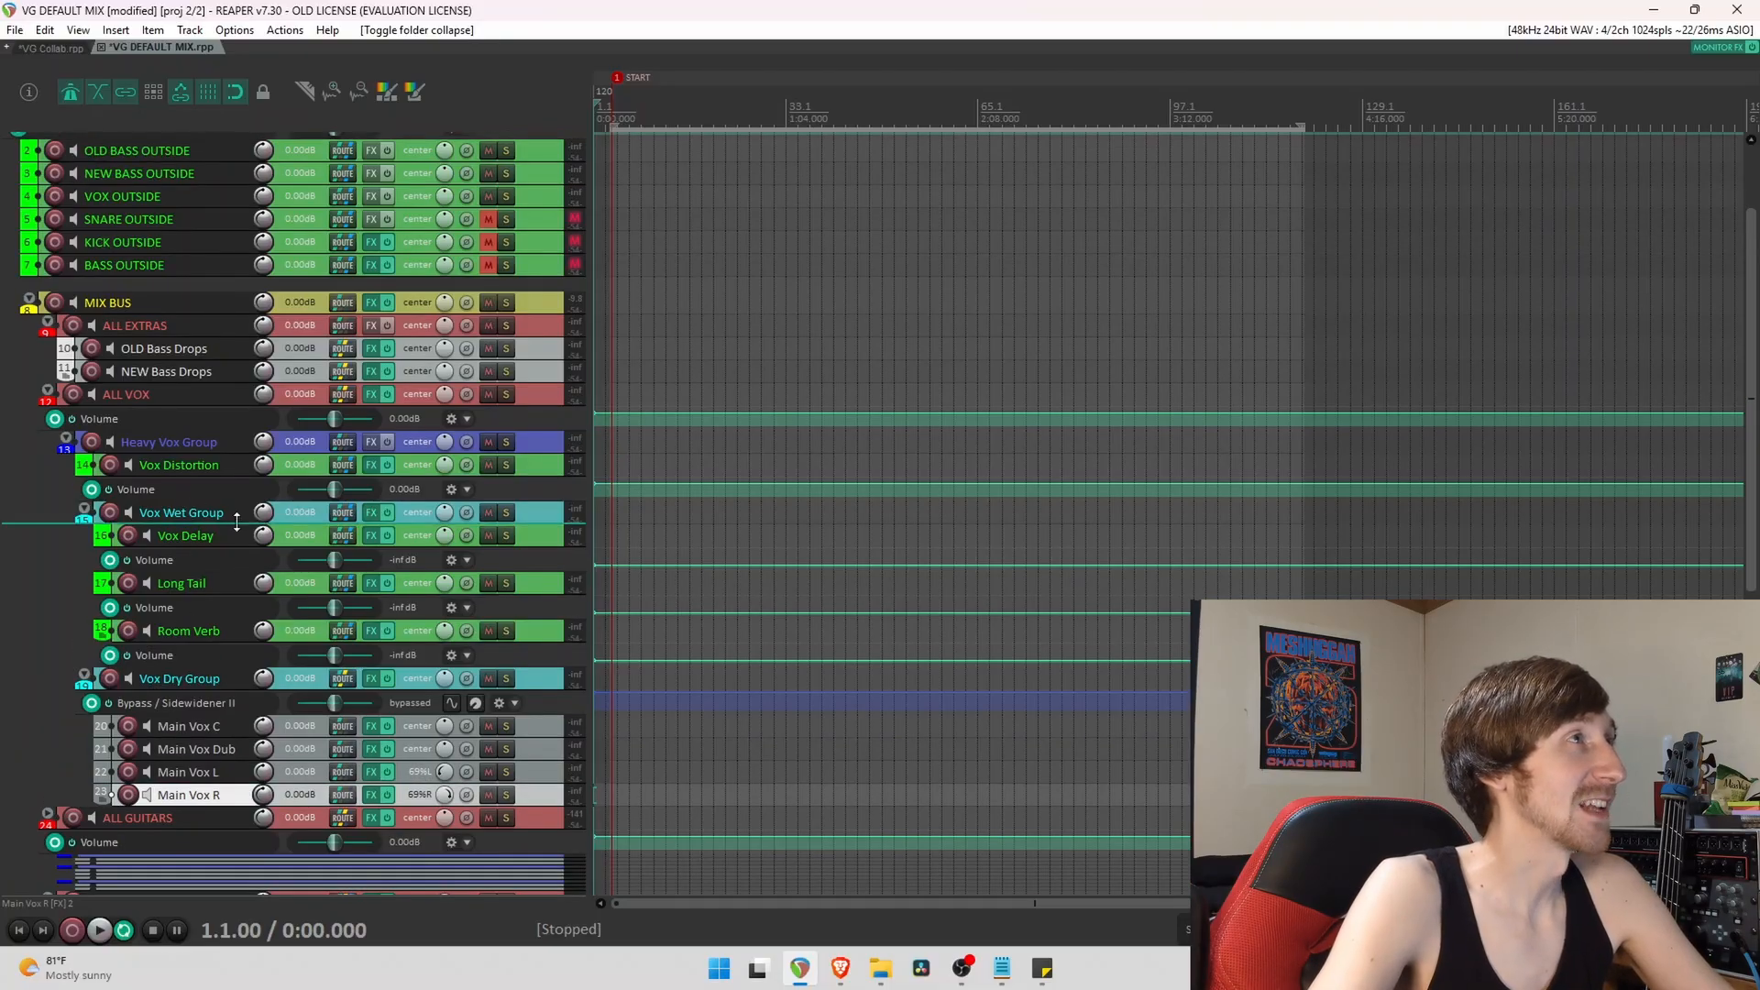
Review the Vox Dry Group and the Vox Wet Group with its Room Verb and Long Tail tracks.
click(162, 682)
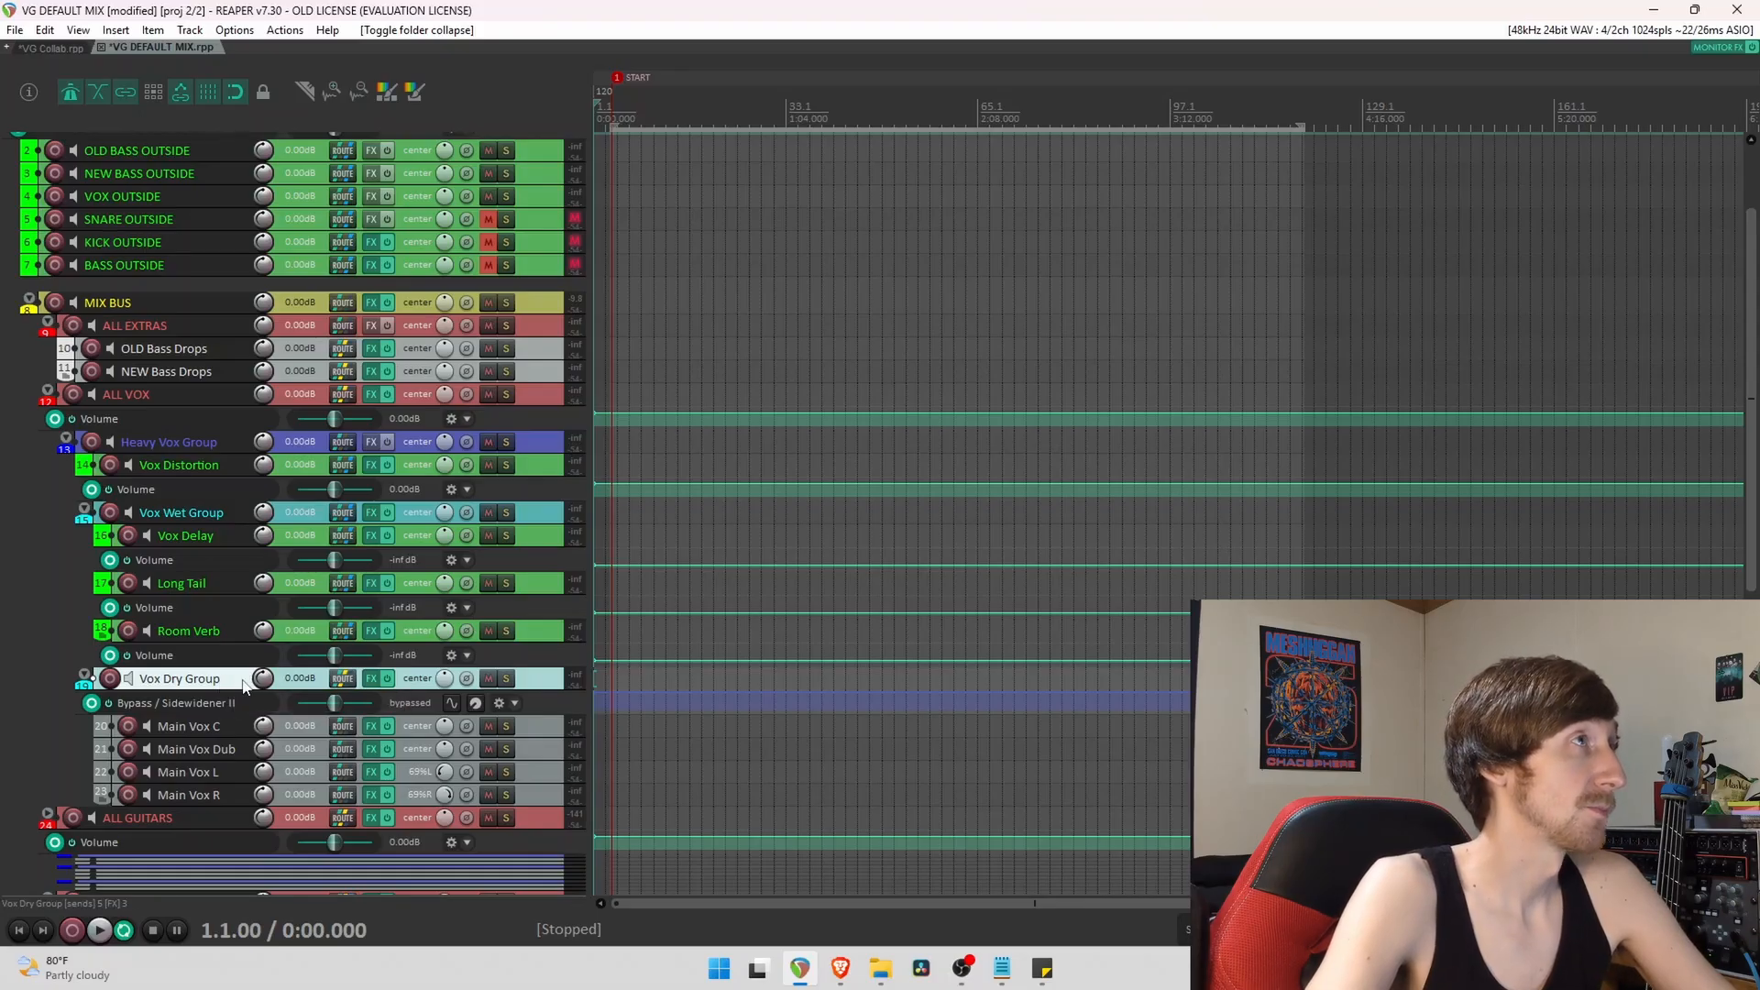
click(182, 519)
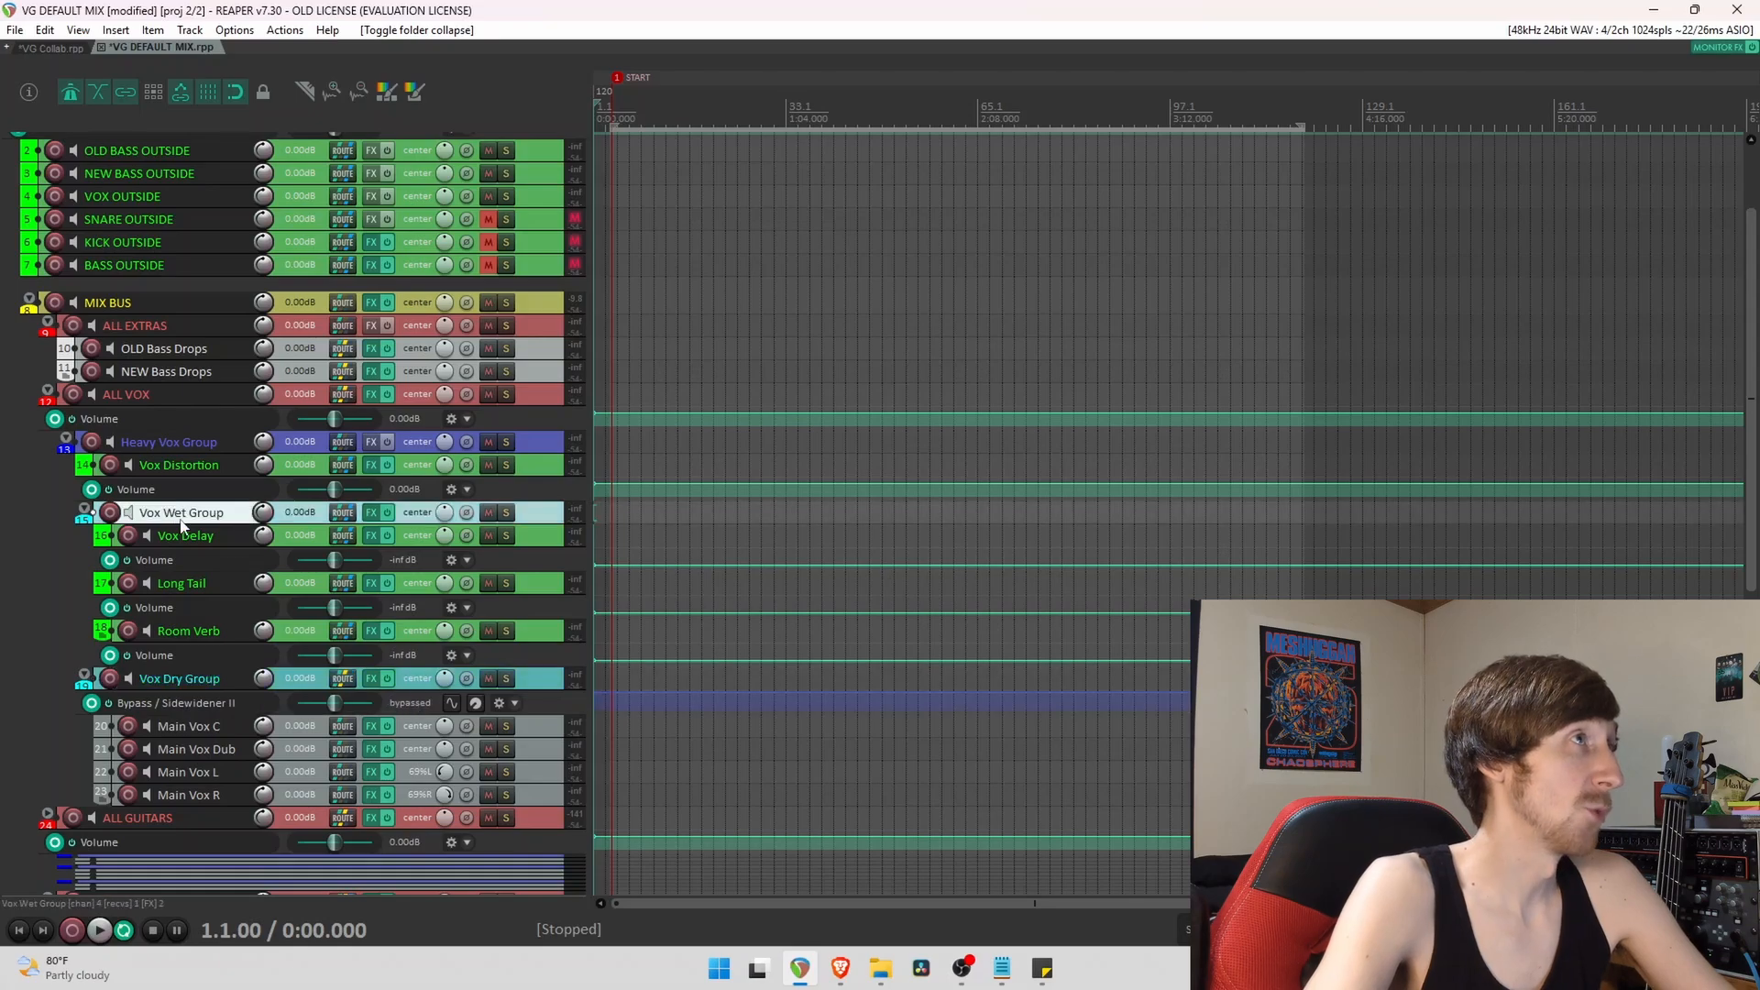
click(211, 683)
click(197, 635)
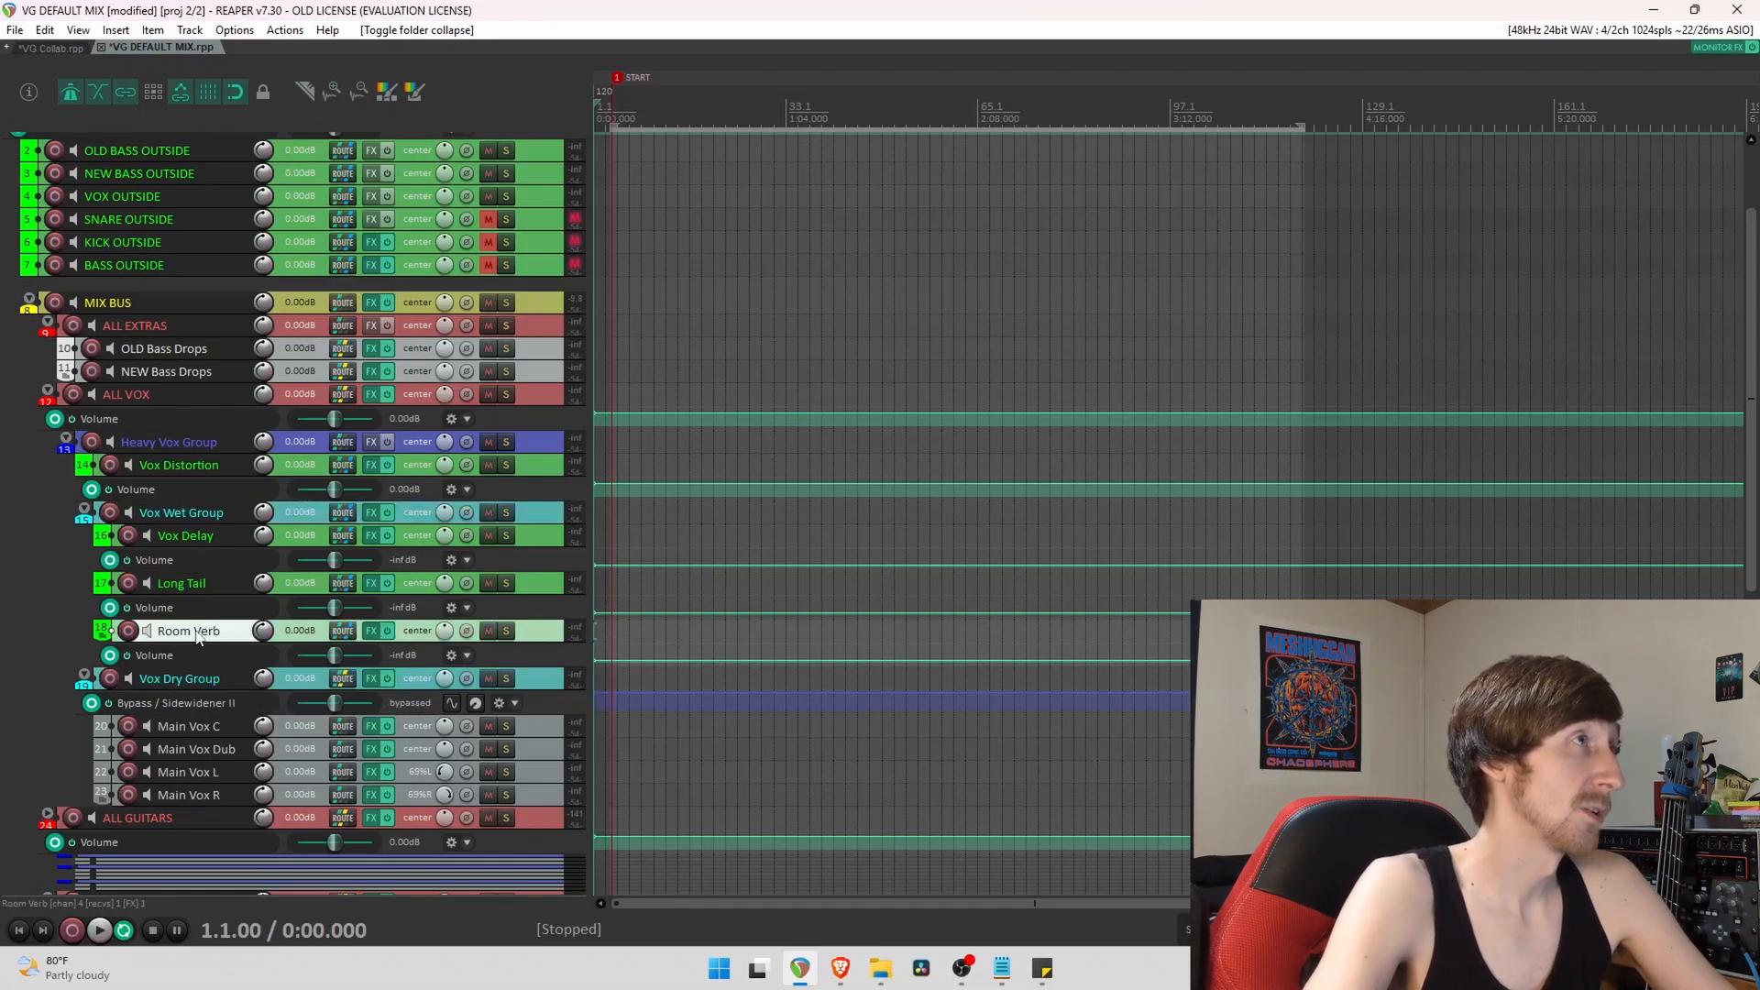
click(209, 581)
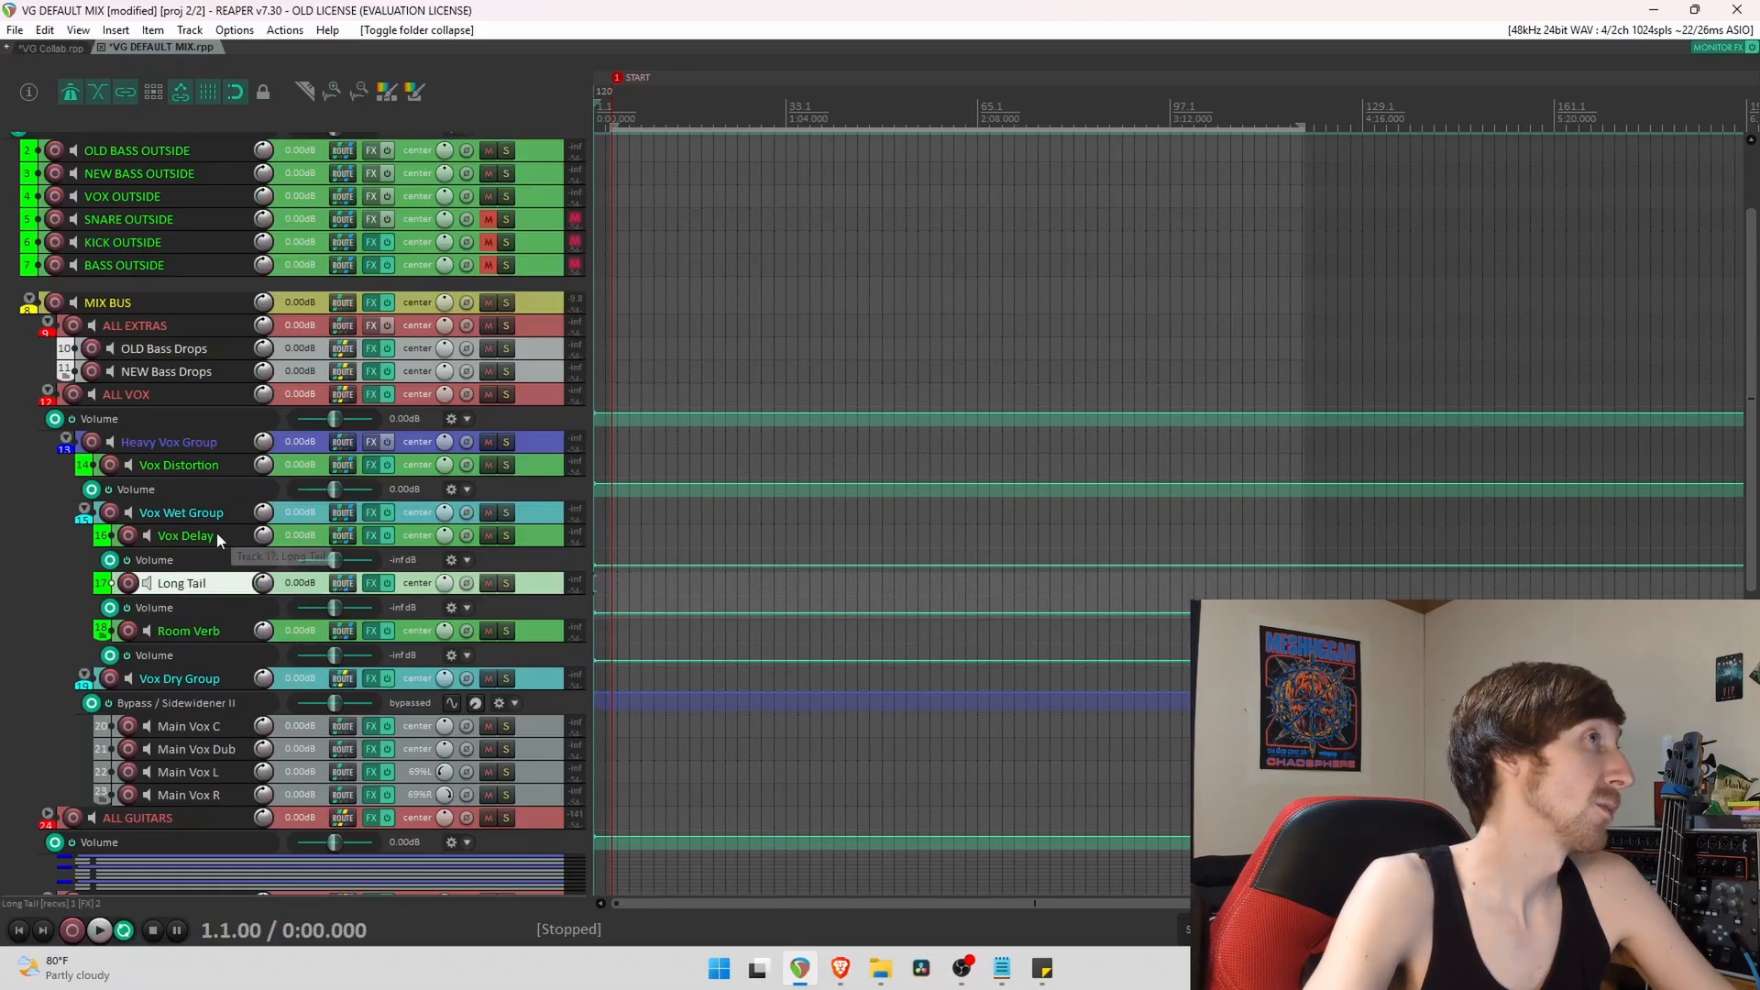
Inspect the Repeater delay settings in the Vox Delay track's FX chain and close the chain.
click(216, 533)
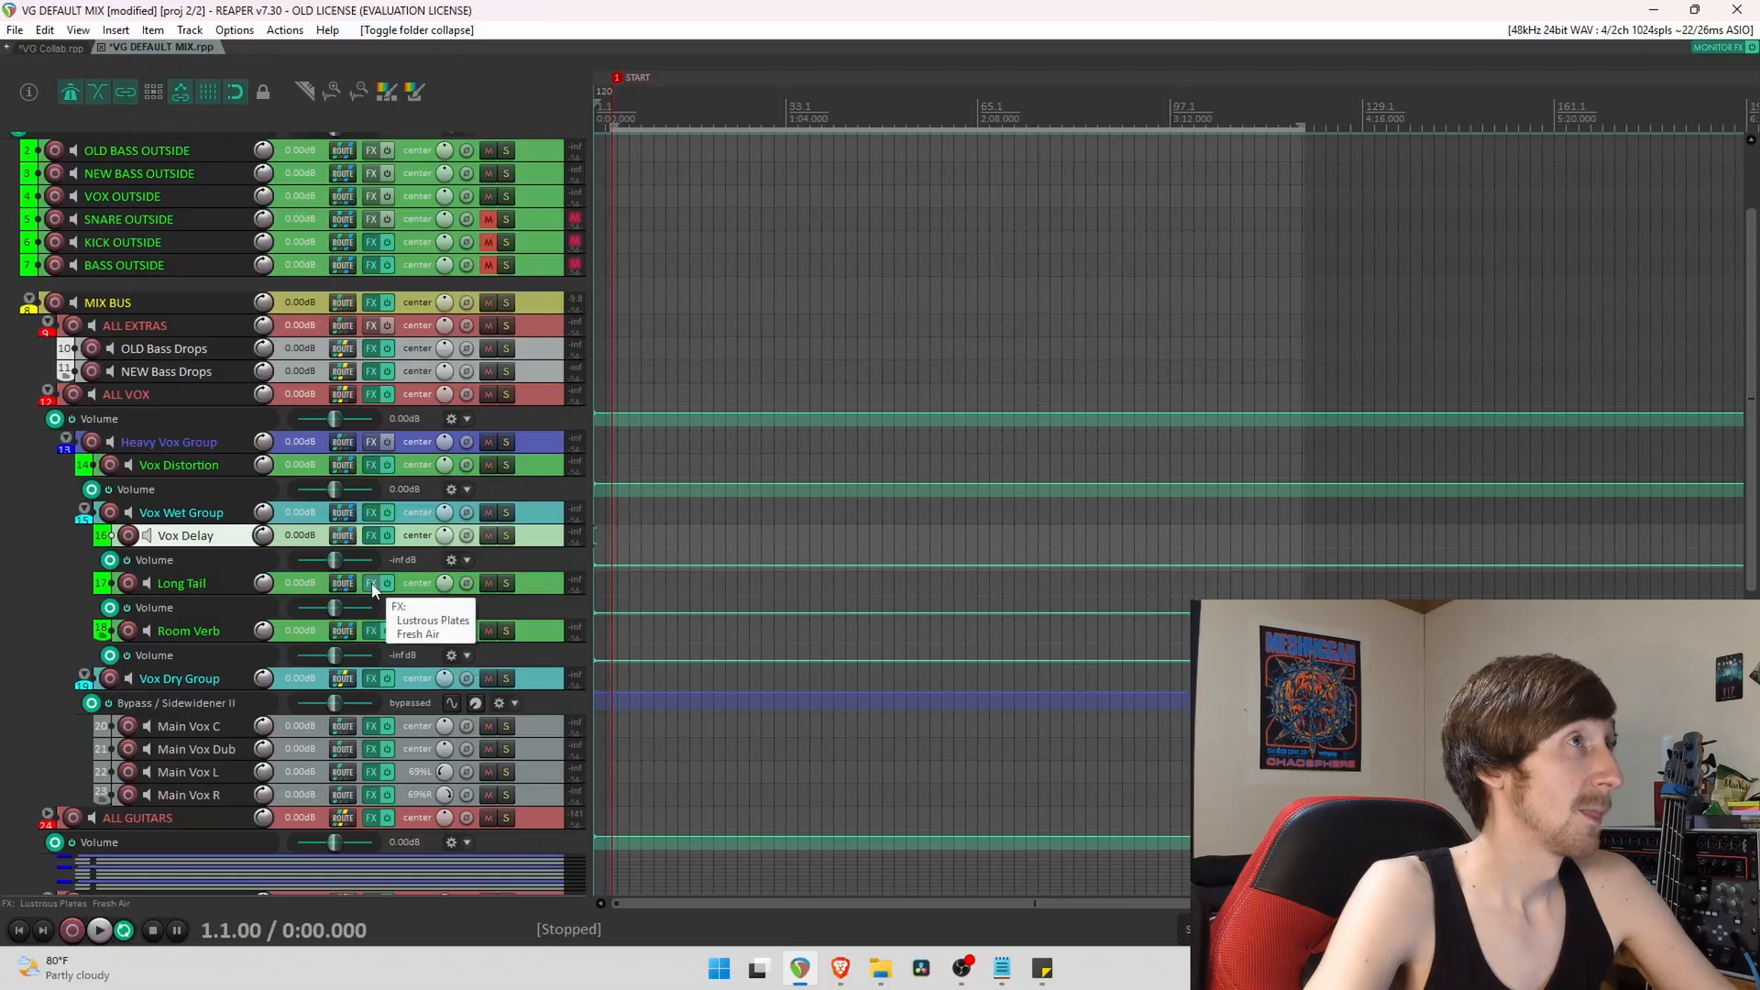
click(373, 536)
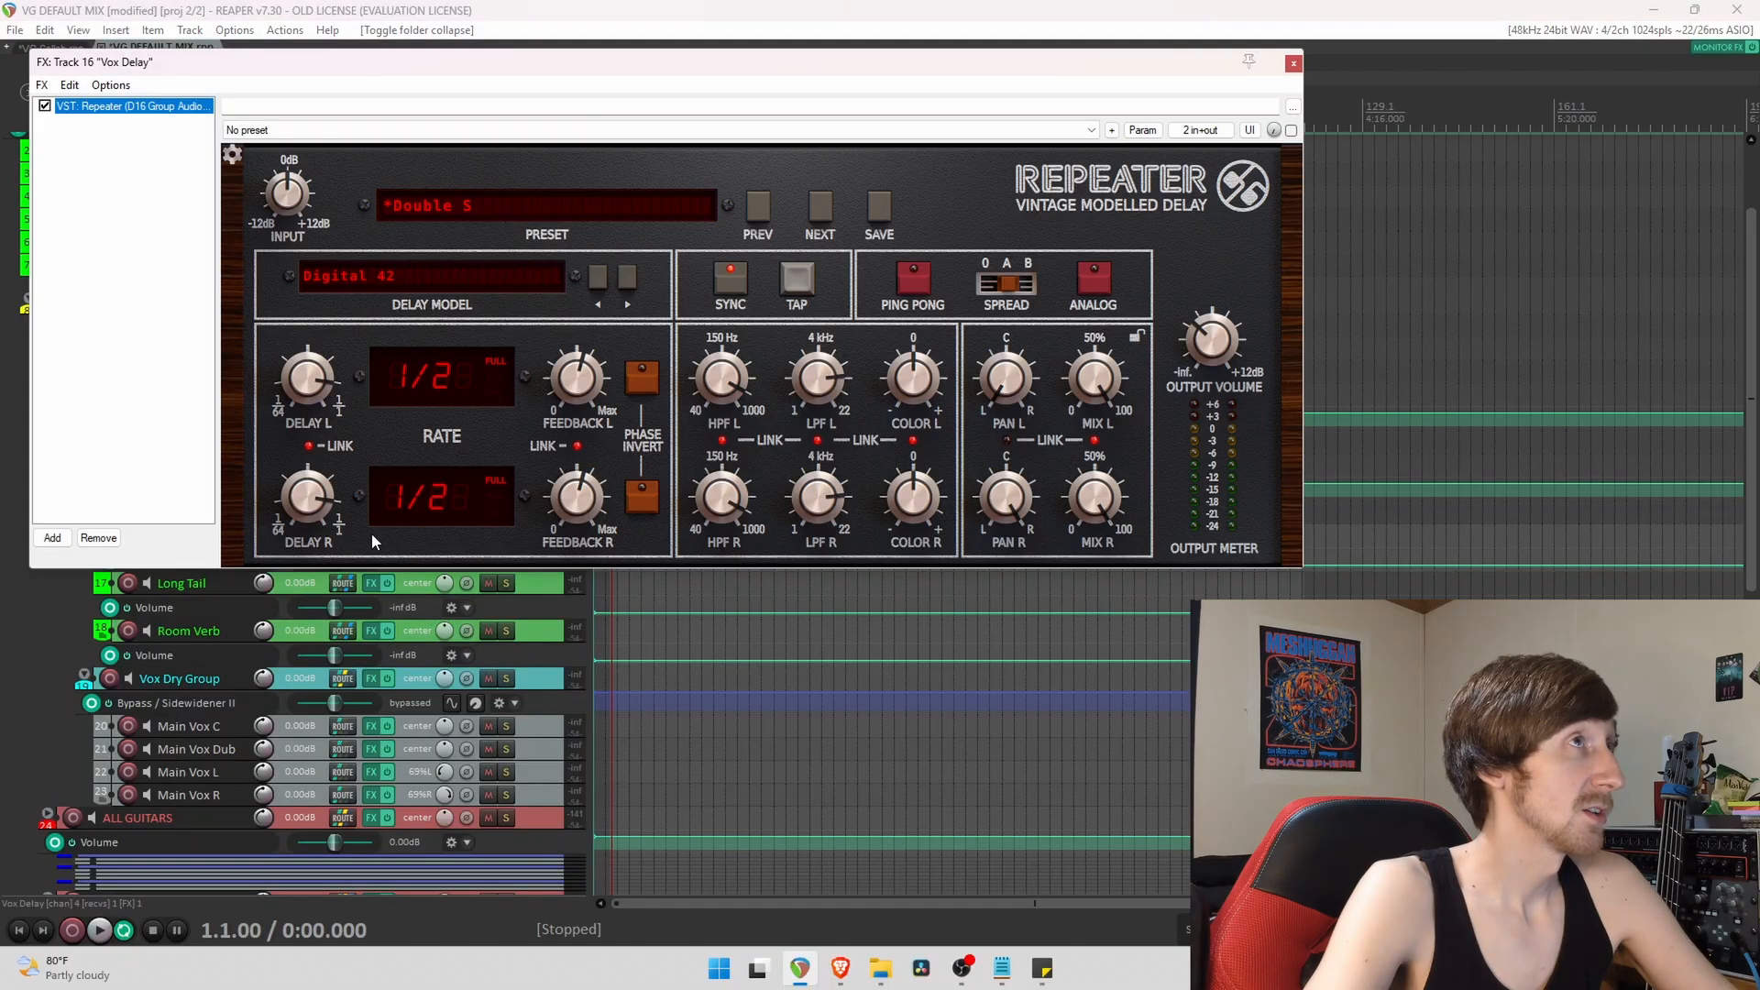
click(1294, 63)
Review the Vox Wet Group, Vox Delay and Vox Distortion tracks inside the Heavy Vox Group.
click(548, 513)
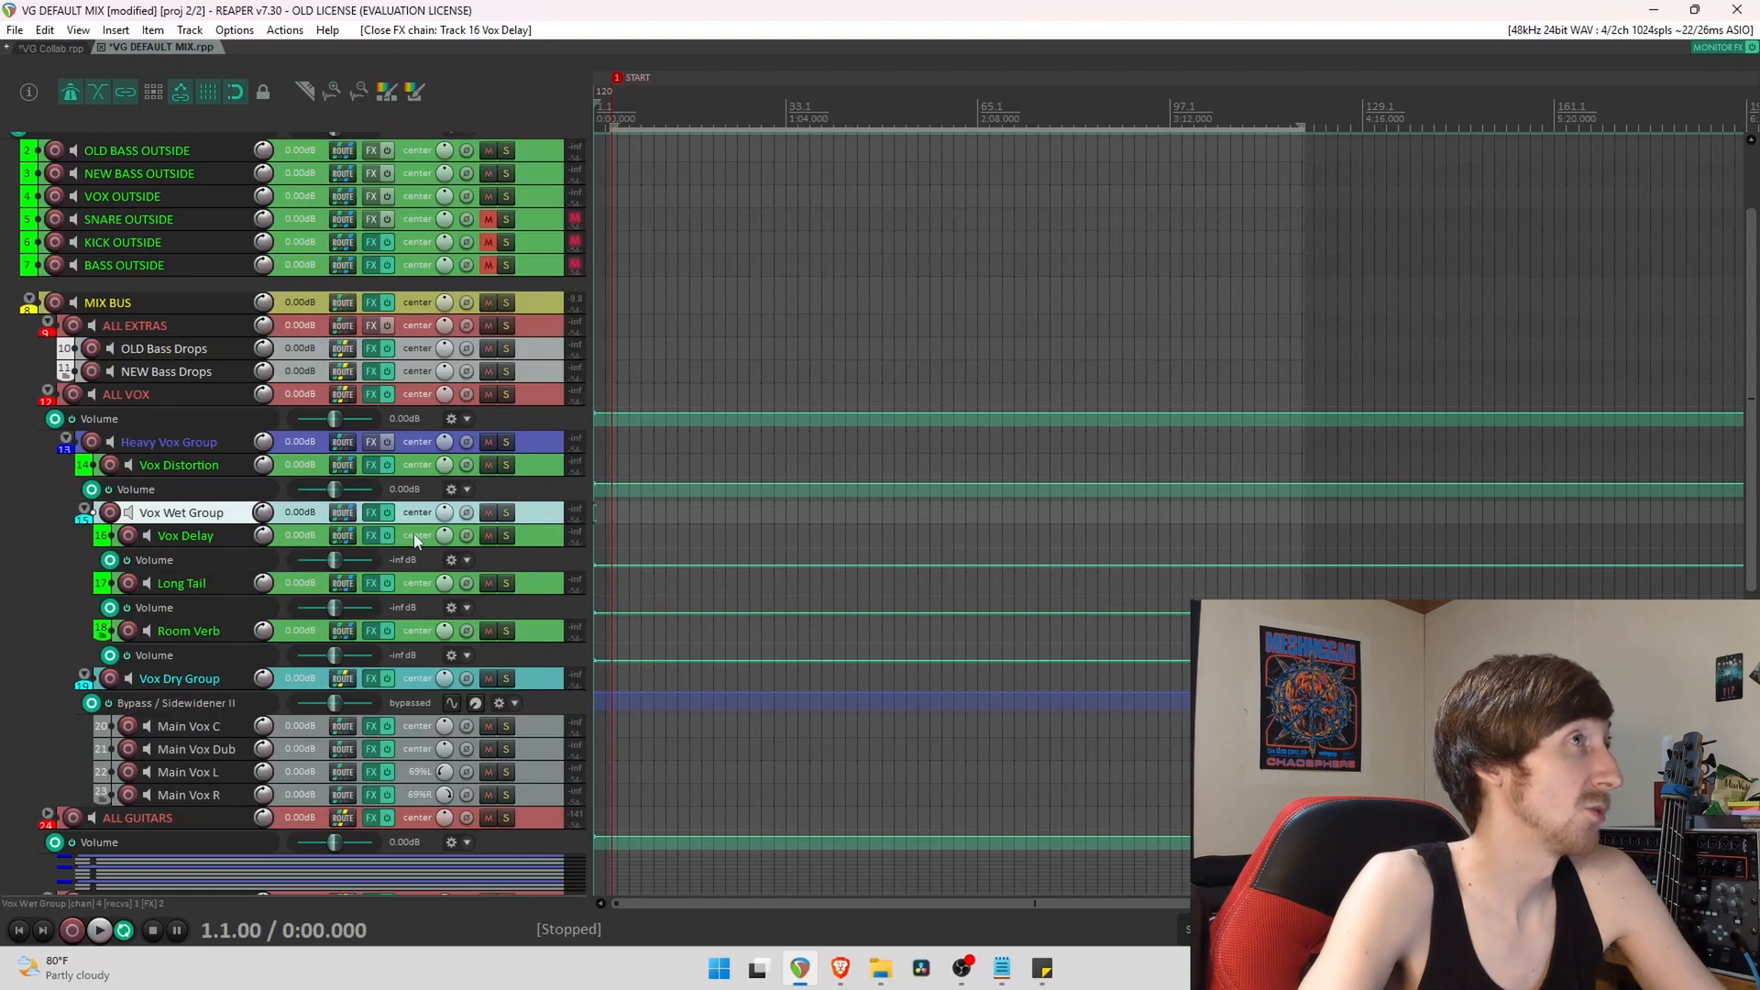
click(529, 539)
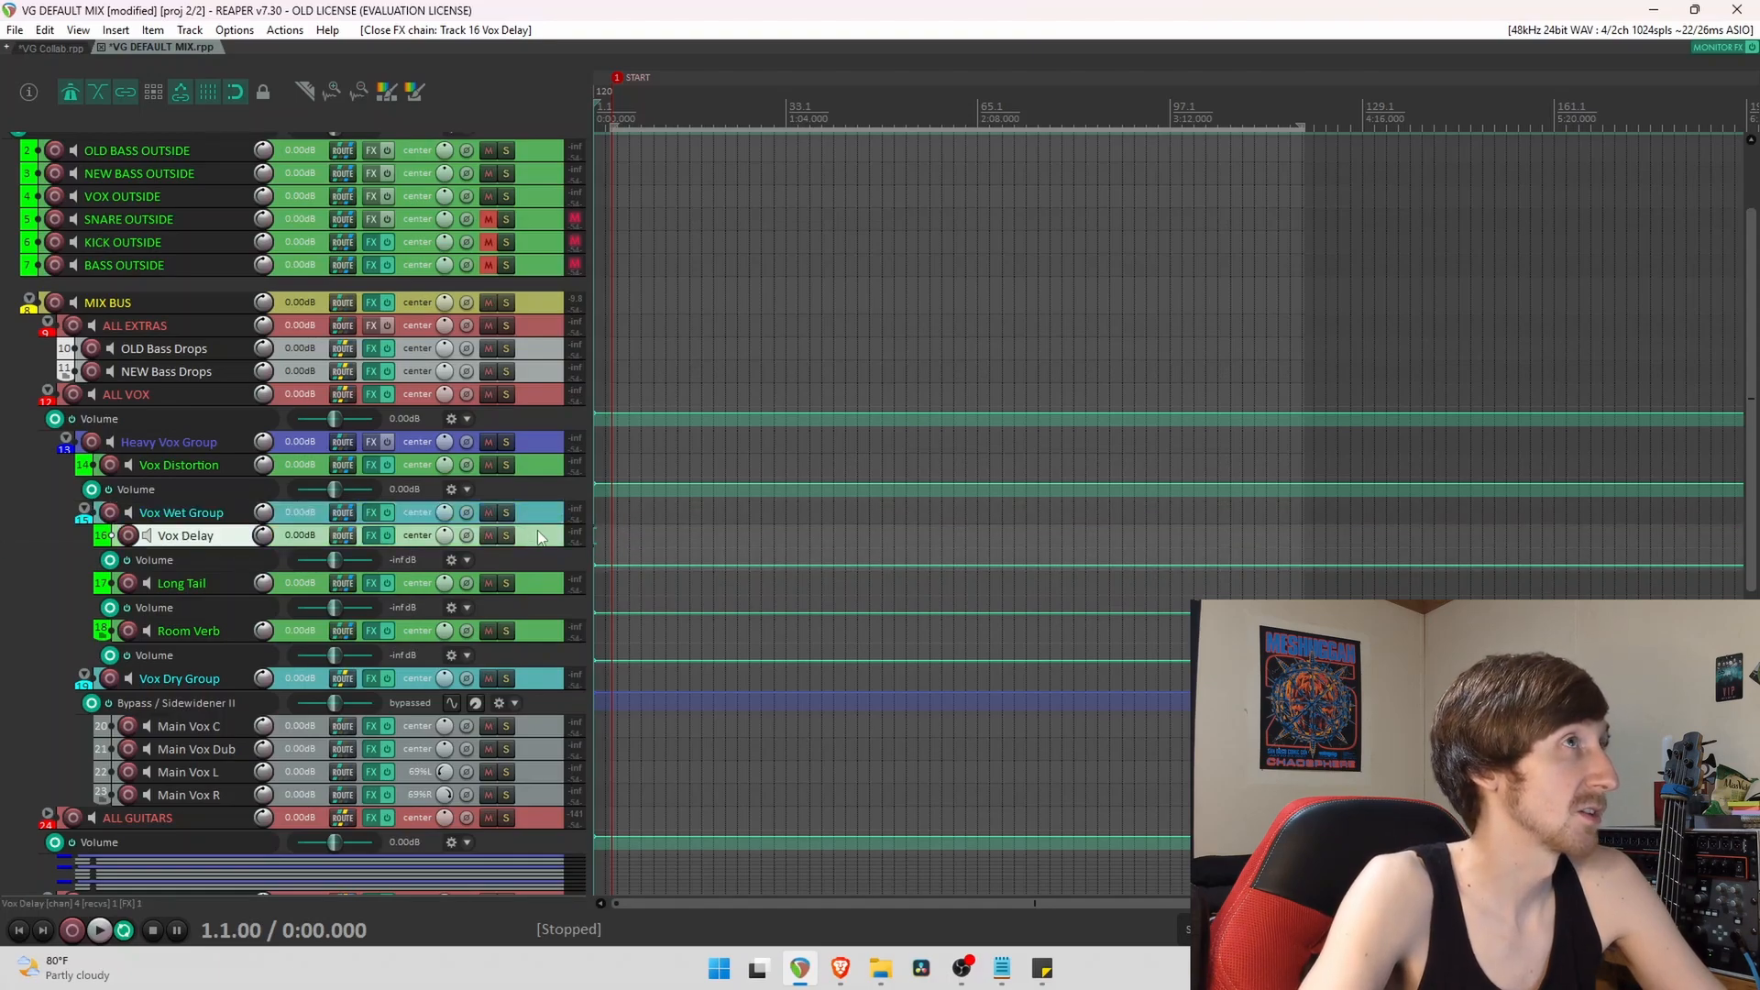
click(215, 511)
click(188, 468)
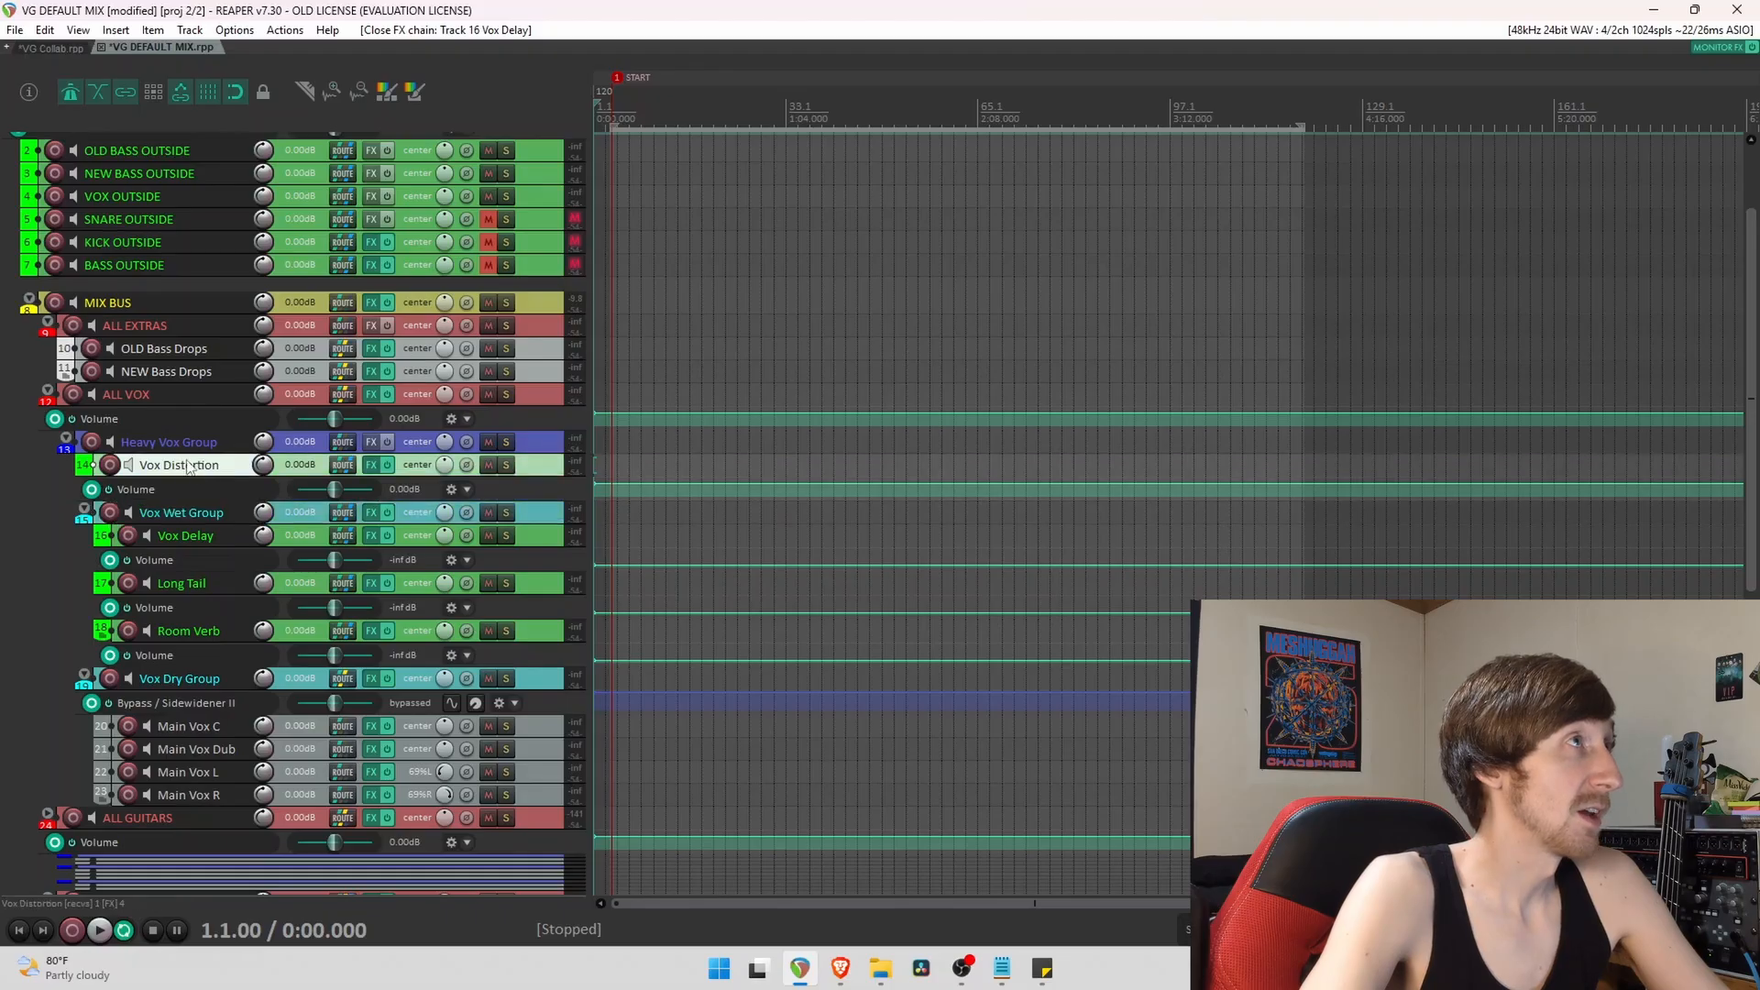
mouse_move(372, 465)
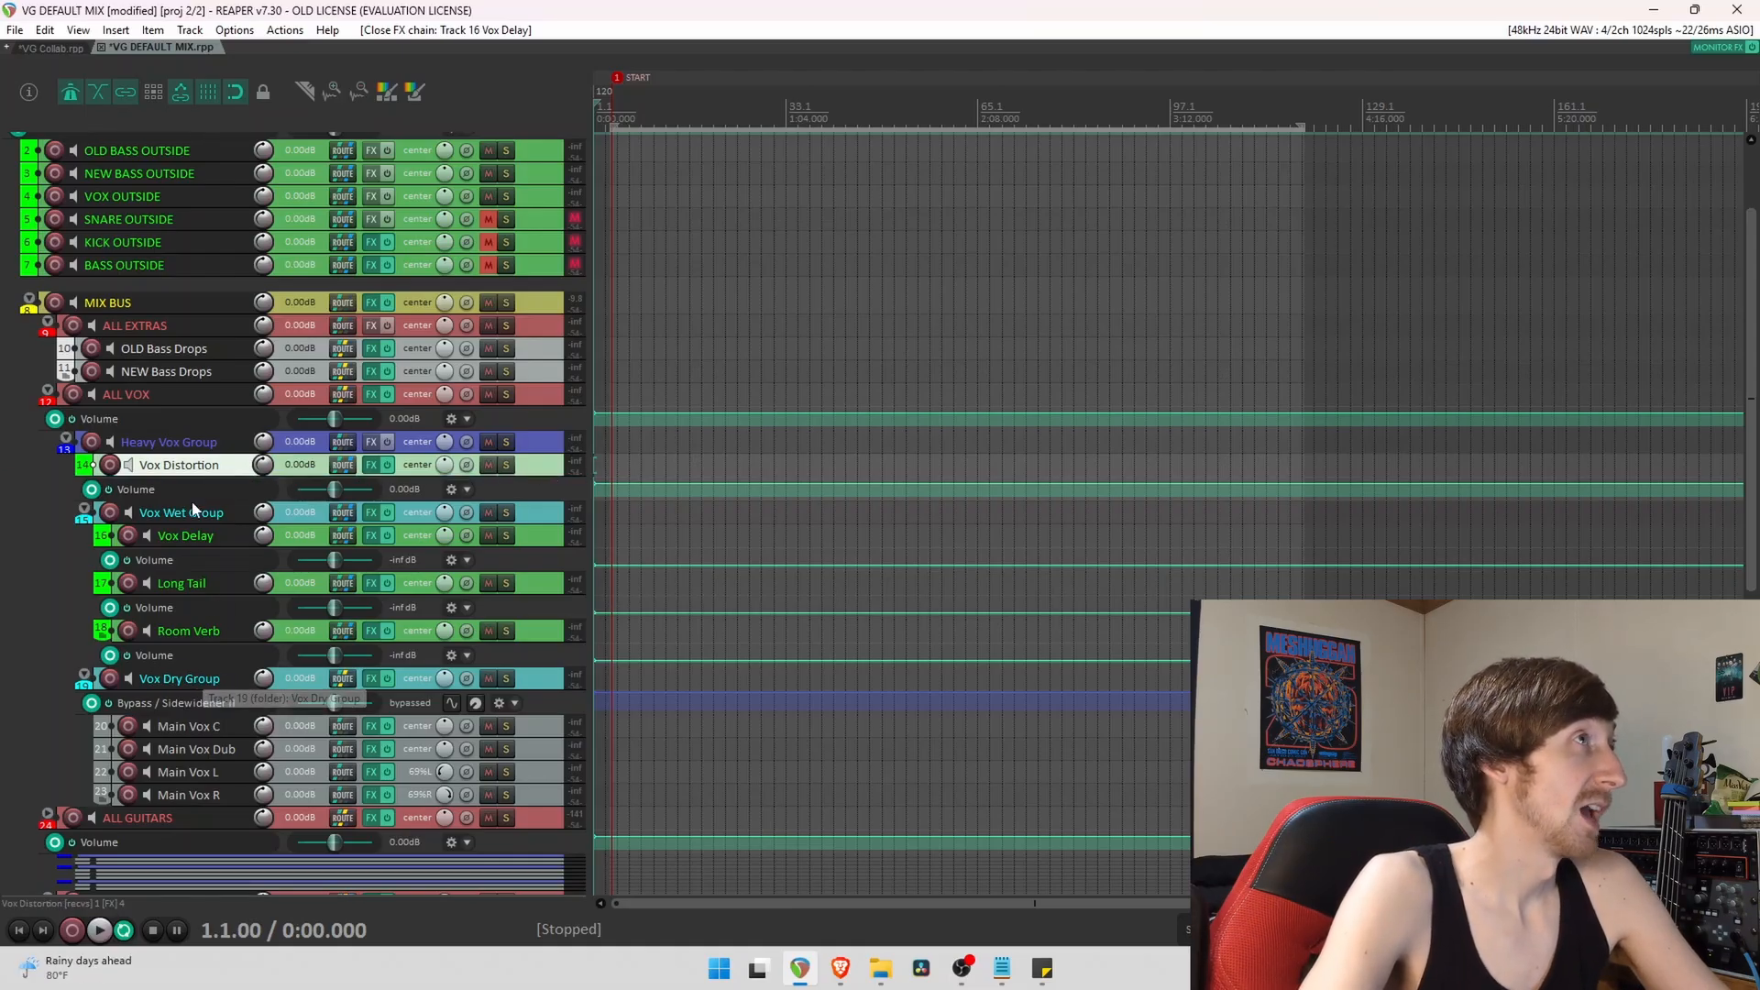
Review how the Heavy Vox Group and its Vox Delay track sit within the ALL VOX folder.
click(438, 435)
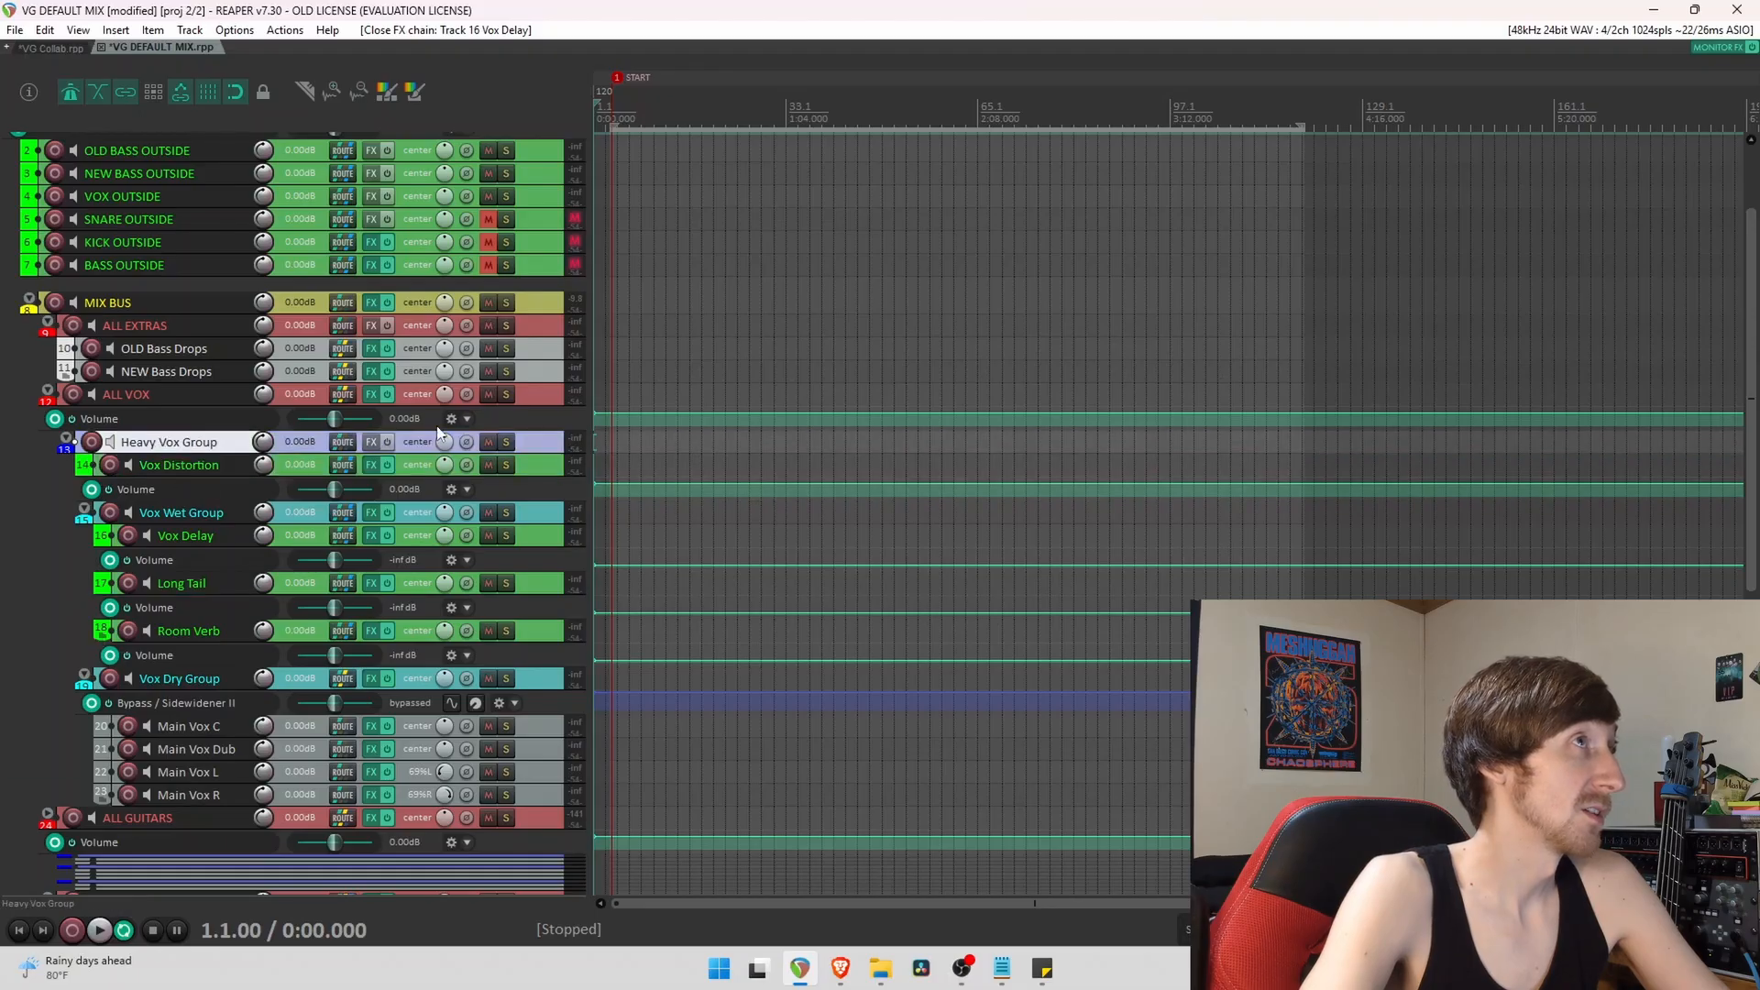
click(538, 398)
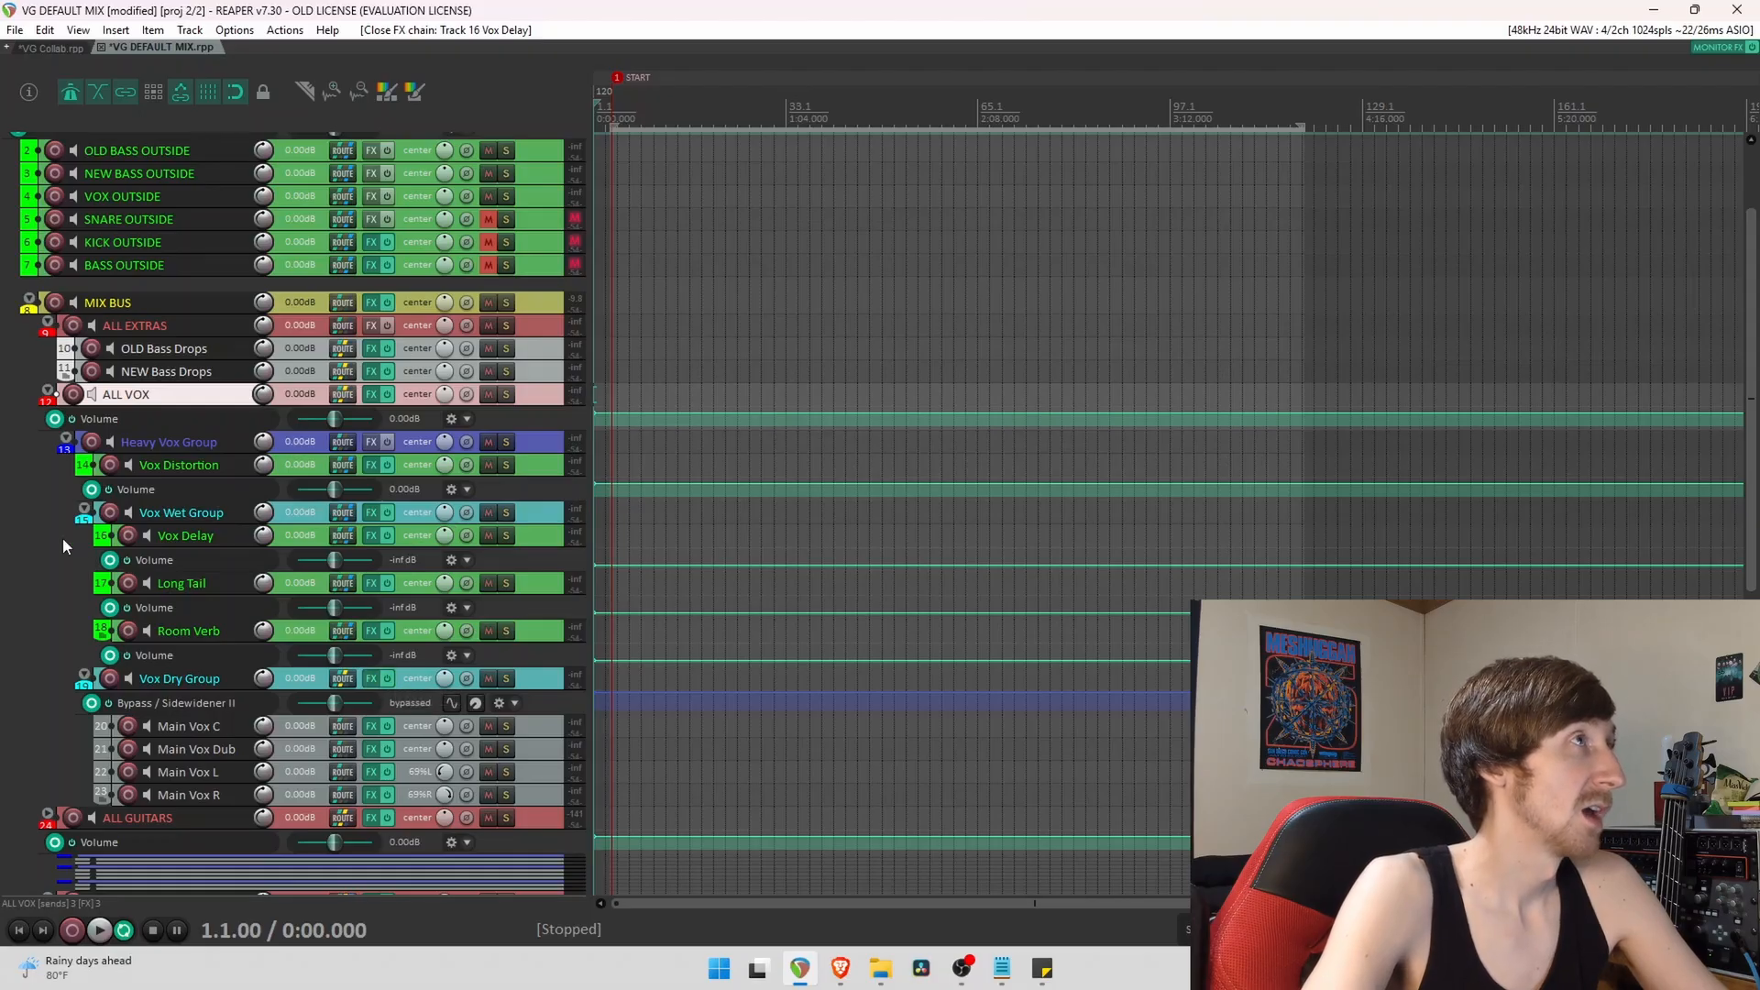
click(200, 536)
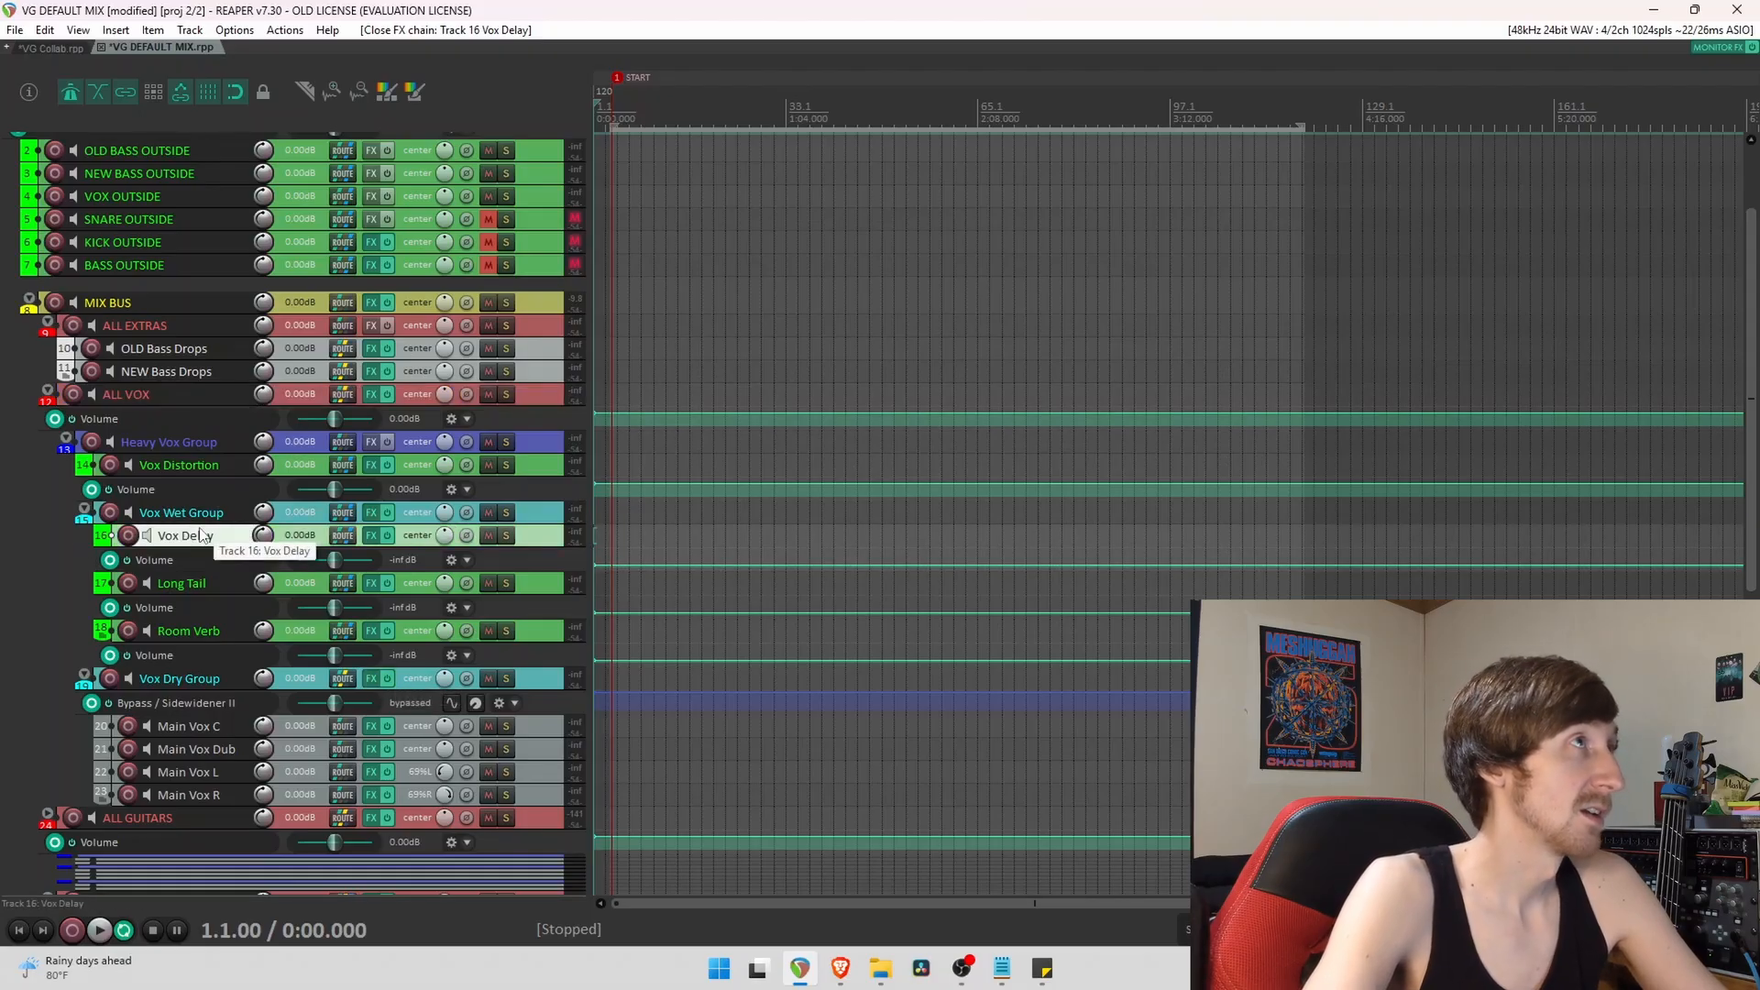
click(213, 445)
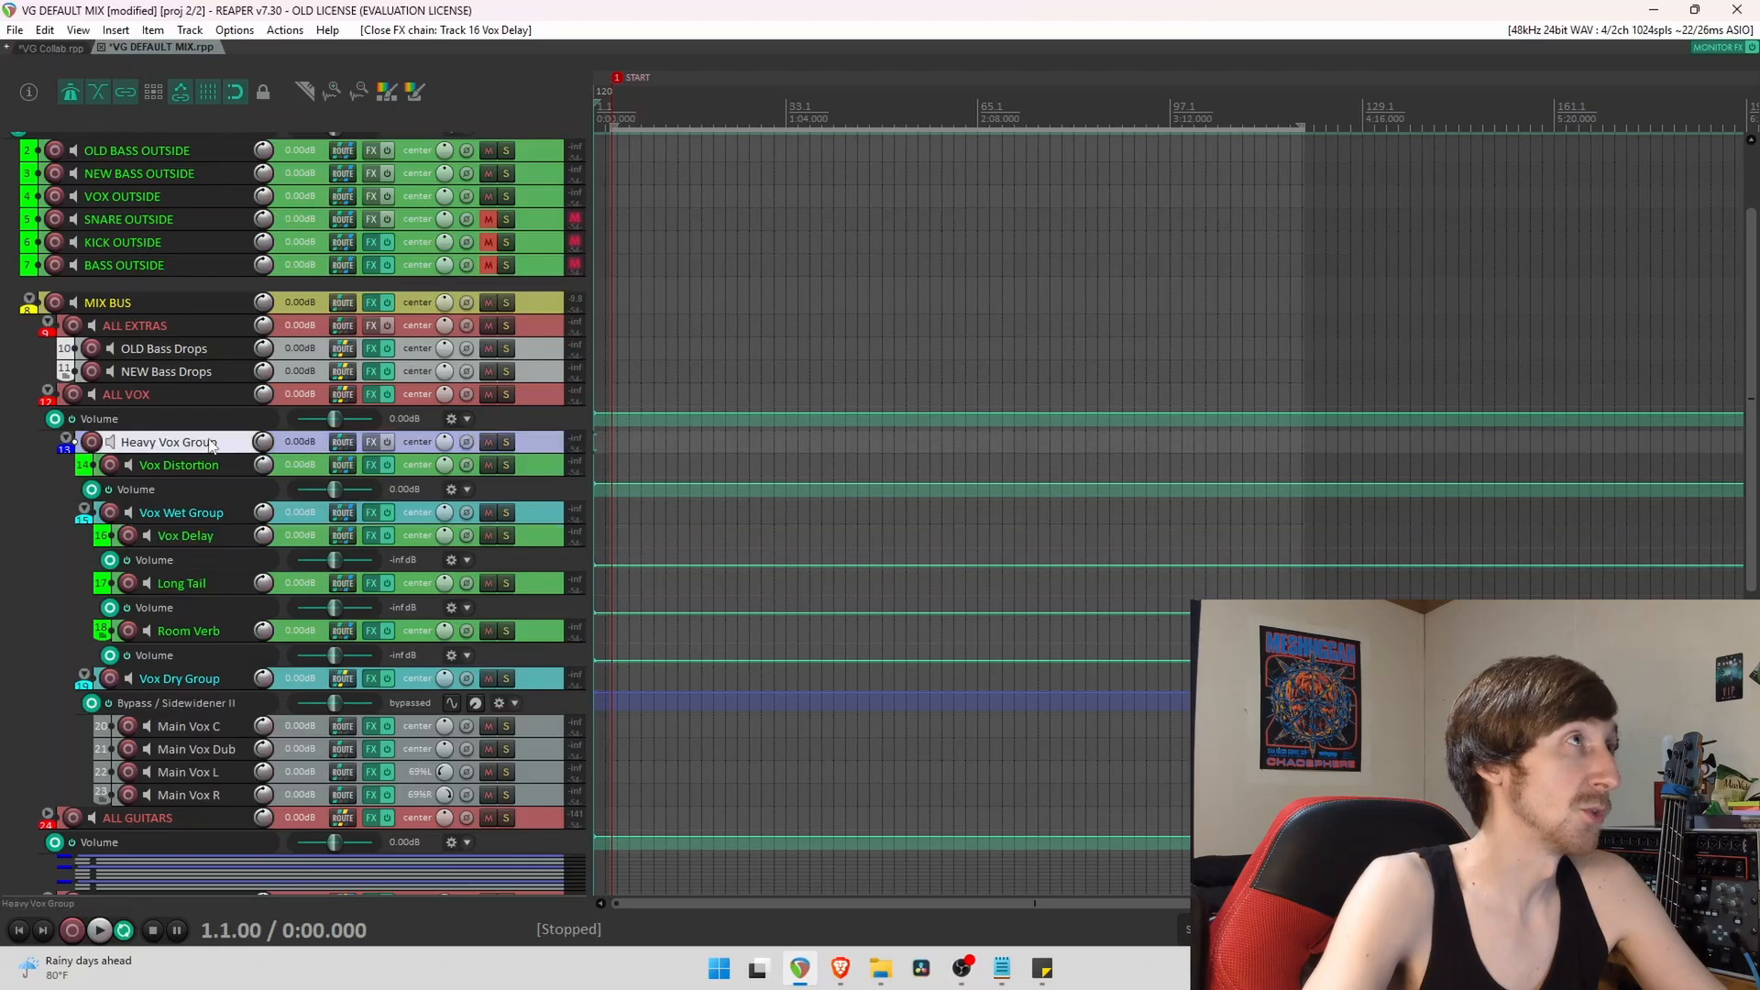
click(136, 396)
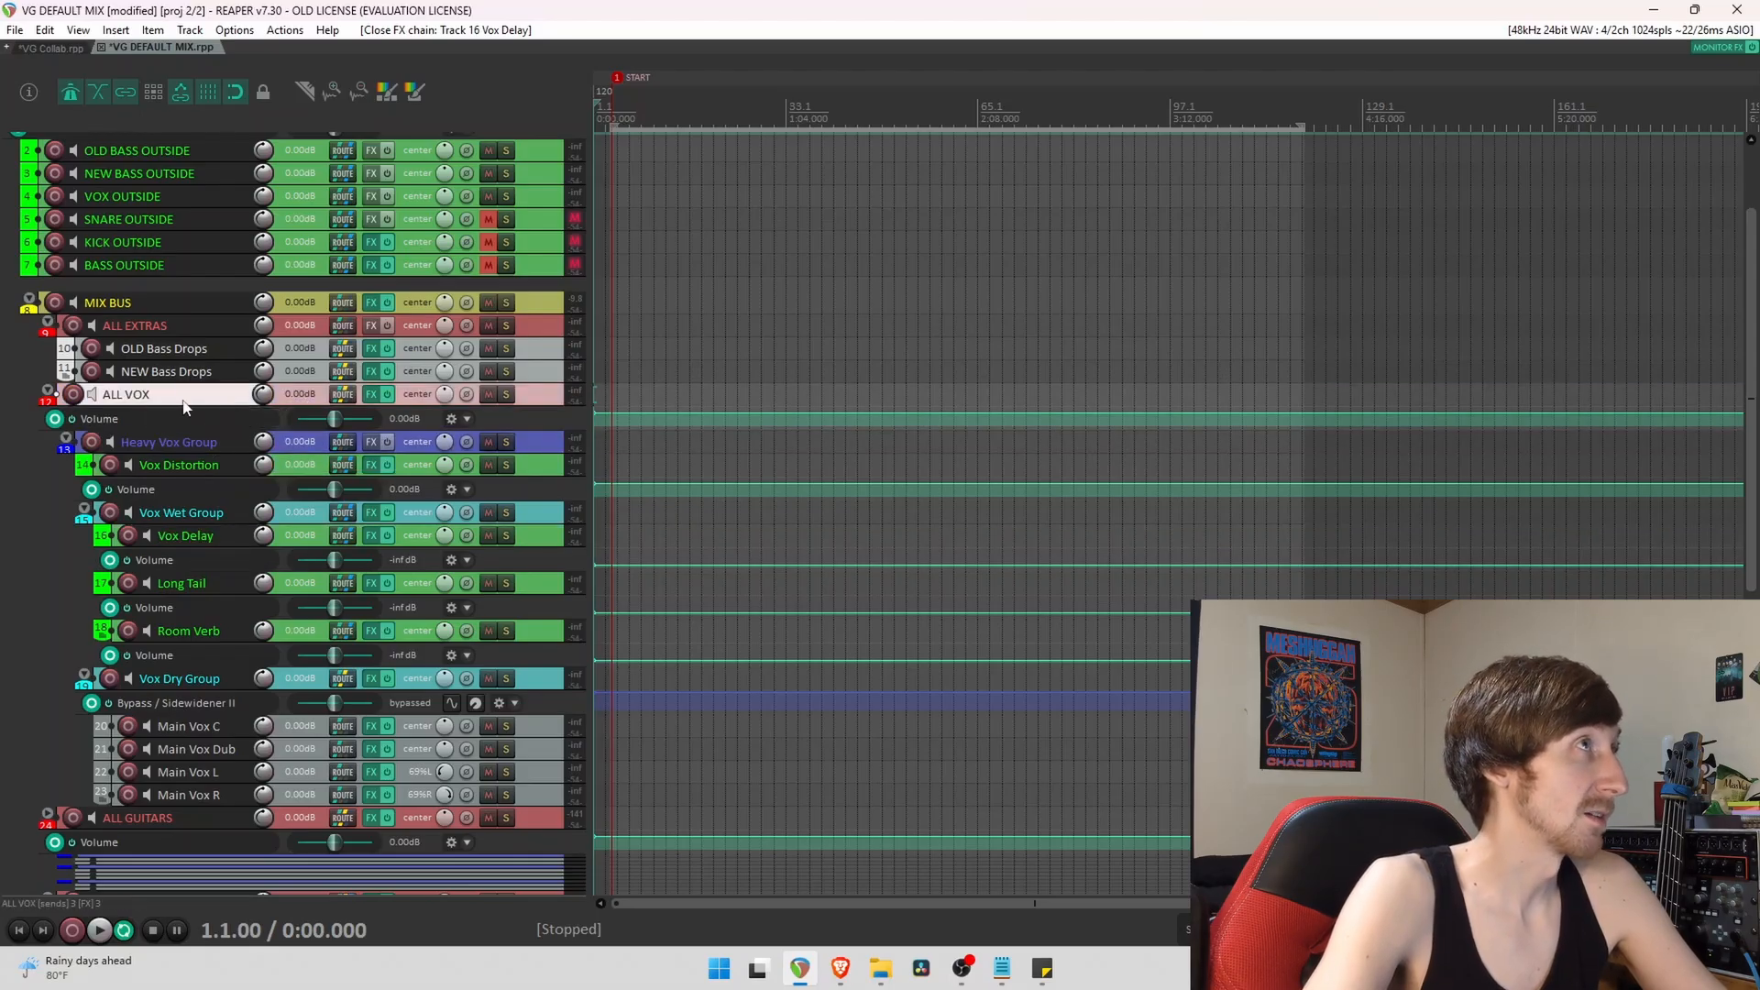
Collapse the ALL VOX and ALL EXTRAS folders and select the ALL EXTRAS folder track.
scroll(34, 537, up, 2)
click(49, 458)
scroll(69, 440, up, 1)
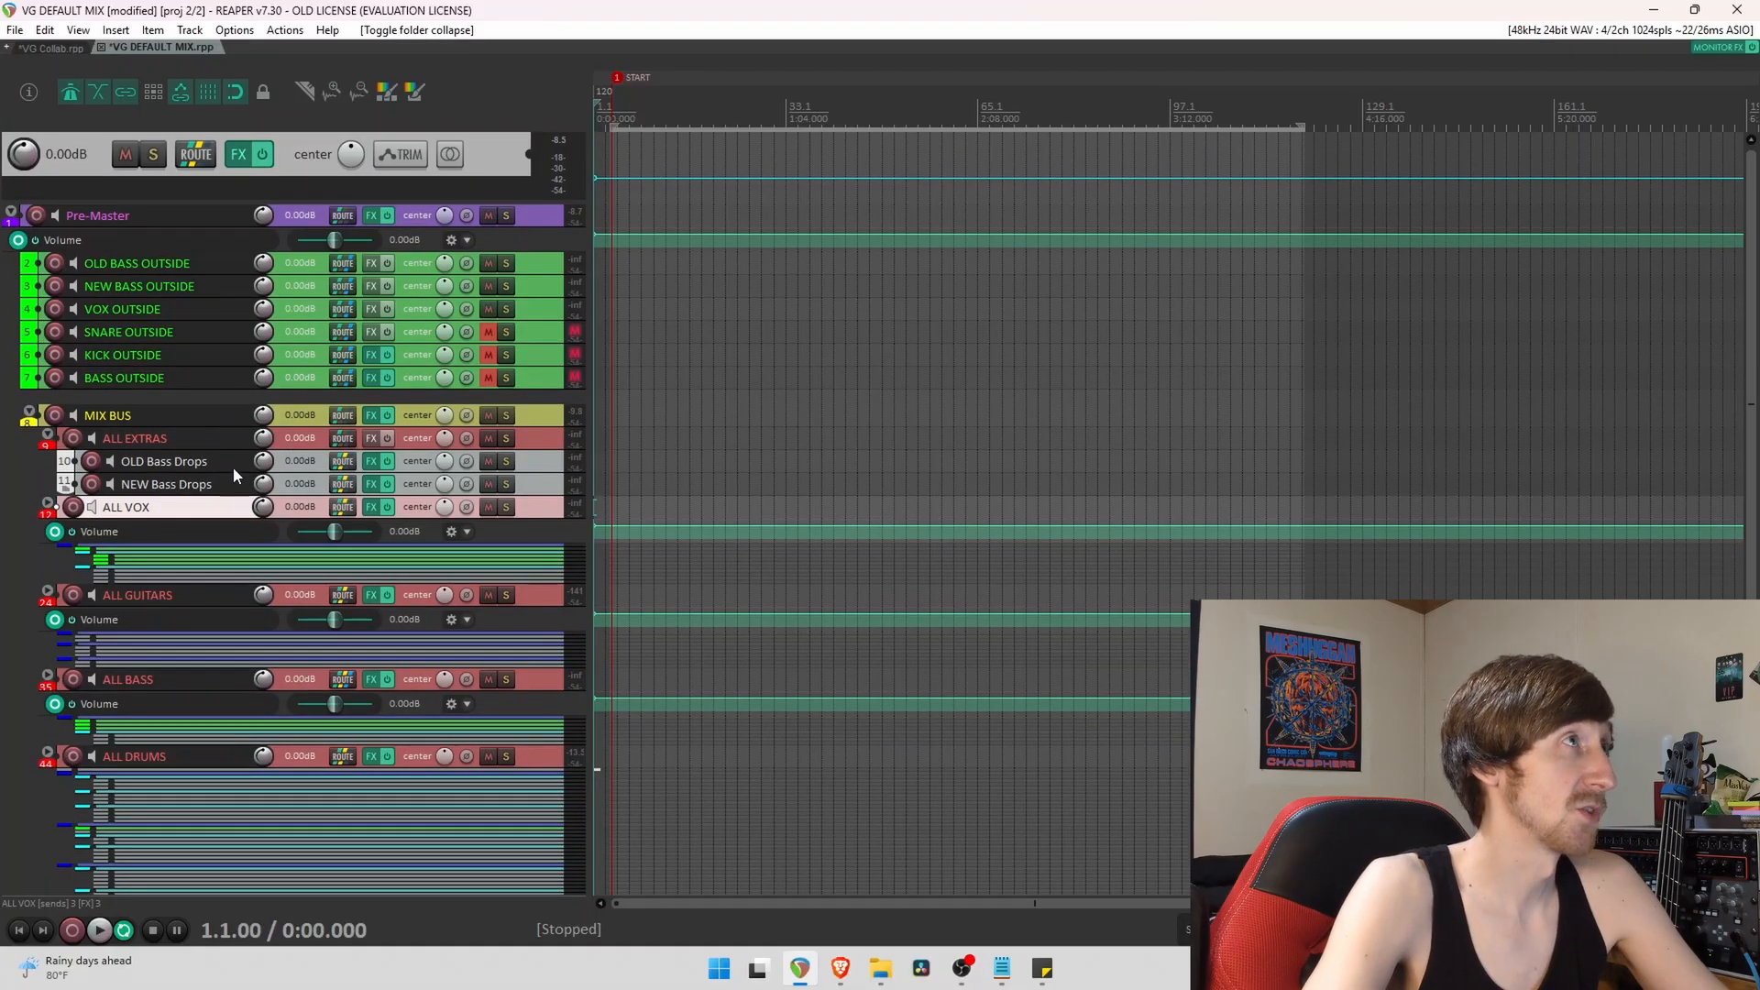
click(165, 439)
click(49, 438)
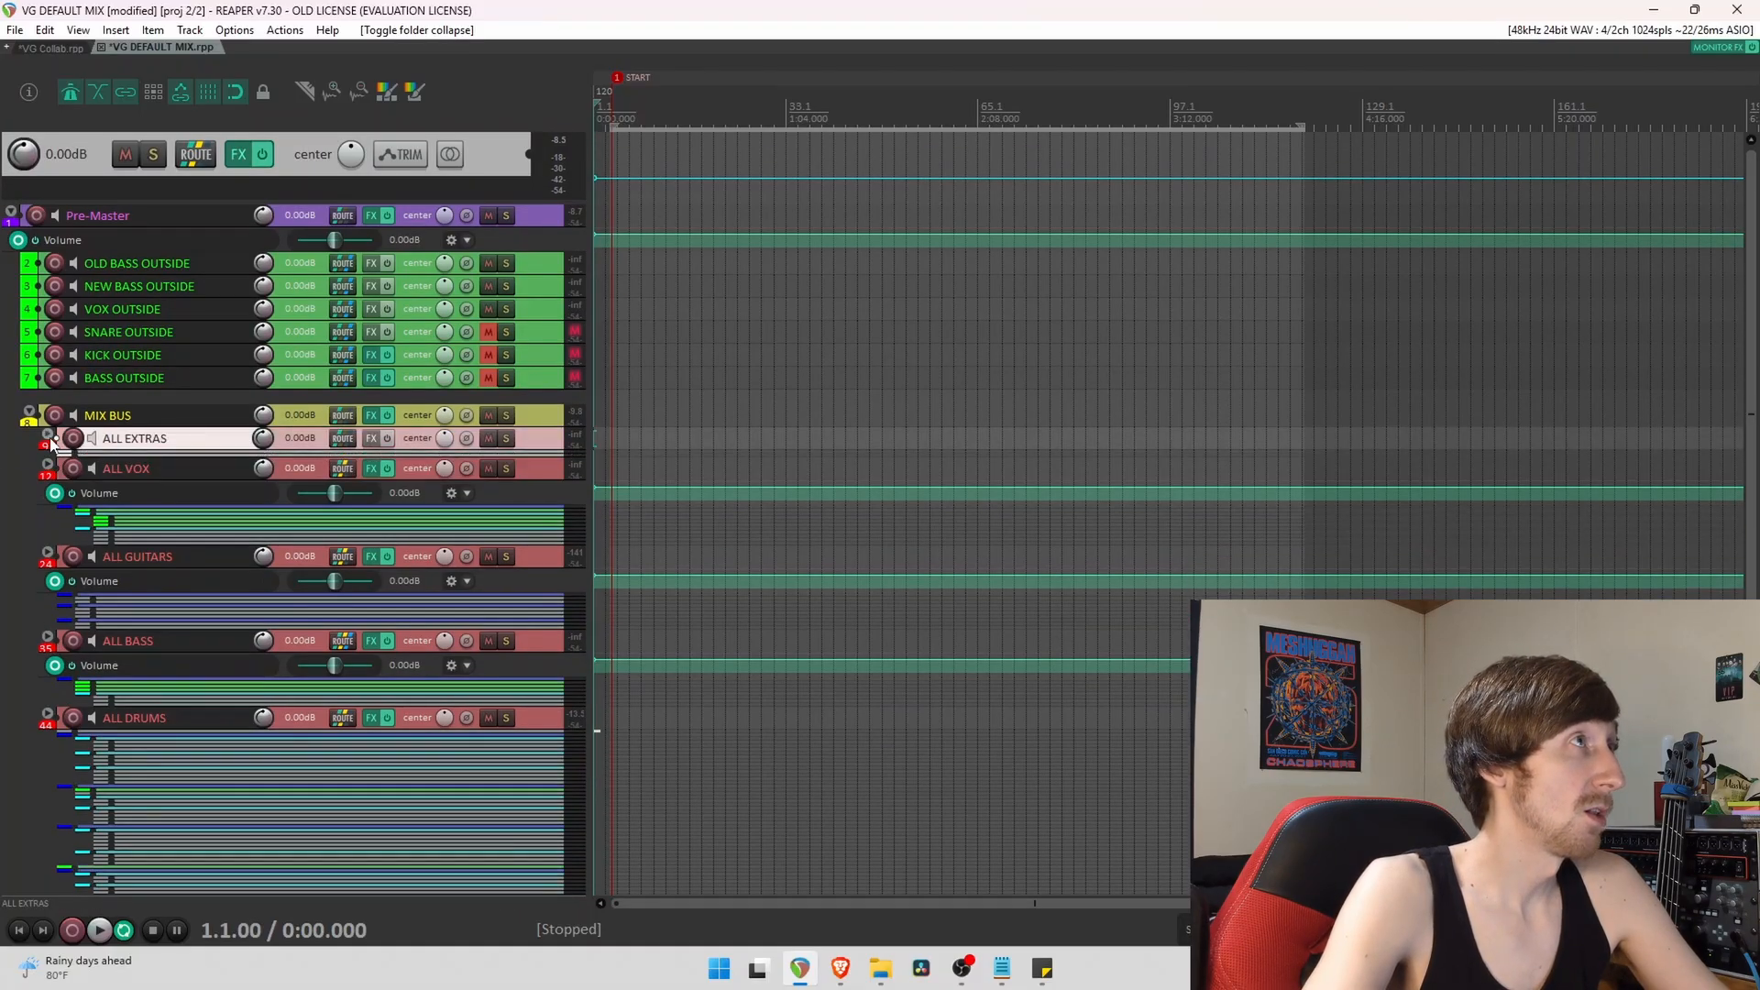
click(153, 470)
click(177, 447)
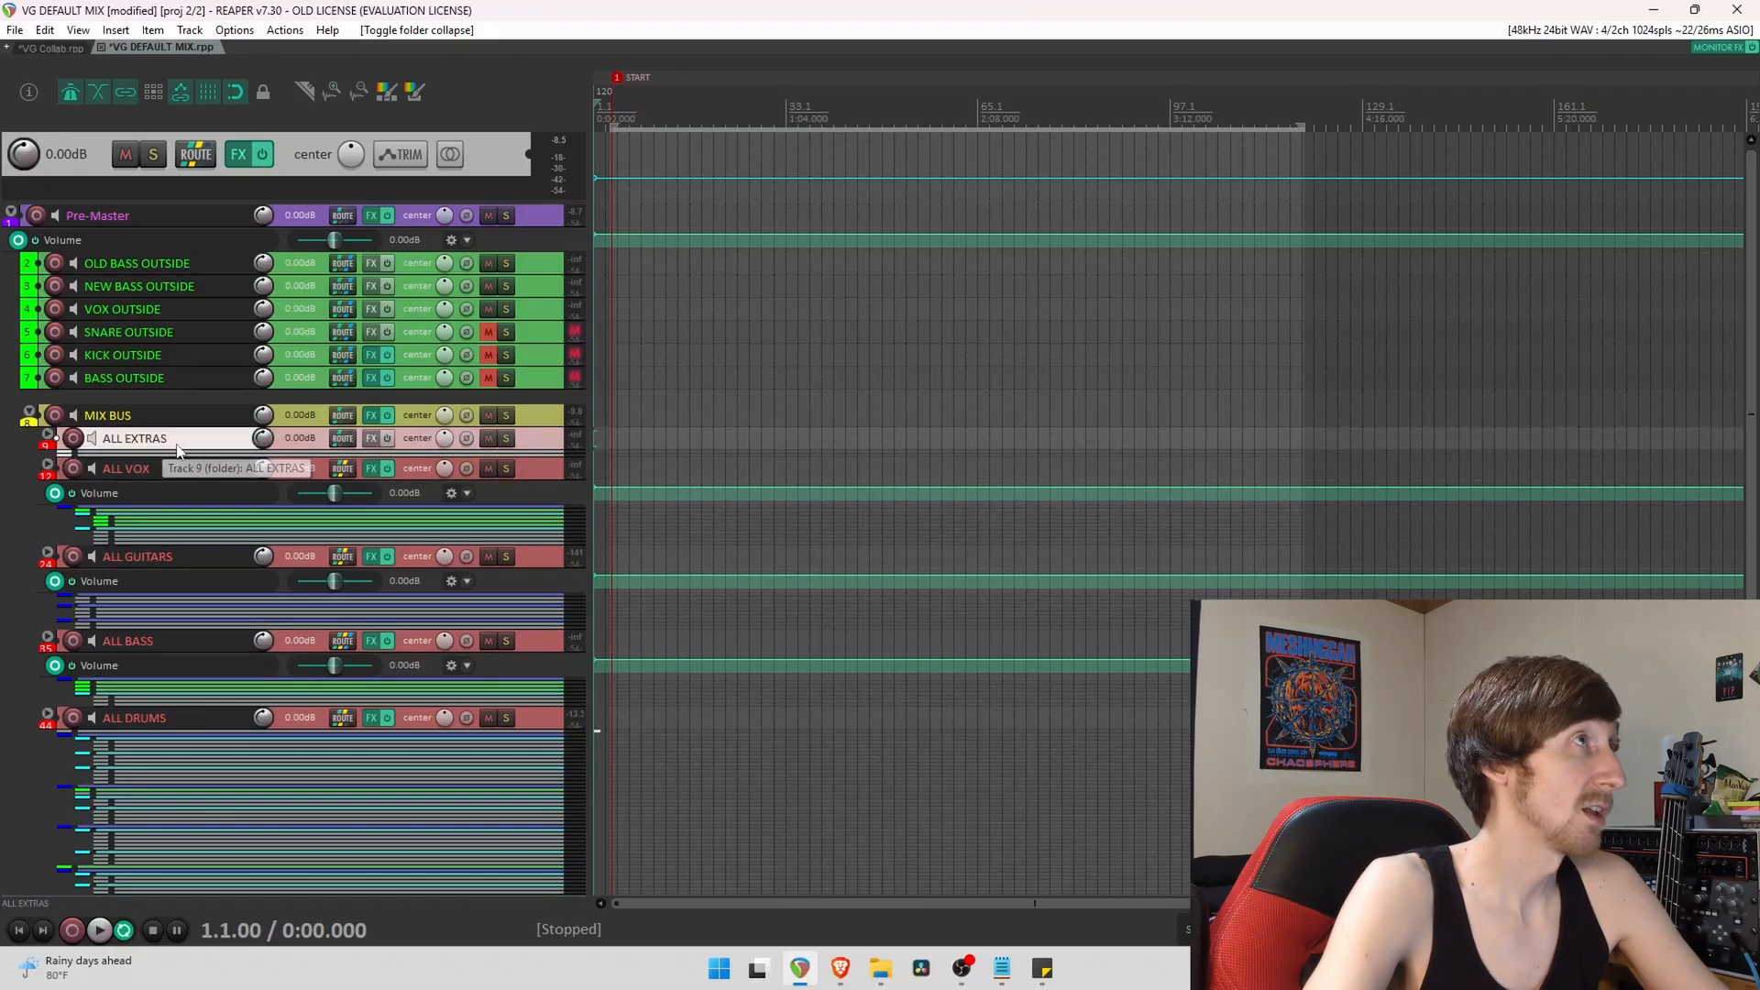
Inspect the Saturate, MaxxVolume, LinMB and FG-X 2 plugins in the MIX BUS track's FX chain and close the chain.
click(156, 469)
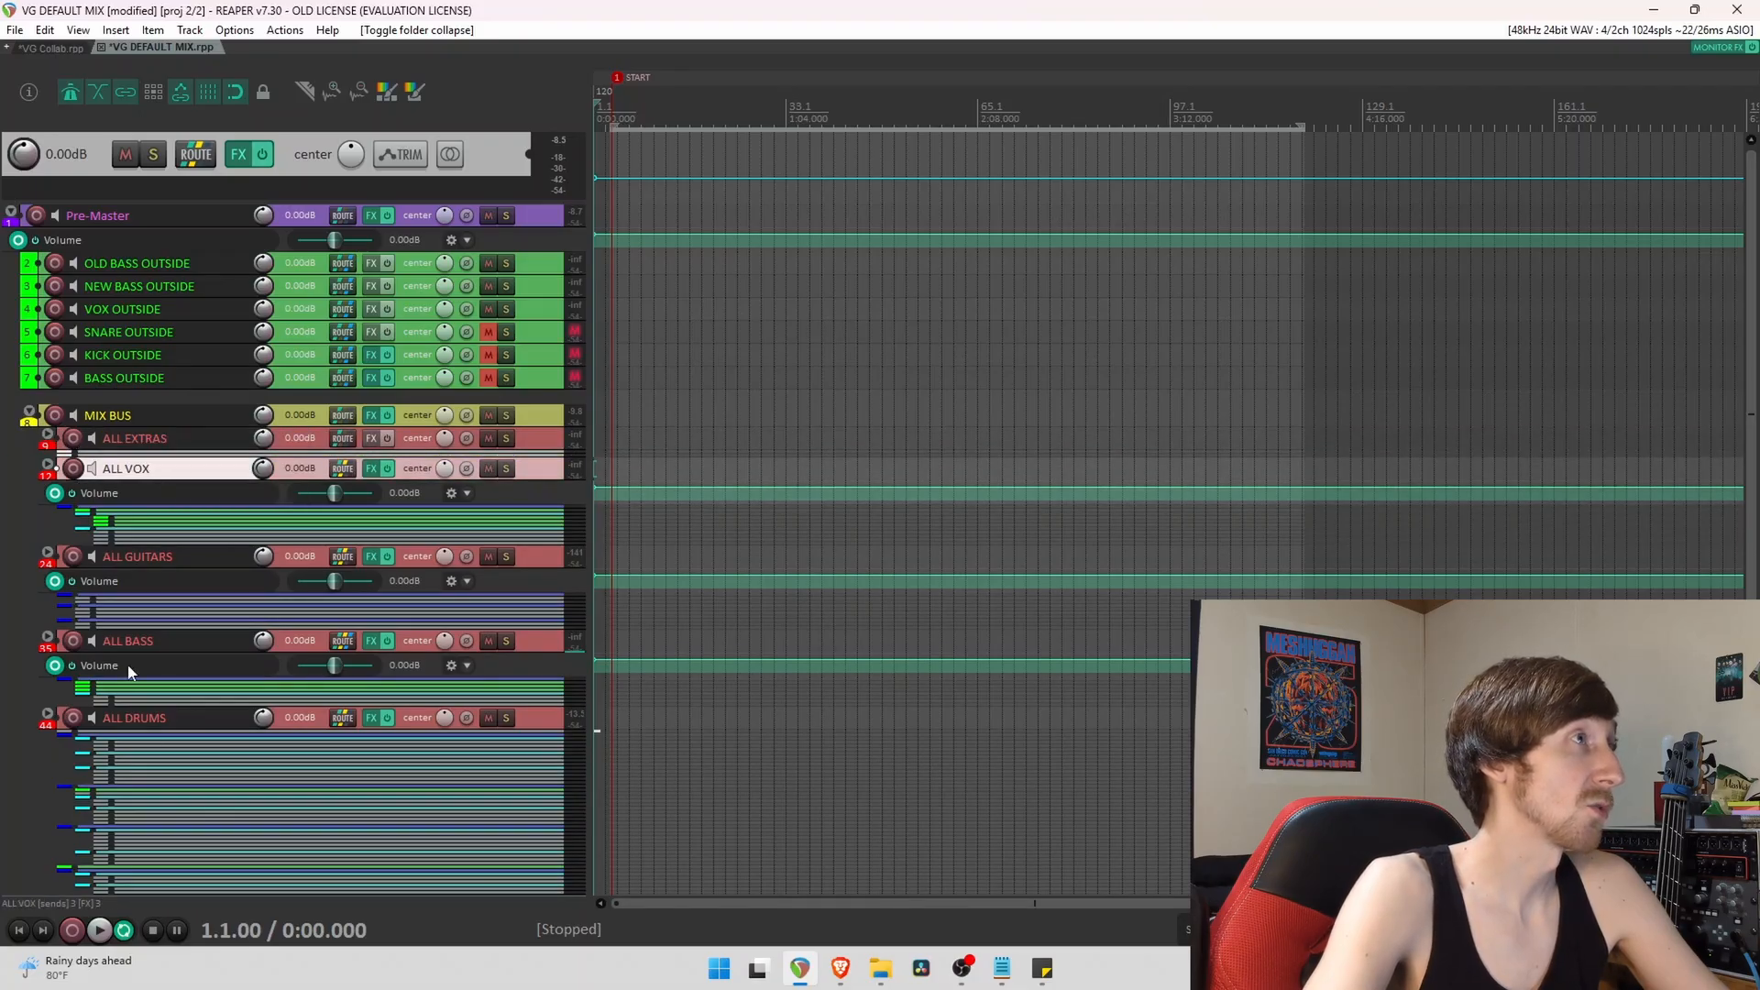
click(130, 417)
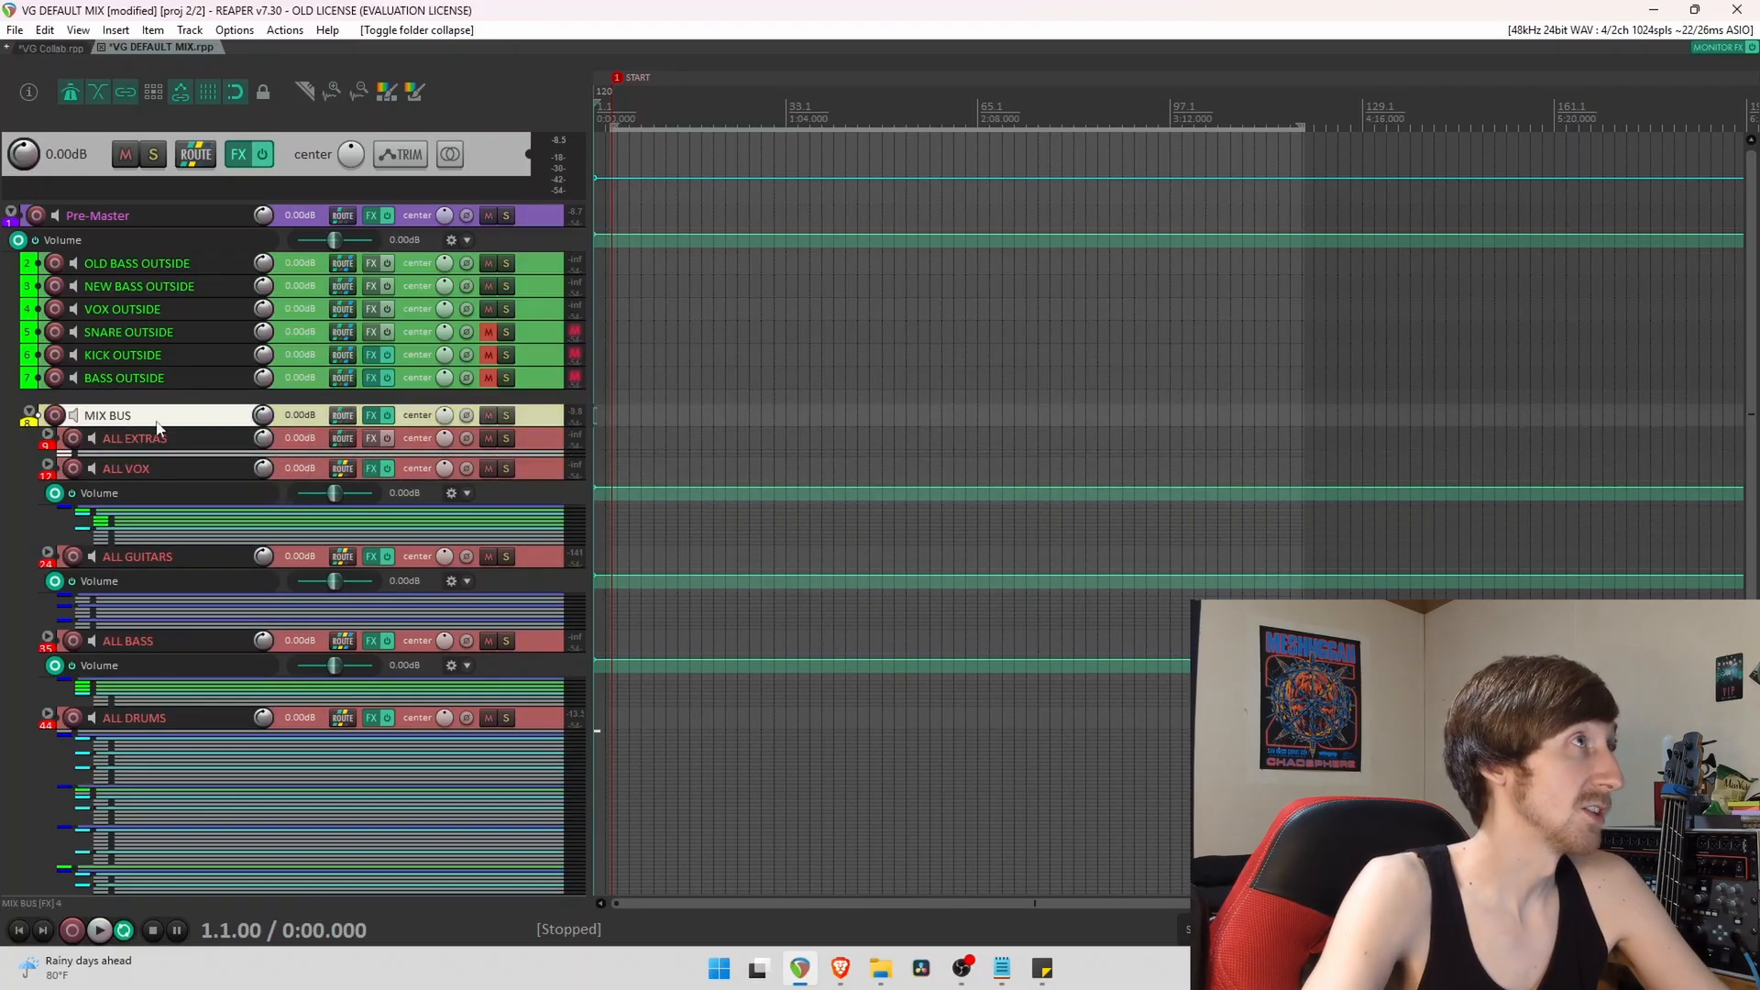
click(371, 417)
drag(712, 277, 759, 123)
click(640, 169)
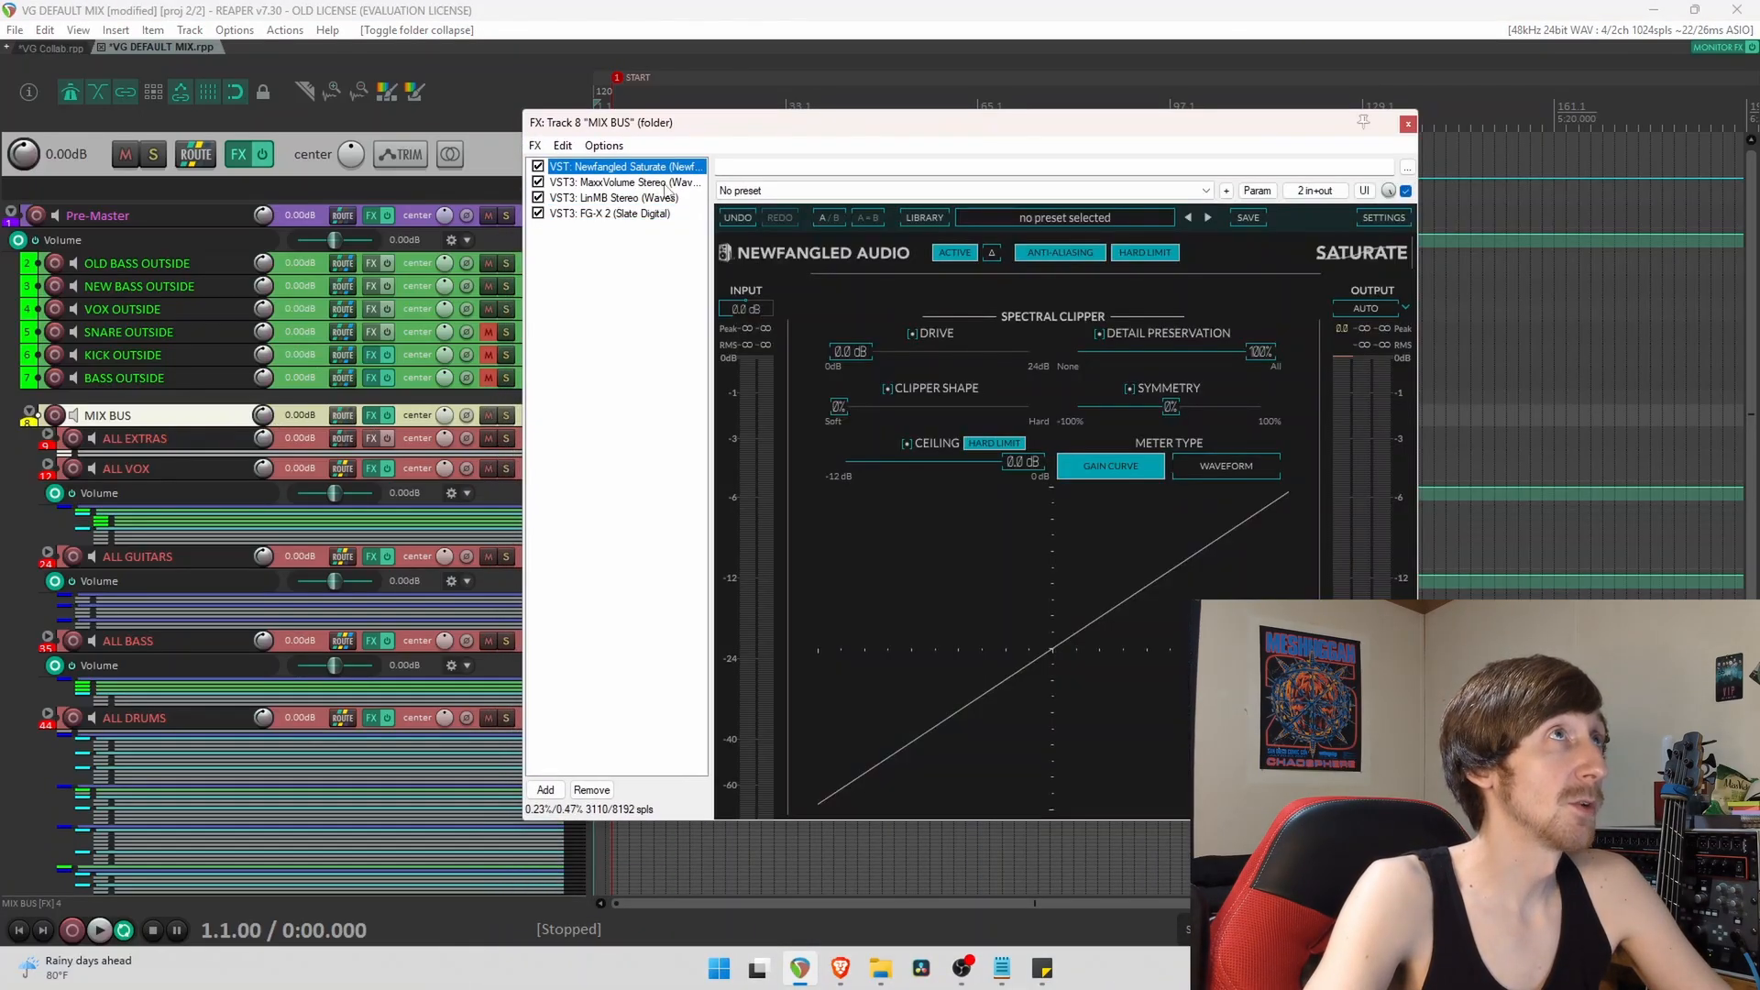
click(654, 182)
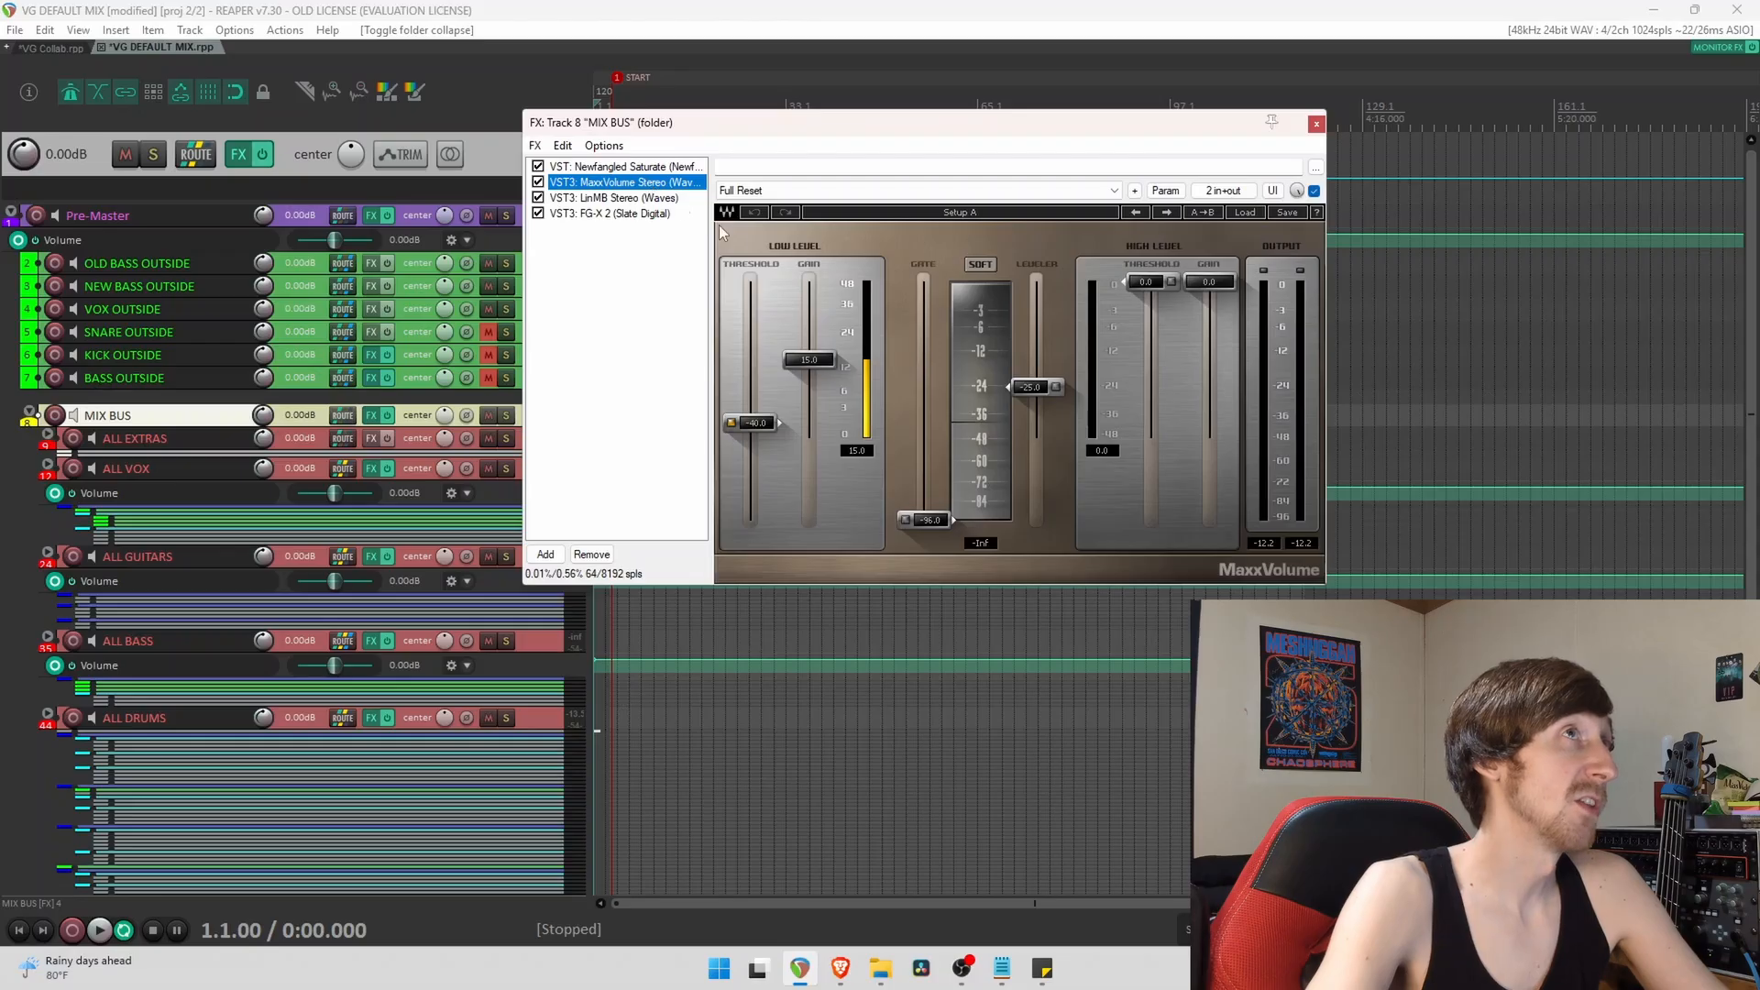
click(645, 200)
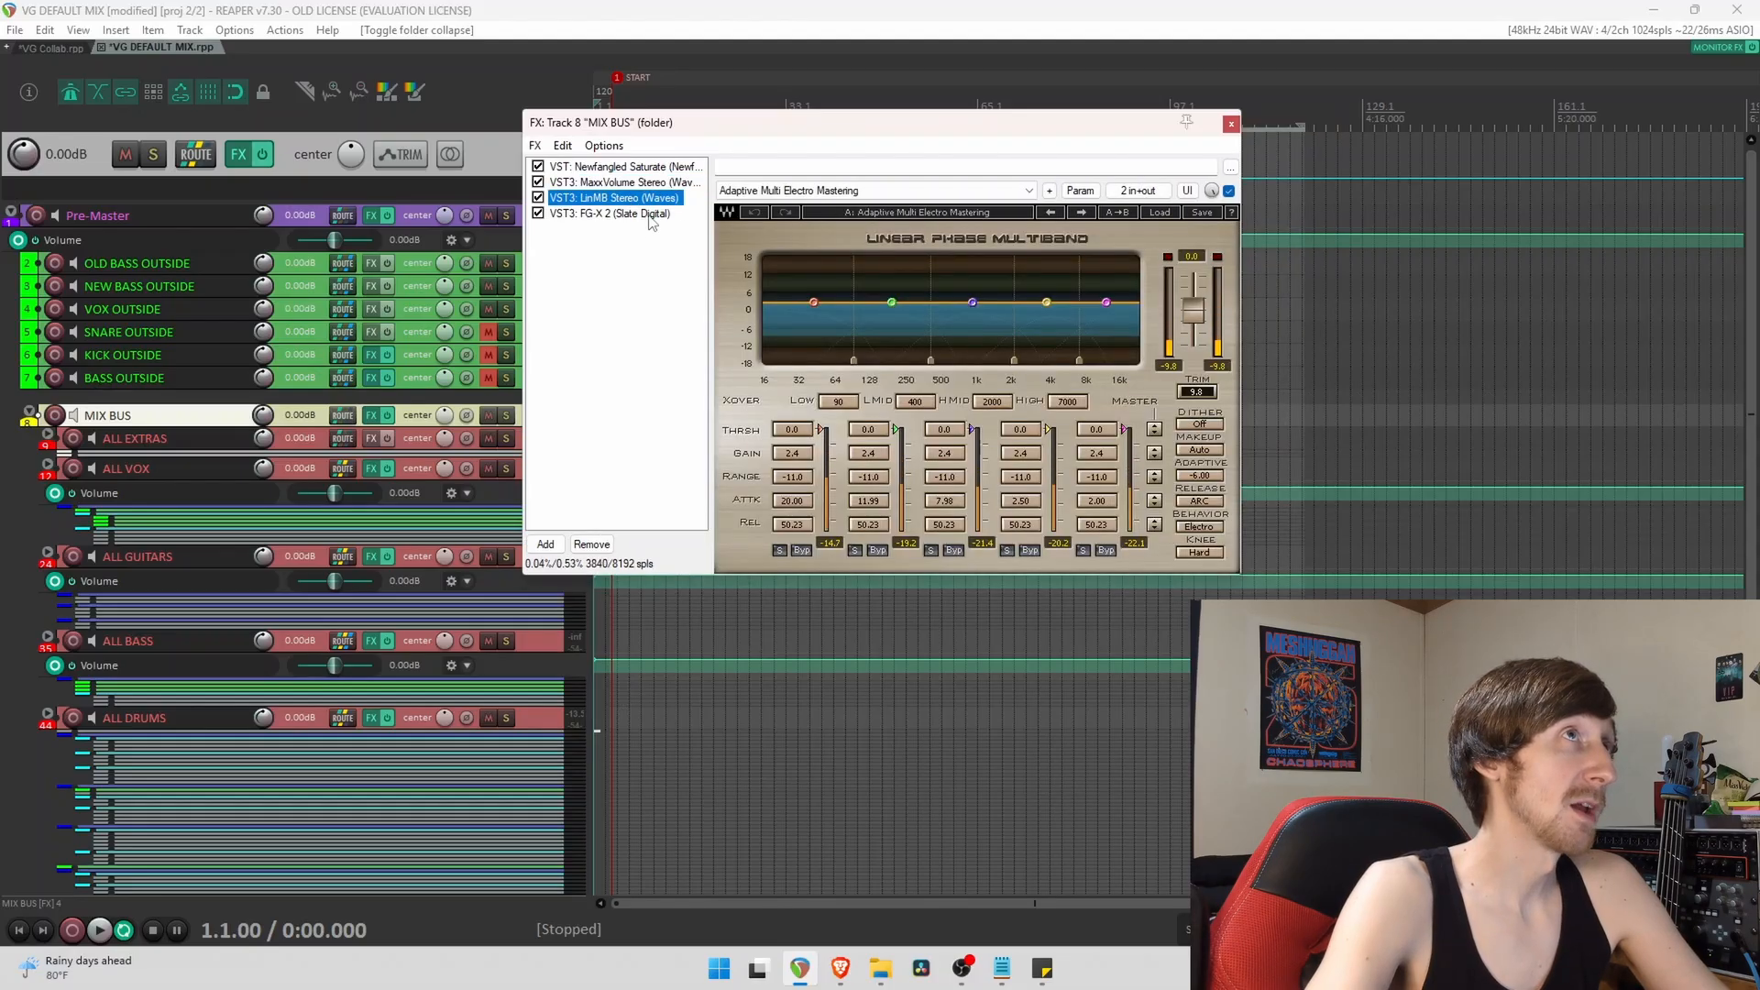
click(647, 215)
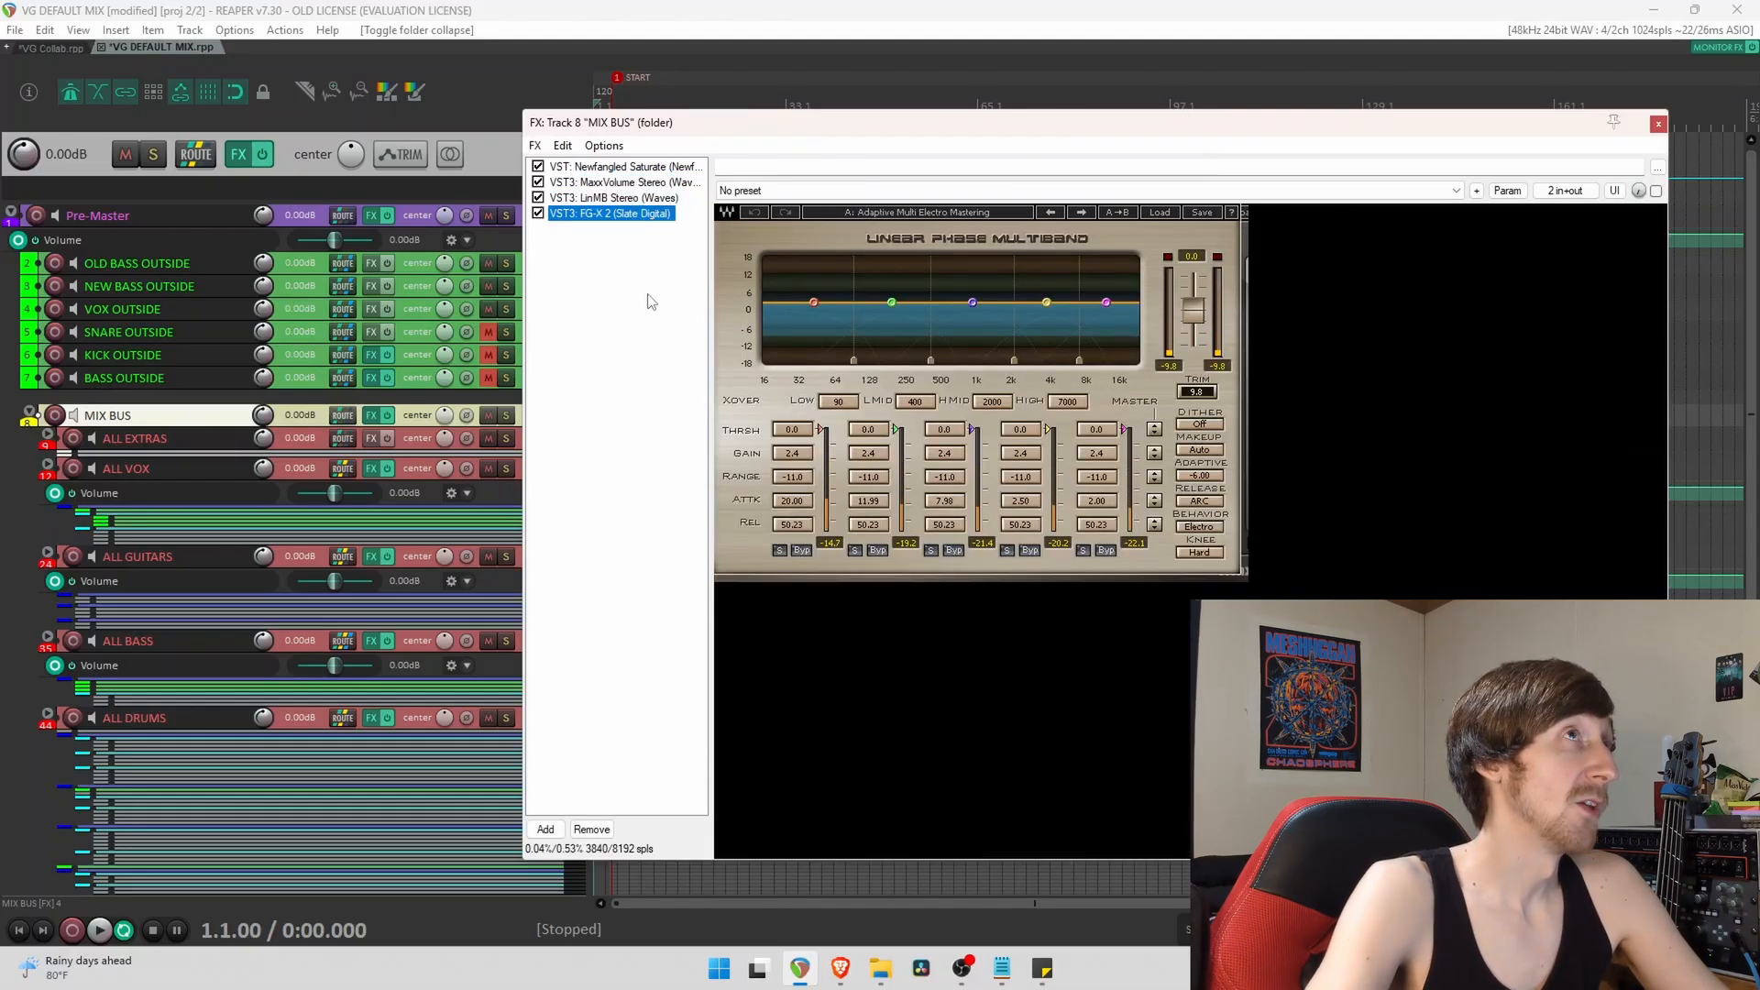
click(1657, 125)
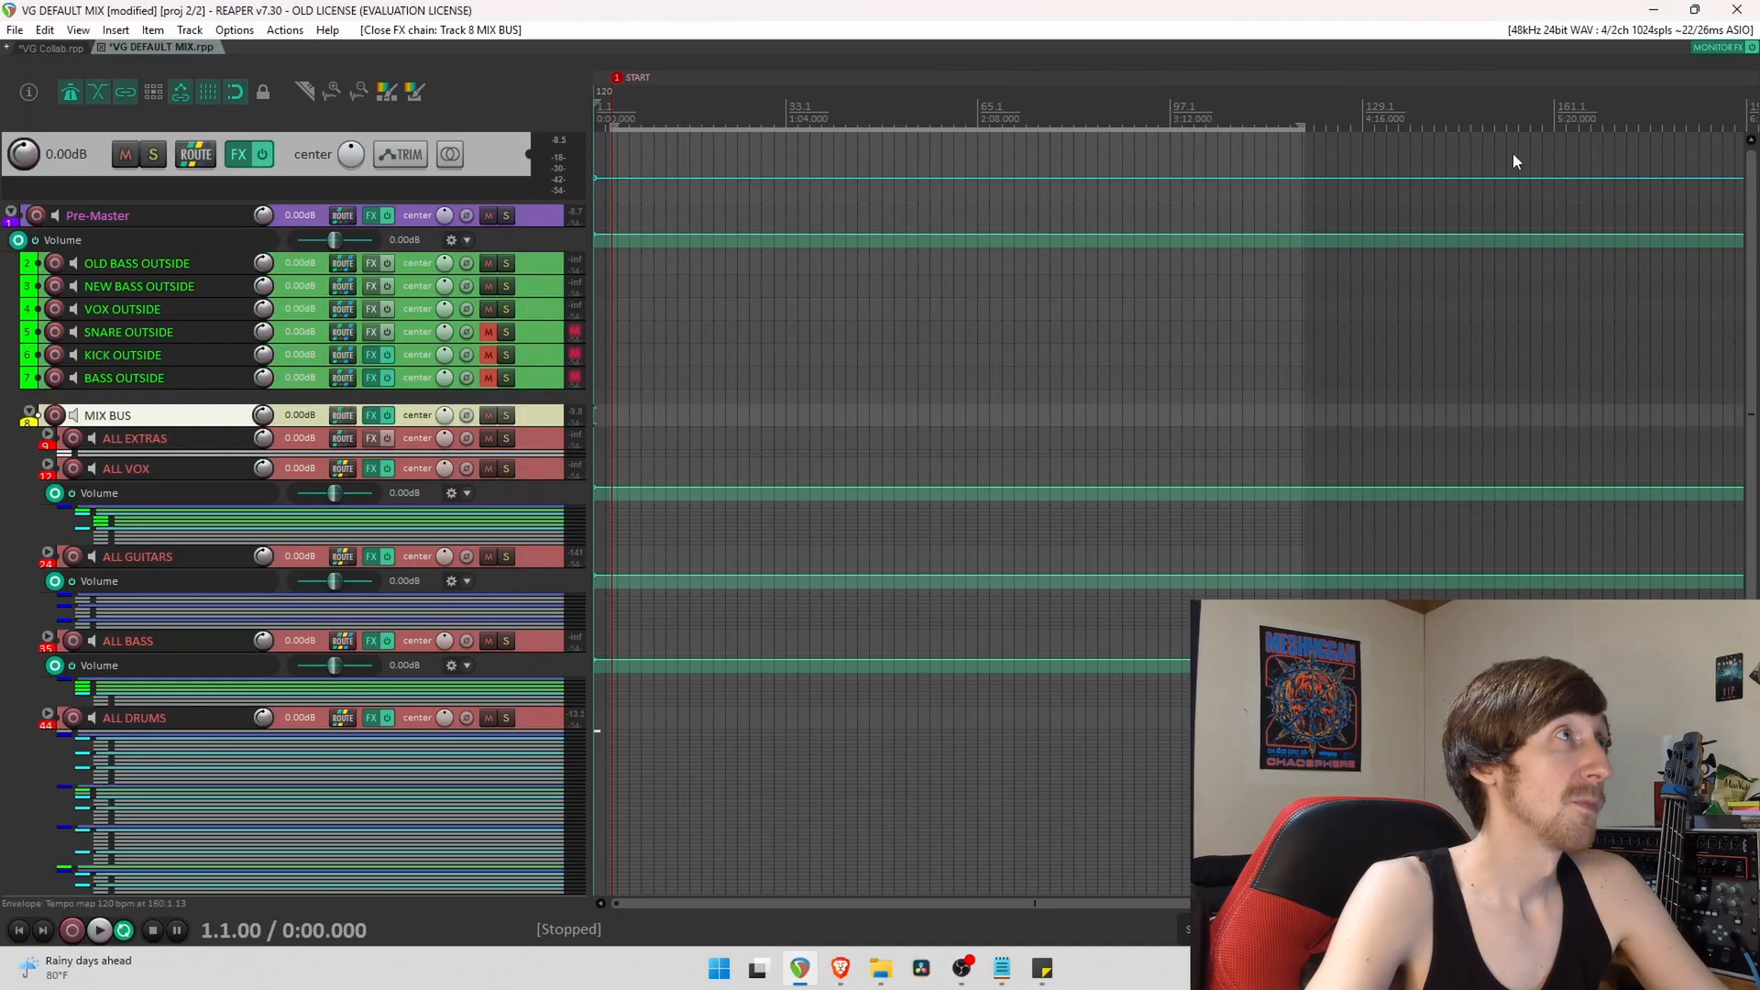
Review the OLD BASS, NEW BASS and VOX OUTSIDE tracks that sit outside the MIX BUS folder.
click(107, 383)
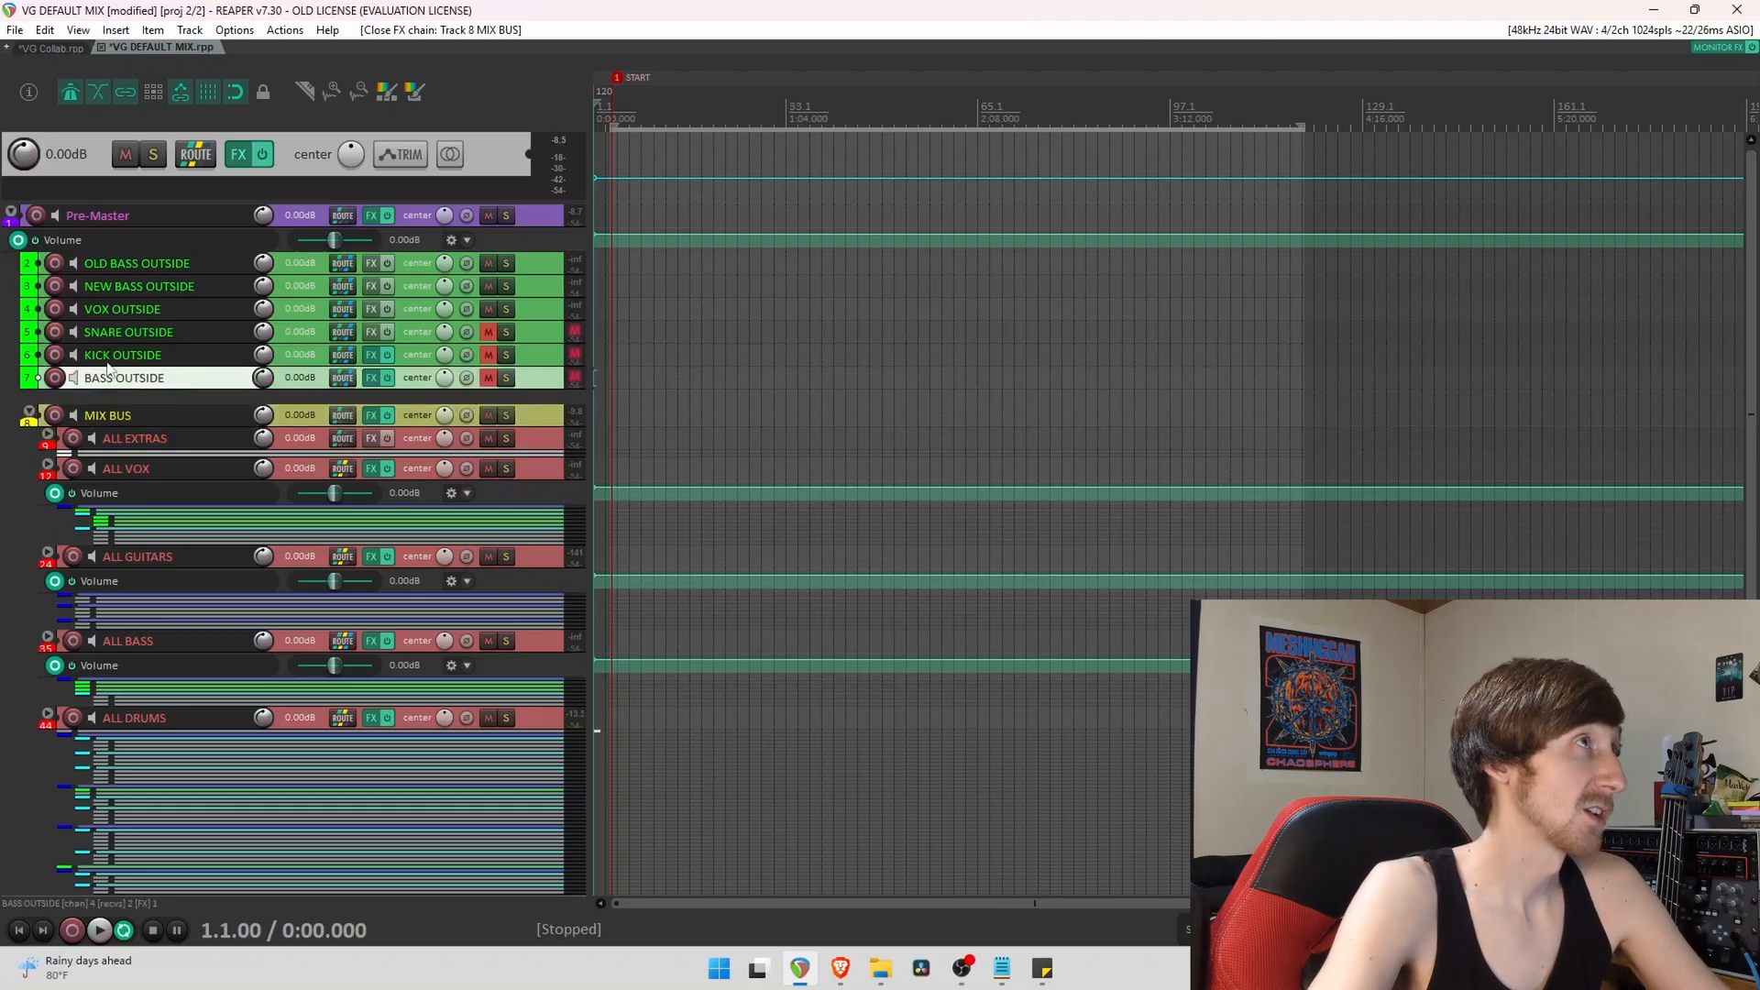
click(192, 420)
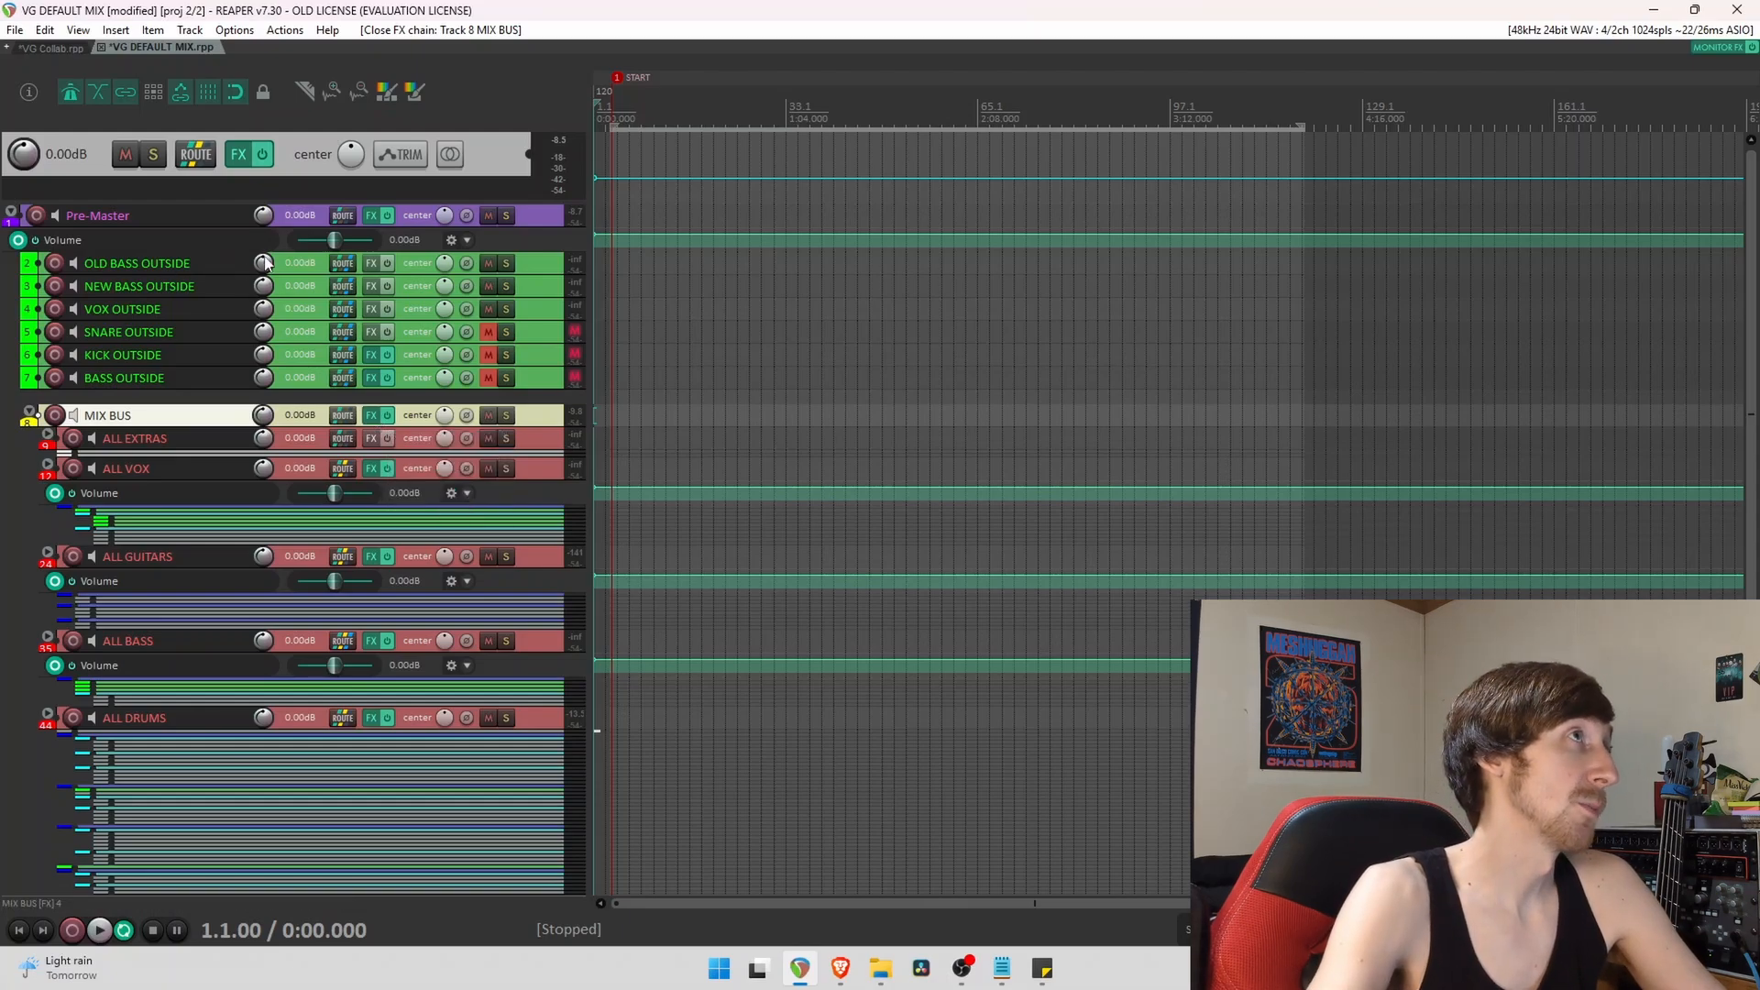
click(319, 267)
click(312, 289)
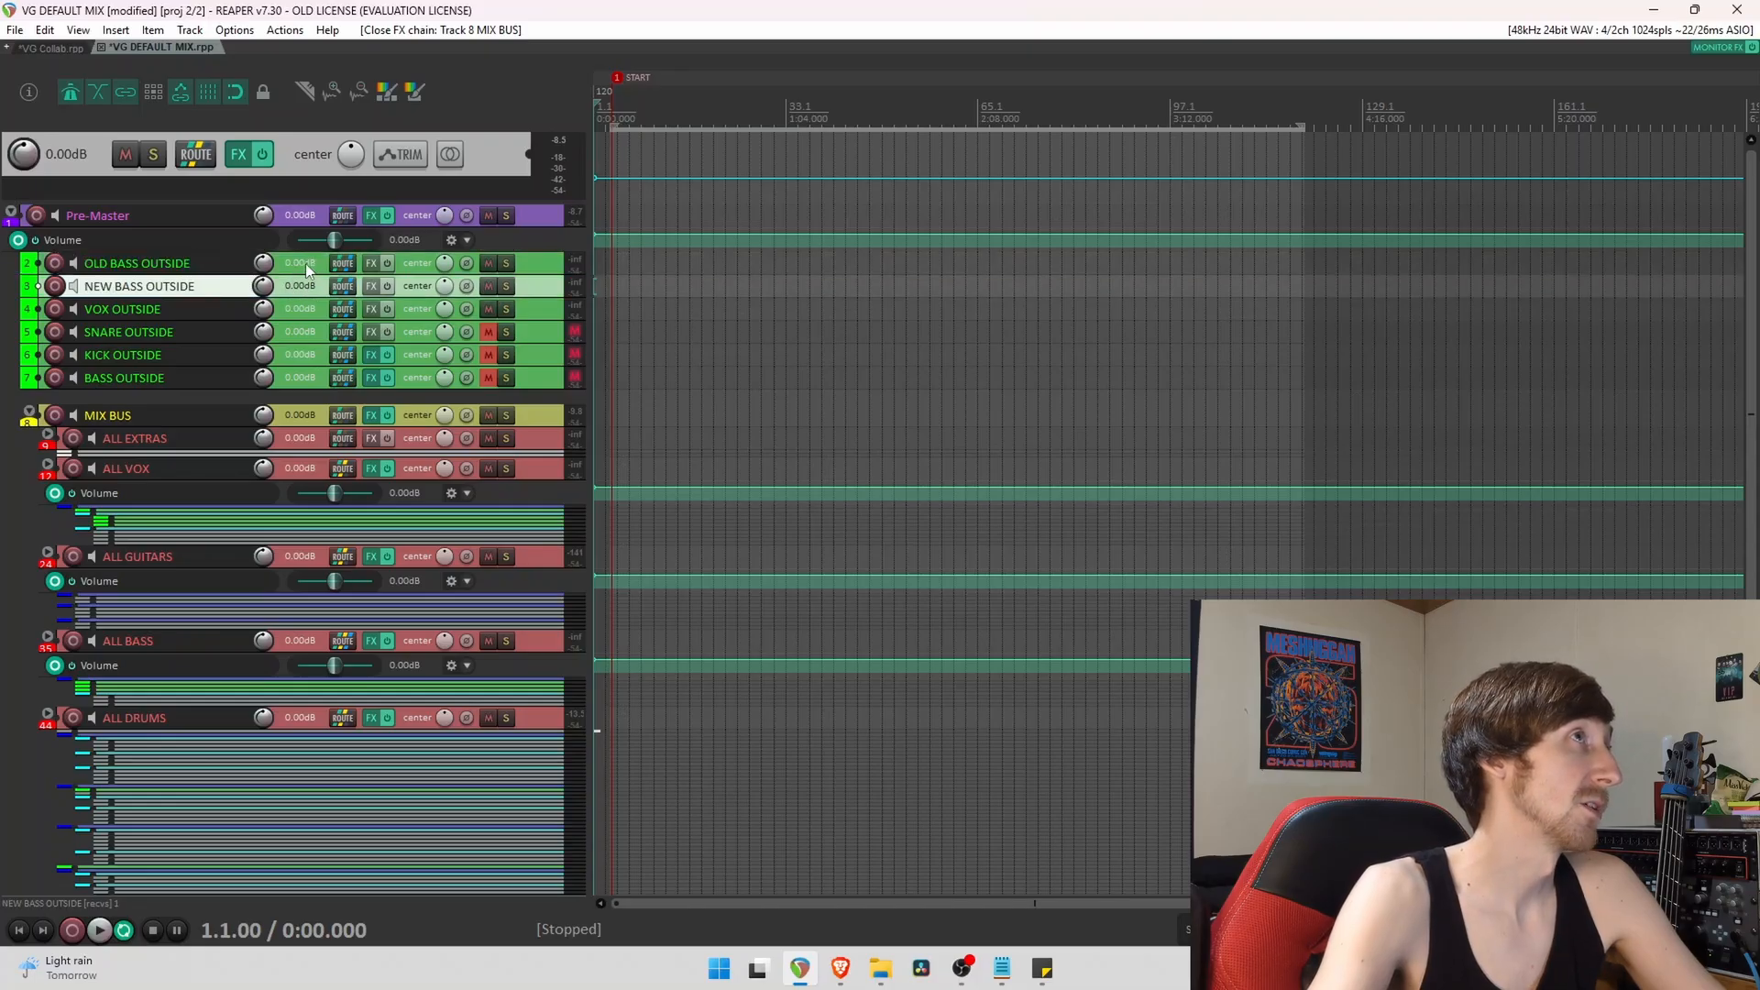
click(304, 264)
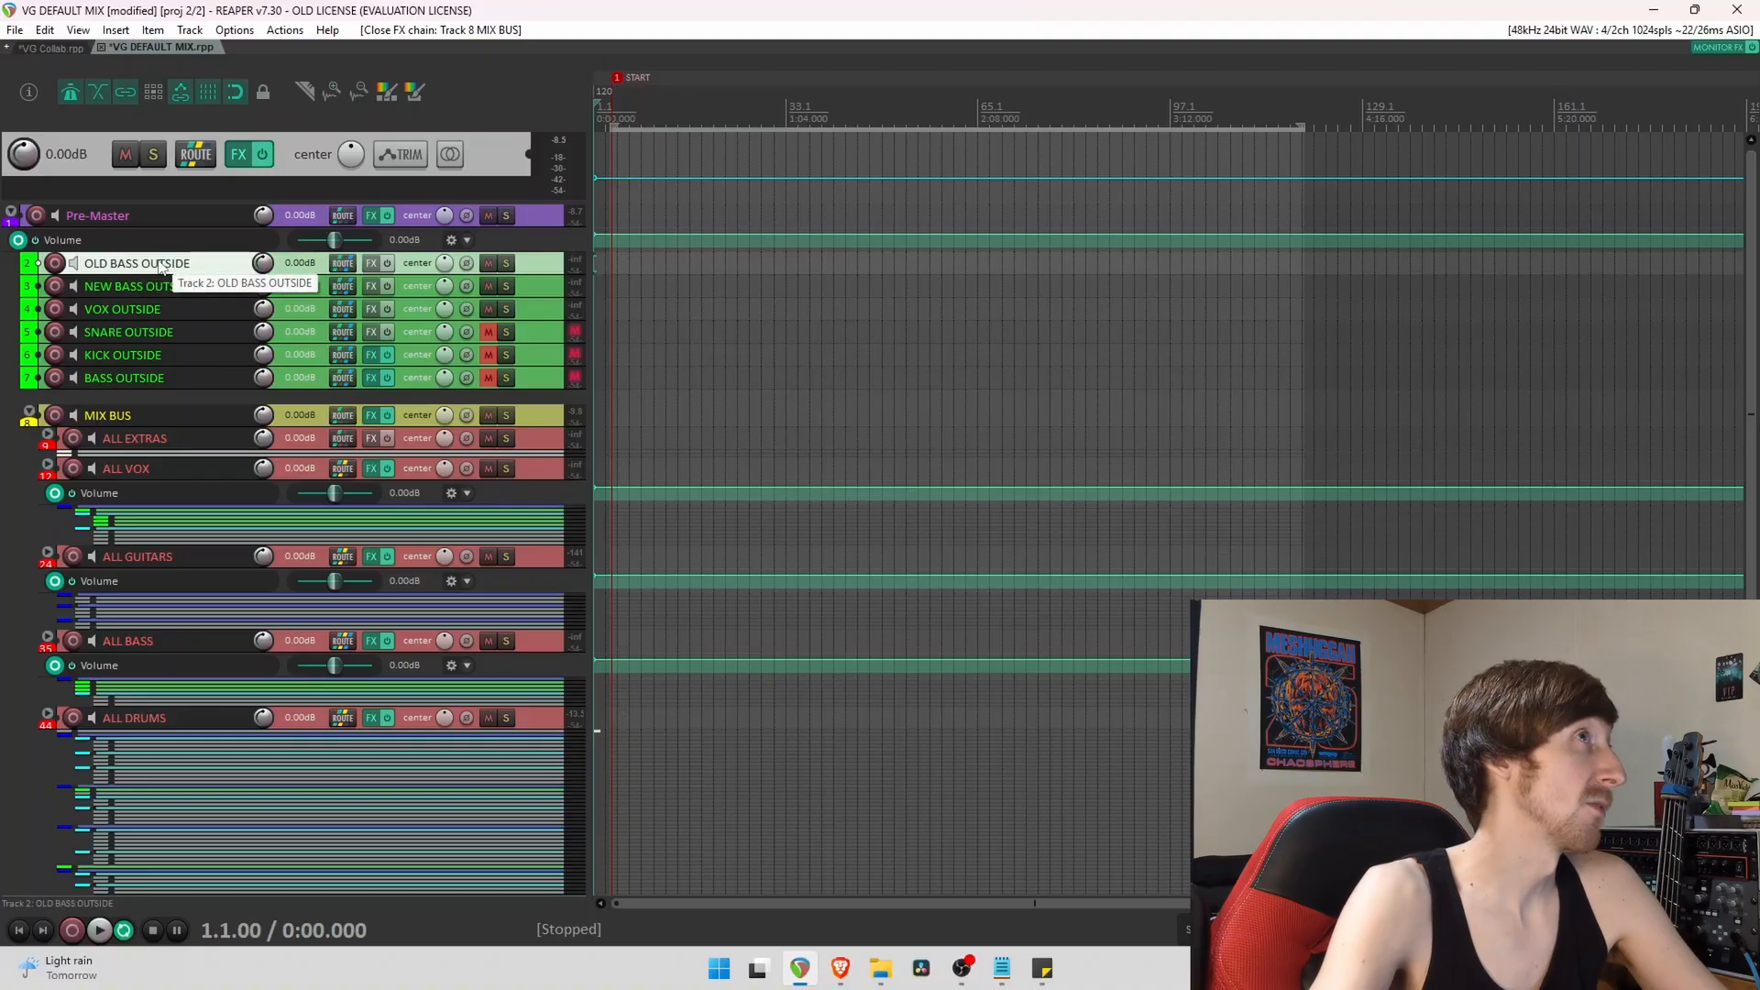
click(178, 289)
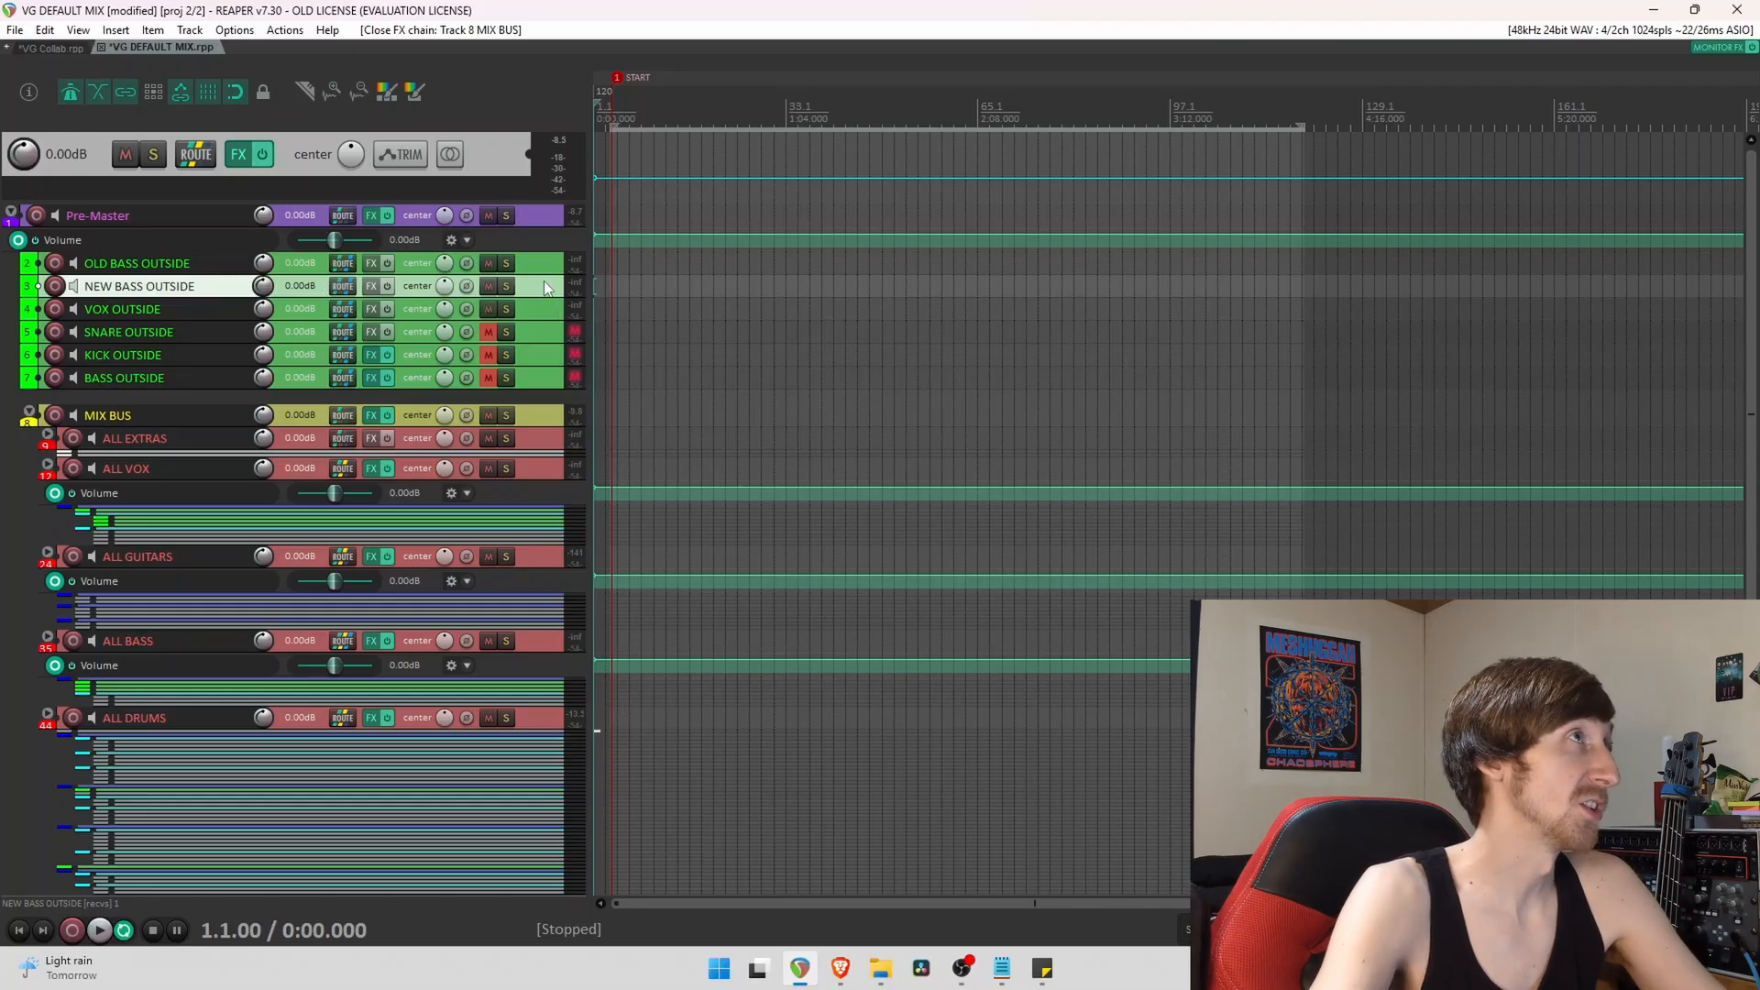
click(170, 310)
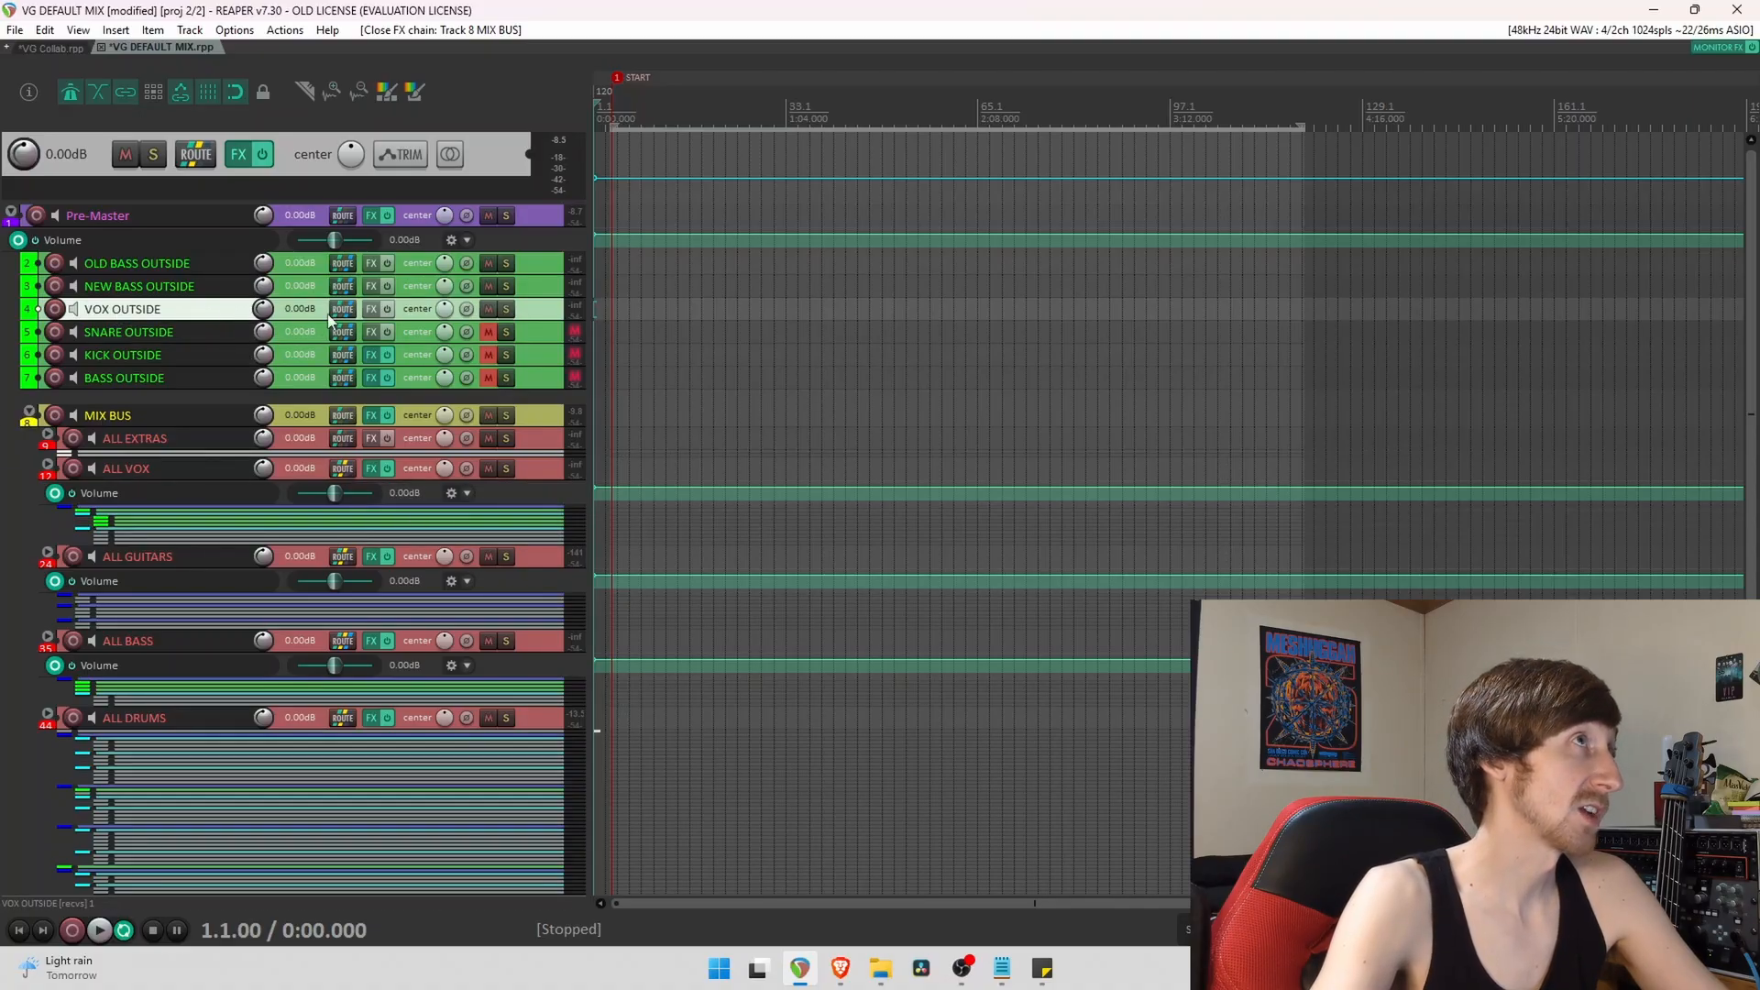
mouse_move(346, 321)
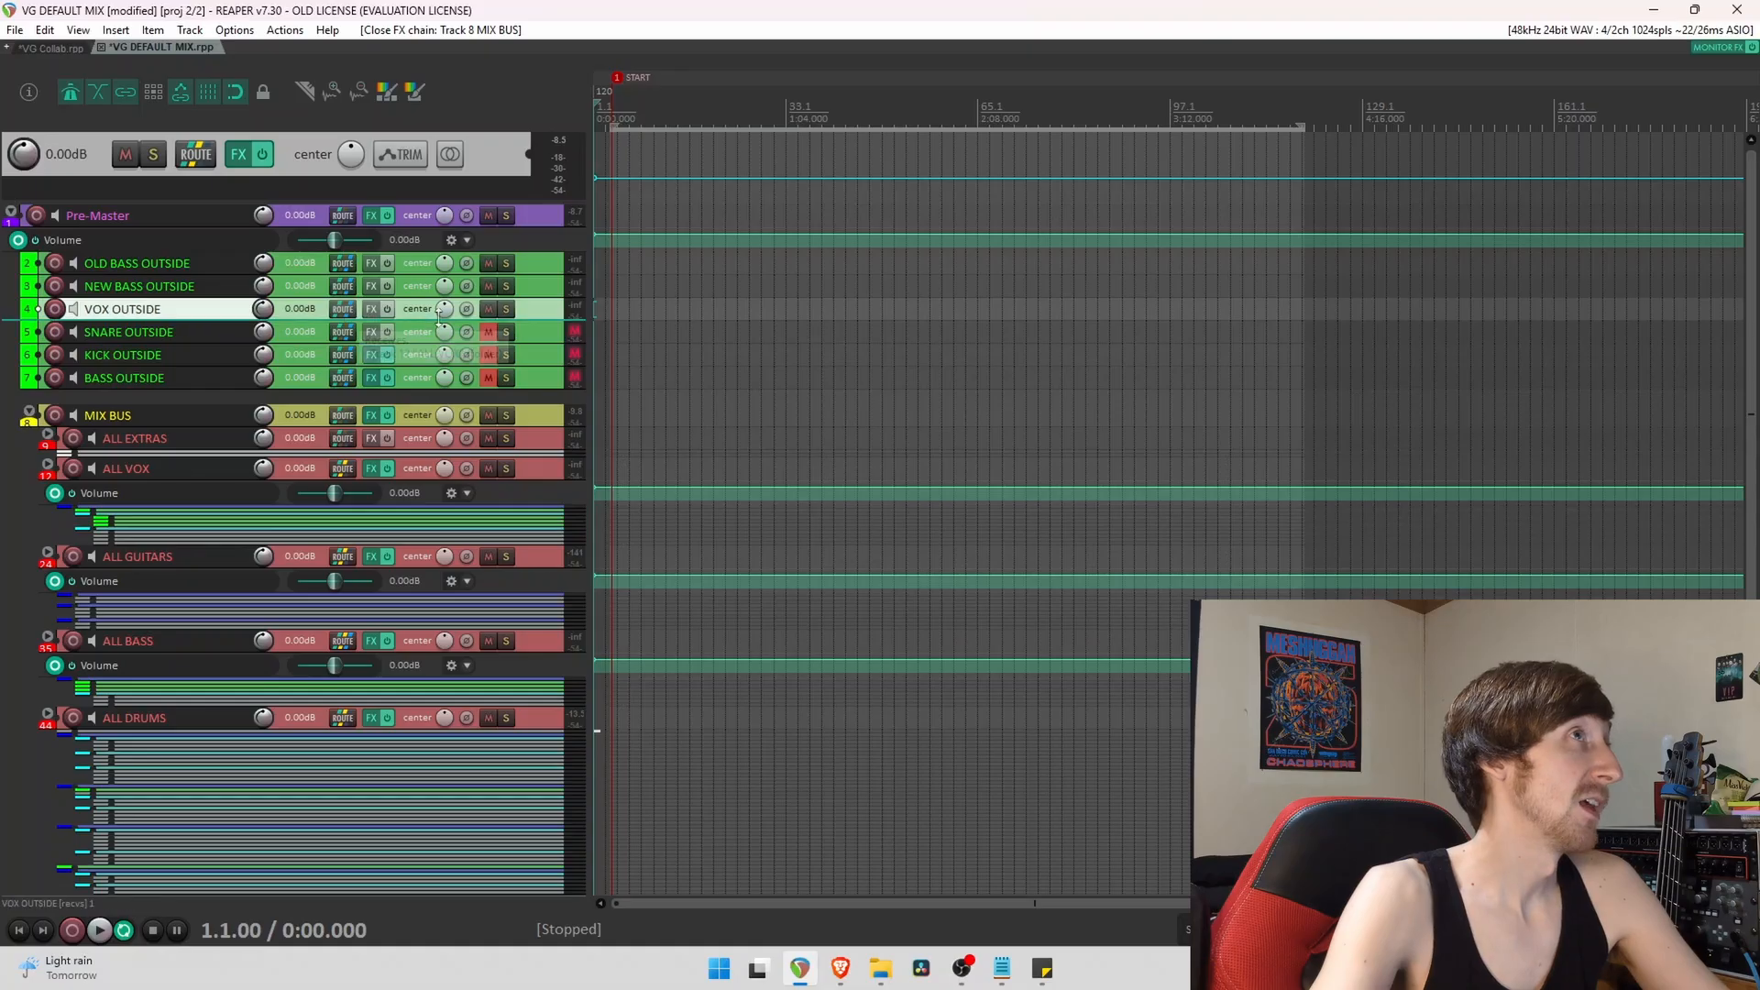
mouse_move(263, 311)
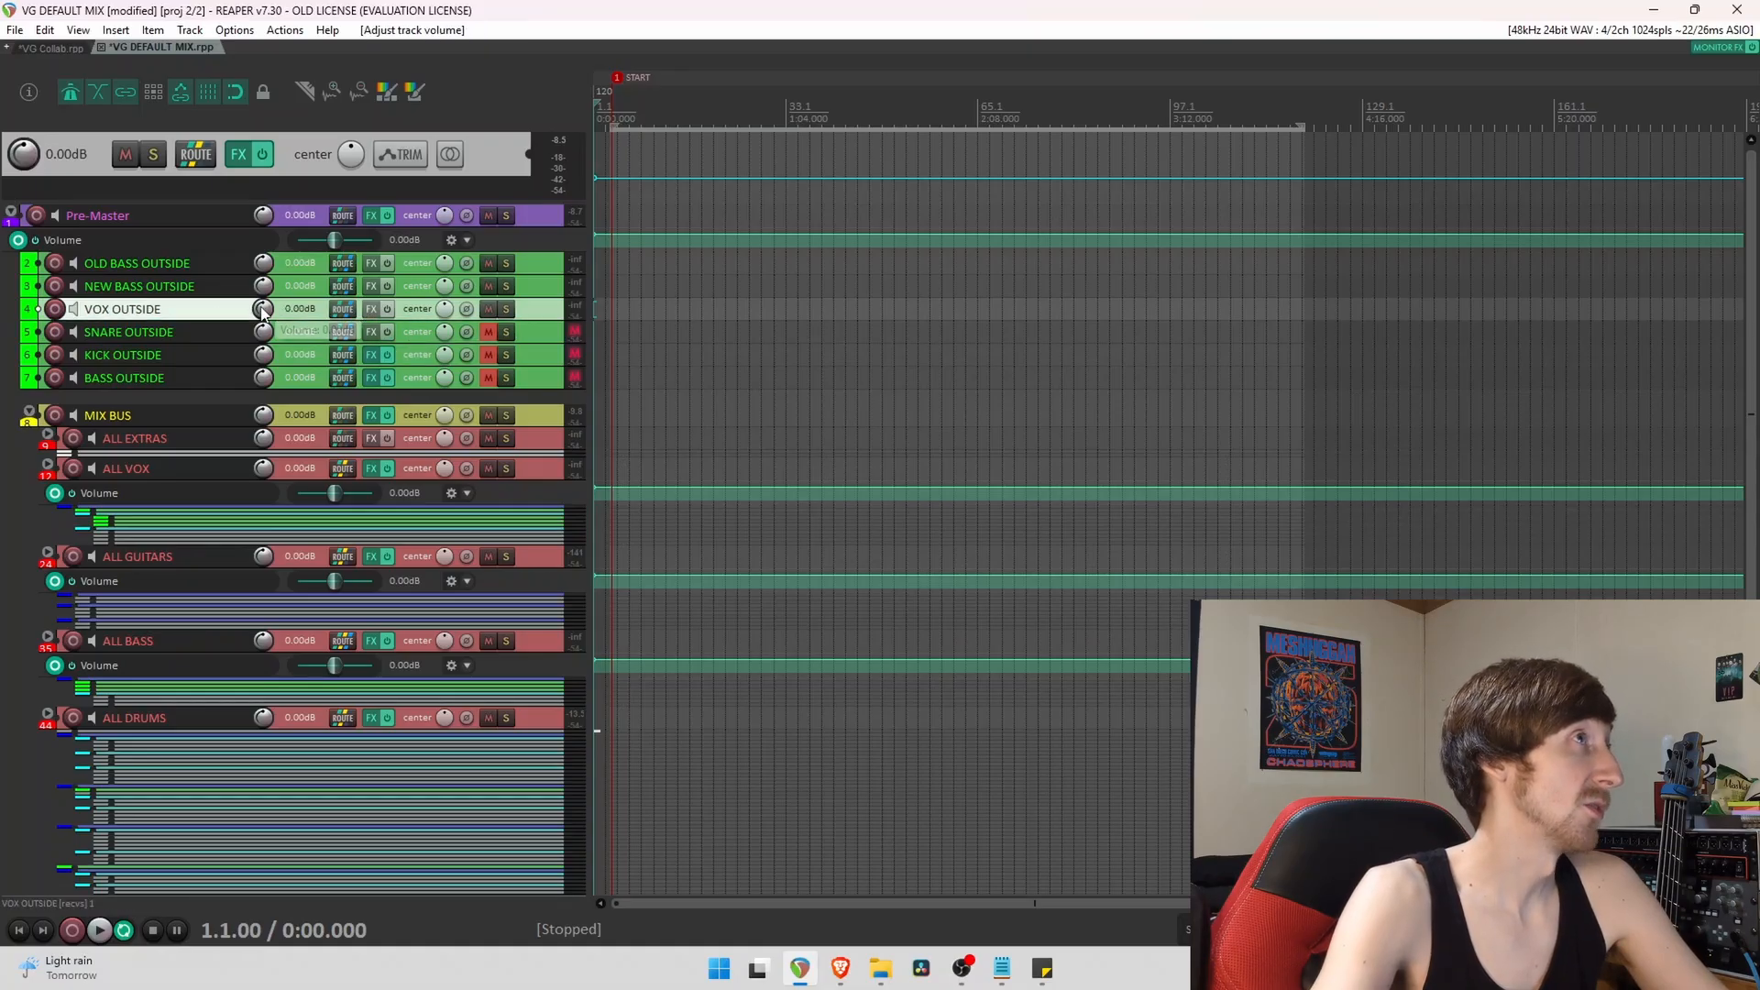
Go through the full set of OUTSIDE tracks, ending with the SNARE, KICK and BASS OUTSIDE tracks.
mouse_move(376, 422)
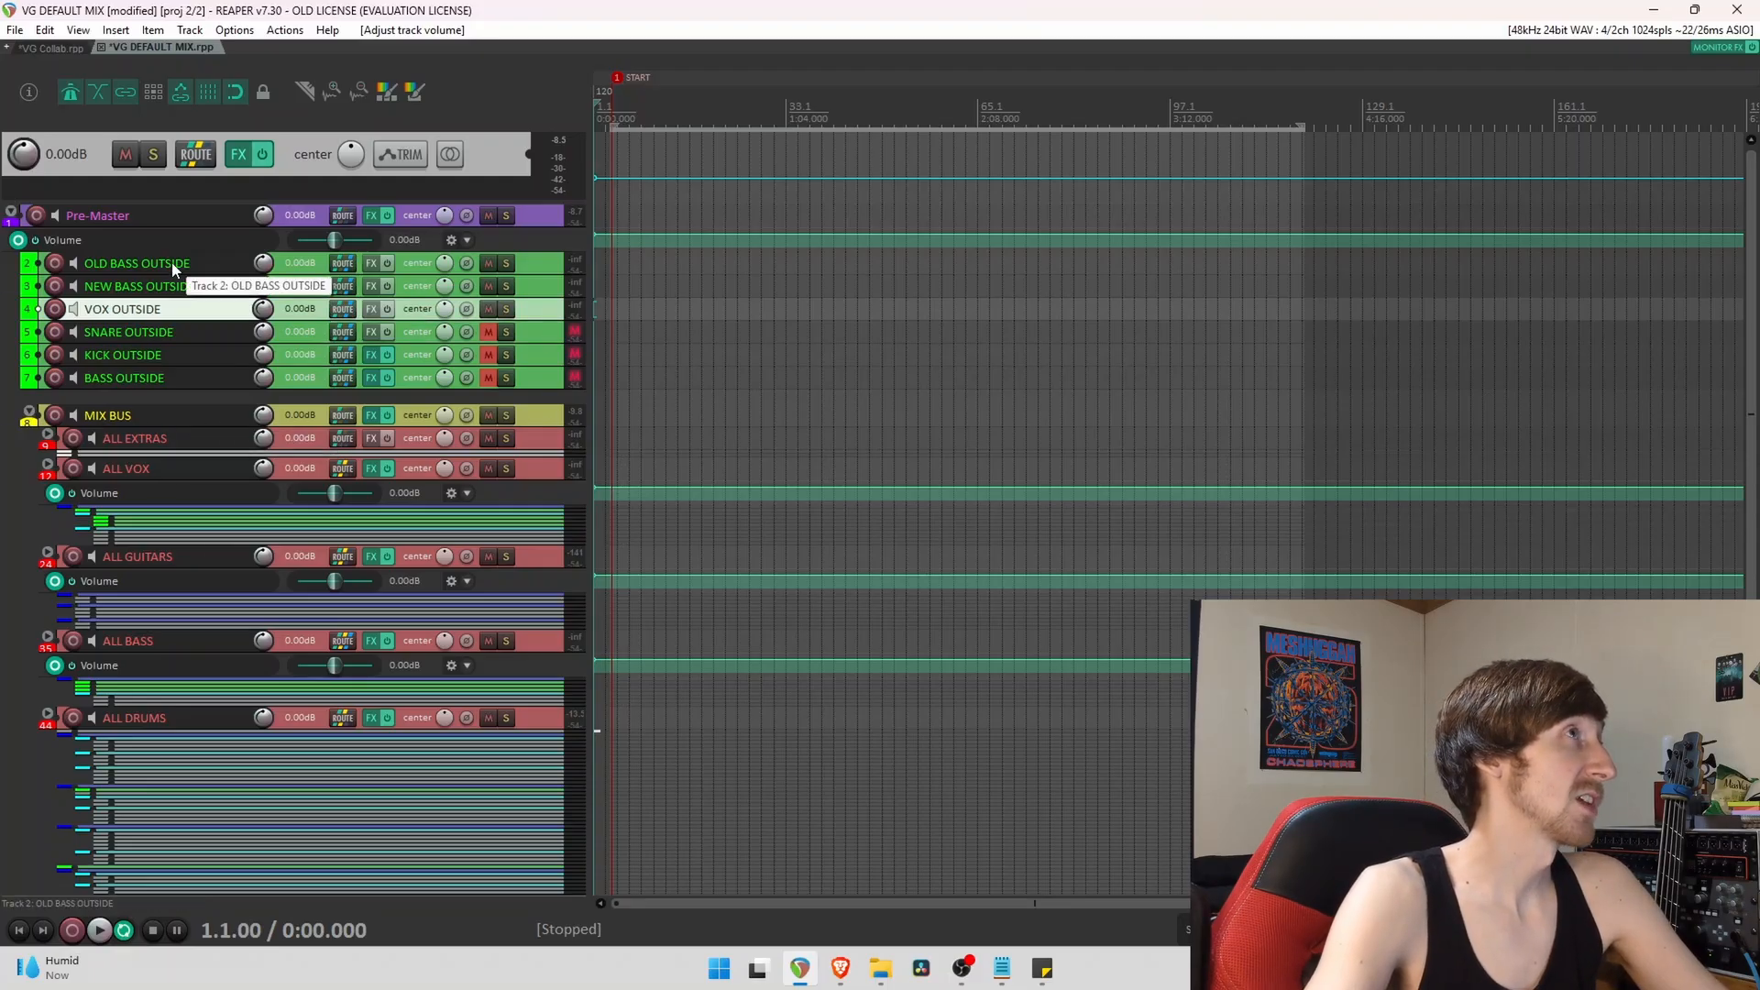
drag(173, 262, 165, 295)
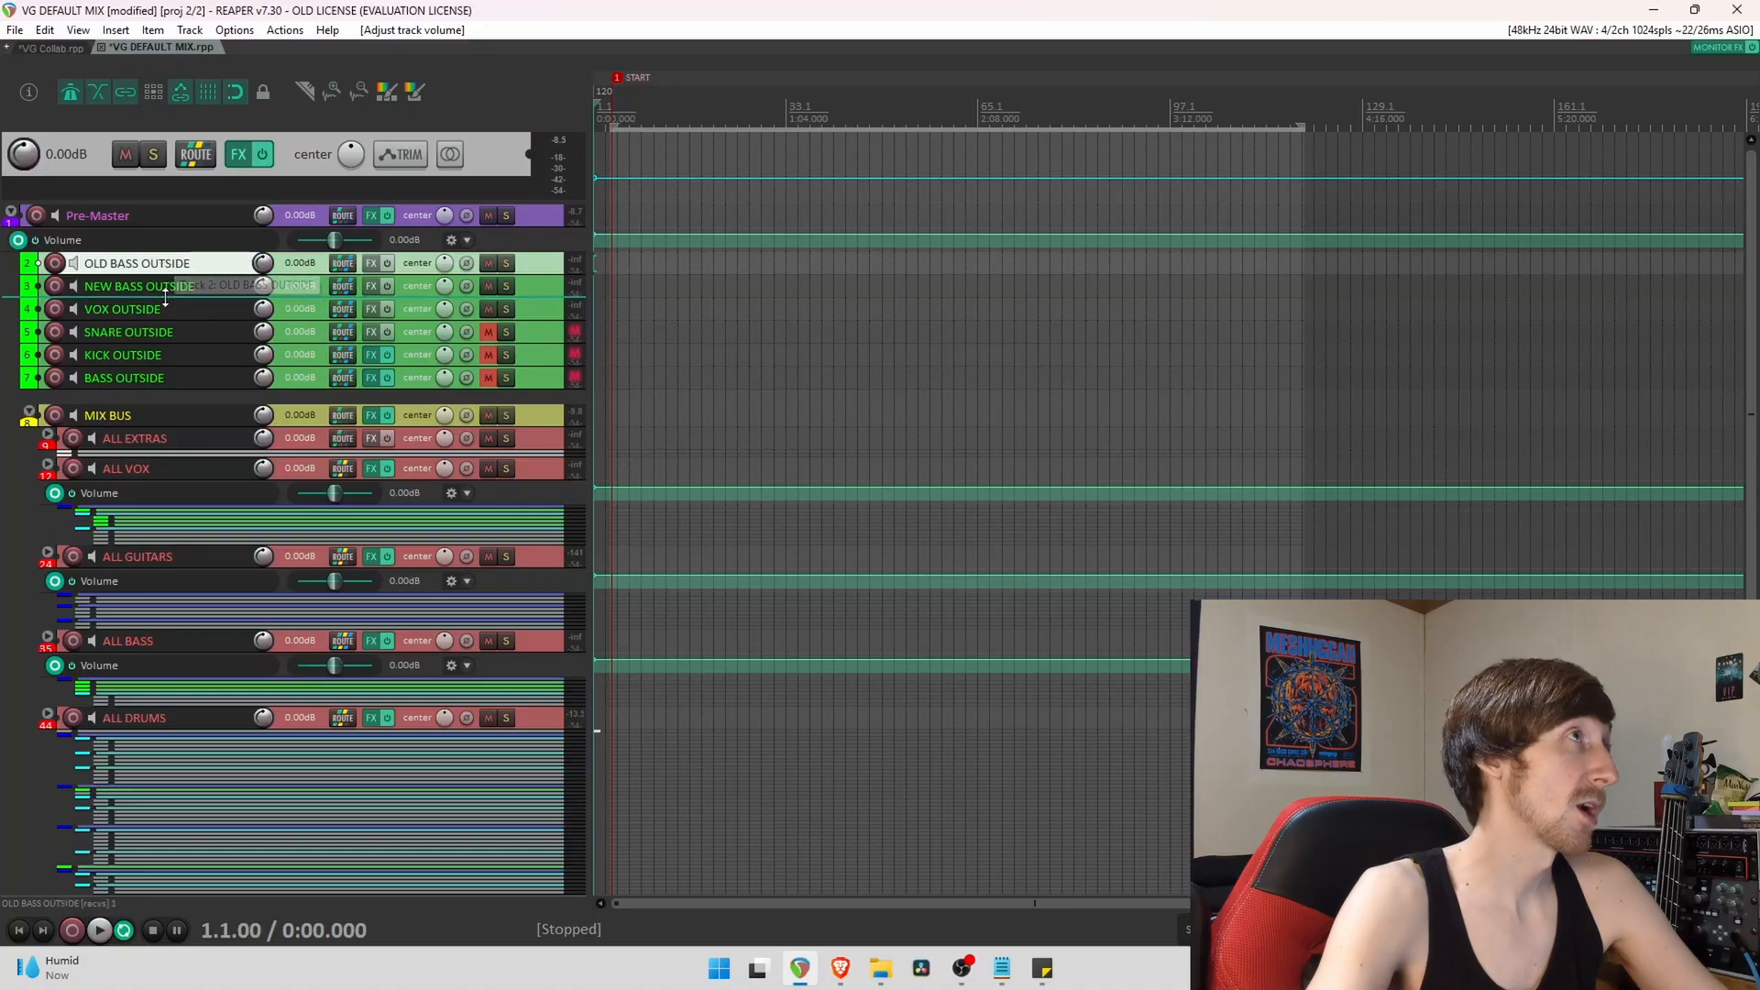
click(165, 312)
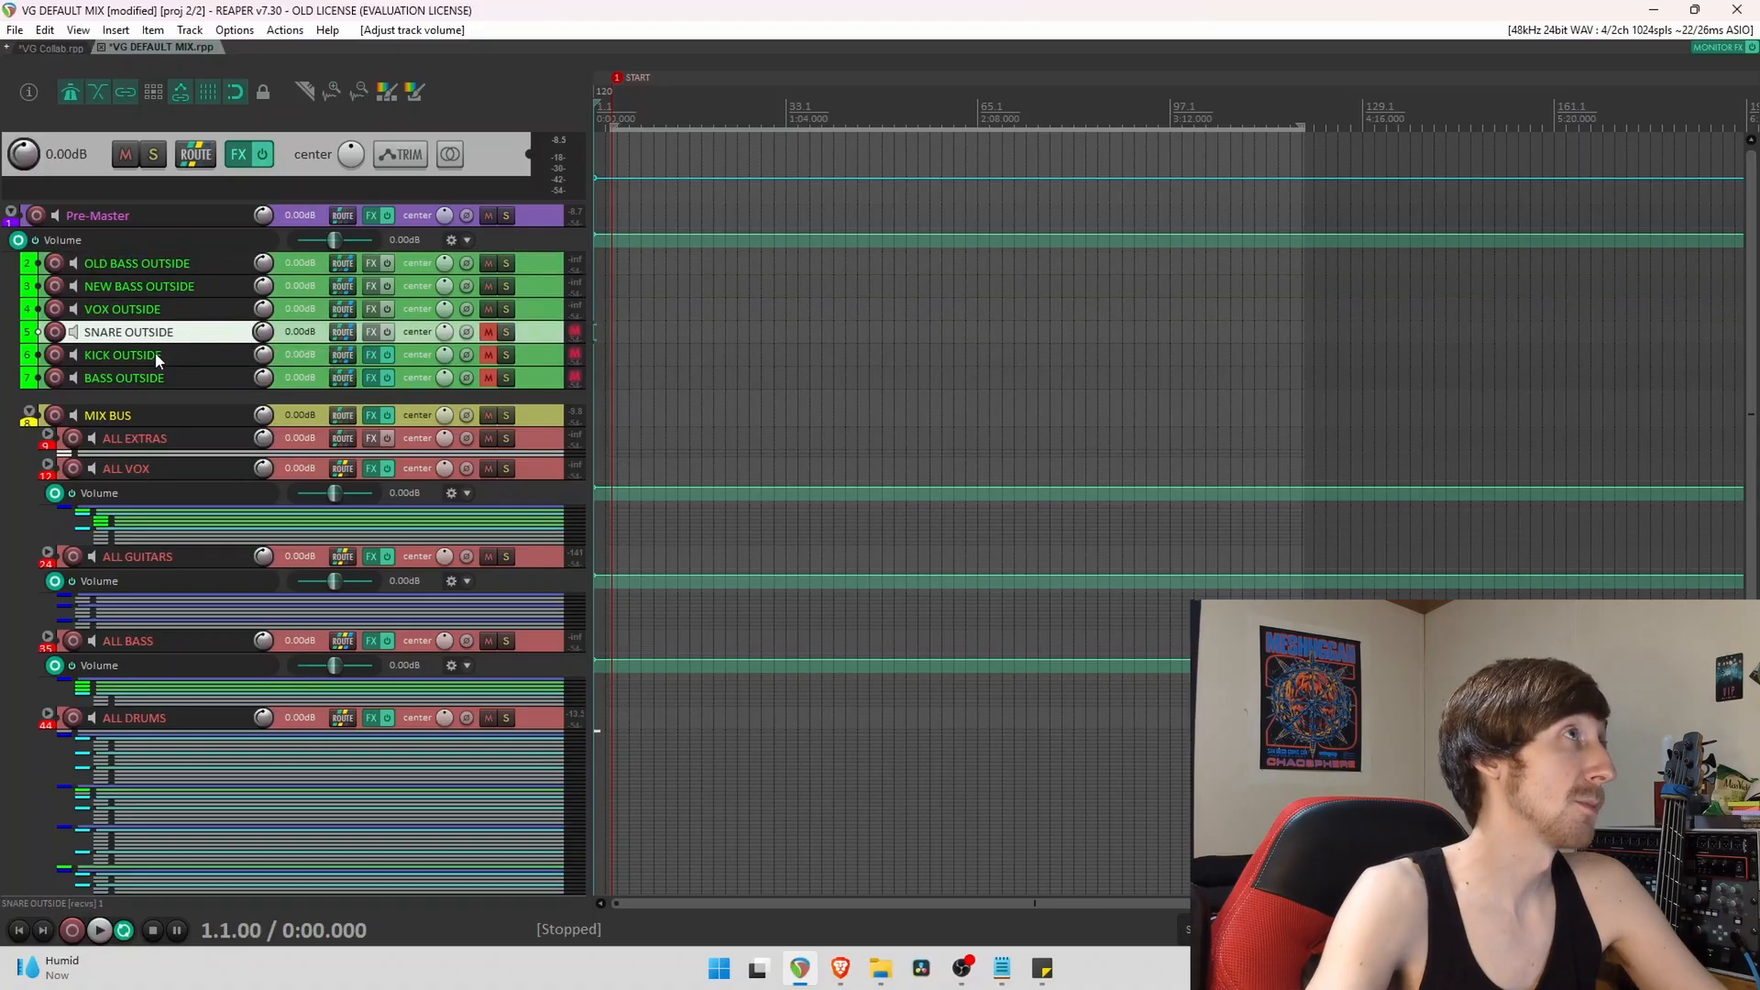
click(156, 354)
click(172, 378)
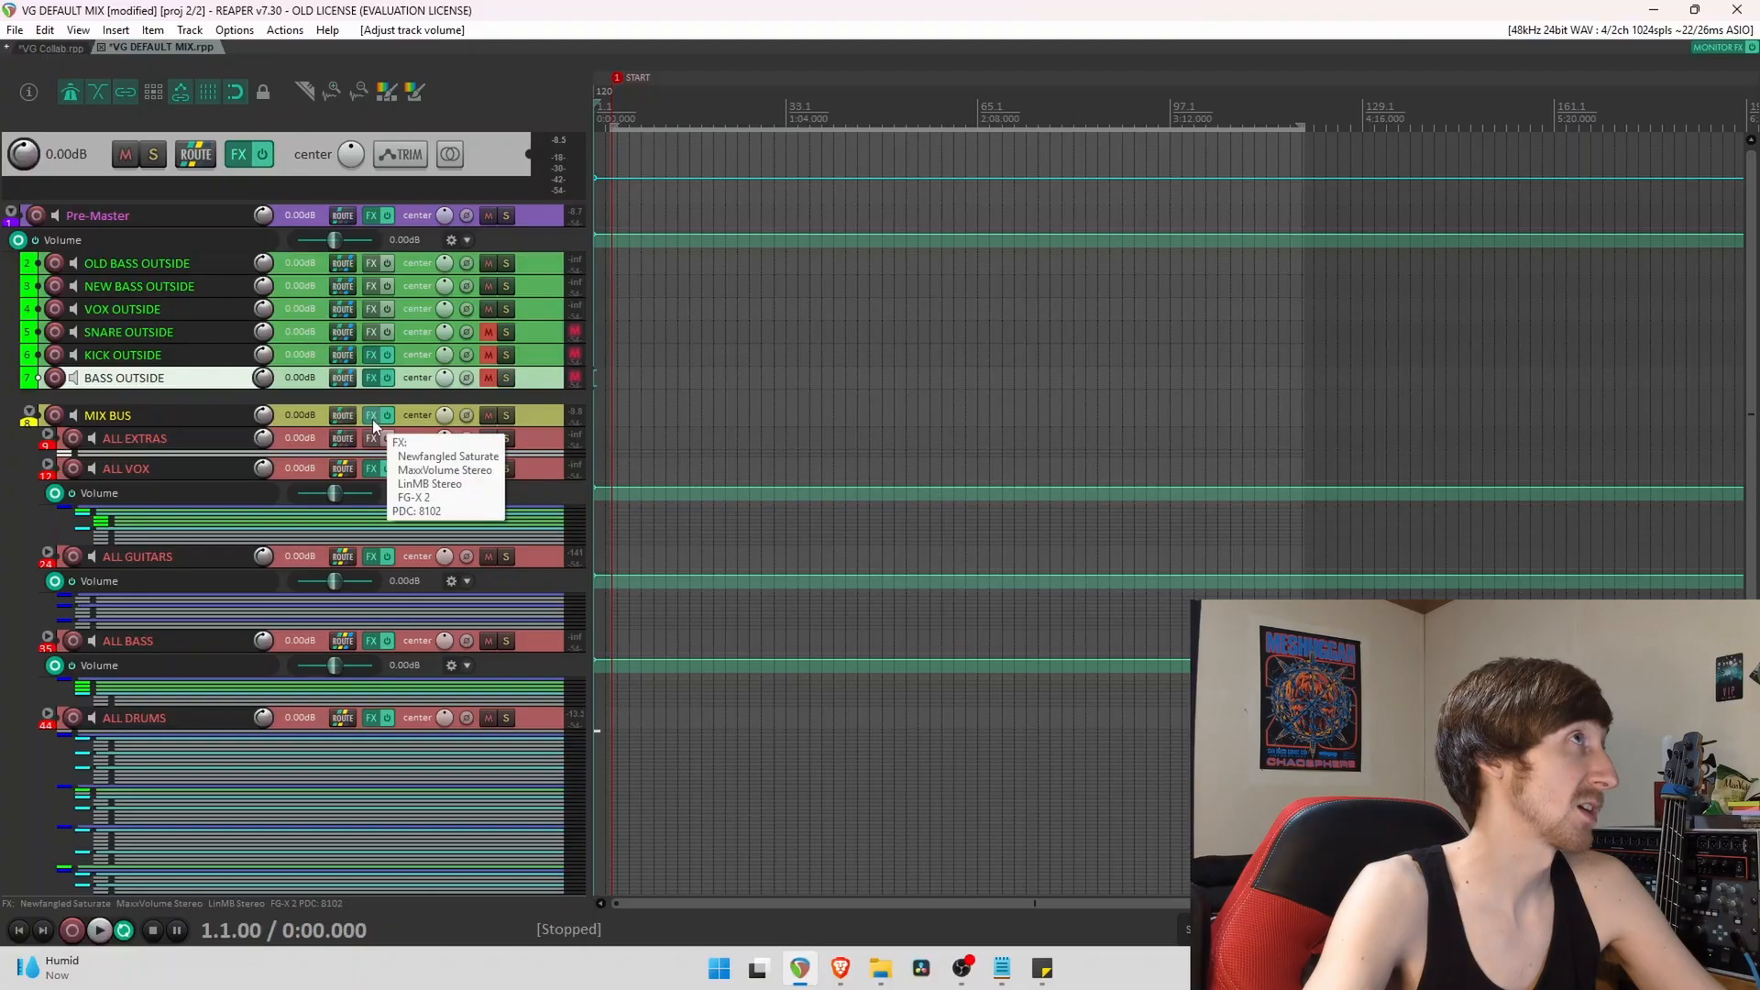
Inspect the low-cut band of the Infinity EQ 2 in the Pre-Master track's FX chain and close the chain.
click(536, 212)
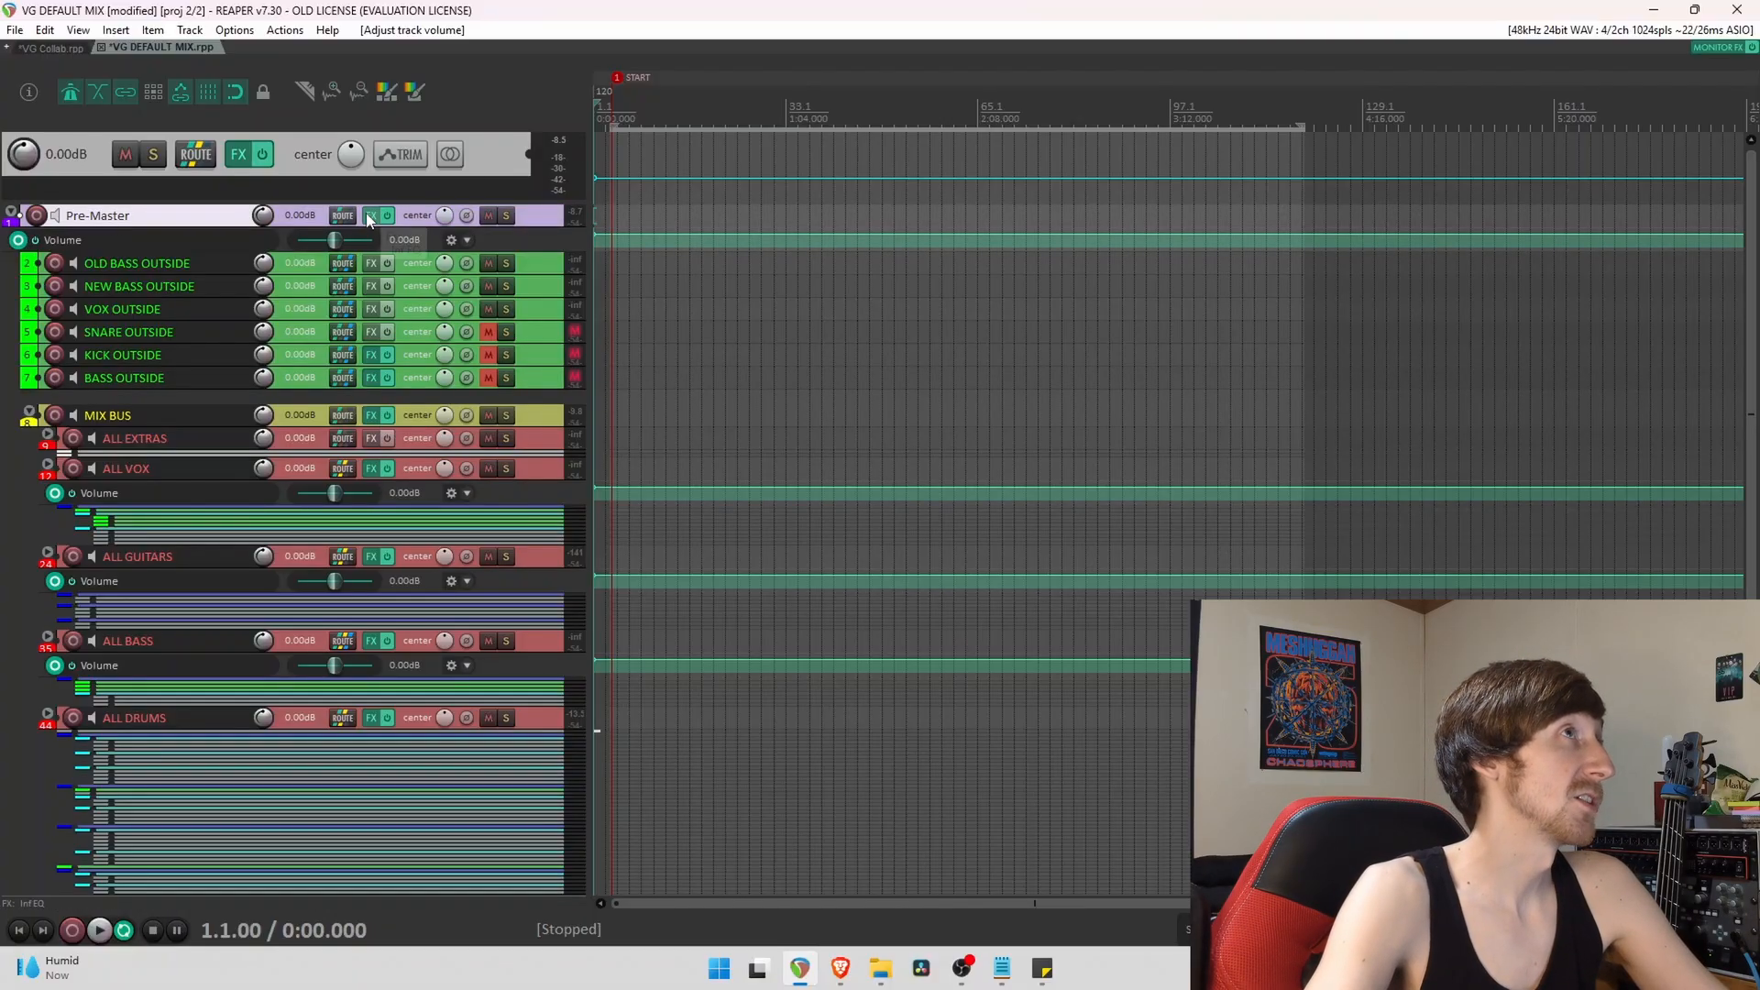
drag(1086, 316, 1092, 150)
mouse_move(809, 500)
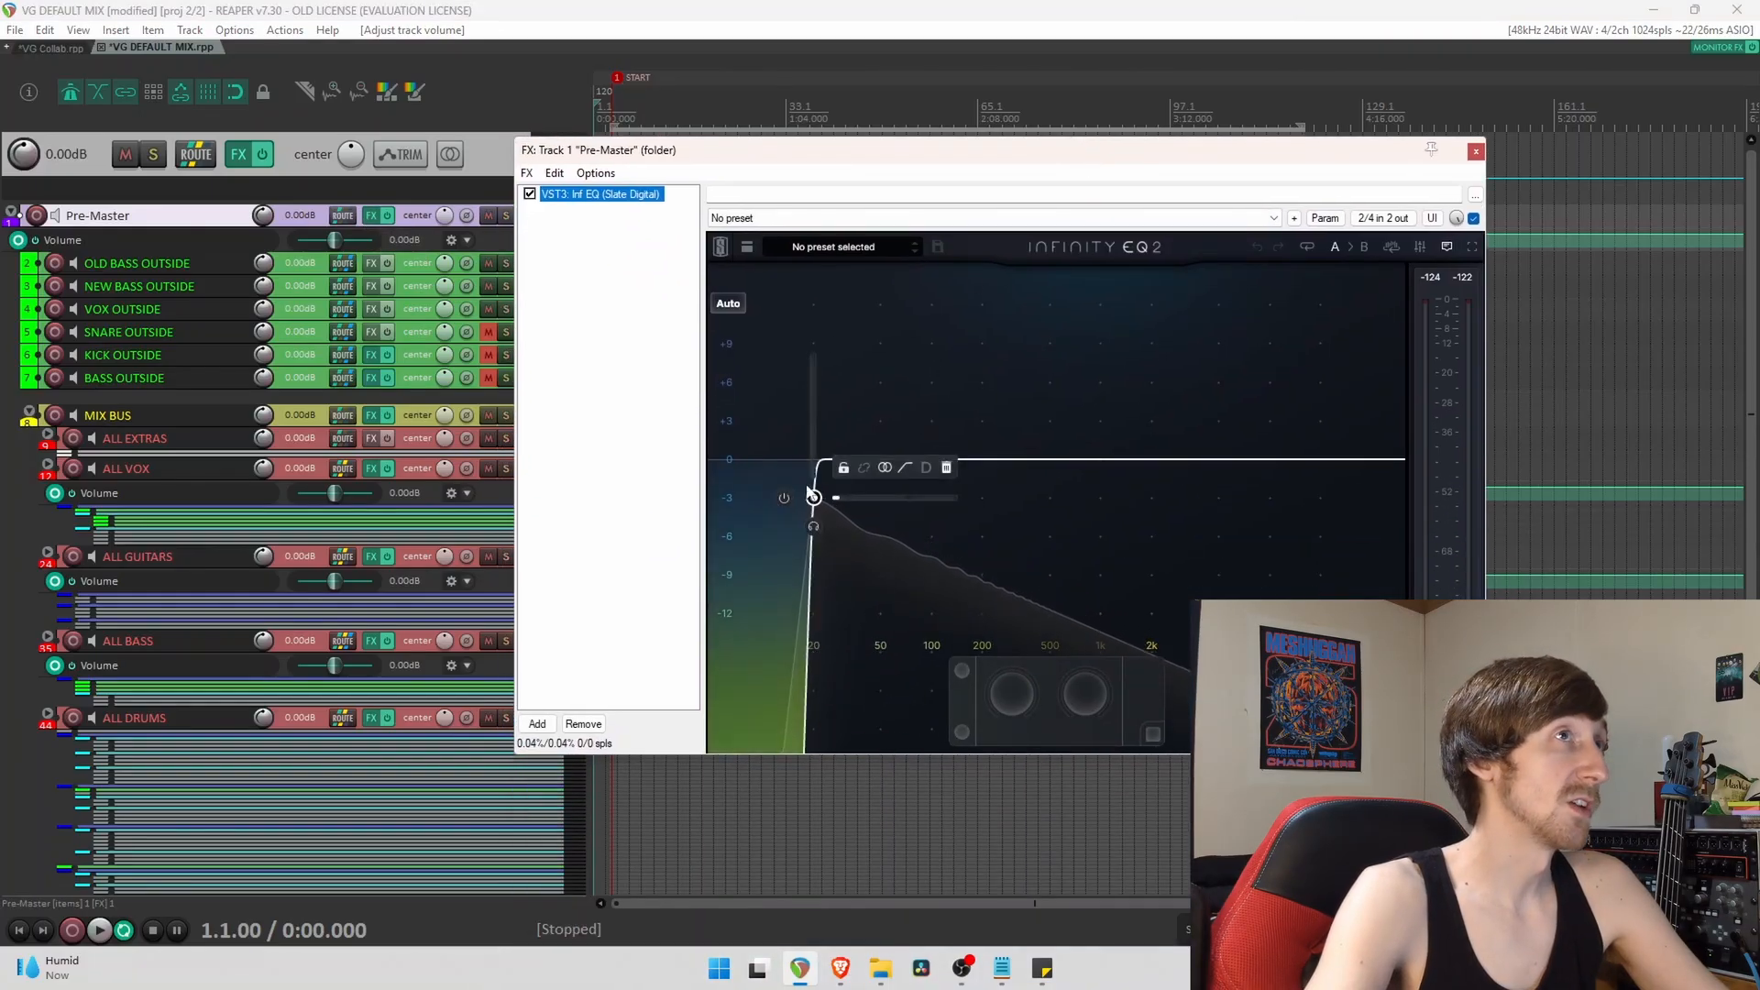
click(1475, 152)
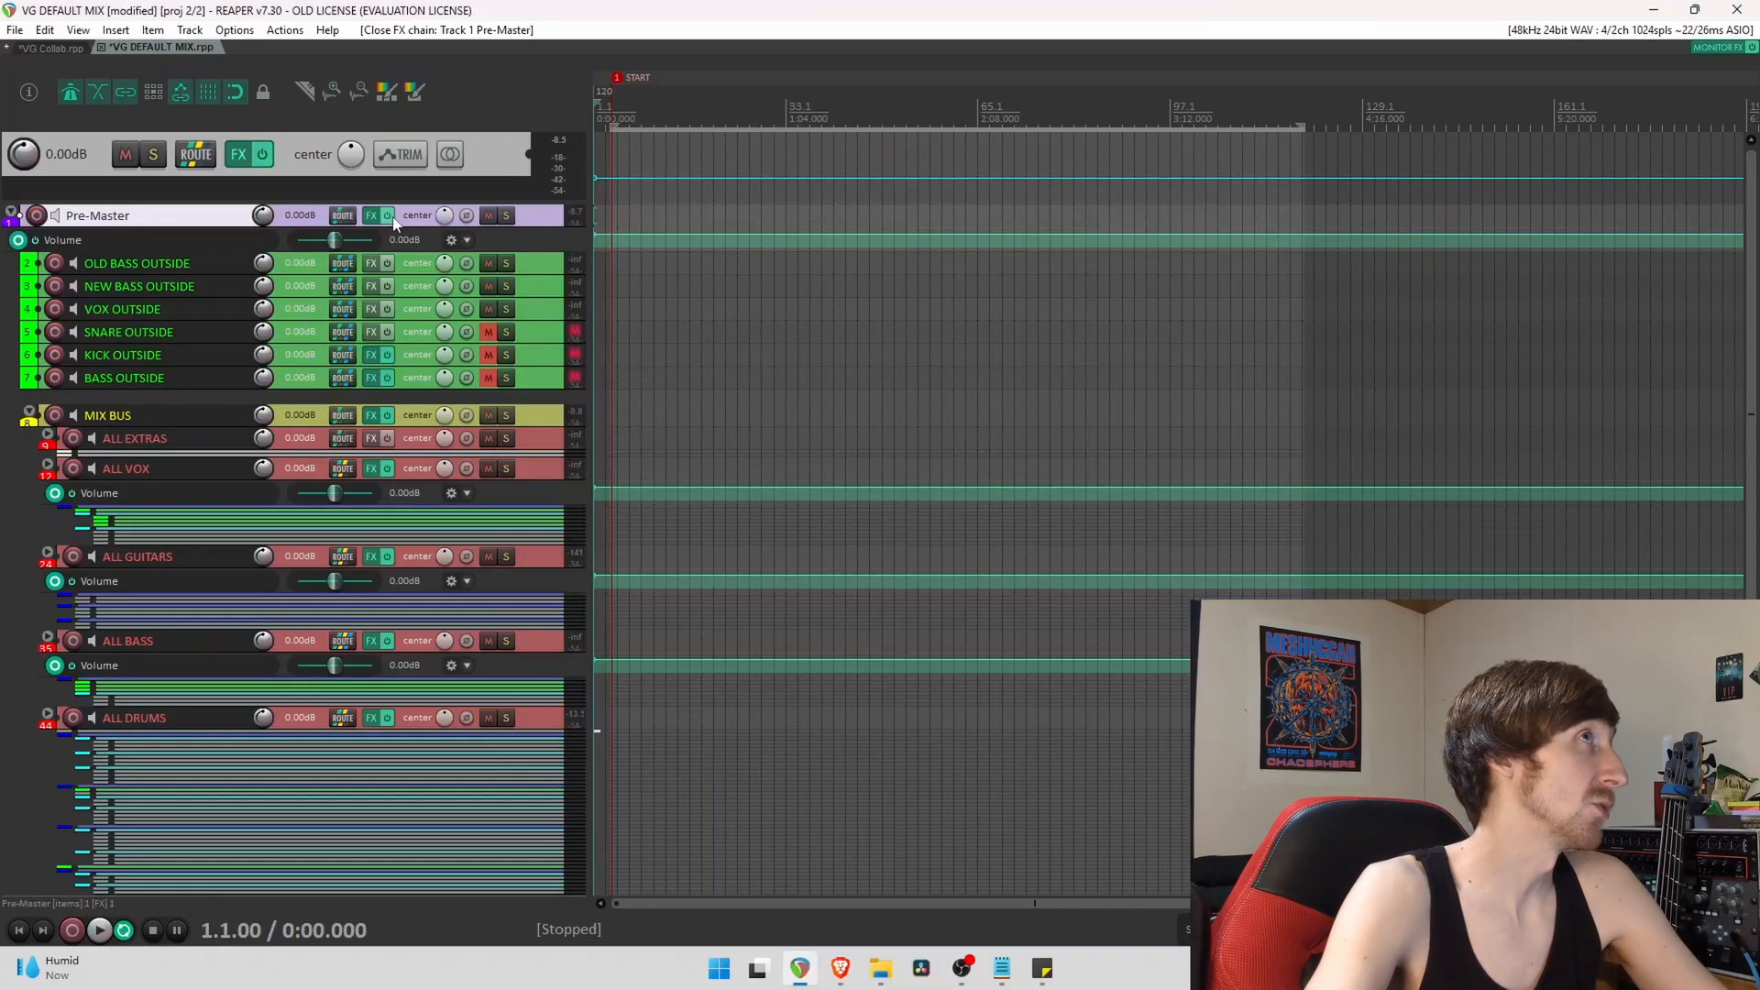
Inspect Virtual Tape Machines, Mongoose 2 and the WLM Plus loudness meter in the master track's FX chain and close the chain.
click(238, 154)
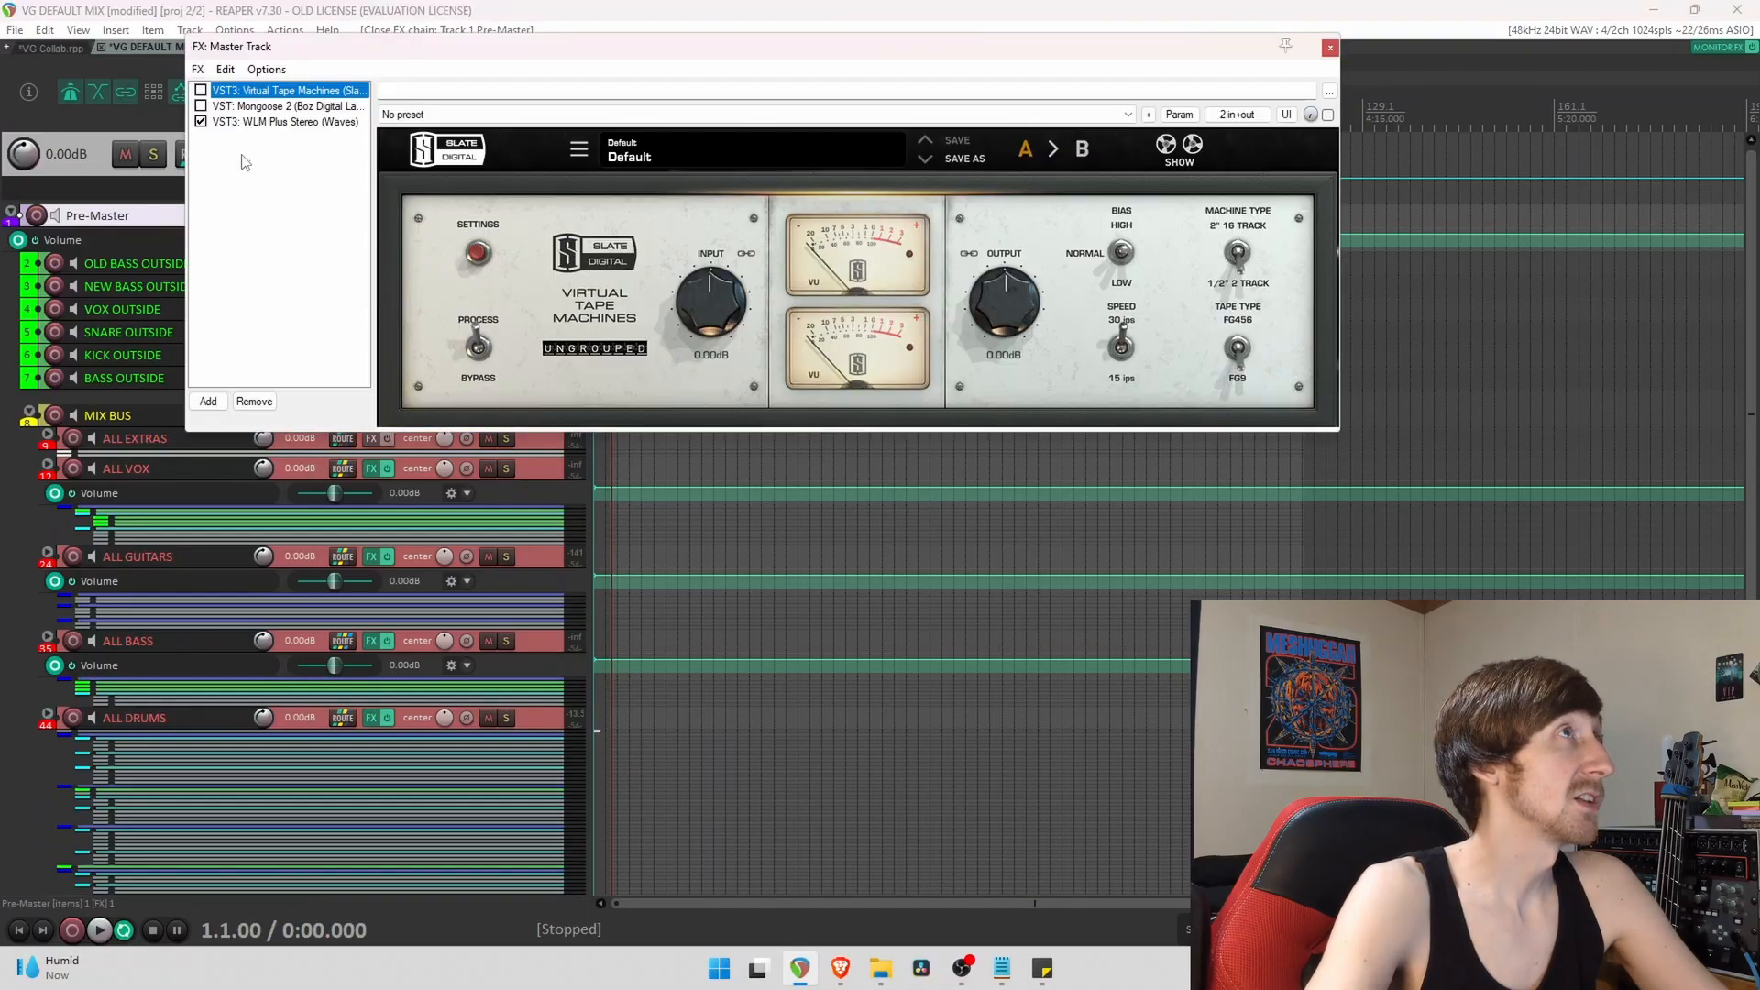
drag(633, 38, 1049, 226)
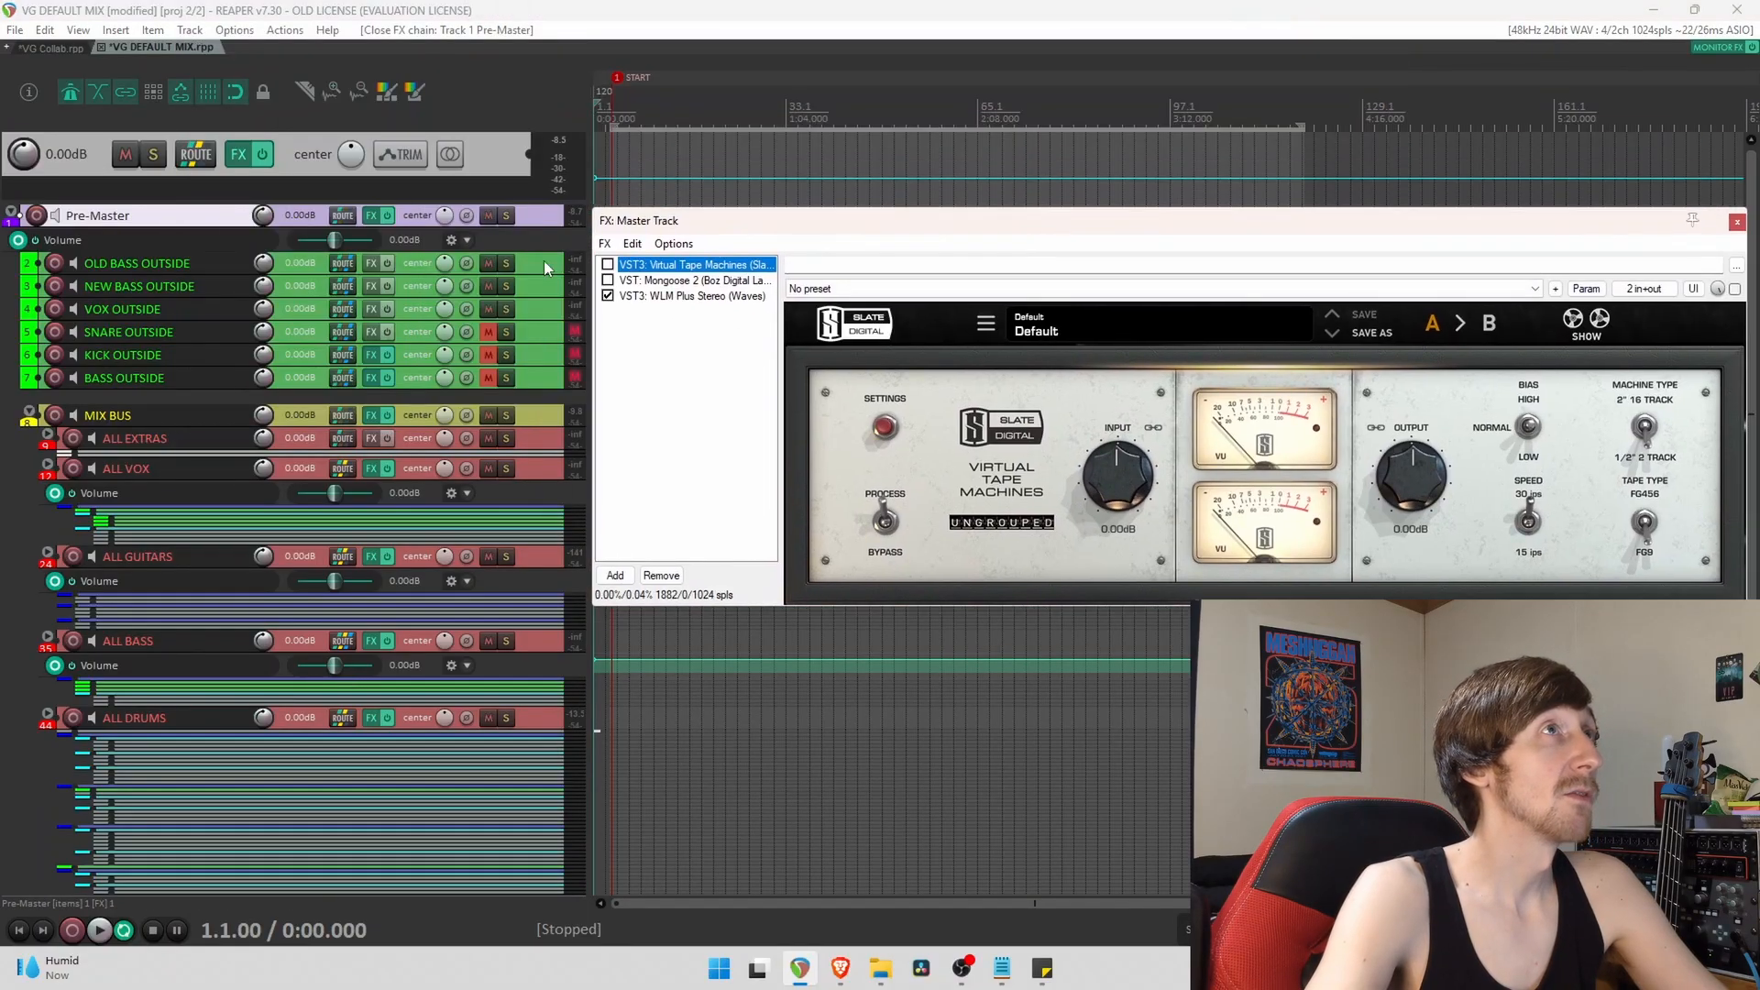
click(696, 280)
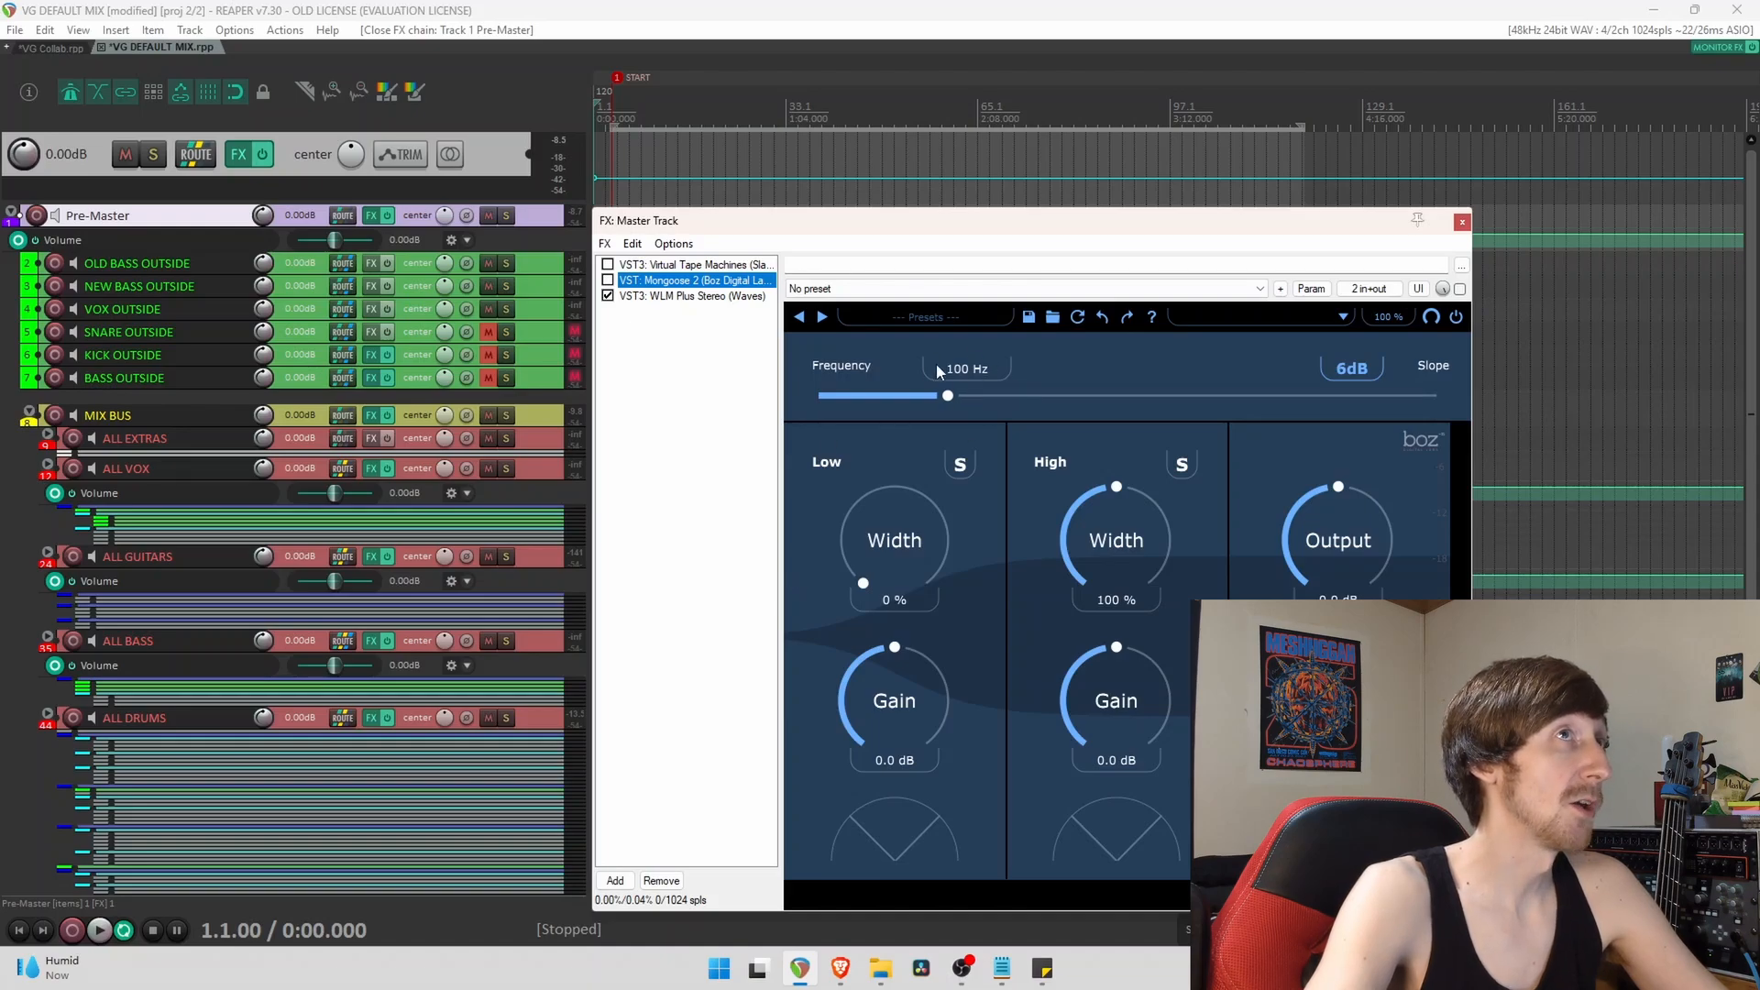
click(695, 297)
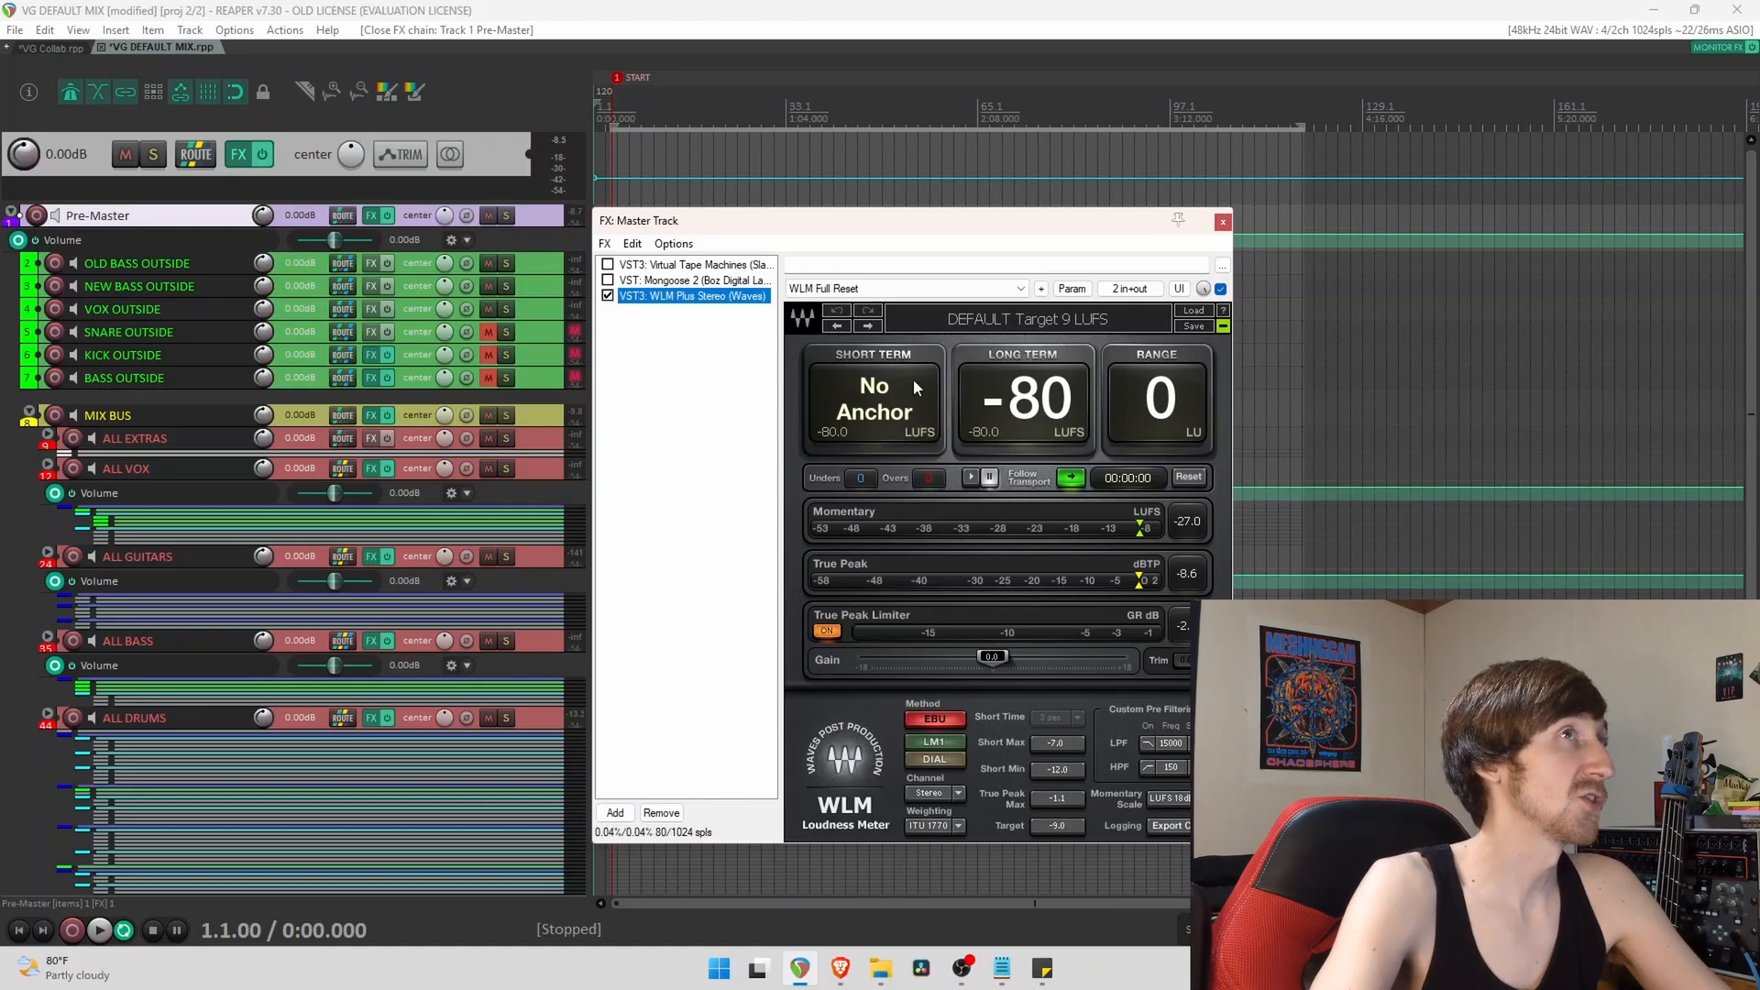
click(1223, 222)
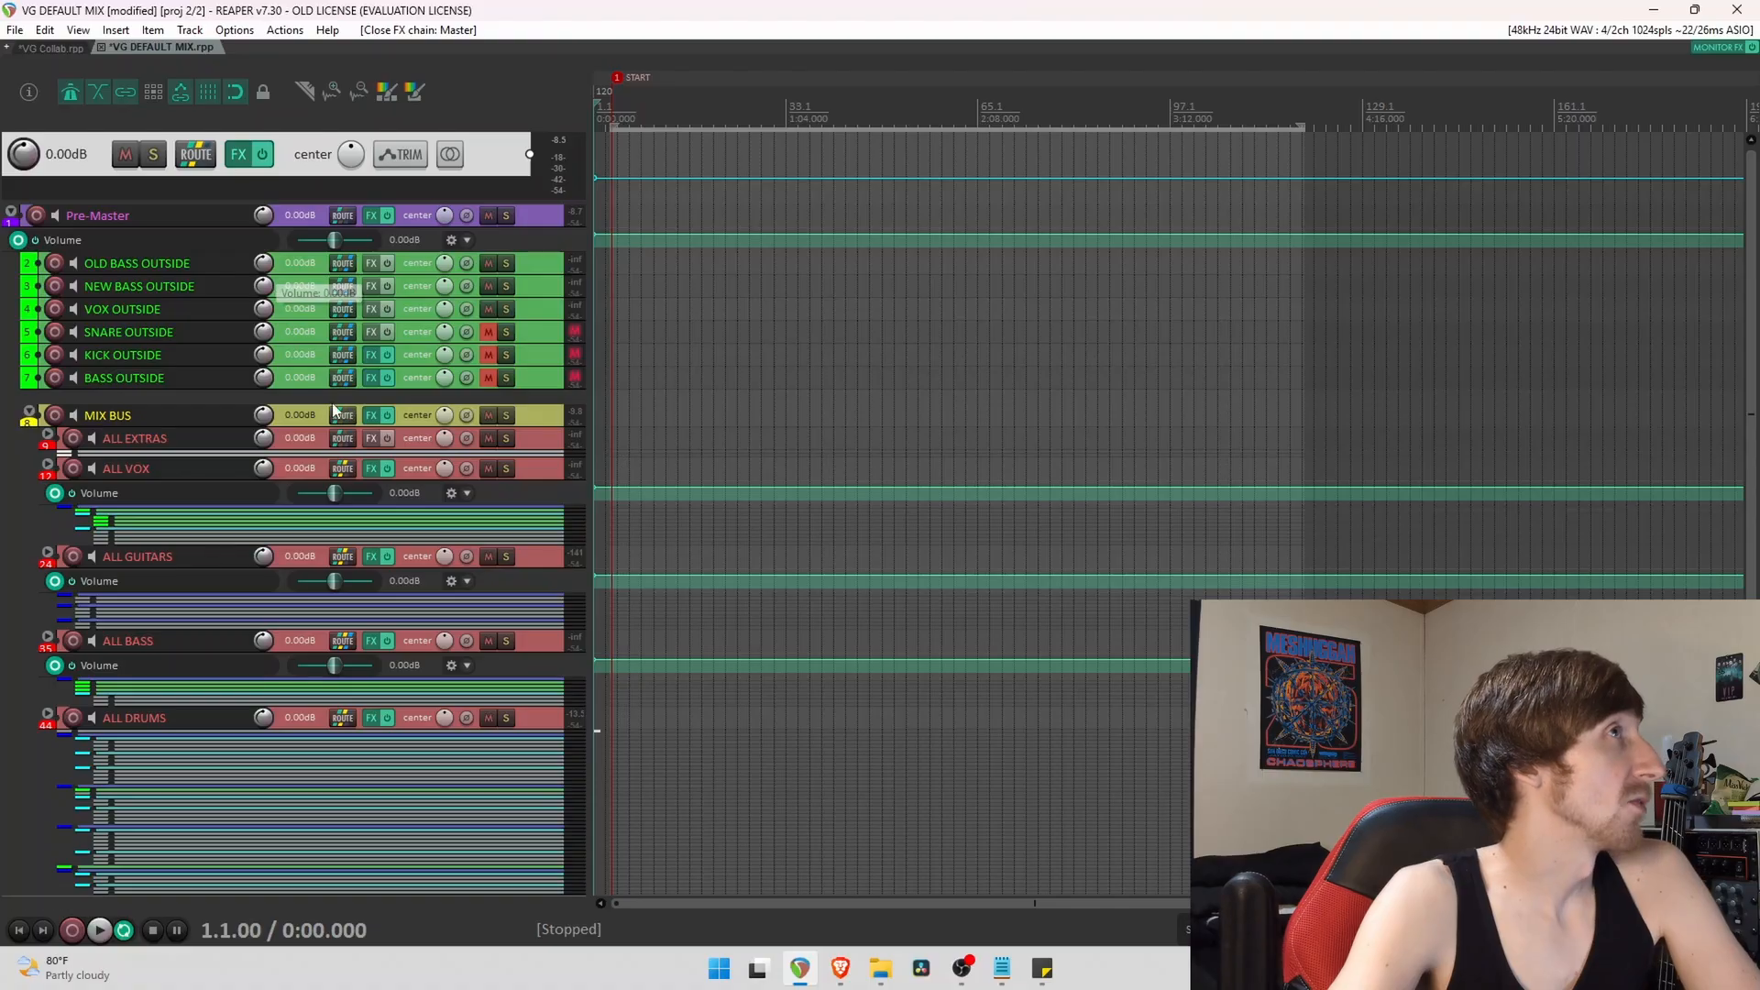
Review the template's folder layout and the instrument folders' sends and receives, and select the ALL VOX folder track.
scroll(84, 513, down, 1)
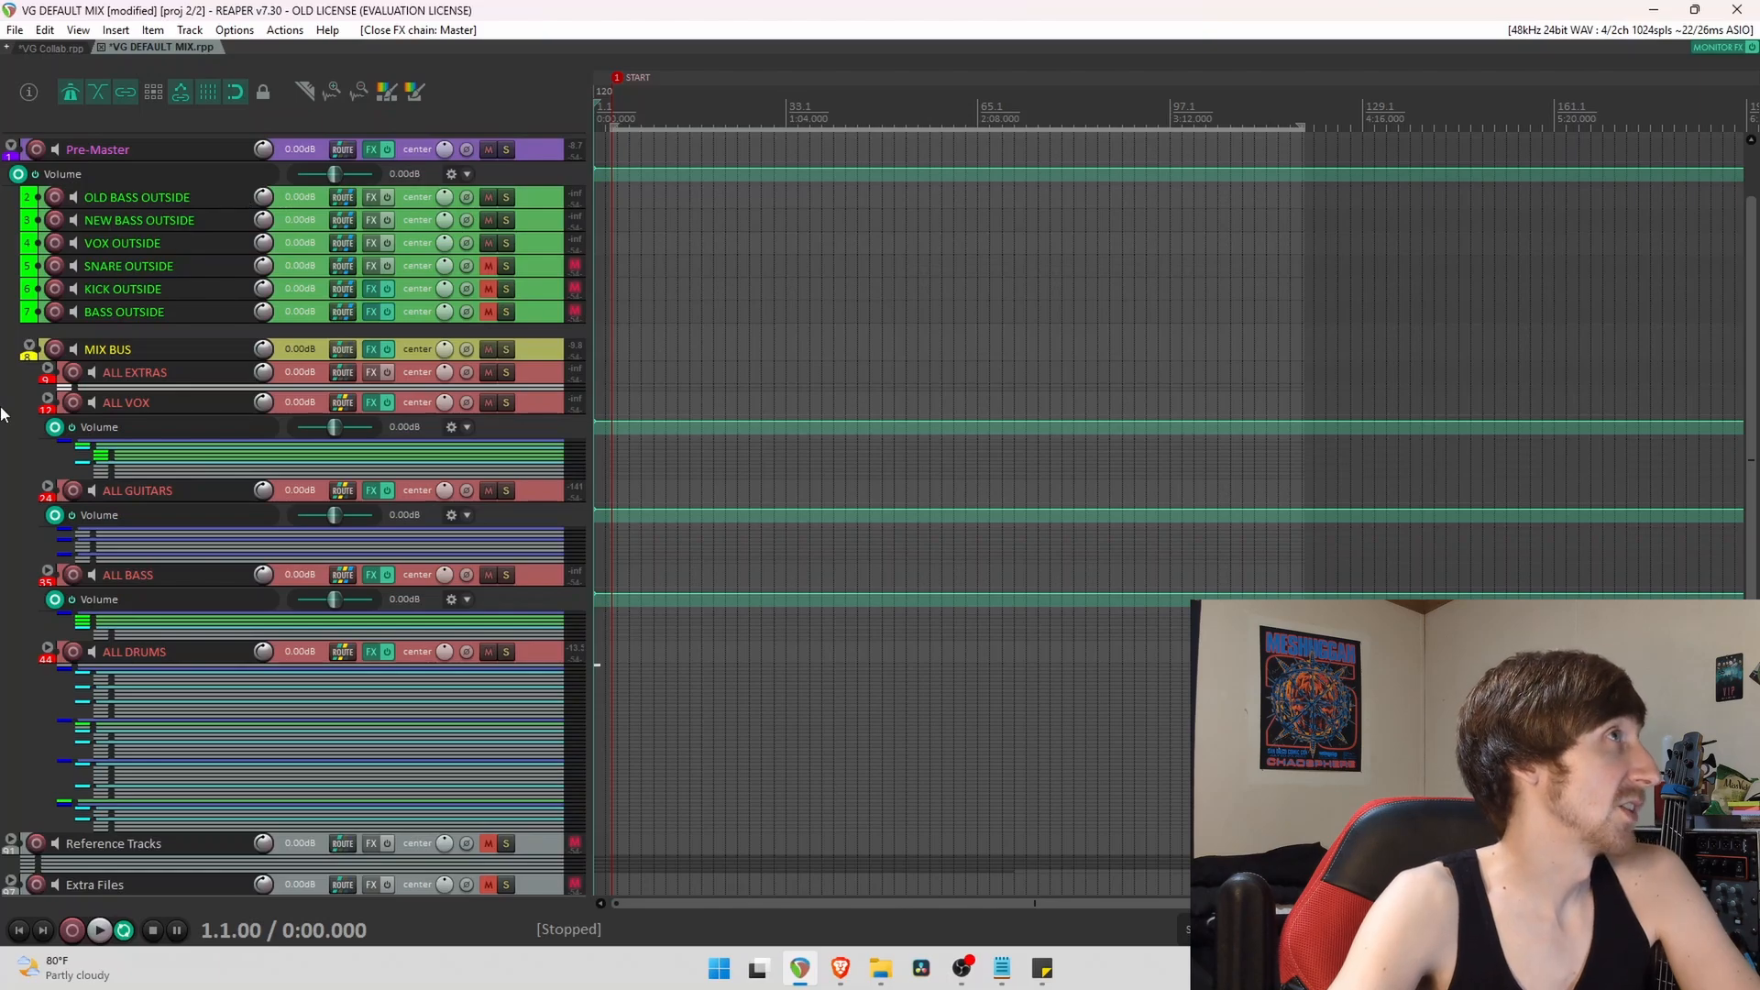
mouse_move(349, 402)
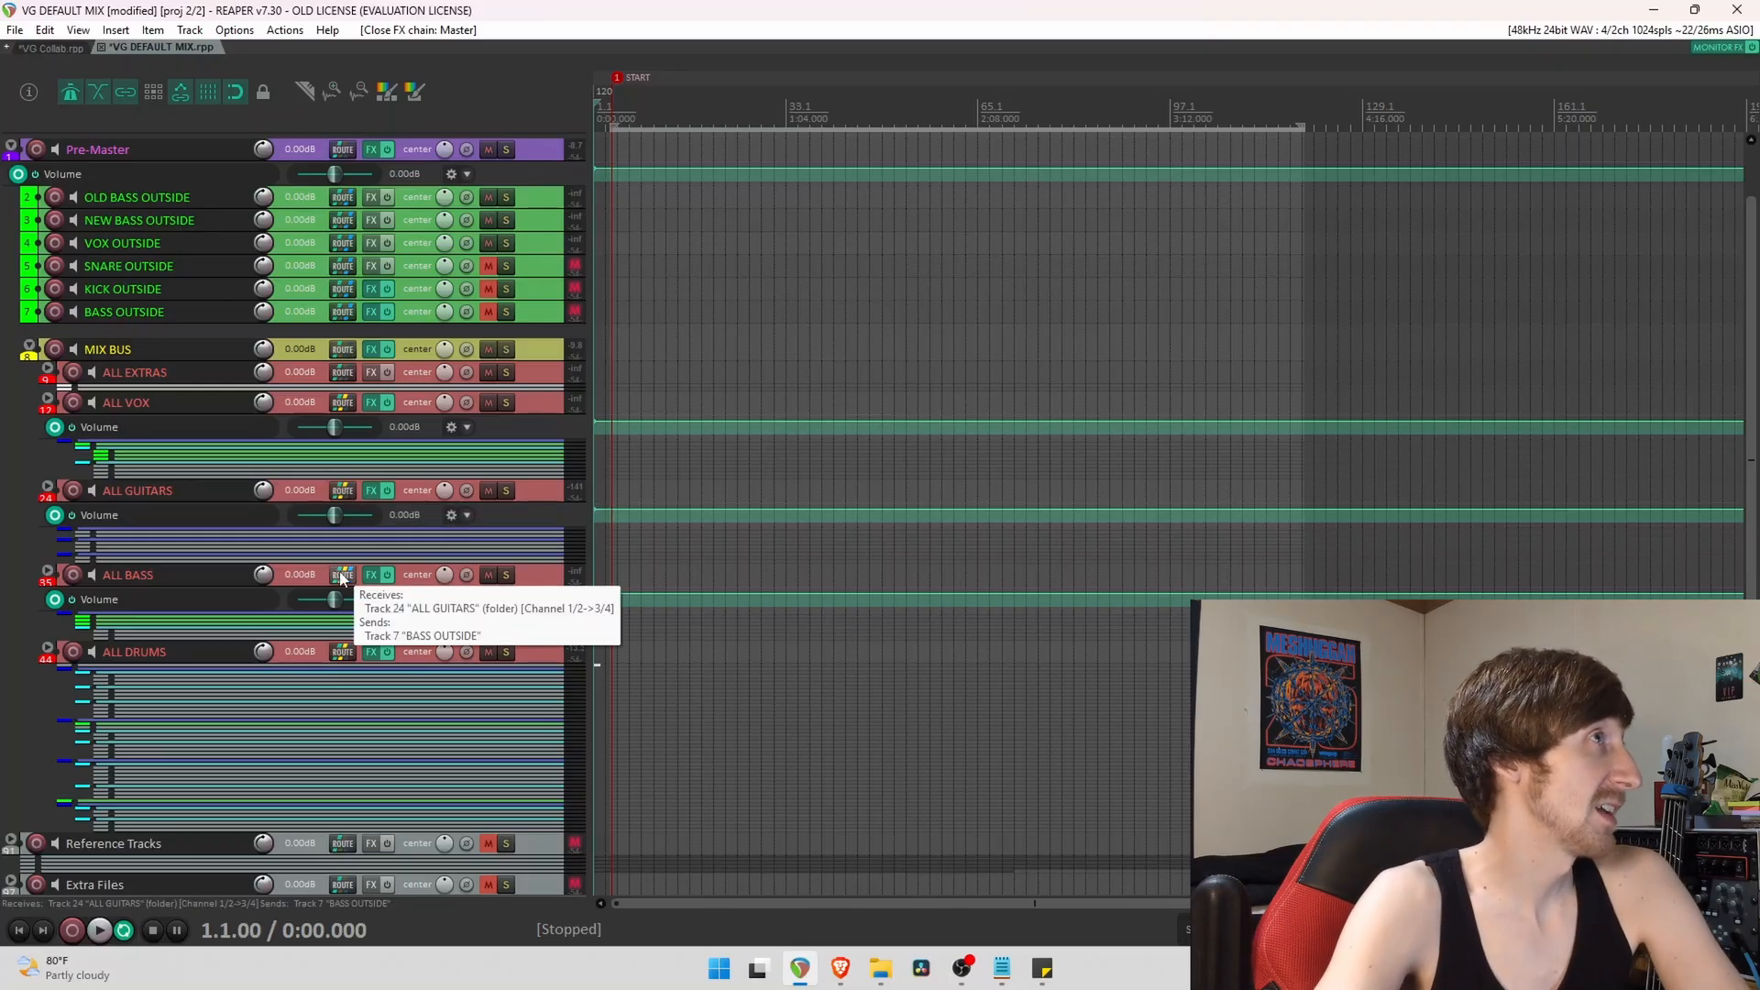
scroll(341, 551, down, 3)
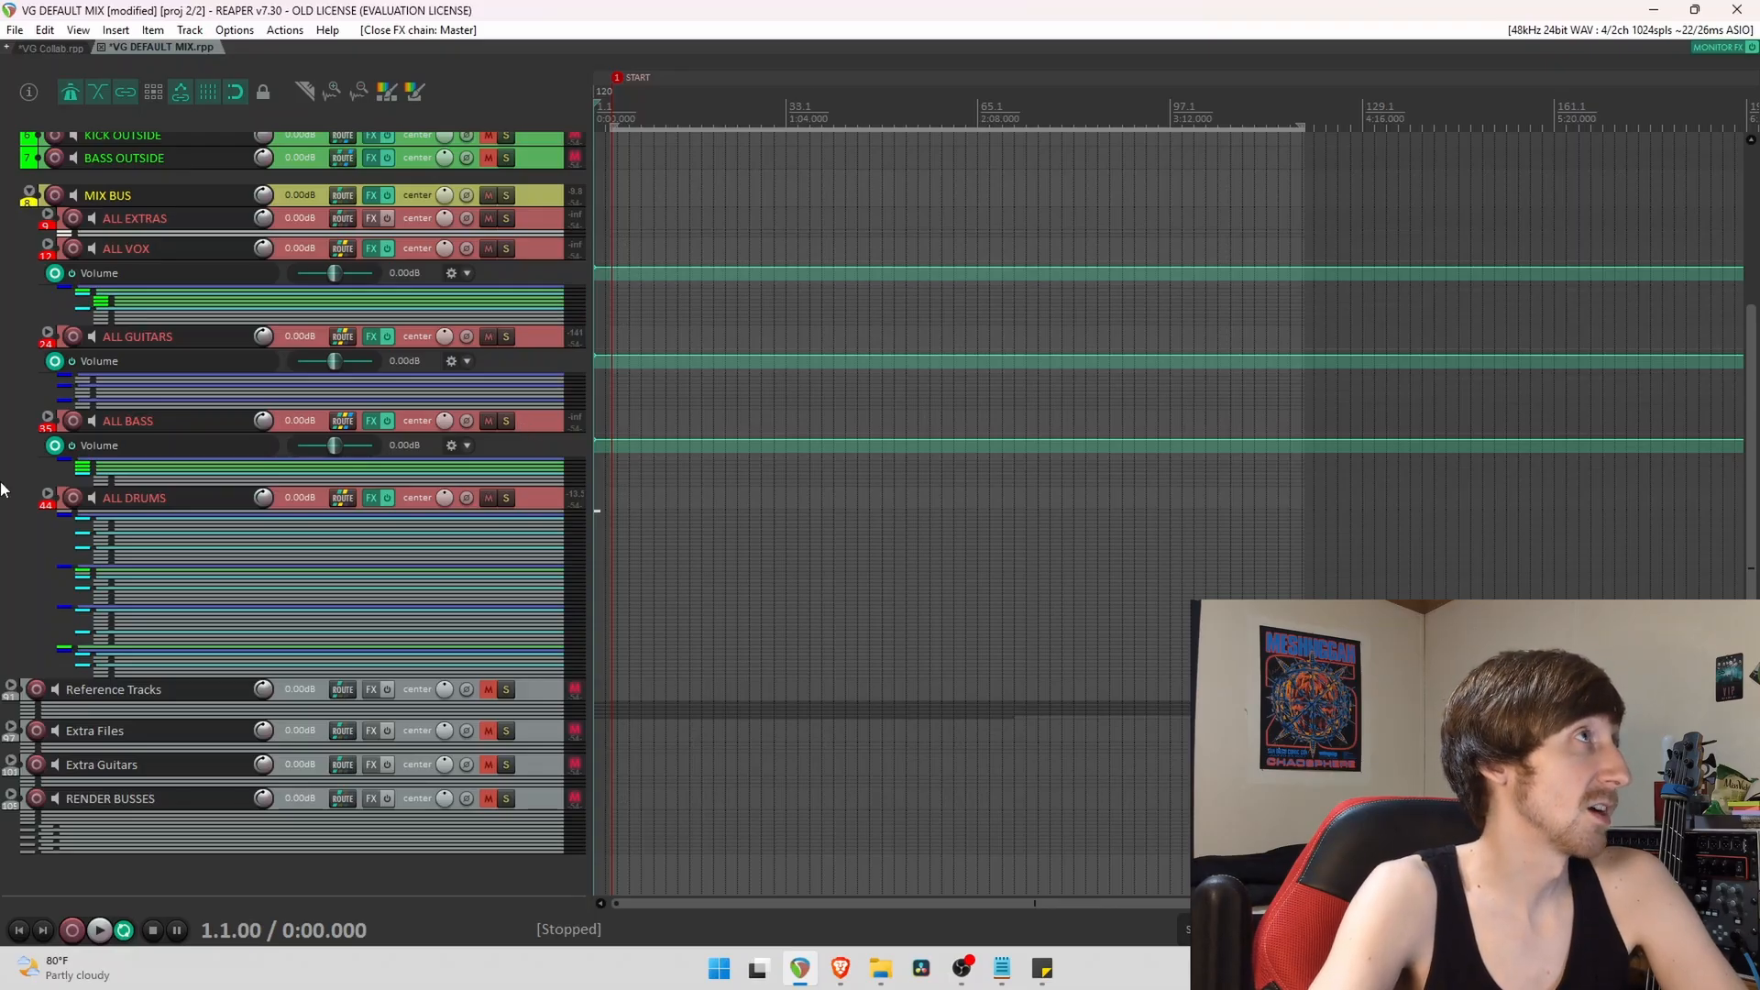
scroll(2, 483, up, 5)
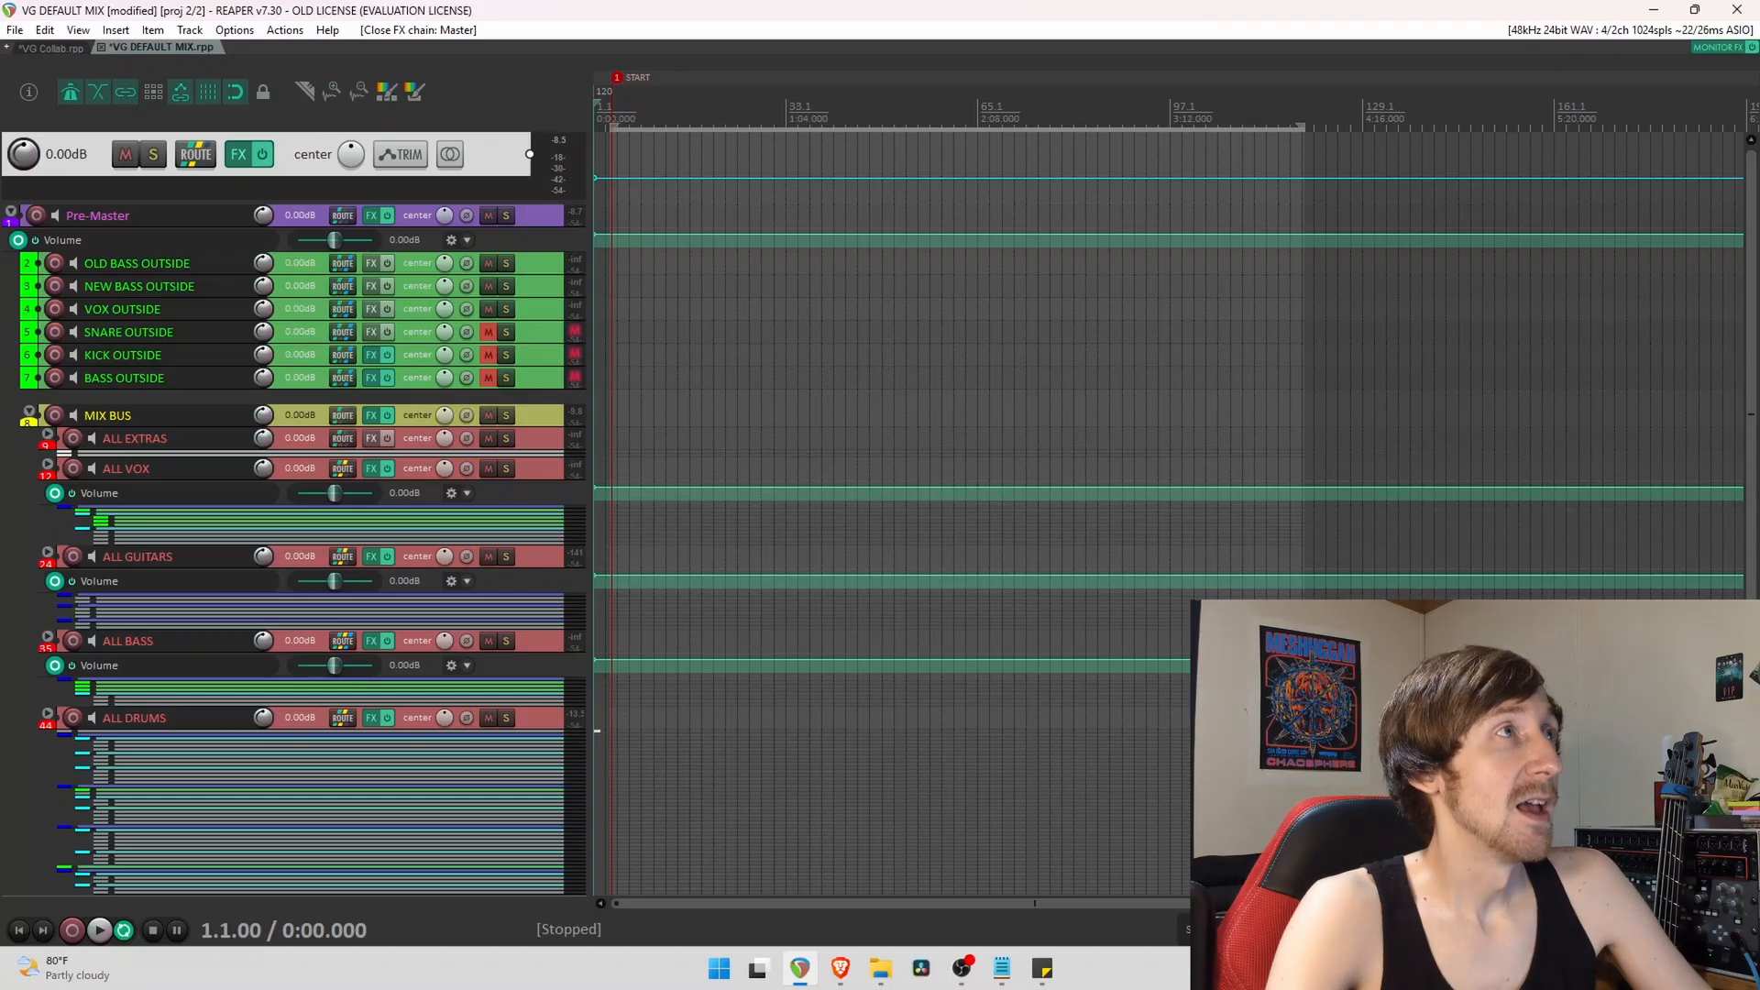
click(548, 464)
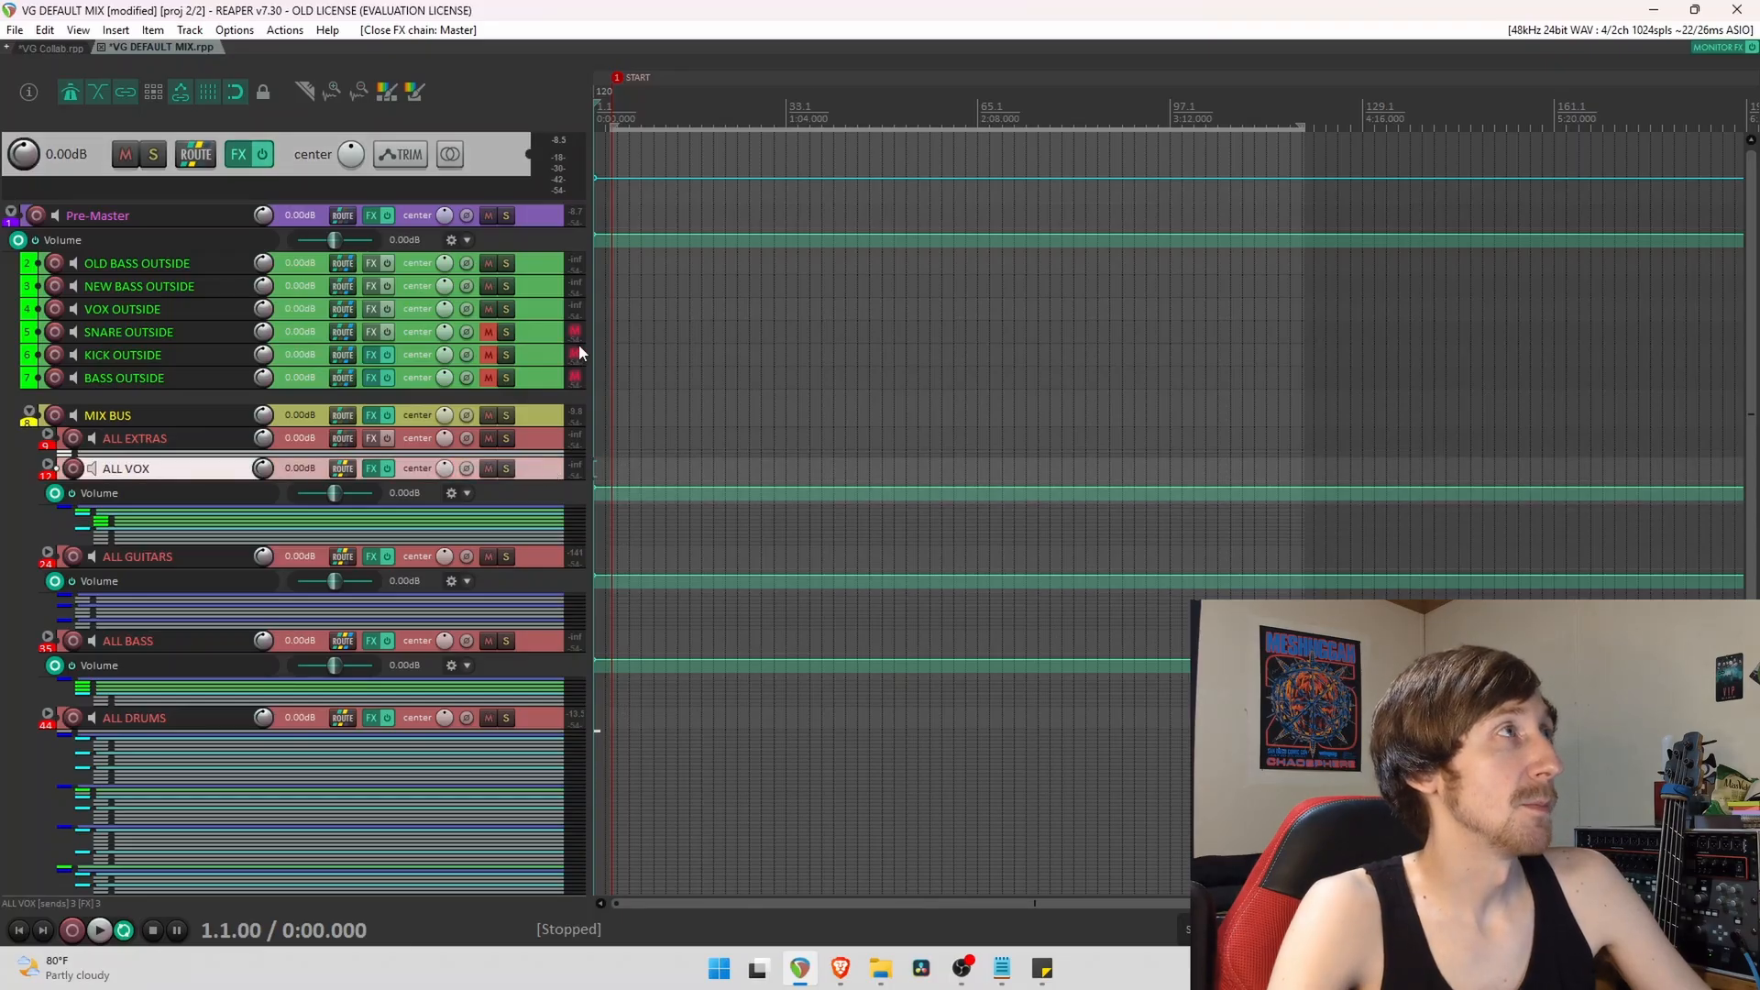
Expand the ALL DRUMS folder to reveal its kick and snare groups.
scroll(114, 268, down, 2)
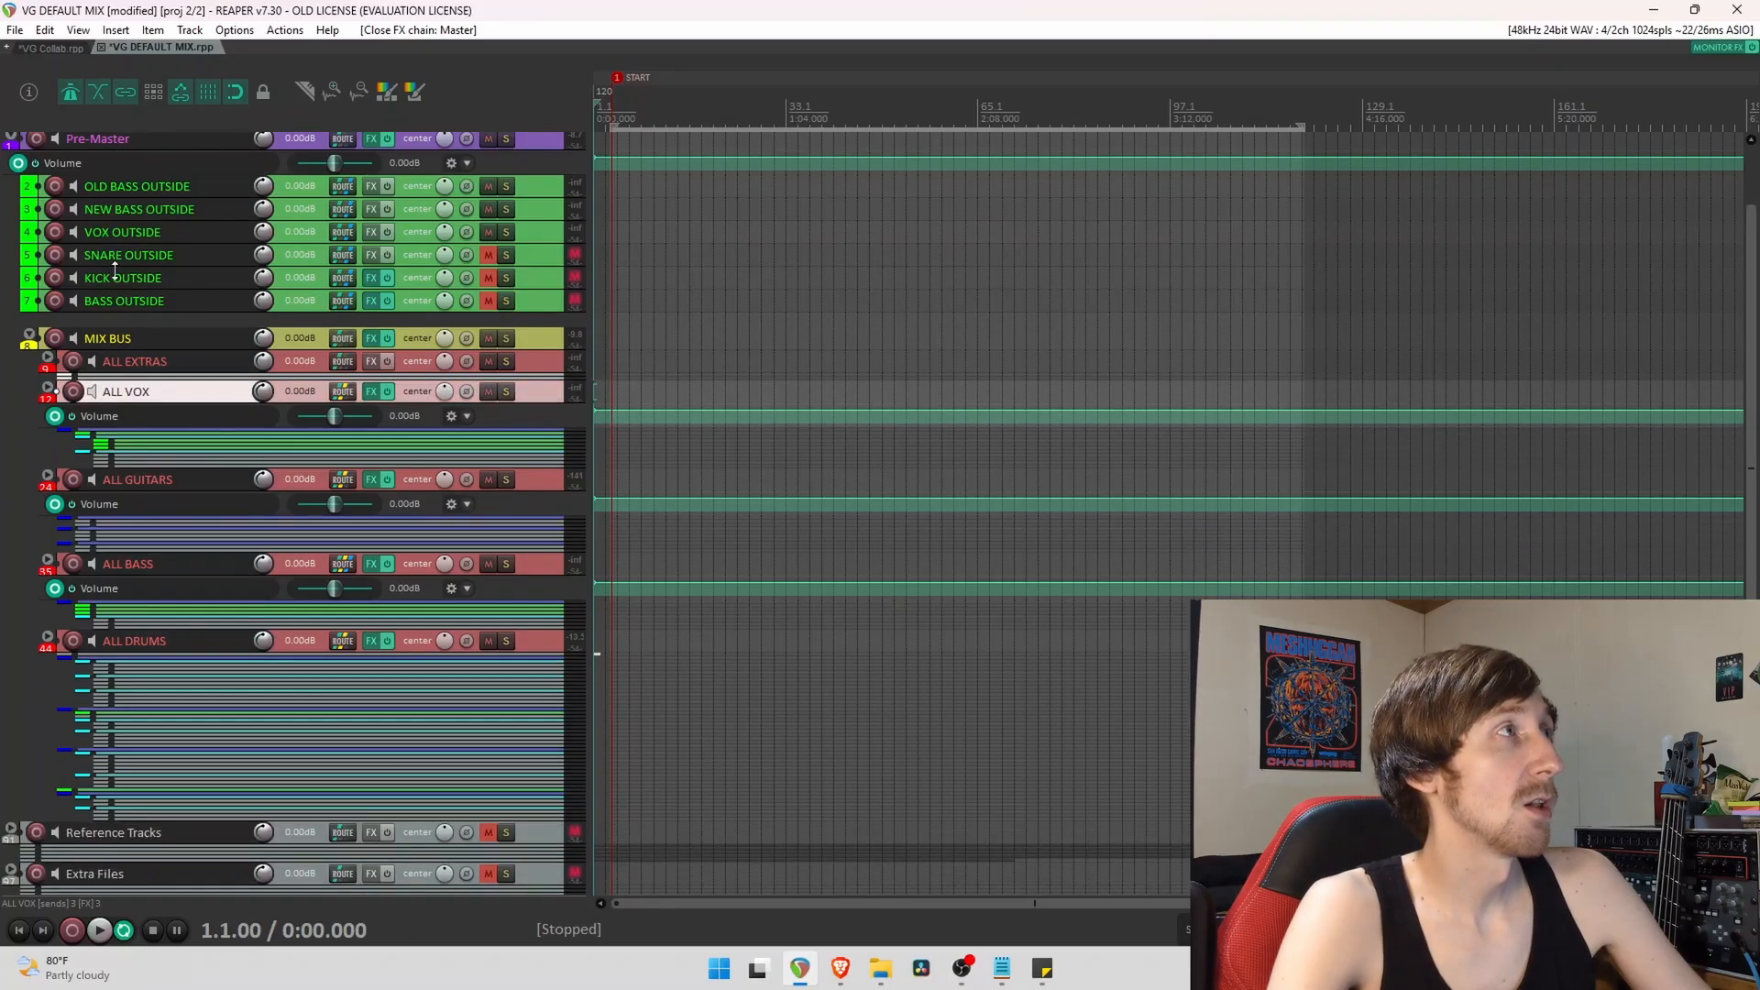
click(48, 638)
scroll(155, 663, down, 3)
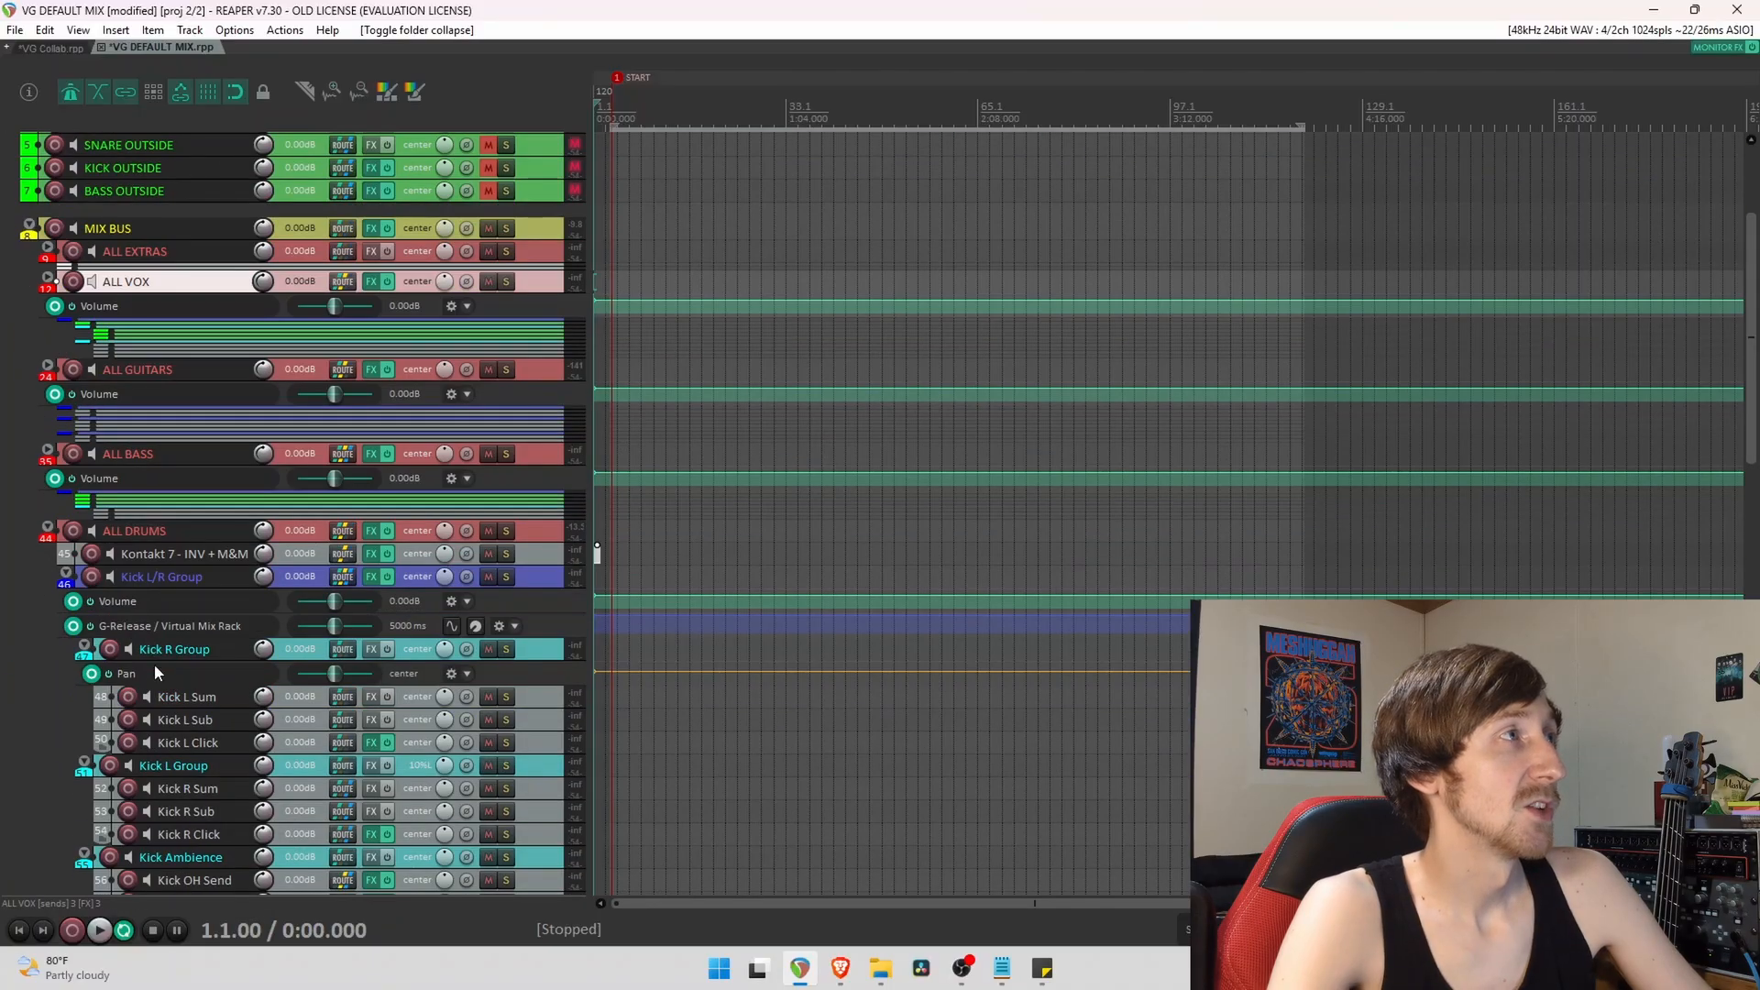
scroll(196, 523, down, 5)
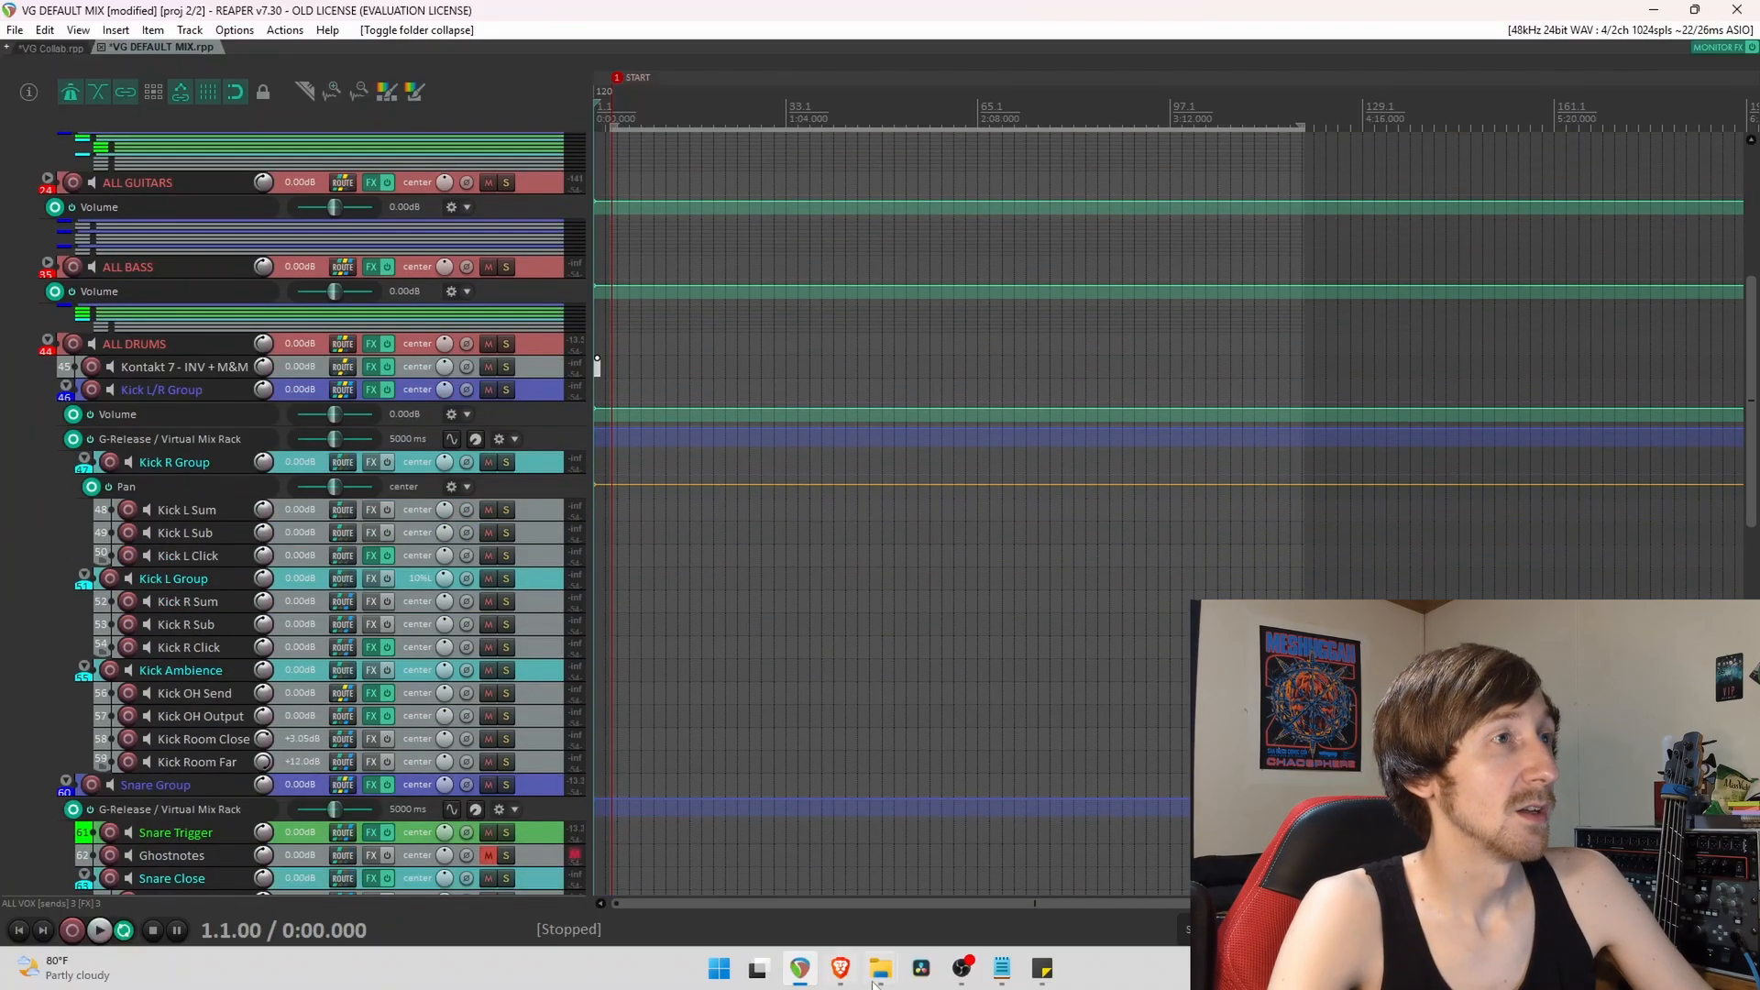
Place the Kick Sum and Kick Sub files on the Kick L Sum and Kick L Sub tracks, and delete those items again.
click(937, 843)
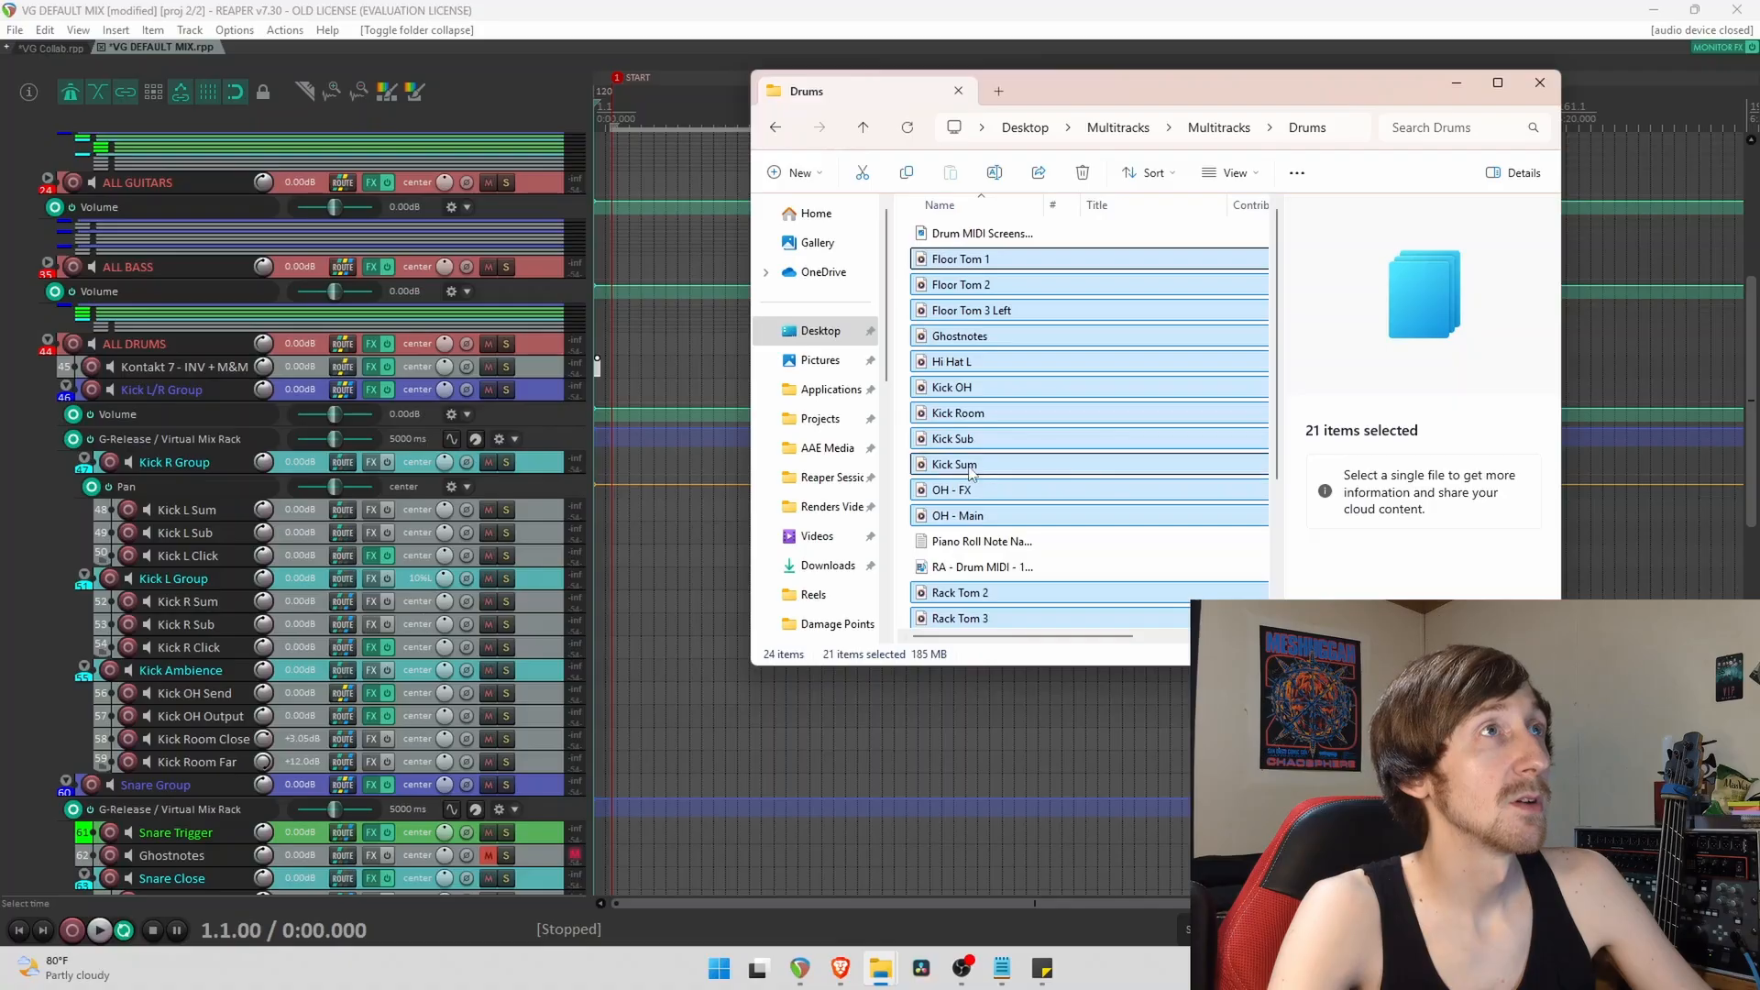
click(969, 465)
drag(969, 466, 616, 513)
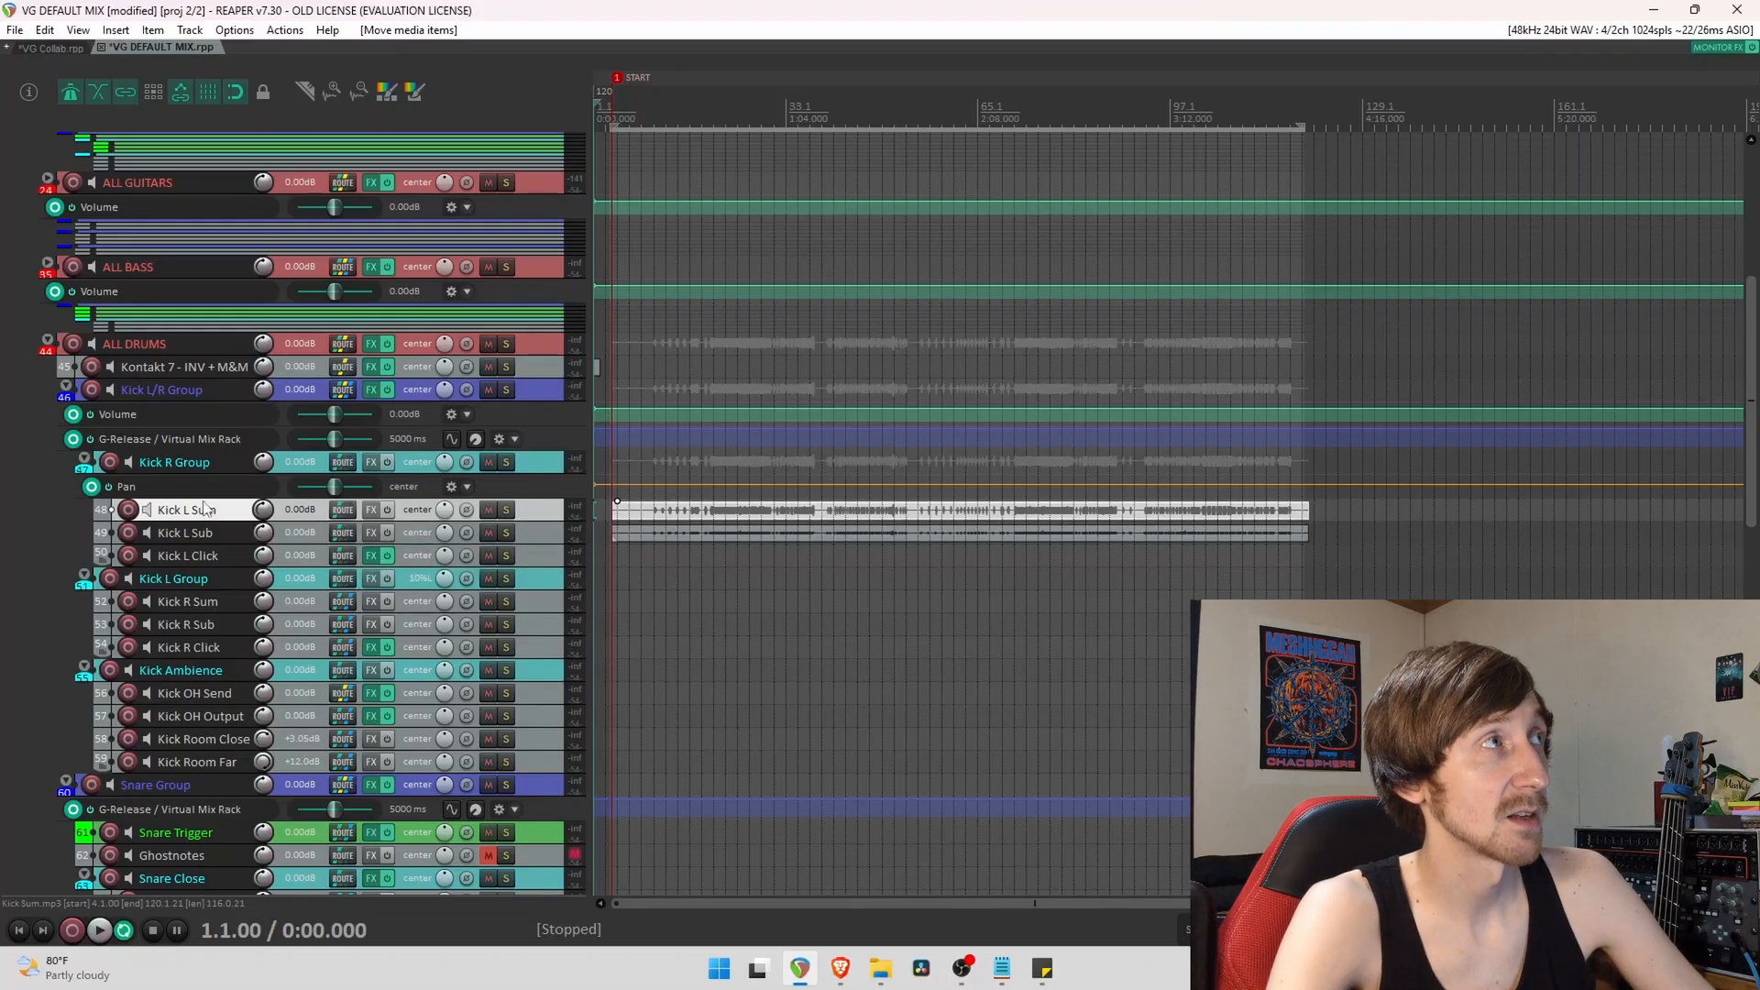
click(542, 446)
key(alt+Tab)
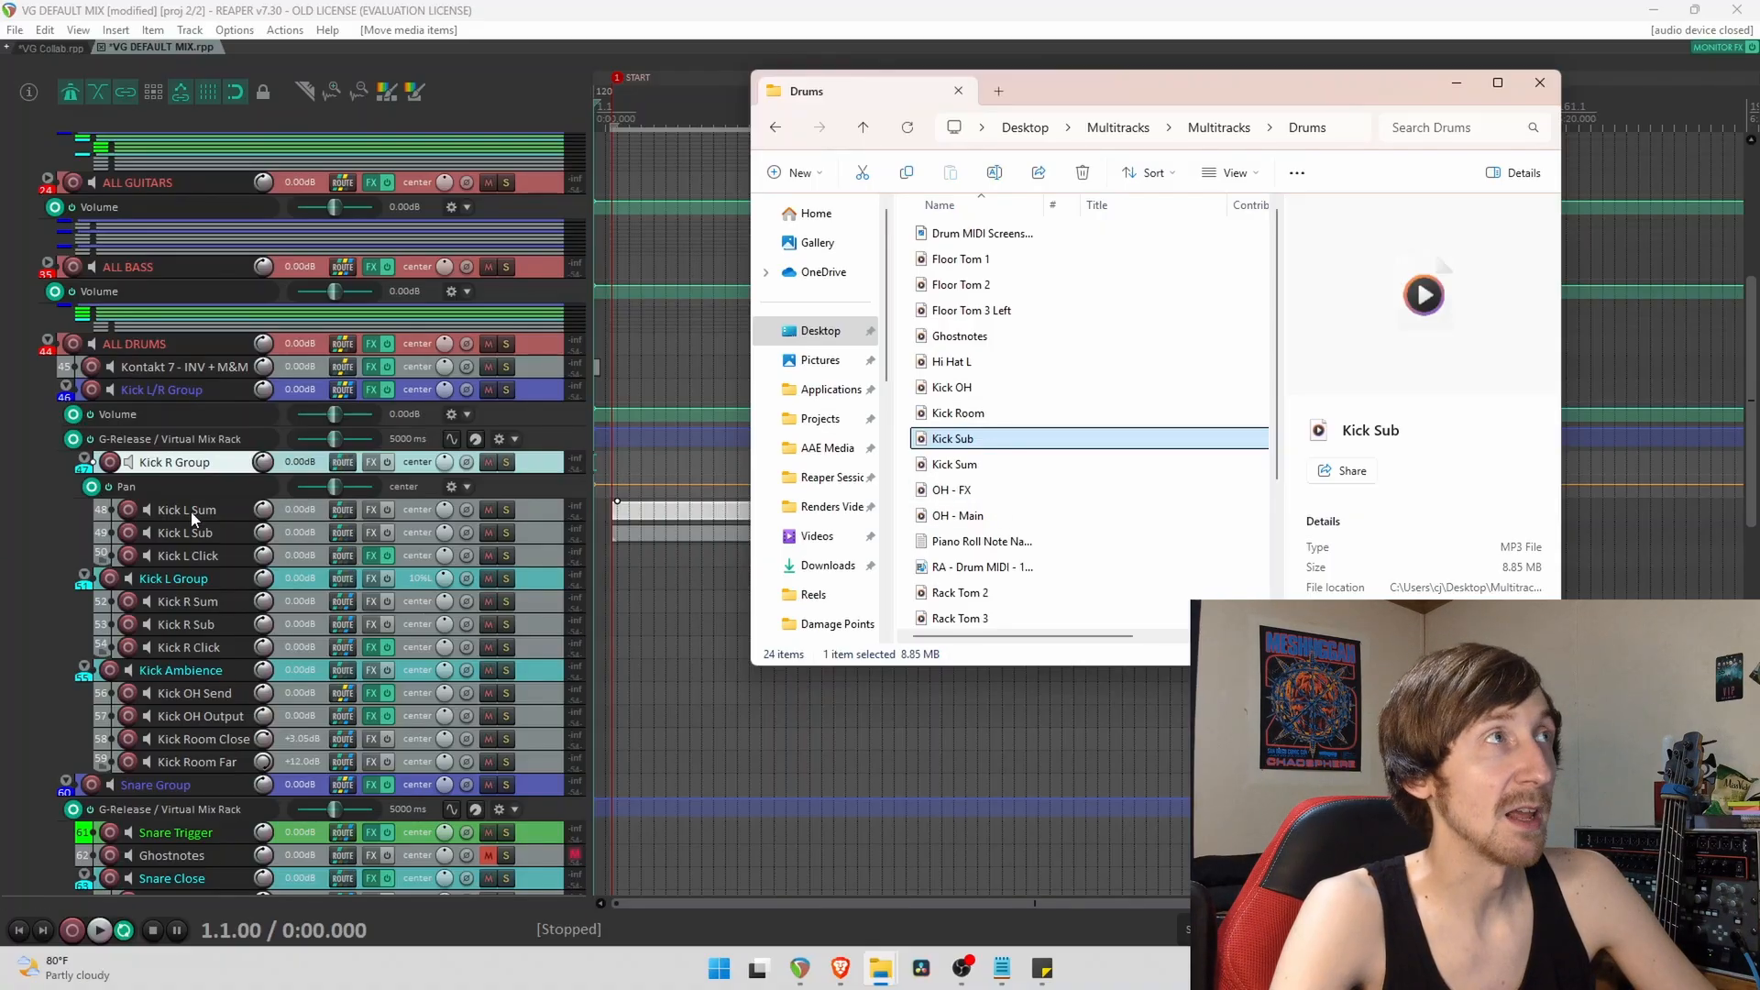
click(548, 514)
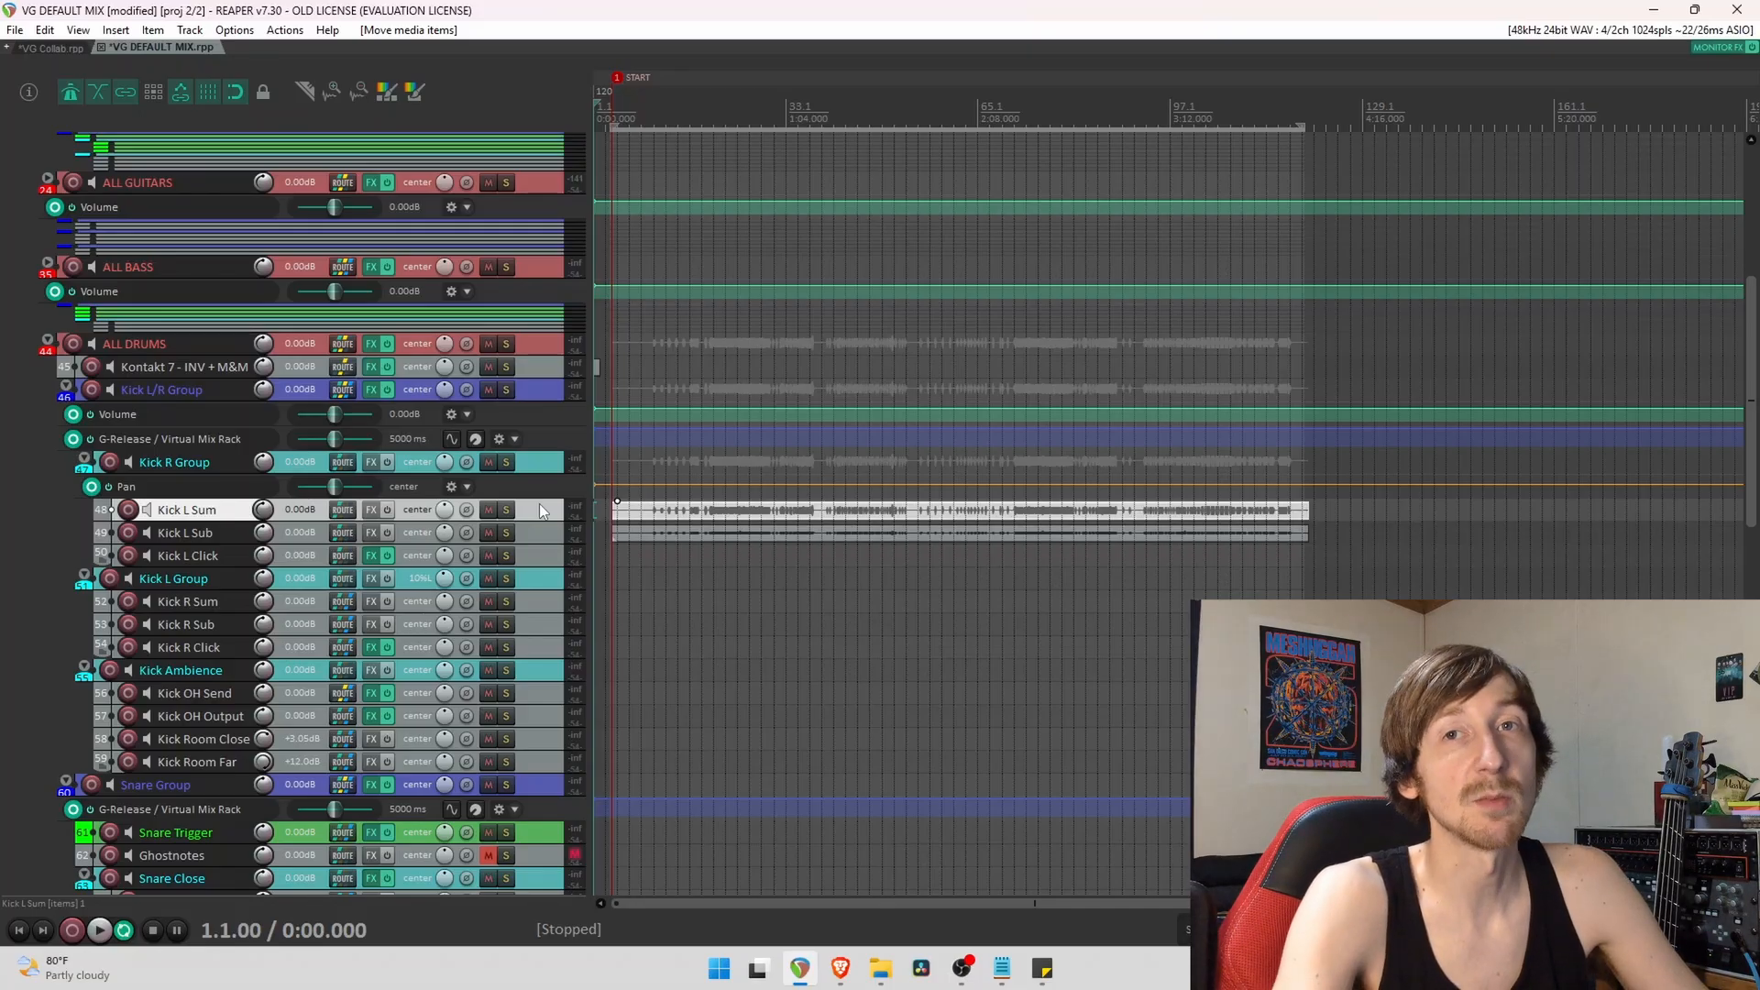
key(Delete)
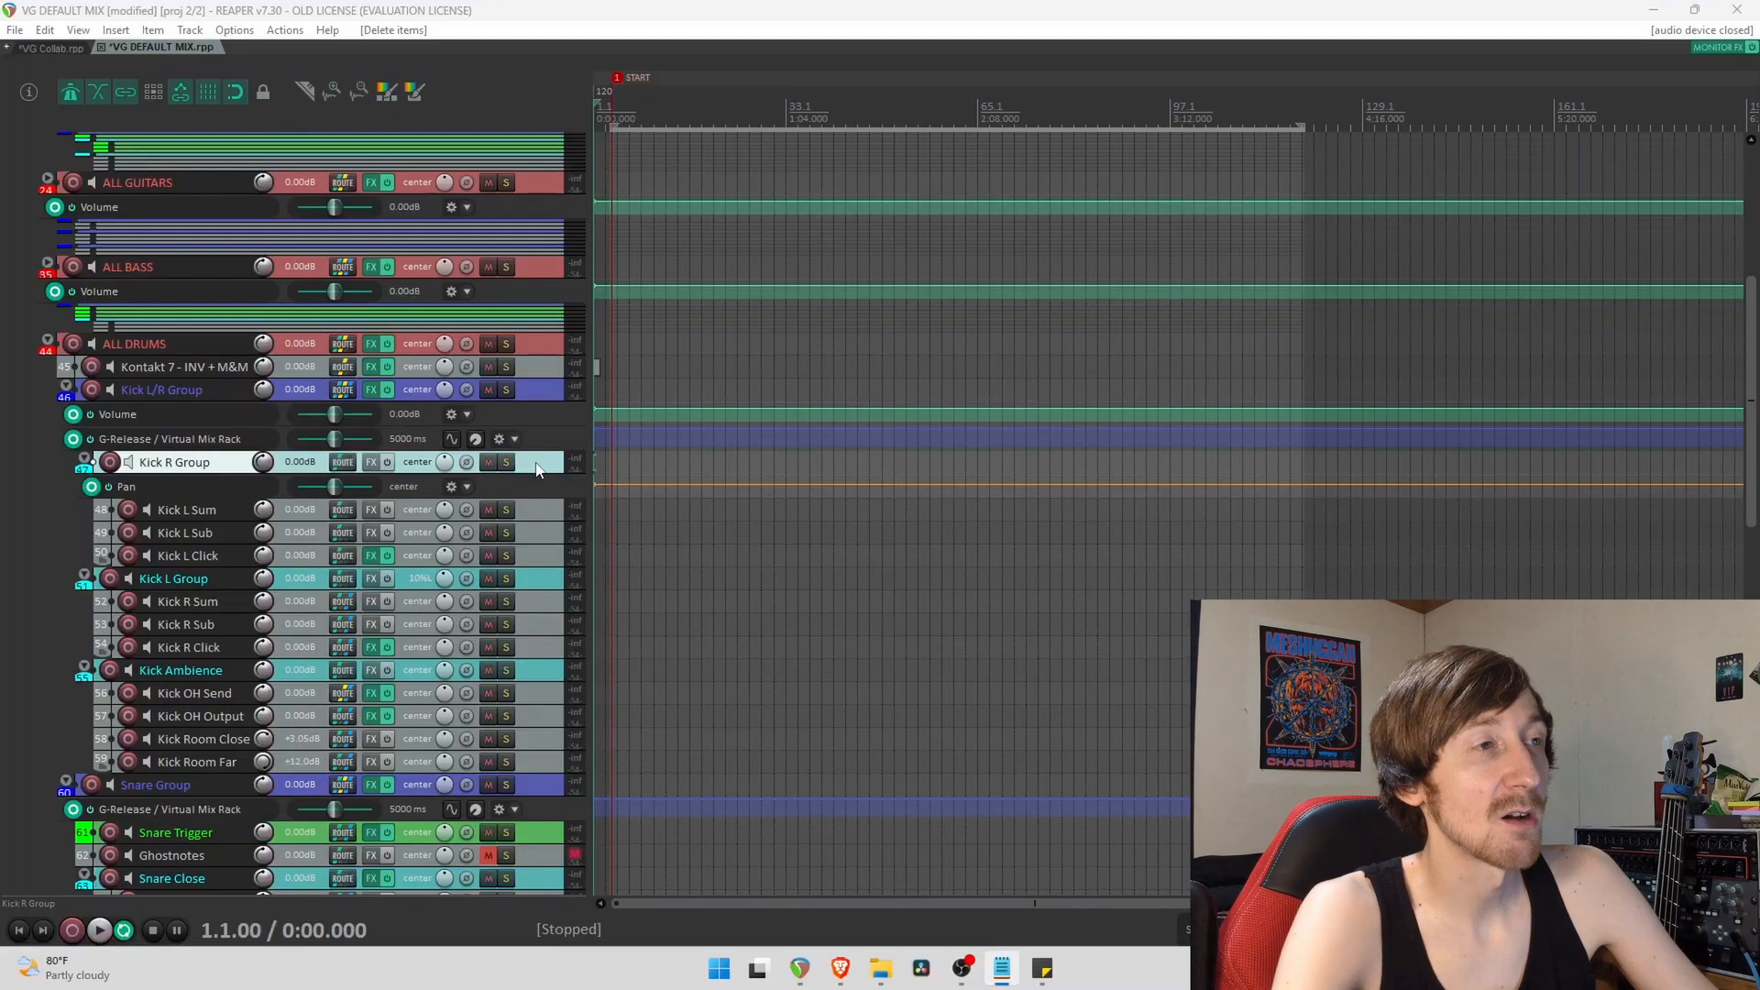
Switch to File Explorer and look through the audio files in the Bass and Guitars multitrack folders.
mouse_move(880, 969)
click(954, 862)
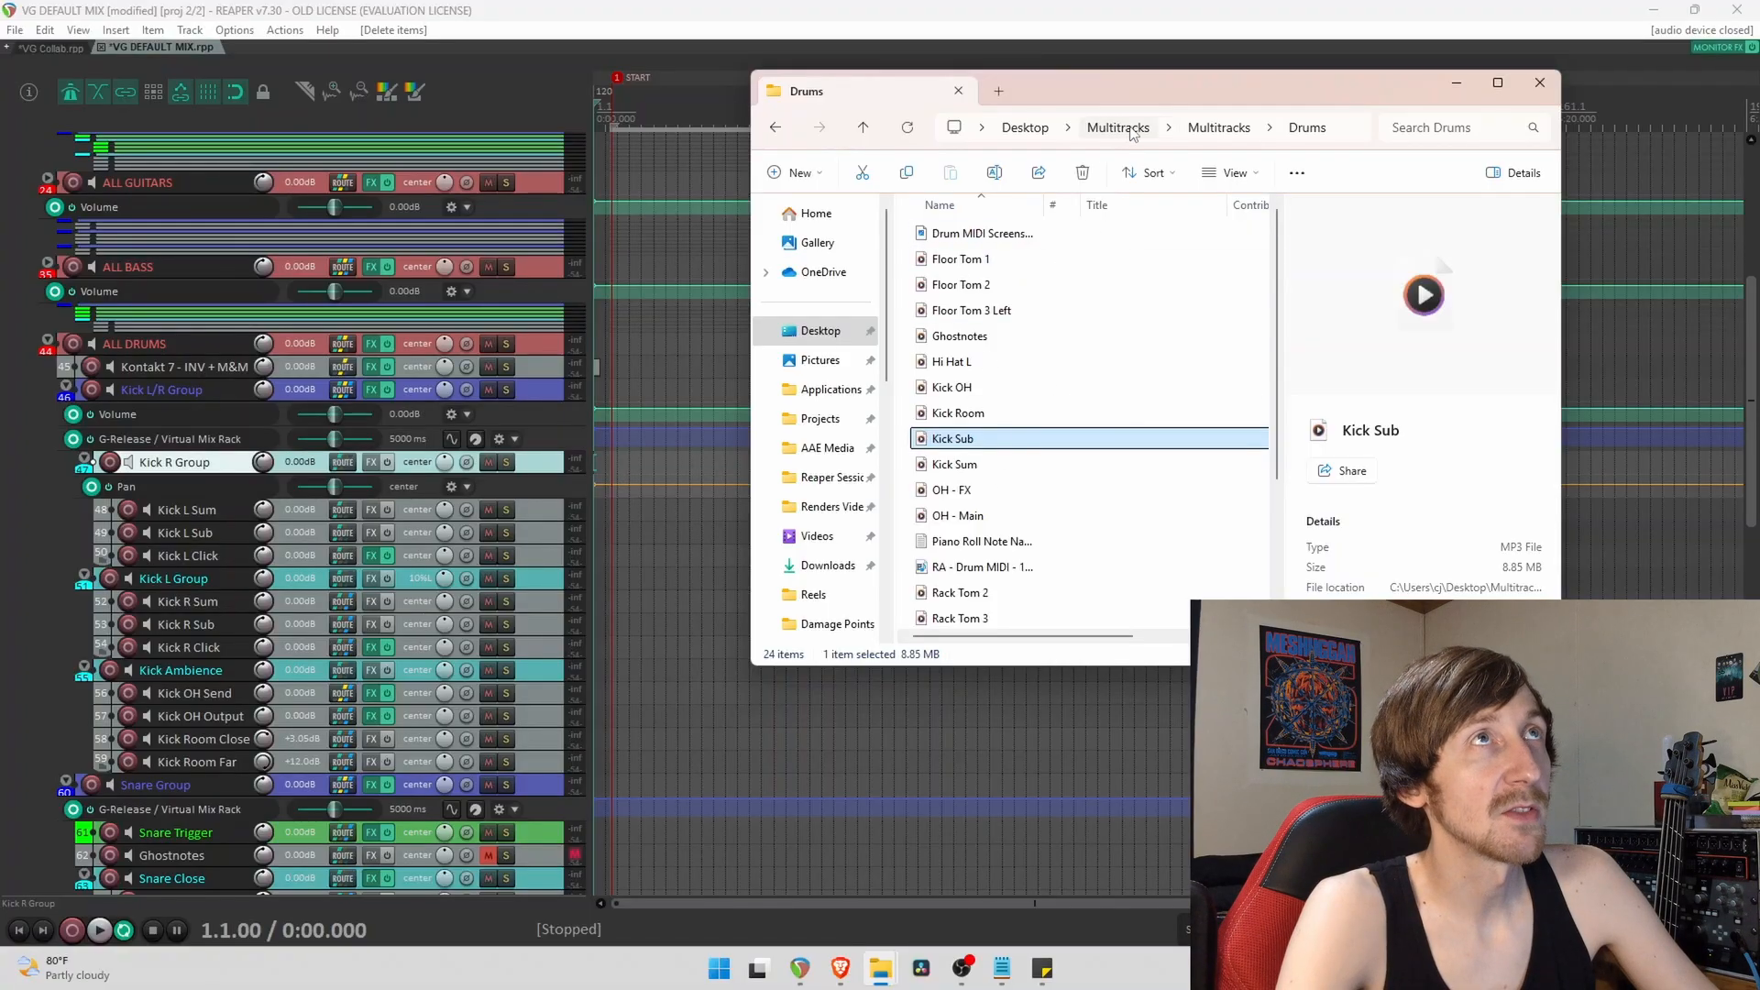
click(1220, 127)
double_click(962, 240)
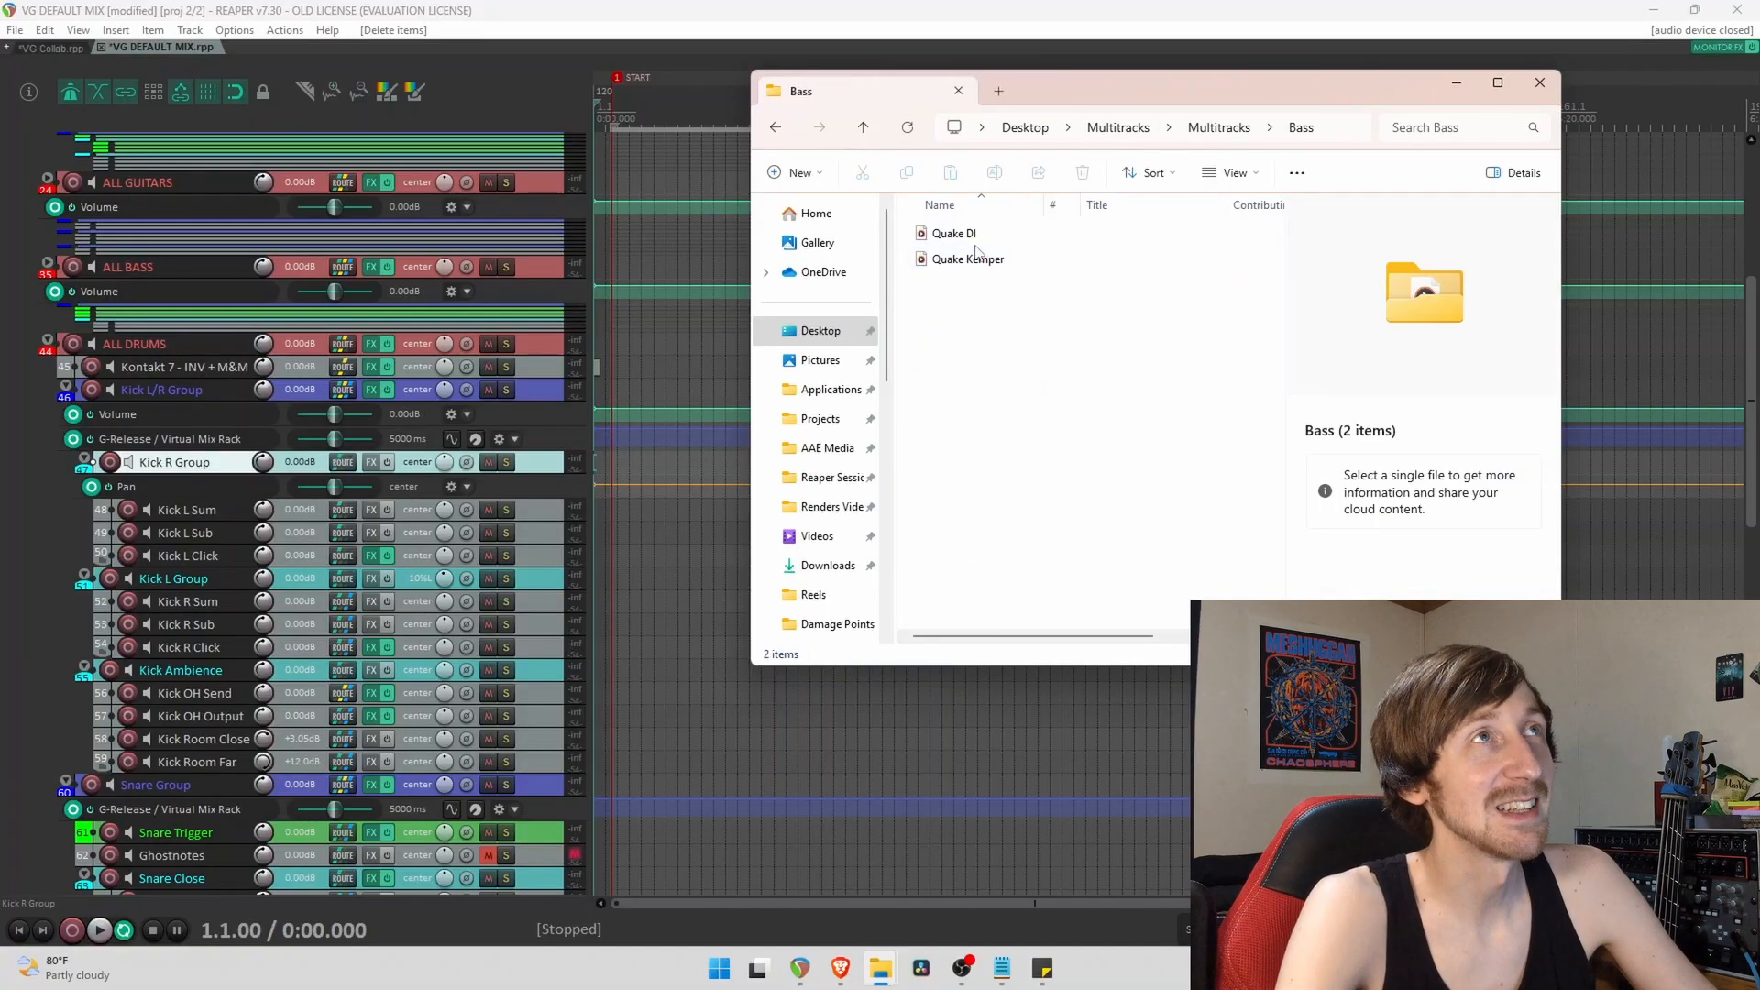
click(1220, 127)
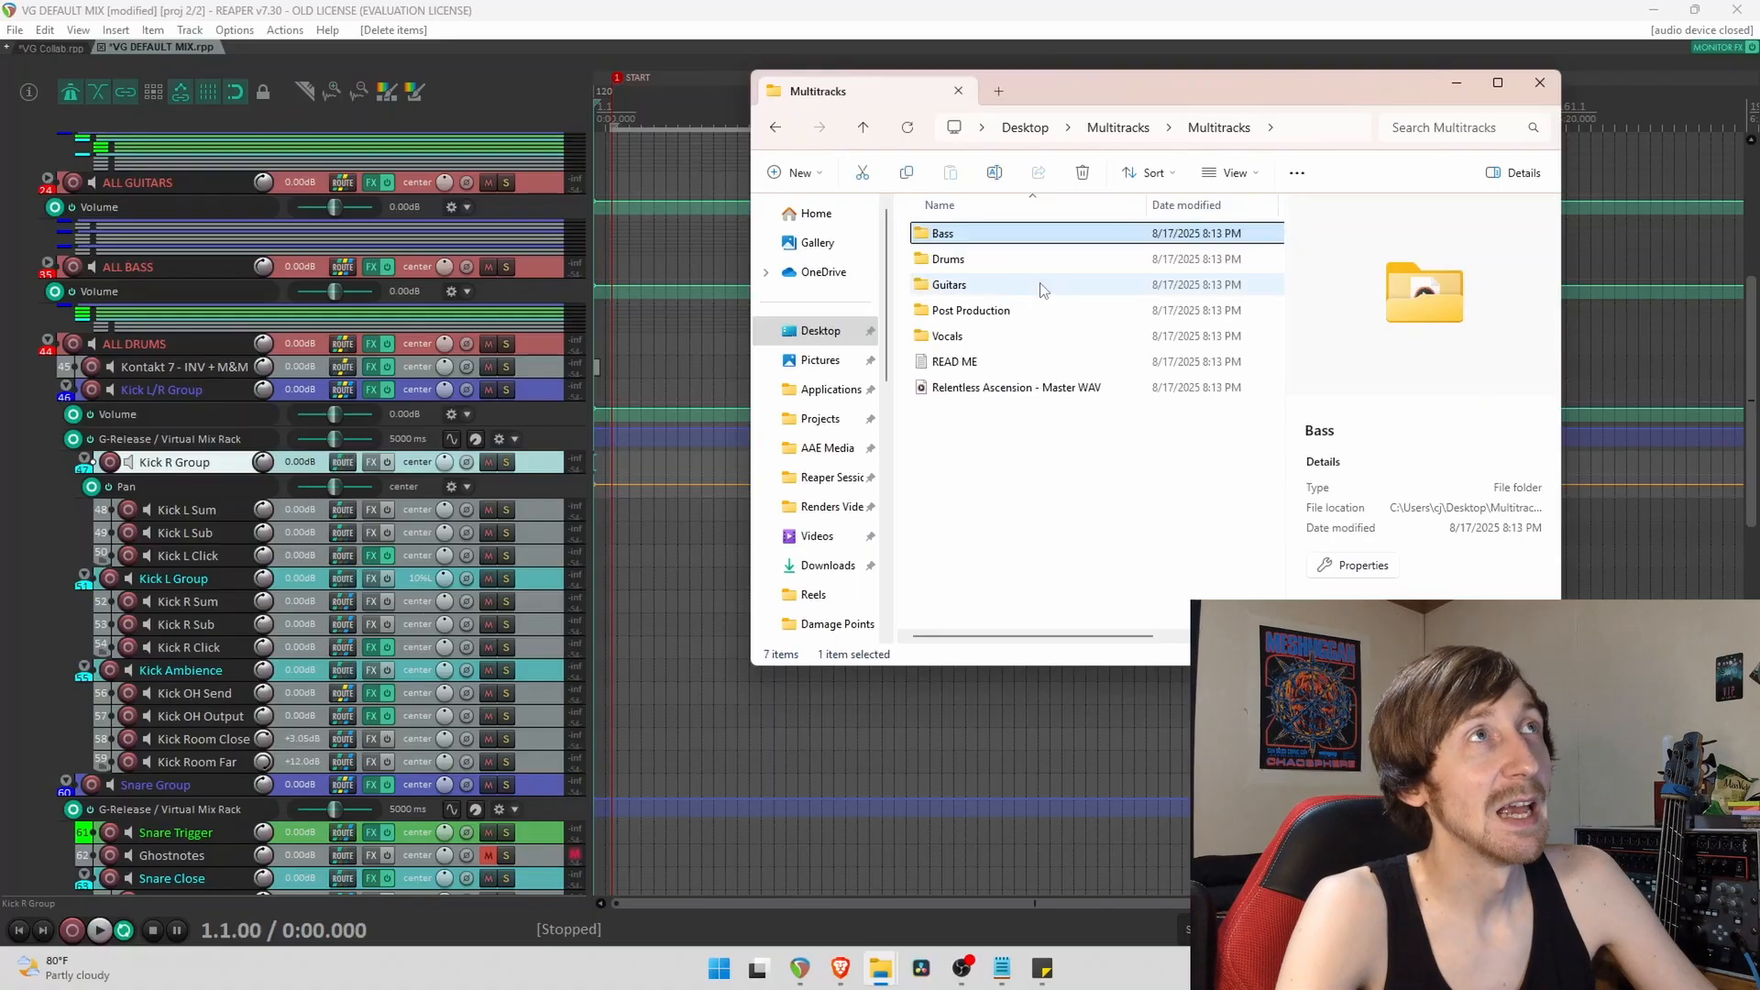
double_click(1022, 285)
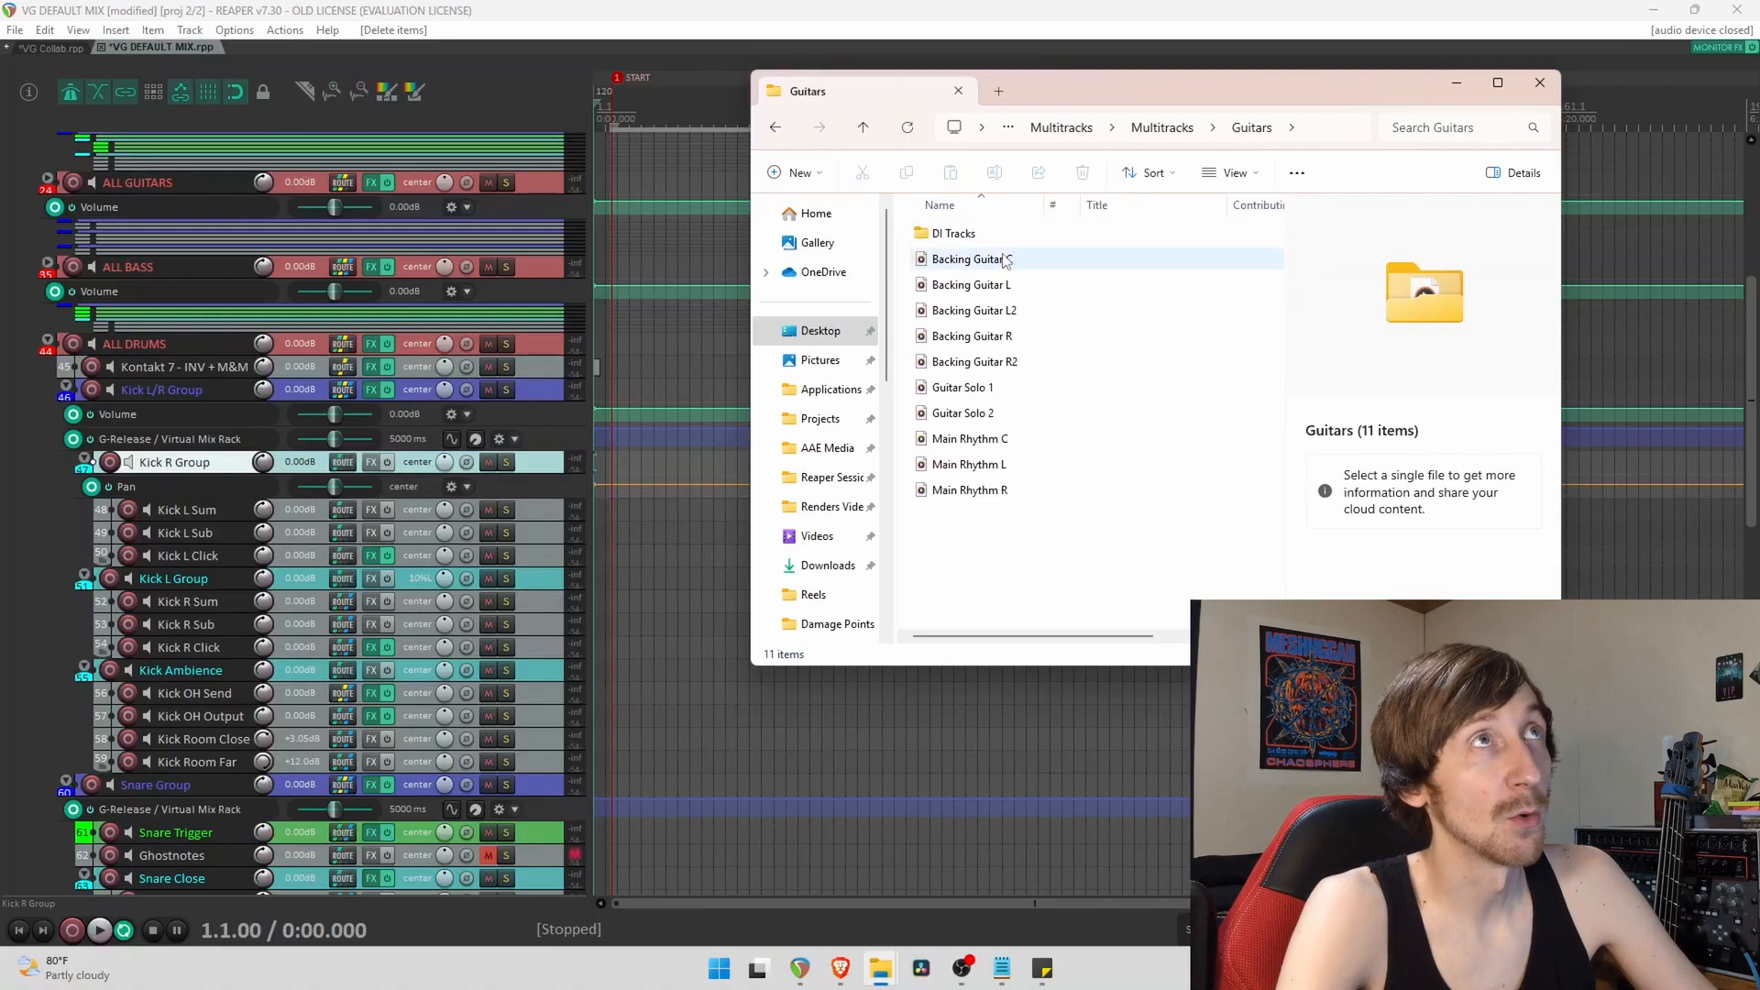
drag(1044, 200, 1074, 199)
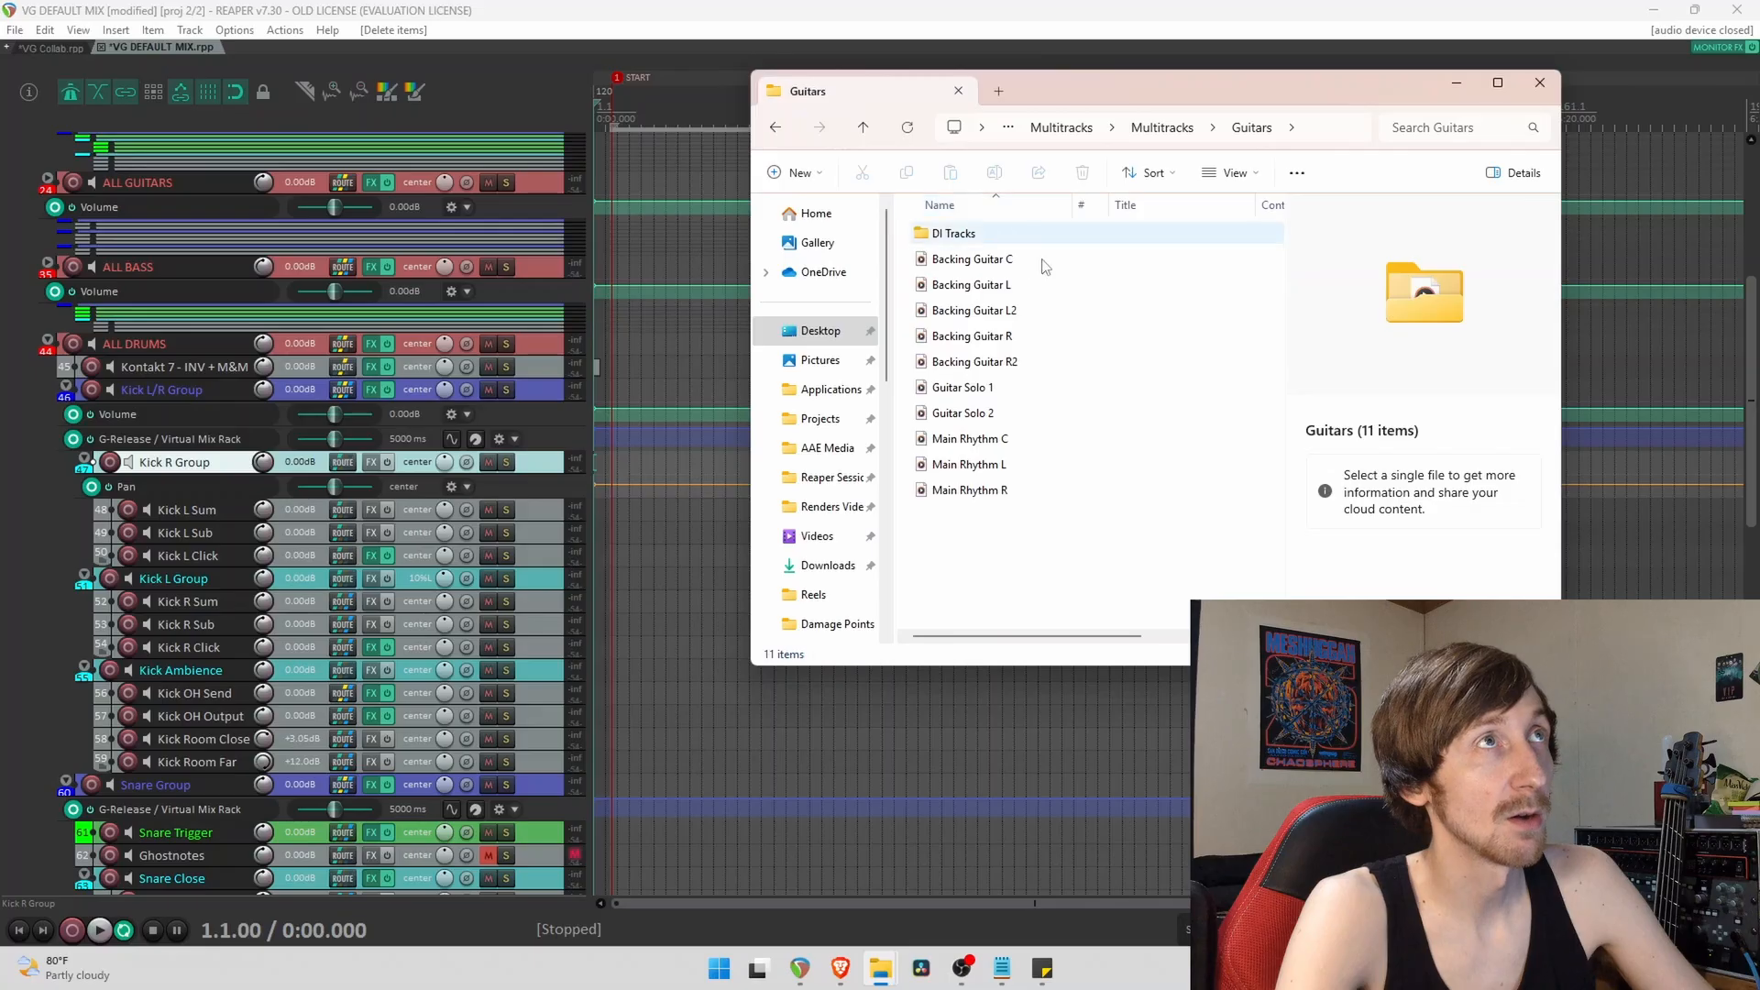
Expand the ALL GUITARS folder, import Guitar Solo 1 onto the Leads C track at the START marker, and make that track taller.
click(993, 392)
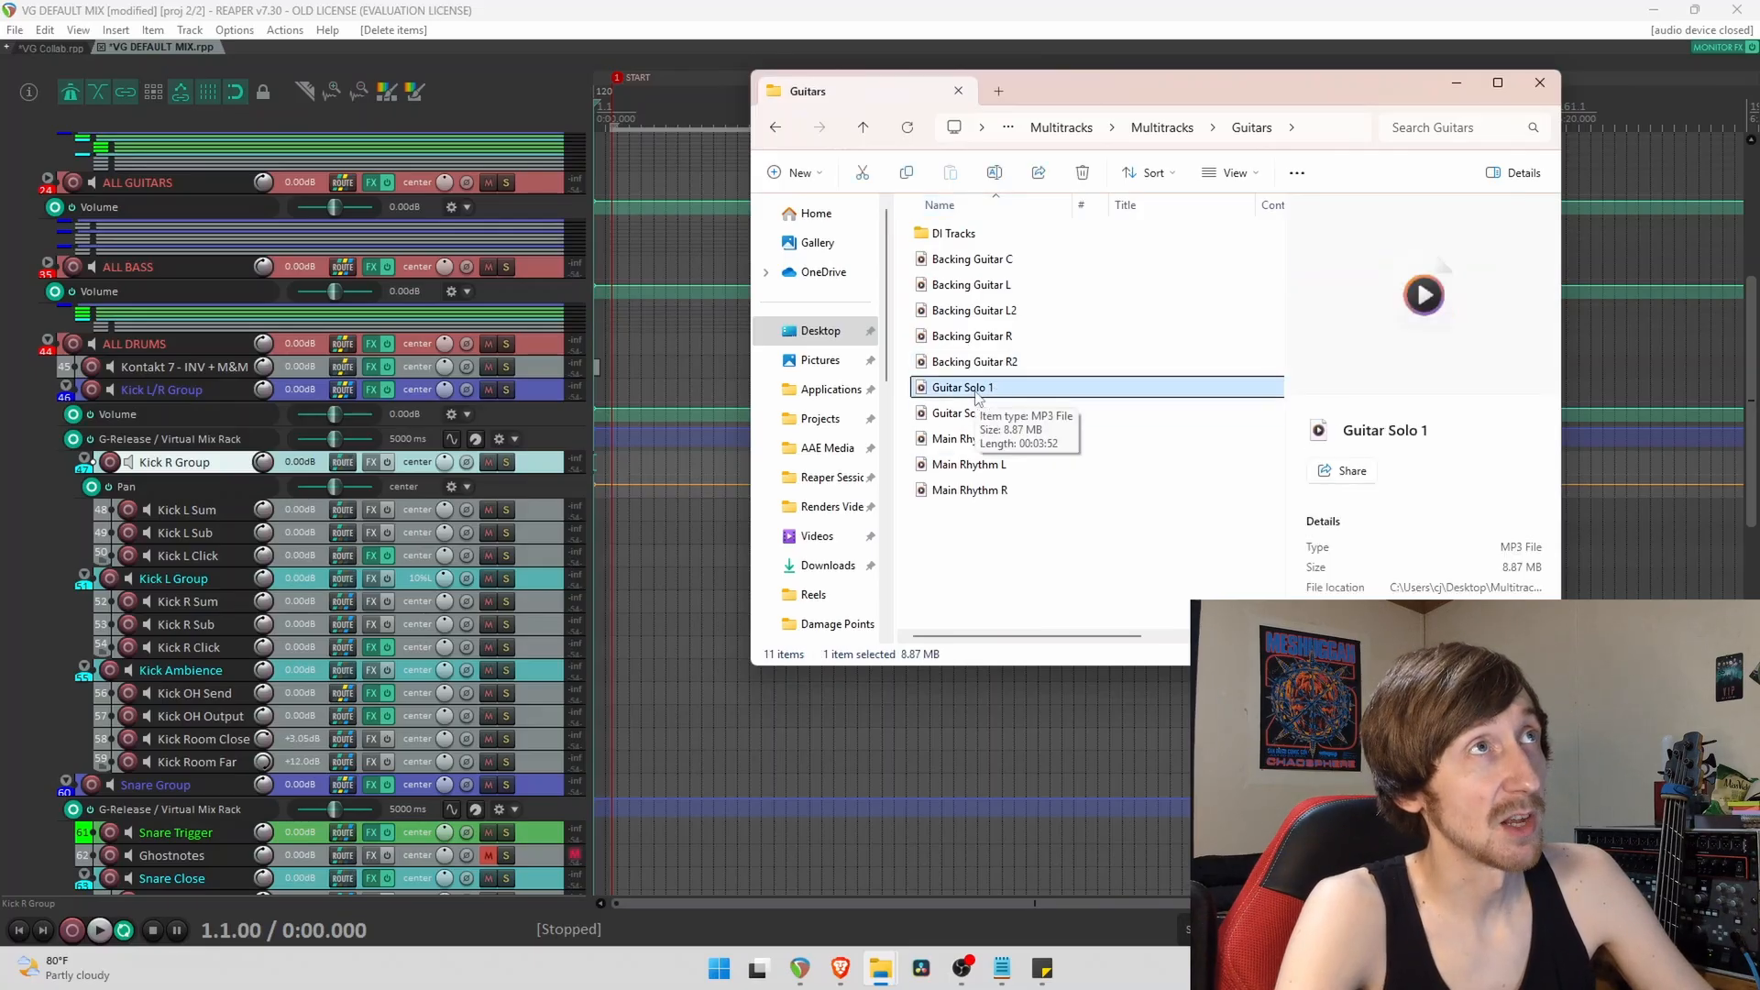
scroll(39, 367, up, 3)
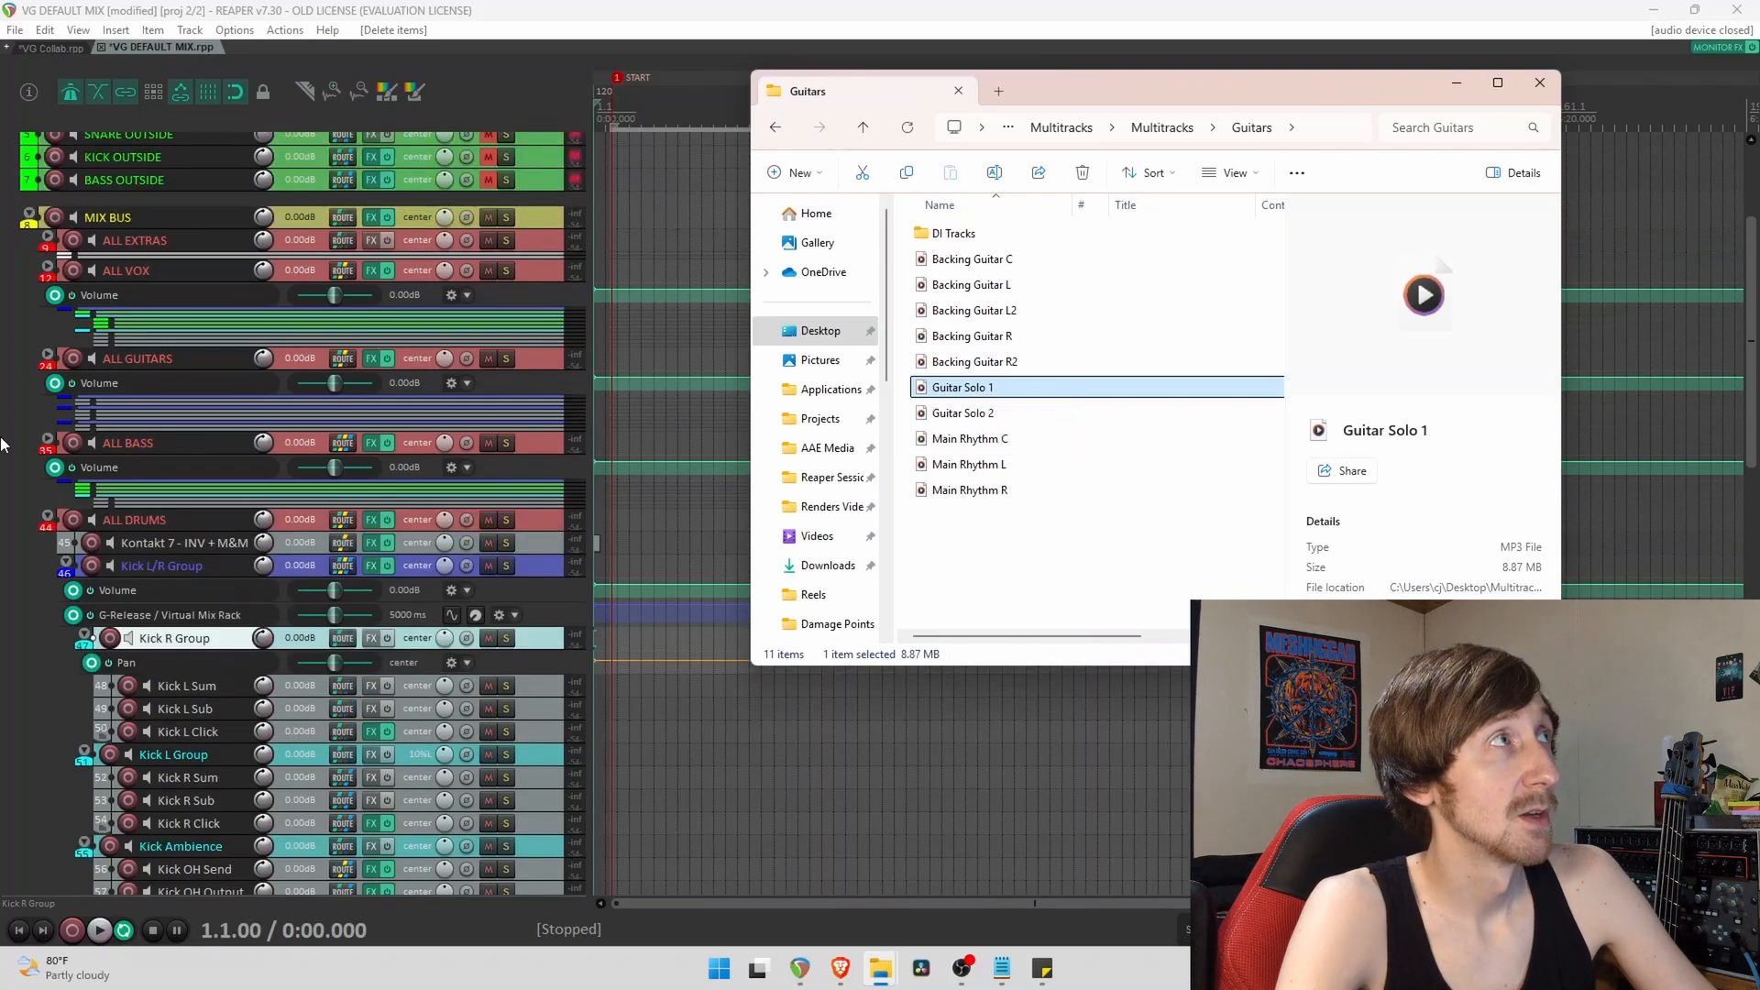
click(51, 355)
click(51, 356)
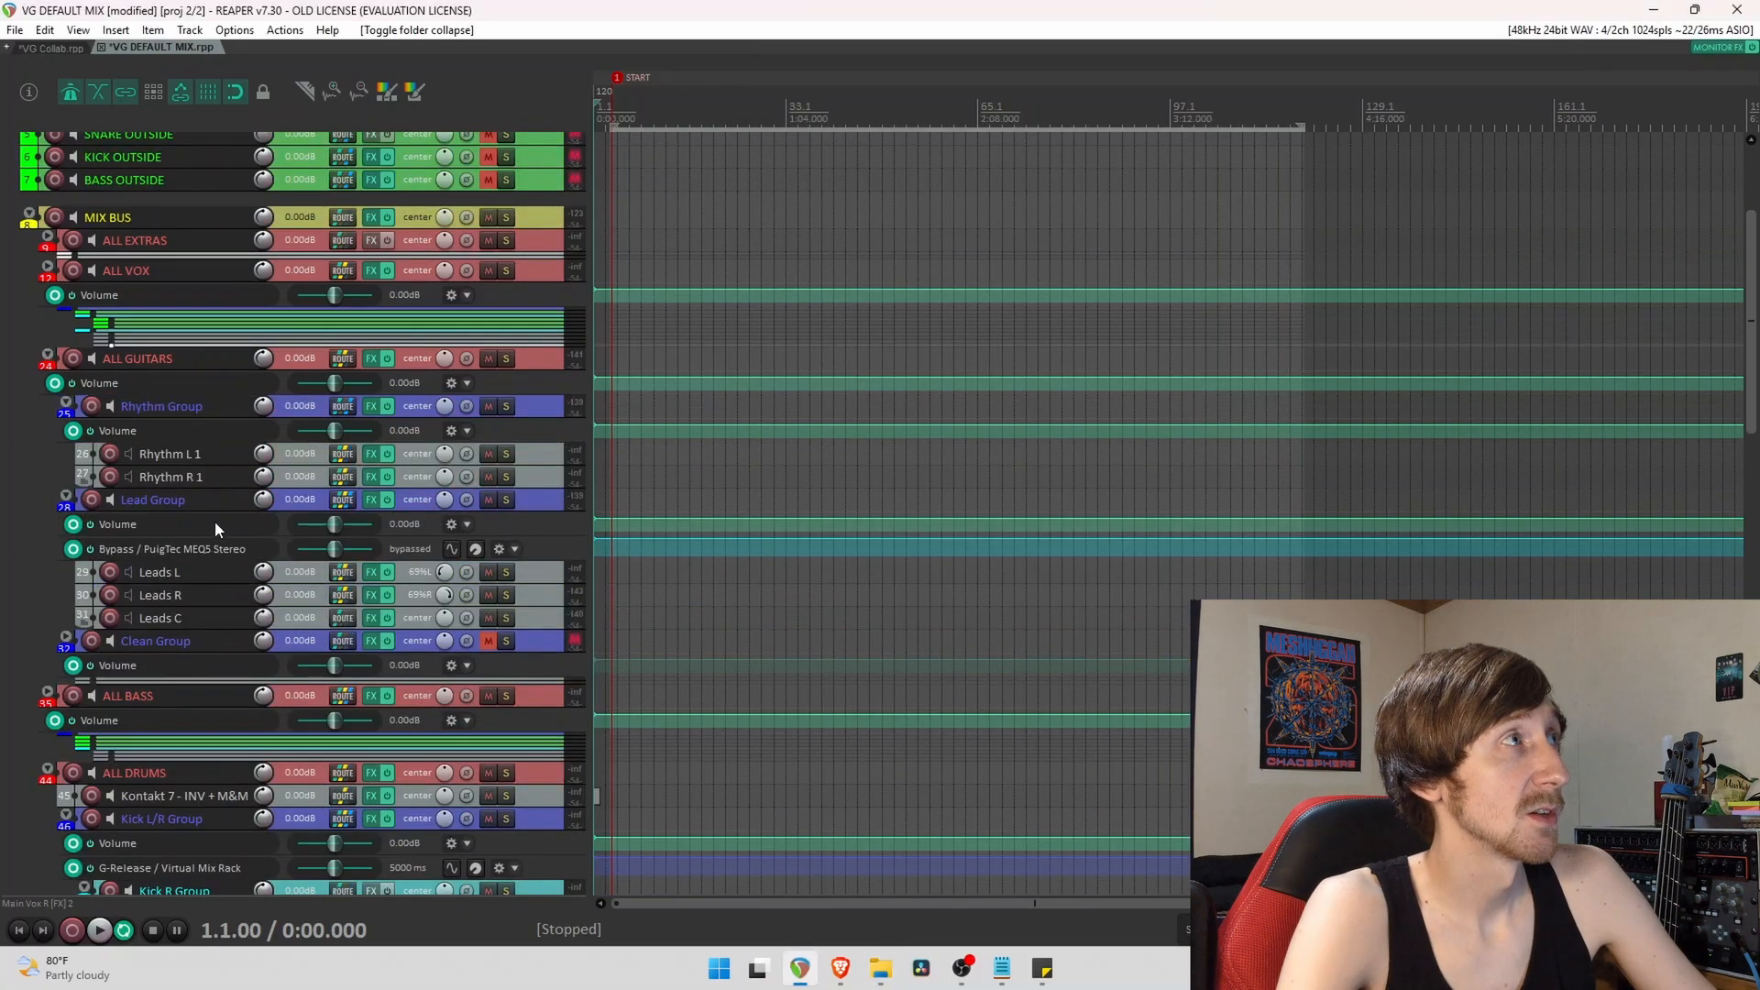
click(209, 616)
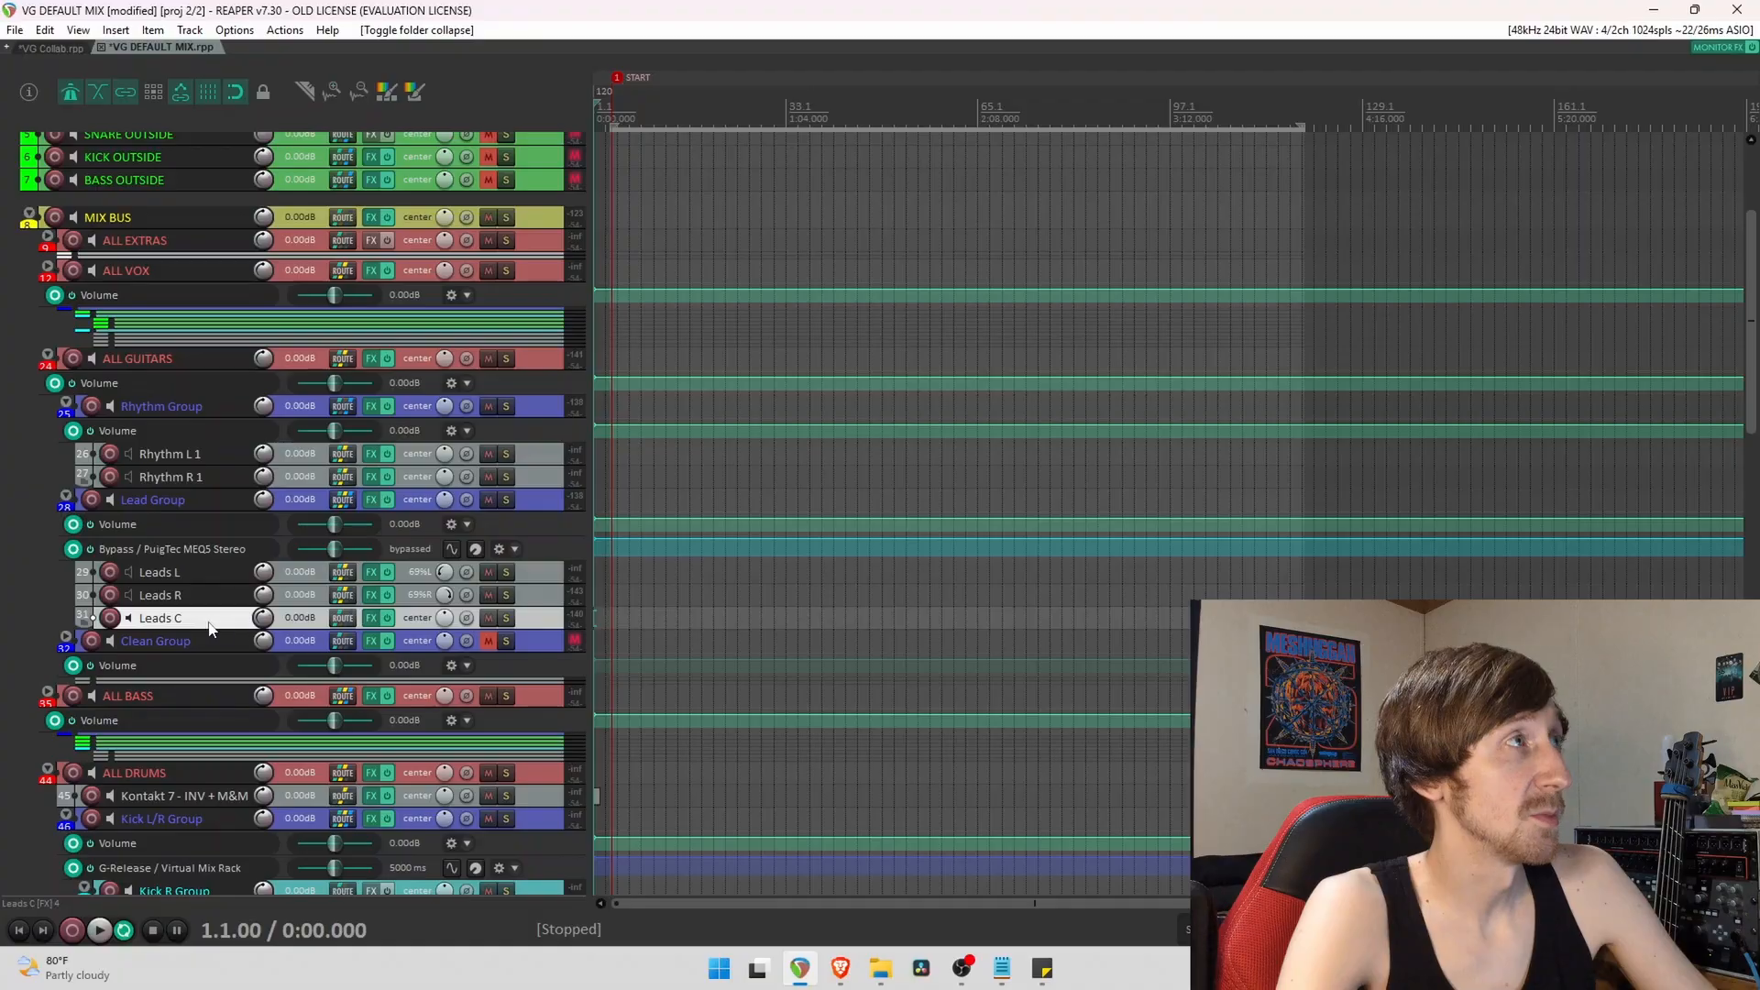
key(alt+Tab)
drag(960, 389, 612, 623)
drag(1054, 89, 1105, 749)
drag(537, 628, 537, 767)
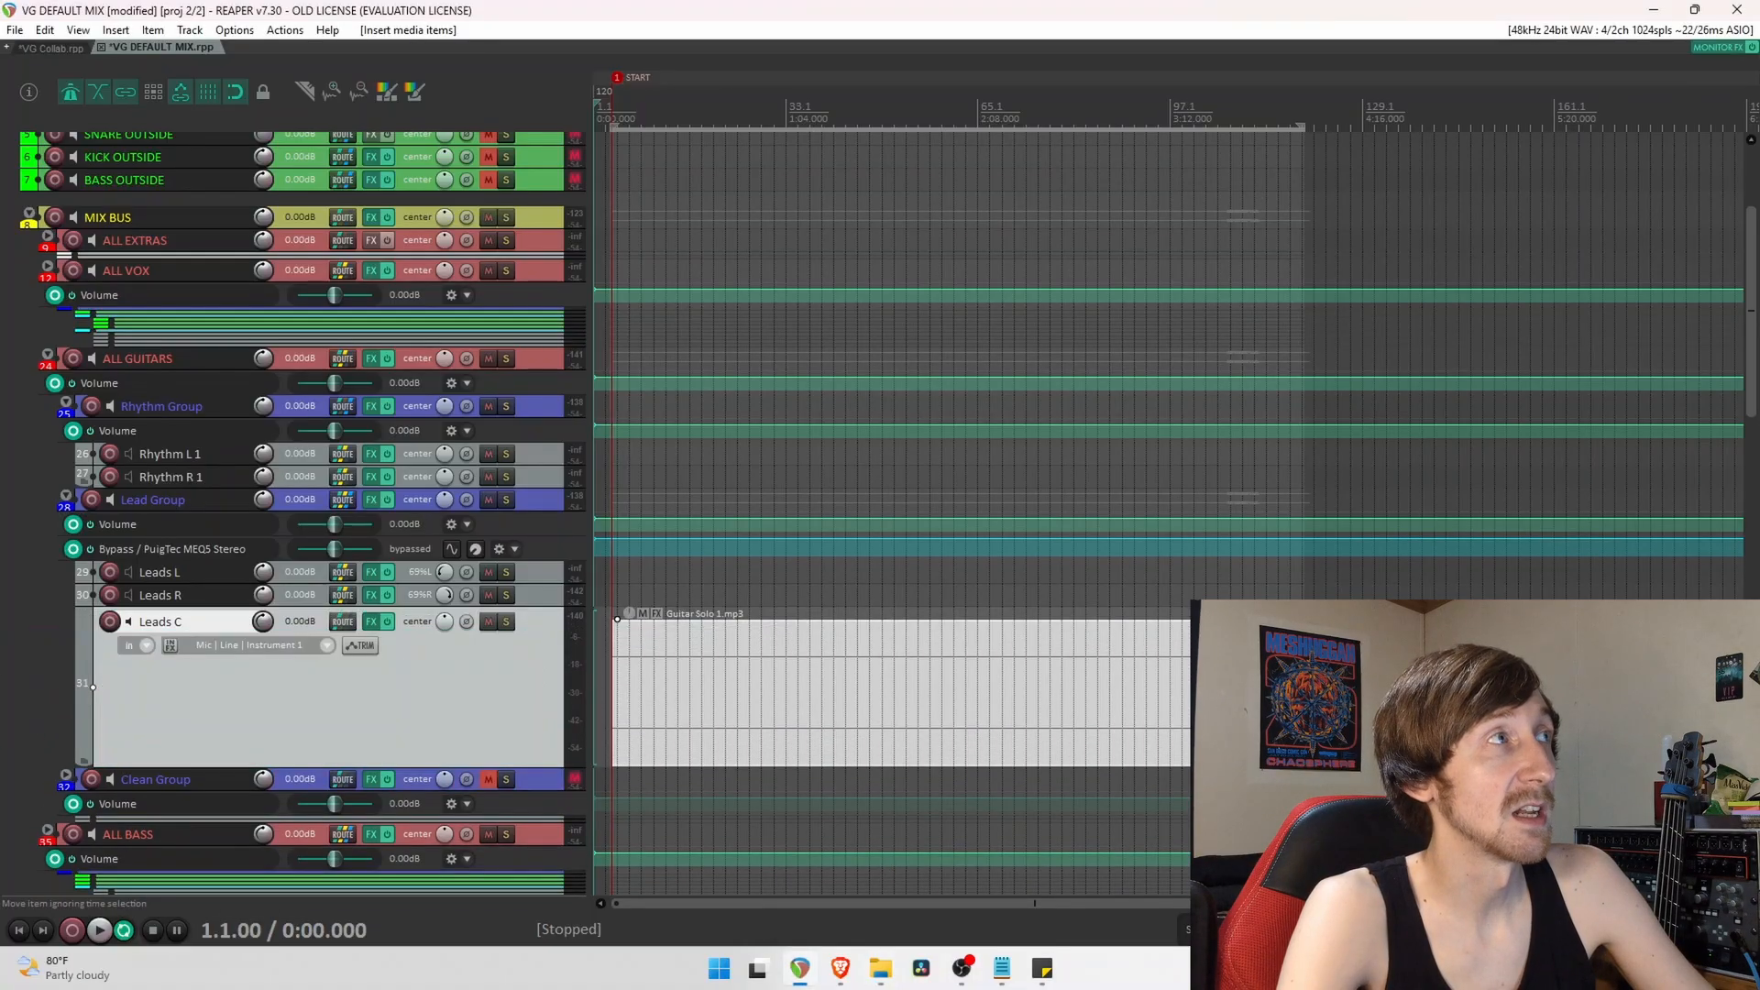
Switch back to File Explorer and examine the DI guitar files in the DI Tracks subfolder of Guitars.
key(alt+Tab)
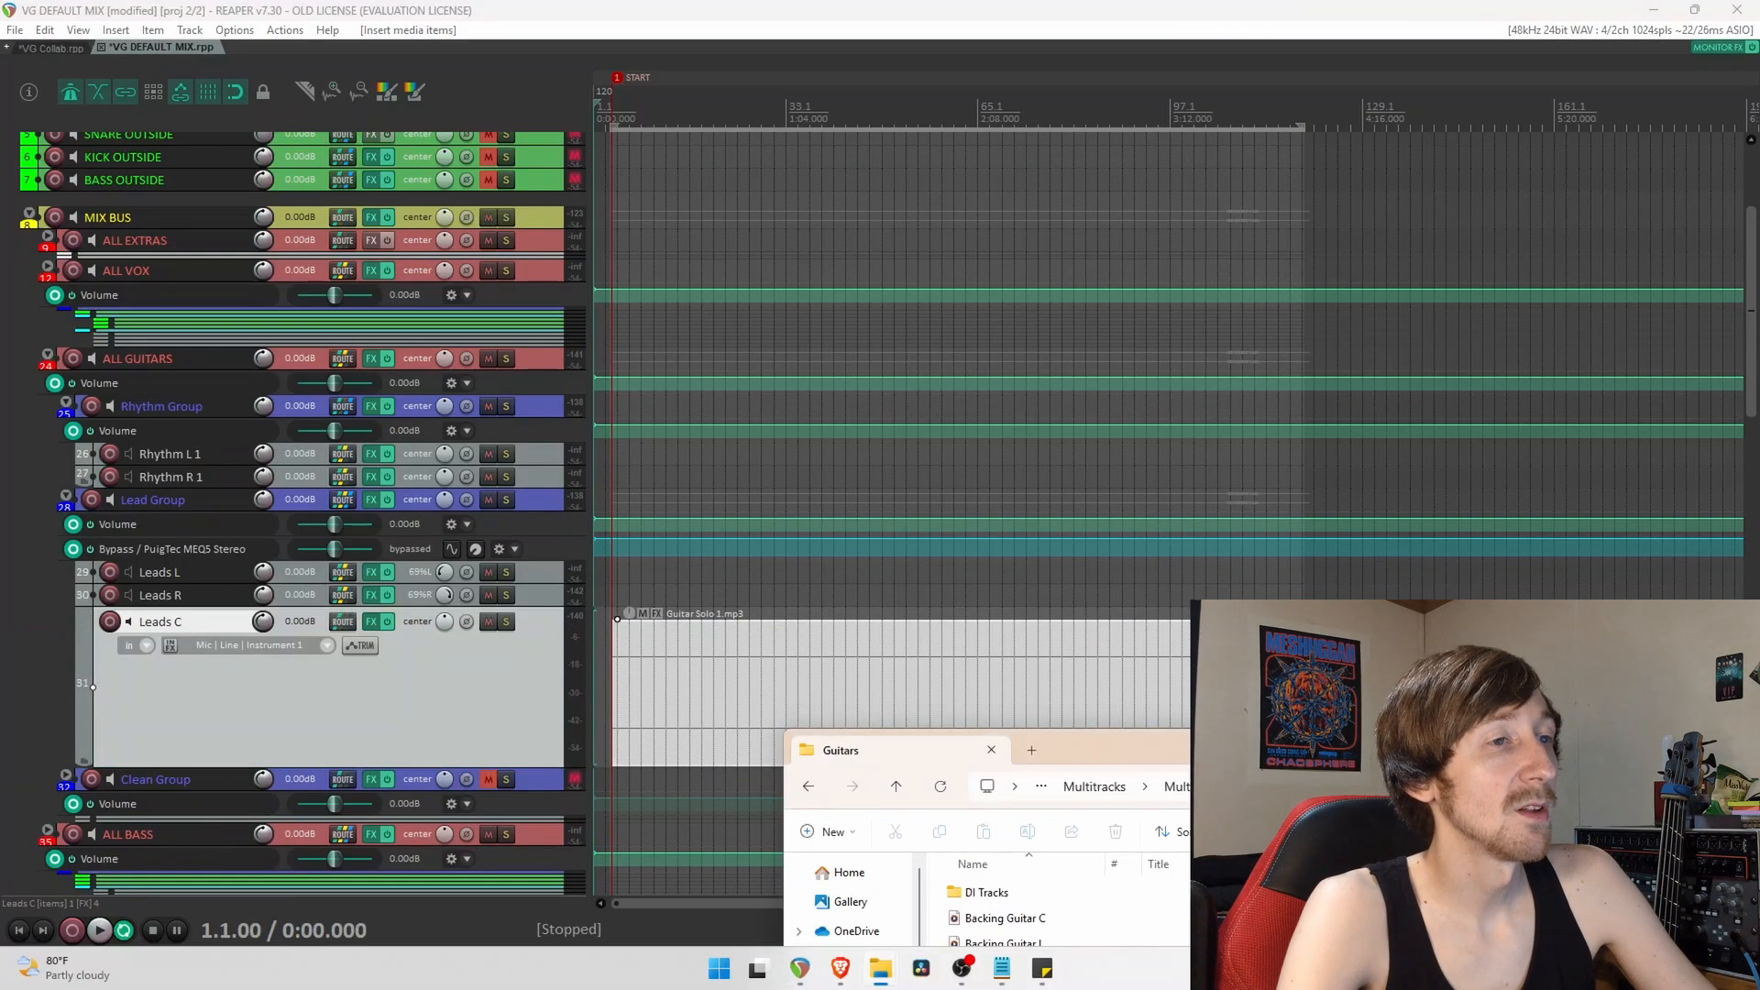
drag(1143, 756, 1134, 152)
click(1105, 354)
click(1029, 455)
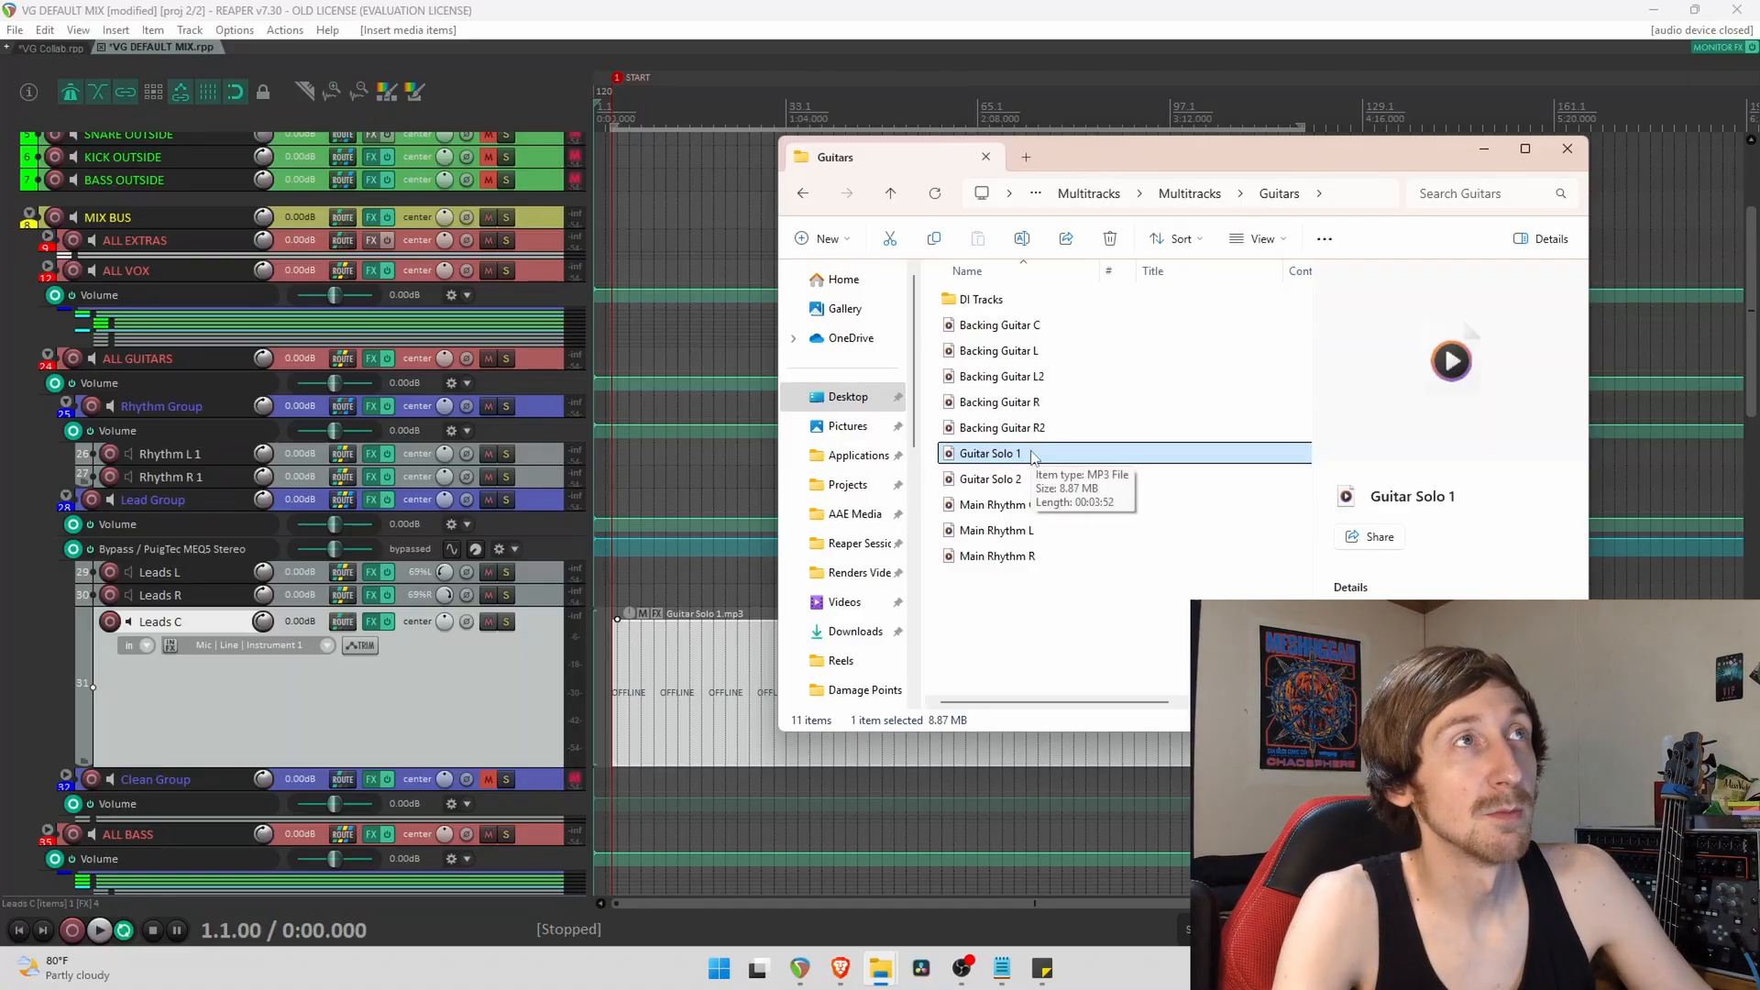
double_click(1004, 300)
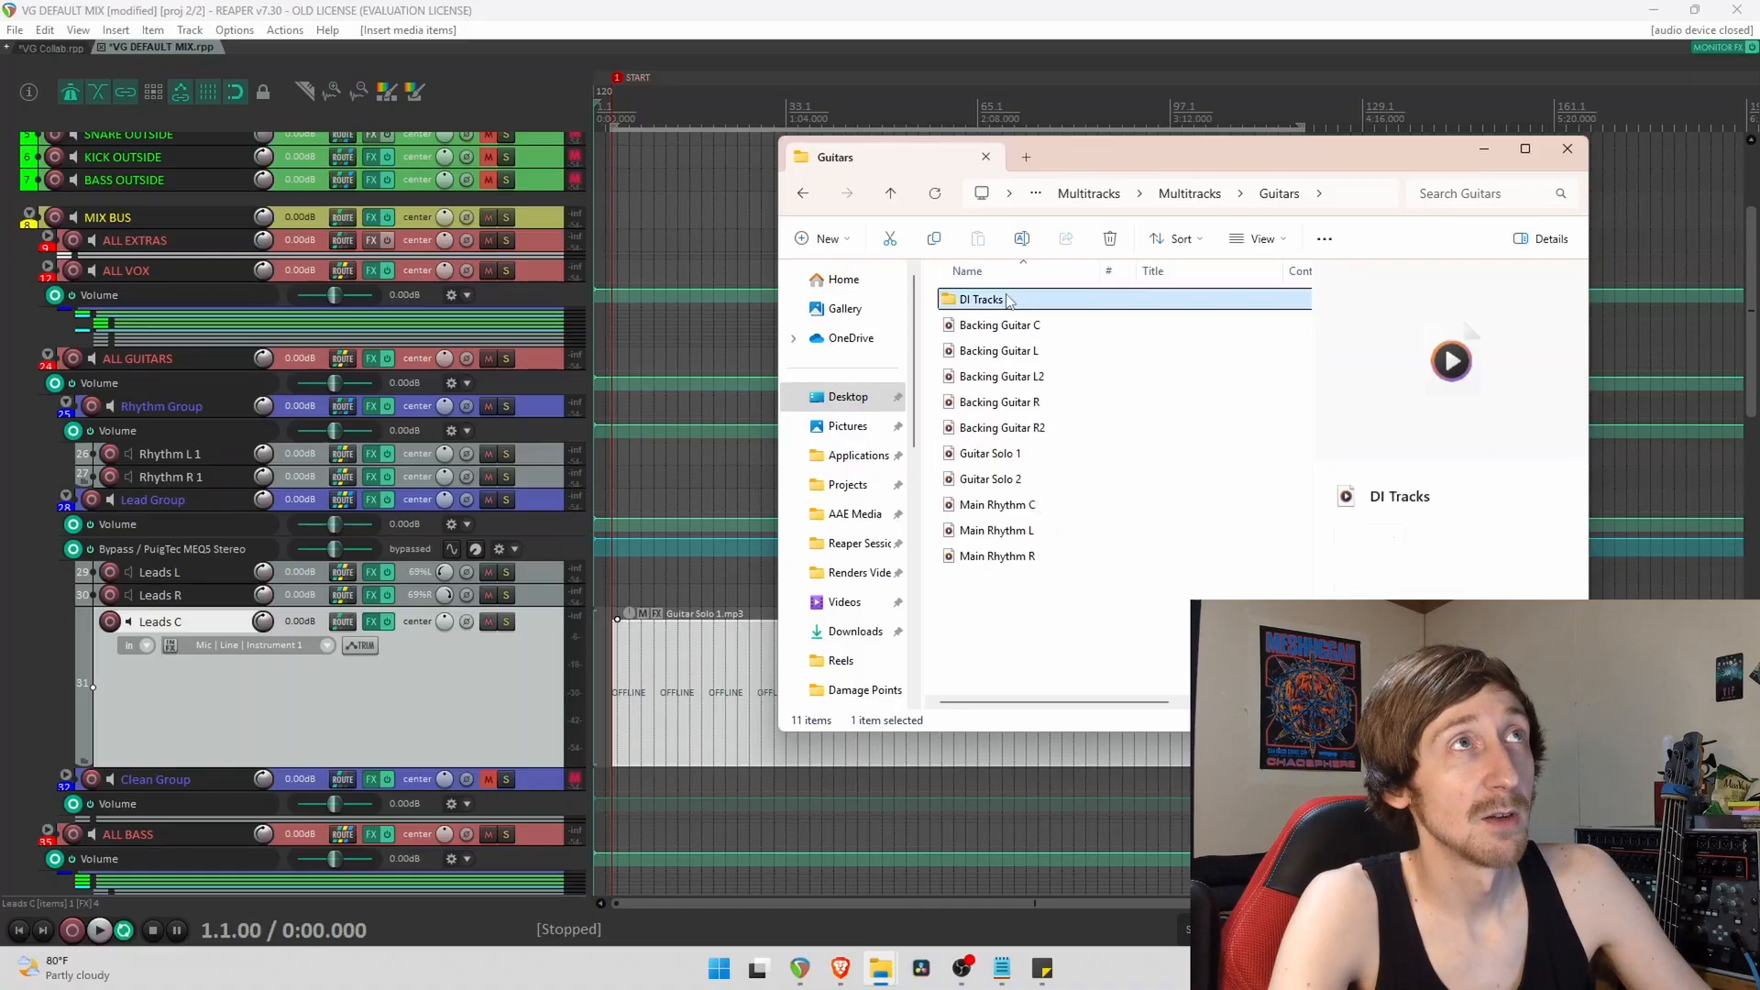
click(1017, 304)
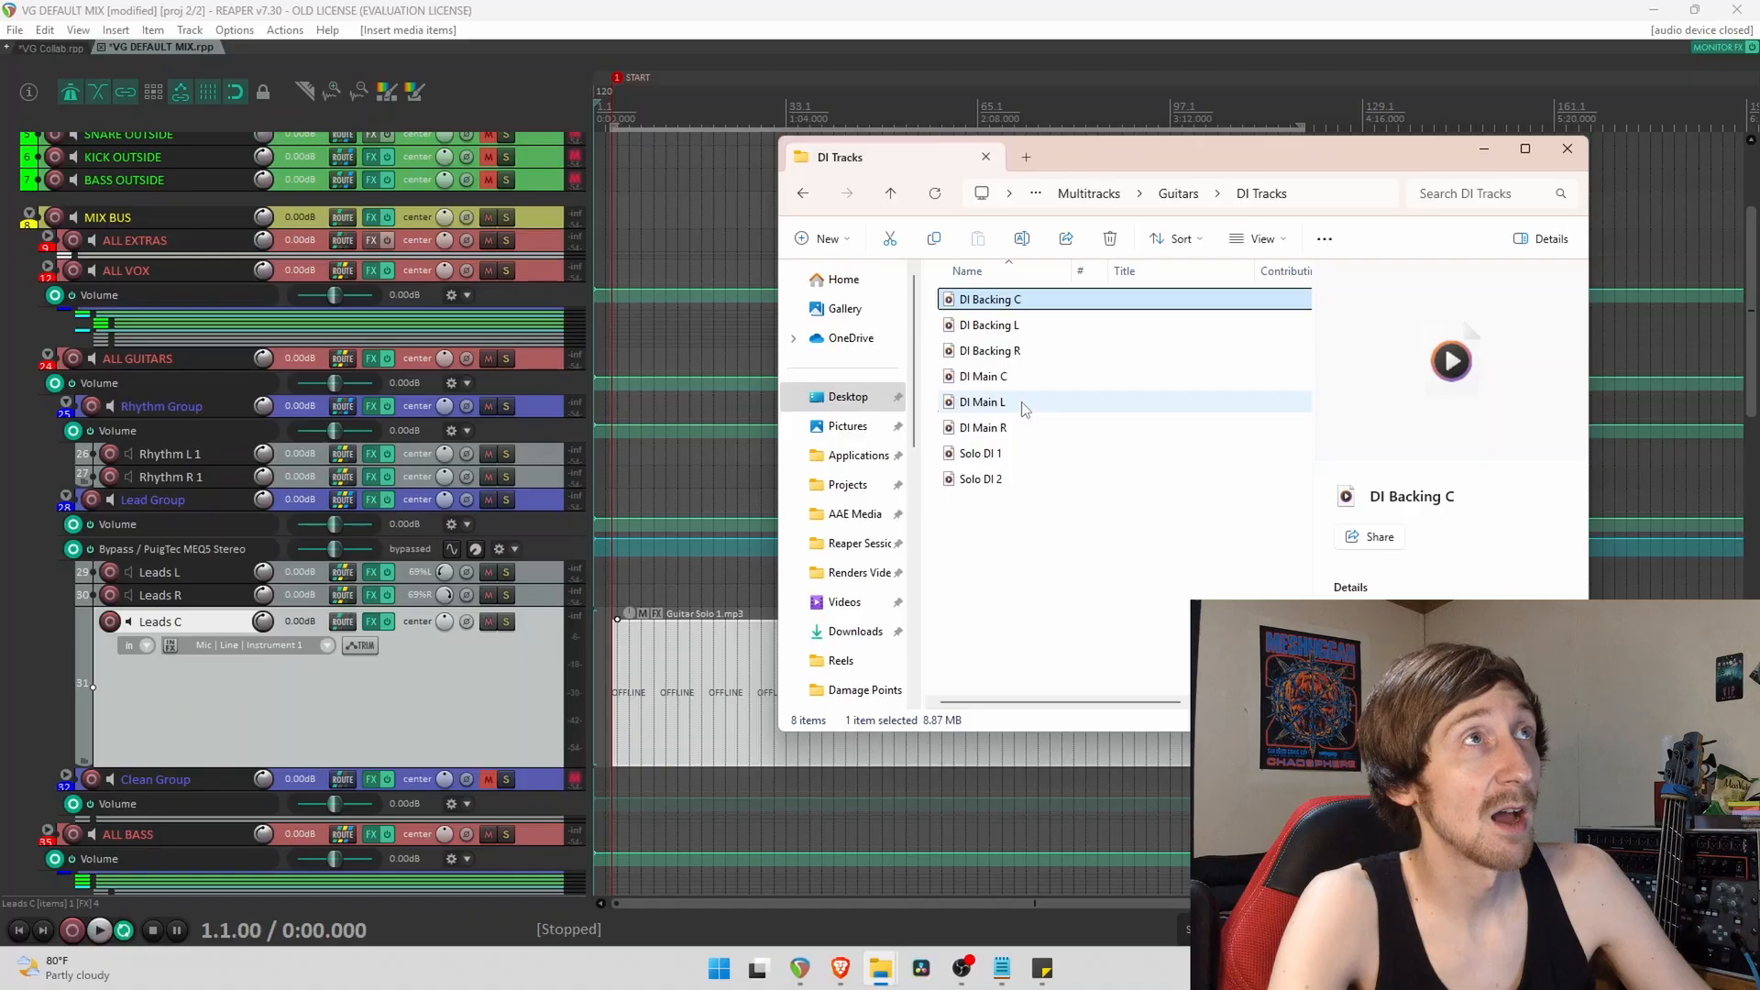
click(1007, 407)
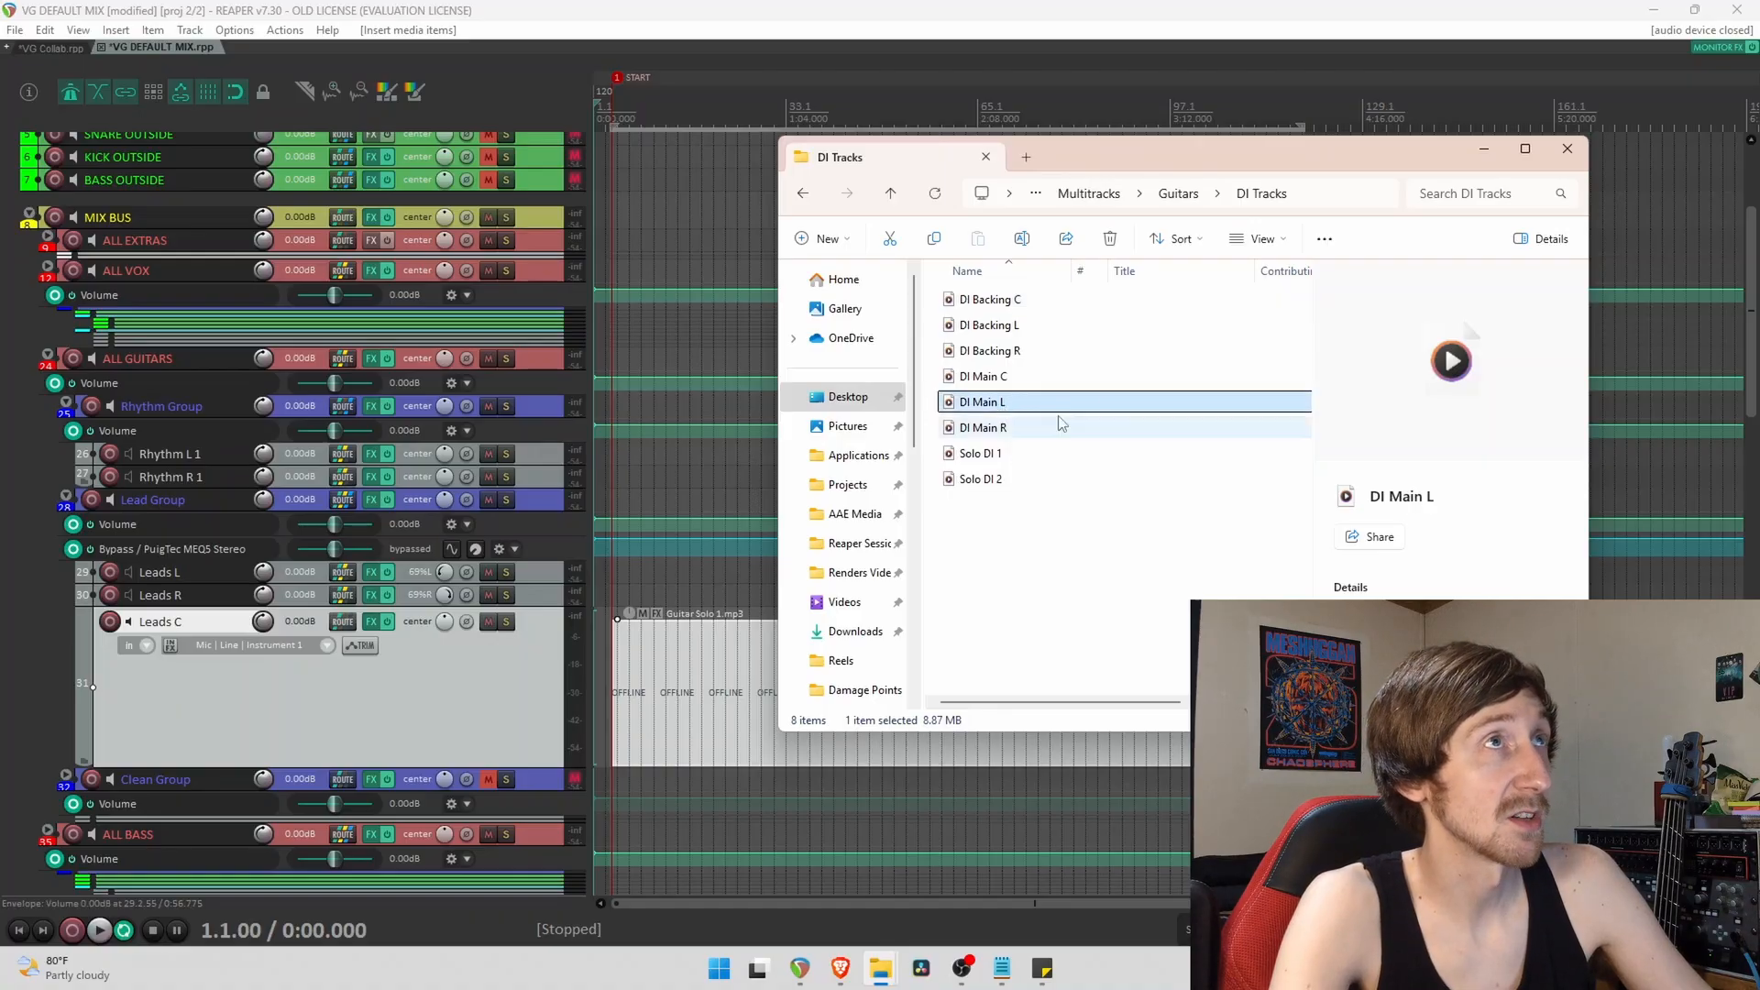
click(1037, 332)
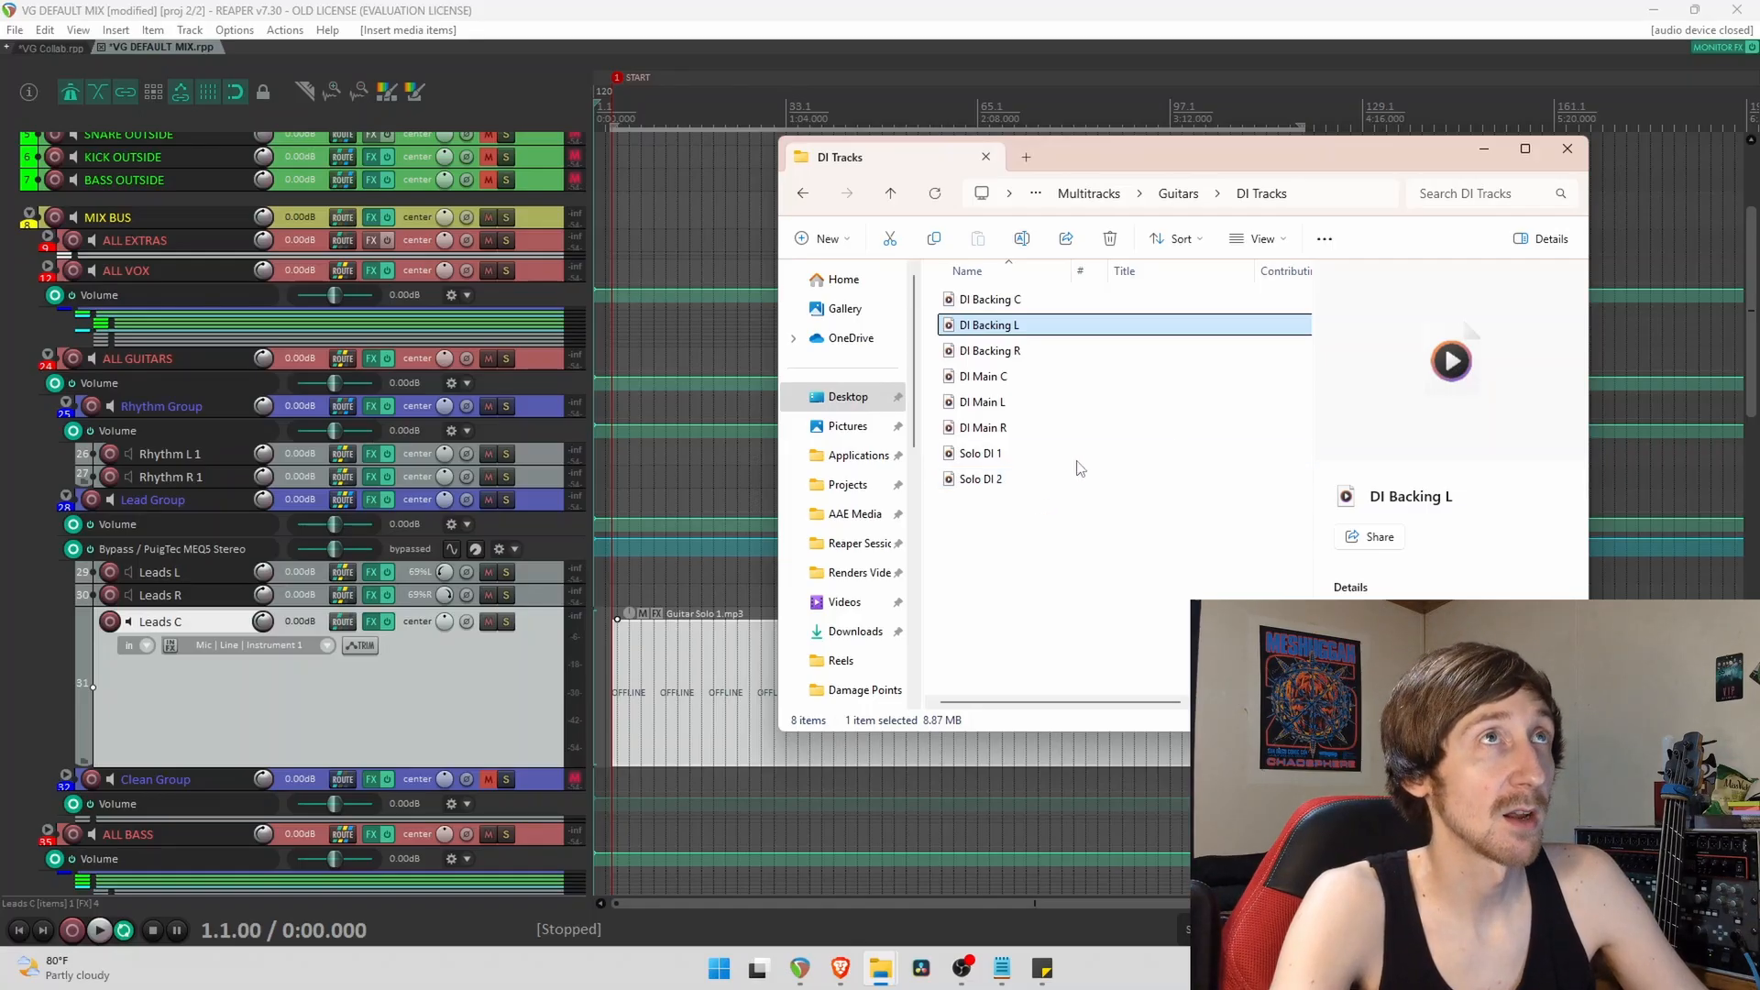
Open the Vocals multitrack folder and examine the Main Vox, Vox Dub, Vox Left and Vox Right files.
click(1107, 200)
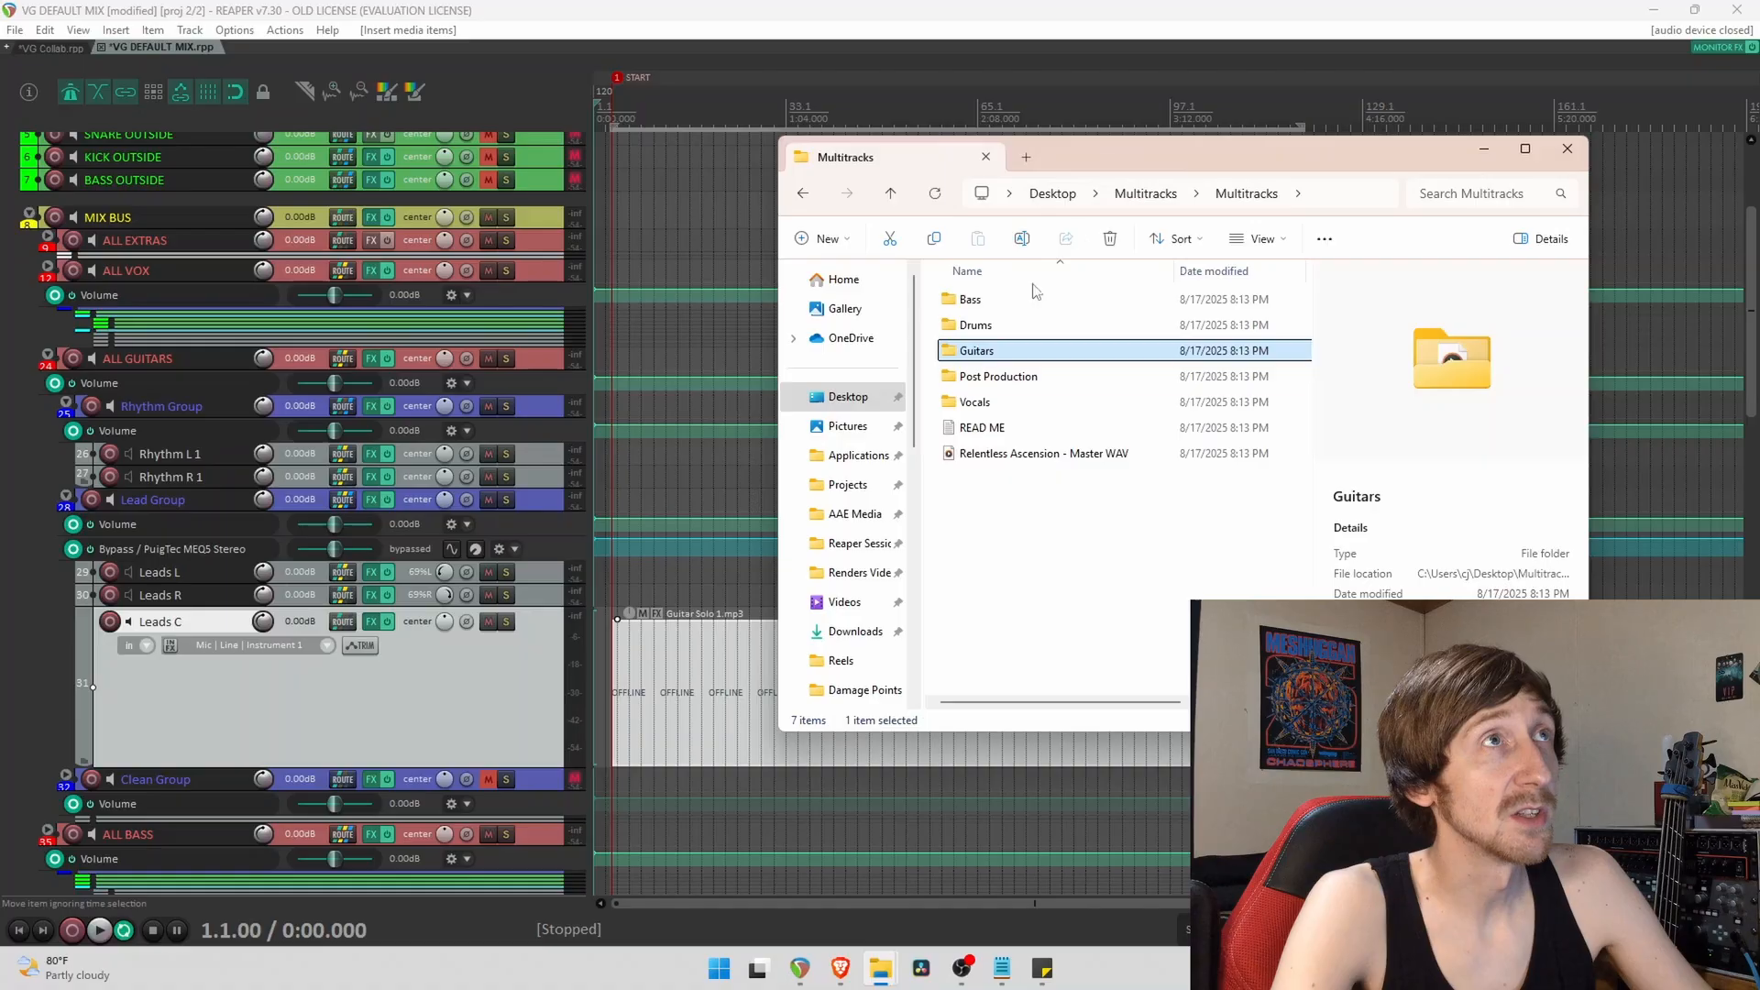
double_click(1034, 401)
click(1034, 300)
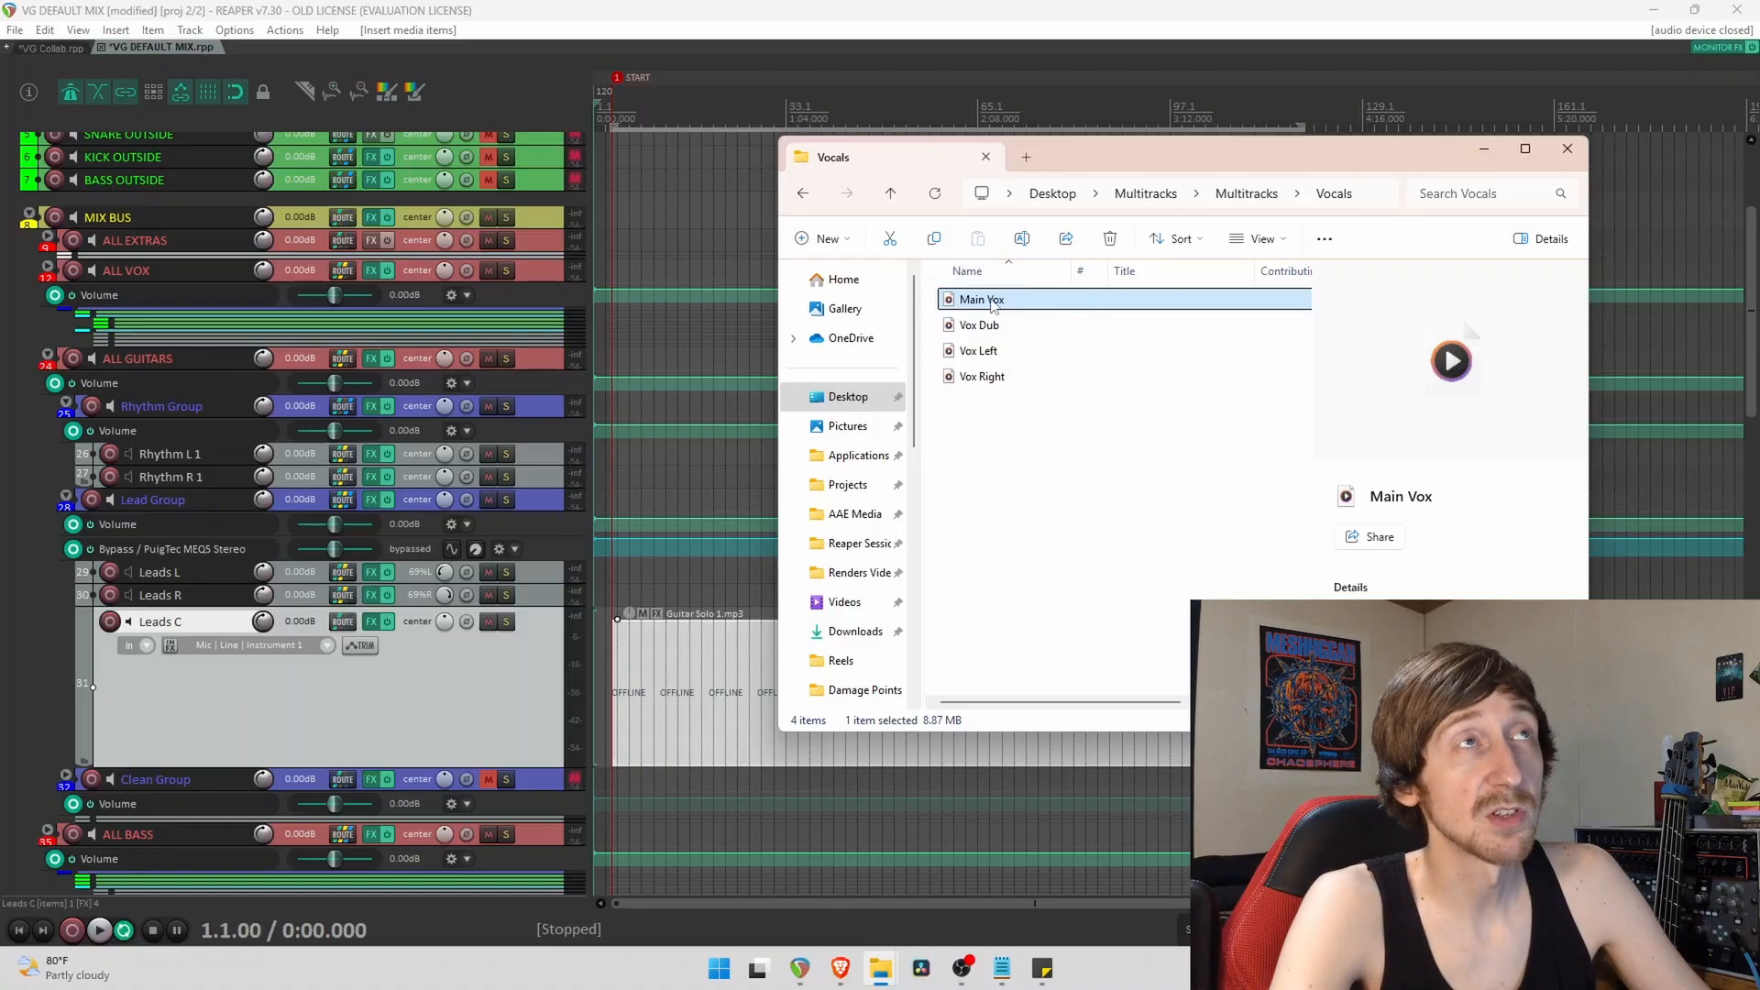
click(1002, 327)
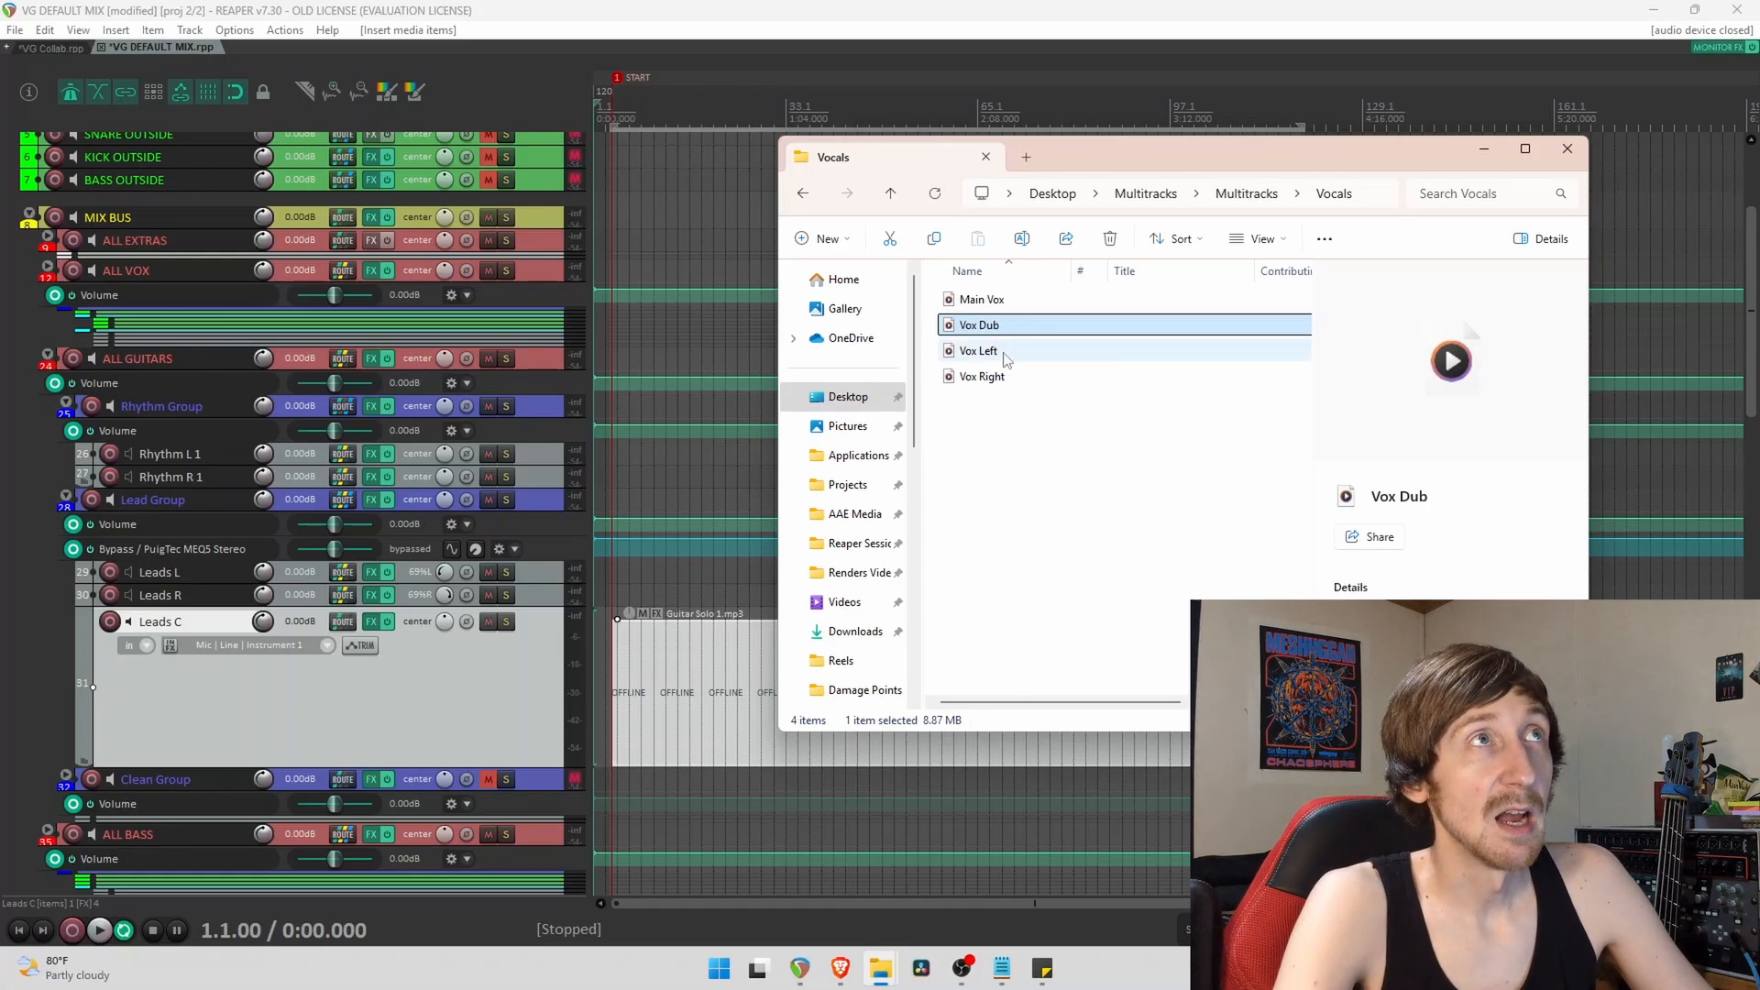
click(1000, 351)
click(993, 377)
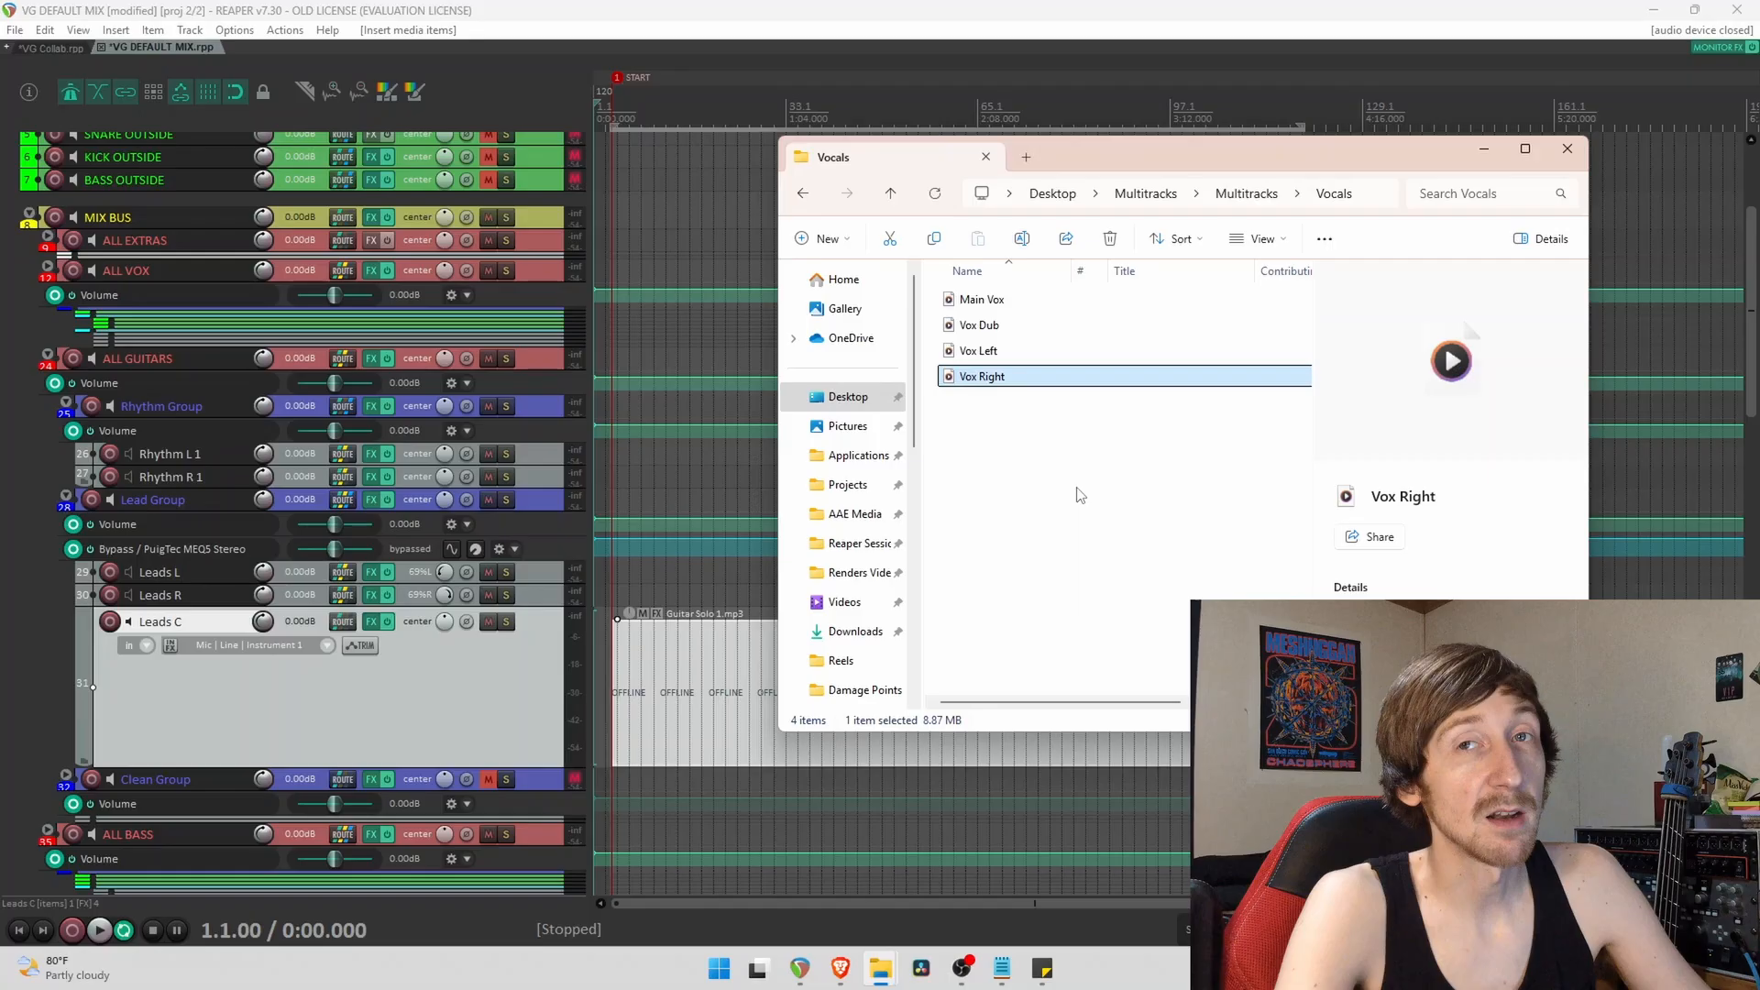
click(1007, 351)
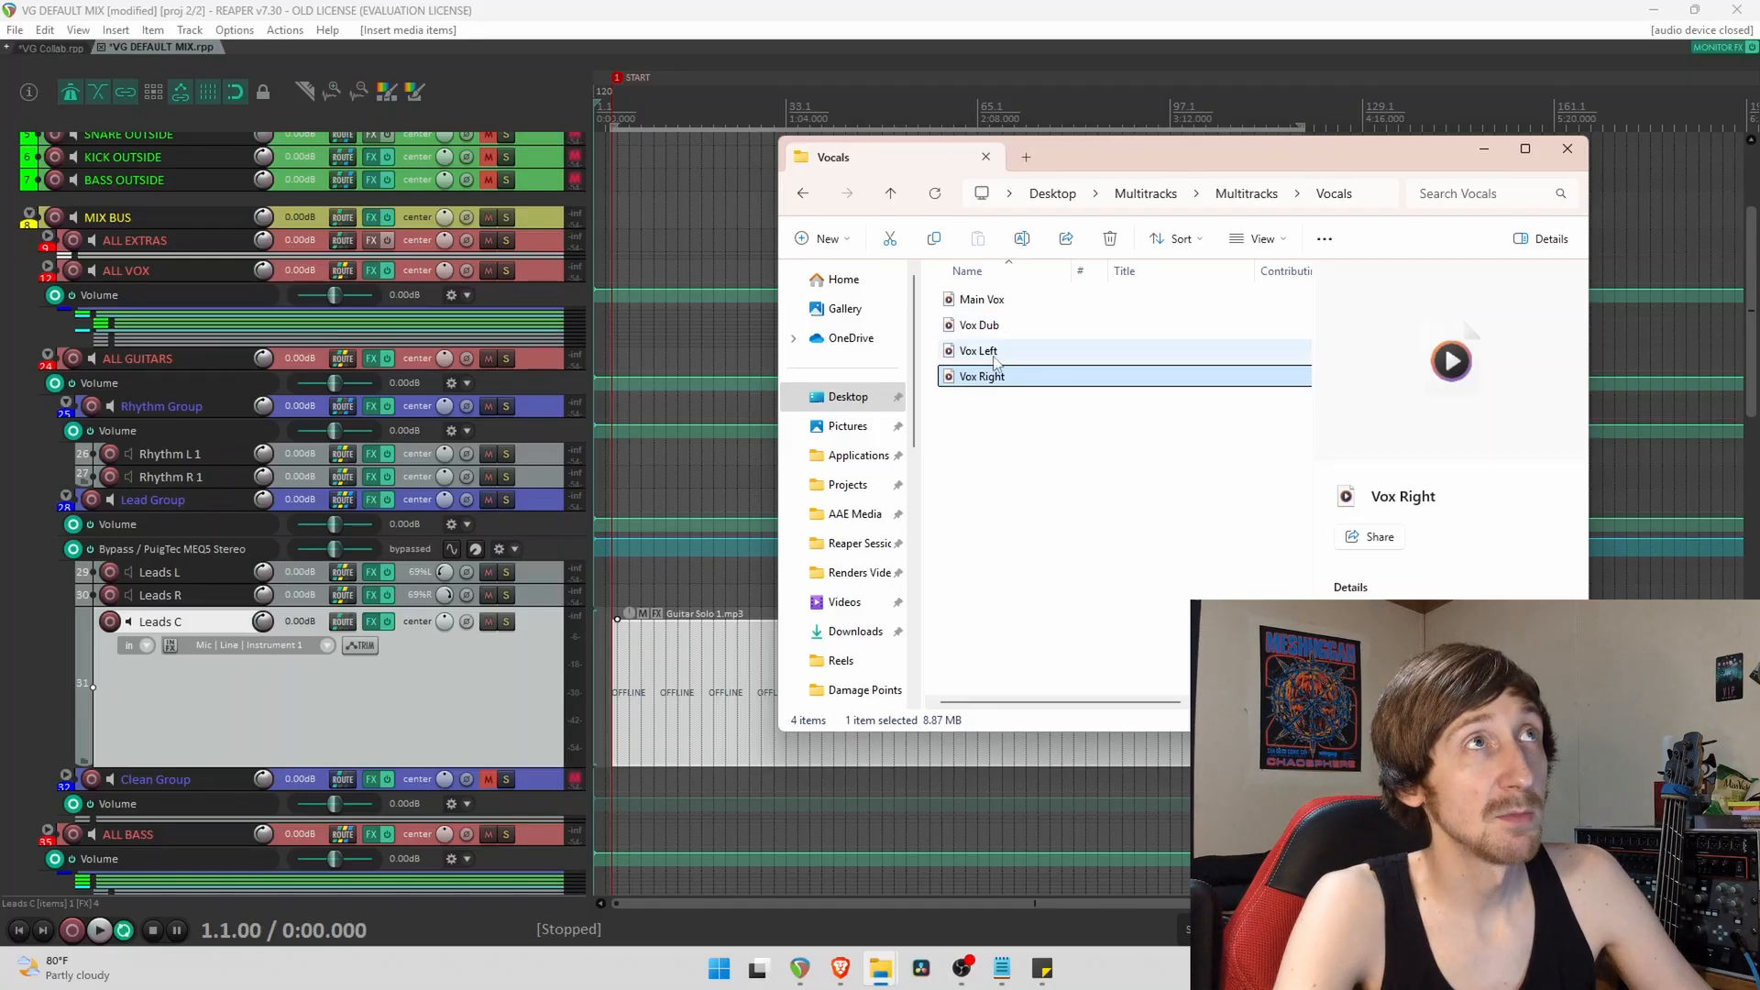
click(999, 383)
click(1010, 300)
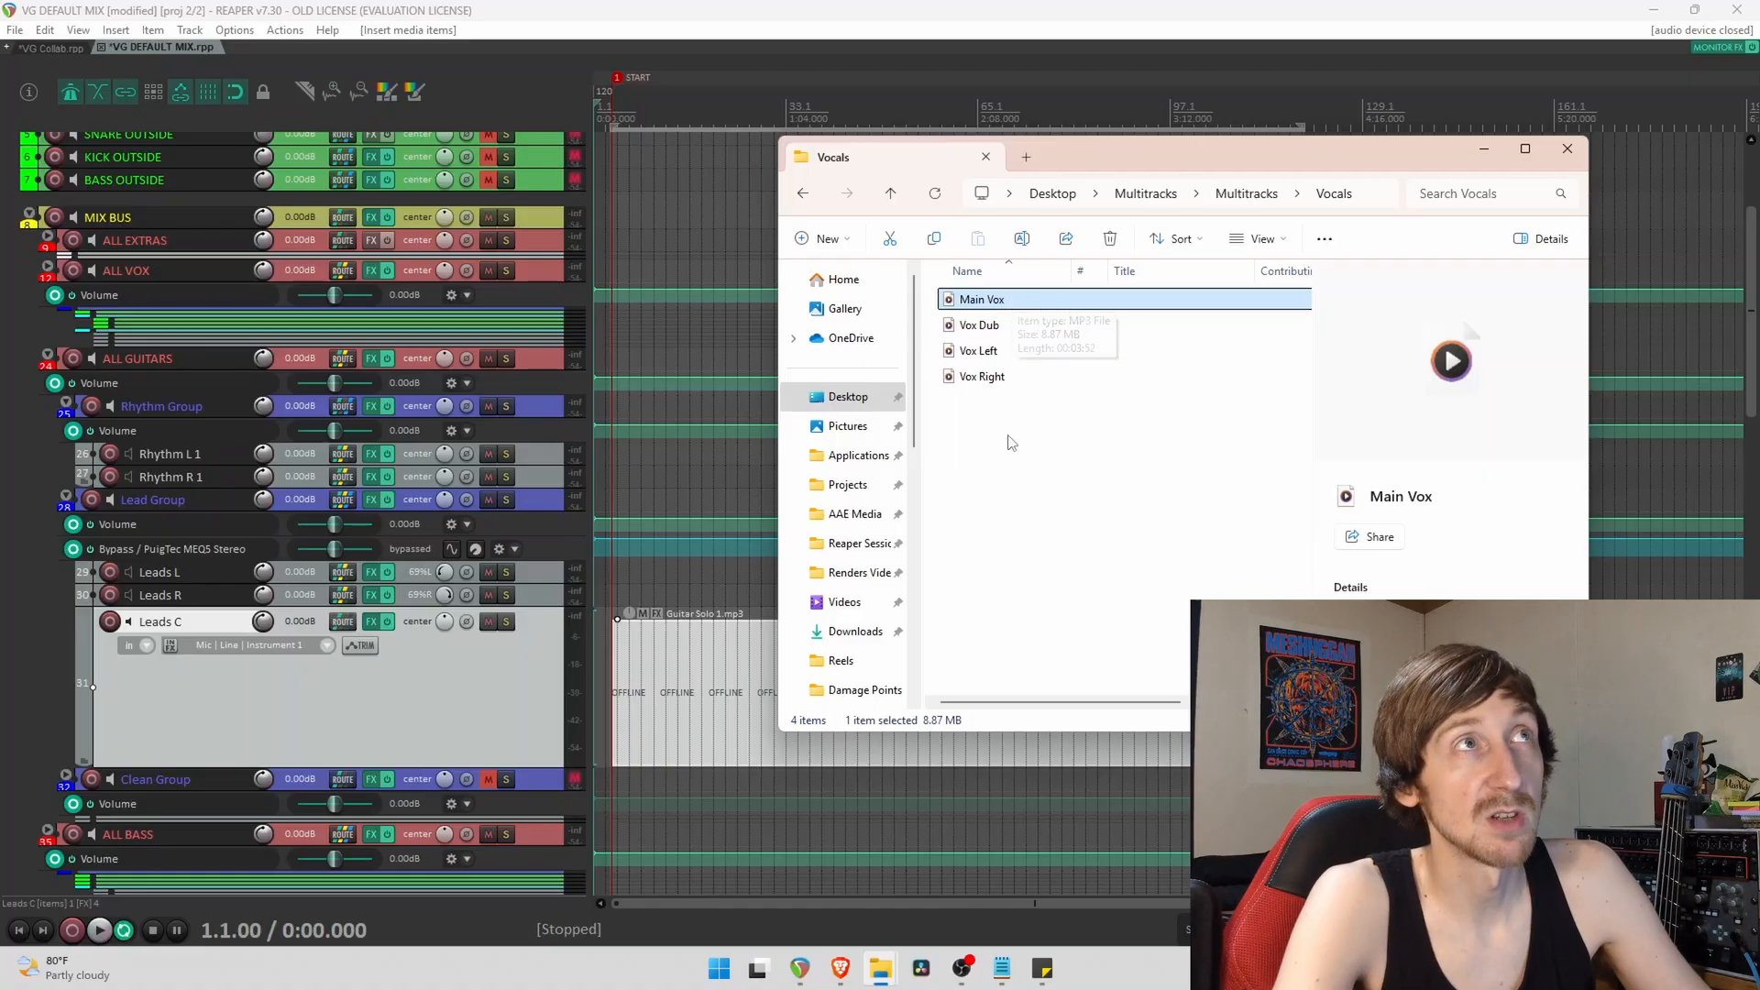
mouse_move(1015, 373)
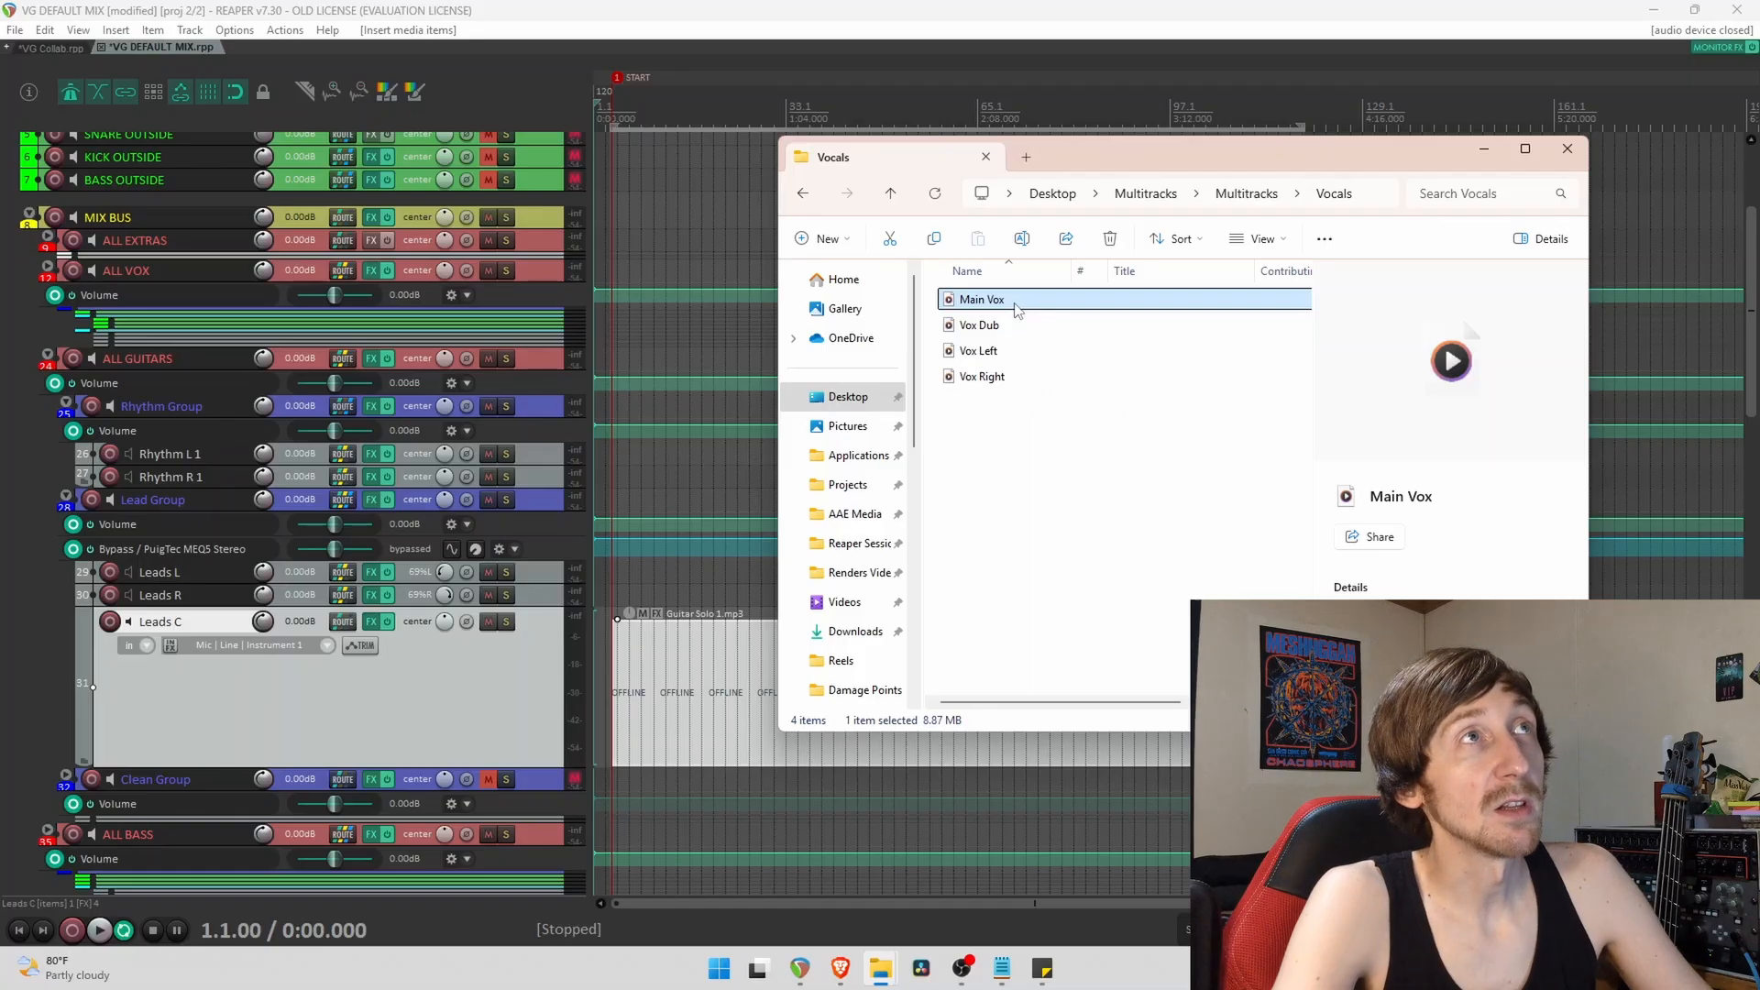
mouse_move(1015, 309)
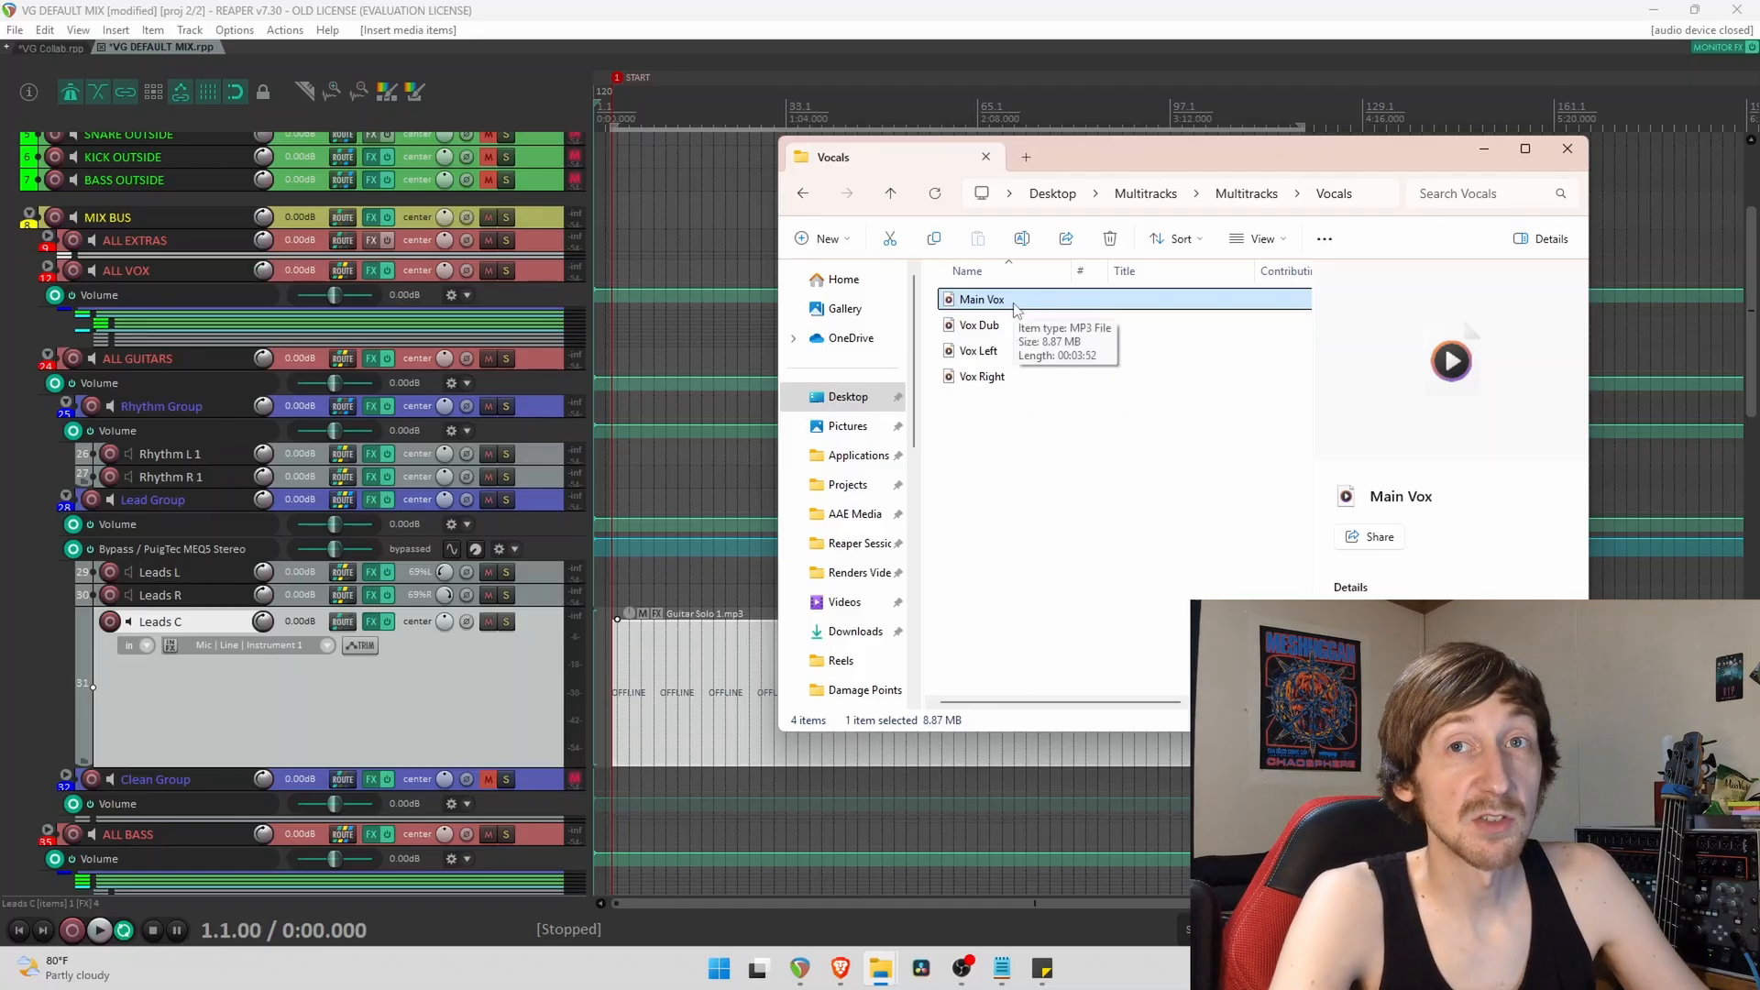
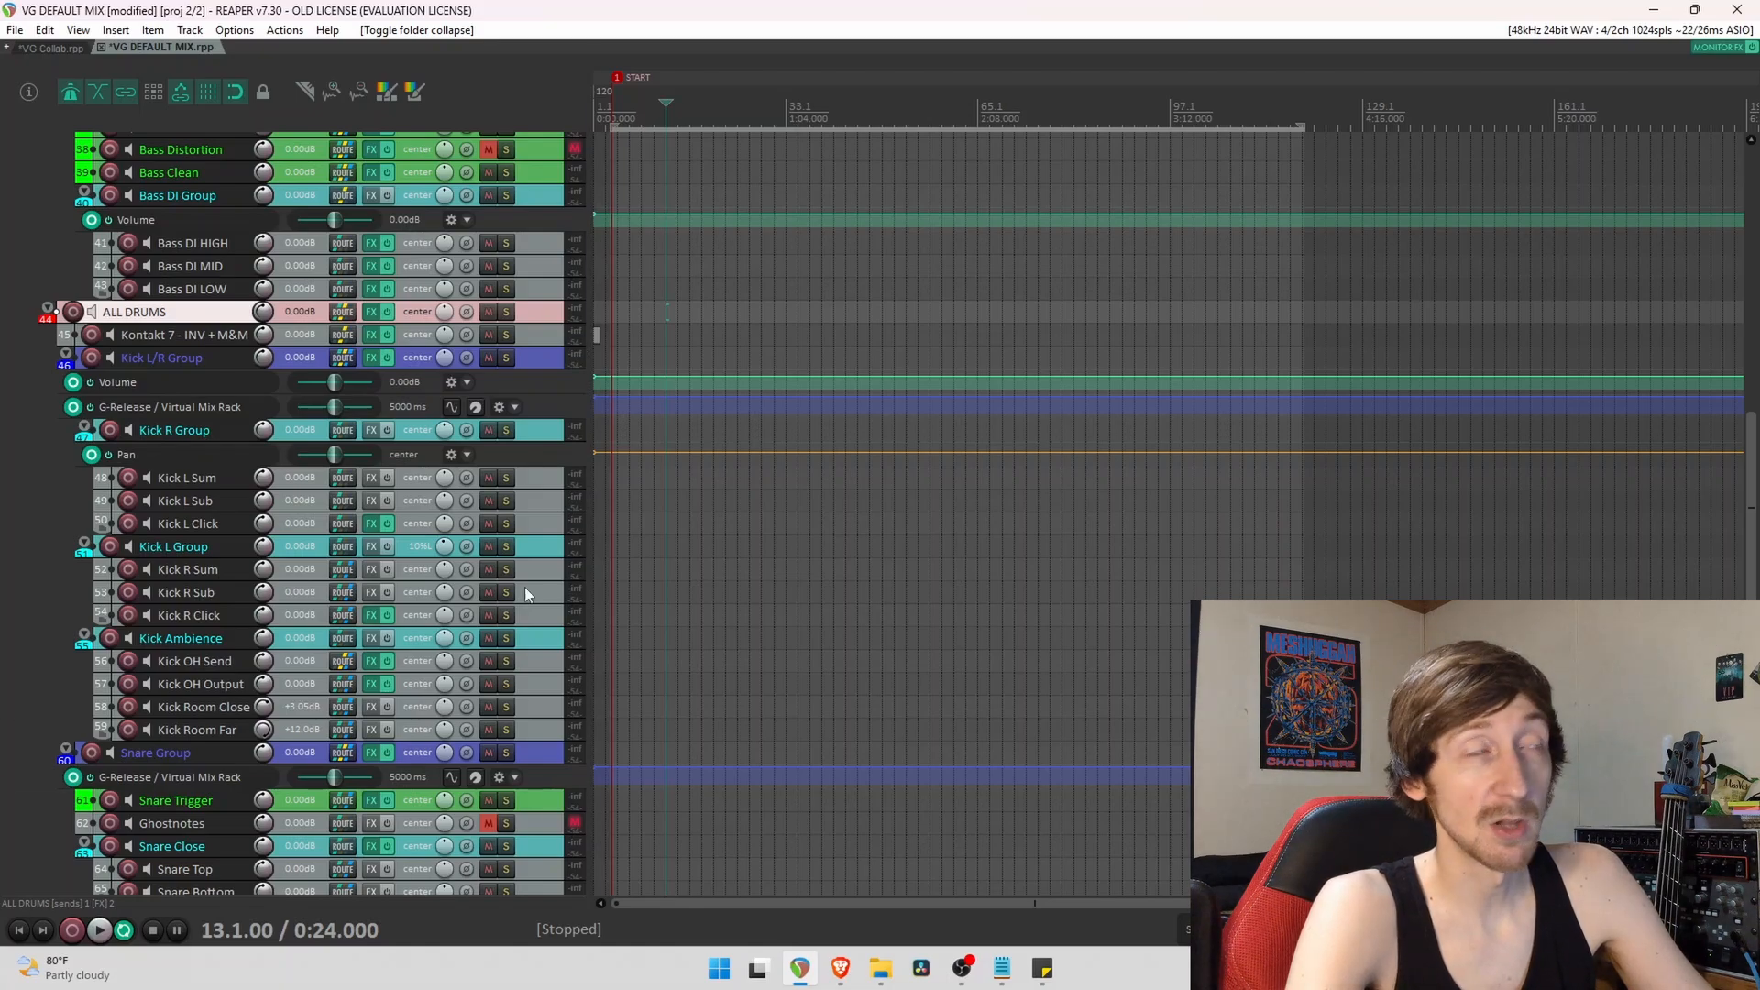
Review the Drum MIDI Screenshot image and the Piano Roll Note Names text file from the Drums folder.
click(547, 359)
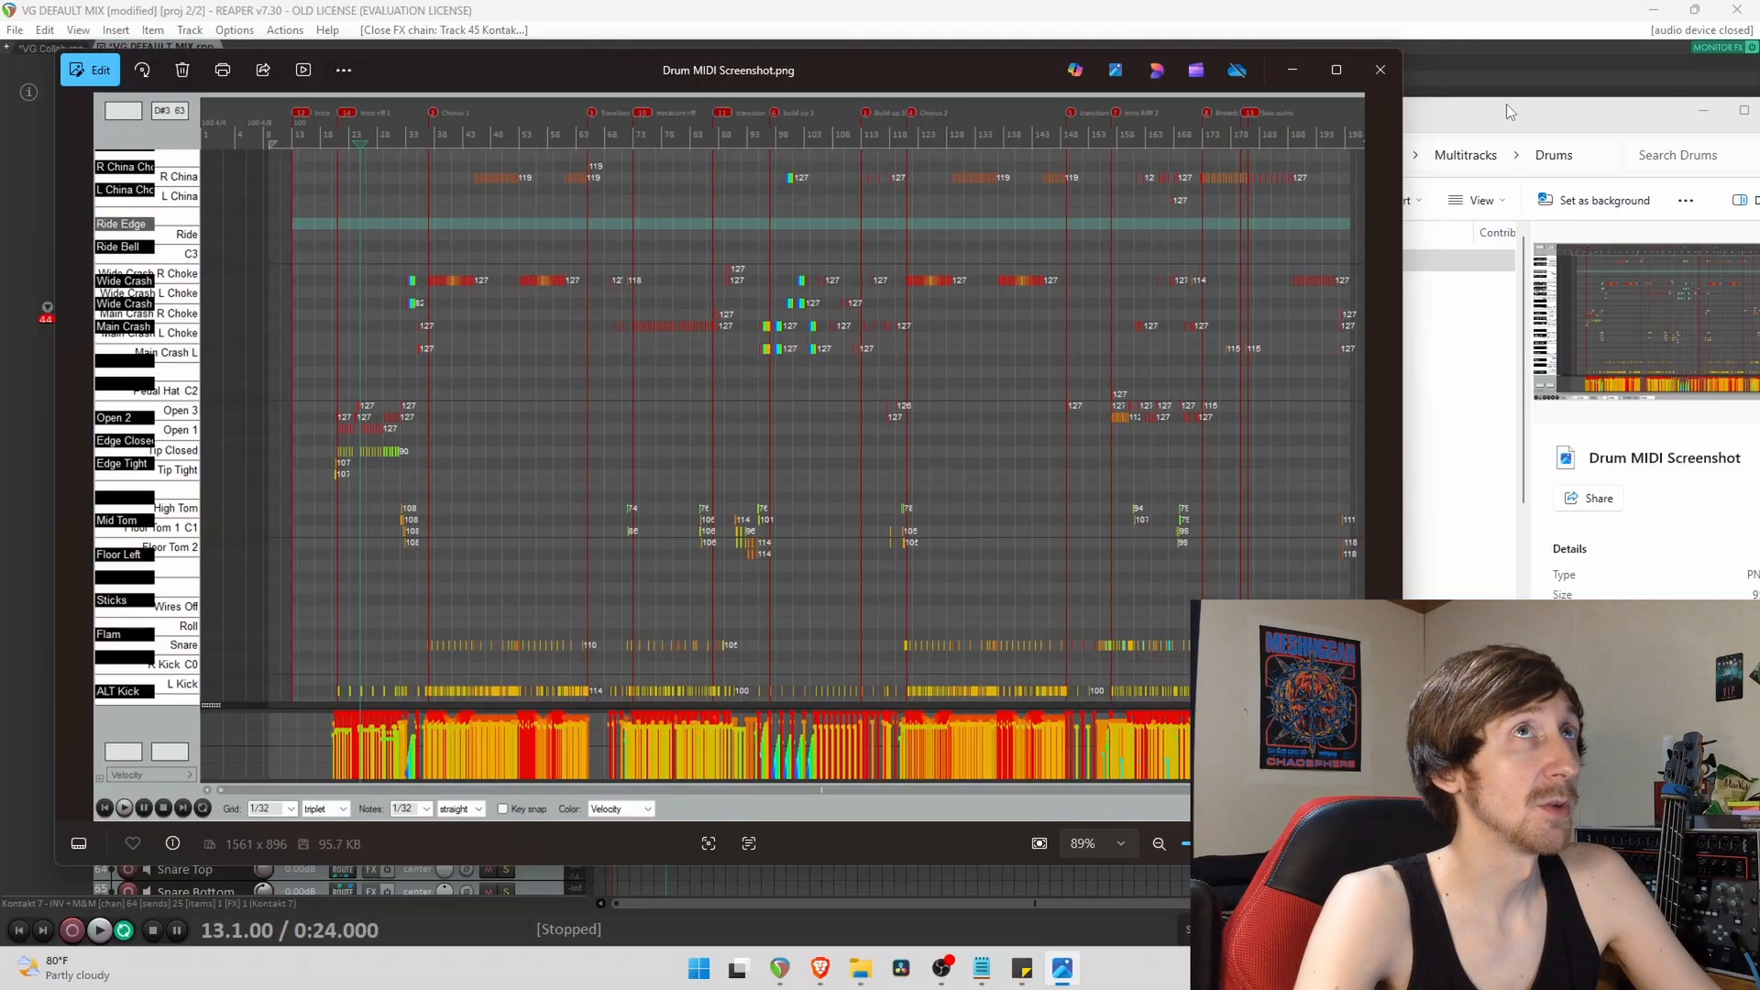
click(1383, 72)
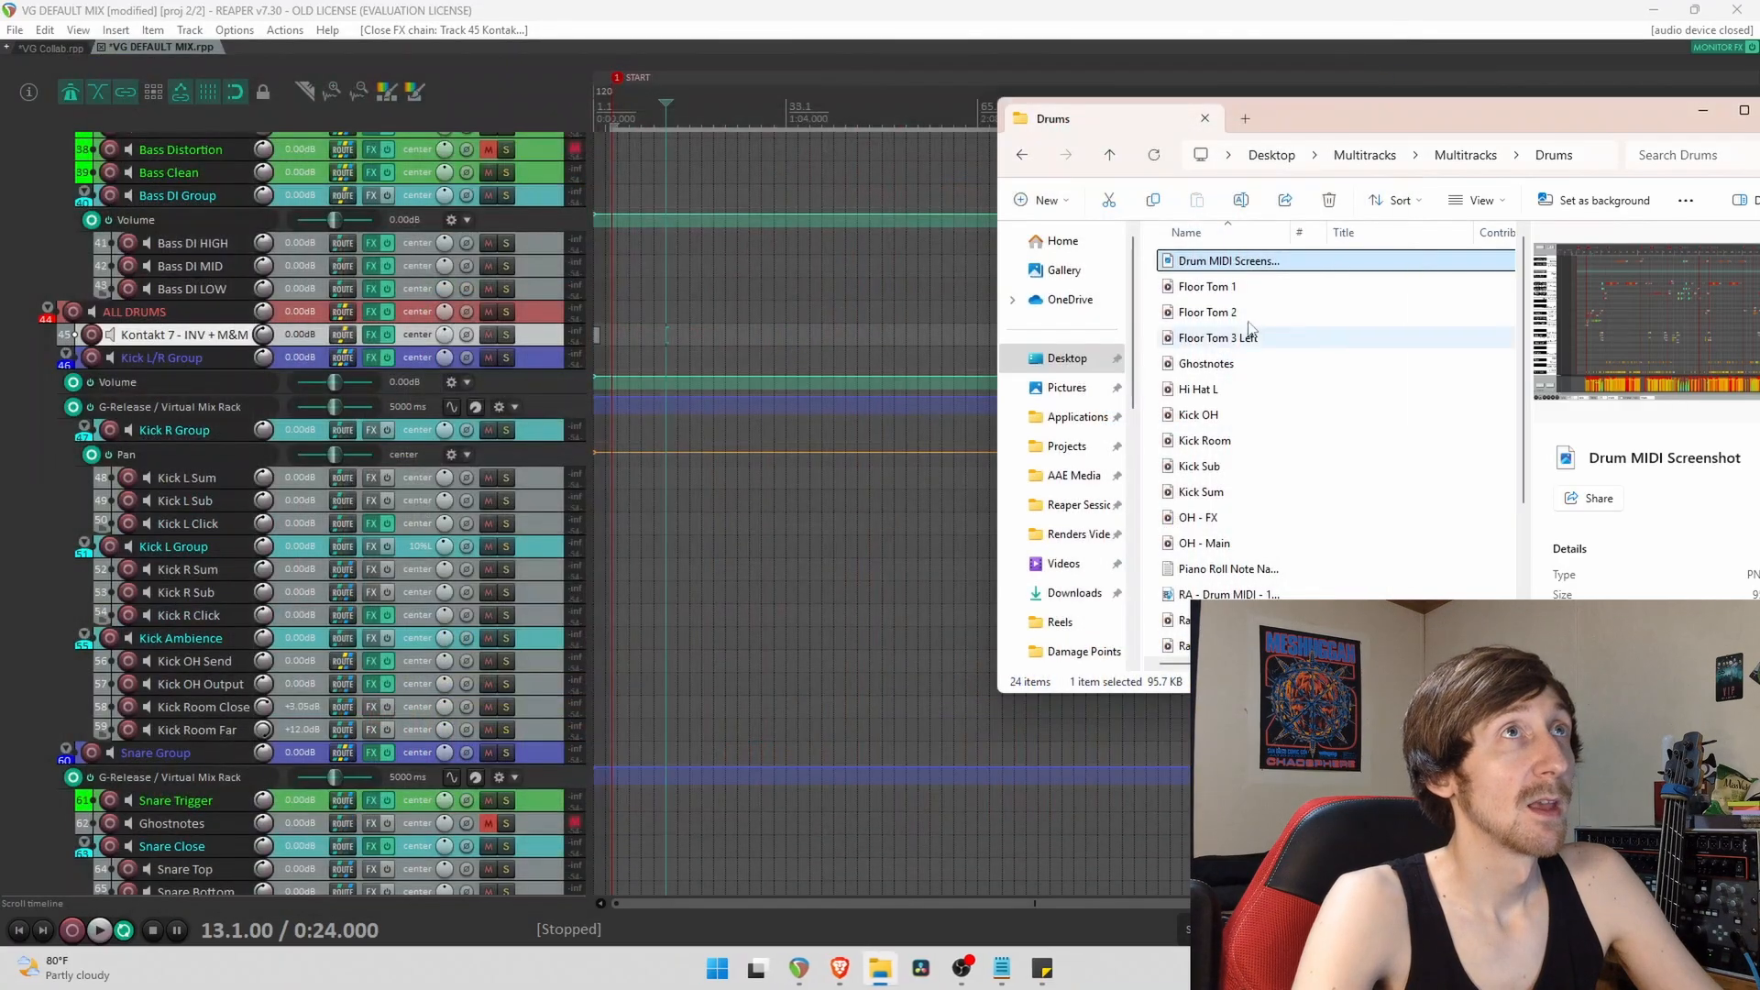
double_click(1249, 569)
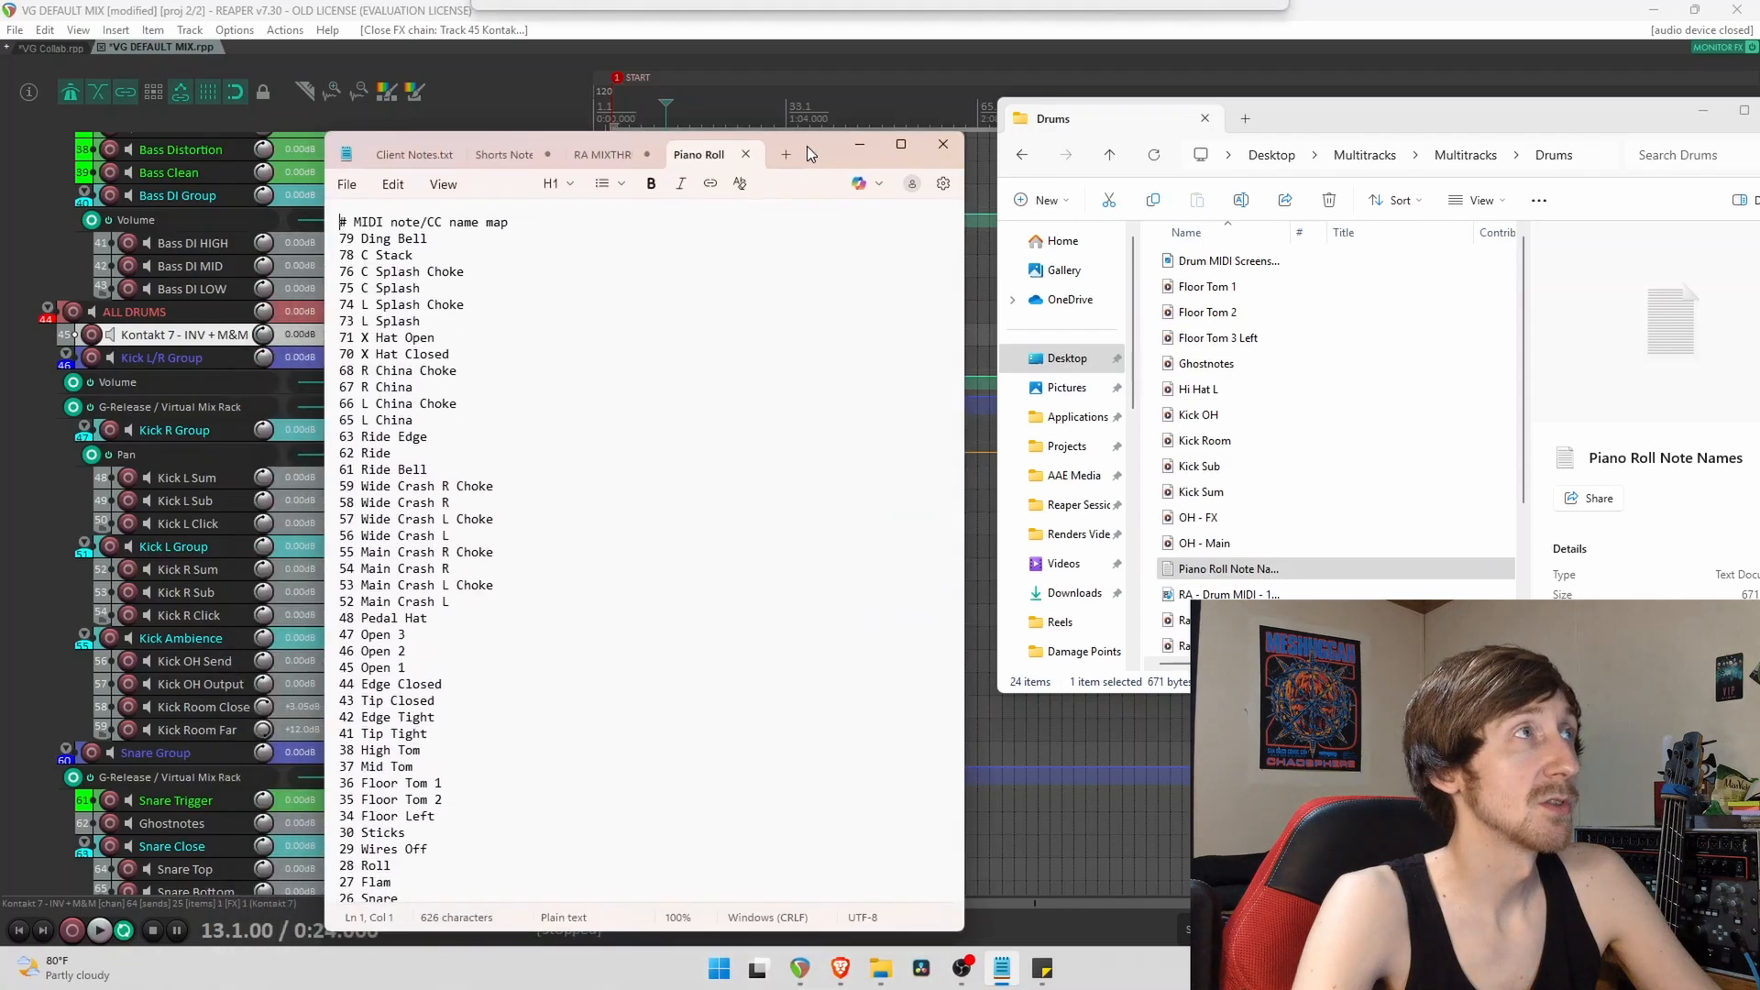
click(963, 125)
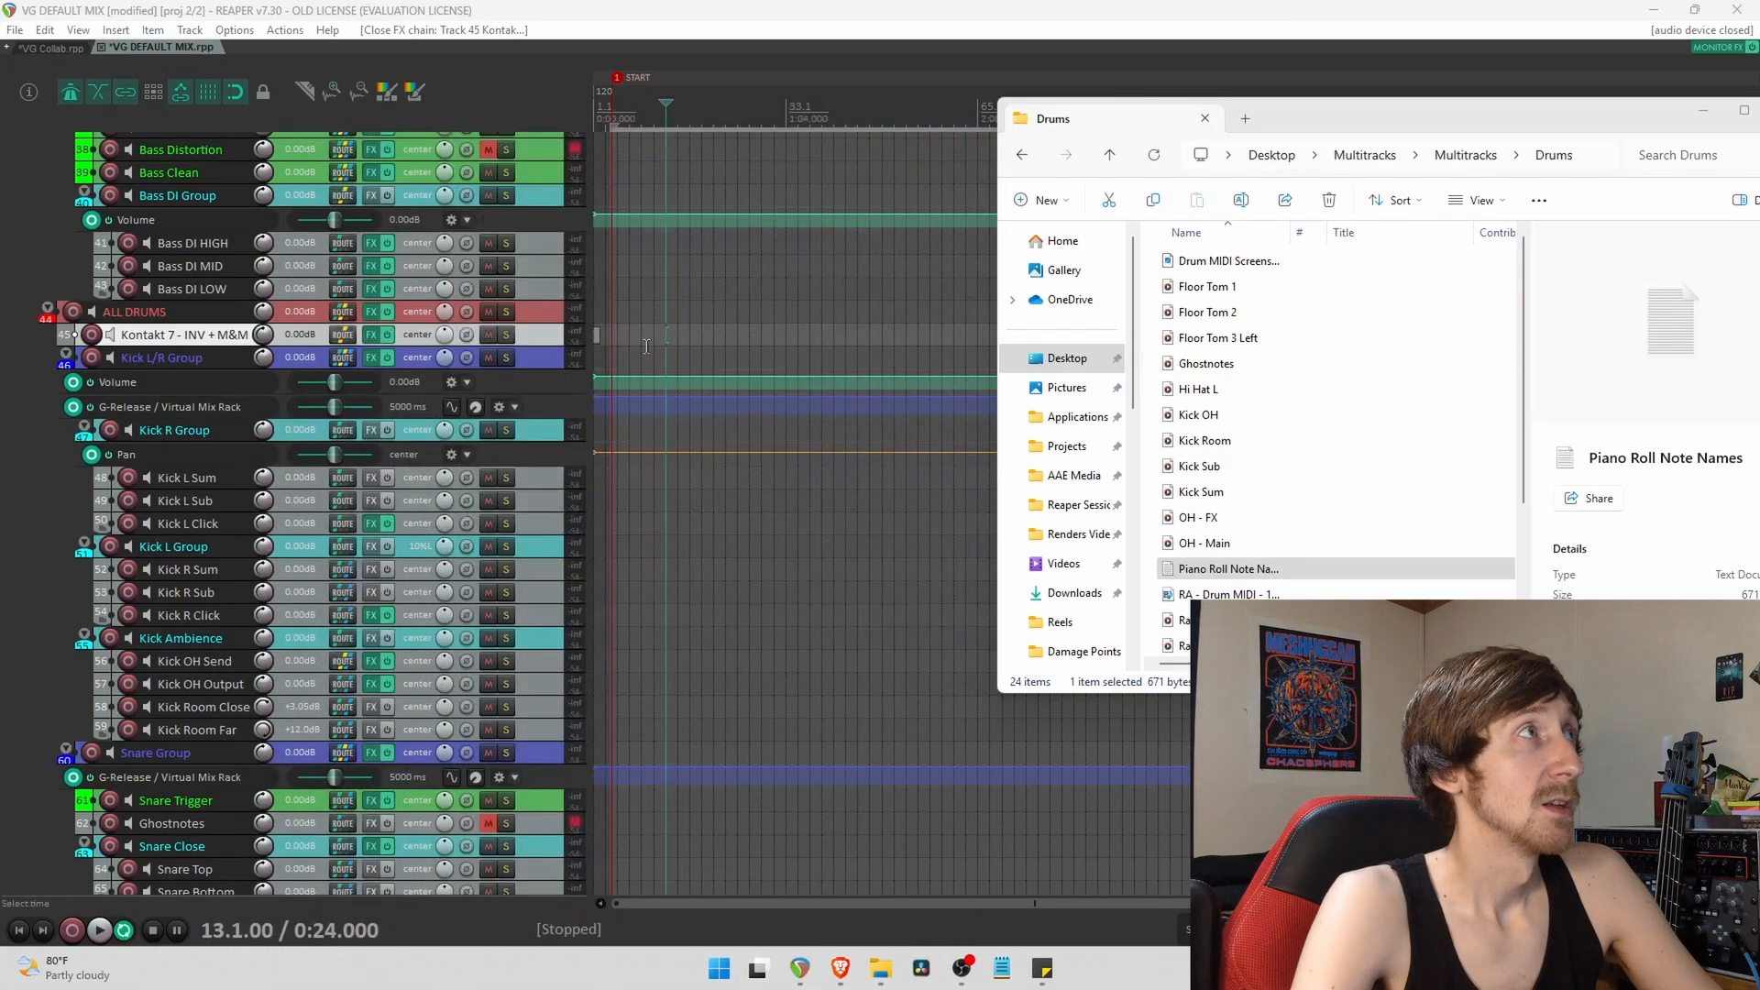
Open the MIDI item on the Kontakt 7 track, find the option for loading note names from a file, and close the editor.
double_click(598, 338)
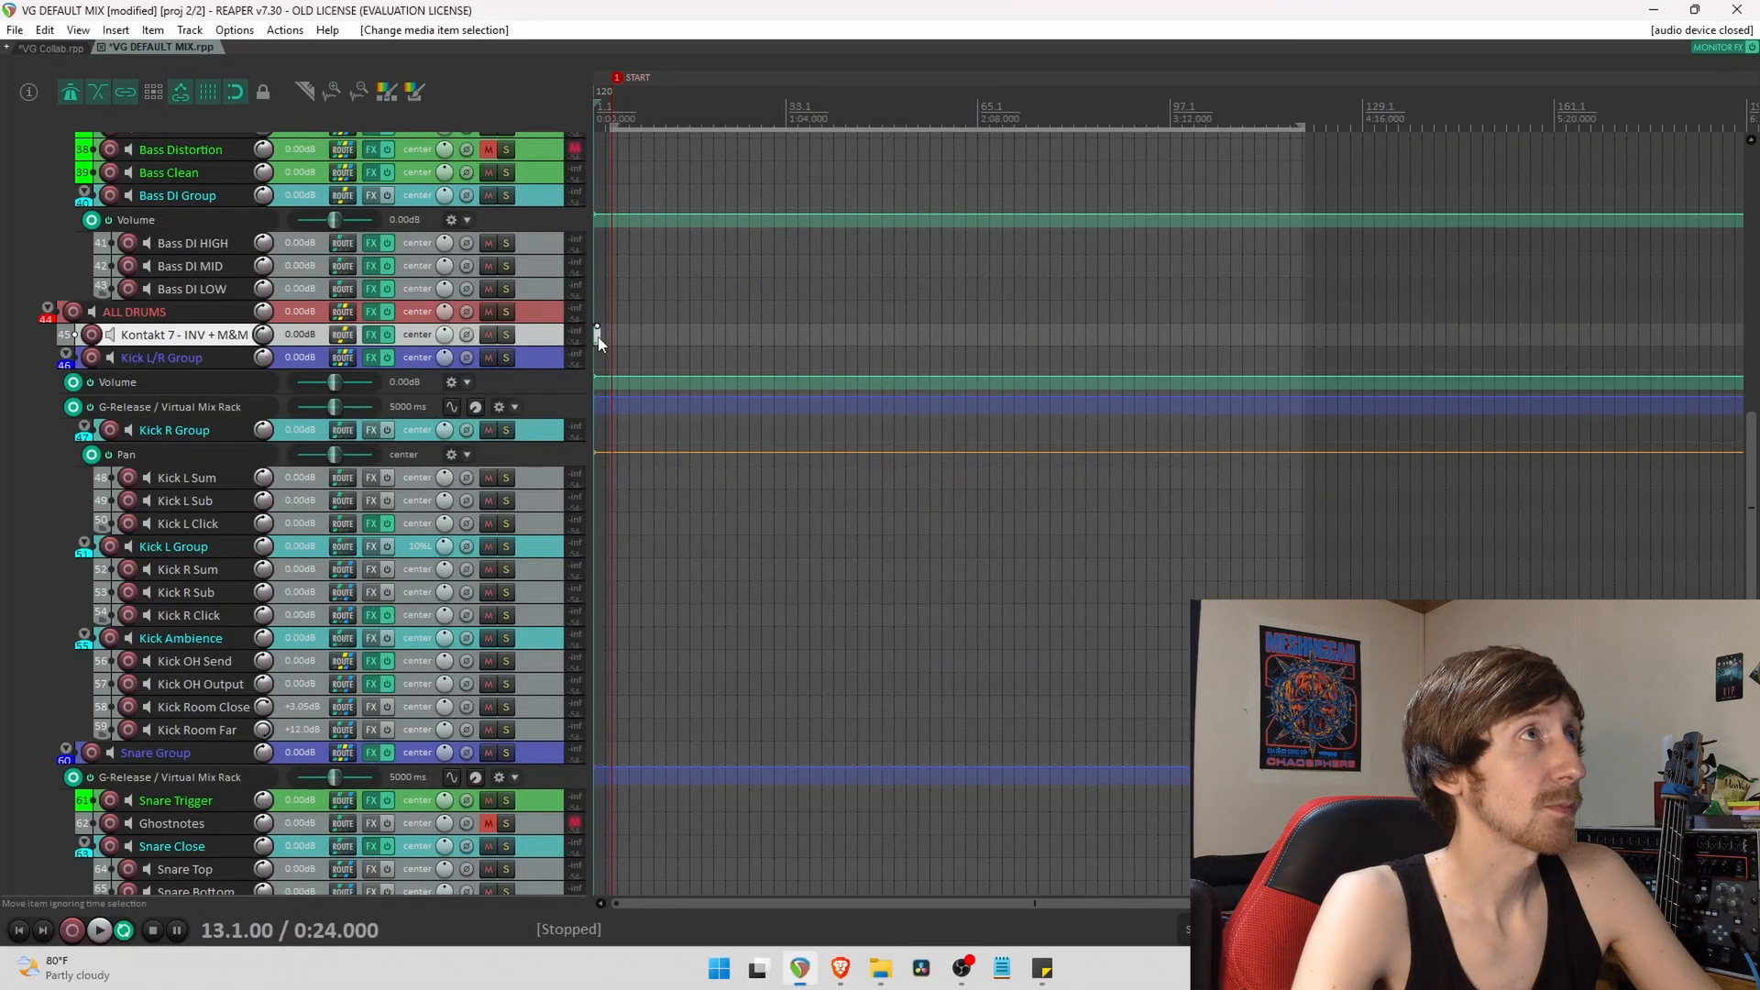
right_click(90, 179)
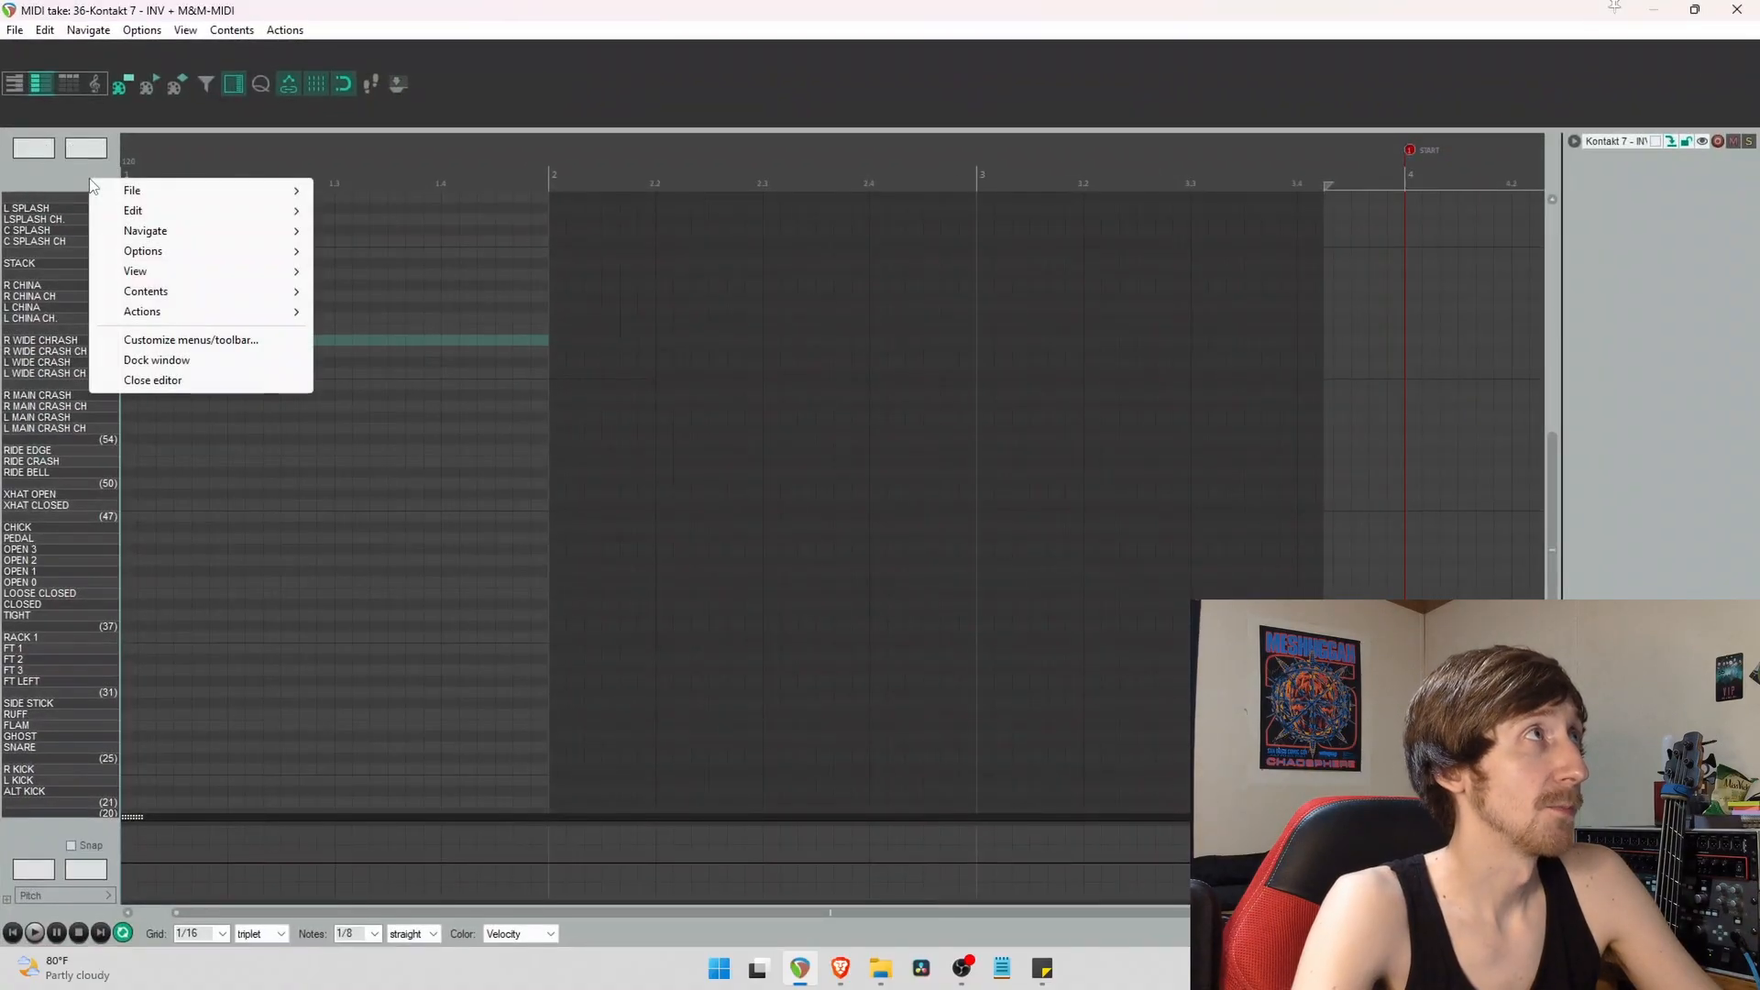
mouse_move(154, 195)
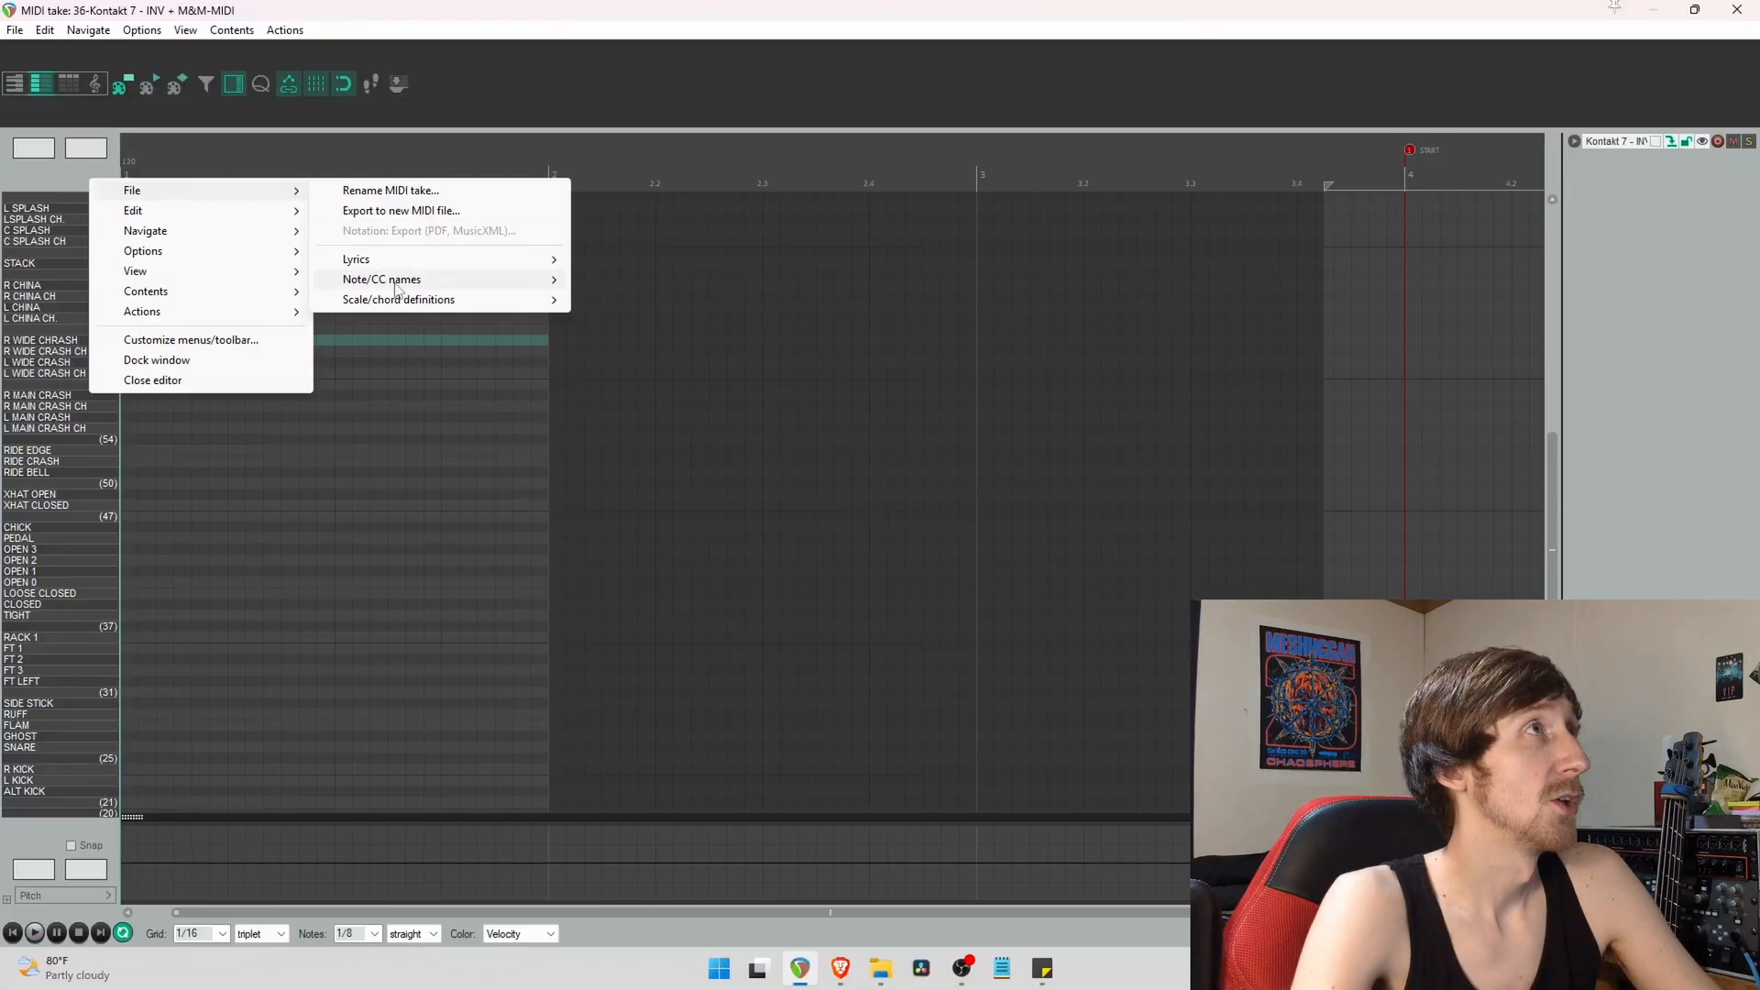
mouse_move(422, 289)
mouse_move(644, 328)
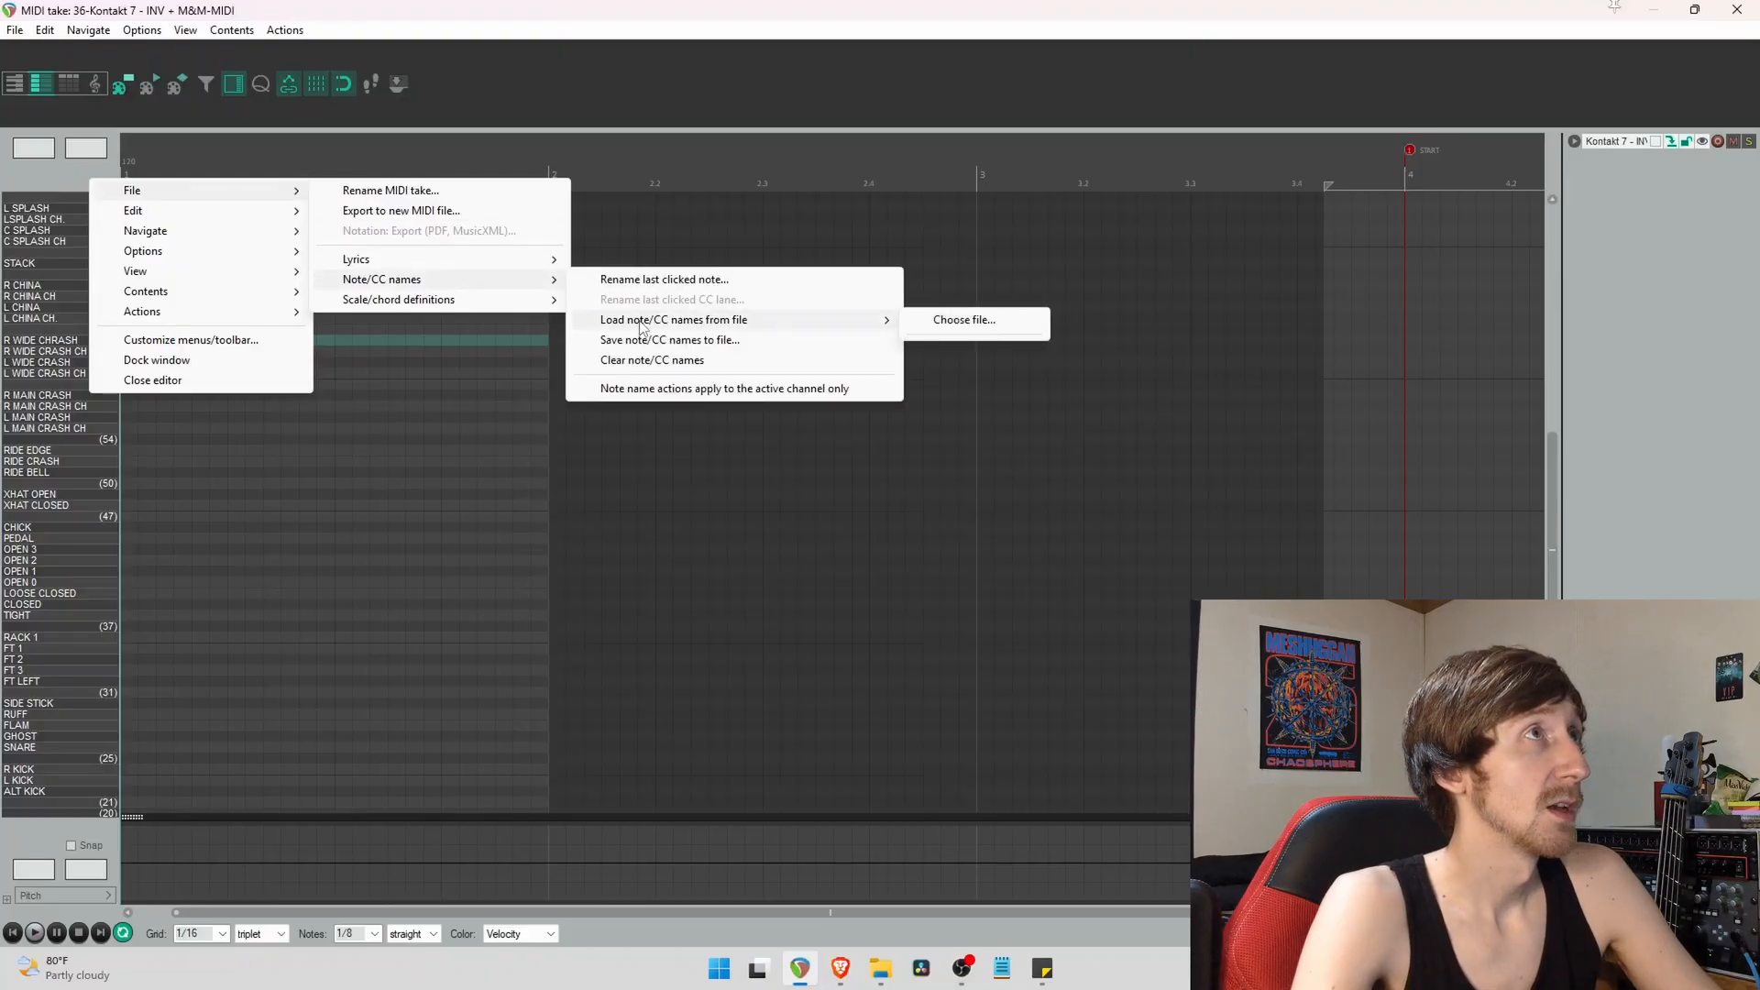
click(949, 322)
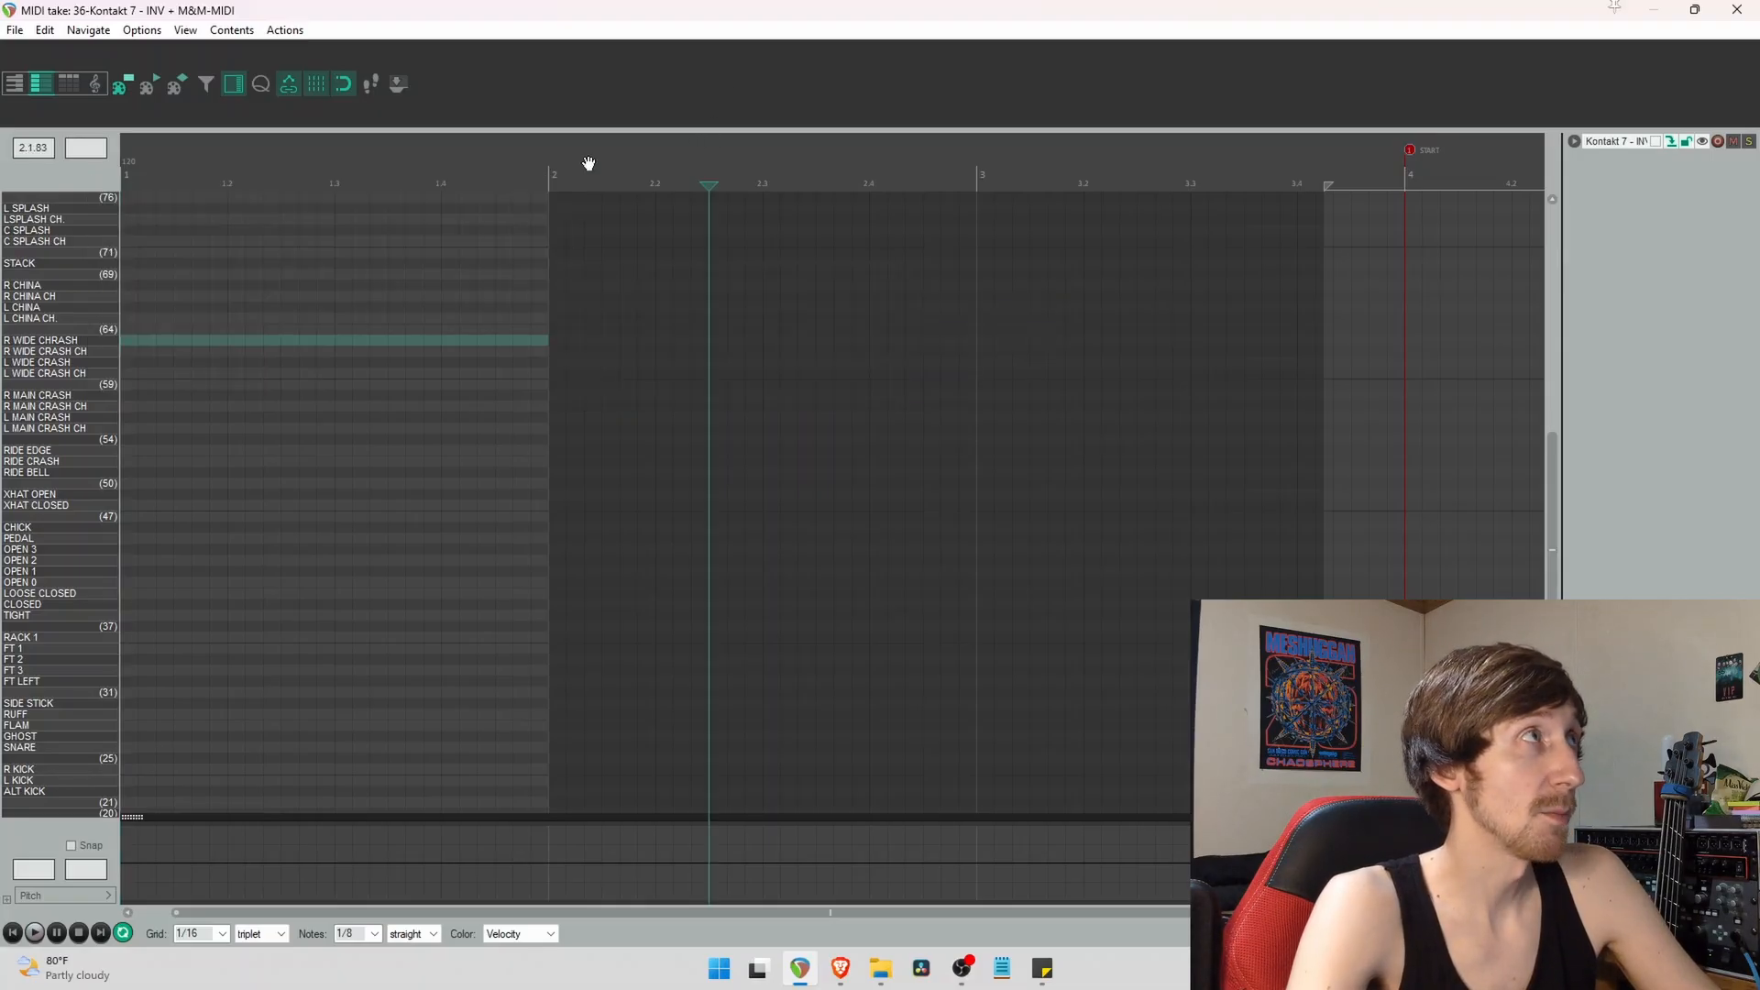
click(89, 174)
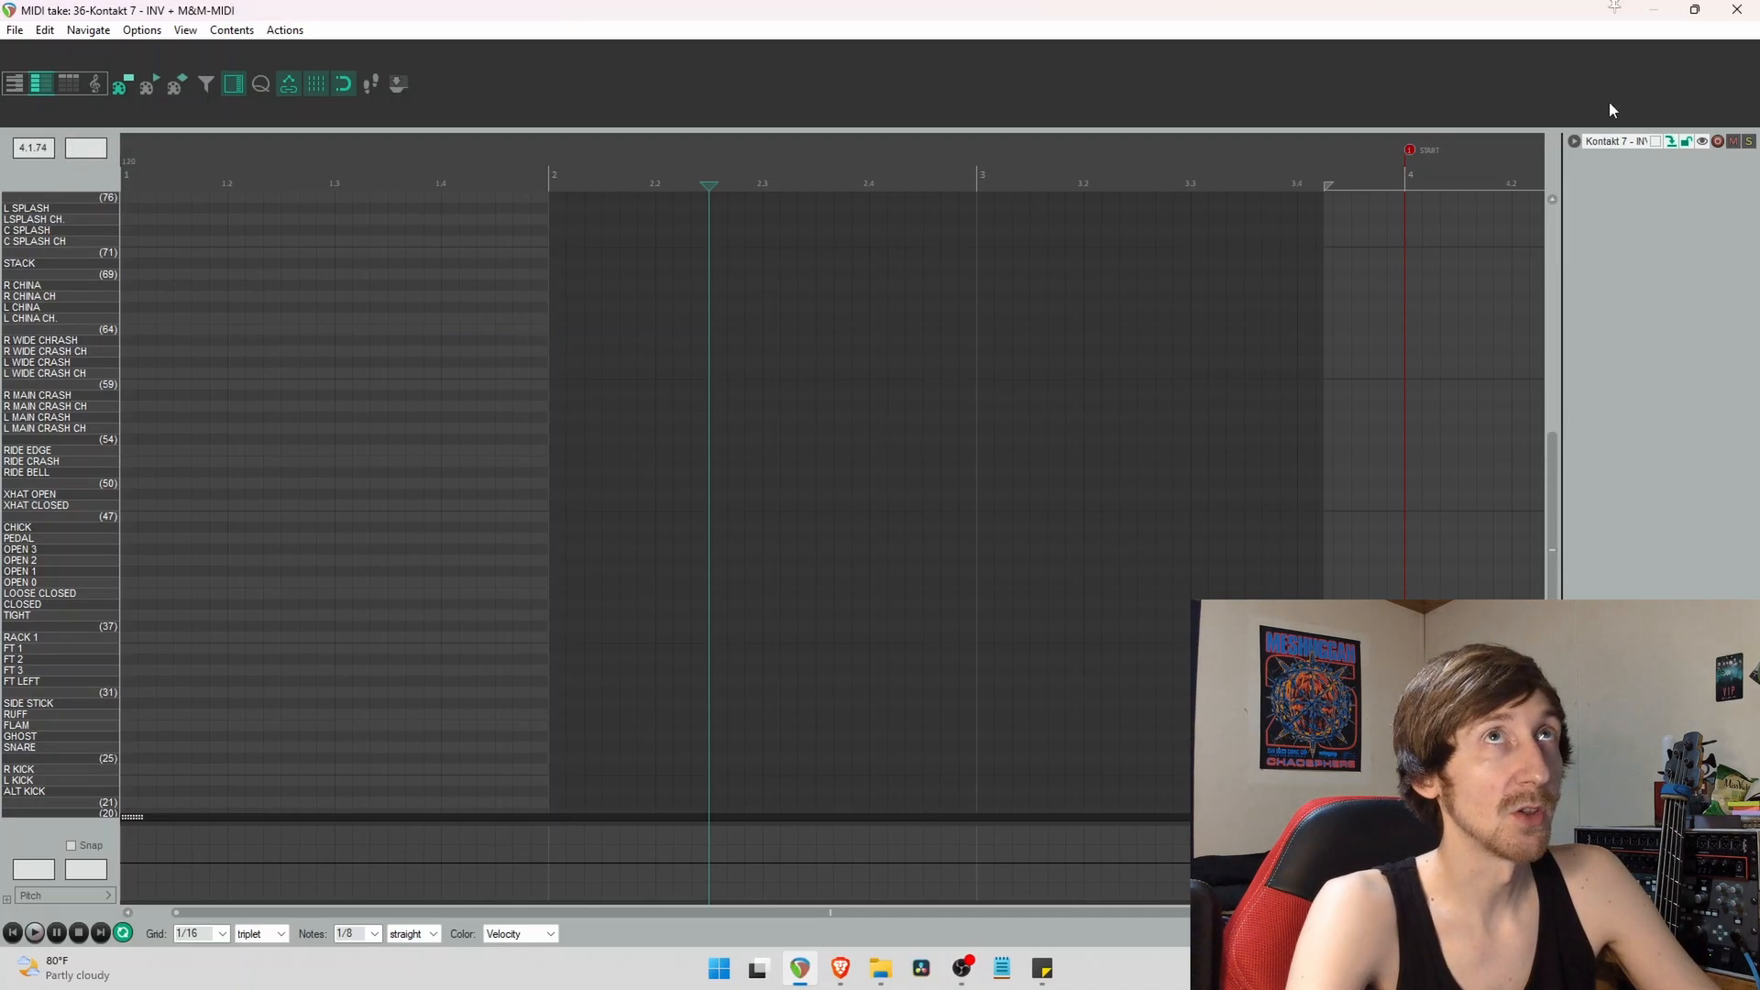
click(1736, 10)
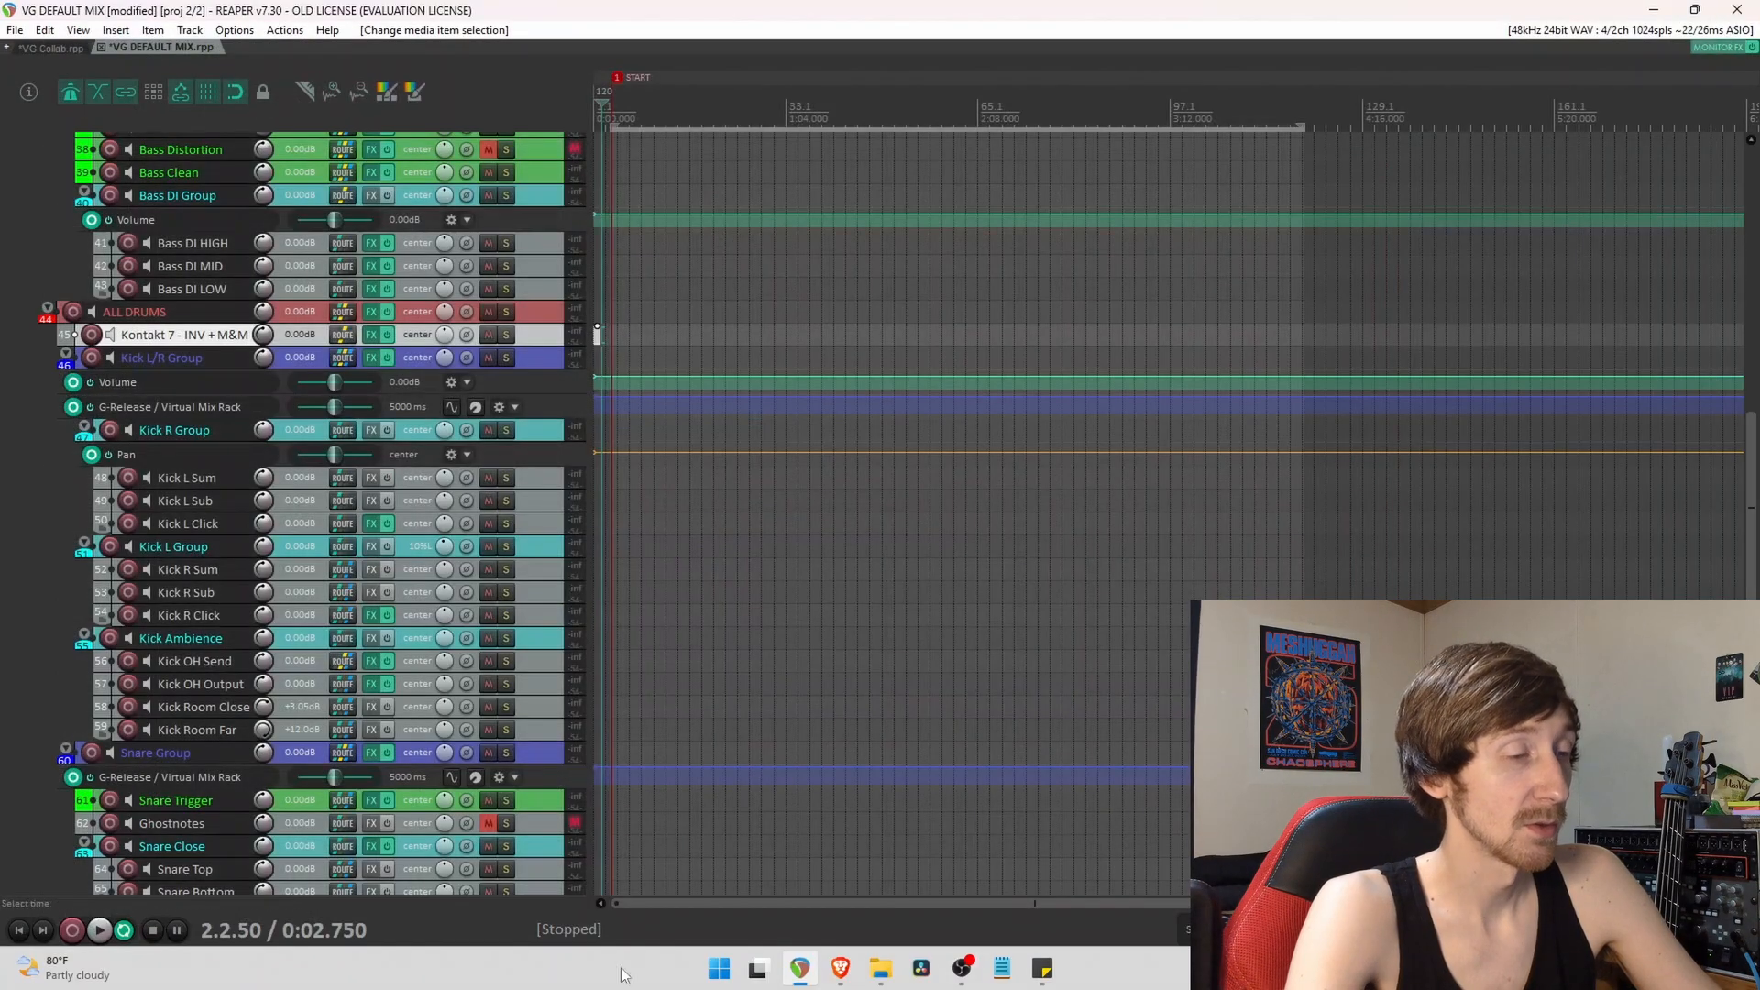
Import the 100BPM RA drum MIDI file onto the Kontakt 7 track at the START marker, including its tempo map but not its markers.
scroll(640, 911, up, 2)
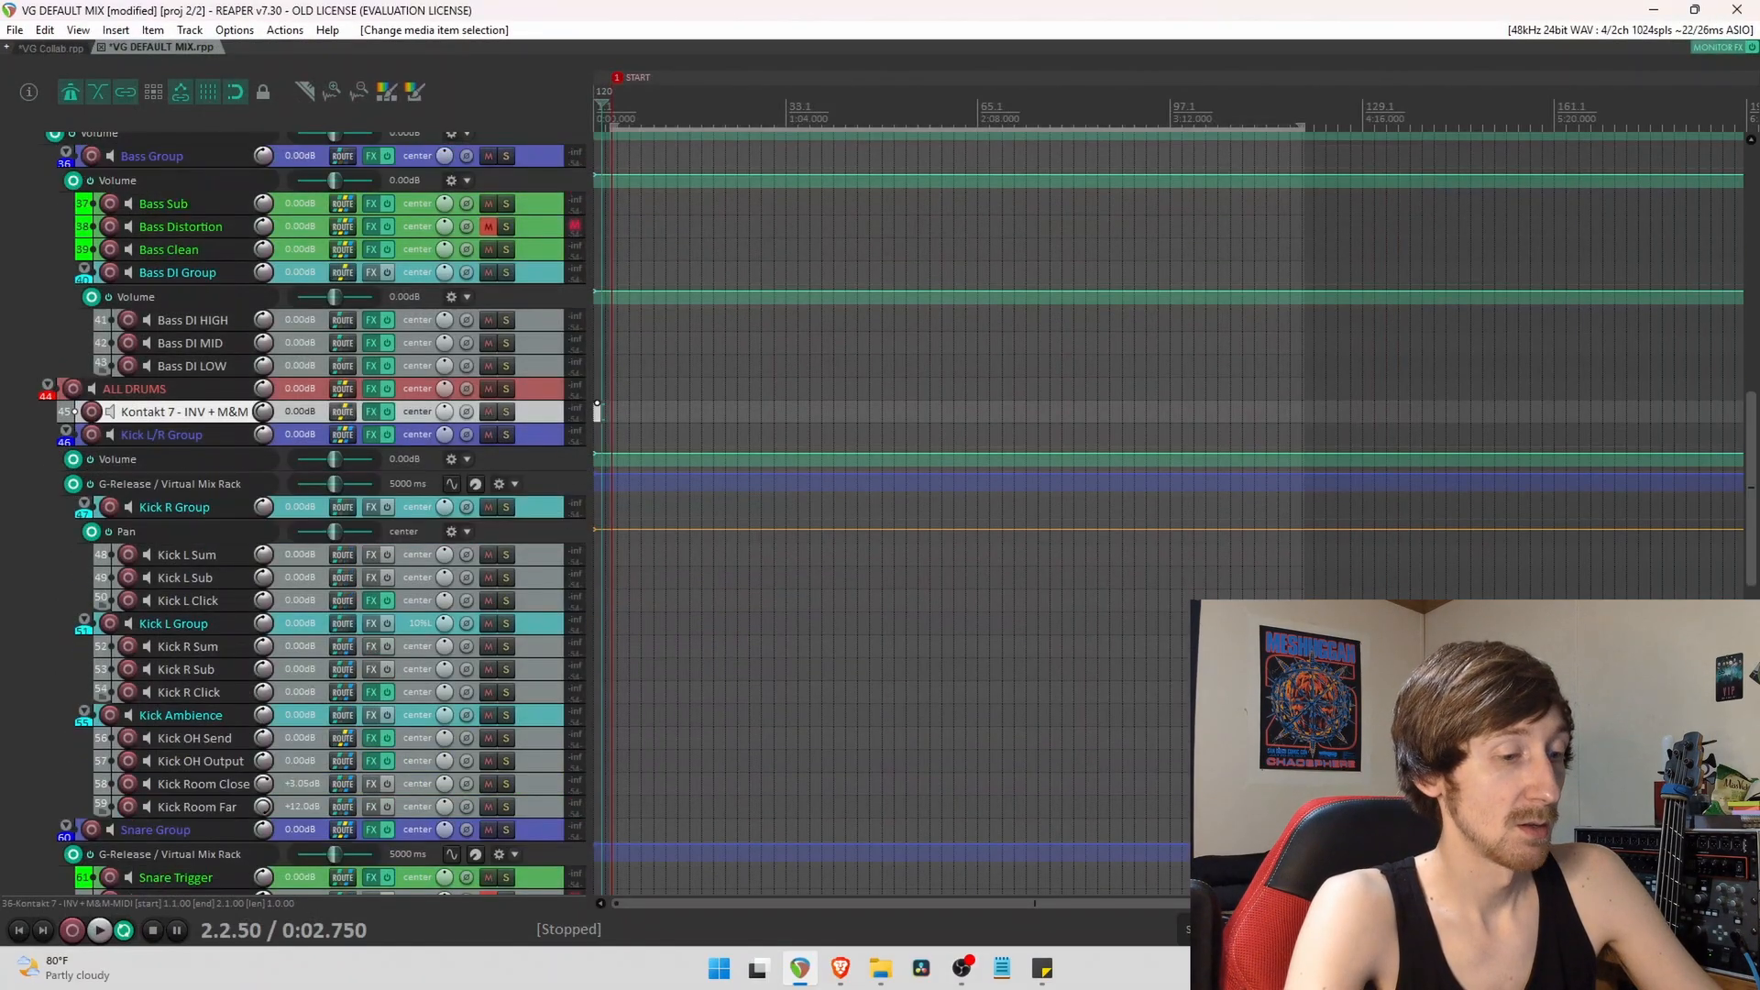
click(880, 970)
drag(1219, 594, 614, 420)
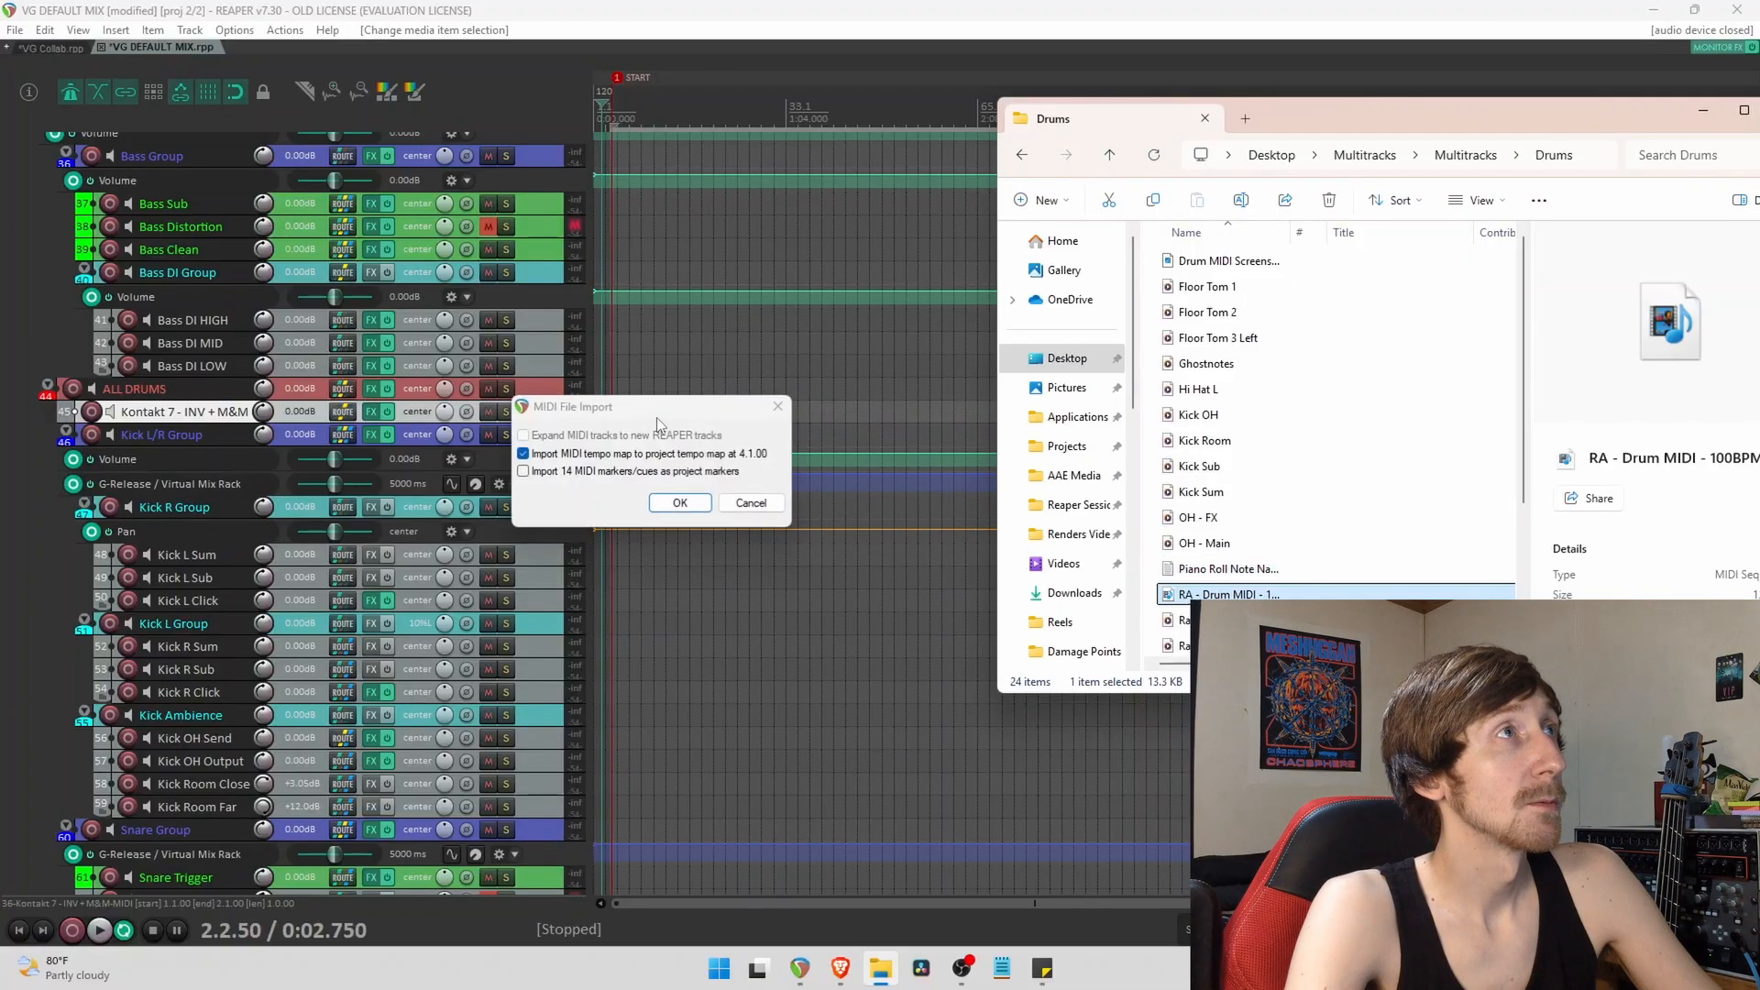
click(678, 505)
Examine the imported drum MIDI's notes against the piano roll note names in the MIDI editor.
double_click(694, 420)
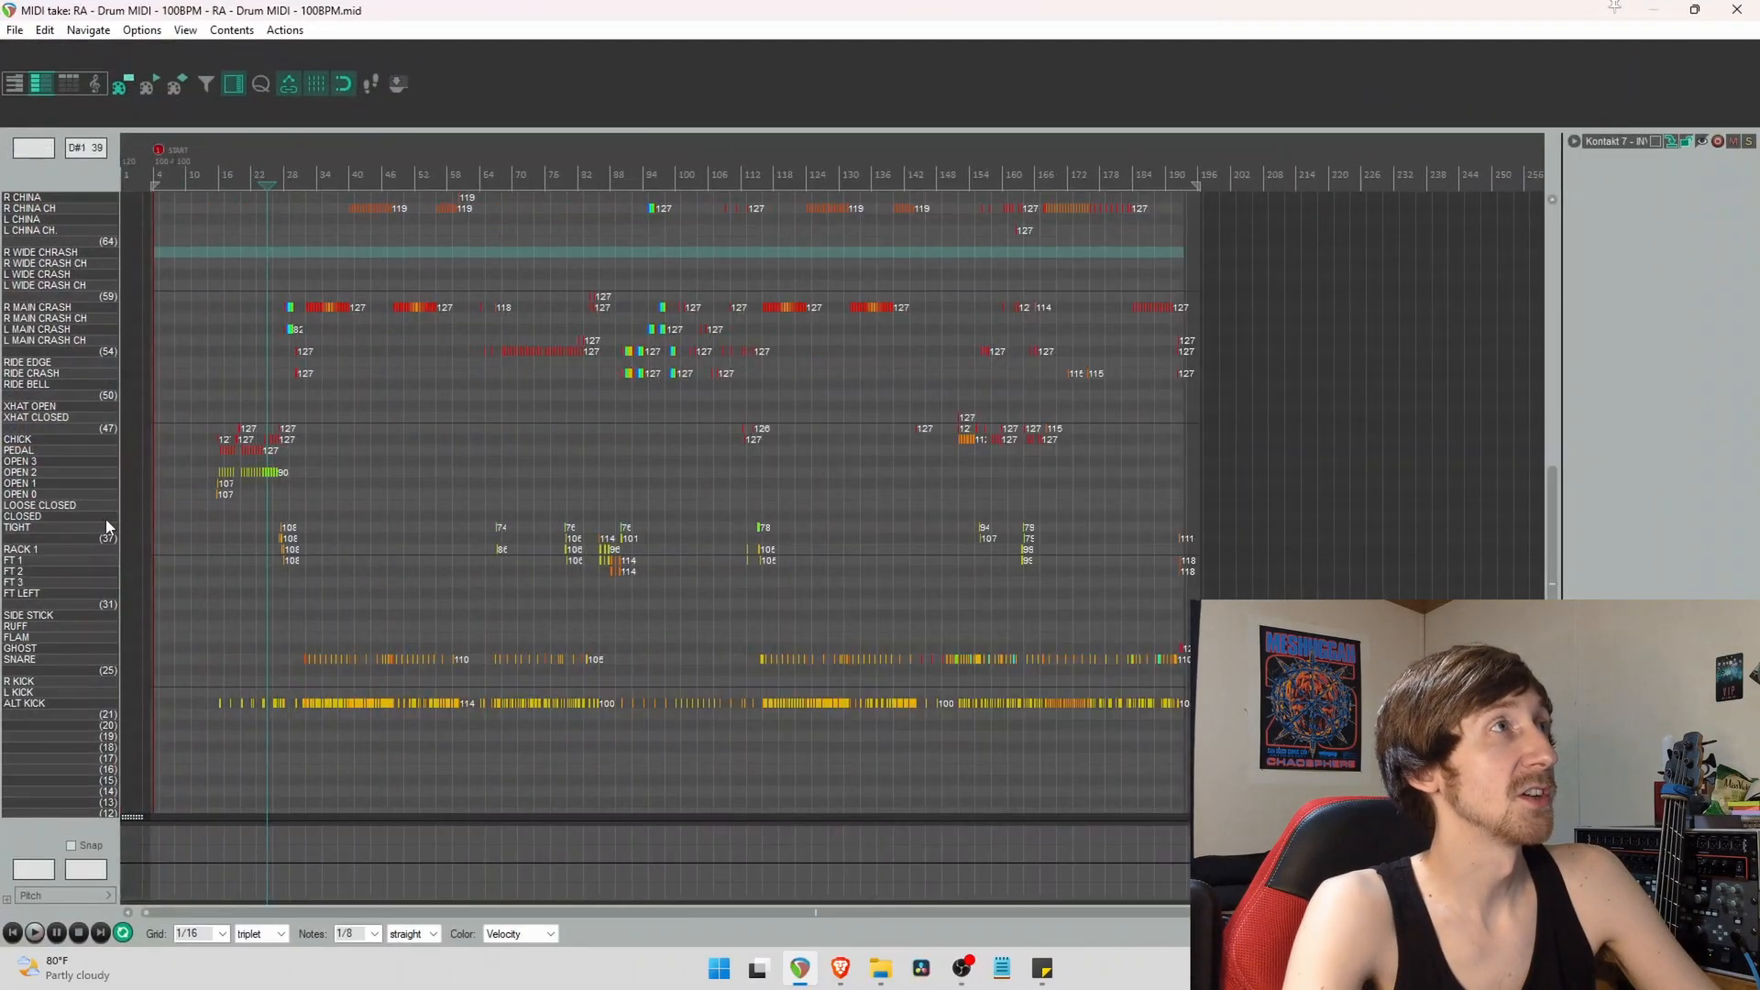
scroll(71, 515, up, 3)
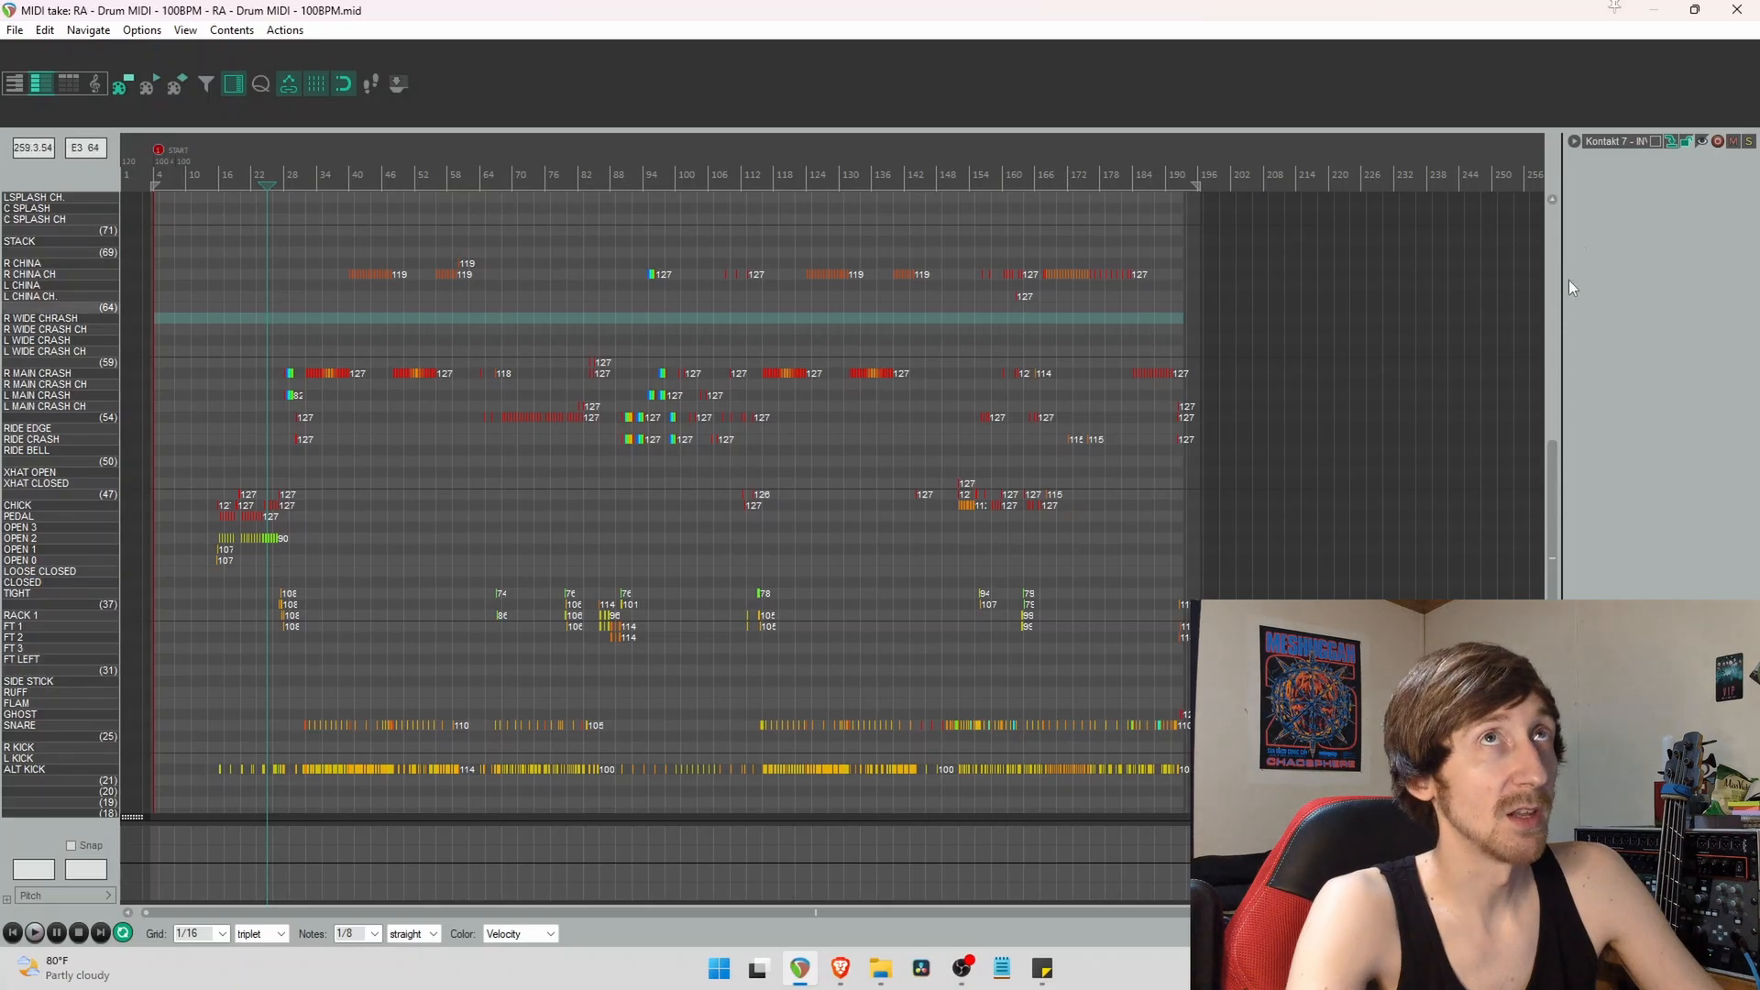
click(1736, 9)
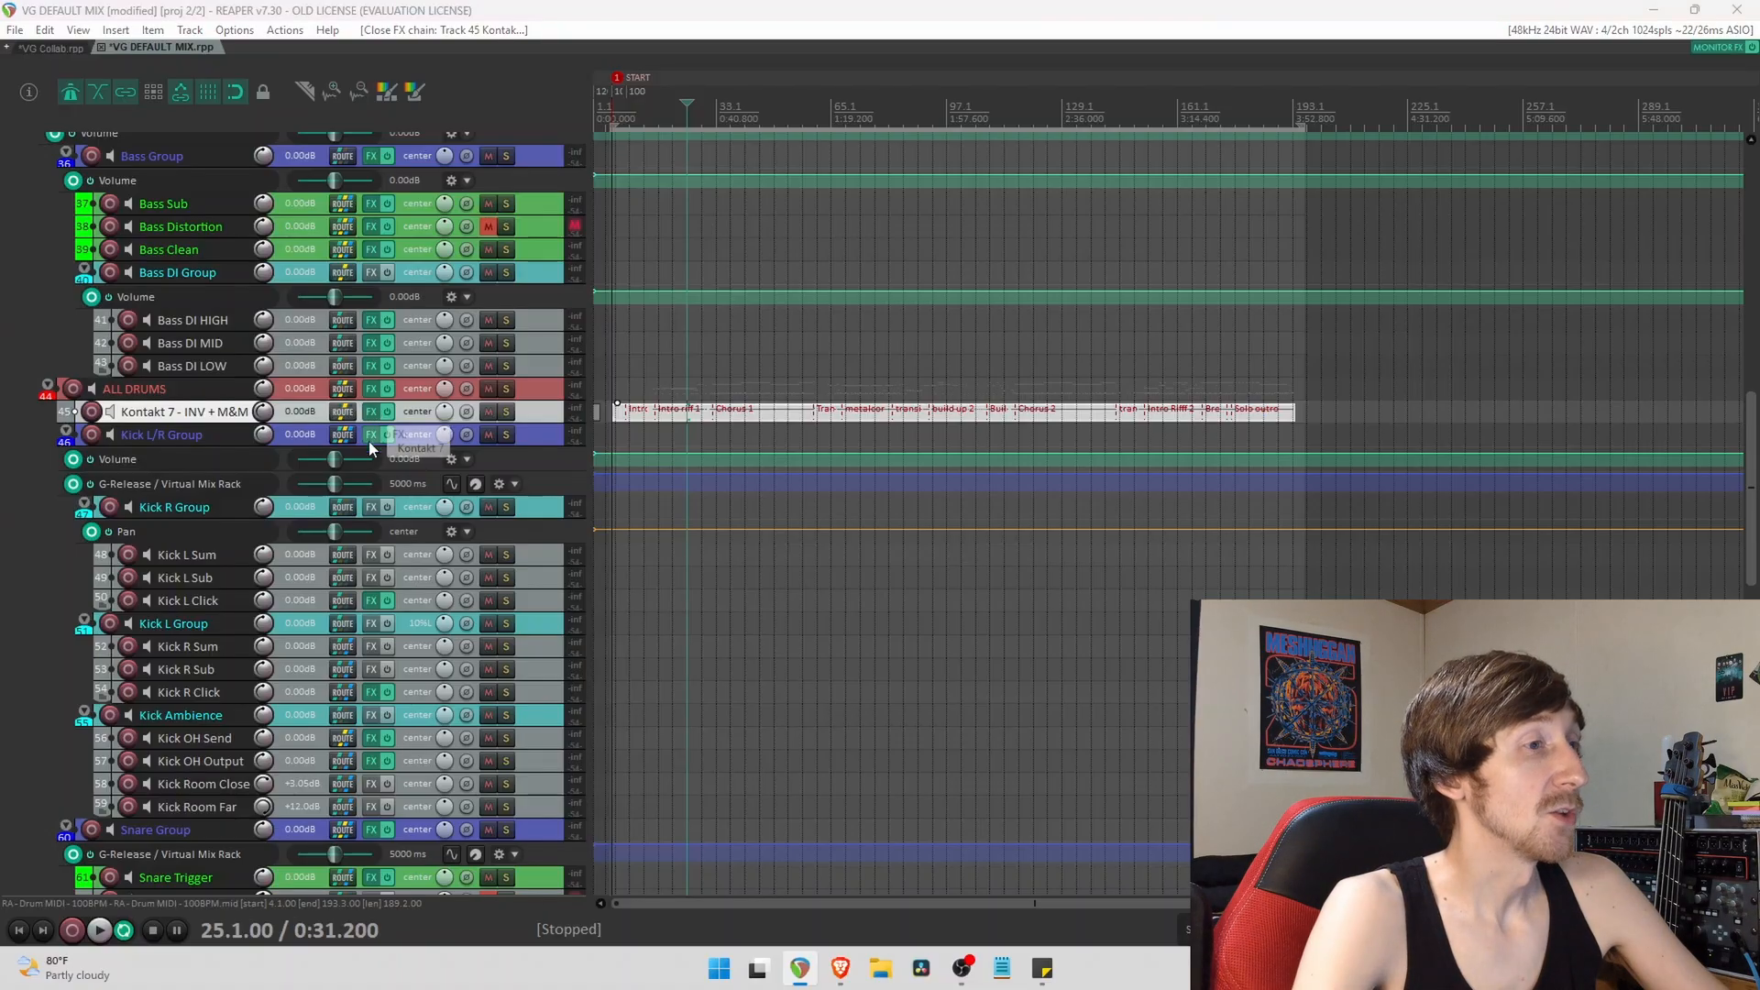
Examine the articulation mappings in the Modern & Massive settings of the Kontakt 7 track's instrument.
drag(774, 989, 768, 57)
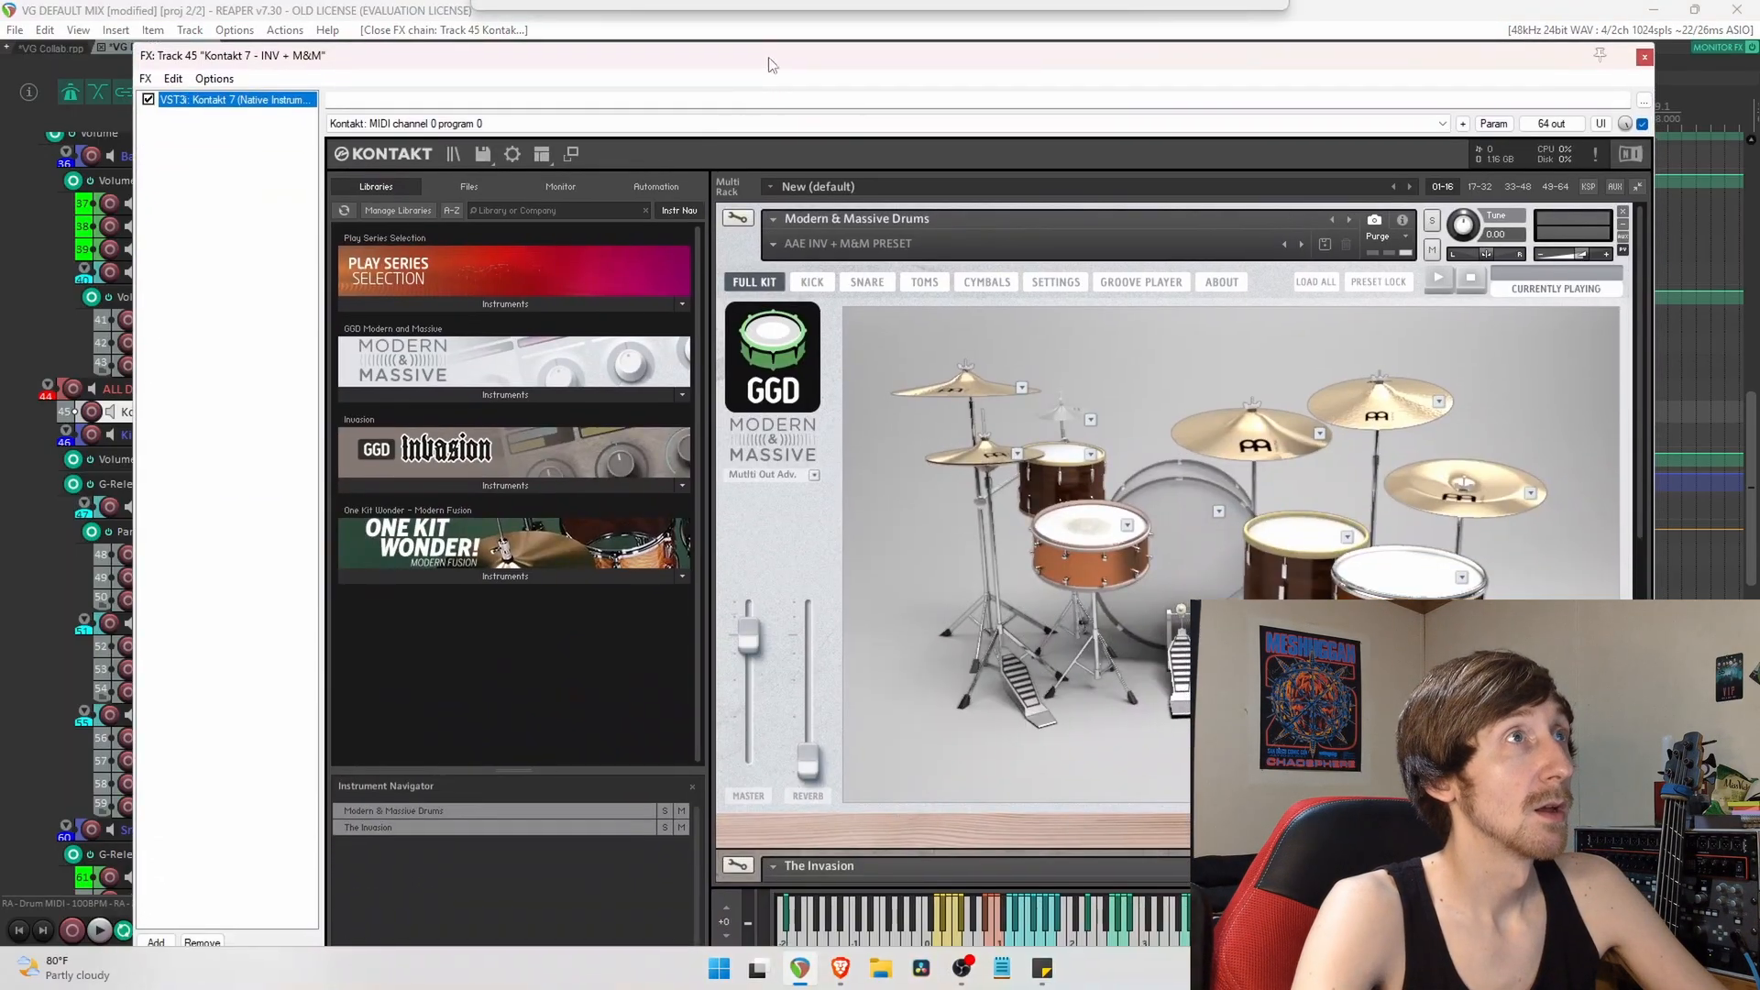
click(1060, 283)
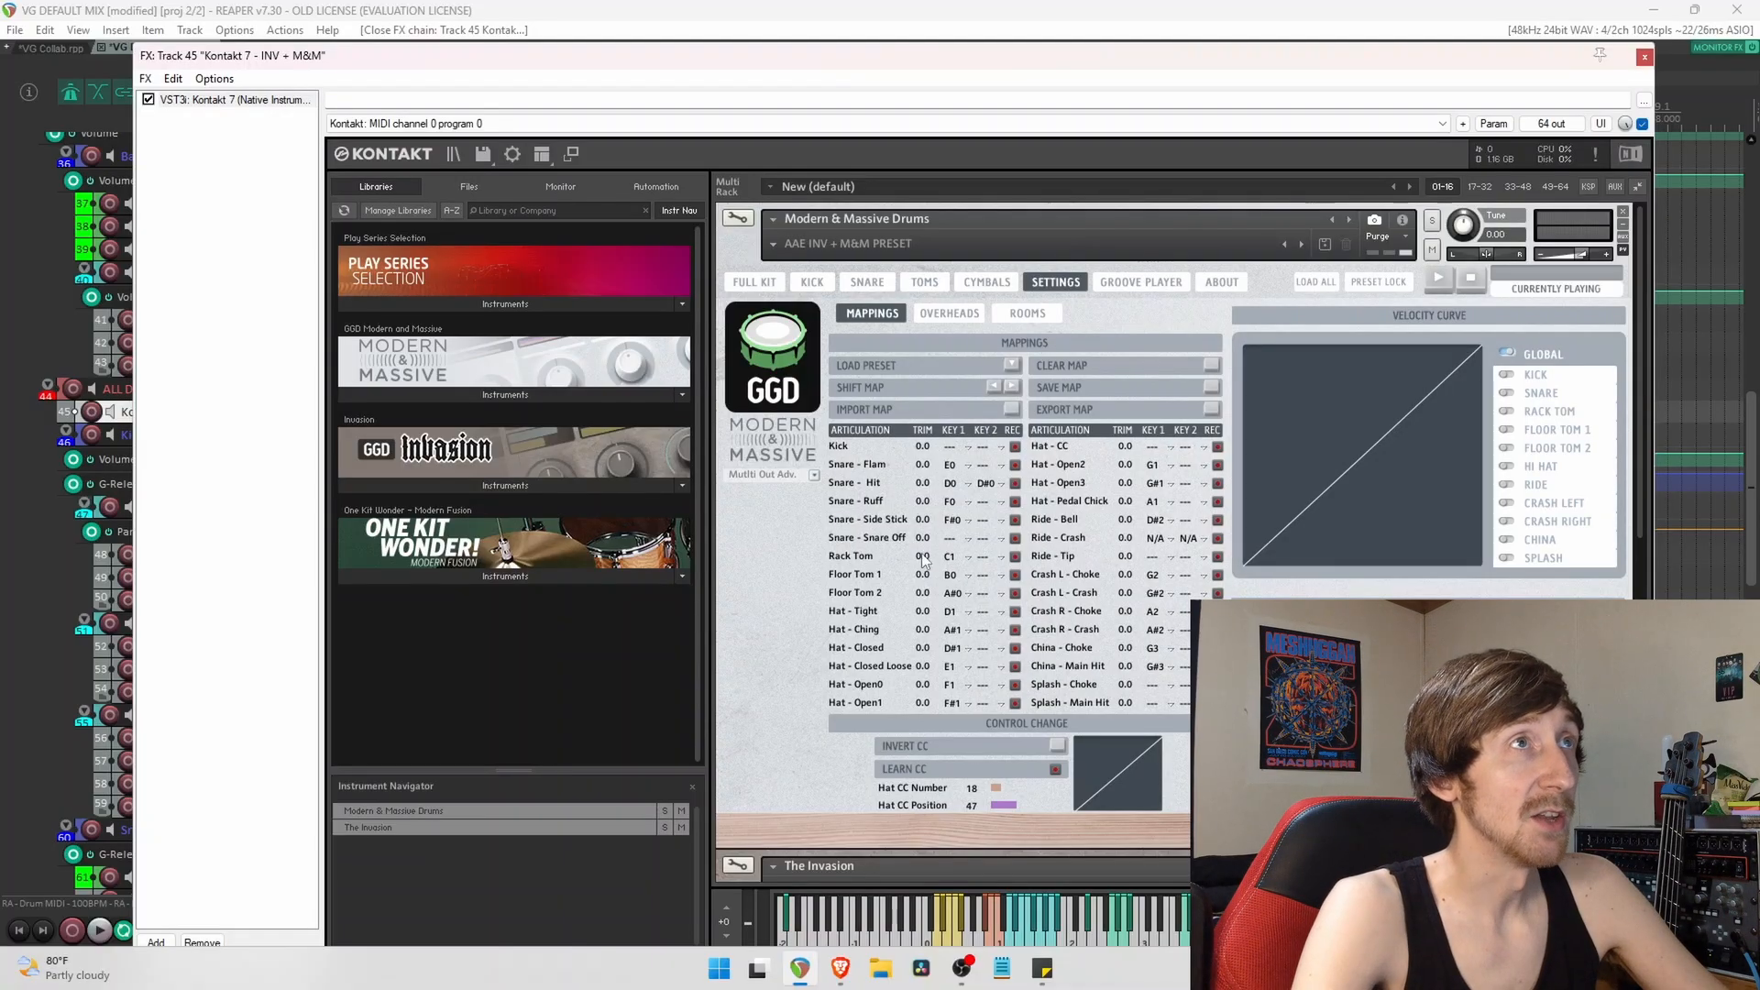
click(948, 496)
click(1645, 57)
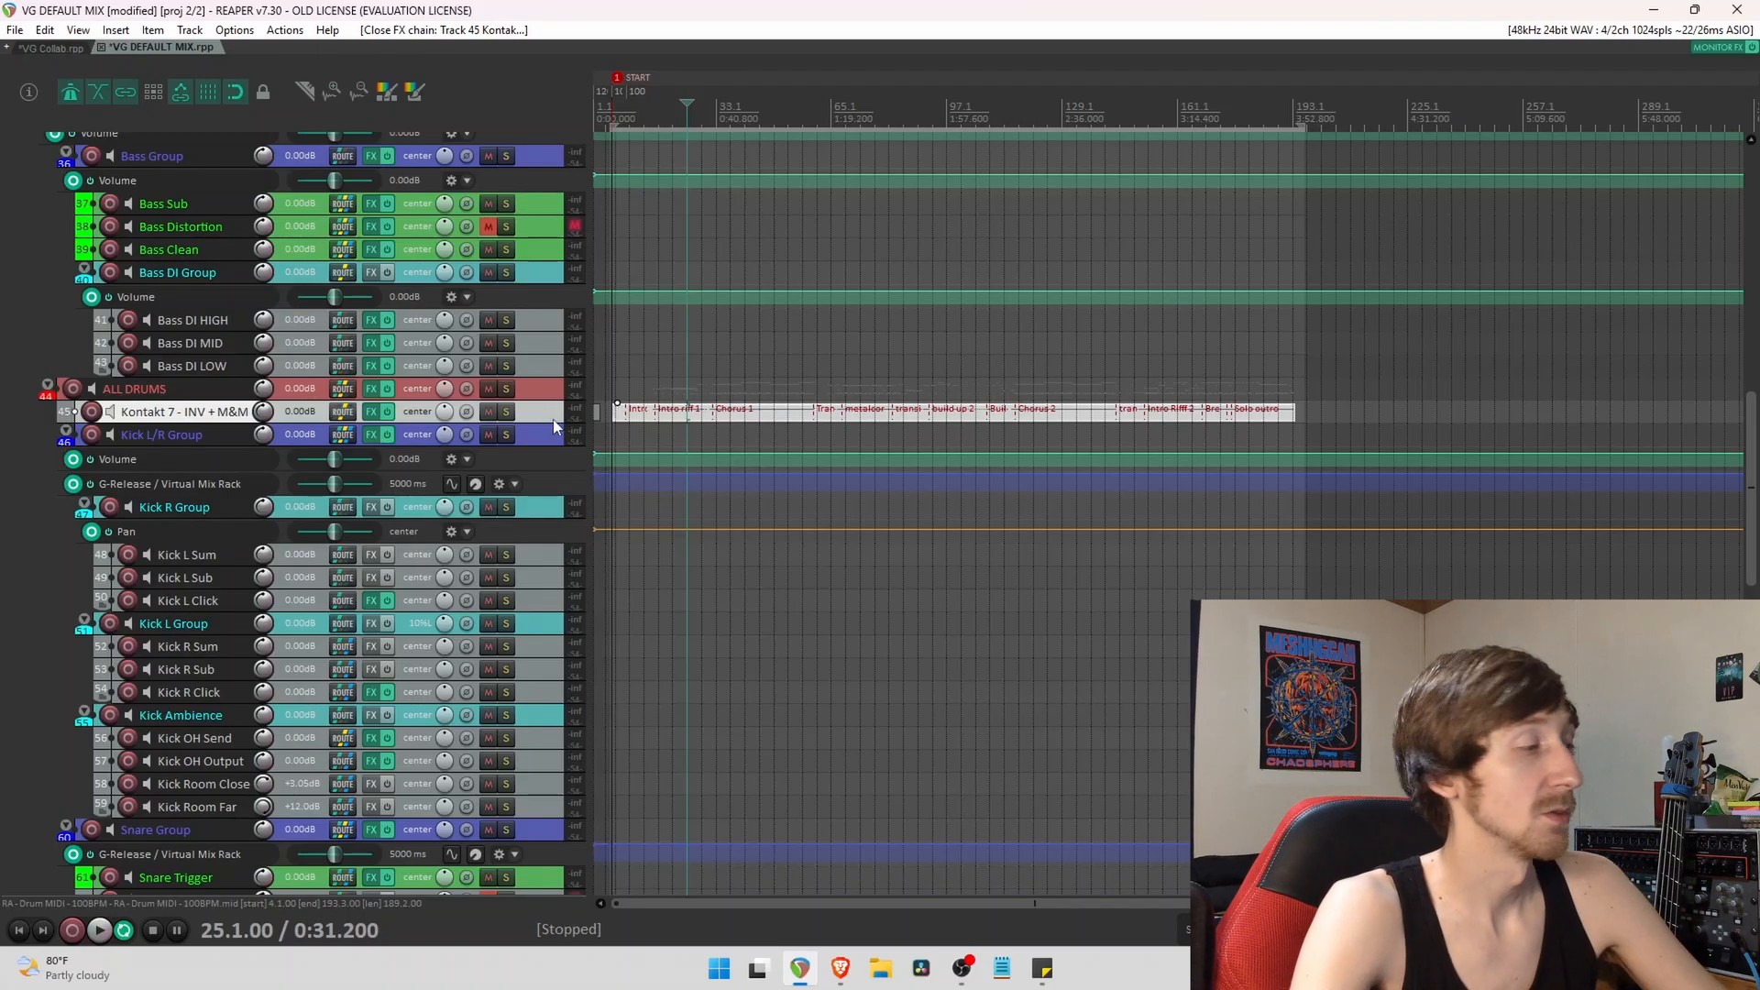
Open Toneforge DI Match on the Rhythm L 1 track and try its source capture, cancelling it without accepting.
click(1048, 601)
scroll(432, 527, up, 3)
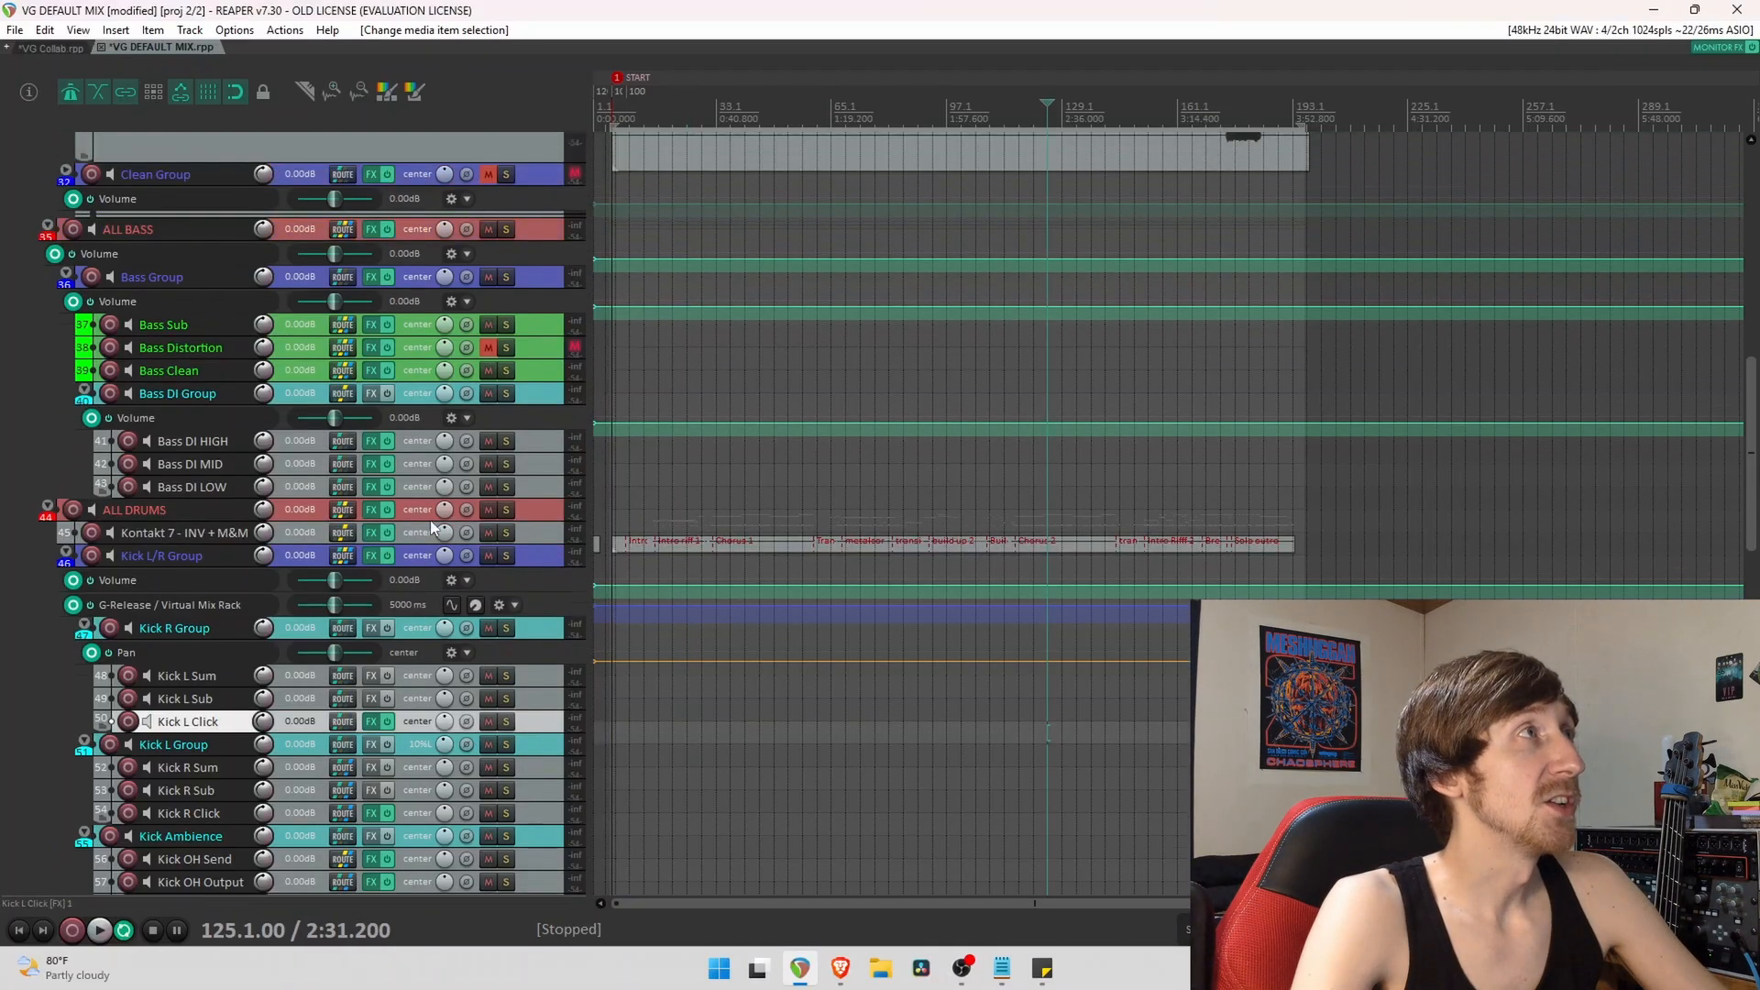
scroll(0, 419, up, 9)
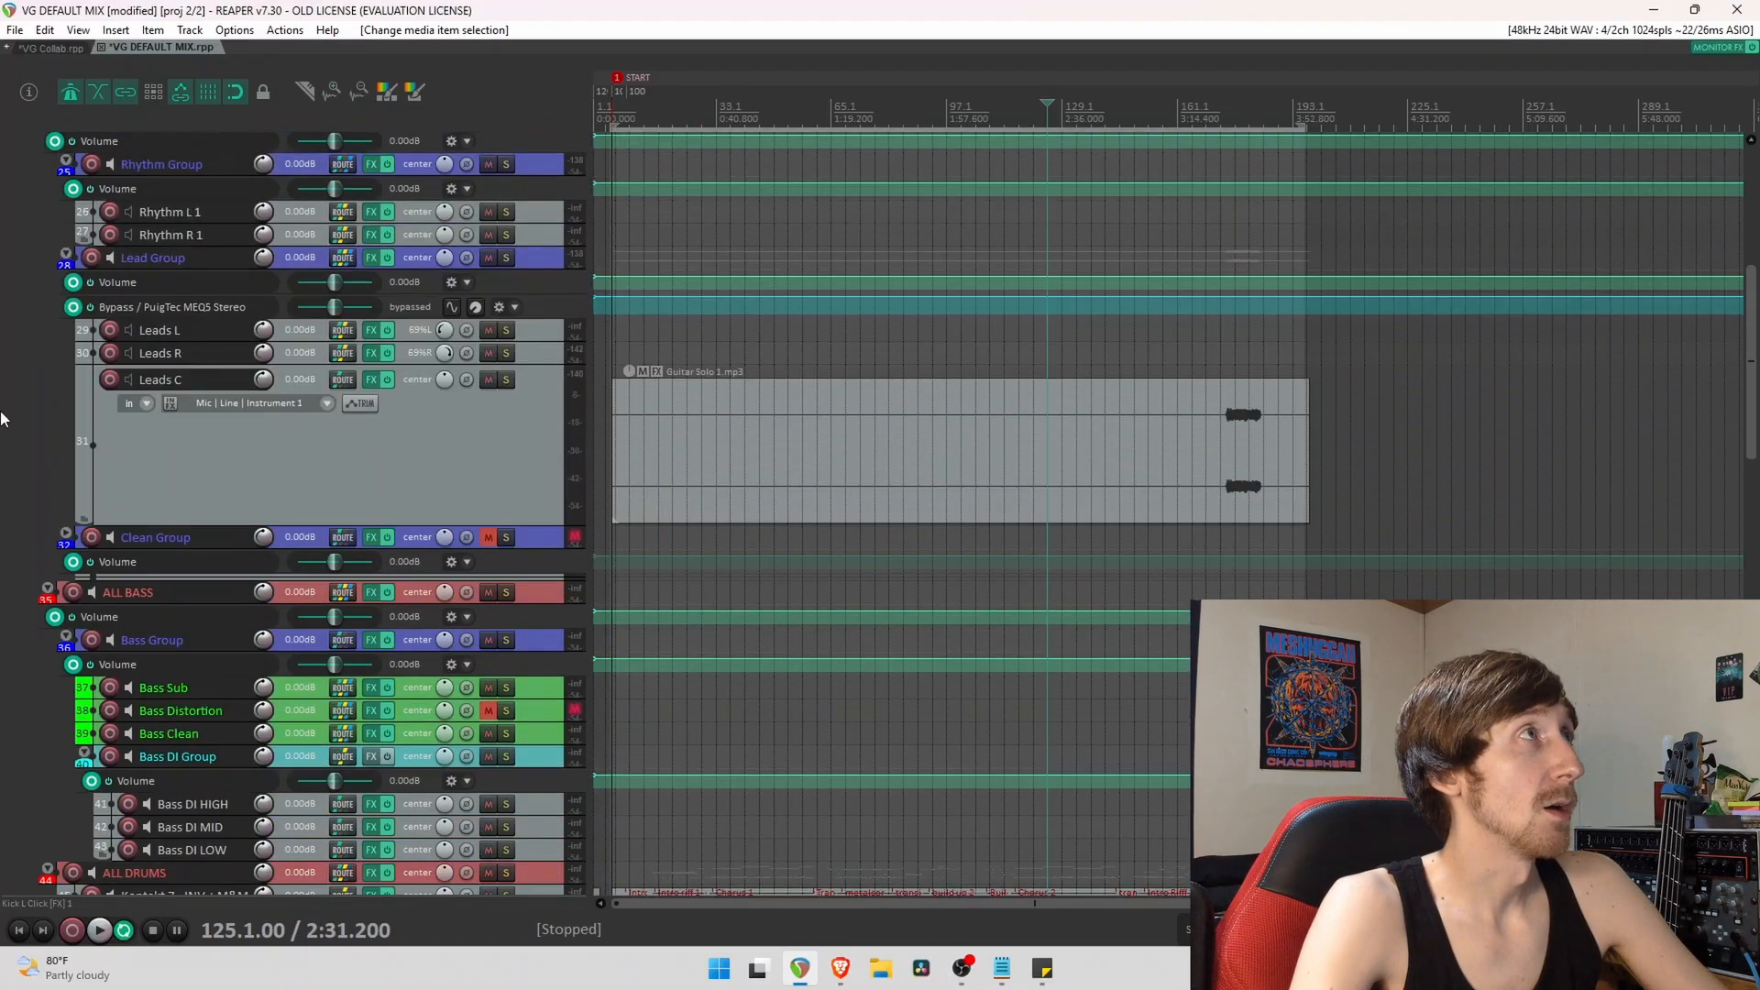
scroll(0, 419, up, 6)
click(371, 465)
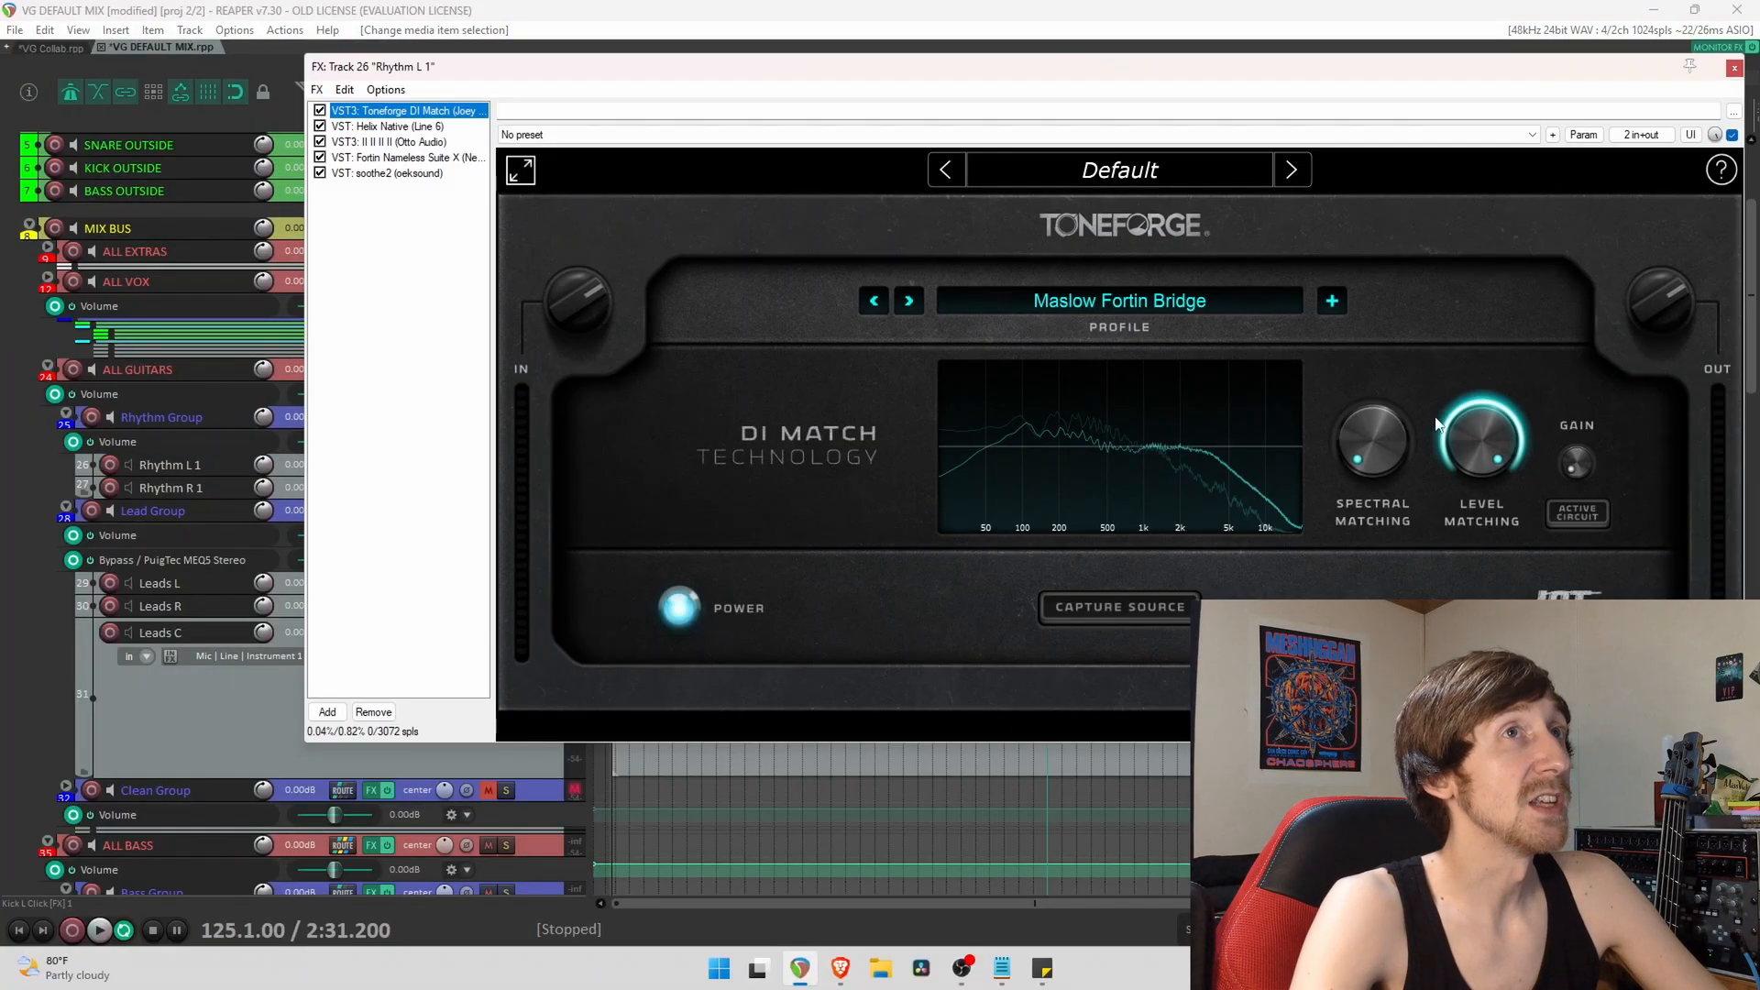
click(1150, 612)
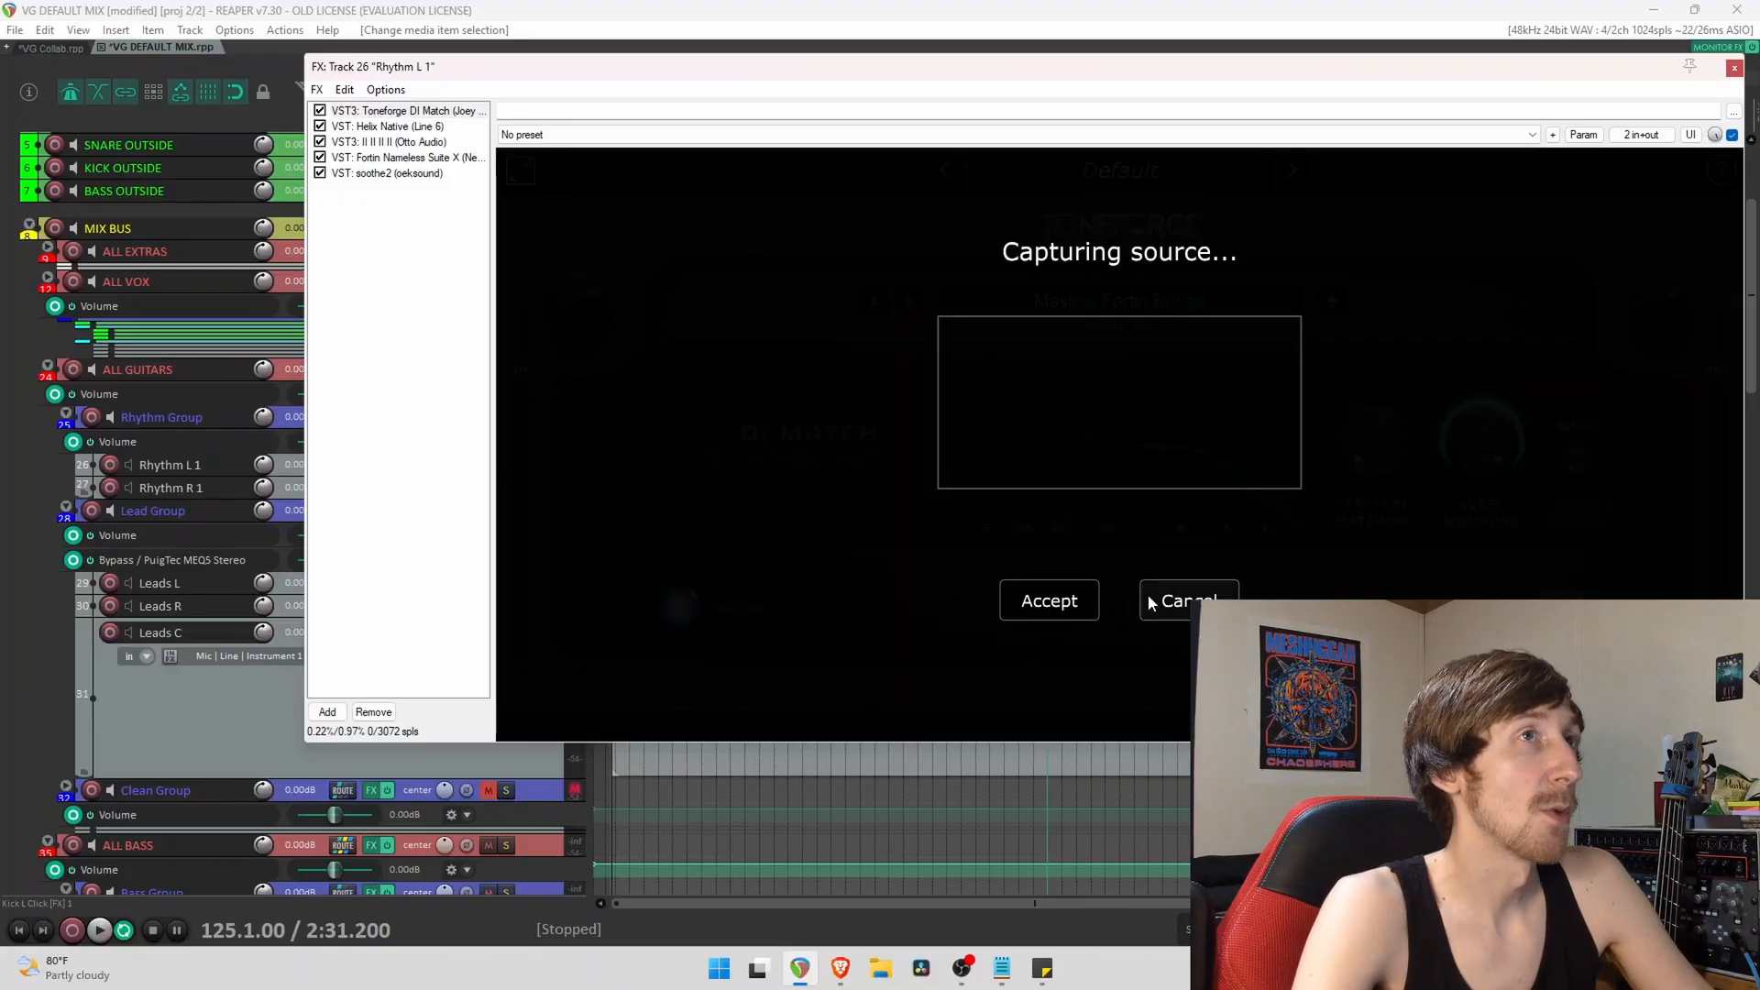
click(1179, 600)
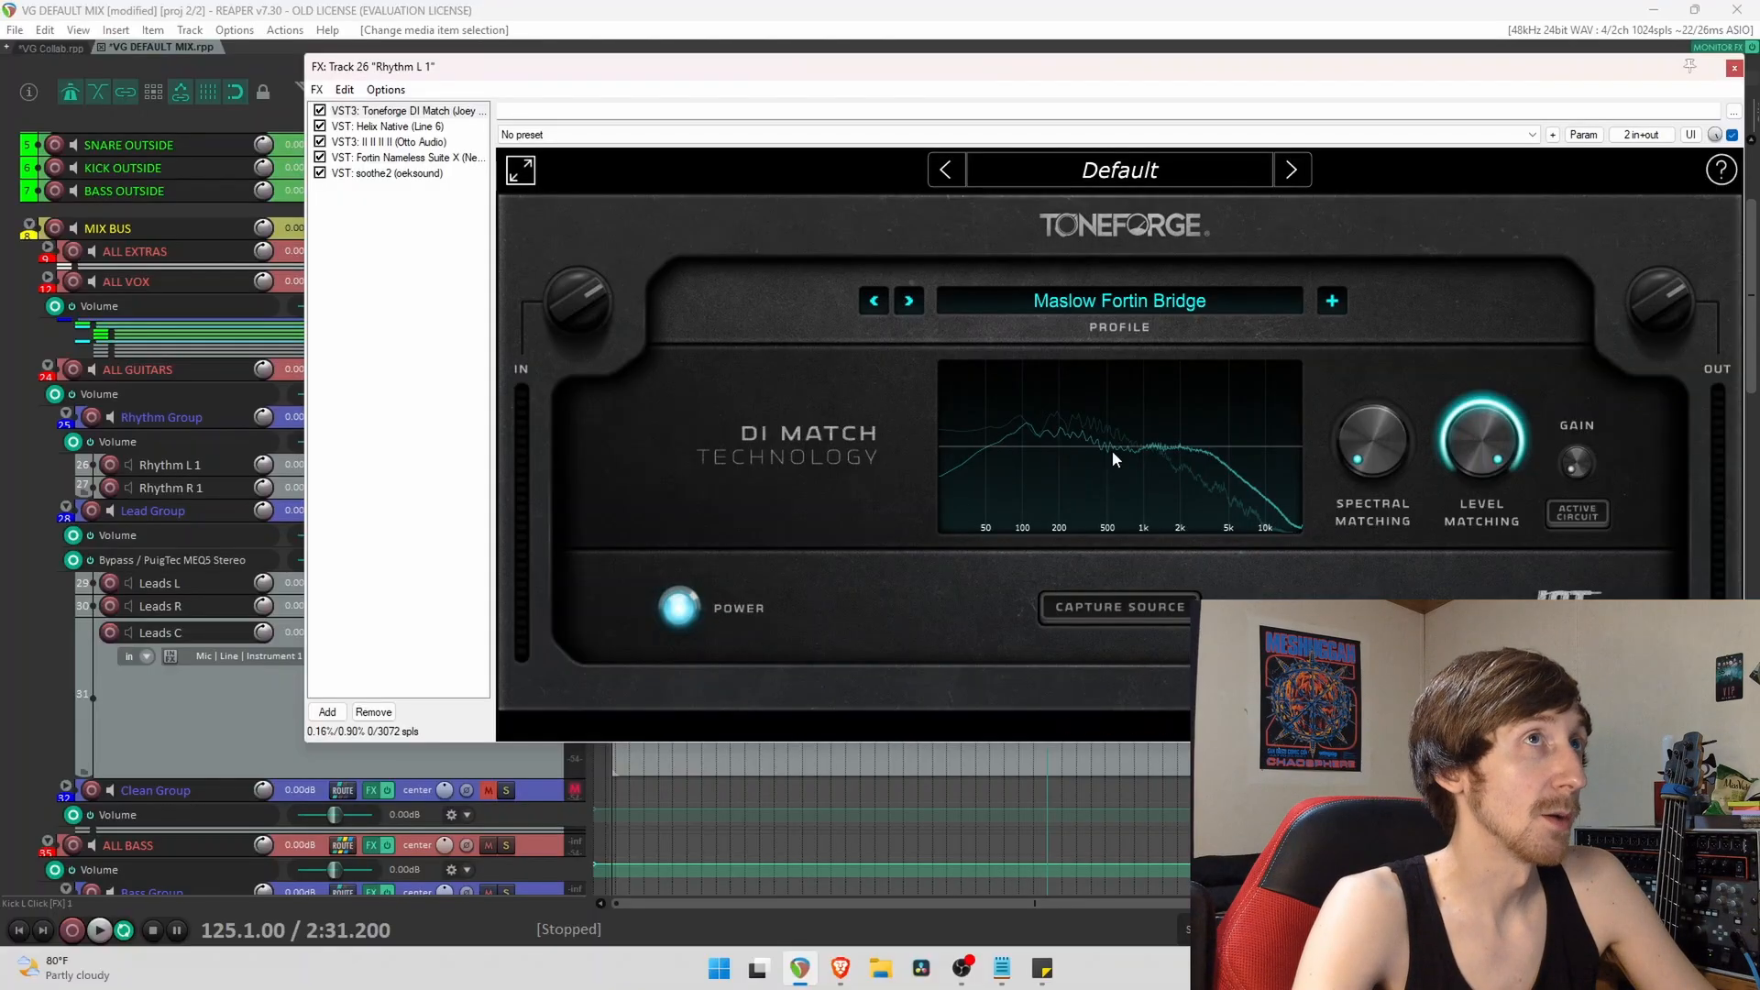
Set DI Match's Spectral Matching to 0% and close the Rhythm L 1 effects chain.
mouse_move(1461, 443)
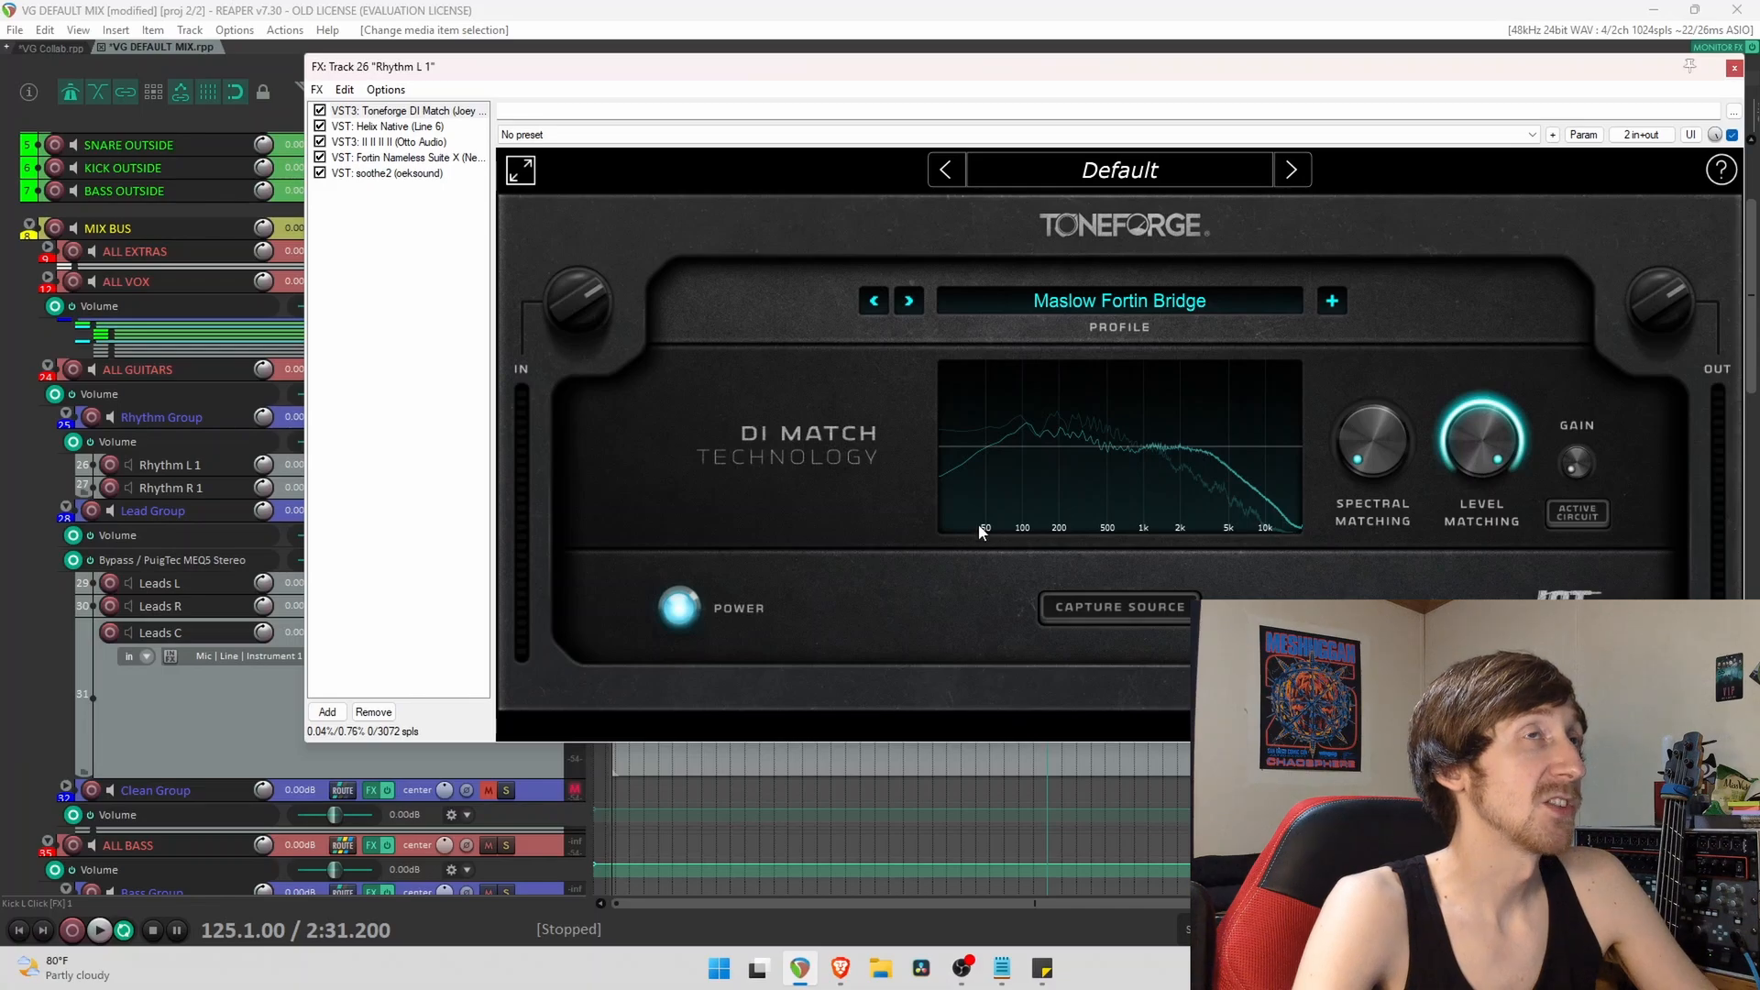
mouse_move(1332, 460)
drag(1363, 449, 1385, 546)
mouse_move(1367, 448)
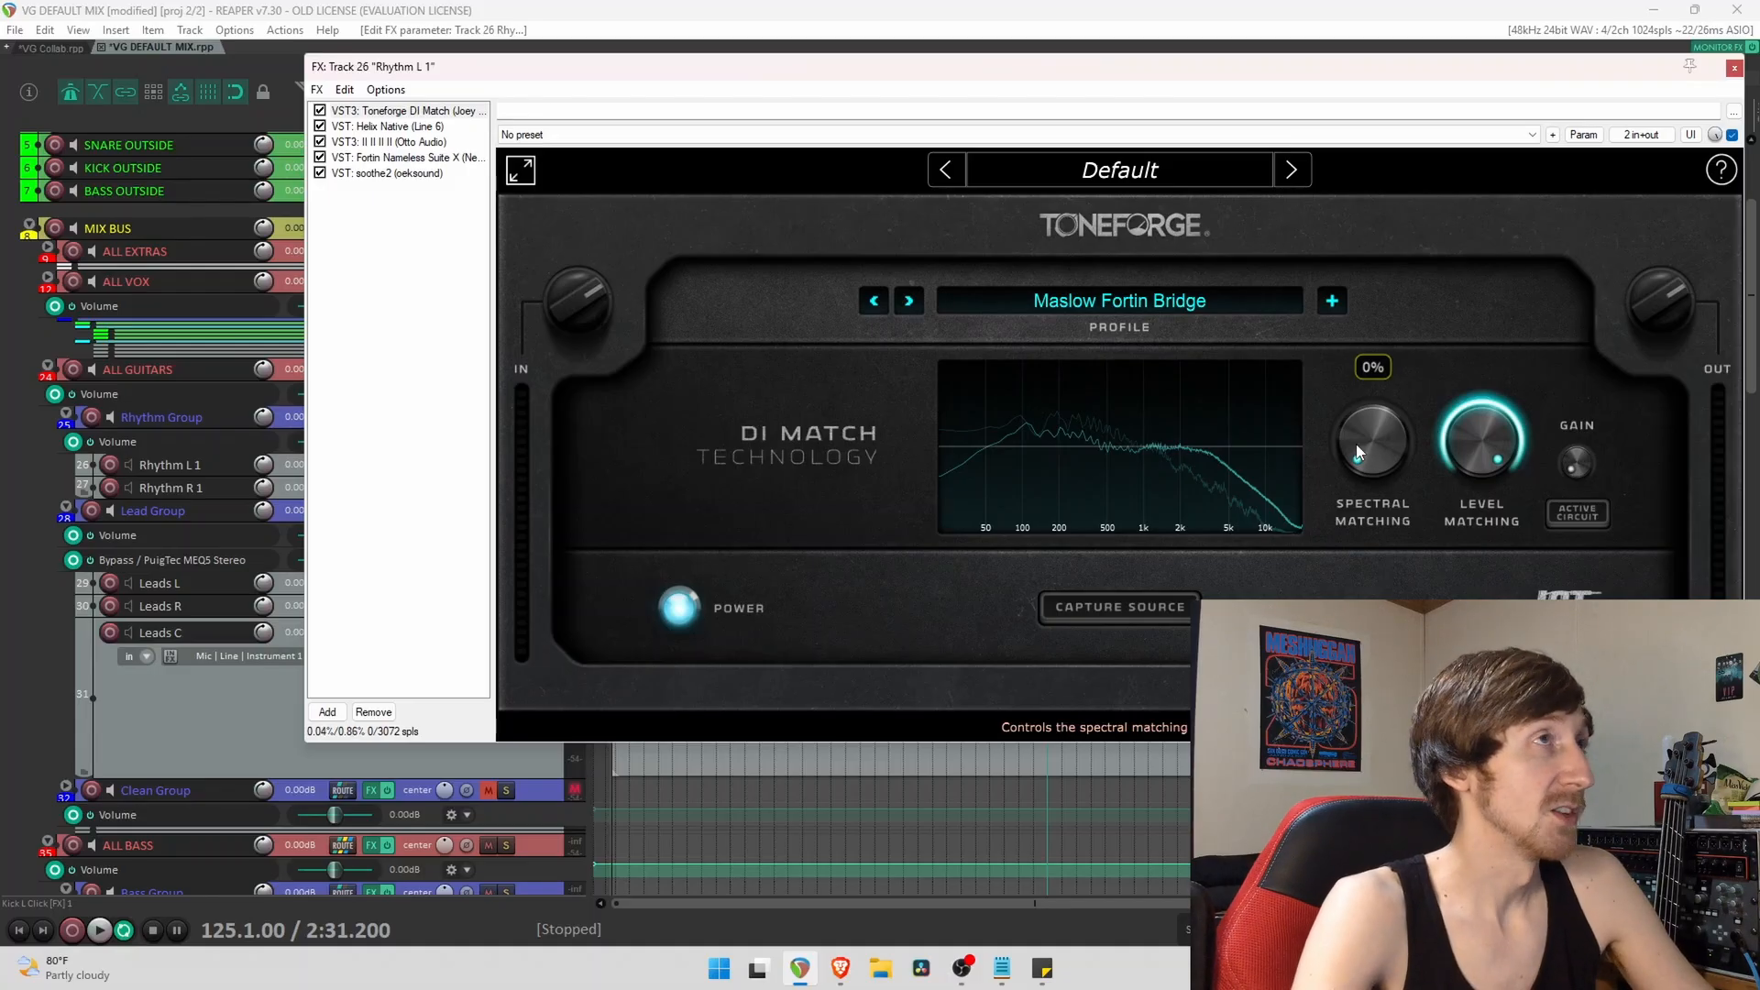
click(1734, 70)
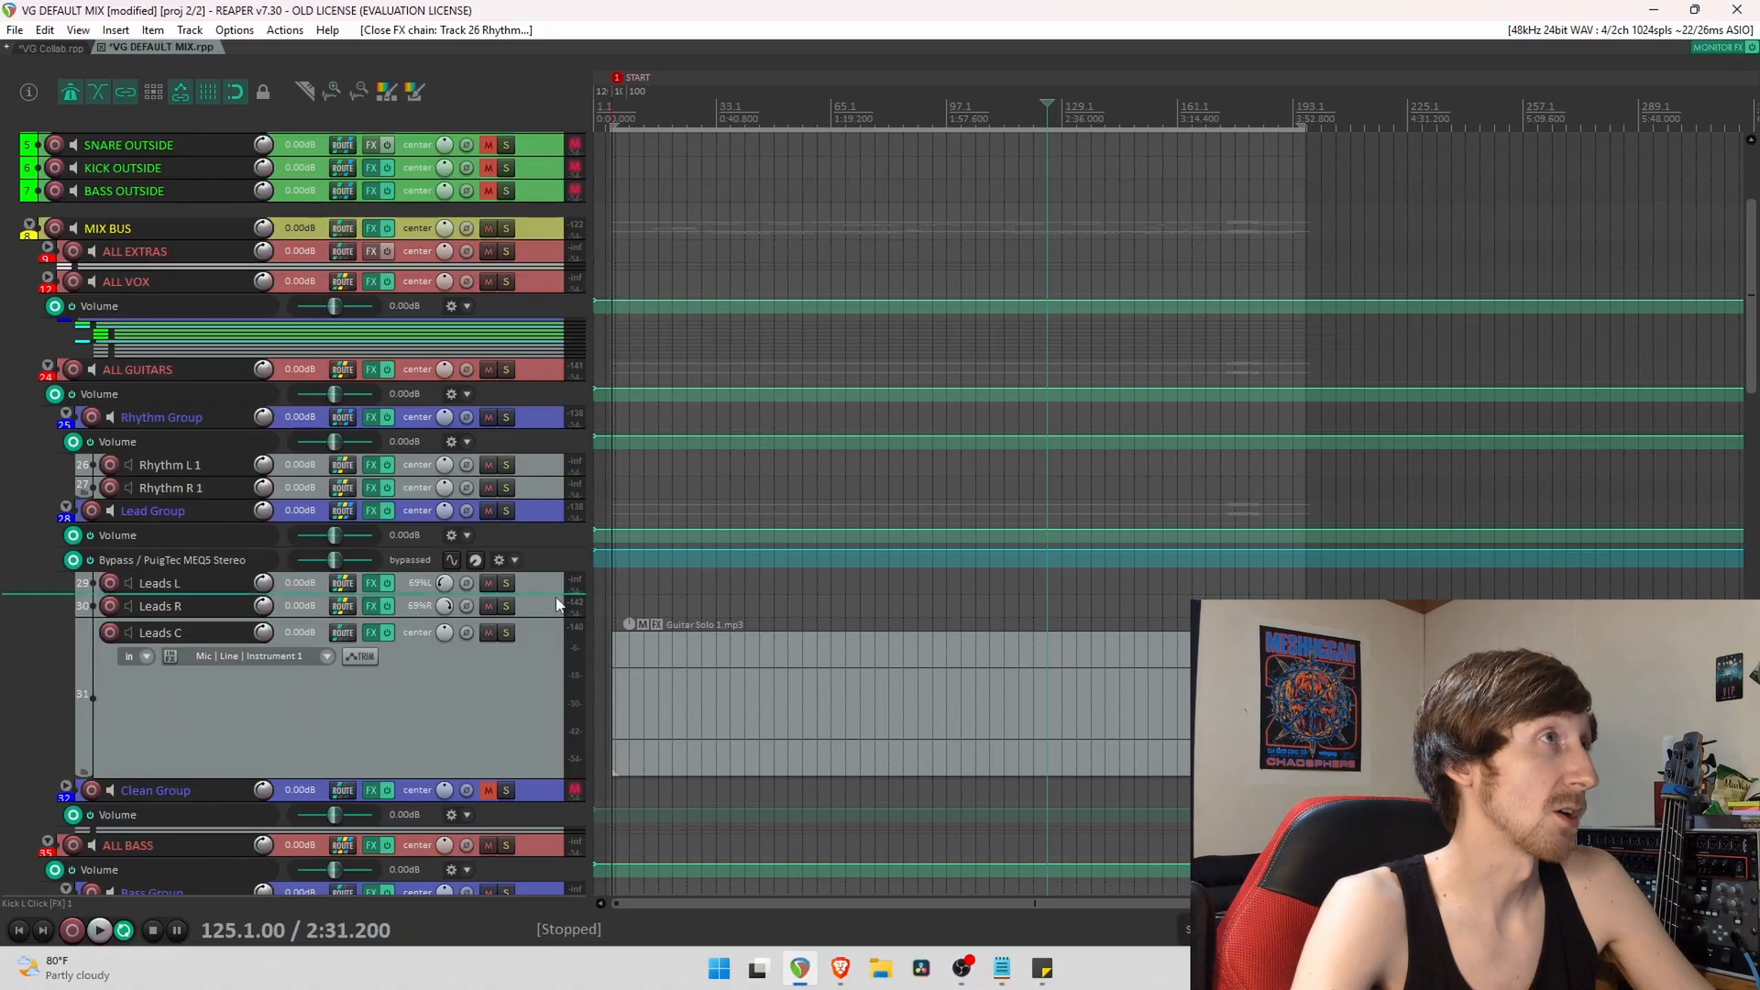
Shrink the Leads C track to minimum height and expand the ALL VOX folder.
drag(242, 777, 238, 642)
scroll(42, 458, up, 3)
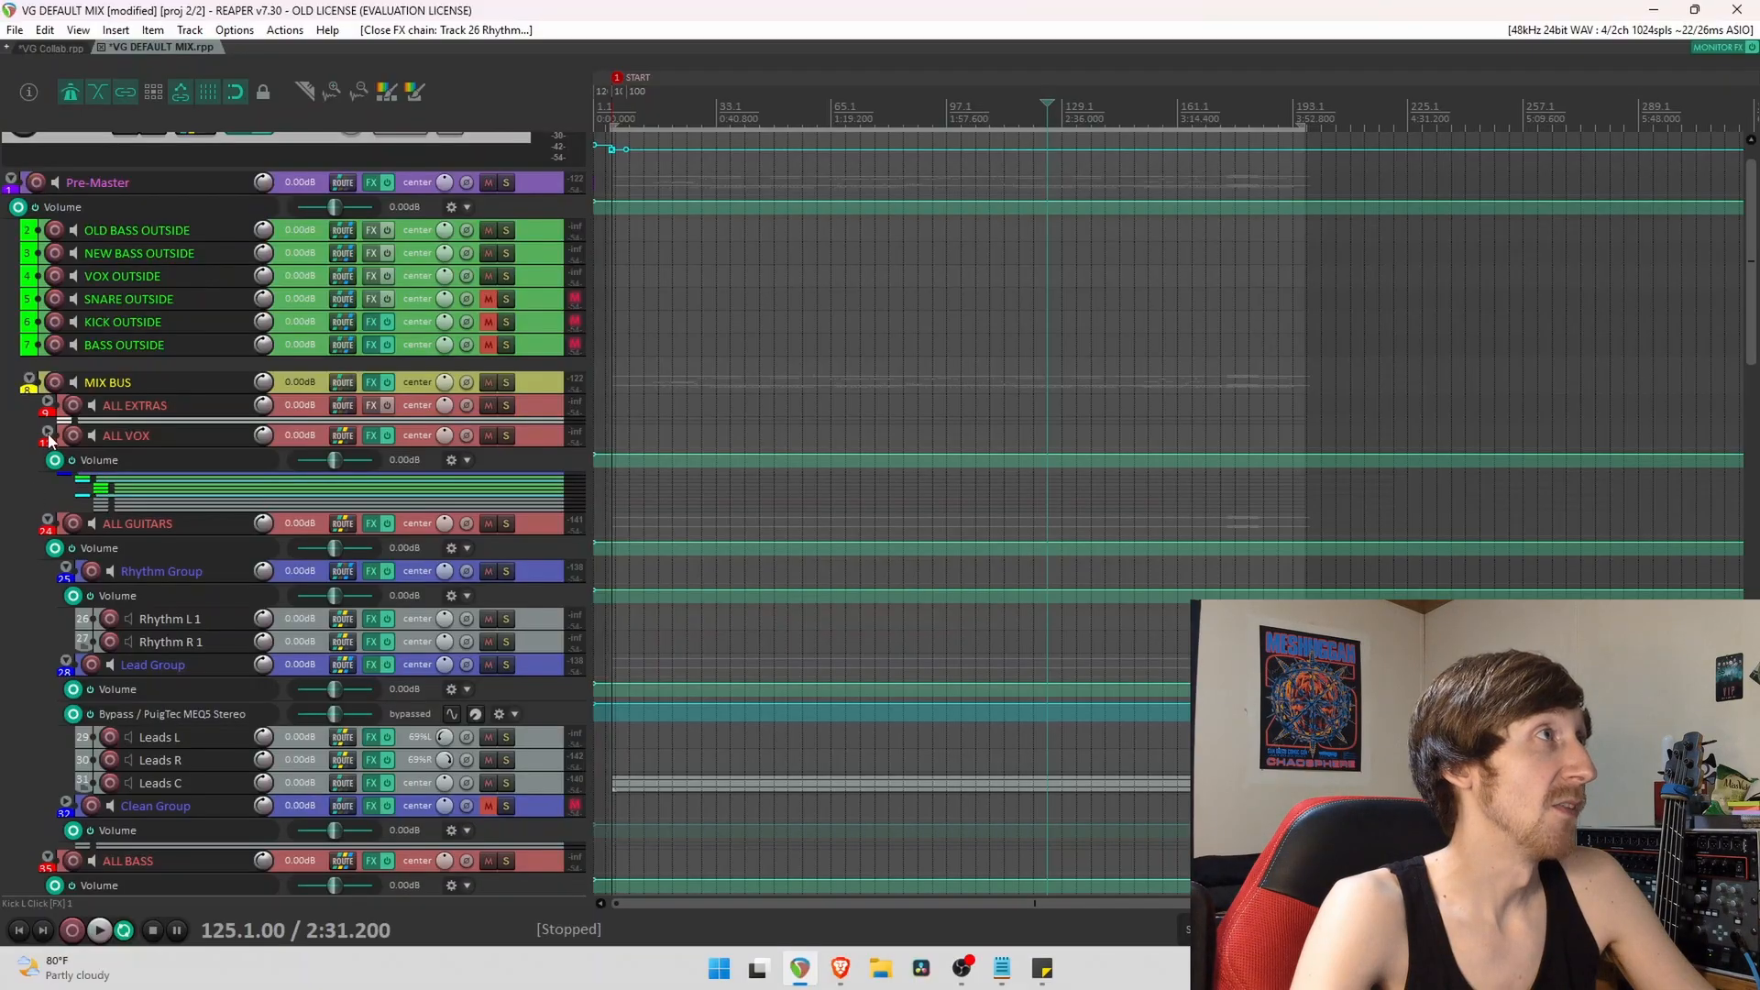
click(47, 430)
scroll(275, 550, down, 2)
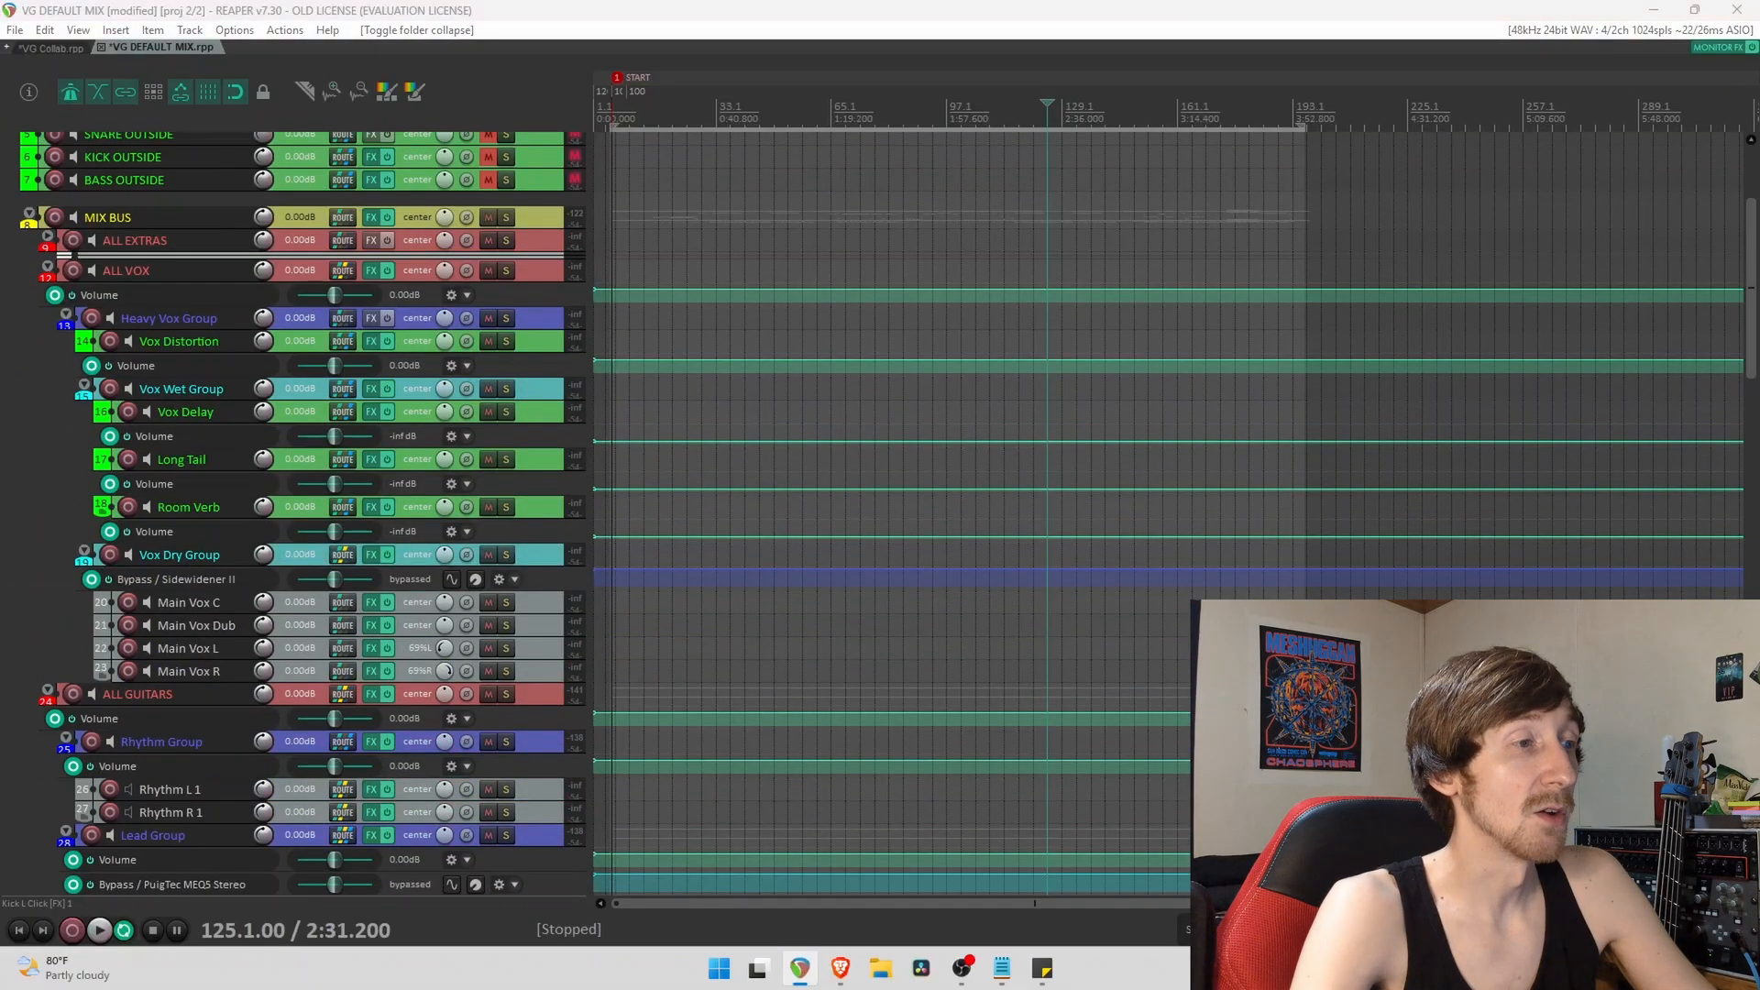
Review the Gain Reduction 2 plugin in the Main Vox C track's effects chain.
drag(794, 988, 749, 110)
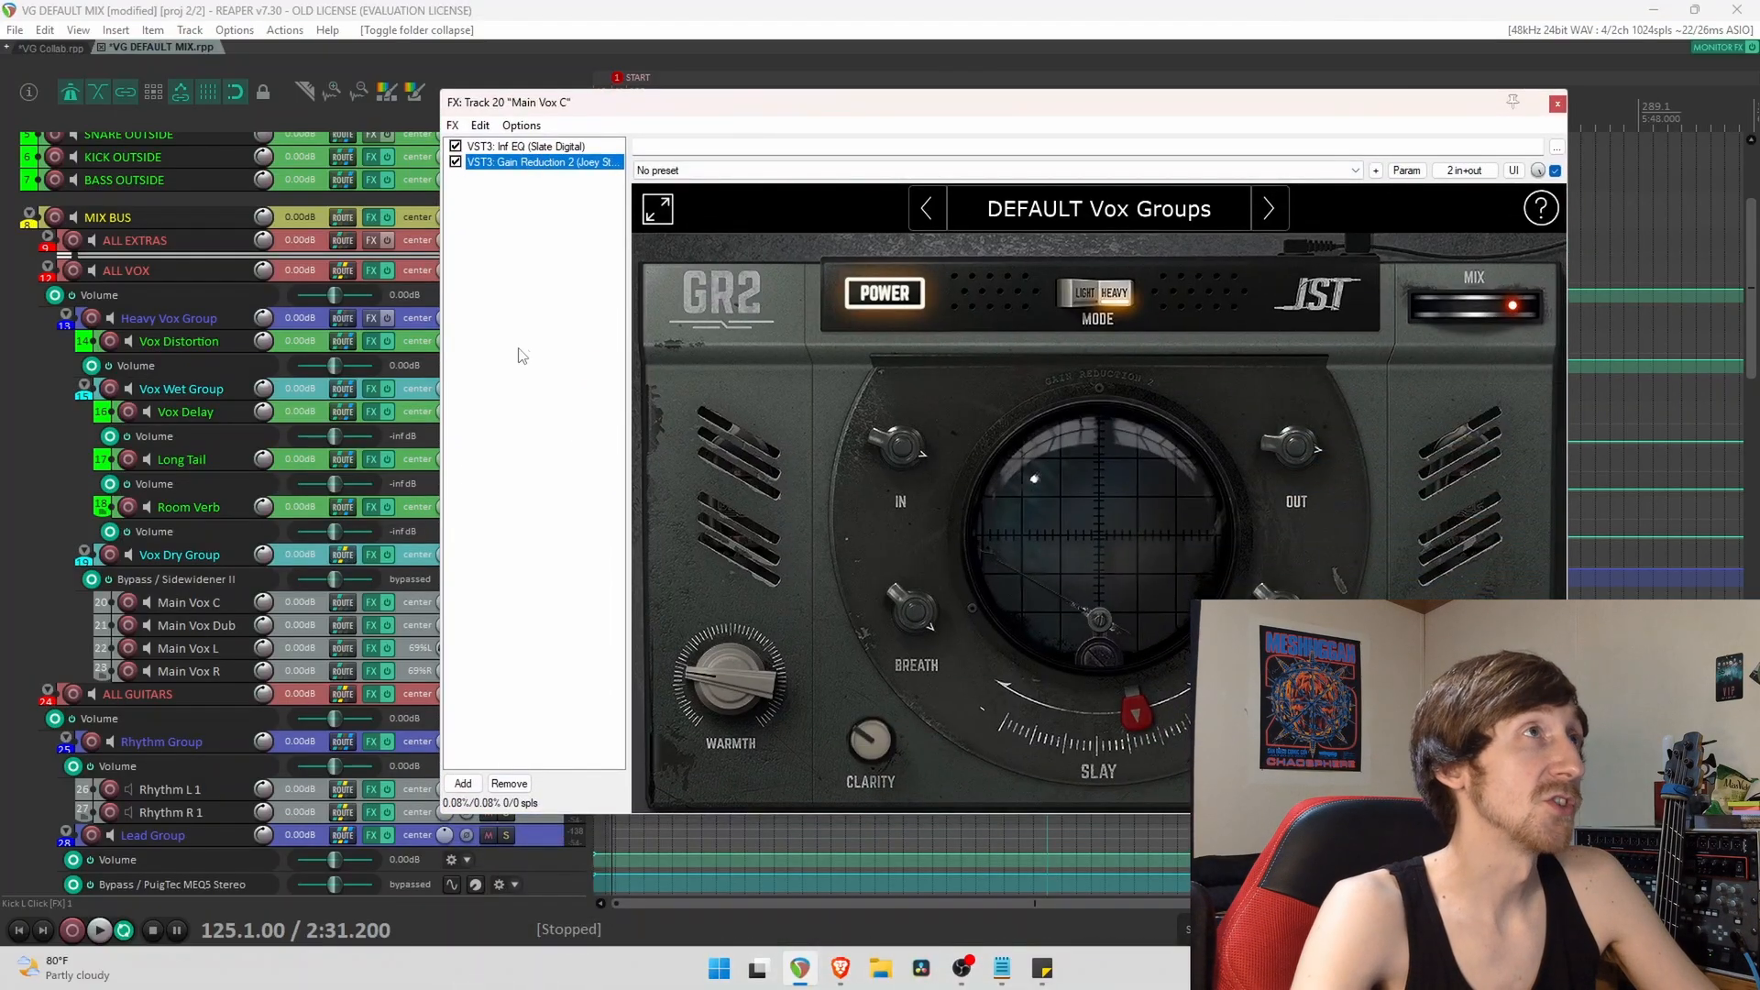
mouse_move(932, 409)
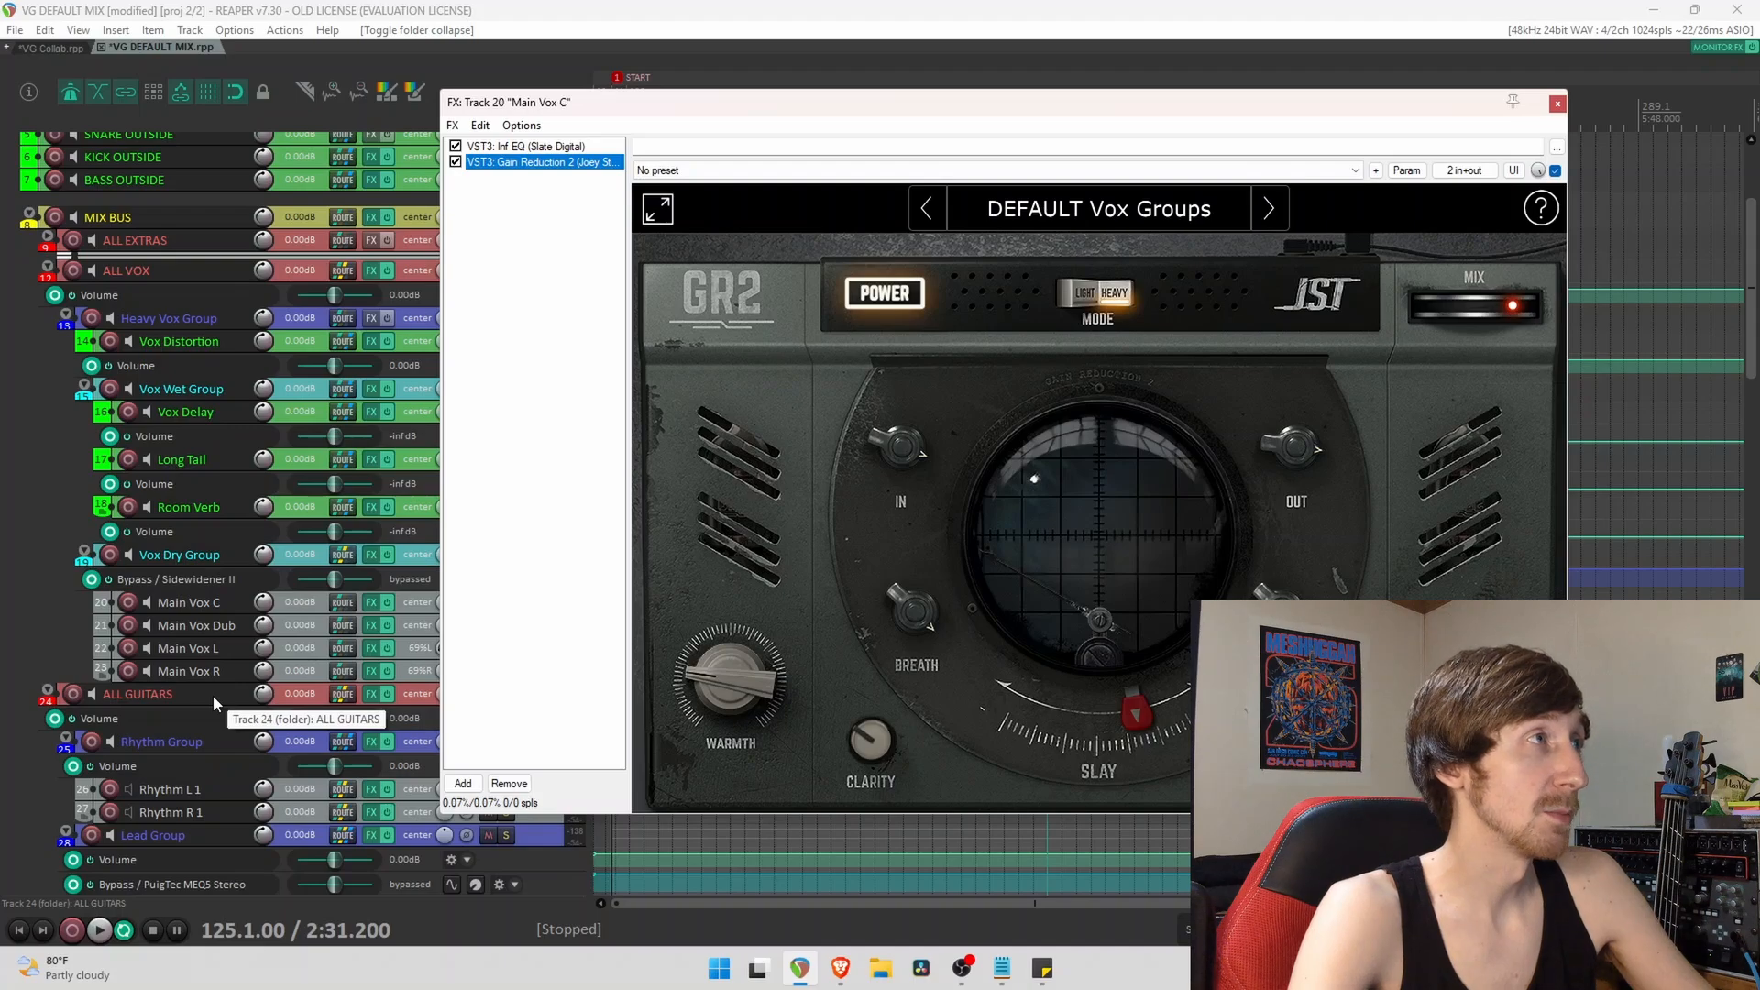
click(1558, 105)
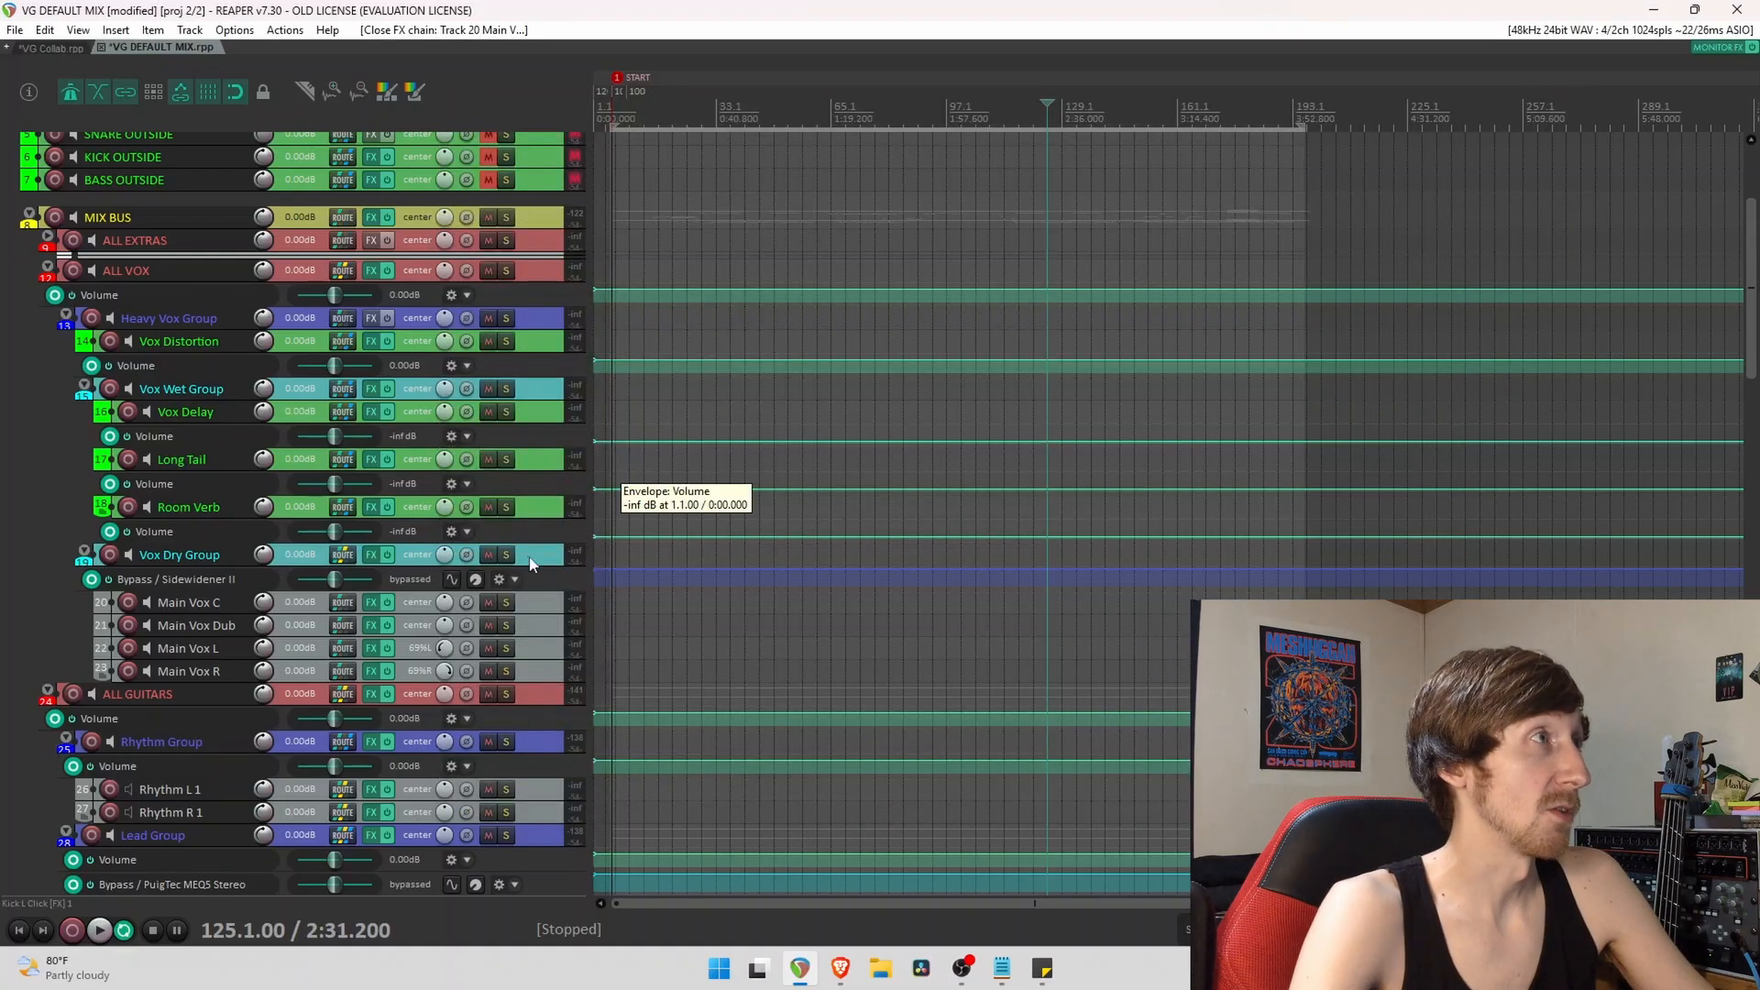
click(514, 486)
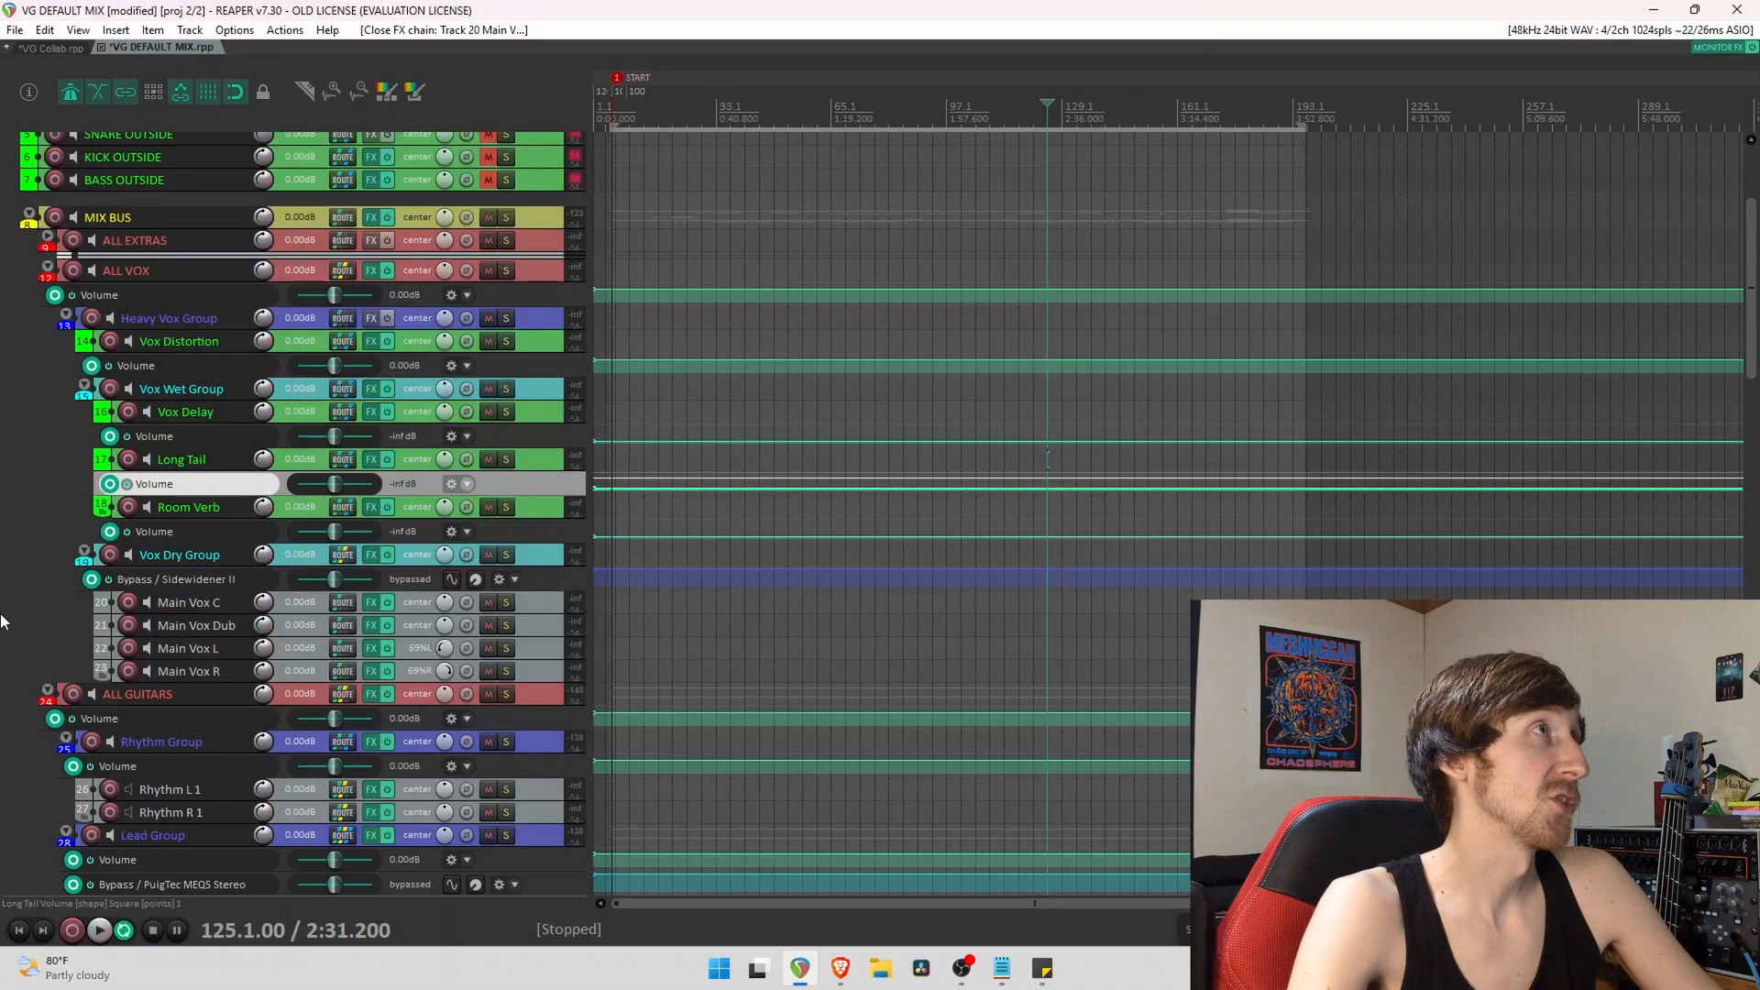
Review the Saturate and MaxxVolume plugins on the MIX BUS track and bypass its LinMB Stereo plugin.
scroll(38, 575, up, 5)
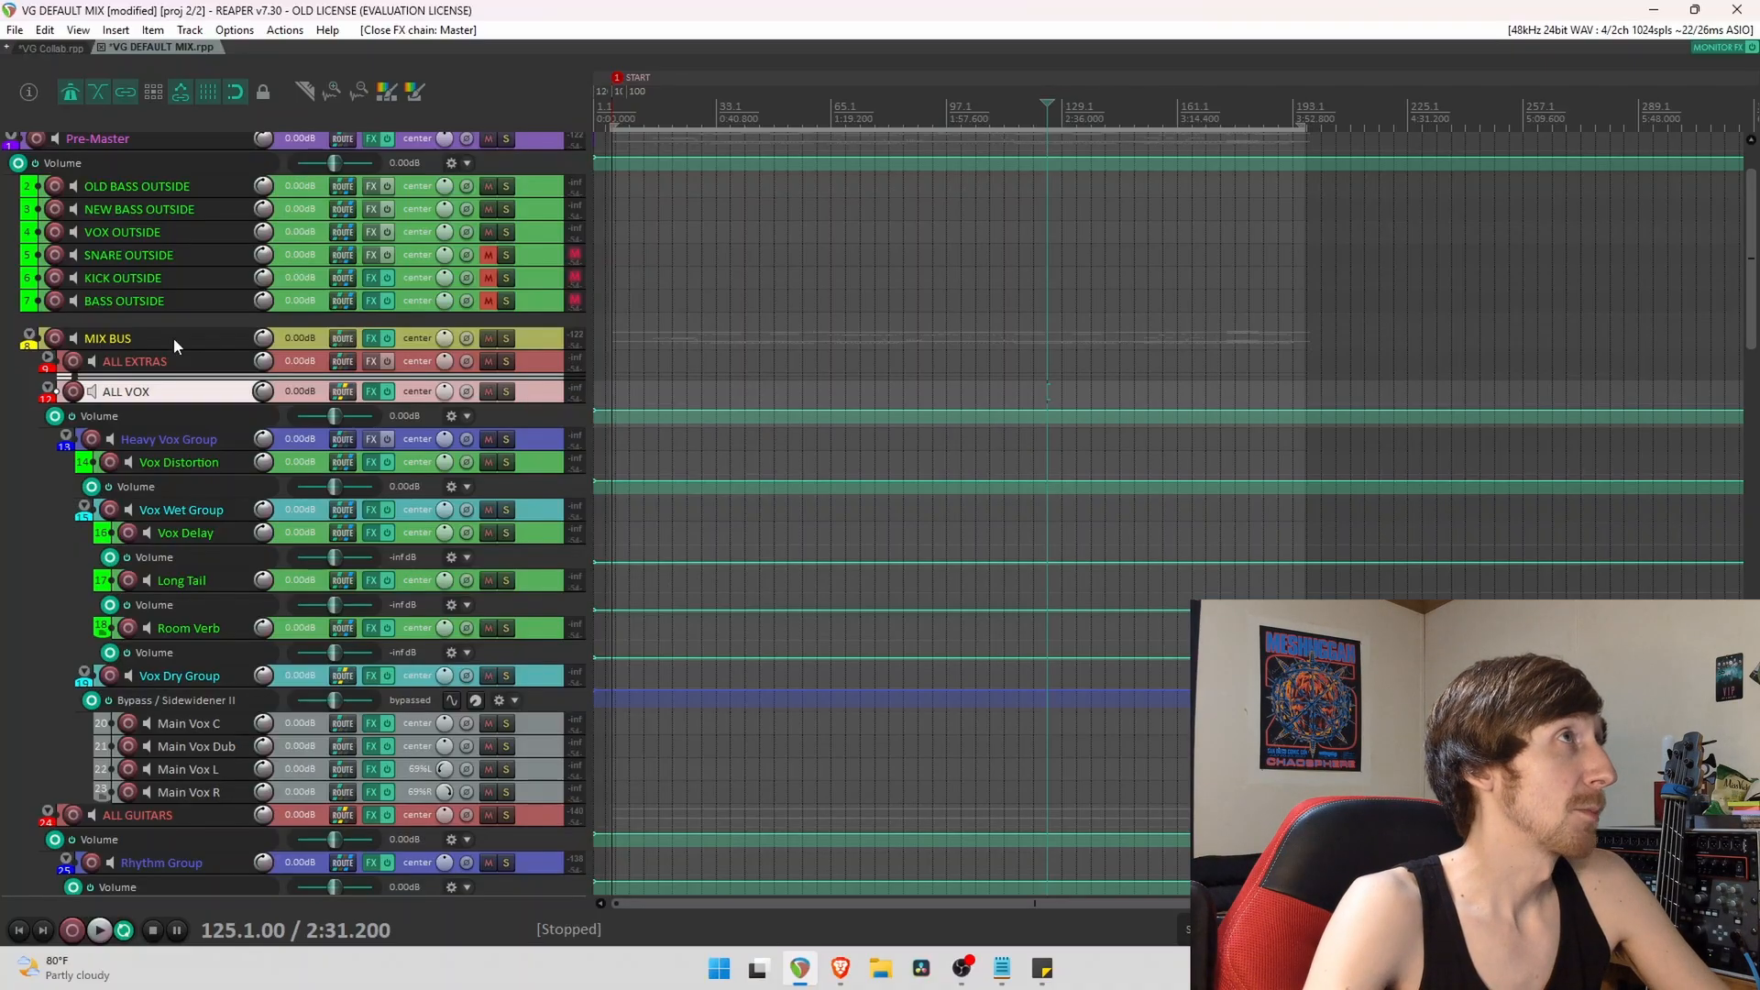
click(370, 338)
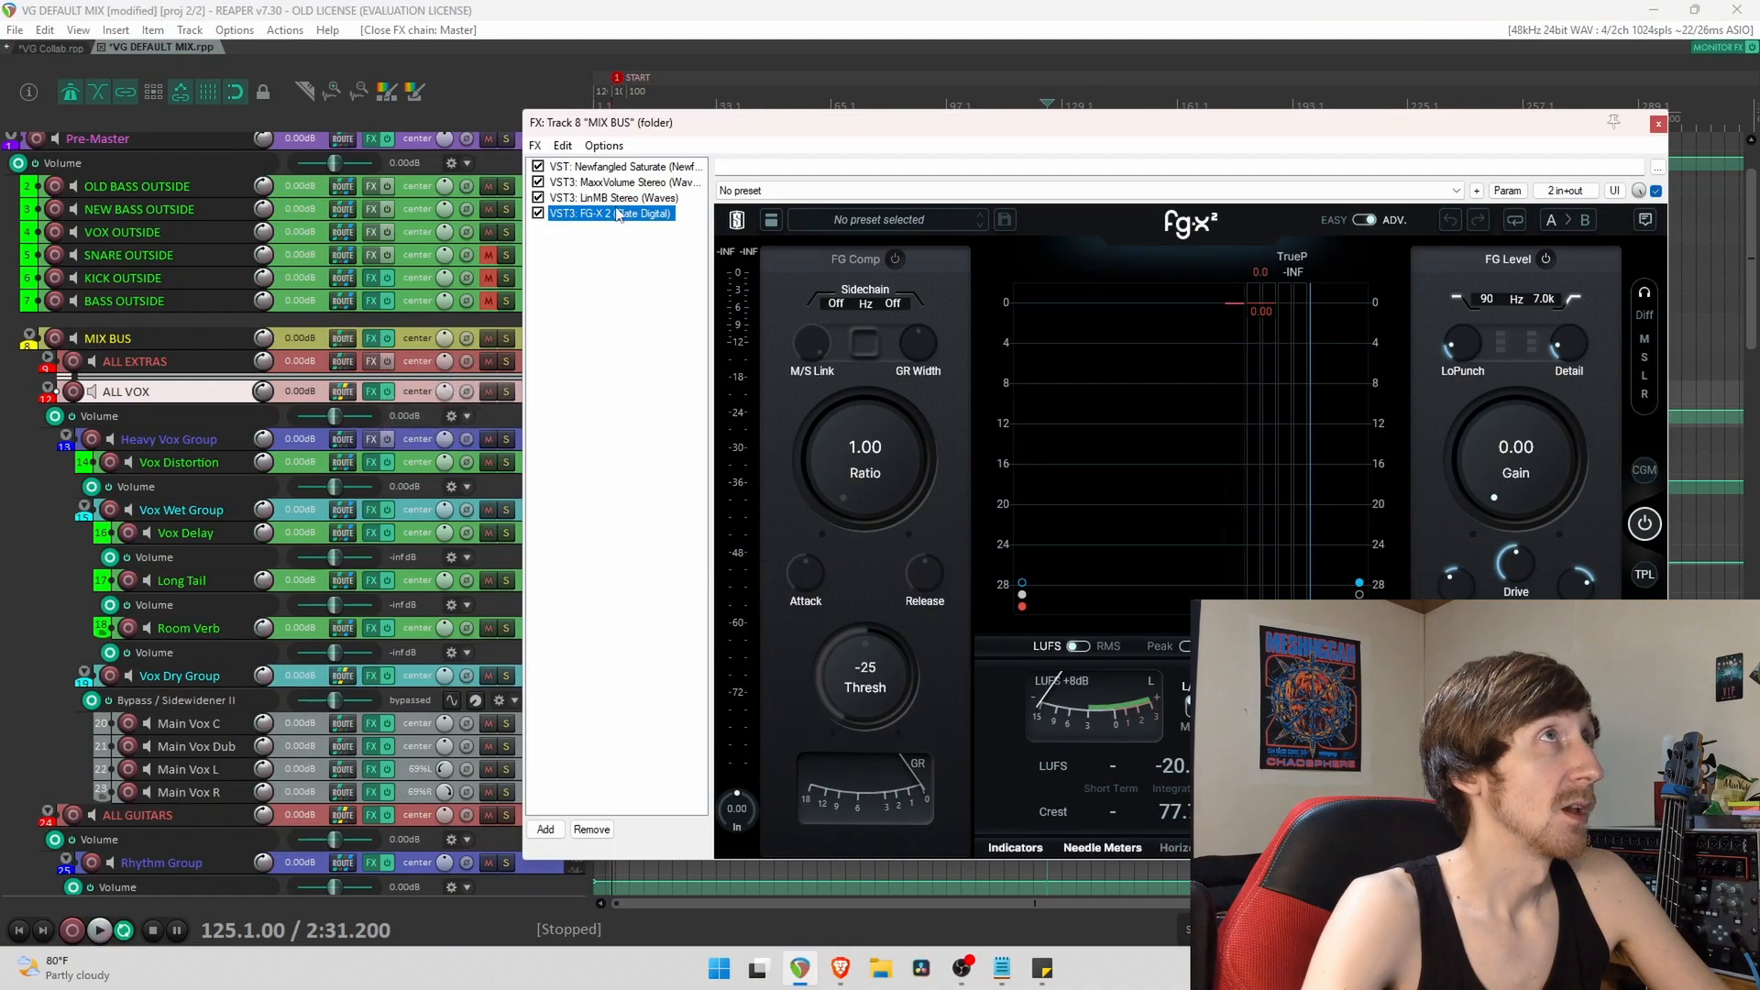
click(627, 168)
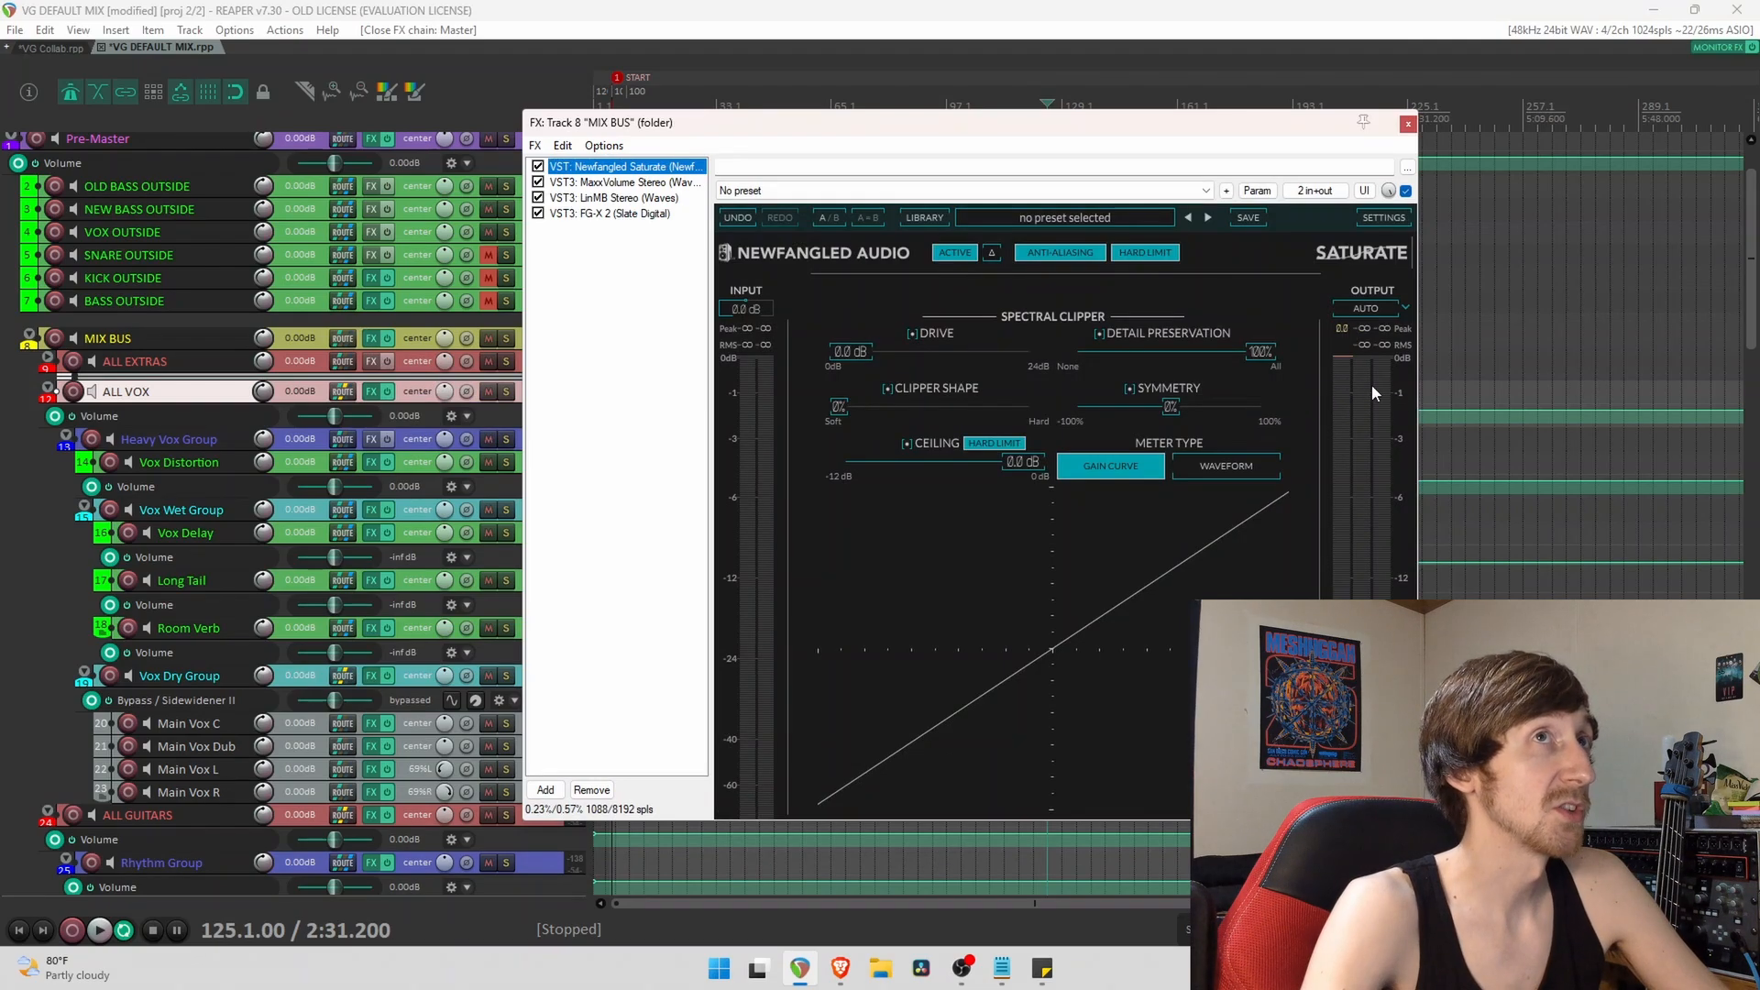
click(631, 183)
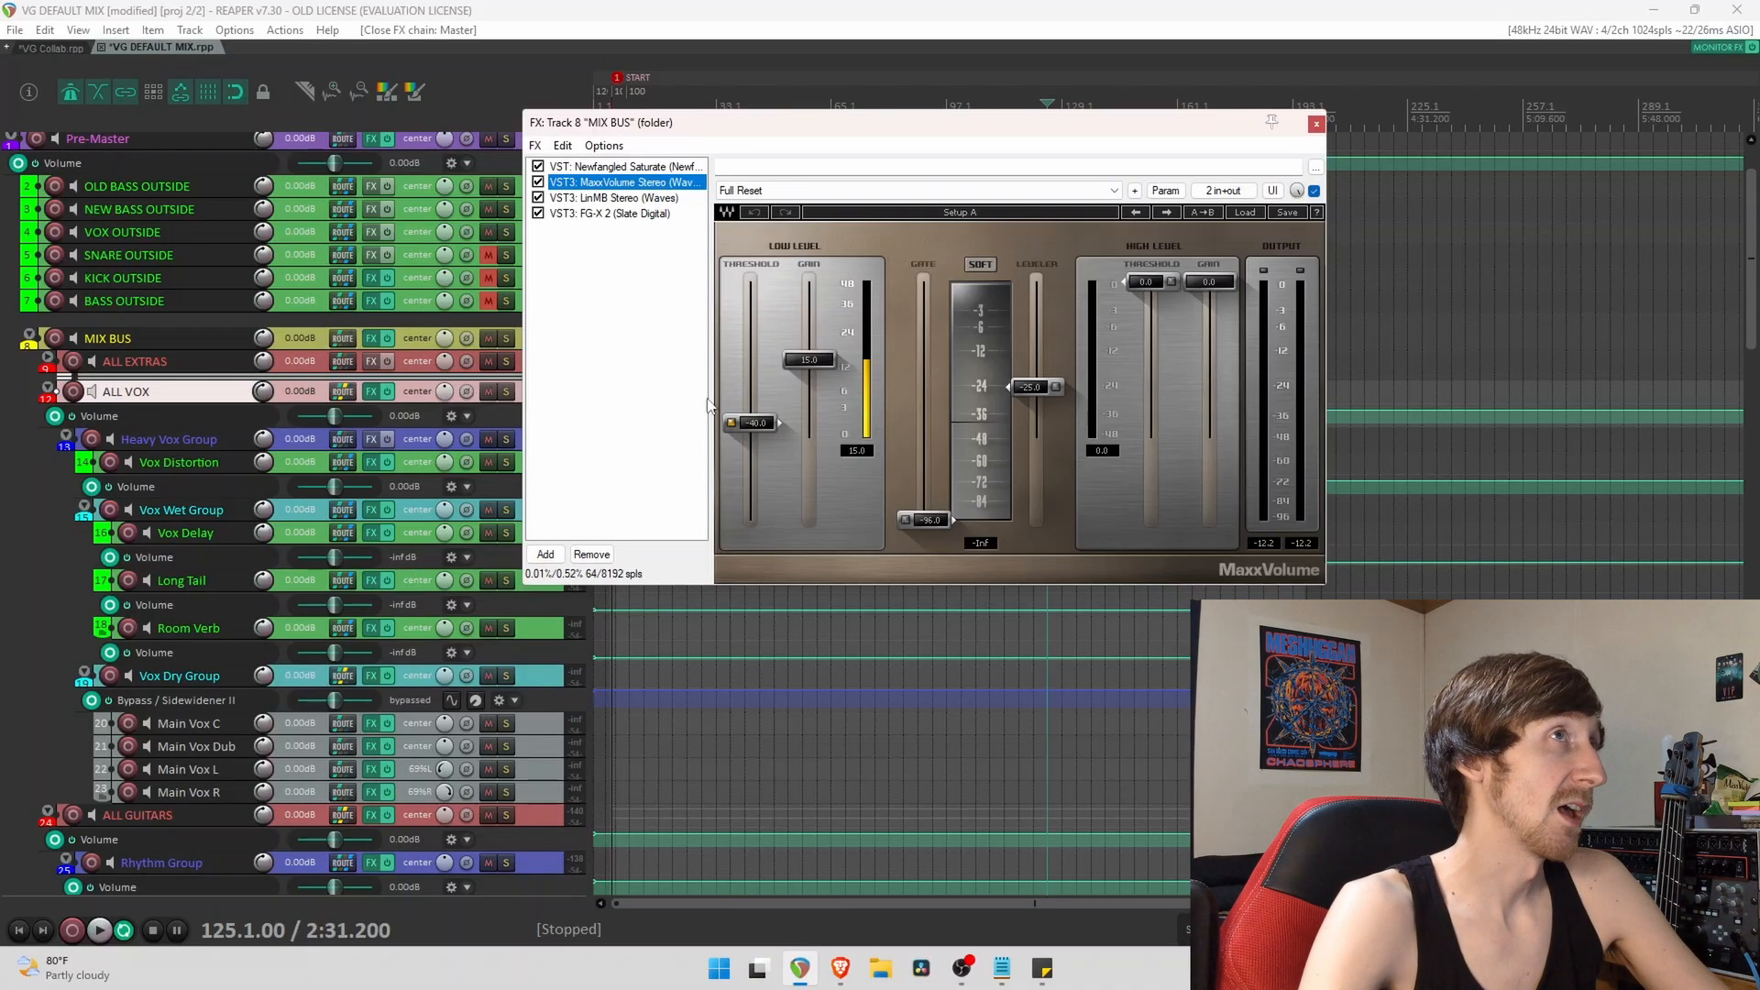
click(626, 197)
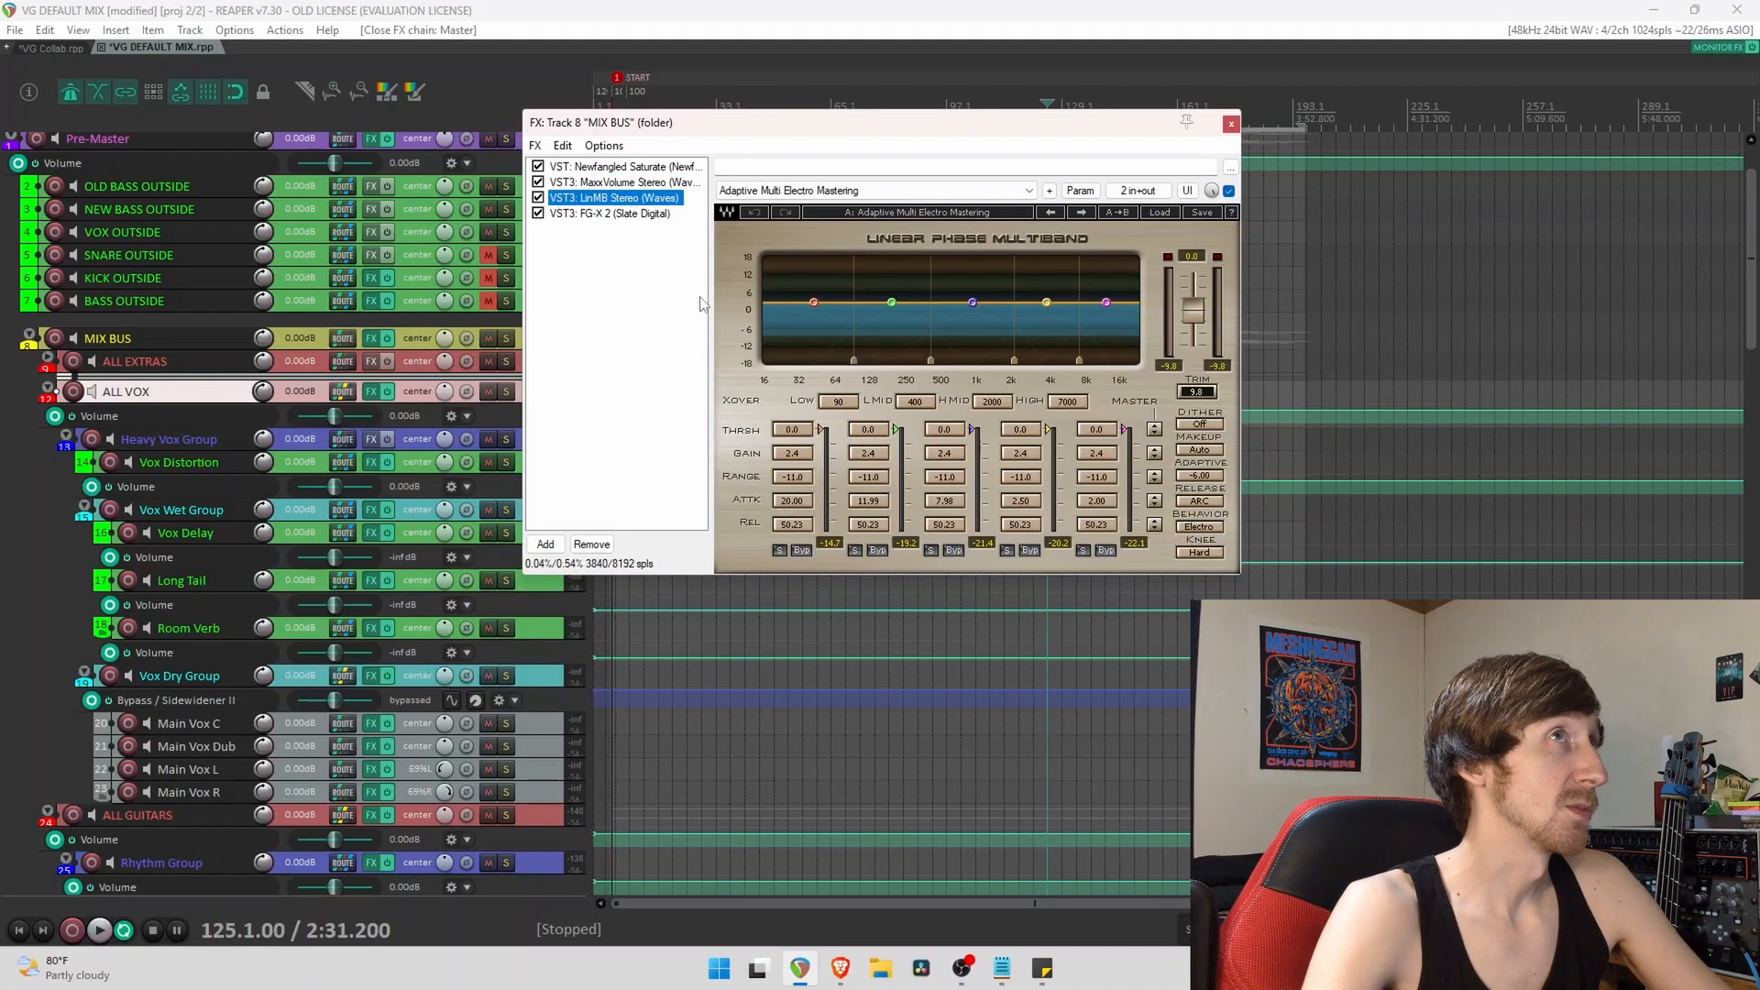
click(539, 198)
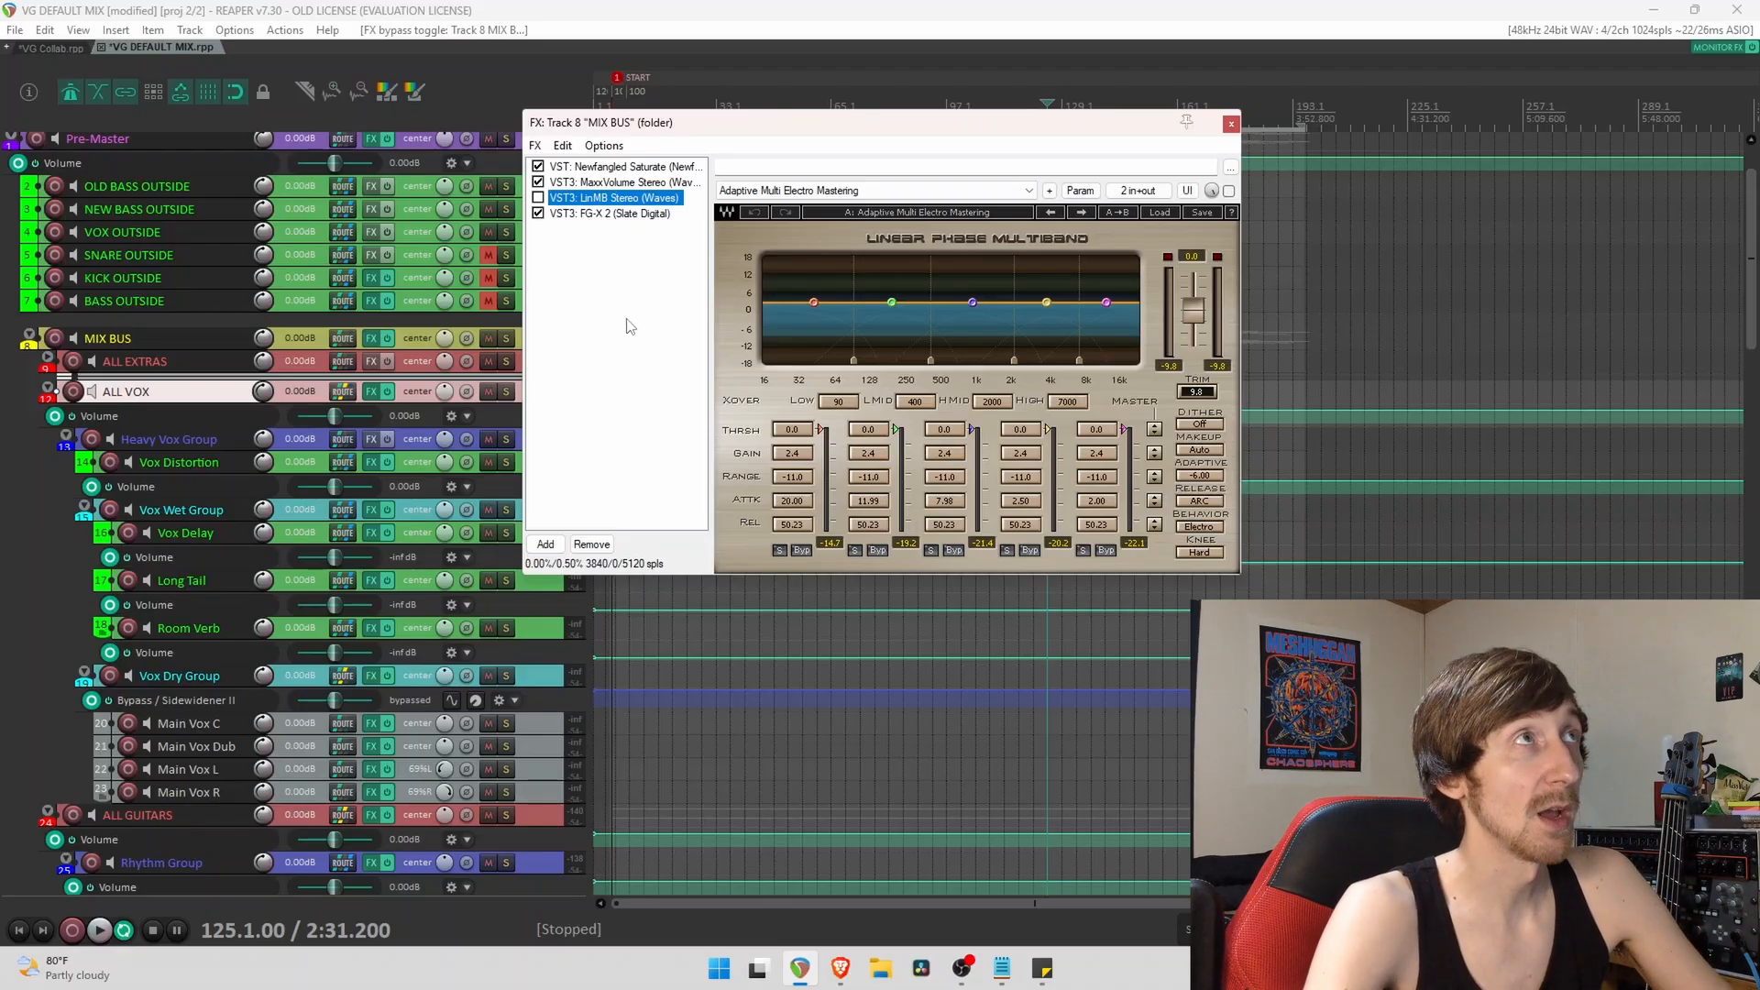
Re-enable the LinMB Stereo plugin on the MIX BUS track, review its FG-X 2 plugin and close the effects chain.
click(538, 198)
click(596, 214)
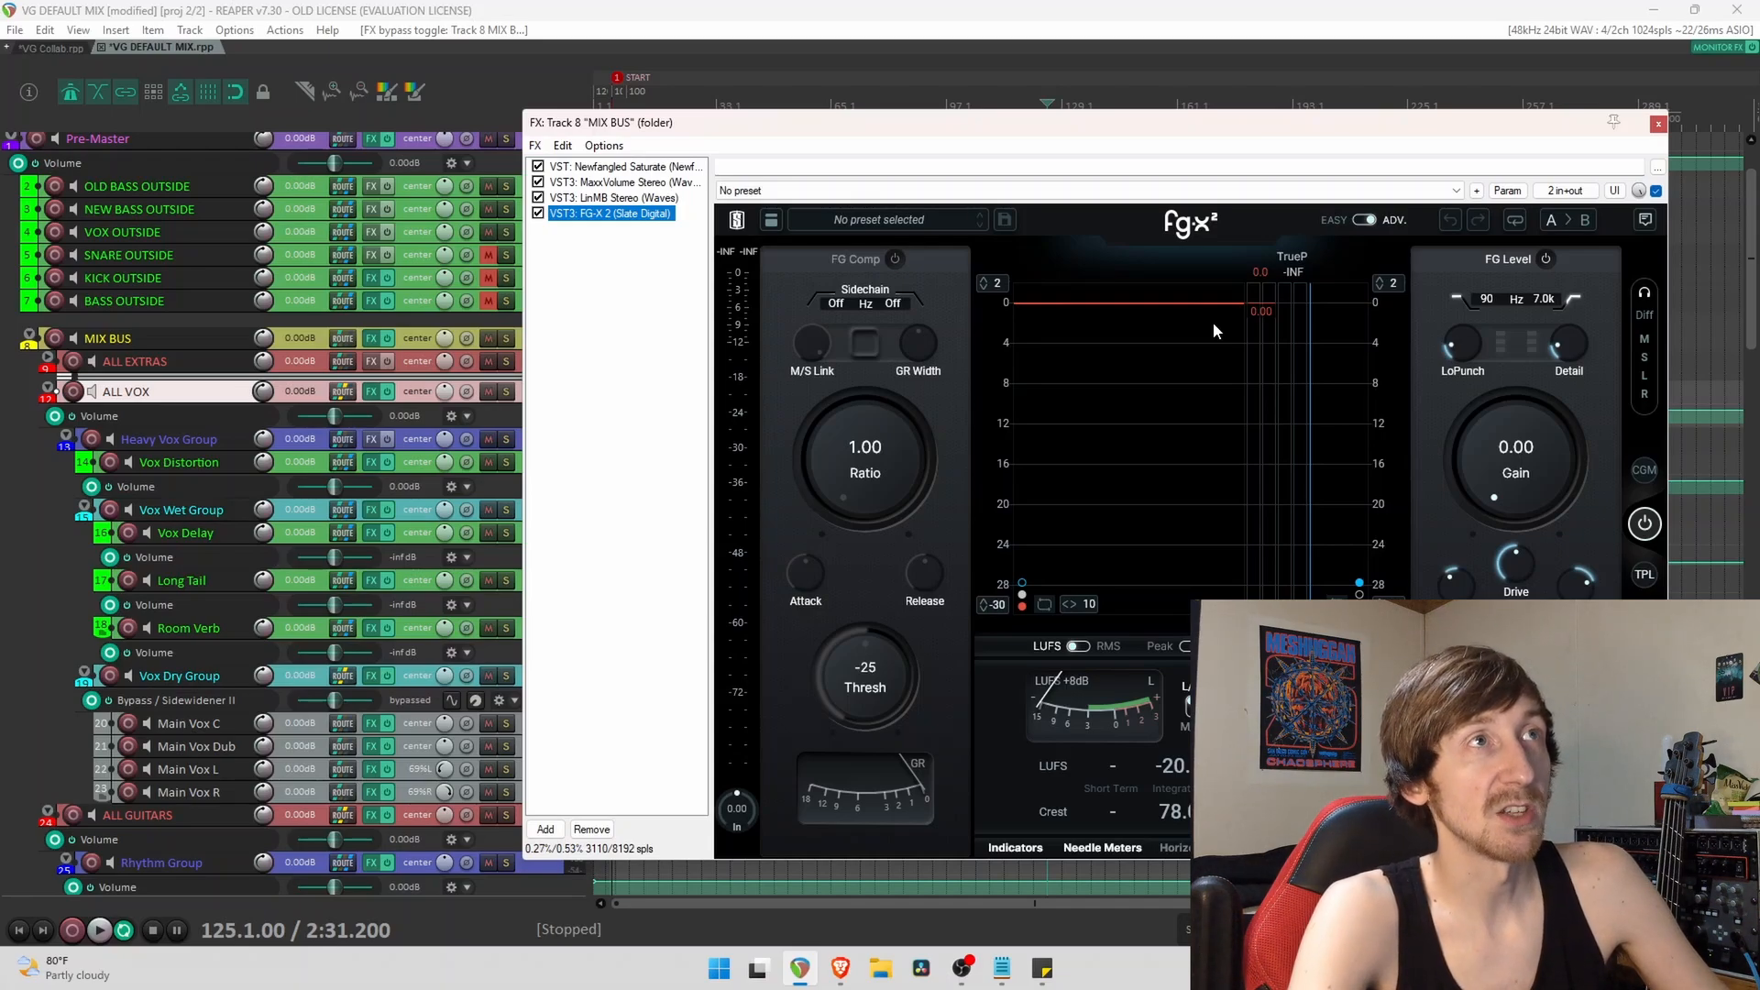
click(1659, 123)
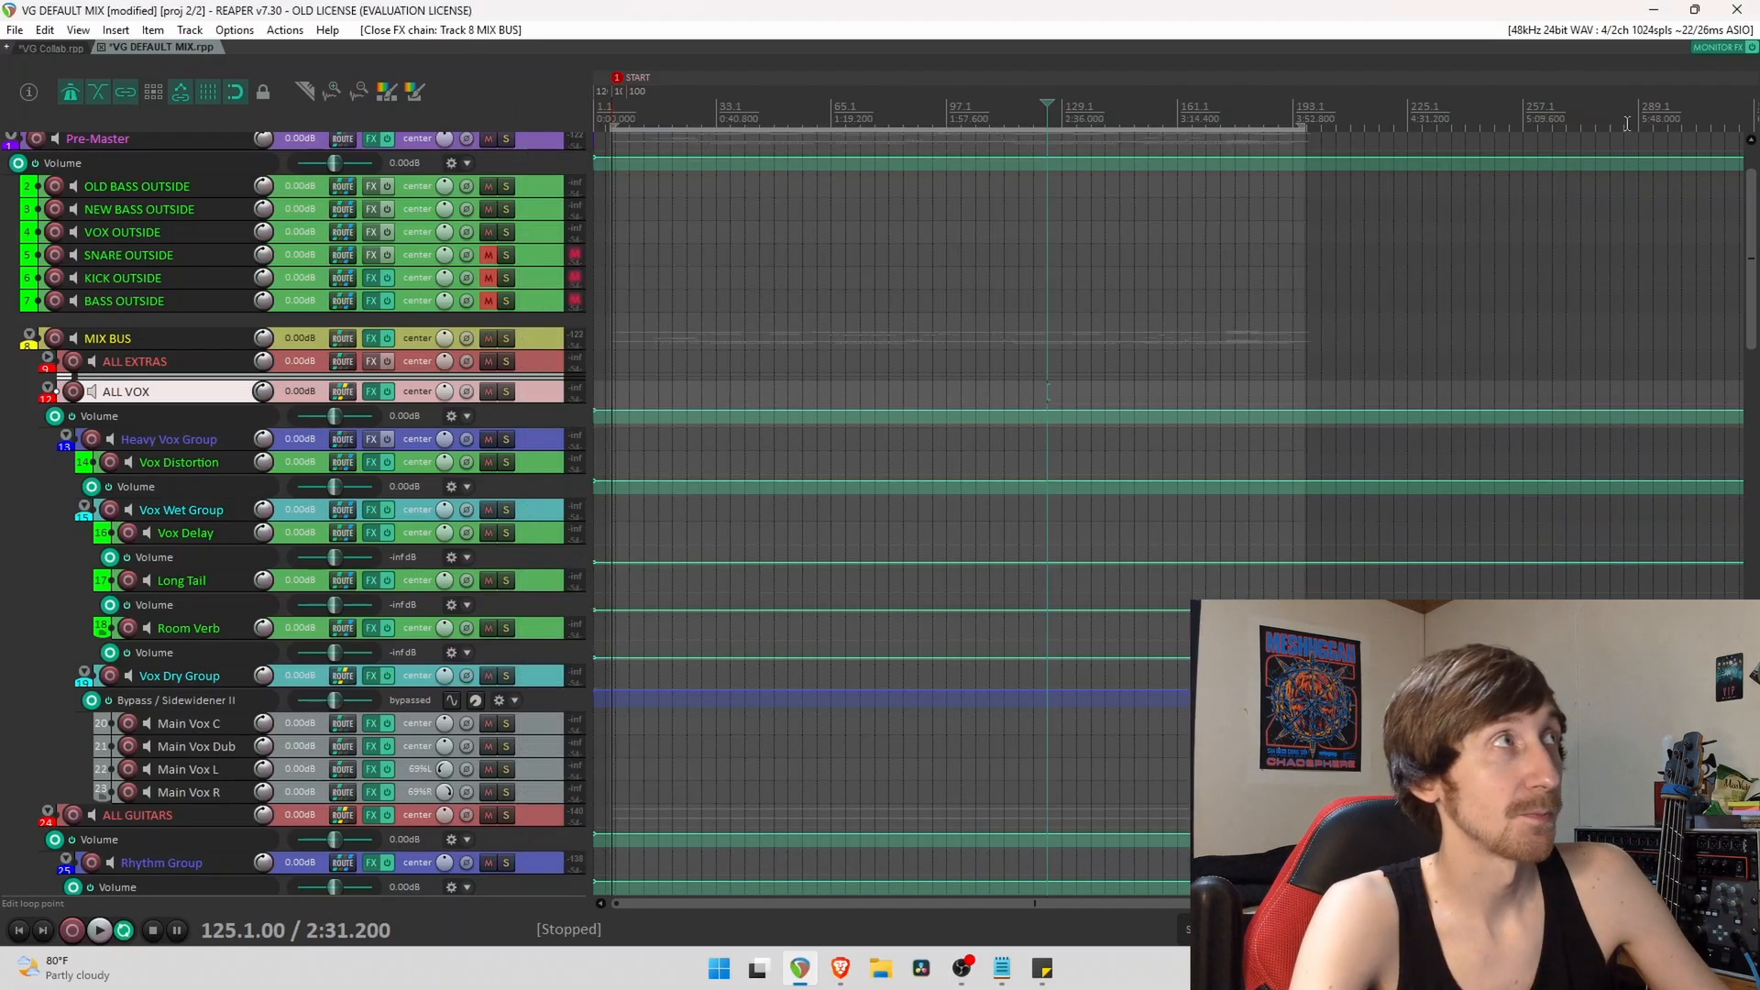
Review the WLM Plus Stereo loudness meter in the master track's effects chain and close the chain.
click(548, 337)
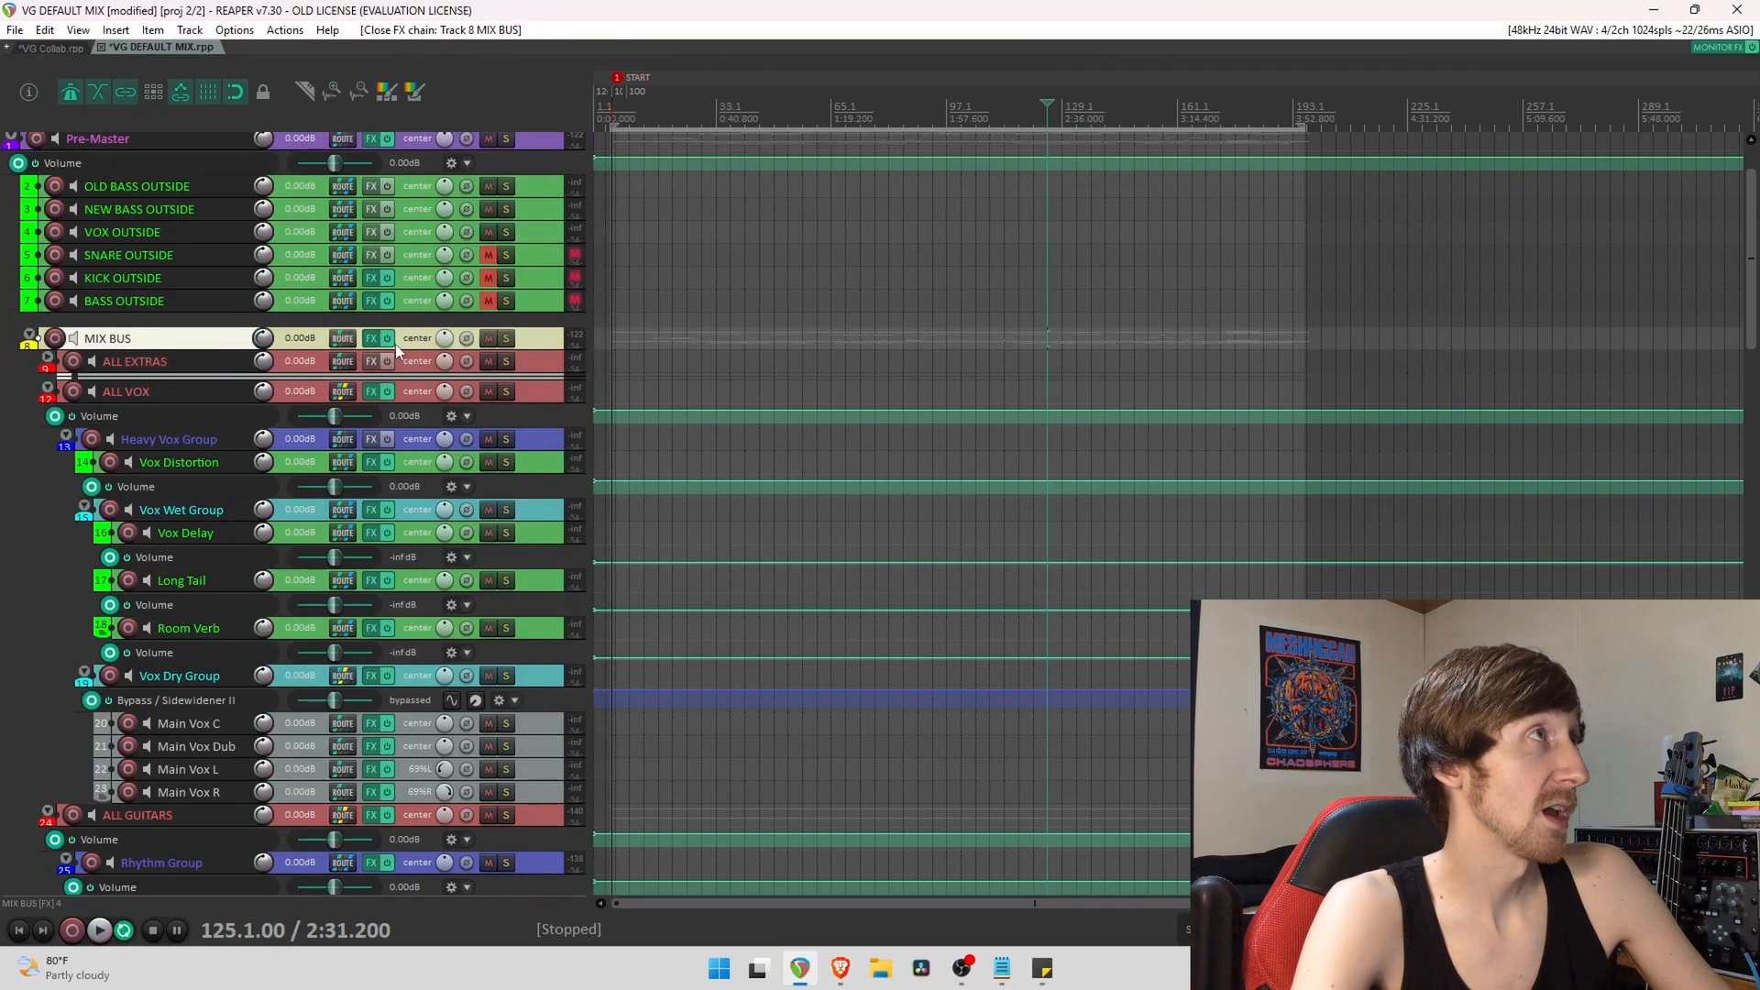
scroll(320, 275, up, 2)
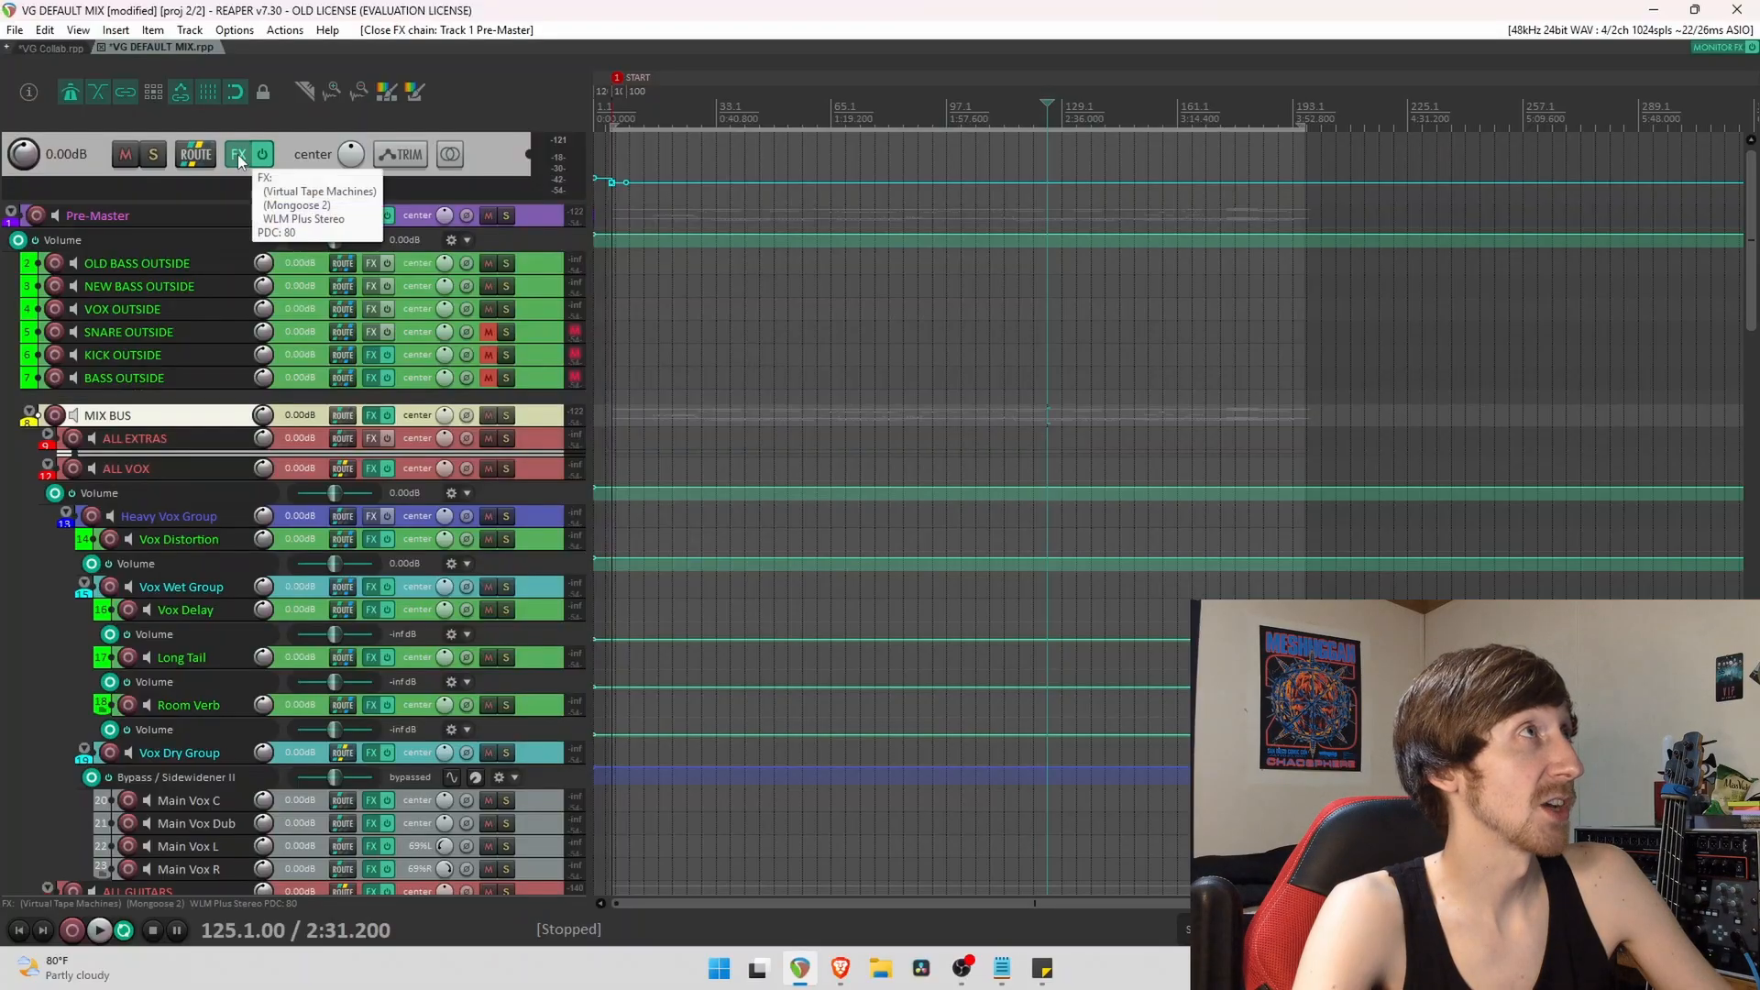
click(239, 154)
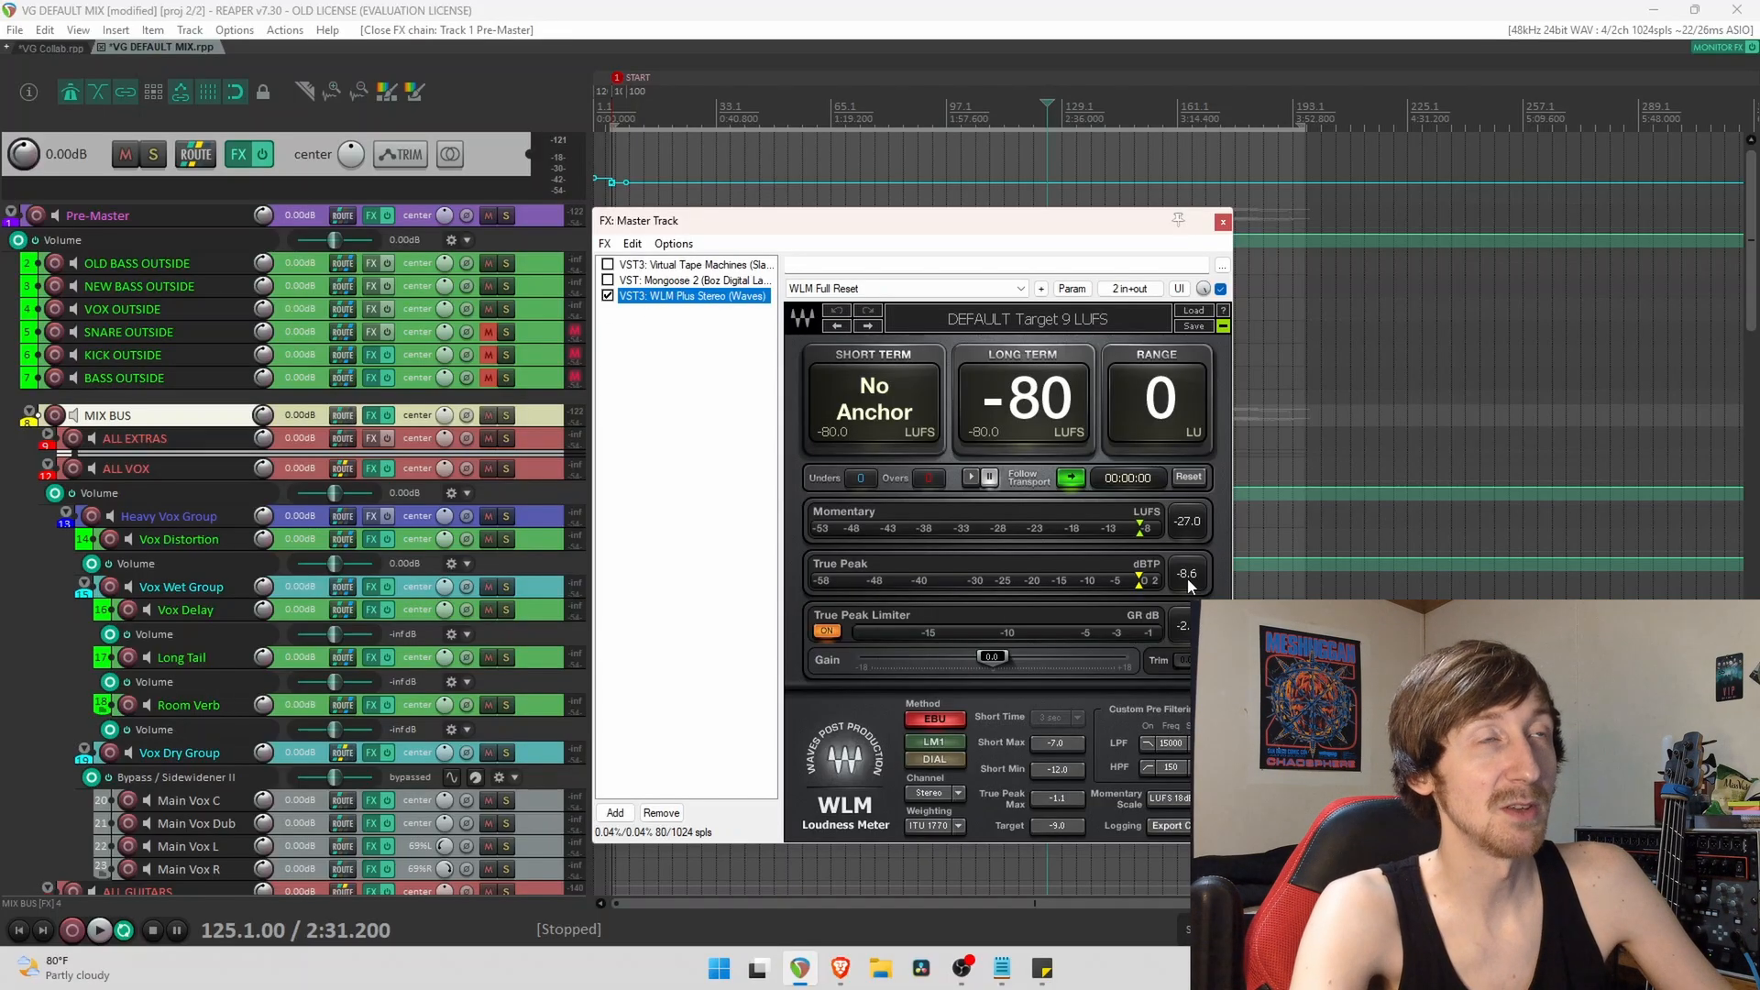
click(1224, 223)
click(1048, 468)
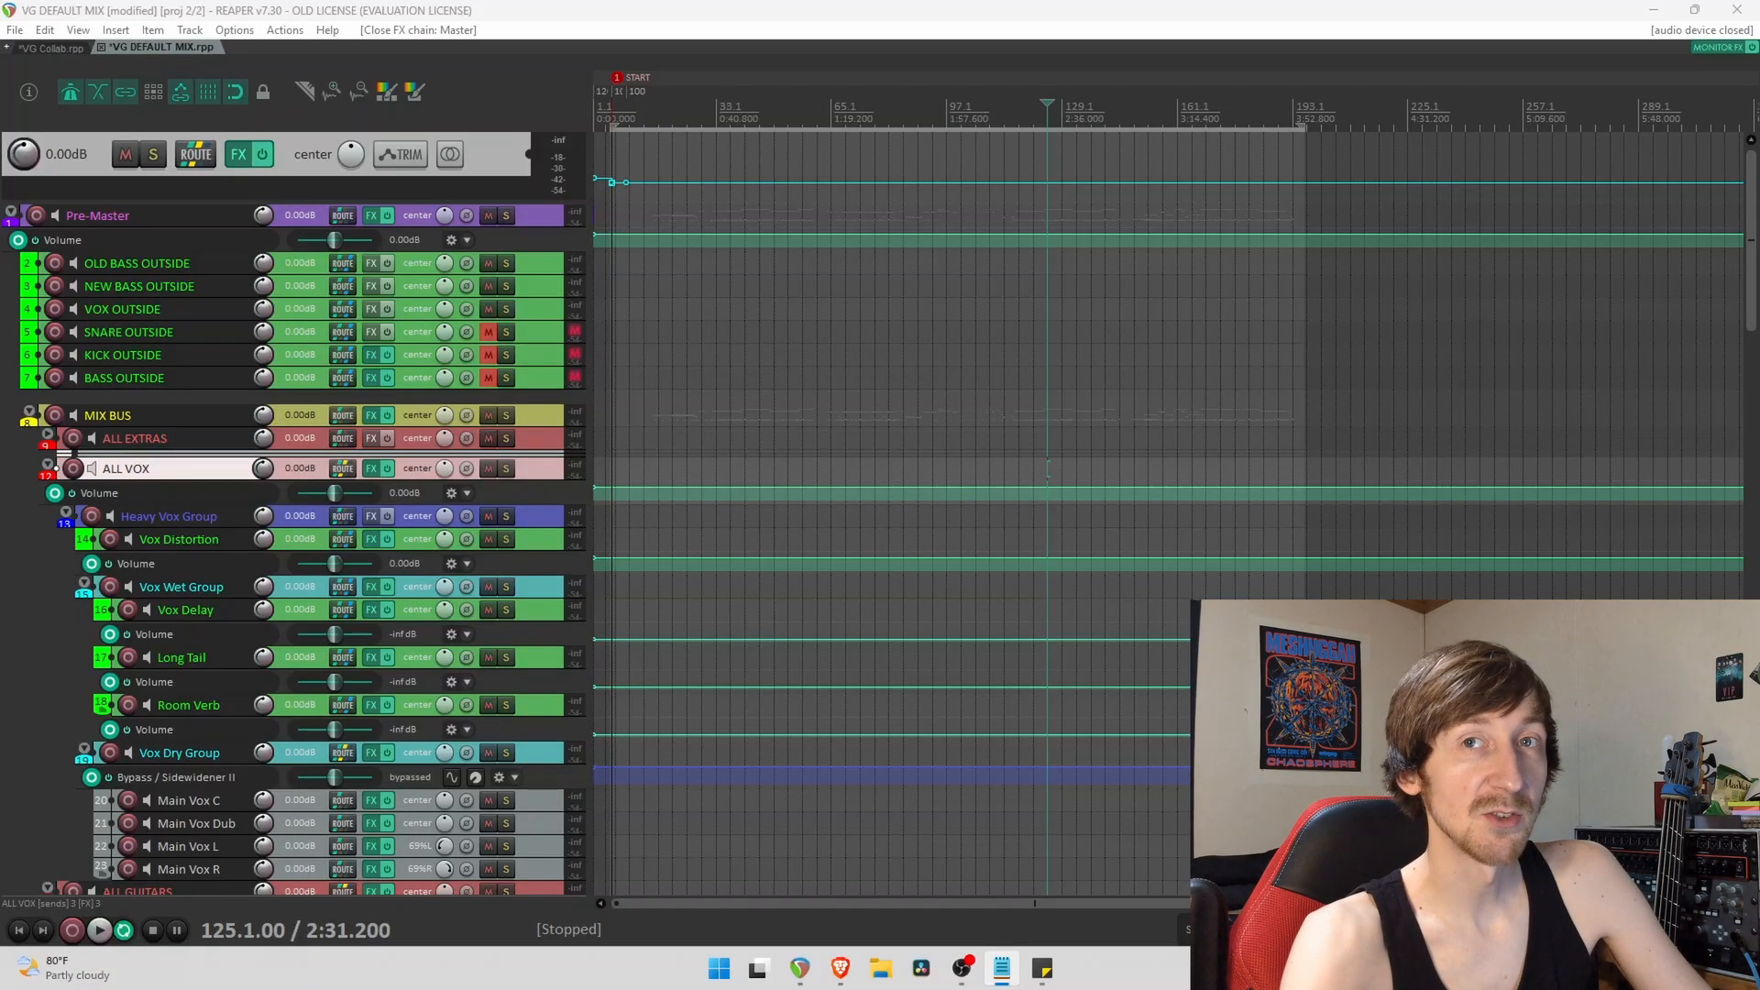
Start adding a project marker at position 8.1.00 and cancel it without entering a name.
click(615, 295)
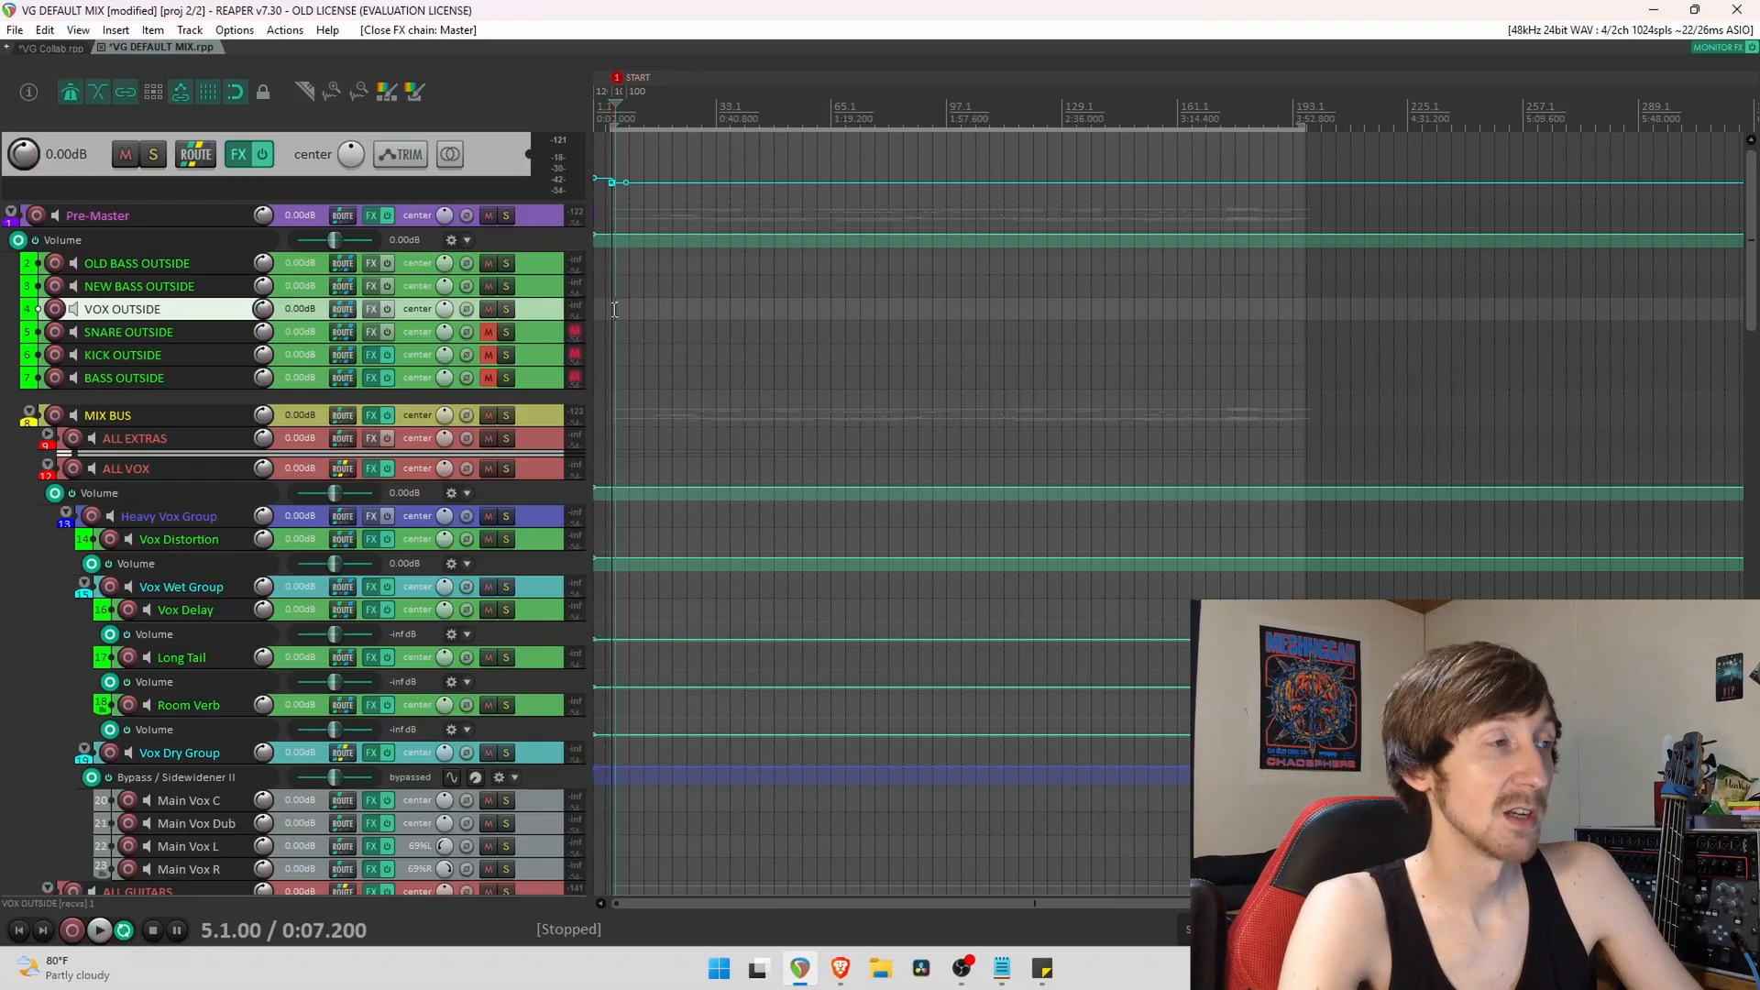
scroll(697, 363, up, 3)
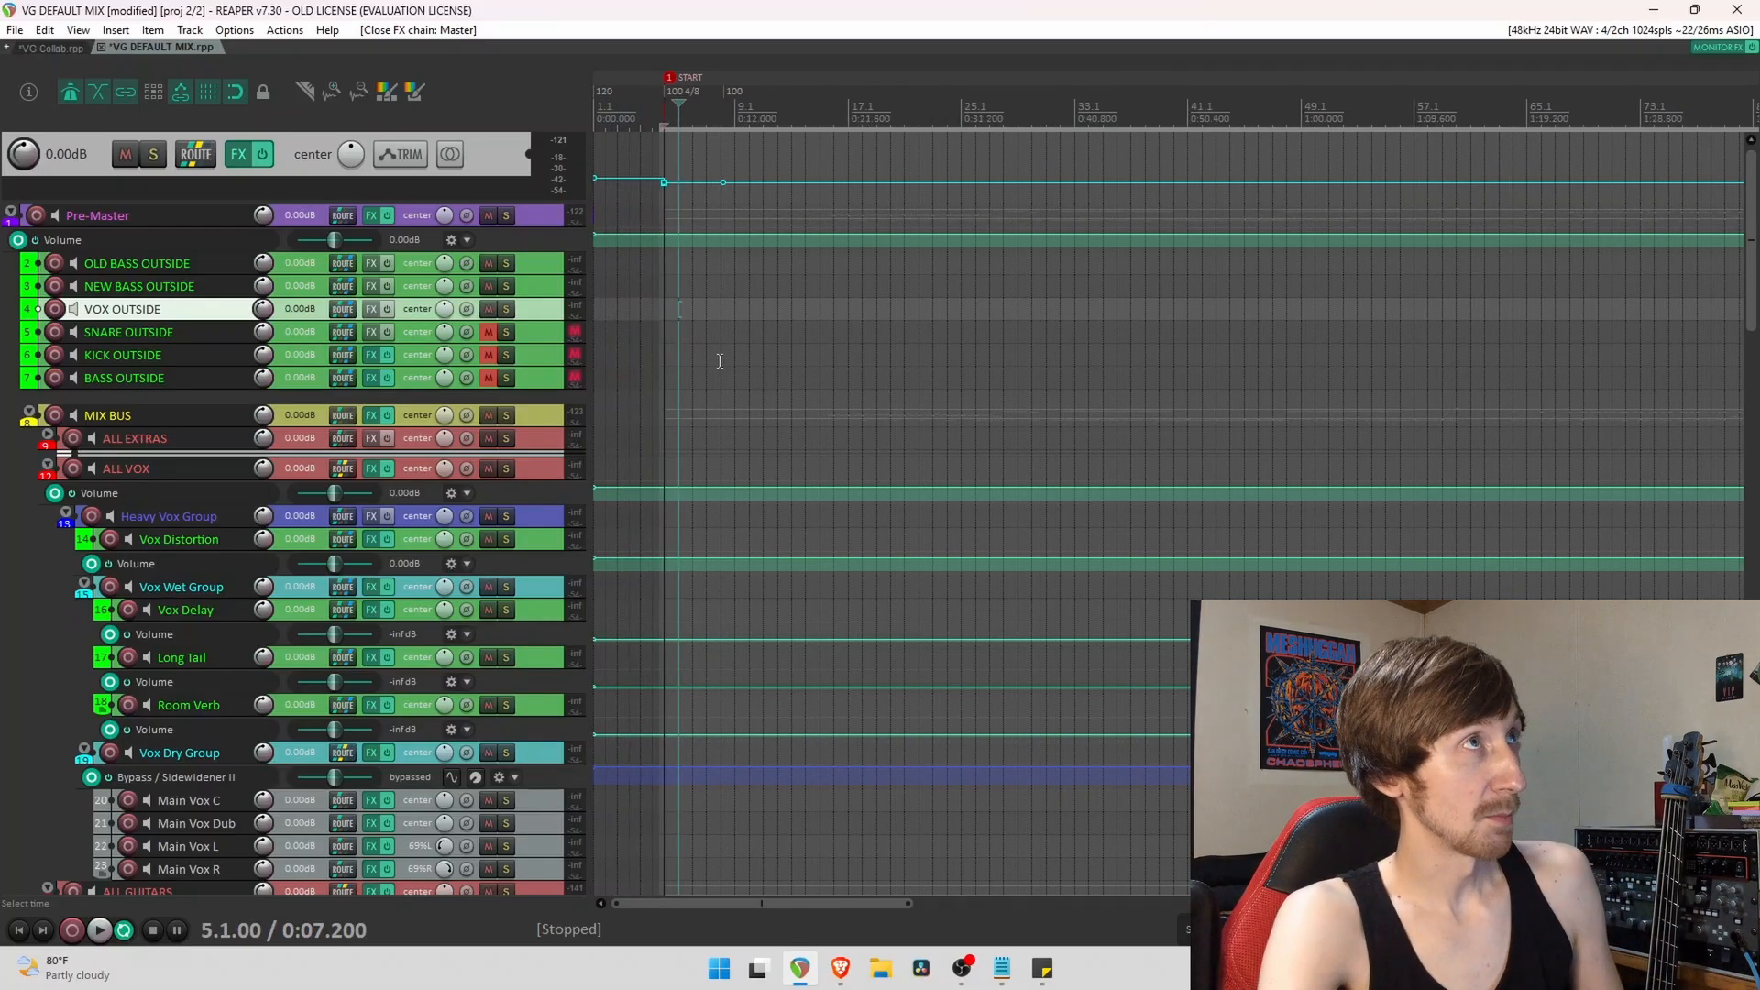
click(720, 358)
key(shift+m)
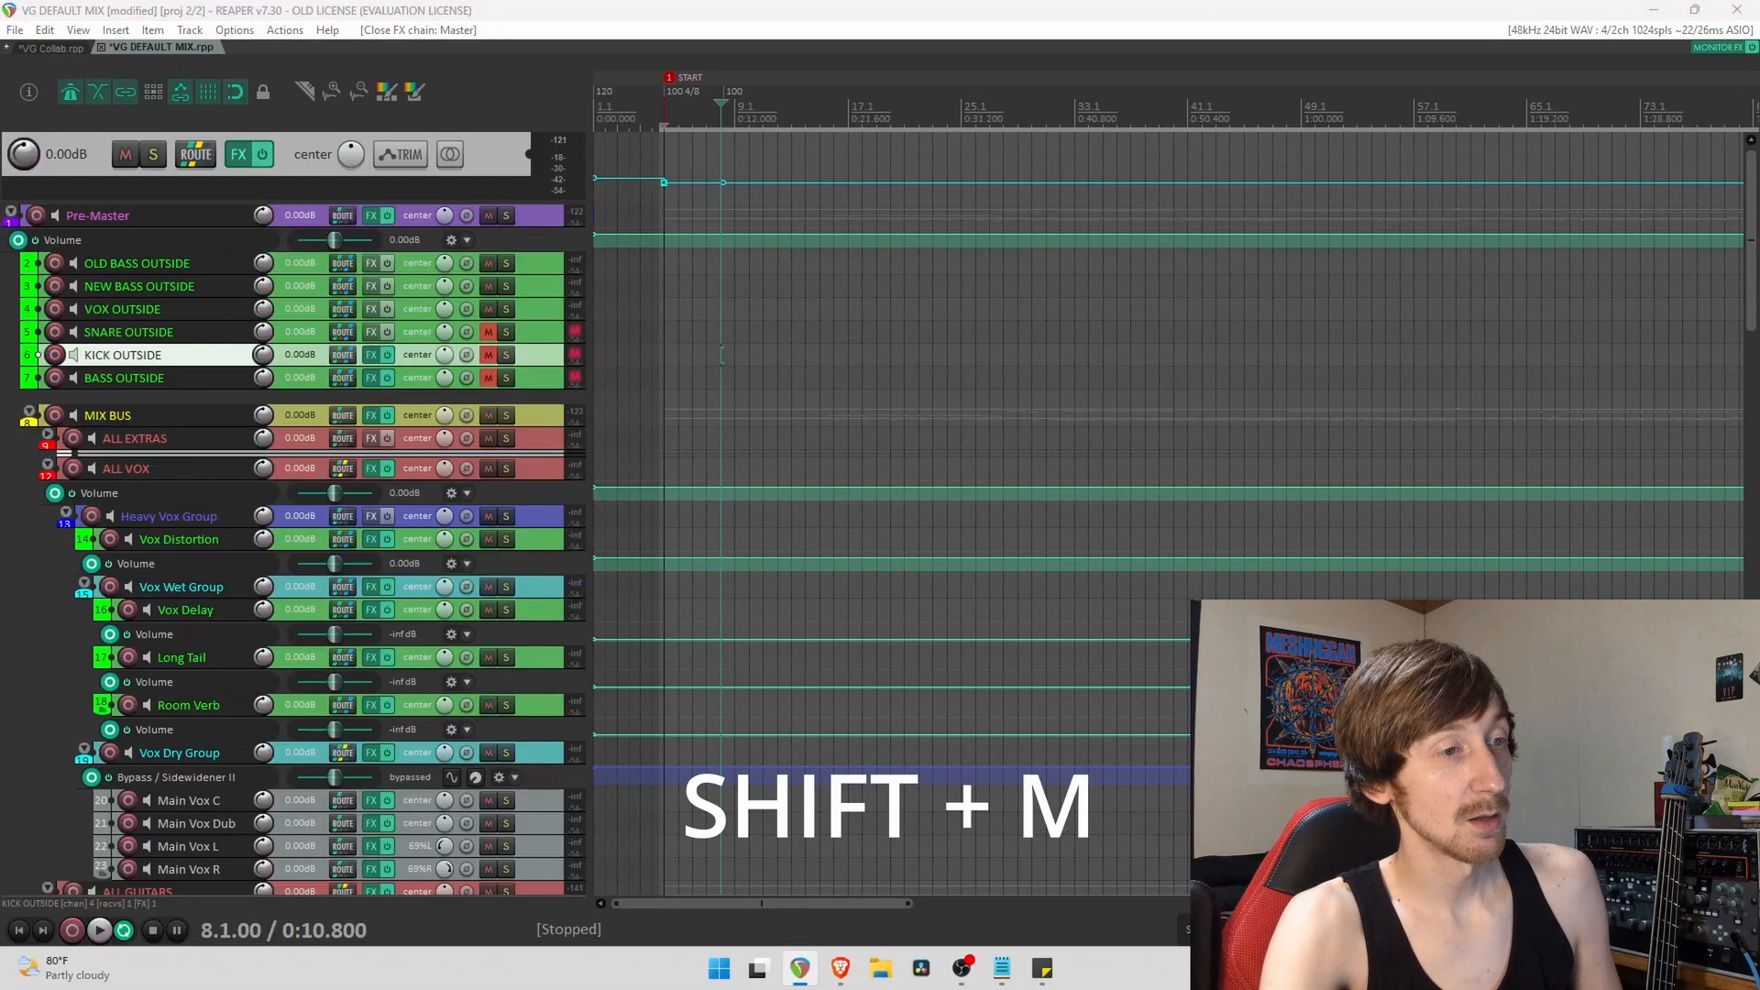
key(shift+m)
drag(931, 265, 928, 183)
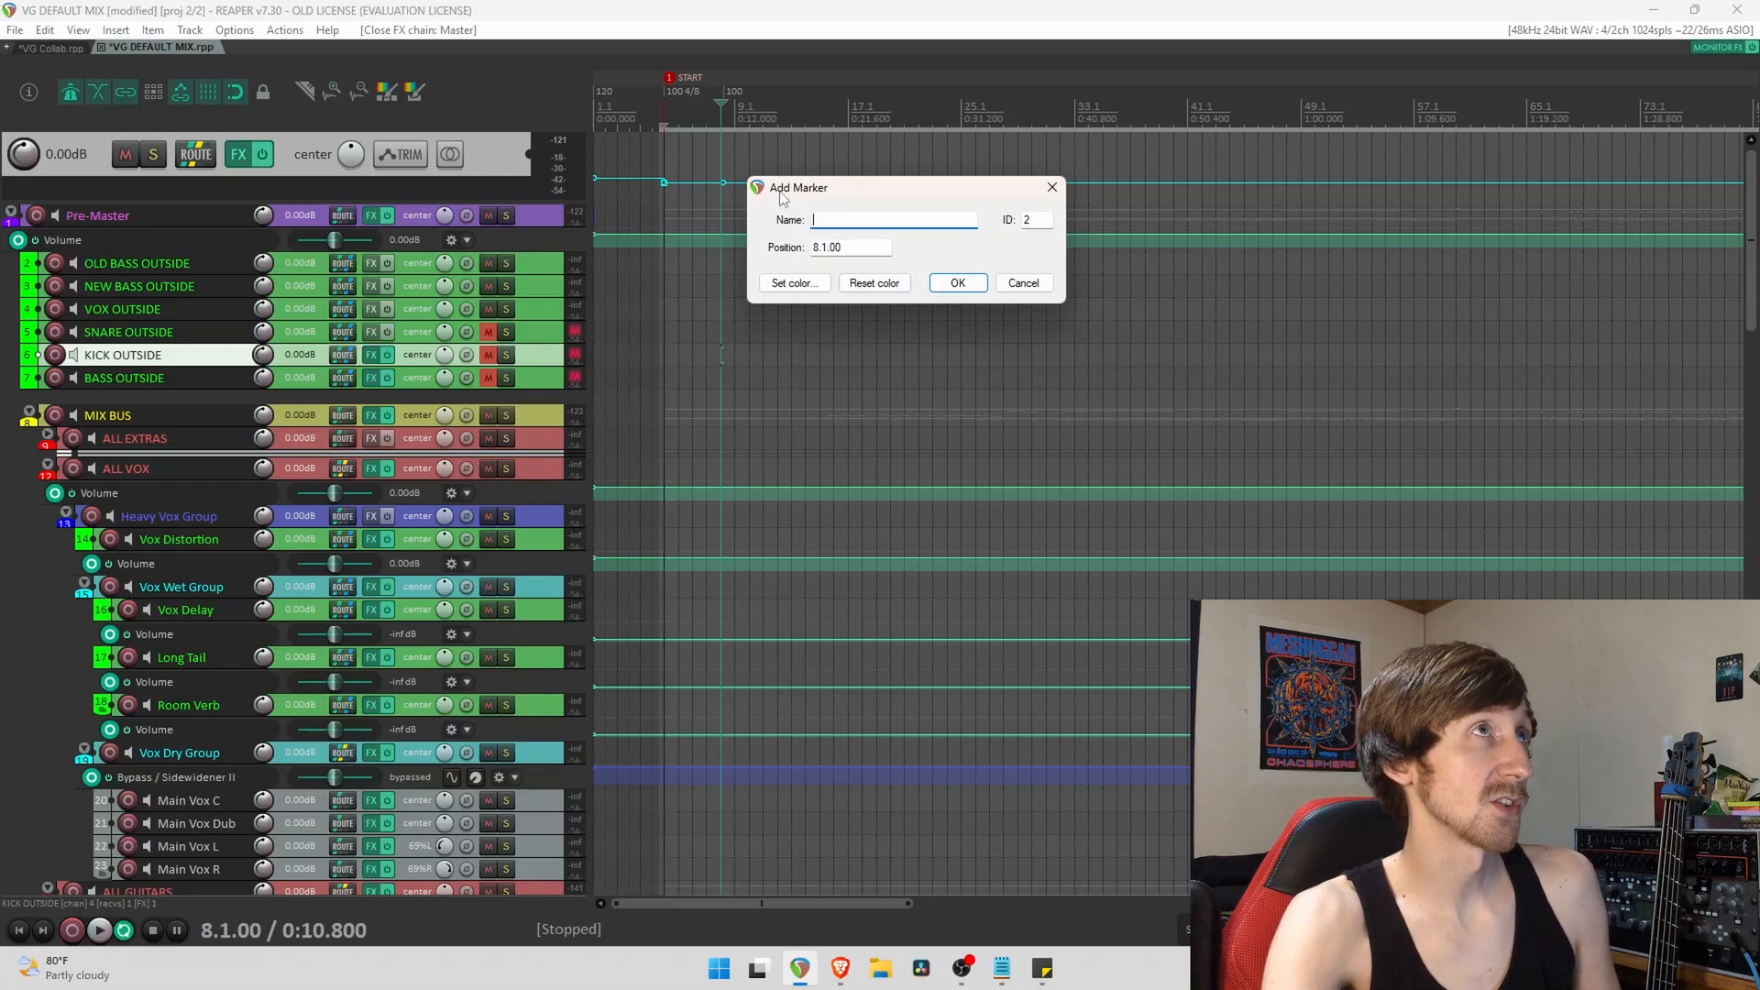
click(1054, 185)
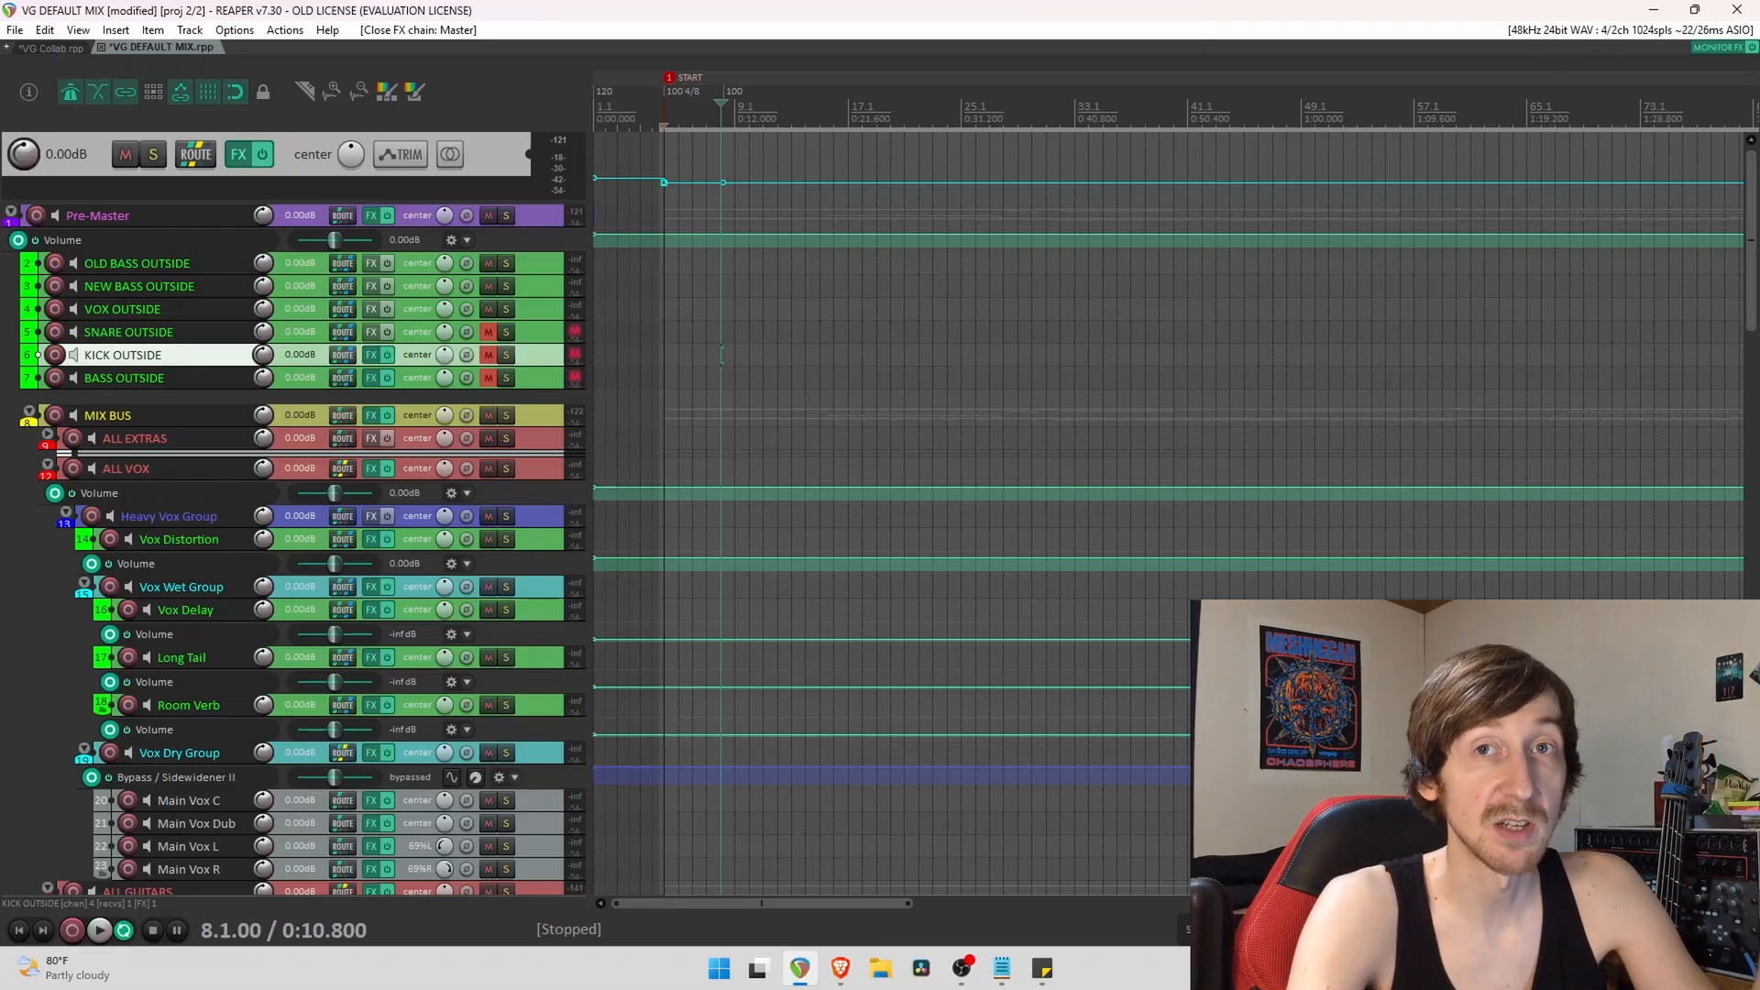
Set the ALL GUITARS track volume to about +1.27 dB and the ALL VOX track volume to about -2.46 dB.
click(525, 422)
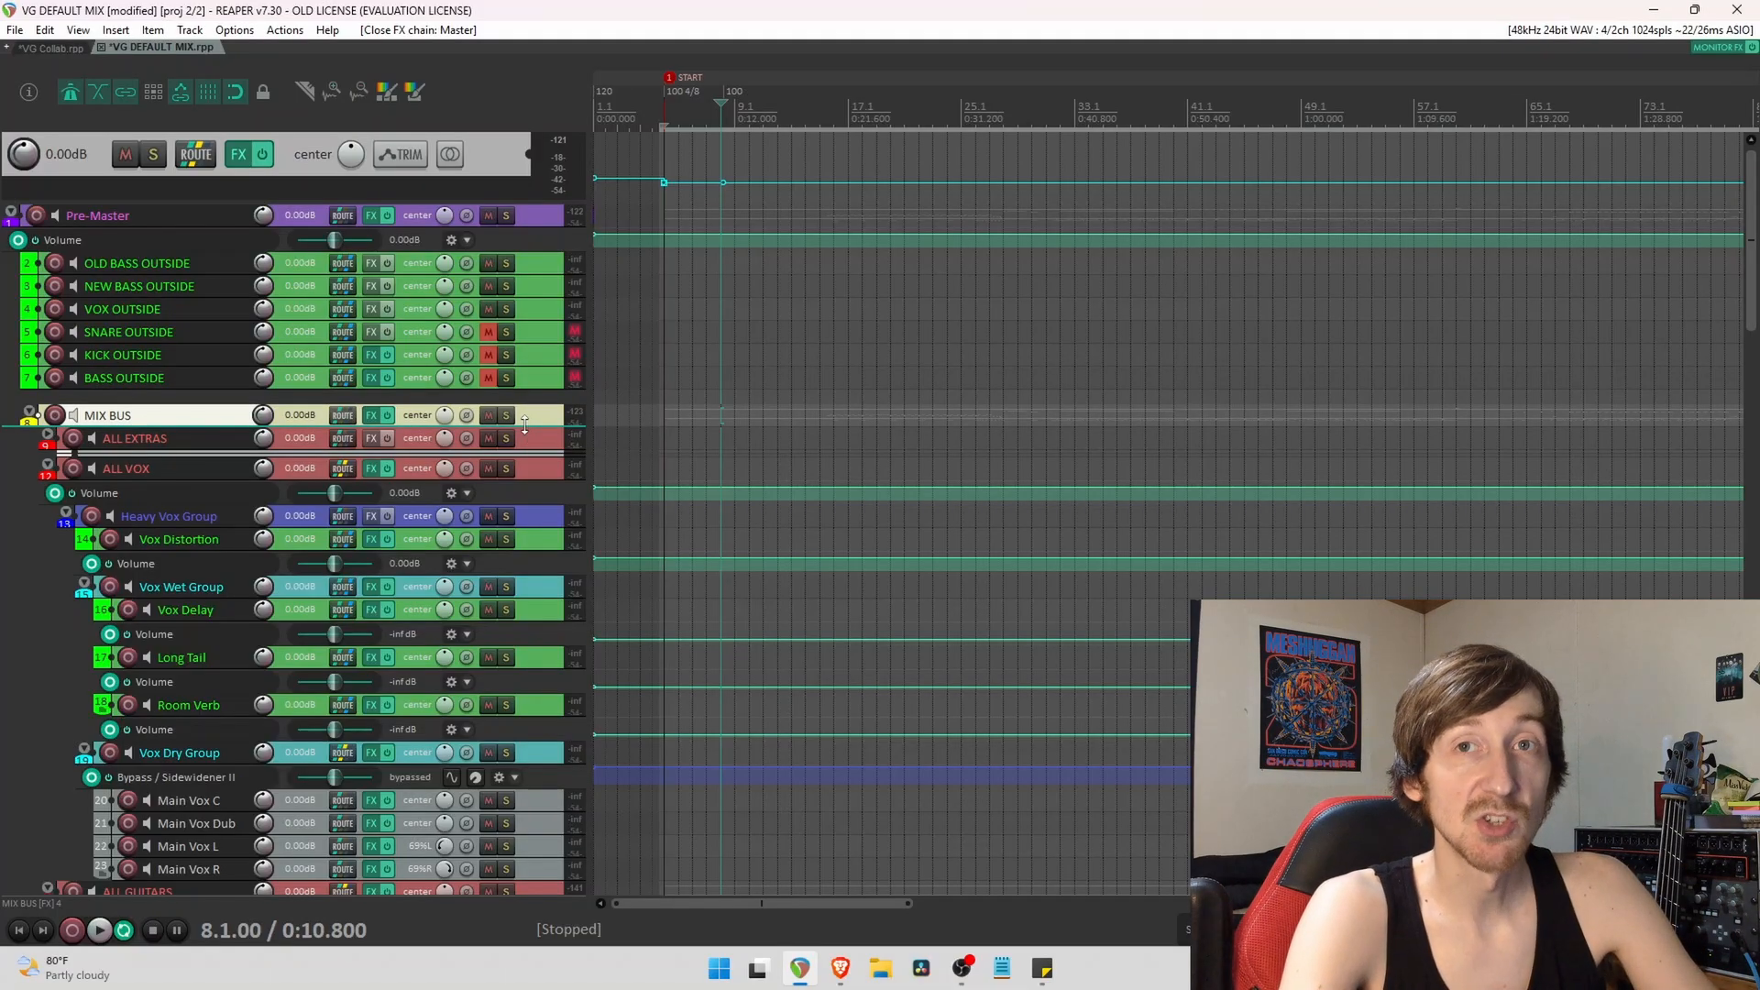
click(542, 473)
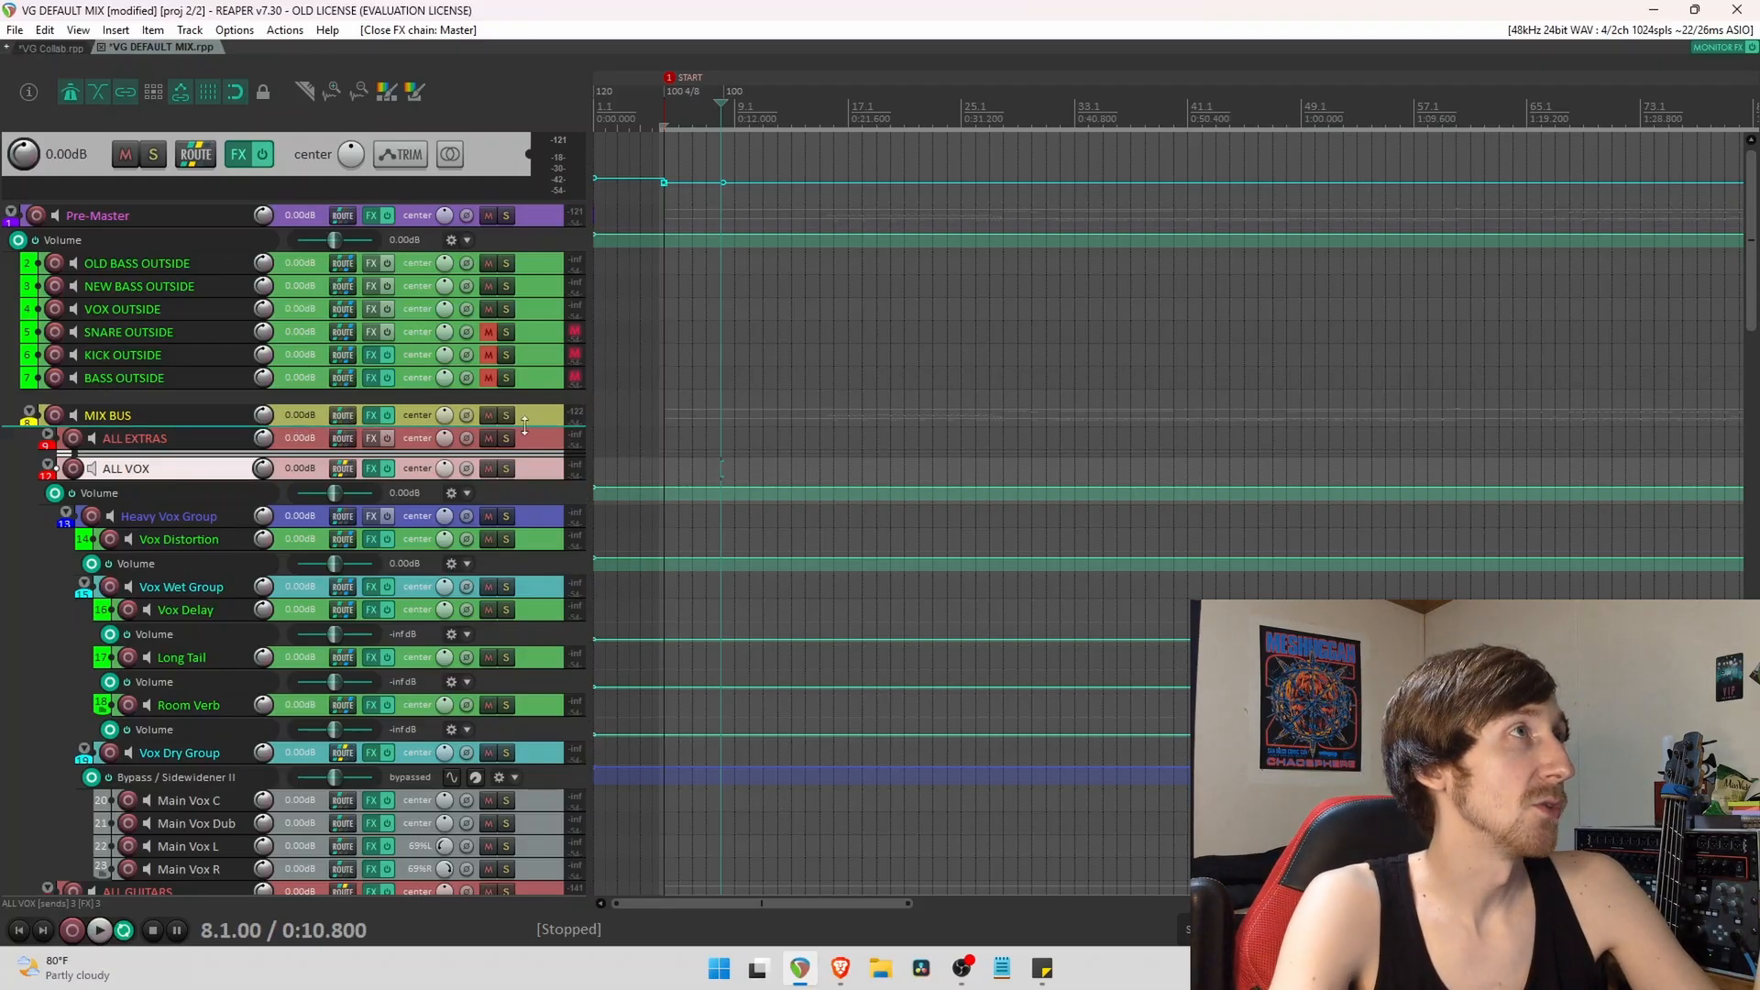
click(220, 440)
click(151, 471)
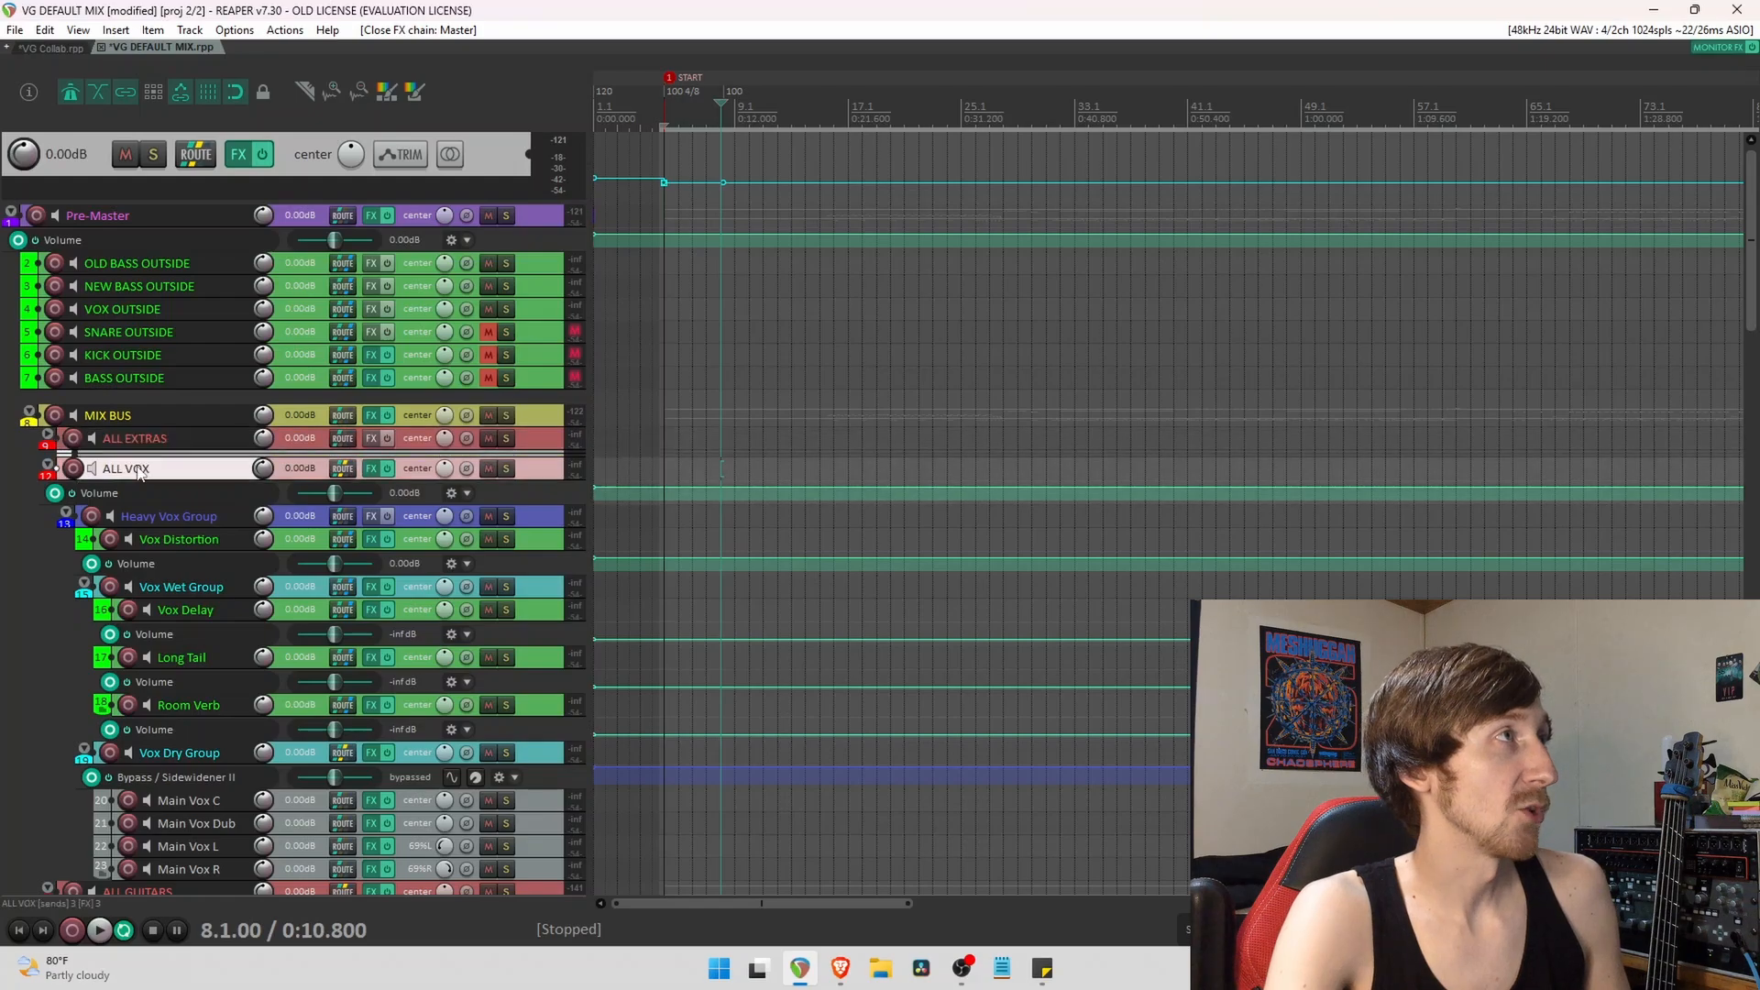
scroll(164, 605, down, 3)
click(166, 766)
scroll(166, 767, down, 3)
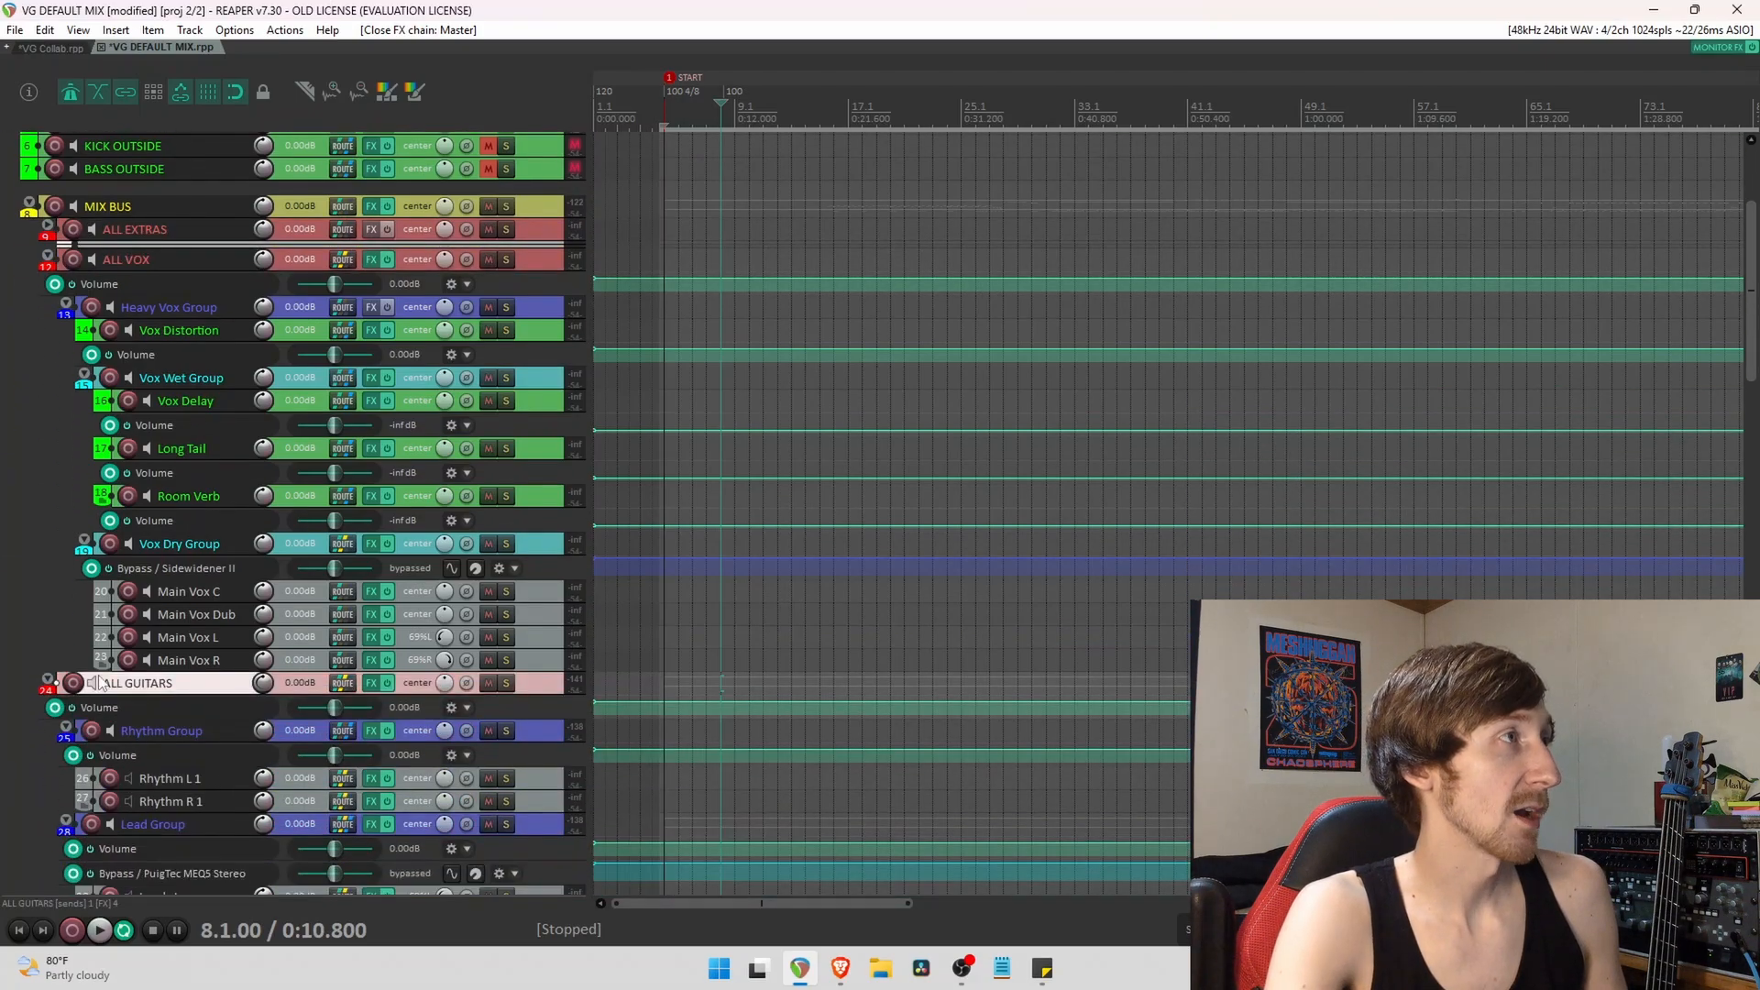
drag(263, 629, 263, 617)
drag(254, 204, 254, 216)
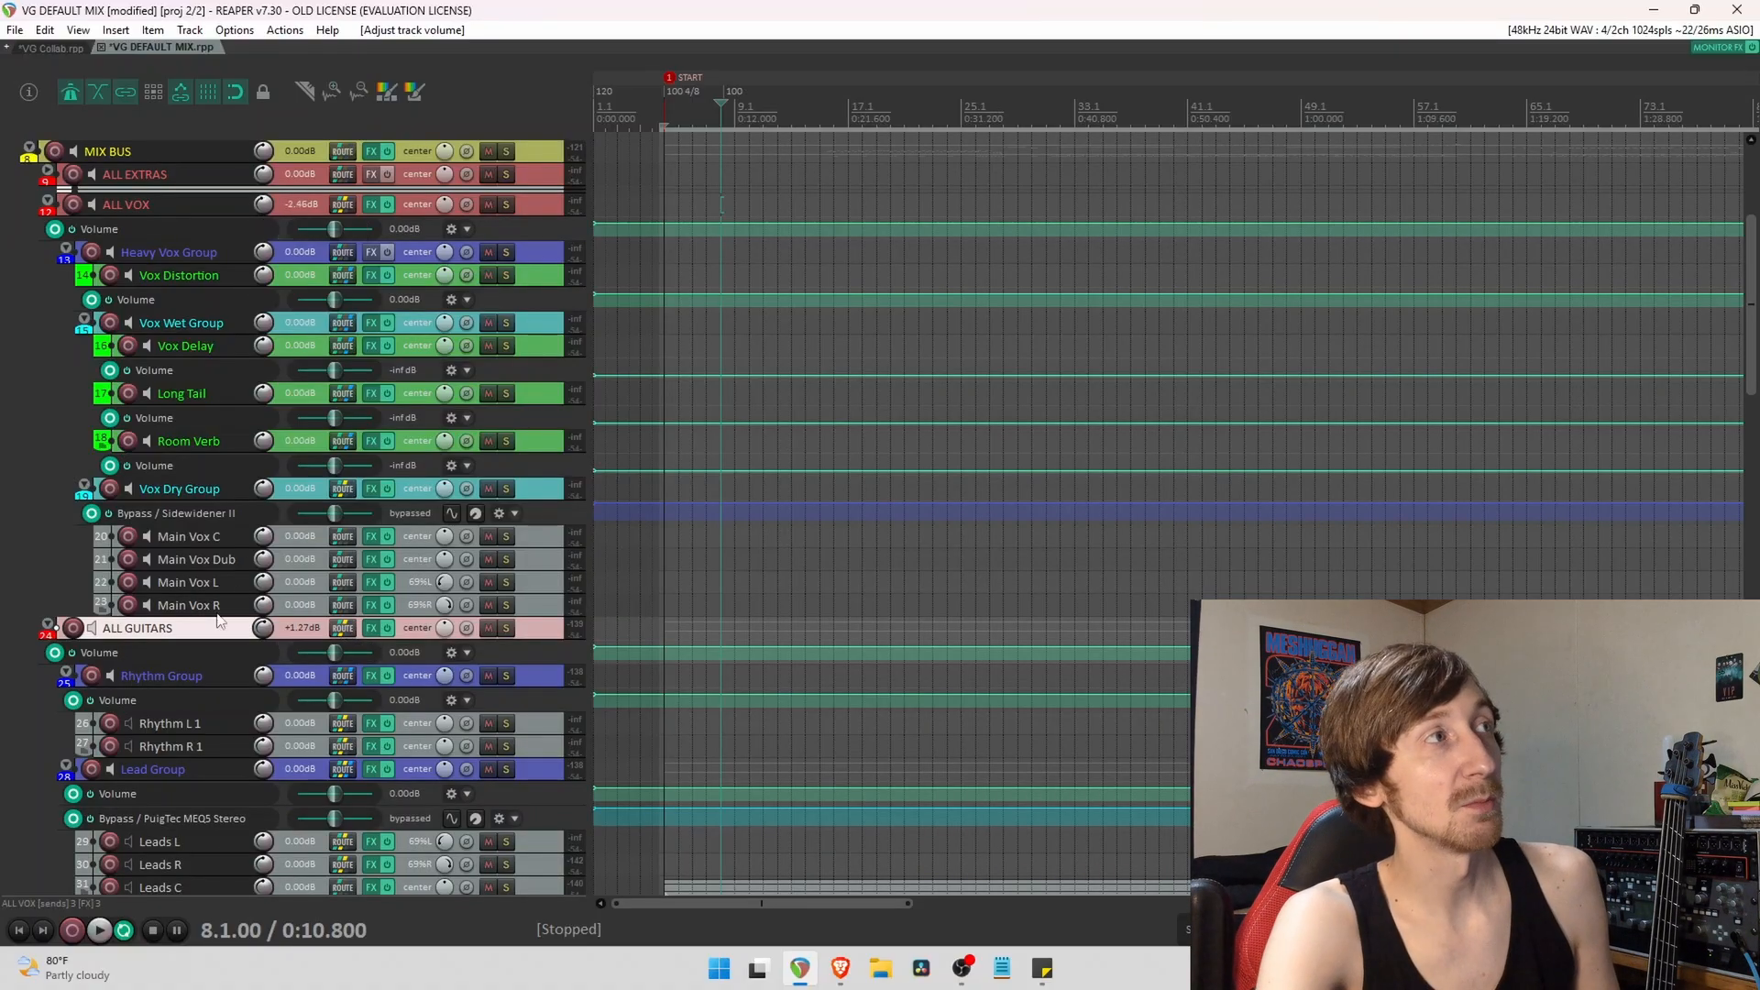
Reset the ALL GUITARS track volume to 0.00 dB.
scroll(239, 587, down, 3)
mouse_move(269, 822)
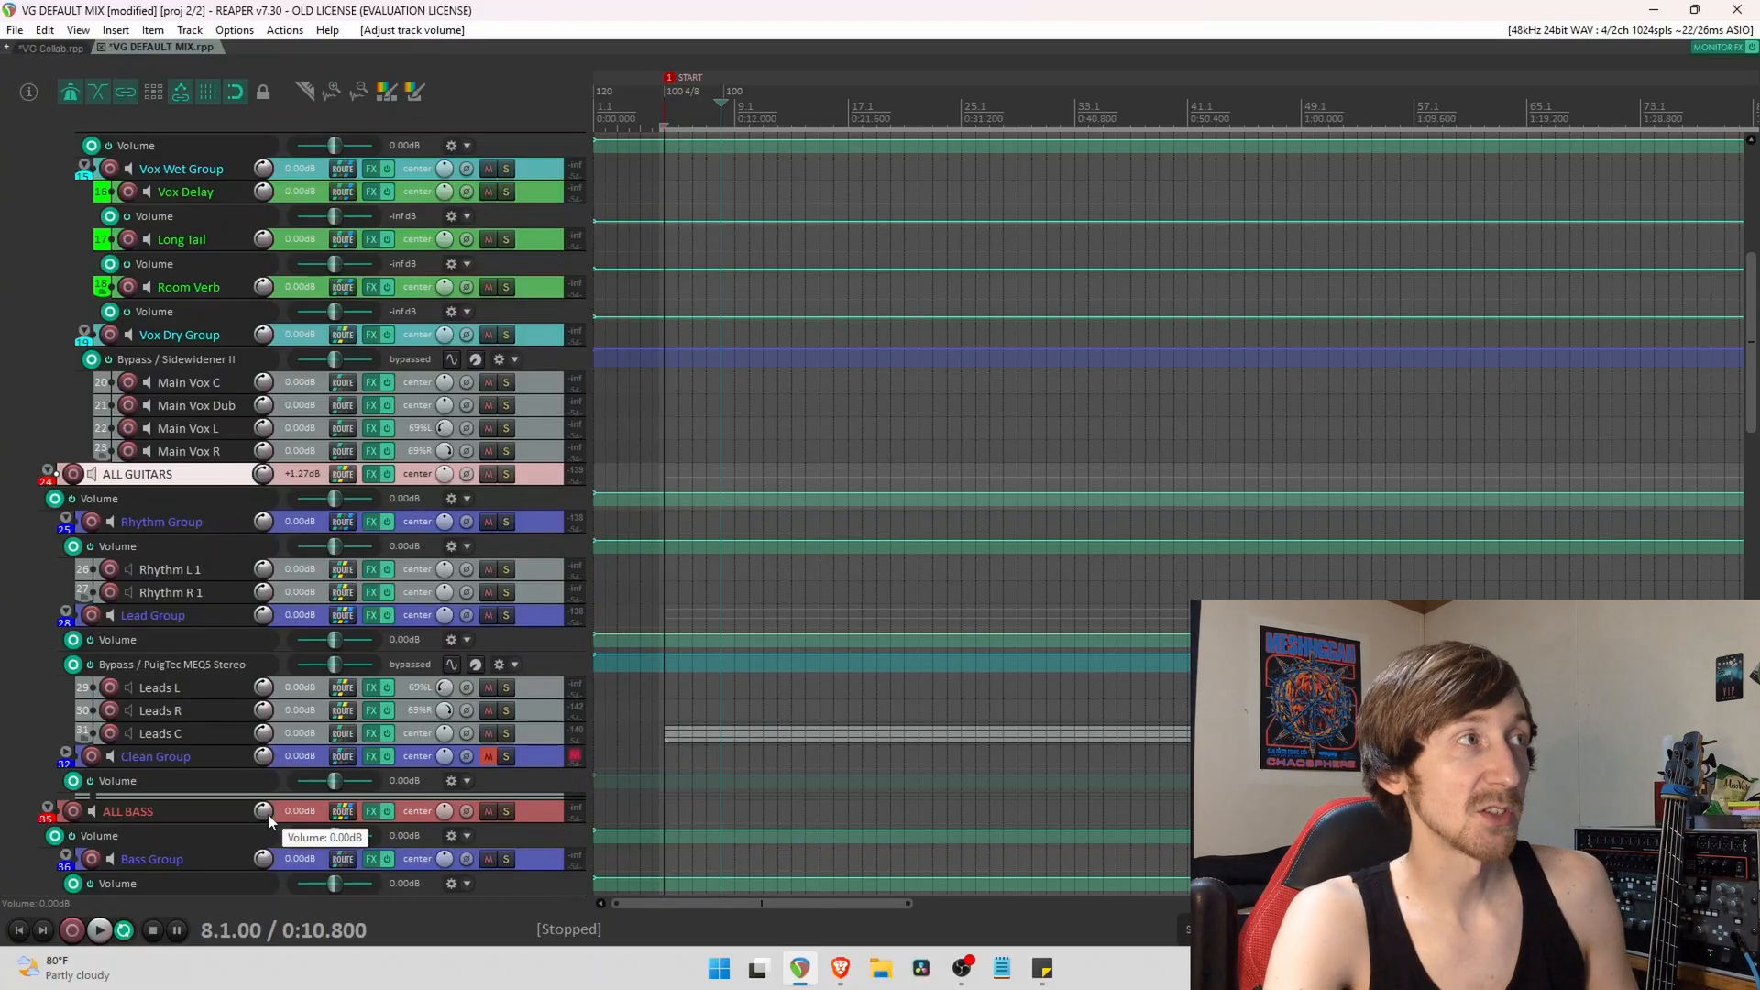
scroll(163, 811, down, 2)
scroll(273, 537, up, 1)
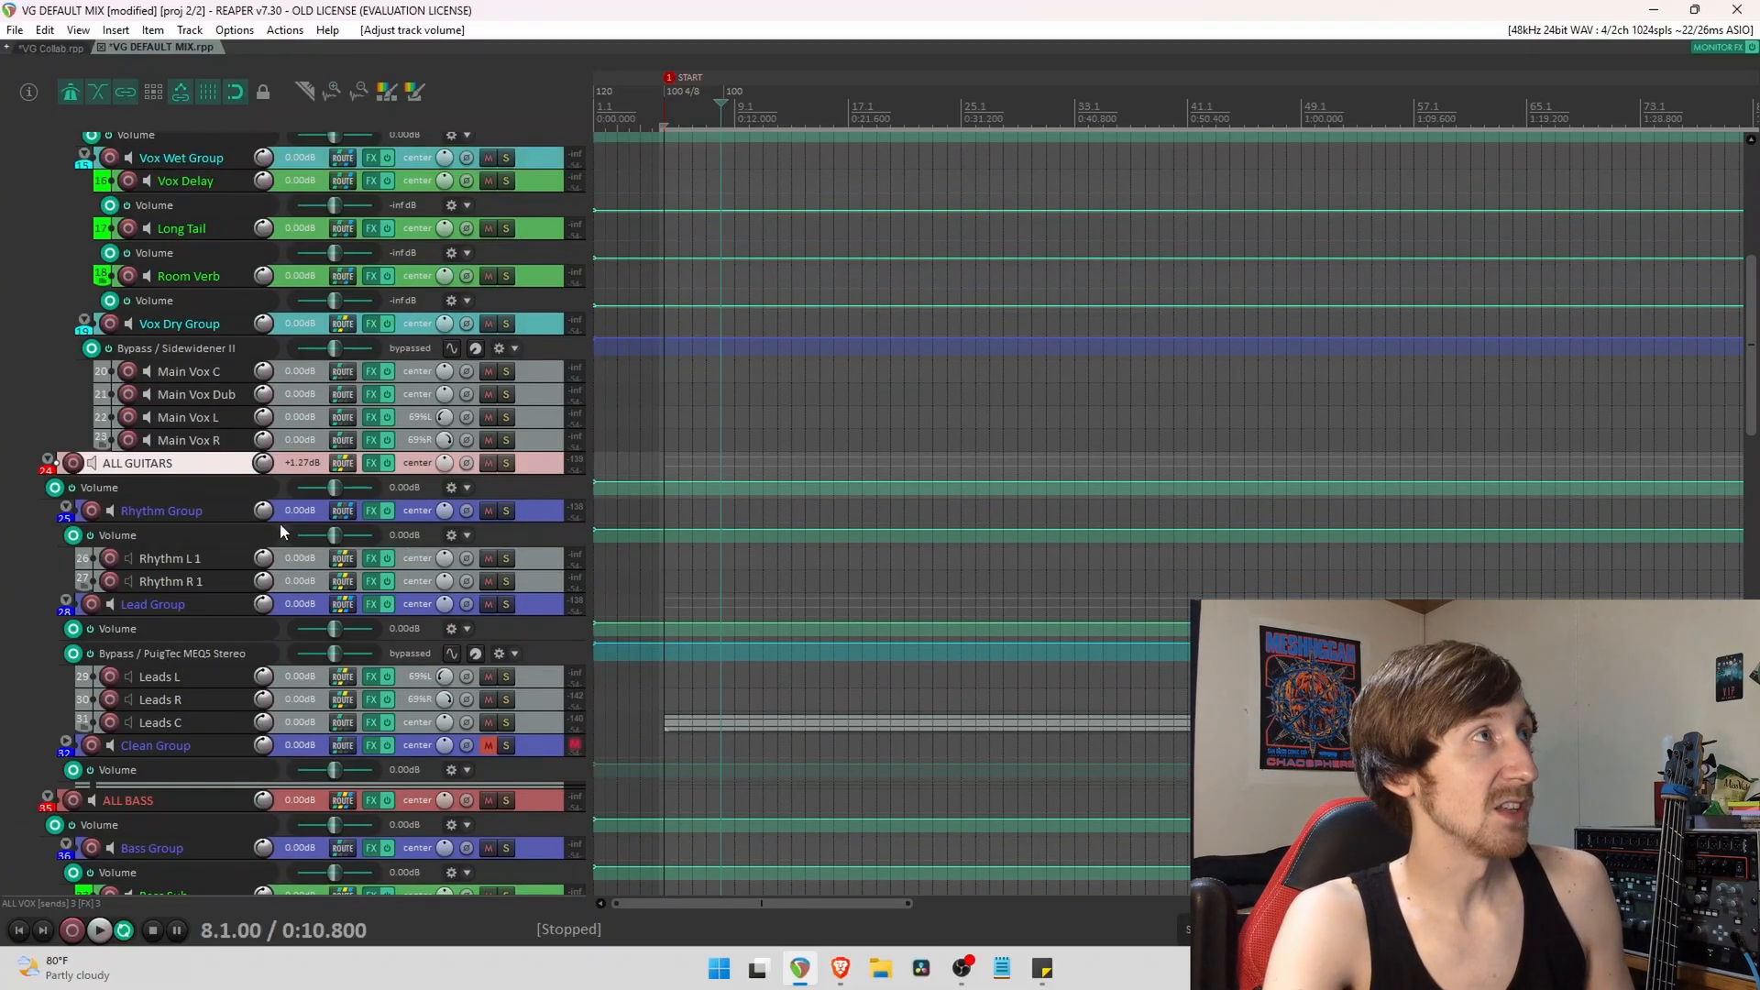
mouse_move(374, 469)
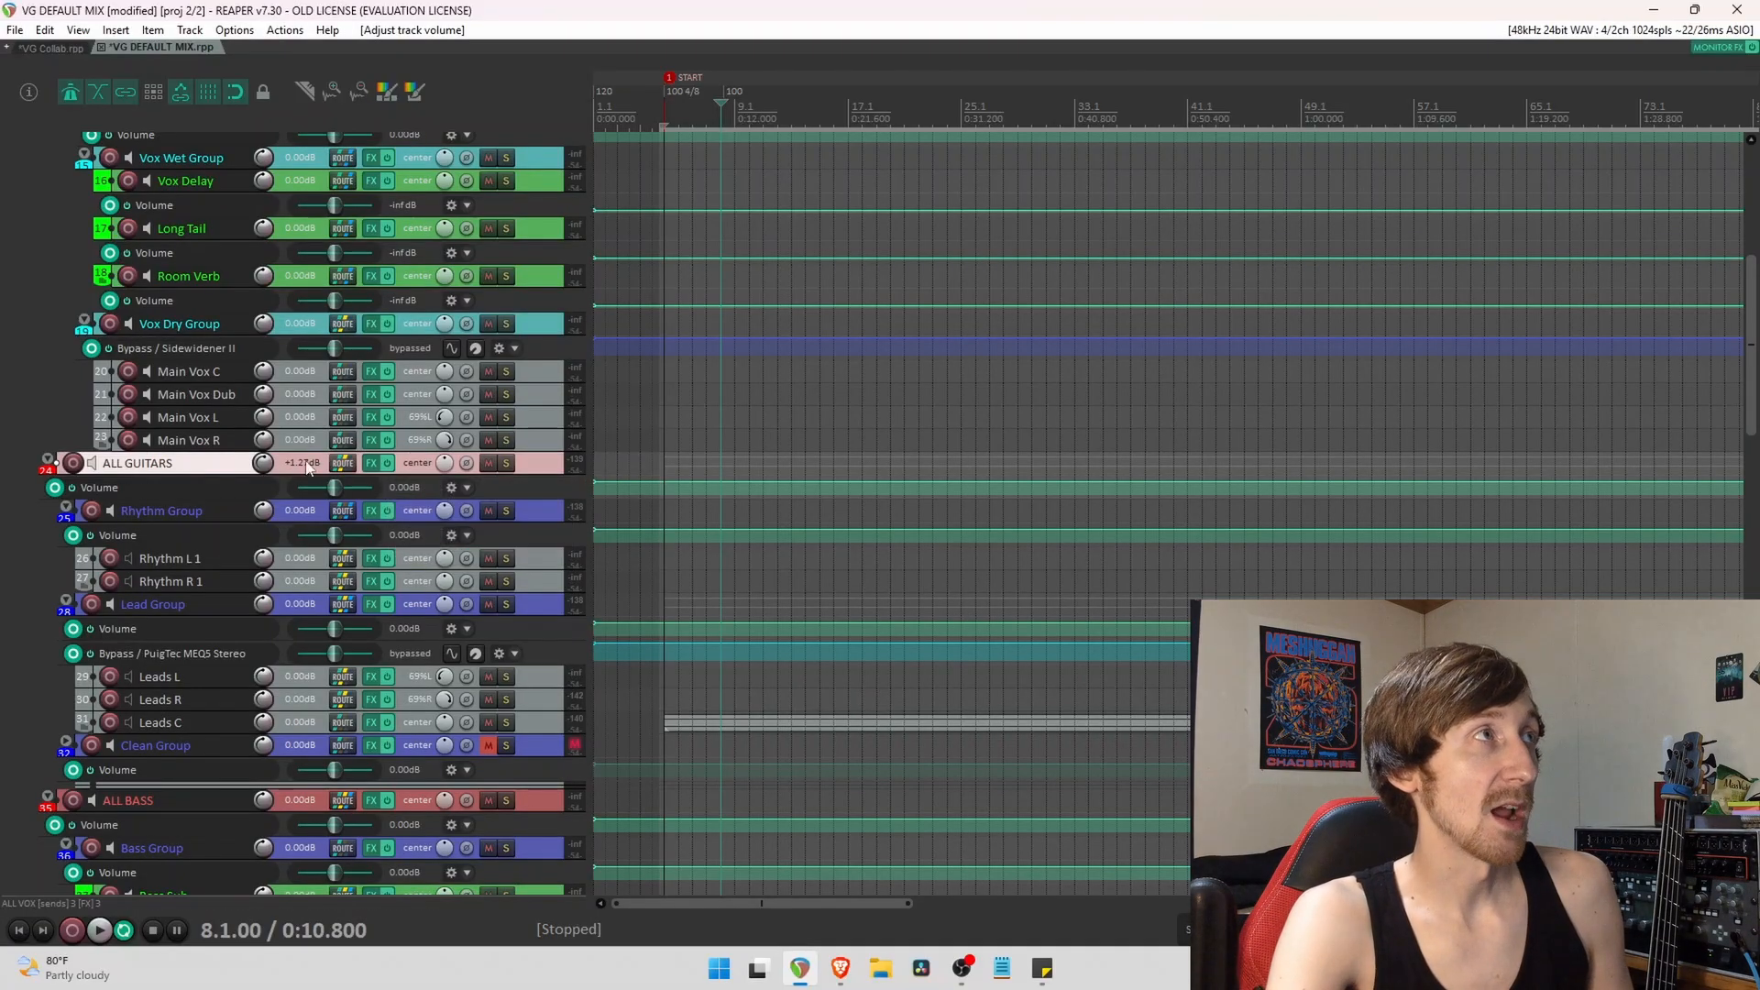
mouse_move(262, 470)
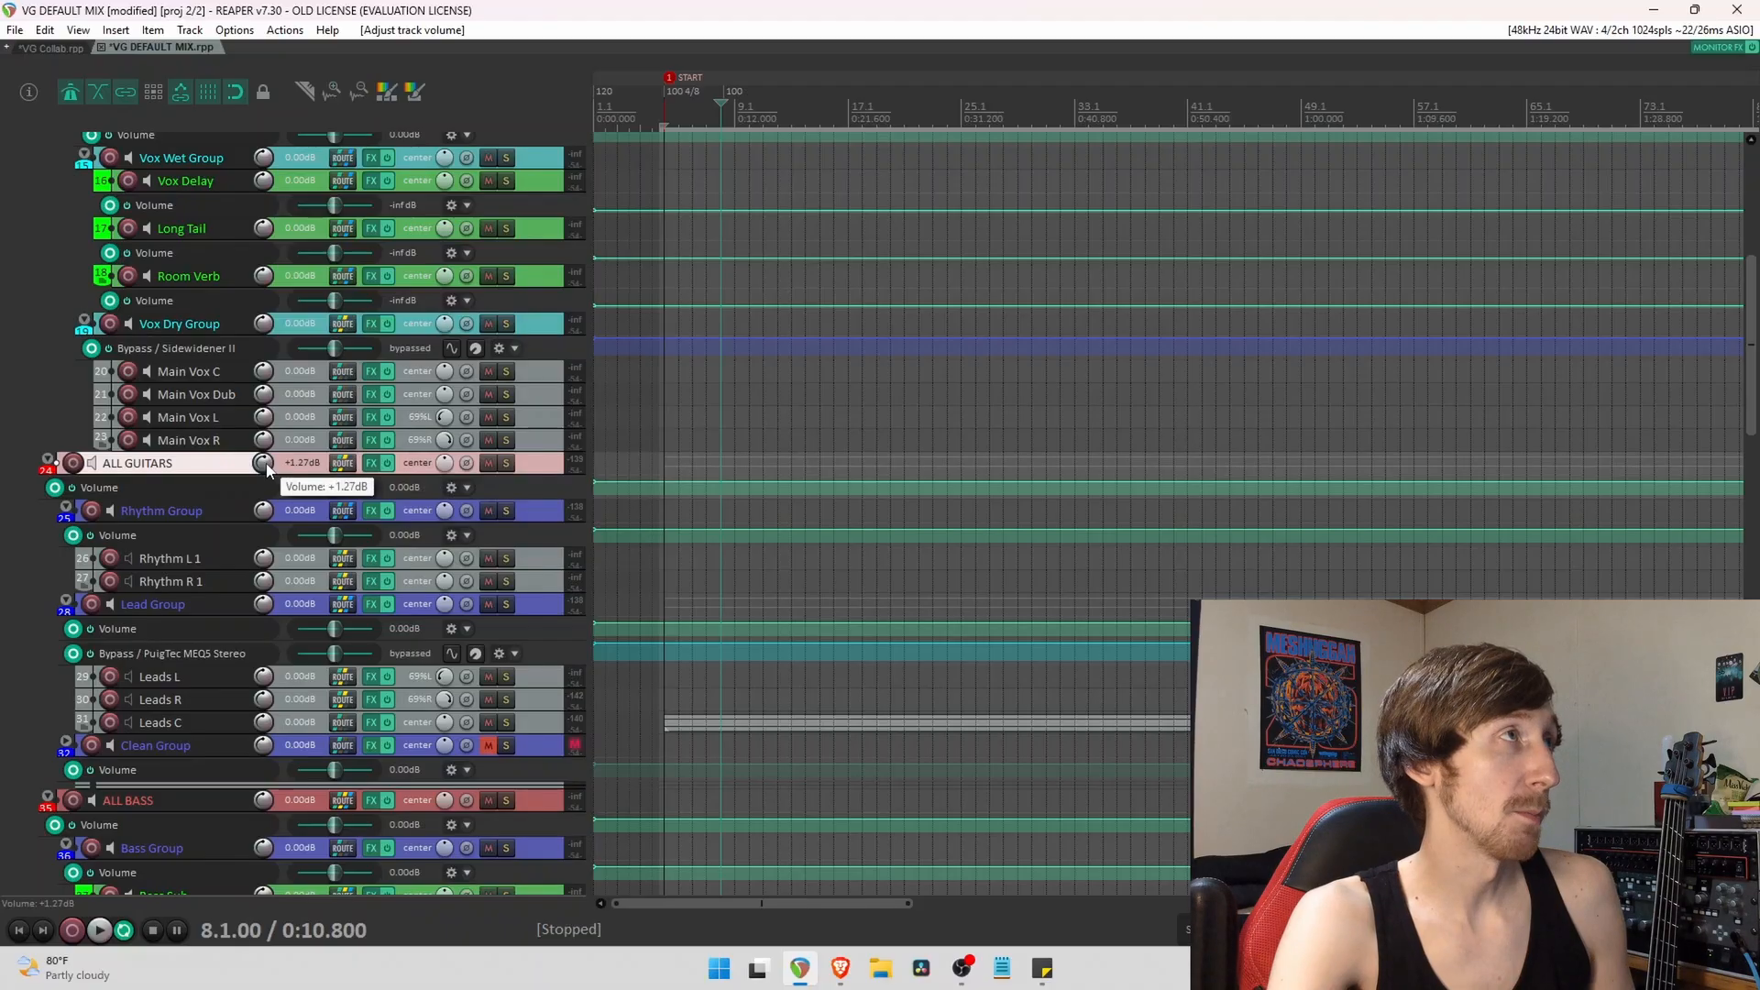
double_click(262, 464)
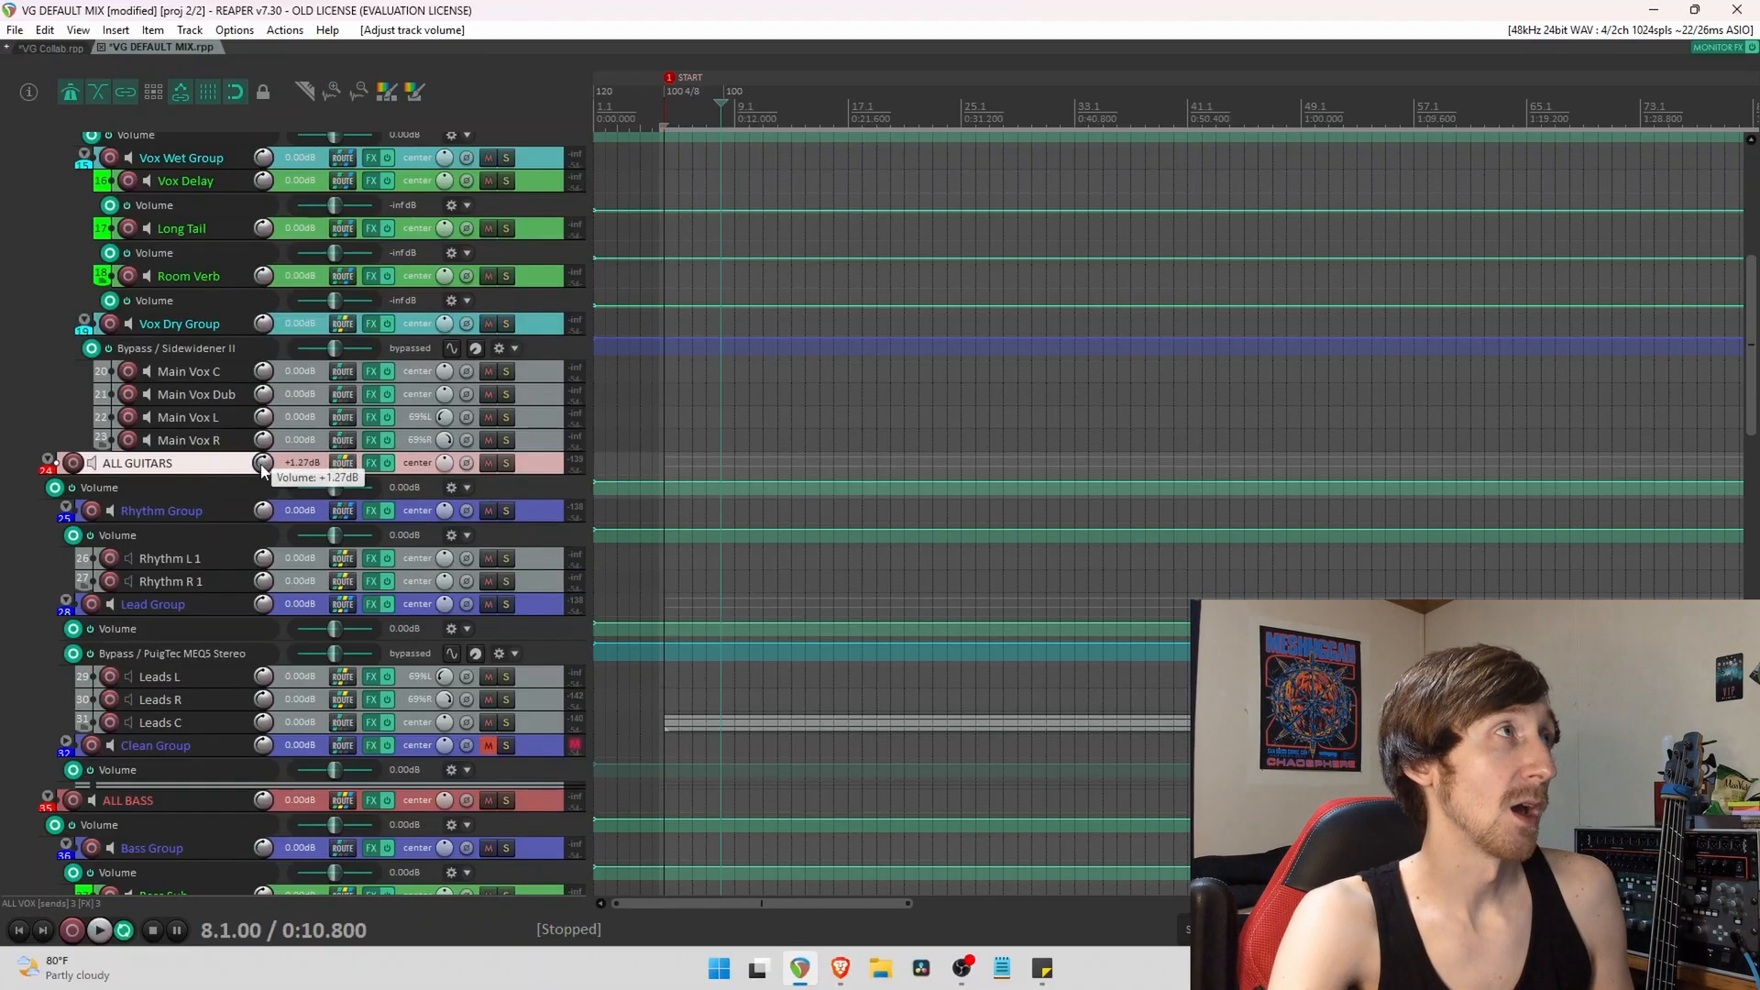
Adjust the first channel's Discrete Gain in the ALL GUITARS track's Shadow Hills Mastering Compressor and close the effects chain.
click(371, 464)
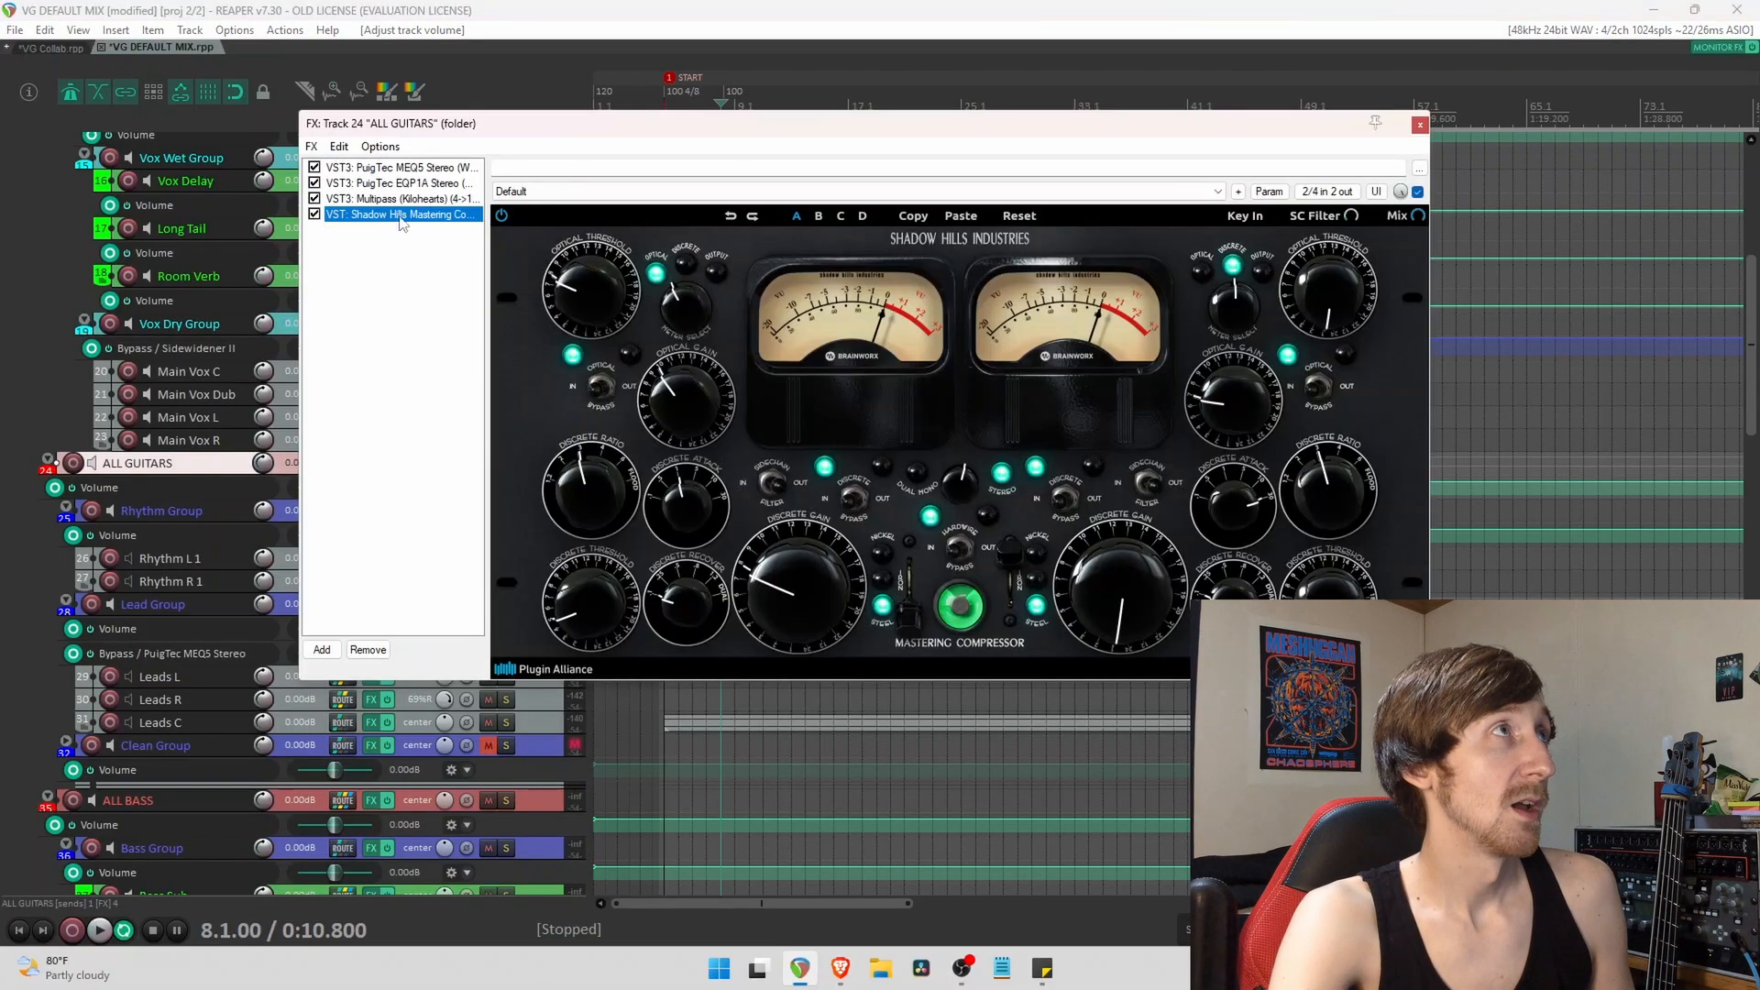
click(796, 587)
scroll(803, 567, up, 1)
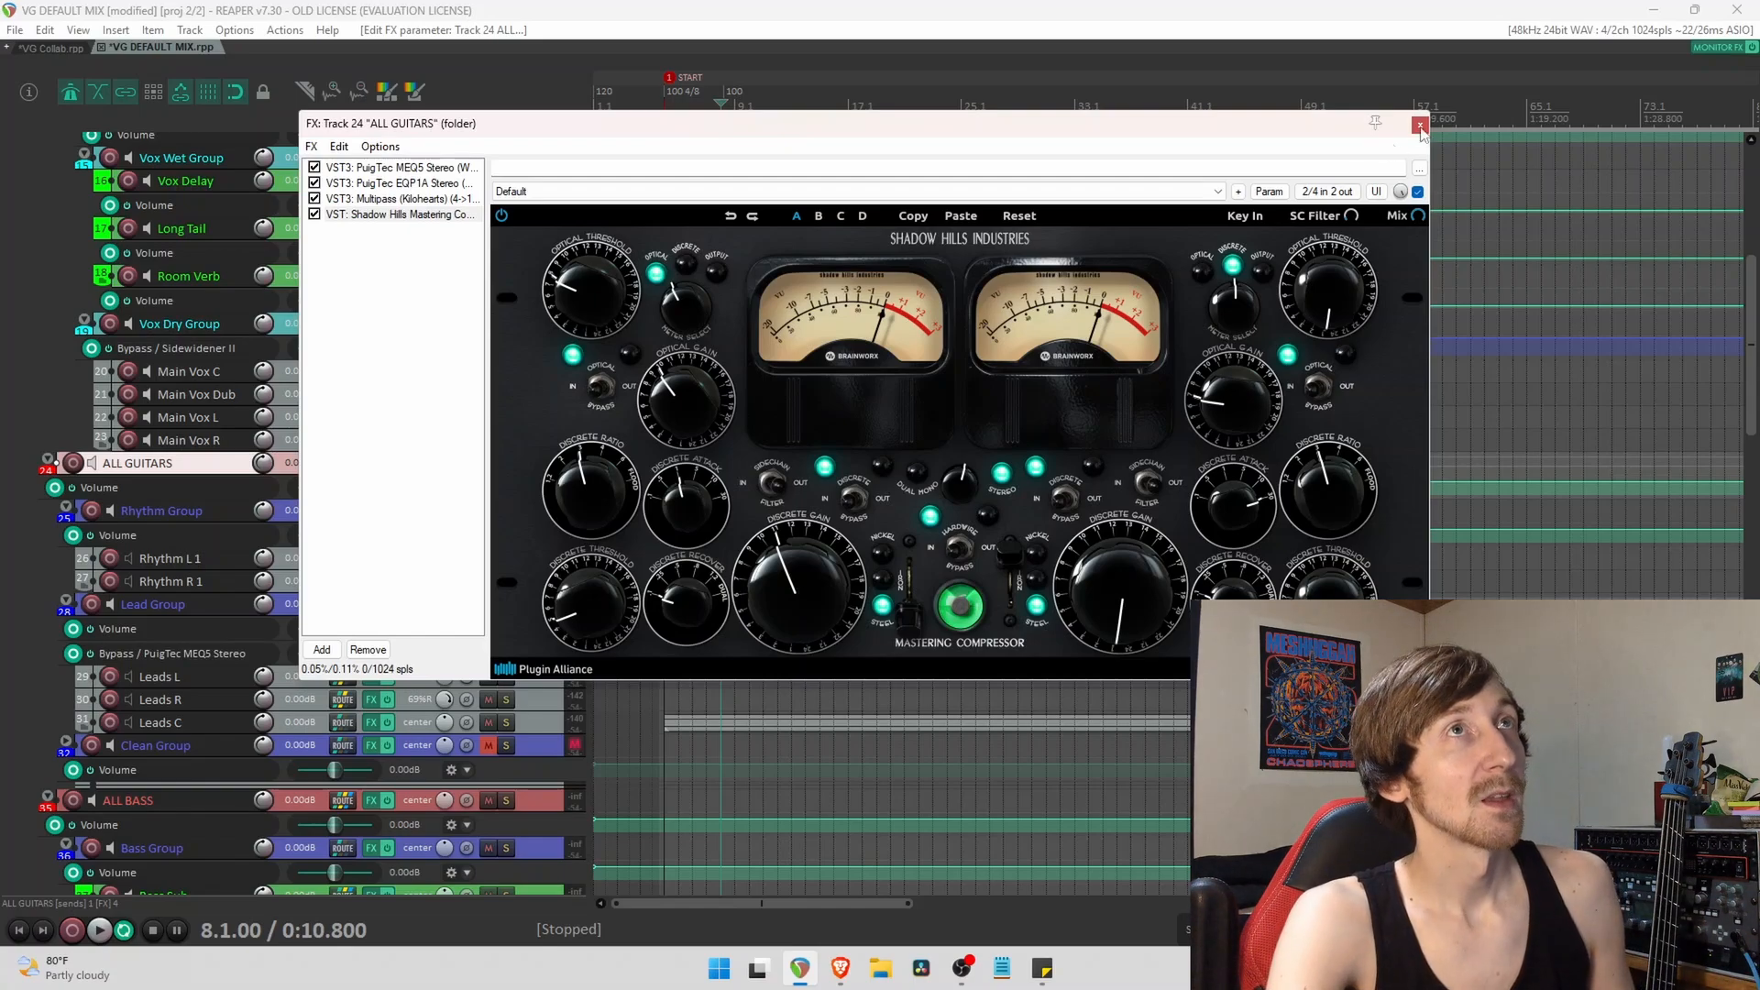
drag(796, 589, 793, 608)
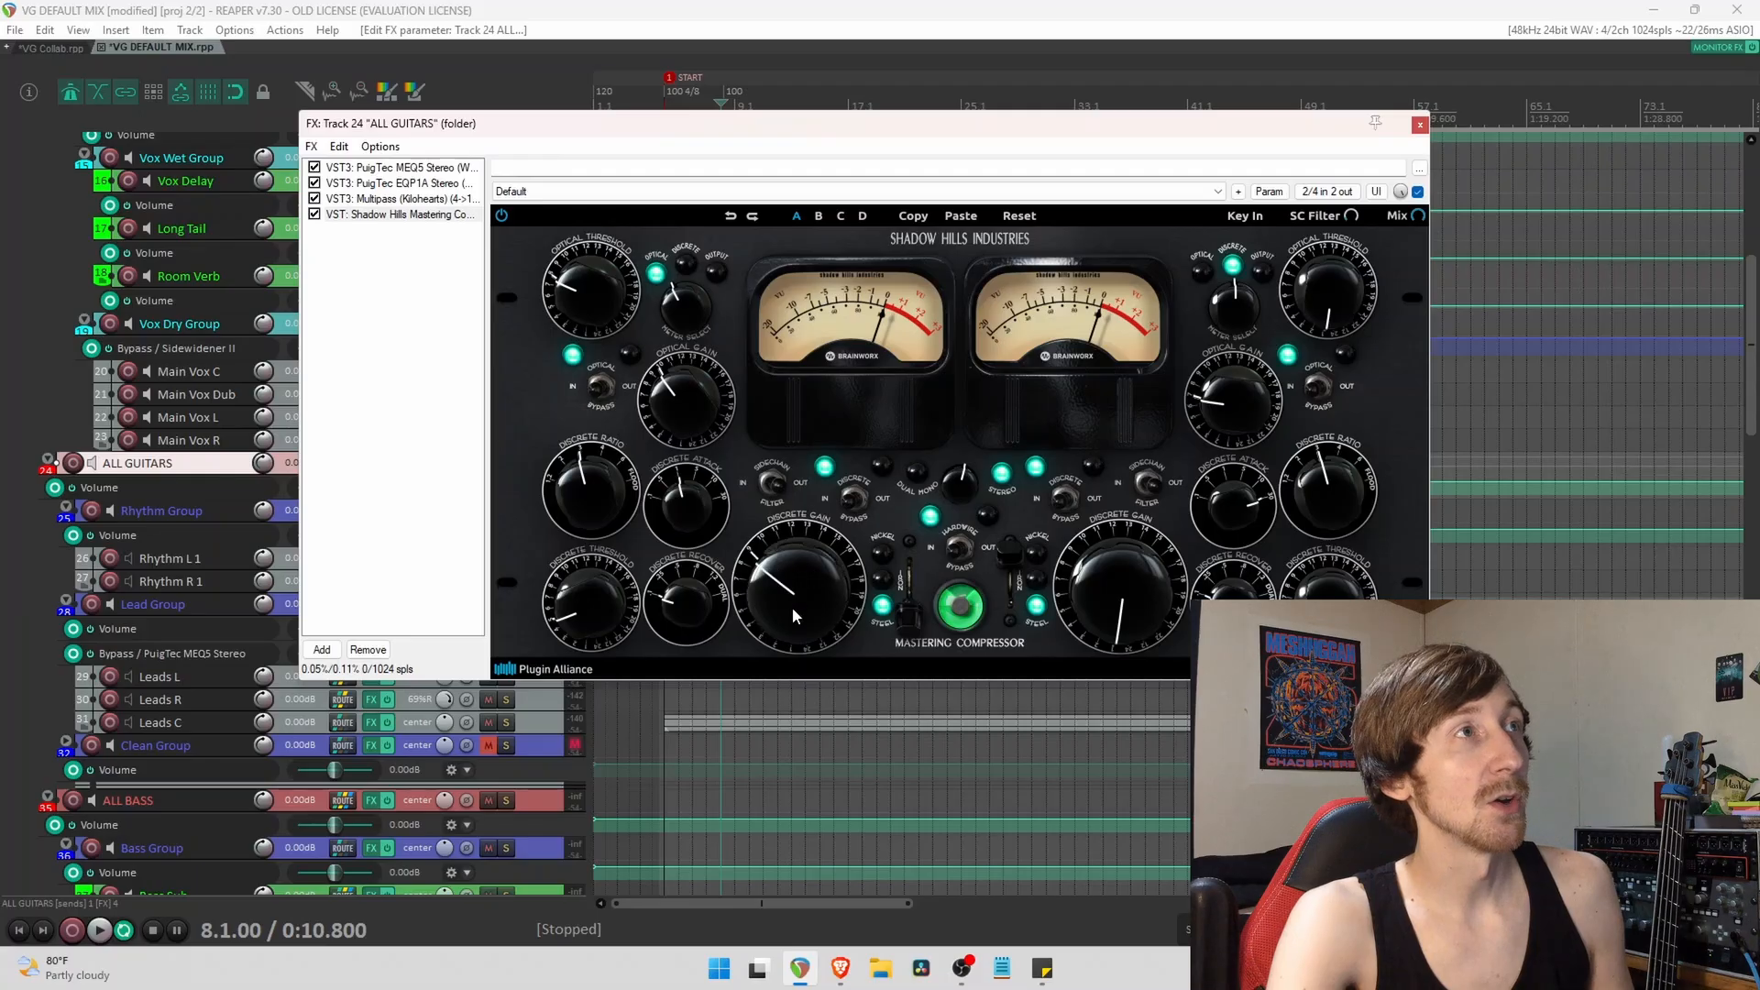
click(1419, 125)
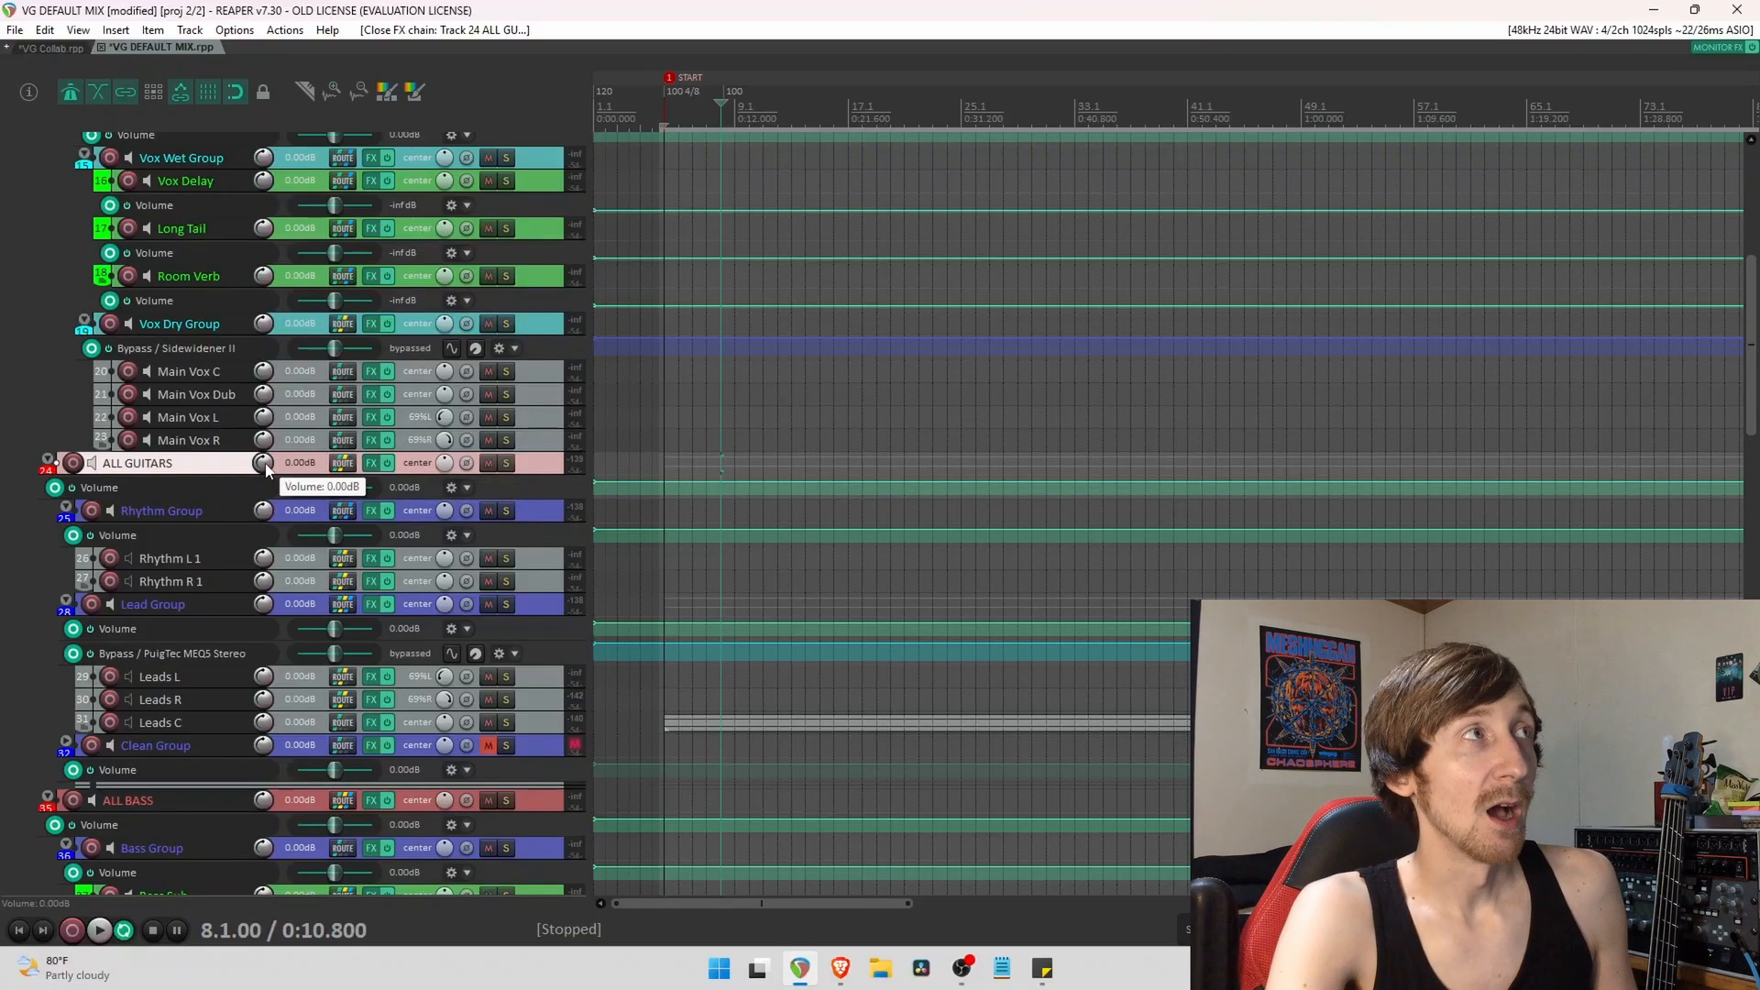
Lower the ALL GUITARS track volume to about -47.5 dB and reset it to 0.00 dB.
mouse_move(263, 462)
mouse_down()
mouse_move(263, 486)
mouse_move(263, 456)
mouse_up()
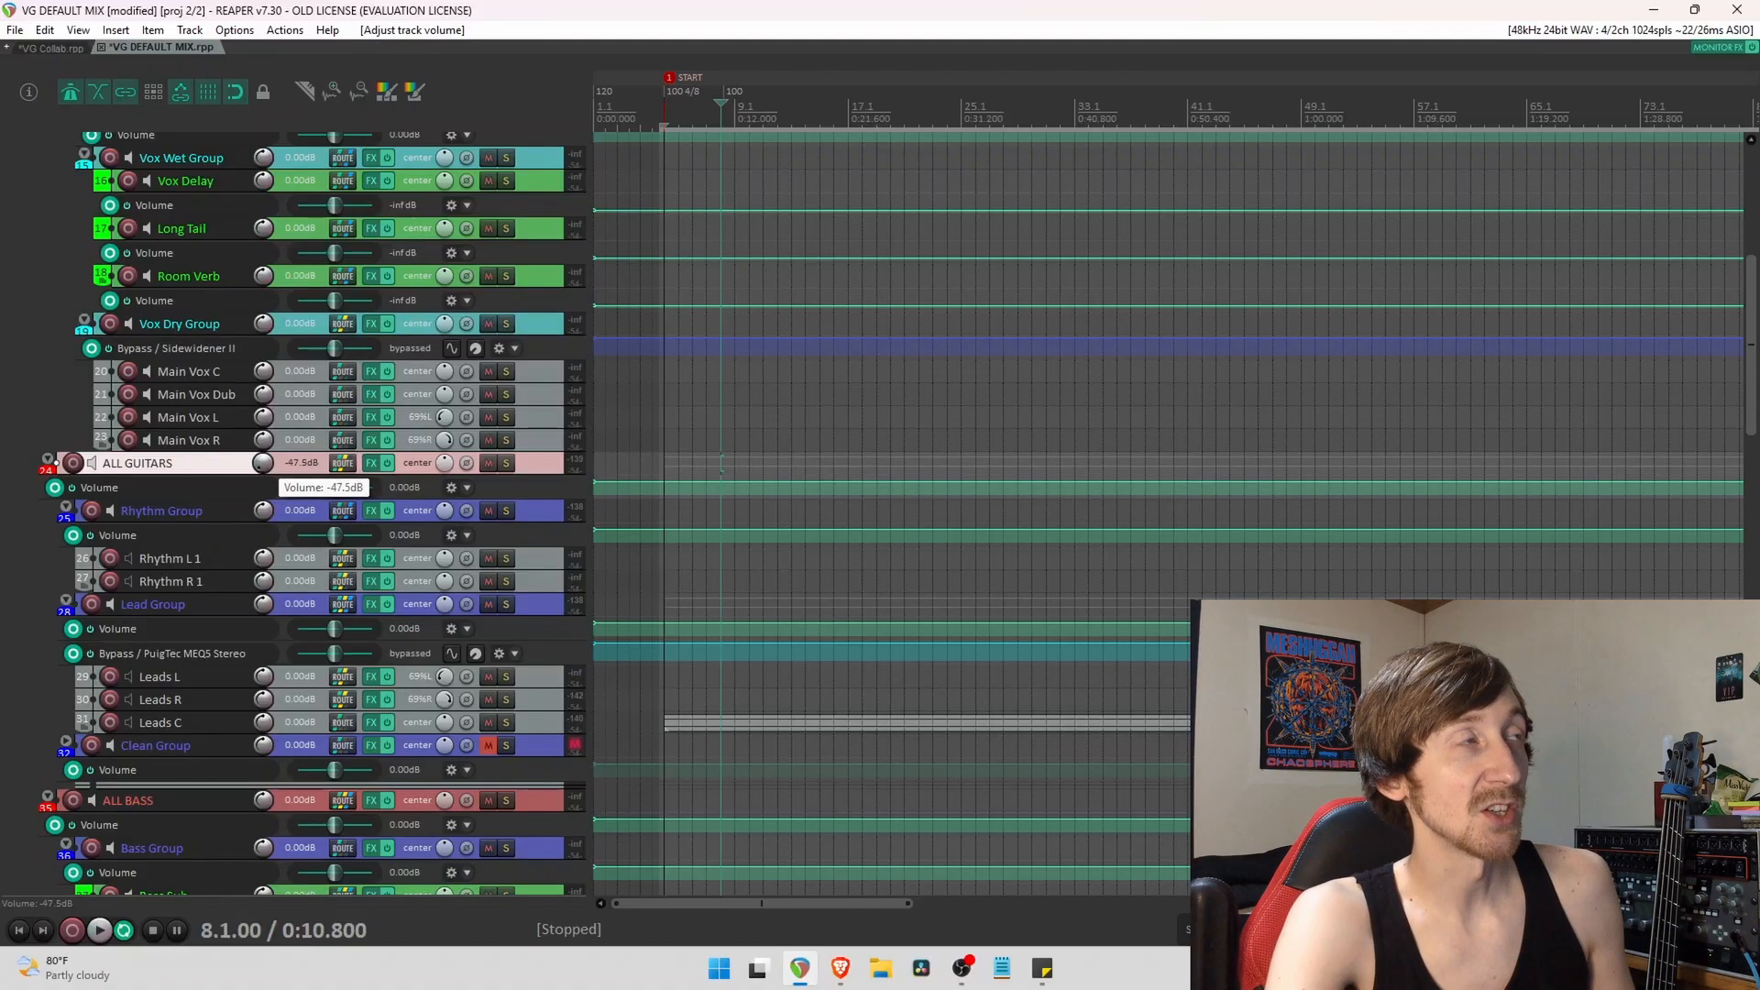
double_click(263, 462)
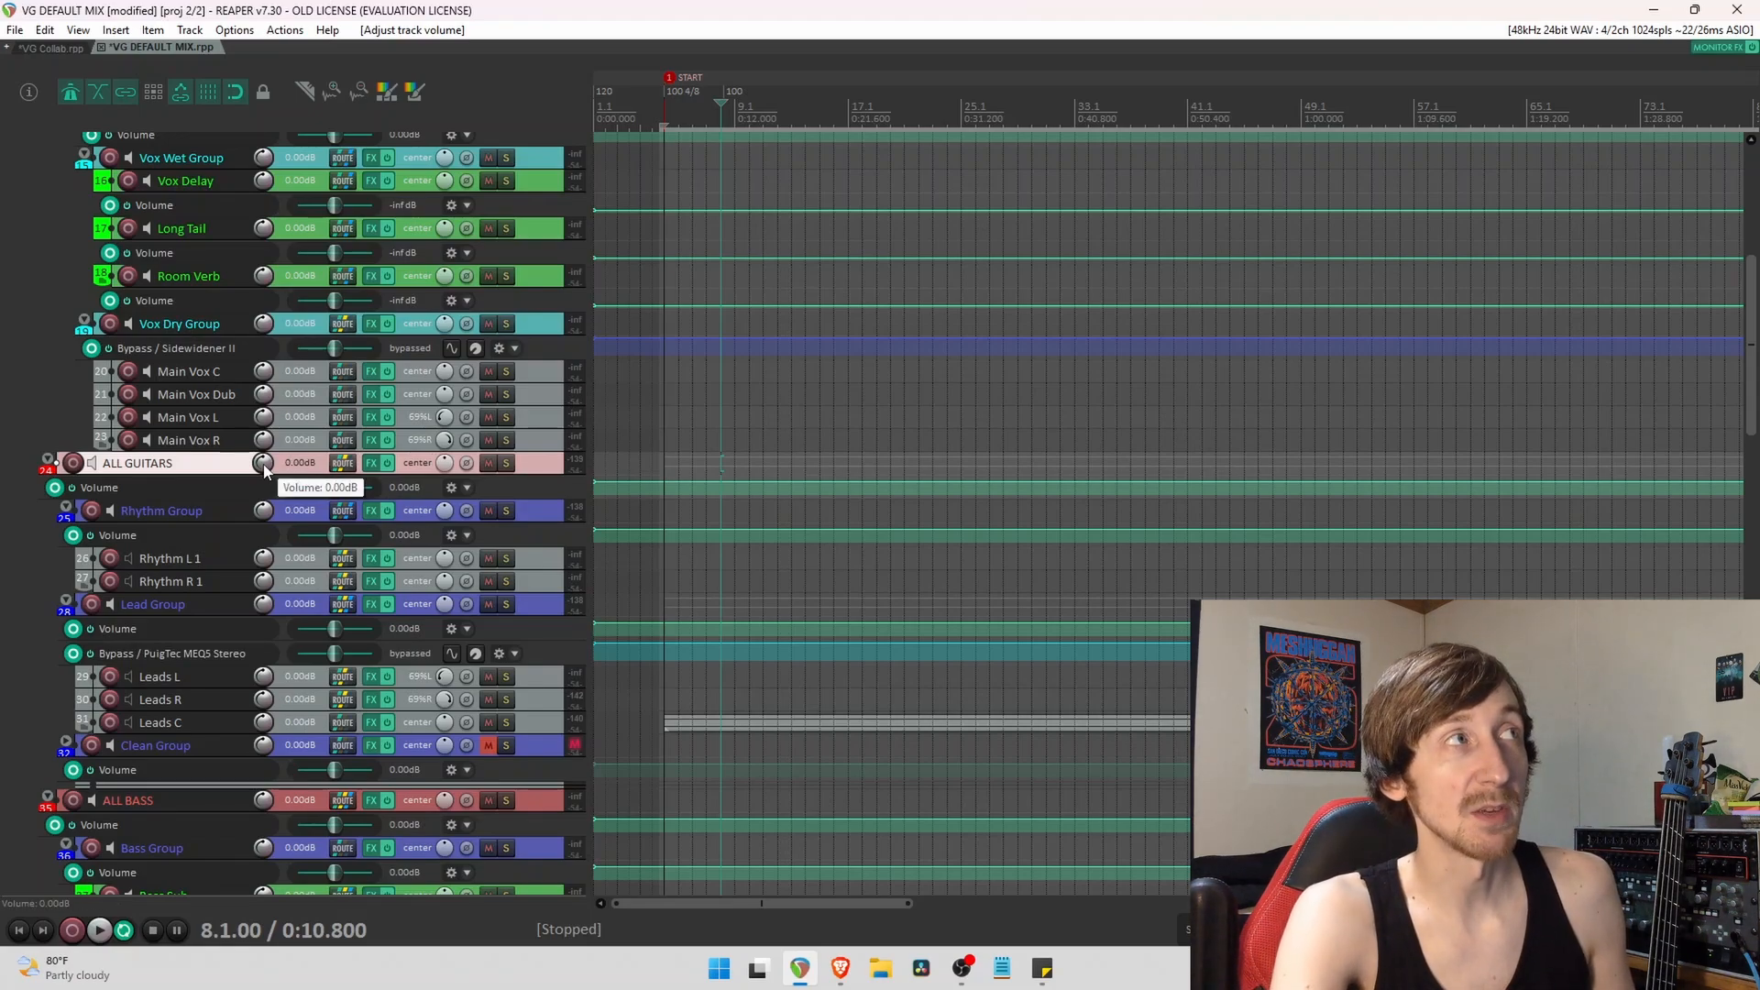
drag(264, 471, 264, 469)
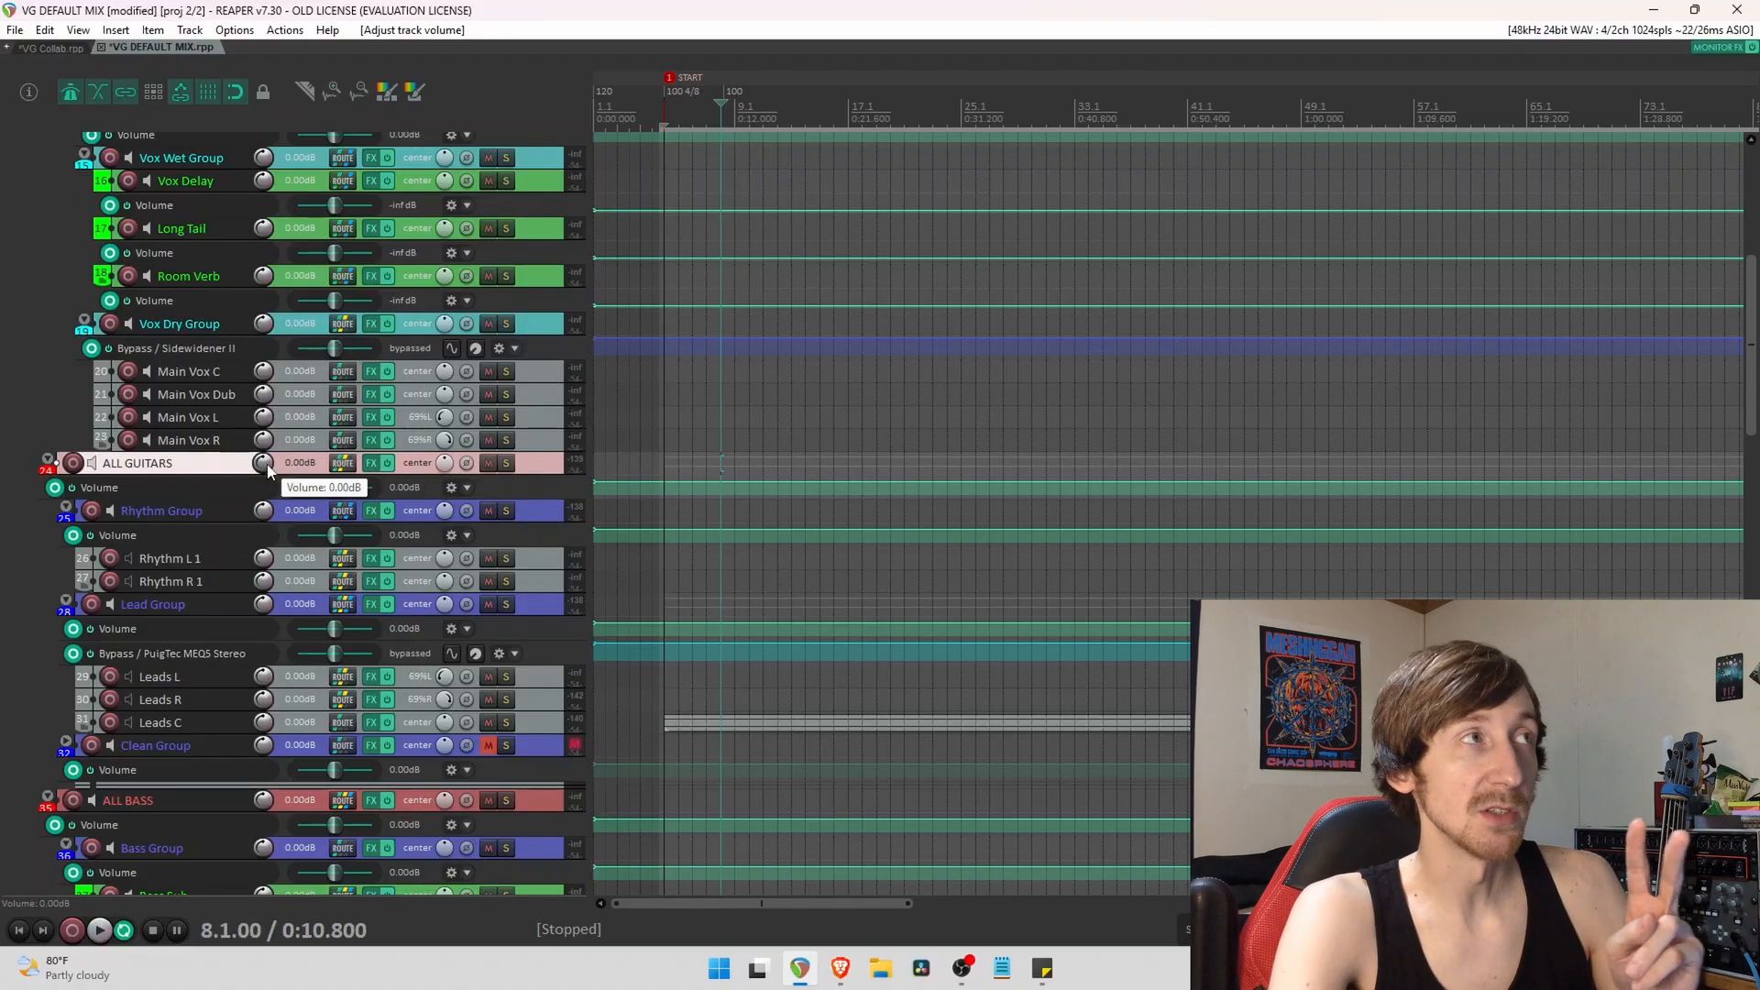
Examine the volume settings of the rhythm guitar tracks and of the kick room, Kick Ambience and Kick L Group tracks.
click(542, 573)
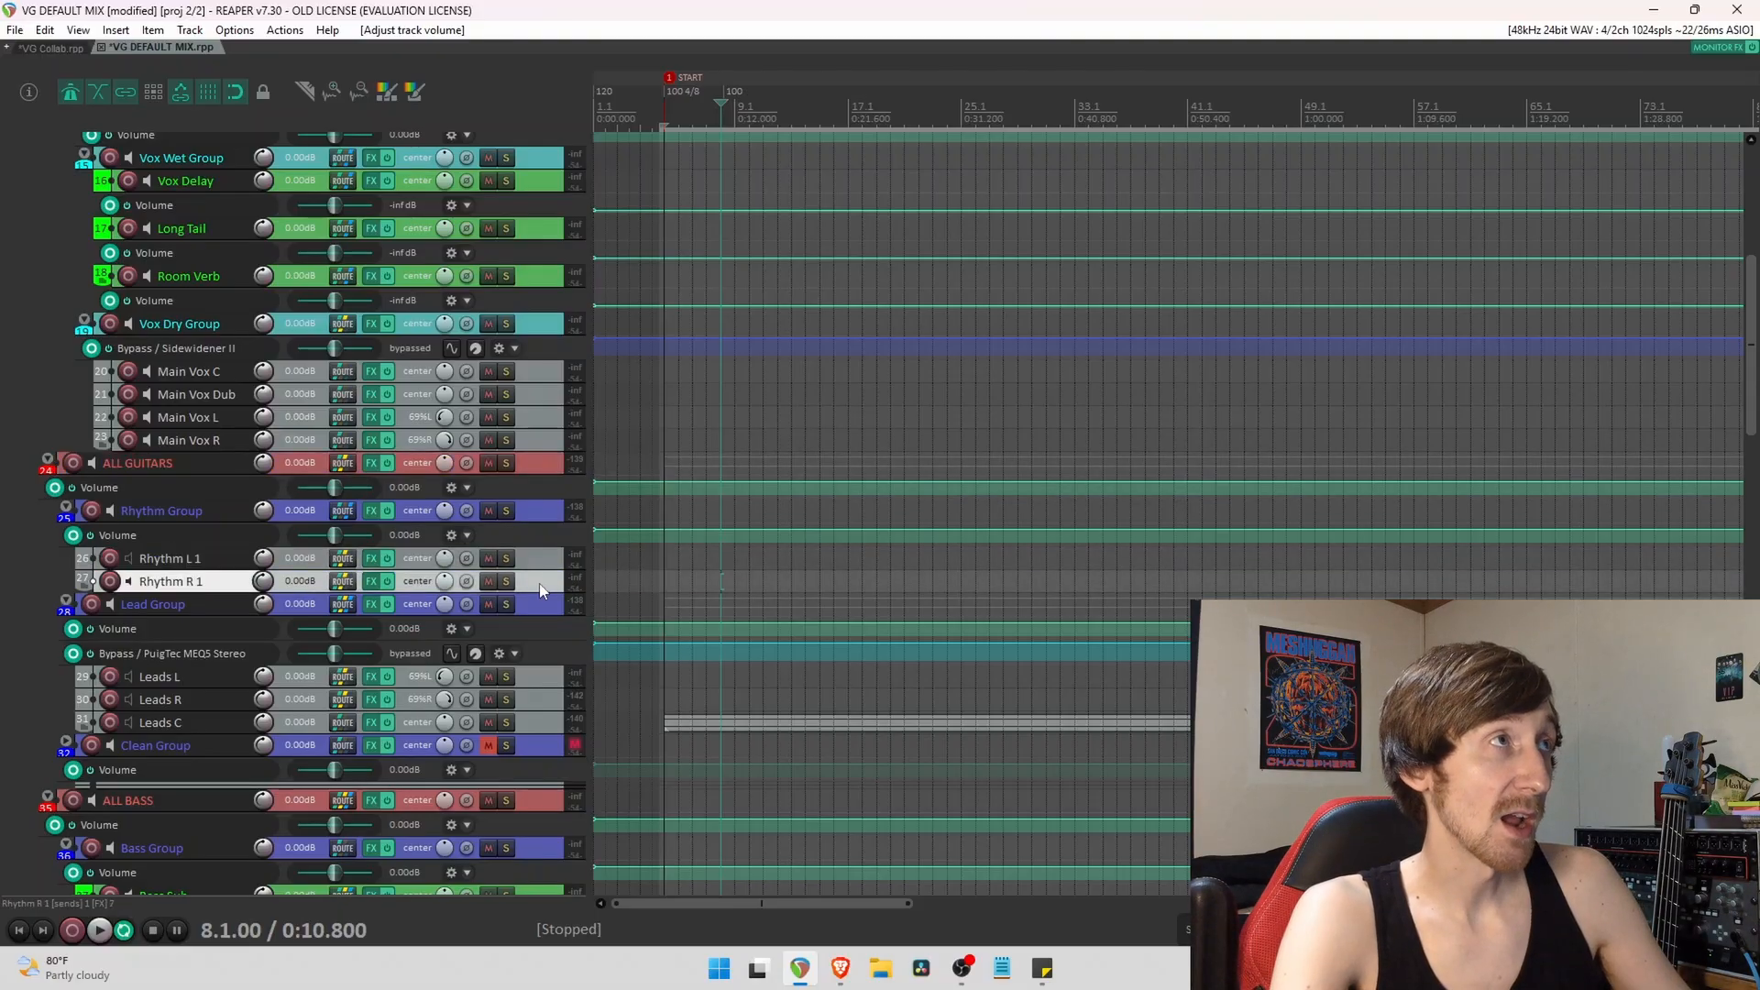
click(268, 563)
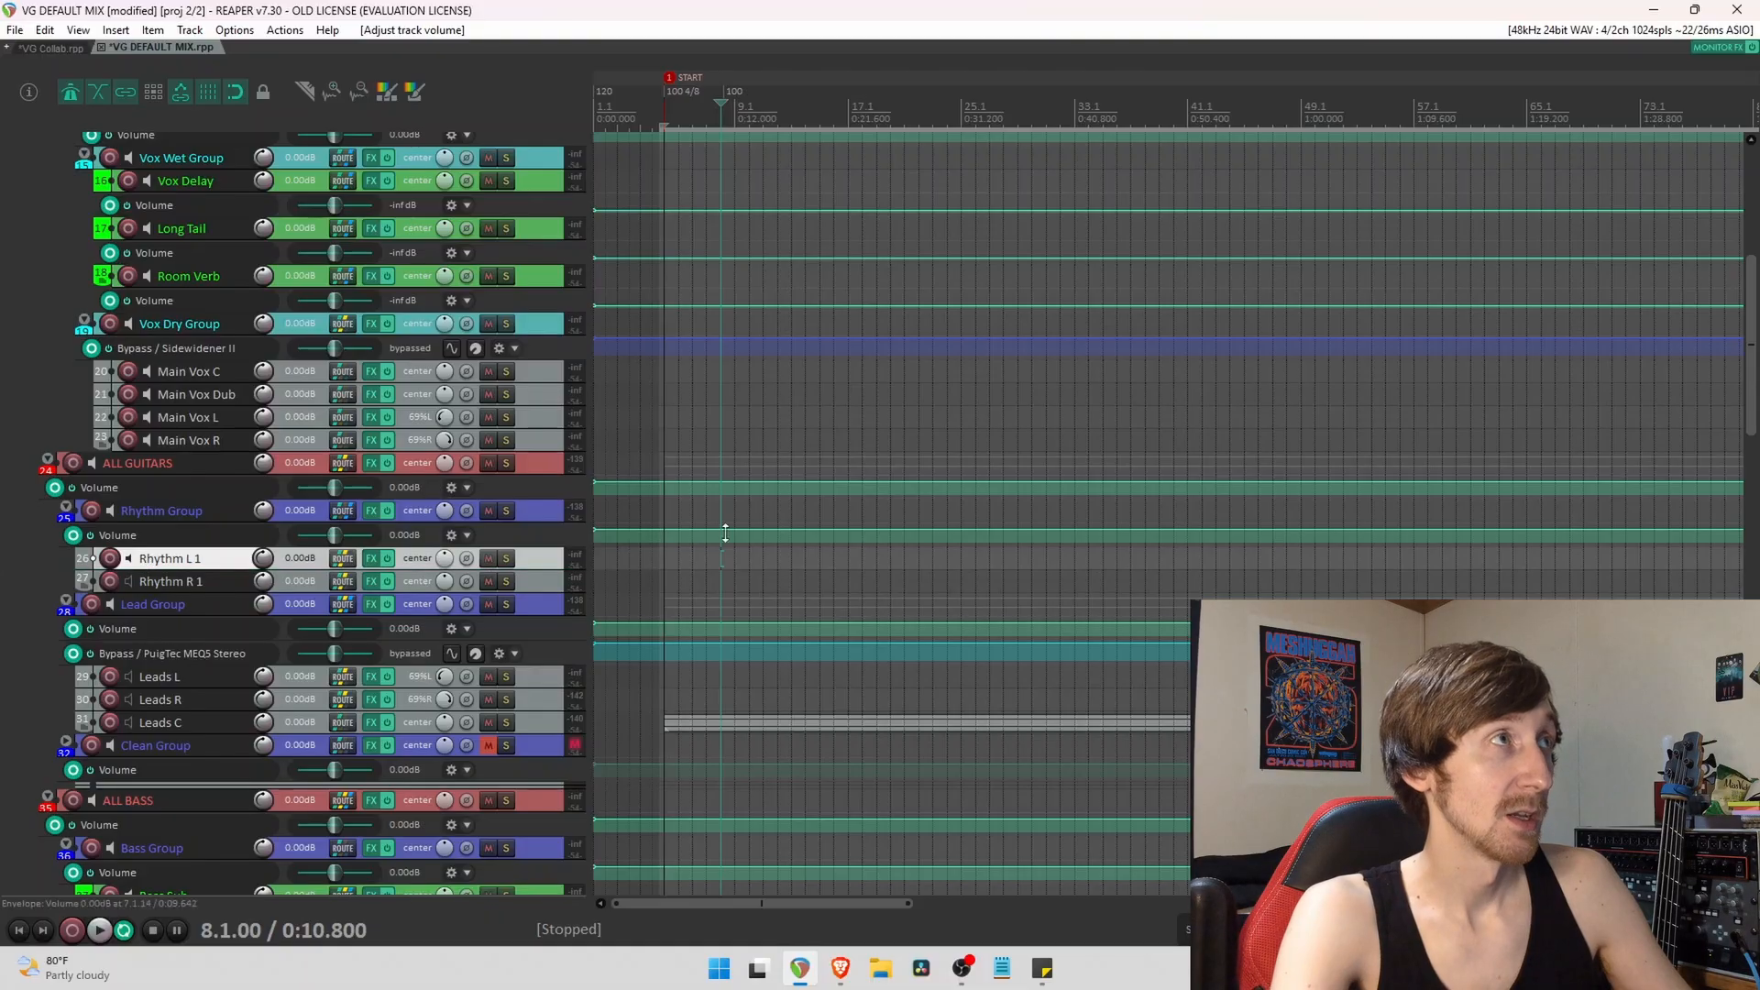
scroll(581, 564, down, 10)
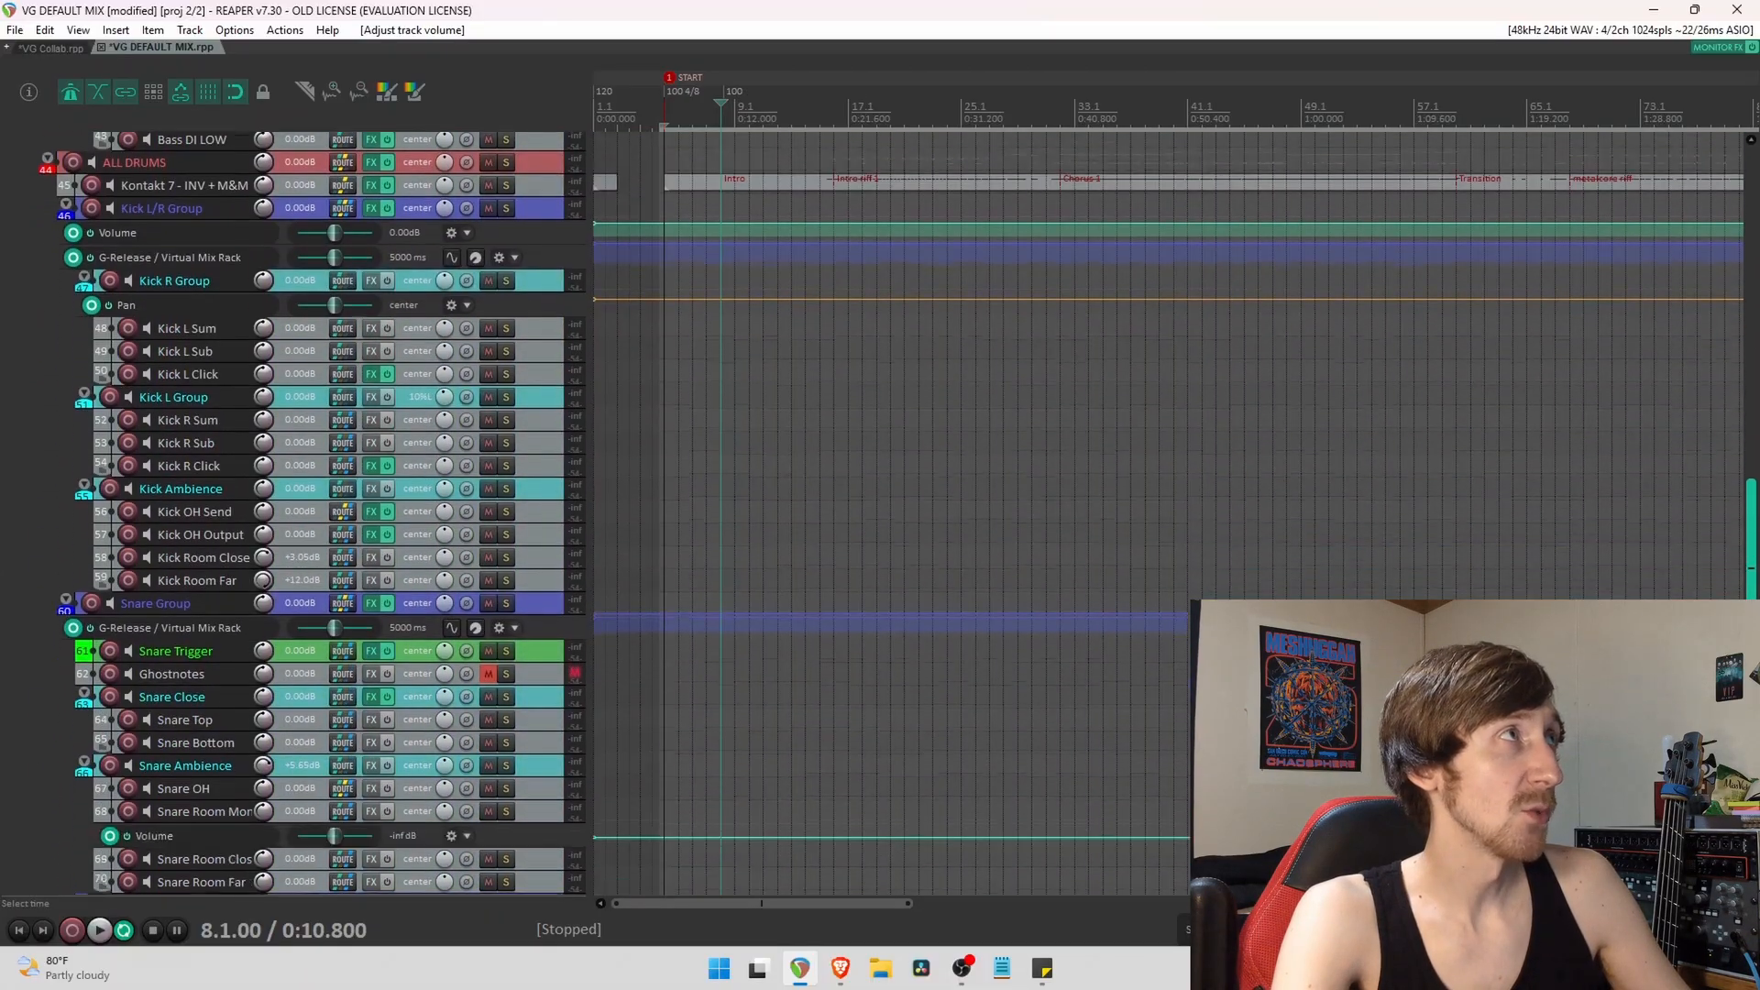
scroll(420, 541, down, 1)
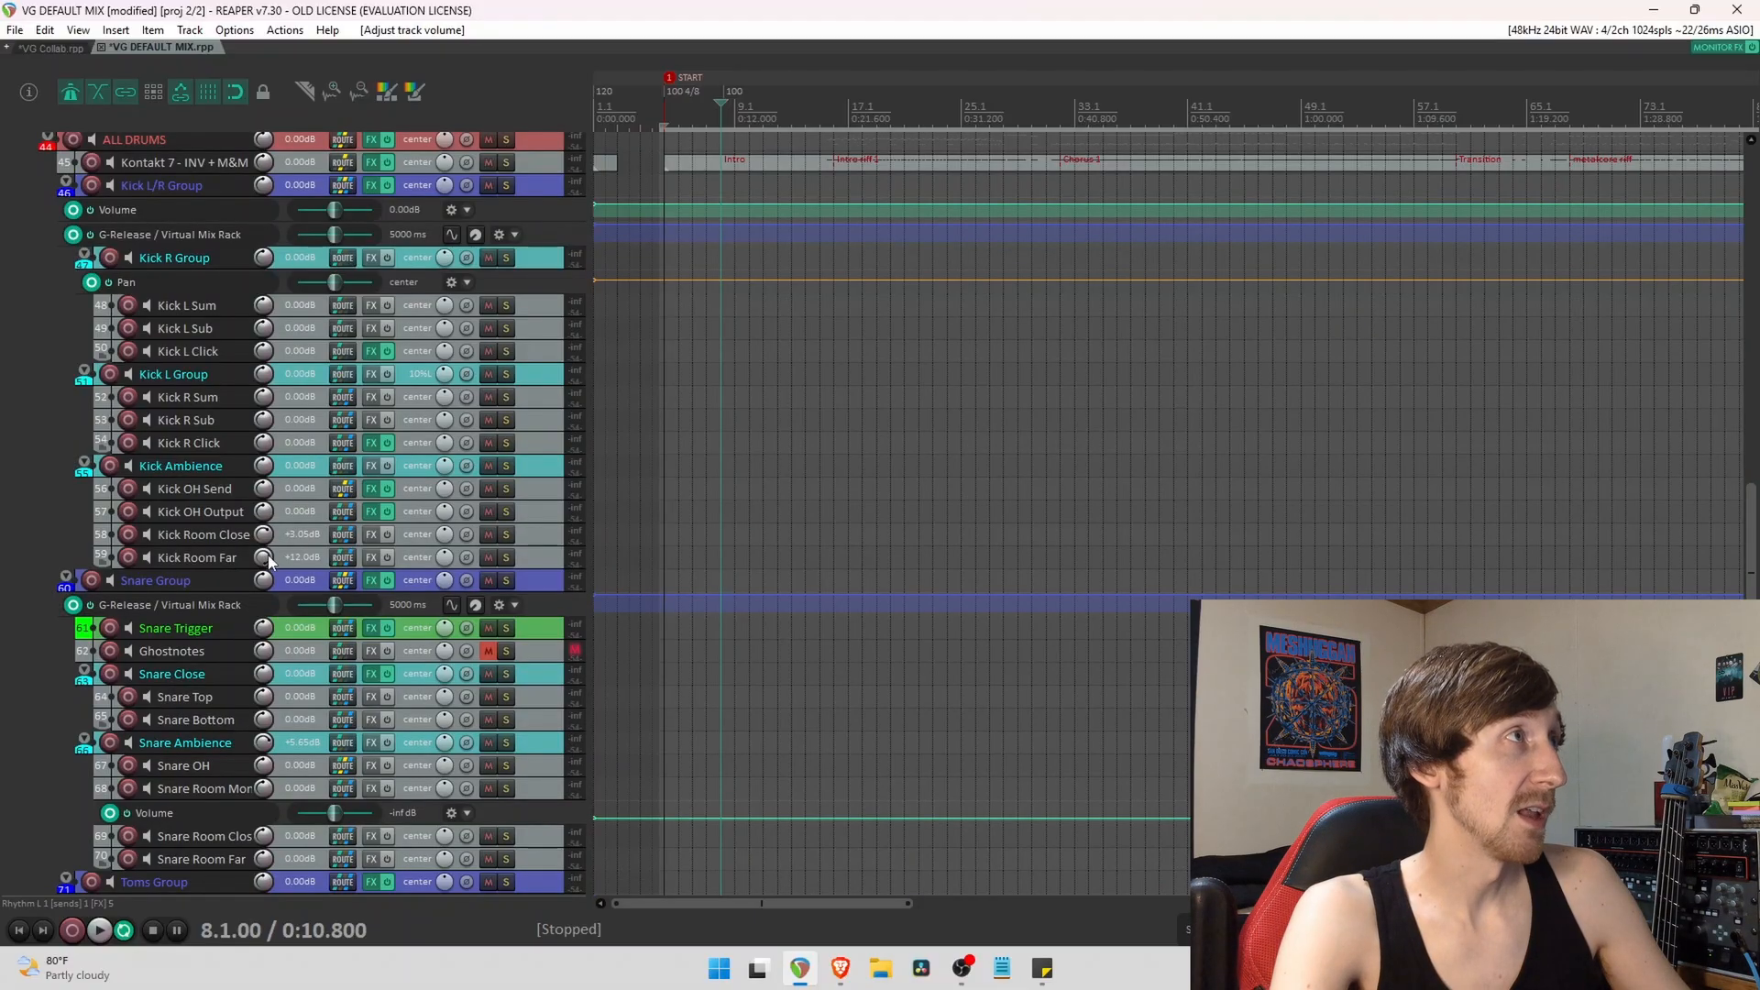
click(229, 561)
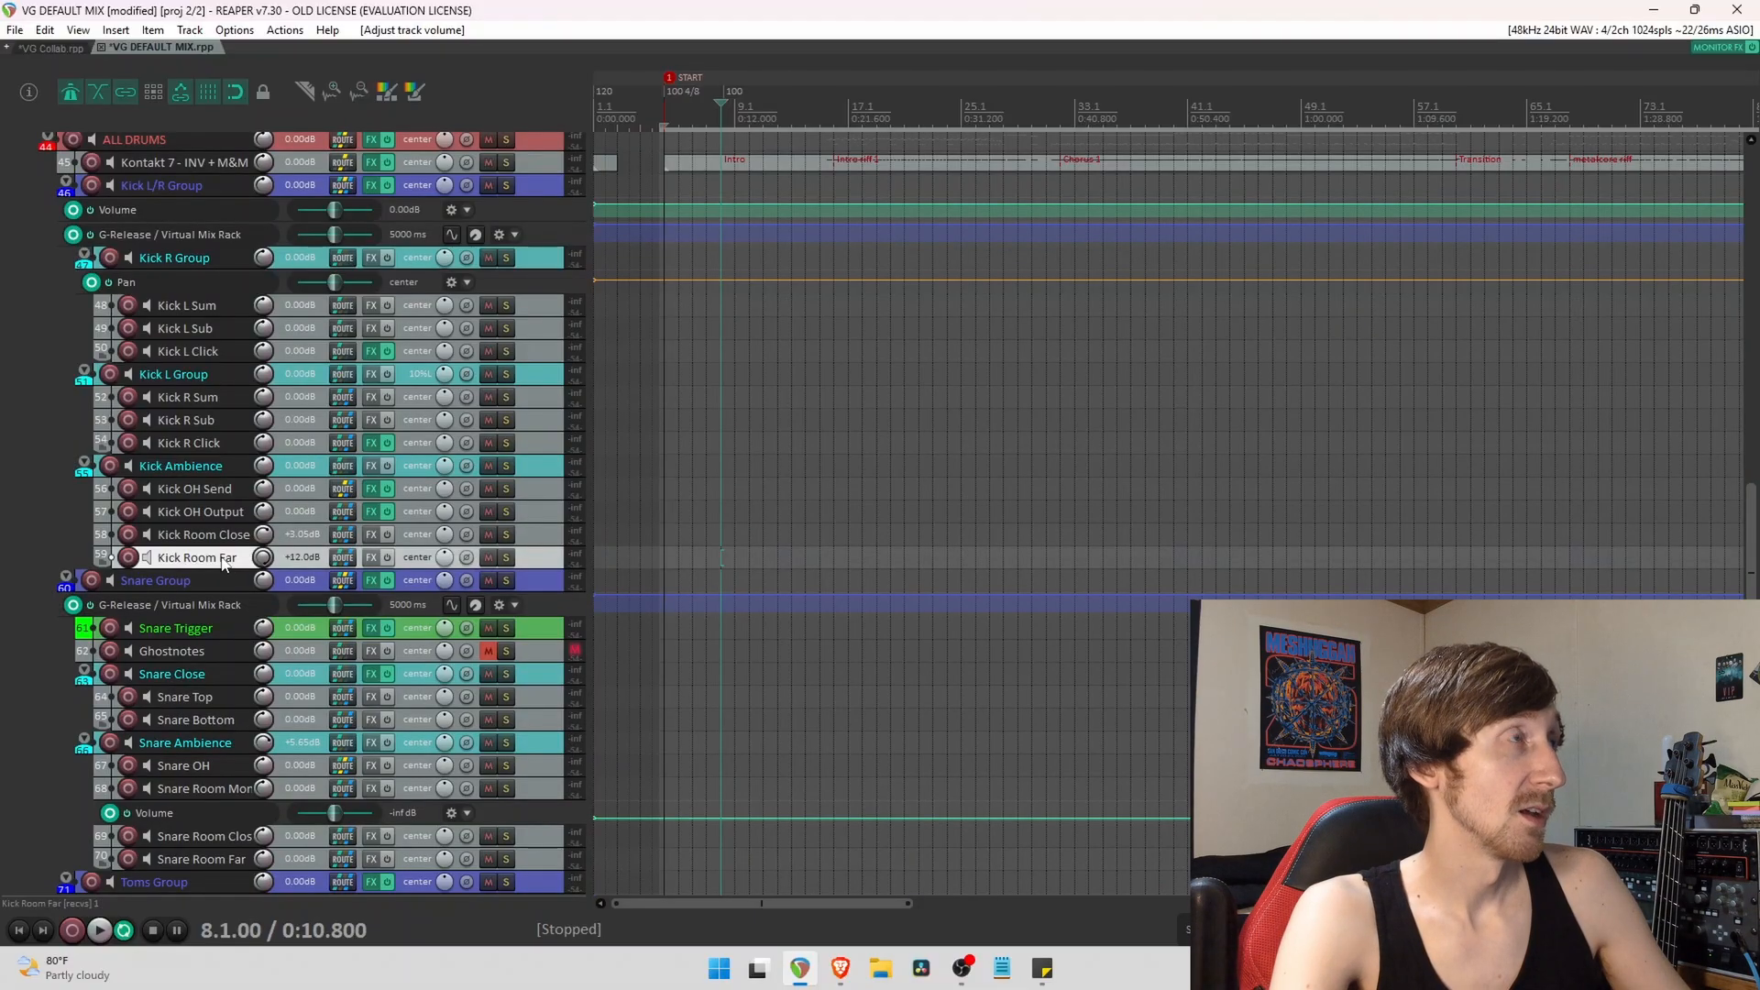
click(178, 466)
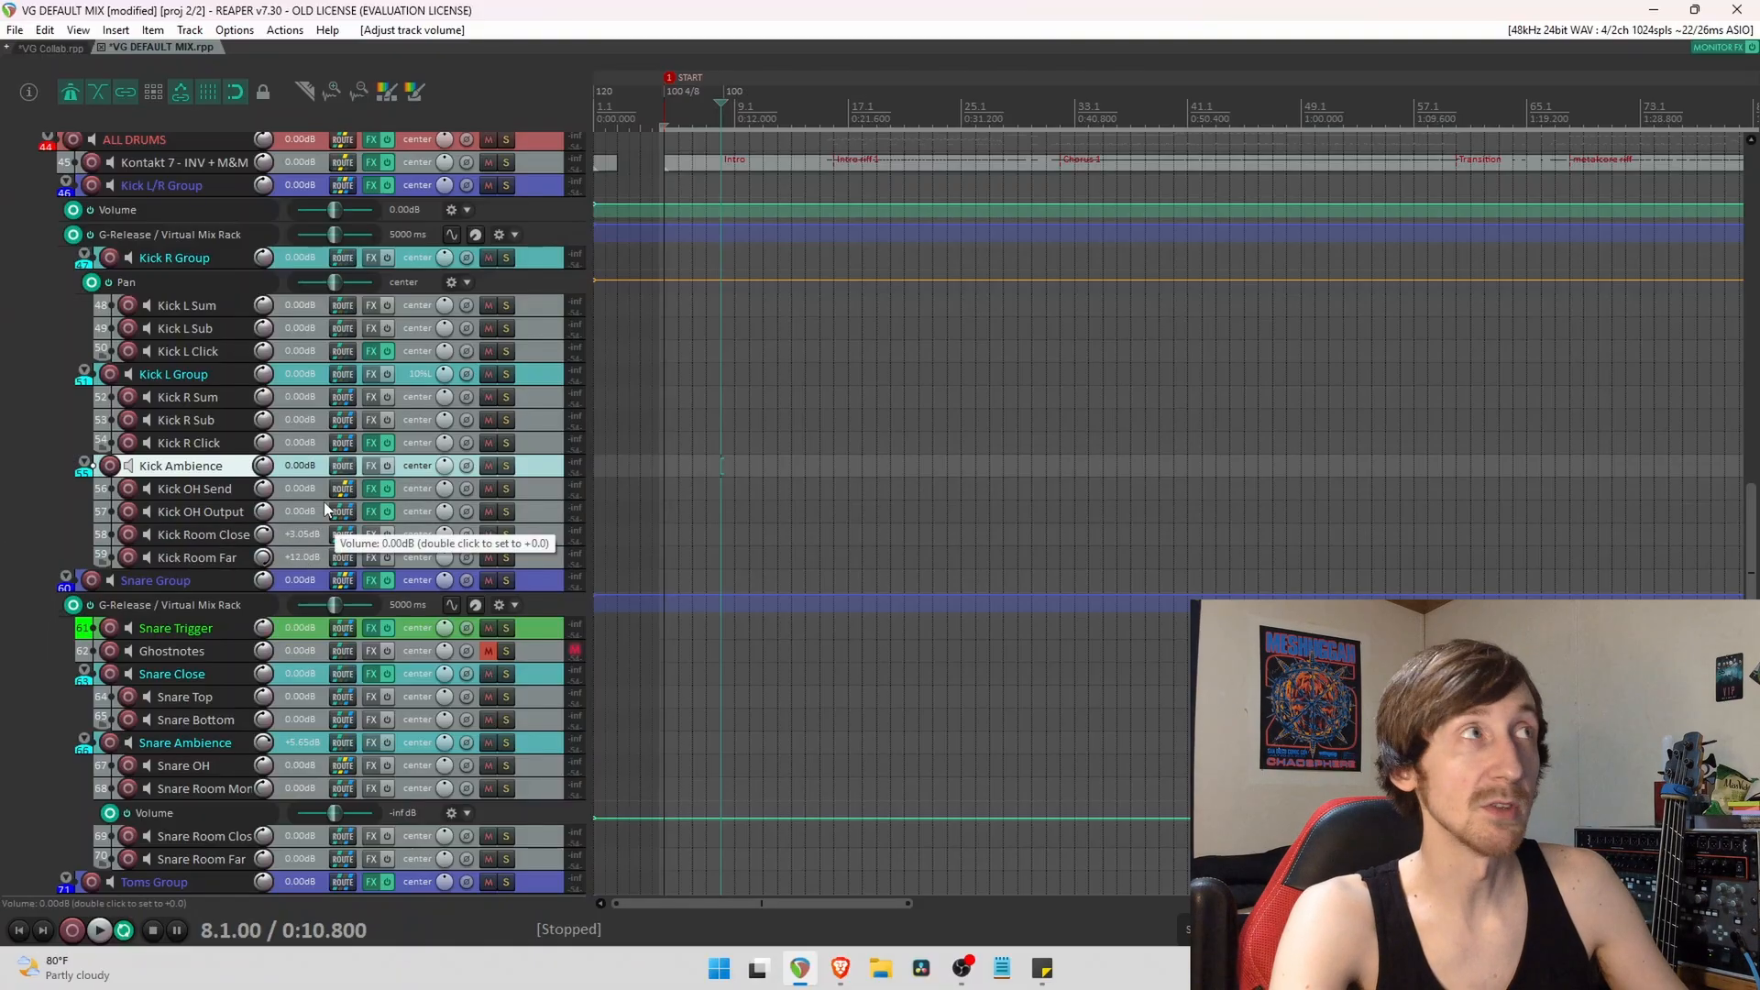
click(163, 369)
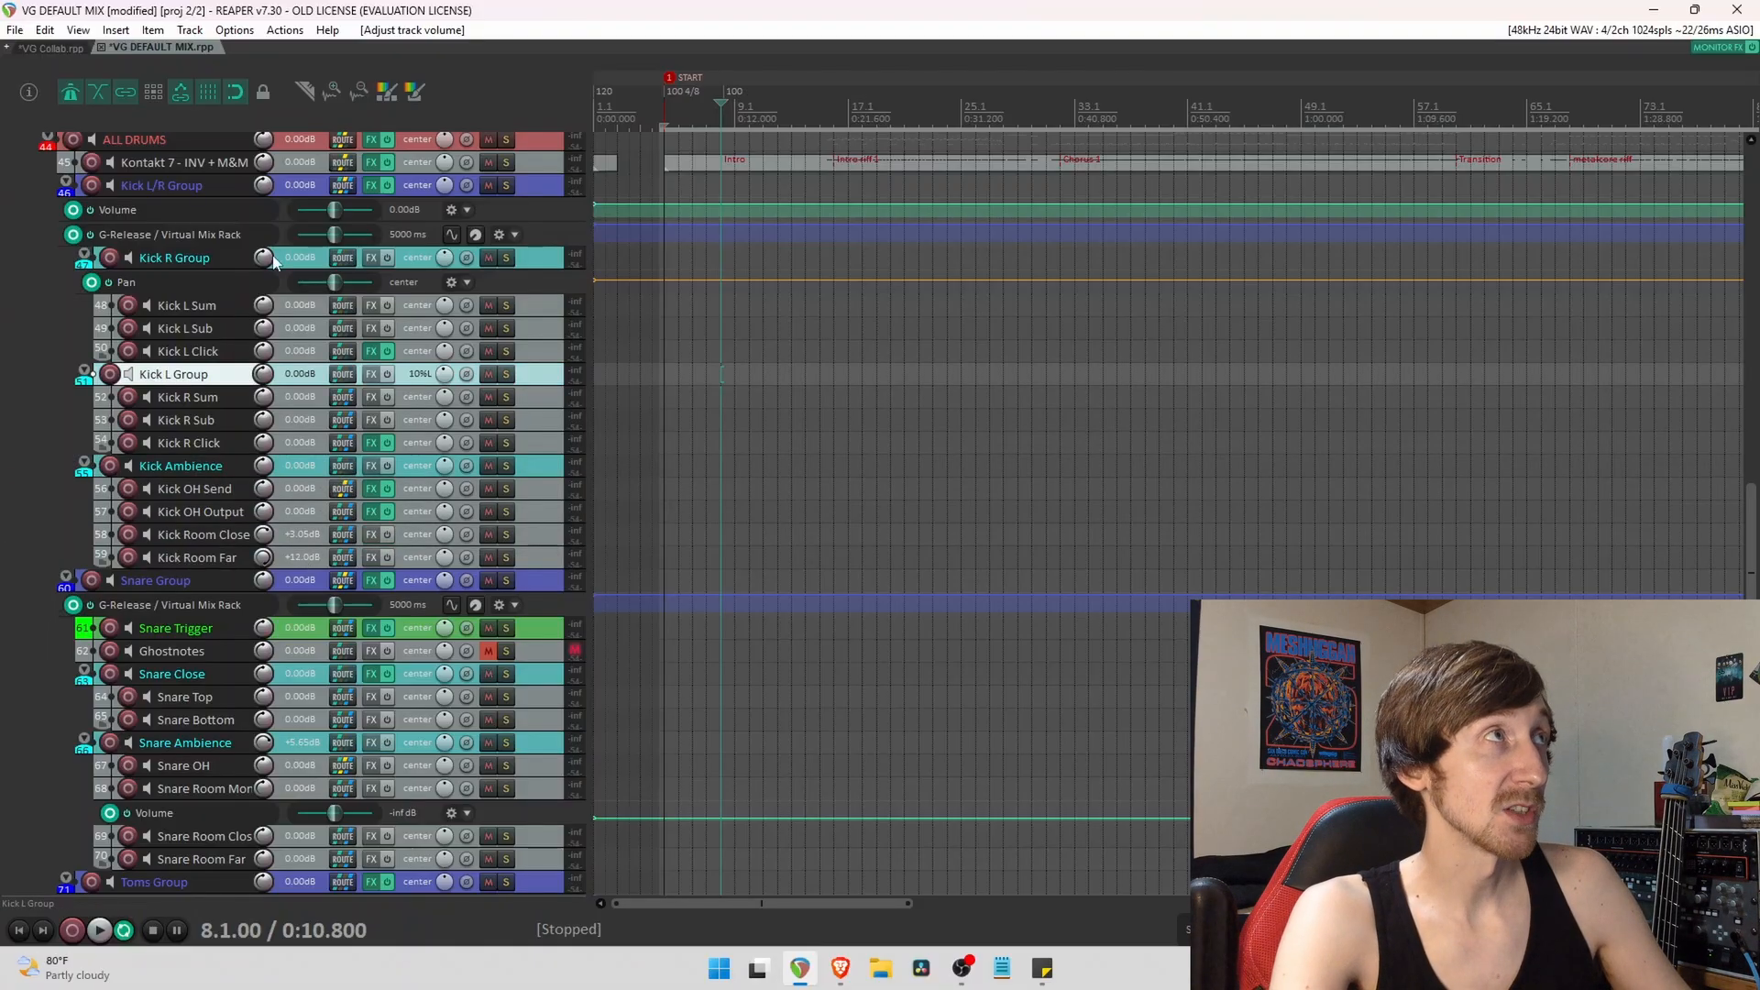
Examine the volume controls of the Kick R Group, Kick L/R Group and Snare Group tracks.
click(267, 260)
click(310, 188)
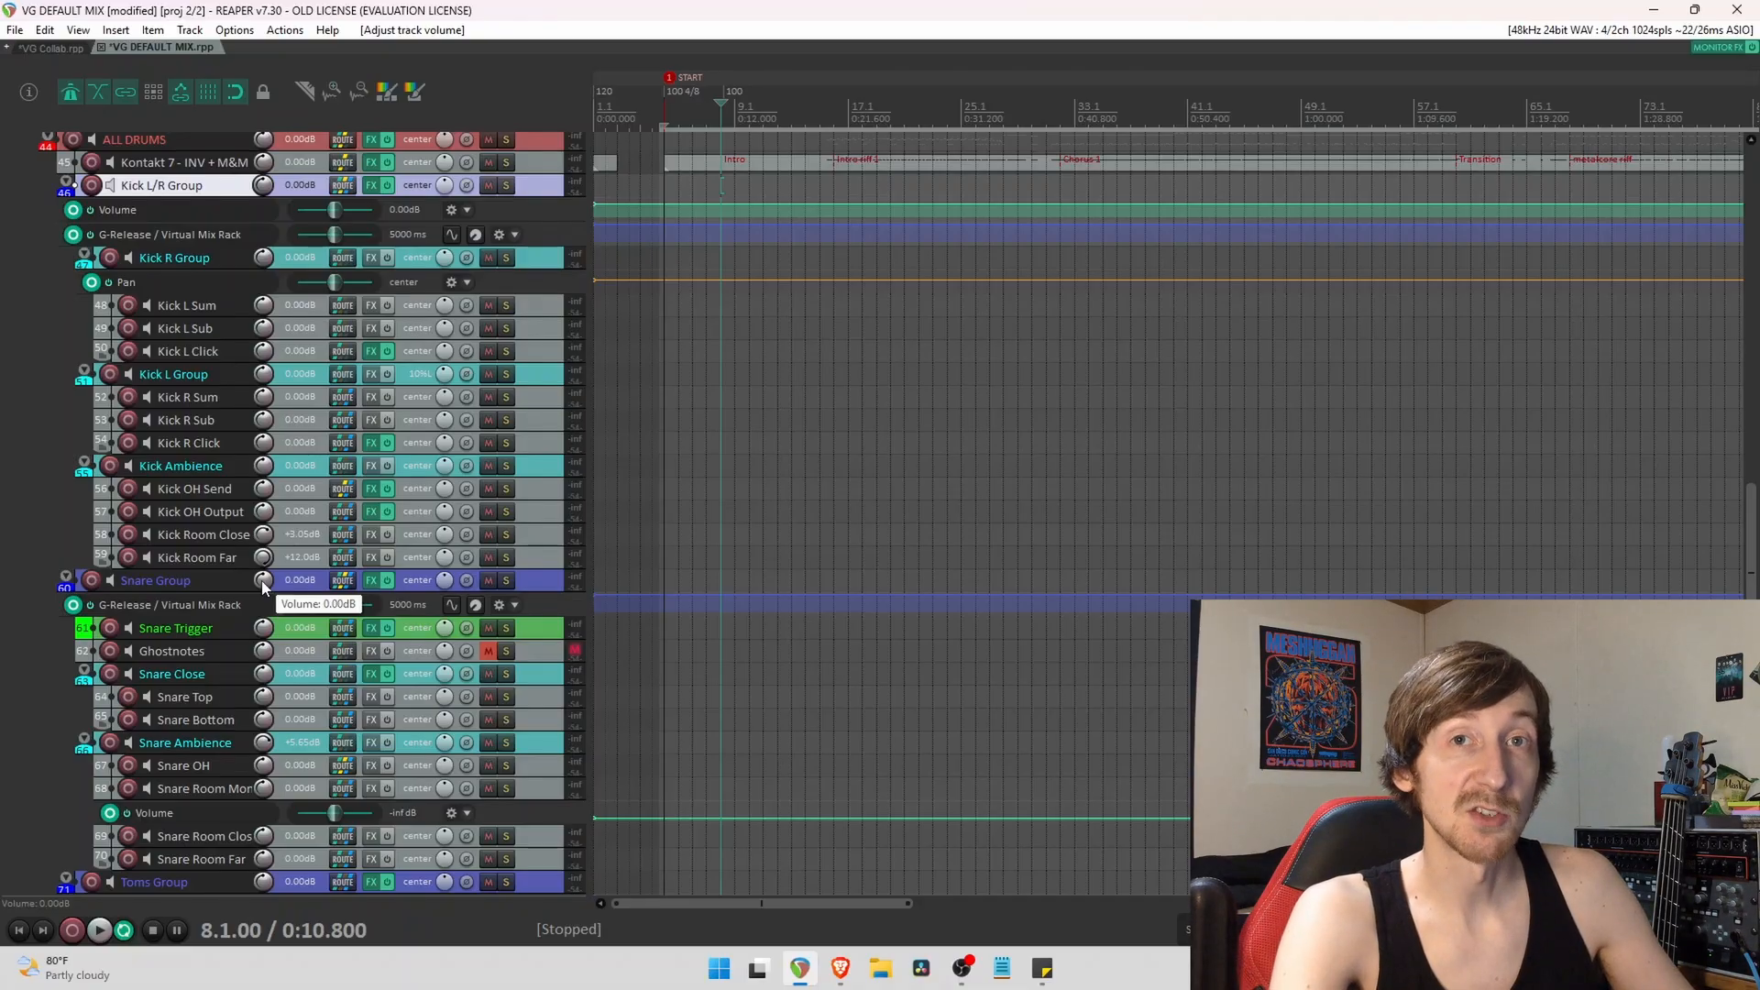
click(541, 583)
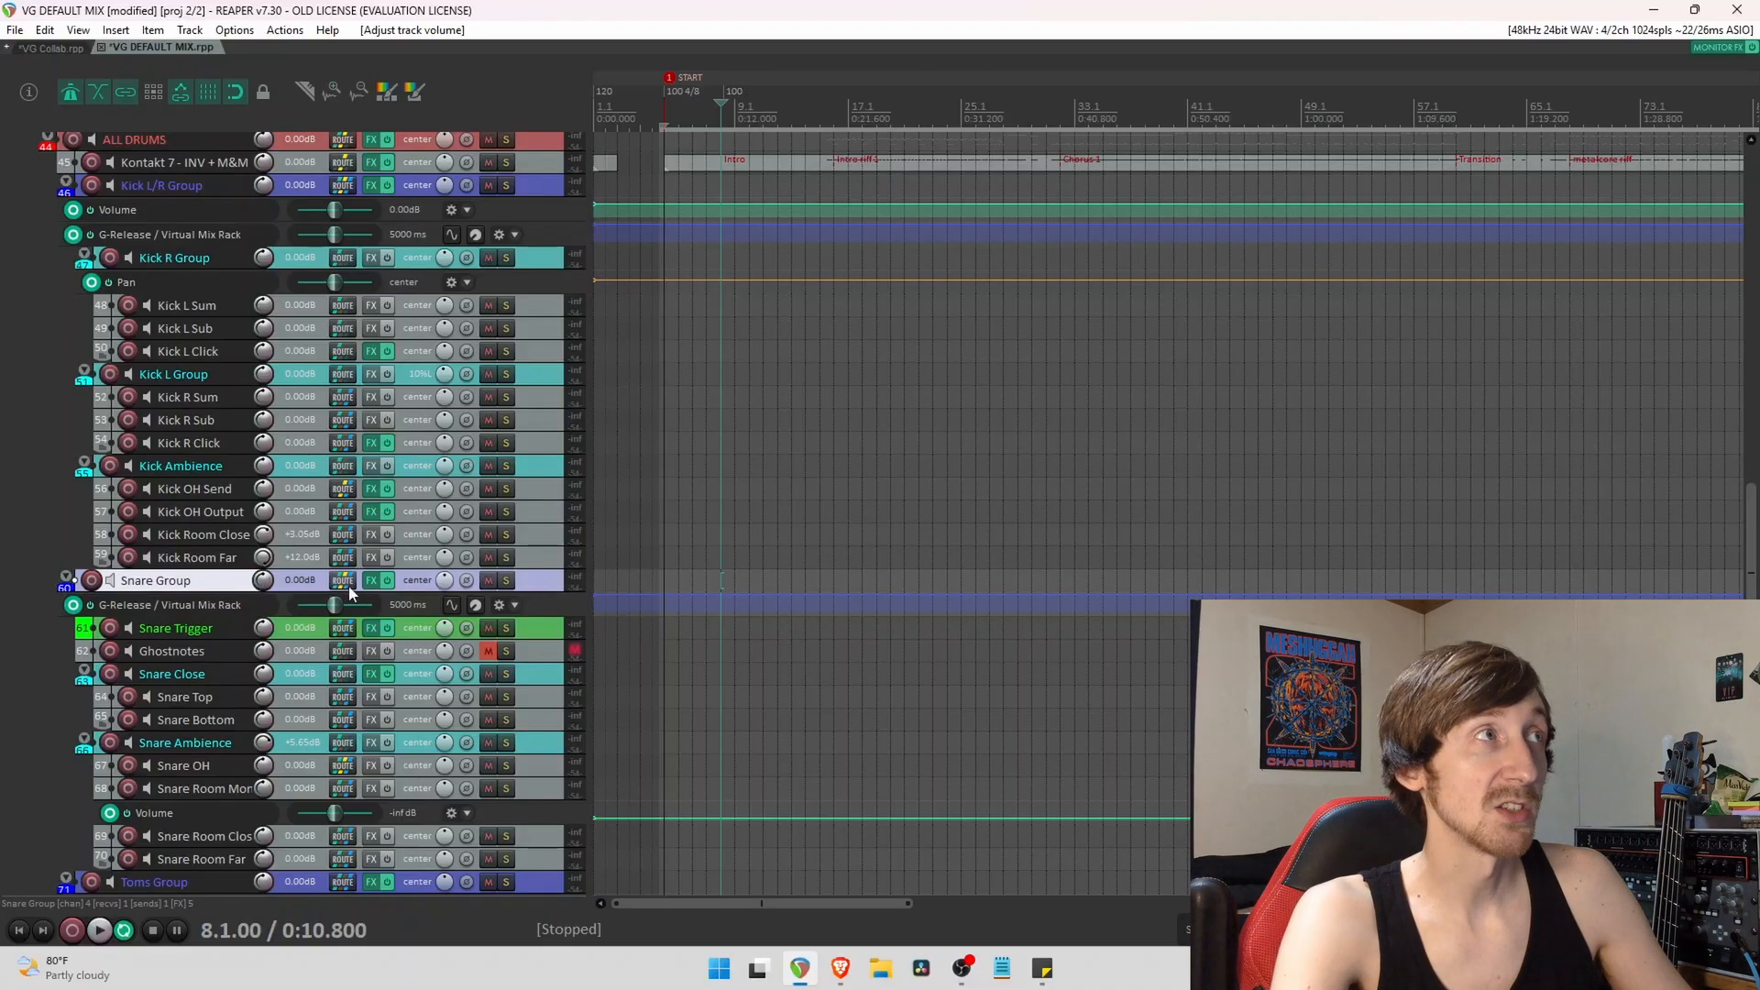
Examine the JST Clip plugin in the Snare Group effects chain, close the chain and check the track's volume control.
click(371, 580)
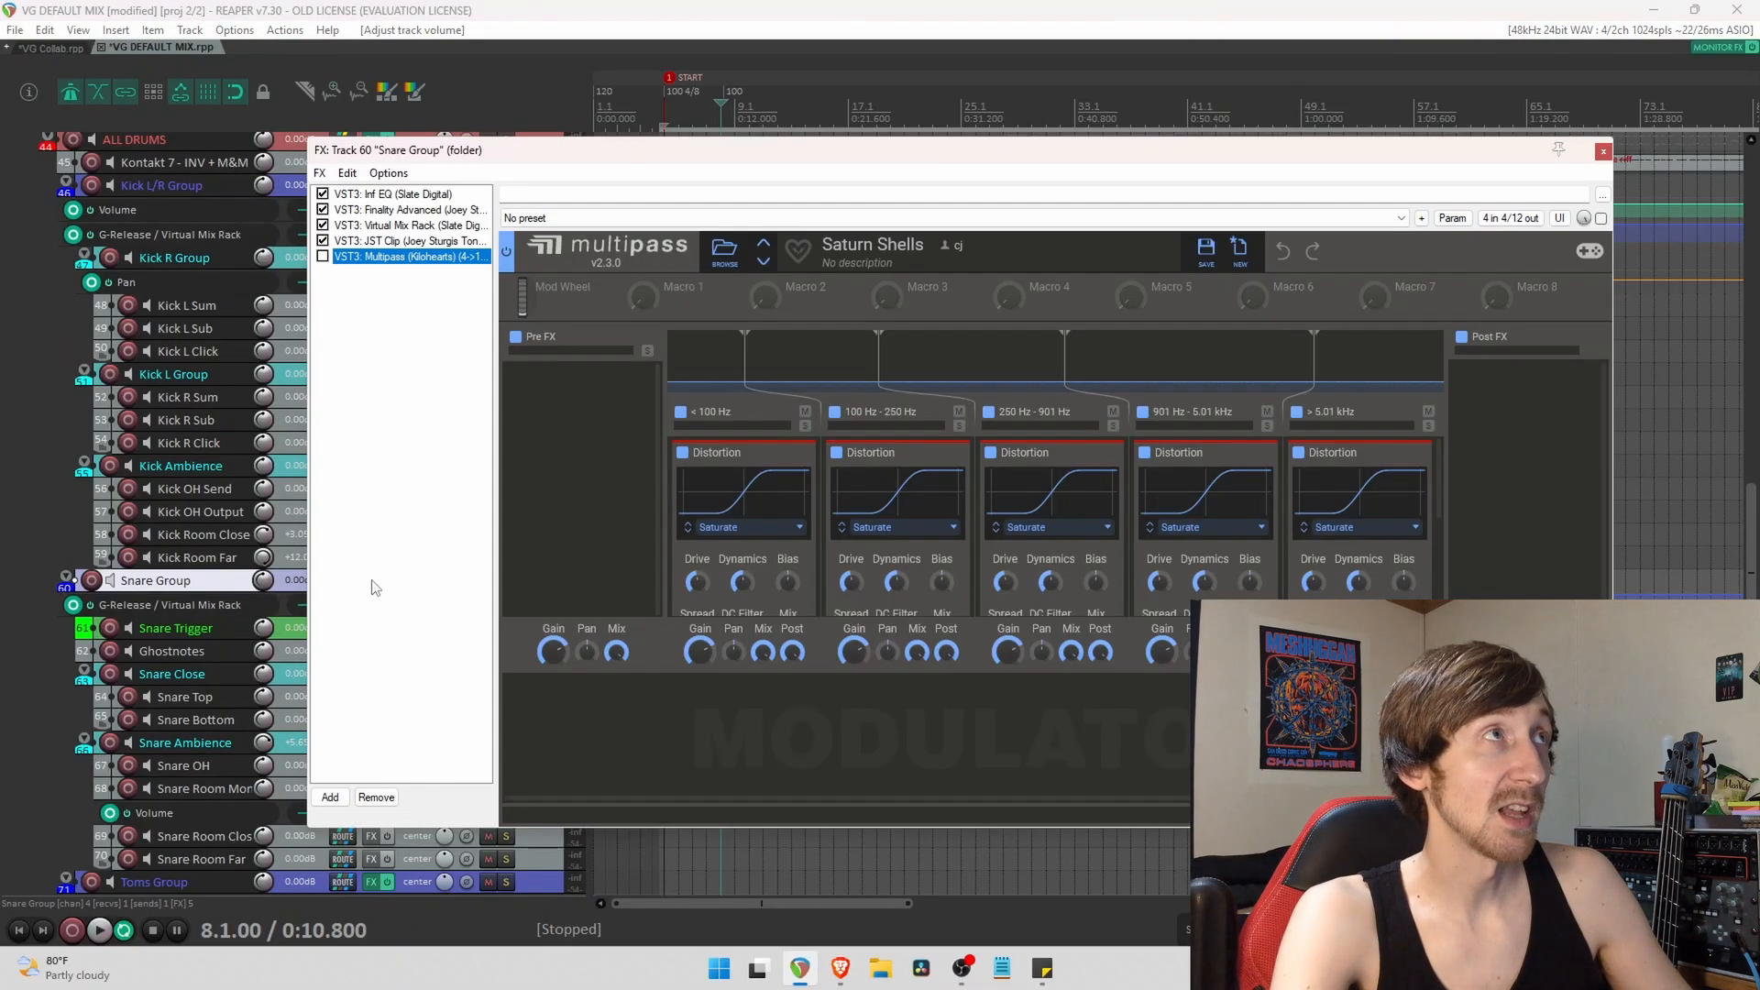
click(383, 241)
click(892, 472)
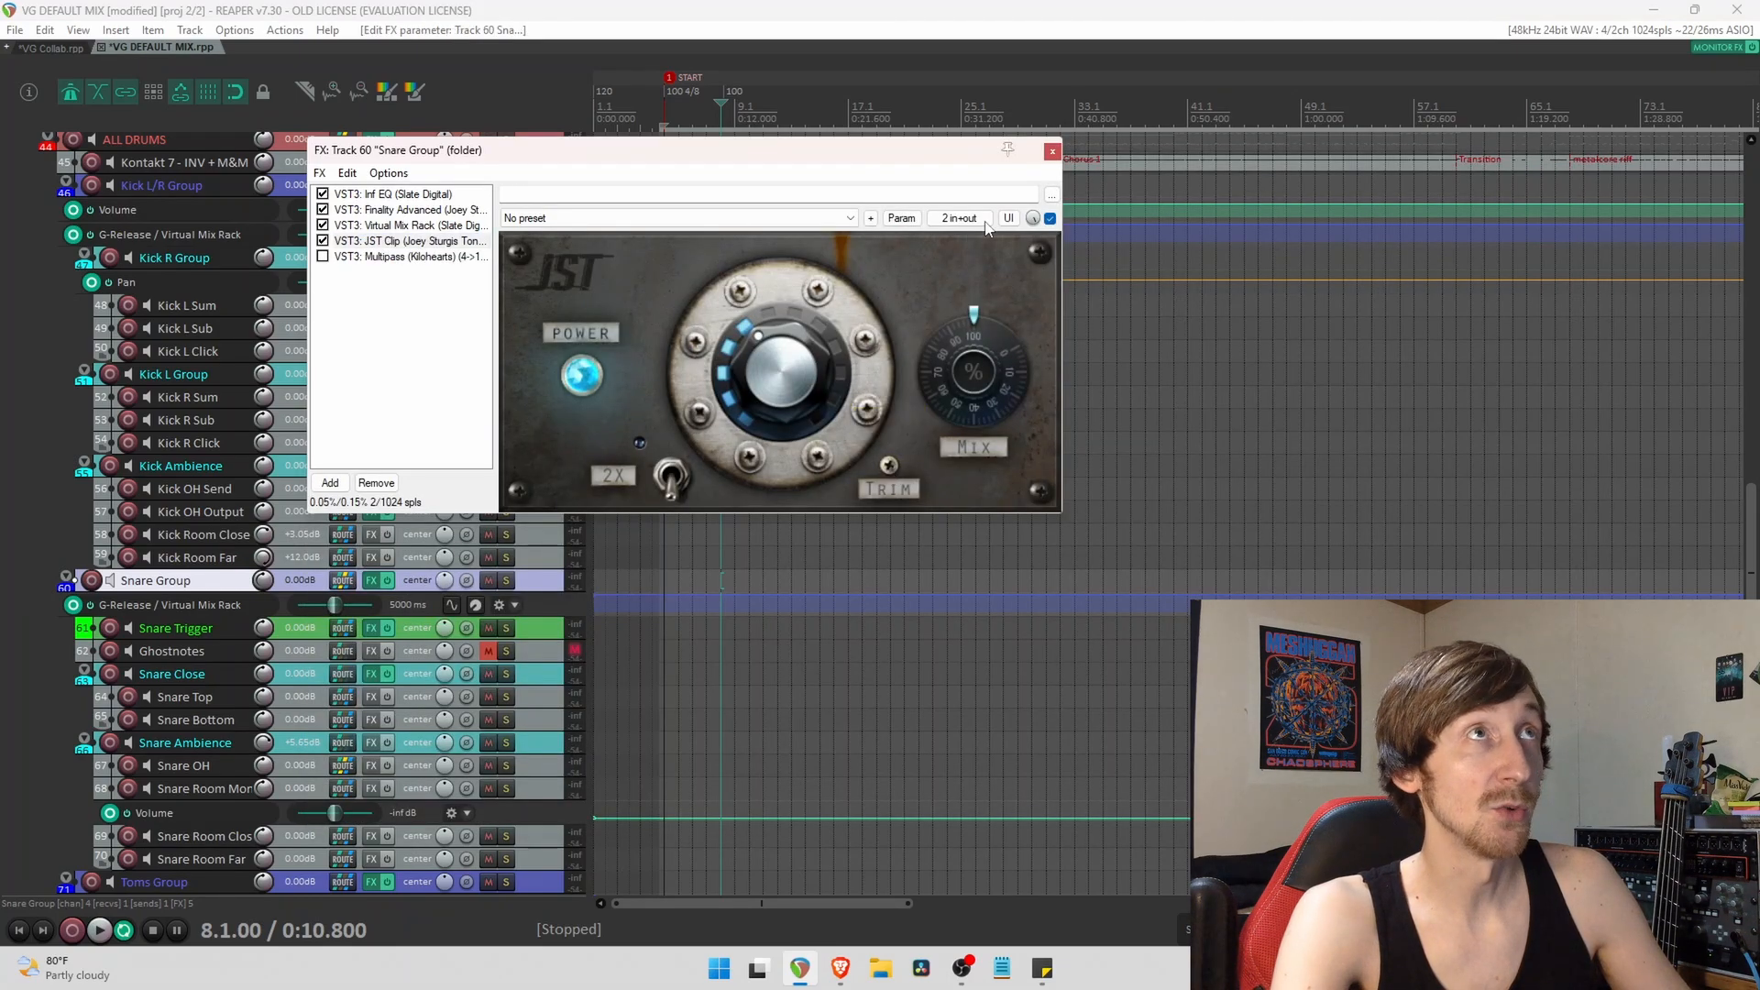
click(1052, 150)
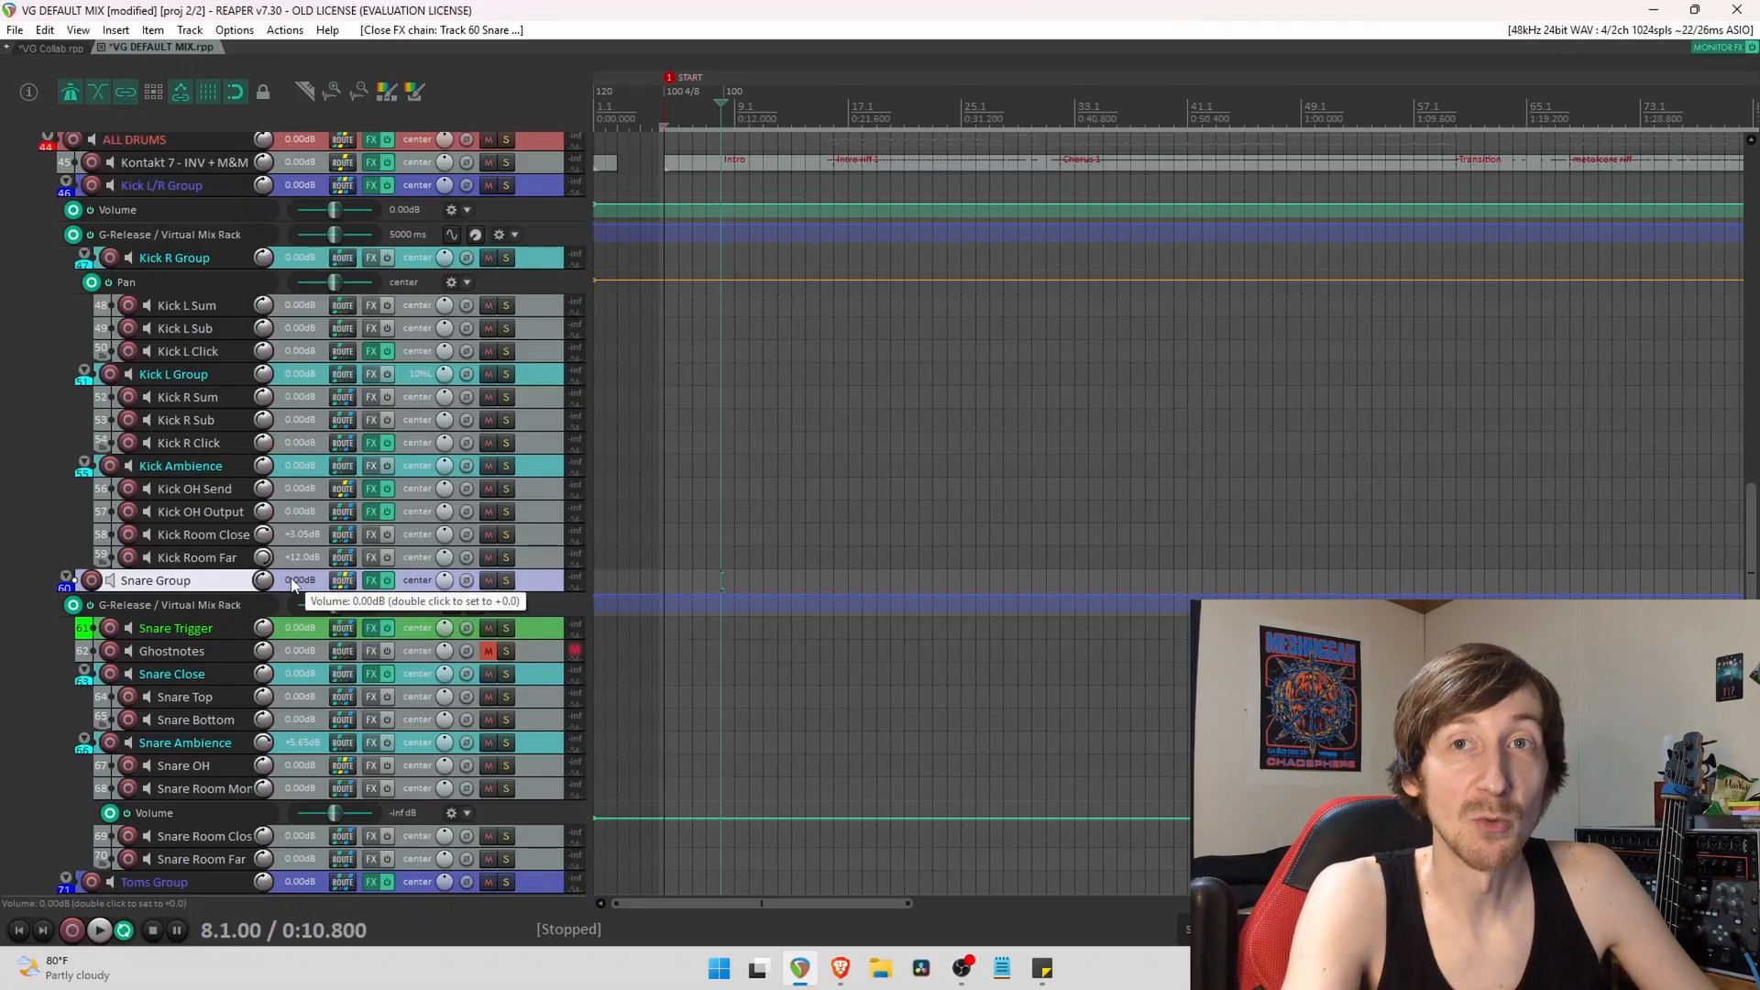
click(265, 583)
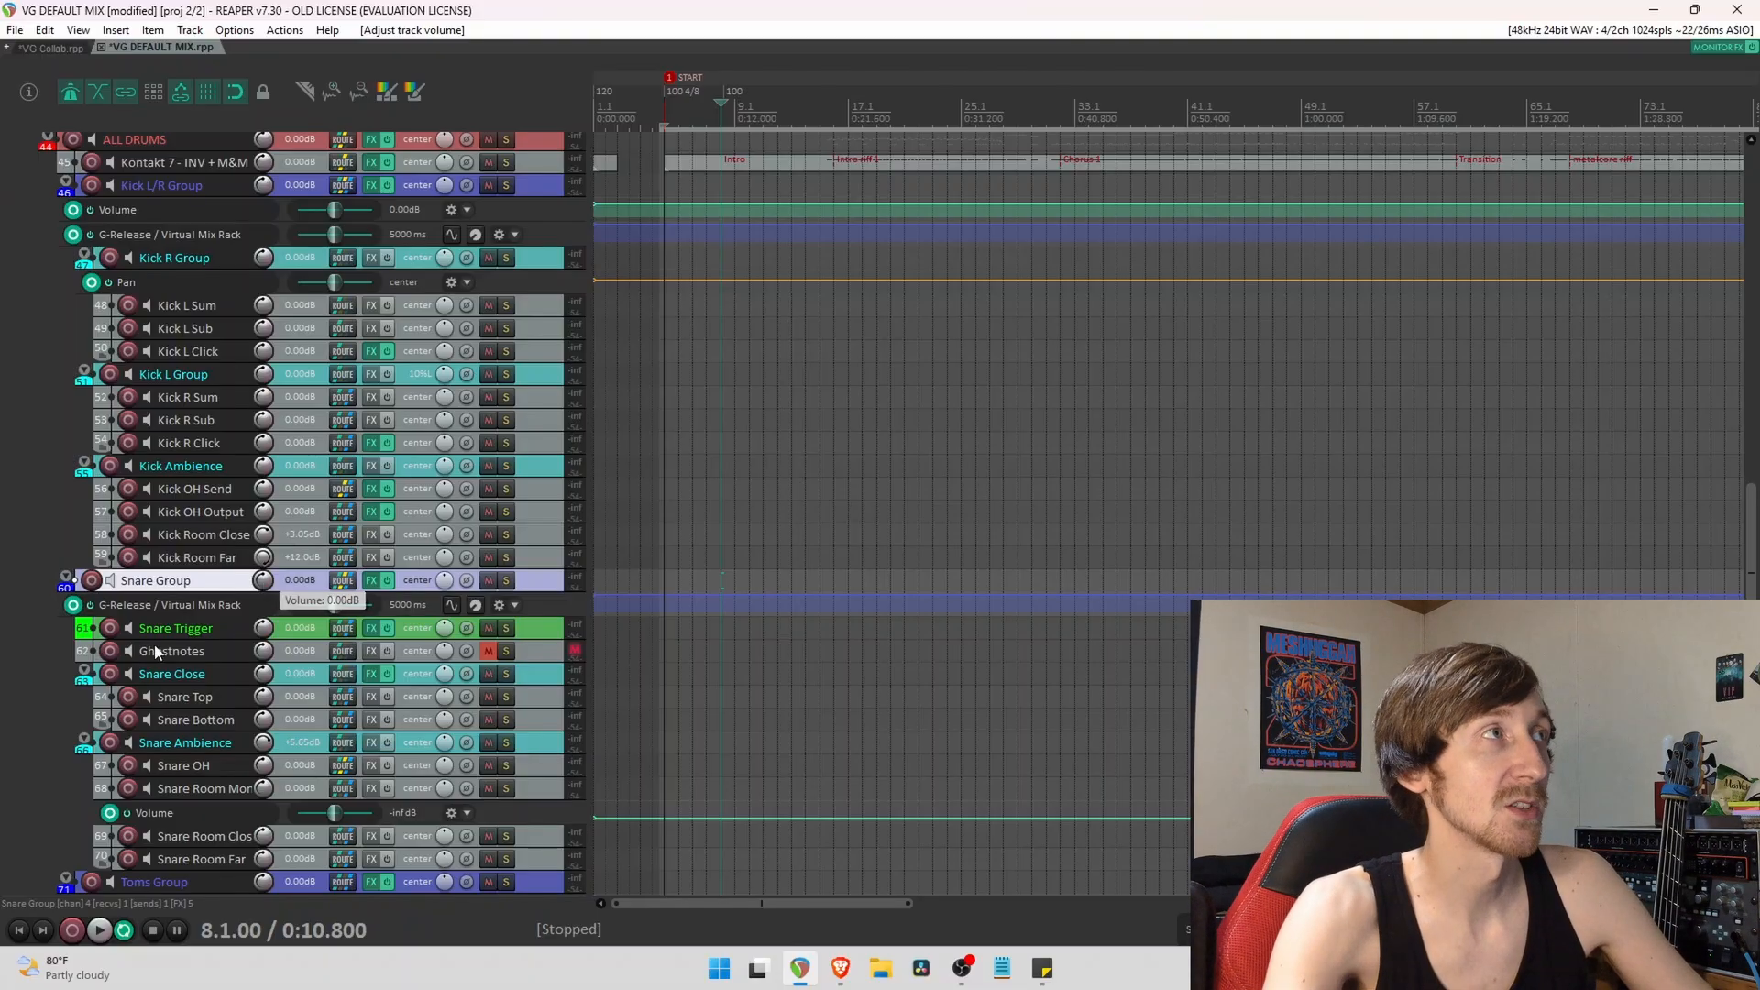
Close the VG DEFAULT MIX project without saving its changes.
scroll(3, 569, up, 2)
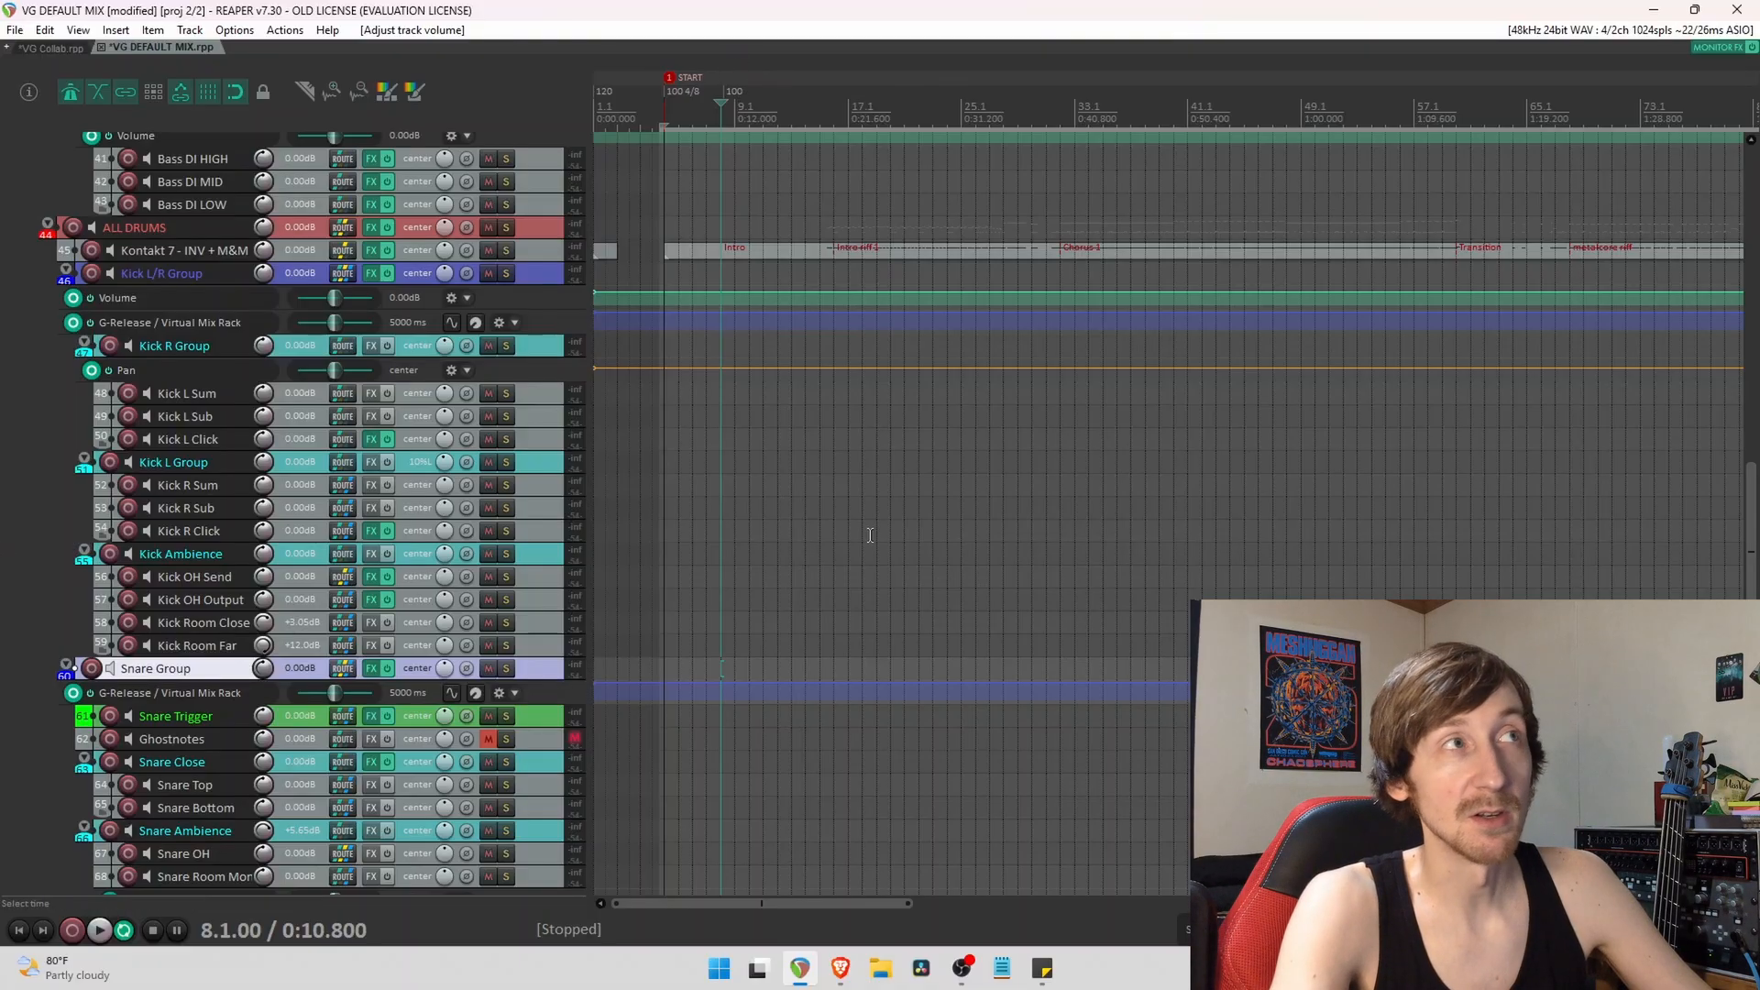
click(101, 45)
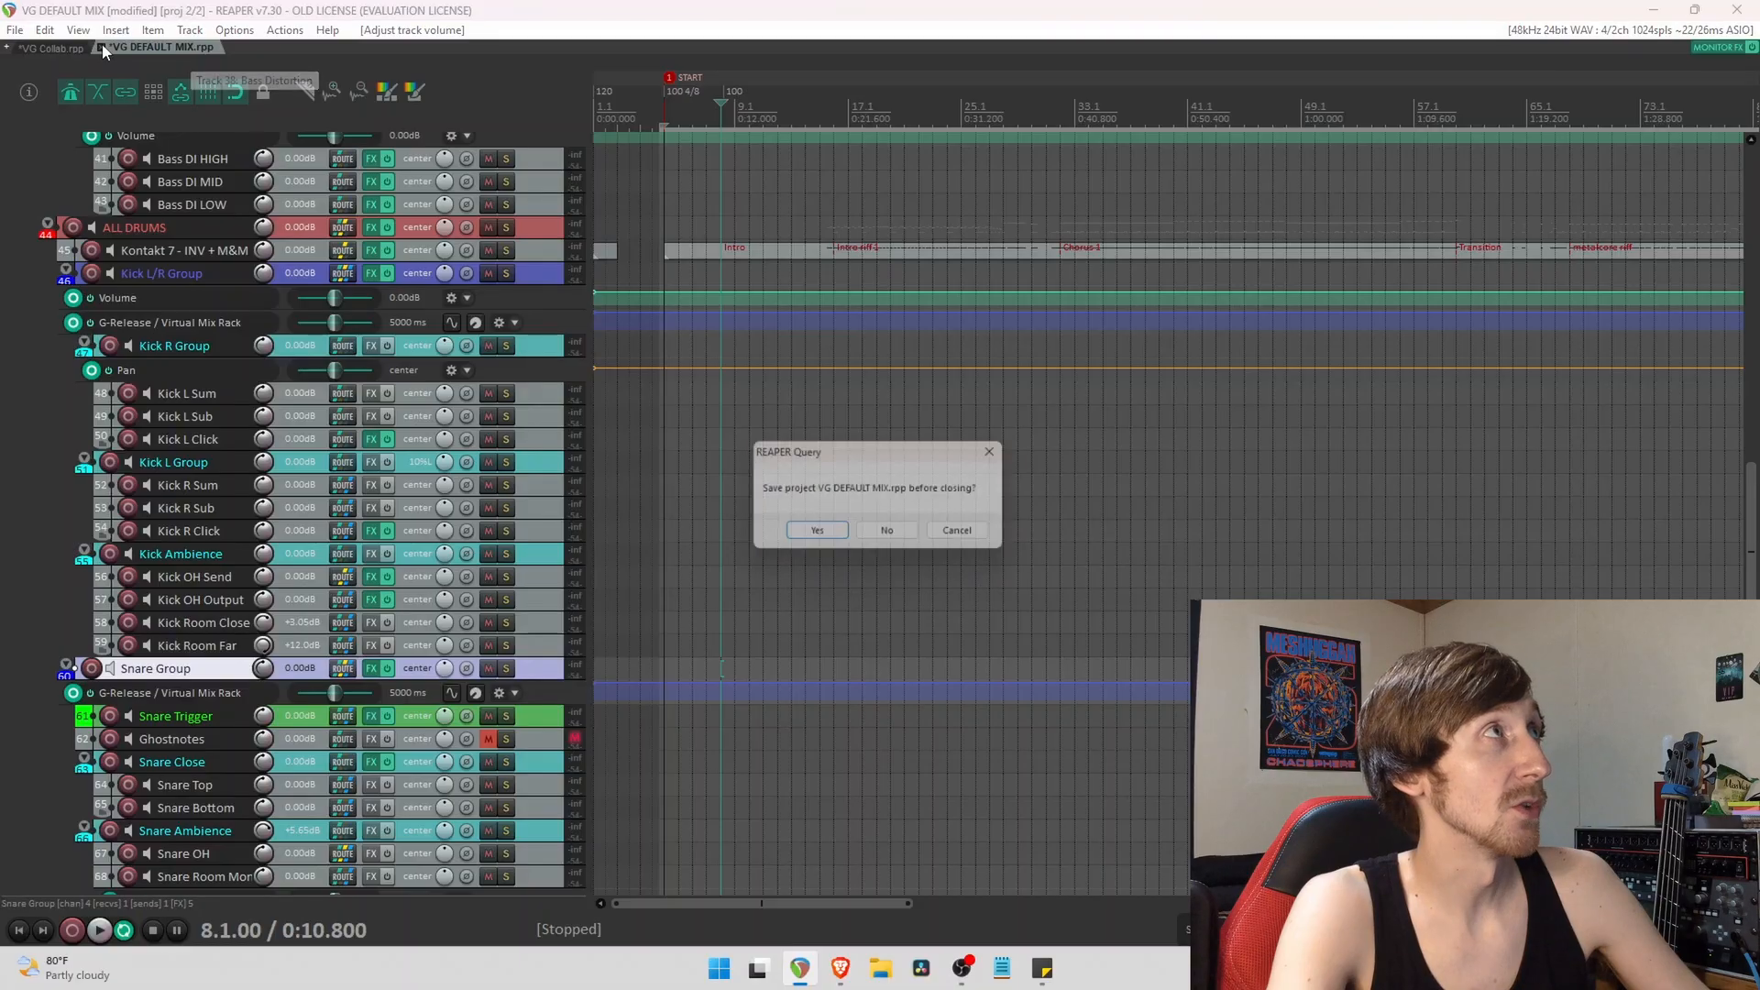
click(891, 535)
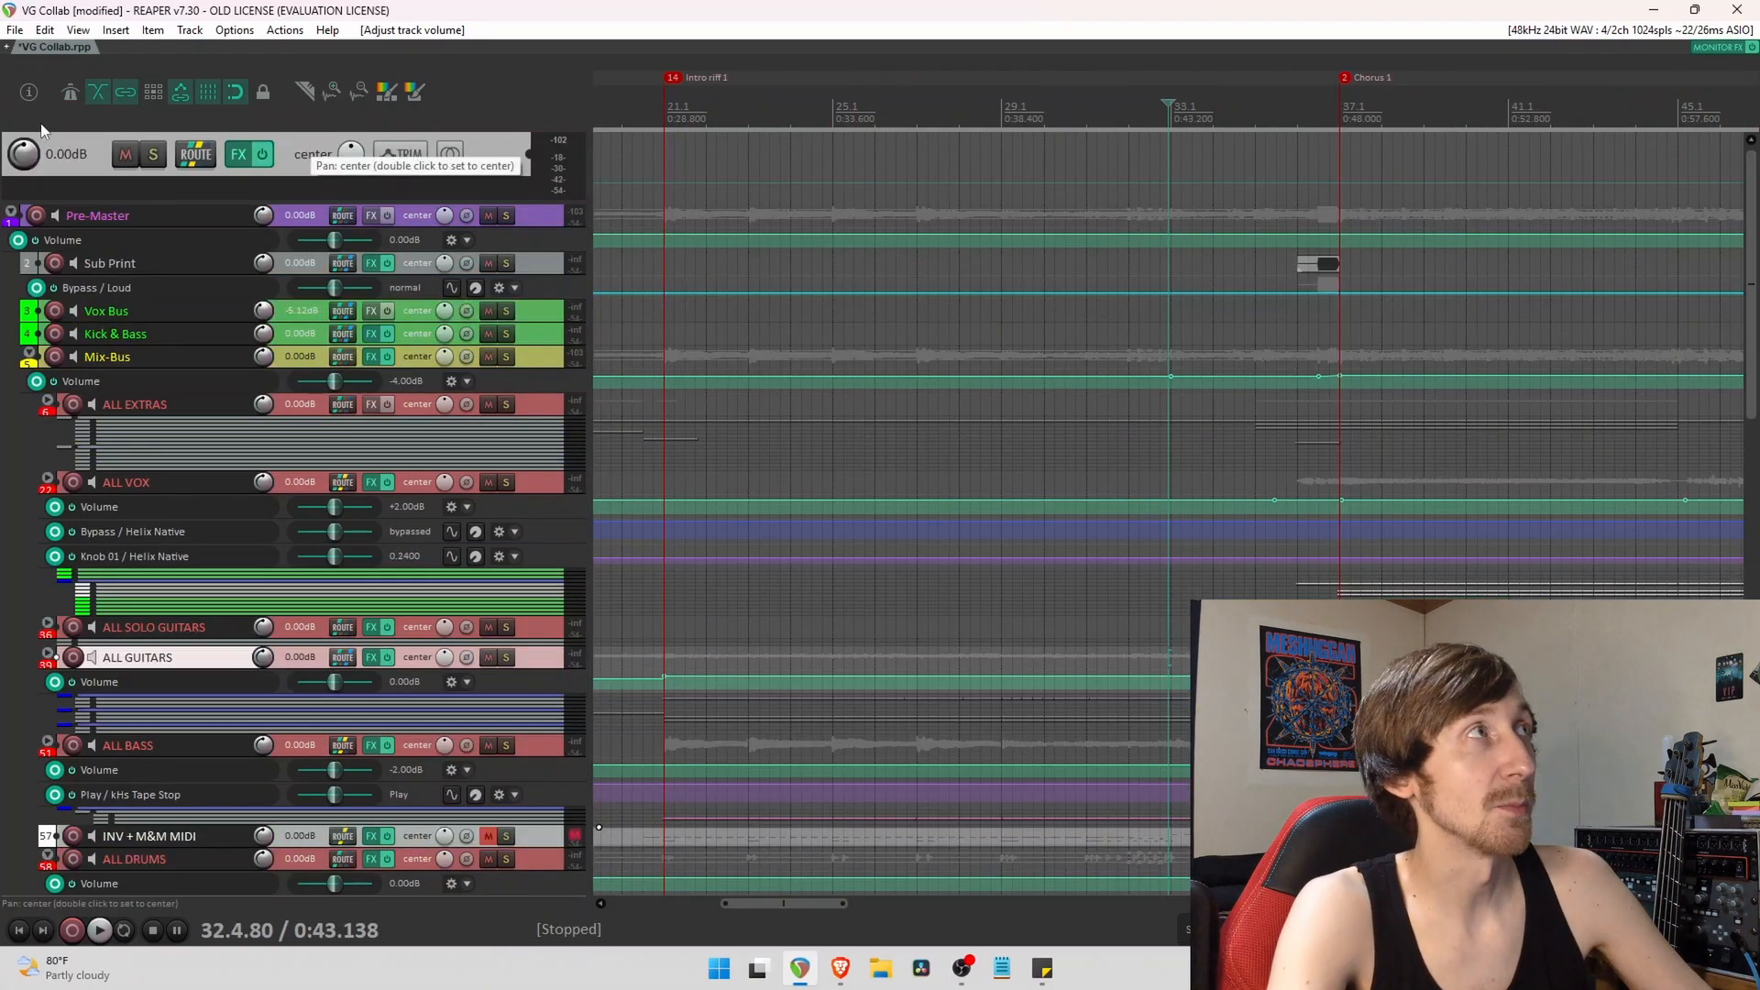
Examine the VG Collab project's bus and group tracks, from Pre-Master and Mix-Bus through vocals, guitars and bass to the drums and cymbals.
click(137, 220)
scroll(122, 280, down, 1)
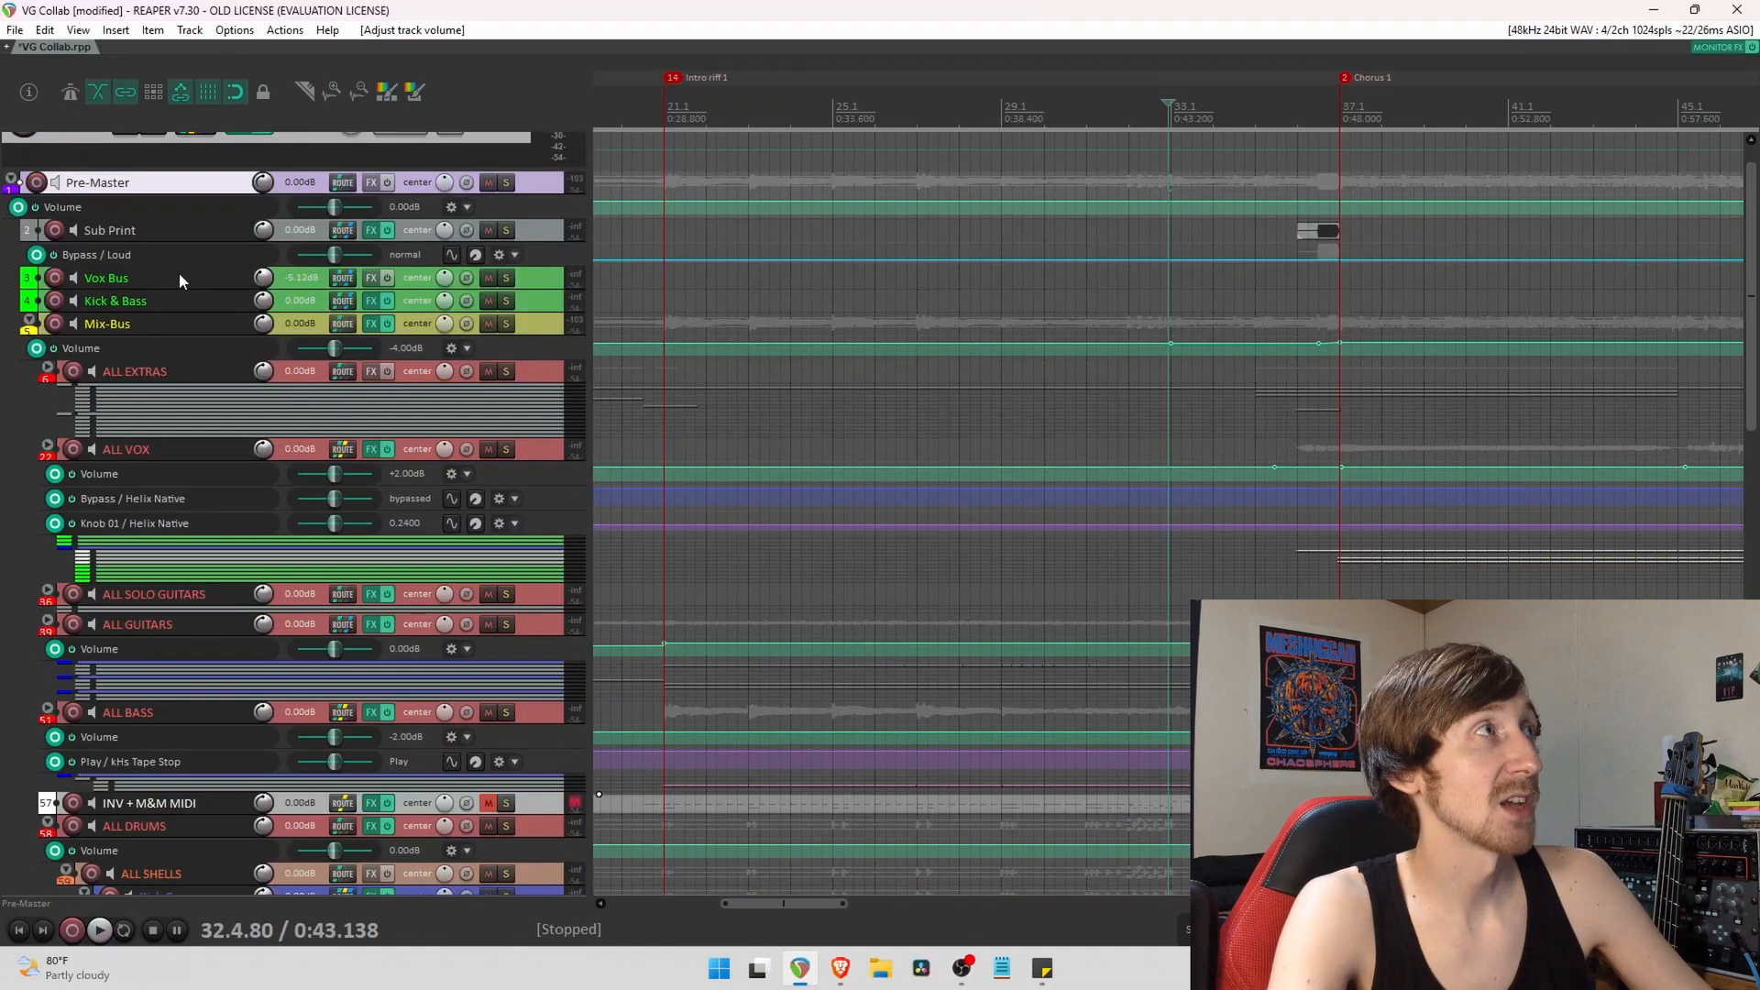
click(118, 324)
scroll(118, 324, down, 1)
click(108, 319)
click(117, 394)
click(125, 539)
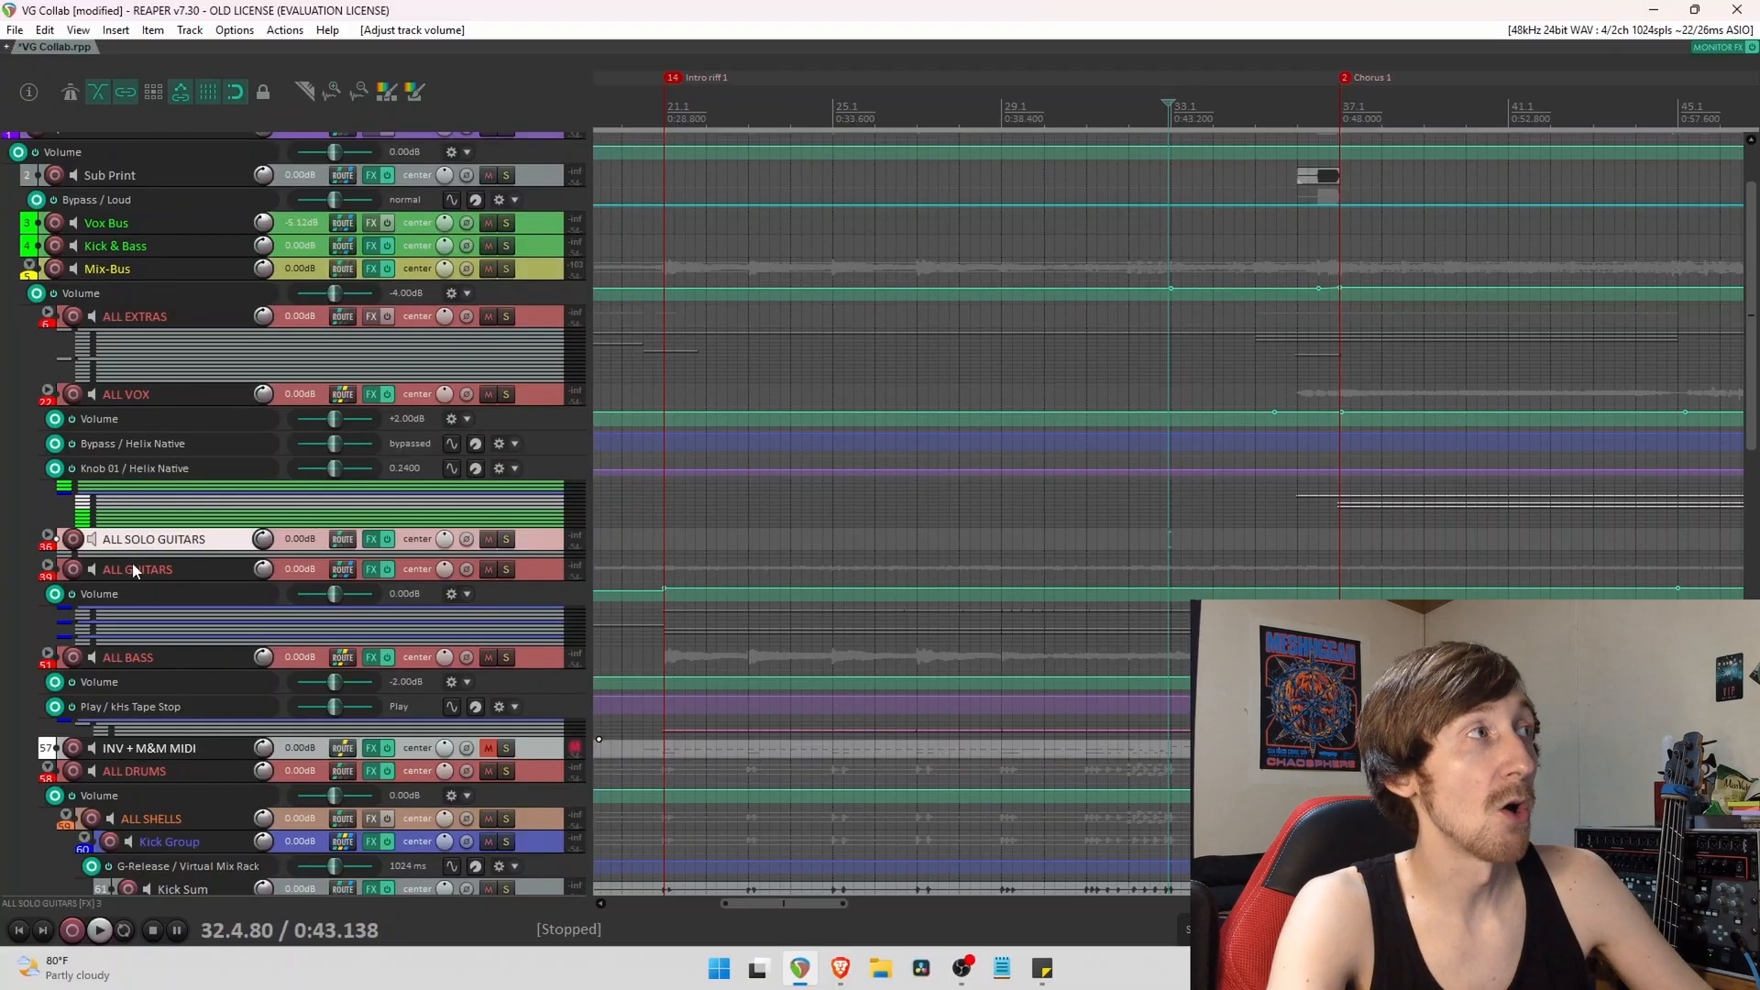
click(132, 568)
scroll(3, 483, down, 2)
scroll(3, 483, down, 5)
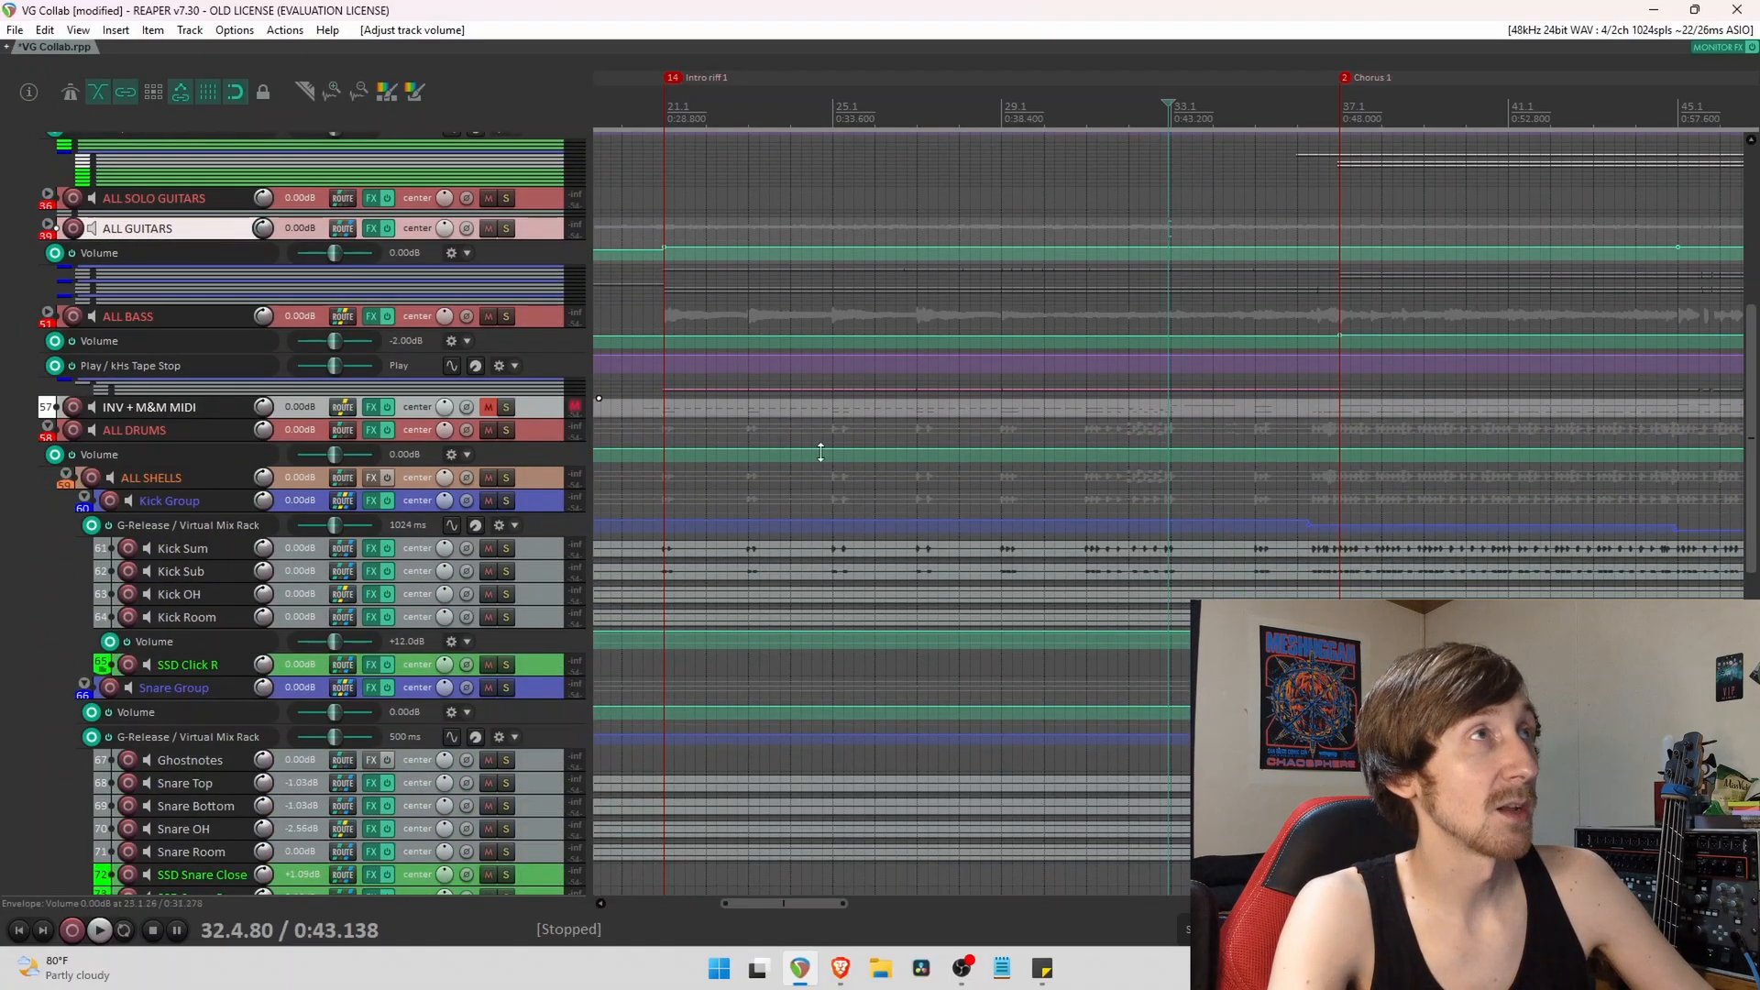
scroll(1748, 404, down, 12)
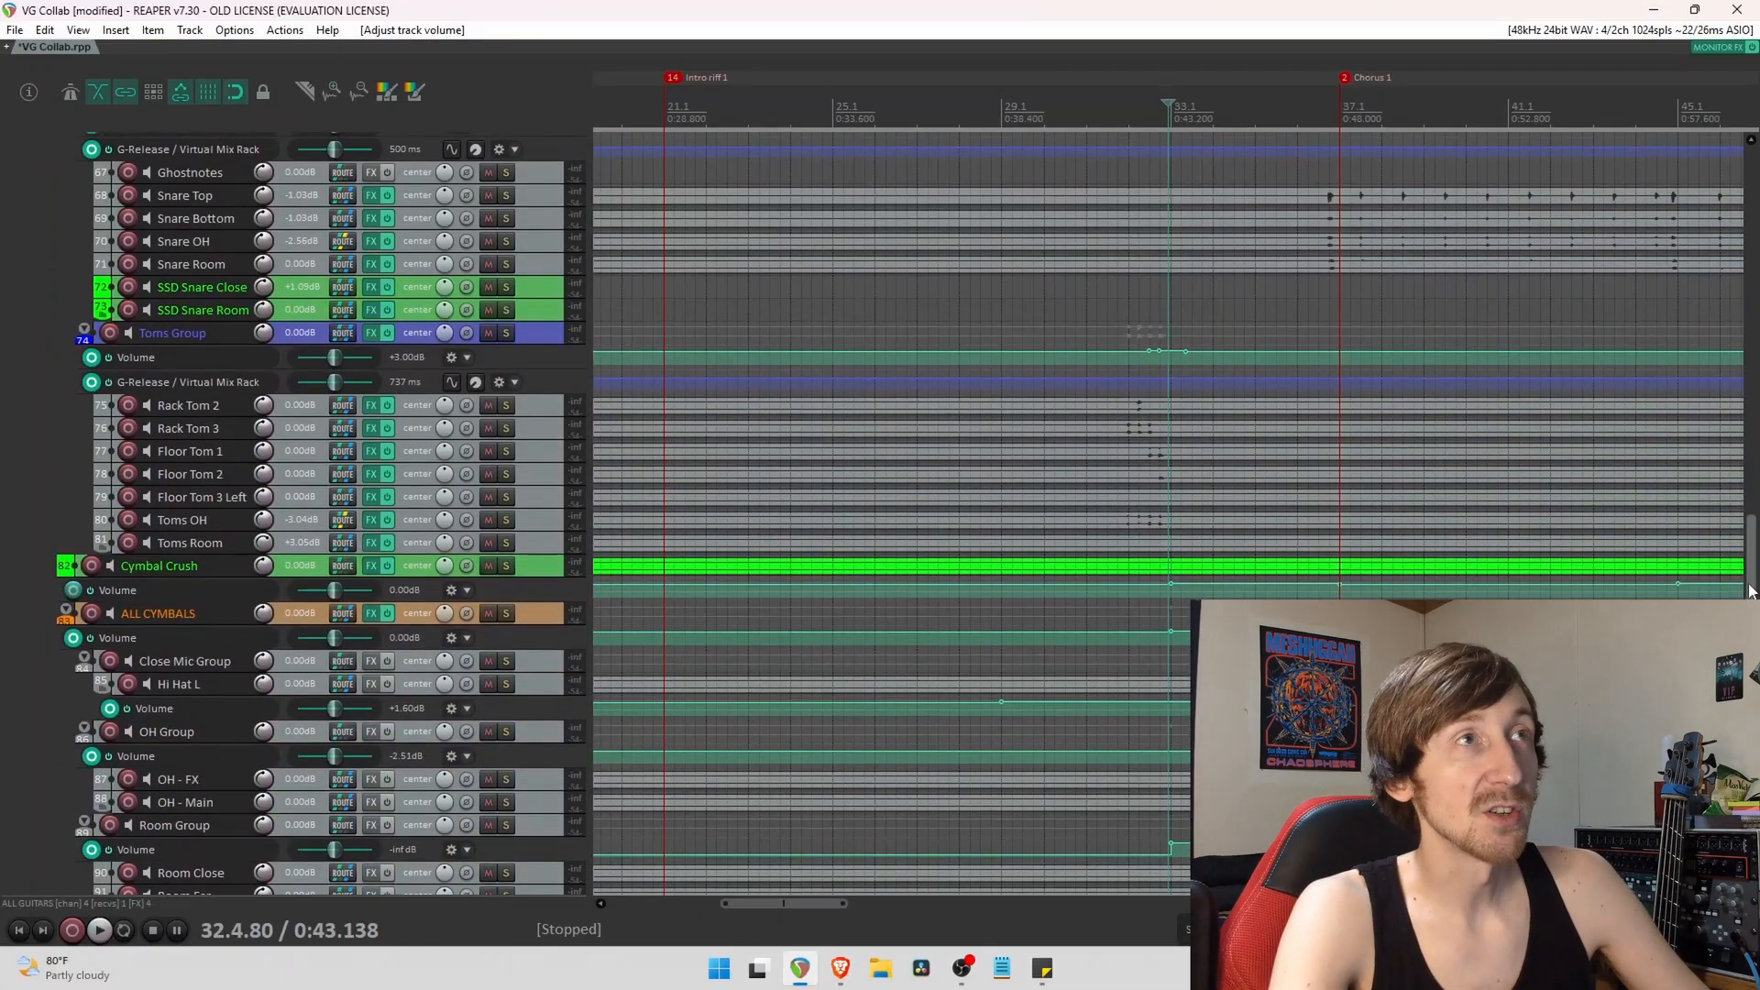
drag(1752, 592, 1752, 495)
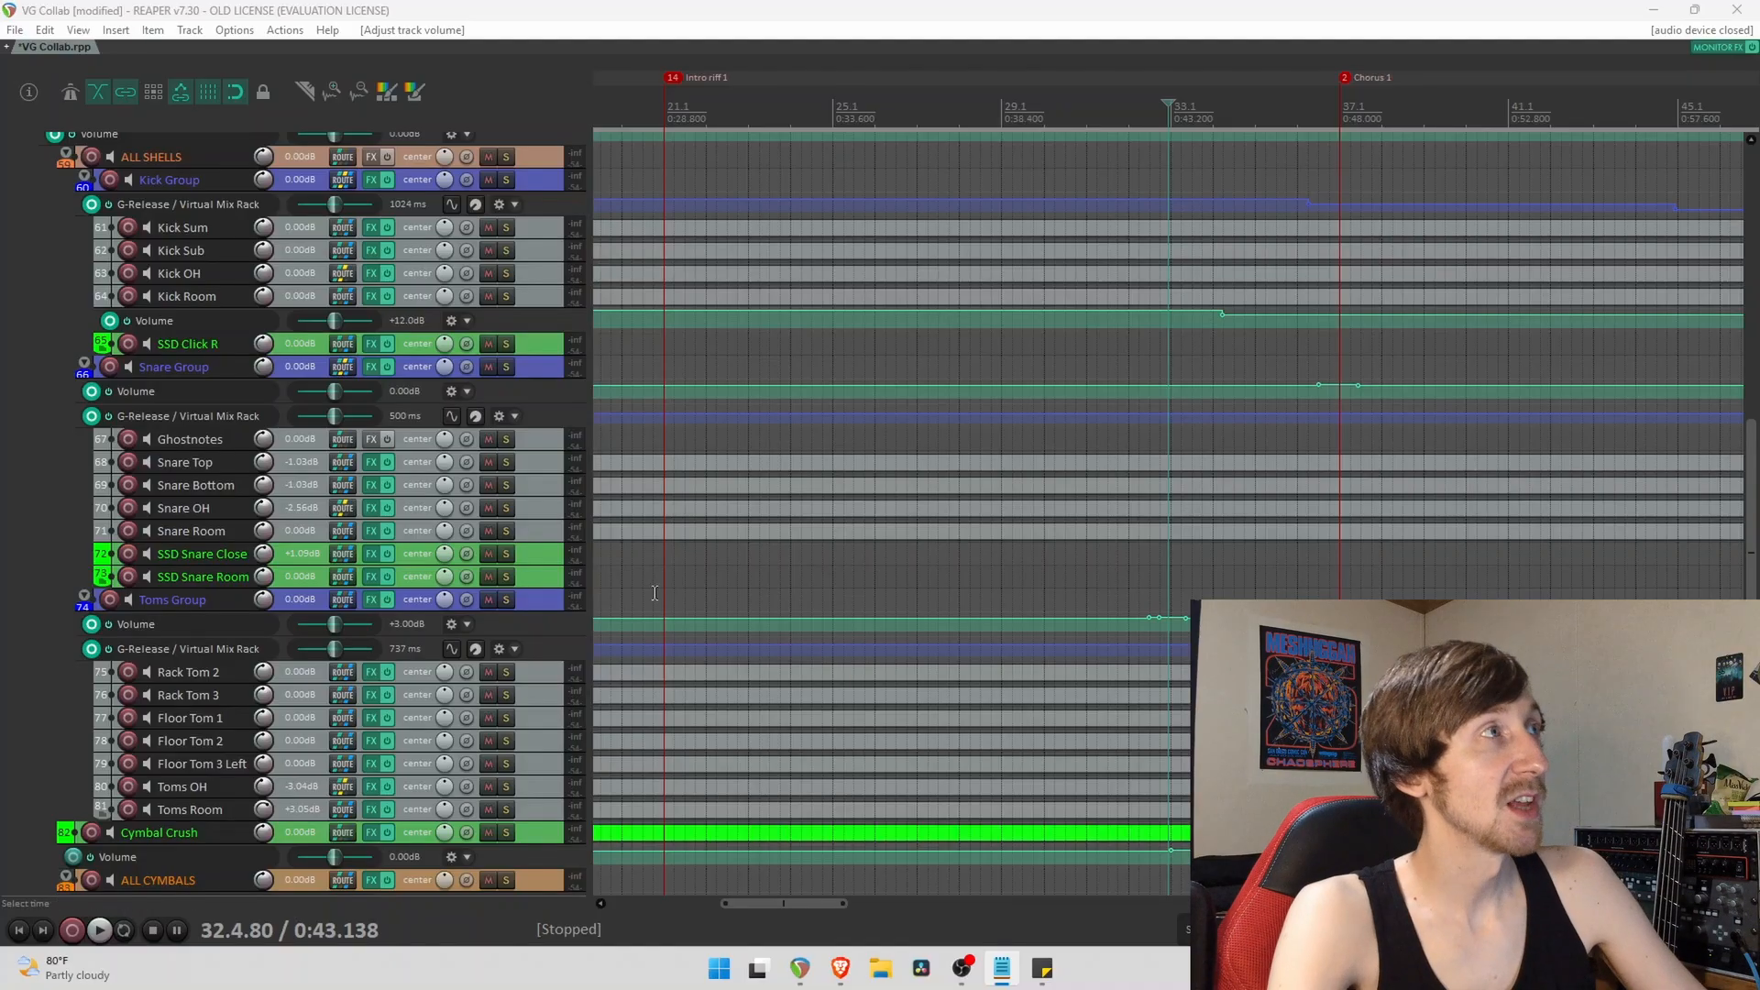
Open the drum MIDI item on the INV + M&M MIDI track in the MIDI editor and maximize the editor window.
click(12, 605)
scroll(114, 672, down, 4)
scroll(114, 673, up, 6)
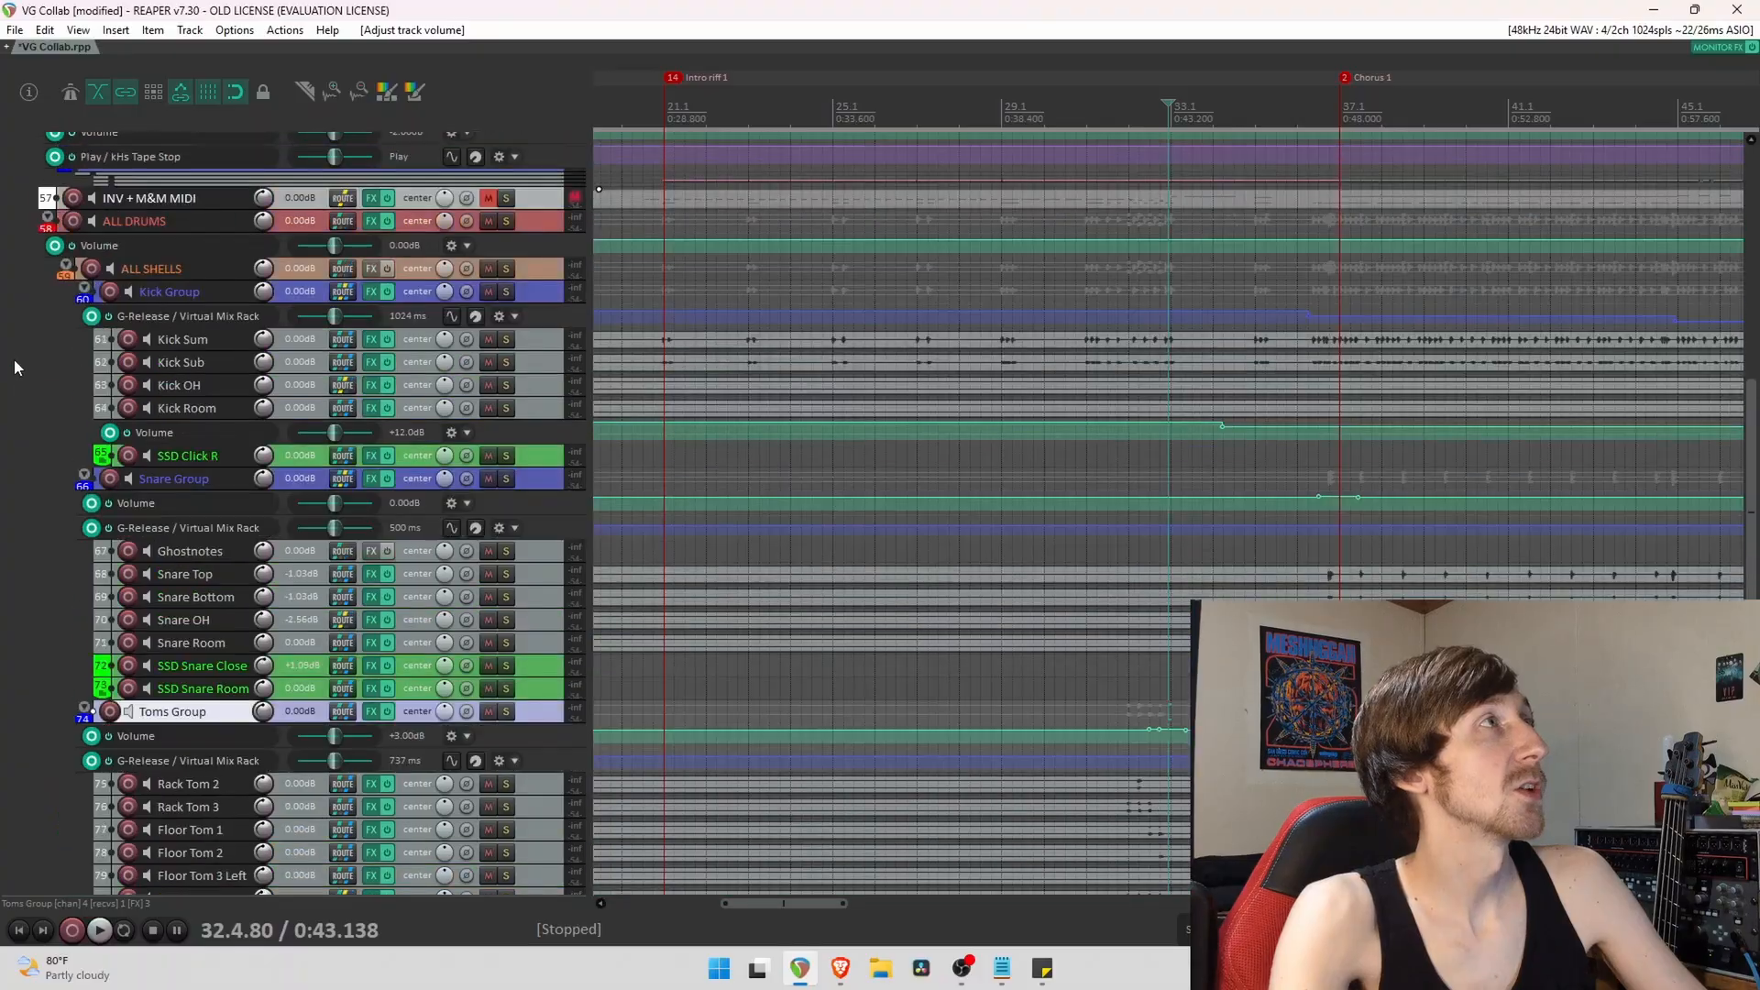
scroll(13, 367, up, 1)
double_click(726, 312)
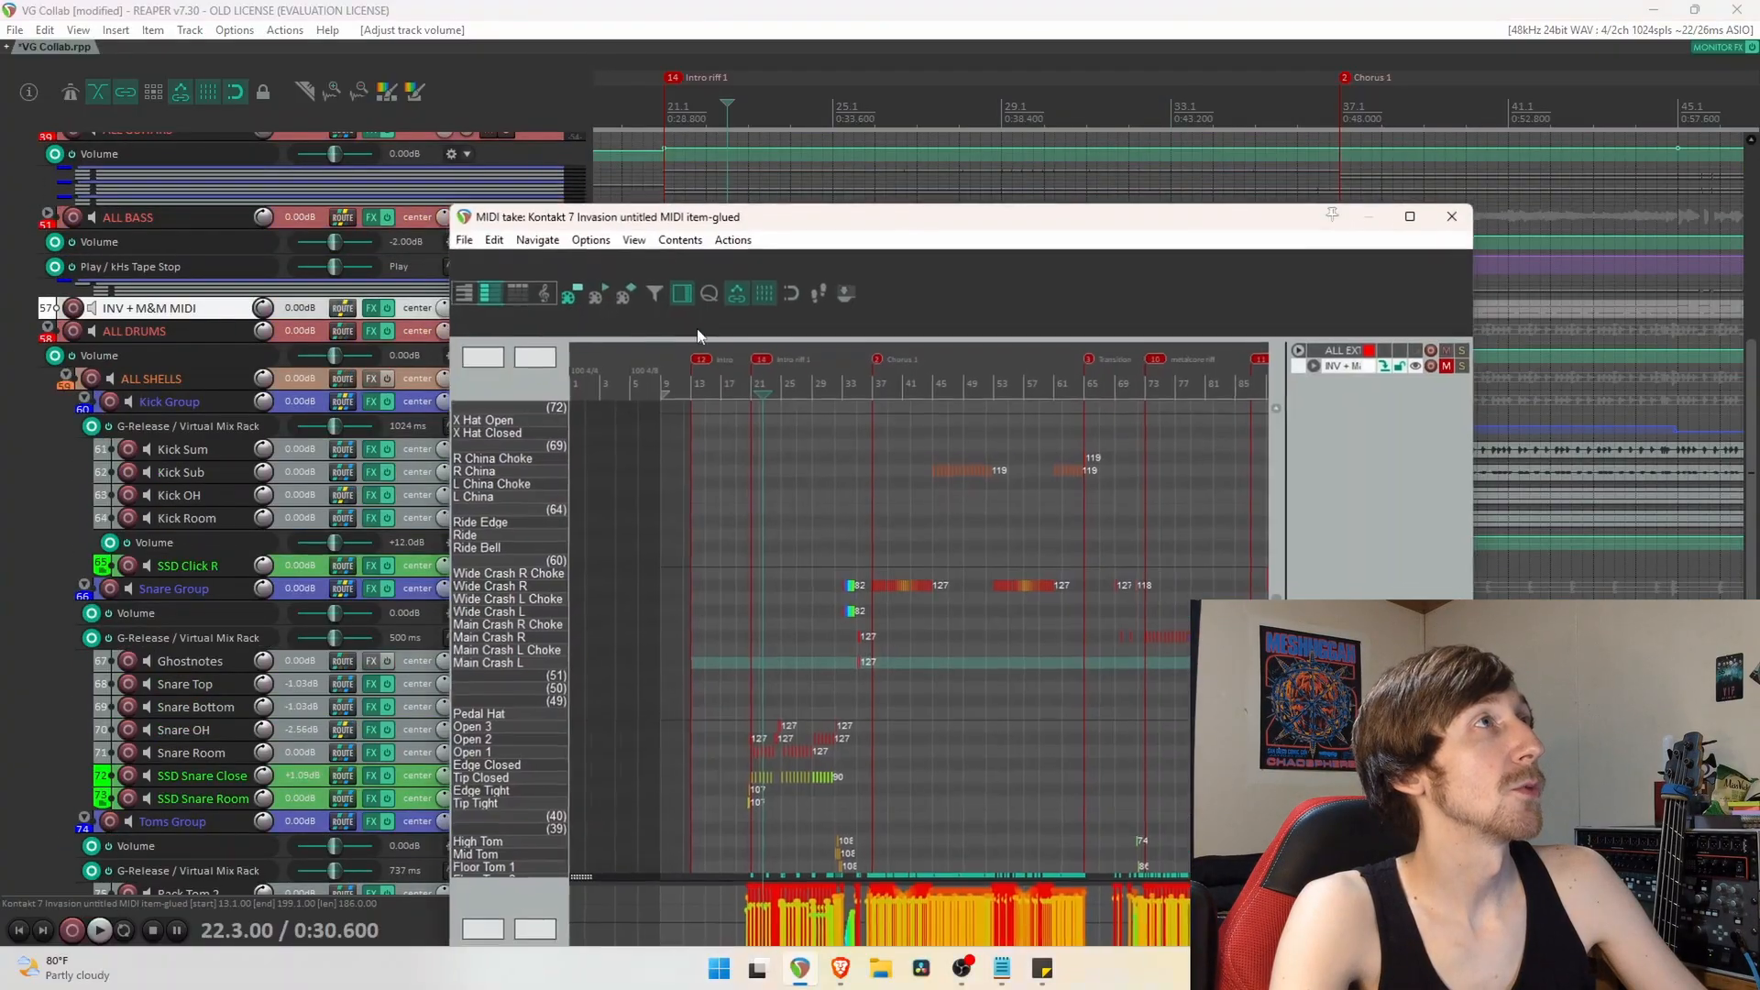
drag(869, 213, 889, 54)
click(1426, 64)
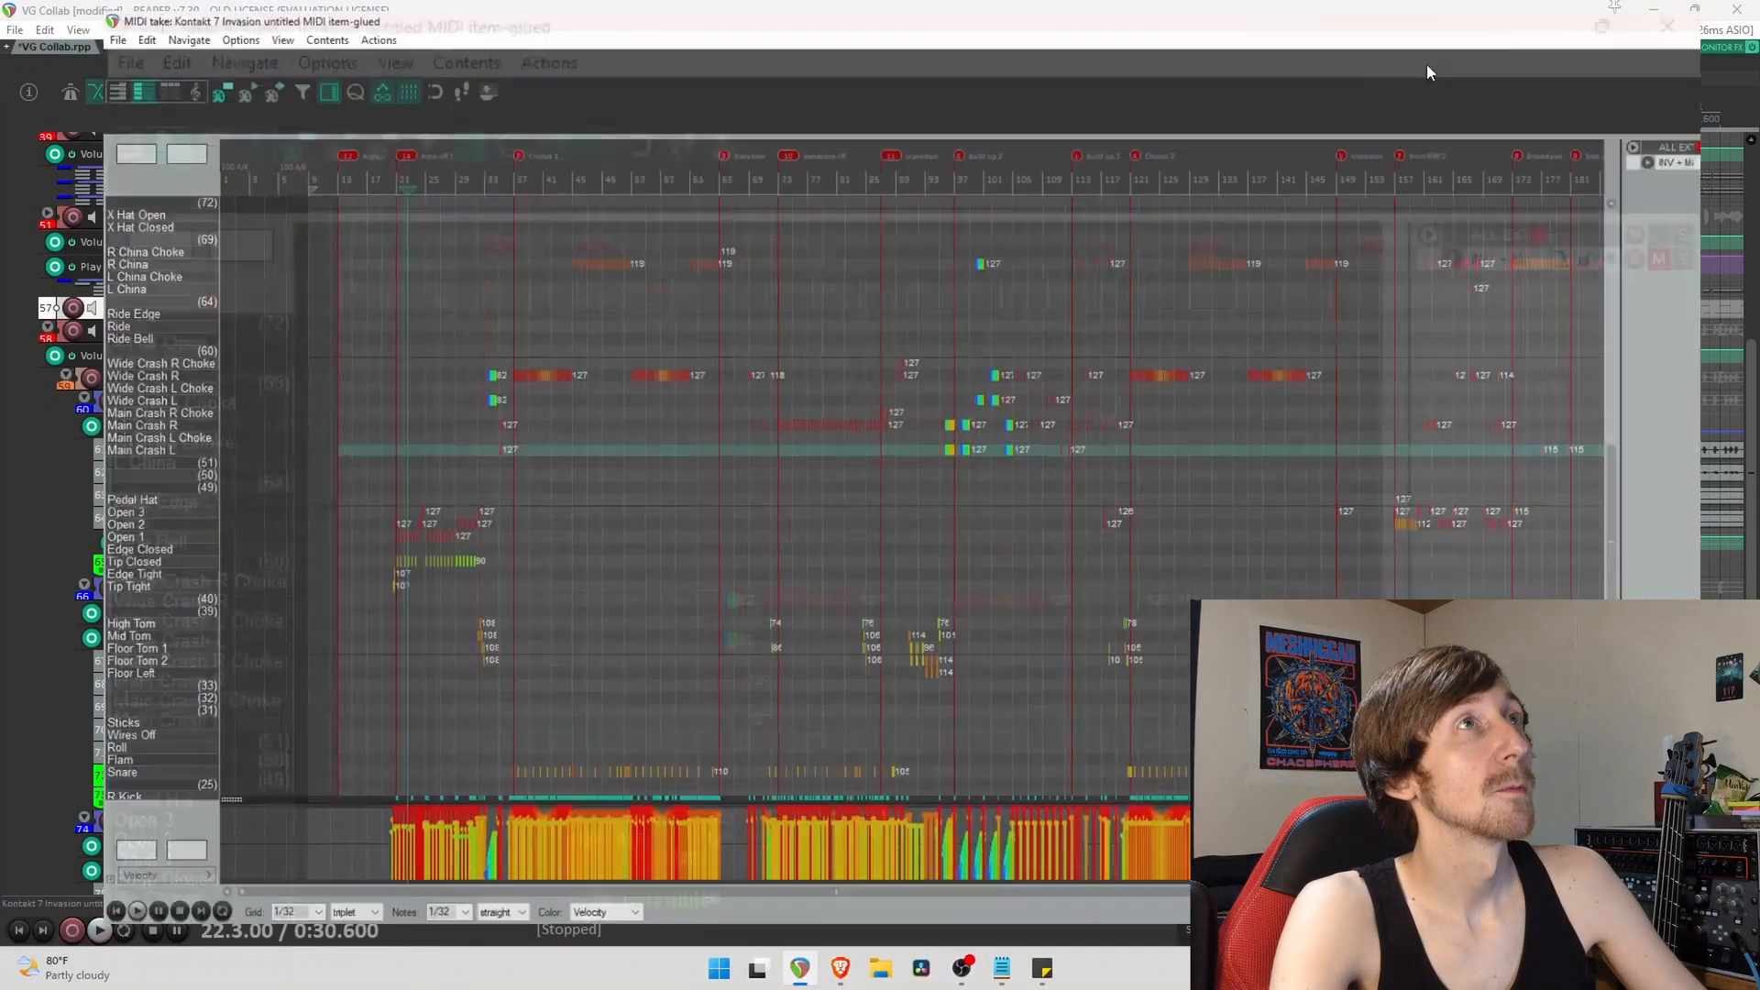
Examine the named drum note lanes and the hi-hat, tom, snare and kick notes around Intro riff 1.
scroll(641, 624, down, 2)
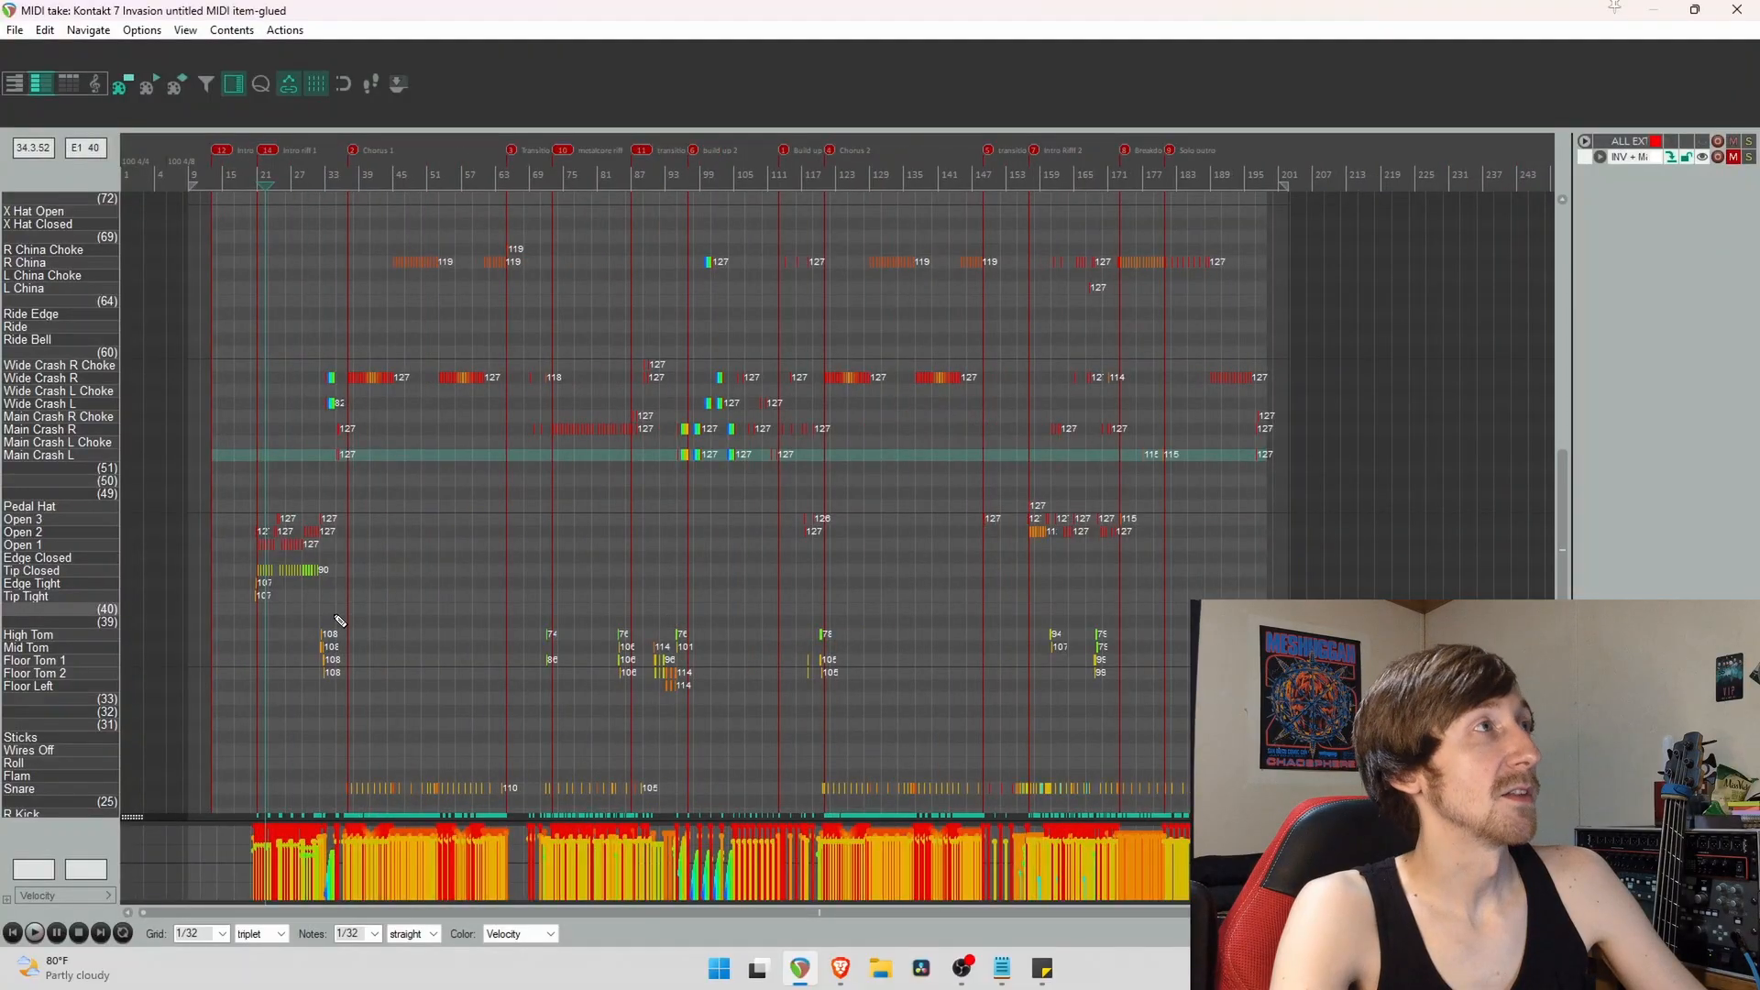
scroll(57, 573, down, 1)
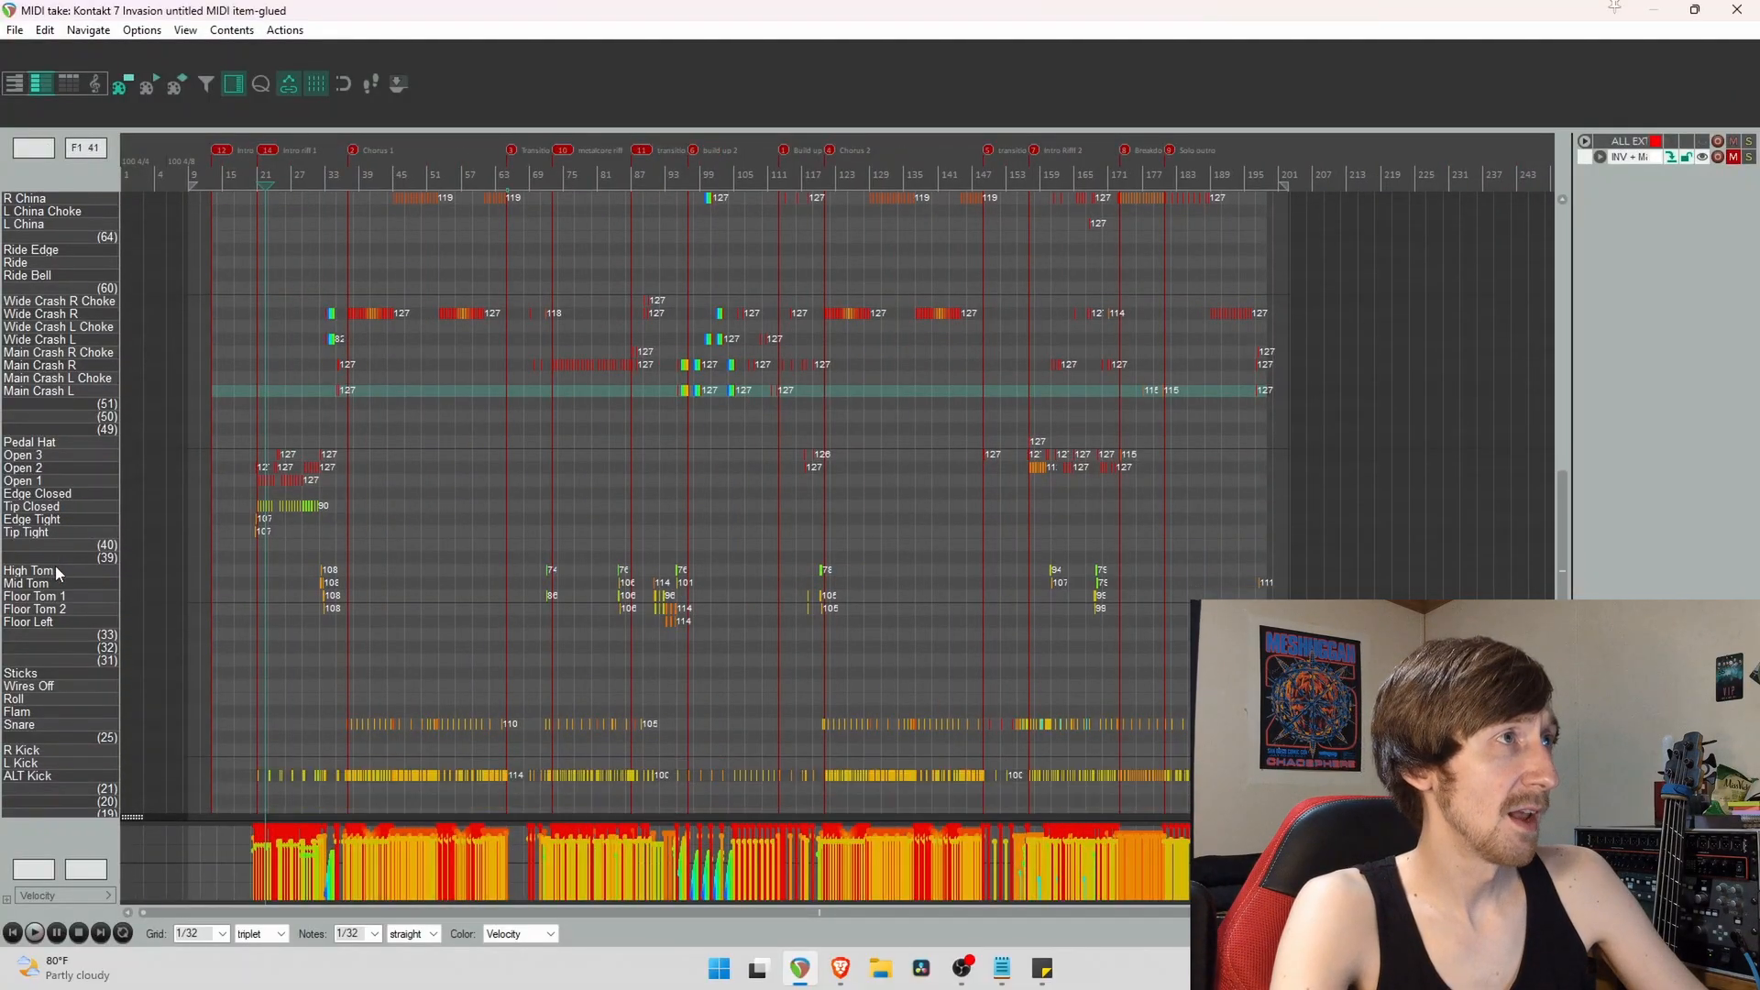
scroll(56, 573, down, 1)
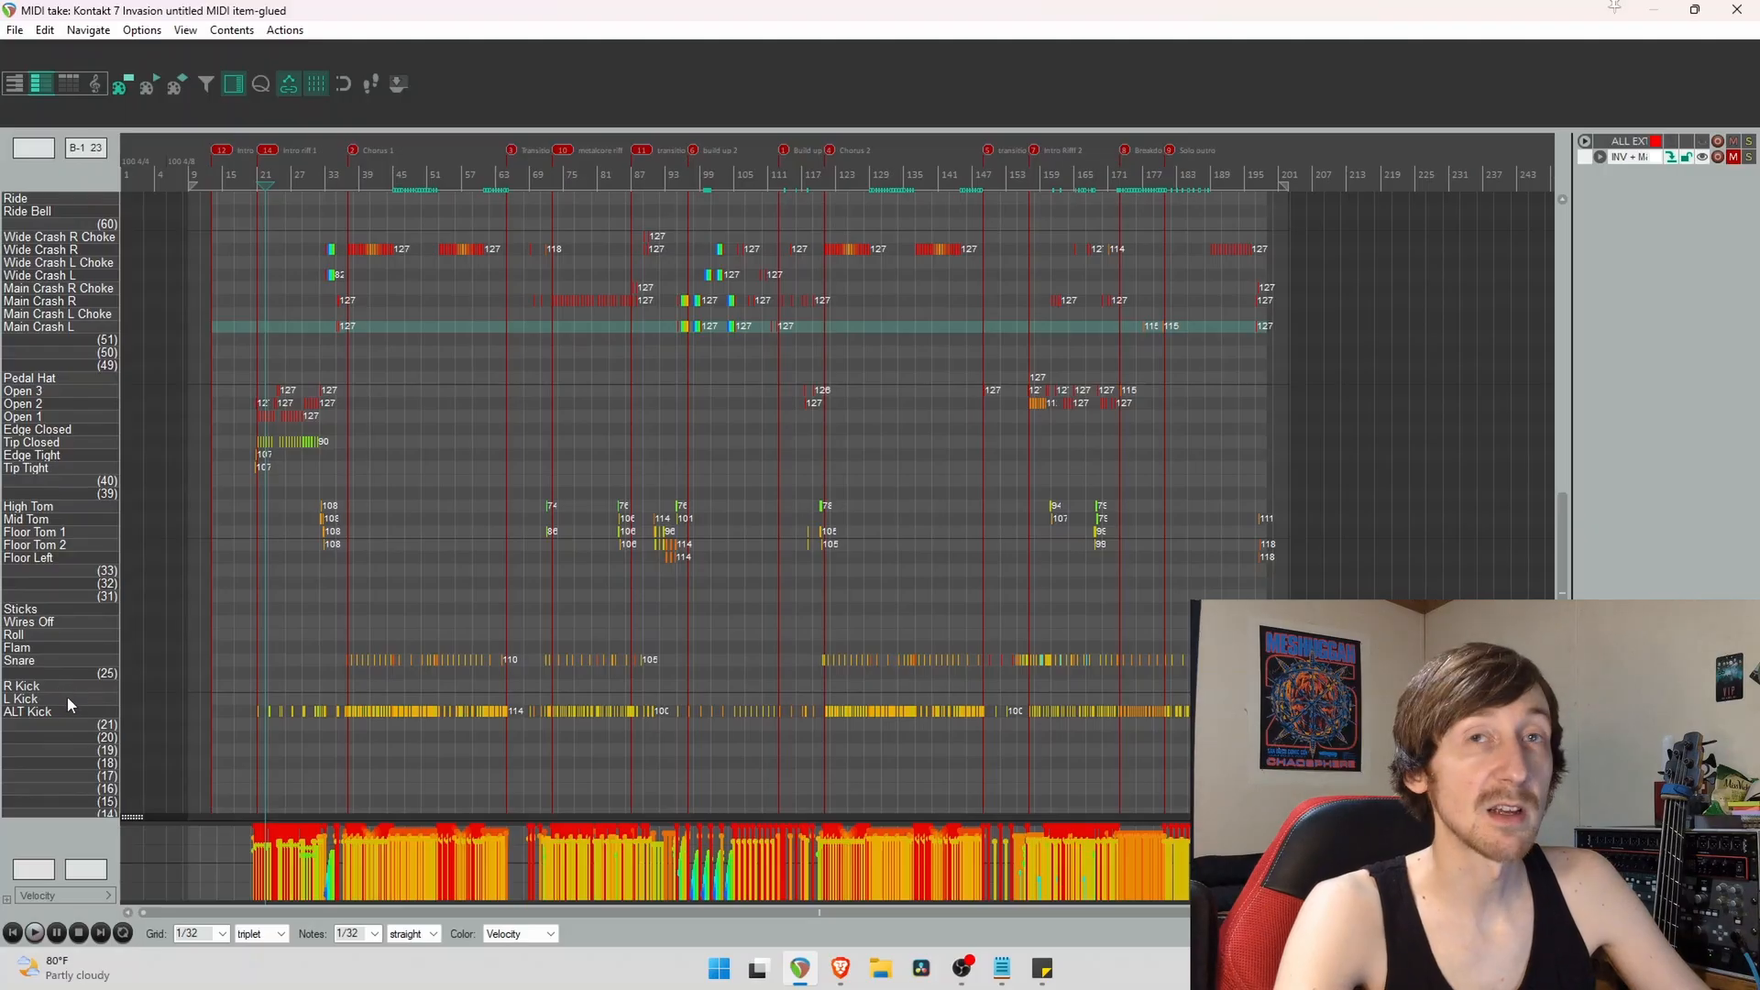
click(490, 593)
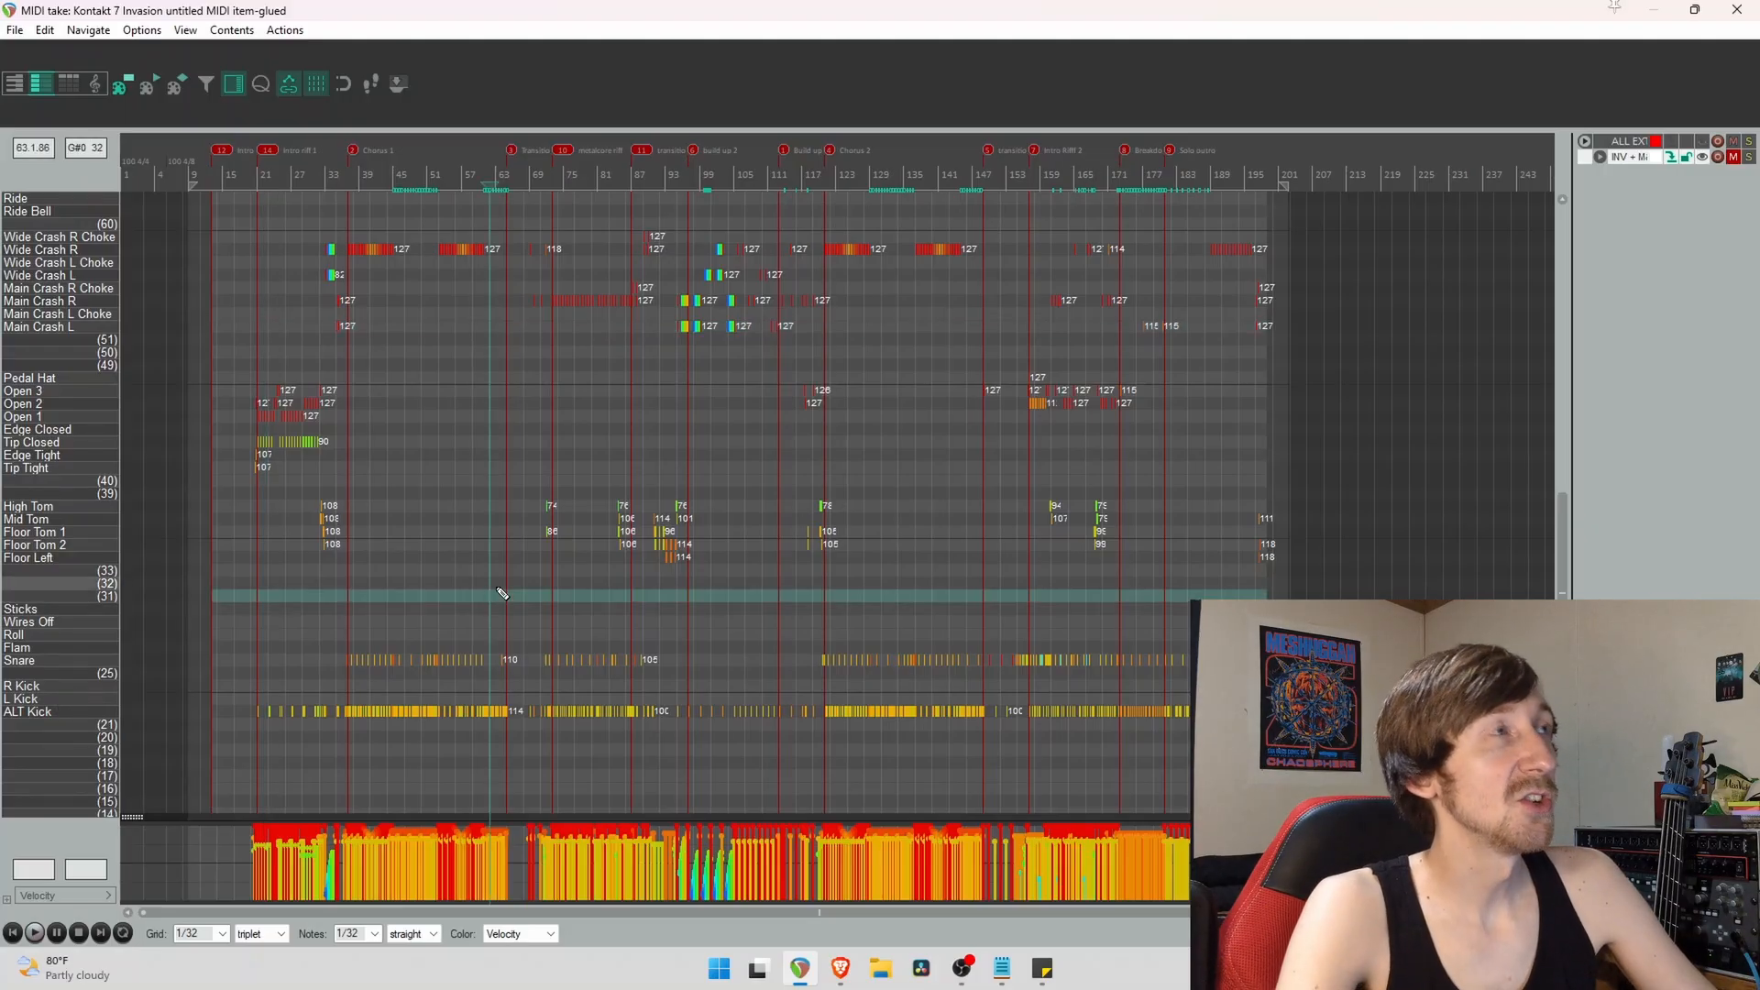
click(287, 608)
scroll(321, 628, up, 6)
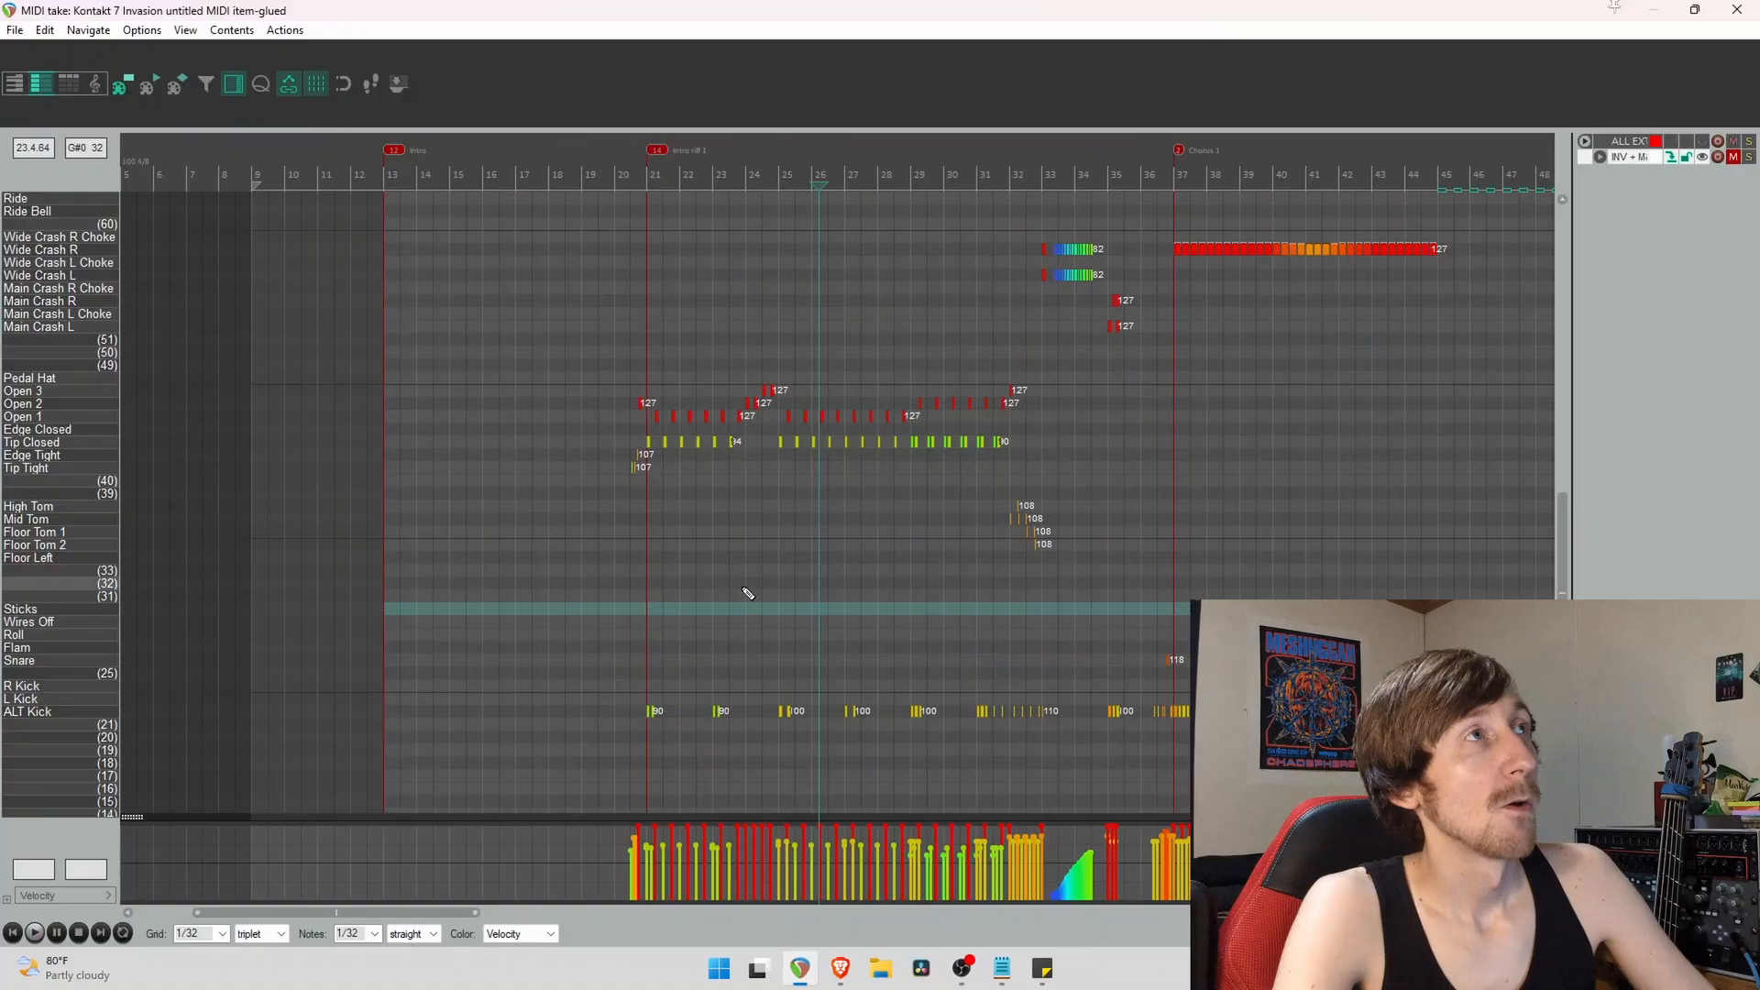
scroll(778, 601, up, 3)
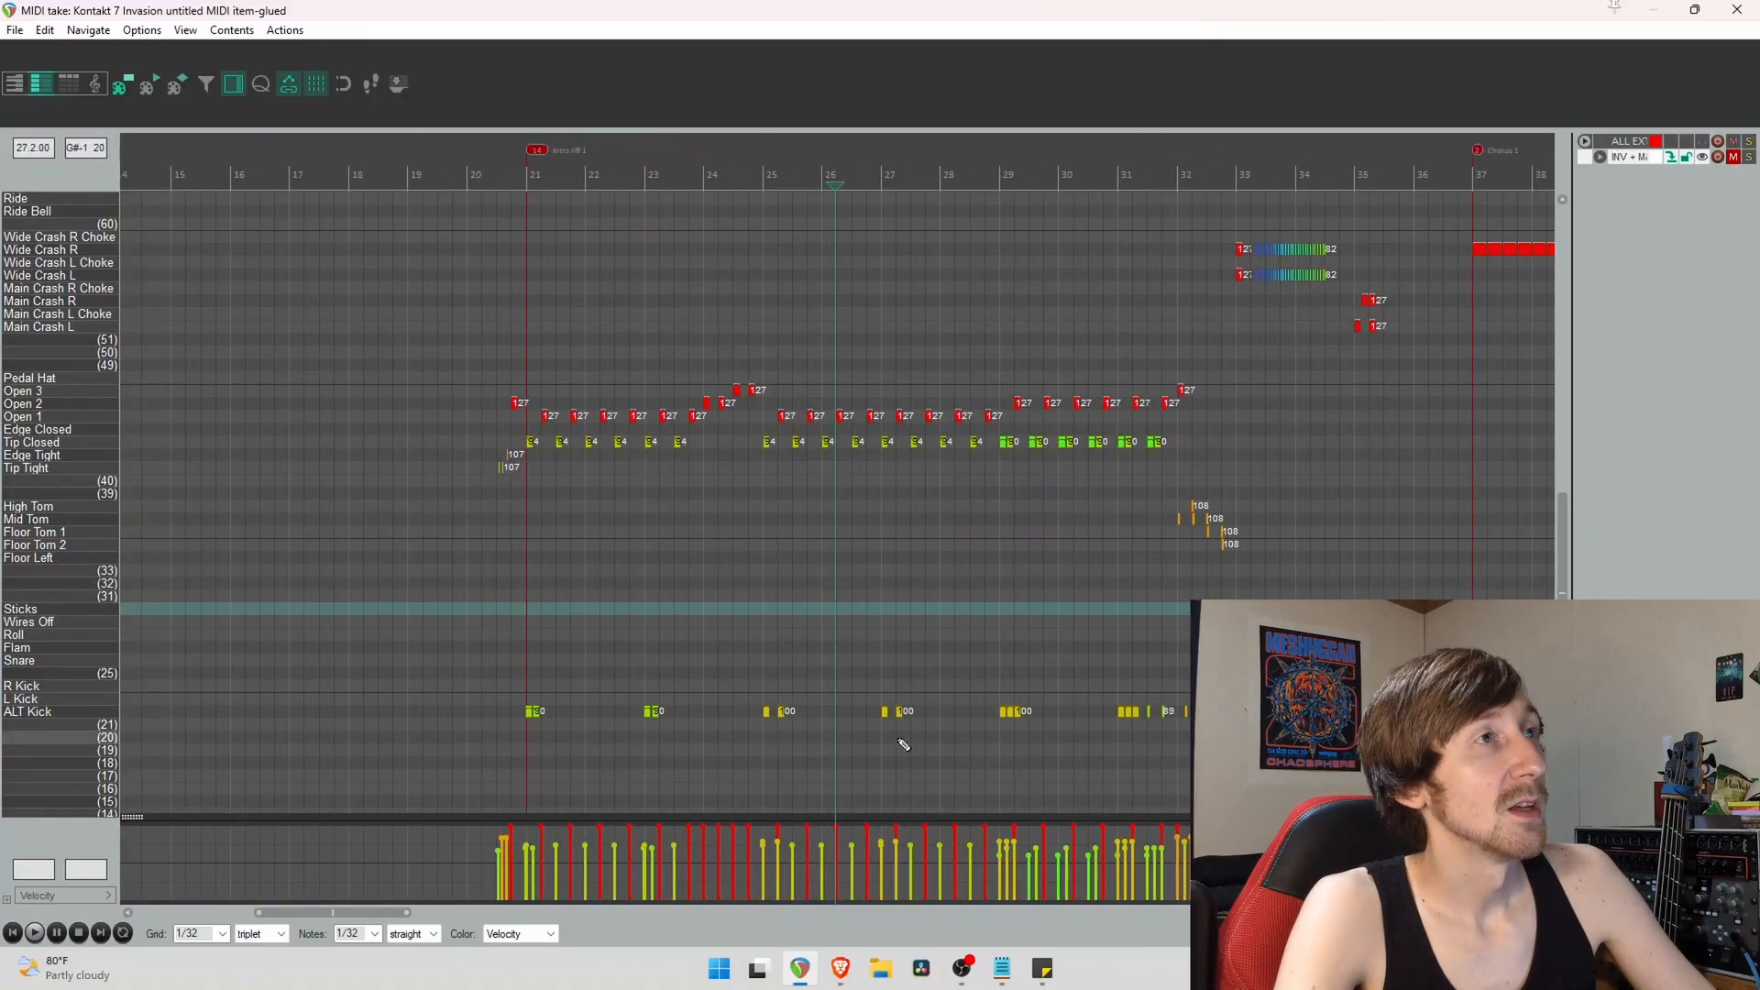
scroll(894, 738, down, 5)
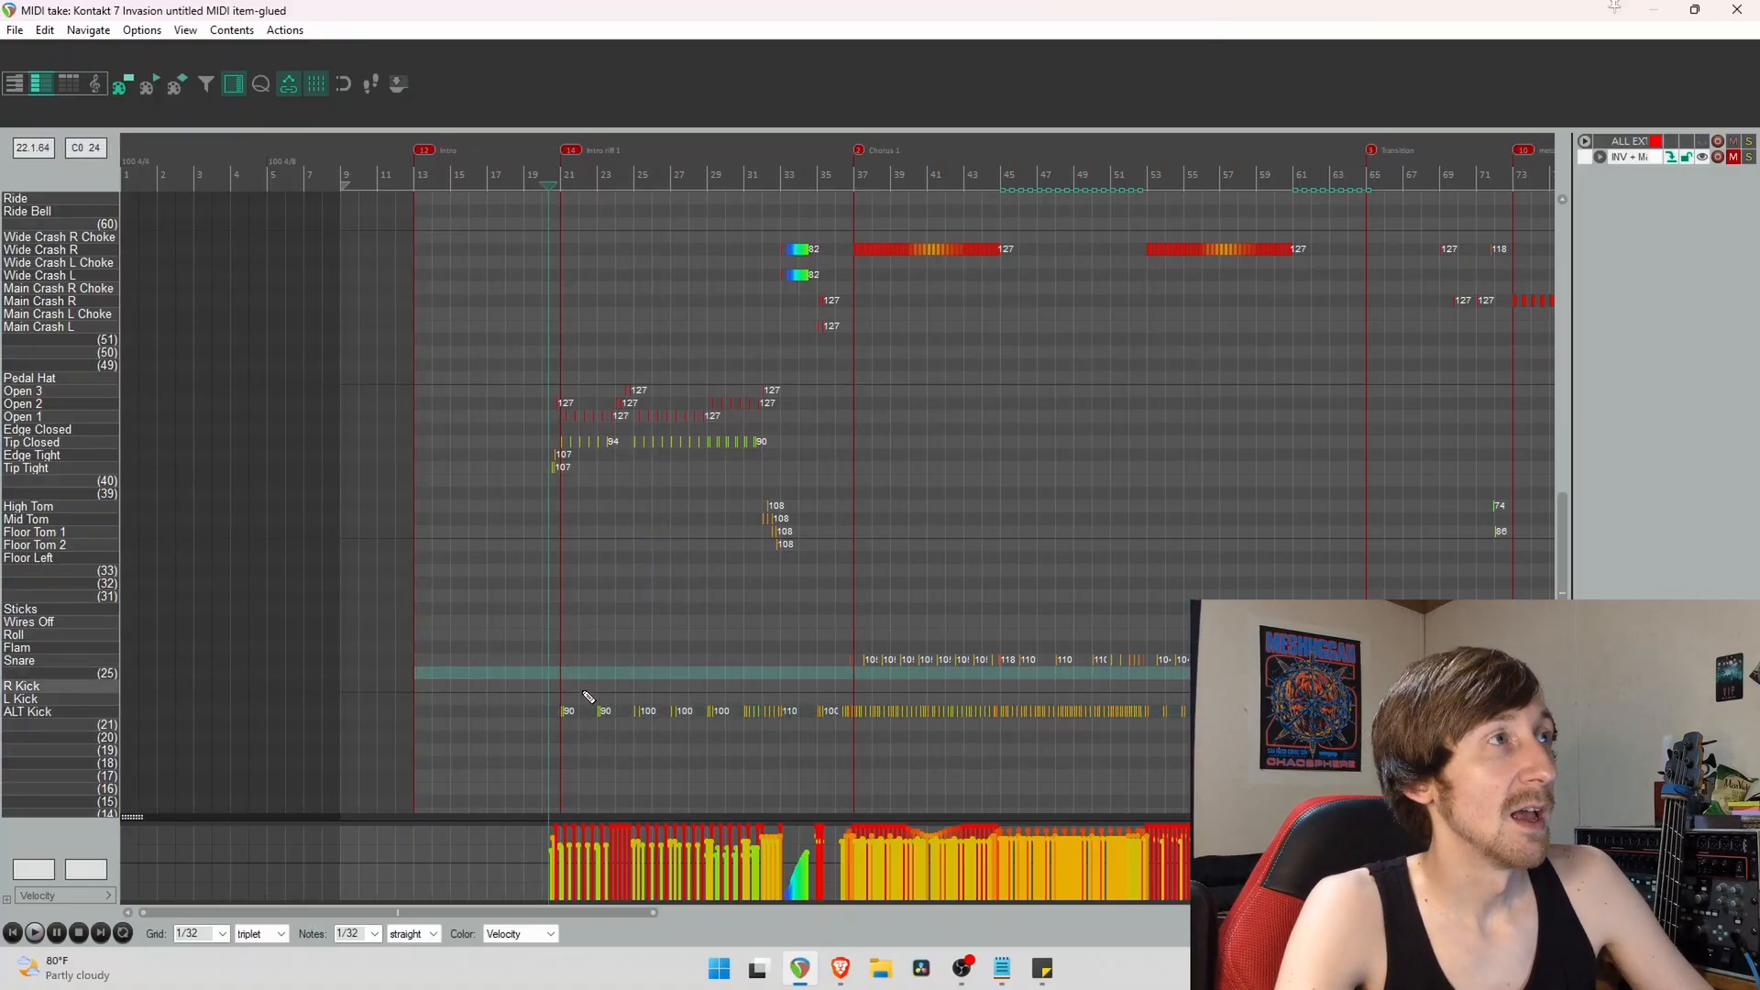
Examine the ALT Kick and Snare notes at the start of Chorus 1, around bars 37 to 41.
scroll(574, 699, up, 5)
scroll(1196, 329, down, 3)
drag(1233, 150, 602, 139)
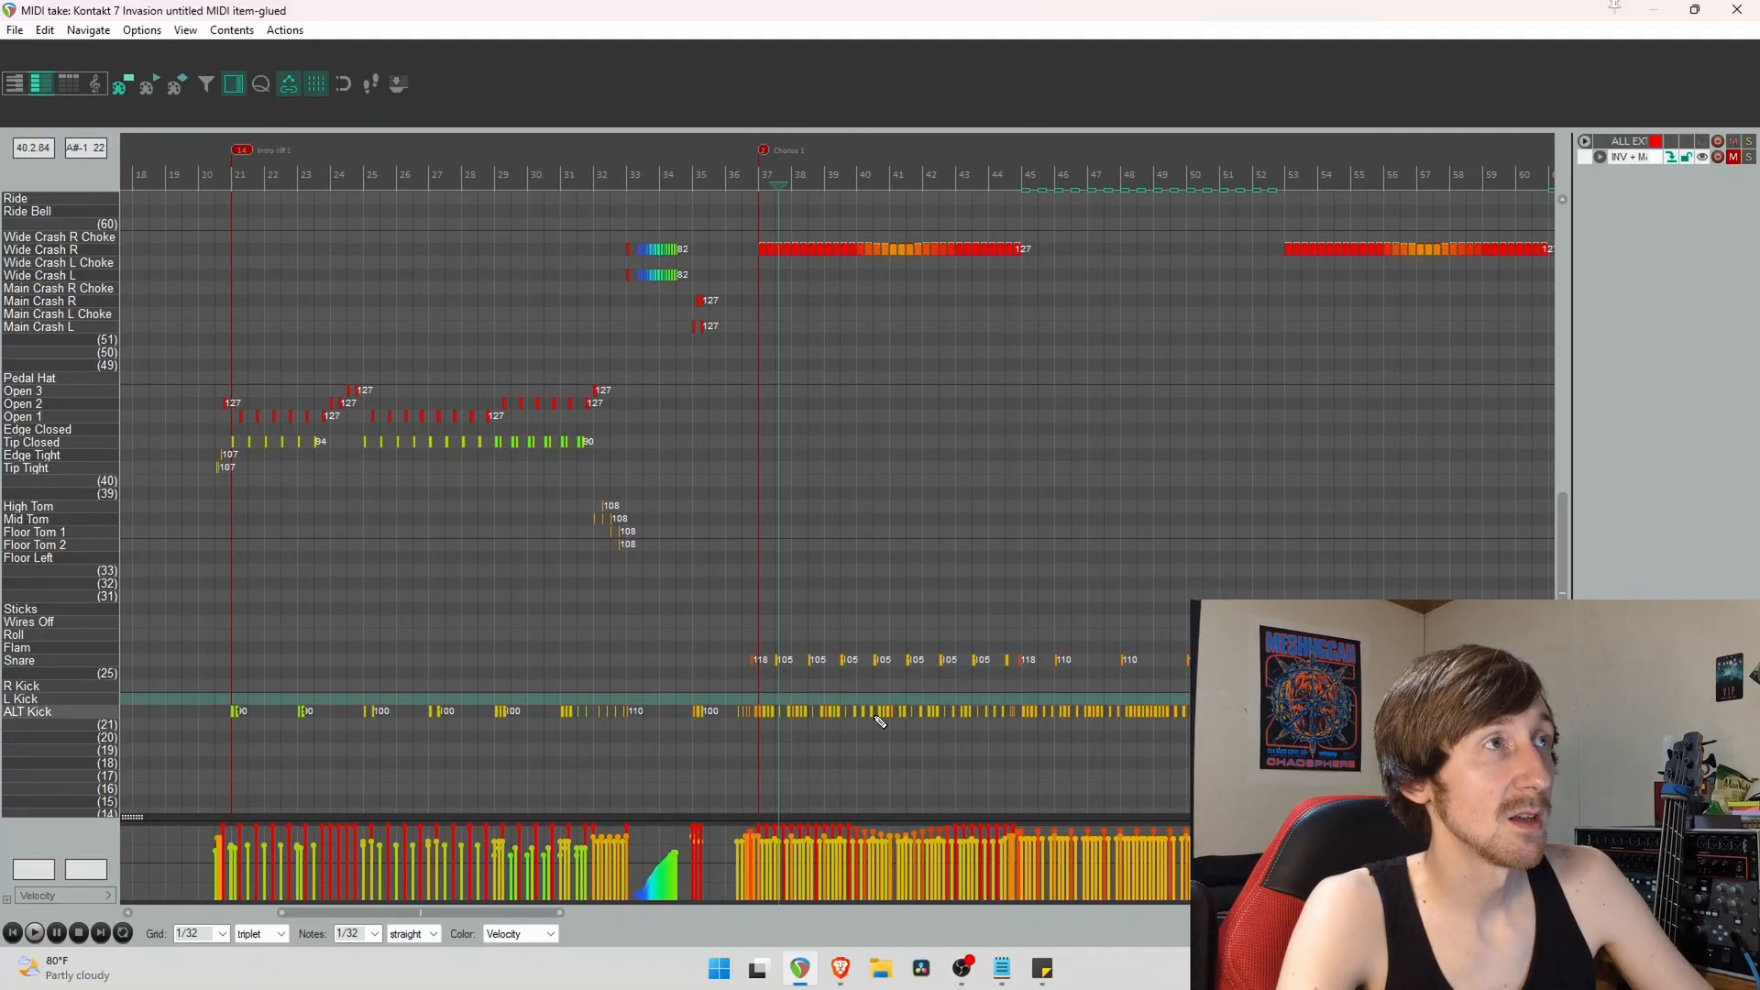
scroll(871, 717, up, 5)
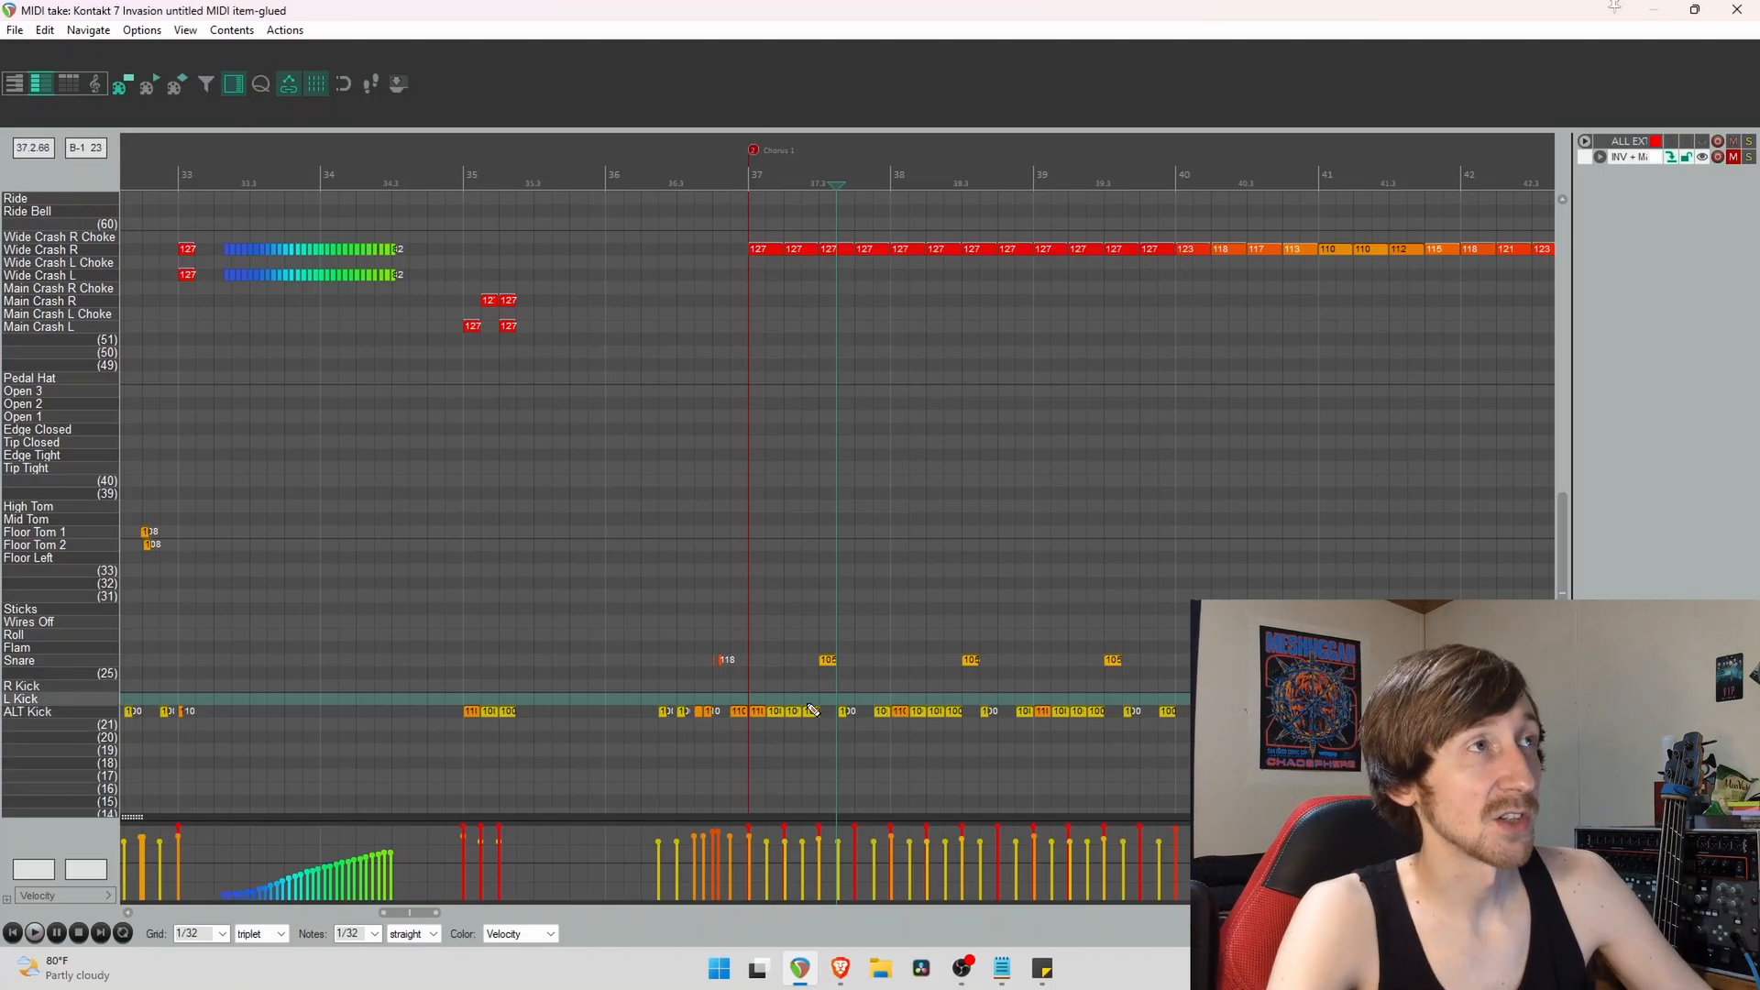
click(753, 636)
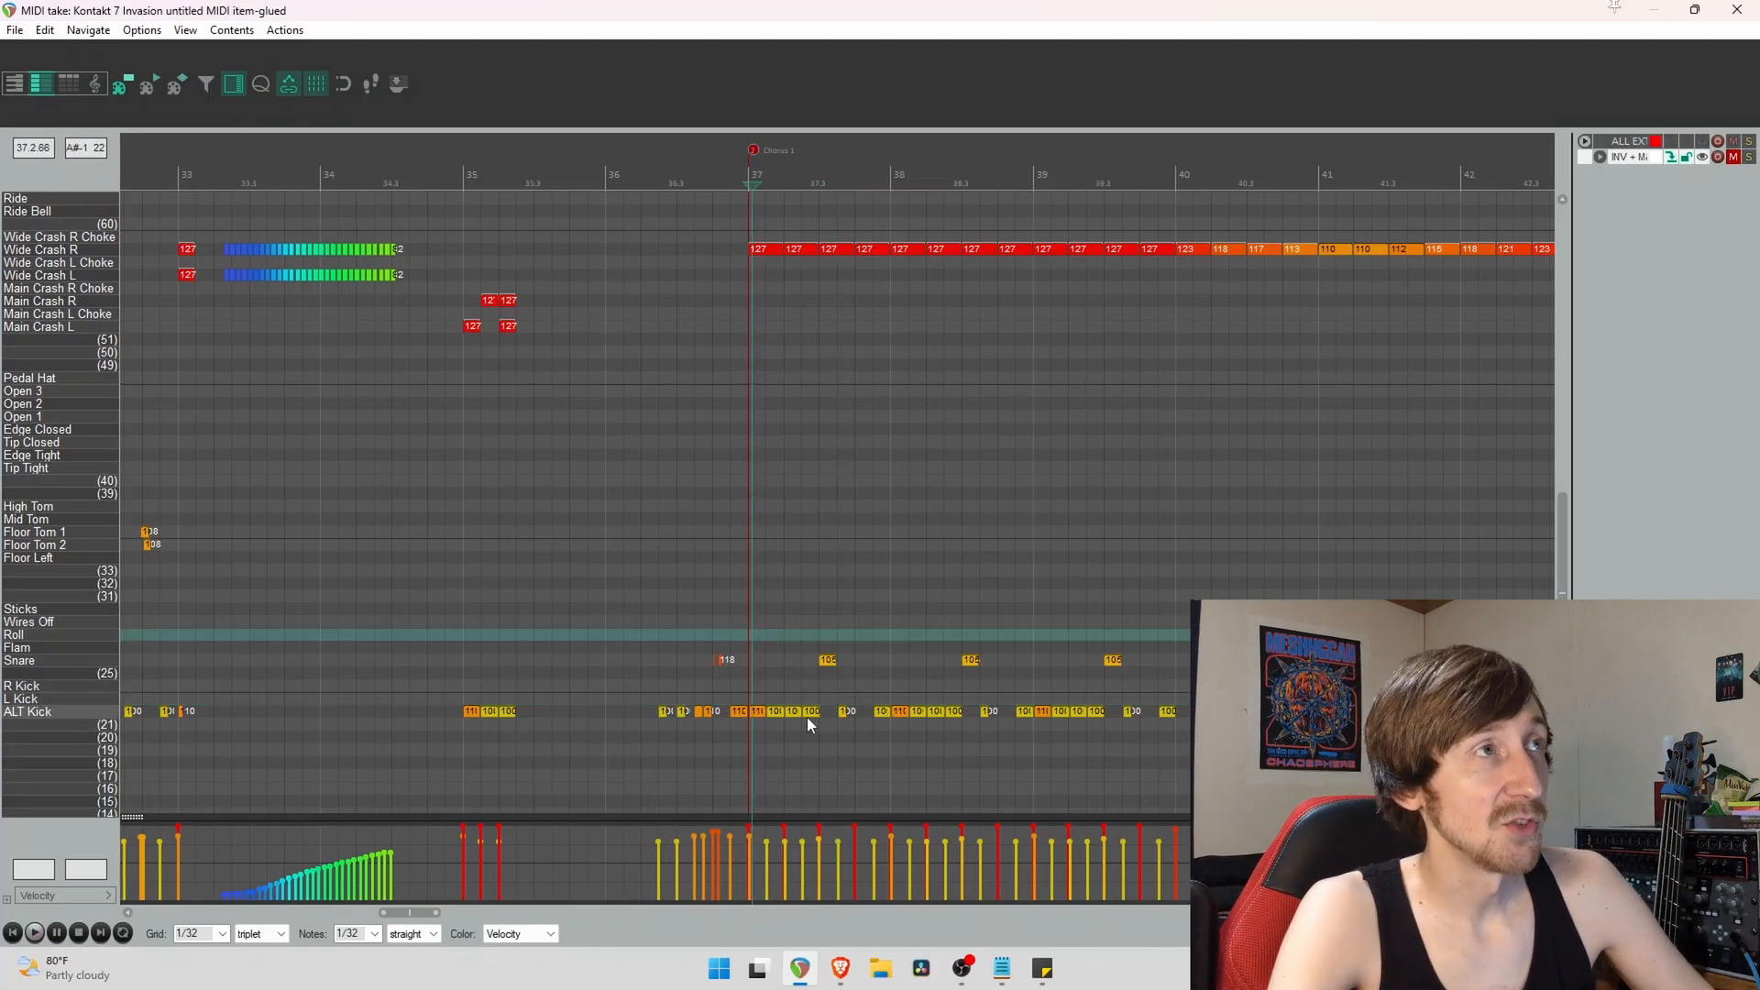
click(1040, 689)
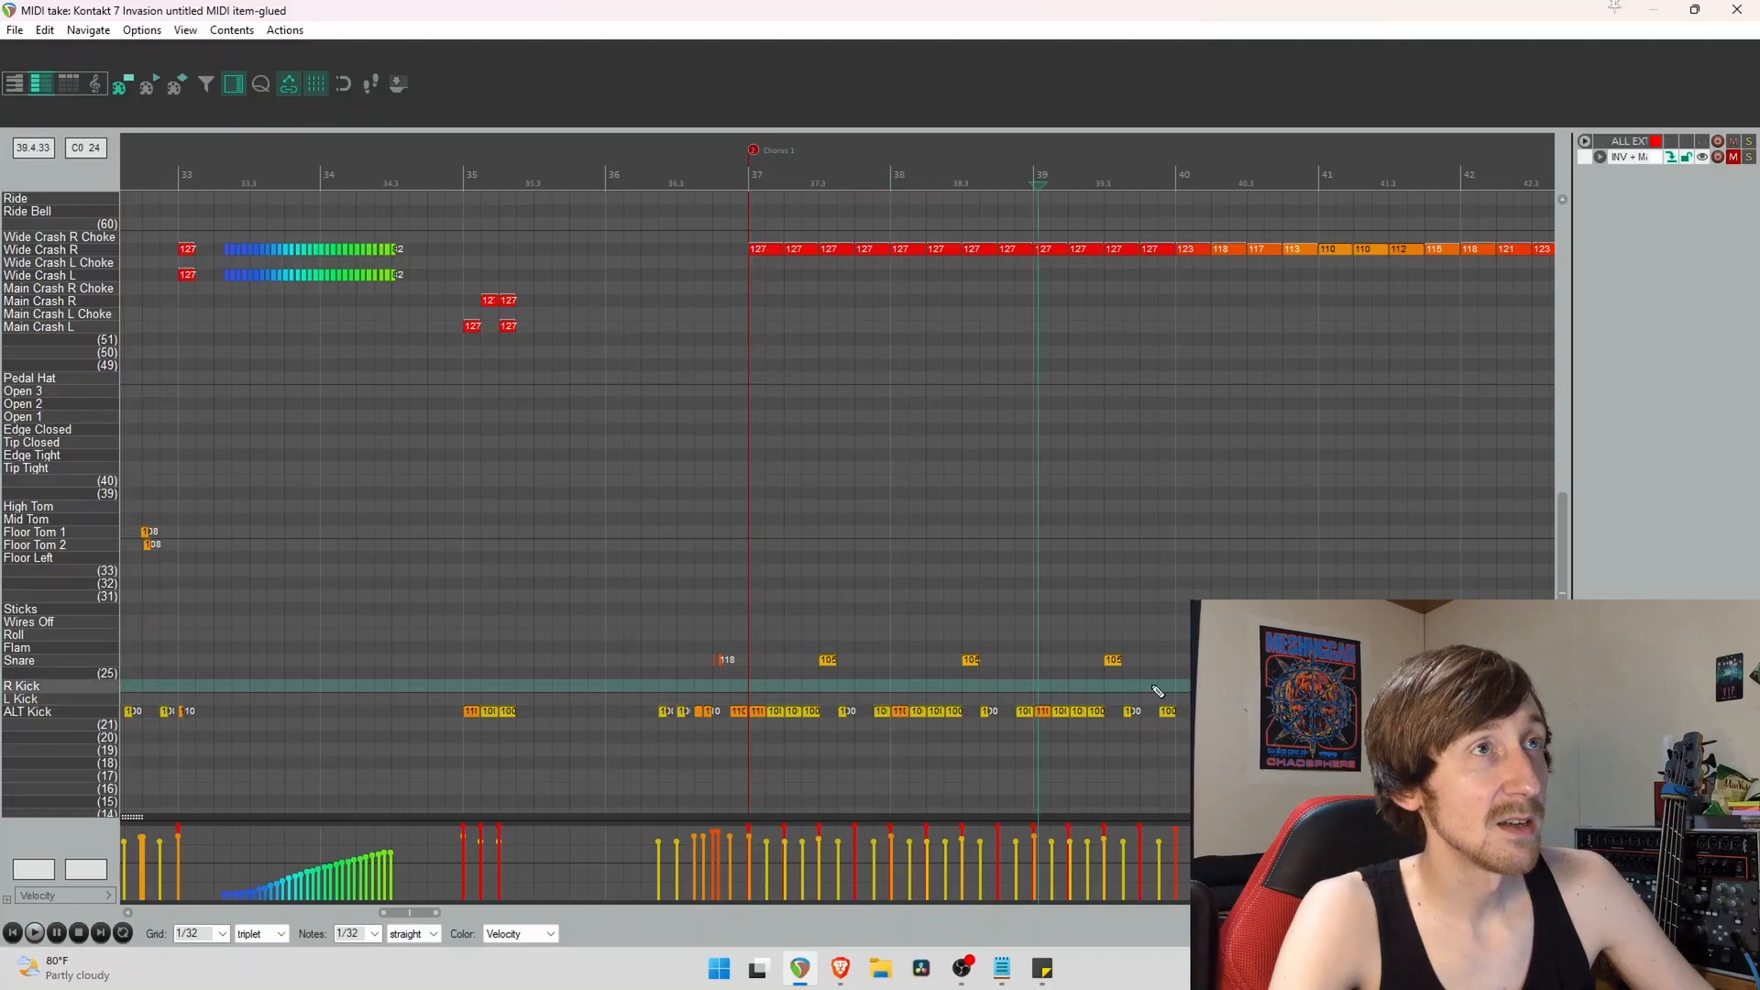
click(1326, 687)
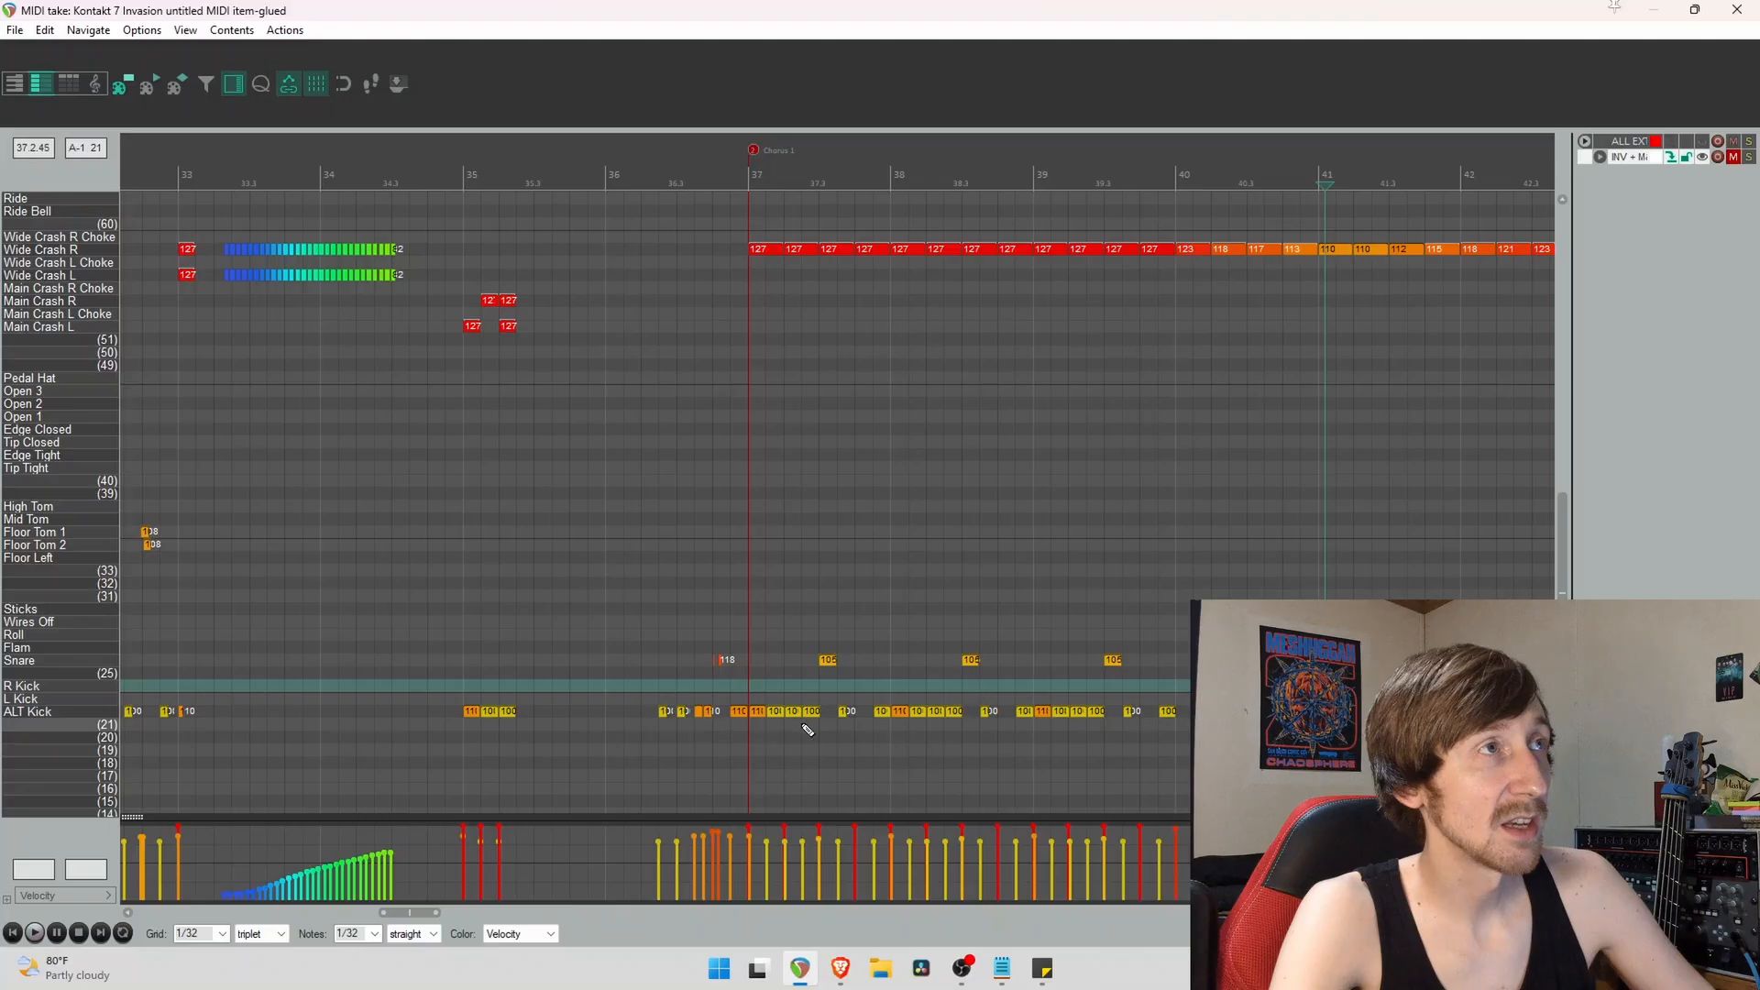
Play back the drum MIDI from bar 36, just before Chorus 1.
drag(1064, 151, 940, 146)
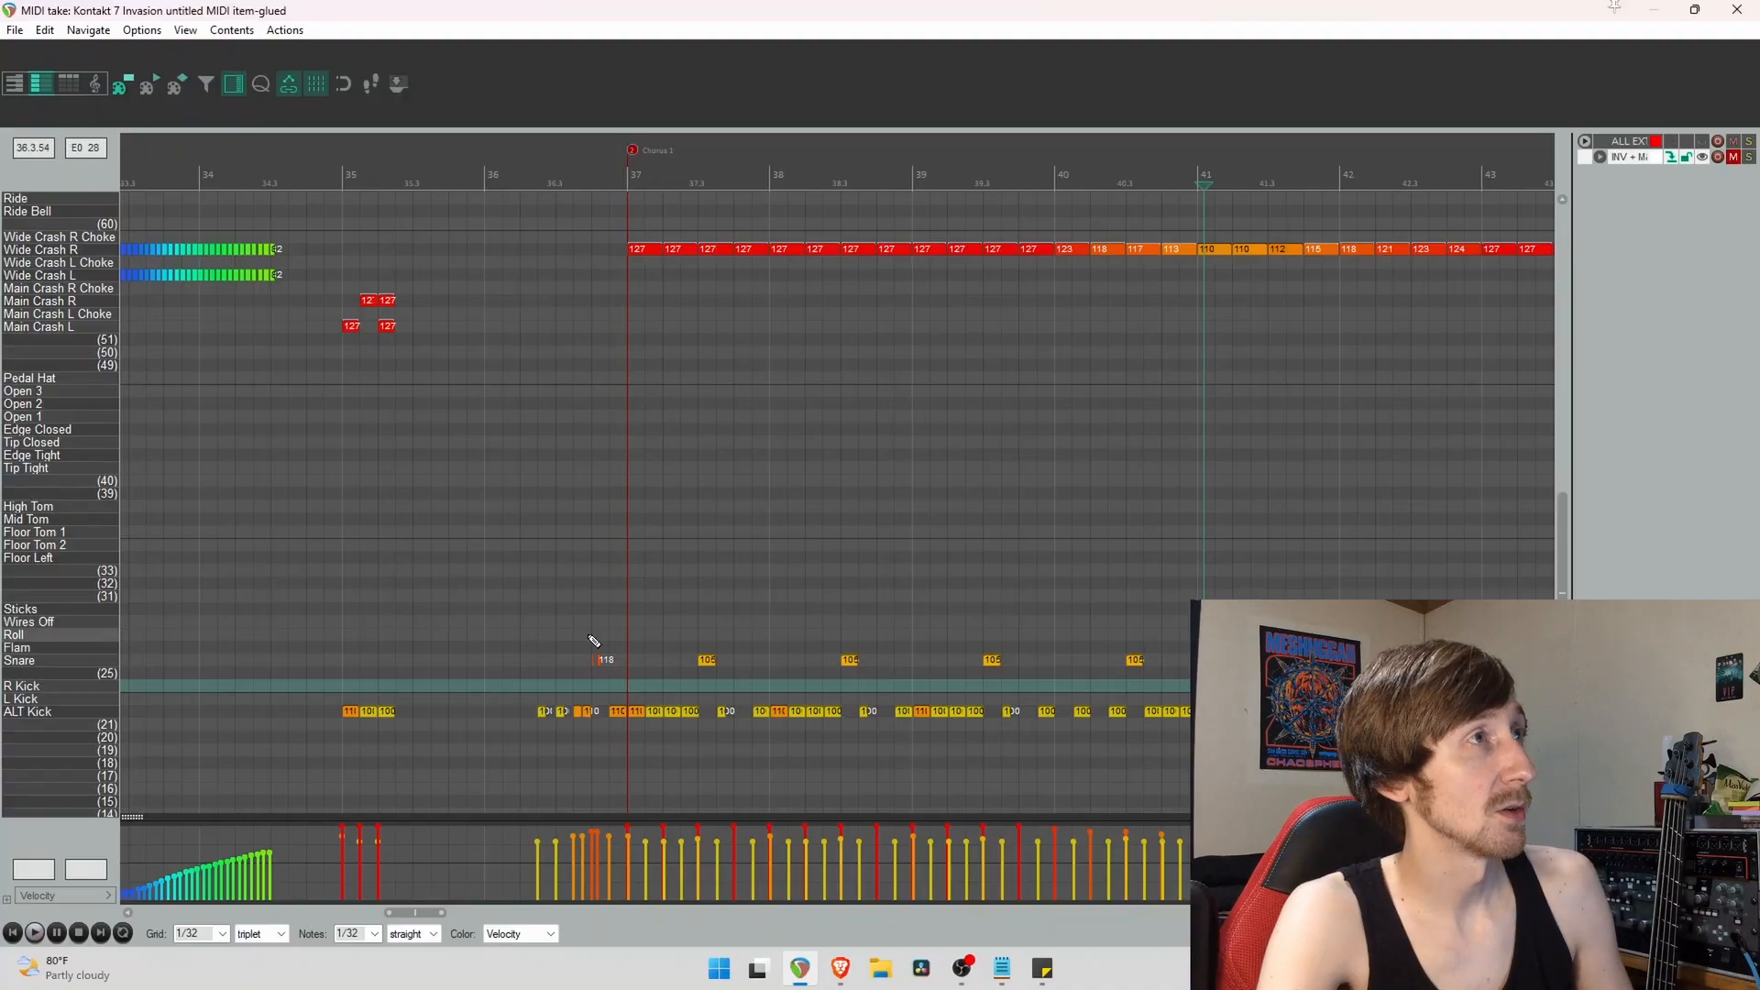
click(515, 640)
key(space)
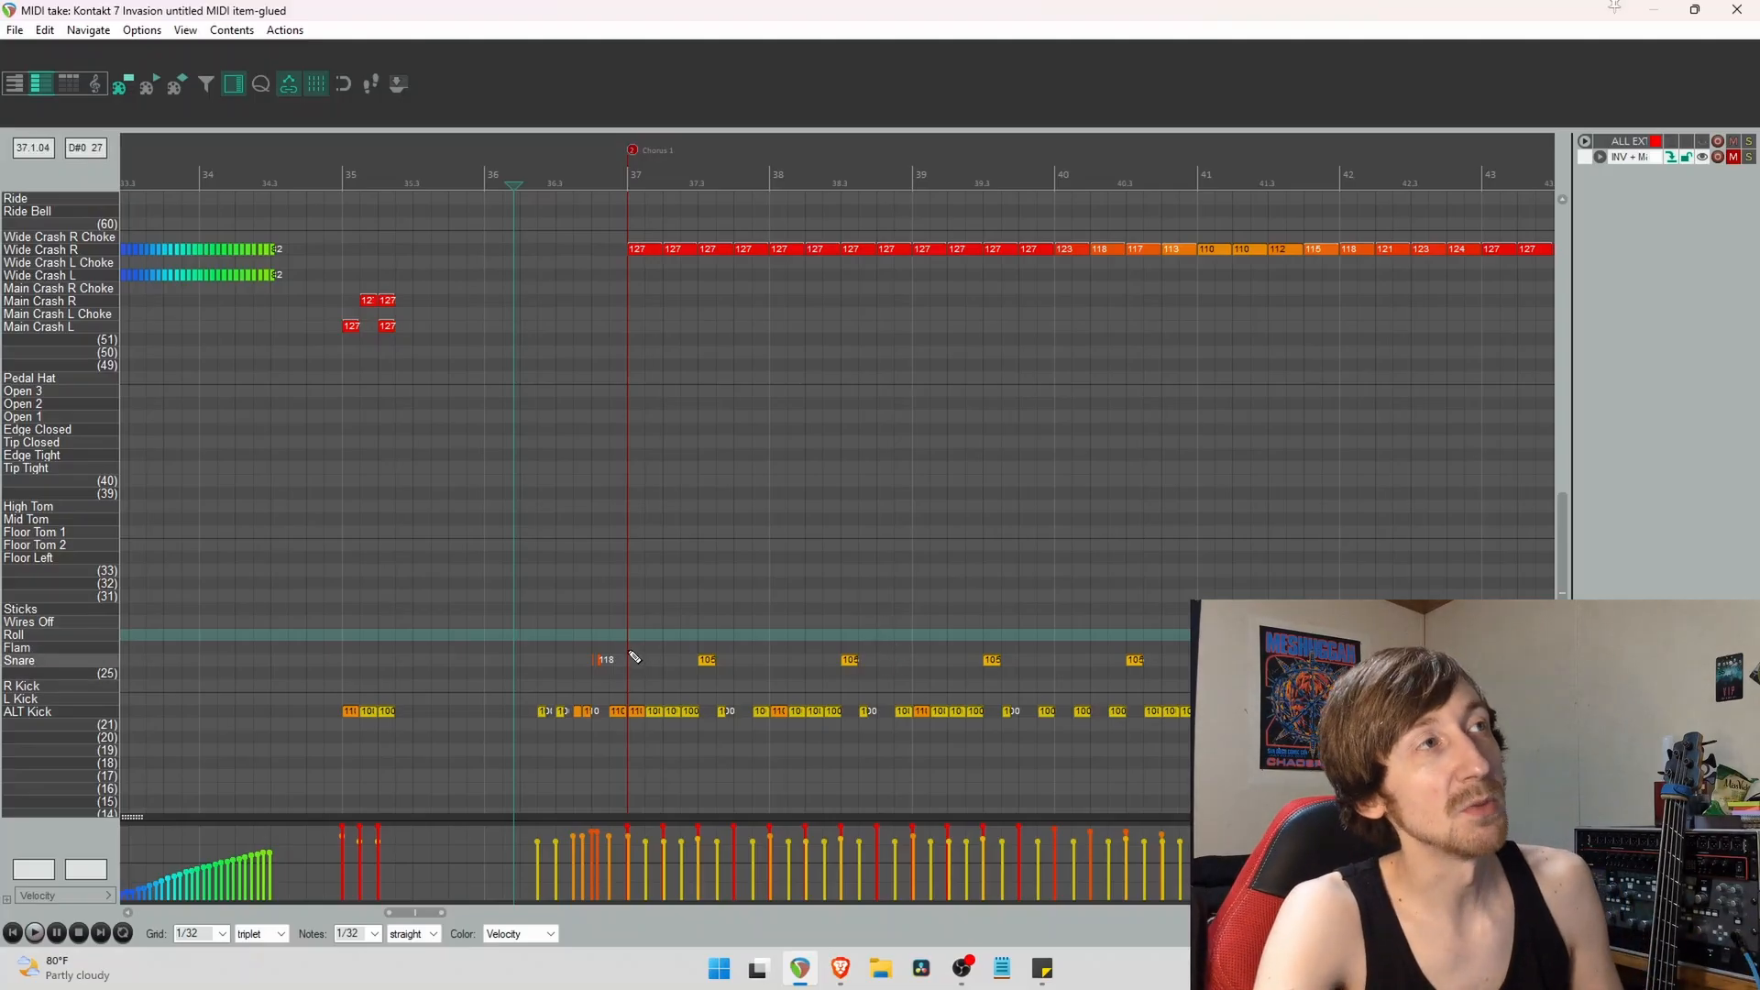
Find the ALT Kick pattern around bar 129 in Chorus 2 and play the drums from bar 127.
scroll(654, 532, down, 10)
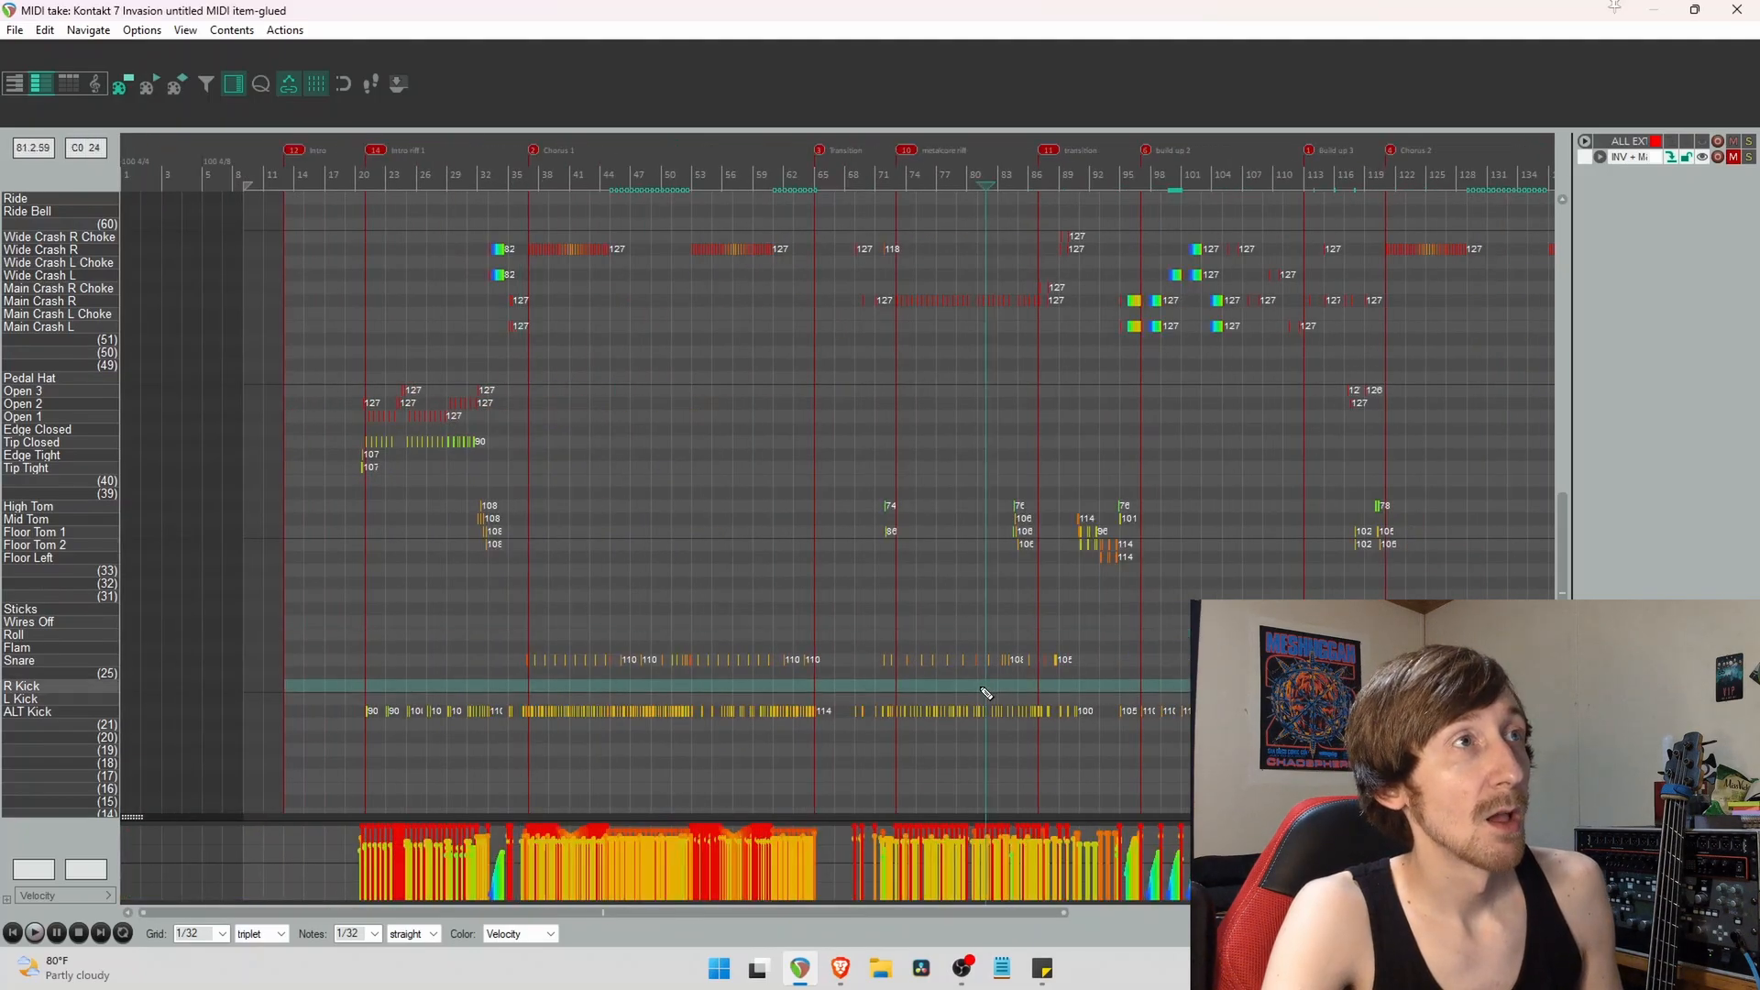
scroll(975, 697, up, 6)
scroll(975, 701, down, 3)
scroll(736, 700, up, 6)
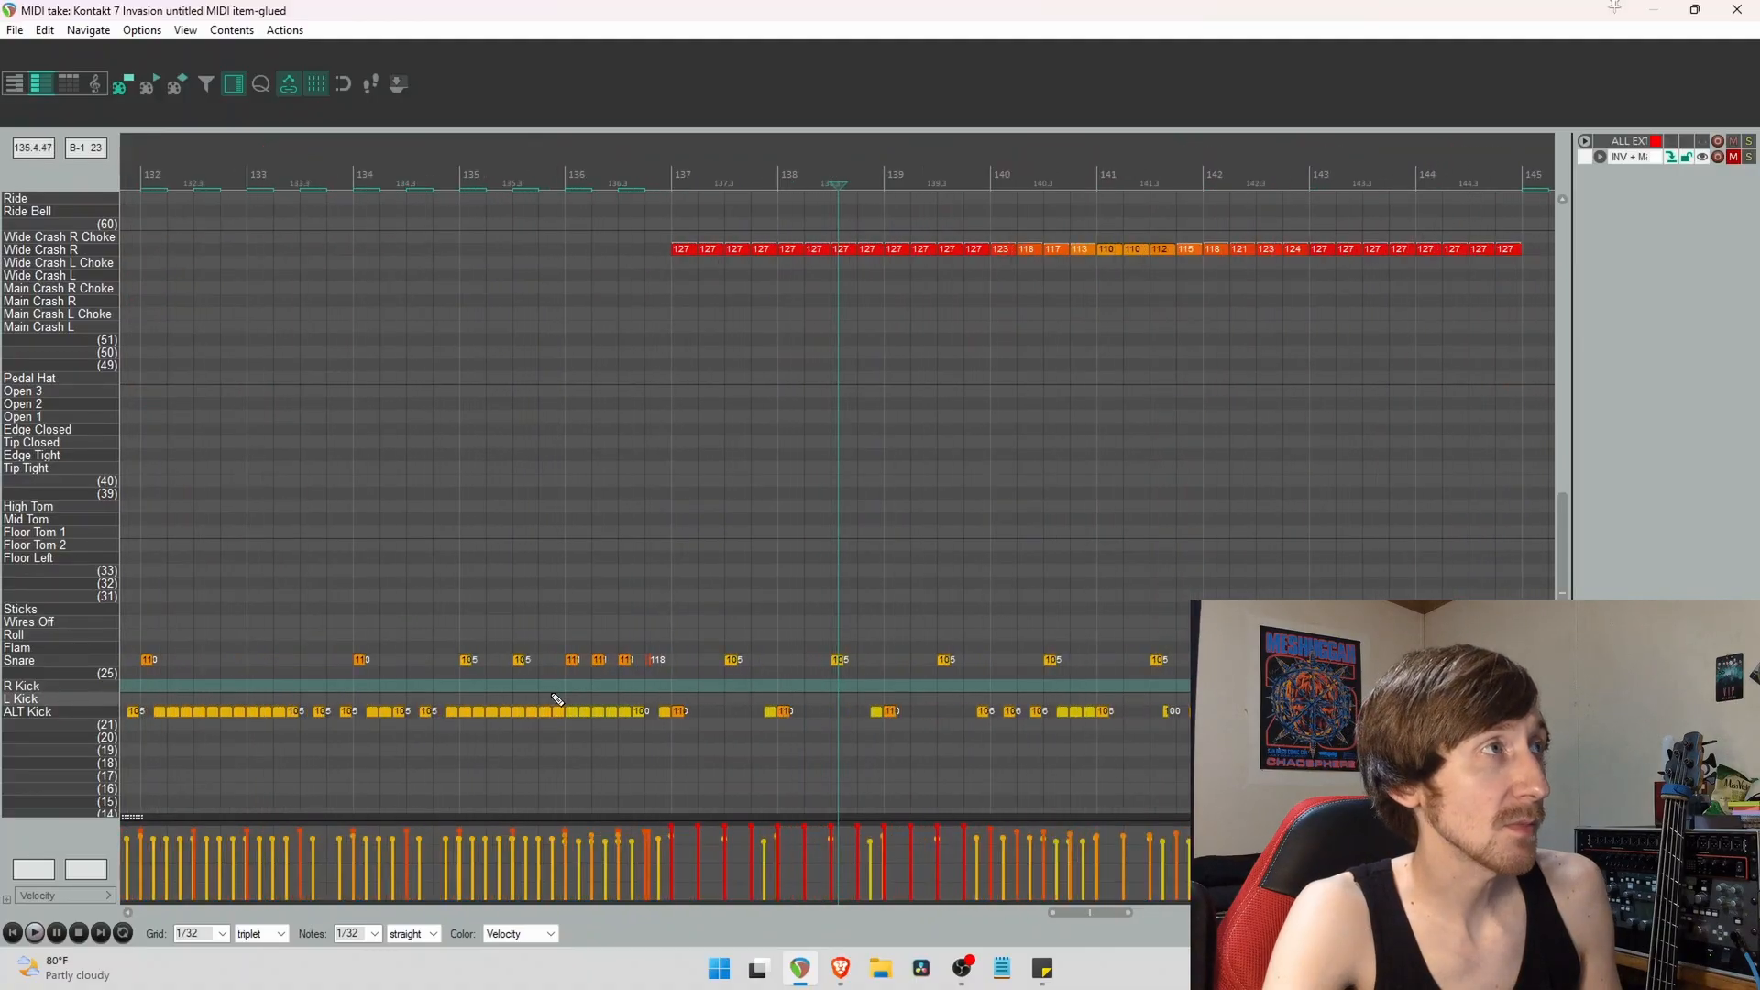
drag(492, 157, 1140, 188)
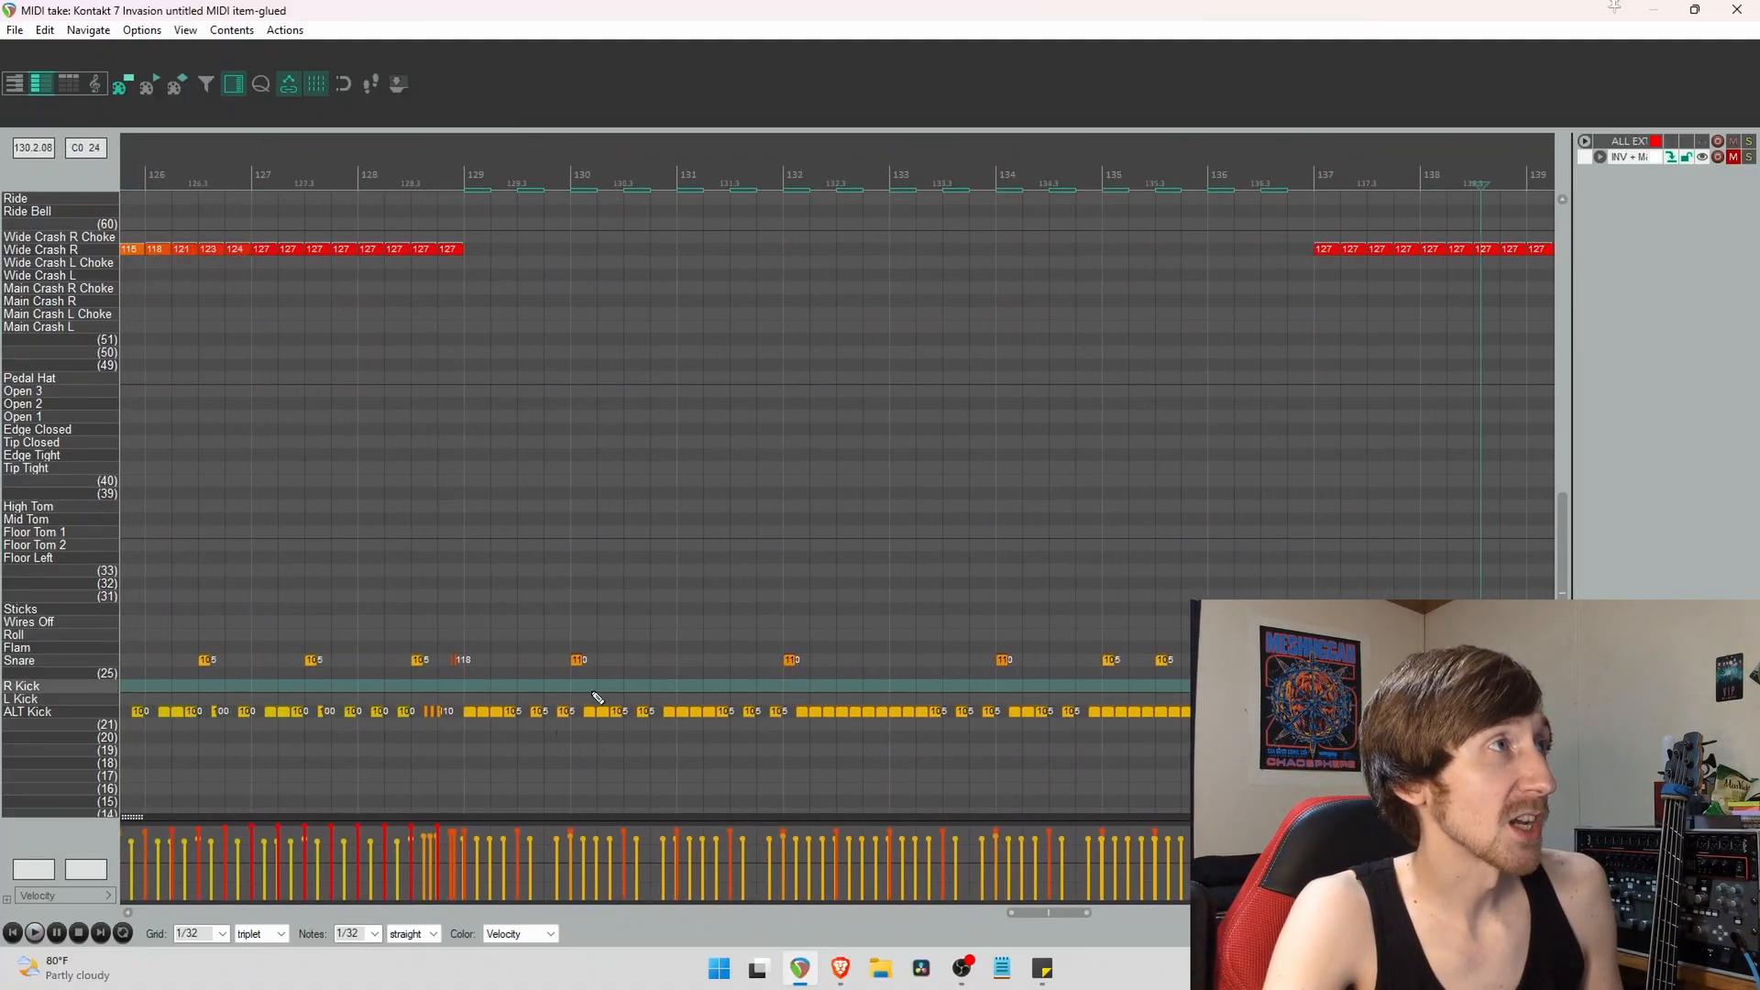
scroll(597, 701, down, 4)
scroll(955, 708, up, 4)
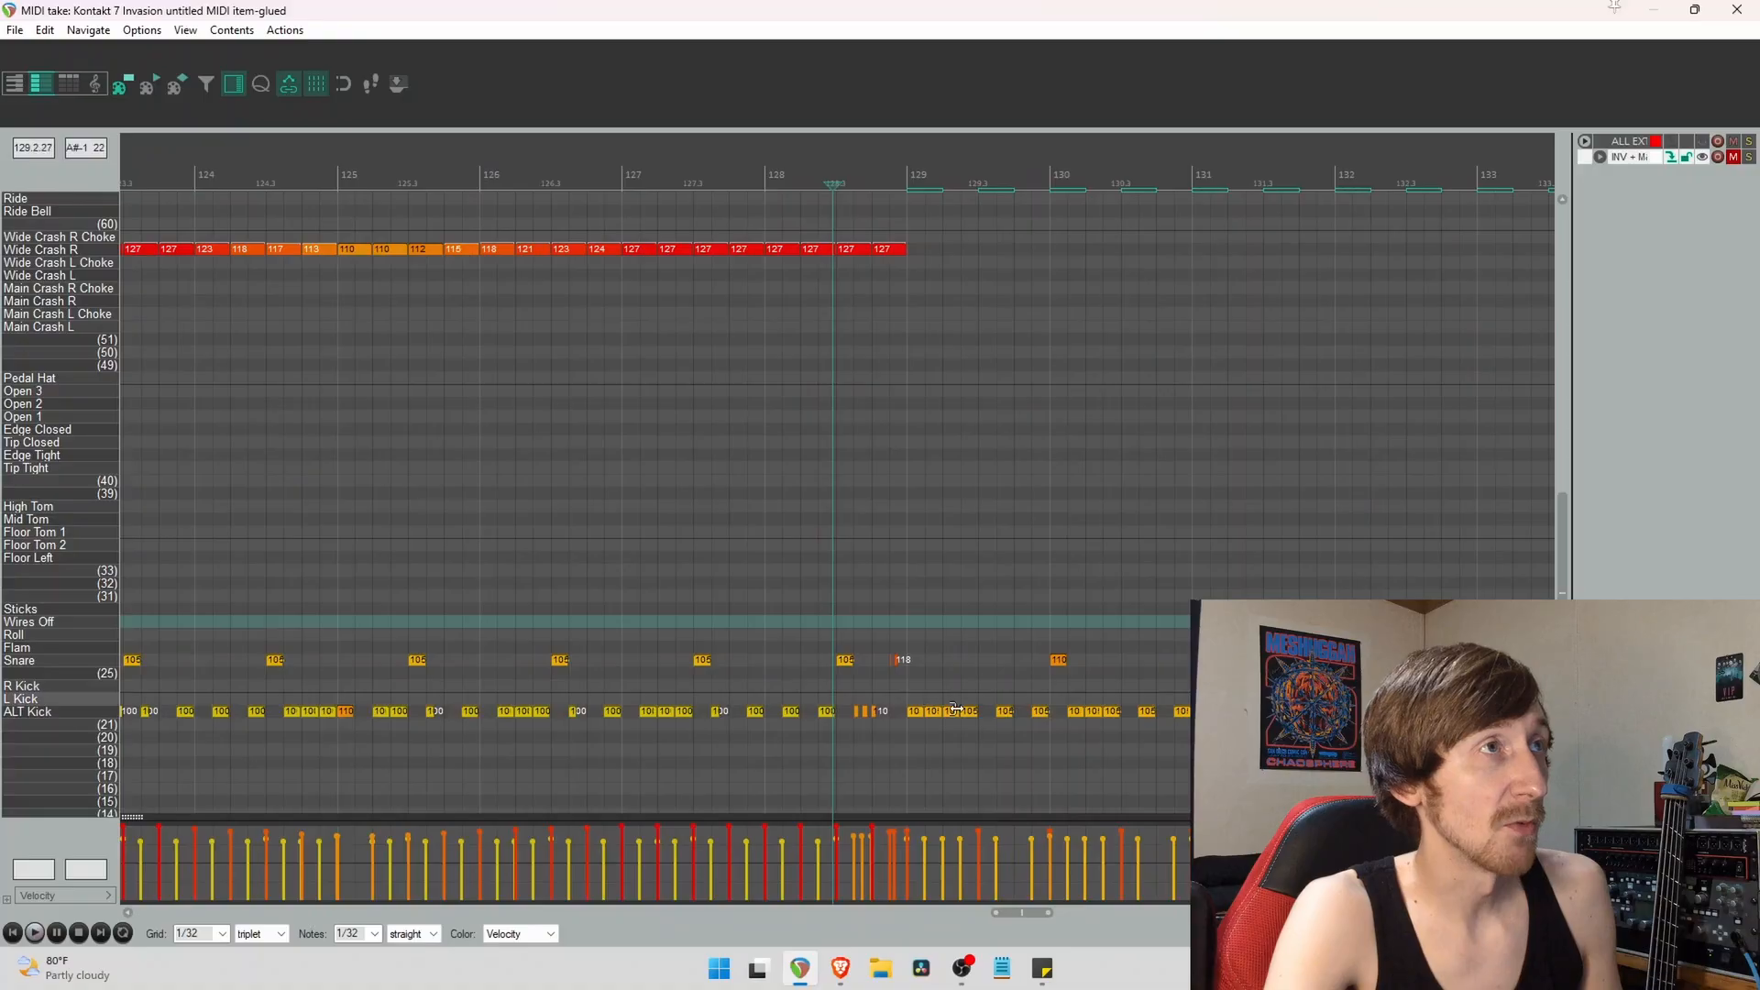
scroll(1014, 712, up, 1)
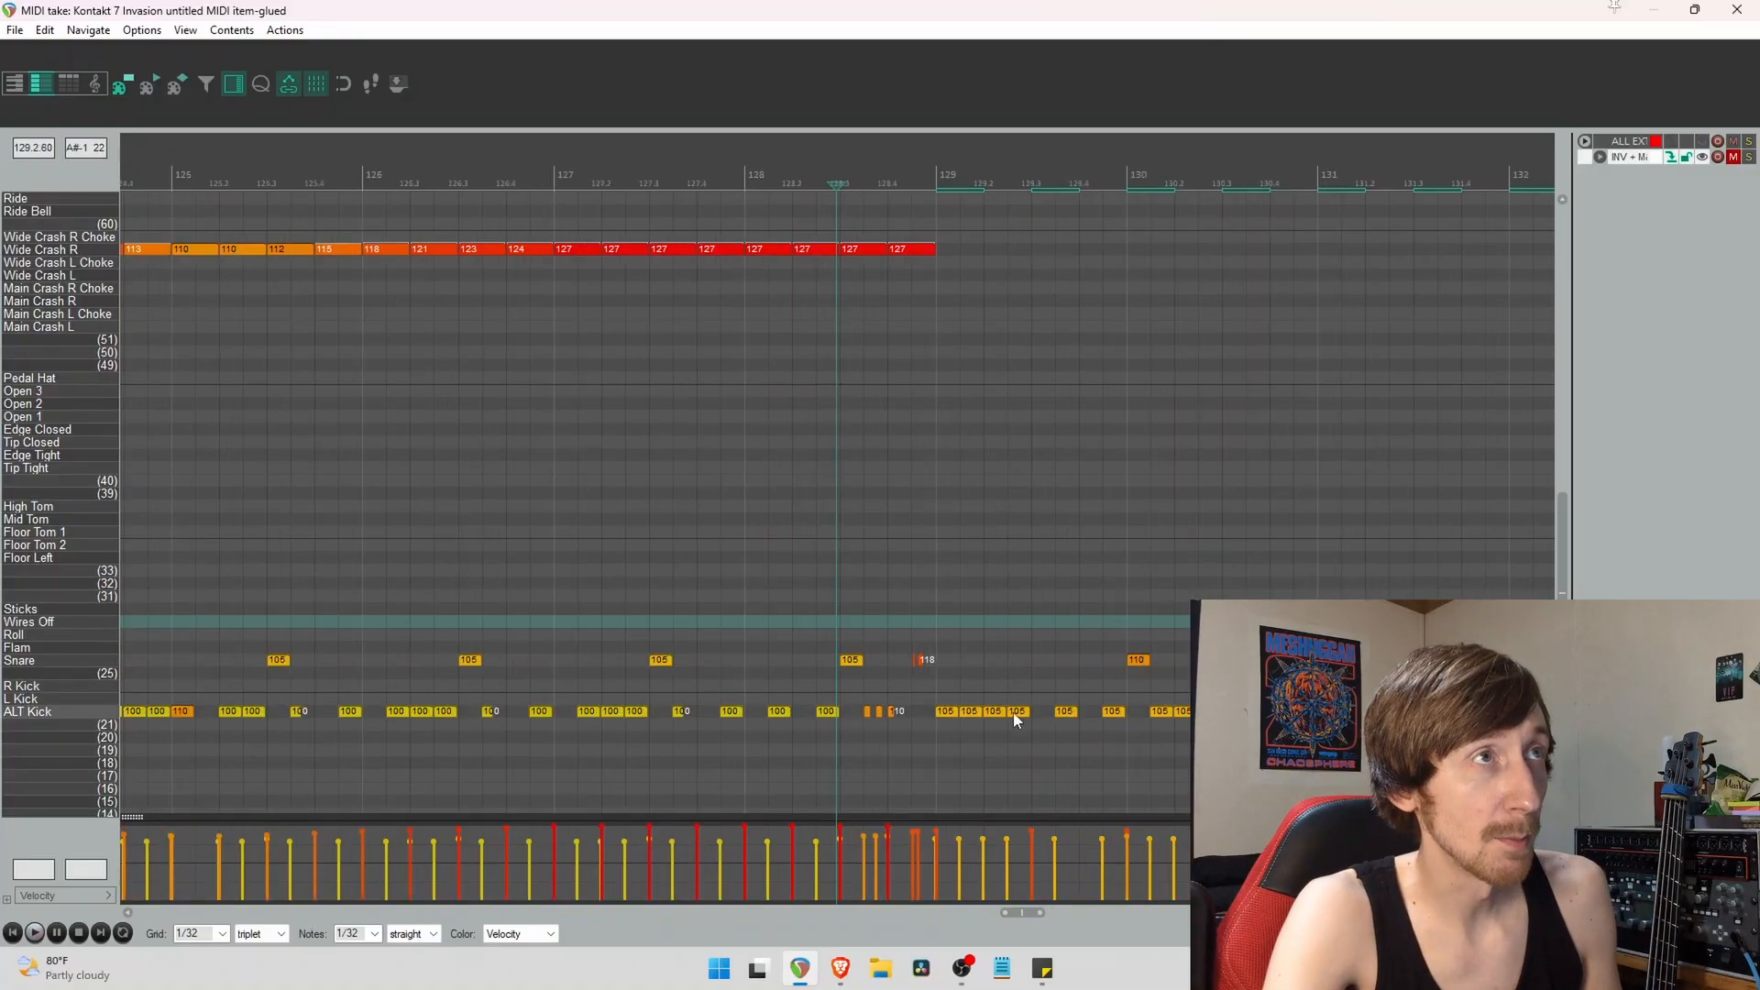
click(553, 621)
key(space)
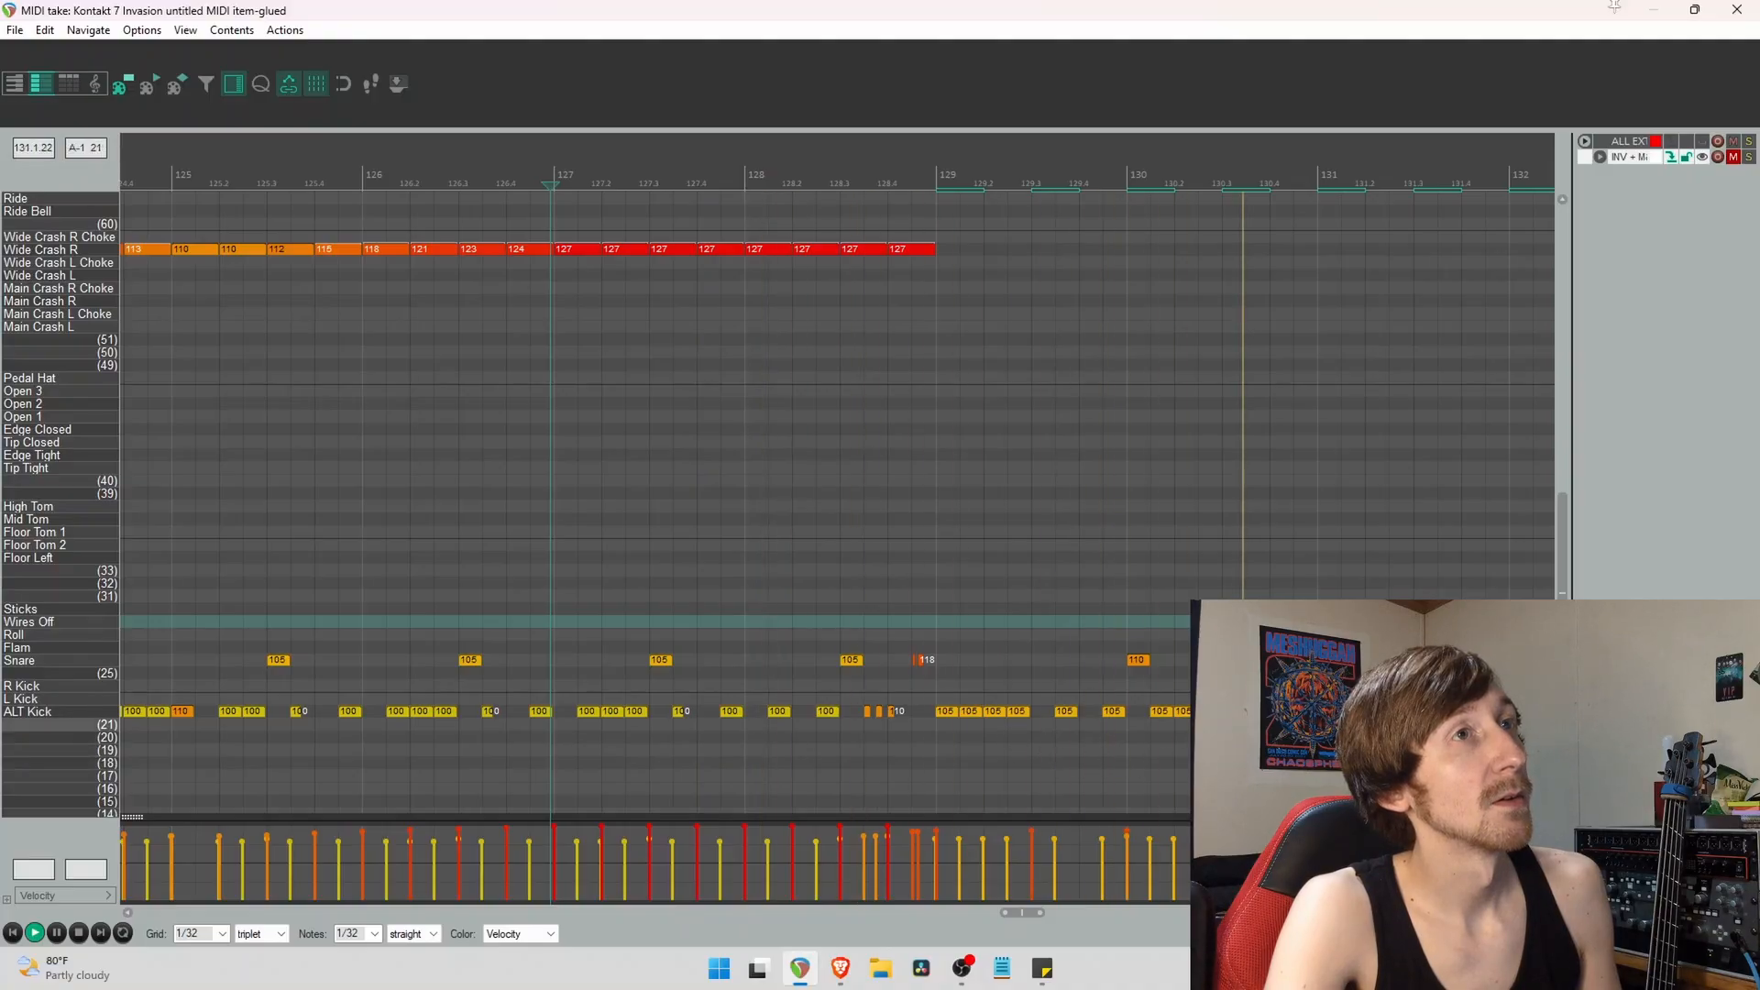
Stop playback and examine the crash, china and snare notes across the whole Chorus 2 section.
key(space)
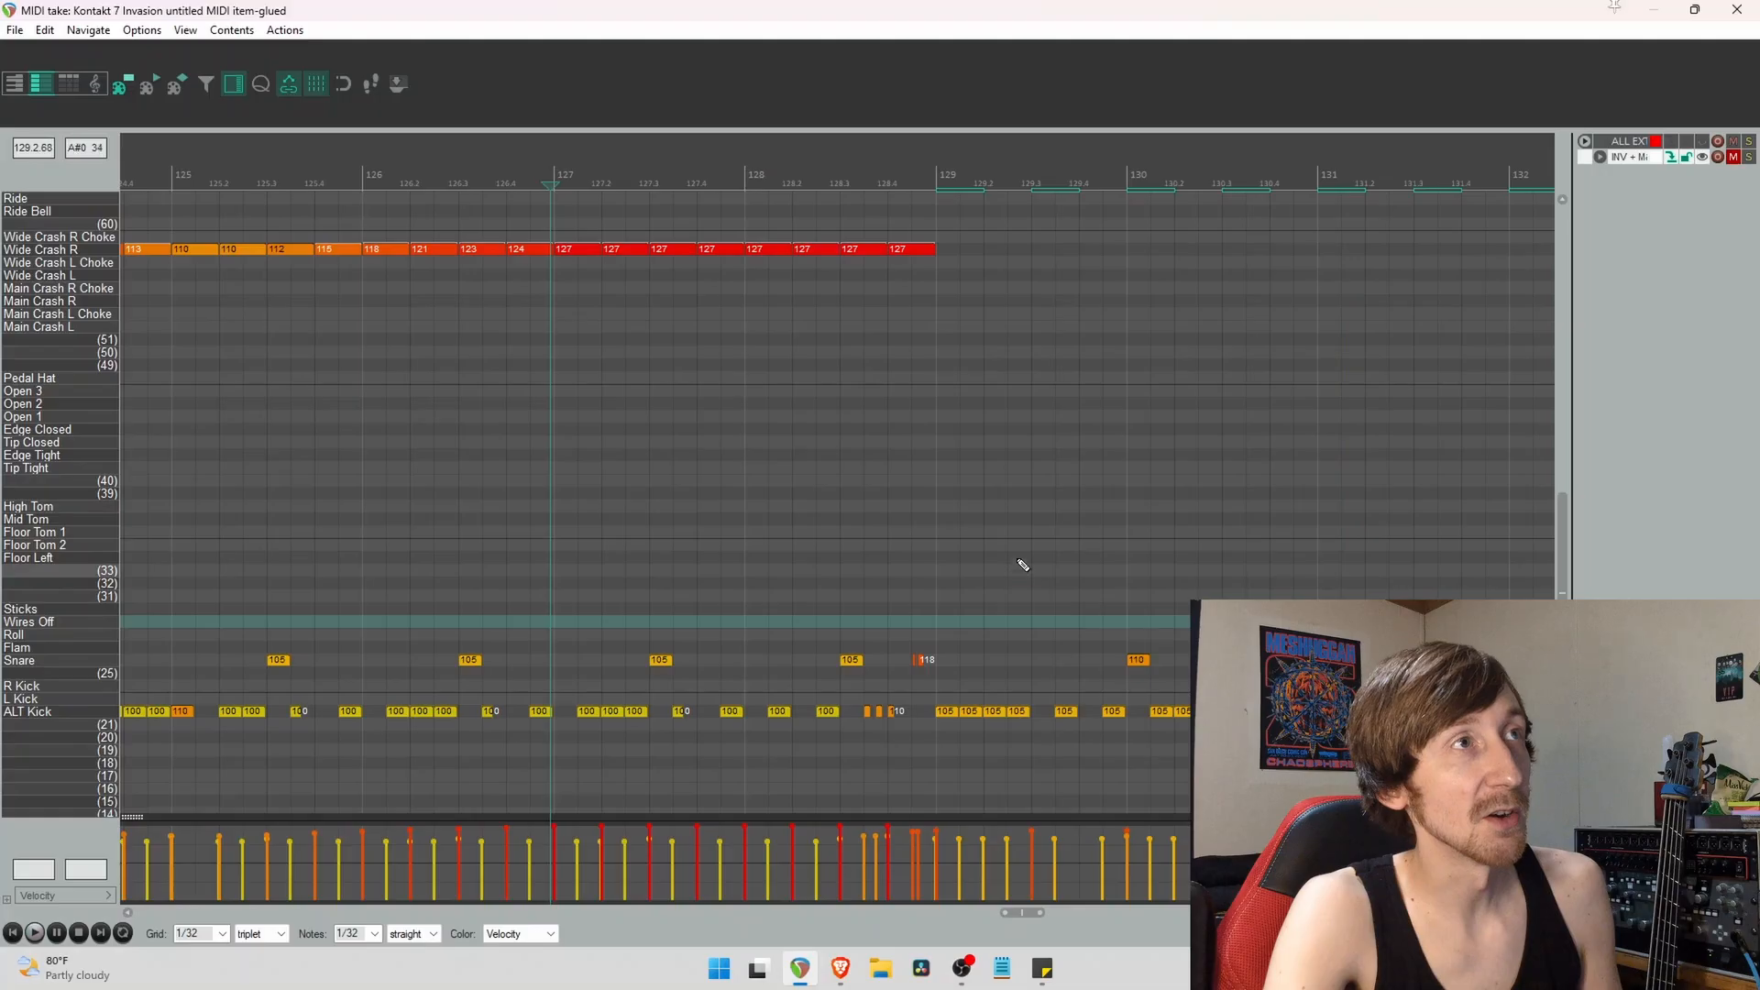
drag(1048, 165, 845, 174)
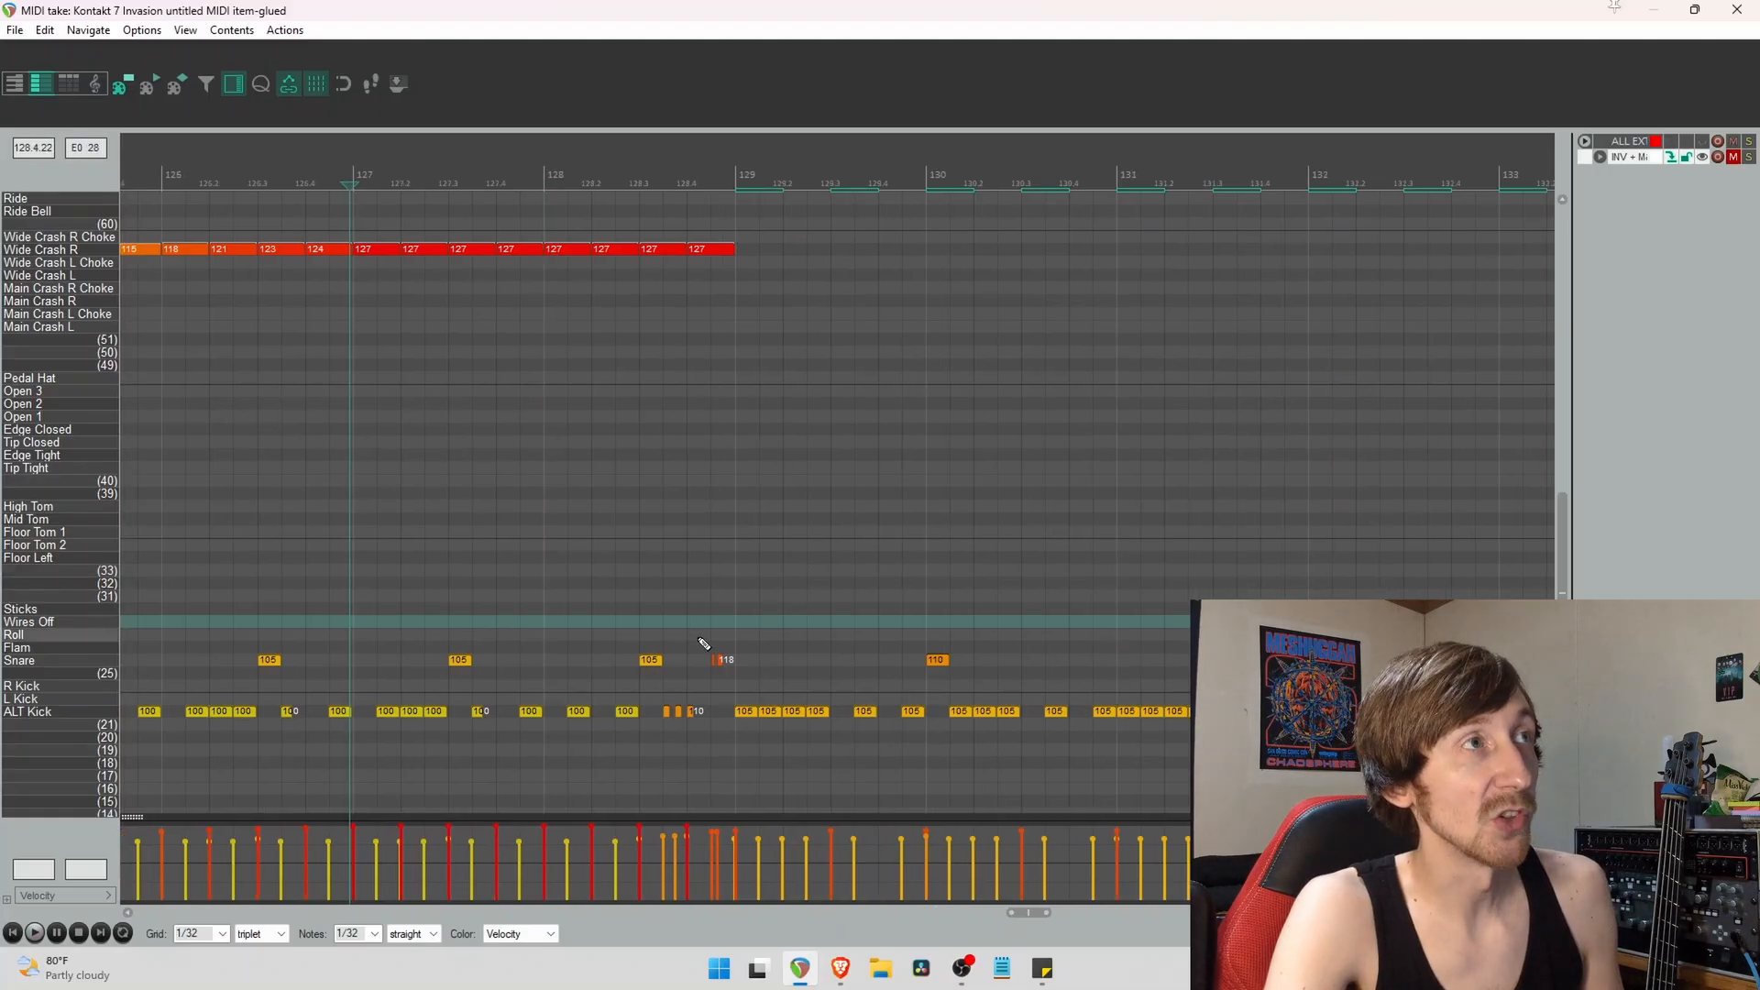
click(714, 596)
scroll(953, 607, down, 8)
scroll(49, 509, up, 1)
scroll(48, 508, up, 3)
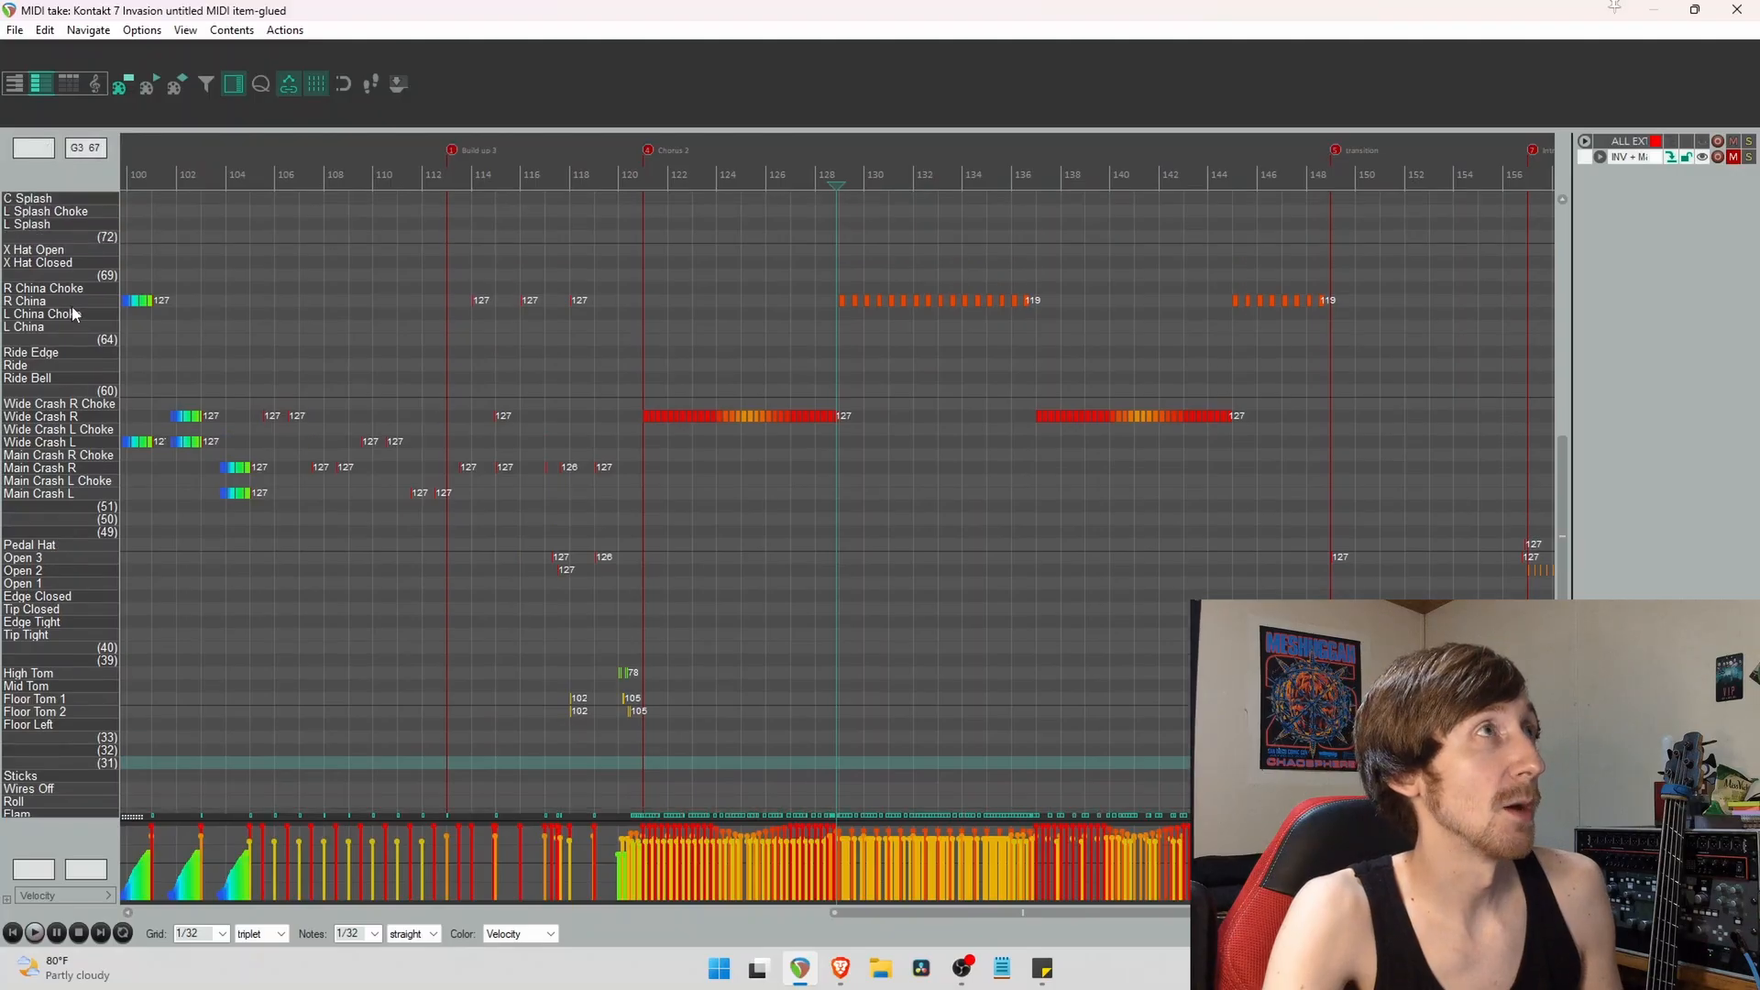
scroll(35, 700, down, 3)
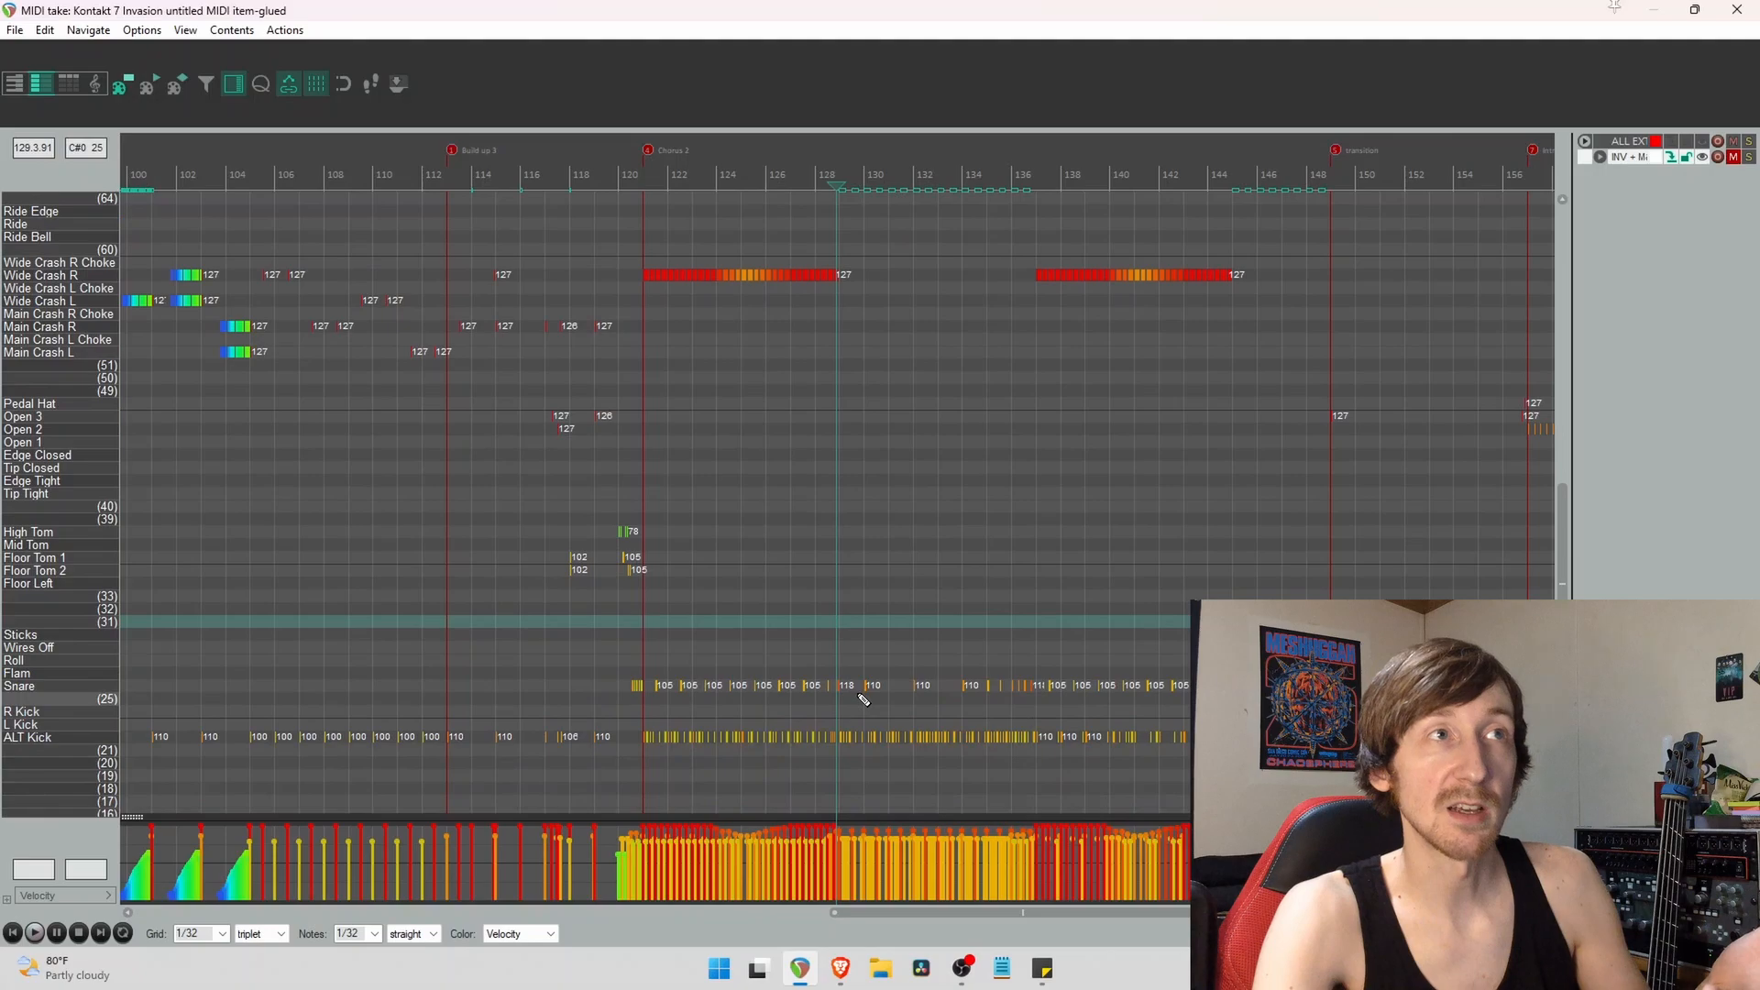
drag(905, 912, 931, 911)
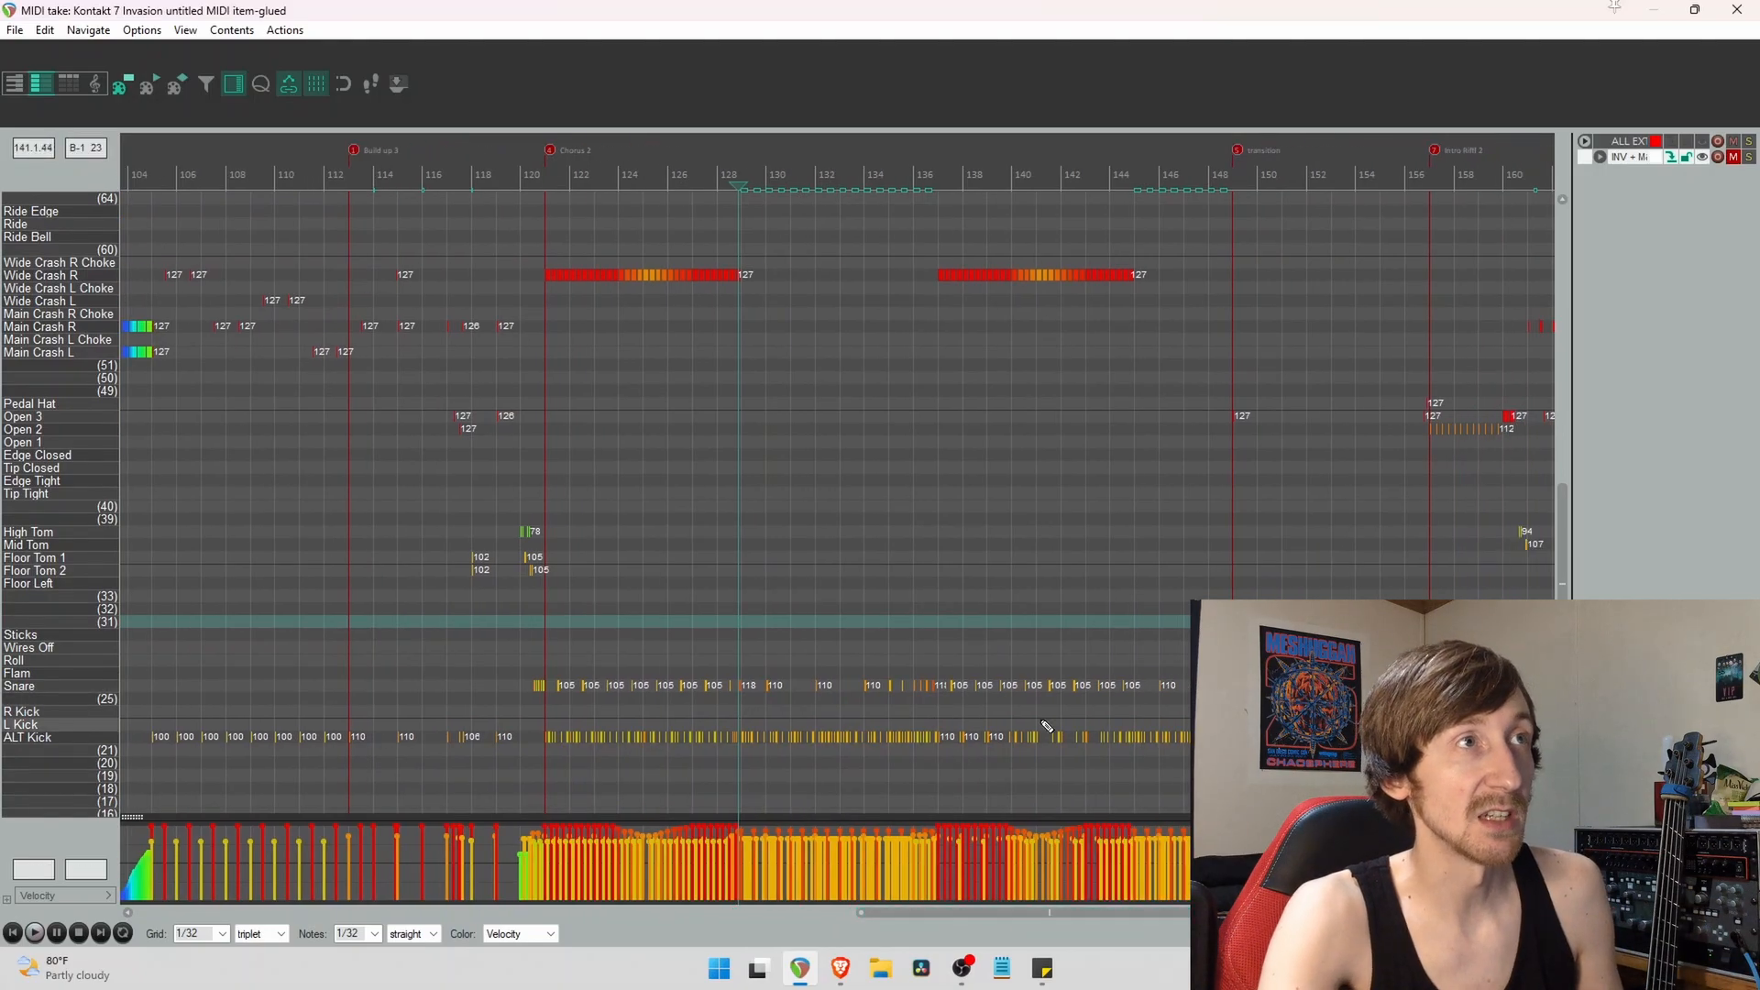
Play back the groove leading into the Breakdown section, starting just before bar 169.
scroll(1179, 716, down, 4)
click(1176, 712)
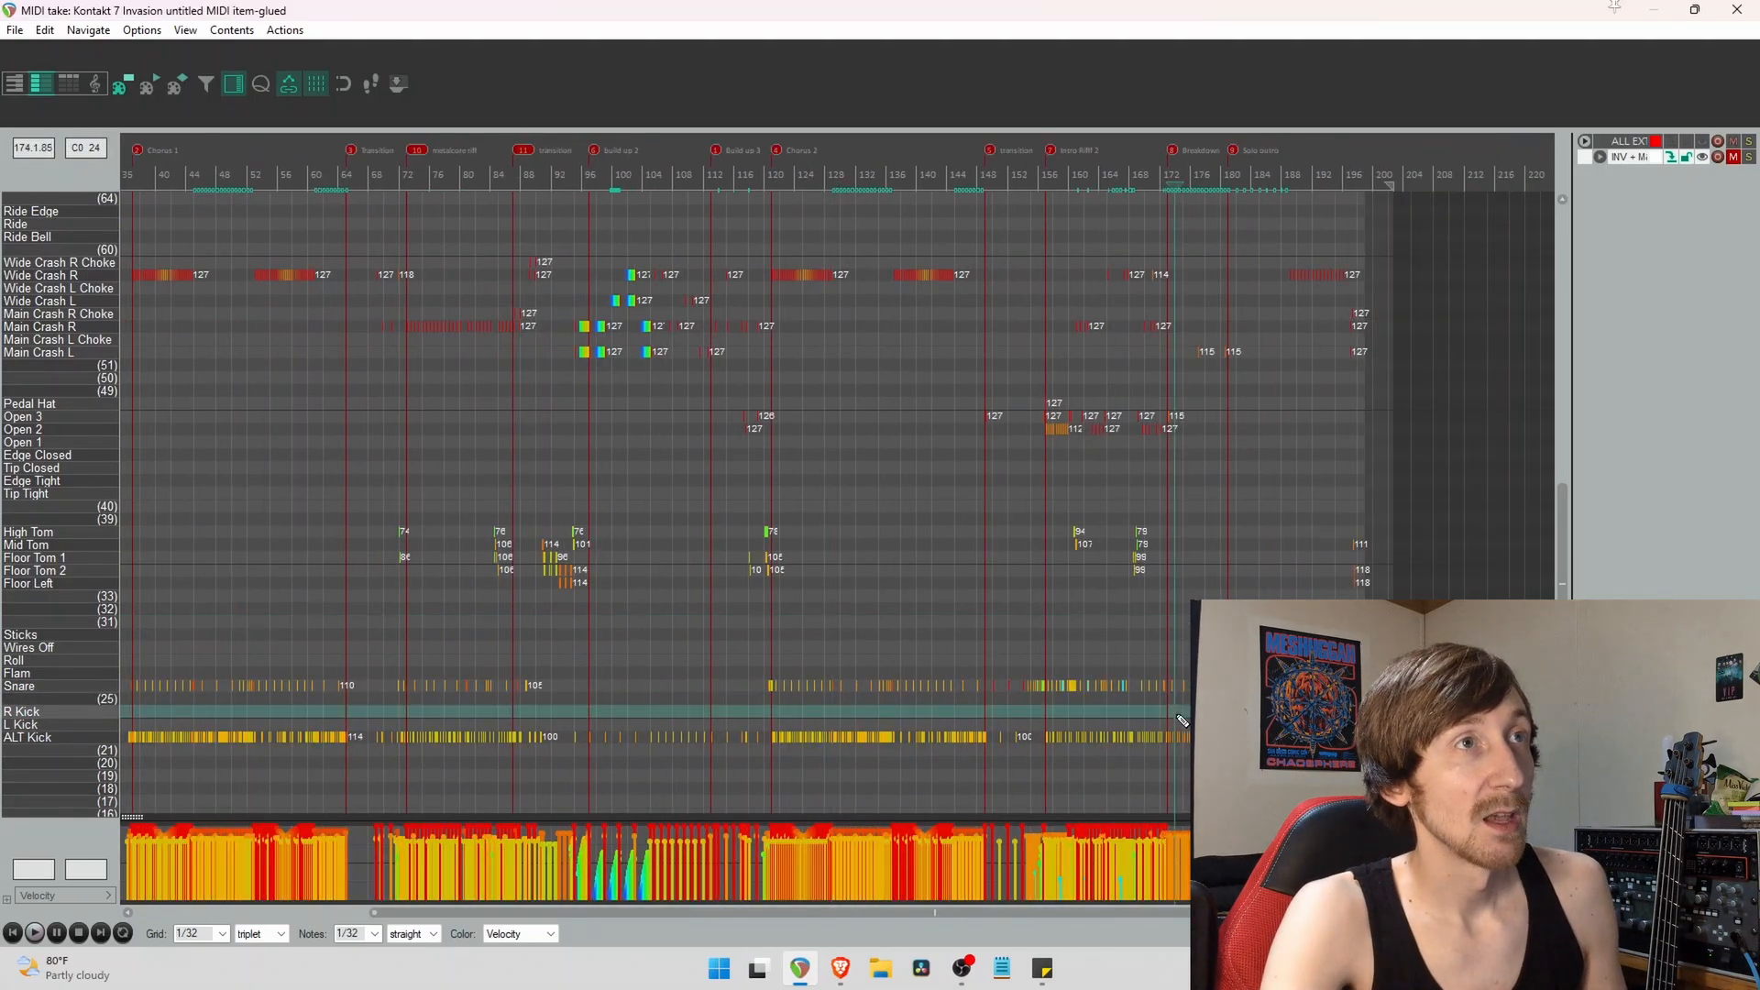
scroll(1173, 711, up, 10)
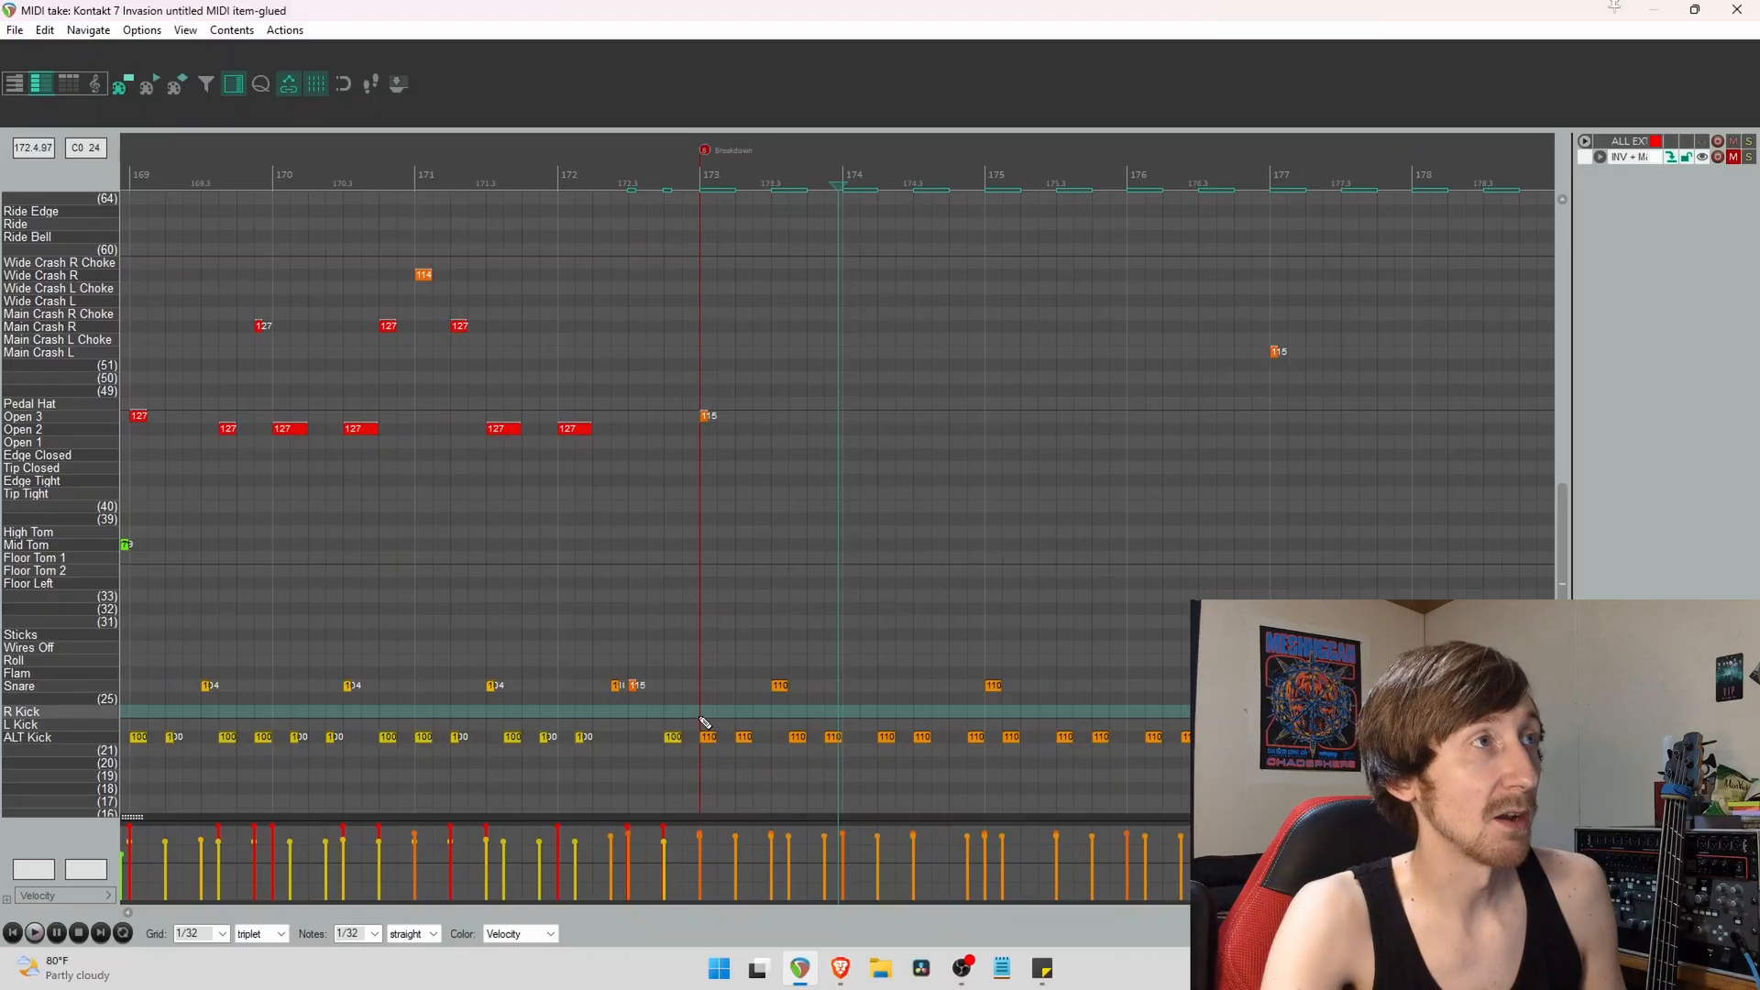
scroll(862, 766, down, 8)
scroll(844, 786, up, 5)
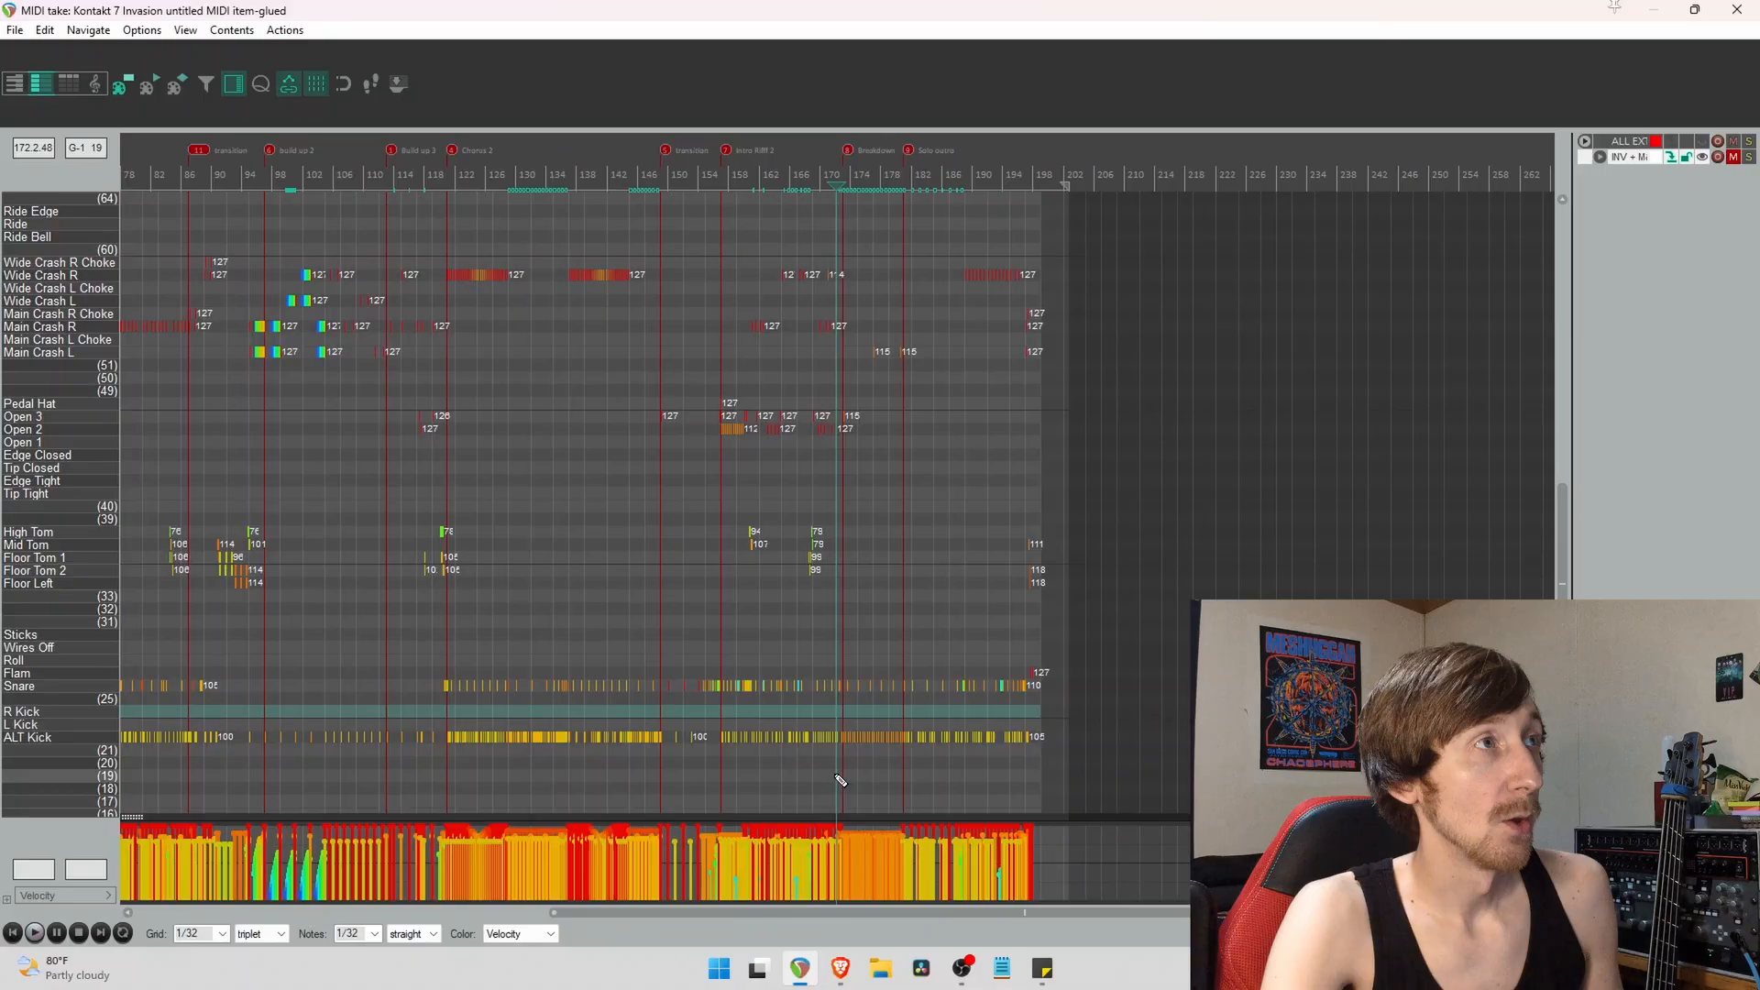
scroll(892, 763, up, 6)
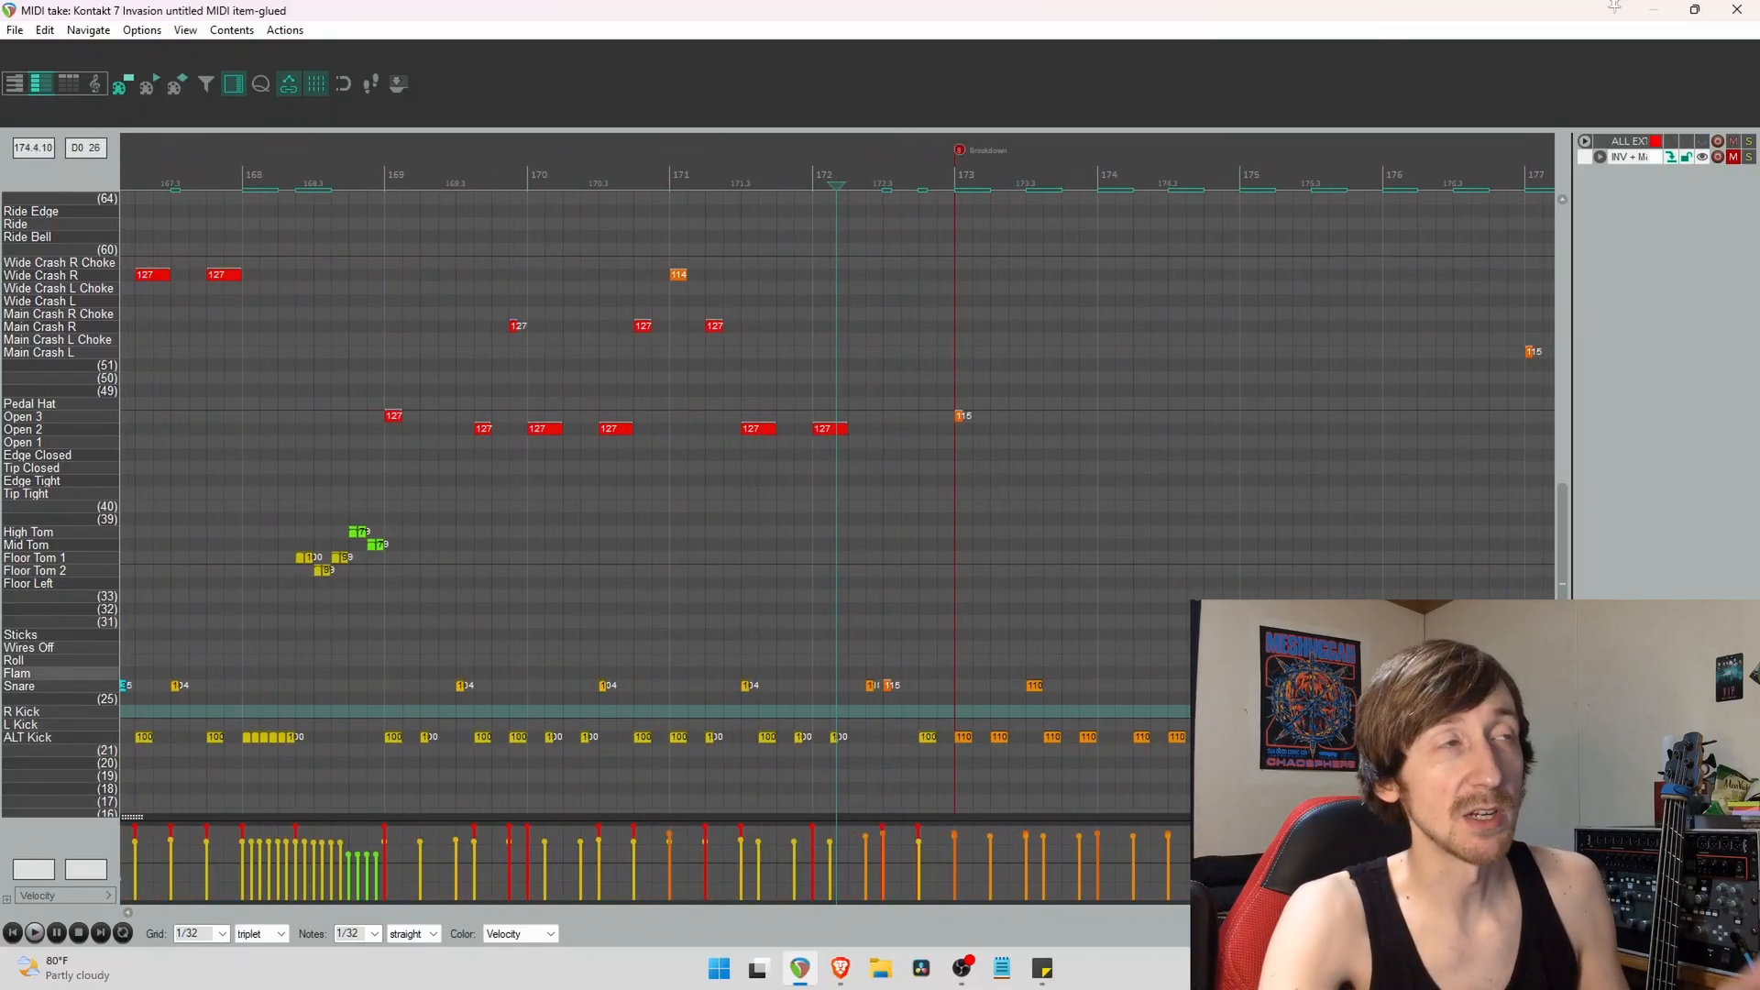
click(376, 680)
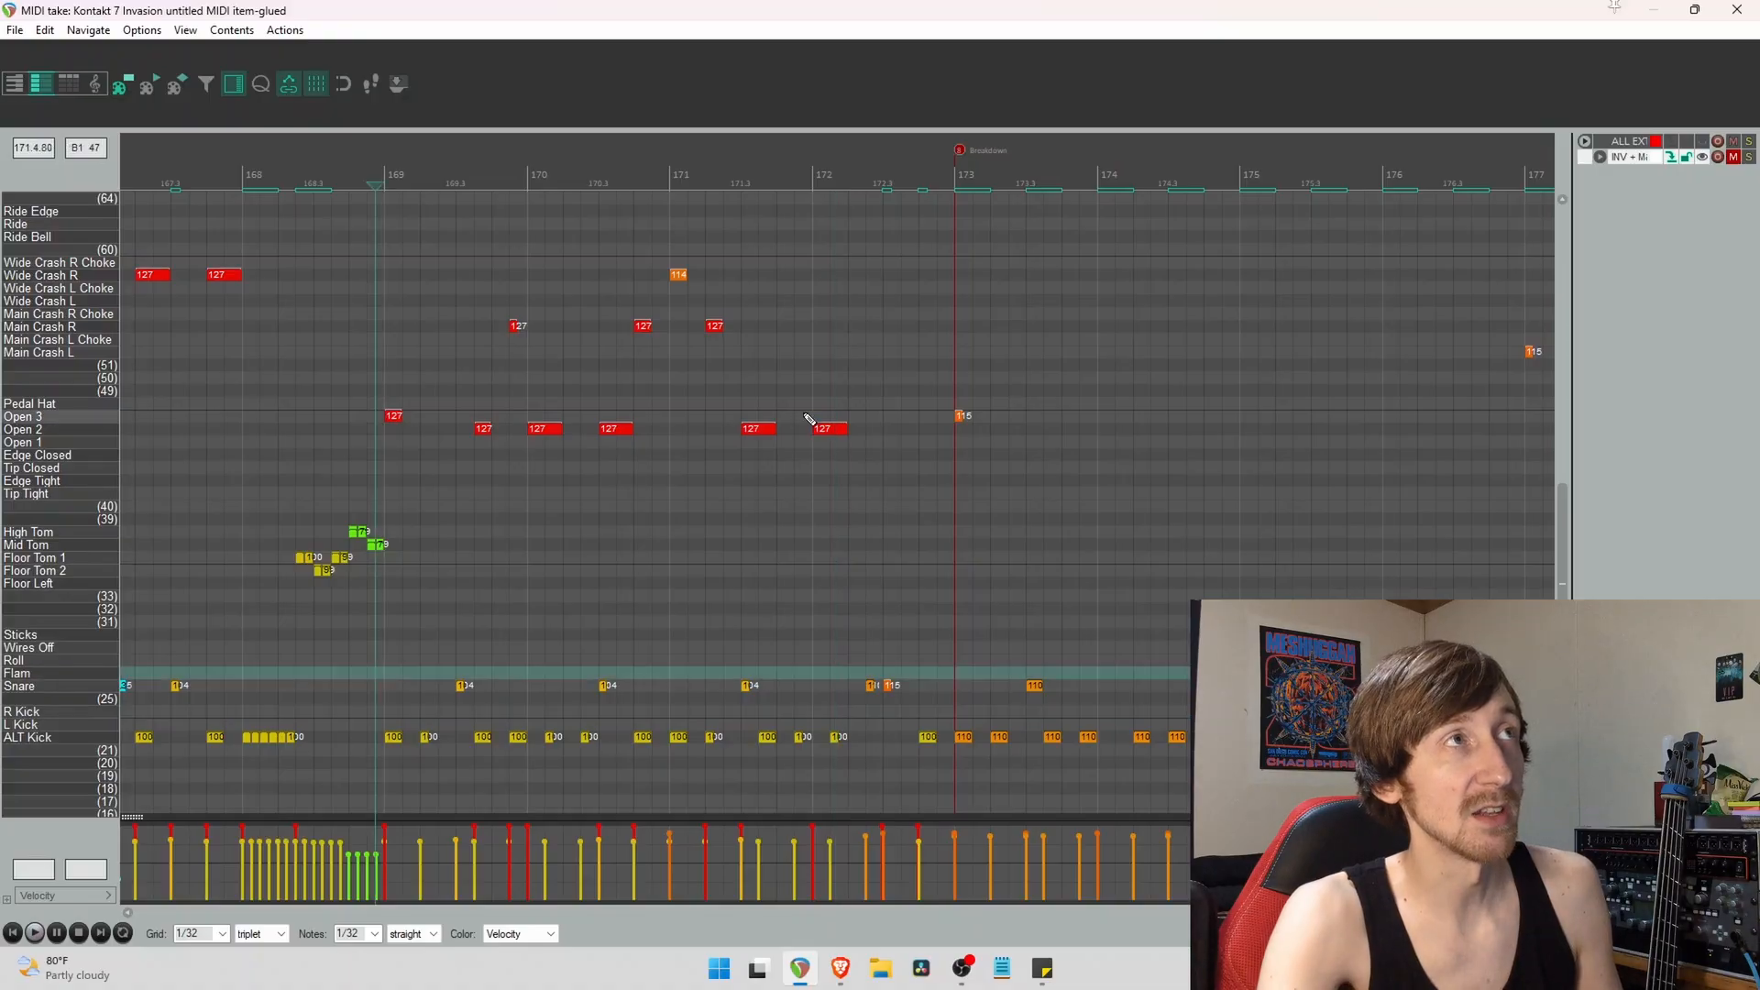
key(space)
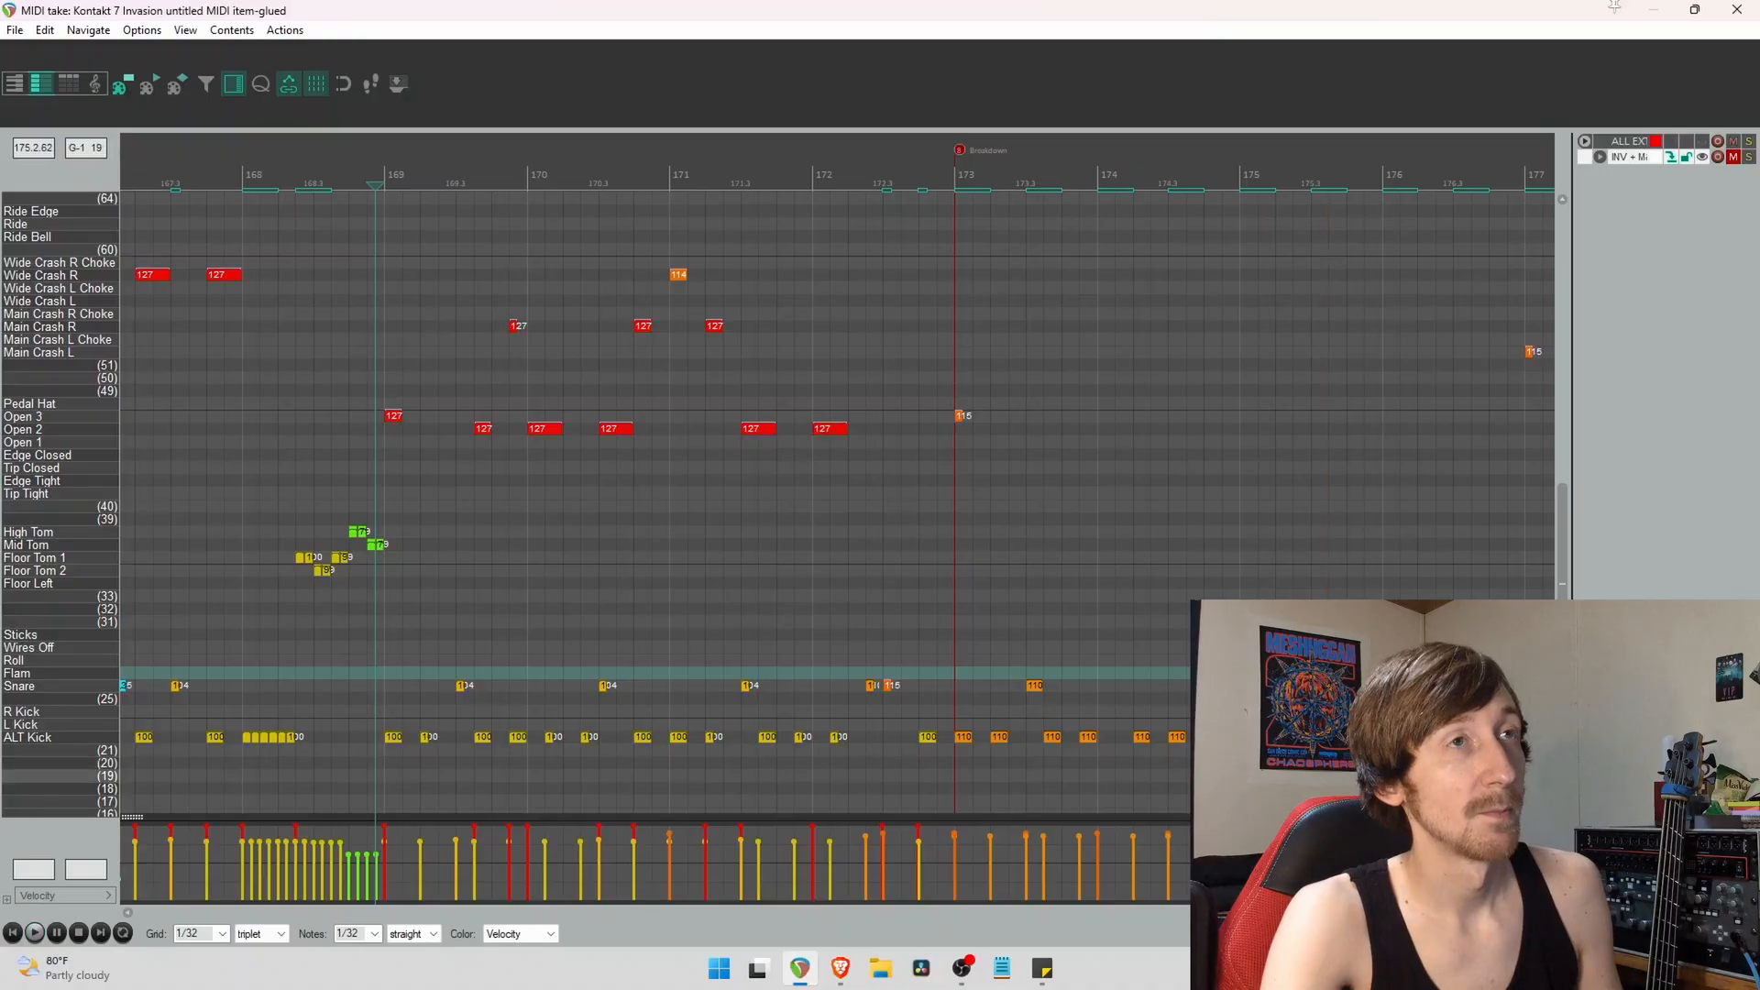
Play back the kick and snare pickup into Chorus 1 from just after bar 36.
scroll(610, 662, down, 8)
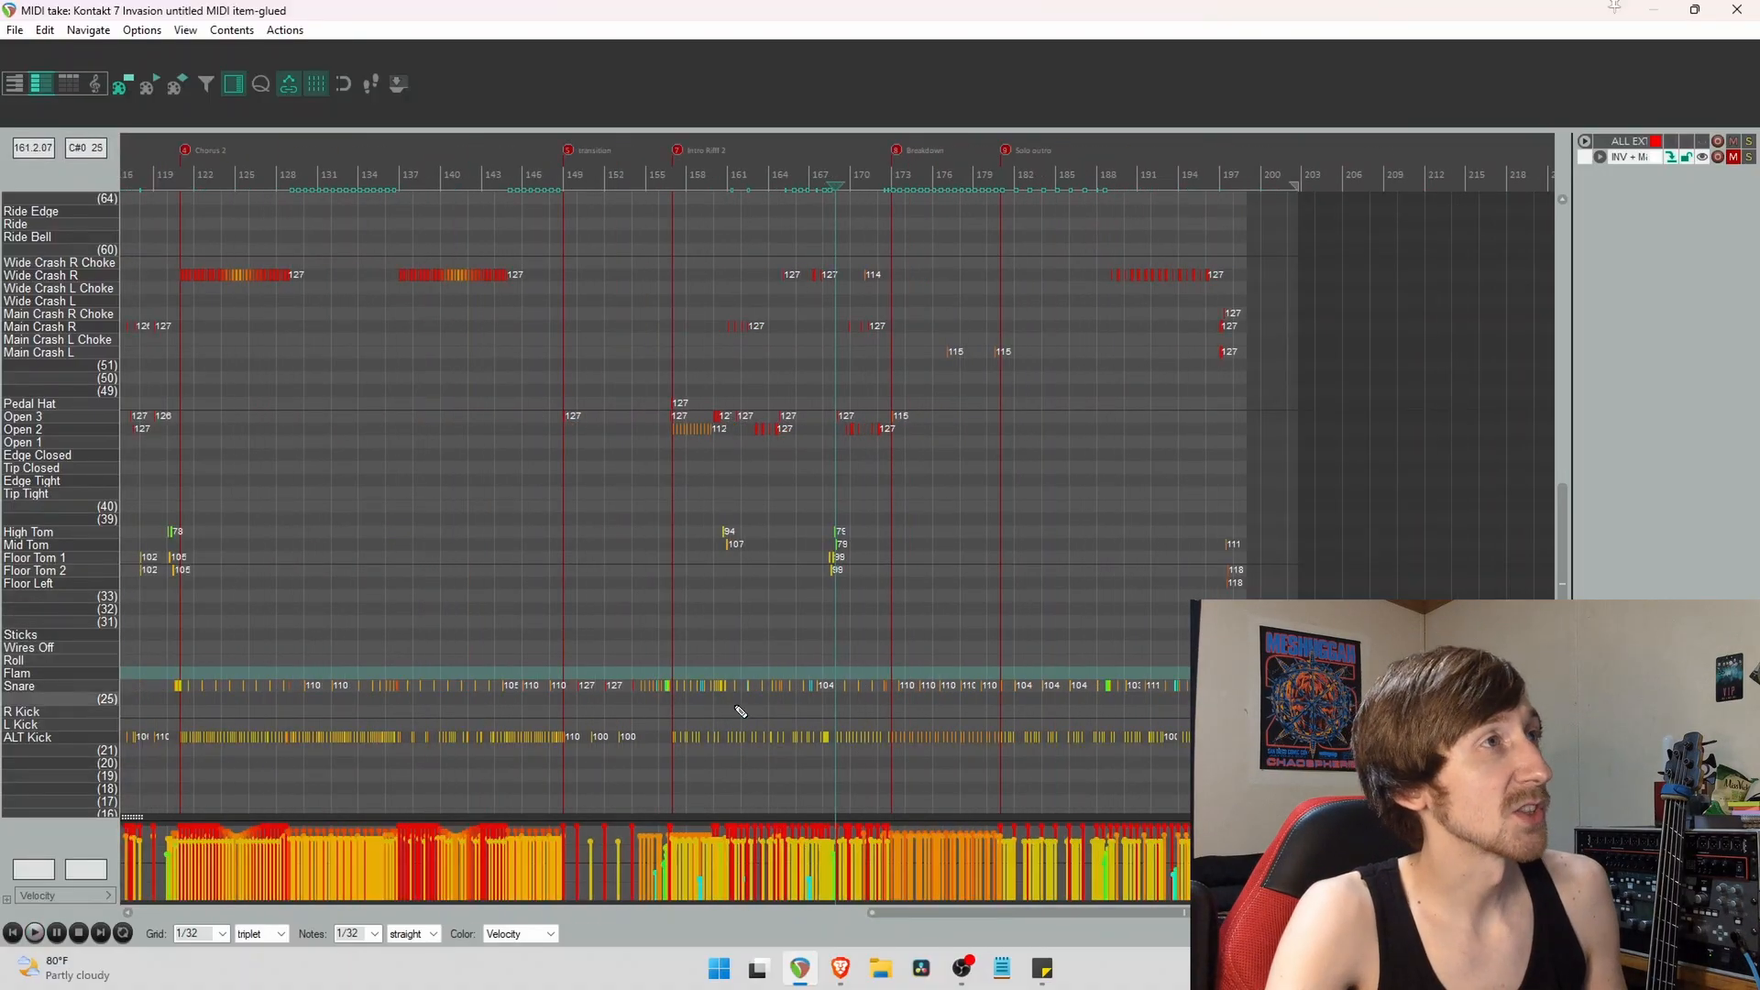
scroll(302, 717, up, 6)
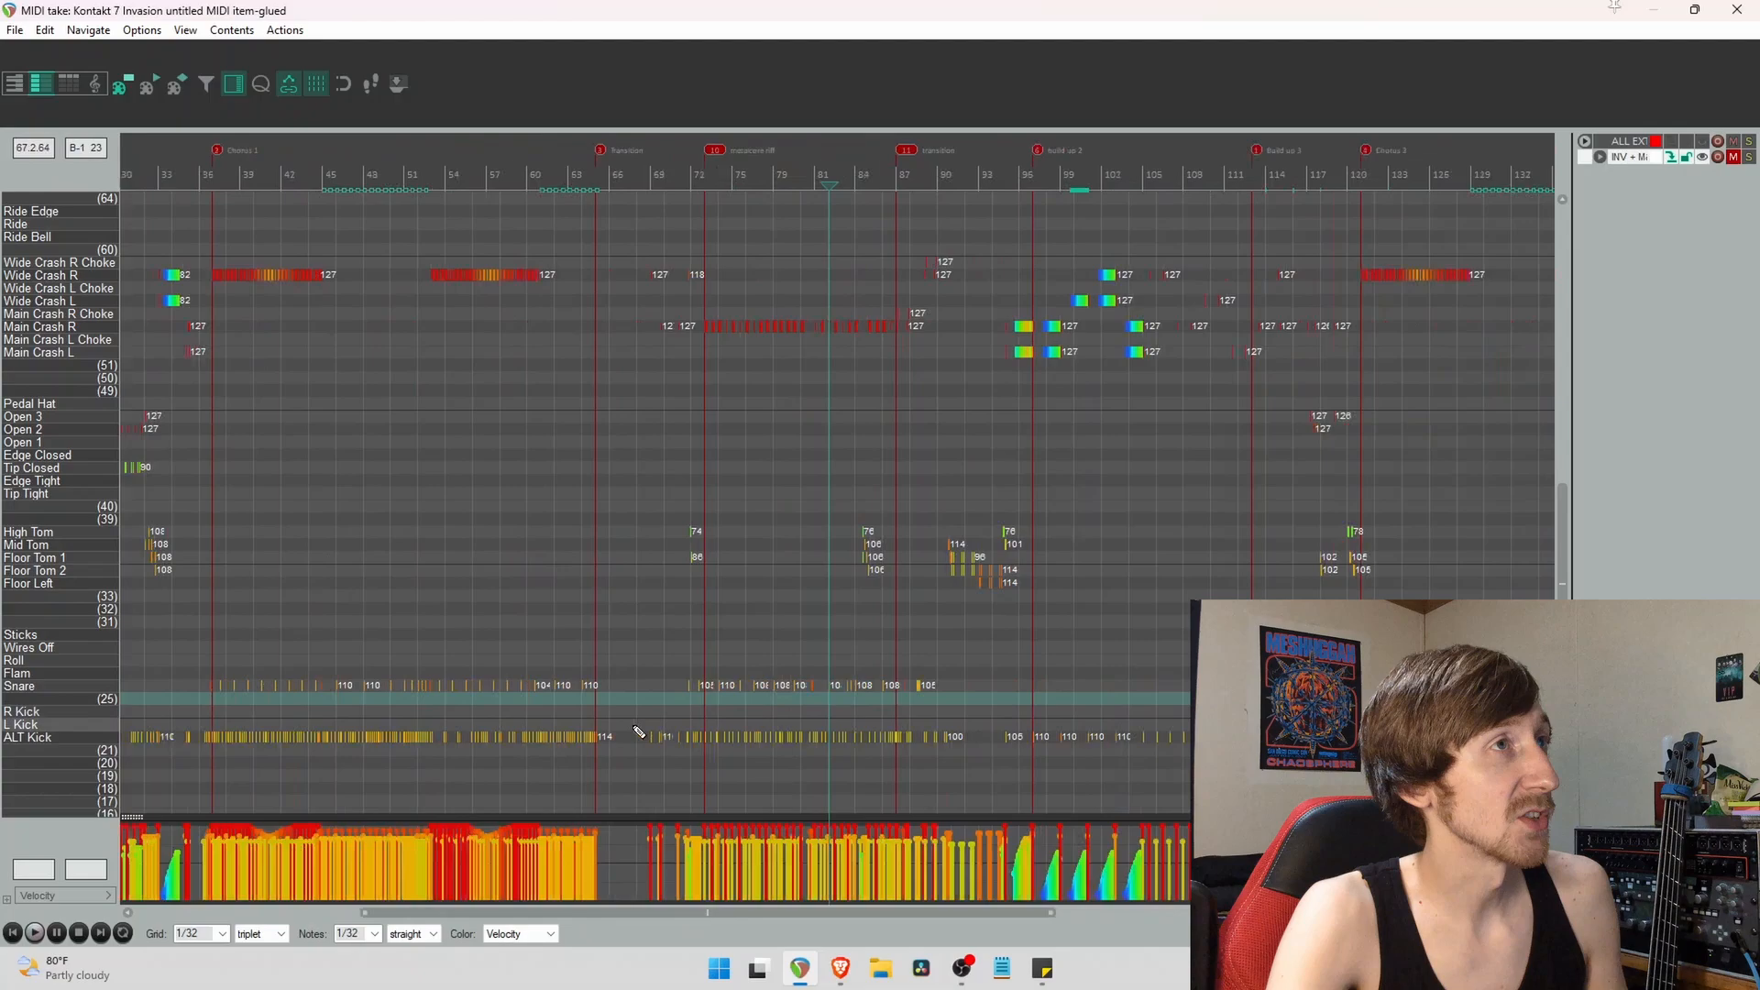
scroll(404, 707, down, 3)
scroll(404, 707, up, 2)
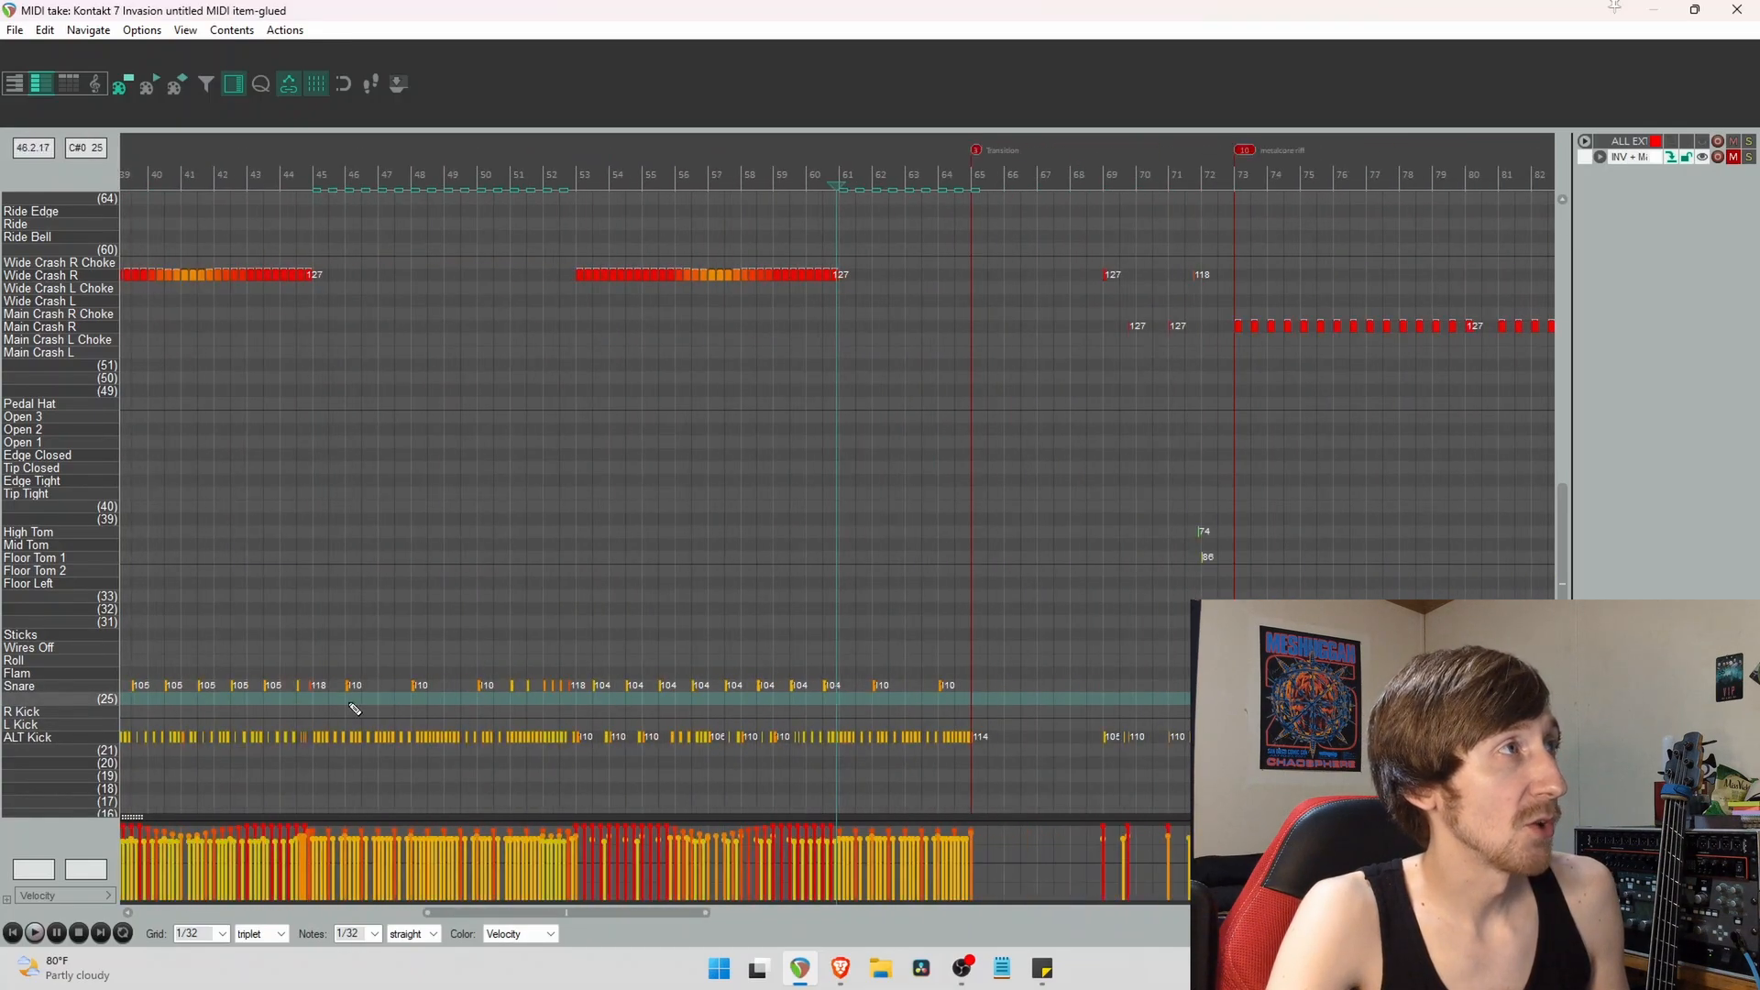
click(211, 704)
scroll(550, 703, up, 4)
scroll(514, 704, down, 6)
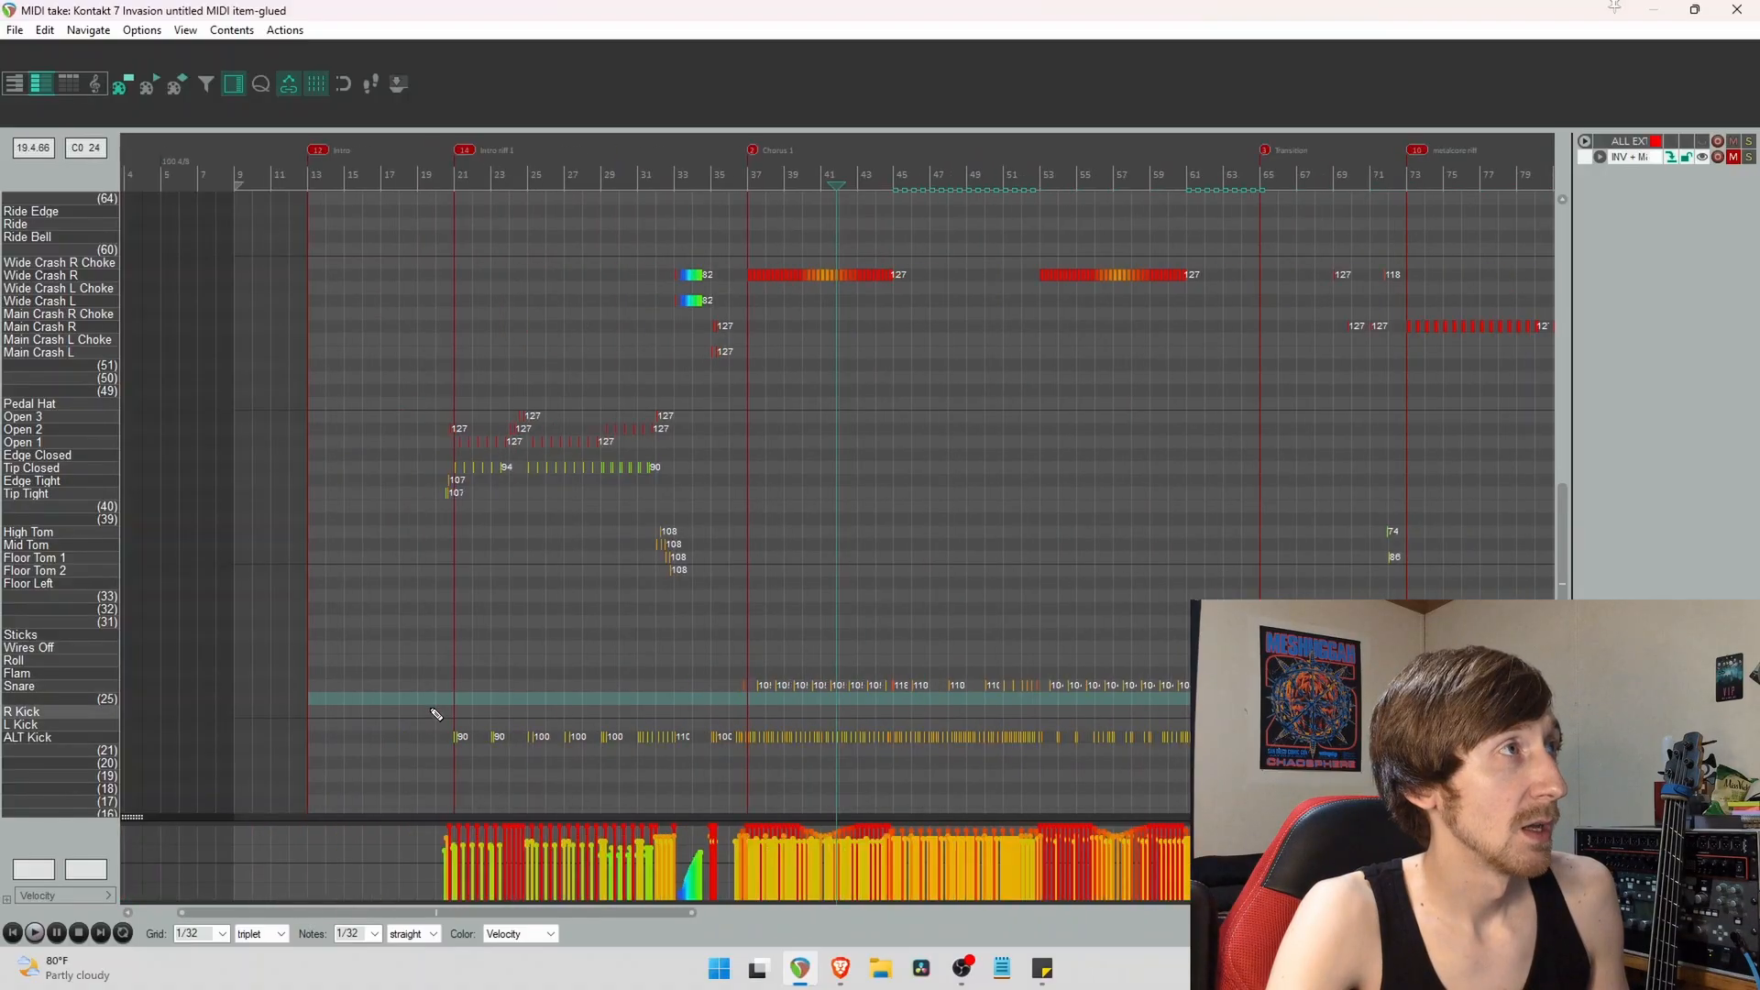
click(736, 707)
scroll(908, 726, up, 7)
click(796, 702)
key(space)
key(space)
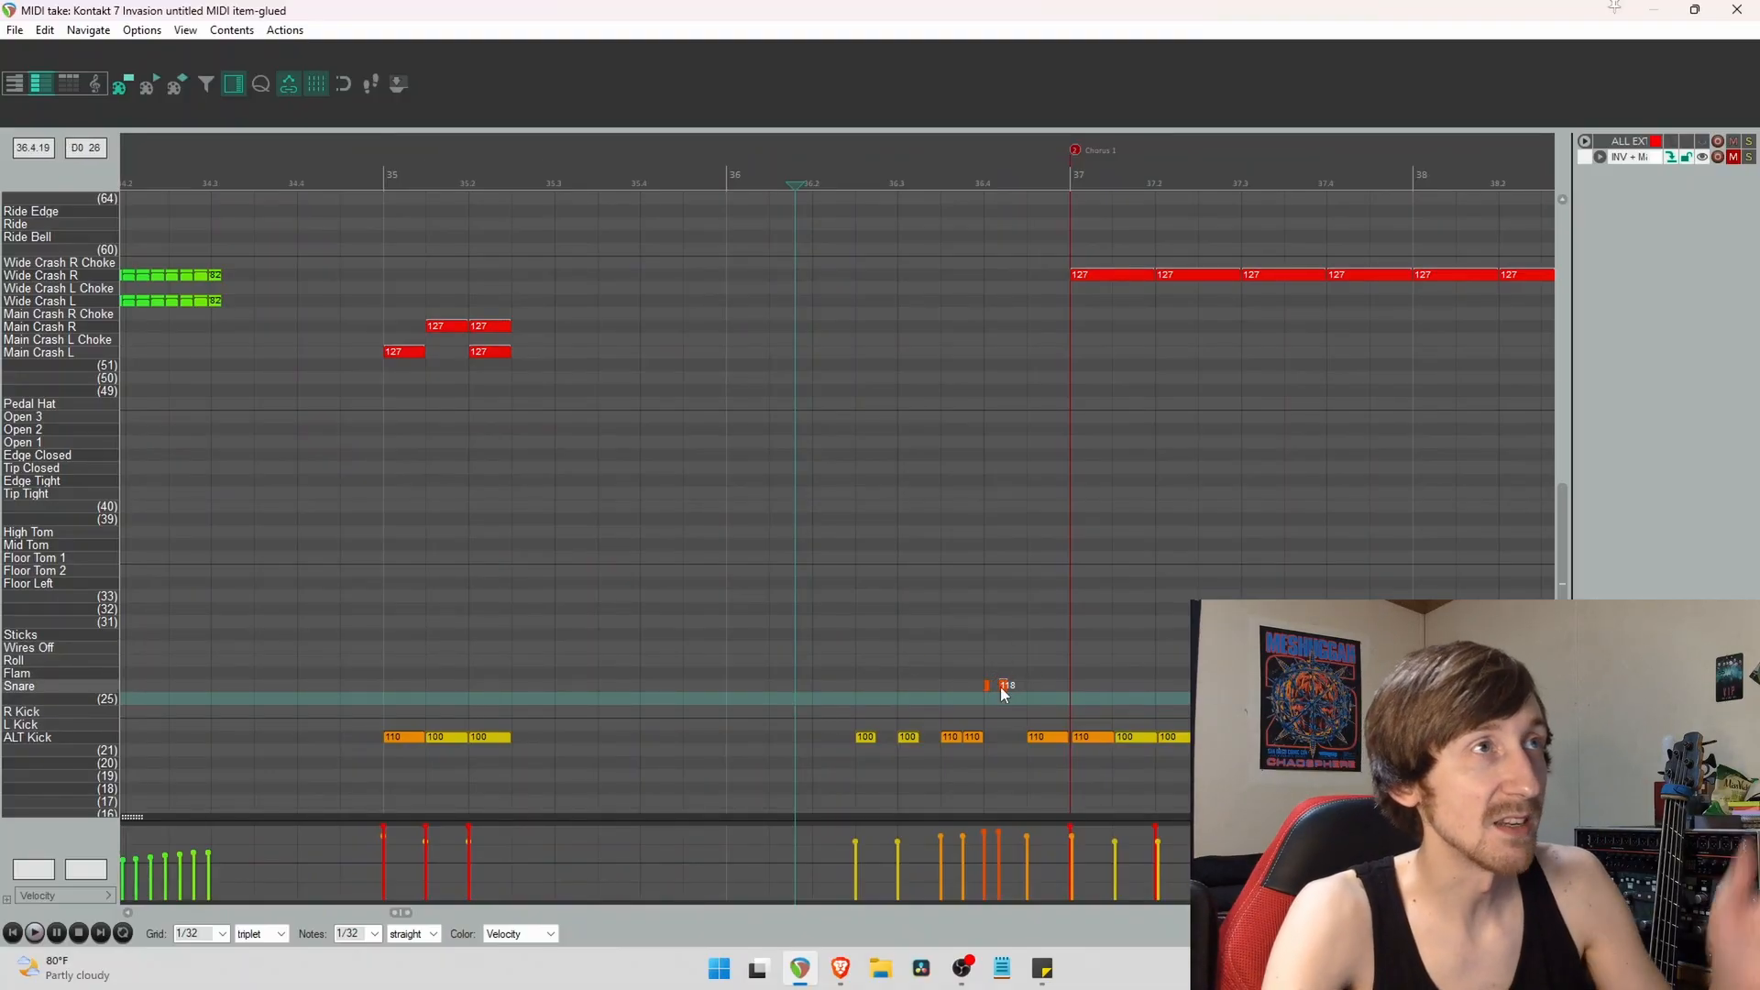
Play back Chorus 1 from bar 44, stop it, and place the edit cursor at bar 51.
scroll(1004, 686, down, 4)
scroll(1085, 735, down, 5)
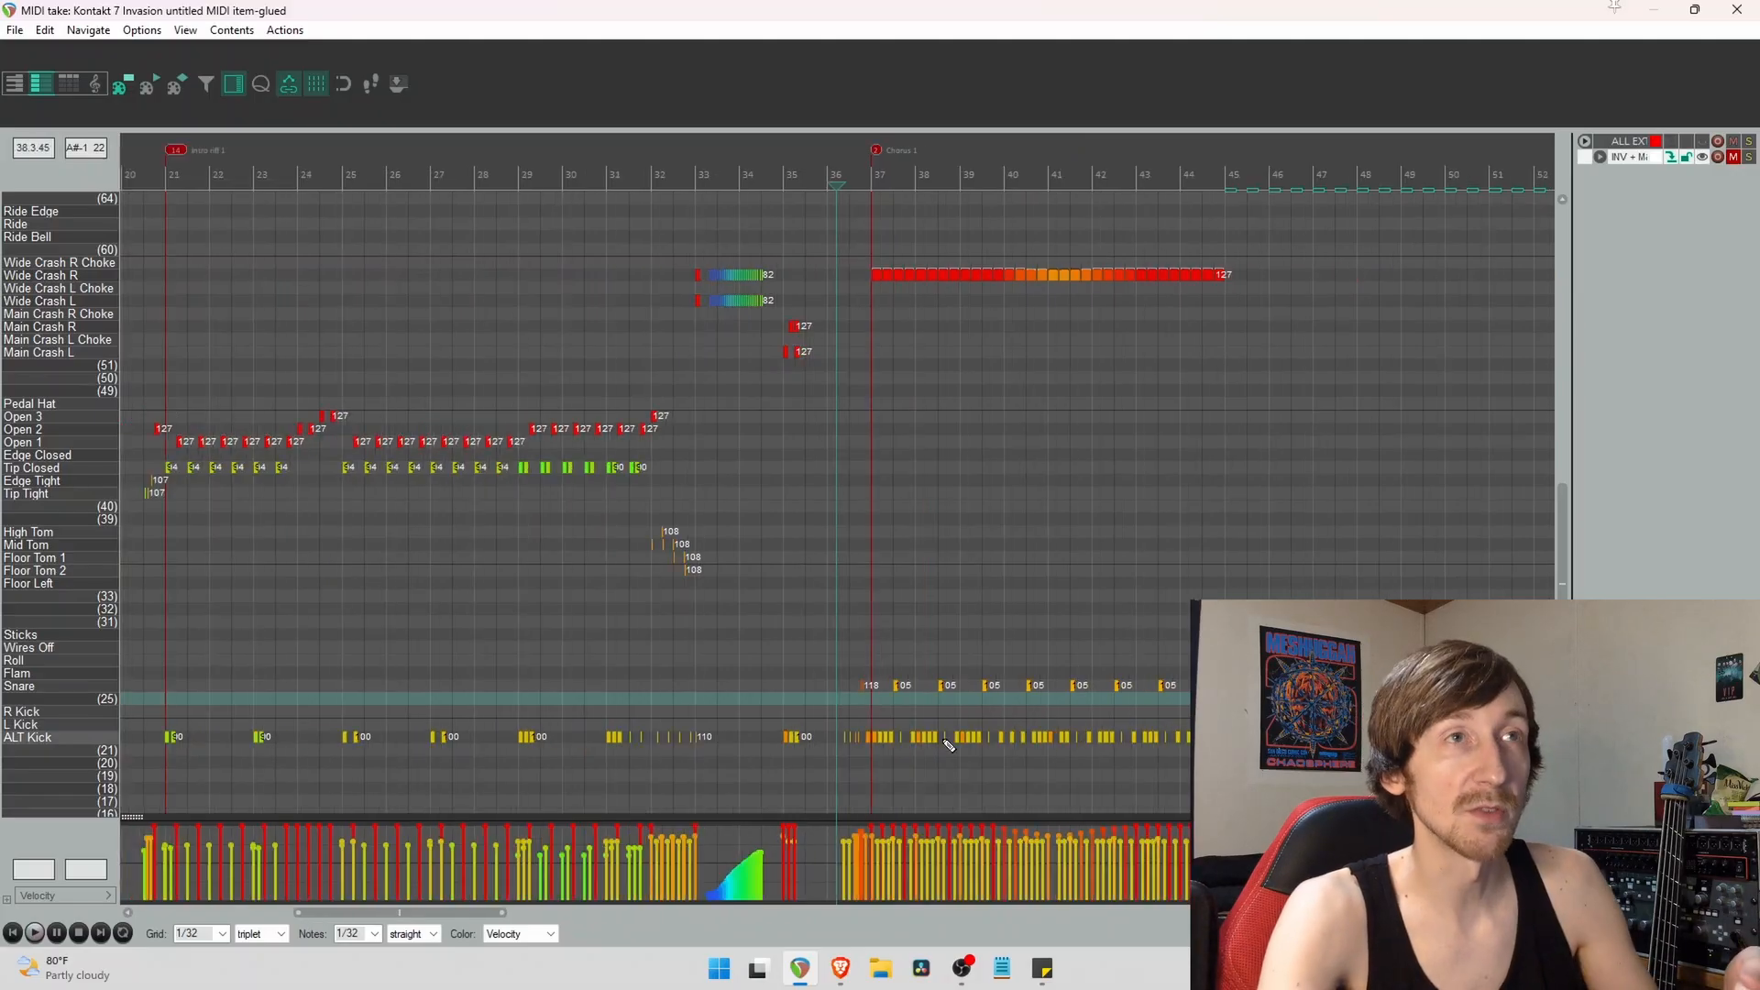
scroll(939, 744, down, 5)
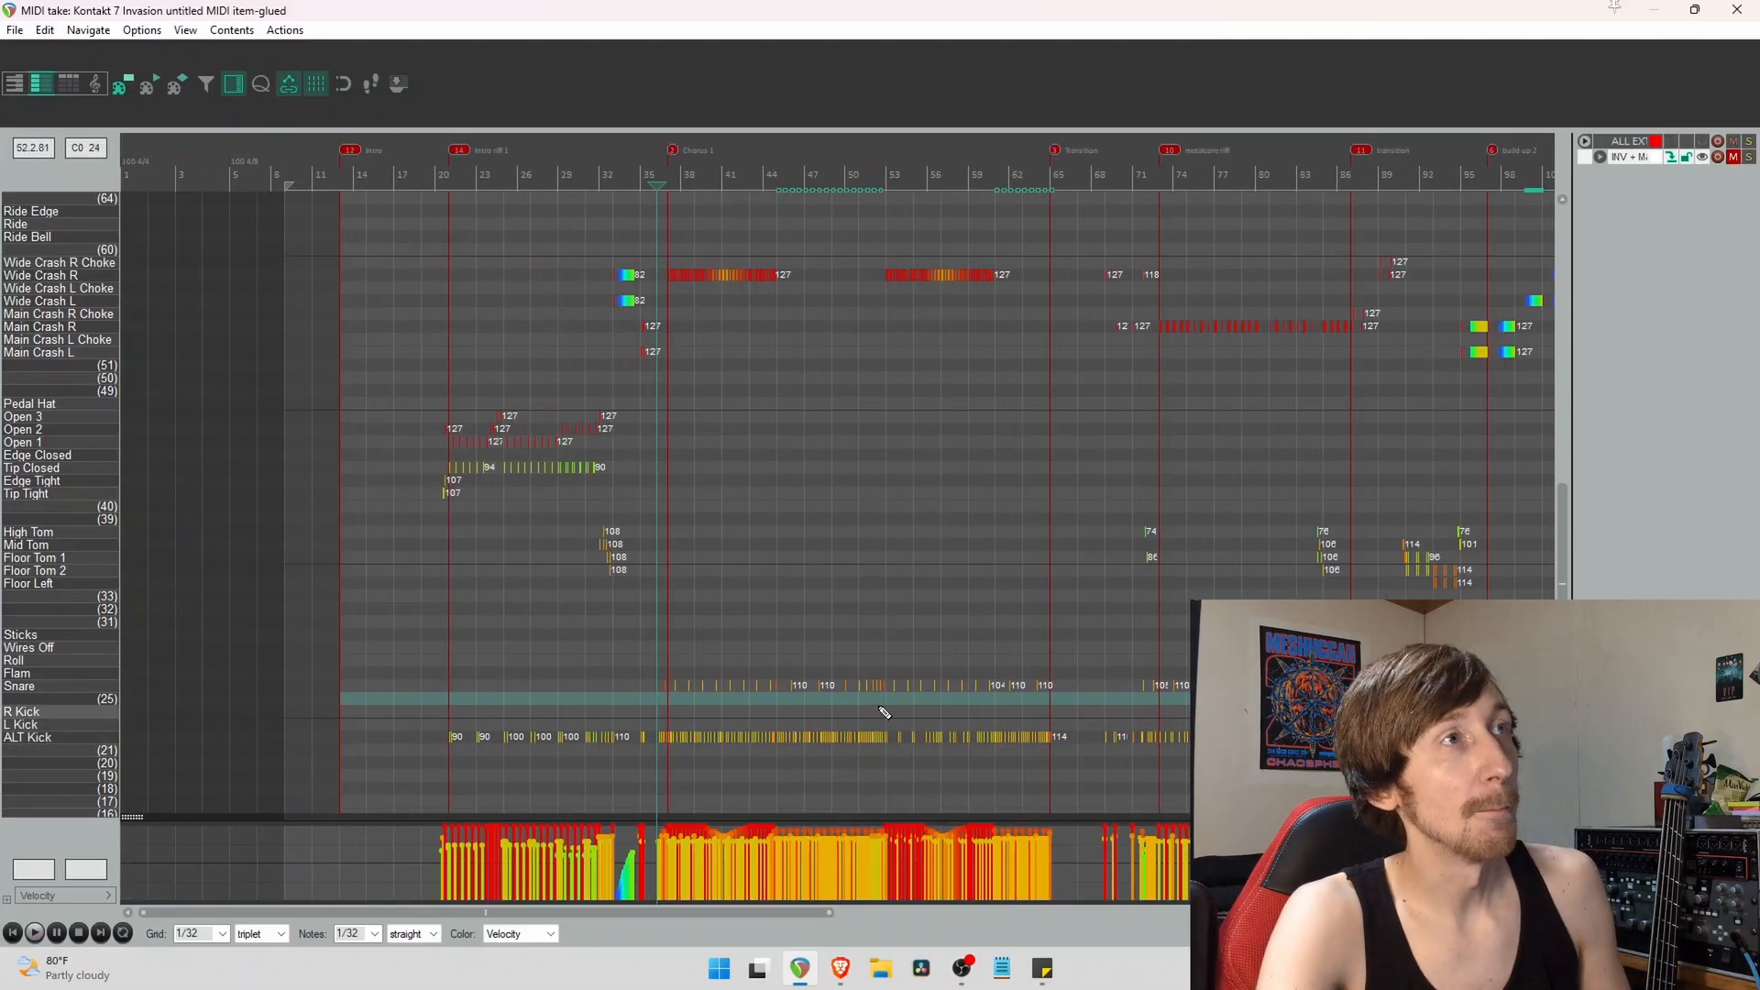
scroll(884, 713, up, 8)
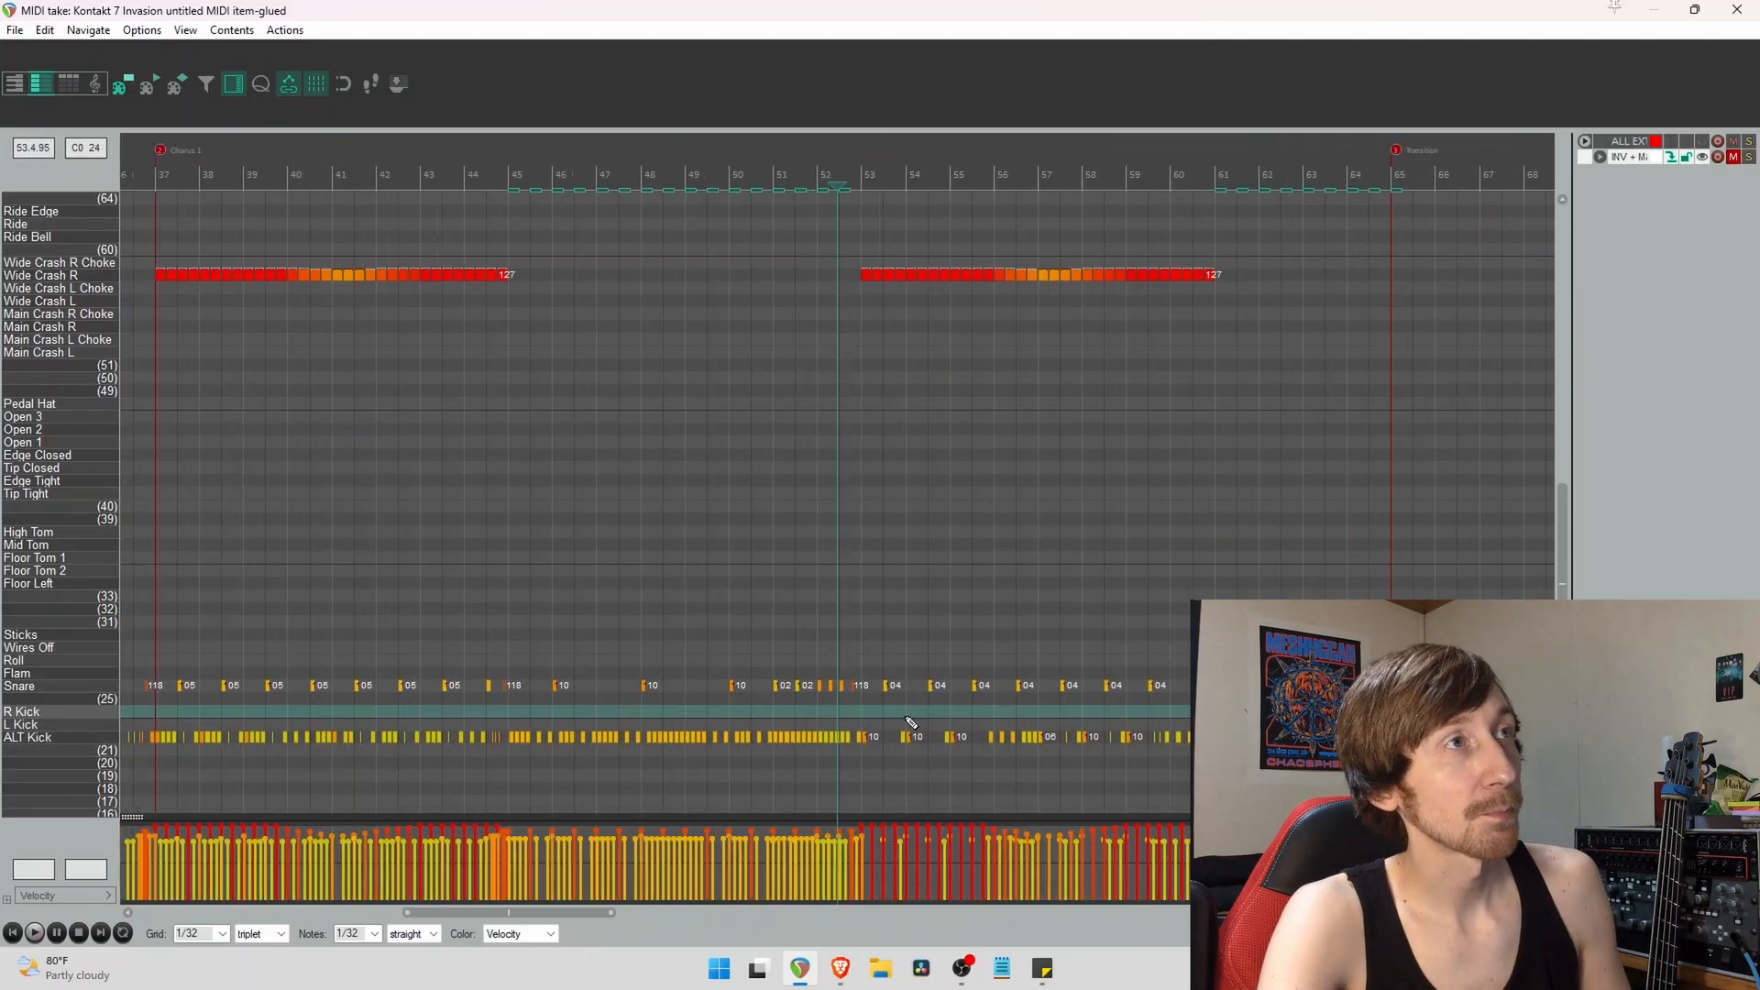
click(427, 711)
click(341, 711)
key(space)
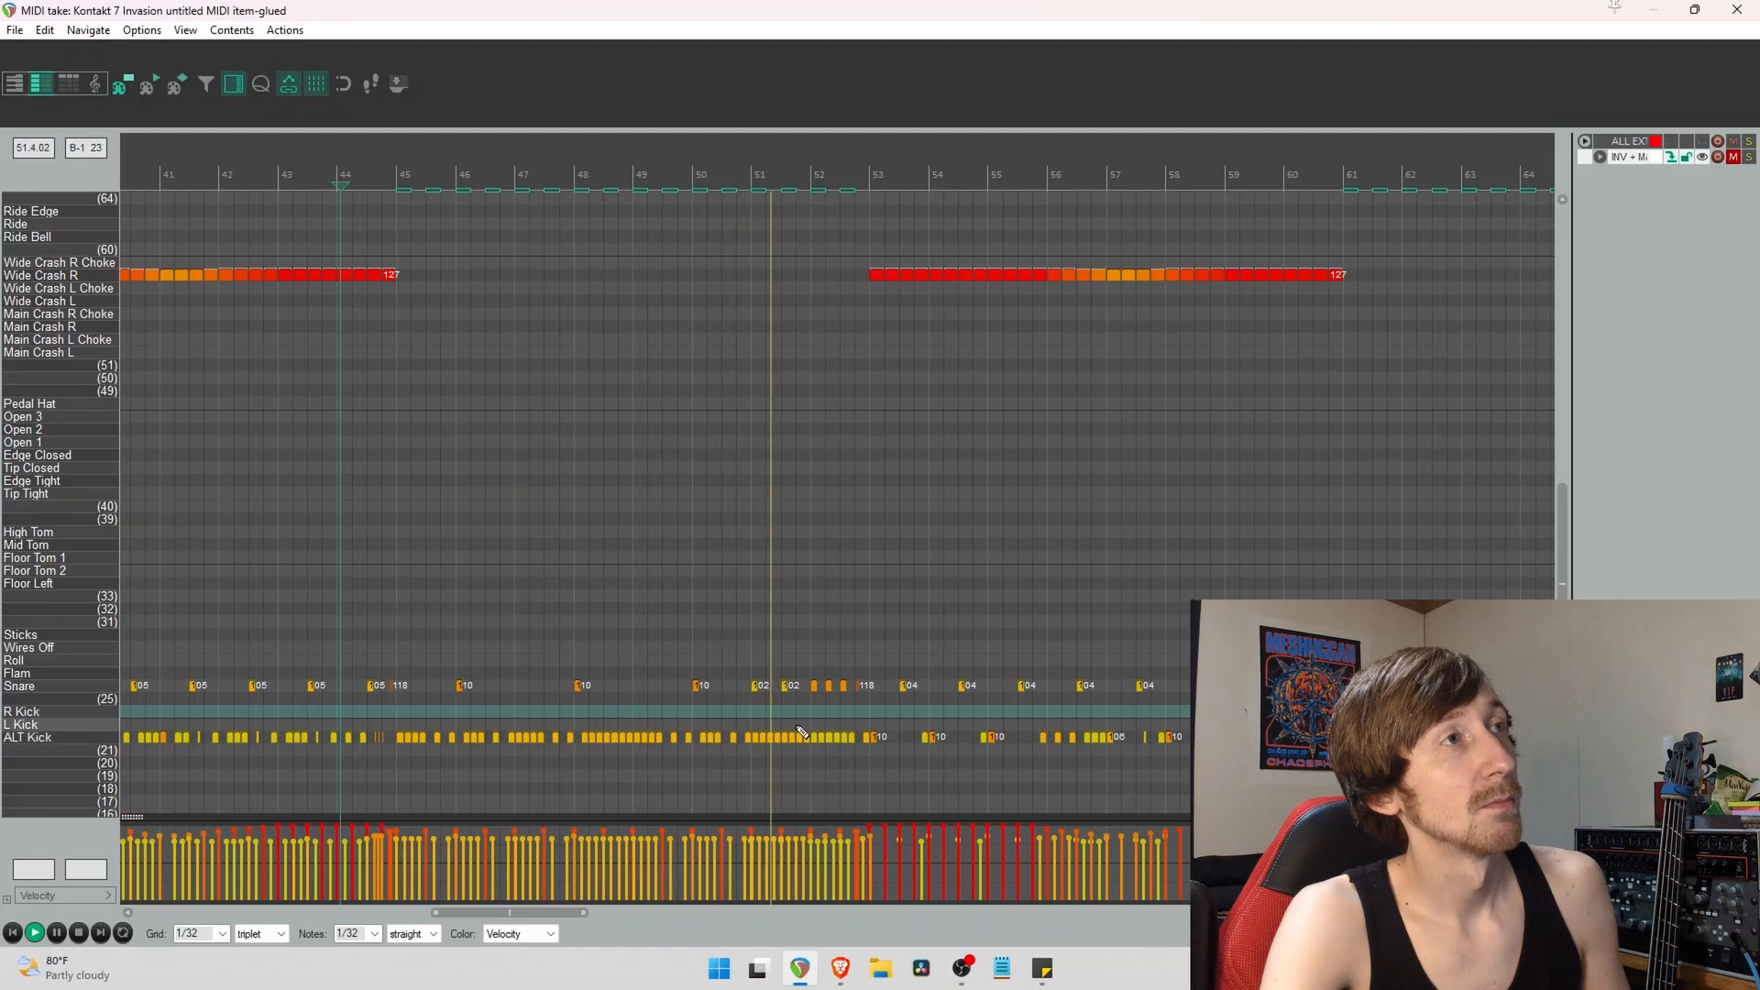
key(space)
click(753, 697)
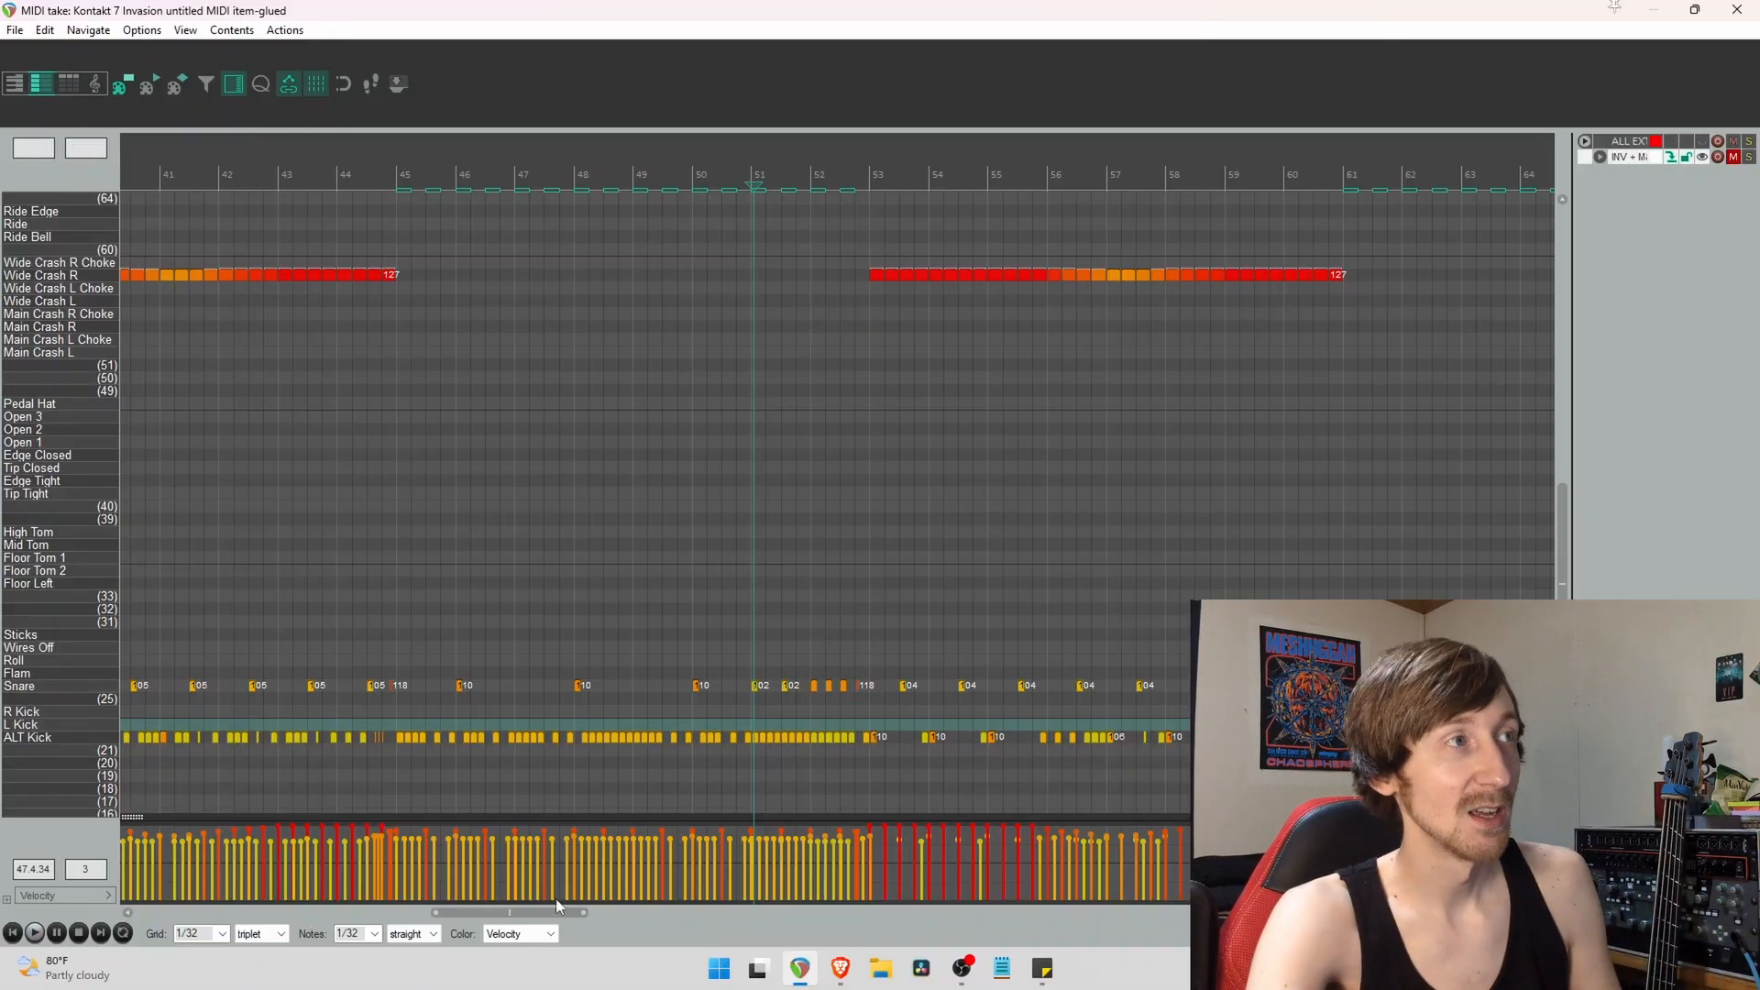
Play back the riff section between the two transitions from bar 79 to hear its snare accent.
drag(530, 911, 565, 911)
scroll(1210, 713, down, 2)
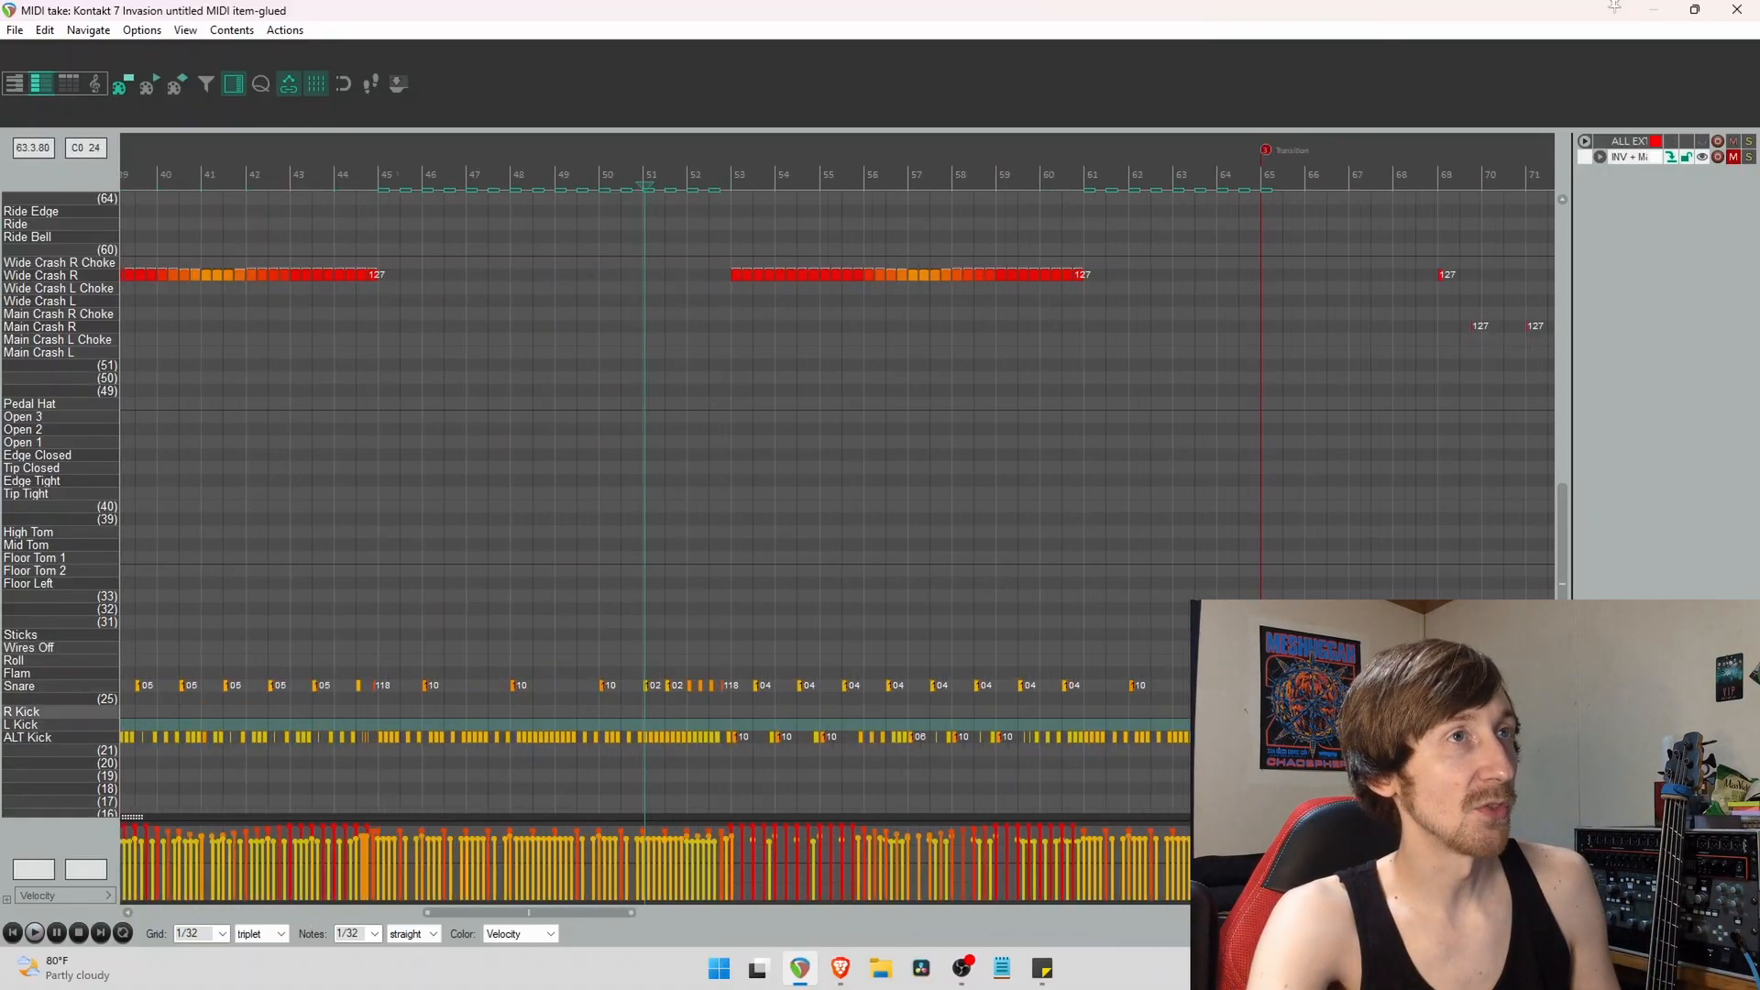
scroll(882, 909, down, 2)
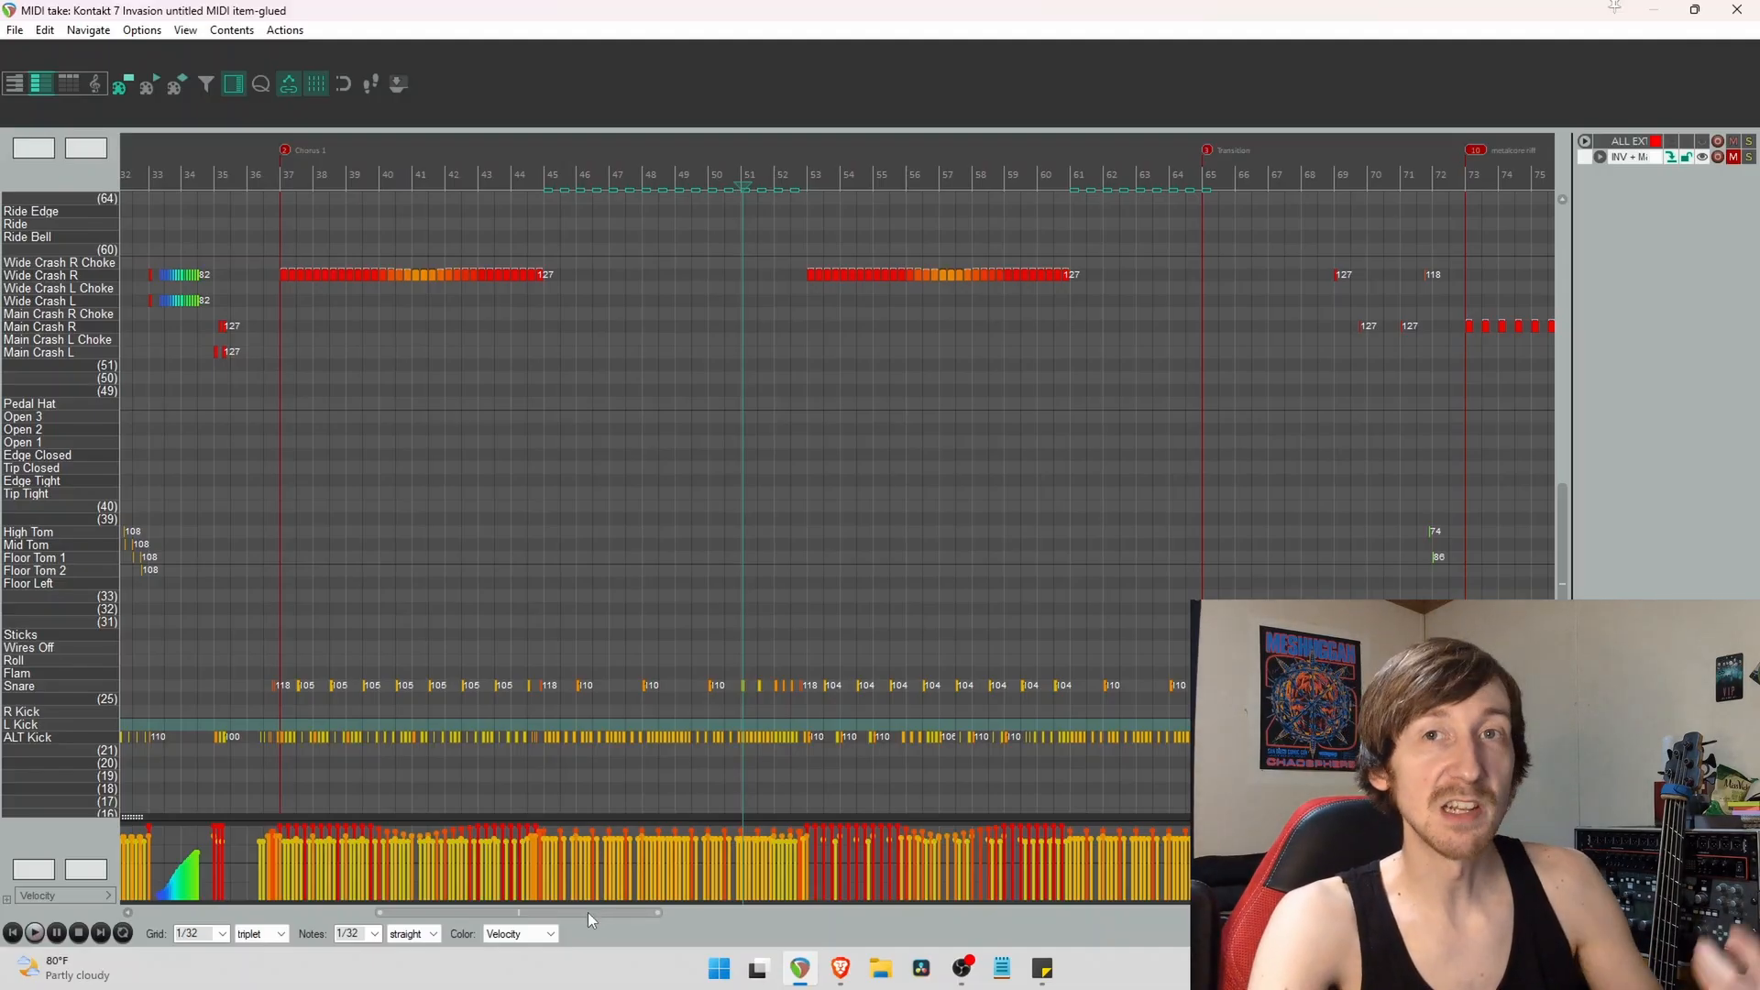
drag(586, 911, 627, 913)
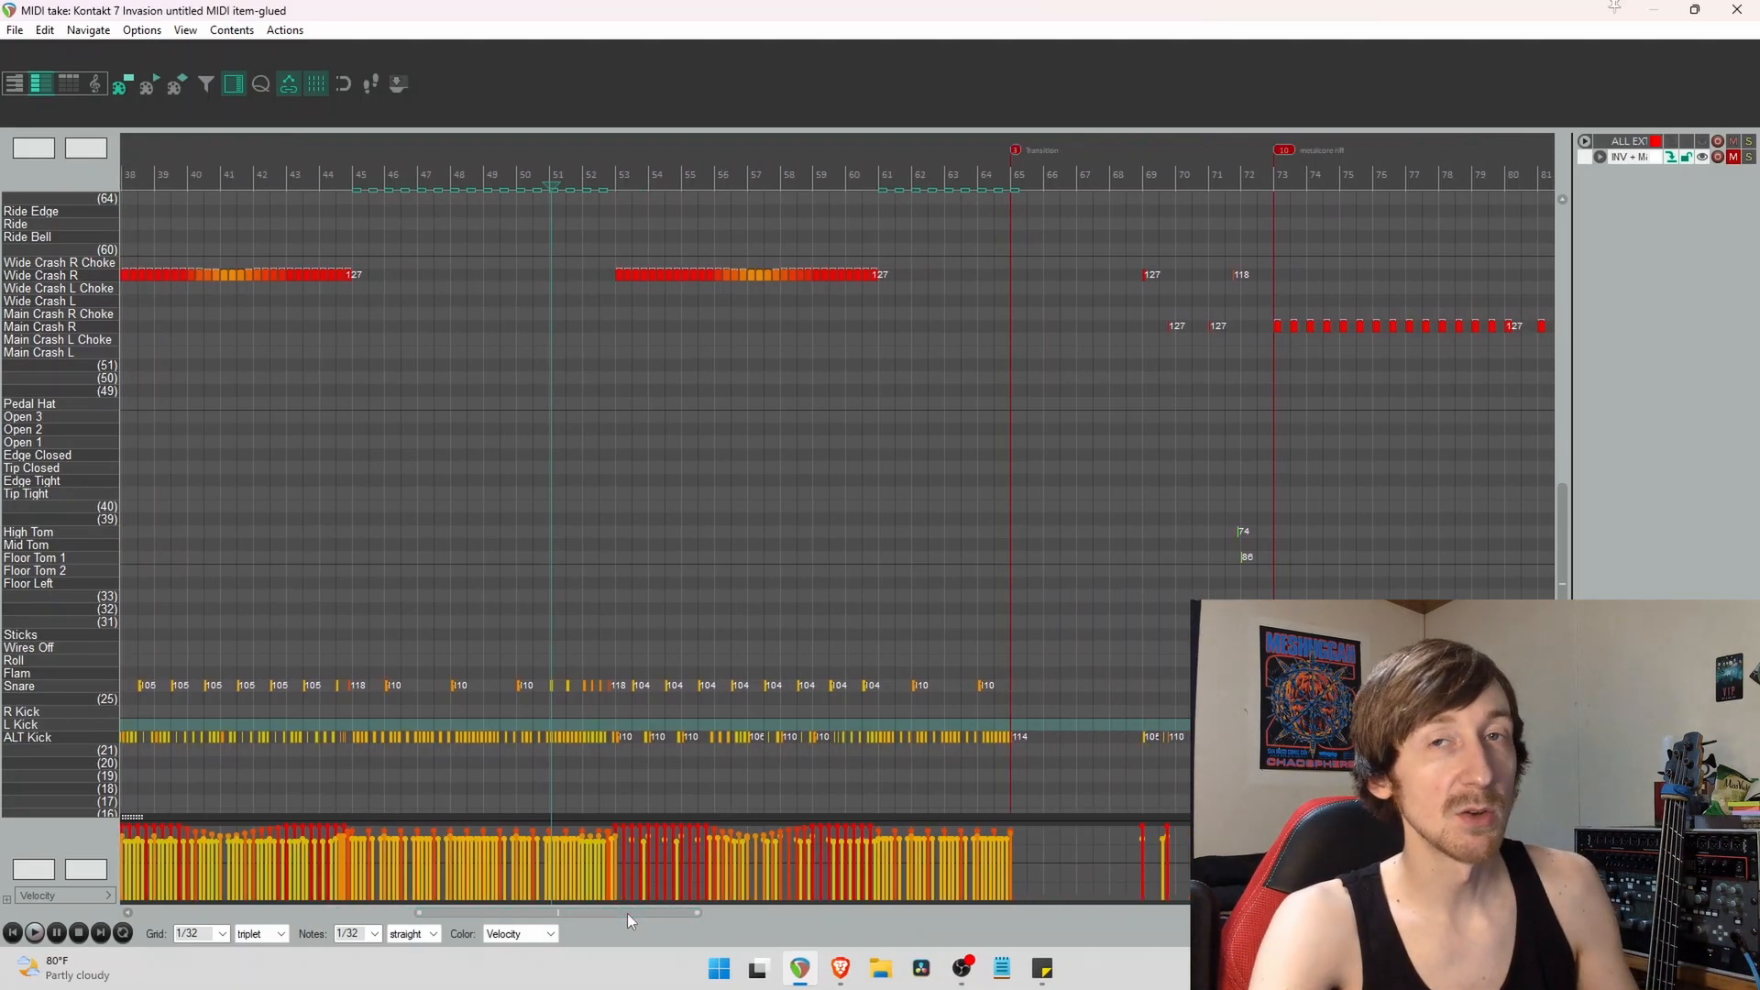
drag(628, 913, 675, 916)
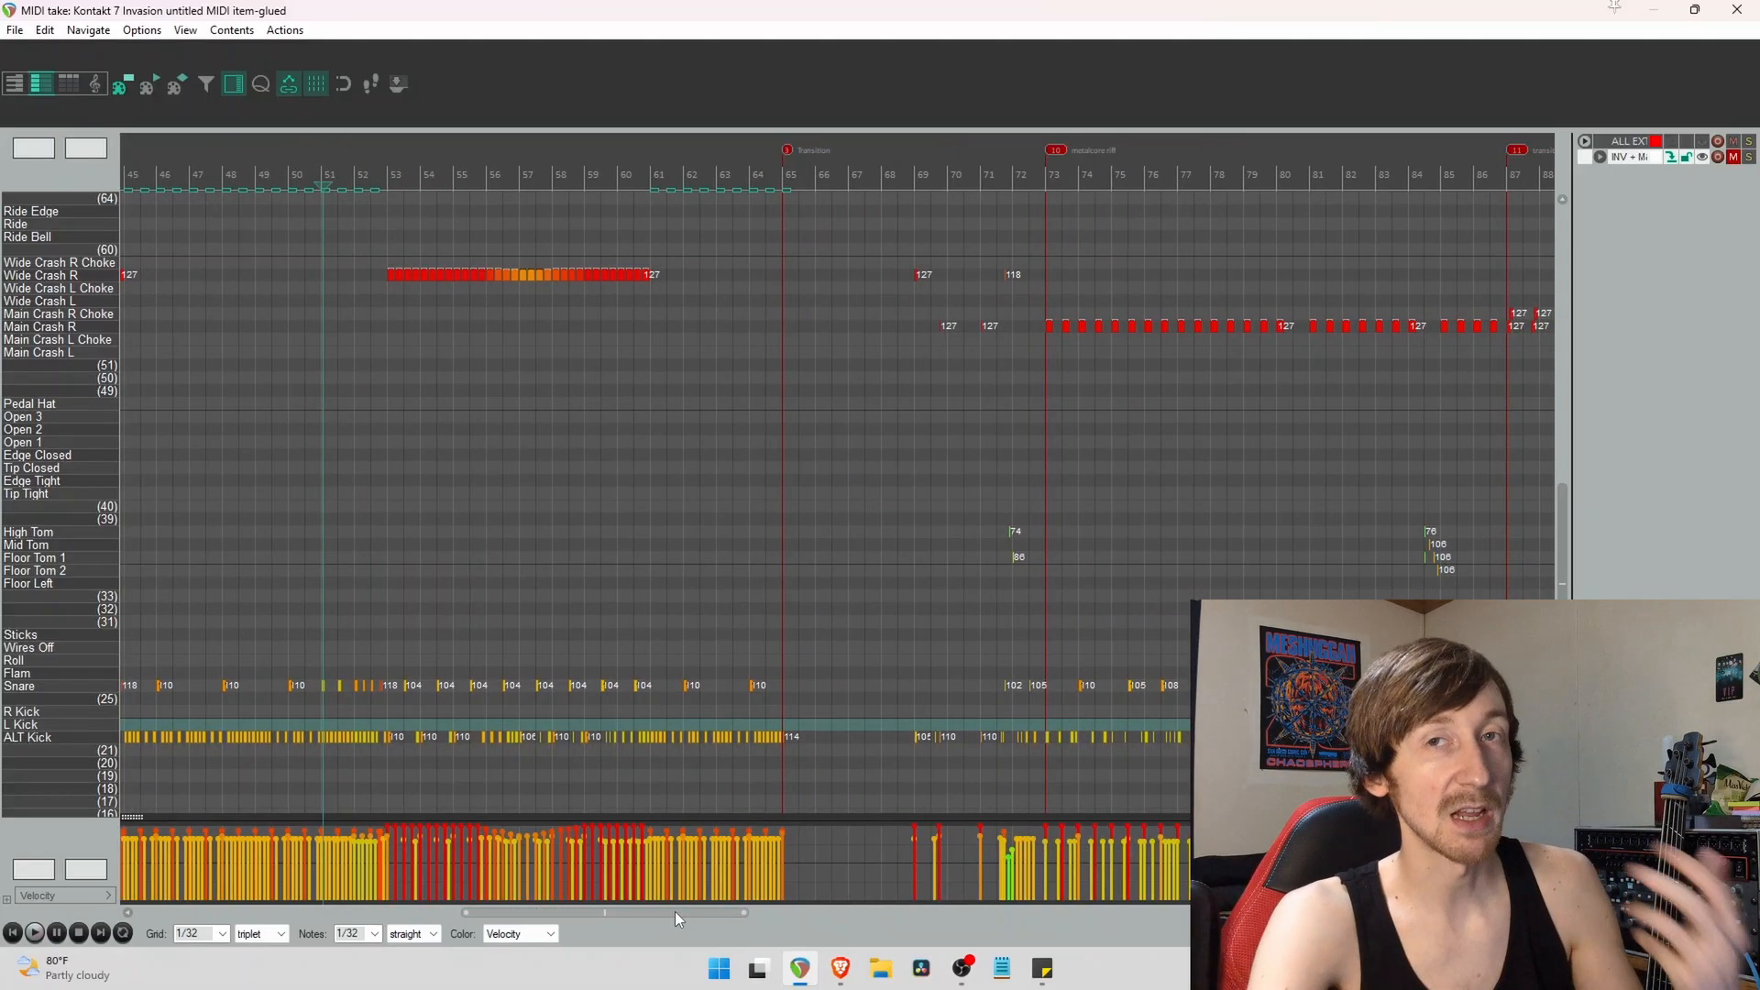
drag(674, 911, 764, 903)
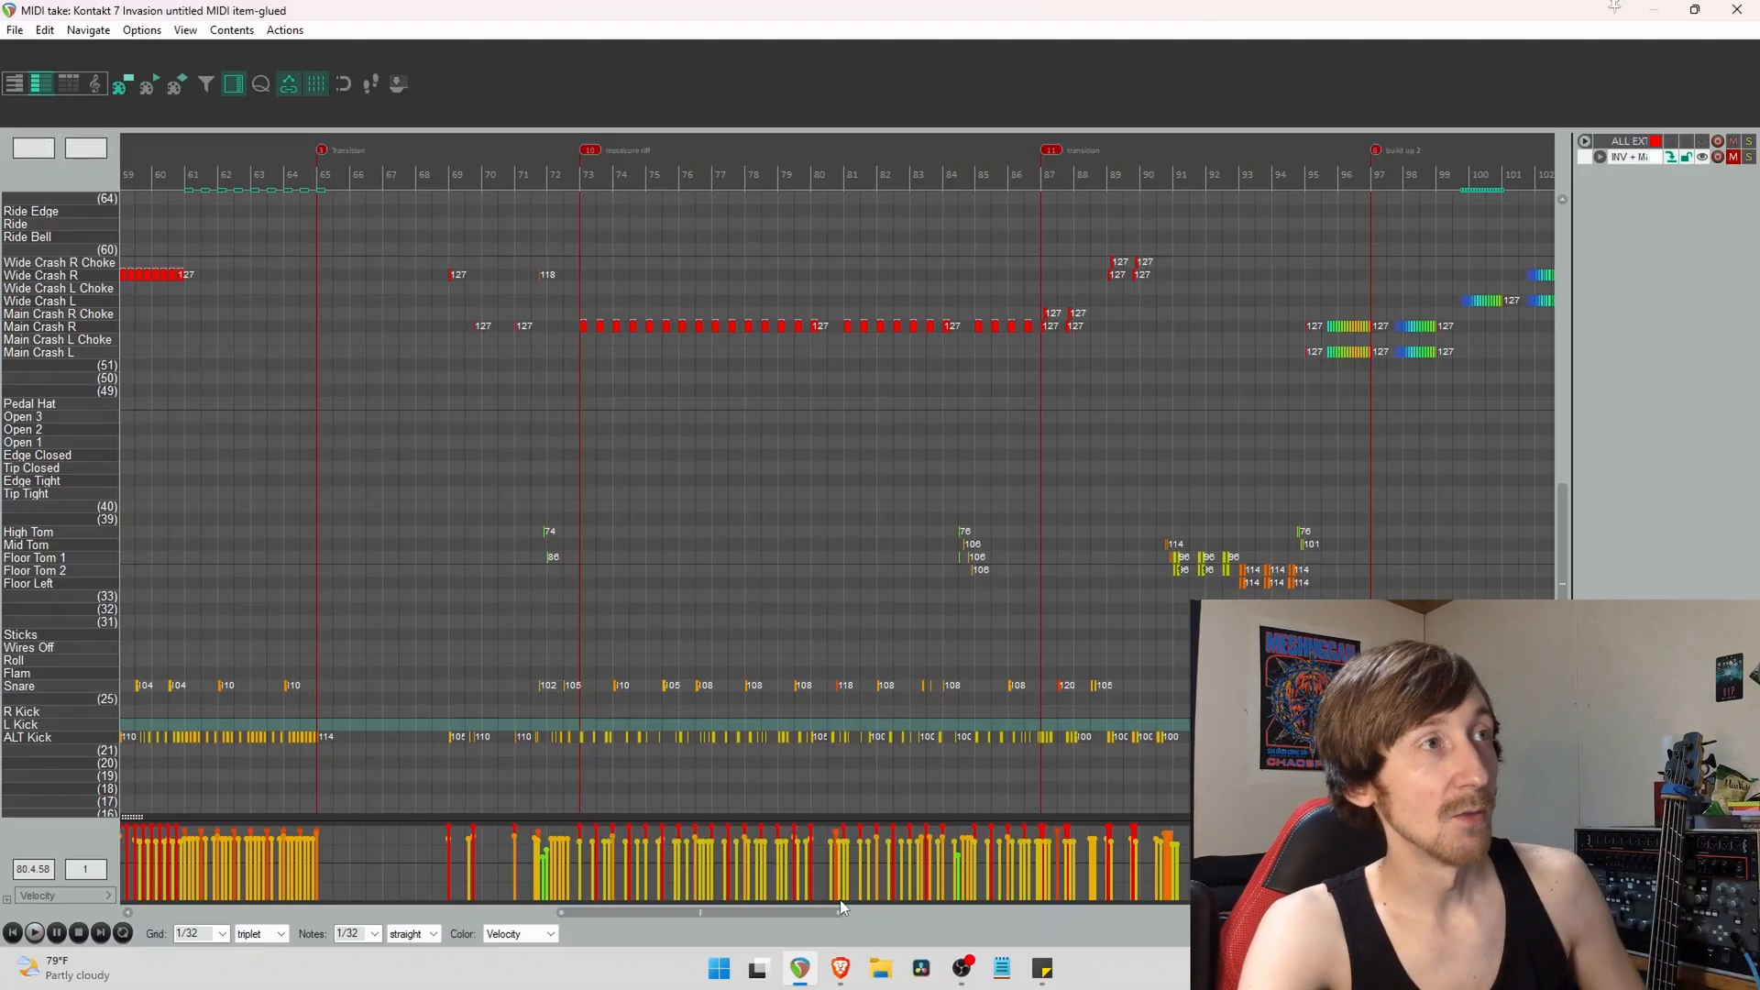
click(776, 676)
key(space)
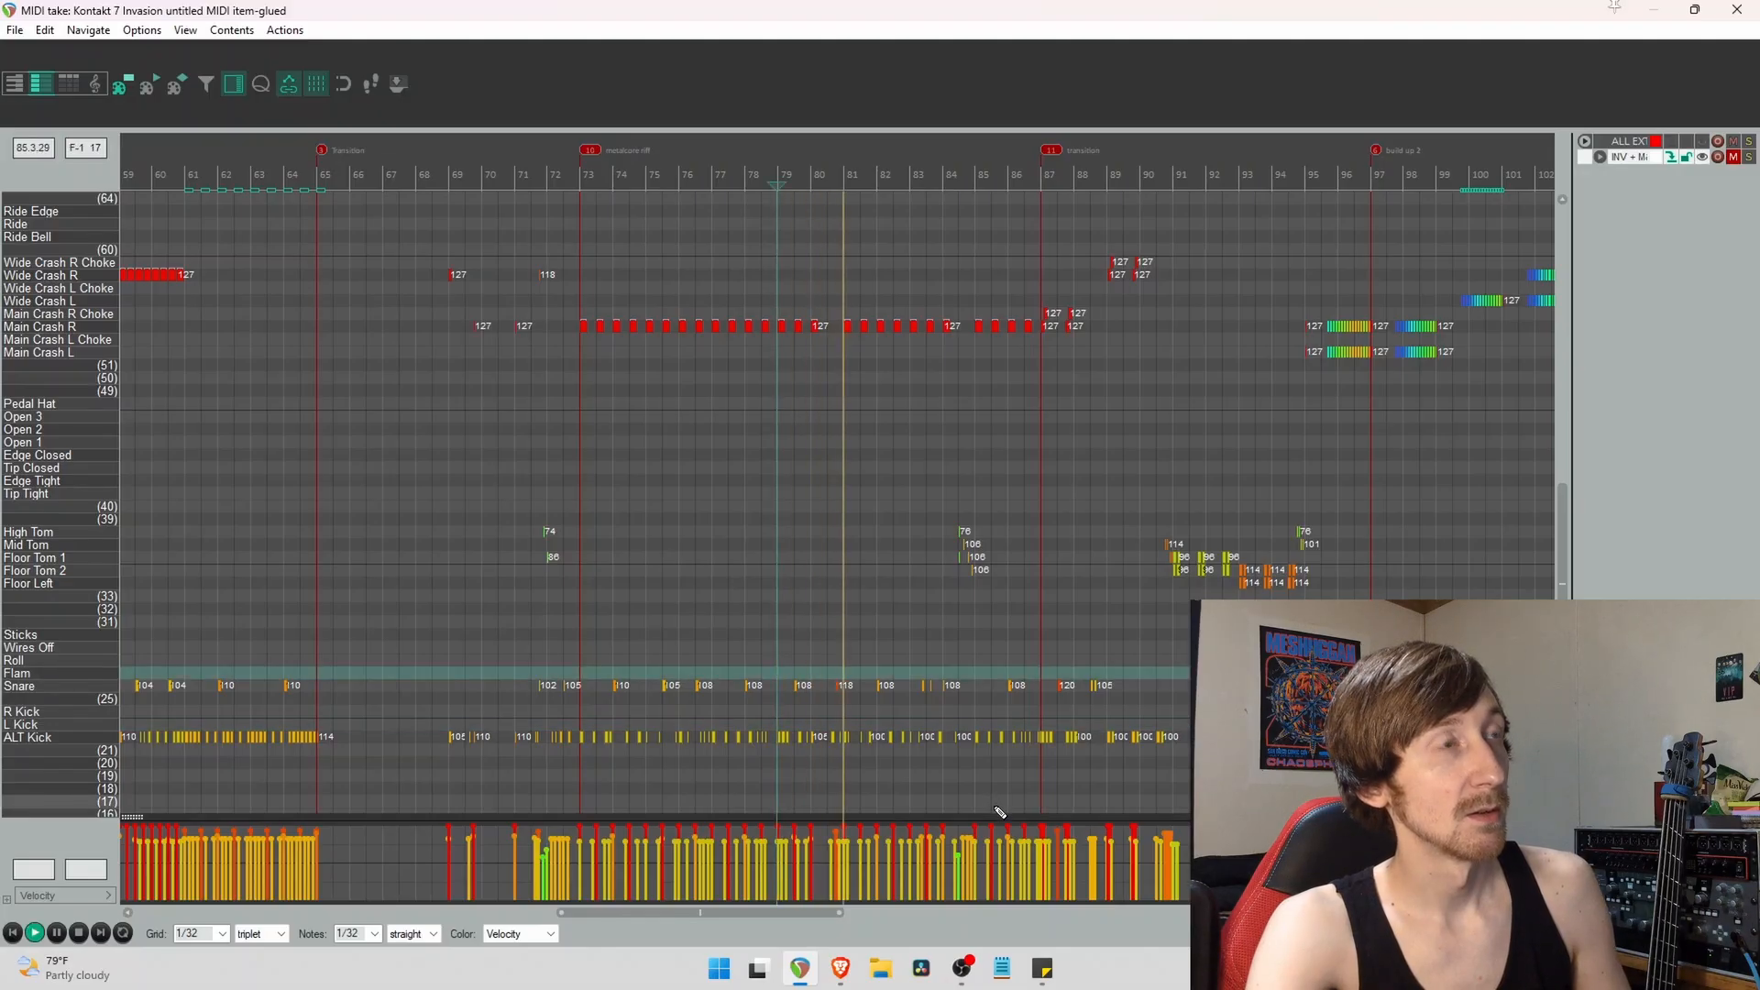
key(space)
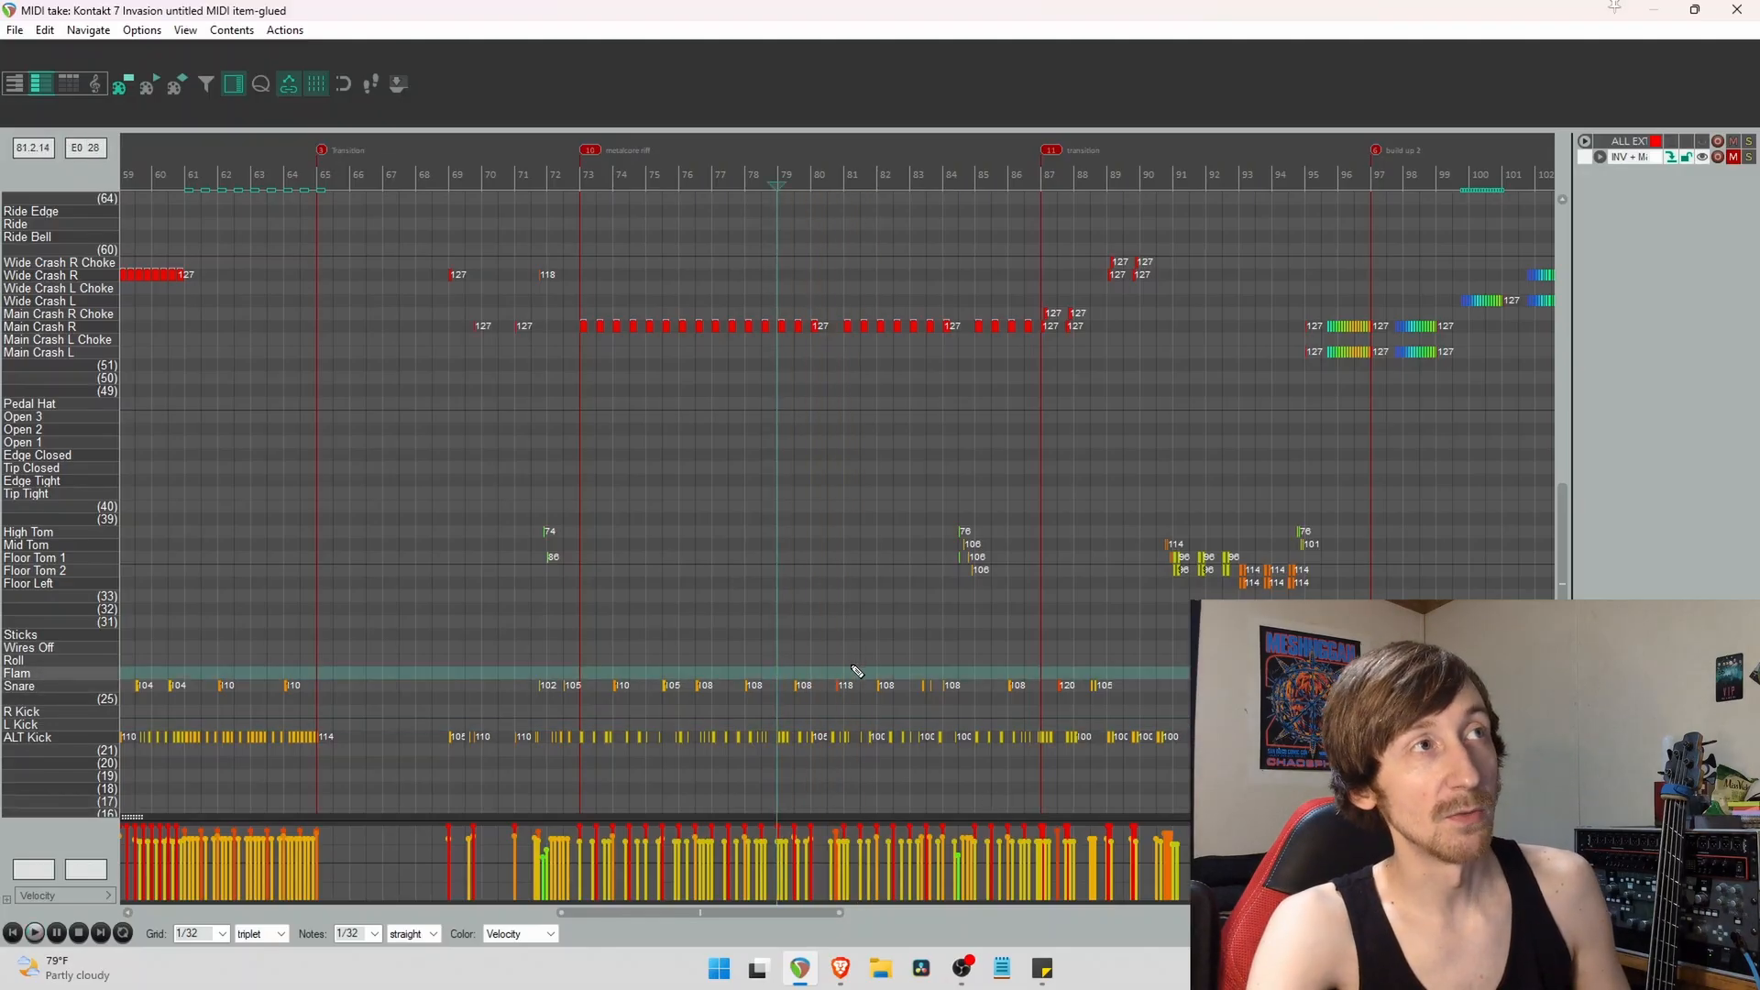
Play back the tom fill before bar 85, starting from bar 83.
drag(747, 913, 849, 911)
scroll(746, 669, down, 6)
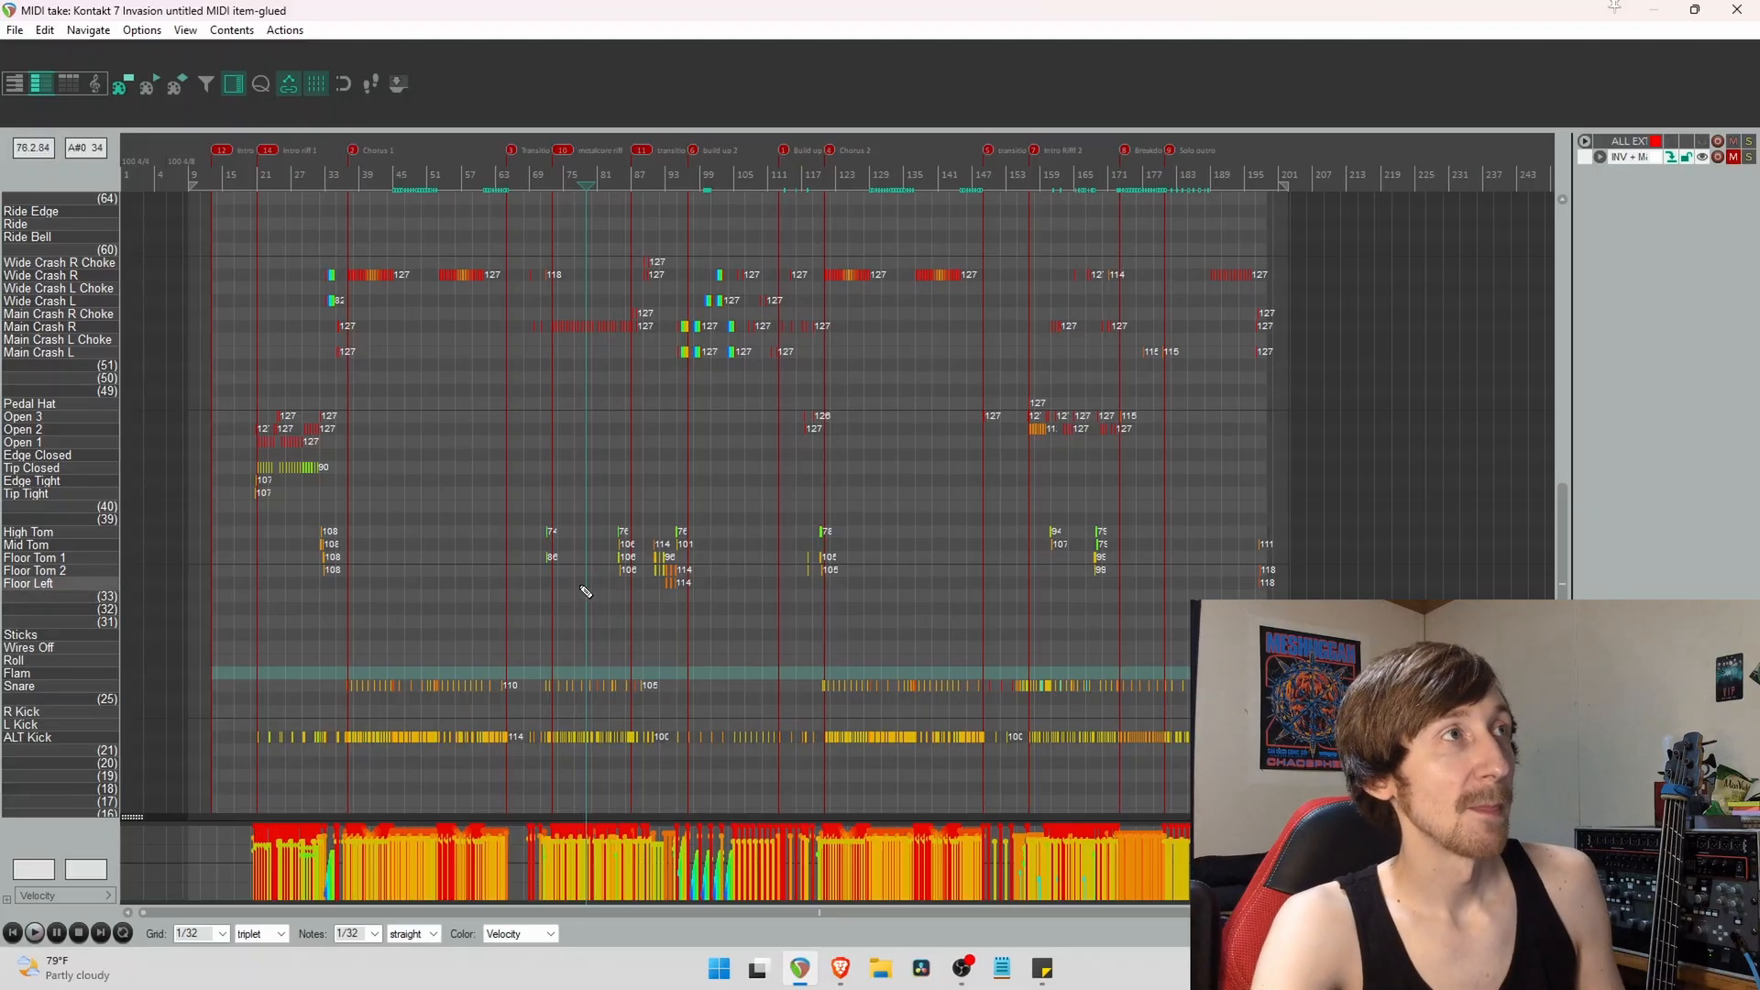
scroll(562, 587, up, 6)
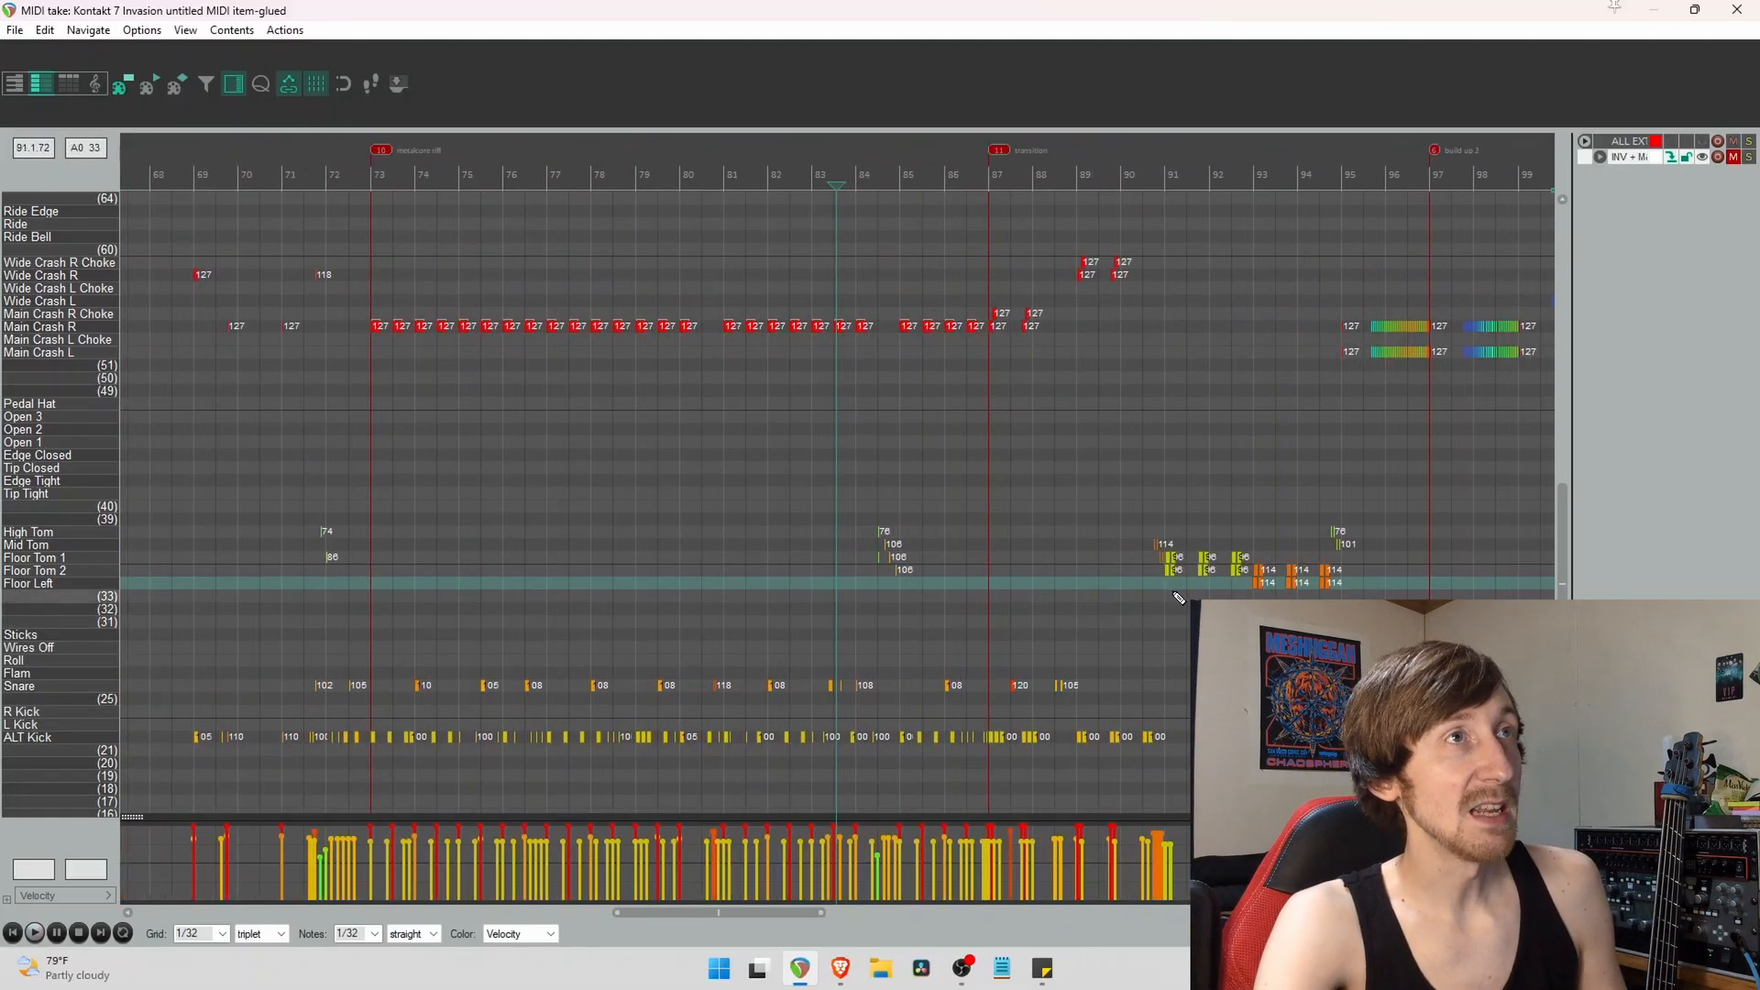
scroll(873, 585, up, 3)
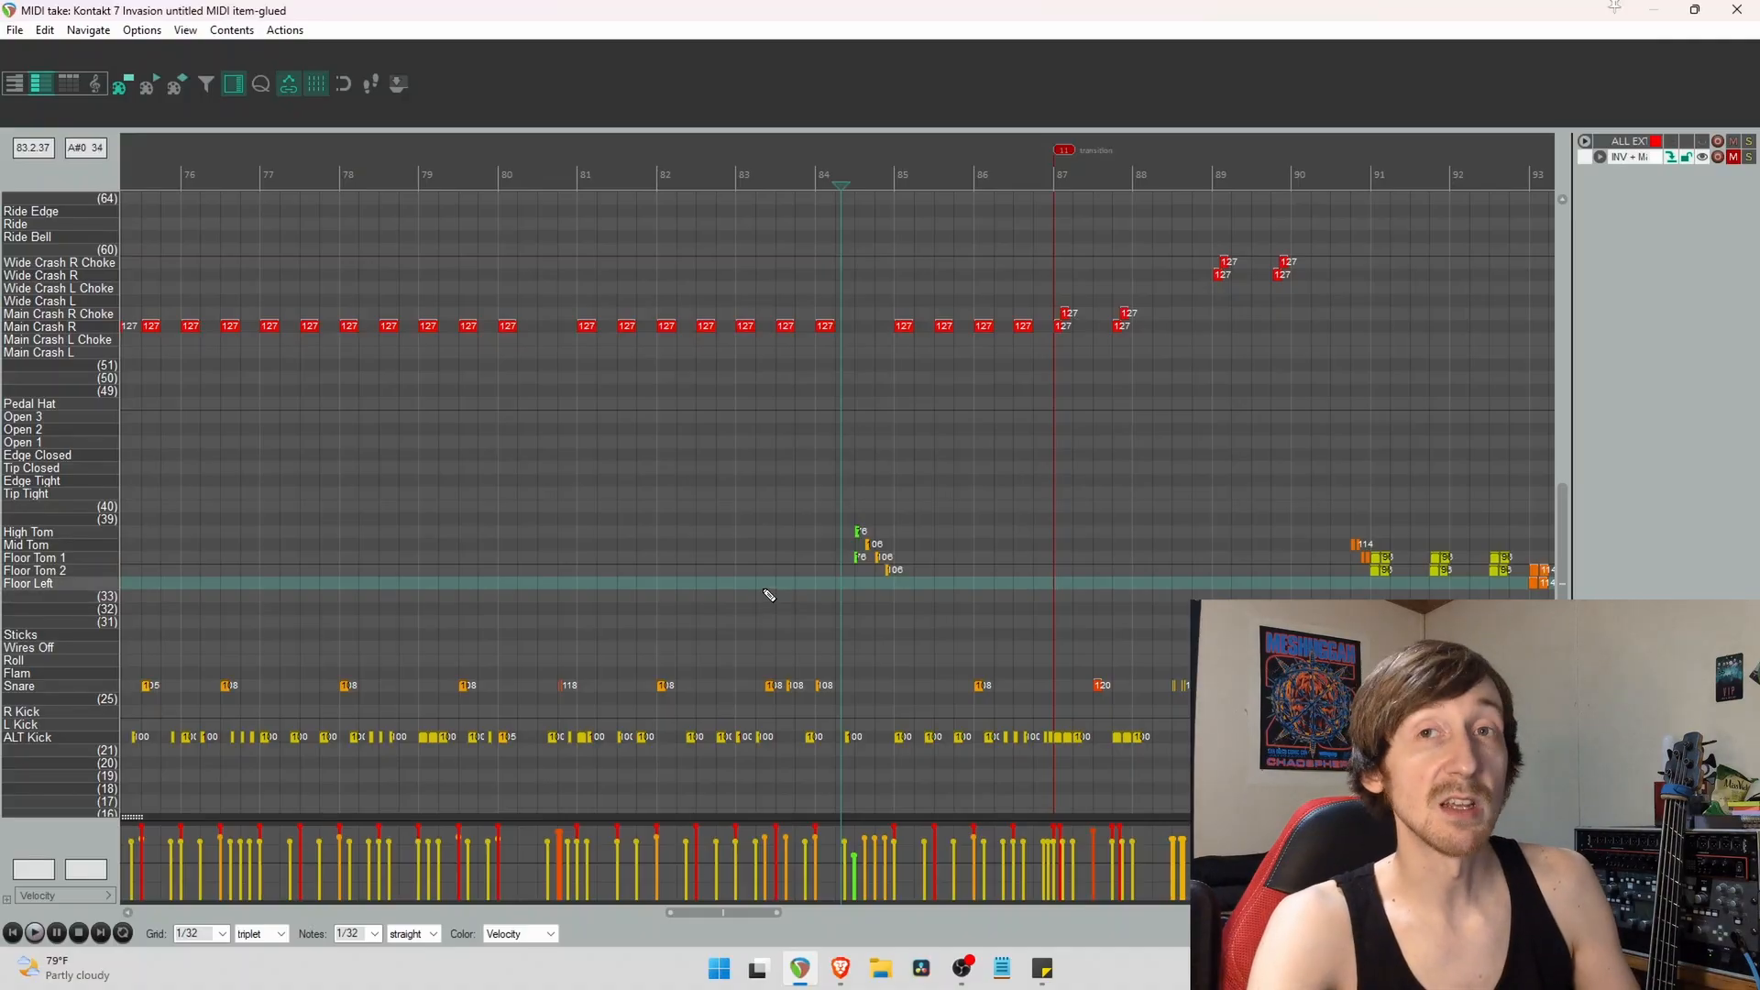
click(762, 592)
key(space)
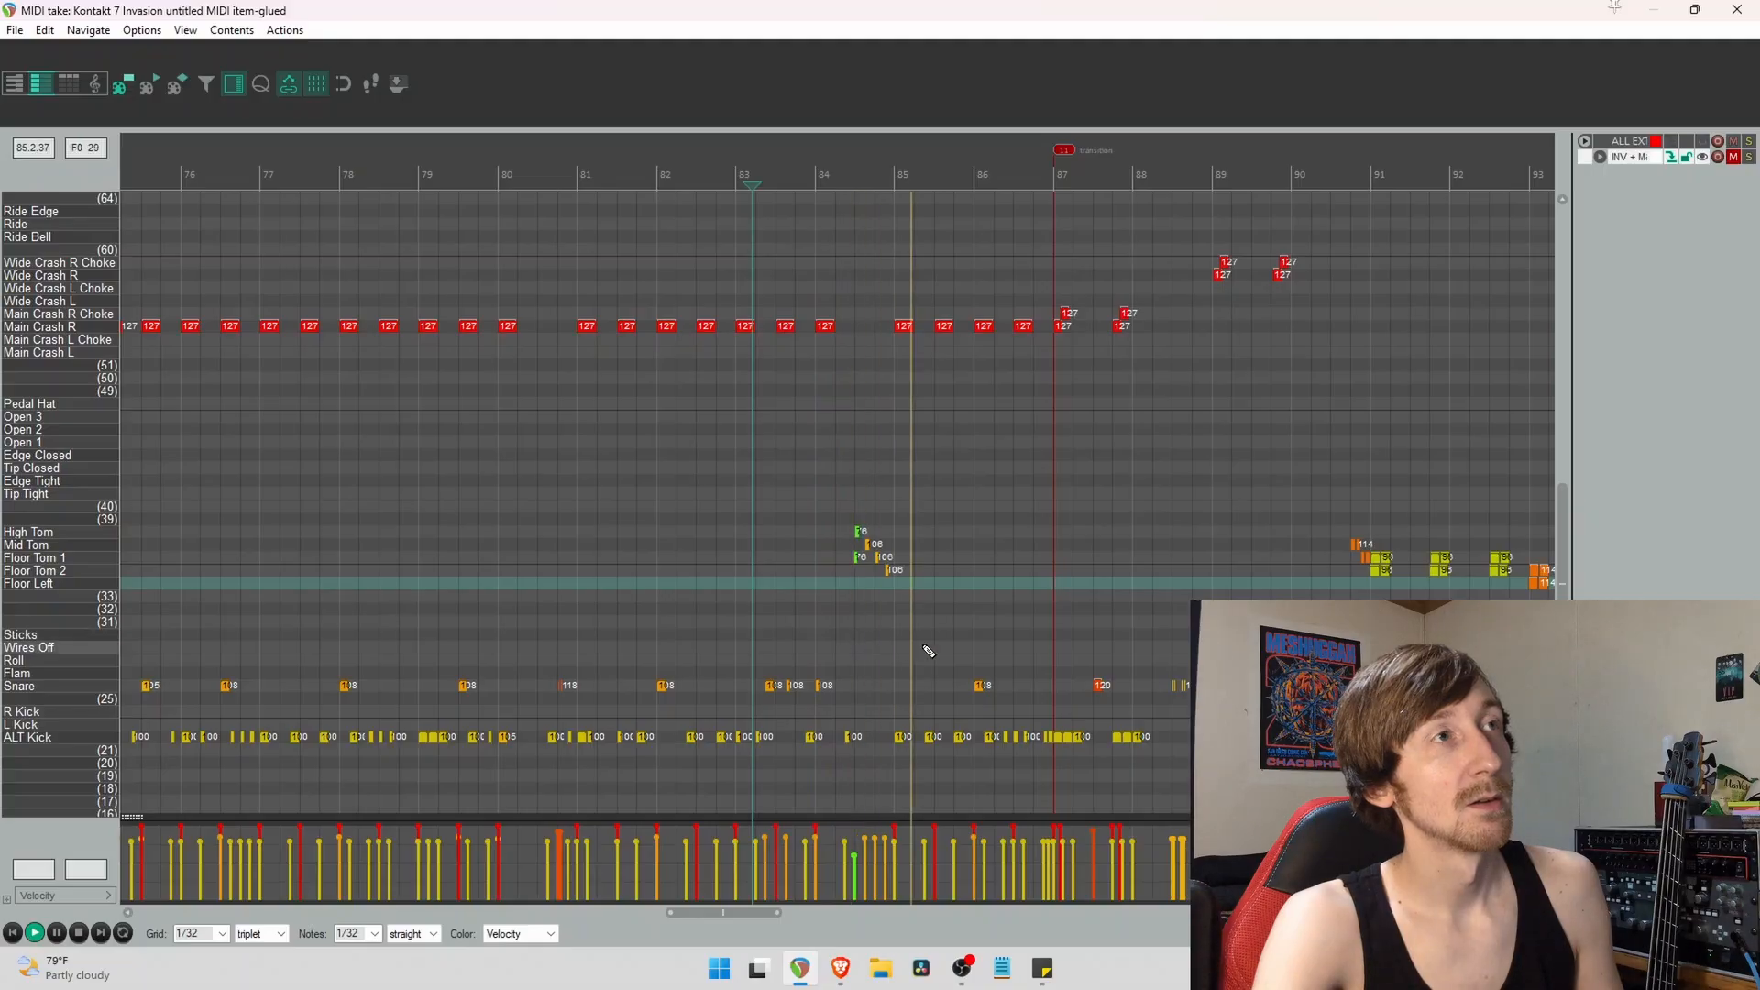
Examine the tom pattern in the transition section between bars 91 and 95.
scroll(1069, 667, down, 6)
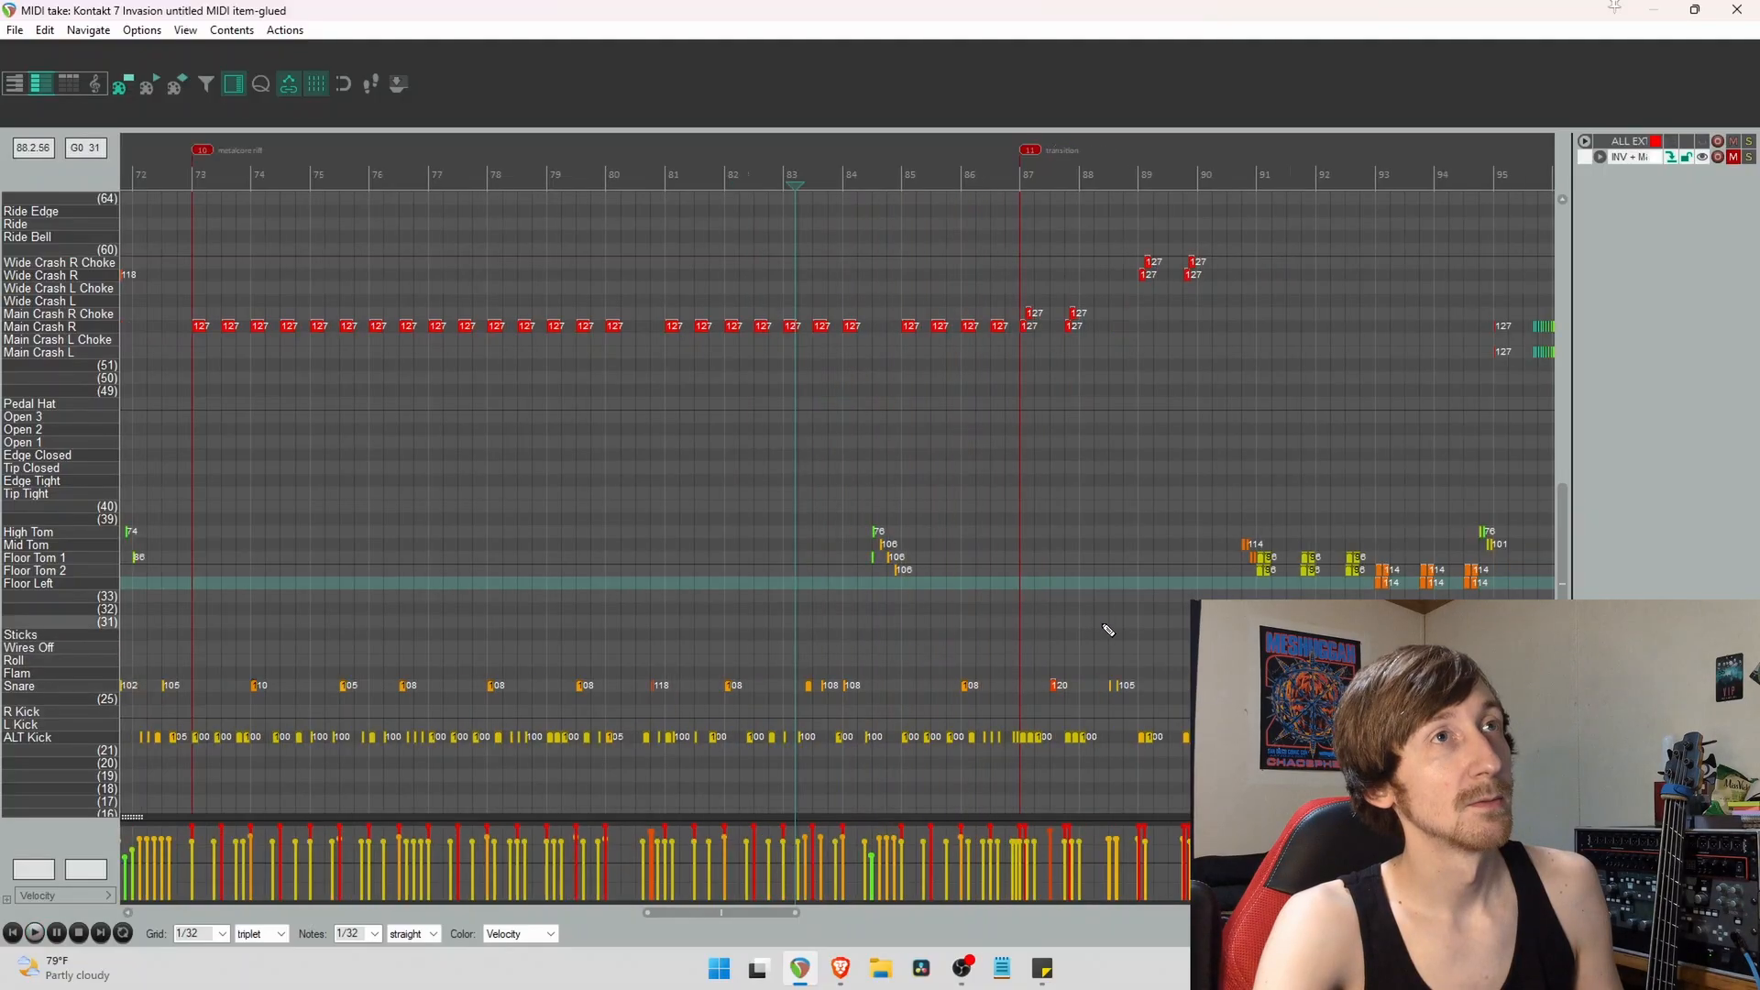
scroll(954, 633, up, 8)
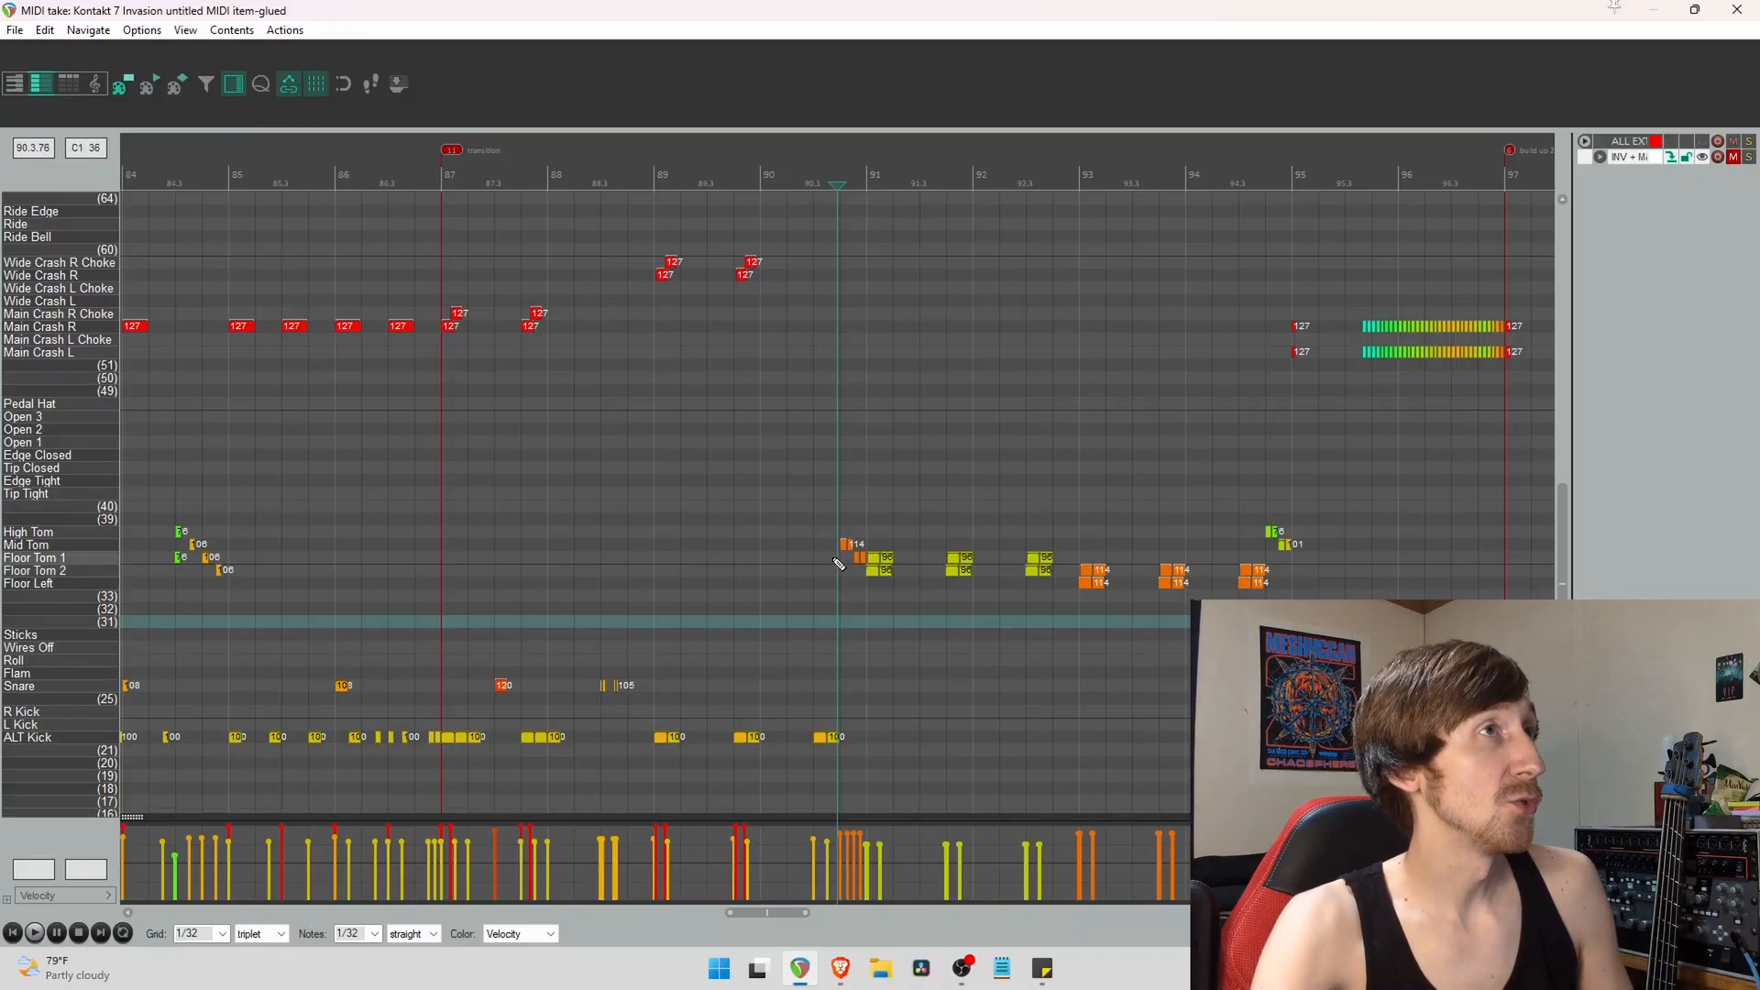
drag(1130, 165, 926, 177)
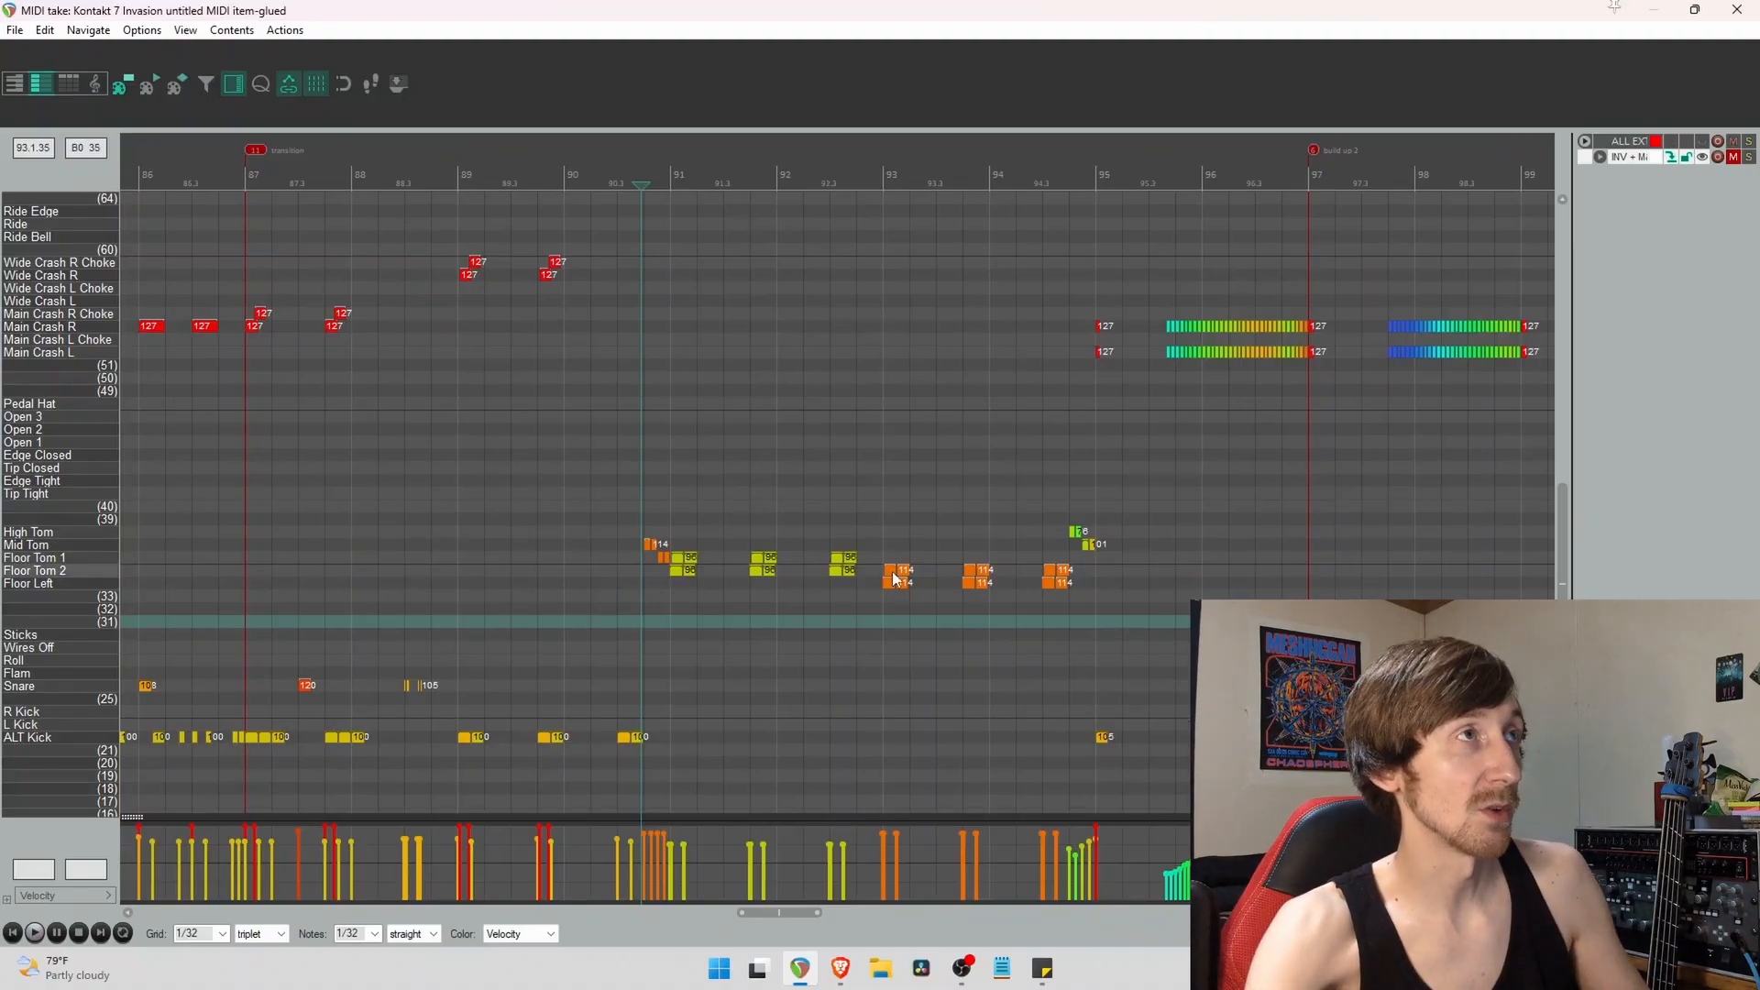
Play back the transition section from bar 88 through its floor tom pattern, and stop.
click(375, 569)
key(space)
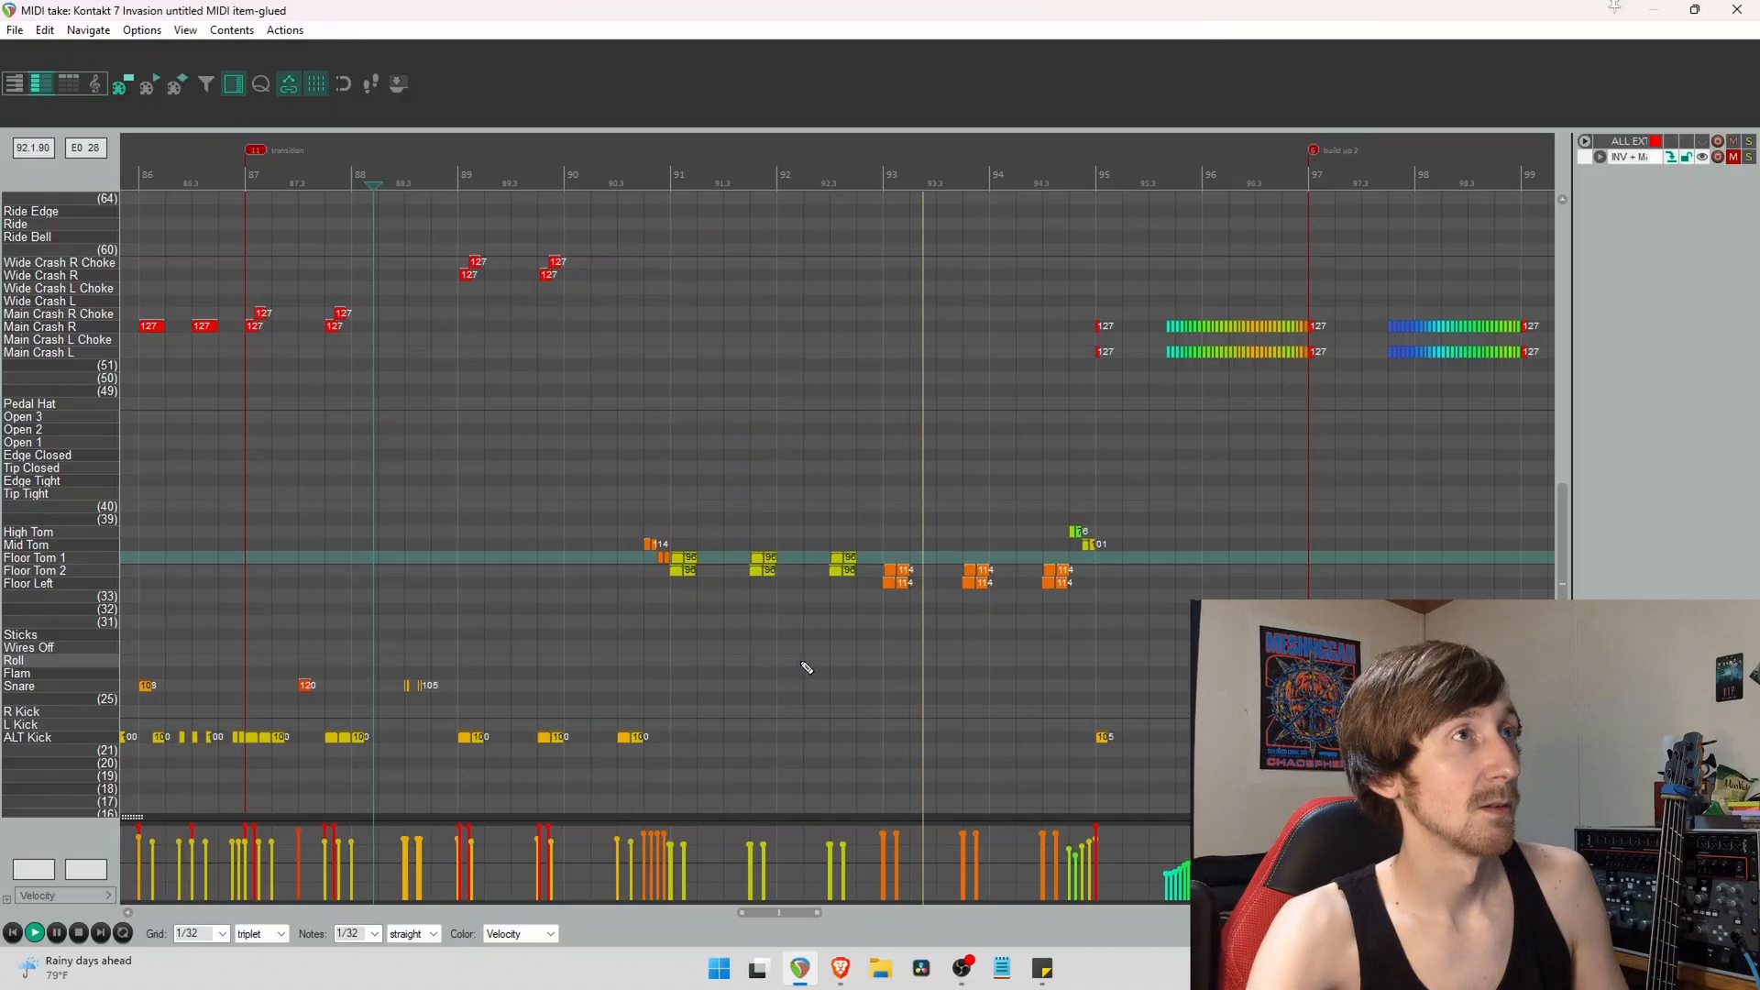
key(space)
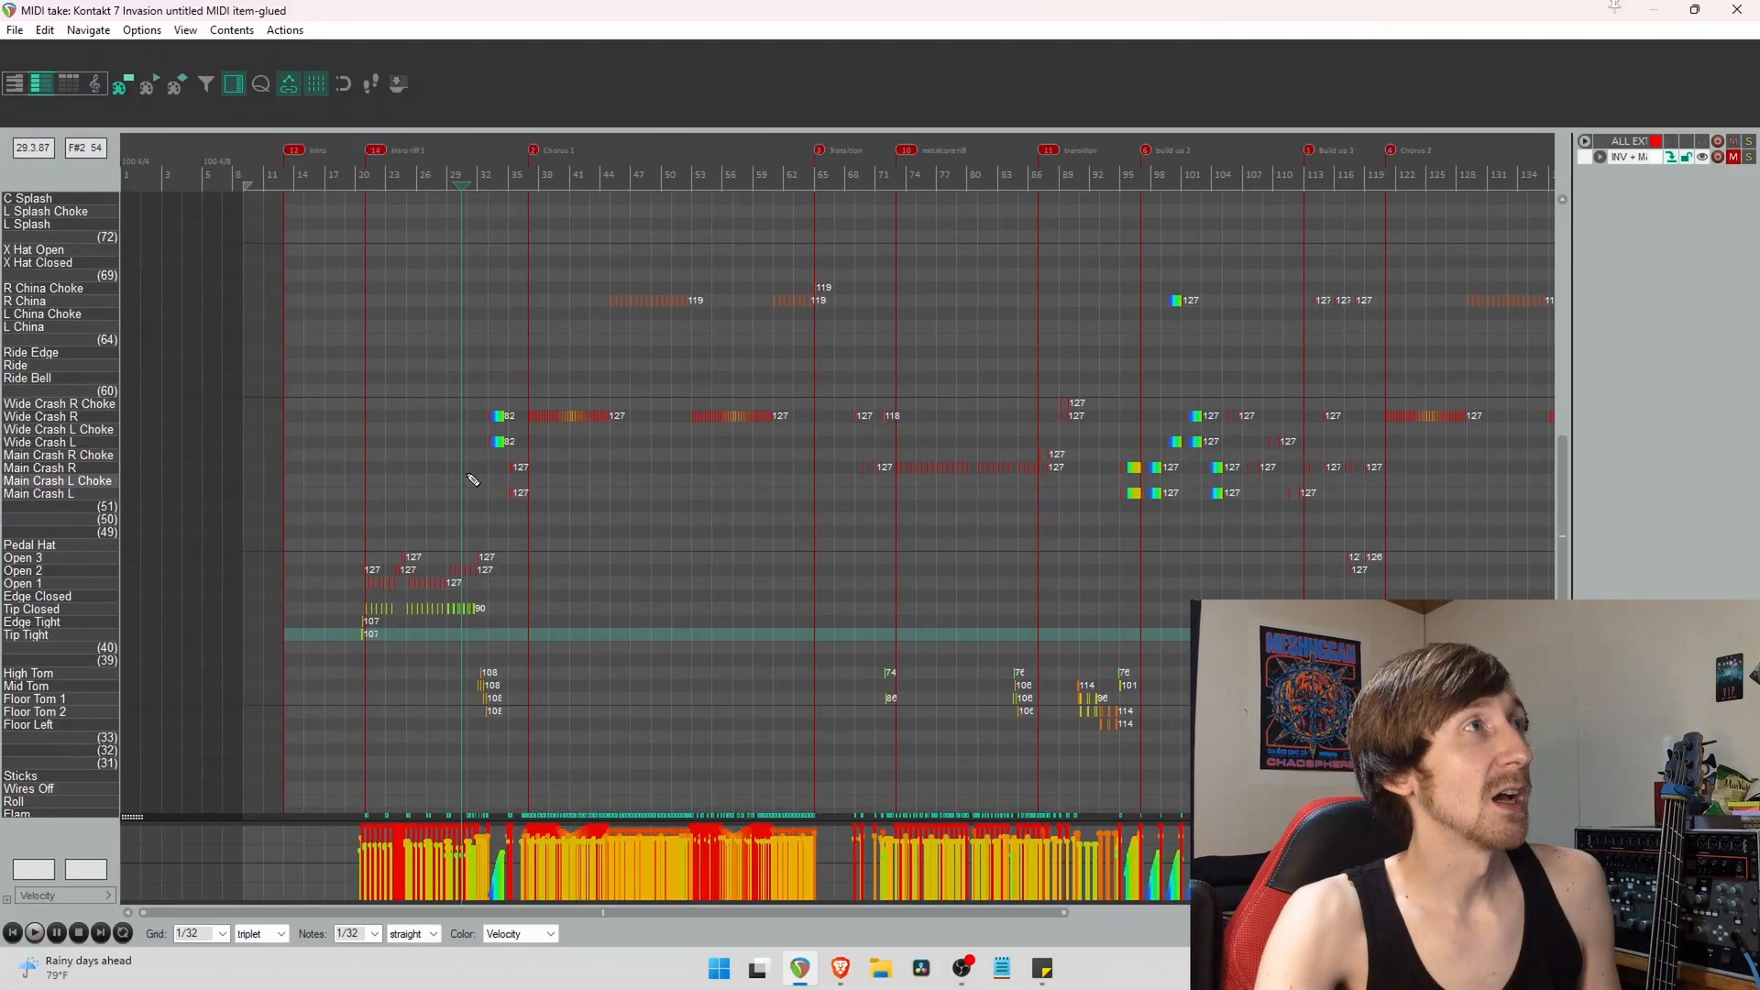
Play back the wide crash swell in bars 33 and 34, starting just before bar 33, and stop.
click(490, 467)
scroll(590, 519, up, 10)
click(794, 486)
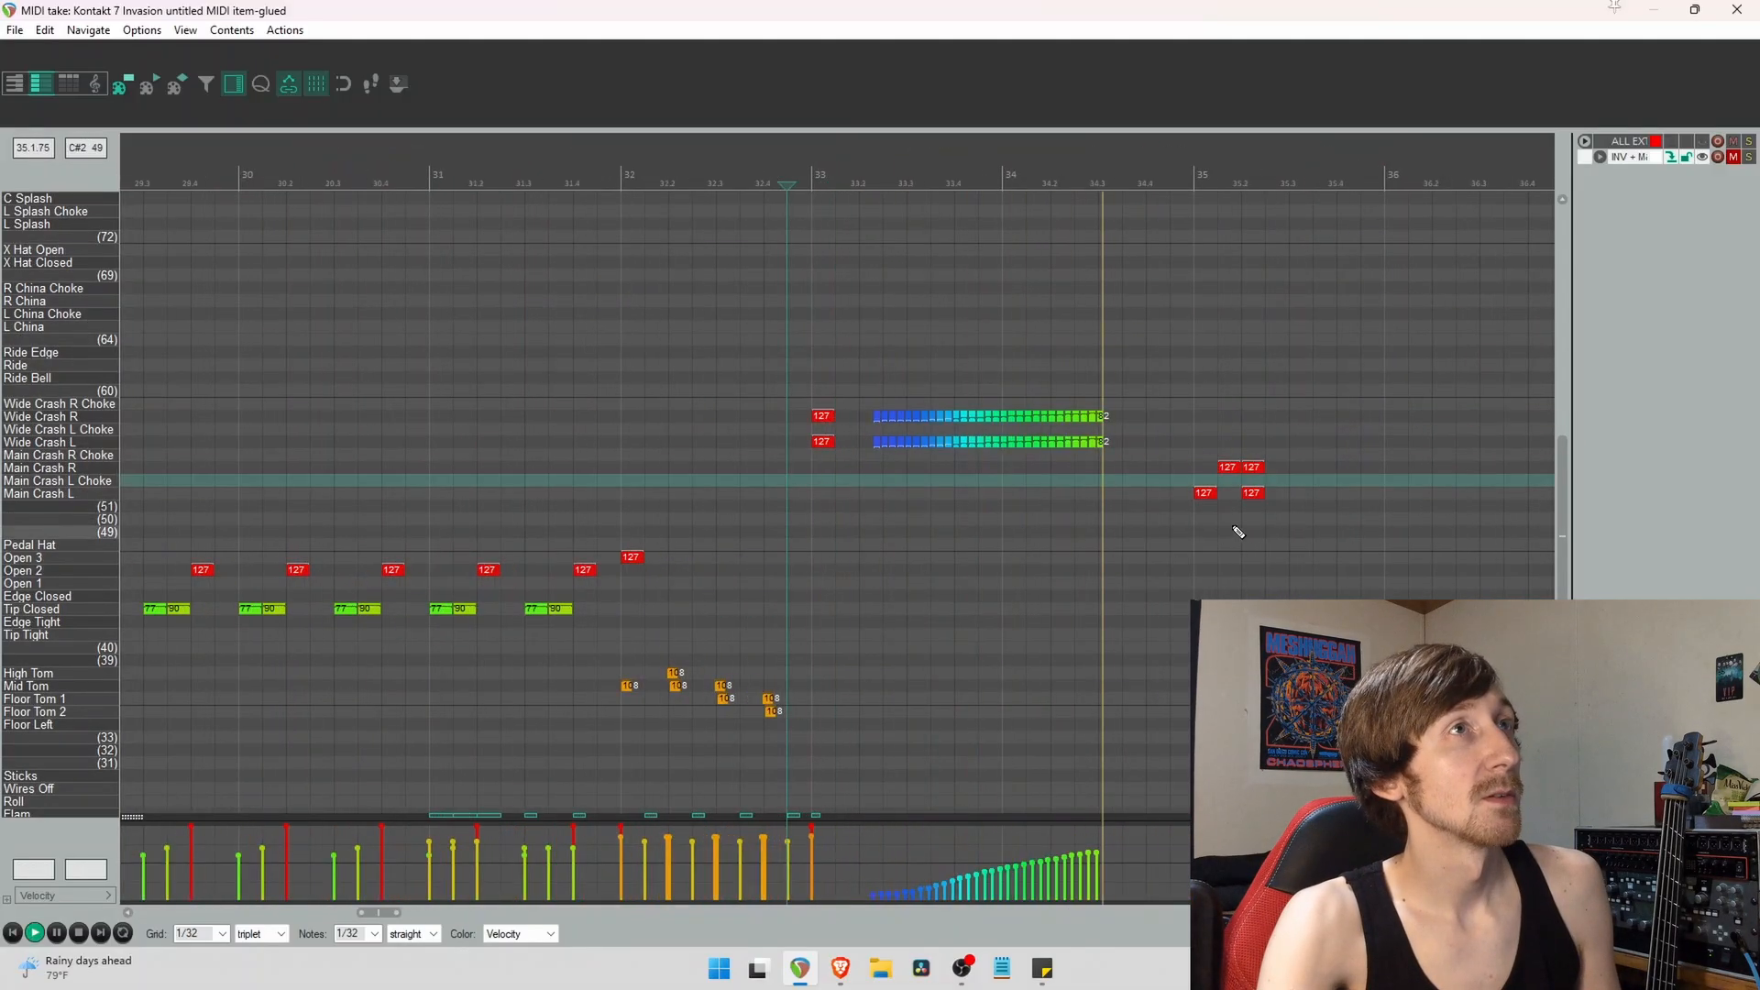
key(space)
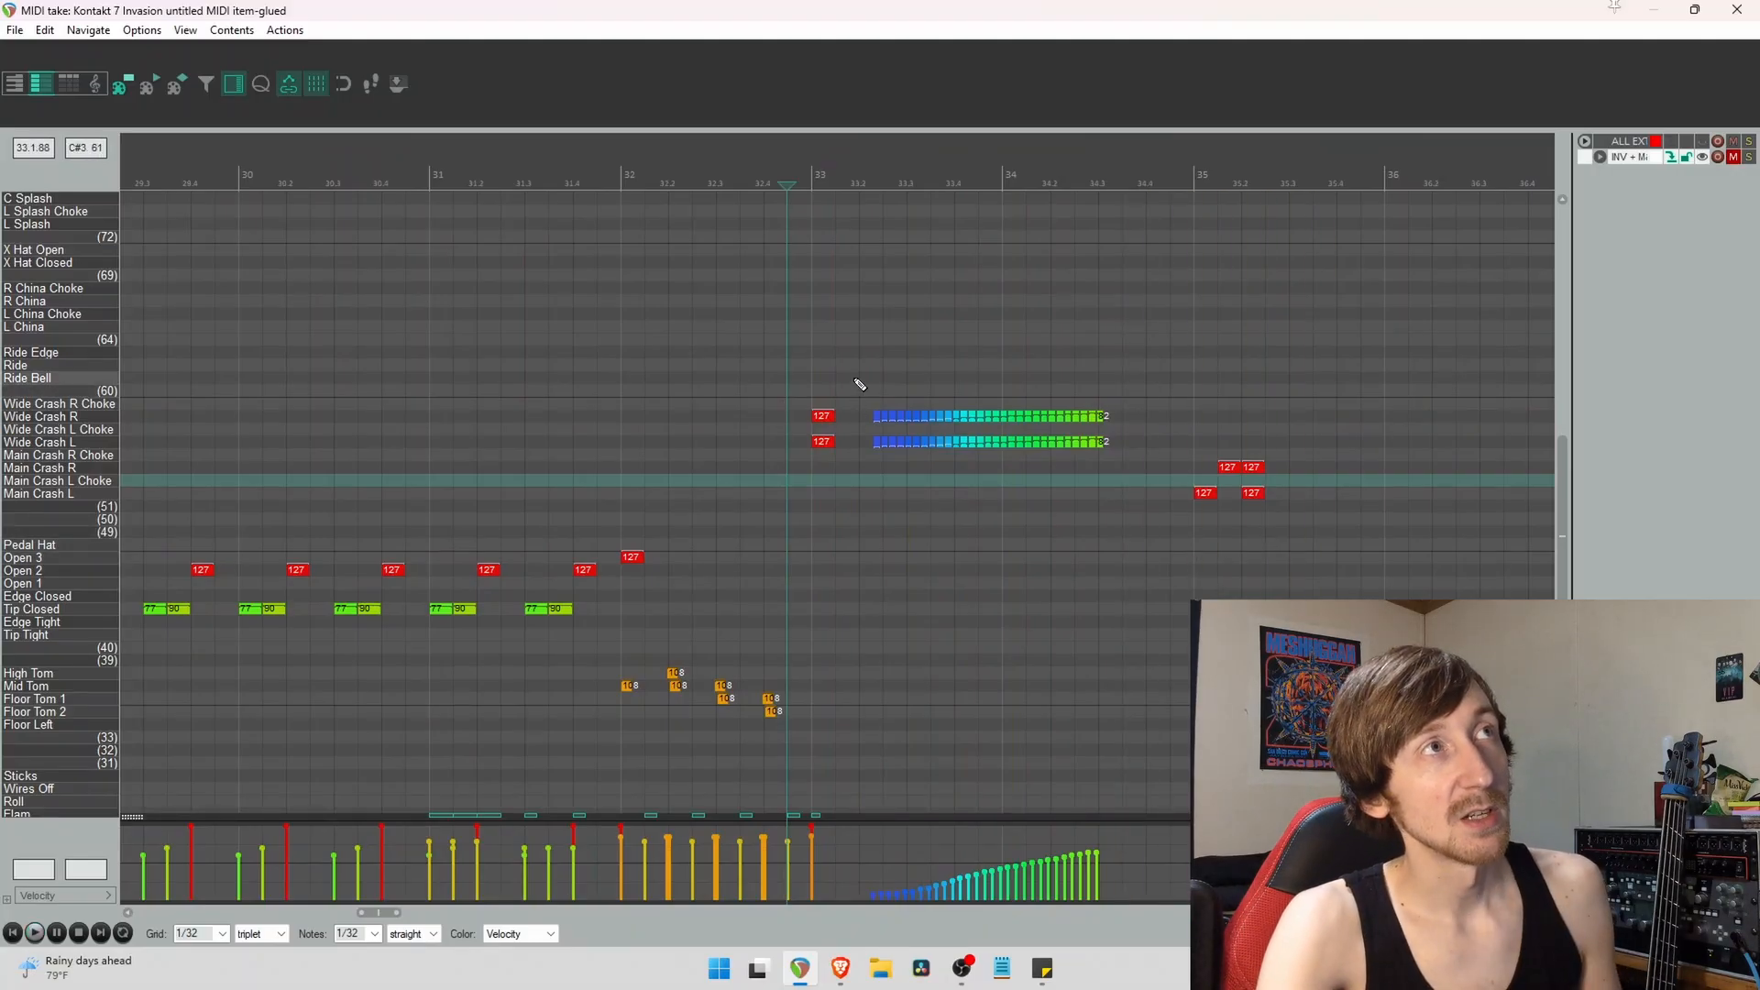
Try reshaping the velocity ramp of the wide crash swell notes in bars 33 and 34, and restore it.
drag(854, 378, 1147, 466)
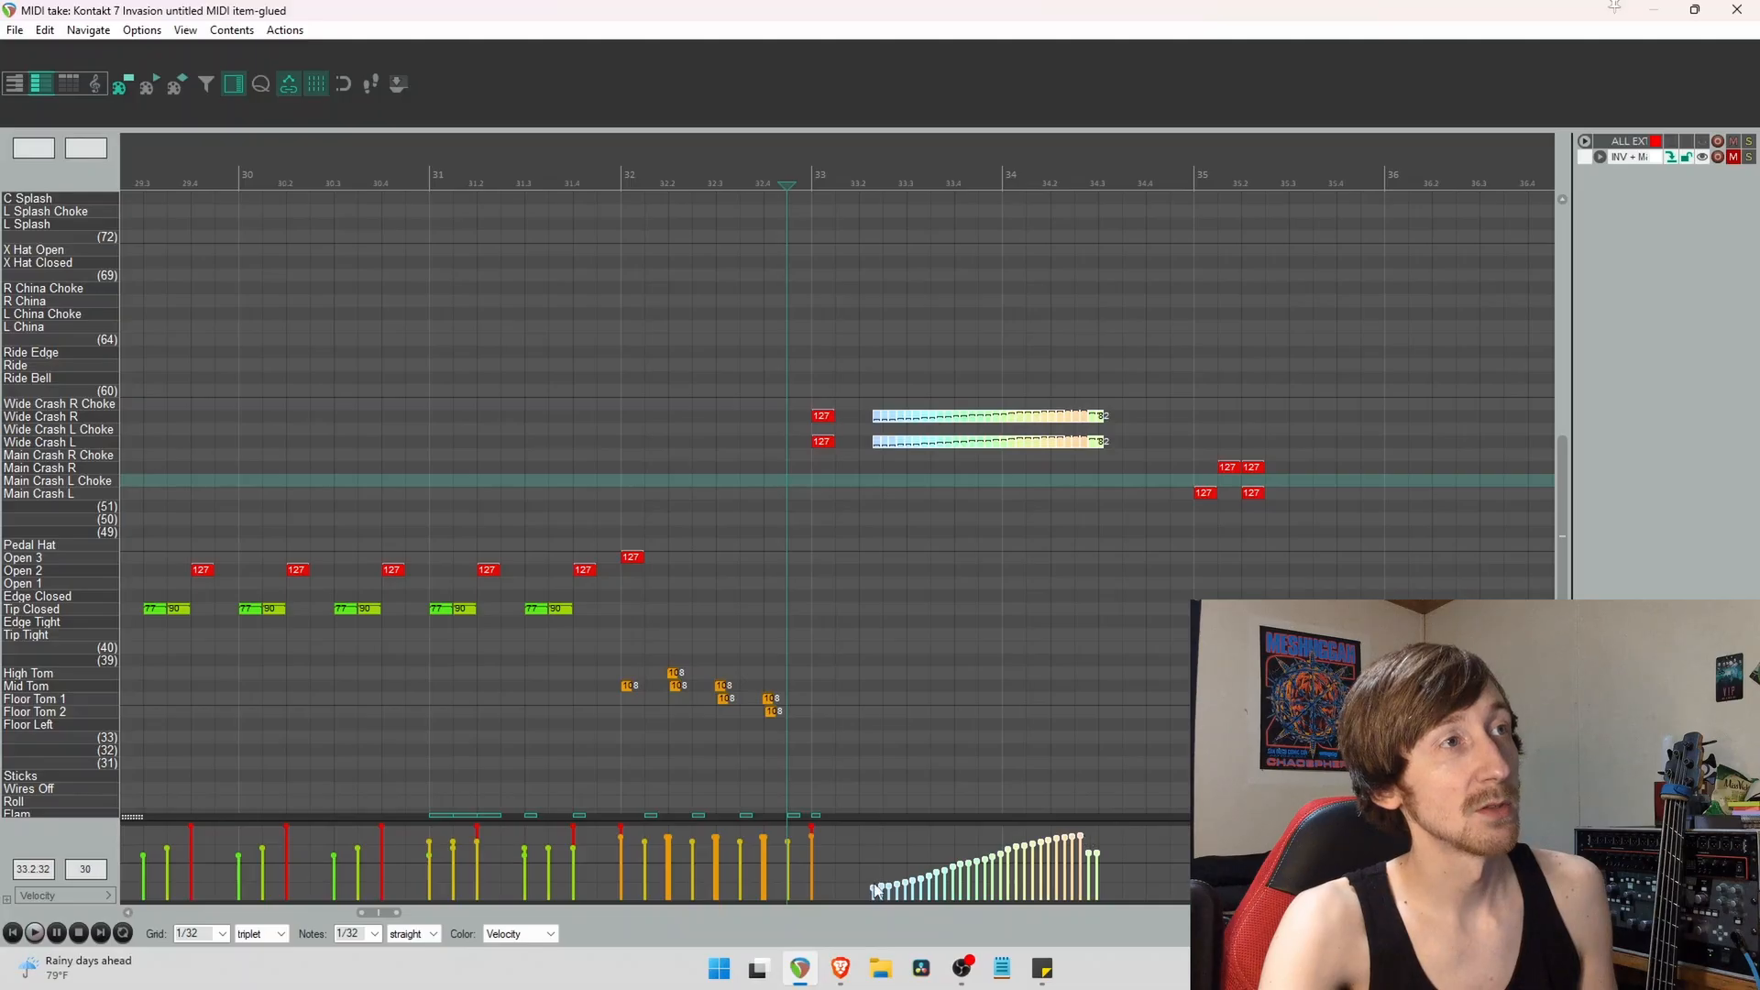
drag(887, 892, 1098, 857)
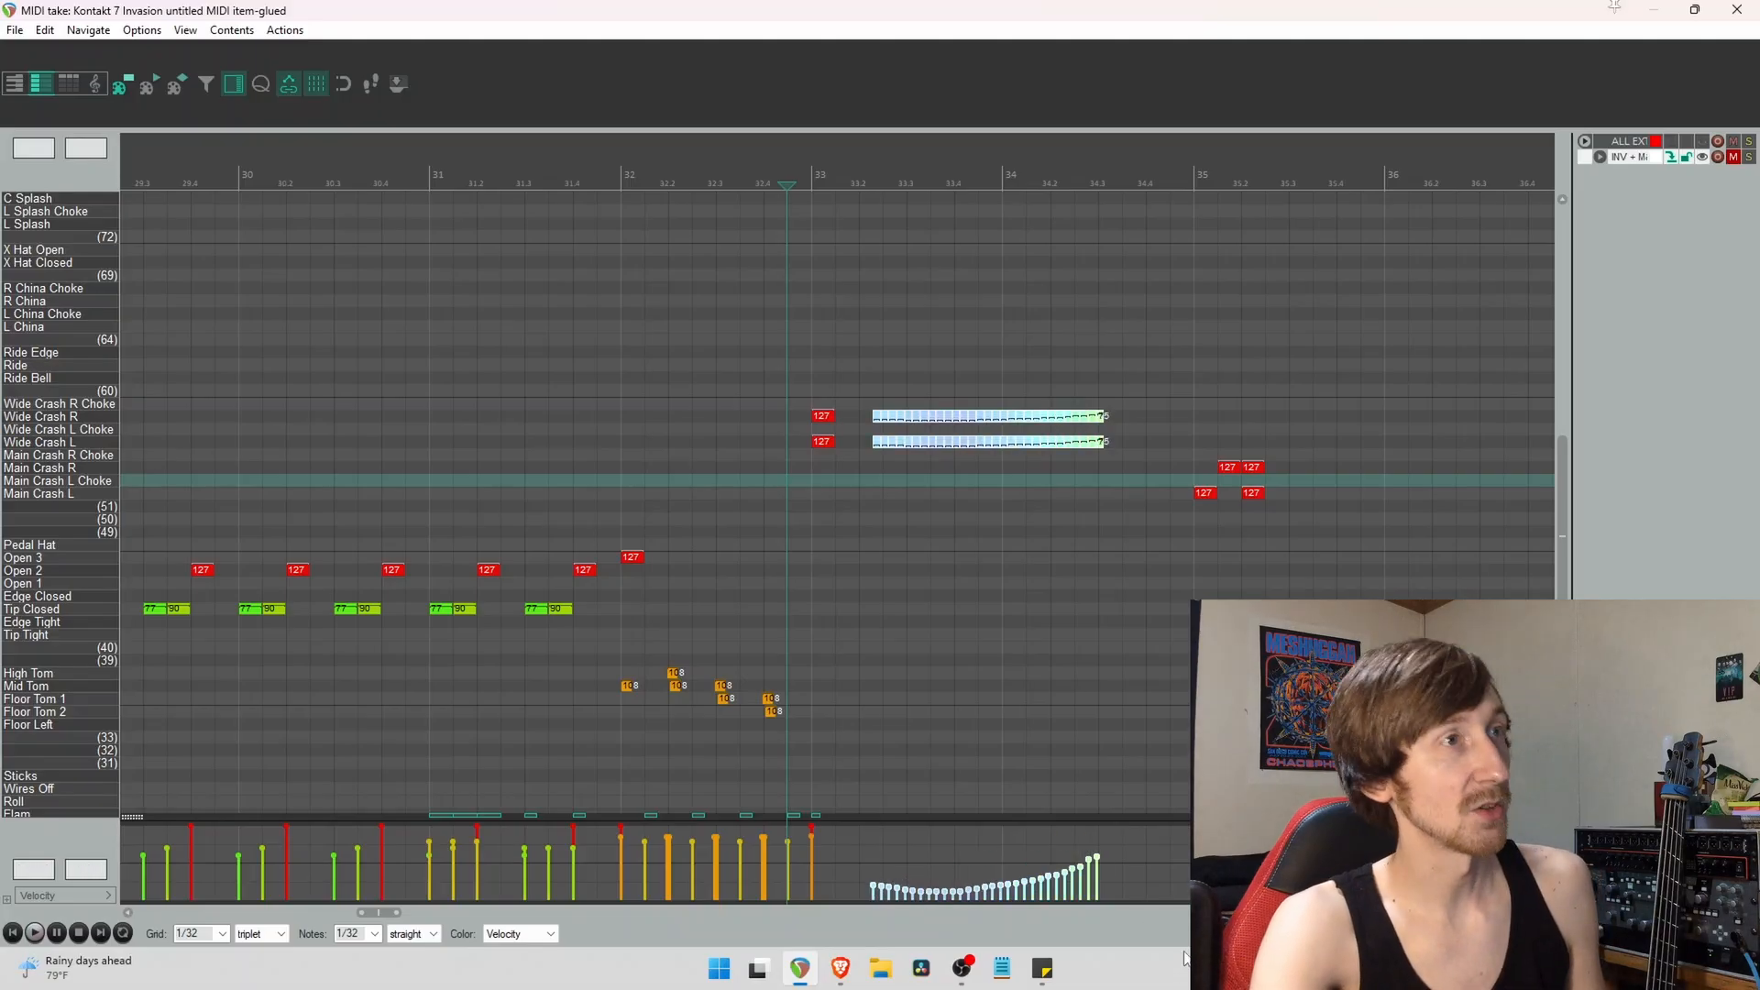
drag(1183, 958, 1180, 914)
key(Escape)
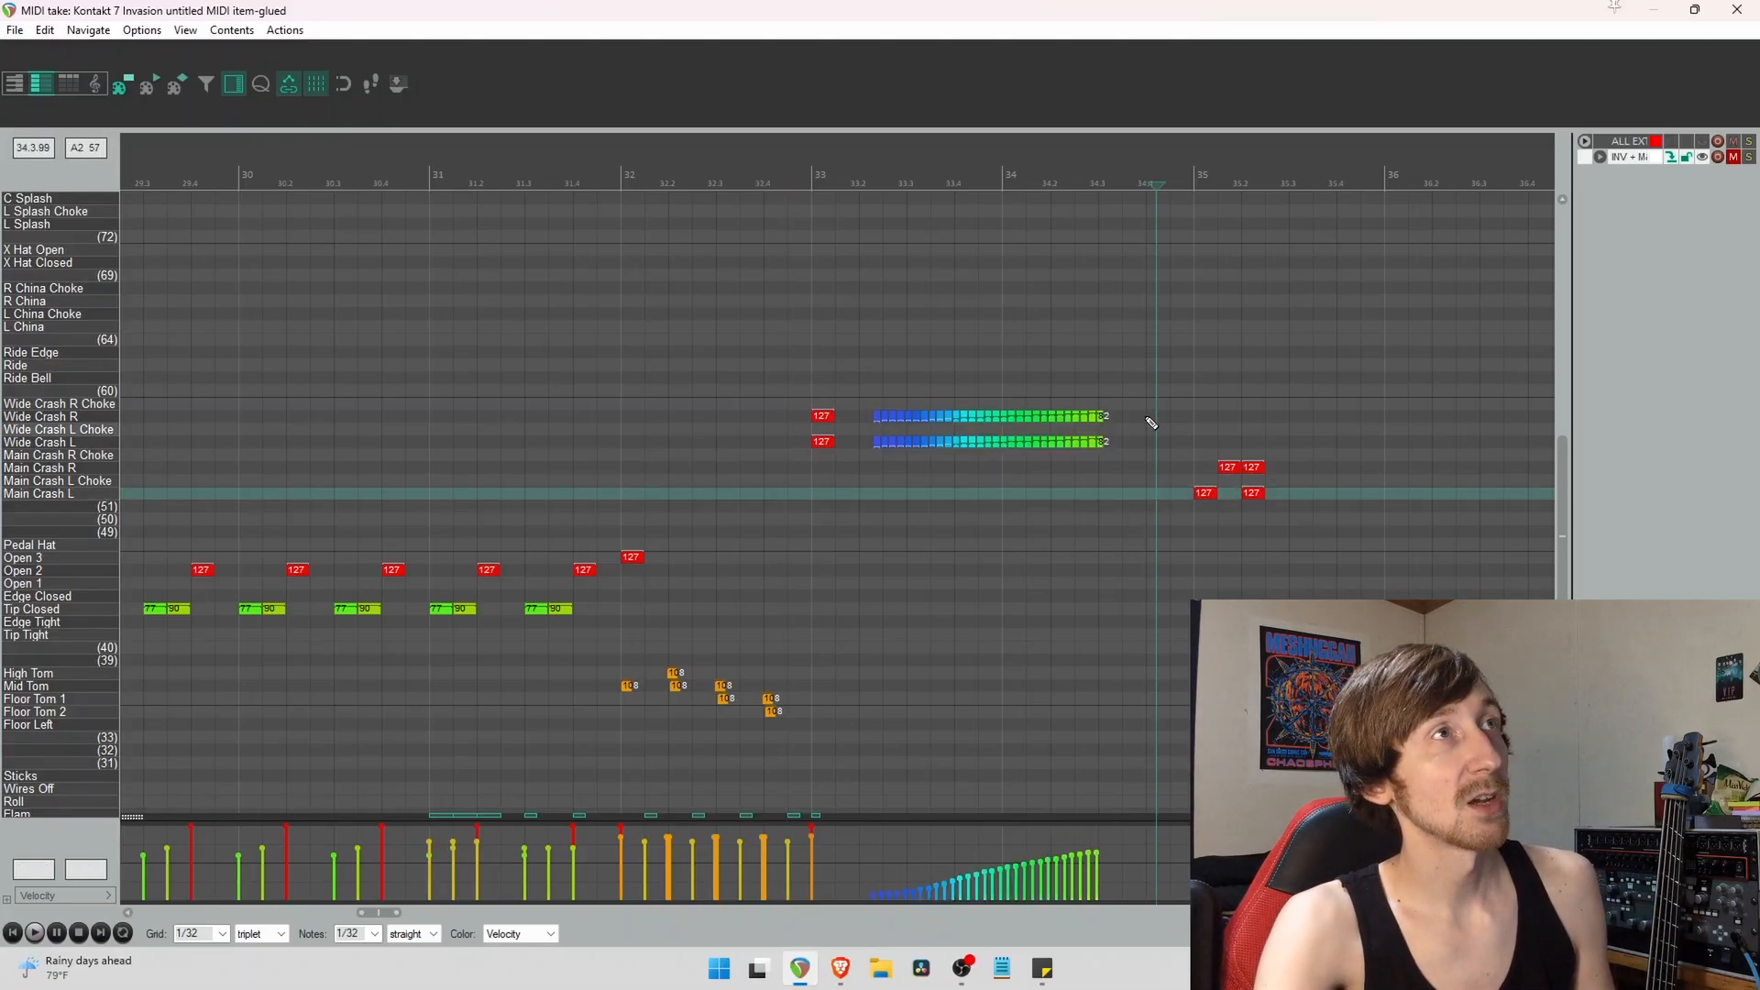
Play back the crash pattern opening Chorus 1, starting just before bar 37, and stop.
scroll(1019, 531, down, 5)
scroll(1004, 420, down, 4)
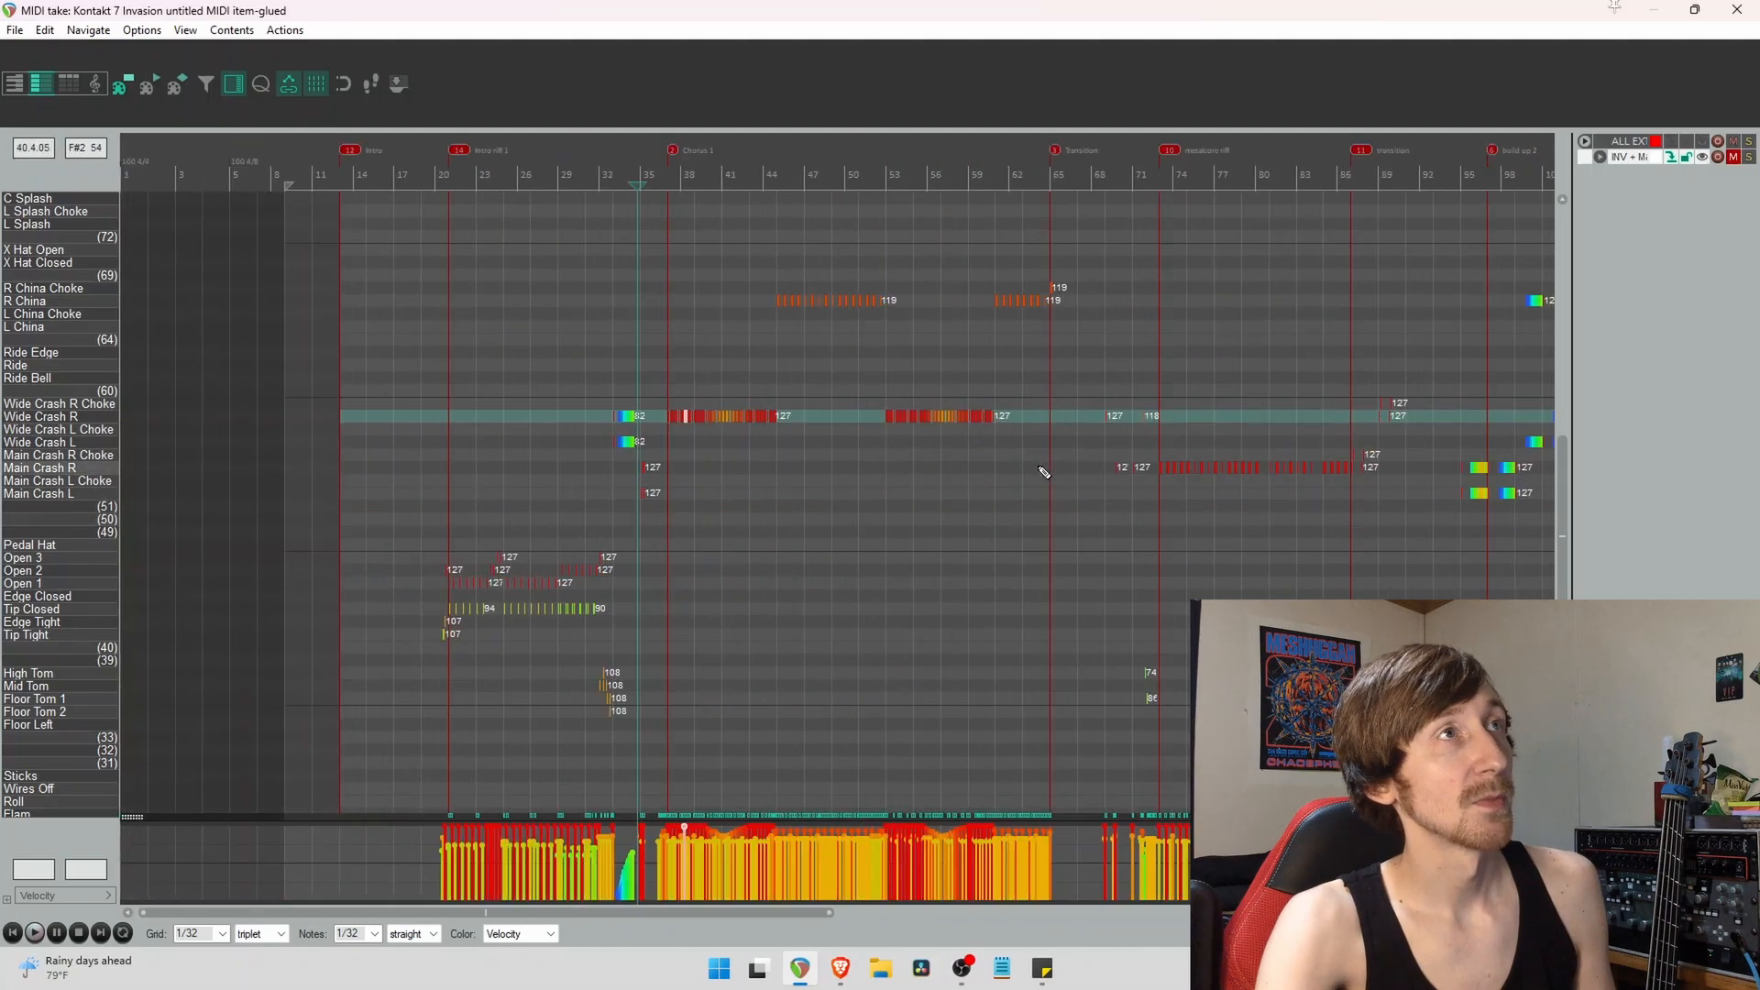
scroll(812, 417, up, 5)
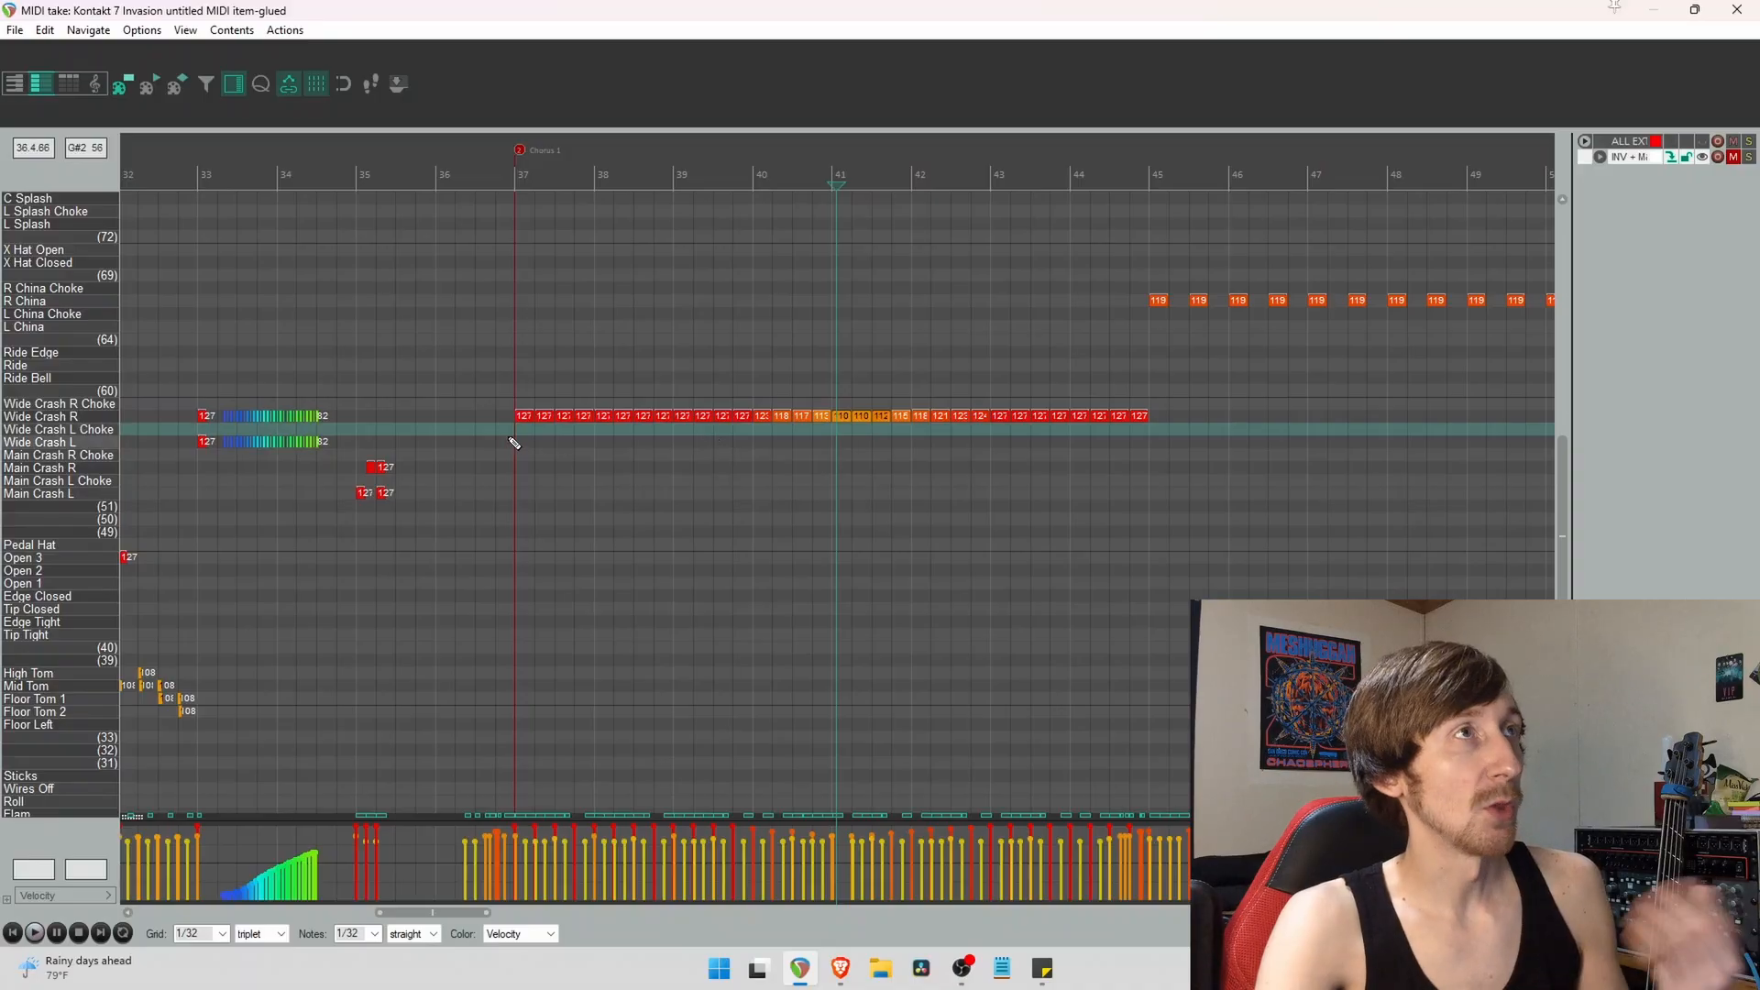
click(490, 442)
key(space)
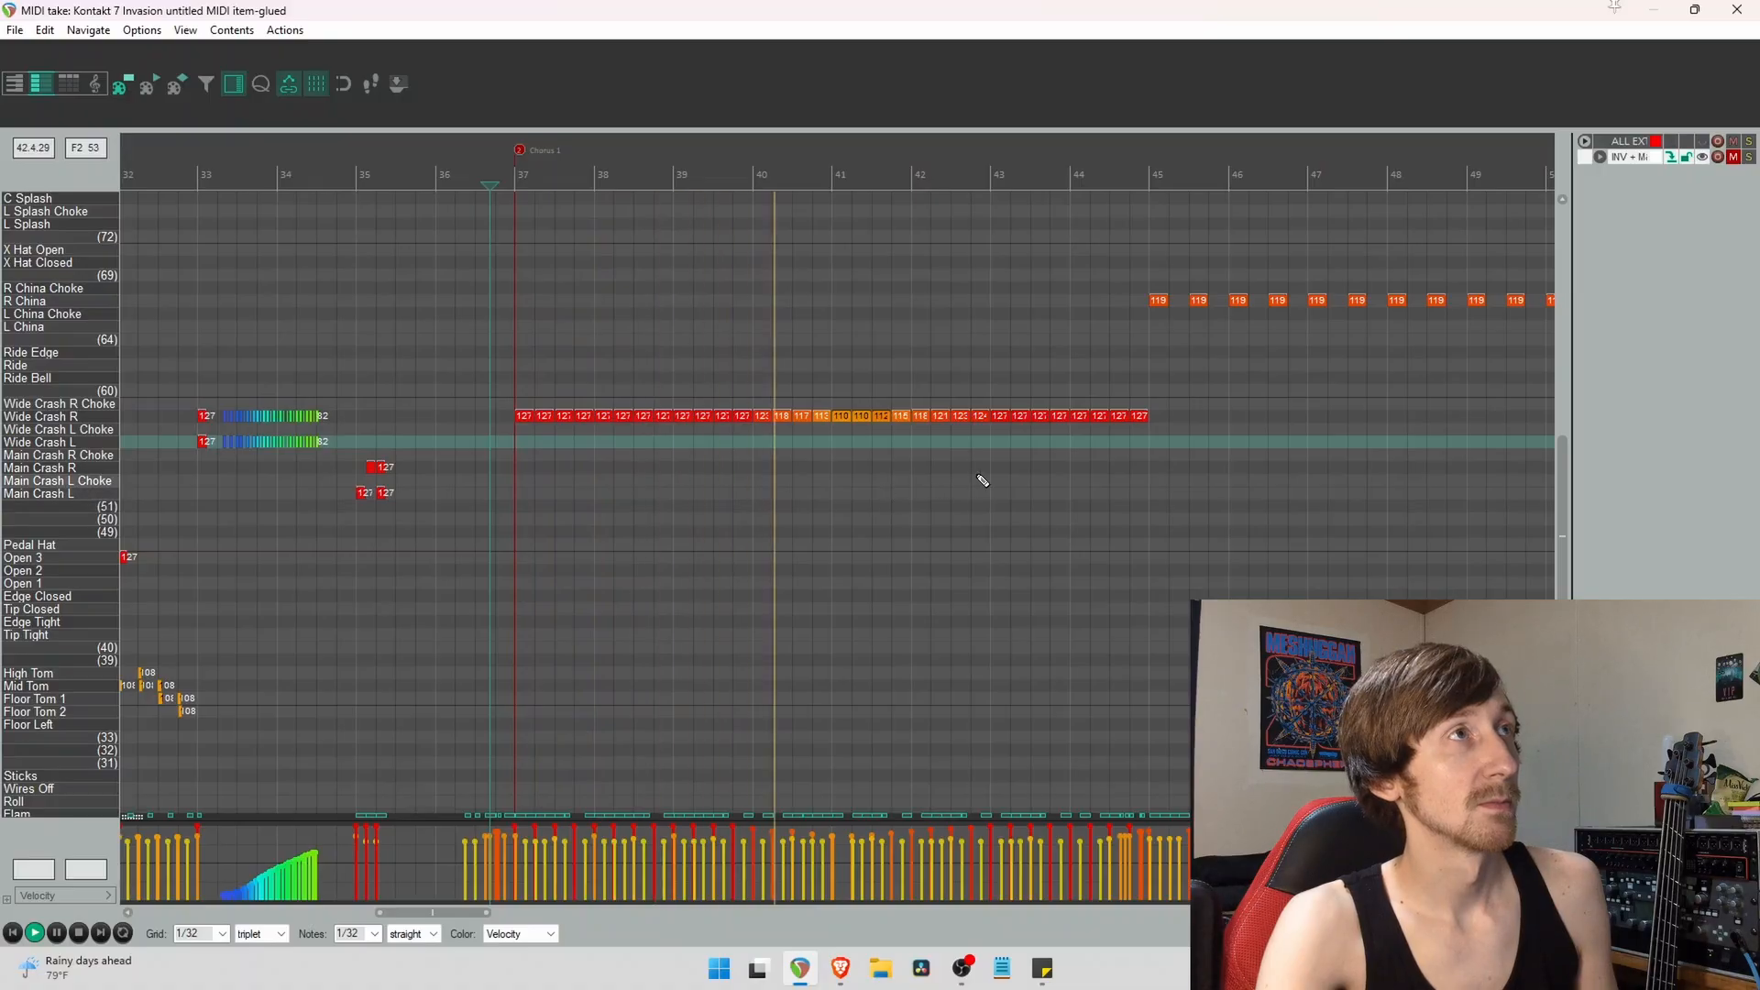
key(space)
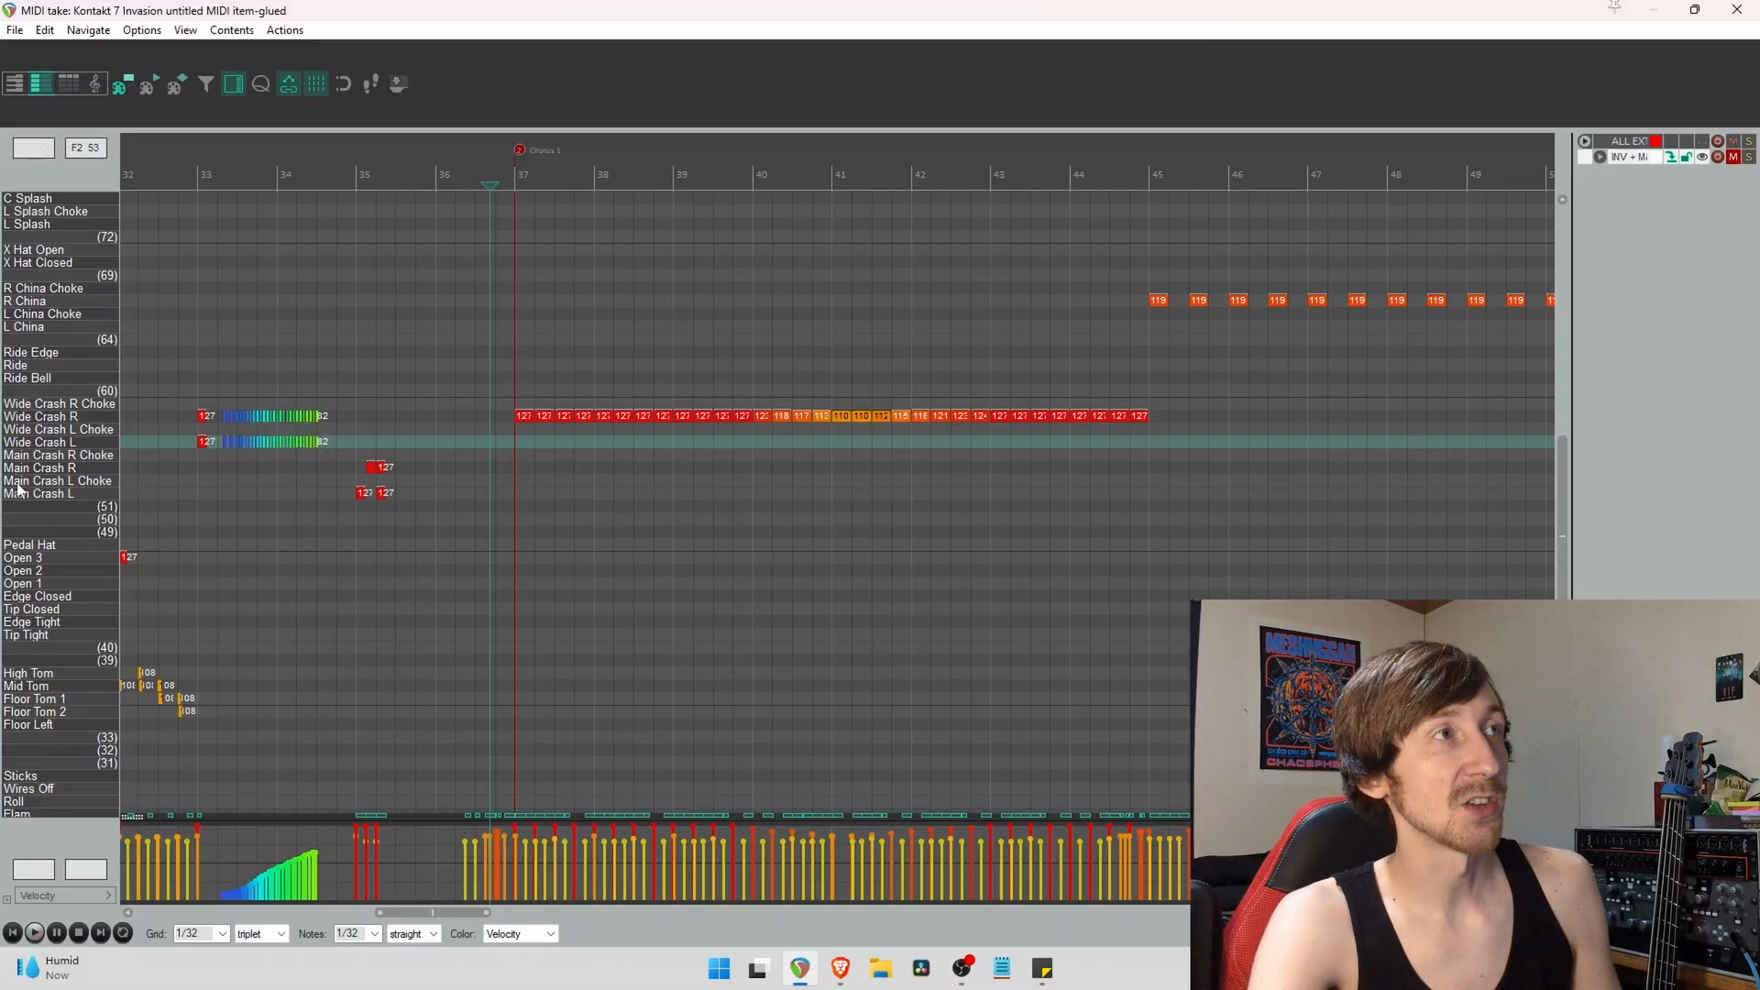
Examine the kick, snare and cymbal patterns from Chorus 1 through Chorus 2, and place the edit cursor just before Chorus 2.
scroll(667, 522, down, 3)
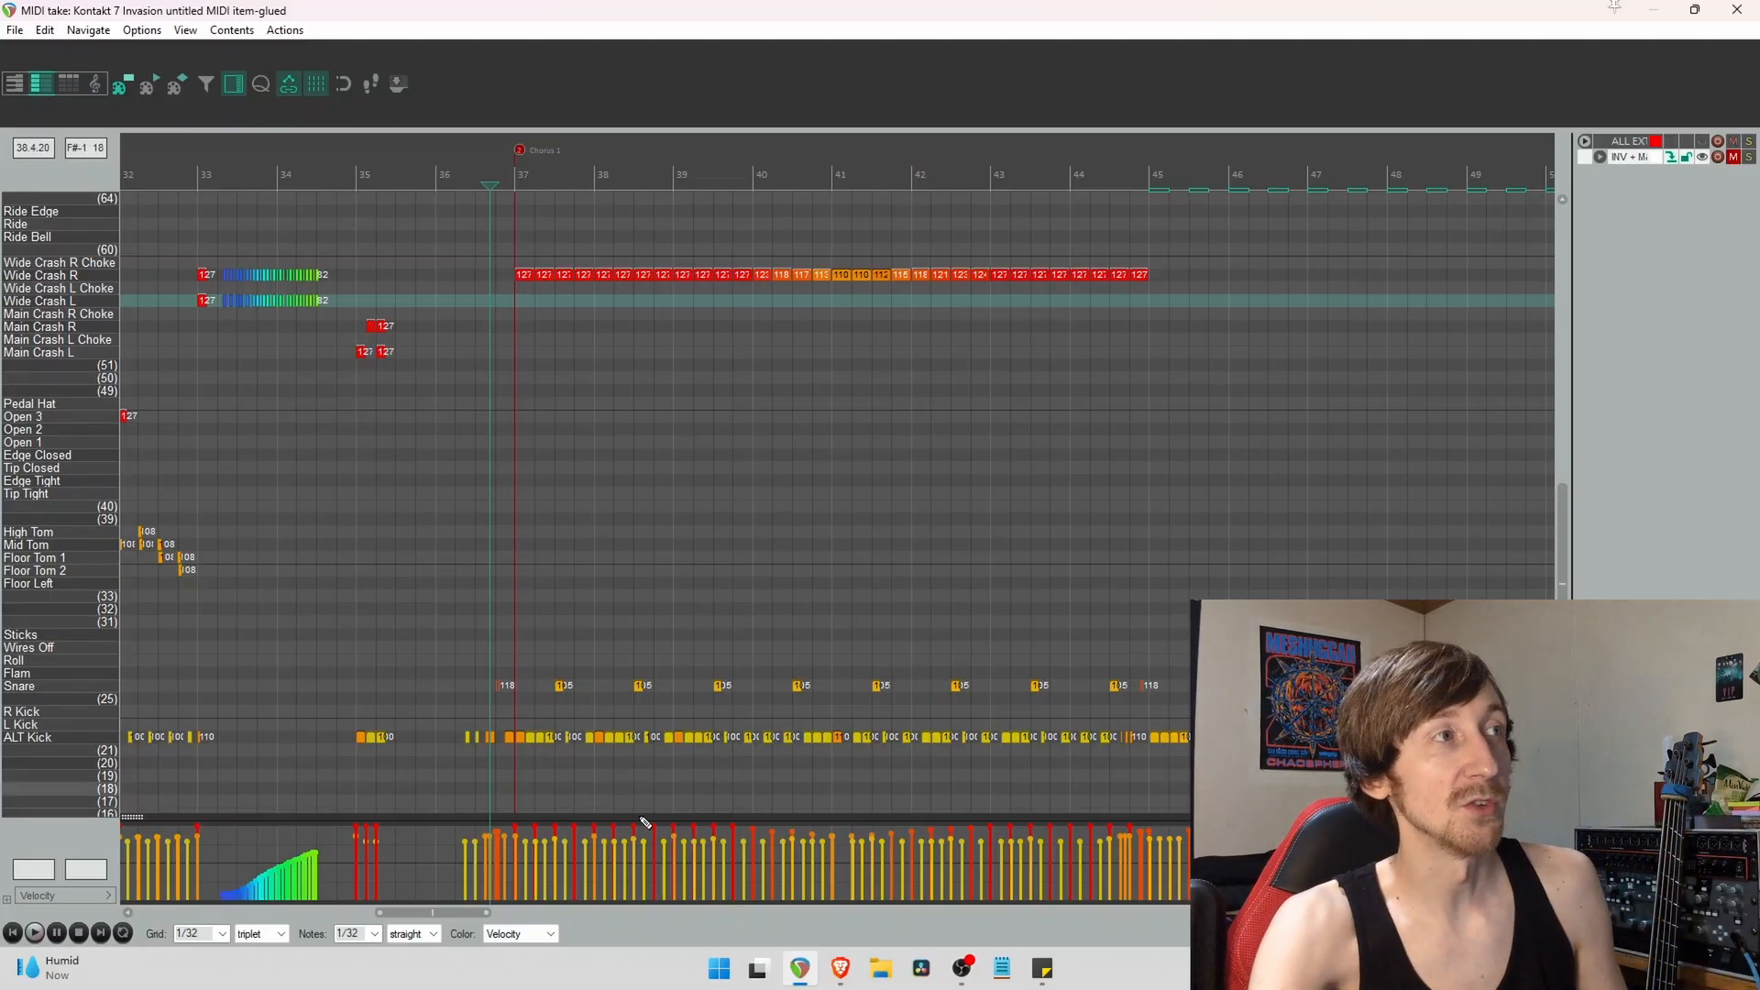
drag(450, 913, 471, 910)
scroll(806, 511, down, 8)
drag(1235, 146, 844, 149)
scroll(77, 410, up, 2)
drag(1190, 147, 787, 148)
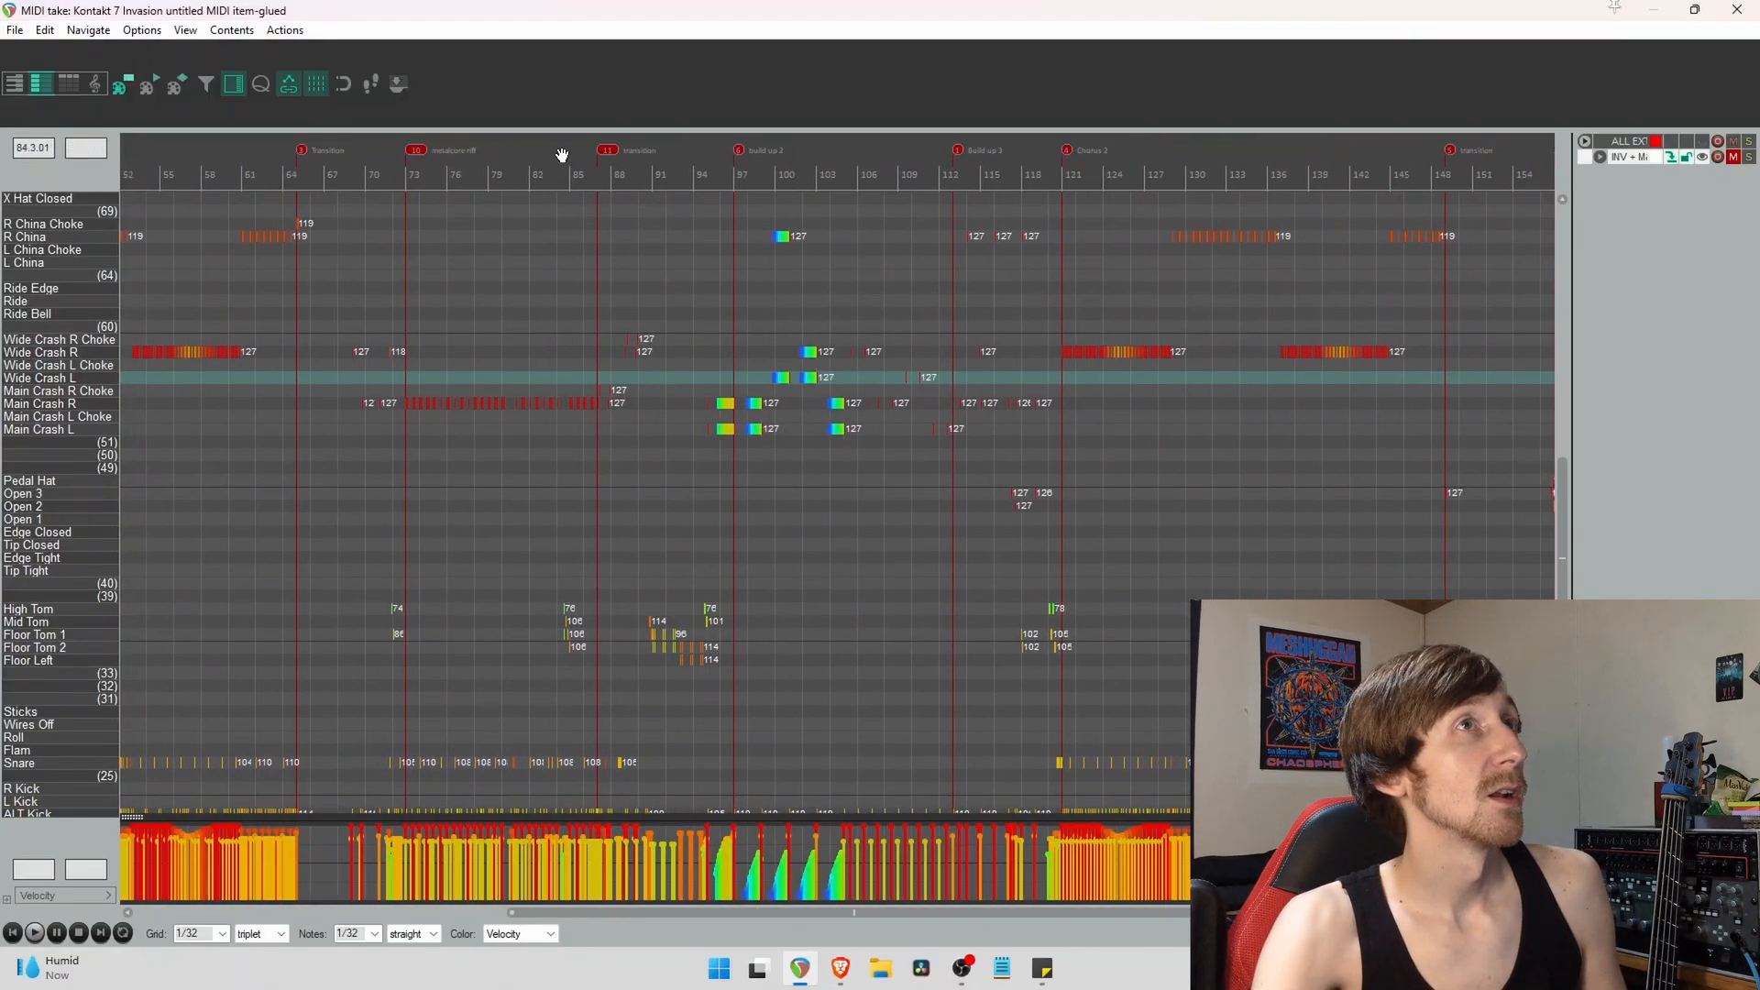
drag(564, 154, 388, 154)
click(983, 492)
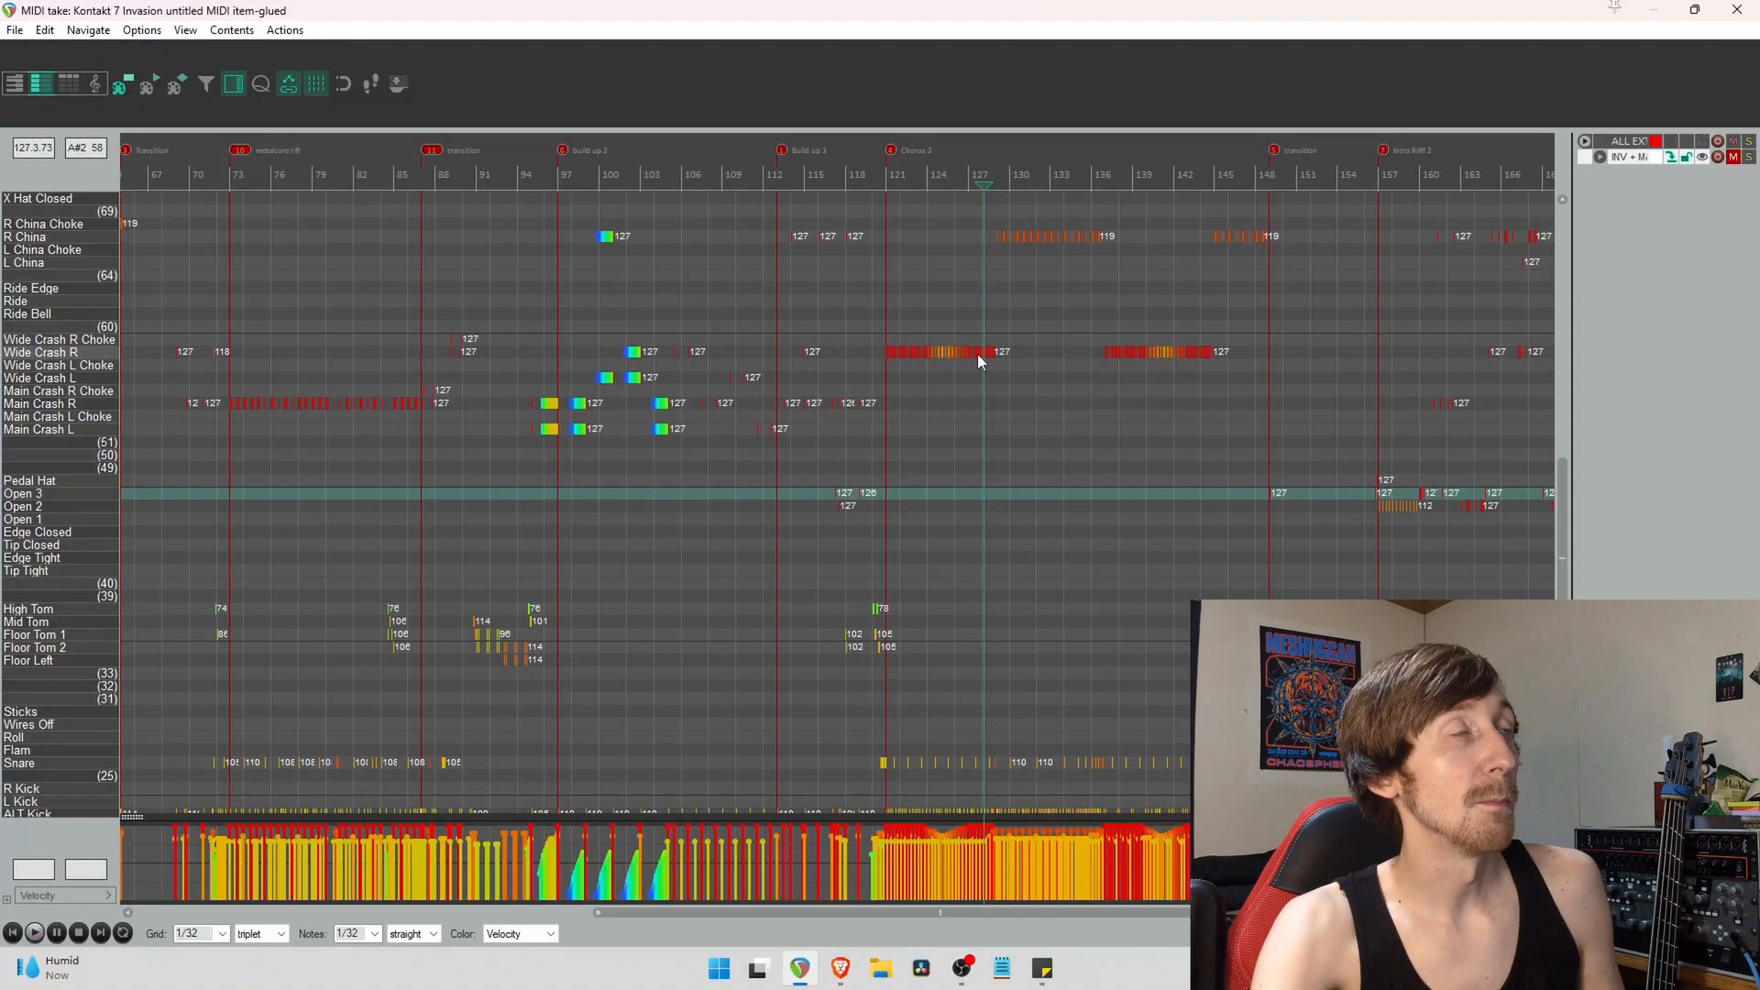
click(883, 398)
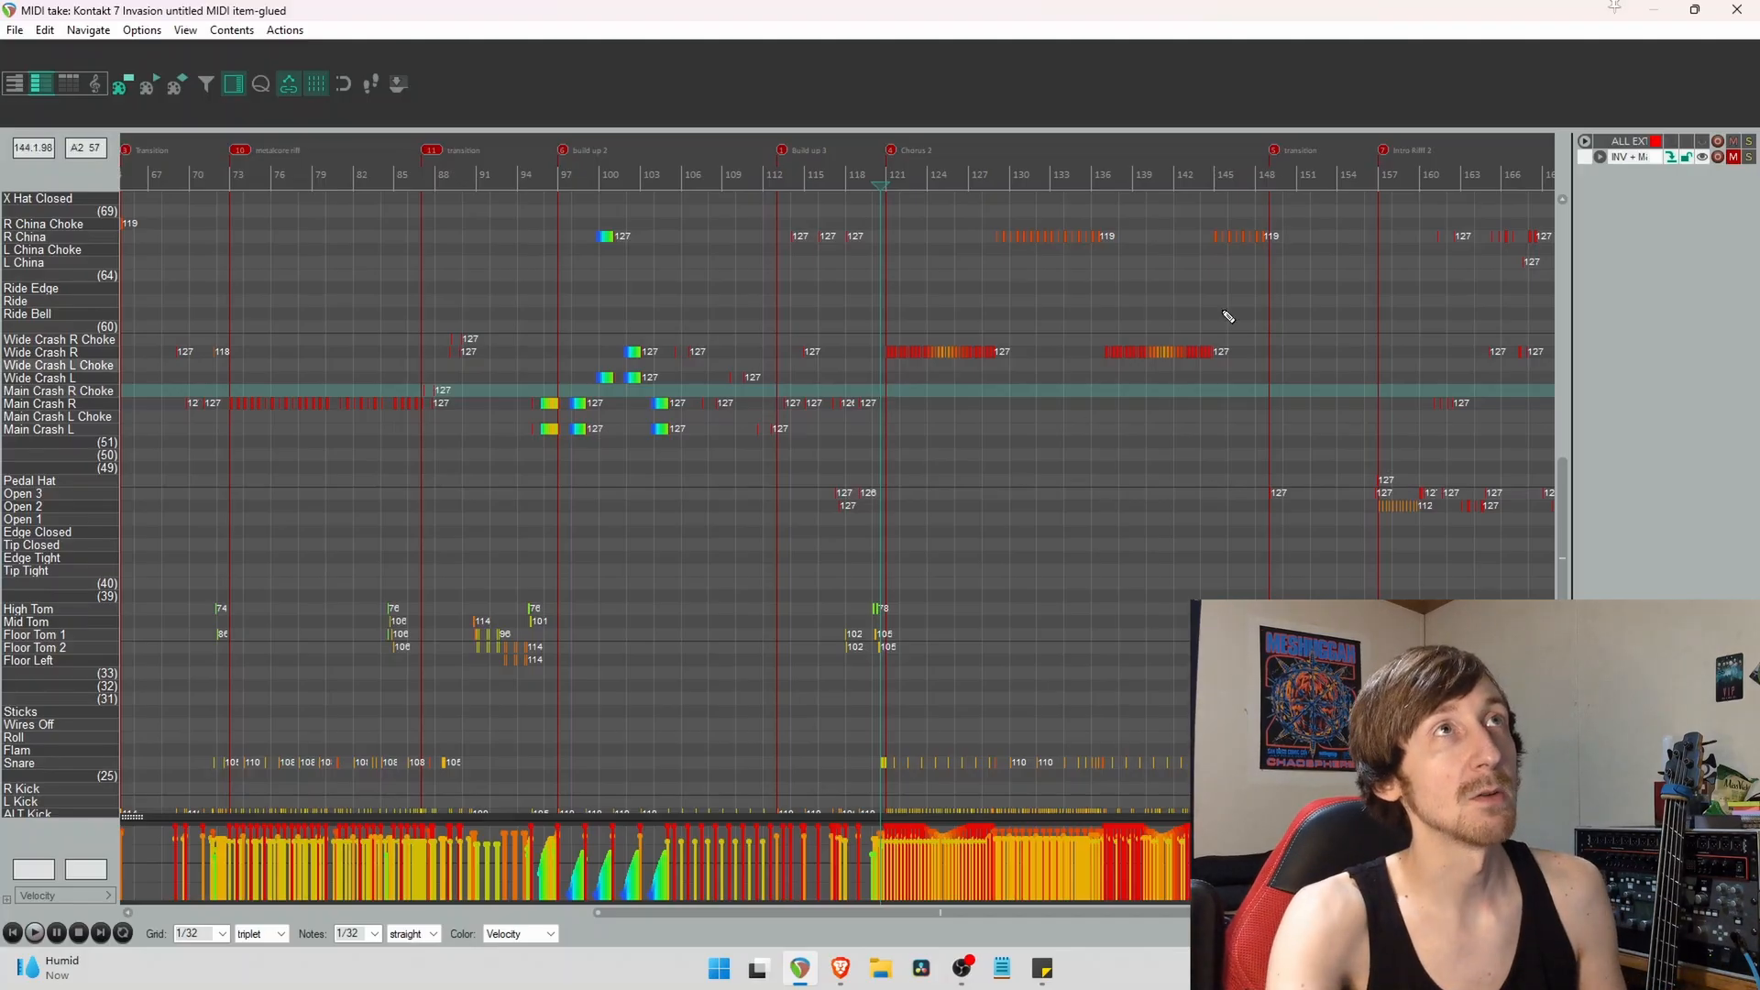
Play back the second intro riff from bar 157 to hear its hi-hat, crash, china and tom parts, and stop.
drag(1230, 145, 654, 181)
drag(915, 143, 826, 666)
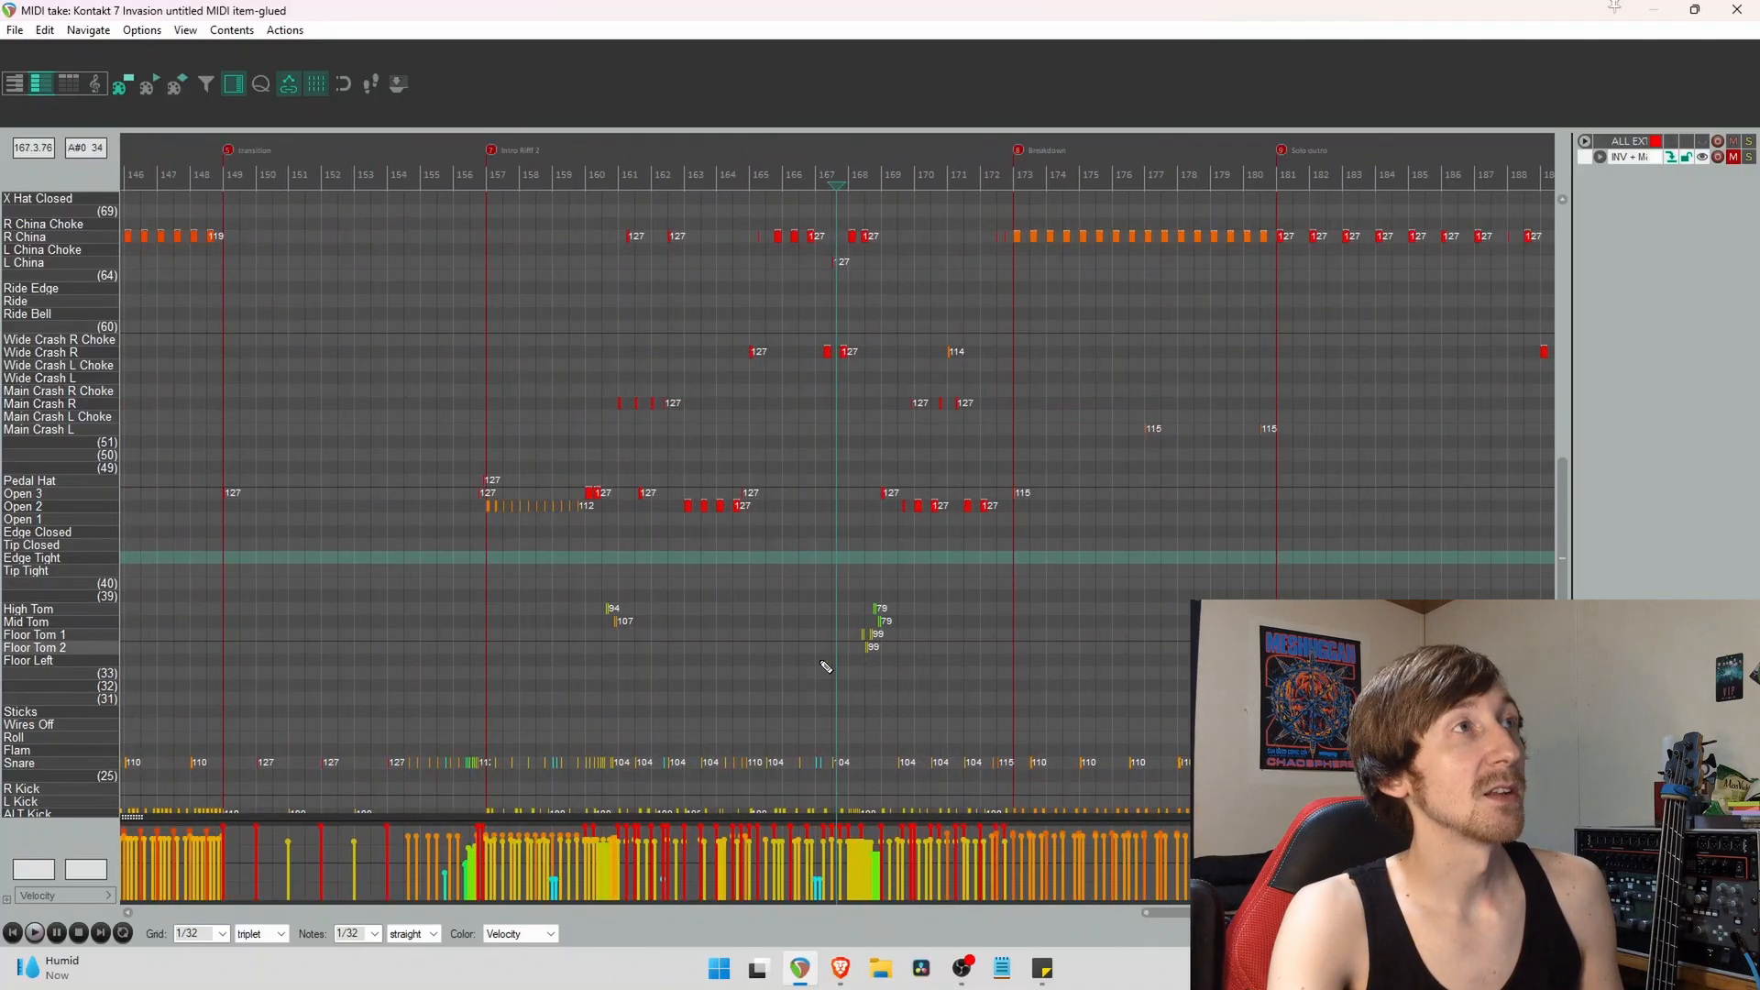
click(486, 687)
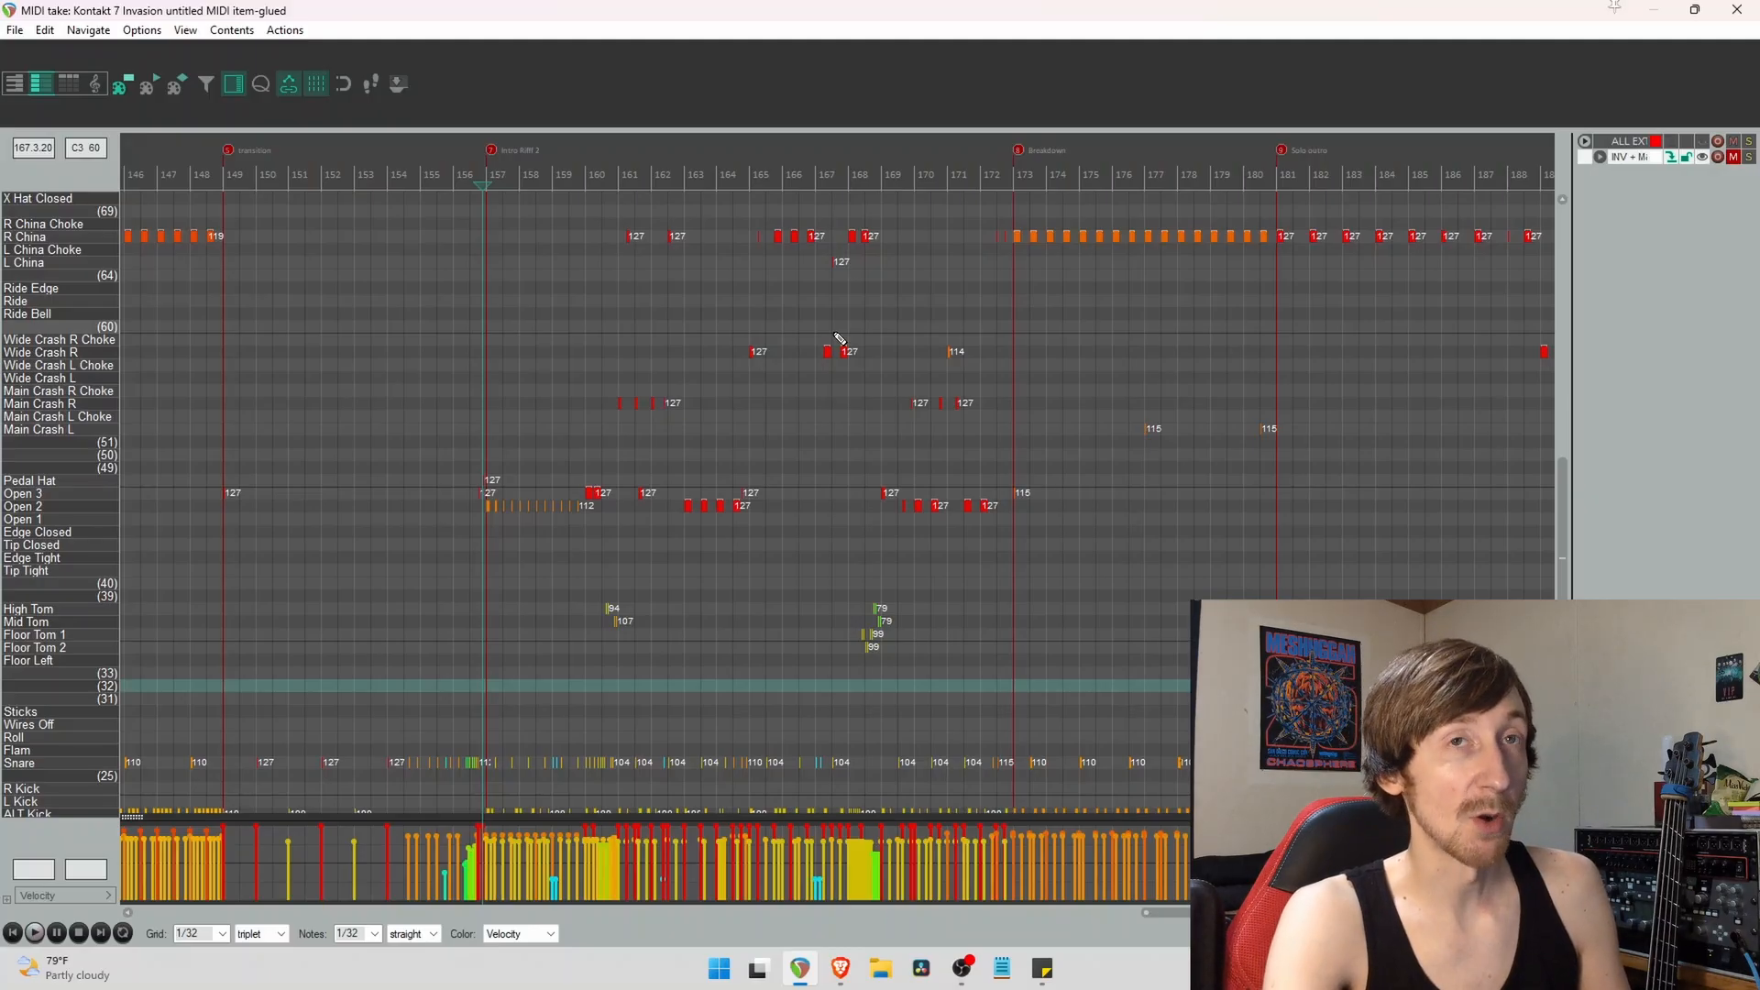
scroll(303, 708, down, 3)
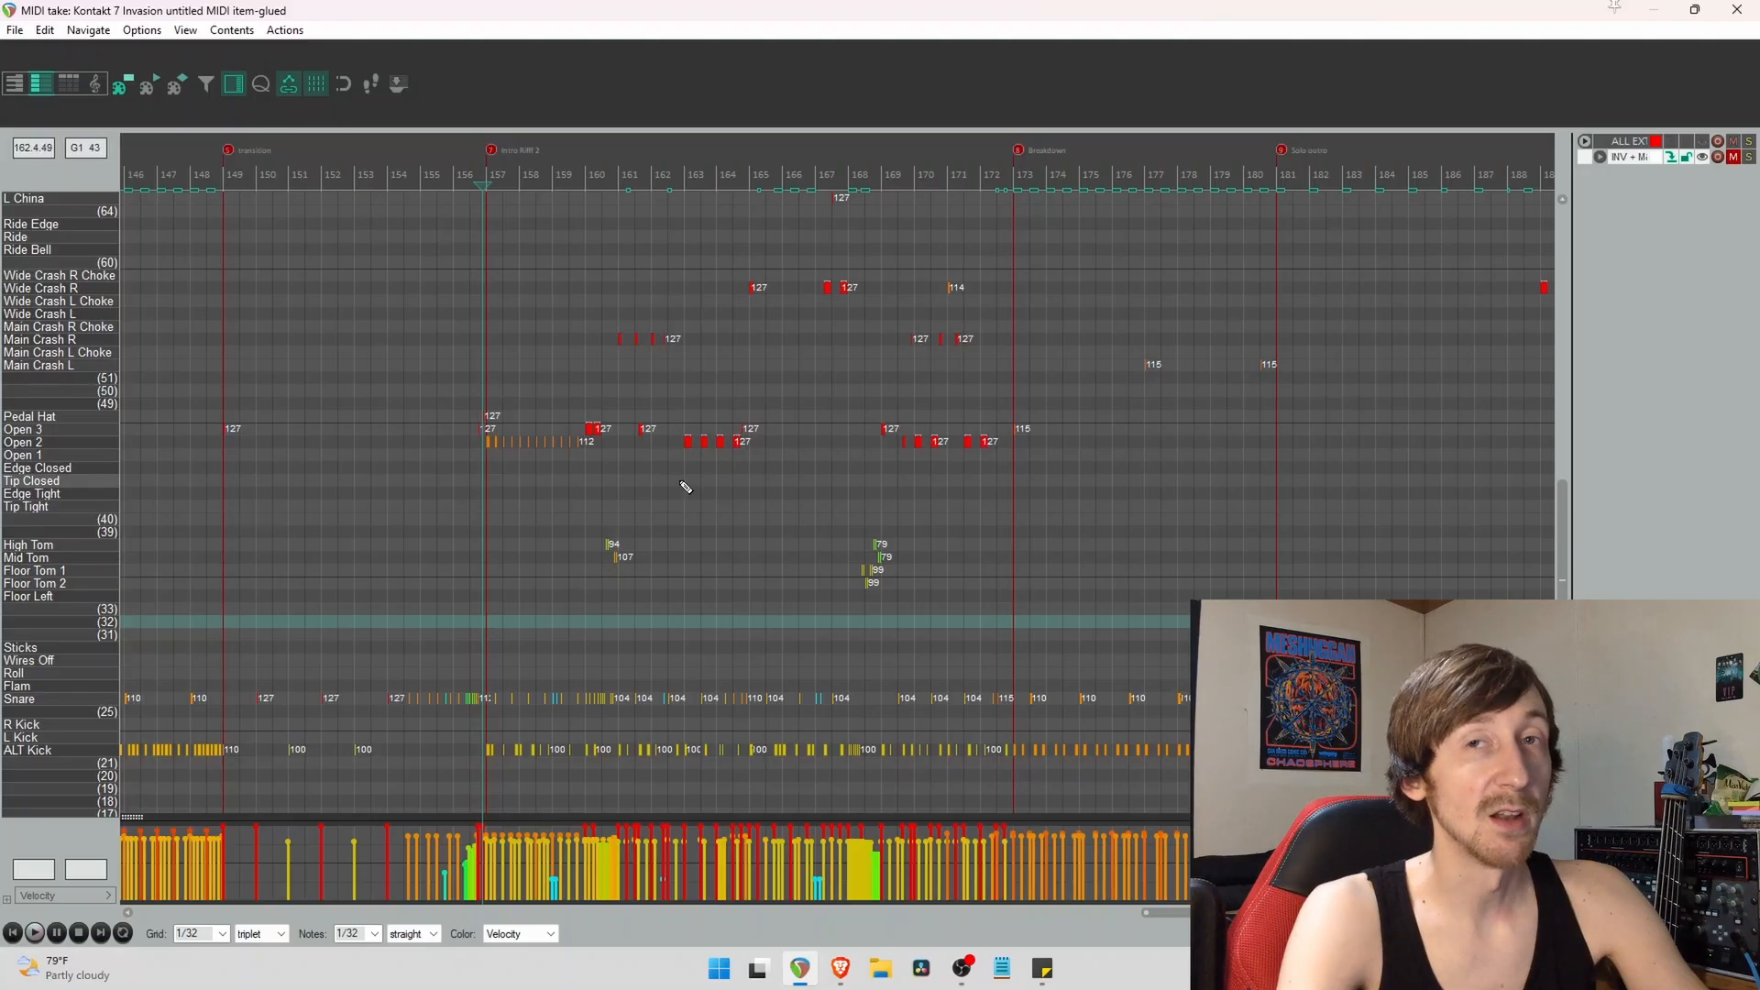
key(space)
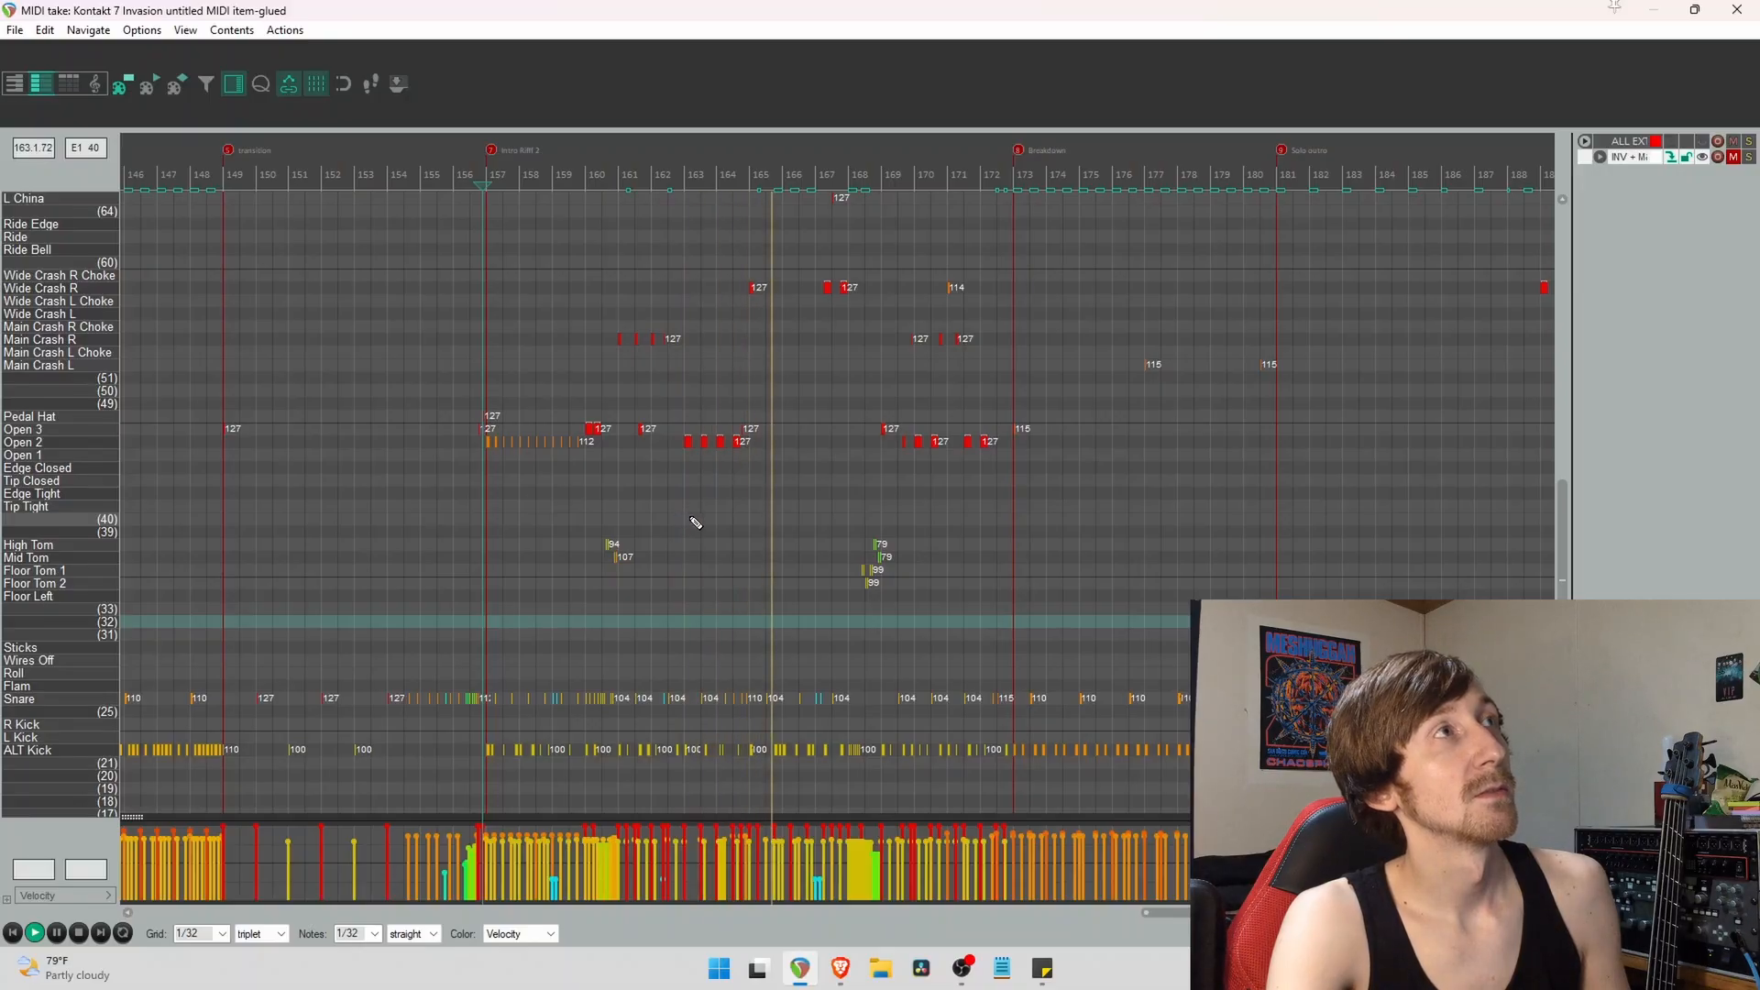
scroll(31, 426, up, 2)
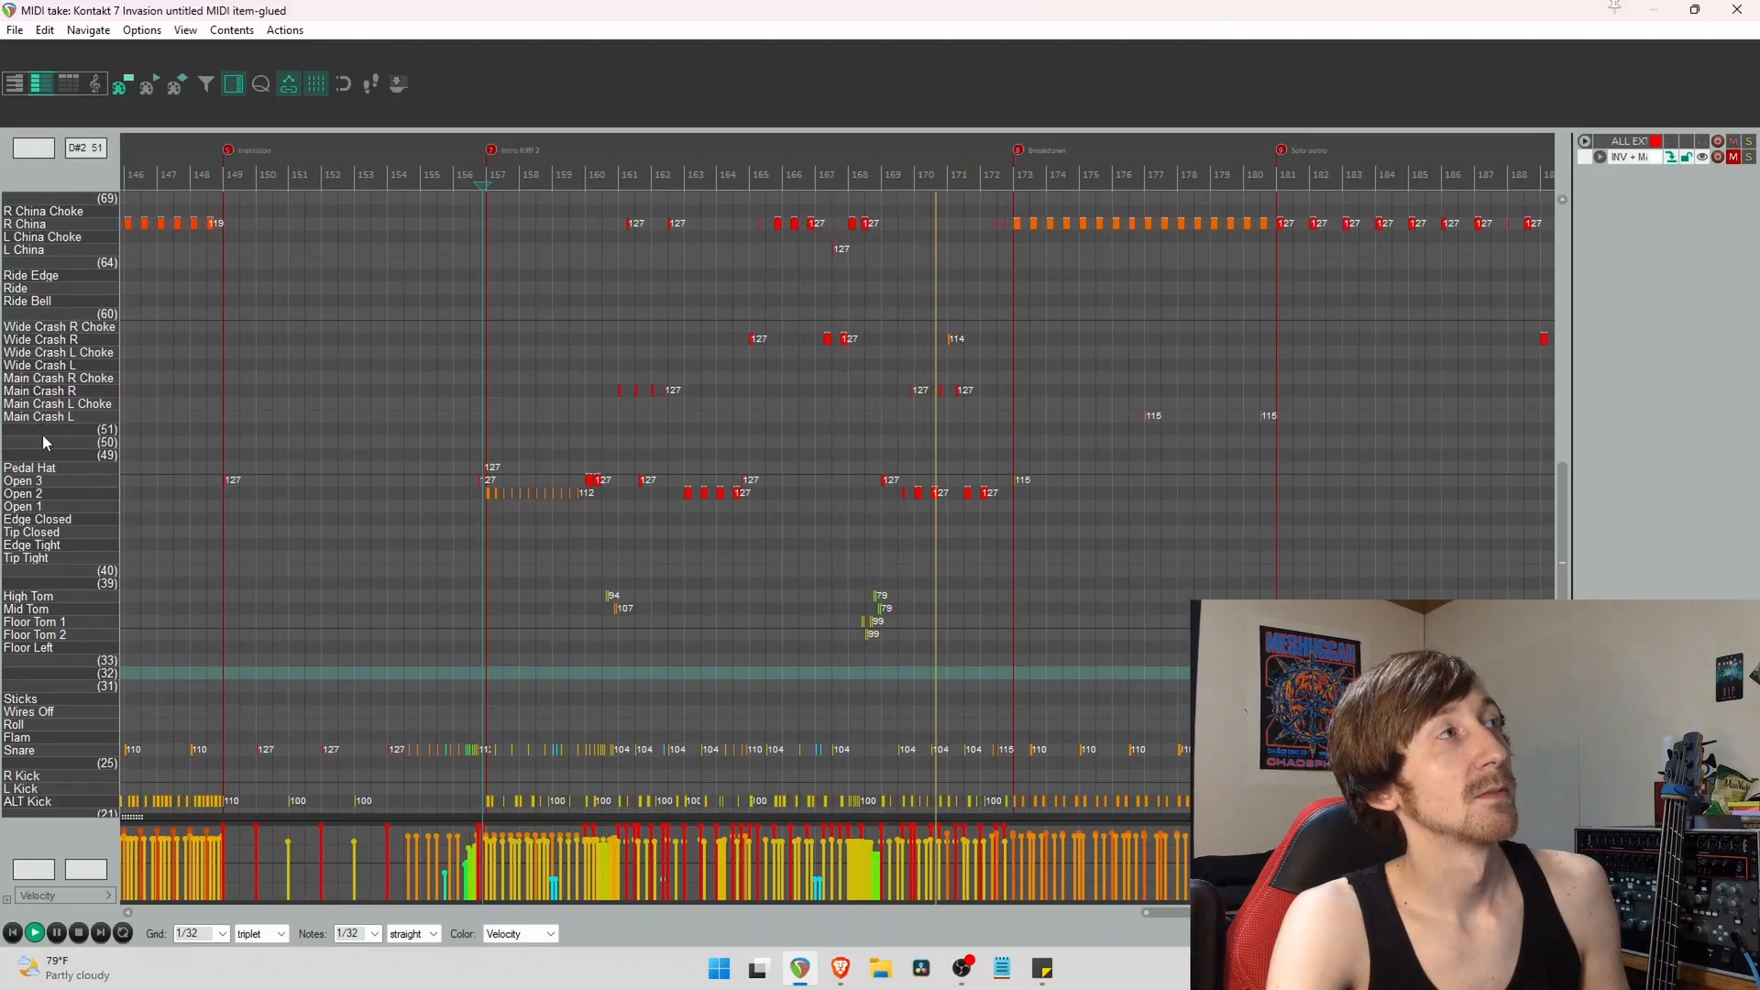
key(space)
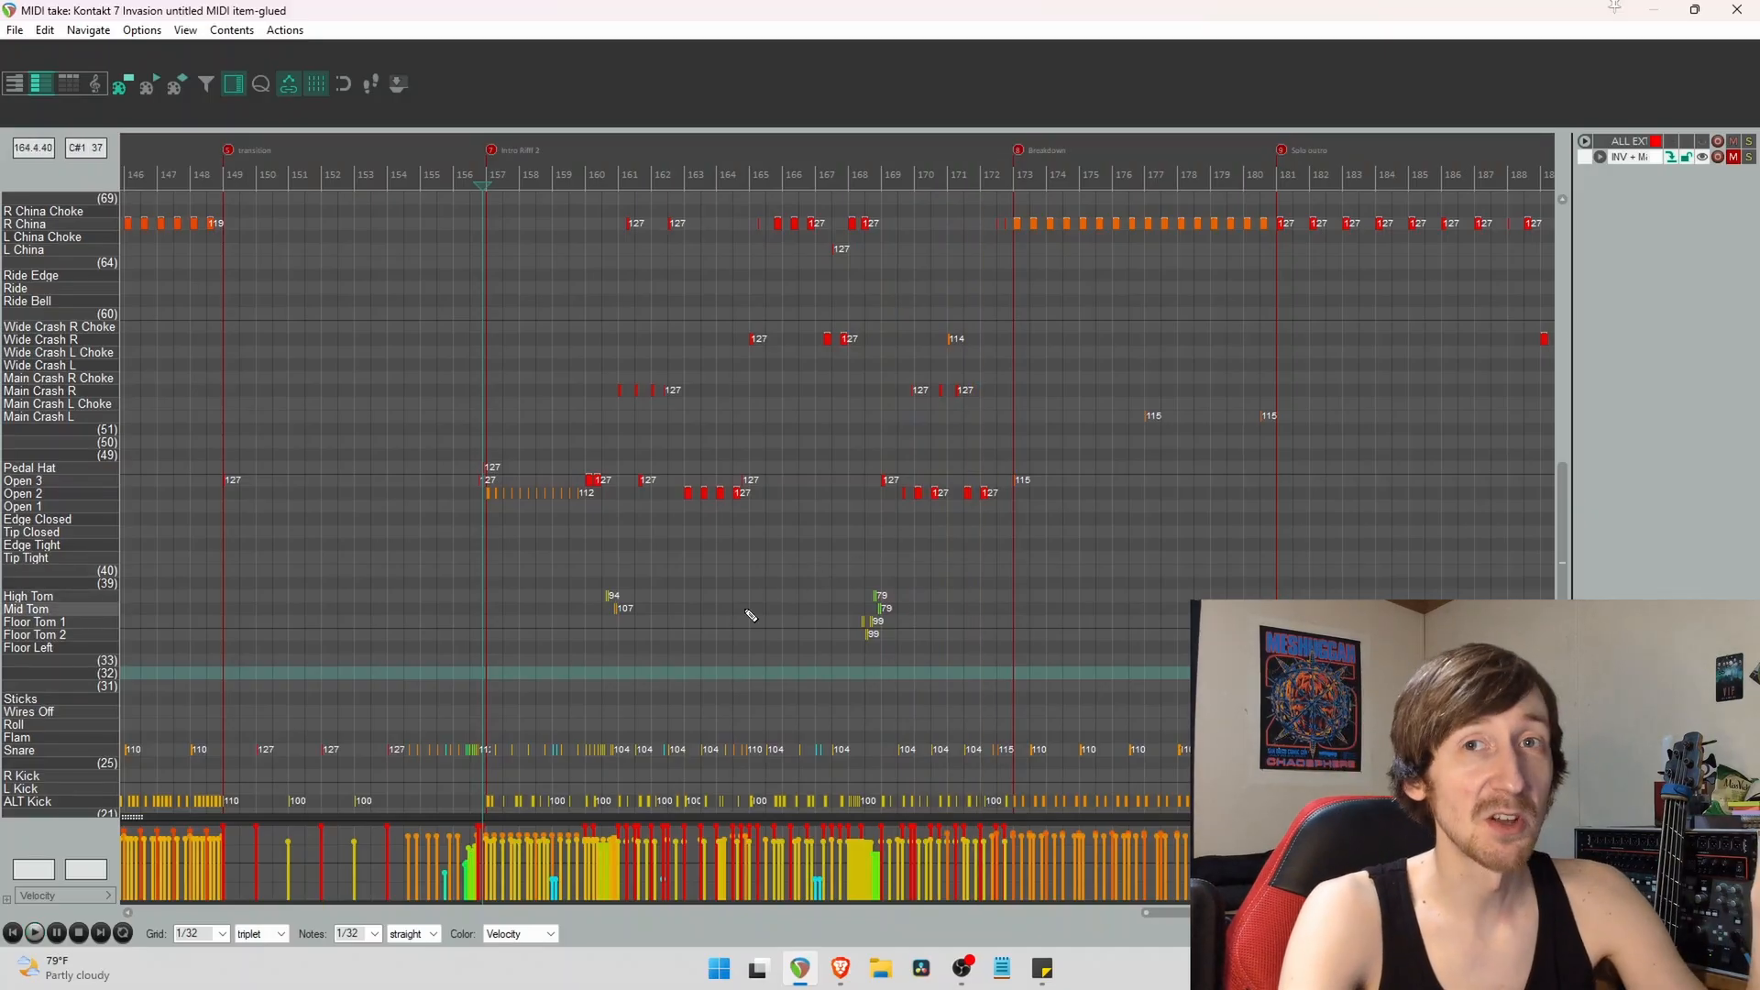
Examine how the china, crash and hi-hat hits are distributed from Chorus 2 through the breakdown and the whole arrangement.
scroll(580, 336, down, 5)
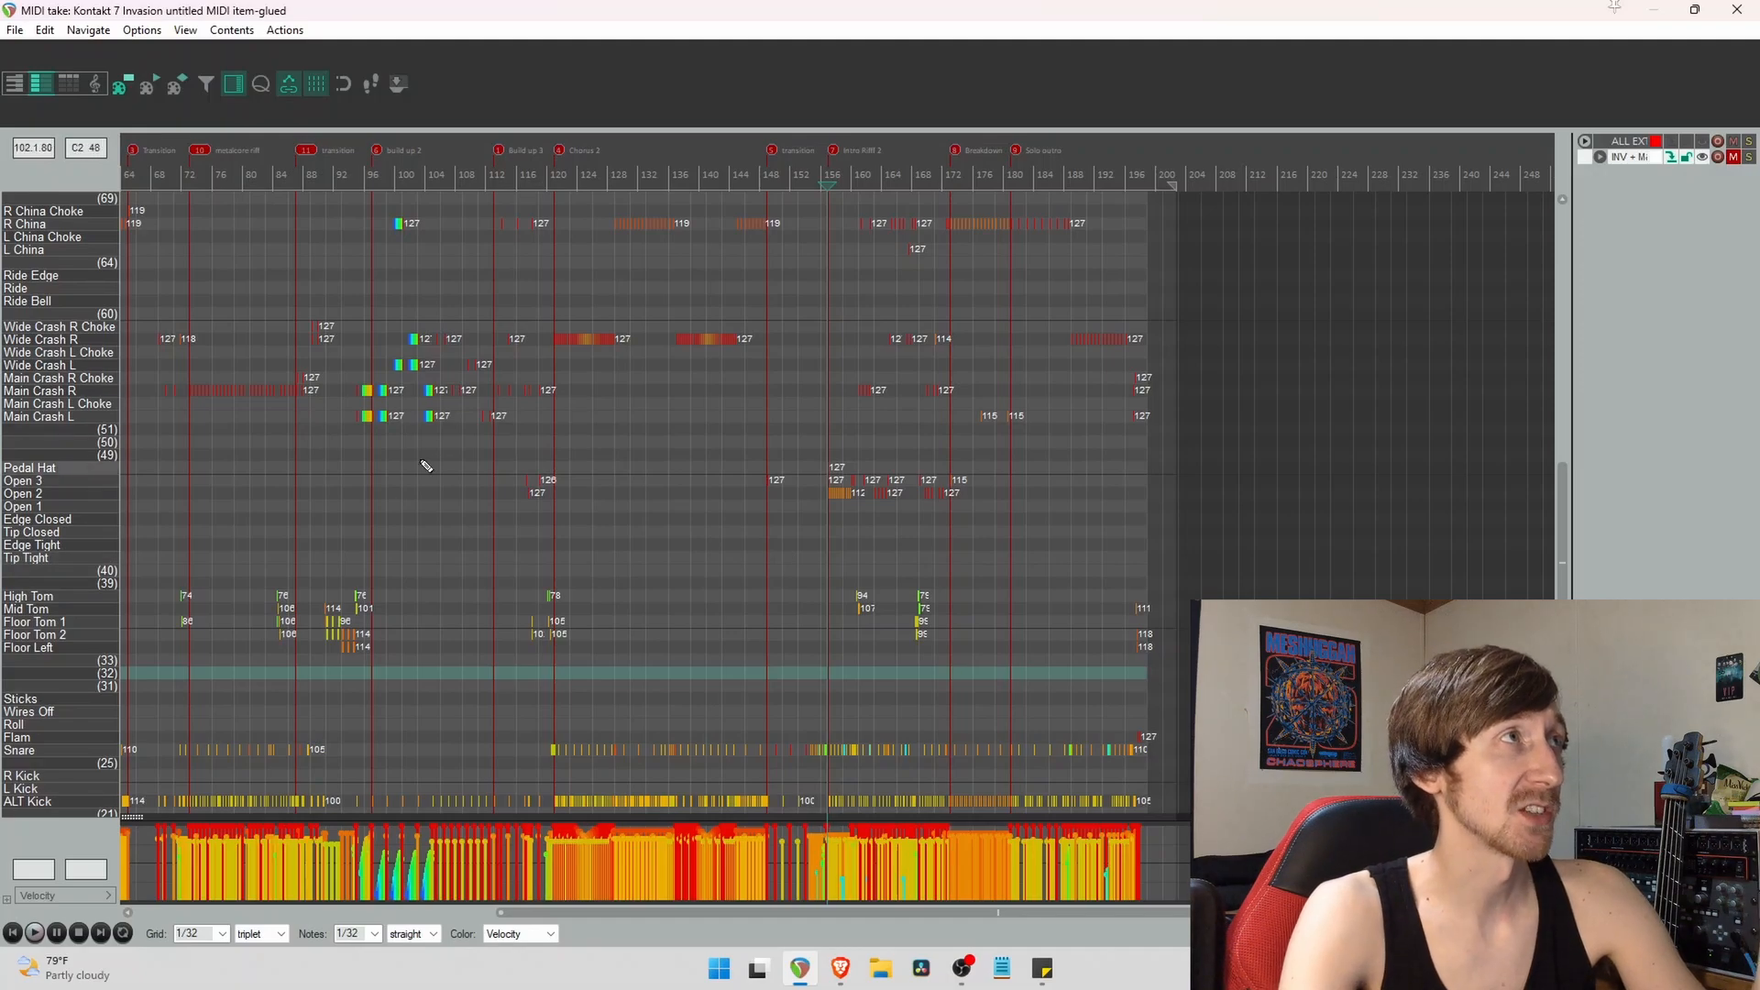
scroll(936, 538, down, 2)
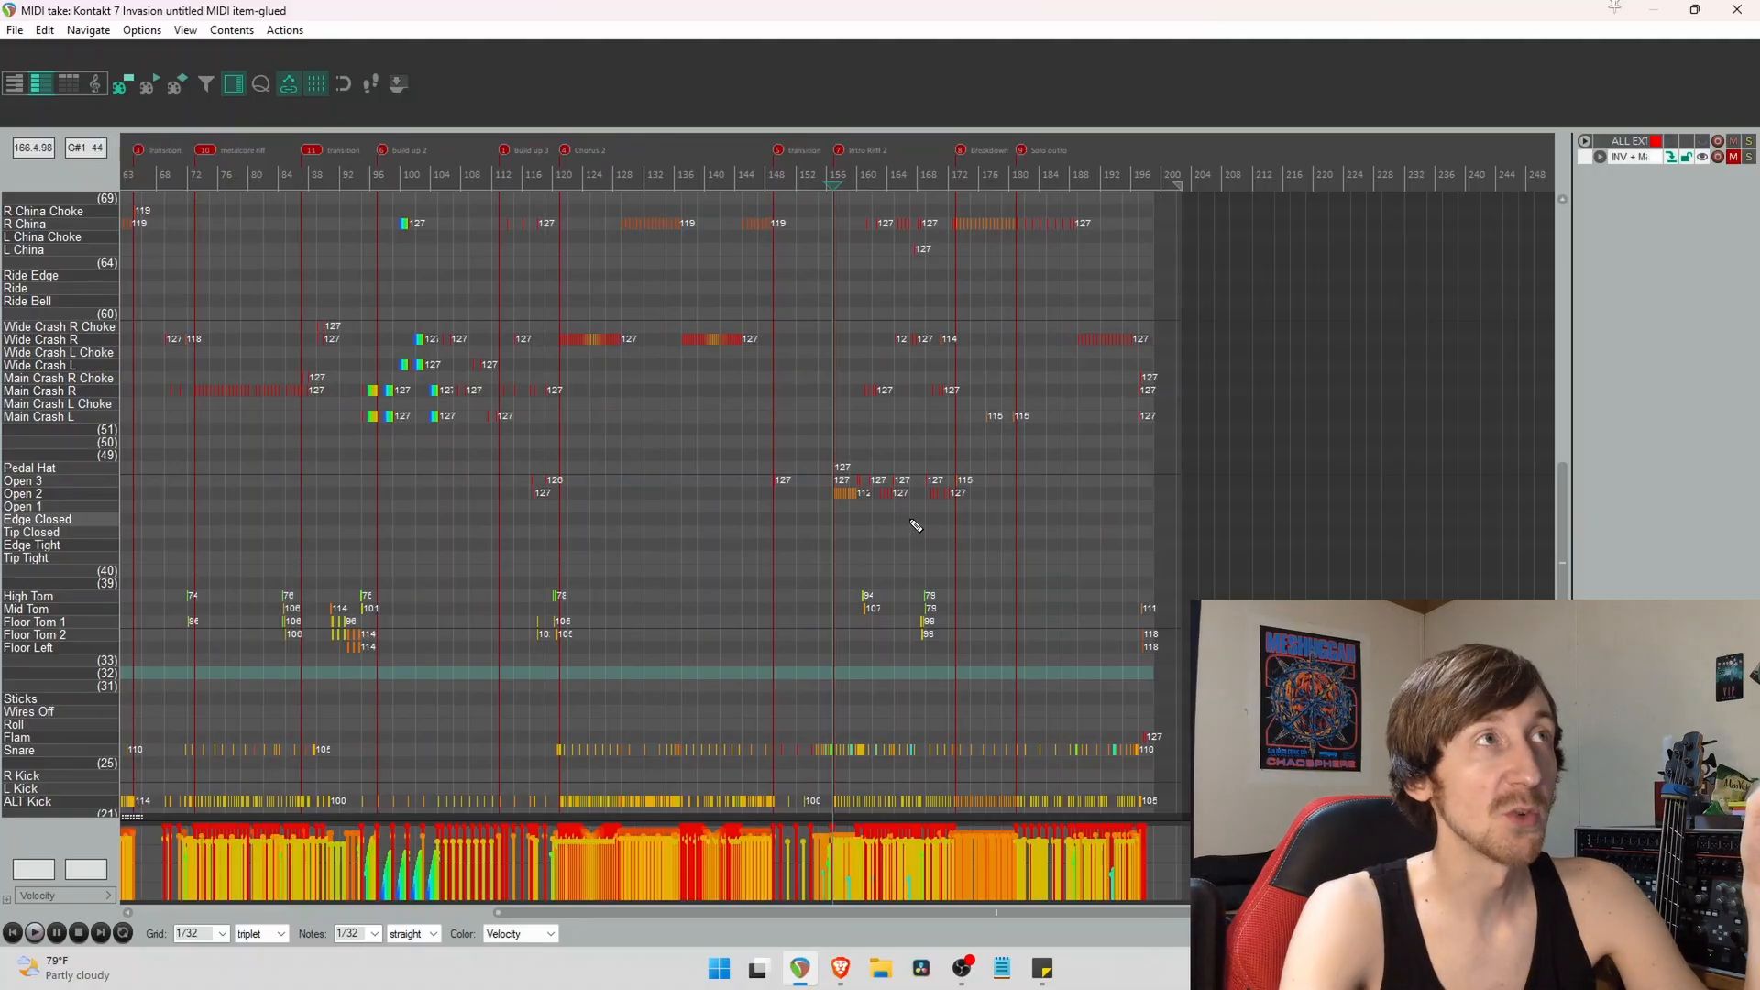
scroll(939, 544, up, 6)
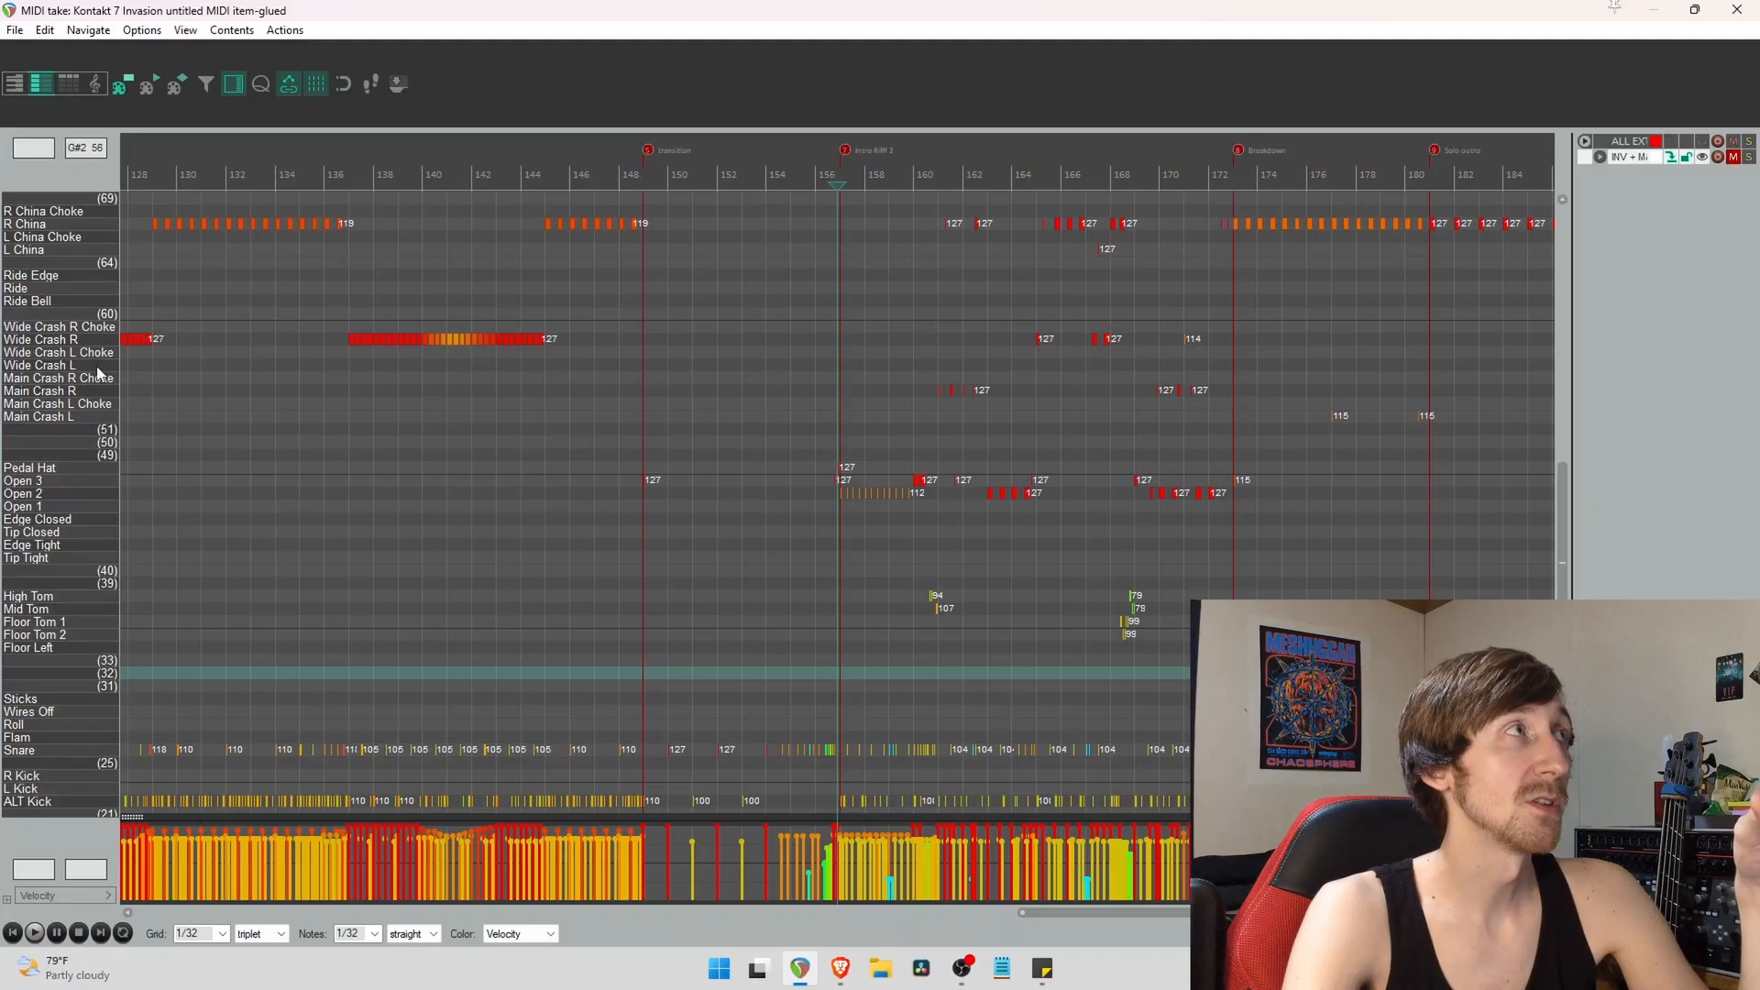
scroll(92, 367, up, 3)
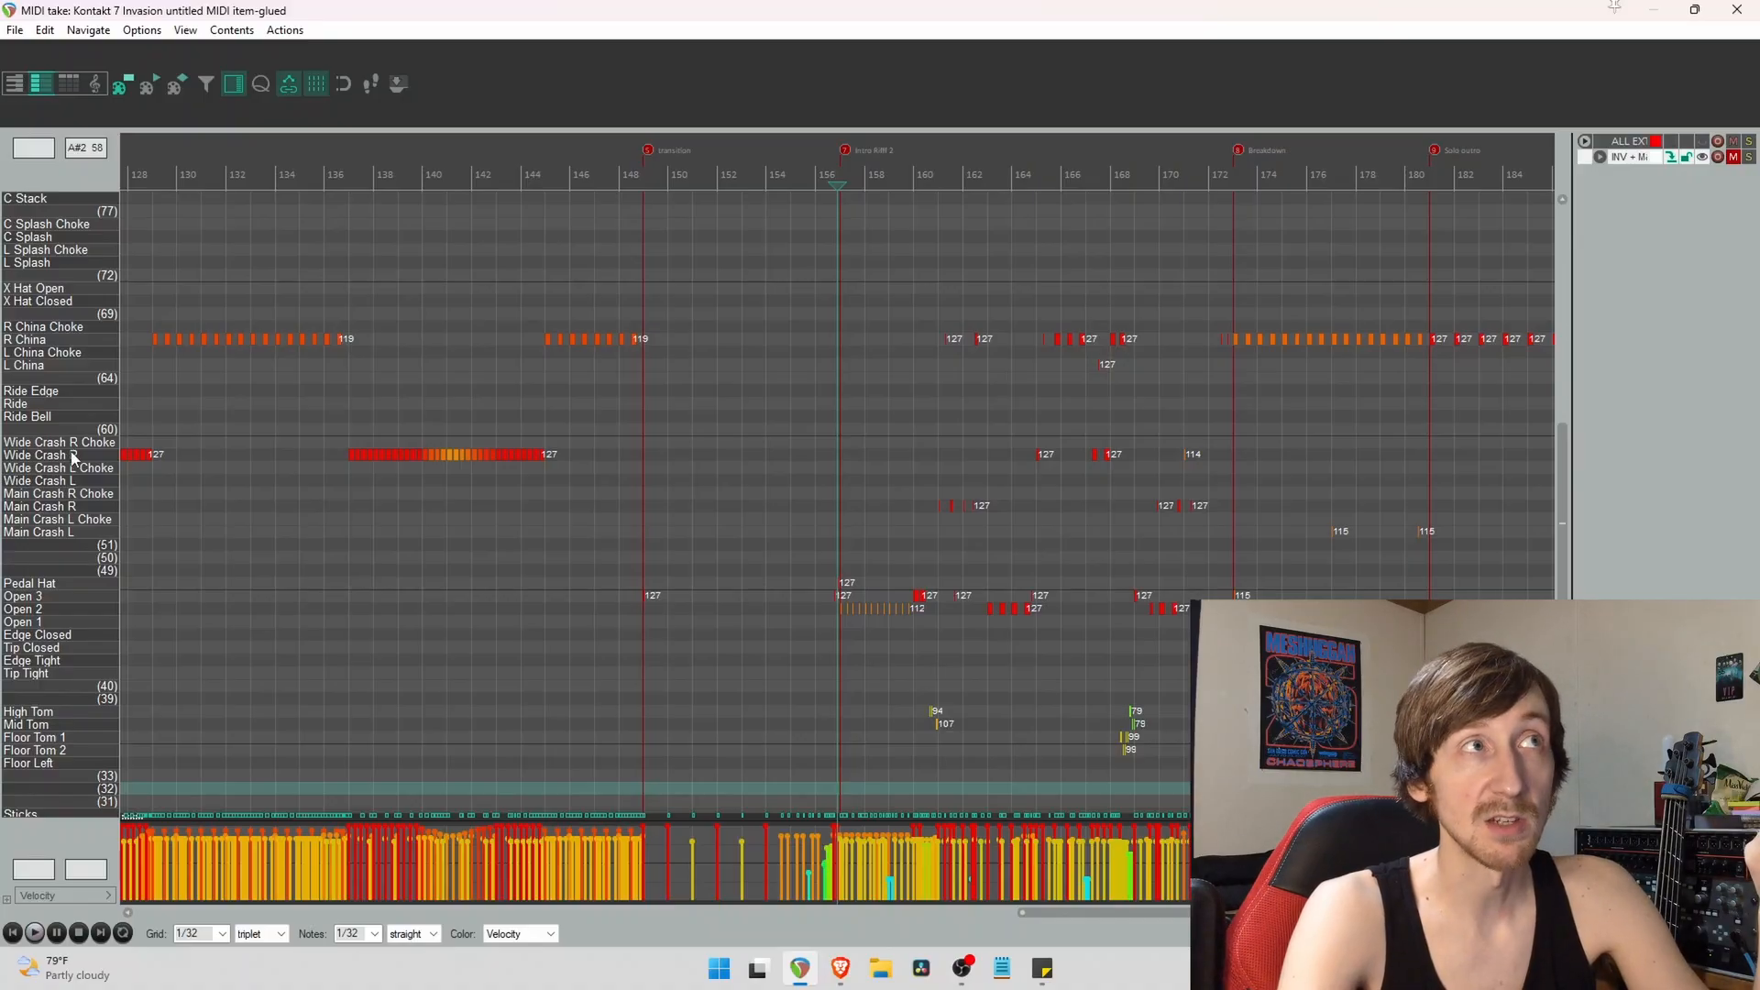
click(871, 509)
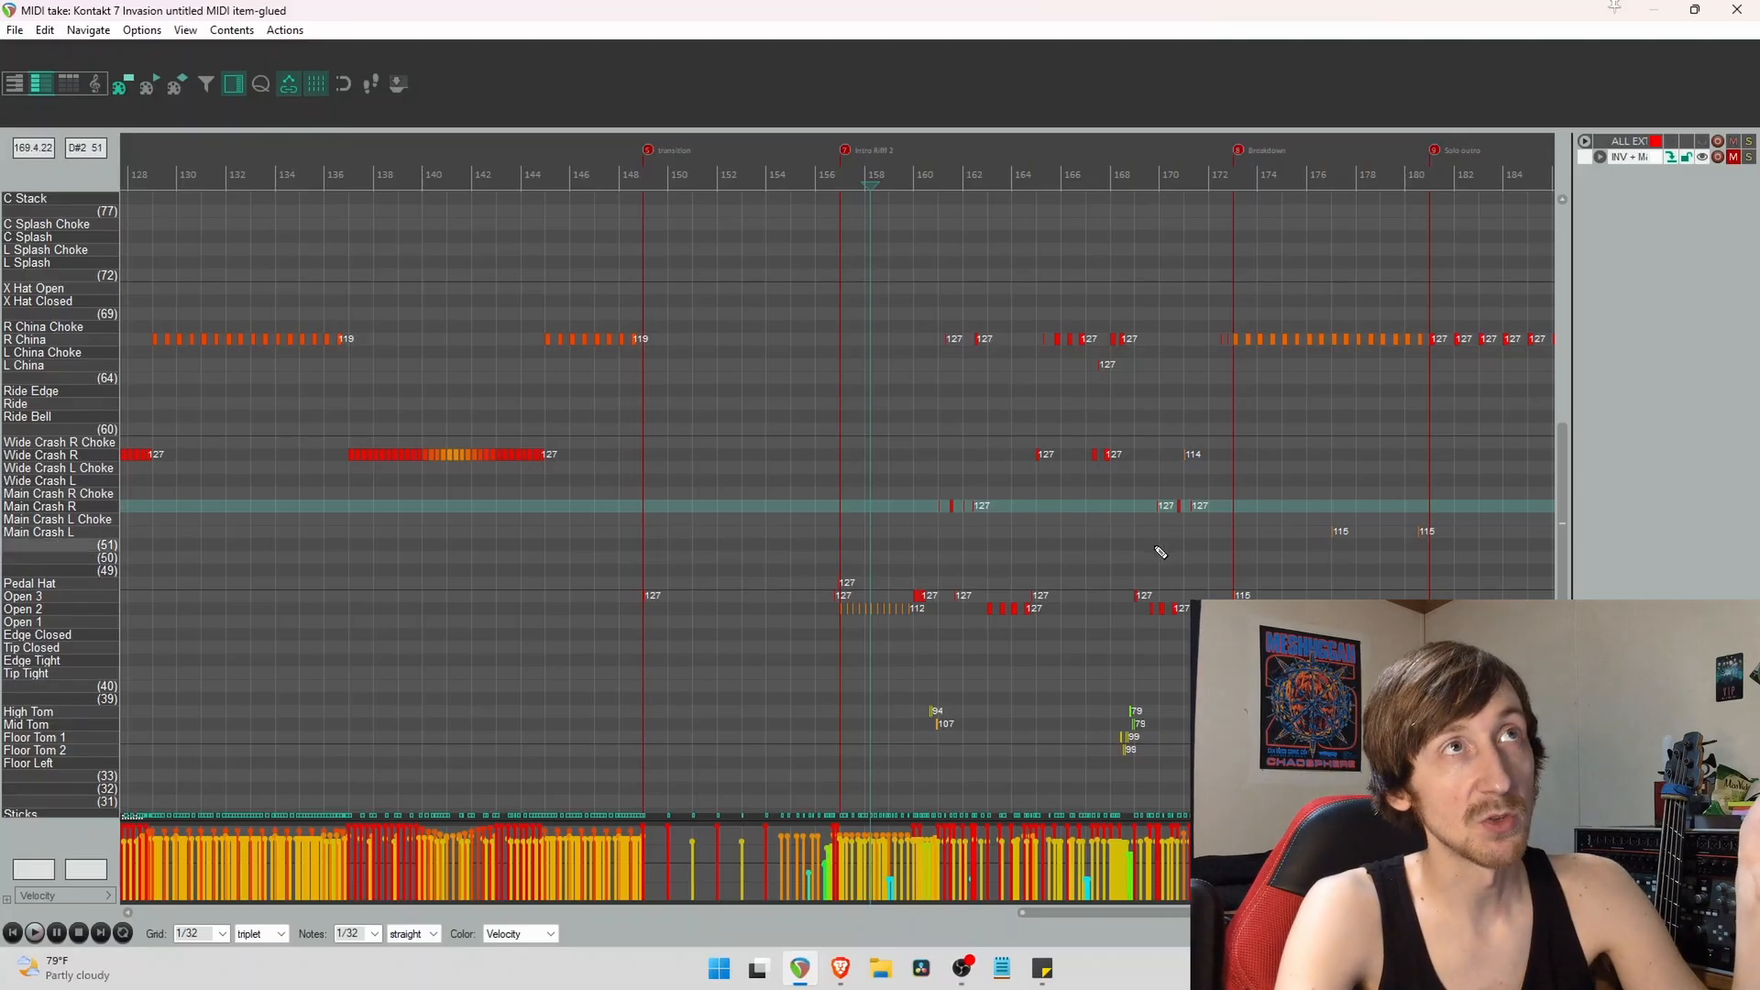
scroll(1160, 560, down, 4)
scroll(1164, 563, down, 3)
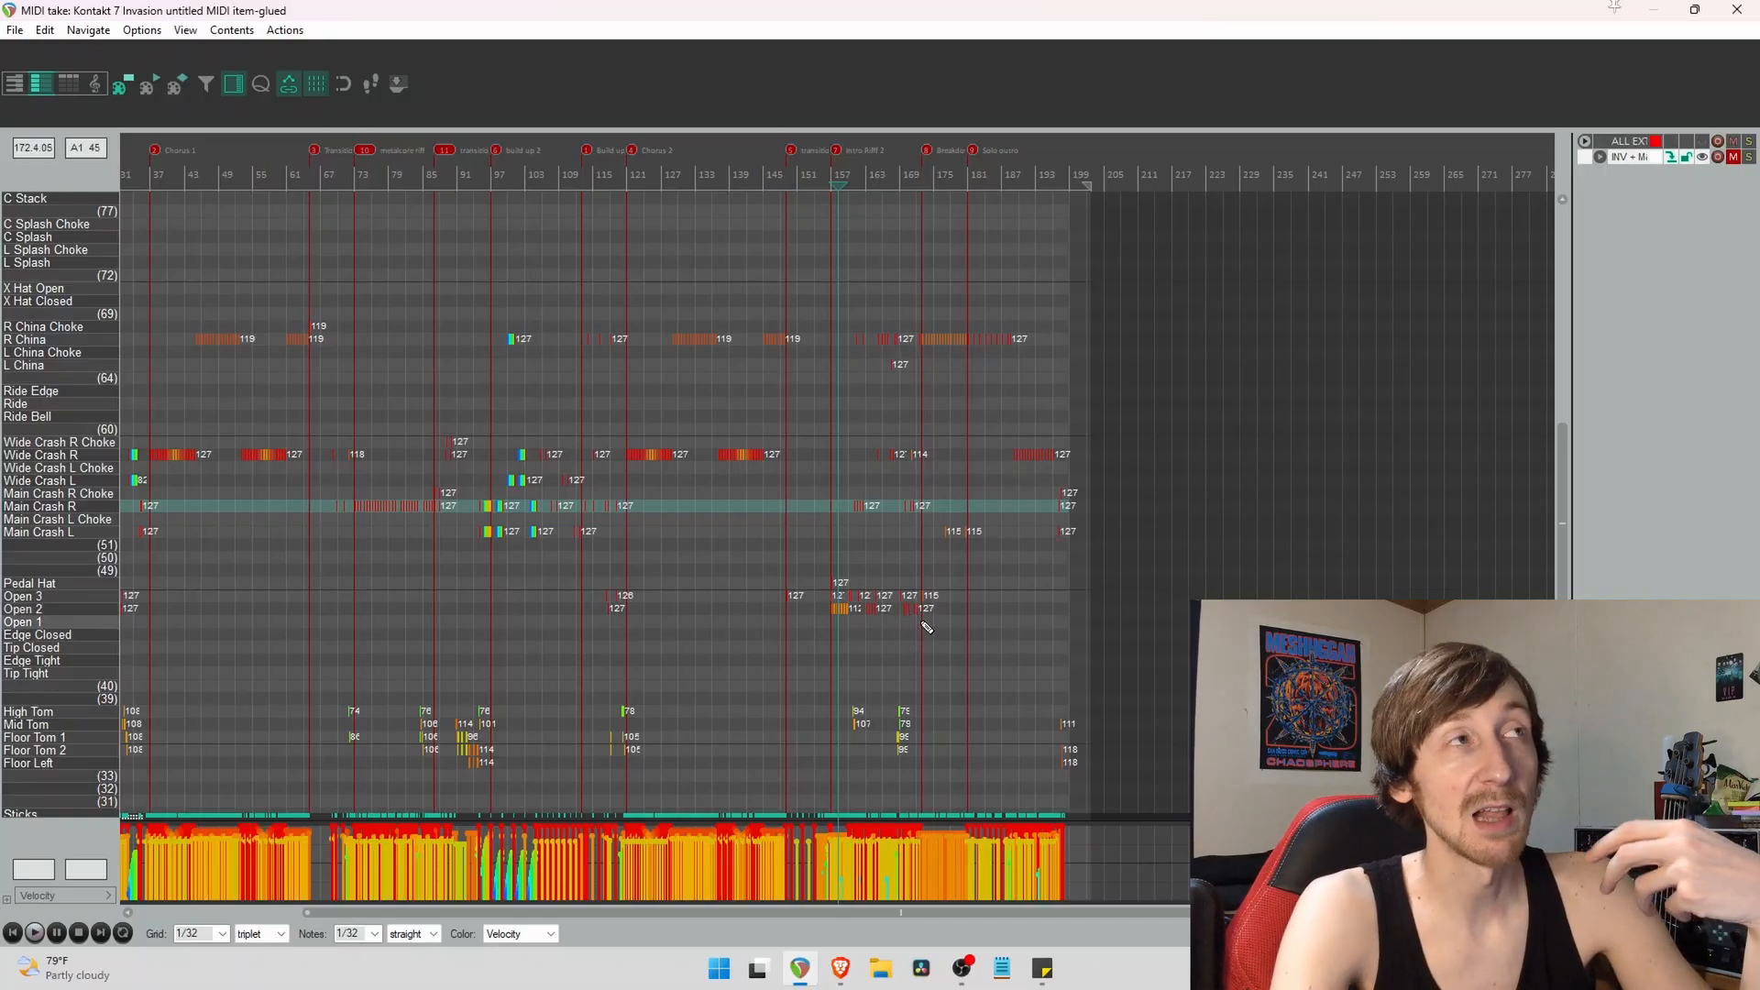
scroll(541, 677, down, 2)
Examine the tom fill before bar 85 and the tom pattern from bar 91, checking note timing and velocities.
click(552, 685)
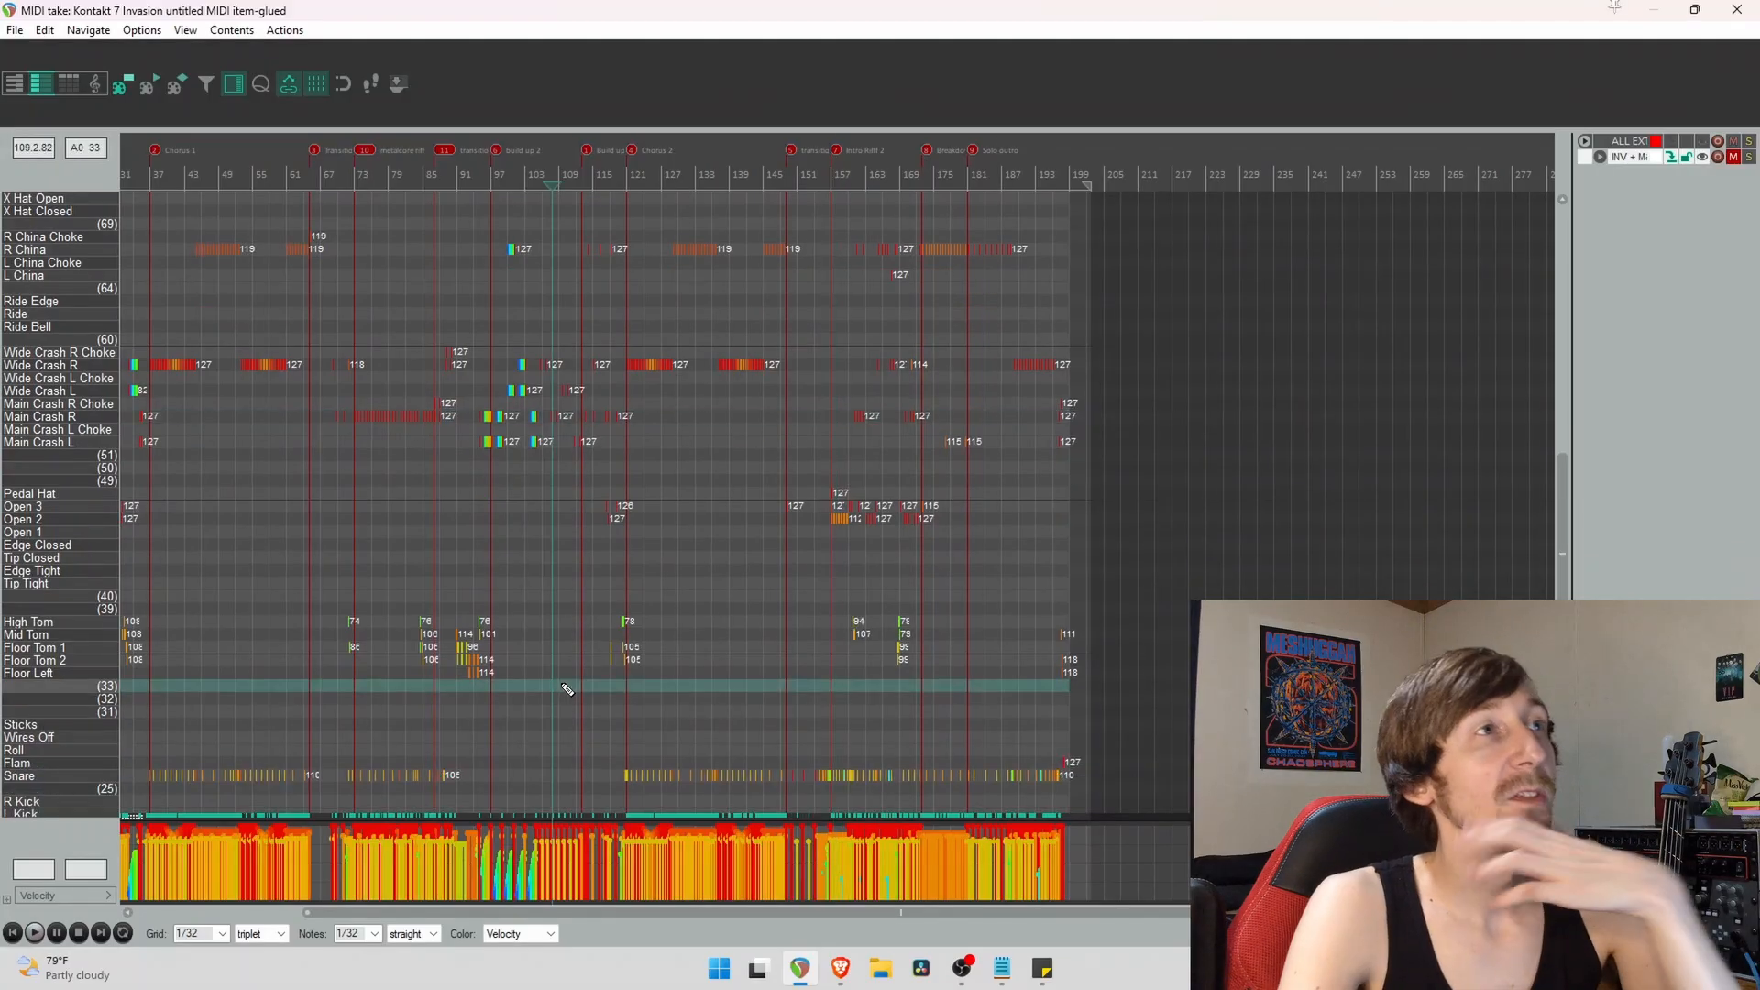
scroll(367, 632, up, 4)
click(596, 712)
scroll(656, 734, up, 3)
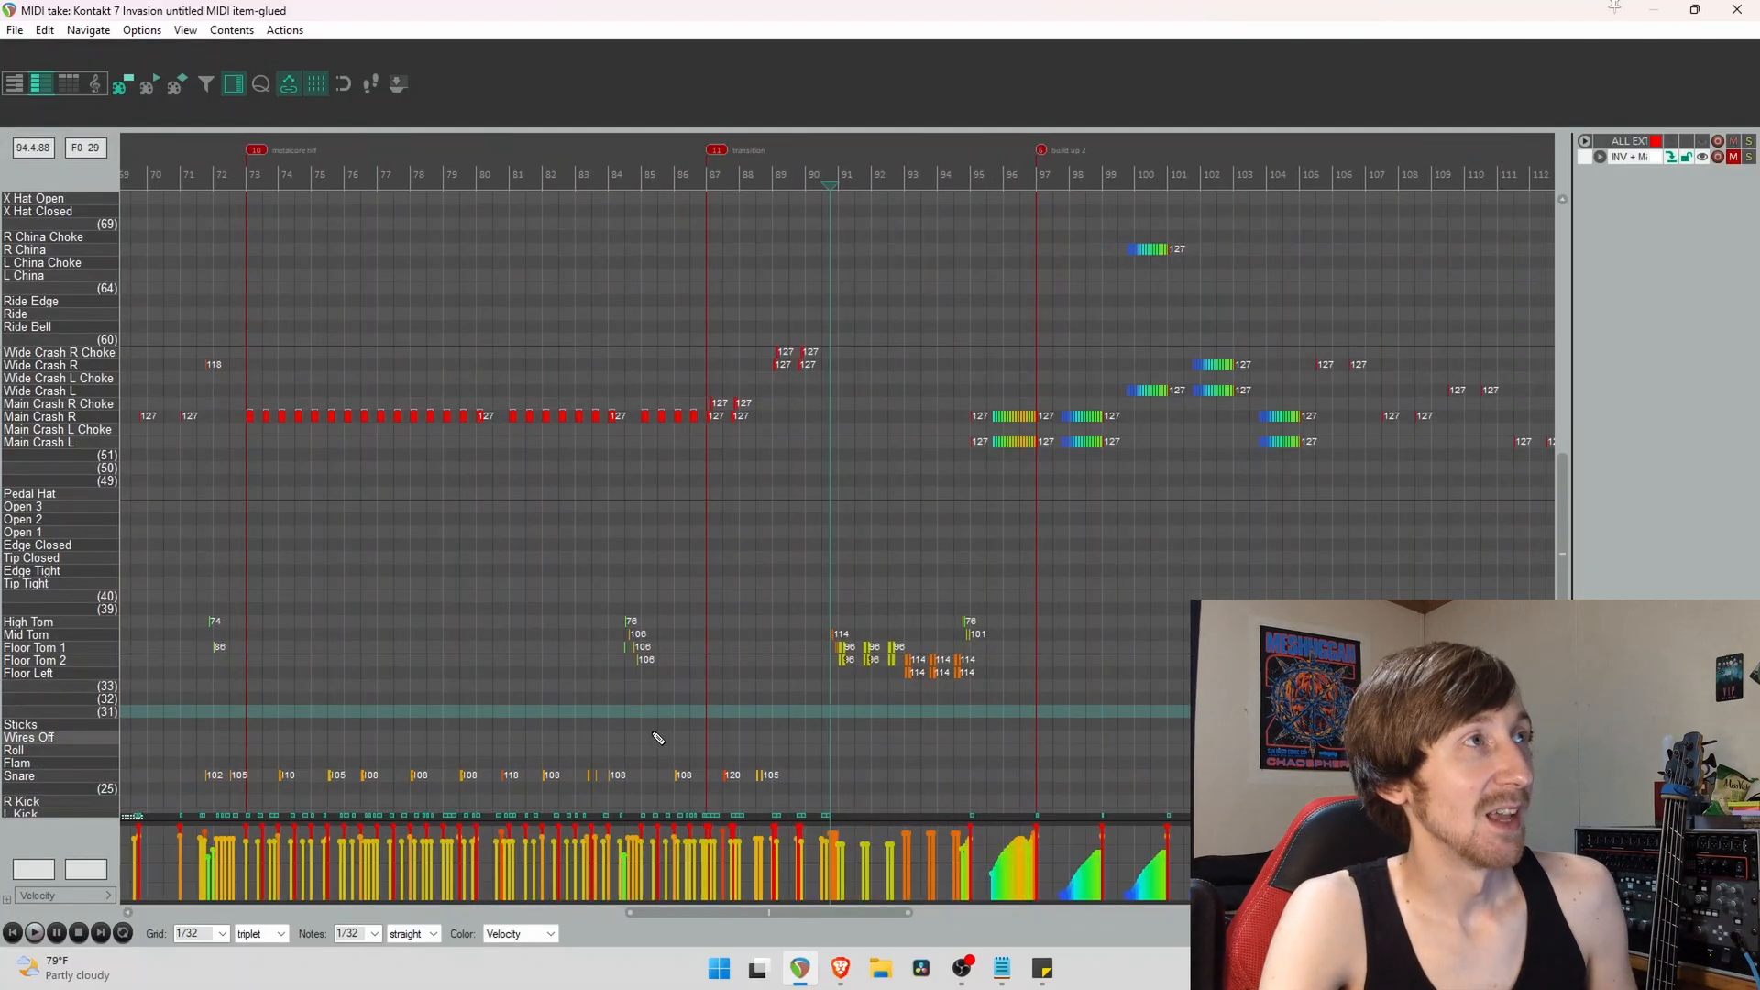
scroll(860, 687, up, 2)
scroll(866, 687, up, 2)
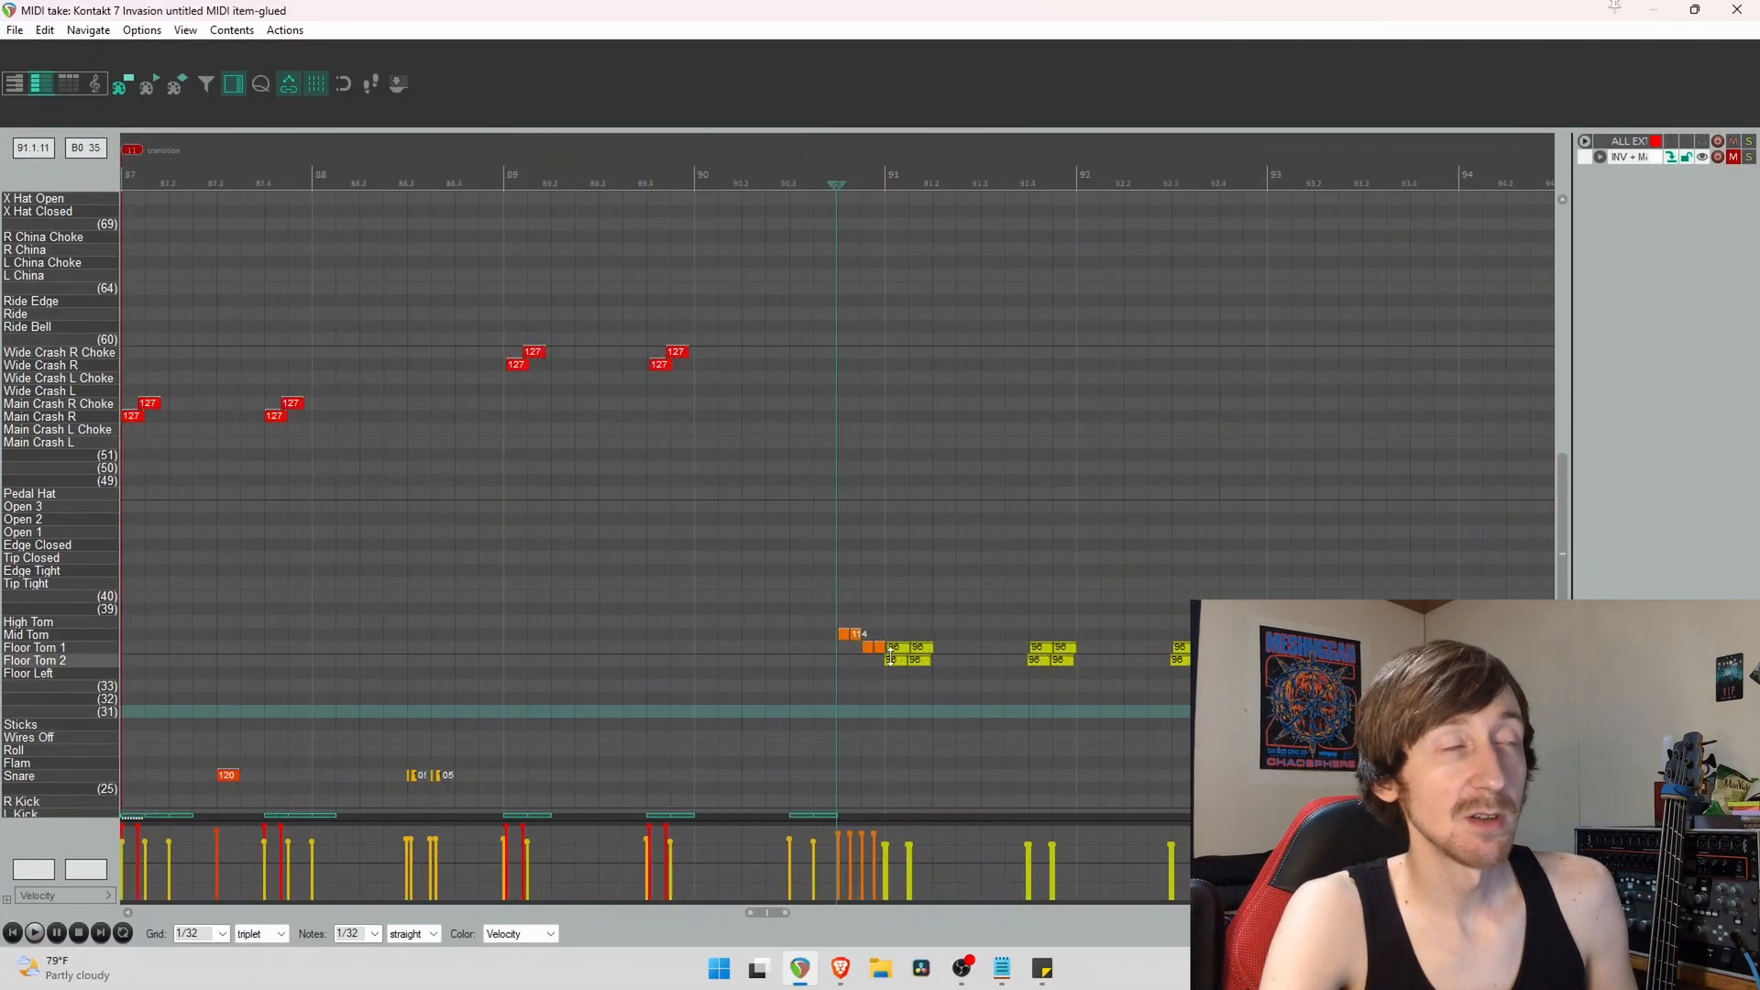
scroll(681, 735, down, 4)
scroll(526, 743, up, 5)
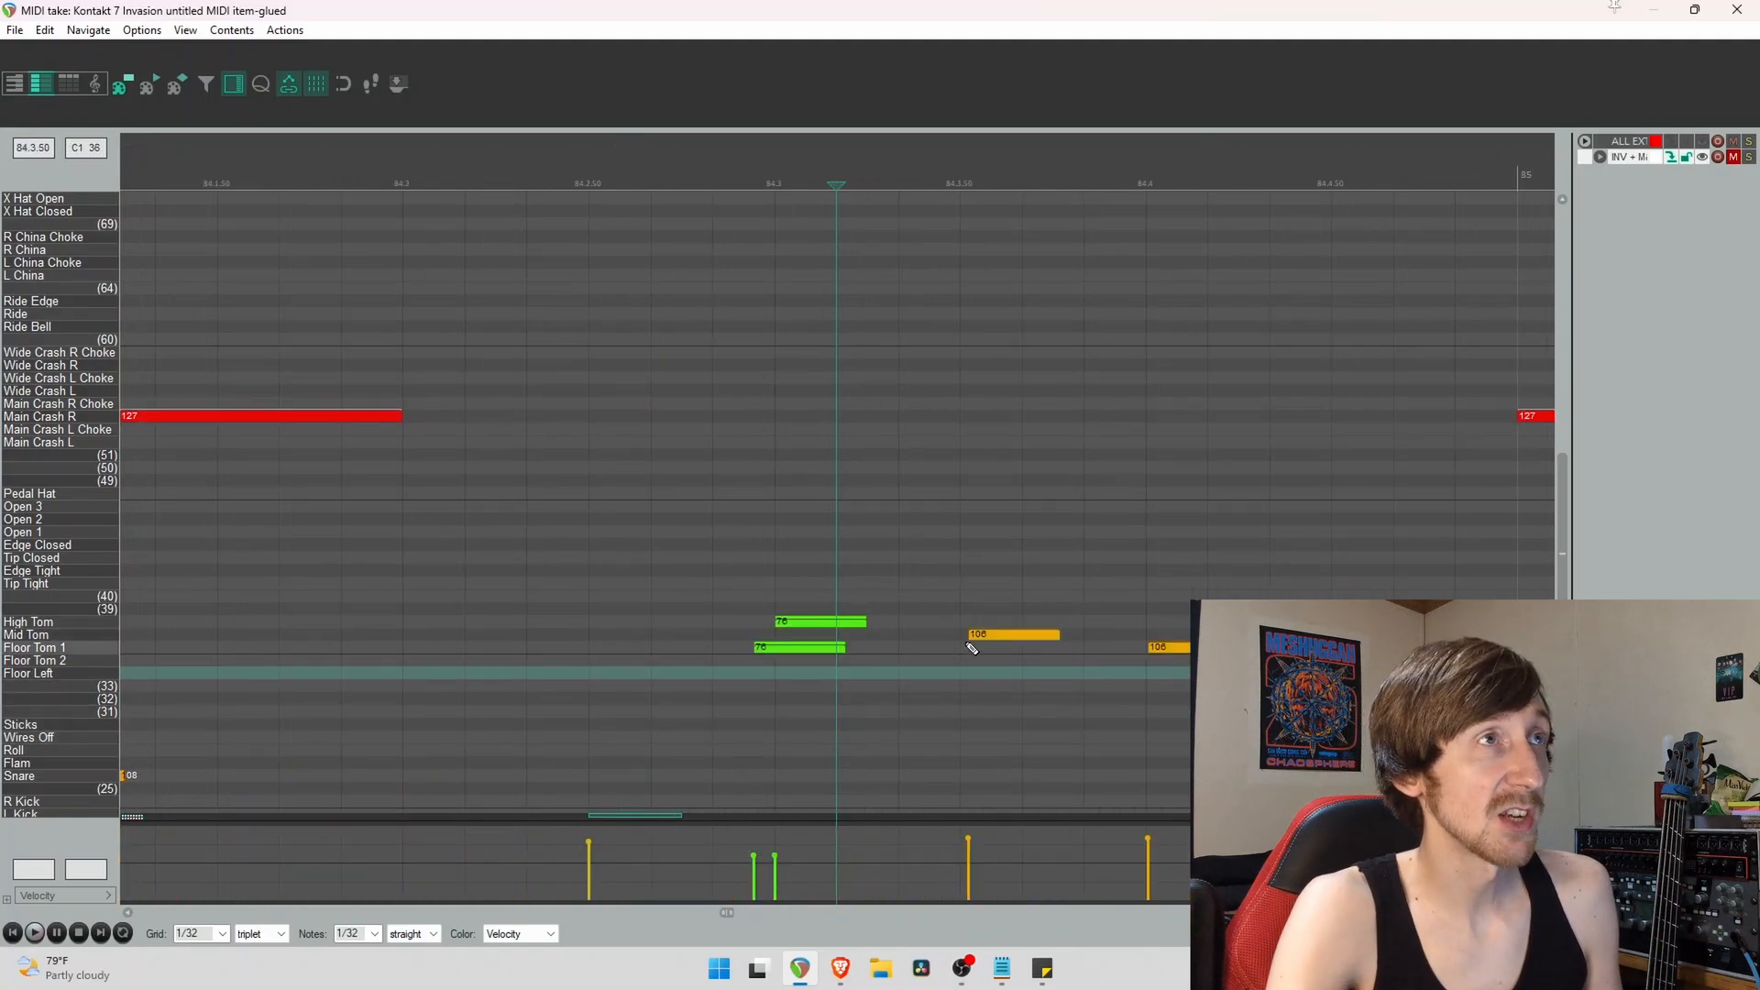
scroll(963, 656, down, 10)
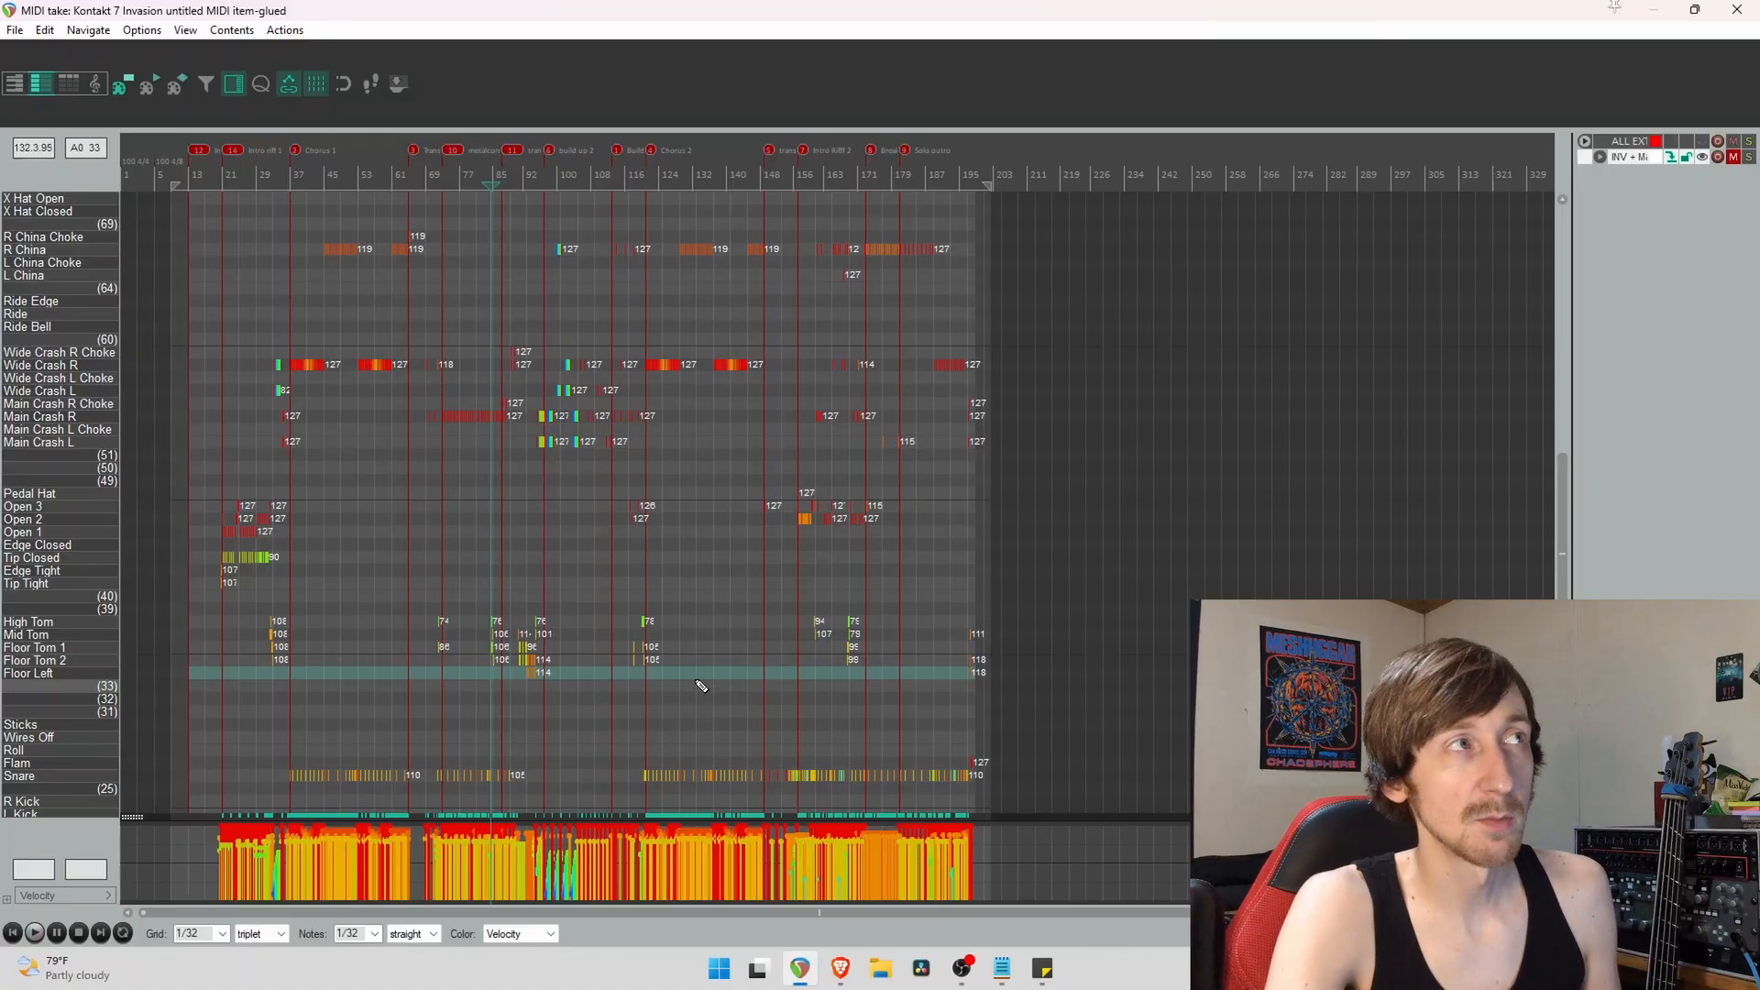
Examine the timing and velocities of the kick and snare around bar 43, and the crash and china rows across Chorus 1.
scroll(420, 719, up, 4)
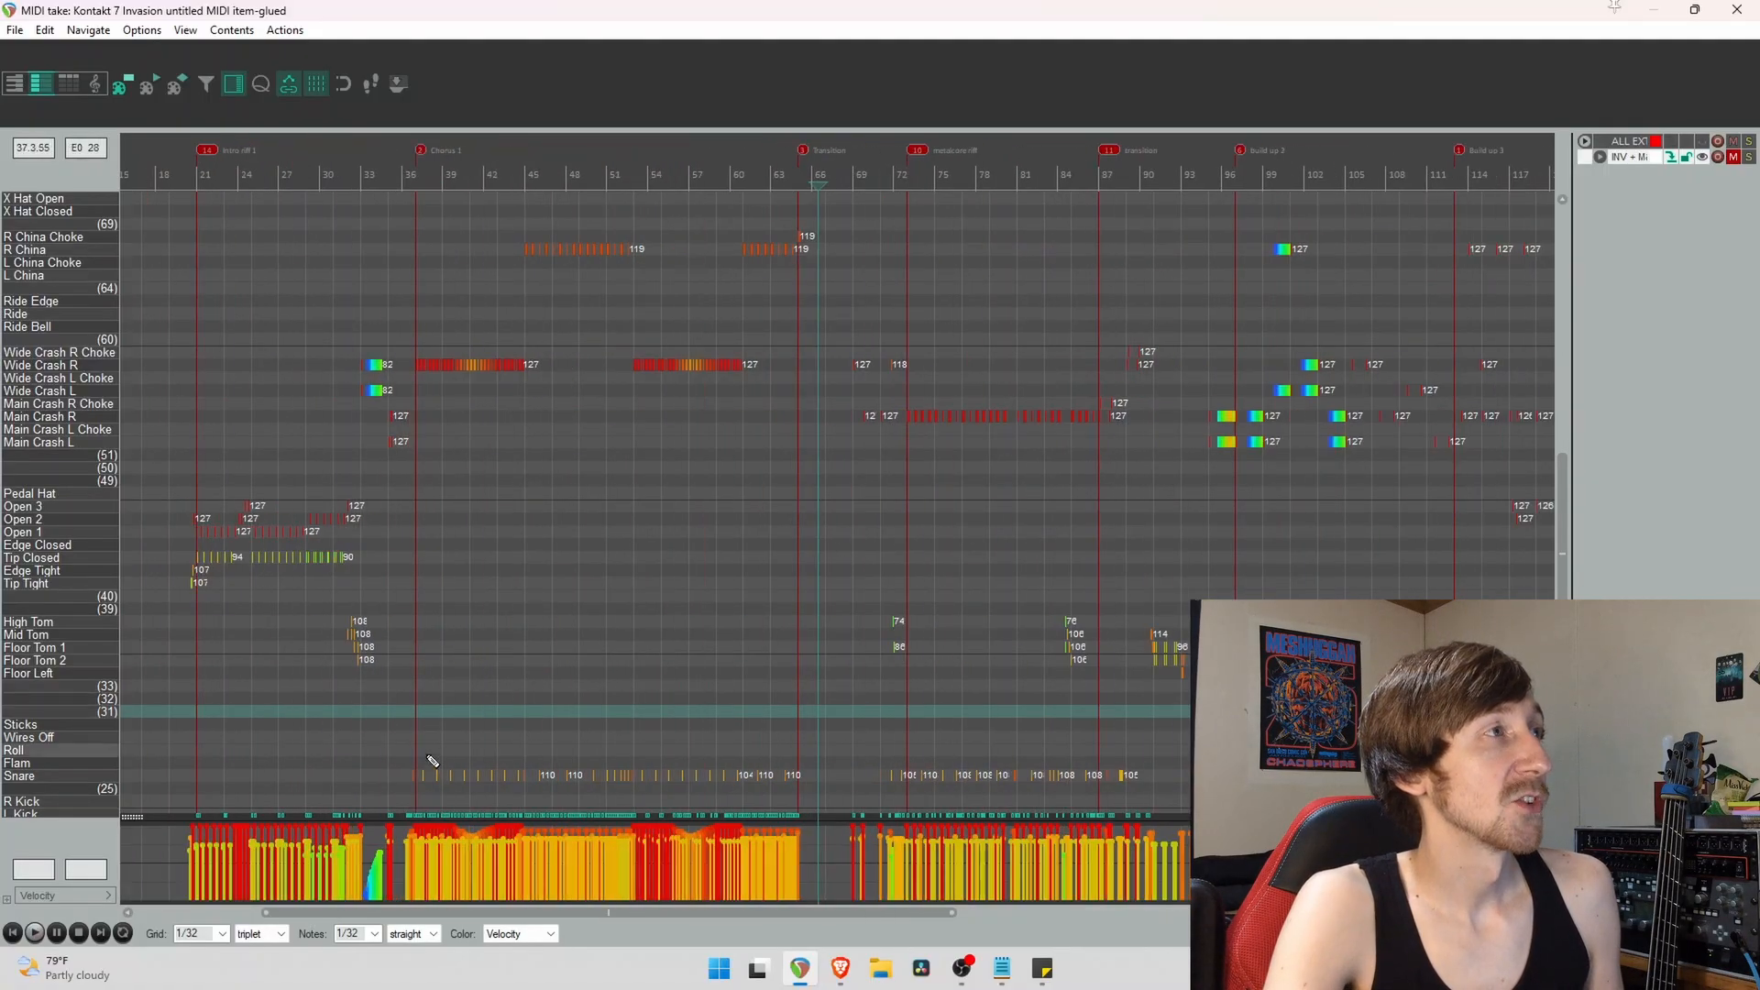
scroll(46, 583, down, 3)
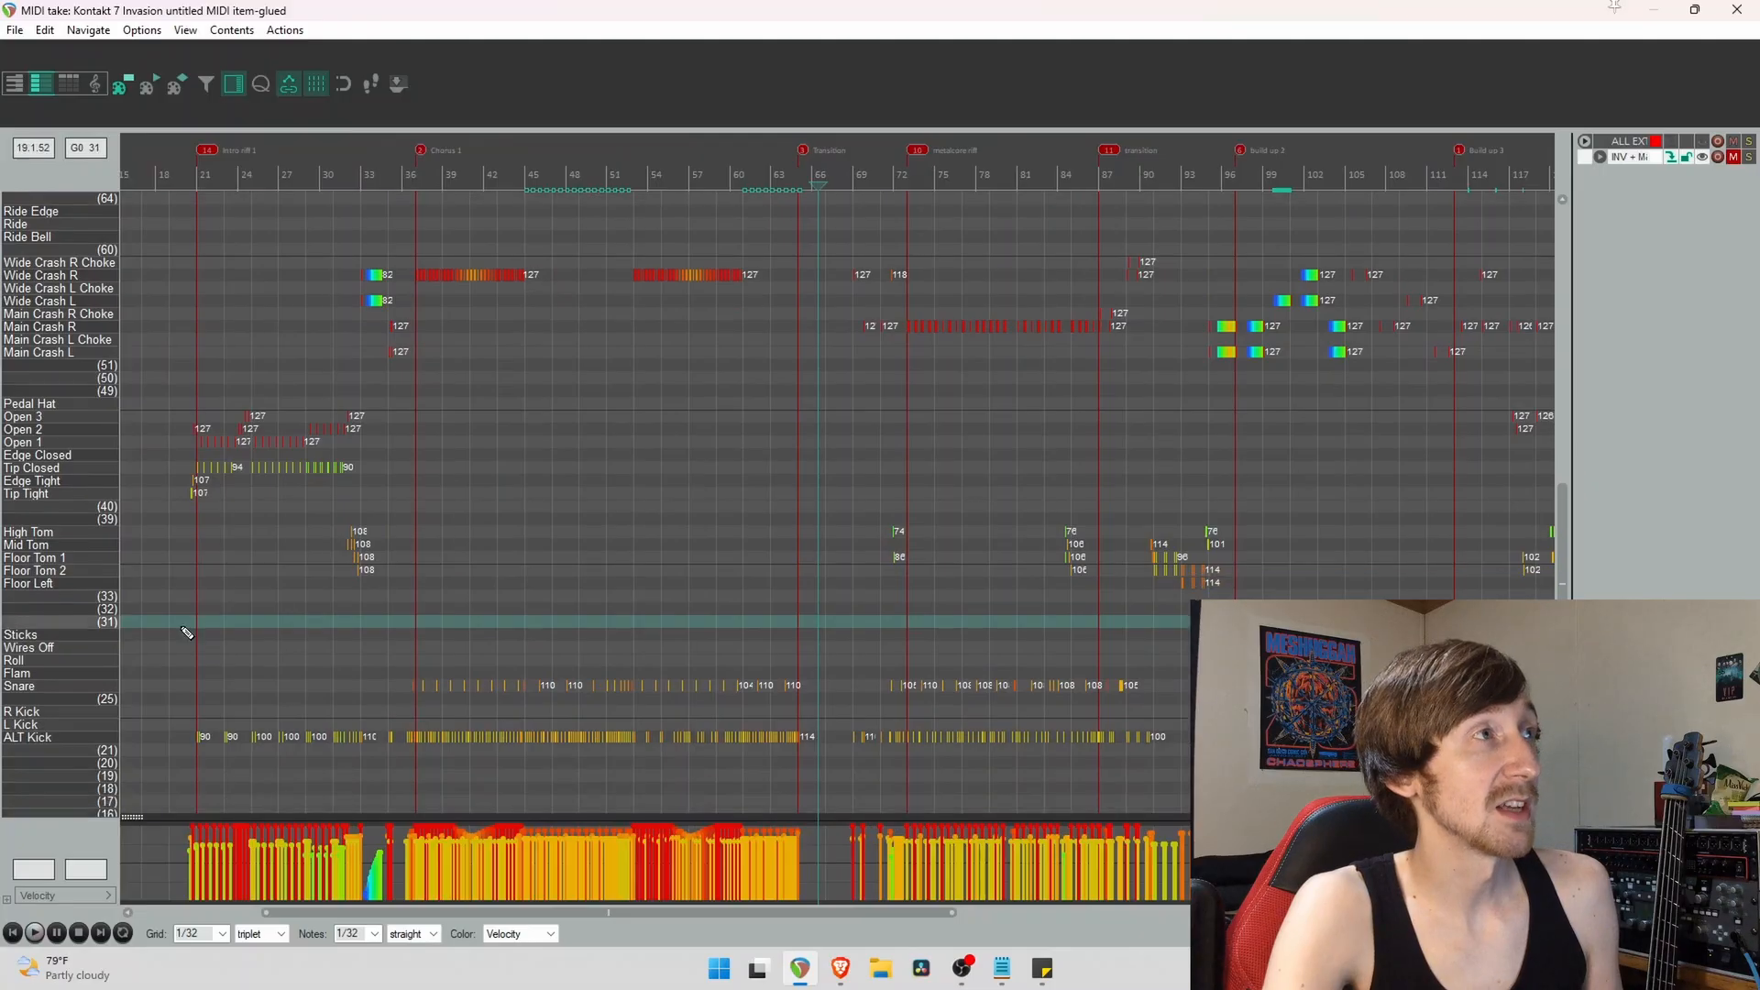
scroll(840, 763, up, 12)
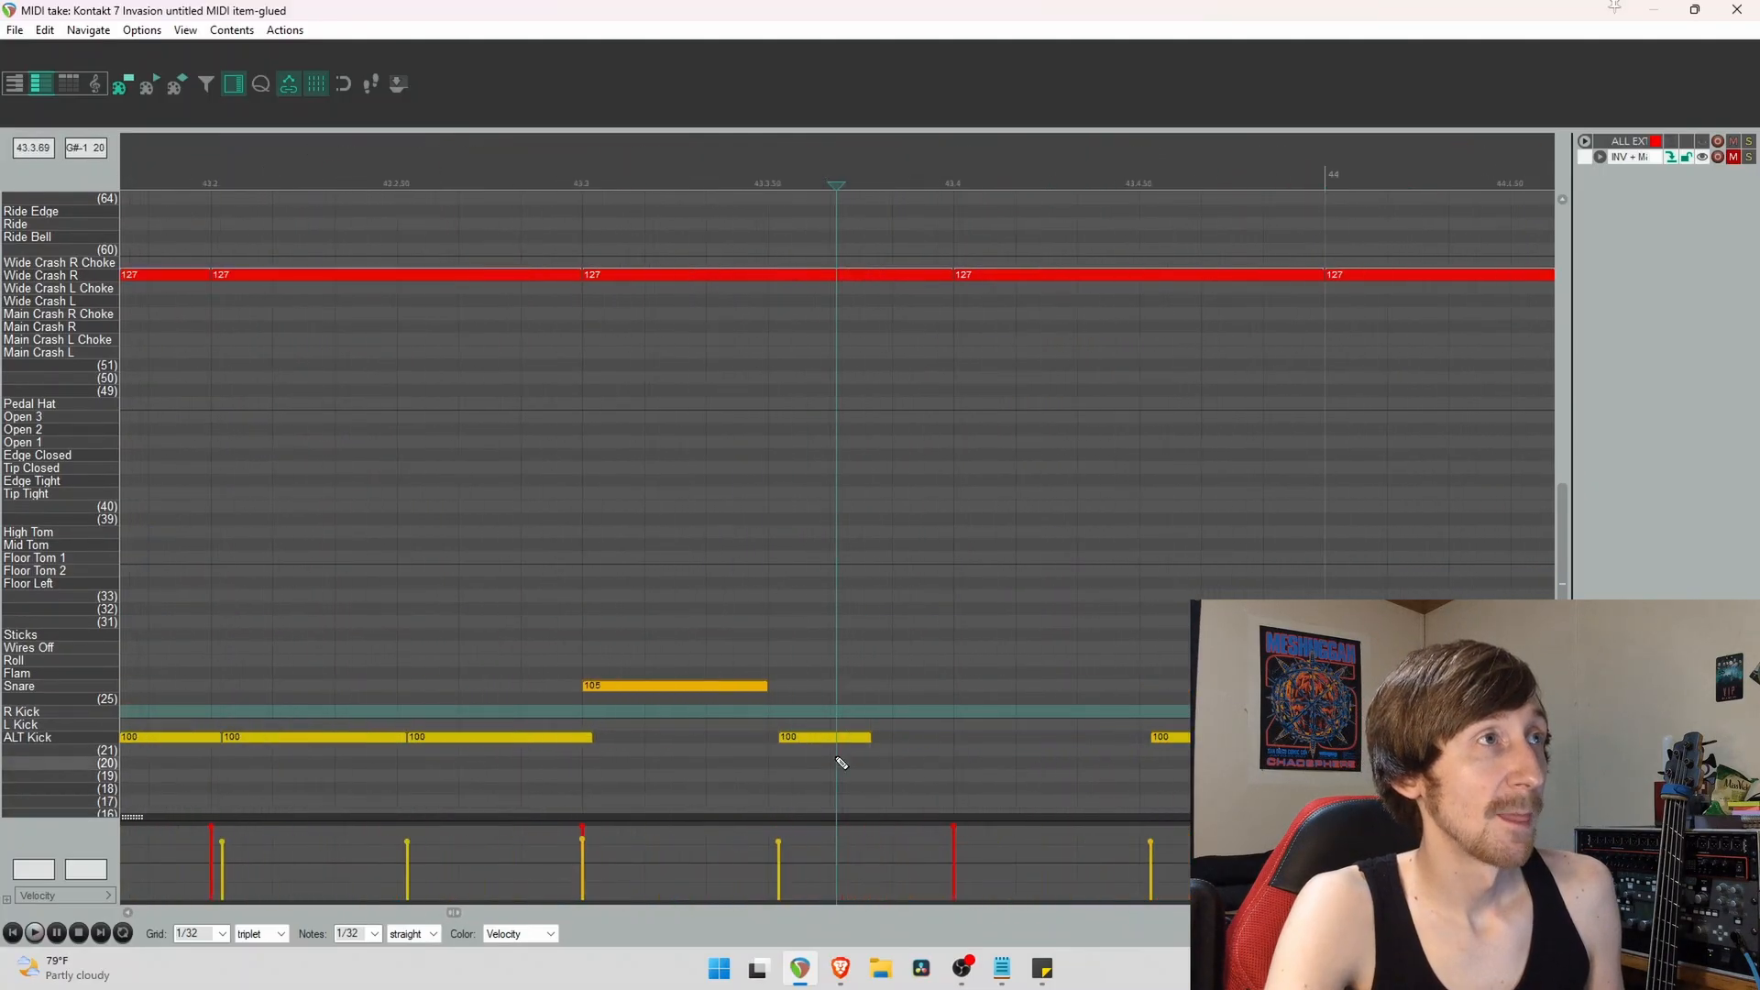
click(1148, 736)
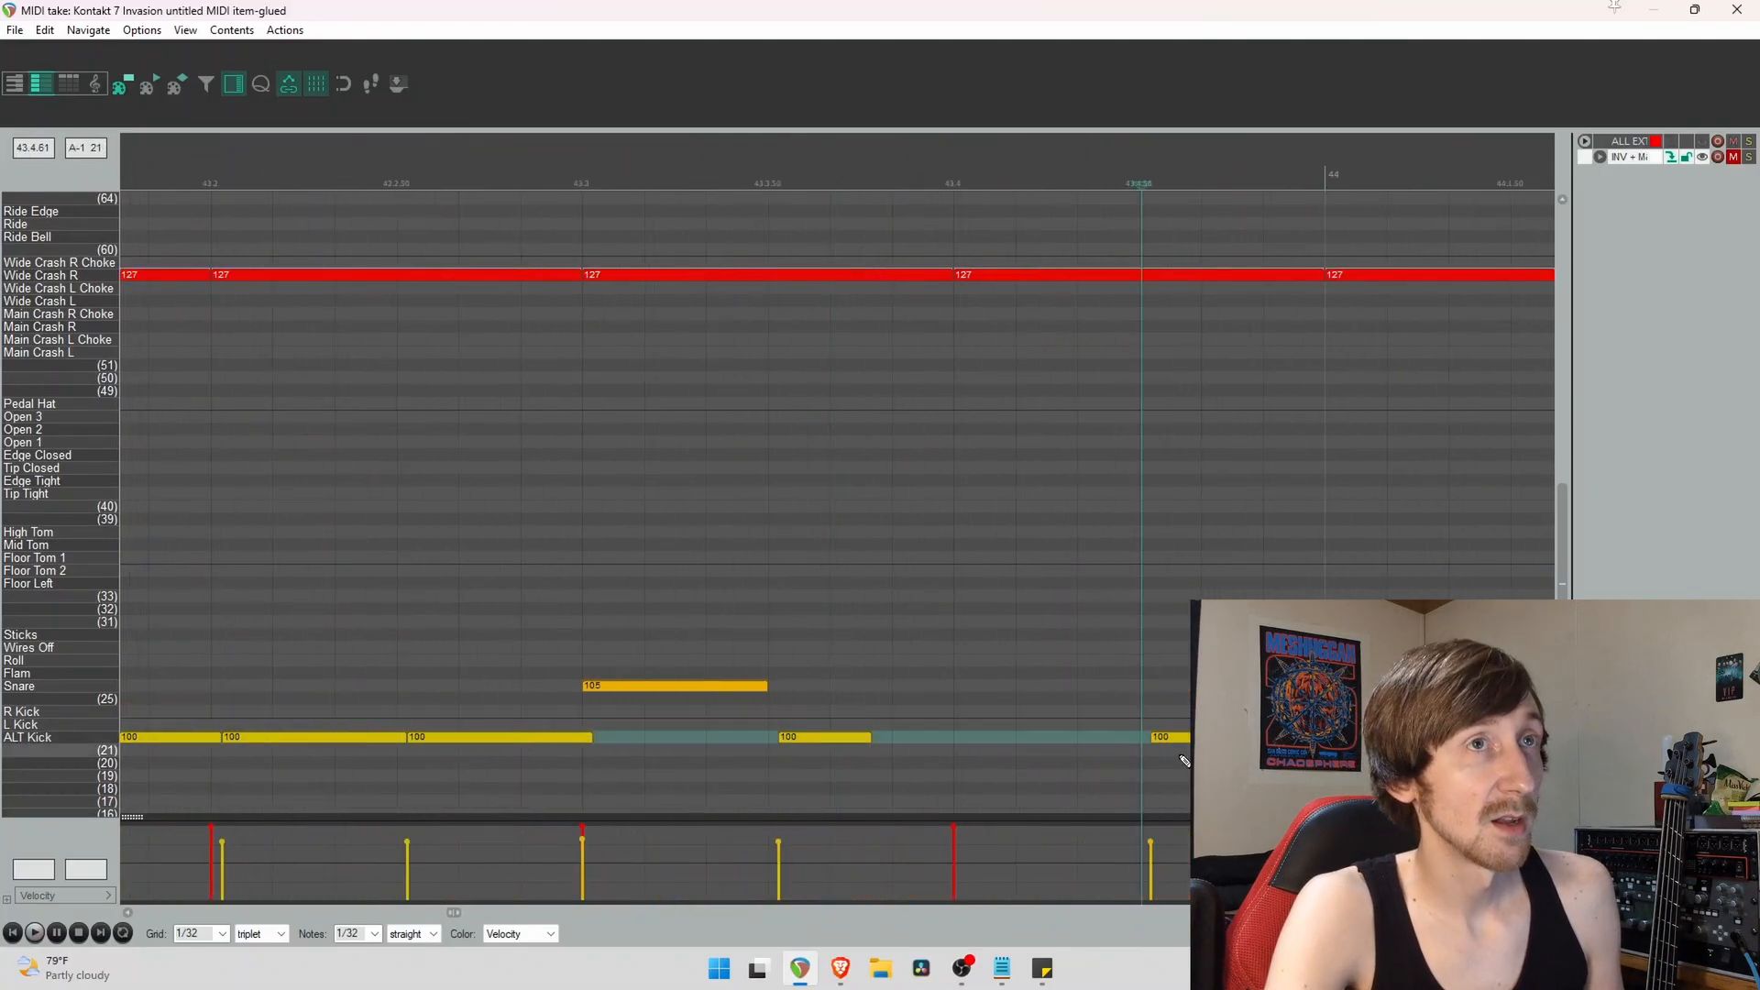
scroll(691, 495, left, 3)
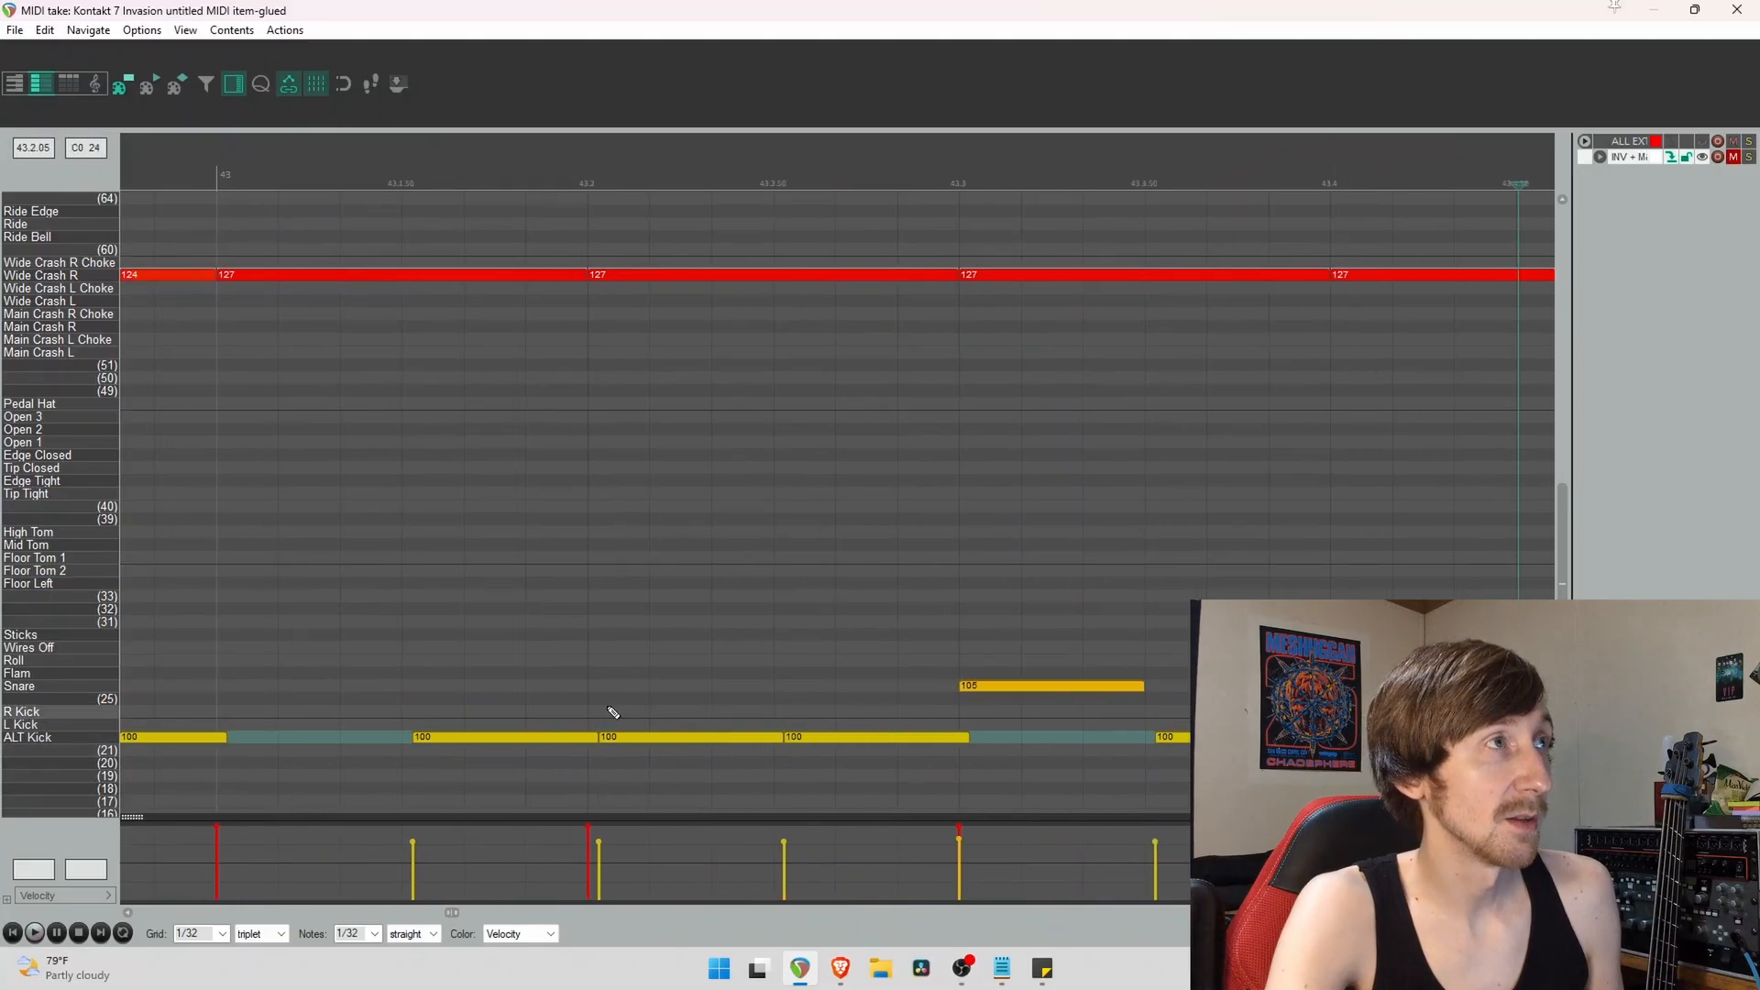
scroll(1018, 157, left, 4)
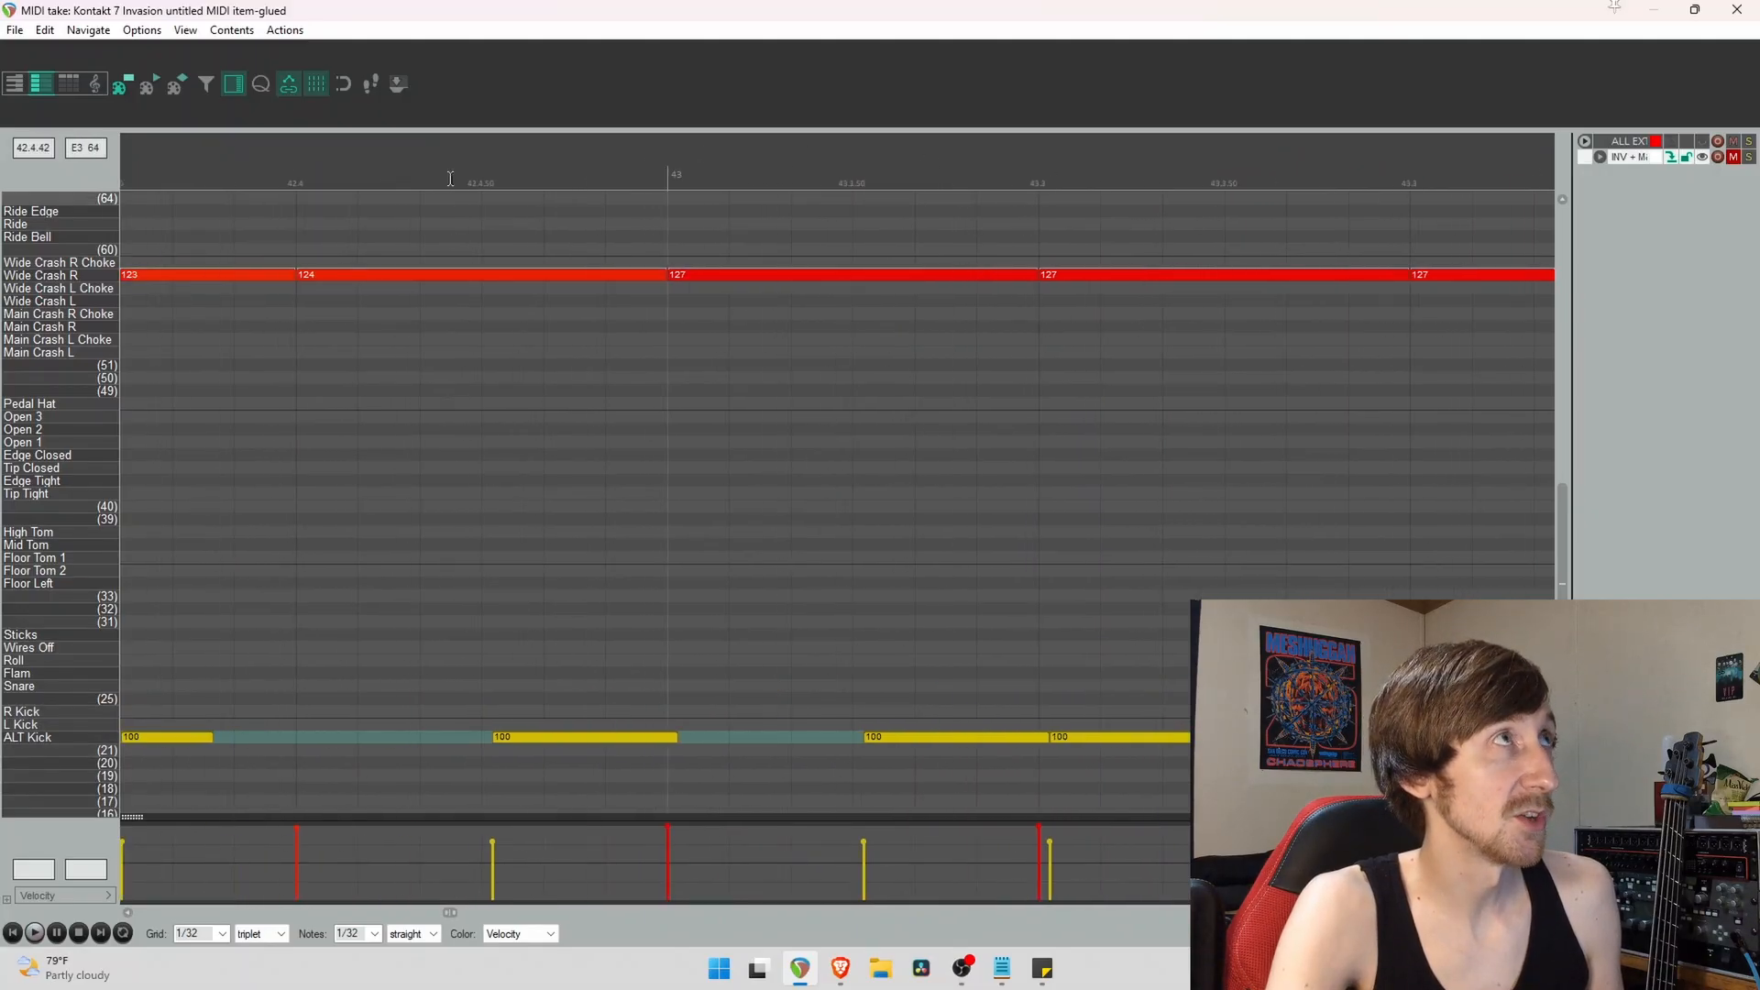
scroll(450, 178, left, 3)
scroll(943, 165, right, 2)
scroll(872, 612, down, 8)
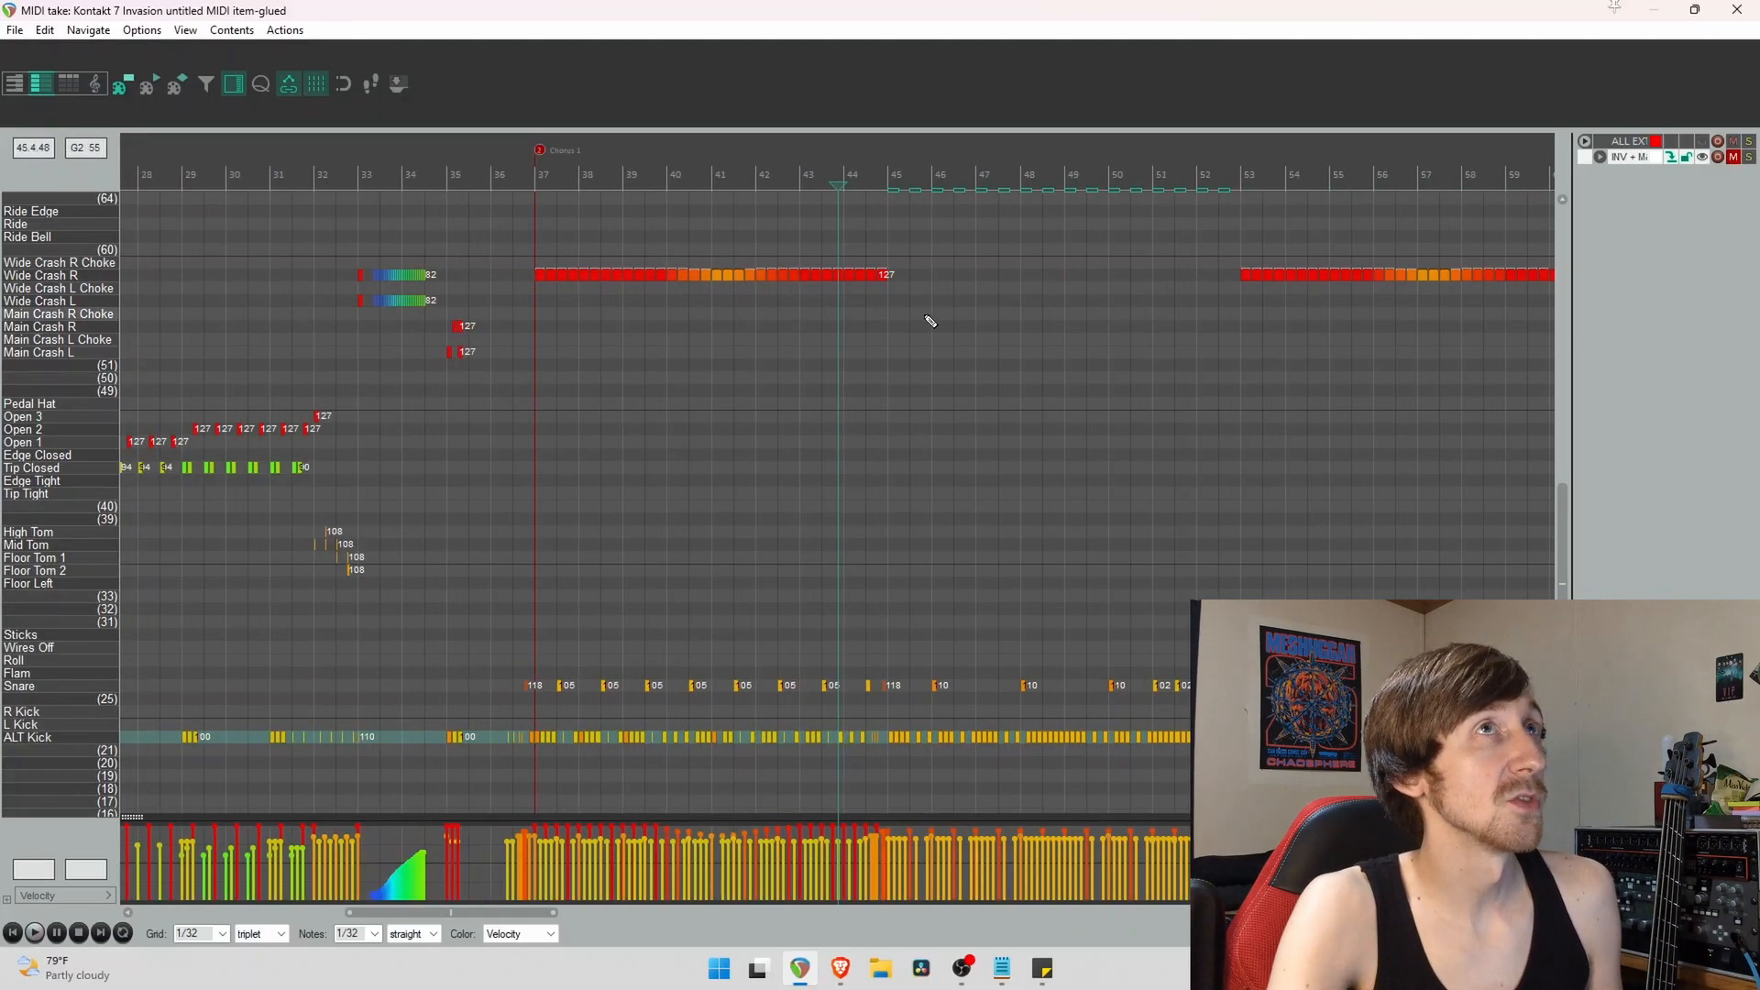
scroll(491, 487, right, 2)
scroll(61, 463, up, 3)
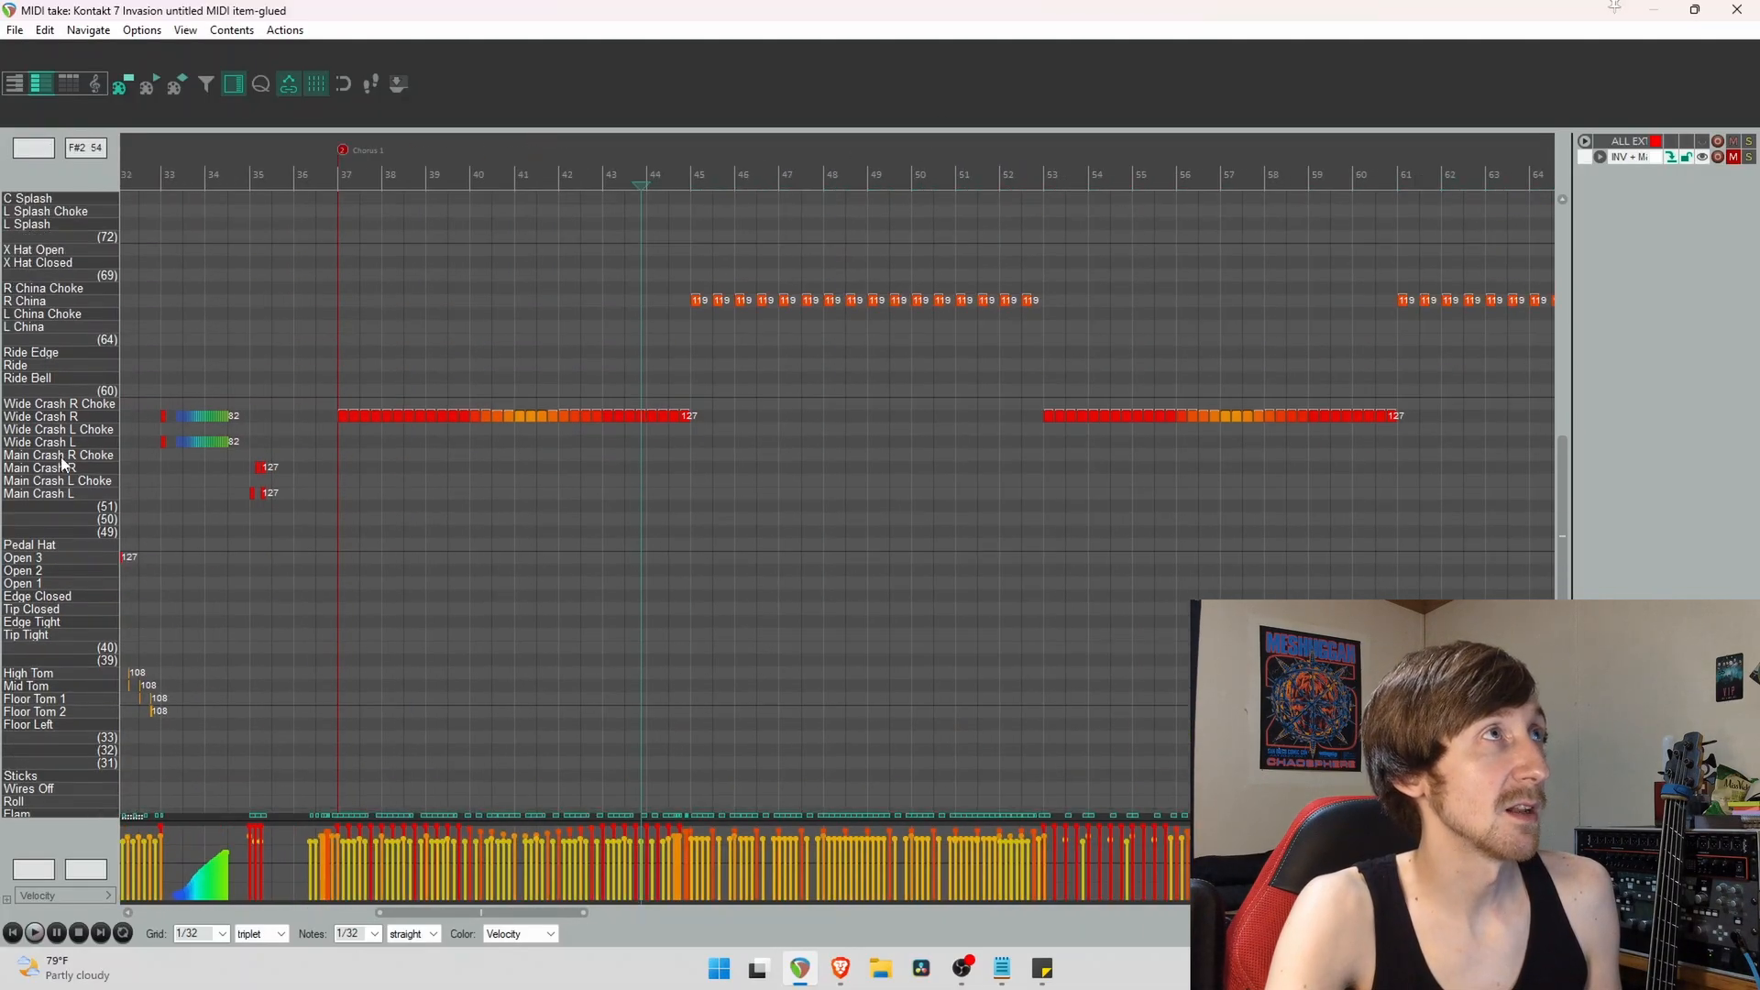
Start humanizing the first run of Wide Crash R notes in Chorus 1, trying 50% velocity variation before returning it to 0%.
drag(319, 390, 748, 448)
drag(311, 365, 783, 470)
key(h)
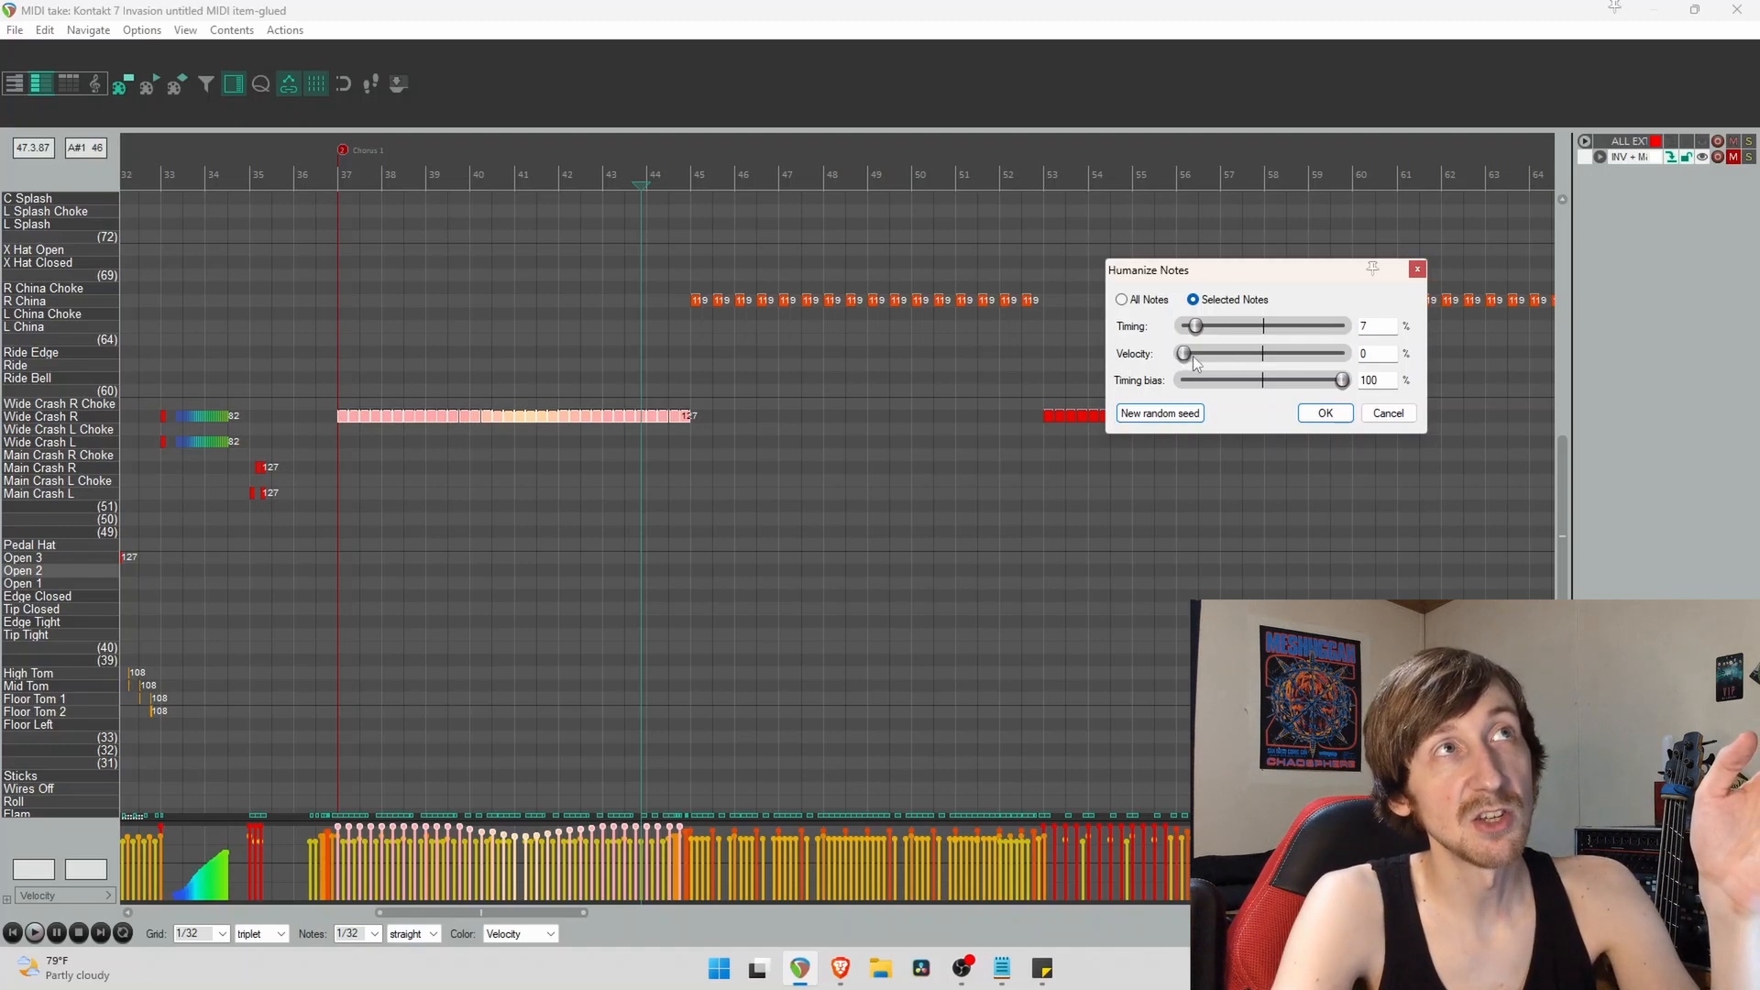
drag(1184, 355, 1281, 357)
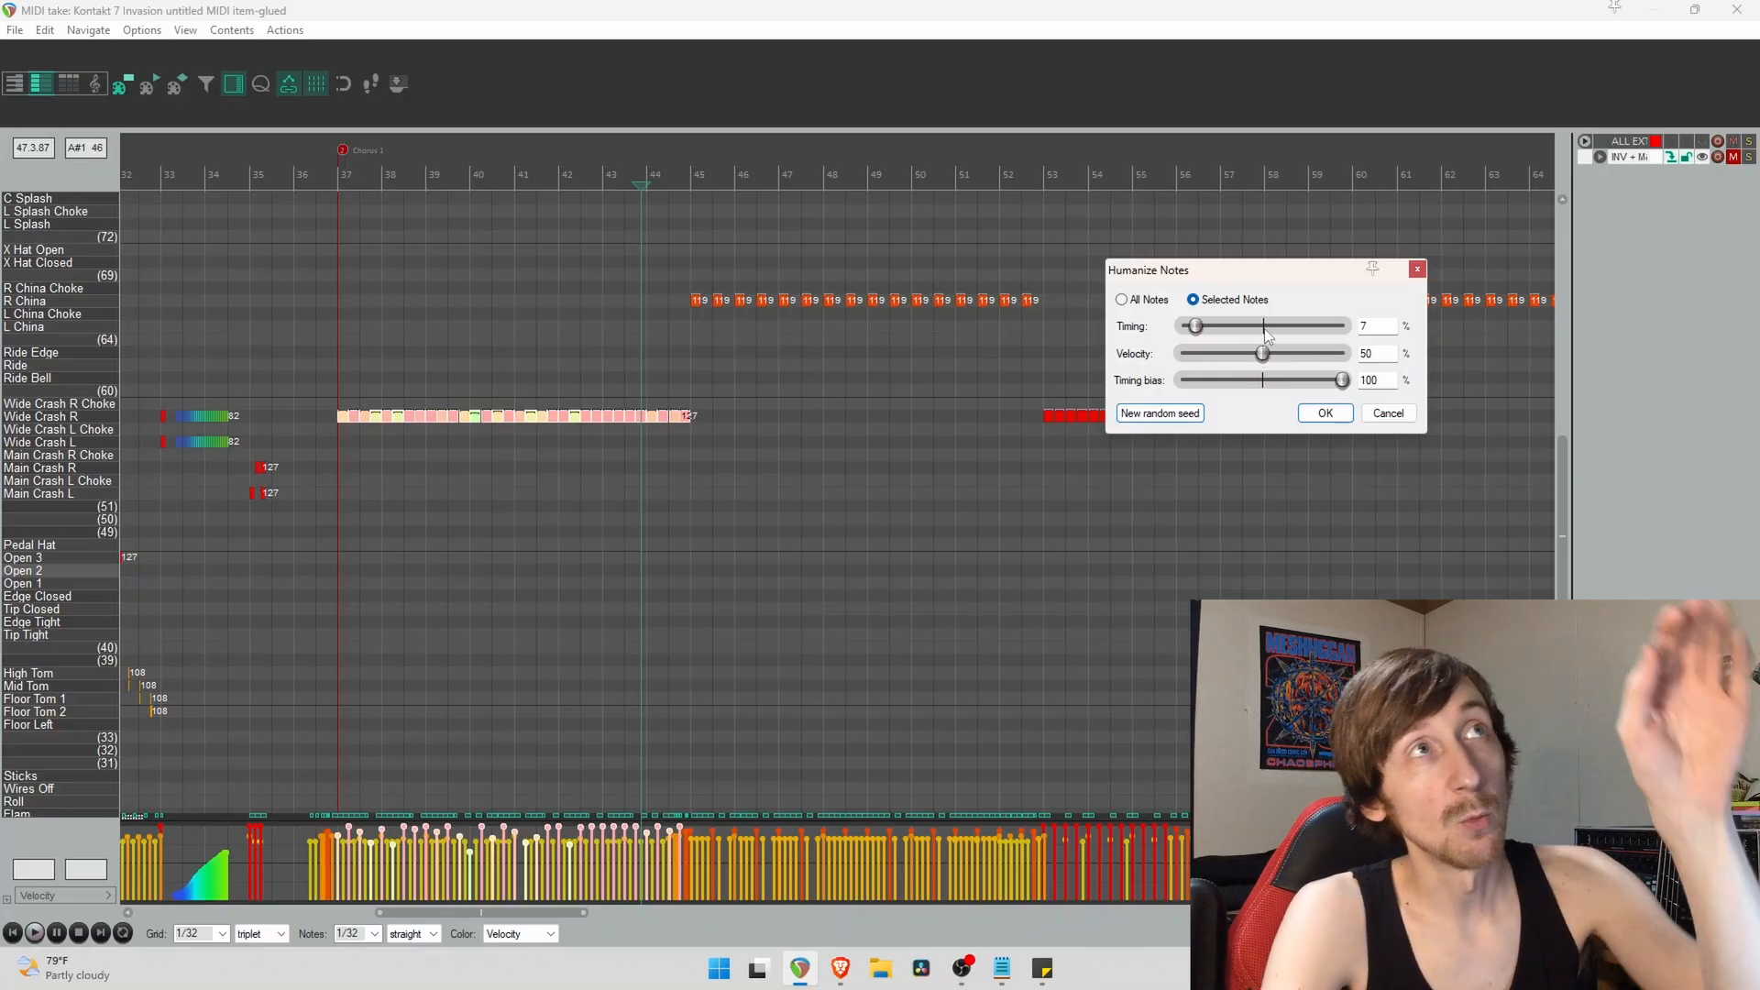
drag(1268, 357, 1183, 363)
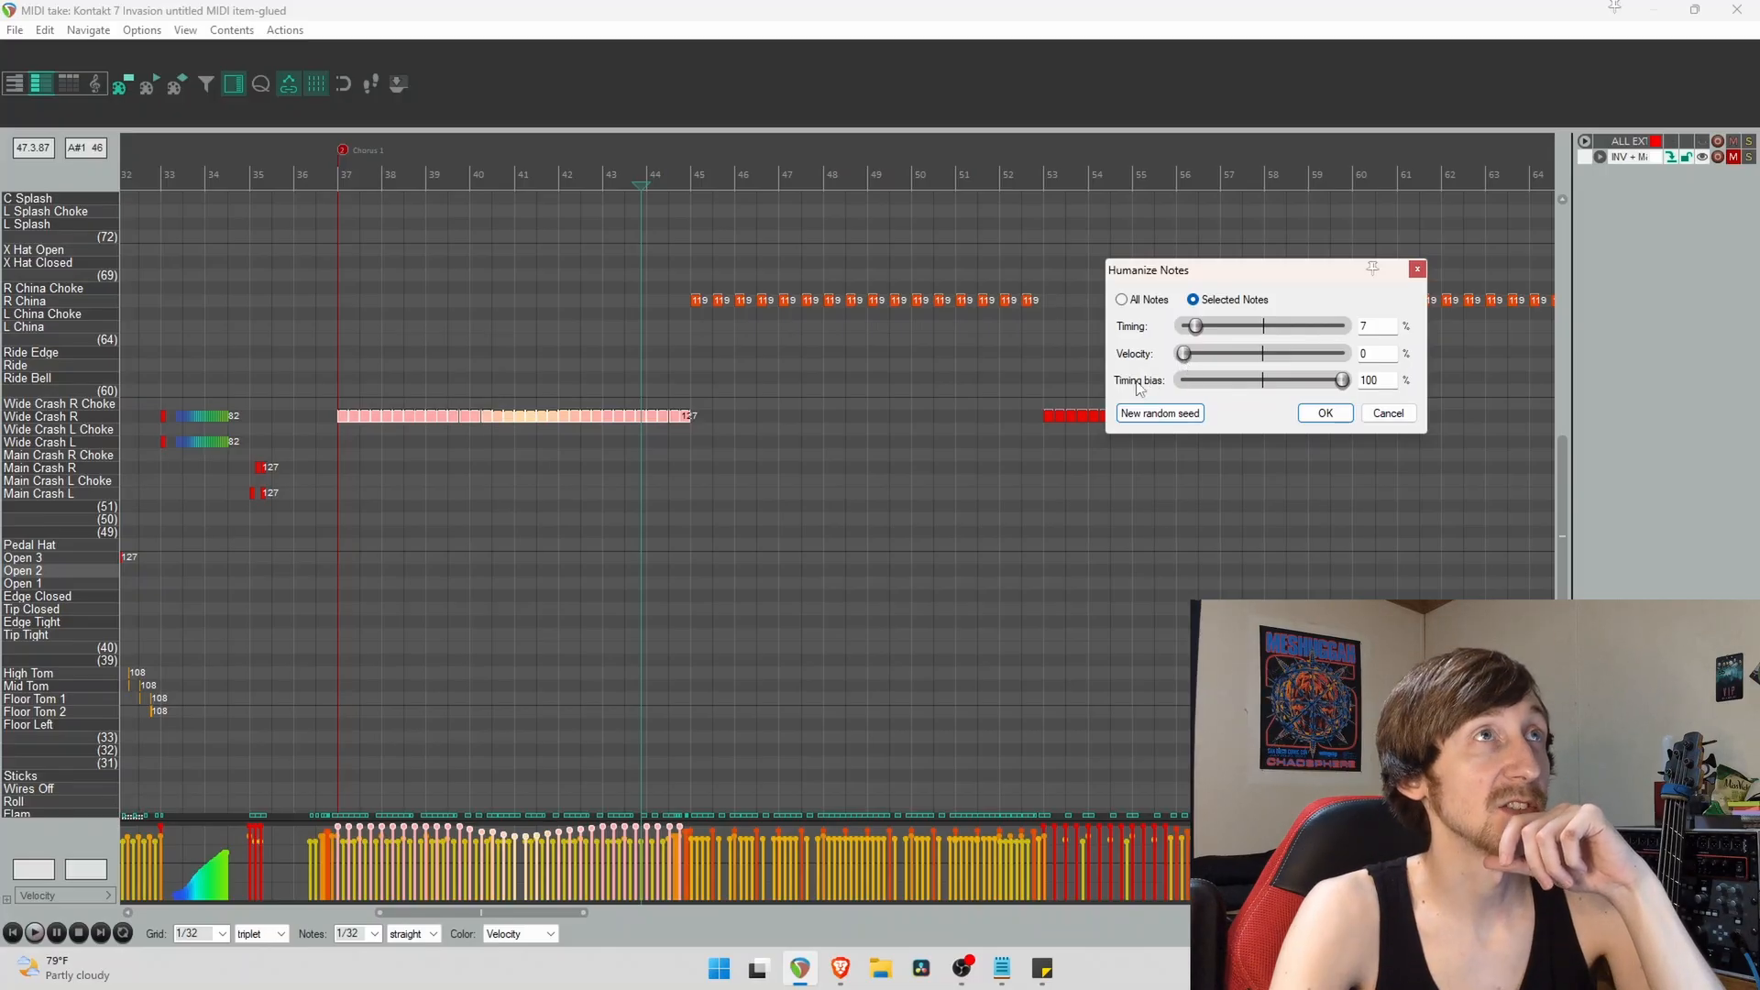
Try several timing amounts for the selected crash notes and apply humanization with 4% timing and 0% velocity.
mouse_move(1197, 327)
mouse_down()
mouse_move(1174, 337)
mouse_move(1214, 329)
mouse_up()
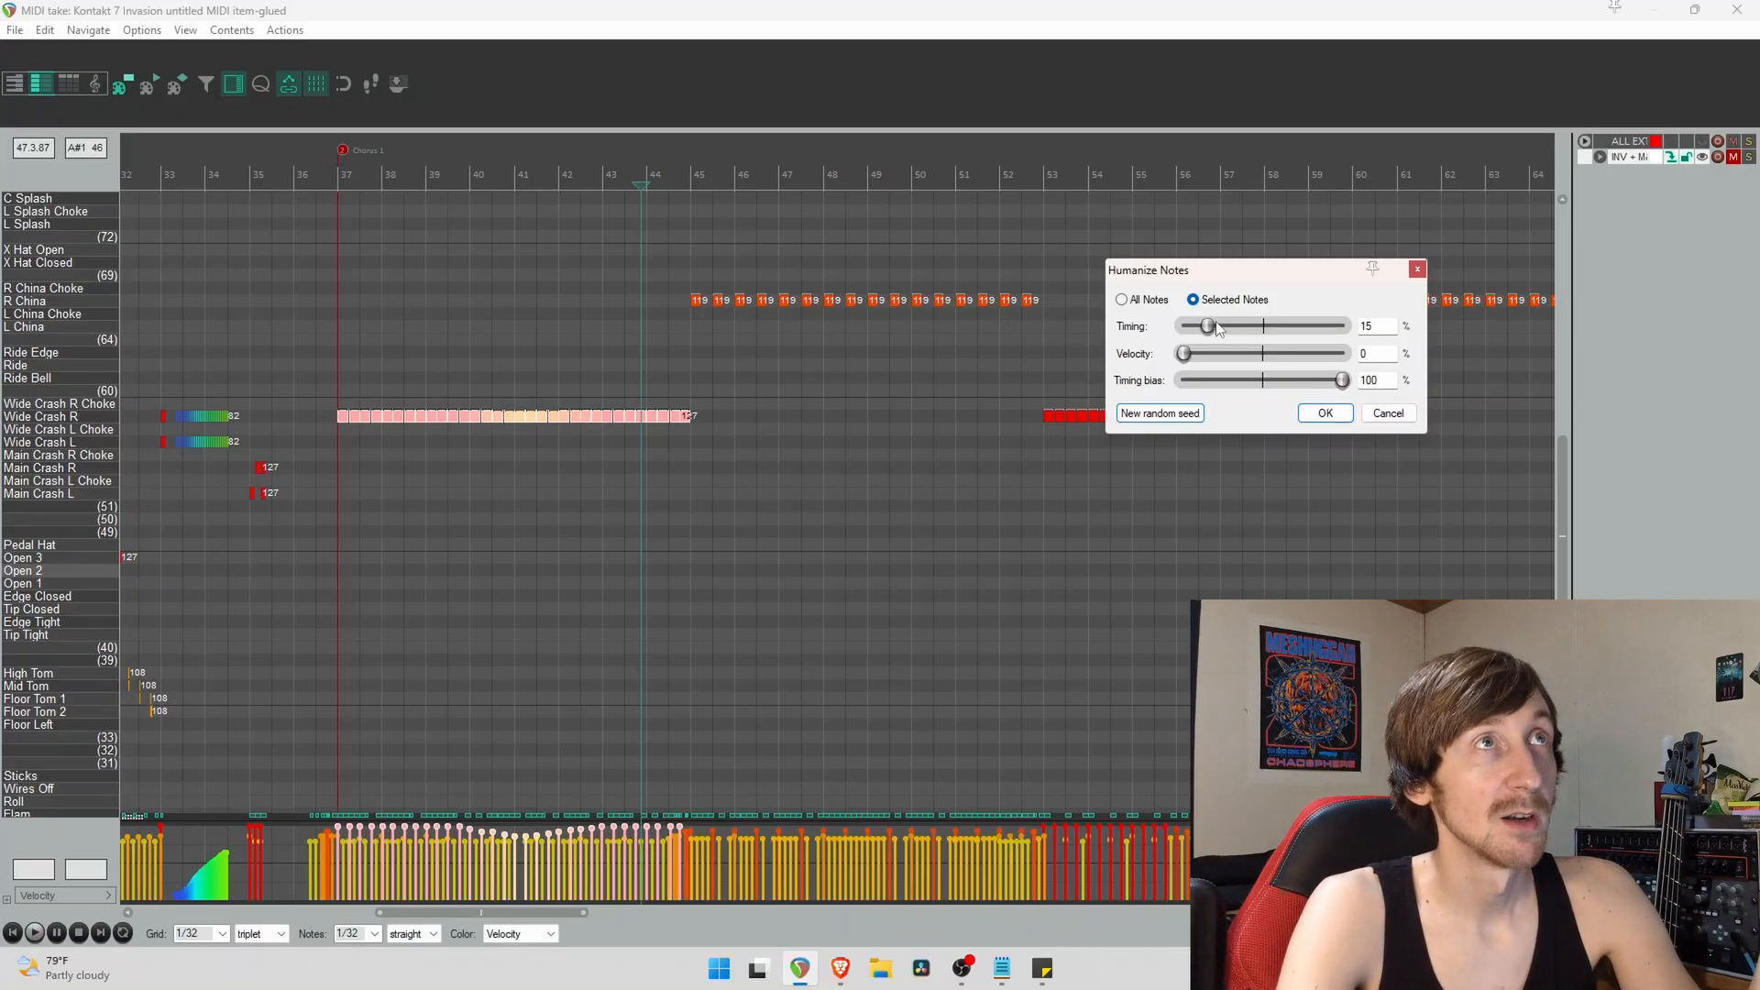
drag(1209, 332, 1201, 338)
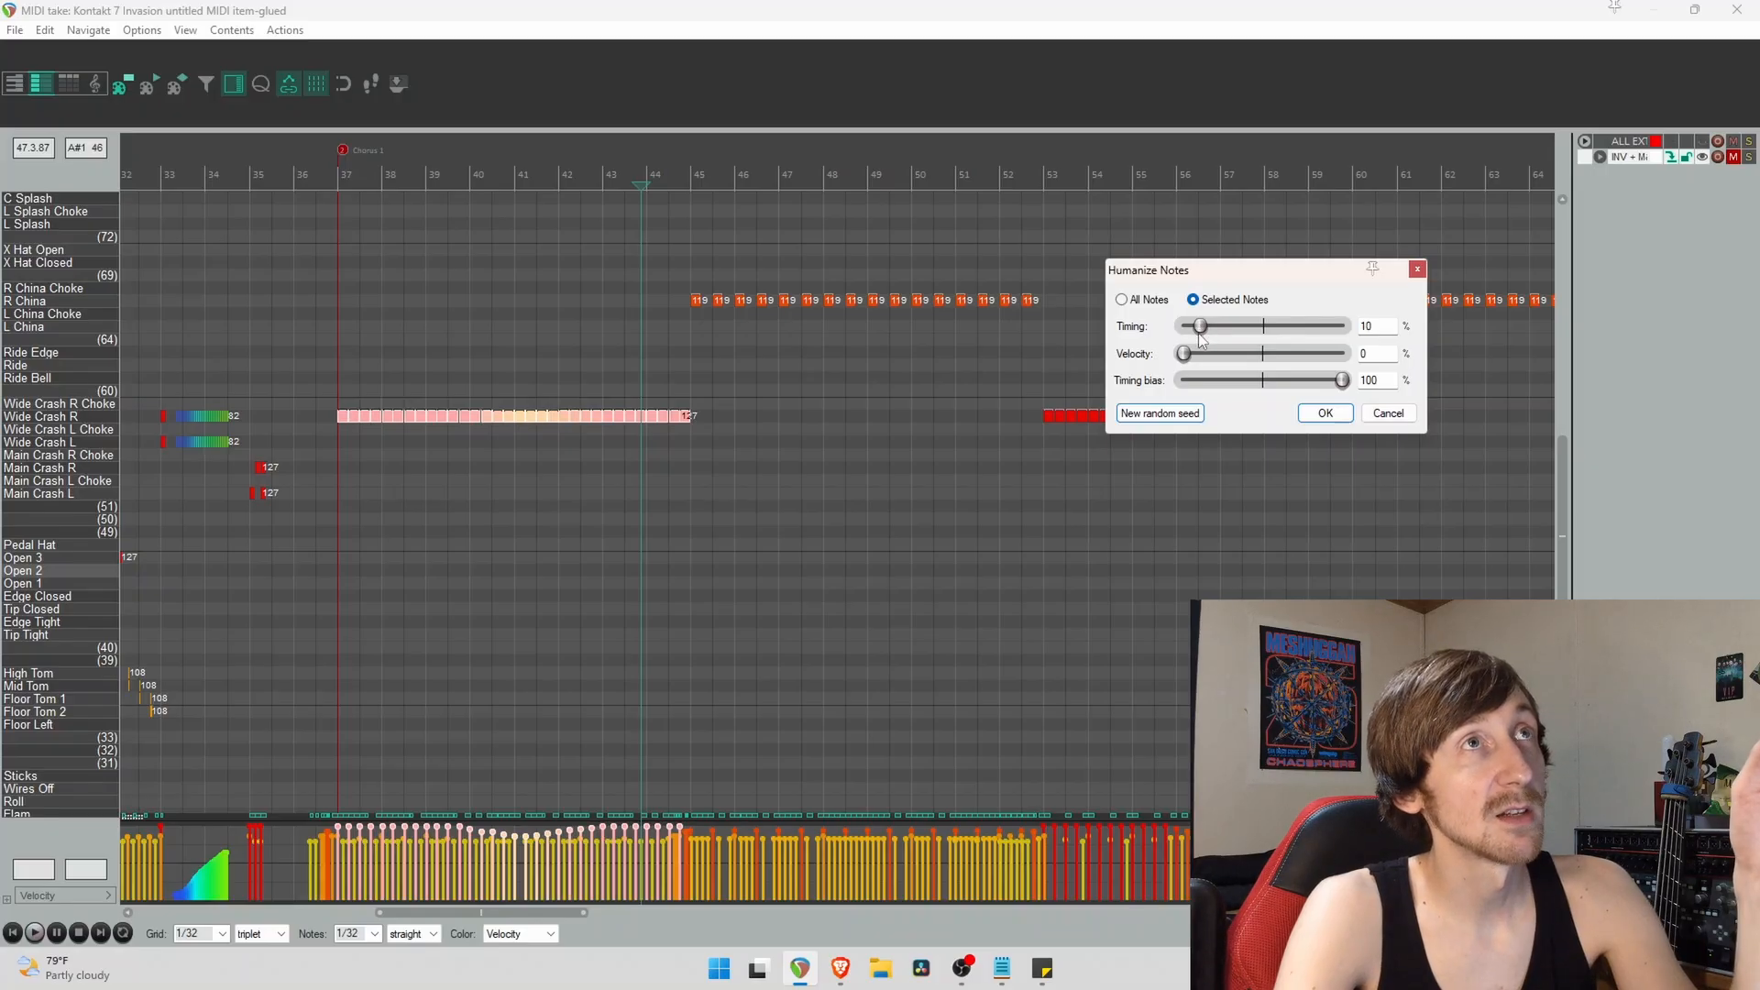
drag(1212, 344, 1200, 334)
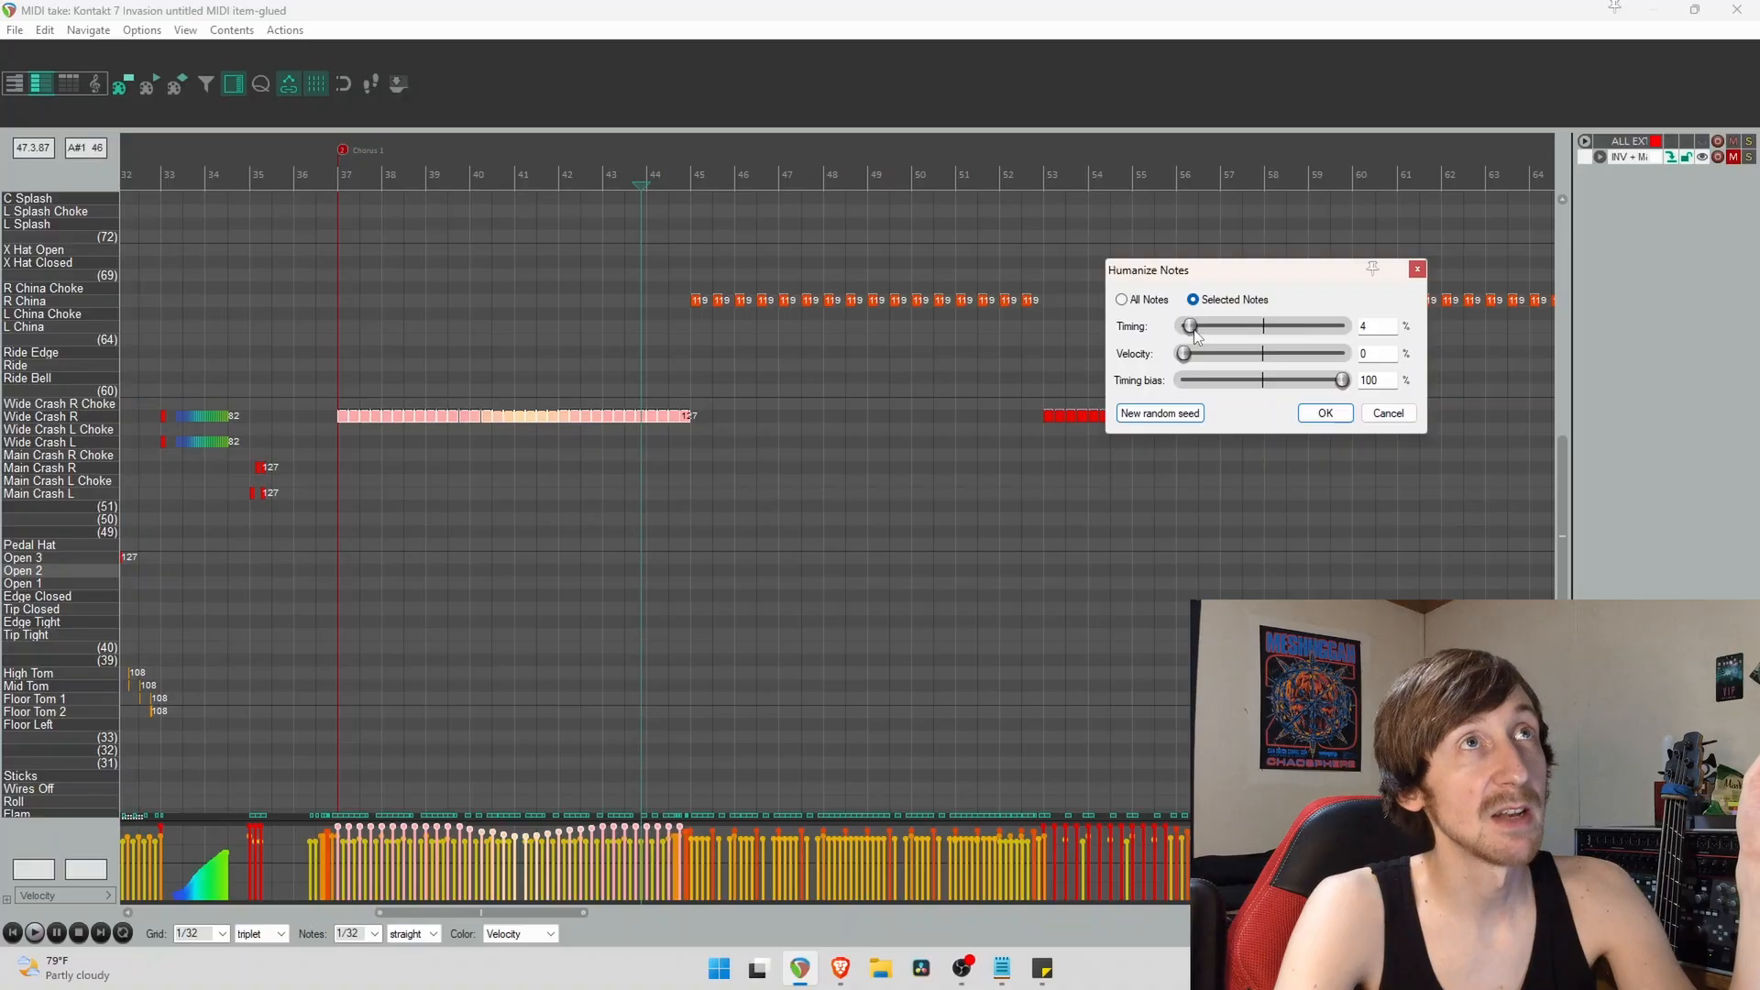
click(1325, 413)
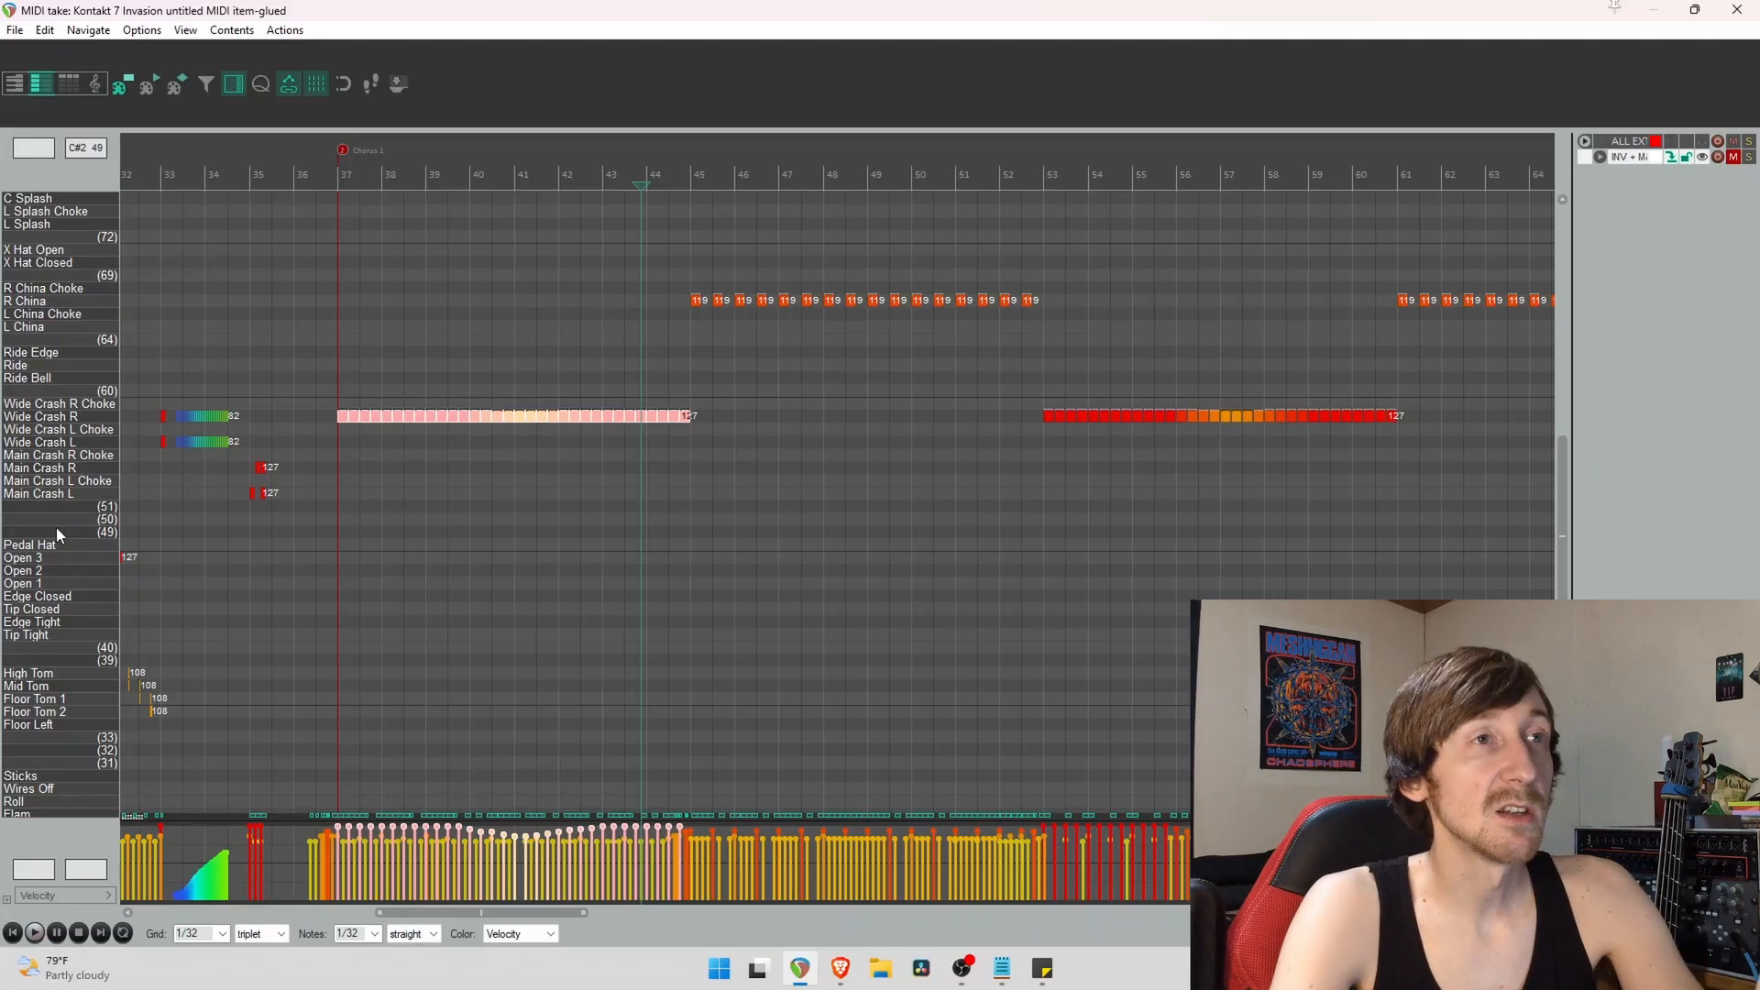
Review the hi-hat, tom, snare and kick rows from the intro onward, and audition the Open 3 hi-hat.
scroll(579, 599, down, 5)
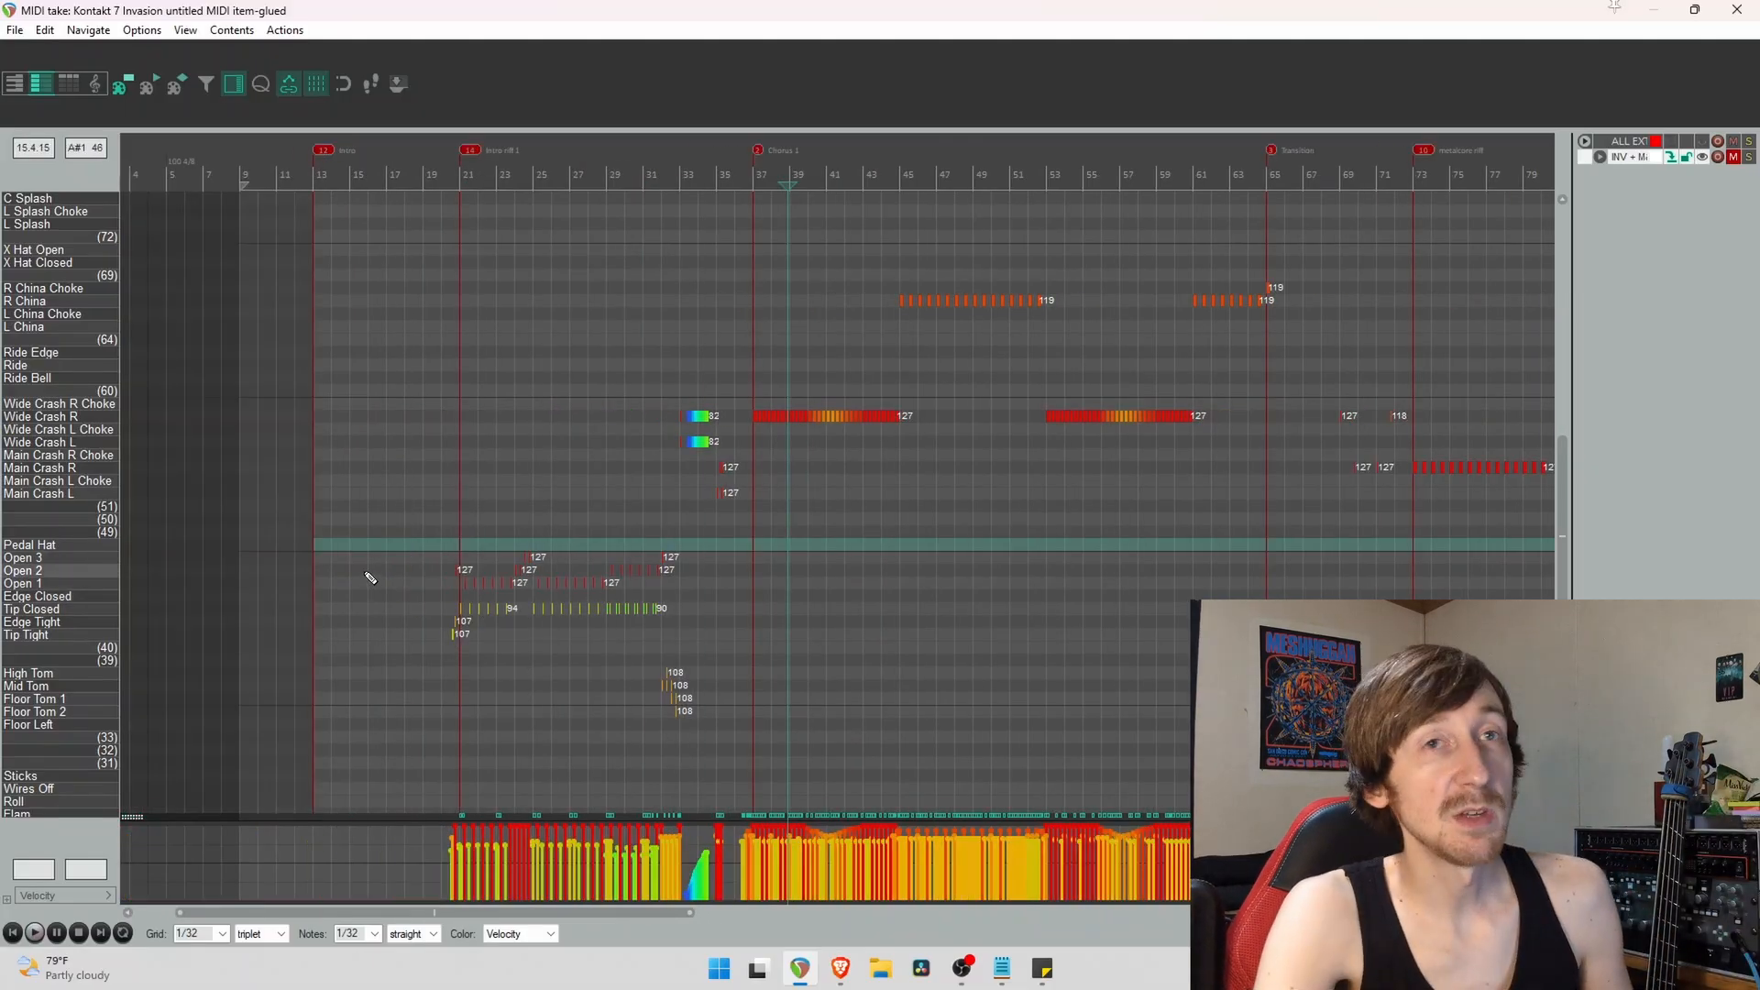
scroll(76, 514, down, 3)
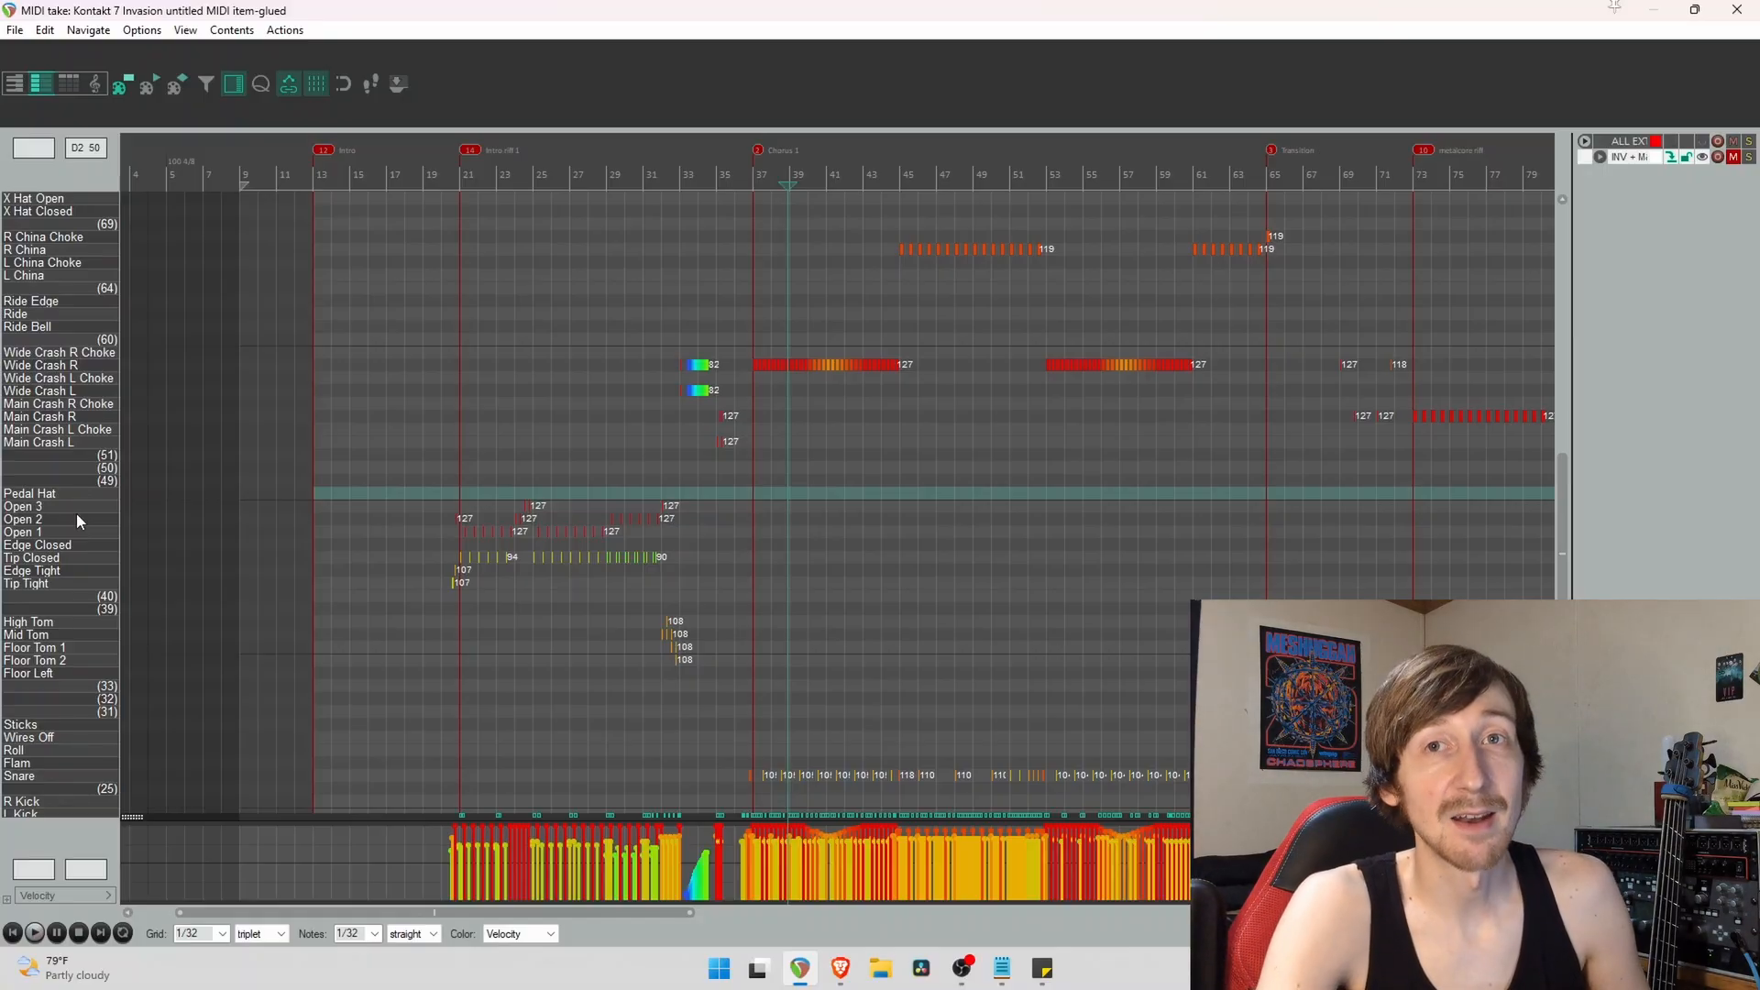
click(94, 504)
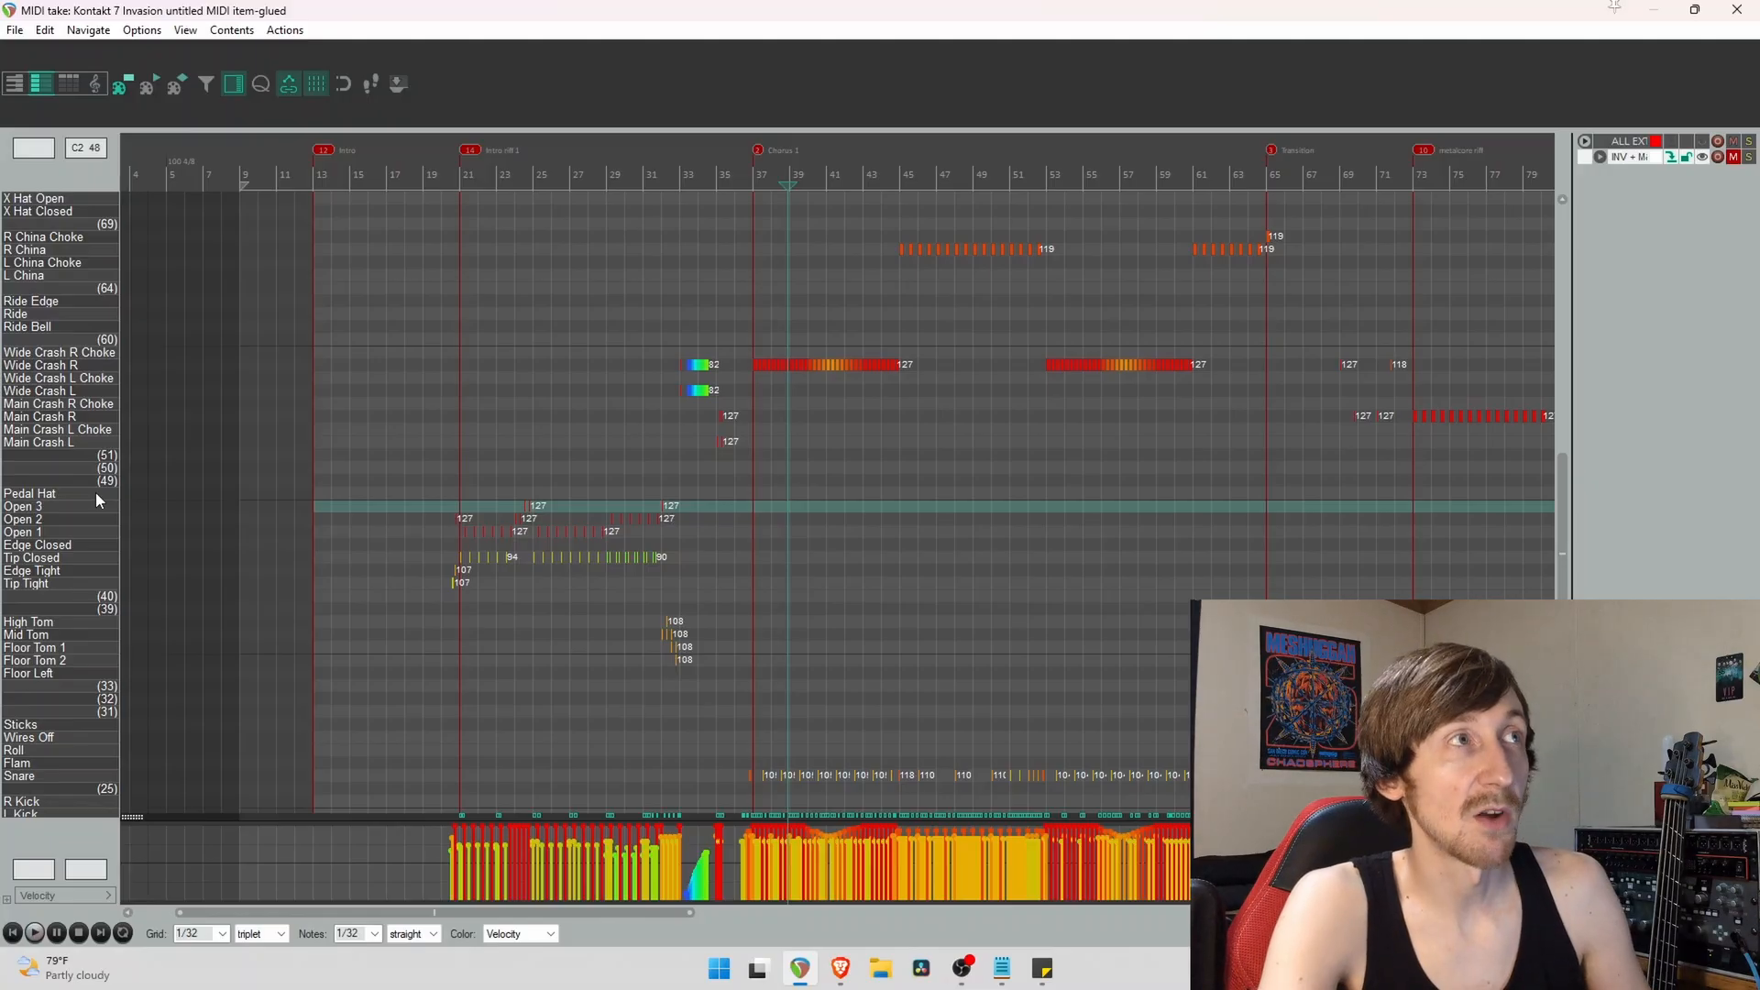
scroll(51, 483, down, 3)
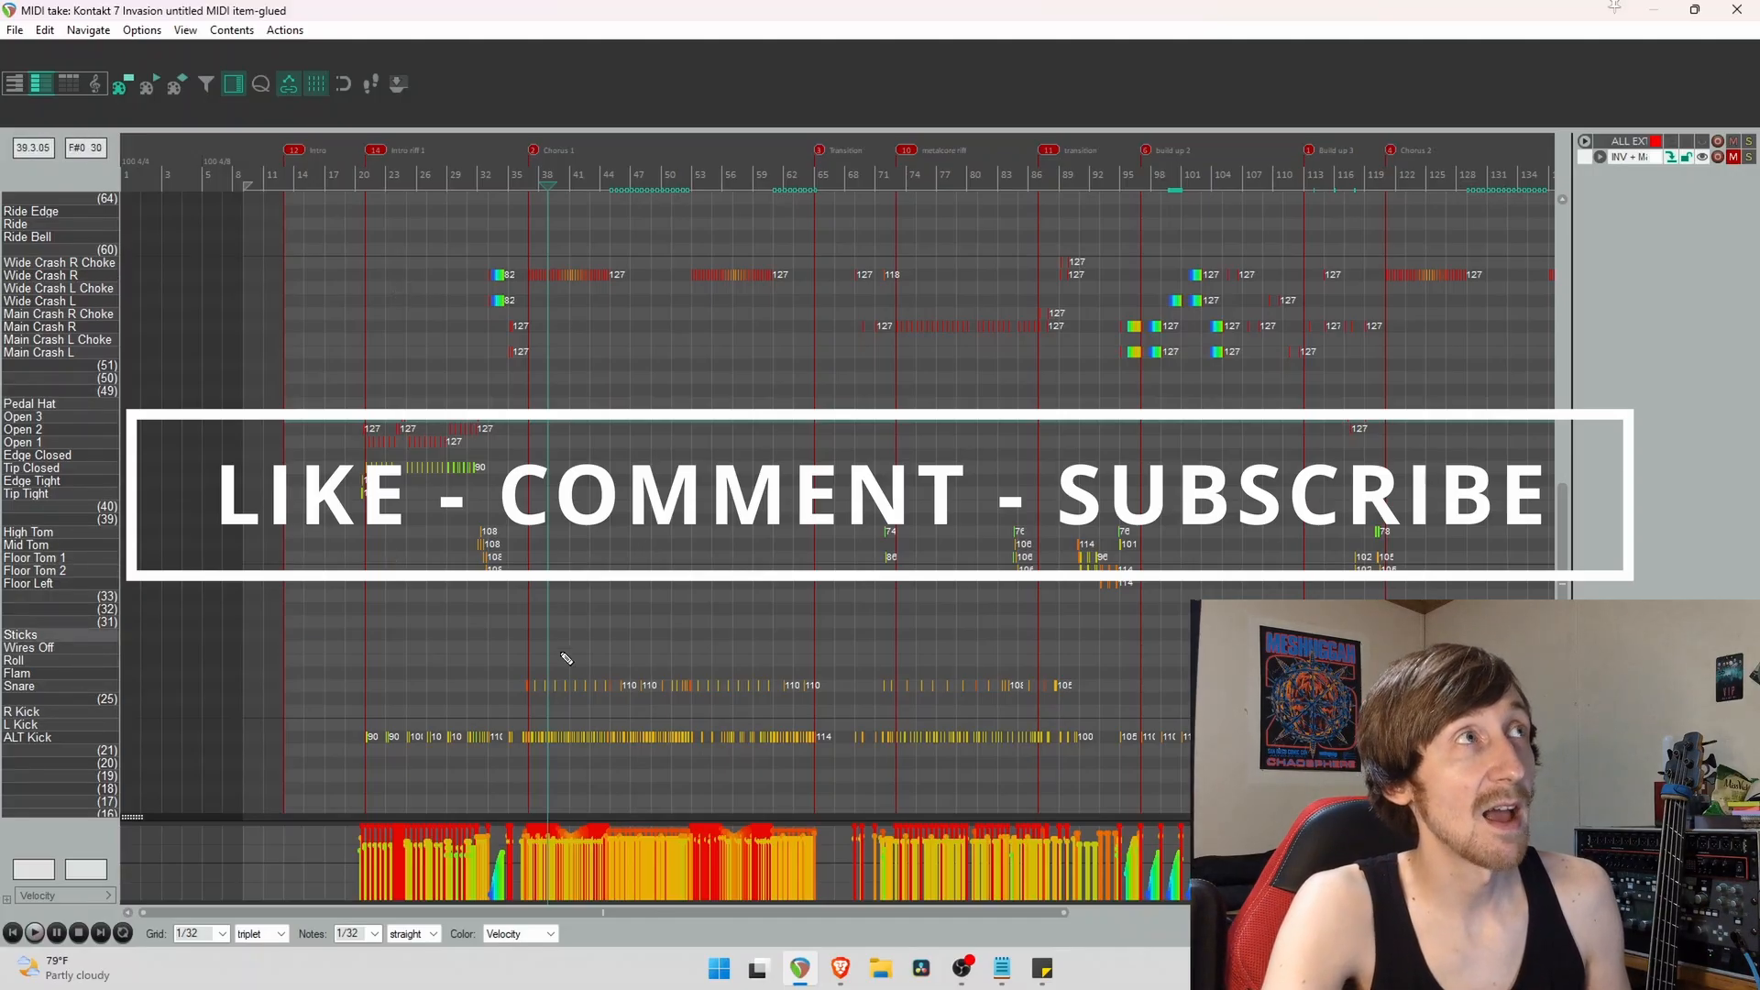
Close the MIDI editor, compact the ALL DRUMS folder and reveal the Quake DI tracks inside ALL BASS.
click(1748, 16)
scroll(44, 410, up, 2)
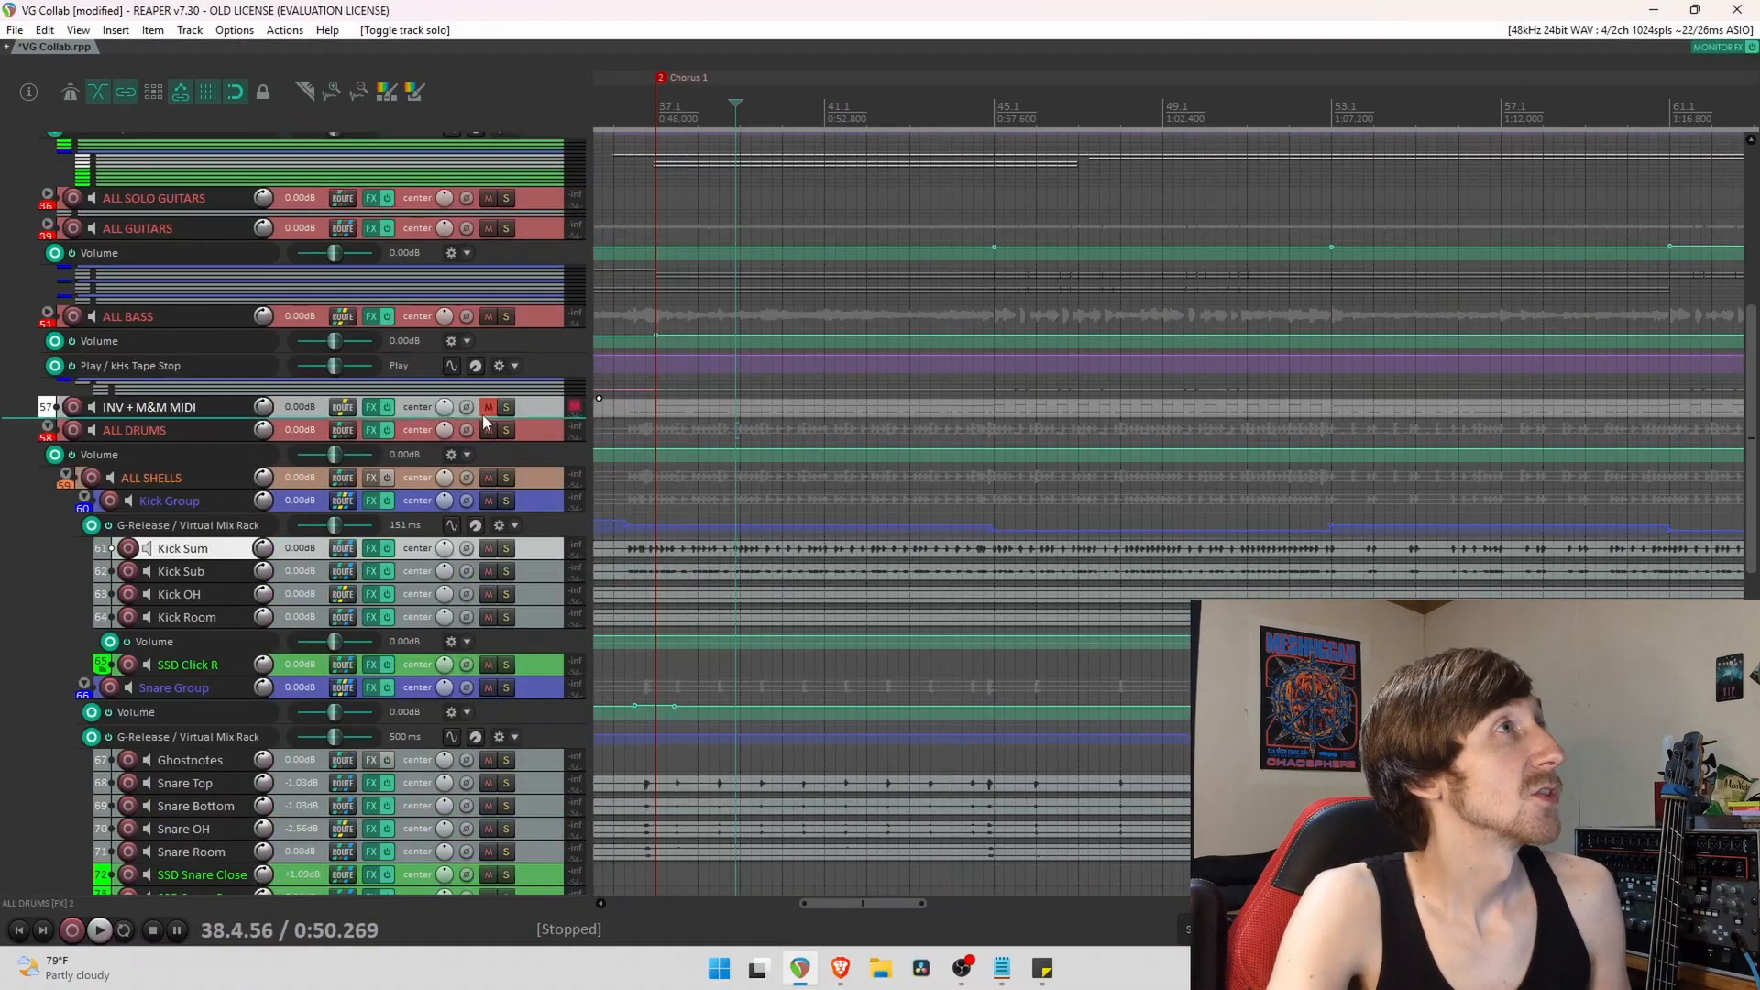
click(46, 428)
scroll(48, 450, up, 3)
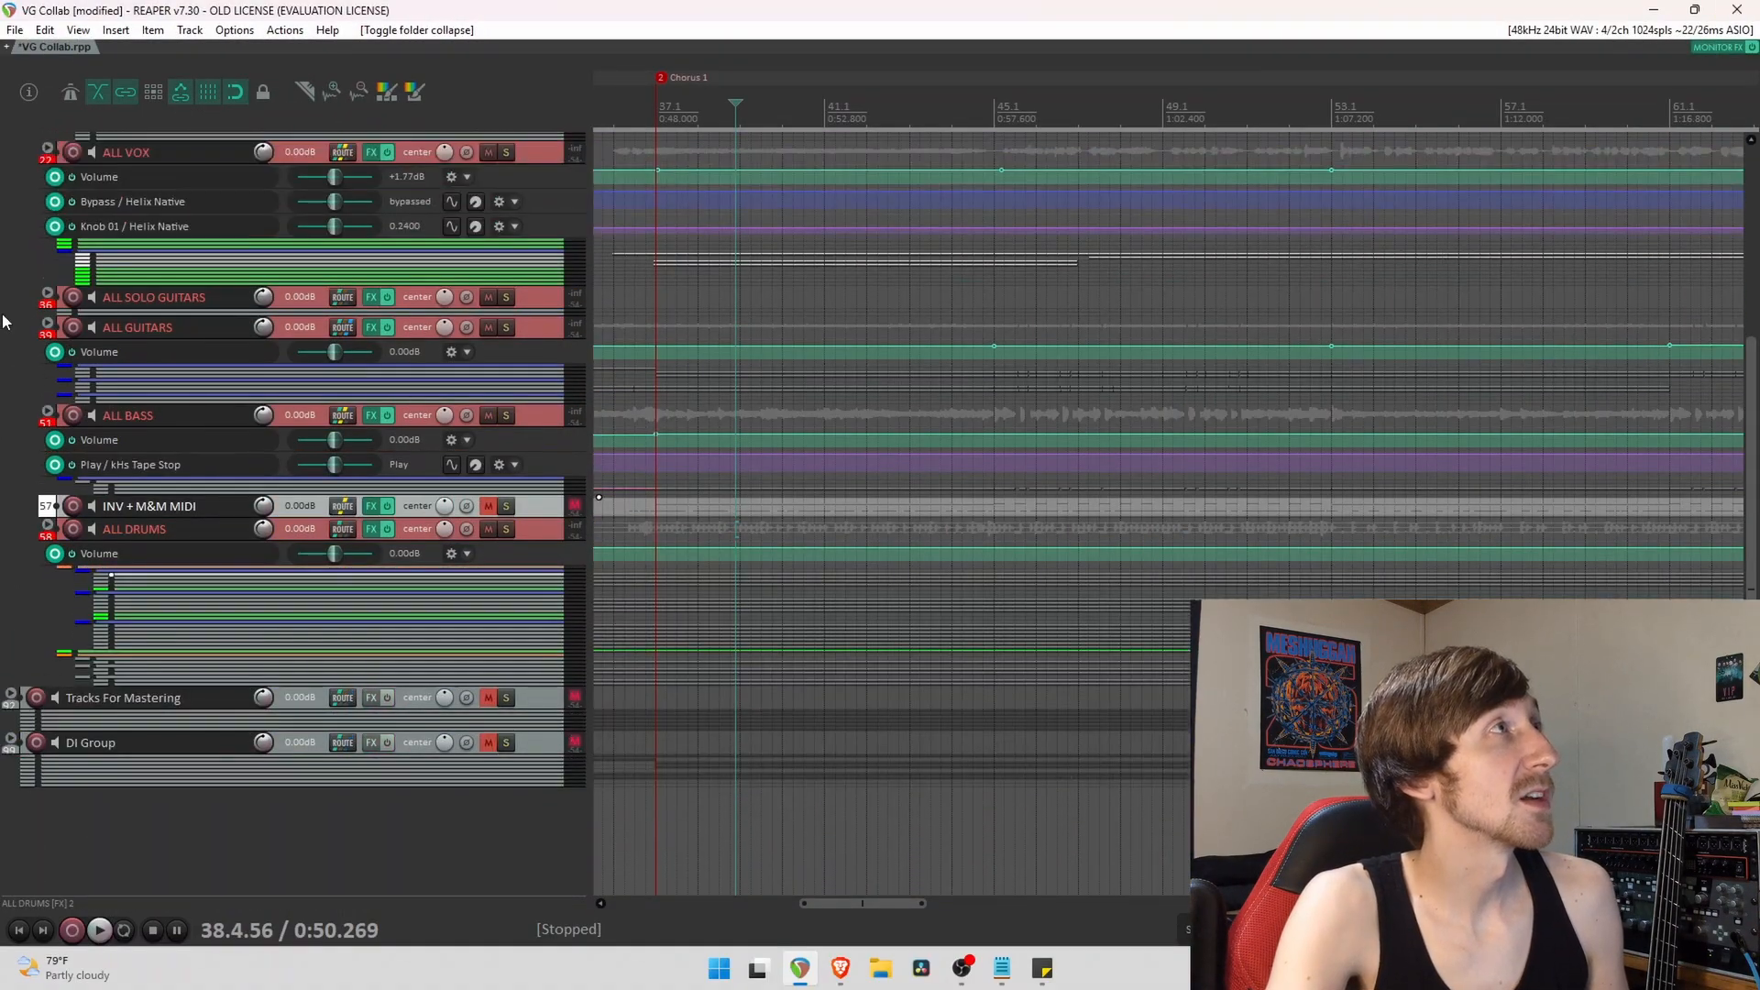
click(45, 489)
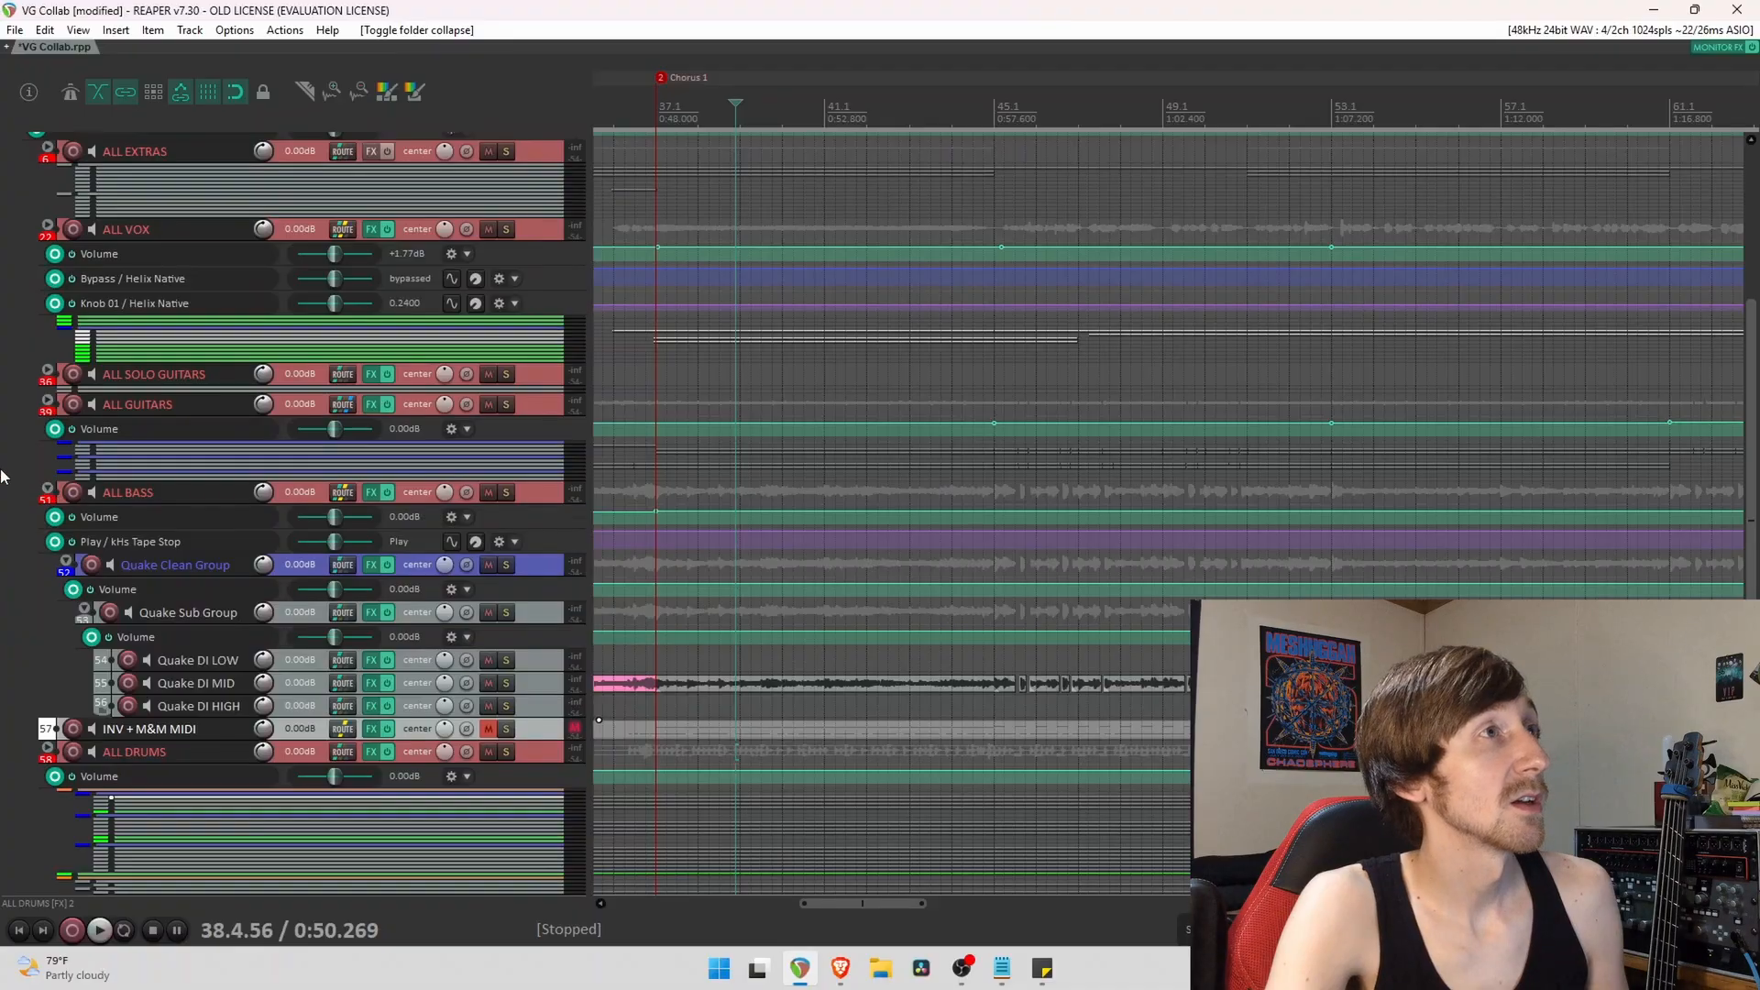
scroll(3, 469, down, 1)
scroll(1169, 513, down, 8)
Solo the ALL BASS folder and place the edit cursor at the start of Chorus 1, bar 37.
click(1028, 608)
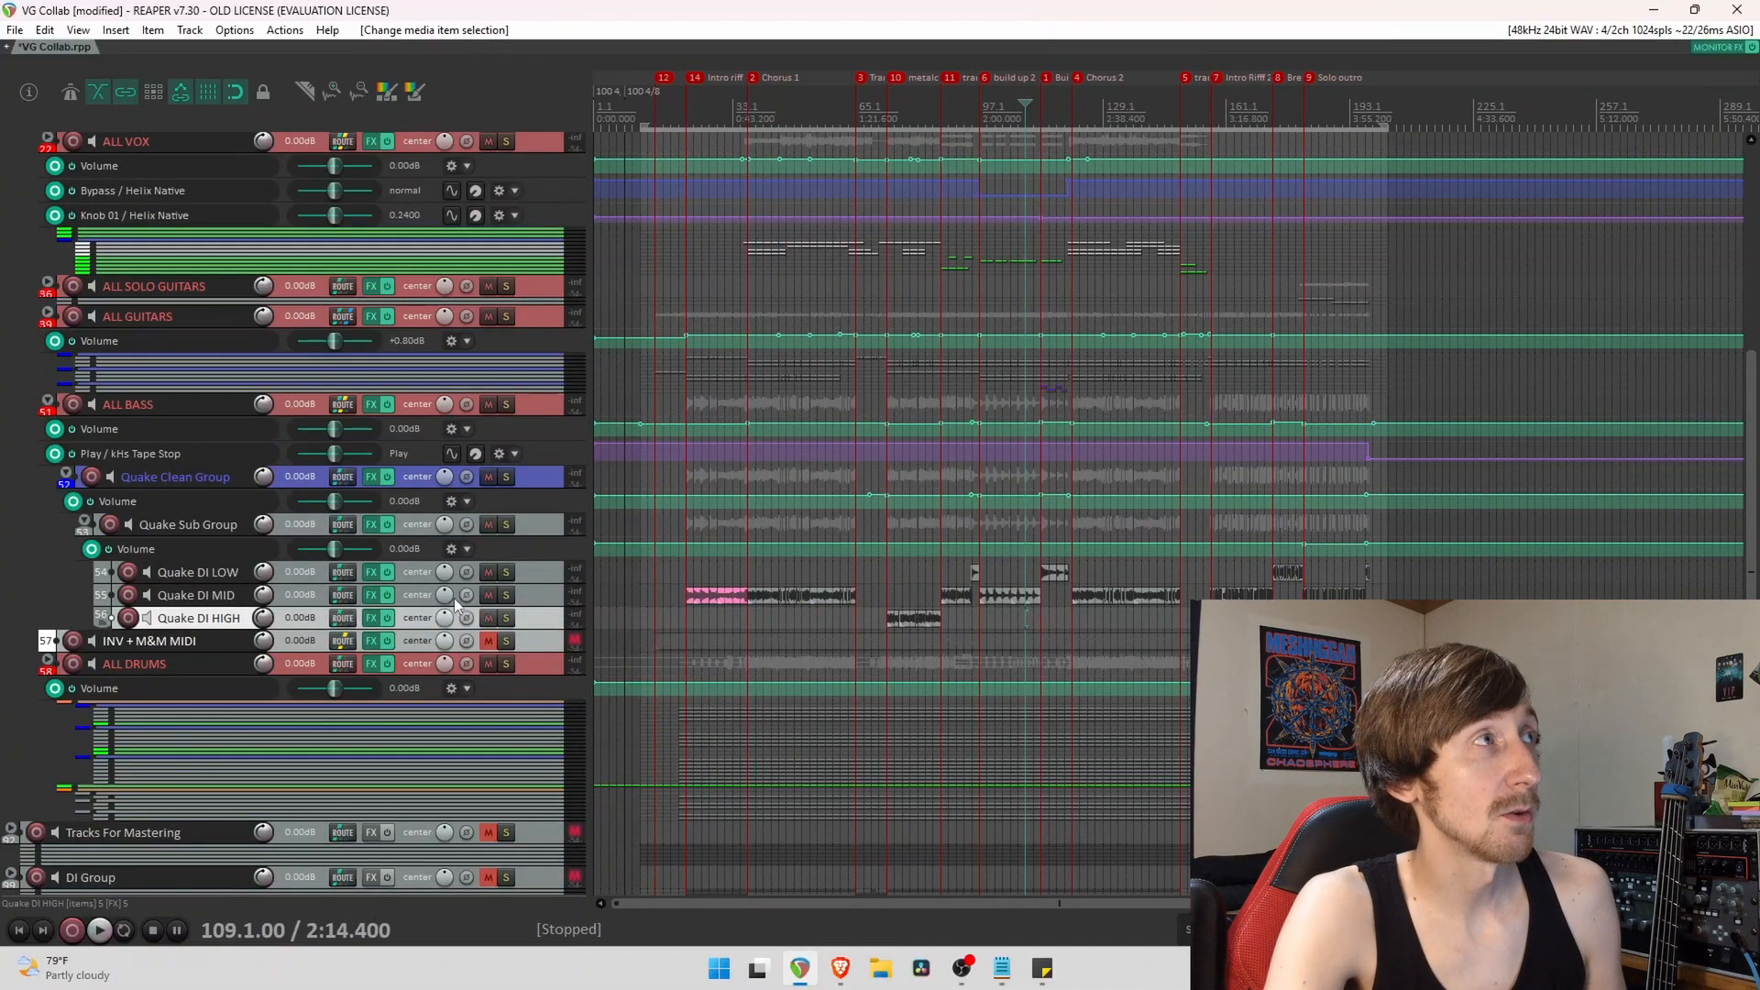
click(526, 602)
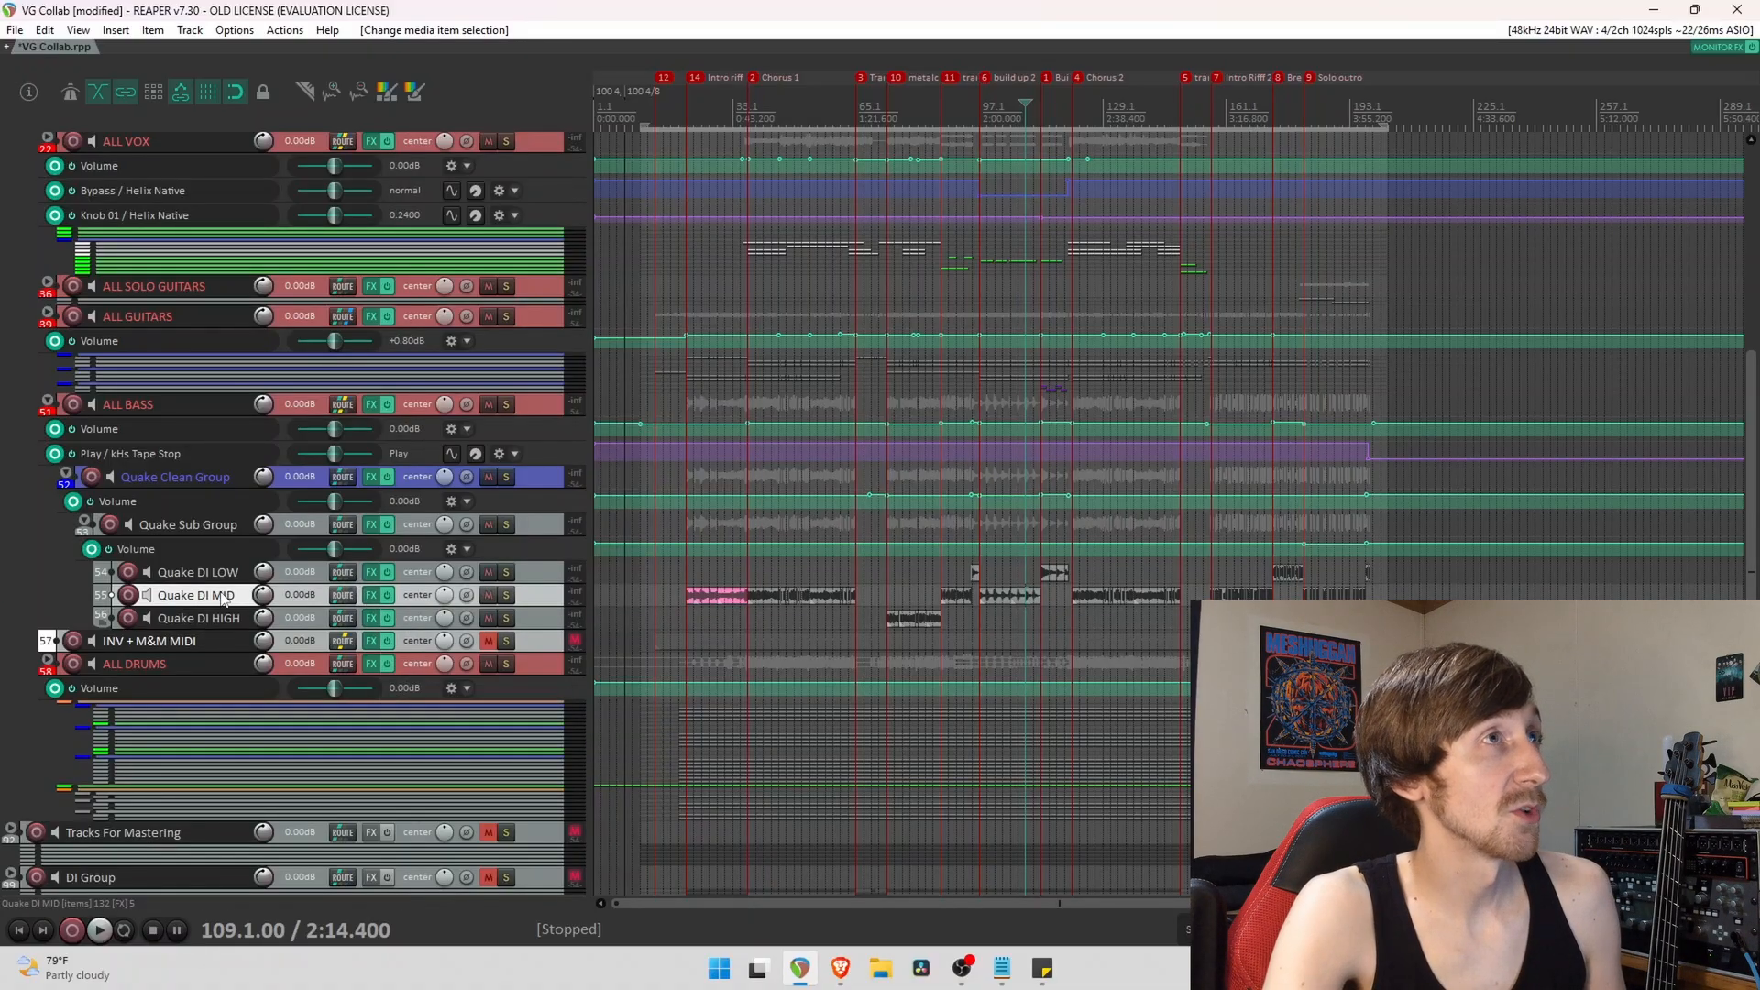
click(755, 621)
scroll(755, 621, up, 4)
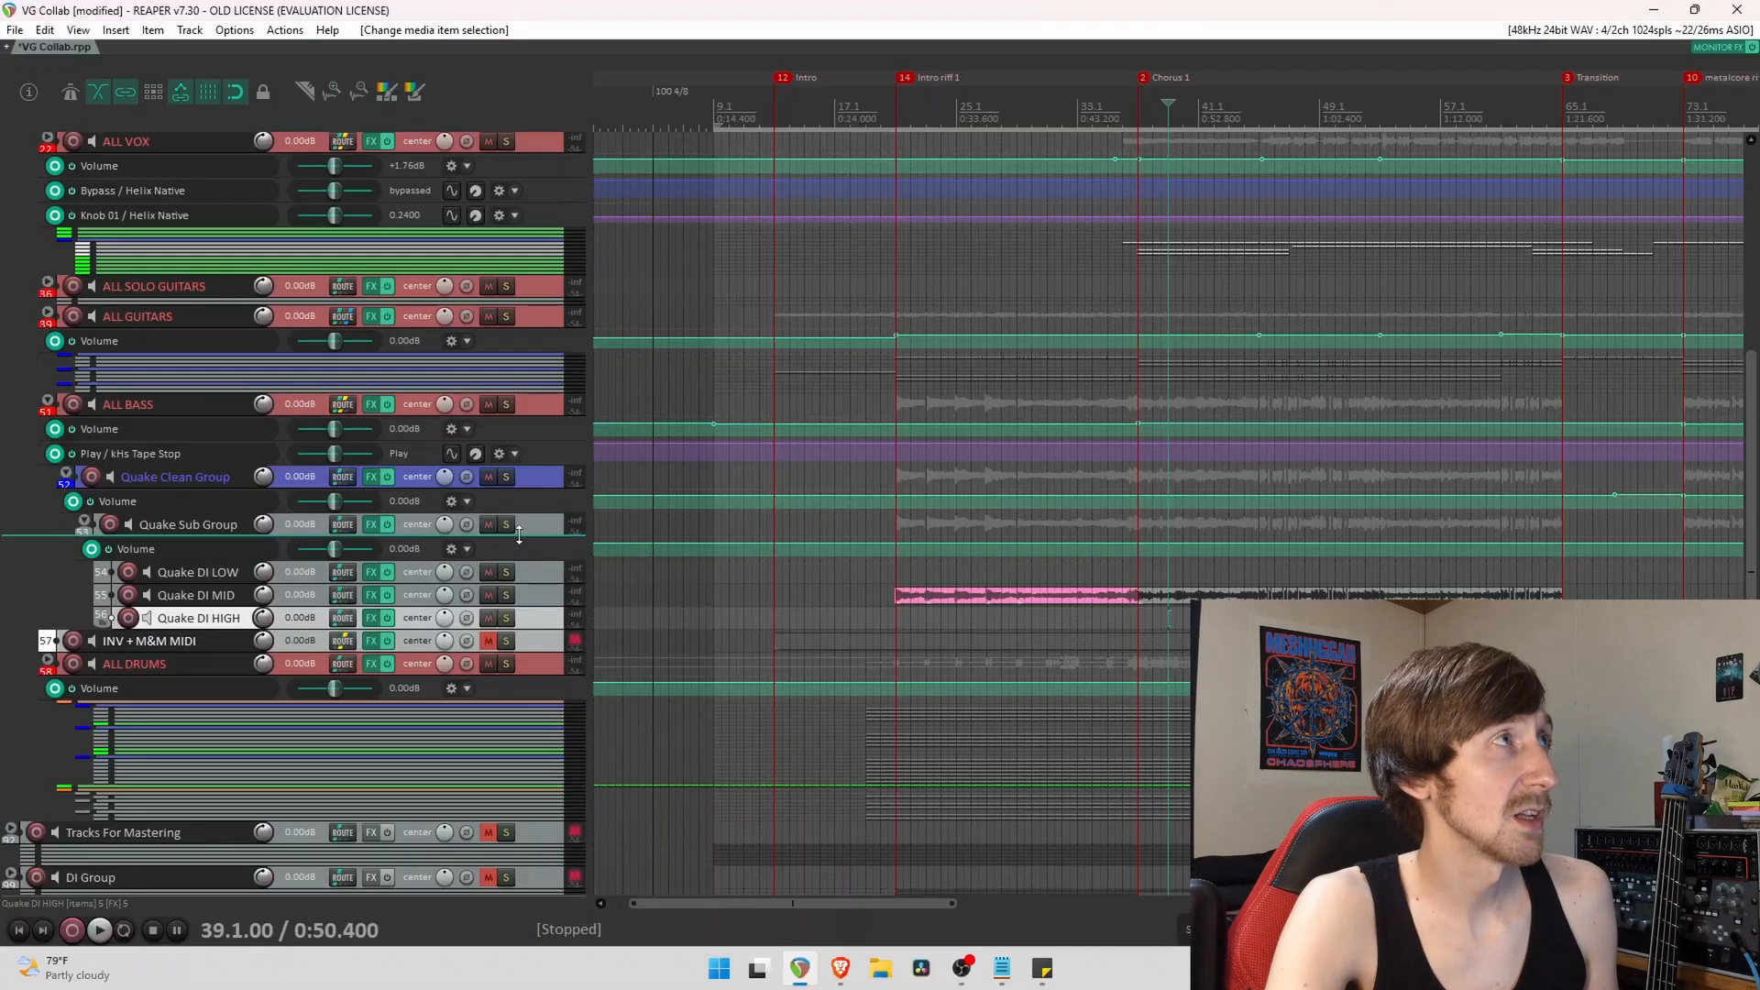
click(506, 404)
click(919, 594)
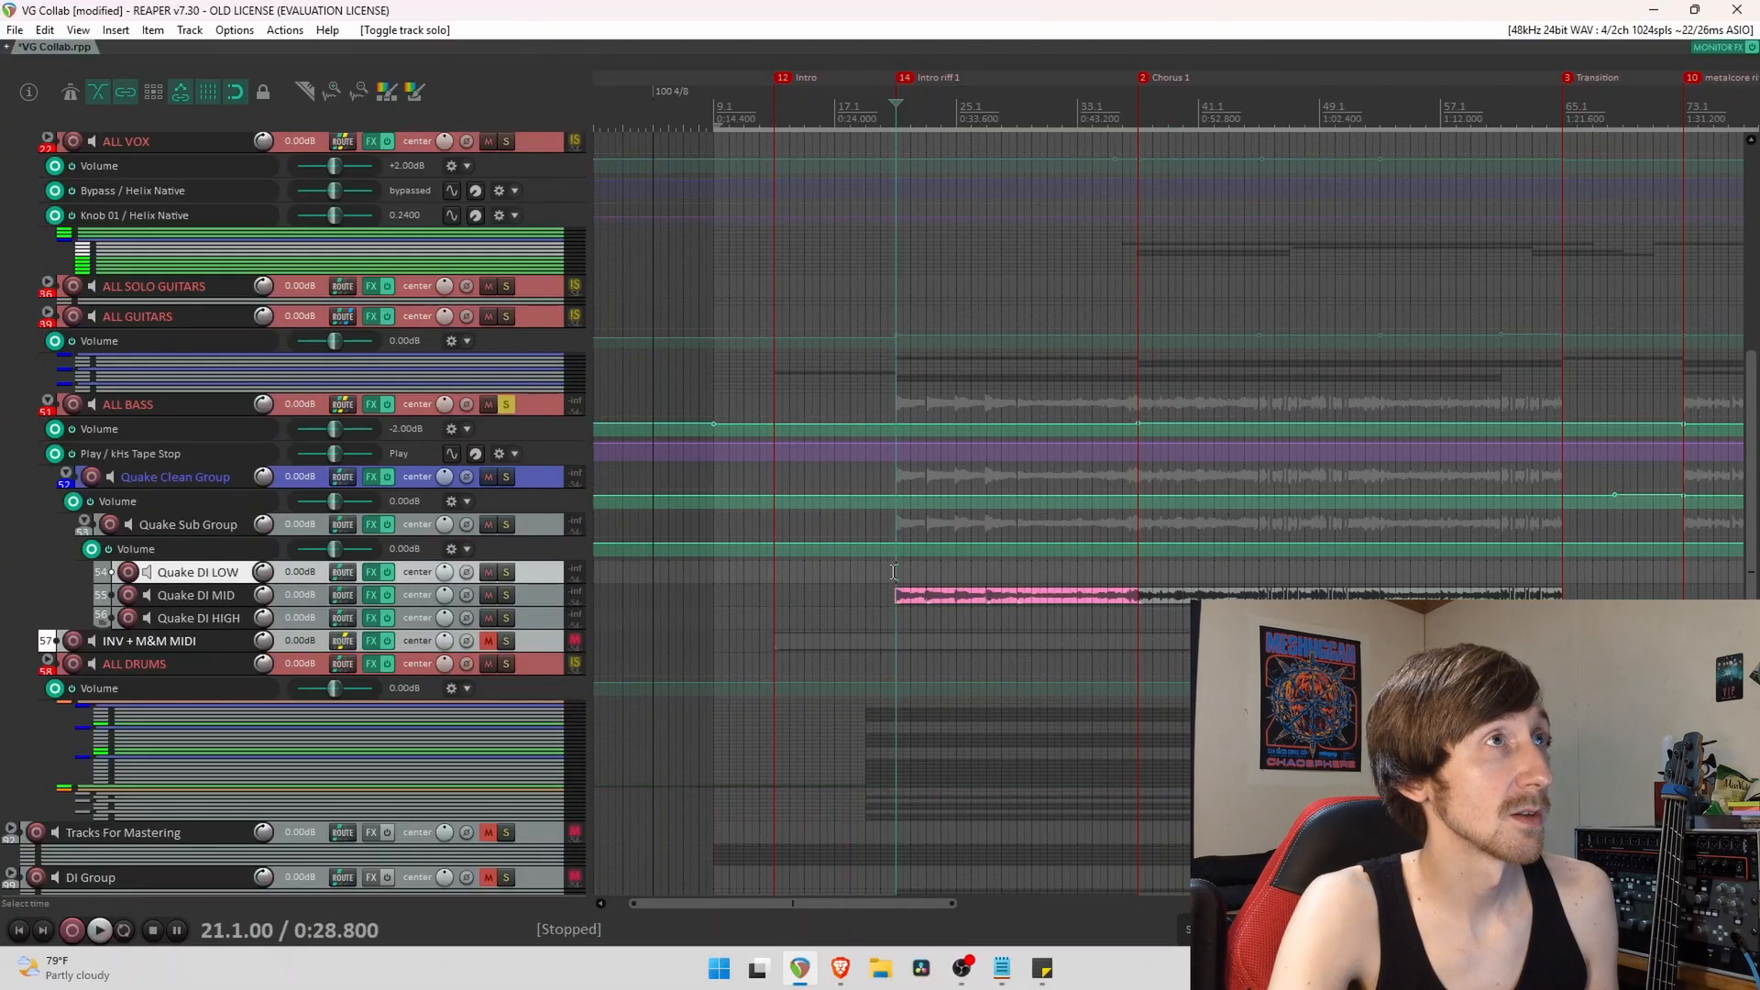
click(1134, 563)
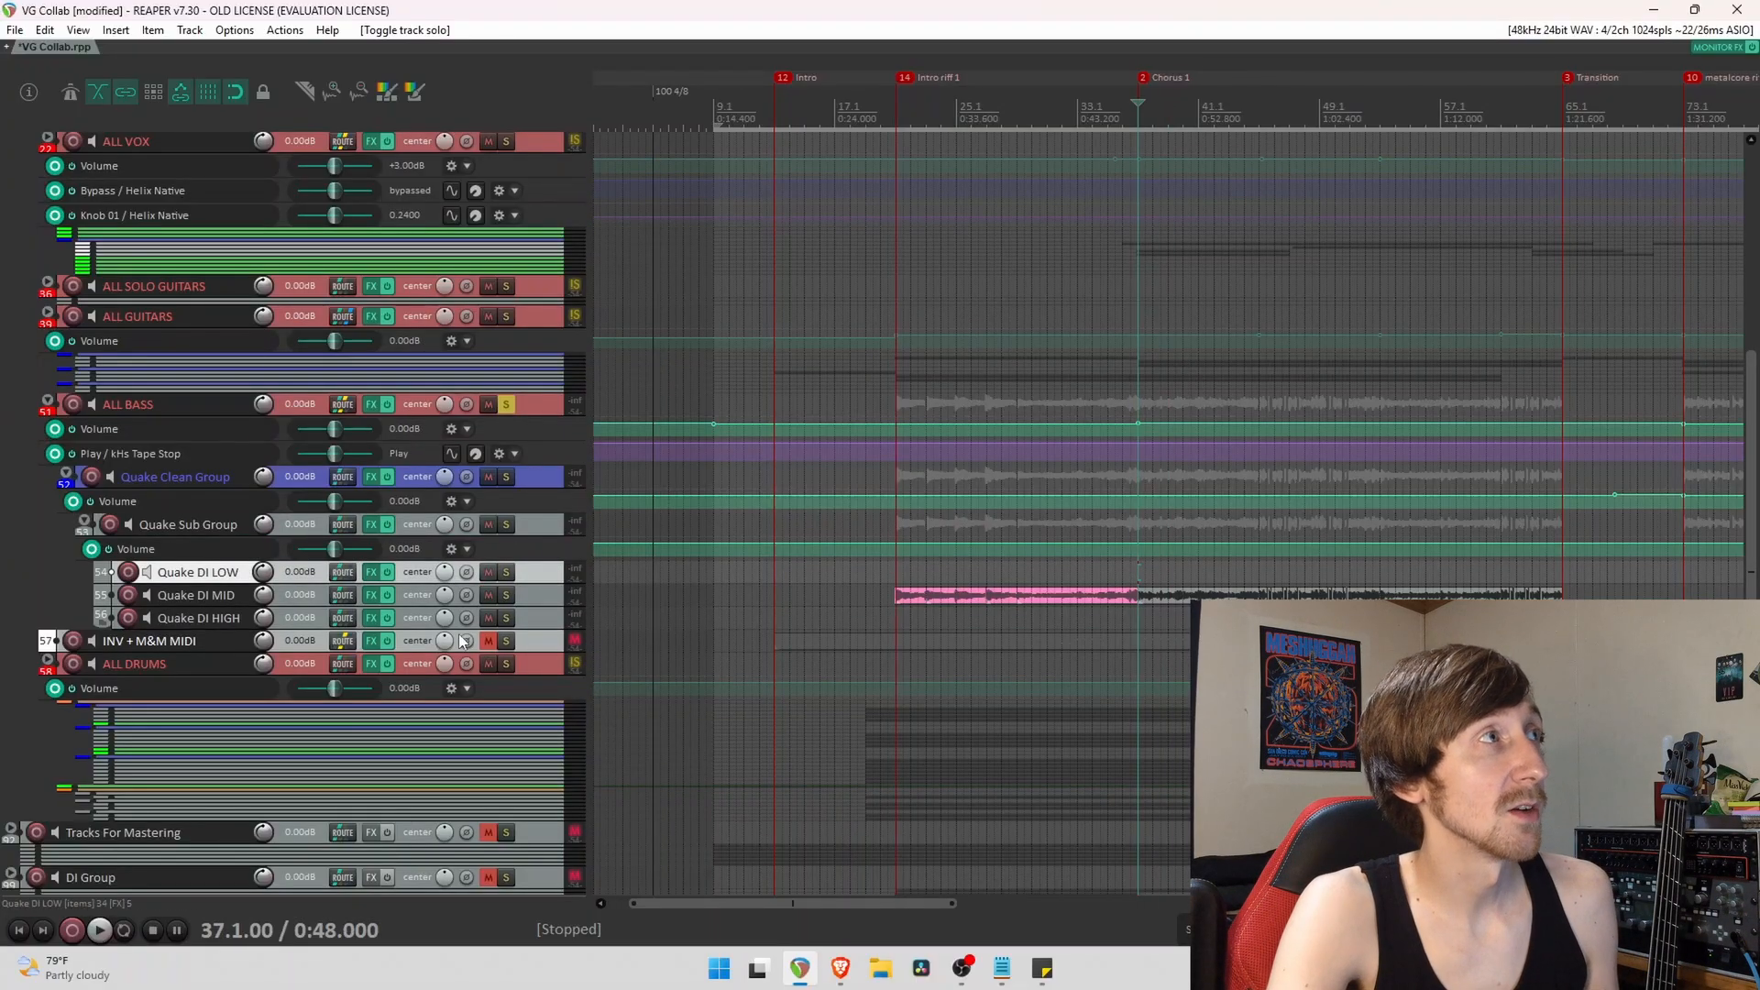
Solo the Quake DI MID track and play its bass part from the start of Chorus 1, and stop.
click(505, 596)
key(space)
drag(1345, 73, 1081, 95)
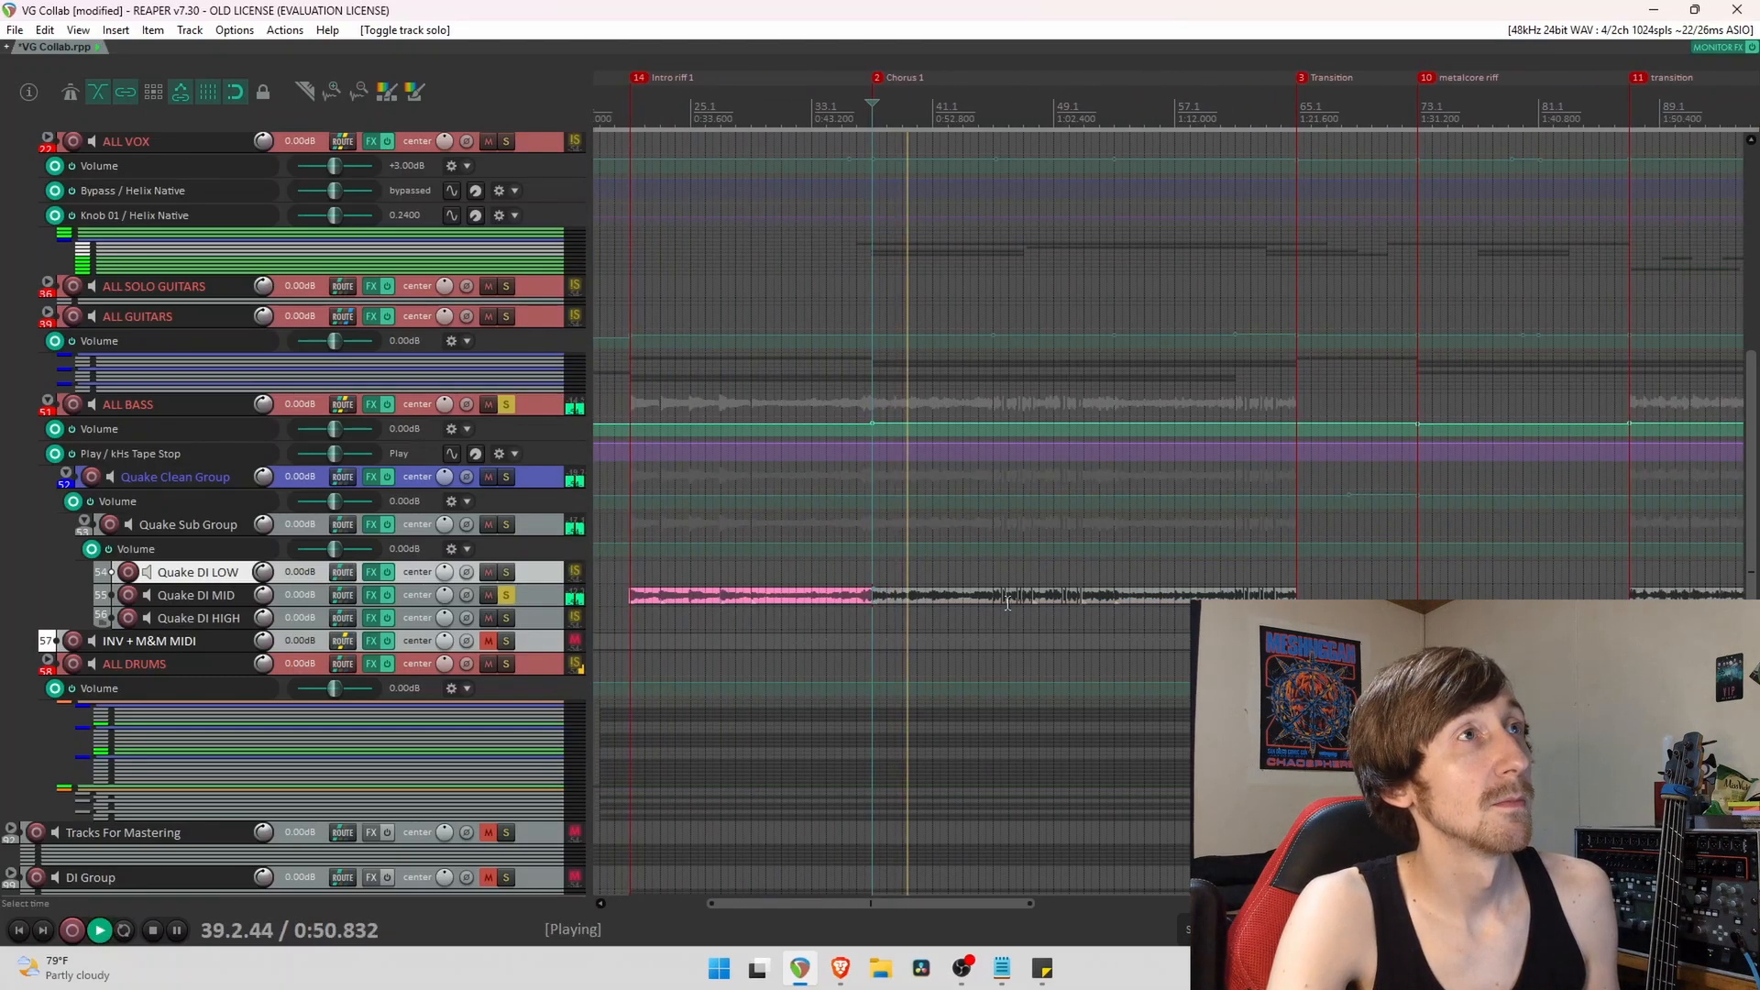
key(space)
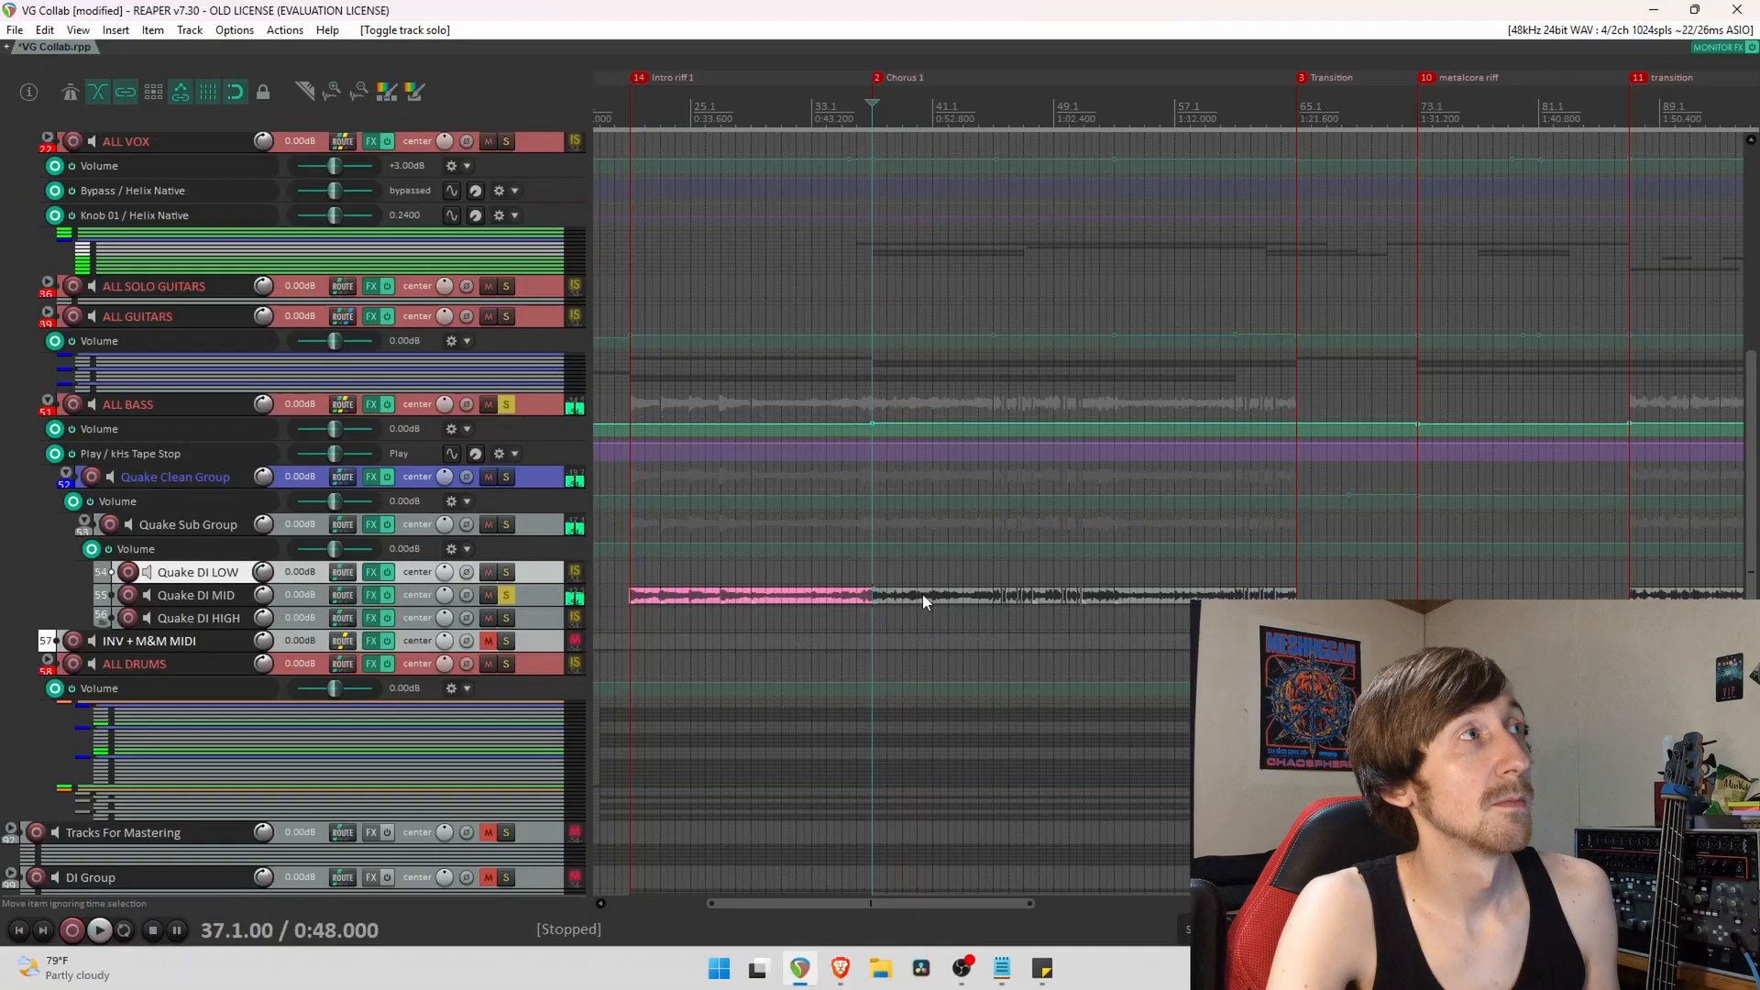
Move the first Chorus 1 bass item onto Quake DI LOW and audition it with that track soloed.
drag(923, 602, 922, 577)
key(space)
key(space)
click(506, 595)
click(506, 572)
key(space)
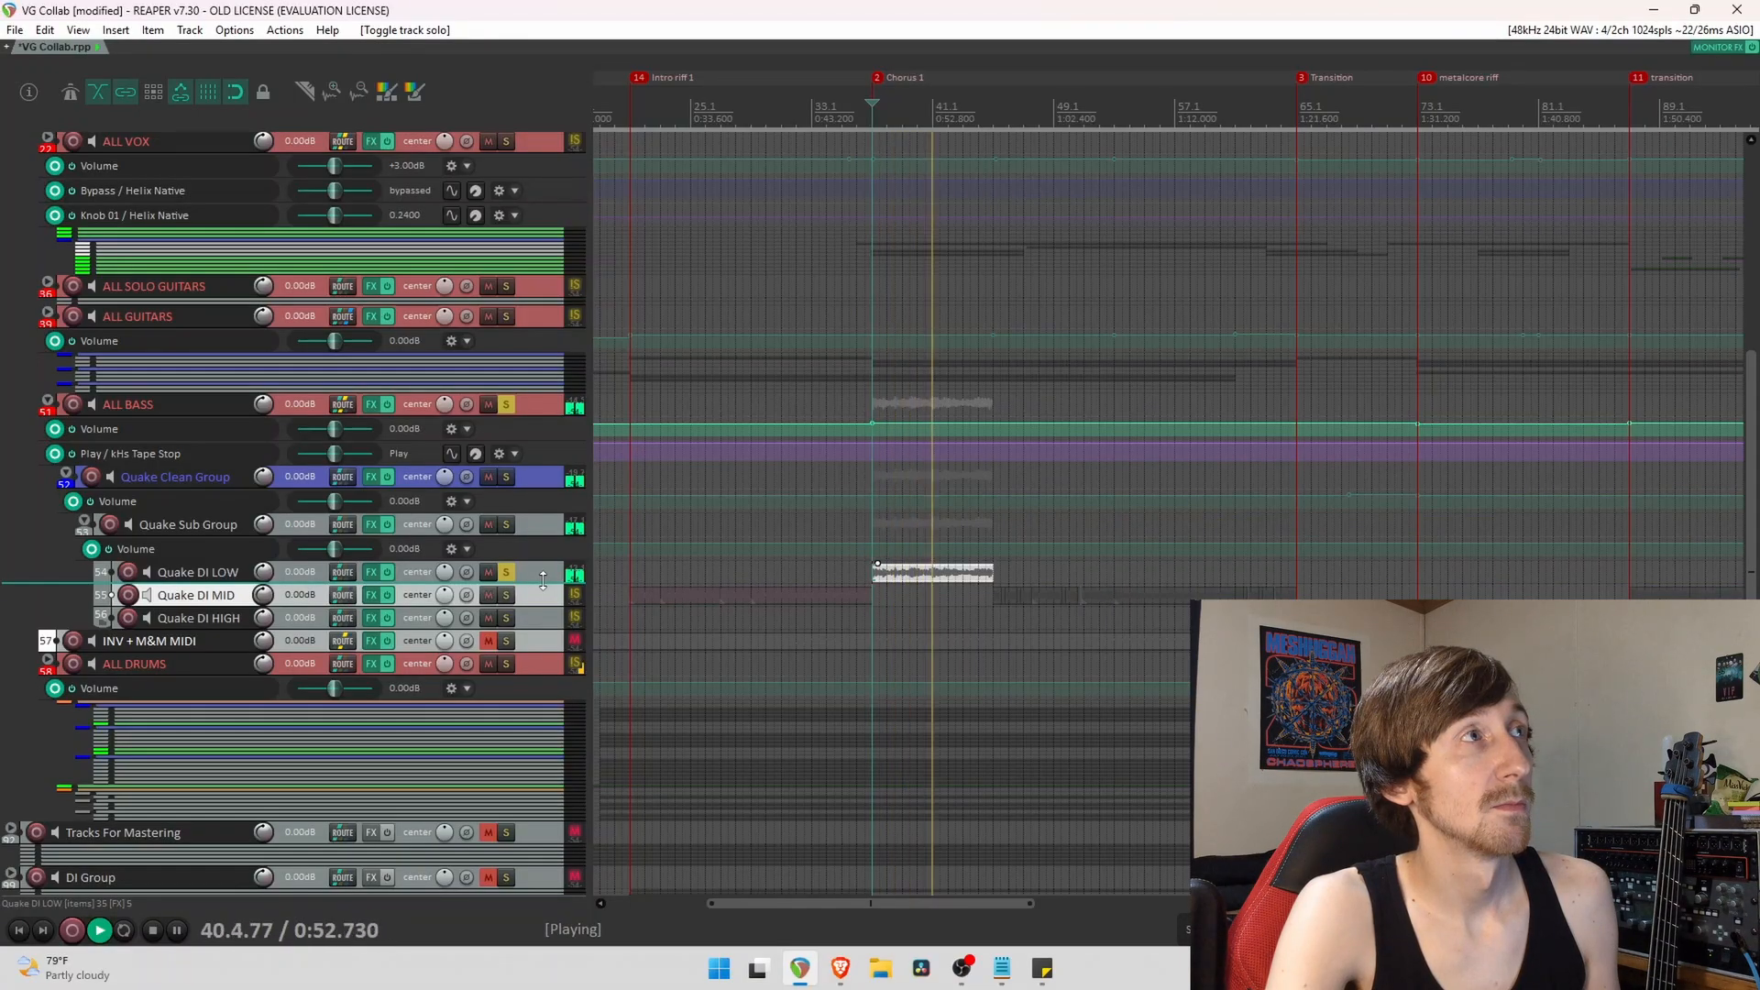
key(space)
click(507, 572)
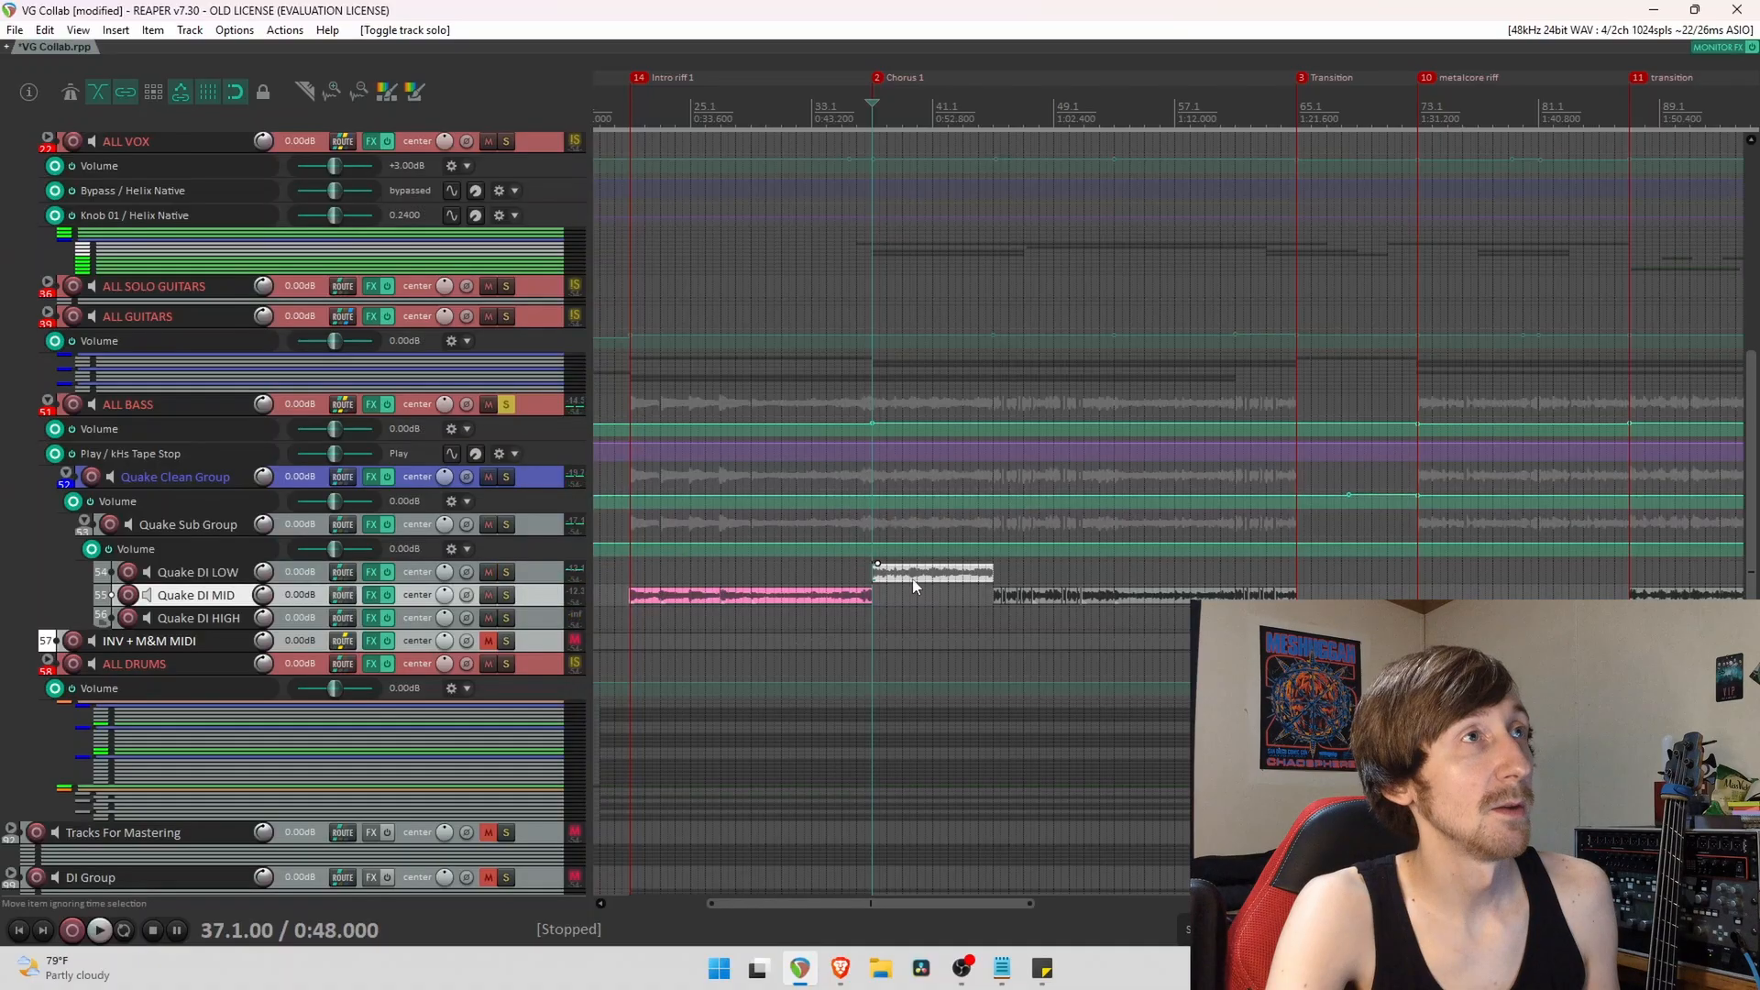
Move the first Chorus 1 bass item to the Quake DI HIGH track and audition it soloed.
drag(917, 605, 916, 626)
click(507, 618)
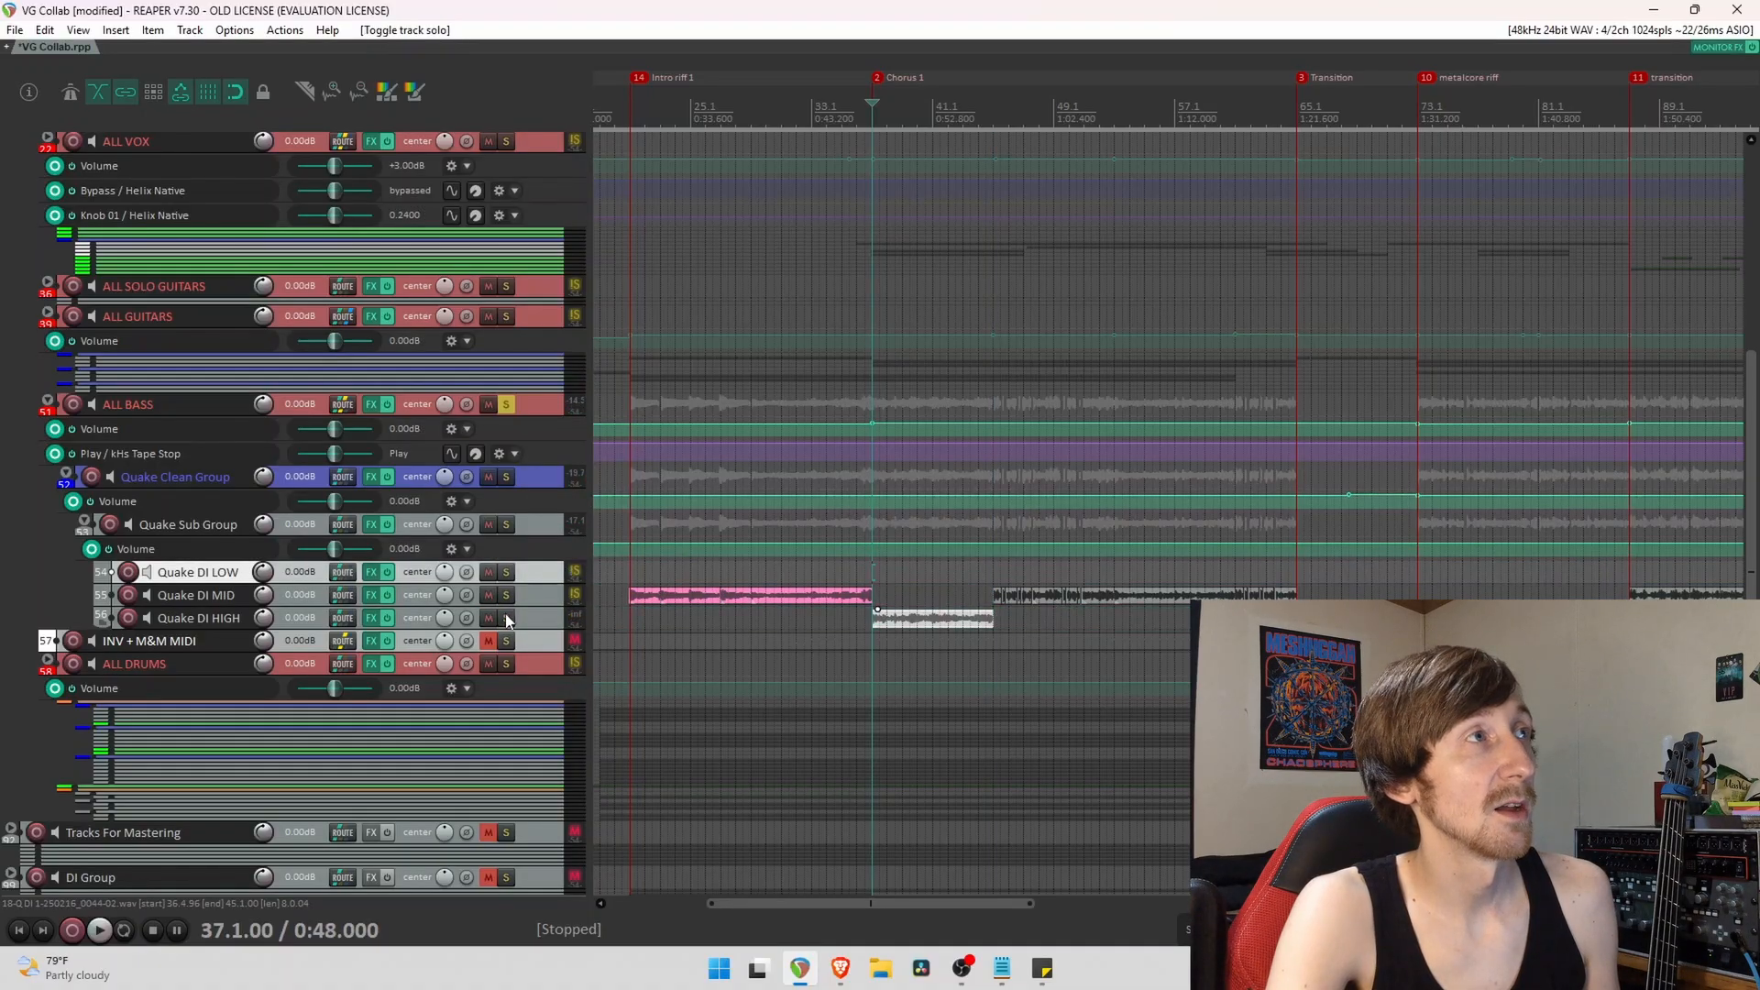
key(space)
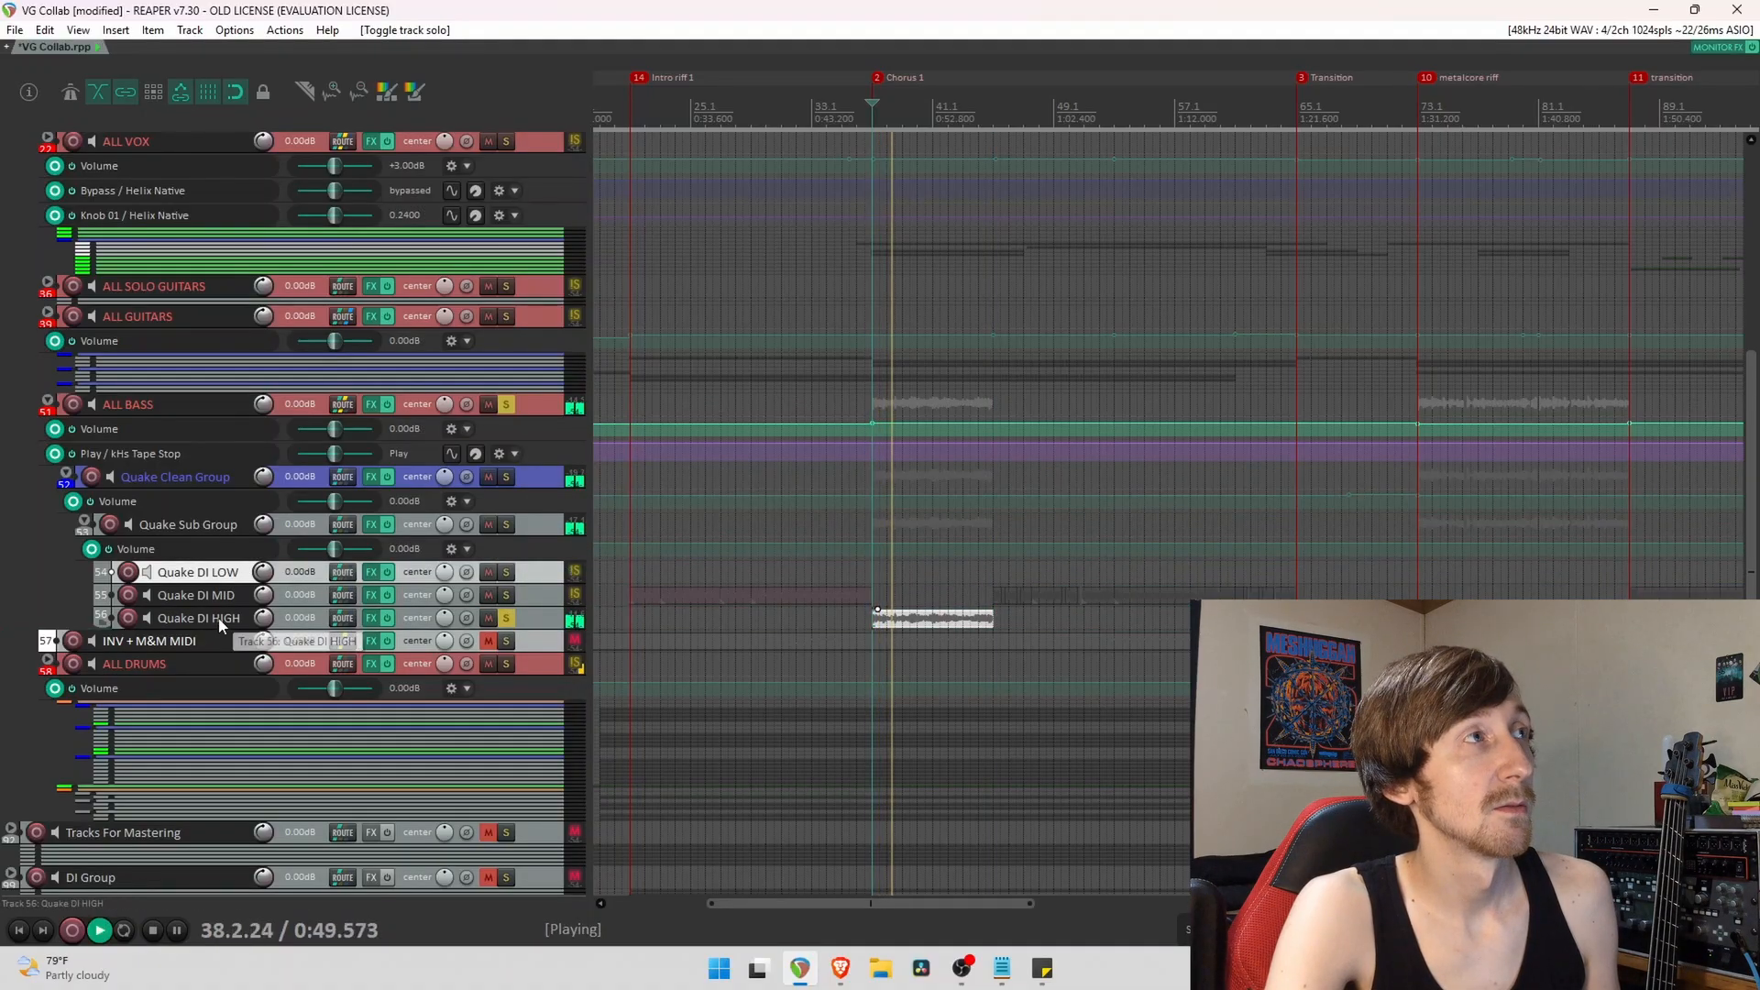
key(space)
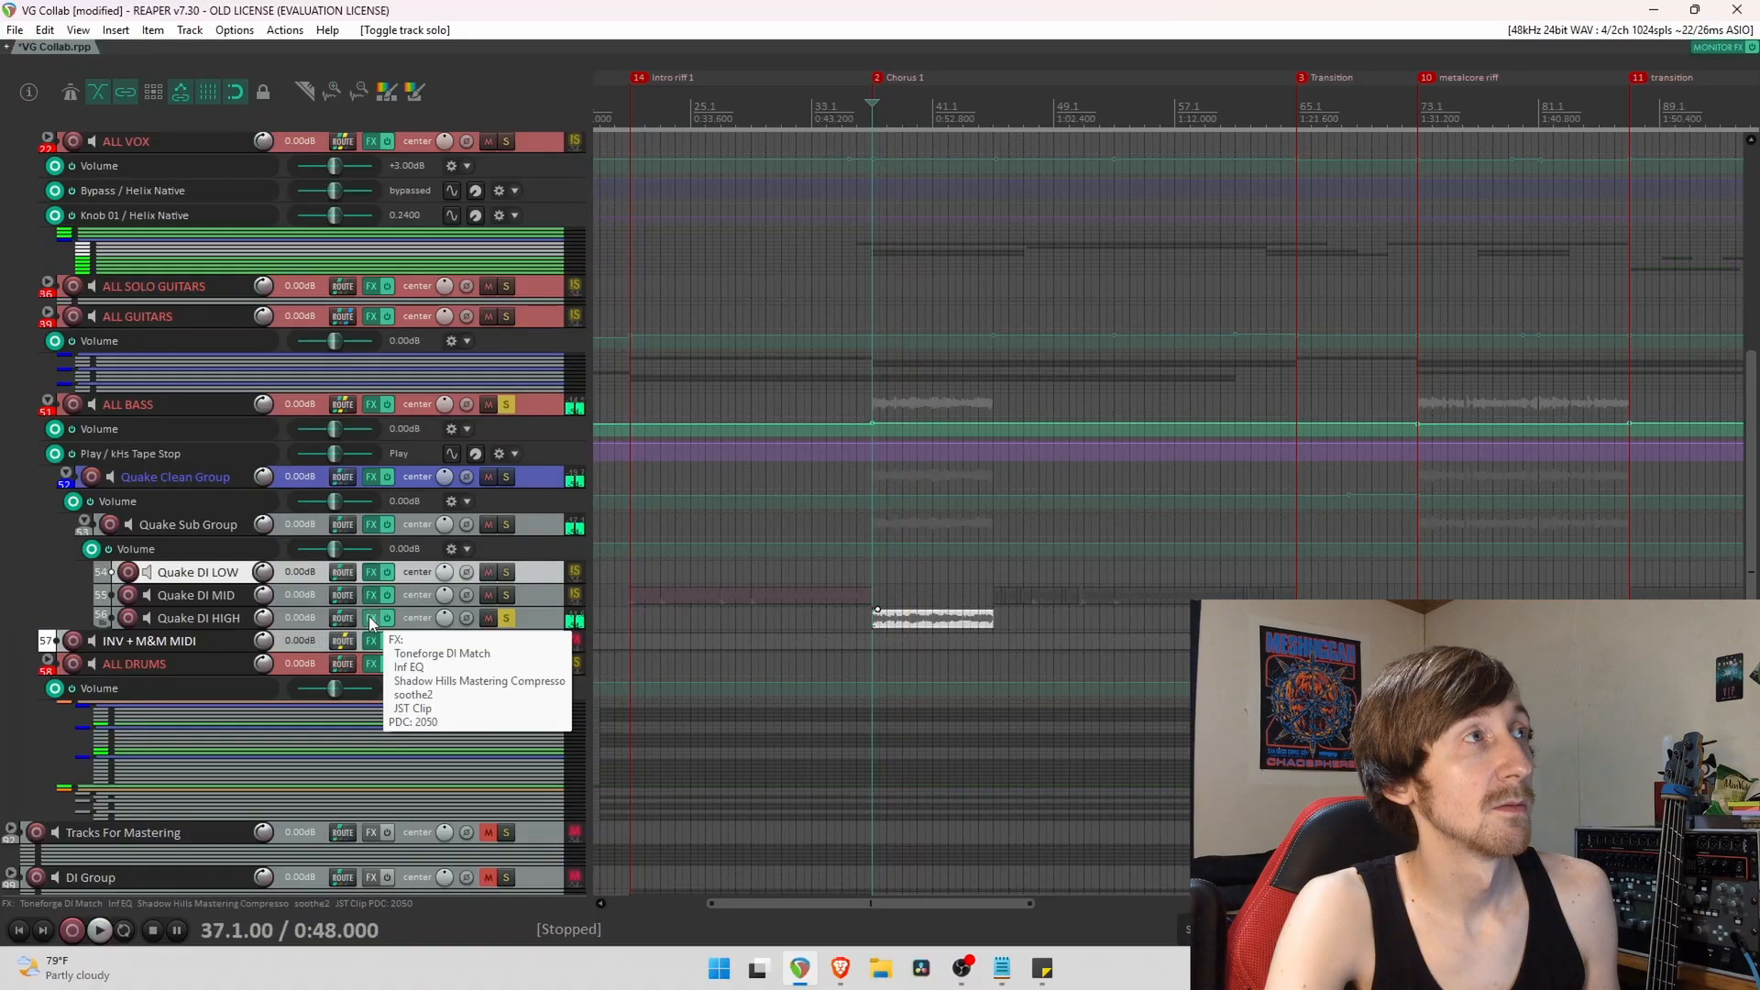
View the effects chain of the Quake DI HIGH track with its Toneforge DI Match profile, and close it.
click(372, 619)
click(921, 370)
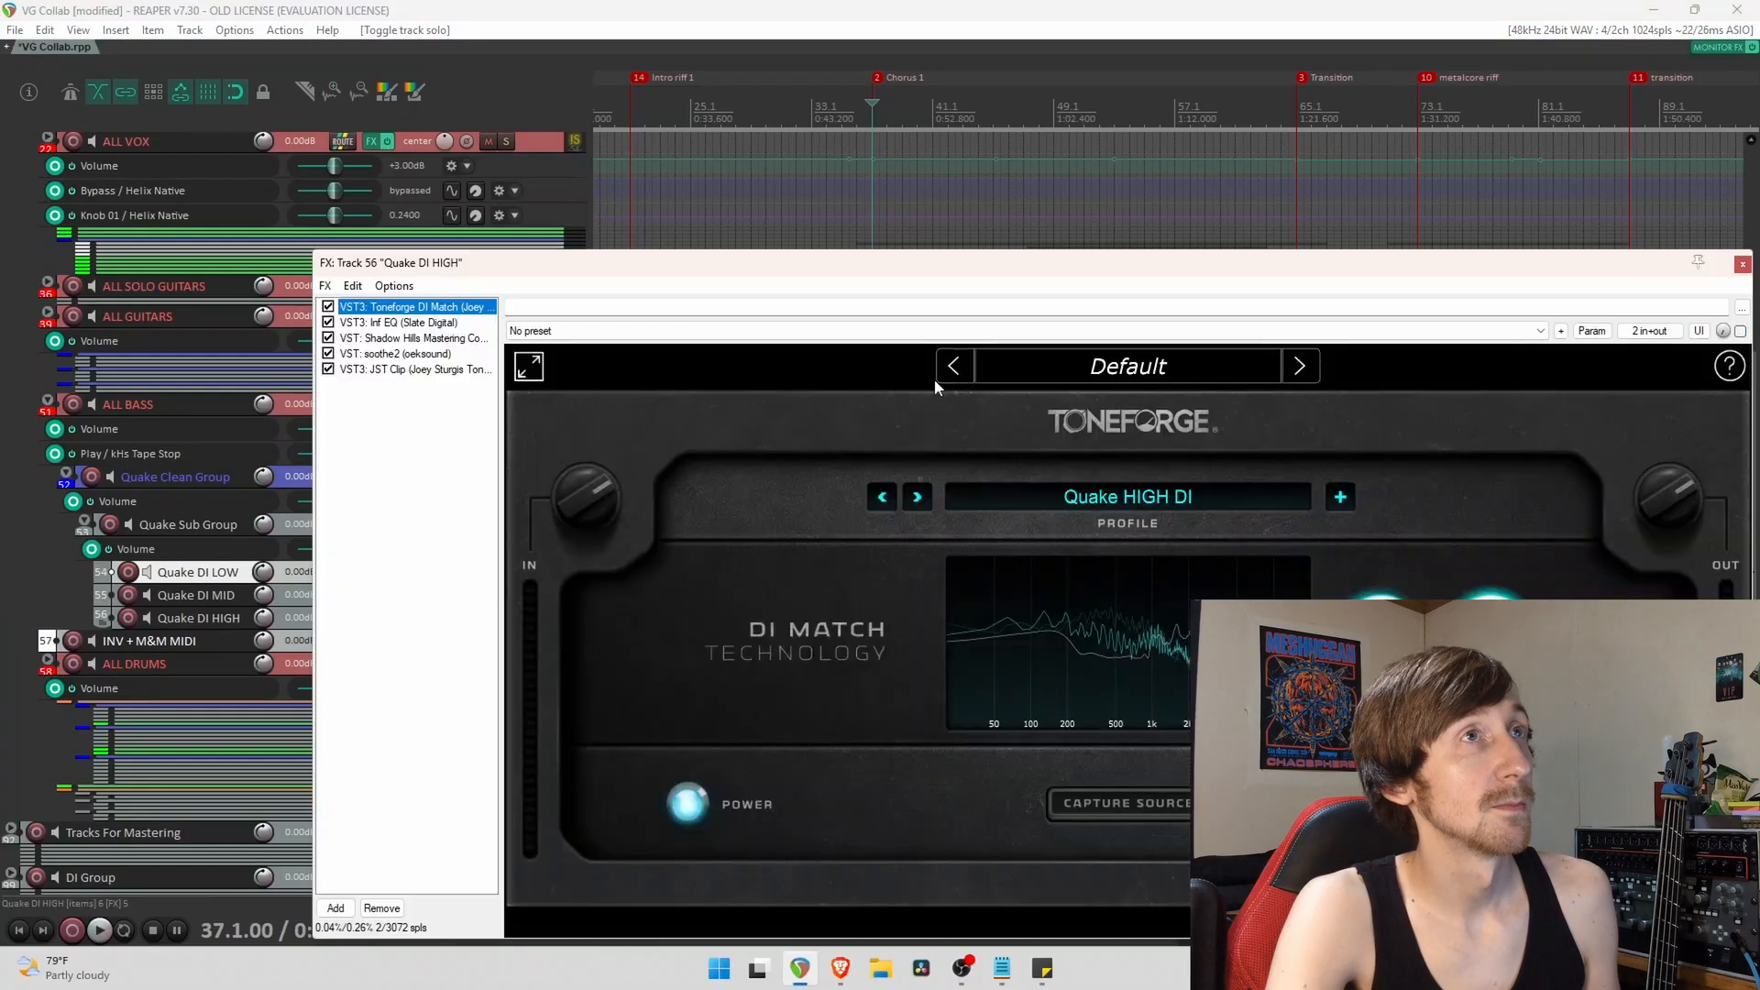
click(1743, 265)
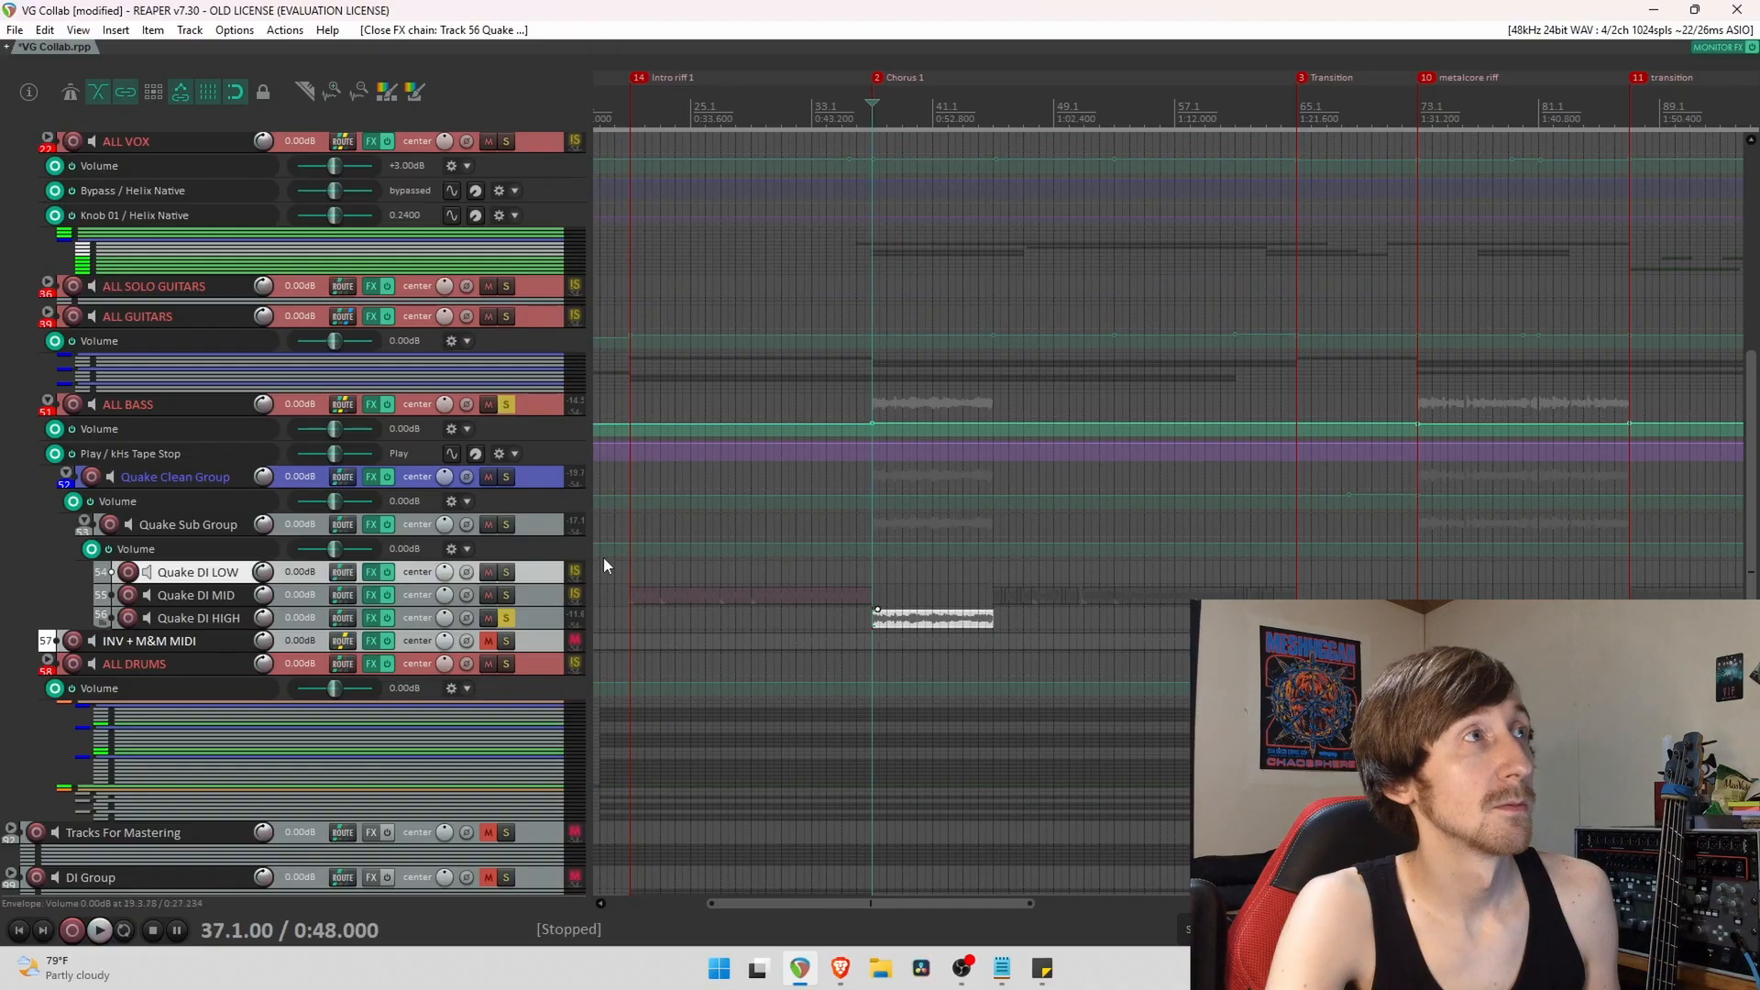
Unsolo Quake DI HIGH and play its Chorus 1 bass item with only the ALL BASS folder soloed.
click(507, 618)
key(space)
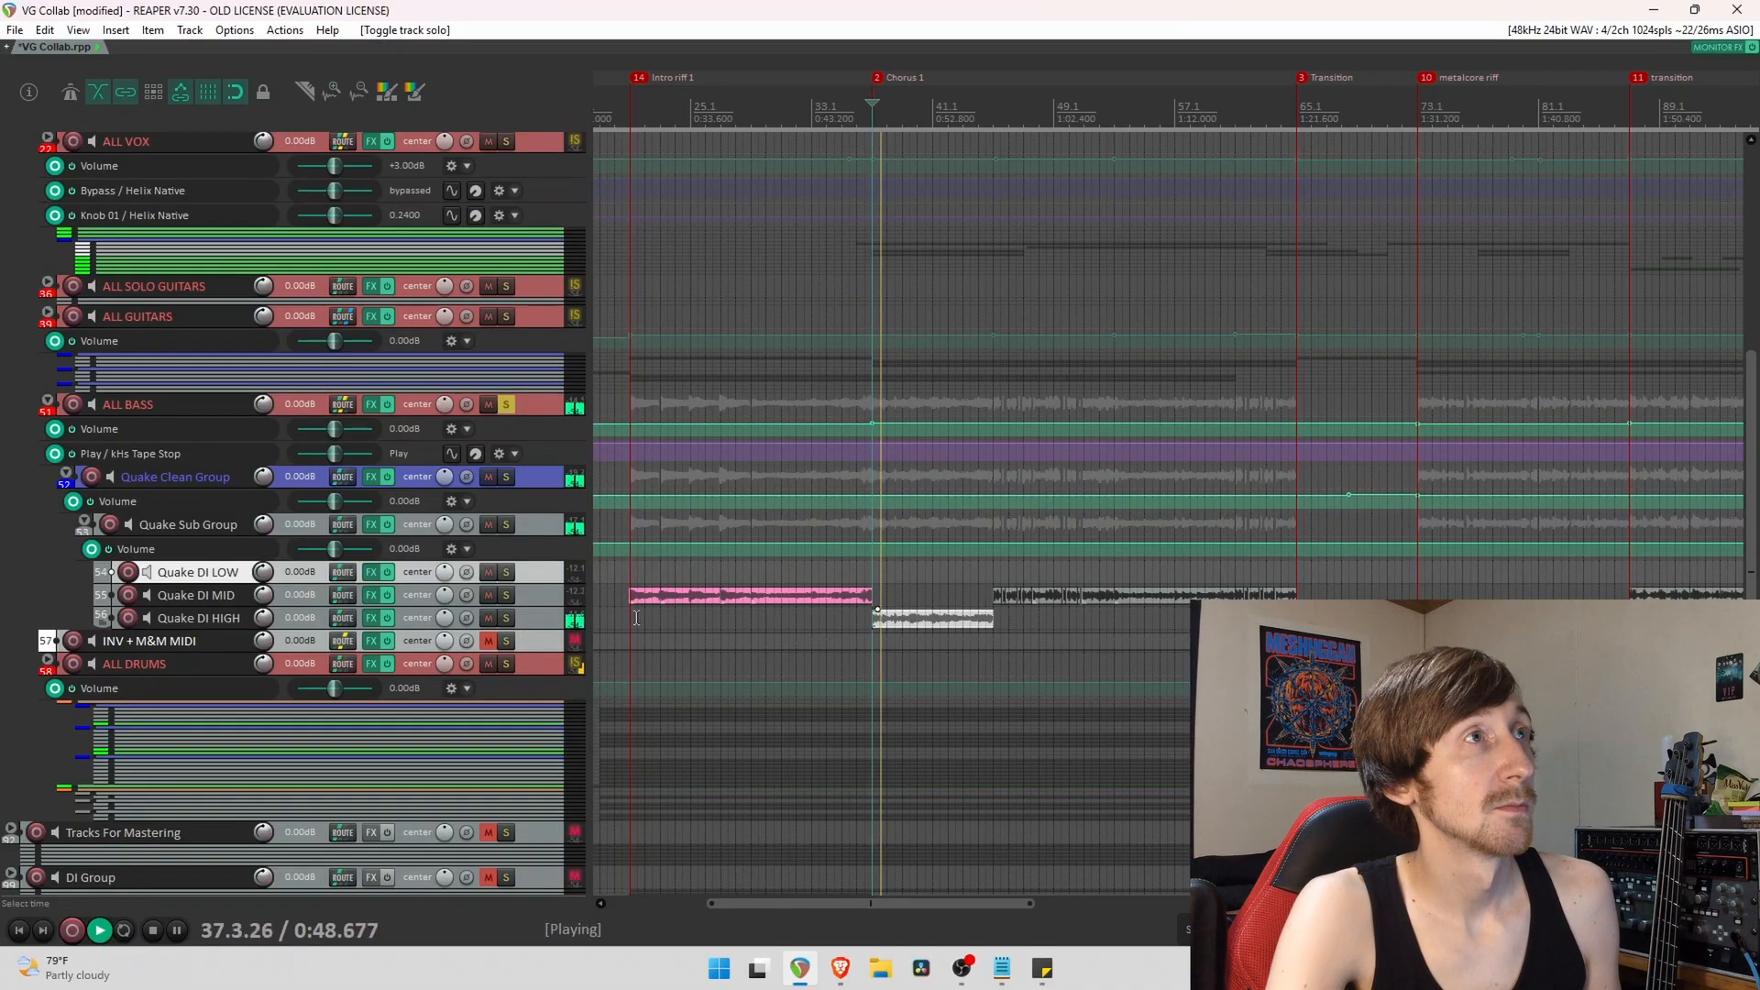
key(space)
Move the first Chorus 1 bass item to Quake DI MID and audition it from the start of the chorus.
drag(910, 623, 910, 608)
key(space)
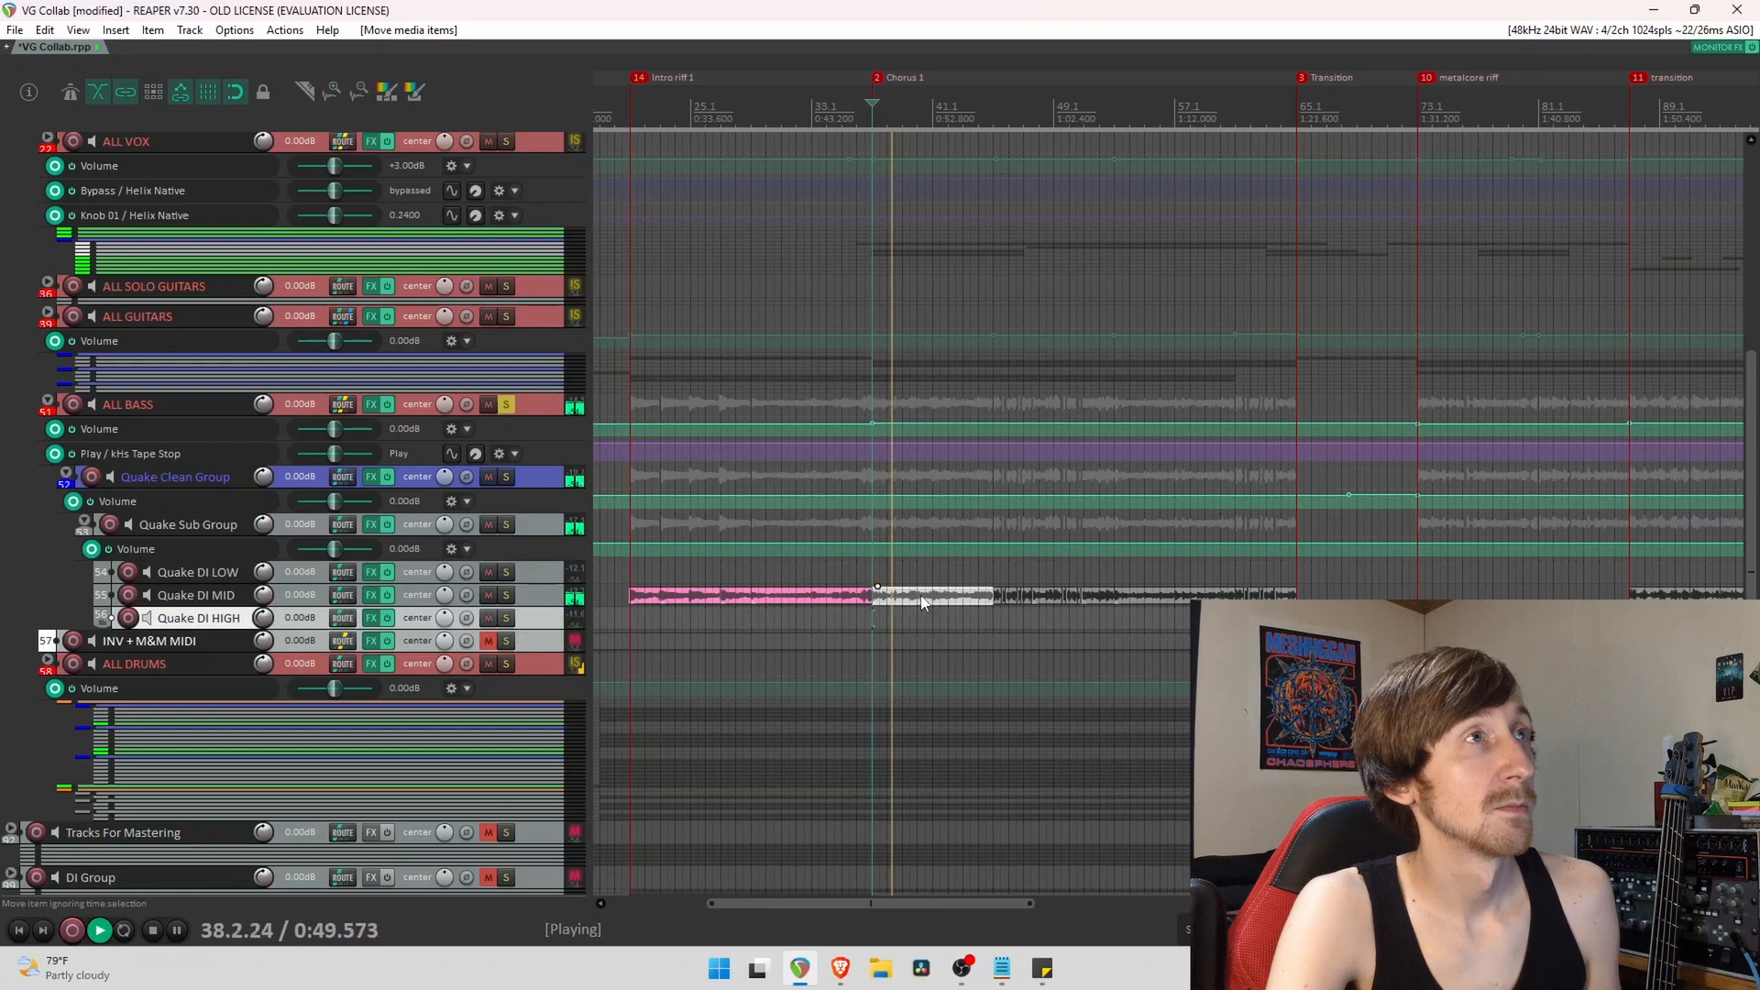
key(space)
Move the first Chorus 1 bass item to Quake DI LOW, audition it, and return it to Quake DI MID.
drag(921, 601, 921, 579)
key(space)
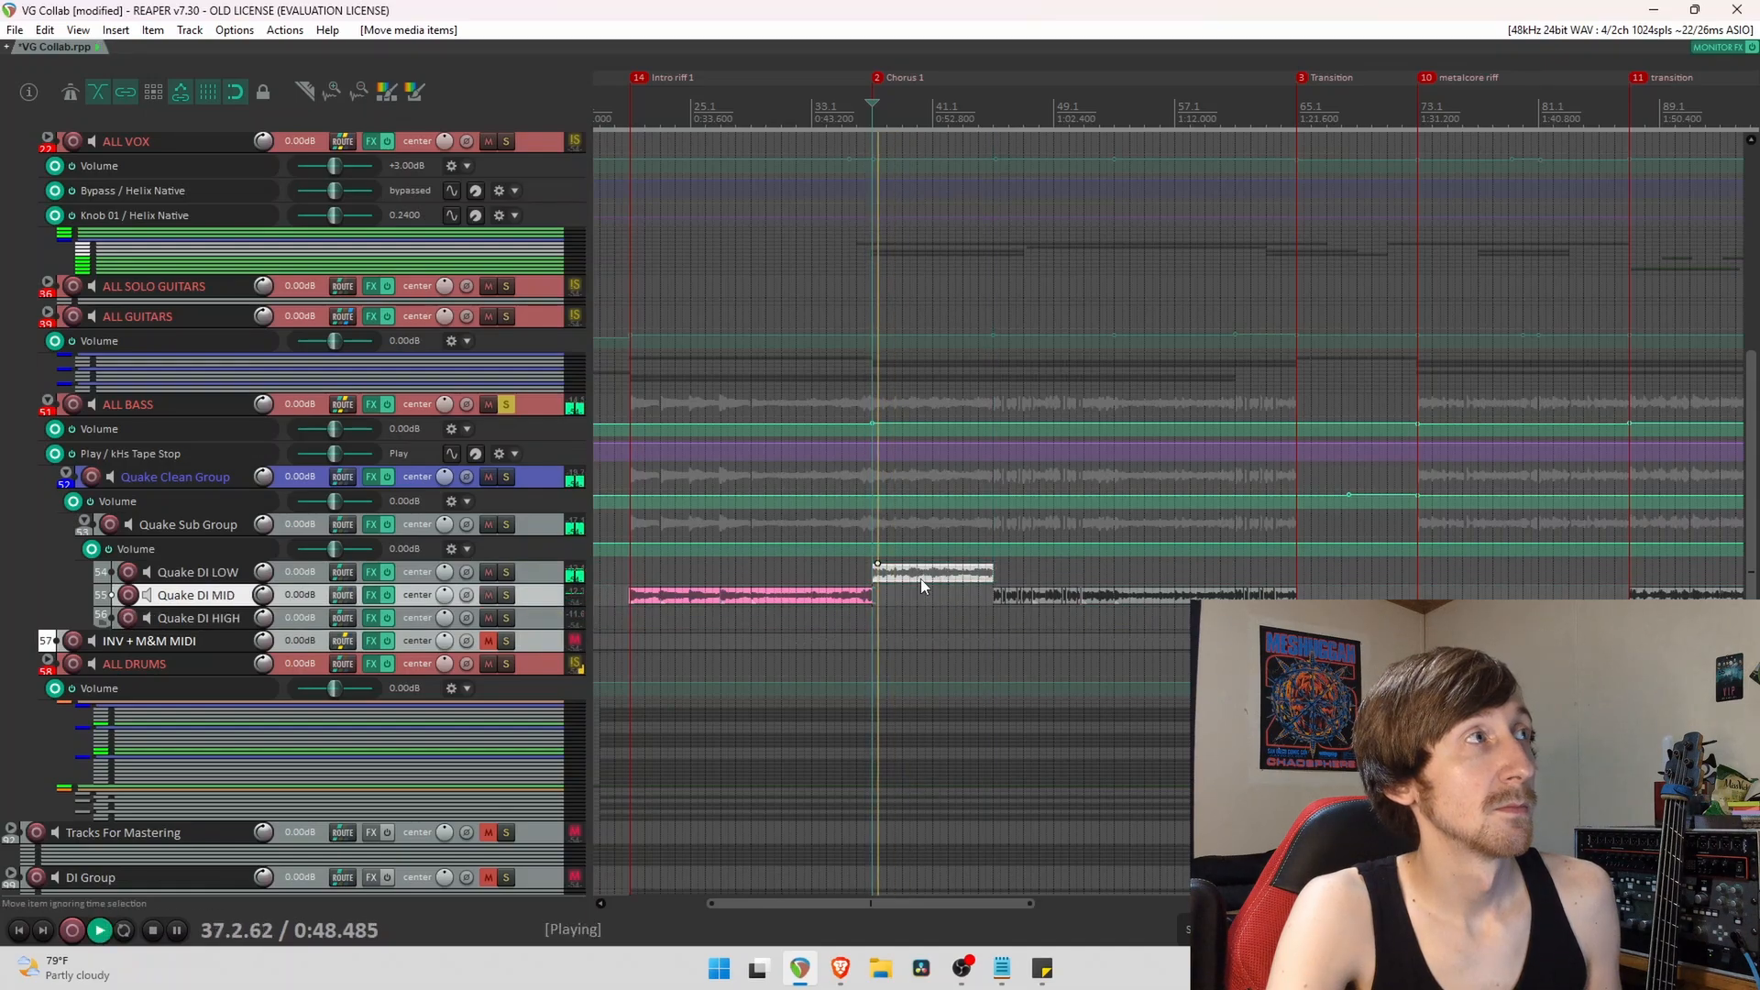
key(space)
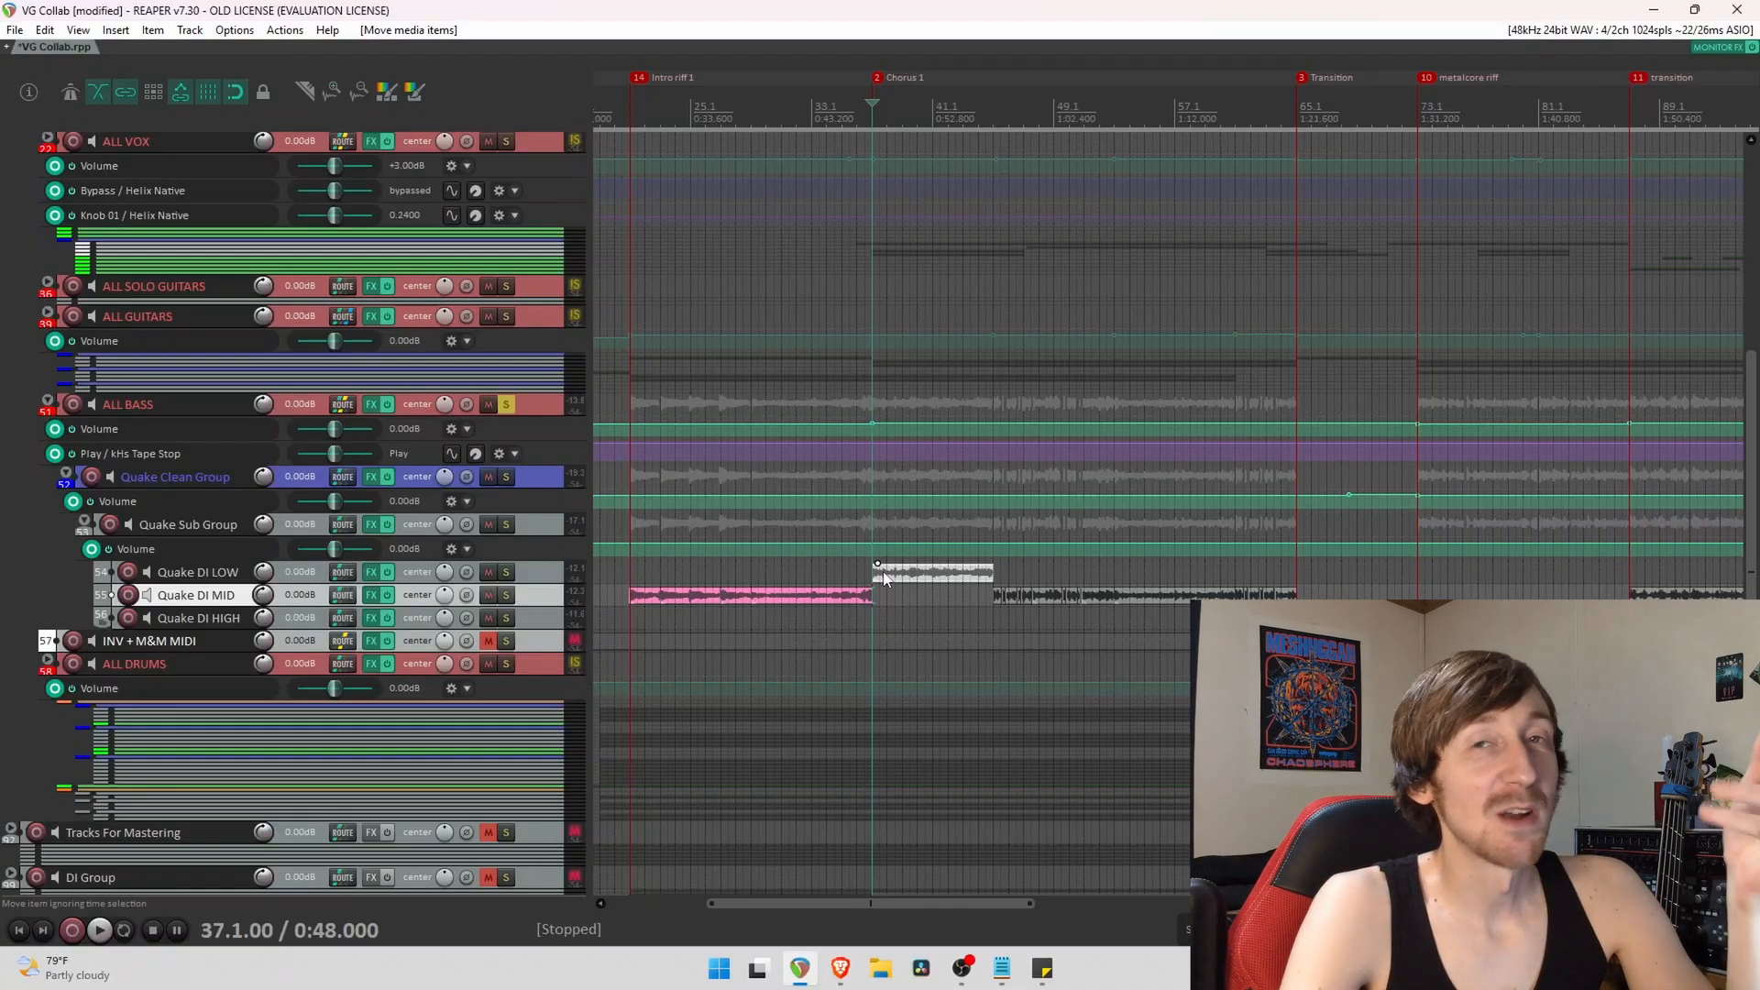
drag(906, 582, 919, 603)
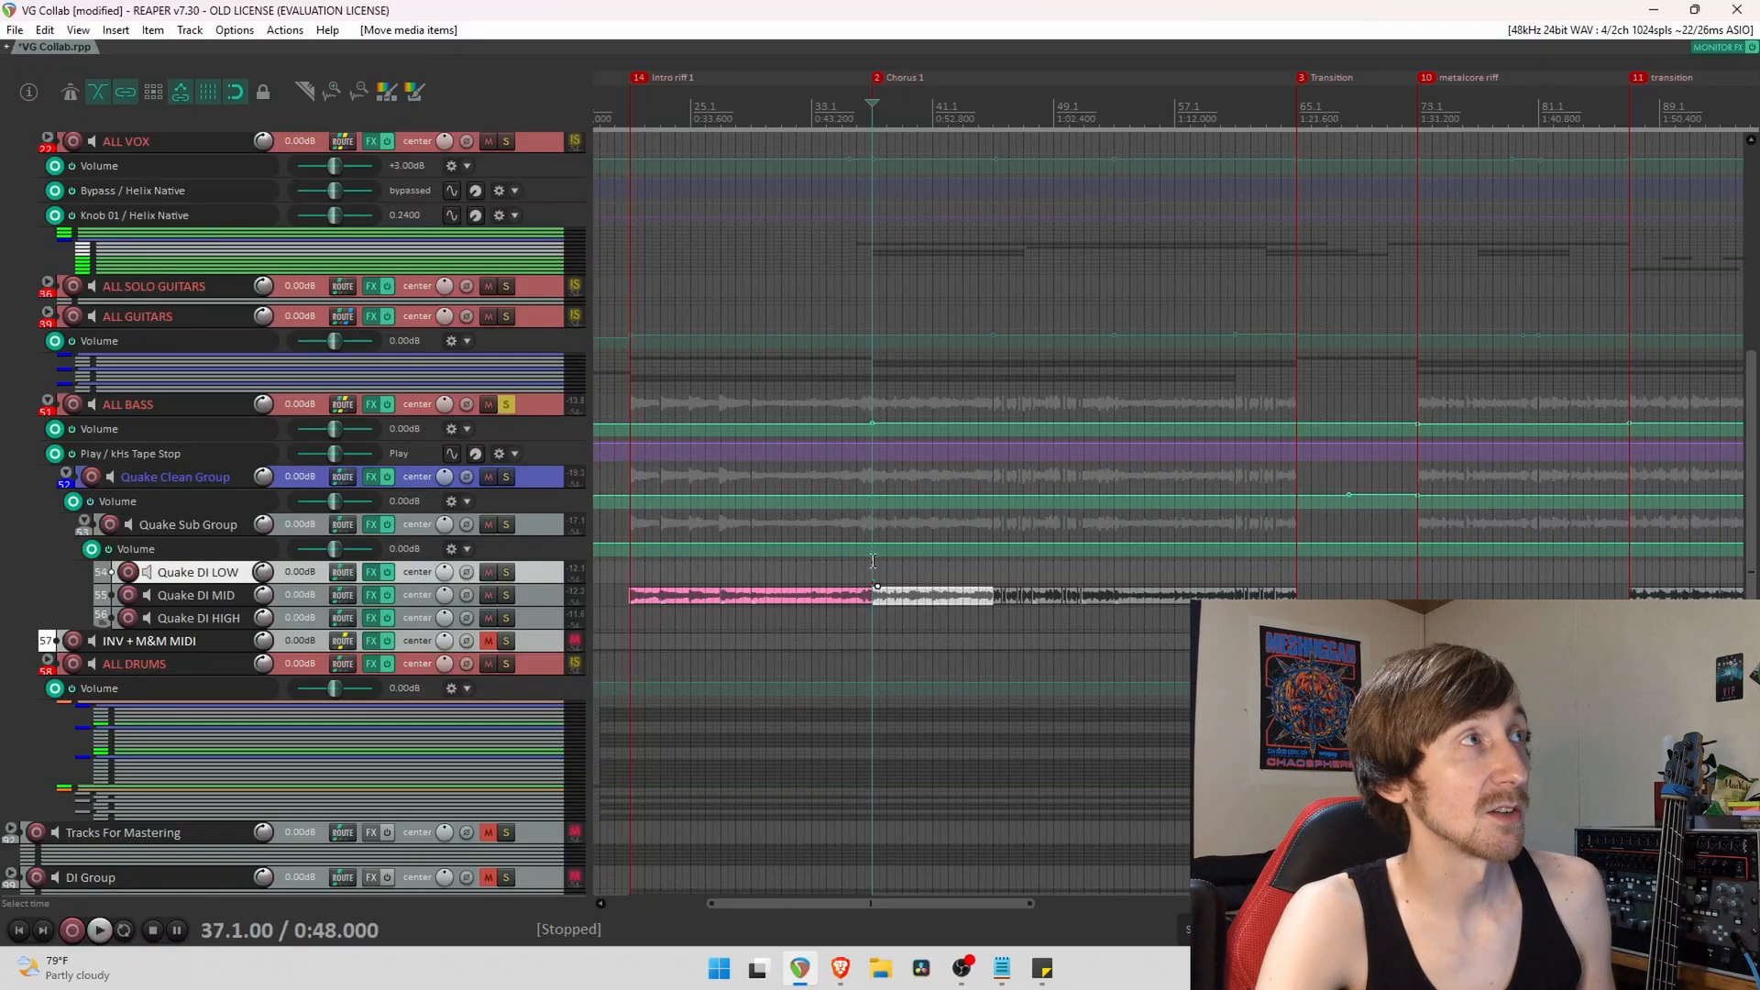
Place the edit cursor near the start of the Breakdown, bar 173.1, and play its Quake DI LOW bass part.
click(760, 570)
scroll(939, 599, down, 5)
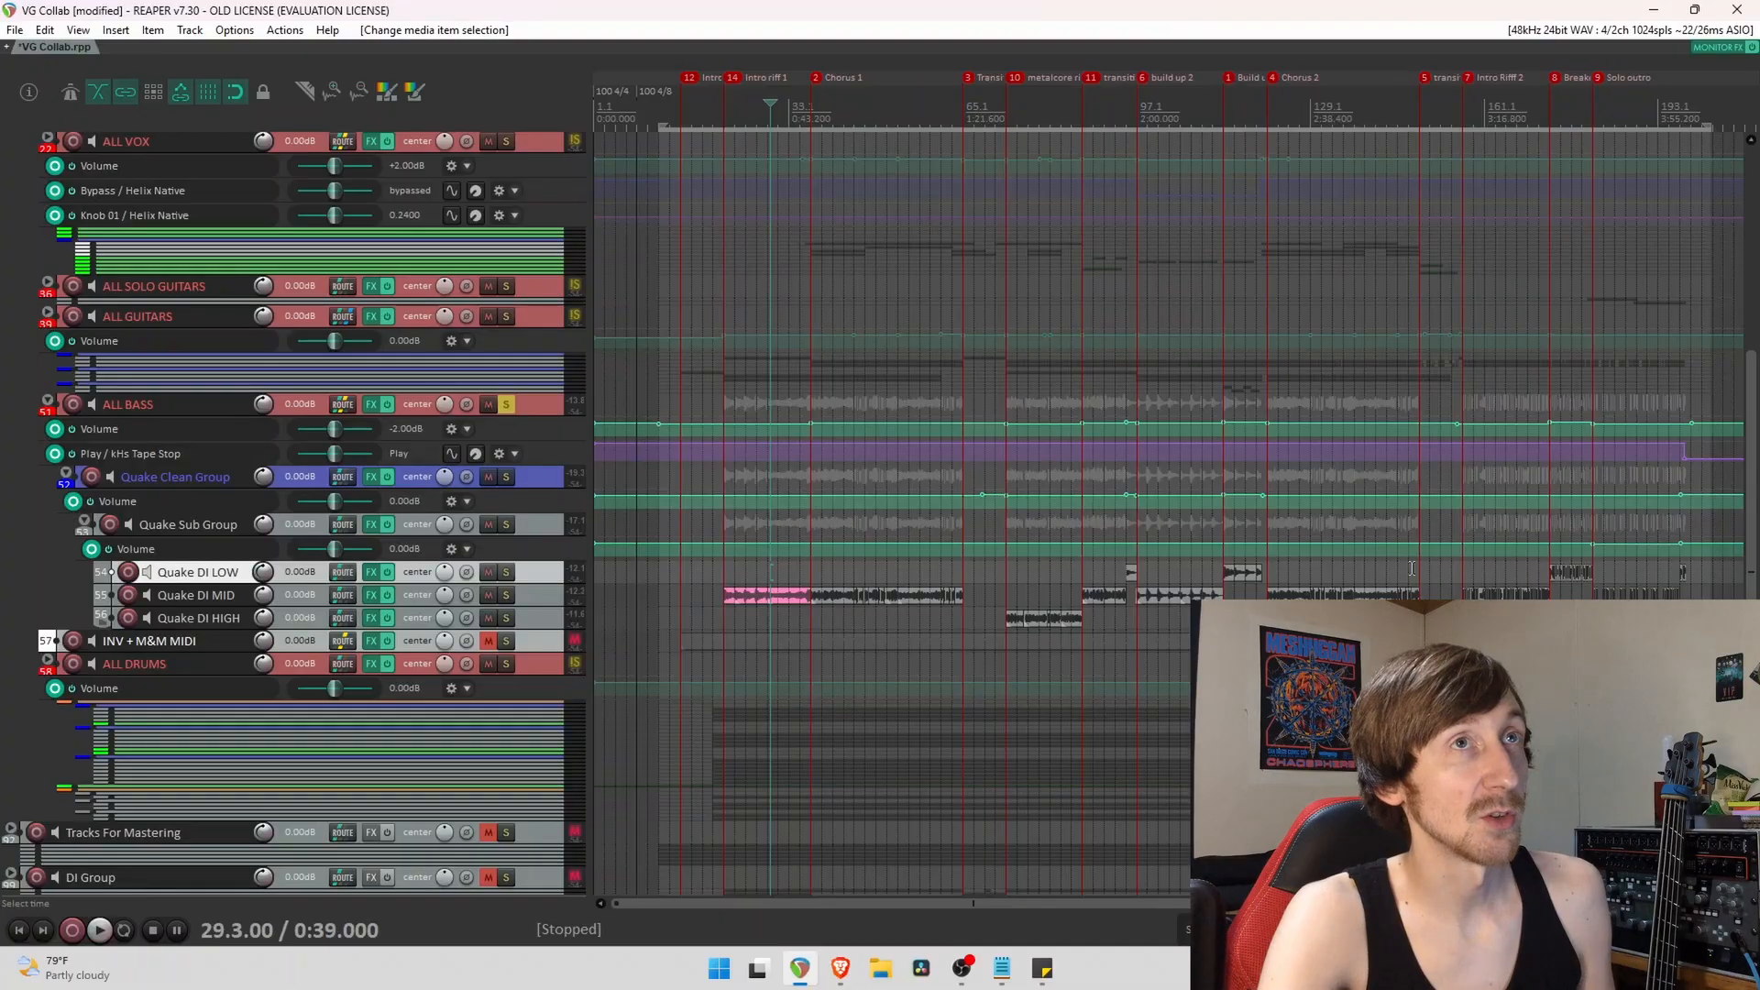
click(1555, 570)
scroll(1186, 587, up, 5)
key(space)
key(space)
Move the first group of Breakdown bass items from Quake DI LOW to Quake DI MID and audition them.
drag(1316, 572, 1316, 593)
key(space)
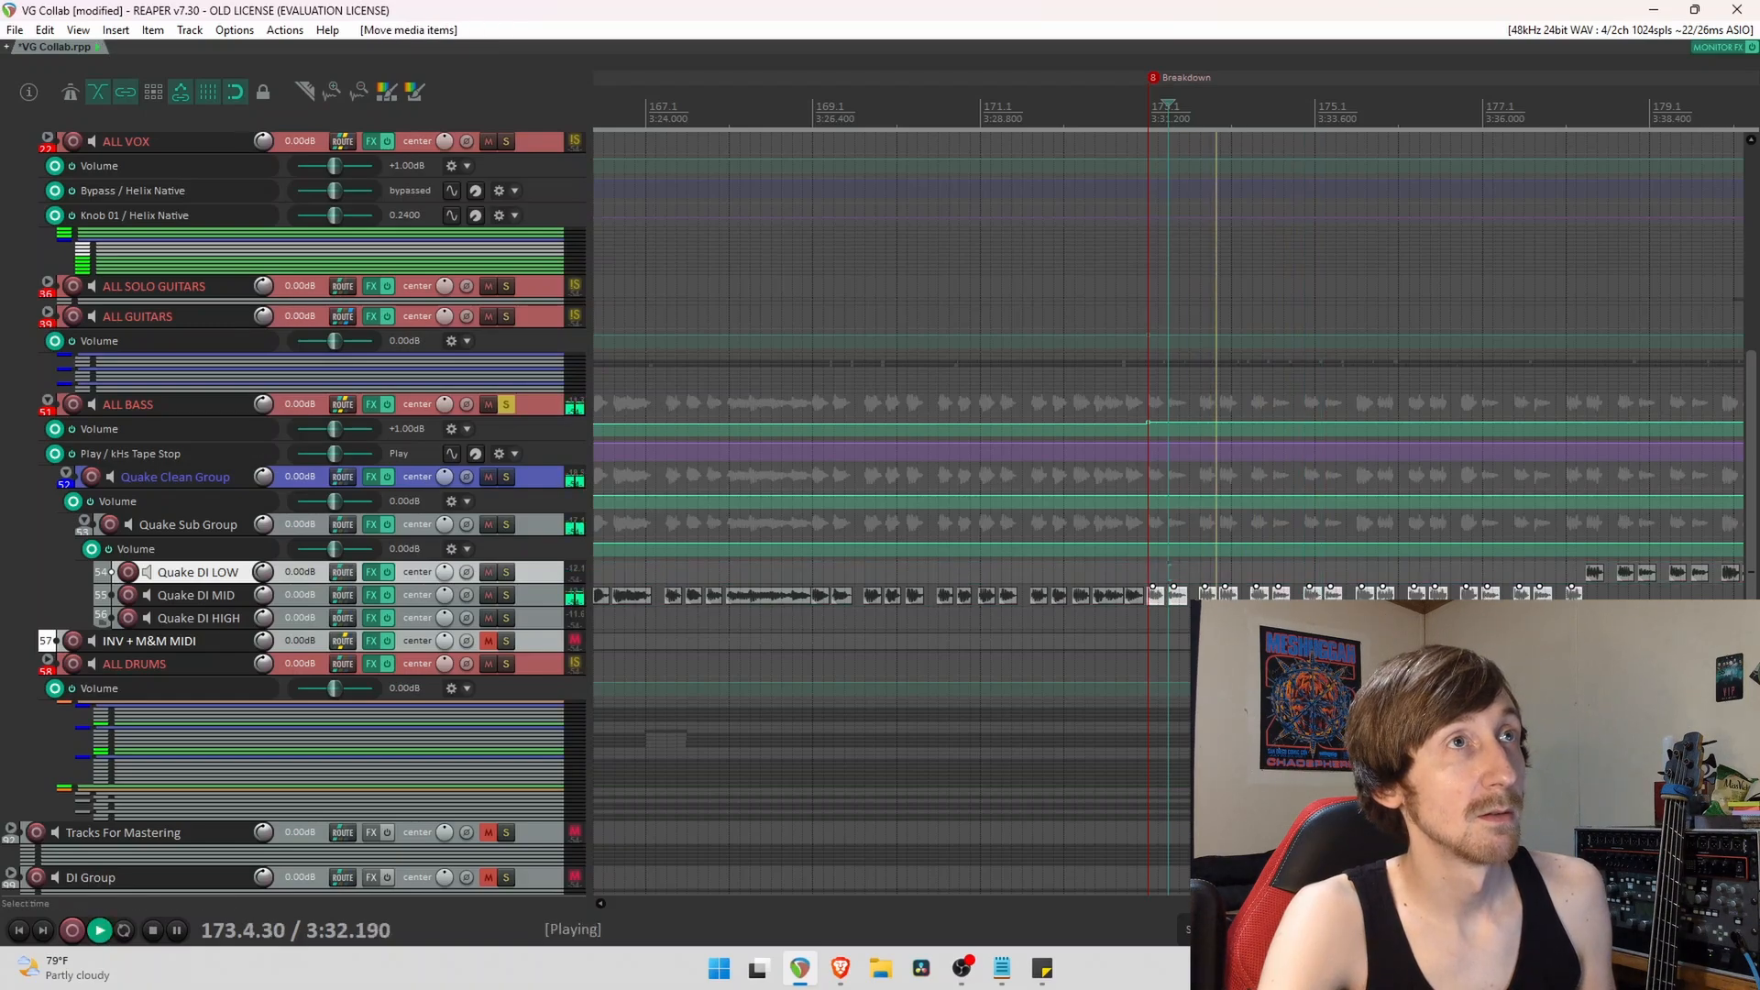
key(space)
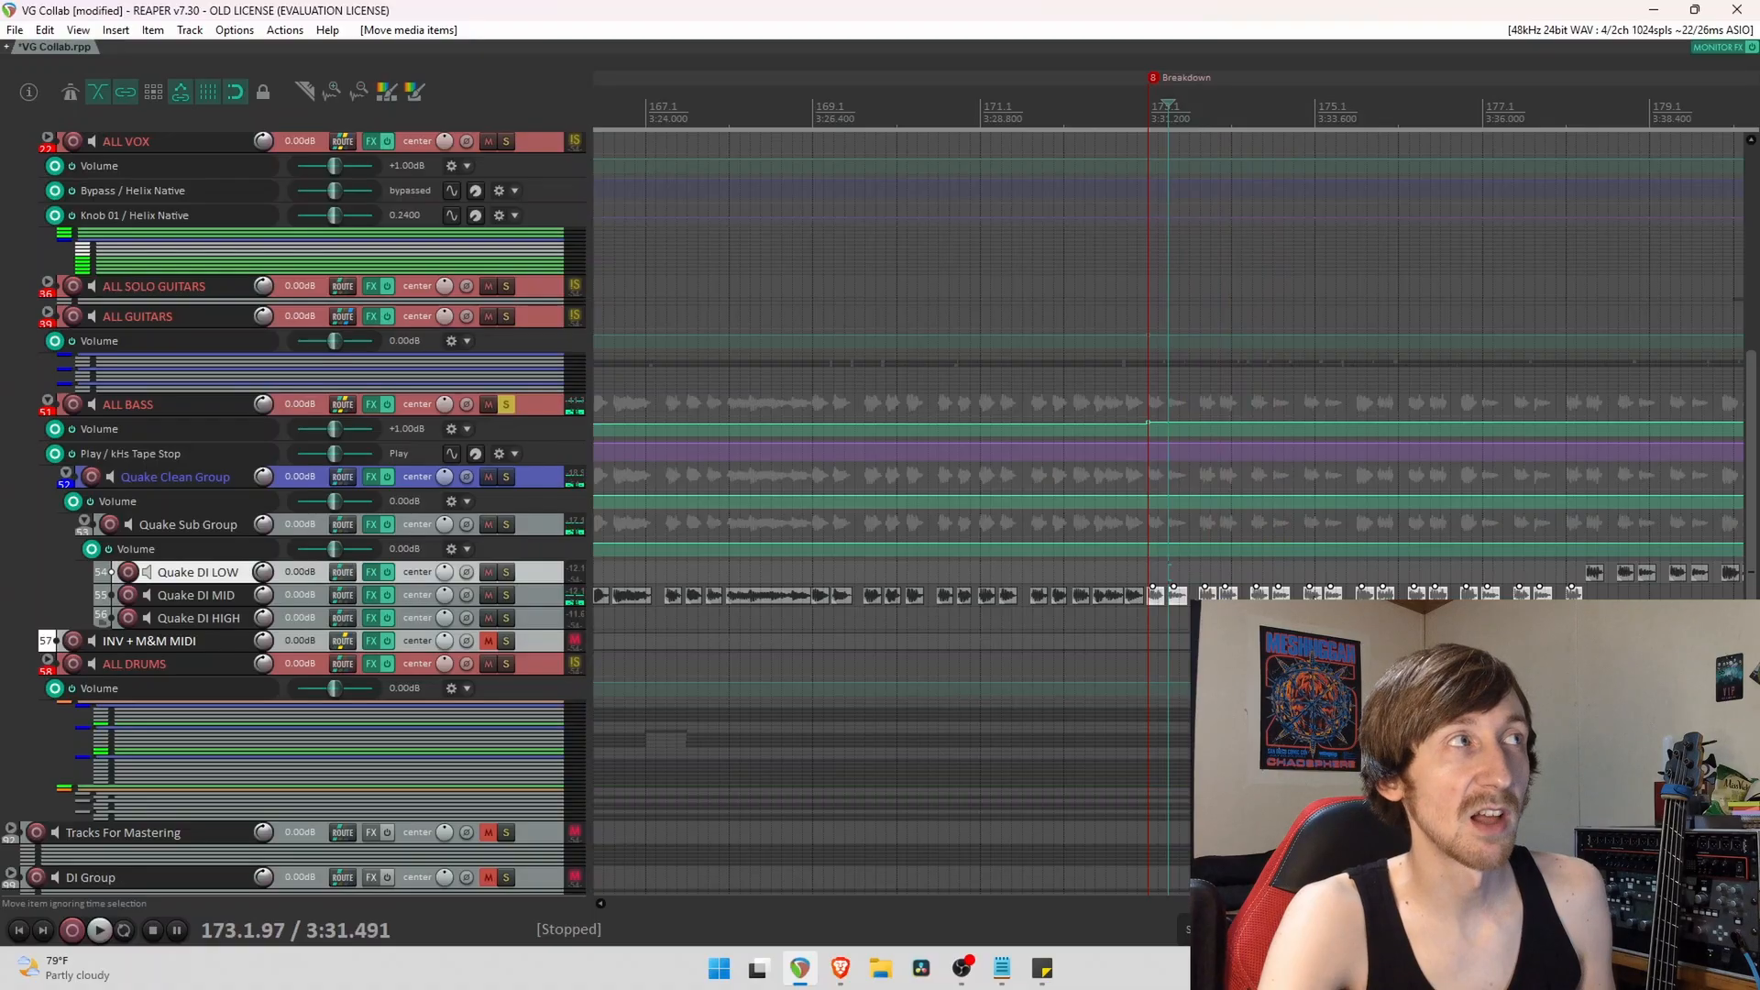
Move the selected Breakdown bass items to Quake DI HIGH and audition them.
drag(1152, 587, 1152, 610)
key(space)
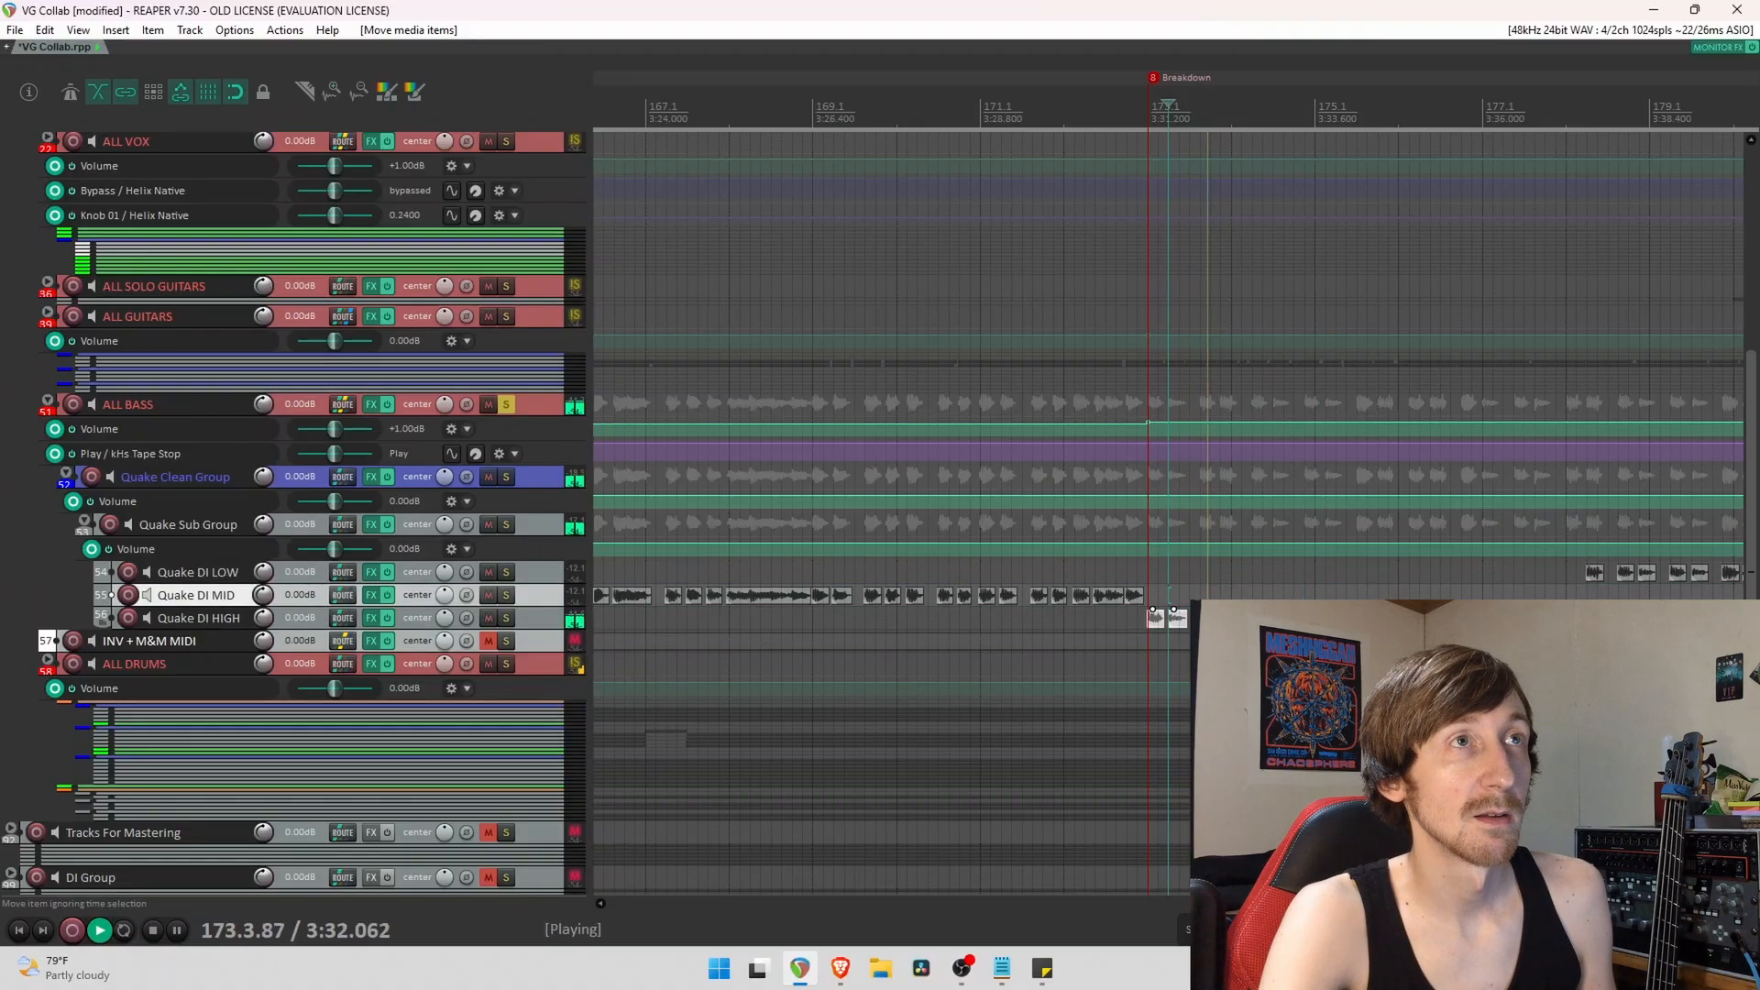
key(space)
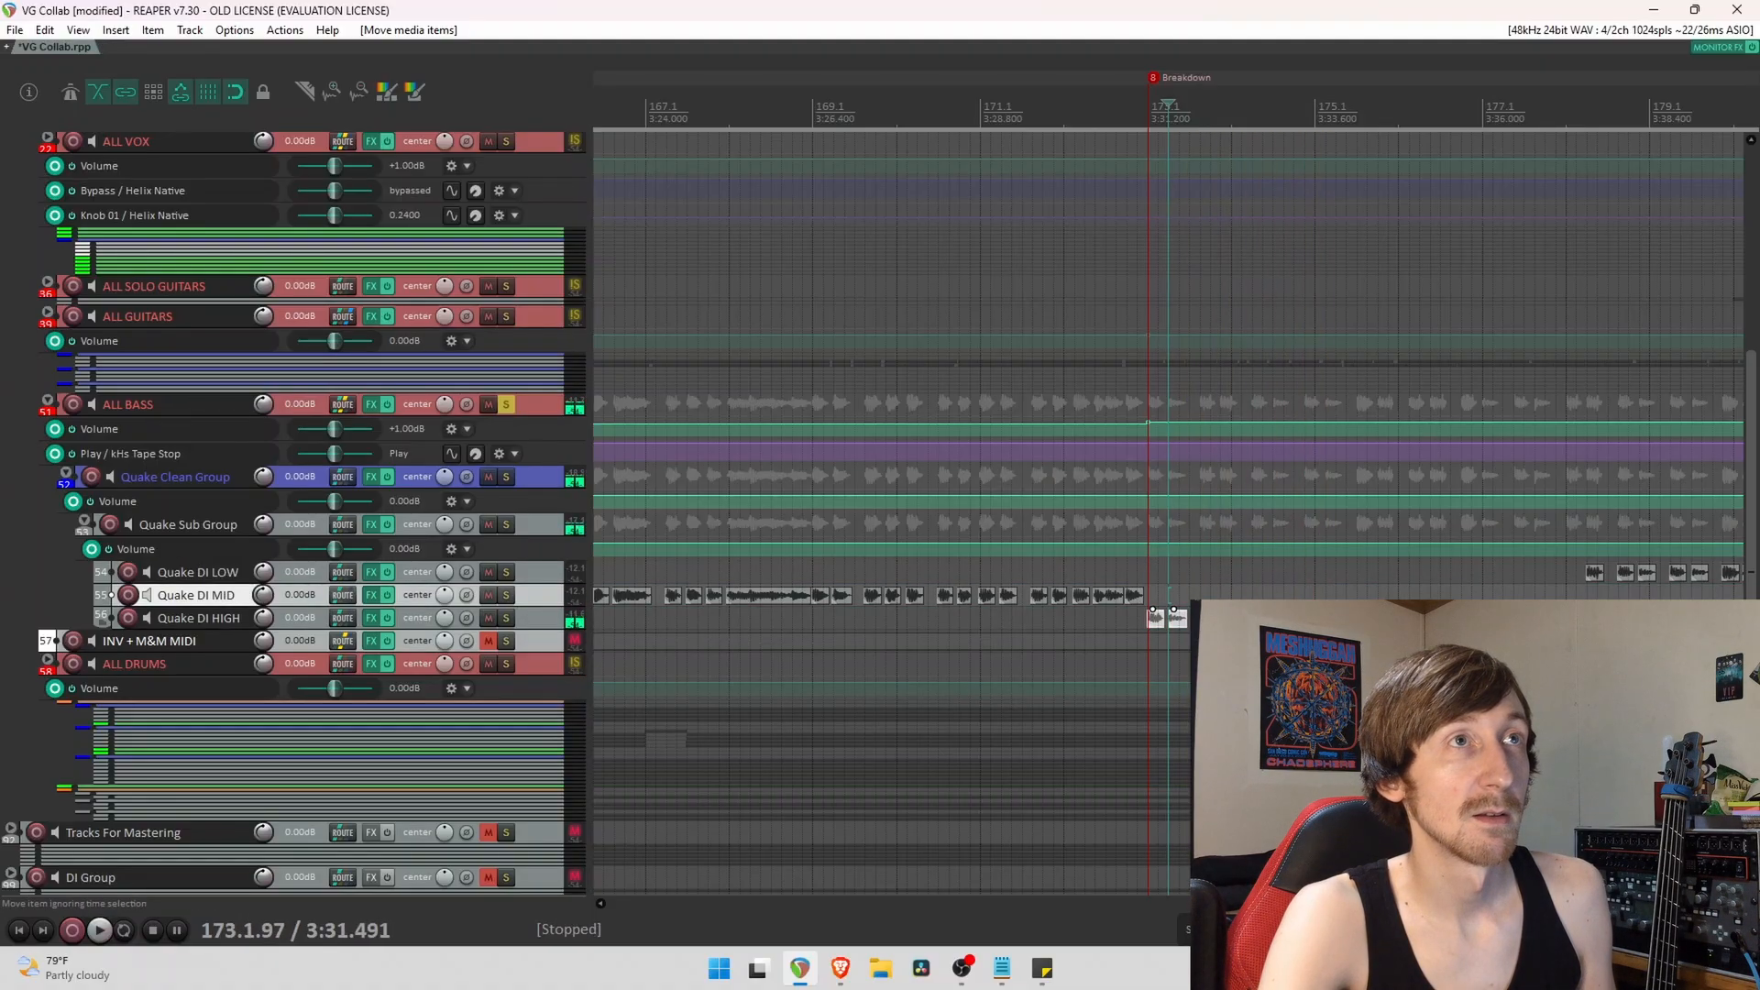
Return the selected Breakdown bass items to Quake DI LOW, audition them, and select that track.
drag(1318, 619, 1318, 575)
key(space)
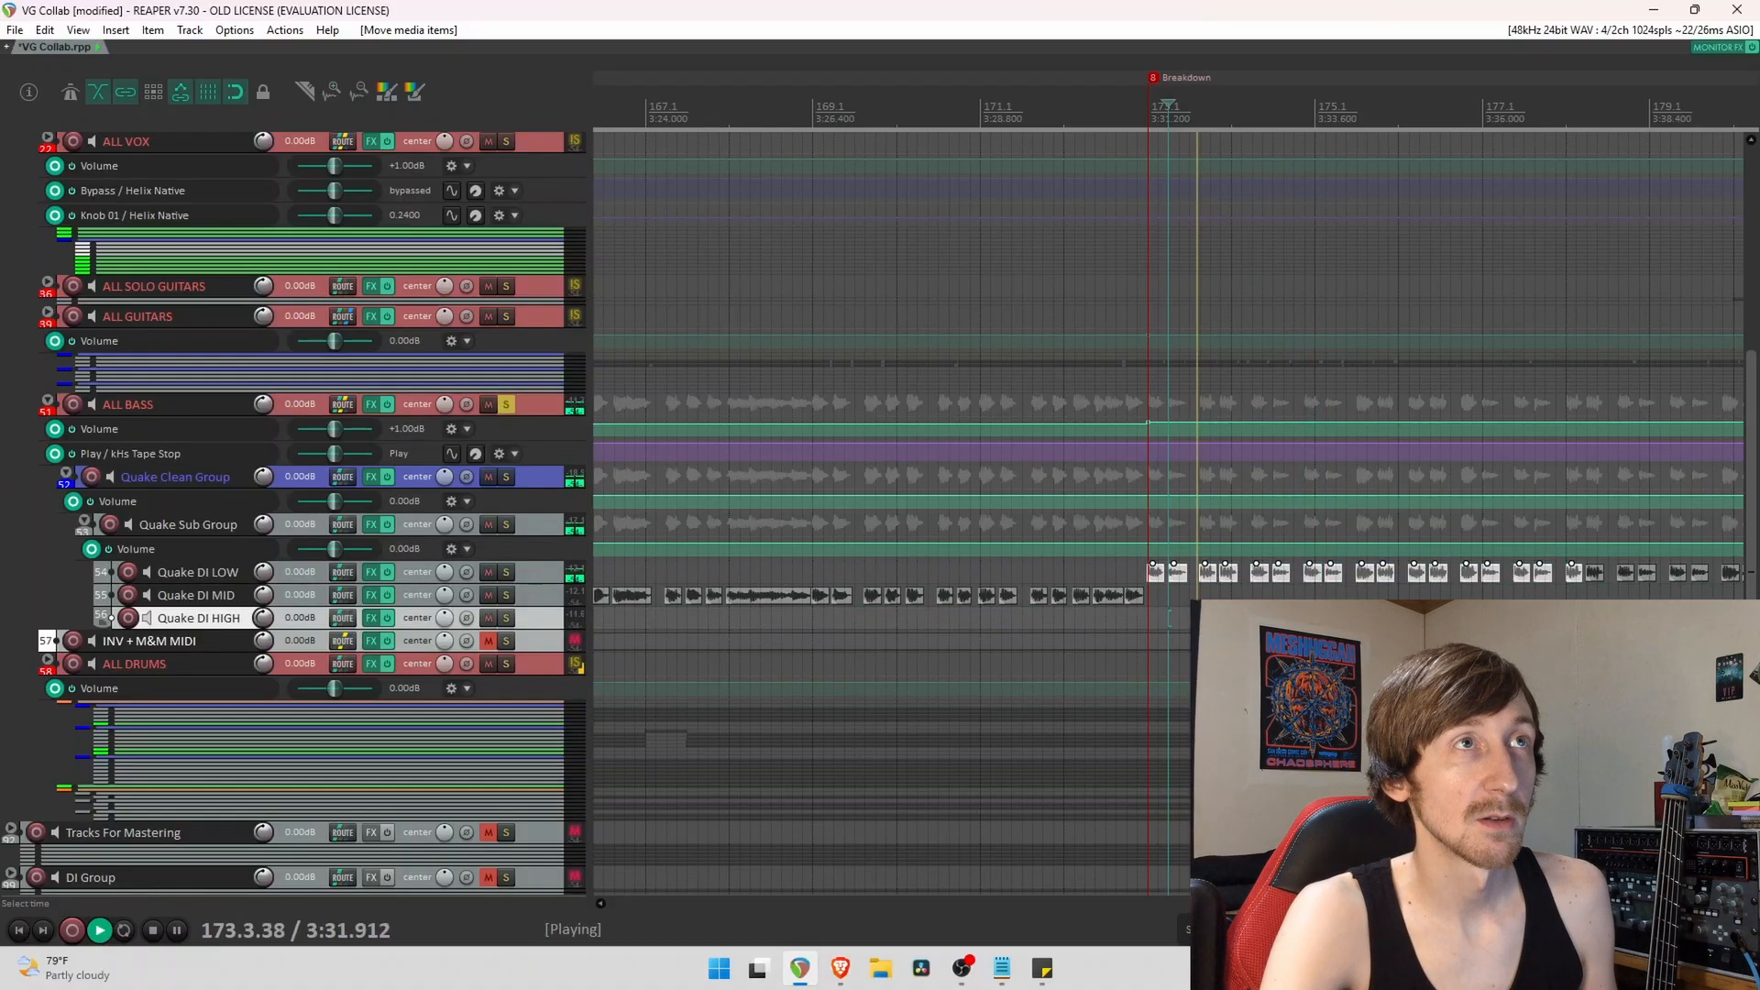
key(space)
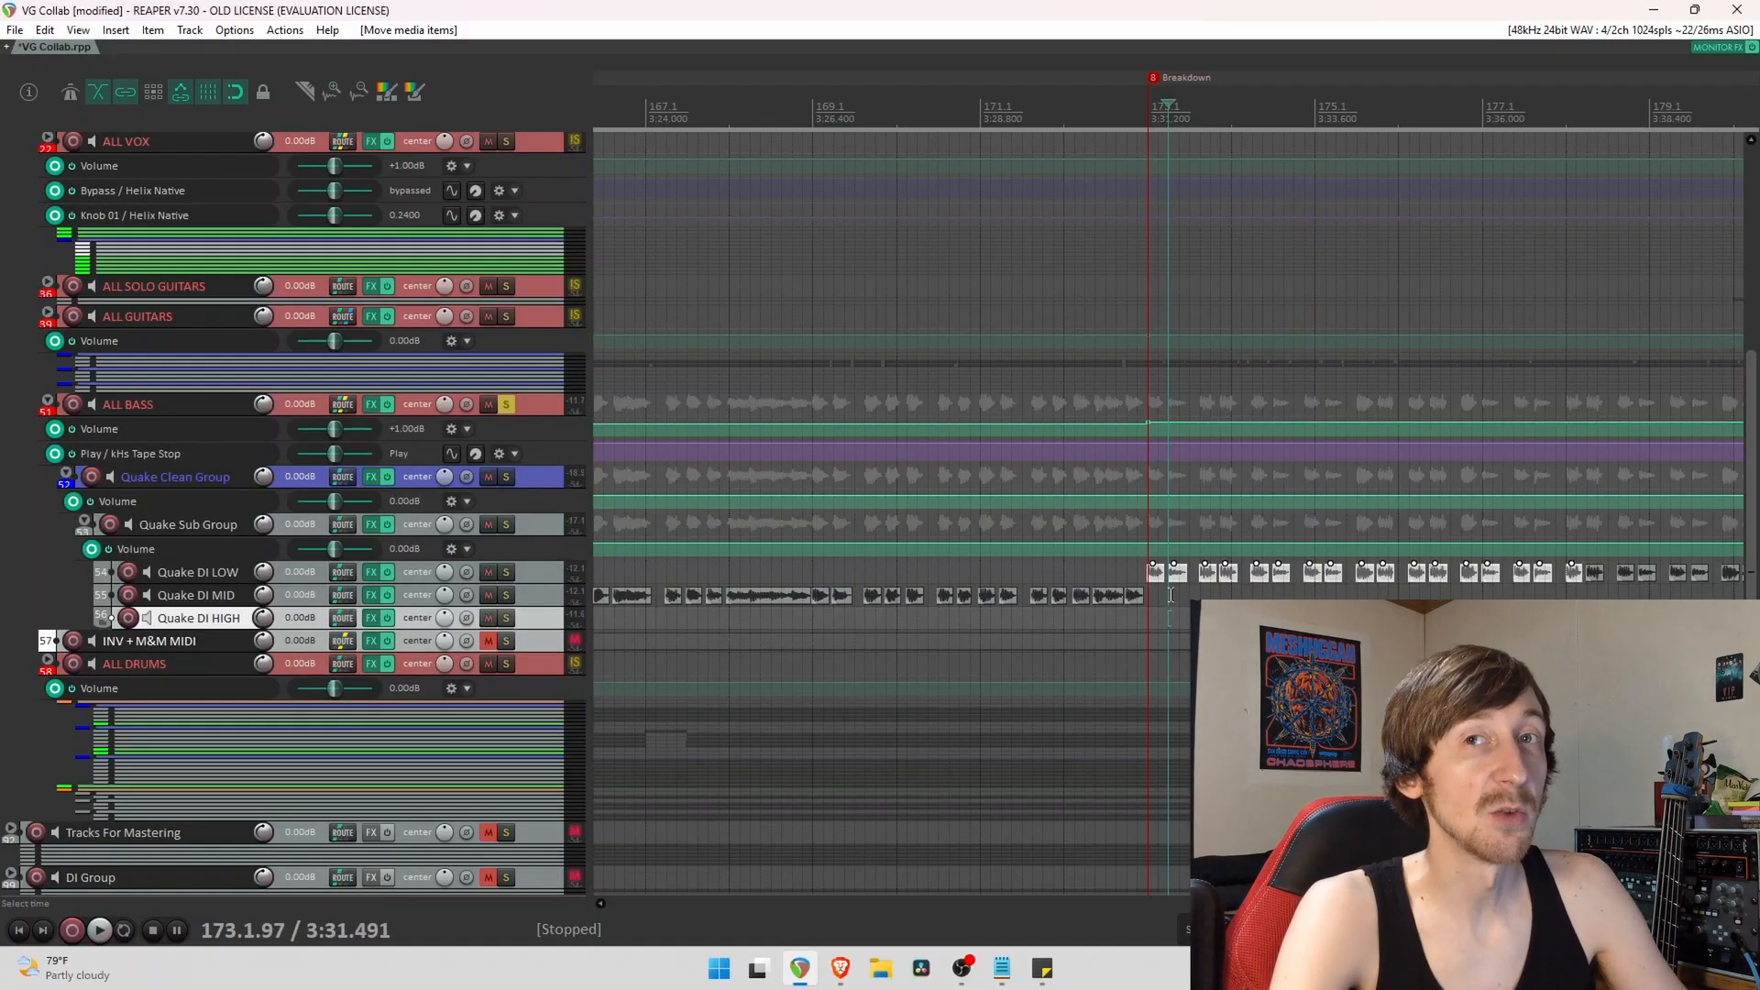
click(522, 576)
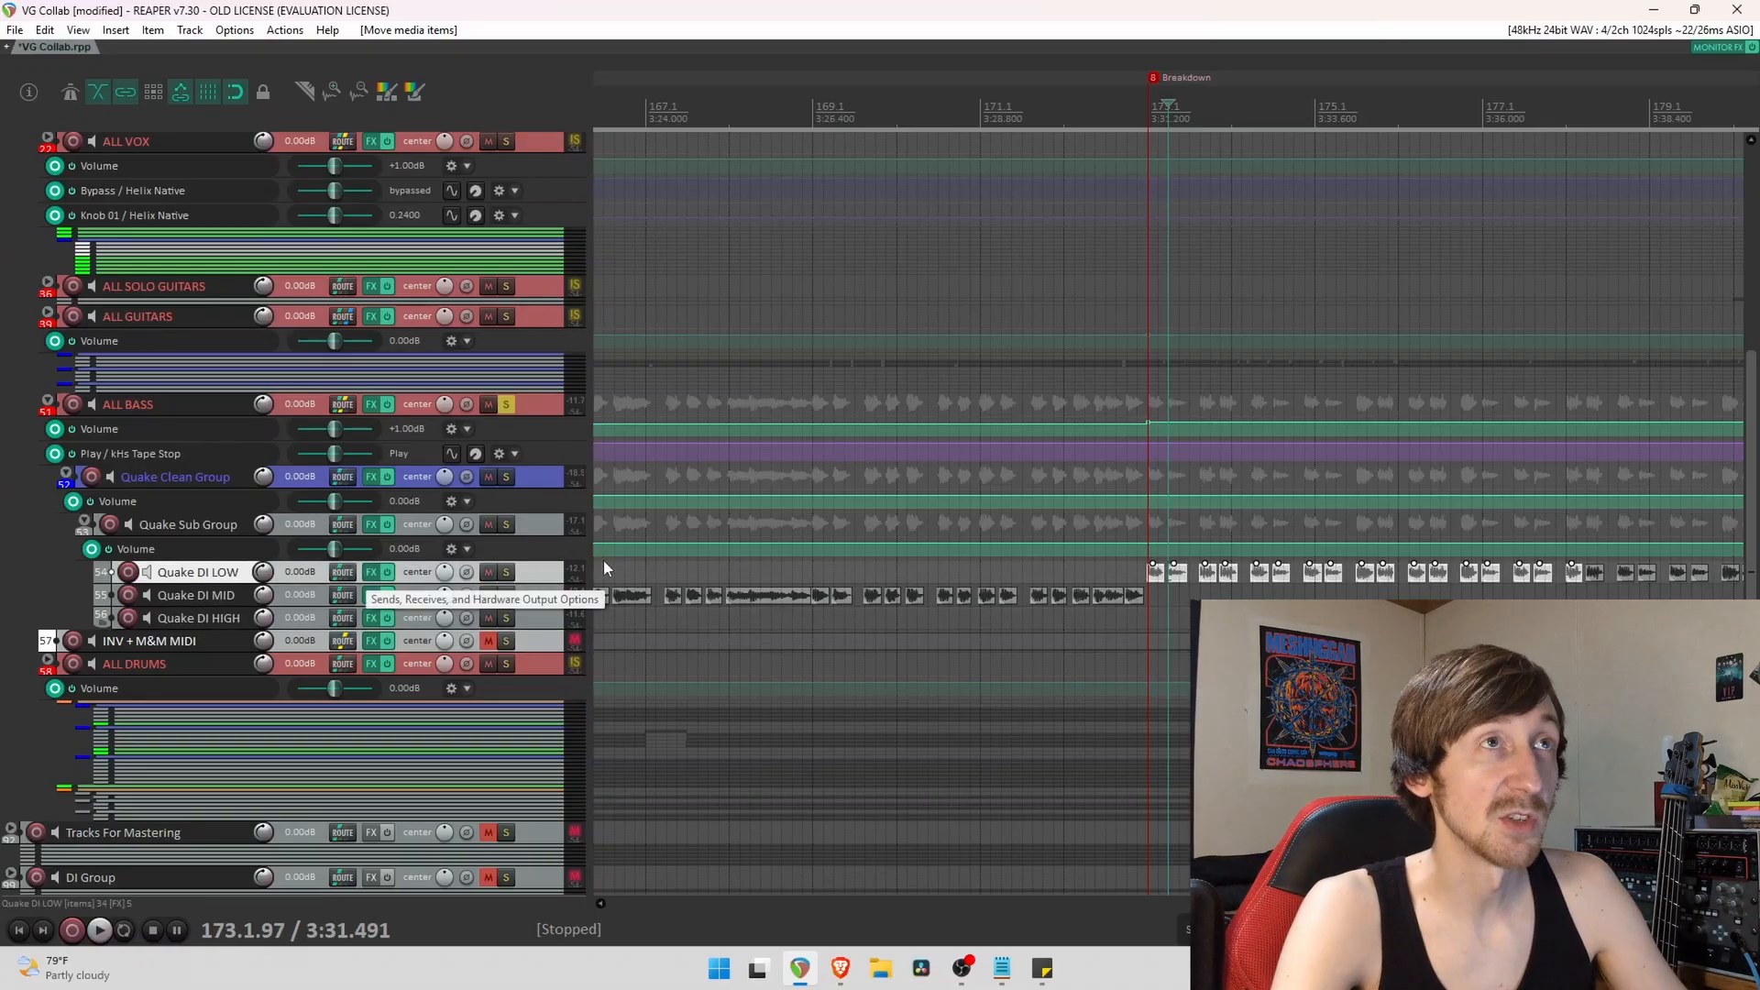
Place the edit cursor at bar 72.3, just before the metalcore riff, and play its Quake DI HIGH bass part.
scroll(1148, 580, down, 2)
scroll(1148, 580, down, 5)
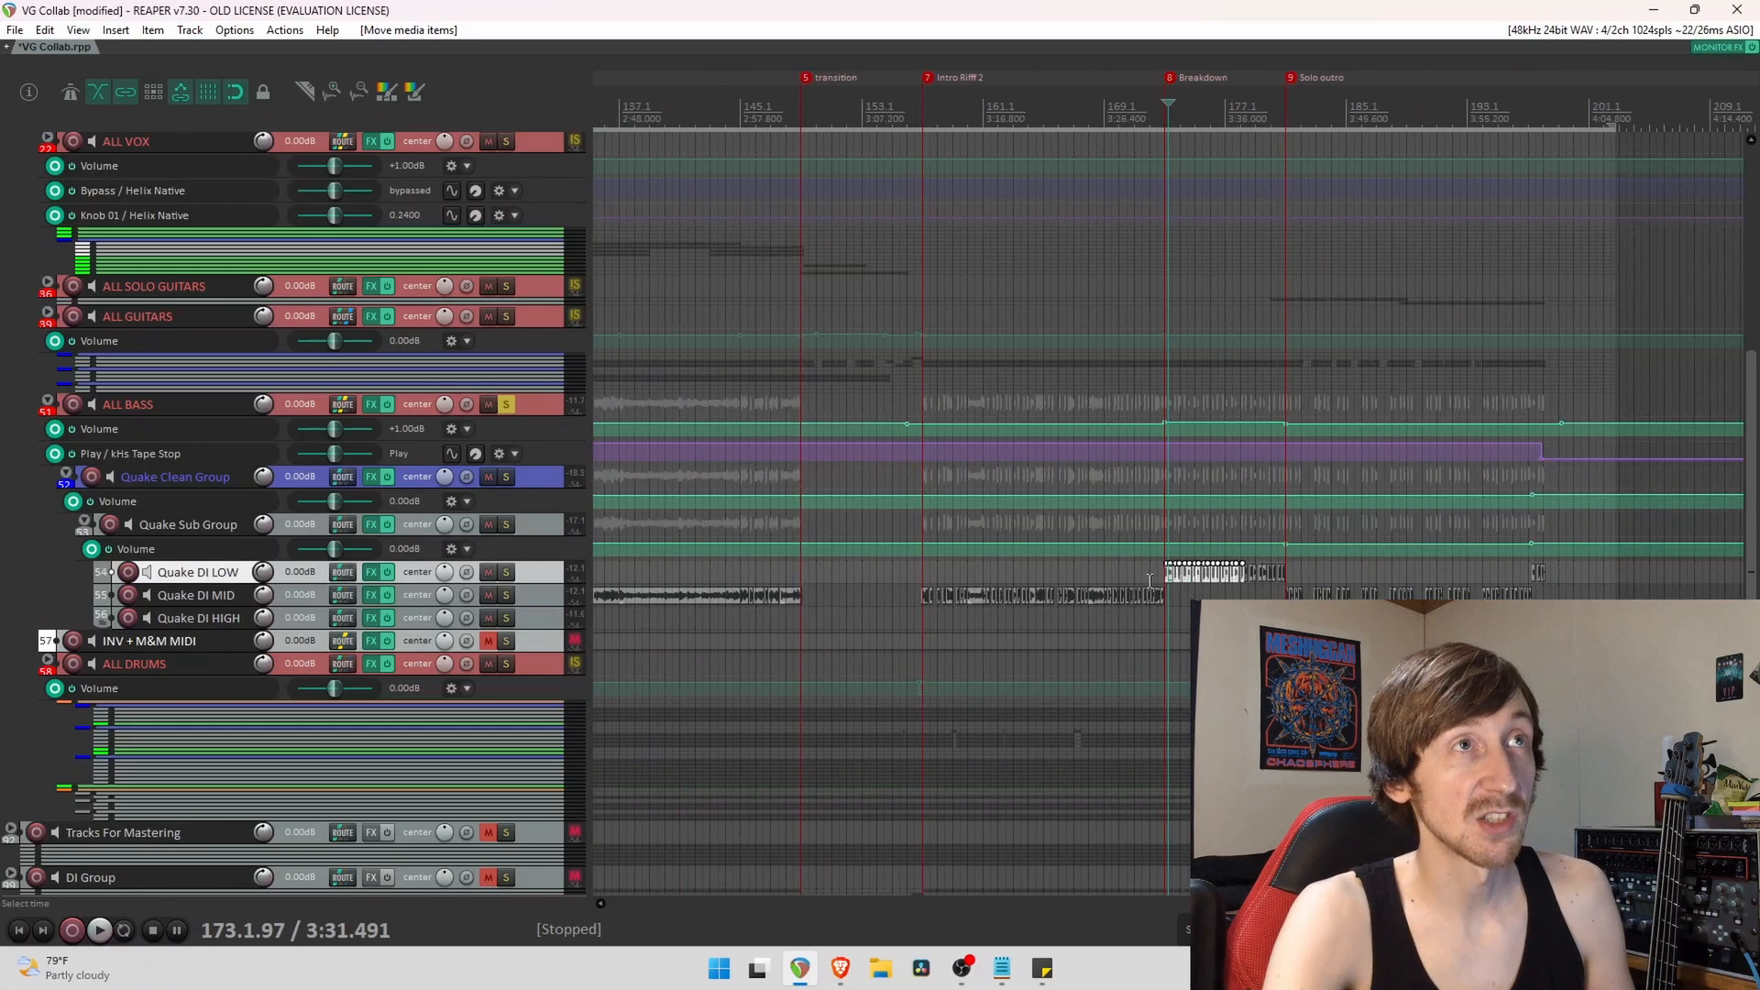
click(950, 596)
scroll(948, 597, down, 4)
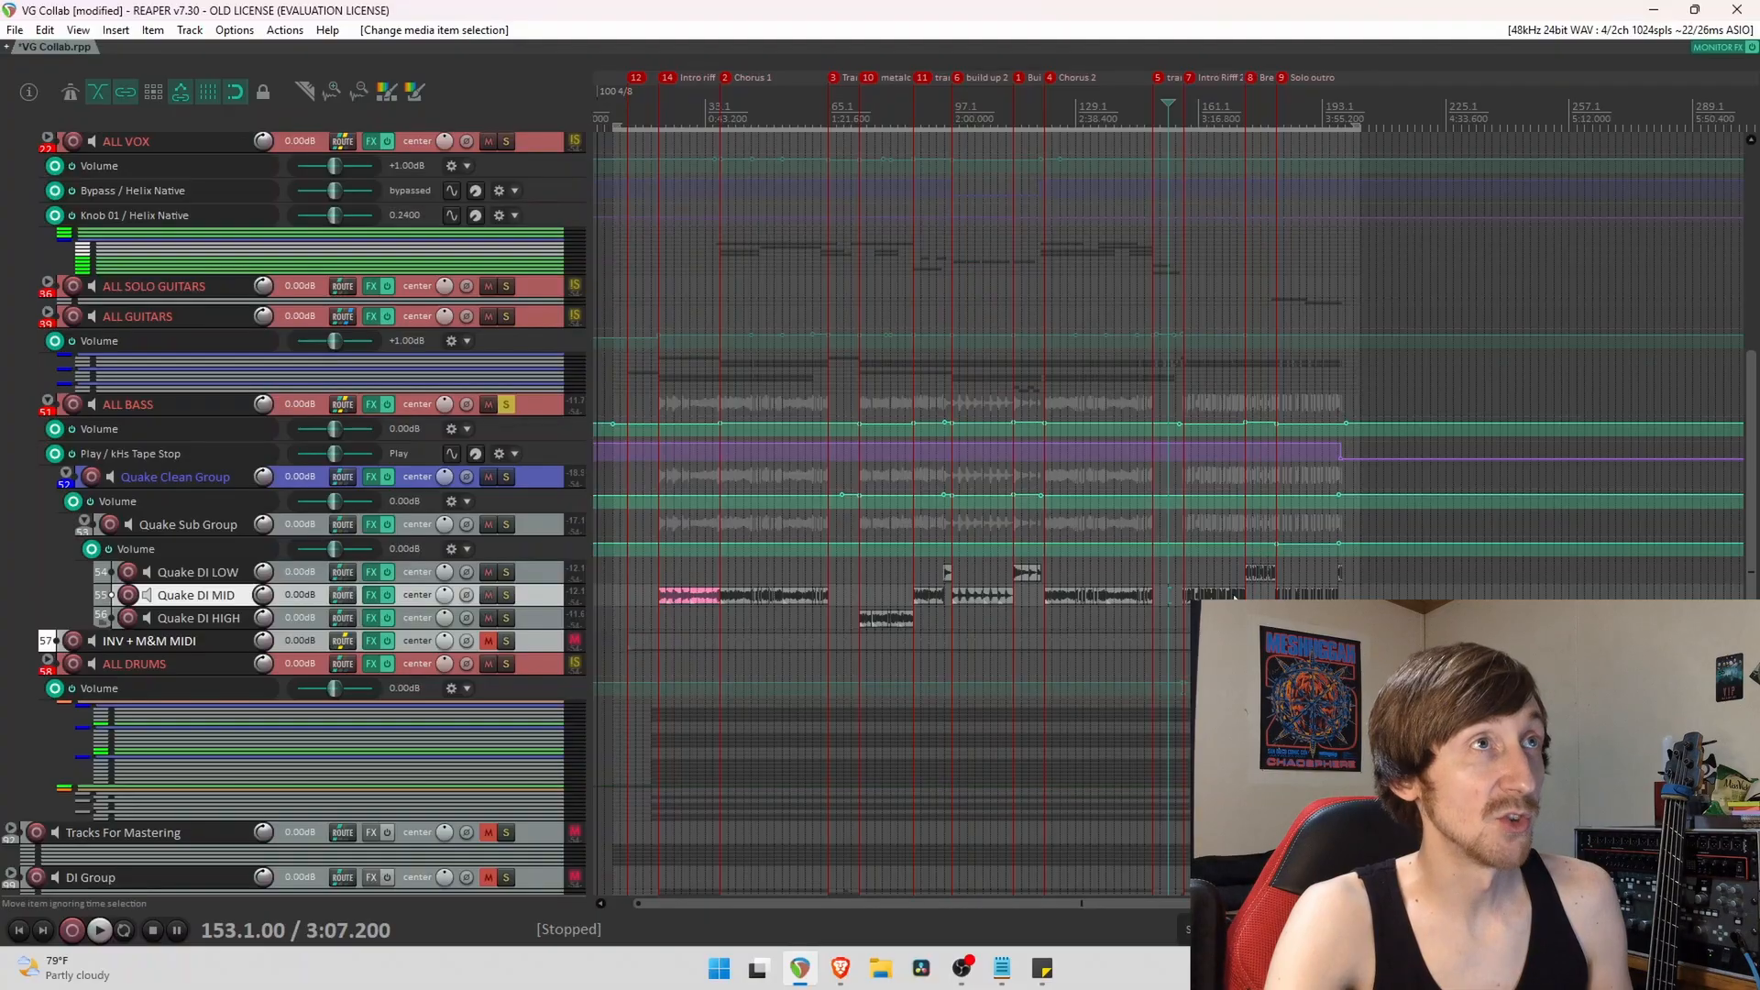
click(910, 623)
scroll(910, 623, up, 5)
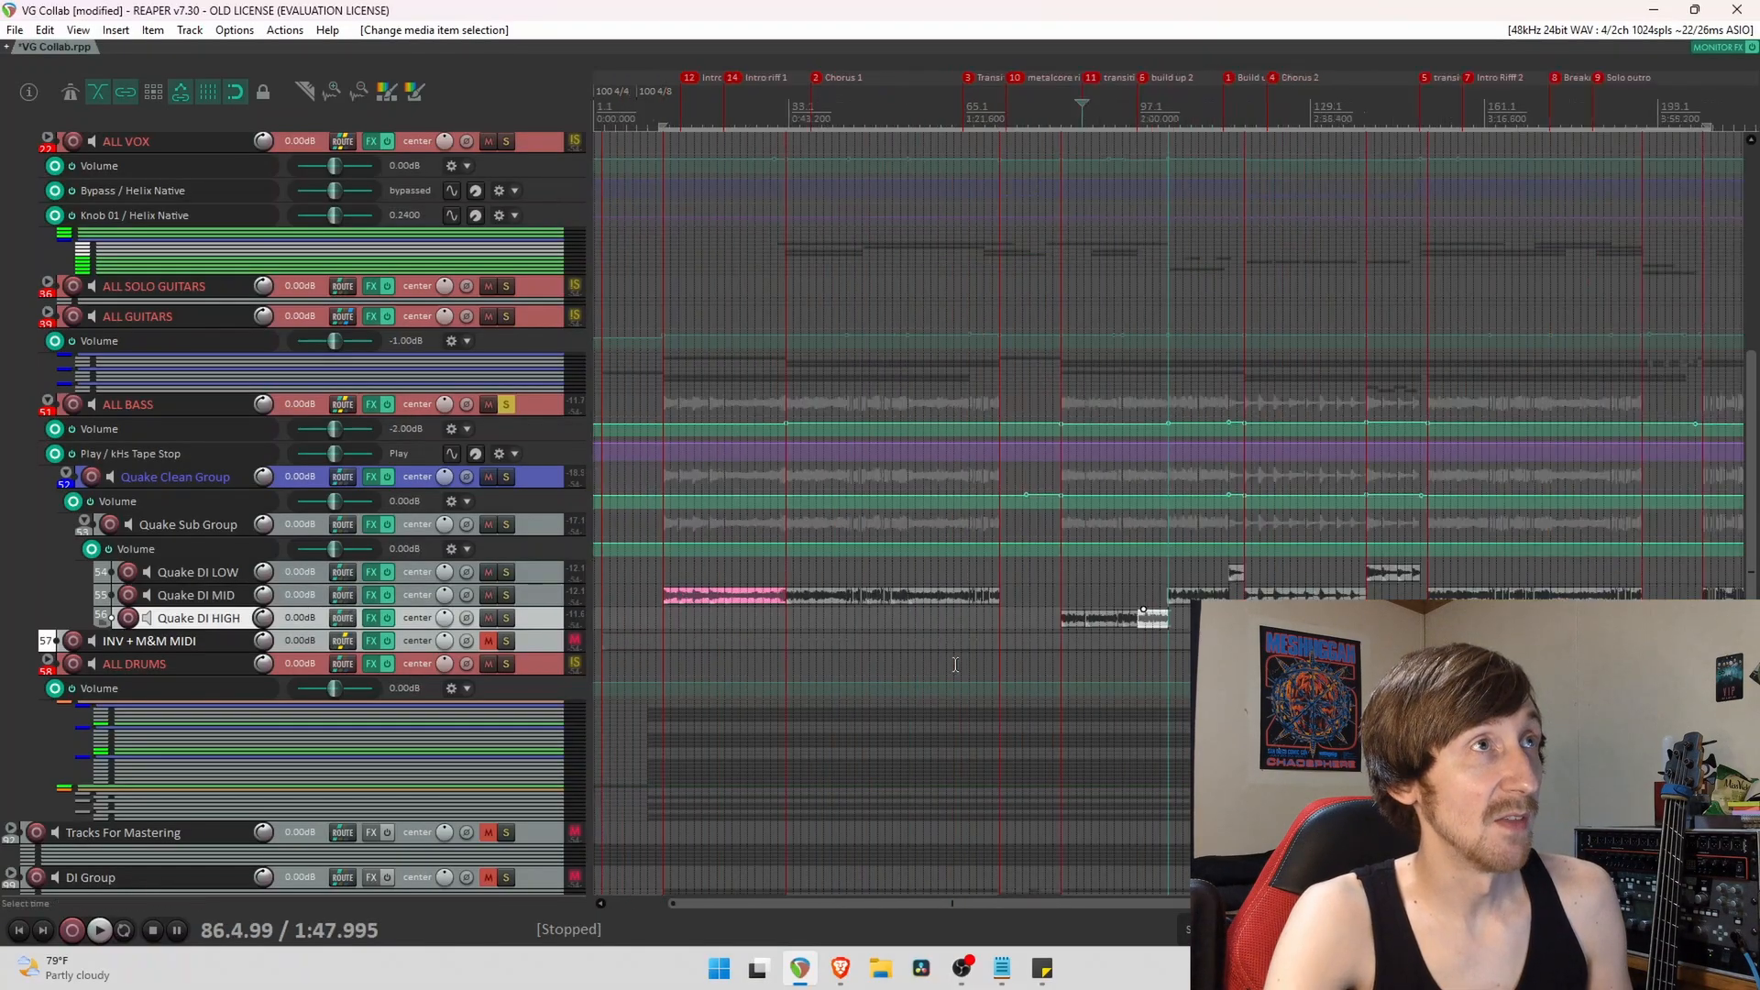
click(872, 619)
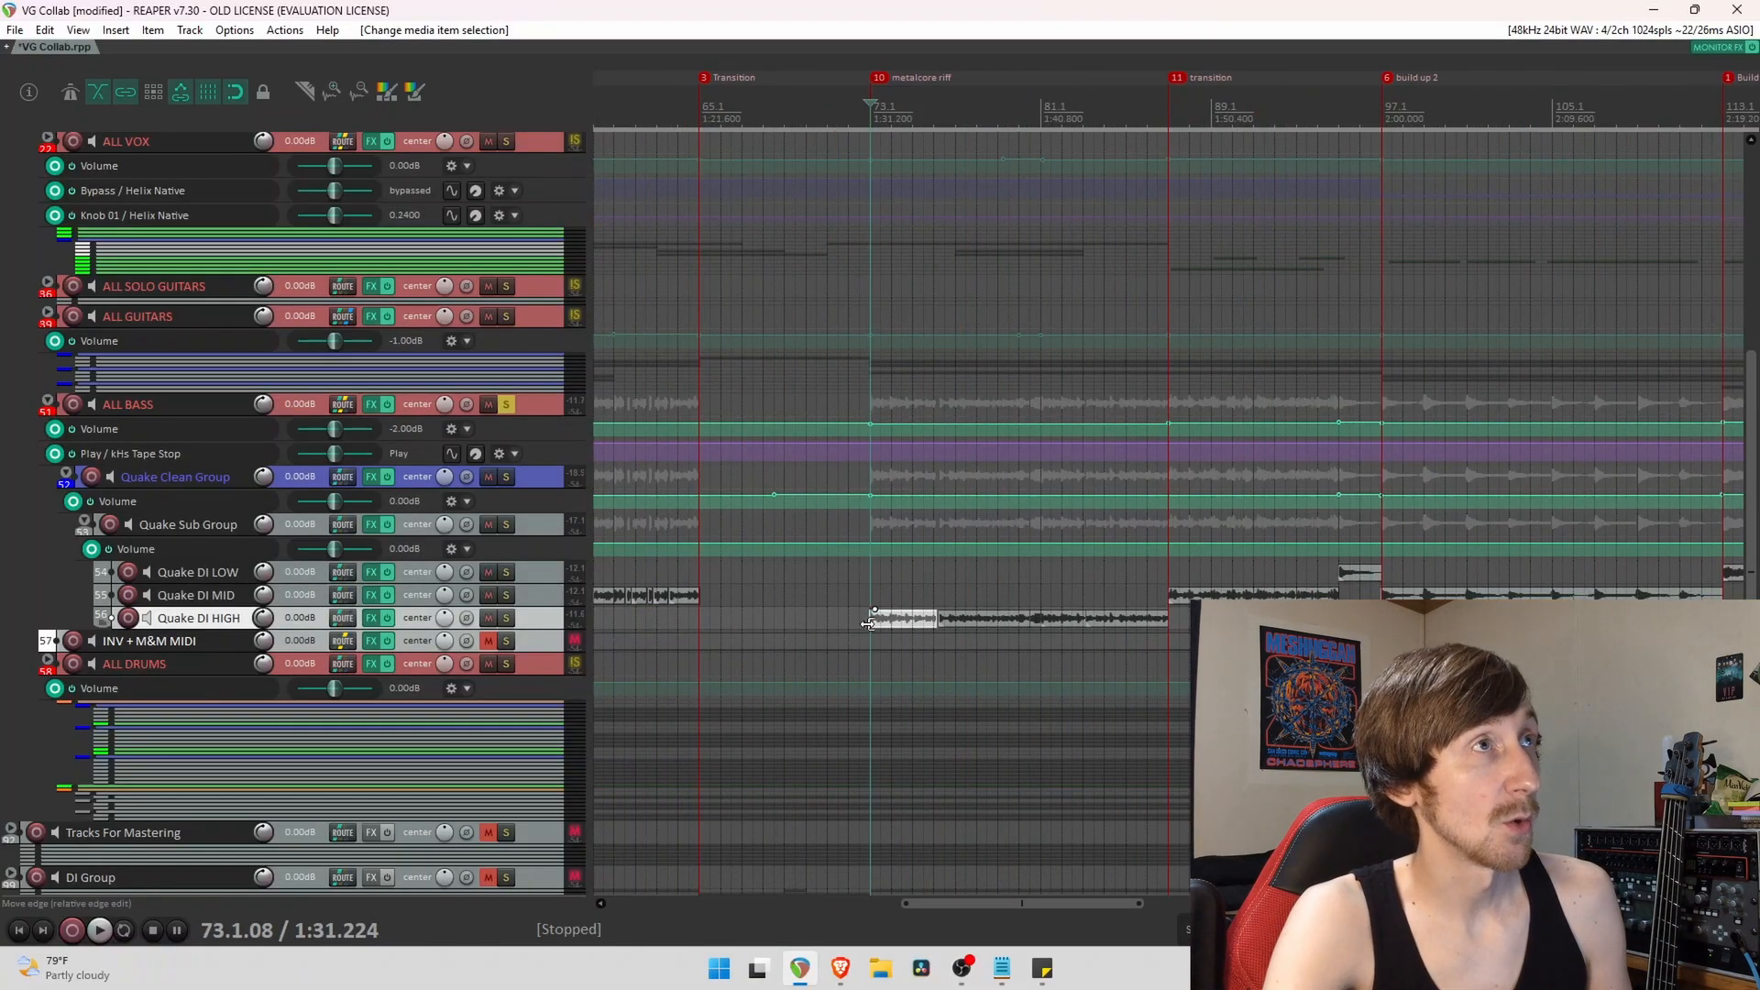
click(859, 622)
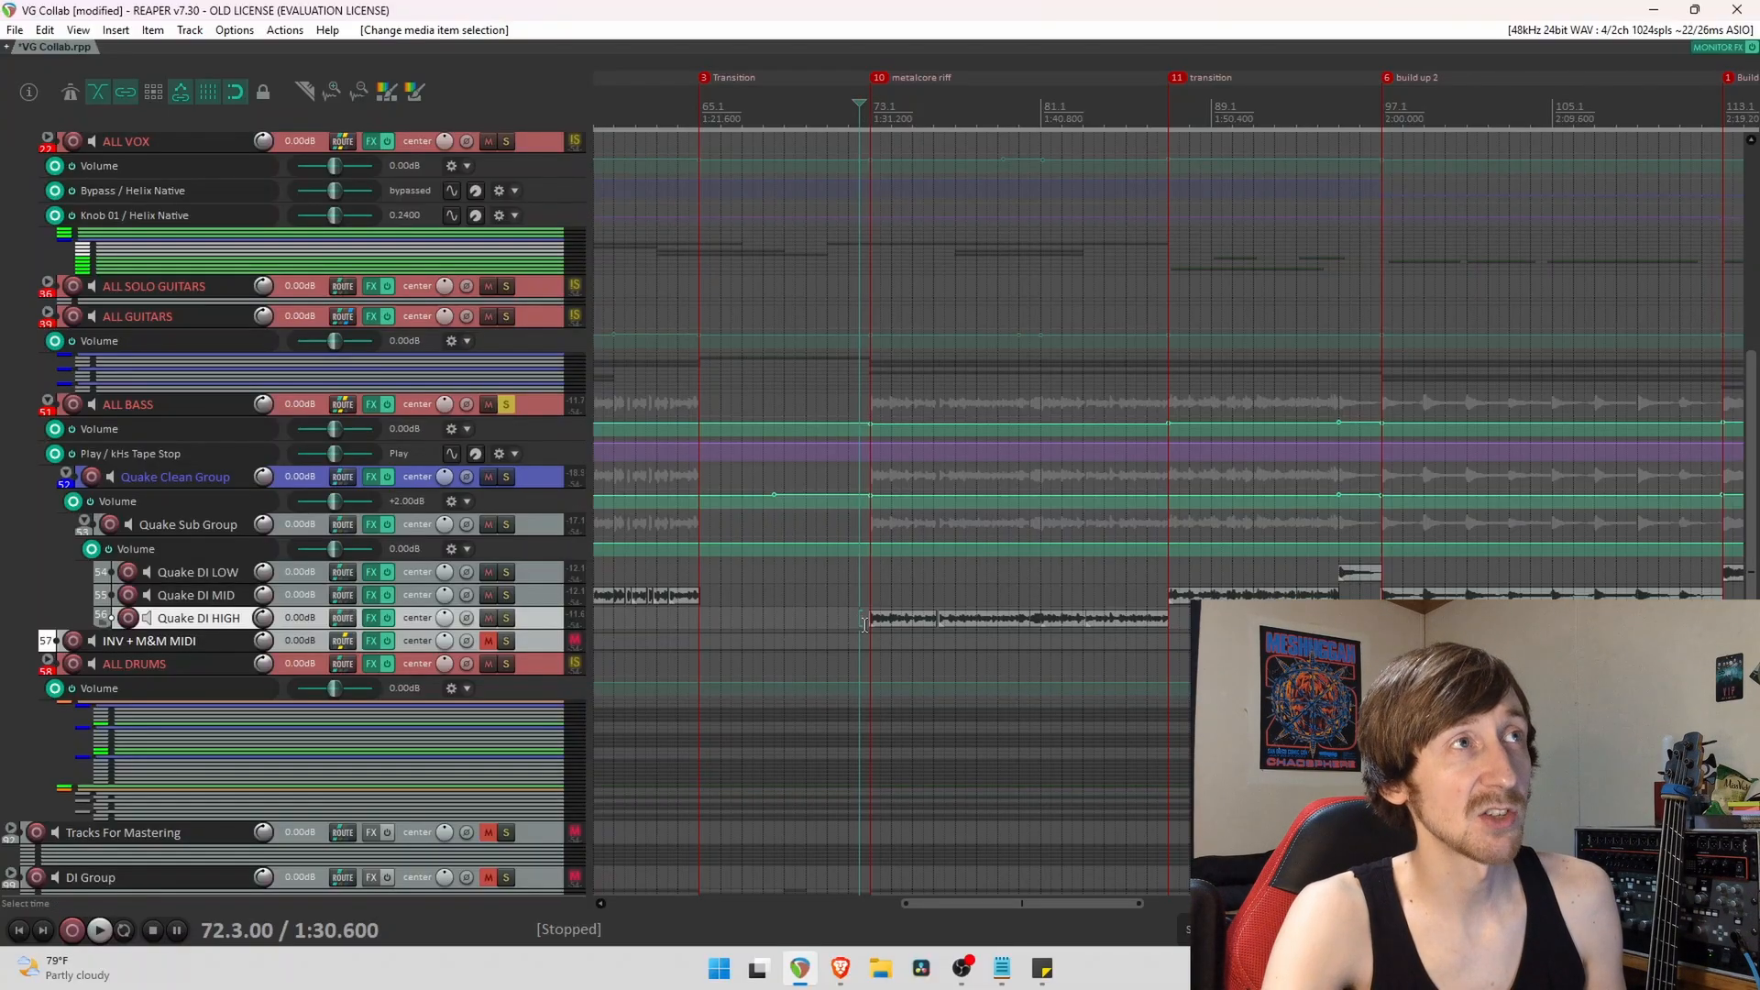
key(space)
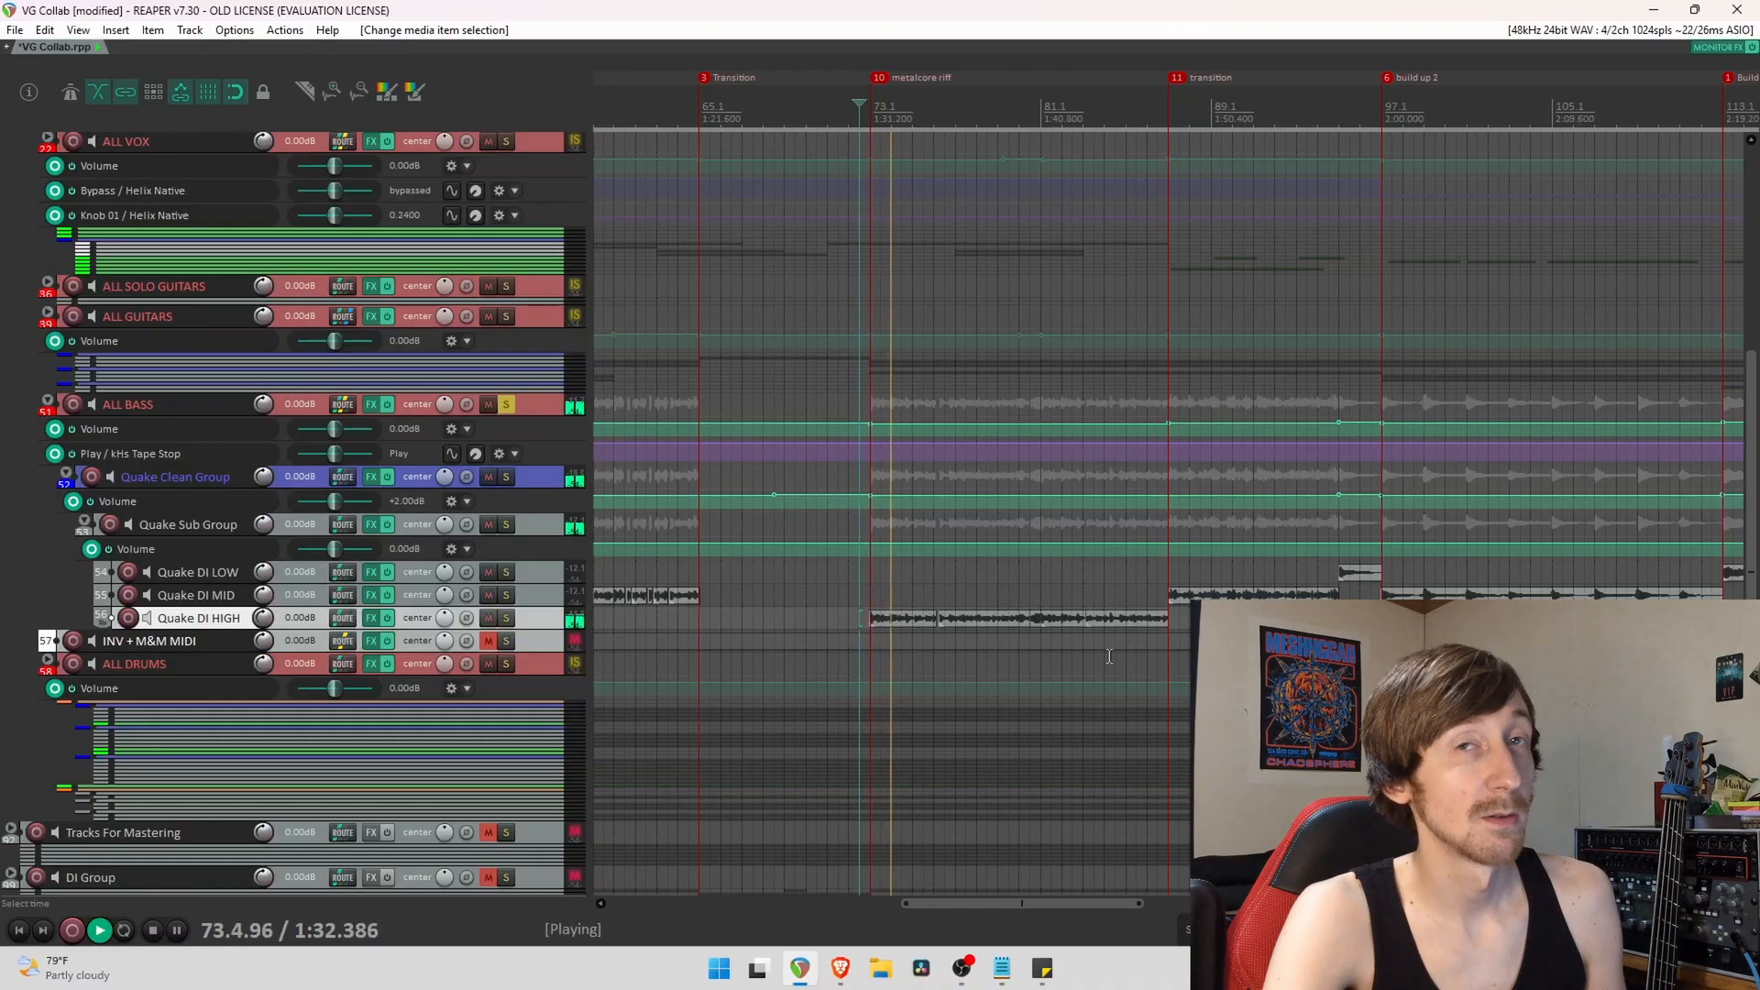
key(space)
Move the first metalcore riff bass item to Quake DI MID, audition it from bar 72.3, and return it to Quake DI HIGH.
drag(905, 622, 919, 598)
click(859, 573)
key(space)
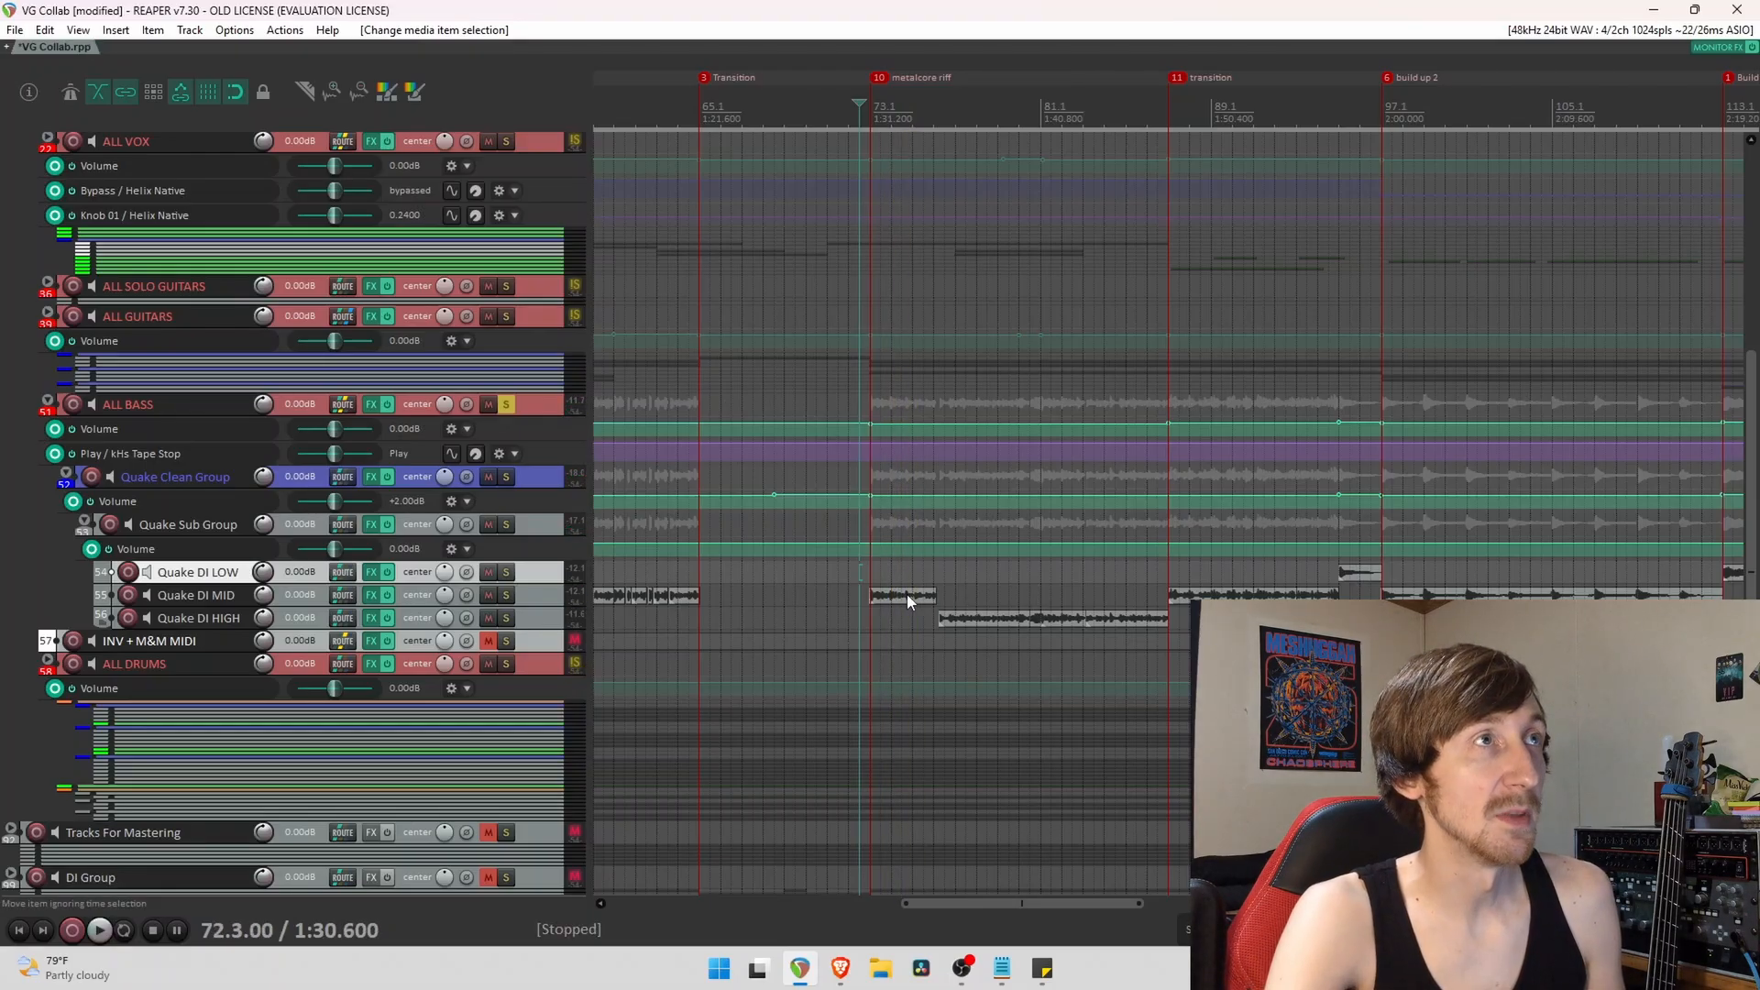
drag(906, 594, 906, 618)
View the effects chain of the Quake DI MID track with its Toneforge DI Match profile, and close it.
scroll(1155, 704, down, 4)
scroll(1330, 583, down, 4)
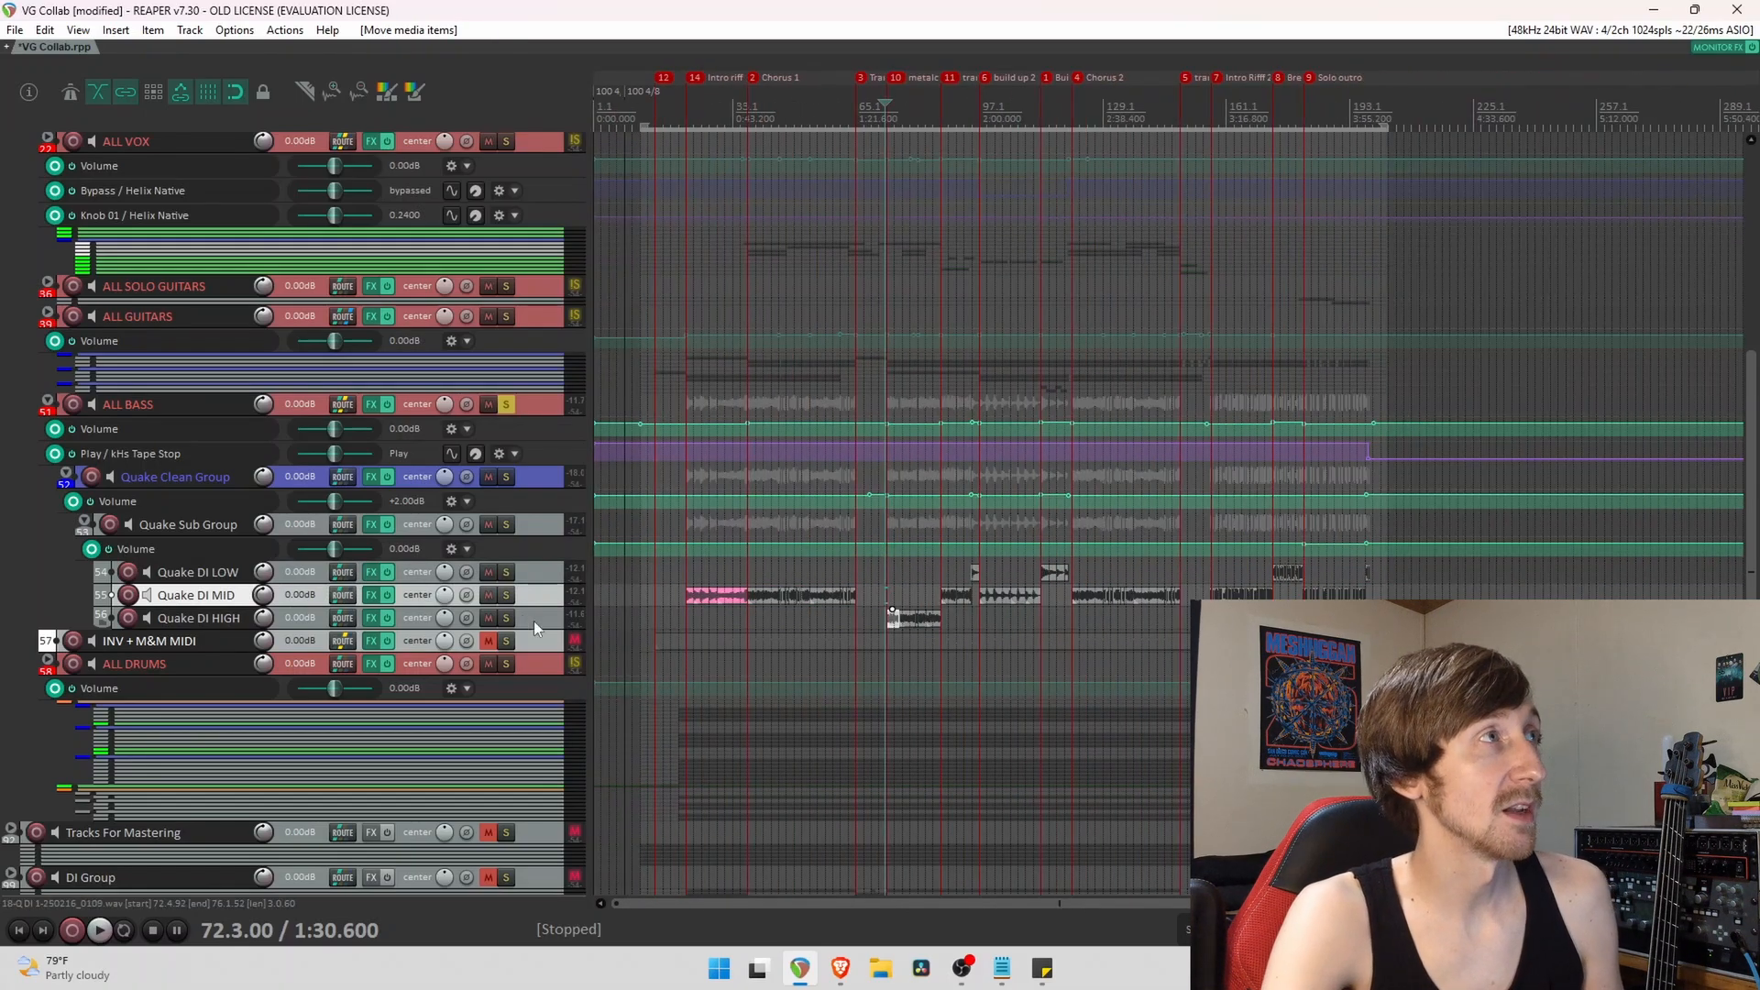
click(379, 598)
click(417, 308)
drag(760, 268, 775, 177)
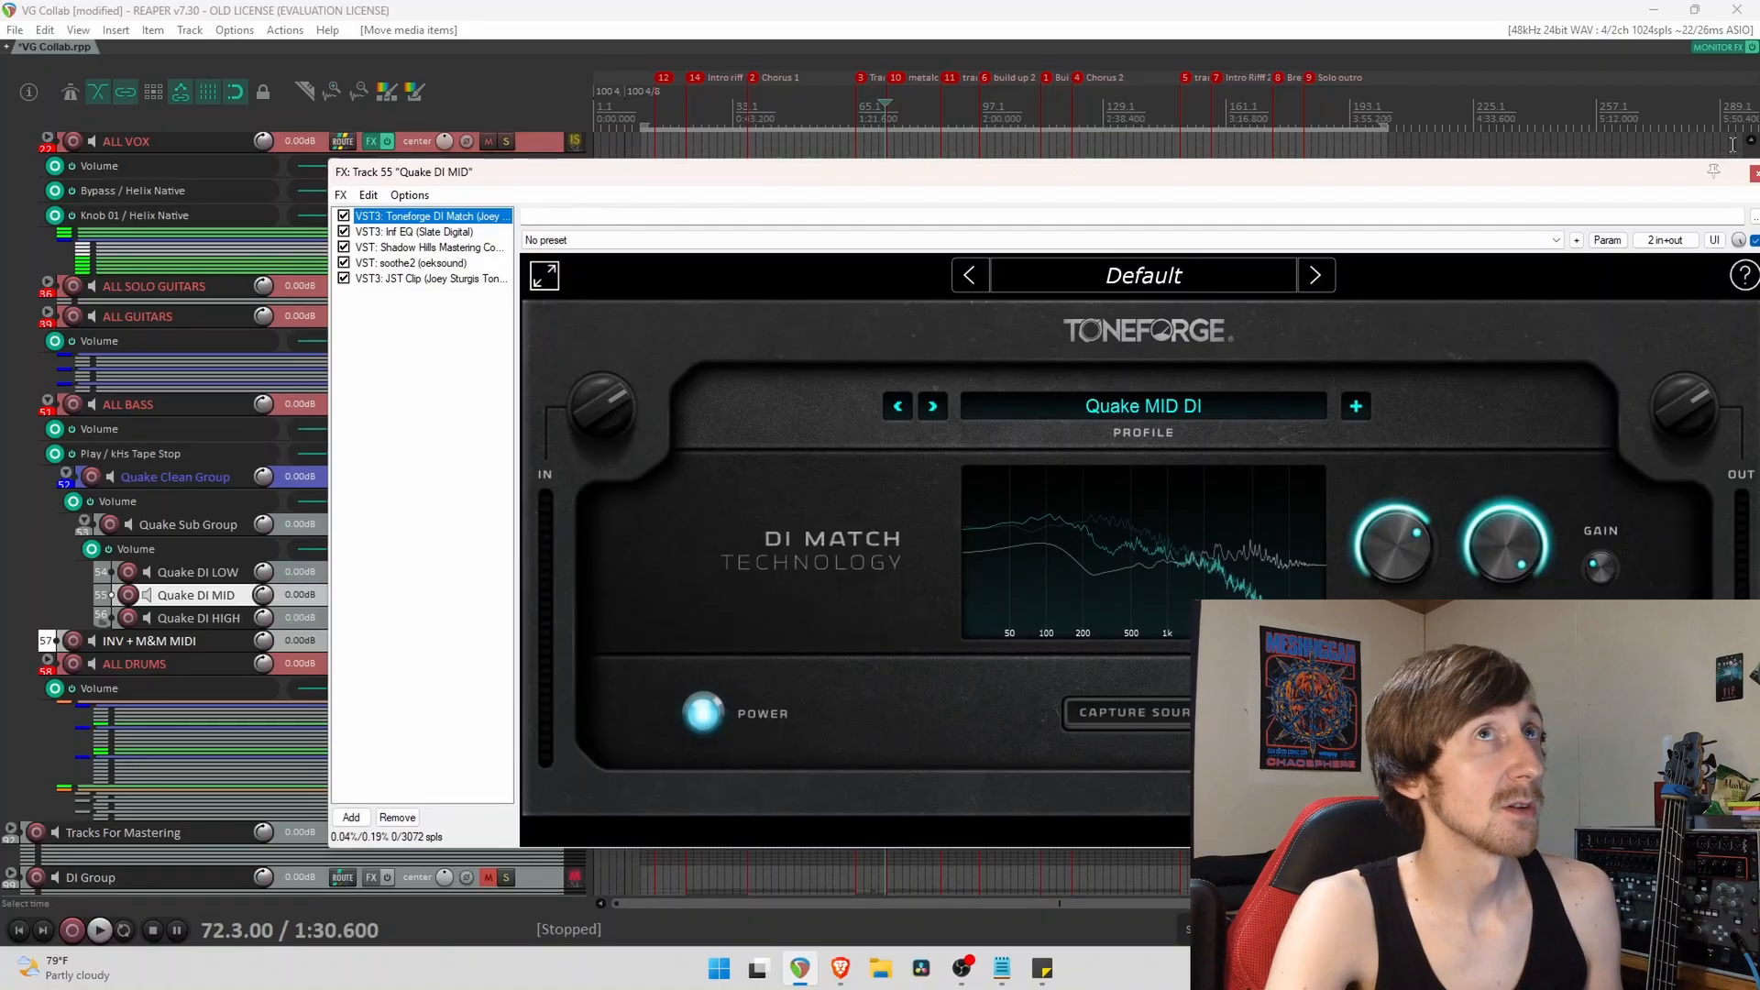
click(1752, 174)
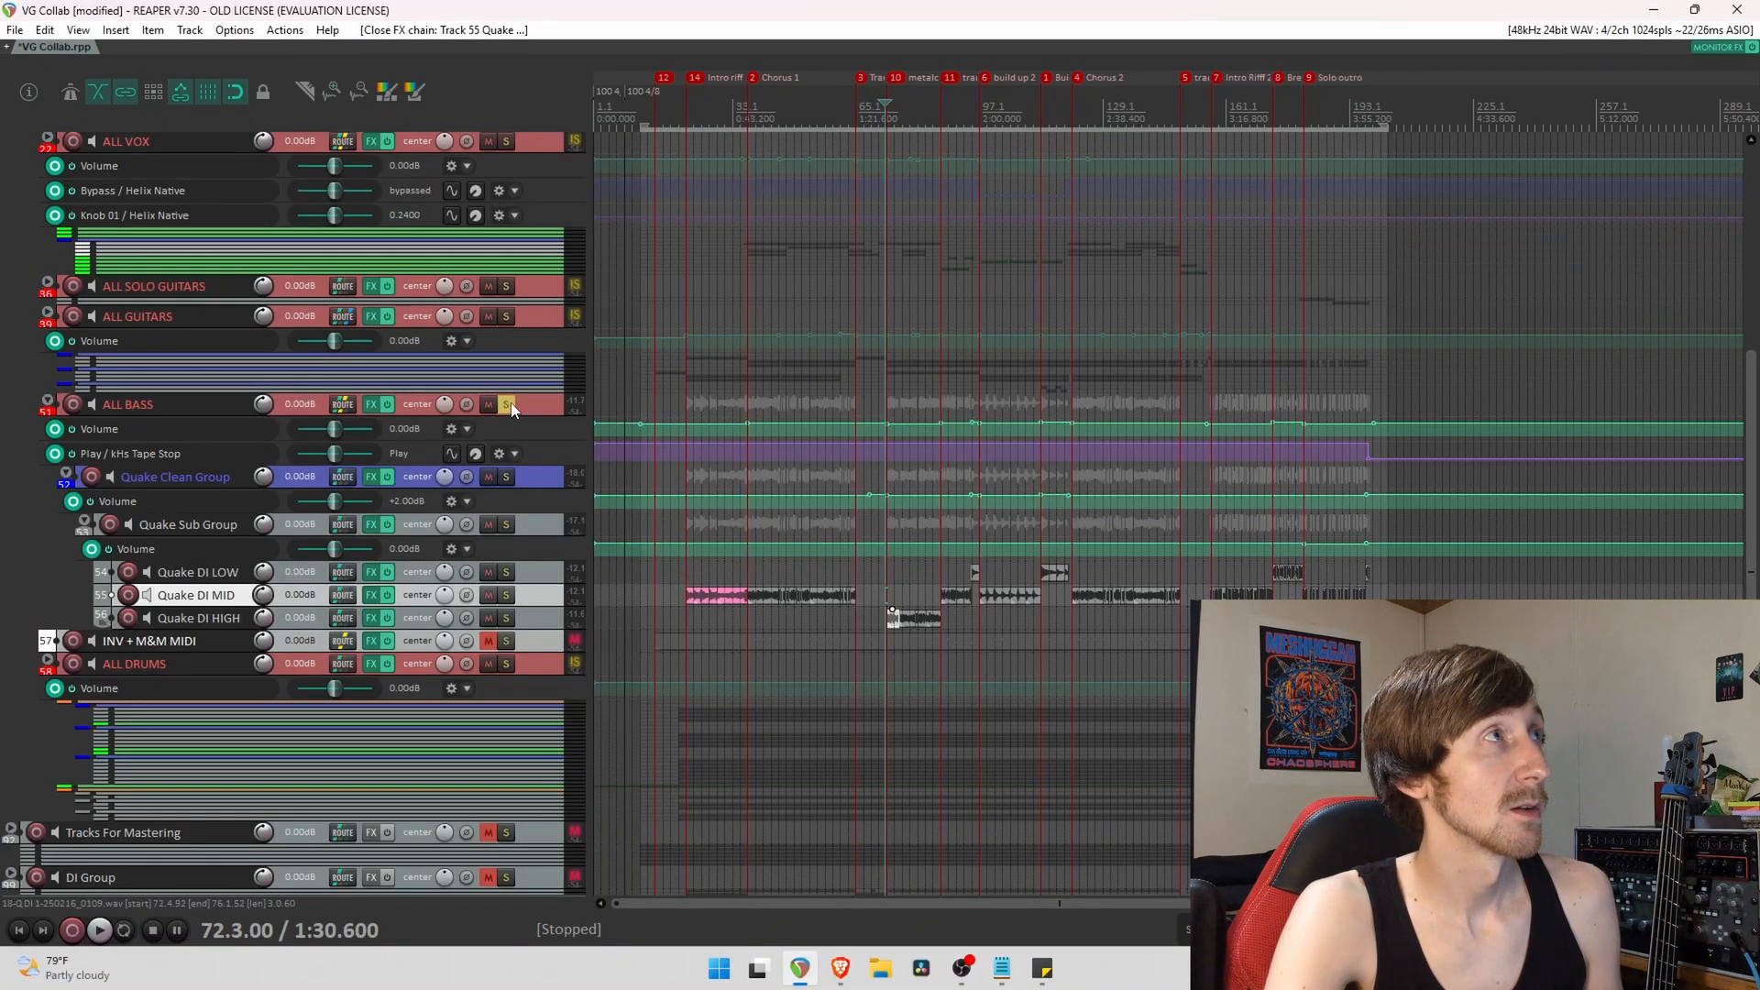
Unsolo the ALL BASS folder and play the full mix from bar 74.4 towards the gap between bass items in bar 76.
click(930, 643)
scroll(875, 640, up, 5)
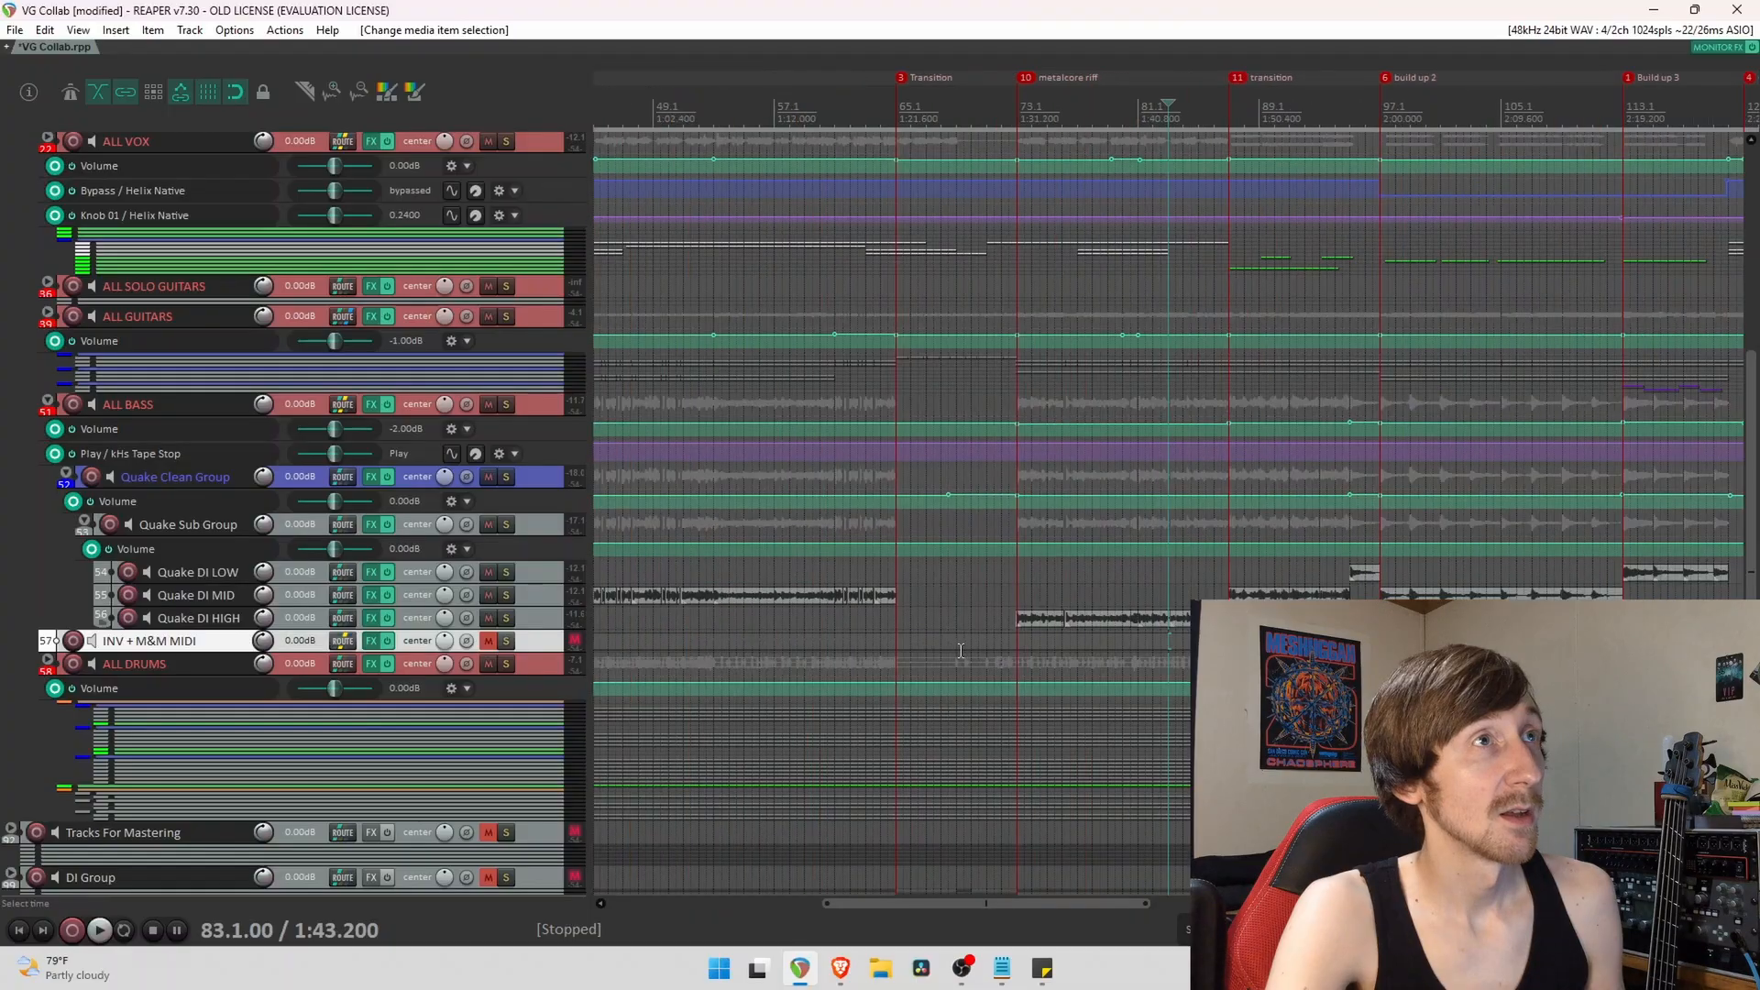
click(892, 645)
scroll(950, 647, up, 4)
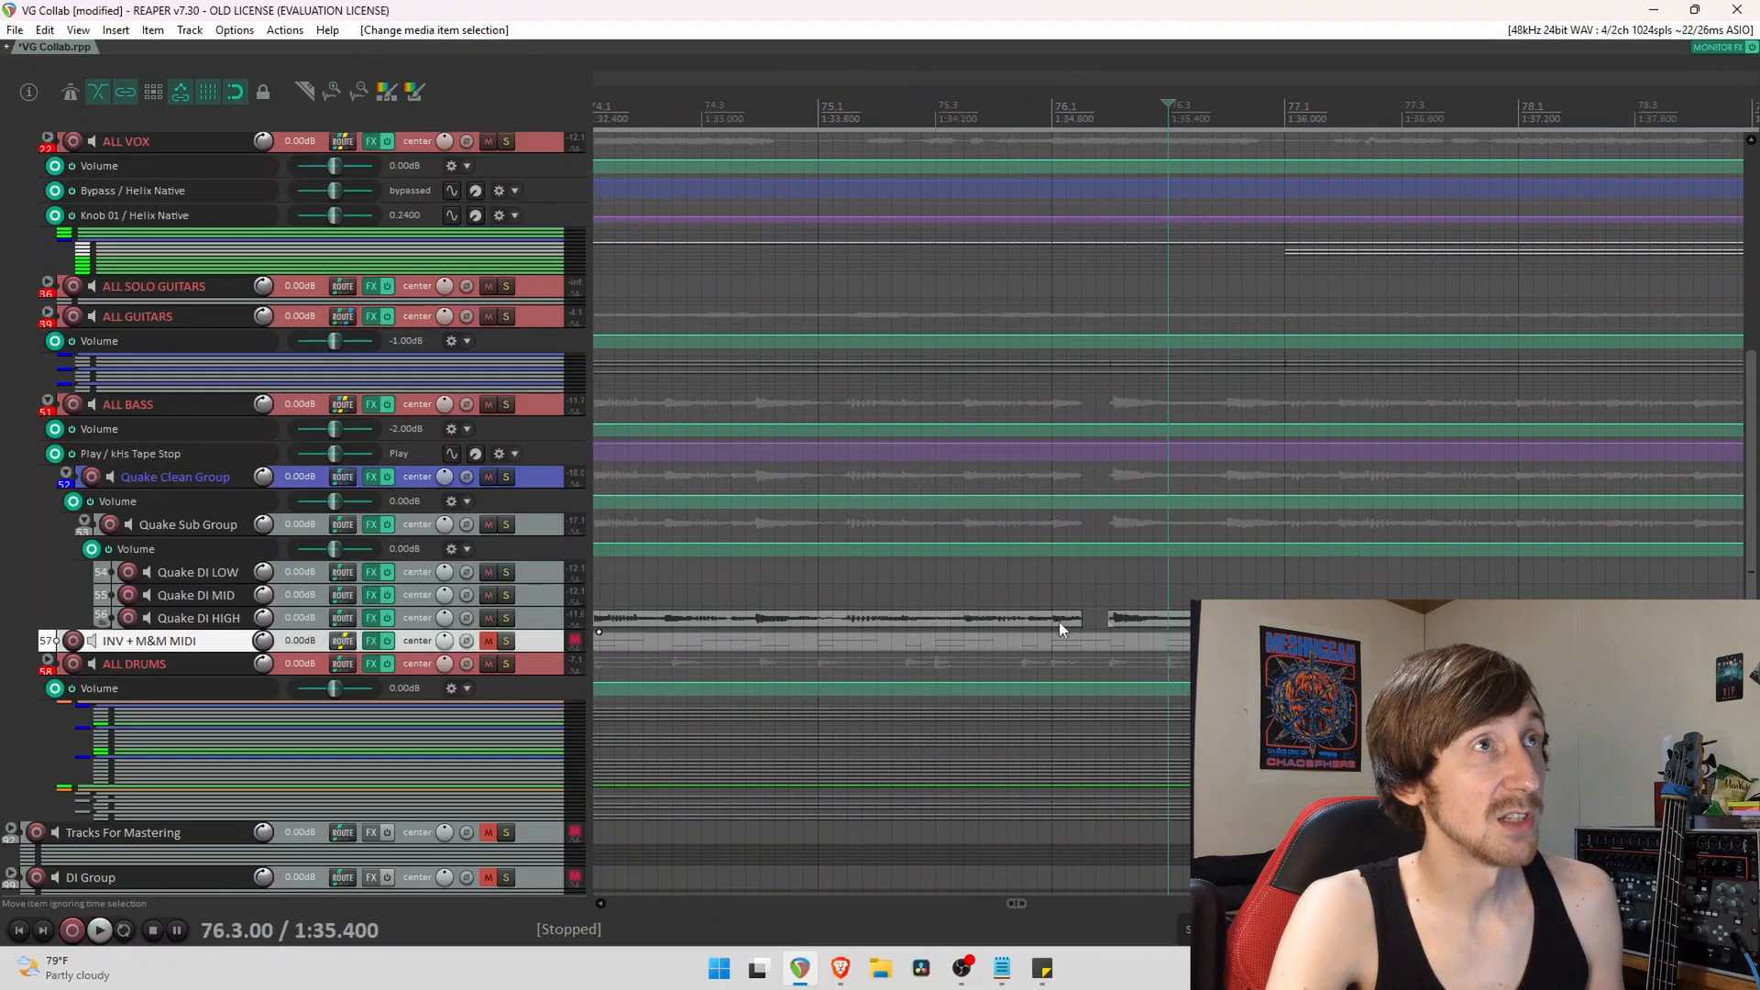
click(1083, 620)
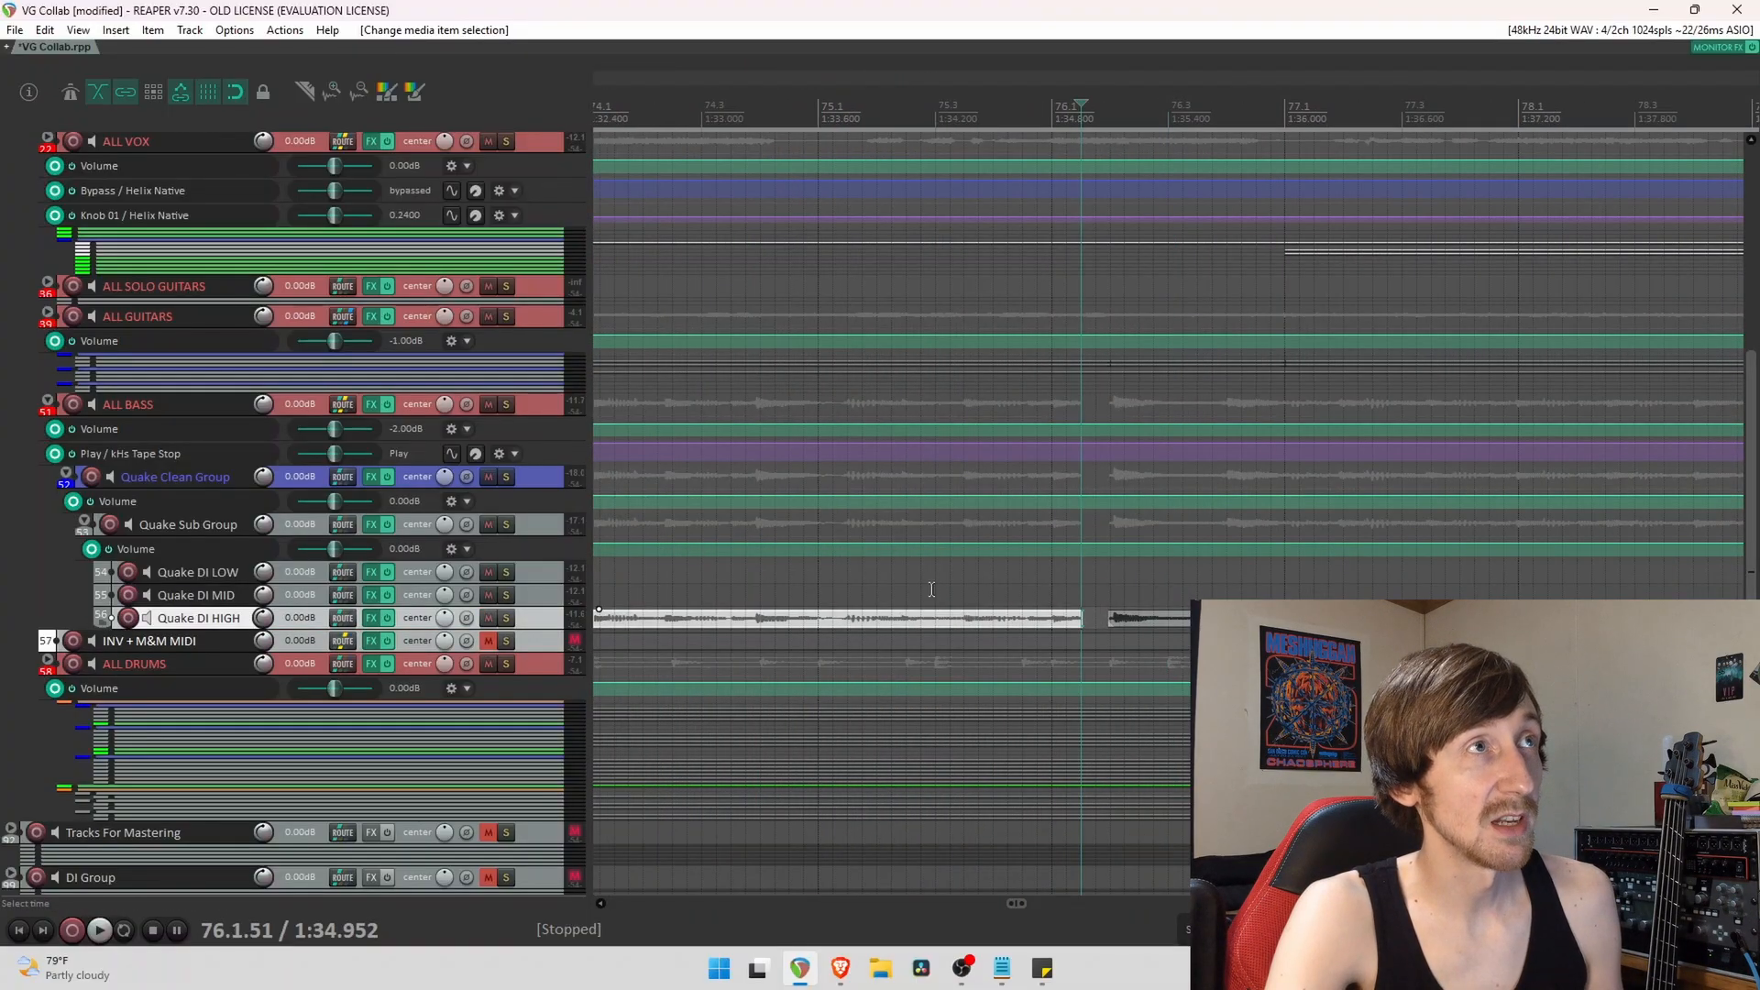
click(776, 593)
key(space)
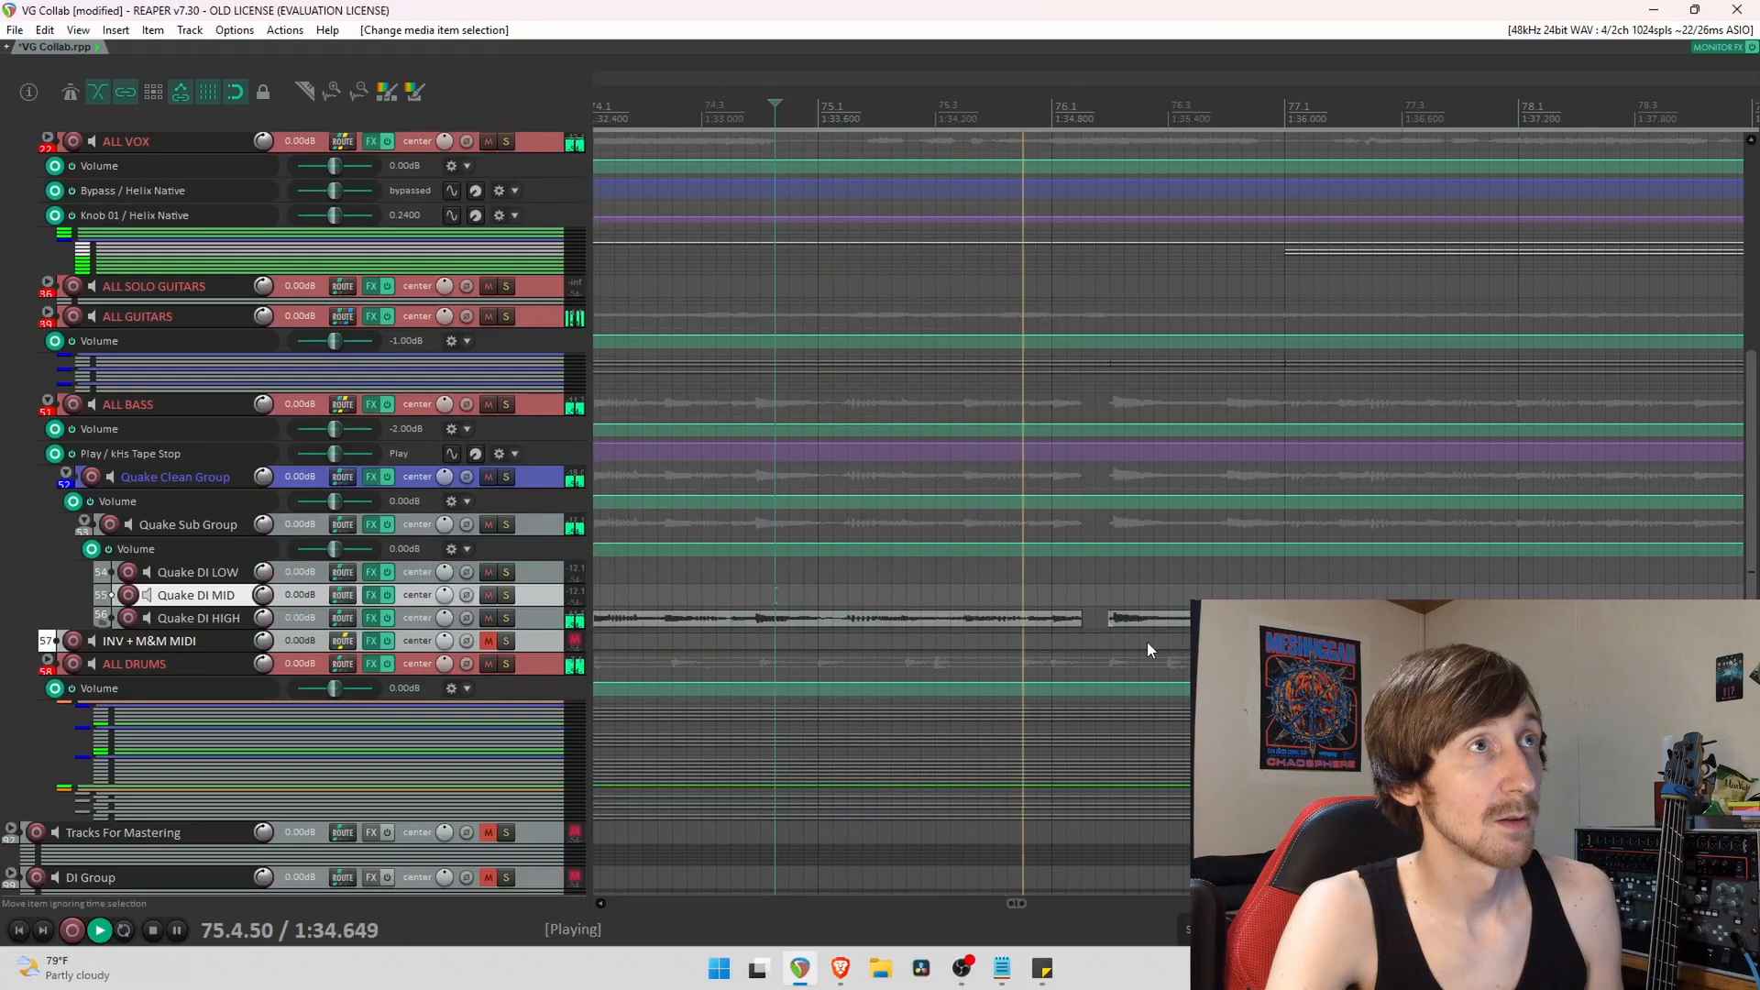
key(space)
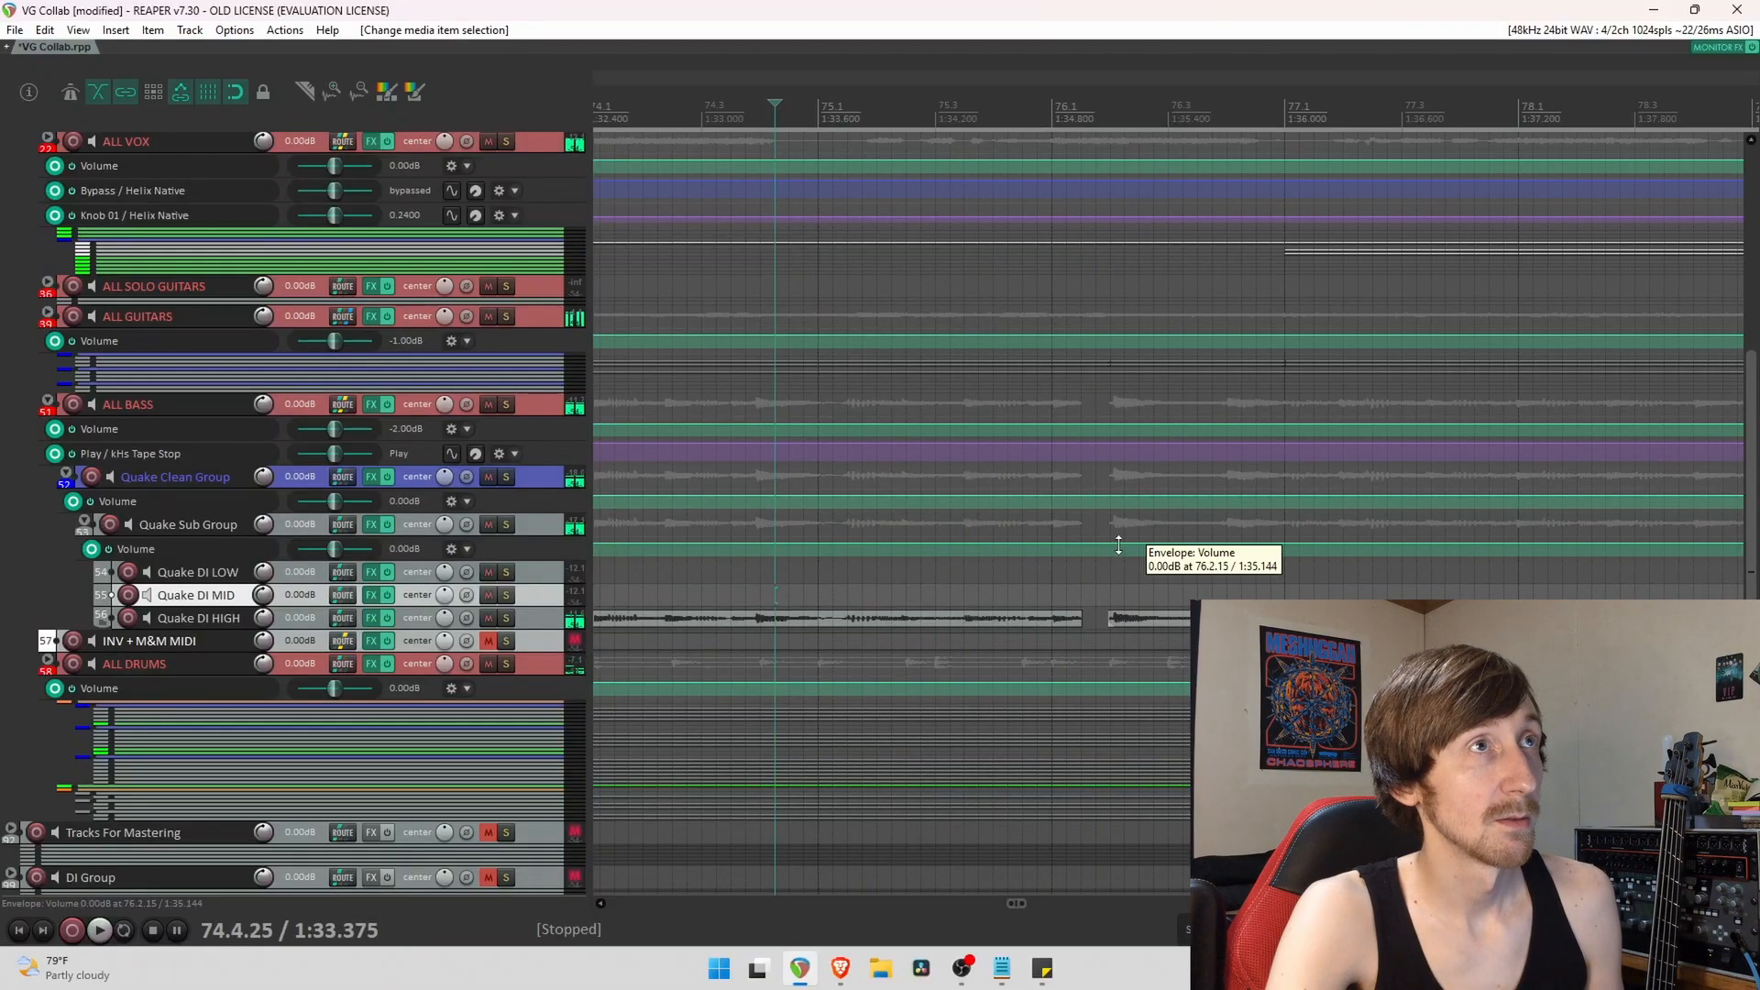
Place the edit cursor at bar 165.1 in the second intro riff and enlarge the Quake DI MID track's height.
scroll(1118, 545, down, 10)
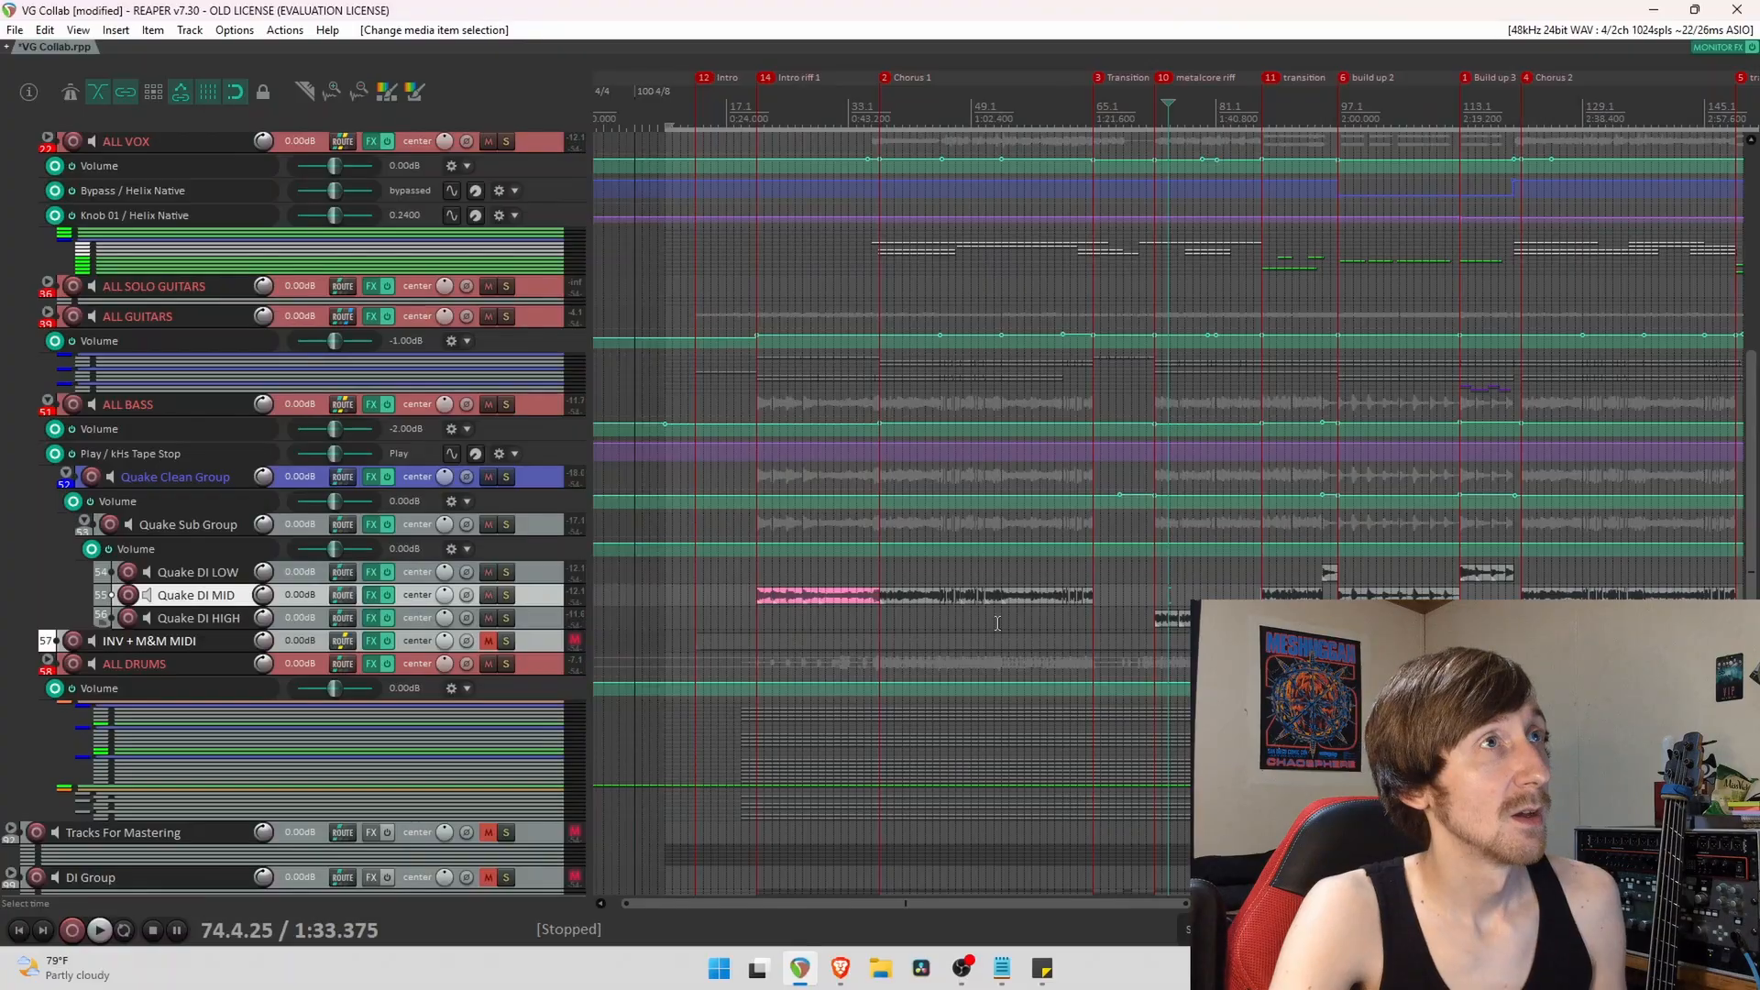
click(998, 624)
scroll(1018, 645, up, 5)
scroll(1067, 614, down, 8)
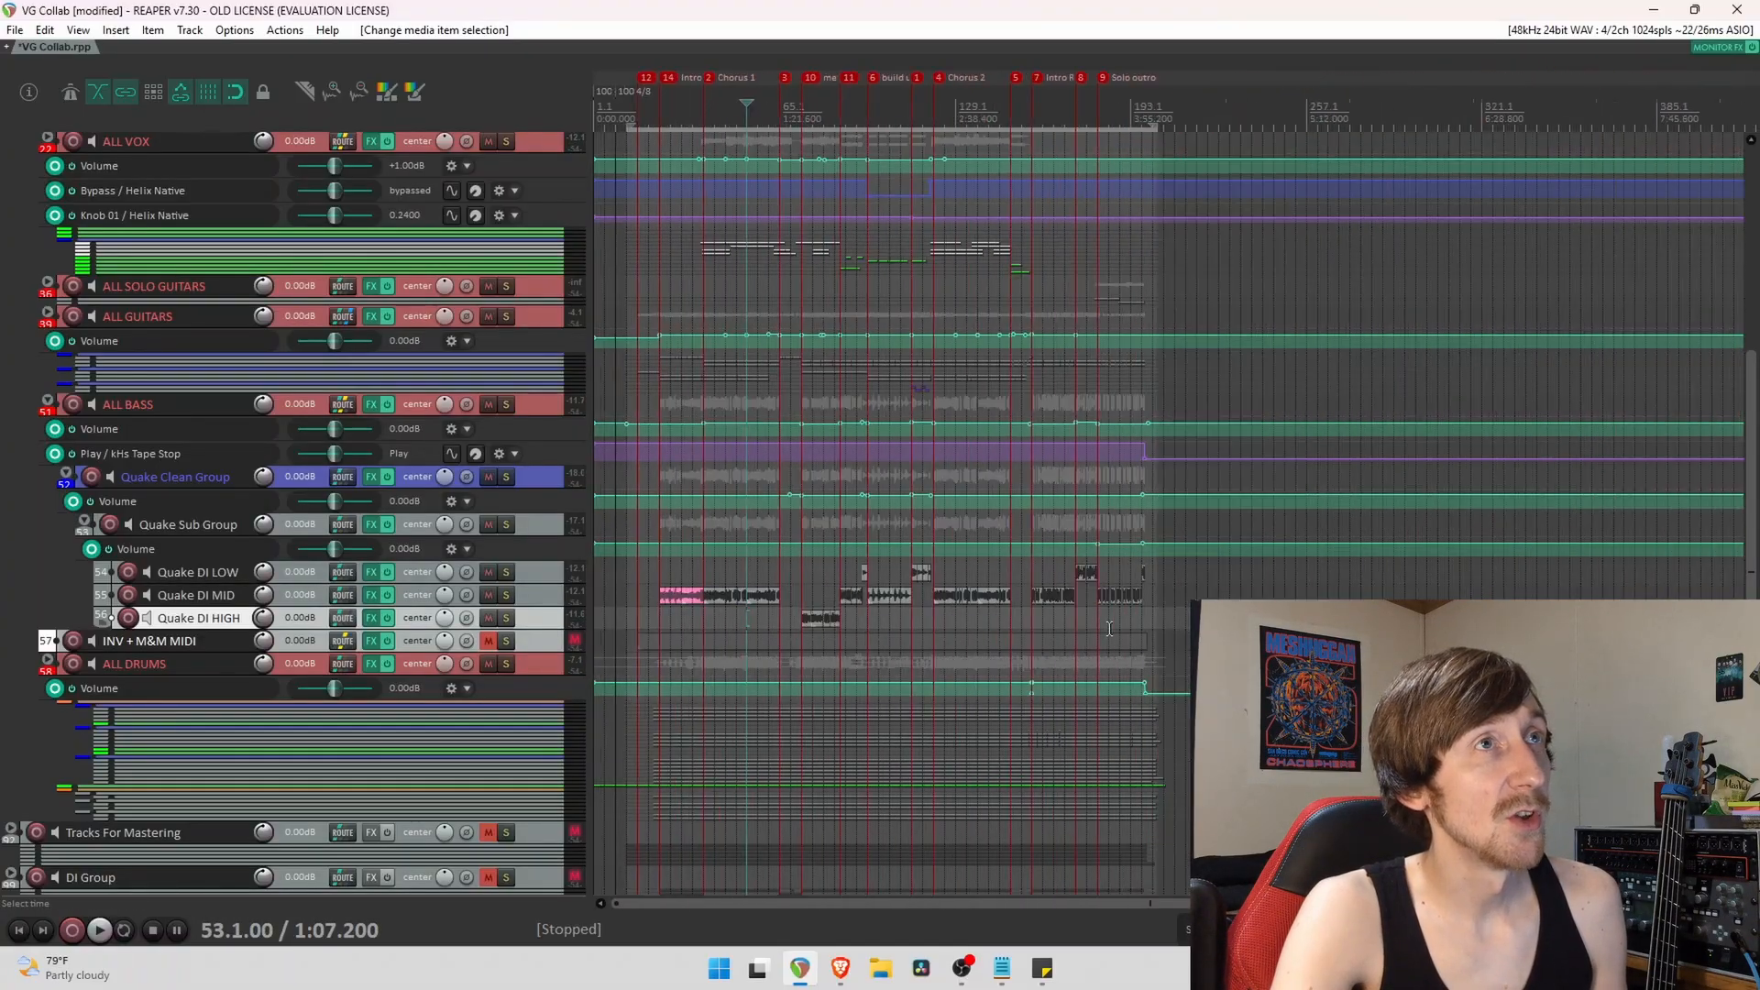
click(1057, 617)
scroll(1057, 617, up, 6)
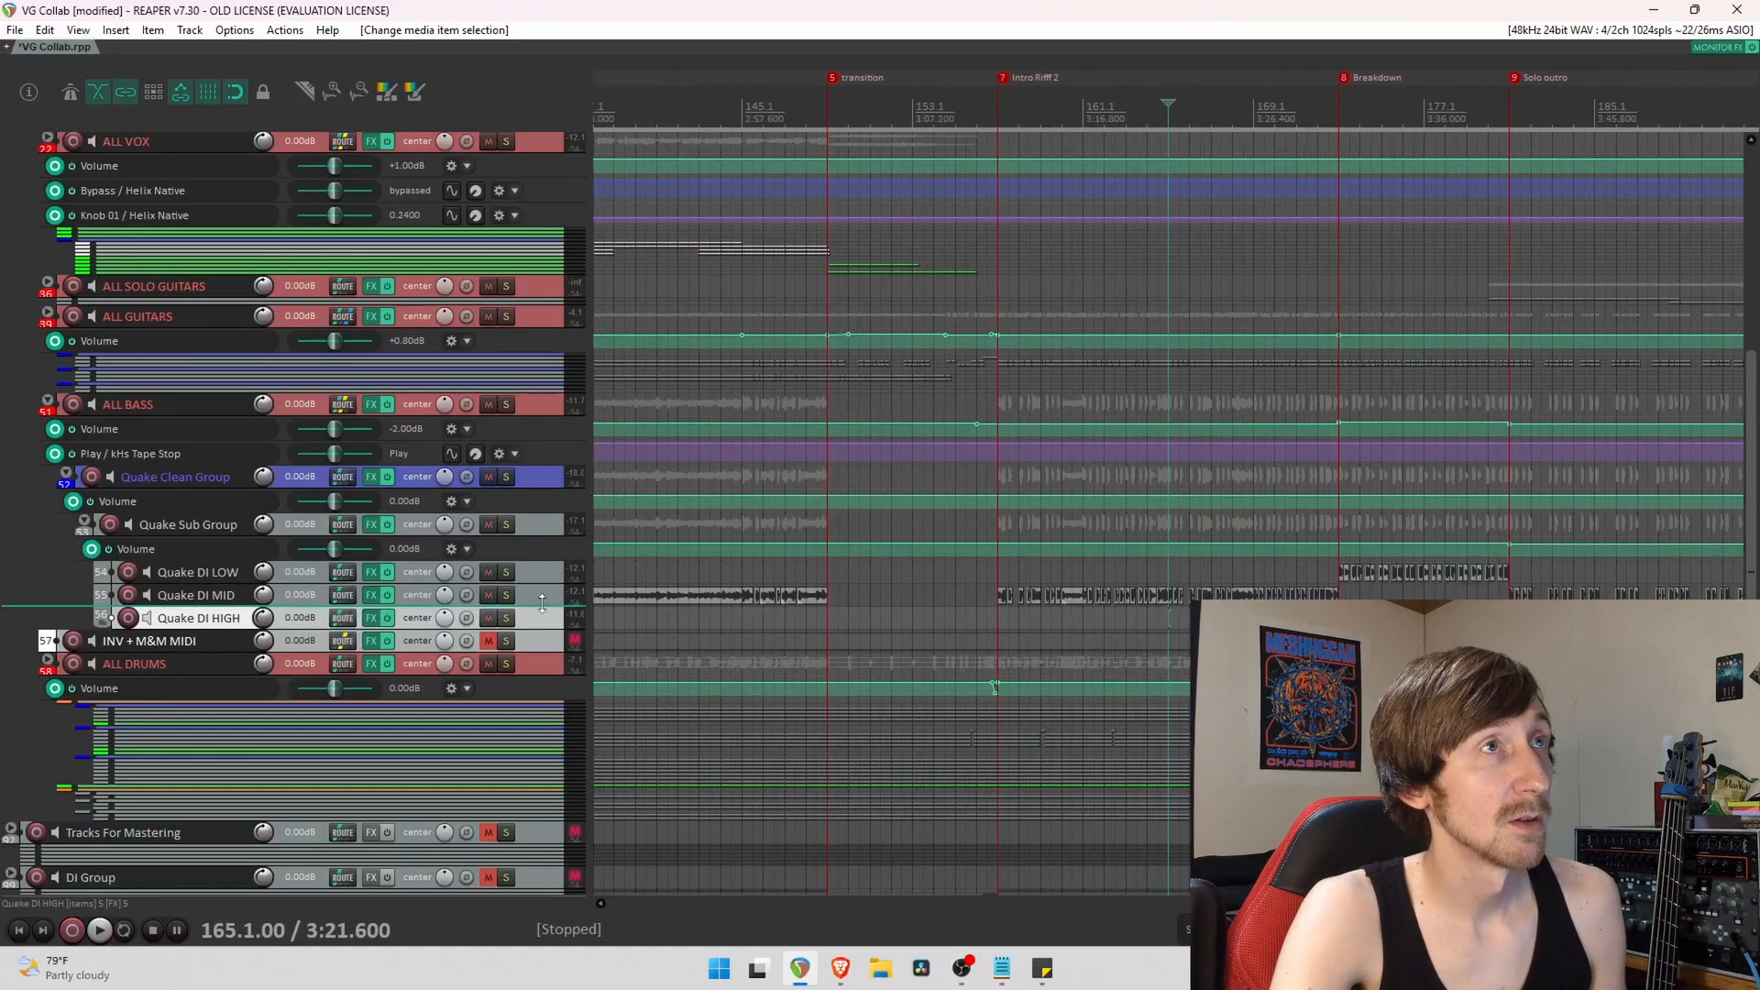
drag(545, 606, 545, 686)
Select the bass item starting at bar 165.1 on Quake DI MID and inspect its join with the preceding item.
click(1177, 677)
scroll(1166, 695, up, 8)
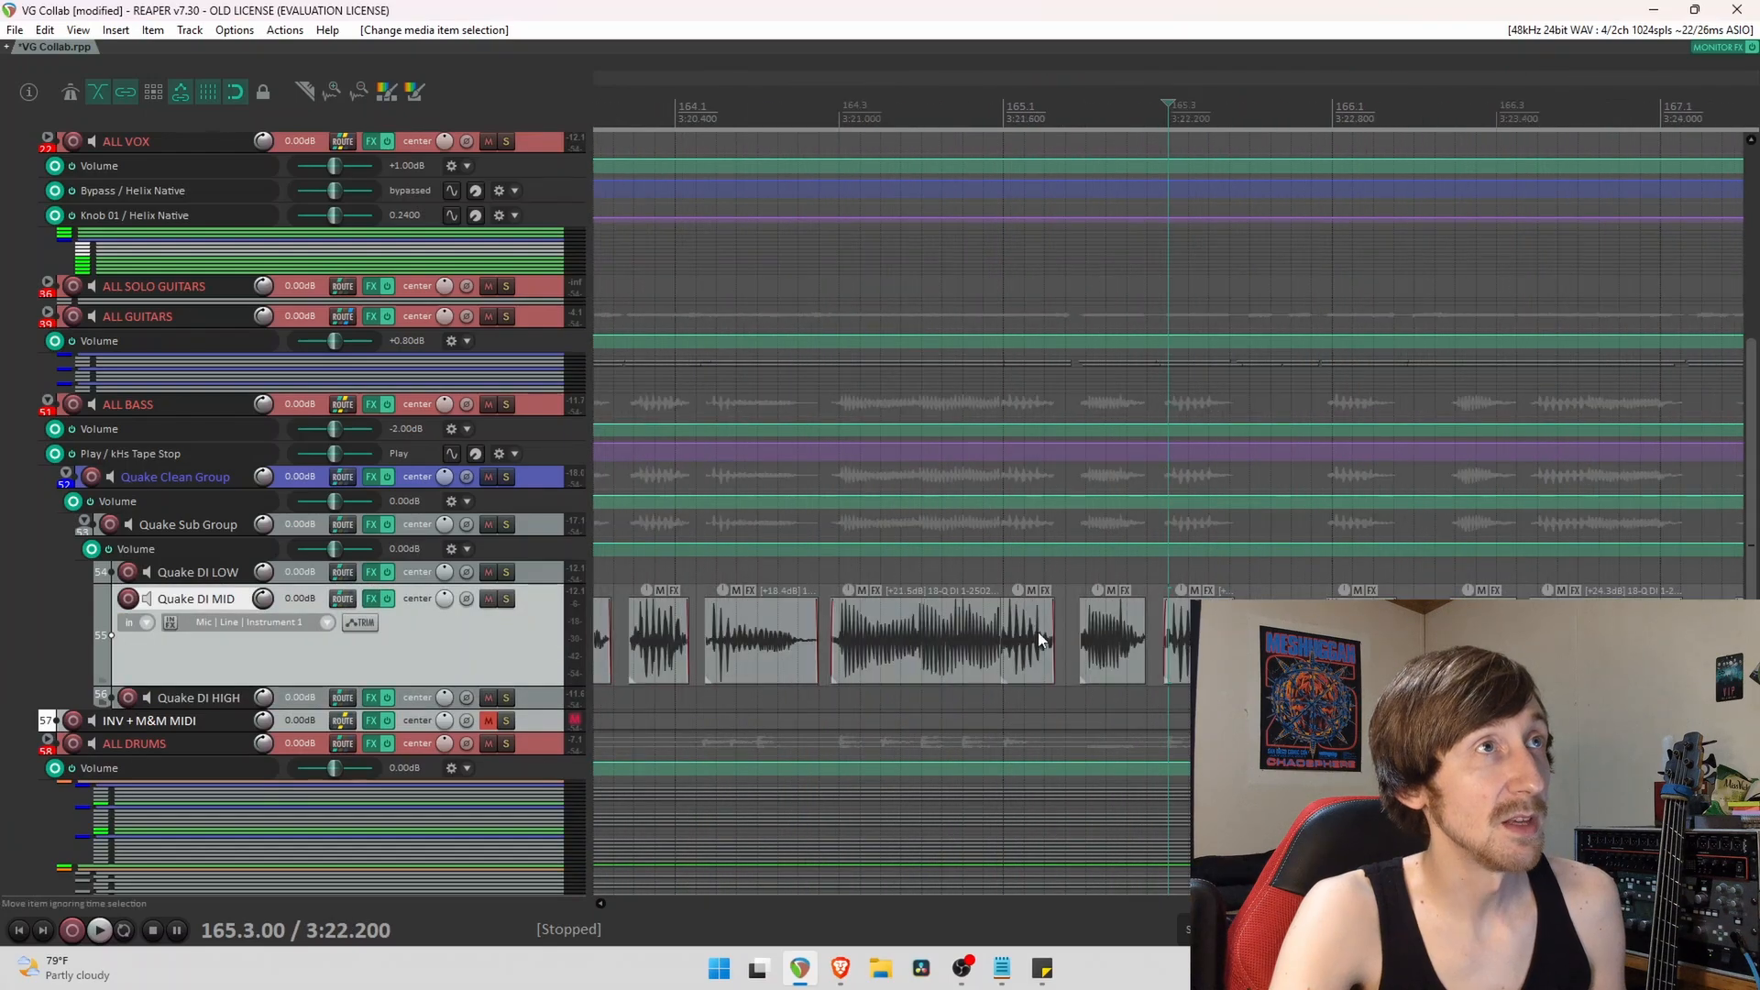
click(1026, 639)
scroll(1009, 642, up, 4)
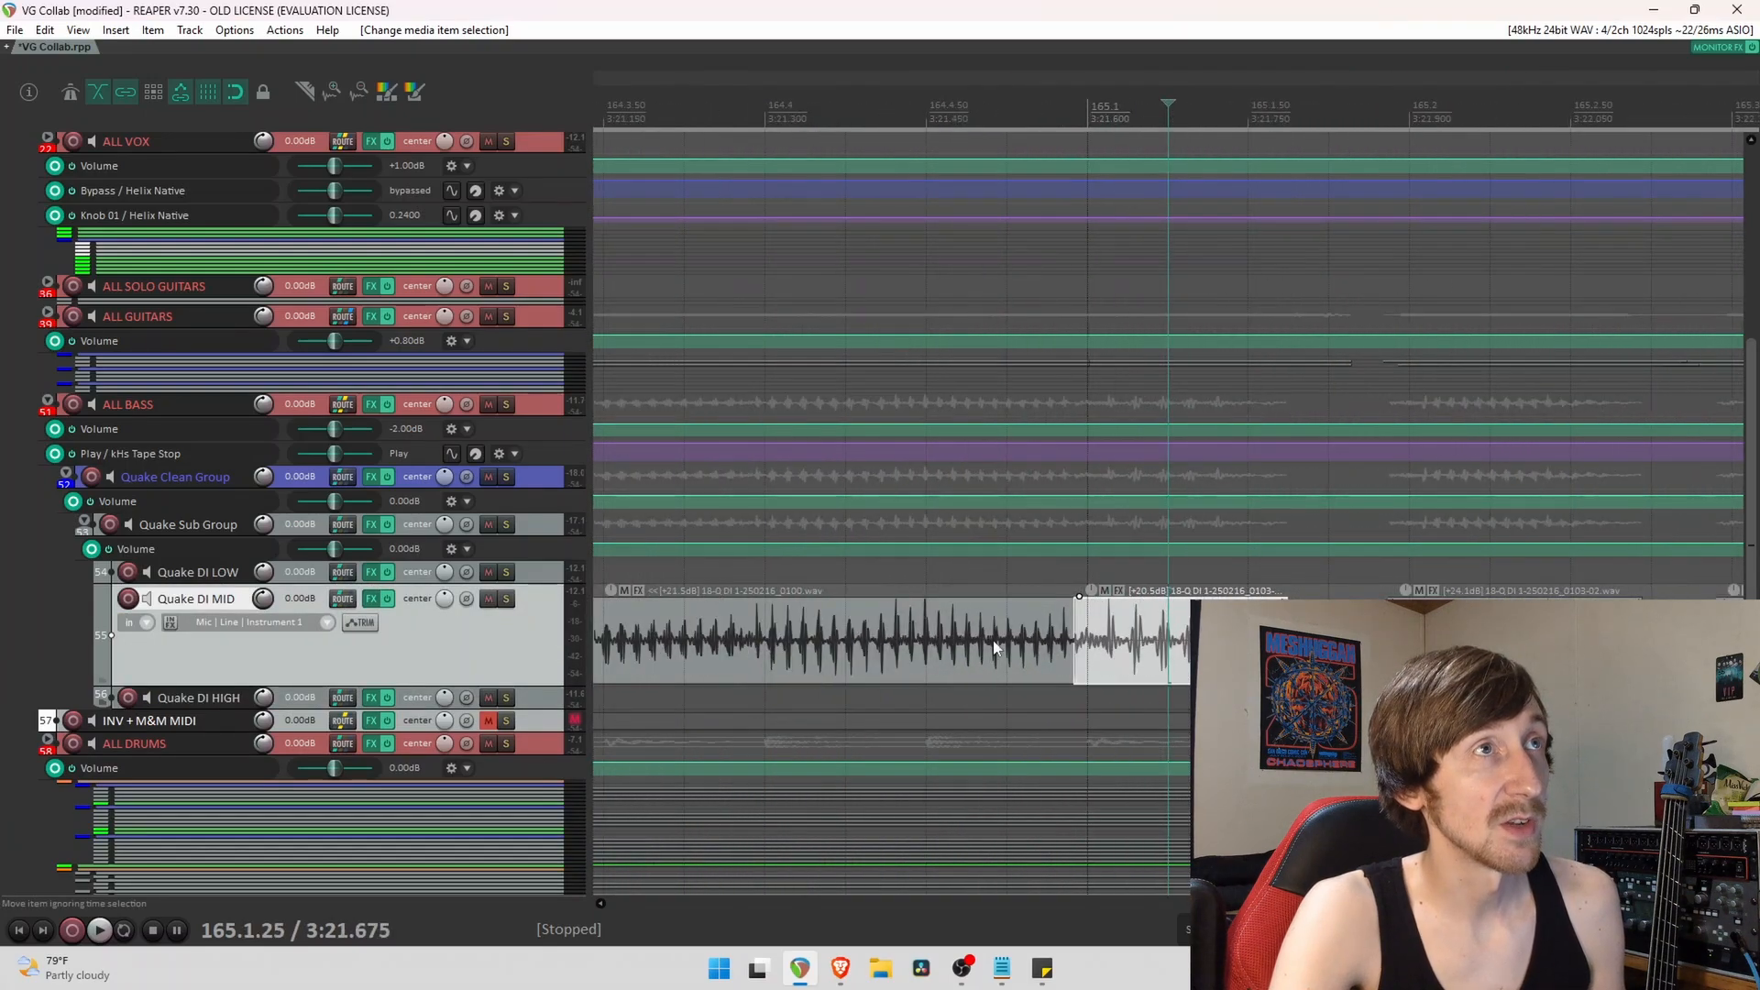
Examine the item joins on Quake DI MID around bar 165 and at the item playing into bar 133.
scroll(733, 642, down, 2)
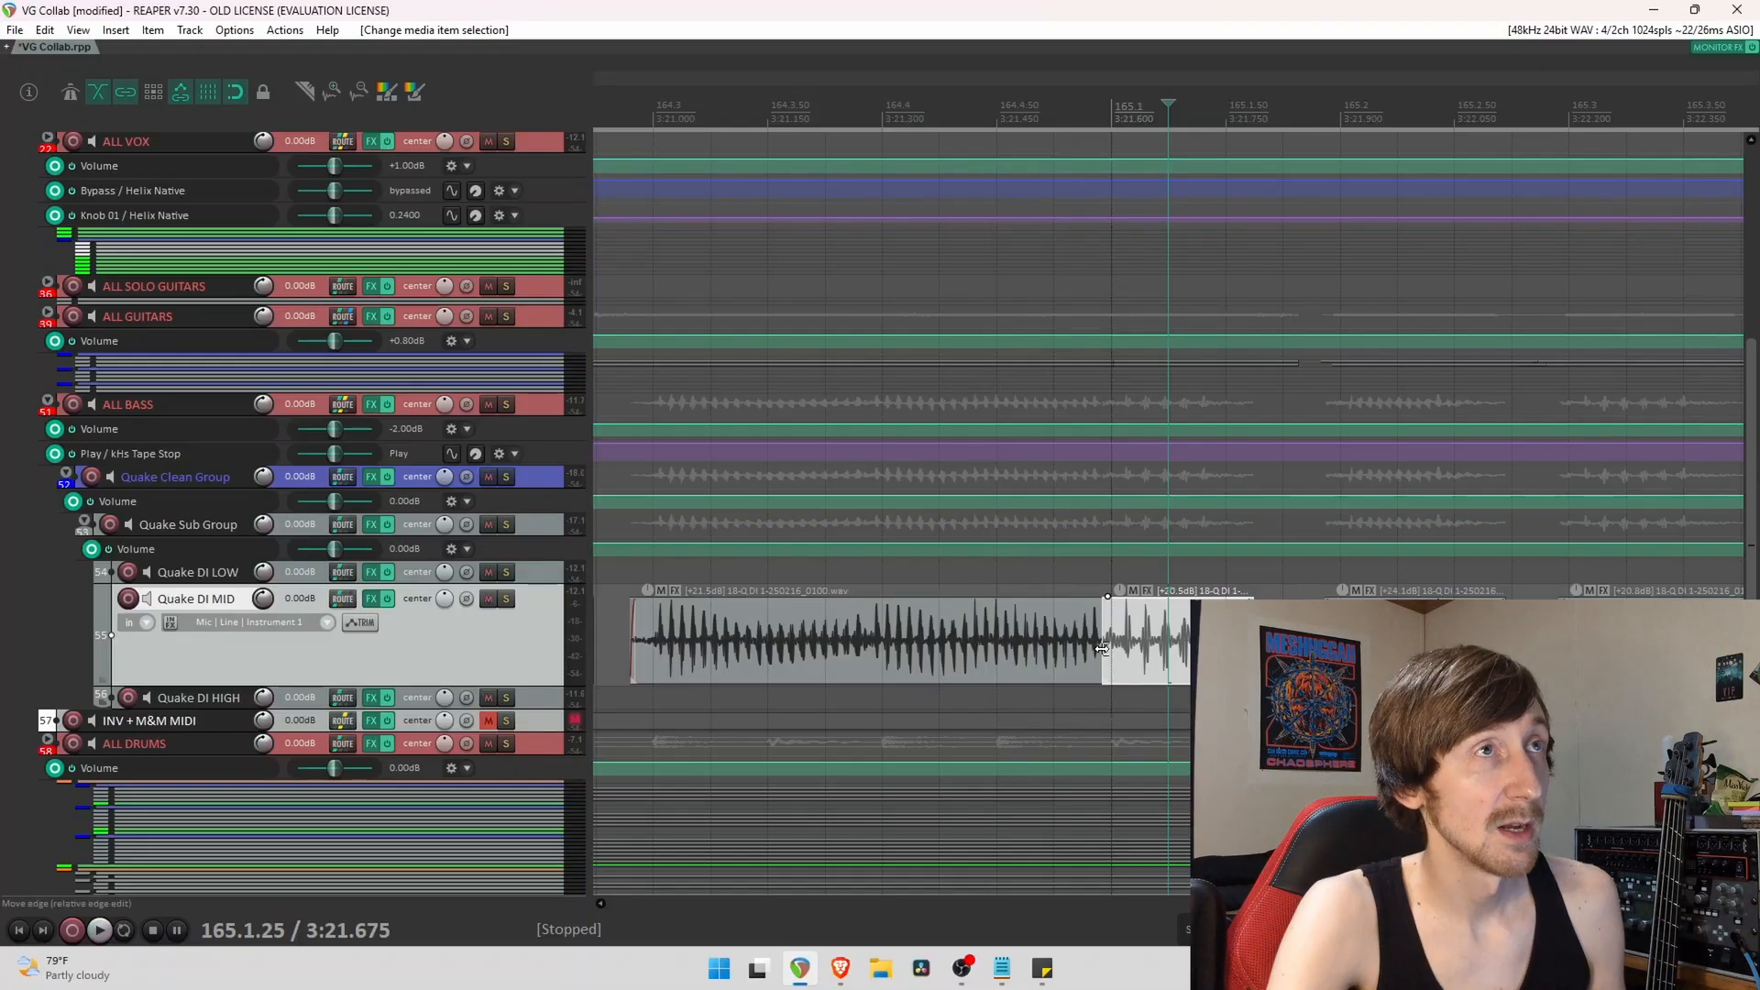
click(1396, 651)
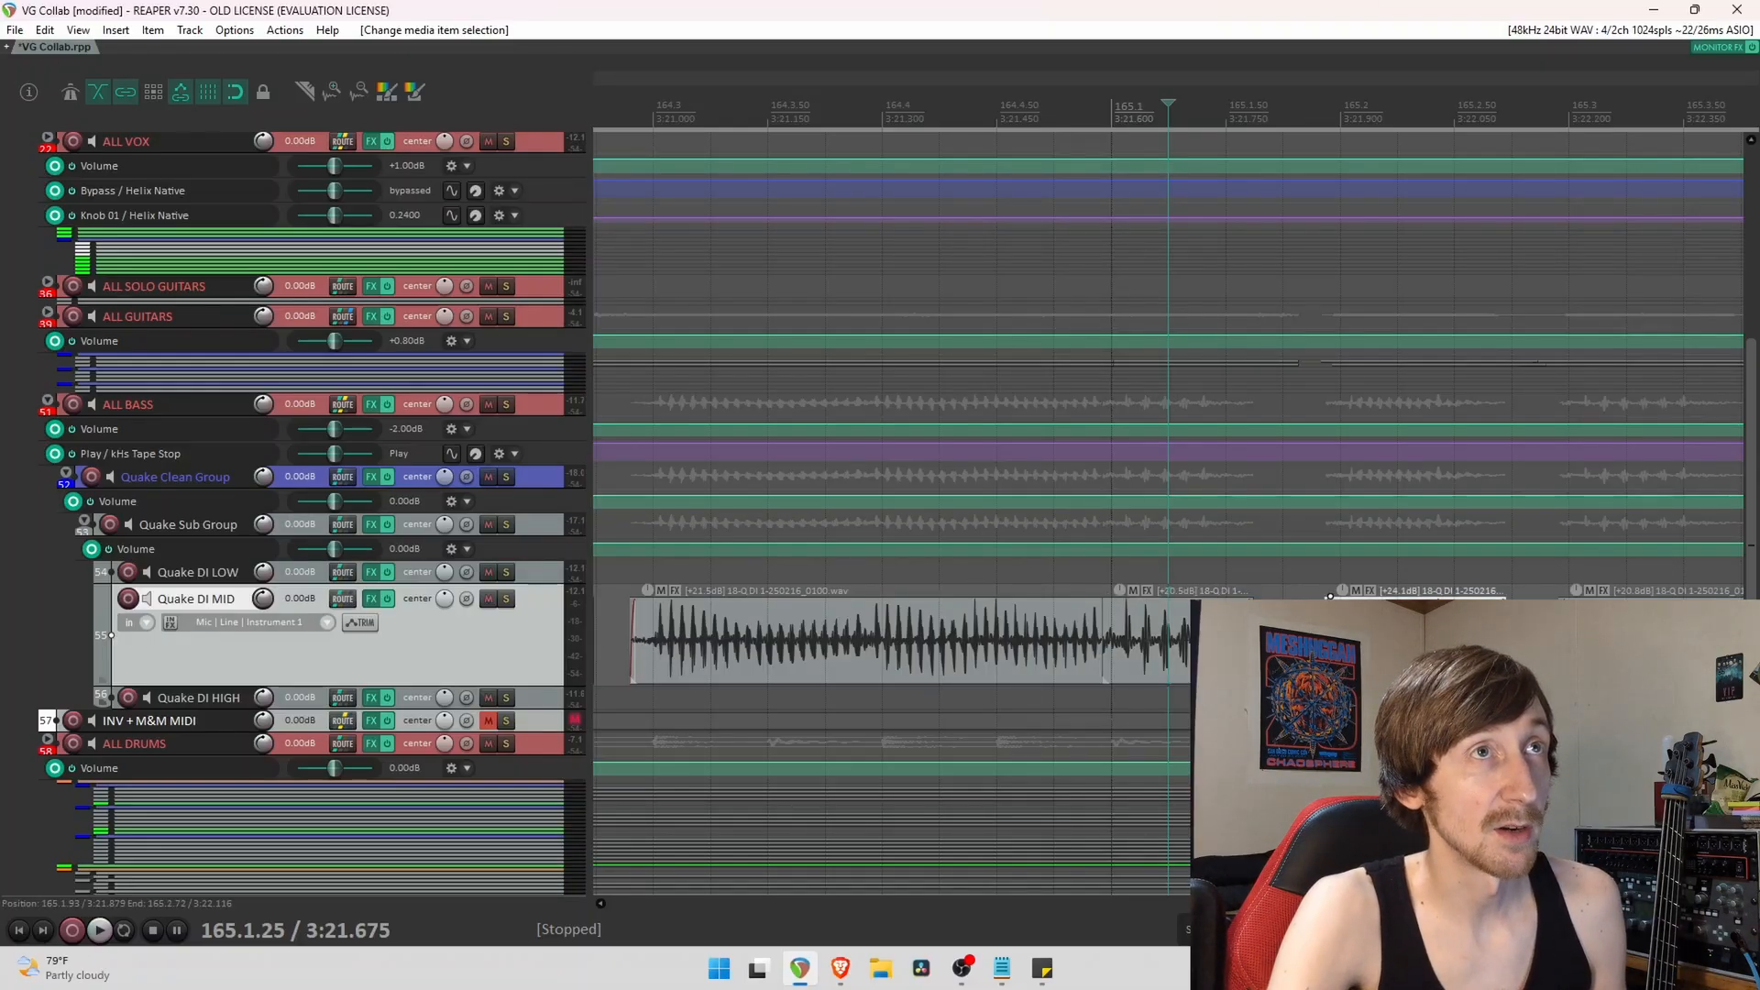
scroll(1137, 669, down, 10)
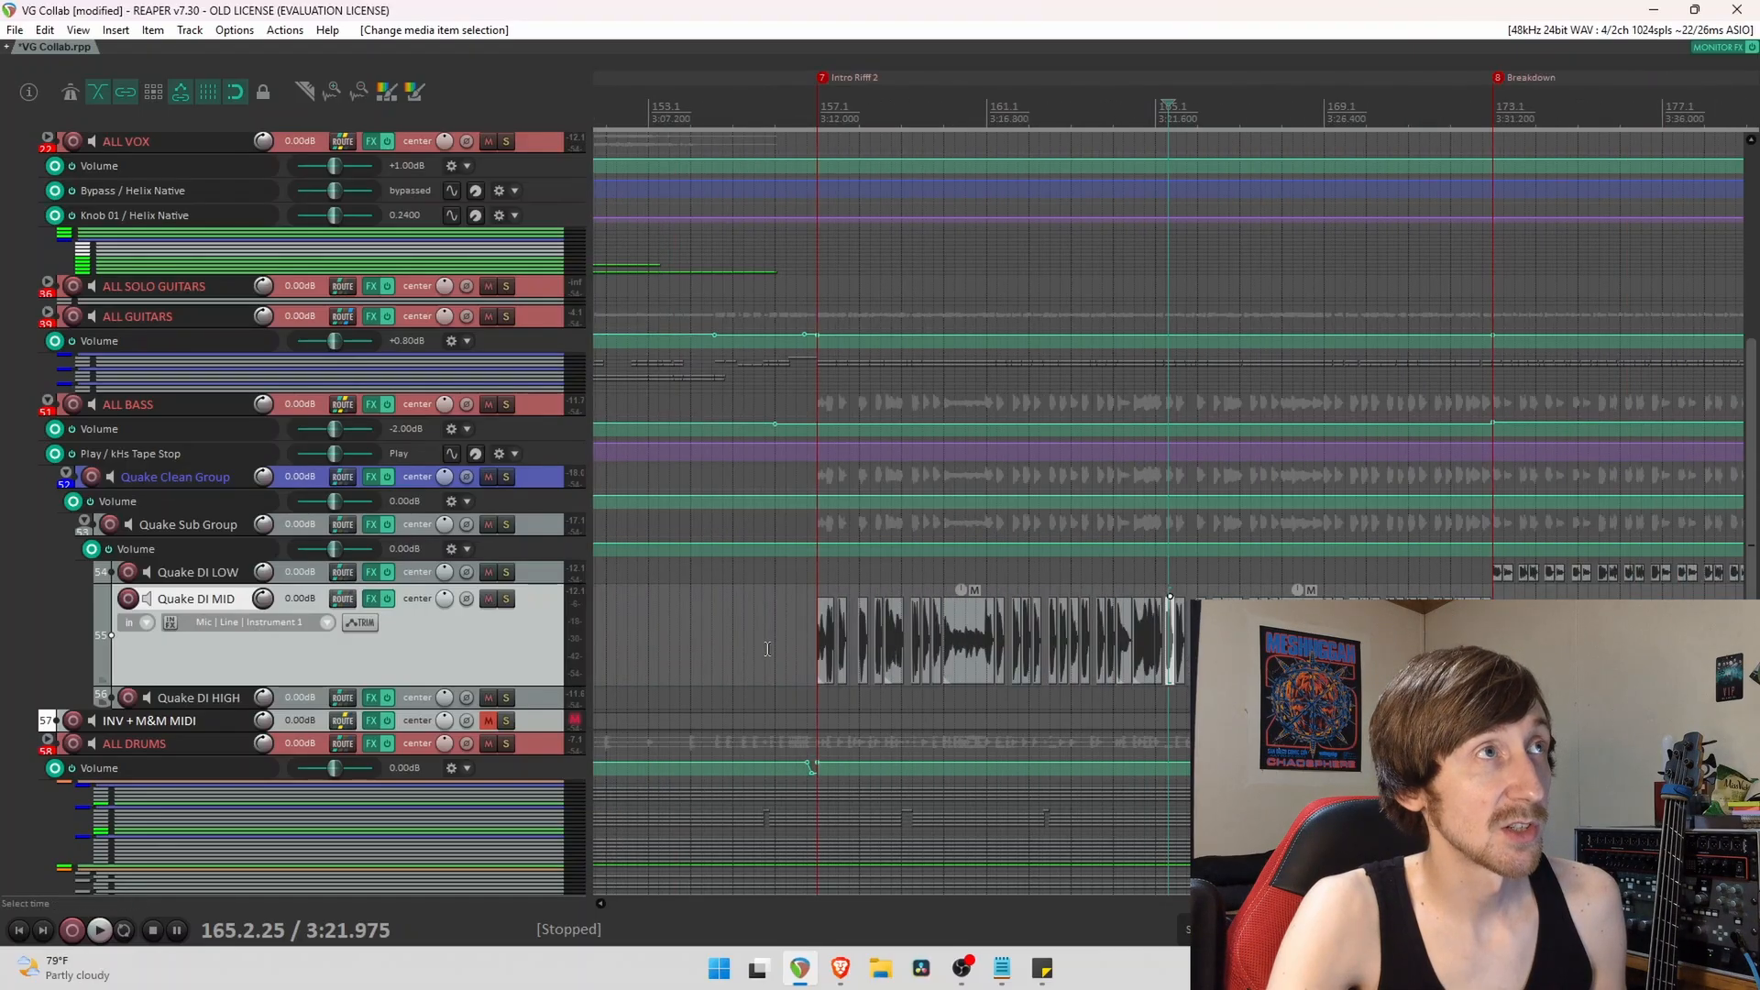
scroll(827, 639, down, 6)
click(994, 654)
scroll(1000, 659, up, 2)
scroll(1000, 659, up, 4)
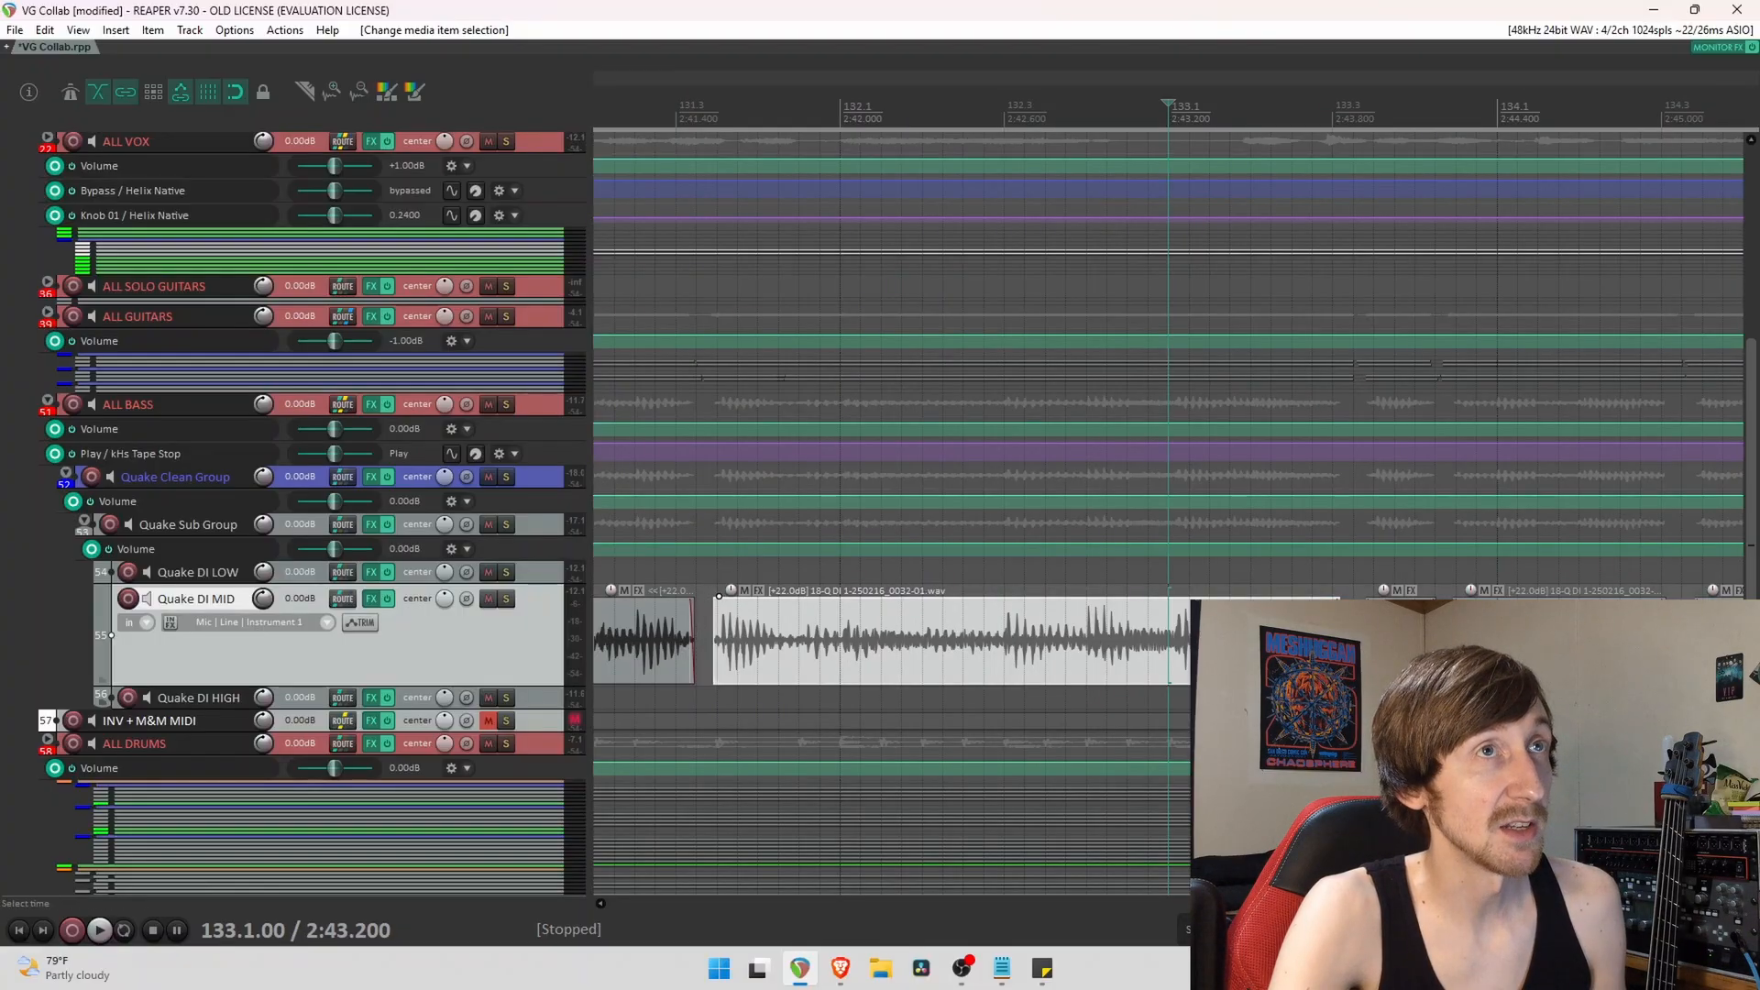
scroll(1000, 656, down, 10)
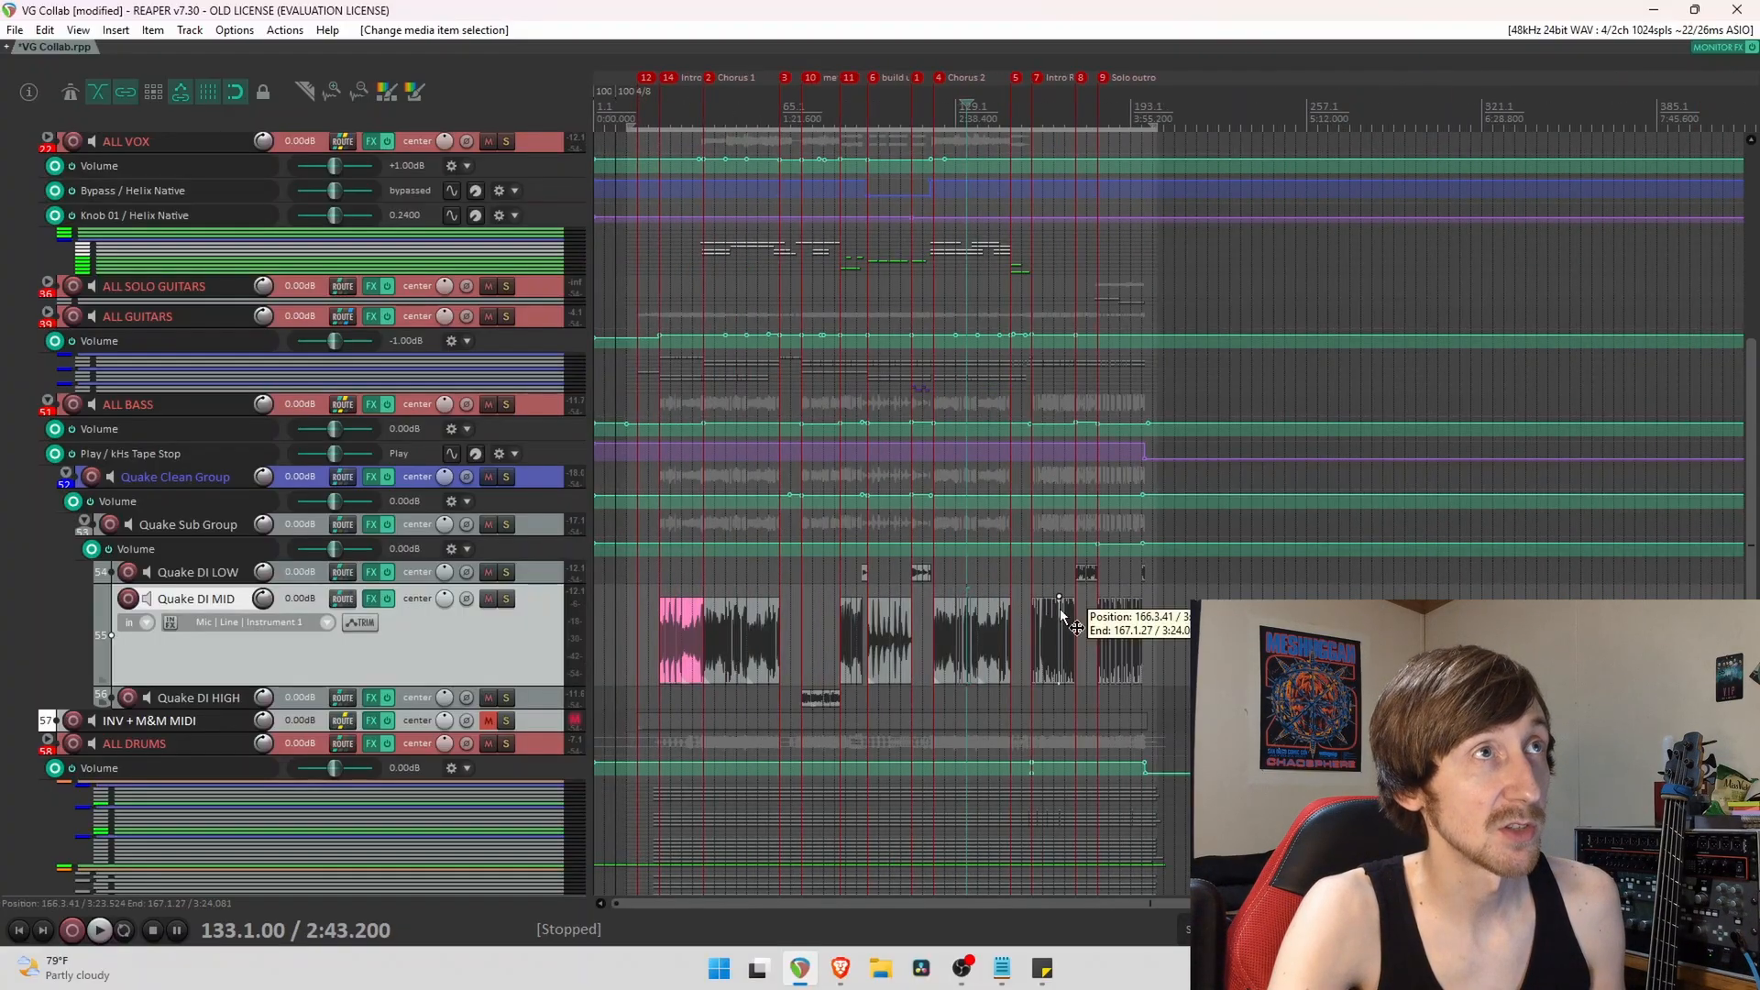
Return the Quake DI MID track to its compact height and place the edit cursor at bar 77.1.
click(1073, 633)
scroll(1068, 635, up, 1)
scroll(818, 635, down, 2)
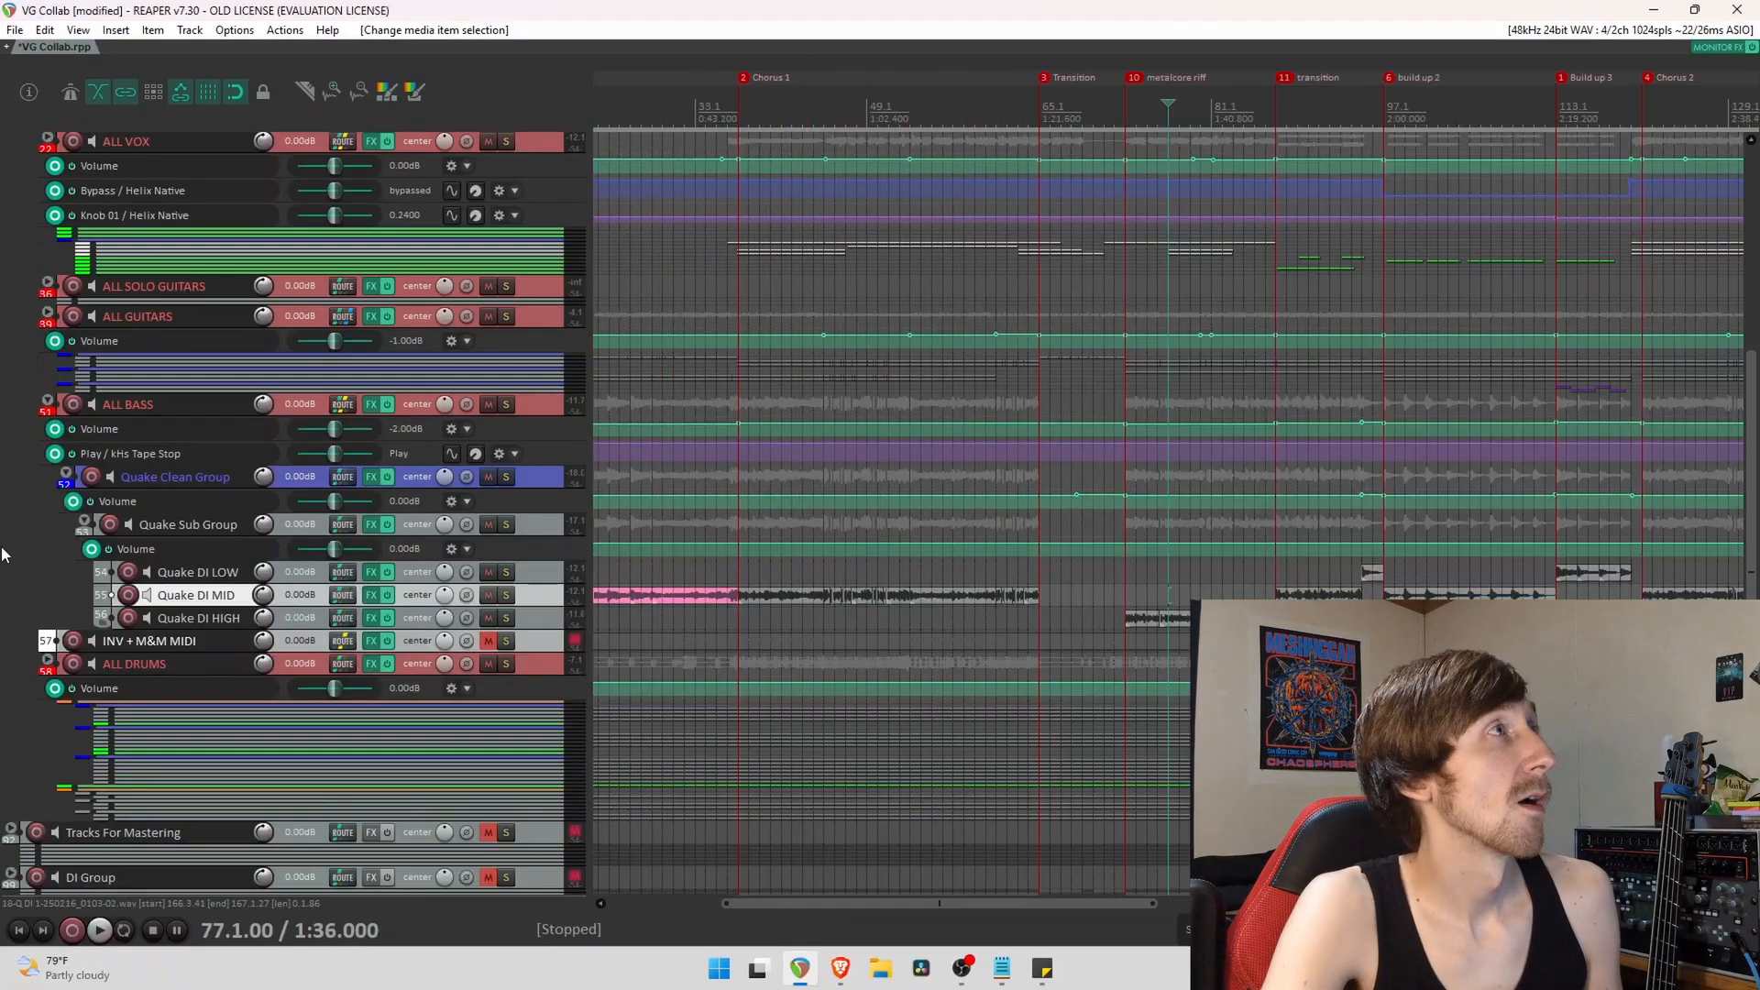
Collapse the ALL BASS folder and expand the ALL GUITARS folder, selecting its Main Guitars group.
scroll(5, 548, up, 2)
click(47, 487)
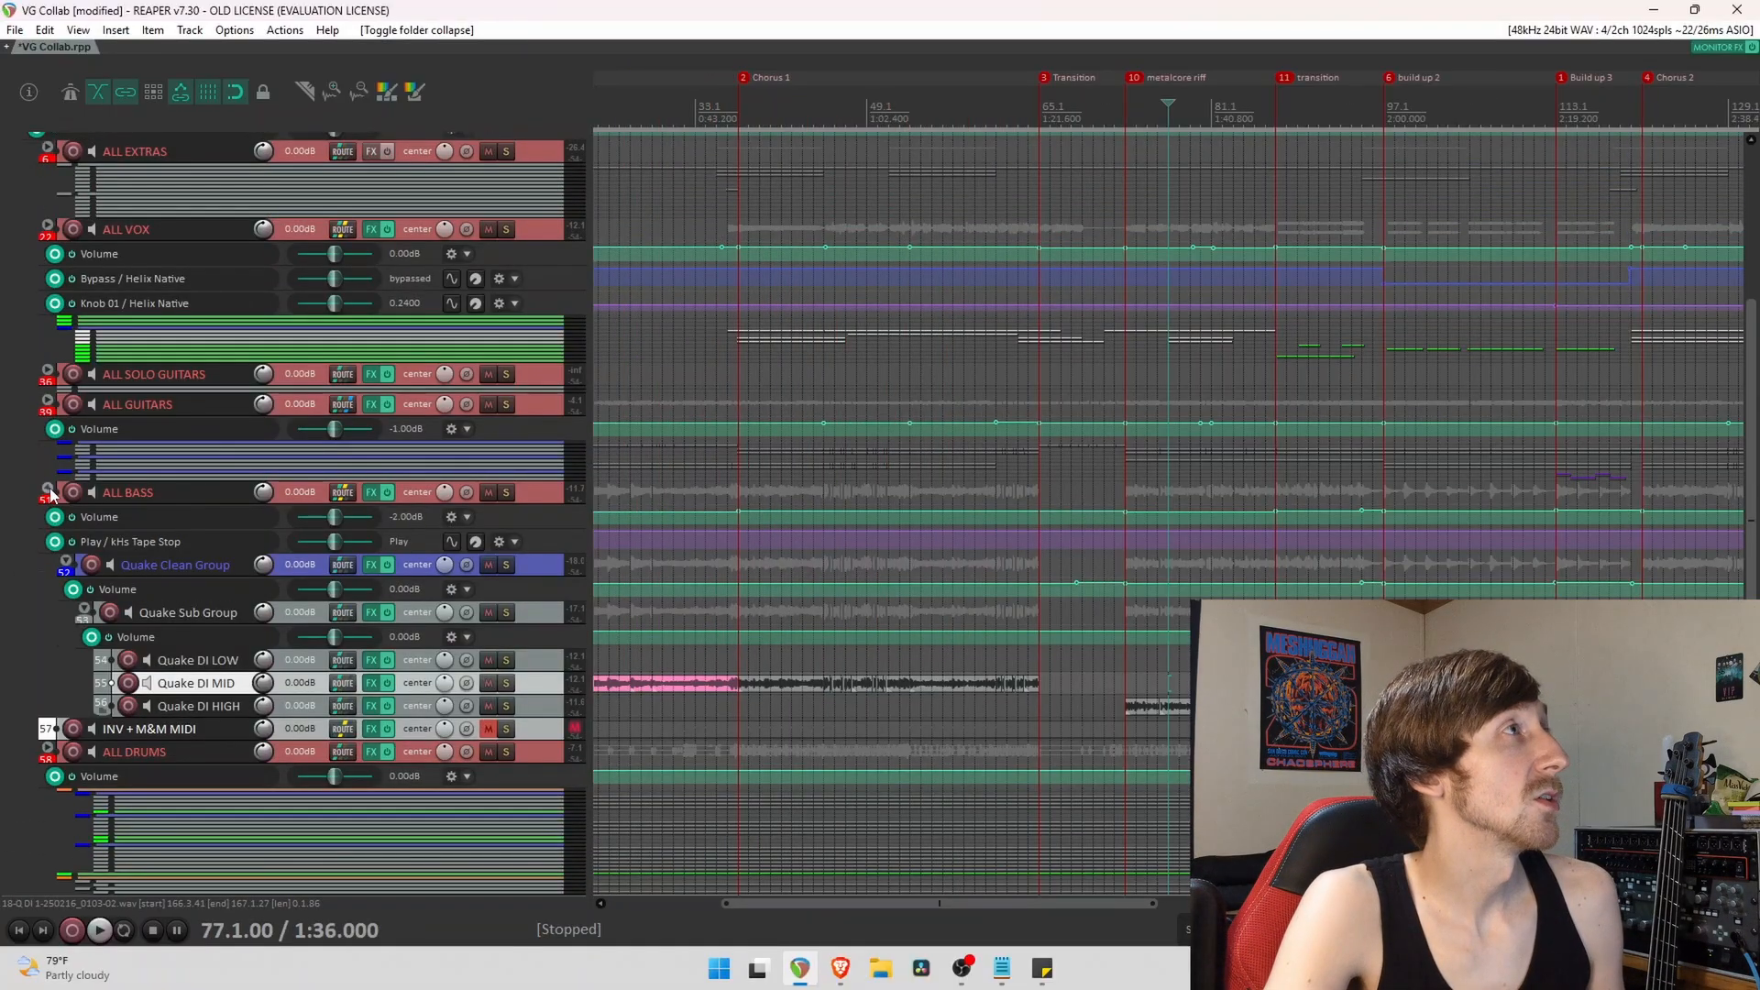
click(48, 401)
click(547, 453)
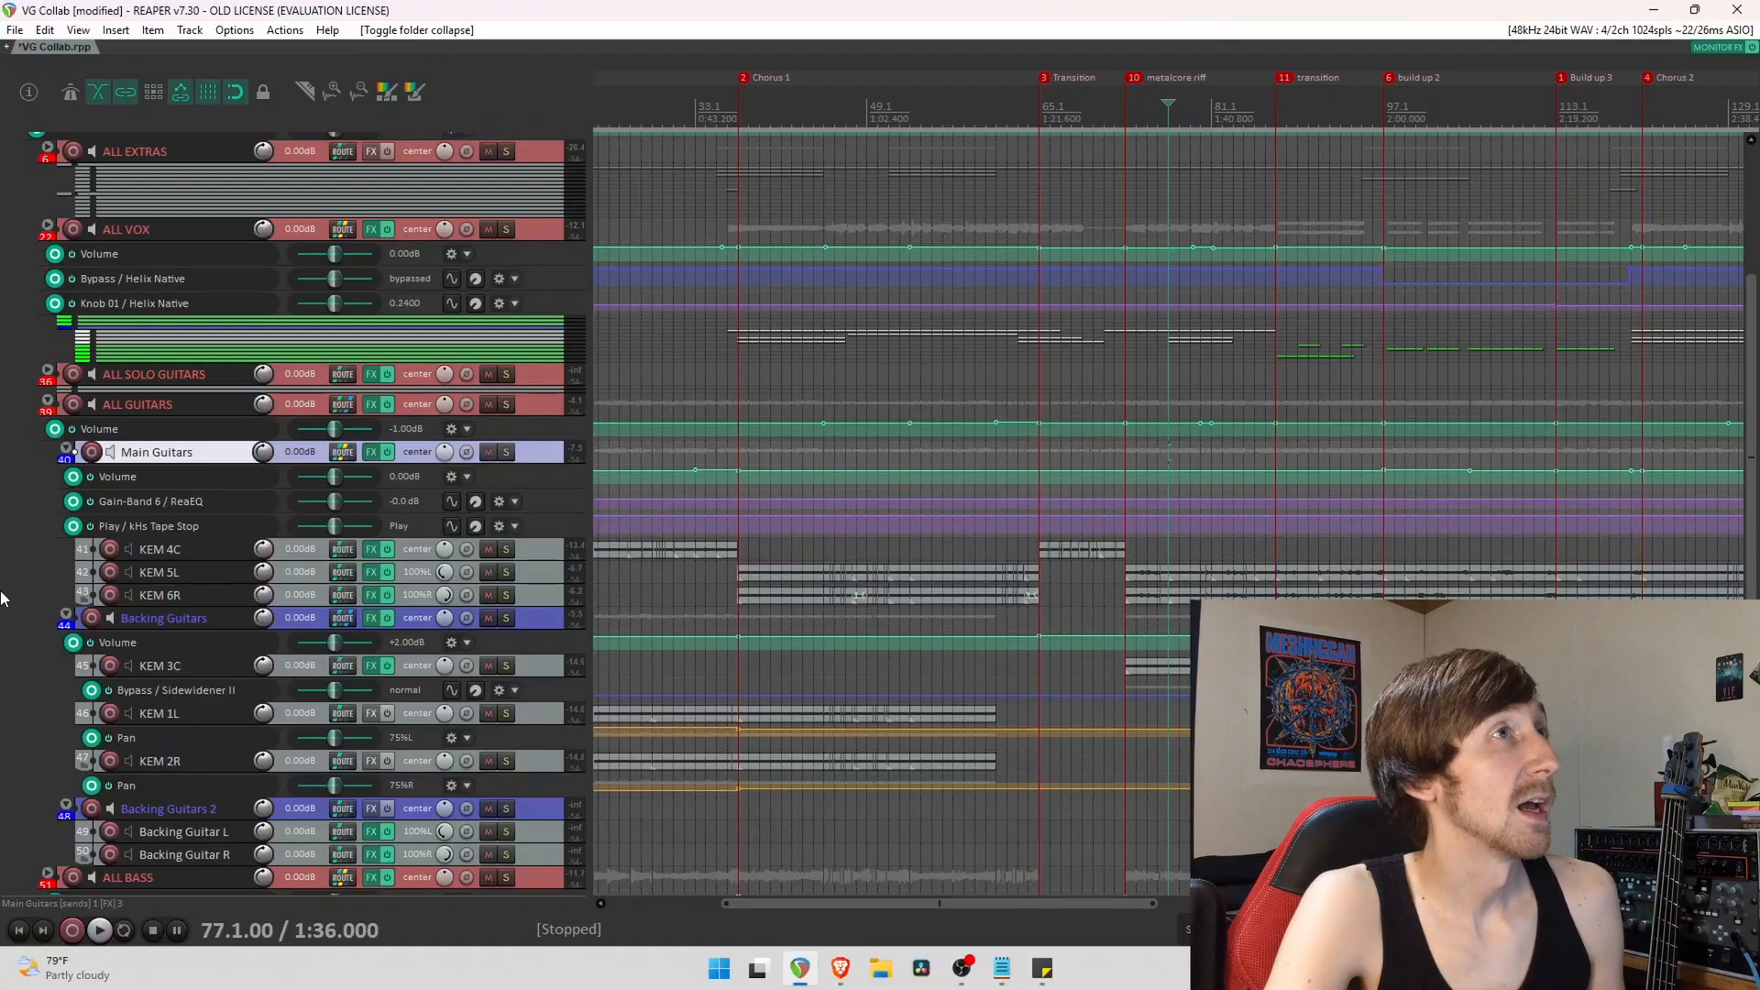
Select the KEM 5L item at the start of Chorus 1 and enlarge the KEM 4C track's height.
scroll(9, 596, down, 1)
scroll(917, 561, down, 2)
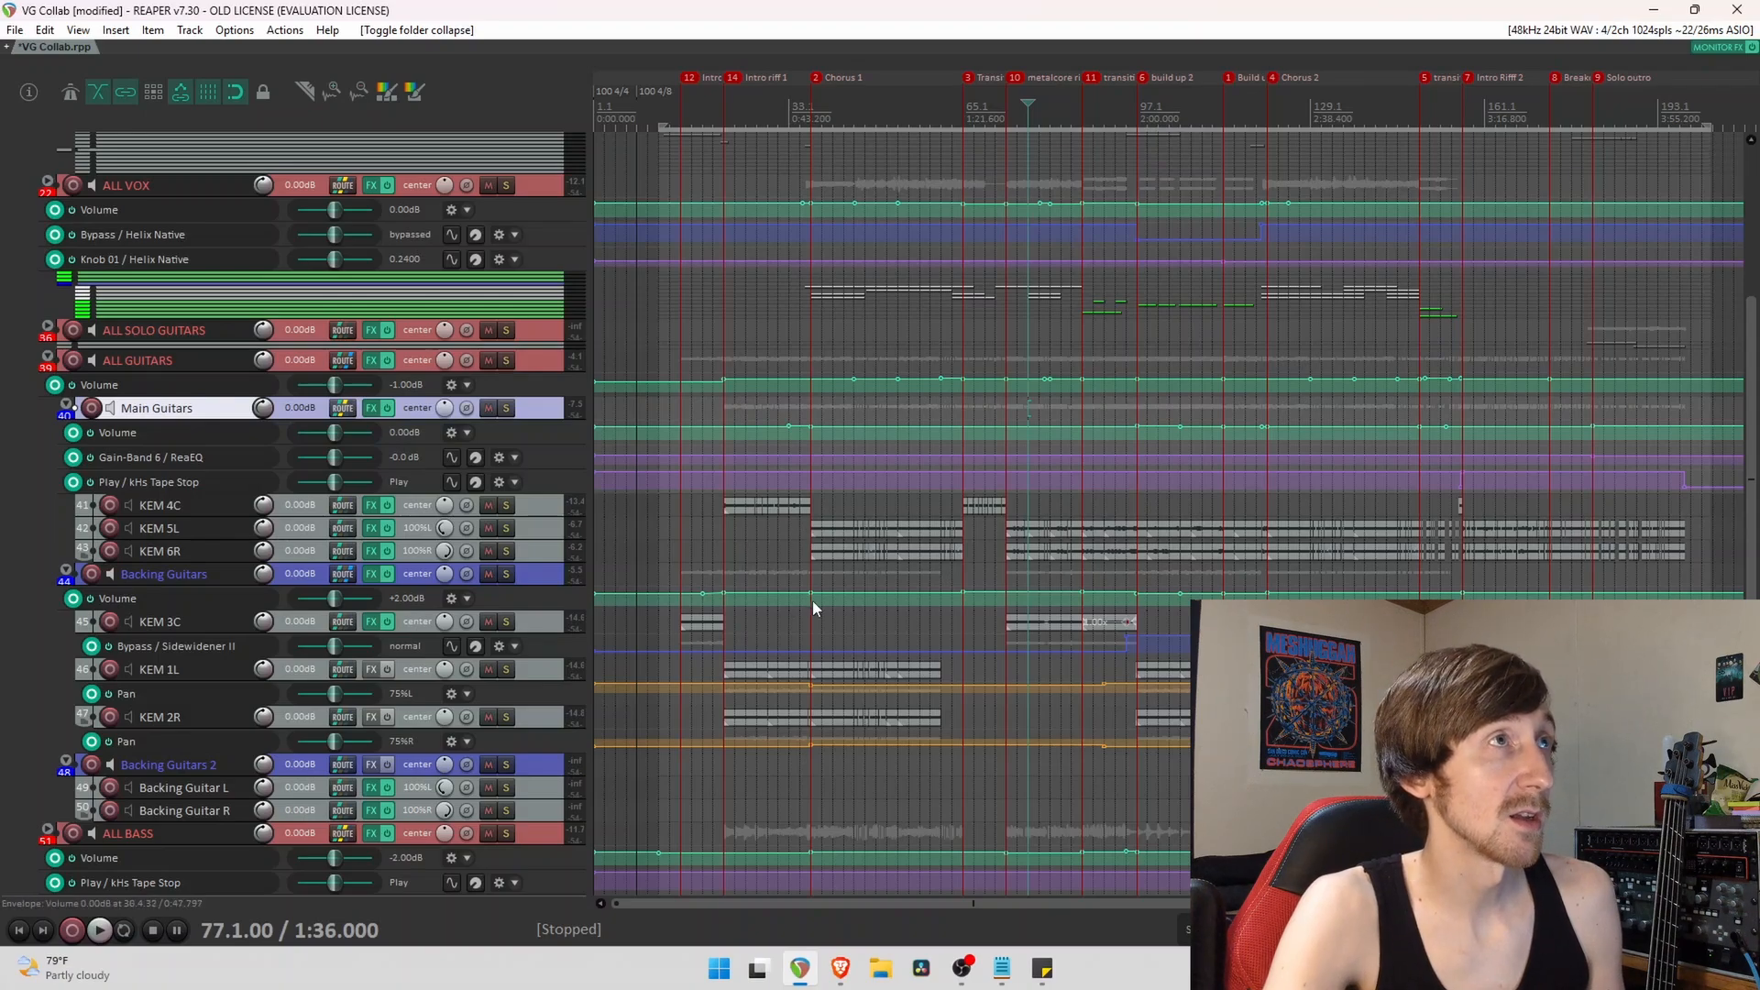
click(814, 526)
scroll(692, 530, up, 4)
drag(540, 508, 527, 701)
key(ctrl+z)
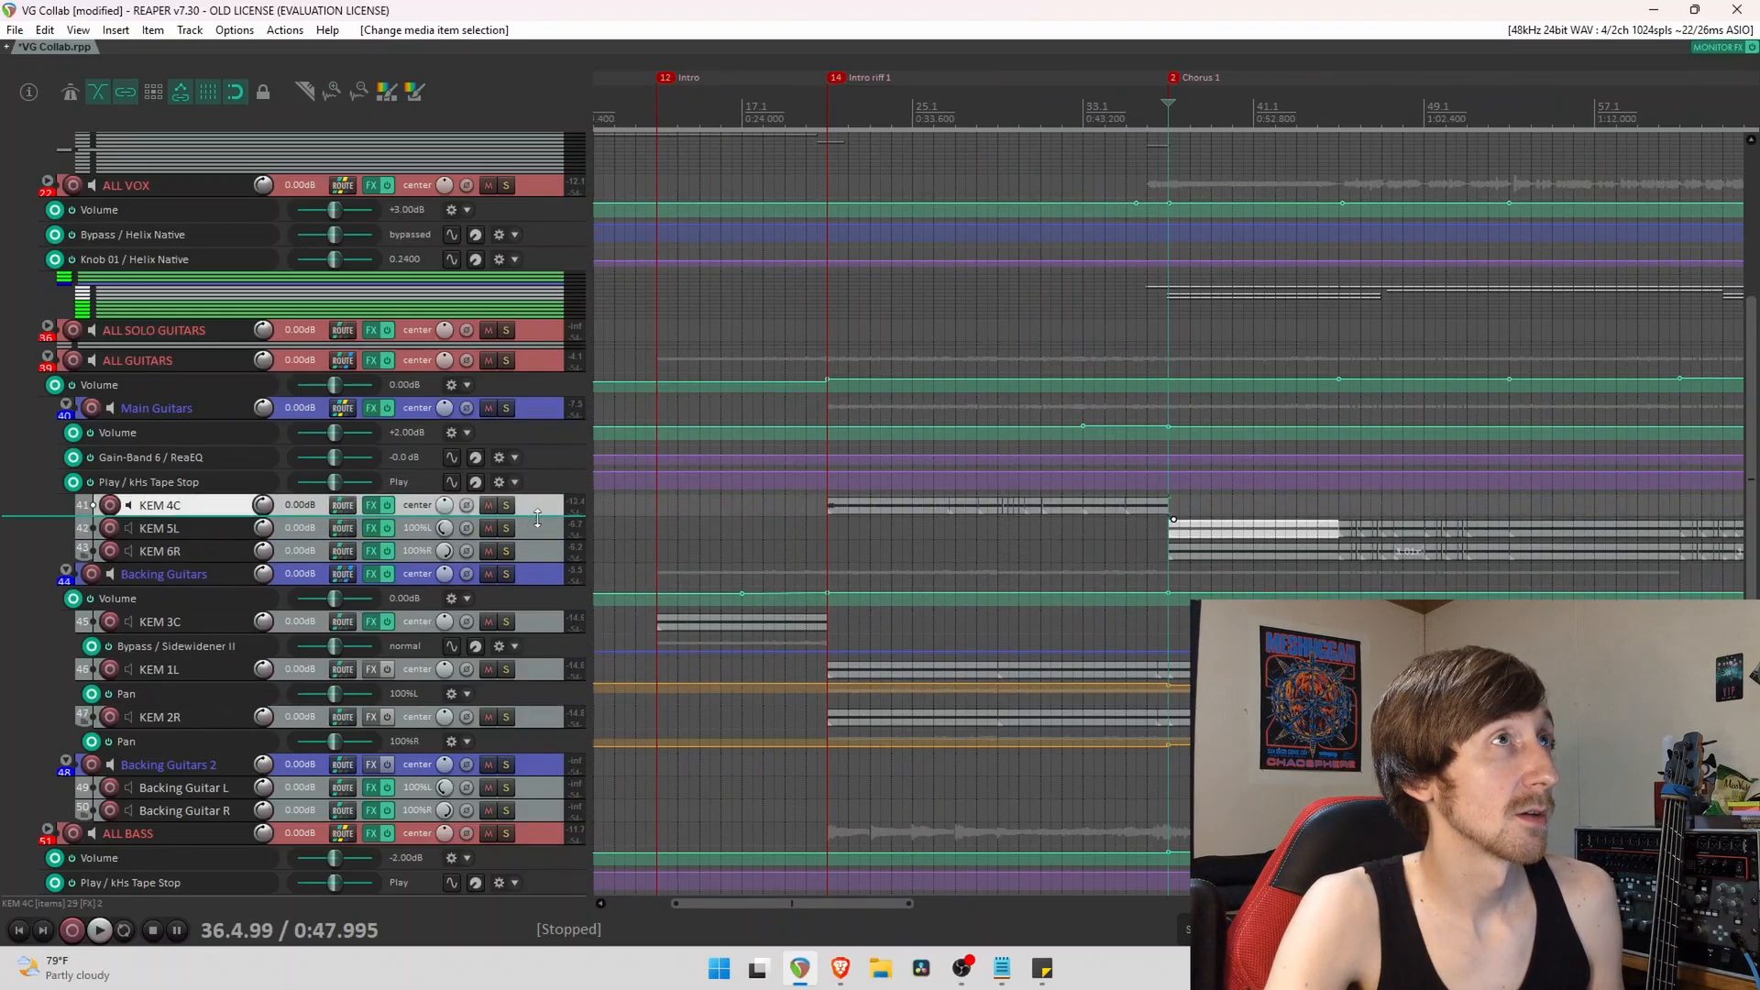
drag(537, 516, 537, 711)
Select the KEM 4C items ending near bar 31.1 and starting at bar 30.1, and inspect their joins.
click(1043, 661)
scroll(1041, 660, up, 6)
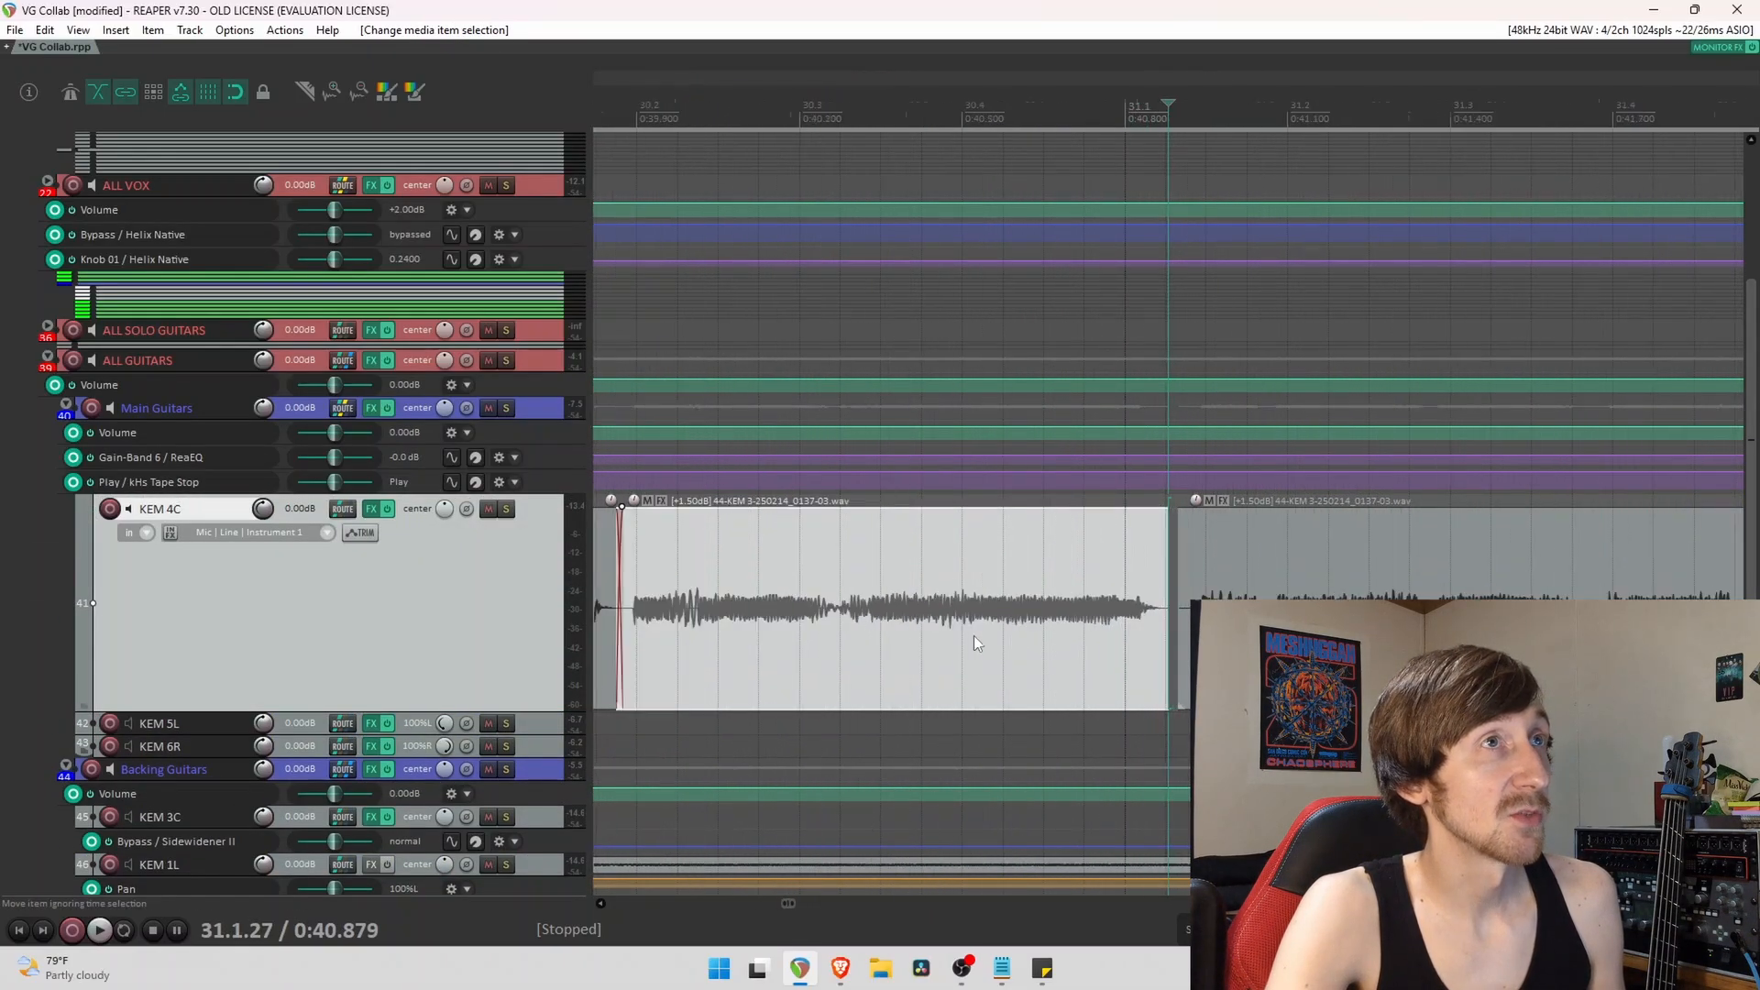
scroll(971, 636, up, 6)
scroll(1110, 638, down, 8)
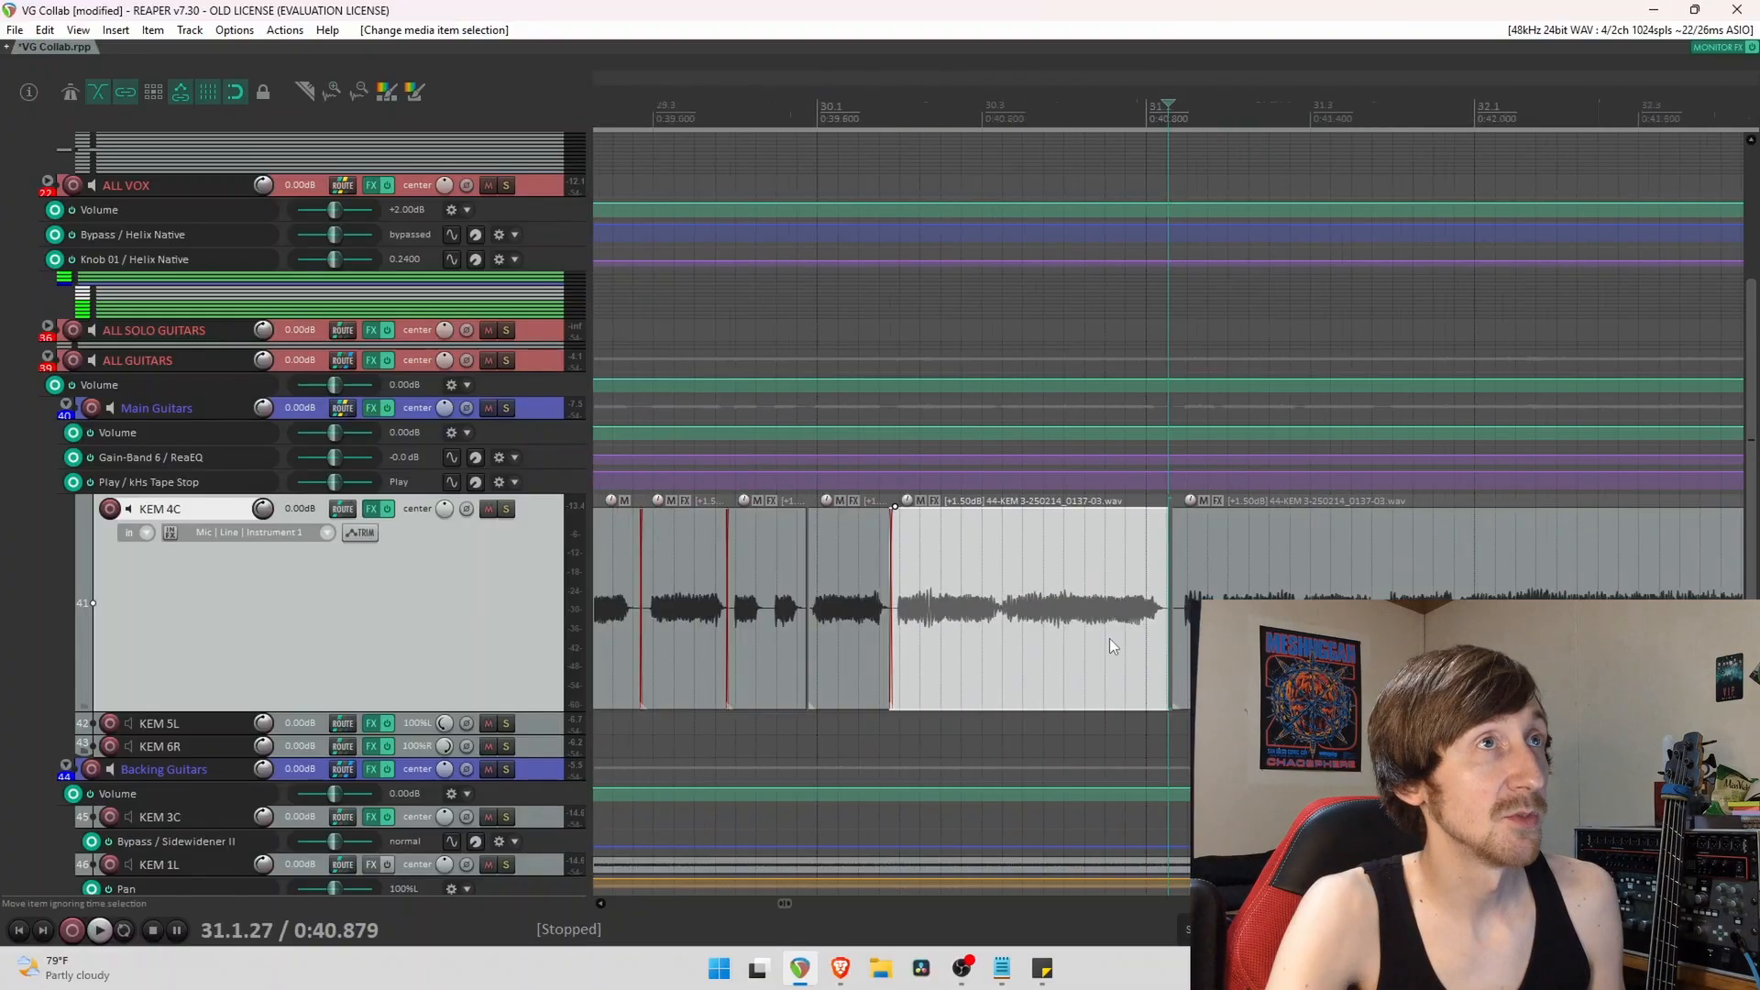
click(954, 651)
scroll(1079, 658, up, 5)
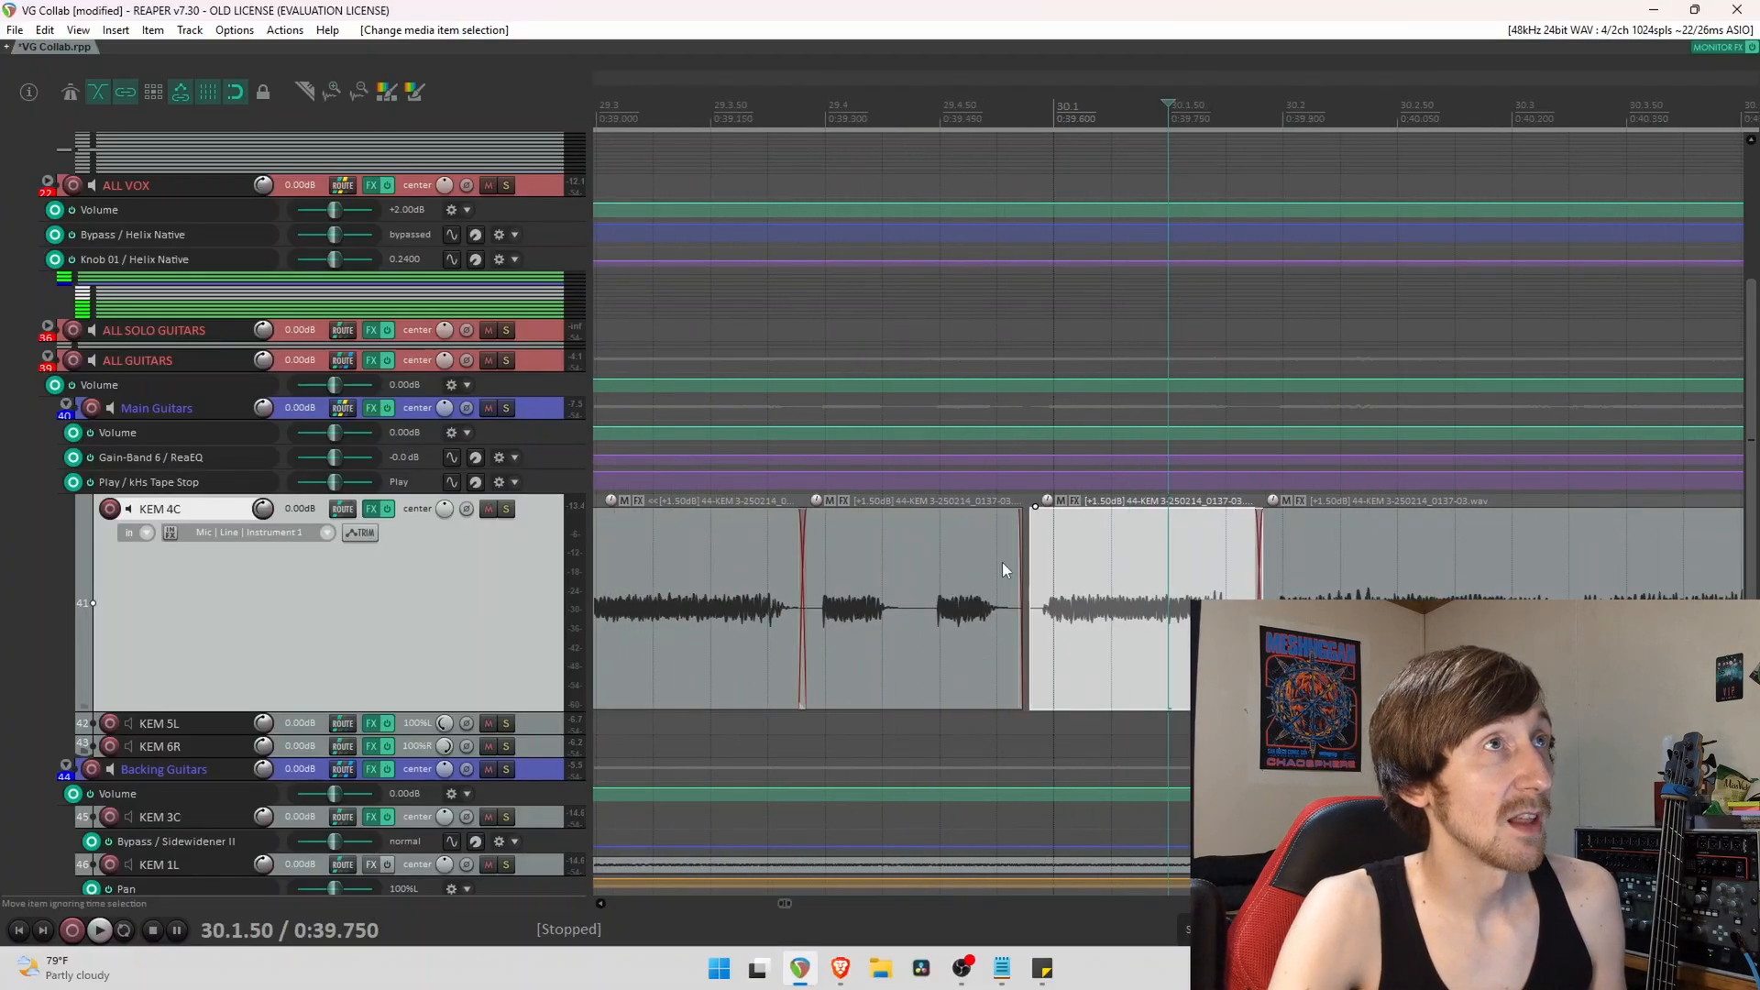
scroll(1054, 683, down, 6)
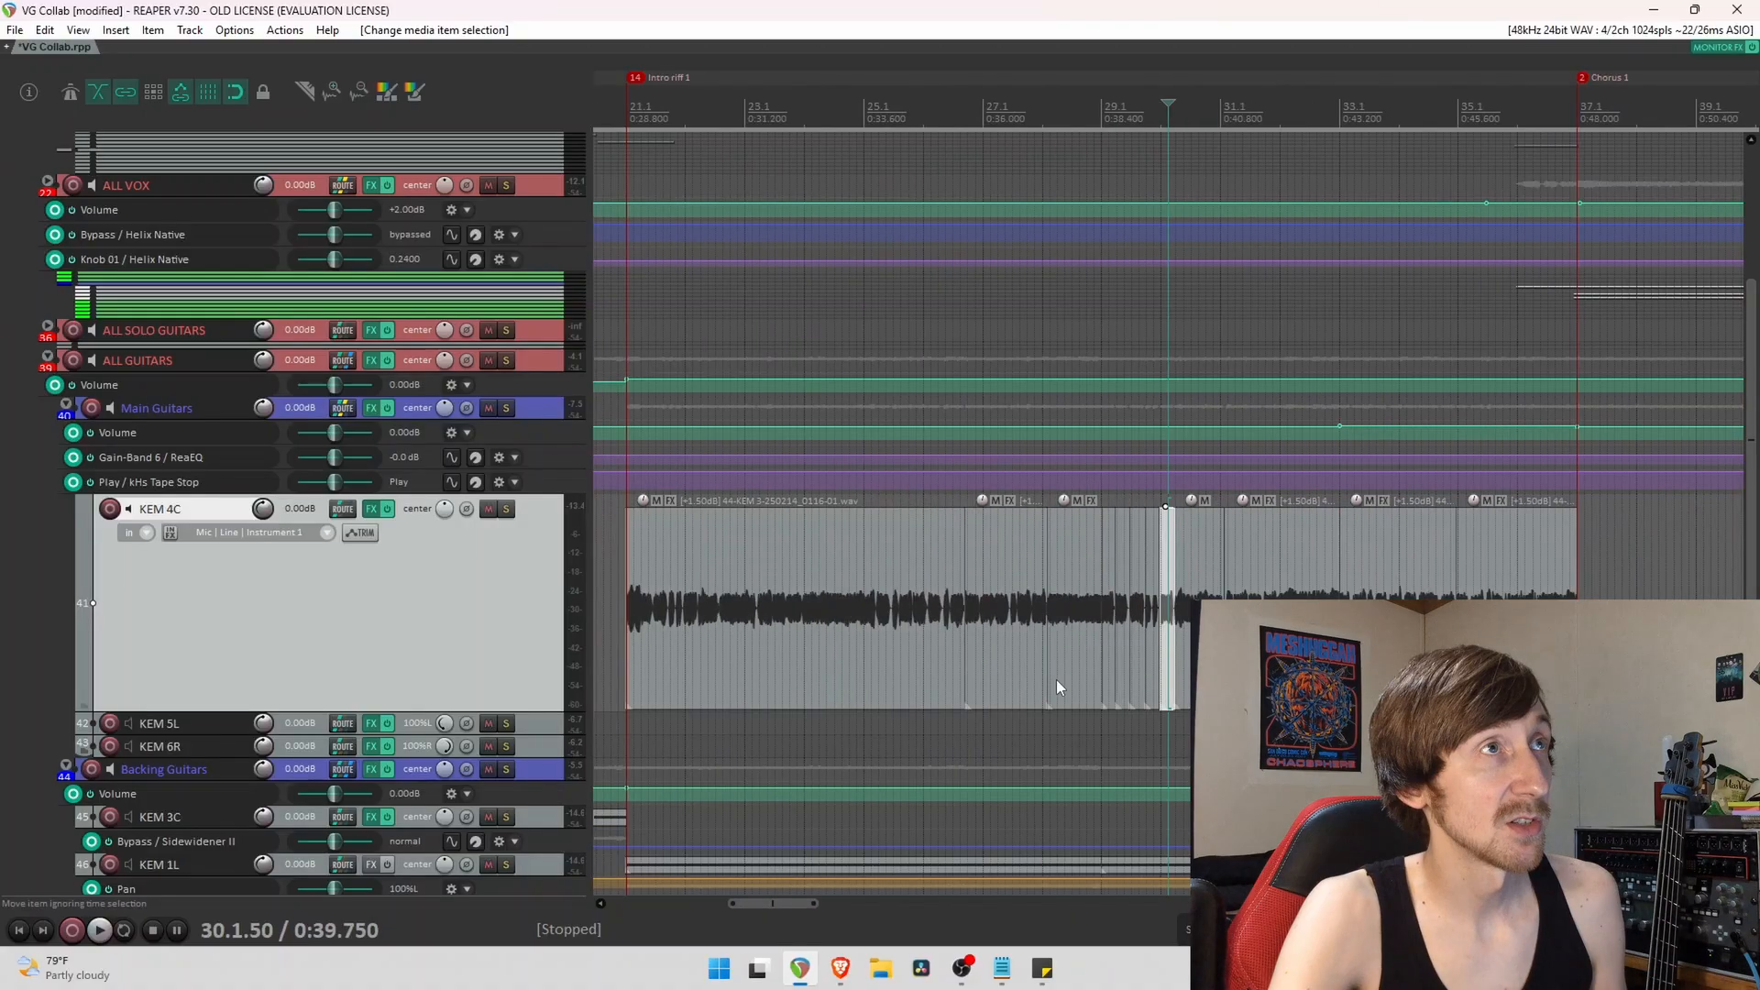
Select the KEM 4C item spanning bars 33 and 34 and inspect its joins with the neighbouring items.
scroll(952, 634, down, 3)
scroll(1043, 617, down, 6)
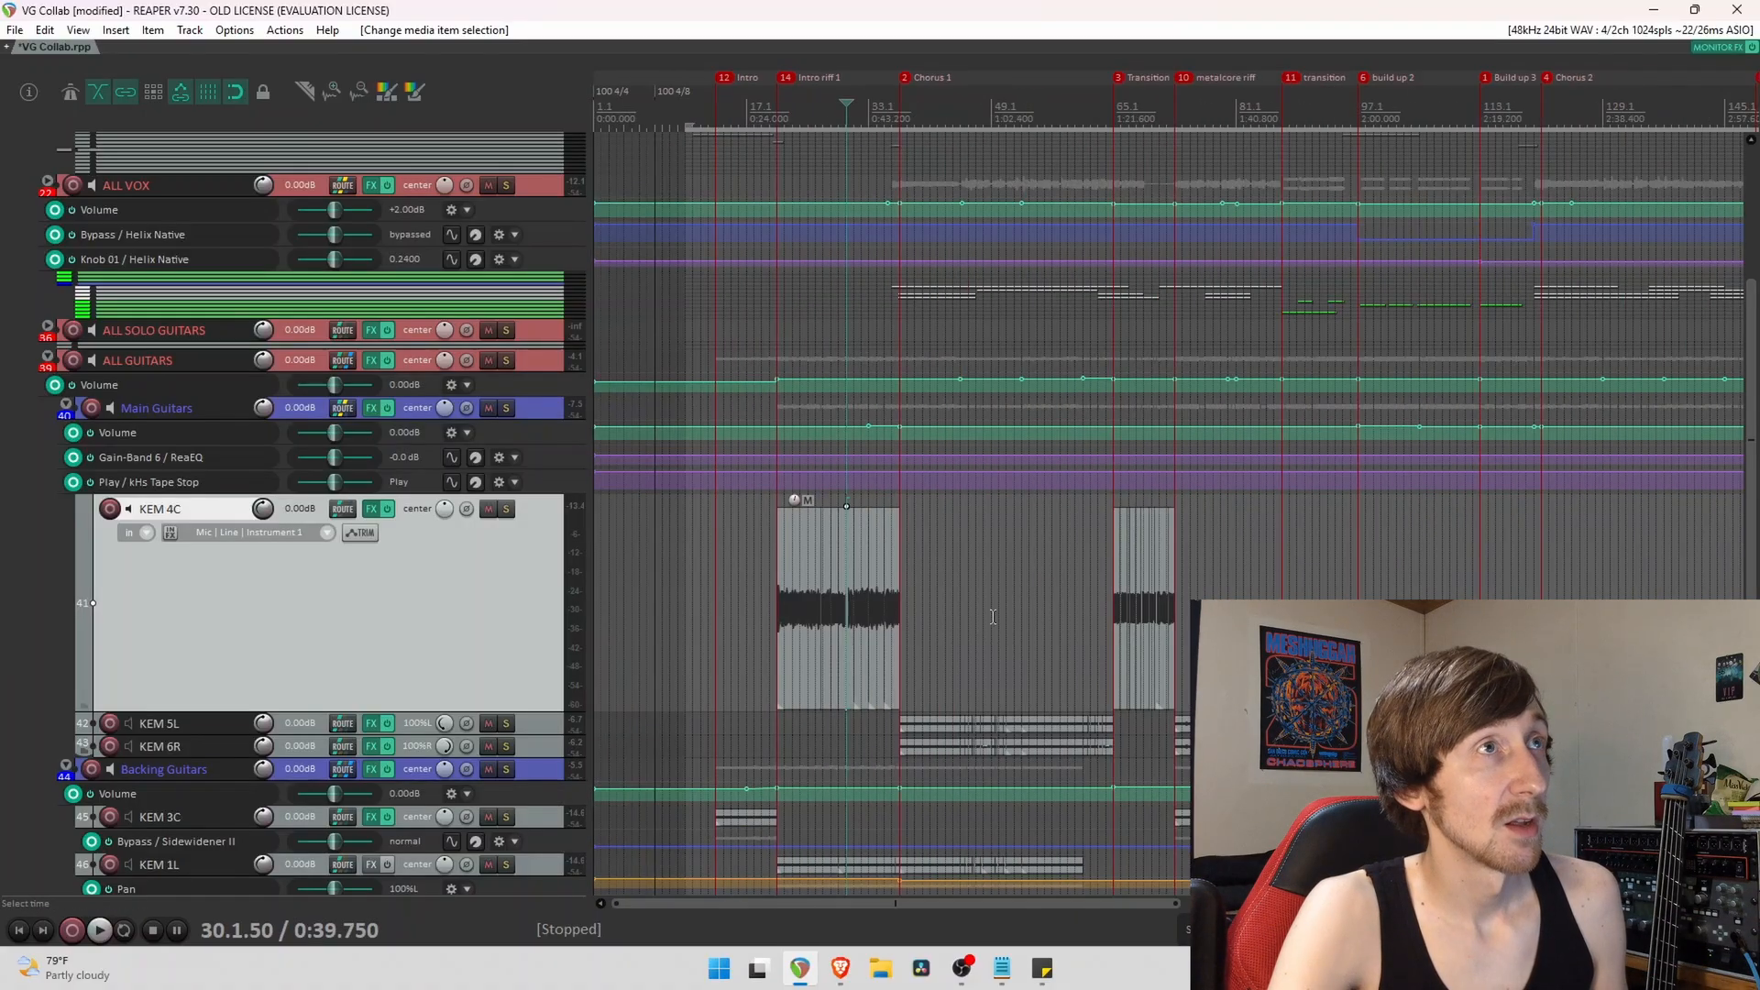
click(875, 641)
scroll(893, 651, up, 10)
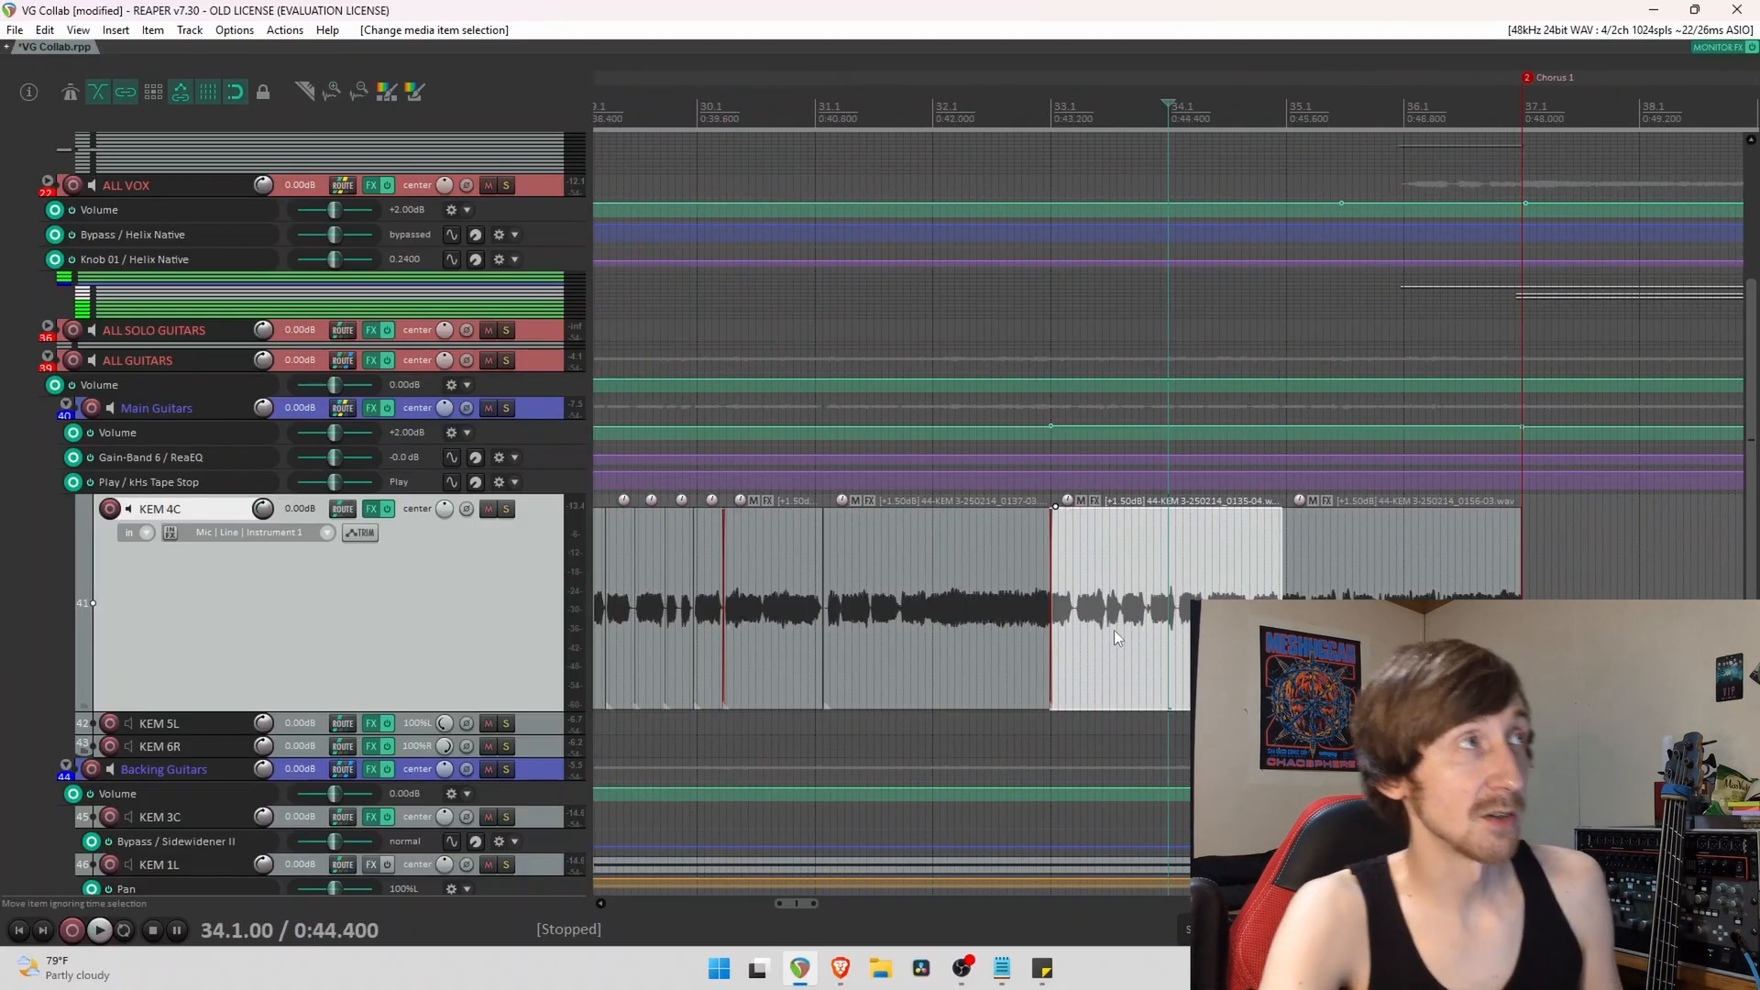
scroll(1113, 629, up, 1)
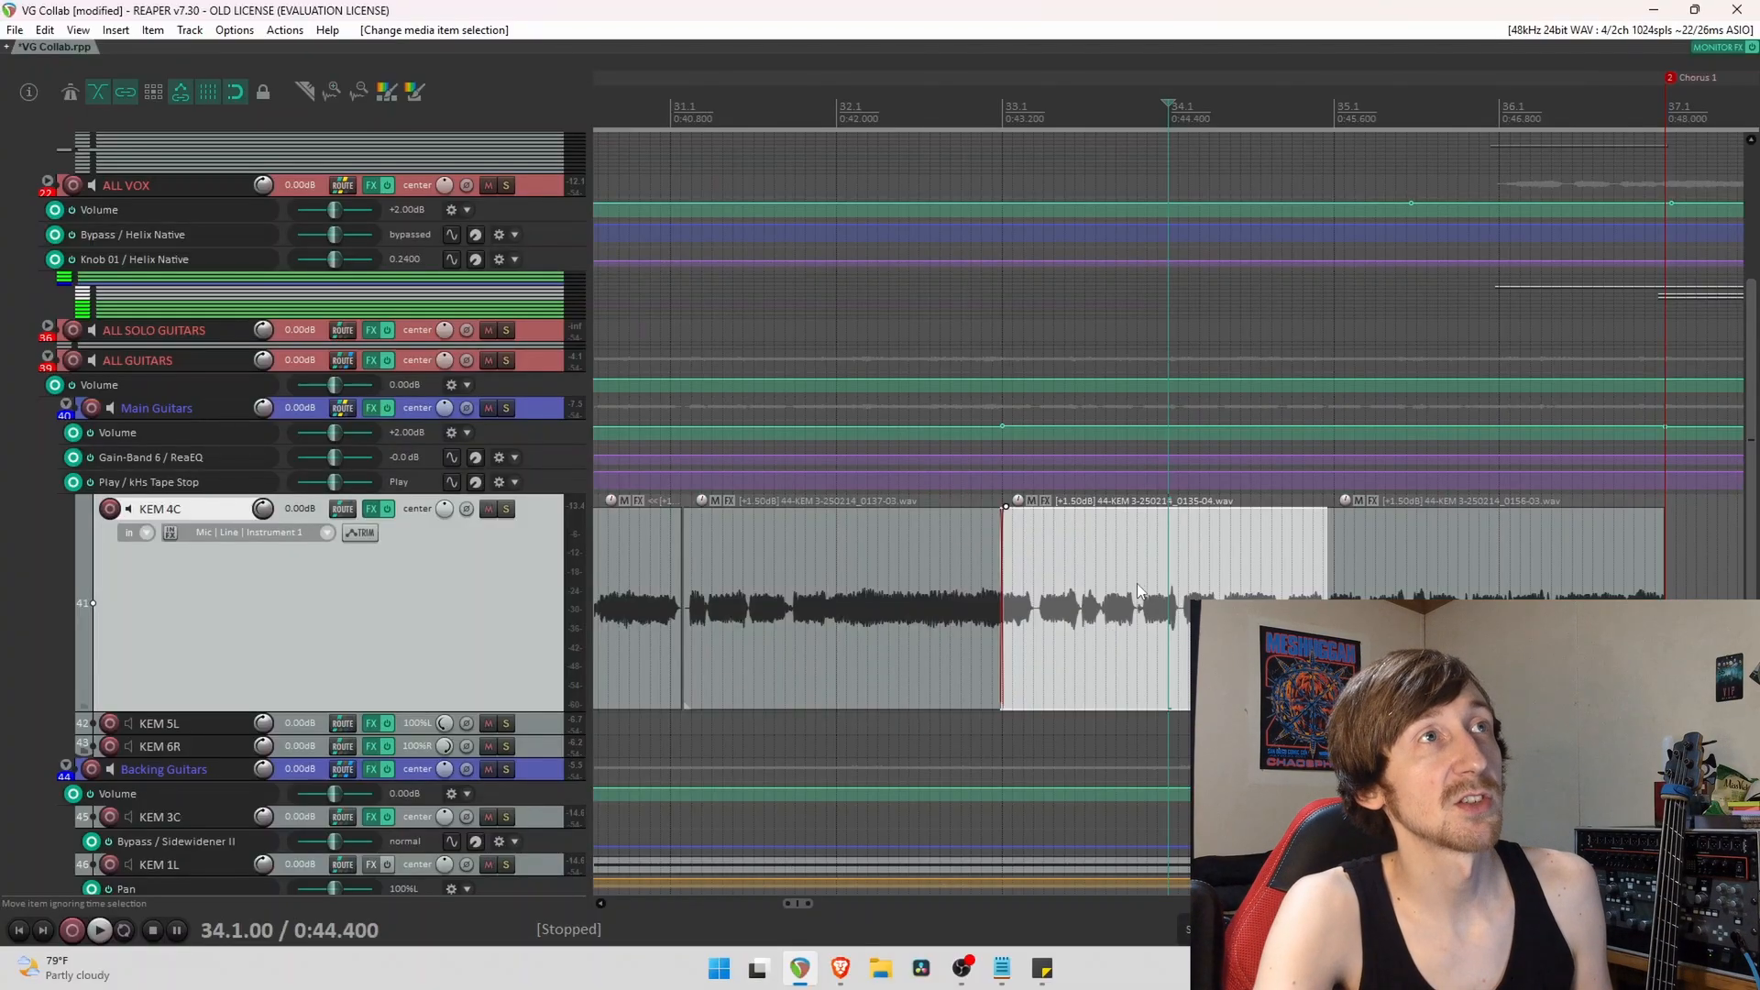
Compare the KEM 4C item edits in the first intro riff by selecting the items at bars 27.1 and 30.1.
scroll(1103, 624, down, 10)
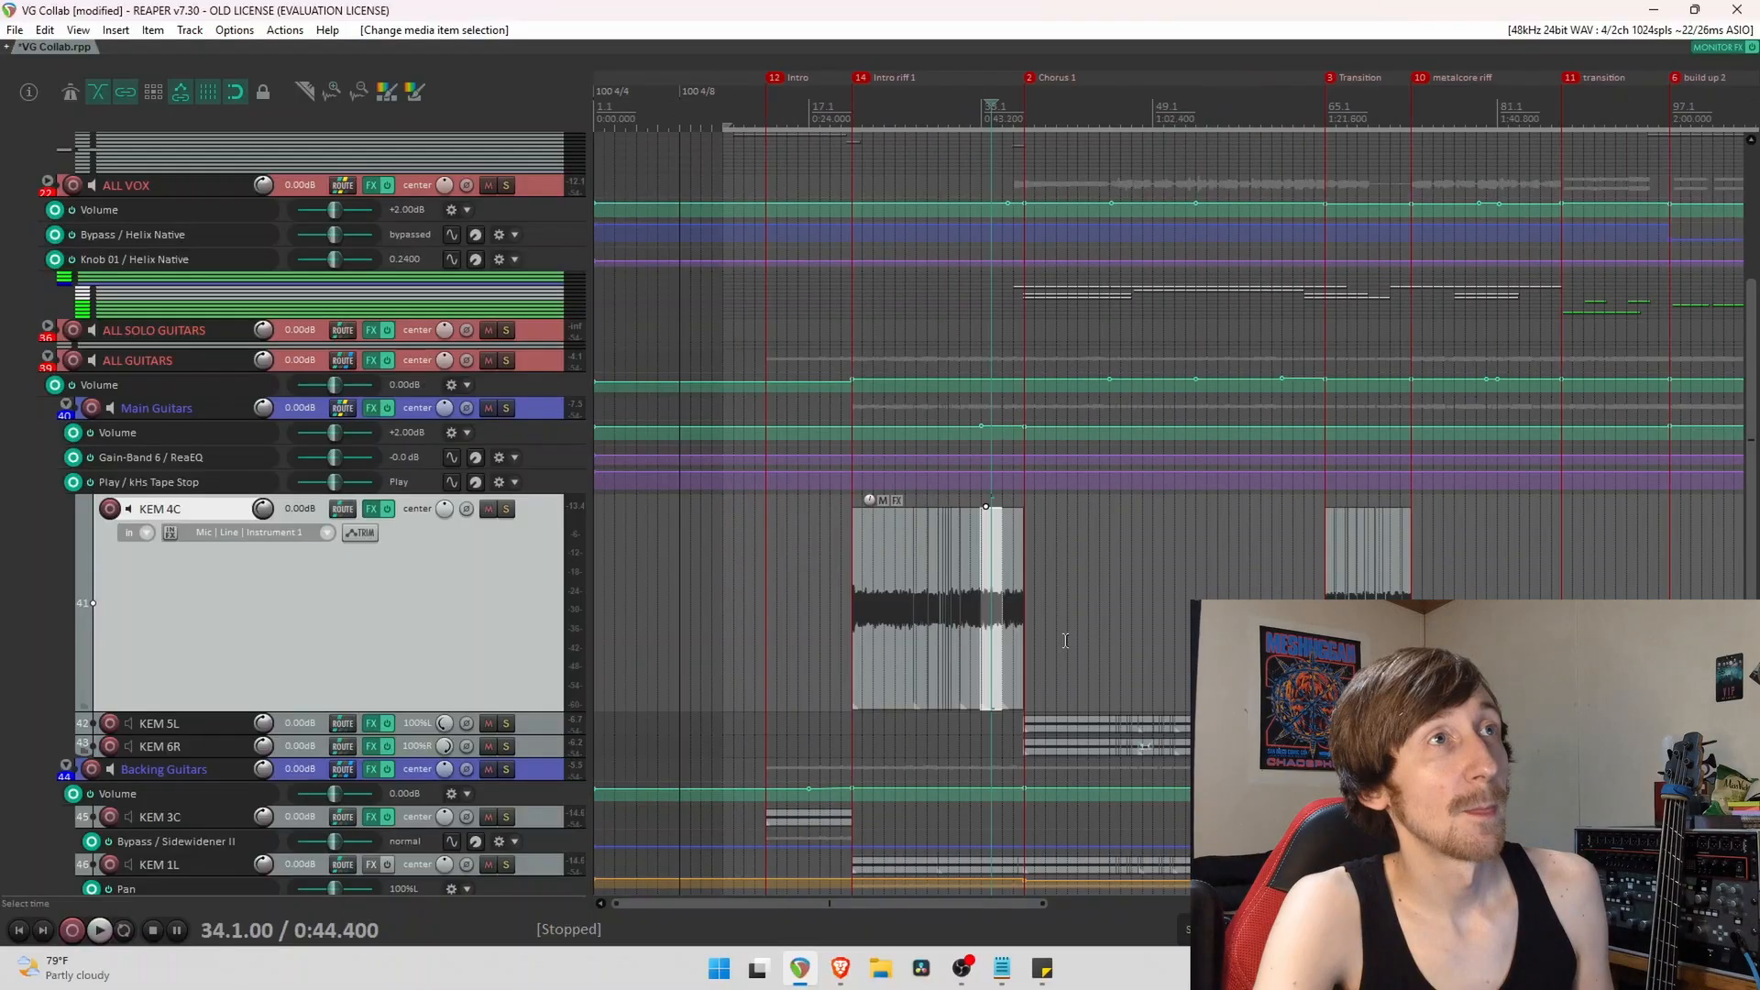
click(1077, 633)
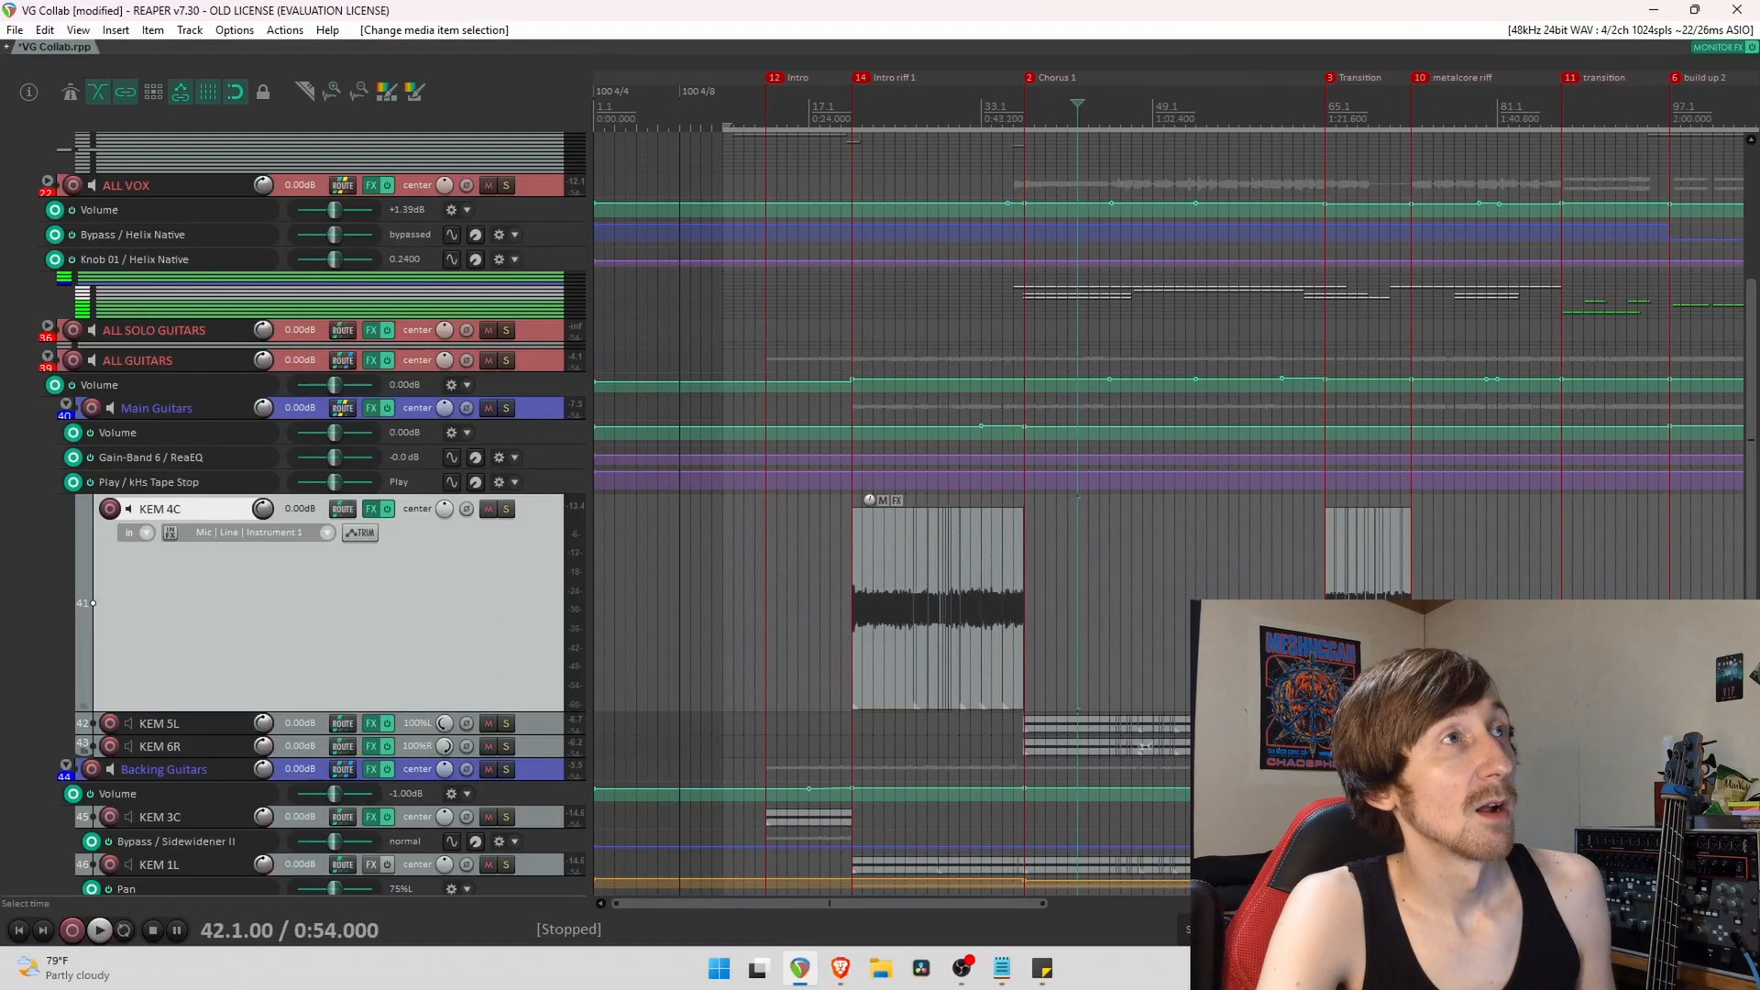
click(917, 642)
scroll(1070, 642, up, 12)
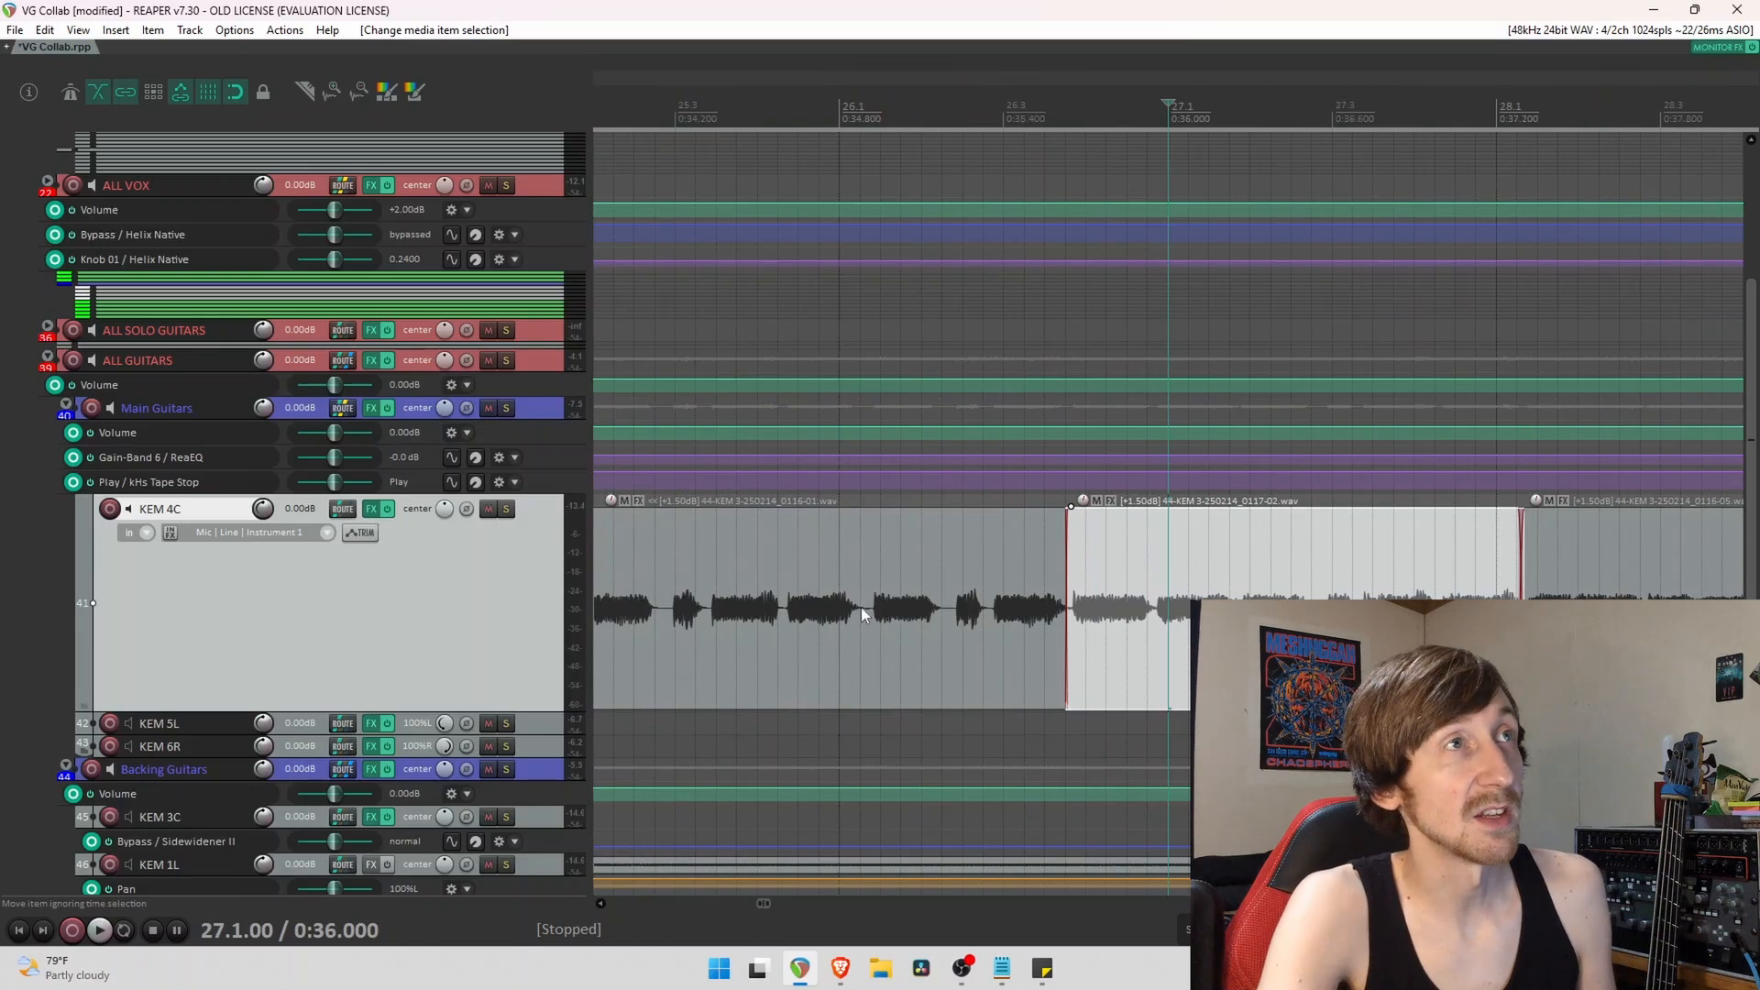
scroll(1091, 647, down, 8)
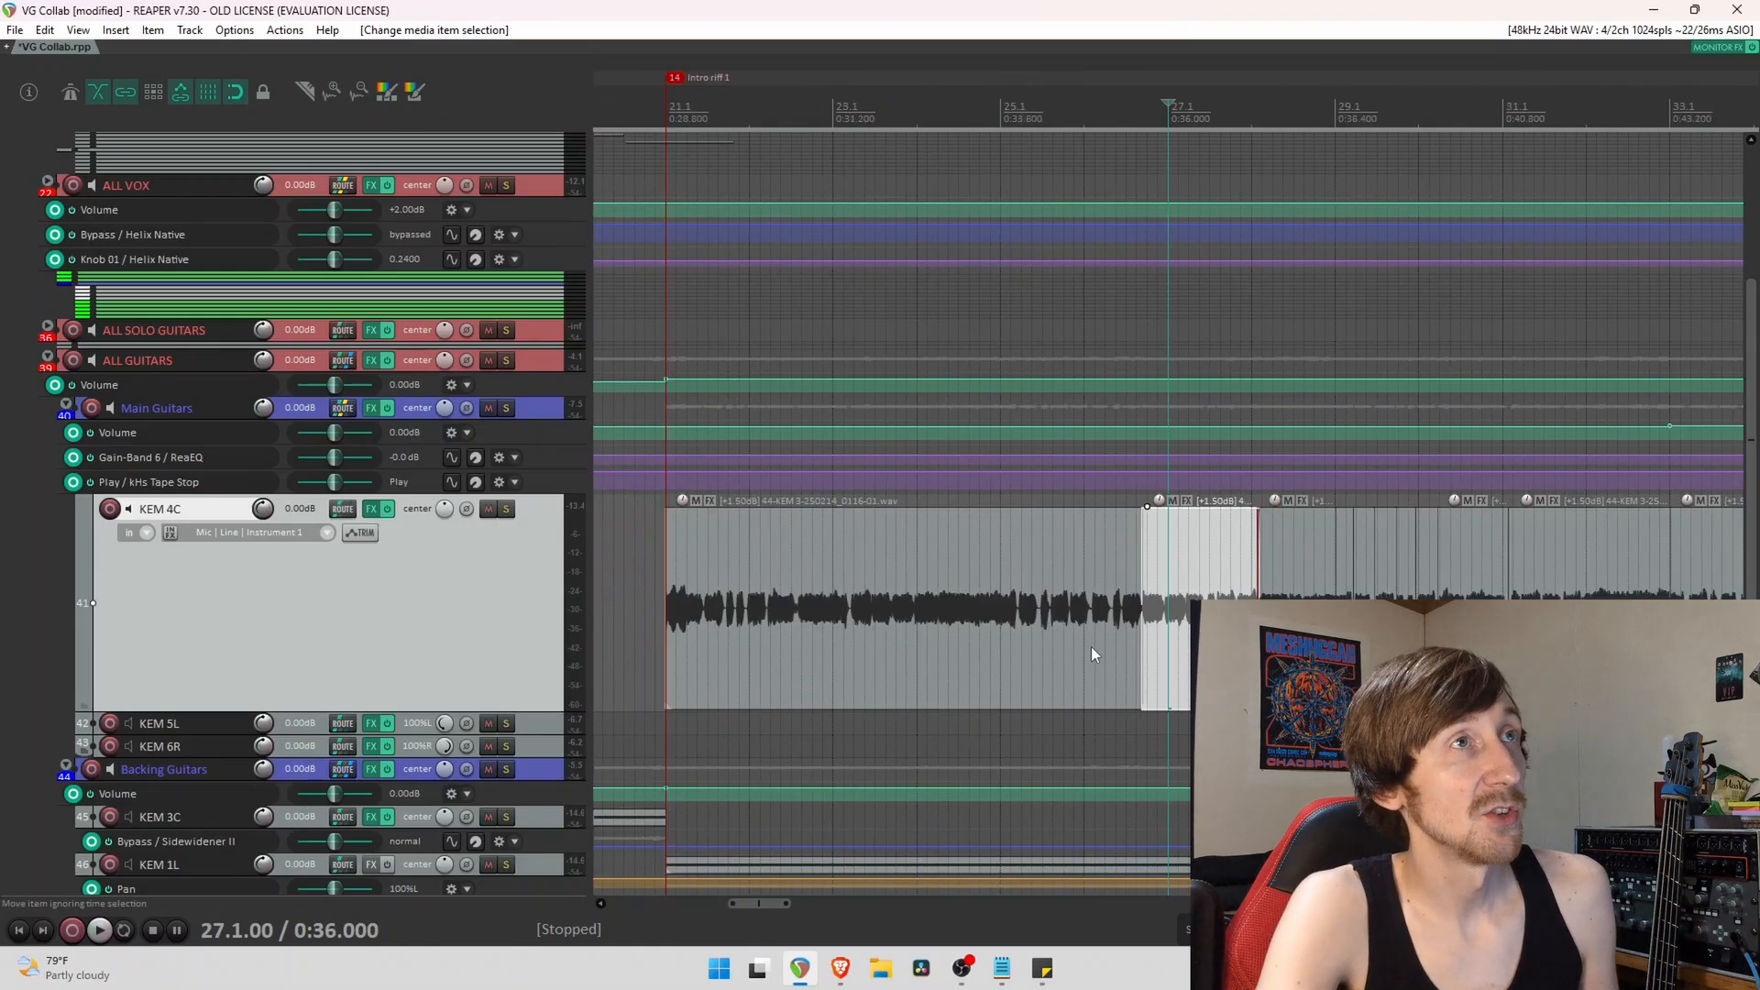
click(1352, 642)
scroll(1320, 647, up, 10)
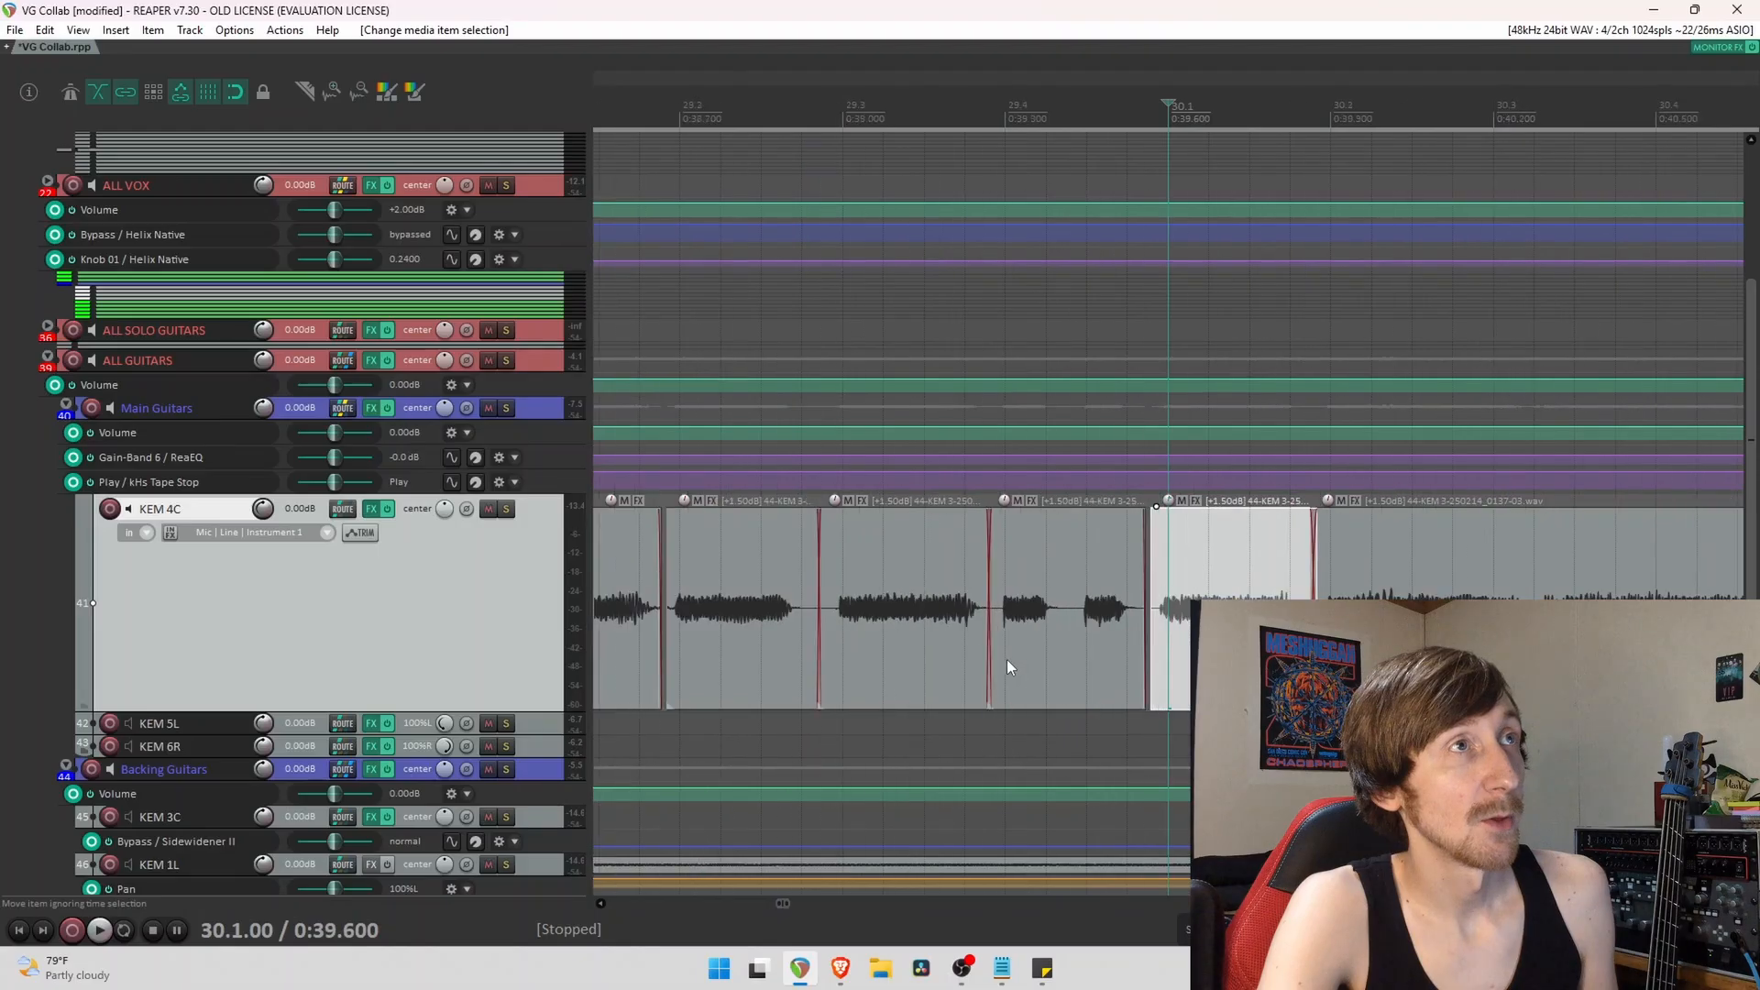
Try trimming the KEM 4C item's start to bar 29.2, undo the trim, and select the item in bar 29.3.
drag(666, 574, 679, 577)
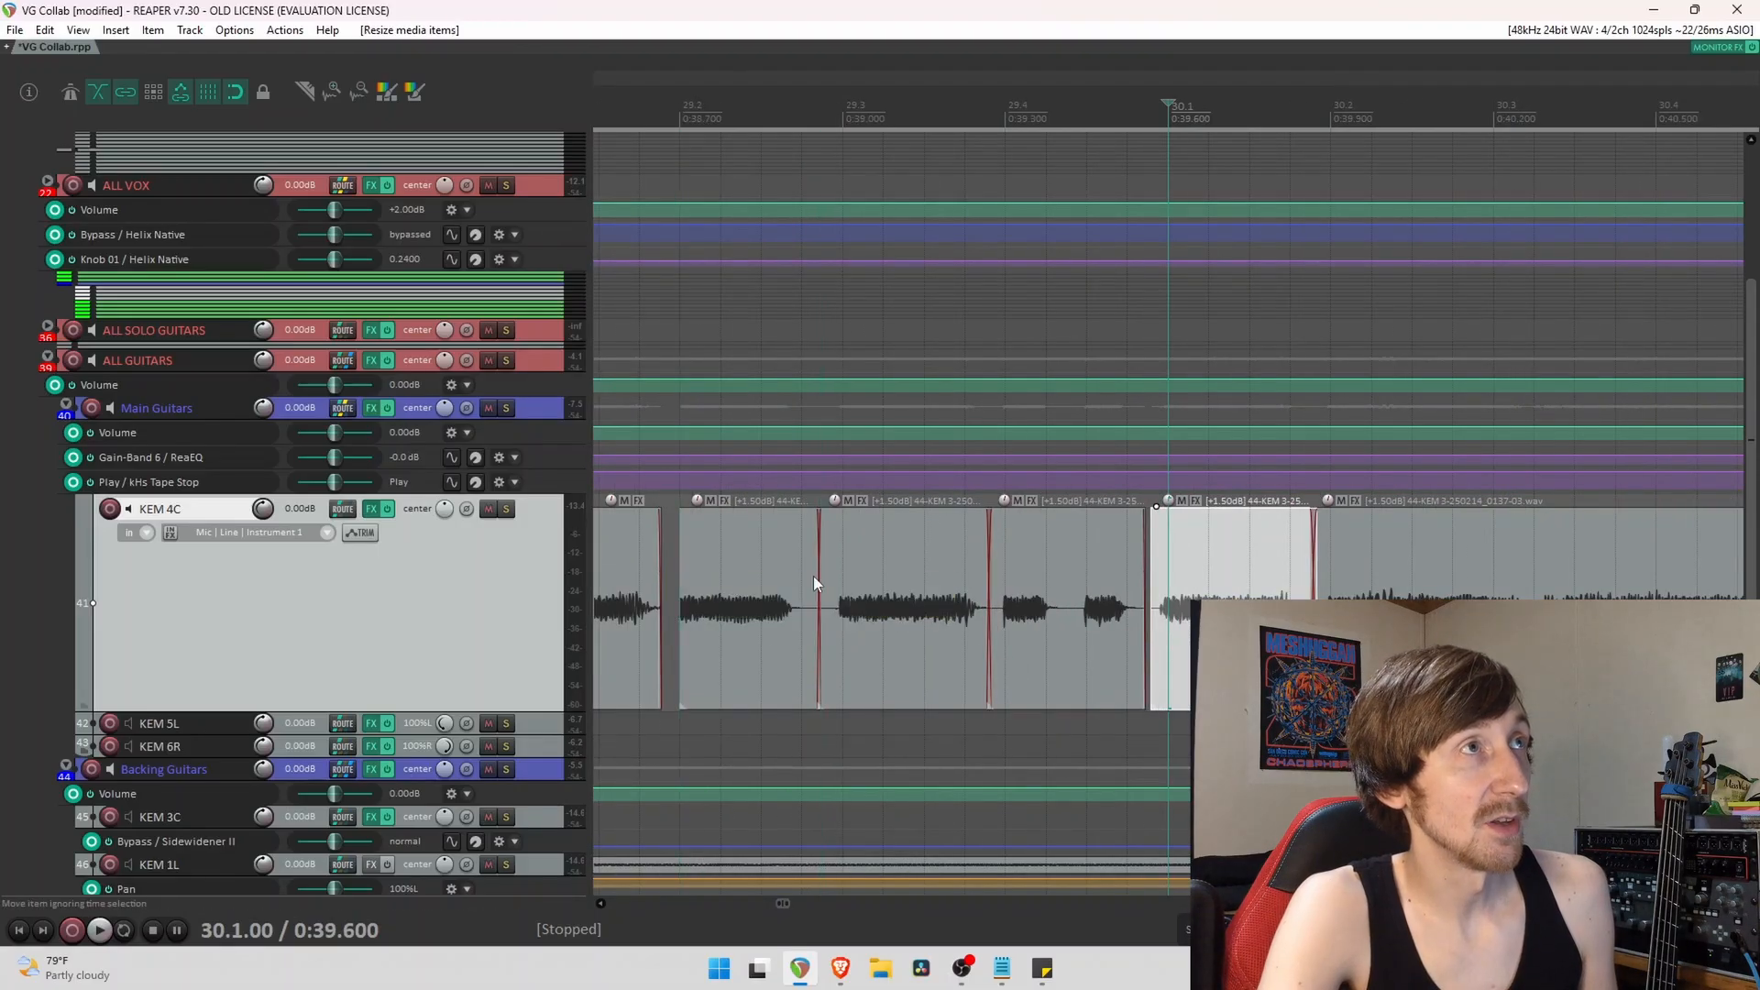
key(ctrl+z)
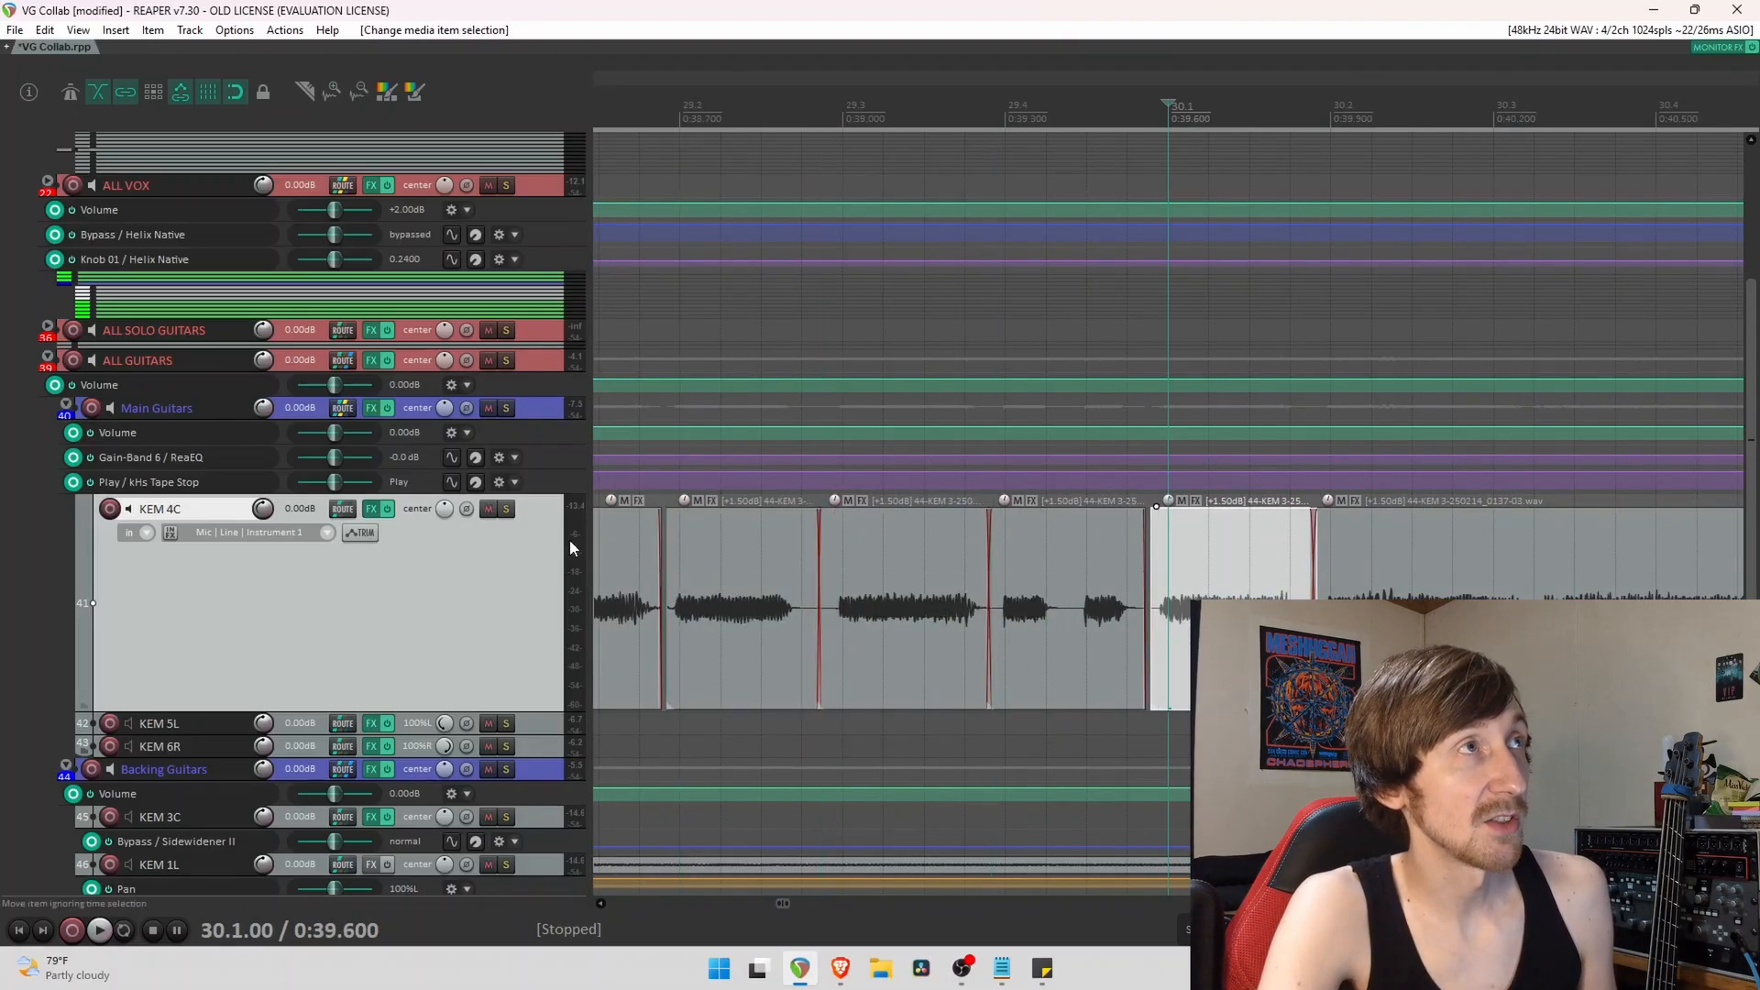
click(802, 566)
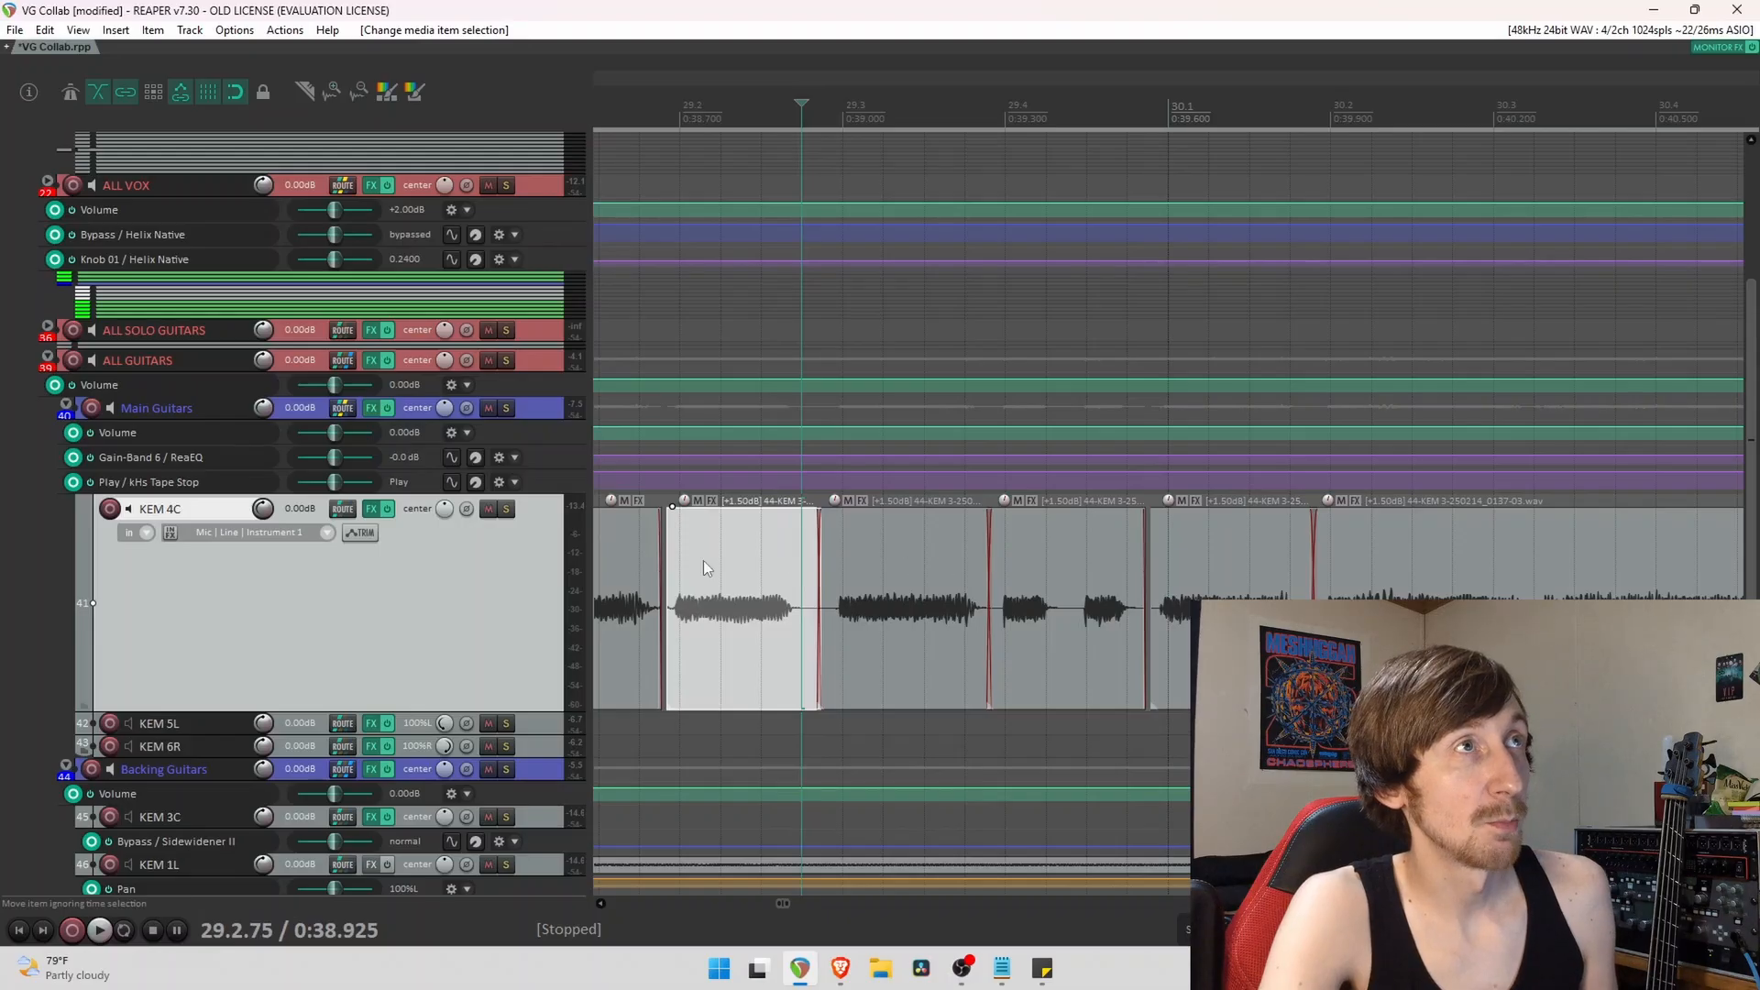
click(957, 557)
scroll(994, 565, down, 5)
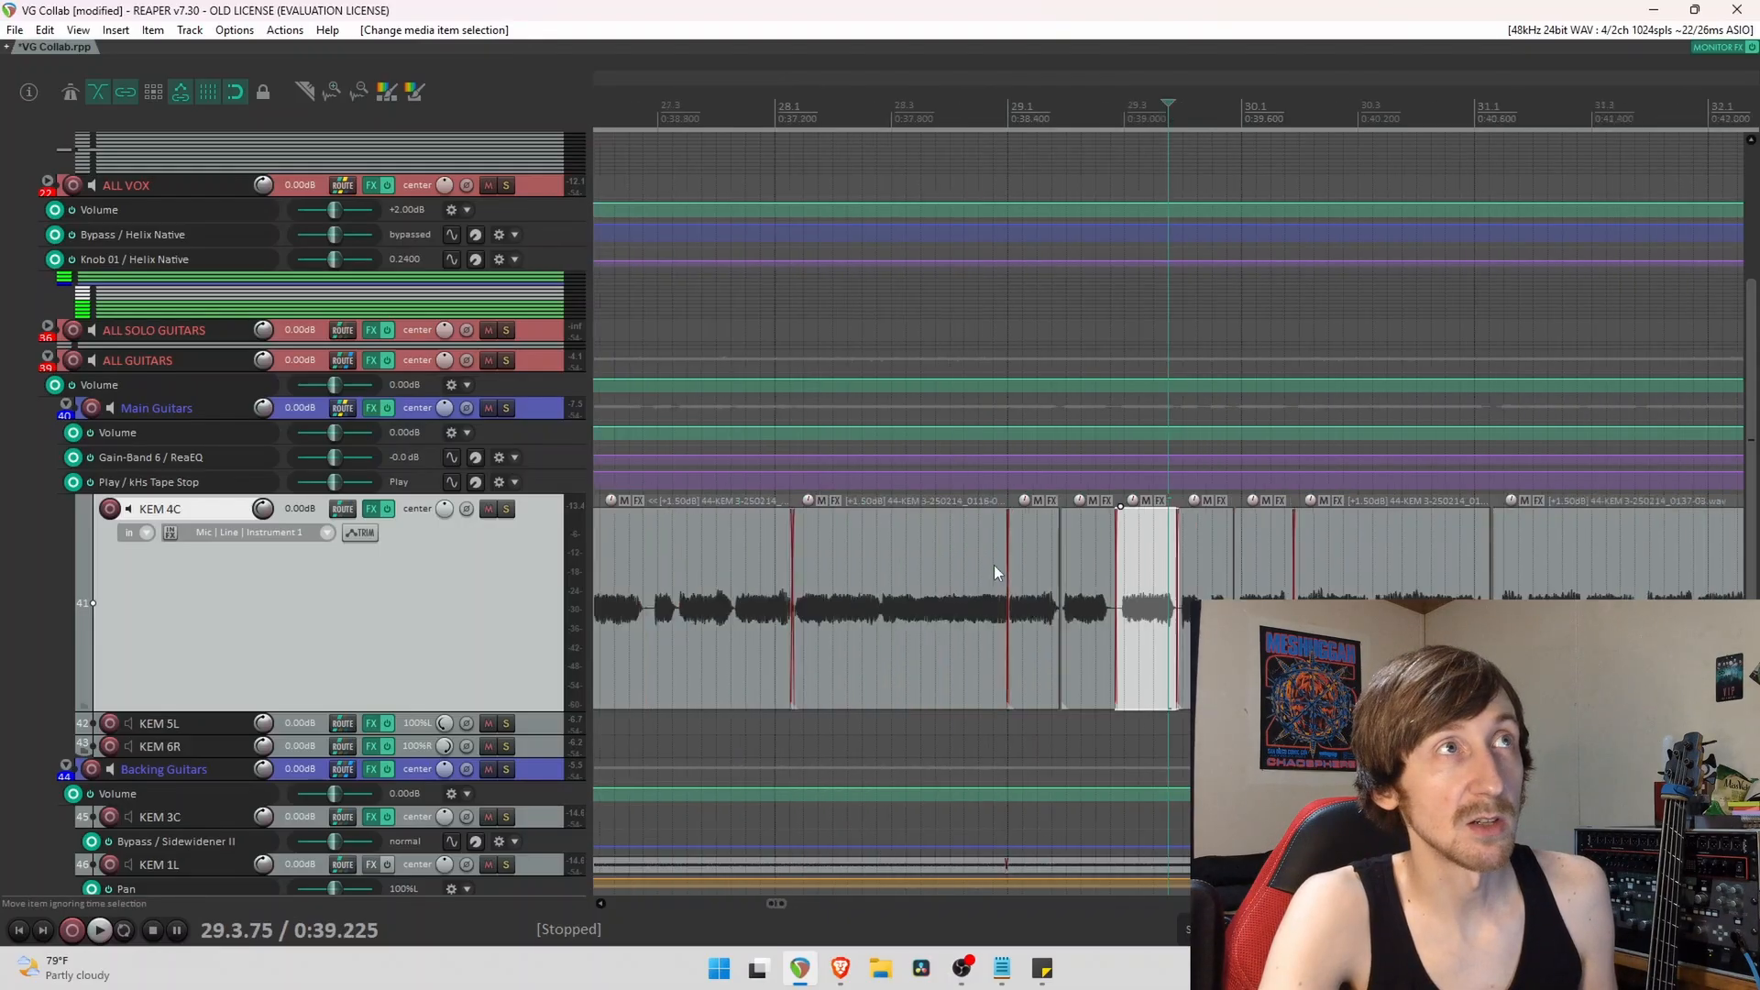
Set the fade-in and fade-out to .02 on all KEM 4C items in Intro riff 1, from bar 21.1 to 37.1.
drag(617, 544, 1642, 590)
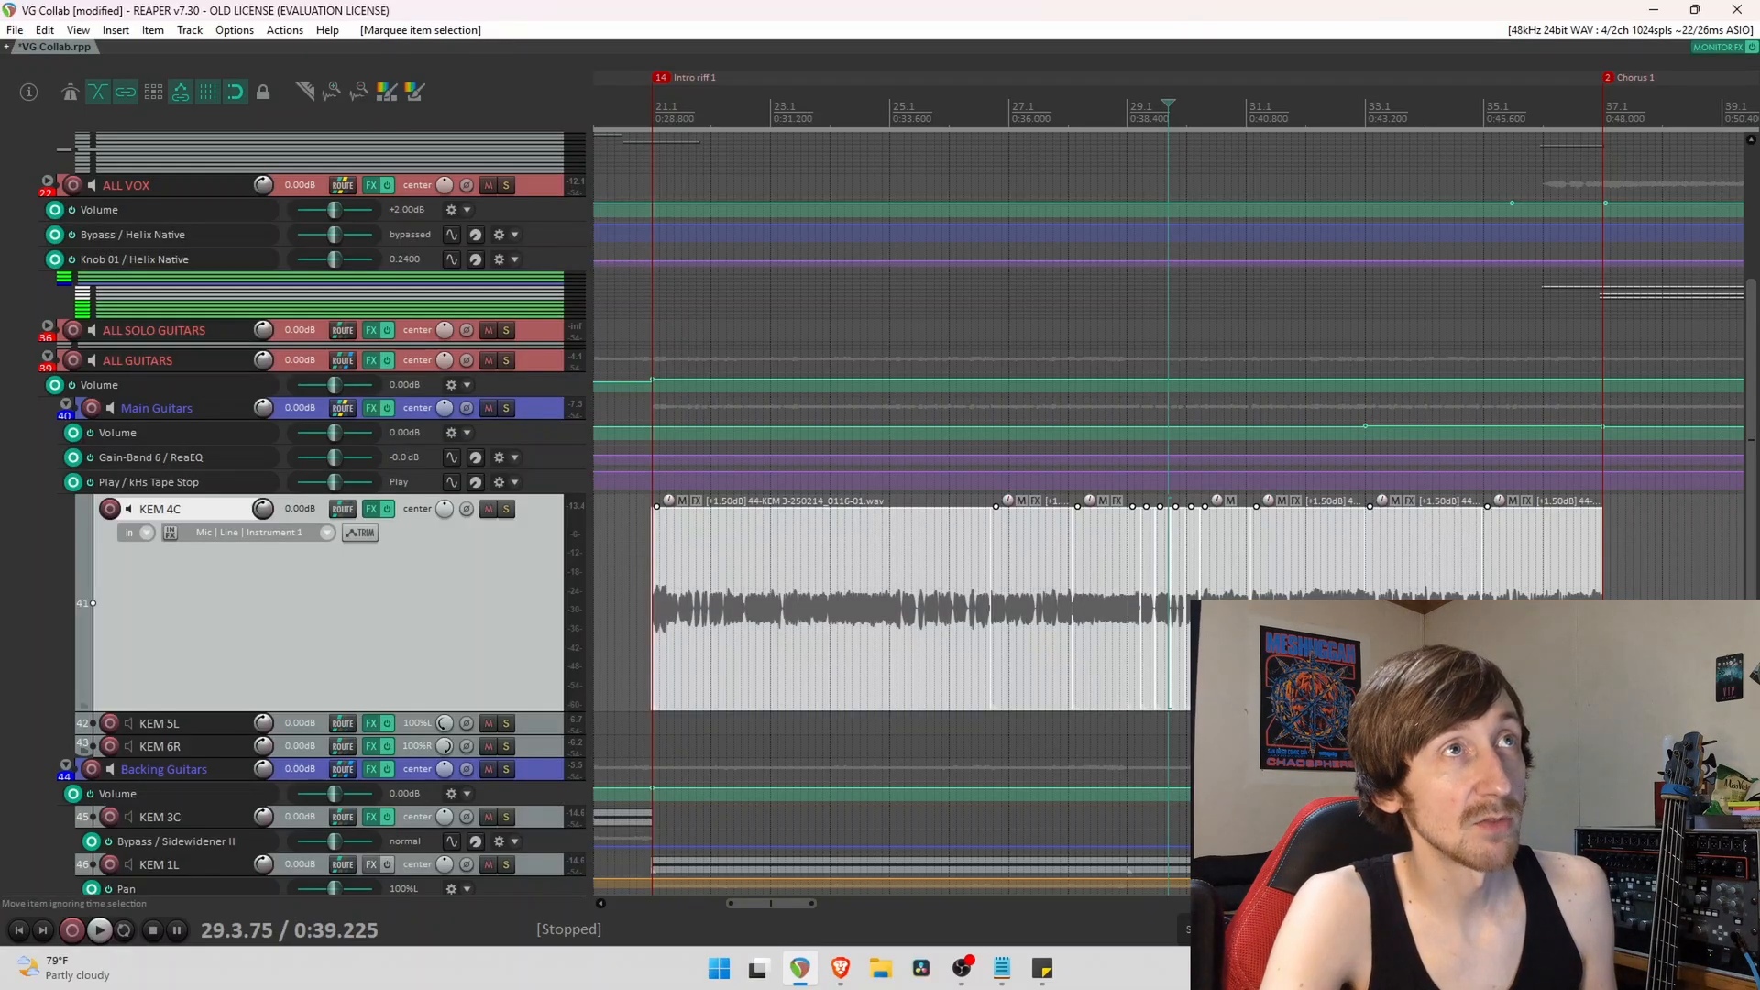
double_click(1221, 564)
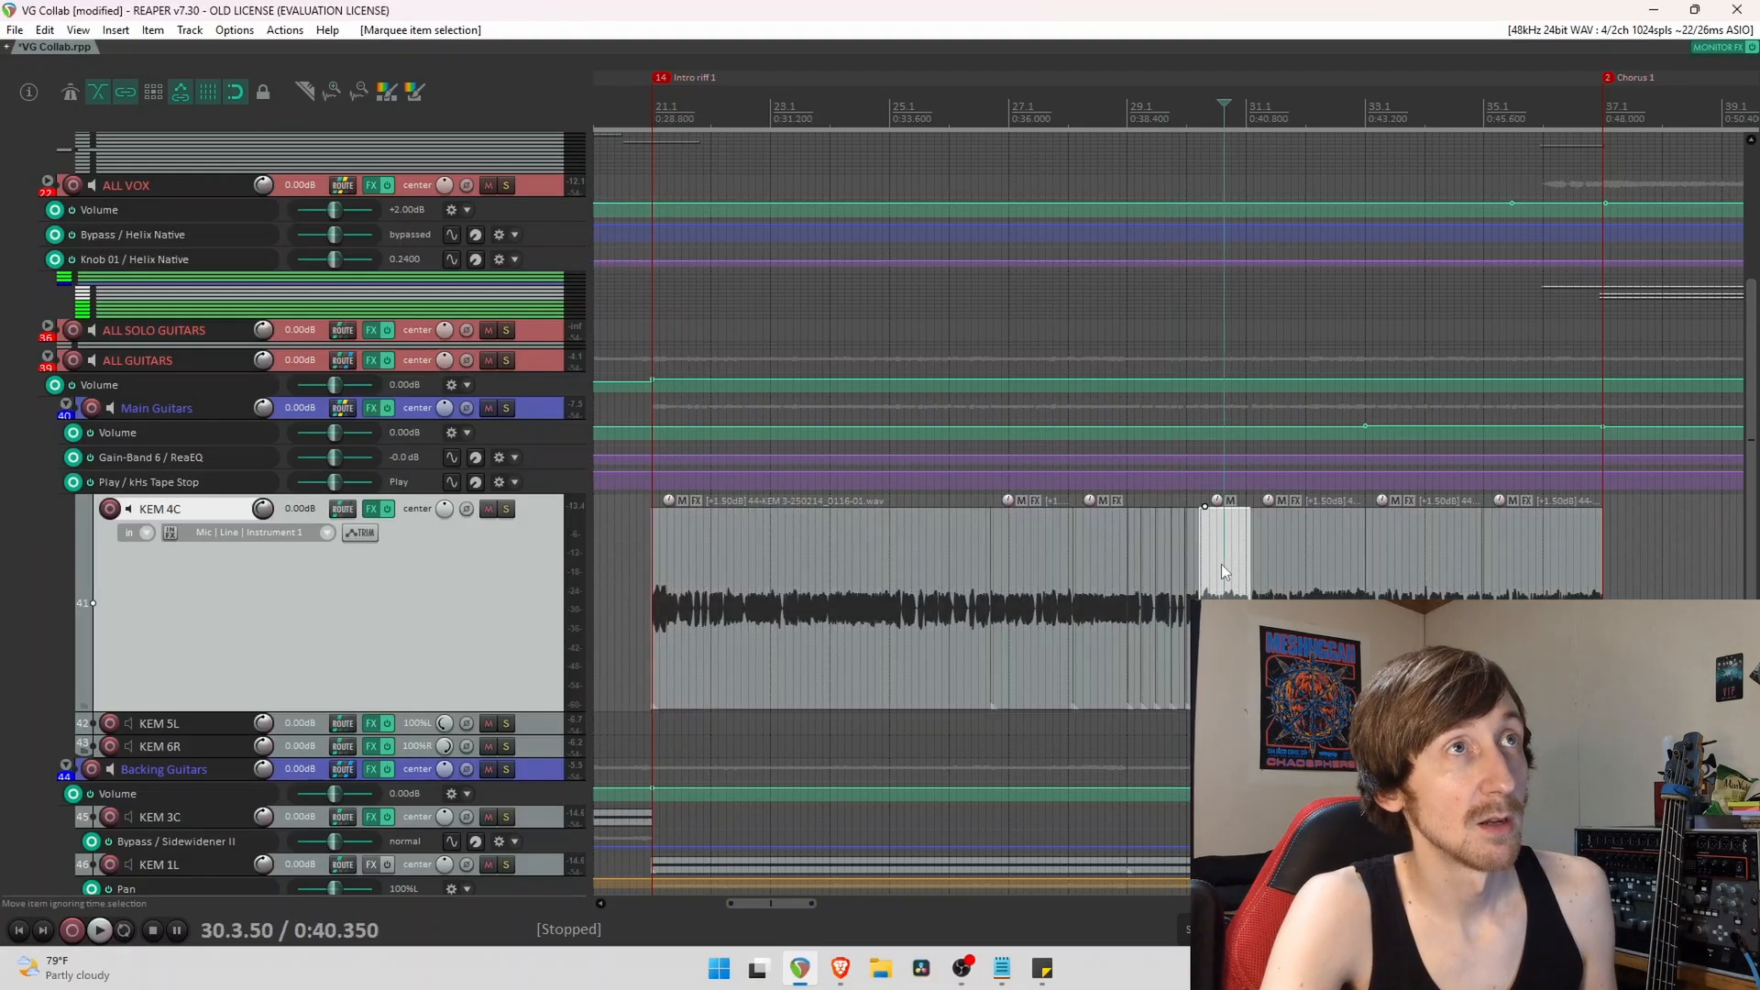
click(949, 226)
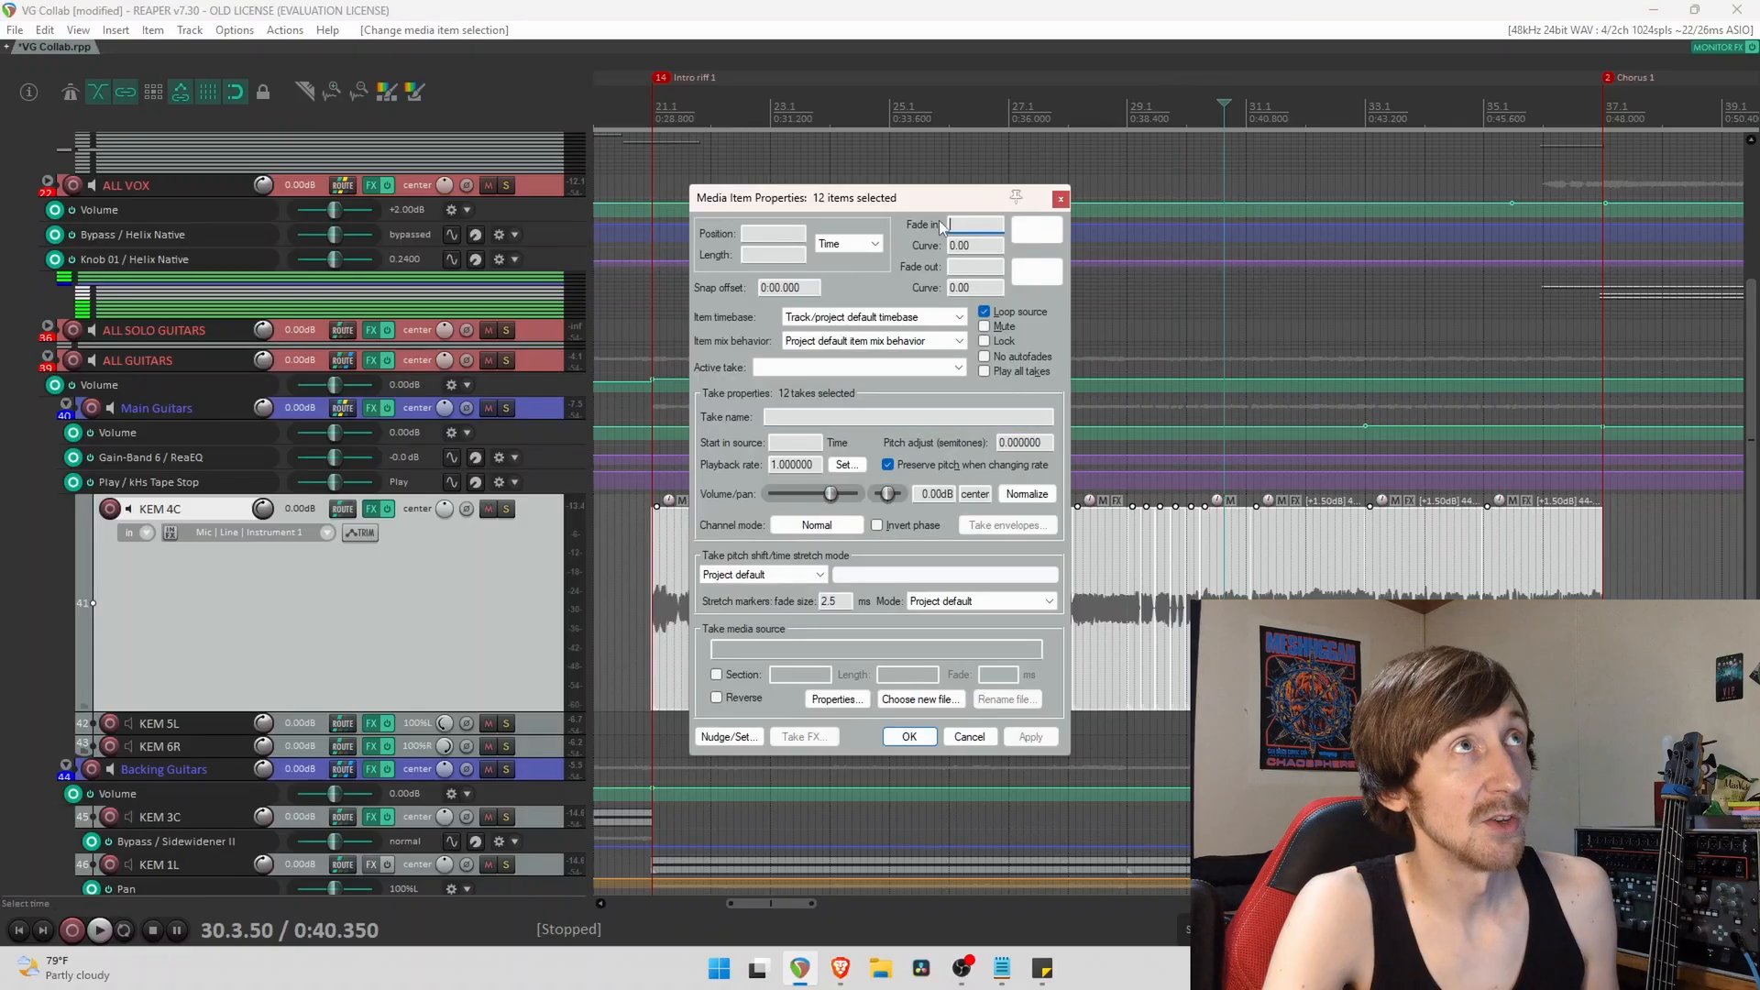
text(.)
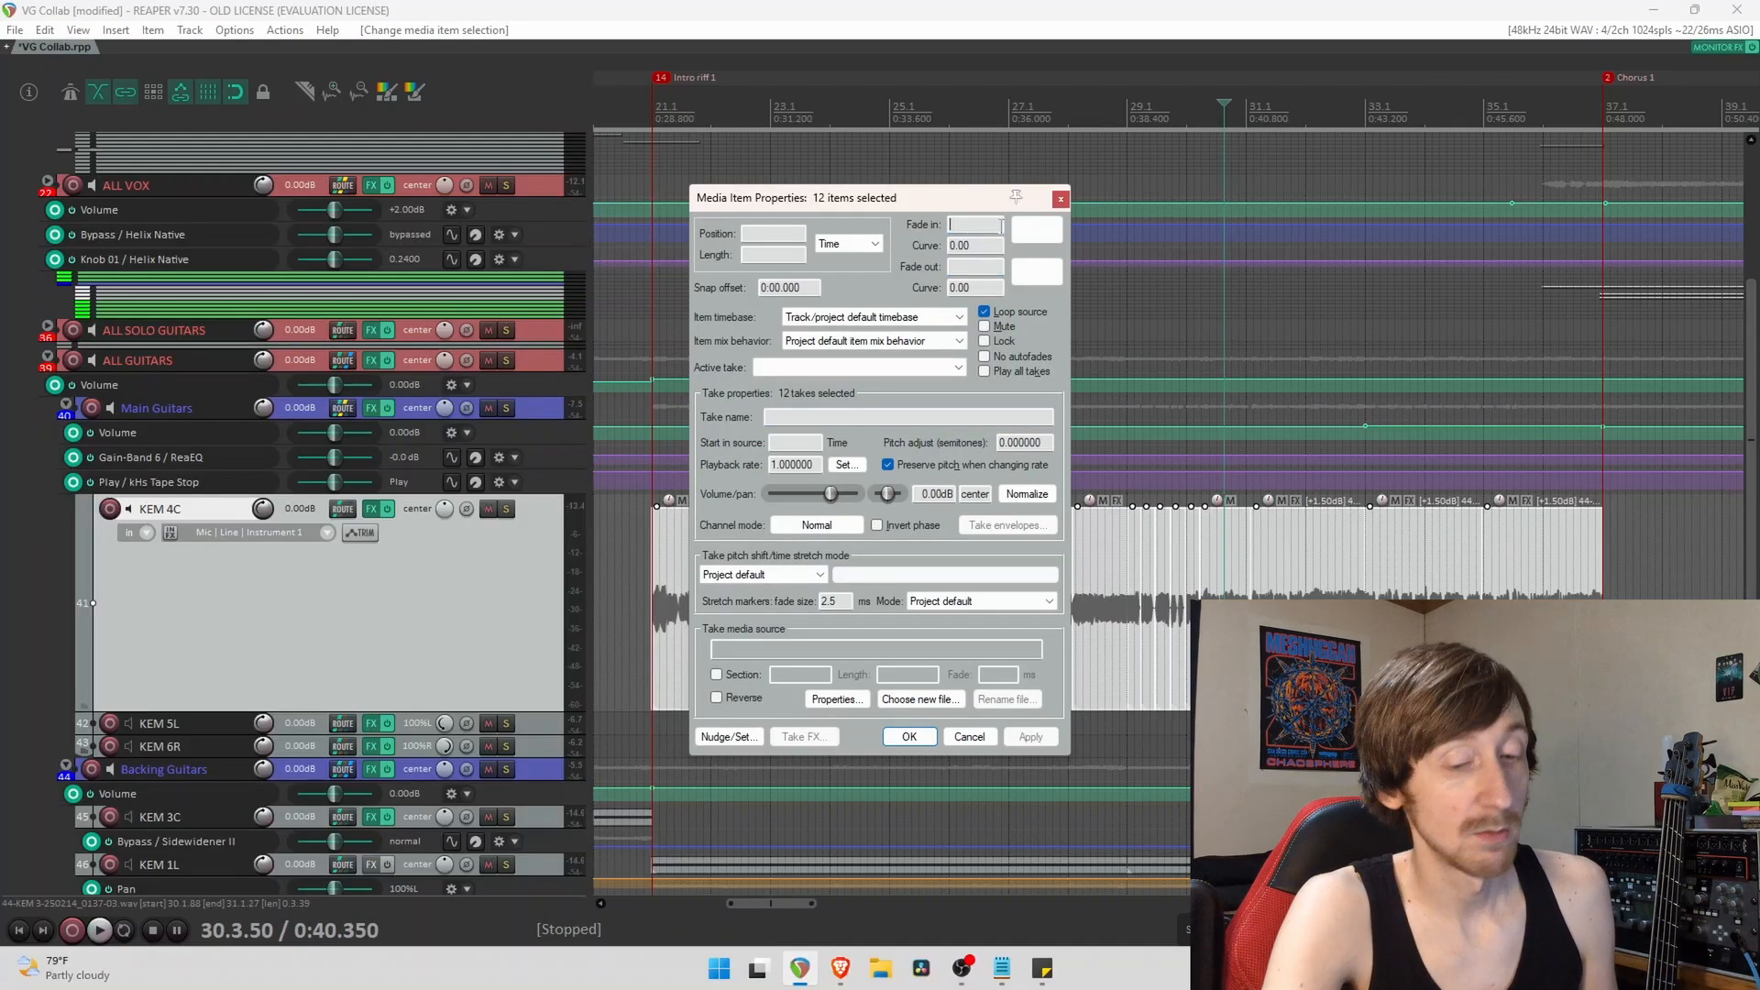
text(02)
key(Tab)
key(Tab)
key(Tab)
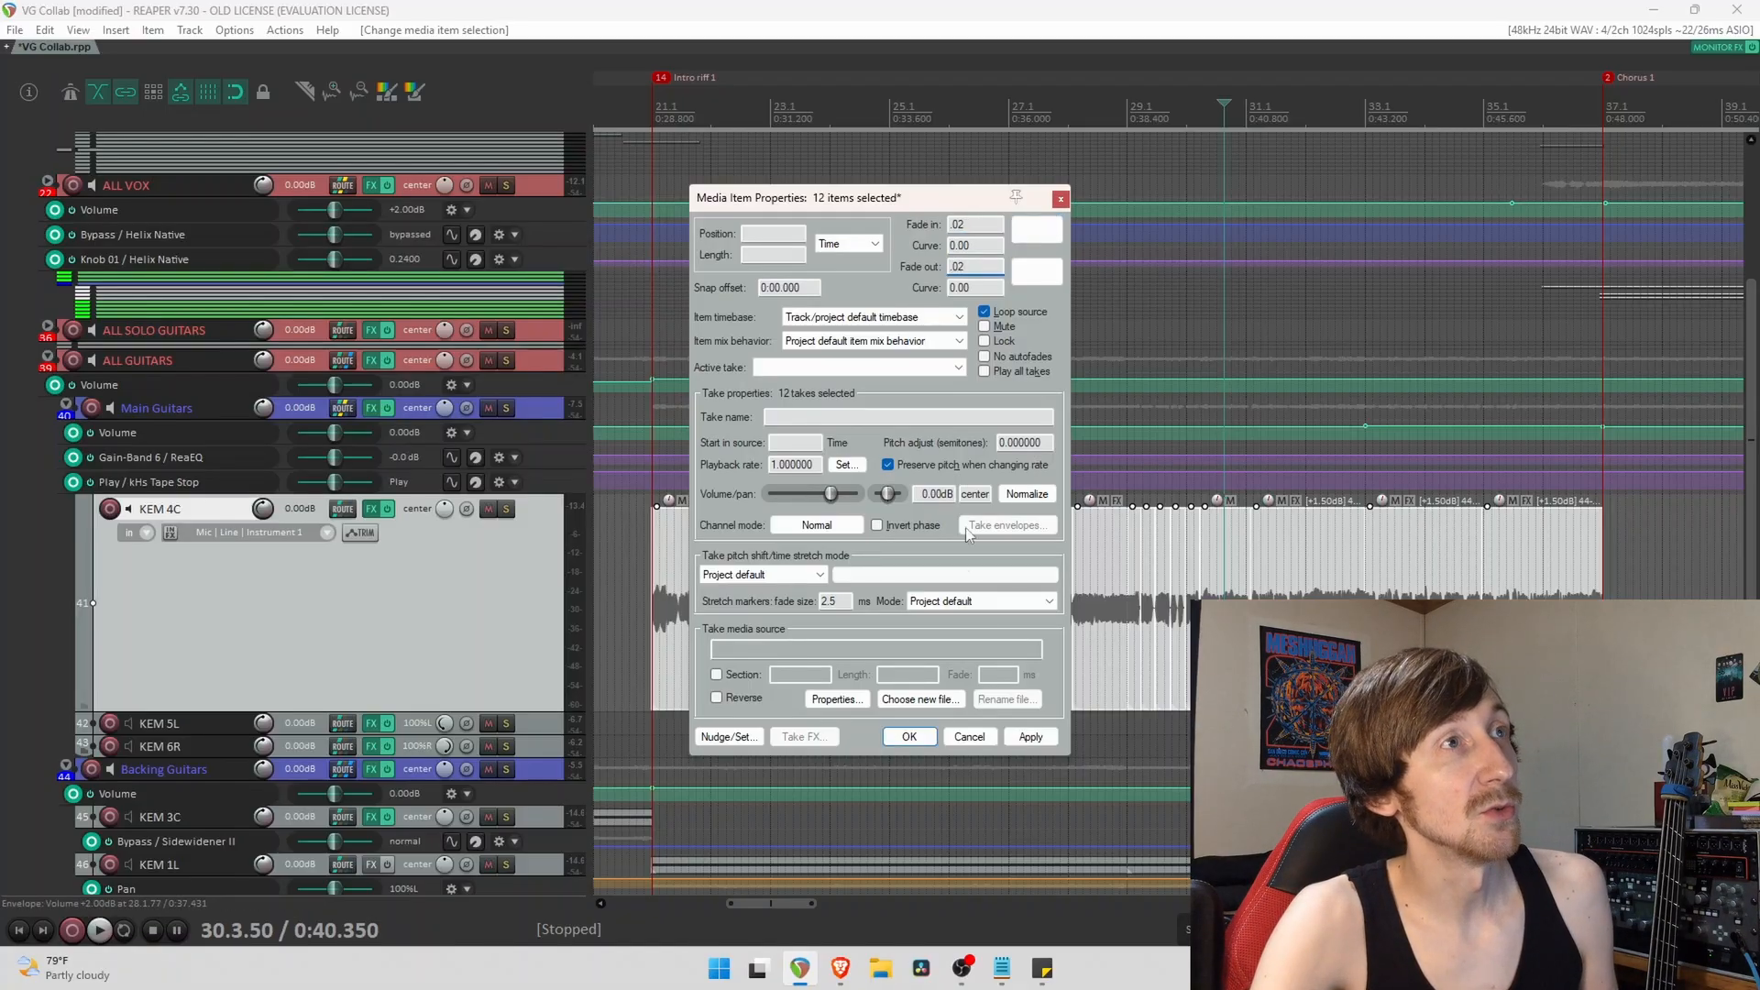
click(908, 736)
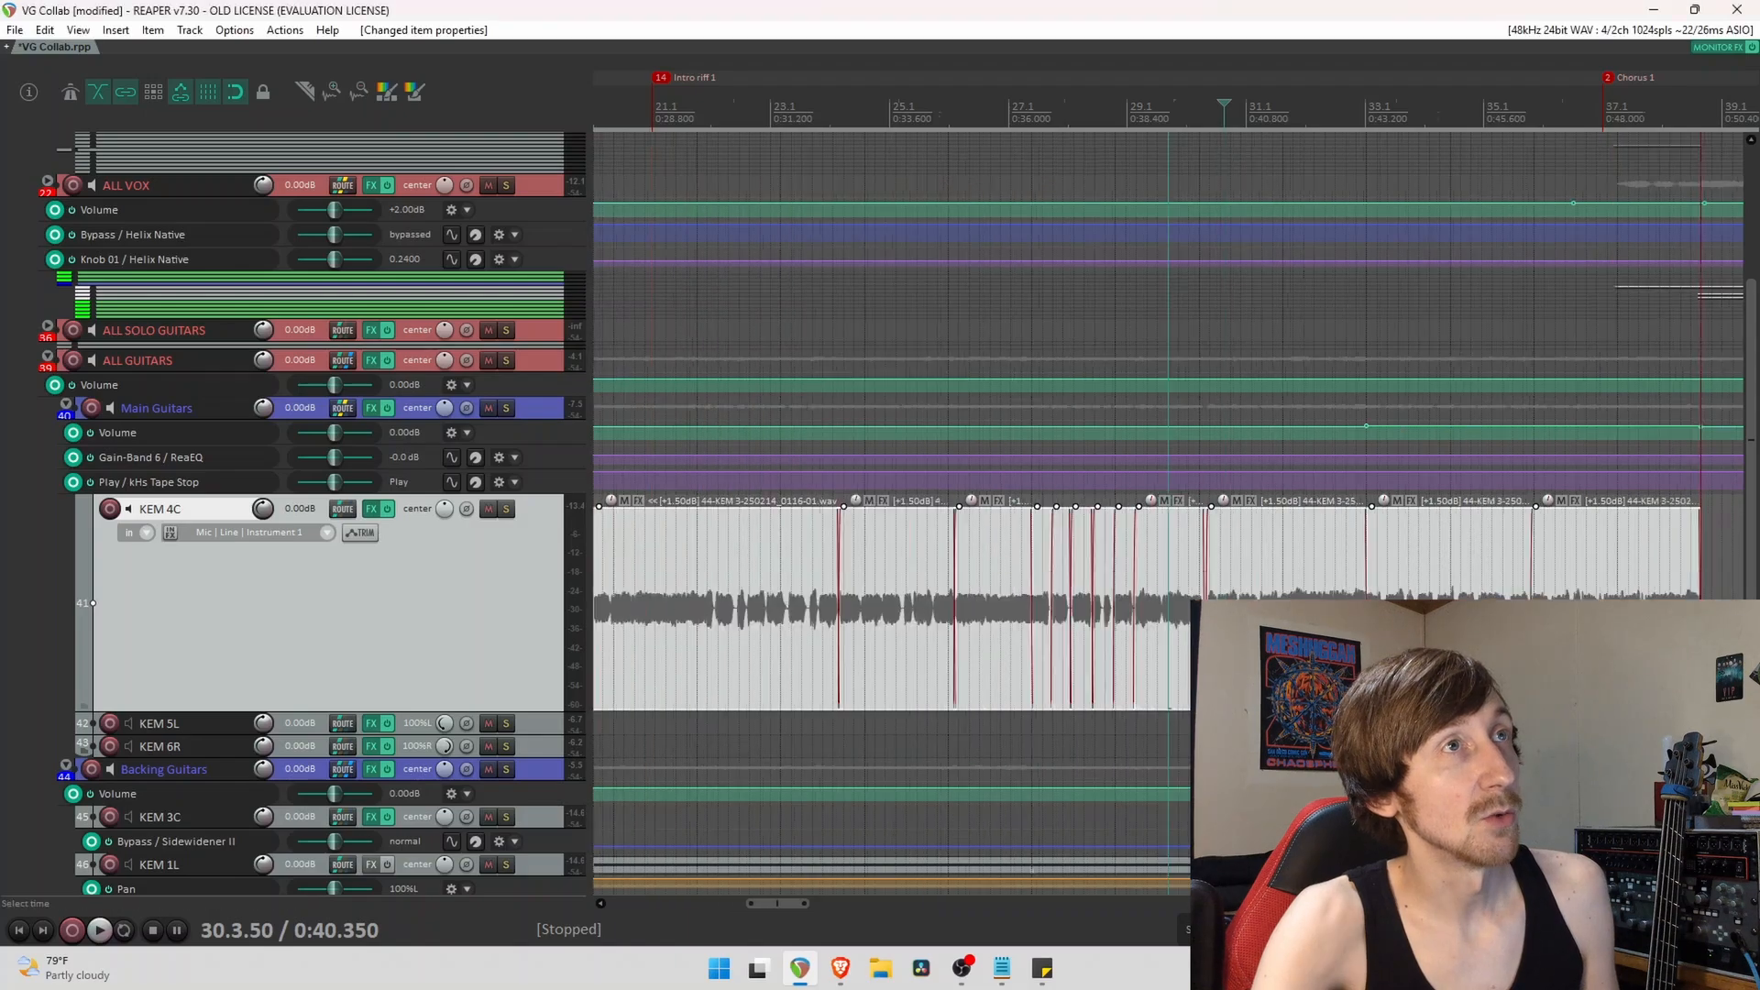
Select the KEM 4C item at bar 30.1 and inspect its fades and joins.
scroll(1168, 513, up, 6)
click(896, 592)
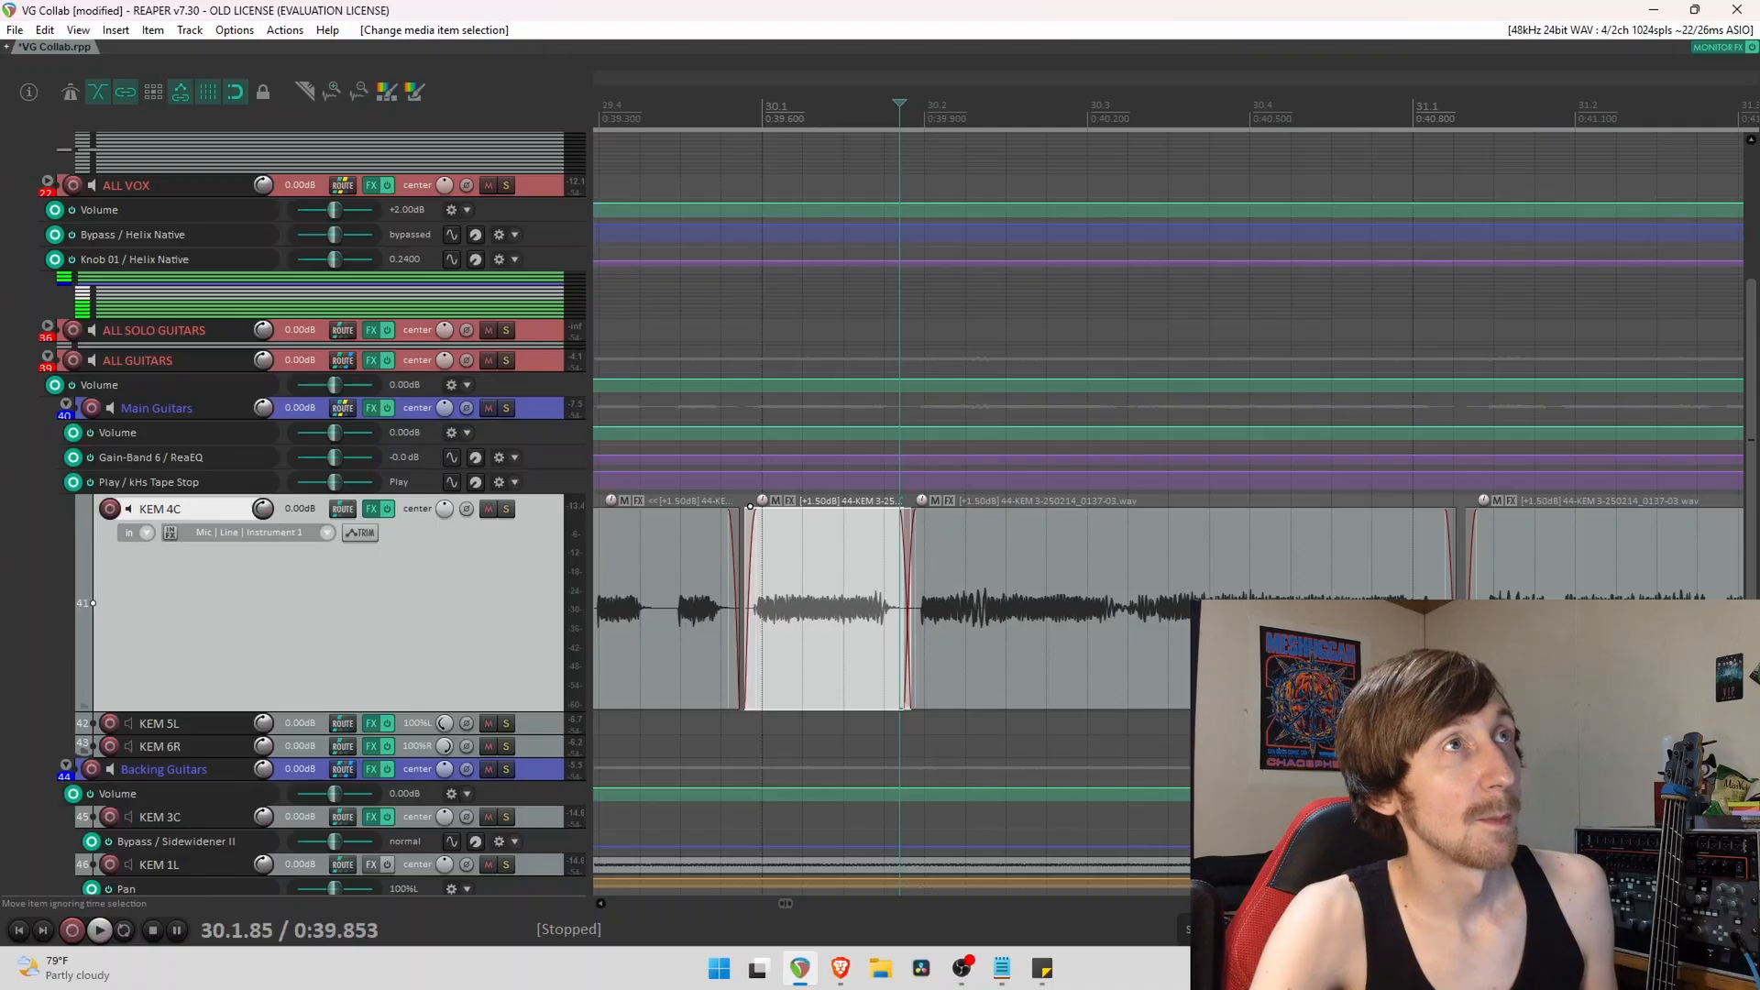
scroll(988, 602, down, 6)
scroll(1000, 601, down, 2)
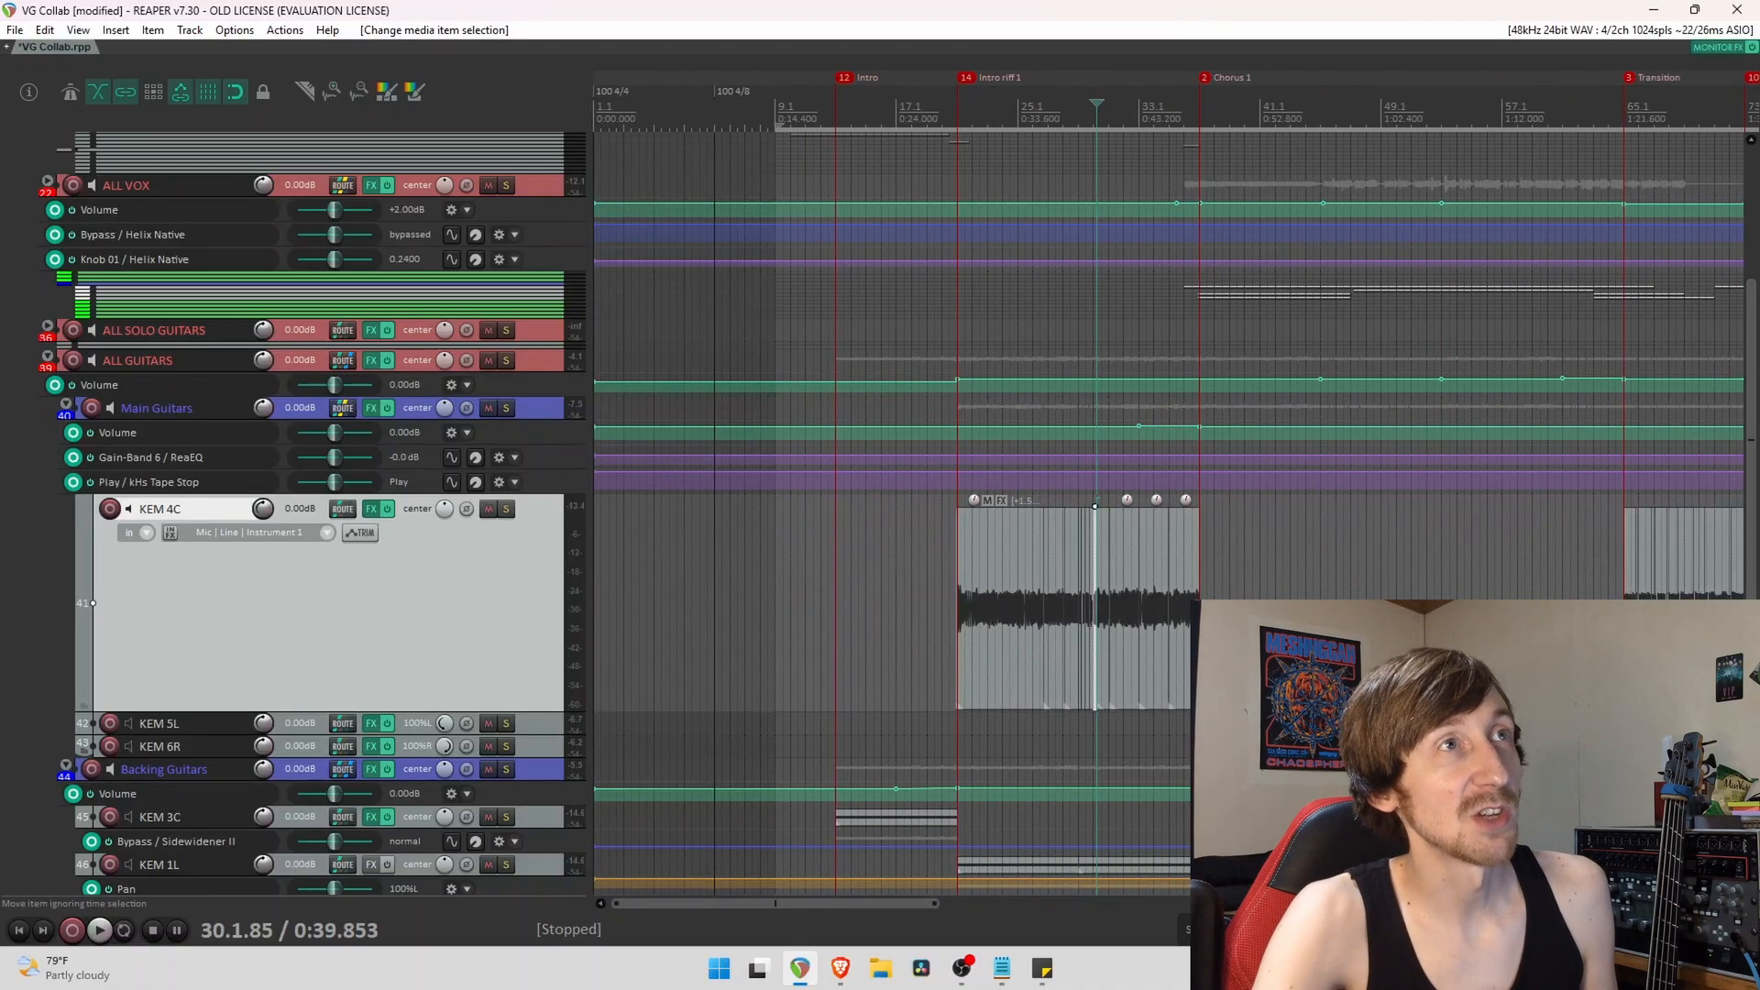
Select the first KEM 4C item of the Transition section at bar 65.1 and inspect the edits there.
click(1606, 601)
scroll(1605, 602, up, 6)
click(1363, 602)
scroll(1363, 602, up, 5)
scroll(1363, 601, down, 1)
scroll(1172, 645, down, 2)
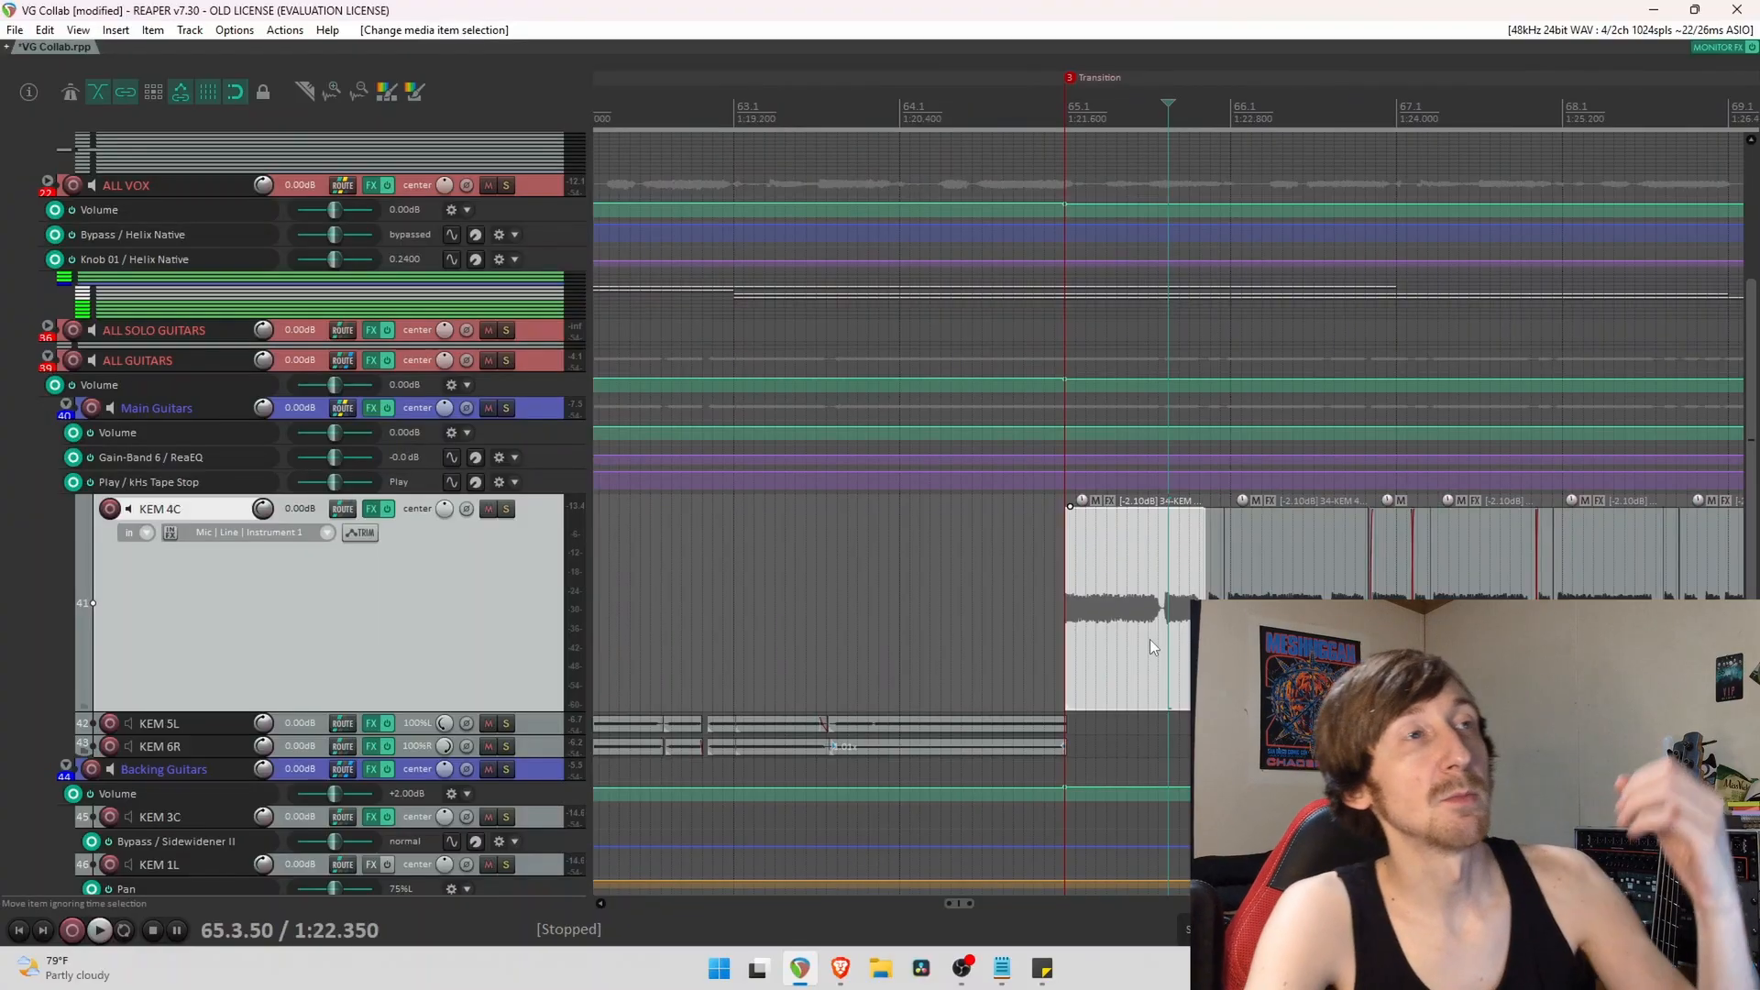
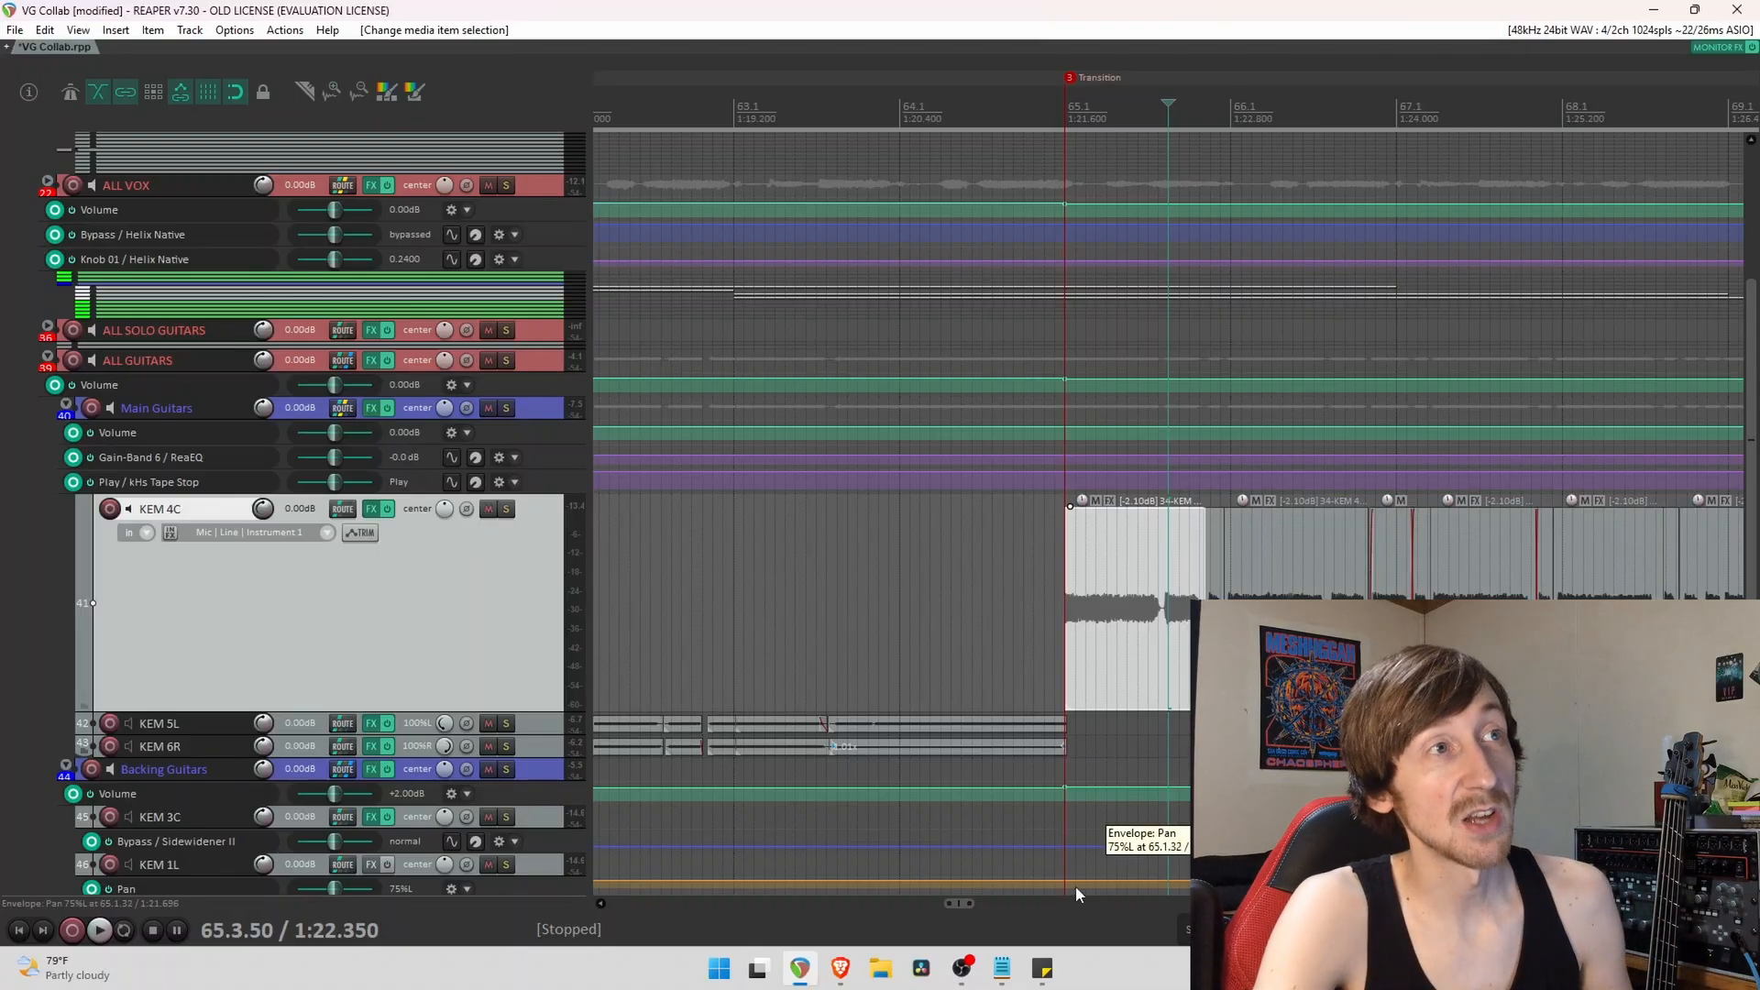
Unmute Backing Guitars, clear the solo on ALL DRUMS, and select the KEM 3C item leading up to build up 2.
drag(973, 908, 1006, 907)
scroll(1169, 550, down, 5)
click(852, 514)
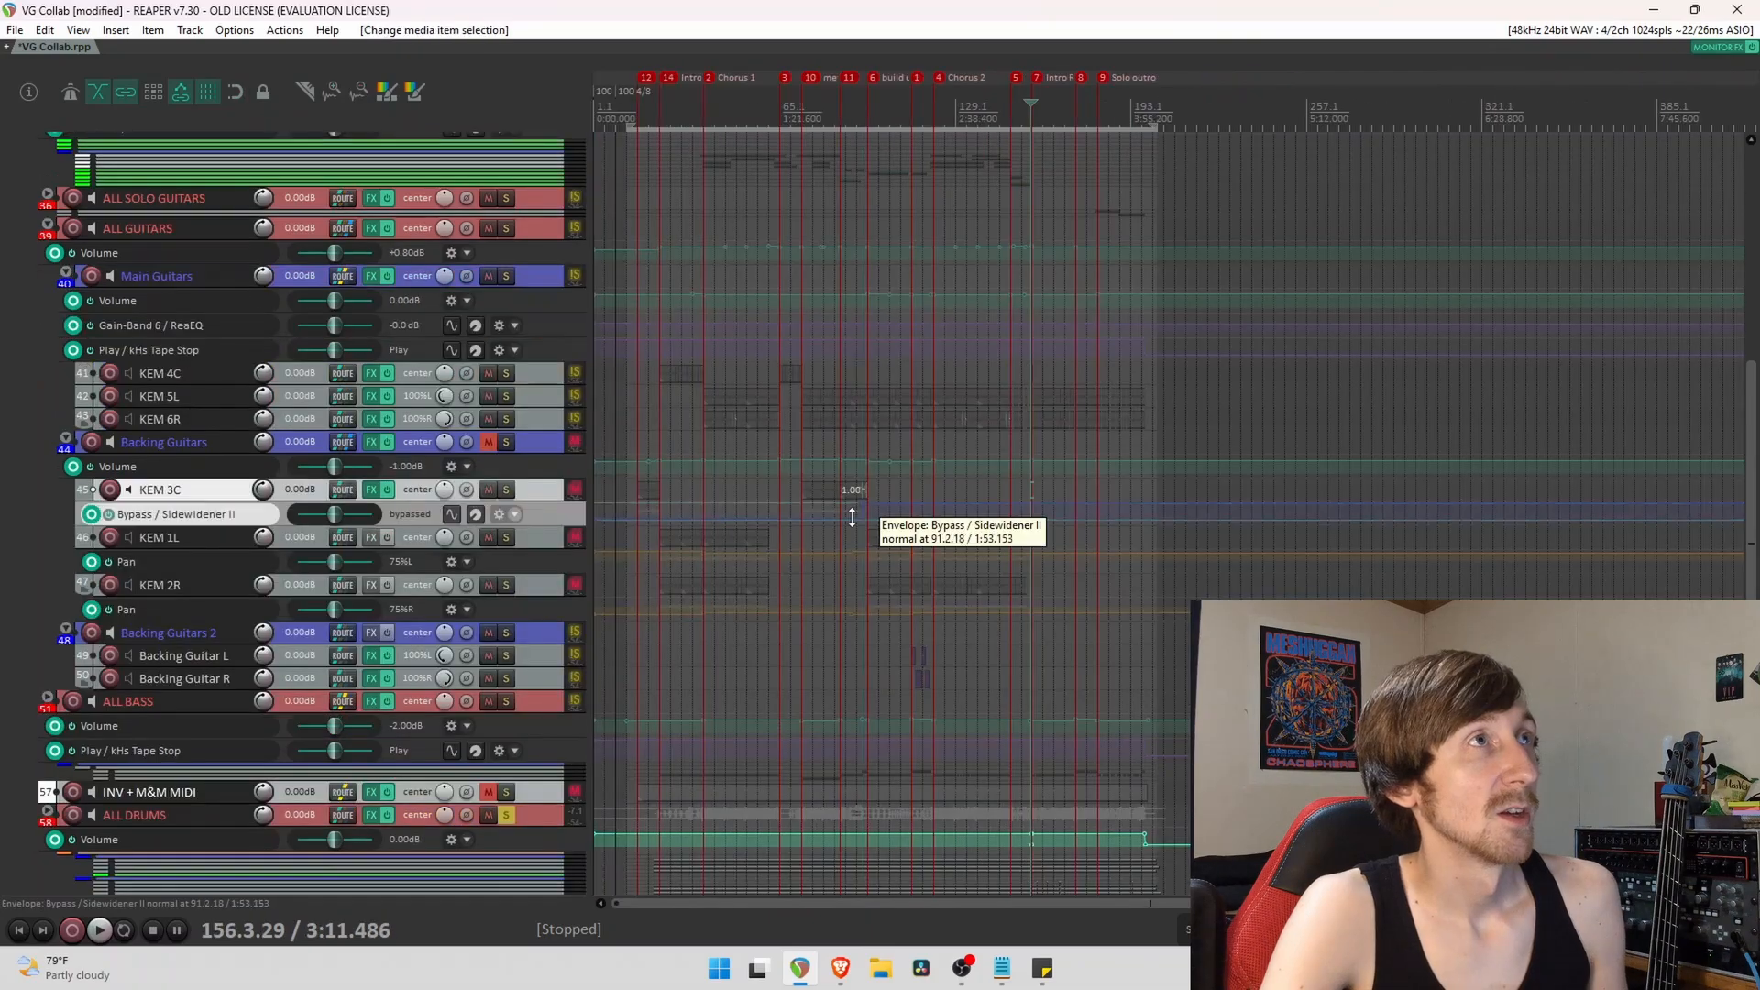
scroll(935, 518, up, 2)
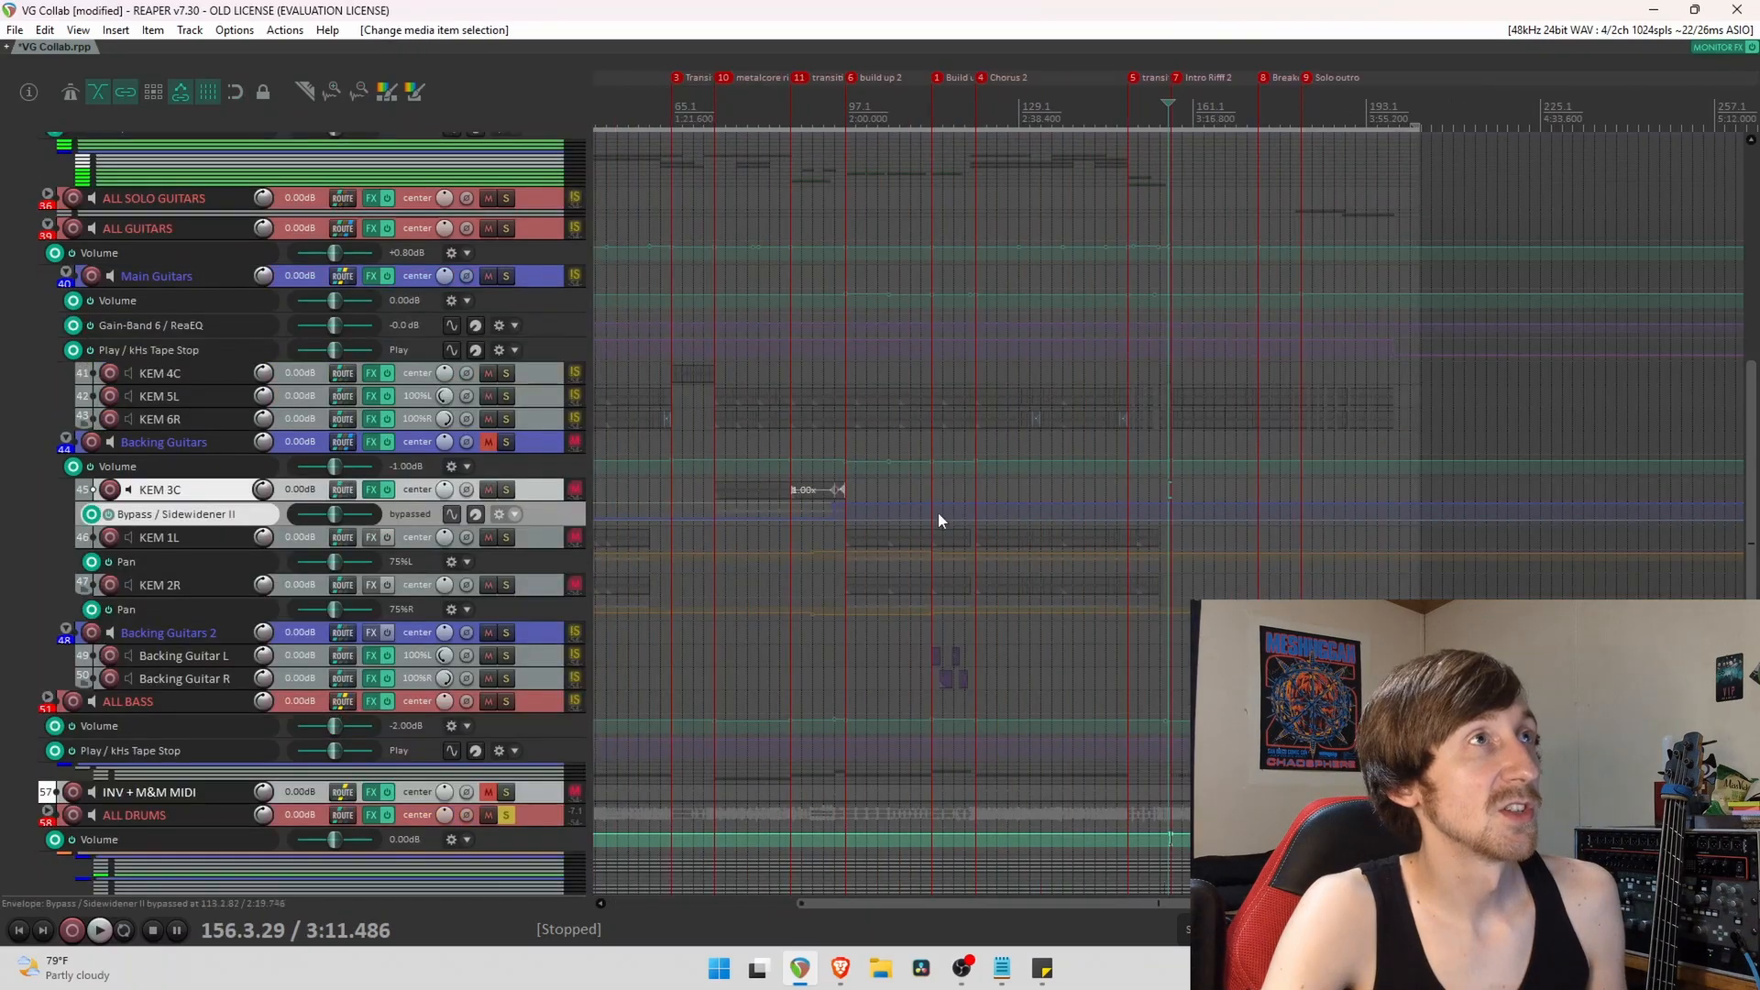
click(859, 492)
click(859, 491)
click(487, 441)
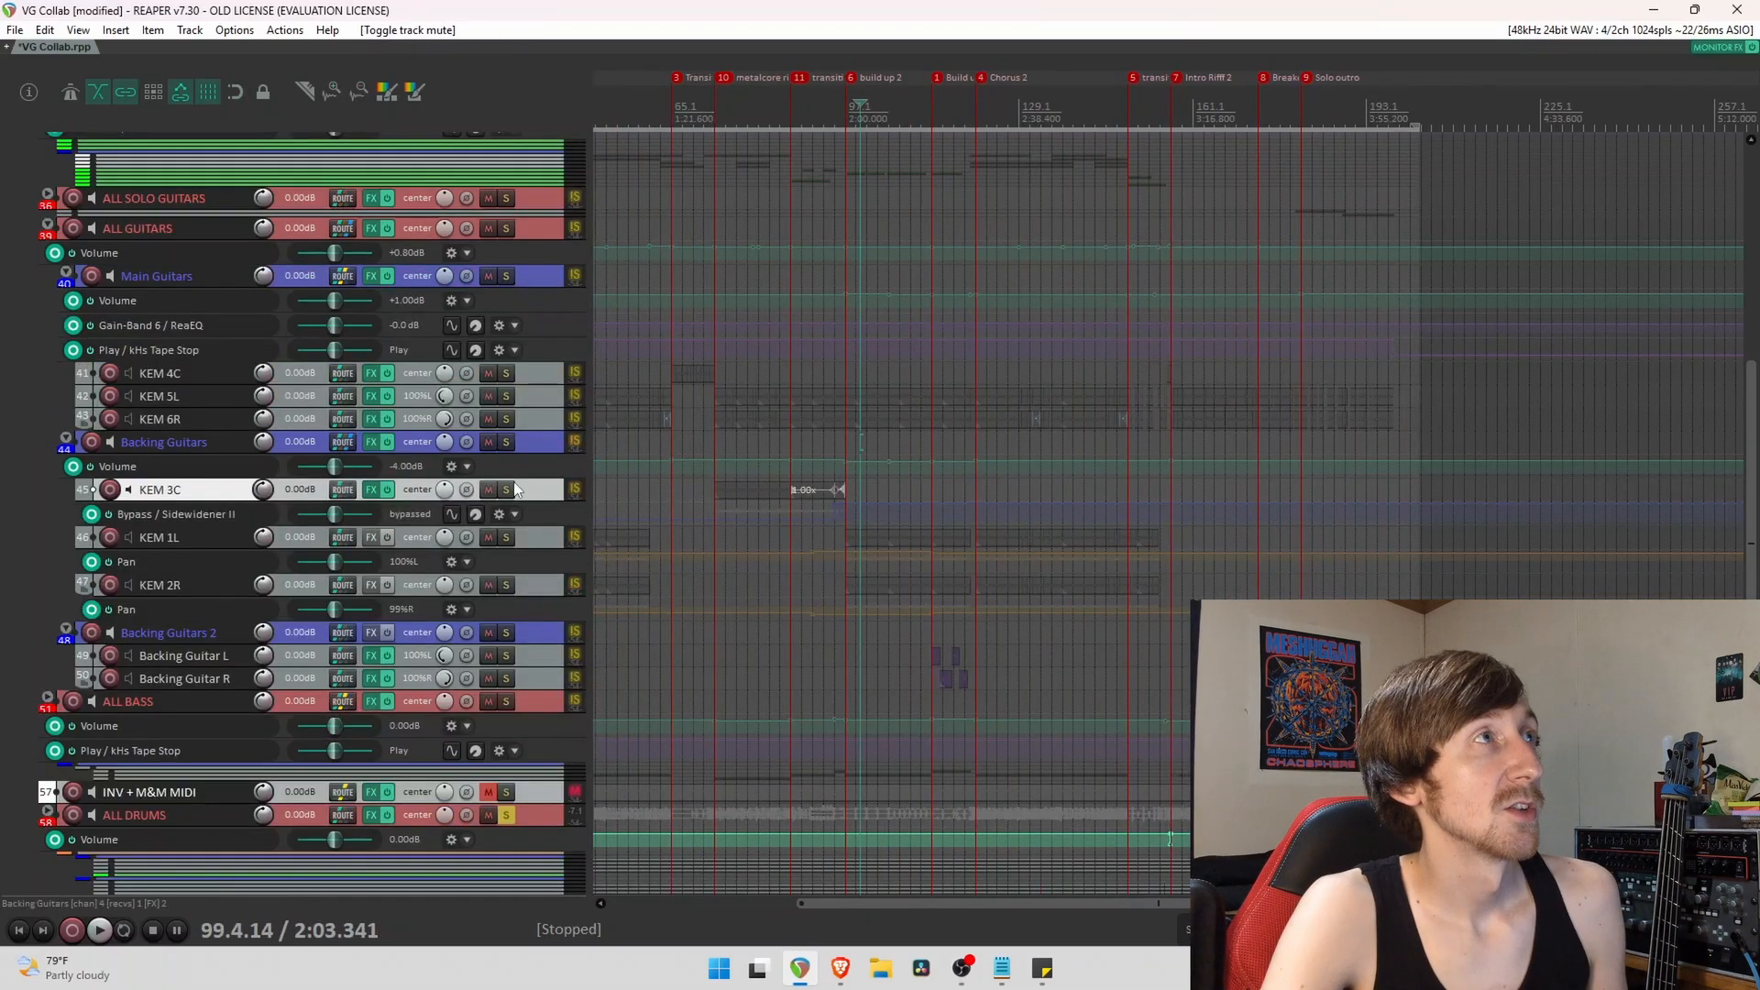
scroll(3, 646, down, 2)
click(822, 392)
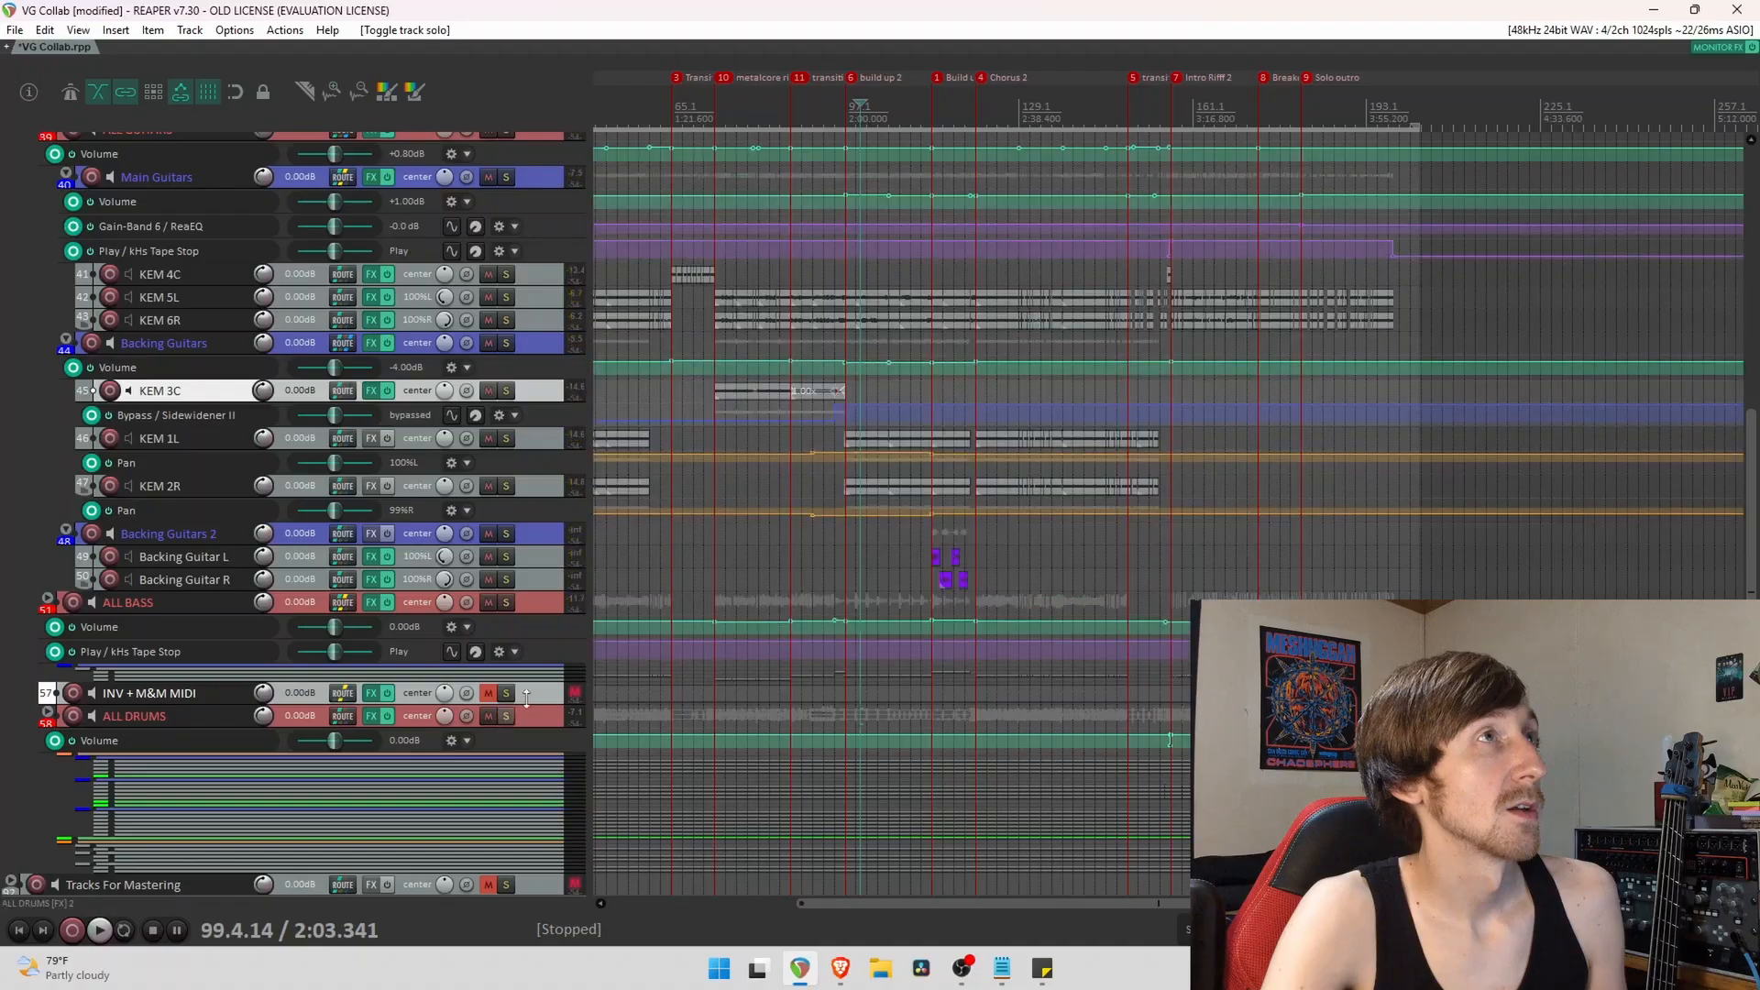
scroll(821, 392, up, 4)
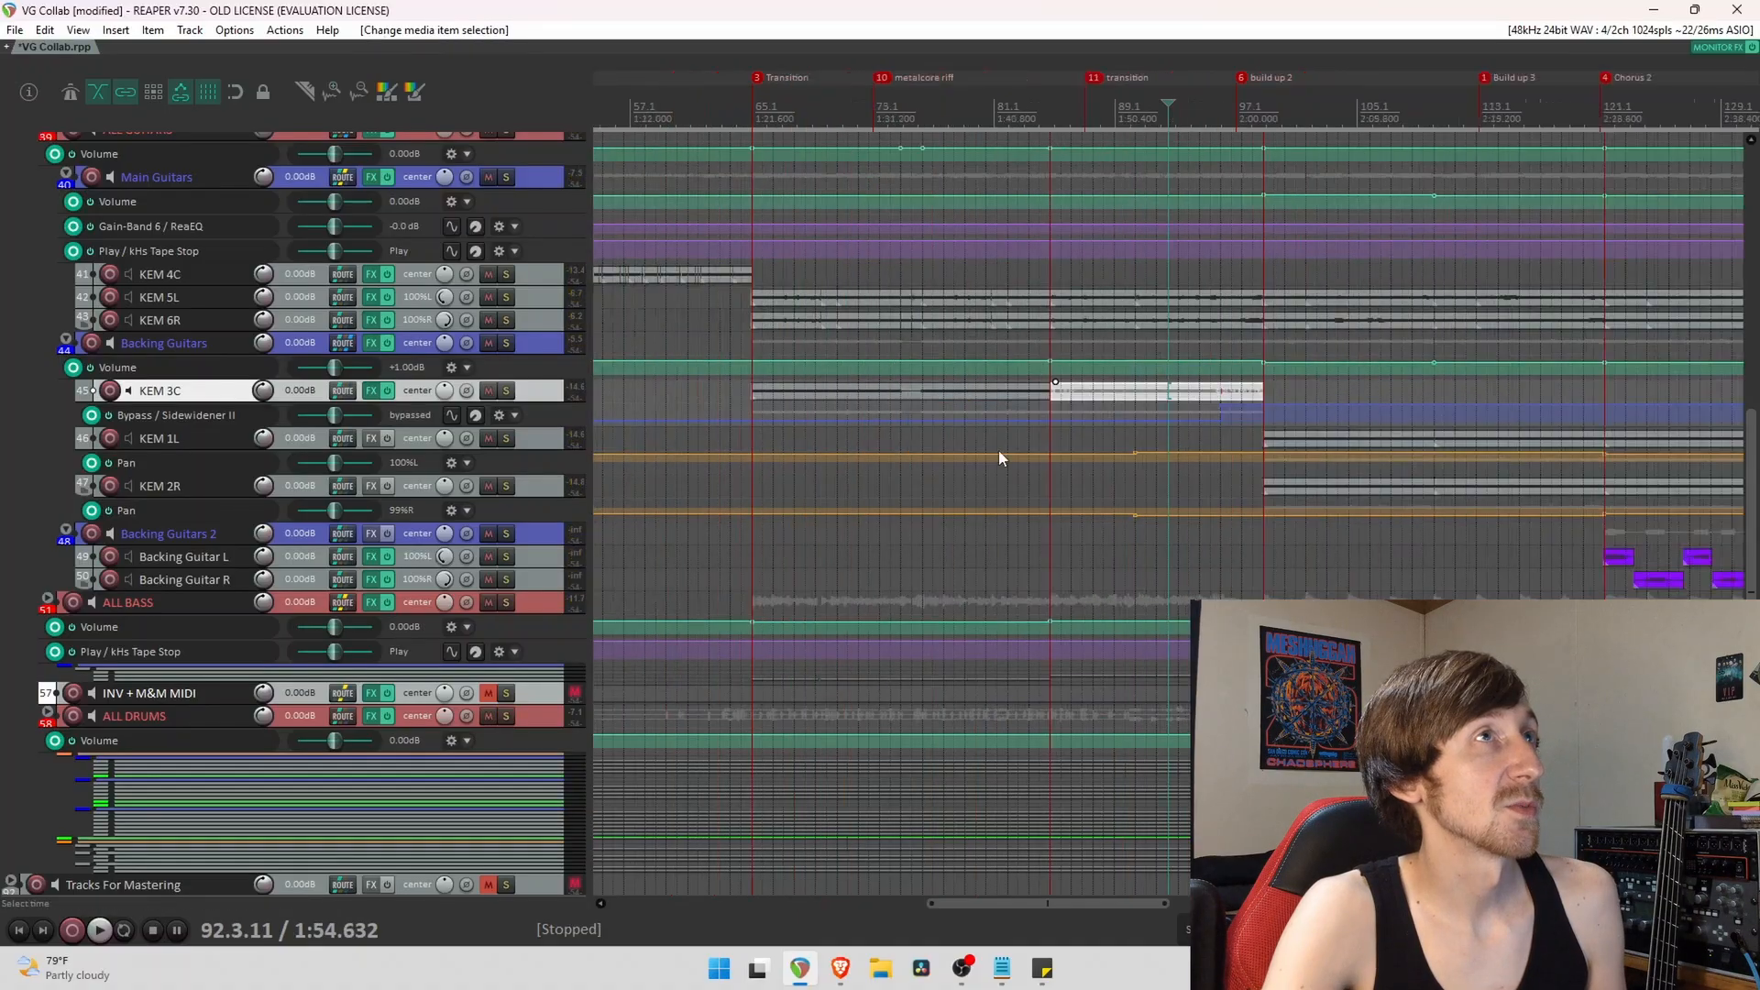
Solo Backing Guitars, play KEM 3C from the transition marker near bar 87, and unsolo the folder.
click(932, 389)
click(507, 343)
key(space)
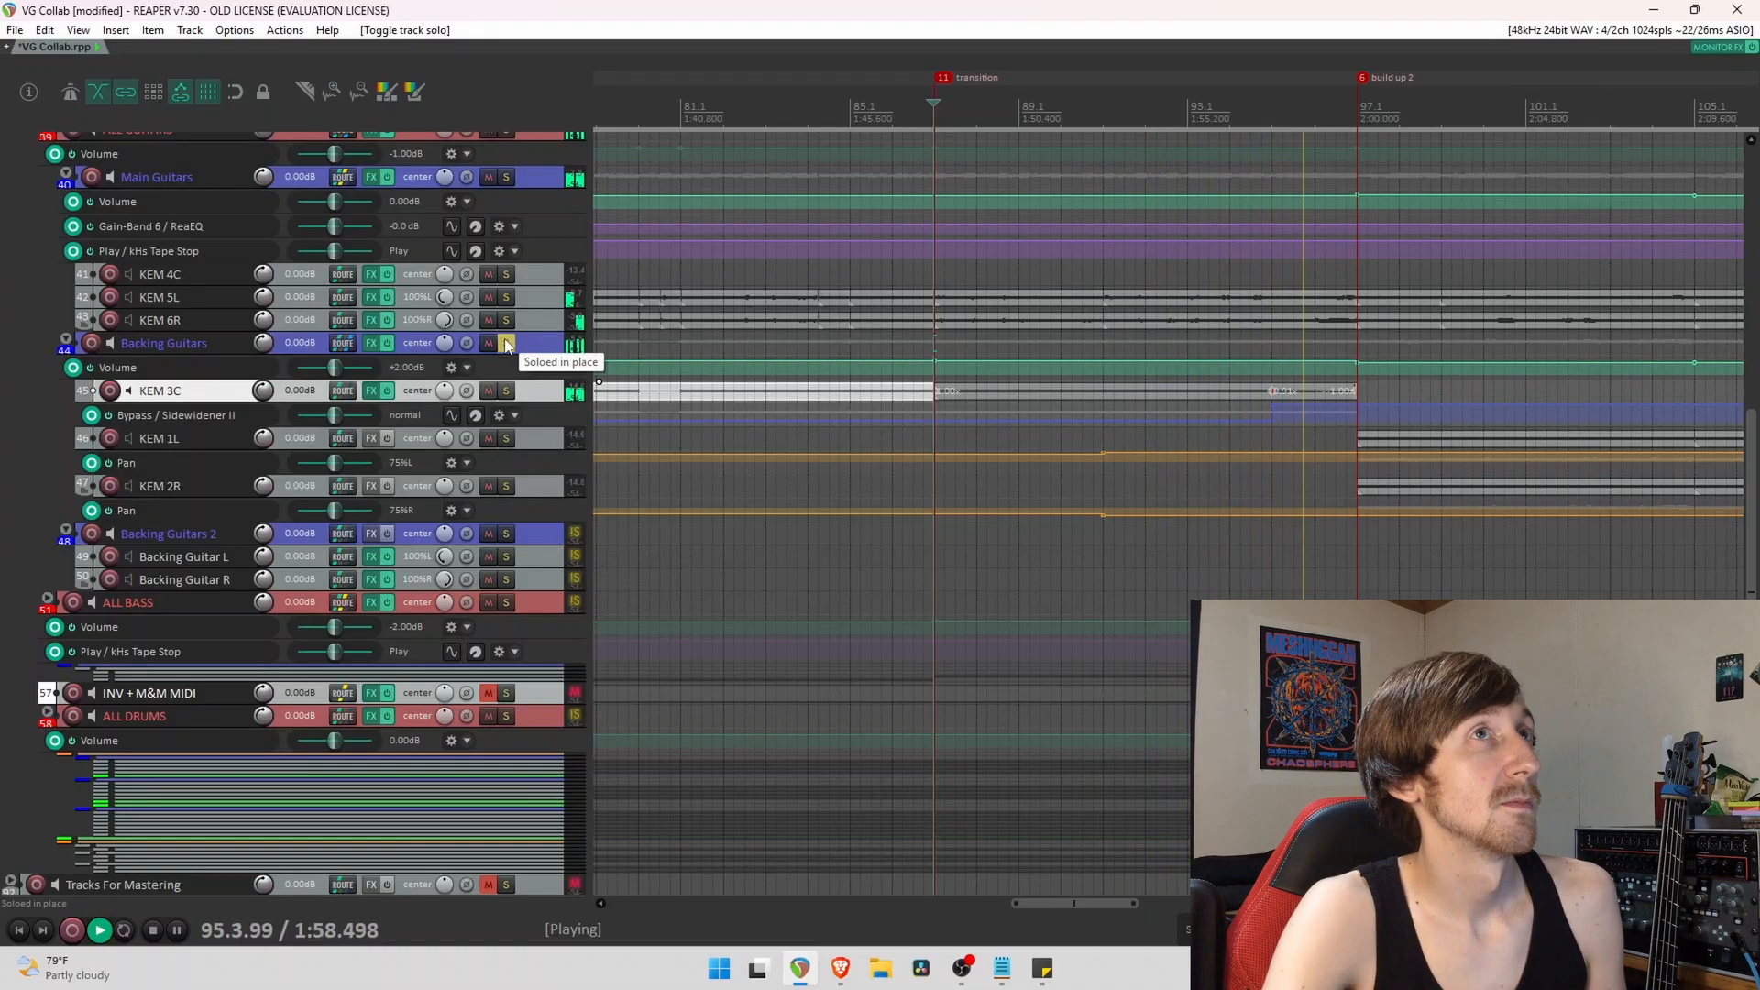
key(space)
click(506, 344)
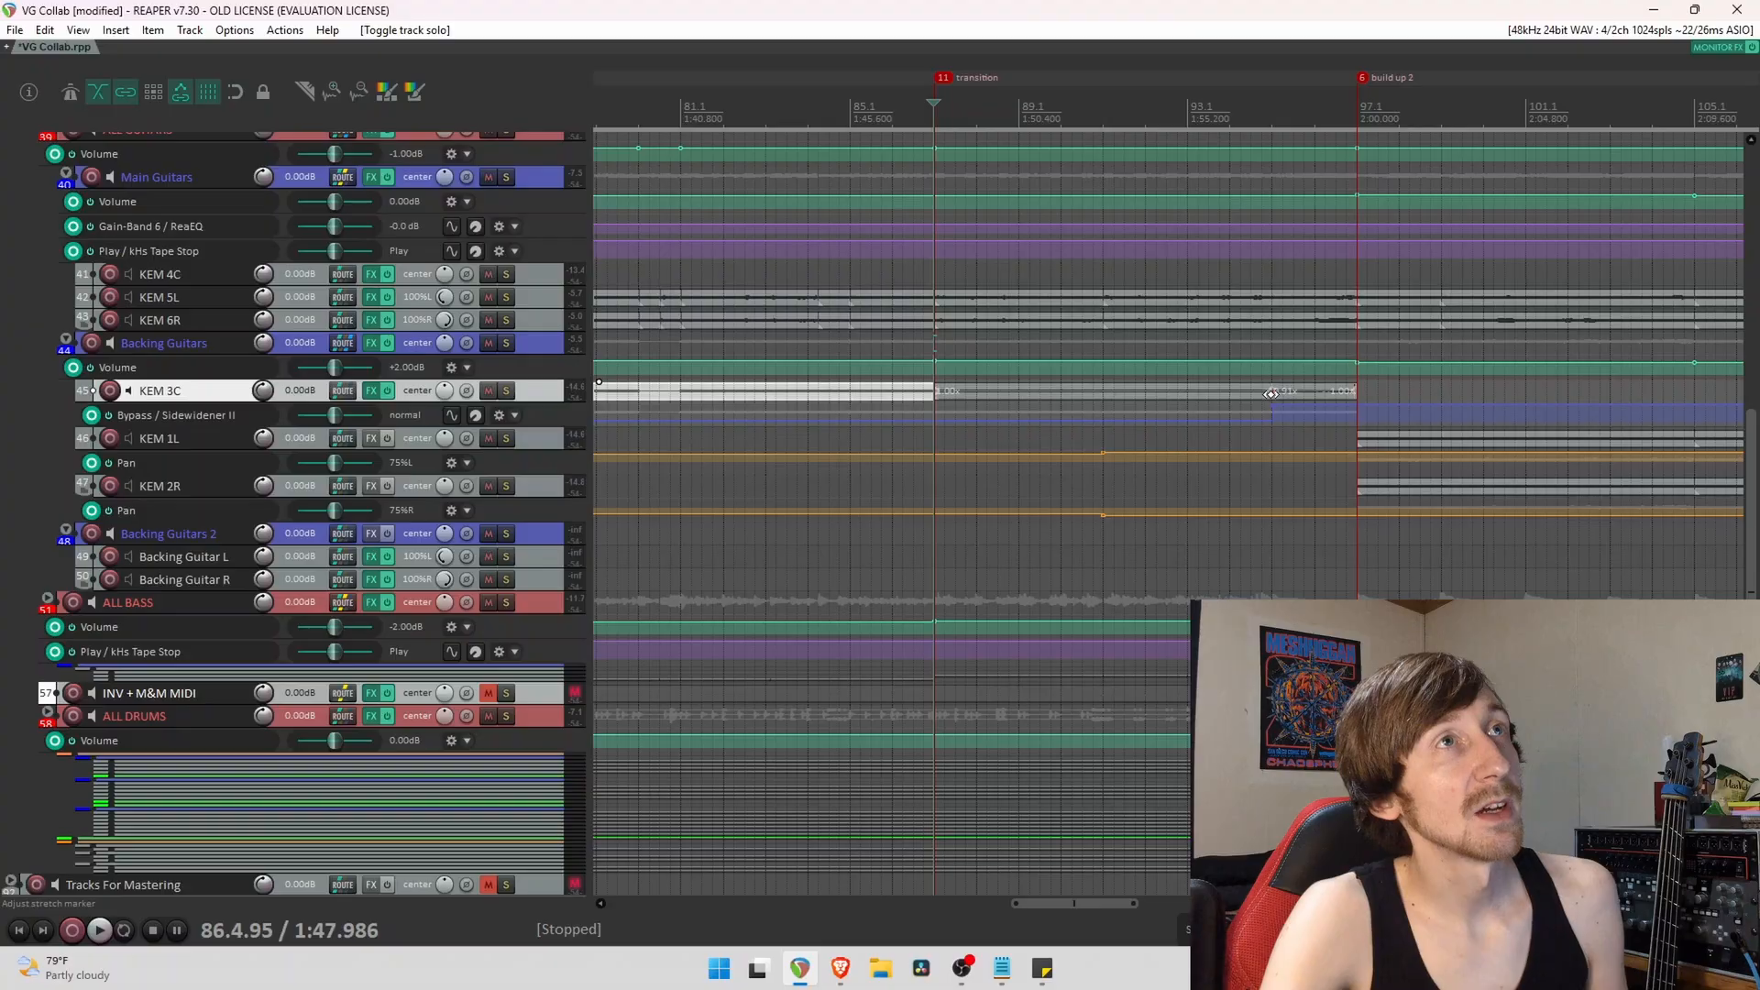
Enlarge the KEM 4C track and inspect the fades and joins of its Intro riff 1 item at bar 27.1.
scroll(1359, 504, down, 8)
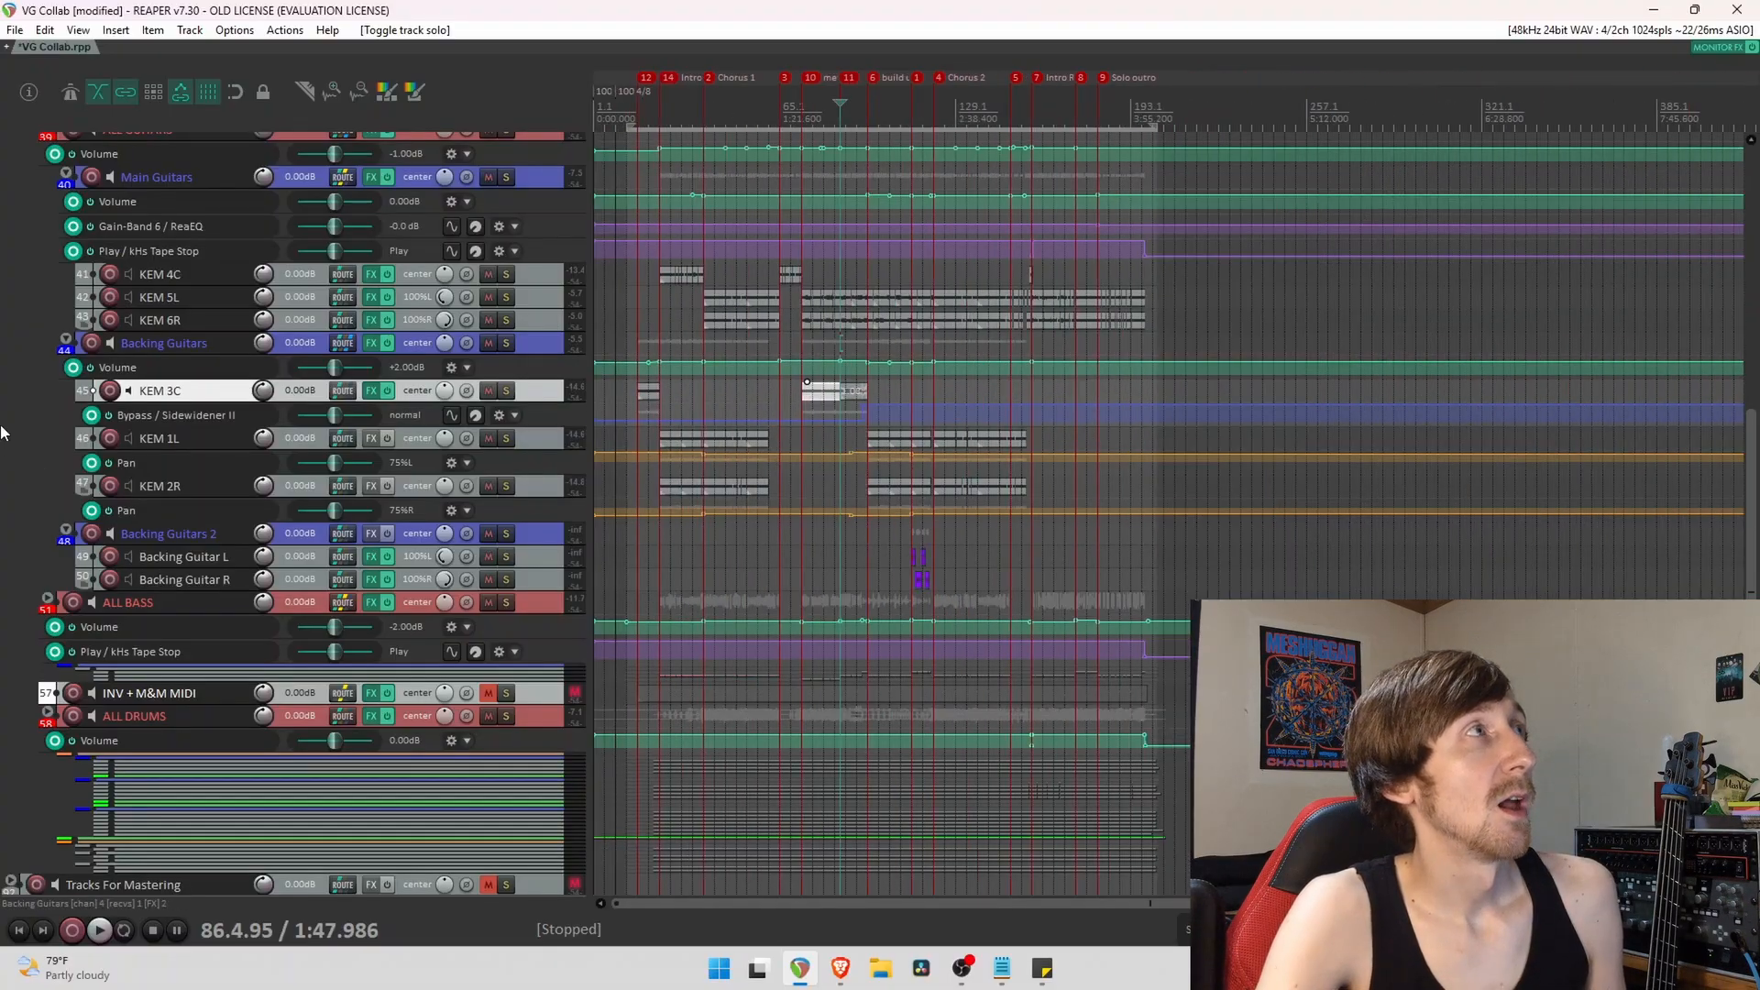
scroll(2, 441, up, 3)
click(676, 456)
scroll(839, 478, up, 8)
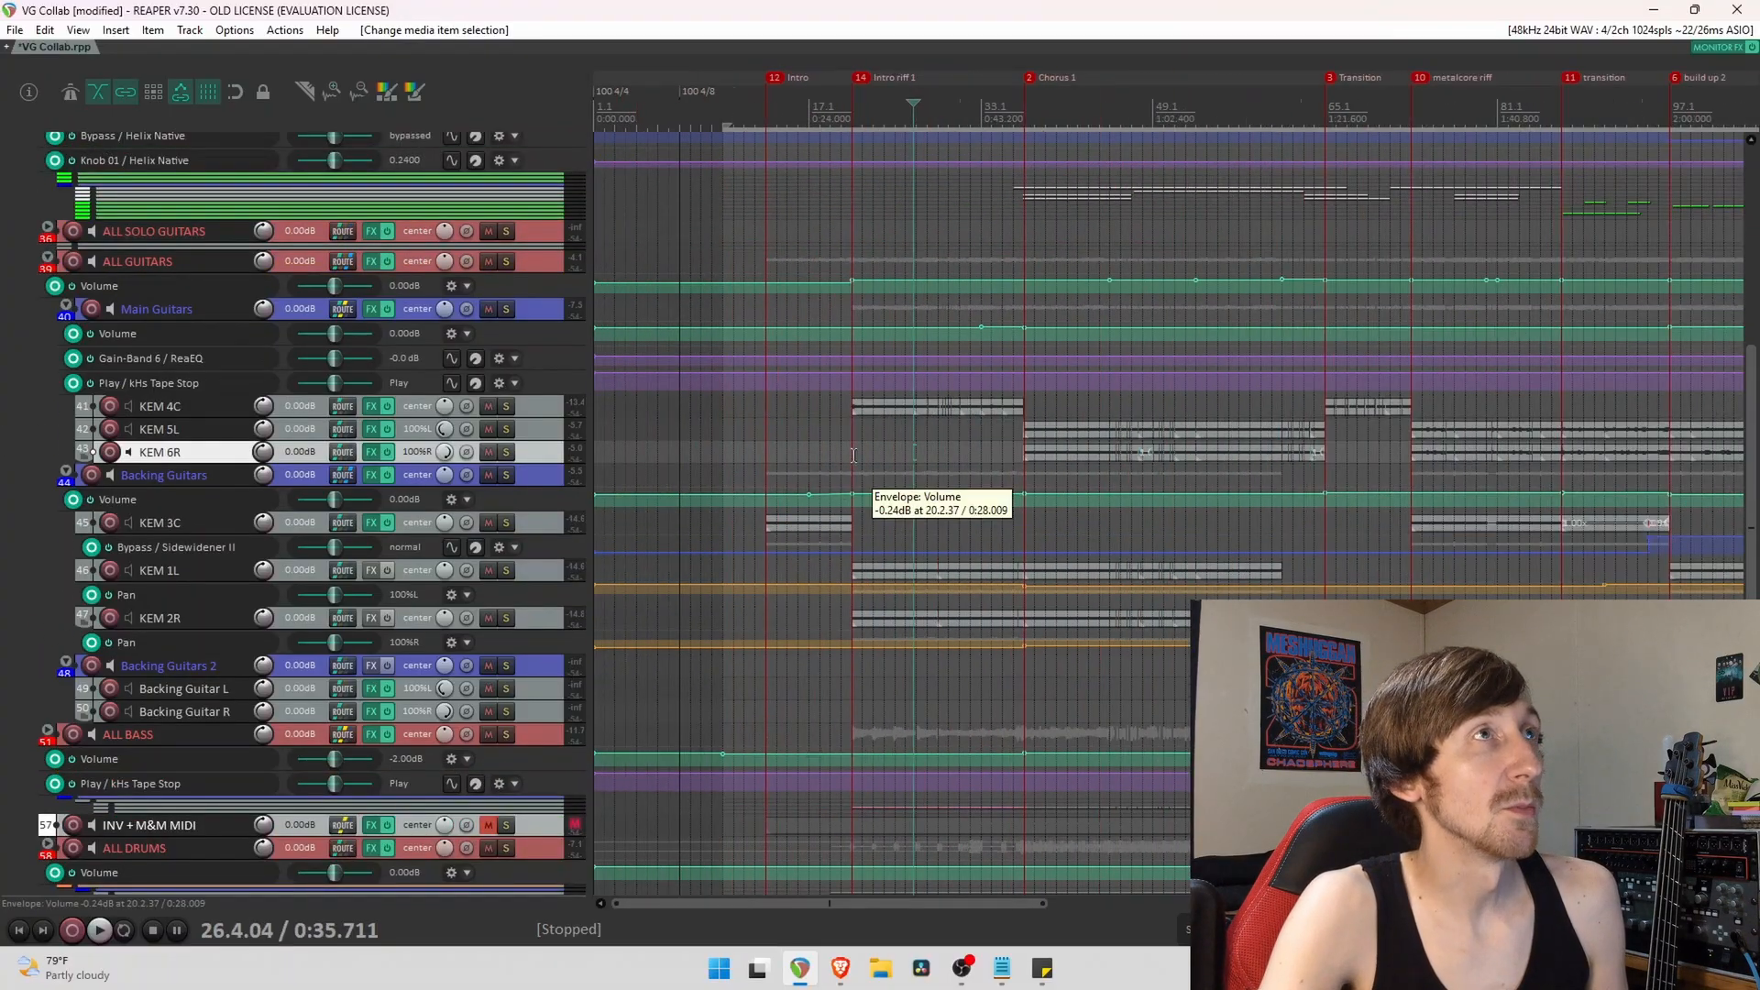
drag(540, 417, 540, 507)
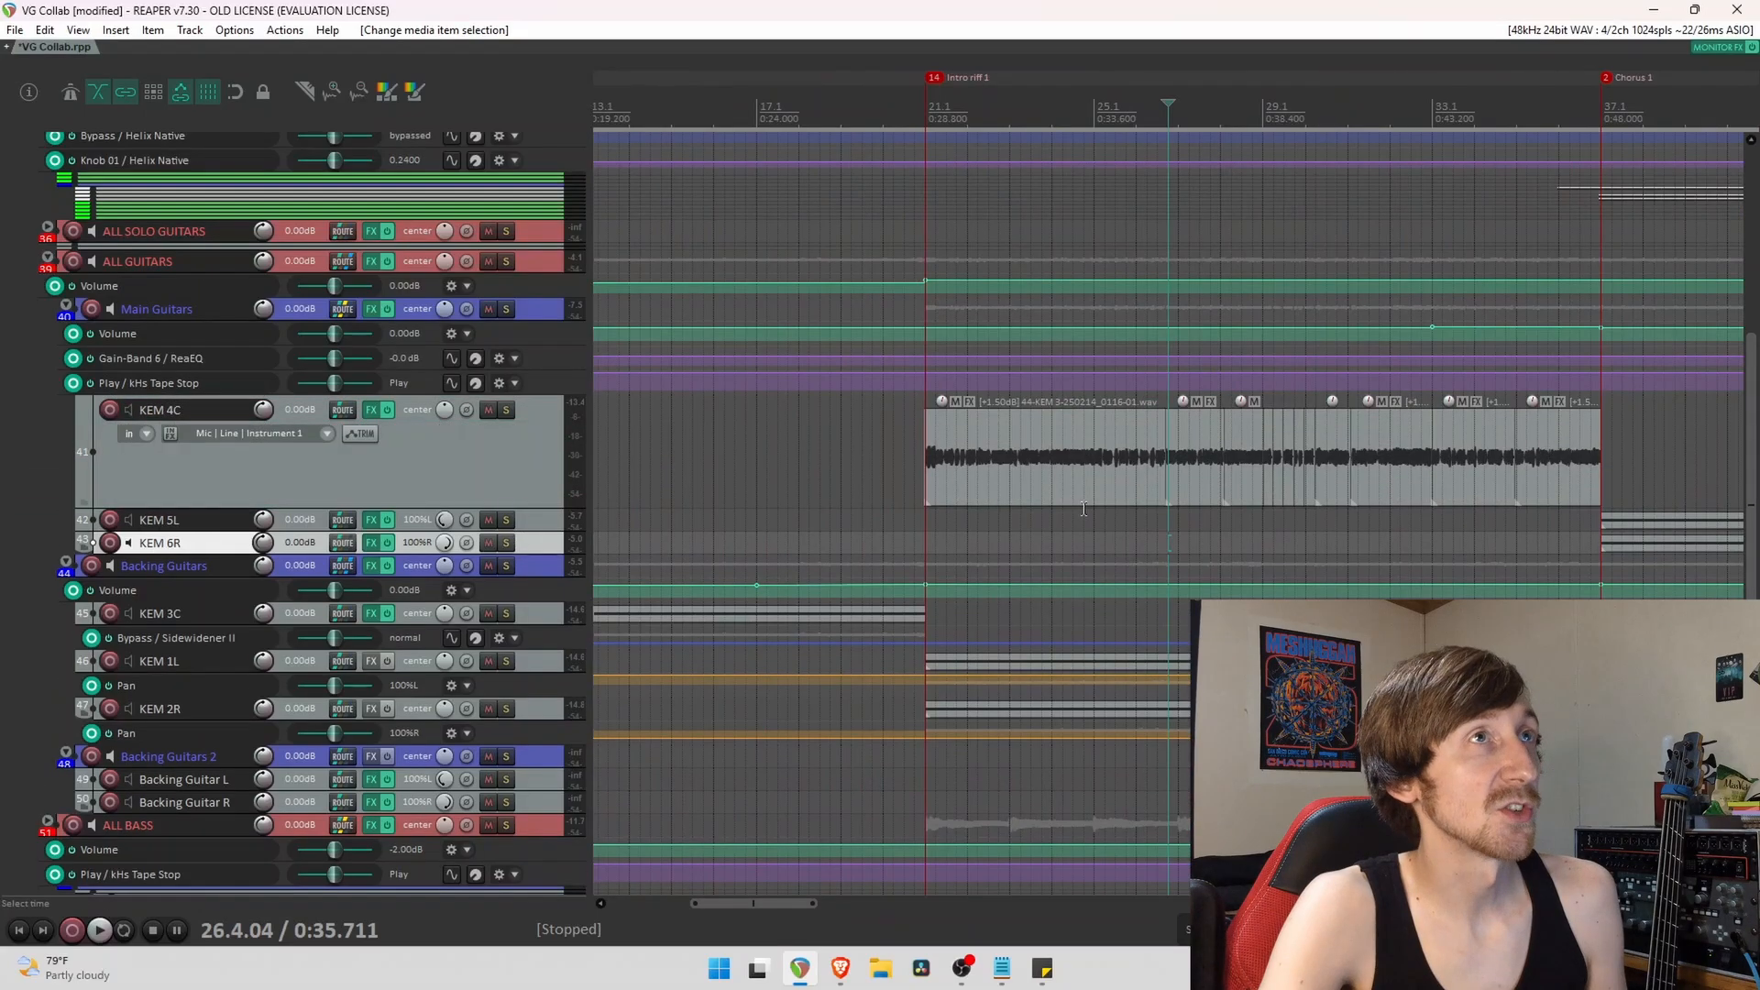
click(1181, 472)
scroll(1132, 503, up, 4)
scroll(1135, 510, up, 4)
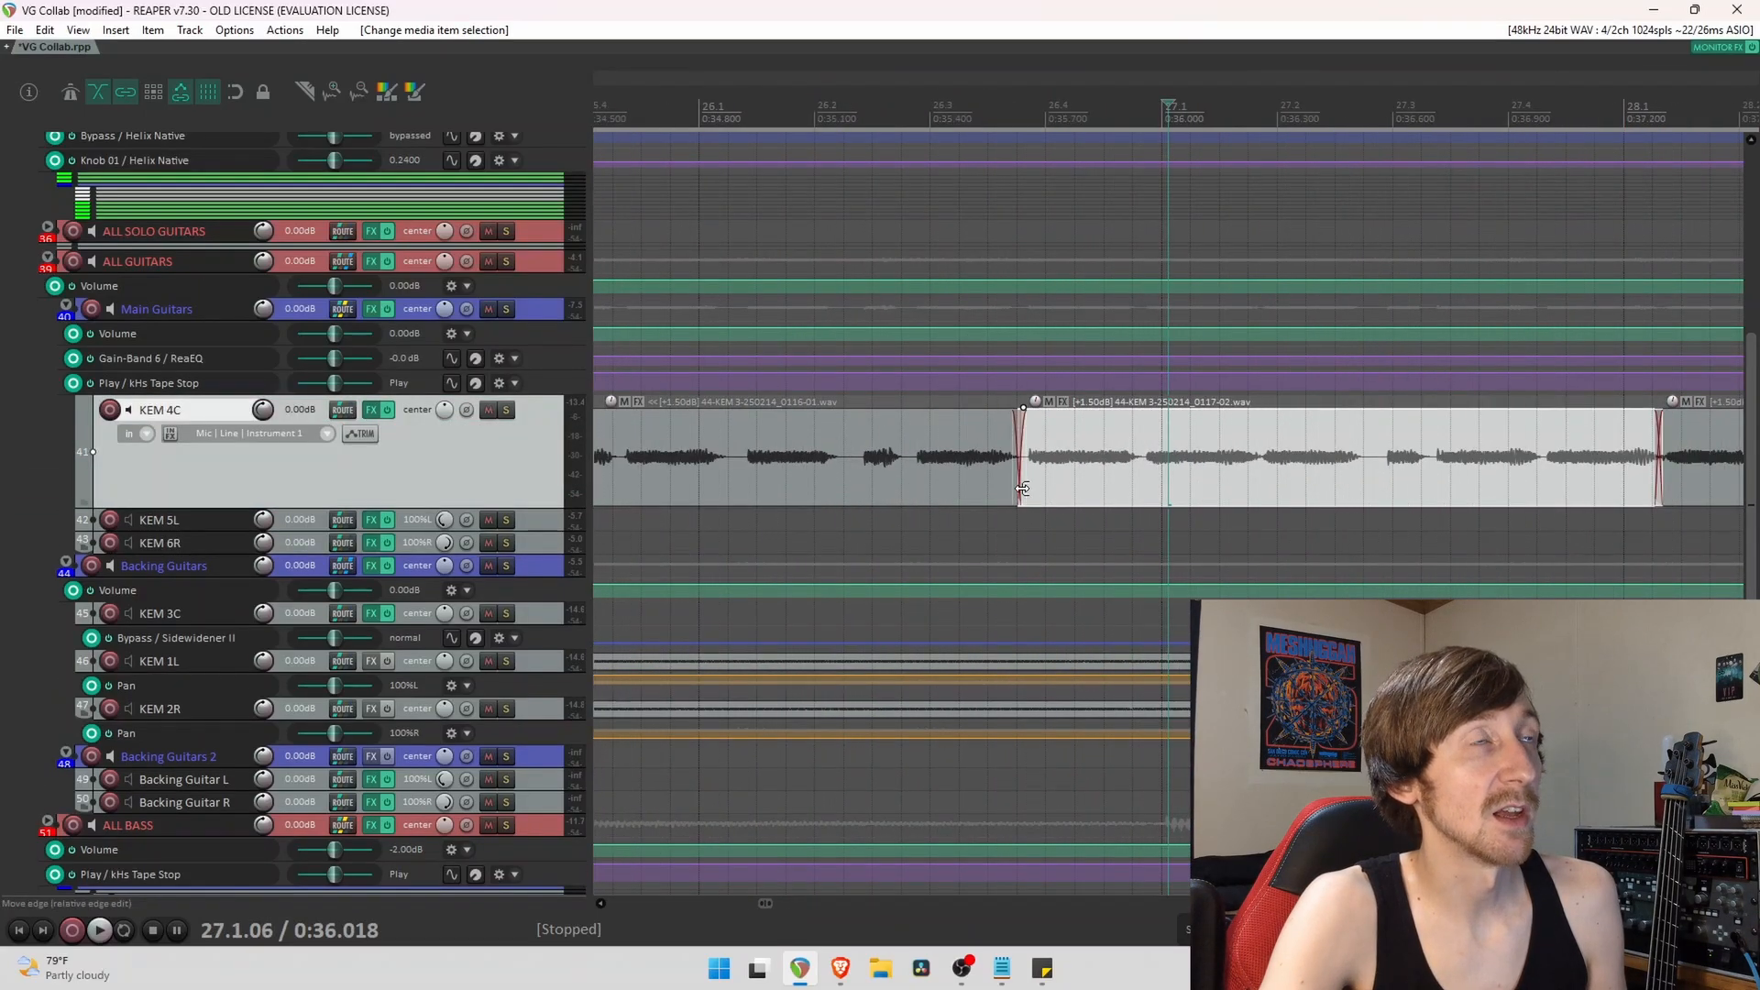
scroll(1382, 510, down, 10)
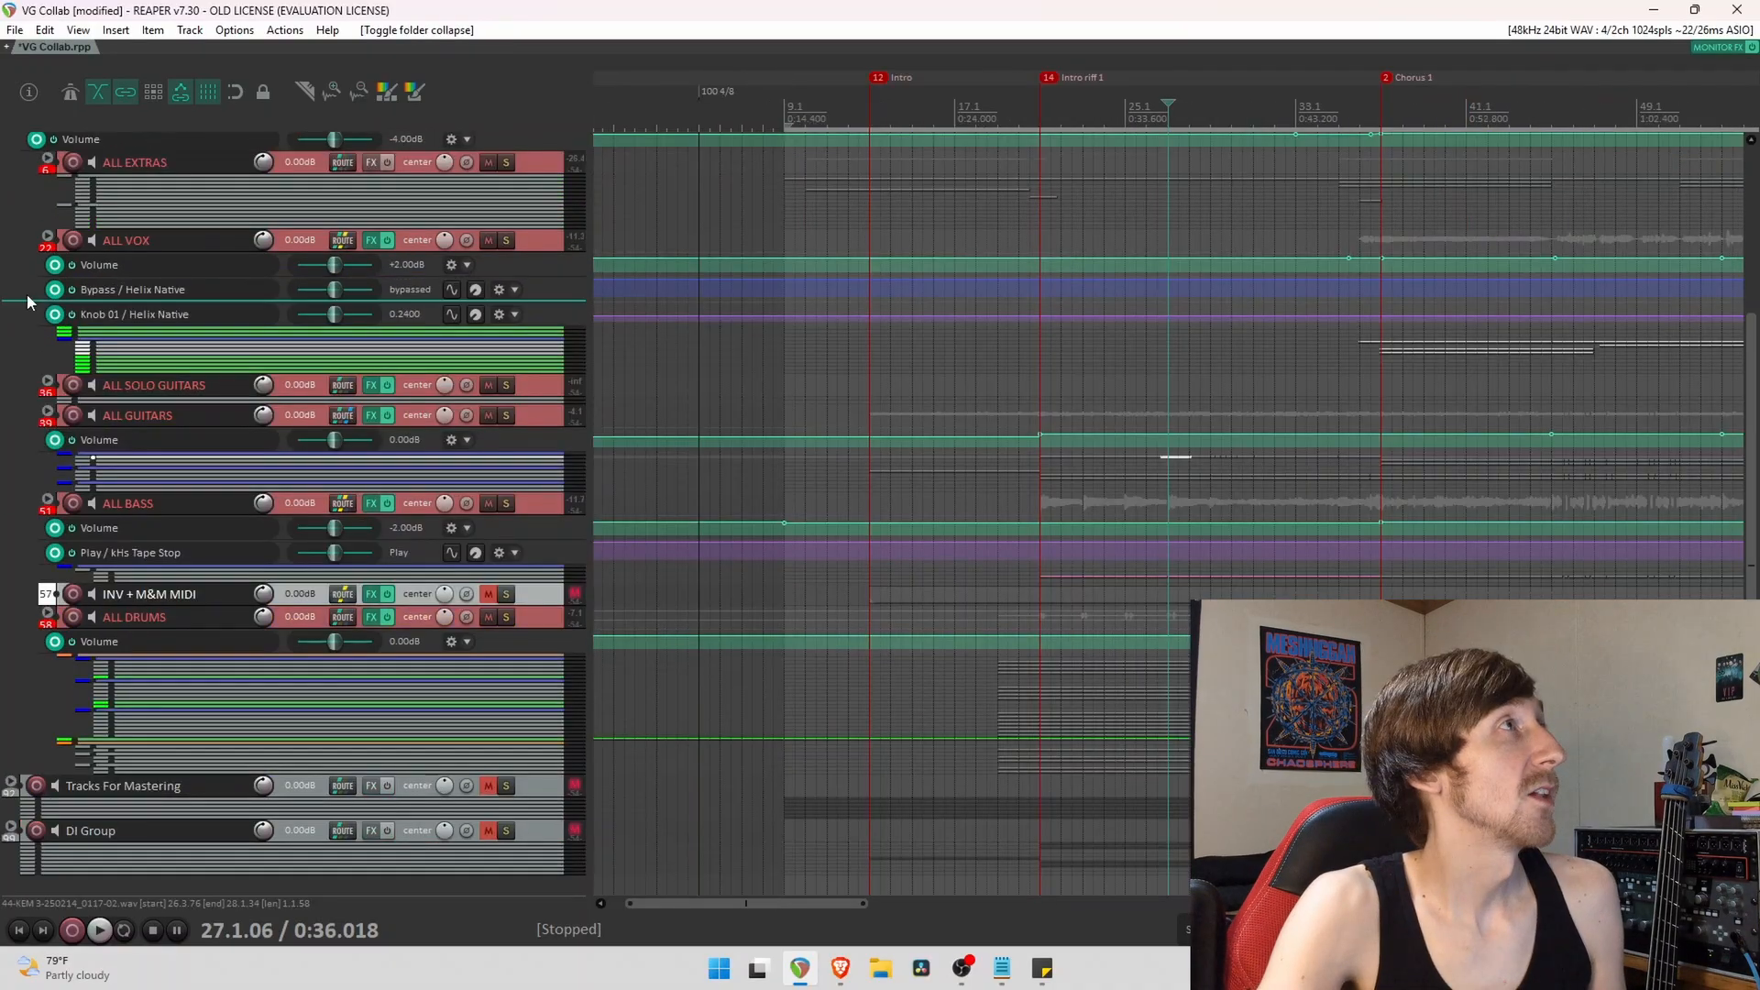
Expand the ALL VOX folder and look over the vocal items across the song sections.
click(48, 239)
scroll(1102, 638, down, 5)
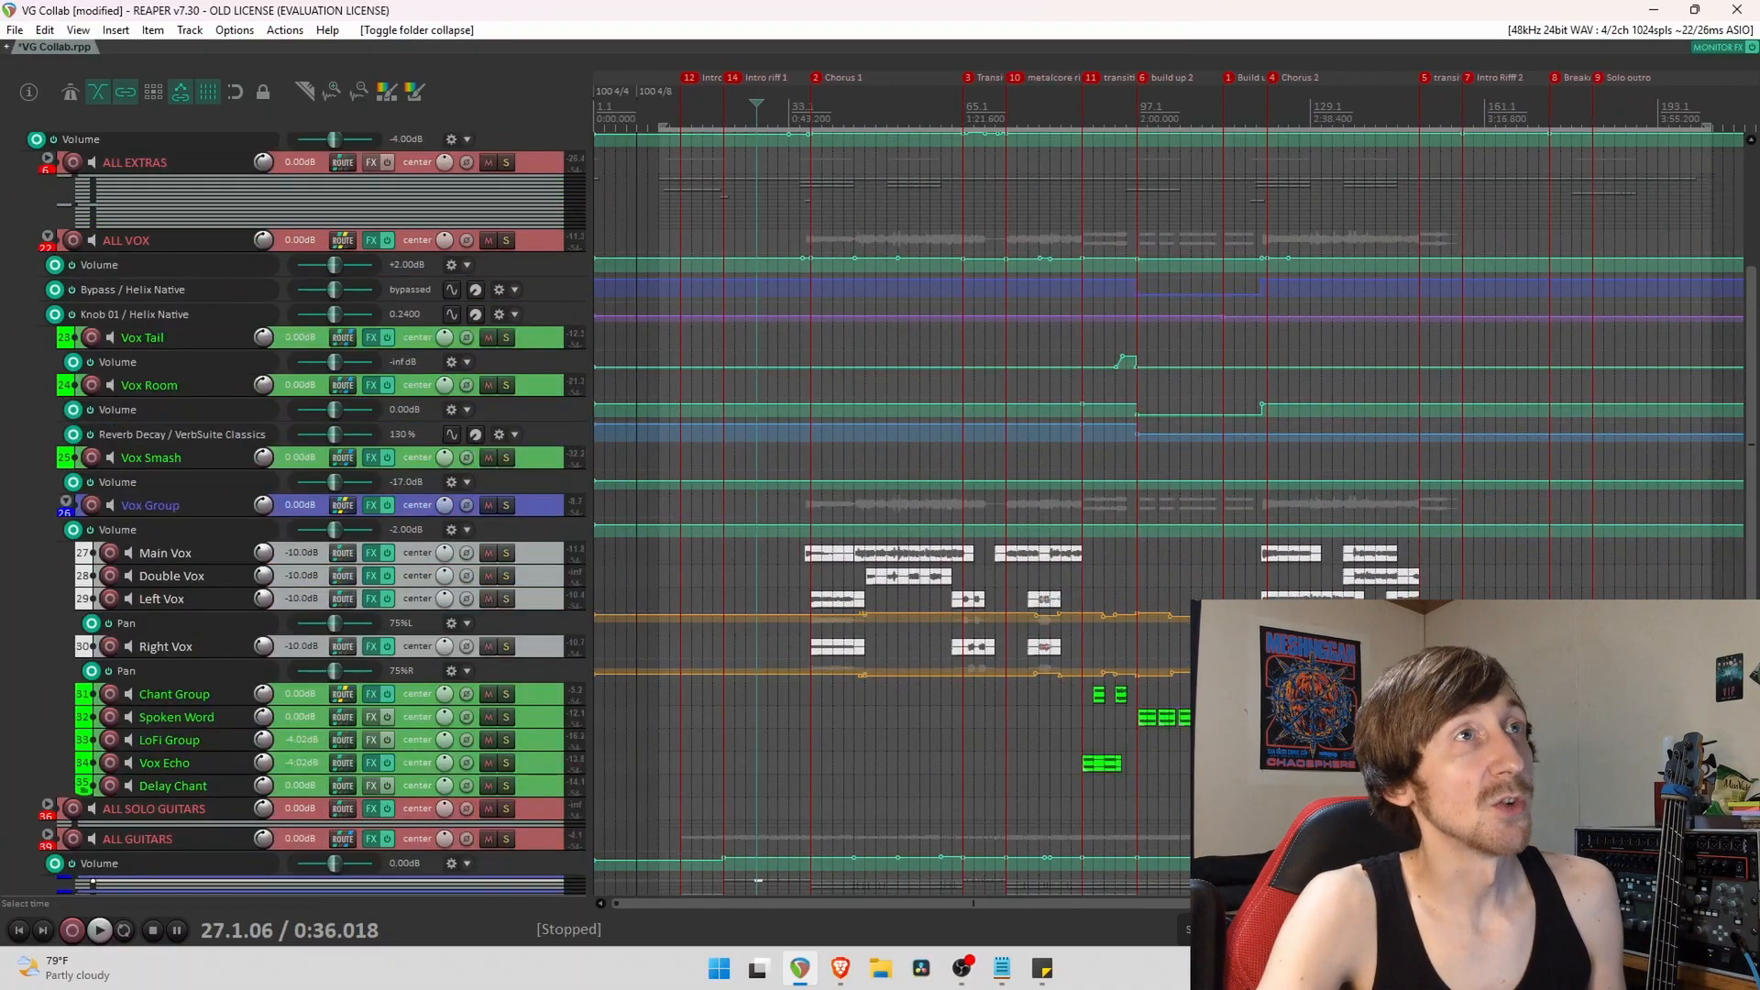
click(1132, 582)
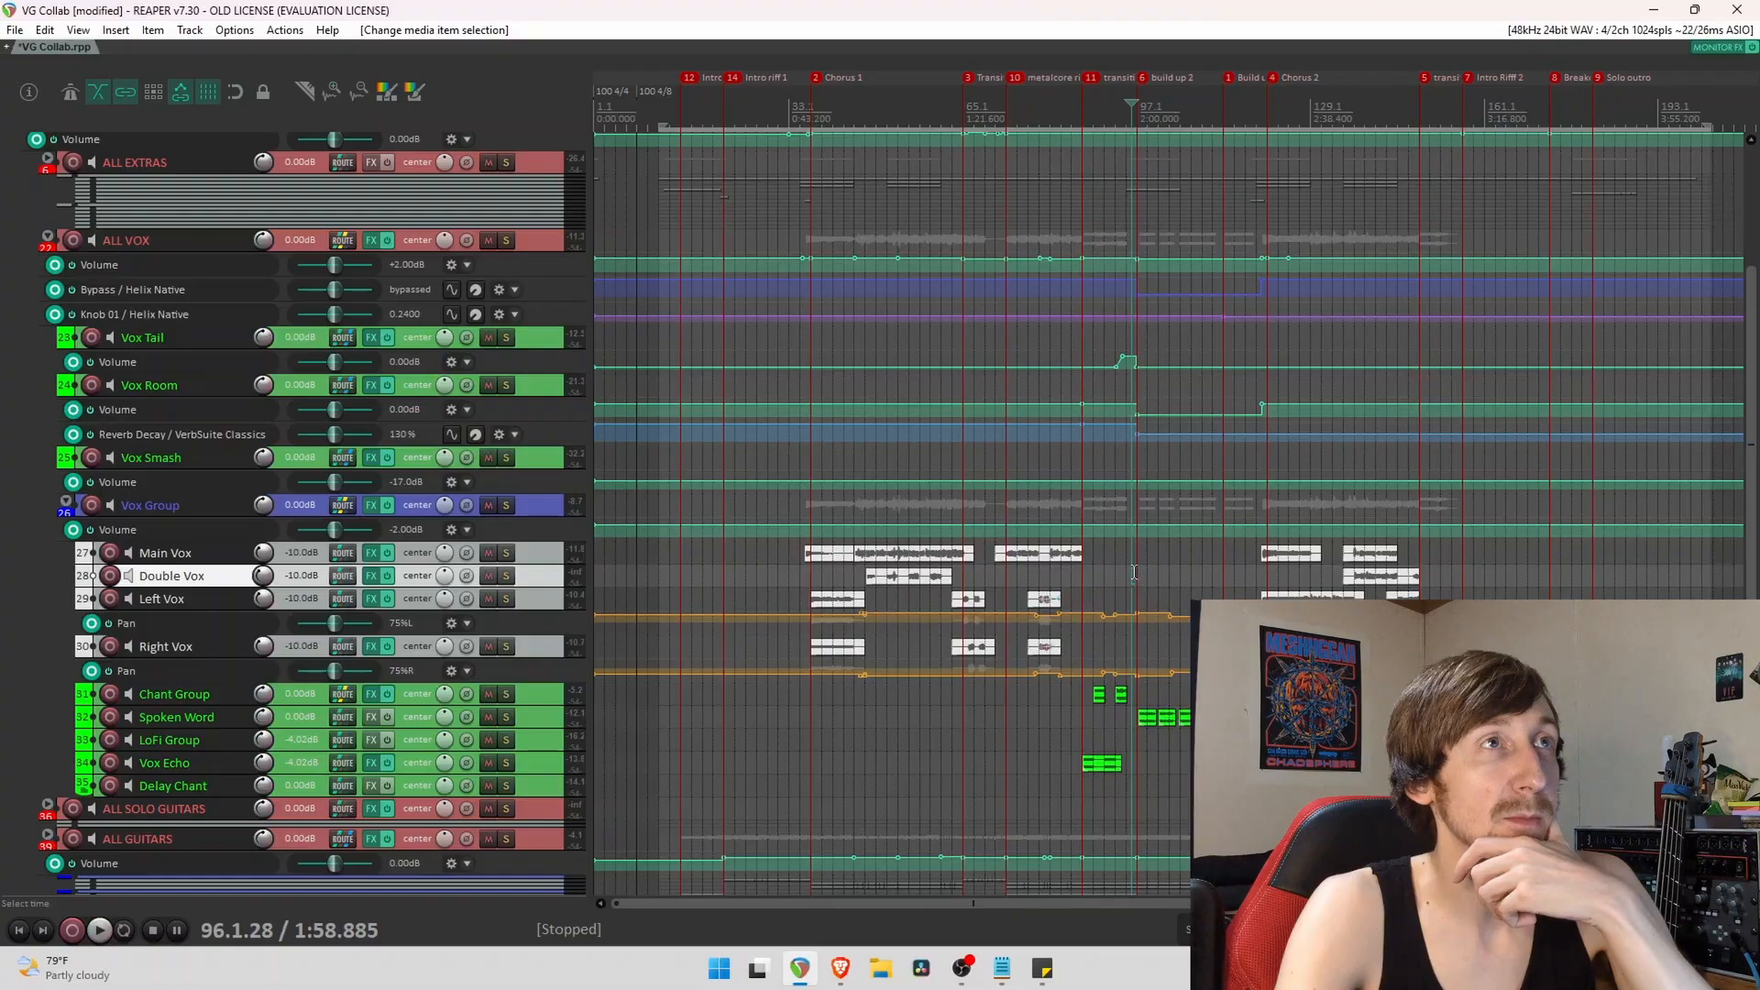
scroll(1030, 583, up, 2)
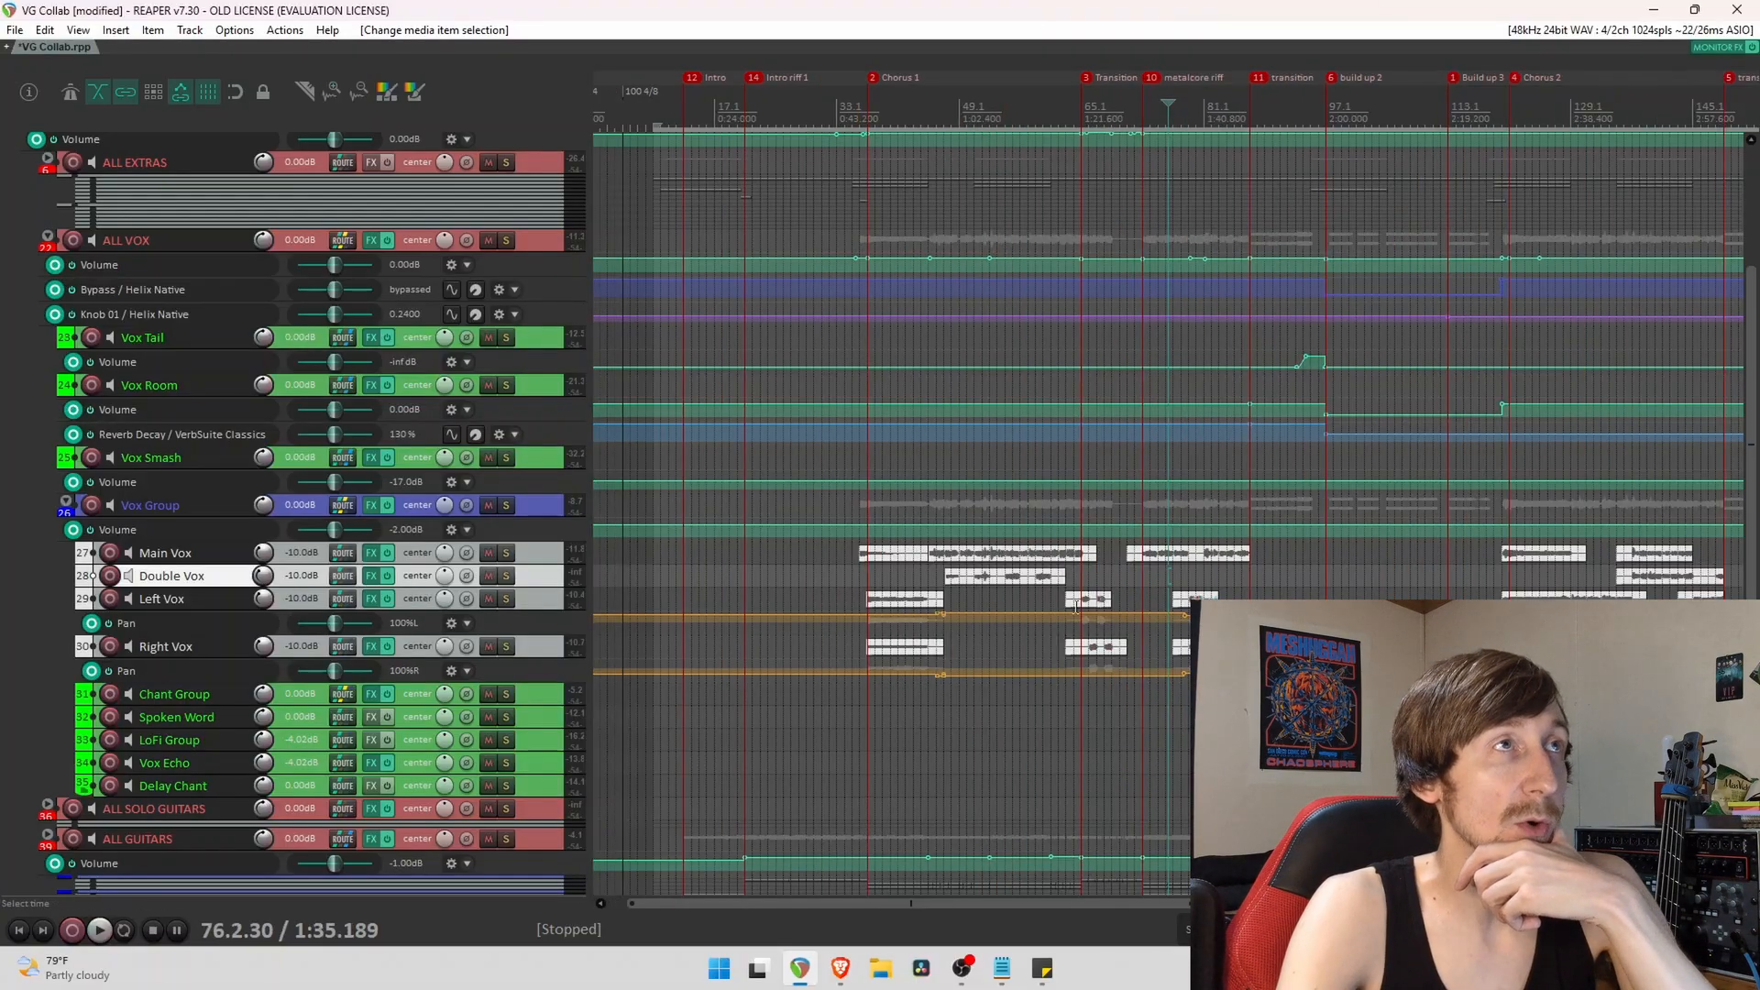
drag(1415, 84, 1217, 82)
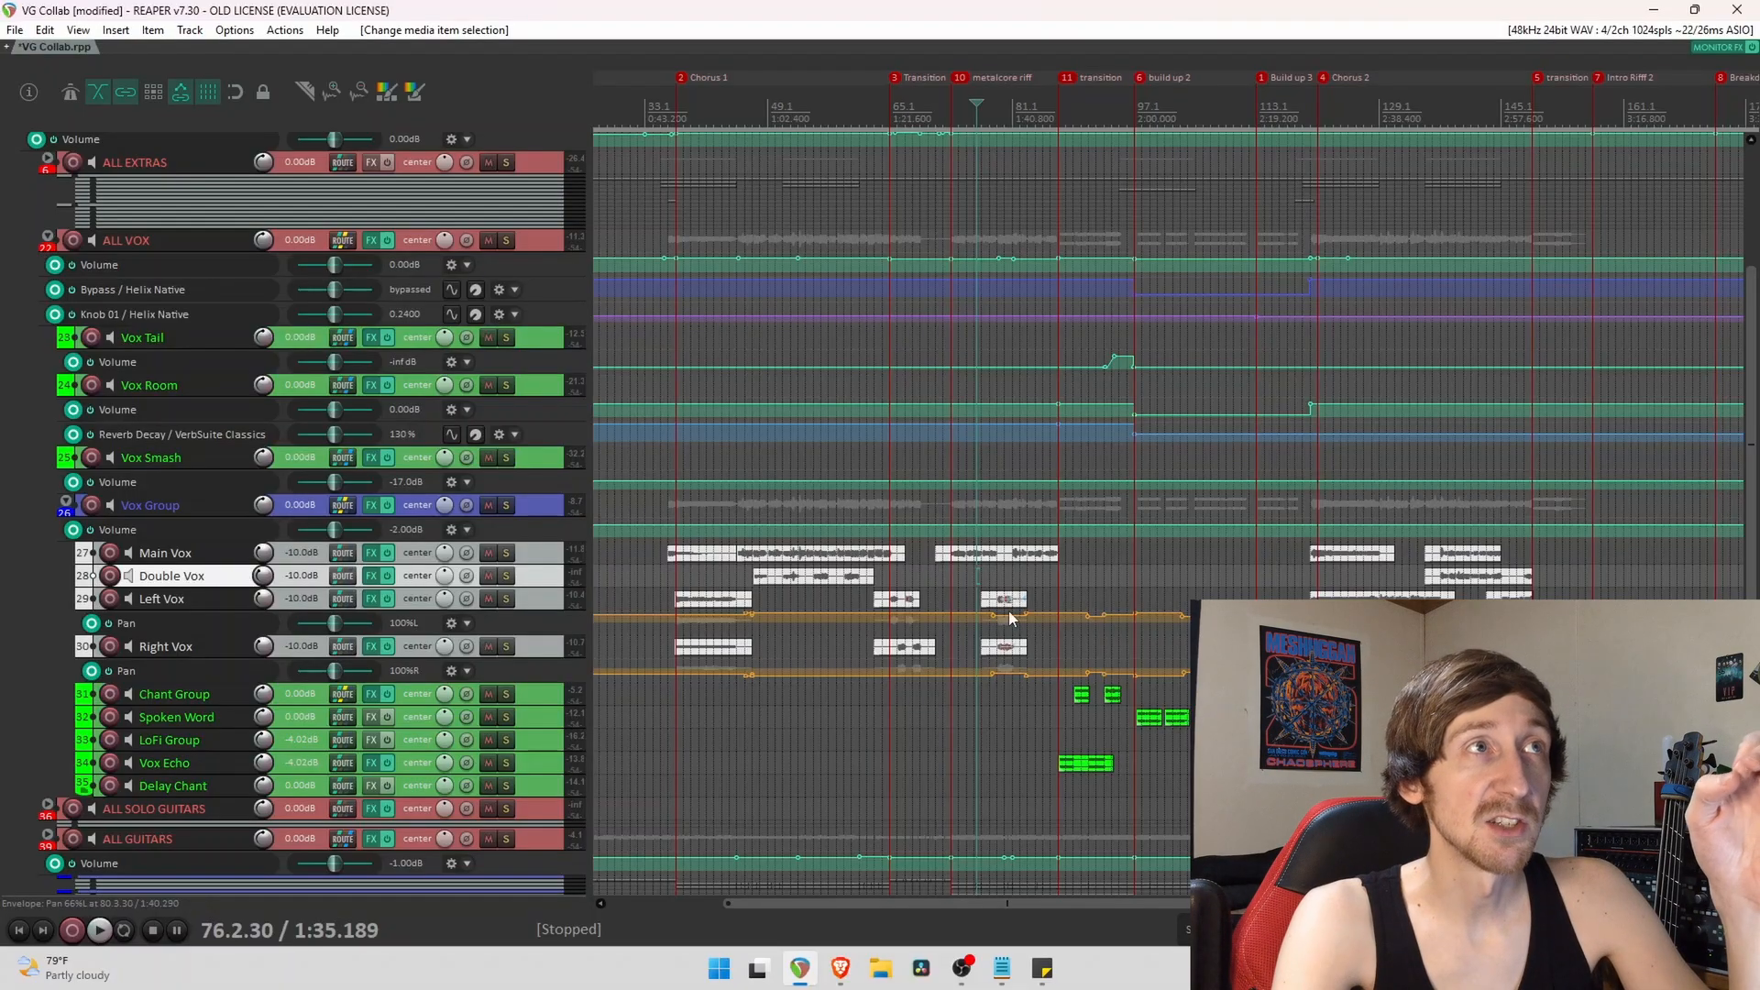
Enlarge the Left Vox track to inspect its metalcore riff item around bar 79.3, and restore the small track height.
drag(552, 610, 552, 797)
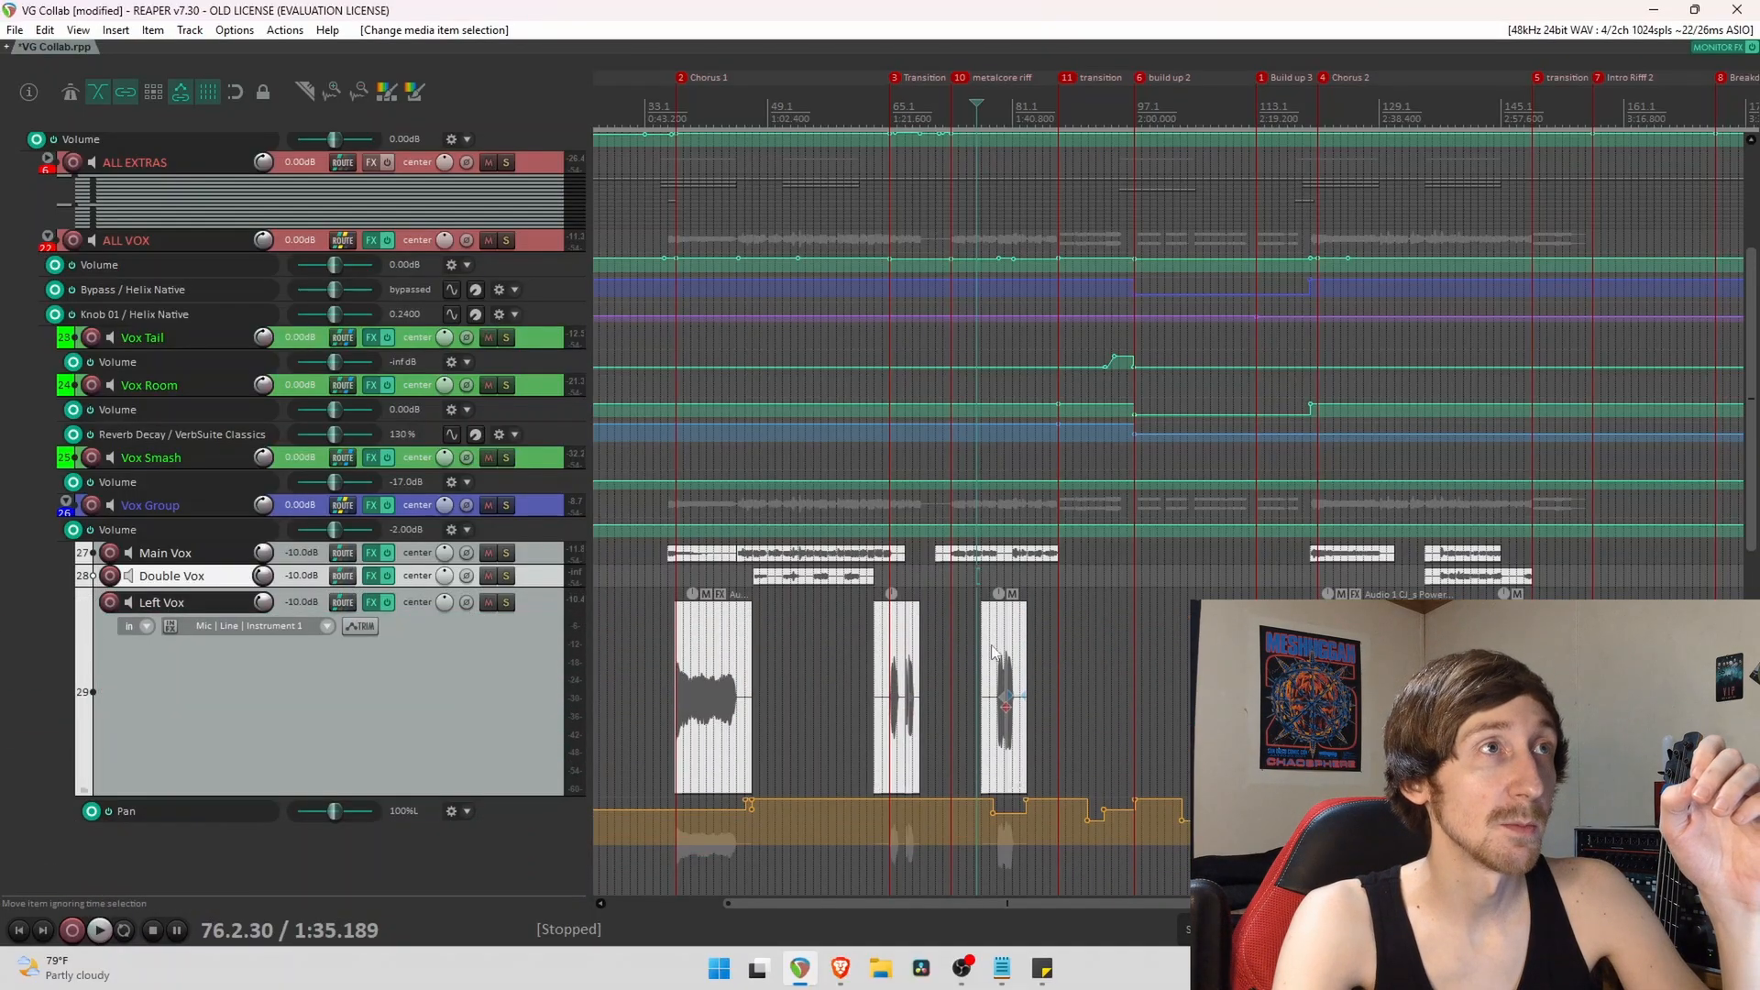
click(1003, 642)
scroll(1011, 625, up, 6)
scroll(1012, 625, down, 7)
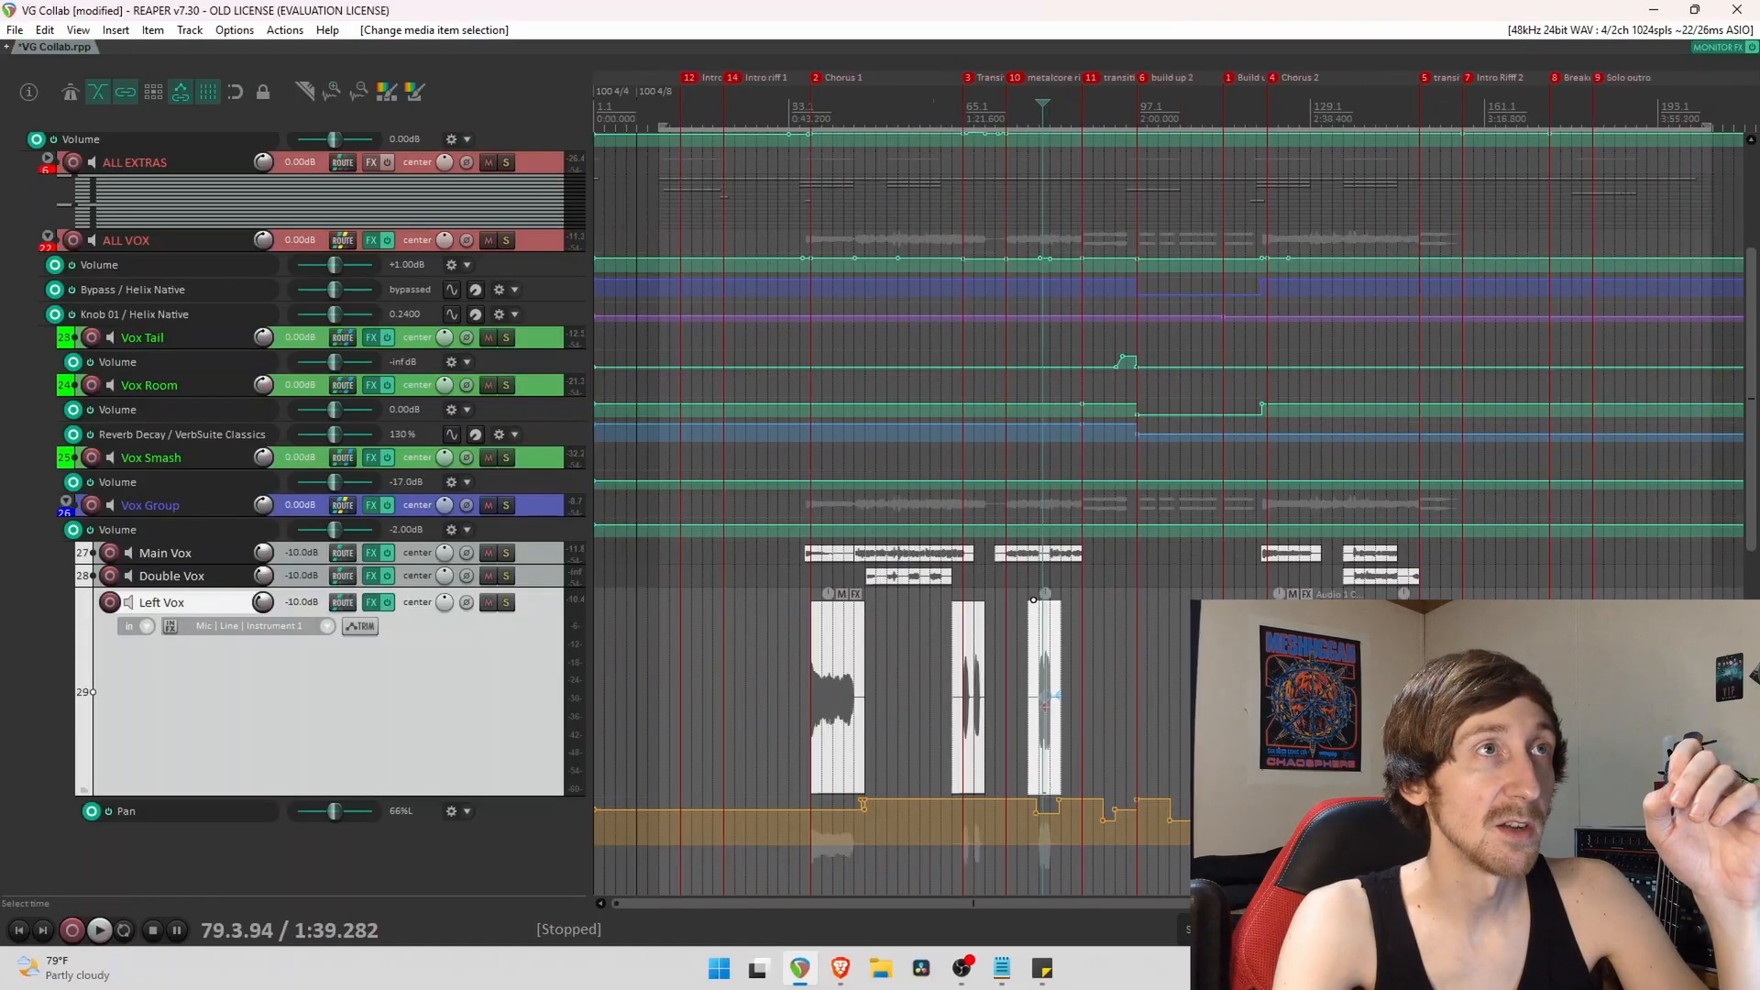
drag(524, 795, 530, 576)
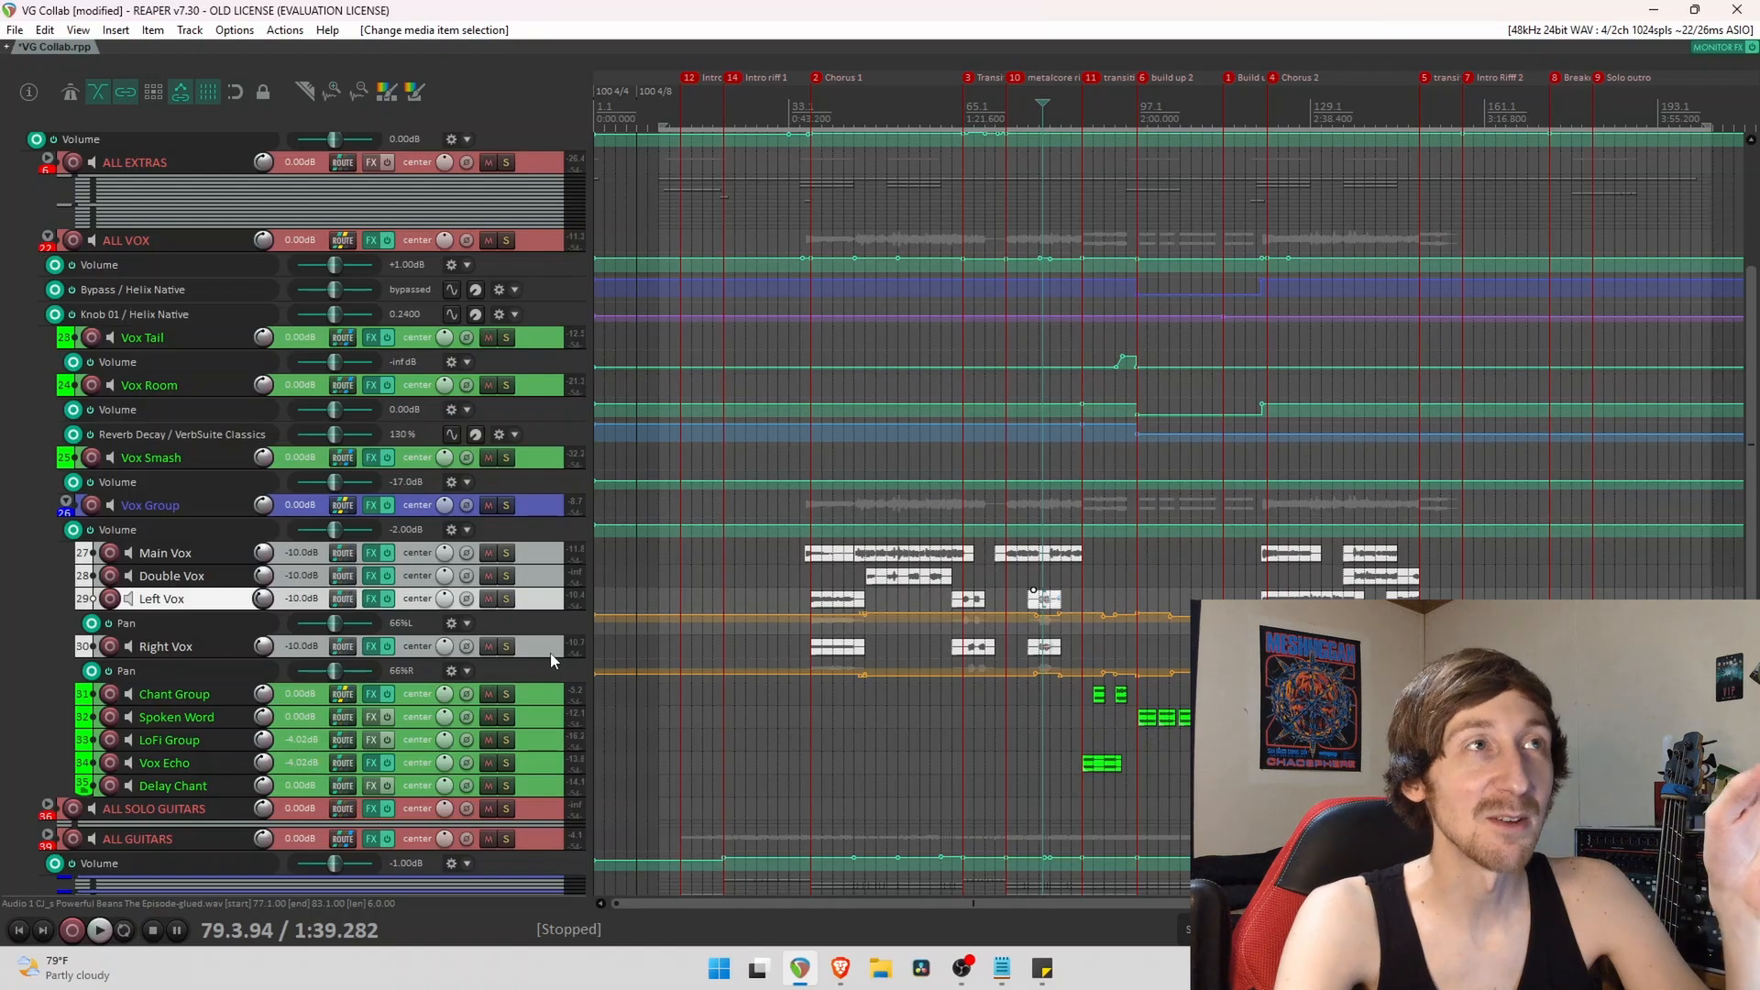
Enlarge the Left Vox and Right Vox tracks at their Chorus 1 items.
click(845, 607)
scroll(846, 607, up, 6)
drag(548, 611, 548, 686)
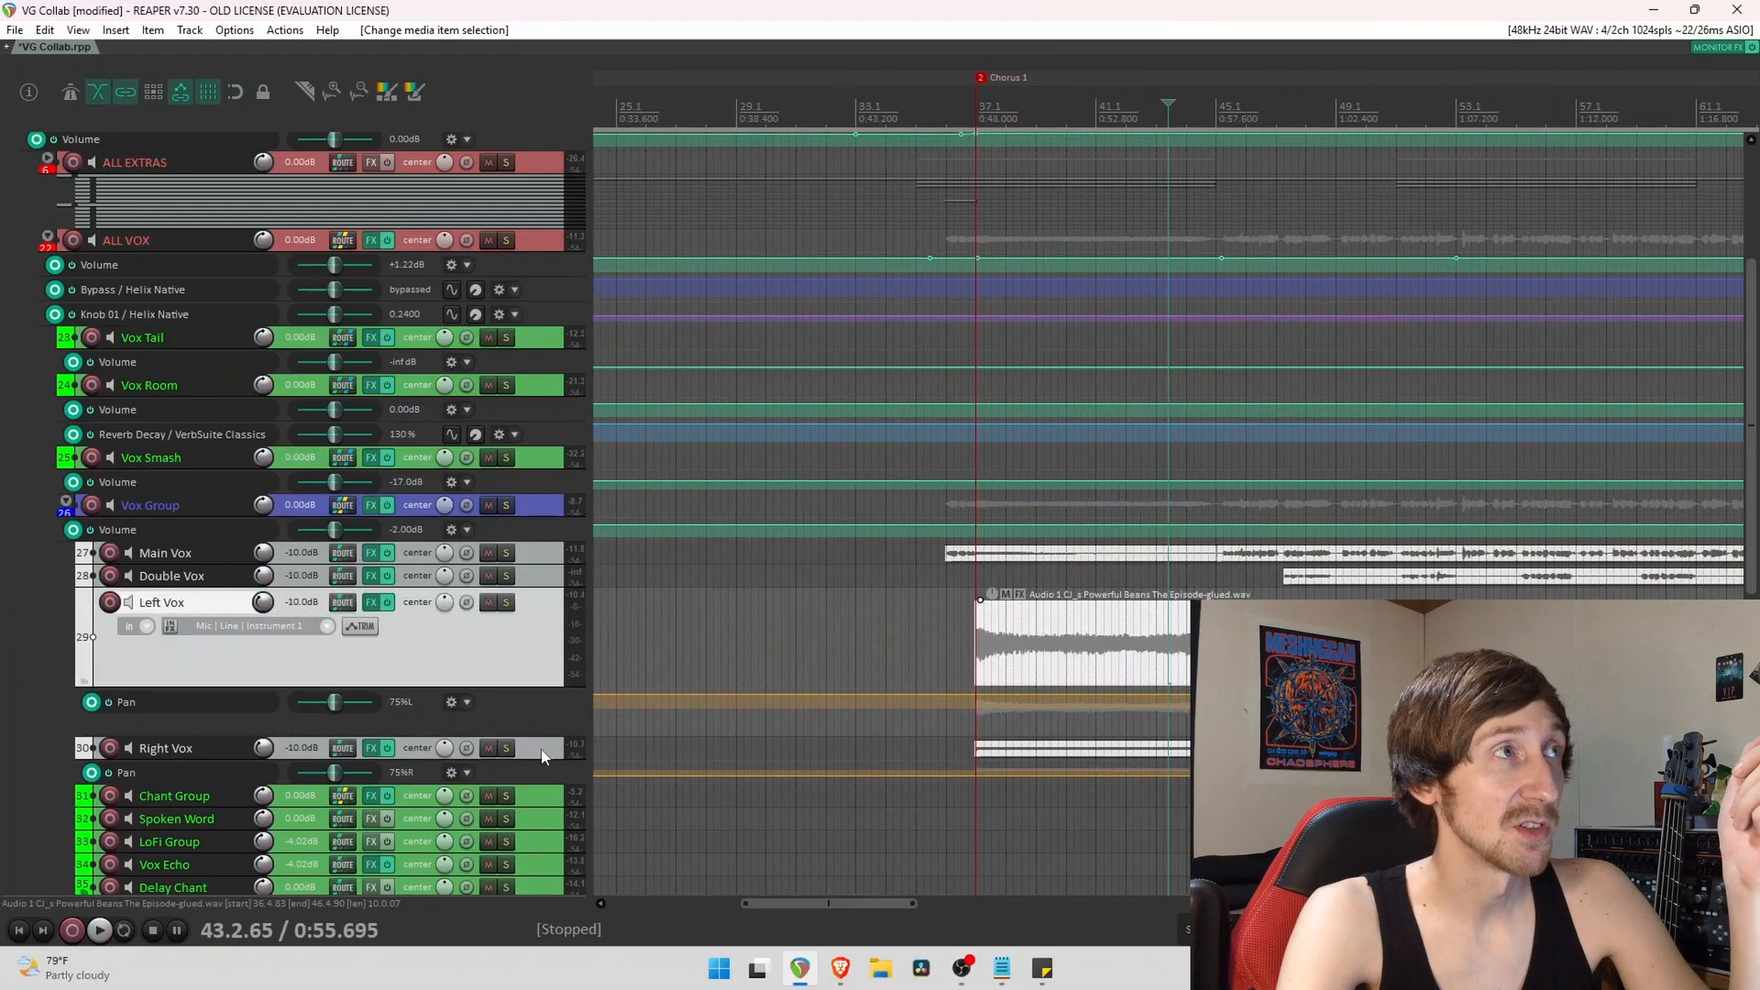
drag(547, 760, 547, 851)
Solo Left Vox and Right Vox and play their Chorus 1 entry from bar 36.3.
click(964, 638)
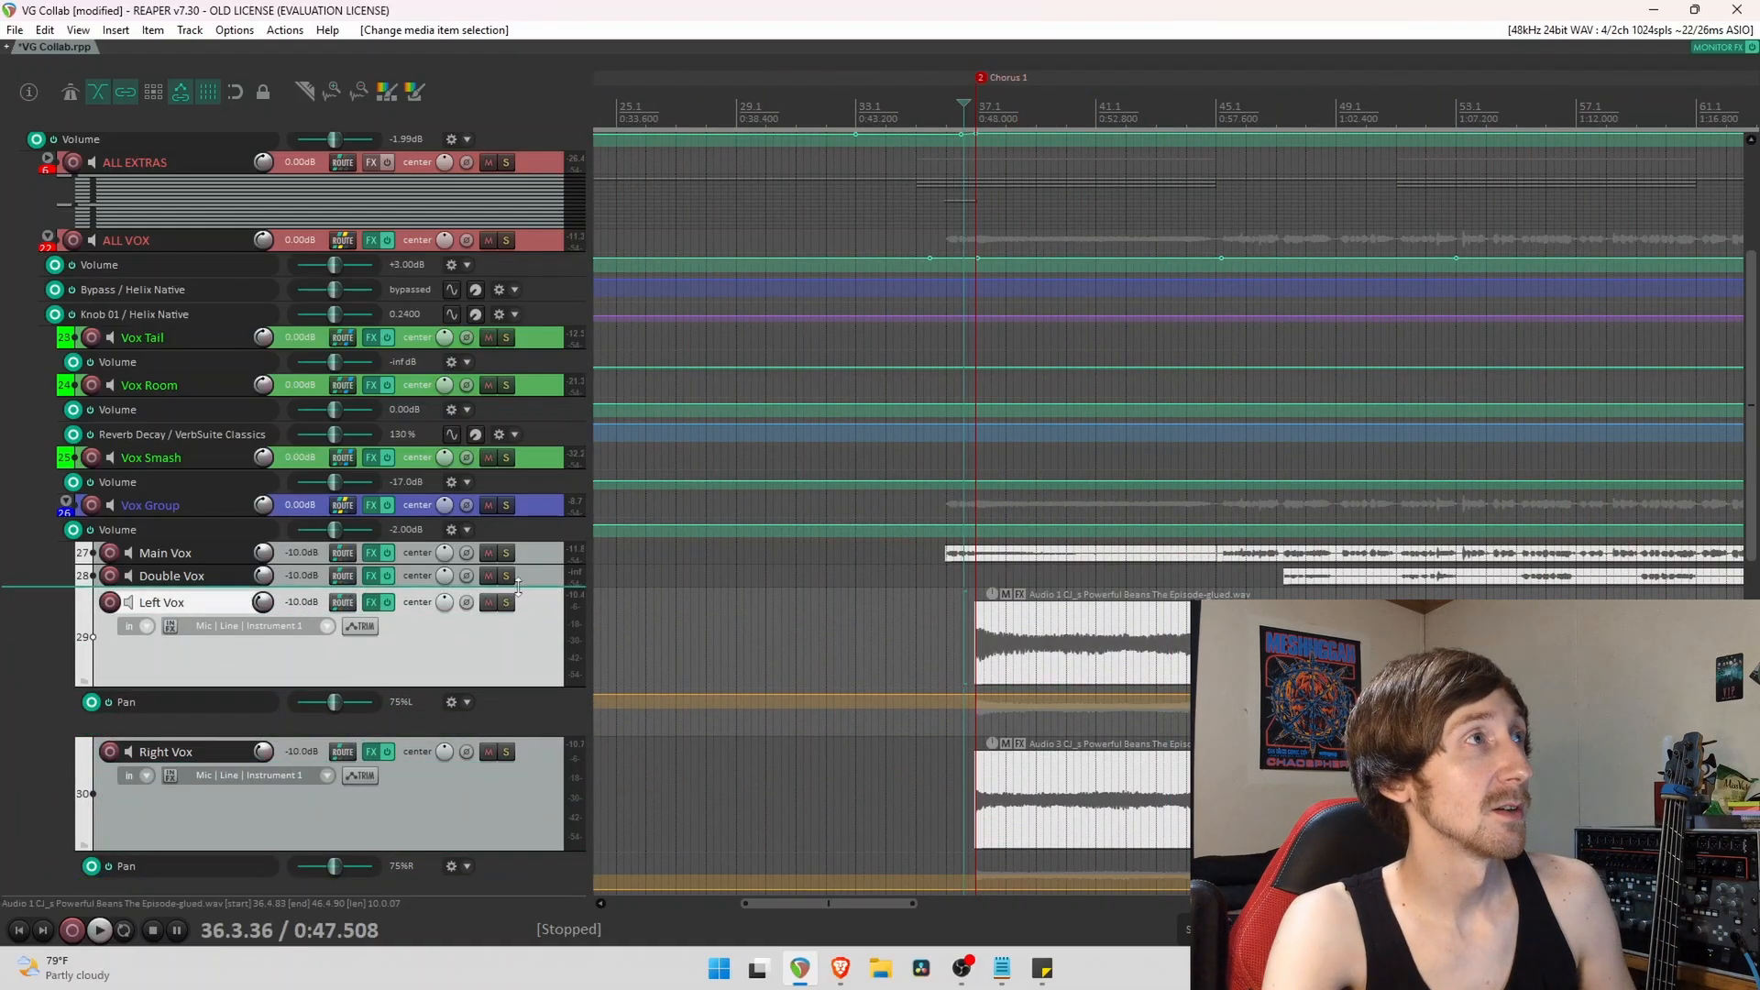
click(506, 603)
click(508, 753)
key(space)
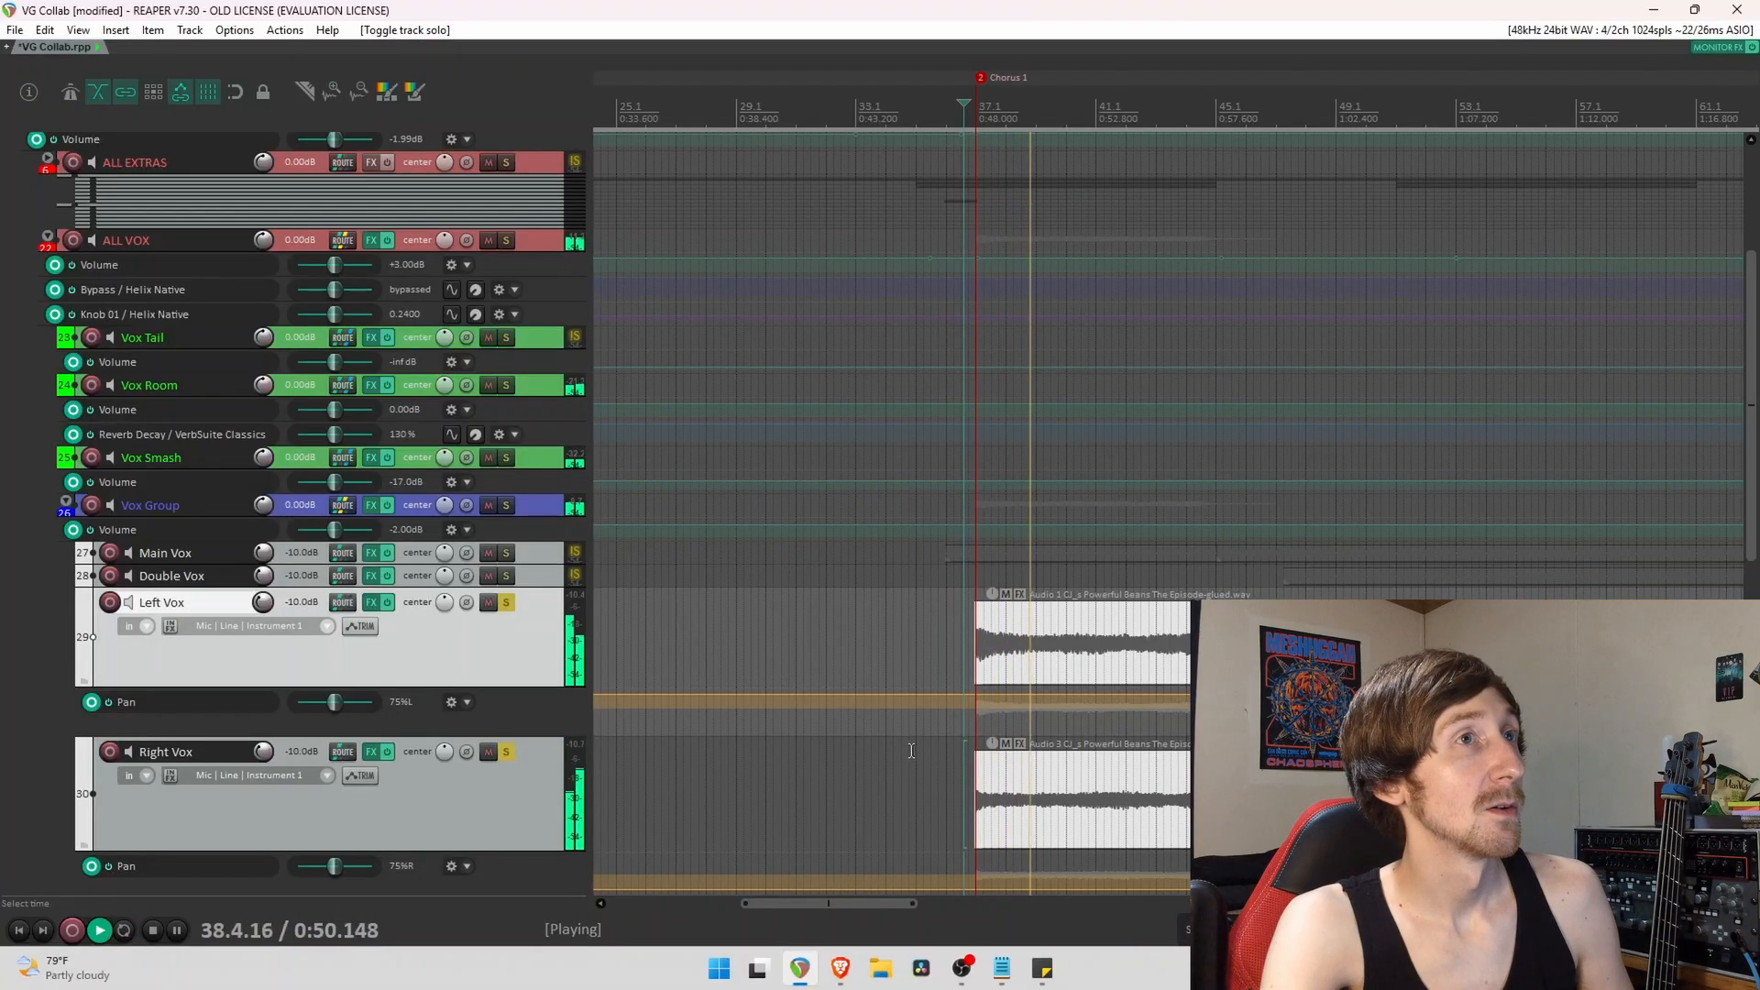
key(space)
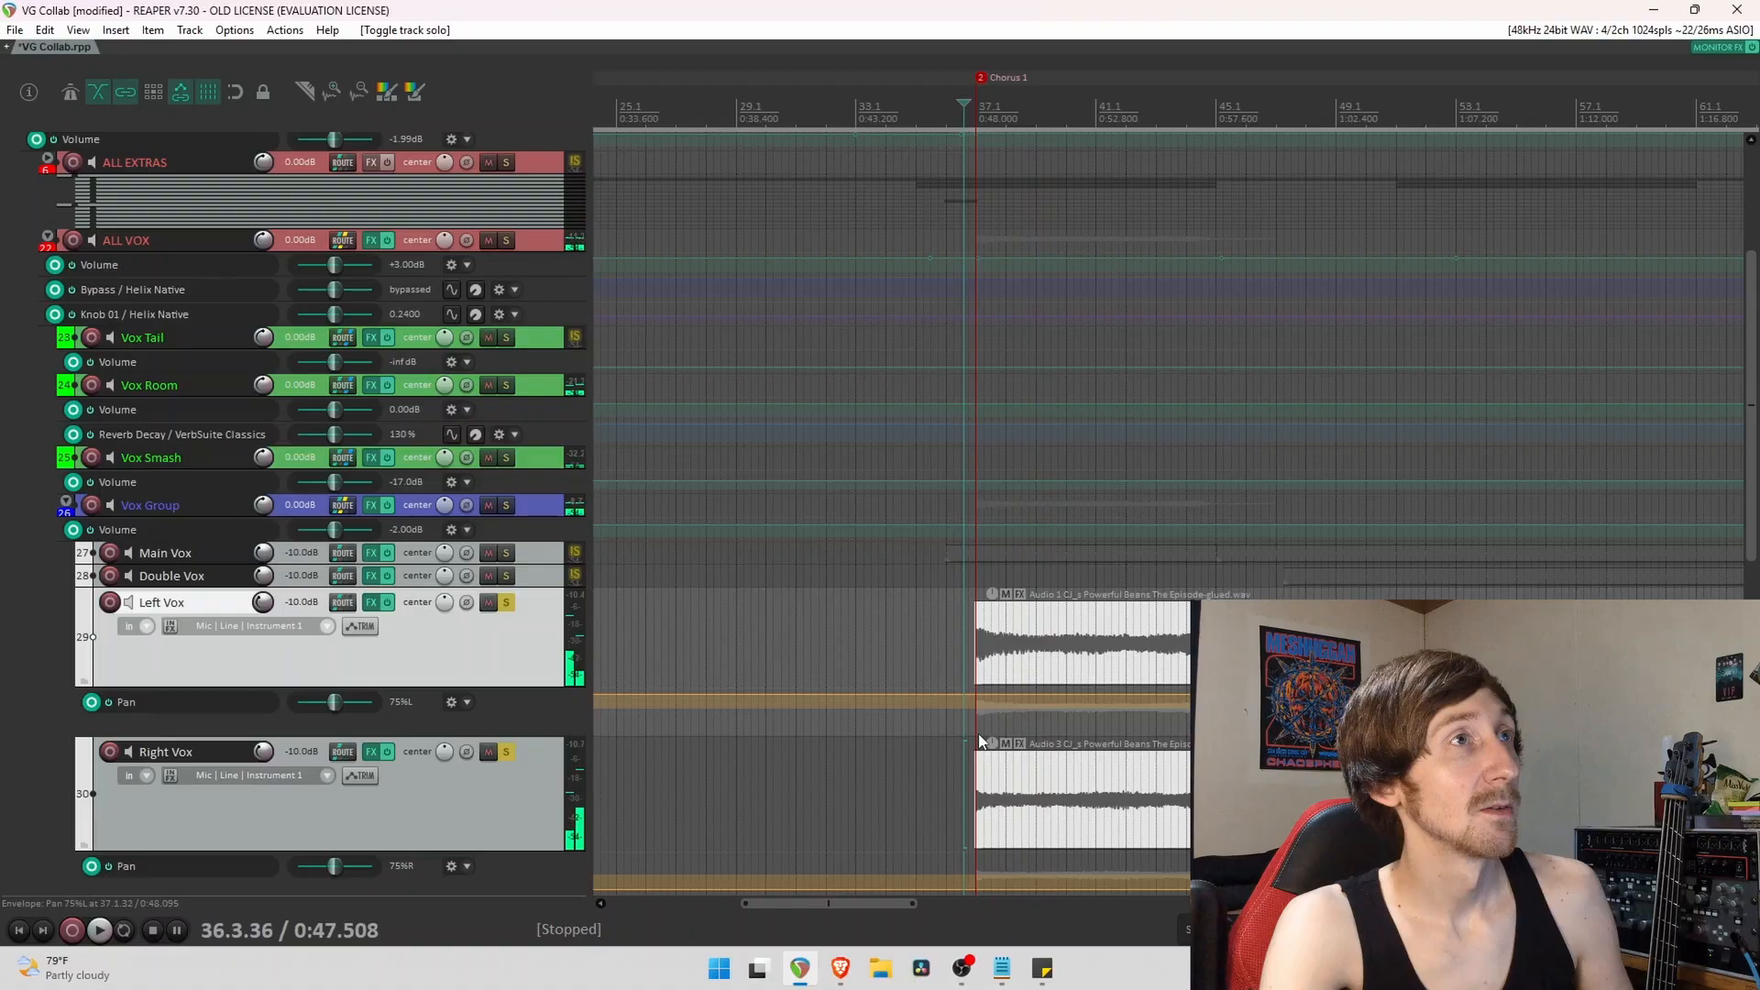
Remove the fade-ins from the Left Vox and Right Vox Chorus 1 items and try extending their starts earlier.
click(1003, 660)
scroll(1003, 660, up, 6)
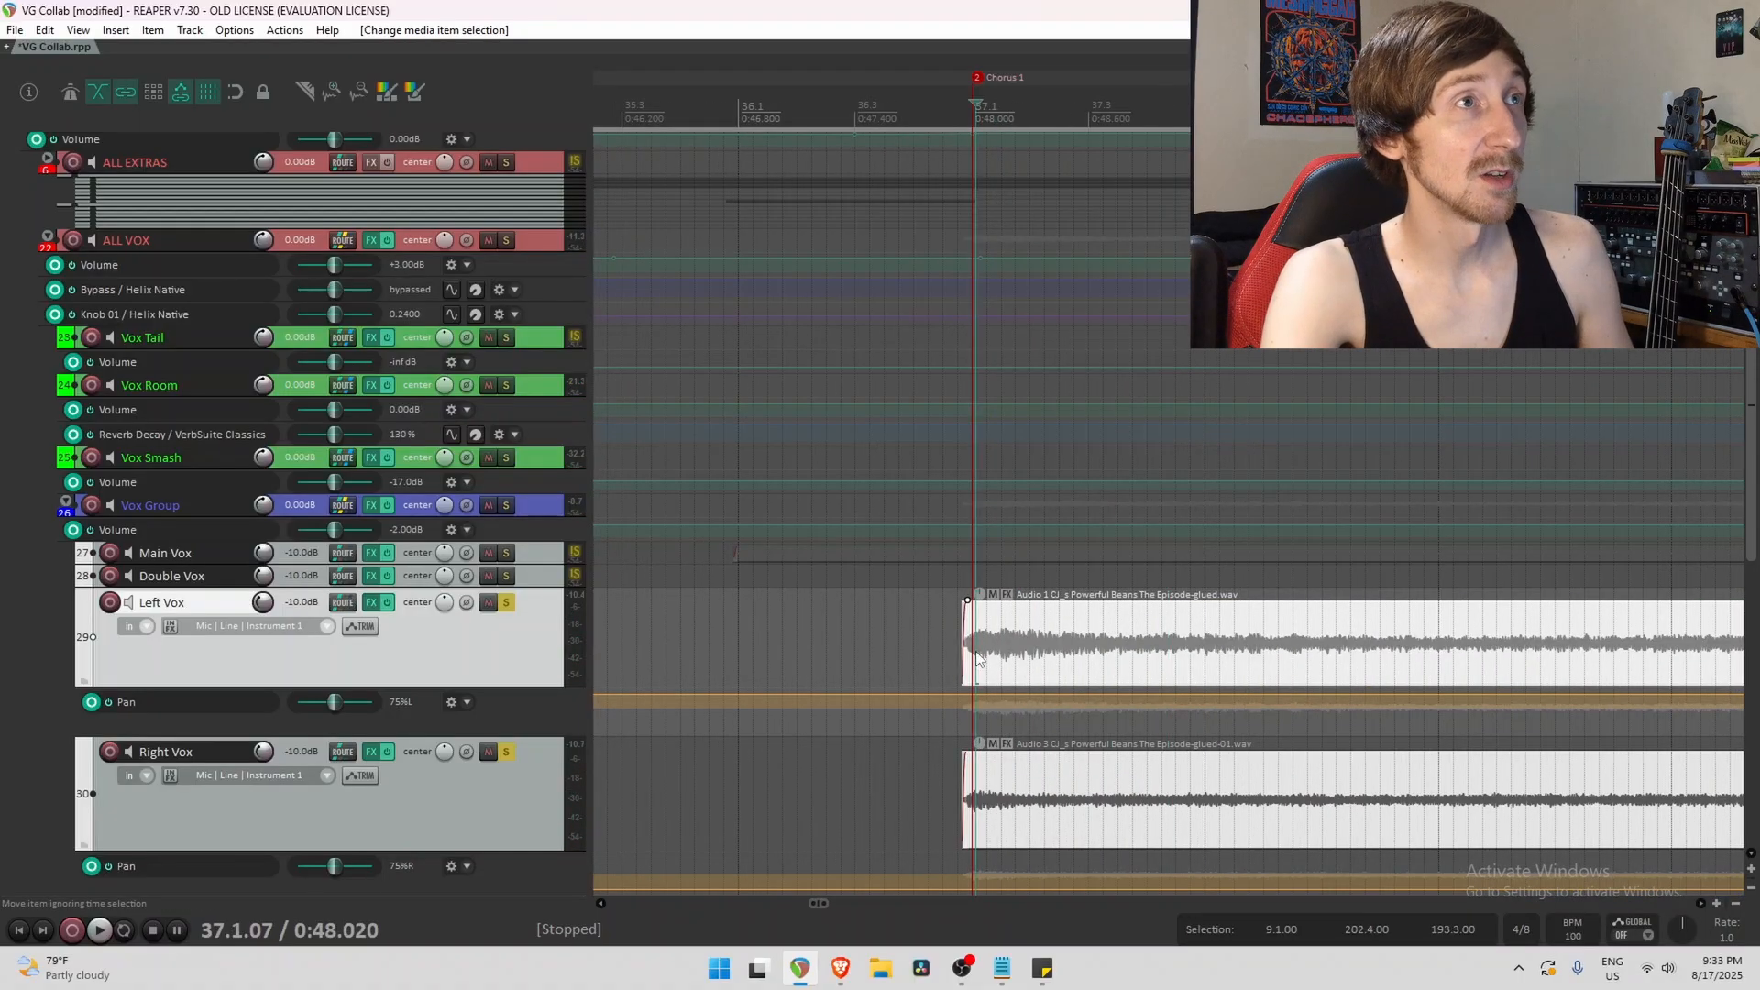
alt+click(1013, 612)
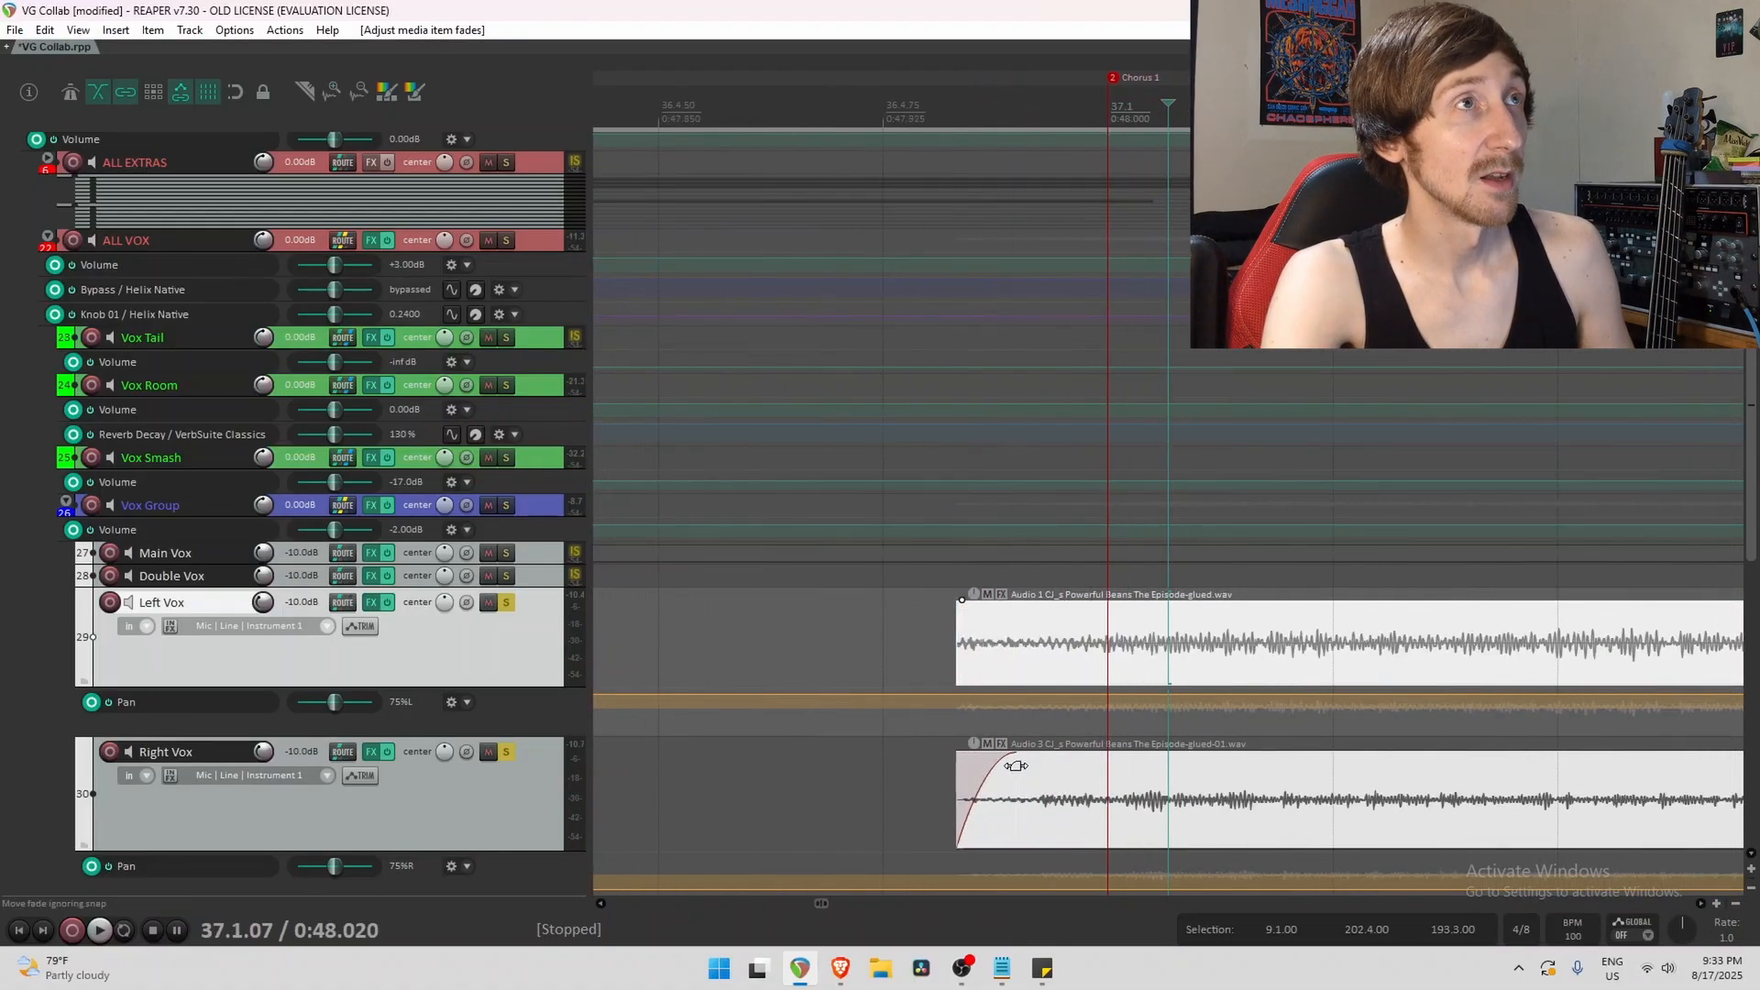
drag(1014, 758, 886, 780)
drag(959, 787, 899, 786)
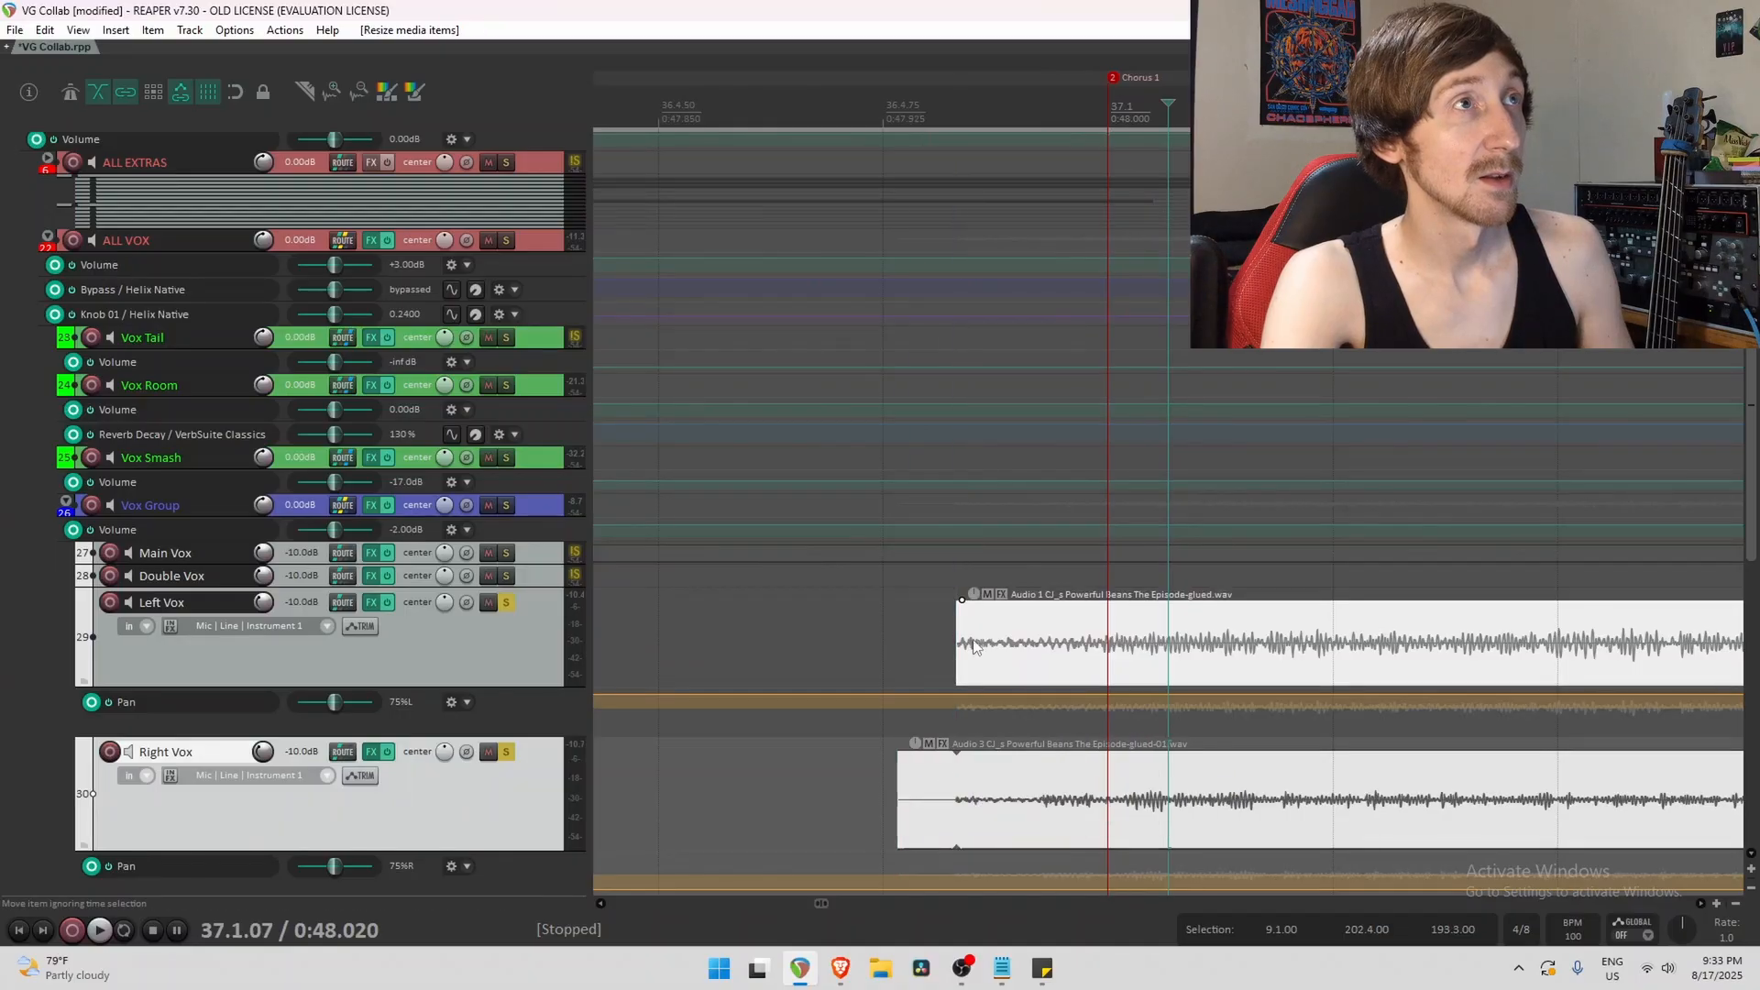
drag(960, 640, 921, 639)
Undo the start extensions and fade-in removals on the Left Vox and Right Vox Chorus 1 items.
key(ctrl+z)
key(ctrl+z)
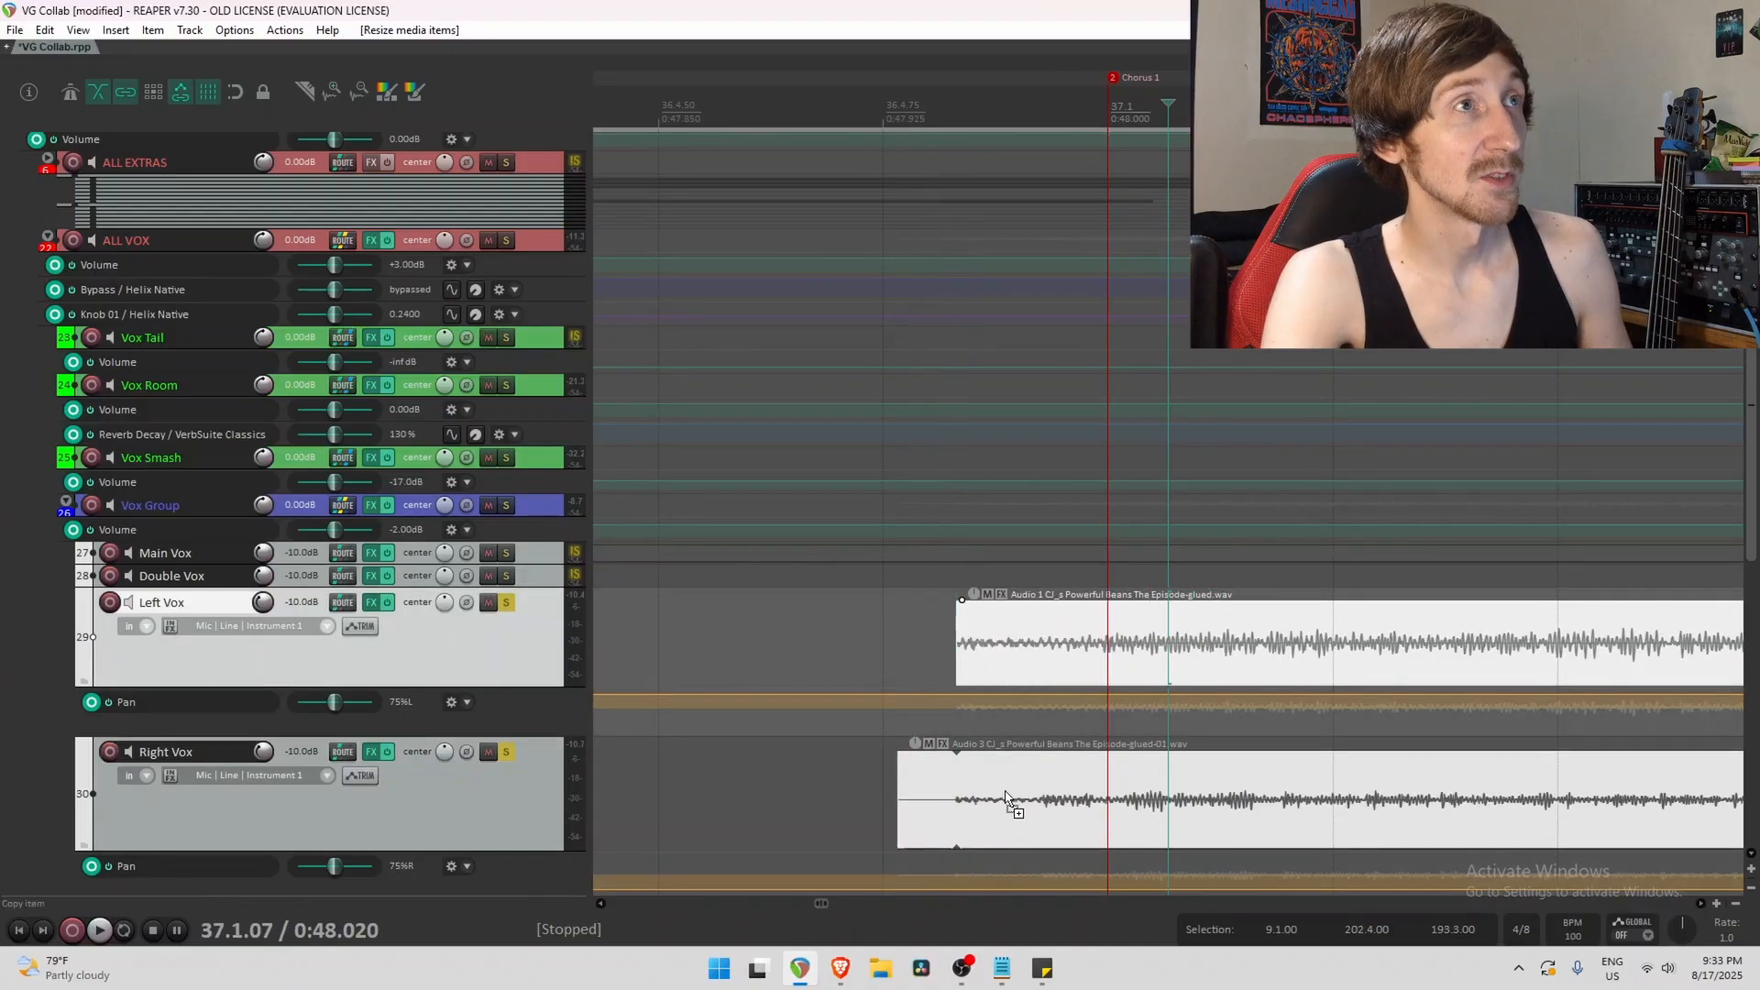
key(ctrl+z)
key(ctrl+z)
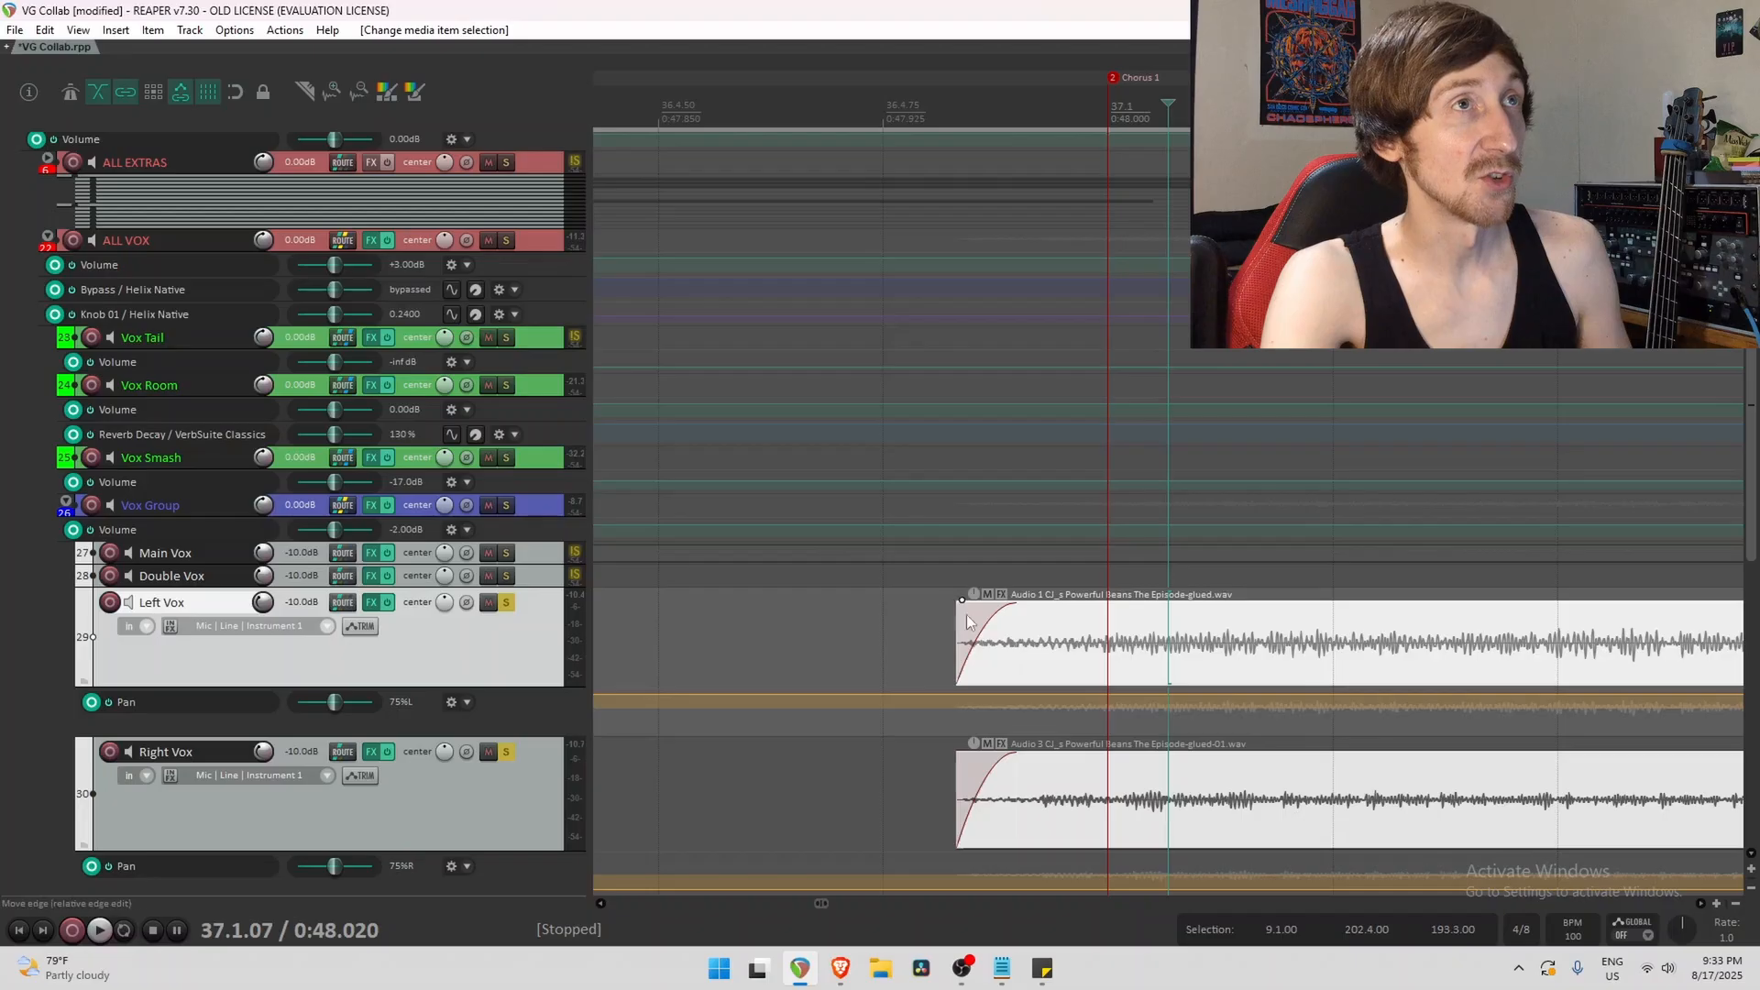
Examine the stretch markers and timing of the Left Vox and Right Vox phrases around bar 79 in the metalcore riff.
scroll(1096, 649, down, 4)
scroll(1095, 649, down, 10)
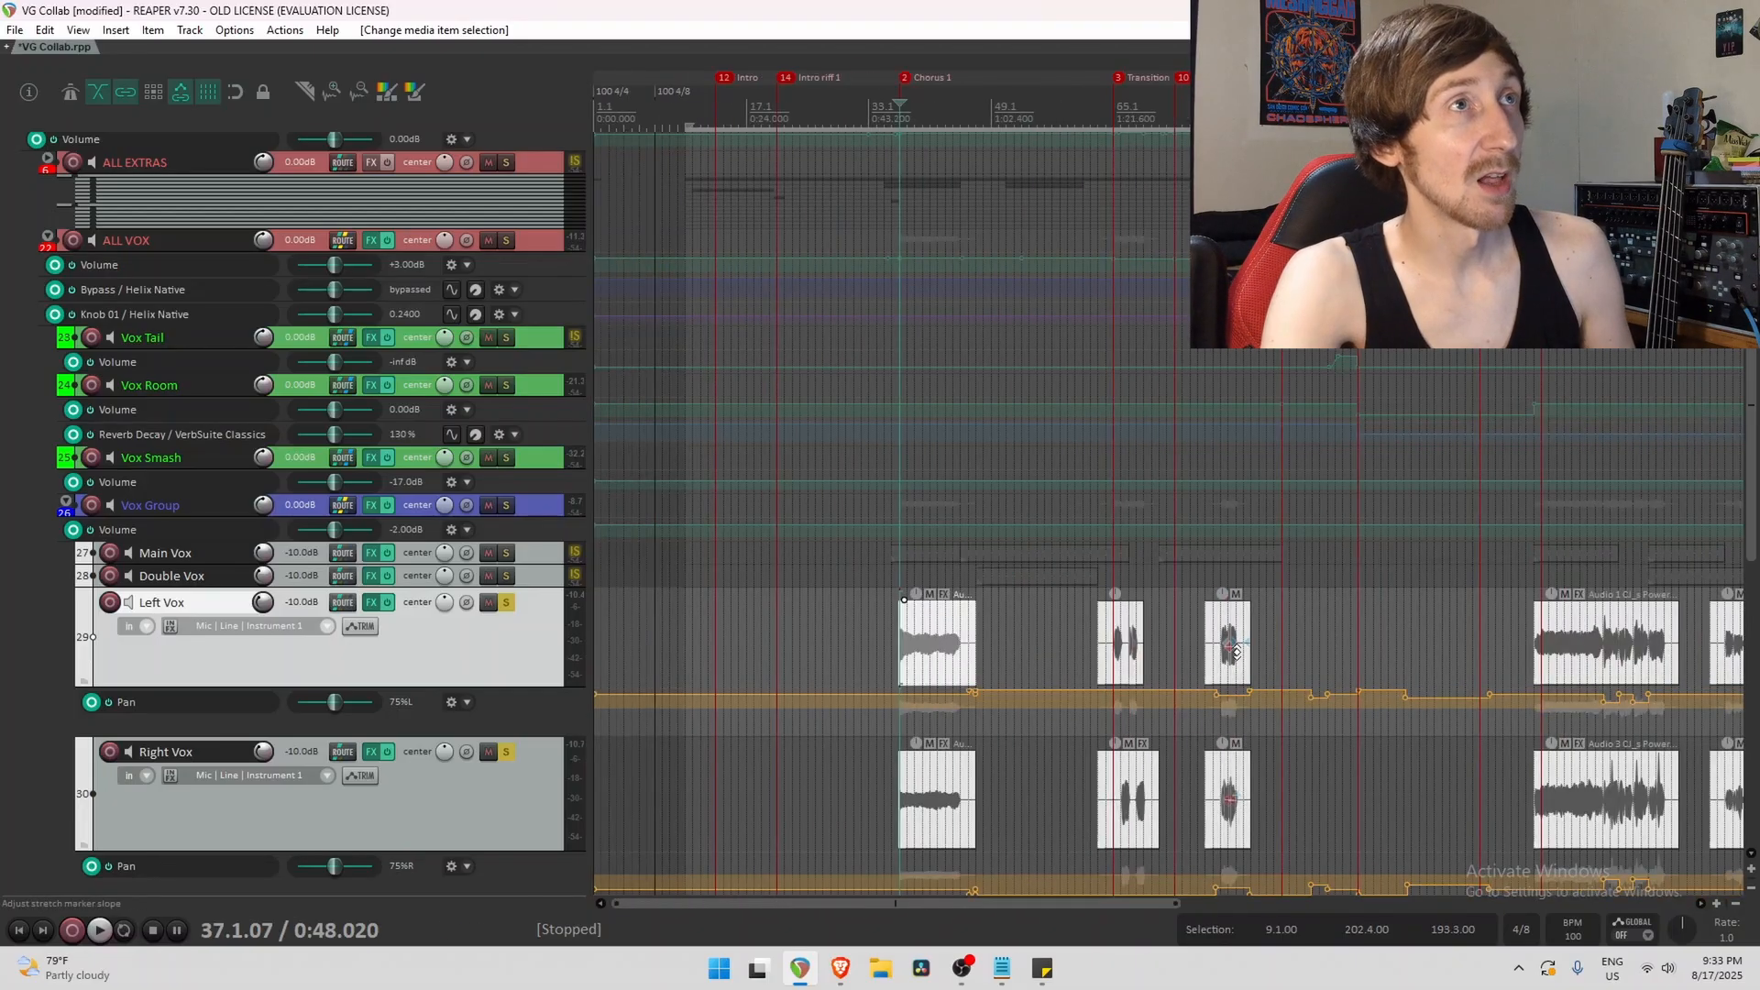
scroll(1212, 634, down, 2)
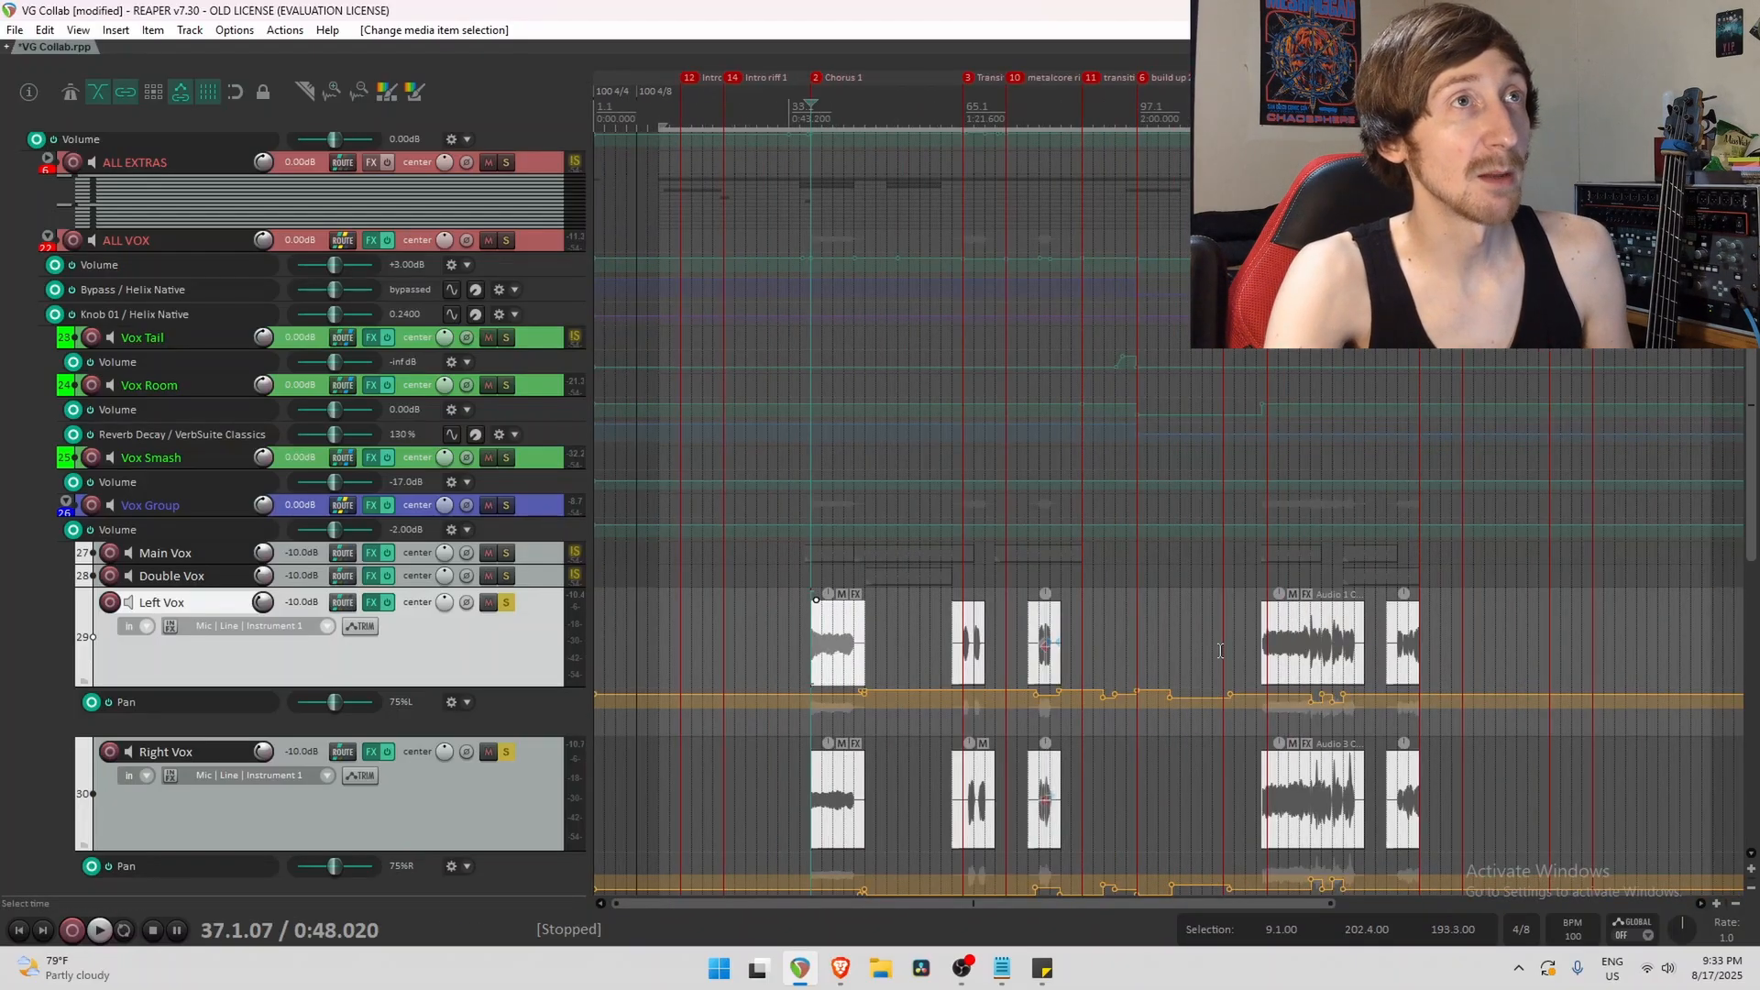
click(1063, 655)
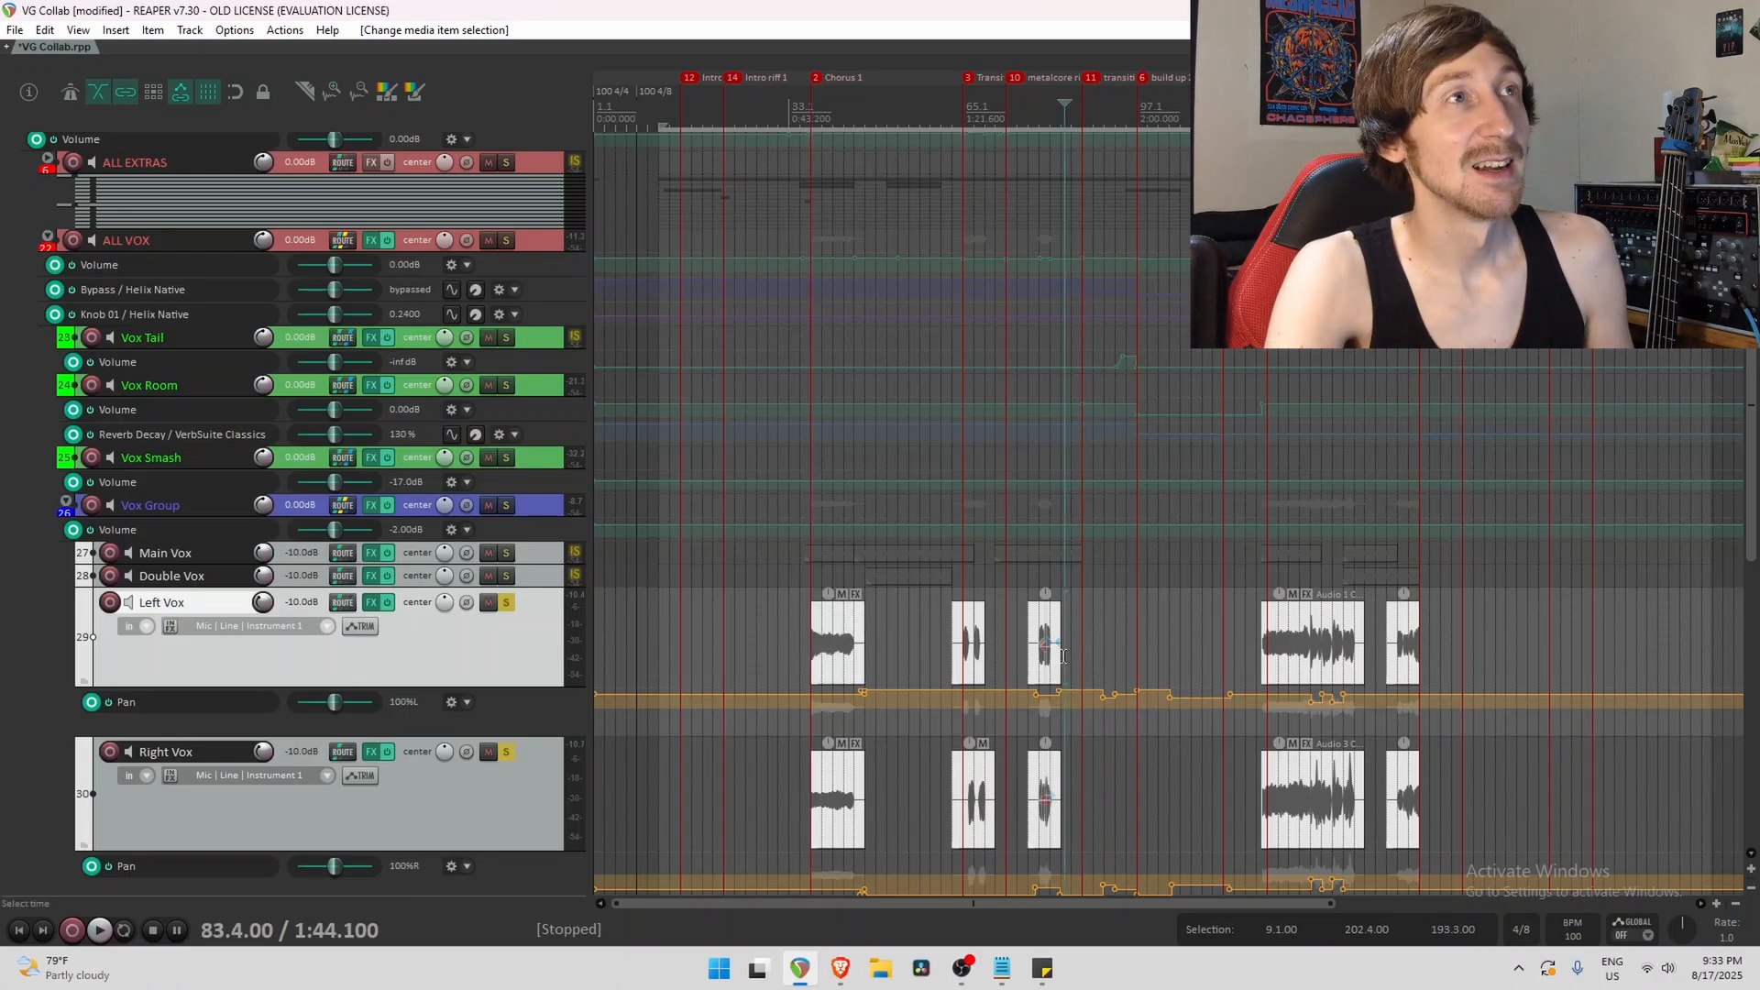
scroll(1061, 678, up, 4)
click(1057, 683)
scroll(1146, 674, up, 5)
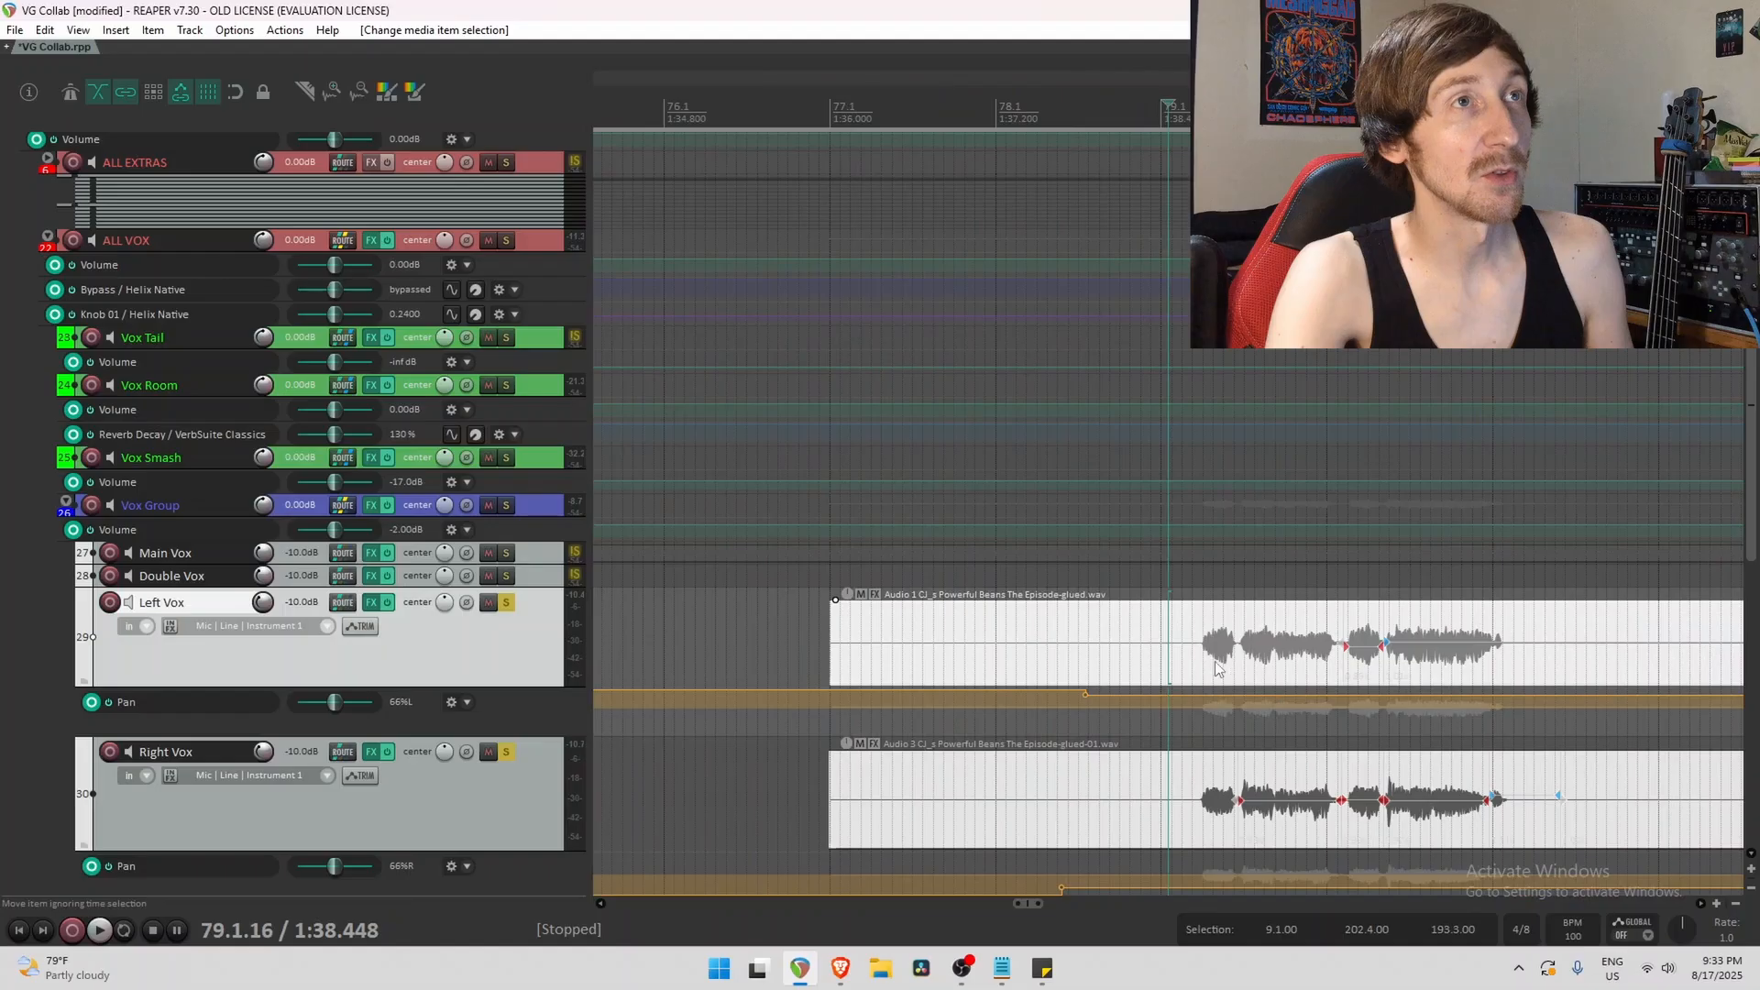
click(1219, 668)
scroll(1192, 550, up, 2)
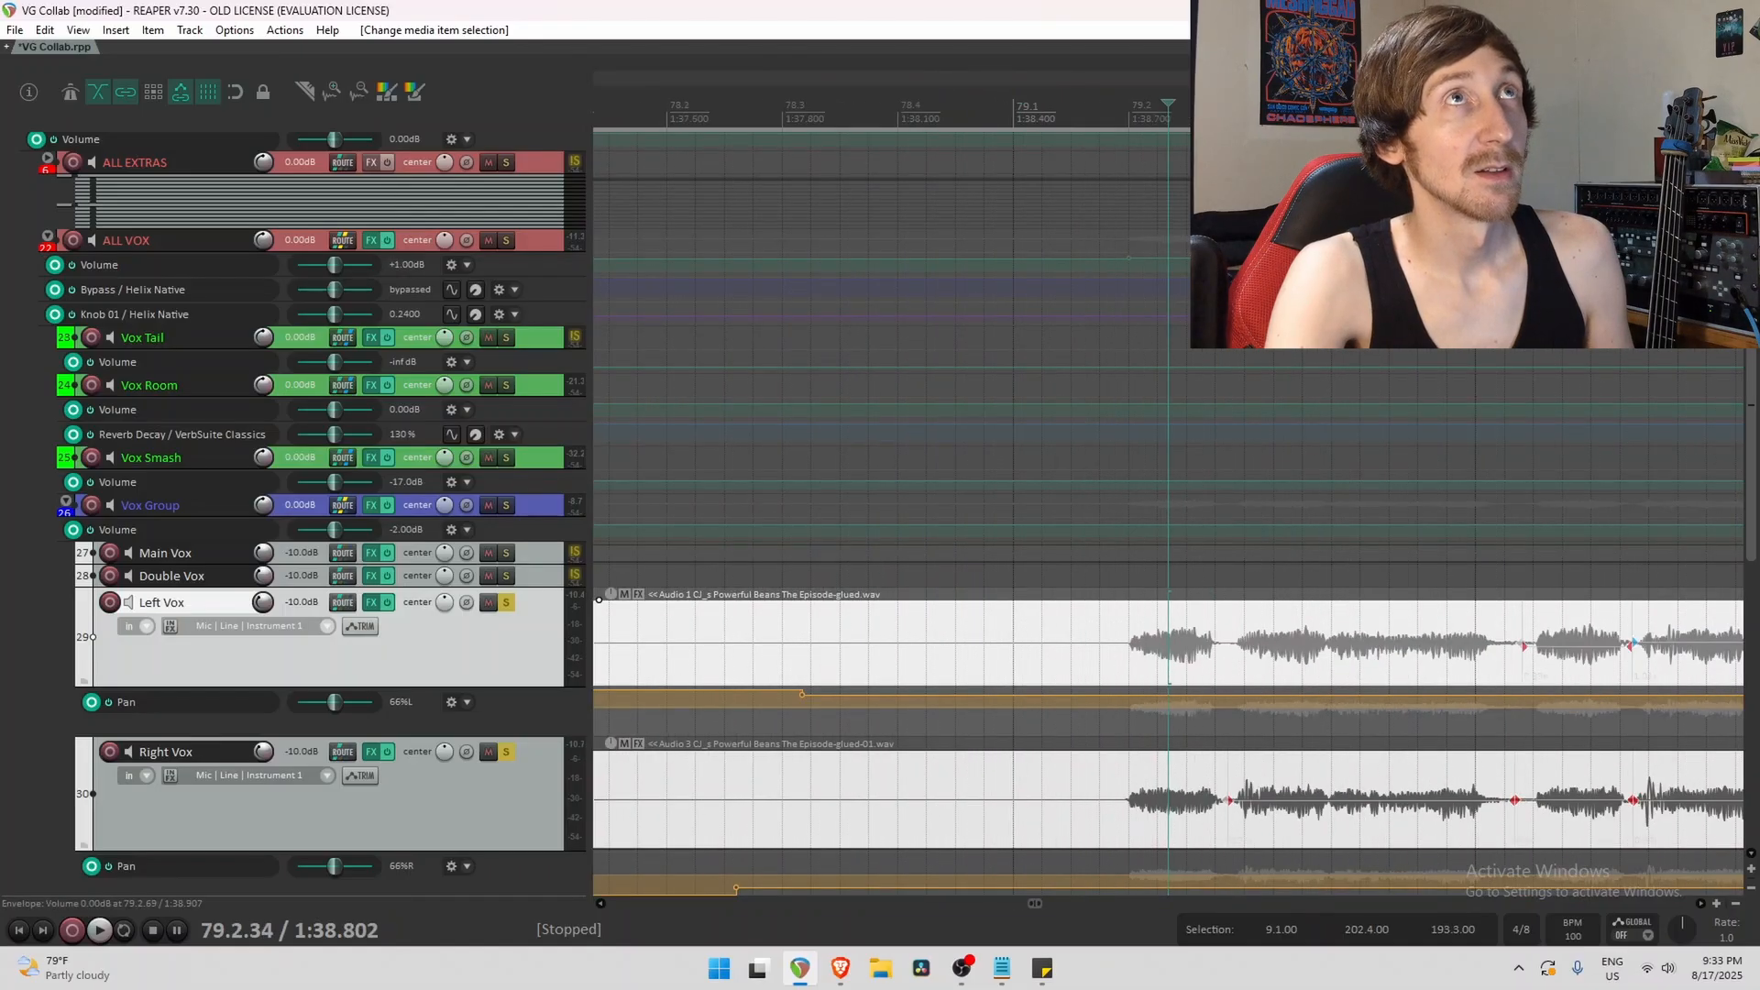
scroll(1169, 394, up, 2)
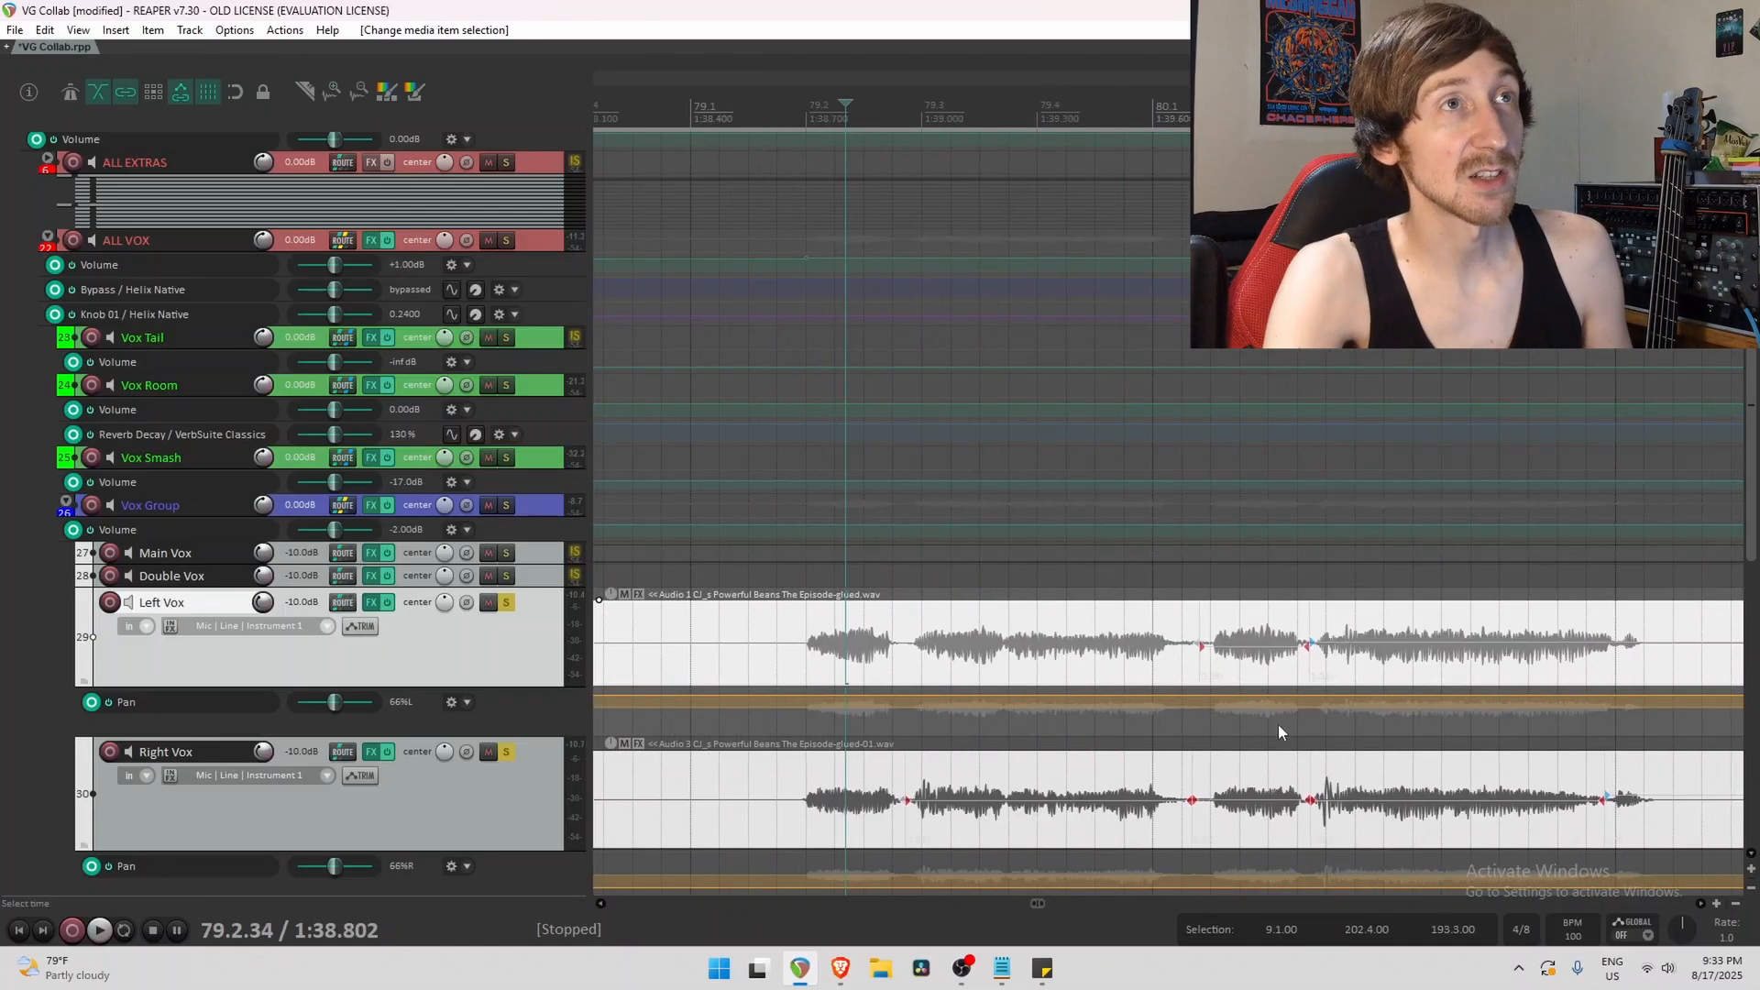
Examine the timing of the Left Vox and Right Vox items leading into Chorus 2 around bar 120.
drag(1308, 645, 1313, 644)
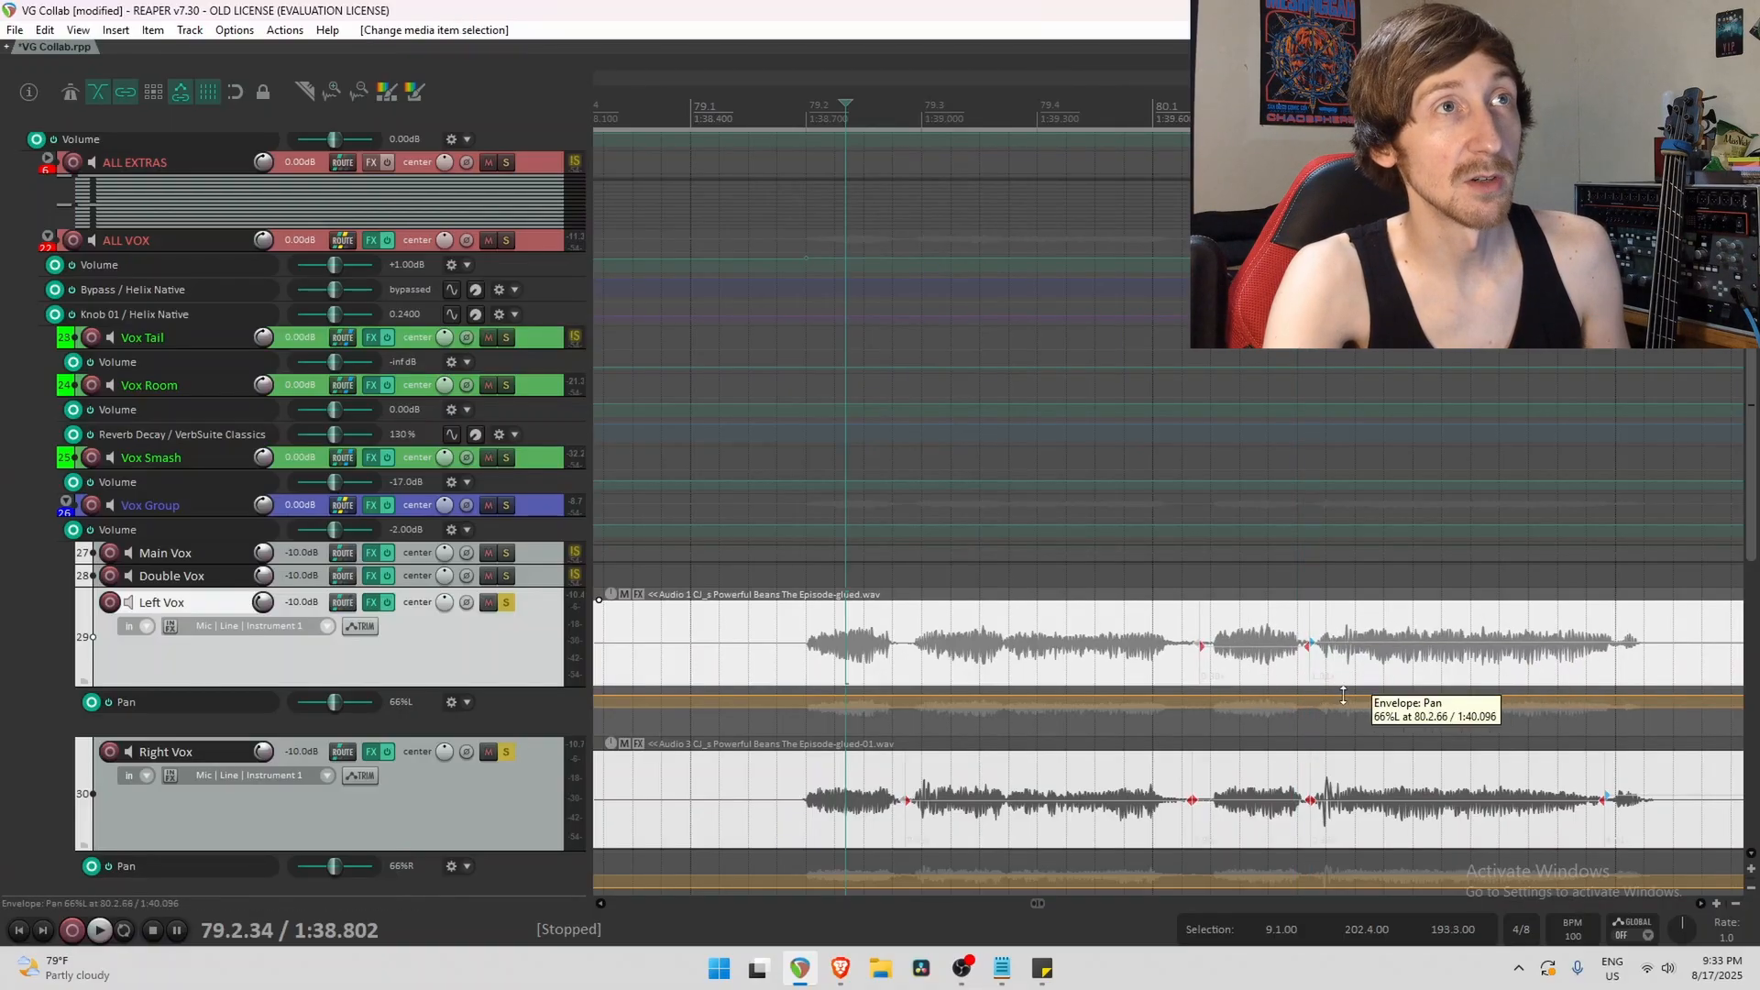
scroll(1258, 718, down, 5)
scroll(1413, 665, down, 3)
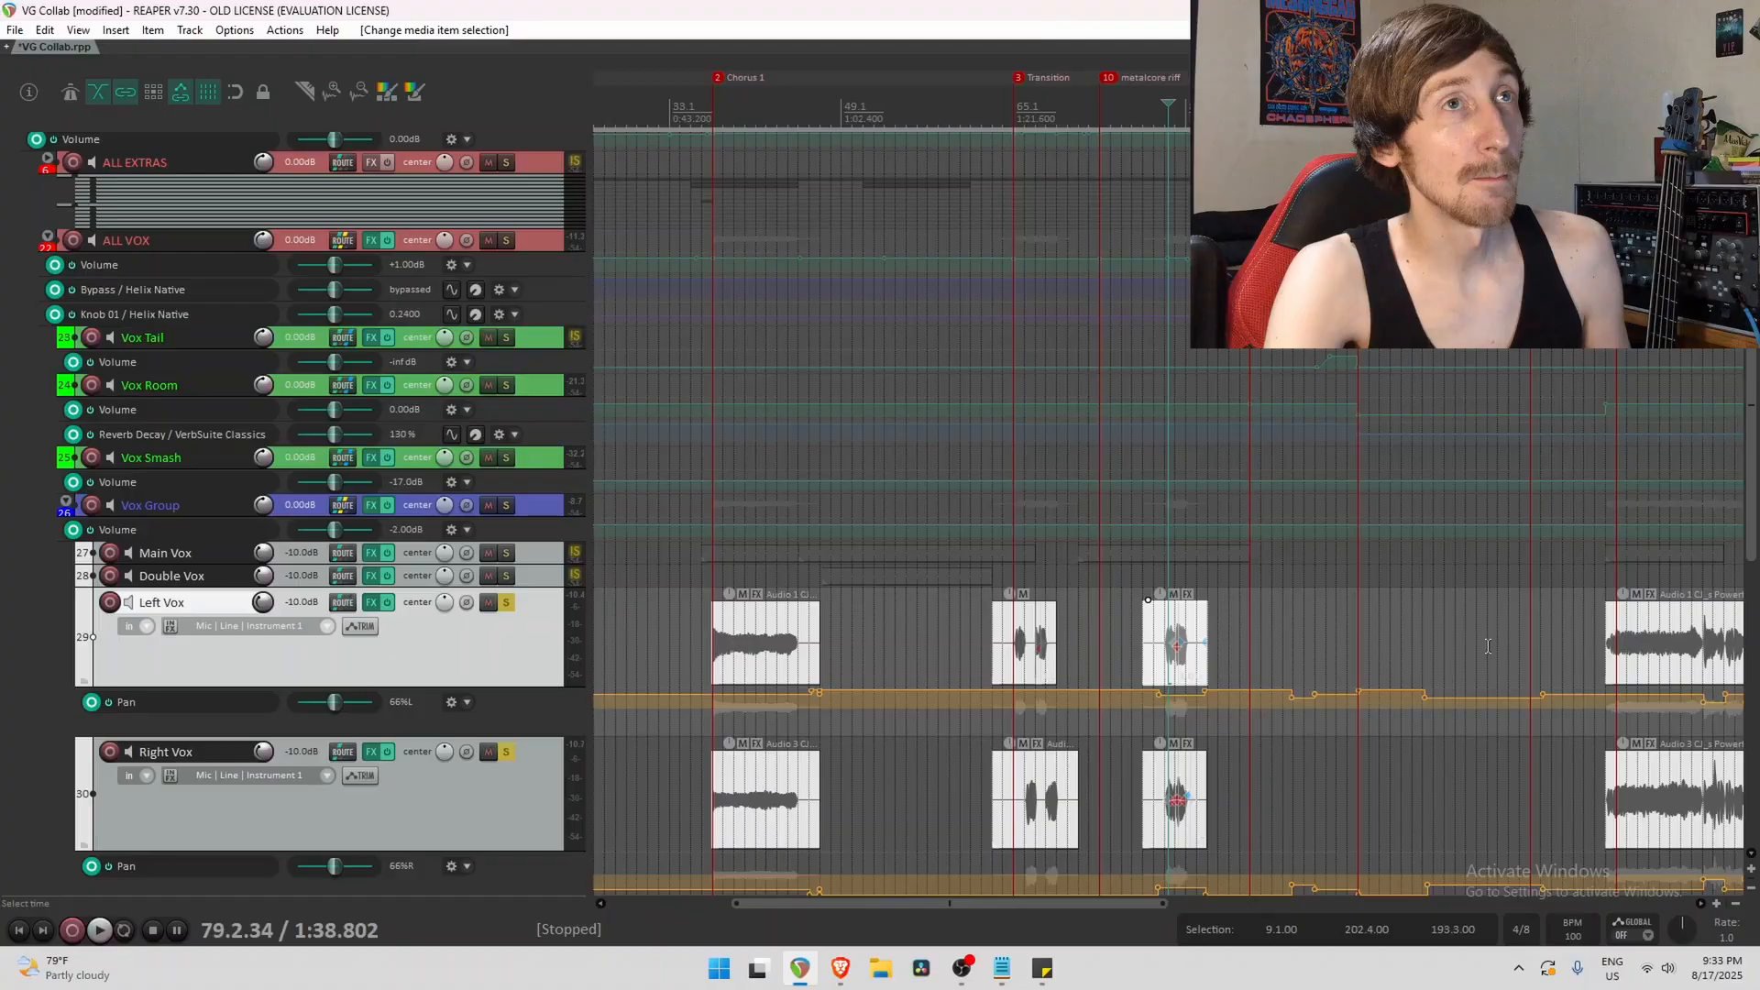
click(1623, 630)
scroll(1620, 633, up, 8)
scroll(1169, 679, up, 2)
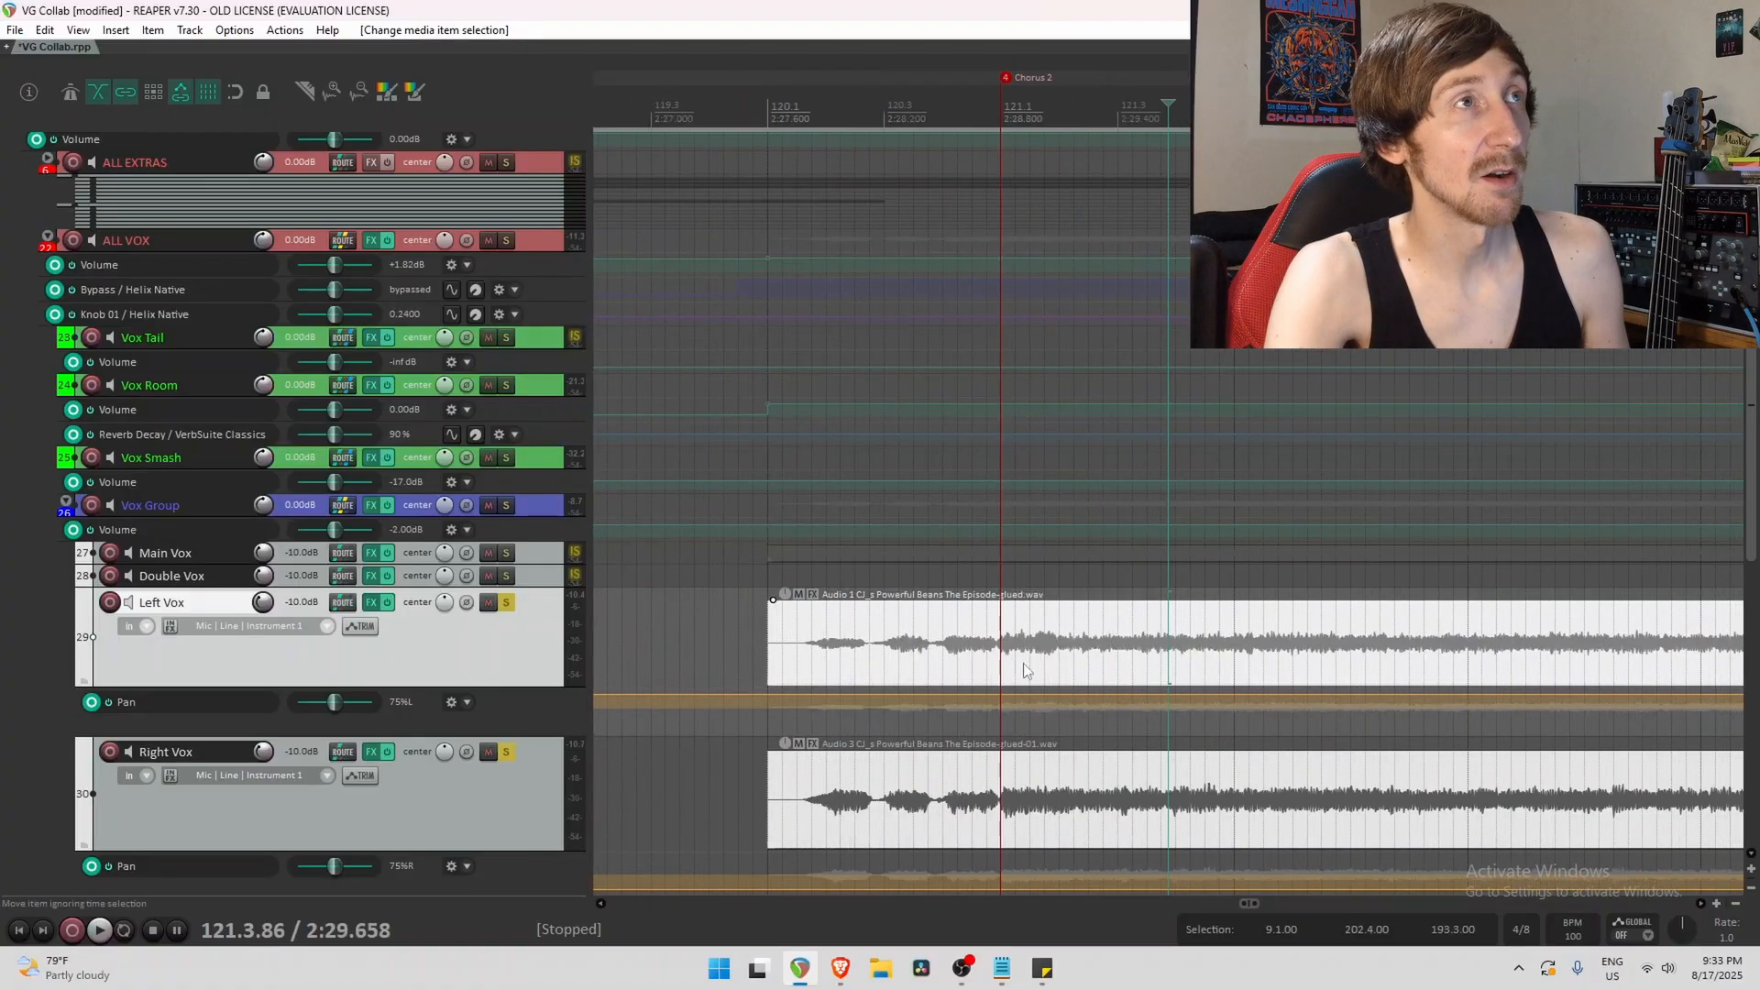
click(999, 668)
scroll(1032, 662, up, 3)
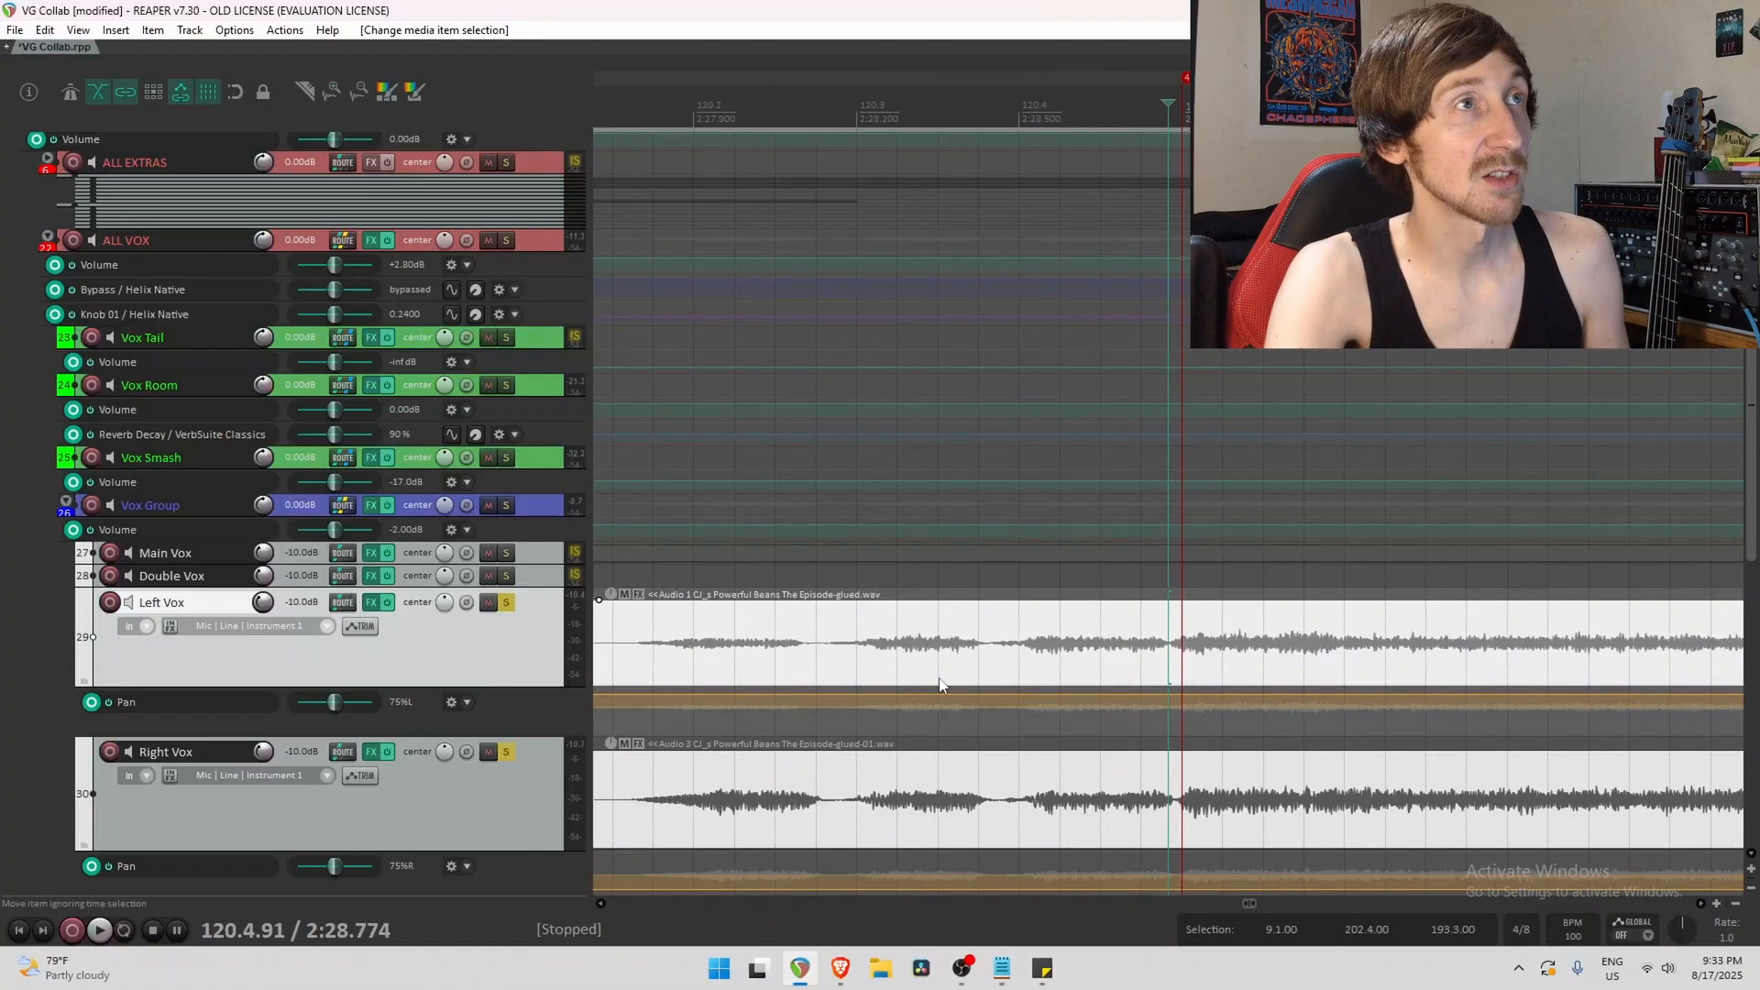
Examine how the Left Vox and Right Vox phrases line up around bars 145 and 146.
scroll(1355, 676, down, 9)
click(1520, 675)
scroll(1431, 681, up, 4)
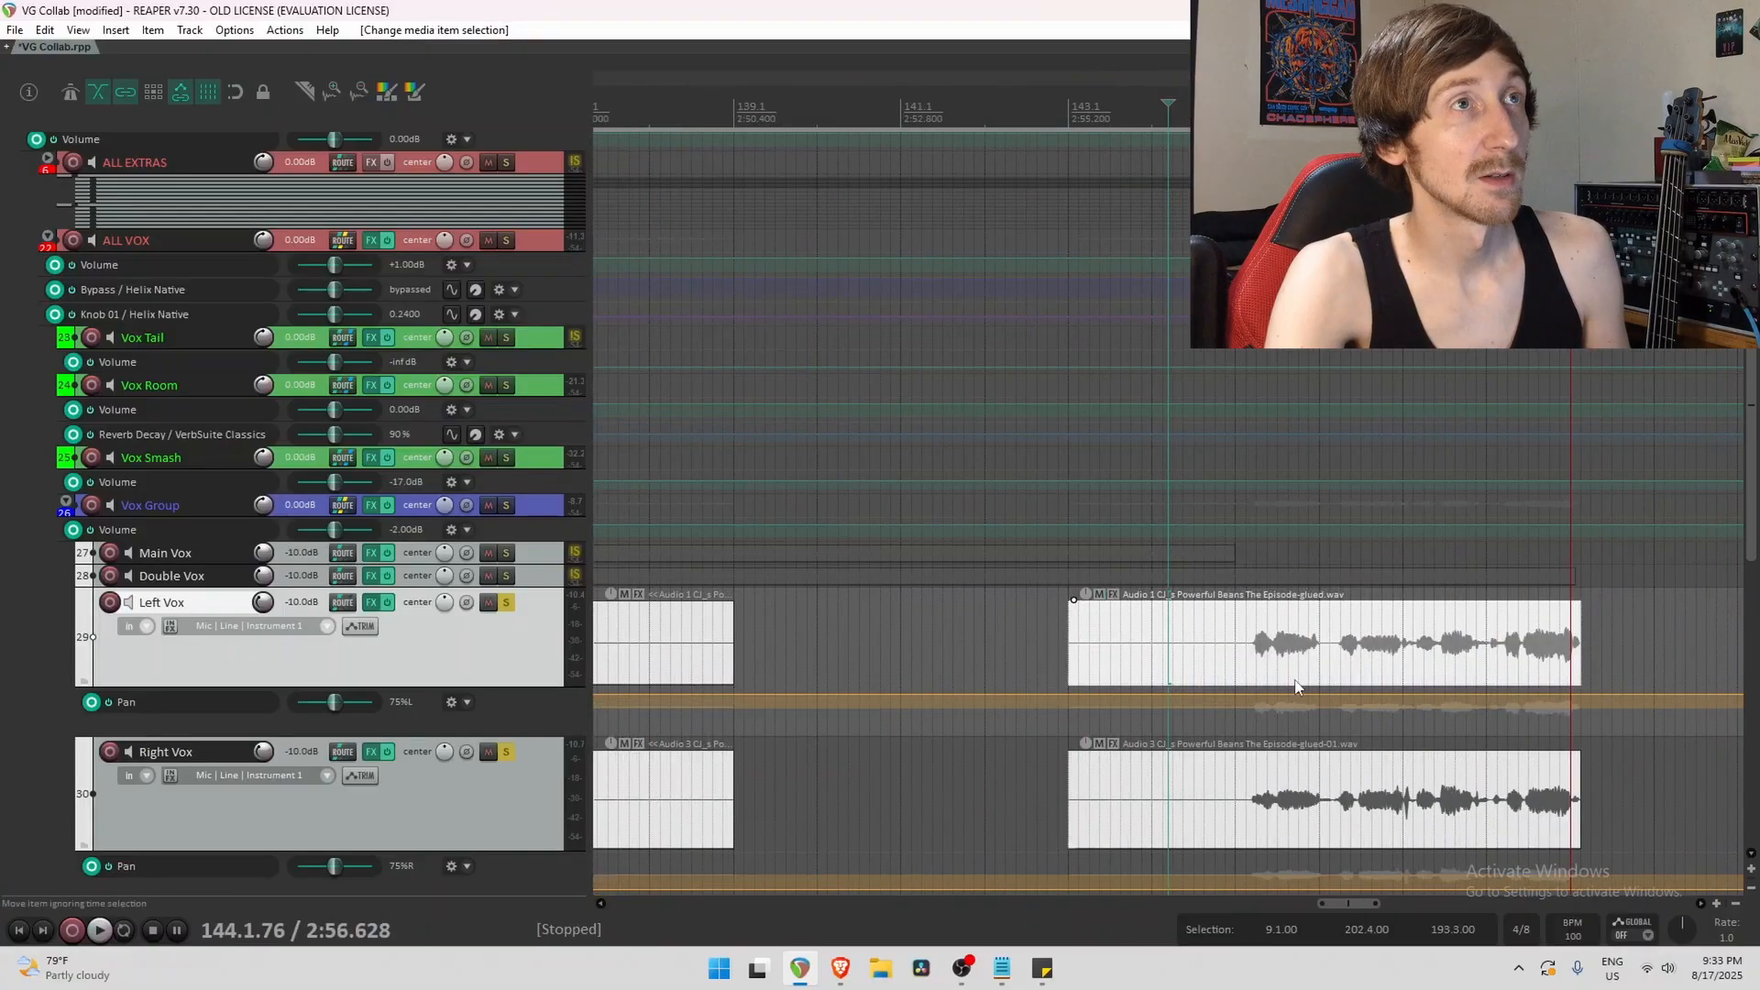
click(1306, 663)
scroll(1305, 663, up, 5)
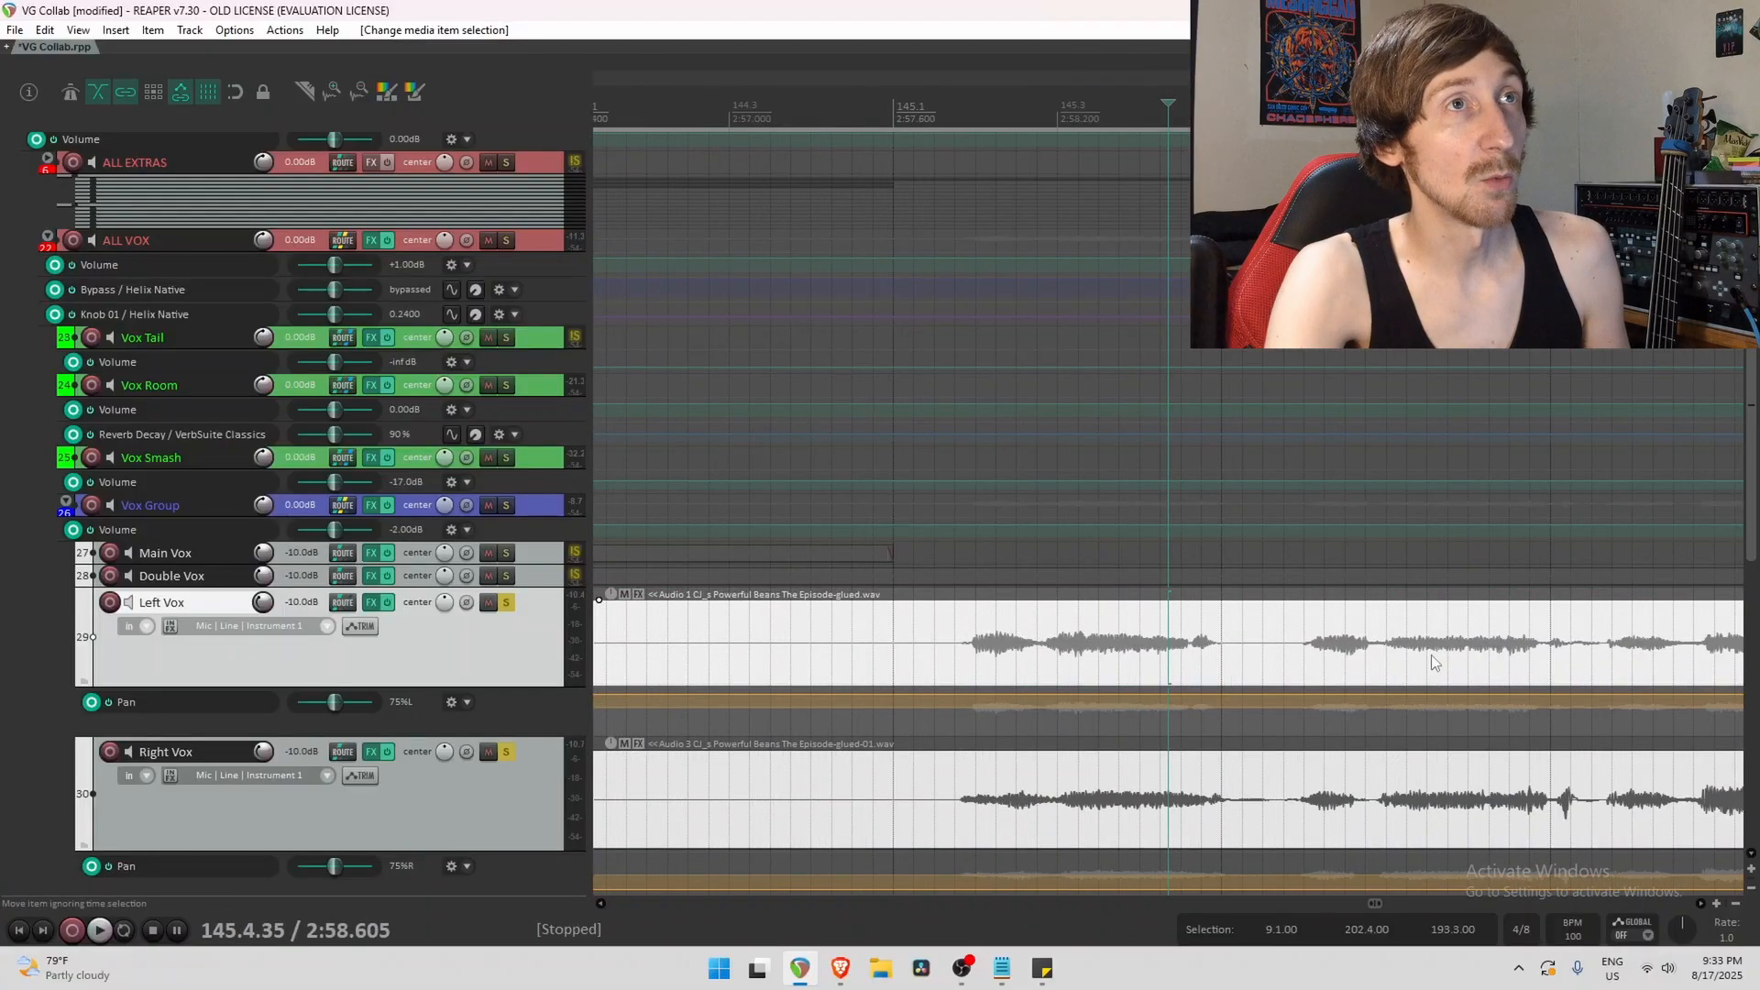
scroll(1302, 679, right, 3)
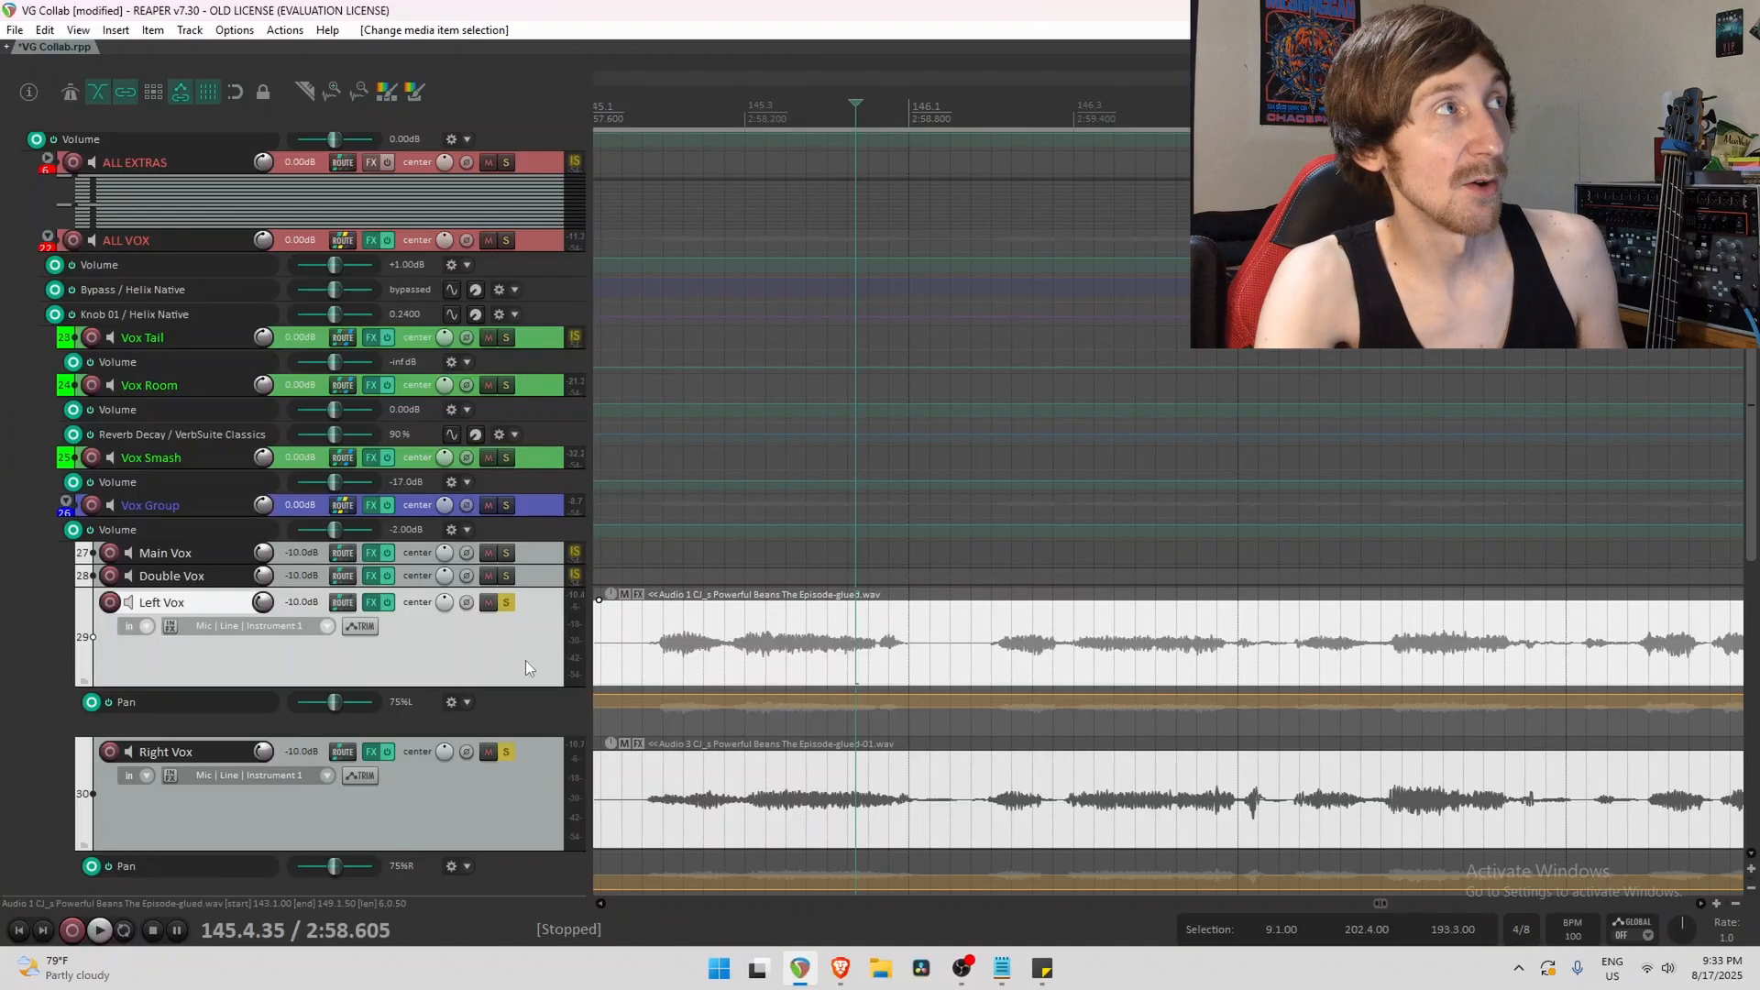
Unsolo Left Vox and Right Vox, solo Vox Group and play the vocals from bar 145.1.
click(508, 603)
click(508, 752)
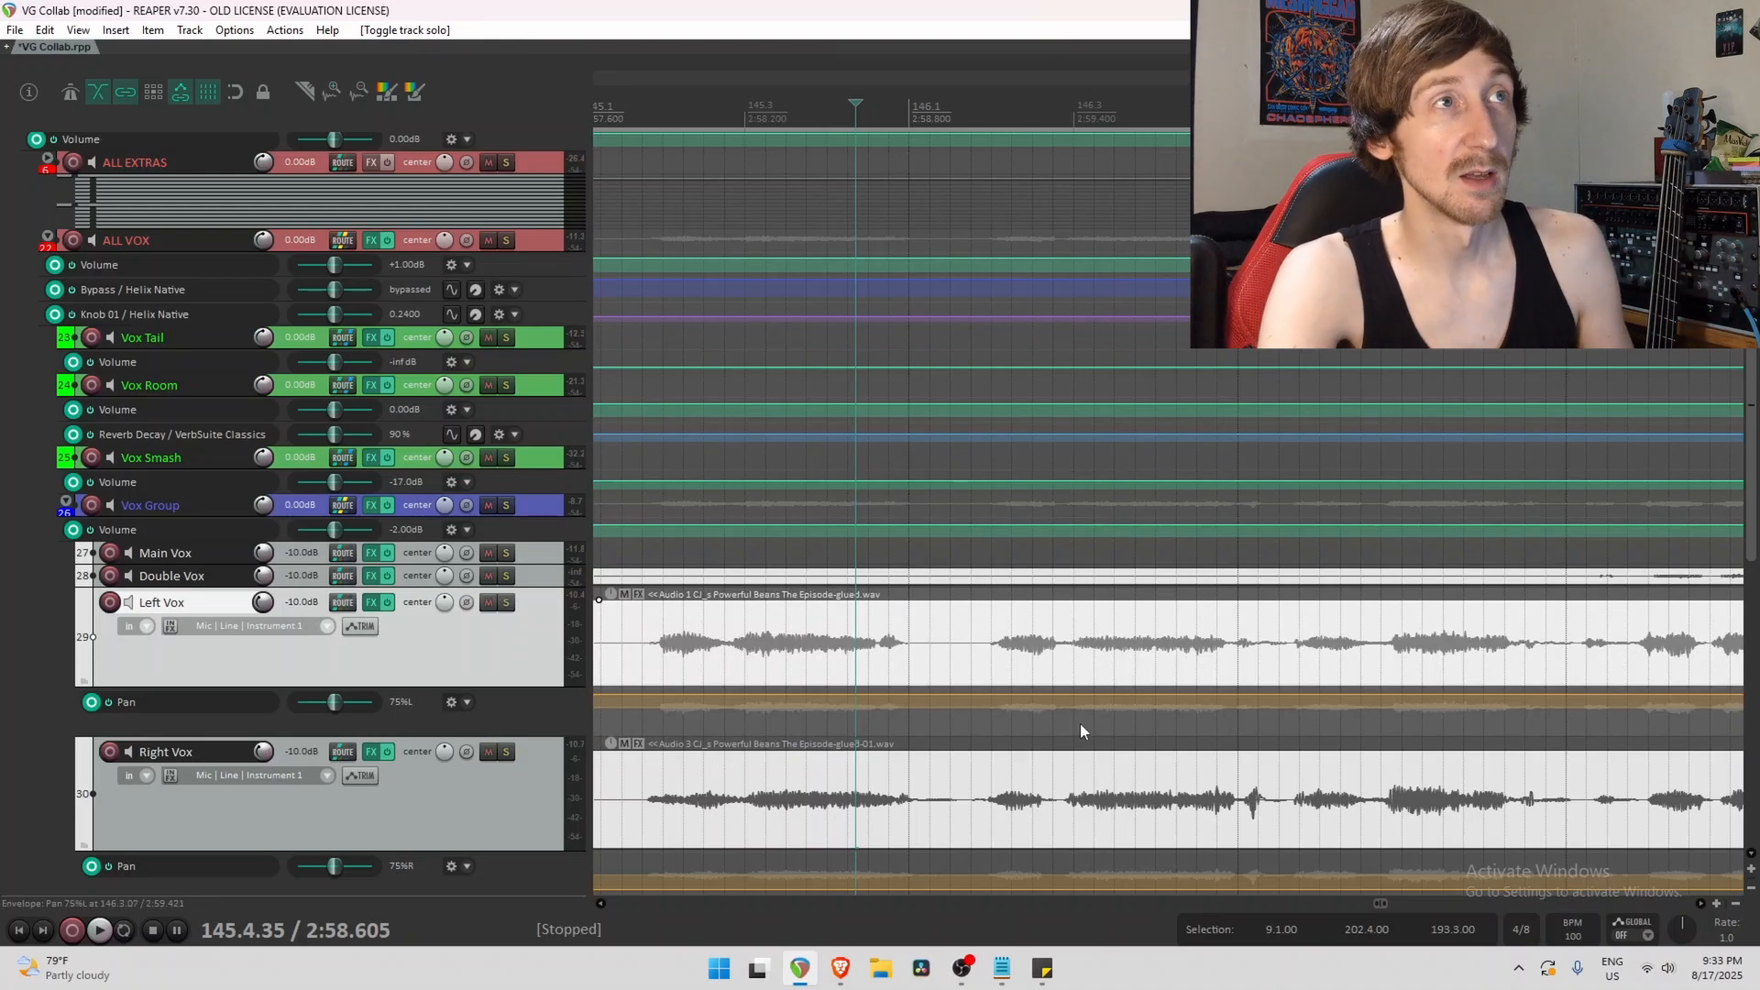
click(1235, 647)
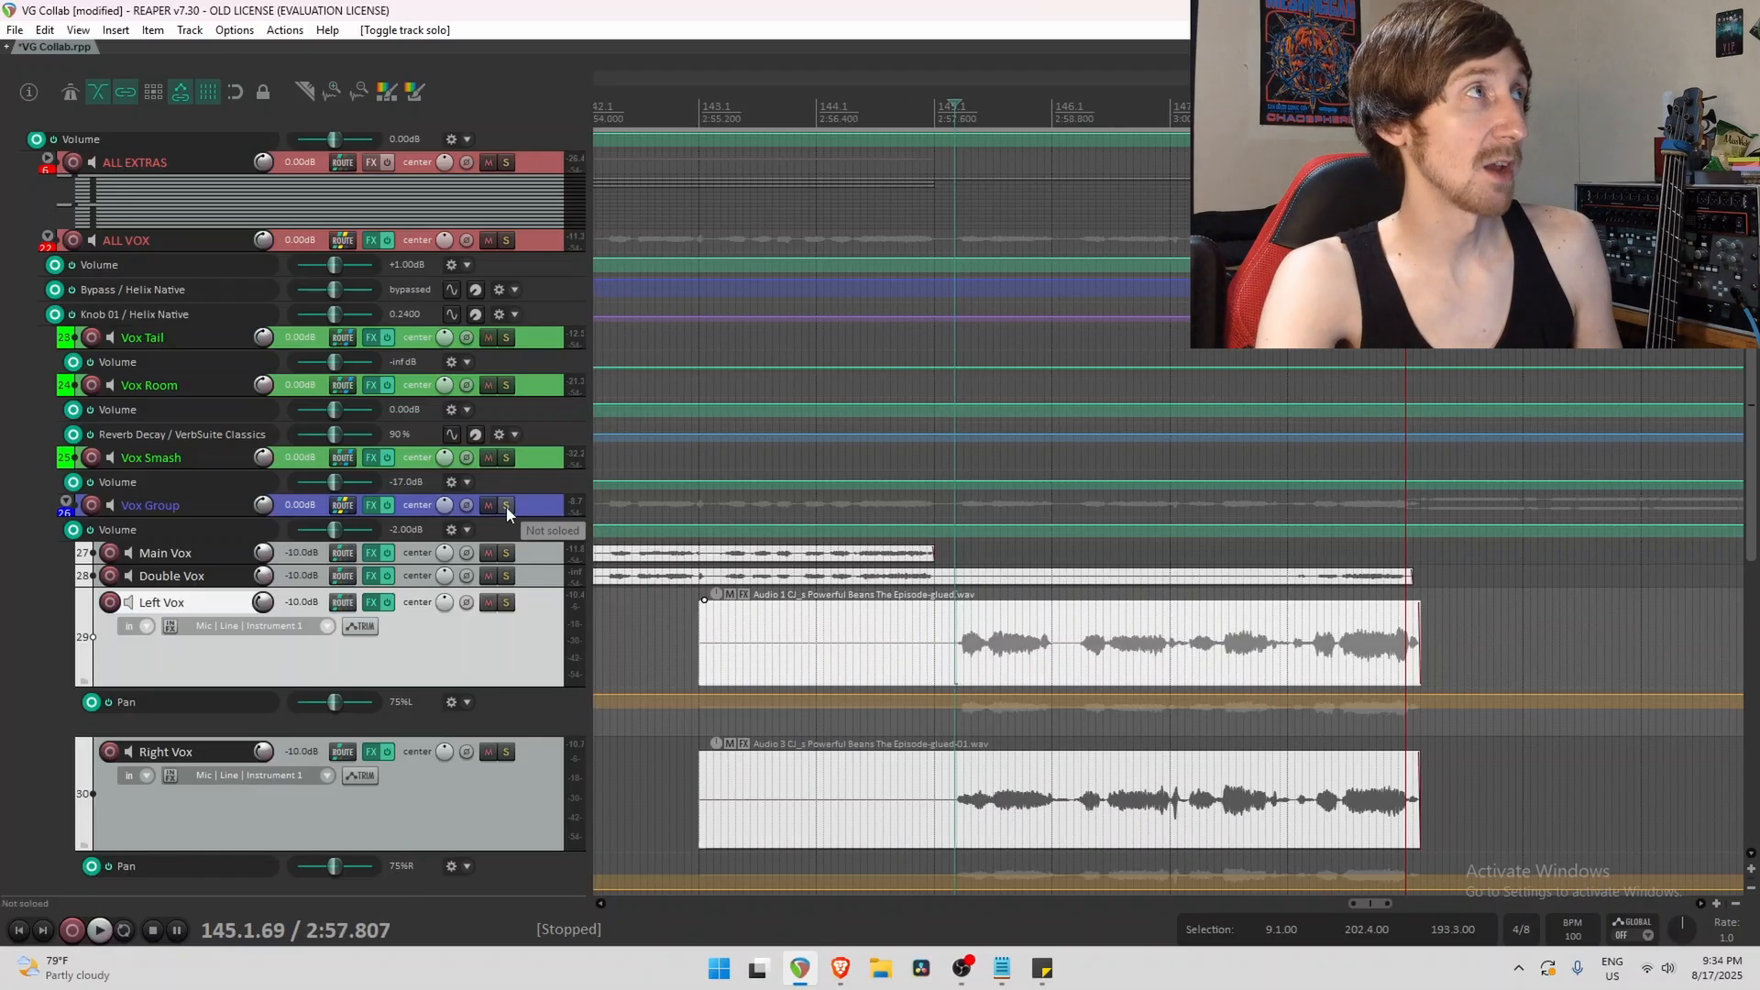
click(506, 506)
key(space)
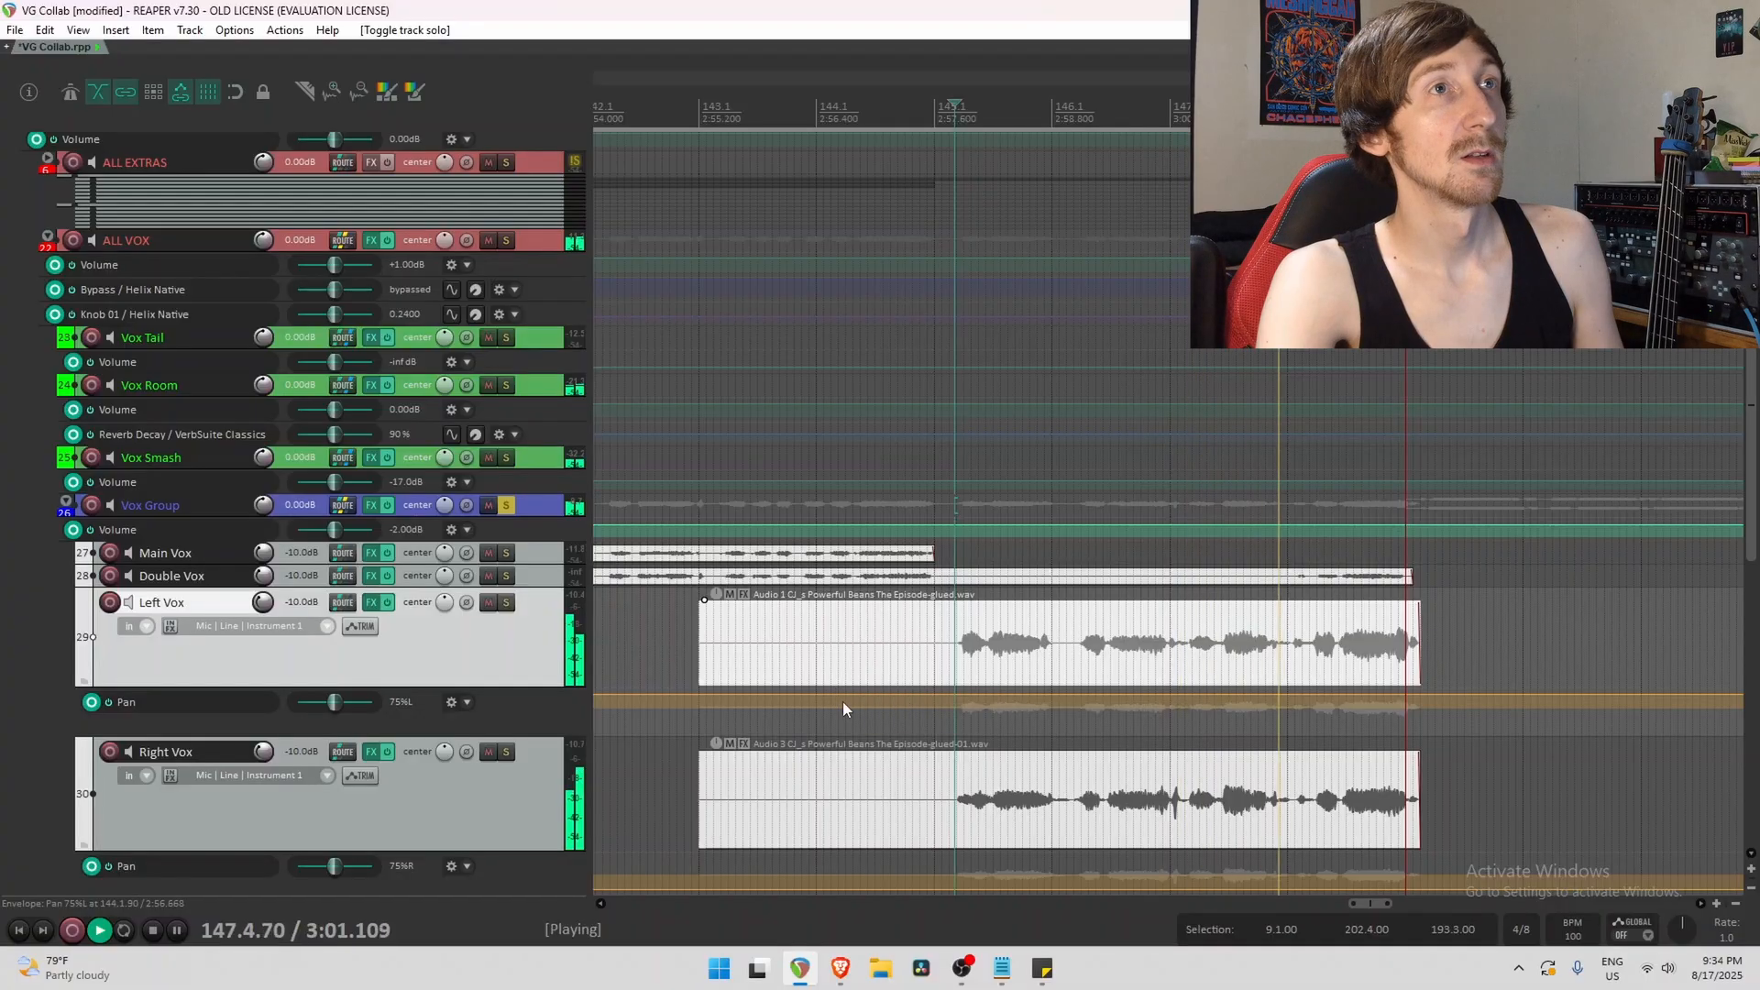
key(space)
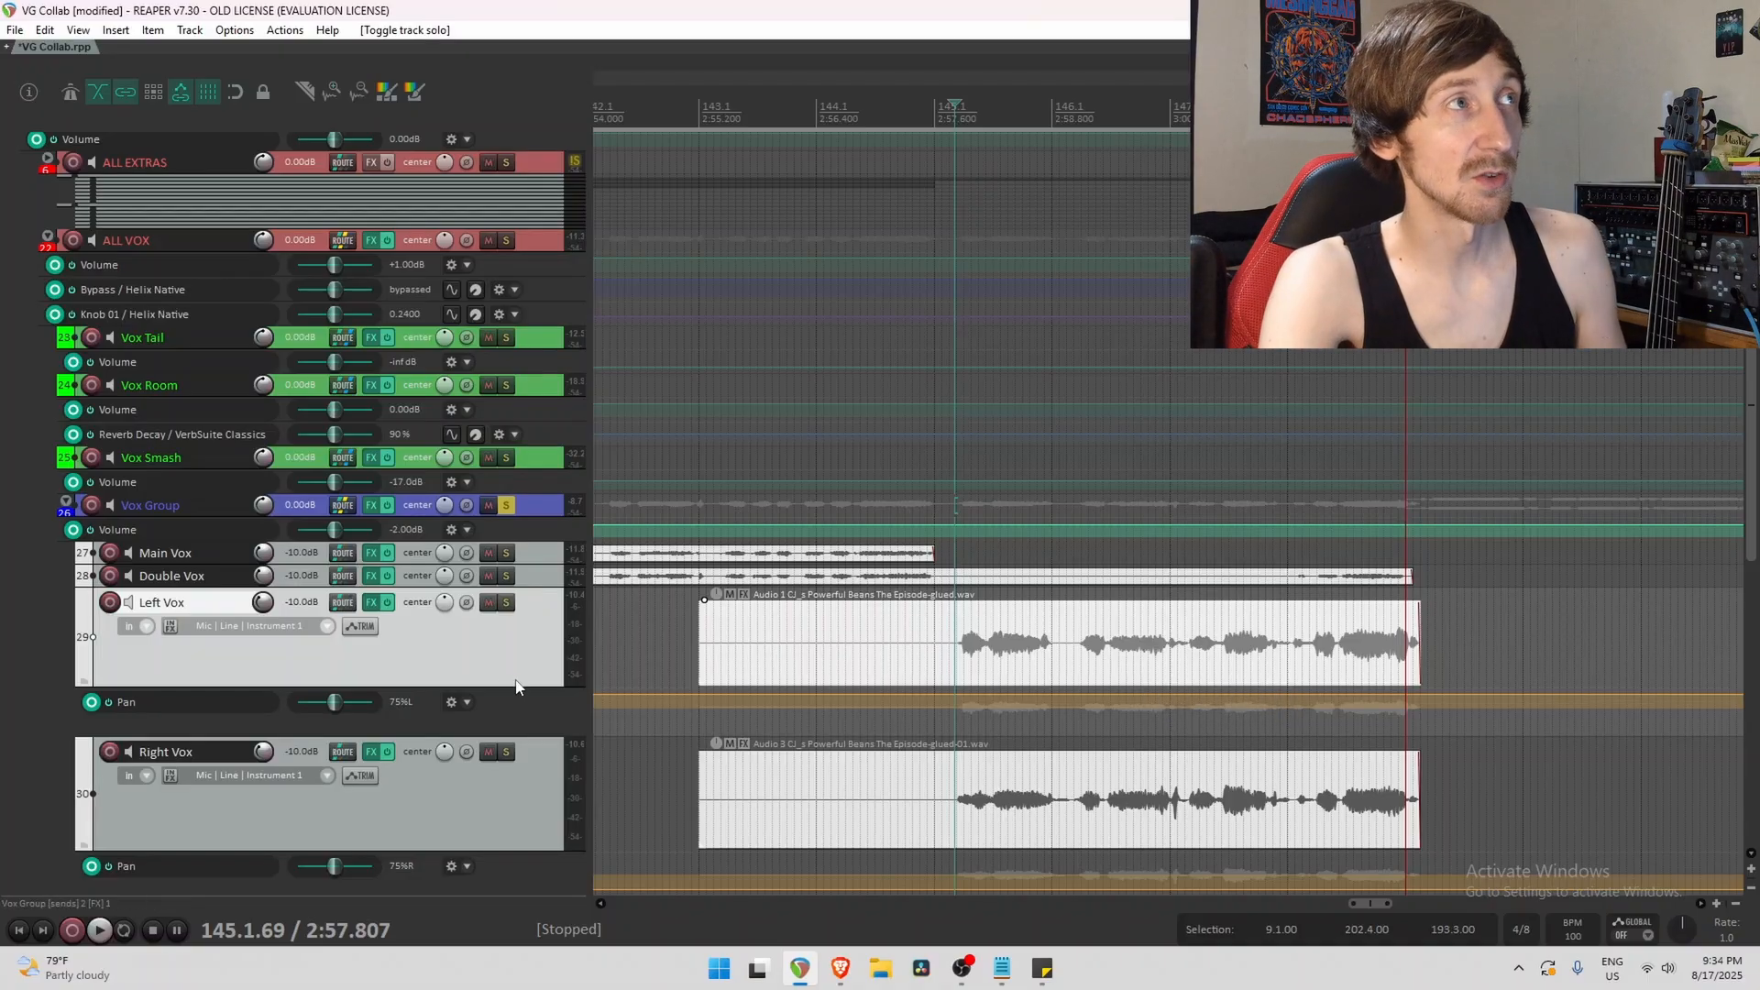
Shrink the Left Vox and Right Vox tracks and enlarge Main Vox and Double Vox to compare their waveforms around bar 142.
drag(519, 686, 525, 608)
drag(550, 752, 554, 698)
drag(554, 564, 554, 698)
click(698, 677)
scroll(761, 700, up, 3)
click(1221, 631)
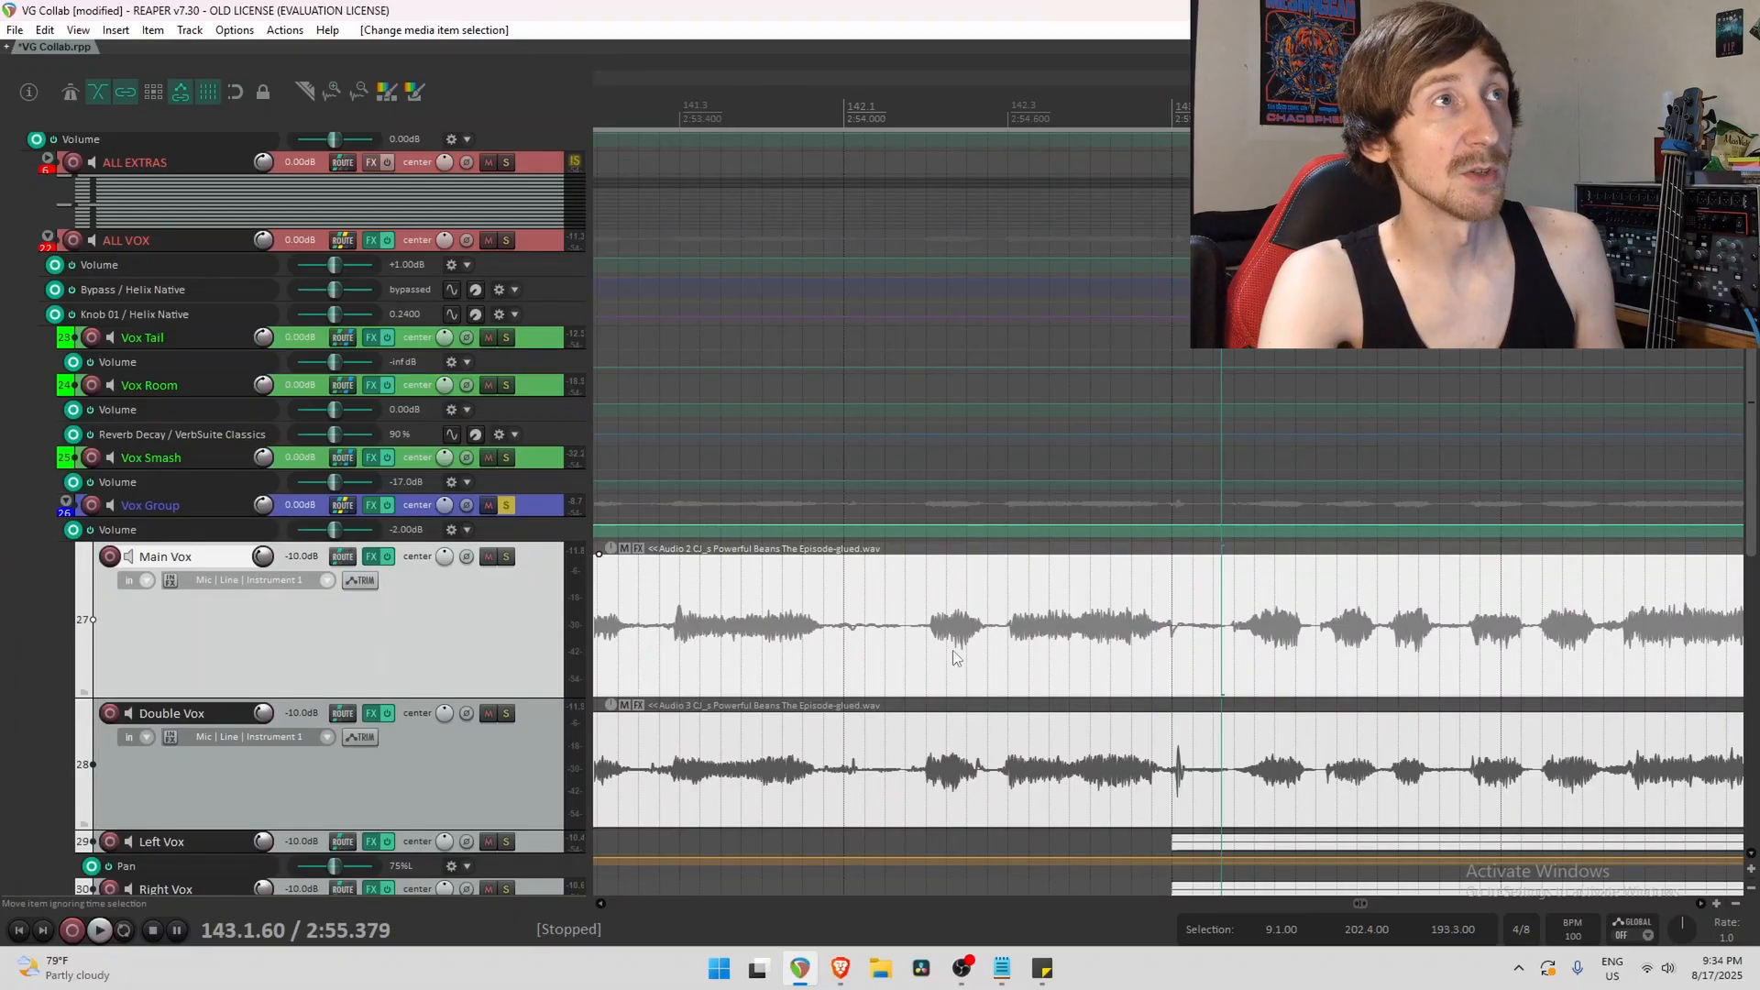
Solo Main Vox and Double Vox and play them together from bar 141.2.
click(662, 680)
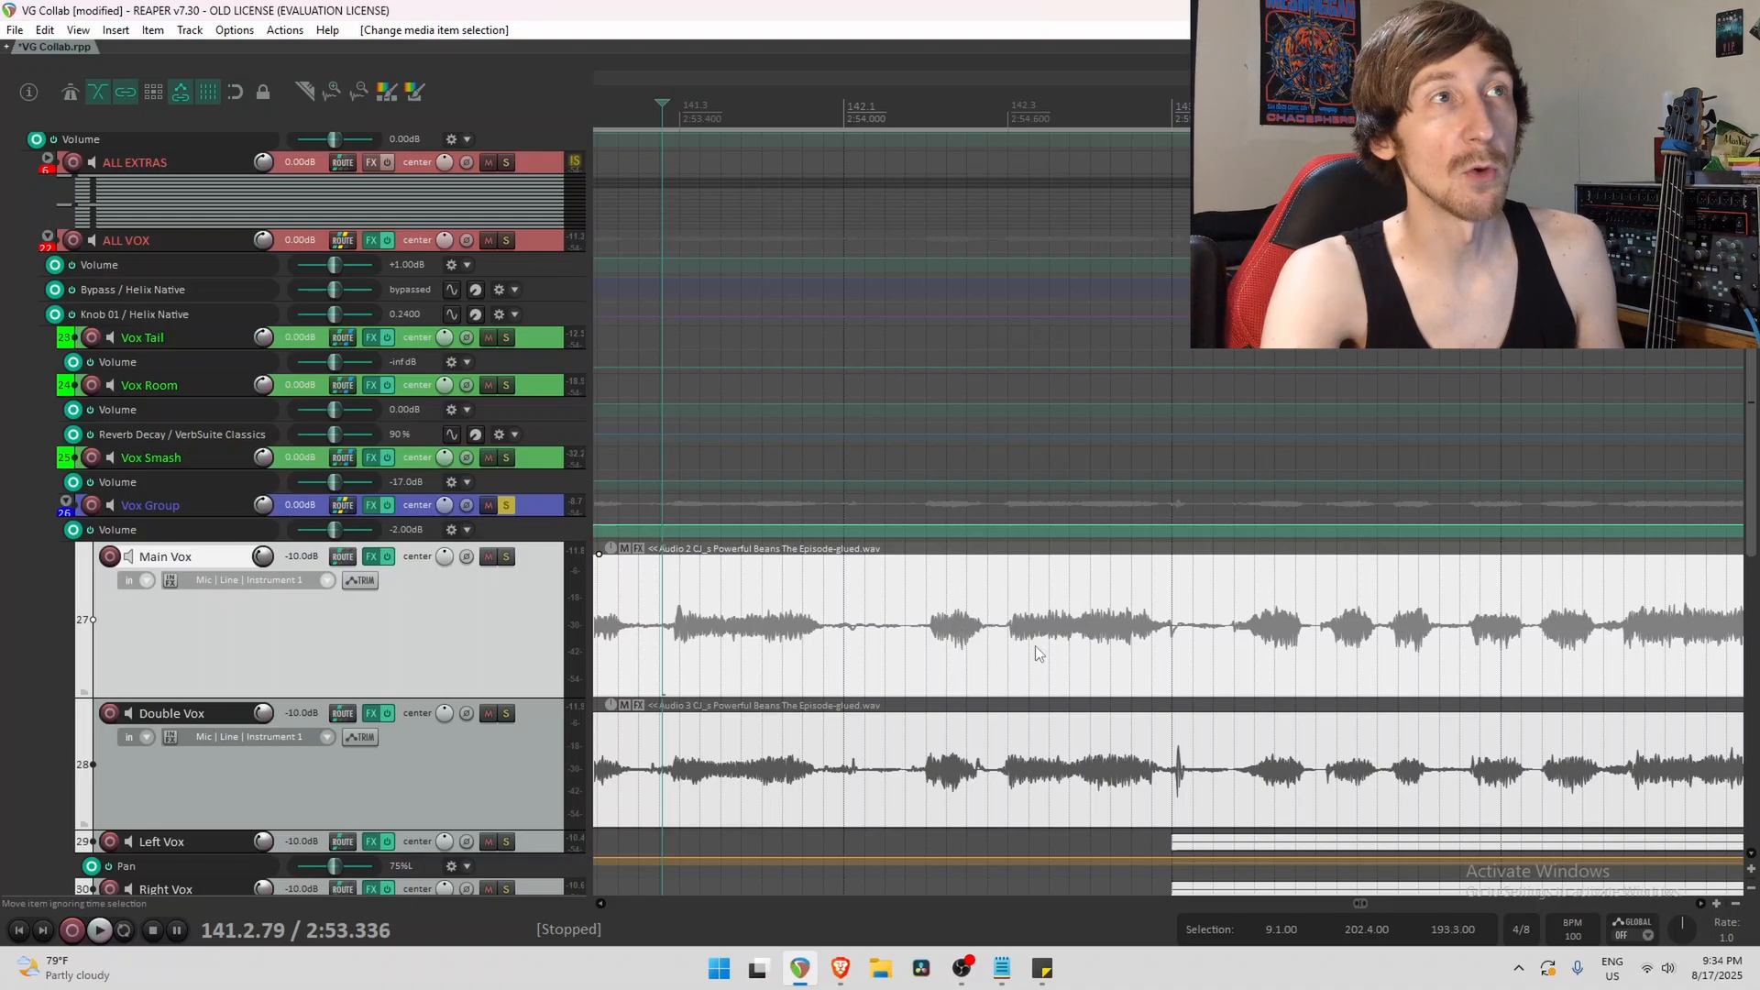
click(506, 556)
click(505, 719)
key(space)
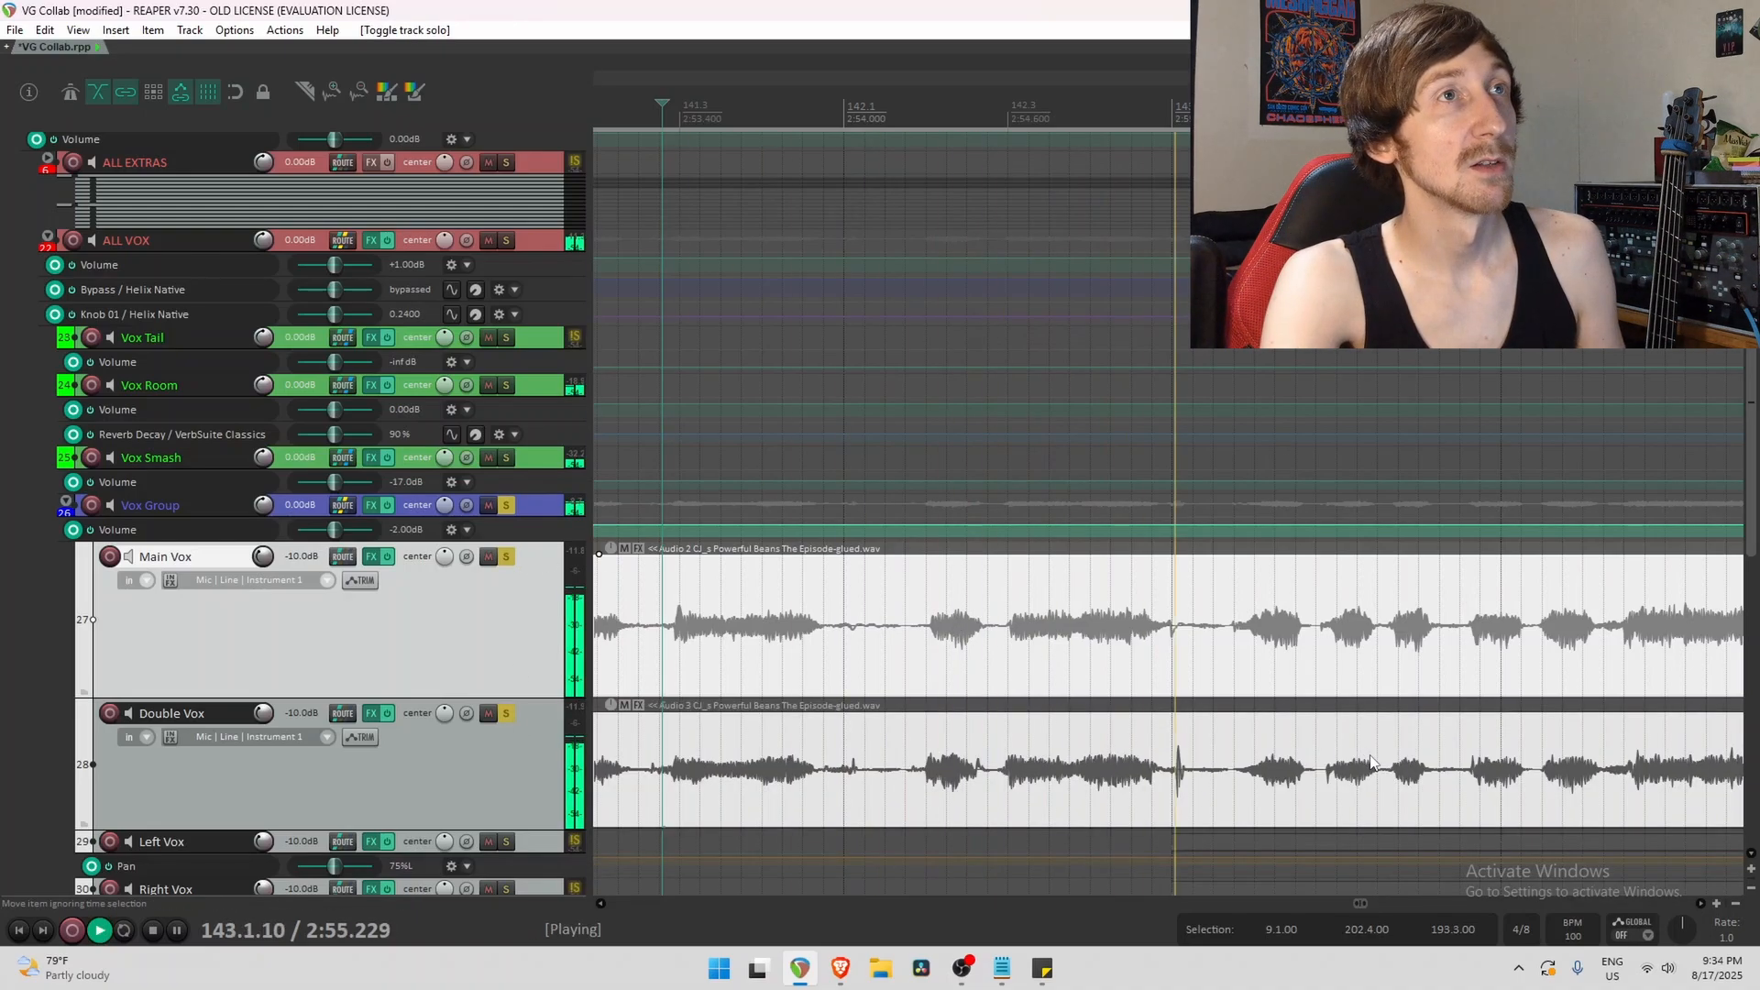
scroll(1461, 733, down, 3)
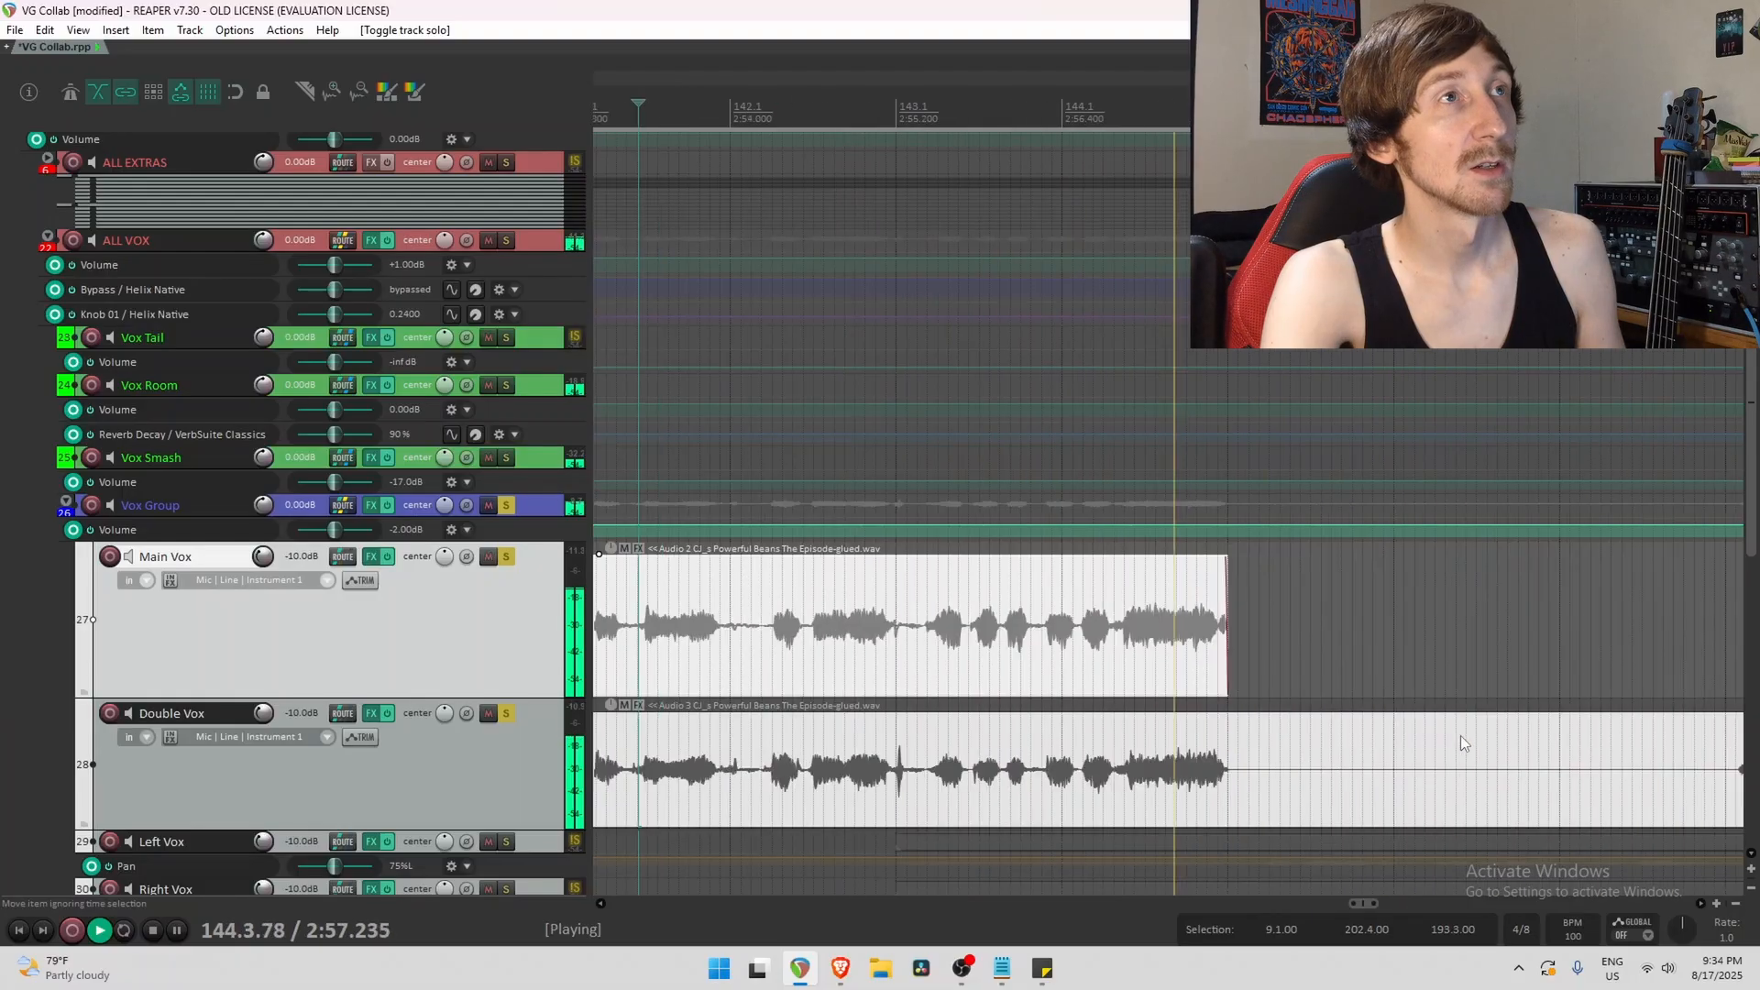
key(space)
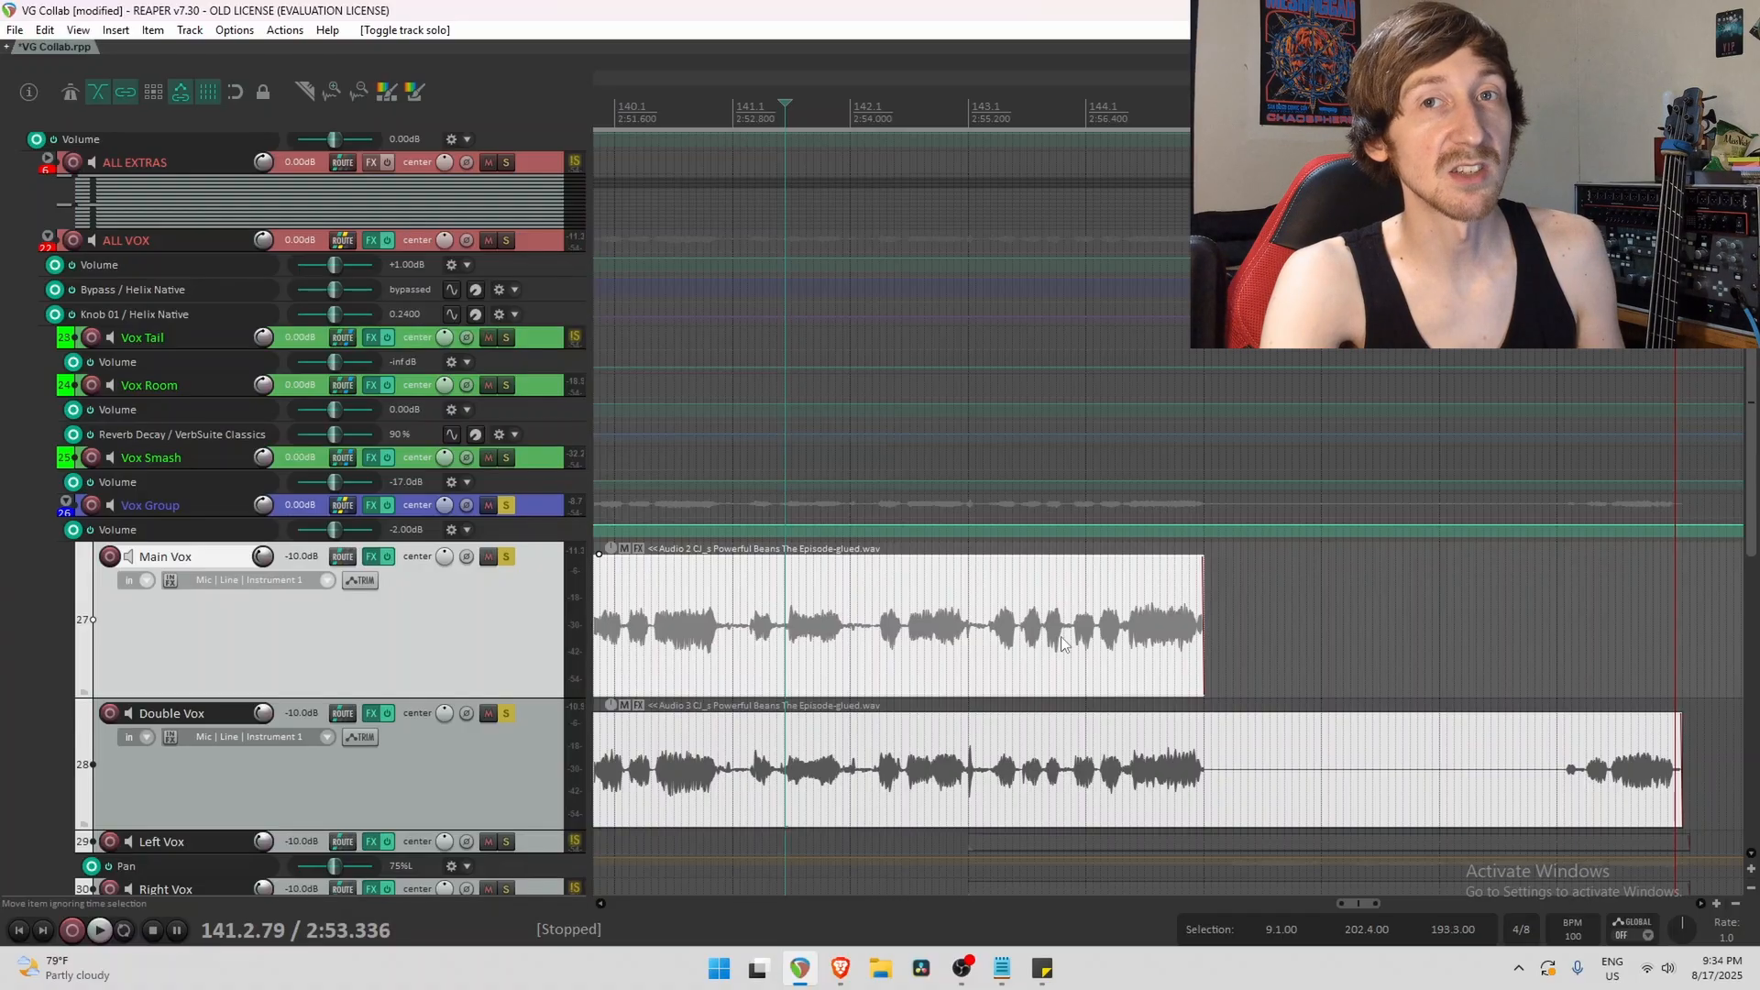
Play the soloed Main Vox and Double Vox from the start of their phrase at bar 137.1.
scroll(951, 691, down, 2)
click(908, 631)
key(space)
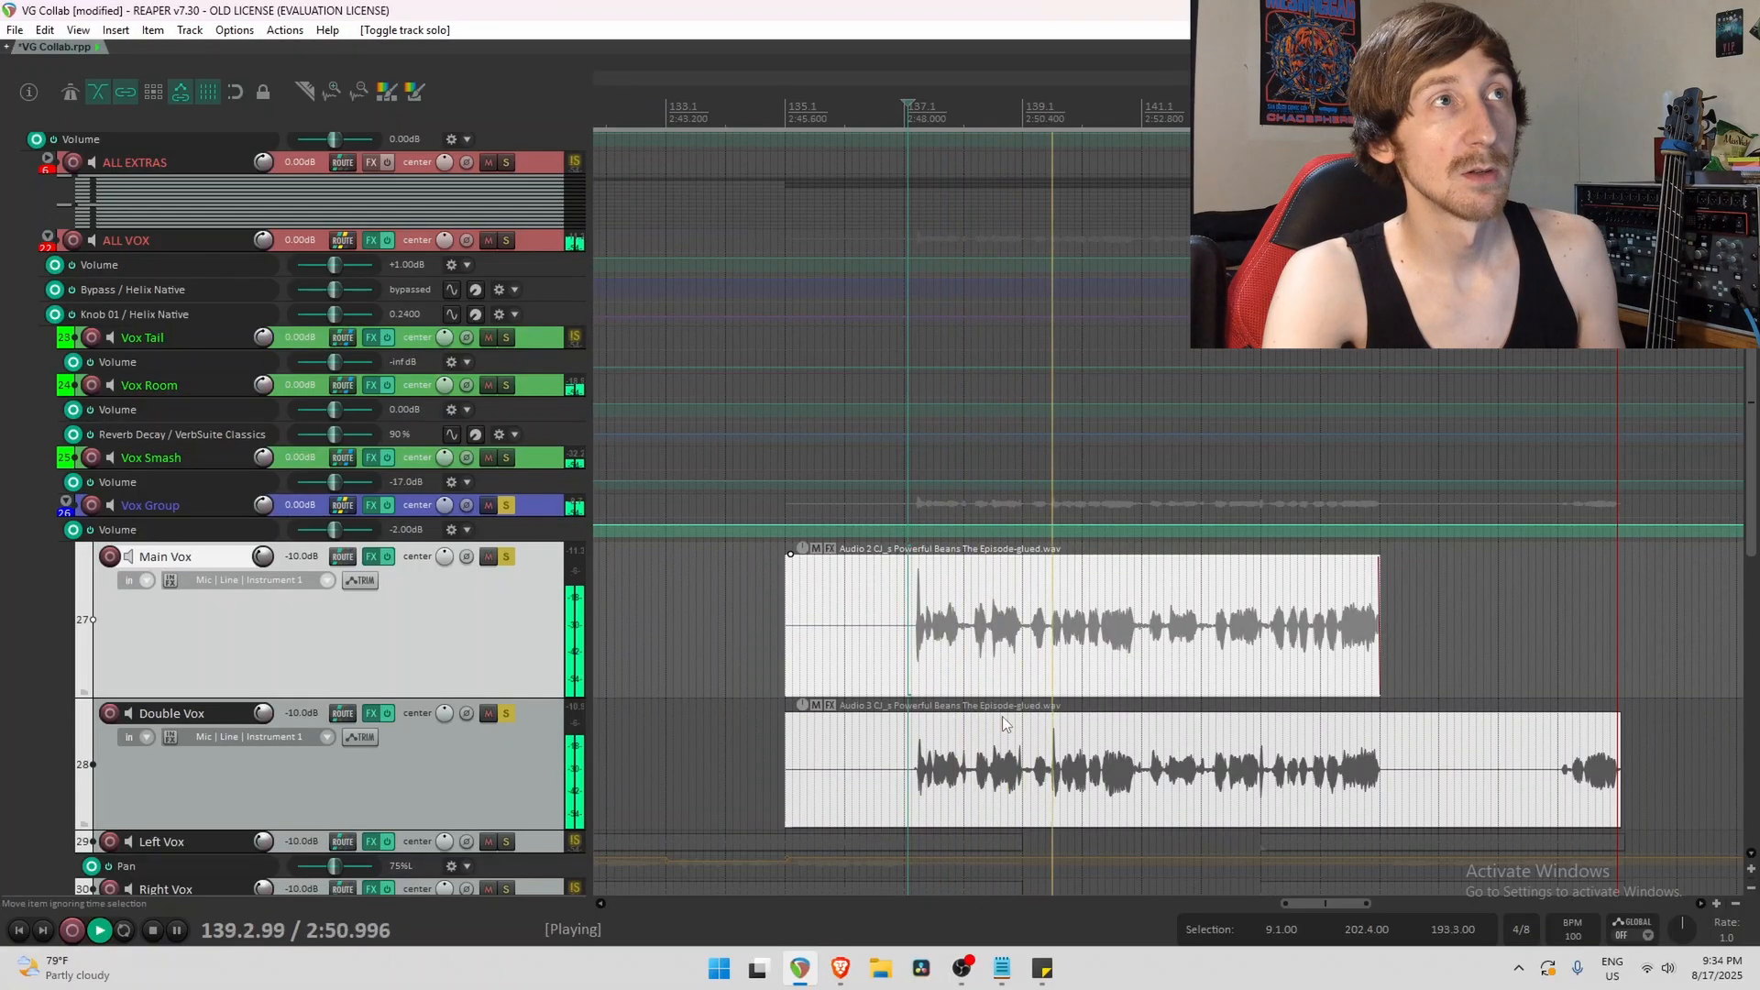
key(space)
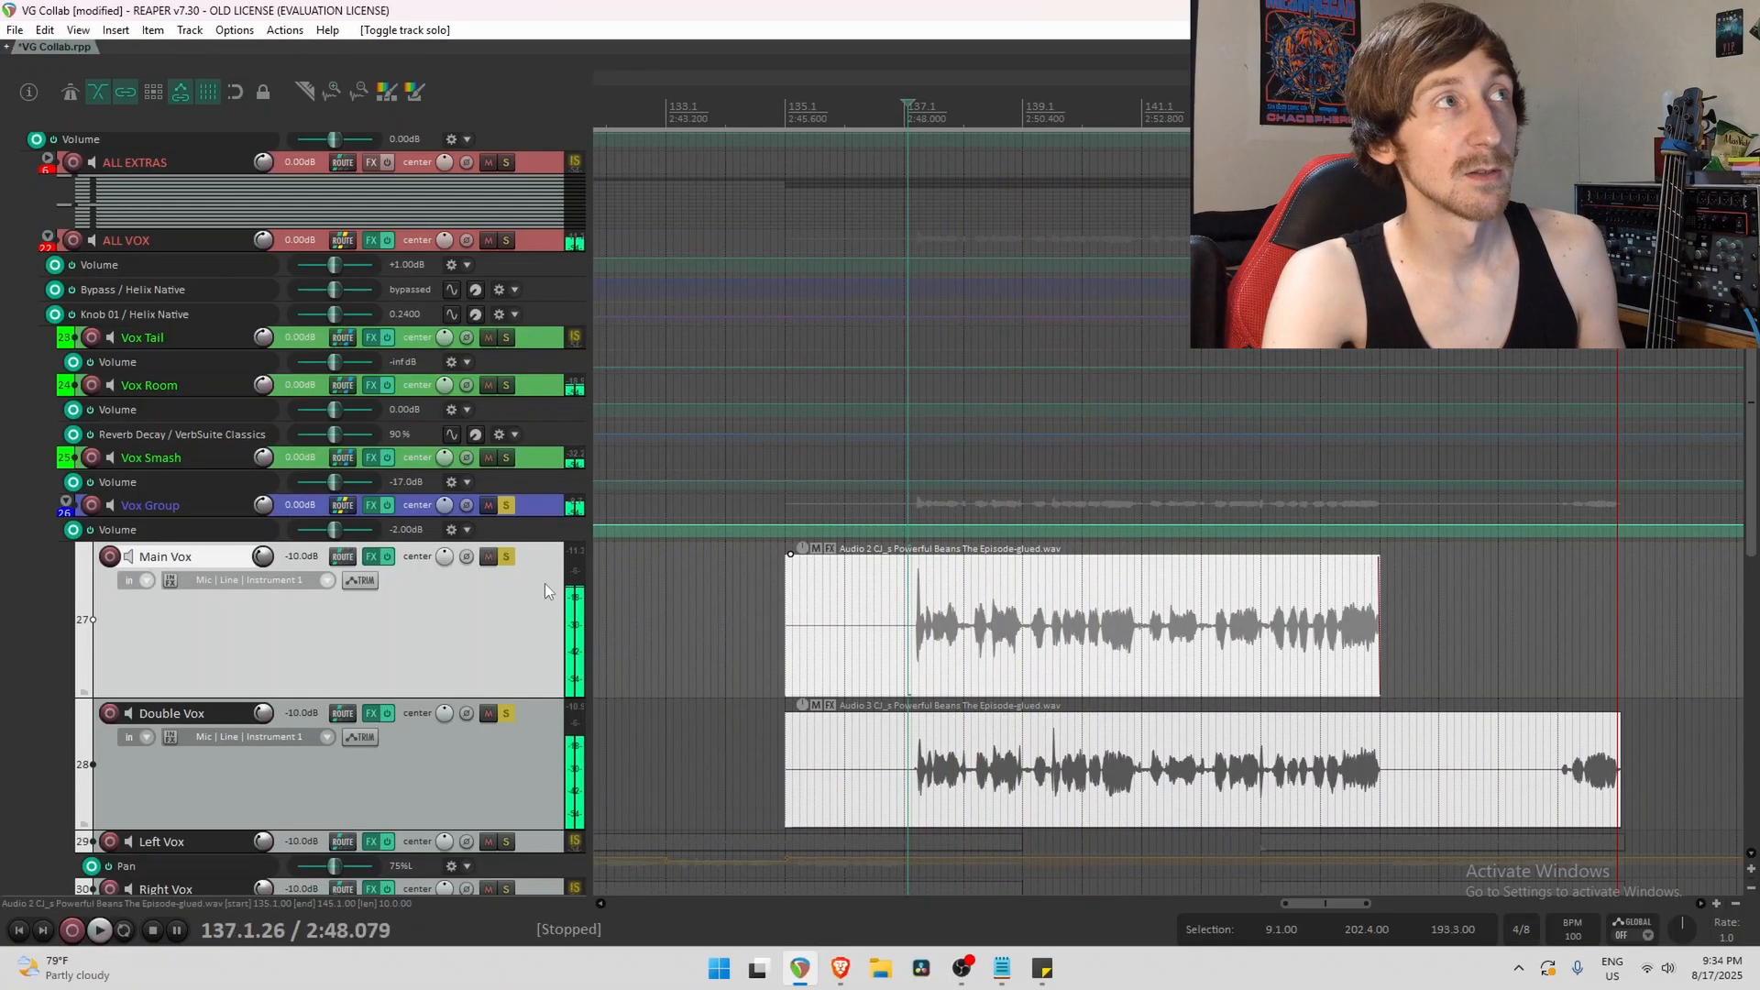
Unsolo Main Vox, Double Vox and Vox Group.
click(506, 557)
click(506, 713)
click(506, 505)
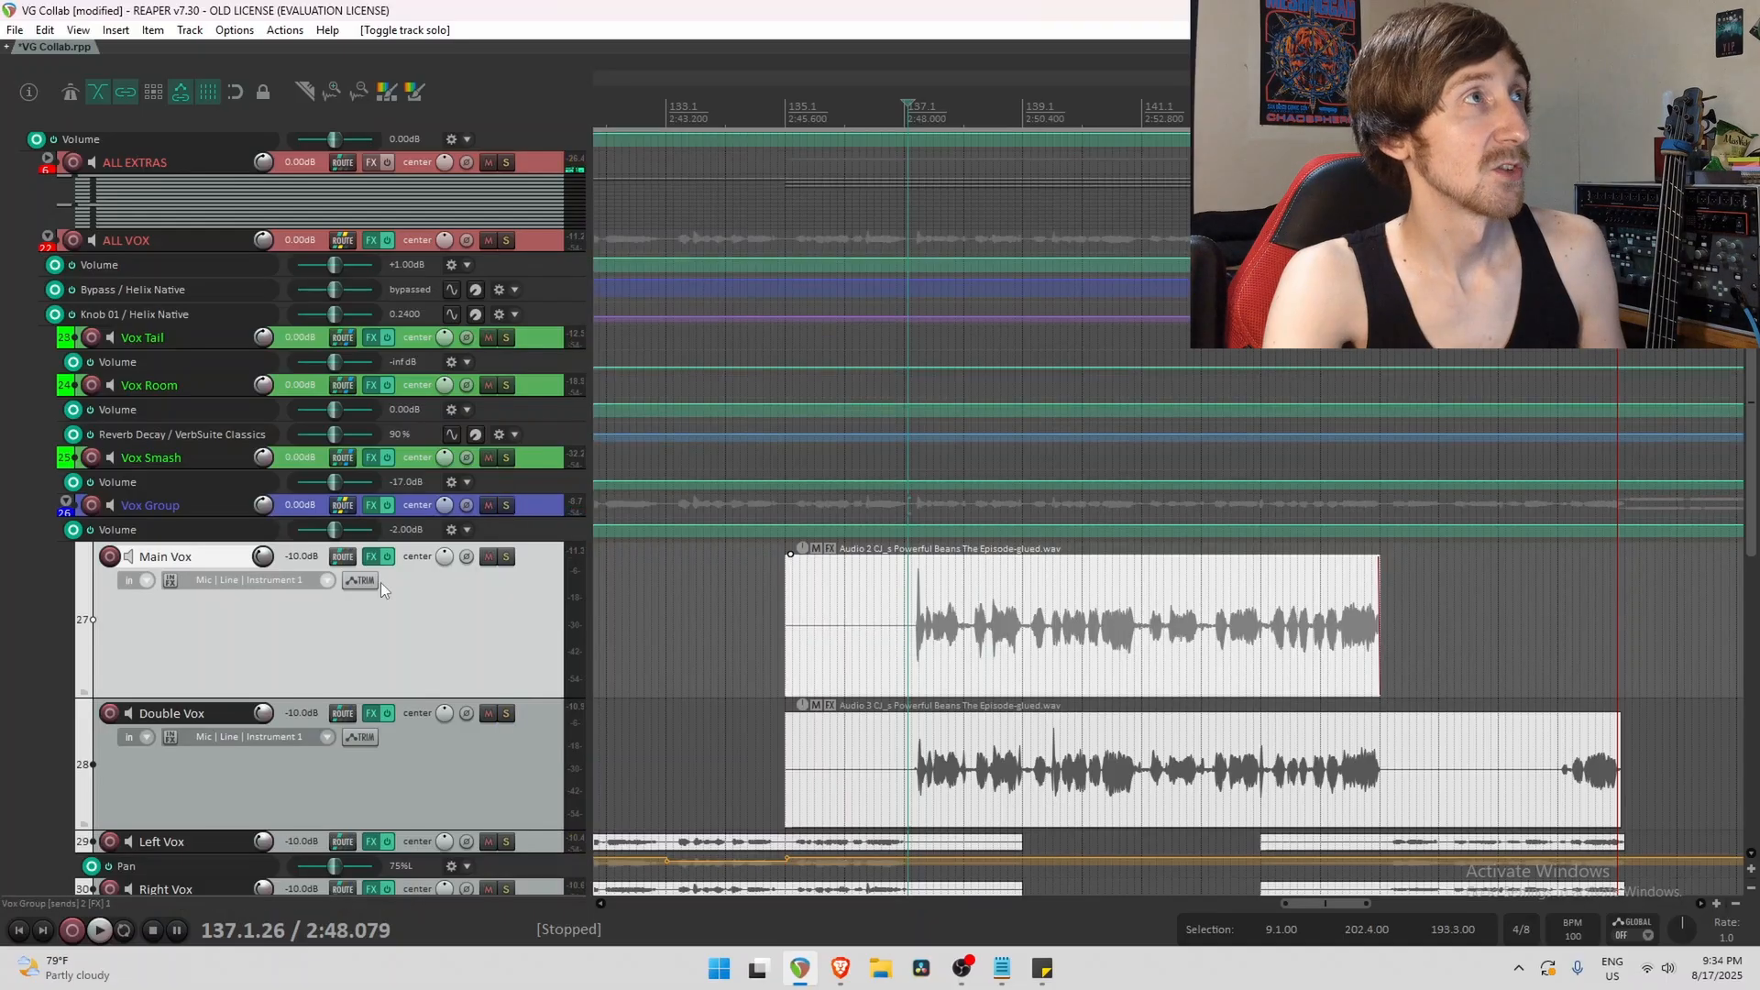
Shrink the Main Vox and Double Vox tracks to minimum height and select the Vox Group track.
drag(174, 698, 168, 480)
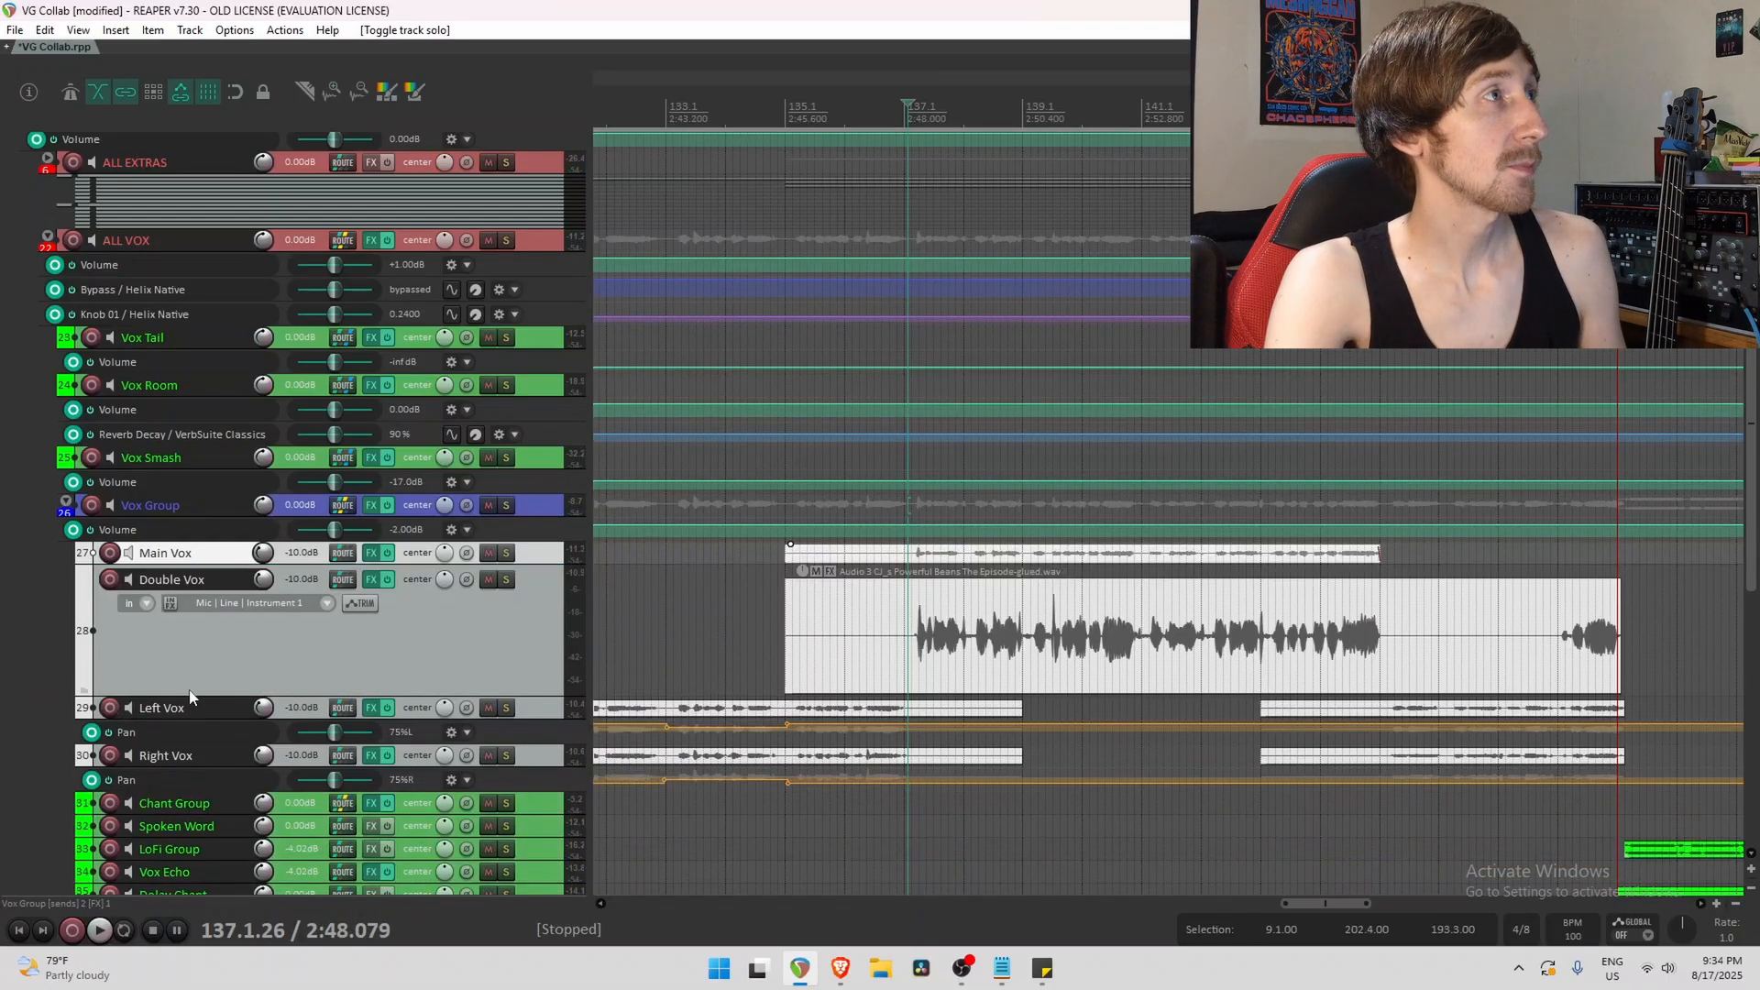
drag(172, 697, 145, 530)
click(201, 505)
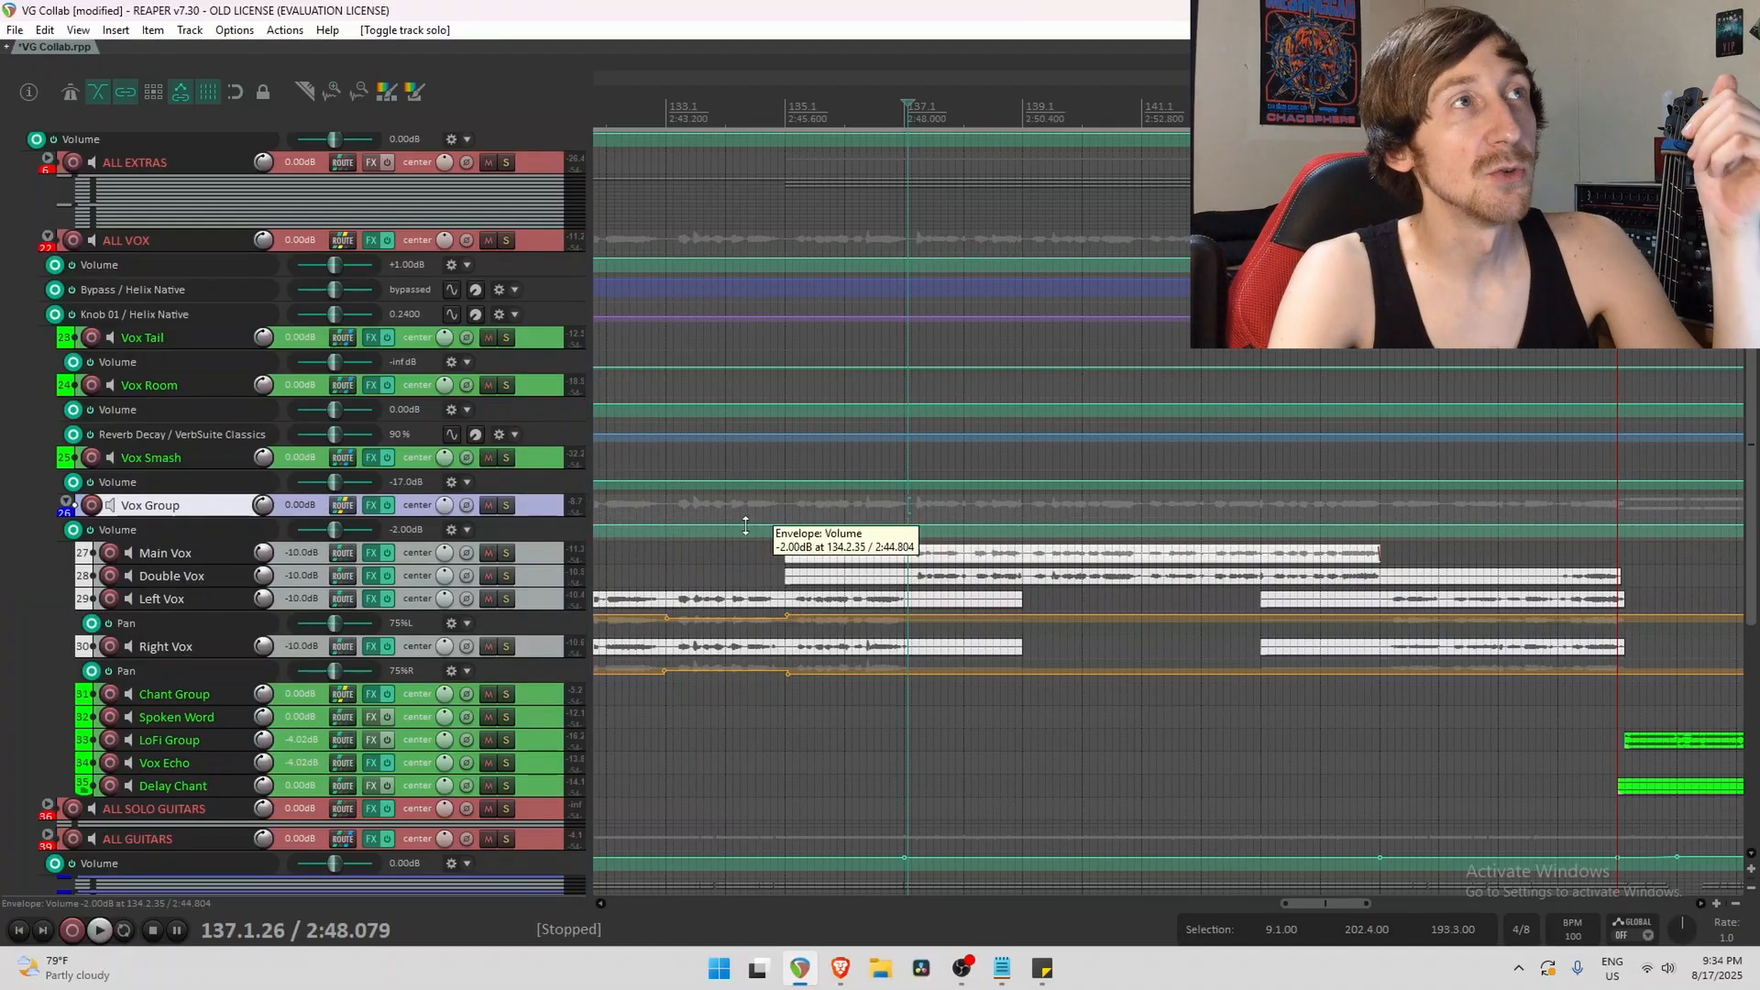
click(1048, 601)
scroll(1021, 662, down, 5)
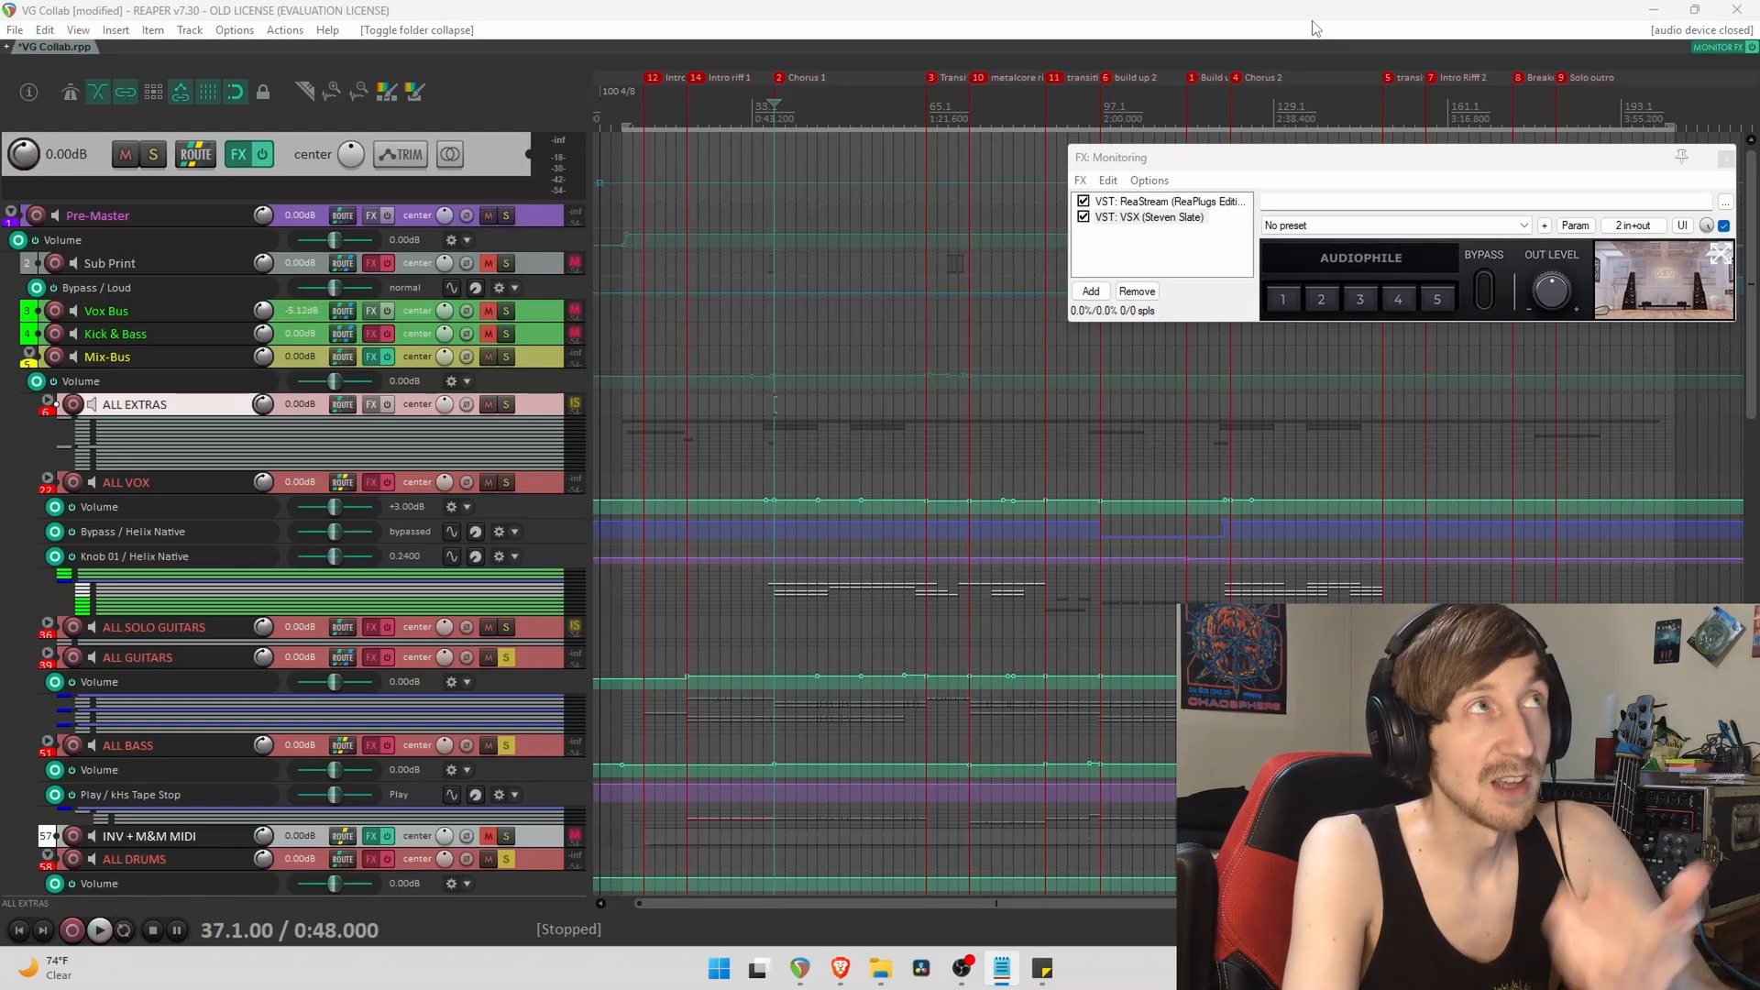
Open the VSX plugin from the Monitoring FX chain and browse the rooms, cars and headphones in its library.
click(1157, 218)
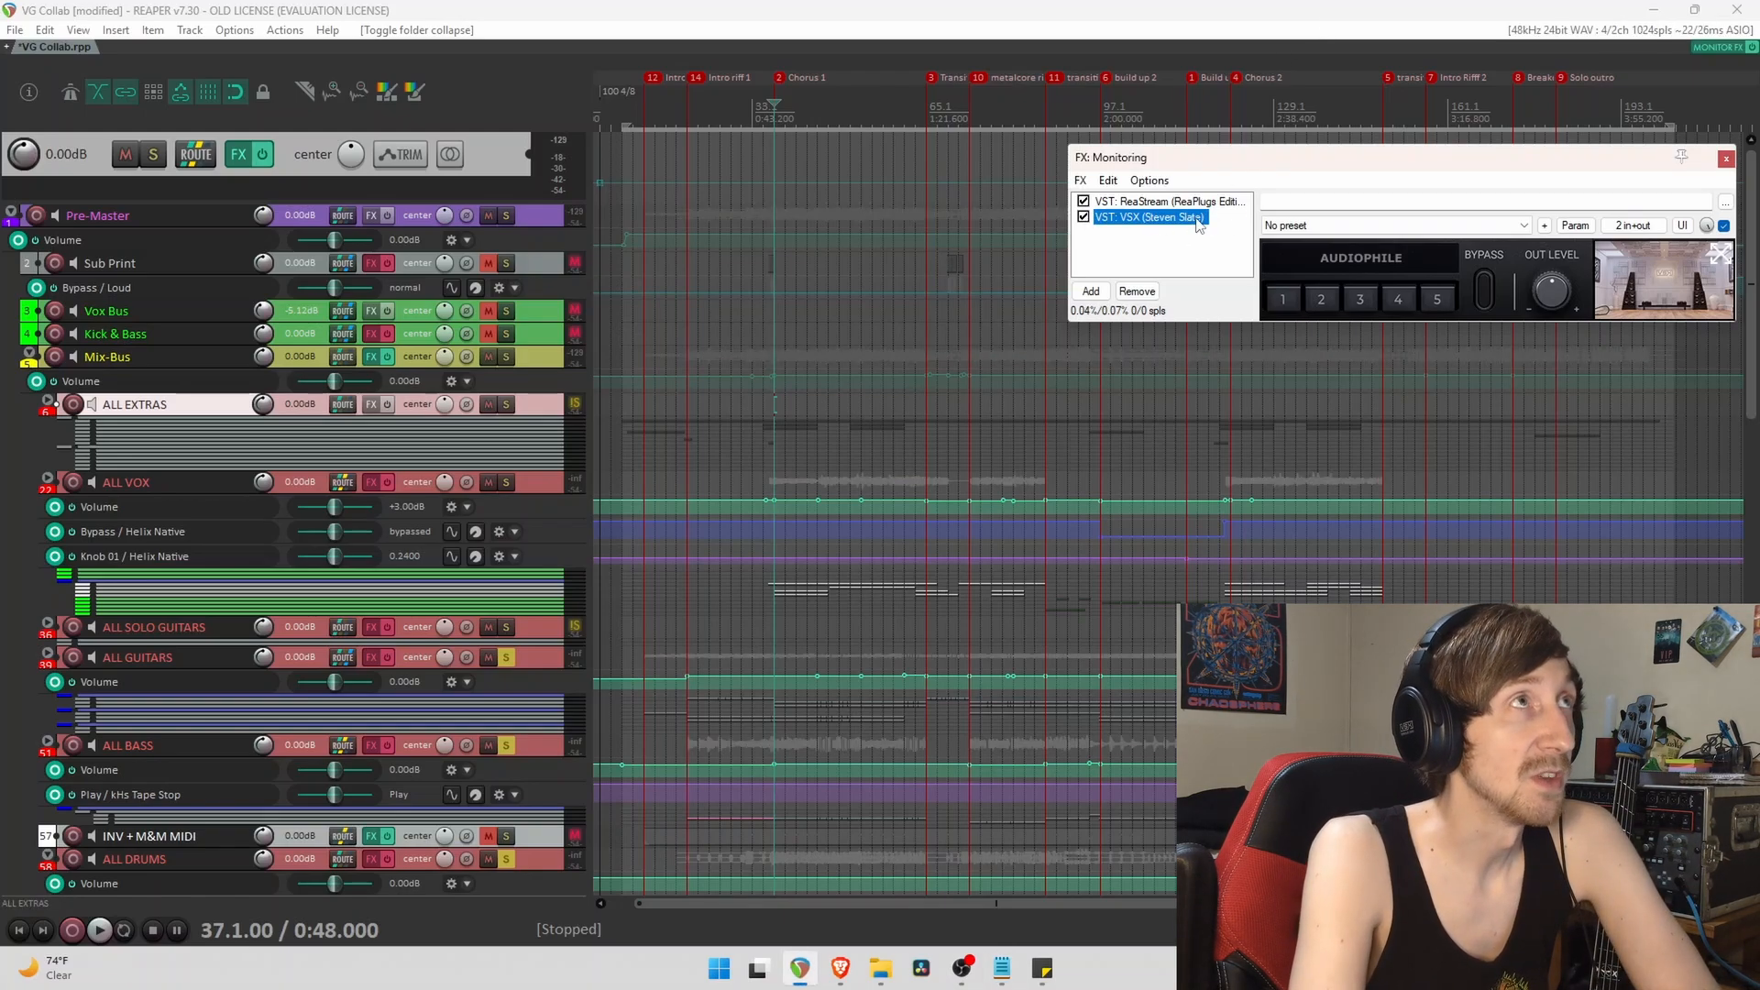
double_click(1184, 220)
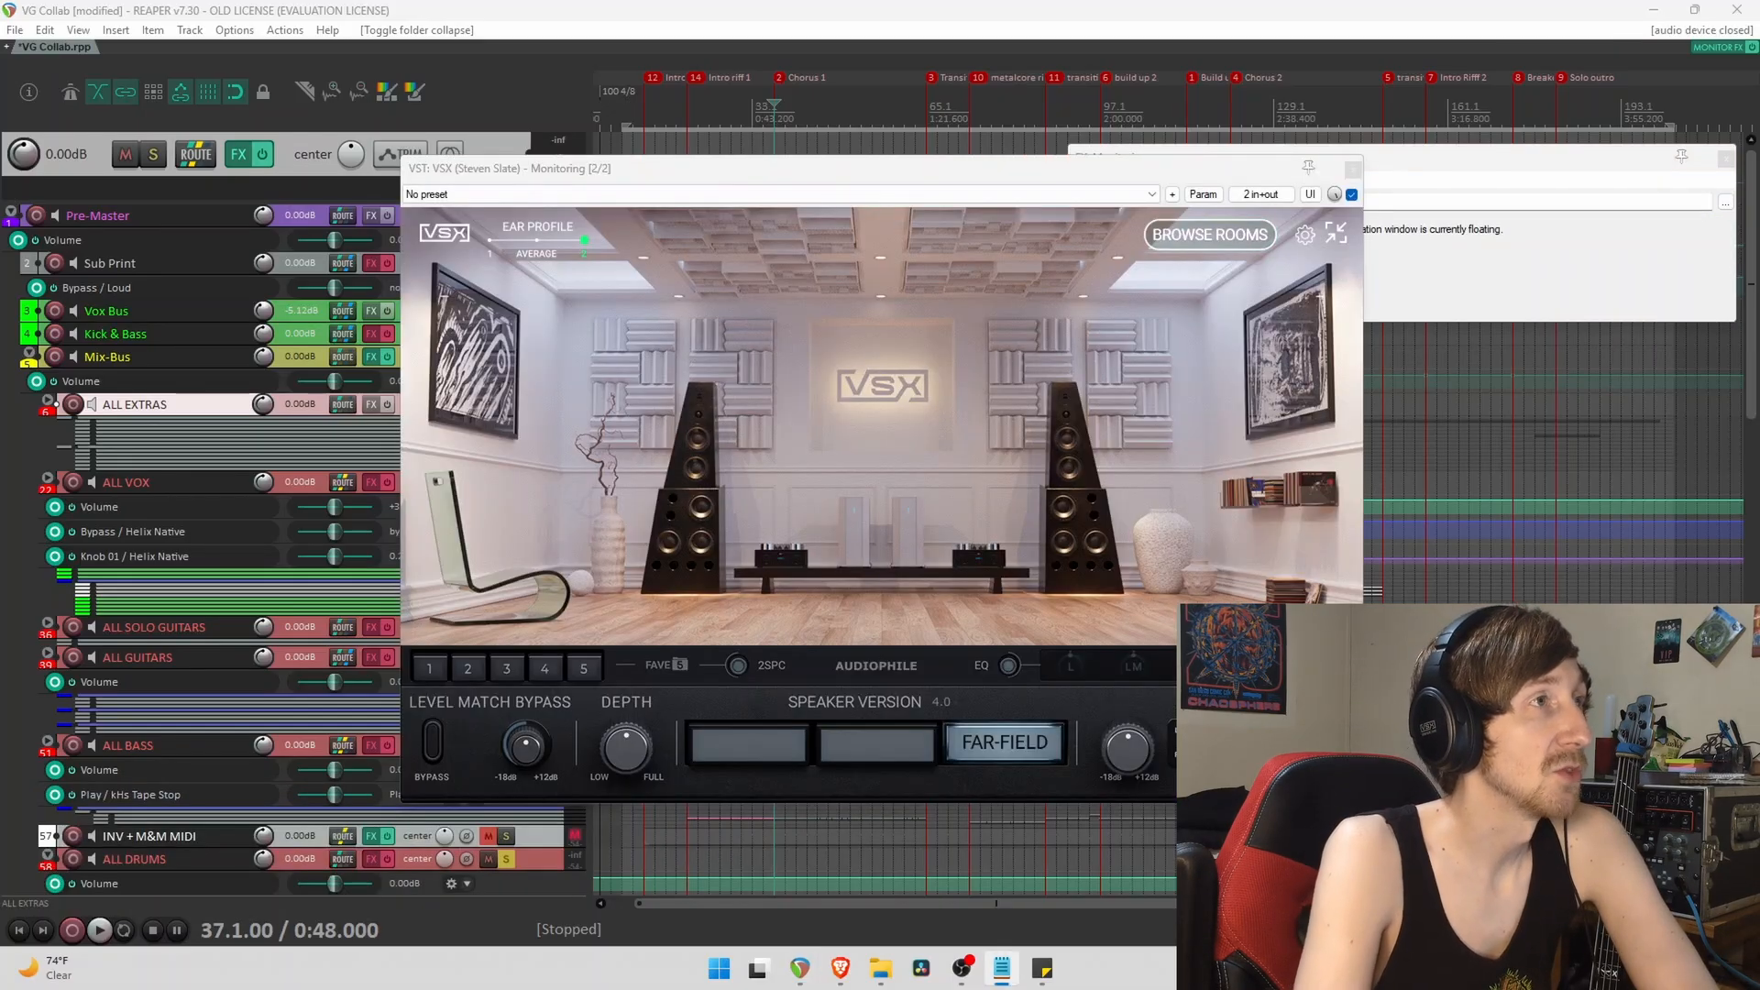
click(1210, 235)
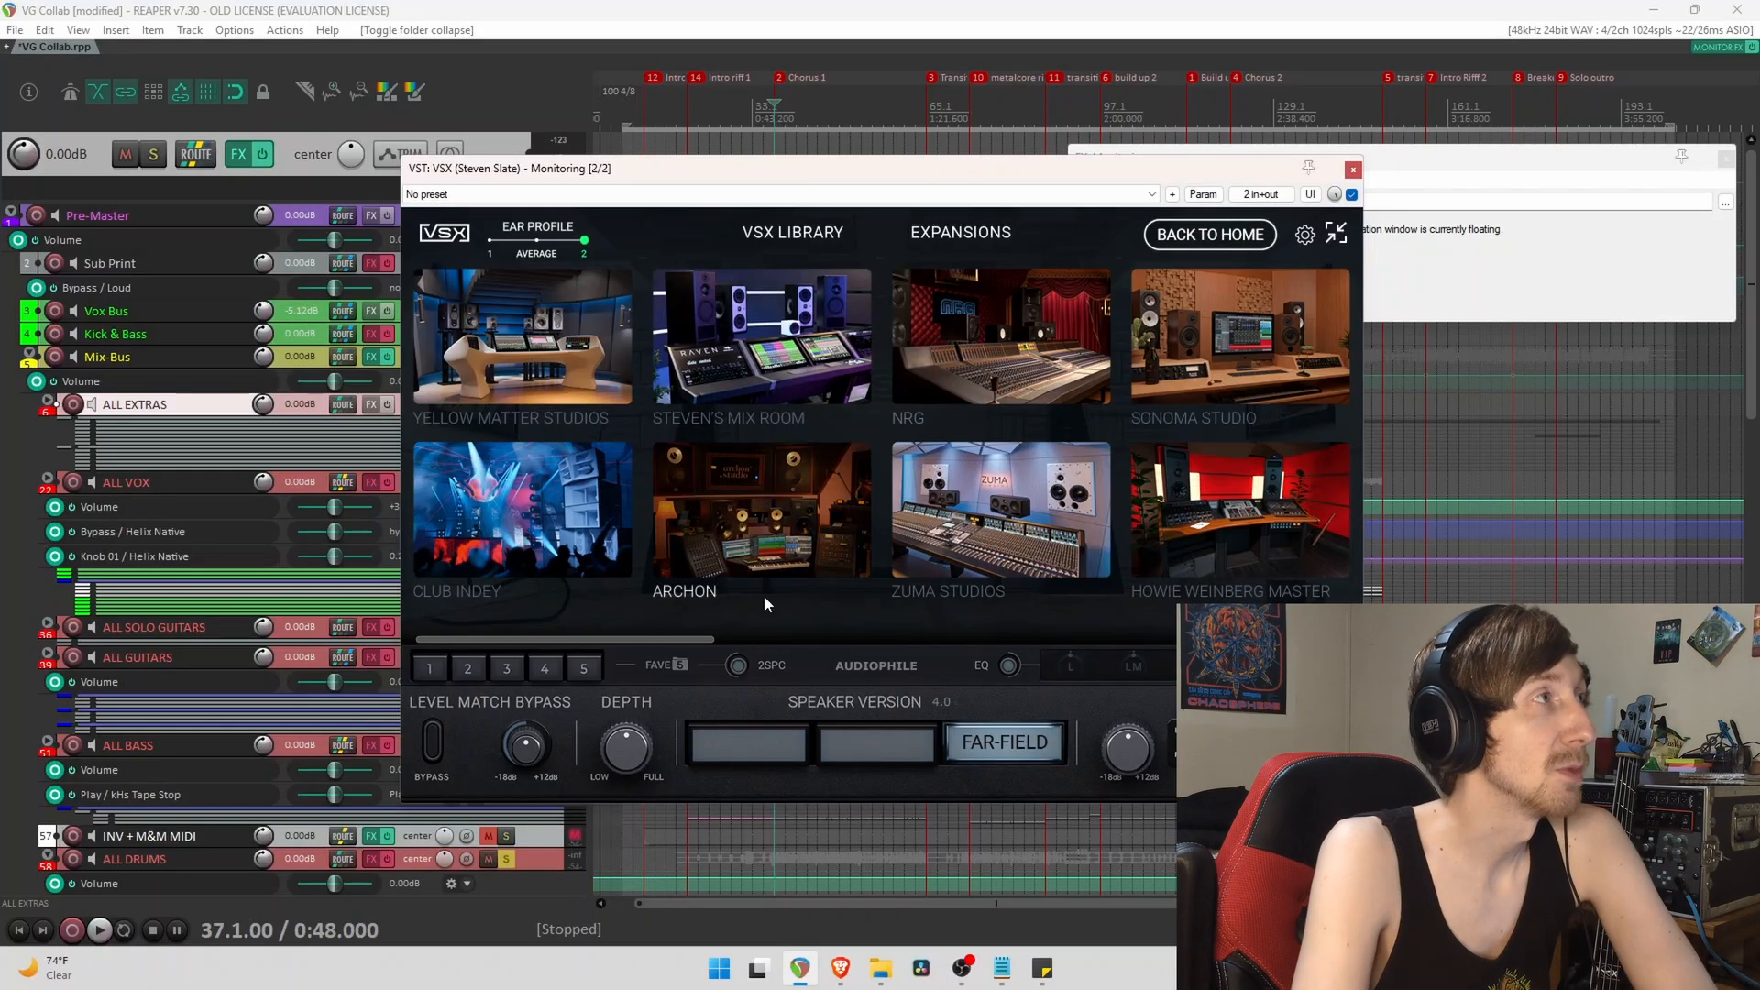
drag(667, 639, 879, 637)
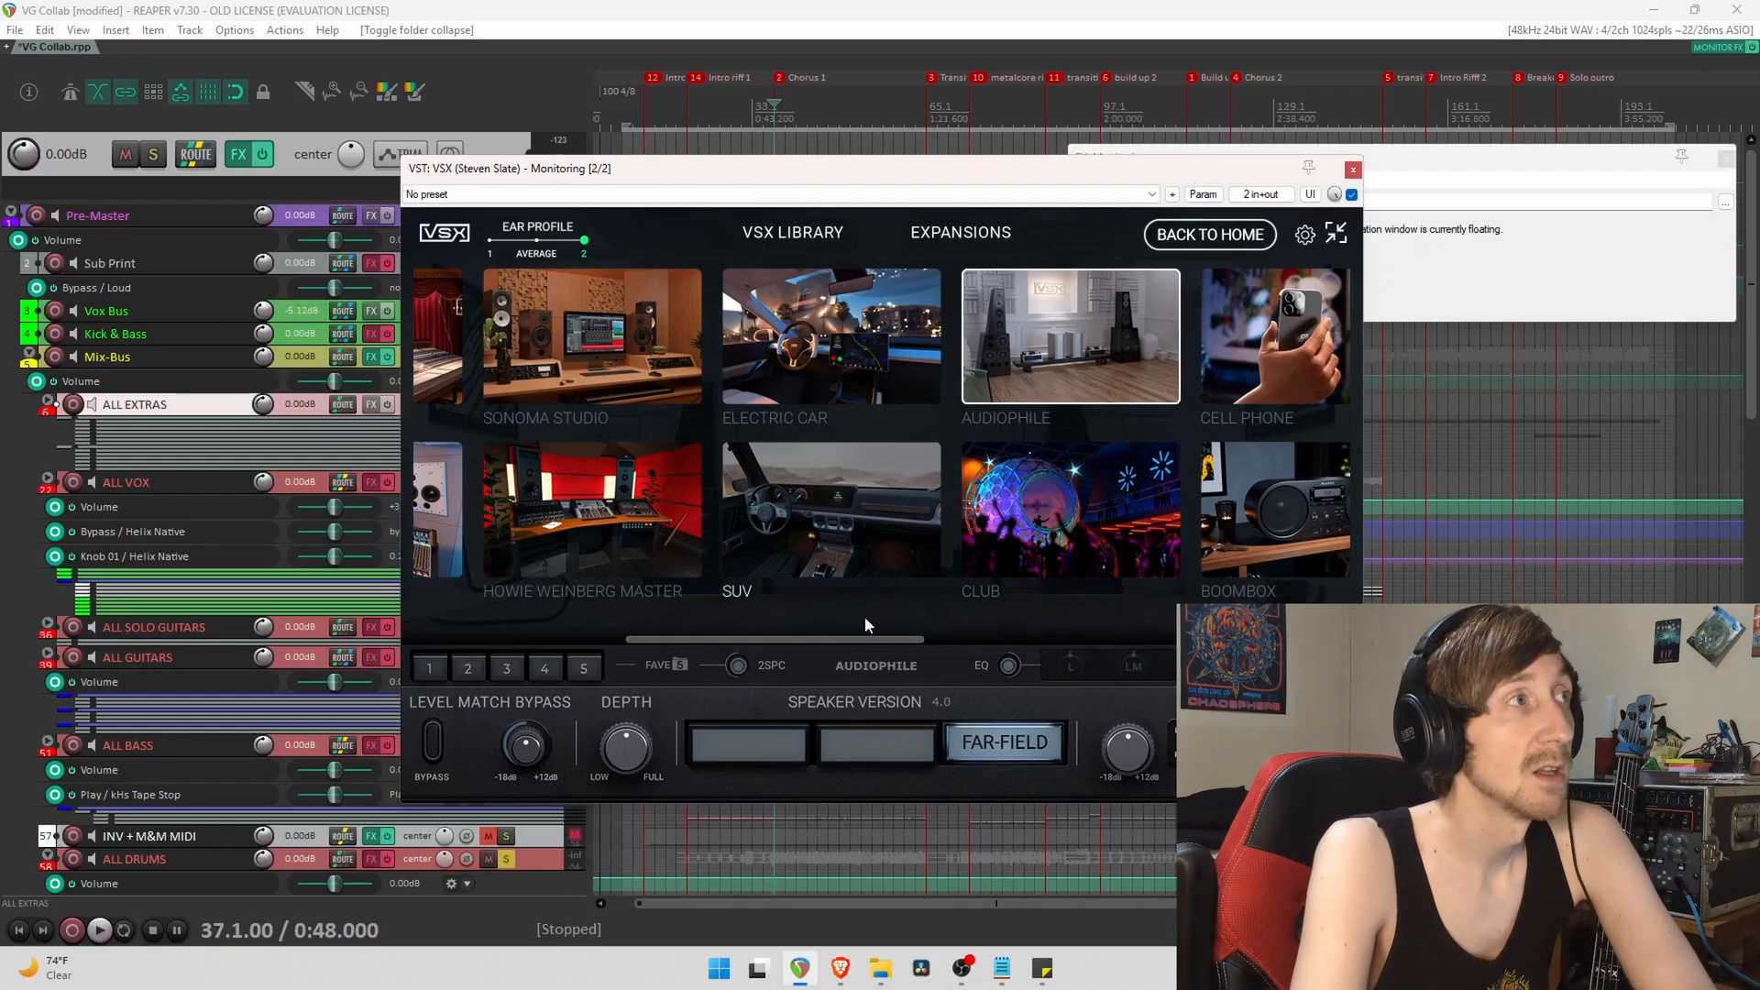
drag(816, 636, 974, 634)
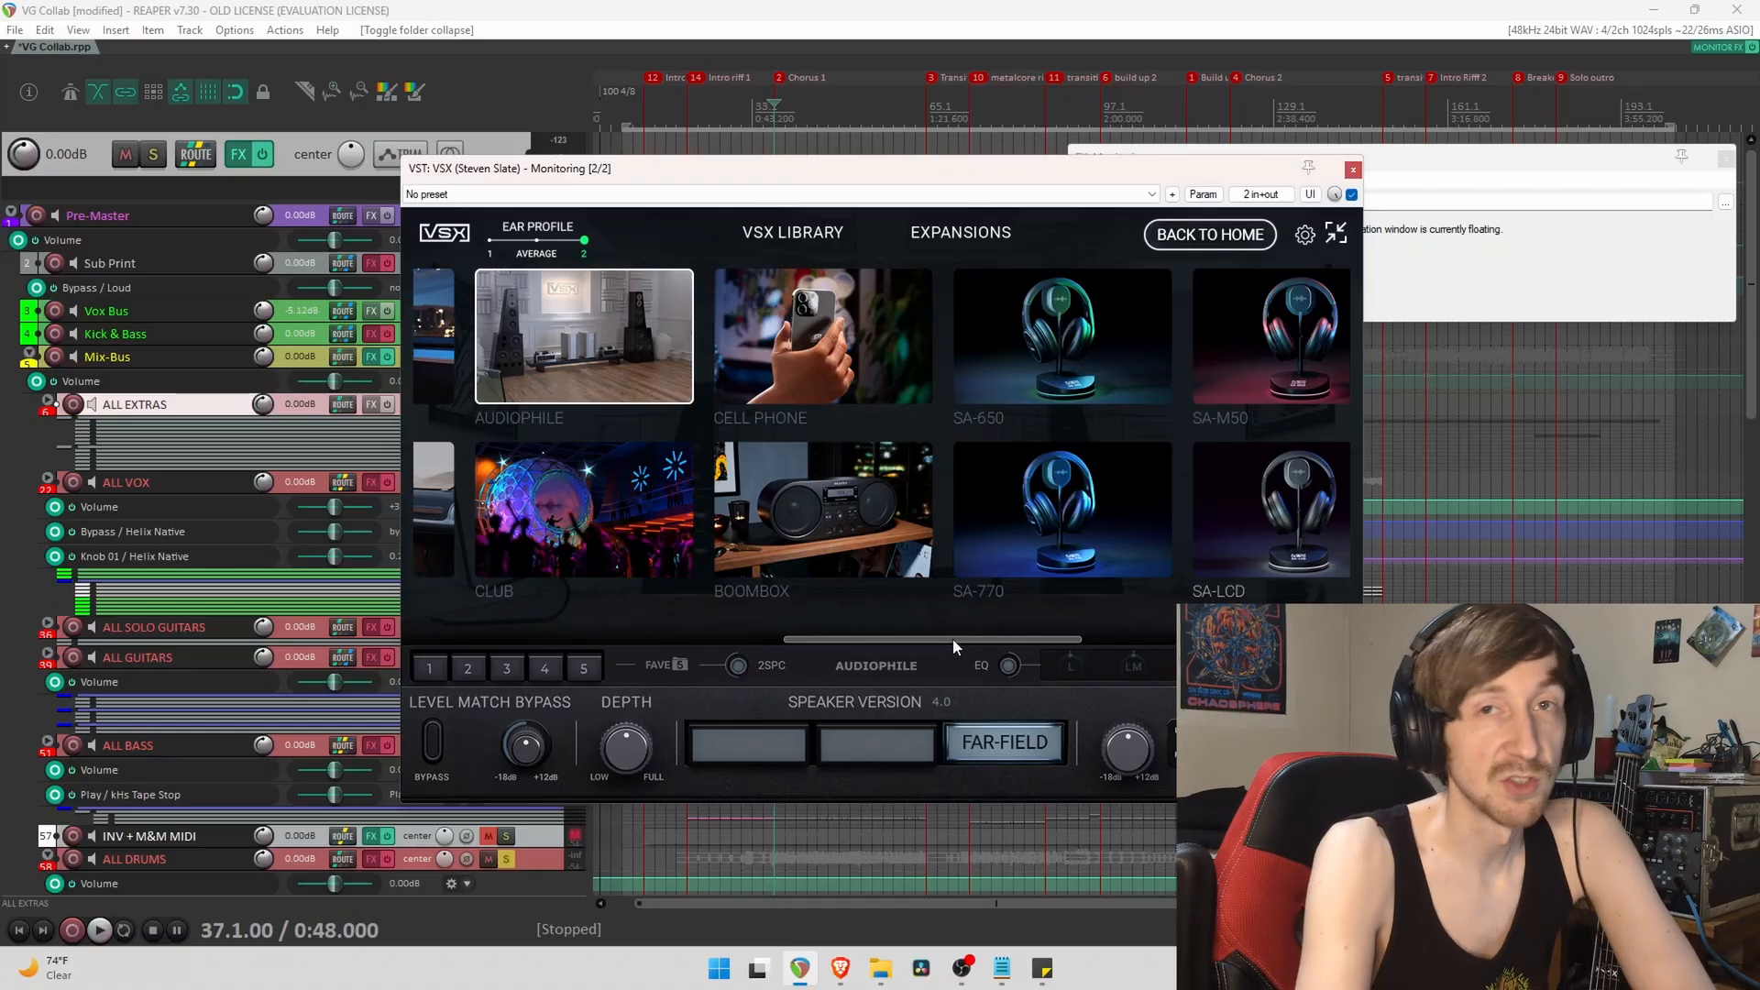
drag(953, 643, 654, 698)
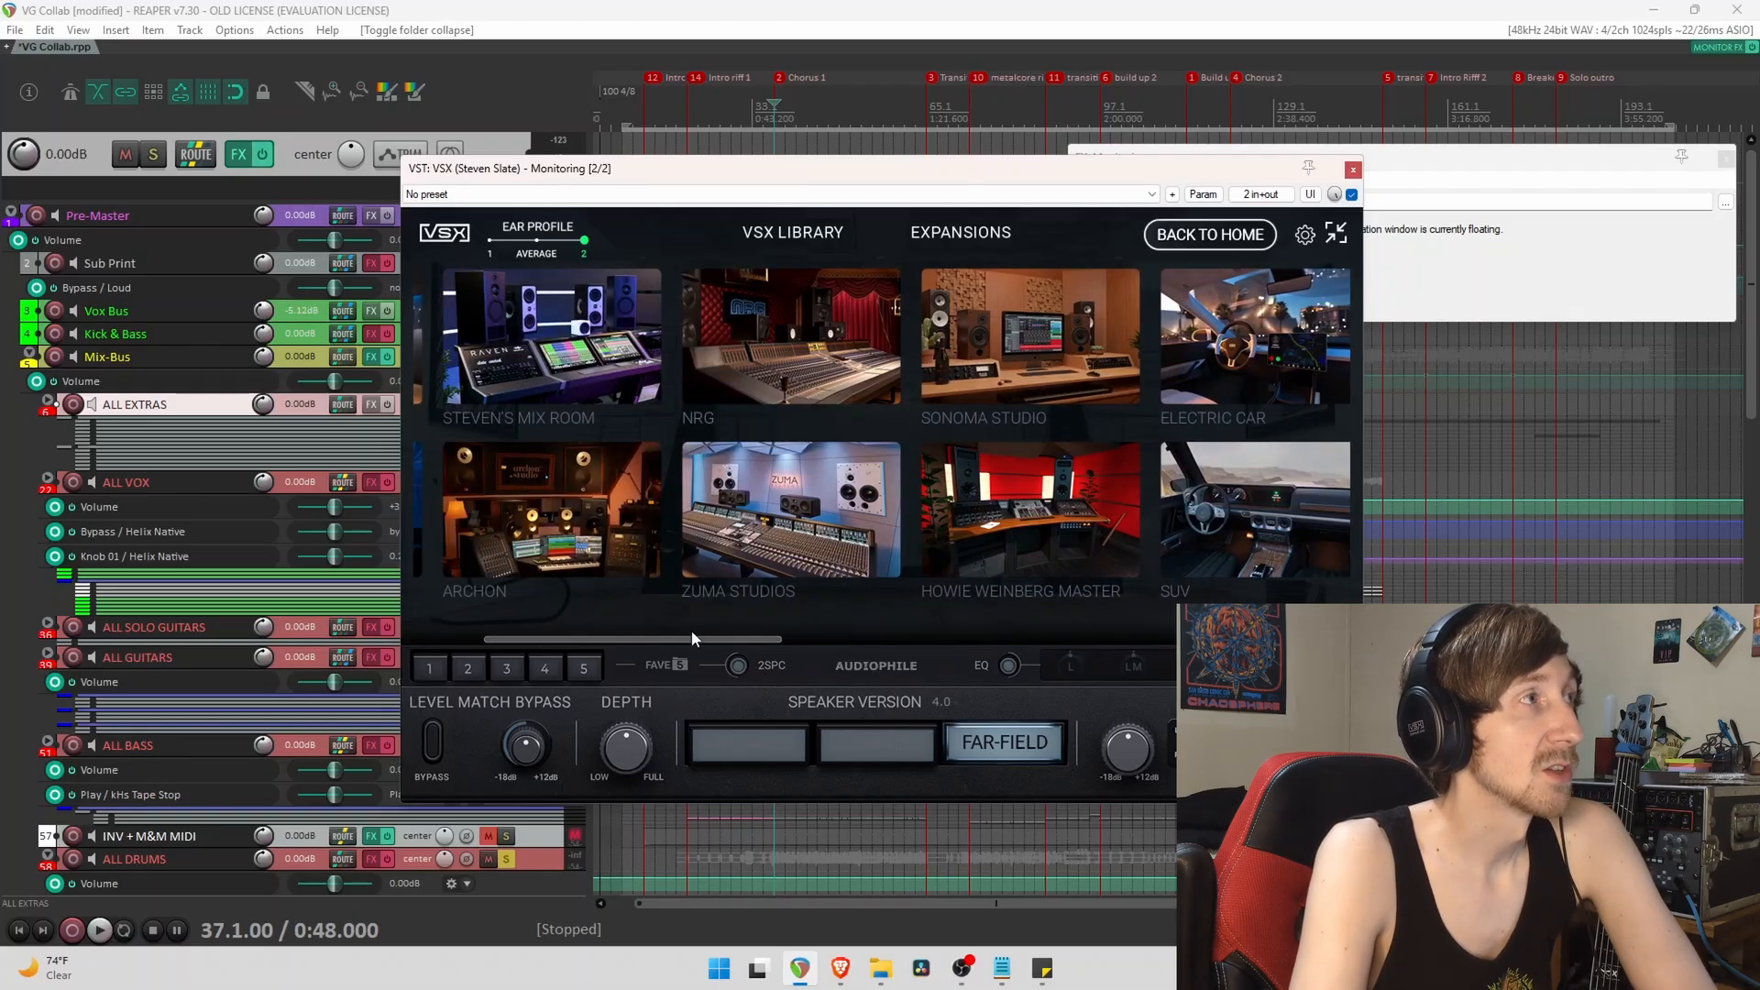
drag(695, 638, 903, 647)
Choose the Audiophile room, view the room library again and close the VSX window.
click(917, 341)
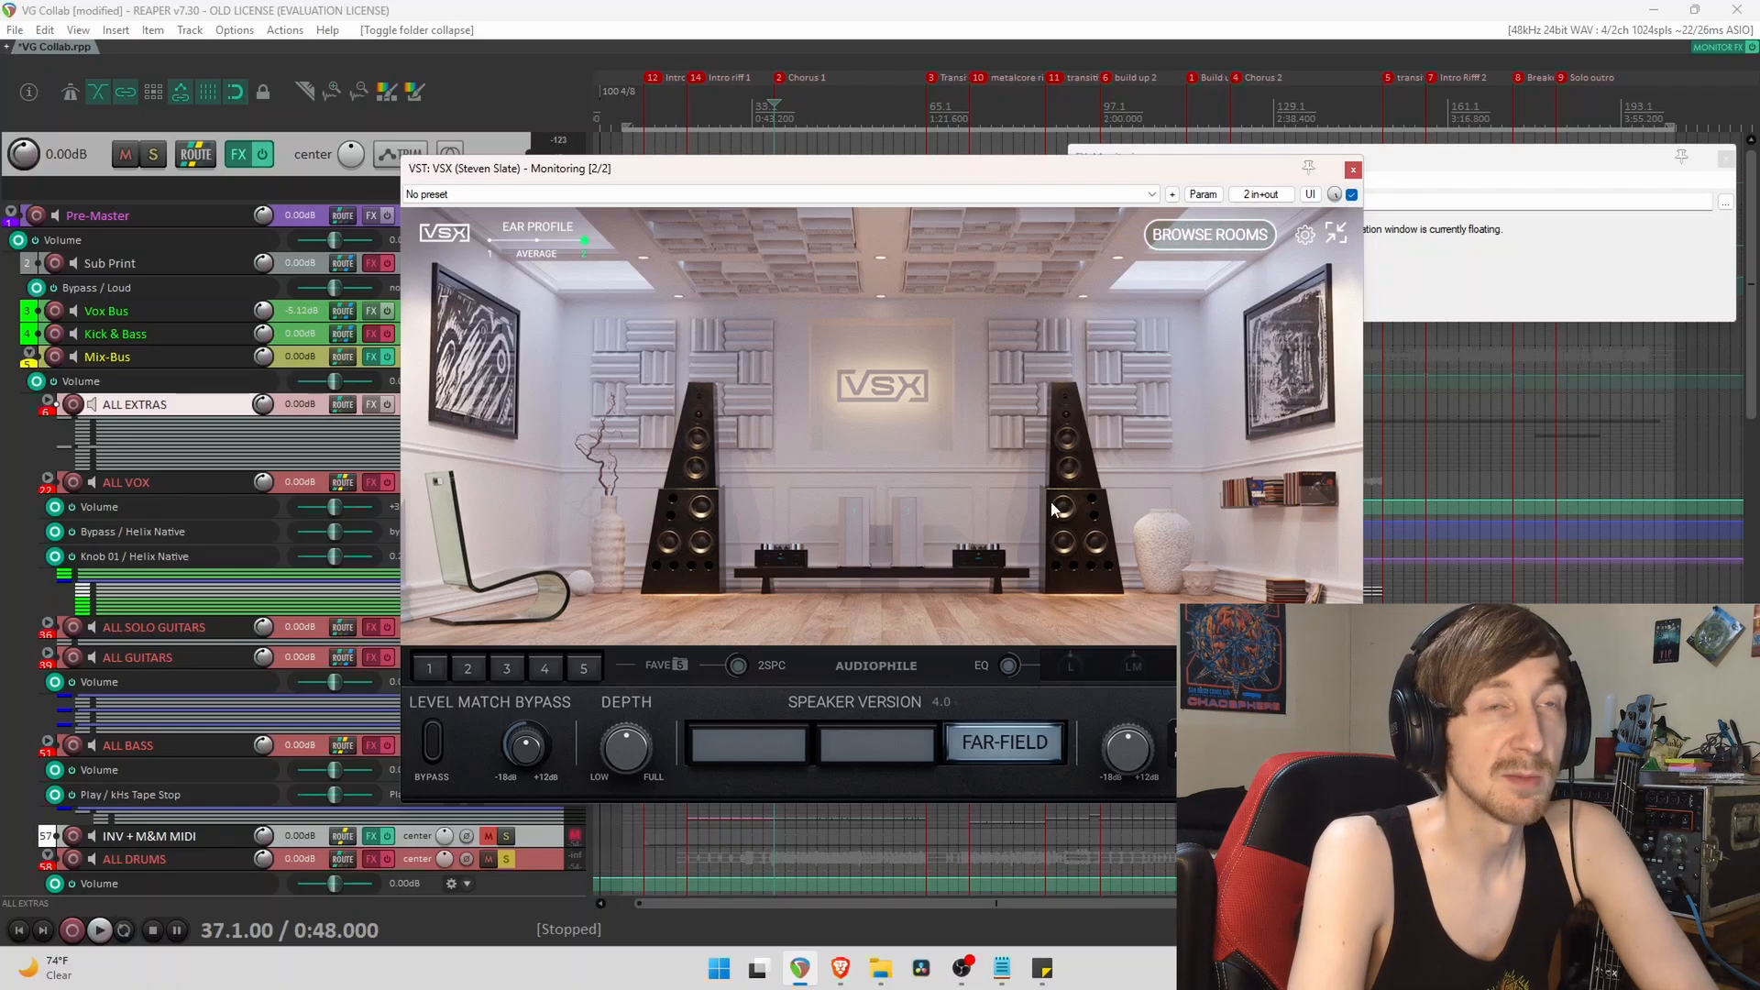
click(1185, 235)
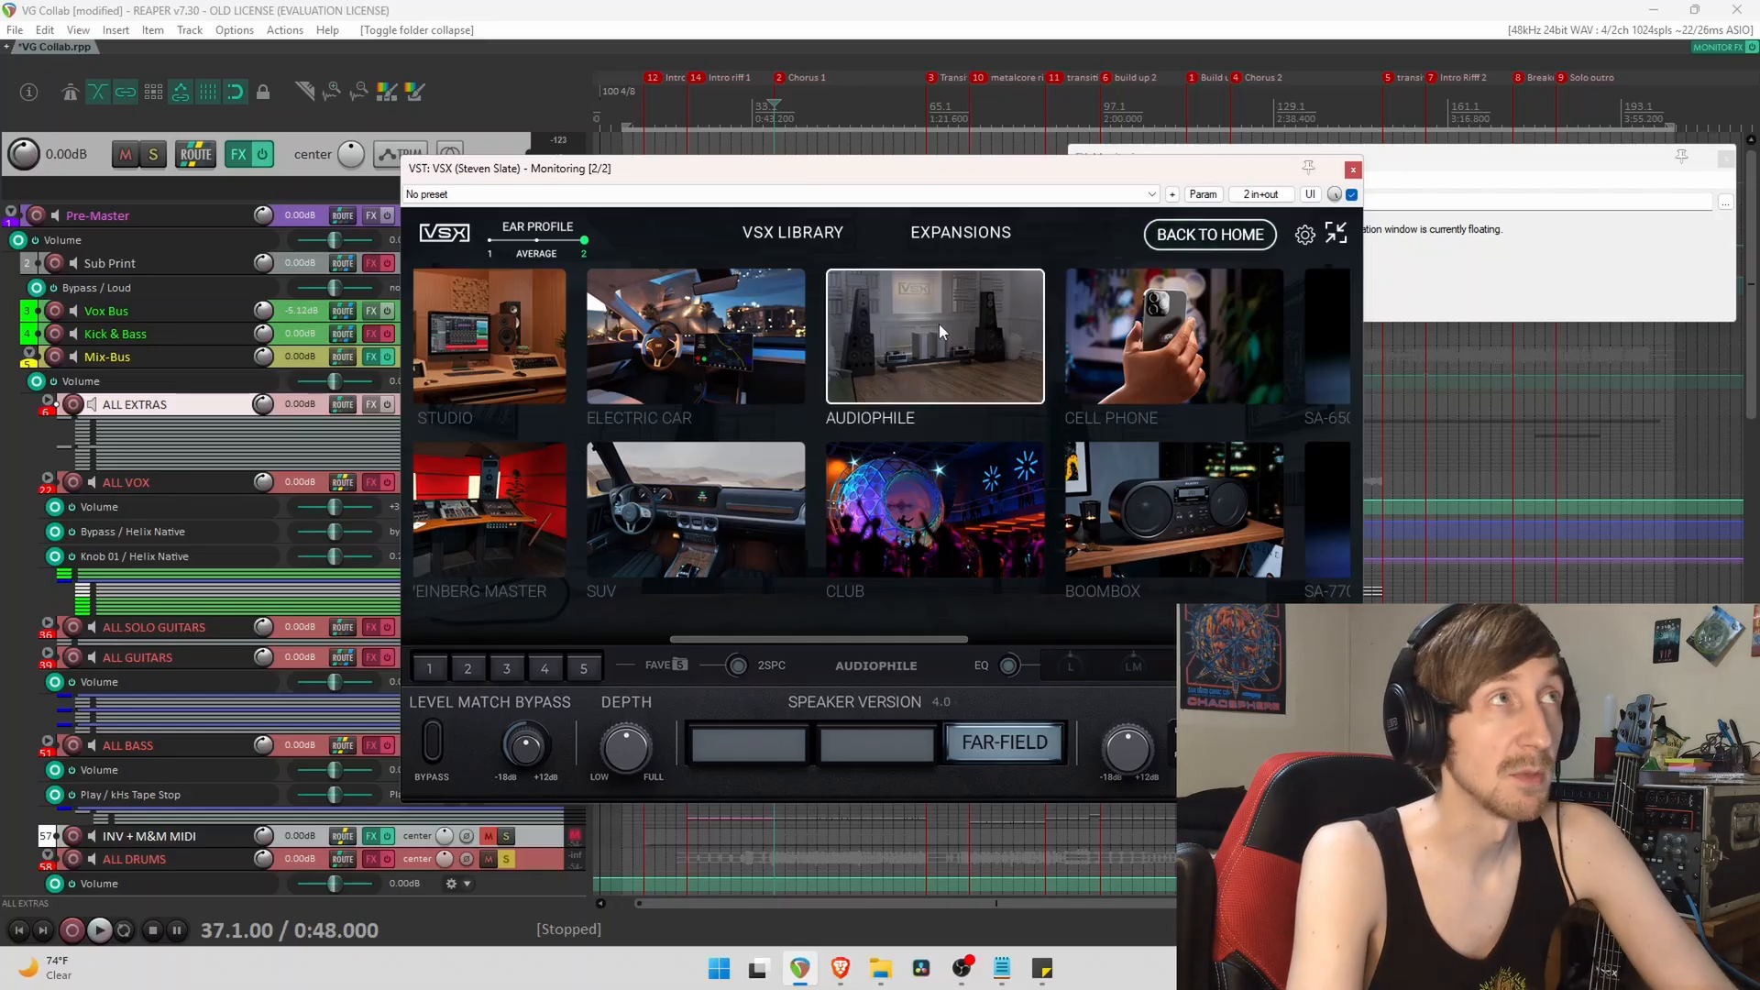
click(1353, 170)
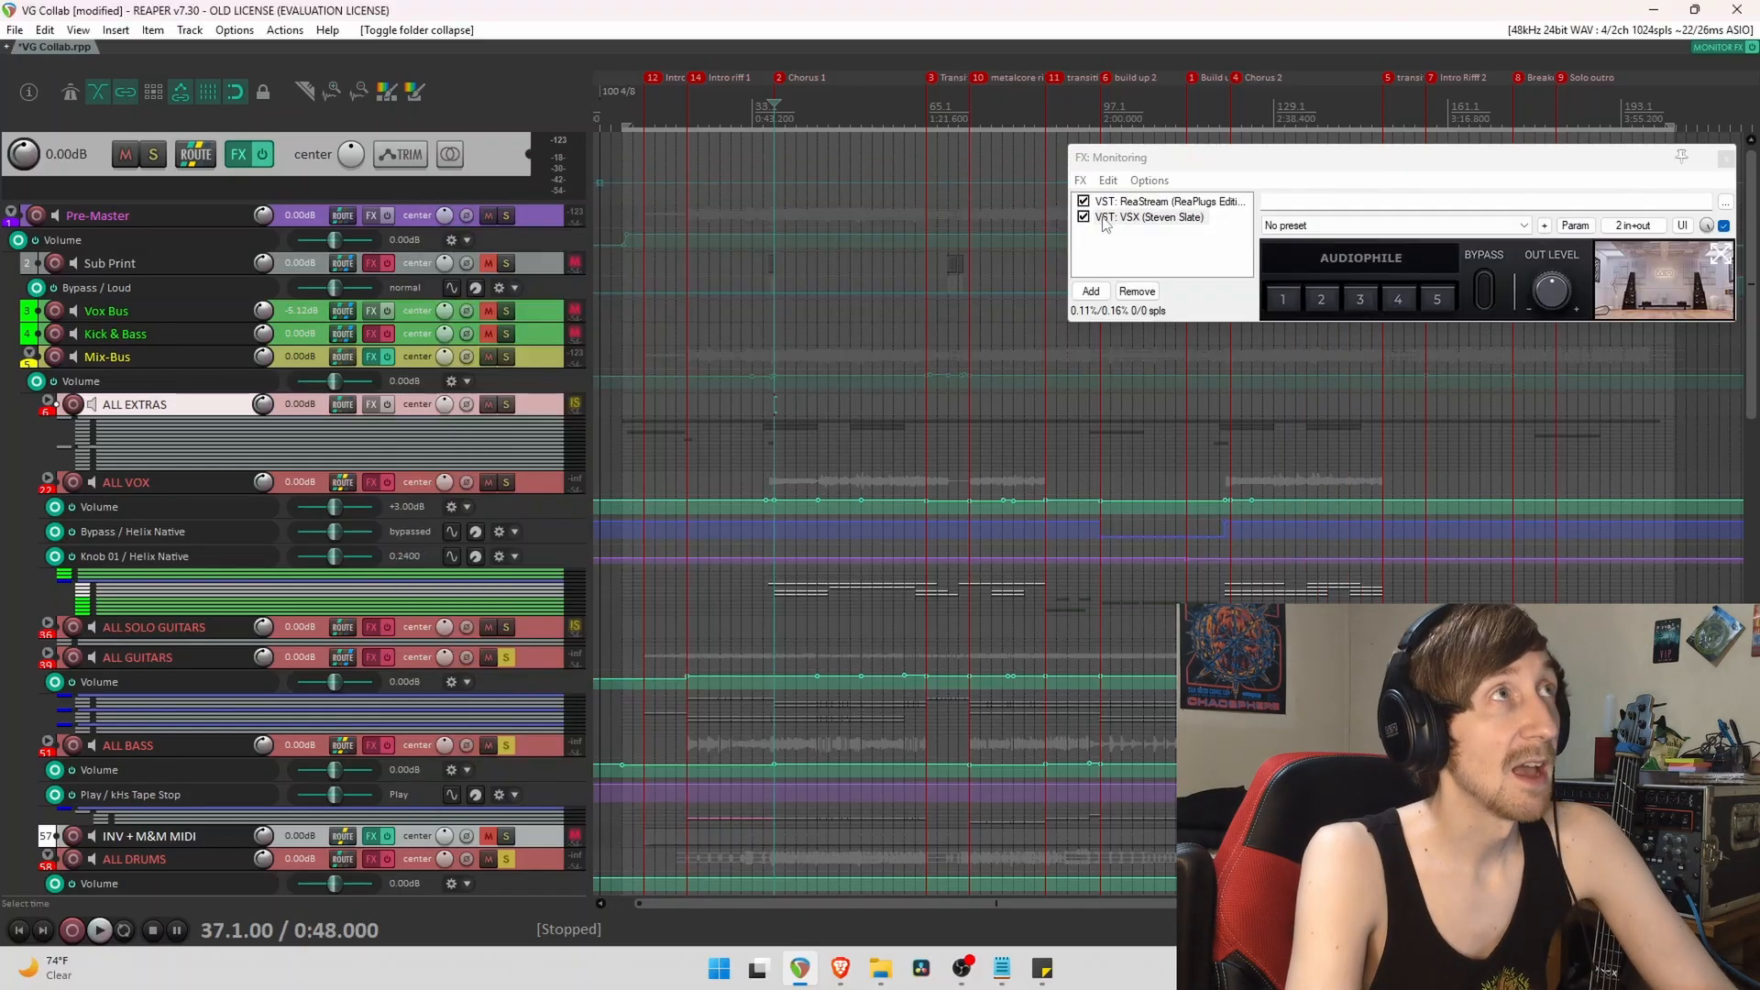
Review the ReaStream settings in the Monitoring FX chain, return to VSX and close the chain window.
click(1146, 202)
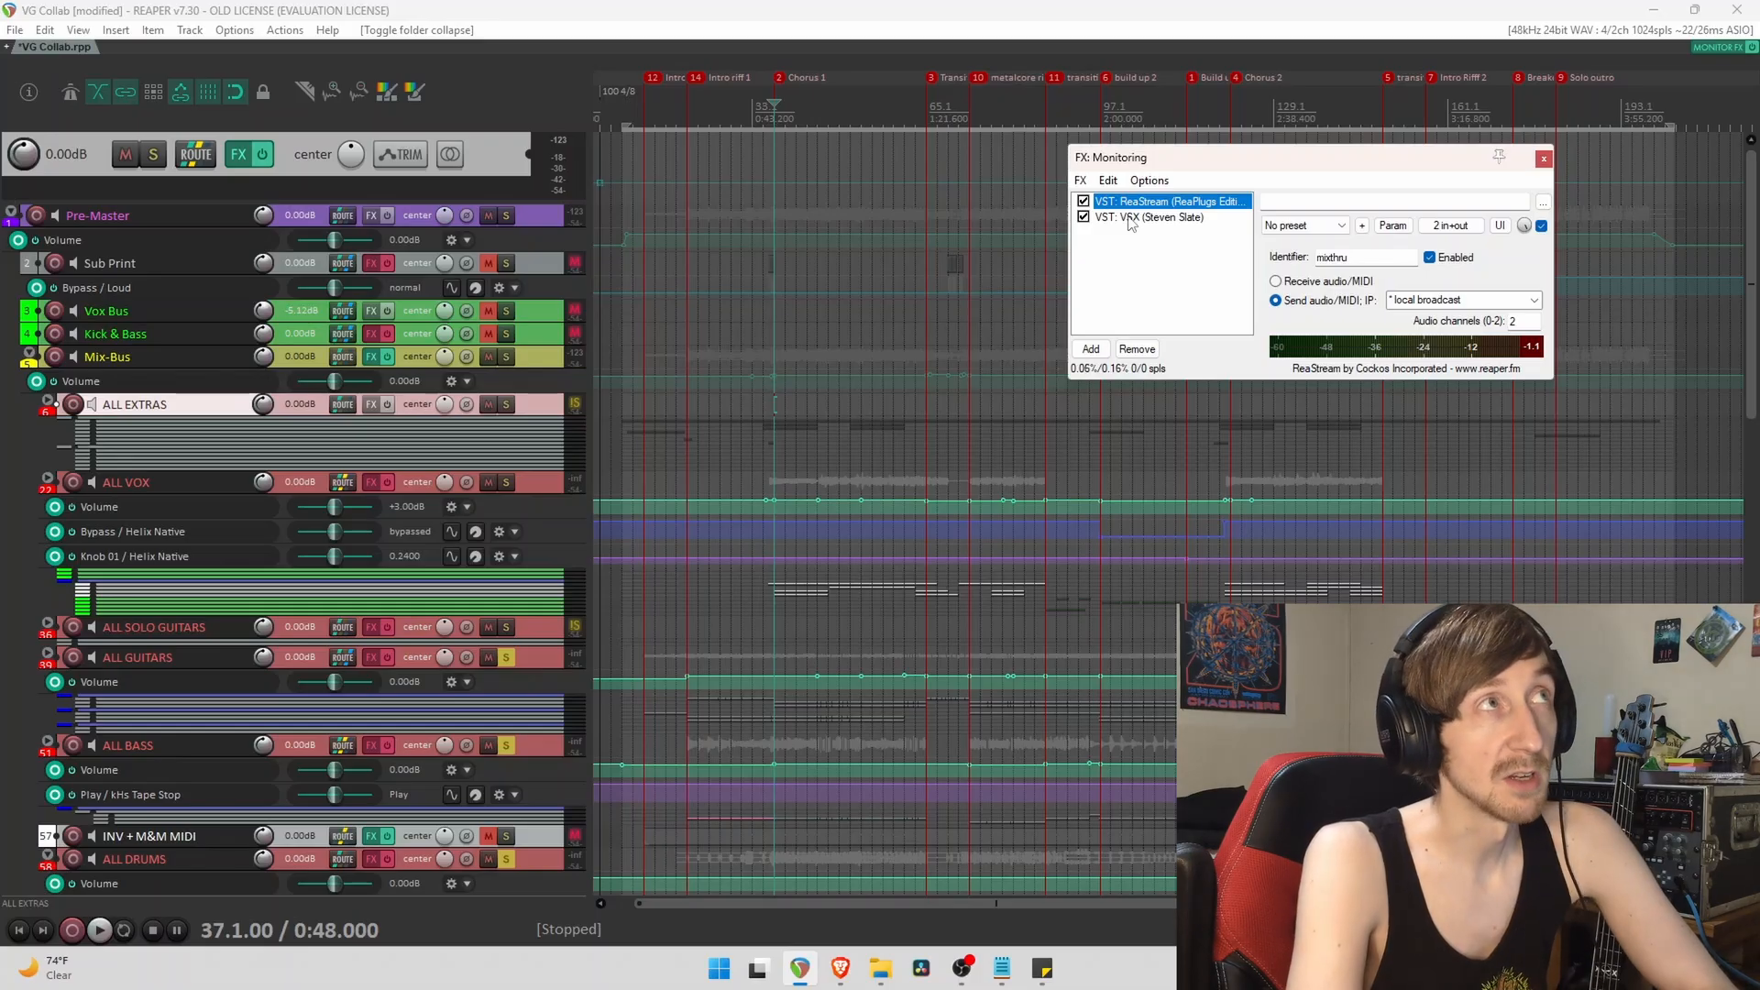
click(1131, 221)
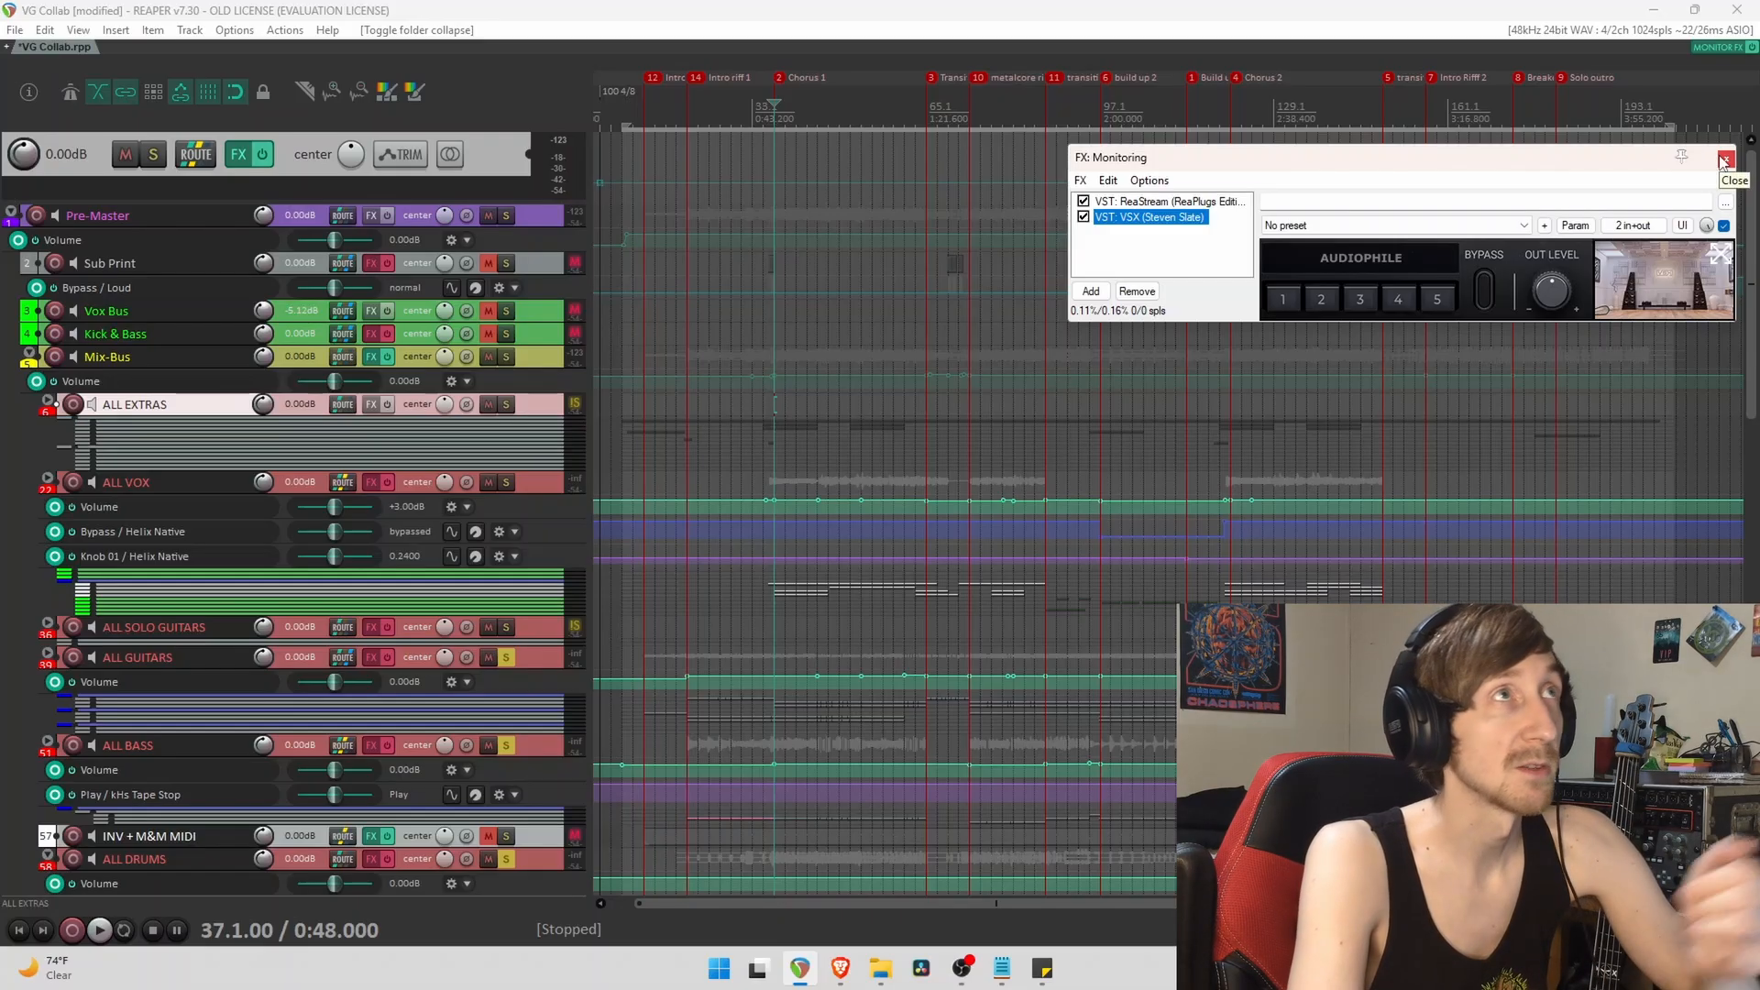
click(1727, 160)
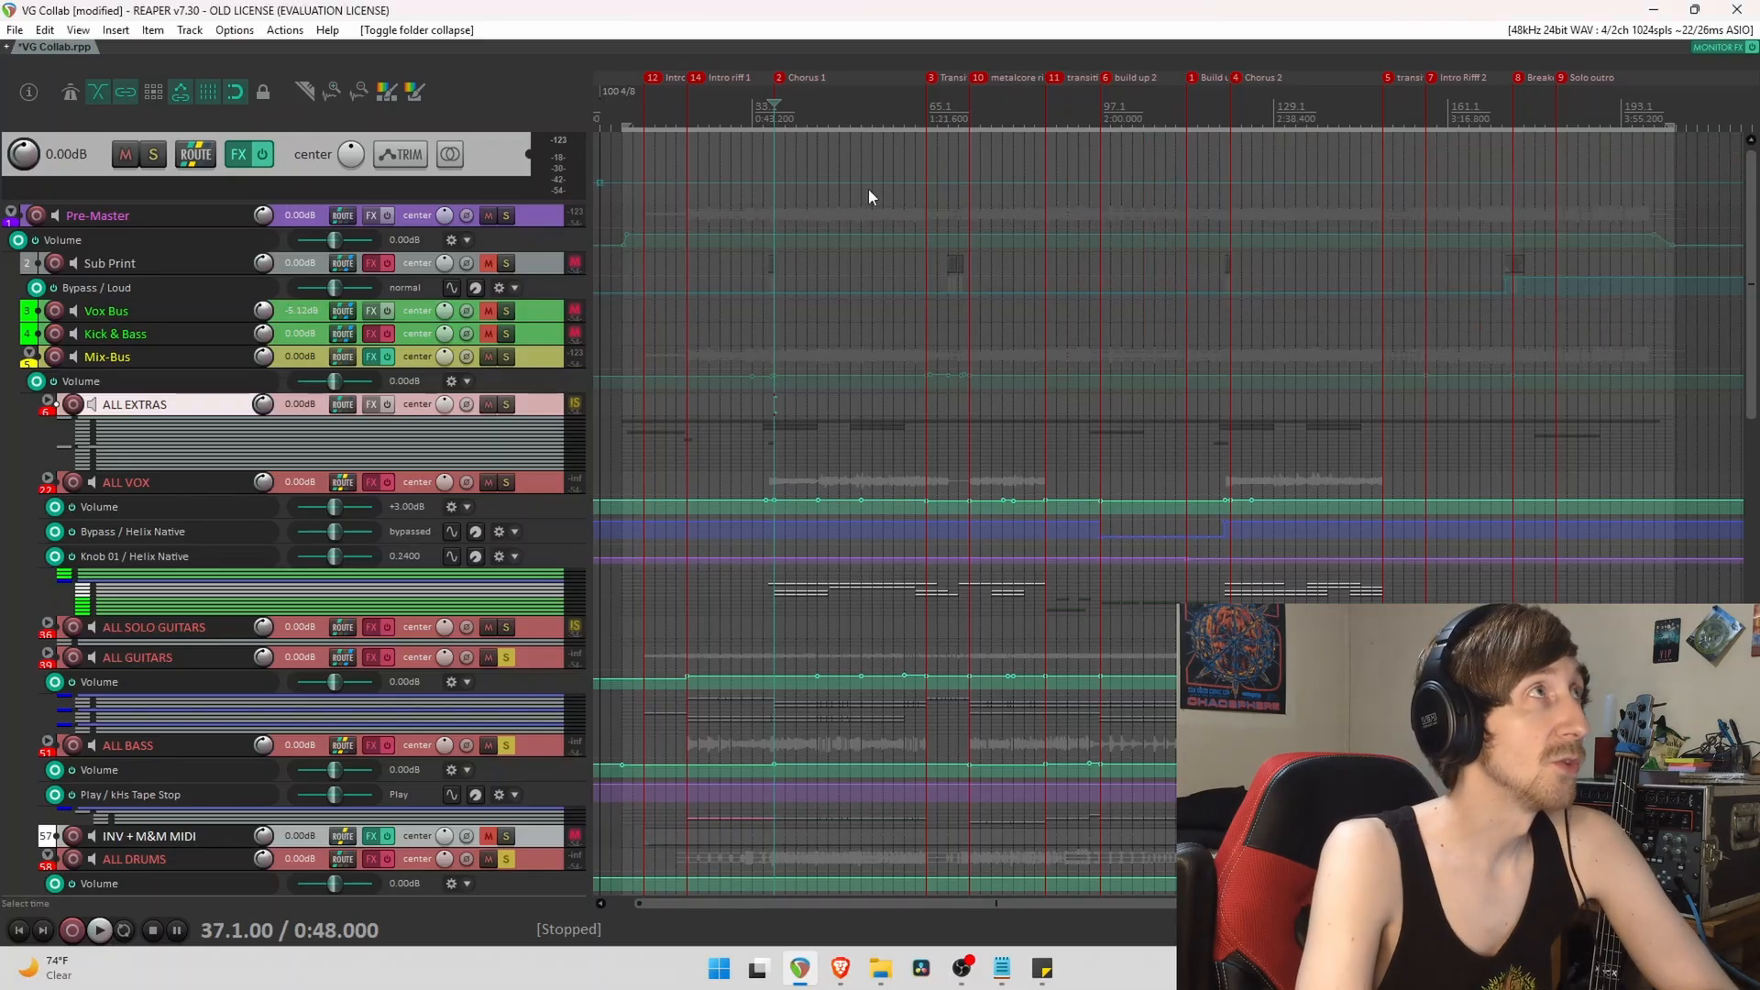
Select the Sub Print track and place the edit cursor at the start of the Intro, at bar 13.1.00.
click(549, 267)
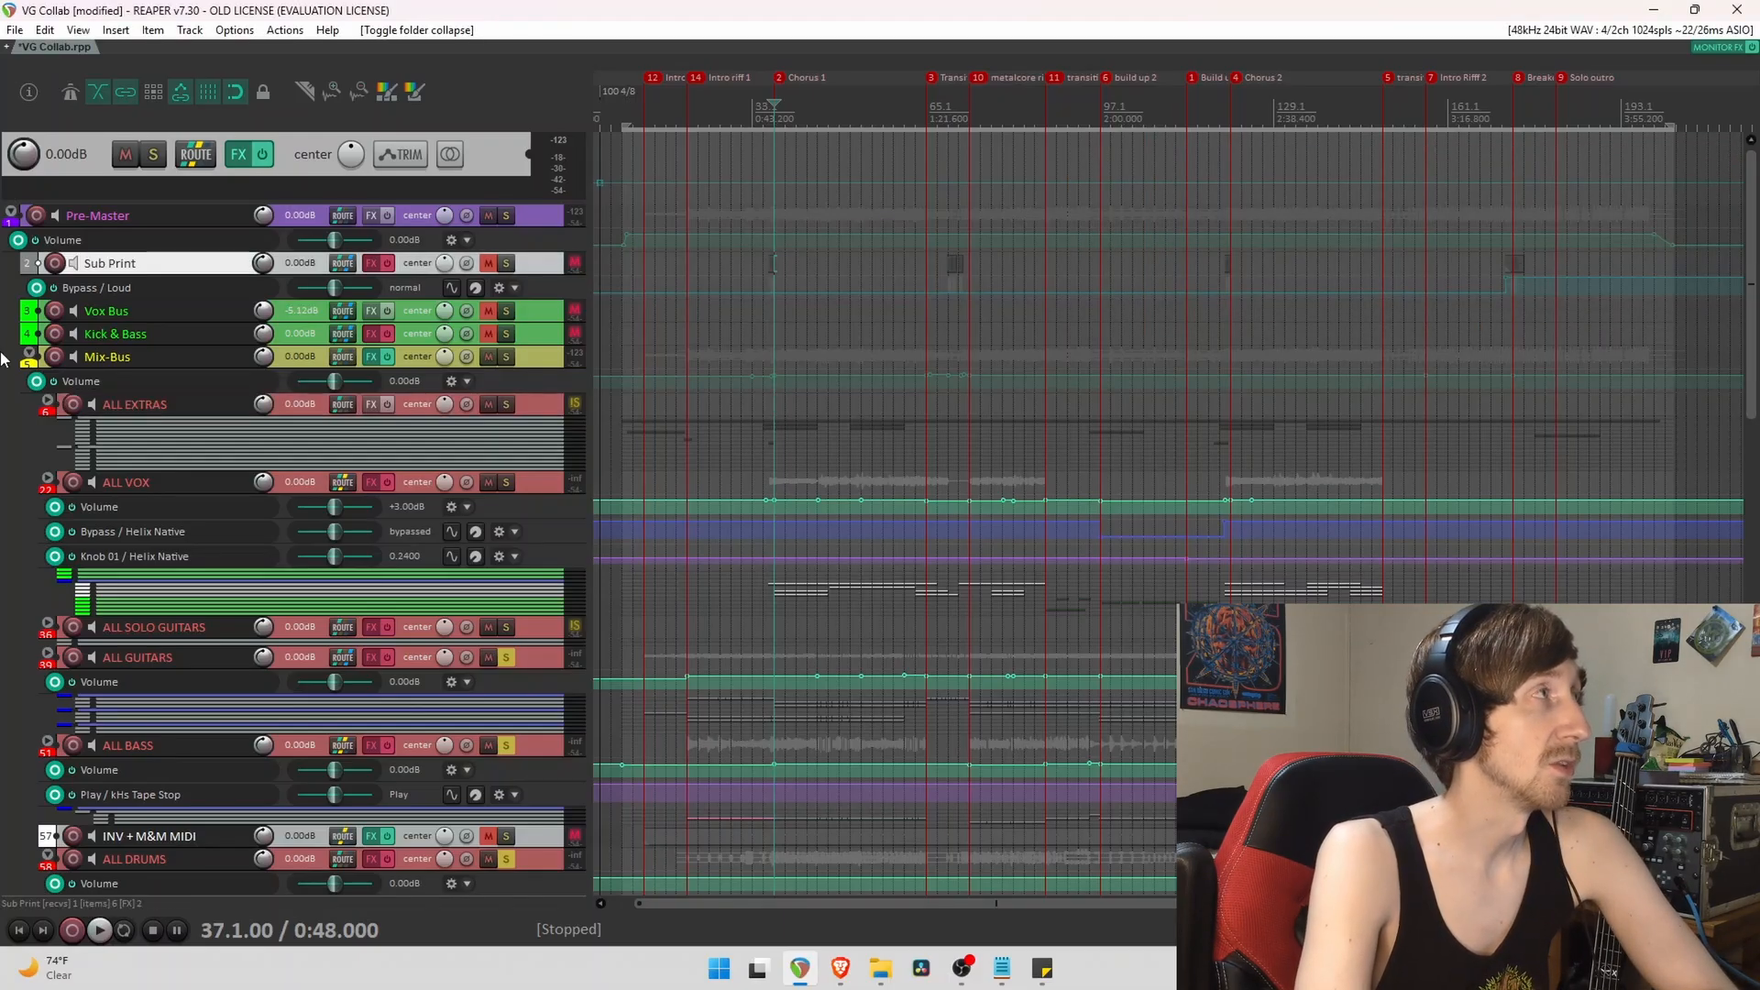
scroll(838, 195, down, 2)
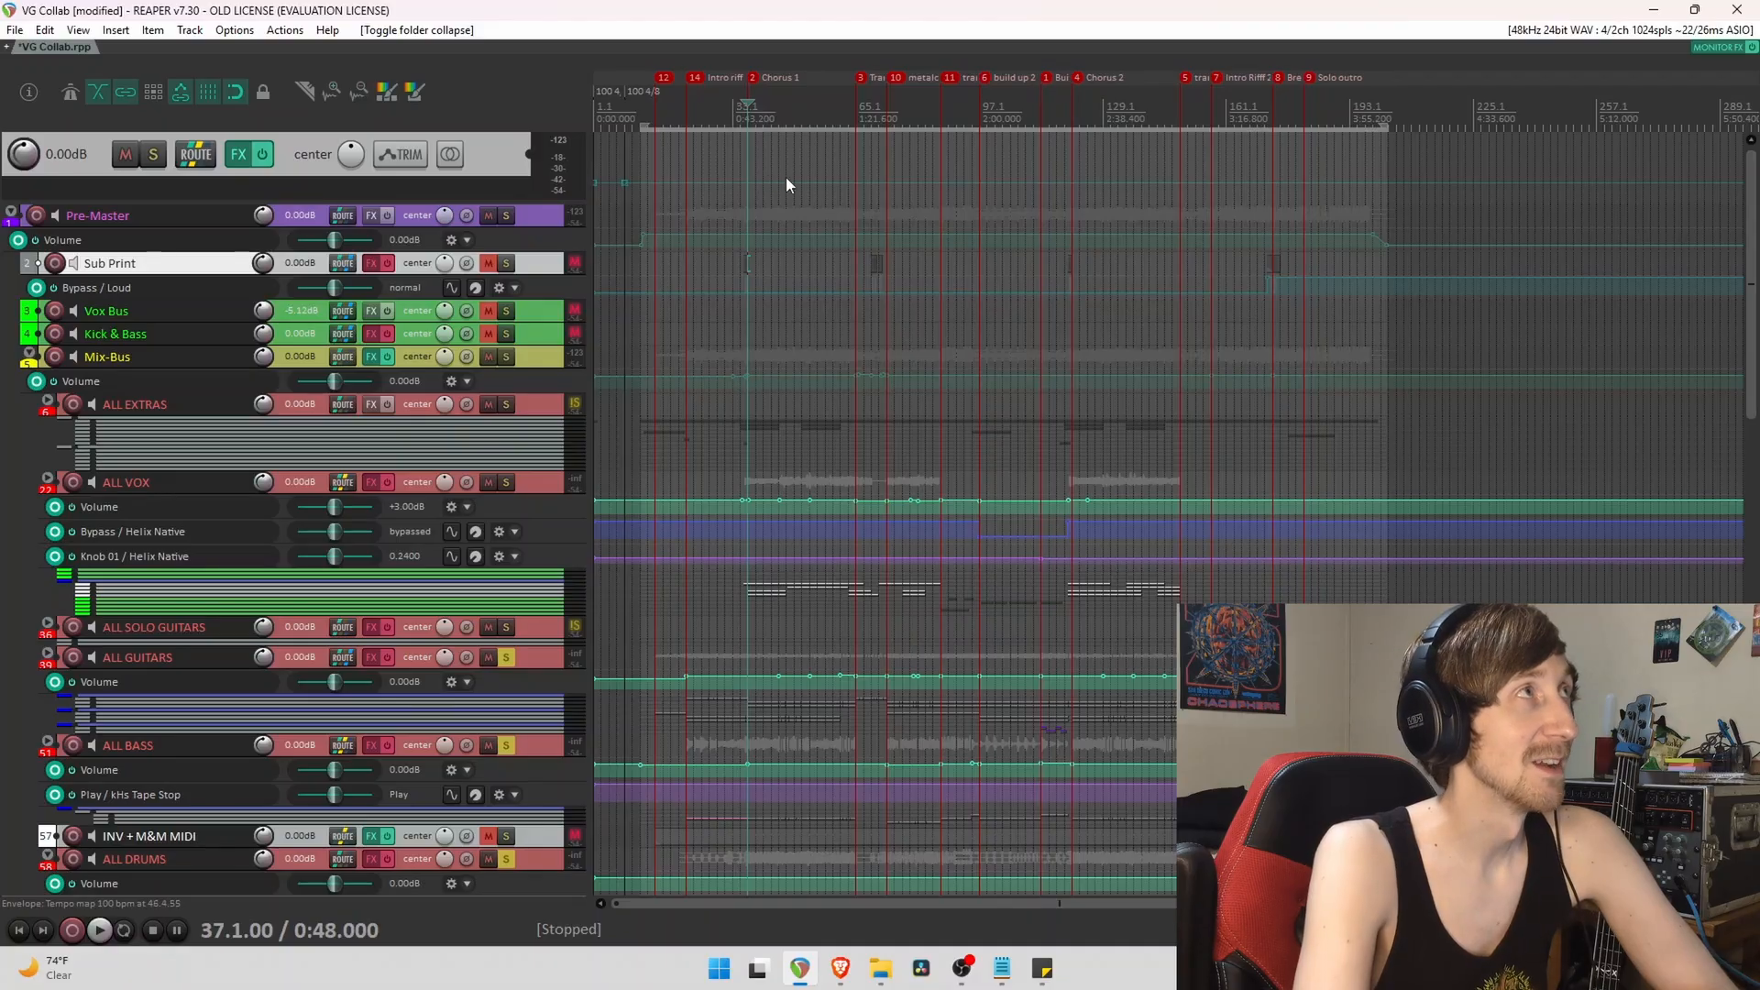
click(722, 152)
scroll(761, 152, up, 3)
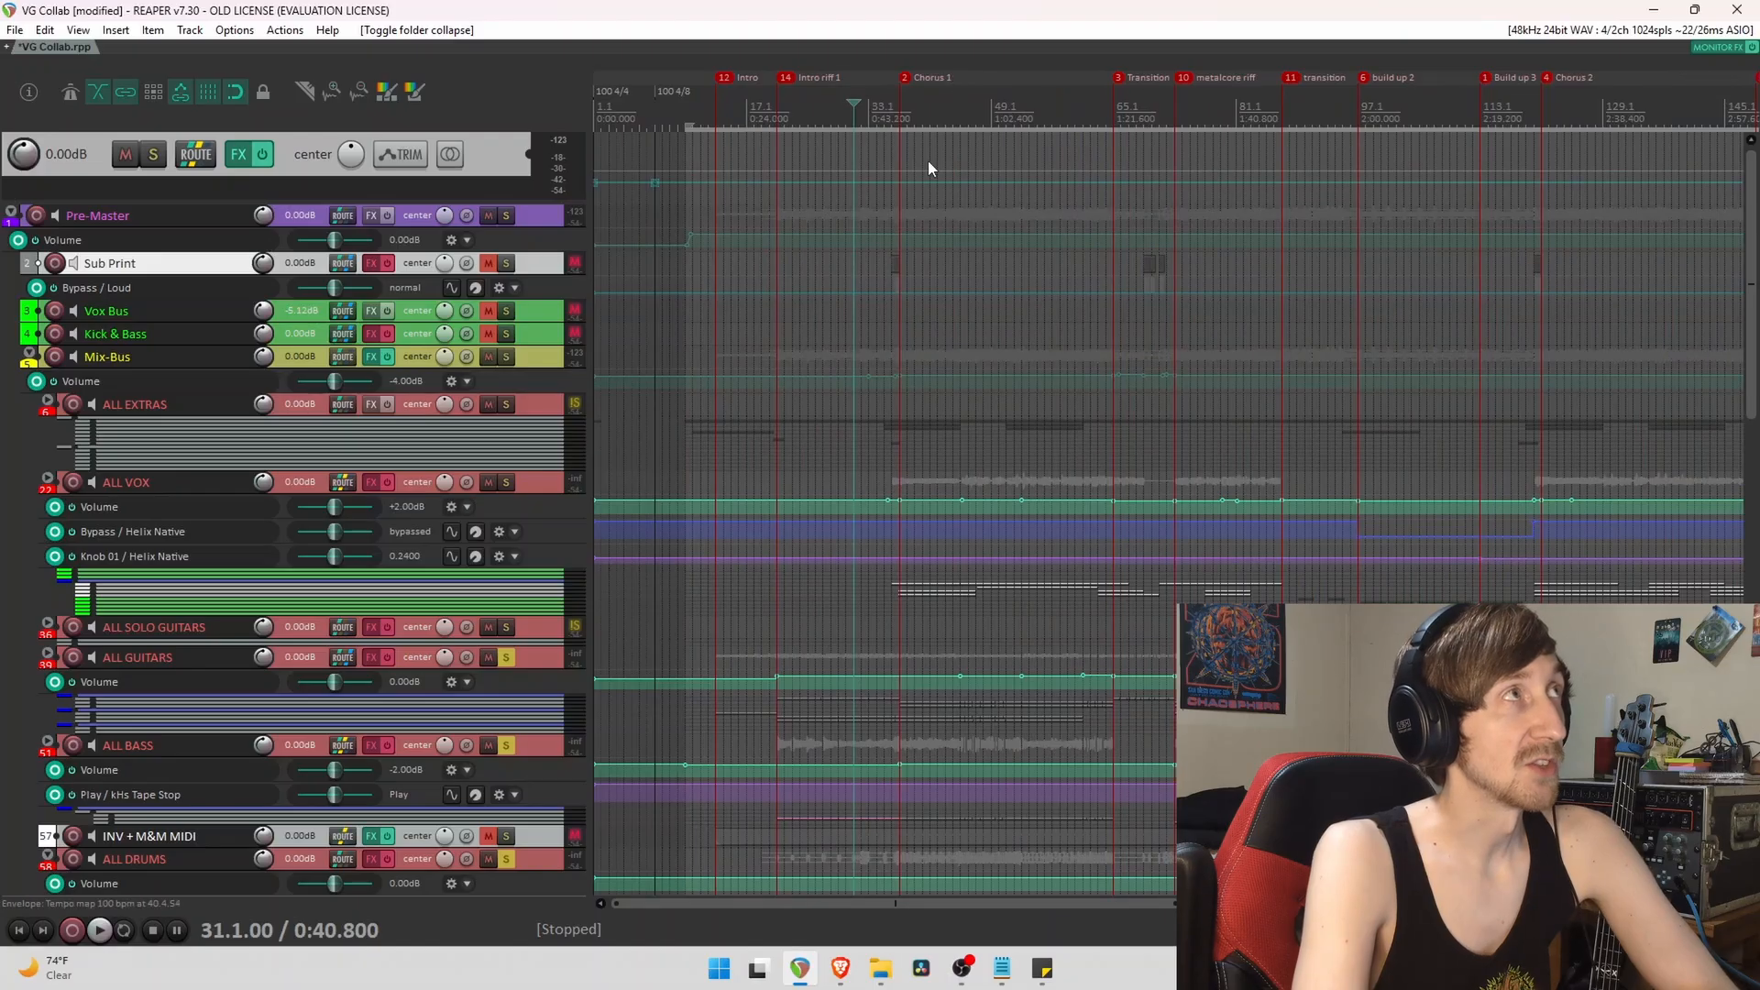
click(719, 161)
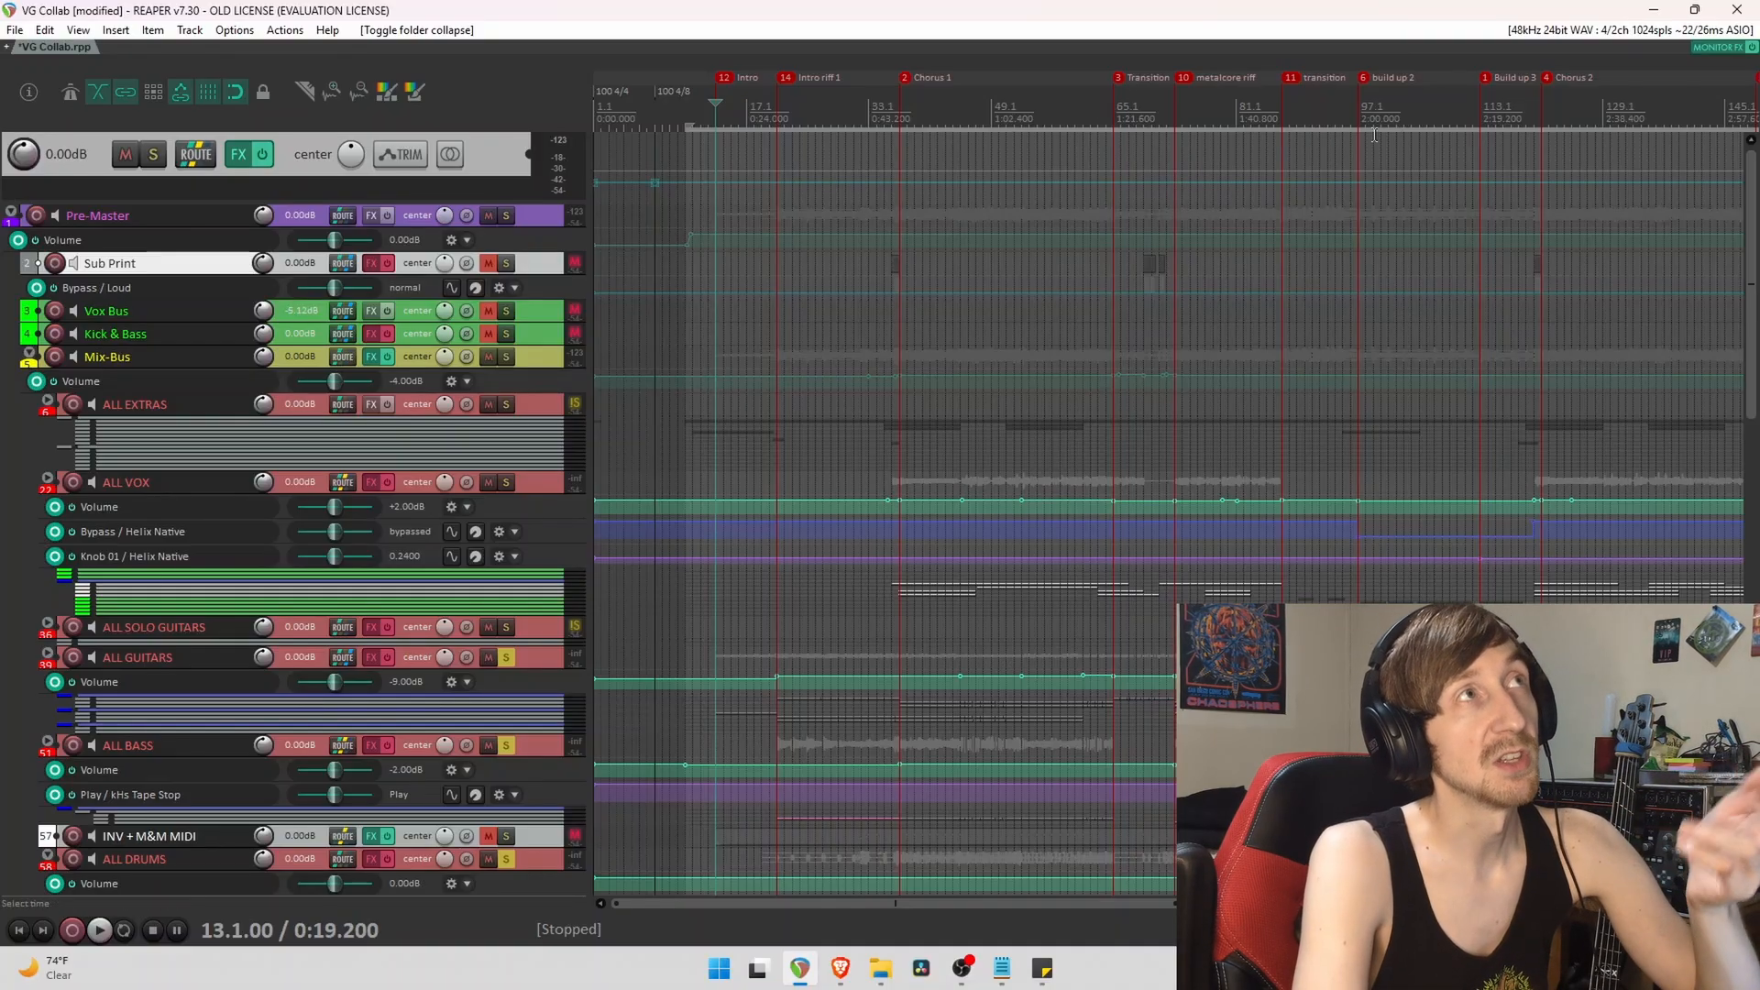
scroll(1104, 260, down, 2)
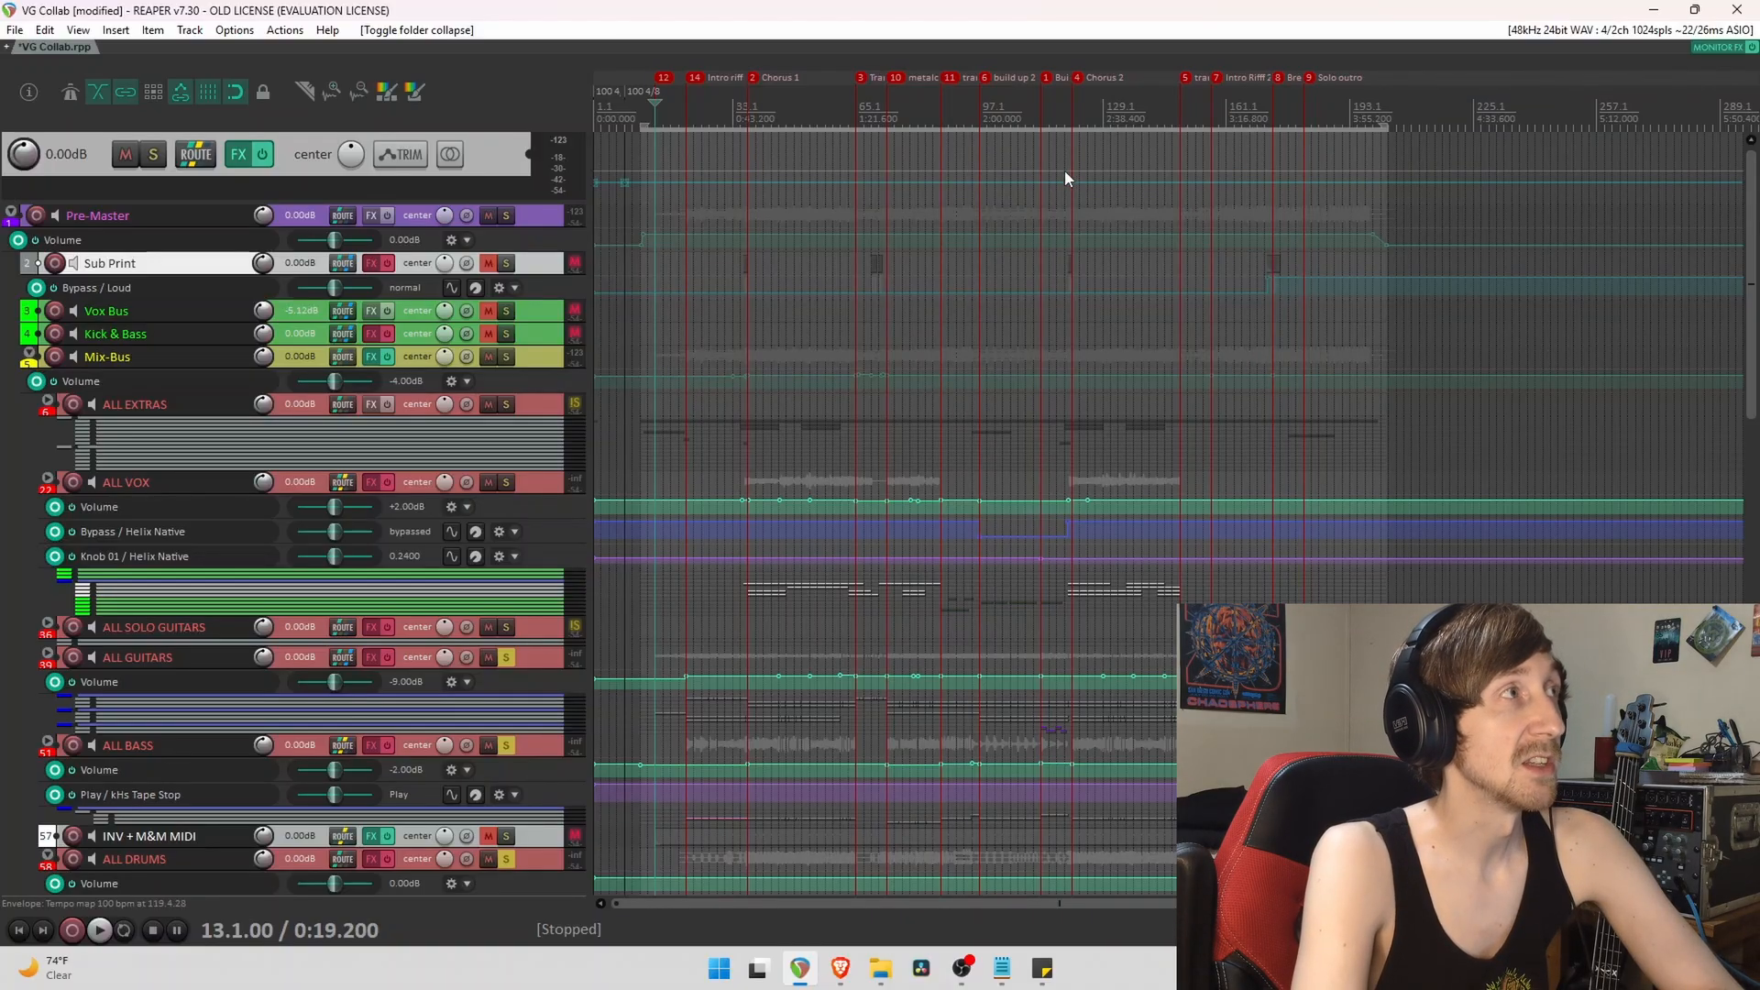
Look through the track list down to its end, selecting the INV + M&M MIDI track and the Room Far track.
scroll(781, 760, down, 3)
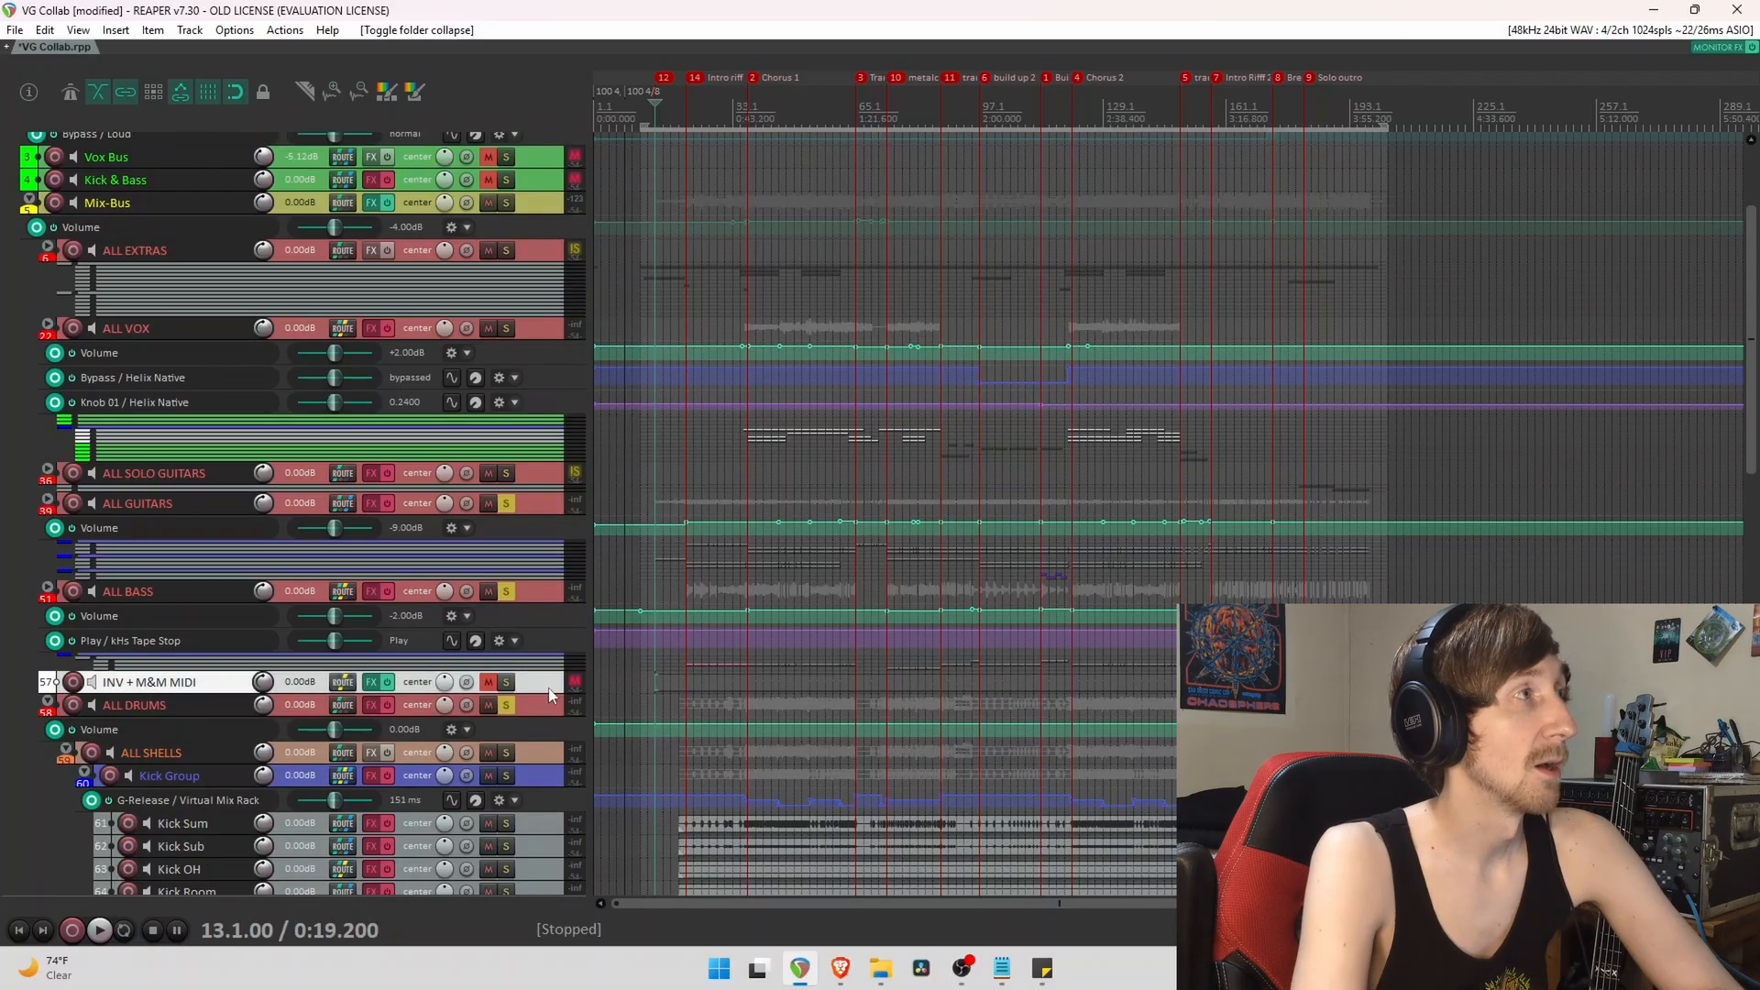
drag(548, 693, 438, 599)
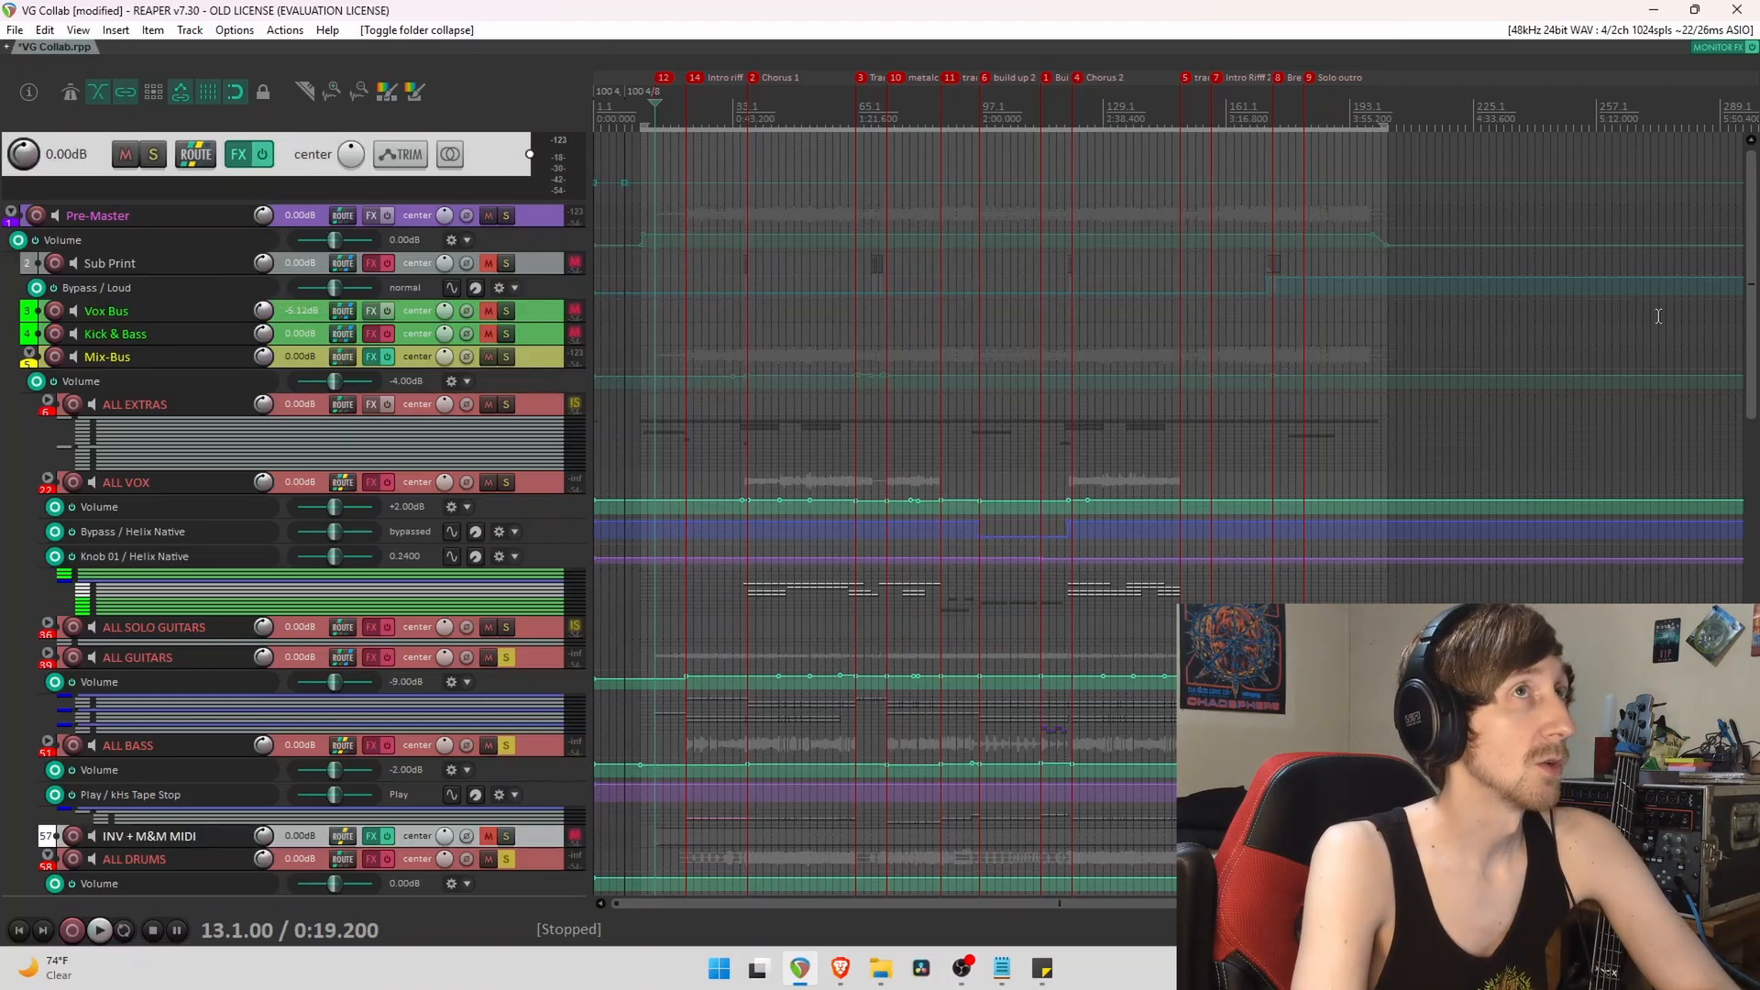
scroll(1751, 314, down, 1)
drag(1751, 314, 1752, 724)
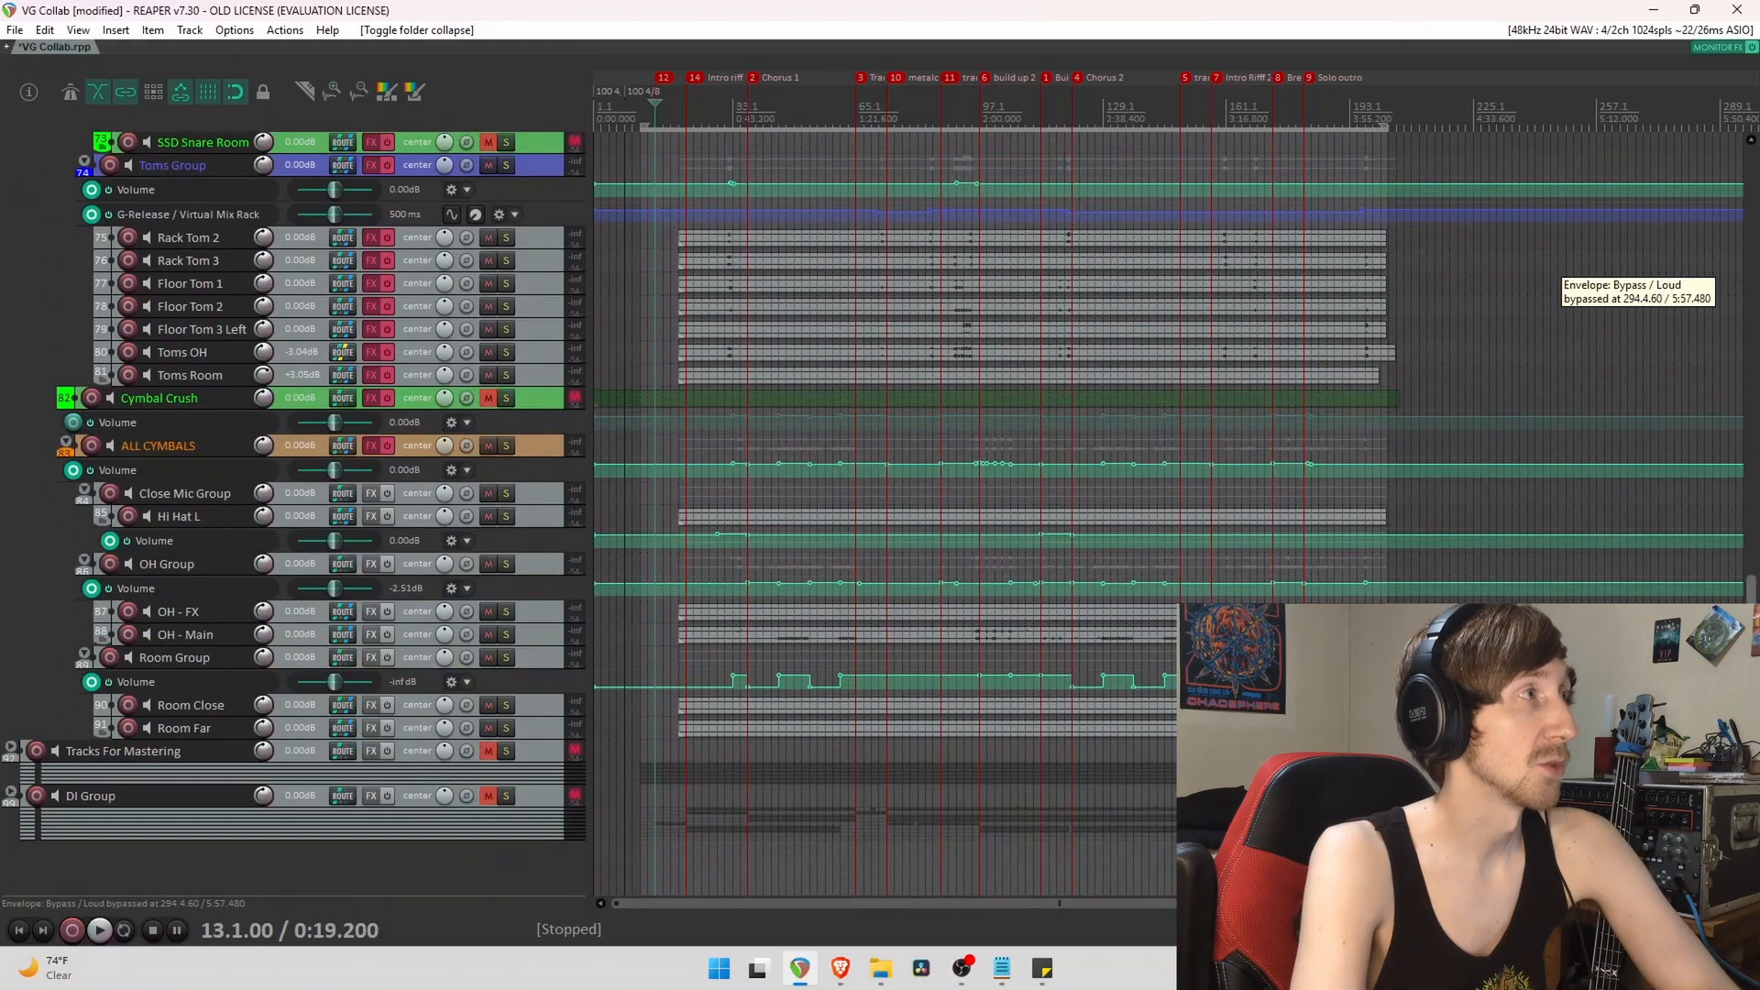
click(202, 732)
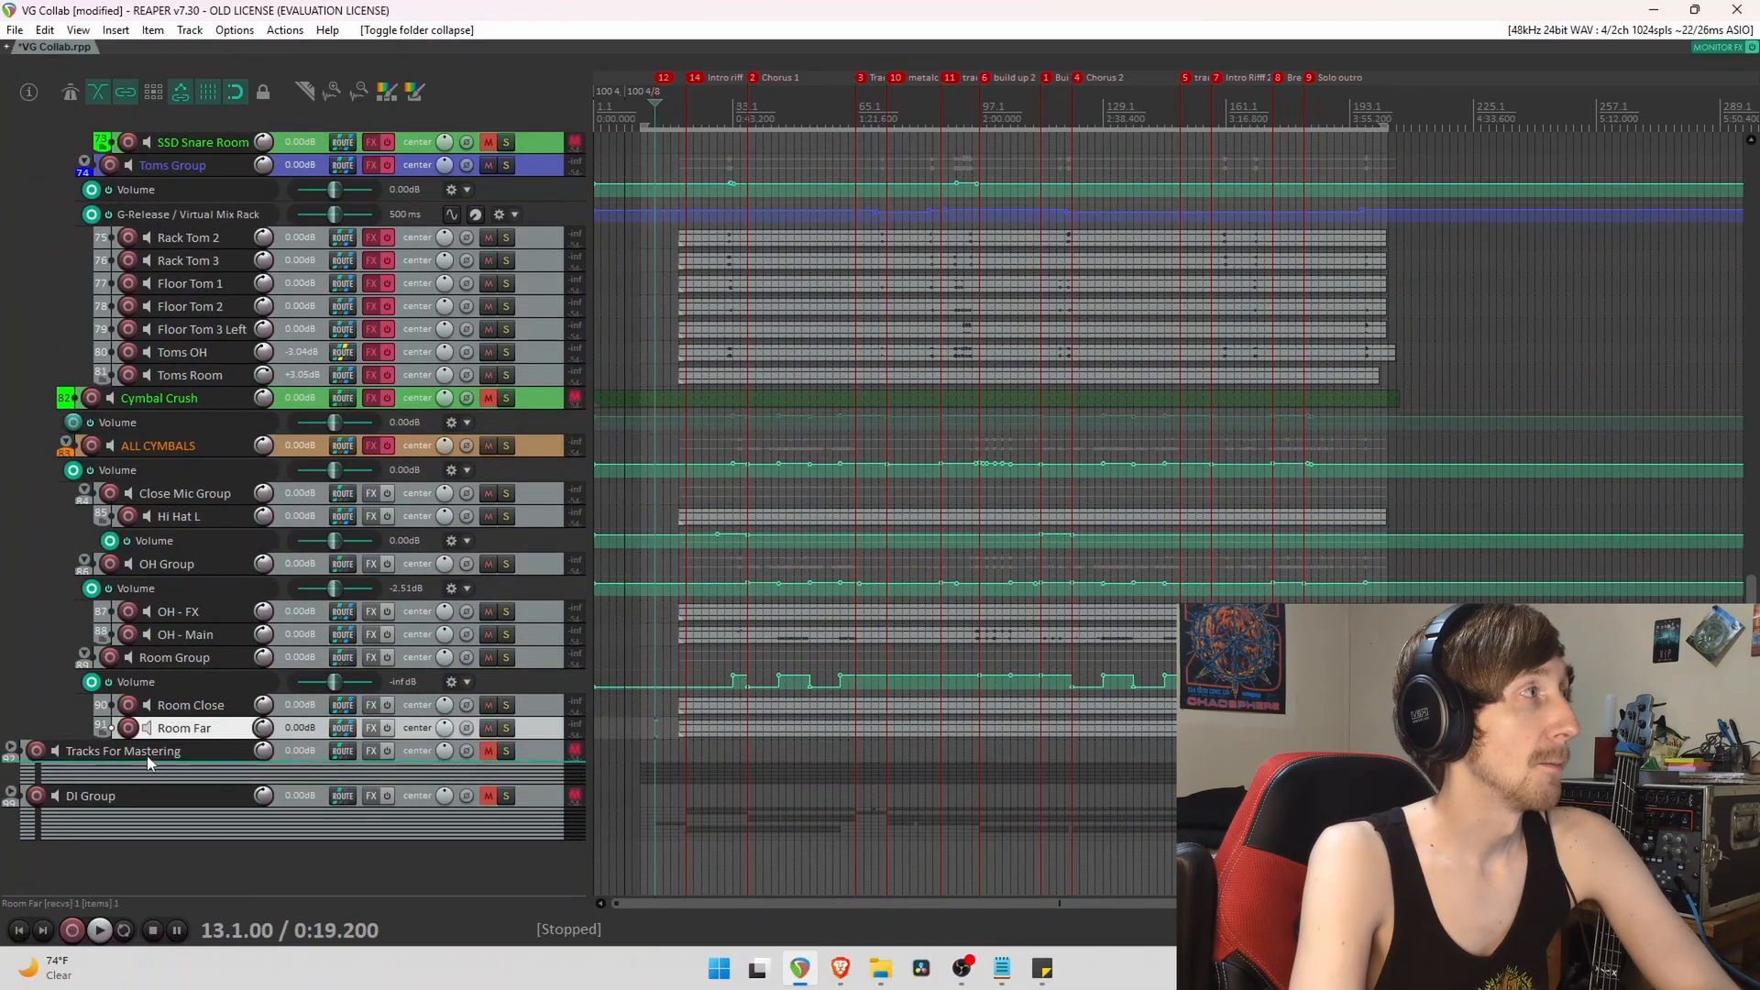
Expand the DI Group and Tracks For Mastering folders in turn to view their tracks, collapsing each one again.
scroll(2, 689, up, 1)
scroll(4, 697, down, 1)
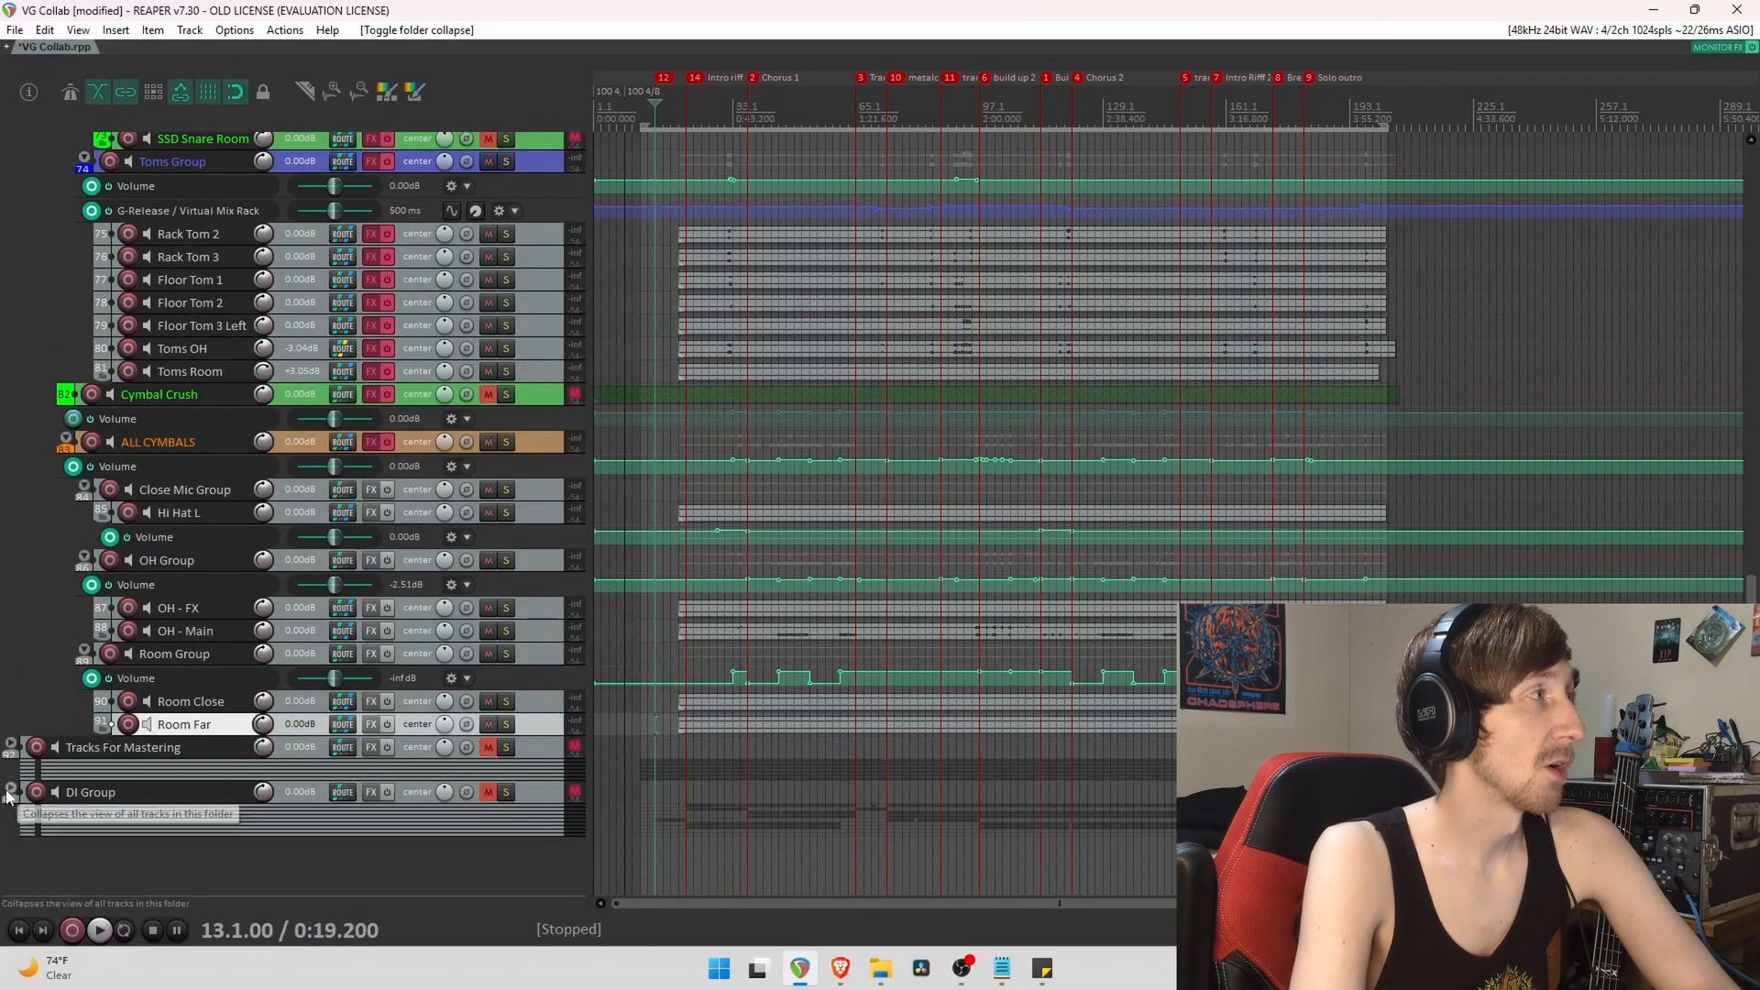
scroll(358, 867, down, 1)
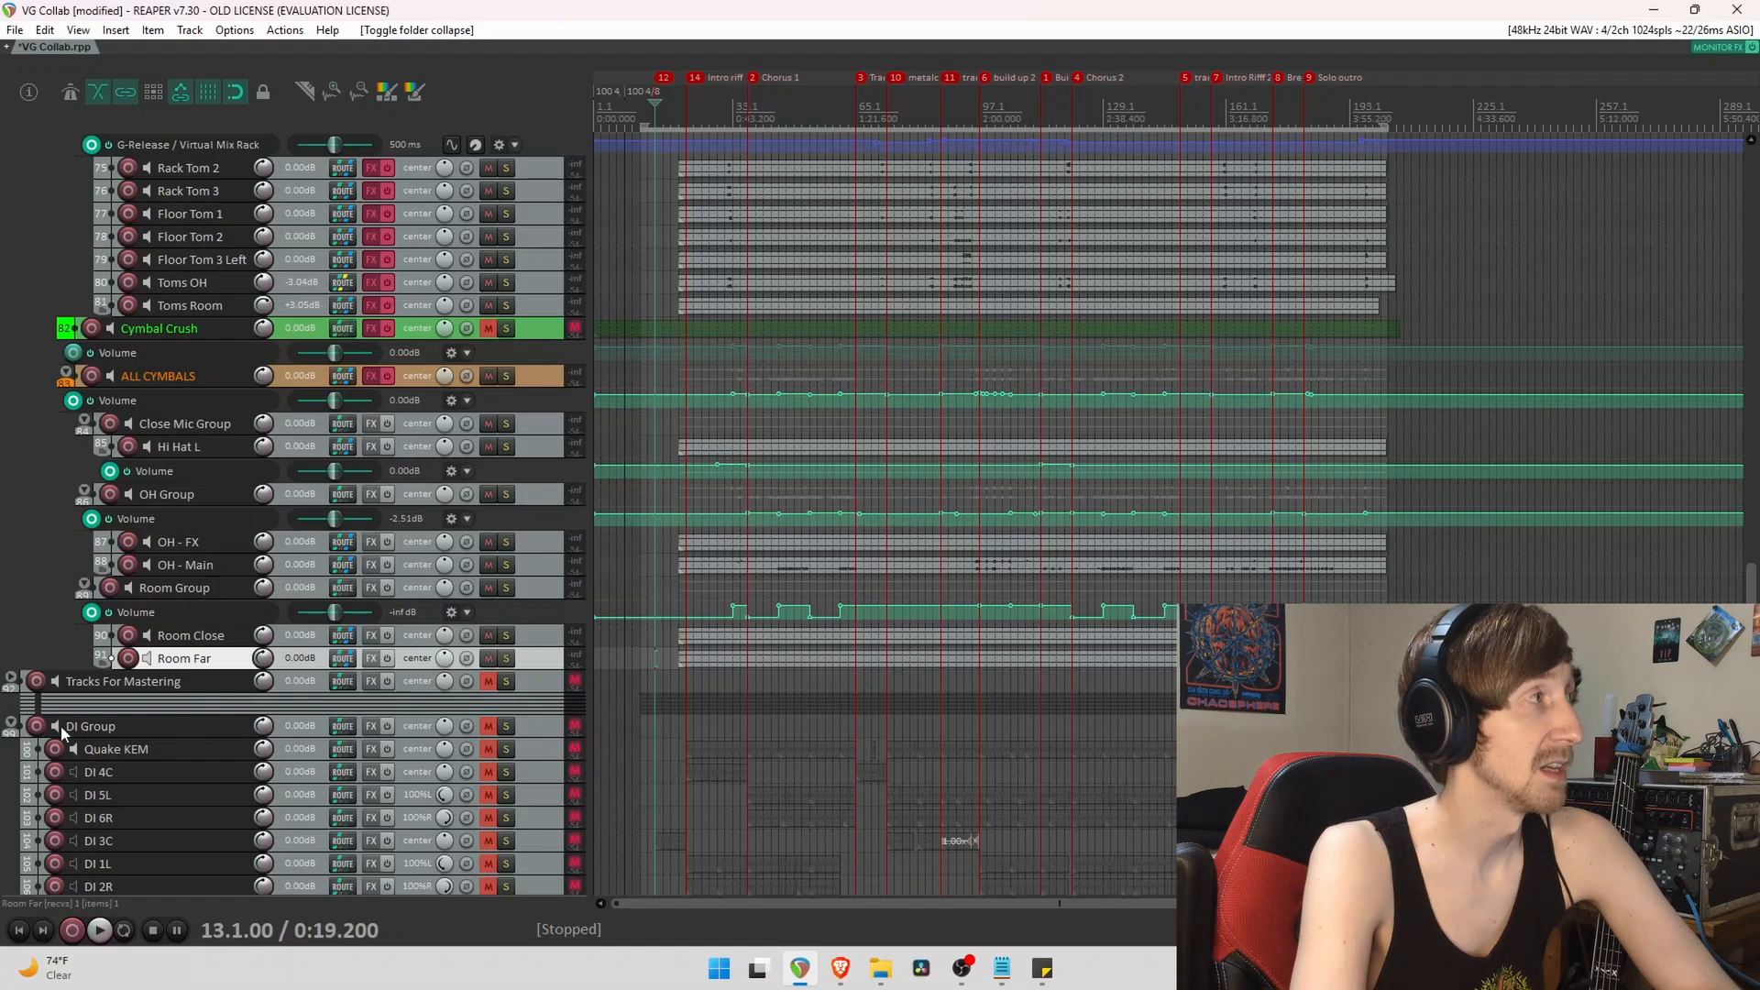
click(12, 724)
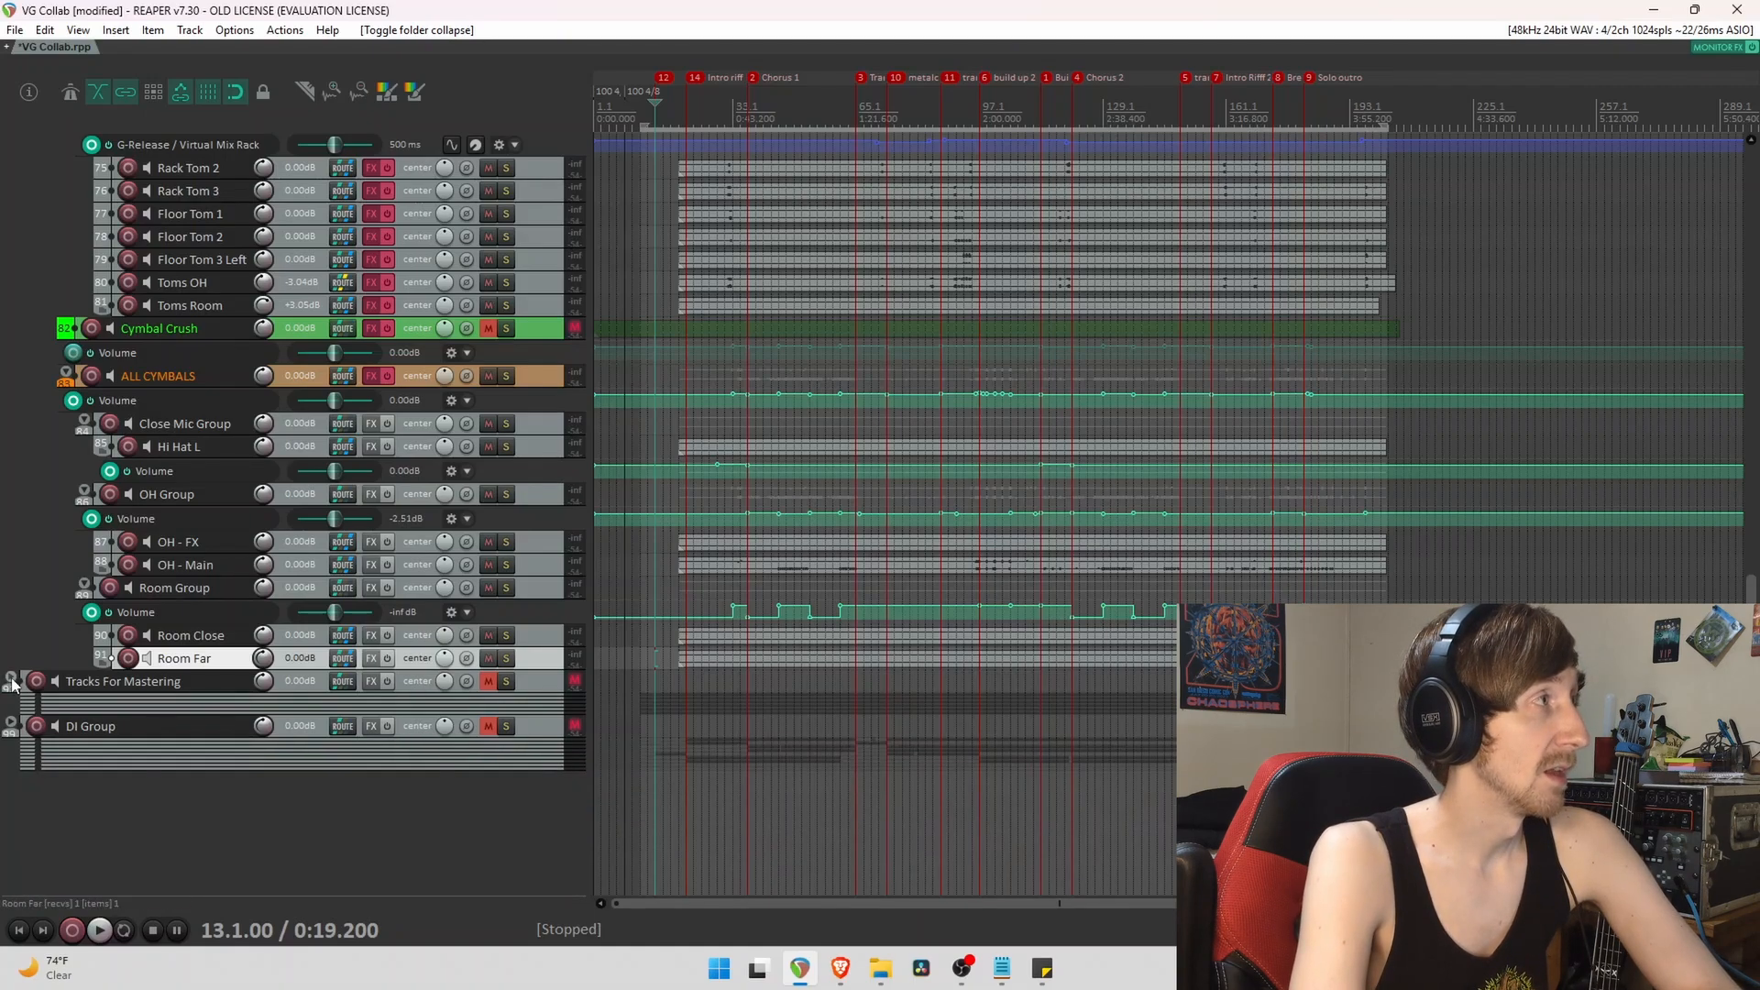
click(12, 681)
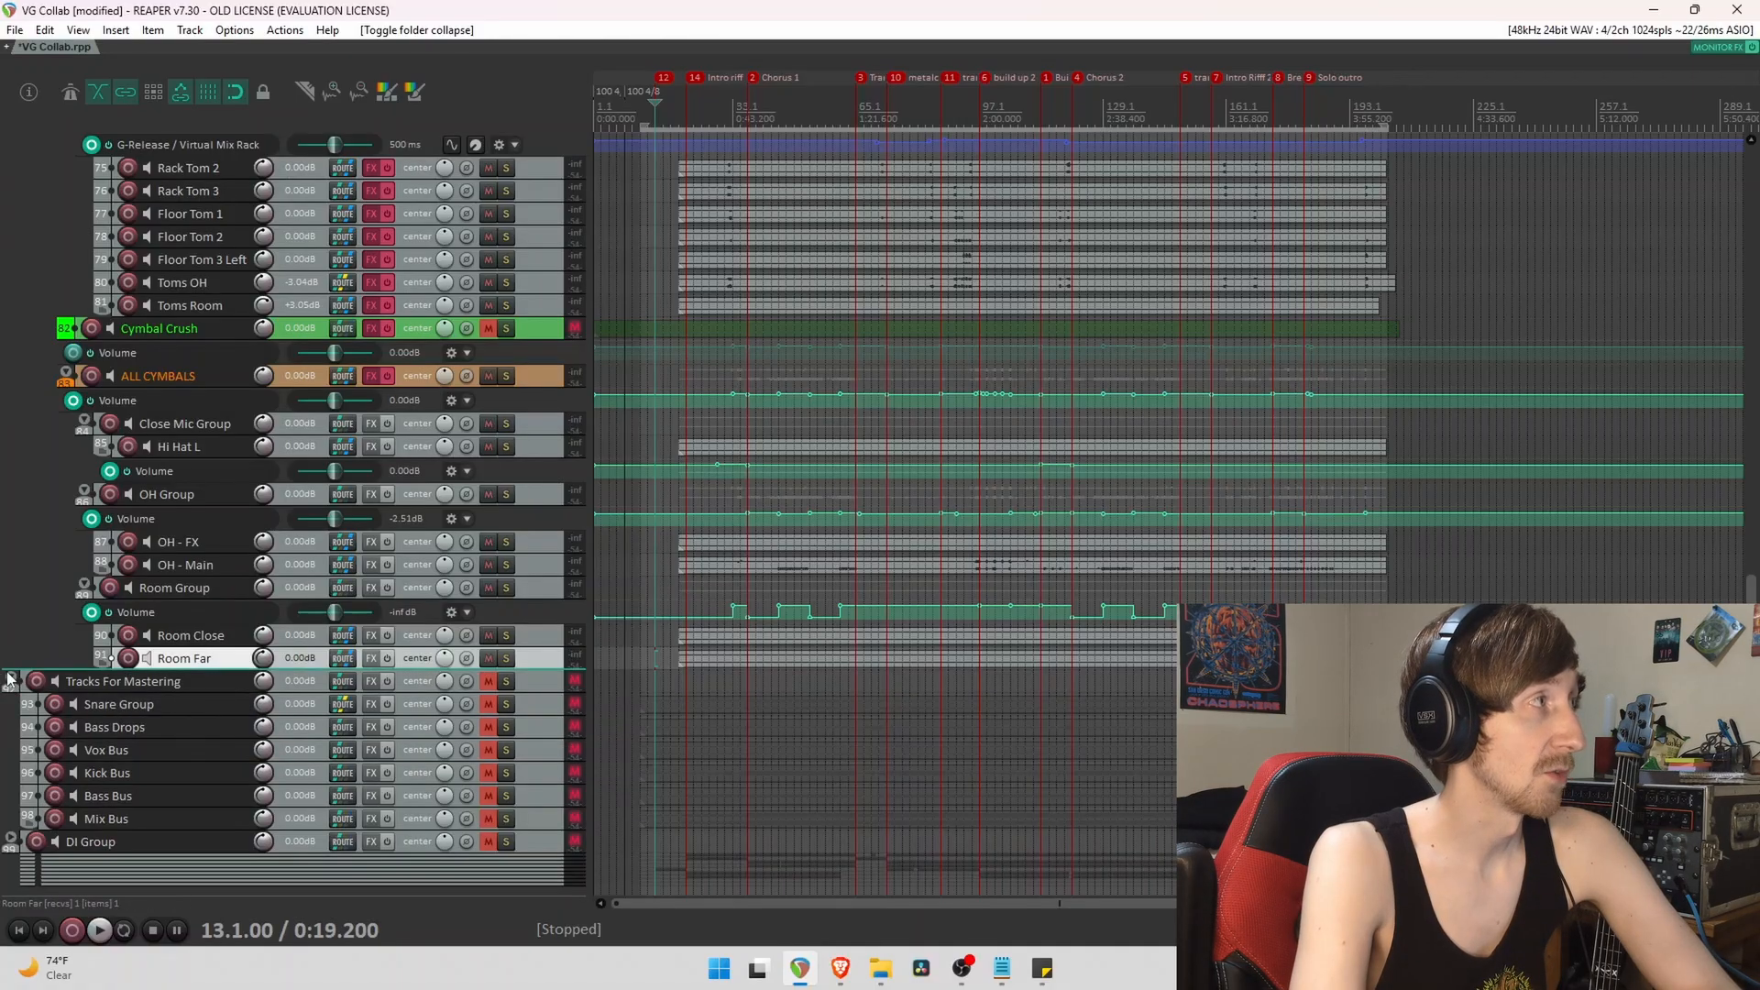
click(12, 680)
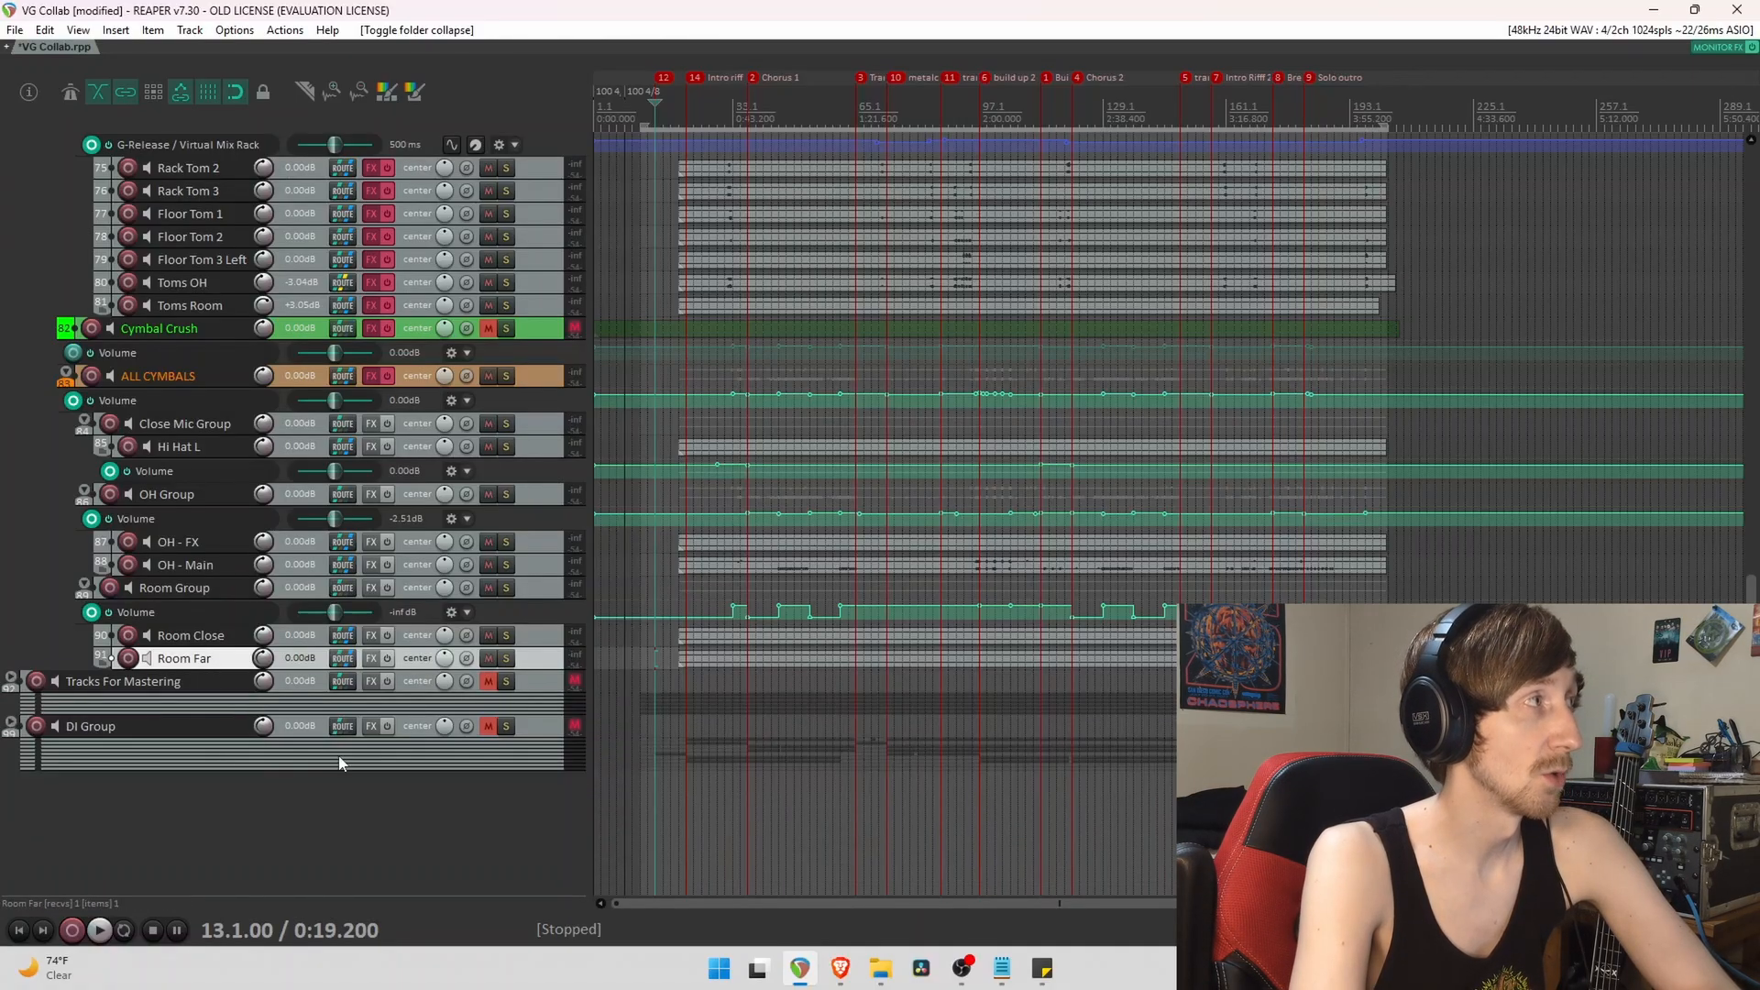
Go over the cymbal tracks by selecting the ALL CYMBALS folder track and its Hi Hat L track.
scroll(6, 624, up, 3)
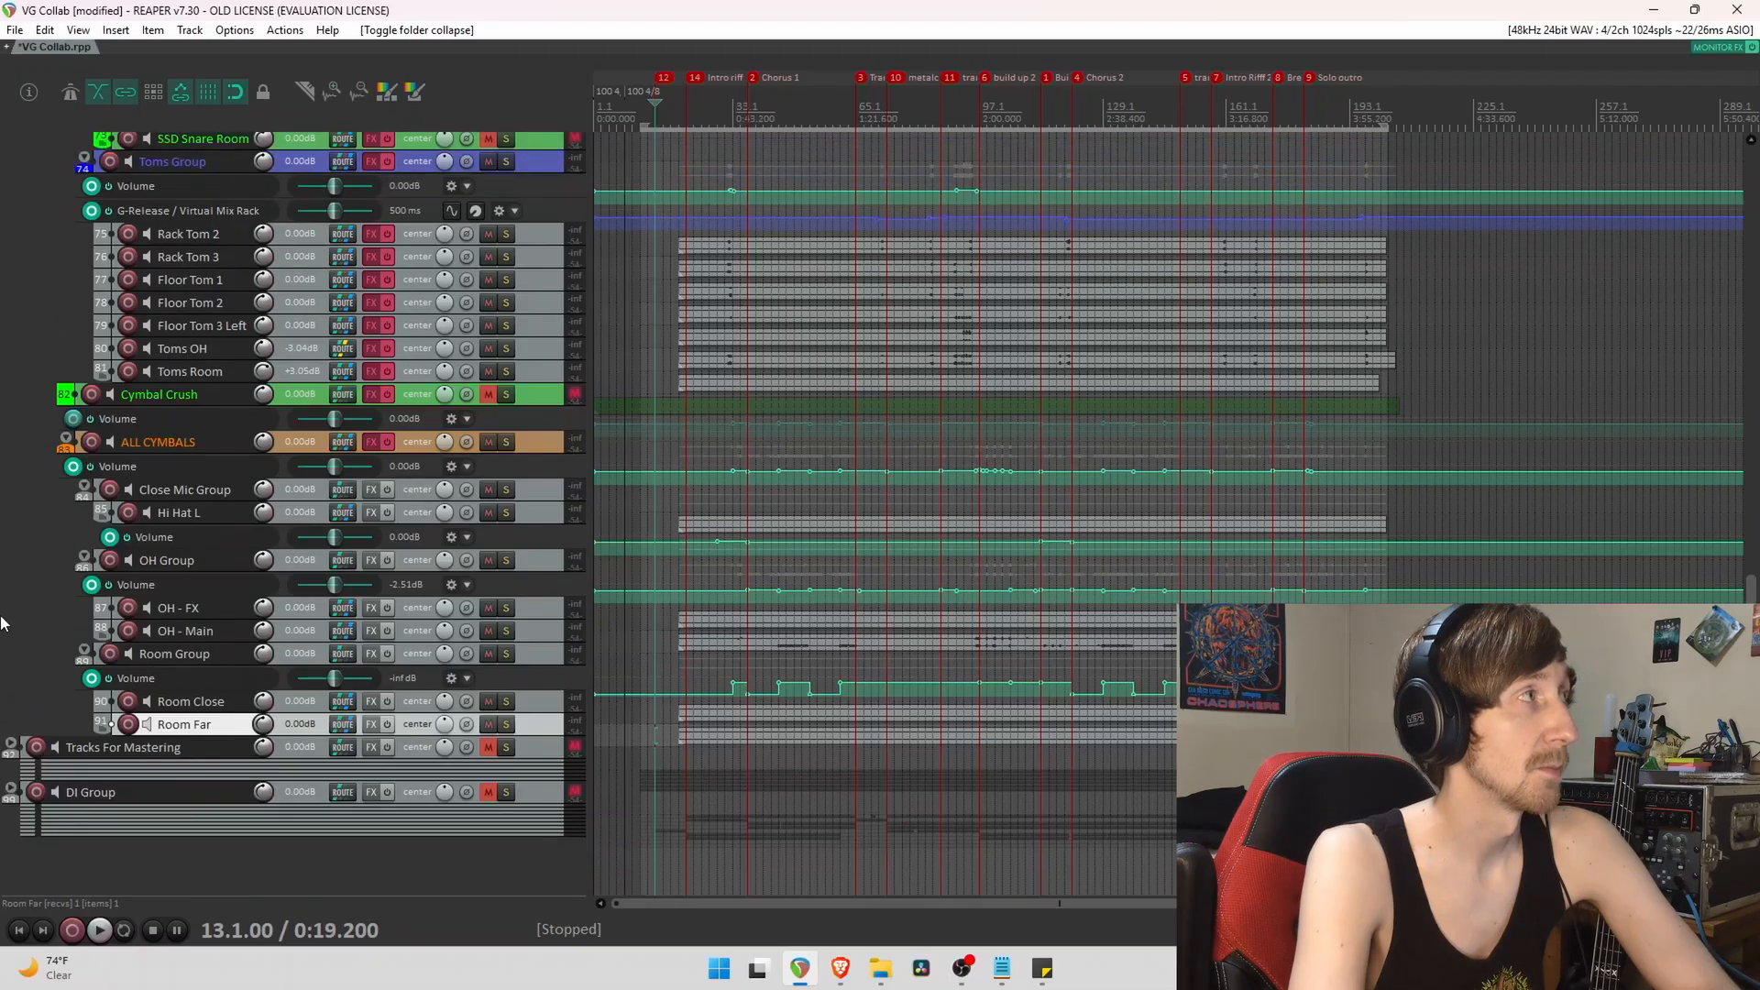
scroll(165, 535, up, 1)
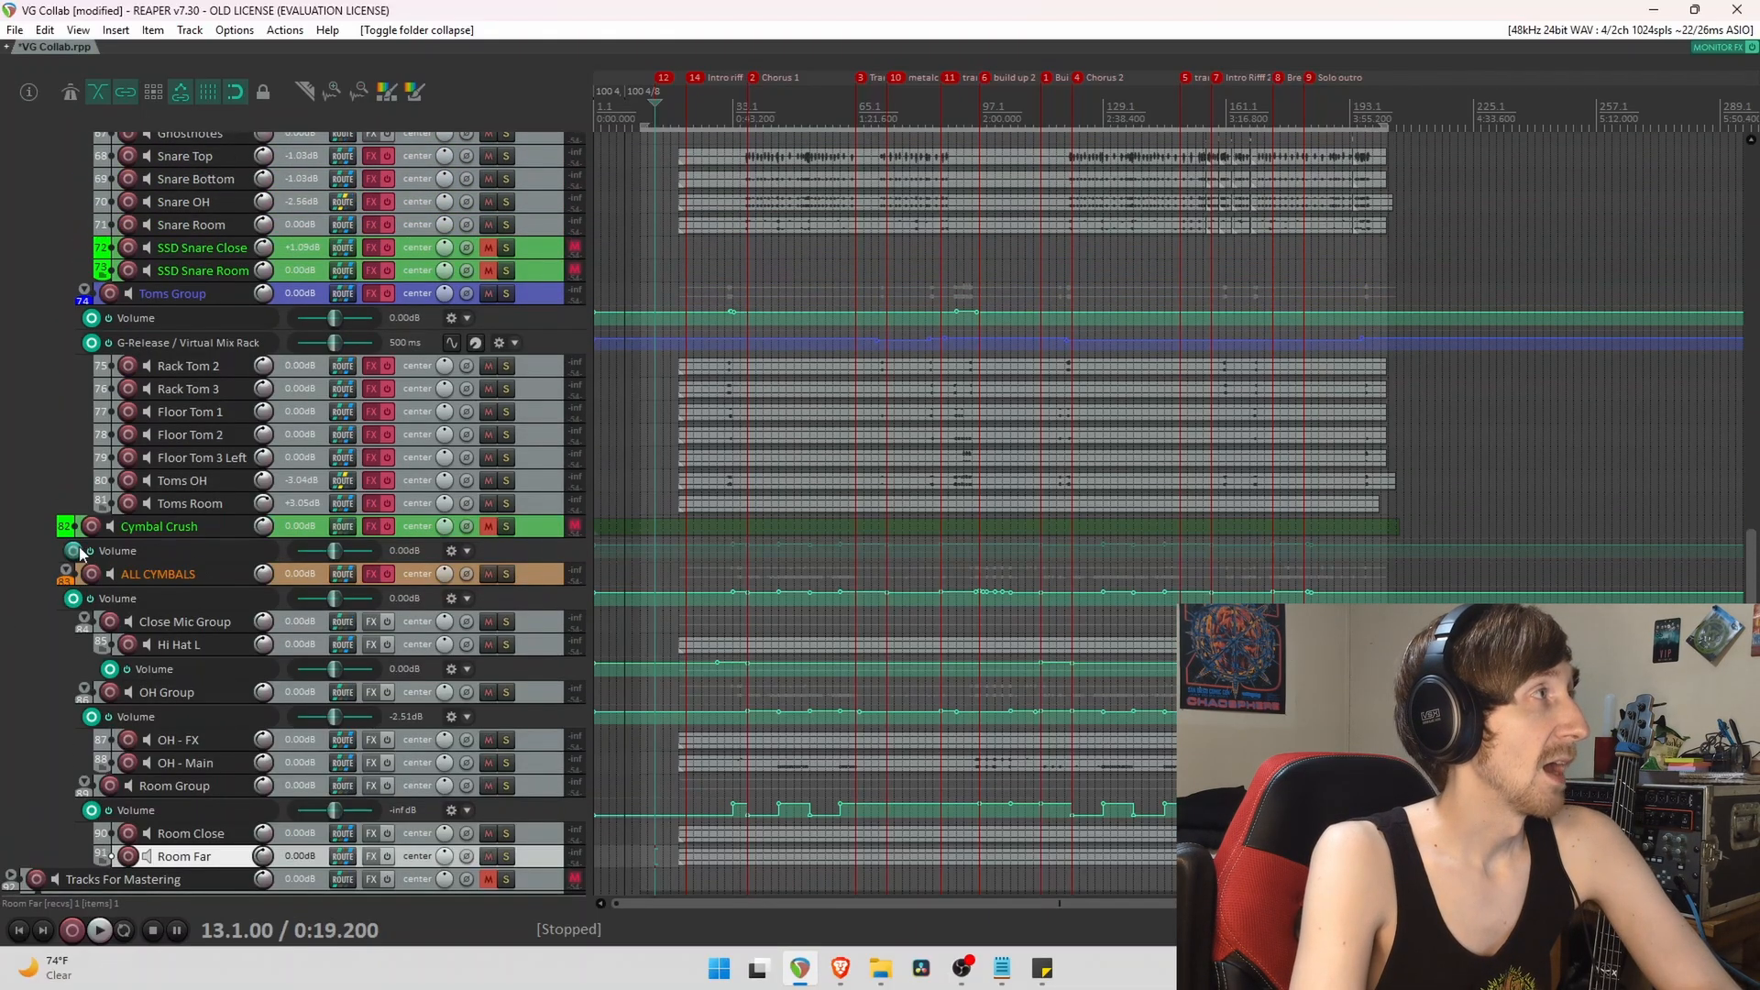
click(178, 578)
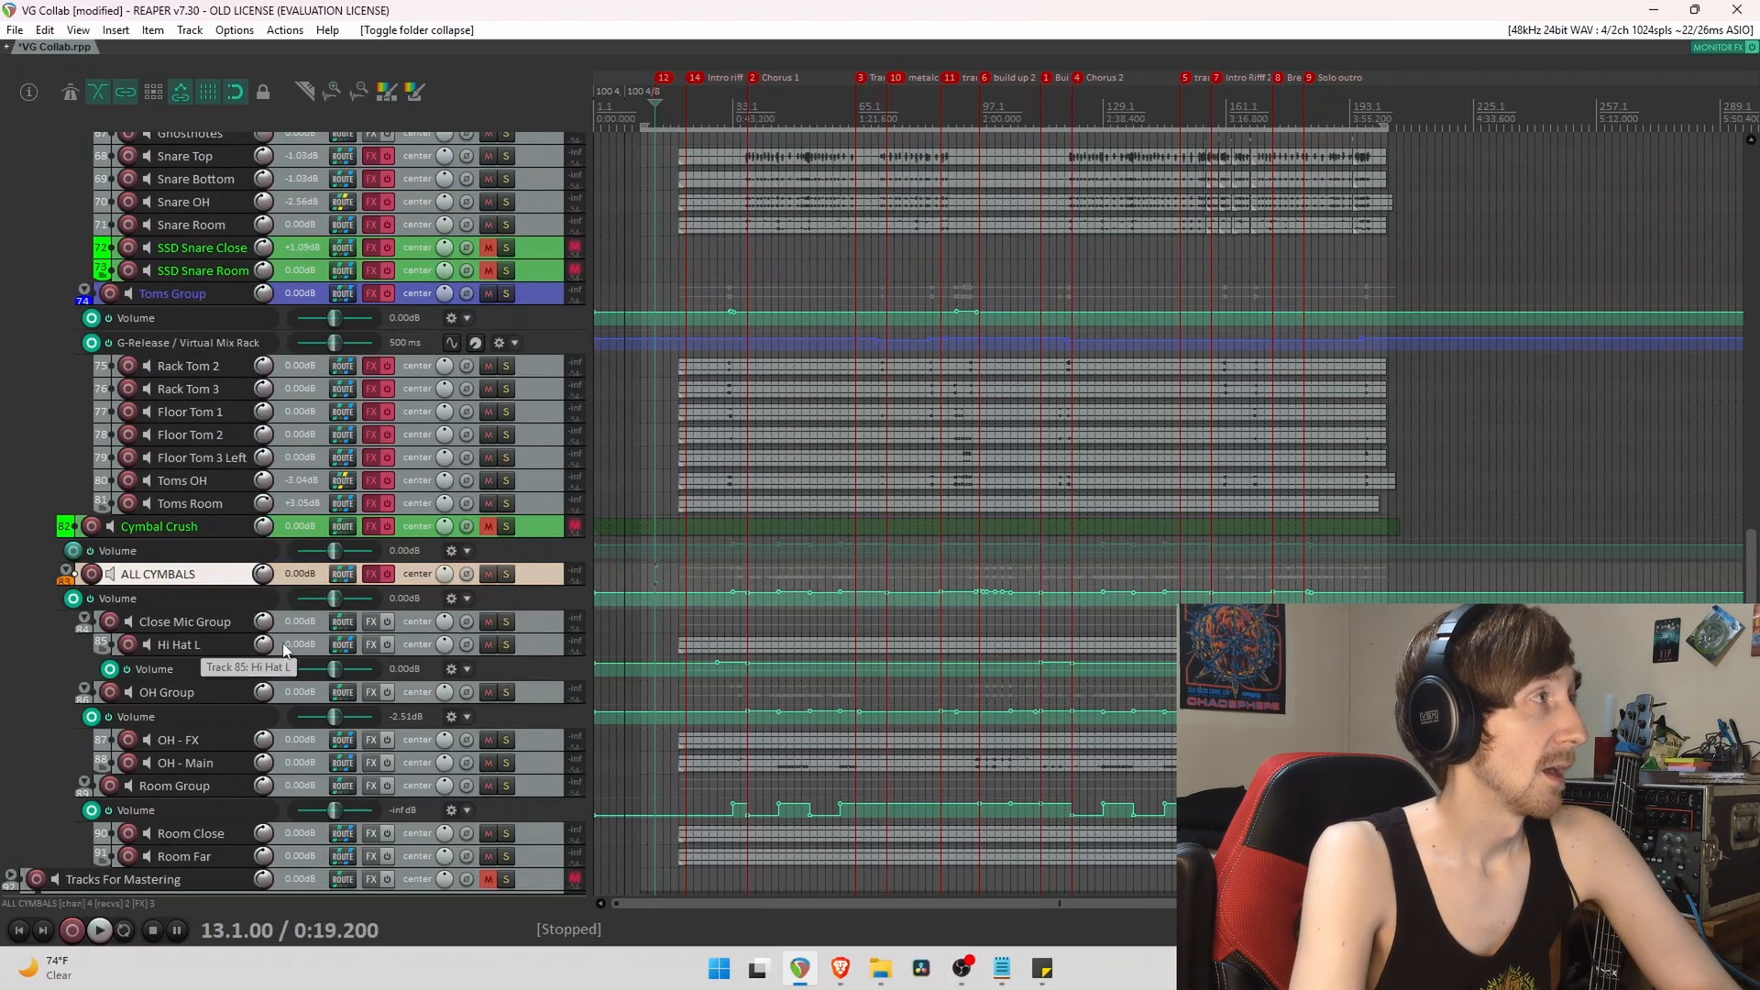
click(196, 643)
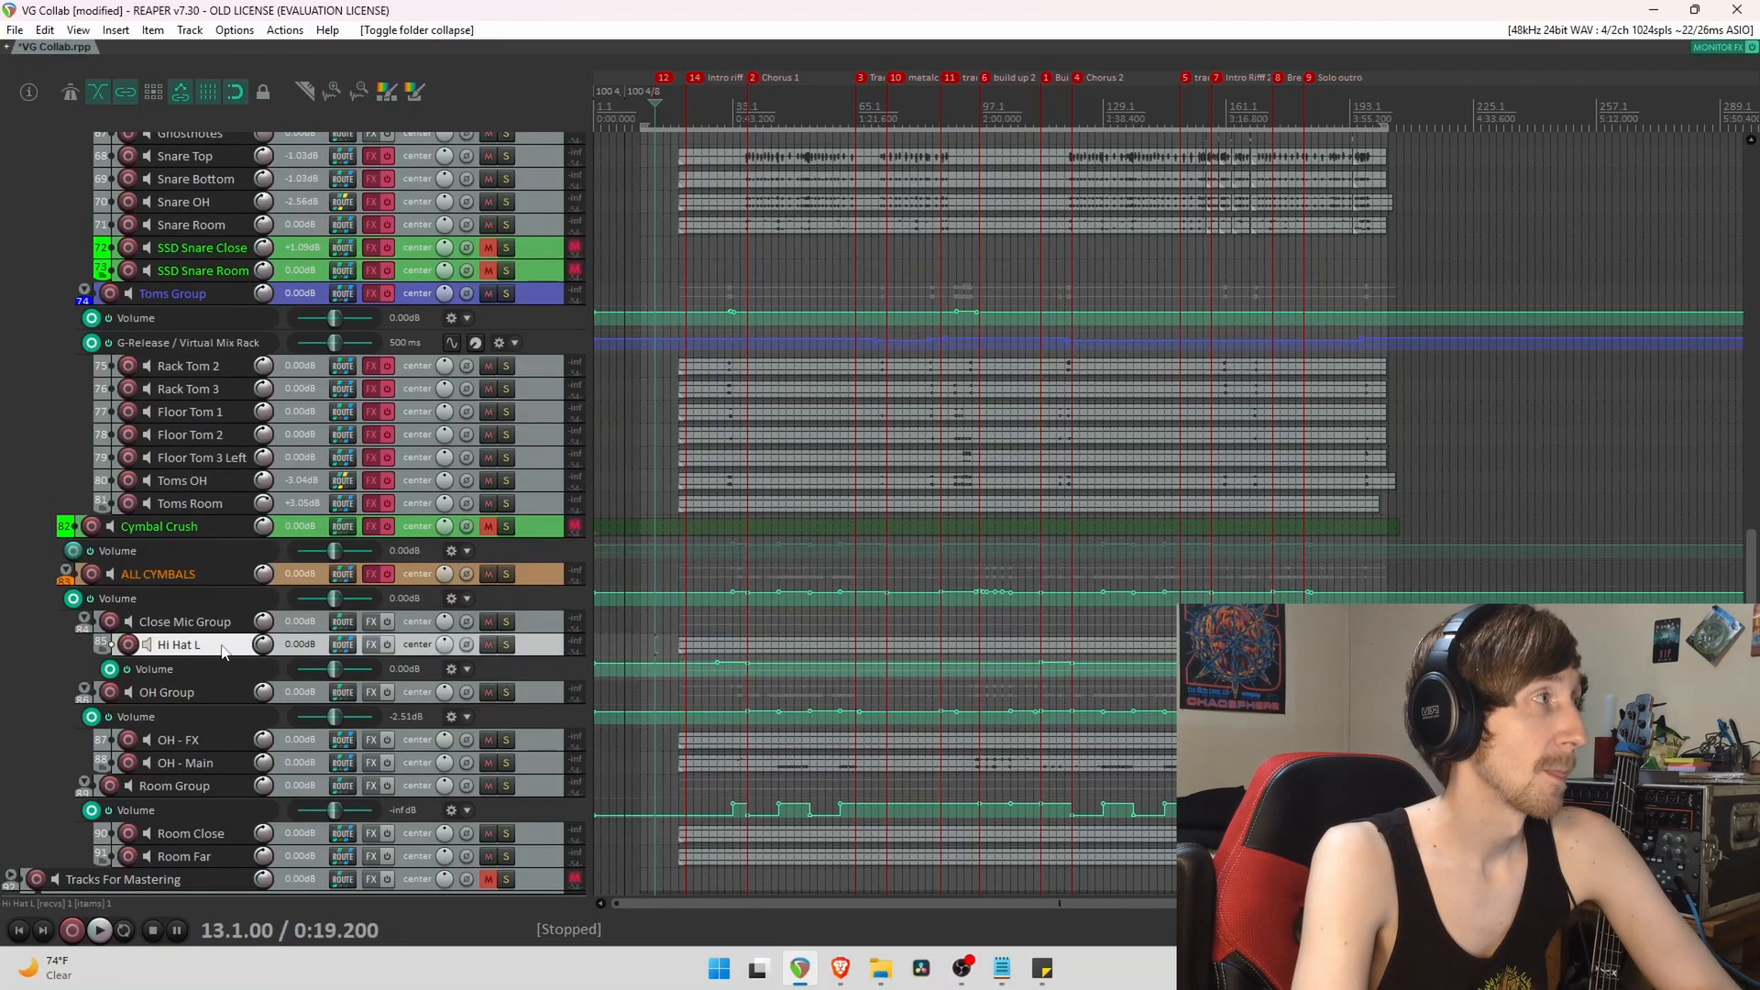
scroll(247, 656, down, 1)
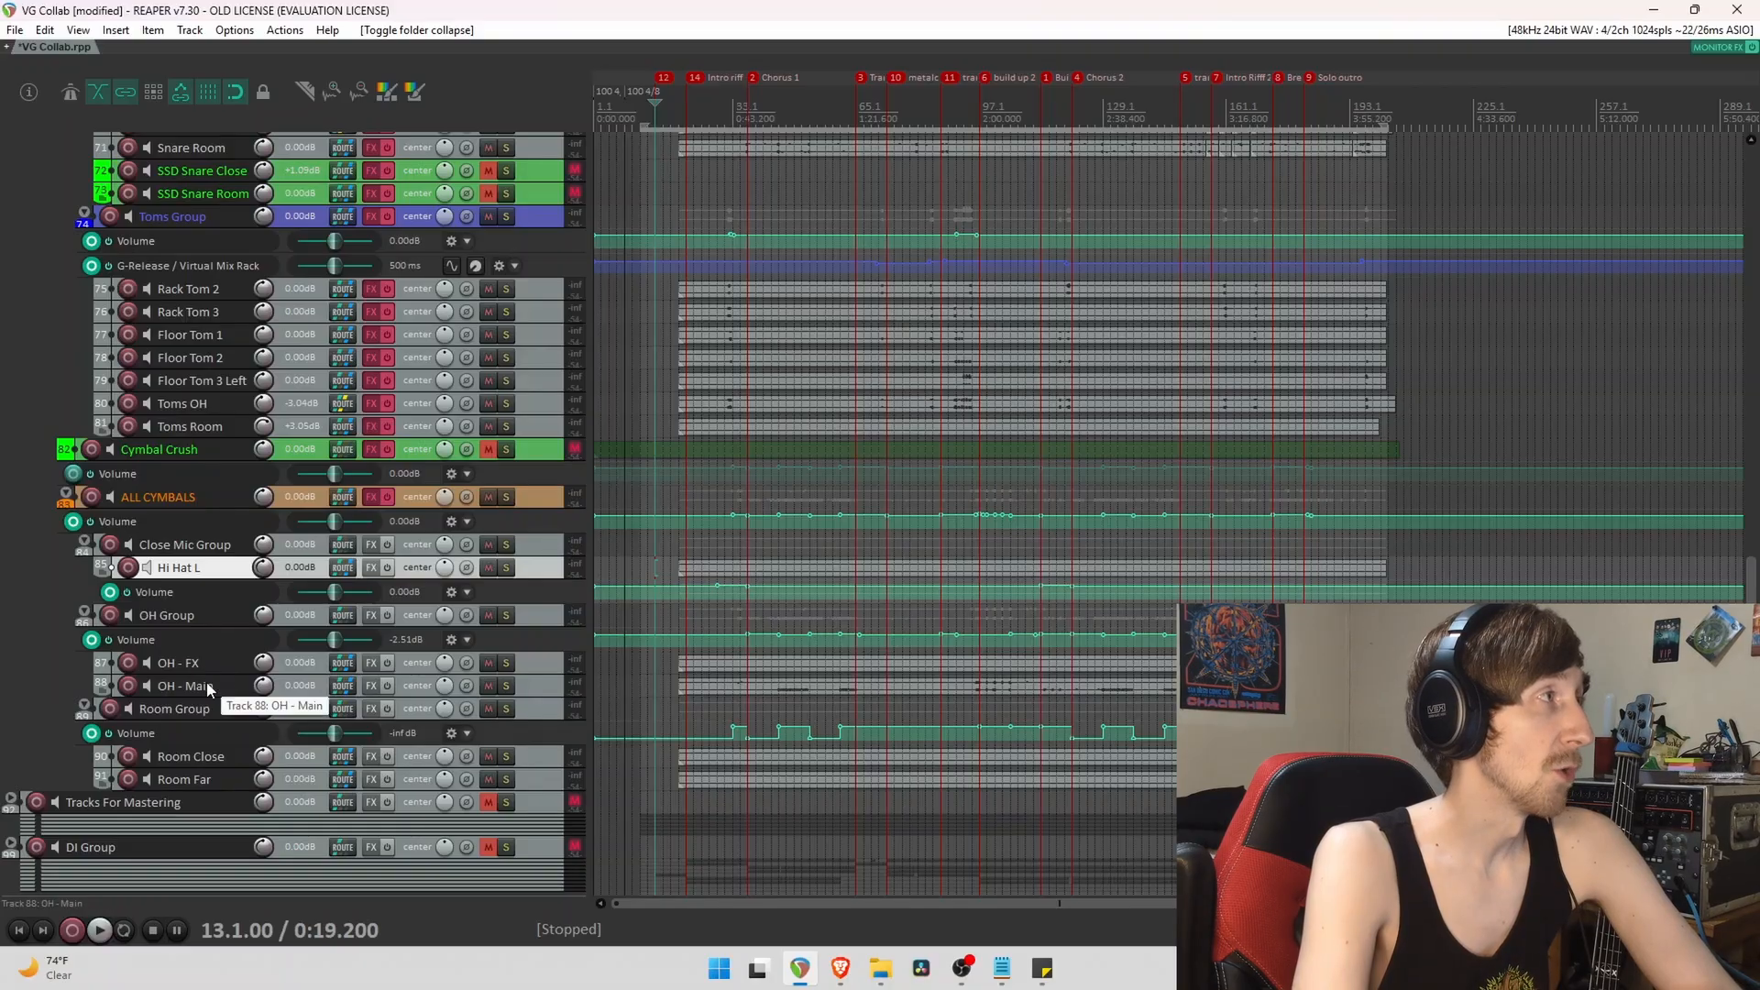
Review the OH - Main and OH - FX overheads, temporarily enlarging OH - FX to view its waveform, and reselect OH - Main.
drag(206, 683, 526, 694)
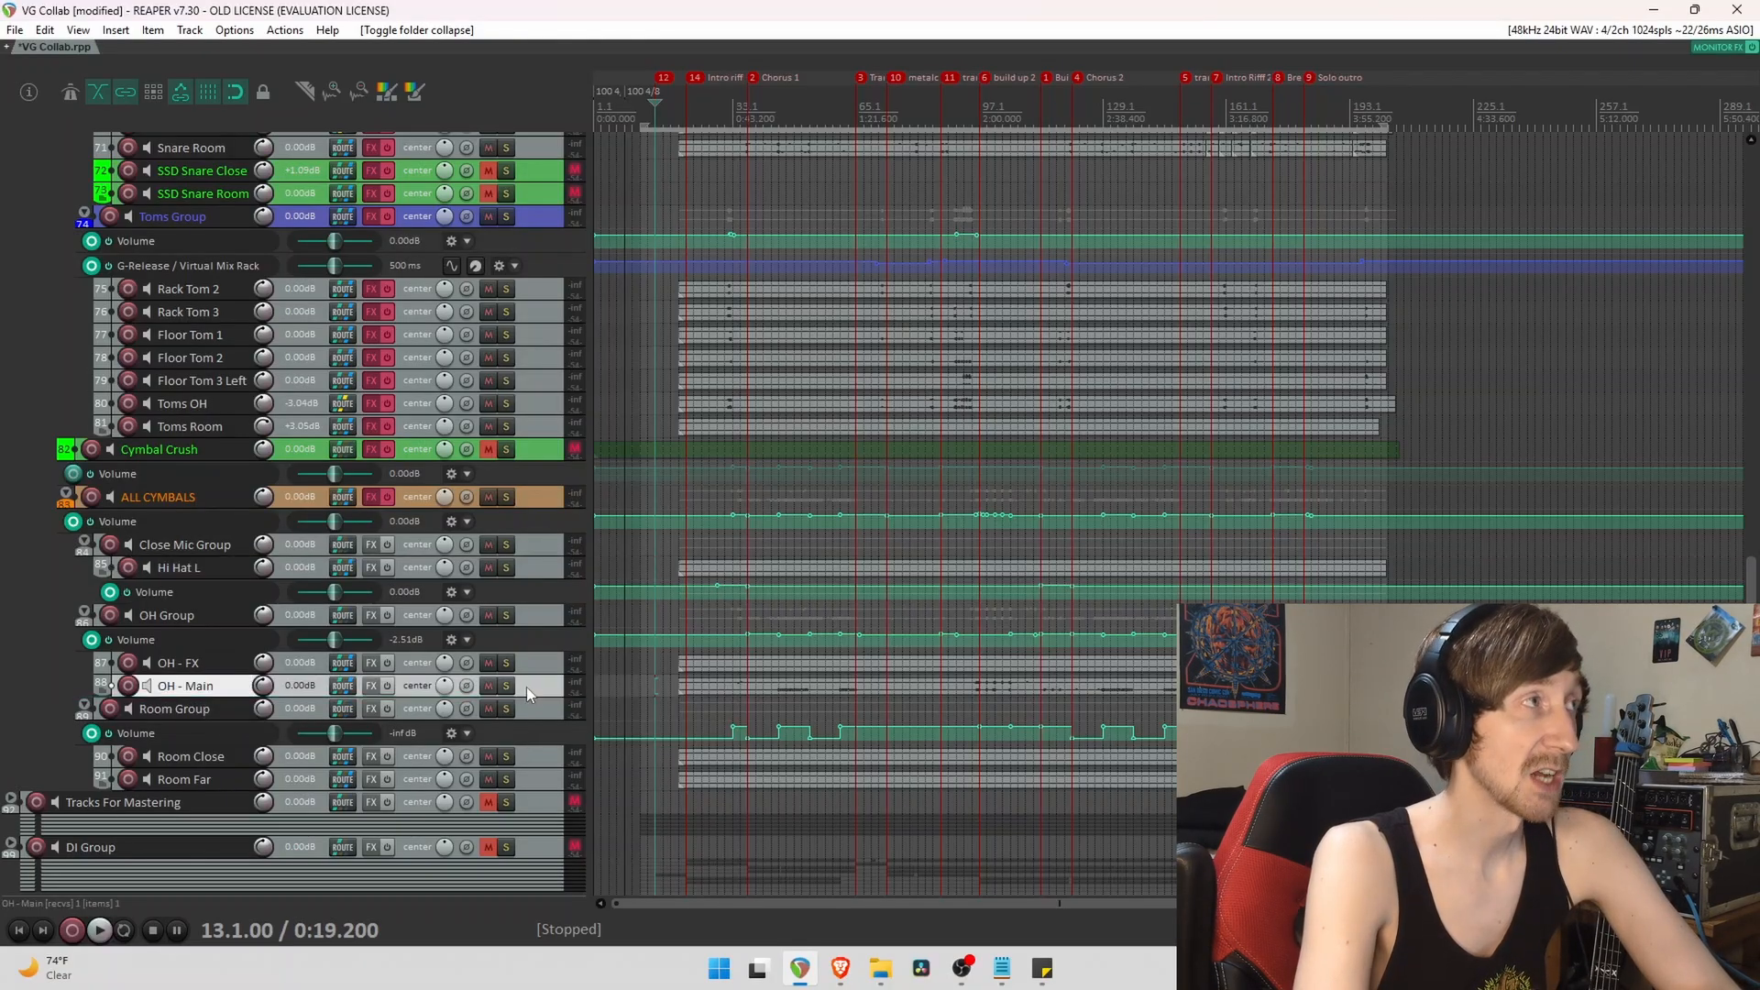
click(193, 668)
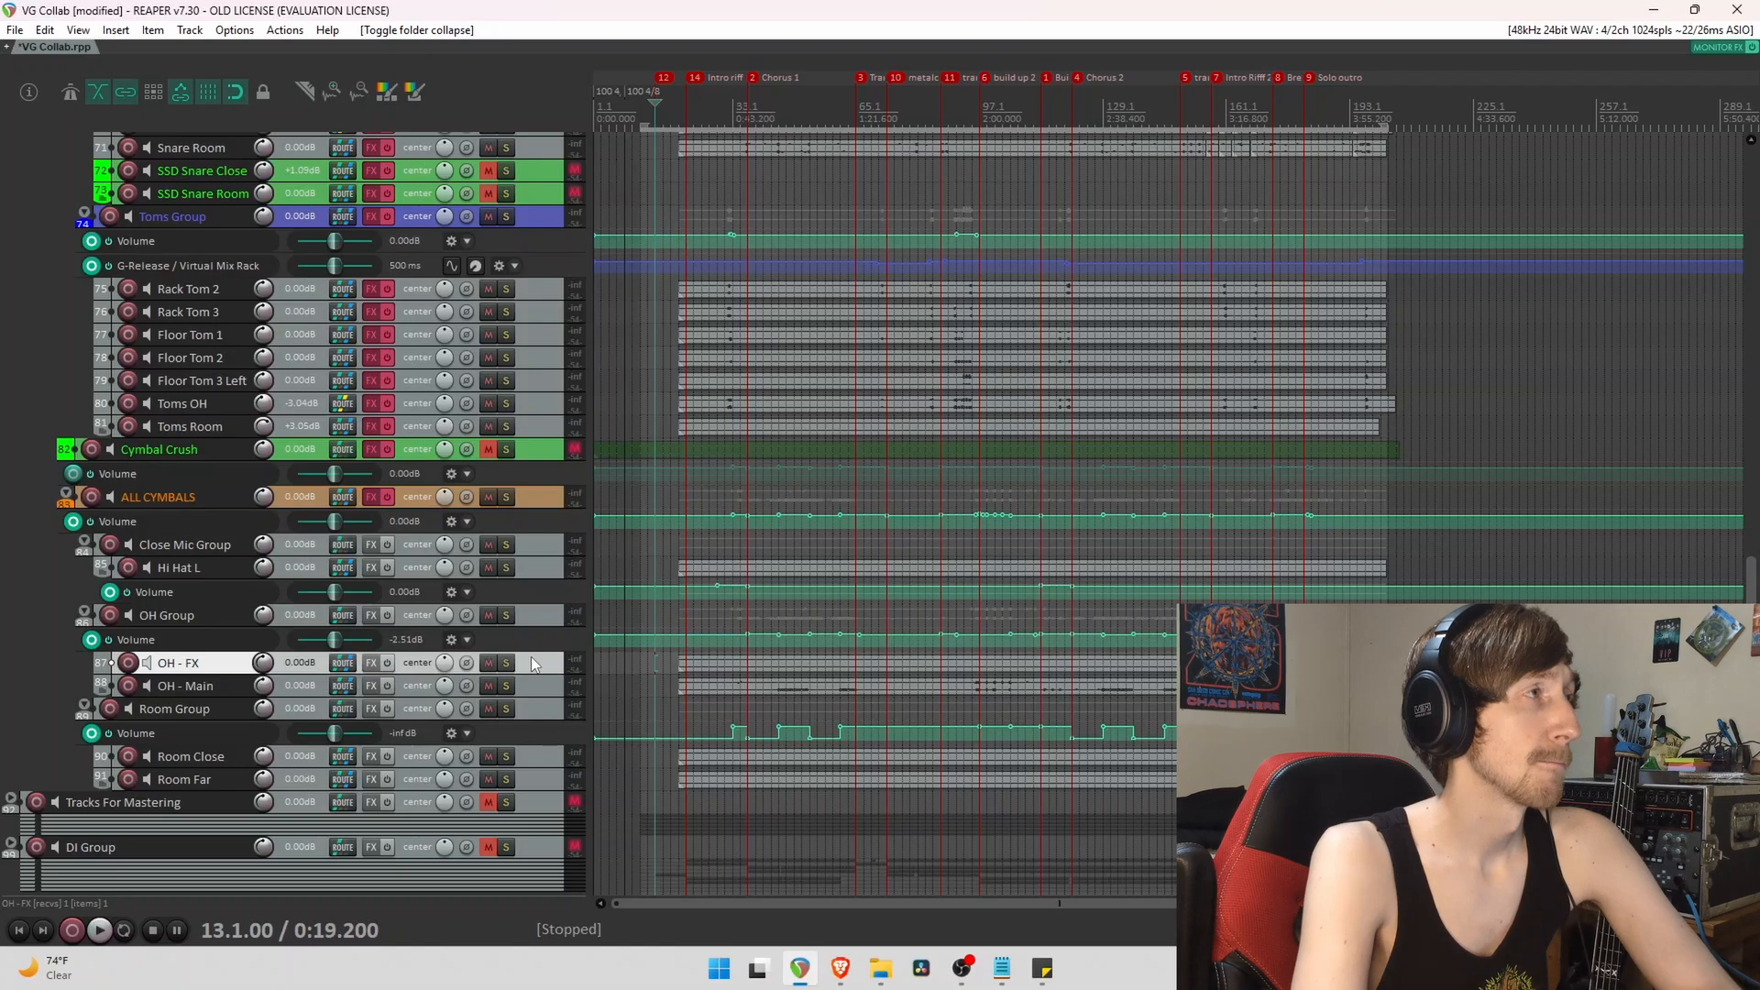
drag(532, 674, 550, 814)
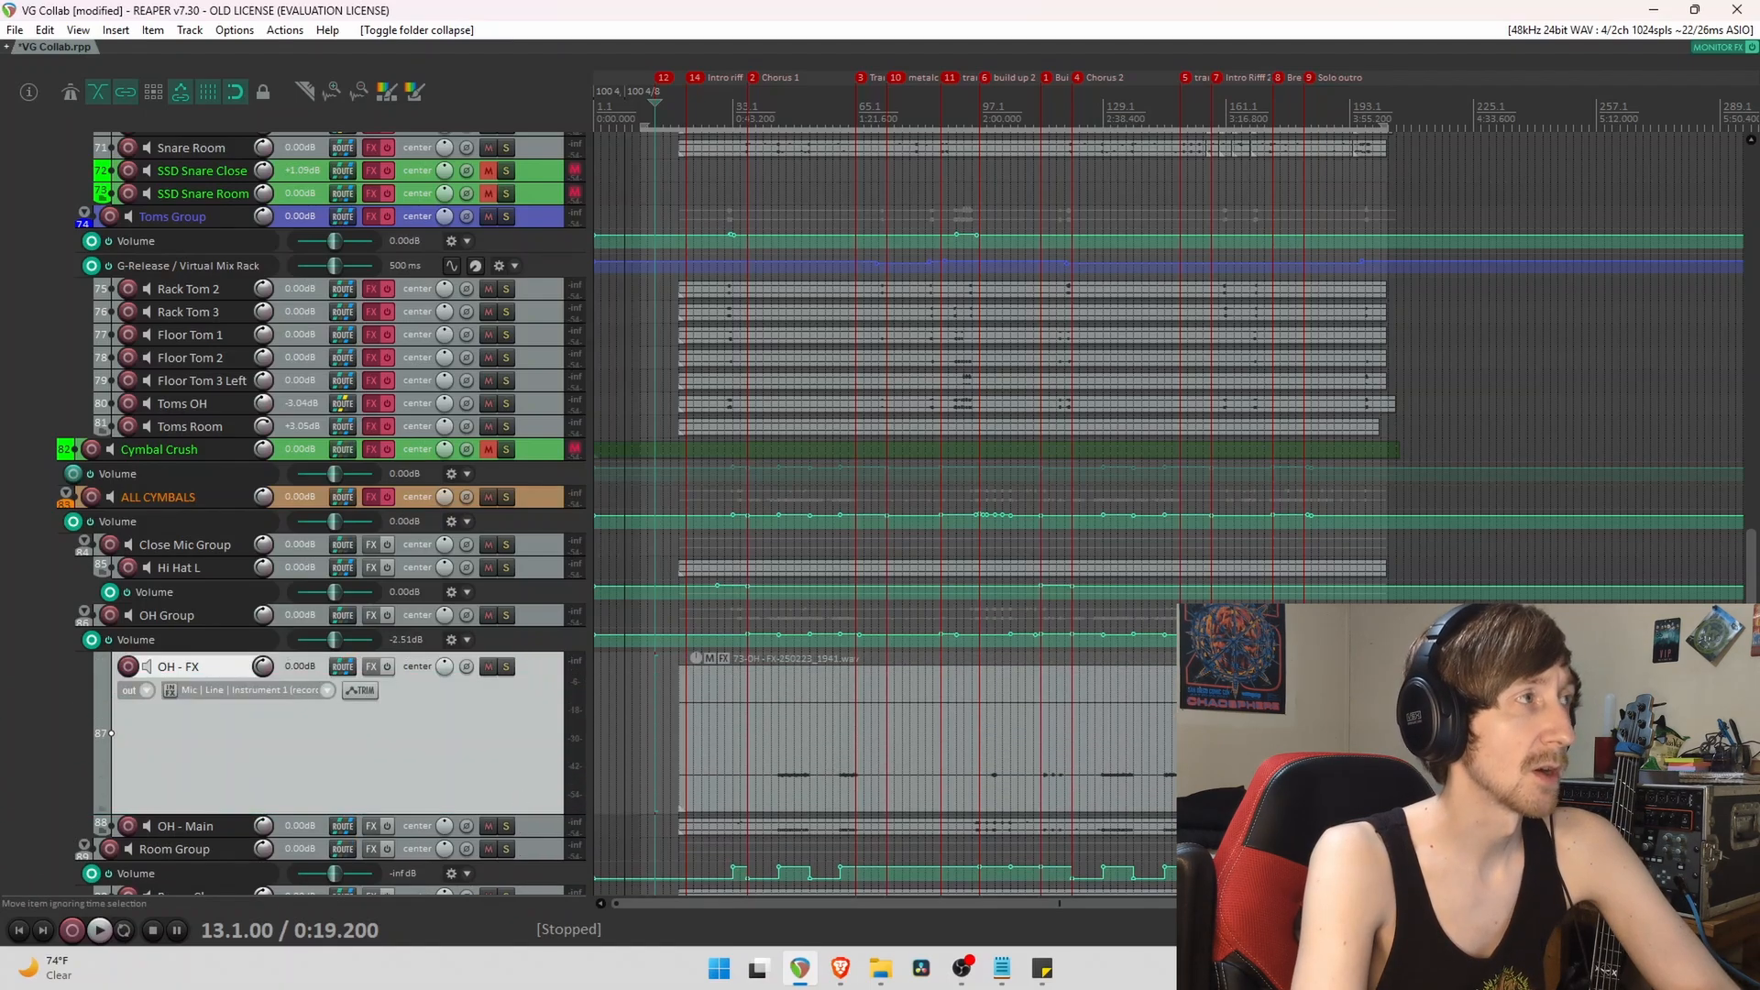
drag(302, 814, 299, 668)
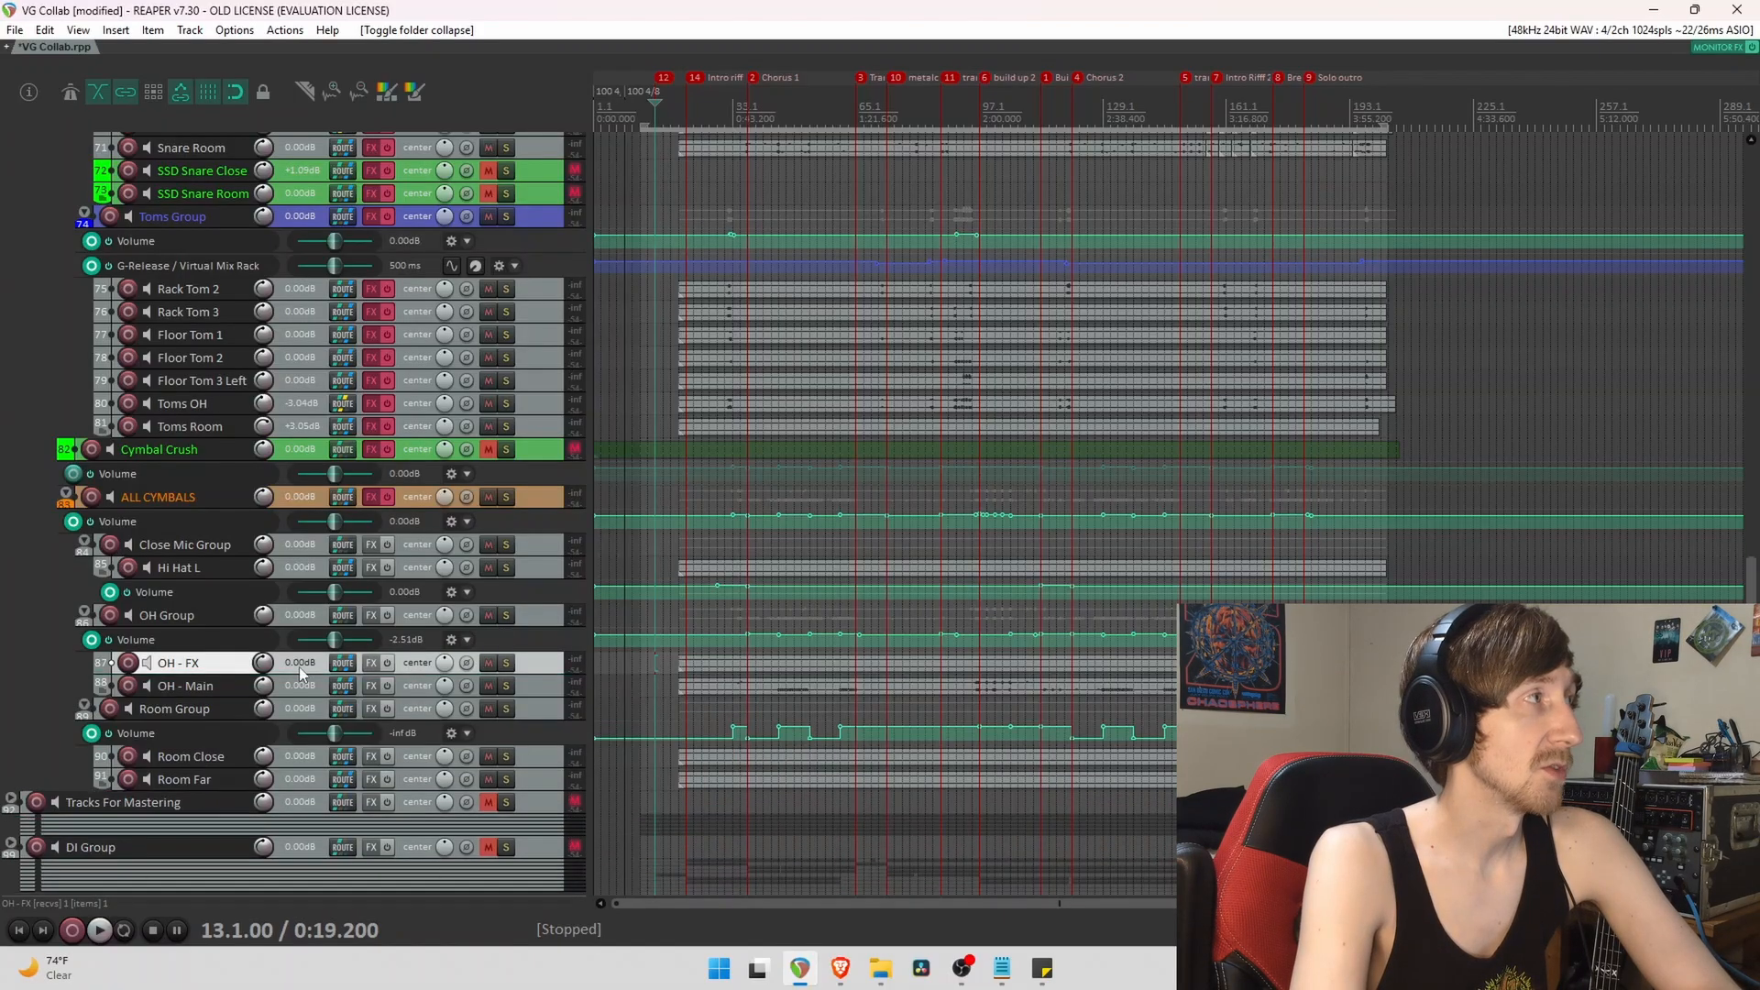
click(205, 685)
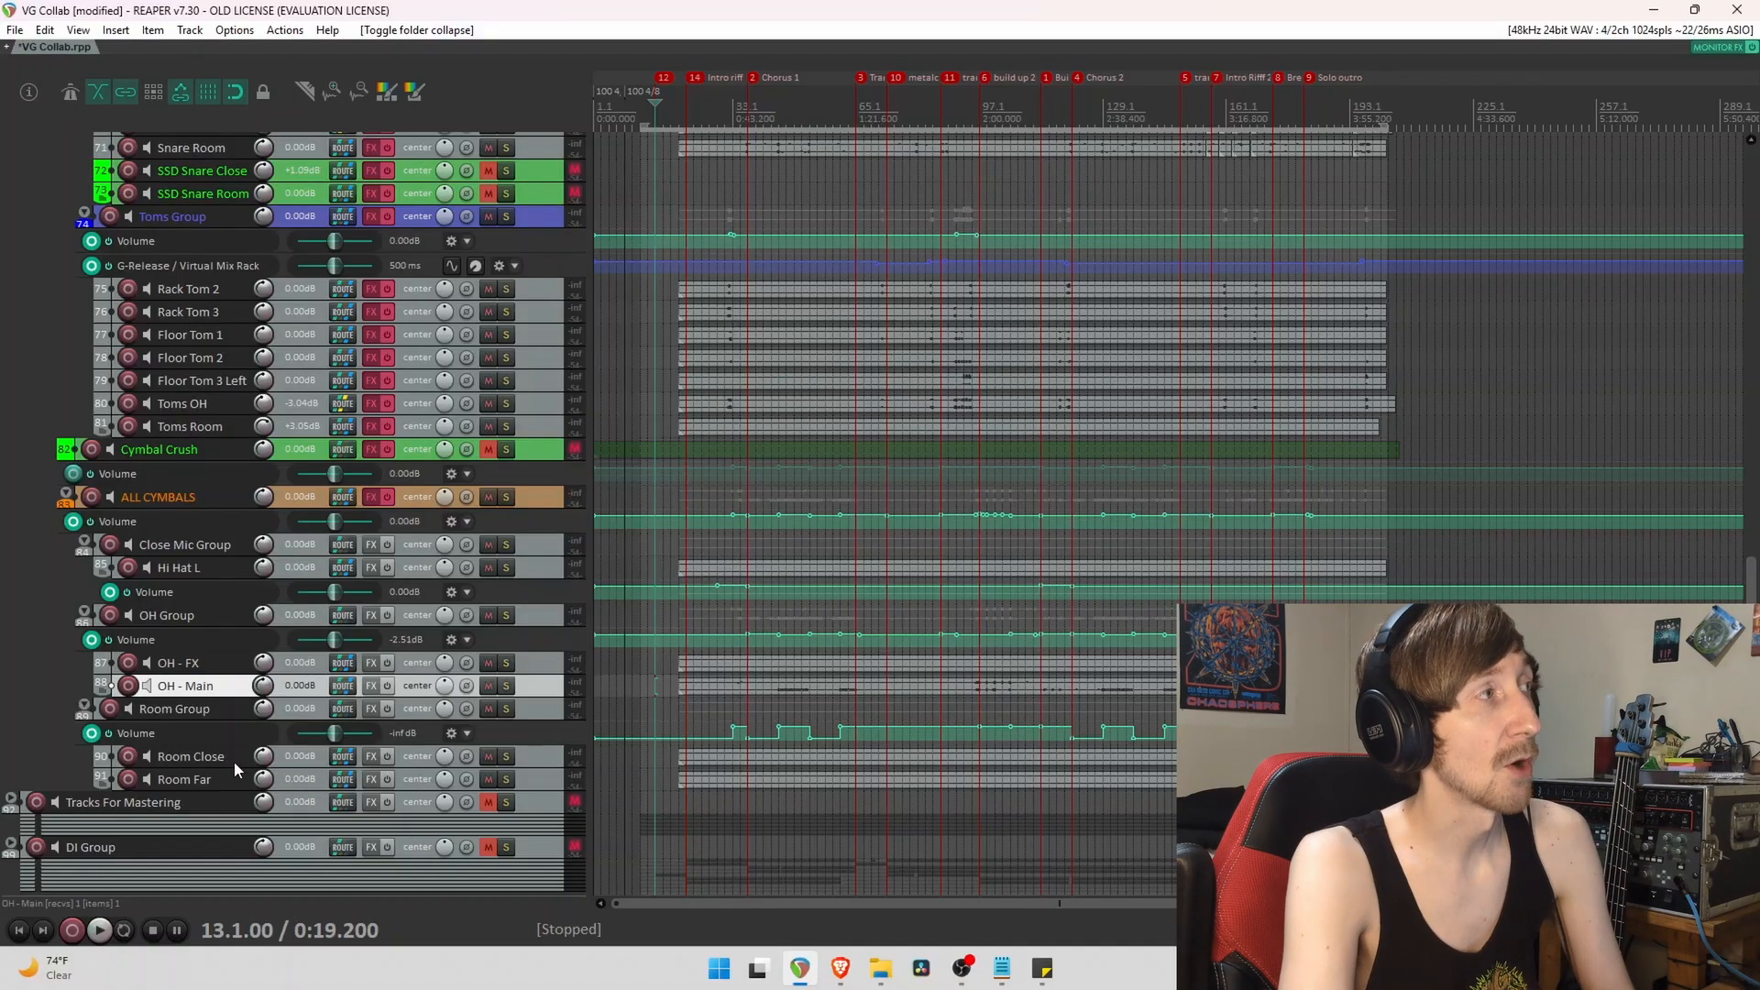
Select the Cymbal Crush track above the ALL CYMBALS folder for review.
scroll(266, 642, up, 3)
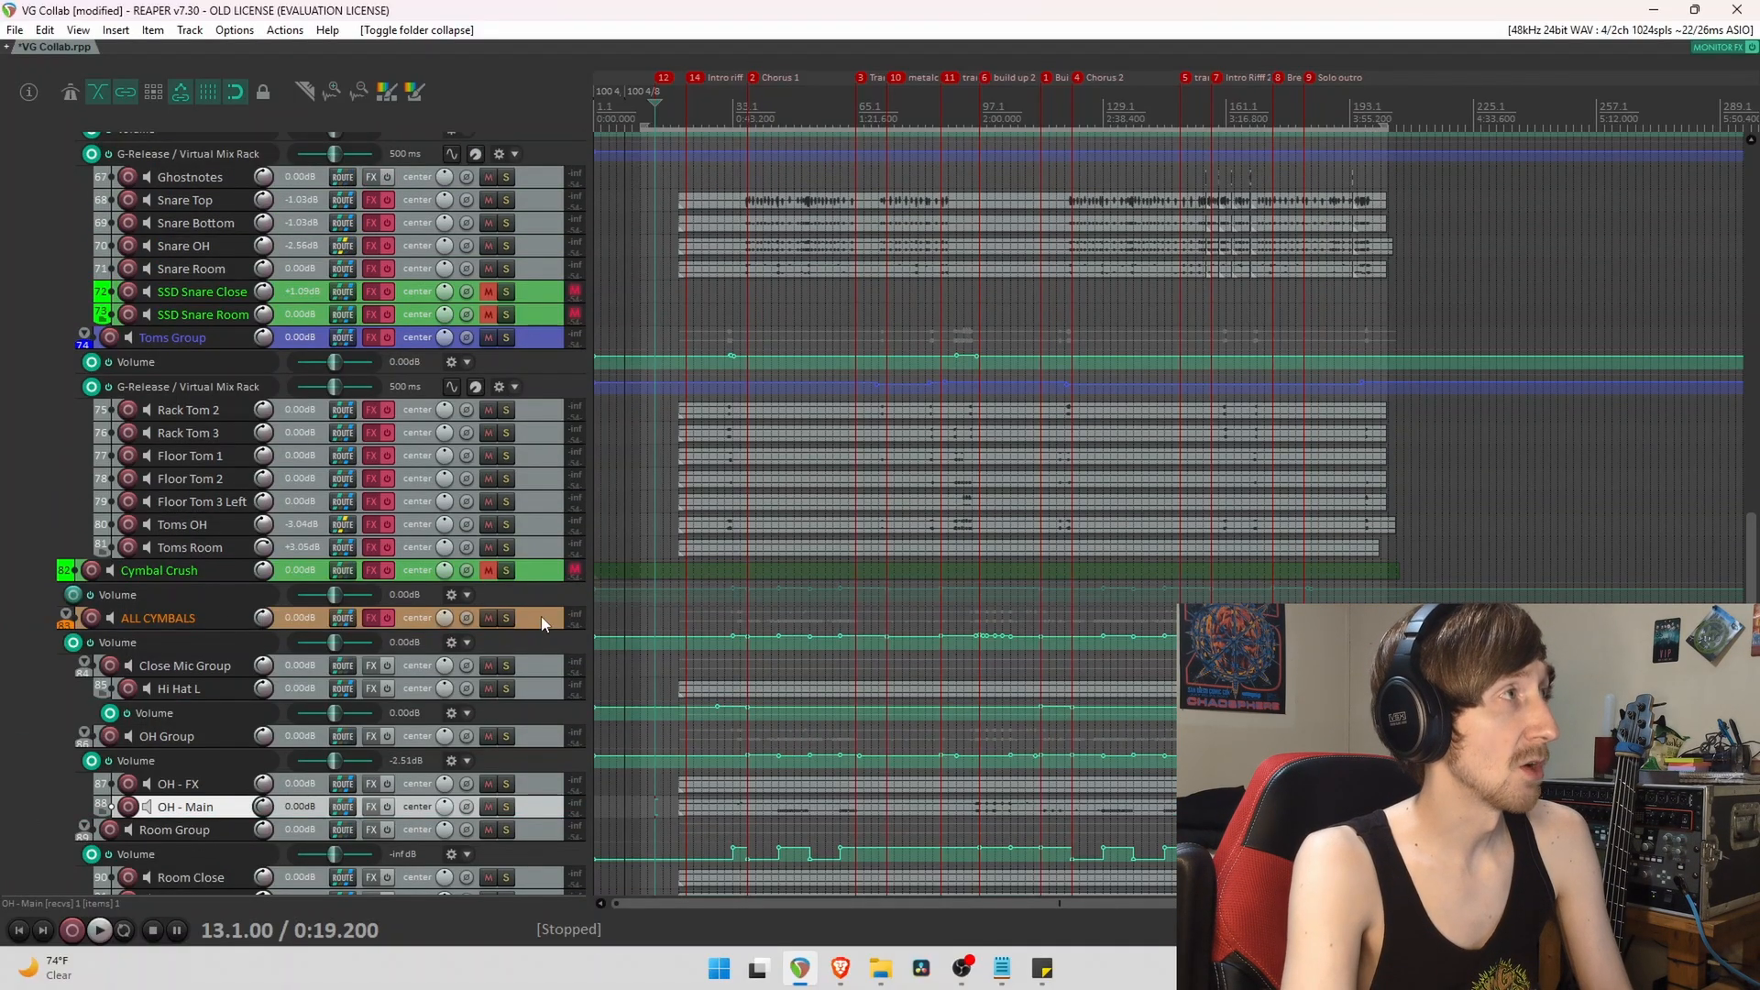
click(184, 578)
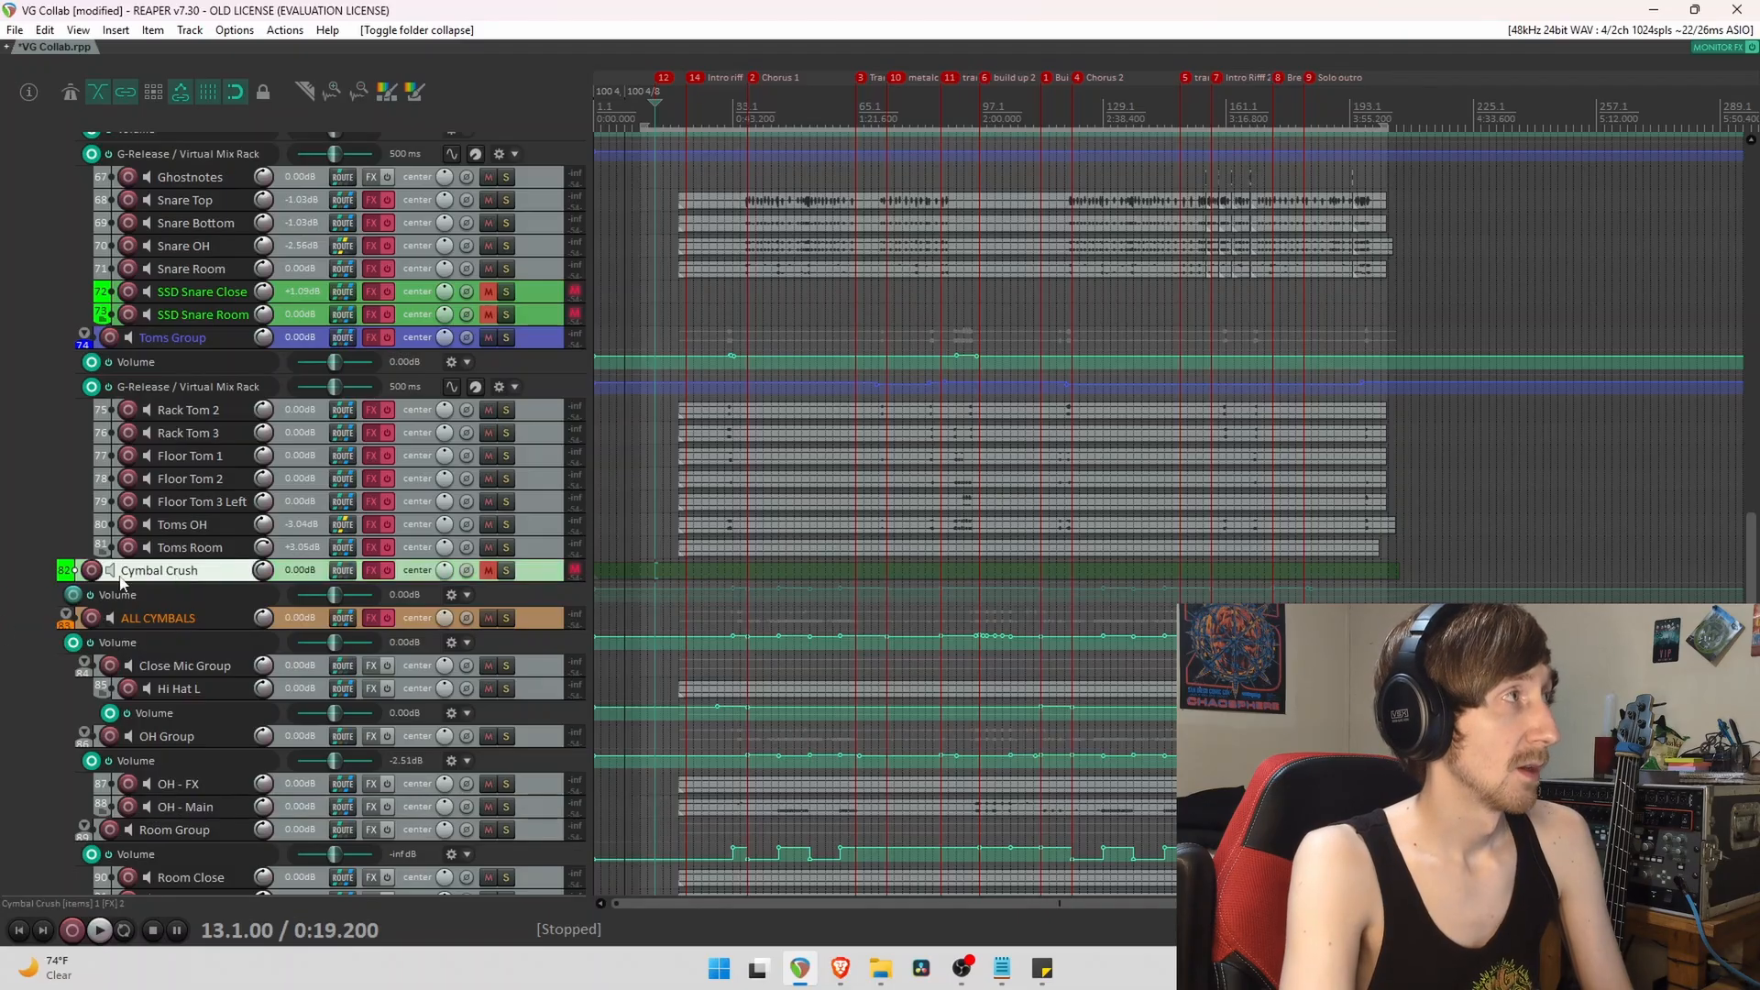
scroll(184, 624, up, 1)
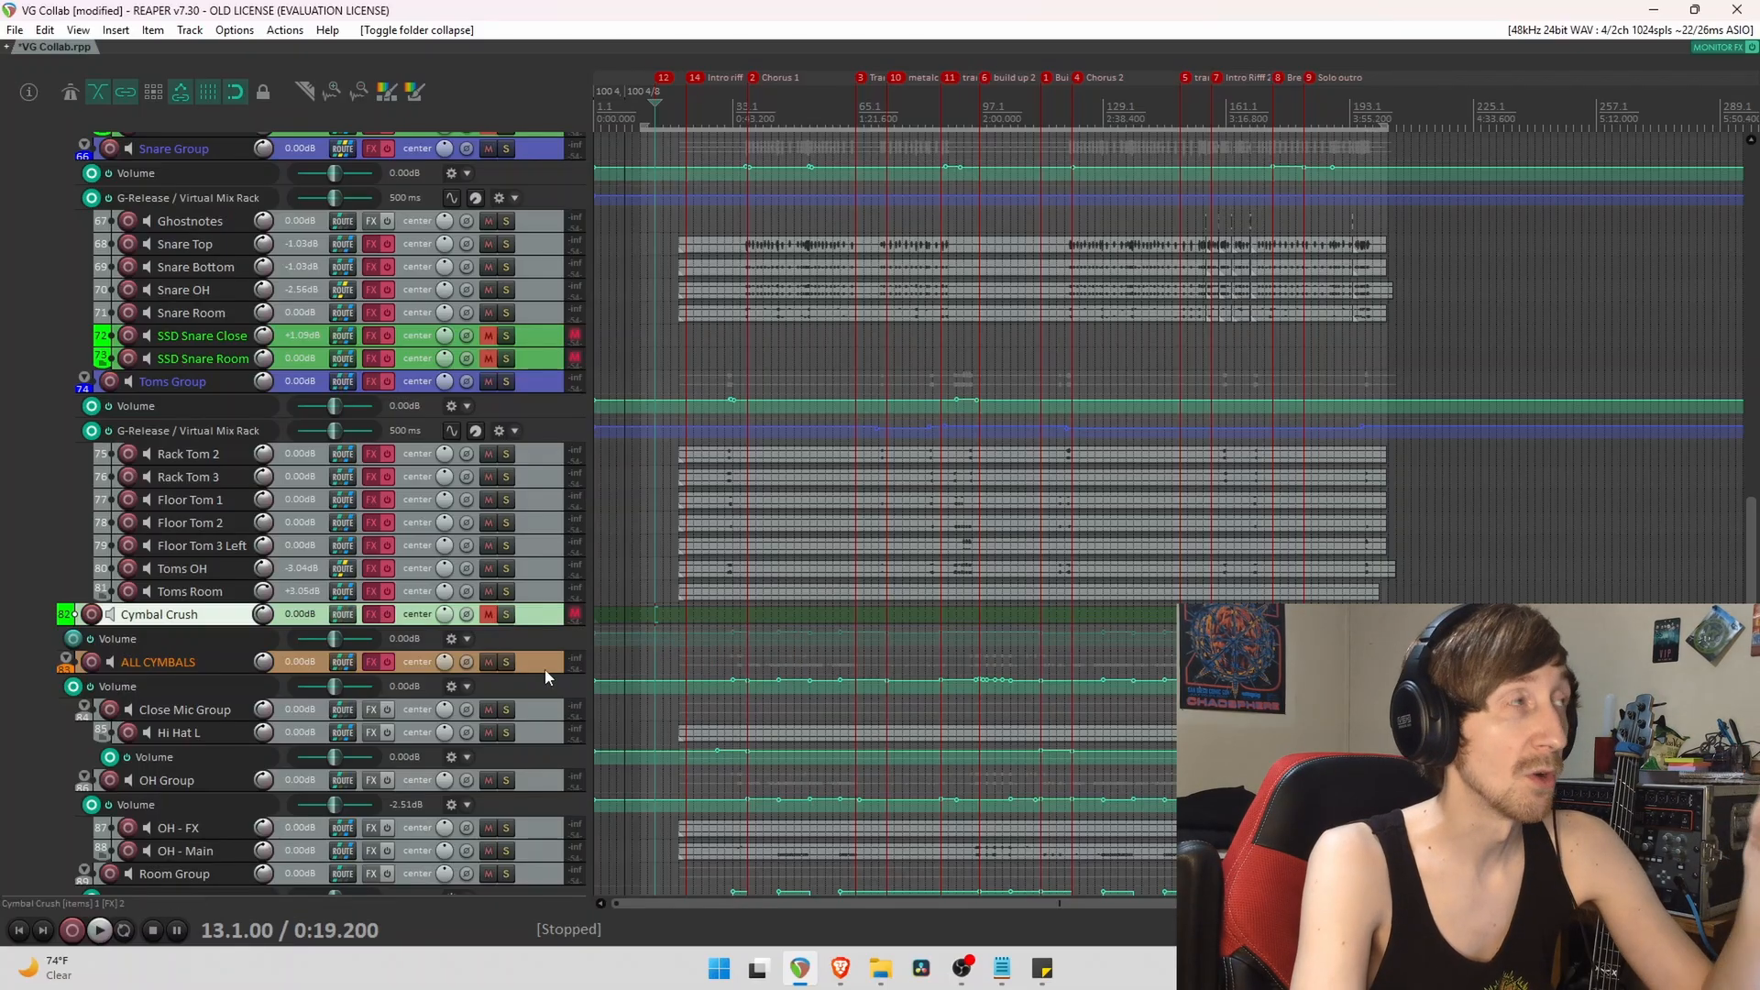
Go through the Toms Group, selecting Rack Tom 2, Rack Tom 3 and Floor Toms 1 to 3 before reselecting the group track.
scroll(70, 676, up, 2)
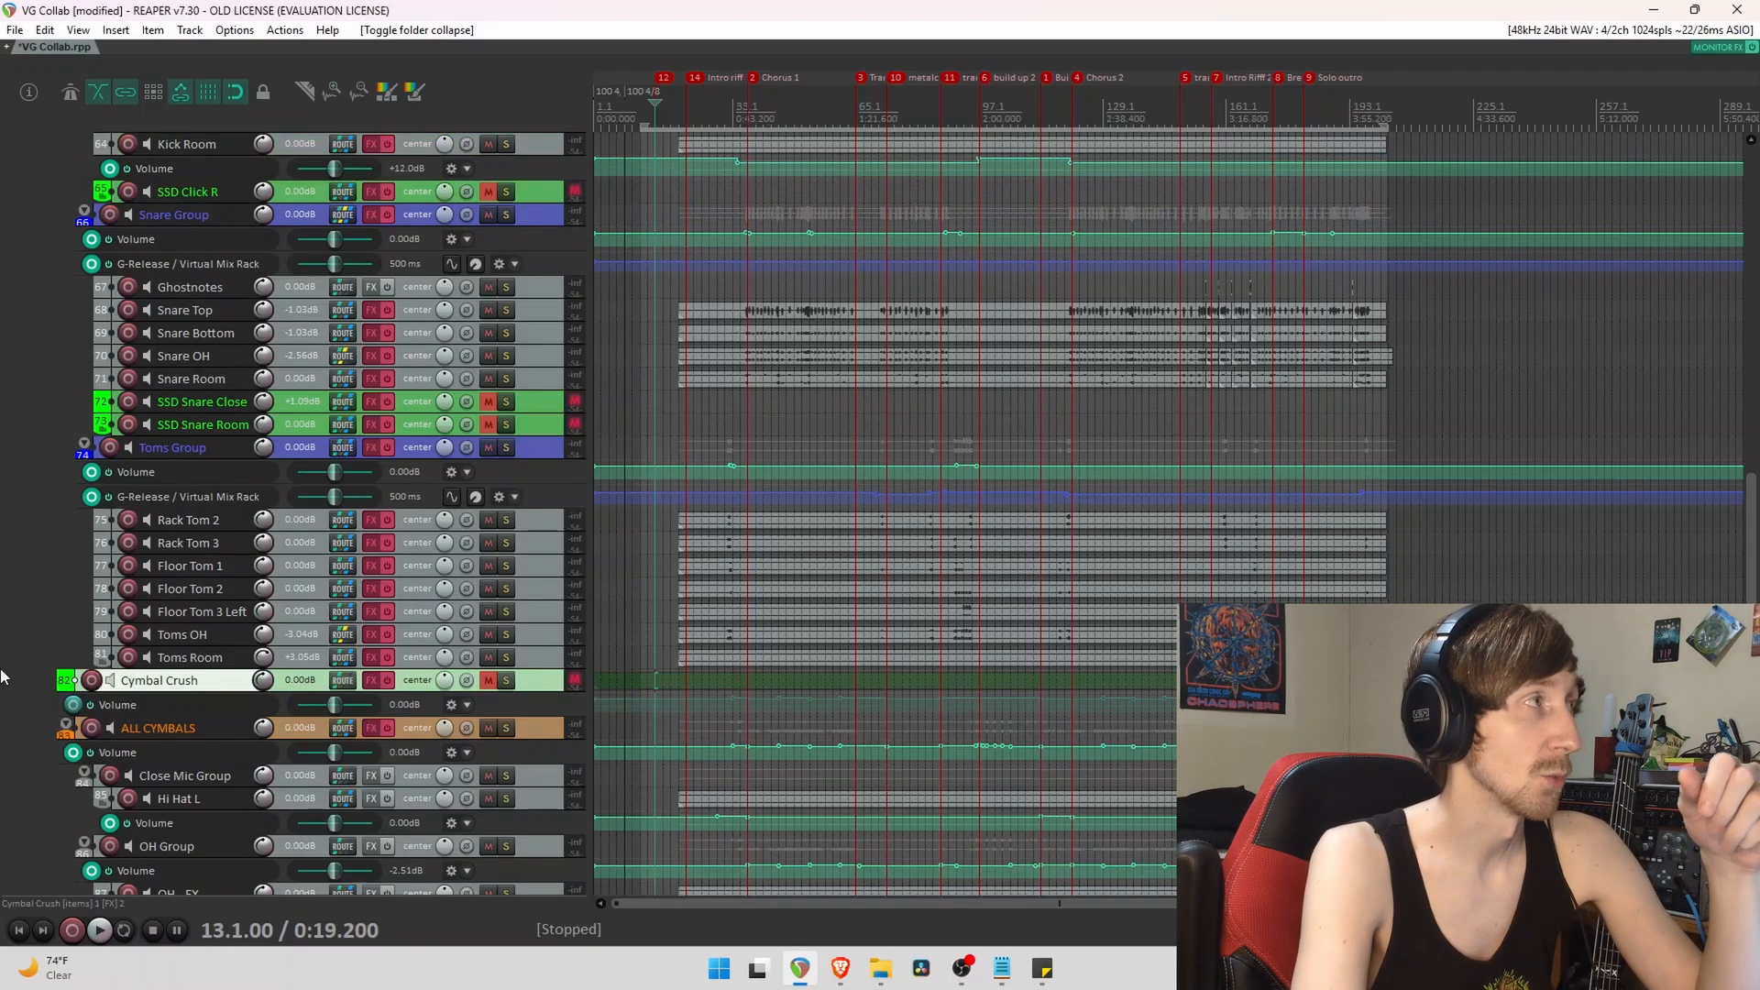
scroll(2, 676, up, 4)
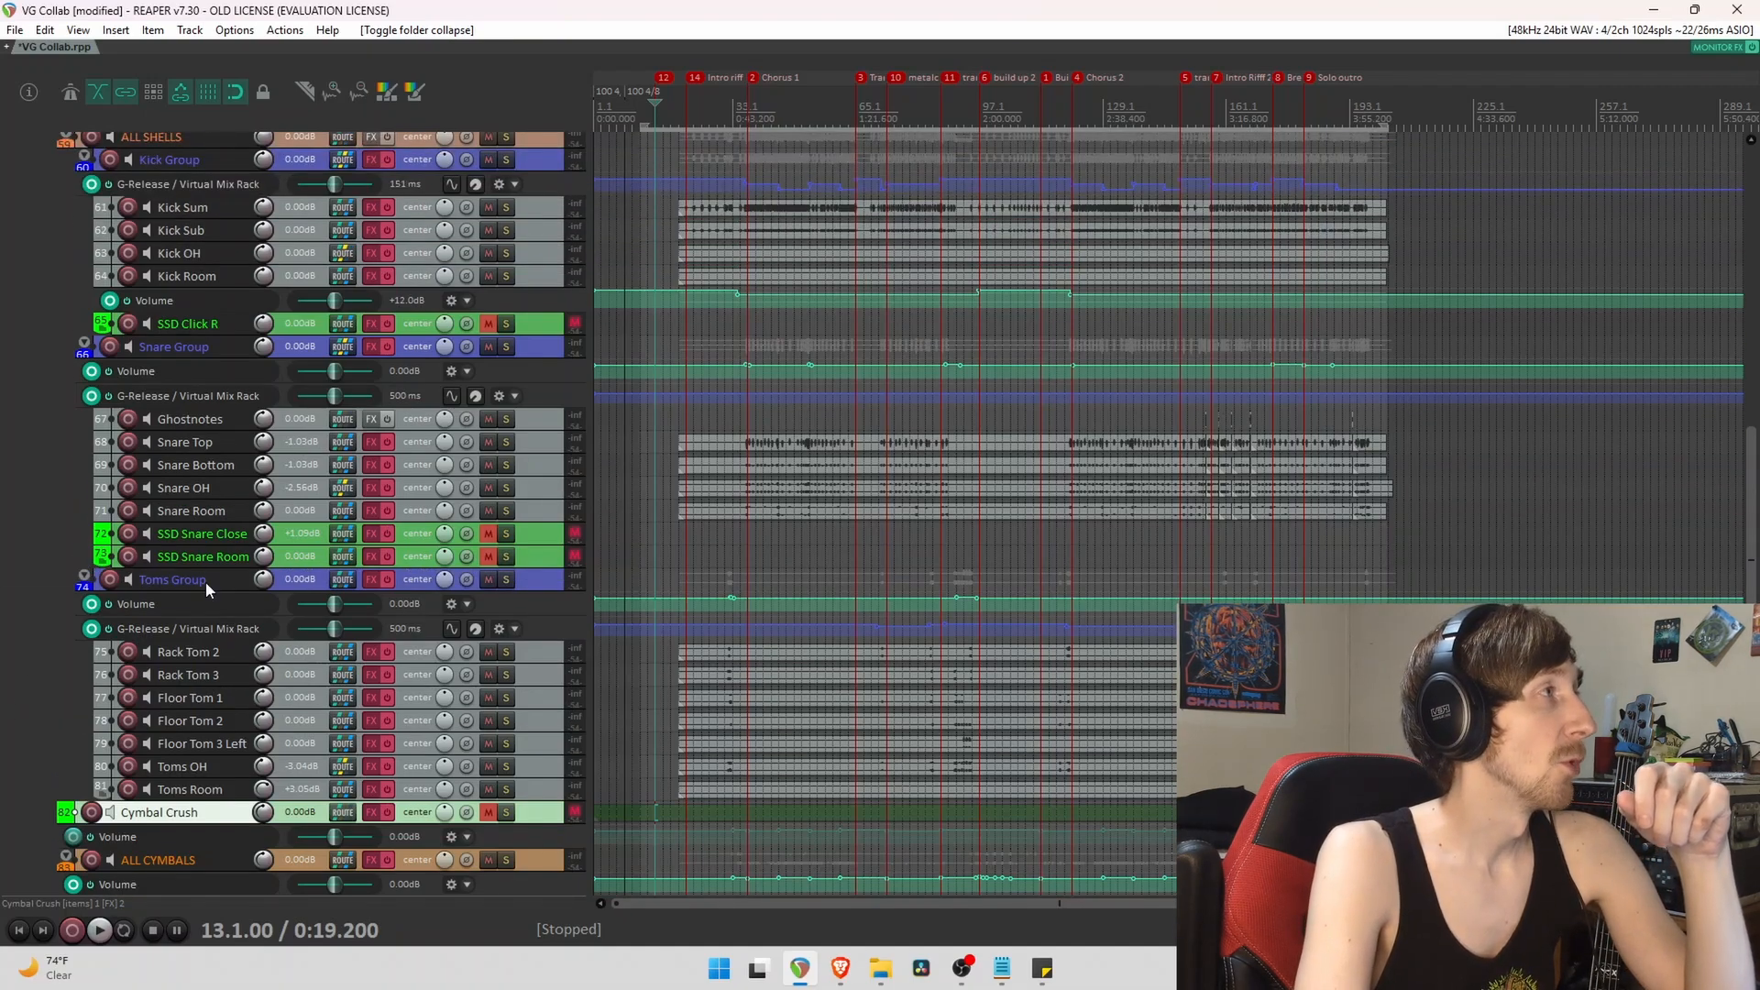
click(537, 576)
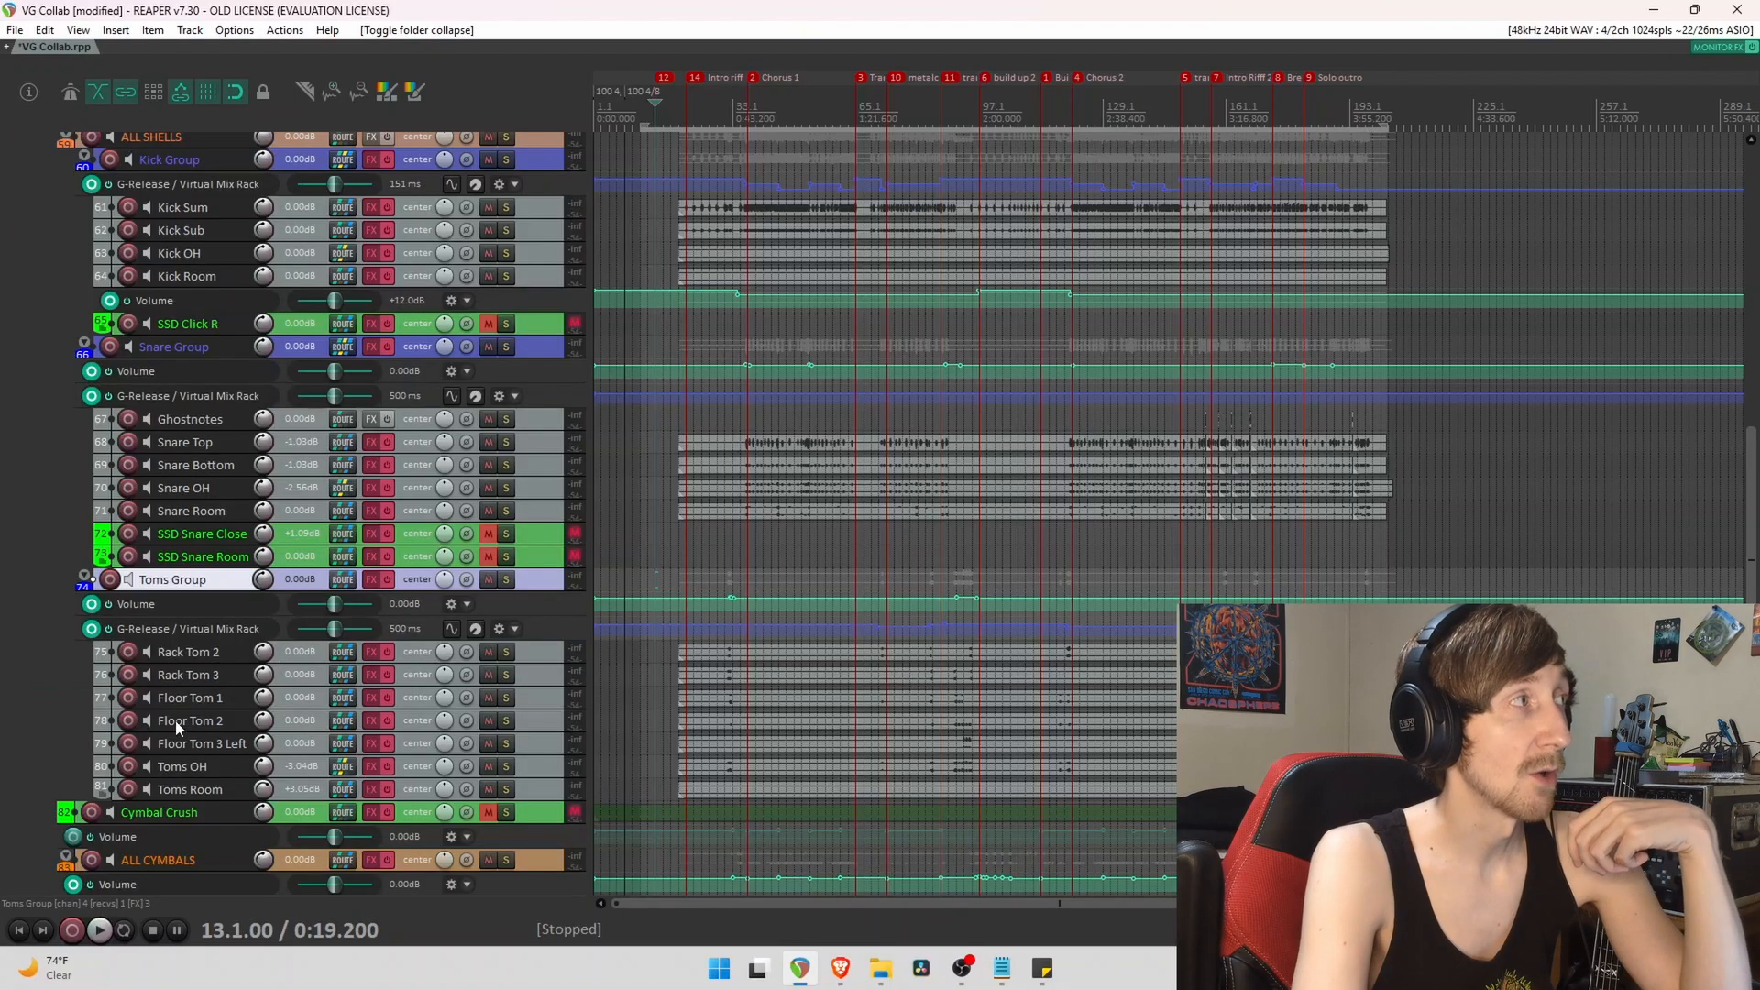
click(204, 652)
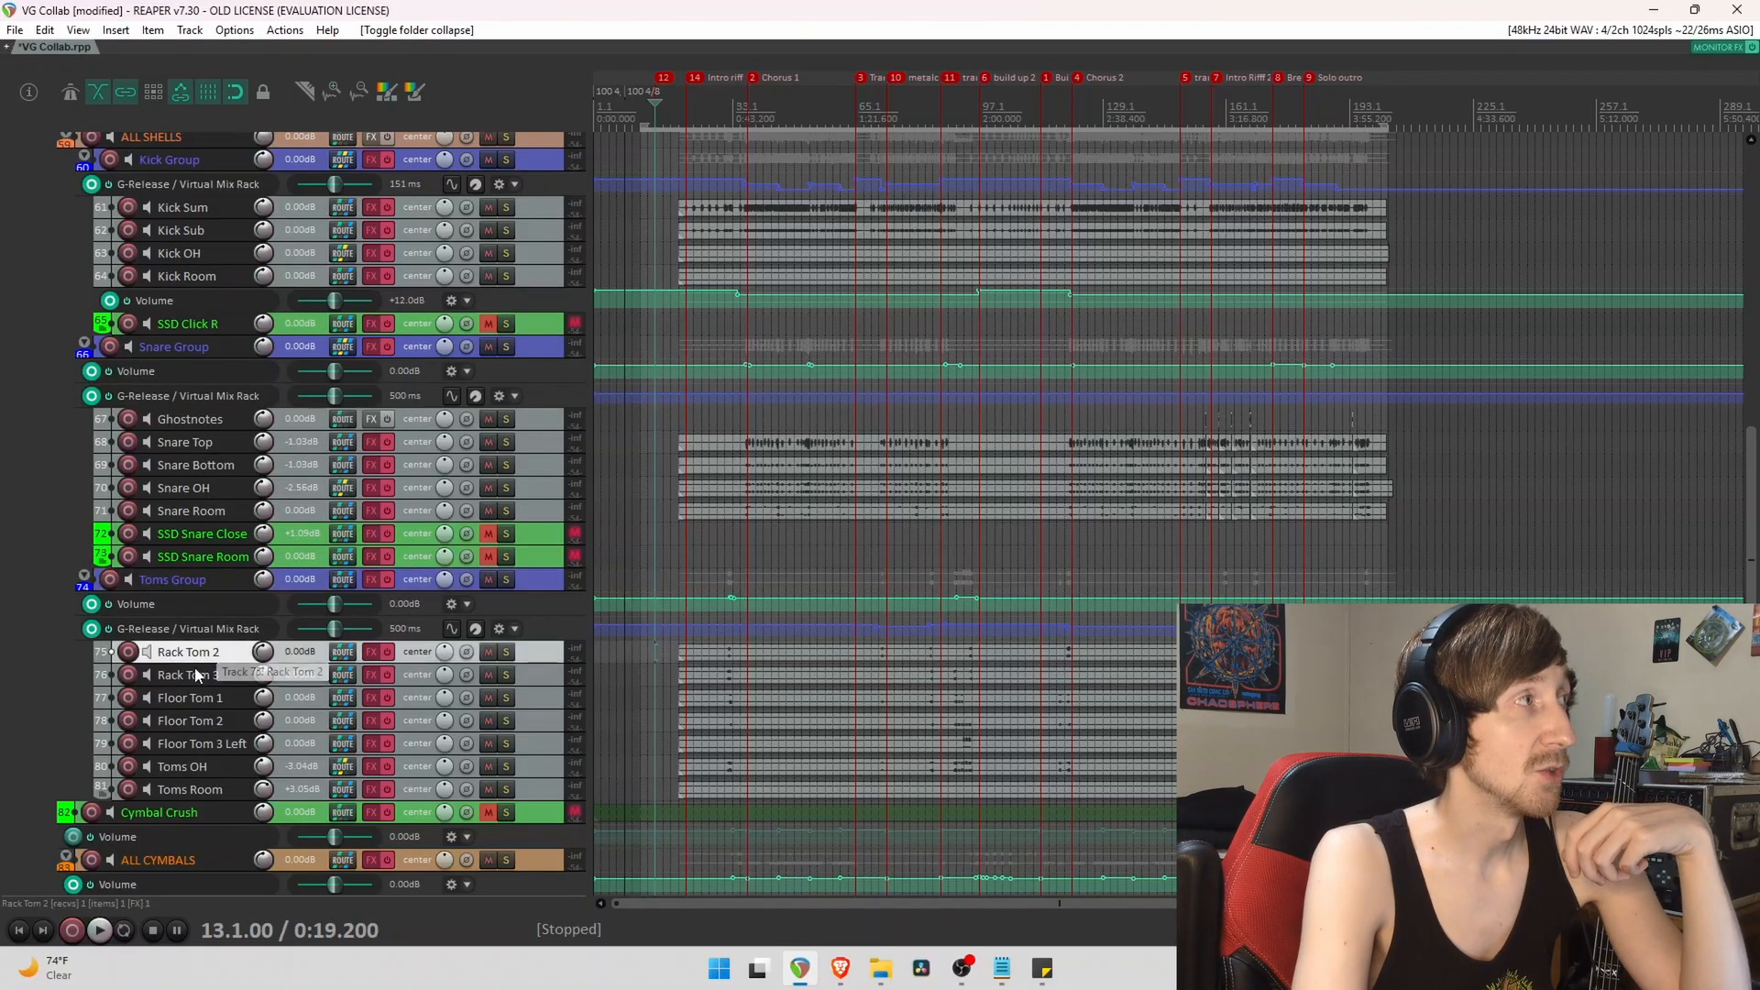
click(220, 673)
click(212, 706)
click(206, 721)
click(192, 743)
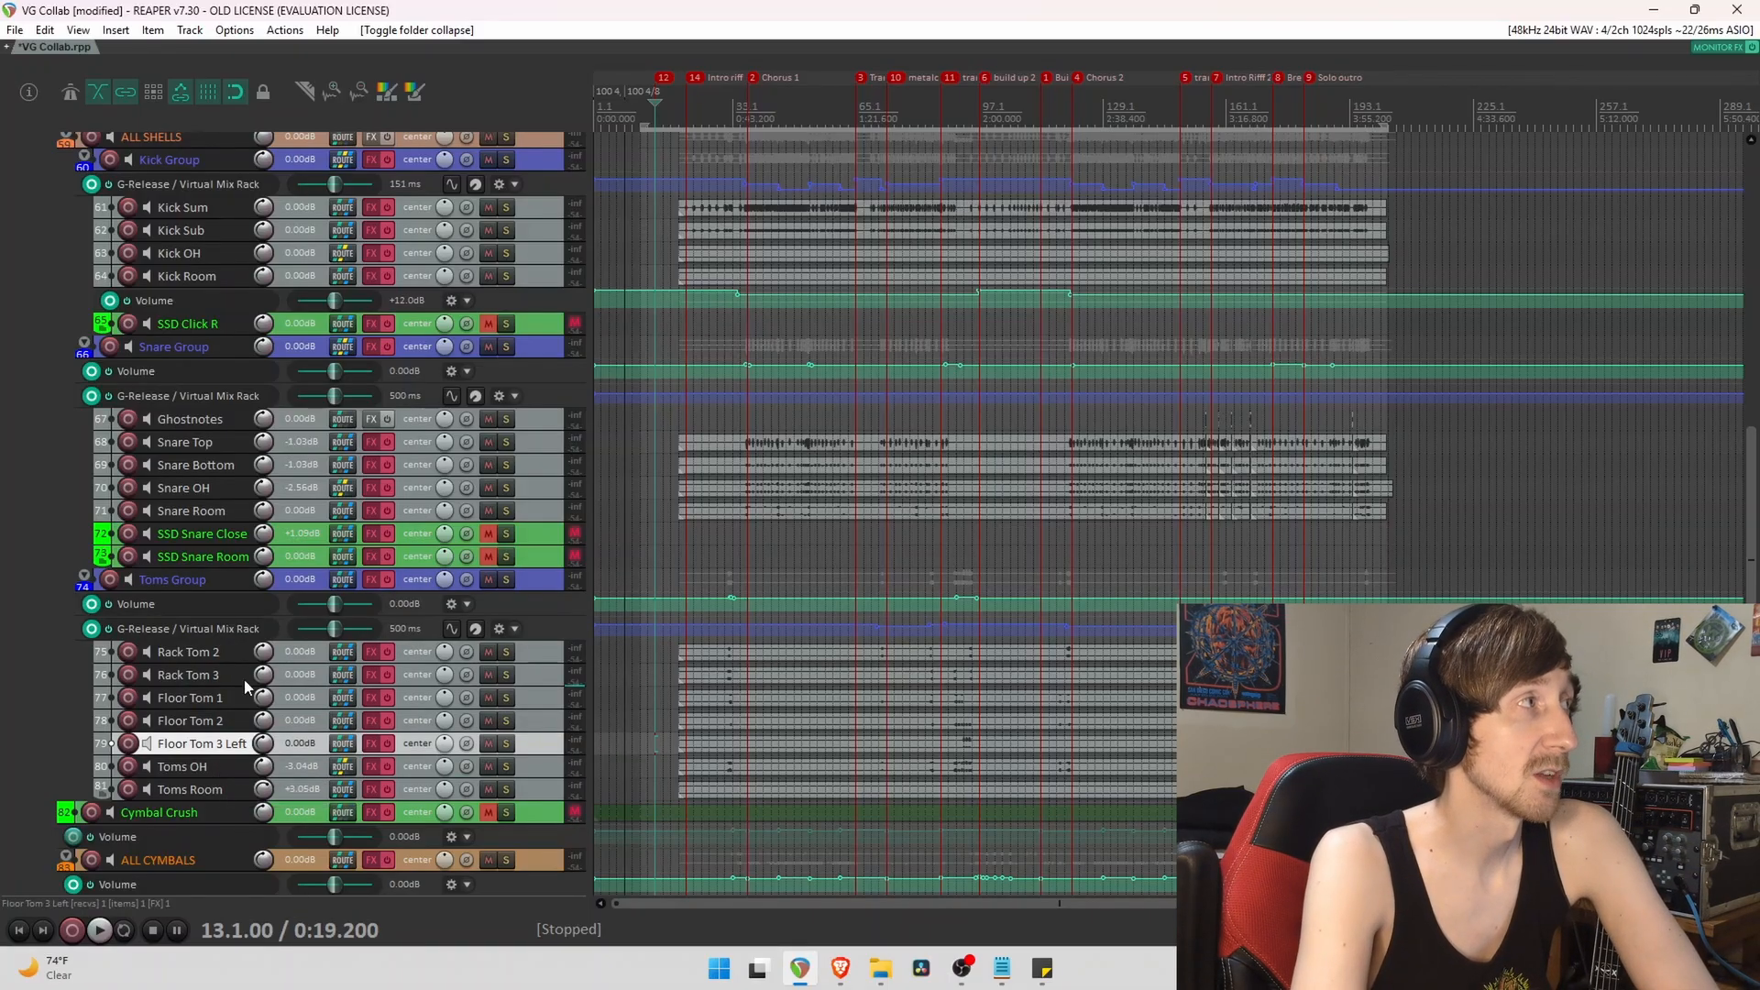
click(268, 587)
Go through the Snare Group, selecting the group track and its Snare Top, Snare OH and Snare Room tracks.
scroll(3, 633, up, 3)
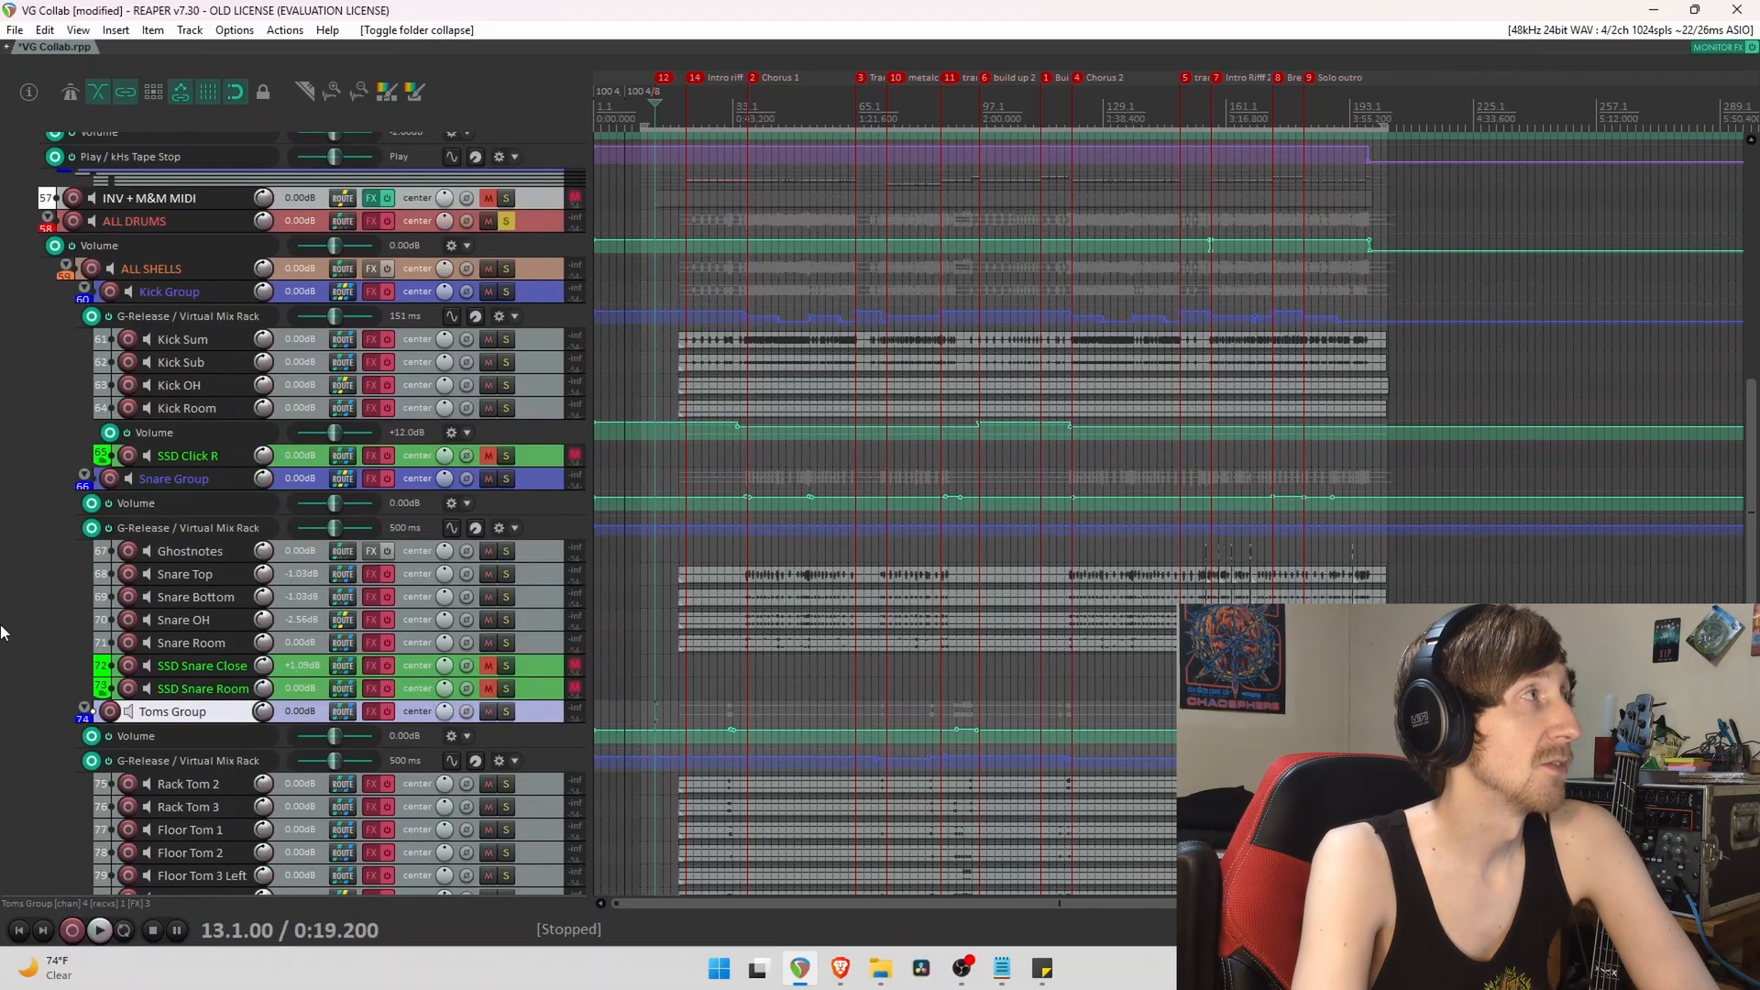
click(207, 484)
click(211, 576)
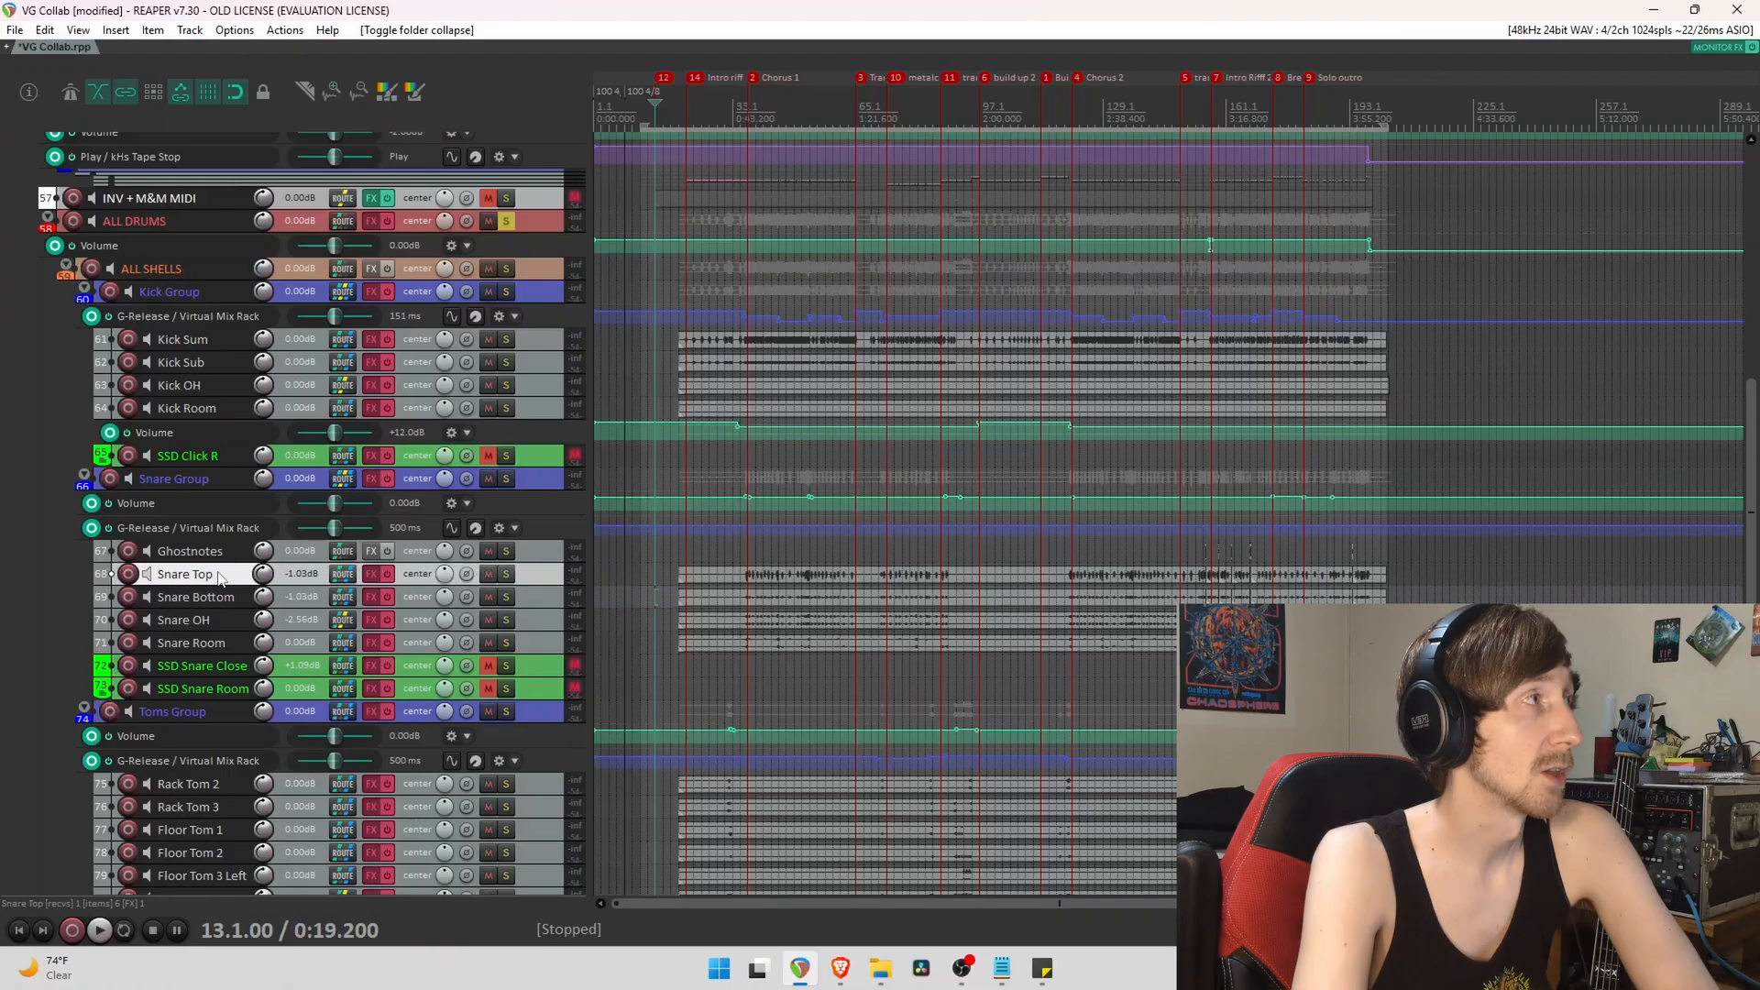
click(217, 623)
click(221, 649)
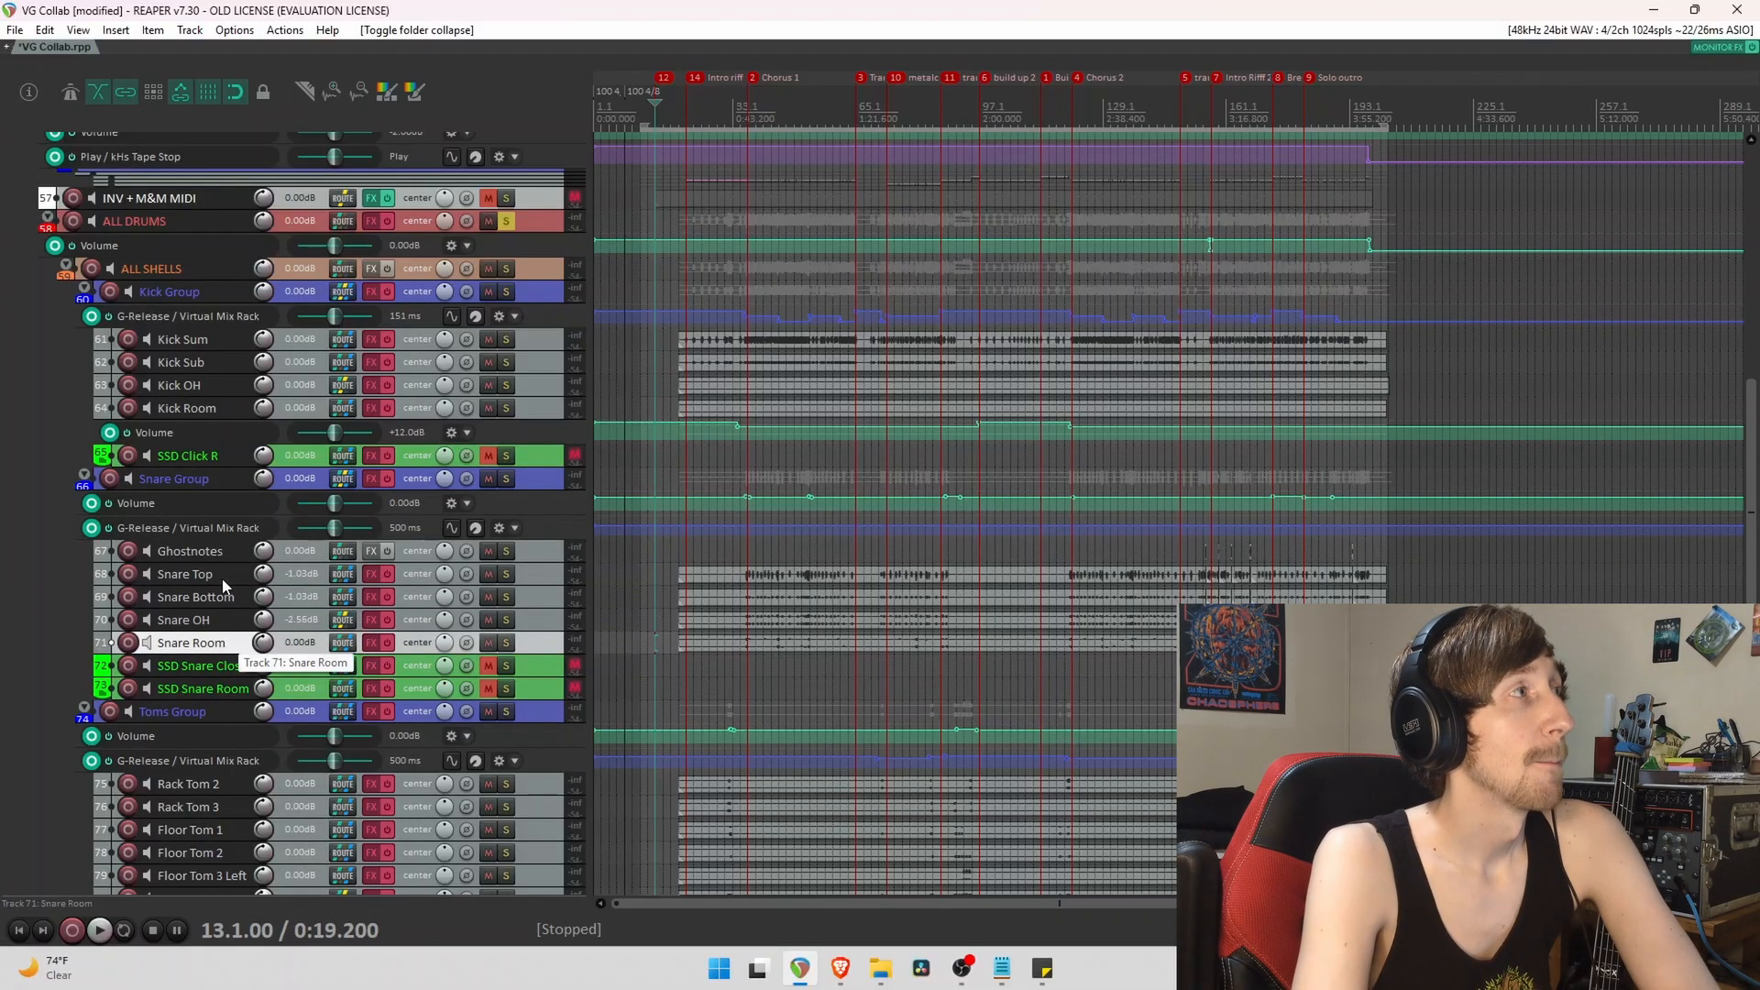
Select the Ghostnotes track in the Snare Group and zoom the timeline in on its items around bar 161.
click(531, 558)
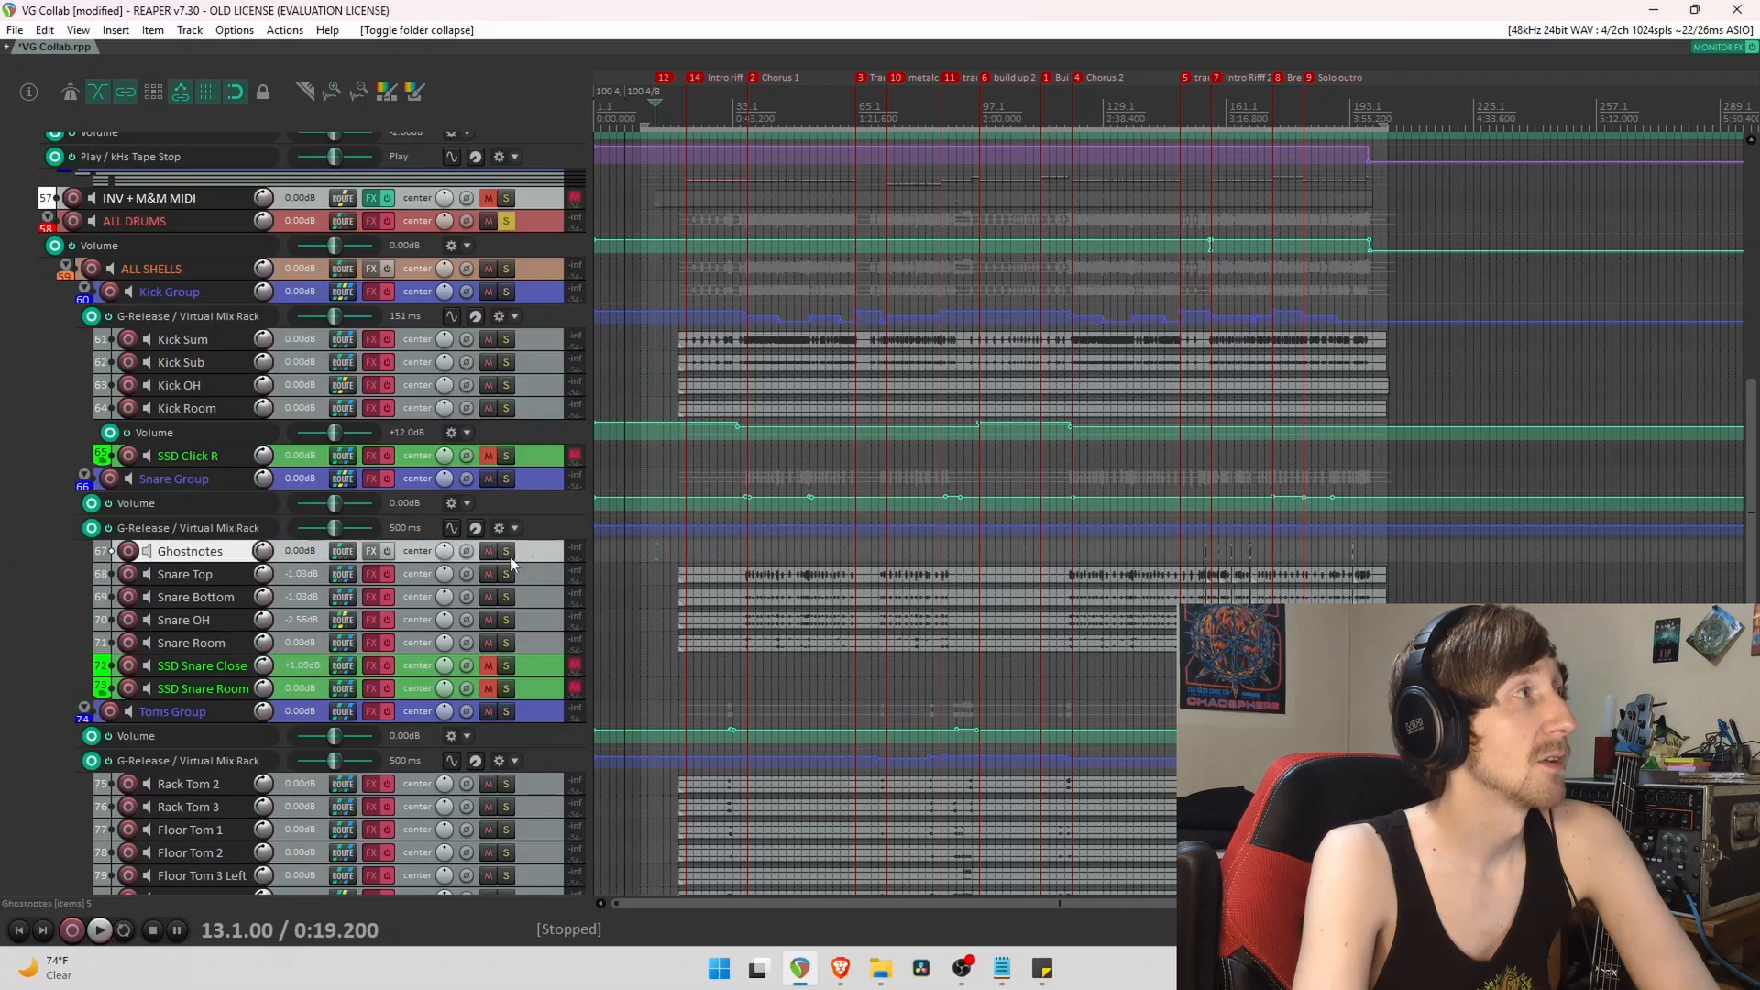
click(1224, 555)
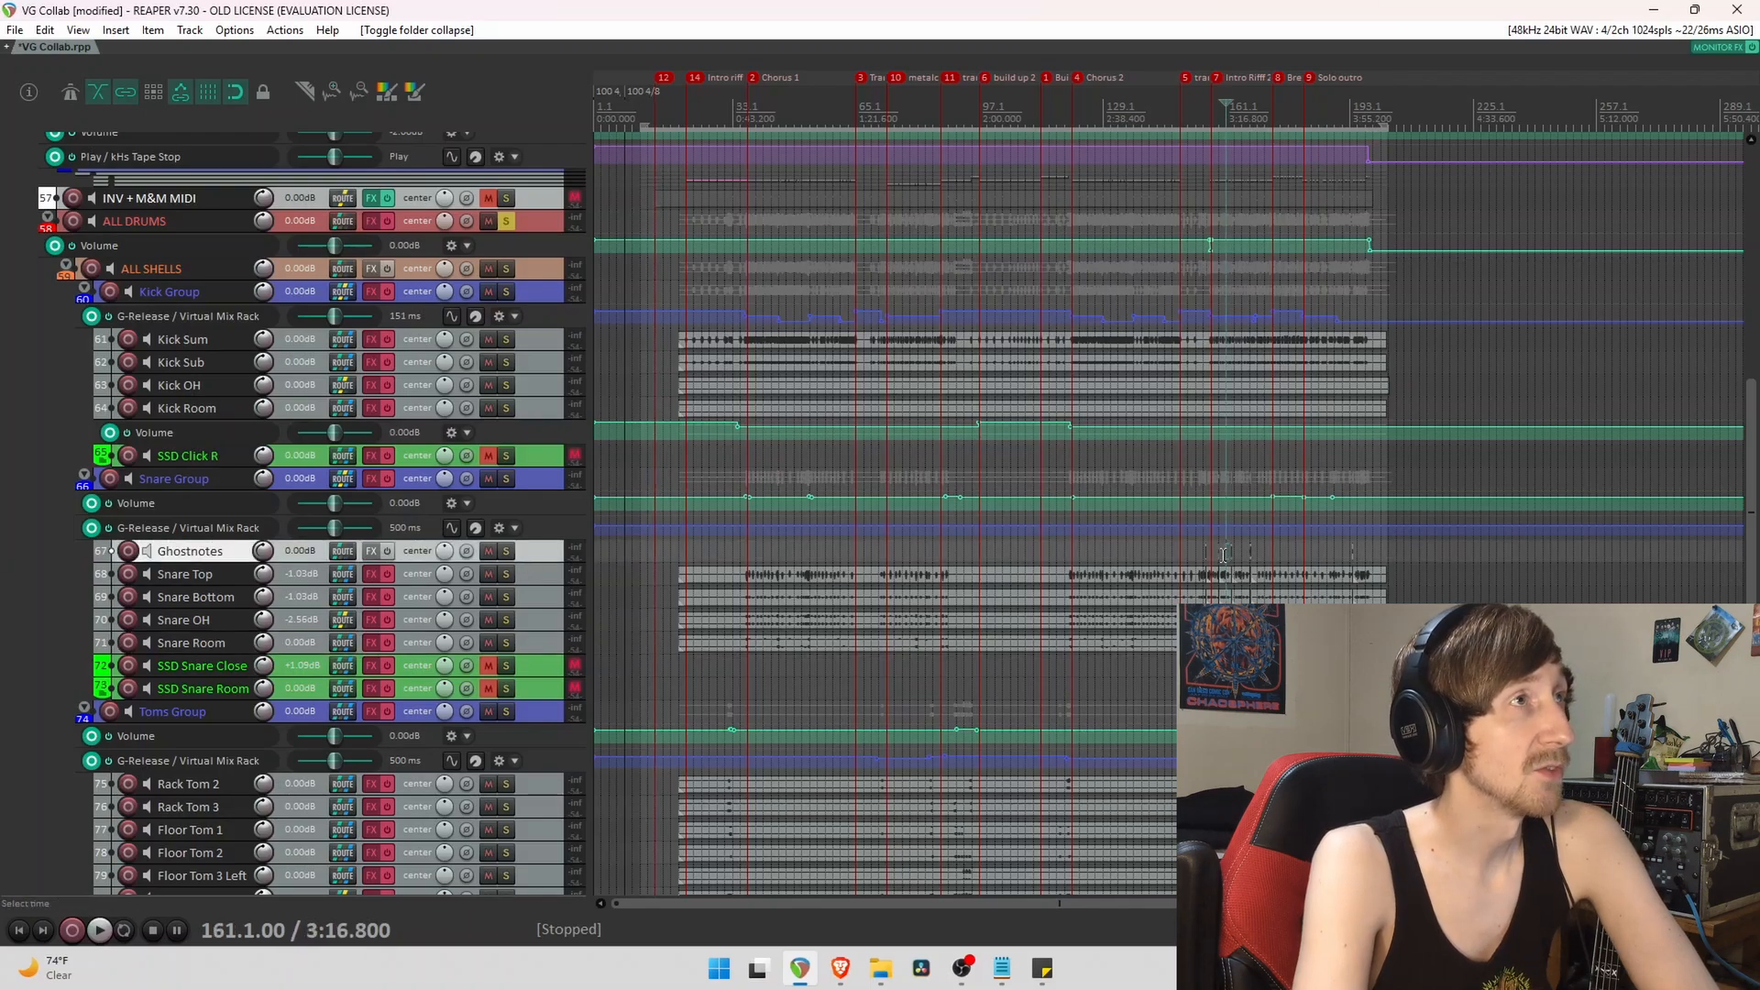
scroll(1224, 556, up, 5)
scroll(1025, 550, up, 4)
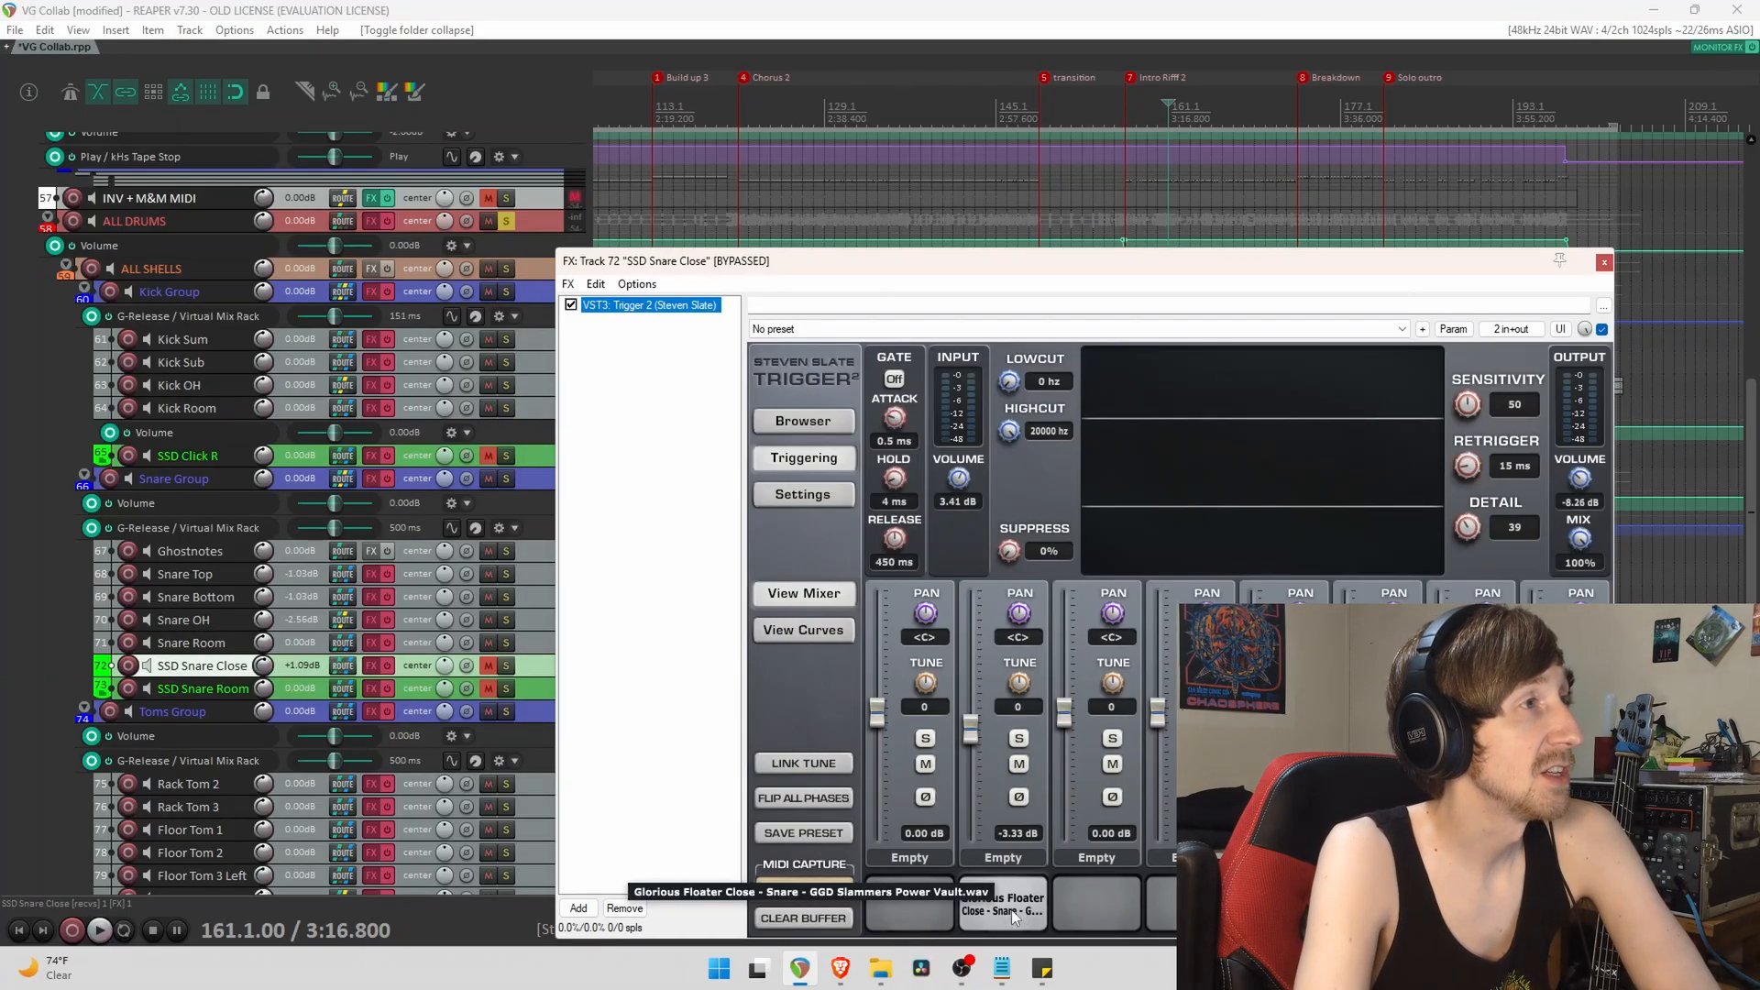
Review the Trigger 2 samples in the SSD Snare Close and SSD Snare Room FX chains, closing each FX window.
click(690, 791)
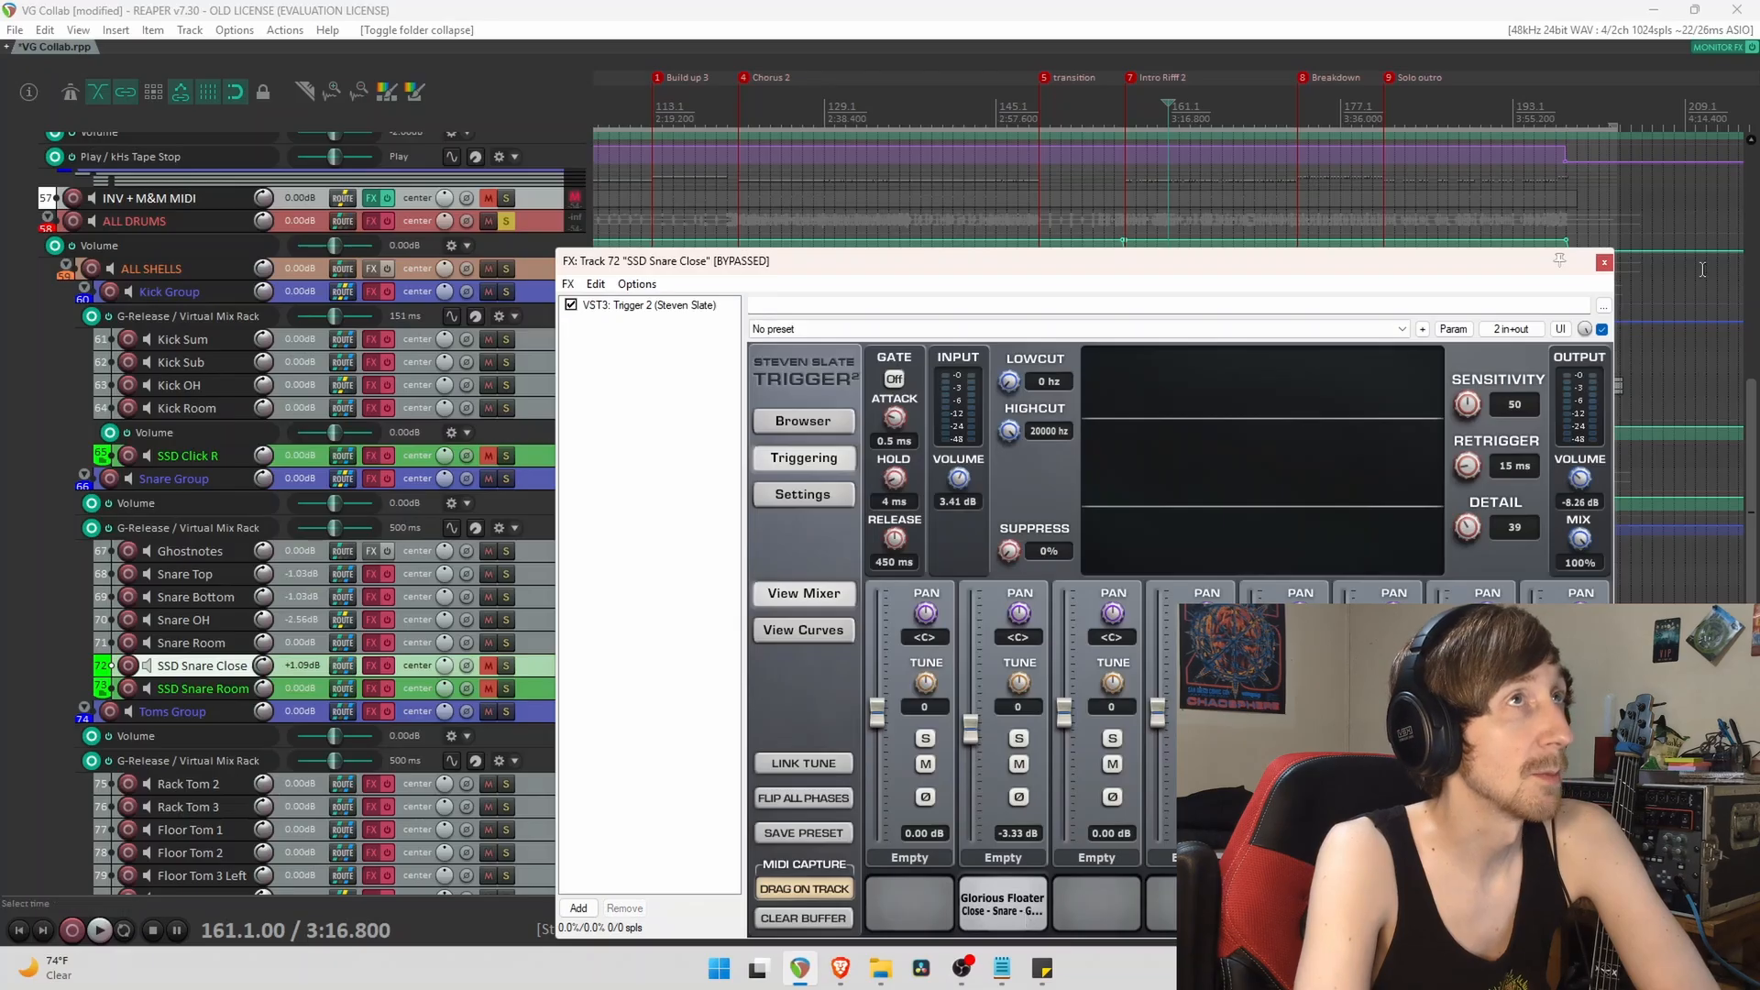
click(1603, 262)
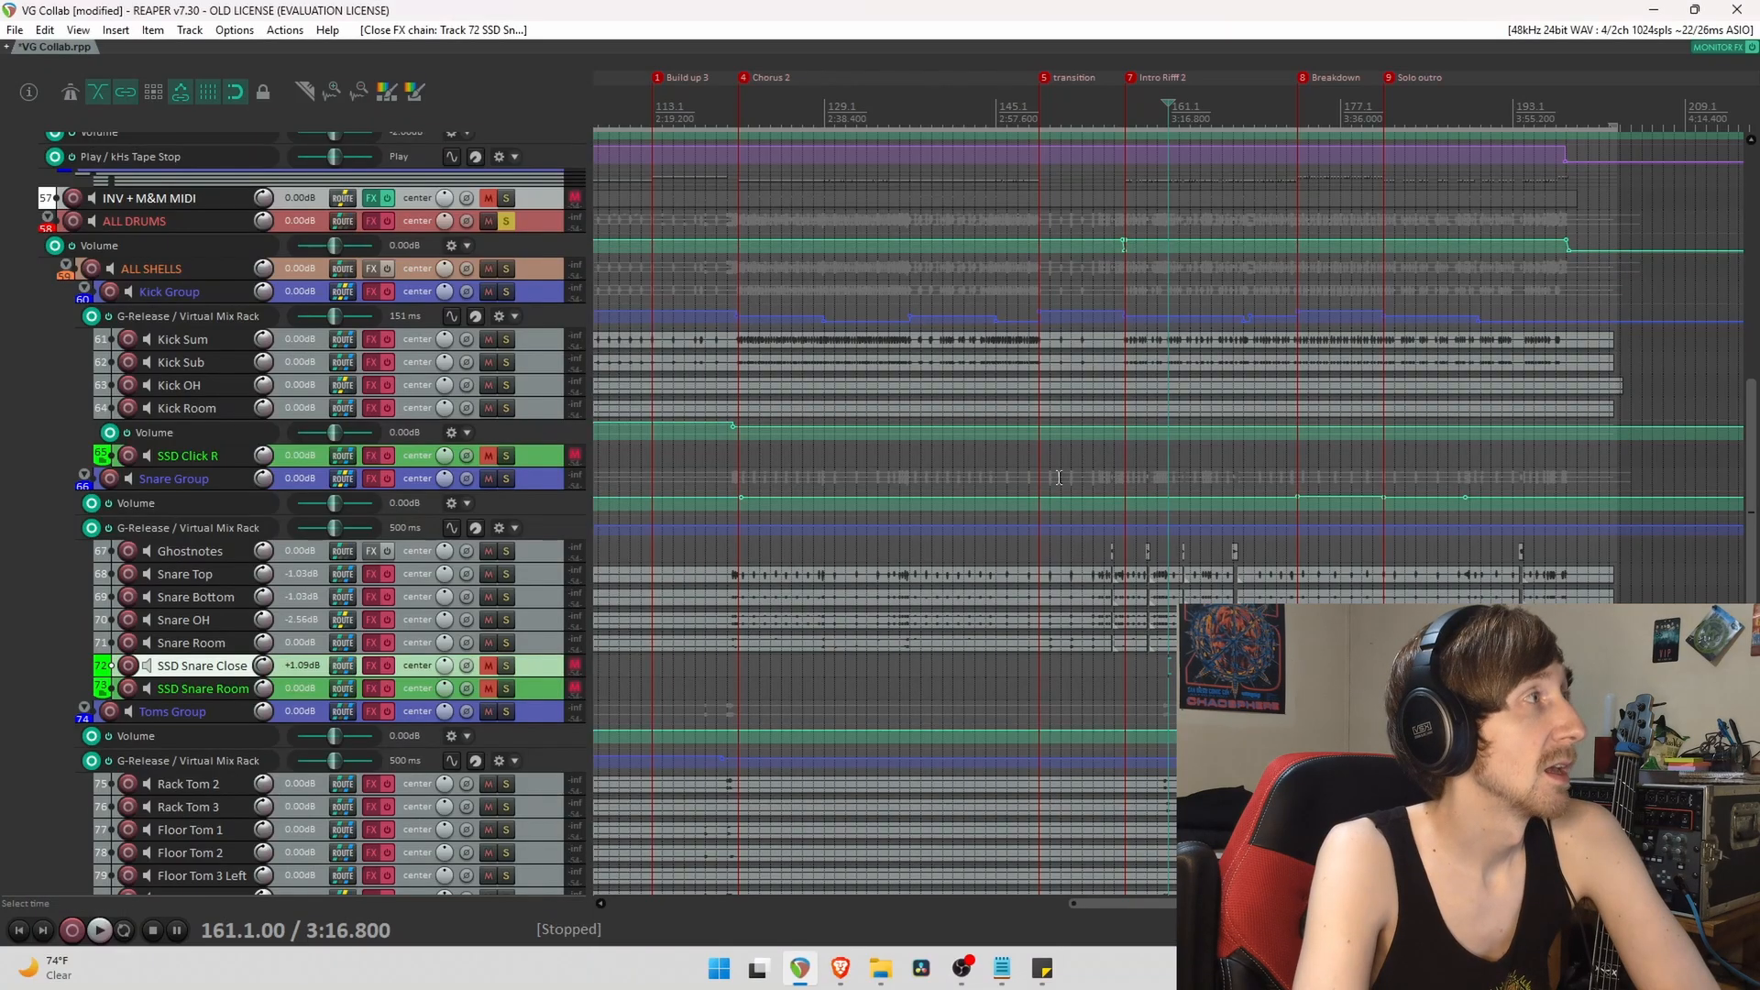
click(369, 688)
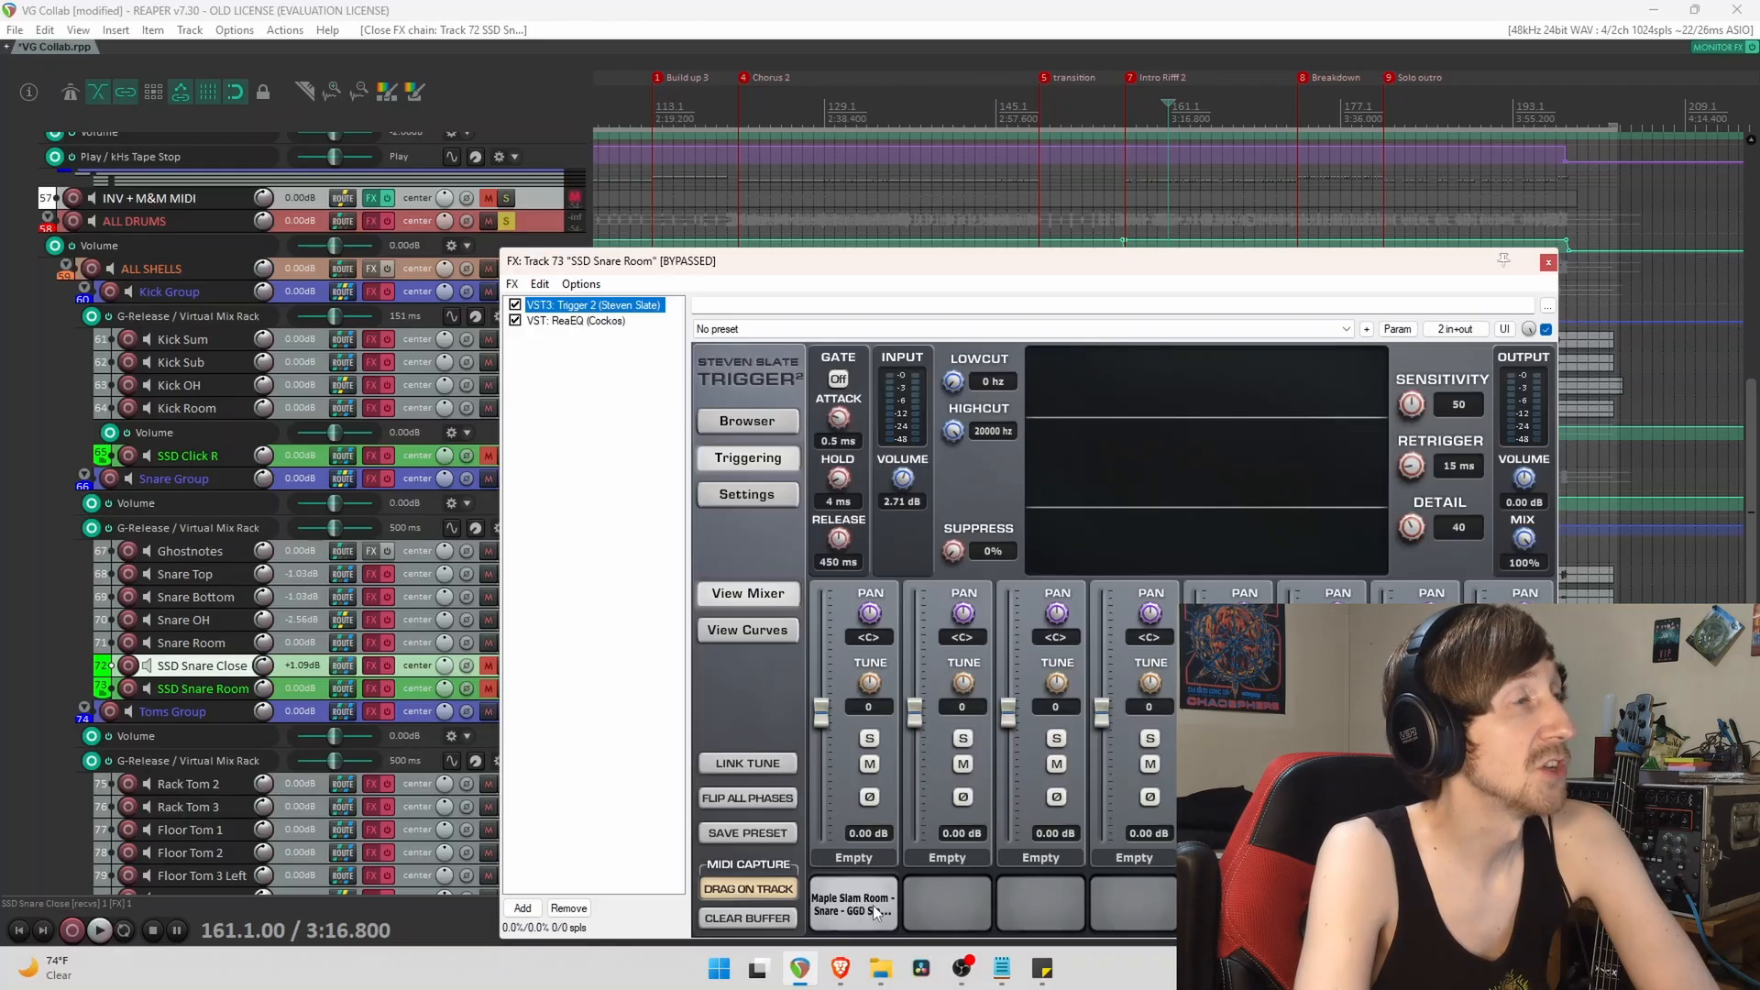
click(1549, 263)
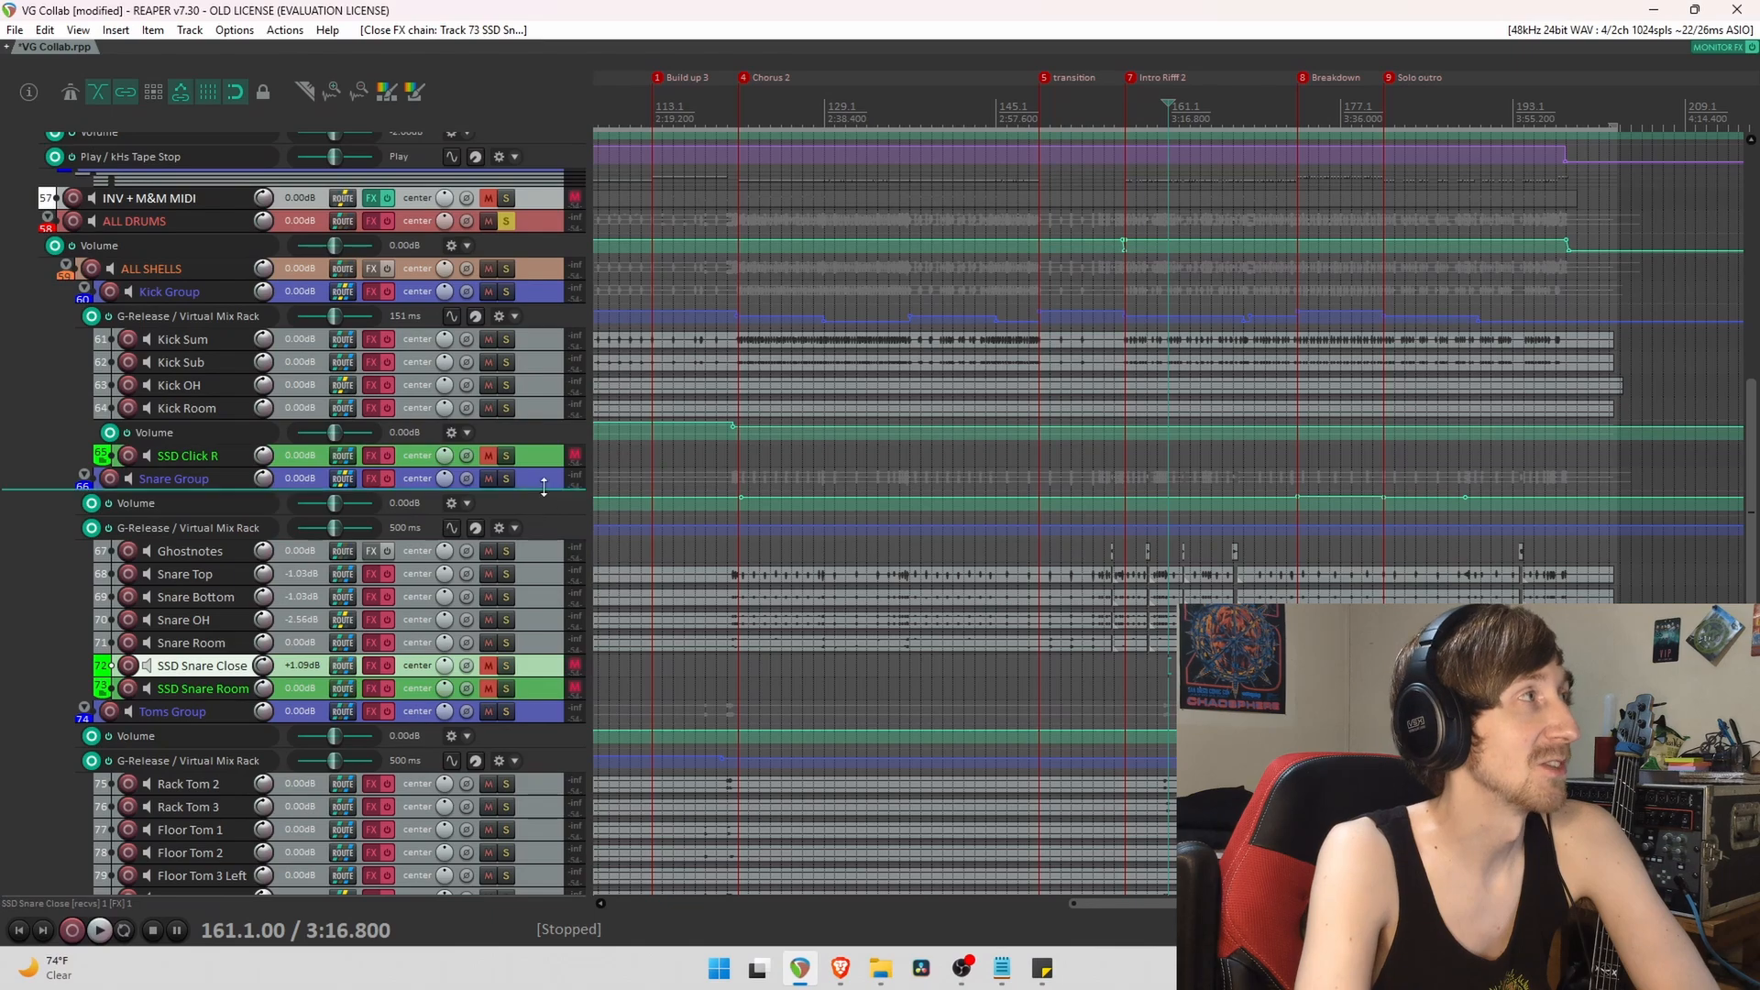
Return to the Kick Group and select its Kick Sum and Kick Sub tracks for review.
scroll(2, 620, up, 1)
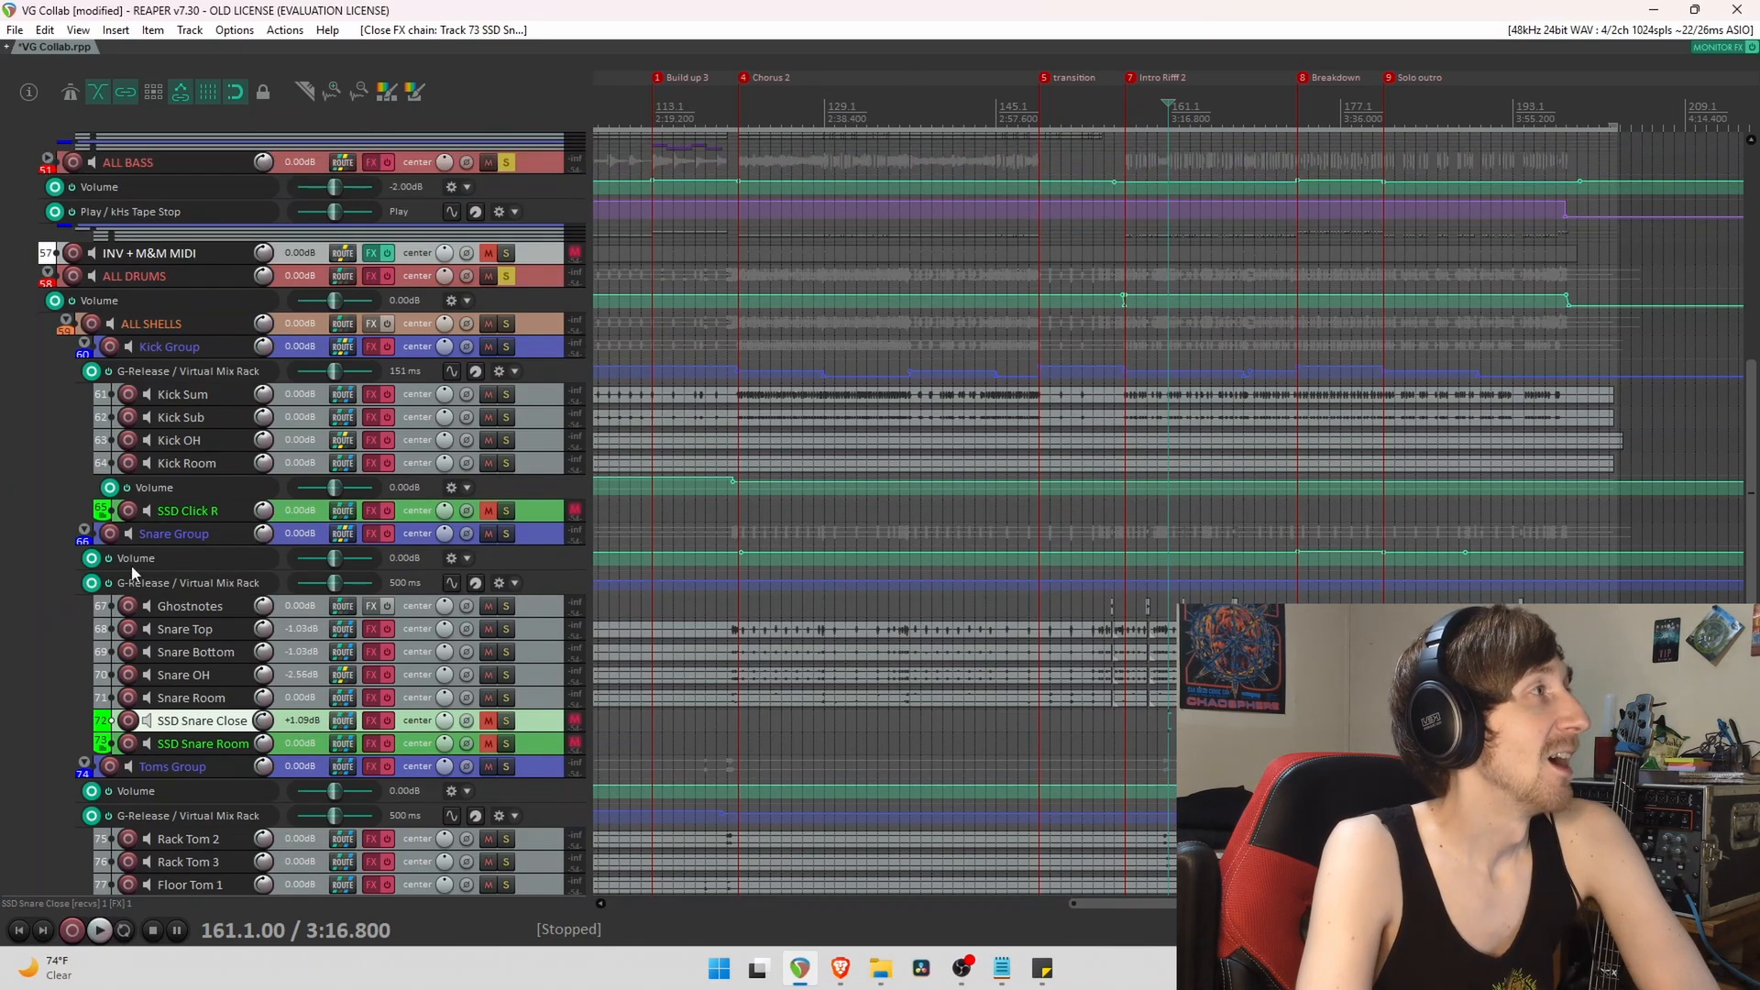
scroll(106, 589, up, 1)
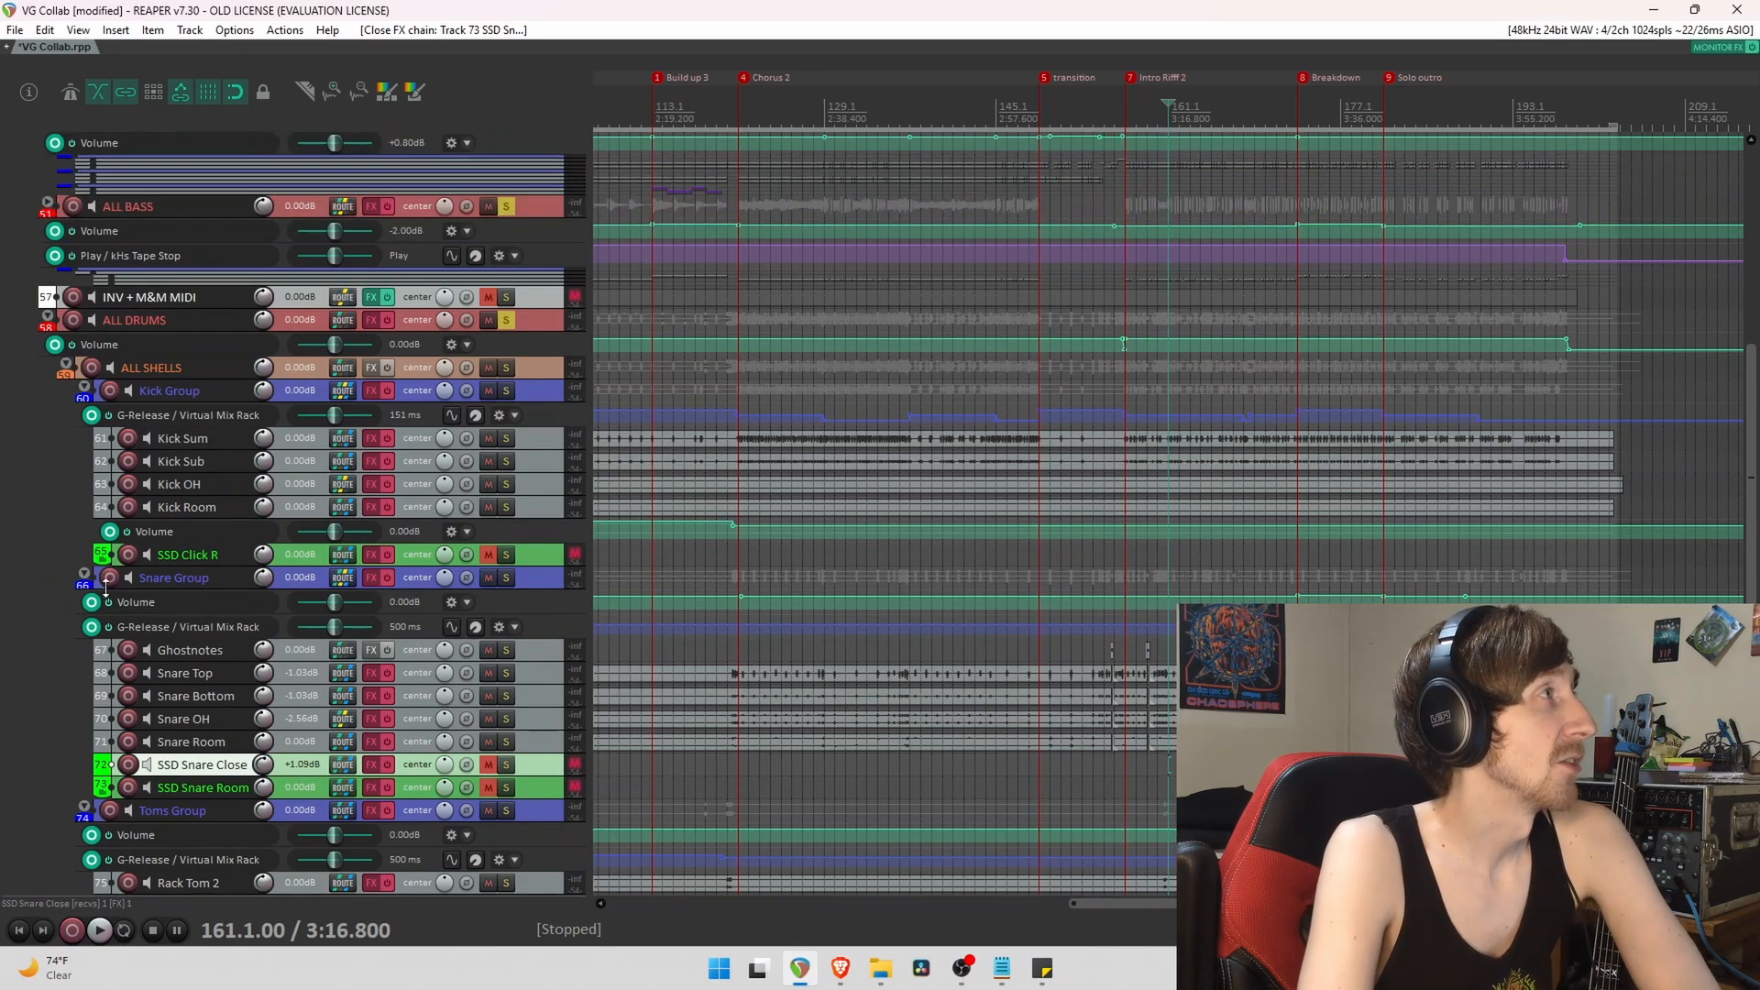
click(220, 444)
click(224, 462)
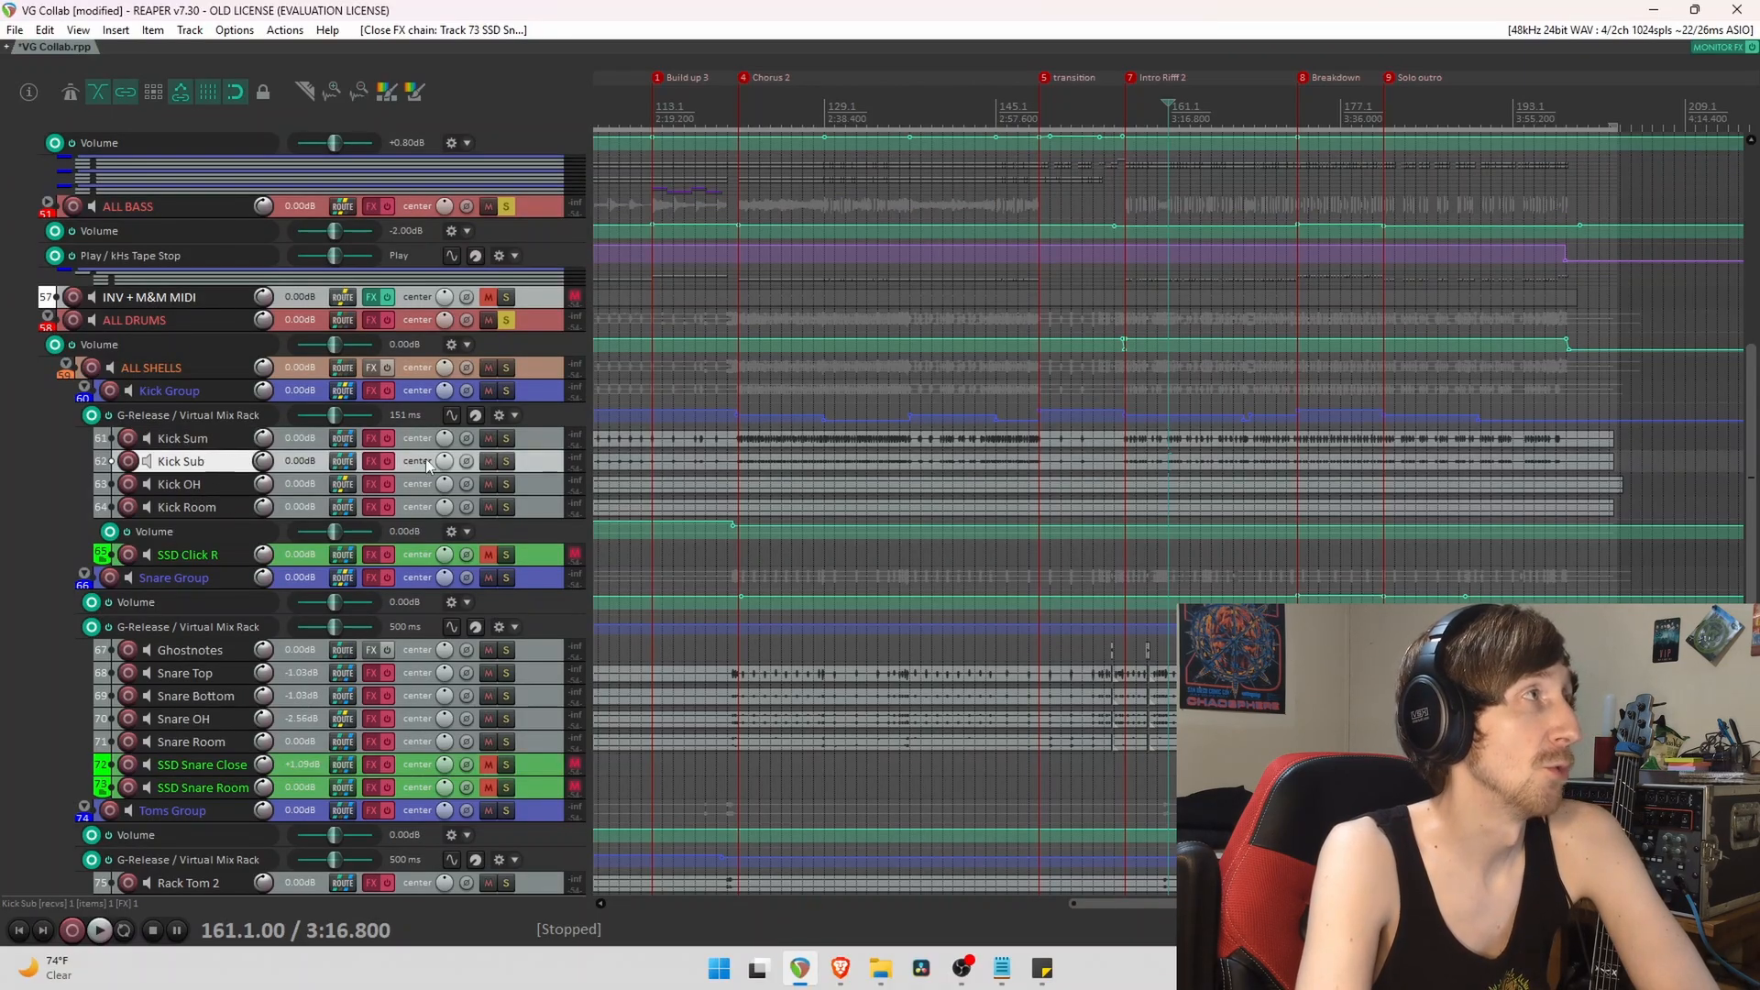
scroll(182, 527, up, 3)
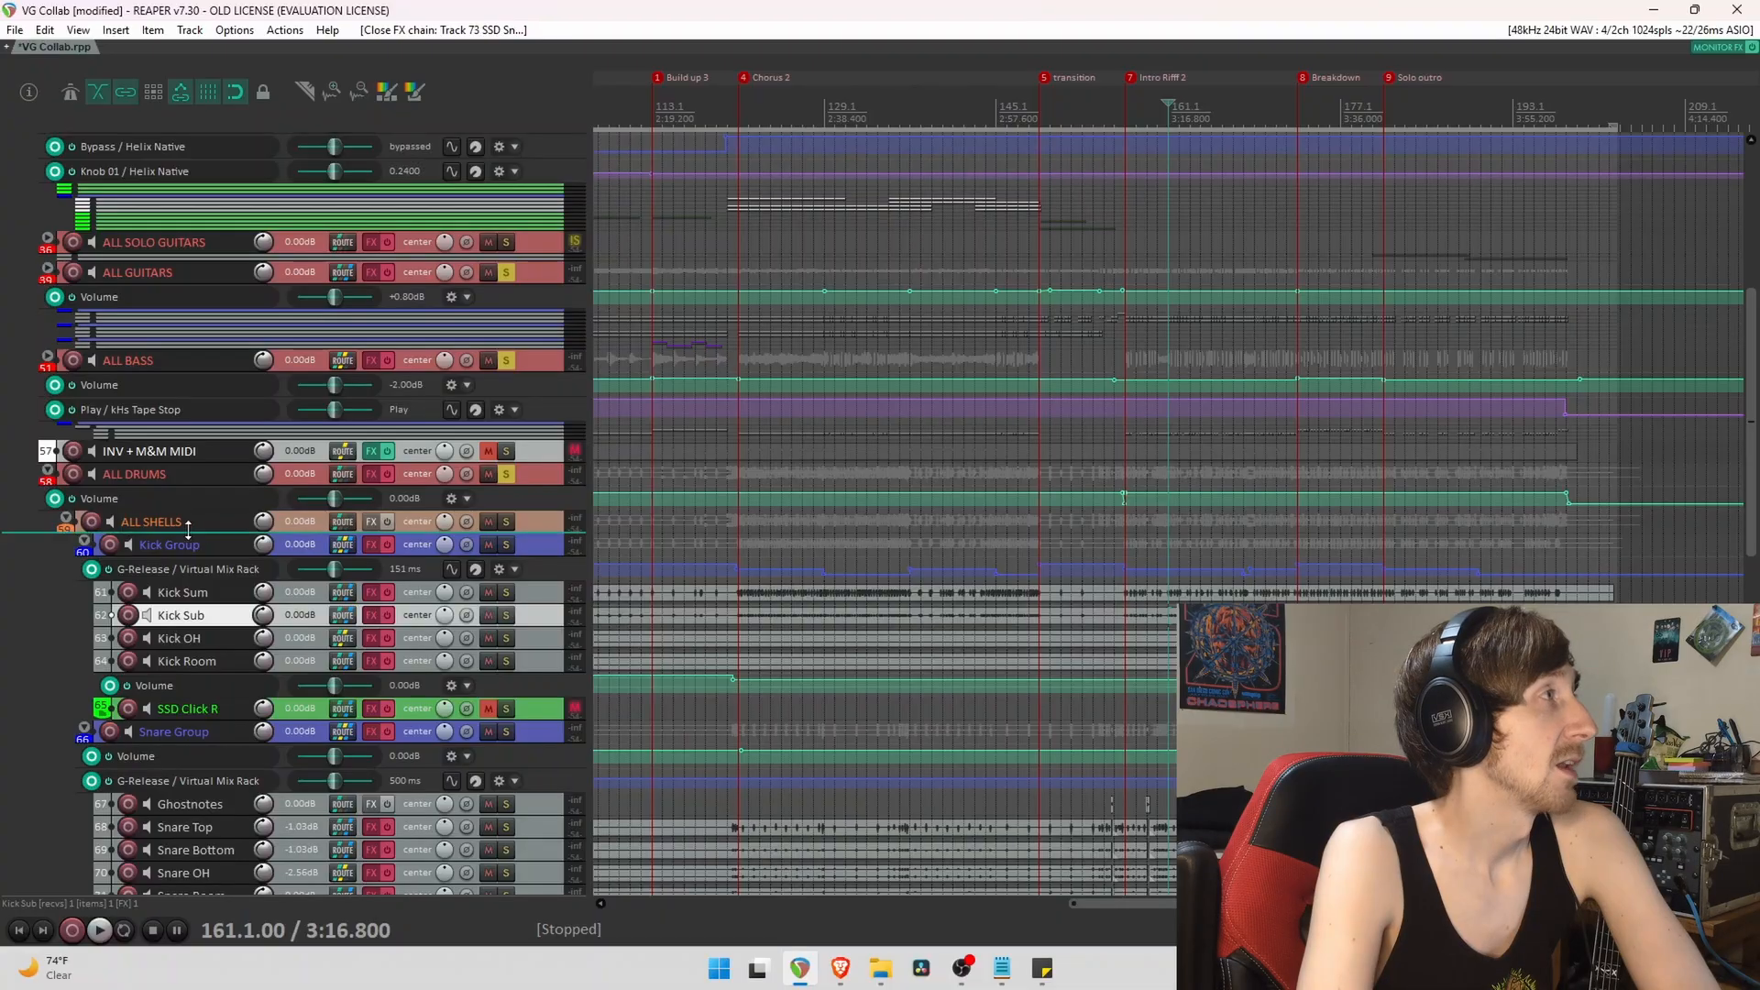
Go through the drum hierarchy, selecting ALL SHELLS, ALL DRUMS, Kick Group and Snare Group, ending on the SSD Click R track.
click(528, 523)
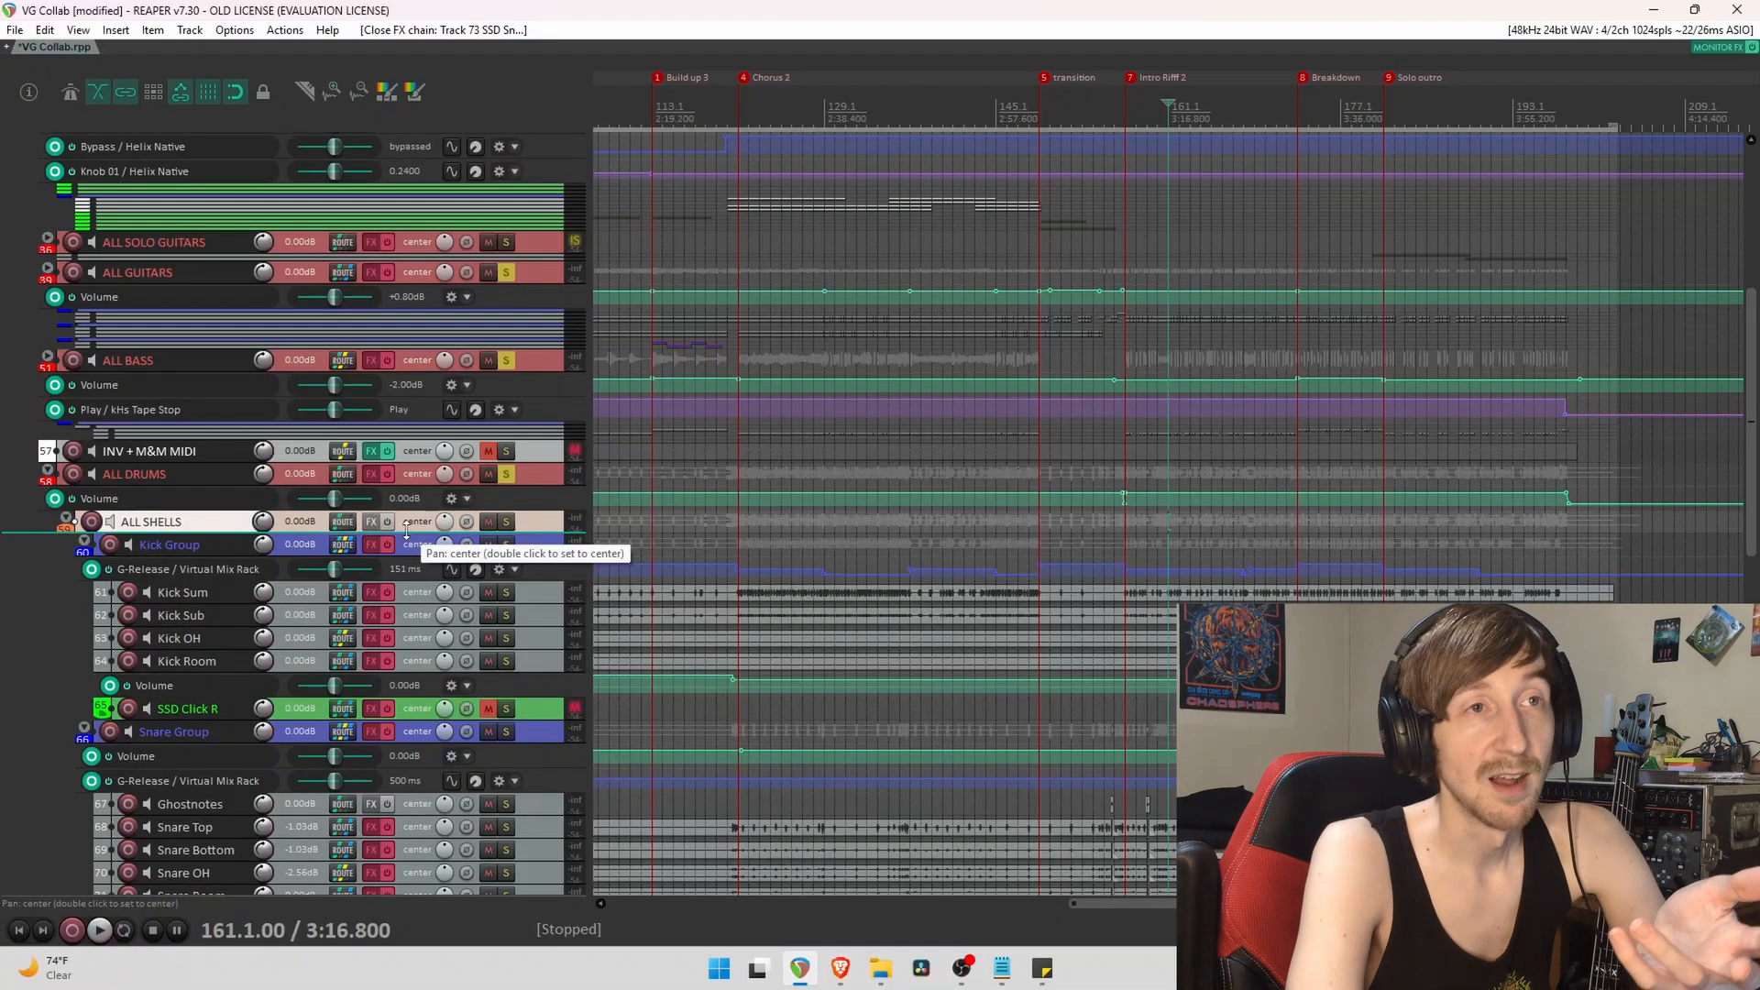
click(145, 474)
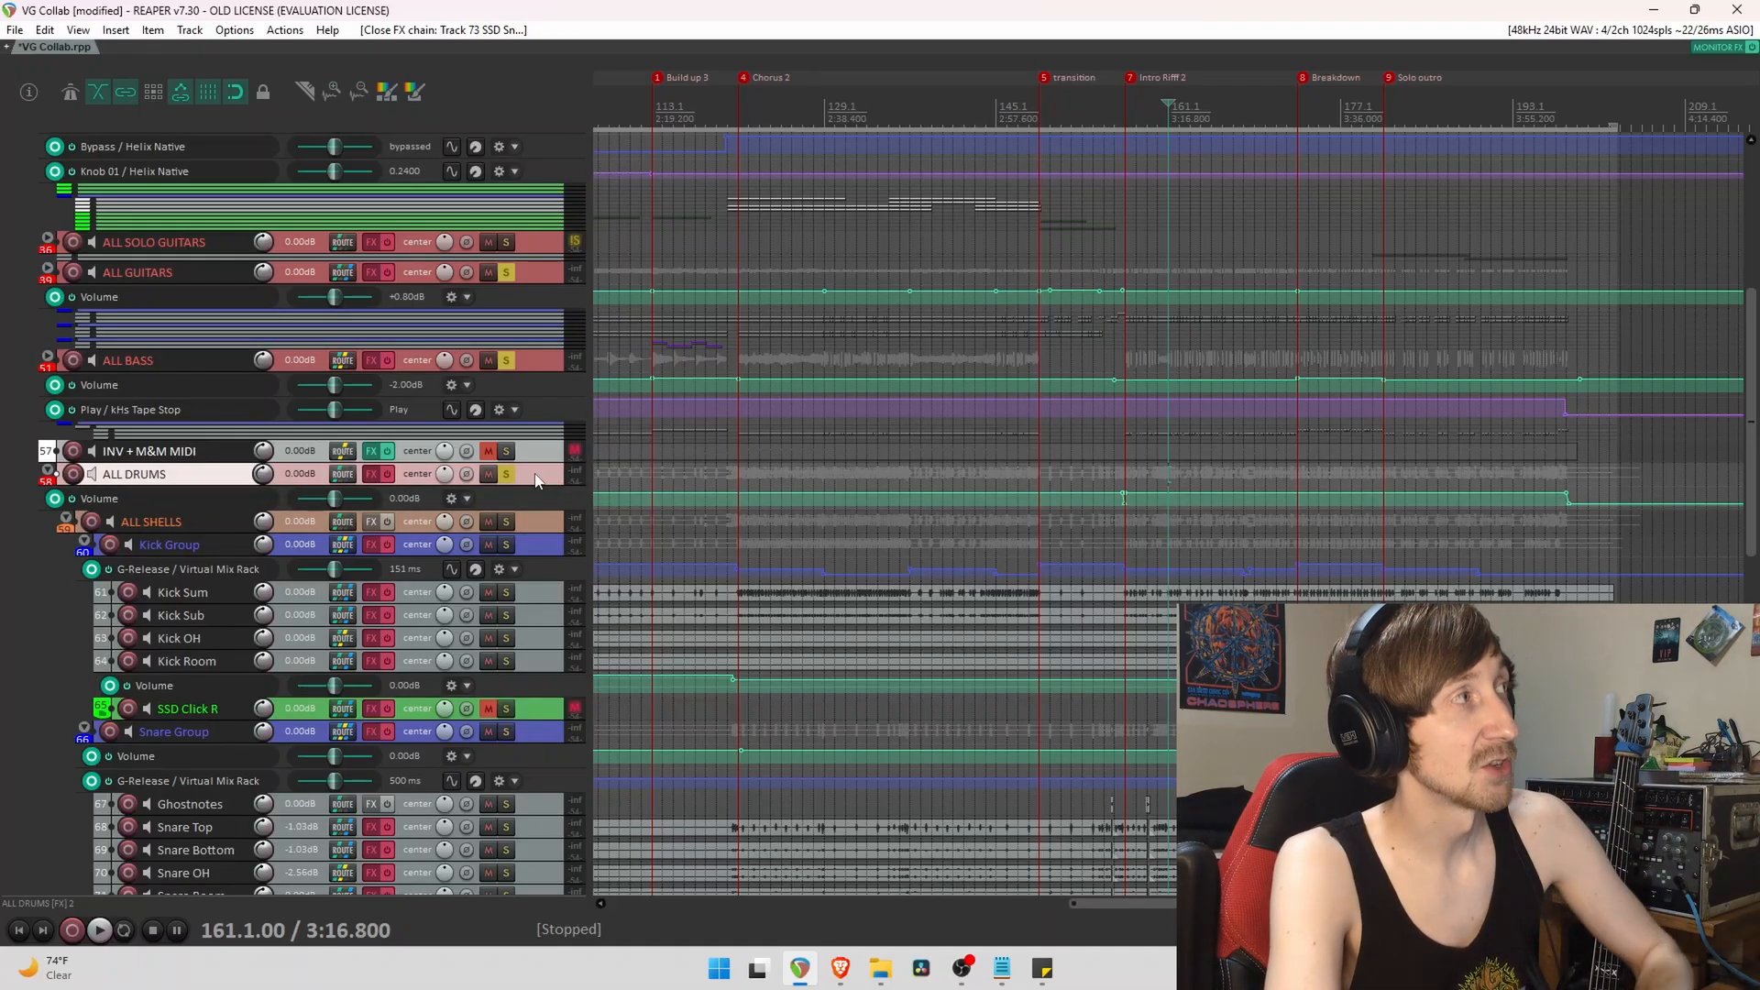
click(537, 547)
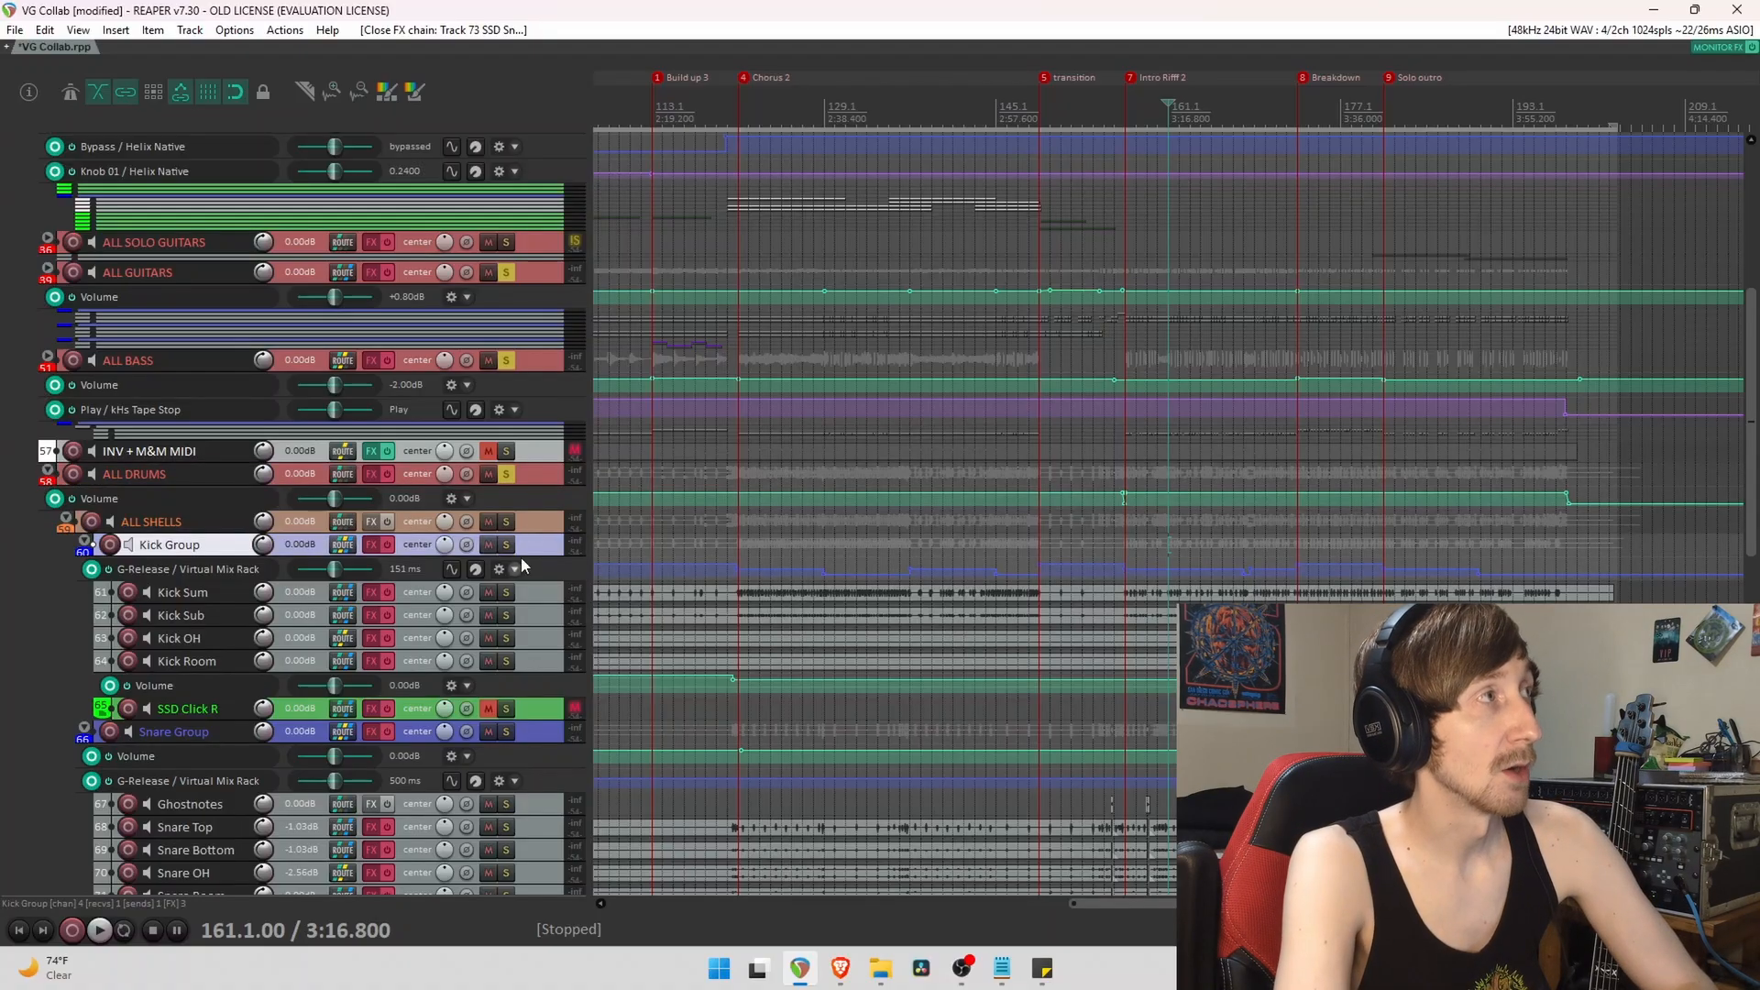
click(536, 730)
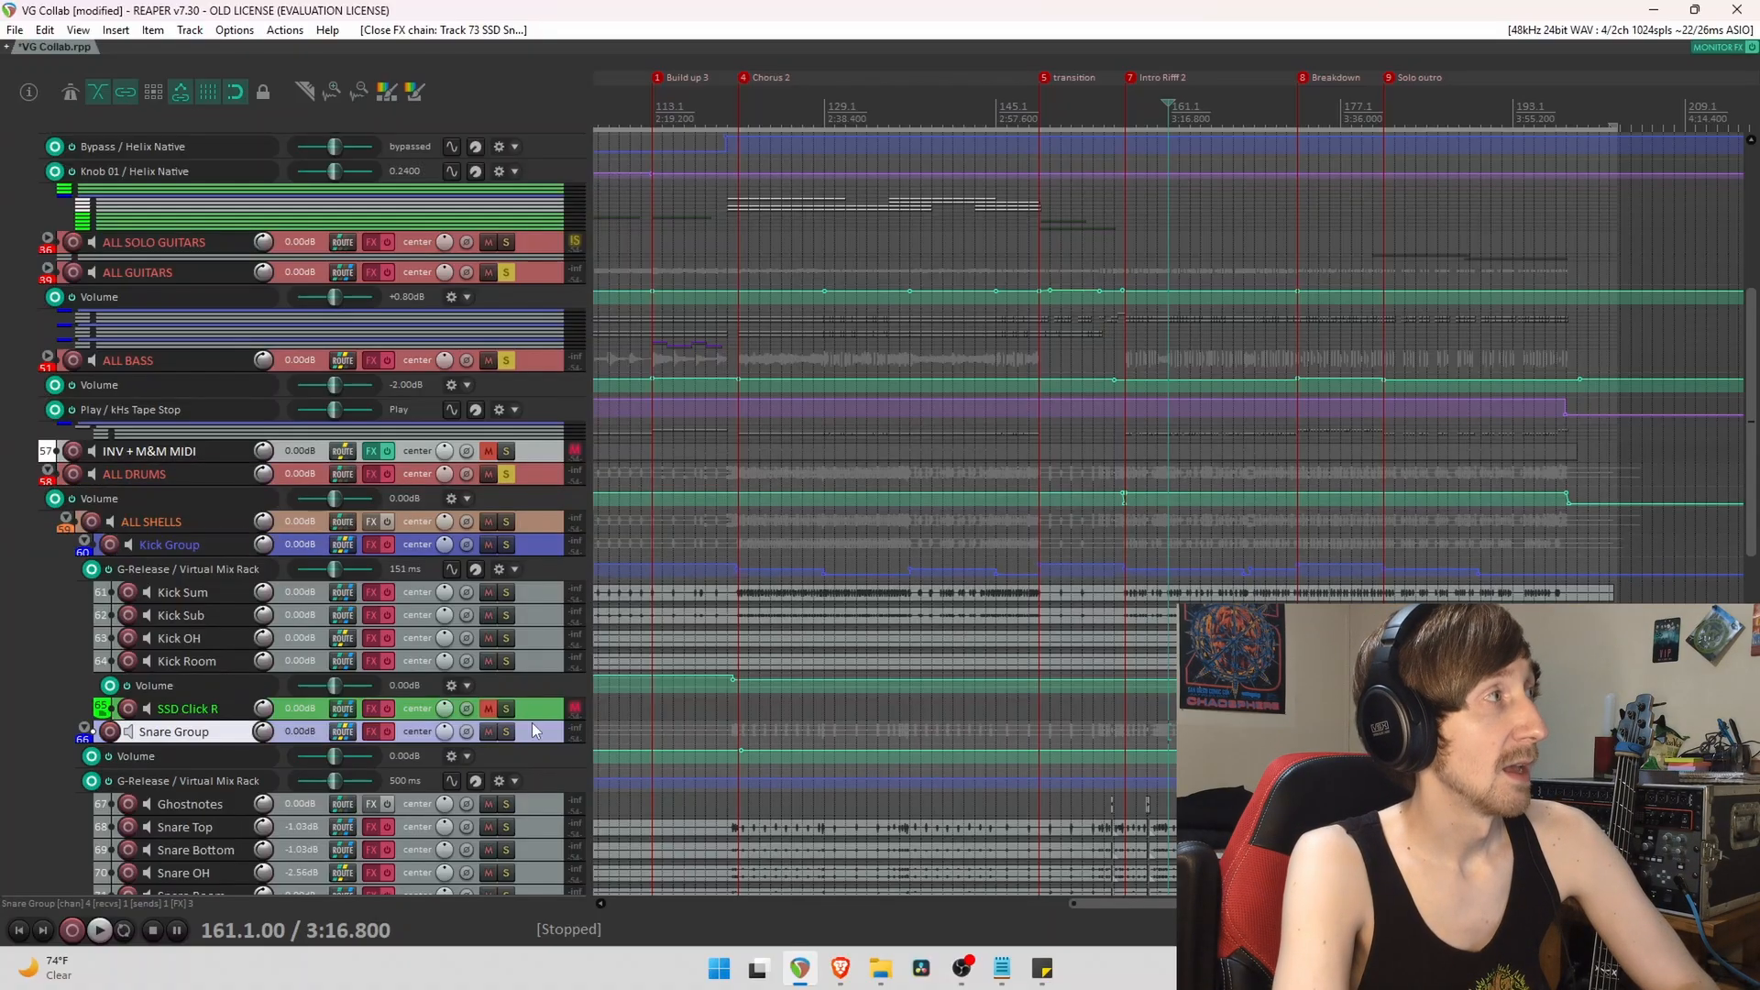
click(188, 714)
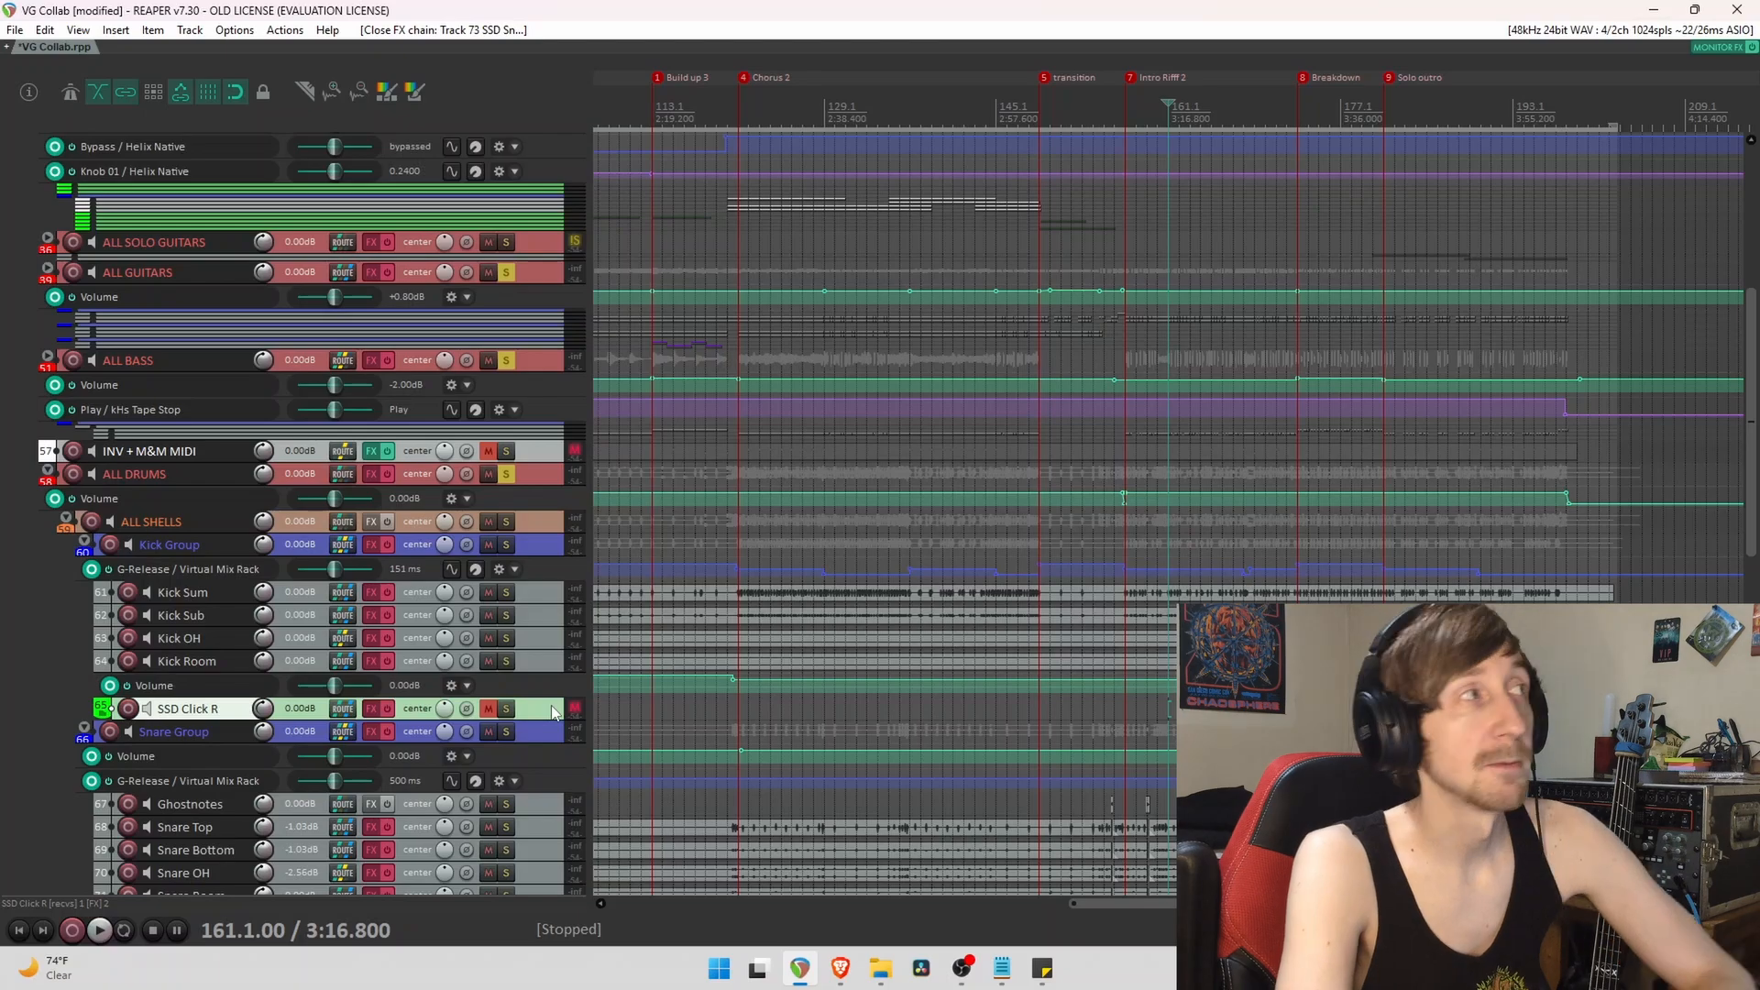
Expand the ALL BASS folder and go through the Quake DI LOW, Quake DI MID and Quake DI HIGH tracks.
scroll(41, 457, up, 2)
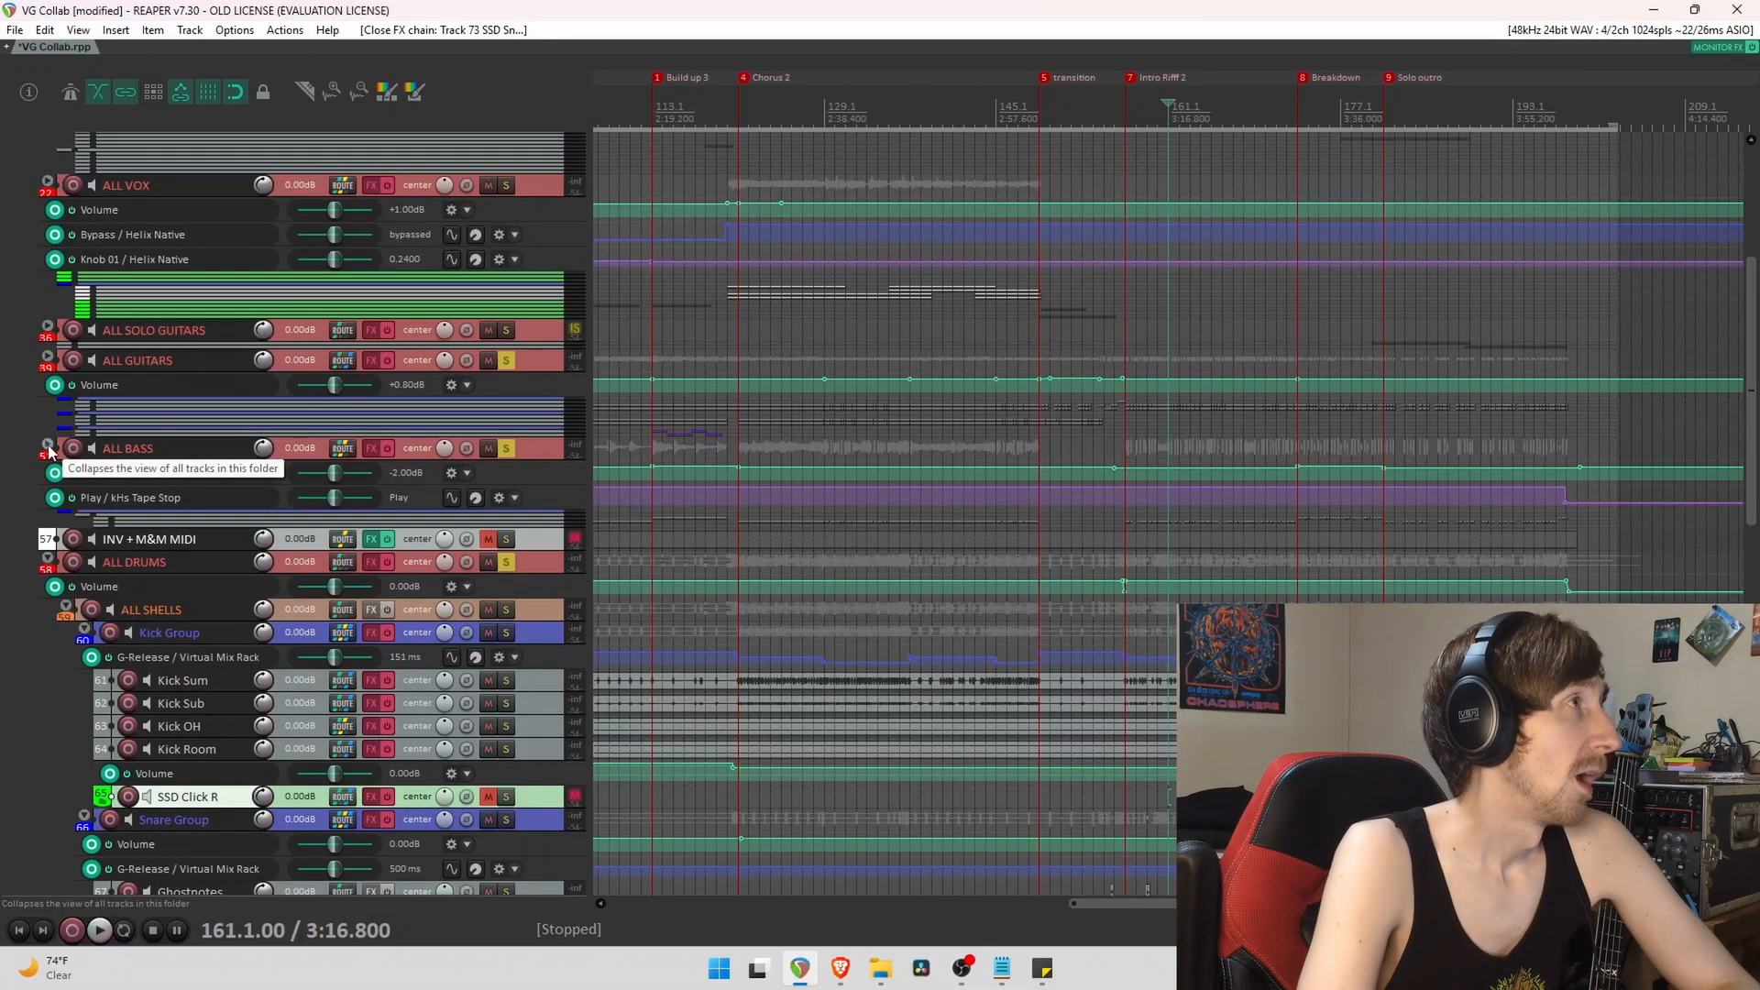
click(47, 445)
click(552, 616)
click(550, 638)
click(548, 659)
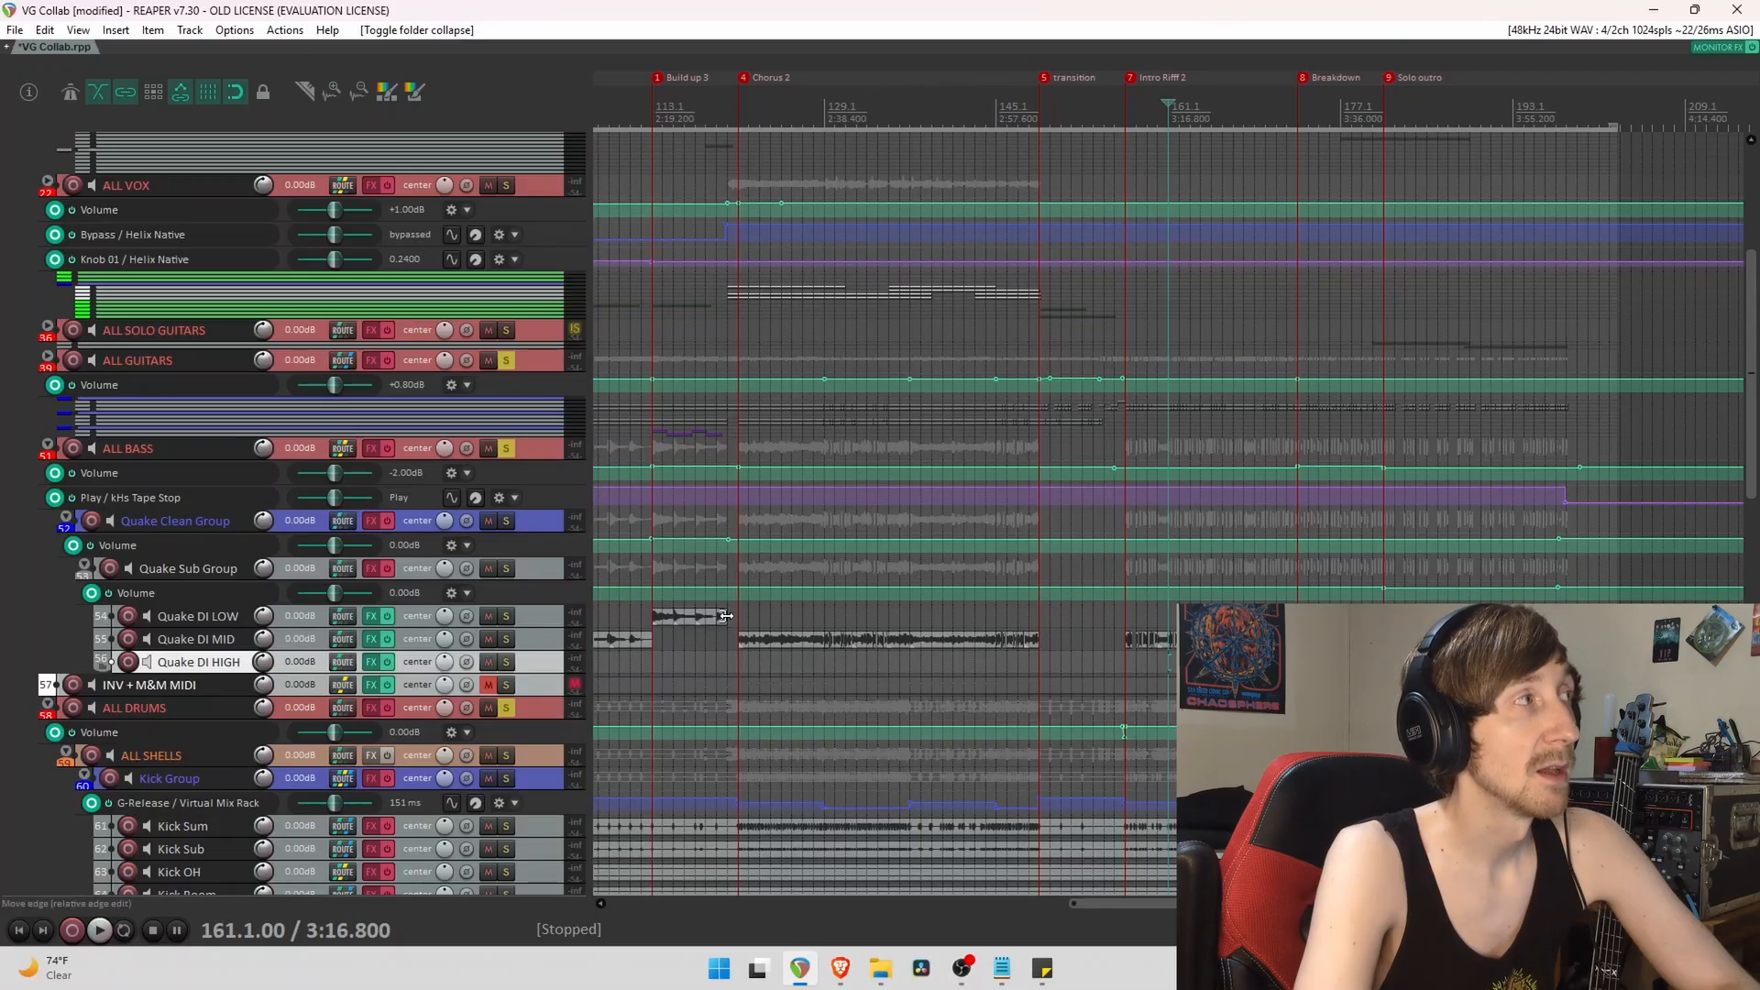
click(677, 606)
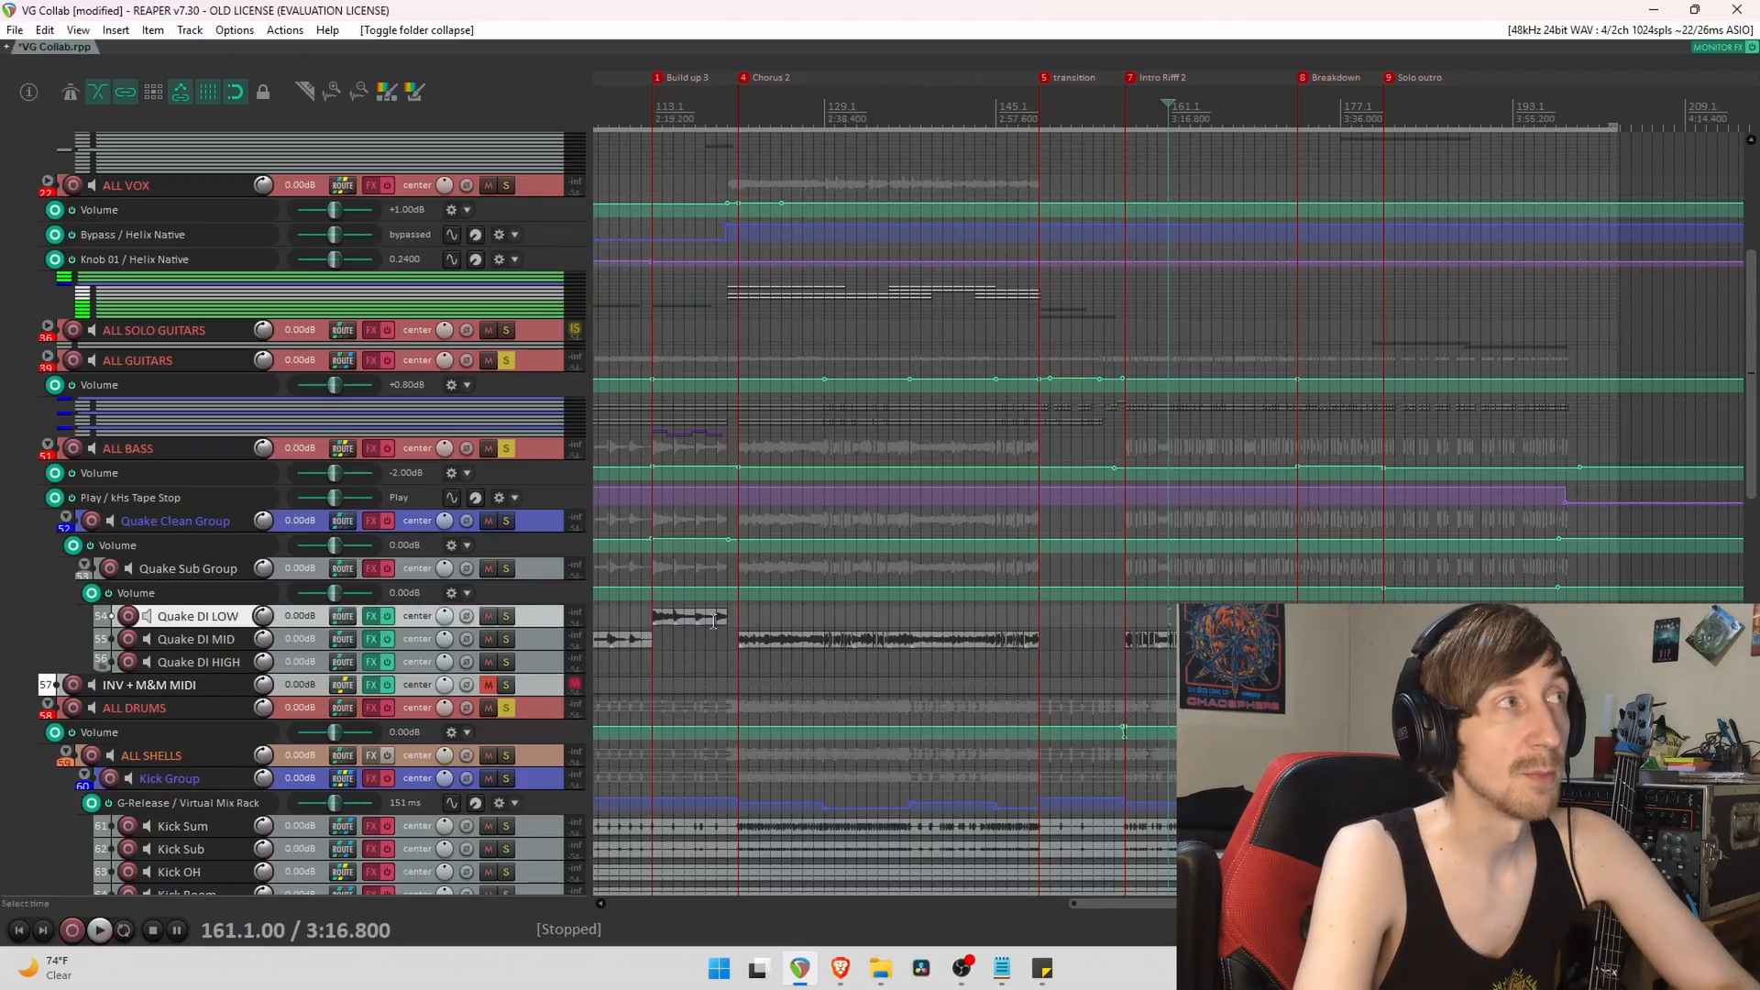
click(741, 660)
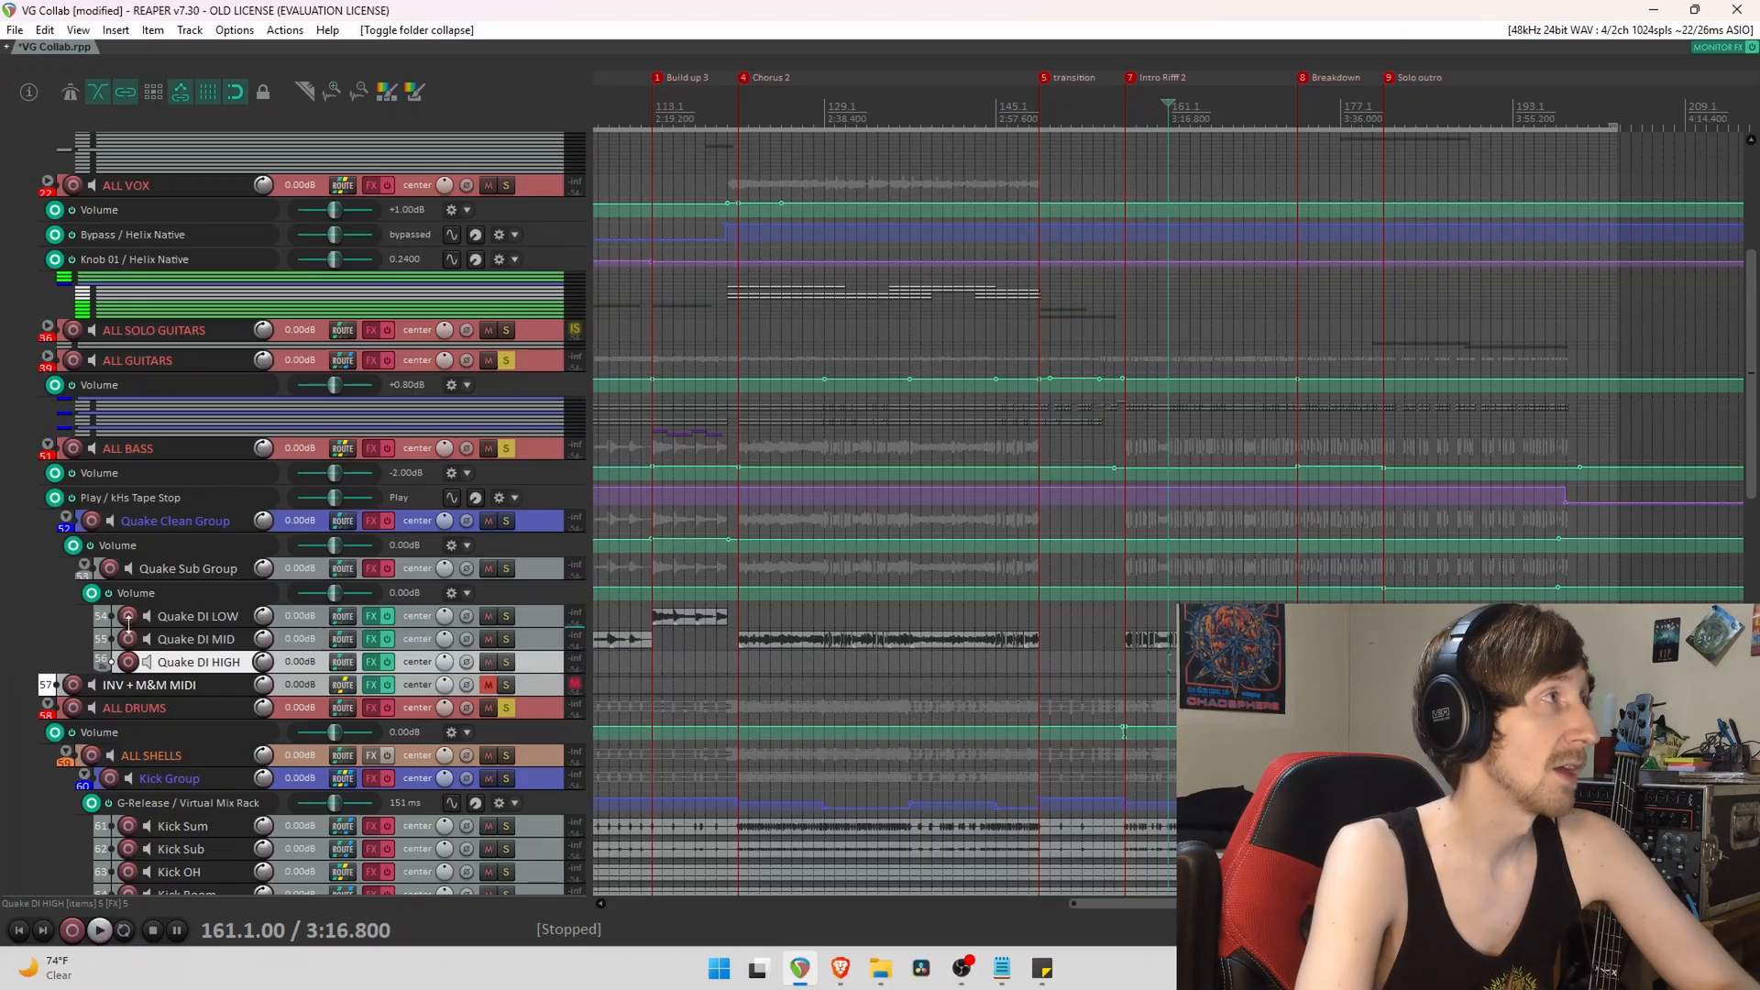
Review the Quake Clean Group across the full song timeline, and select the ALL BASS folder track.
scroll(39, 616, up, 1)
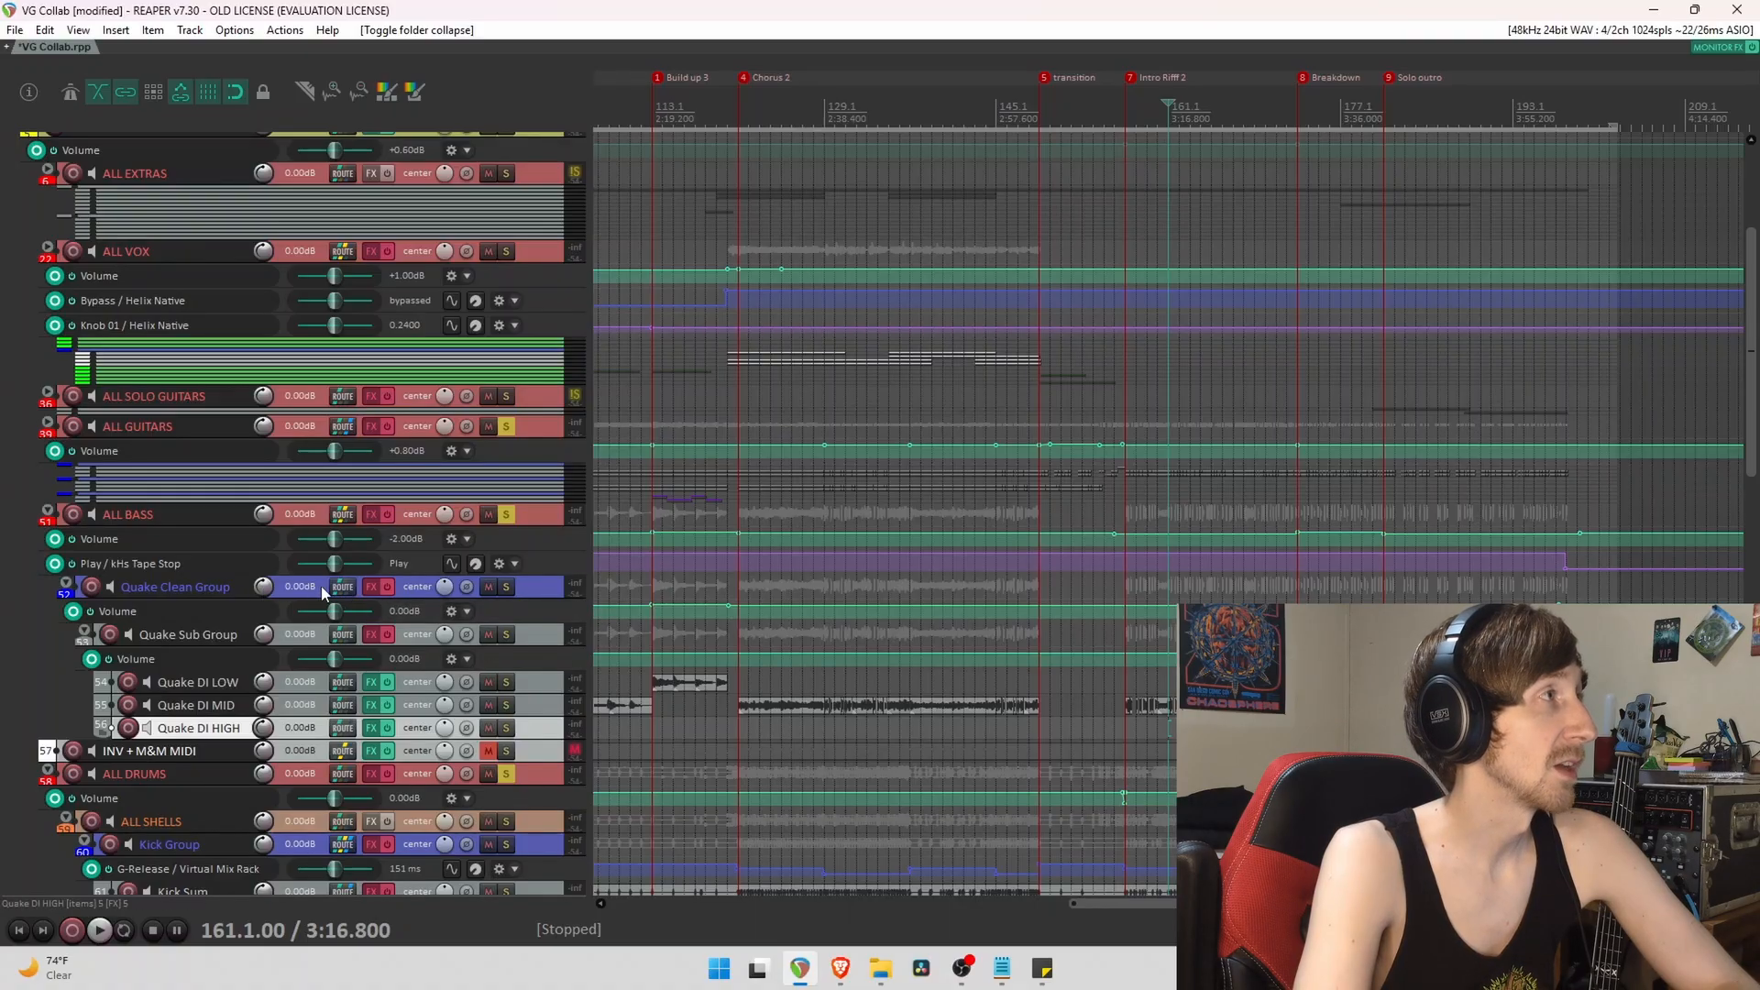
click(550, 590)
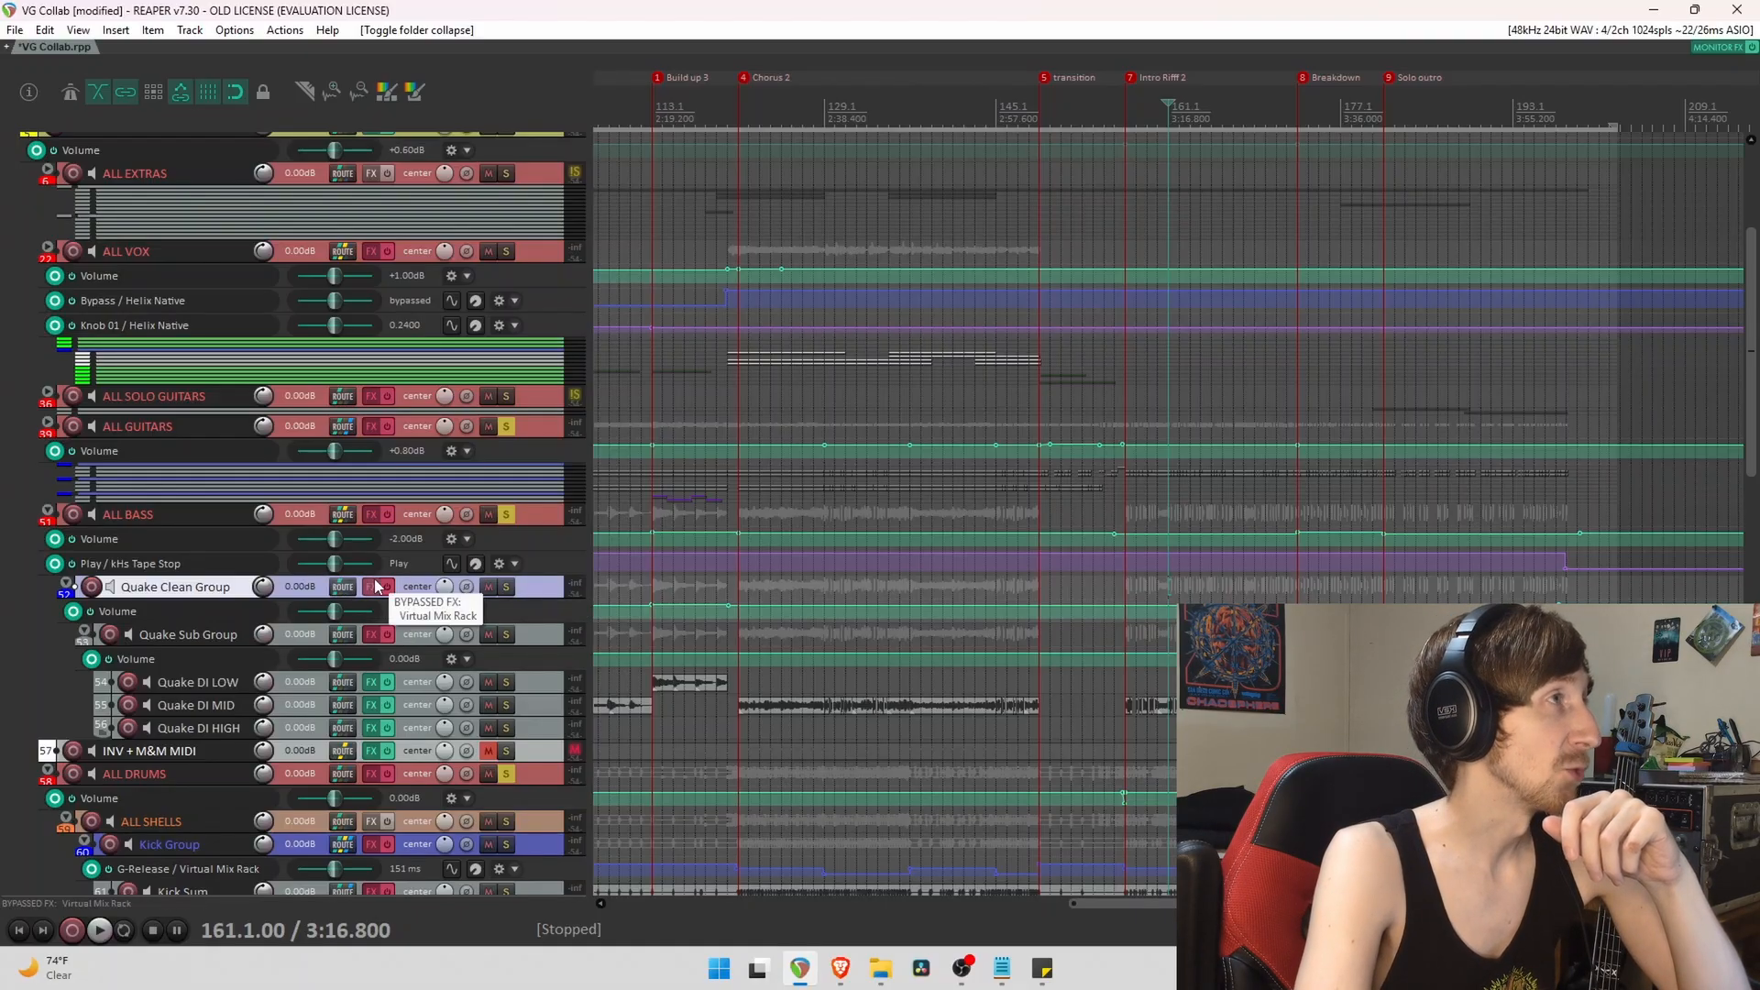
scroll(649, 609, down, 5)
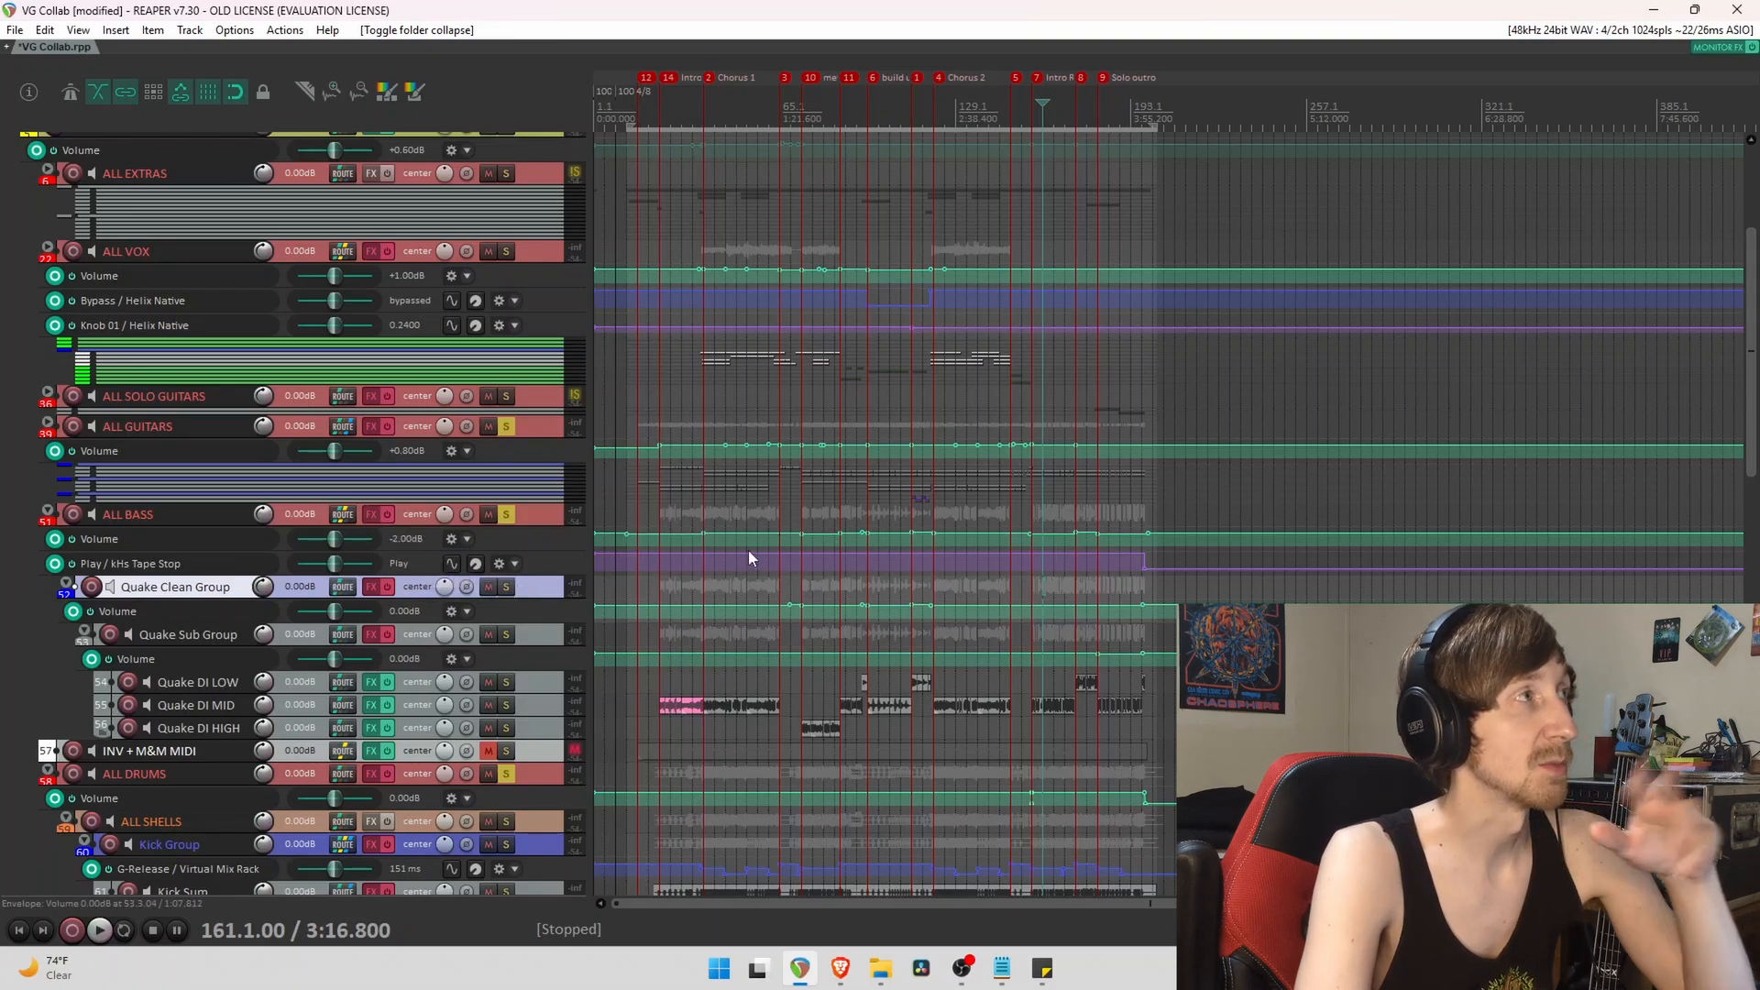
click(294, 523)
Expand the ALL GUITARS folder and review the KEM 4C track and its first item, finishing on the Main Guitars group.
click(49, 424)
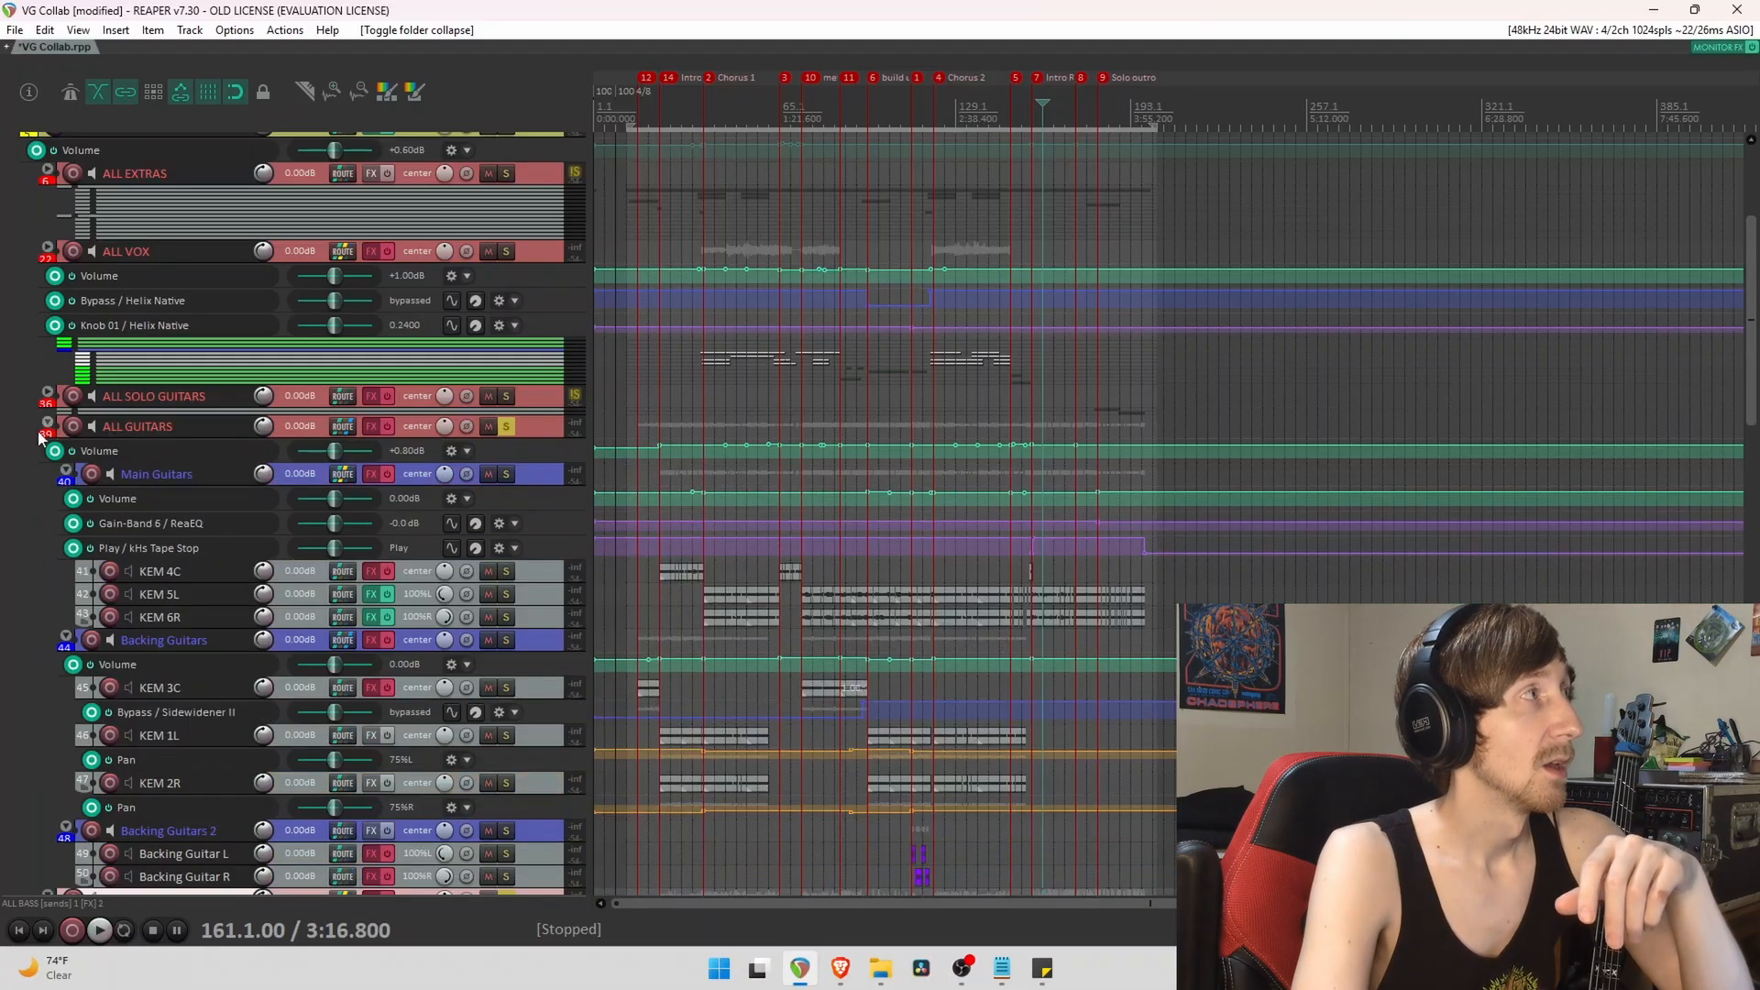
scroll(275, 550, down, 2)
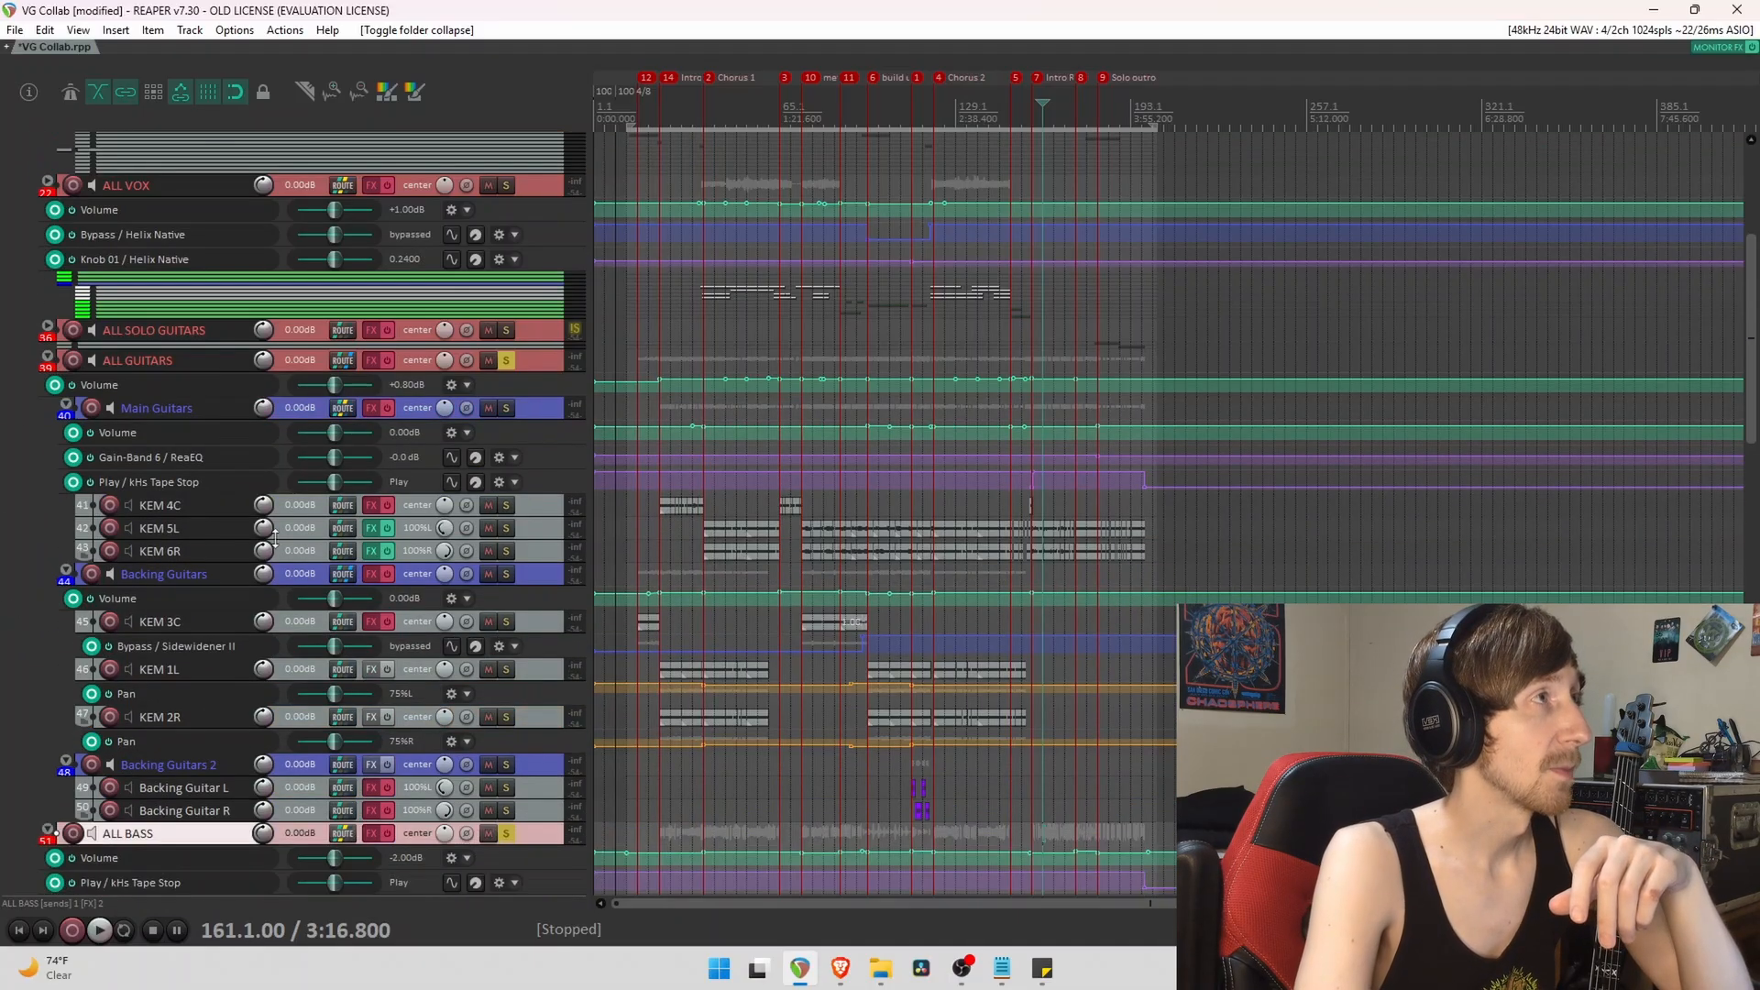
click(559, 505)
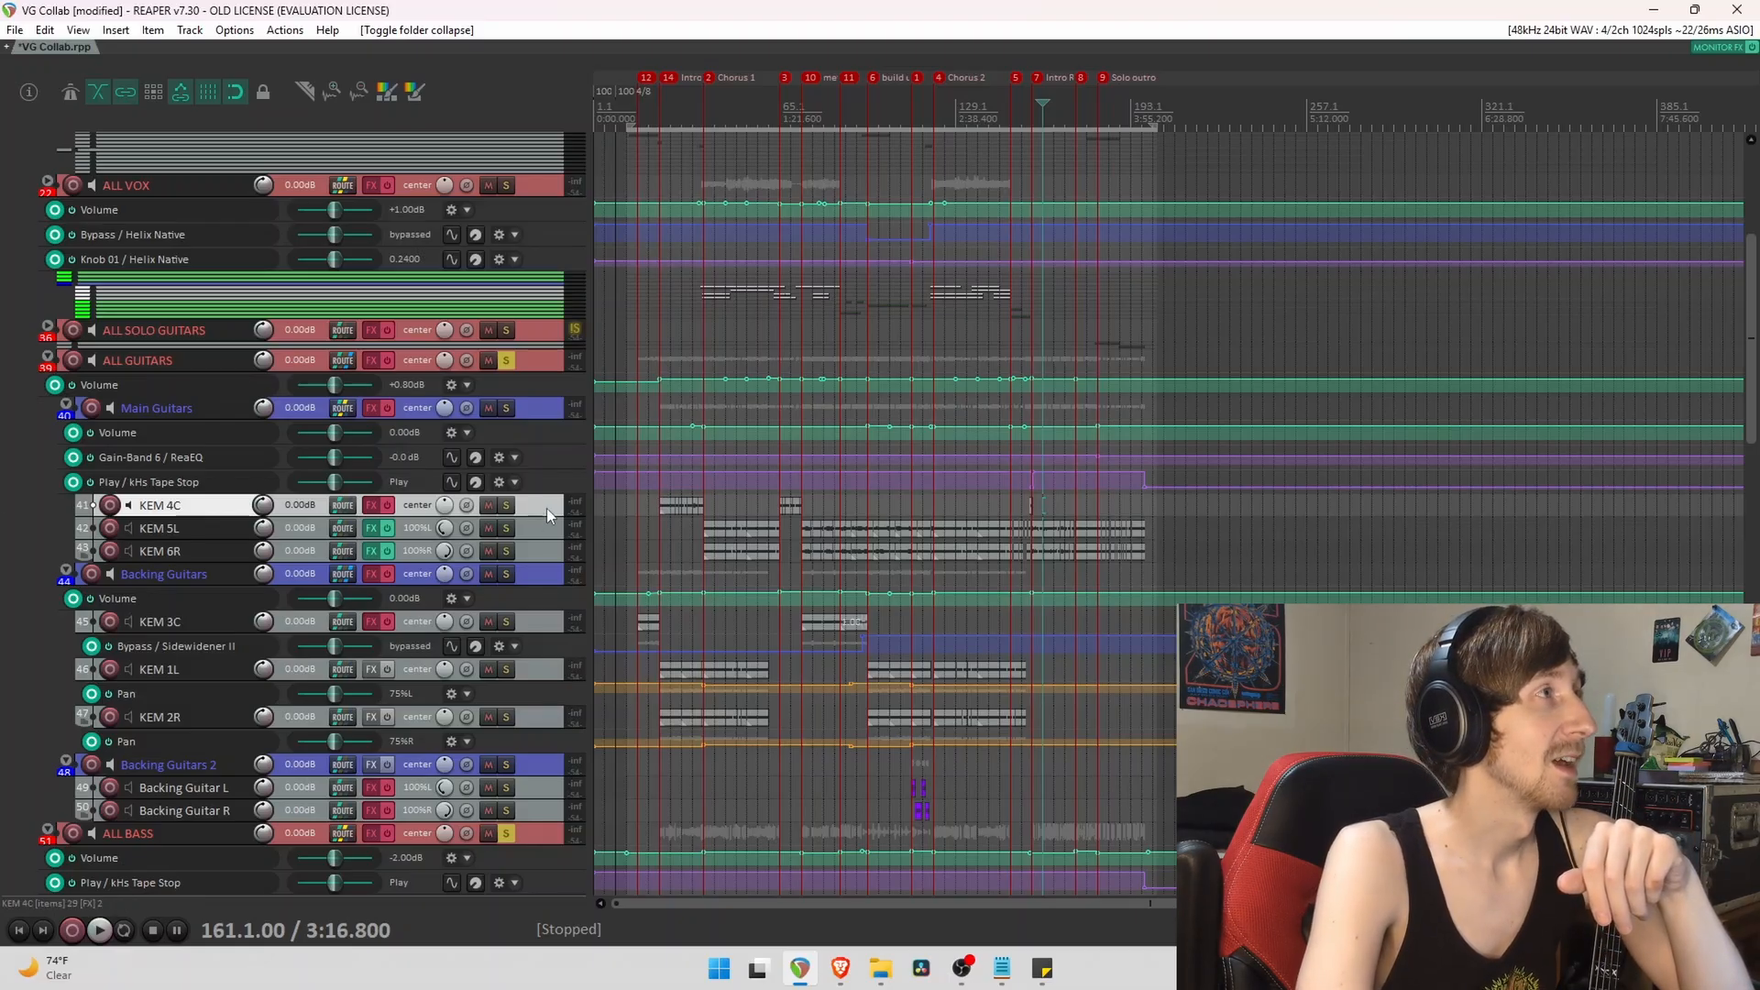
click(666, 507)
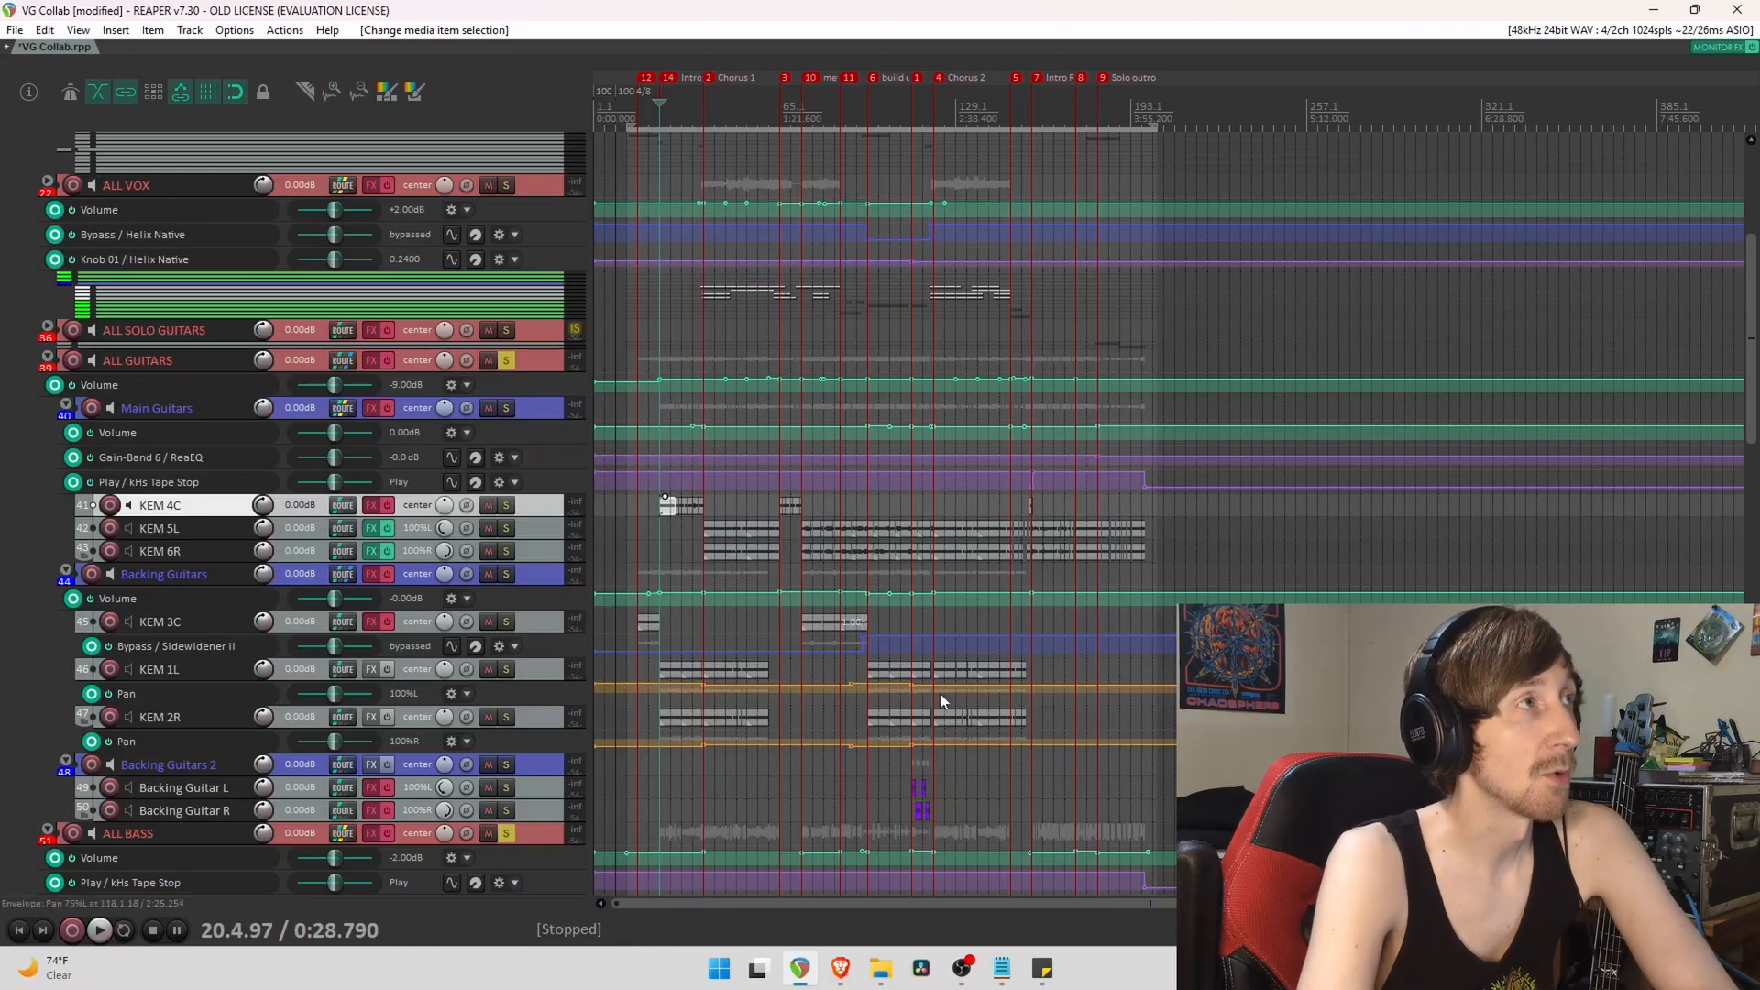
click(547, 420)
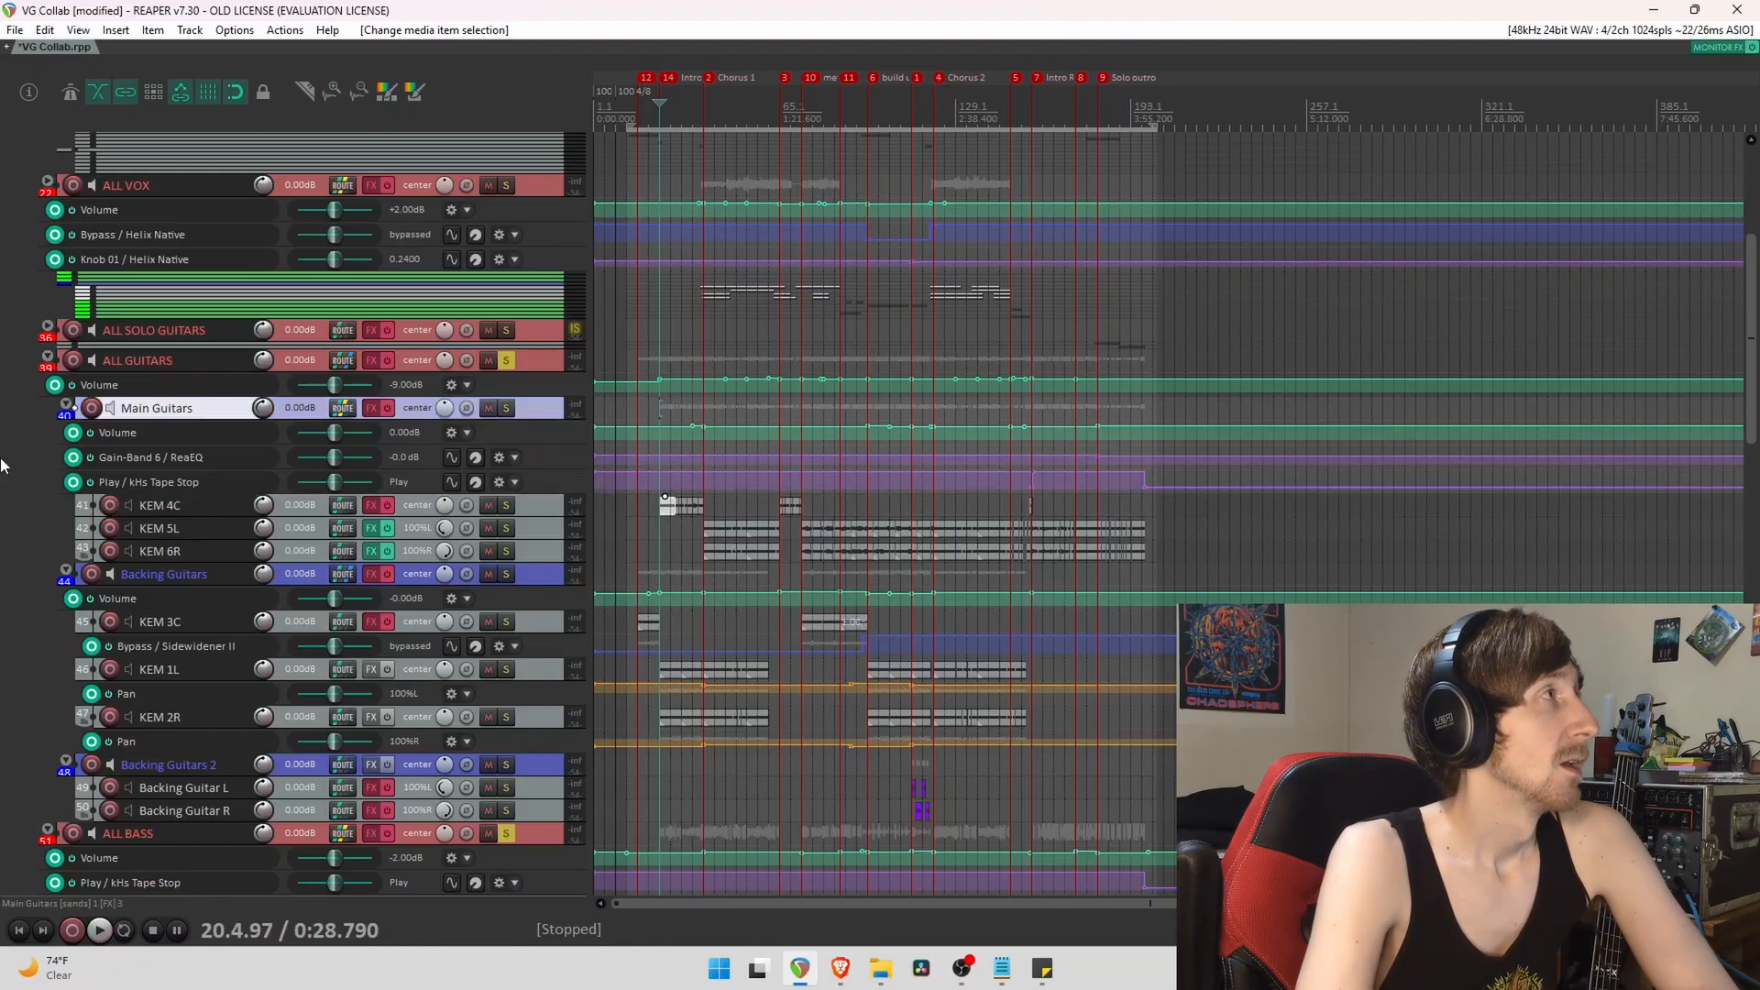
Expand the ALL SOLO GUITARS folder and go through the folder track, Solo Take 1 and Solo Take 2, reselecting Solo Take 1.
scroll(6, 465, up, 1)
click(506, 415)
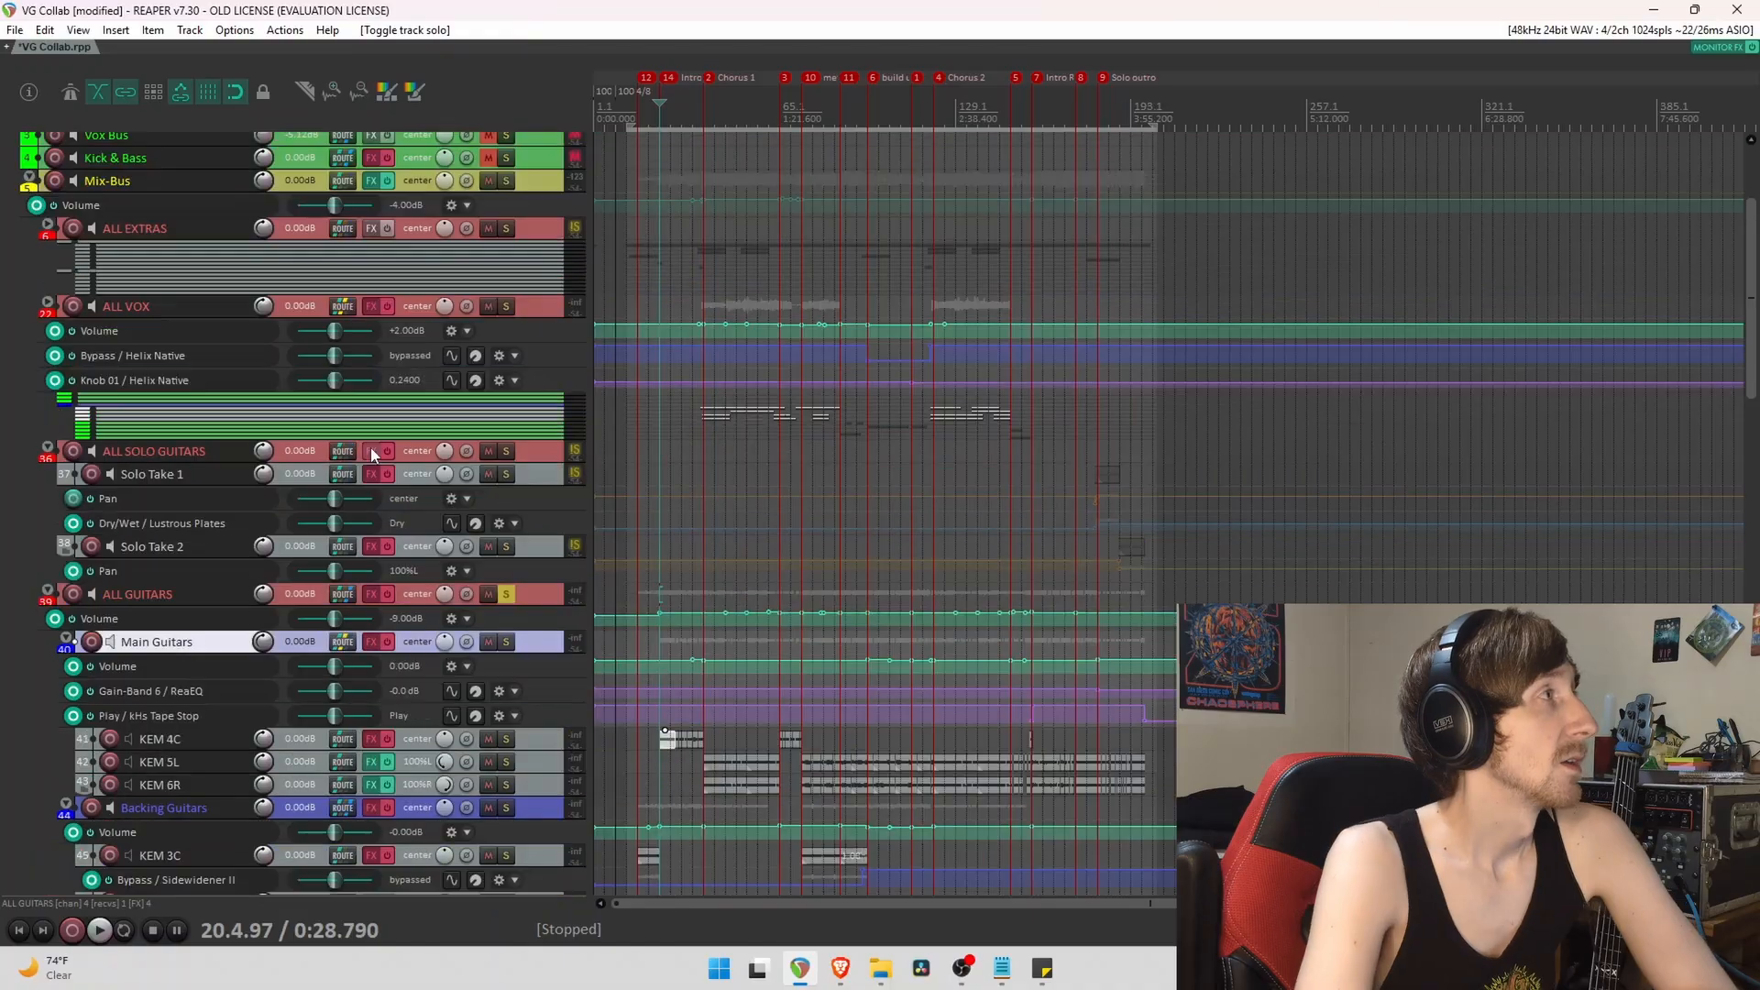
click(147, 450)
click(534, 478)
click(533, 545)
click(539, 474)
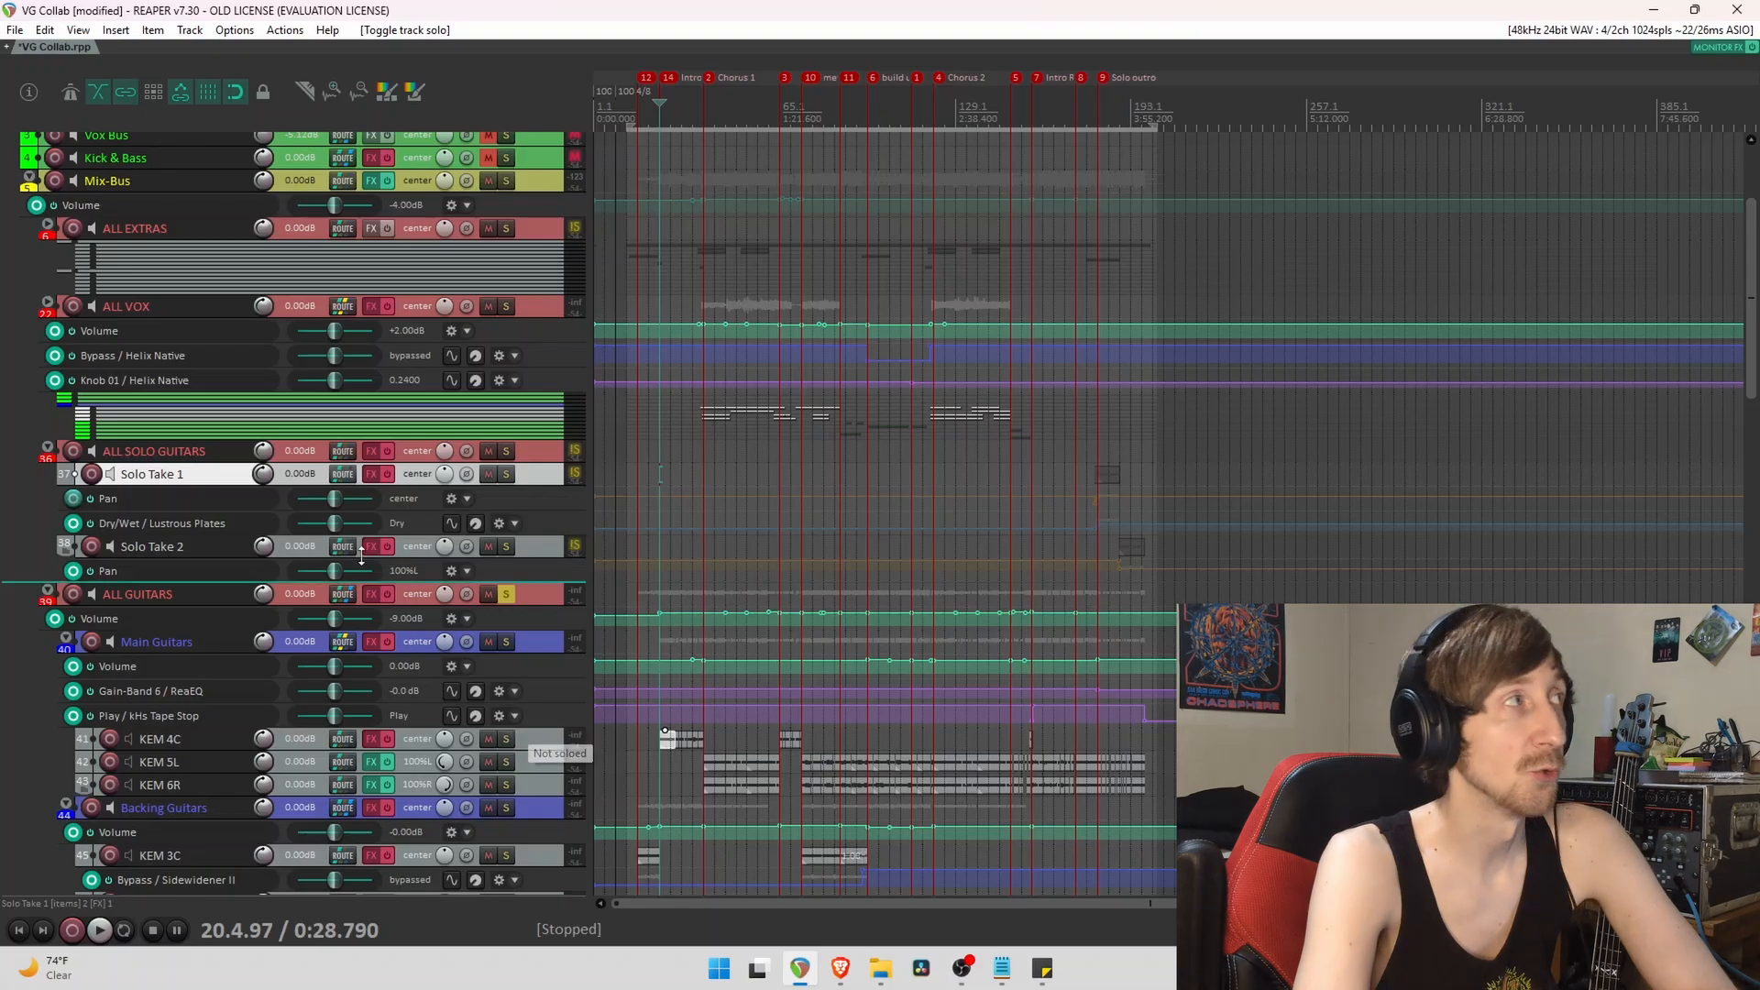
Collapse the ALL SOLO GUITARS, ALL GUITARS and ALL BASS folders.
click(48, 454)
click(47, 477)
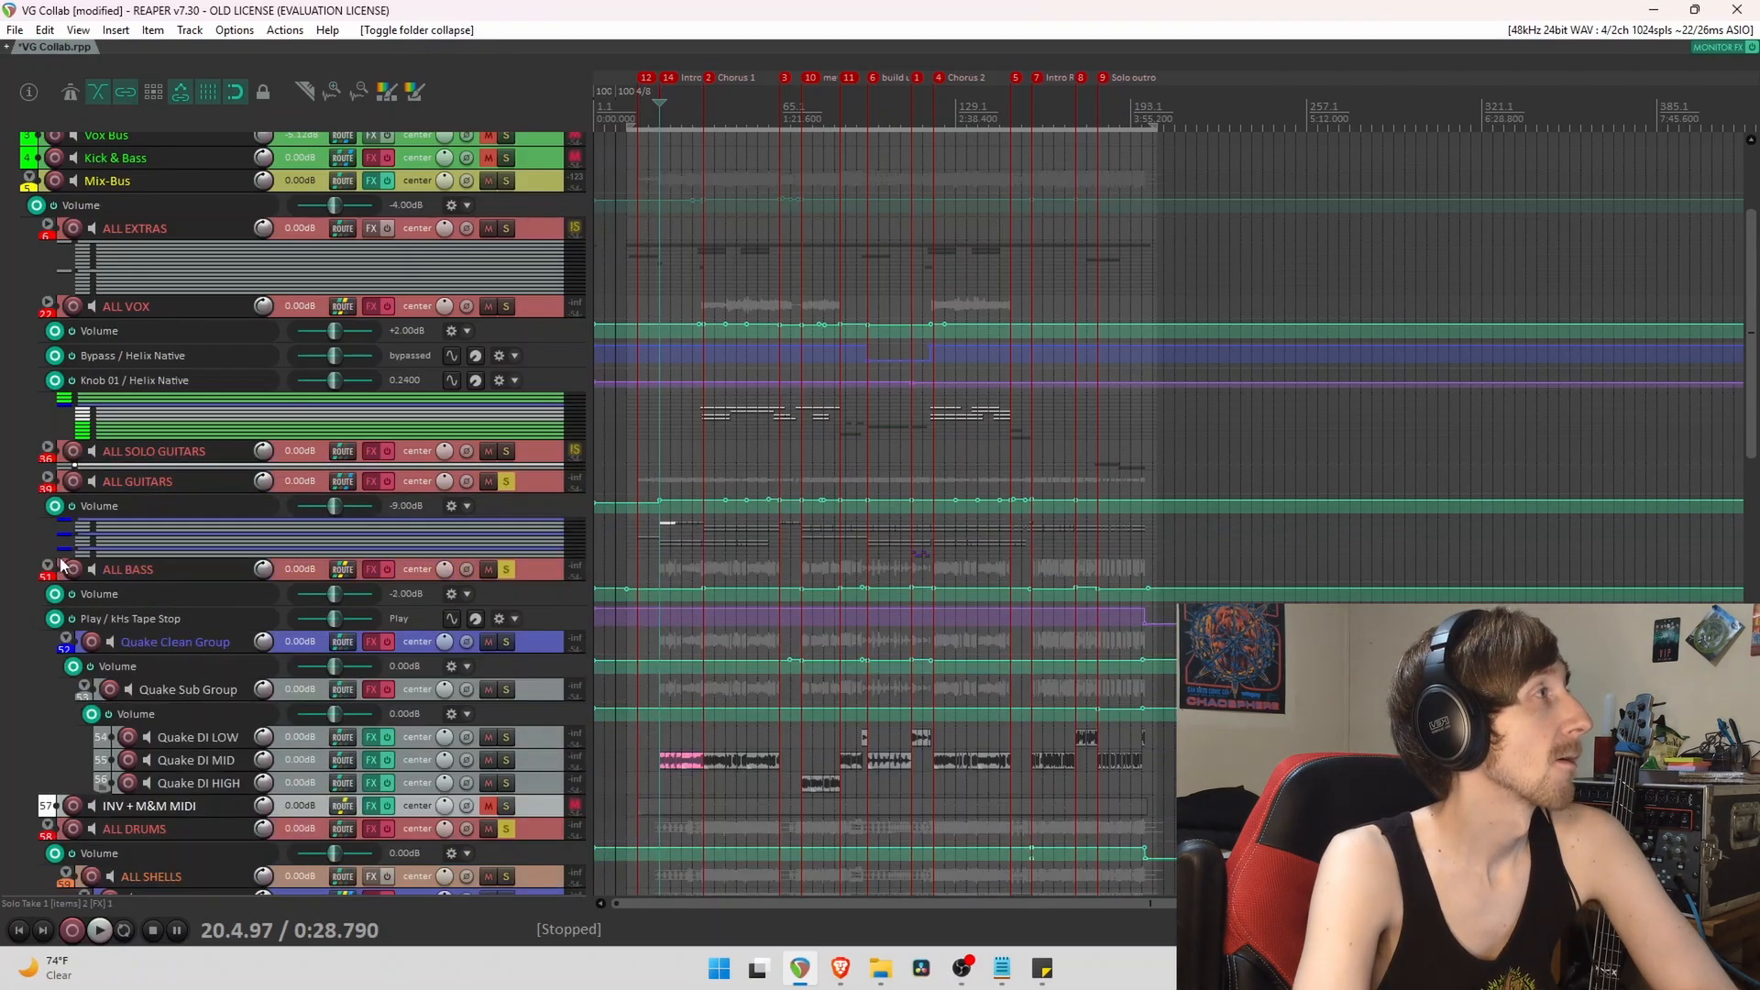
click(47, 568)
Expand the ALL VOX folder and go through the folder track, Main Vox, Double Vox and Right Vox, reselecting Main Vox.
scroll(50, 615, up, 2)
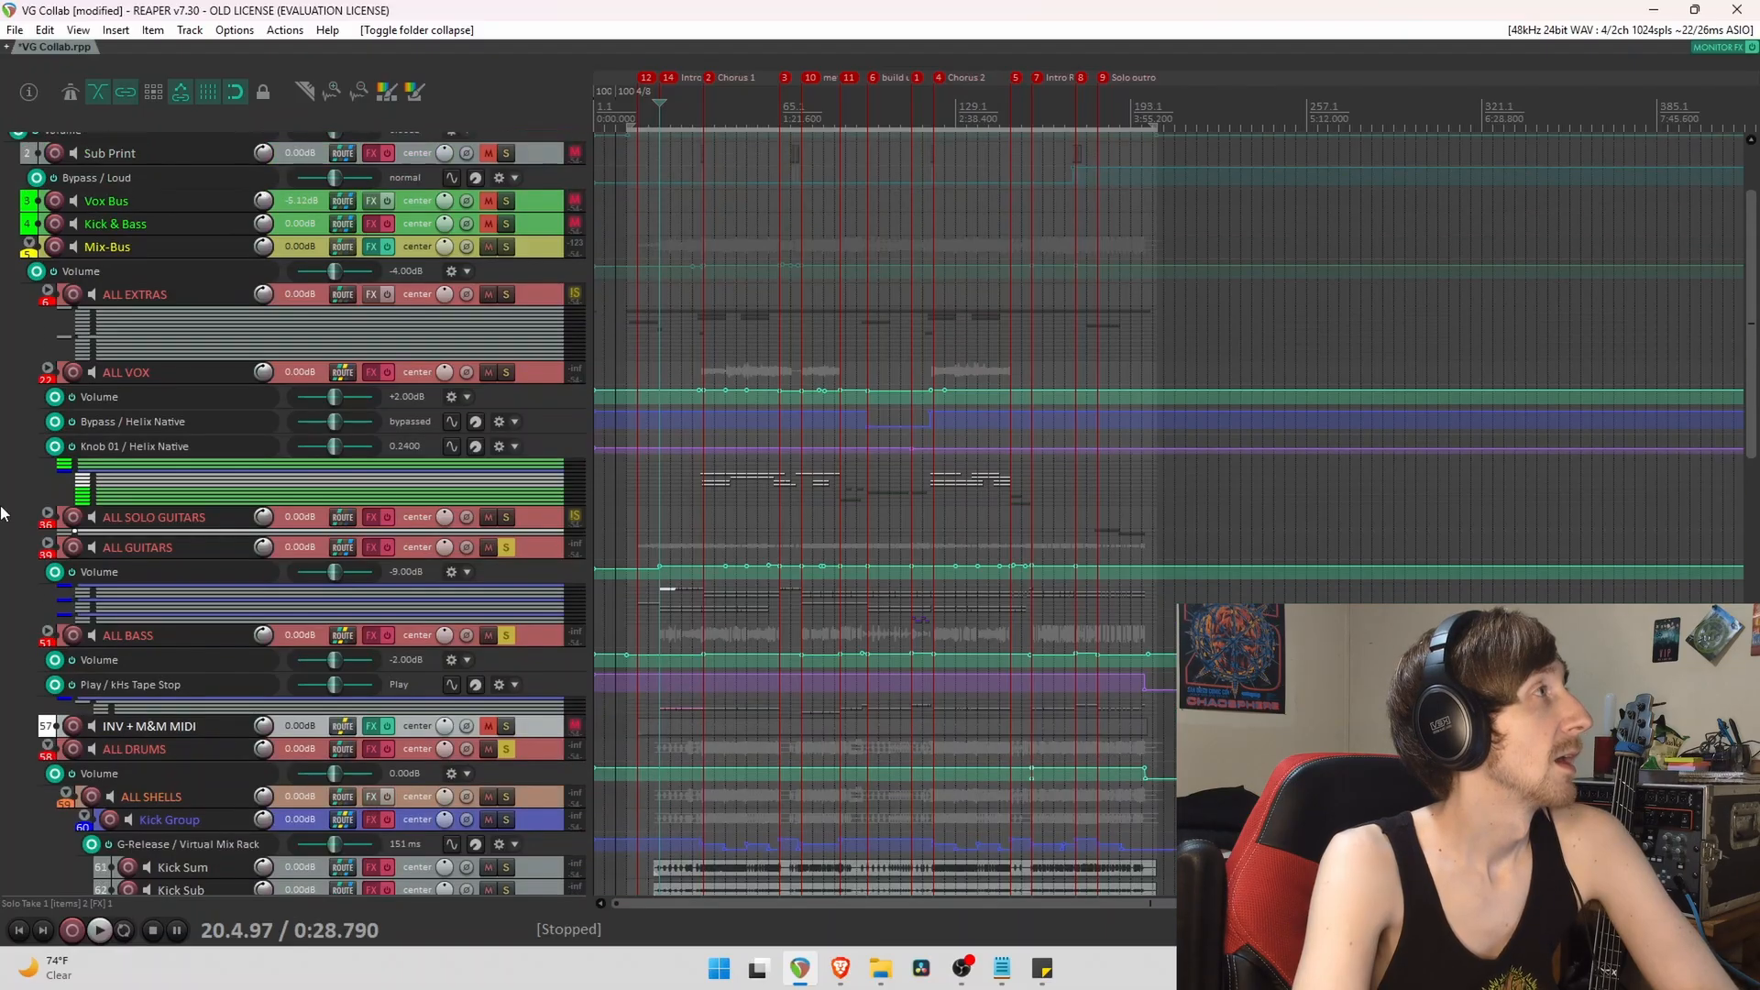
click(48, 370)
click(550, 374)
scroll(9, 587, down, 2)
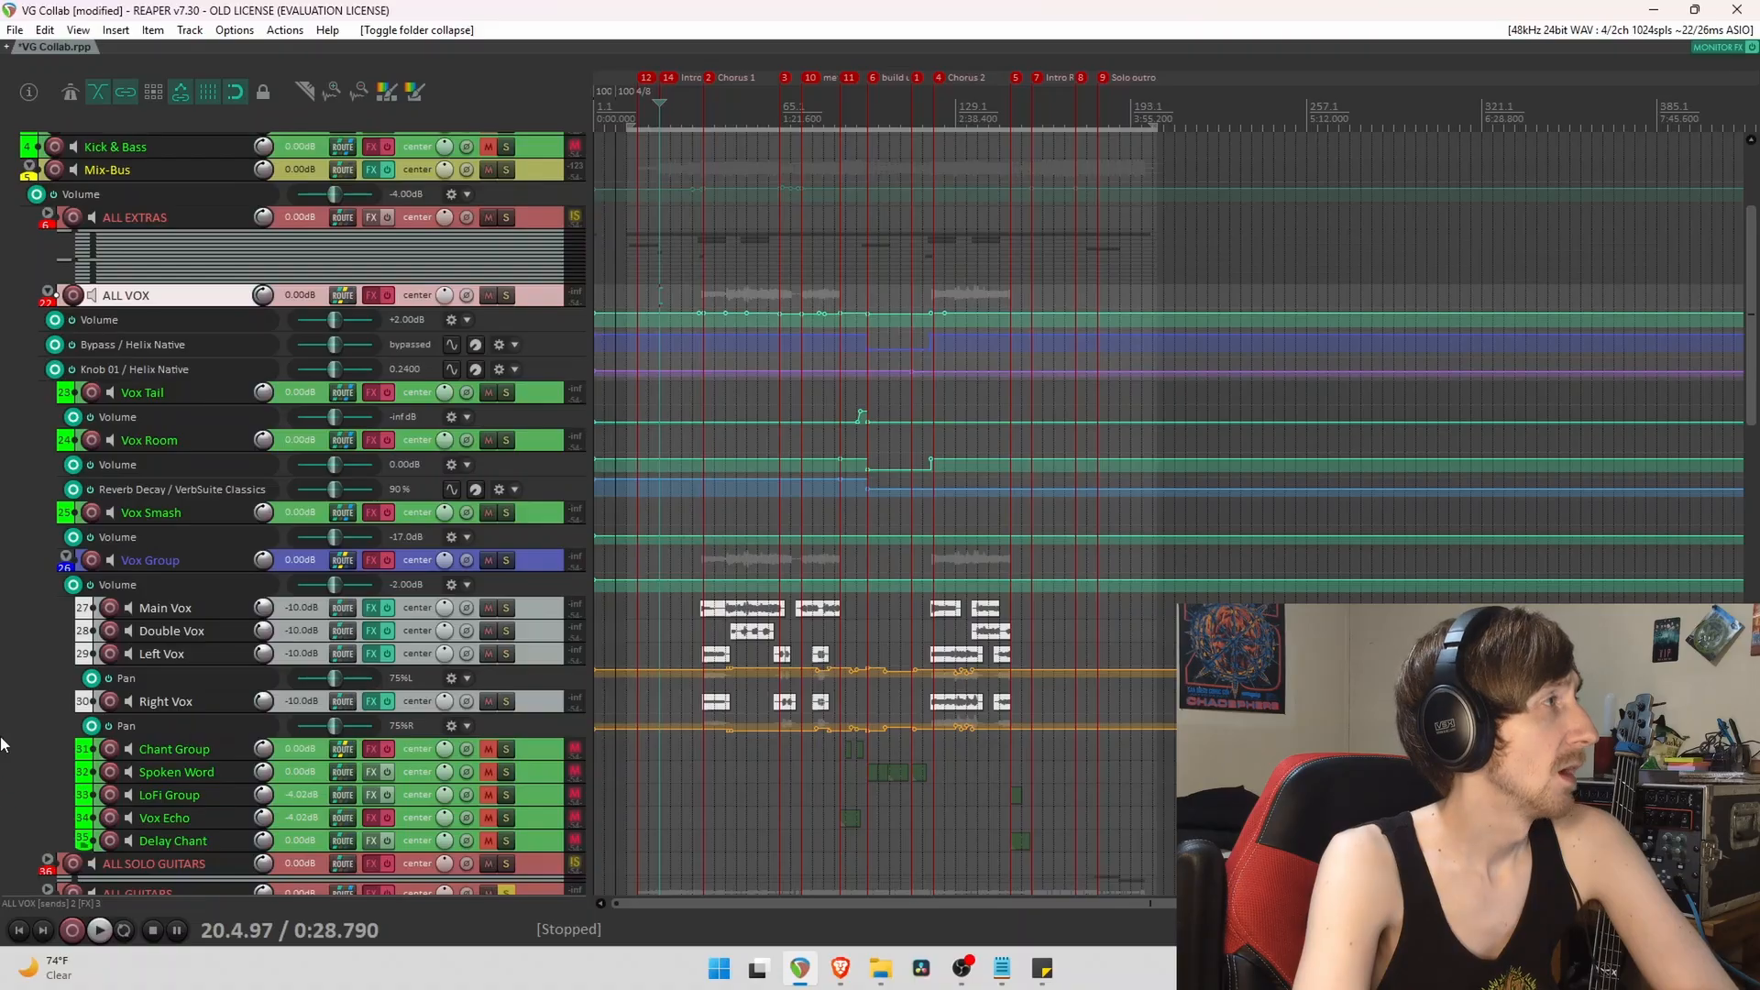
scroll(3, 755, down, 1)
click(174, 564)
click(176, 592)
click(191, 658)
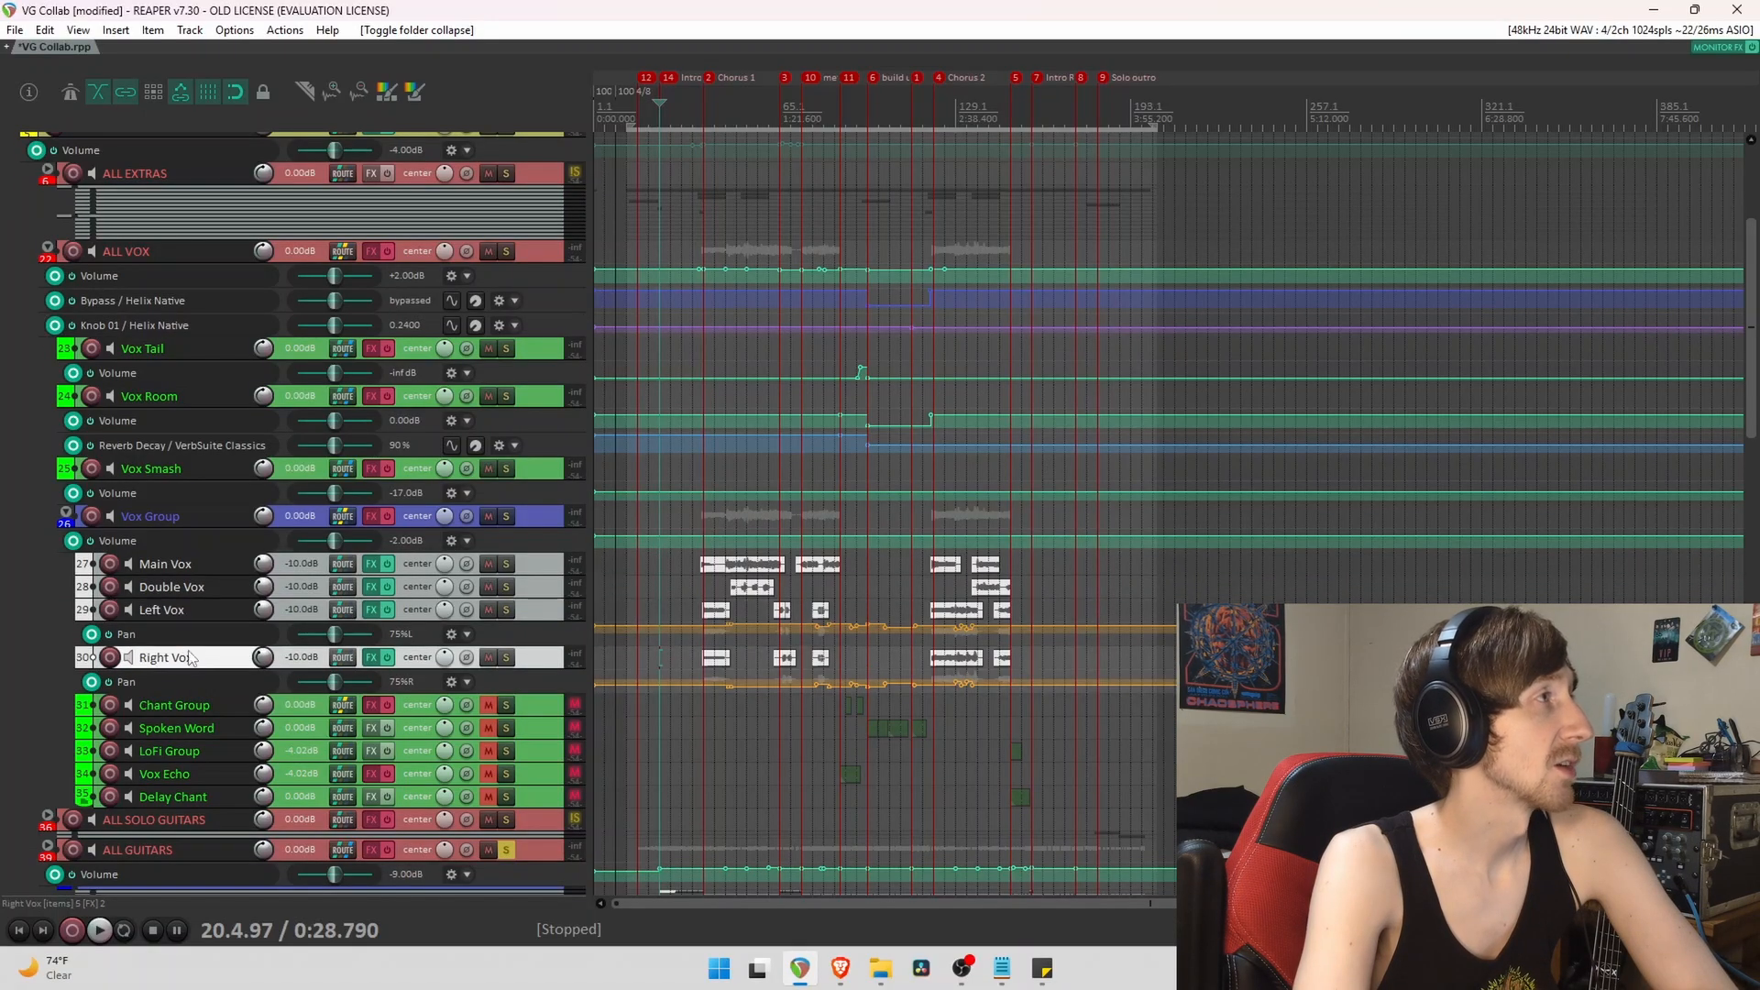
click(550, 566)
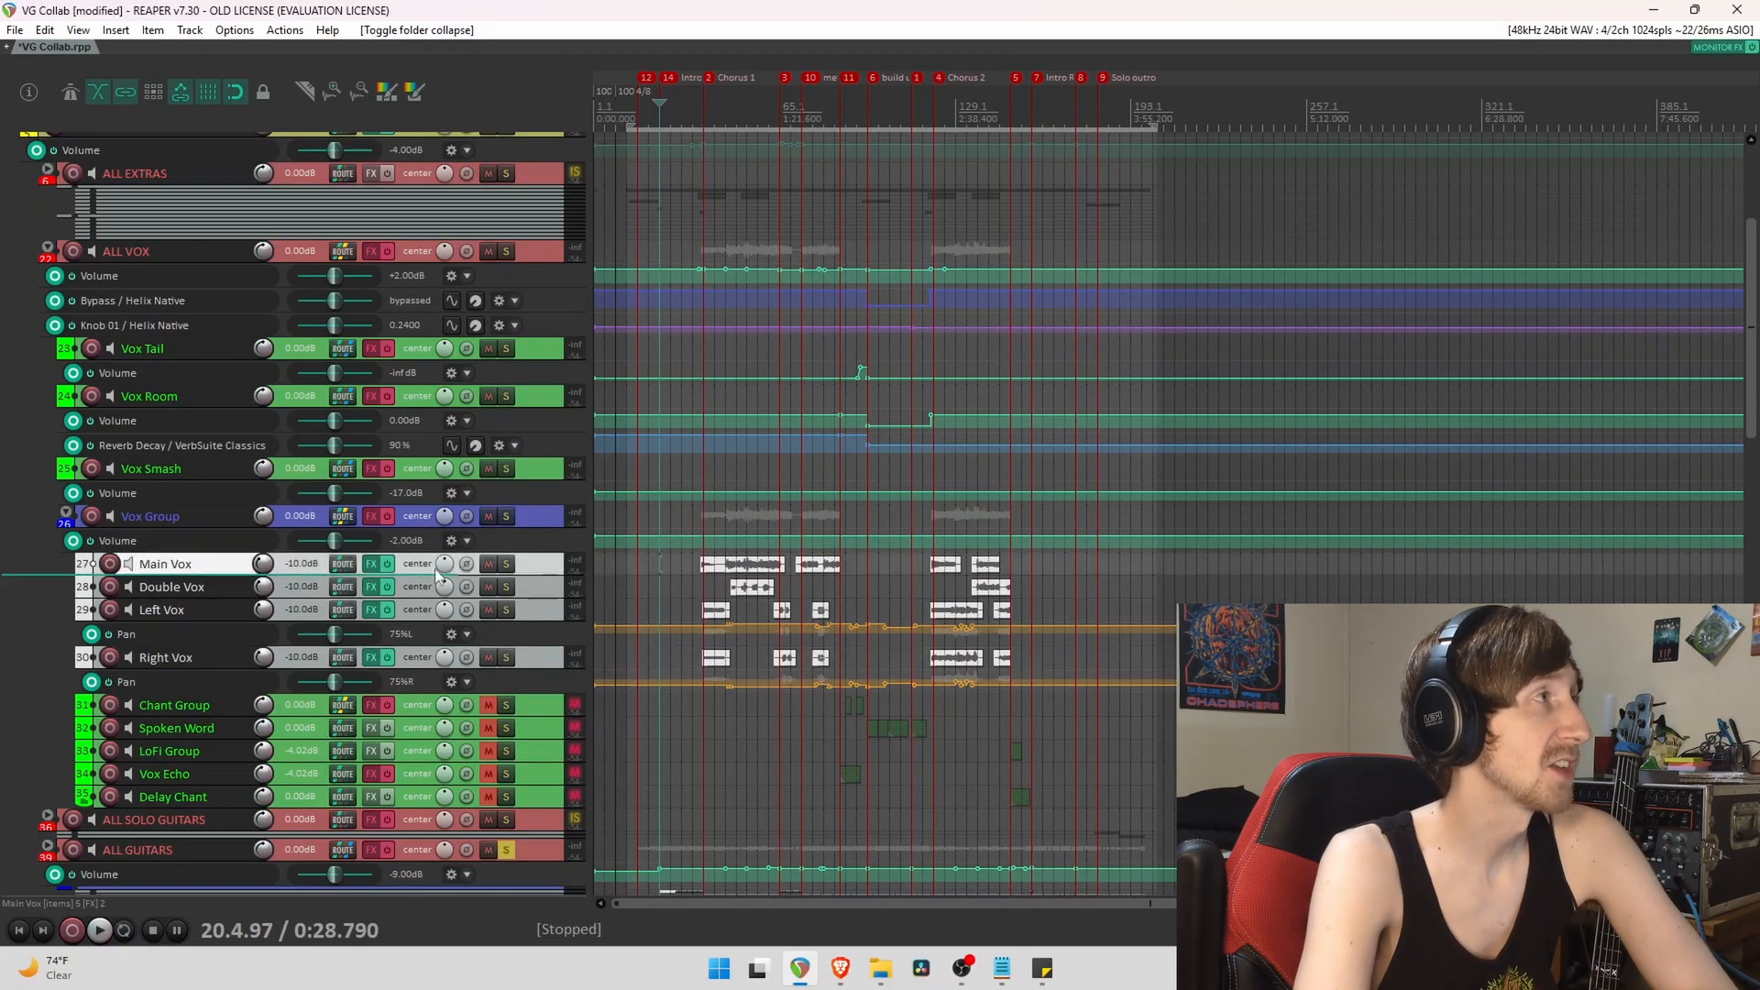
Go through the Double Vox, Left Vox and Right Vox tracks inside the Vox Group.
click(226, 590)
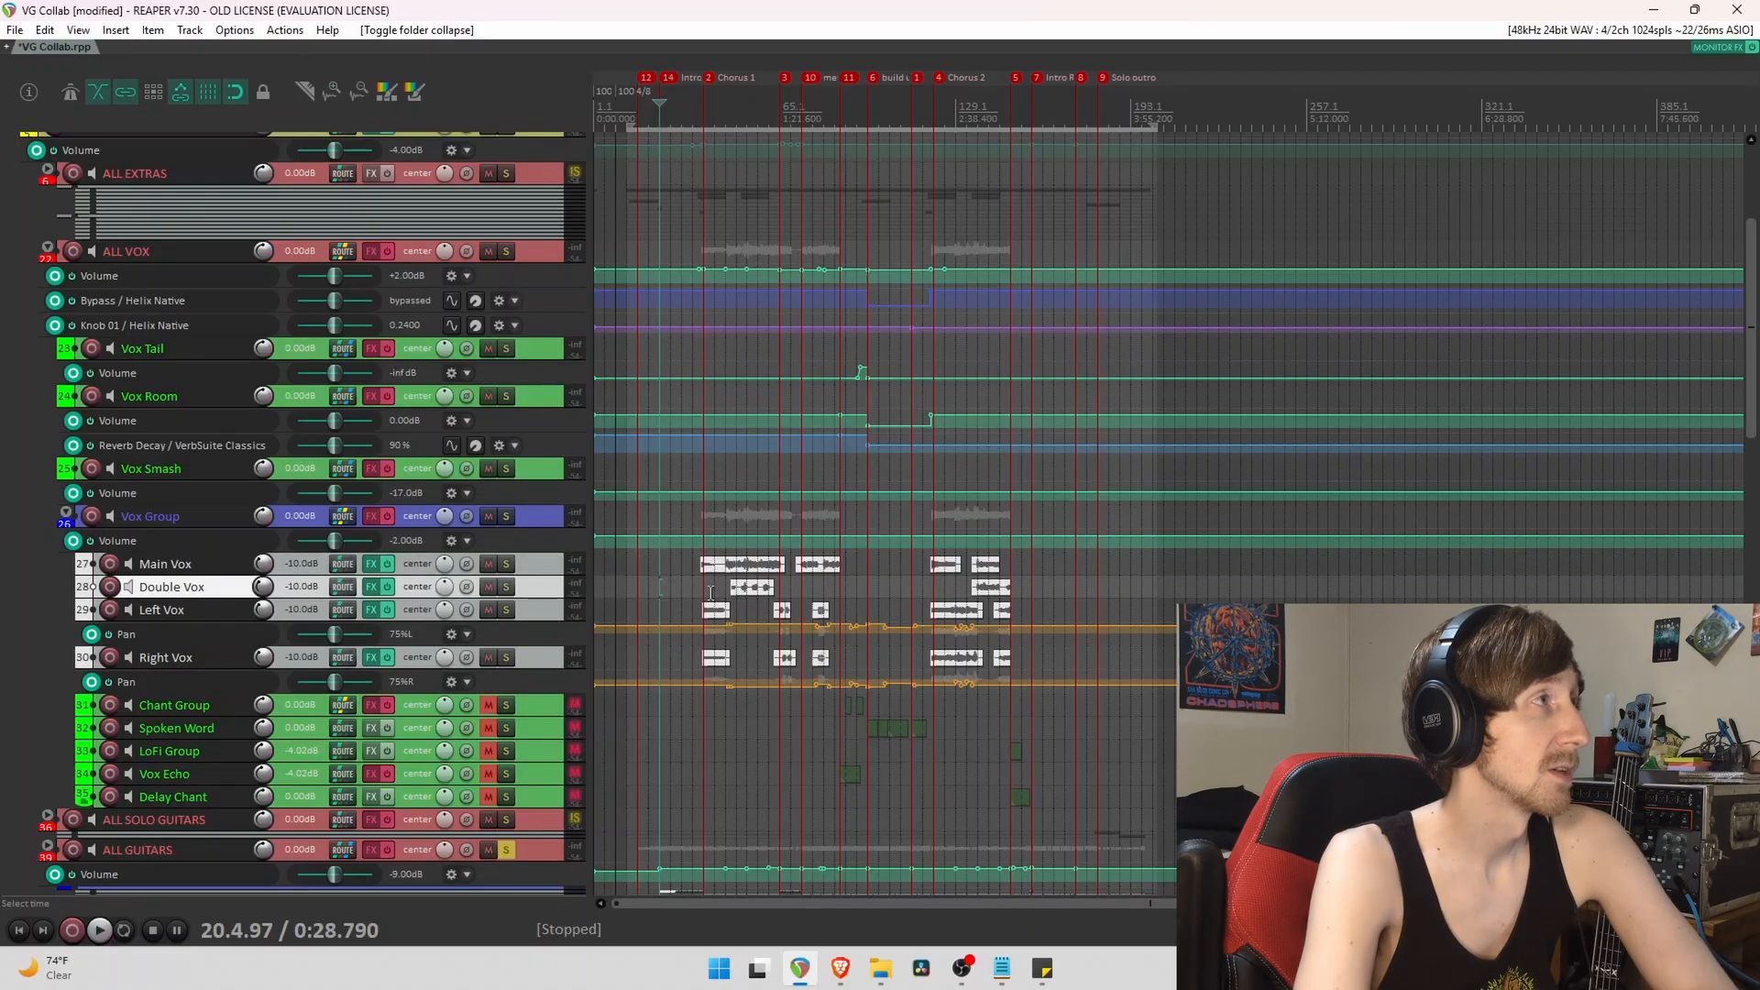
click(581, 607)
click(540, 654)
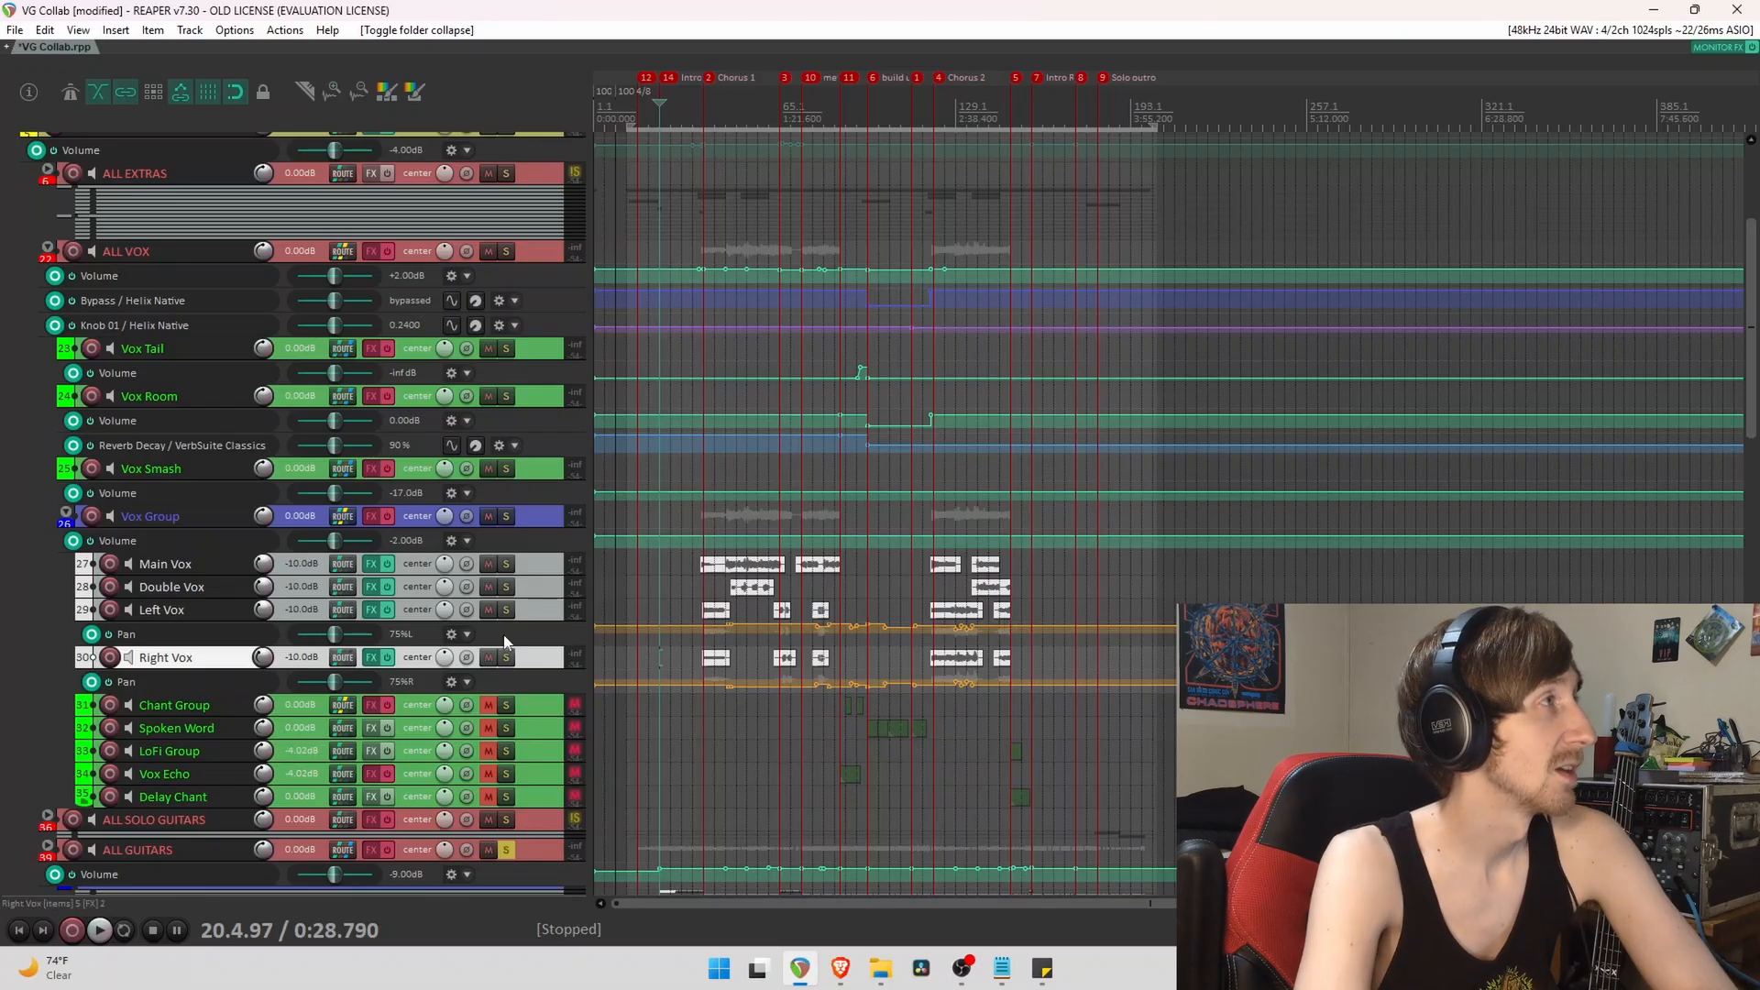
Go through the Chant Group, Spoken Word and LoFi Group tracks in the ALL VOX folder.
click(218, 705)
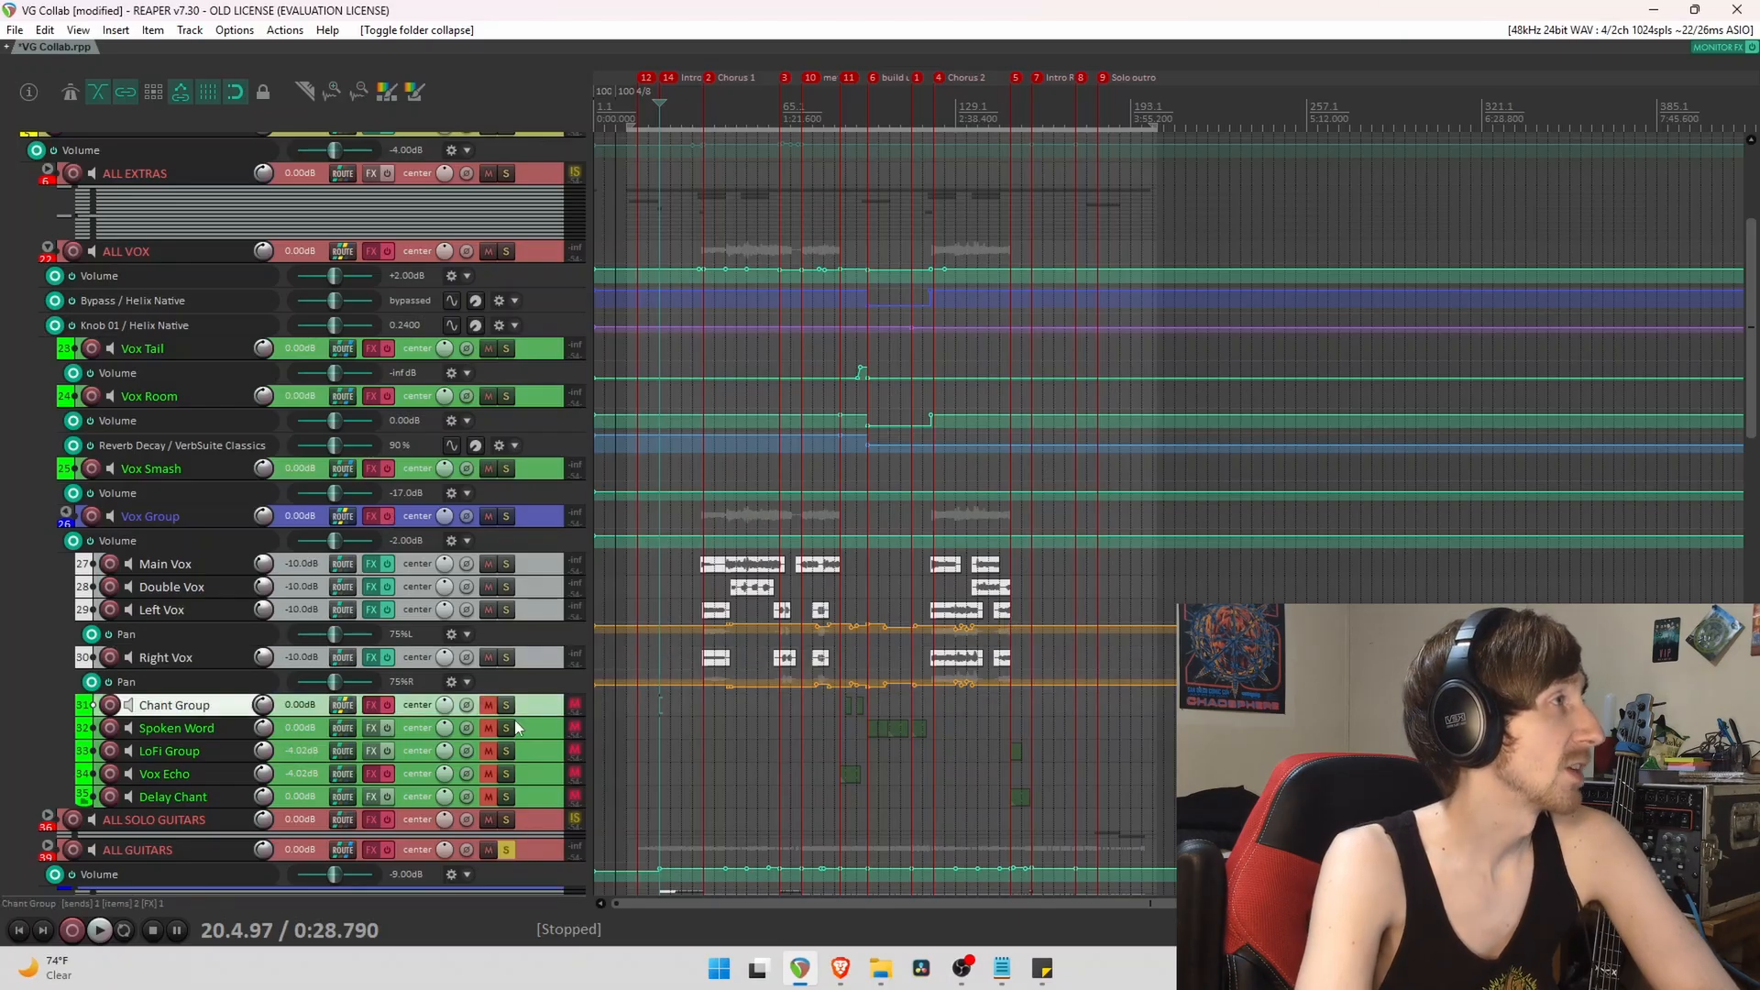
scroll(218, 683, down, 1)
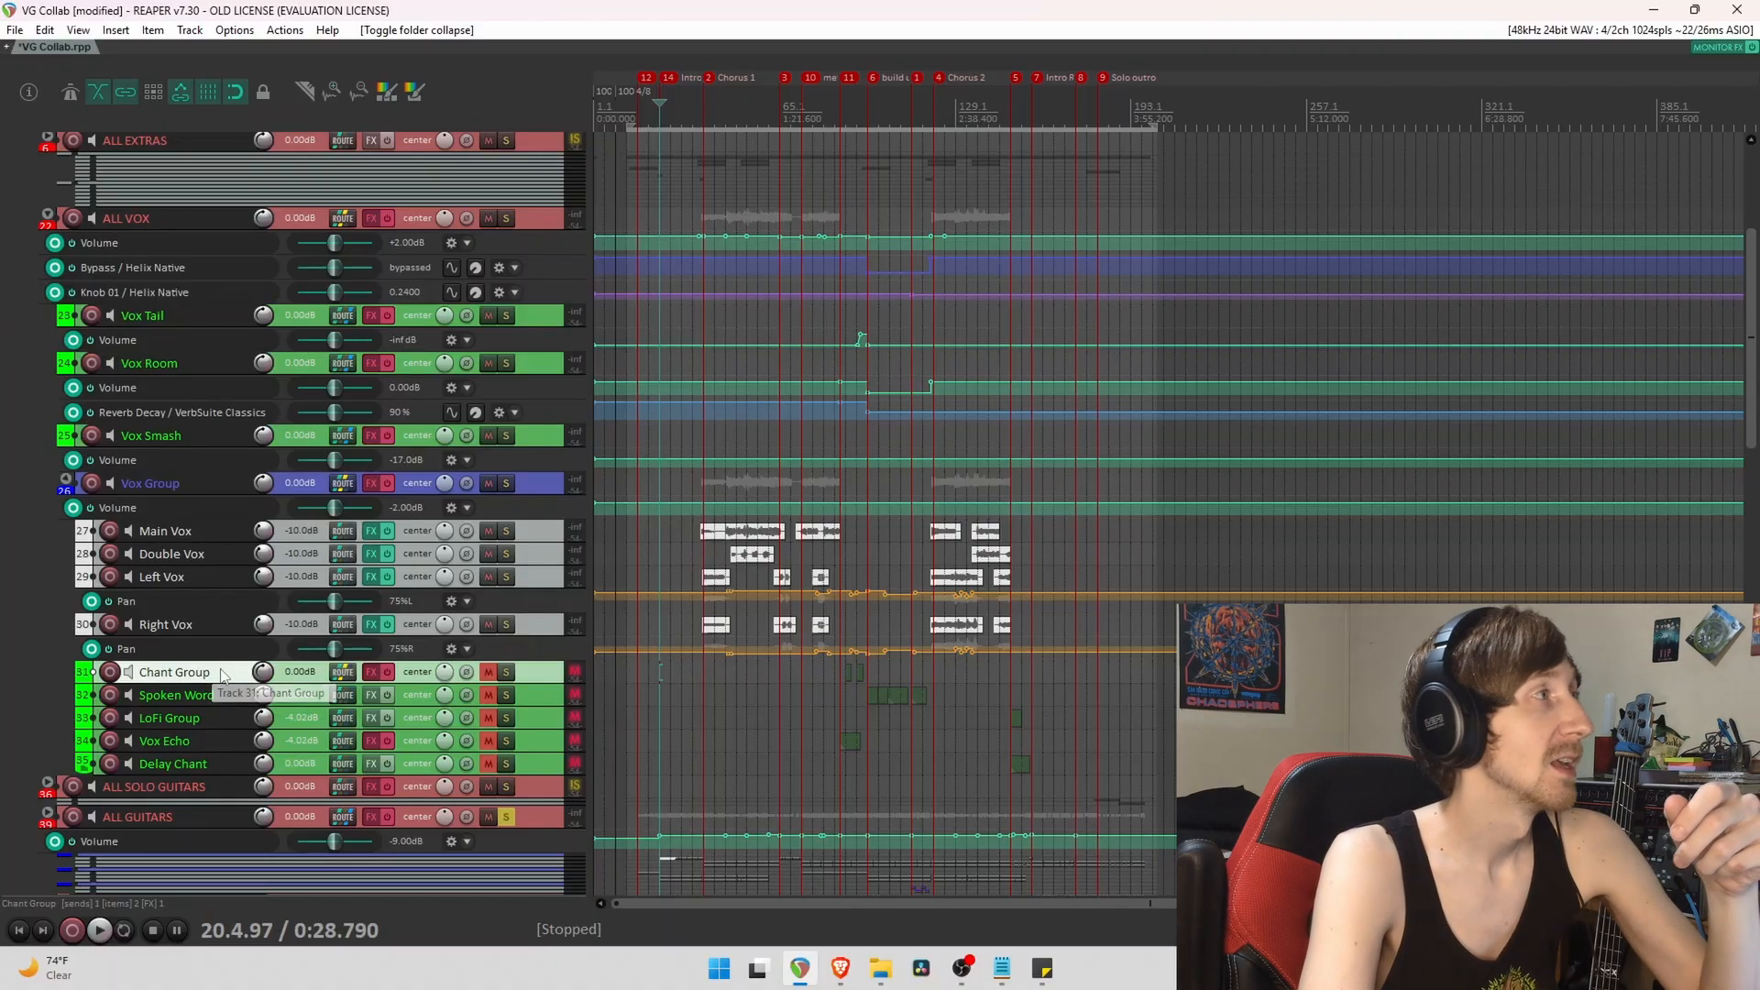
click(194, 701)
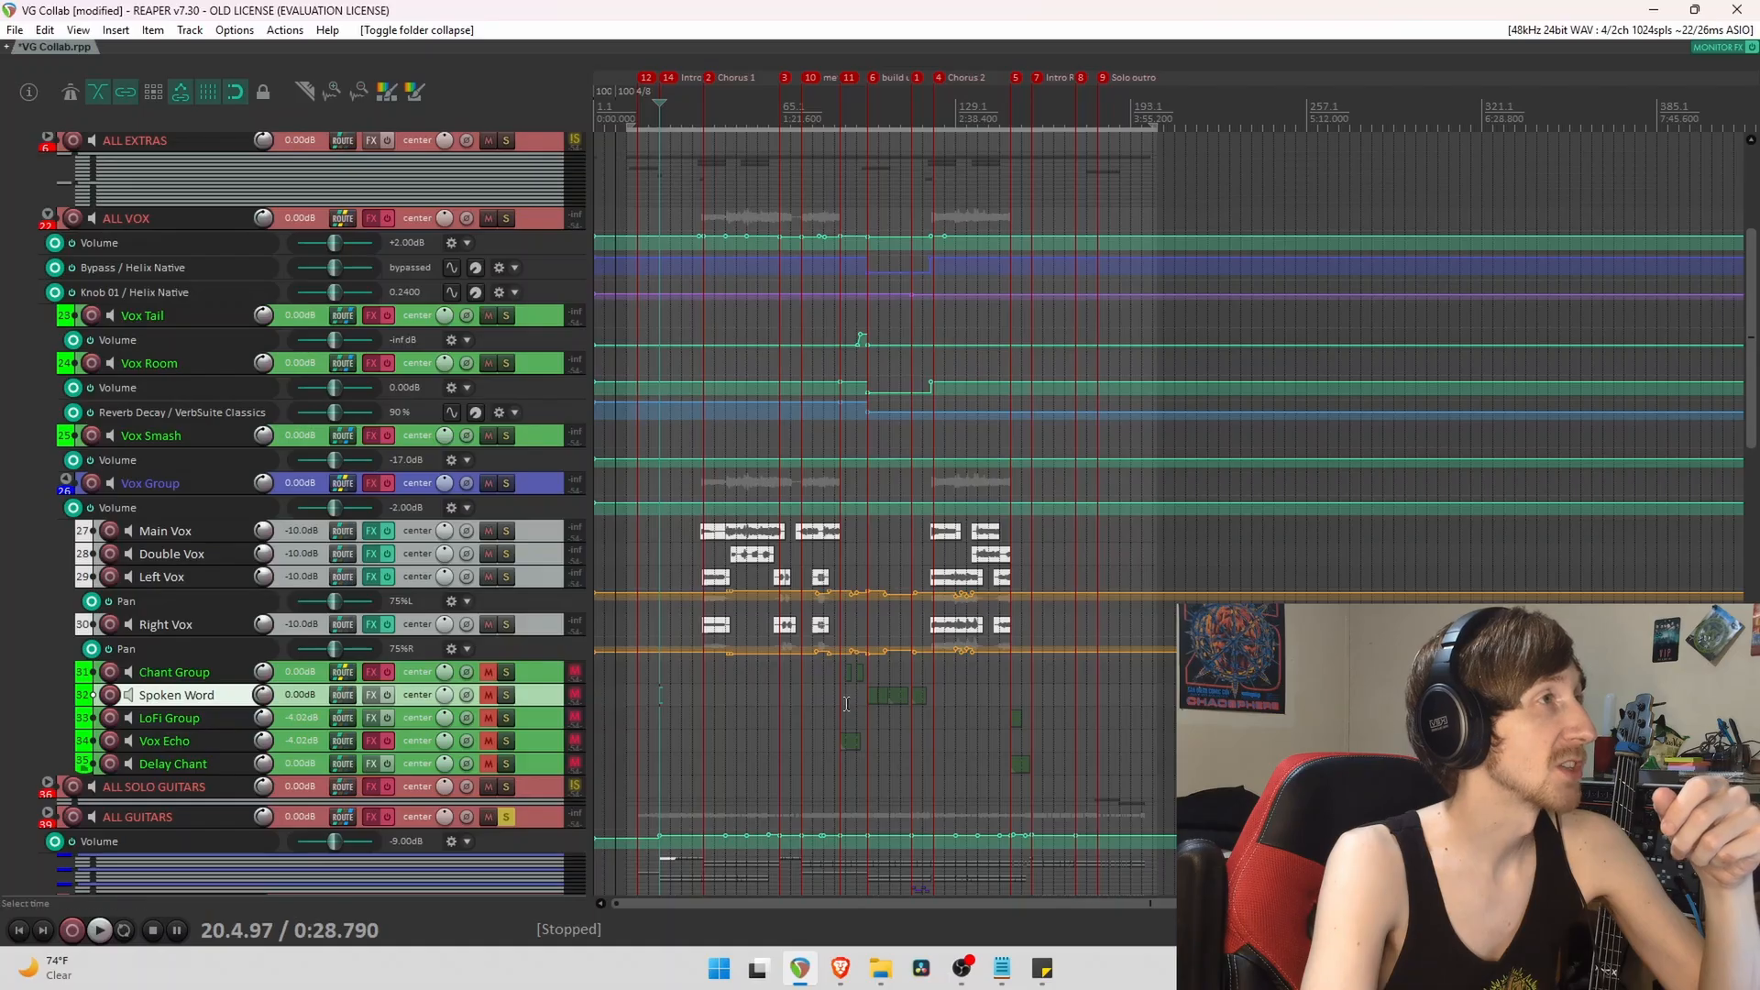
click(215, 720)
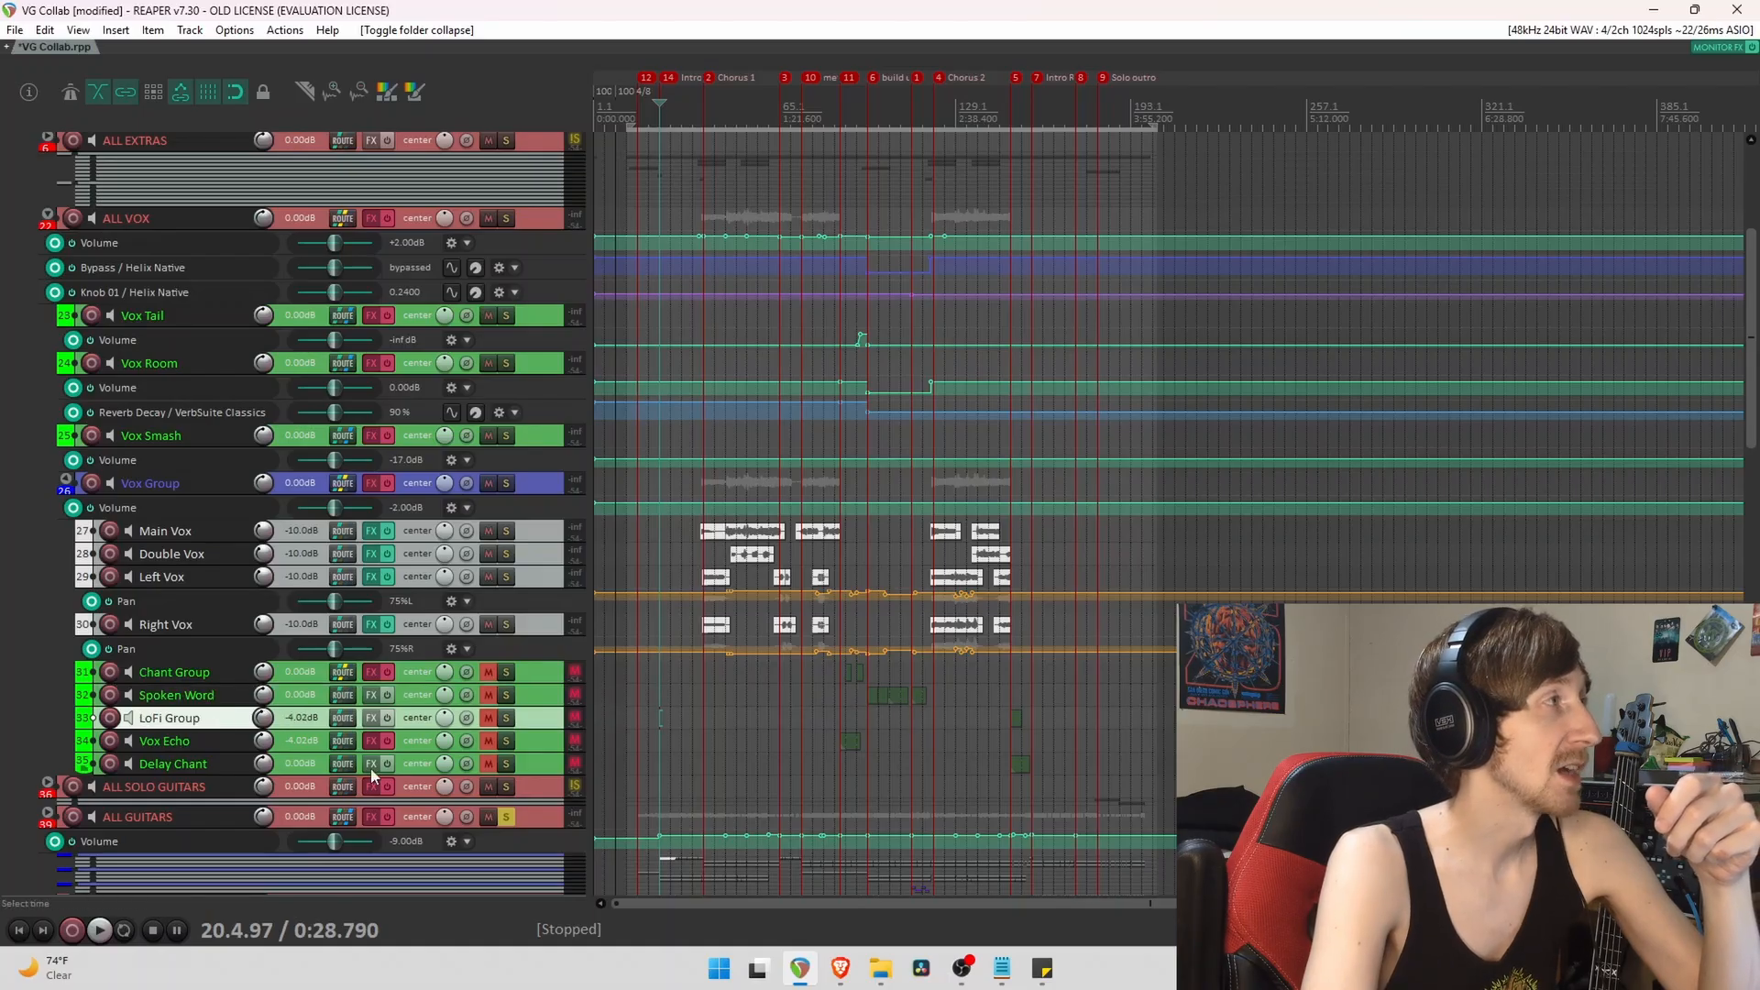
drag(194, 714, 244, 674)
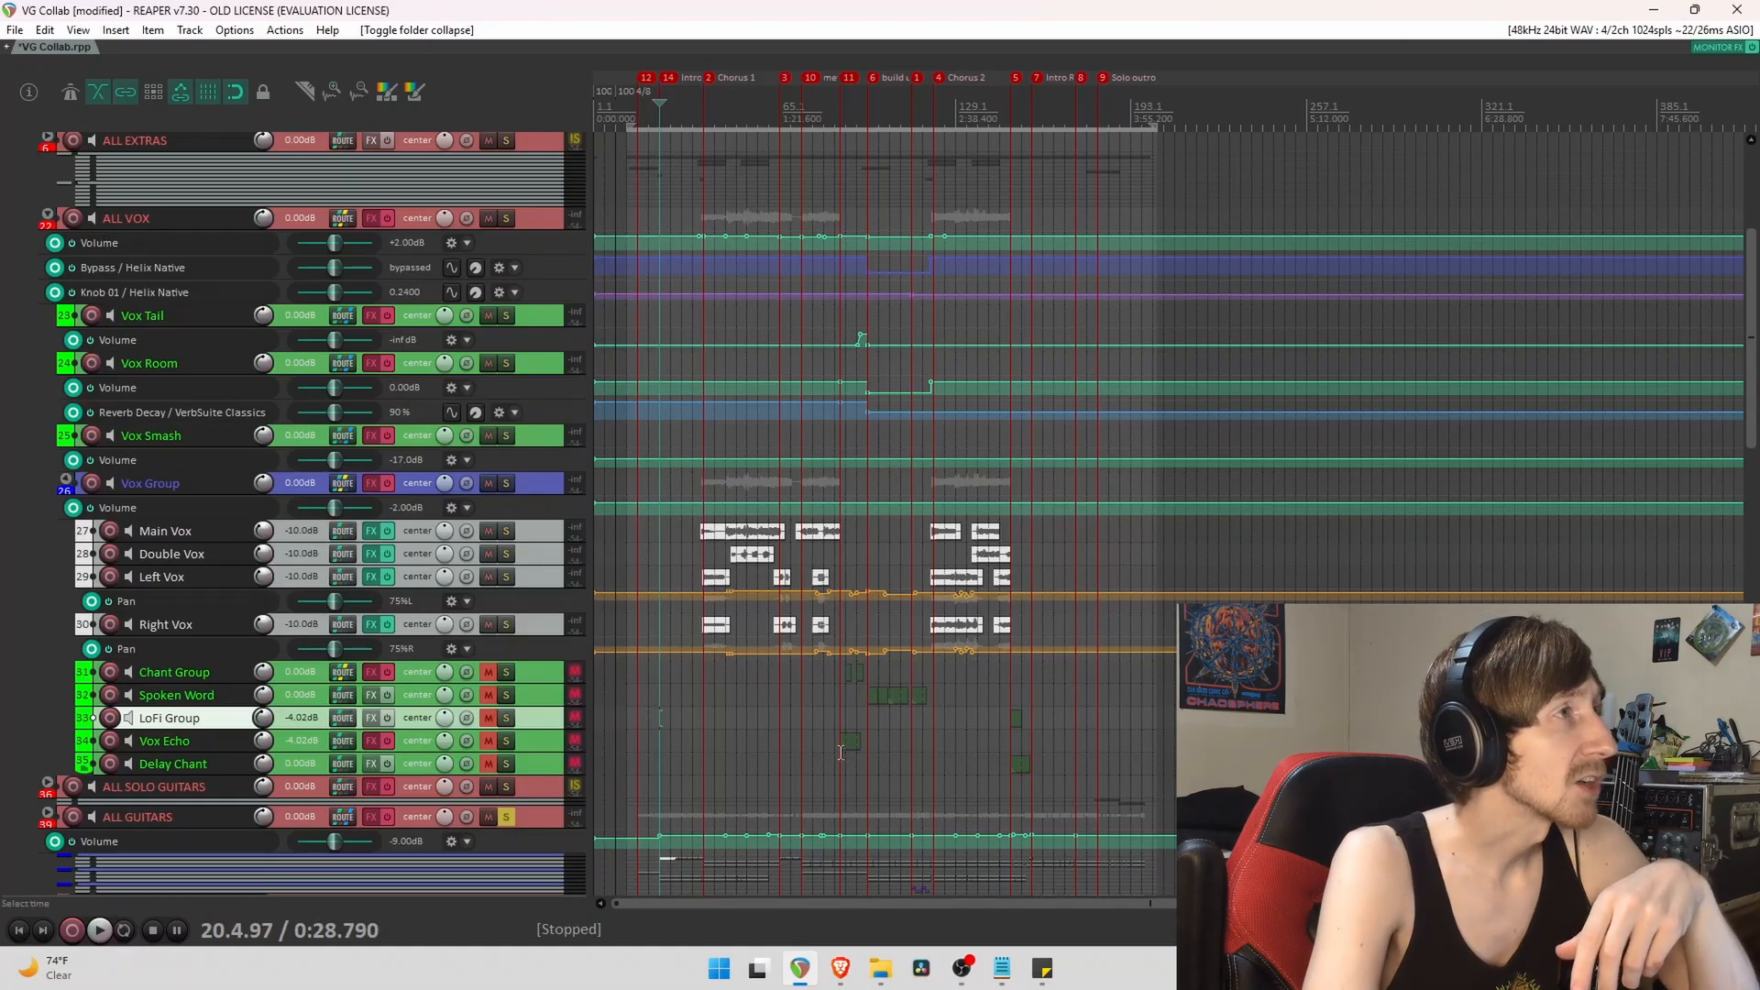
scroll(724, 545, up, 1)
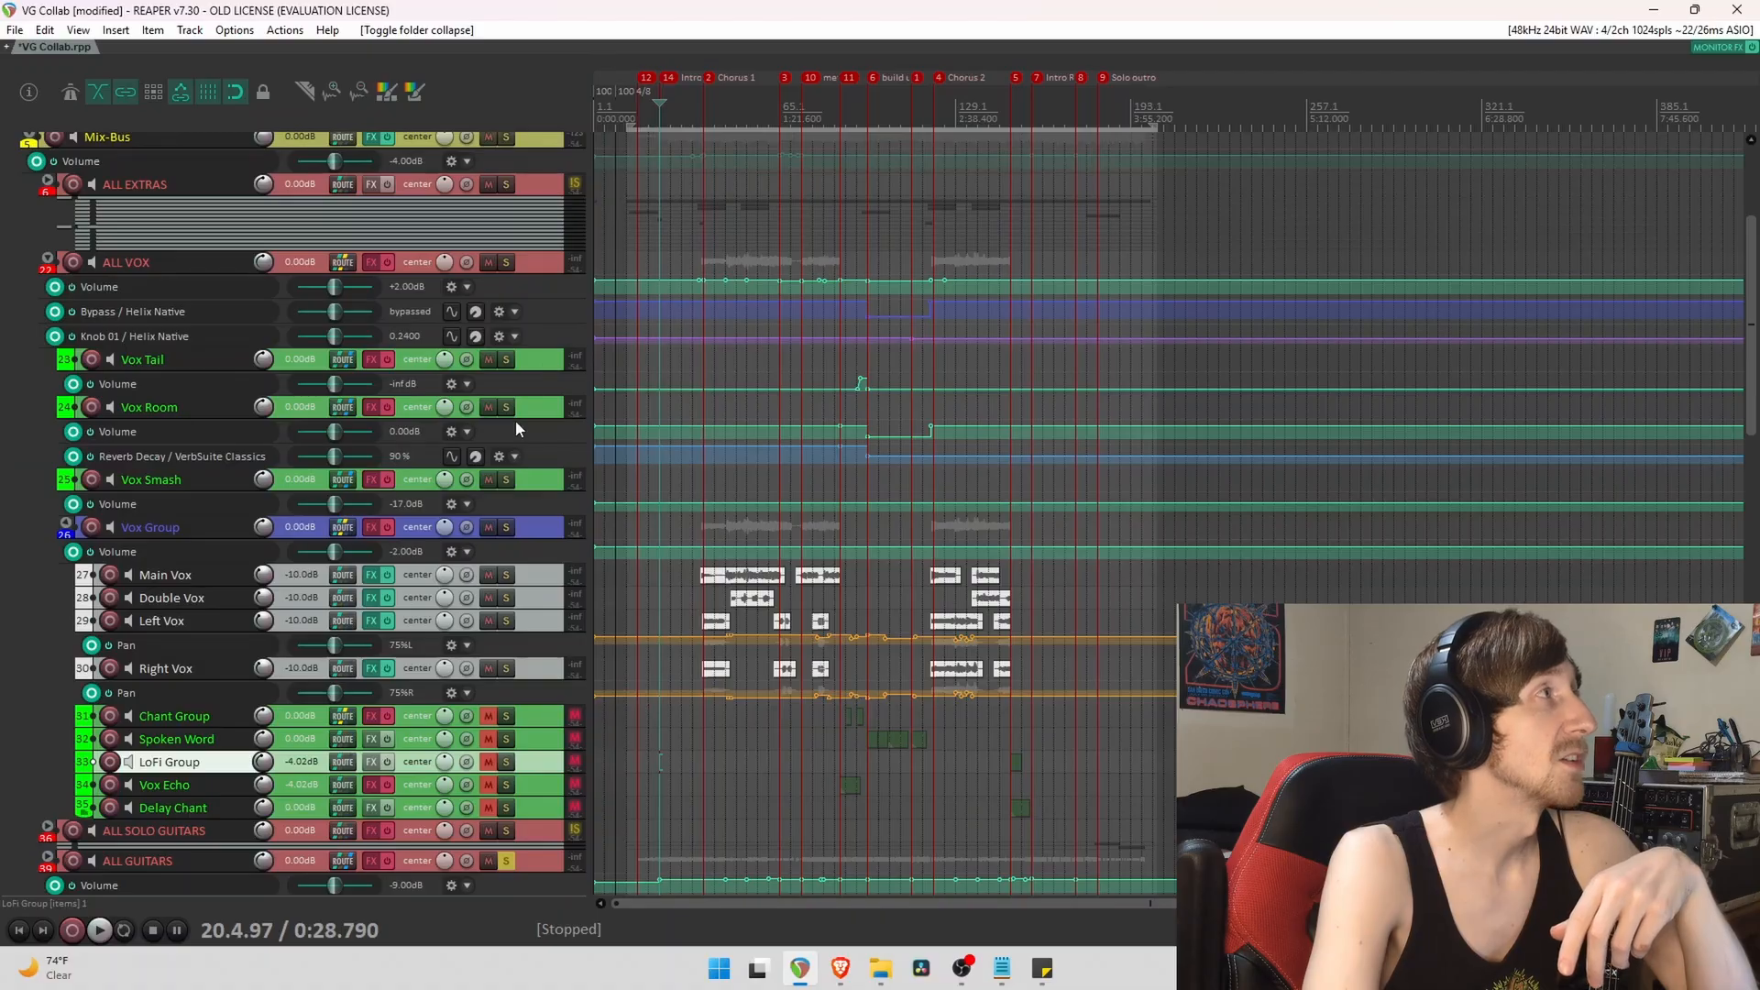
Review the Vox Group track and the Vox Smash track above it.
click(196, 529)
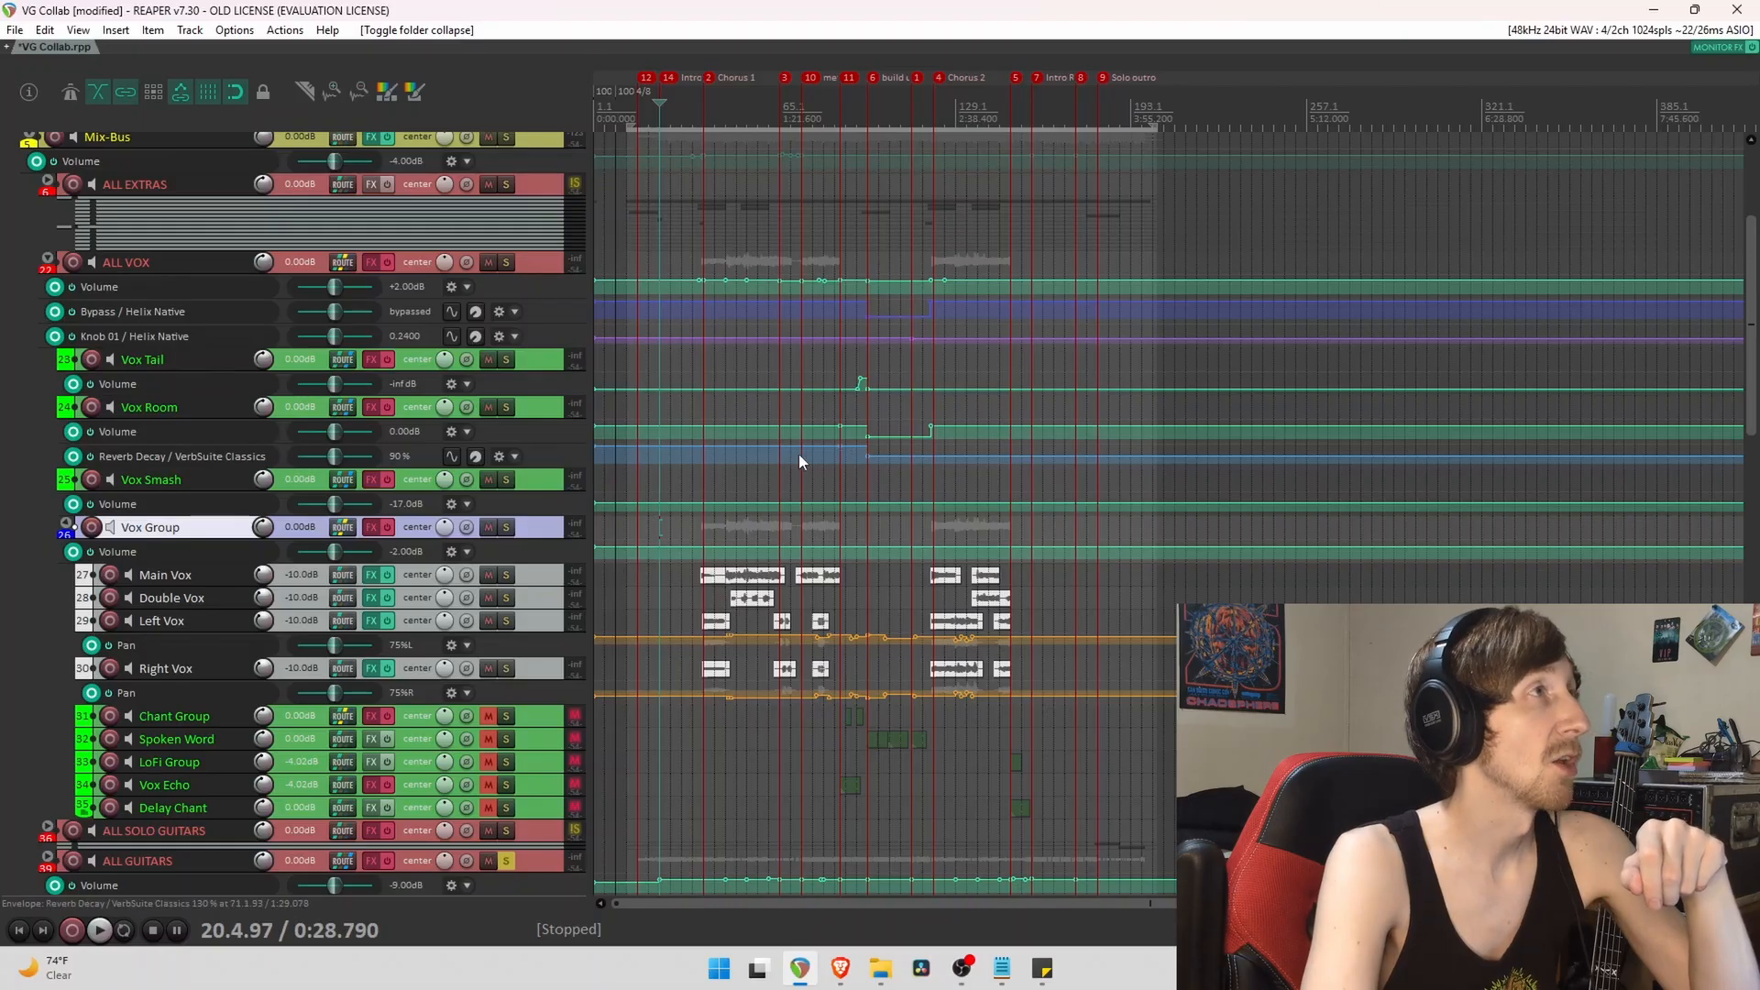
click(115, 476)
scroll(113, 472, up, 1)
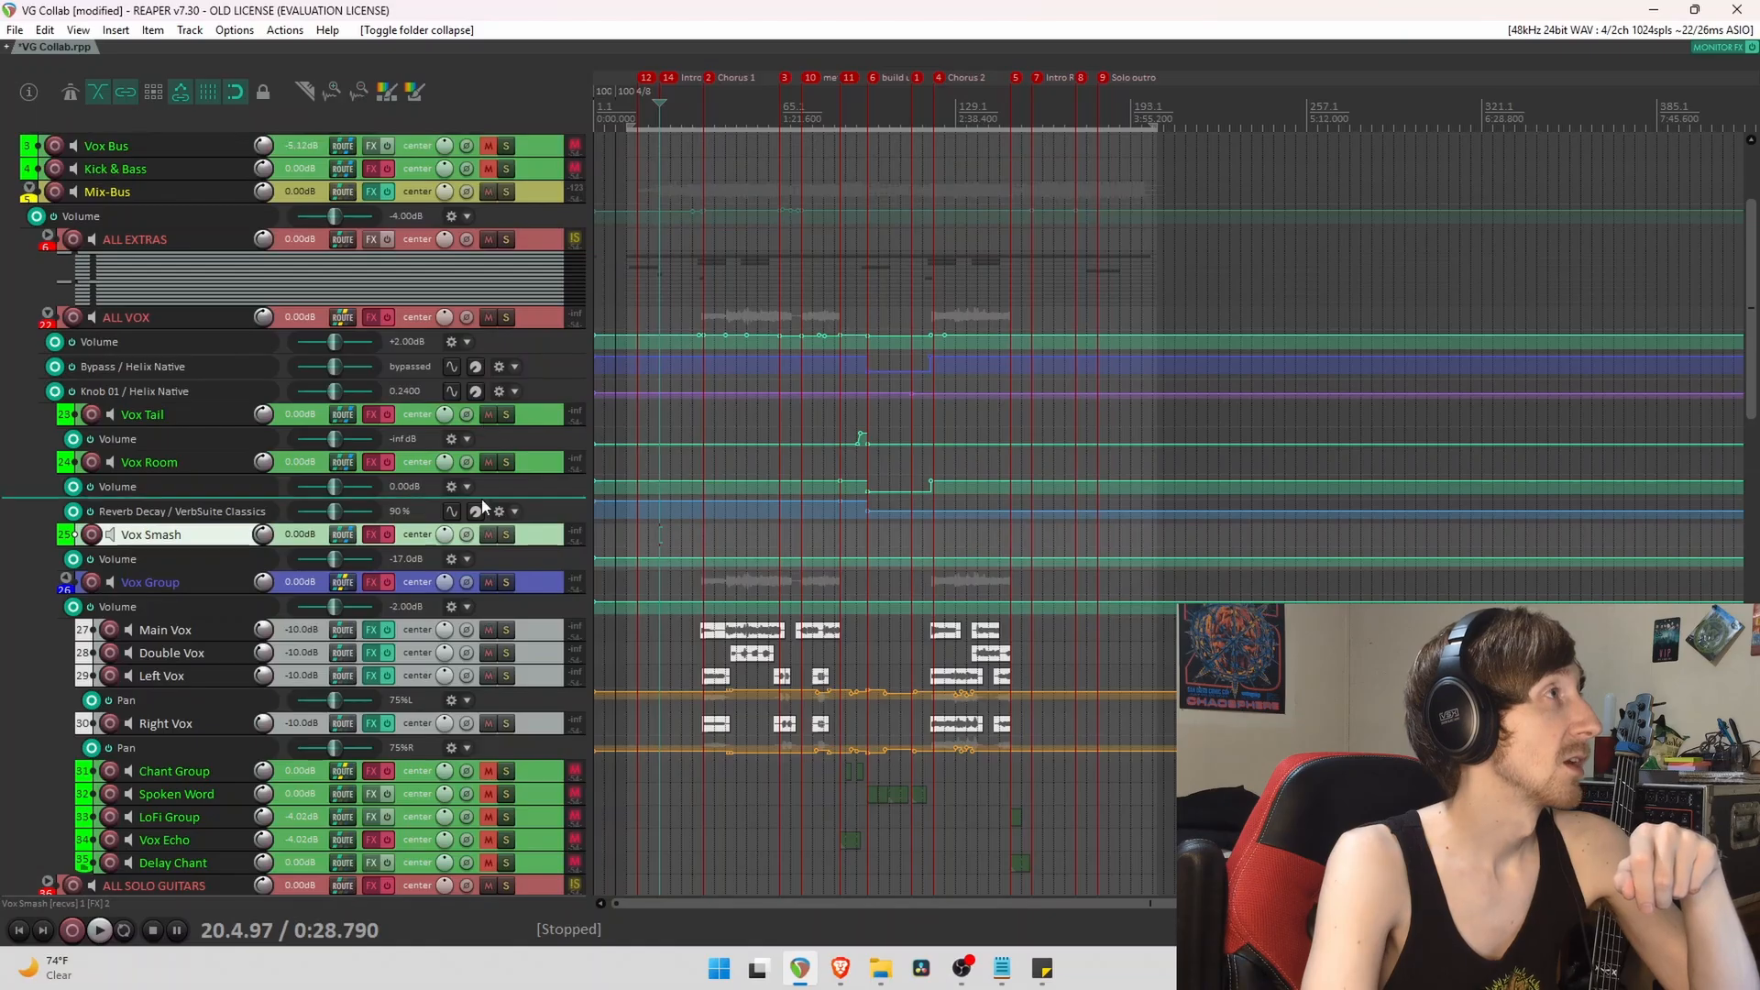
scroll(211, 422, up, 1)
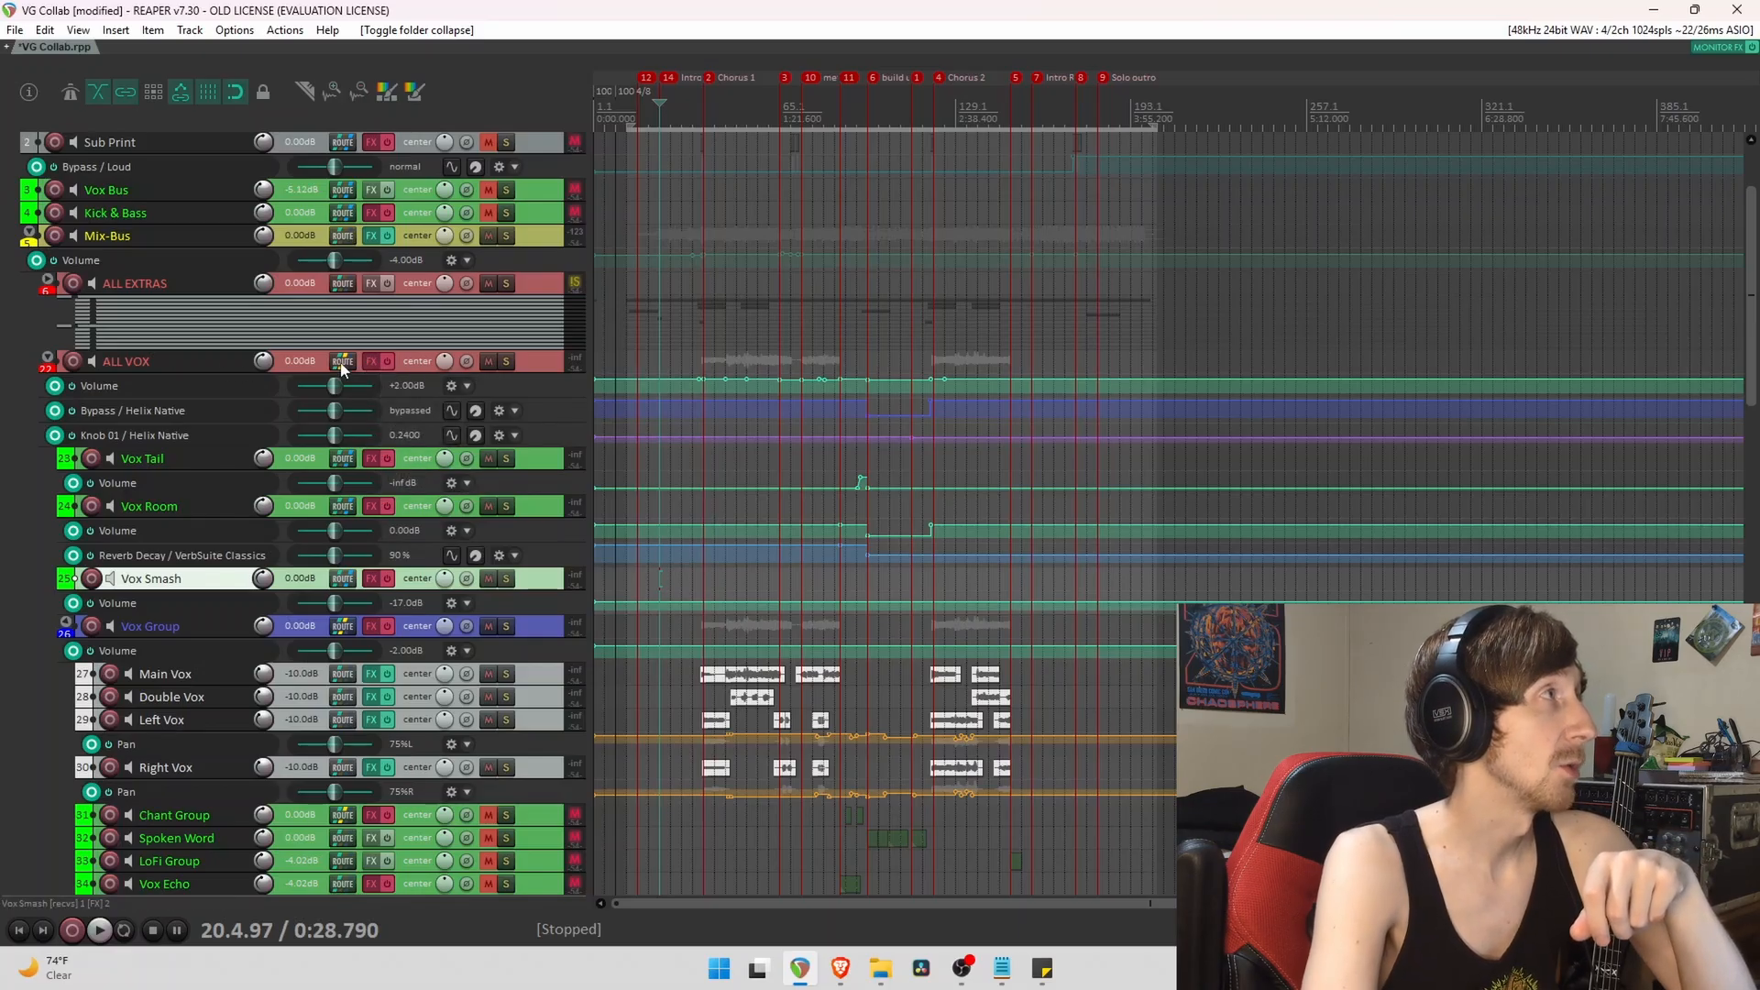
Collapse the ALL VOX folder, expand ALL EXTRAS, and review its Riser 1 print track and MIDI subfolder.
click(48, 358)
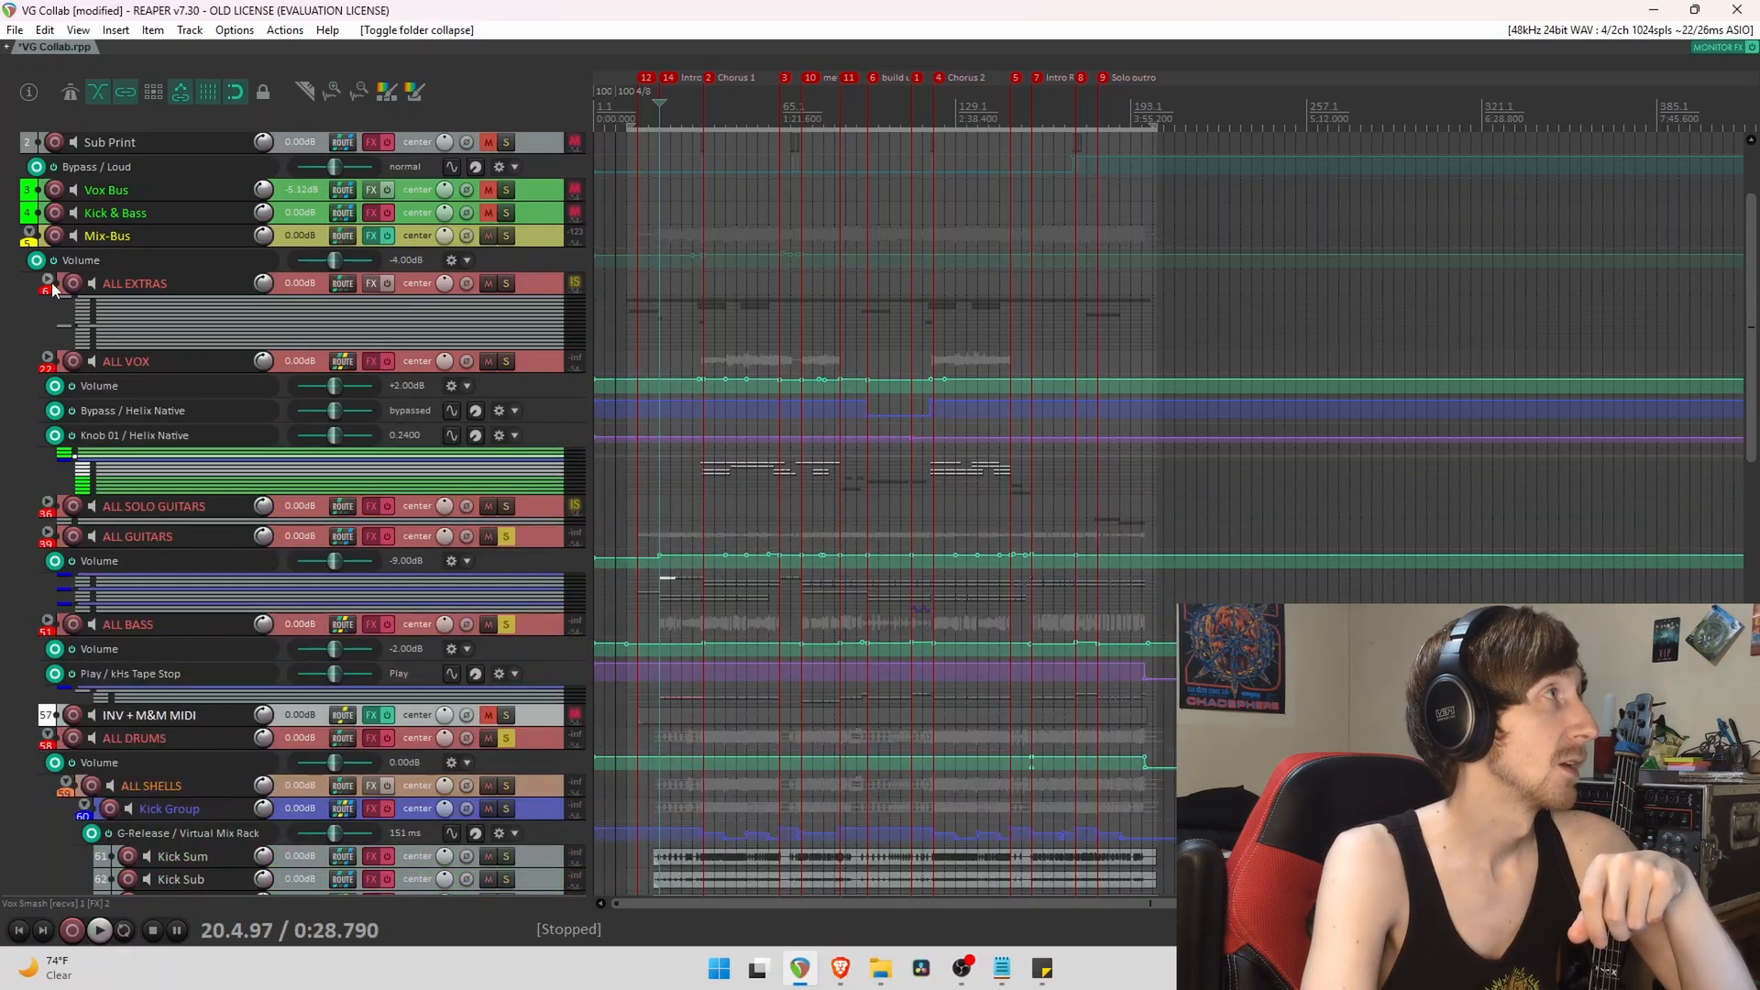
click(47, 280)
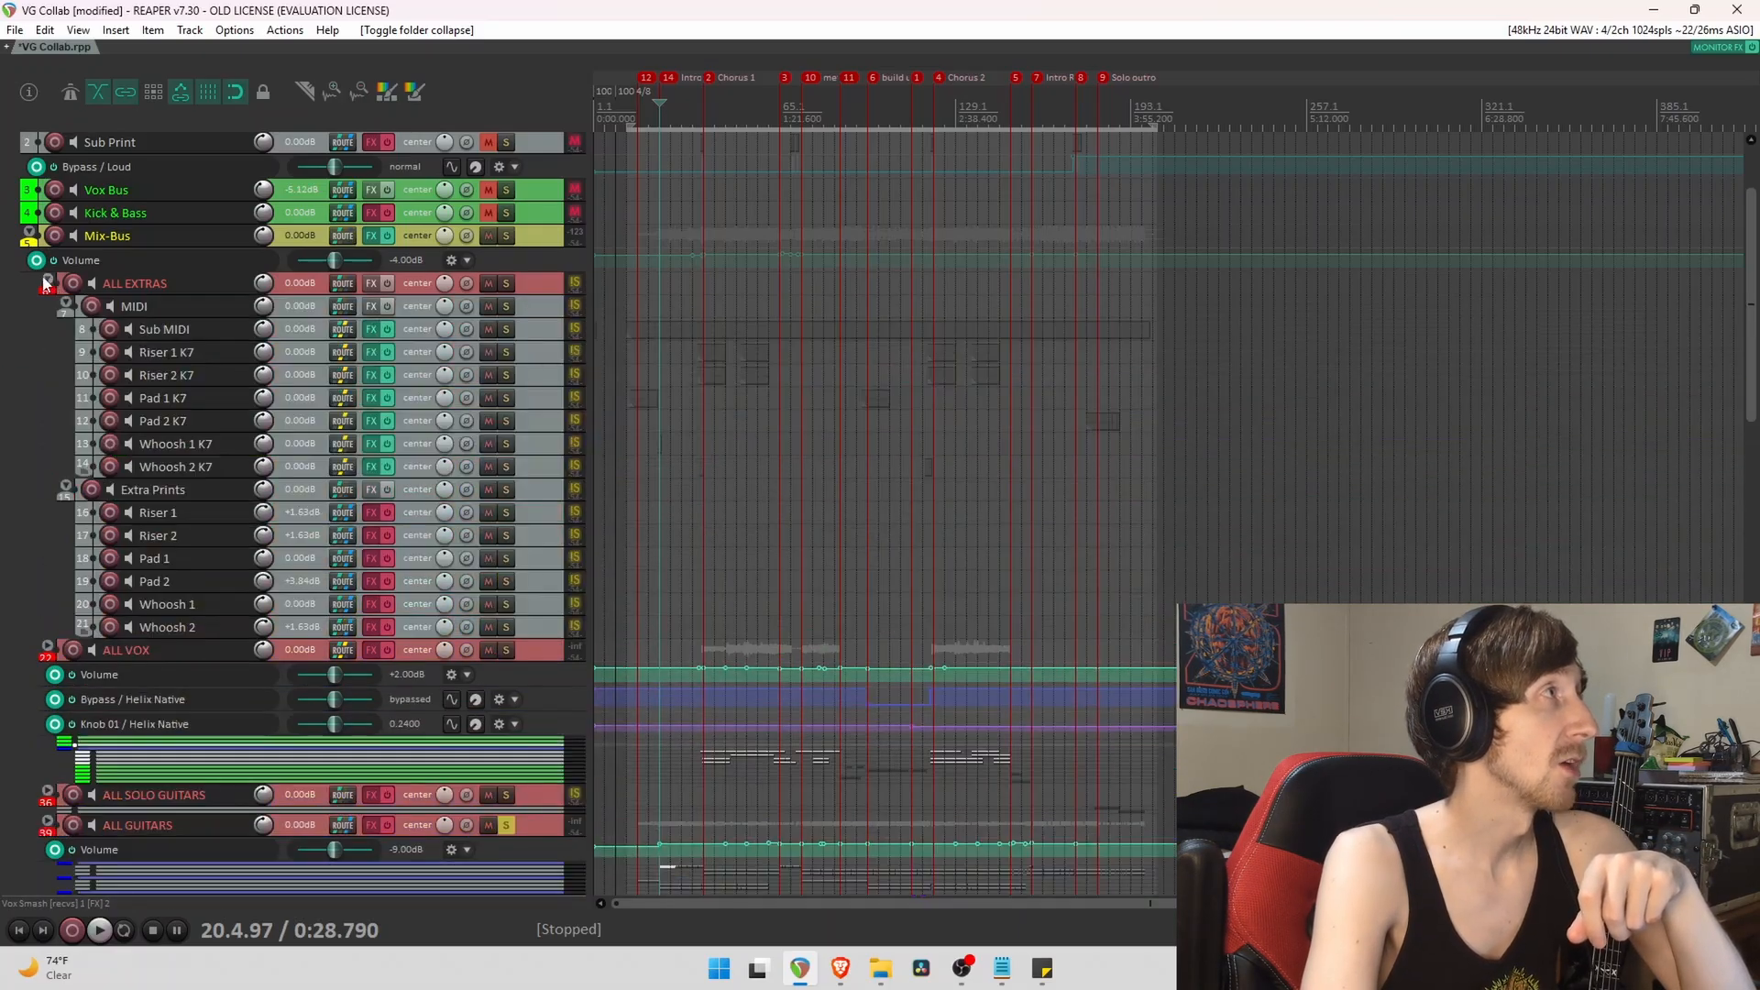
click(193, 513)
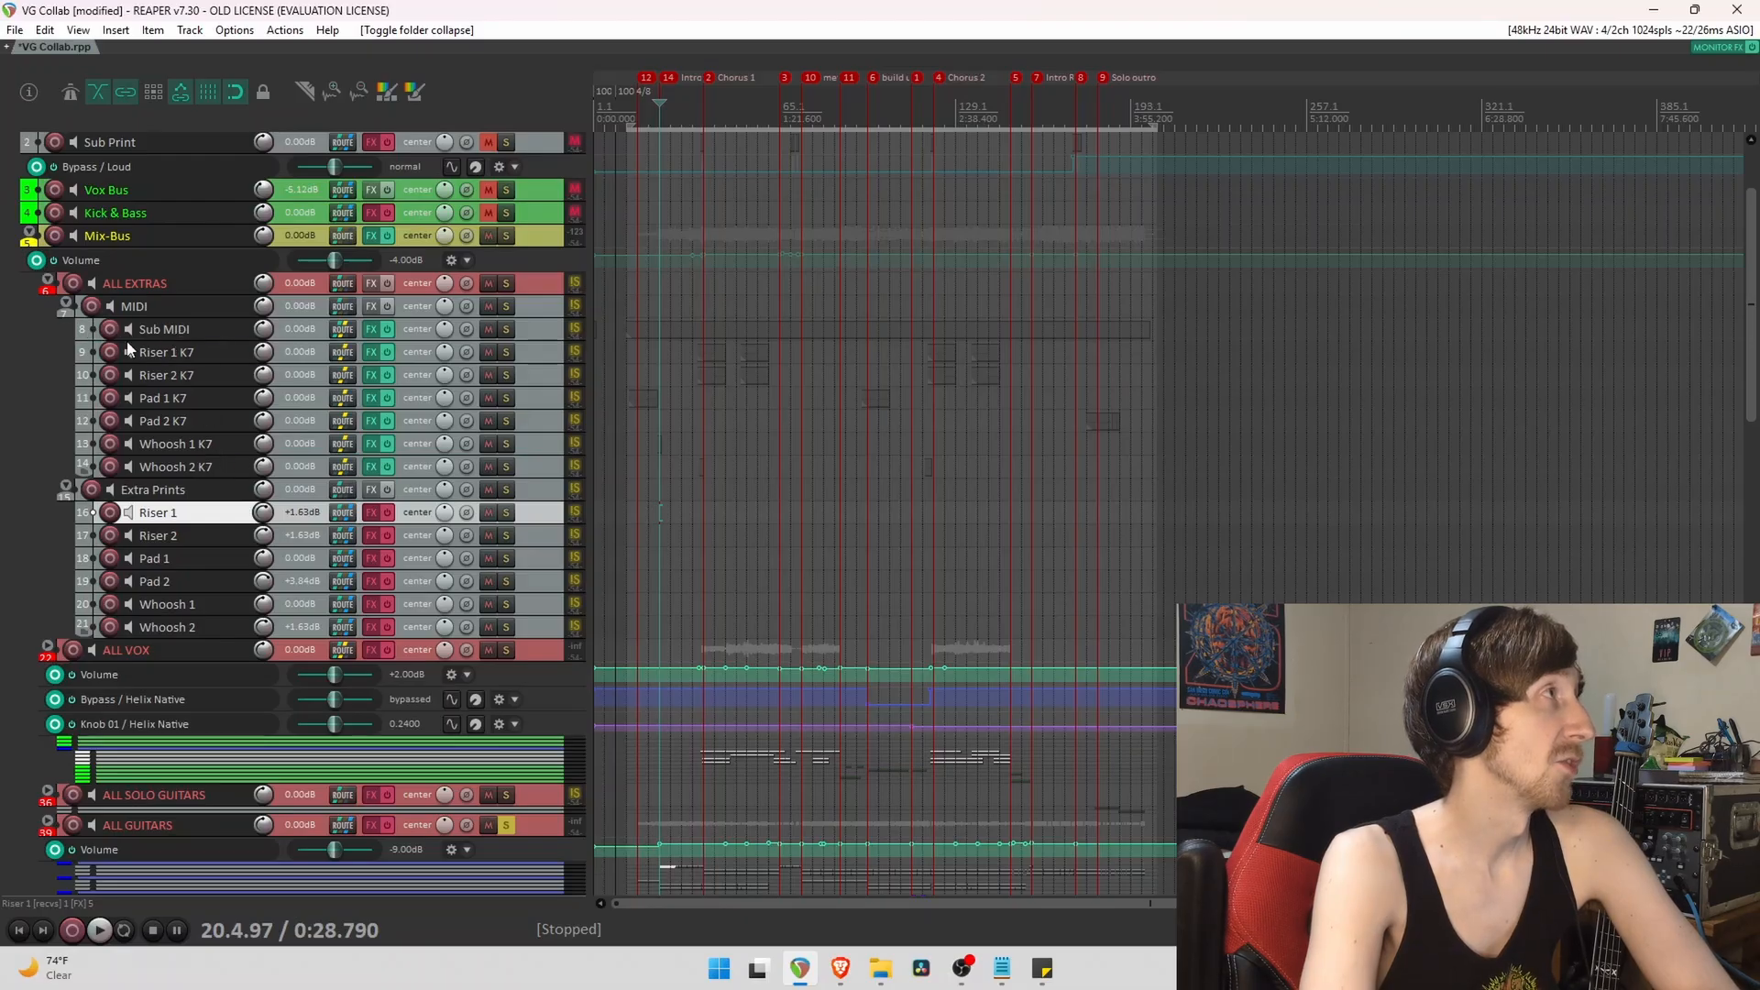
click(212, 312)
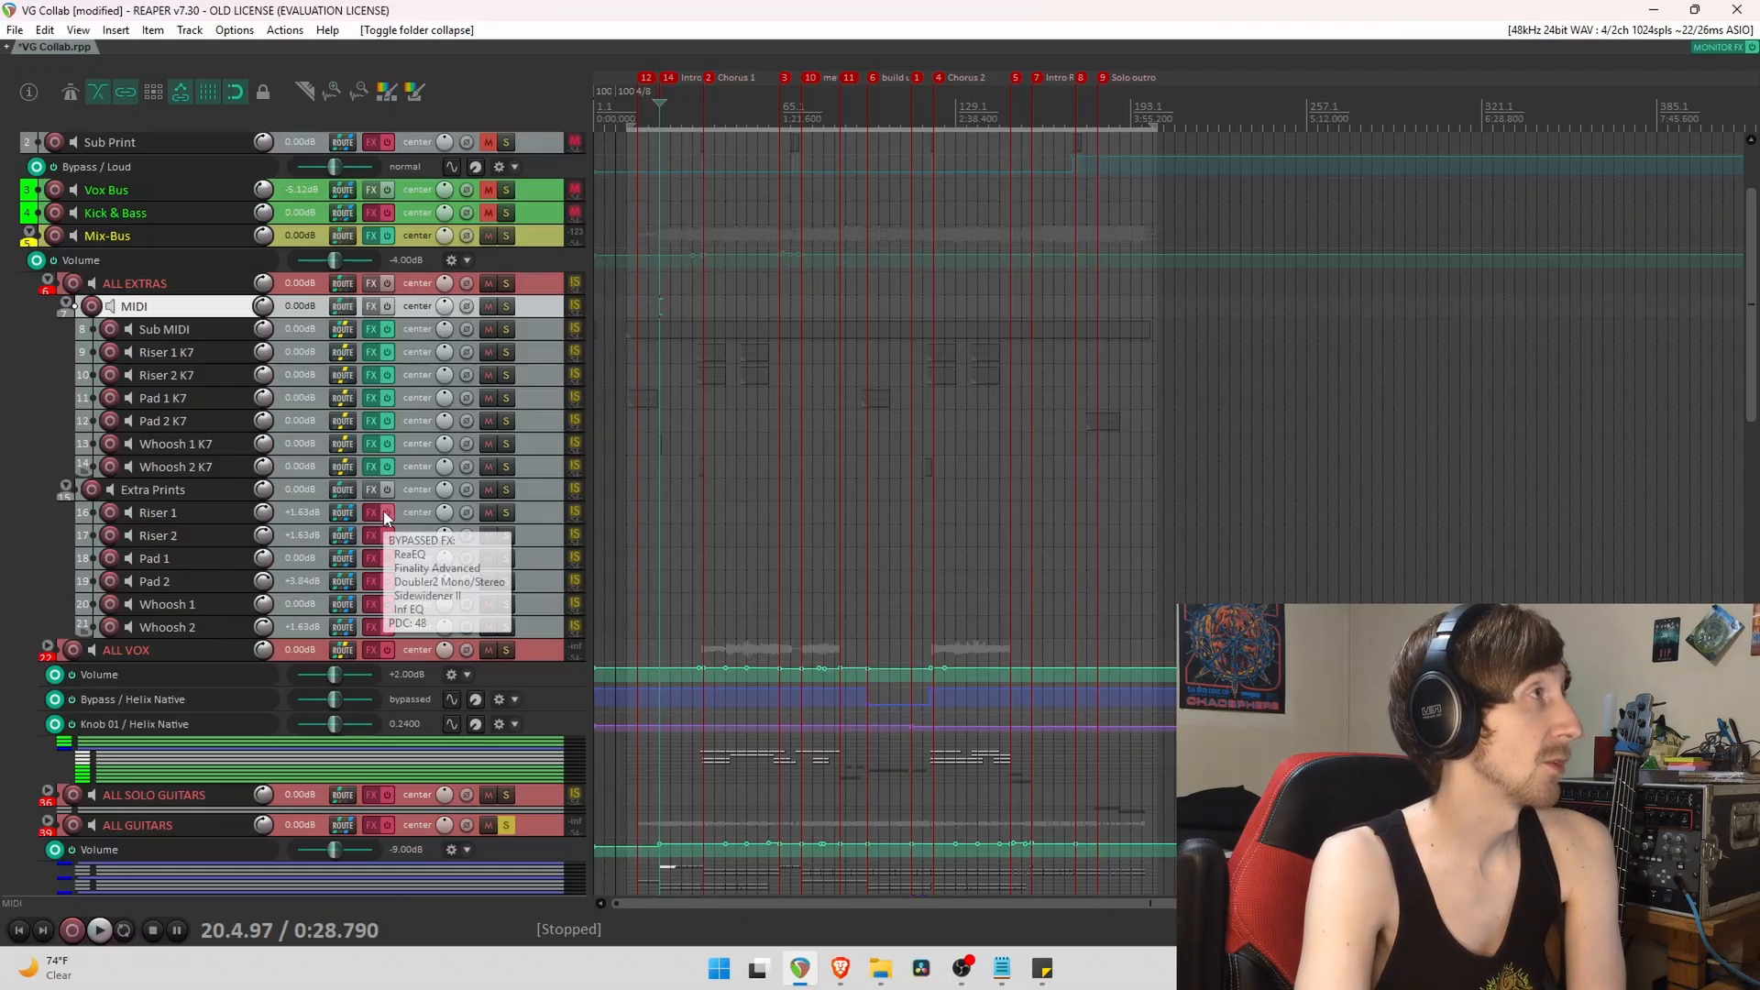
Open the Mix-Bus FX chain and examine the 500 Hz dynamic band and the low-cut band in Inf EQ.
click(372, 302)
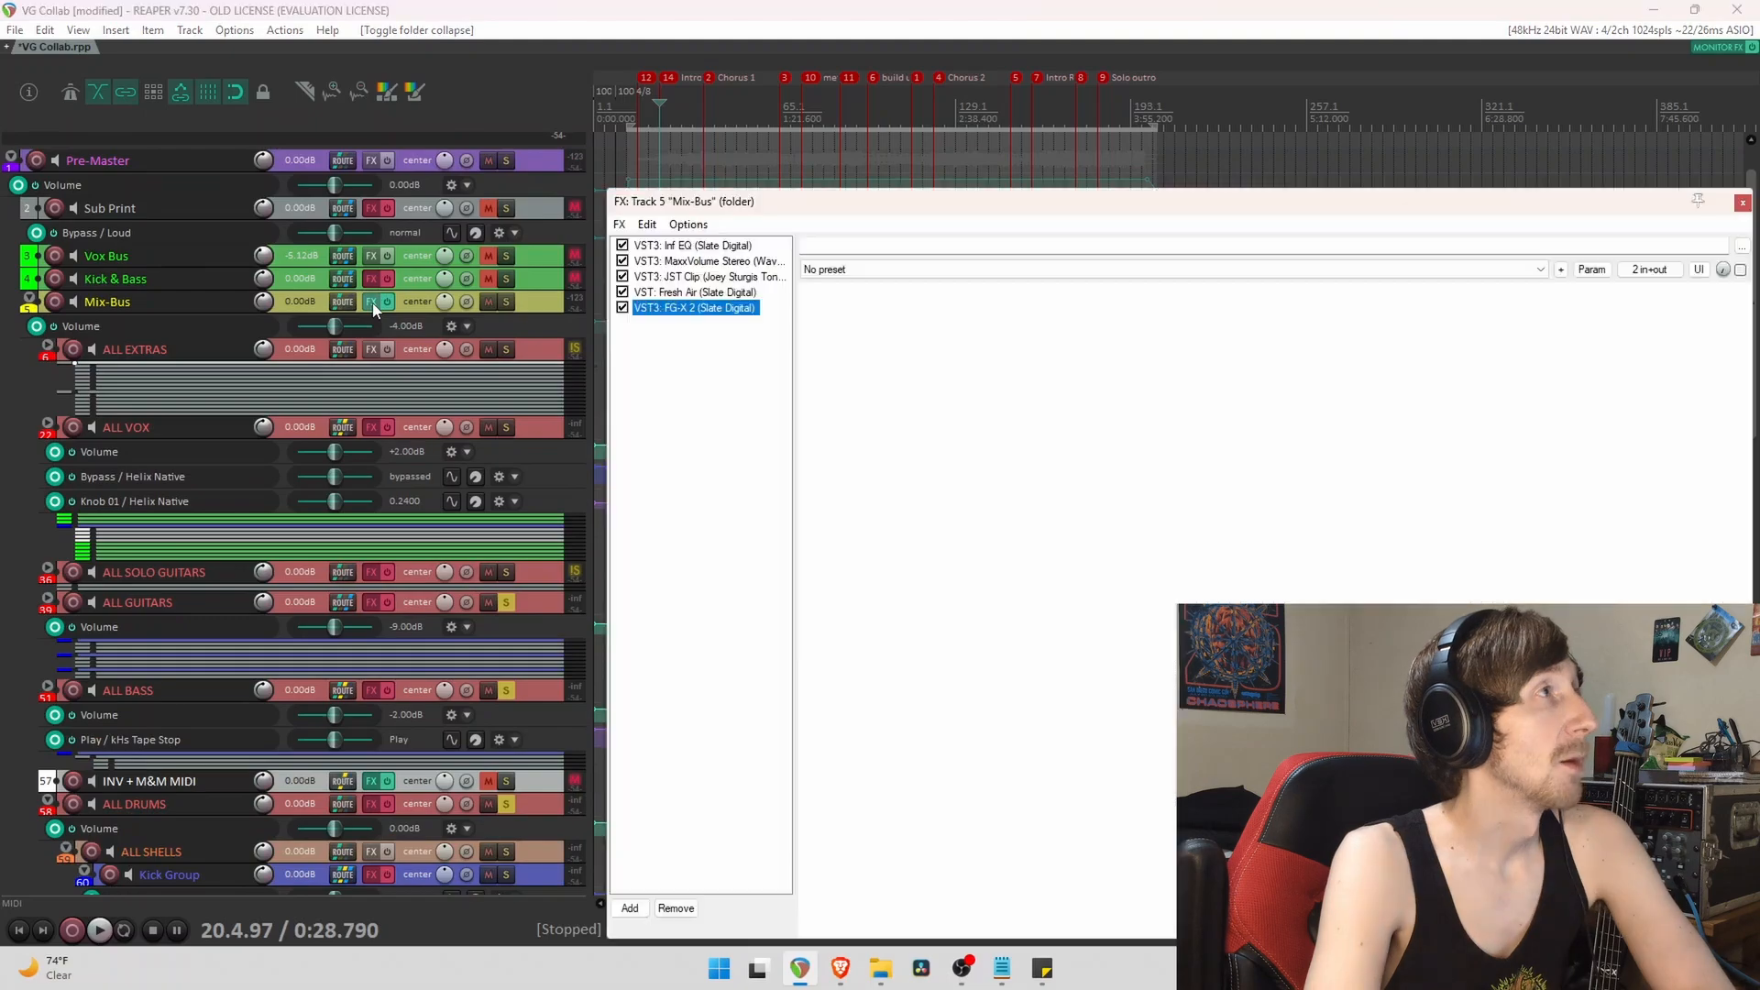
click(717, 248)
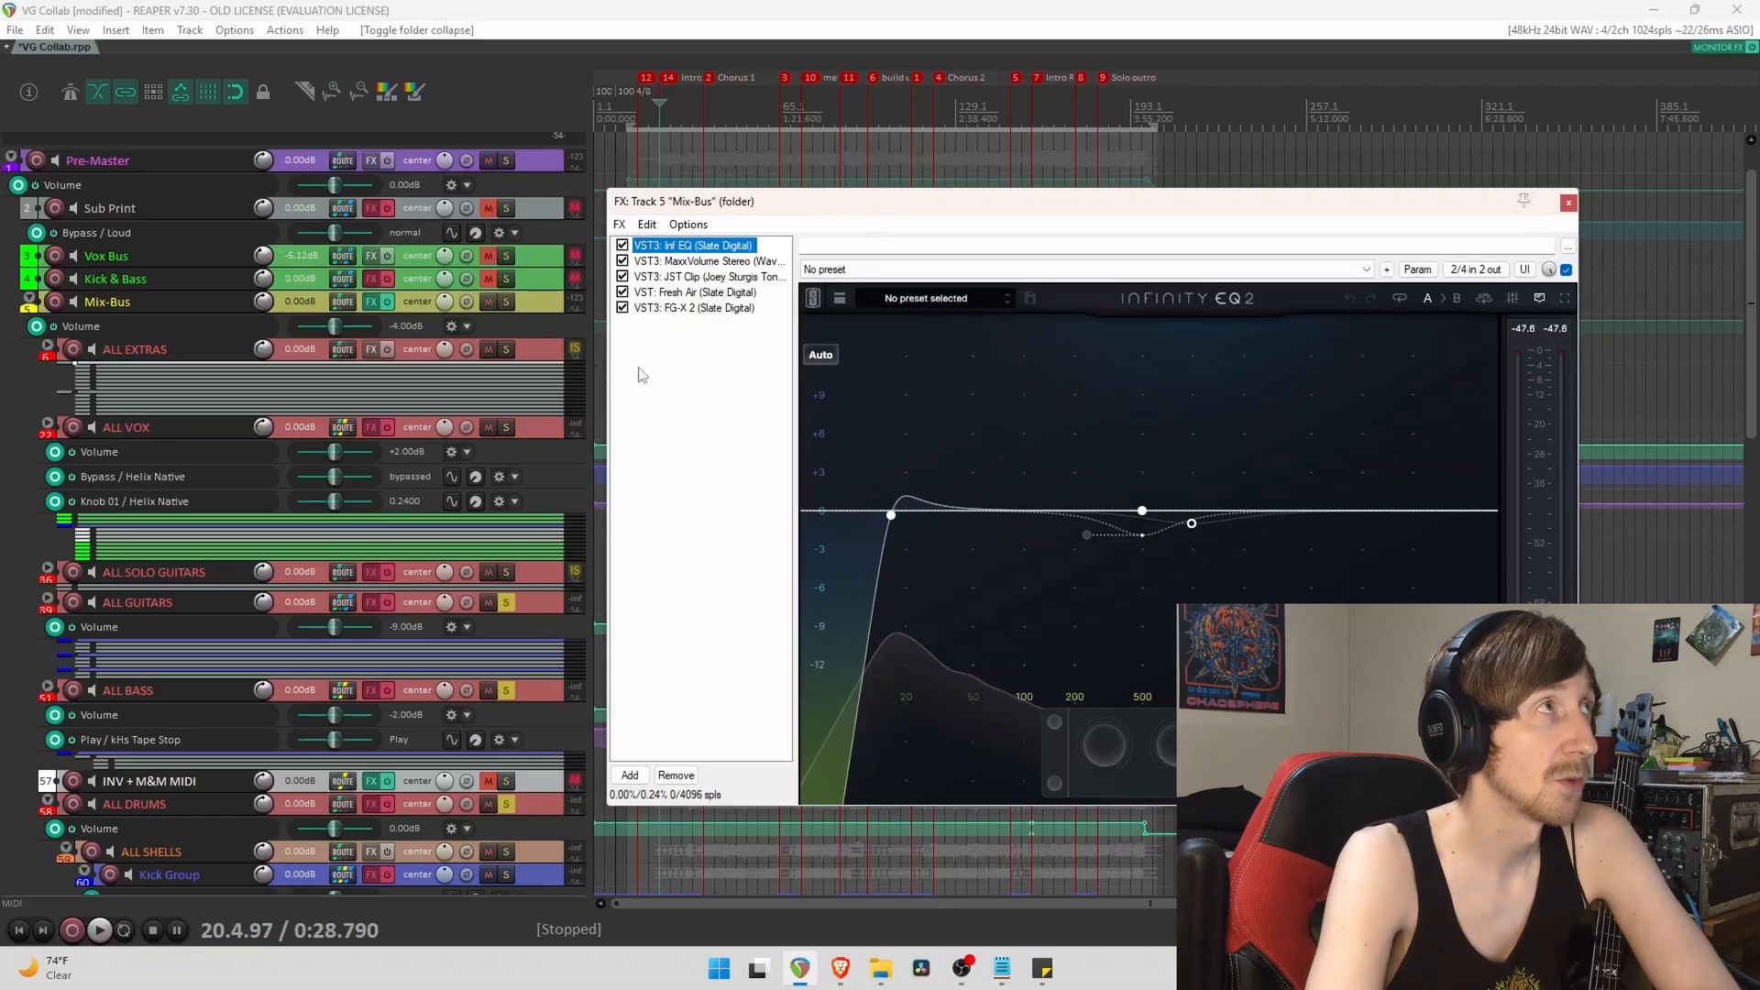
mouse_move(1144, 513)
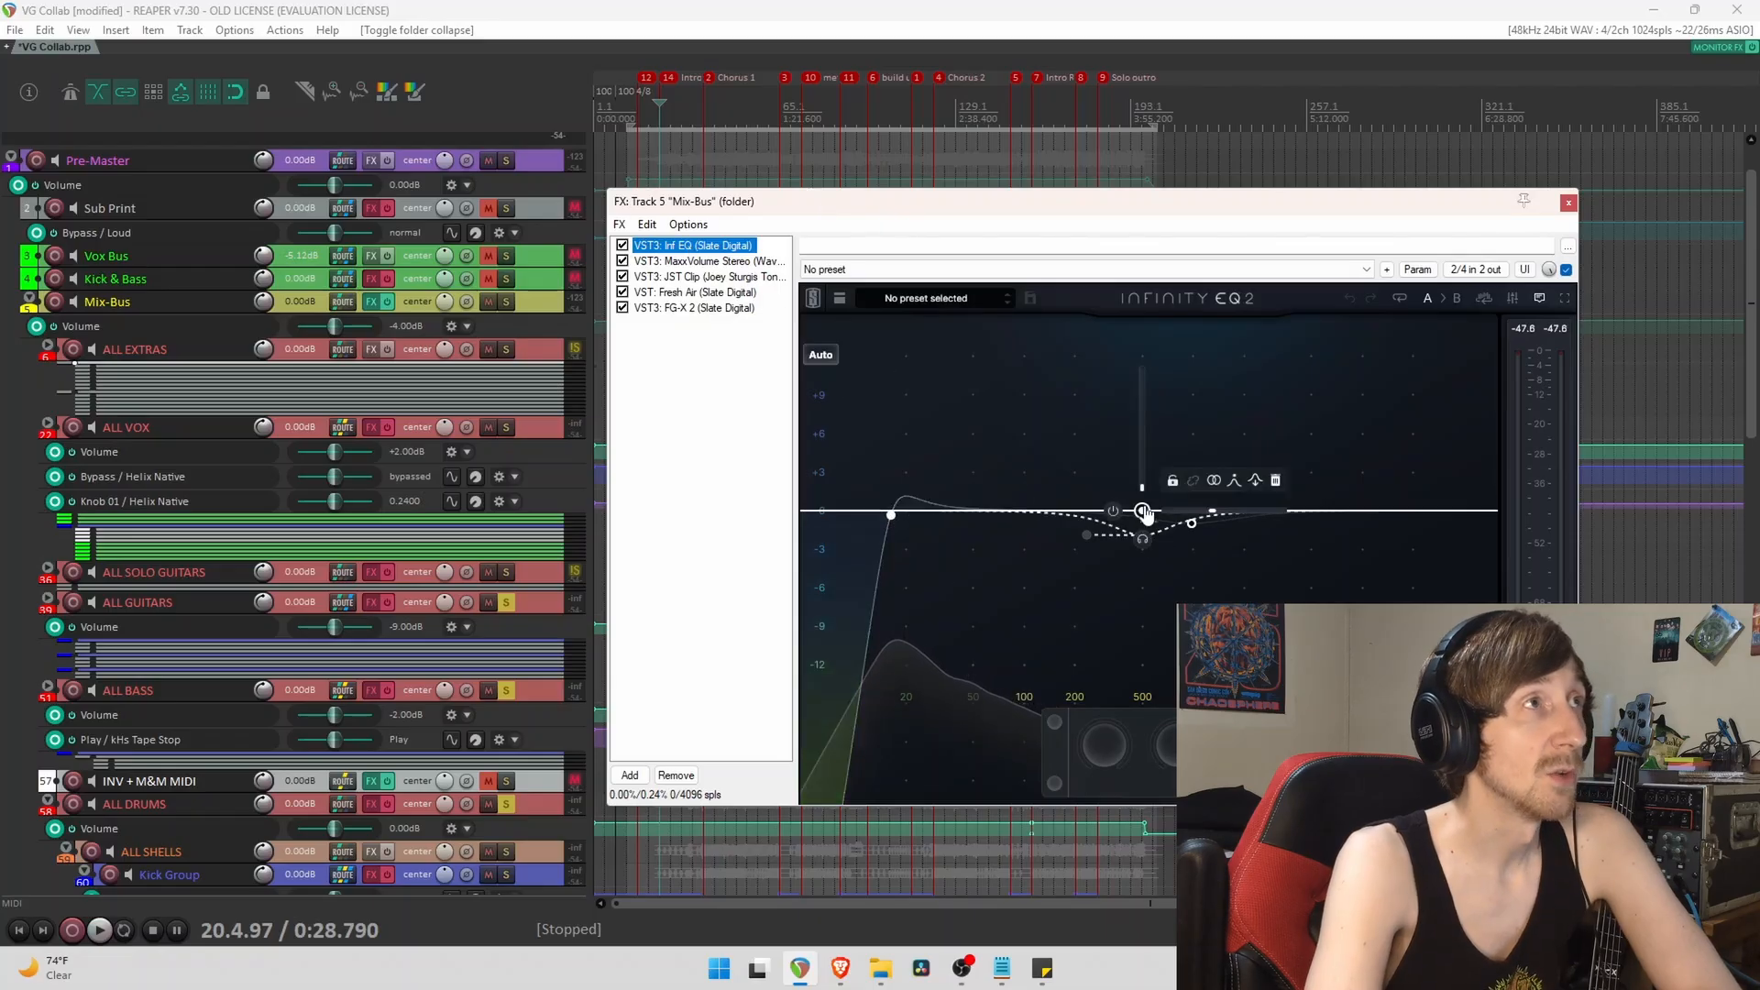
click(1143, 513)
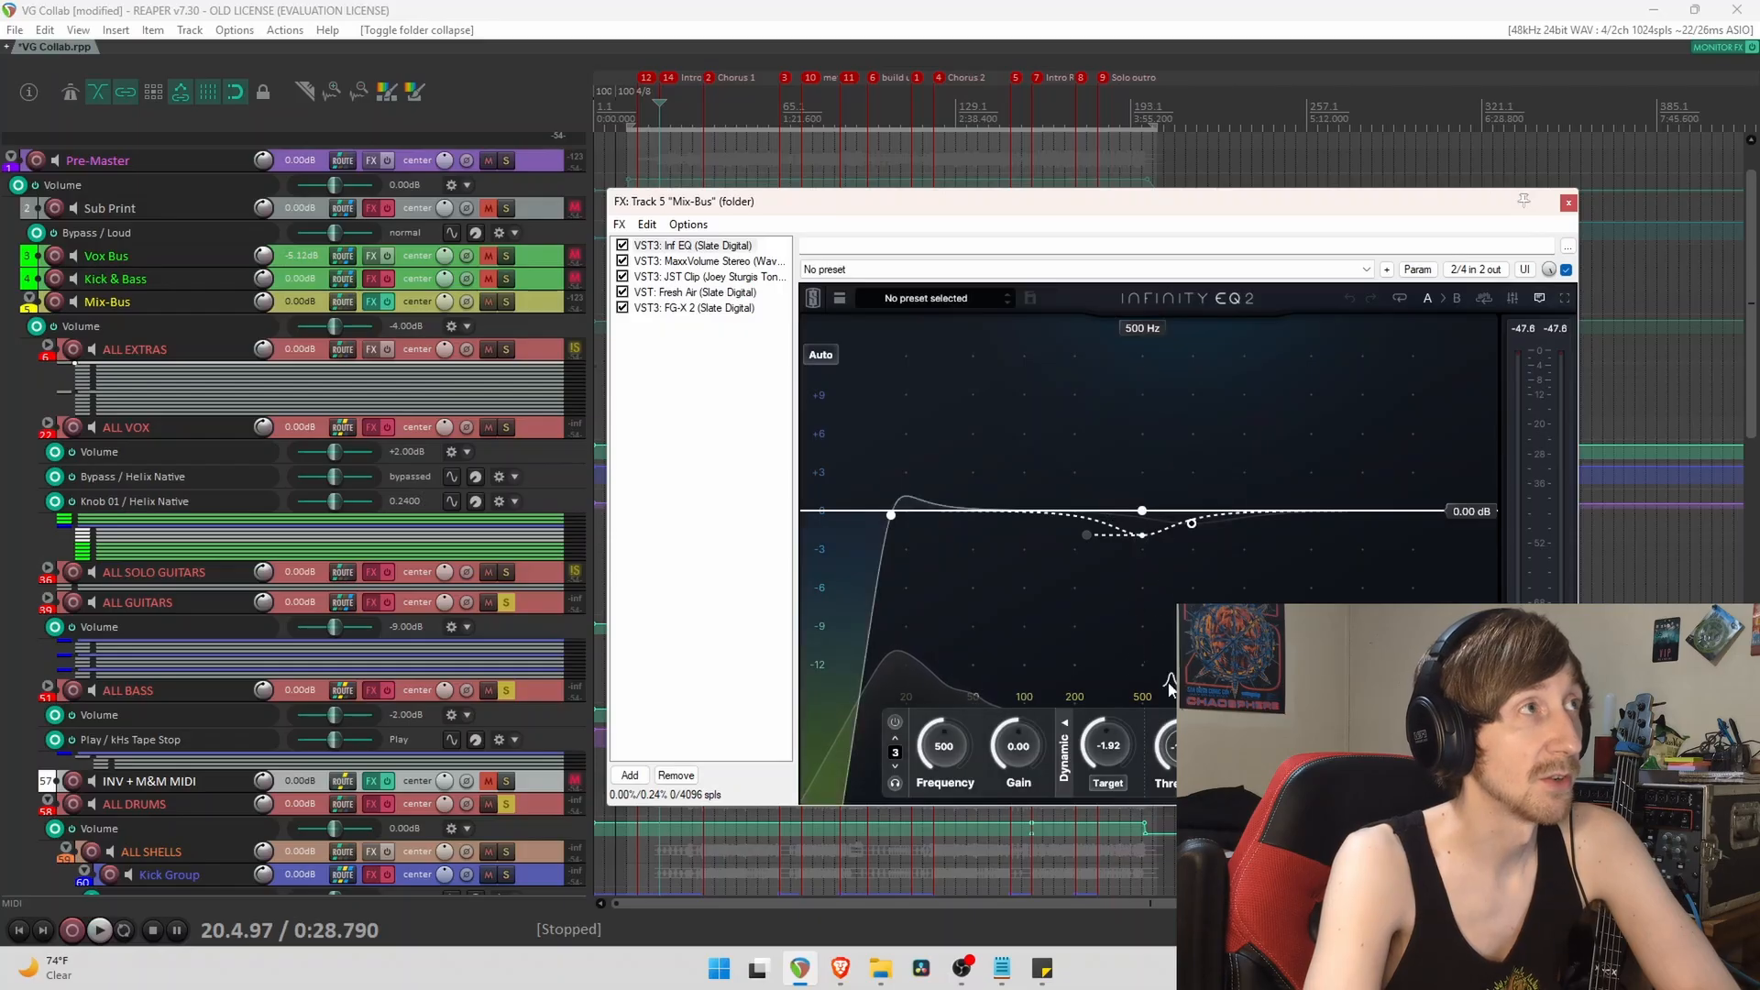
mouse_move(894, 514)
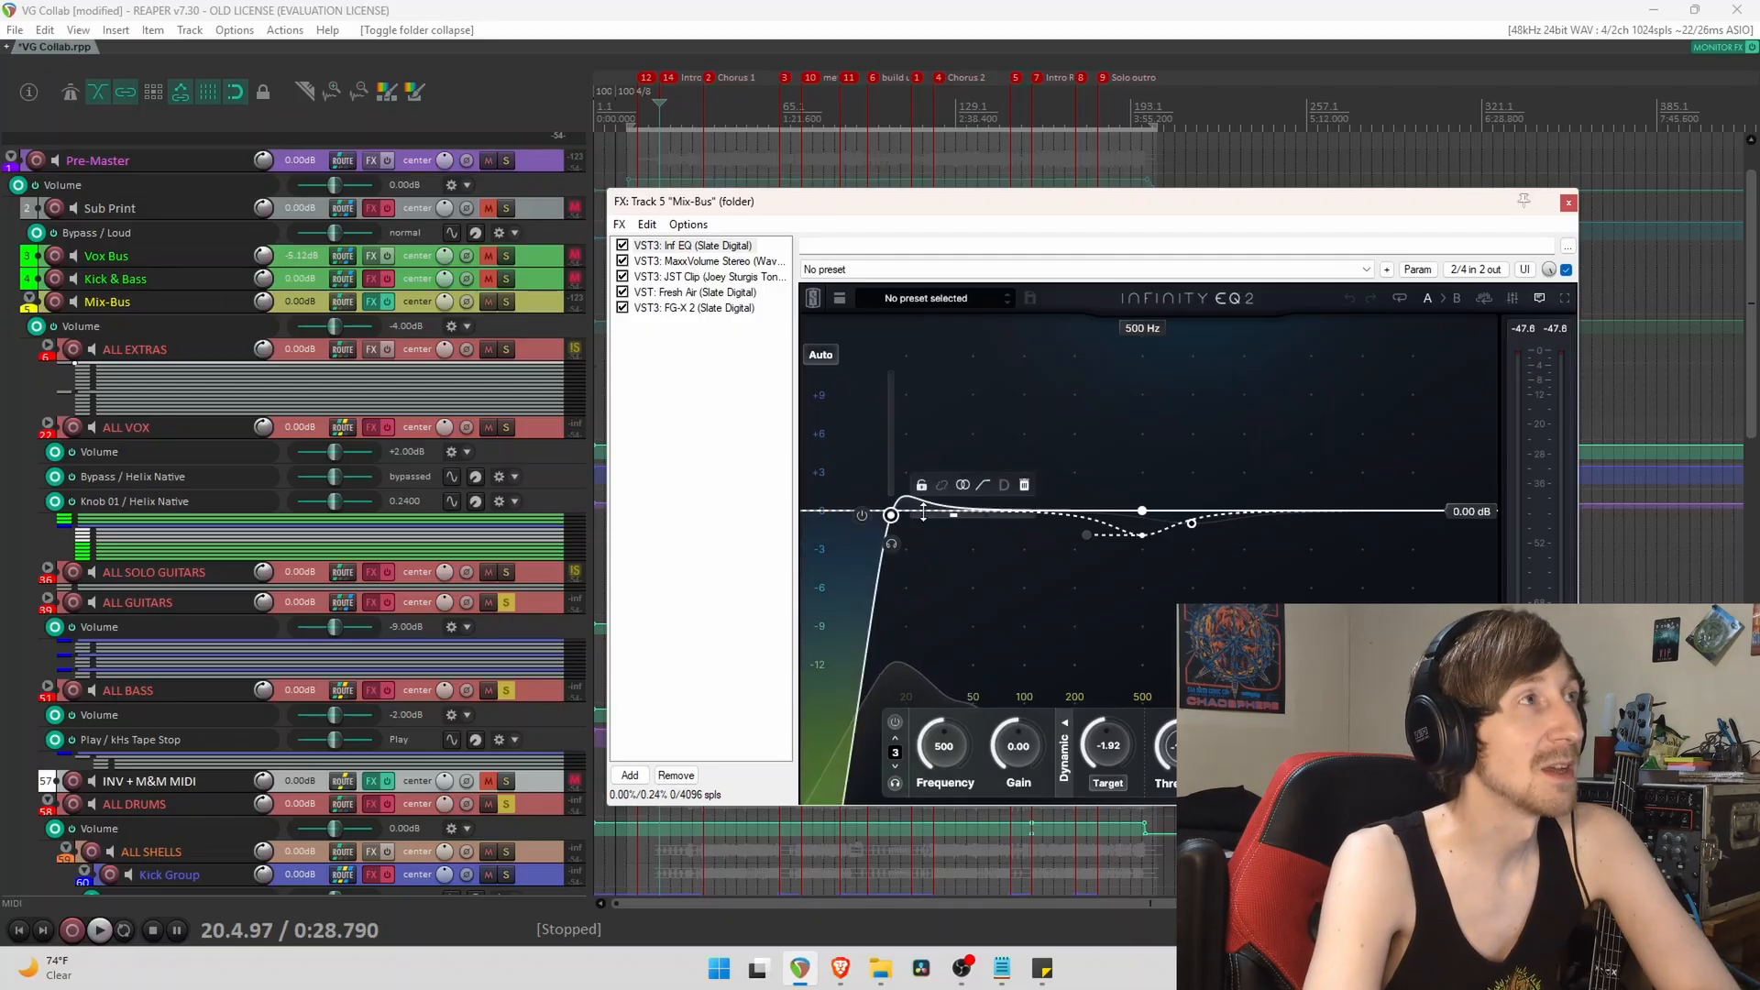
Step through MaxxVolume Stereo, JST Clip, Fresh Air and FG-X 2 in the Mix-Bus FX chain and close the chain.
click(690, 263)
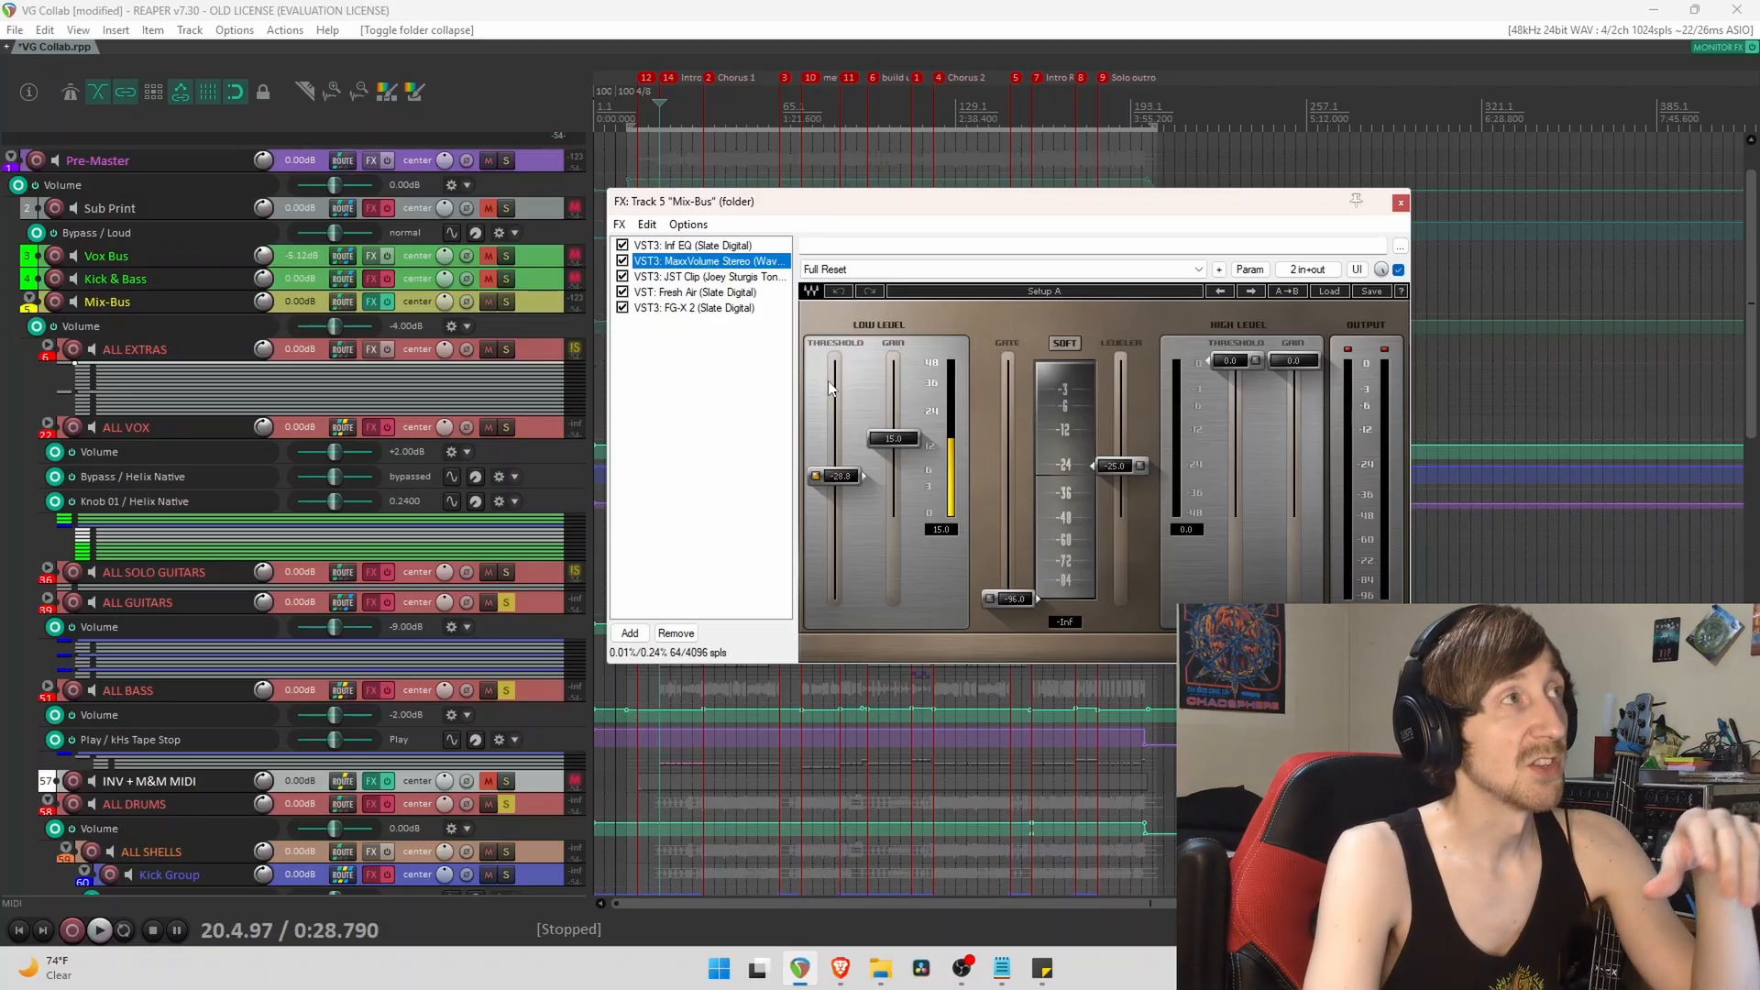
click(690, 278)
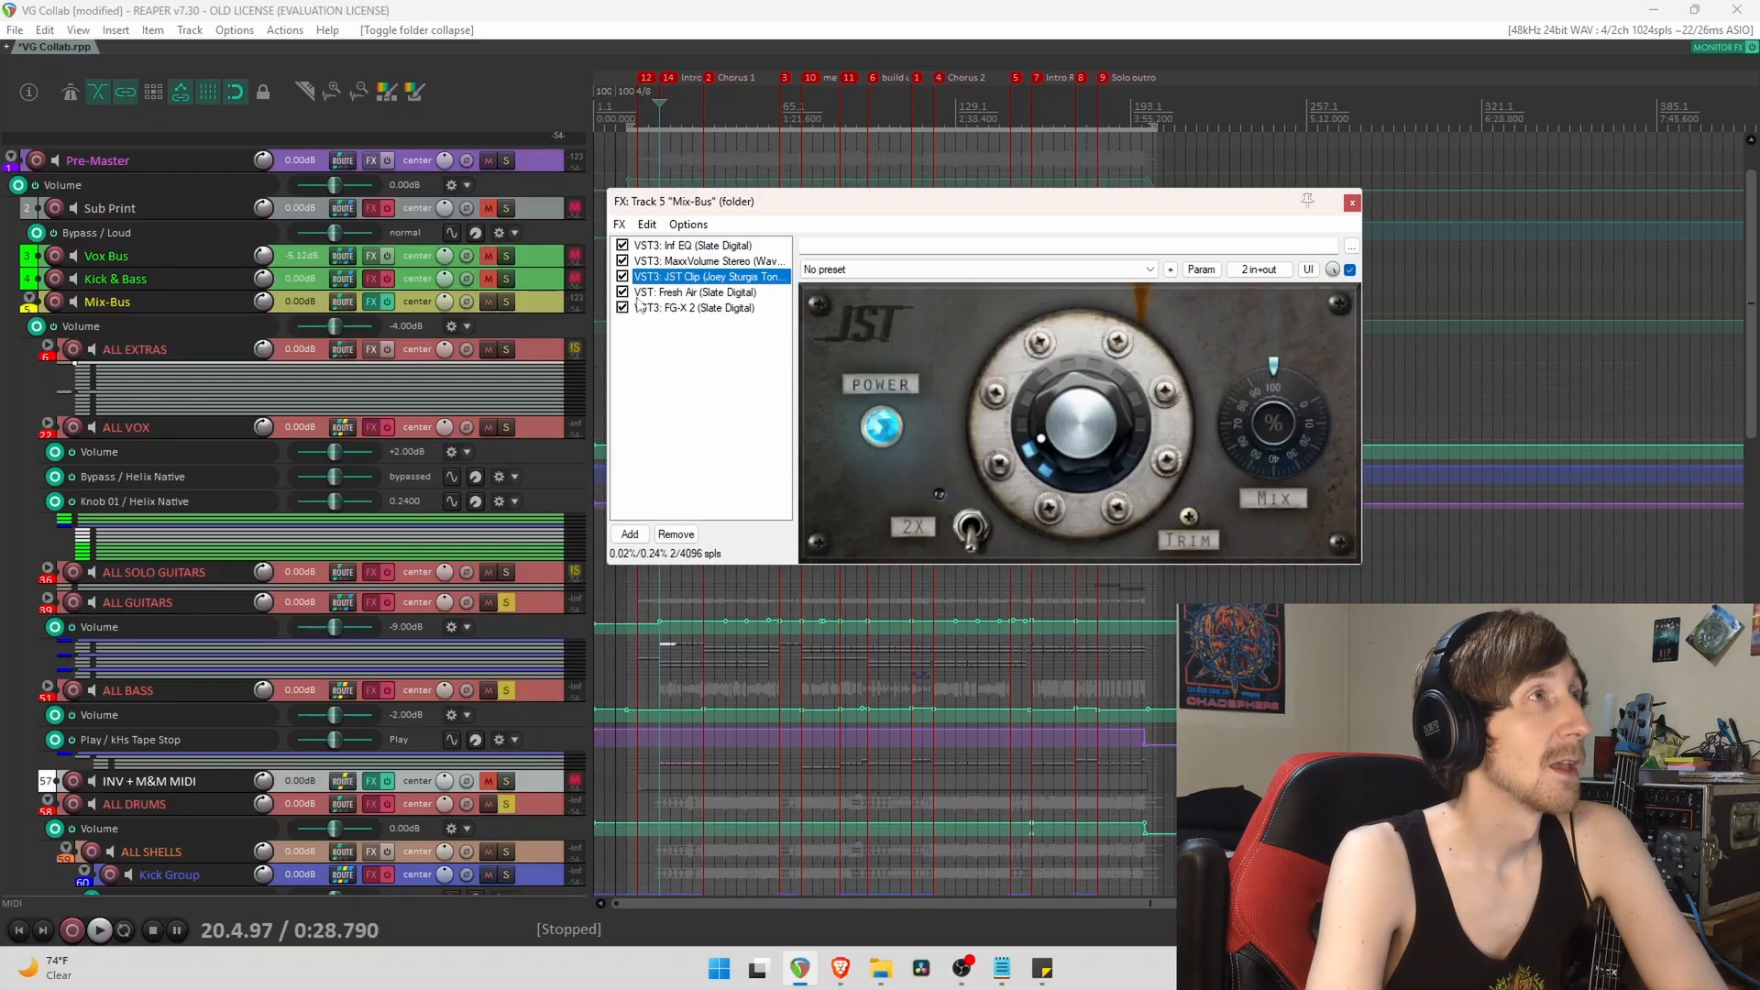
mouse_move(1098, 482)
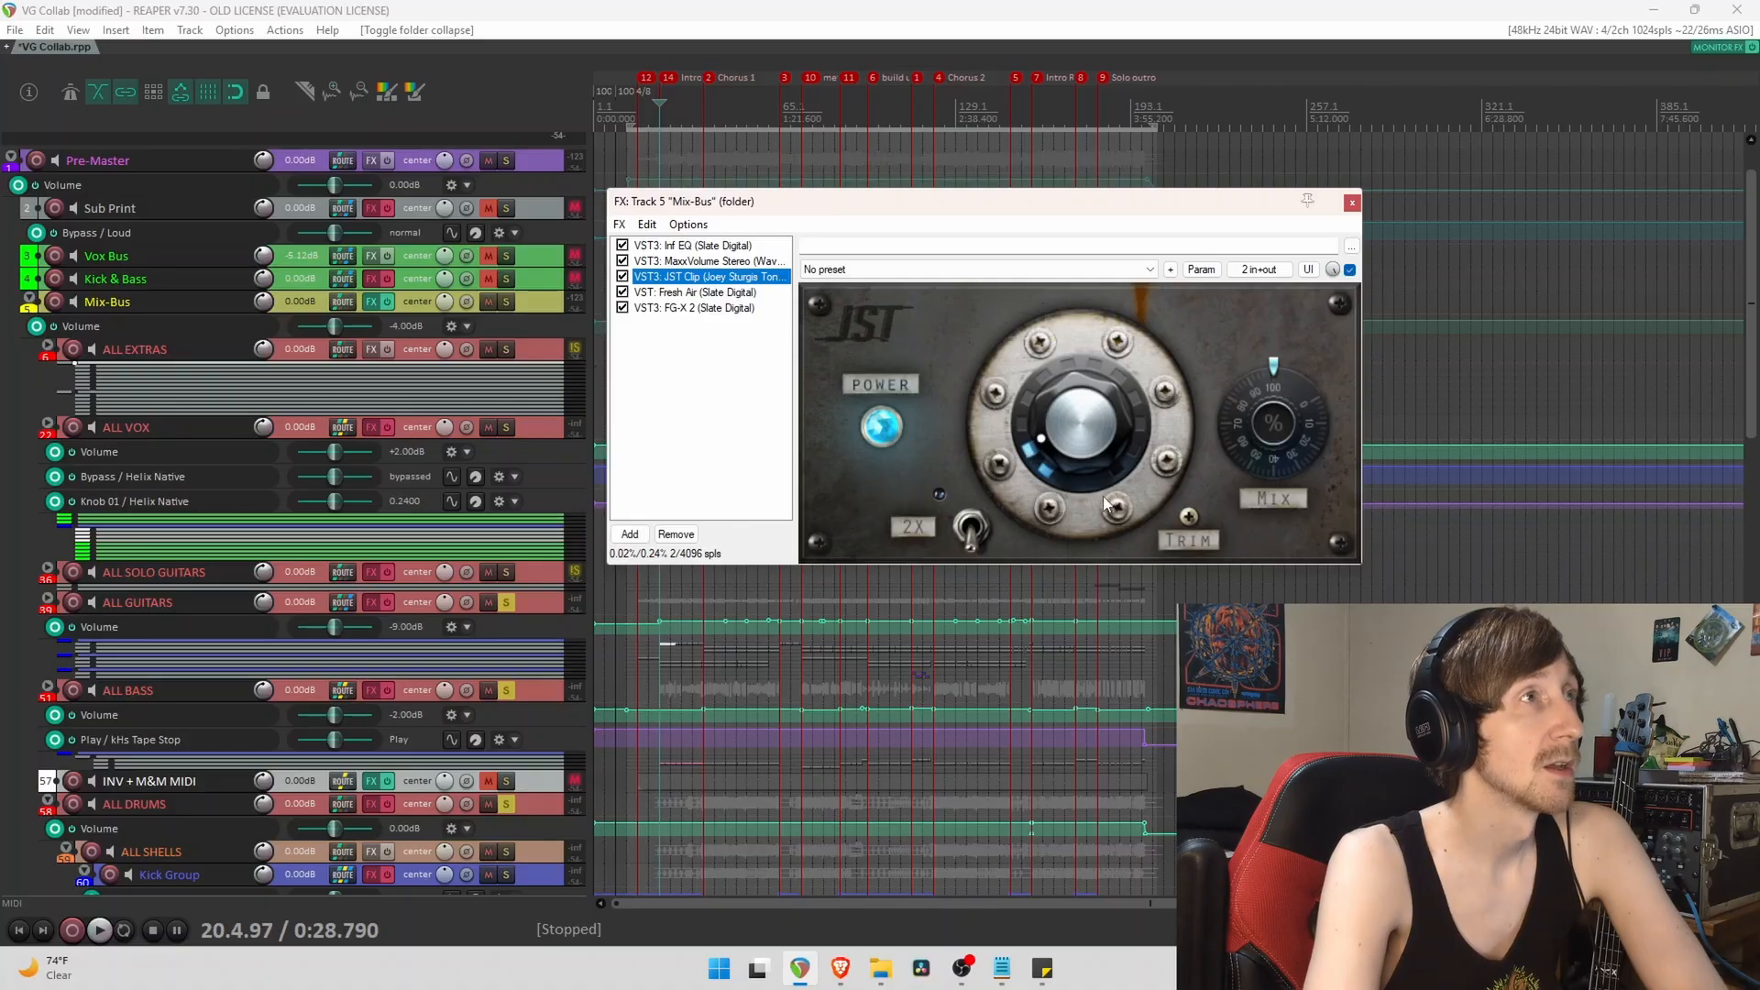
click(1190, 517)
click(663, 293)
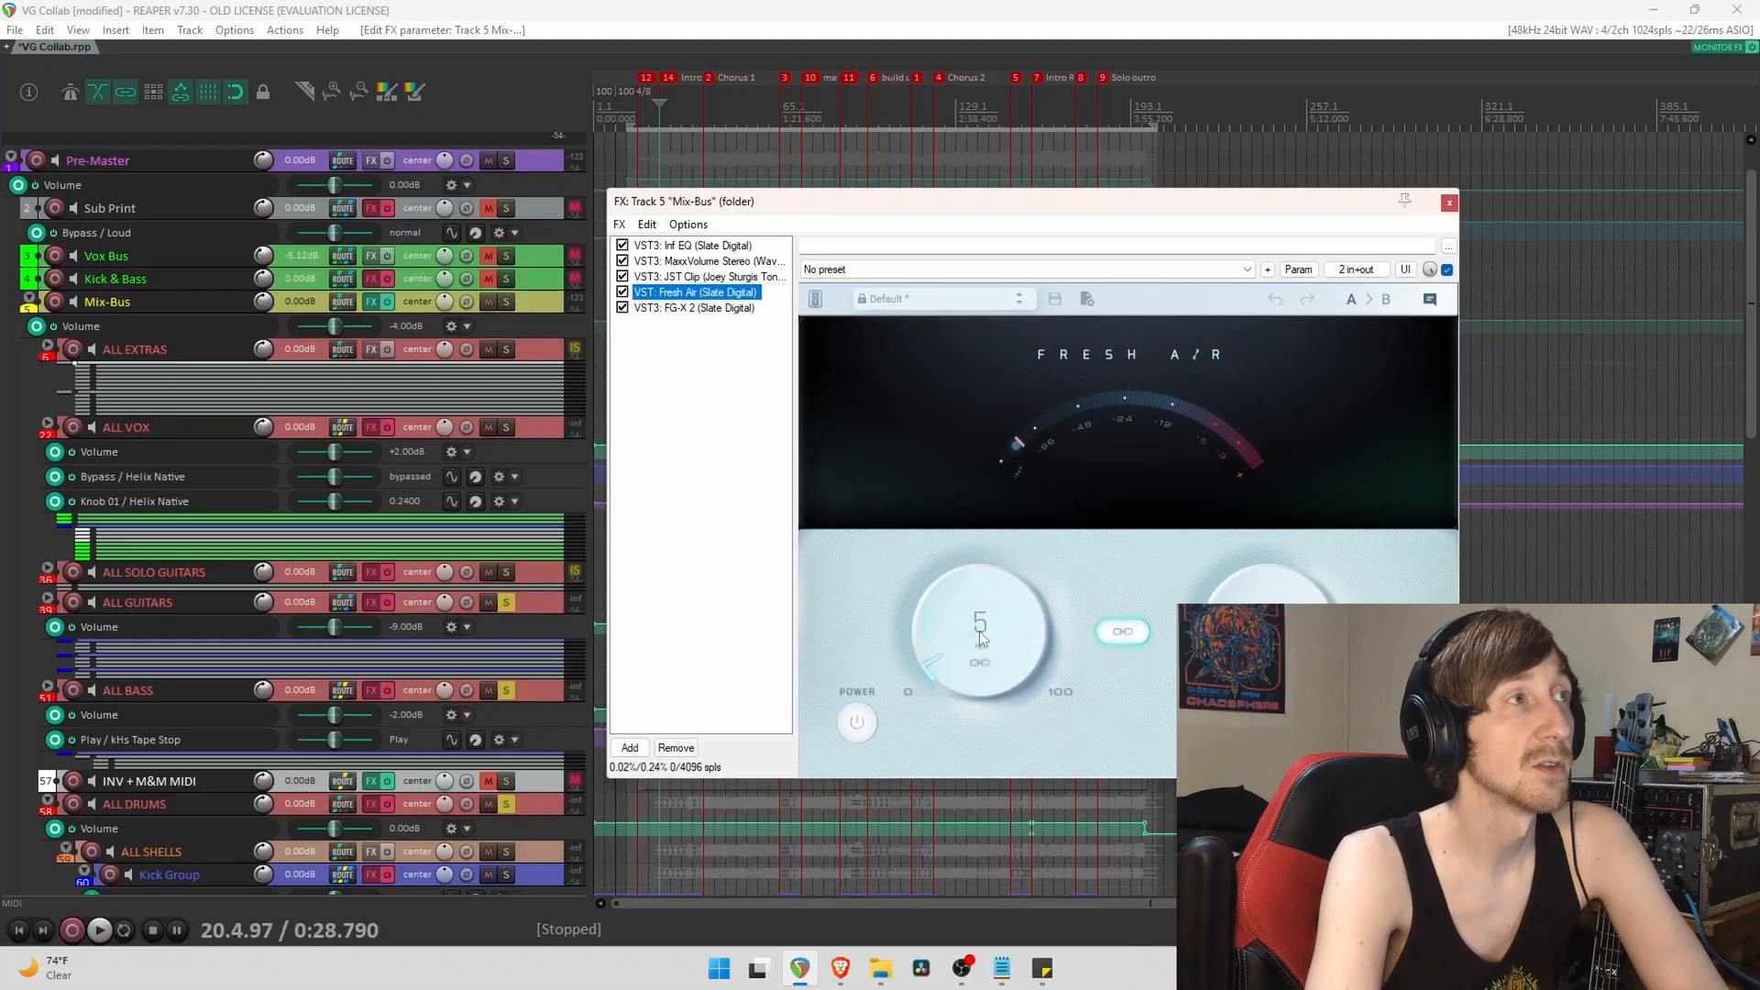
click(679, 309)
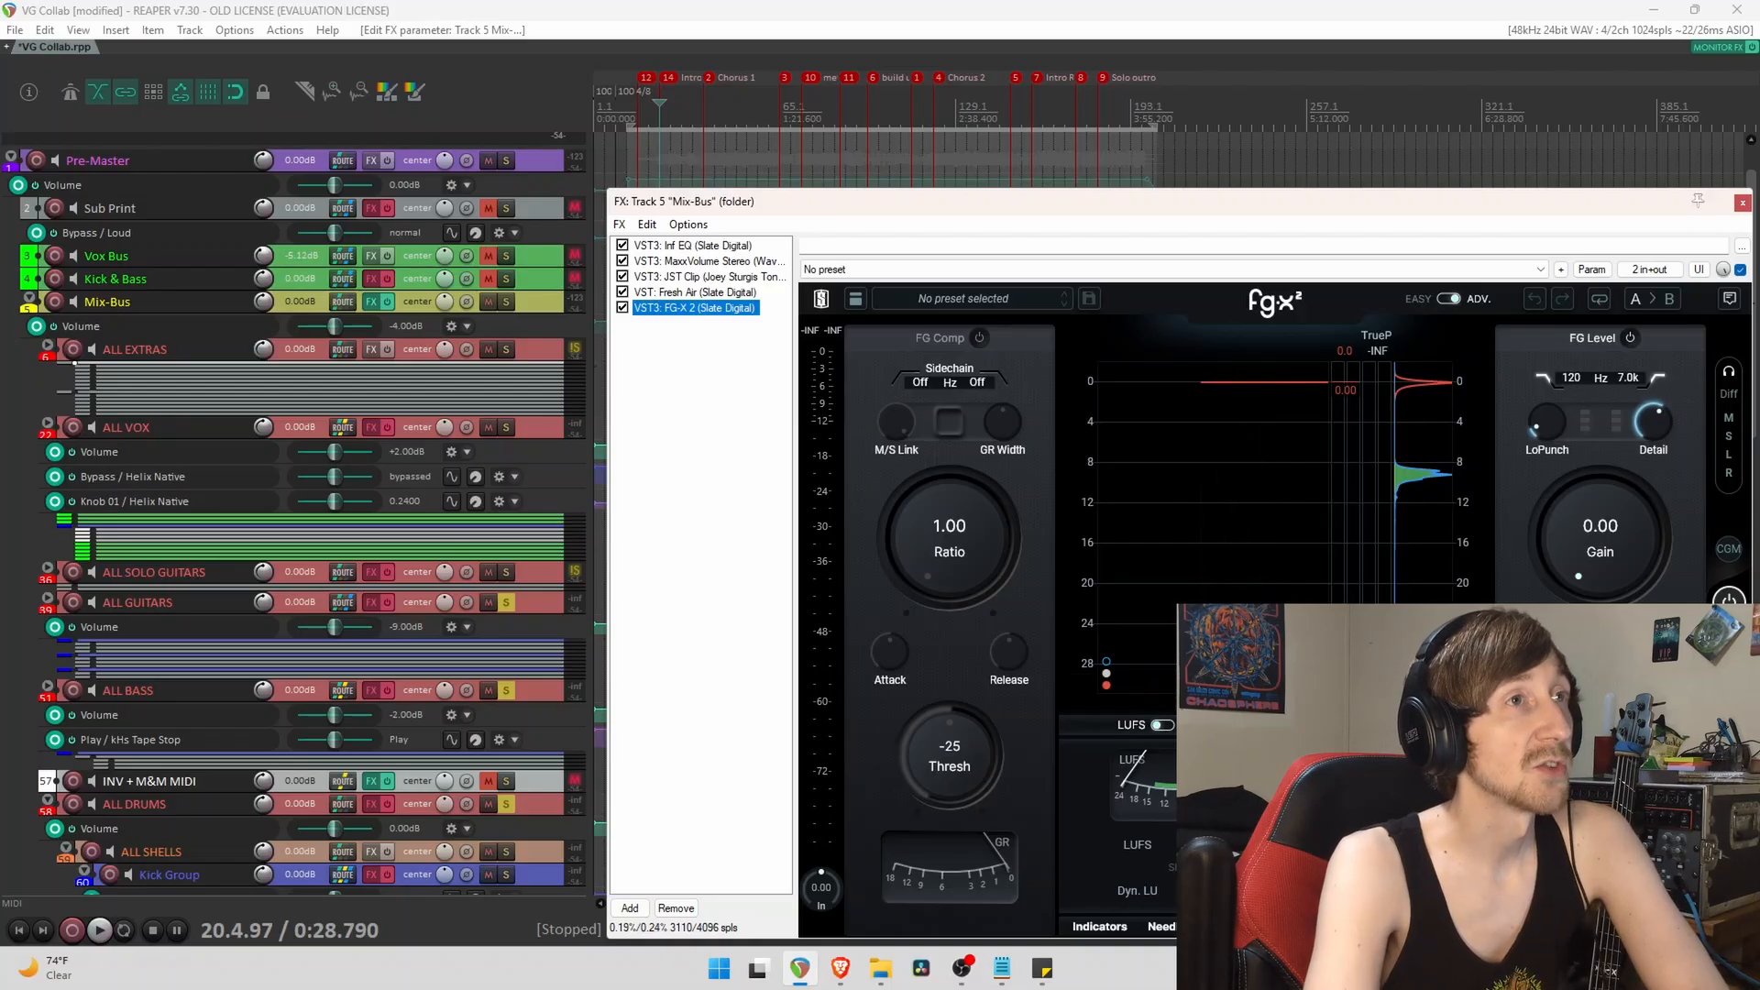
mouse_move(1654, 446)
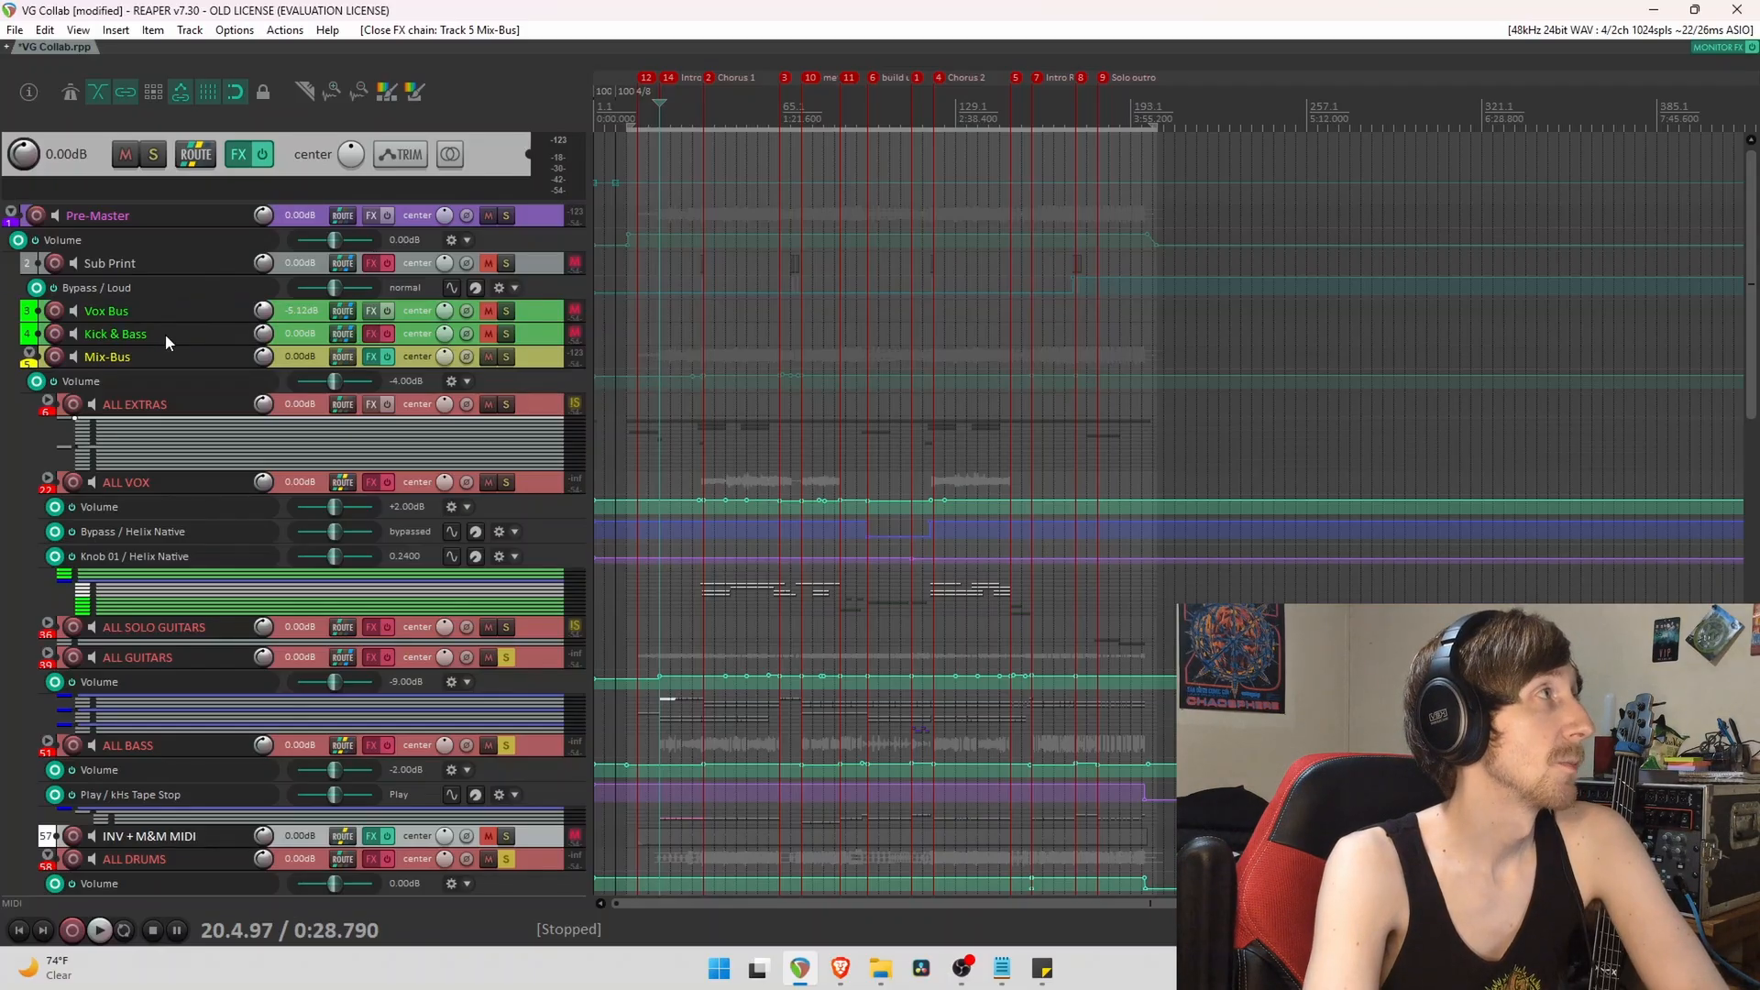
Go through the Kick & Bass, Vox Bus and Sub Print tracks, briefly expanding and recollapsing the ALL EXTRAS folder.
click(166, 335)
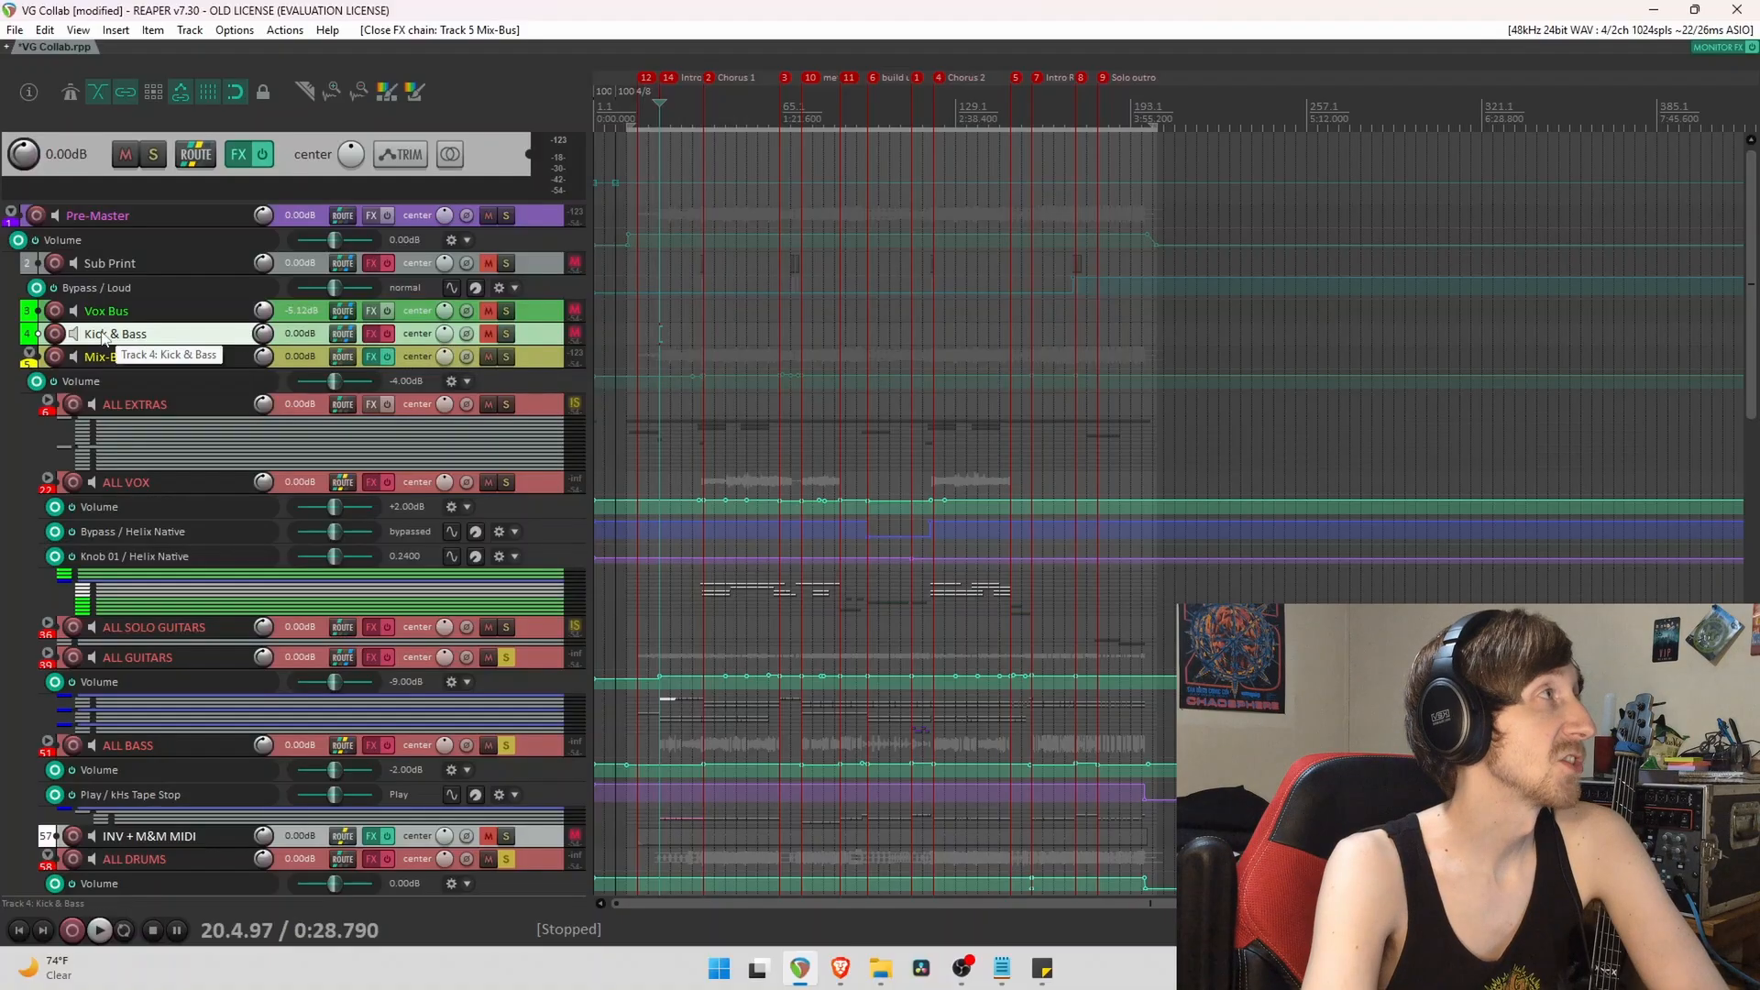
click(386, 333)
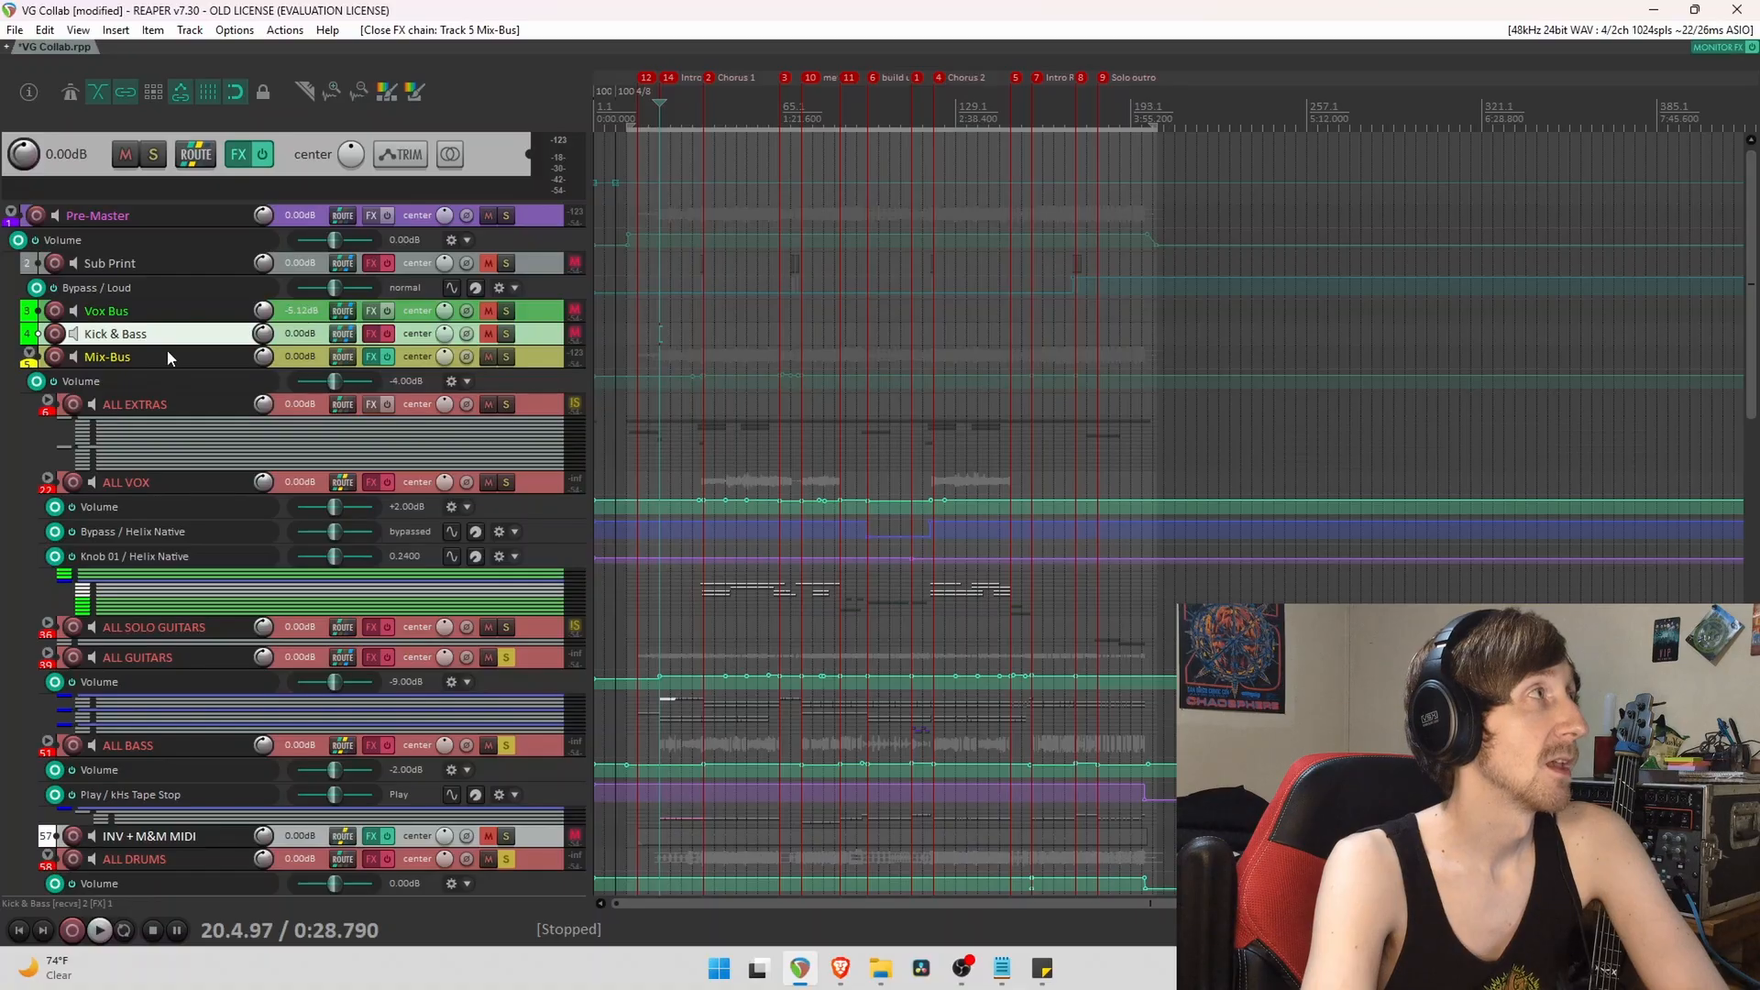
click(207, 312)
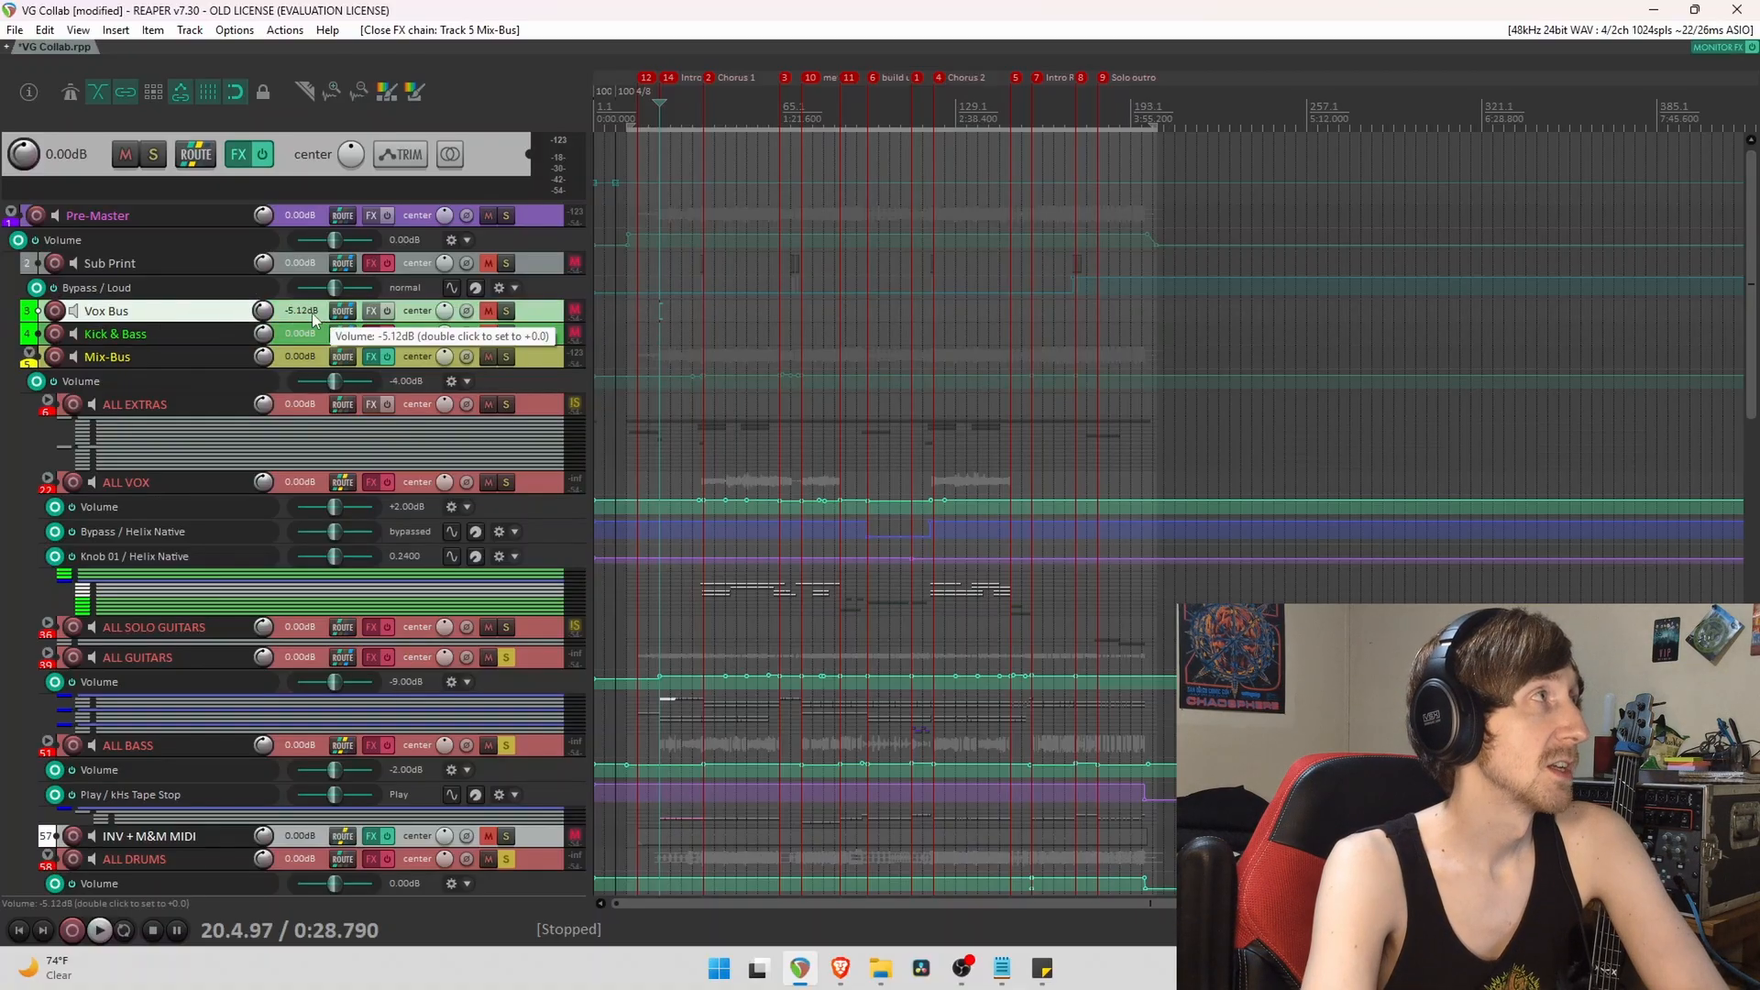
drag(145, 310, 92, 845)
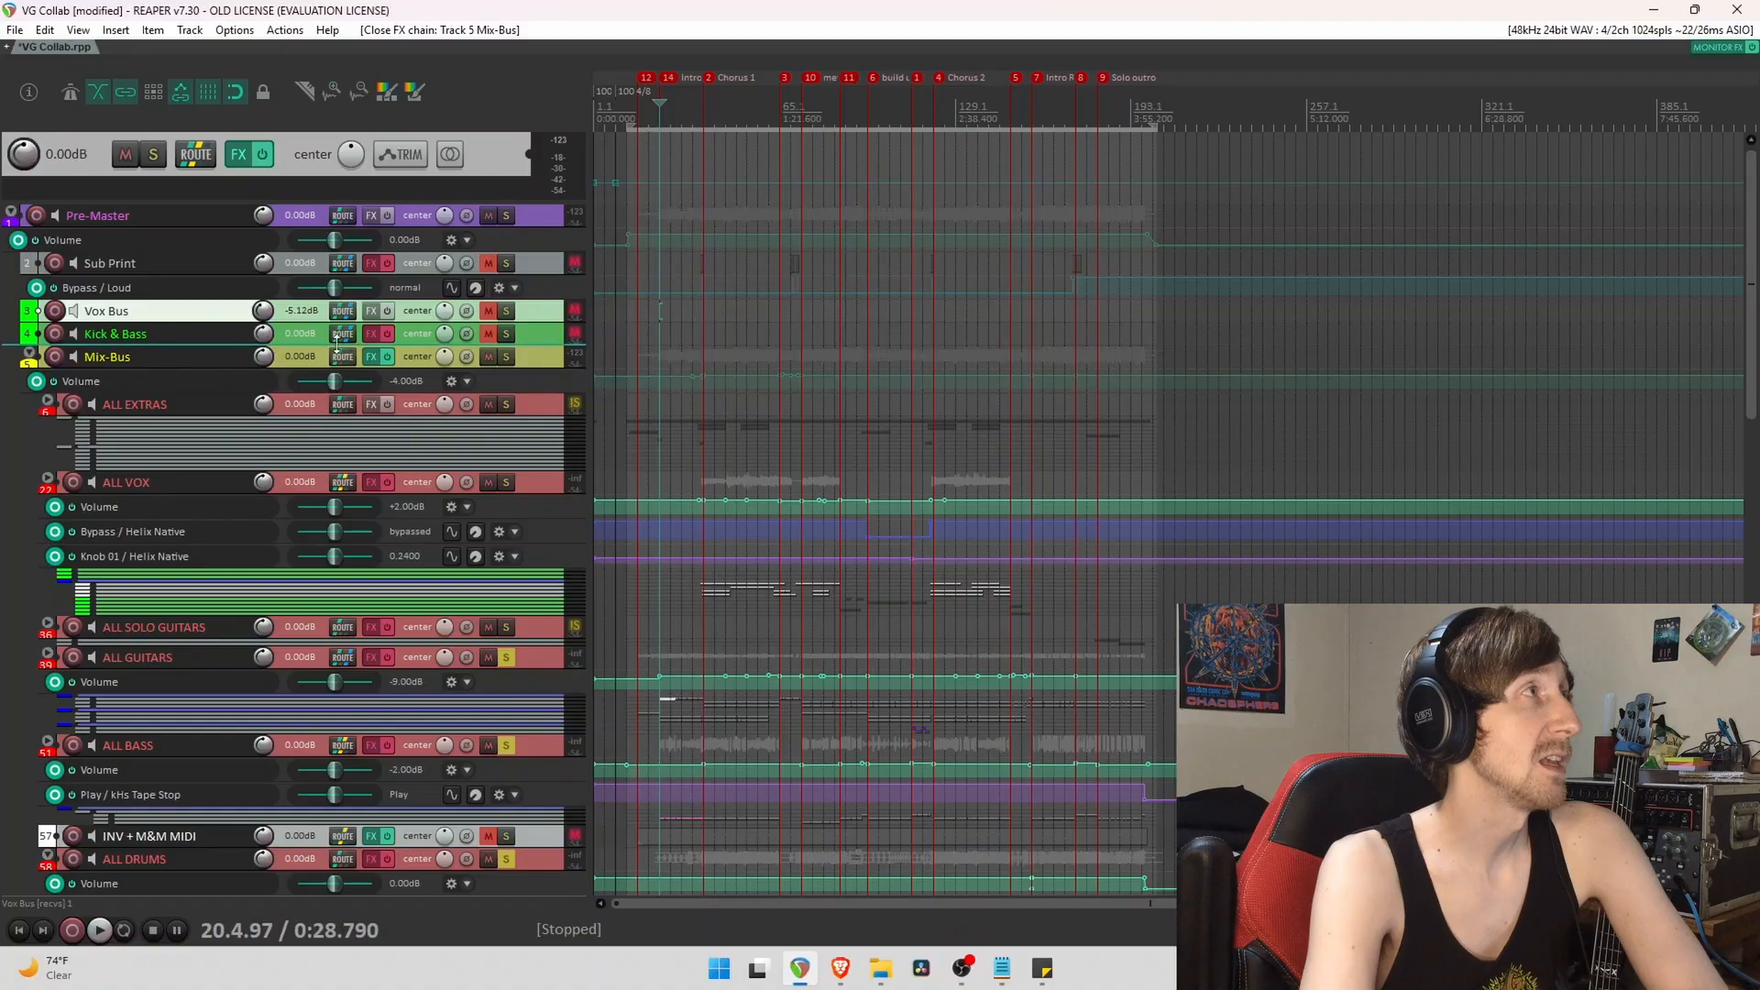
mouse_move(376, 361)
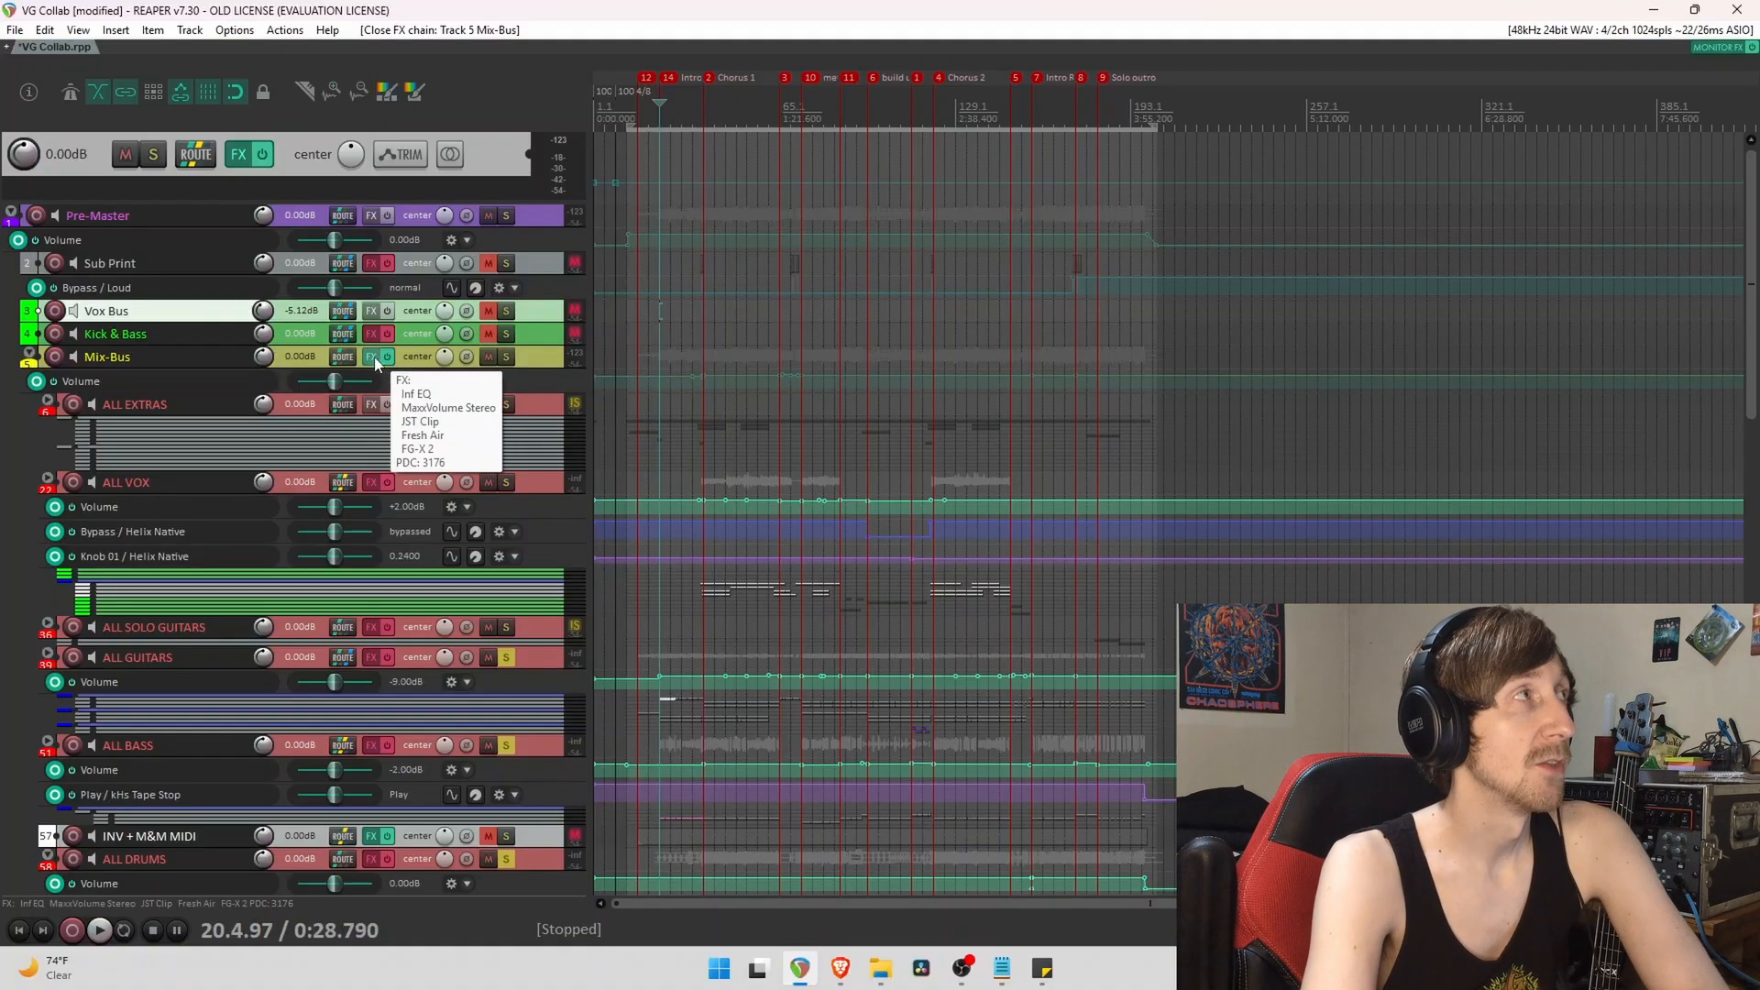
mouse_move(306, 312)
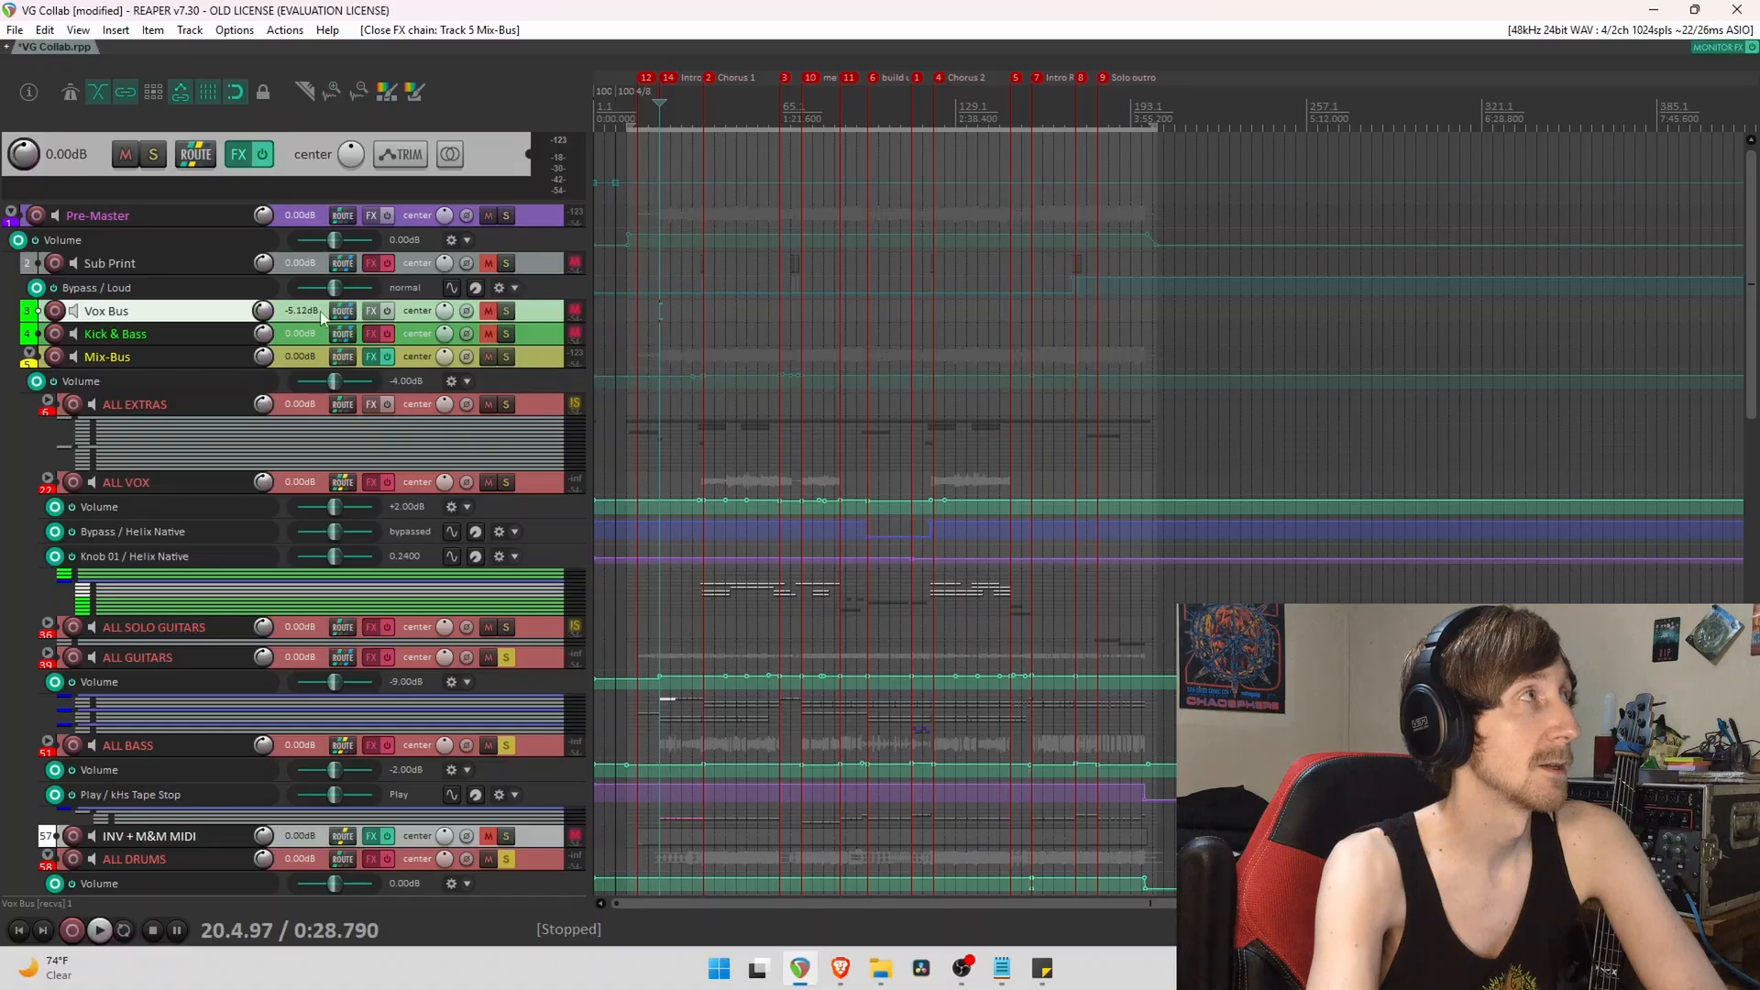
click(561, 264)
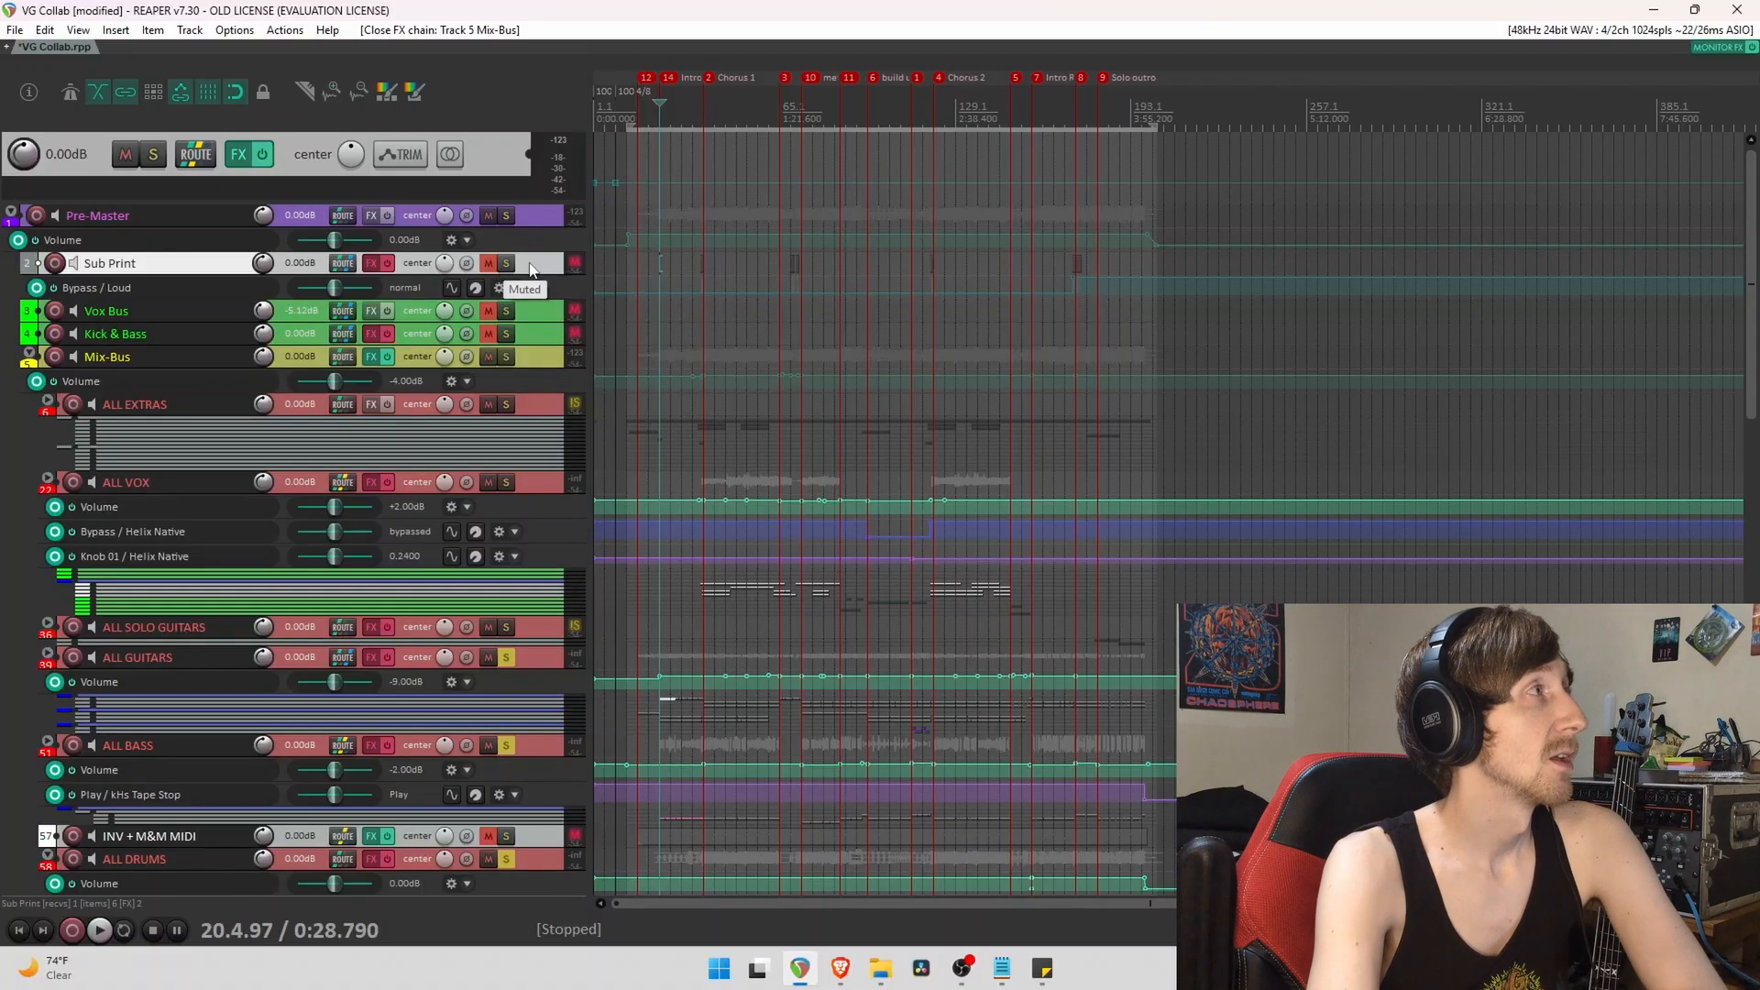
click(41, 403)
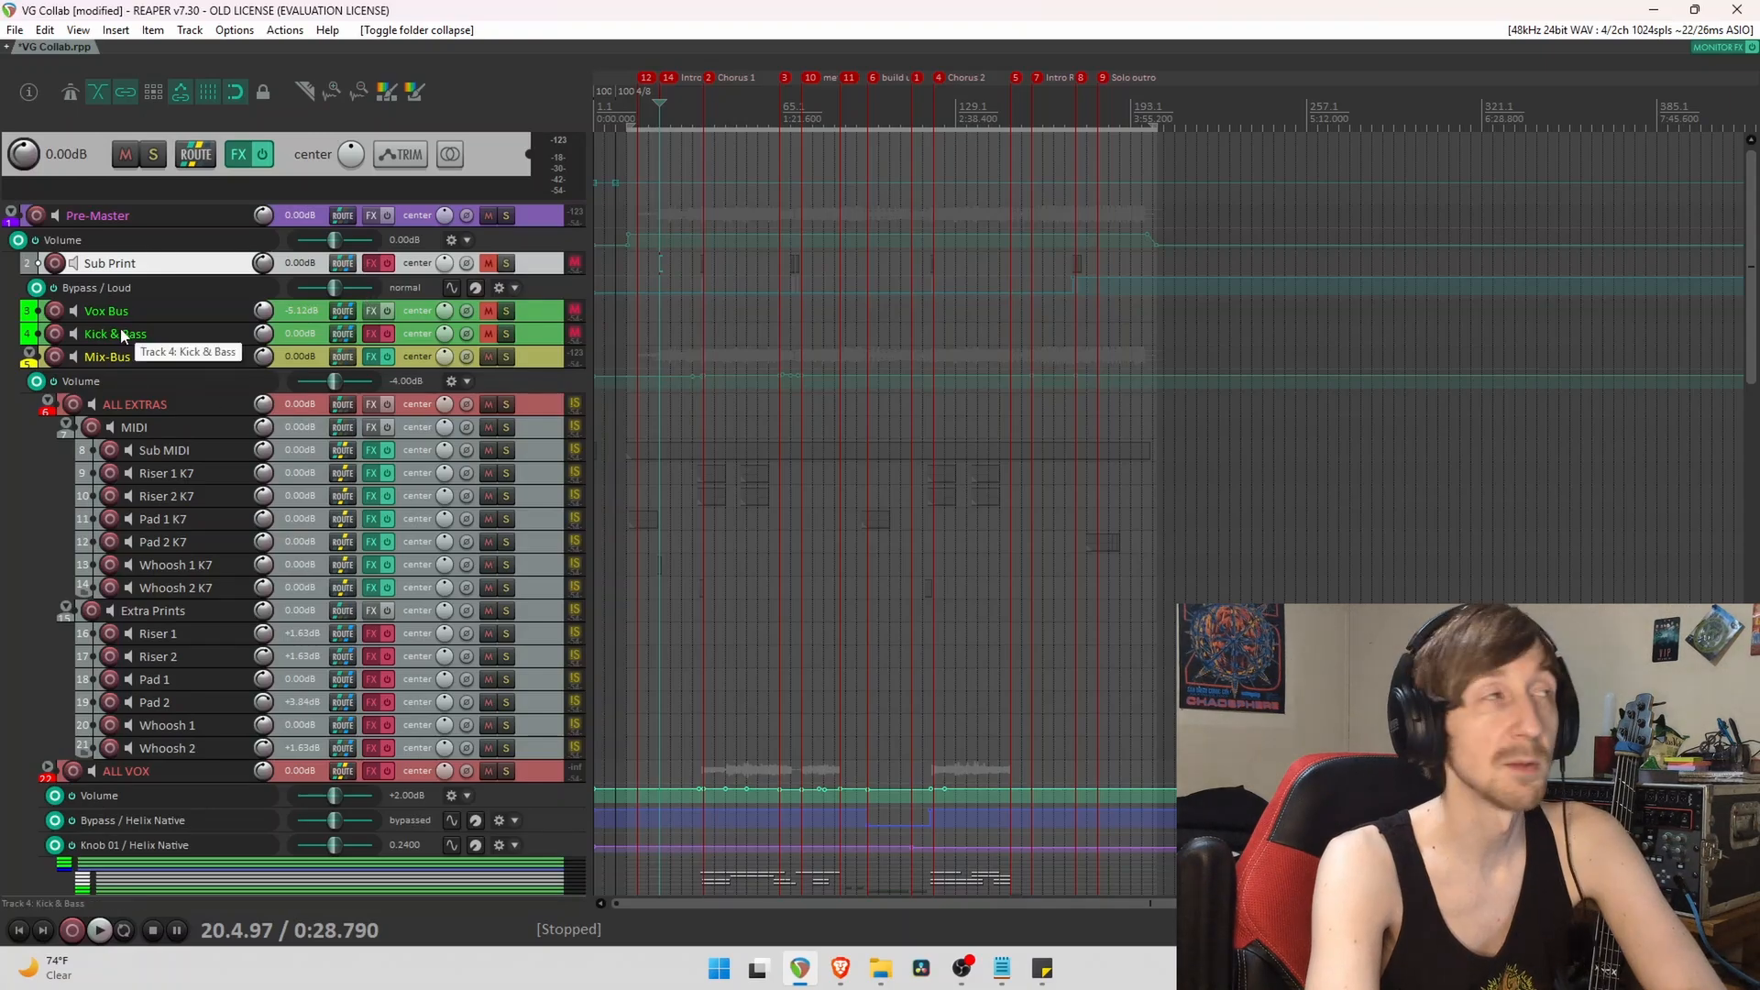
click(49, 403)
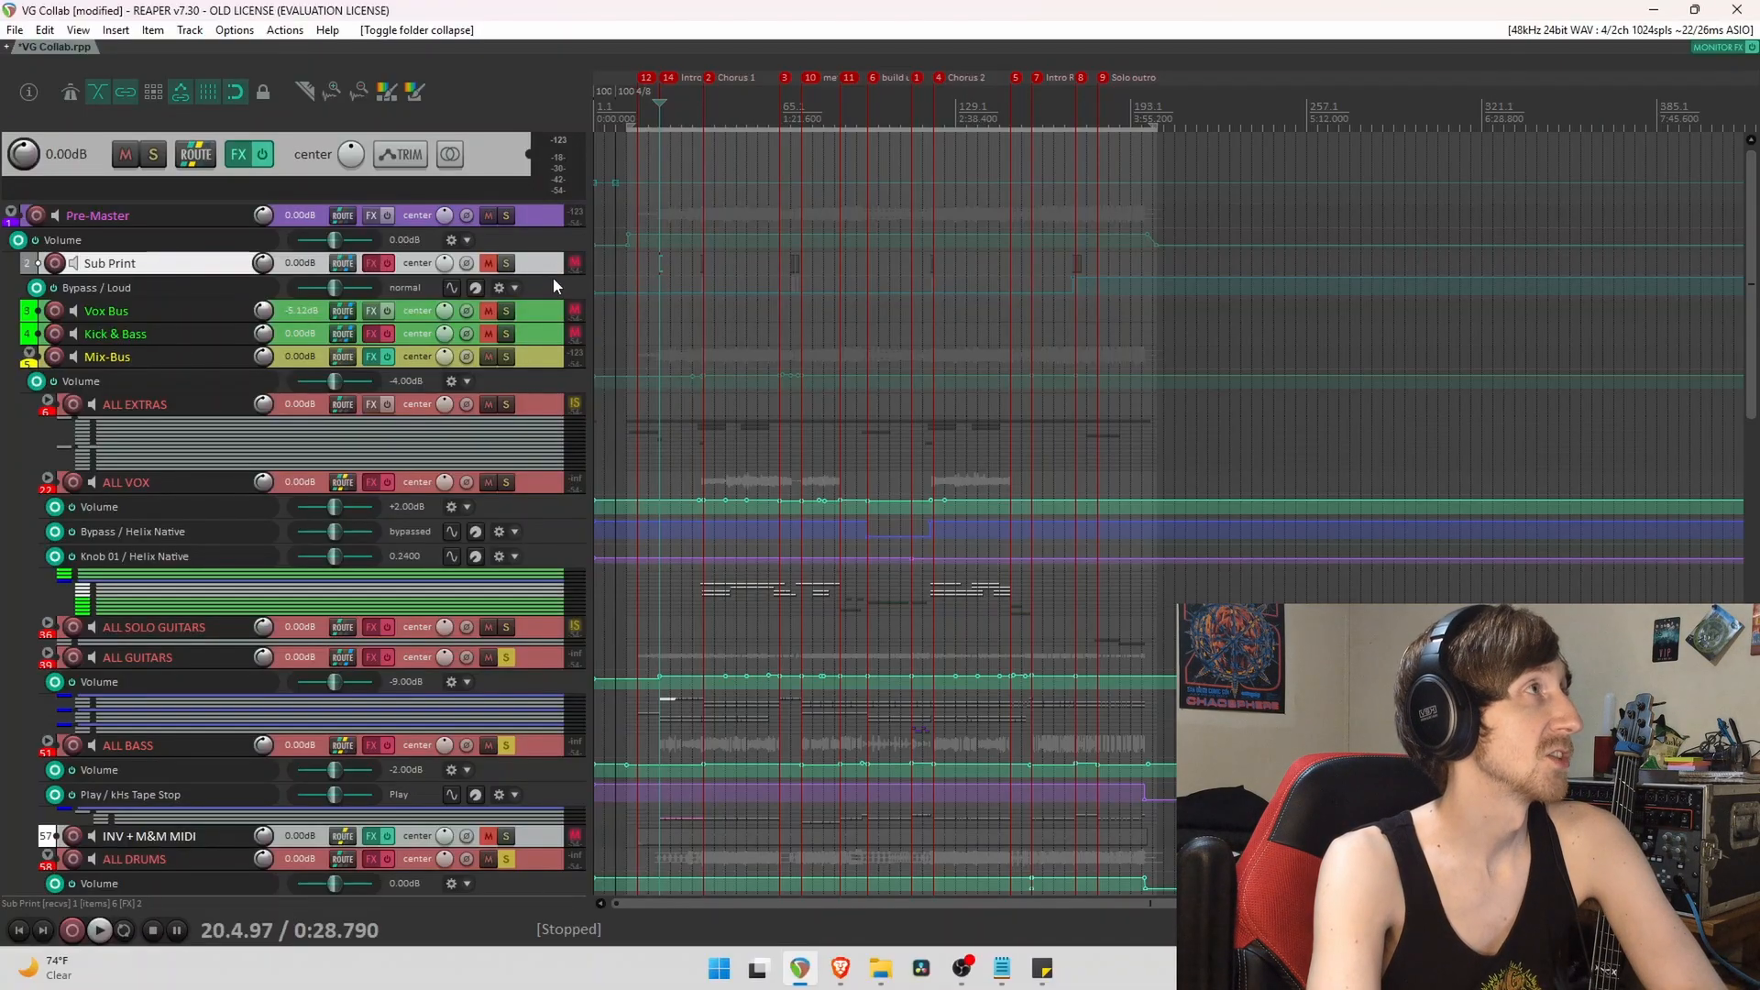
Inspect the WLM Plus Stereo loudness meter in the master track's FX chain, close it and select the ALL GUITARS track.
click(244, 153)
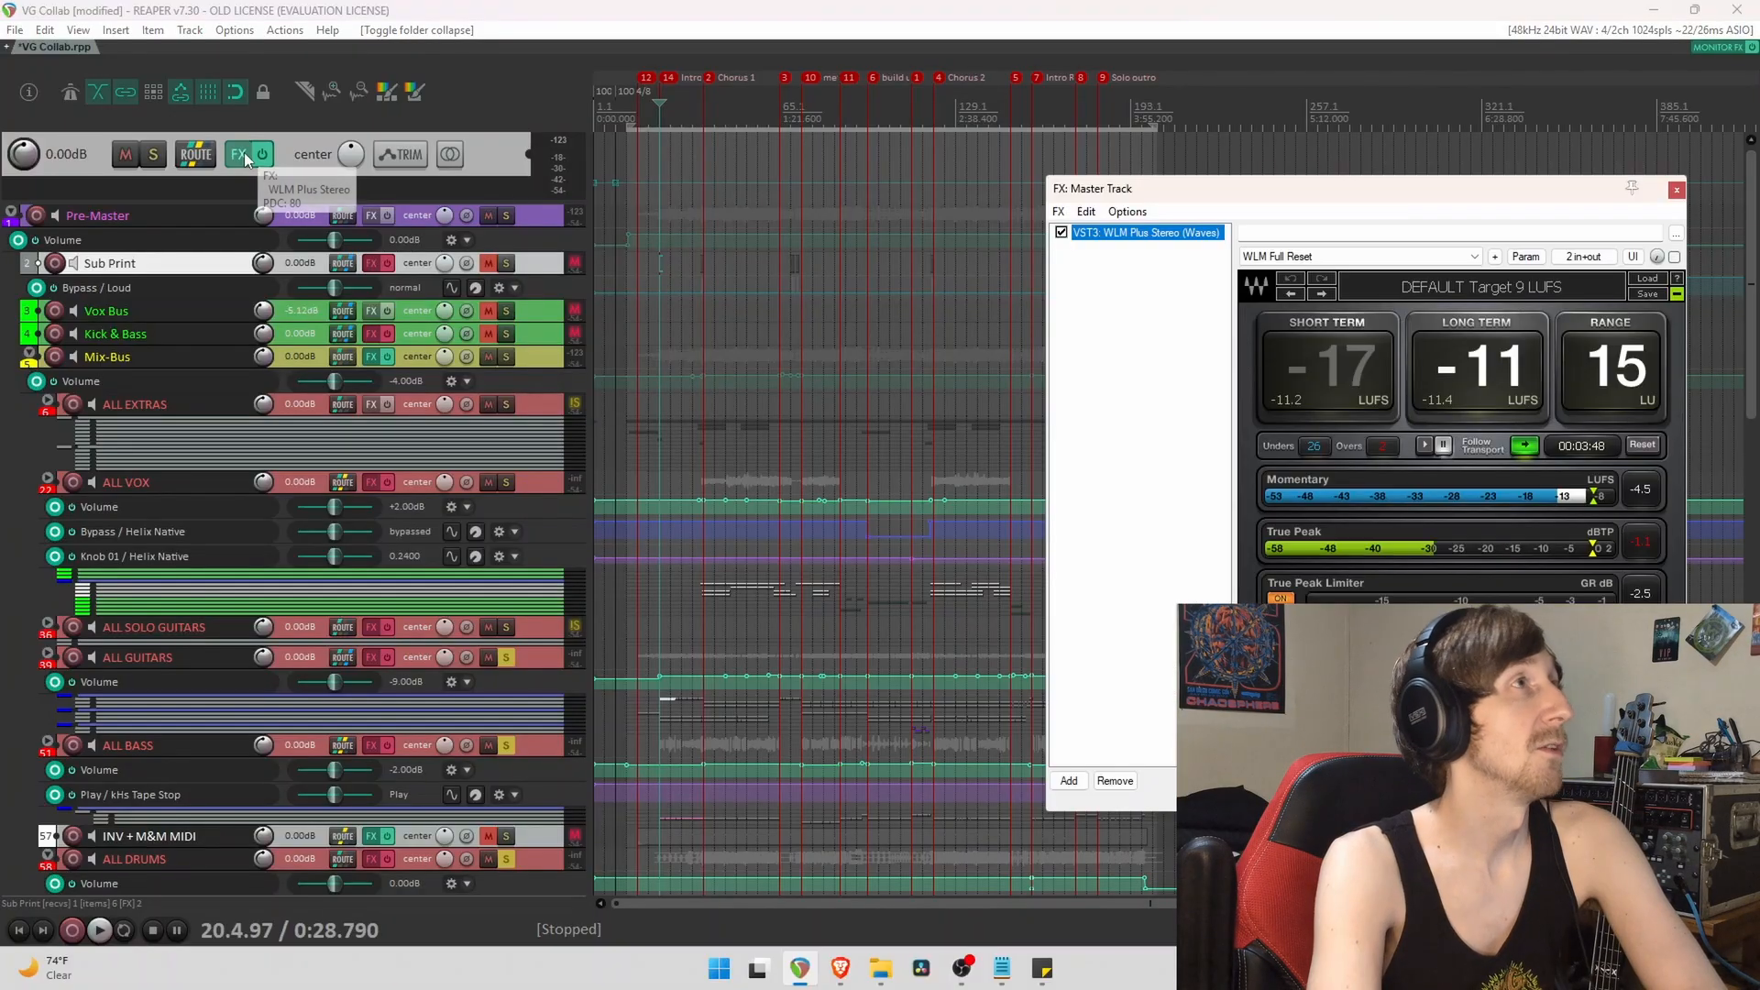
click(1164, 321)
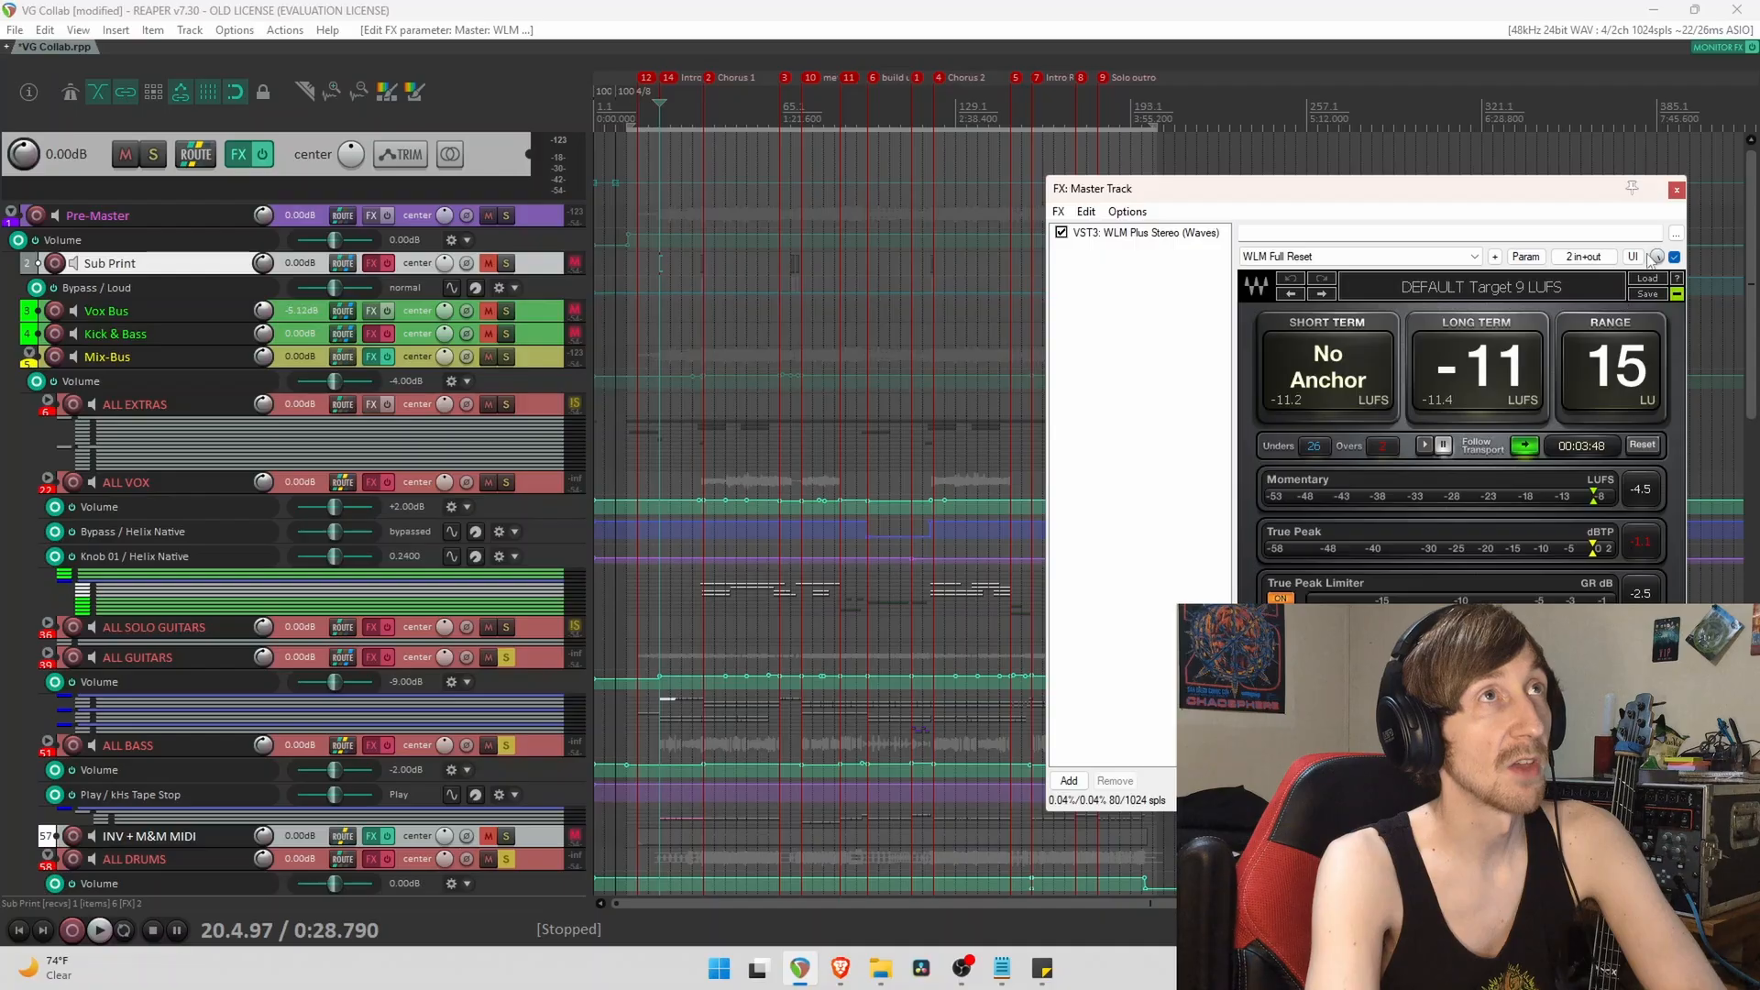
click(1677, 189)
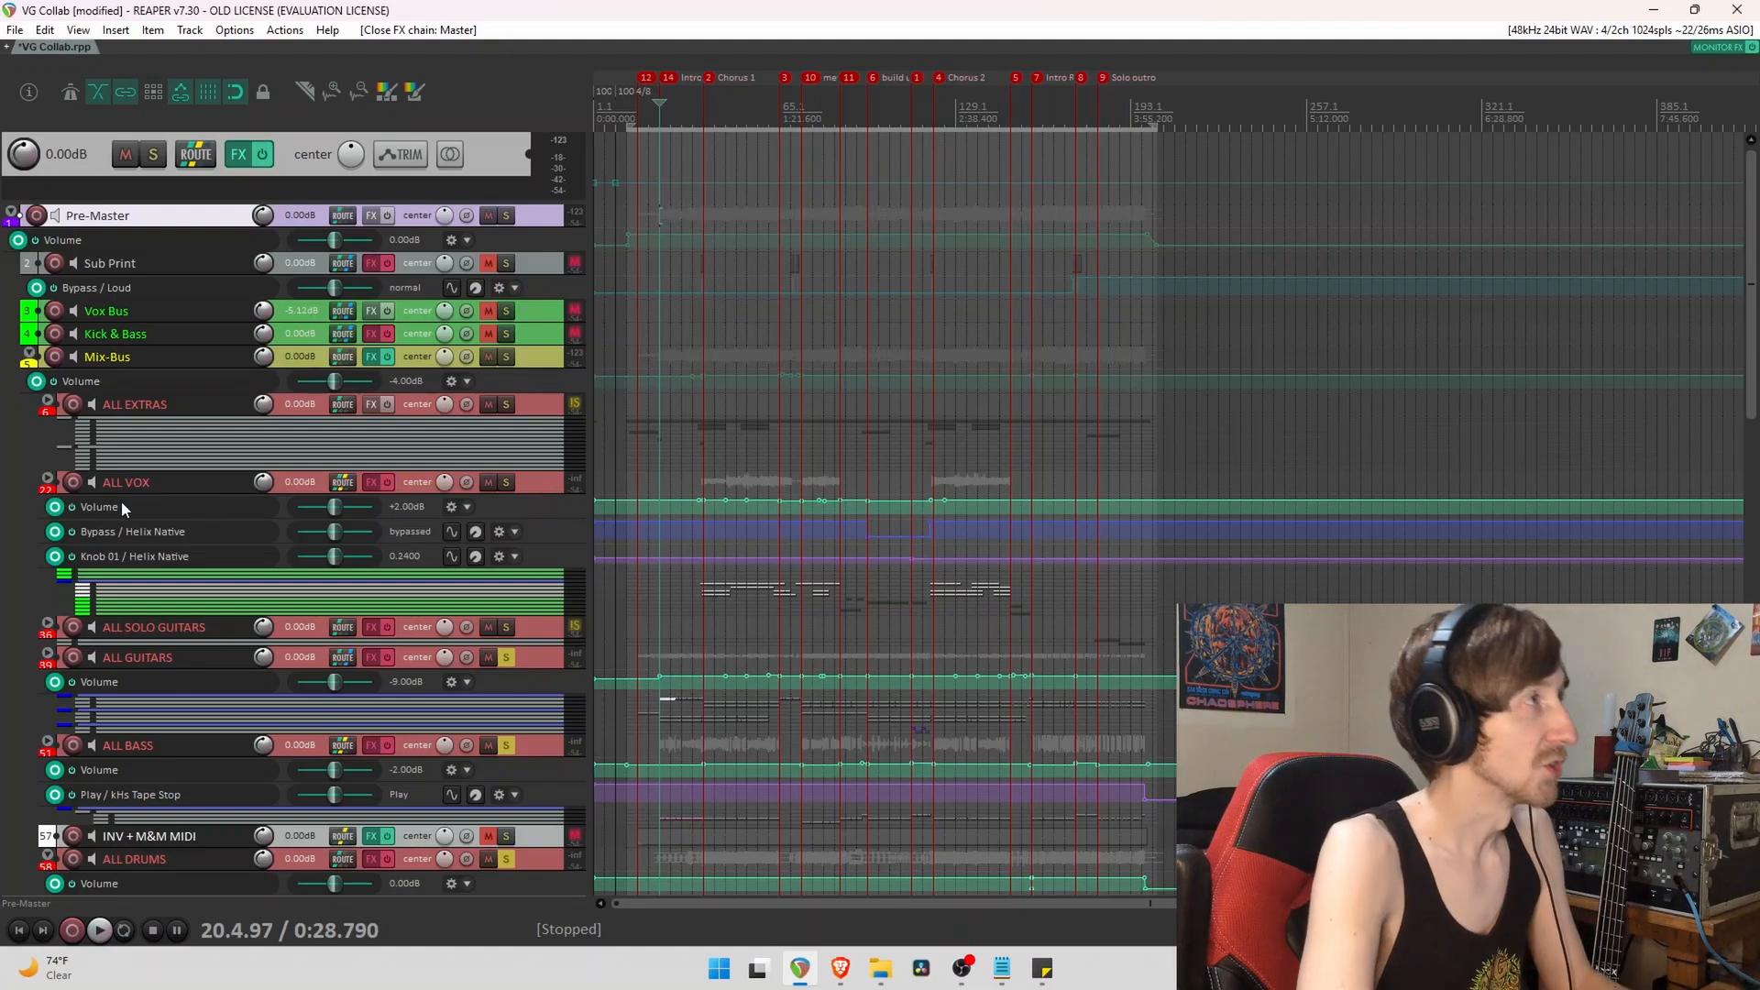
click(554, 658)
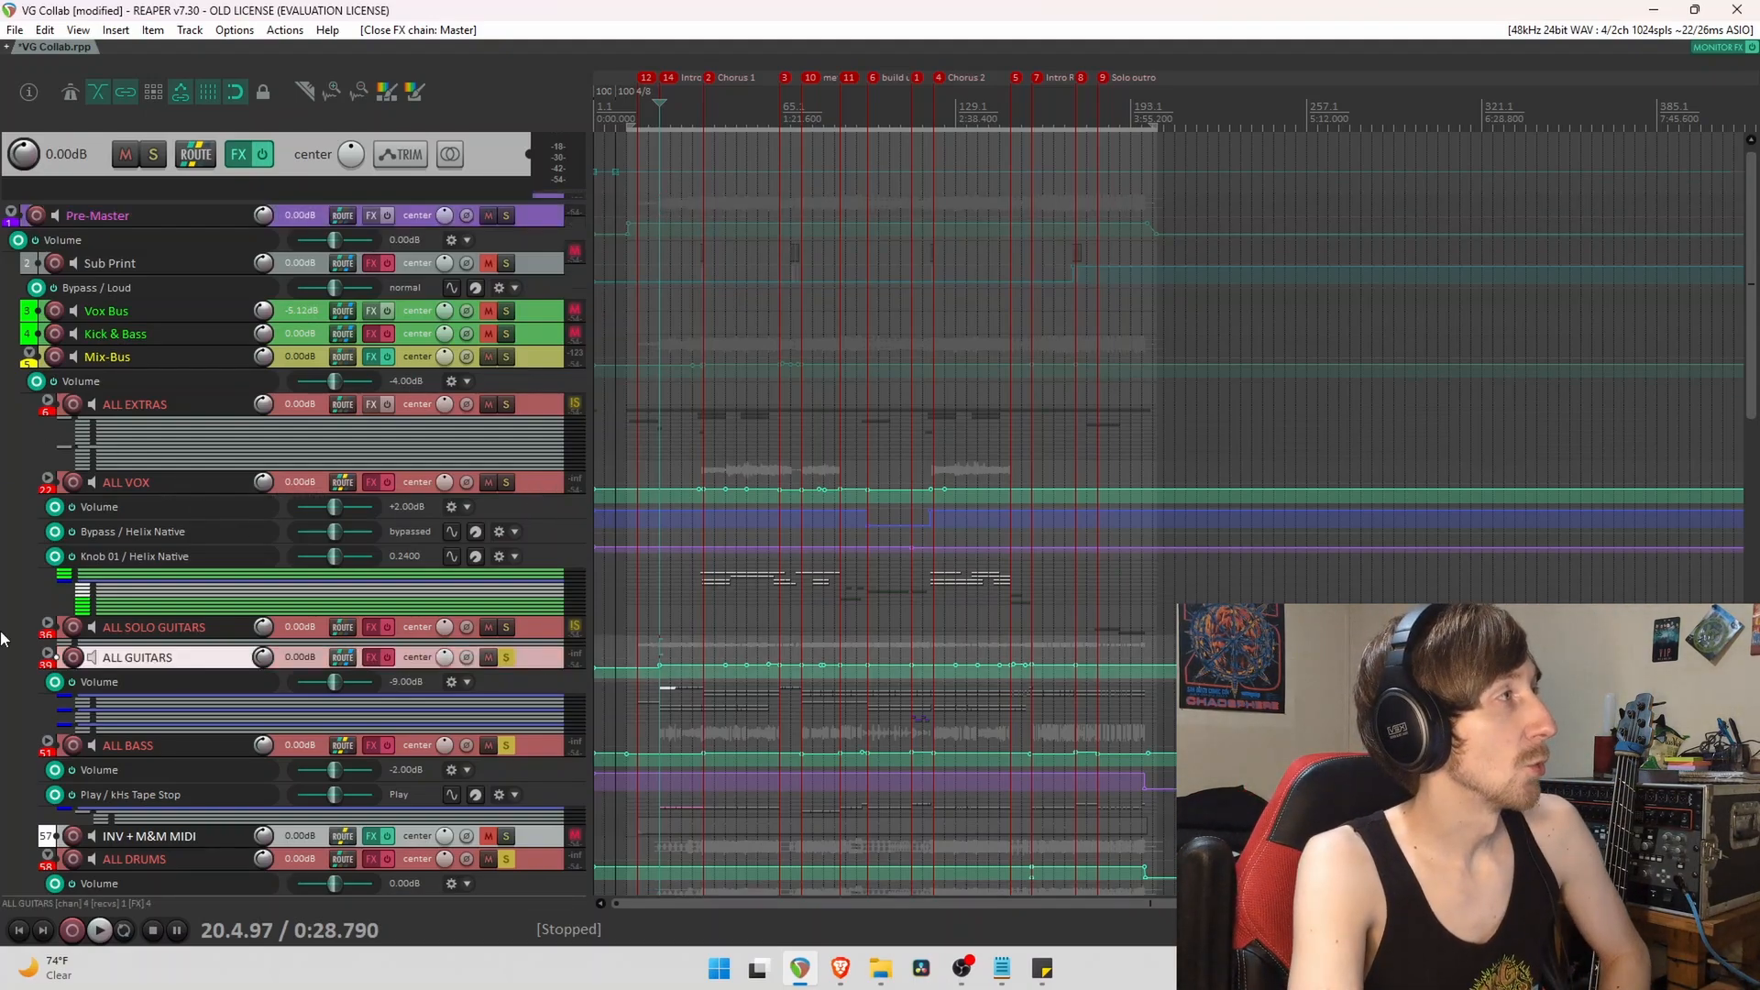
Mute the ALL VOX and ALL EXTRAS folder tracks and solo the ALL SOLO GUITARS folder.
scroll(2, 617, down, 3)
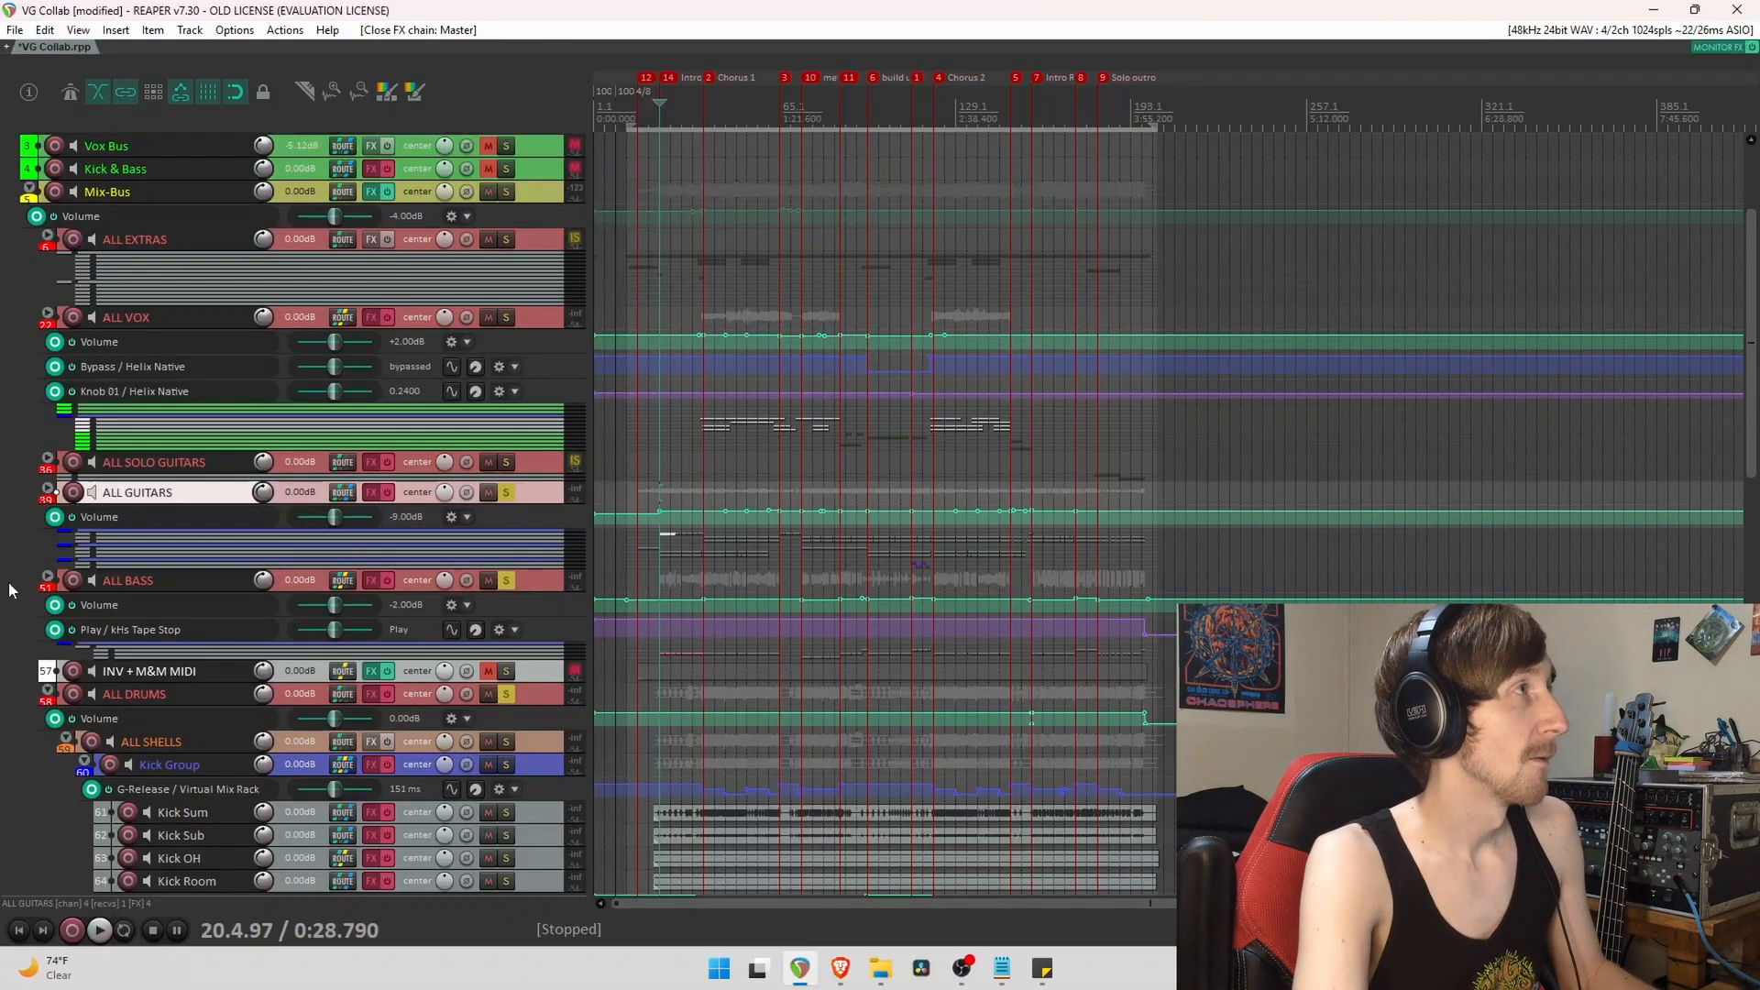
click(487, 316)
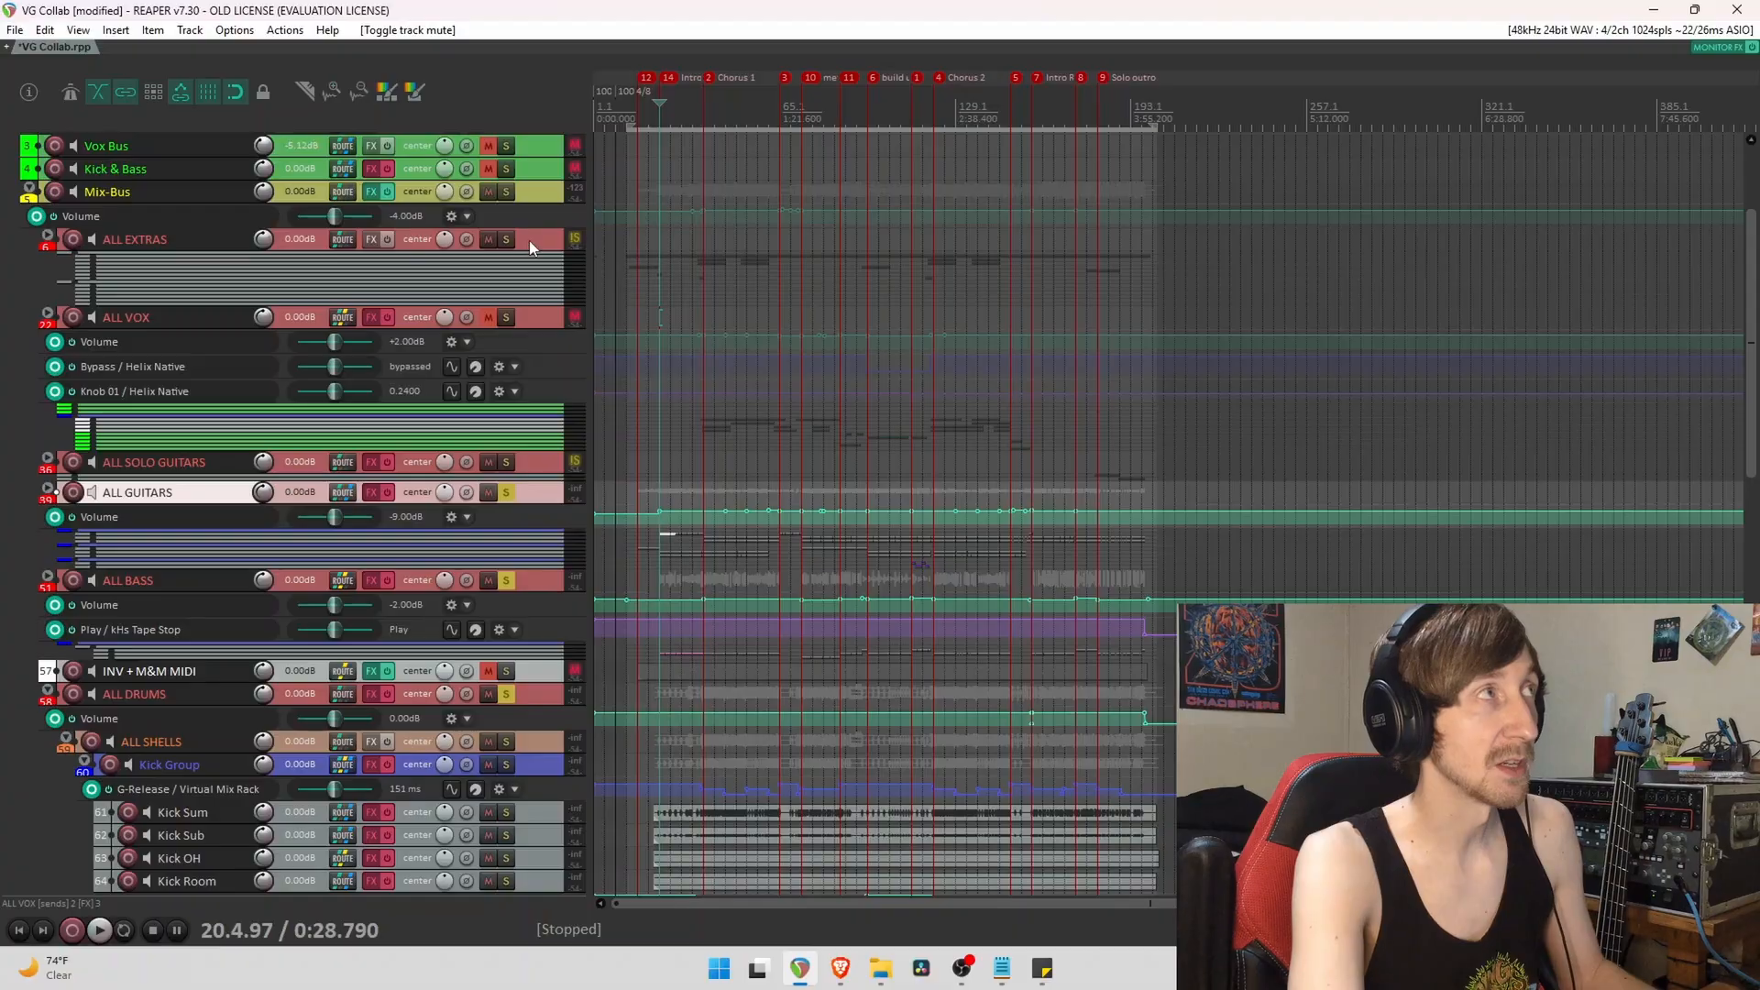
click(489, 239)
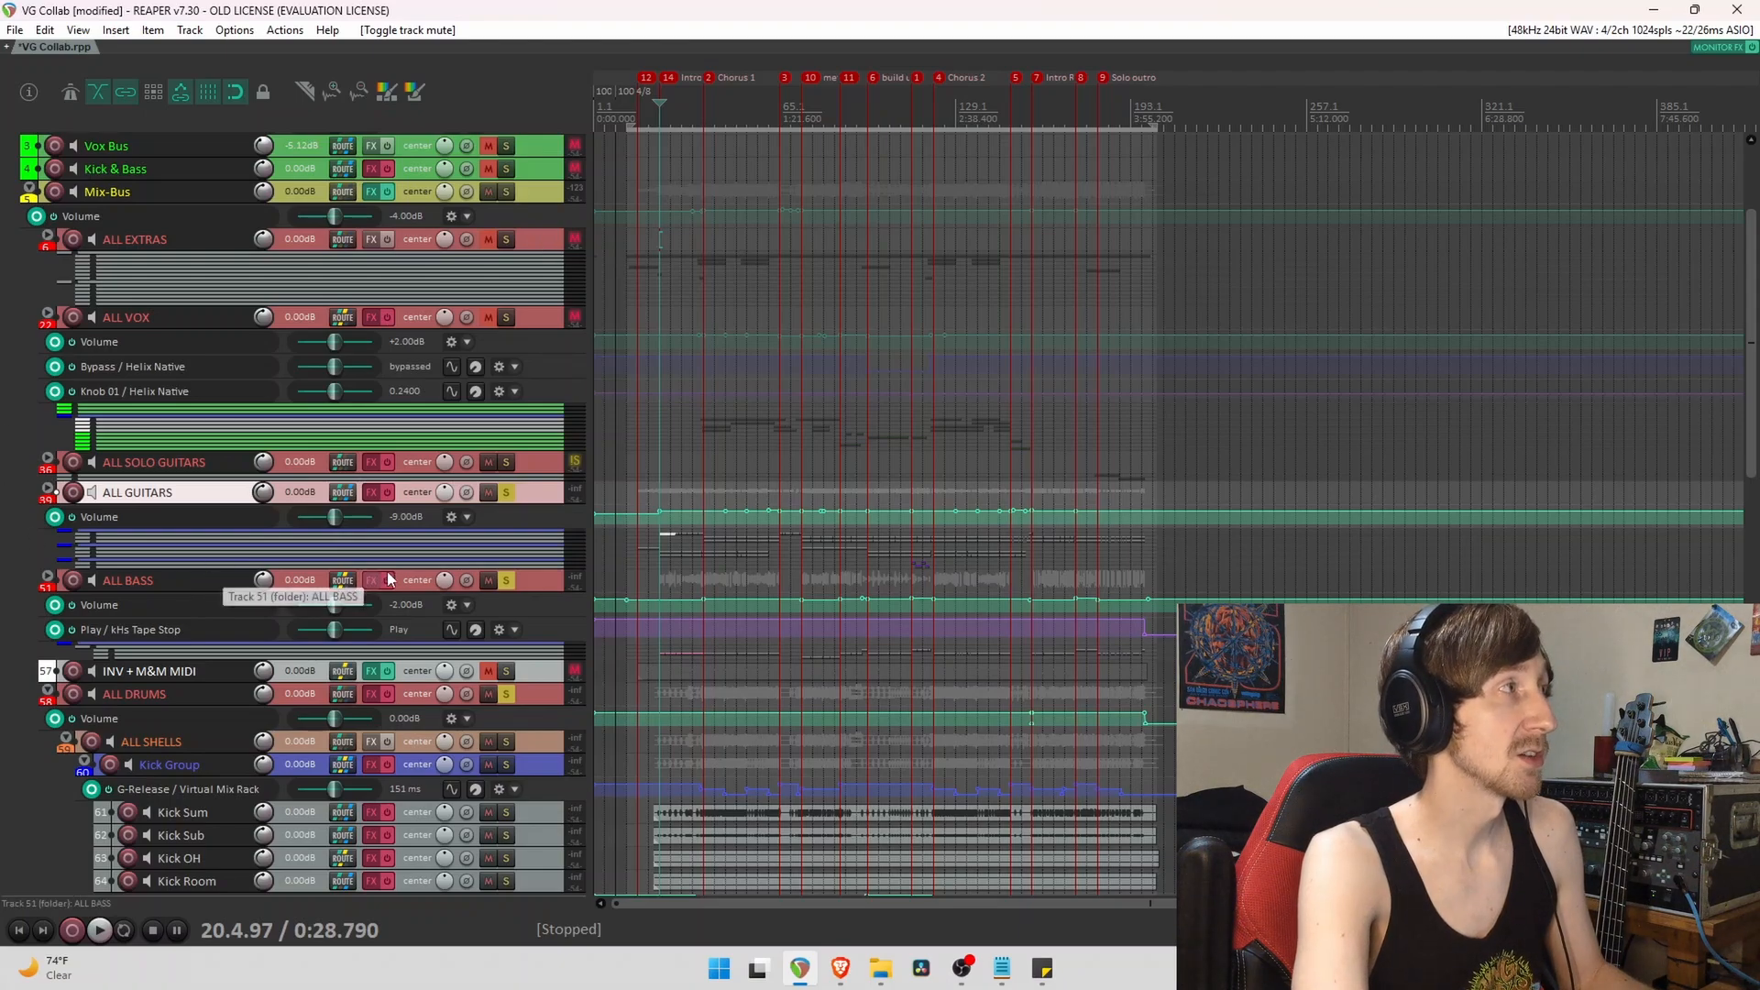
click(507, 465)
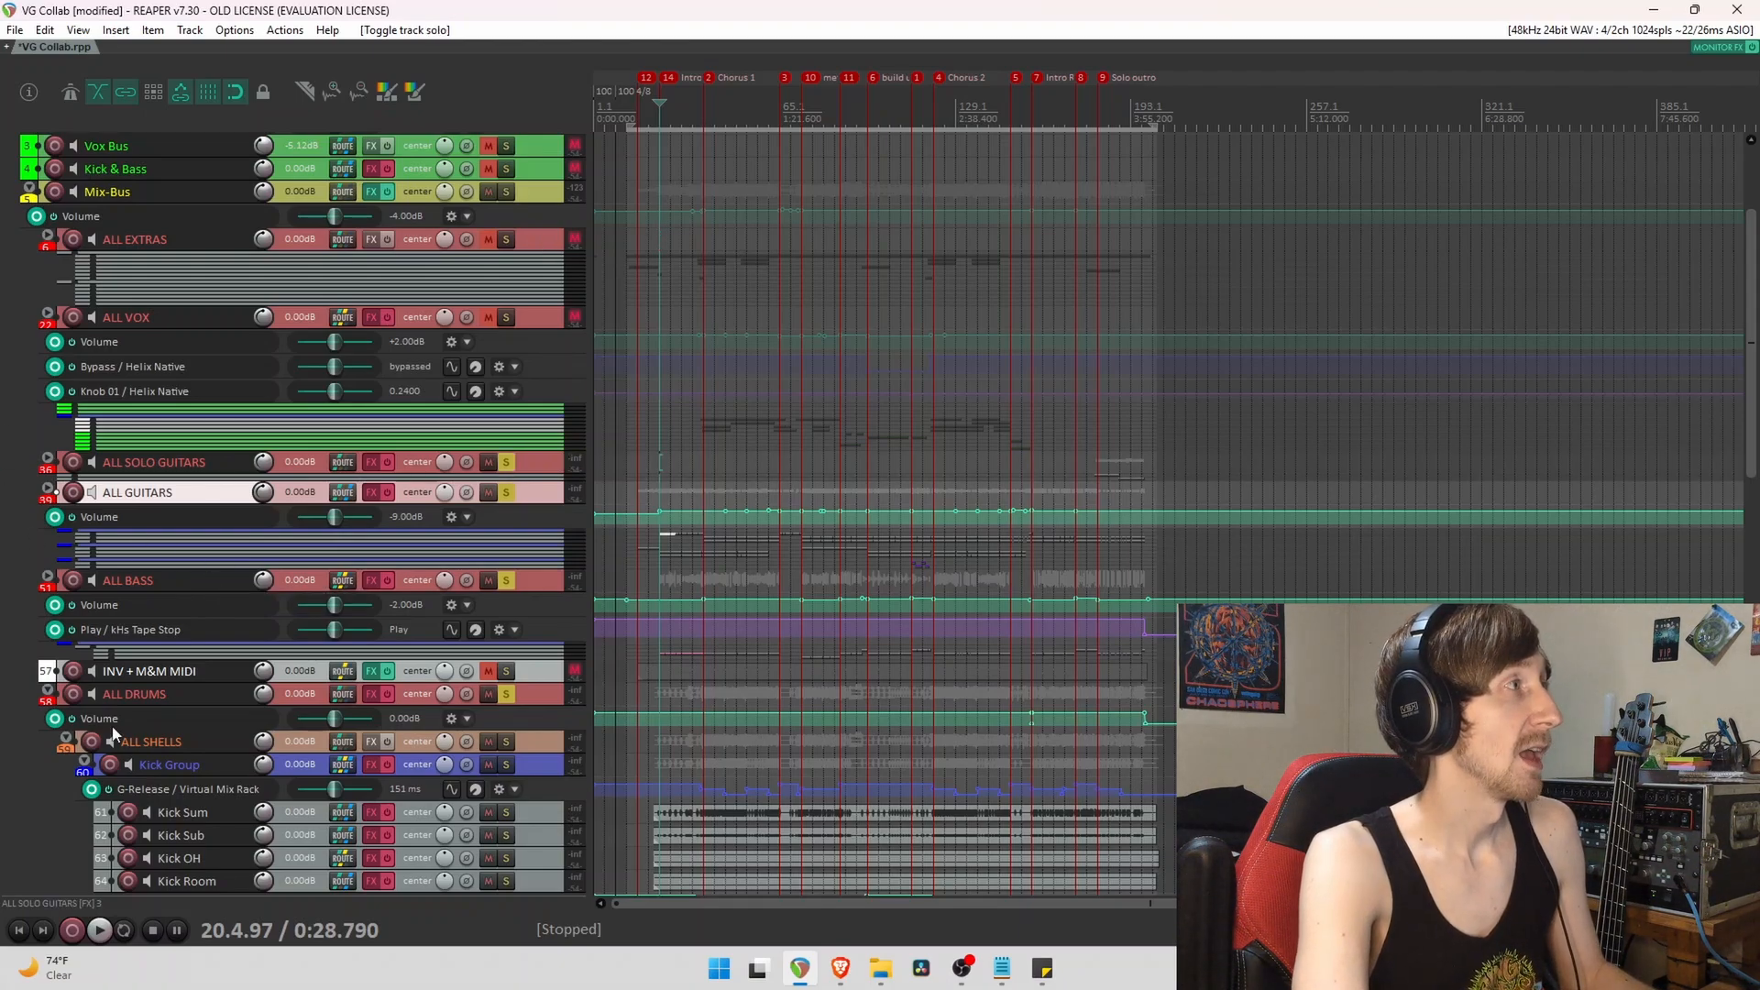
Expand the ALL BASS folder and inspect the Toneforge DI Match settings on the Quake DI LOW track.
scroll(392, 547, down, 3)
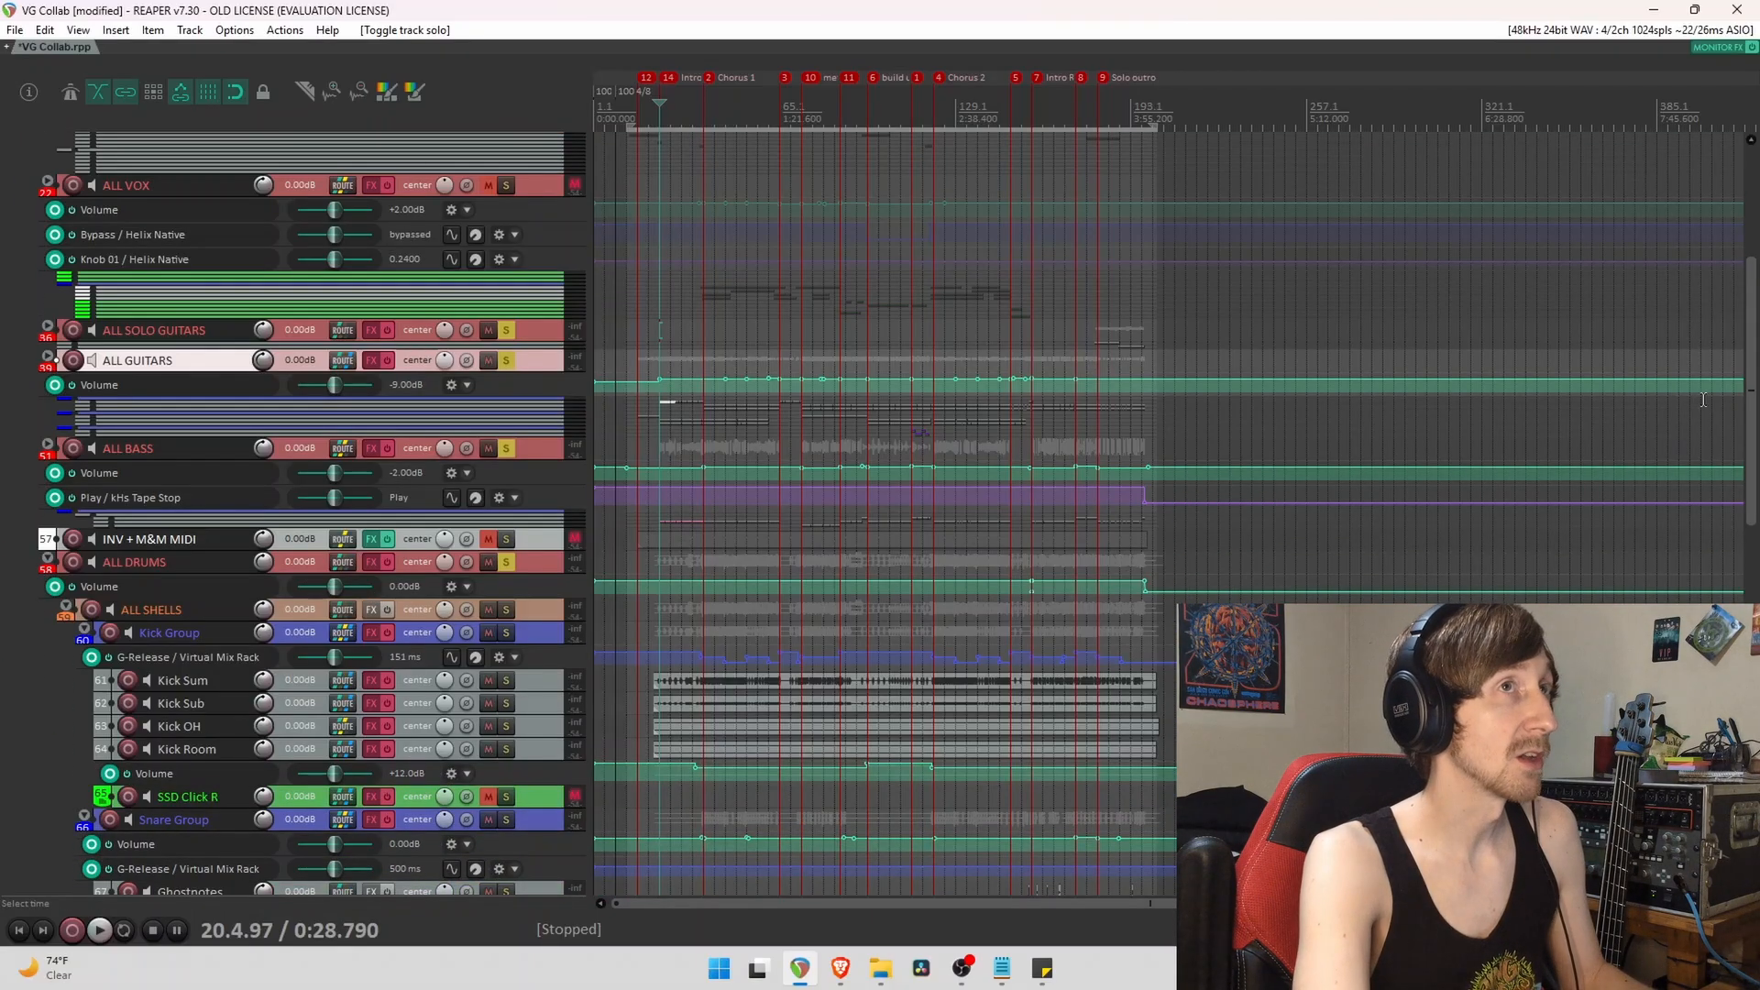
drag(1754, 402, 1758, 618)
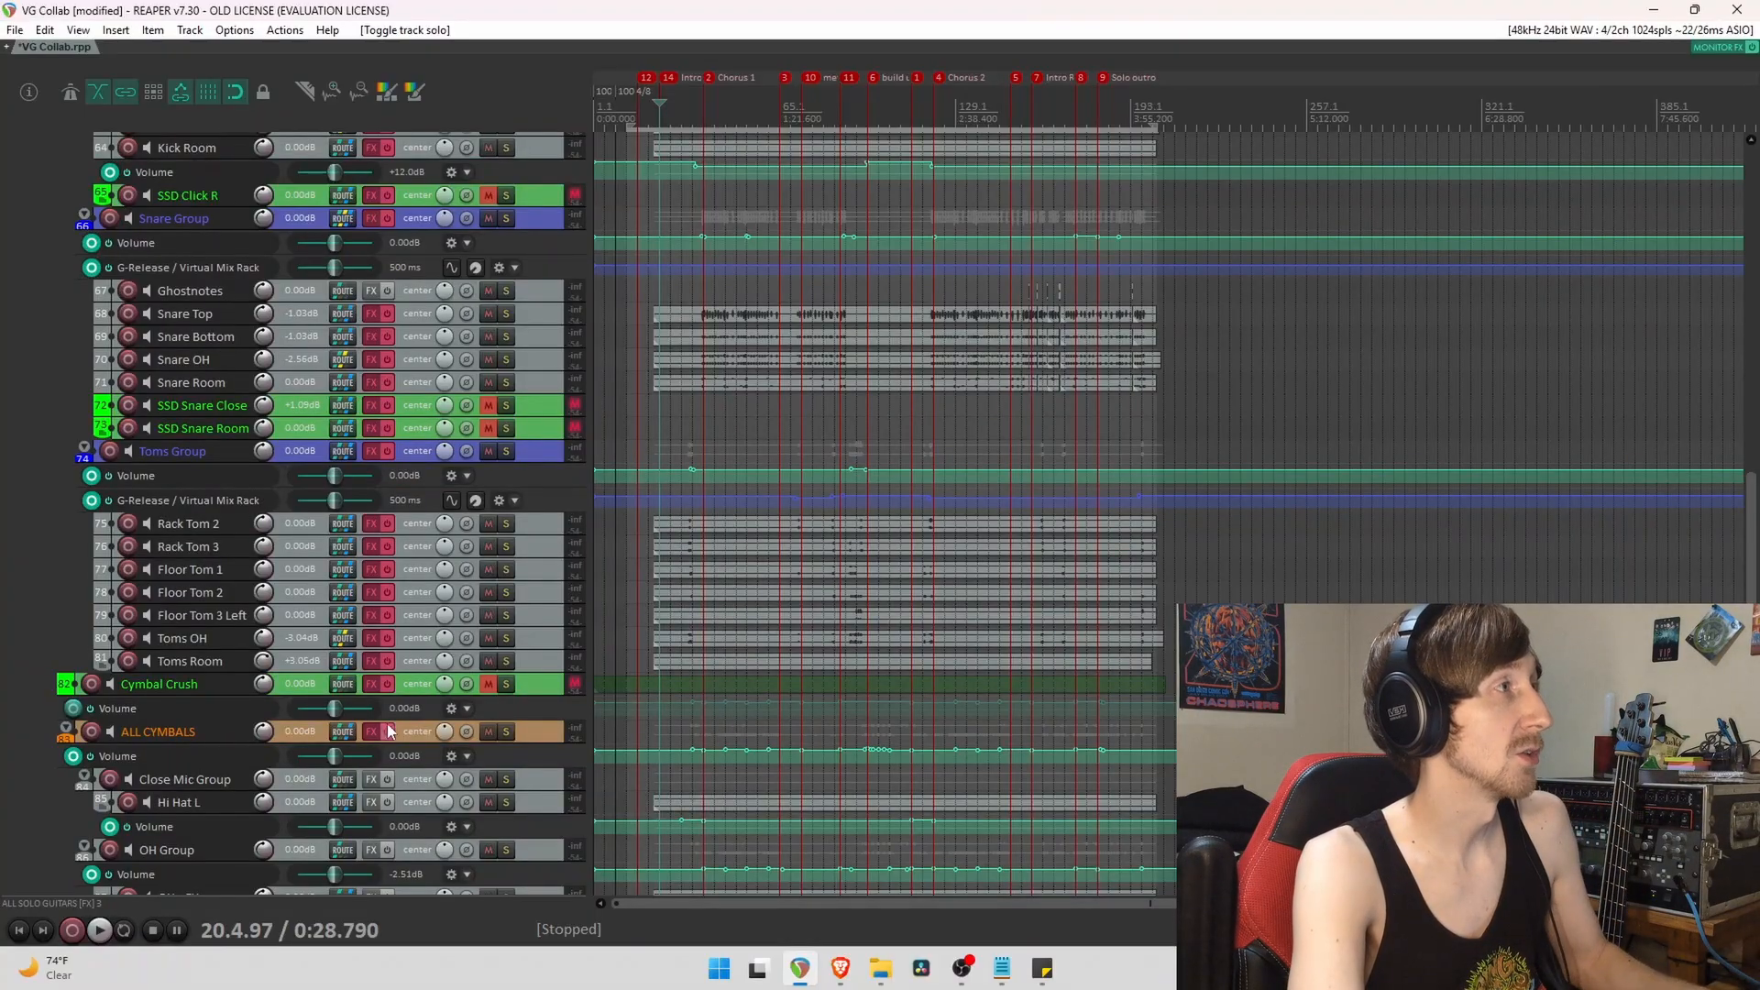
scroll(159, 752, up, 10)
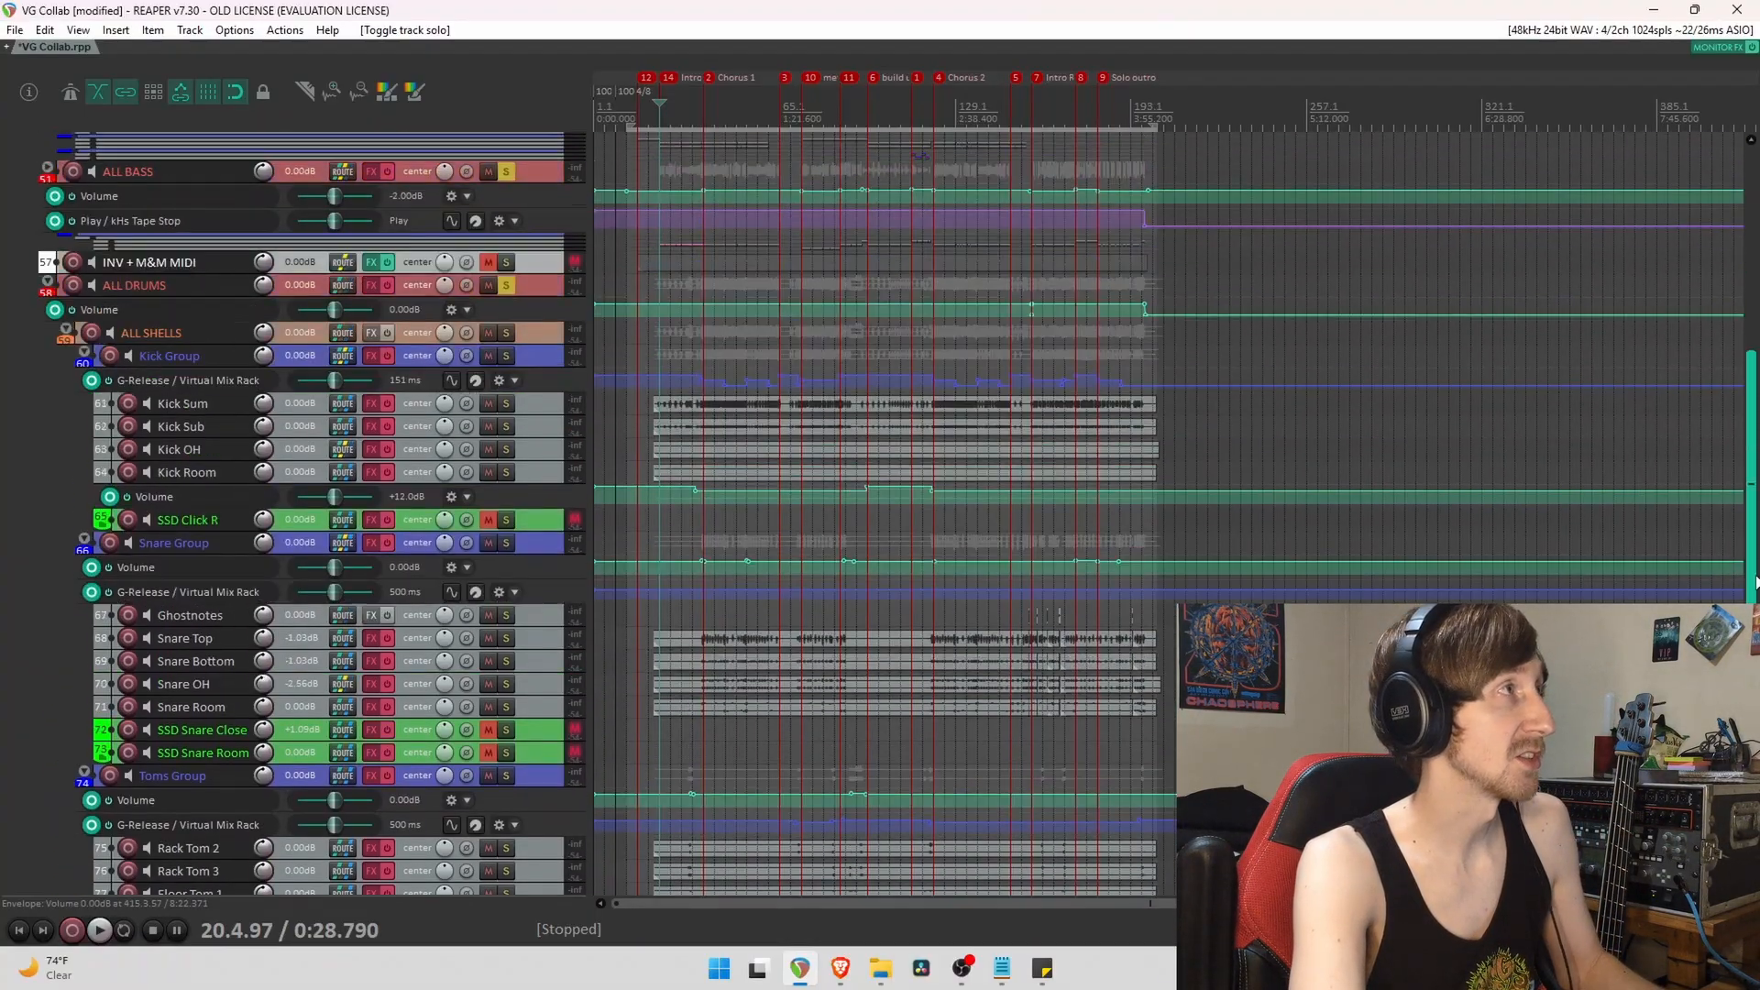
click(47, 590)
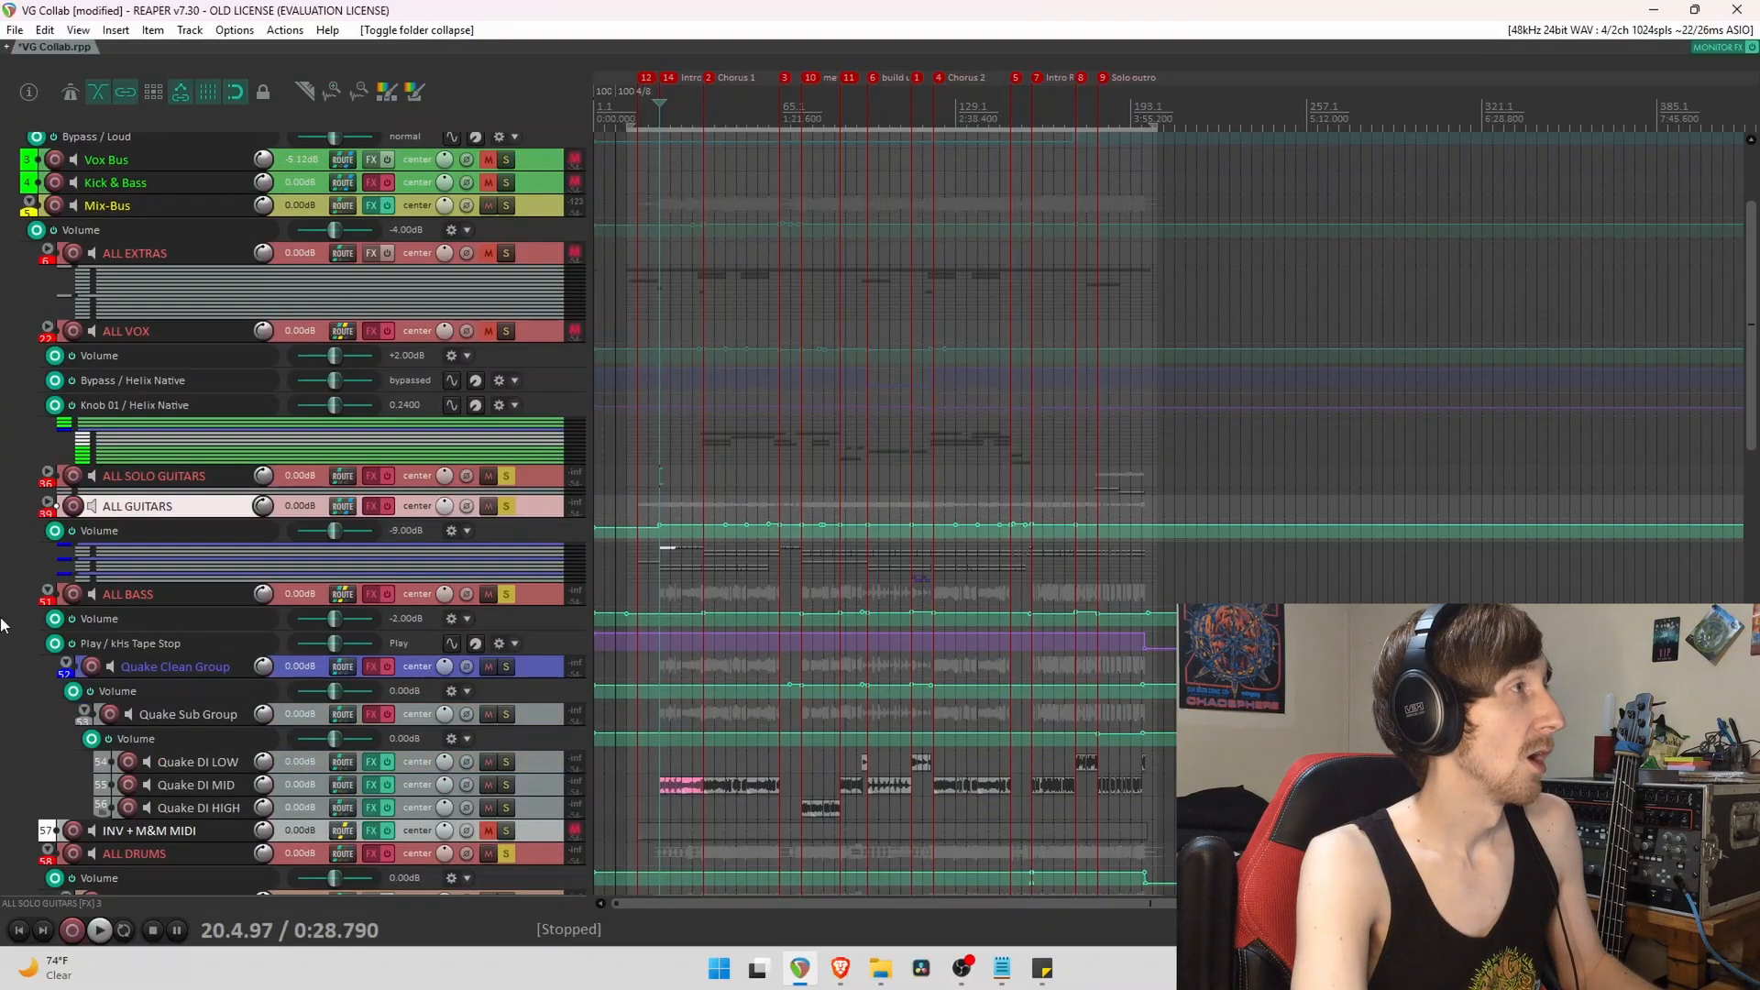
scroll(229, 623, down, 2)
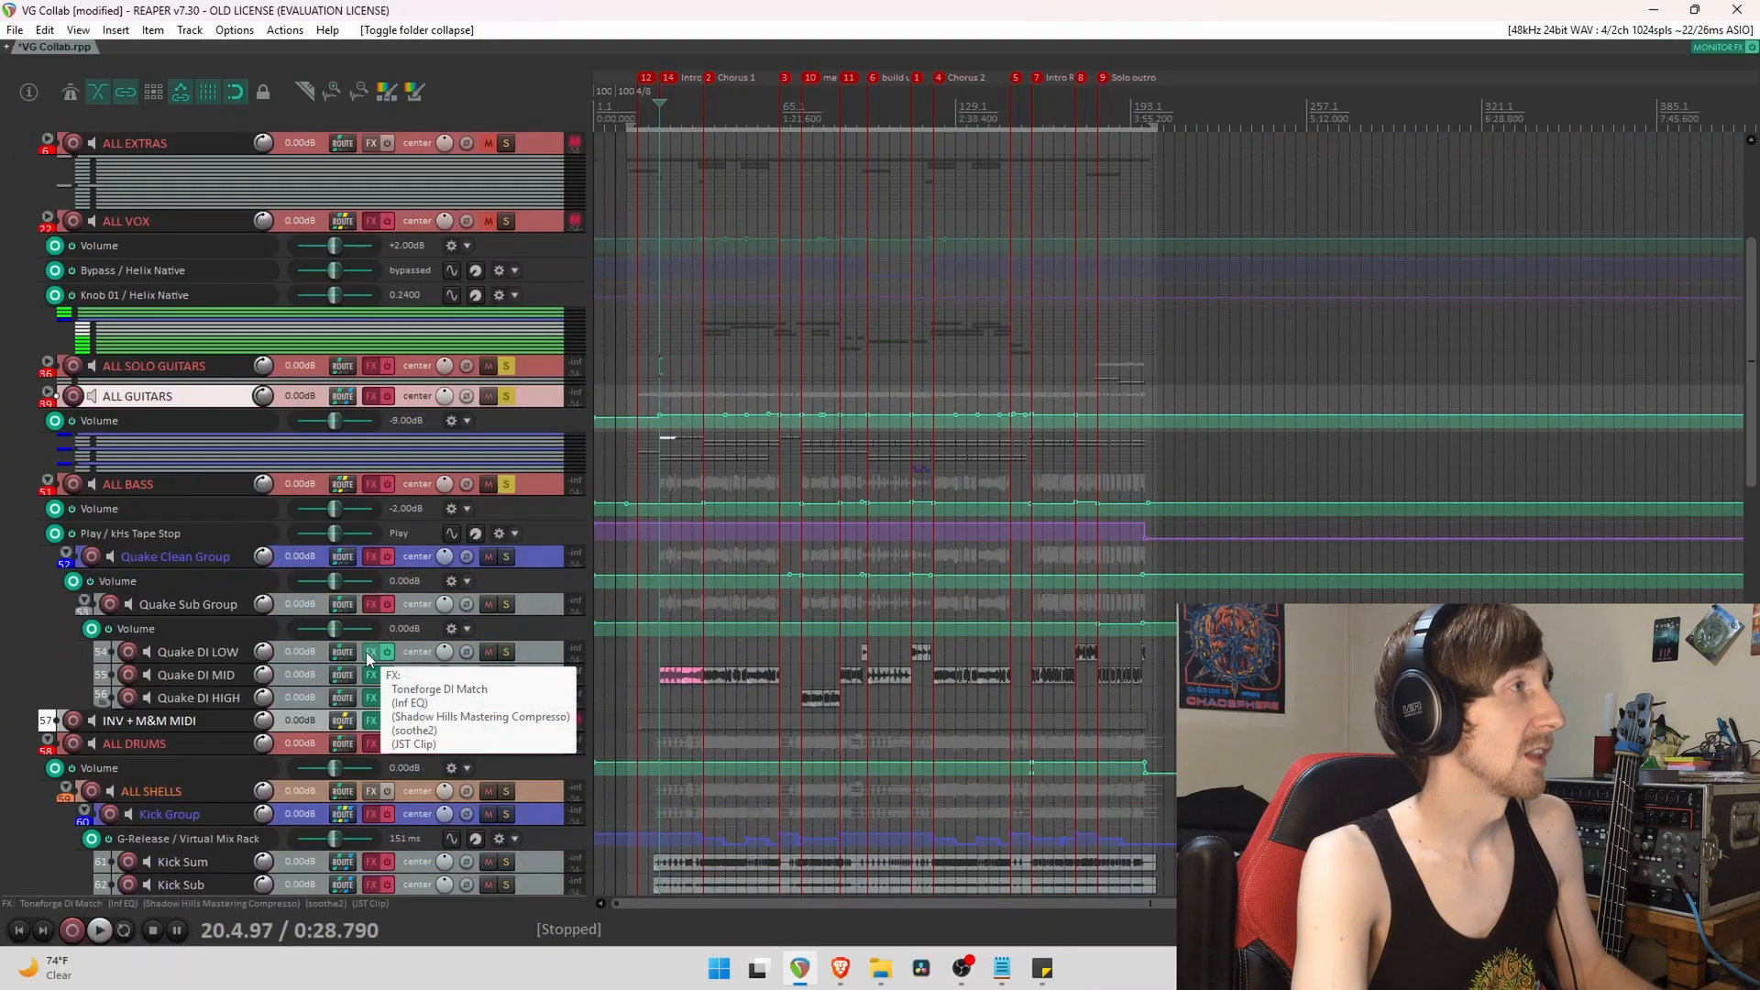
click(371, 652)
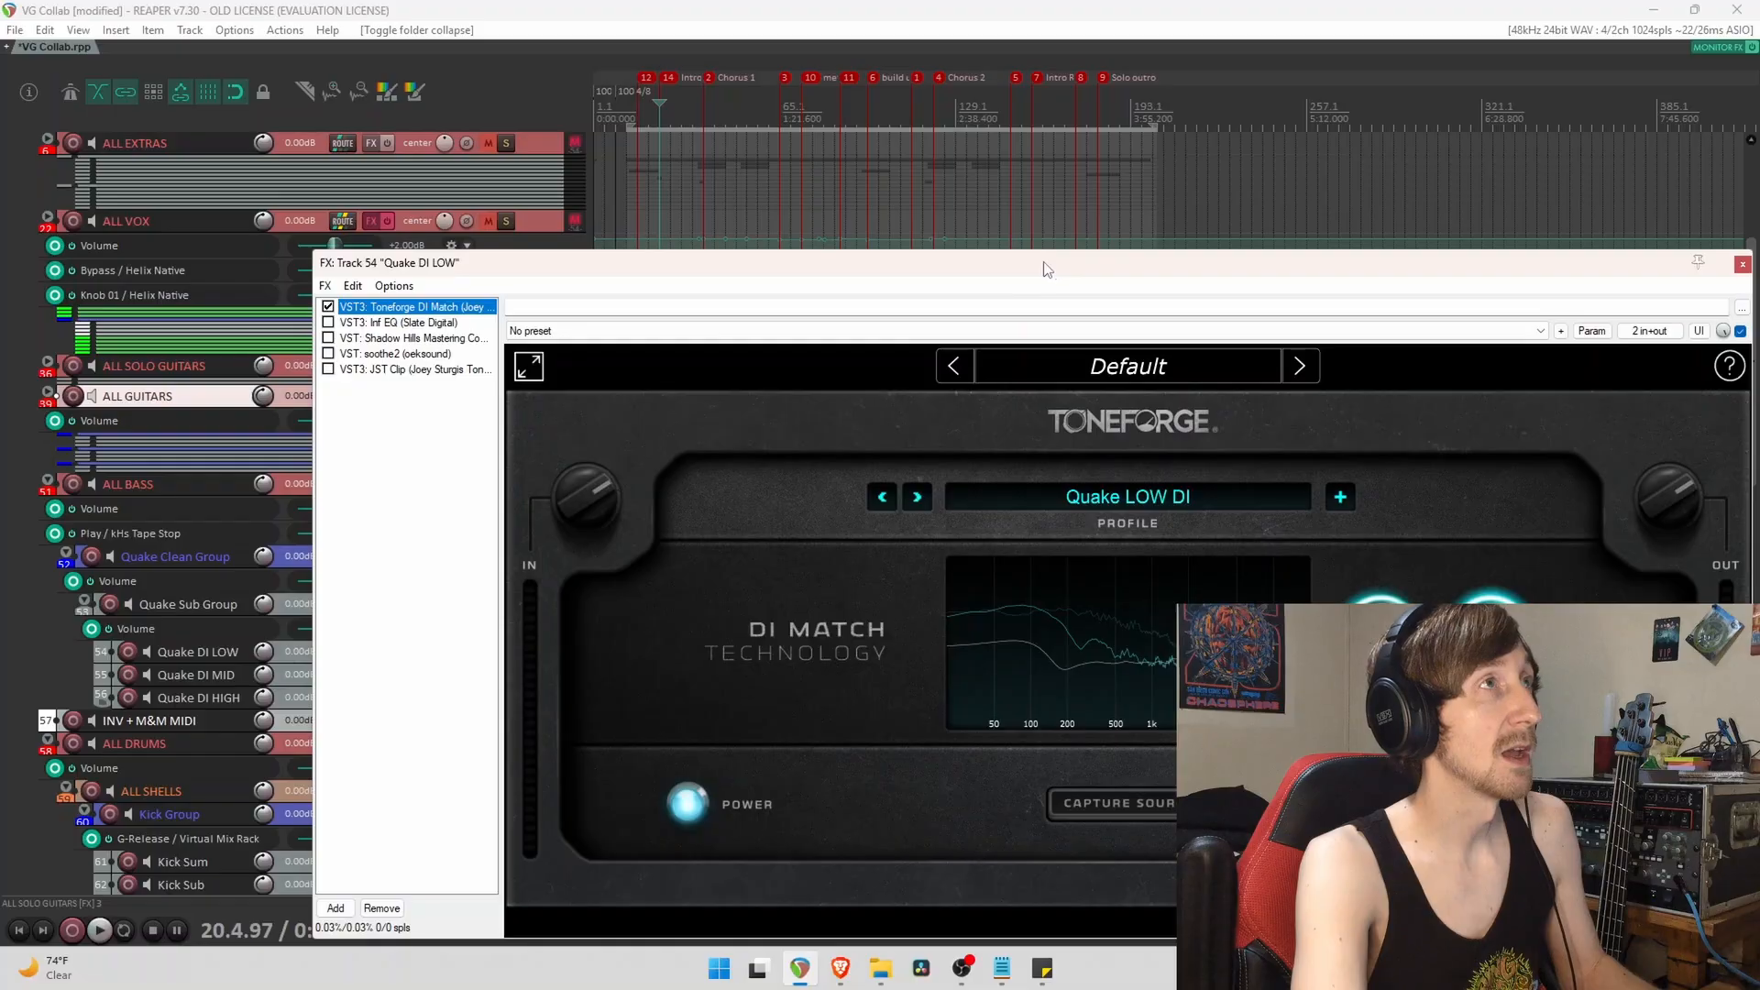
drag(1046, 266, 1004, 150)
mouse_move(1449, 514)
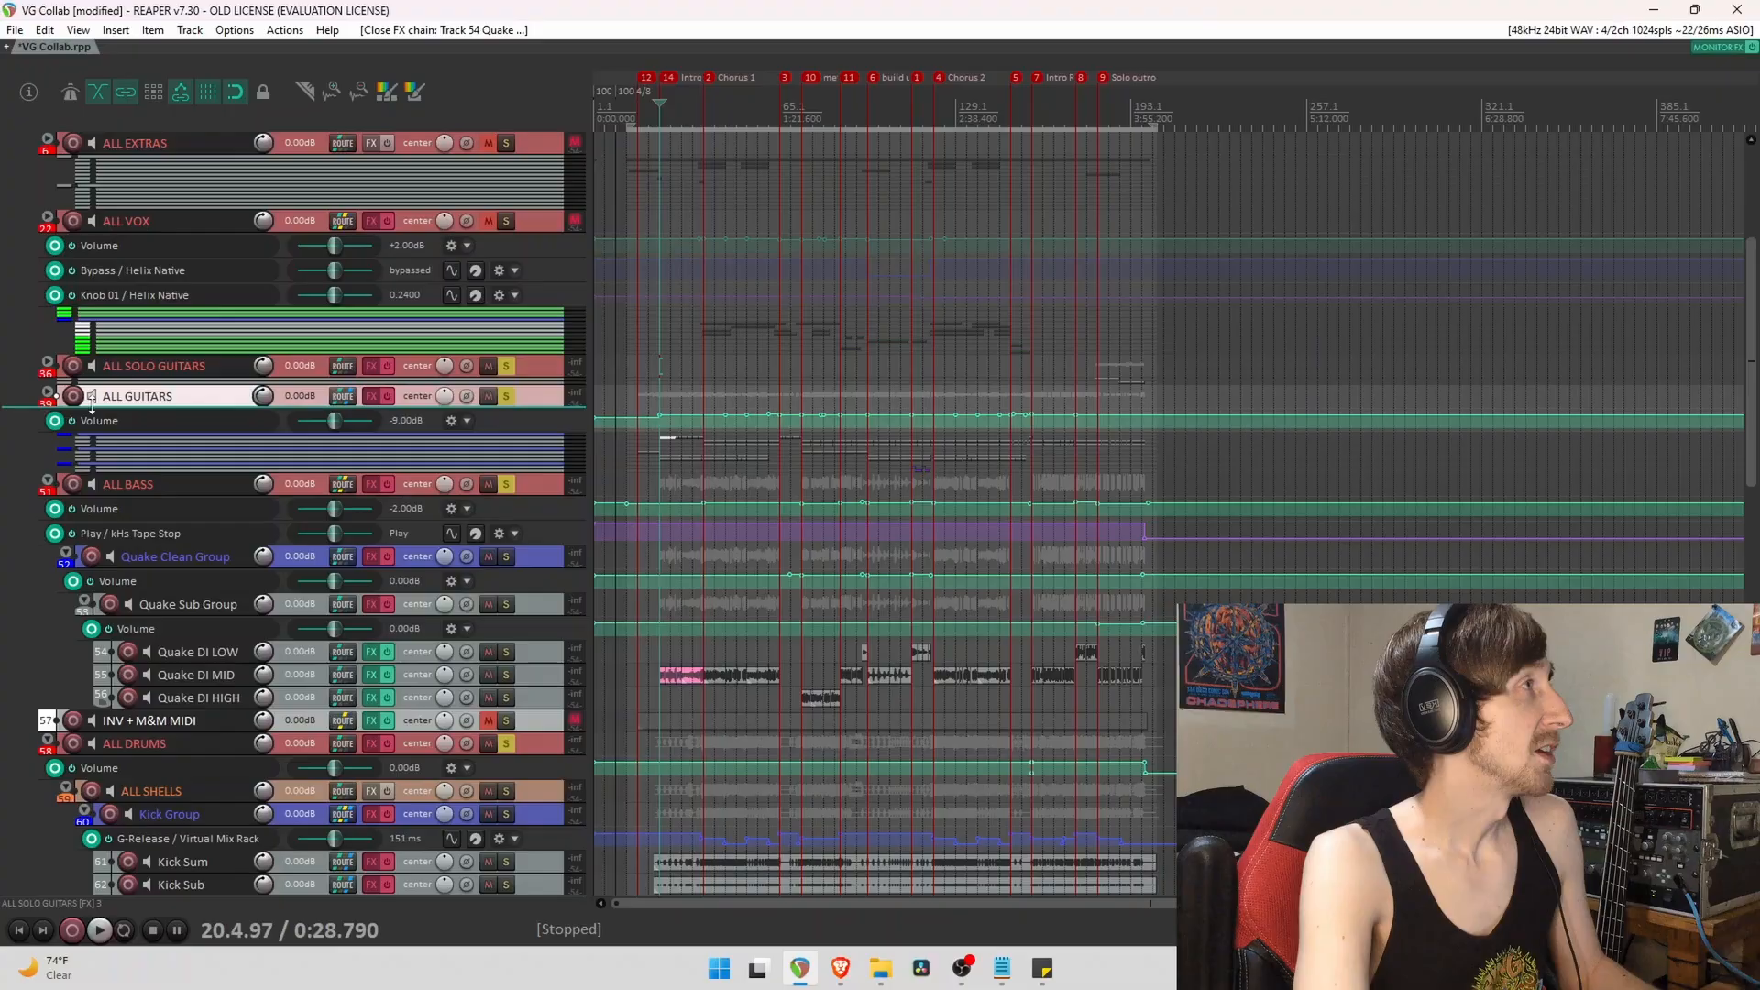
Expand the ALL GUITARS folder and inspect the Toneforge DI Match settings on the KEM 5L track.
click(92, 397)
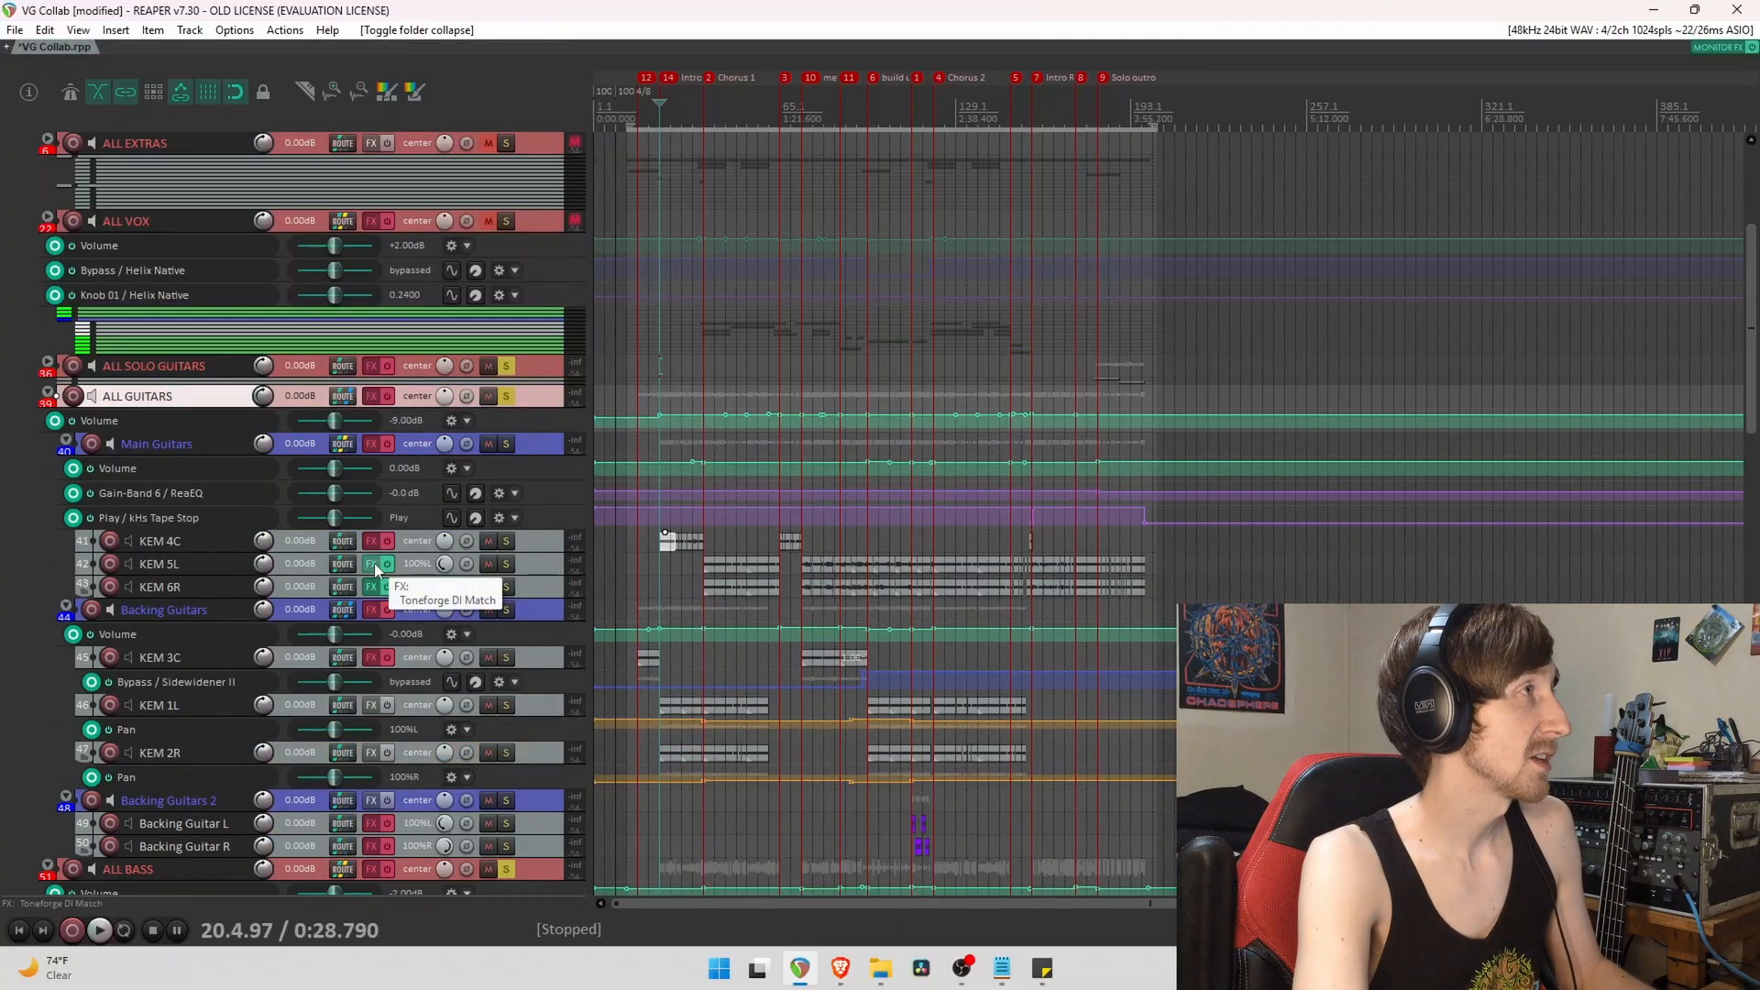
scroll(2, 683, down, 1)
scroll(1, 683, down, 1)
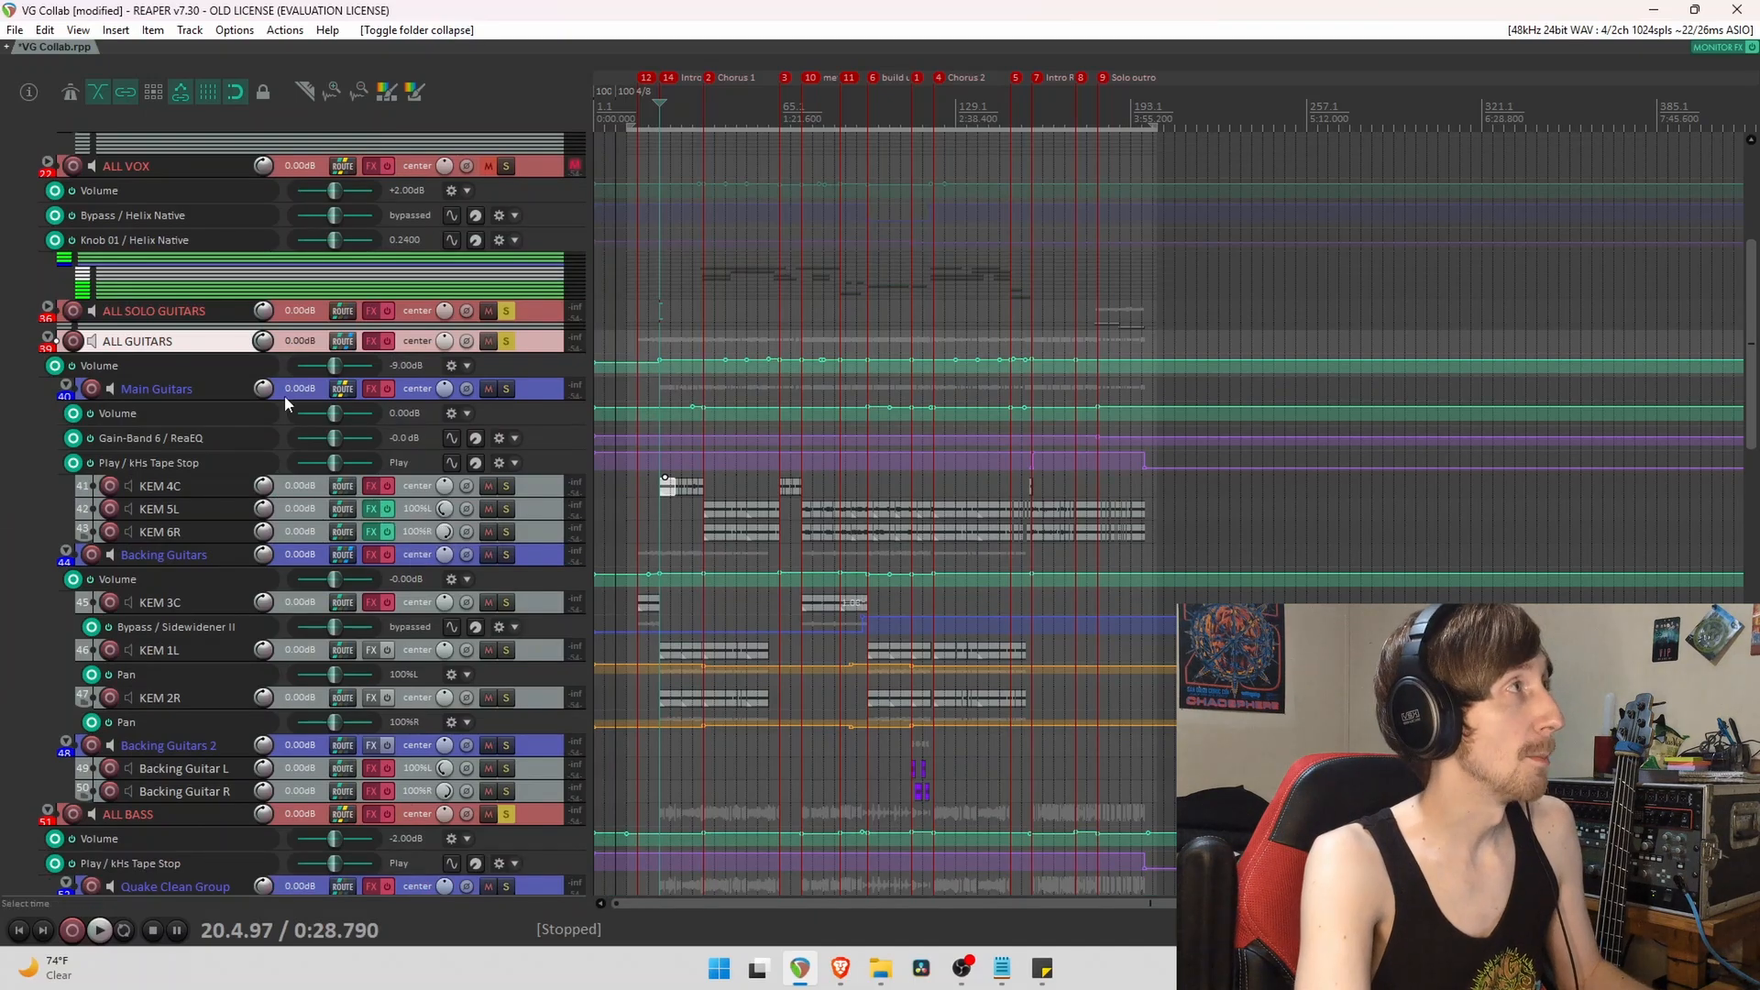
click(371, 509)
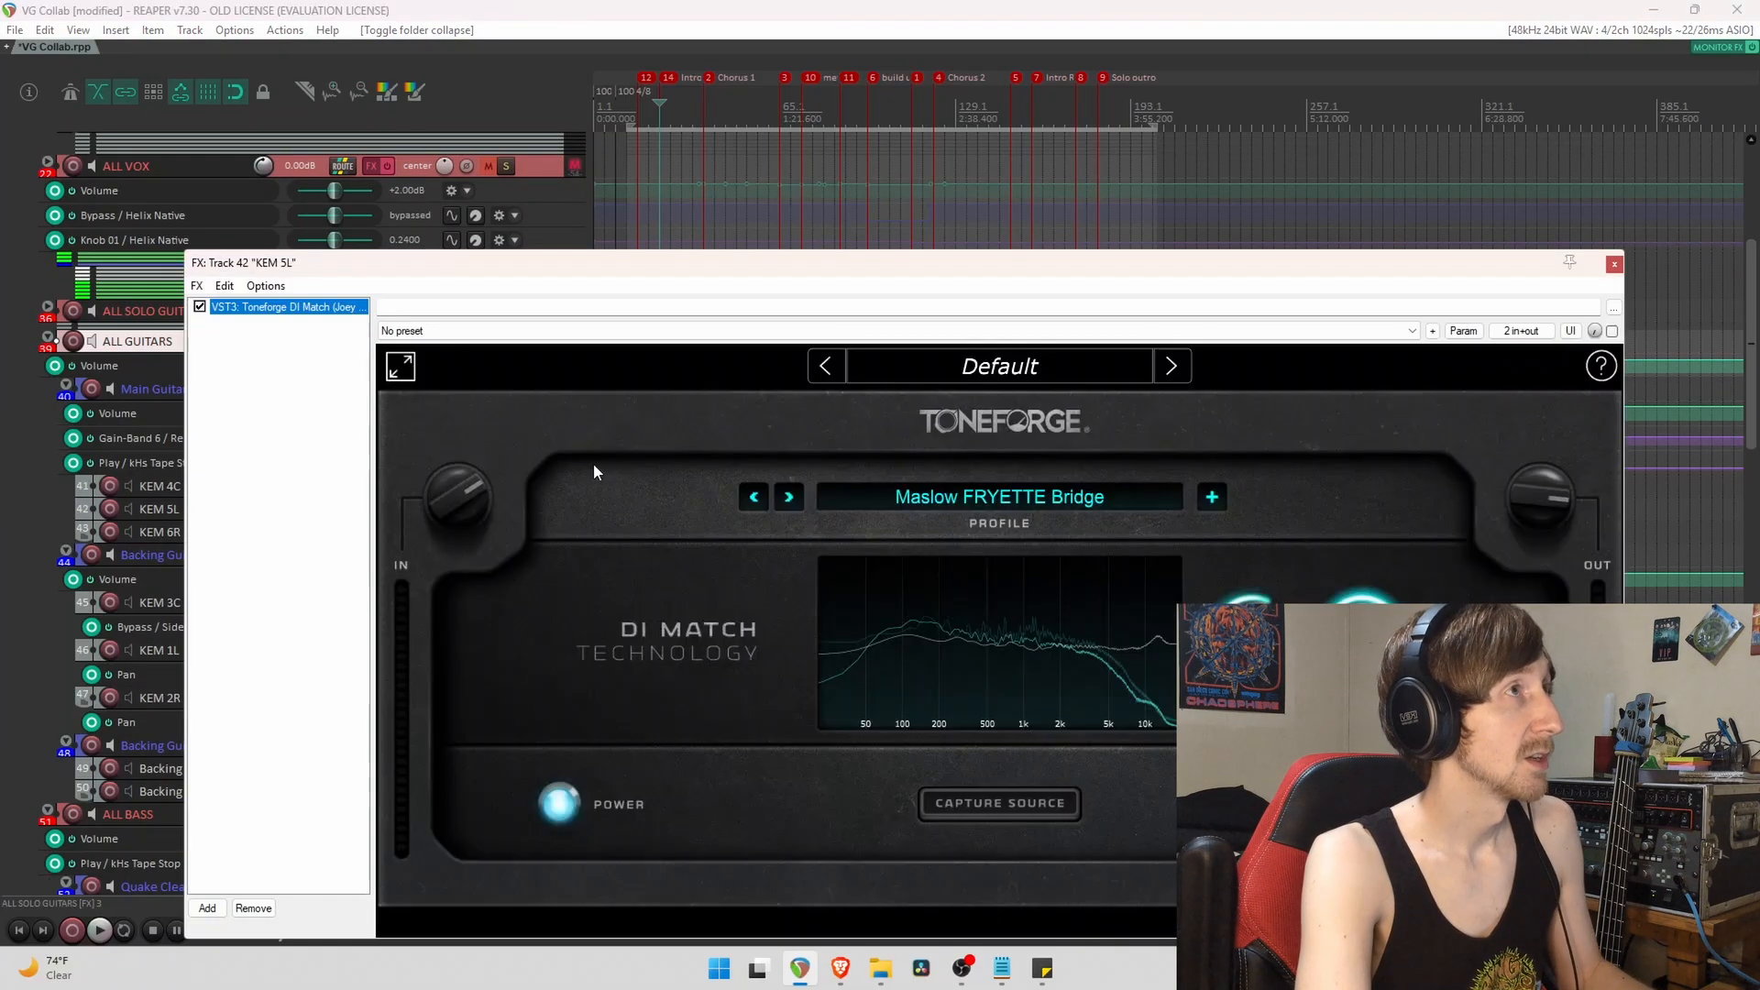
drag(939, 262, 969, 178)
mouse_move(1405, 549)
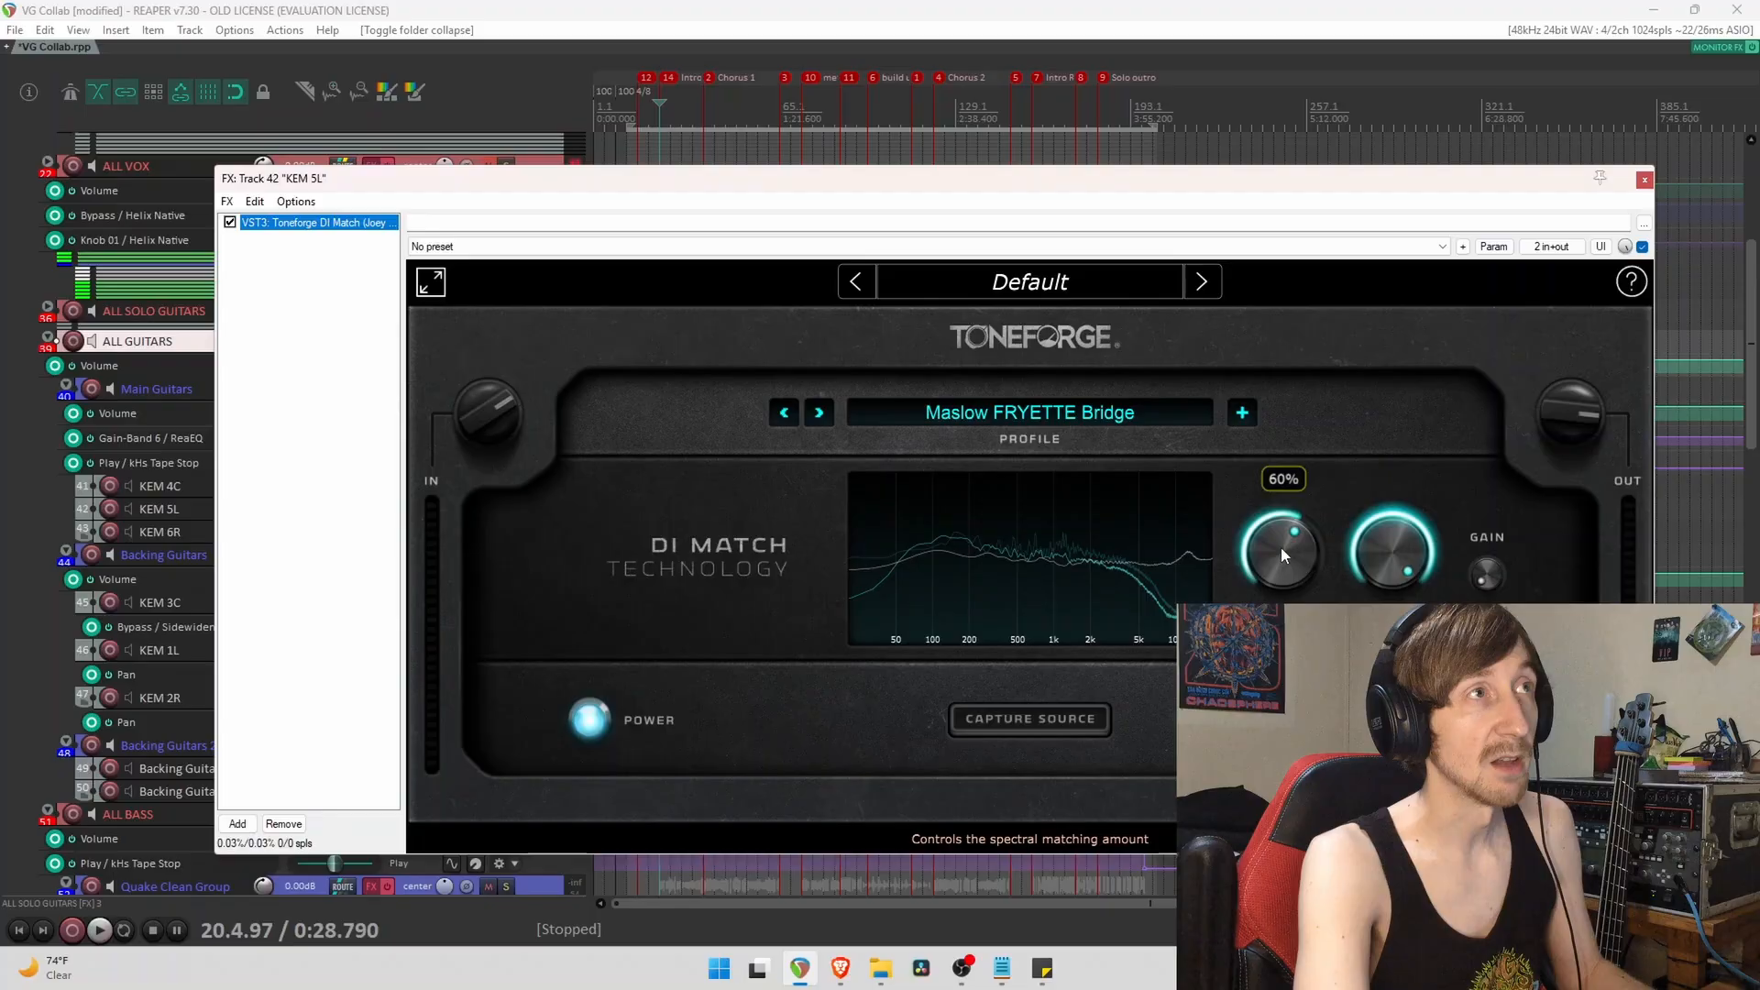
click(1645, 180)
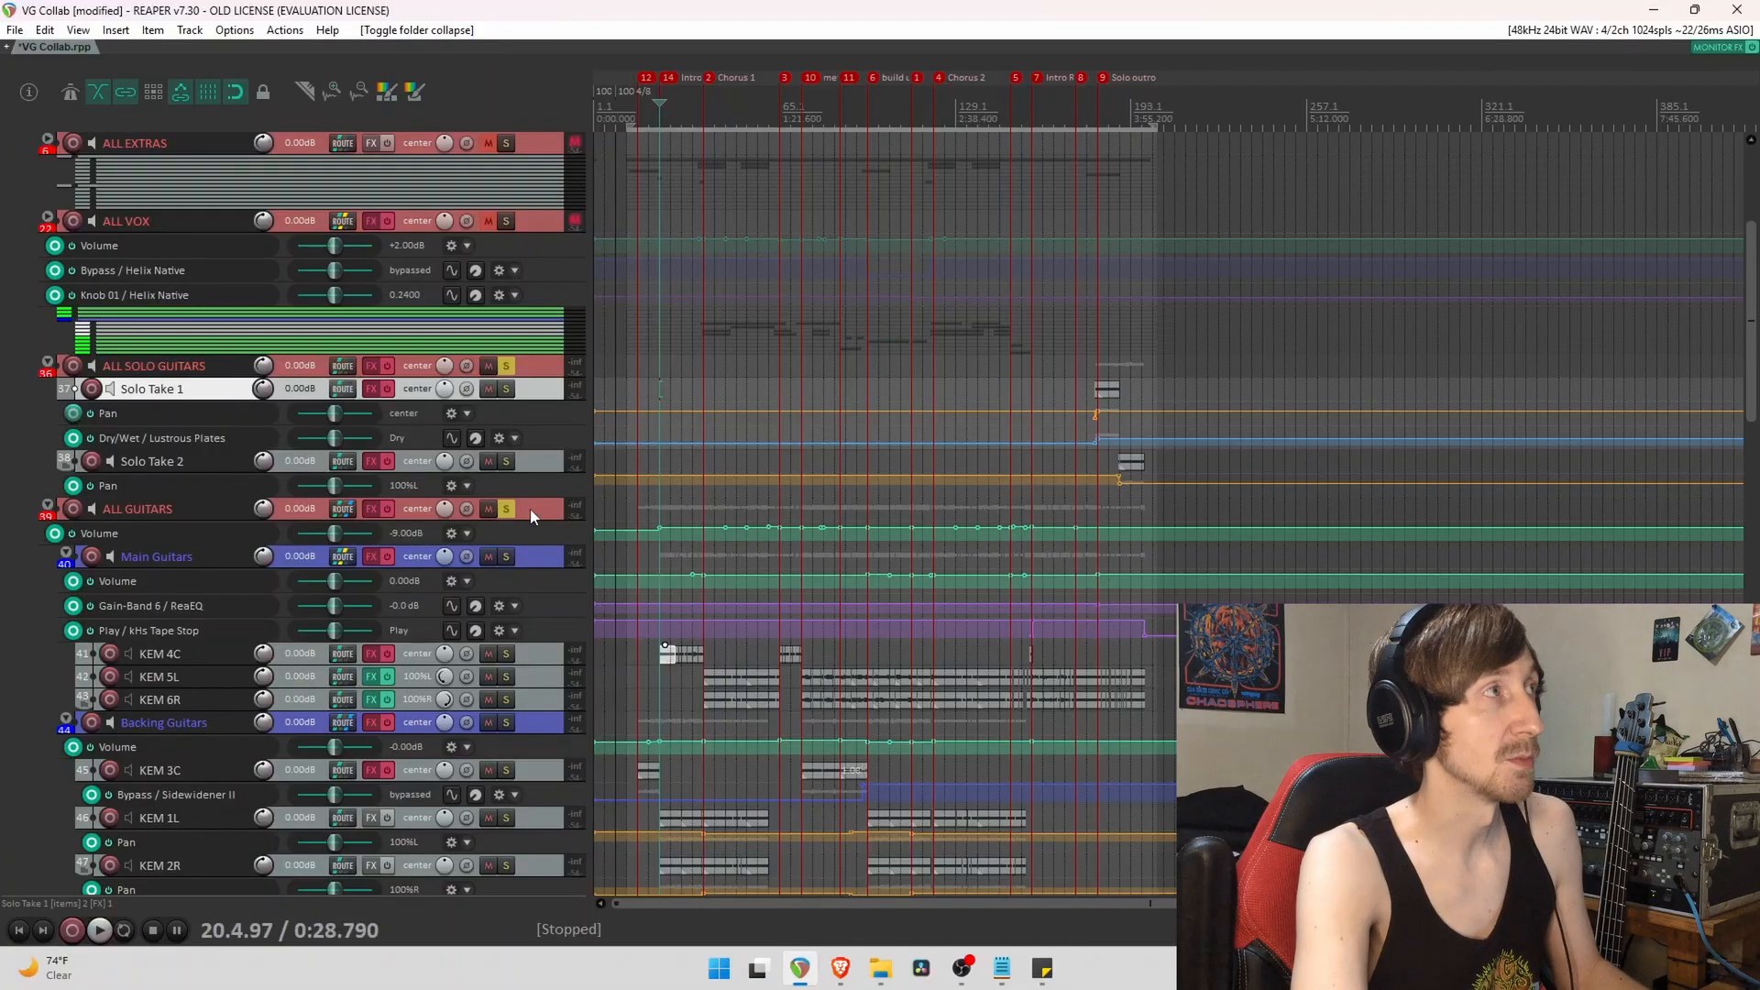
Collapse the ALL SOLO GUITARS, ALL GUITARS and ALL BASS folders.
scroll(55, 483, down, 3)
scroll(55, 483, up, 1)
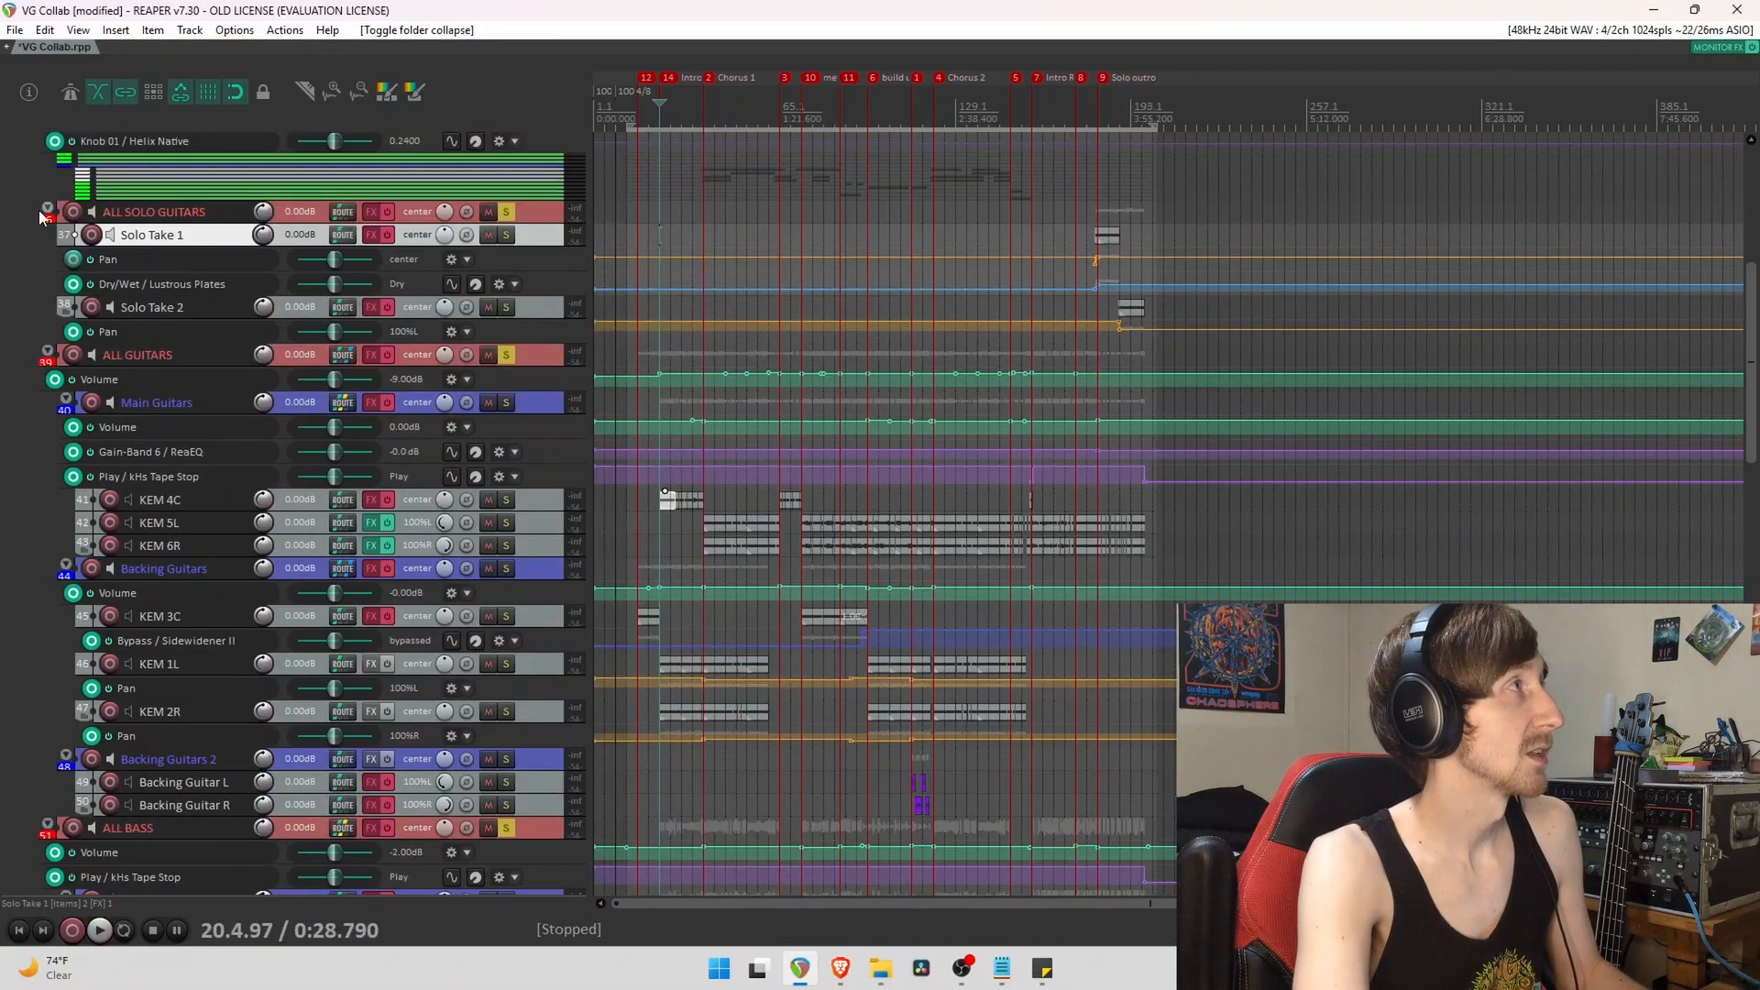
click(47, 209)
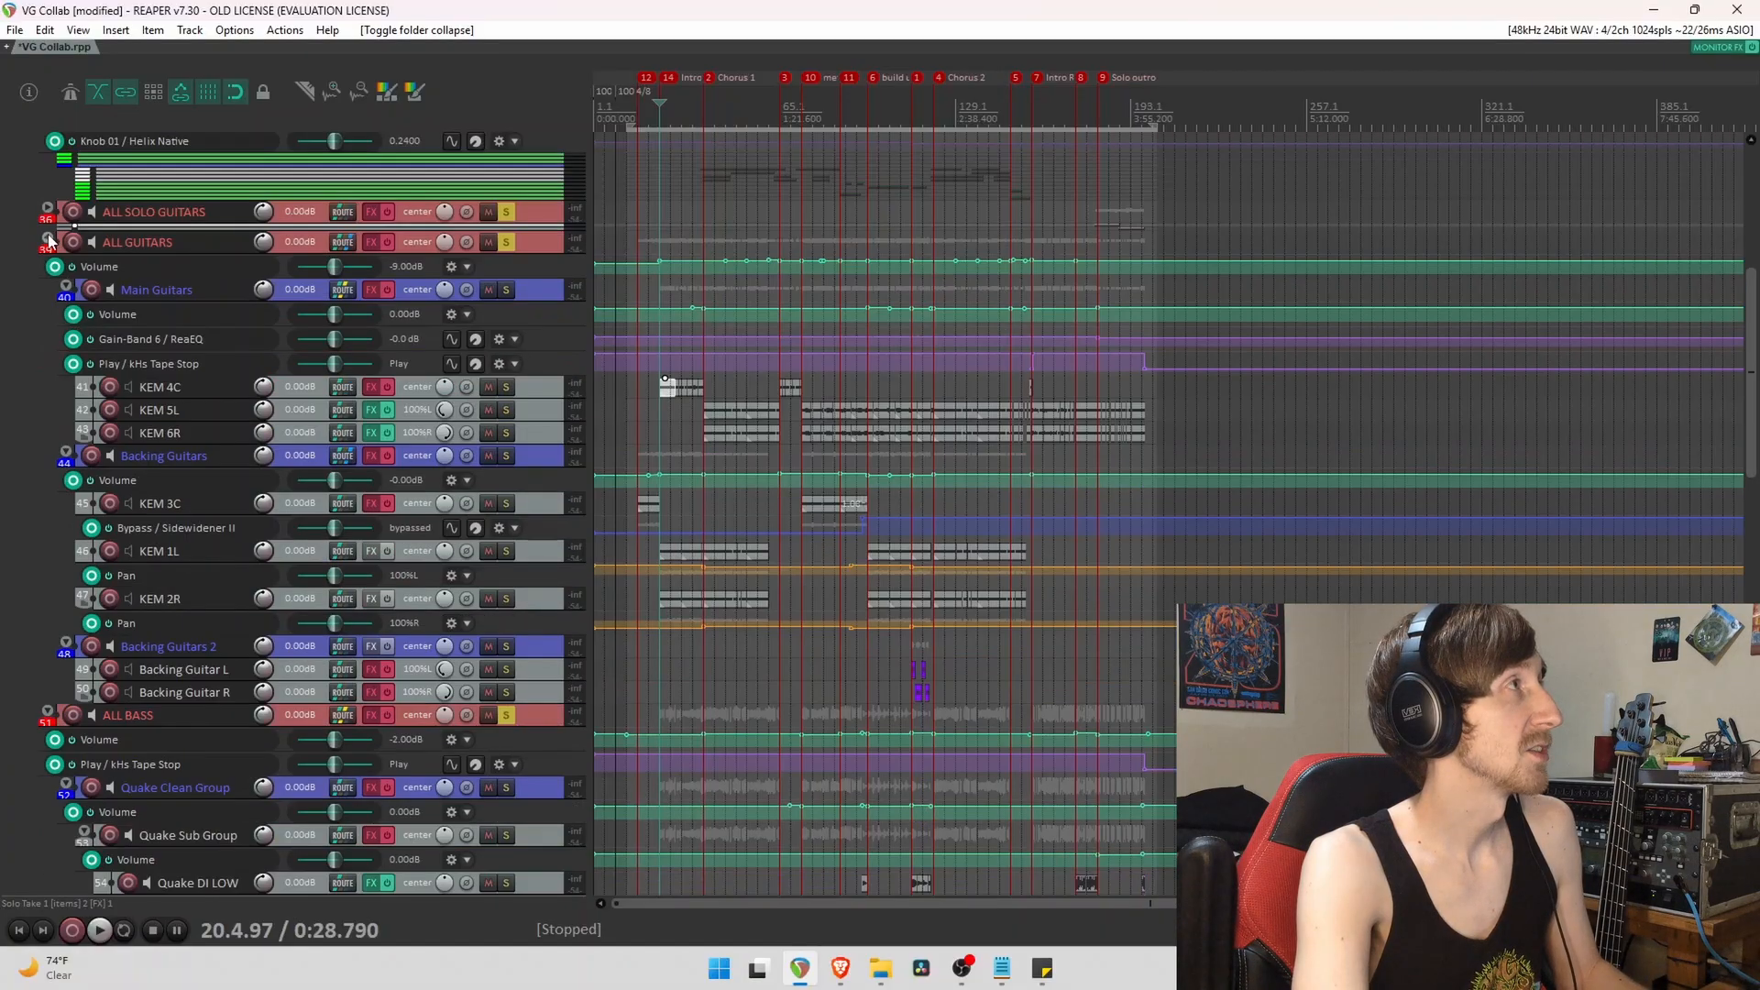
click(47, 239)
click(48, 326)
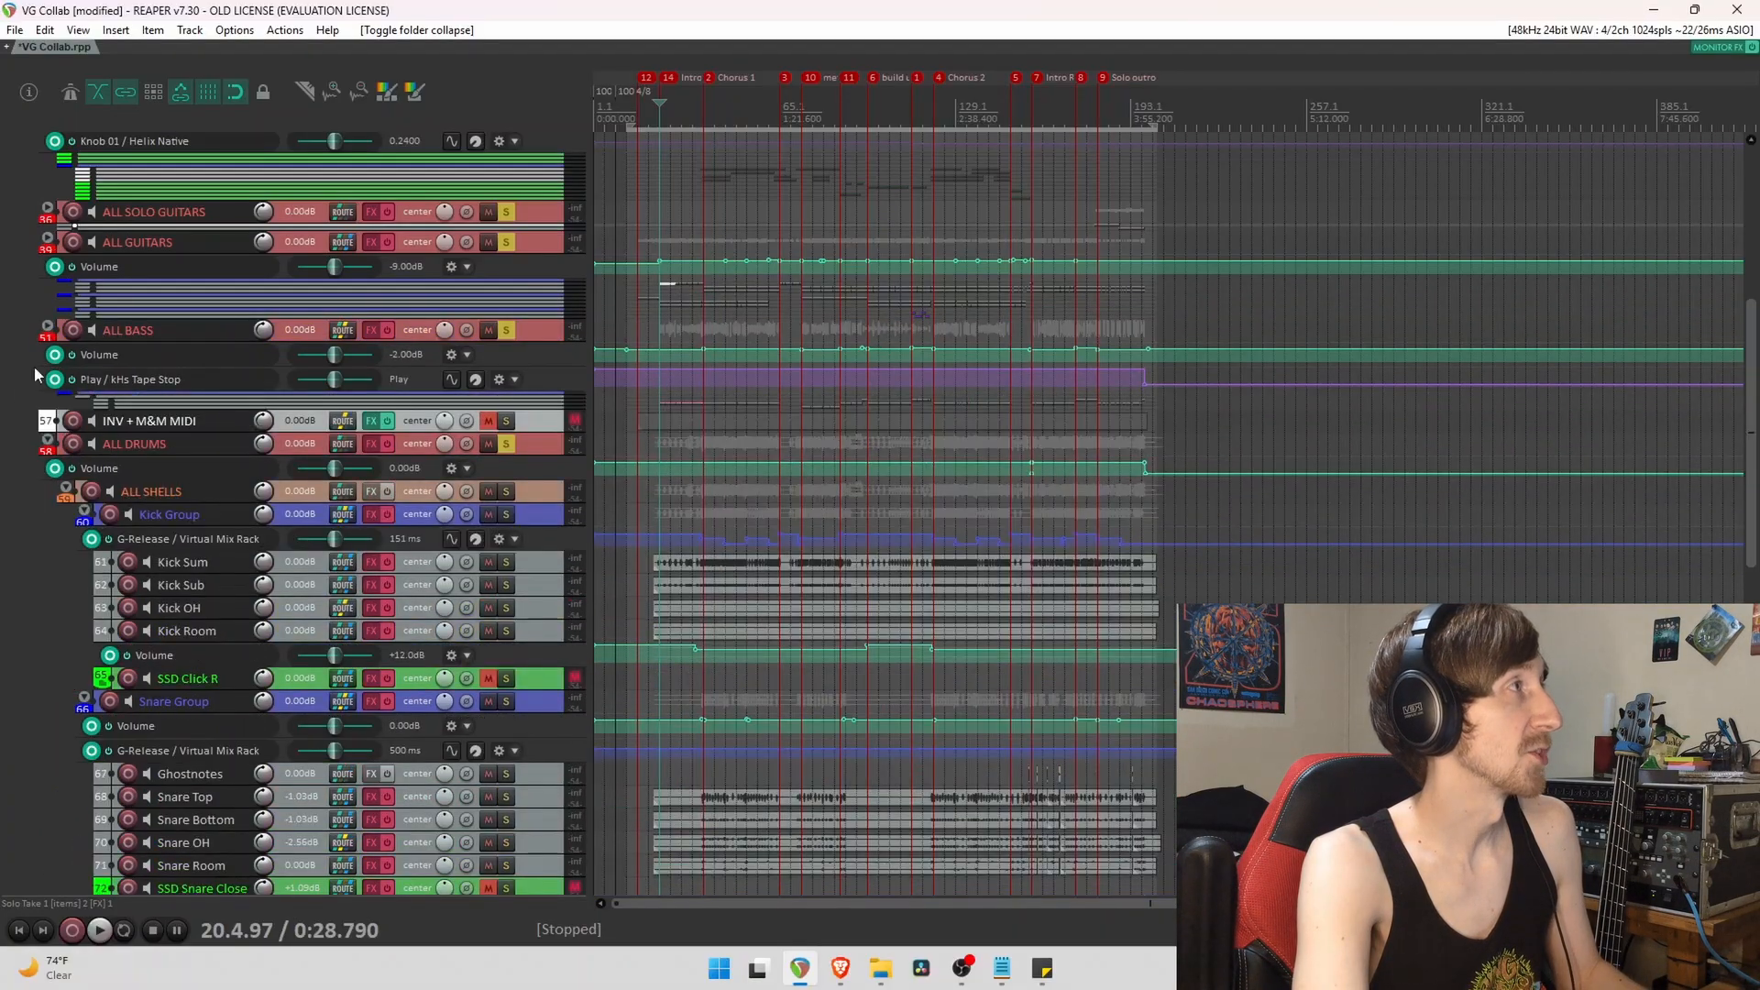
Play the soloed instrumental mix from the Chorus 1 marker at bar 37, and stop playback after the passage.
click(542, 448)
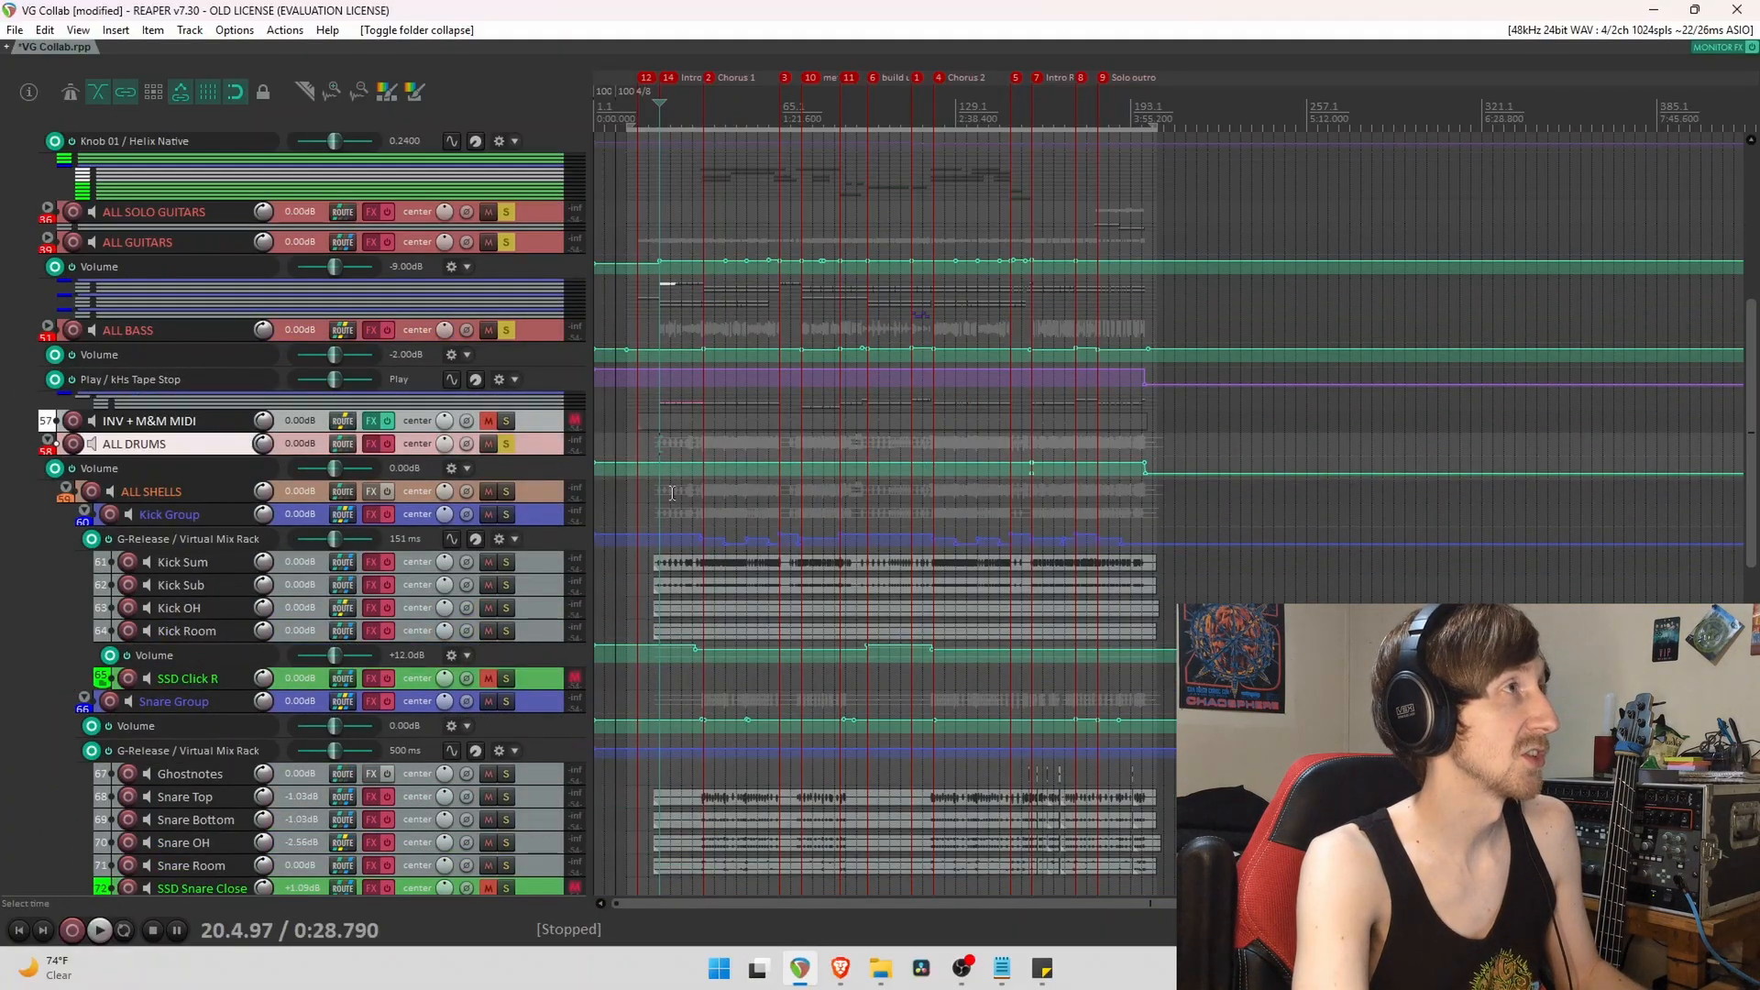
click(703, 493)
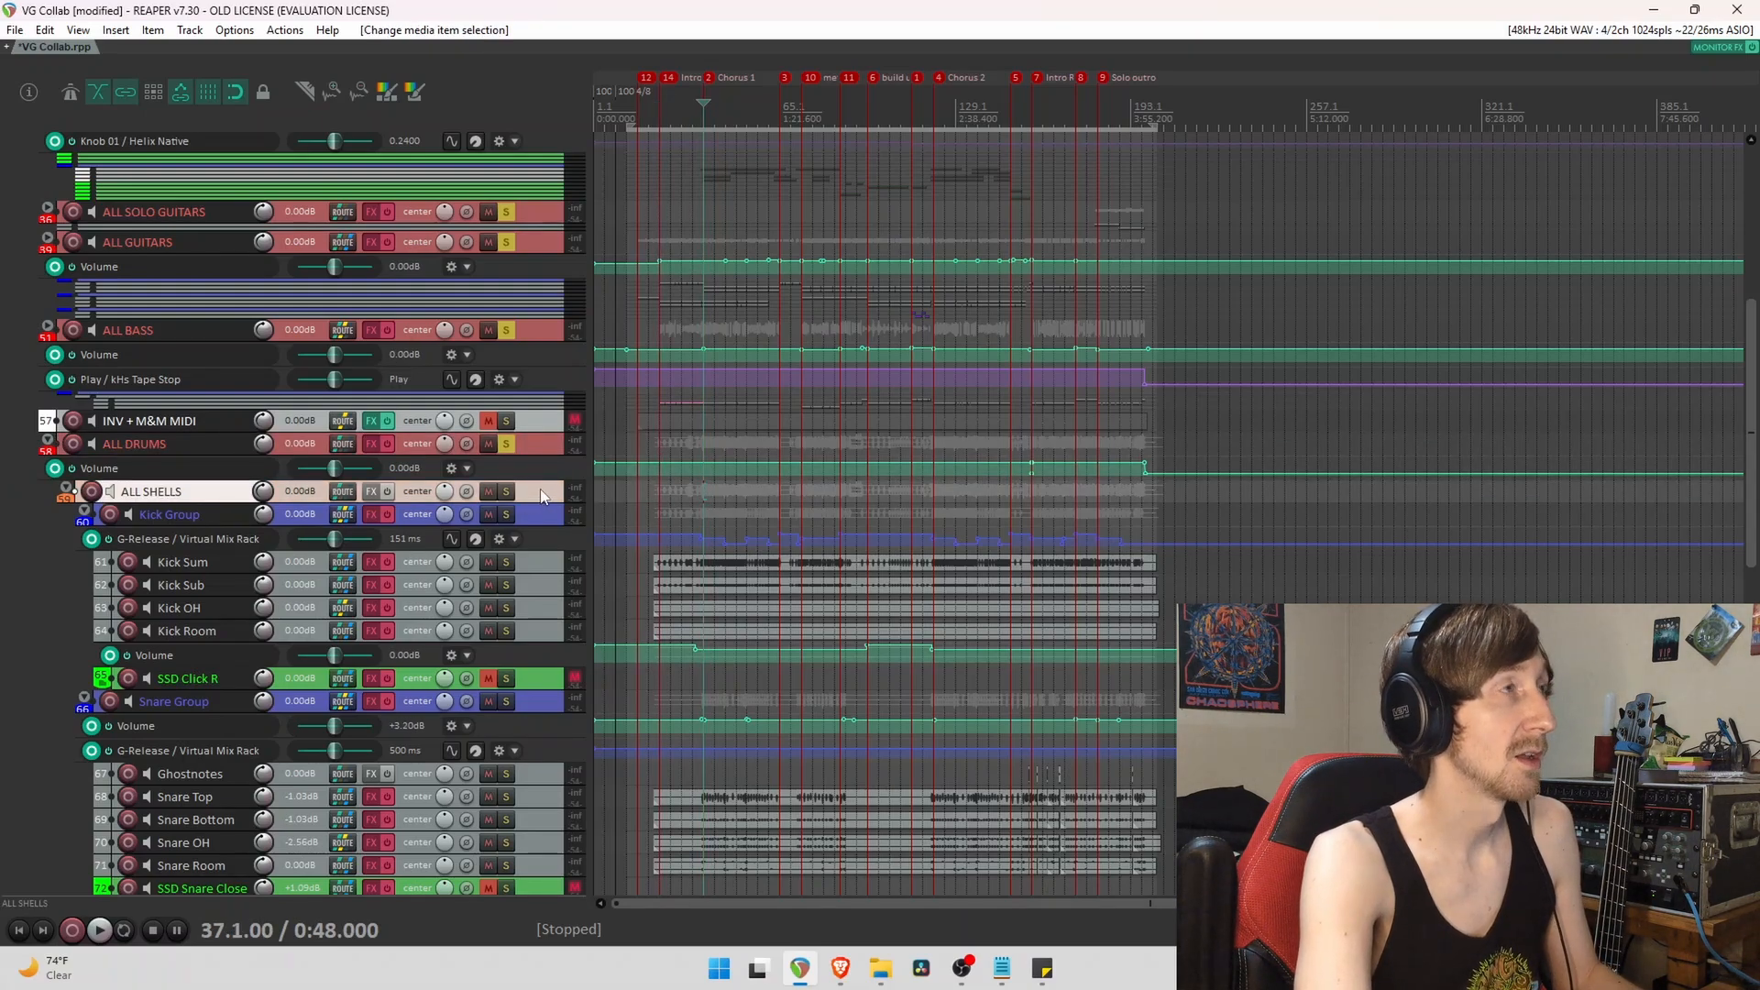
key(space)
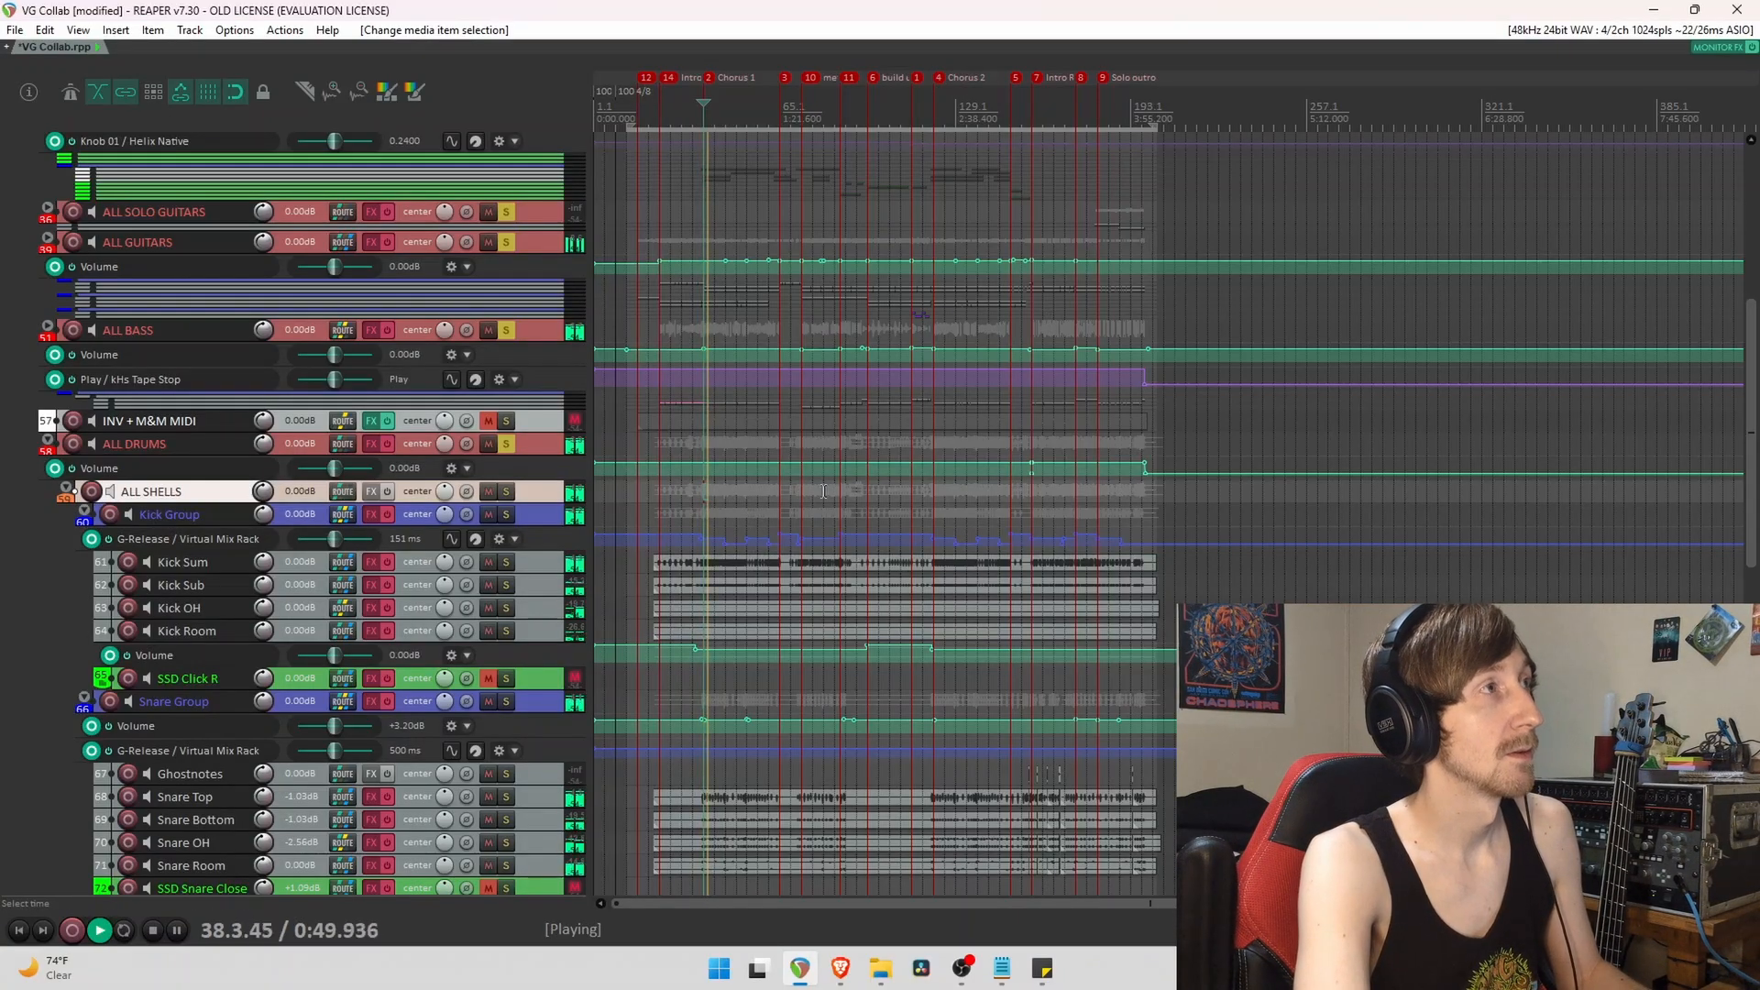
scroll(1001, 521, up, 3)
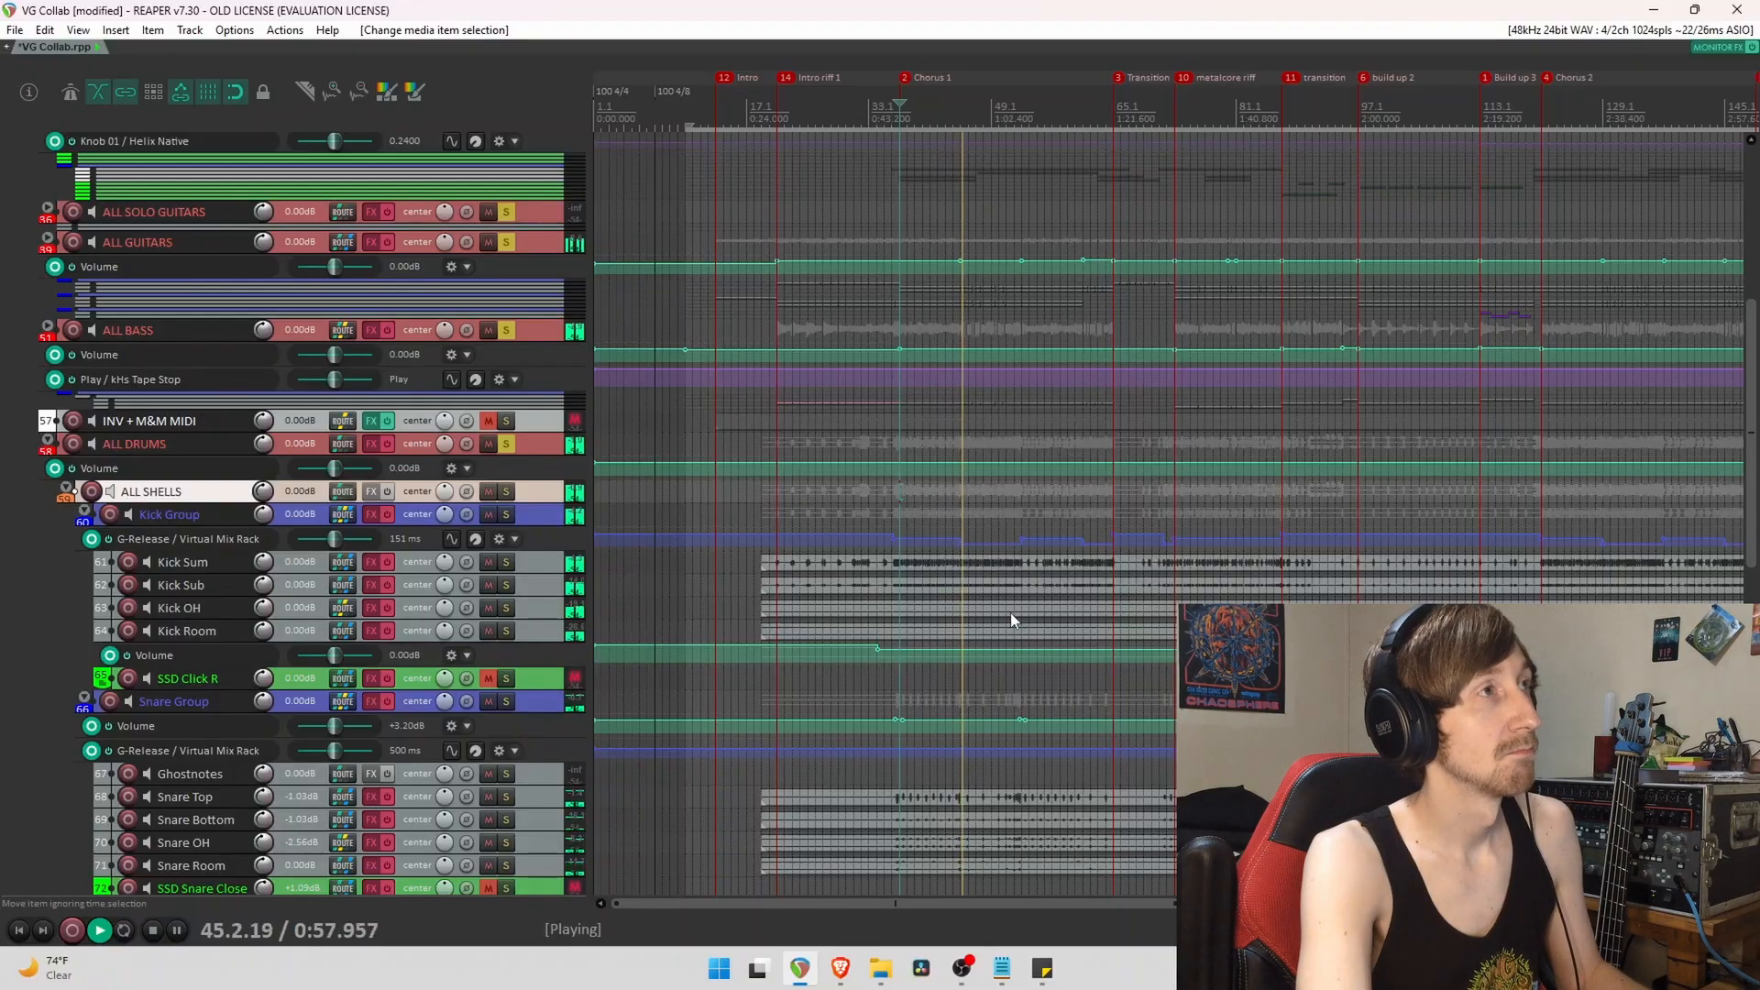
drag(1064, 85, 940, 83)
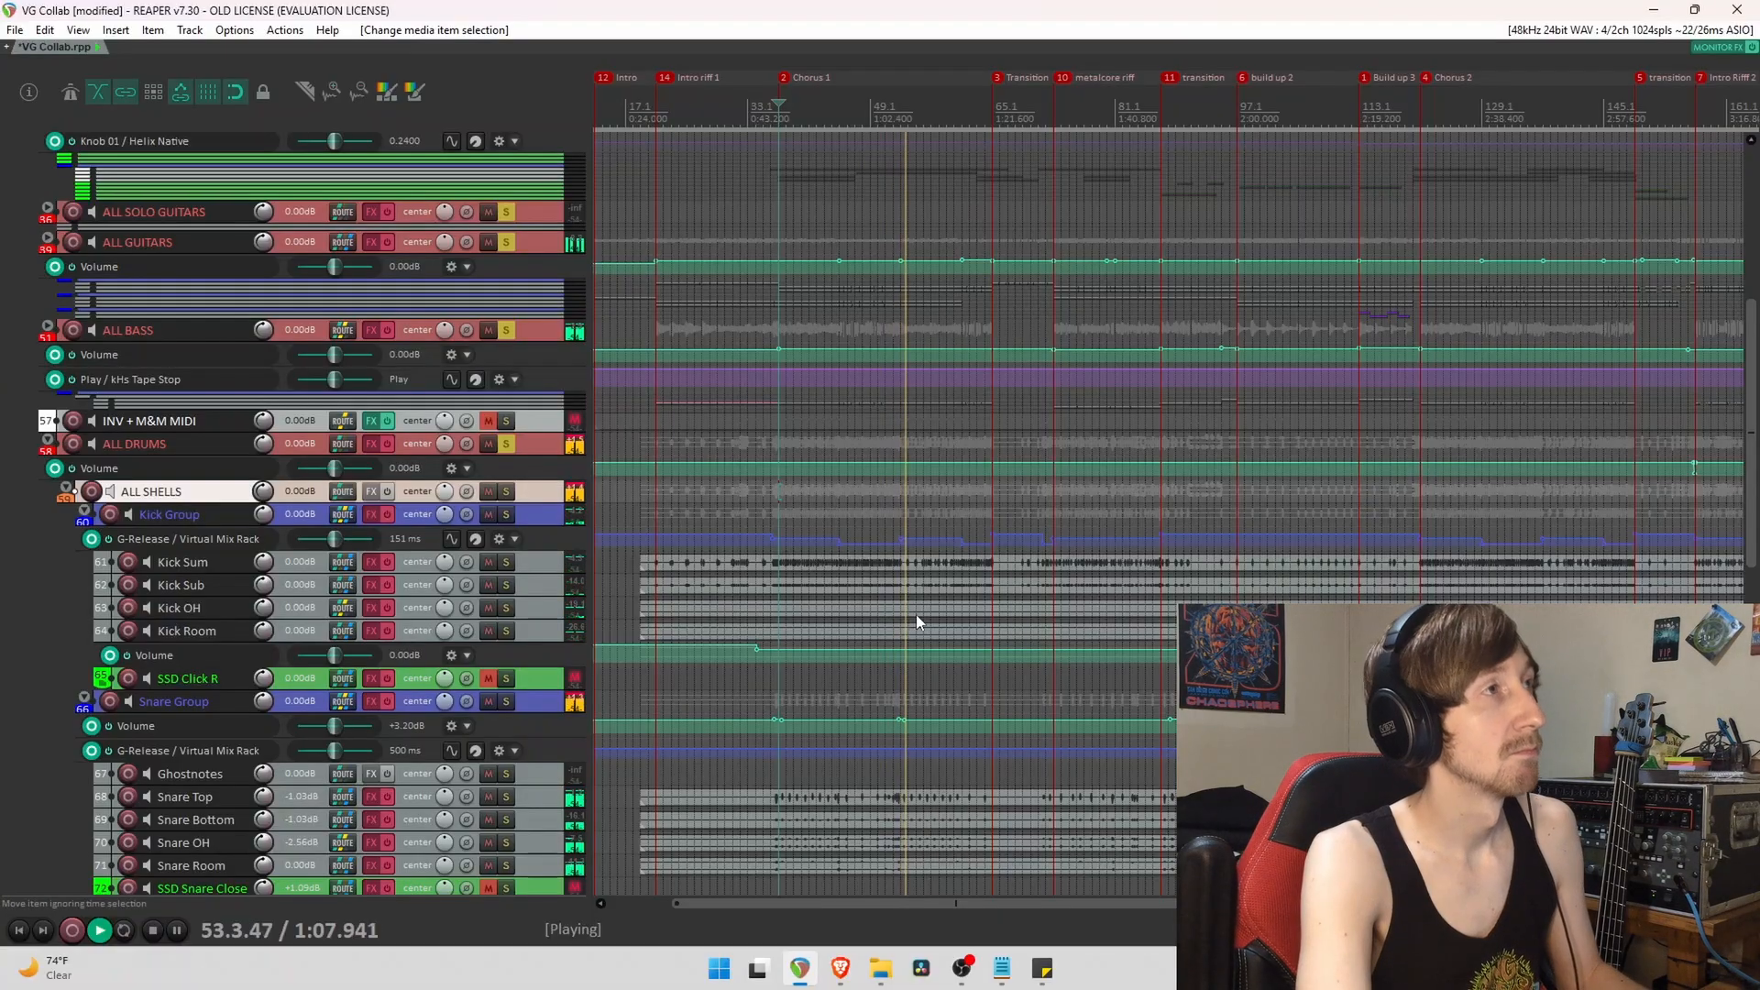
key(space)
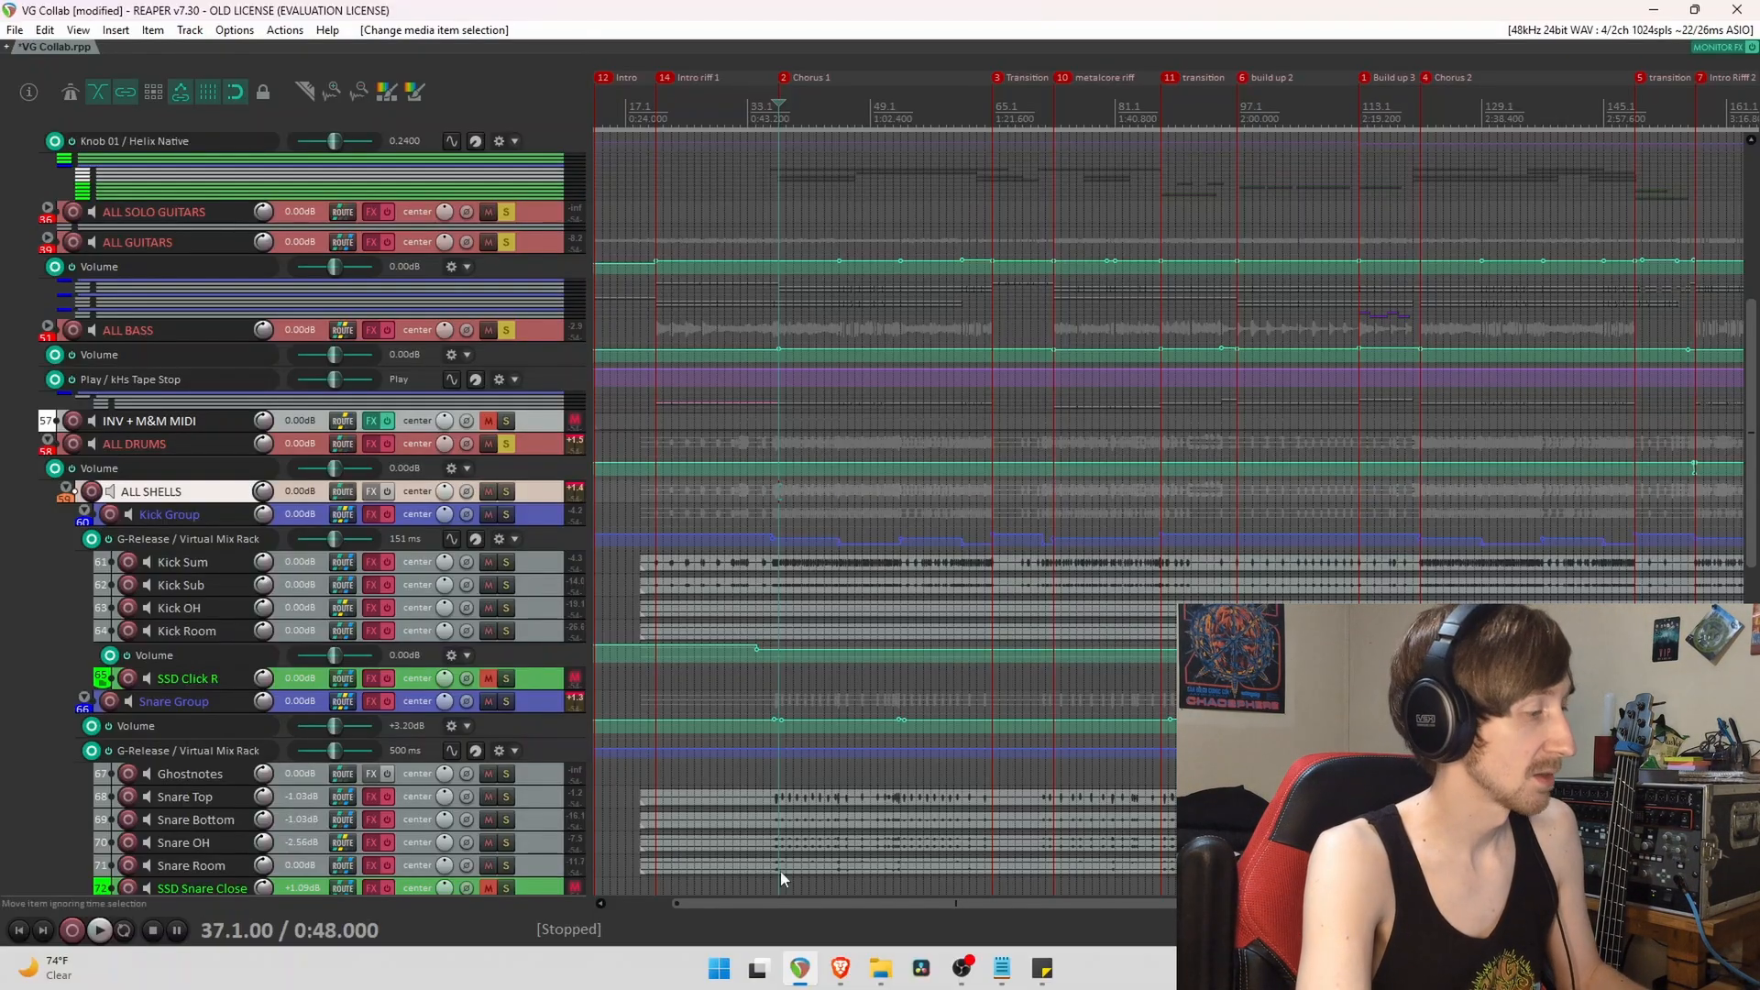
Audition the metalcore riff section from its marker at bar 73 and stop playback.
scroll(1007, 442, down, 2)
click(1007, 442)
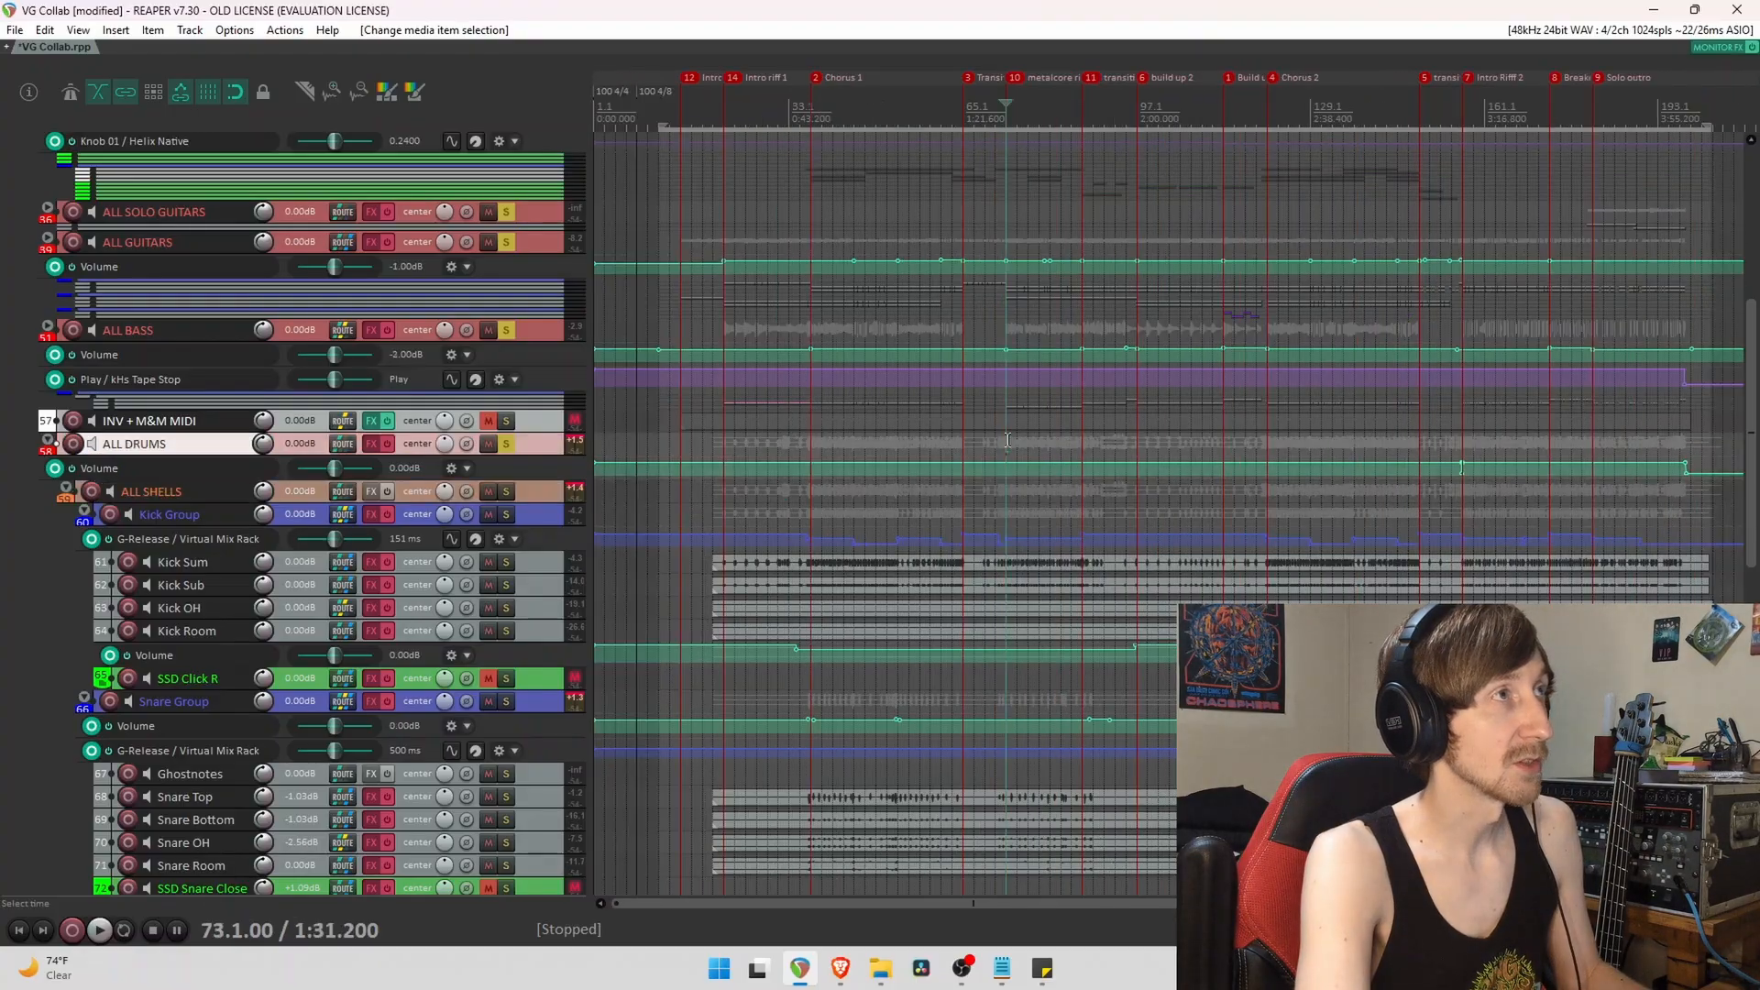
key(space)
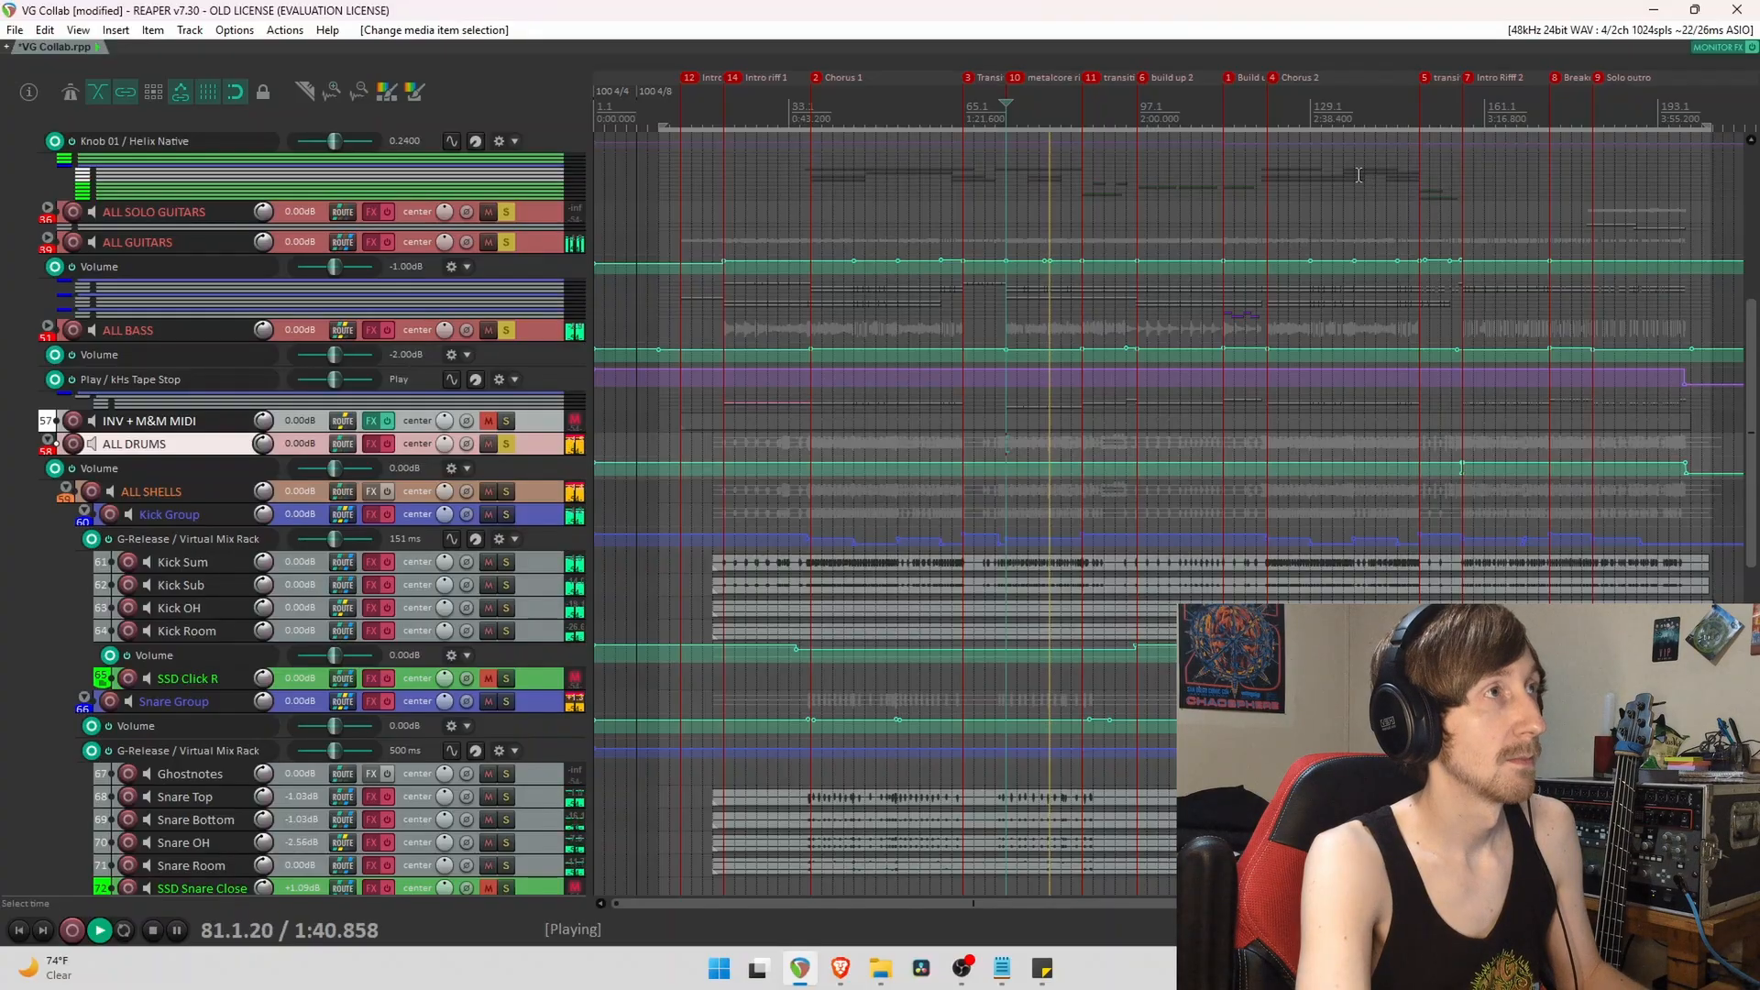
key(space)
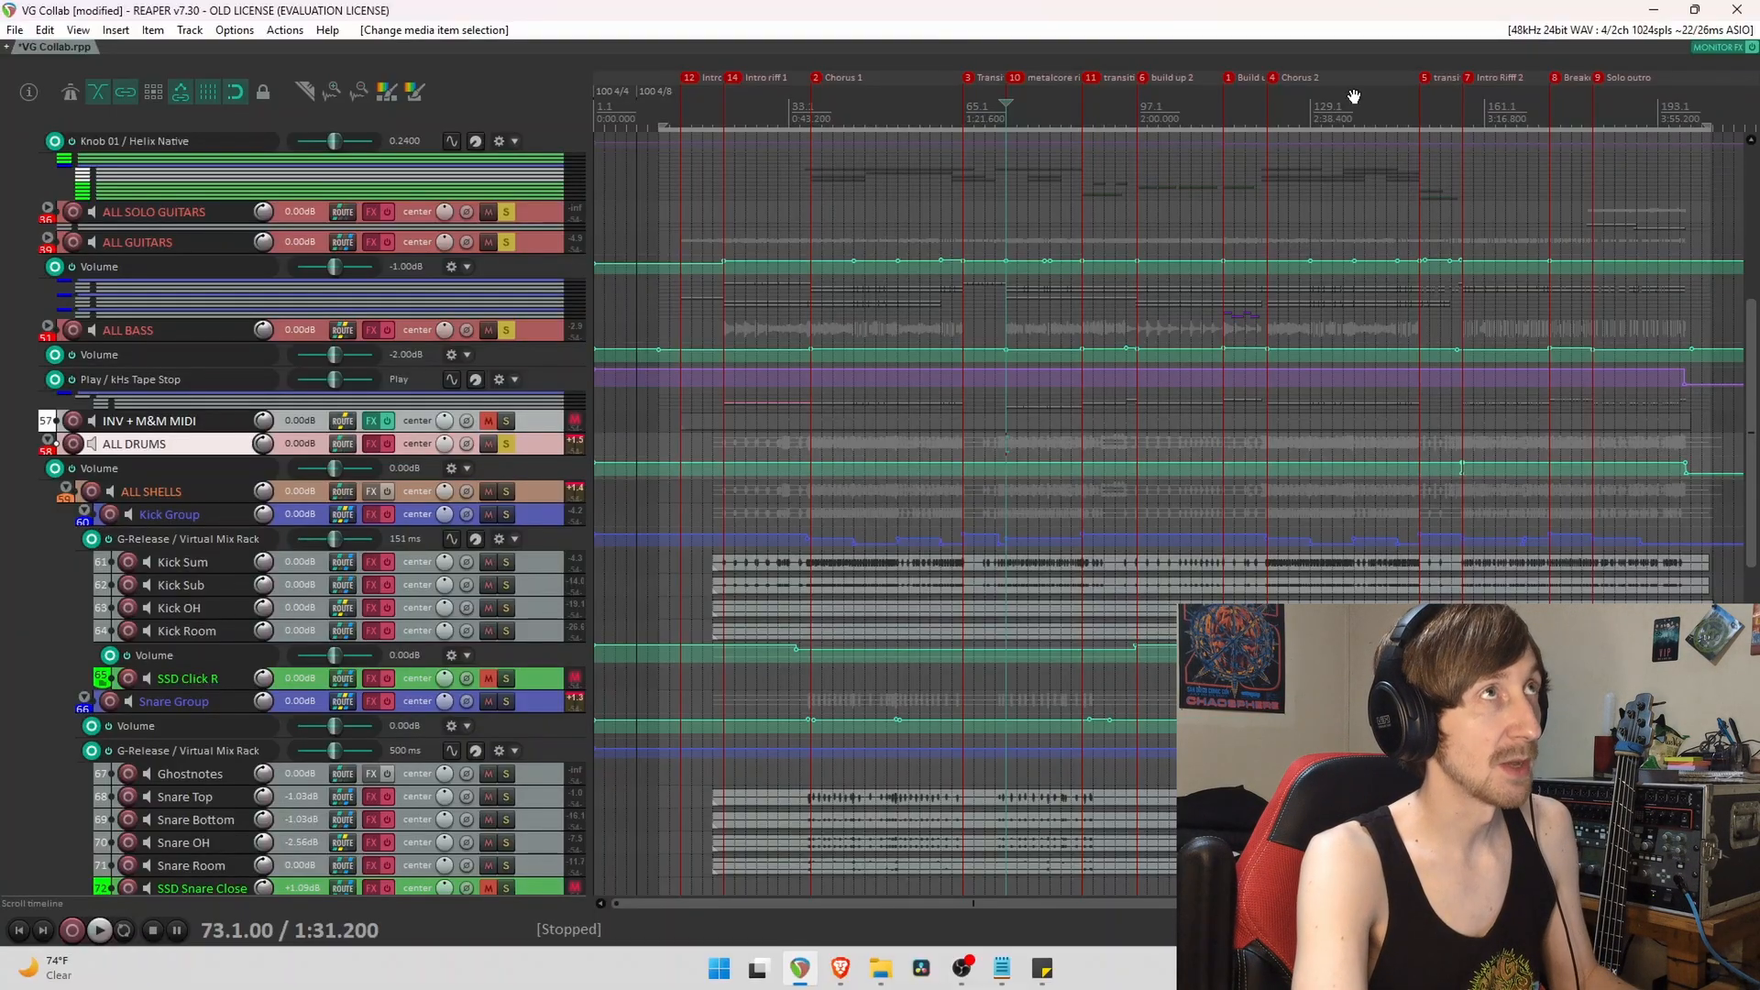
Audition the build up 2 section from its marker at bar 97 and stop playback.
drag(1354, 95, 1294, 84)
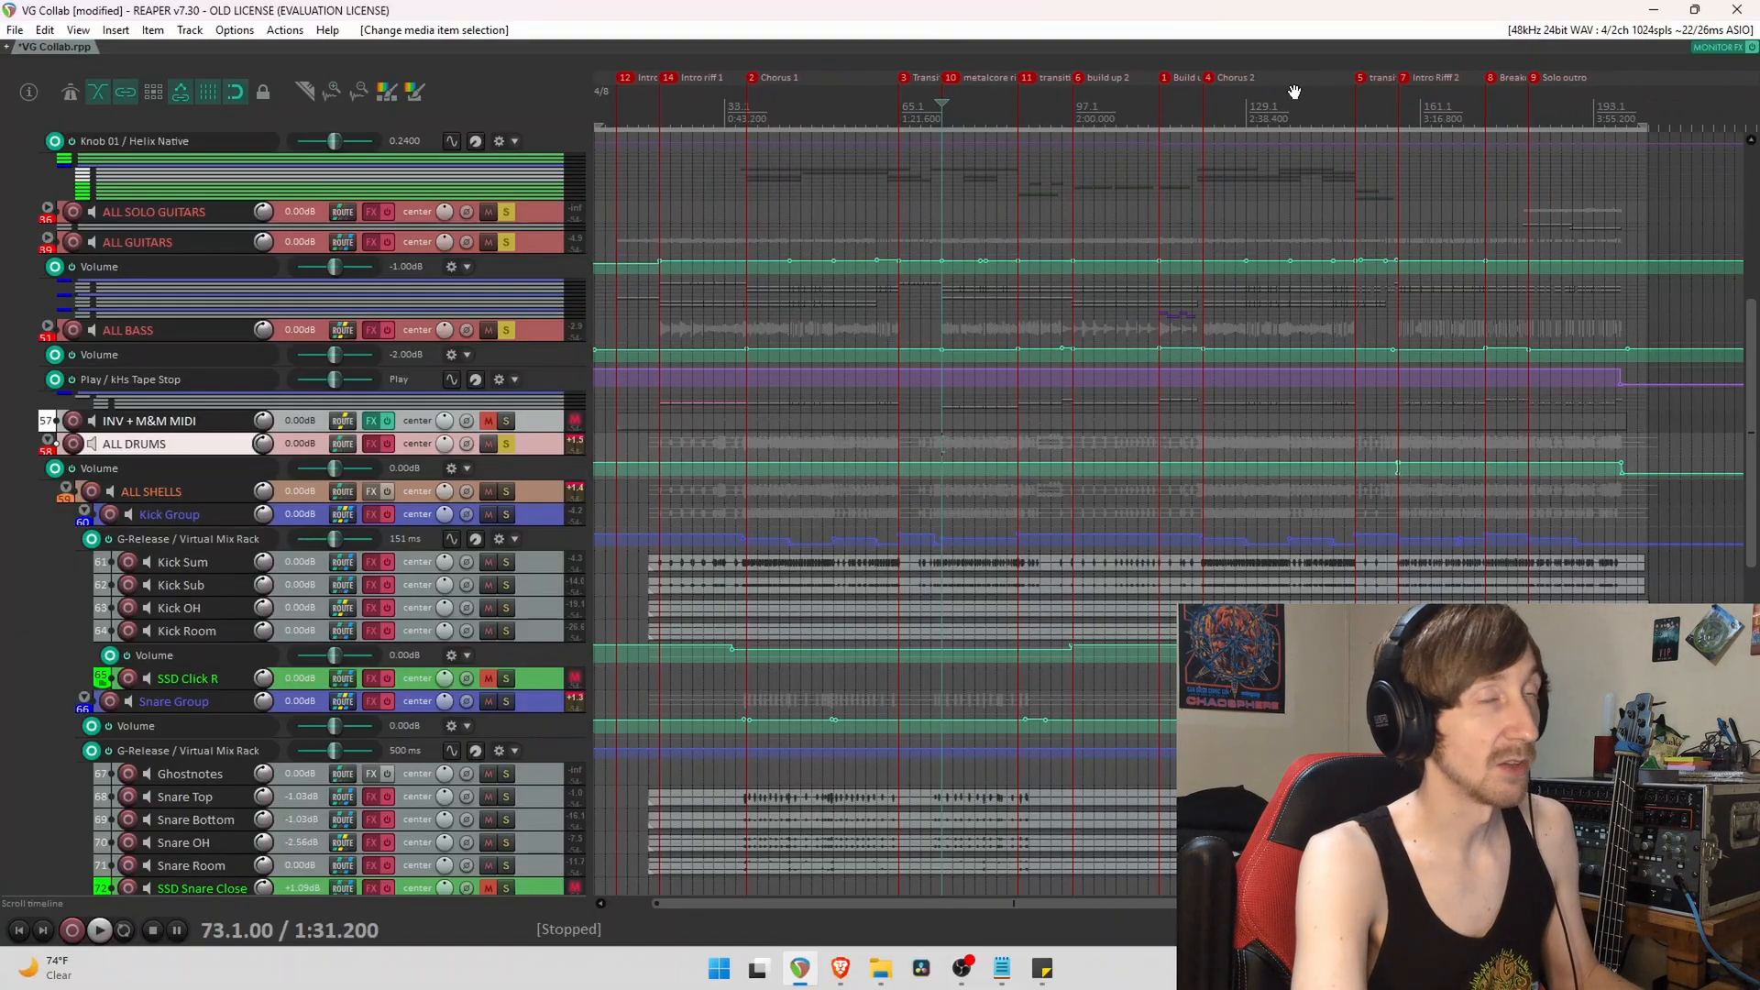
click(1070, 496)
key(space)
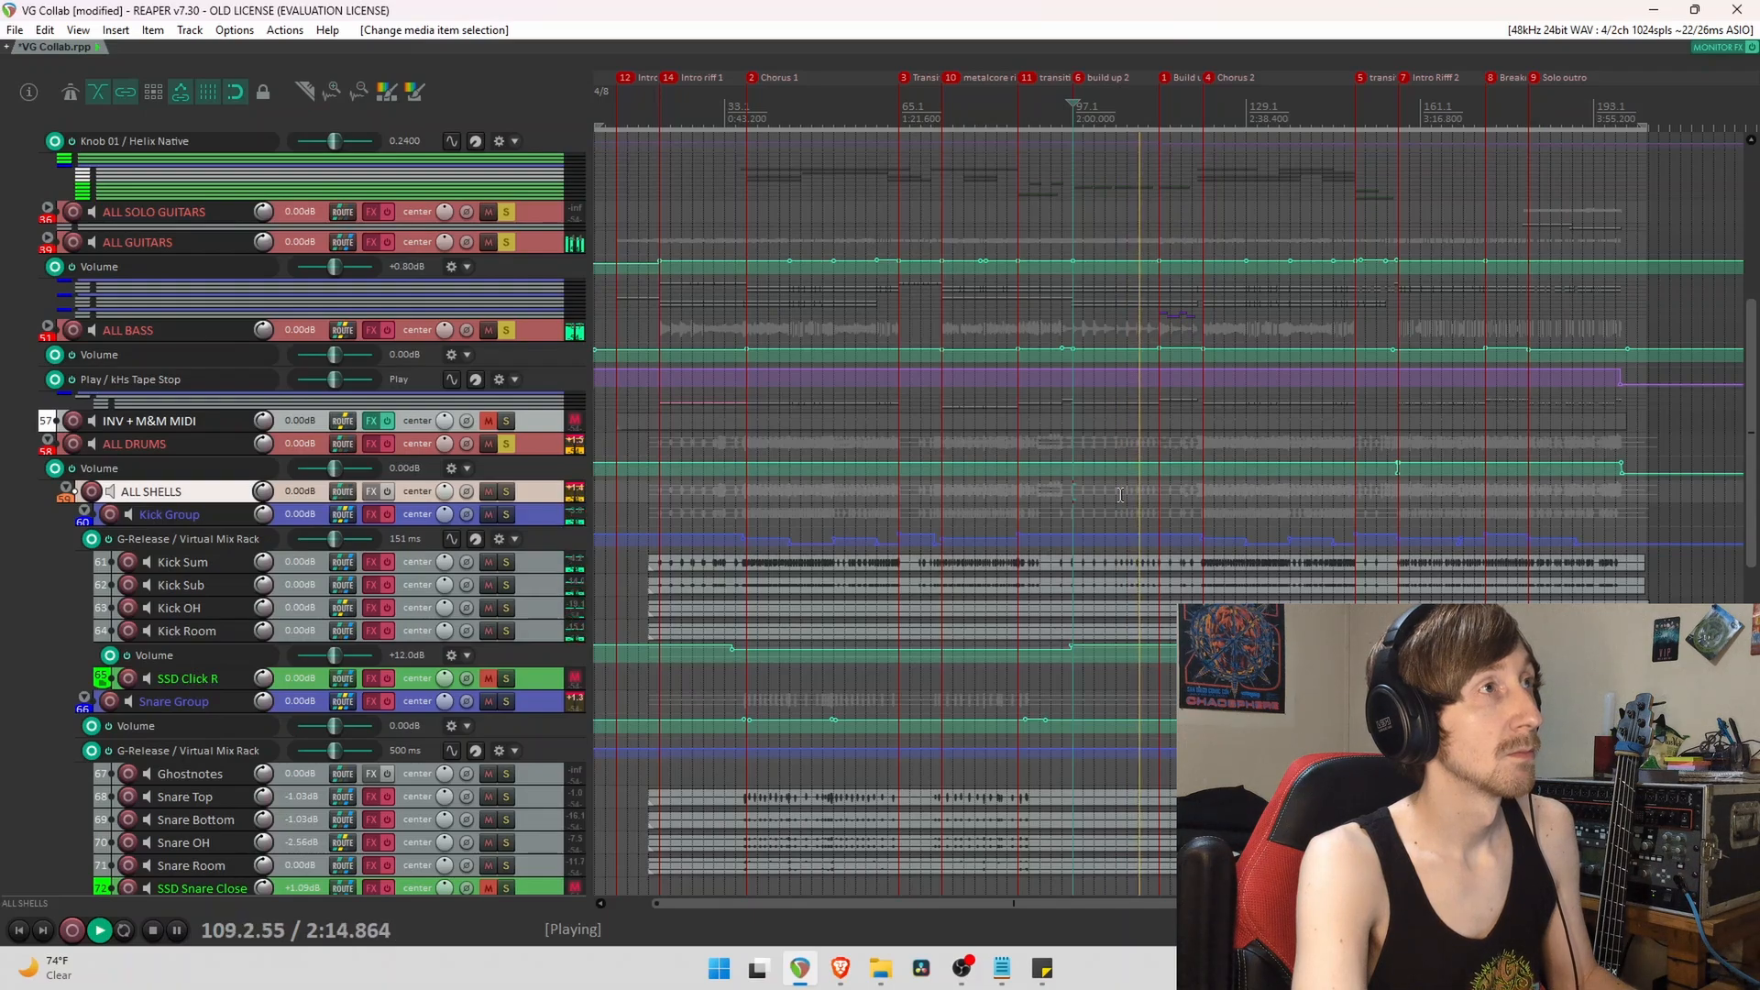
key(space)
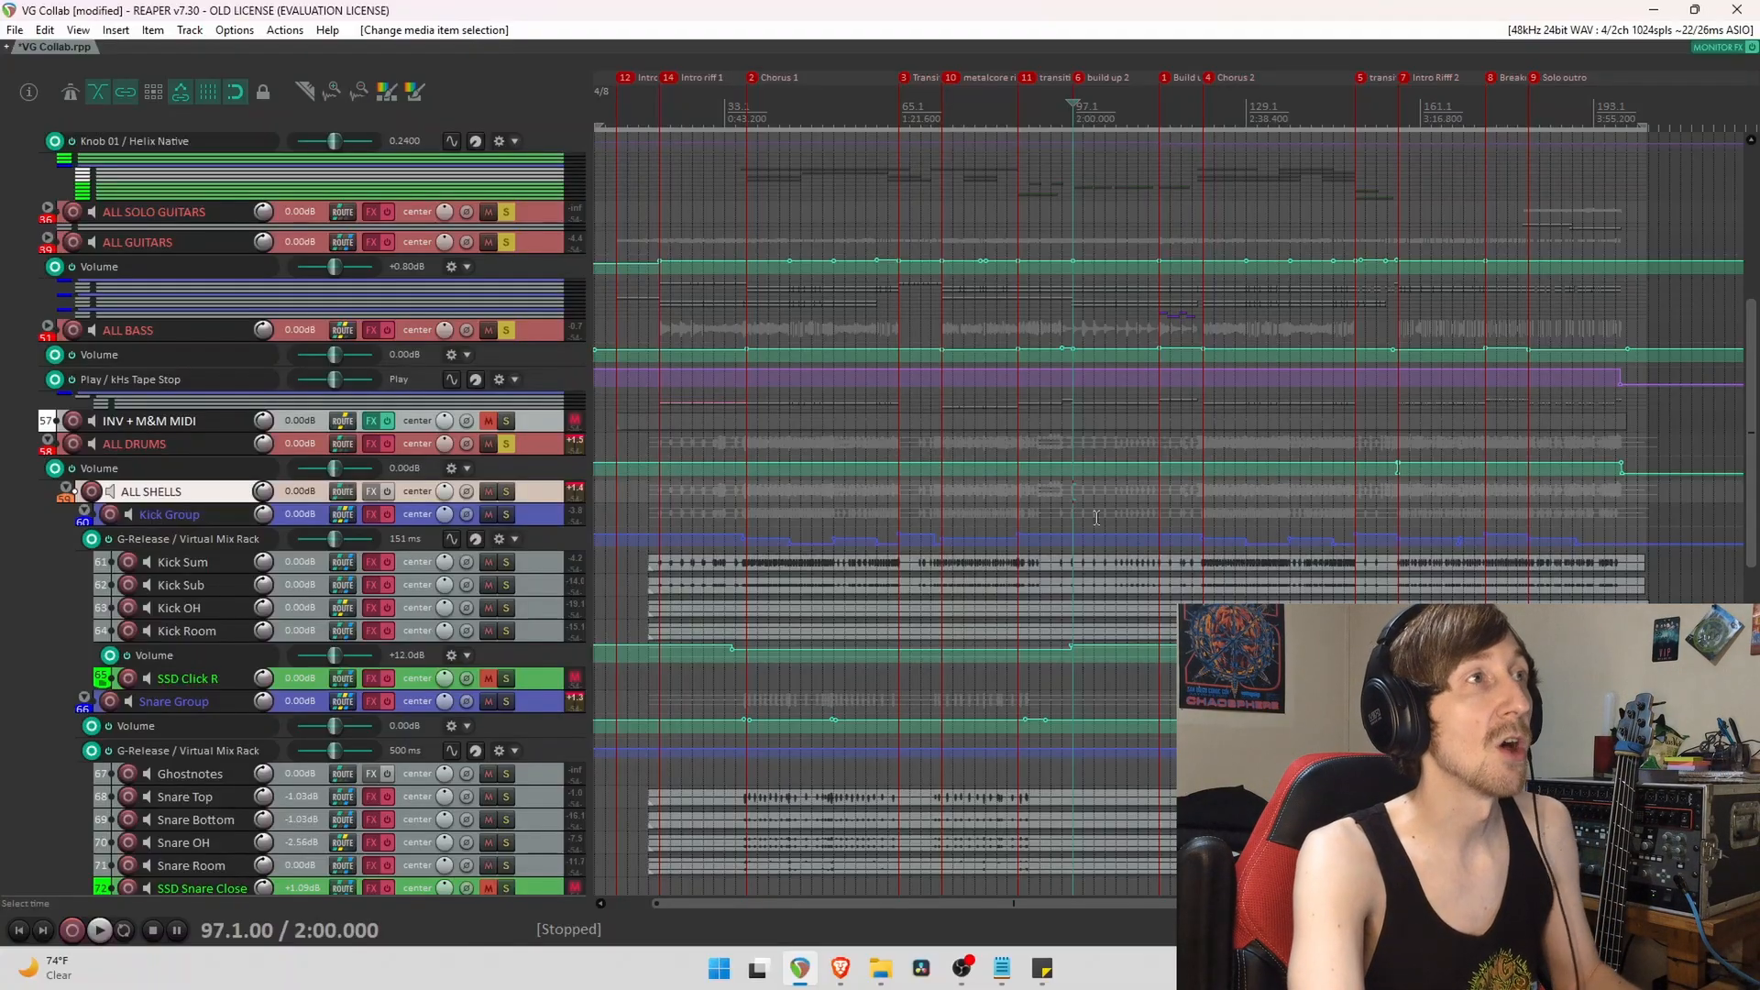
Play the start of Chorus 2 briefly from its marker at bar 121 and stop.
drag(1265, 62, 1177, 101)
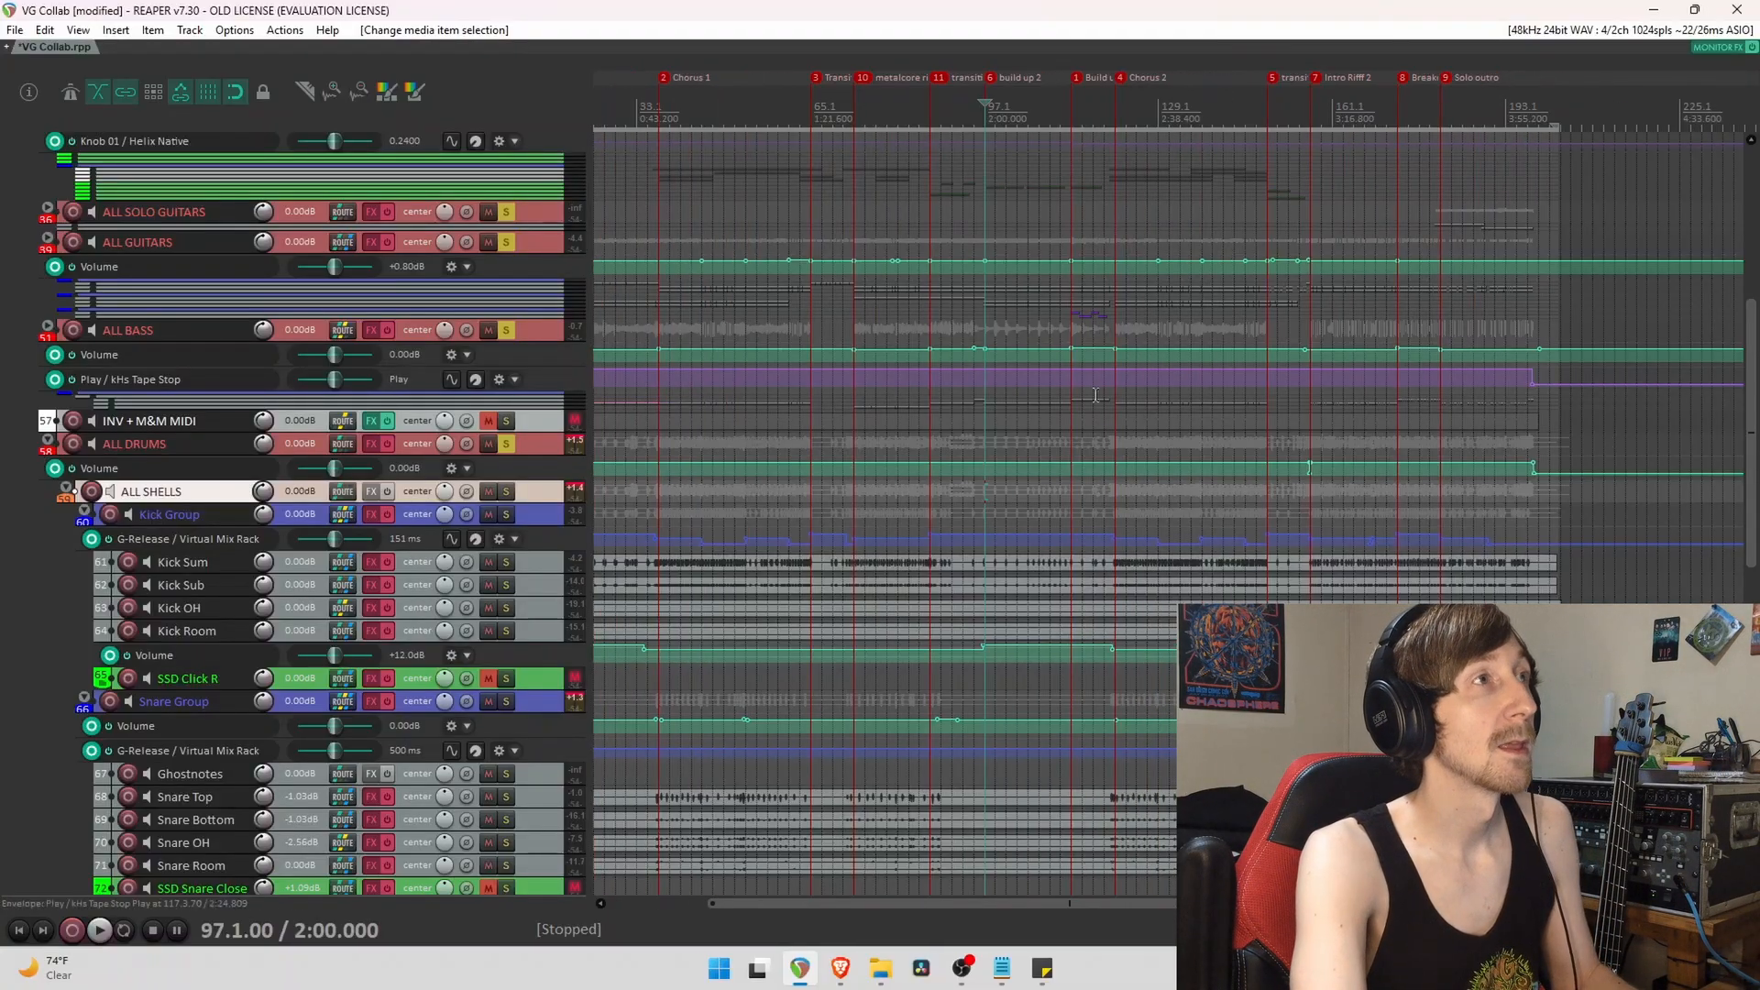
click(1114, 488)
key(space)
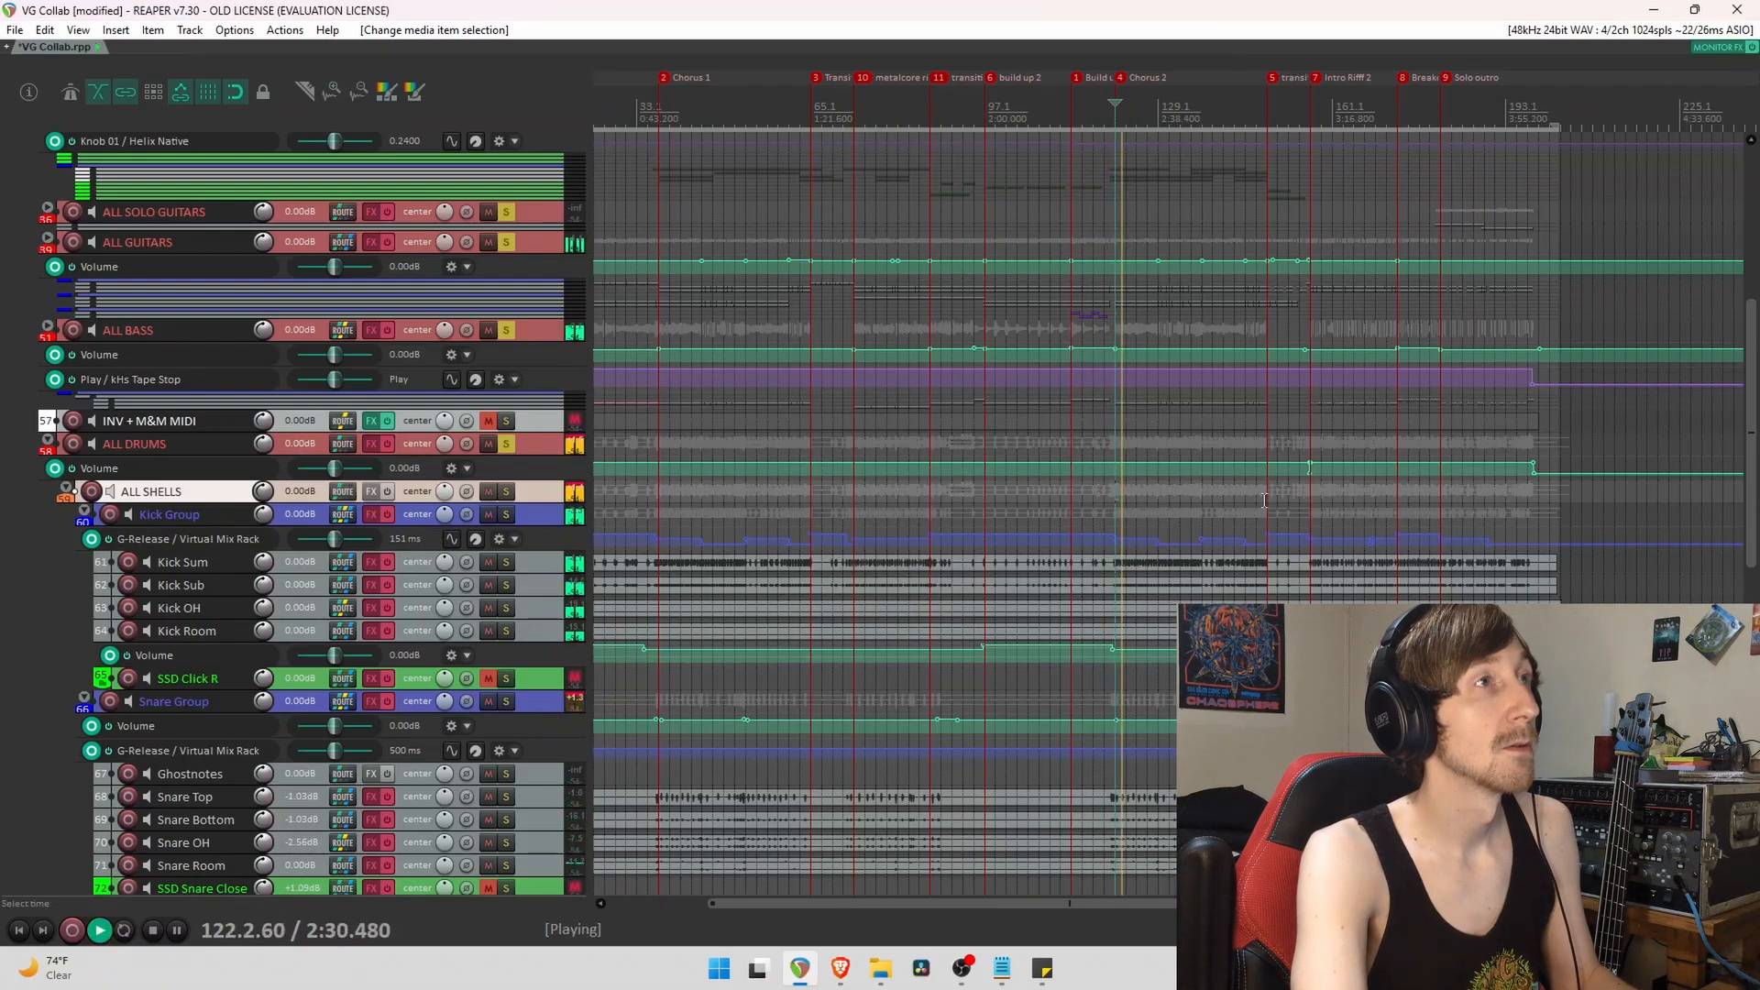
key(space)
Start playback from the transition marker that follows Chorus 2, leading into the second intro riff.
scroll(1192, 509, right, 3)
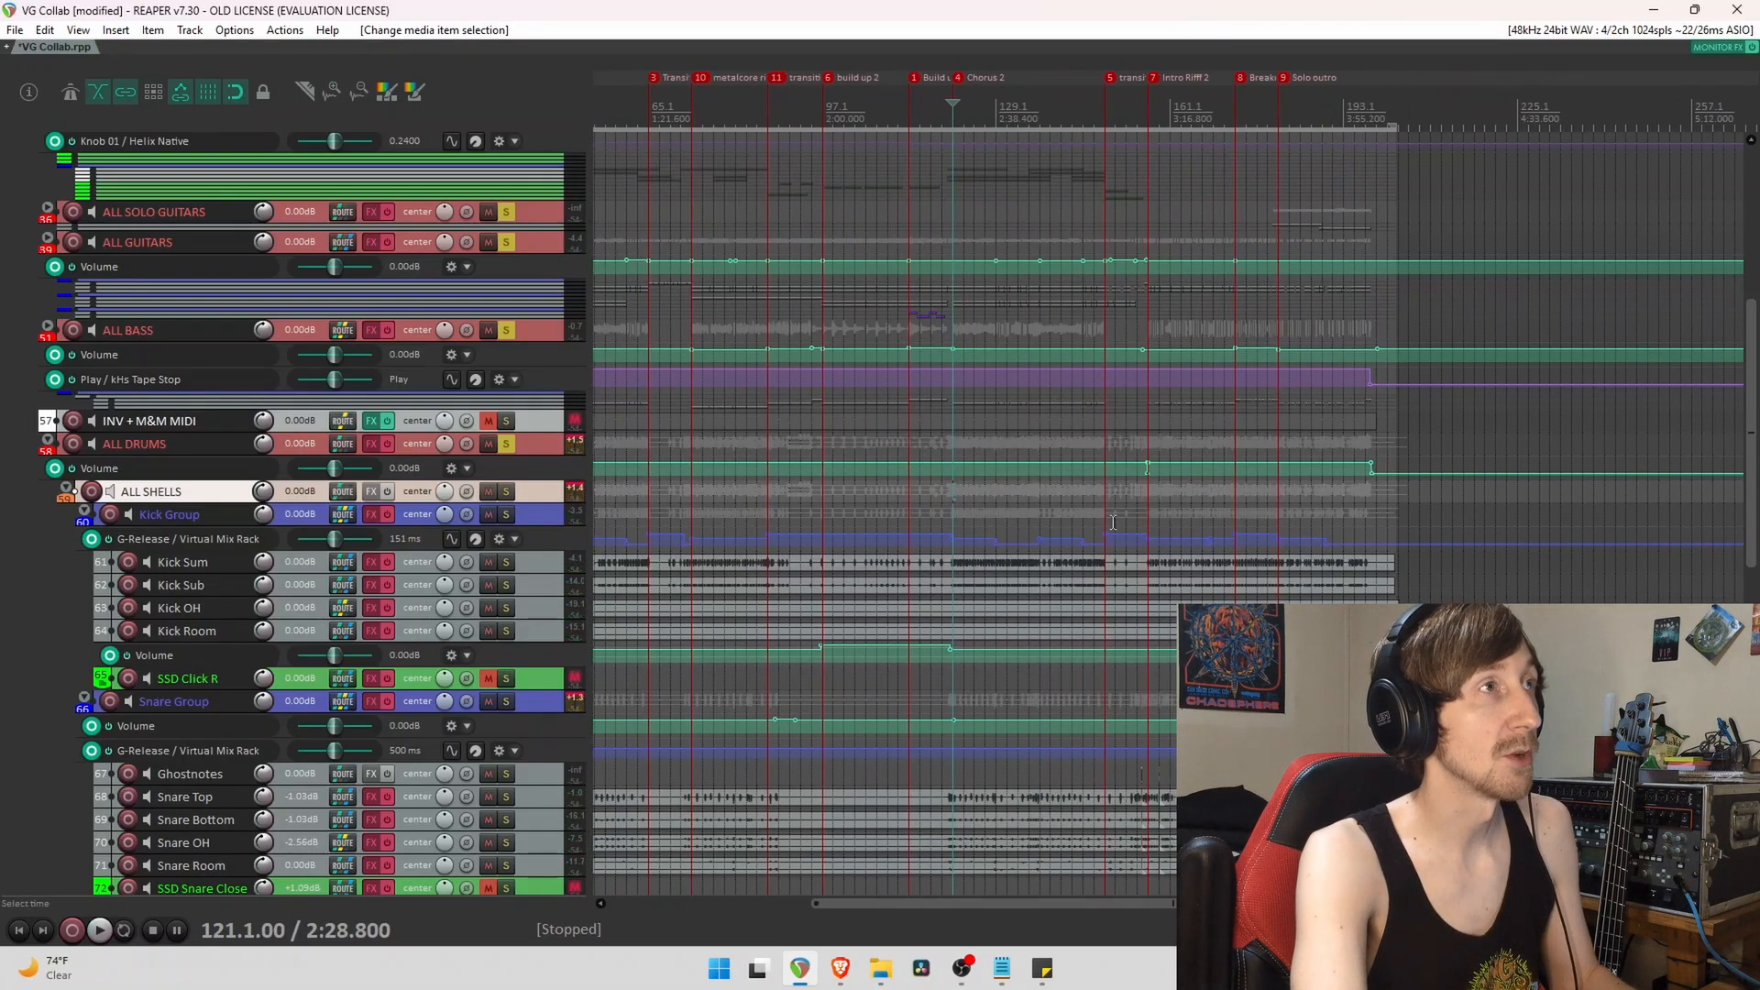
click(1150, 509)
click(1116, 516)
key(space)
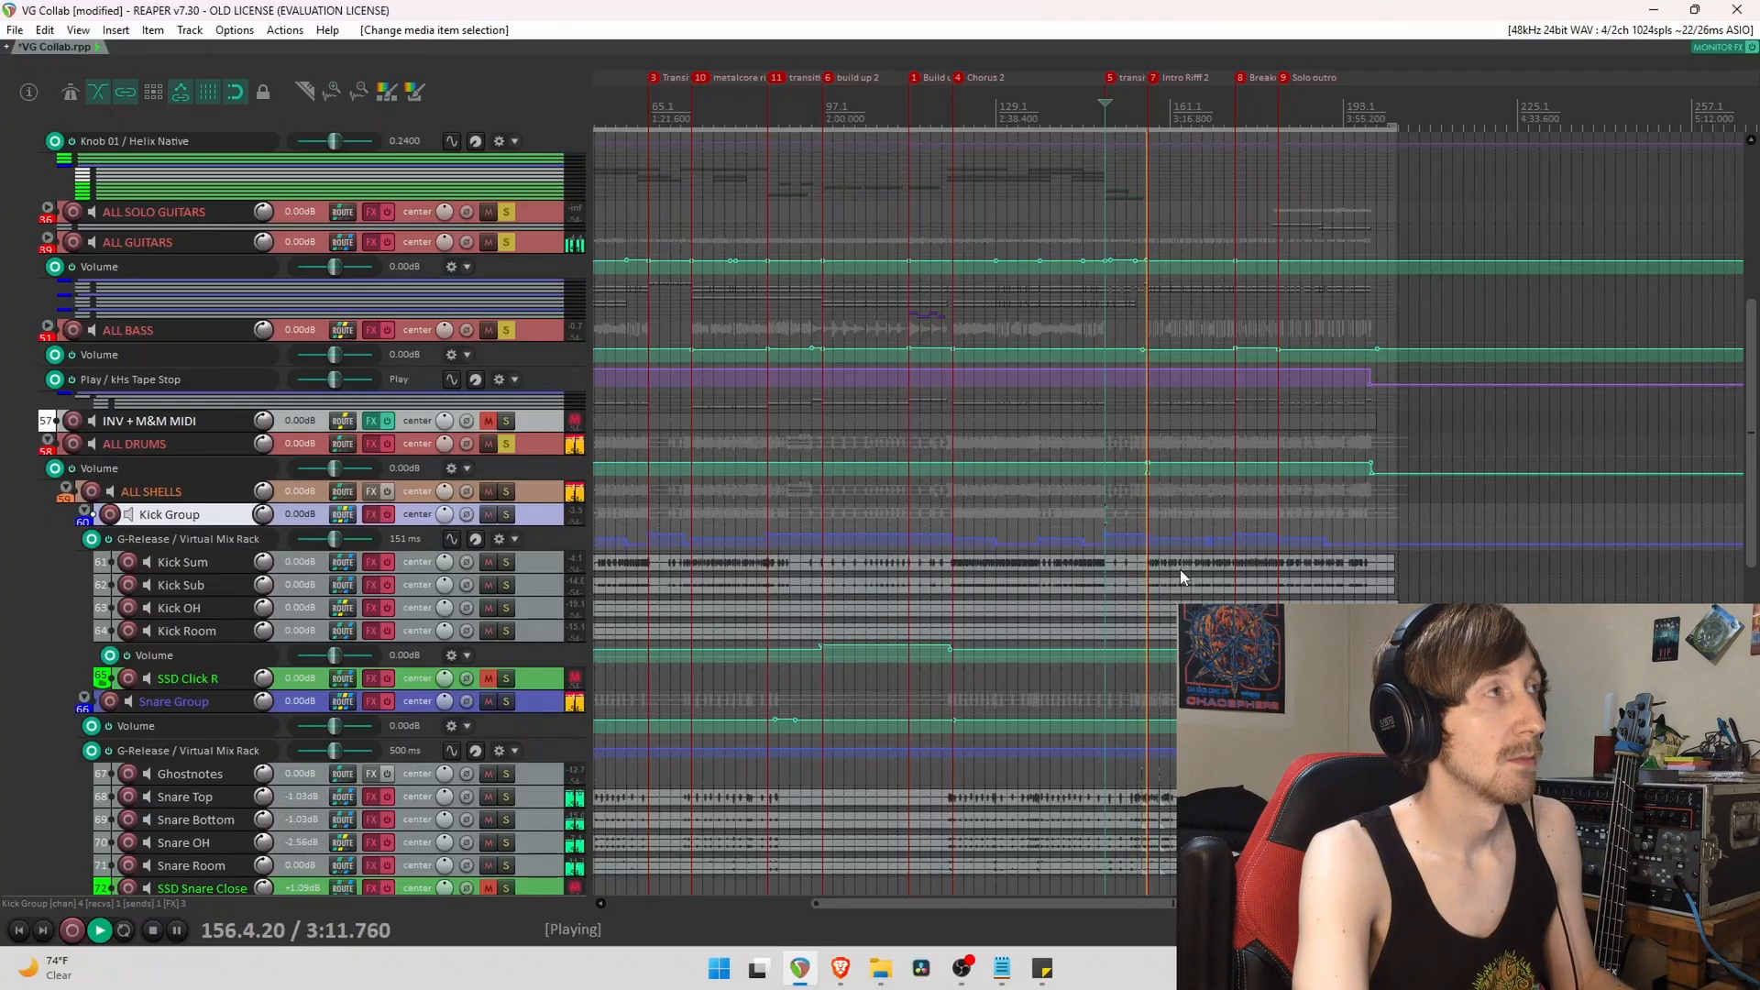
Stop the transition playback and audition the lead-in to Intro Riff 2 from bar 156.
key(space)
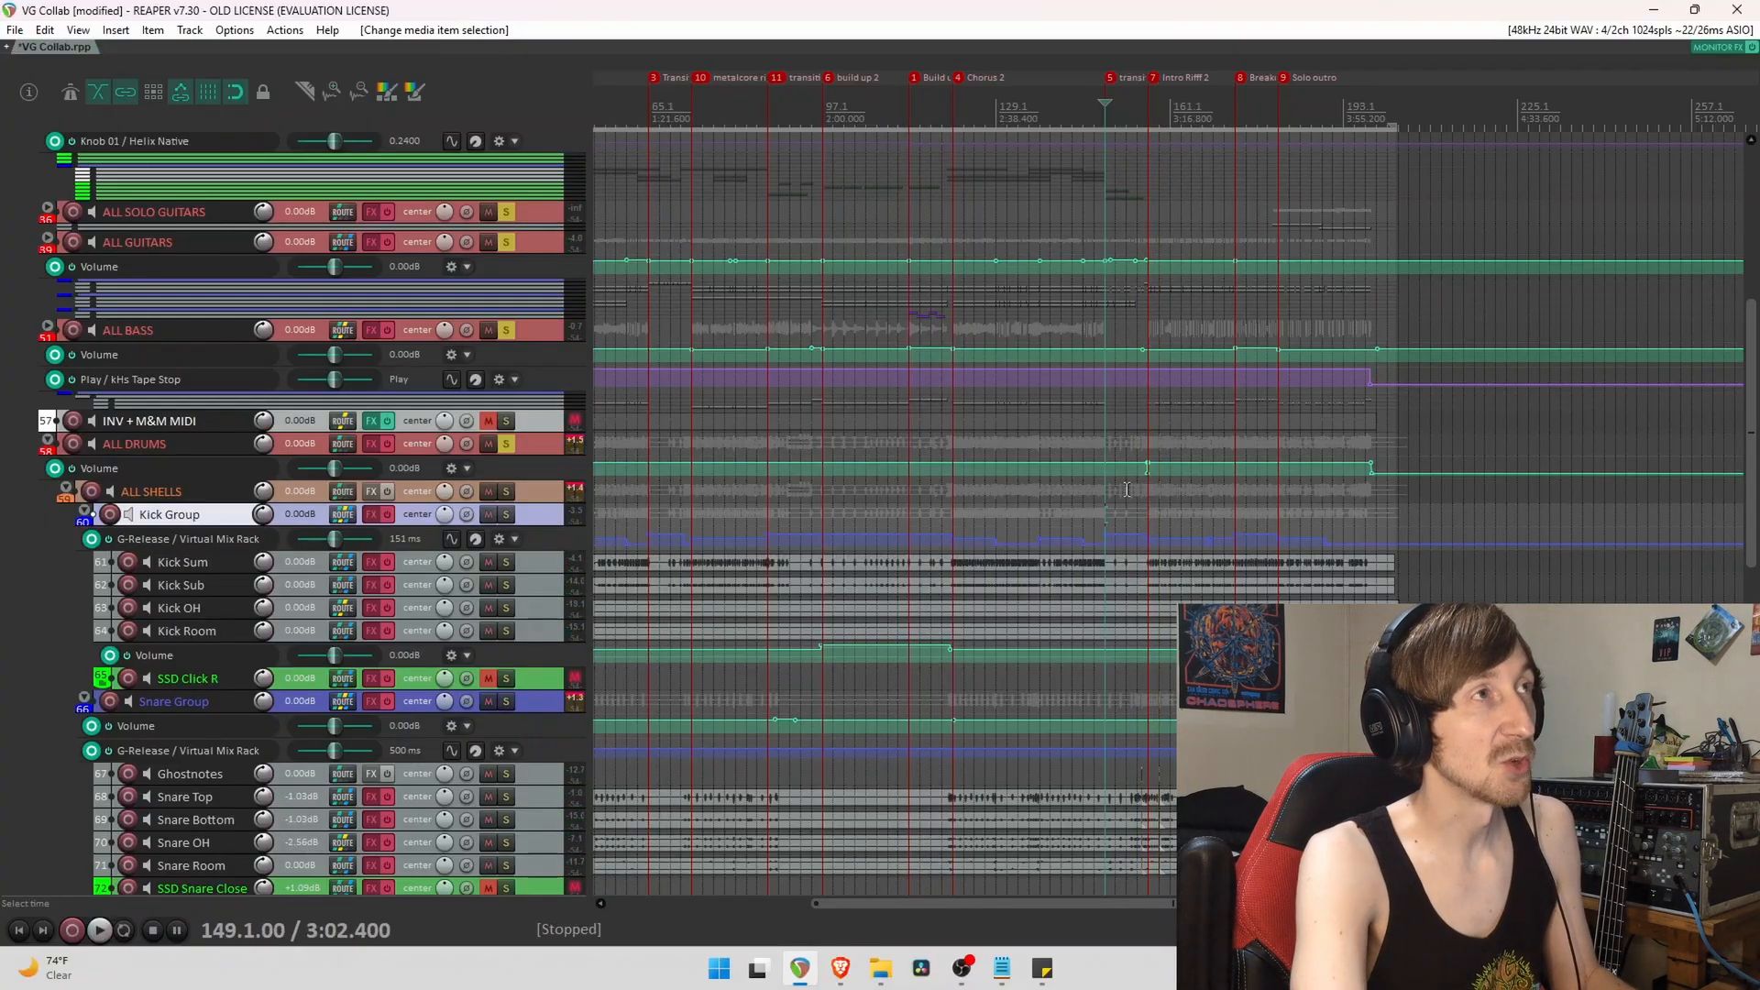
click(1126, 490)
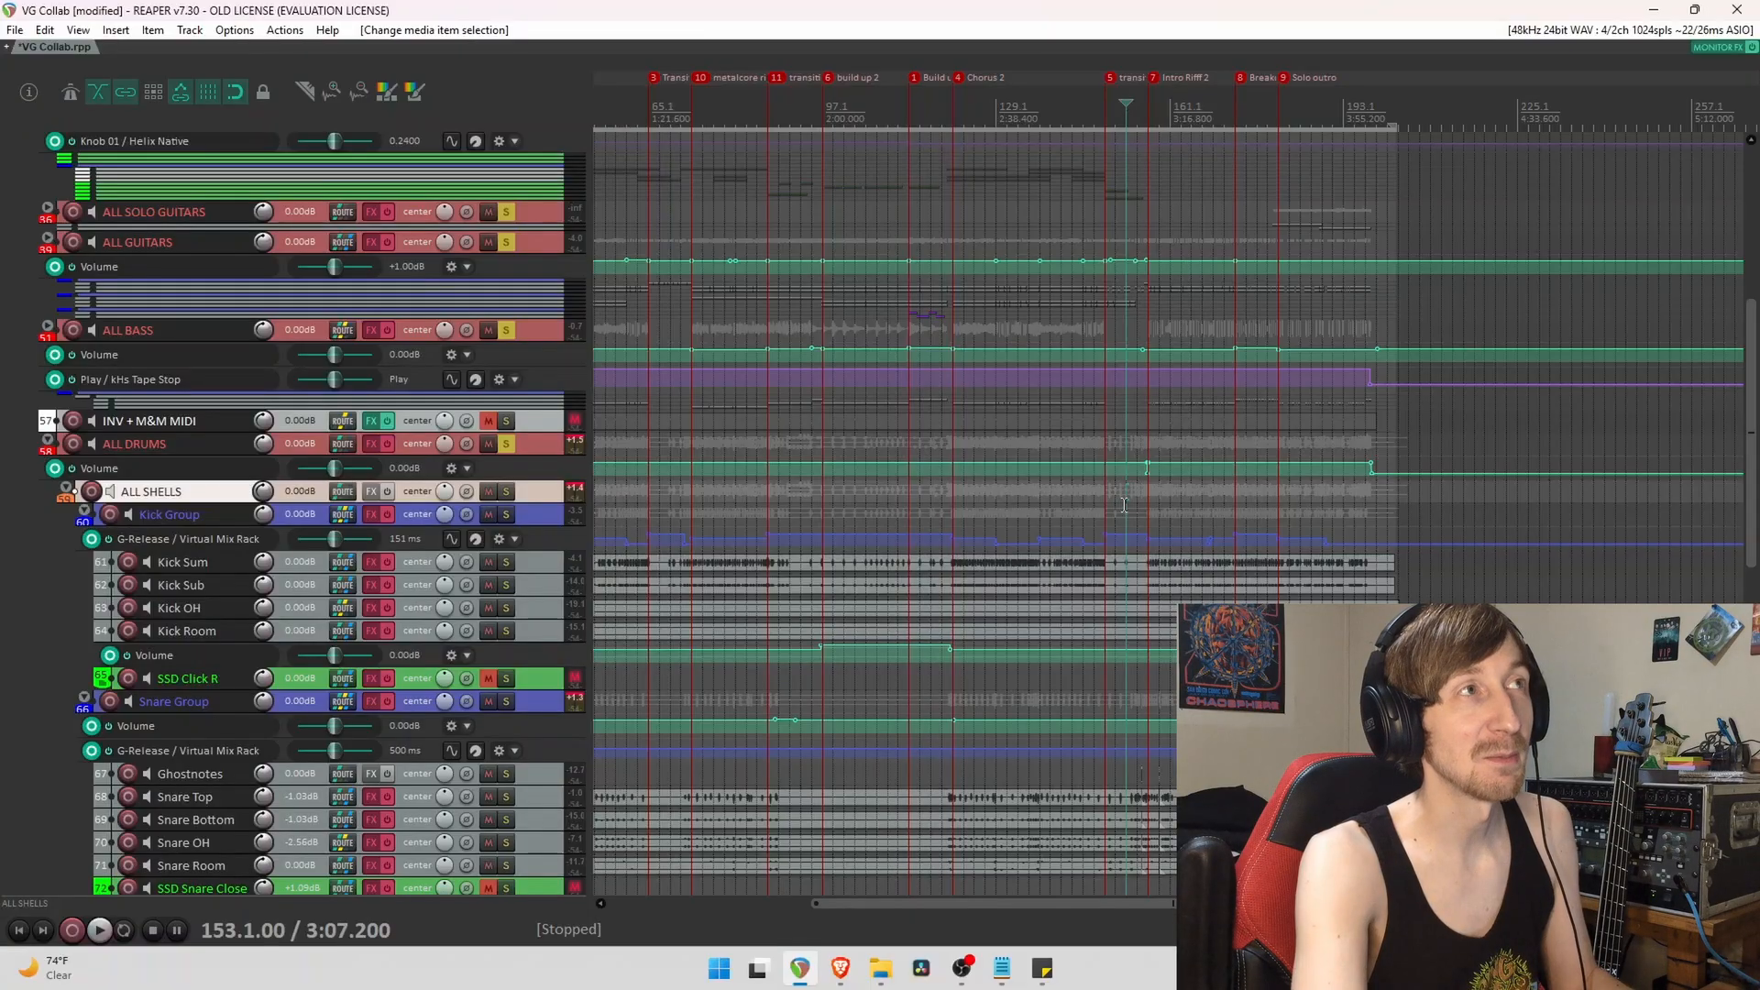
scroll(1124, 504, up, 2)
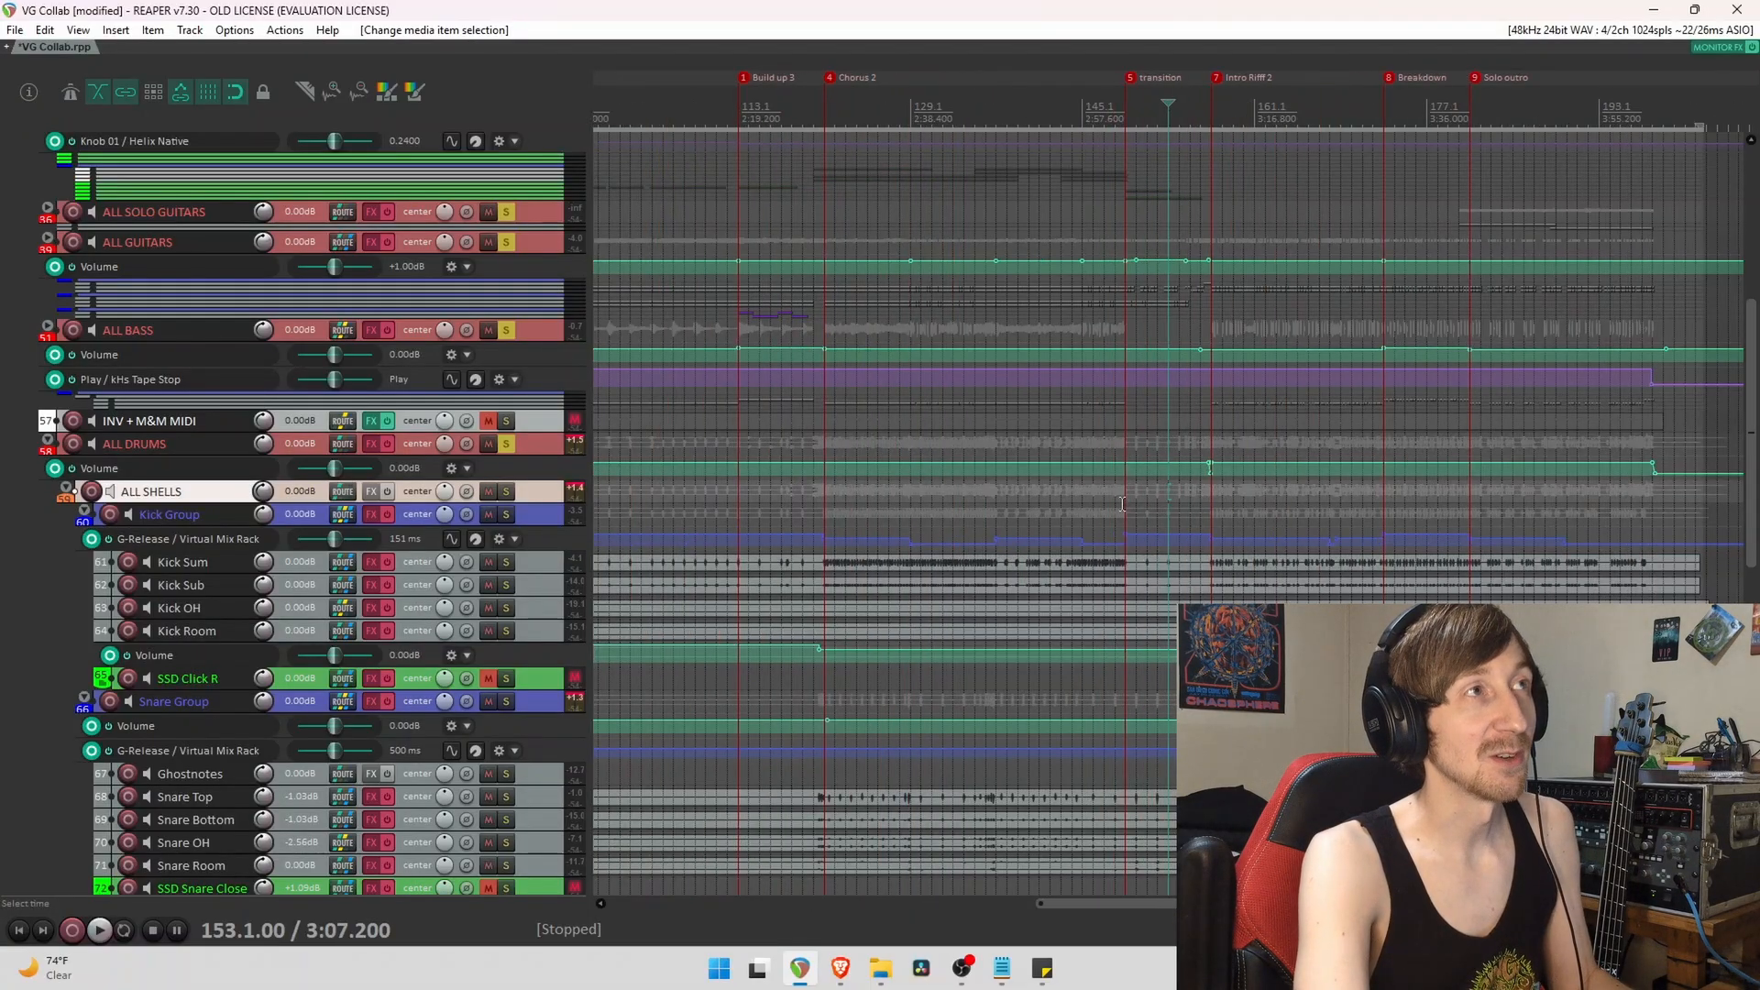
drag(1338, 83, 1199, 113)
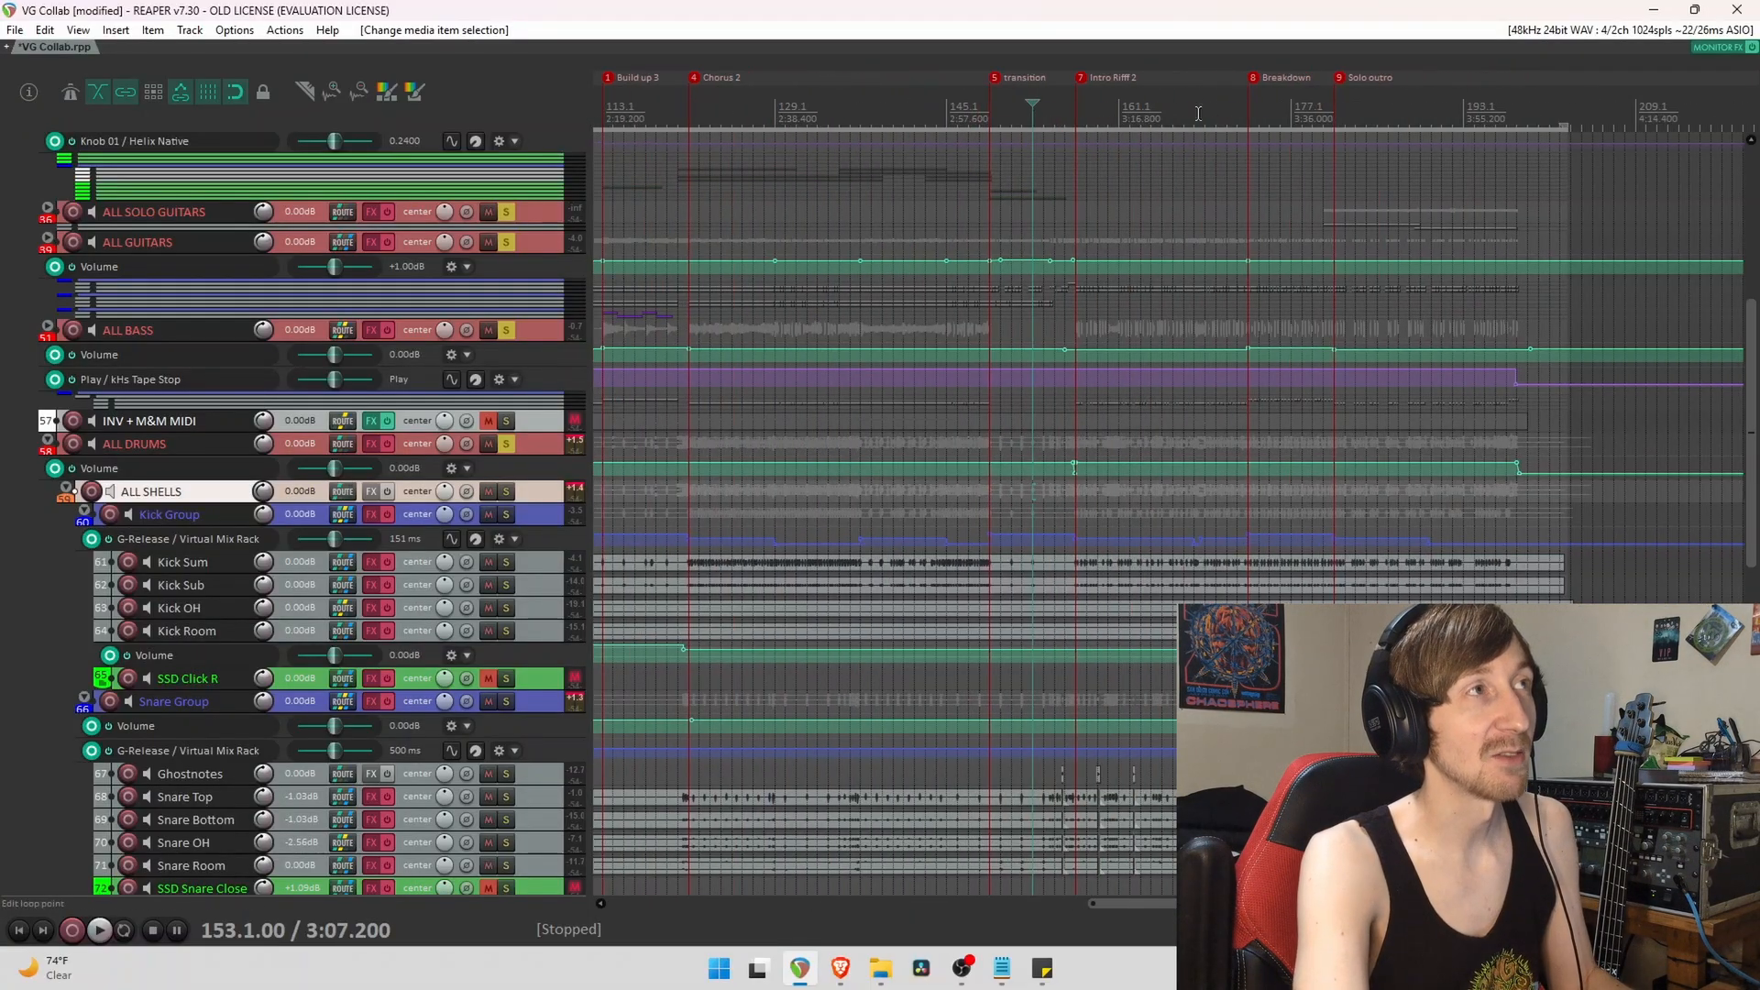
click(1066, 503)
key(space)
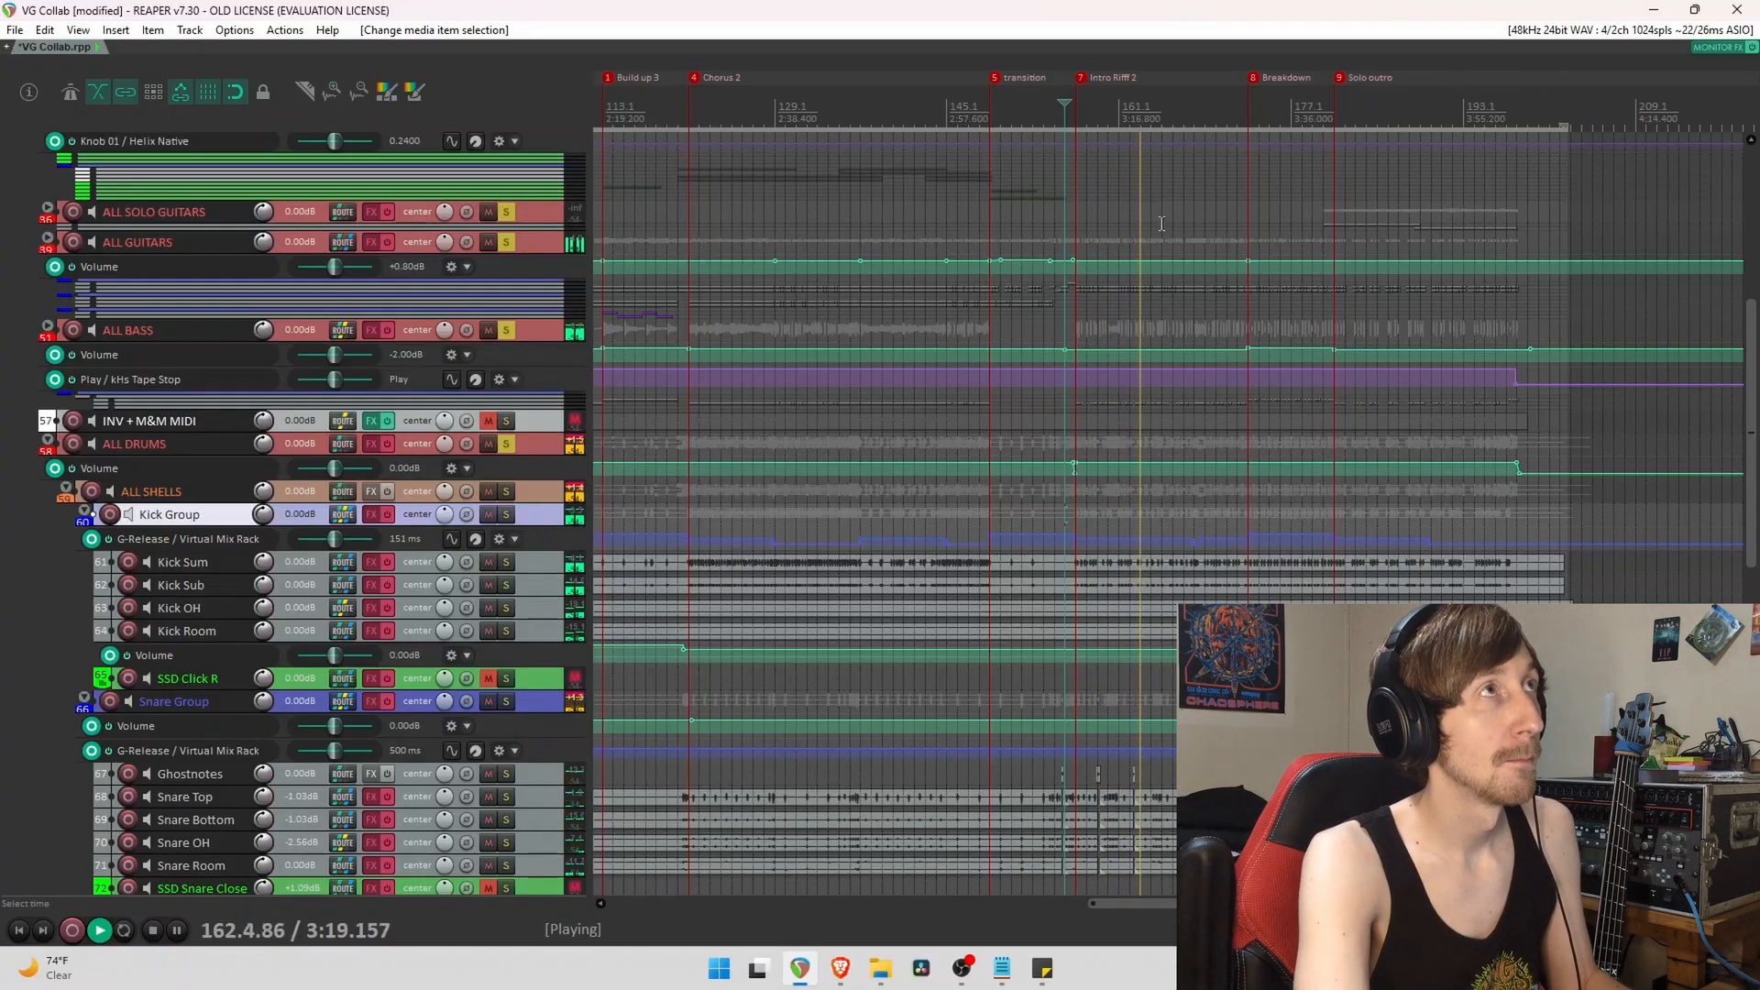
drag(1188, 81, 1088, 92)
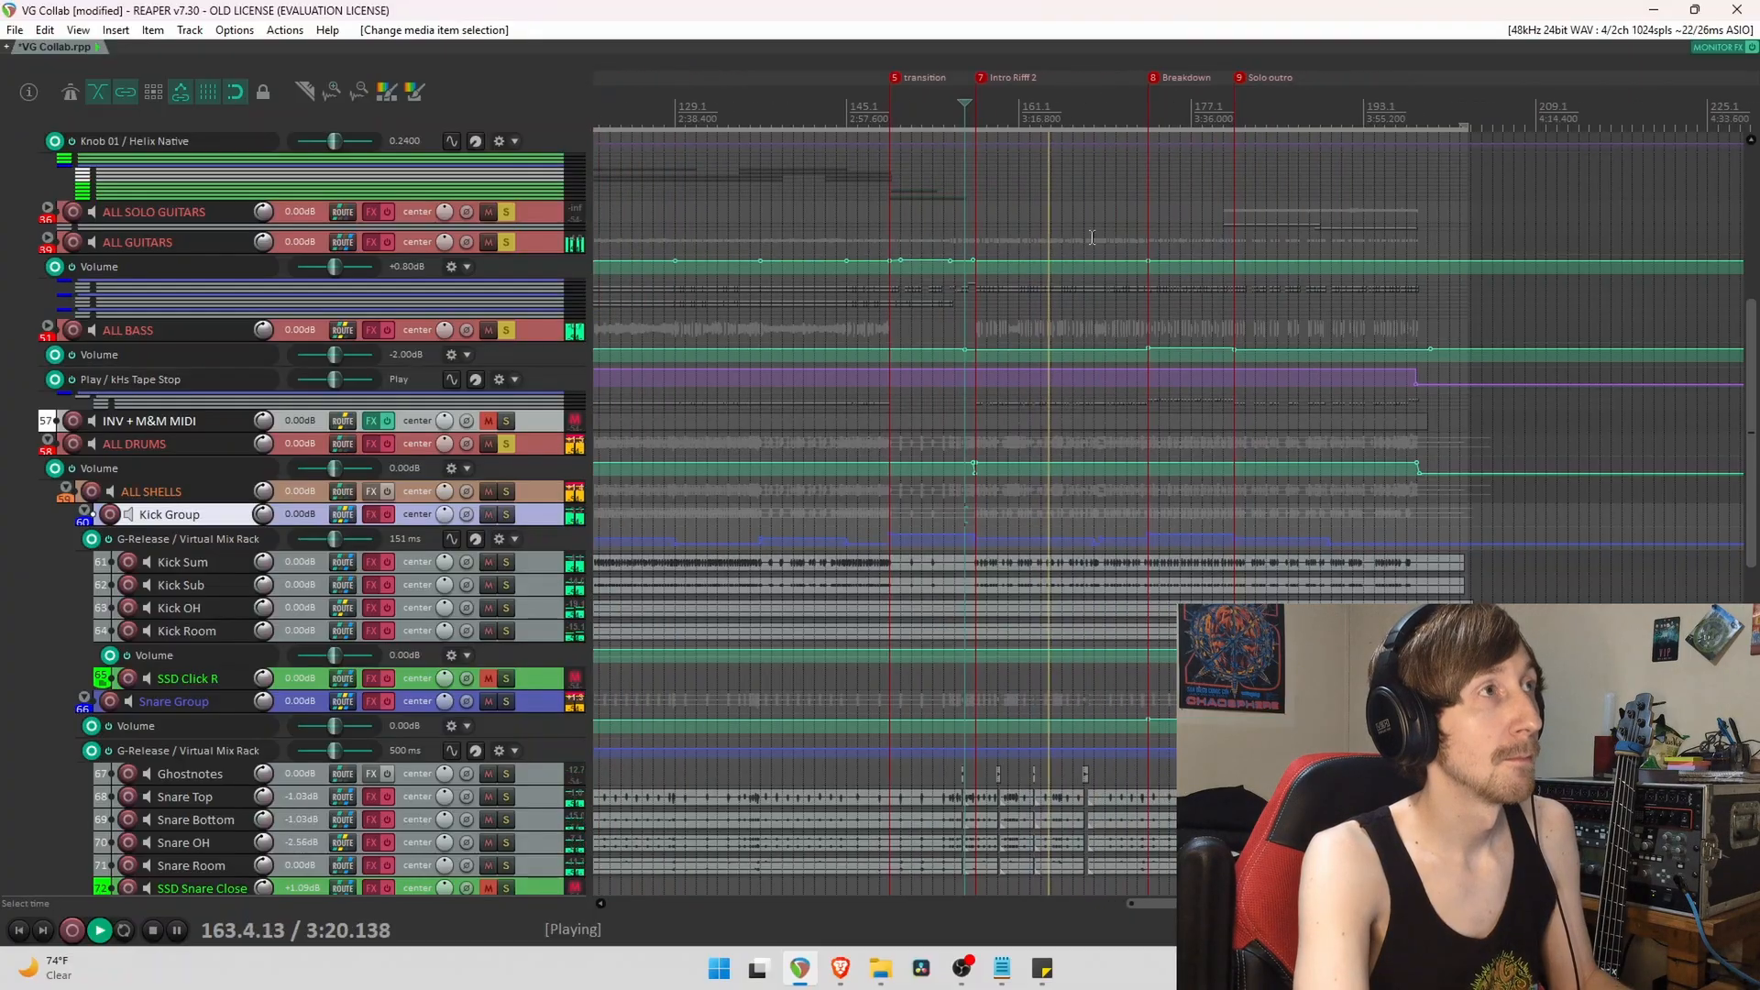
key(space)
Replay Intro Riff 2 briefly from bar 161 and stop playback.
click(1020, 519)
key(space)
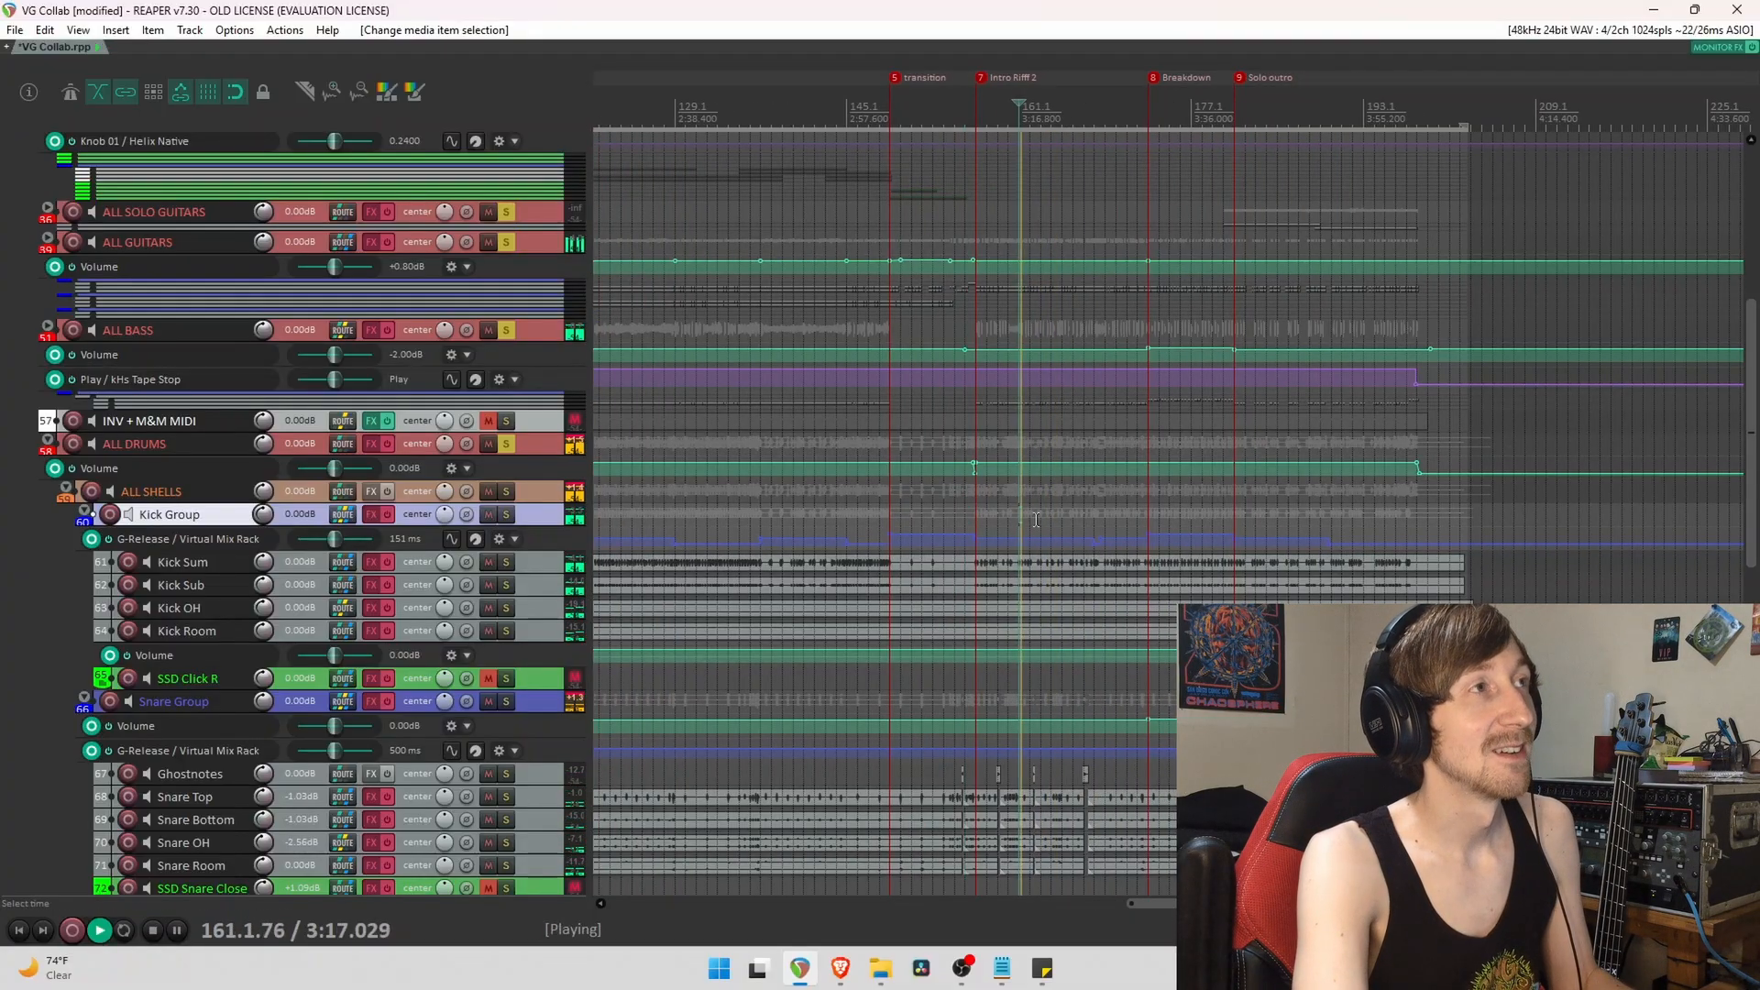
key(space)
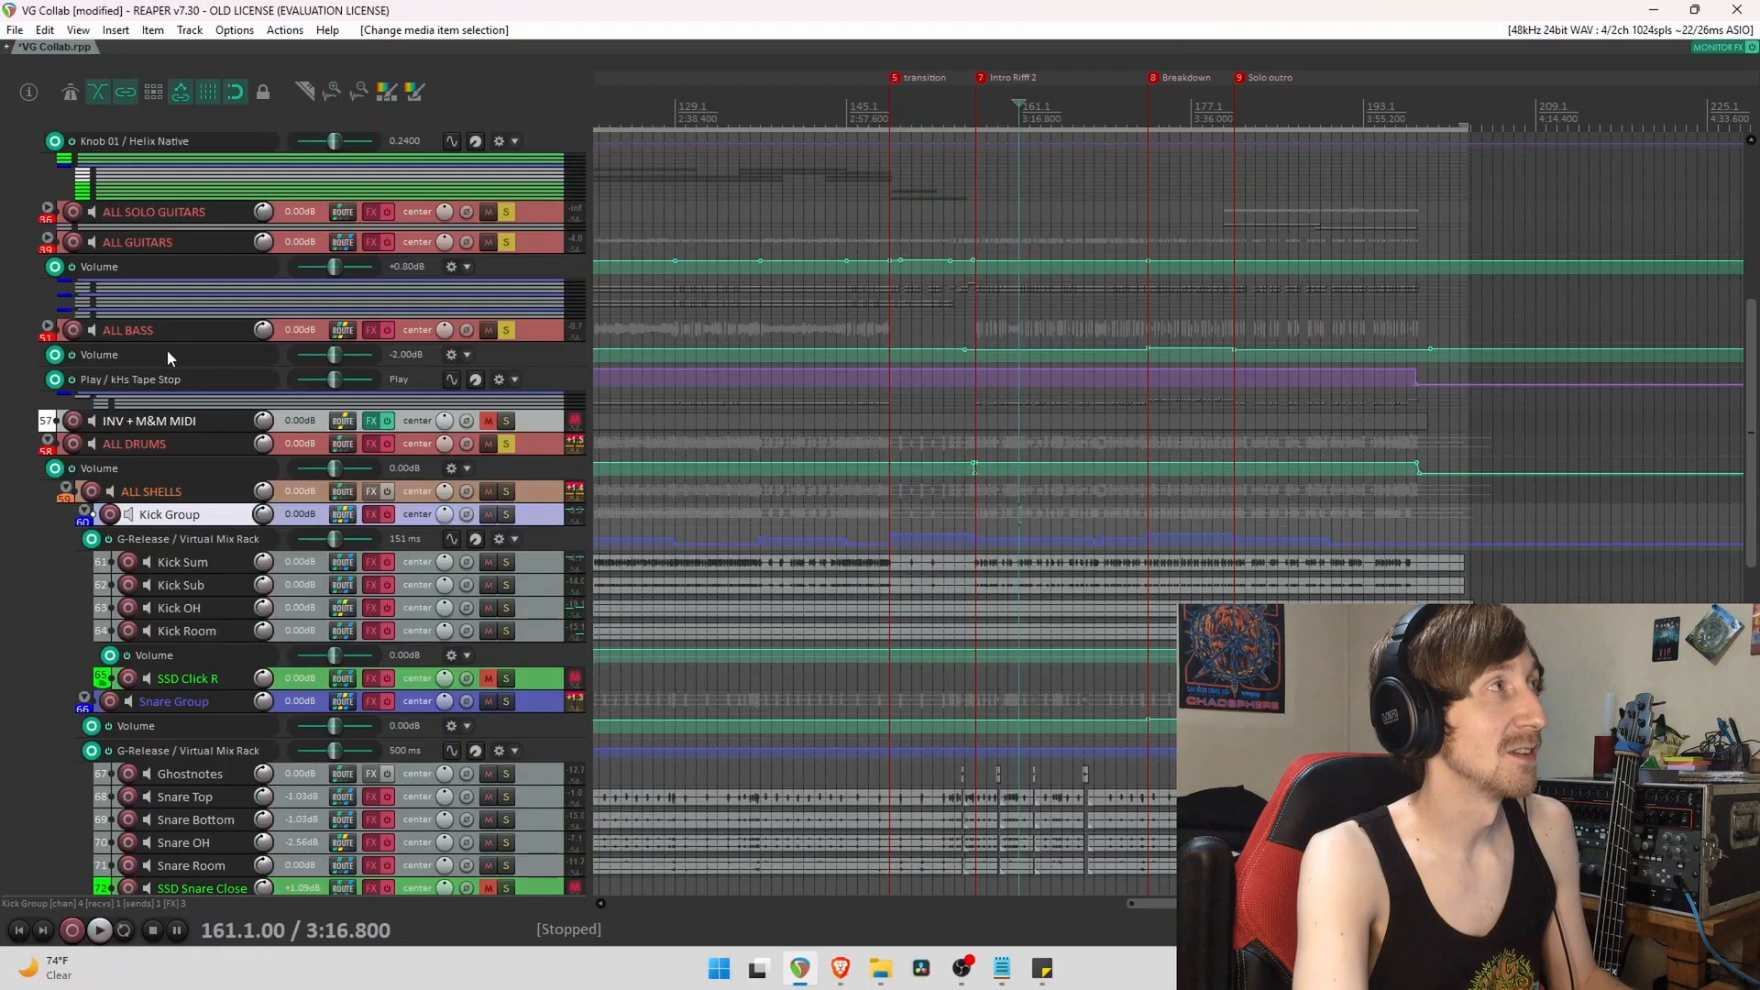
Unsolo ALL DRUMS, ALL GUITARS and ALL SOLO GUITARS to hear the bass alone briefly from bar 161.
click(506, 443)
click(506, 243)
click(510, 213)
key(space)
key(space)
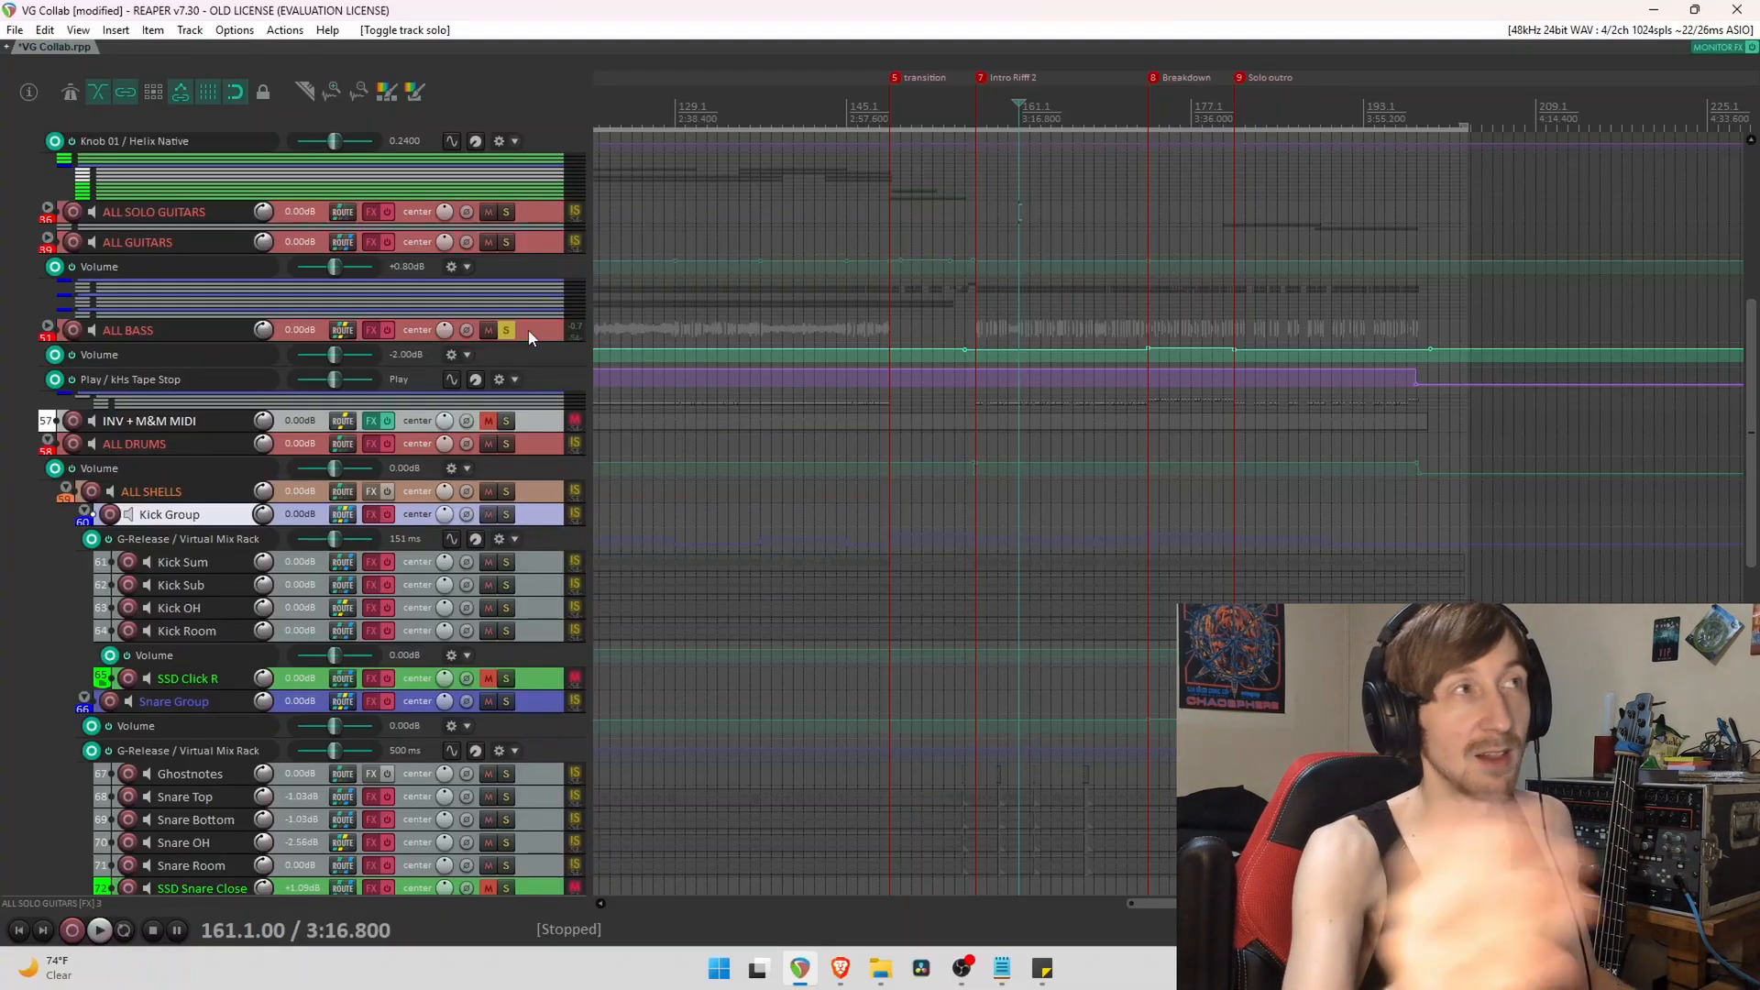
Switch the solo from ALL BASS to ALL GUITARS and audition the guitars alone from bar 161.
click(506, 330)
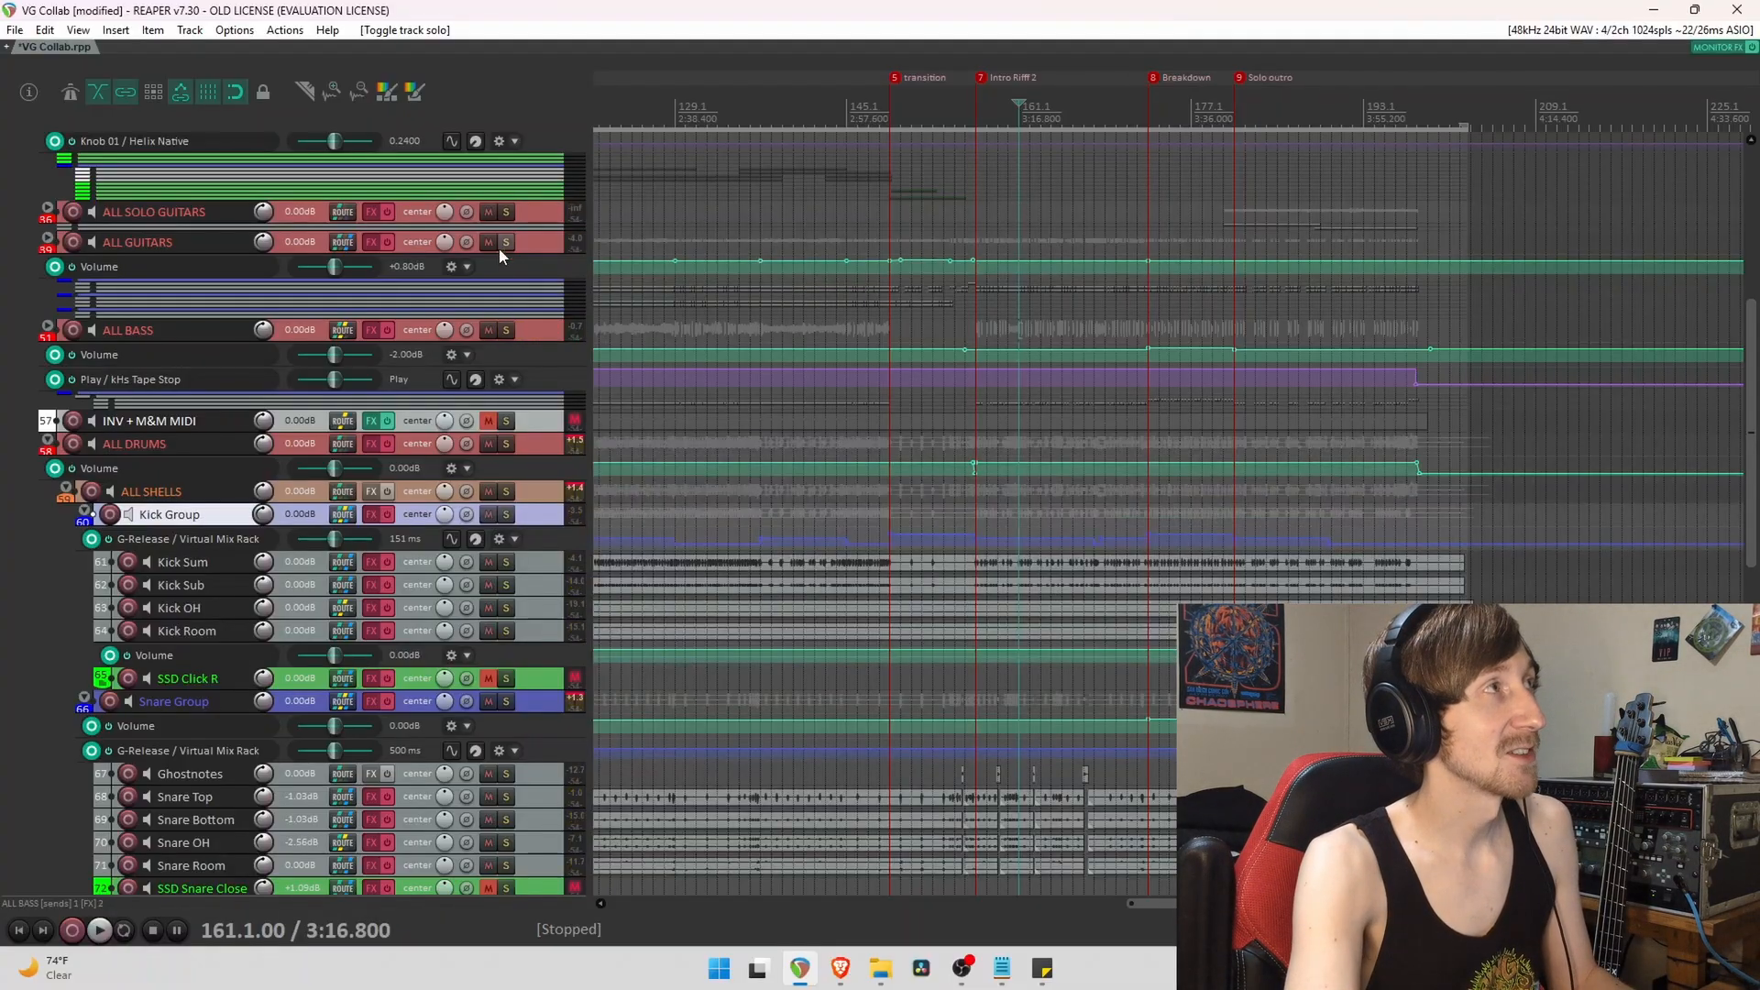
click(507, 242)
key(space)
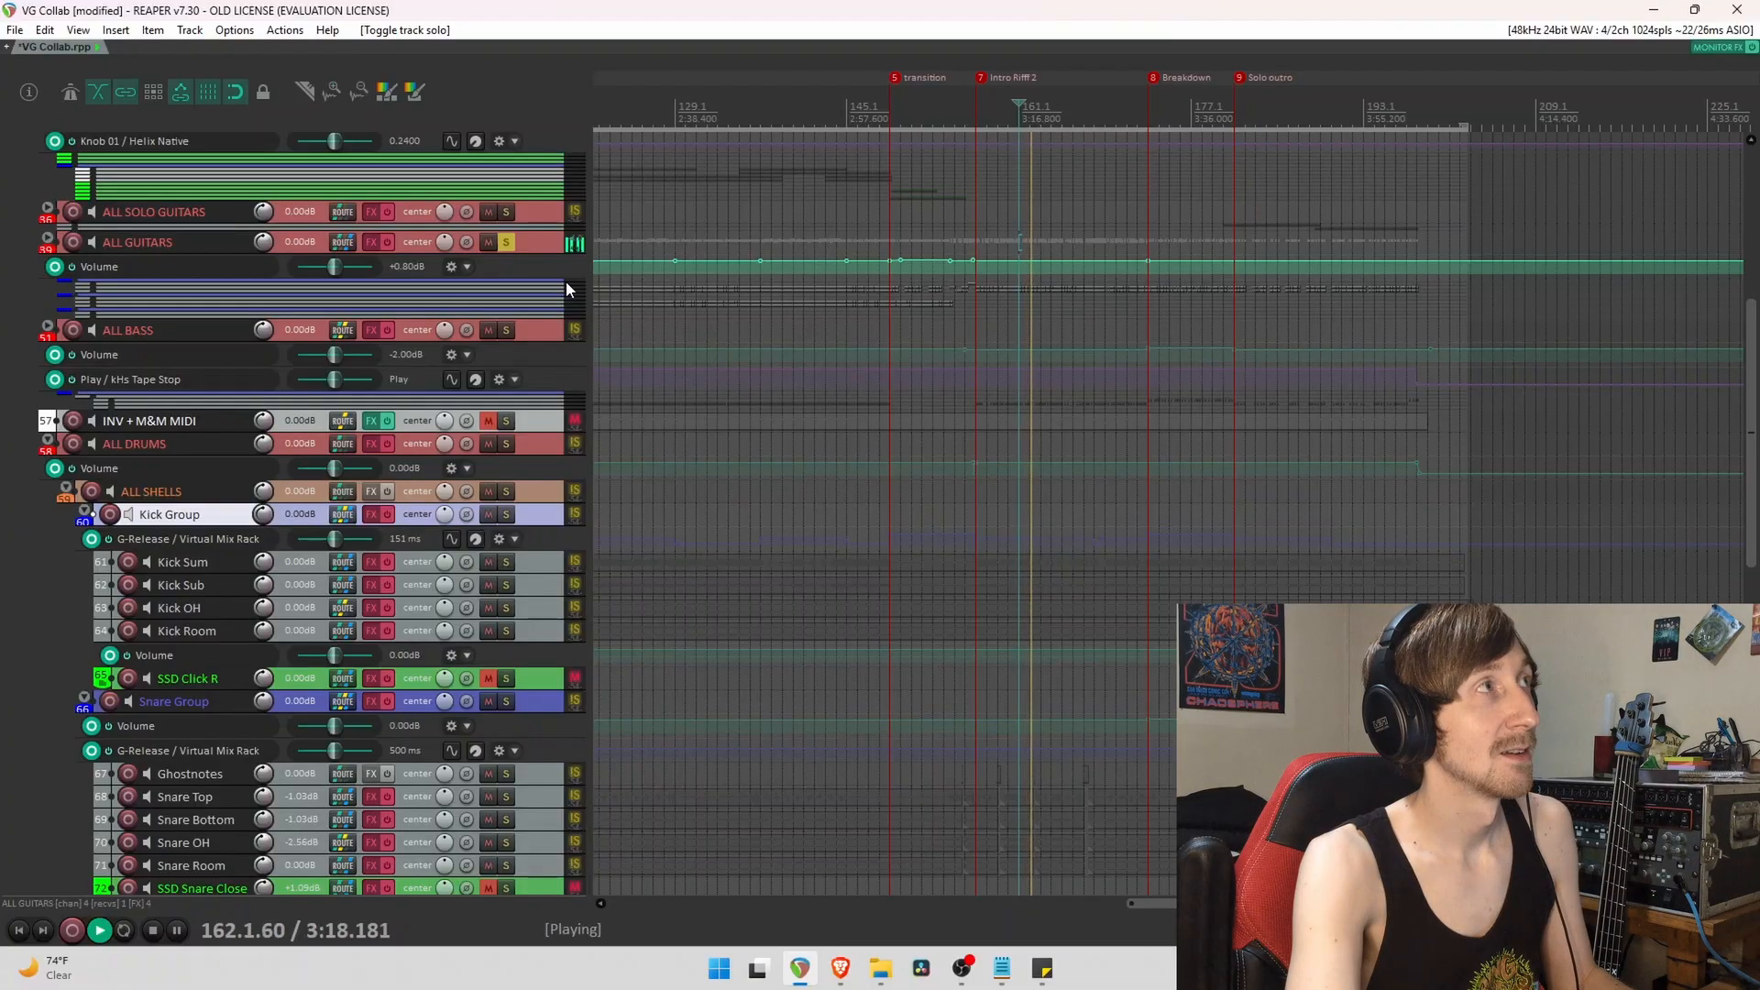
key(space)
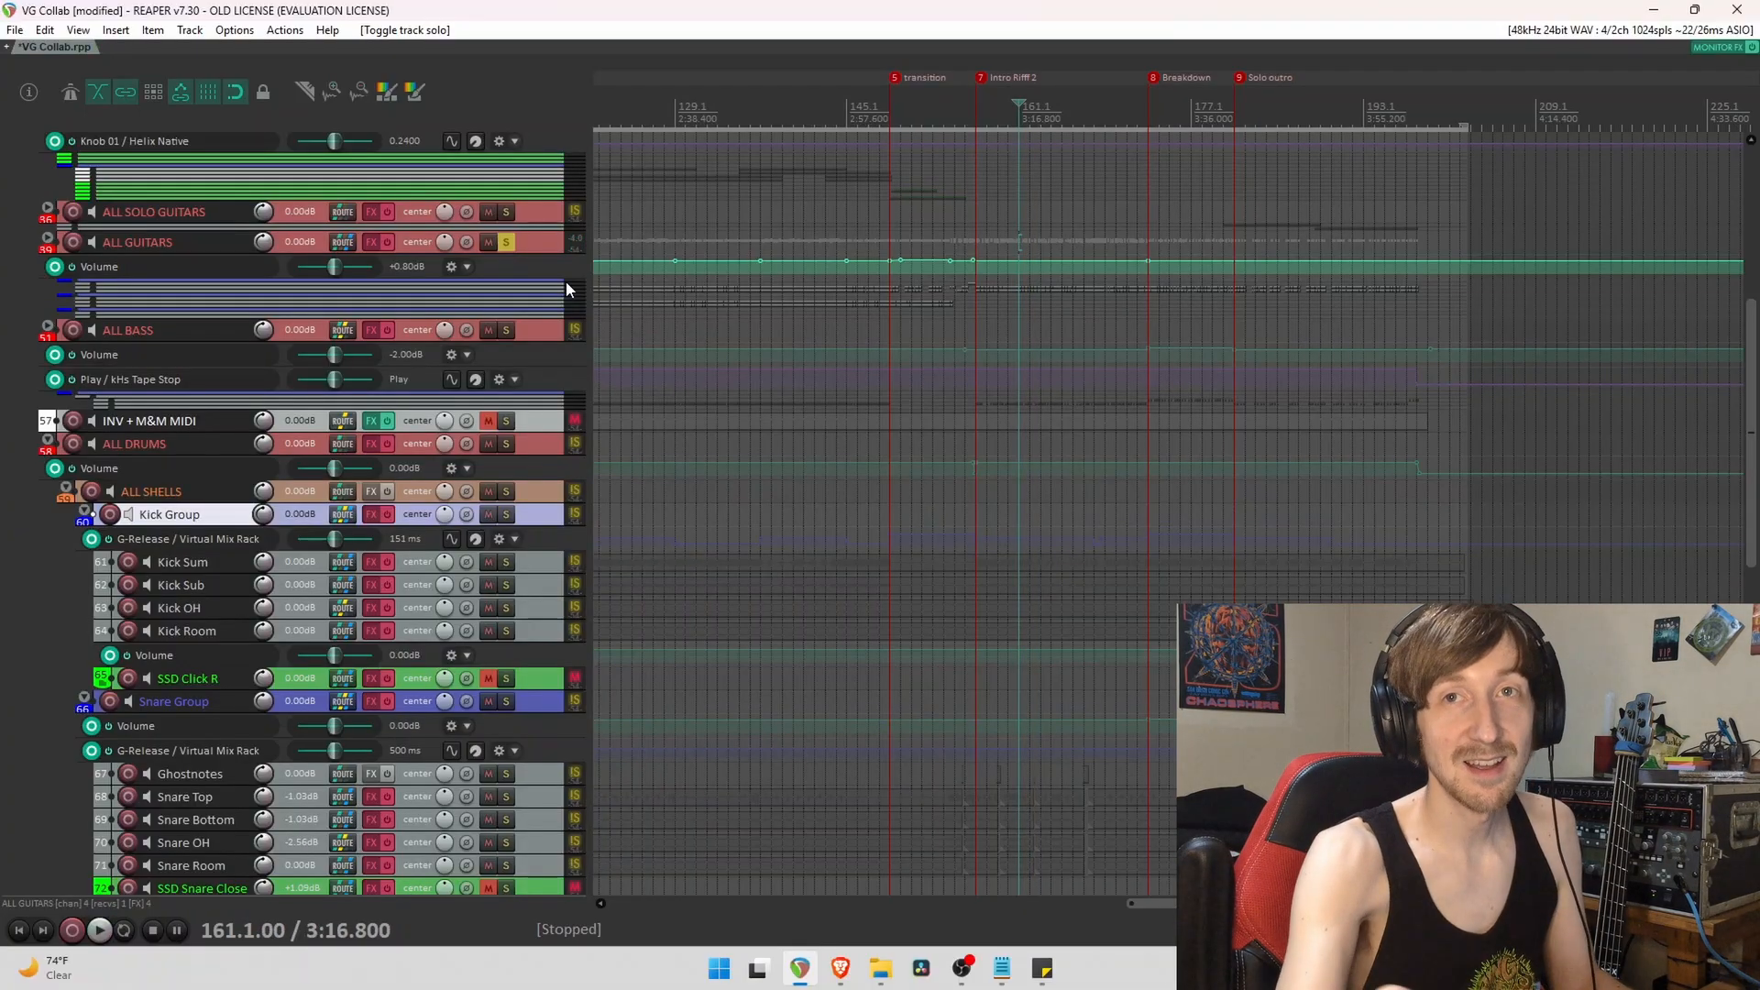
Unsolo ALL GUITARS and audition the full mix of Intro Riff 2 from bar 161.
click(507, 243)
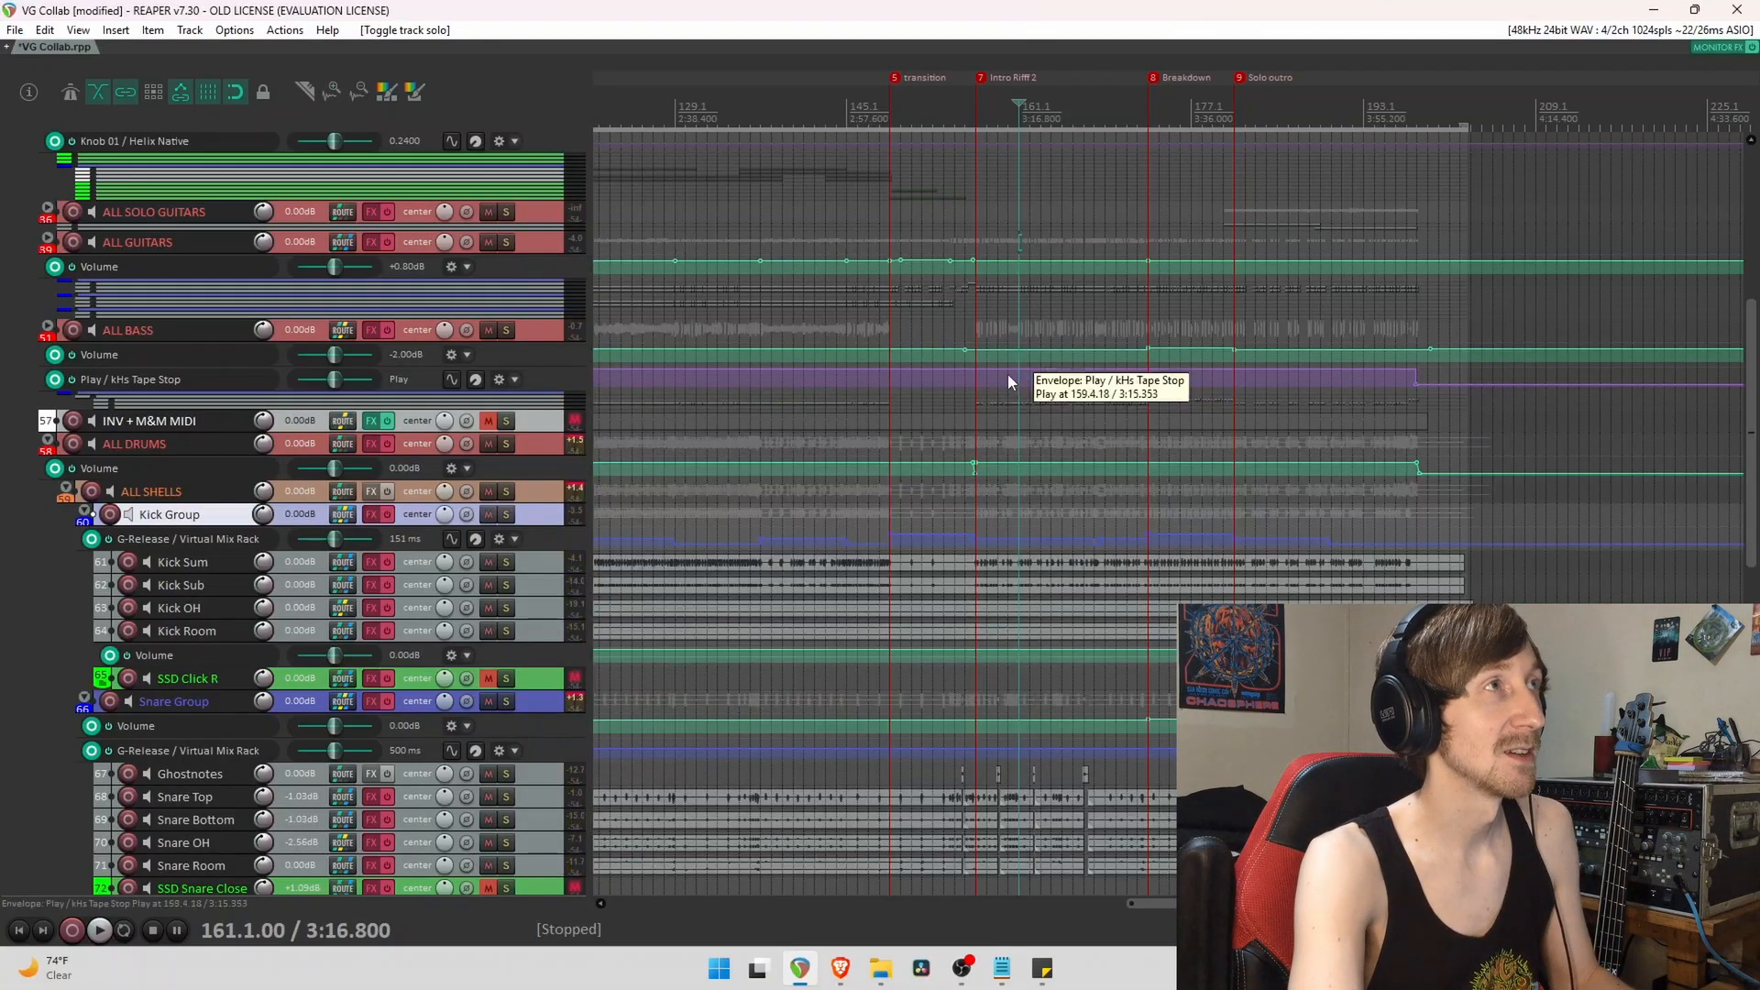
key(space)
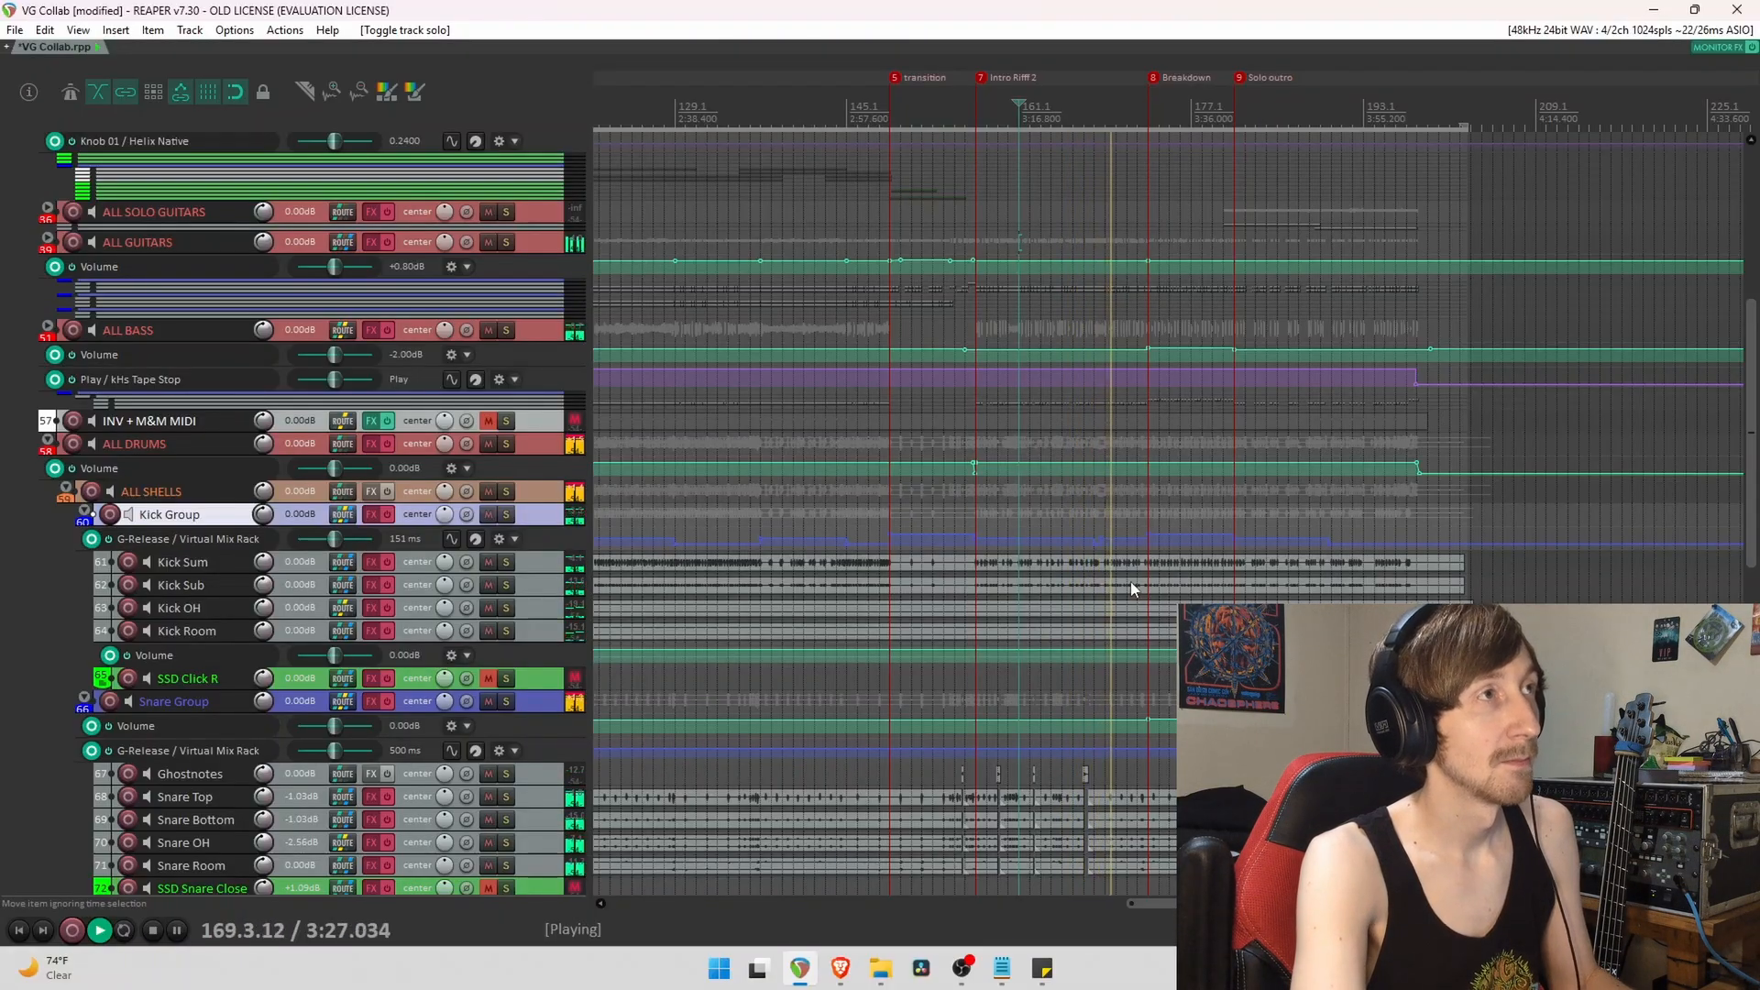
key(space)
Audition the full mix from bar 169 through the breakdown into the start of the solo outro.
click(1106, 566)
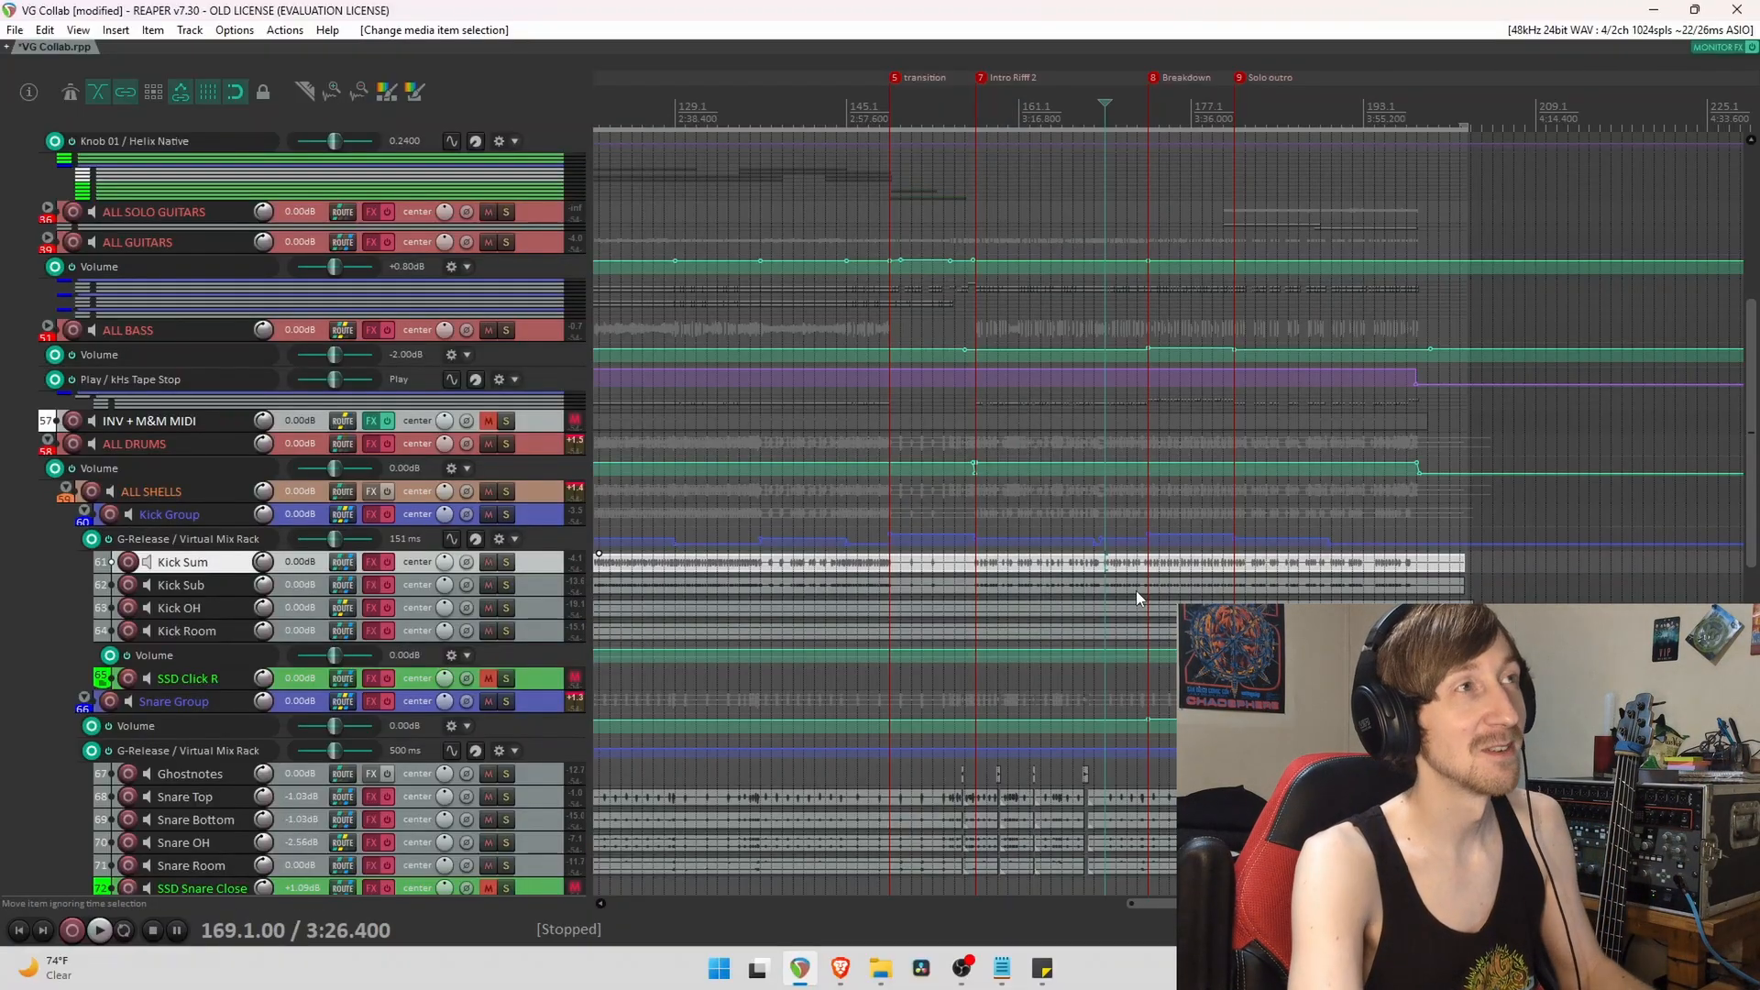
key(space)
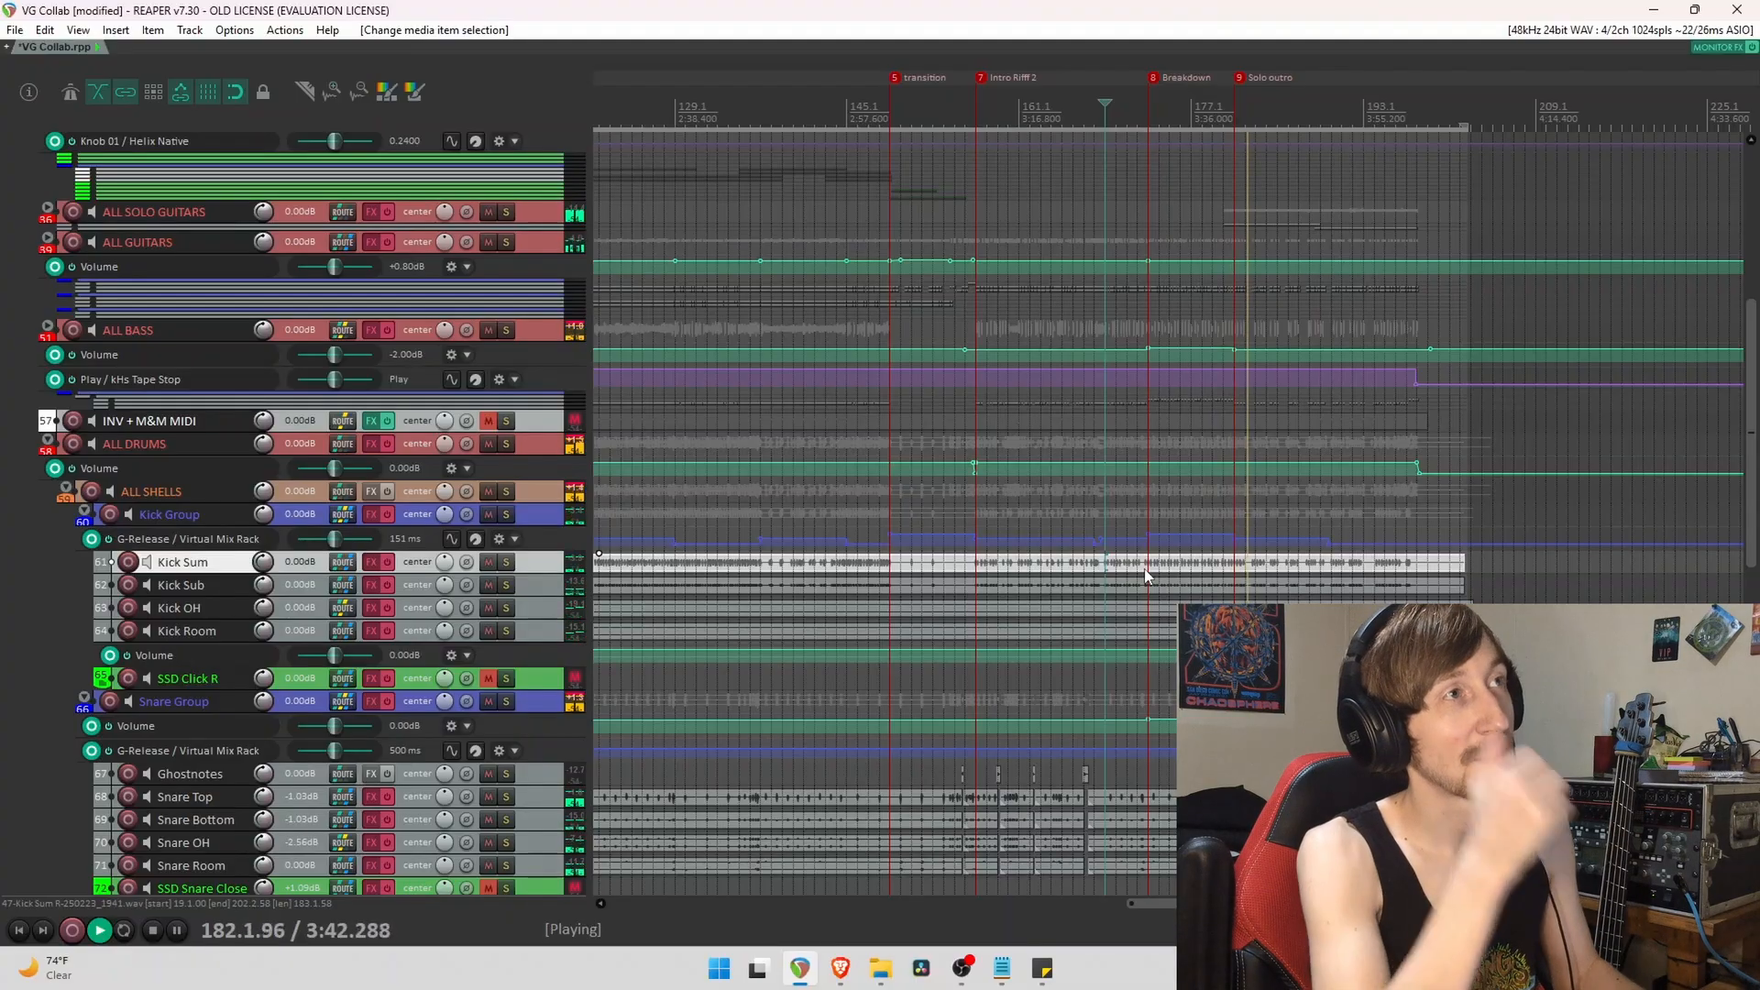
key(space)
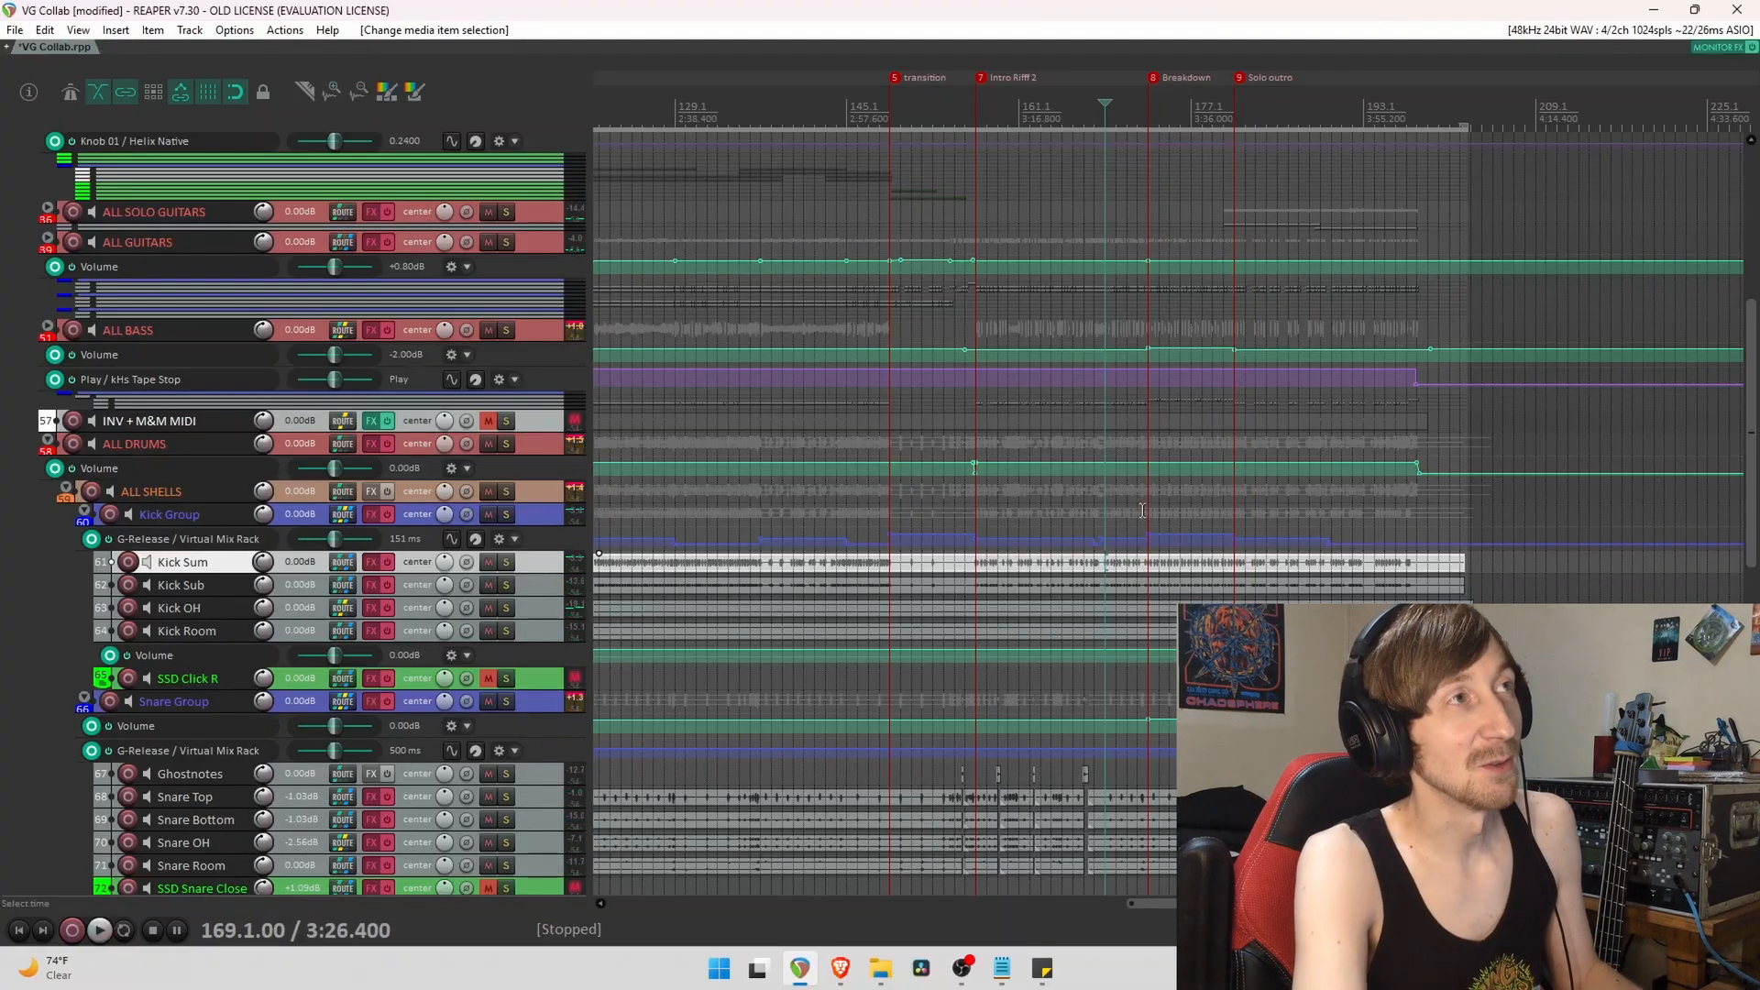
Audition the change from the breakdown into the solo outro from bar 179 and stop playback.
click(1148, 505)
drag(1340, 95, 1257, 87)
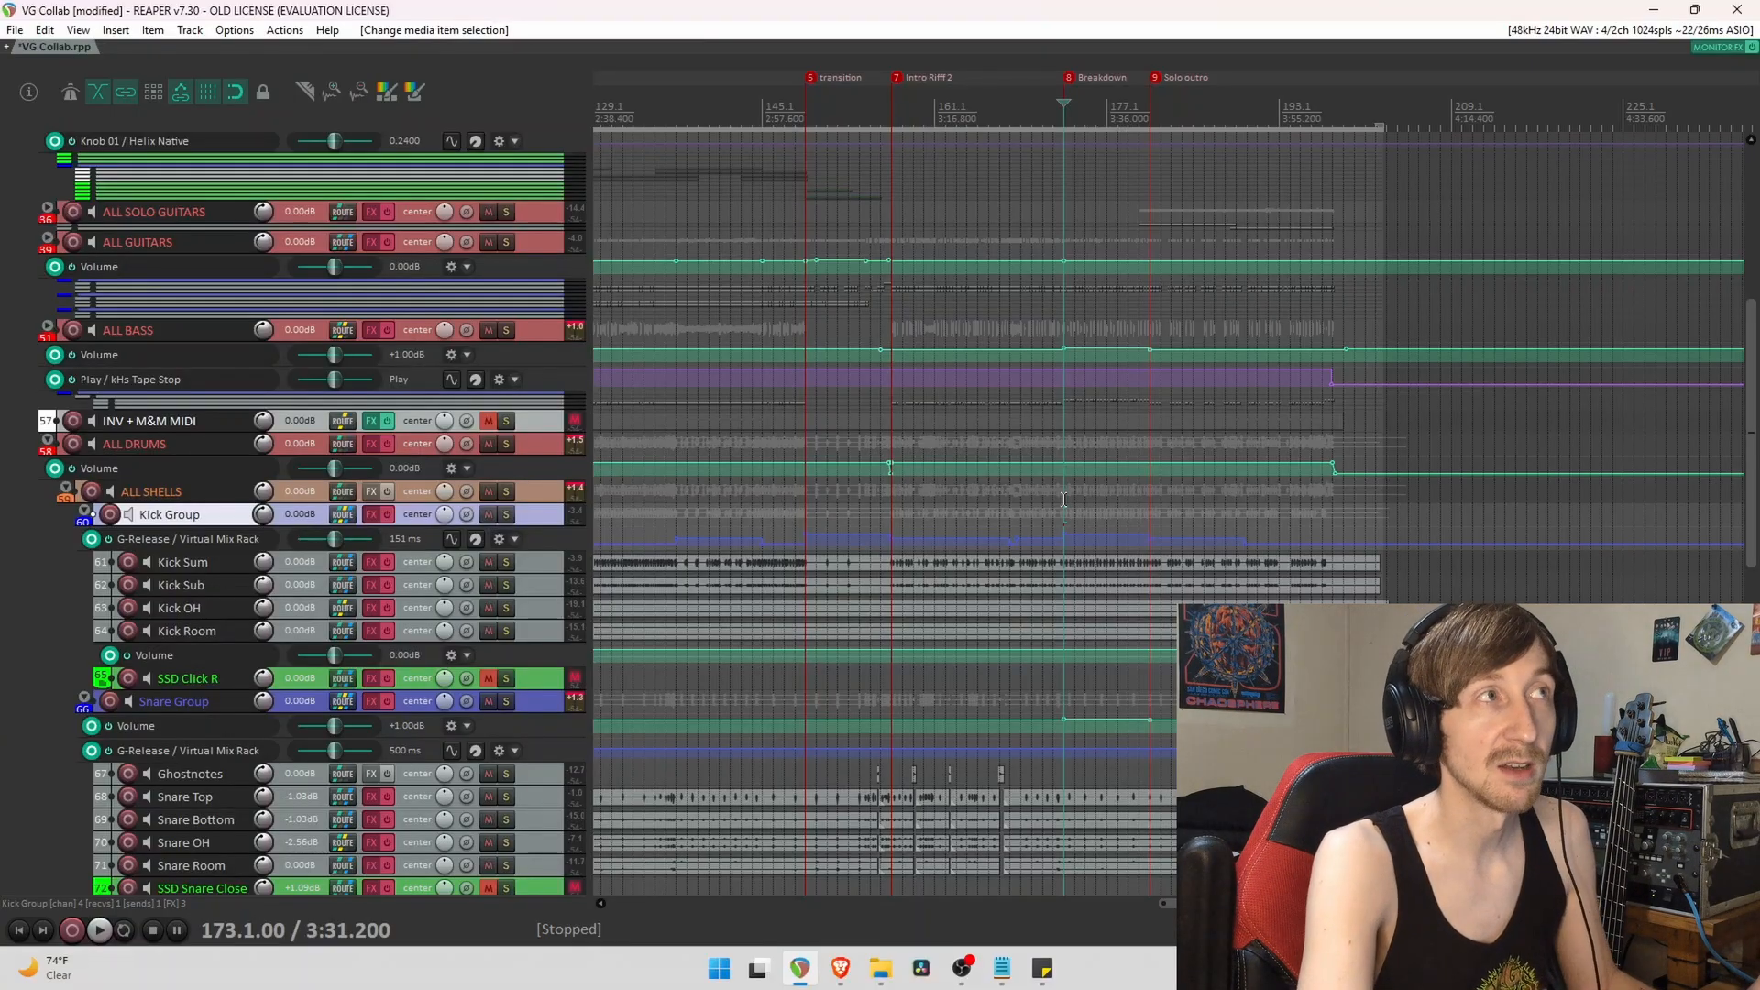
click(1149, 496)
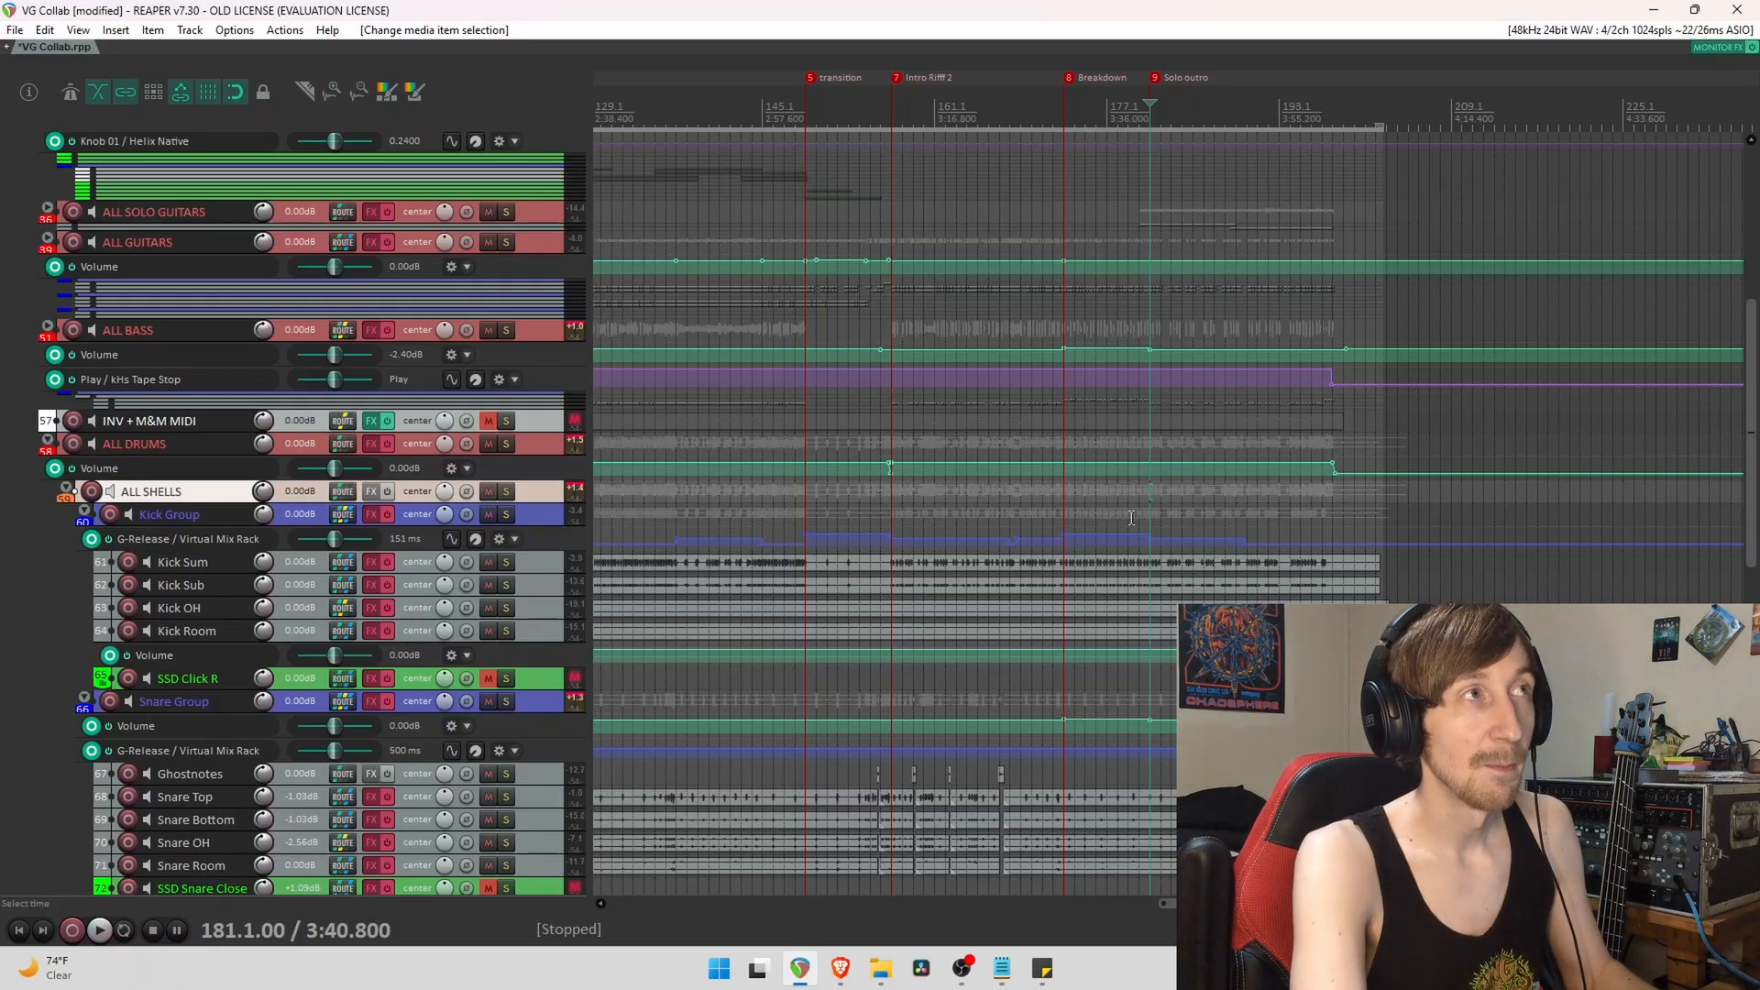
click(1129, 518)
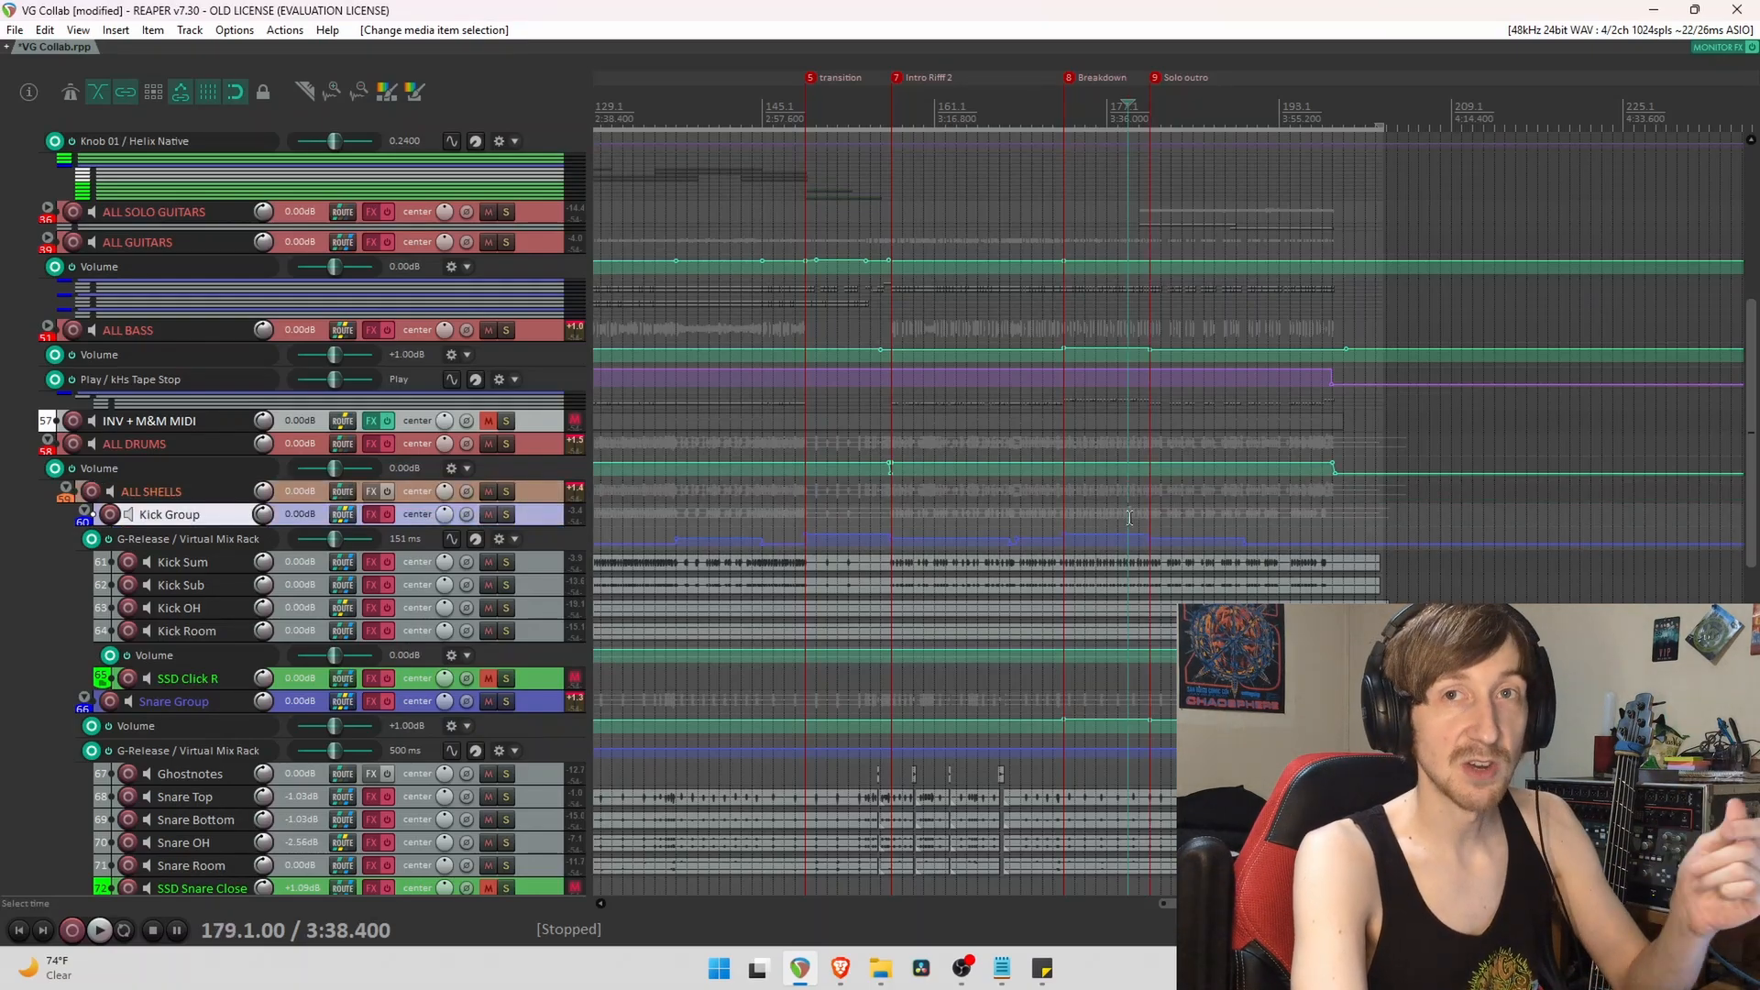
key(space)
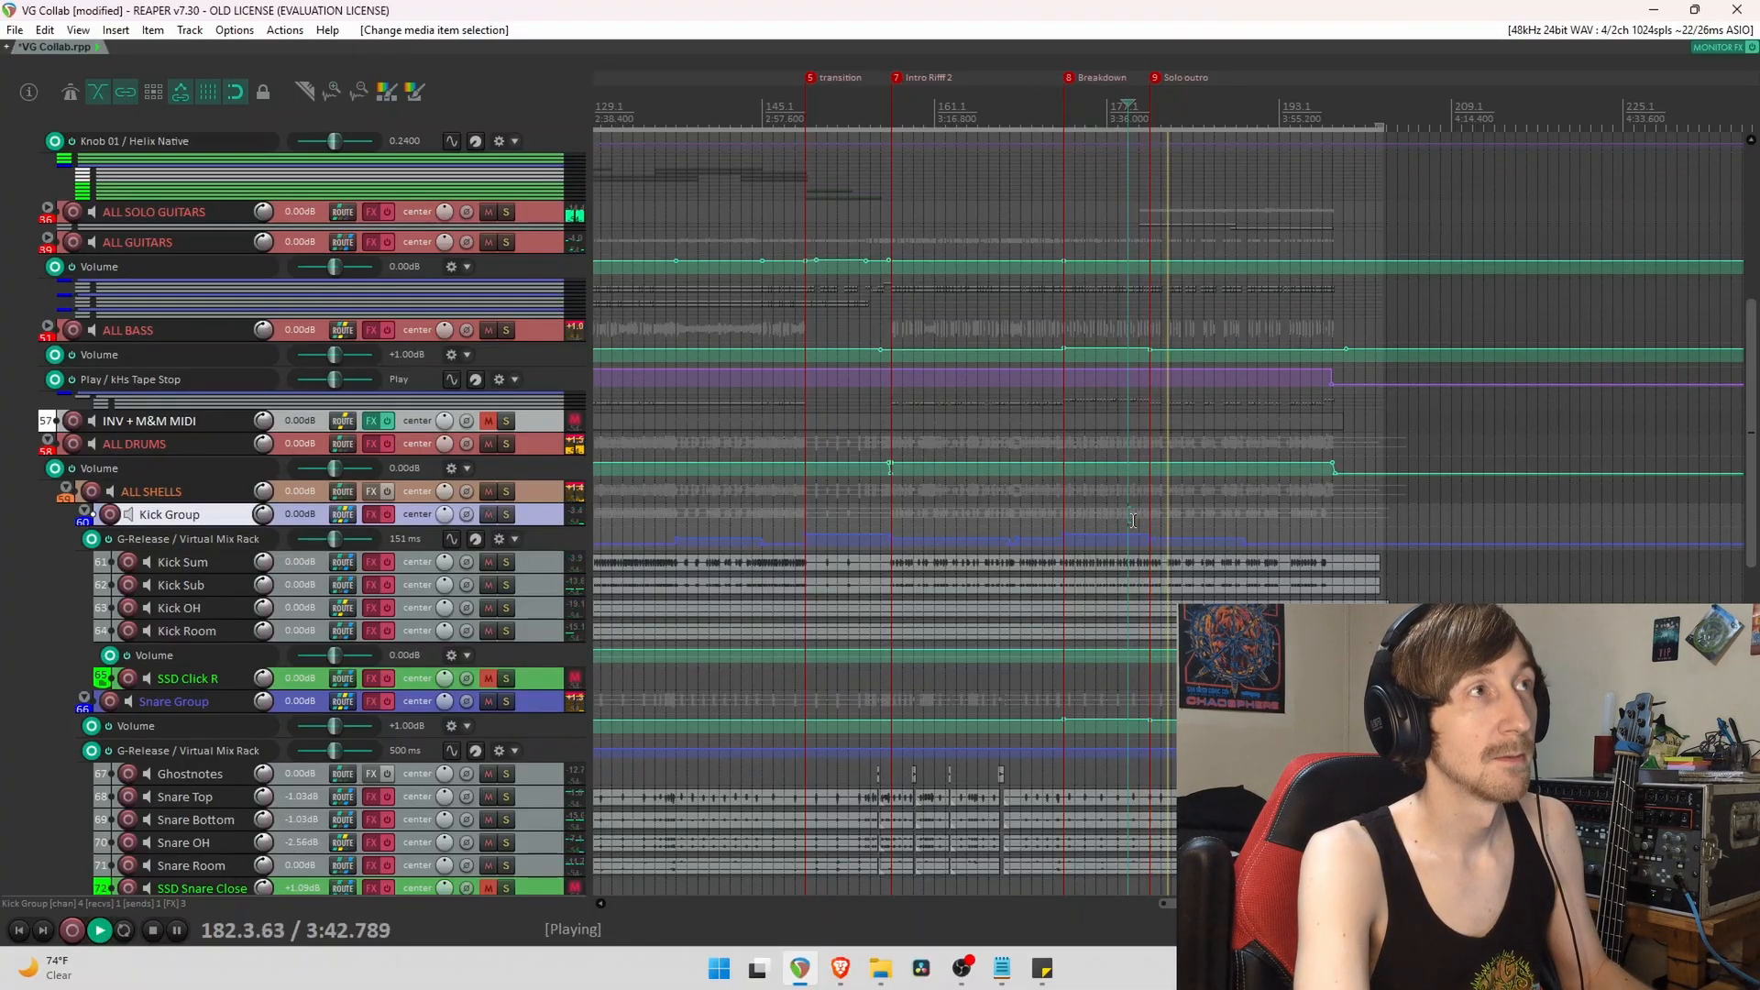
key(space)
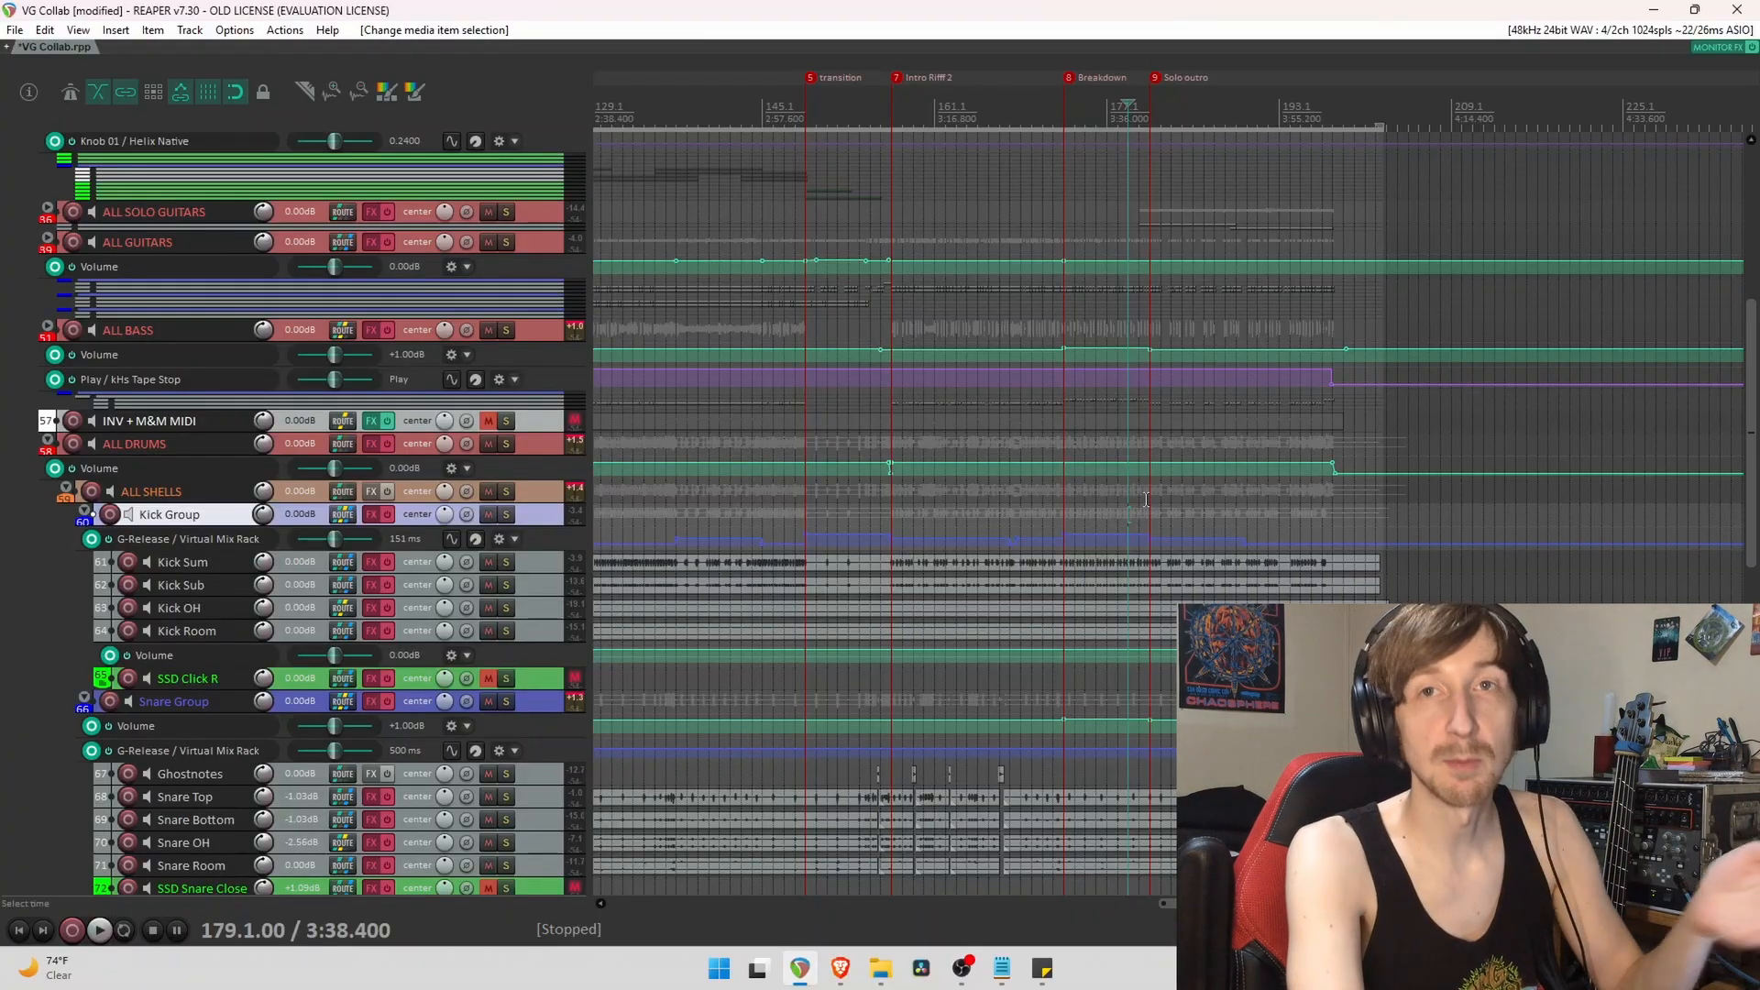
Place the edit cursor at the Solo outro marker and return it to the transition marker at bar 149.
click(1146, 497)
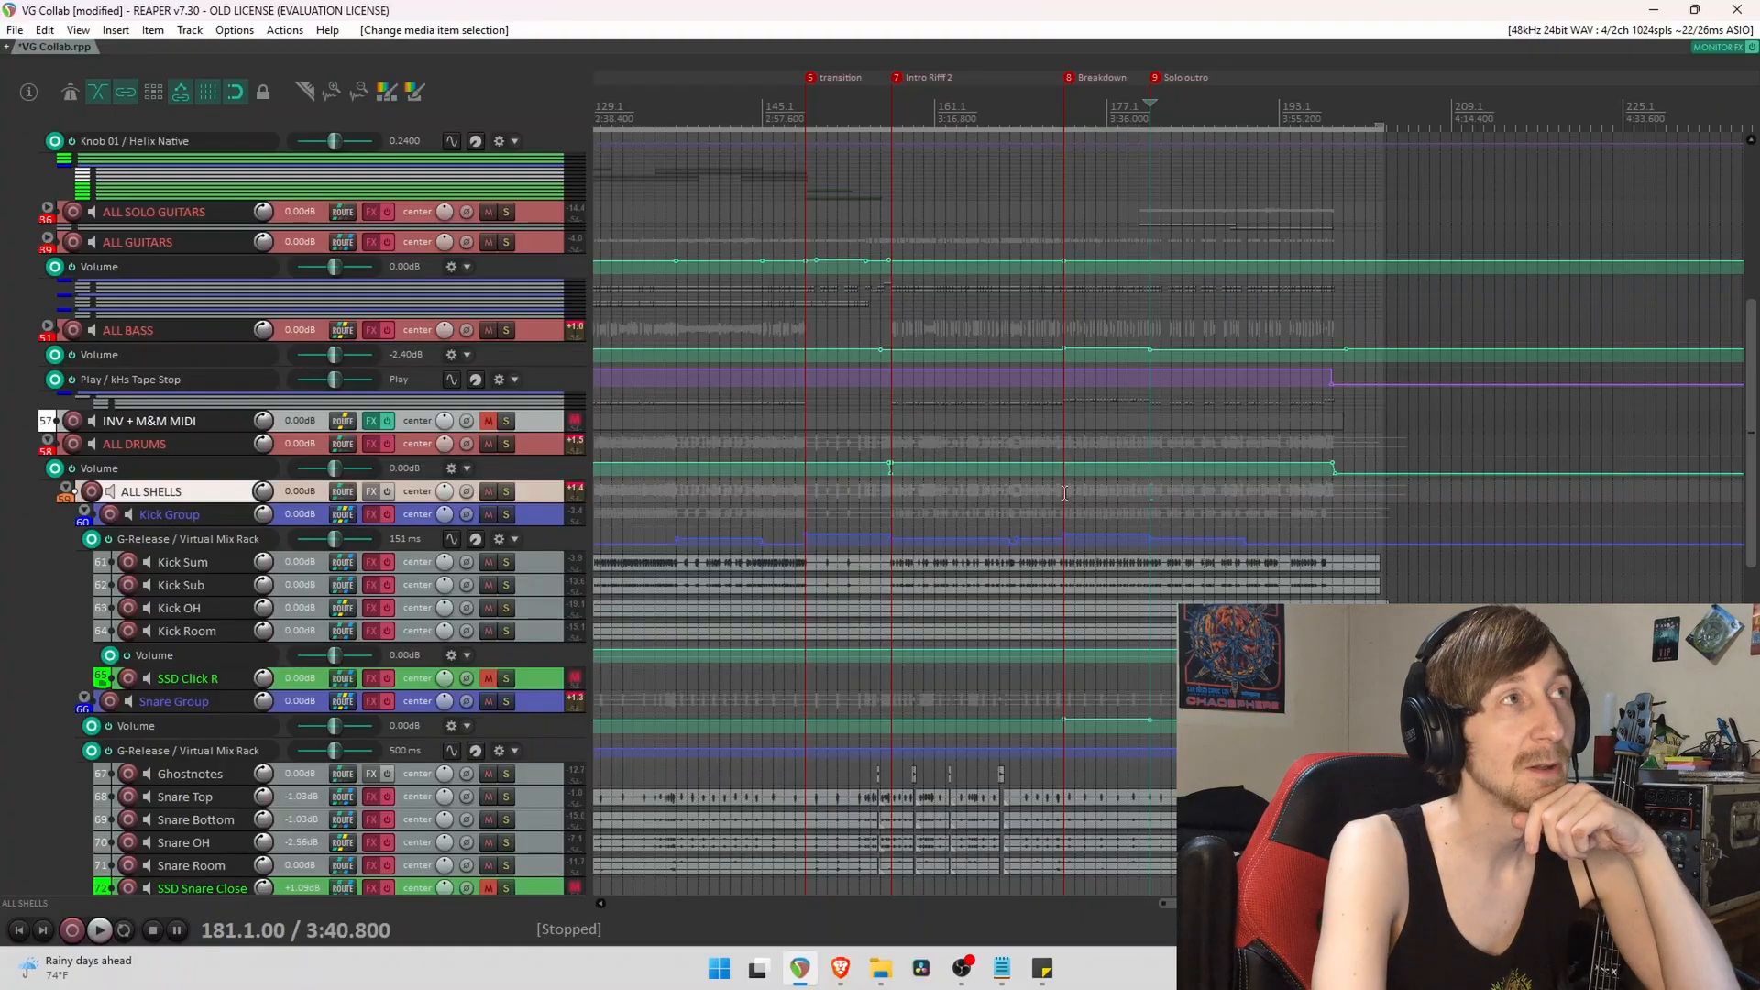
drag(229, 493, 292, 588)
drag(986, 76, 1279, 77)
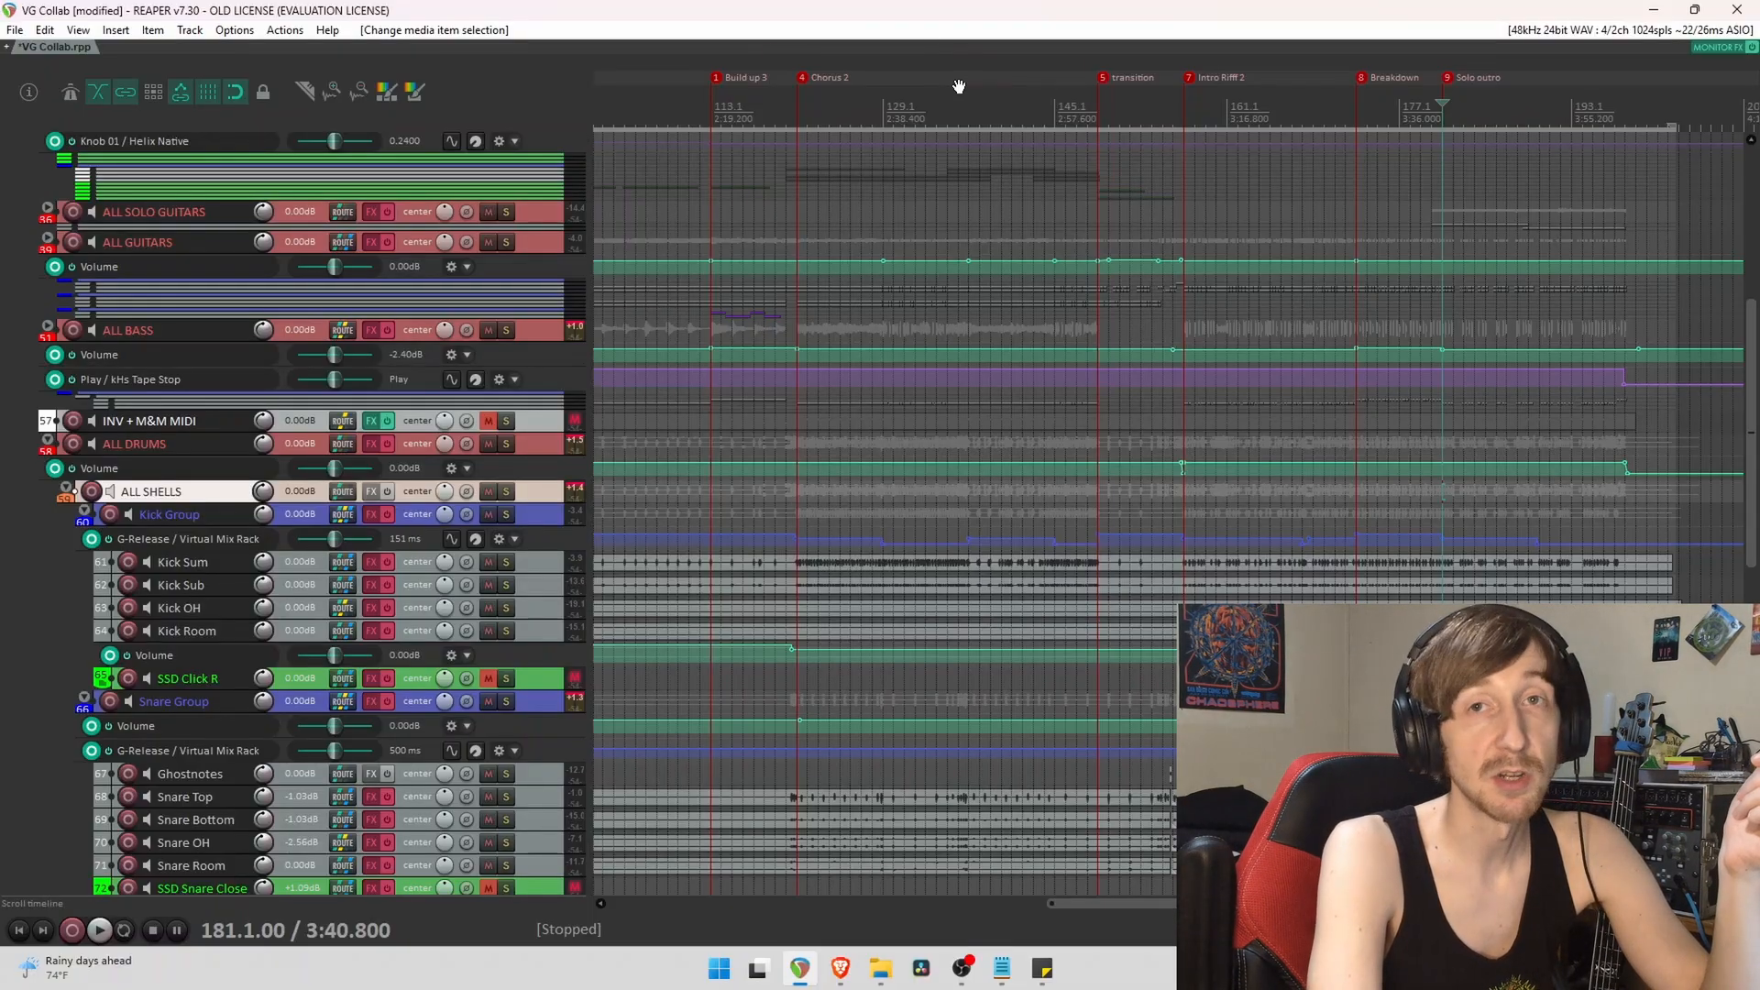
click(1107, 195)
scroll(635, 176, down, 5)
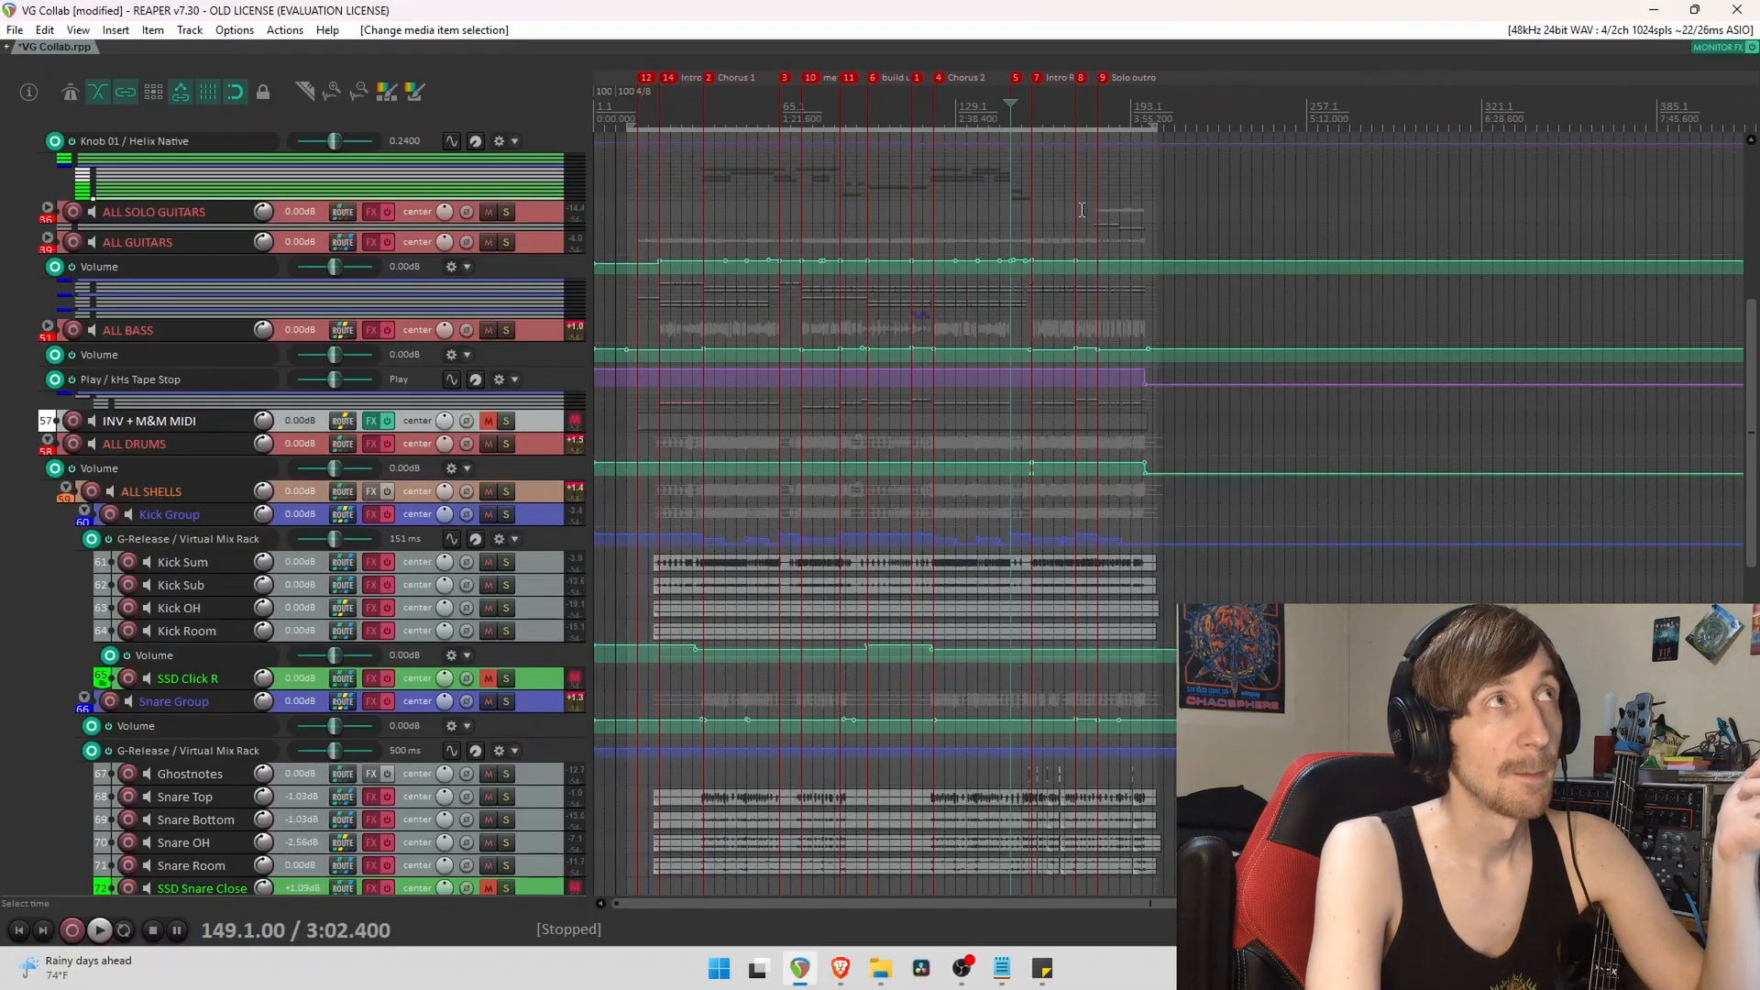
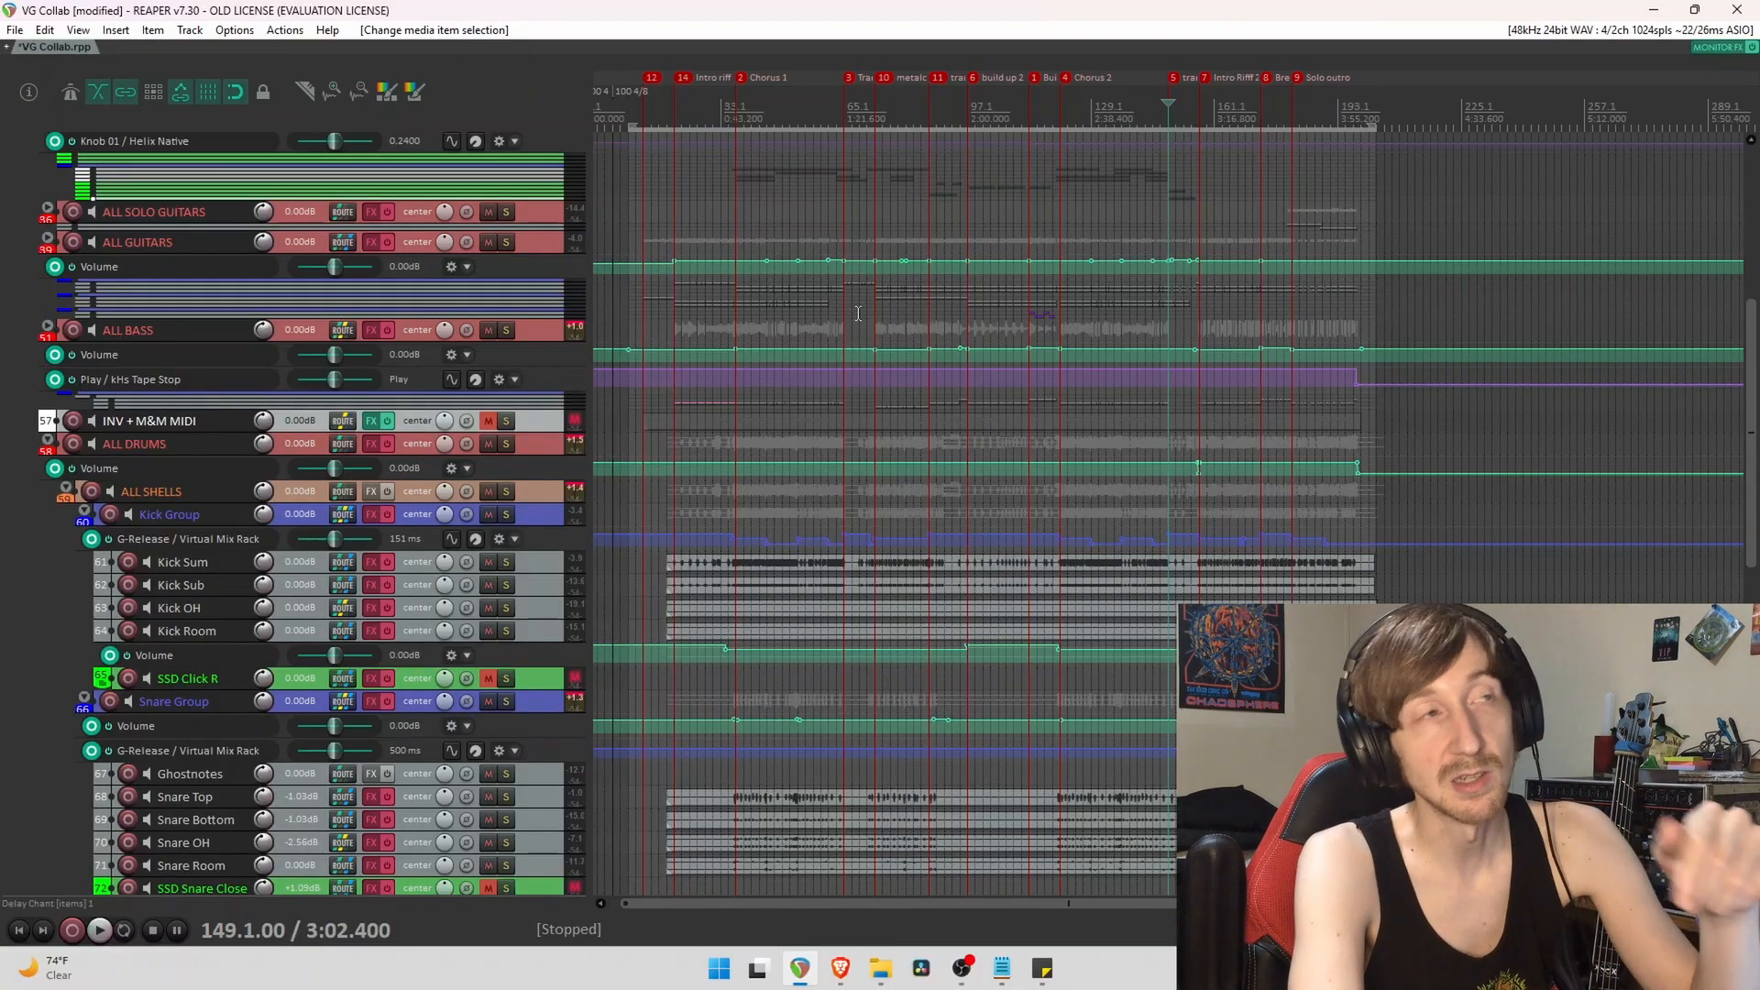
Find the ALL CYMBALS bus within the ALL DRUMS group and solo it.
scroll(218, 545, down, 3)
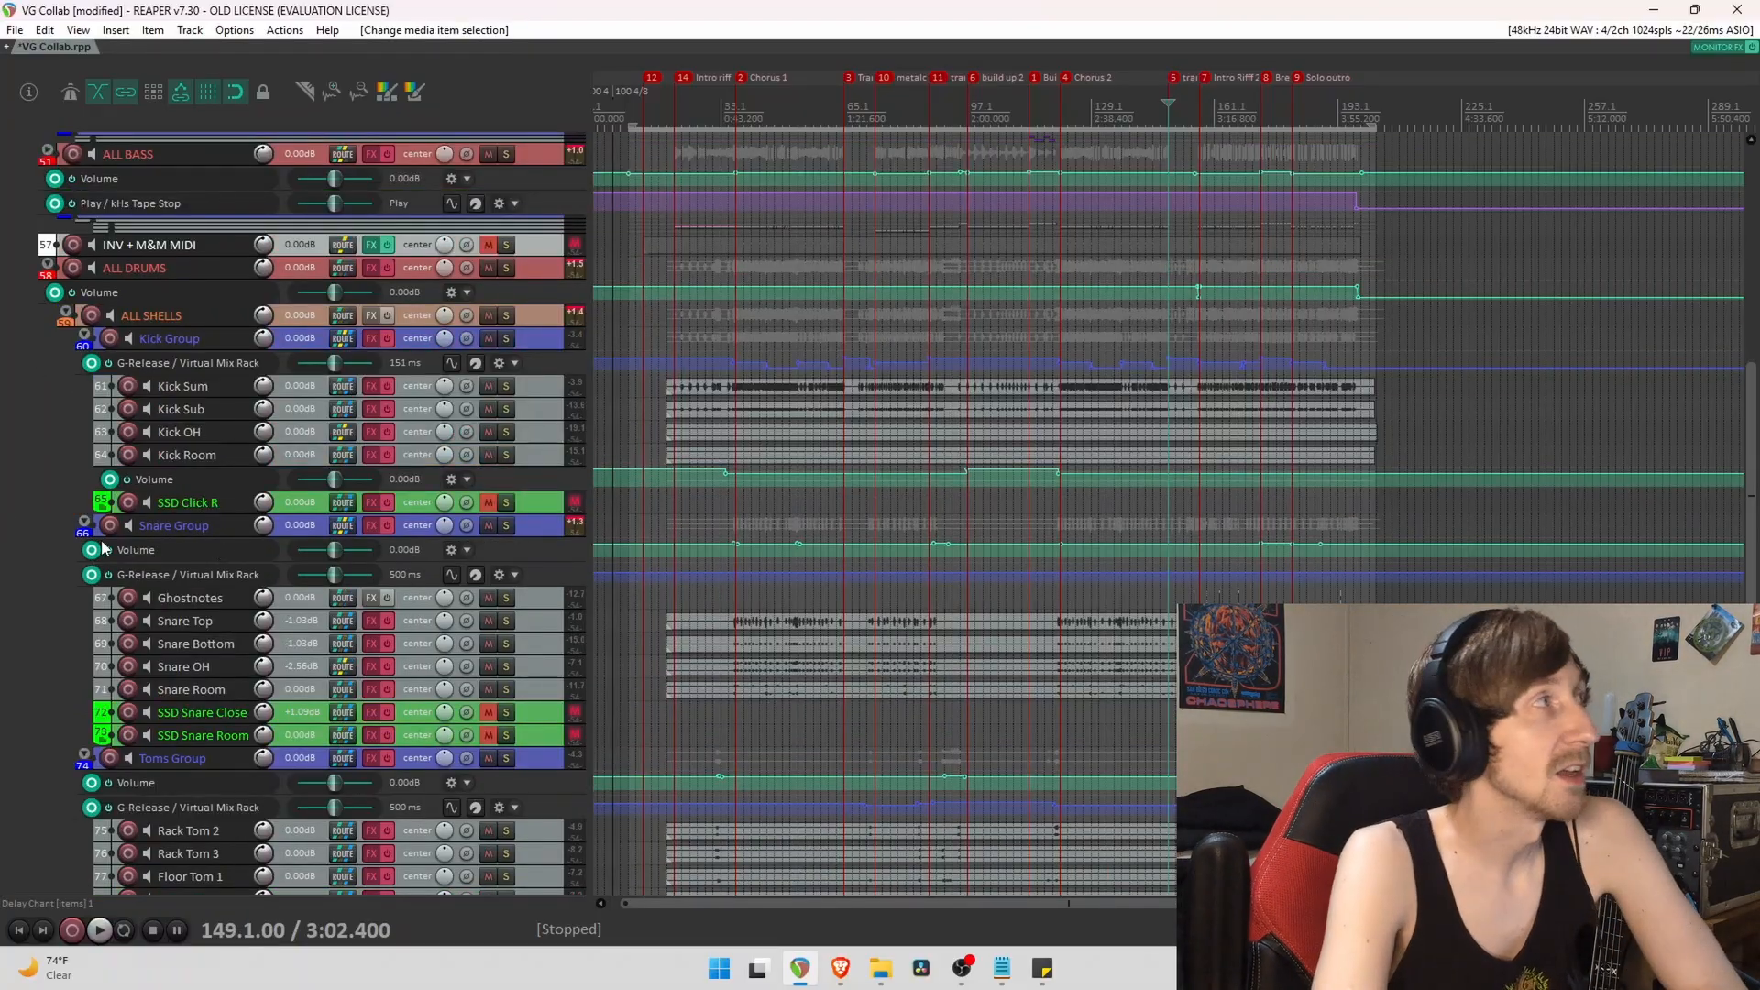
click(123, 274)
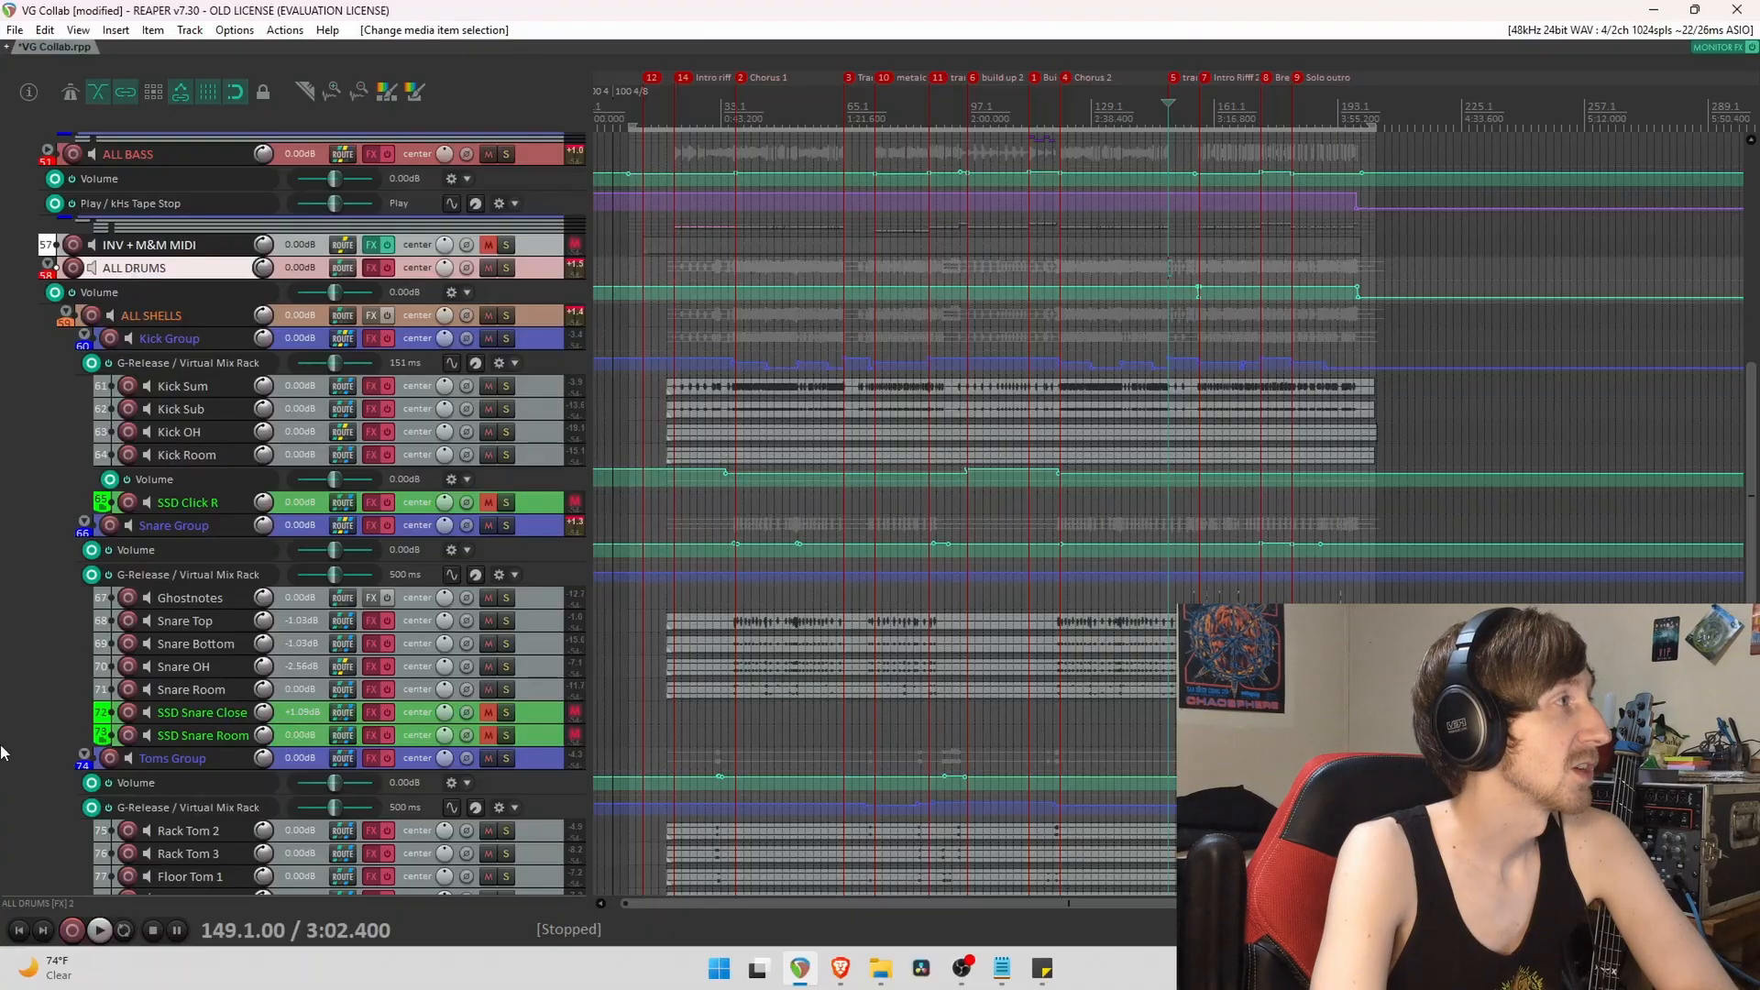
scroll(3, 733, down, 3)
scroll(3, 706, down, 5)
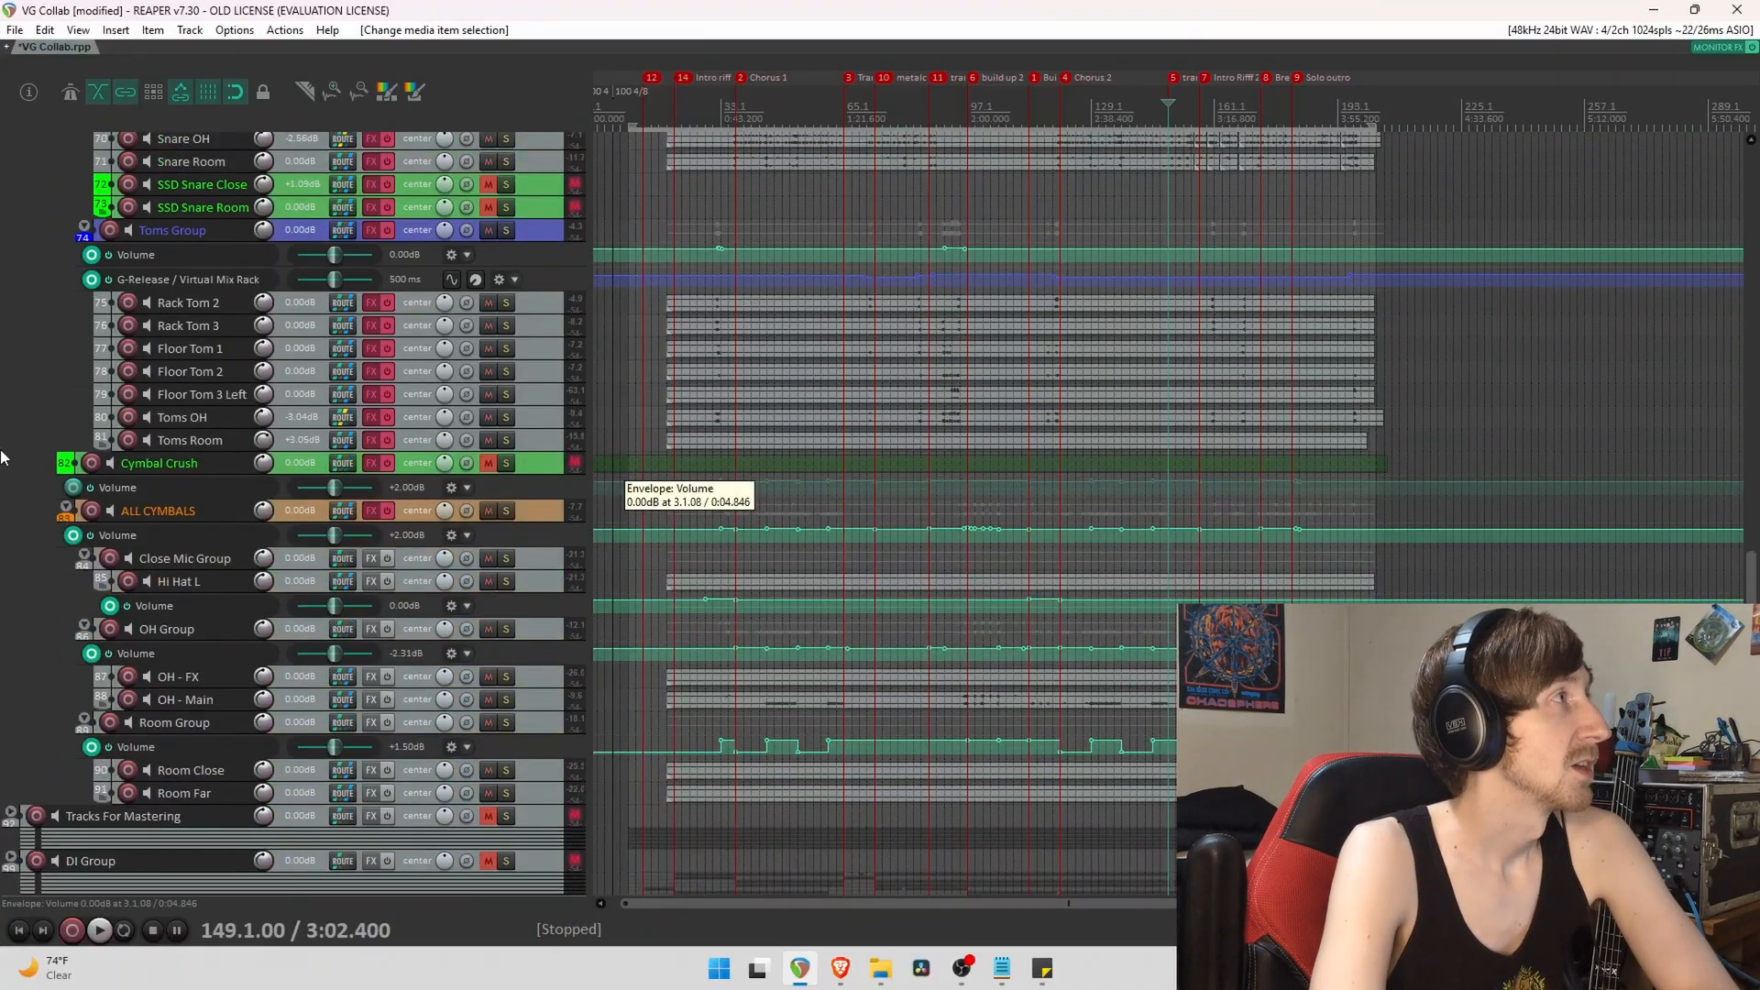
click(550, 517)
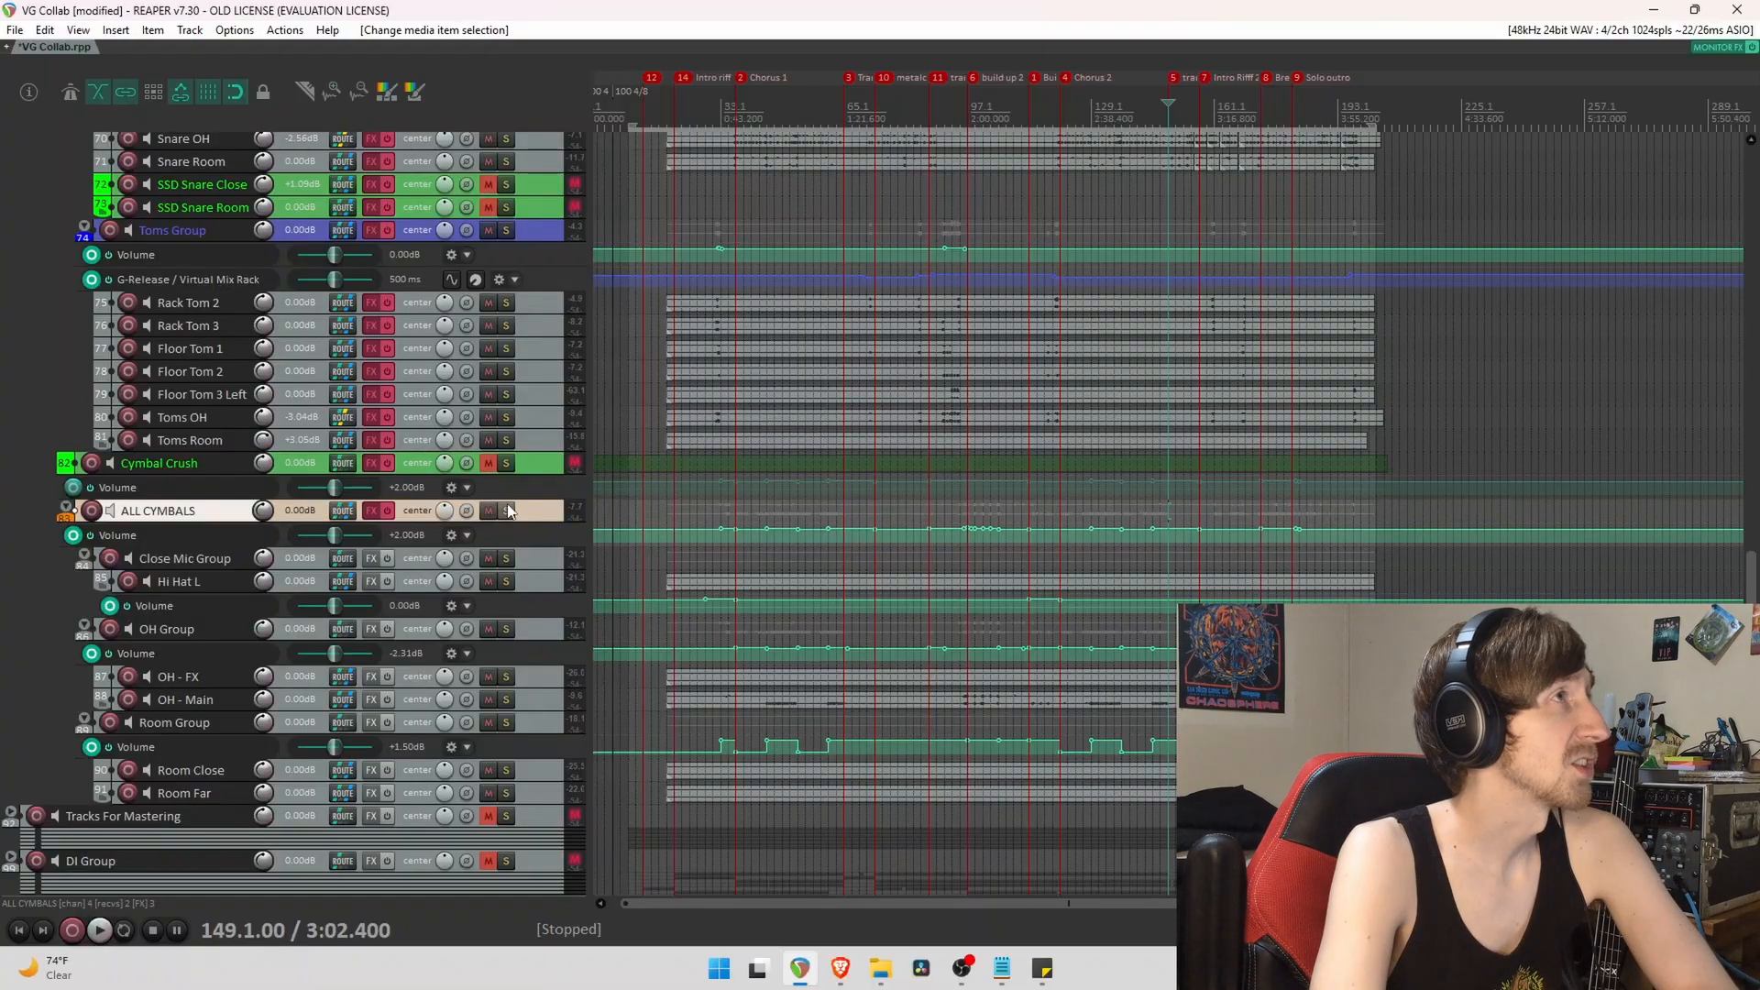
click(506, 511)
Audition the soloed cymbals from the Chorus 1 marker at bar 37, stop playback, and select the ALL CYMBALS track.
click(739, 211)
click(736, 221)
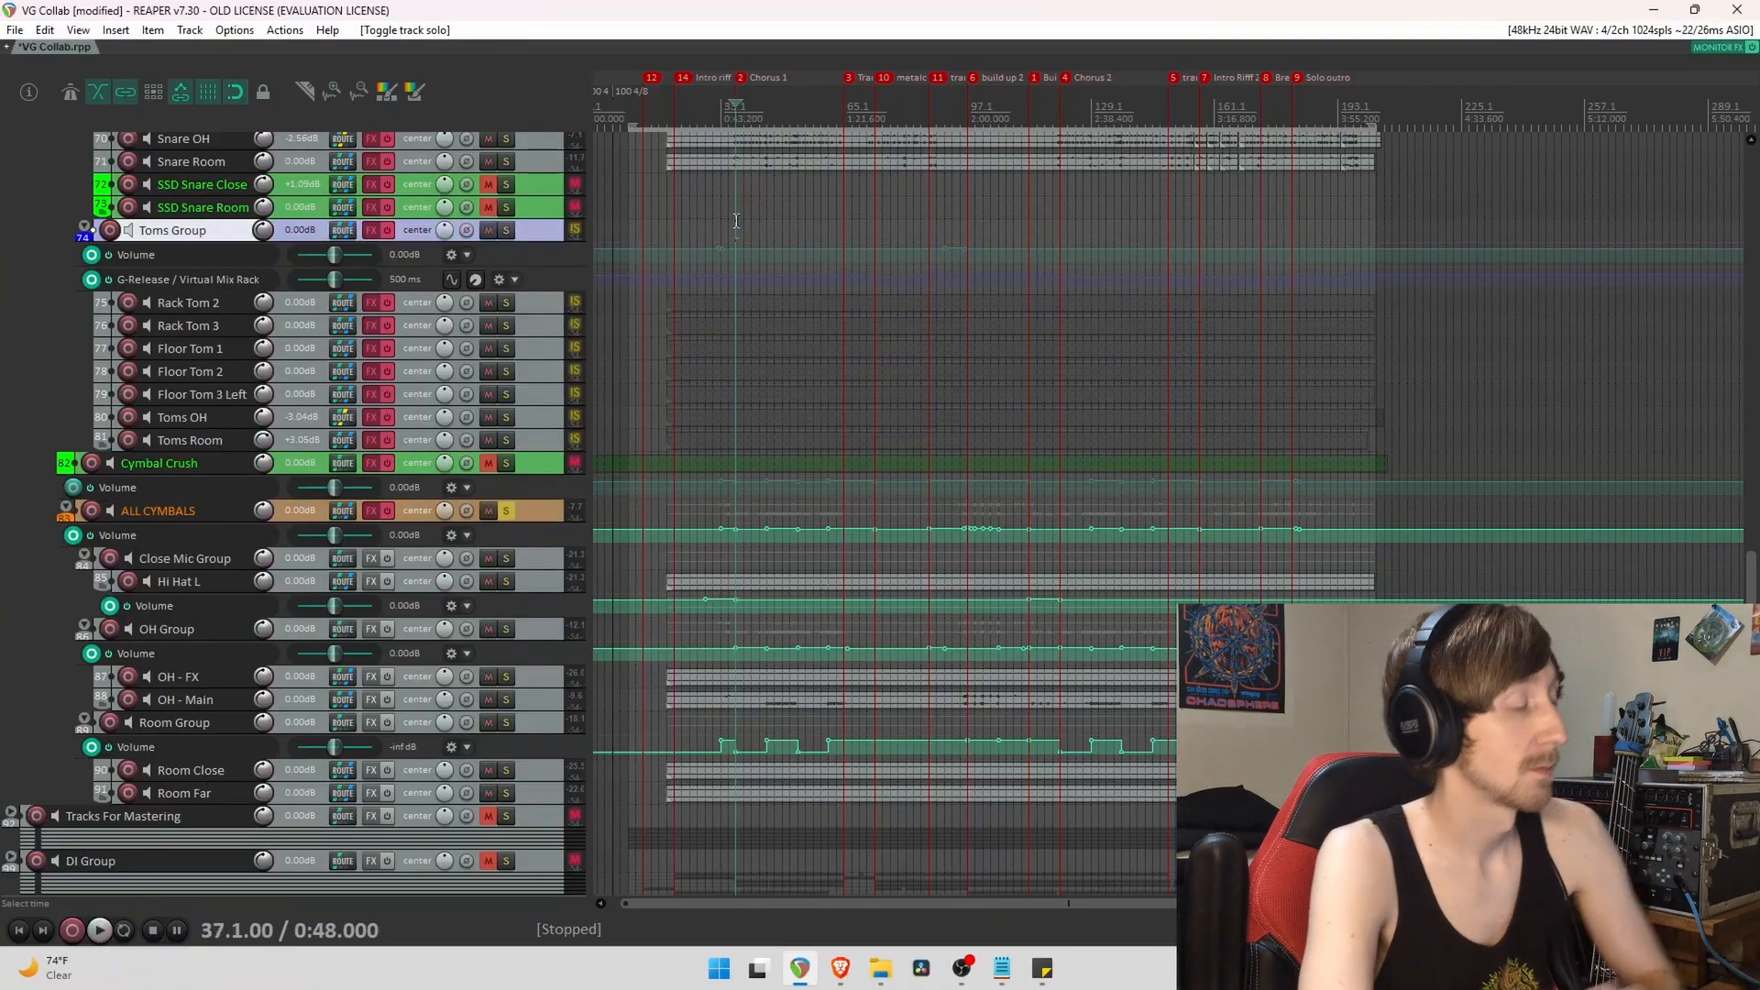
key(space)
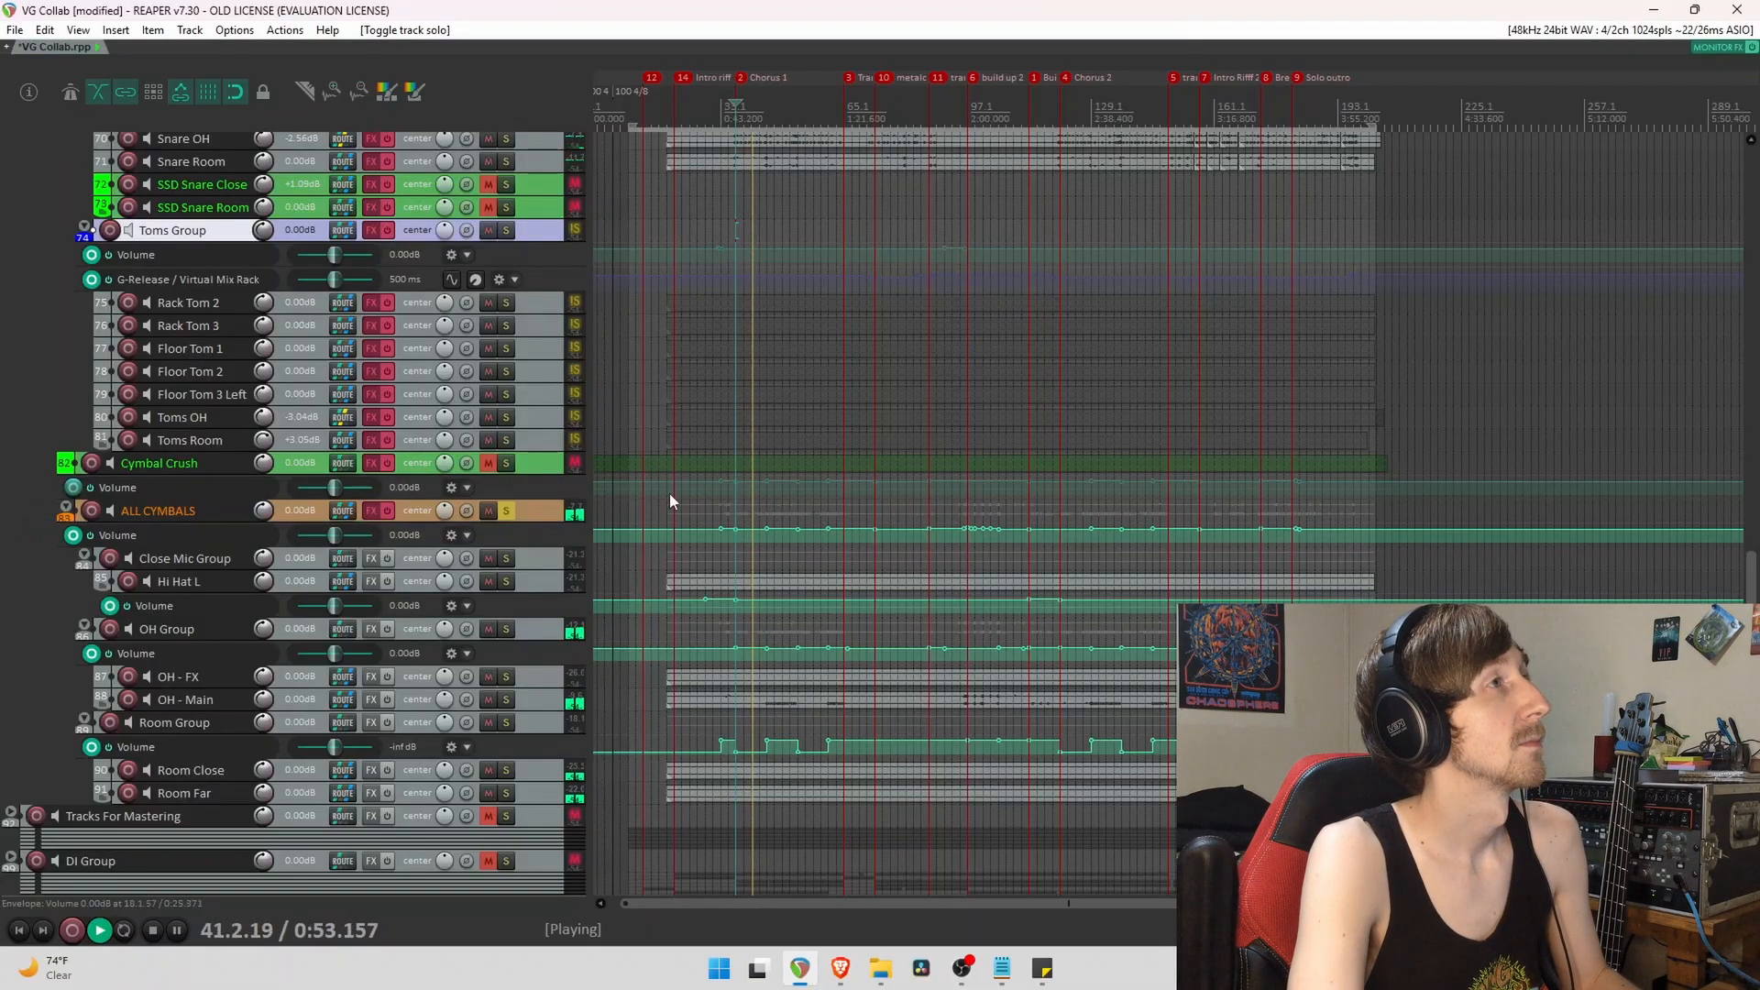
scroll(852, 491, up, 3)
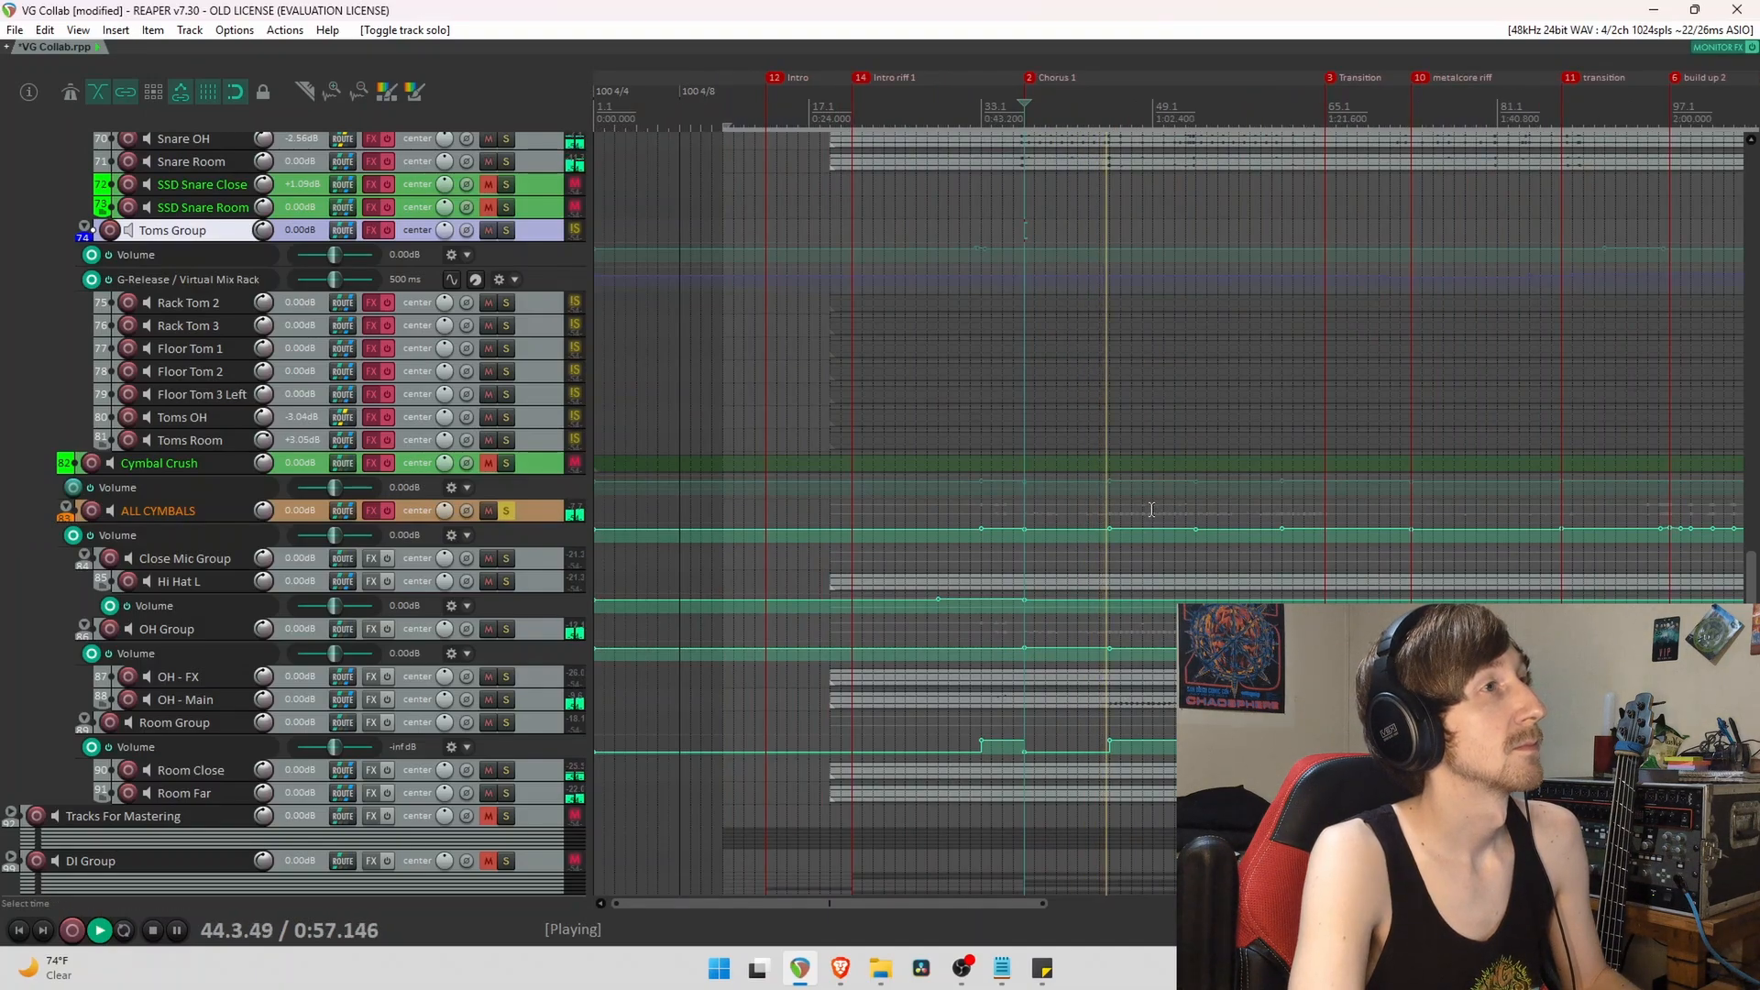
key(space)
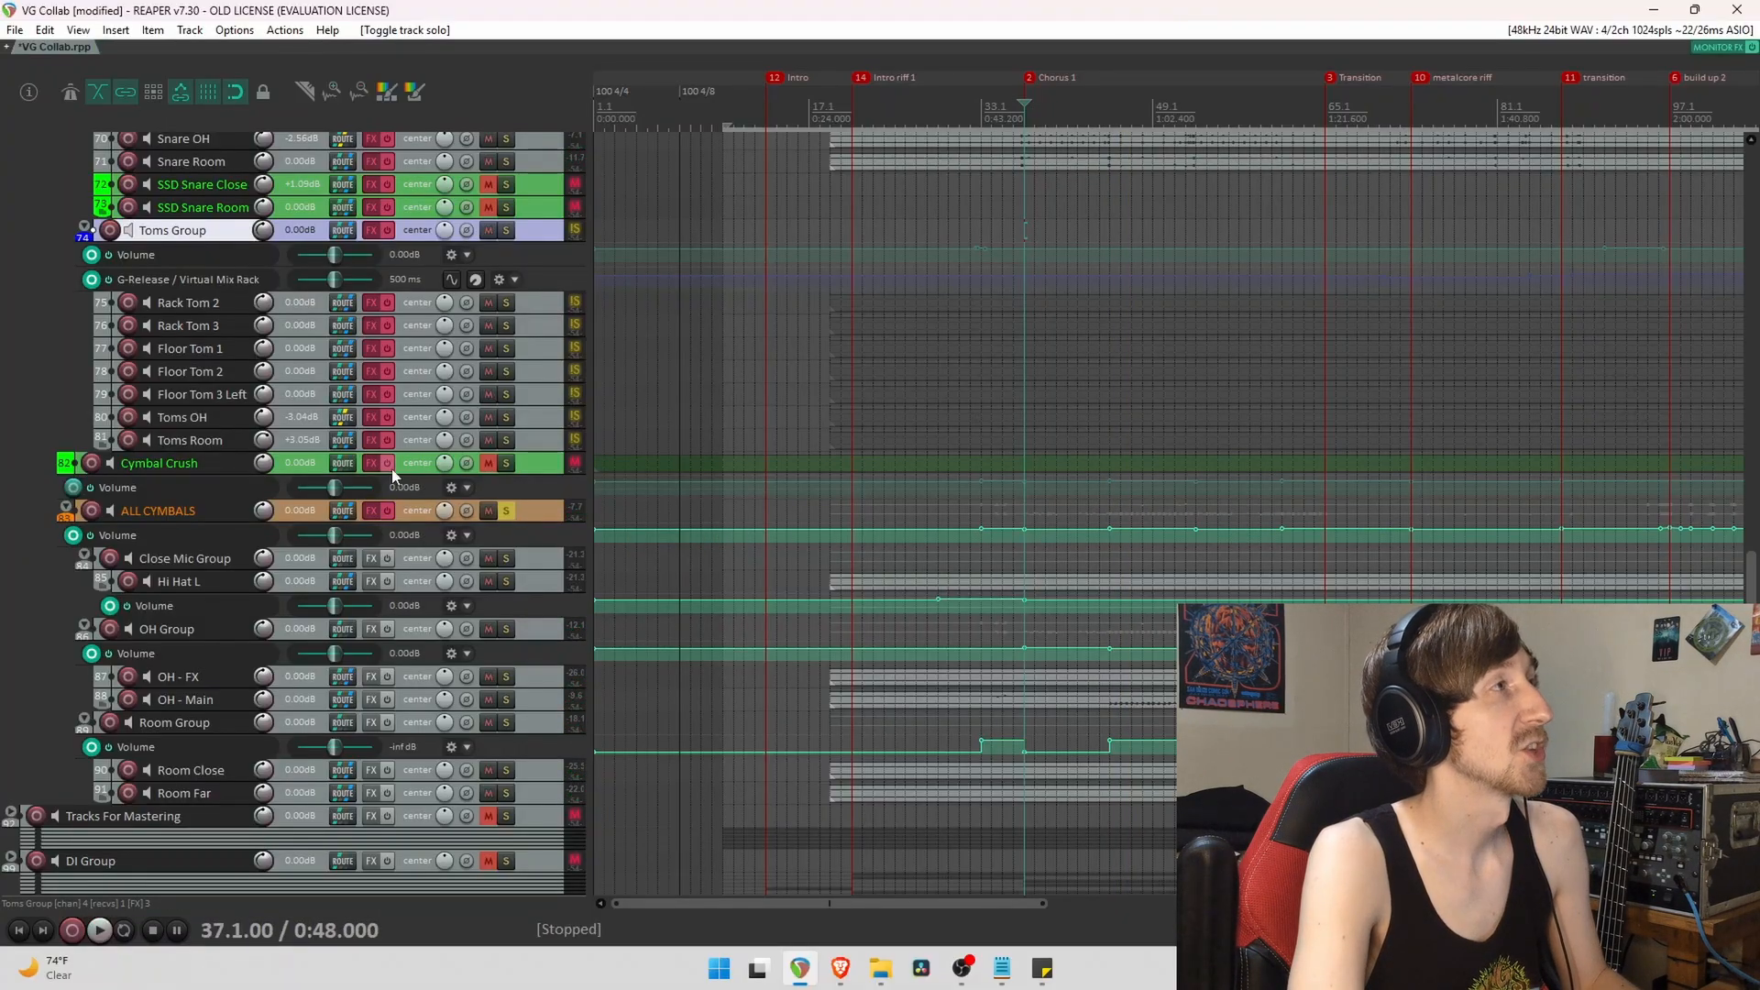
click(536, 508)
scroll(871, 358, right, 2)
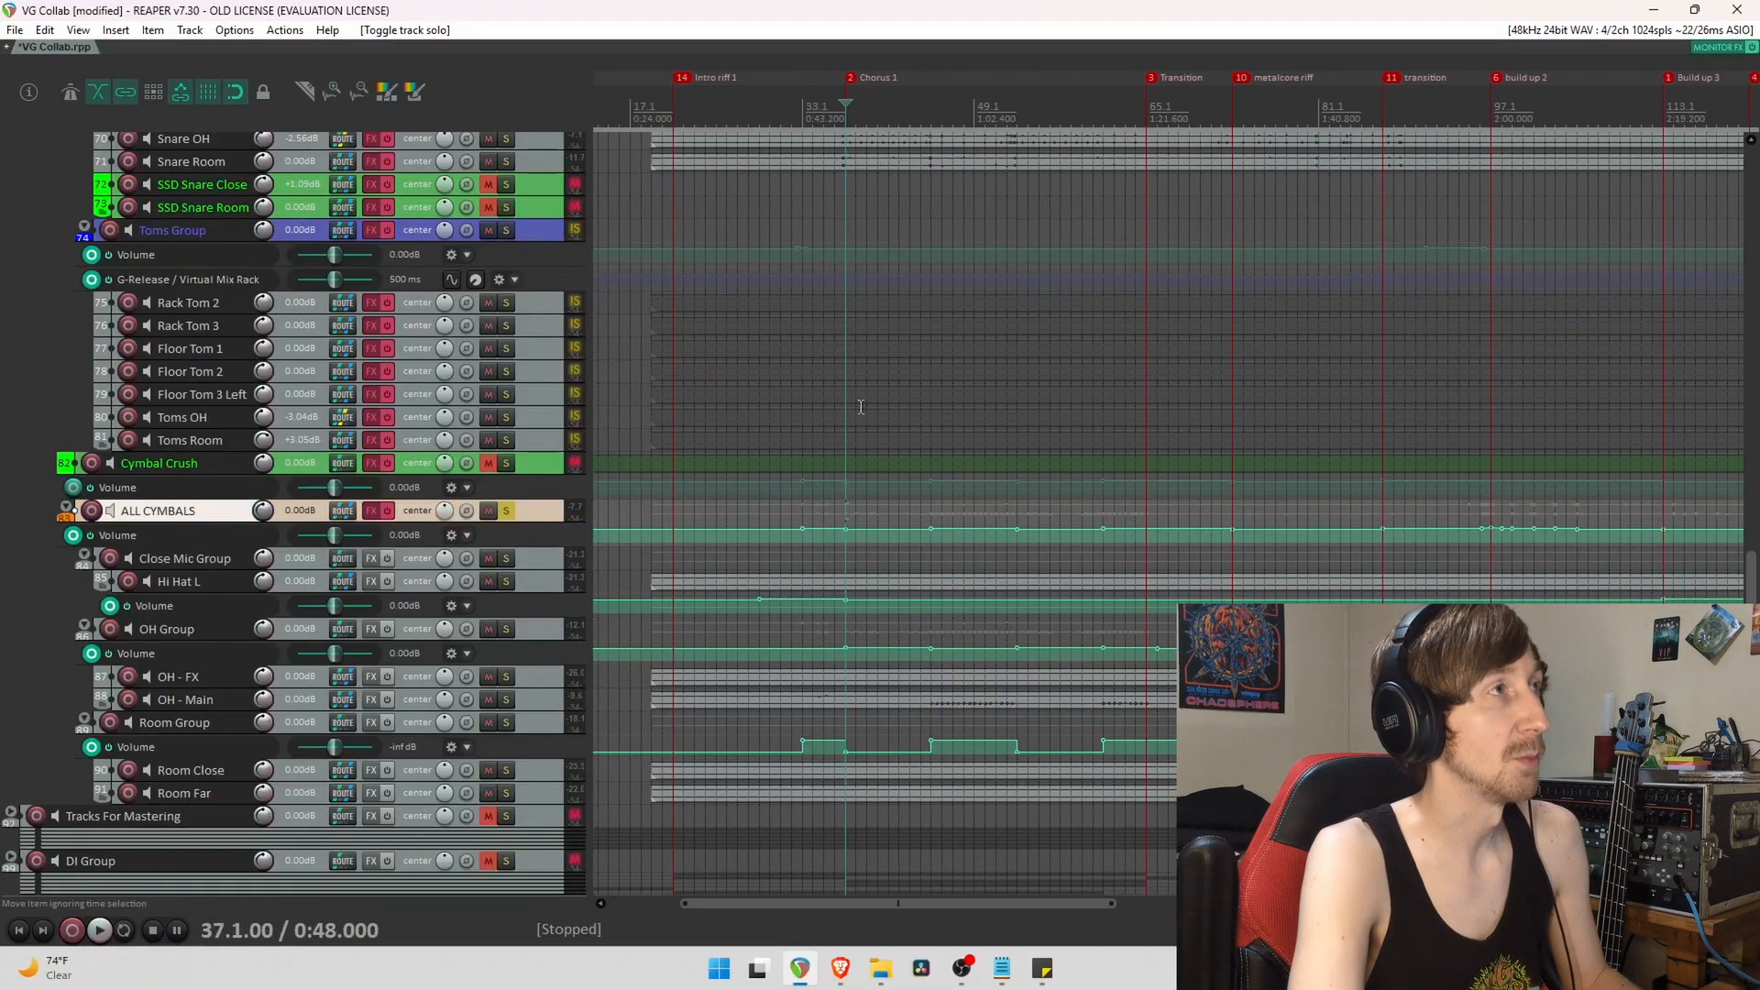
Activate the ALL CYMBALS effects chain with its Virtual Mix Rack and ReaEQ plugins bypassed.
click(386, 513)
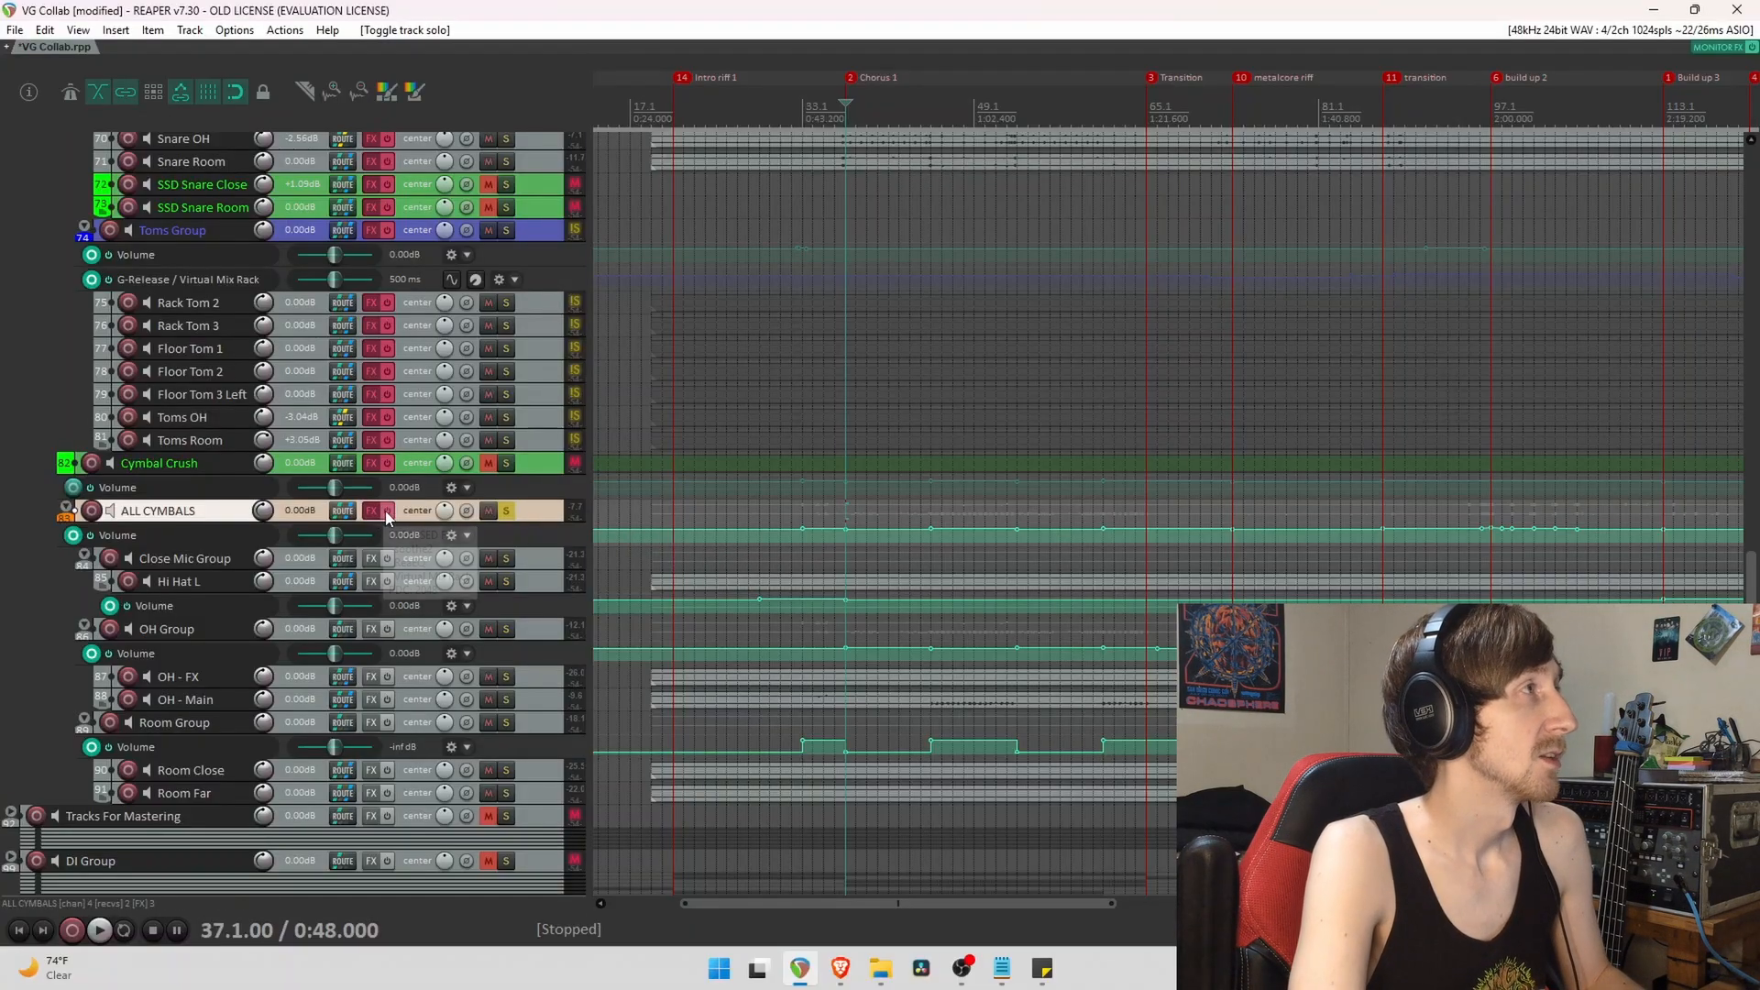
click(371, 511)
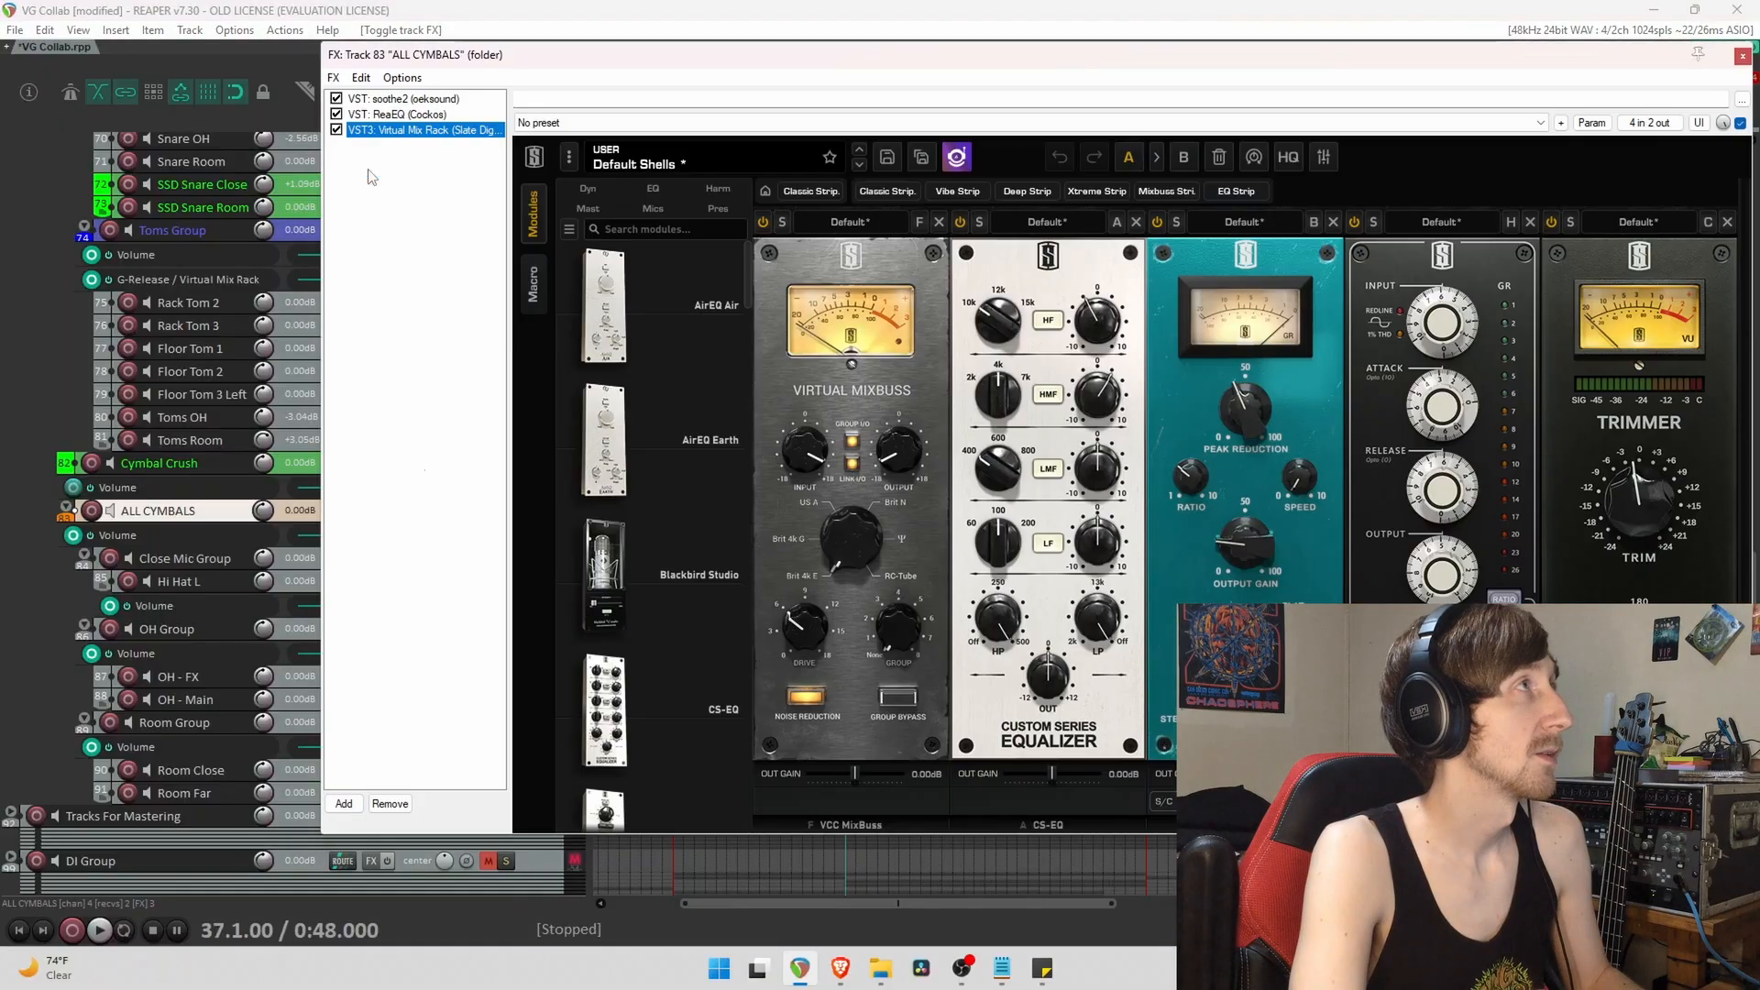
click(337, 129)
click(336, 114)
click(385, 114)
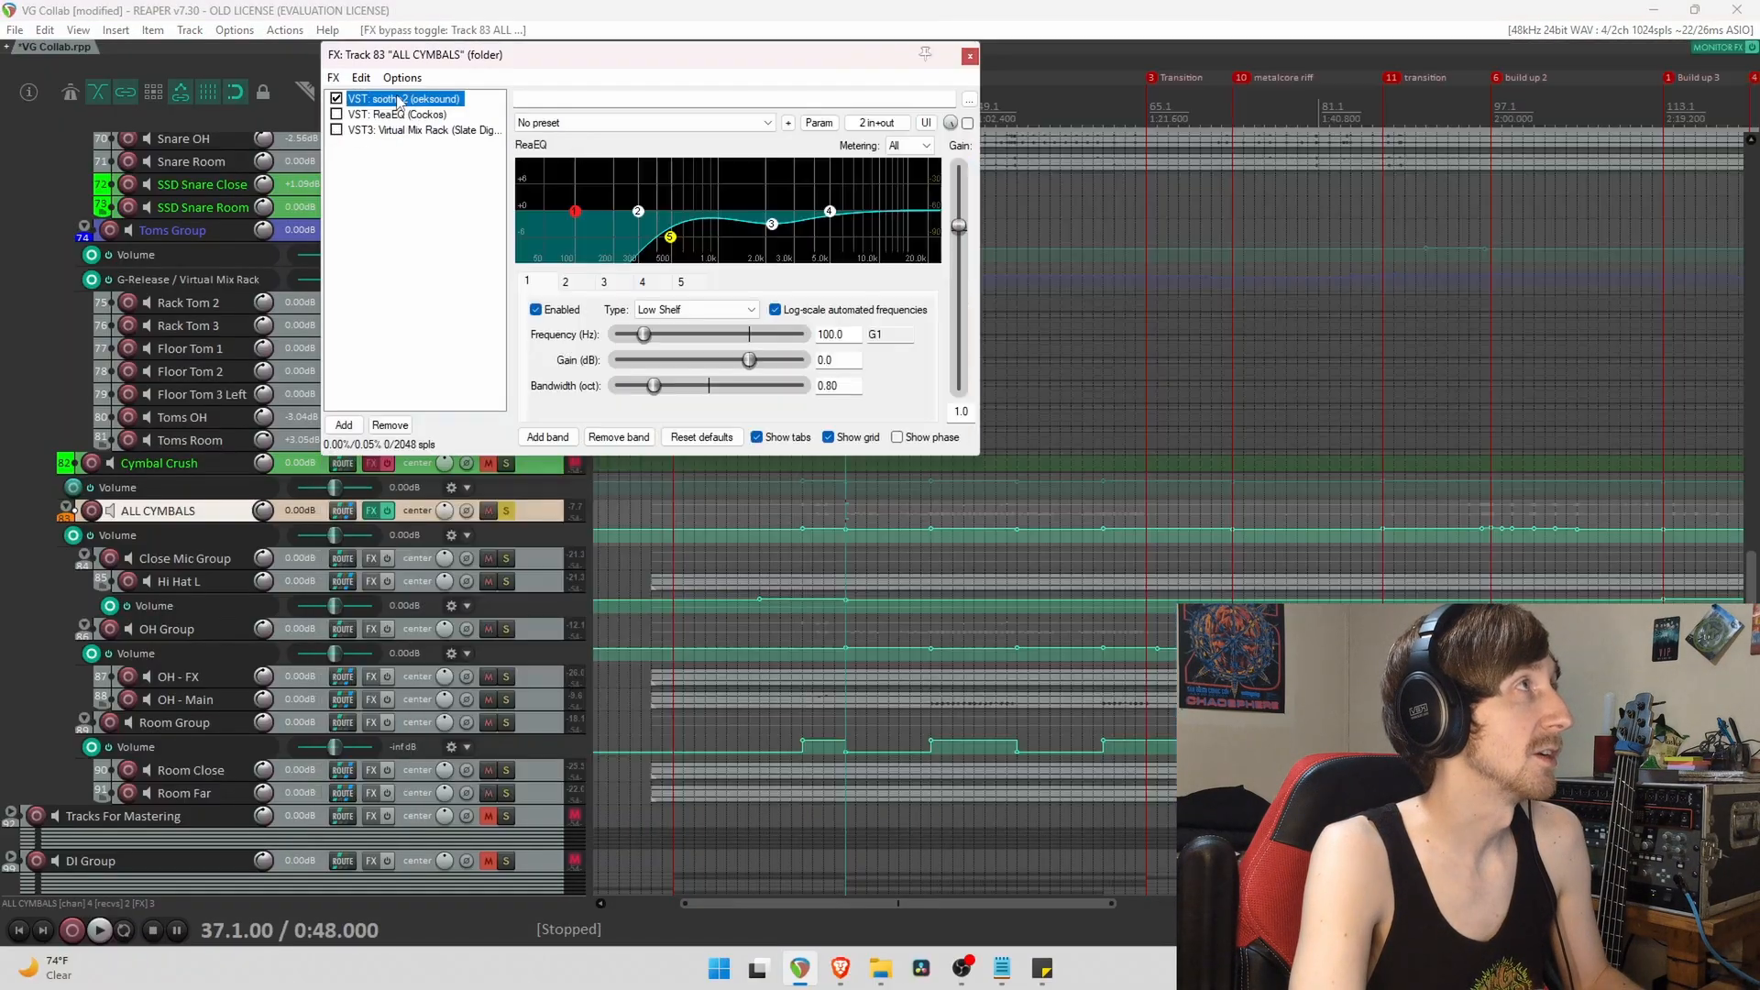
Audition soothe2 on ALL CYMBALS from bar 37, switching it off and on to compare, and stop playback.
click(403, 98)
drag(768, 55, 873, 204)
key(space)
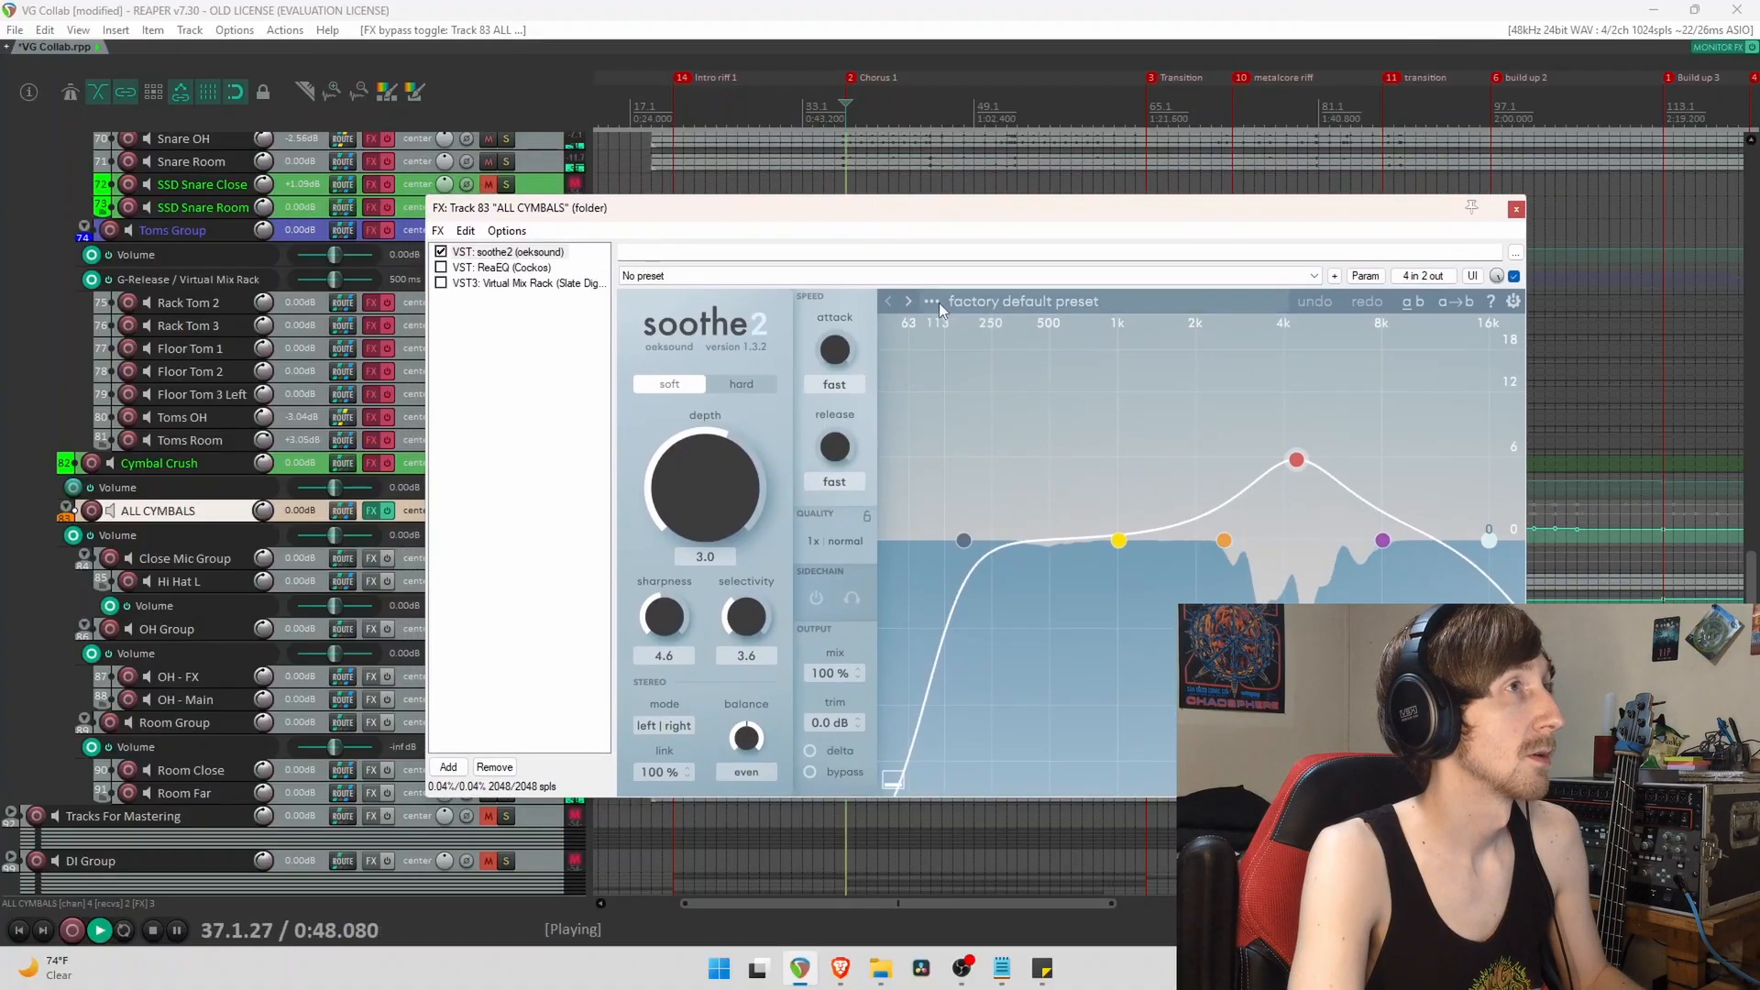
click(441, 251)
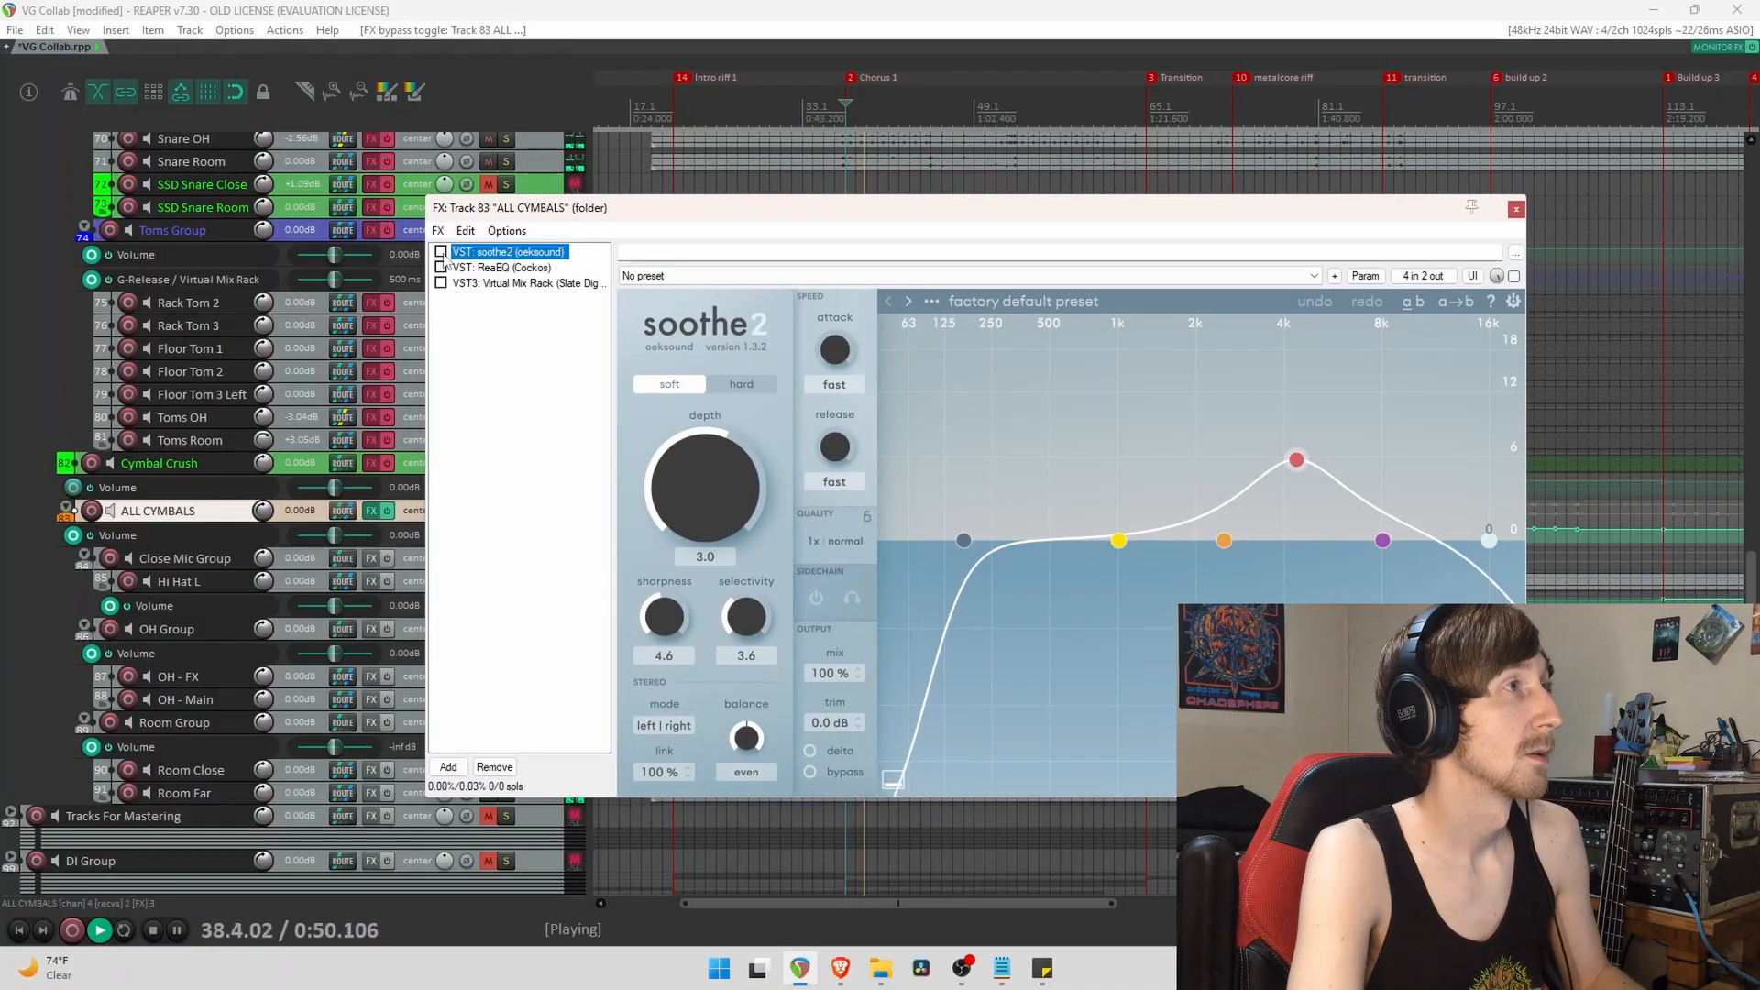
click(441, 252)
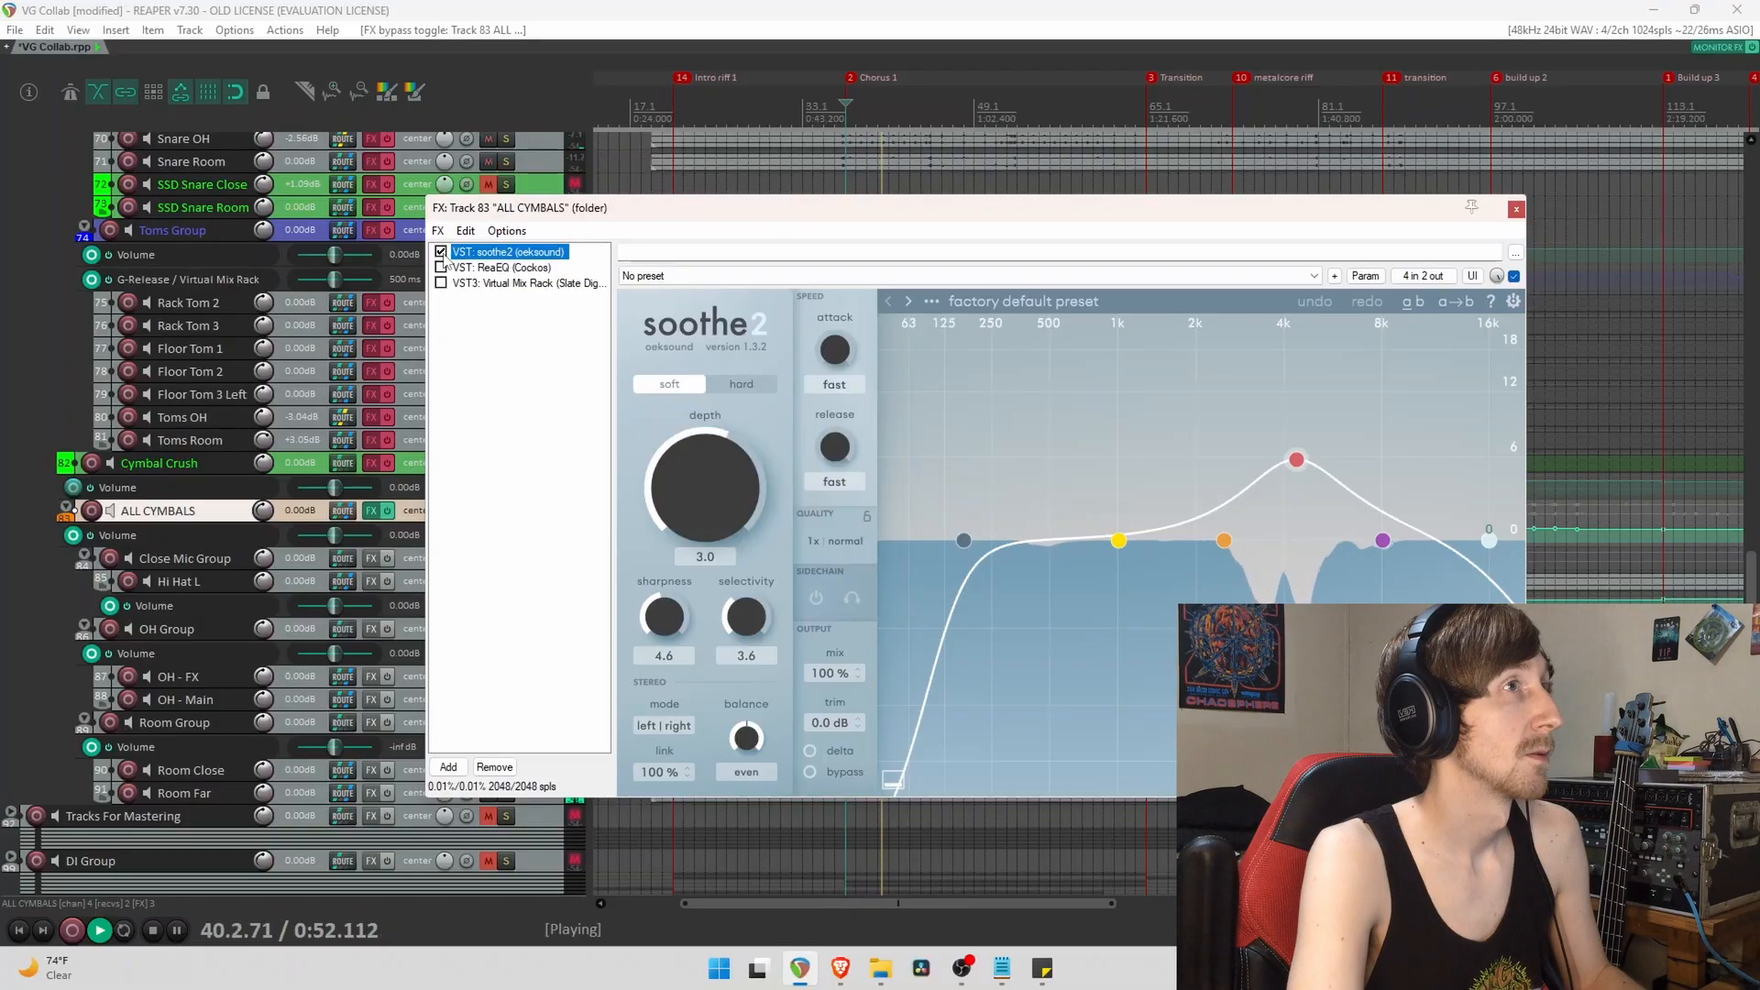
key(space)
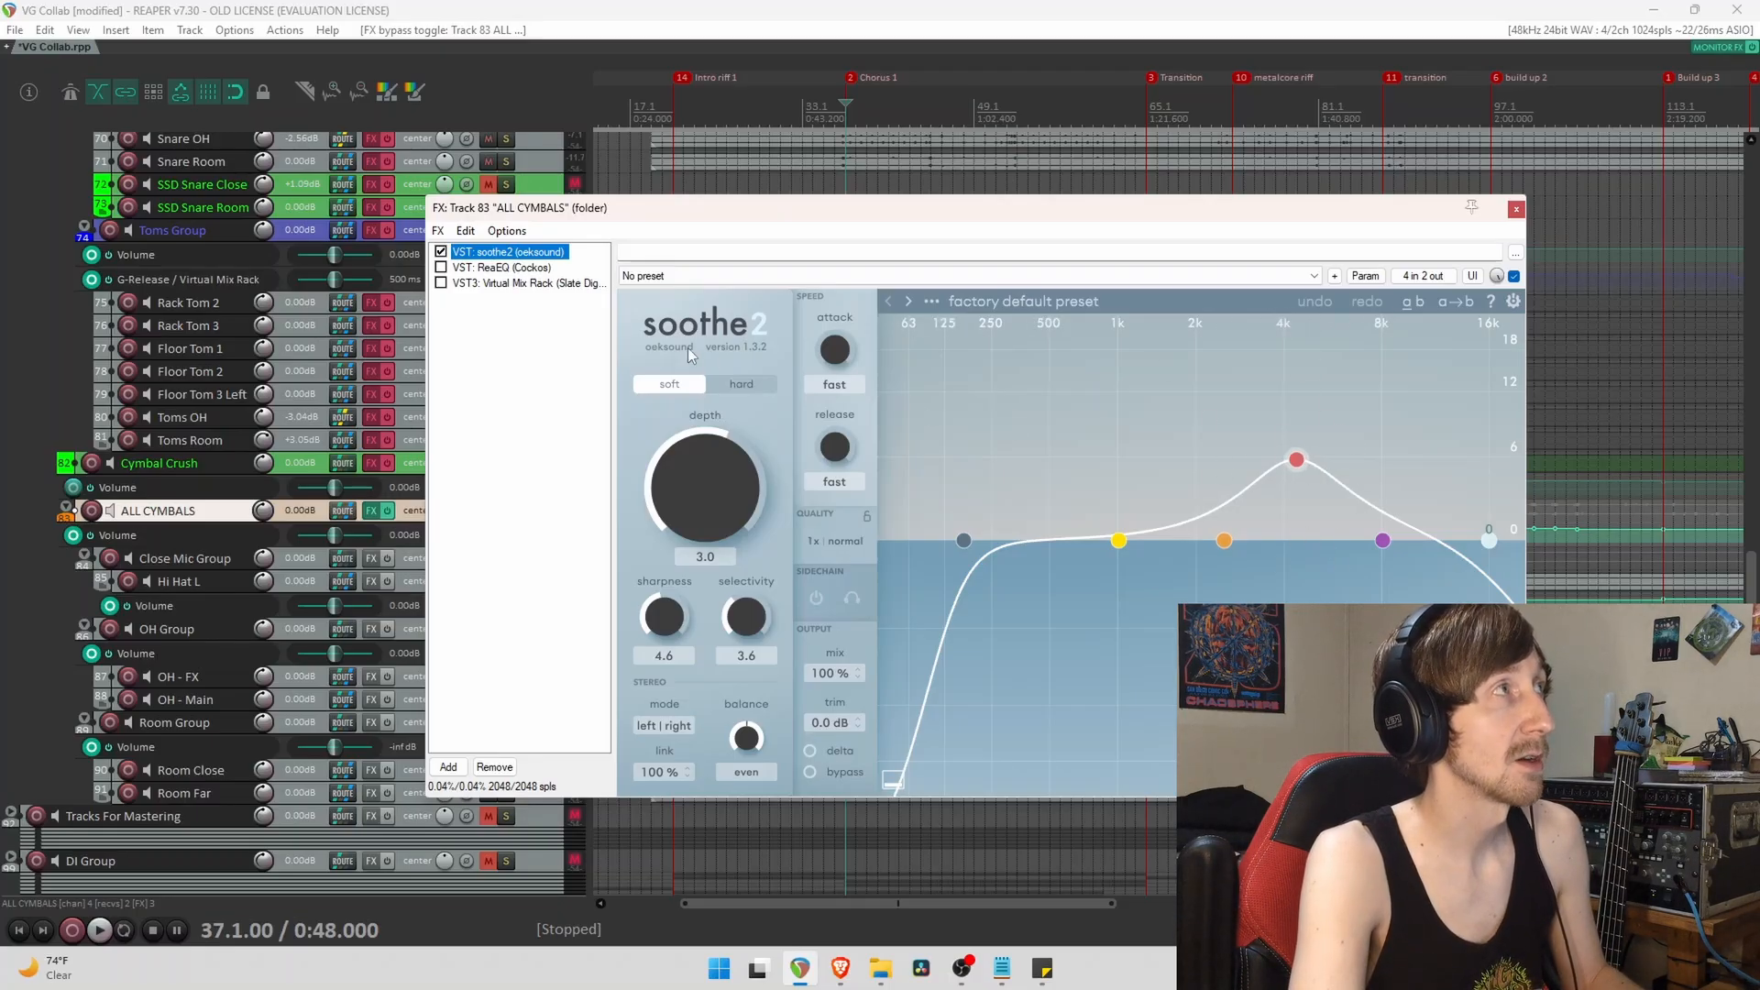
Enable ReaEQ after soothe2 in the ALL CYMBALS chain and examine its EQ curve.
click(472, 268)
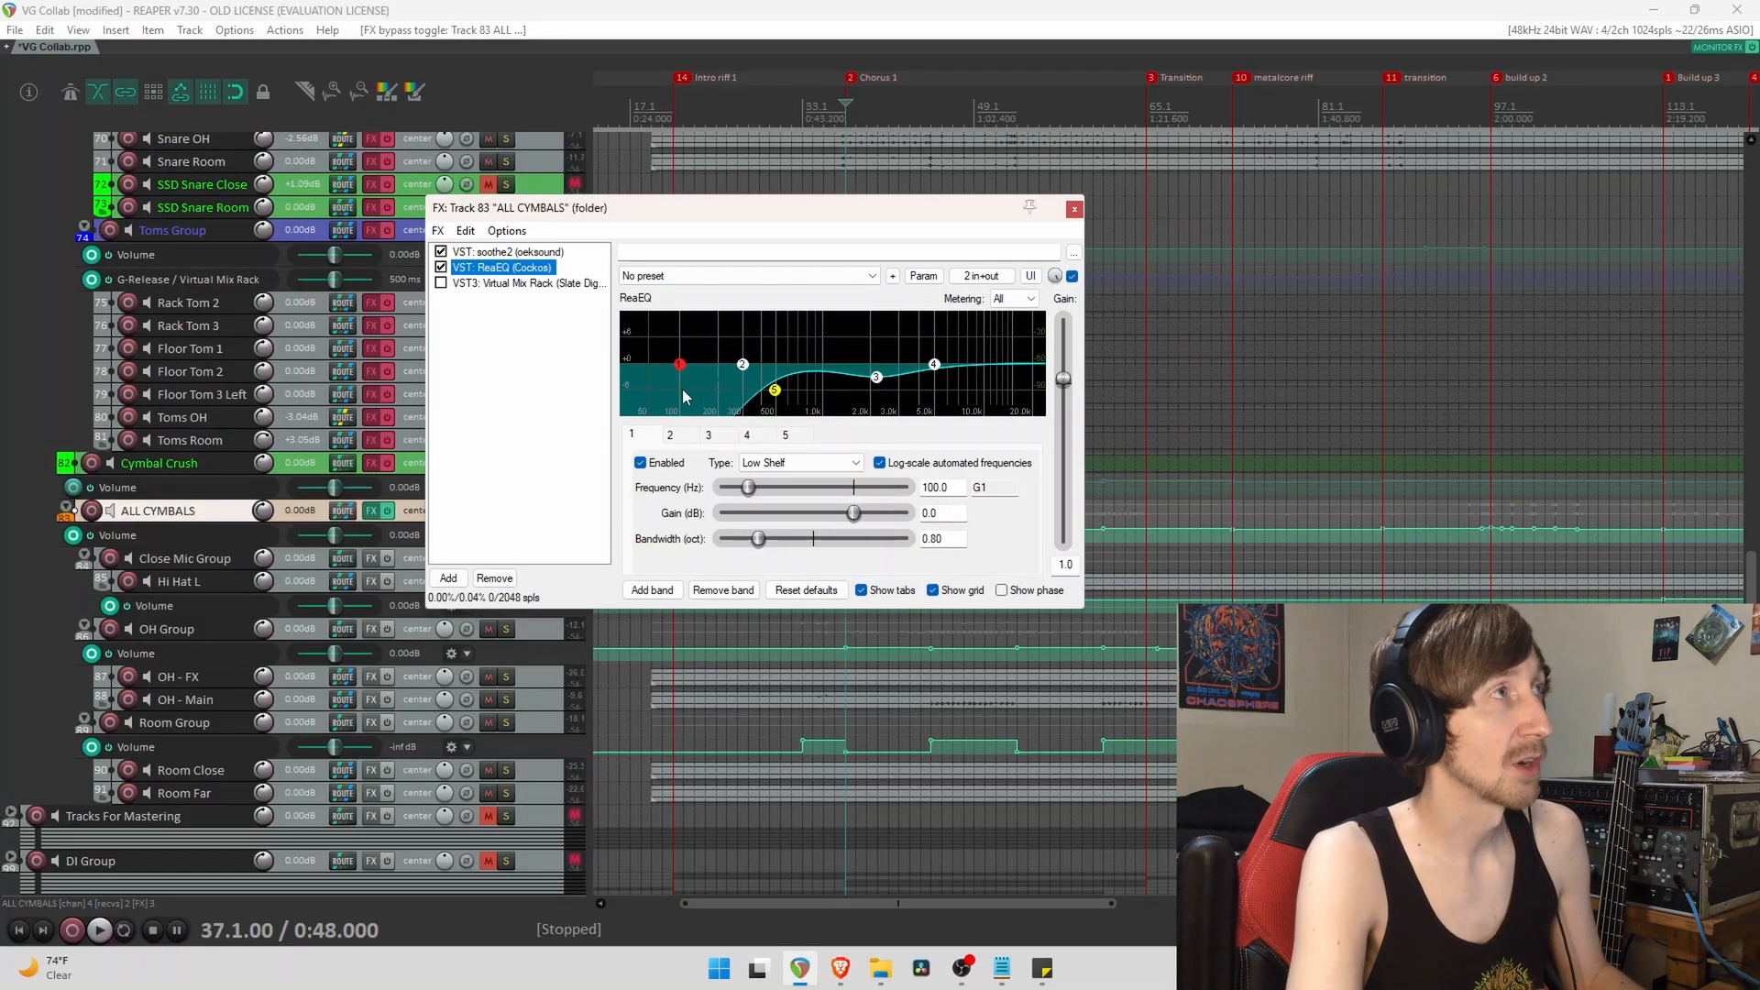
drag(643, 210, 1125, 158)
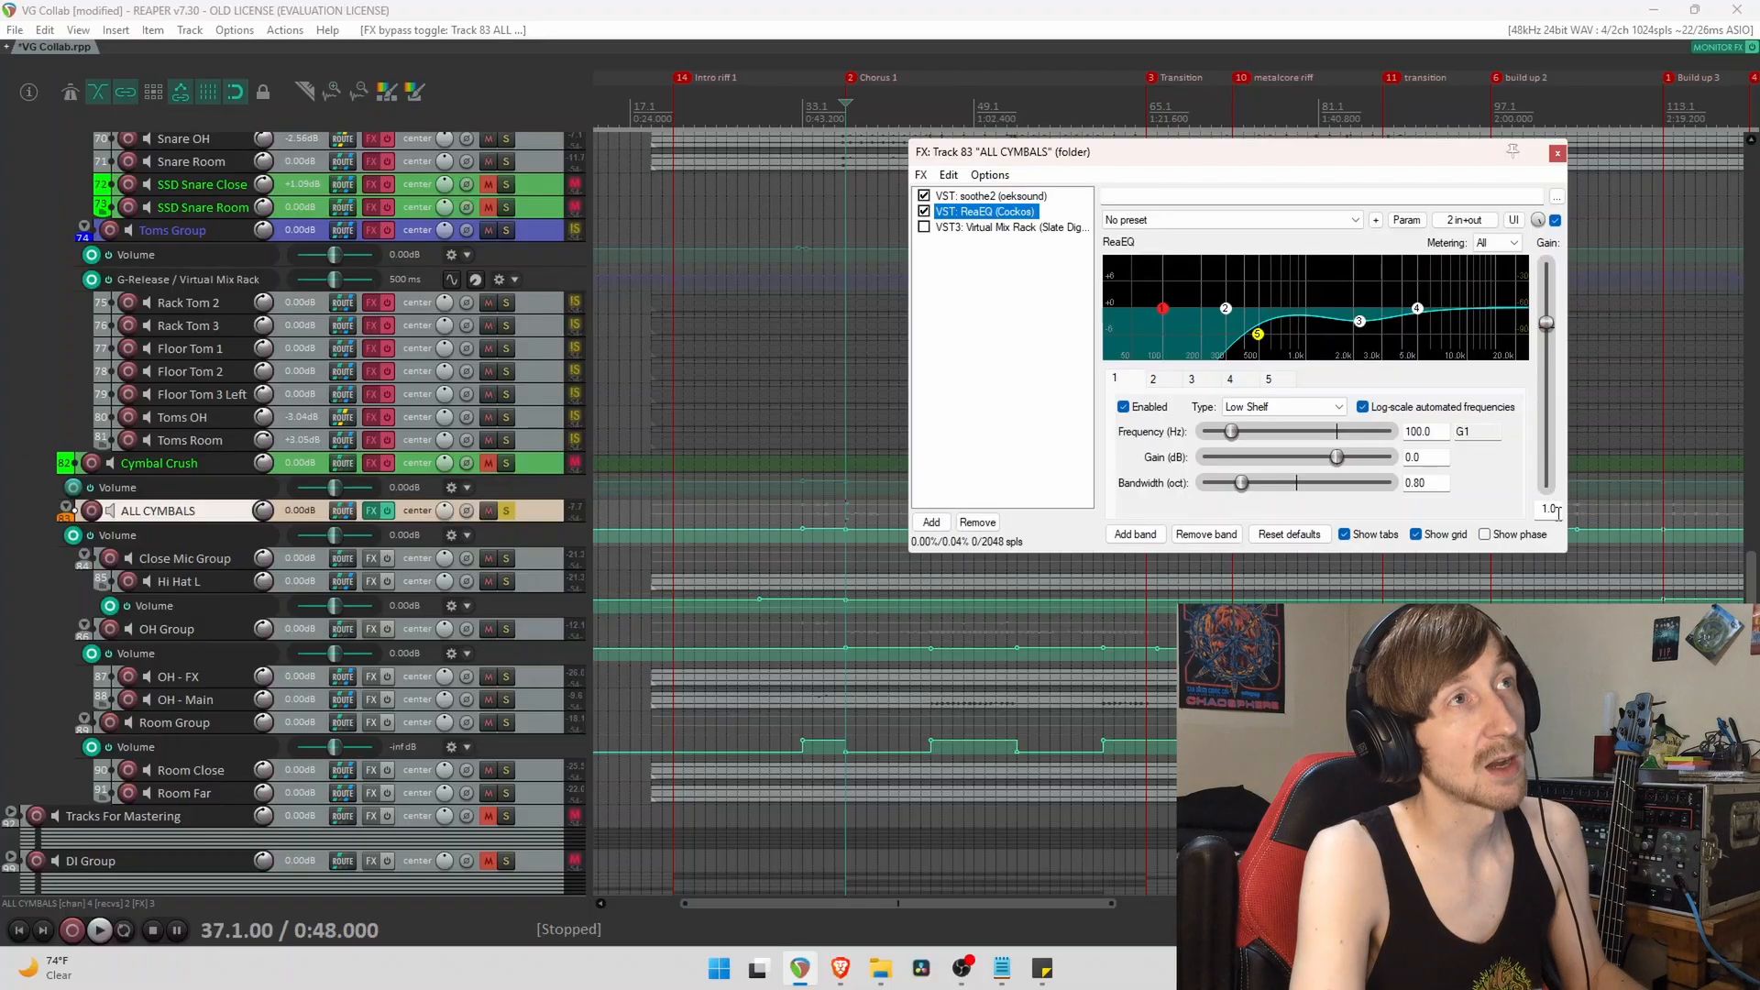
mouse_move(1420, 316)
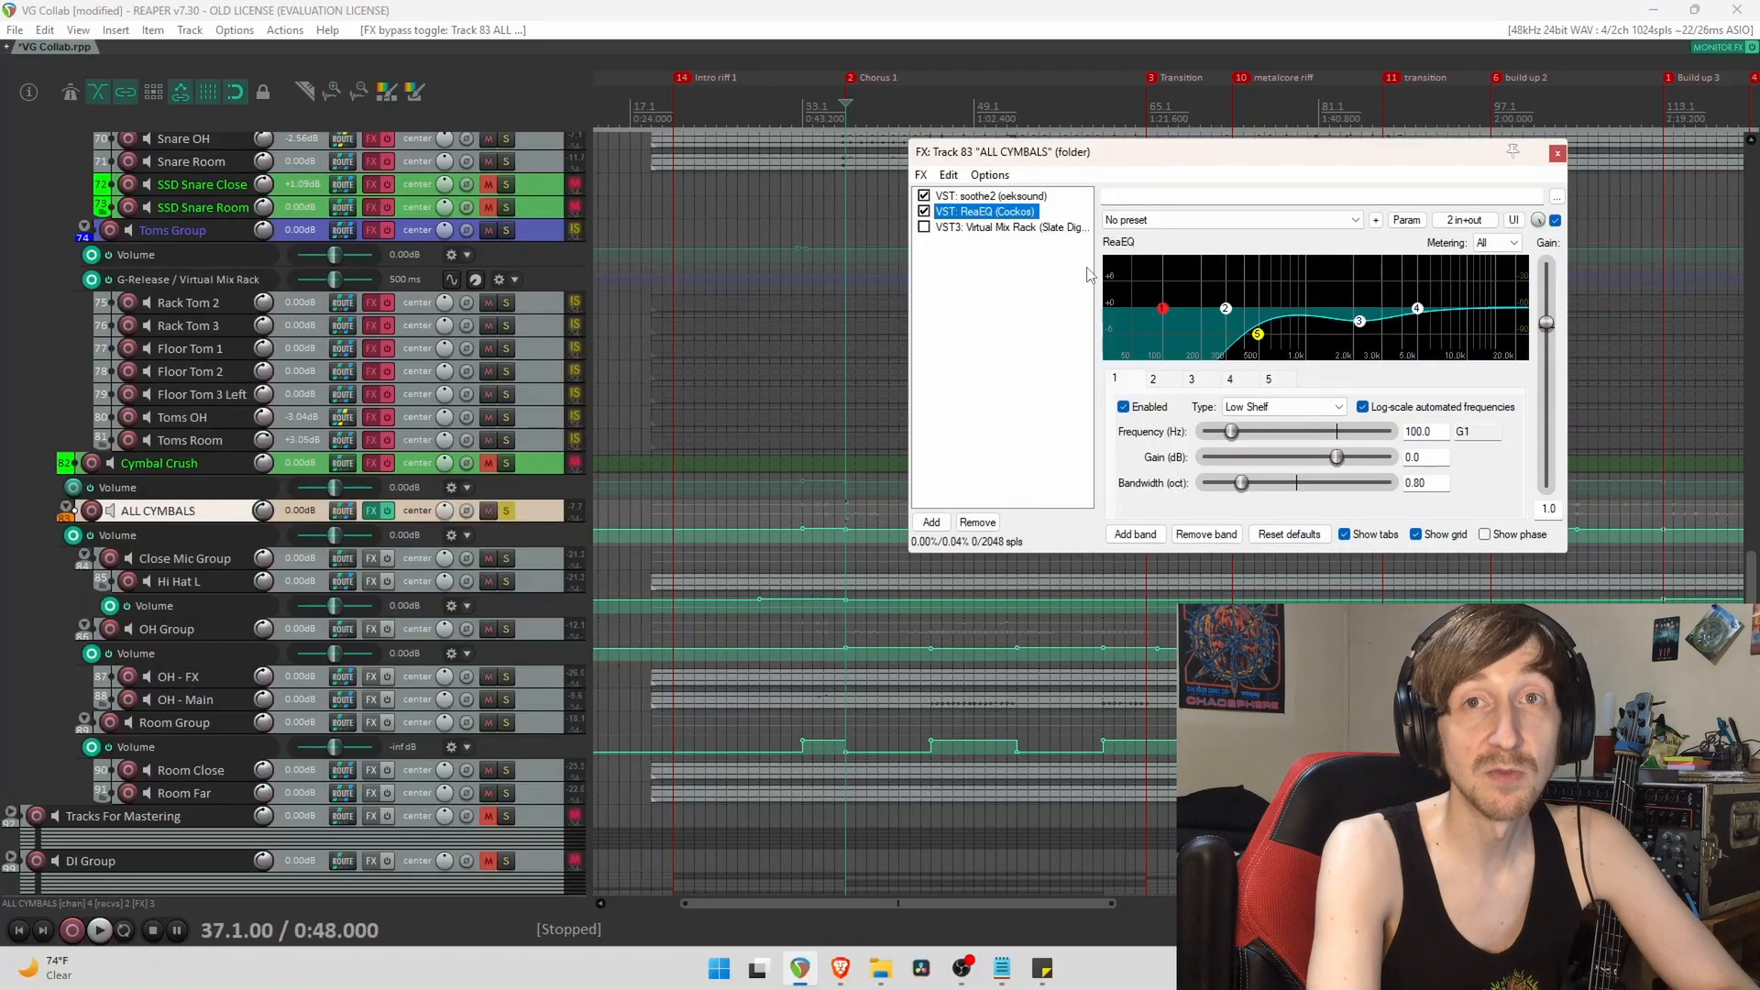
click(1036, 266)
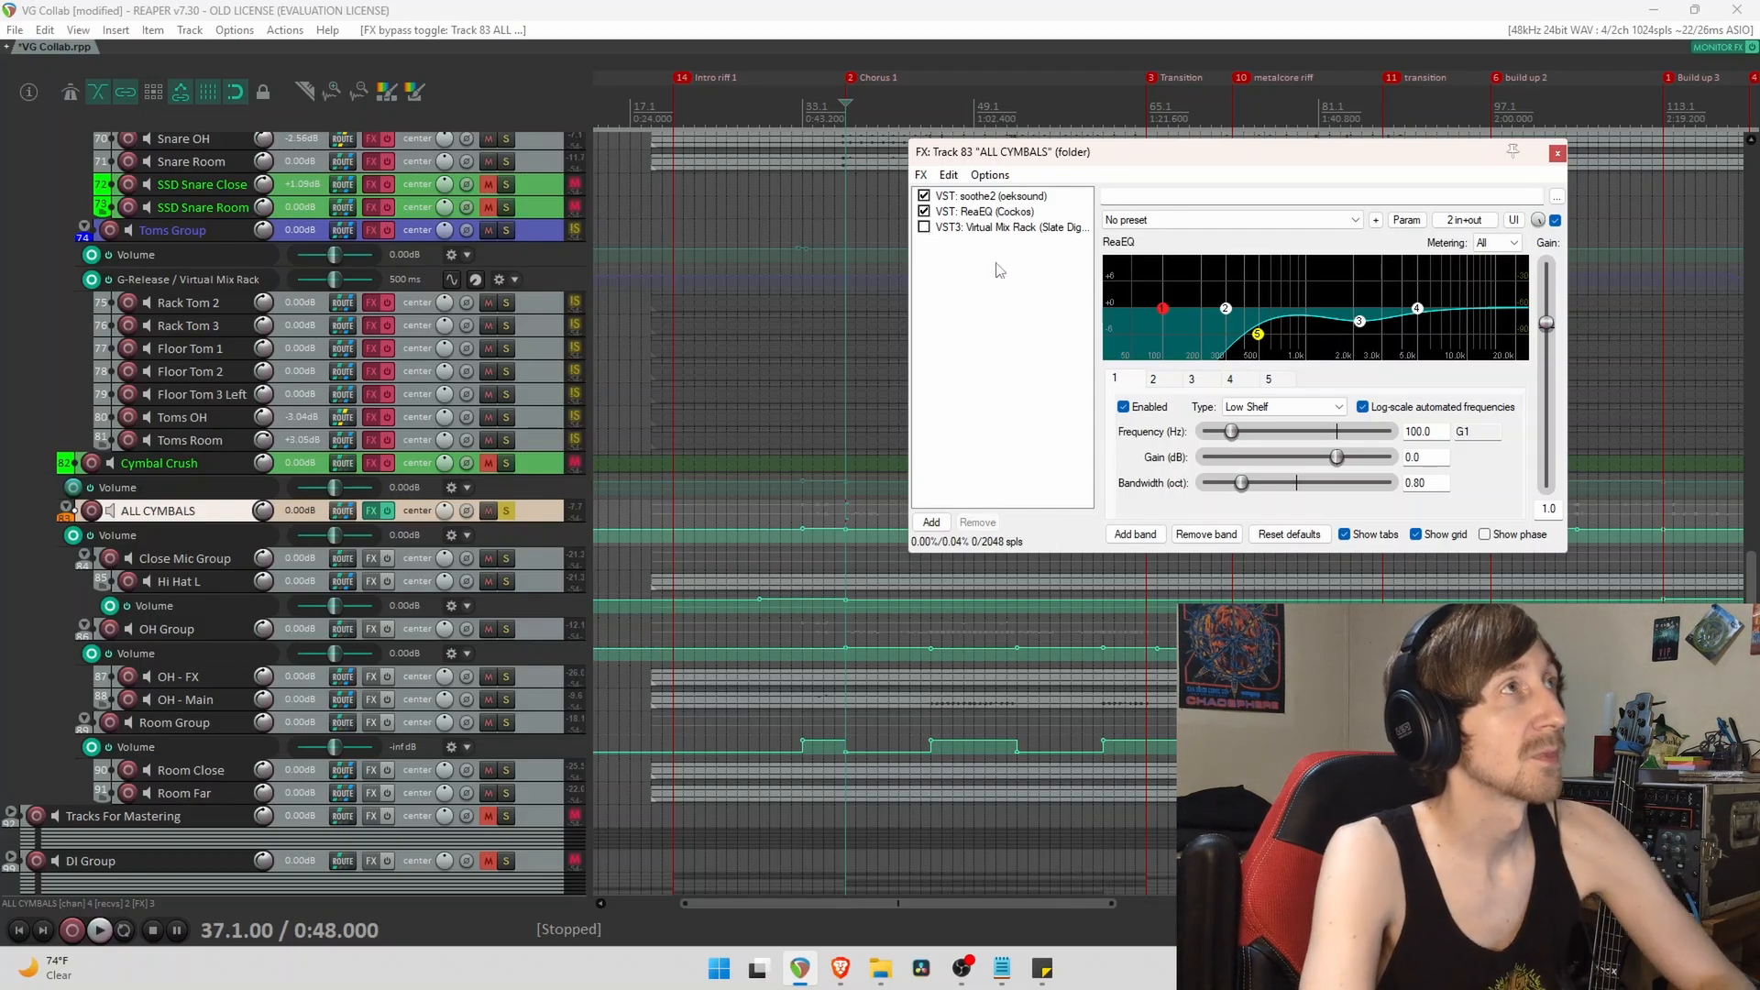
Compare the soloed cymbals from bar 37 with soothe2 and ReaEQ both bypassed and both enabled.
click(924, 211)
click(924, 196)
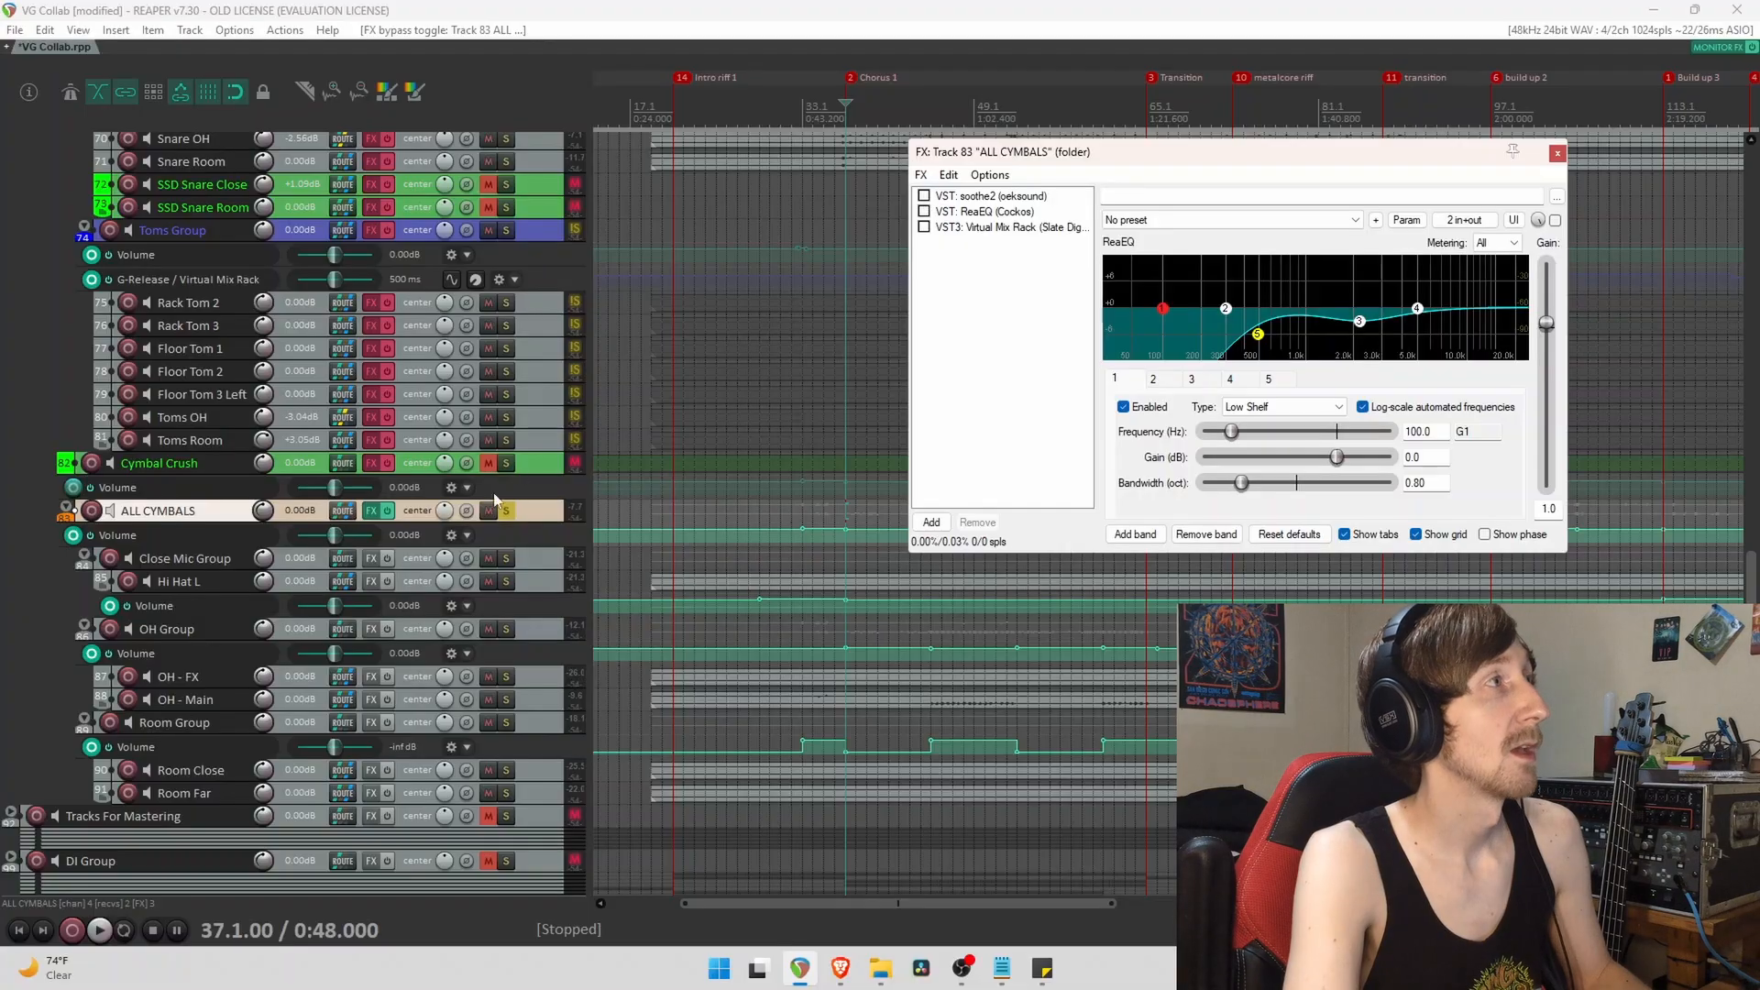
key(space)
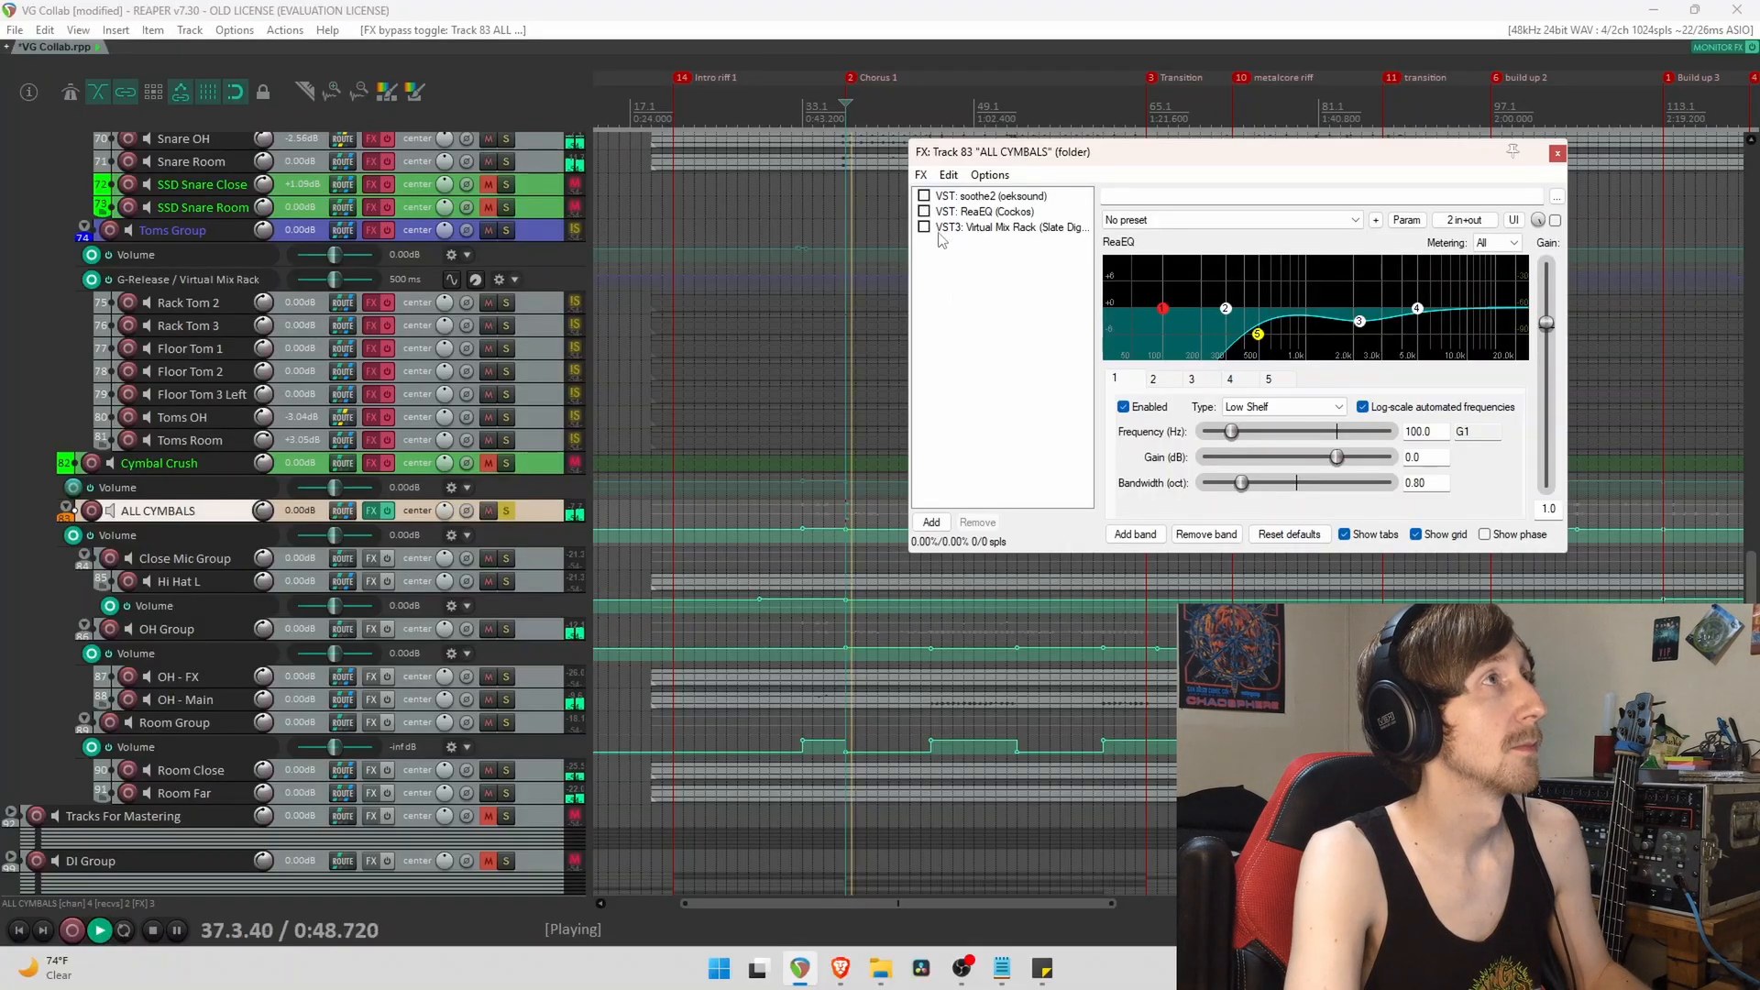
key(space)
click(925, 197)
click(925, 212)
key(space)
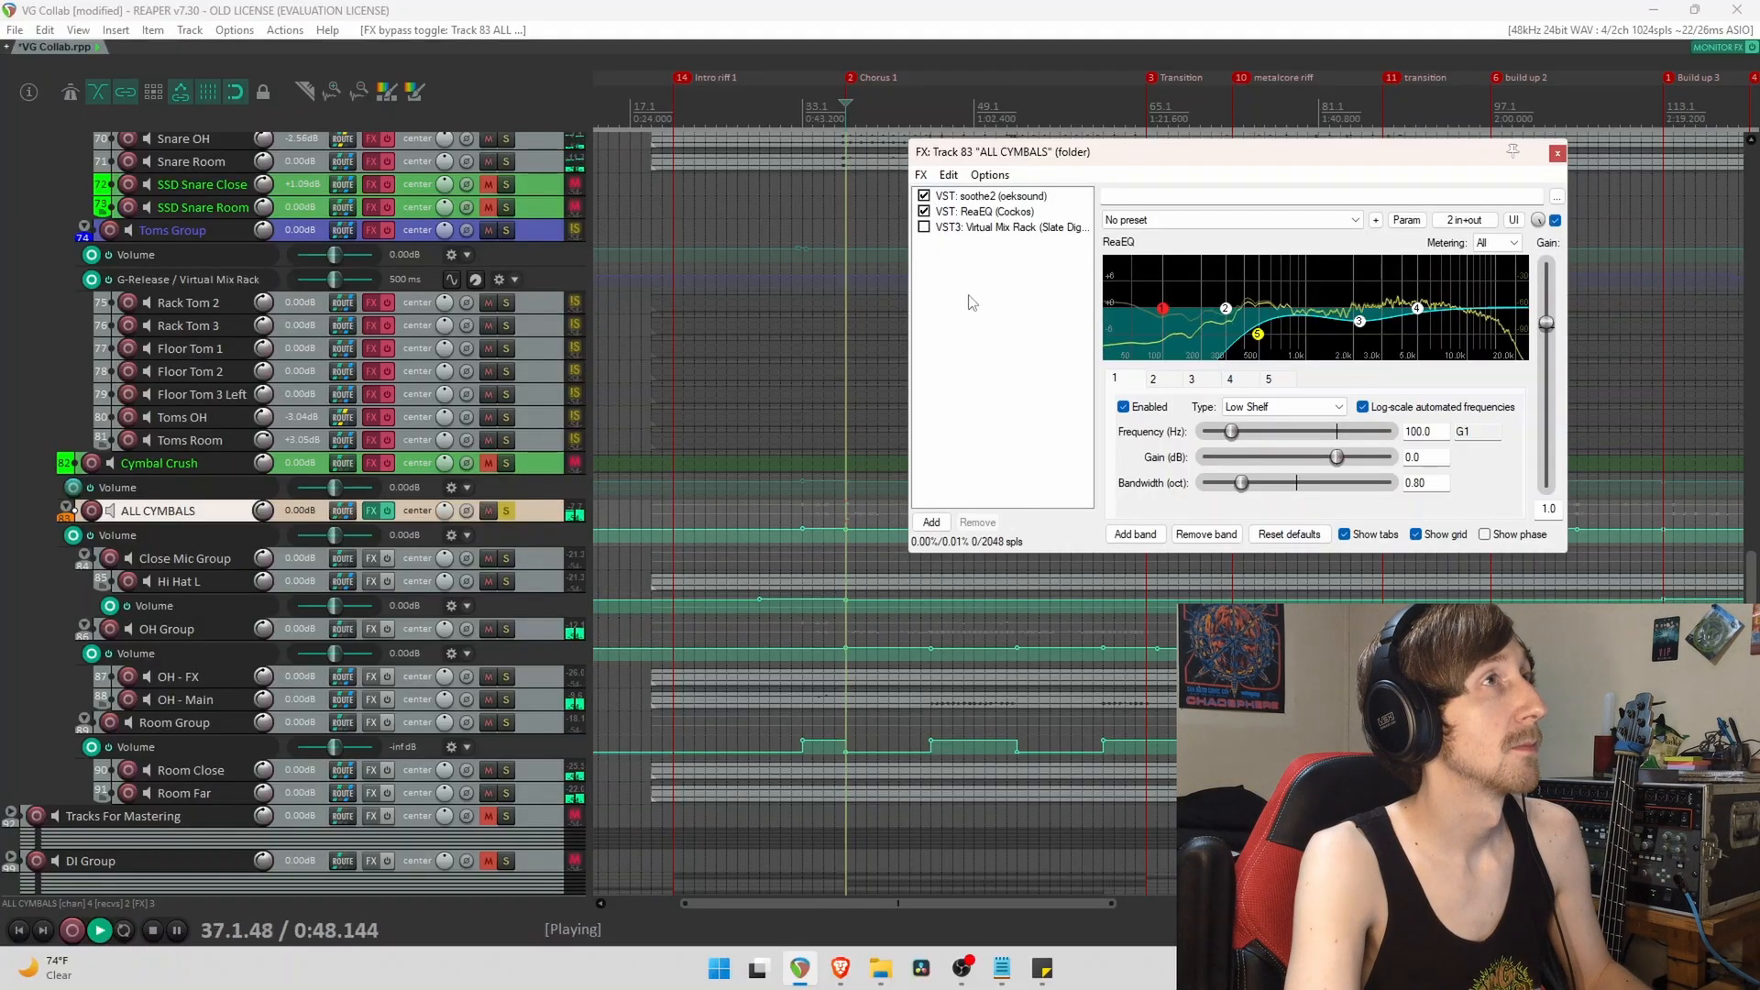
key(space)
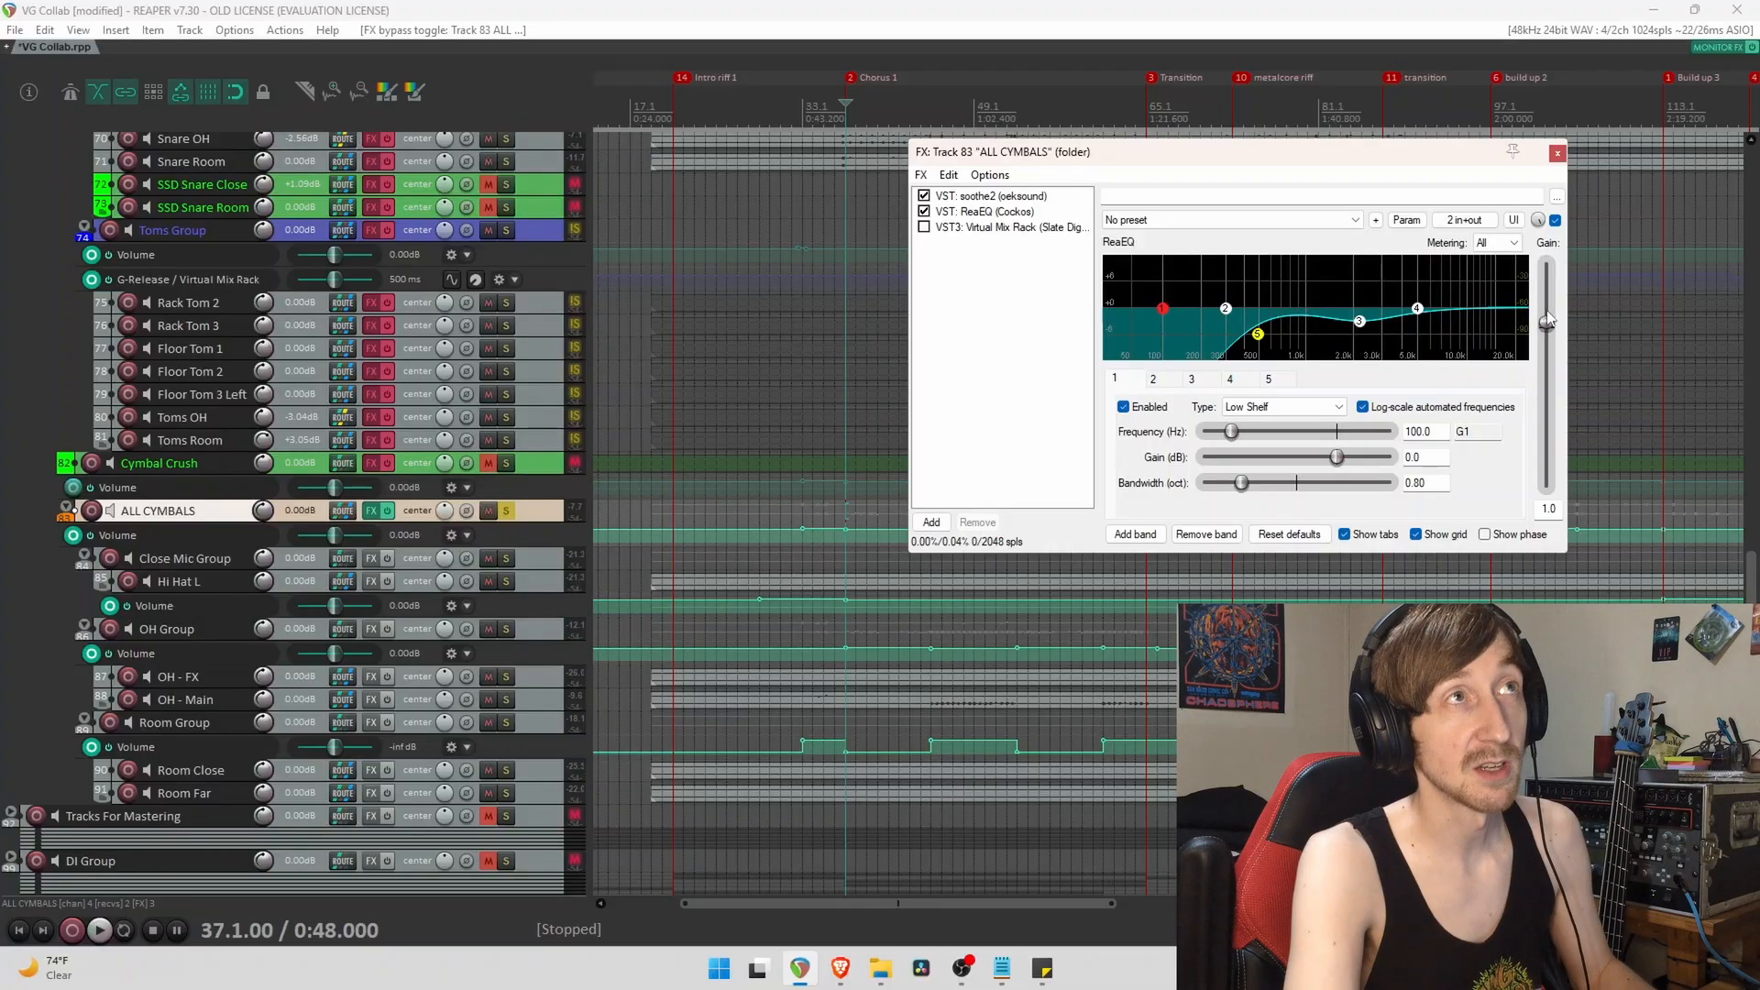
Enable Virtual Mix Rack with only its Virtual Mixbuss module switched on and audition the cymbals from bar 37.
click(944, 227)
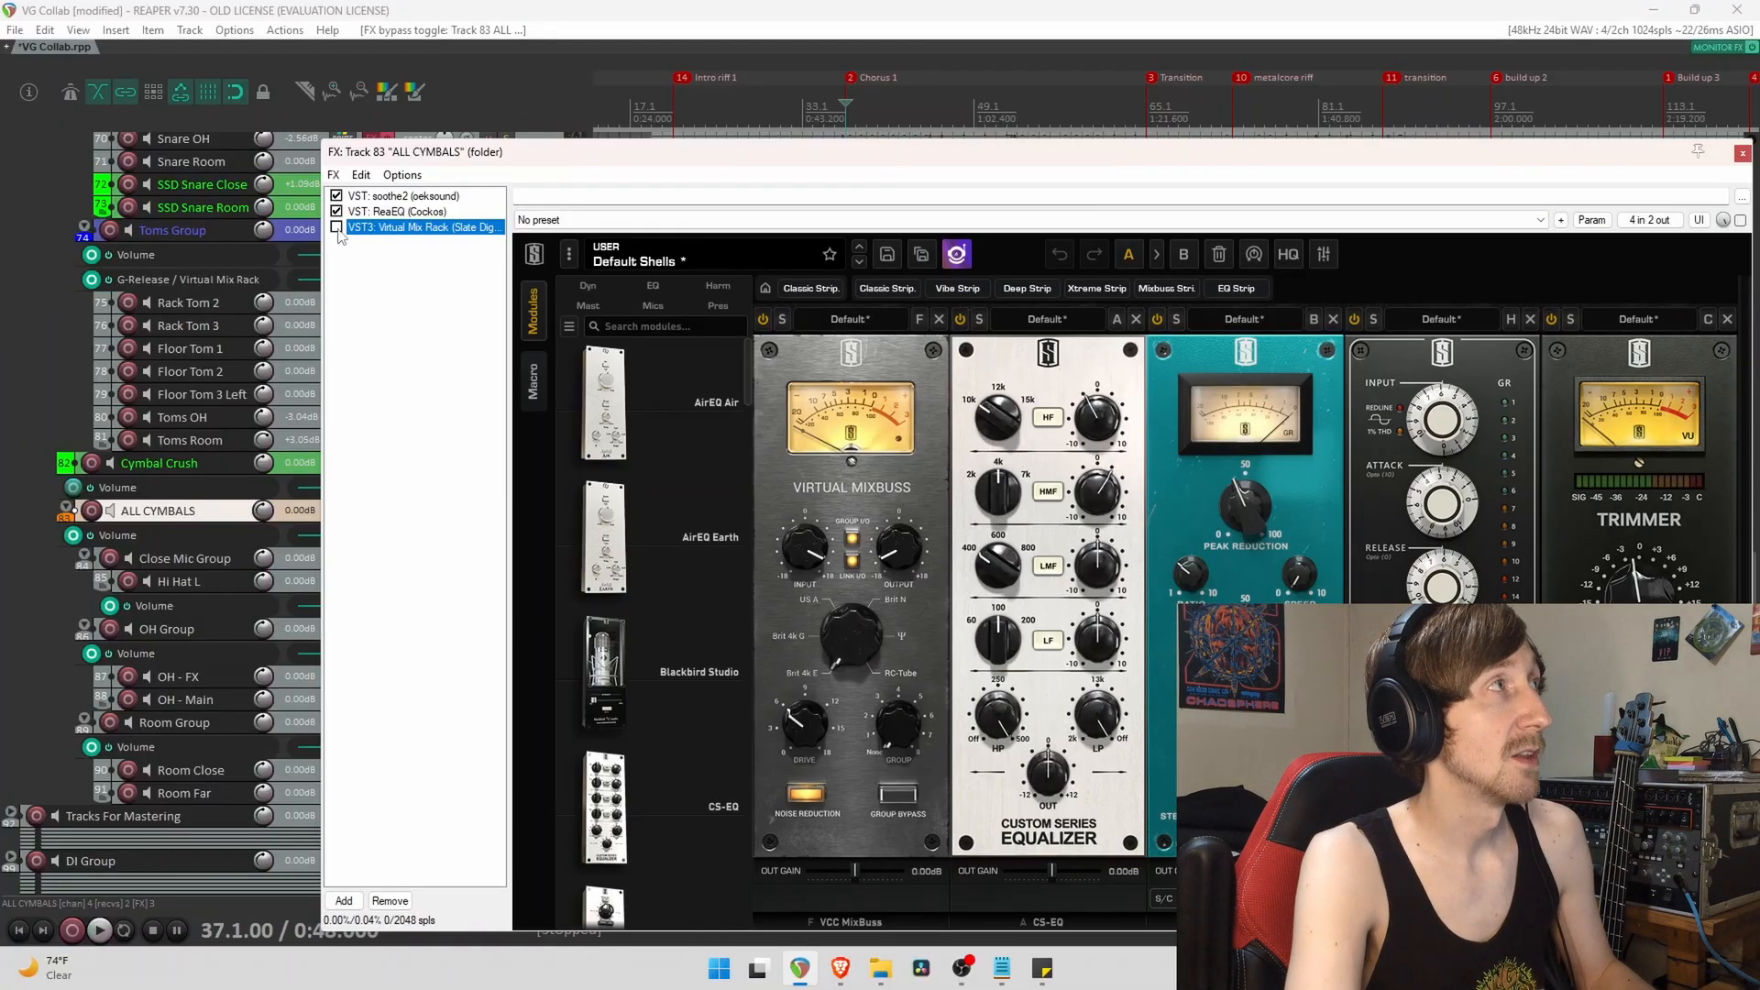
click(337, 227)
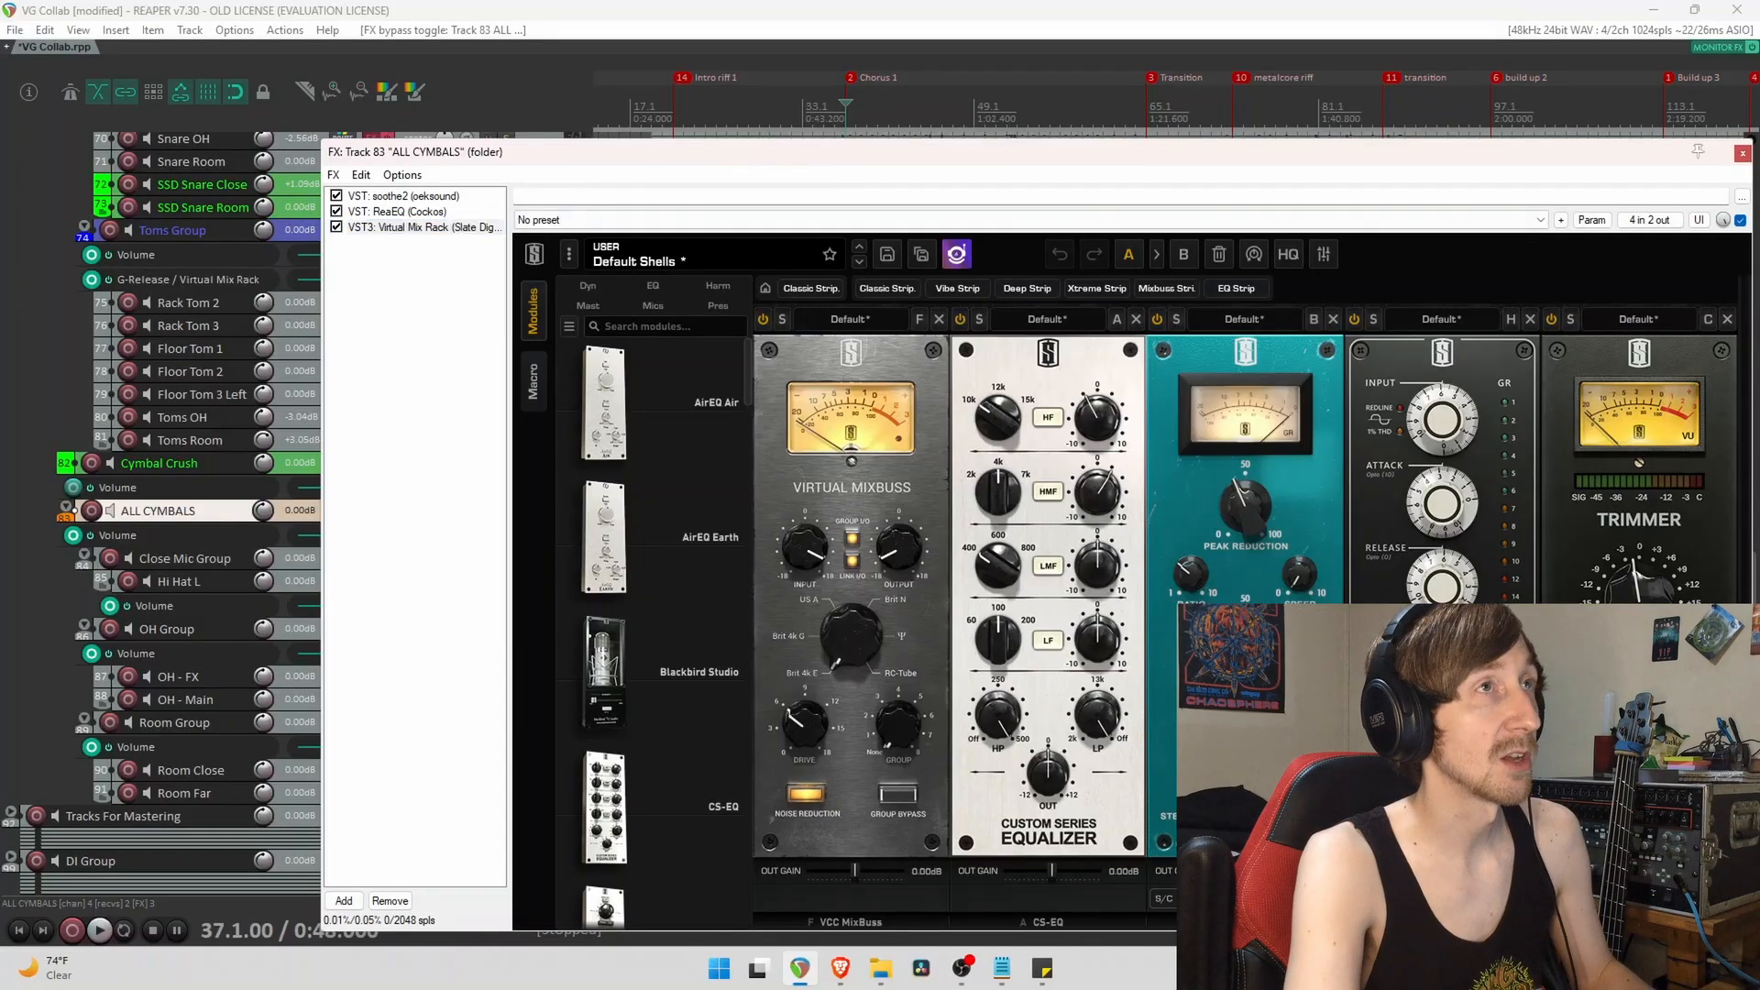
click(1551, 319)
click(1355, 321)
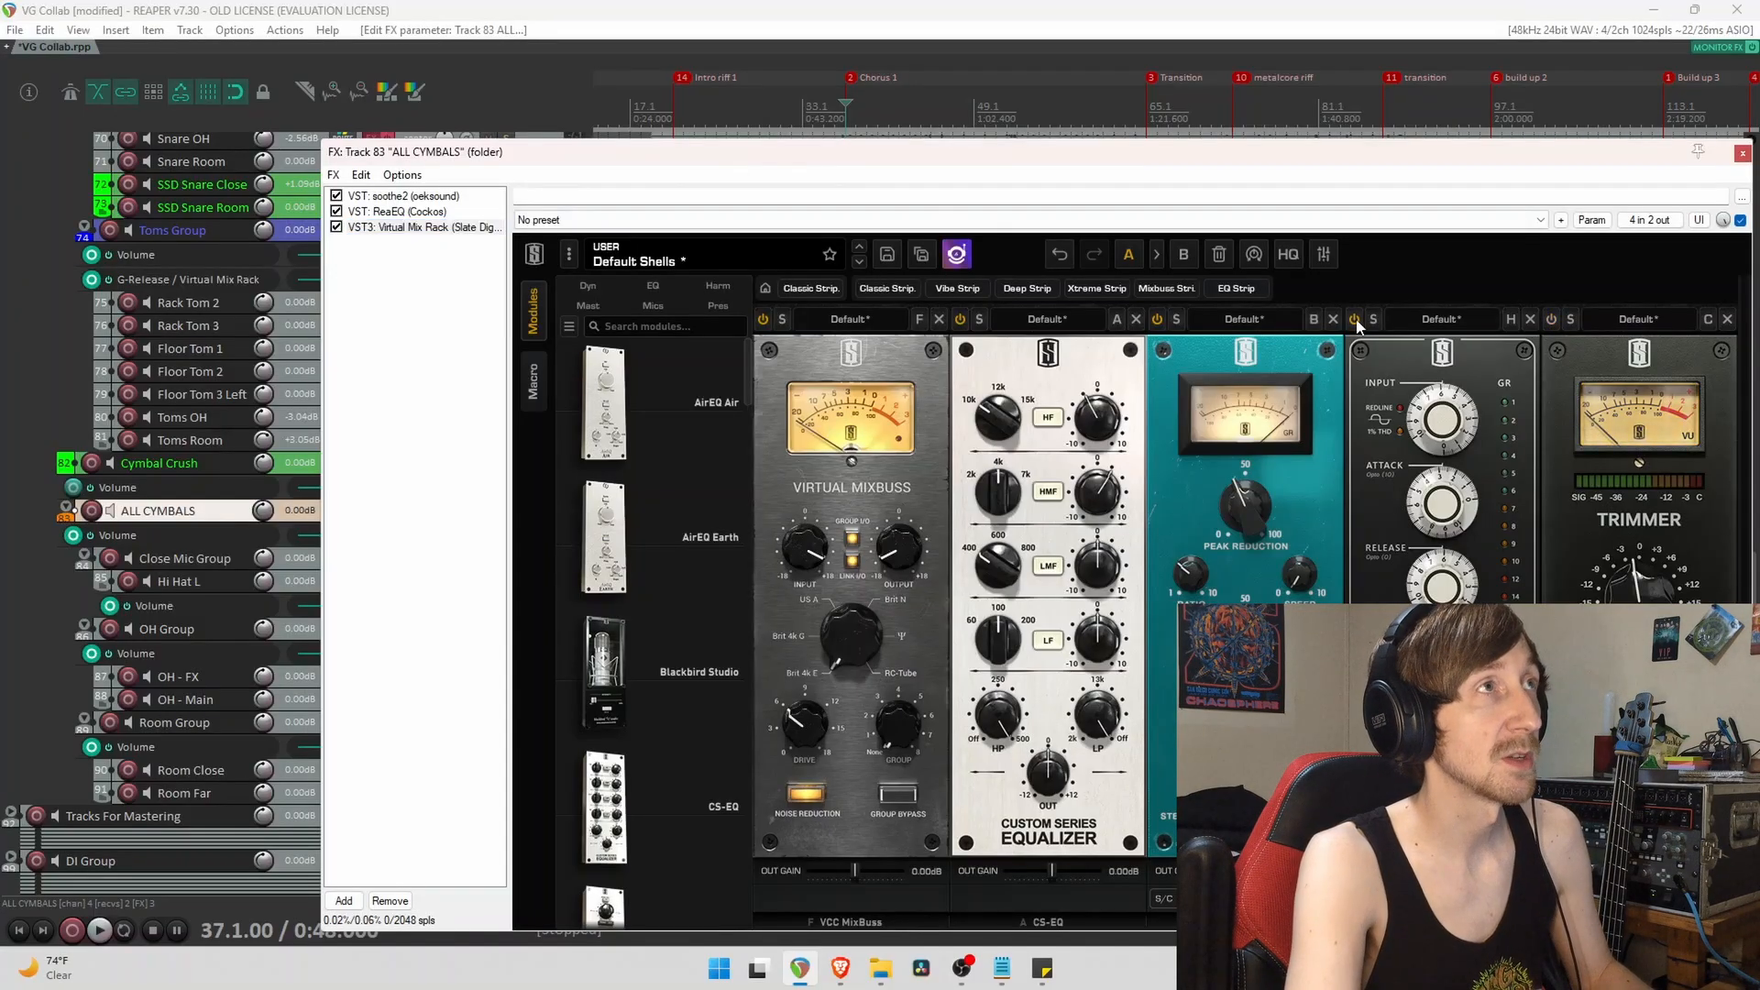
click(1158, 321)
key(space)
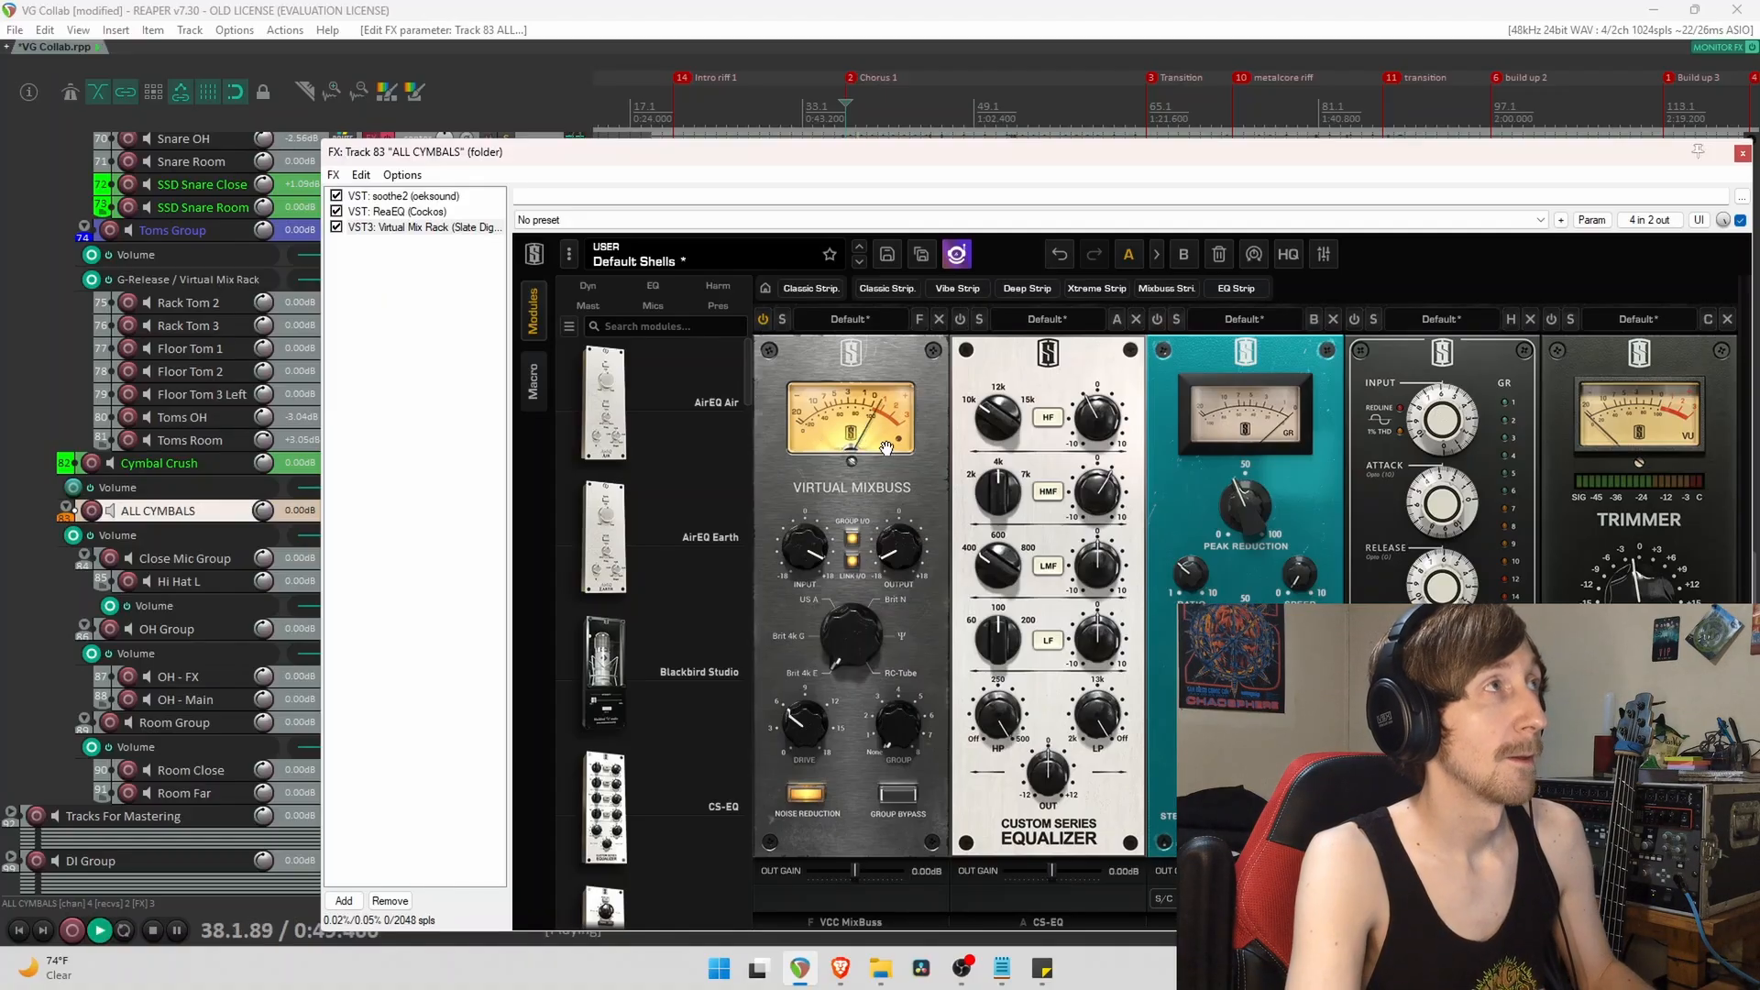
key(space)
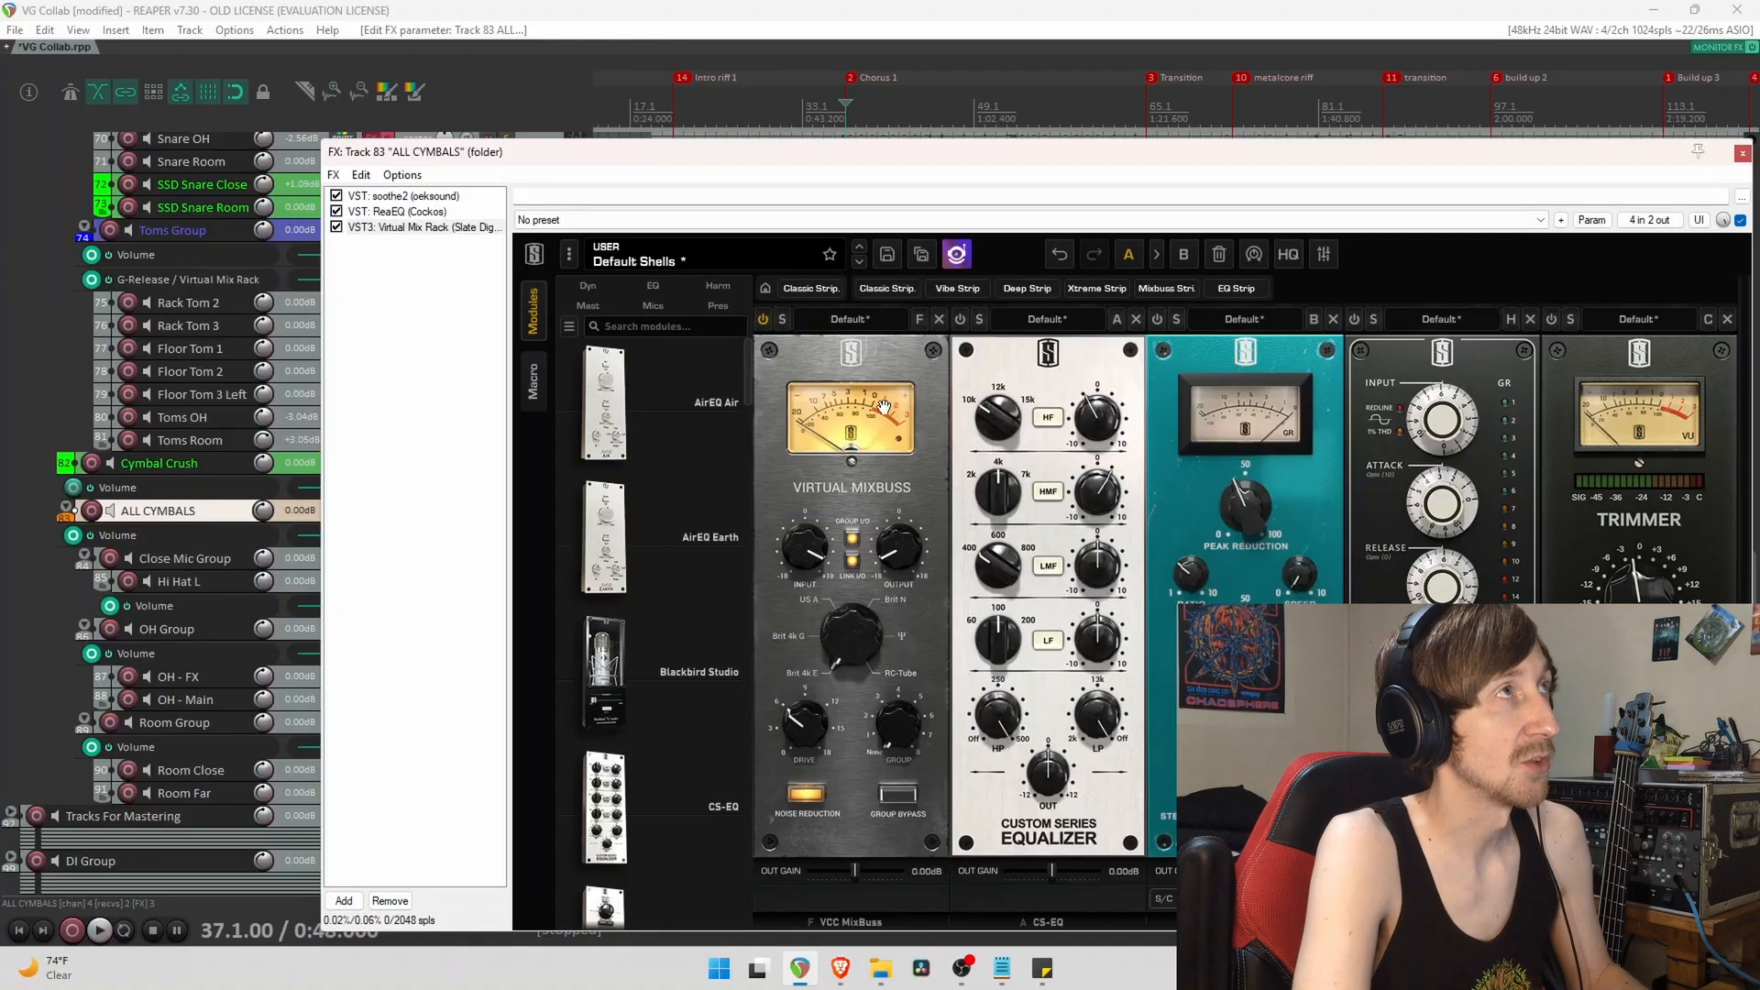
Audition the cymbals from the breakdown at bar 173 while checking the Virtual Mixbuss meter, and stop playback.
drag(958, 163, 910, 723)
drag(918, 814, 919, 833)
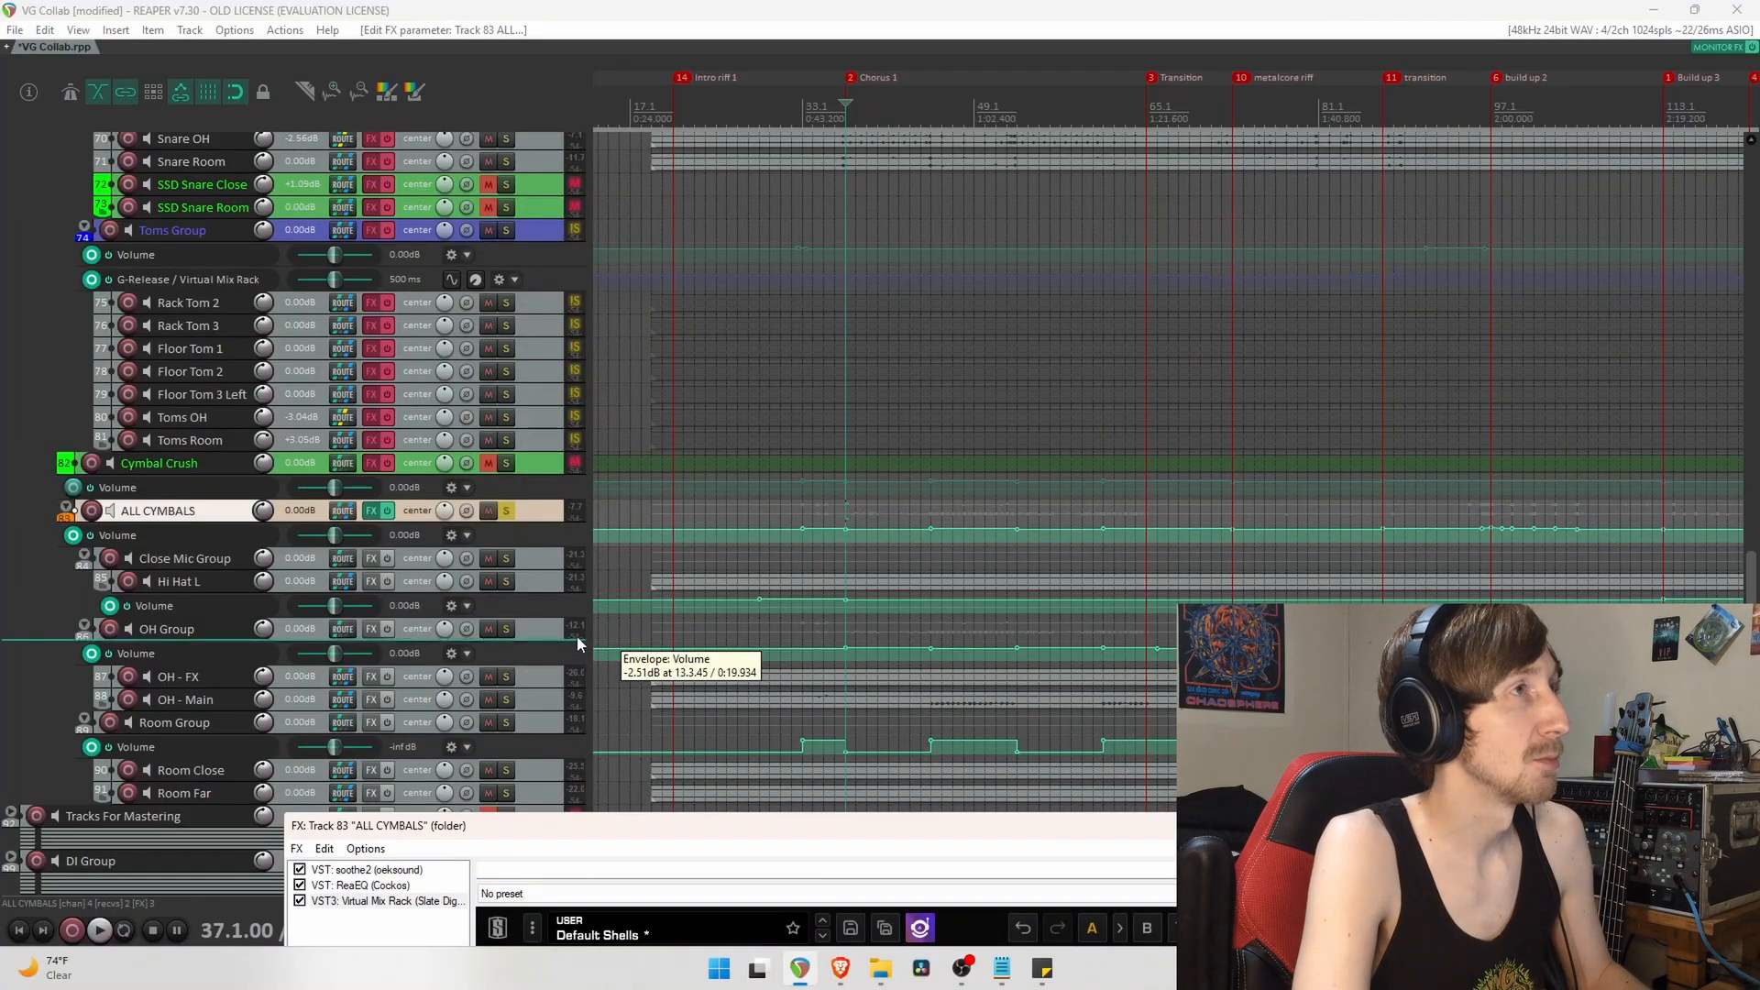
scroll(676, 660, down, 4)
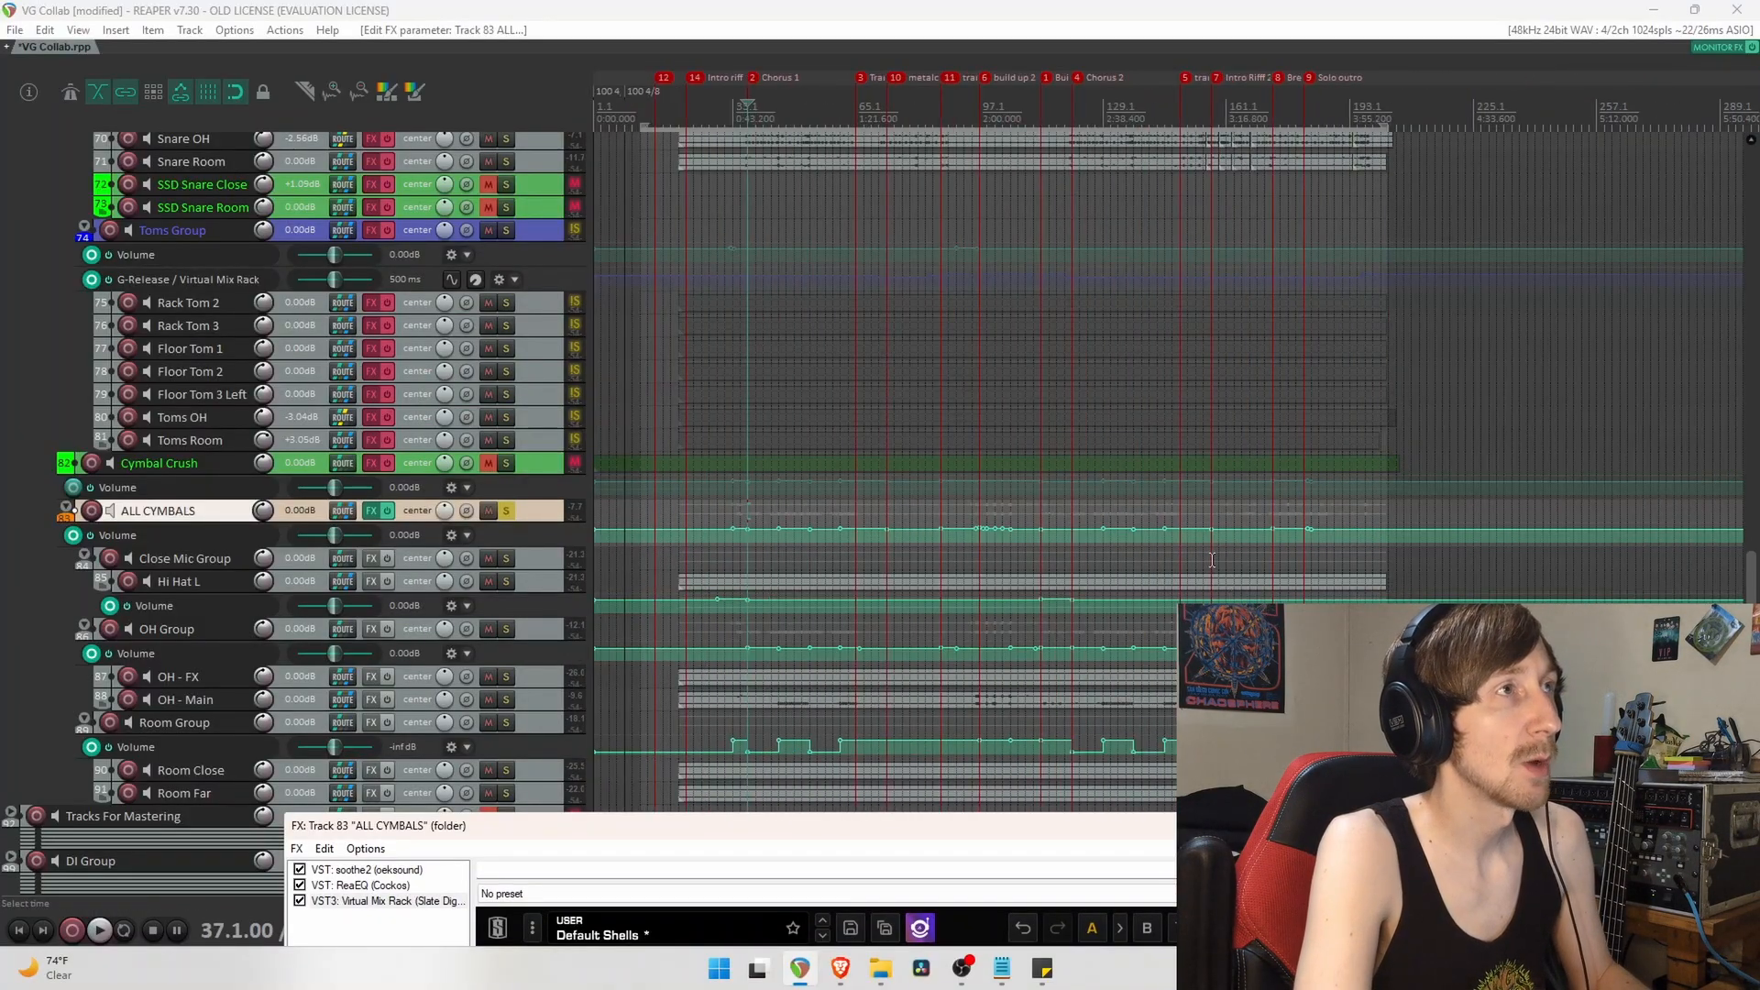
click(1212, 560)
key(space)
click(1273, 564)
key(space)
drag(1063, 828, 1064, 235)
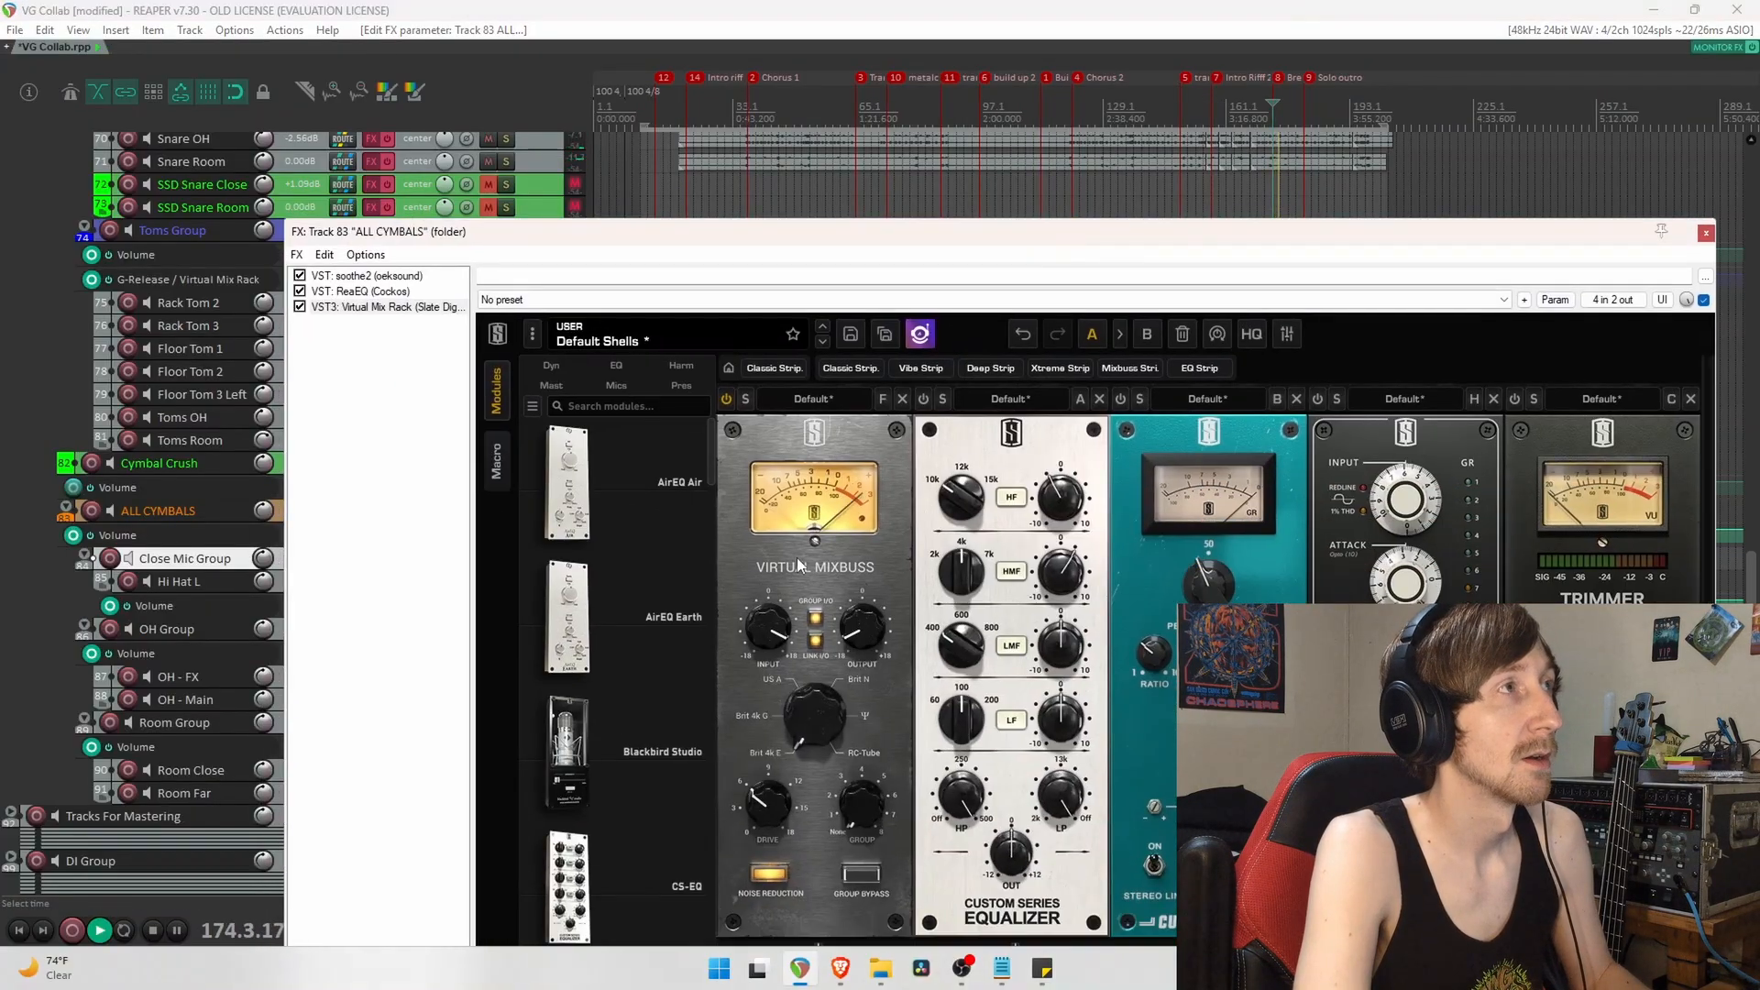
key(space)
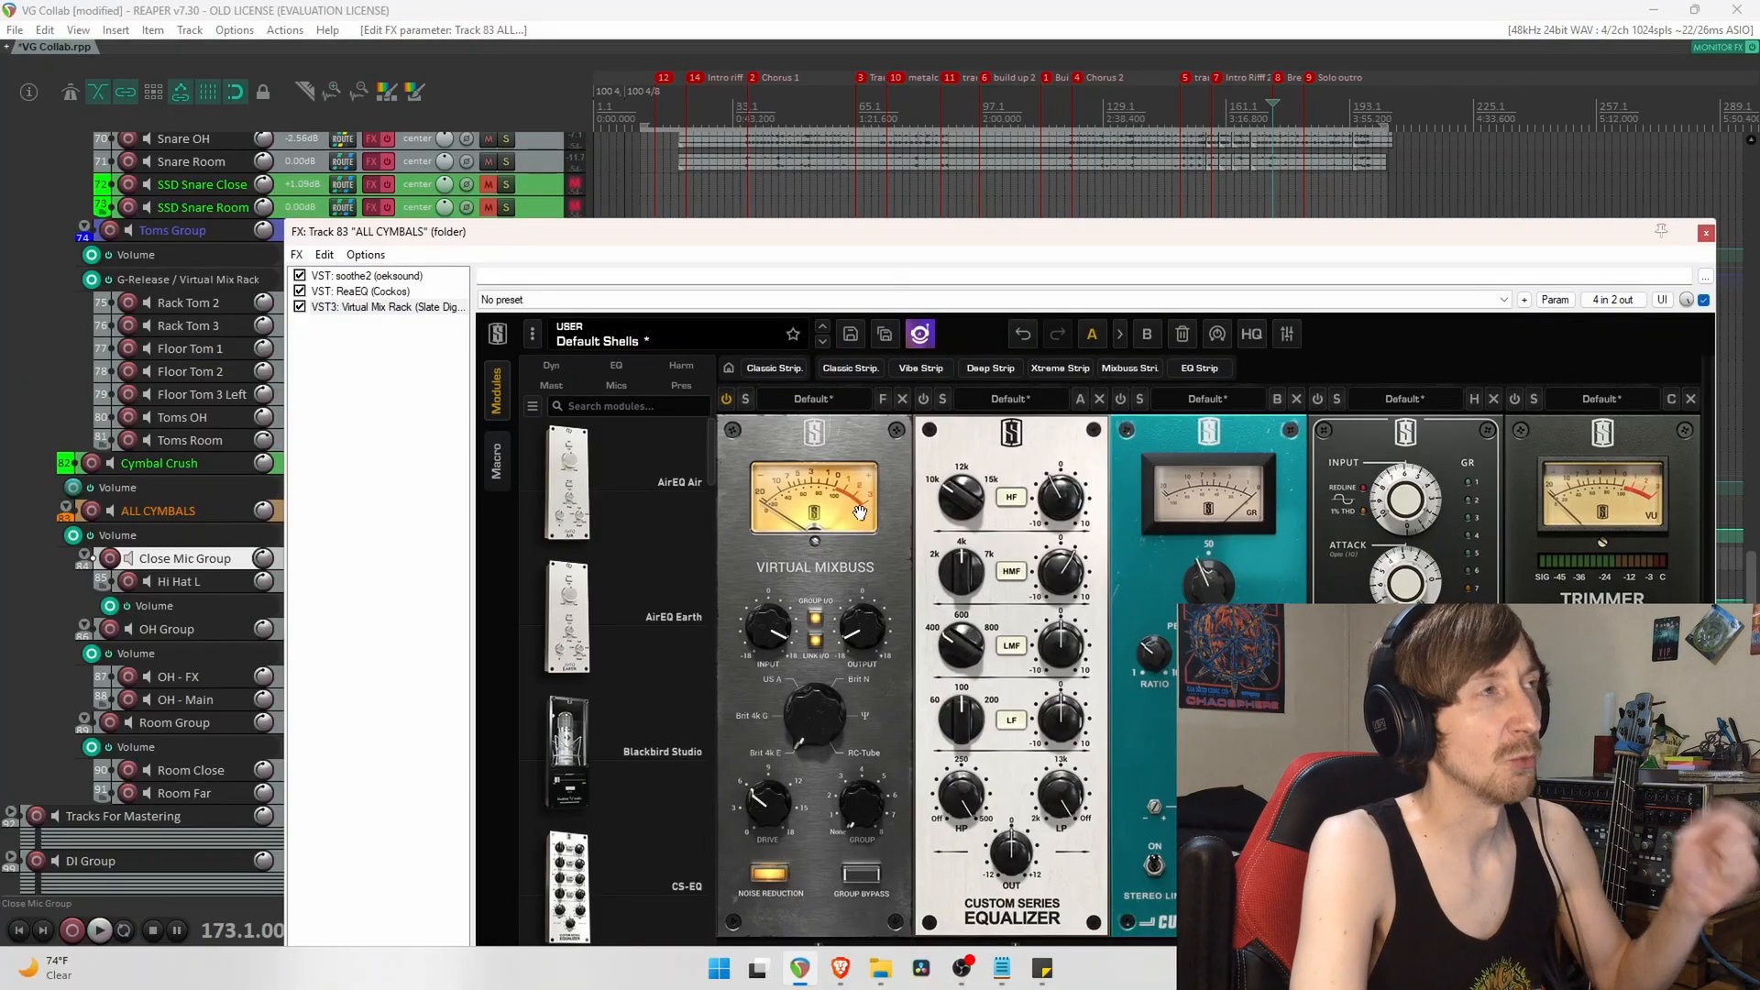
Return the edit cursor to Chorus 1 at bar 37 and compare the cymbals with Virtual Mixbuss off and on.
drag(969, 243, 955, 335)
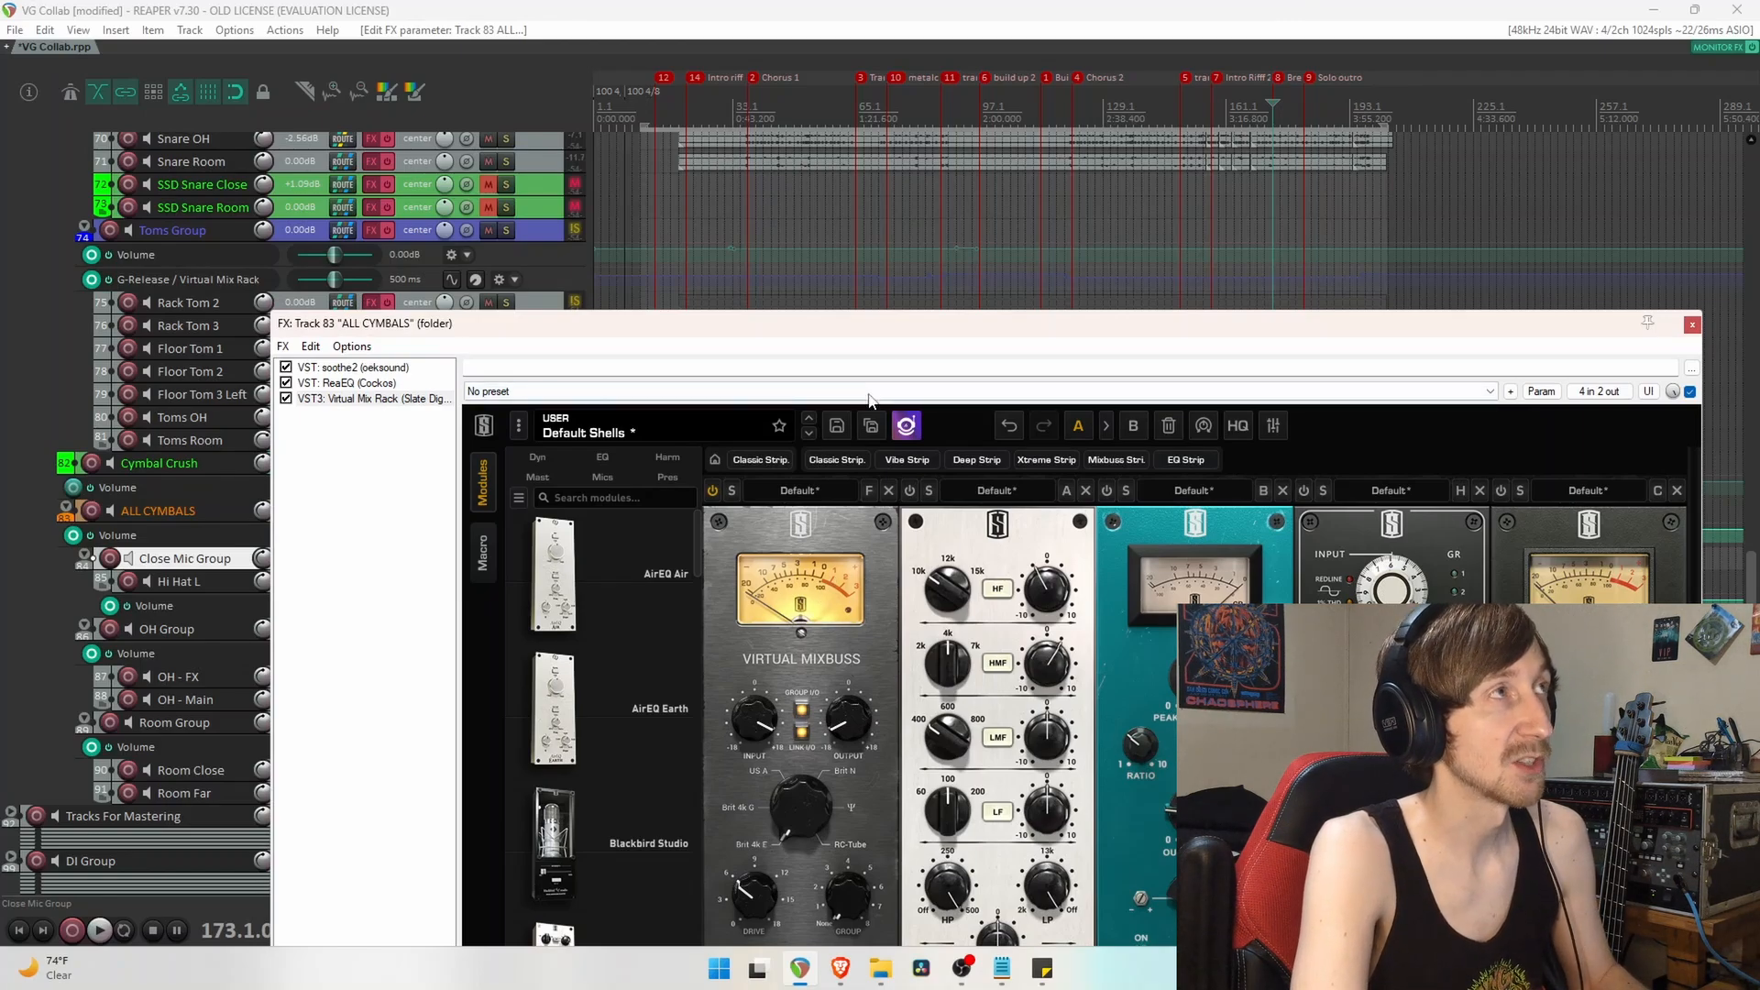
drag(903, 322, 876, 775)
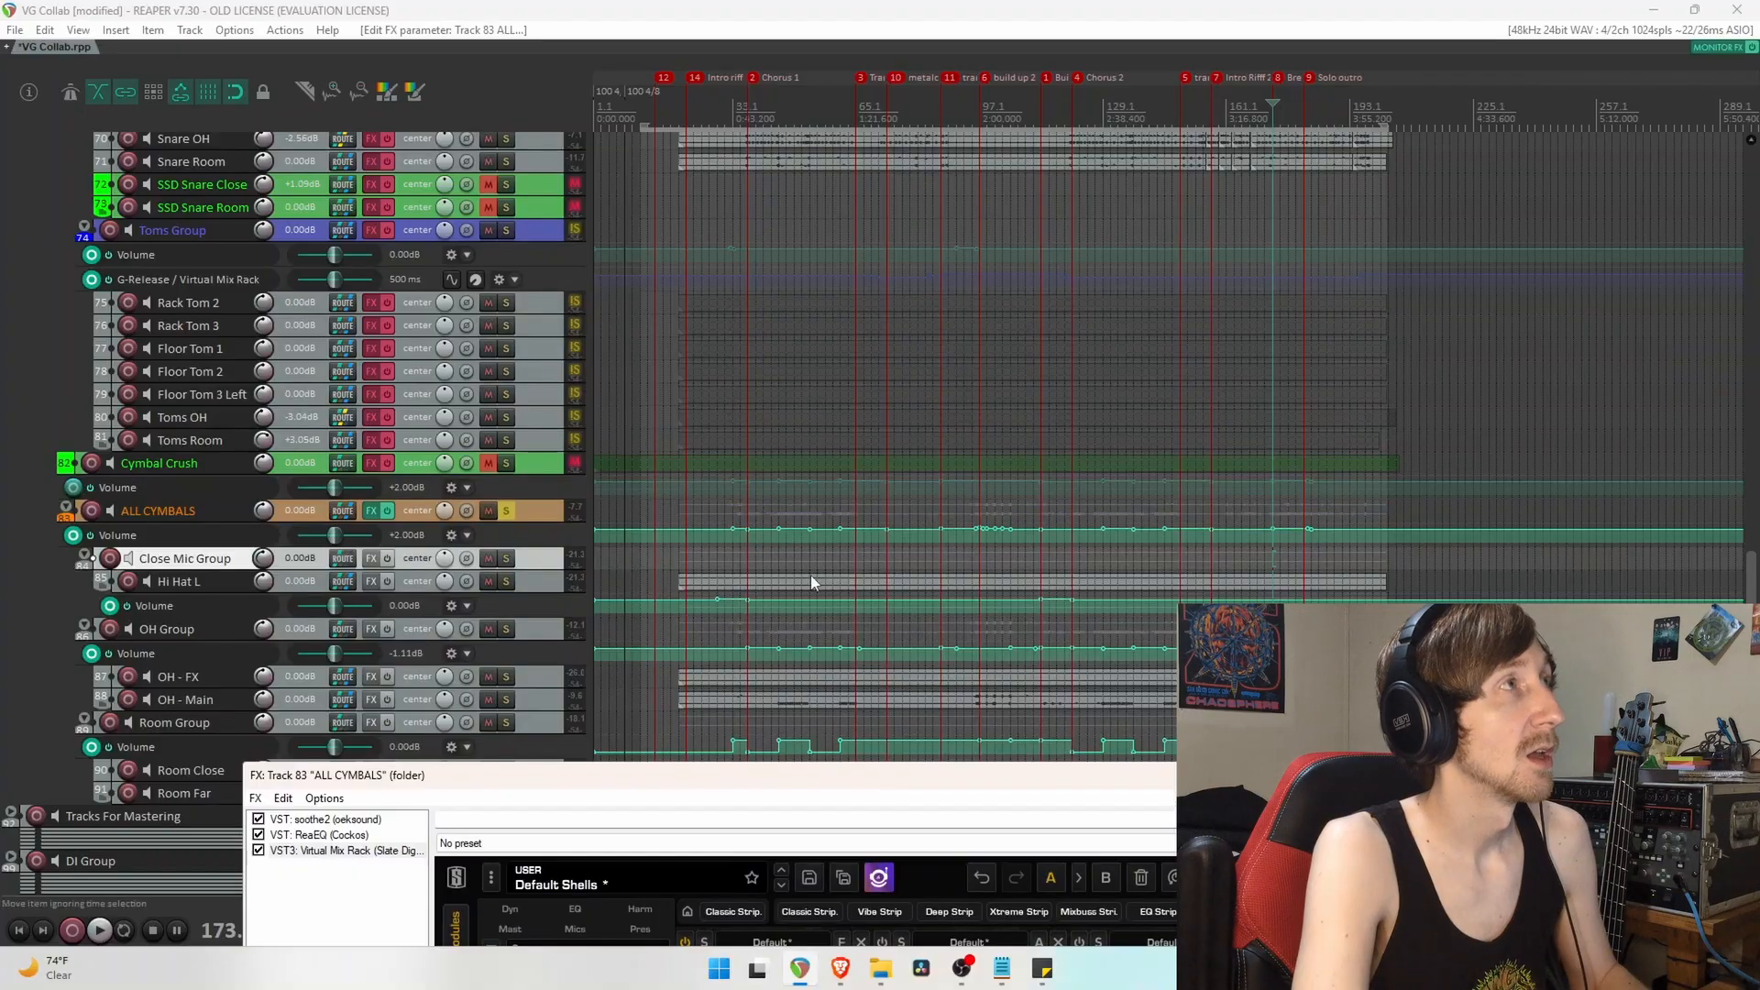
click(747, 559)
drag(825, 775, 843, 241)
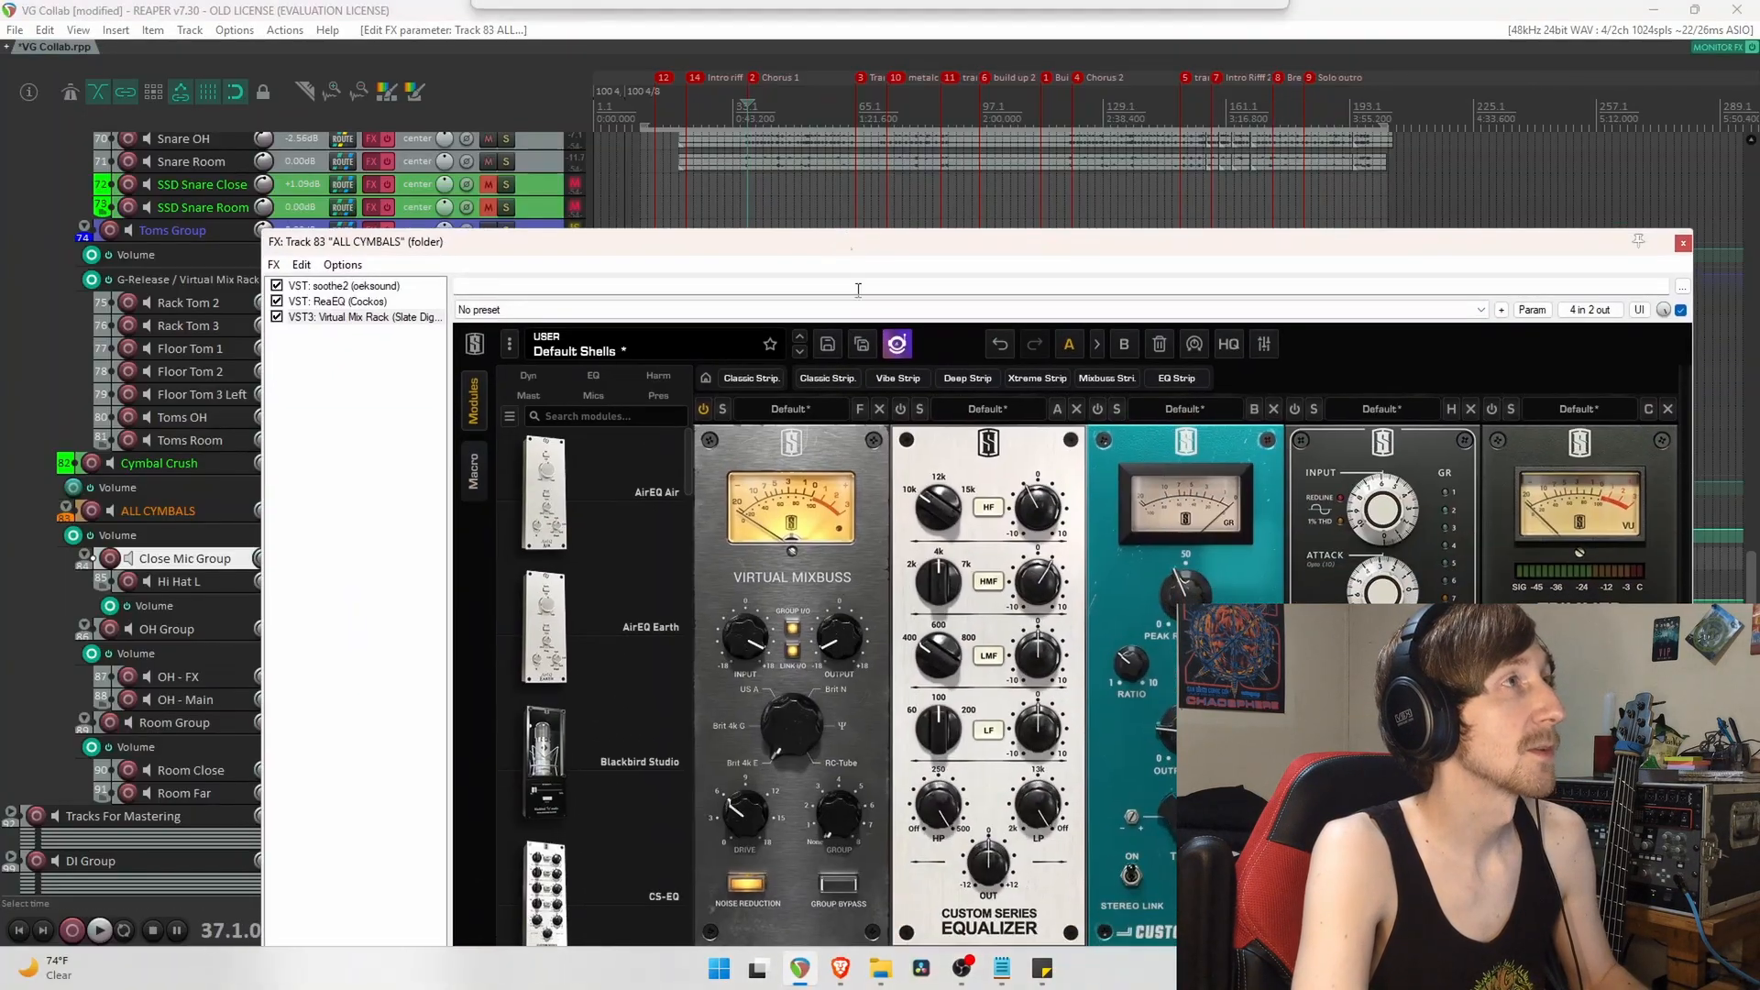
key(space)
click(704, 411)
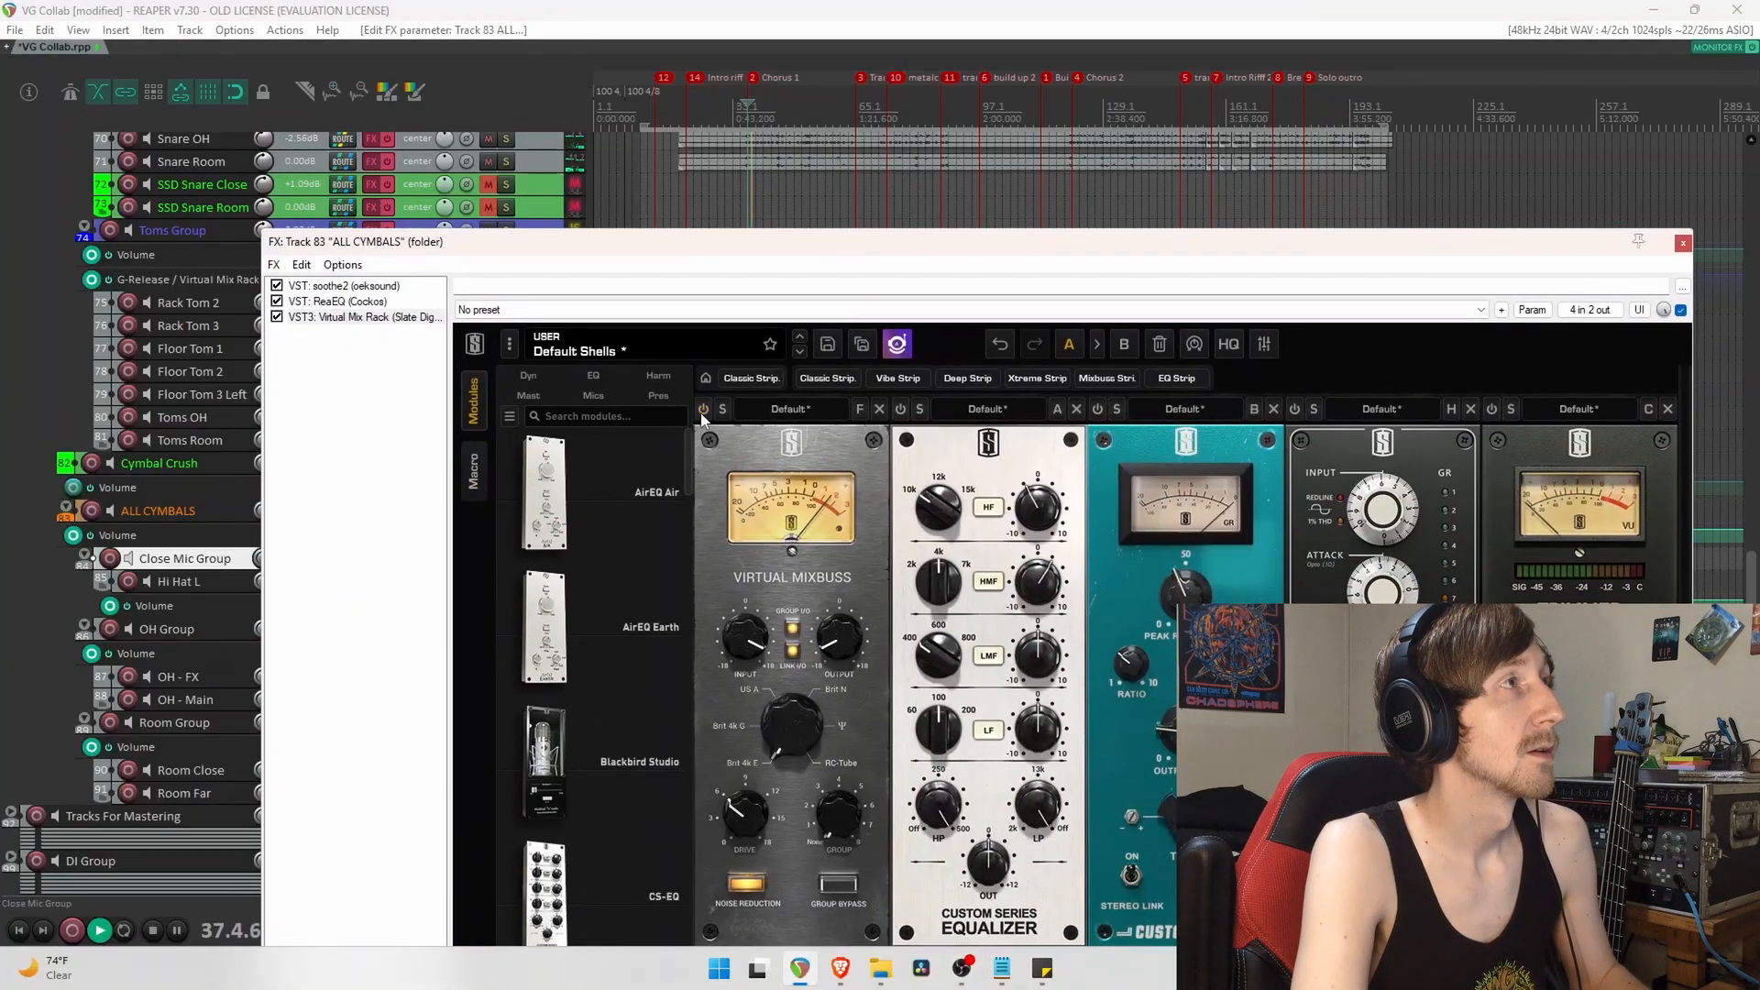
click(703, 411)
key(space)
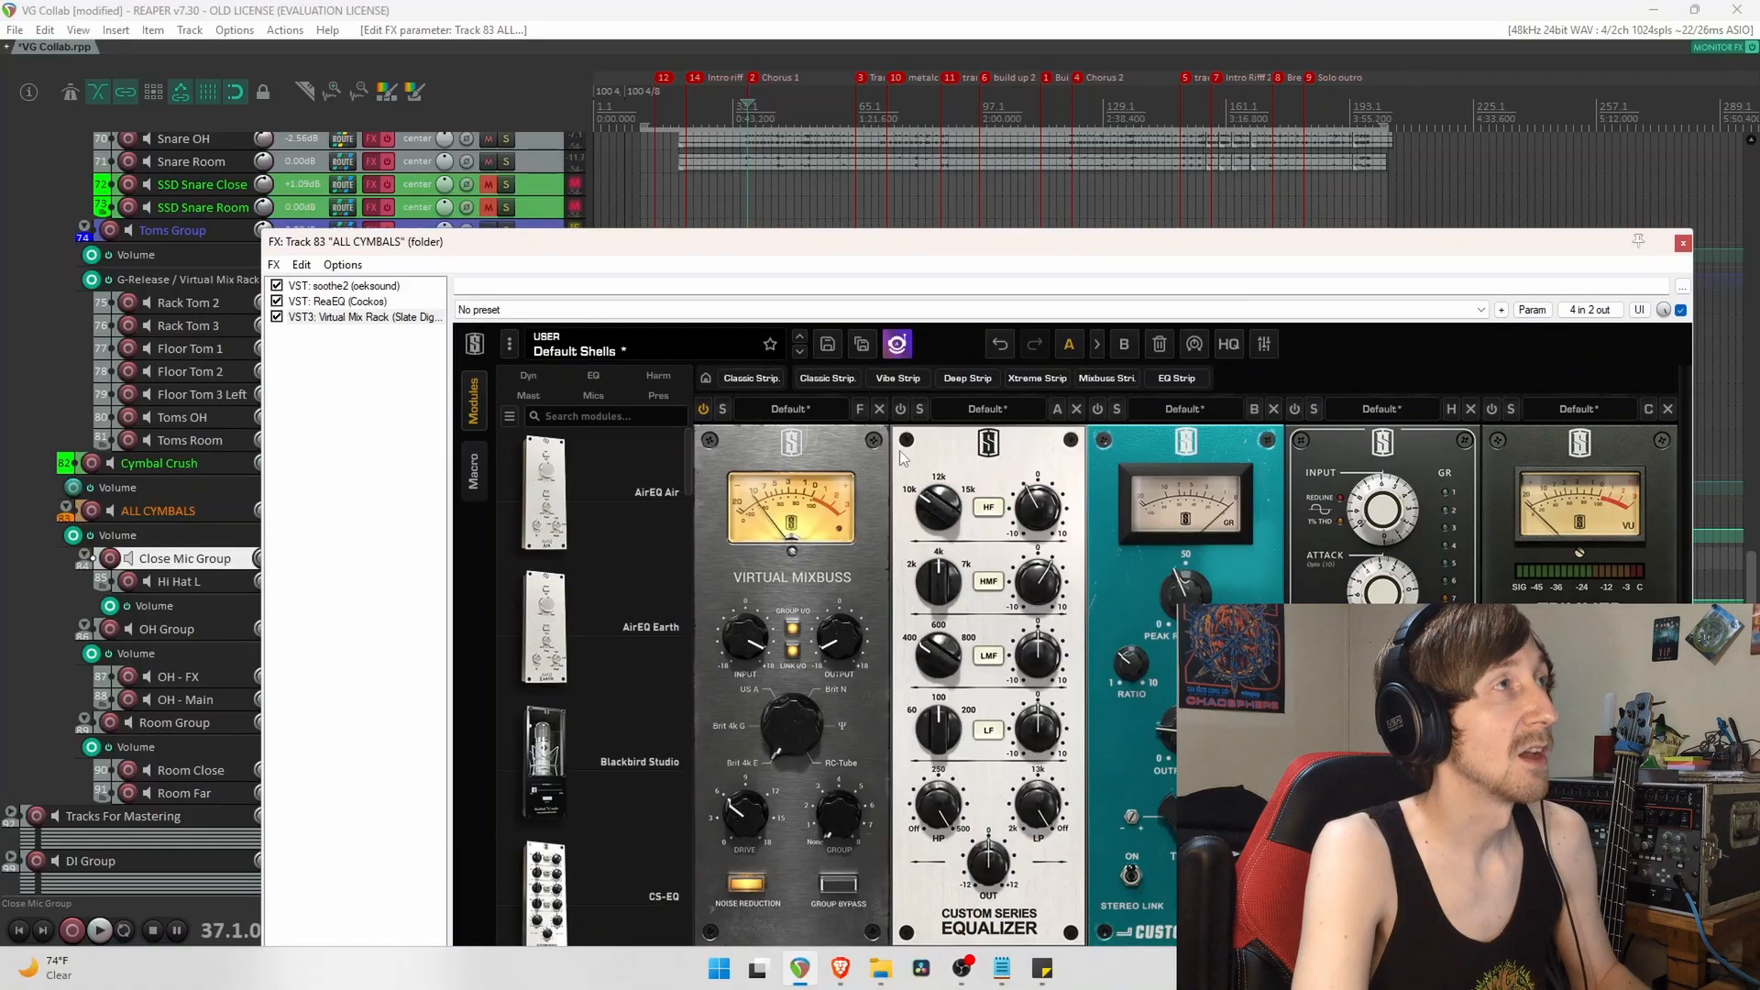
Switch on the Custom Series Equalizer module and compare it with its bypassed sound during playback from bar 37.
key(space)
click(901, 410)
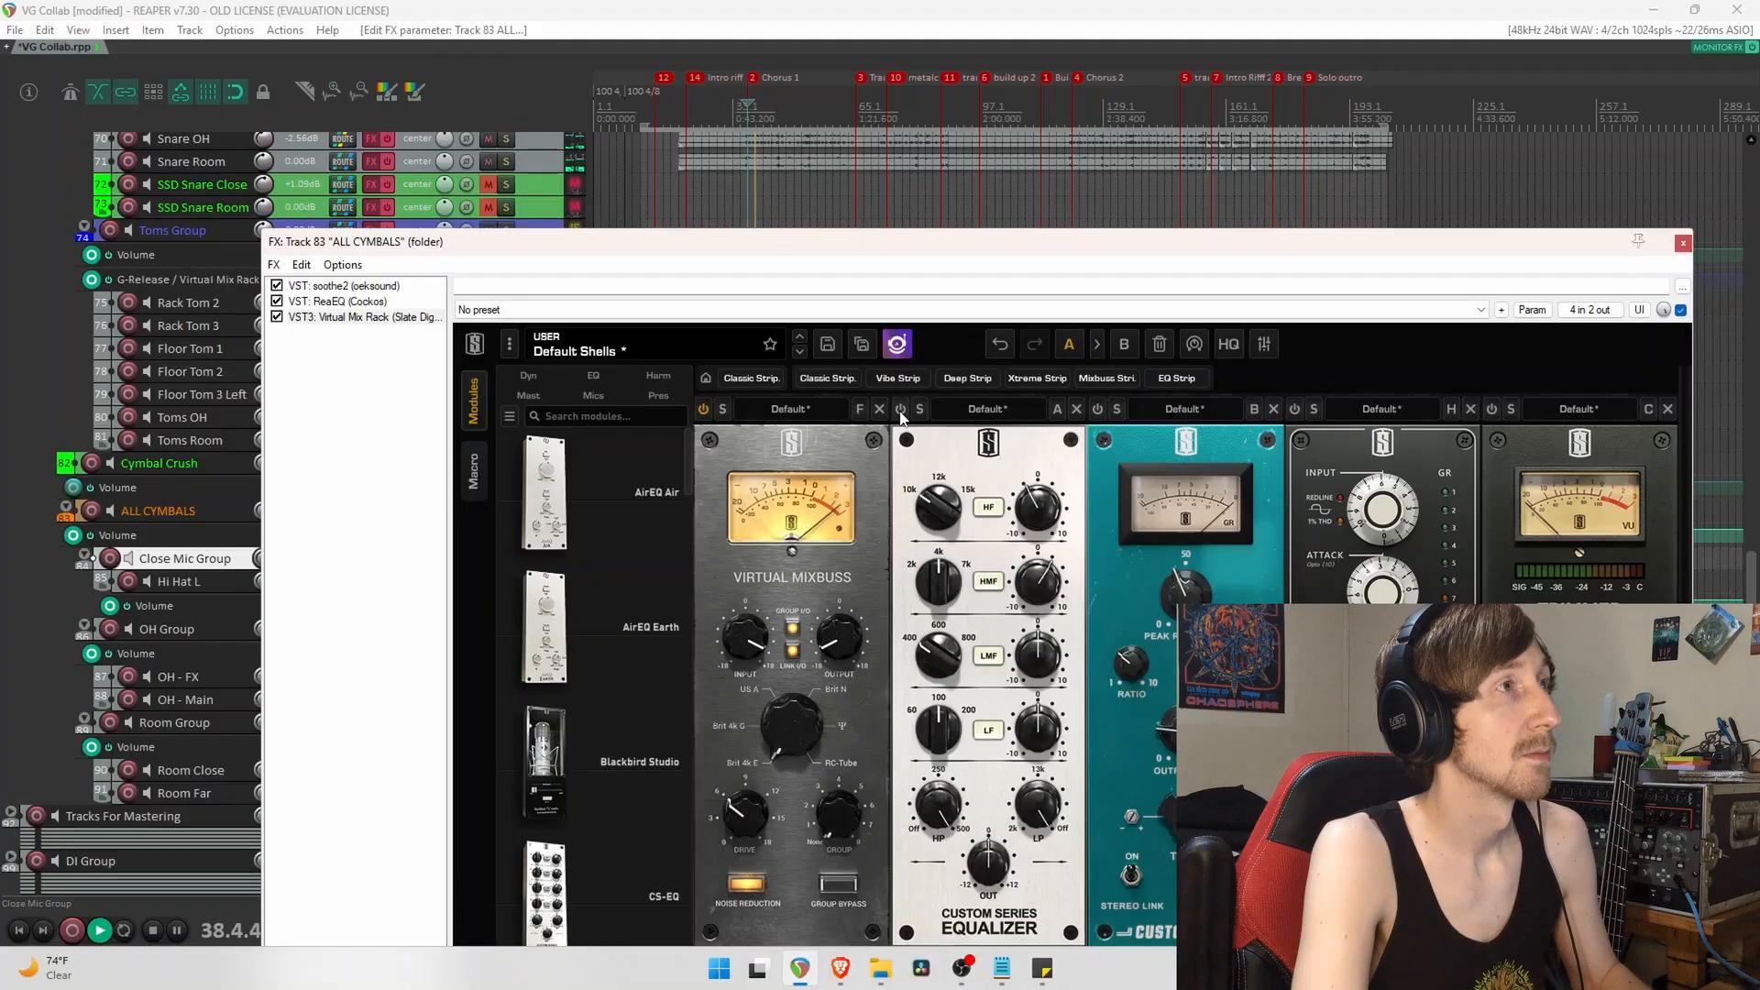
click(901, 410)
key(space)
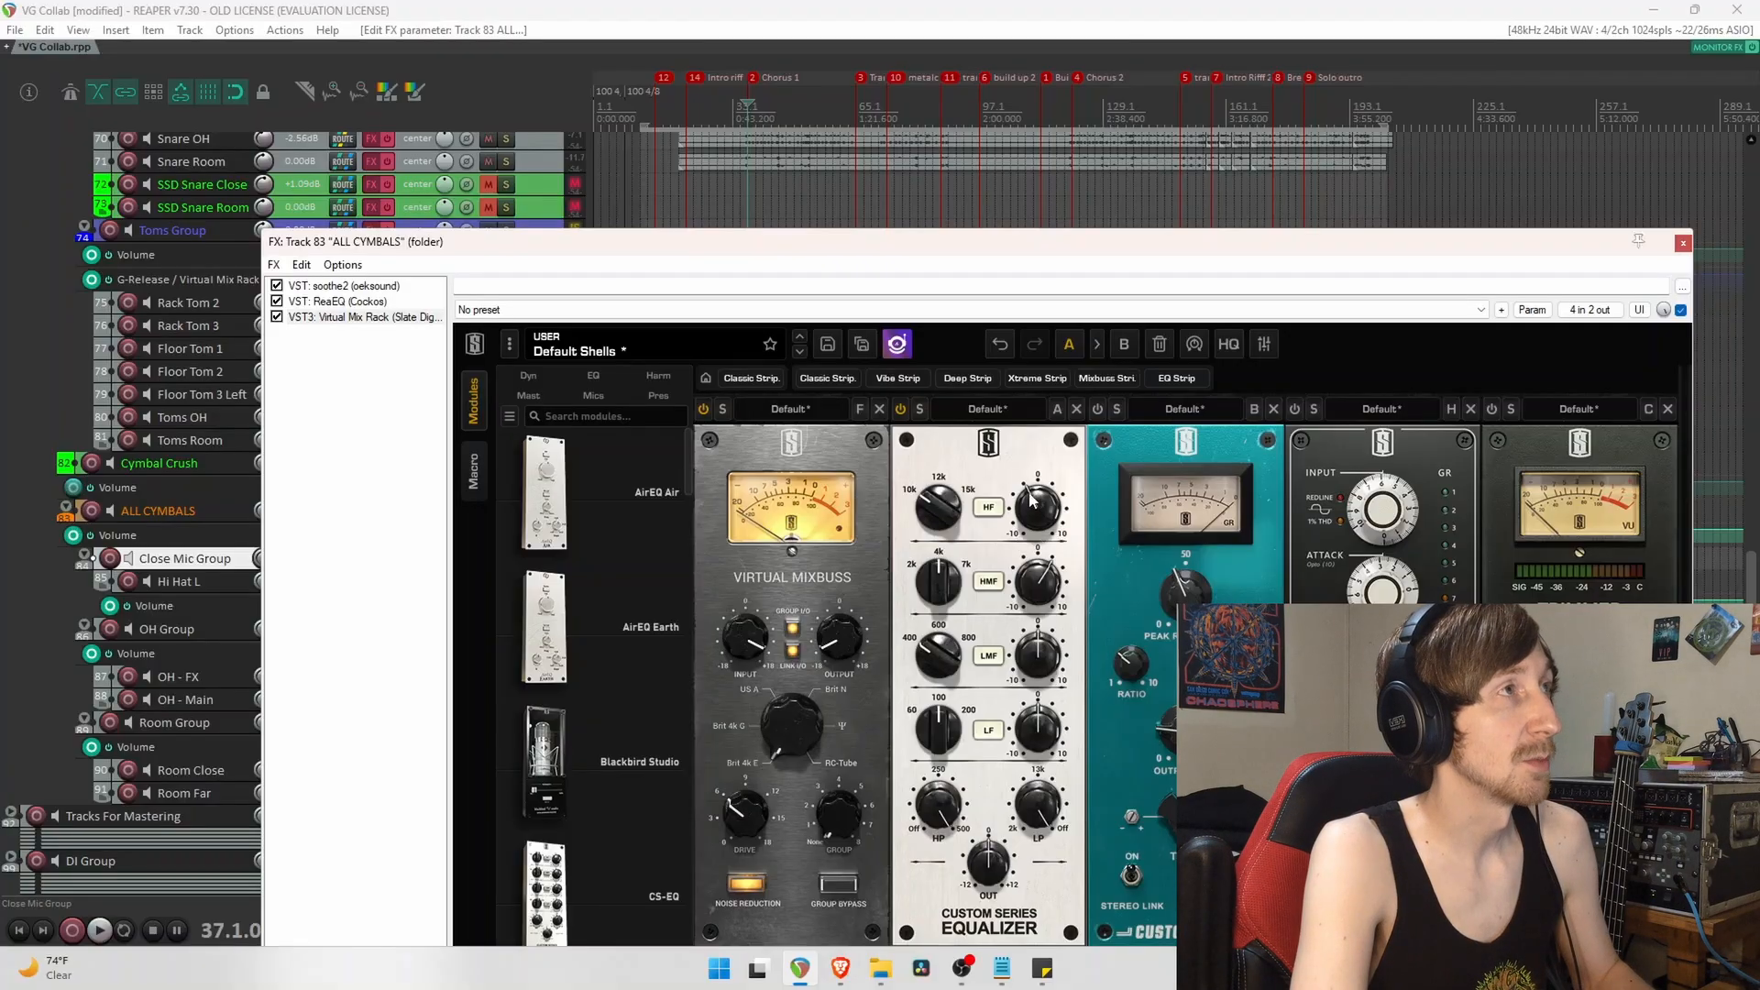
Examine the Custom Series Equalizer's gain and high-pass settings against ReaEQ's high-pass band, and return to Virtual Mix Rack.
mouse_move(1031, 492)
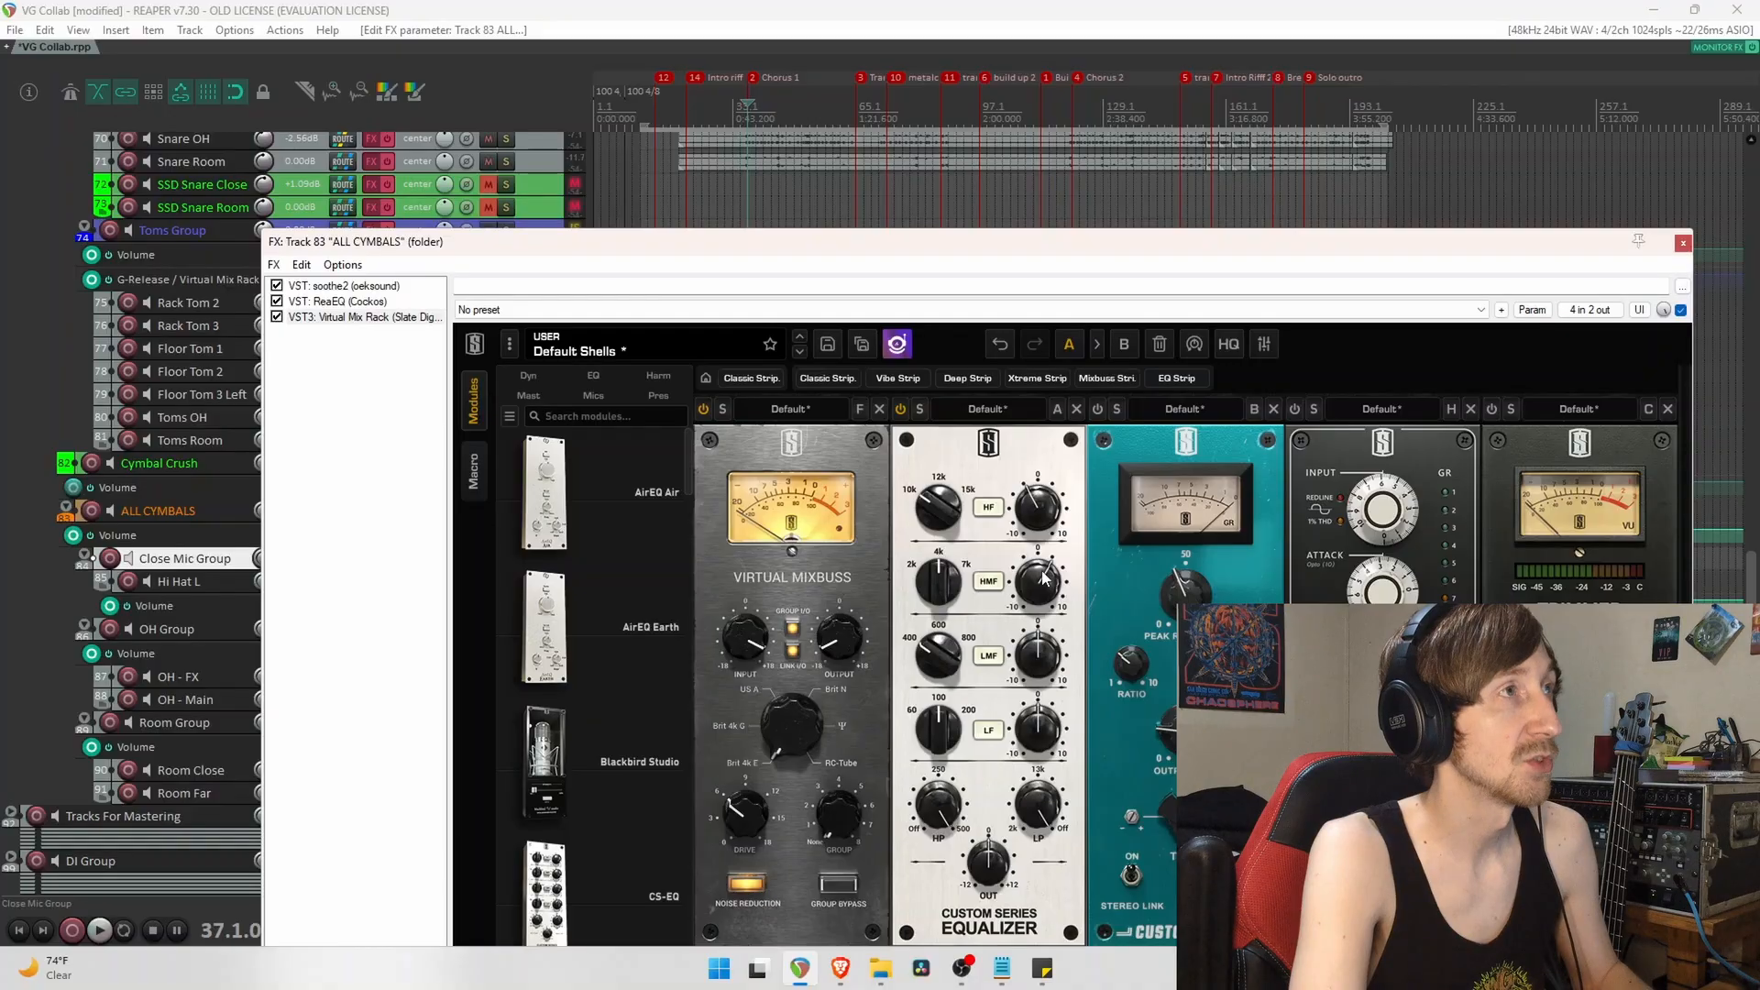
drag(1021, 248, 1026, 166)
mouse_move(931, 724)
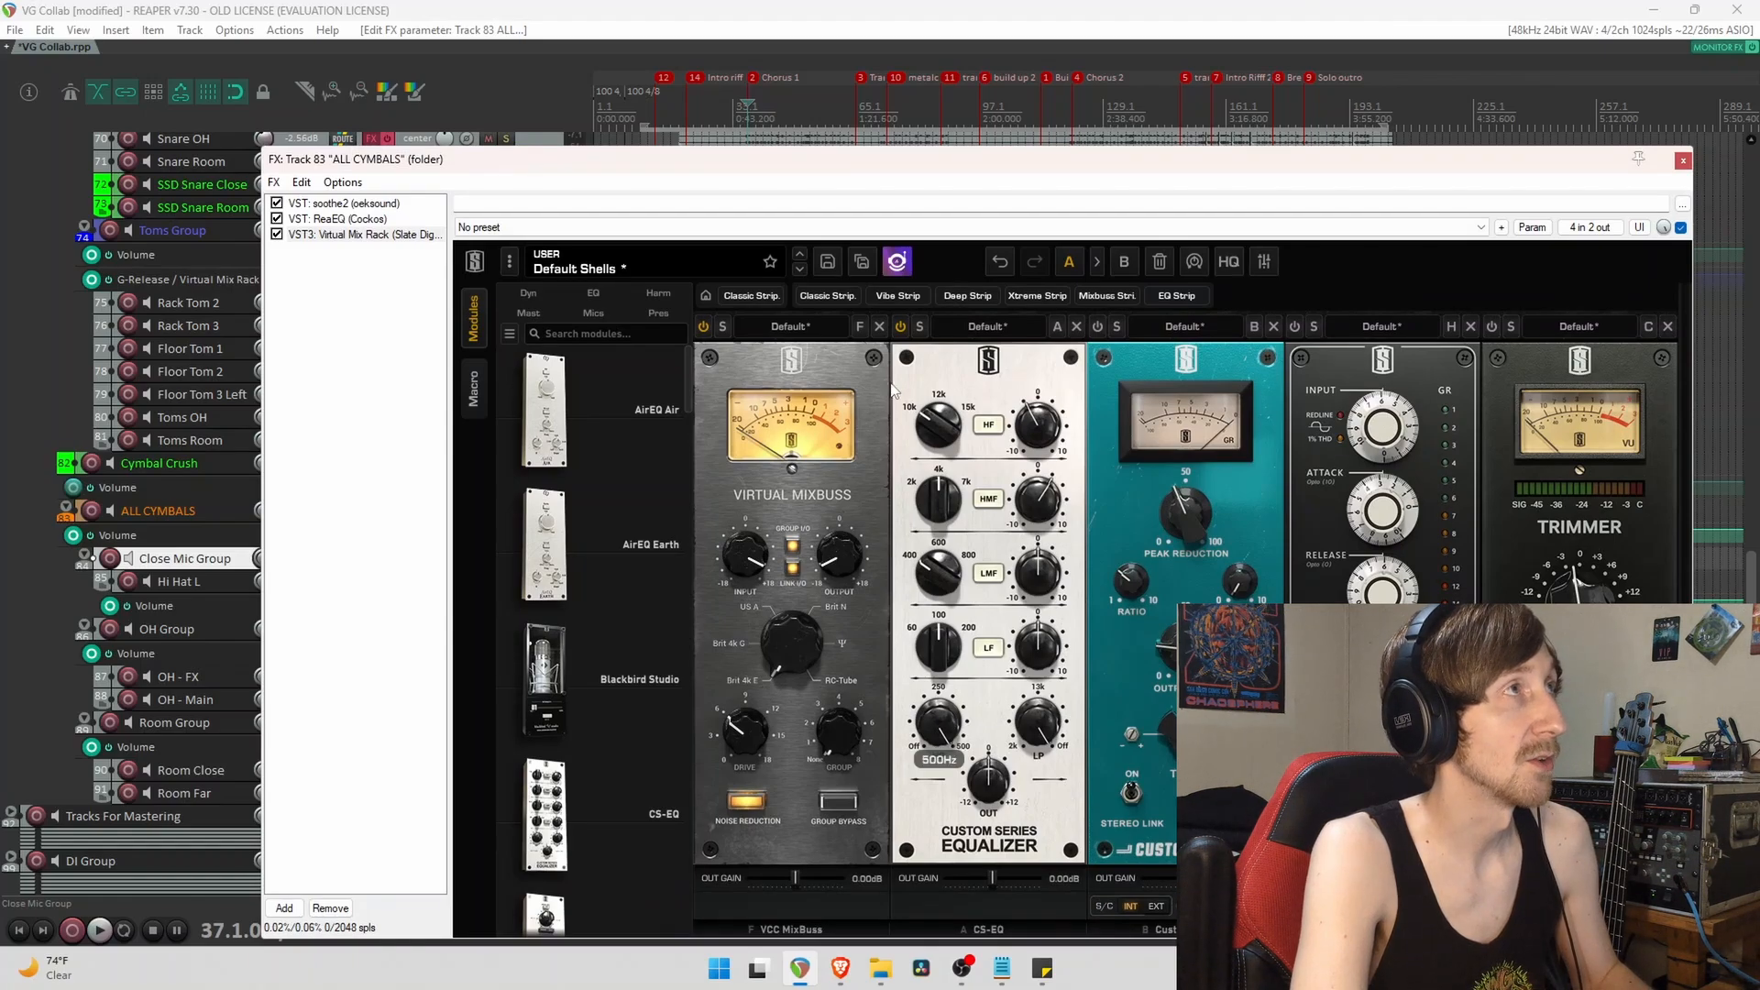
click(341, 220)
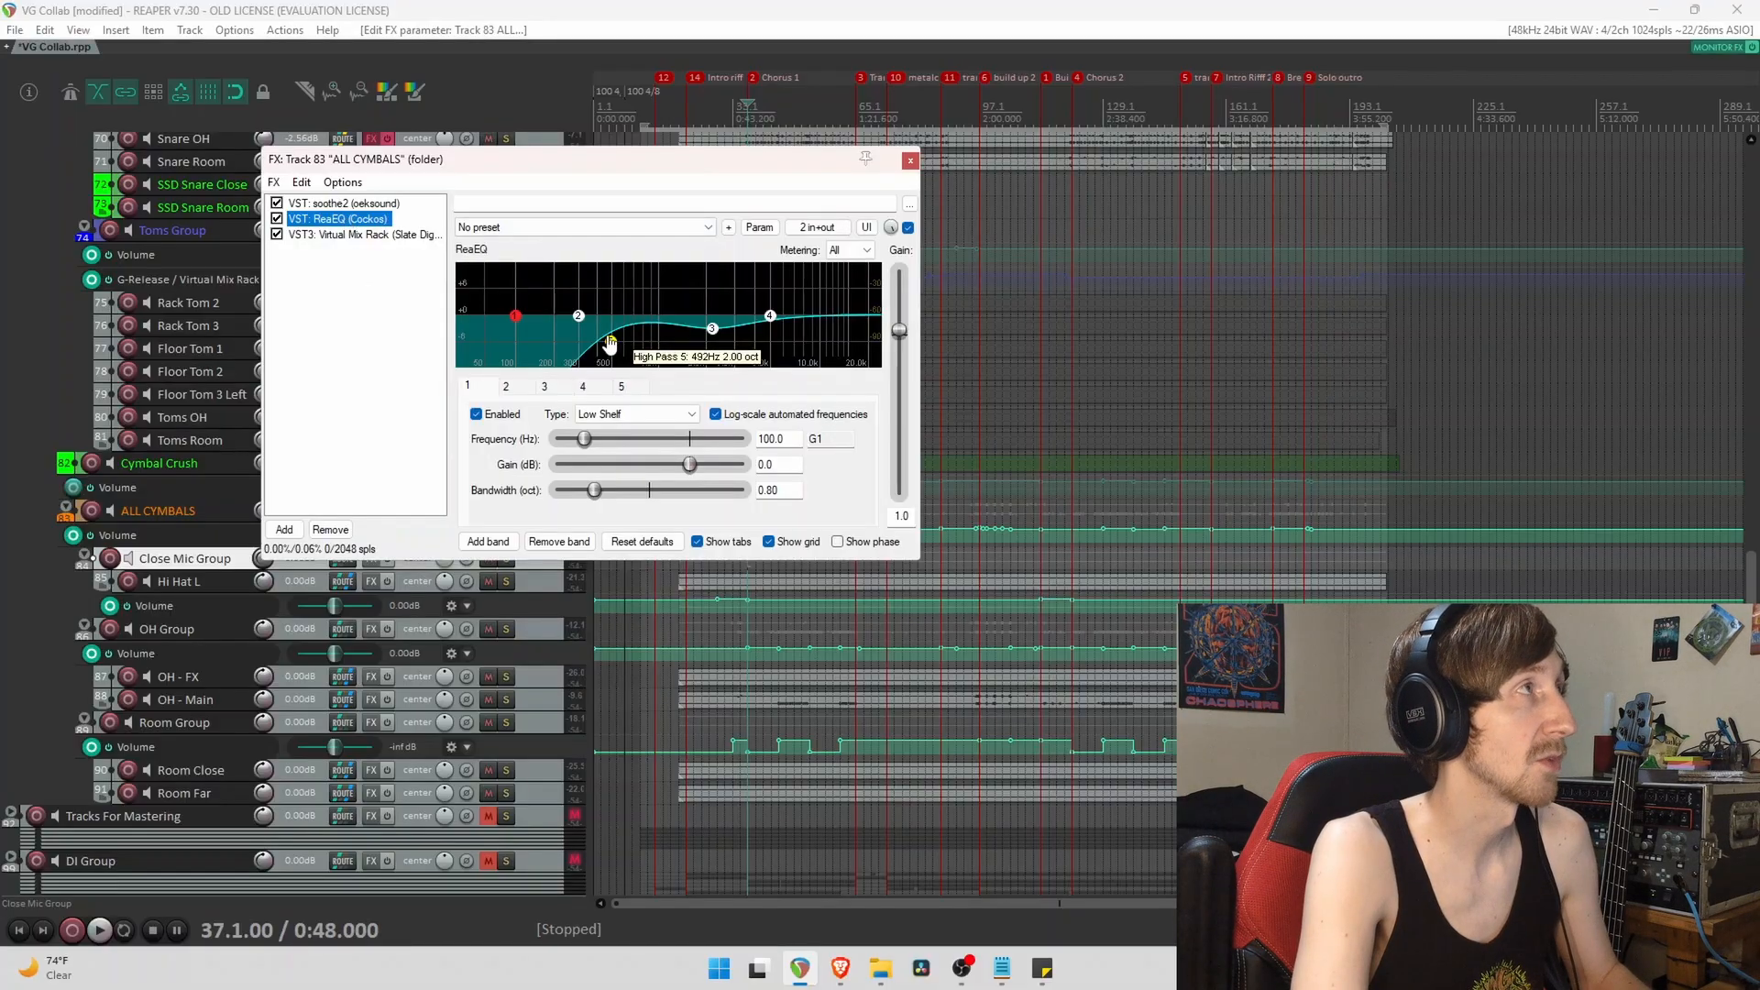
key(Down)
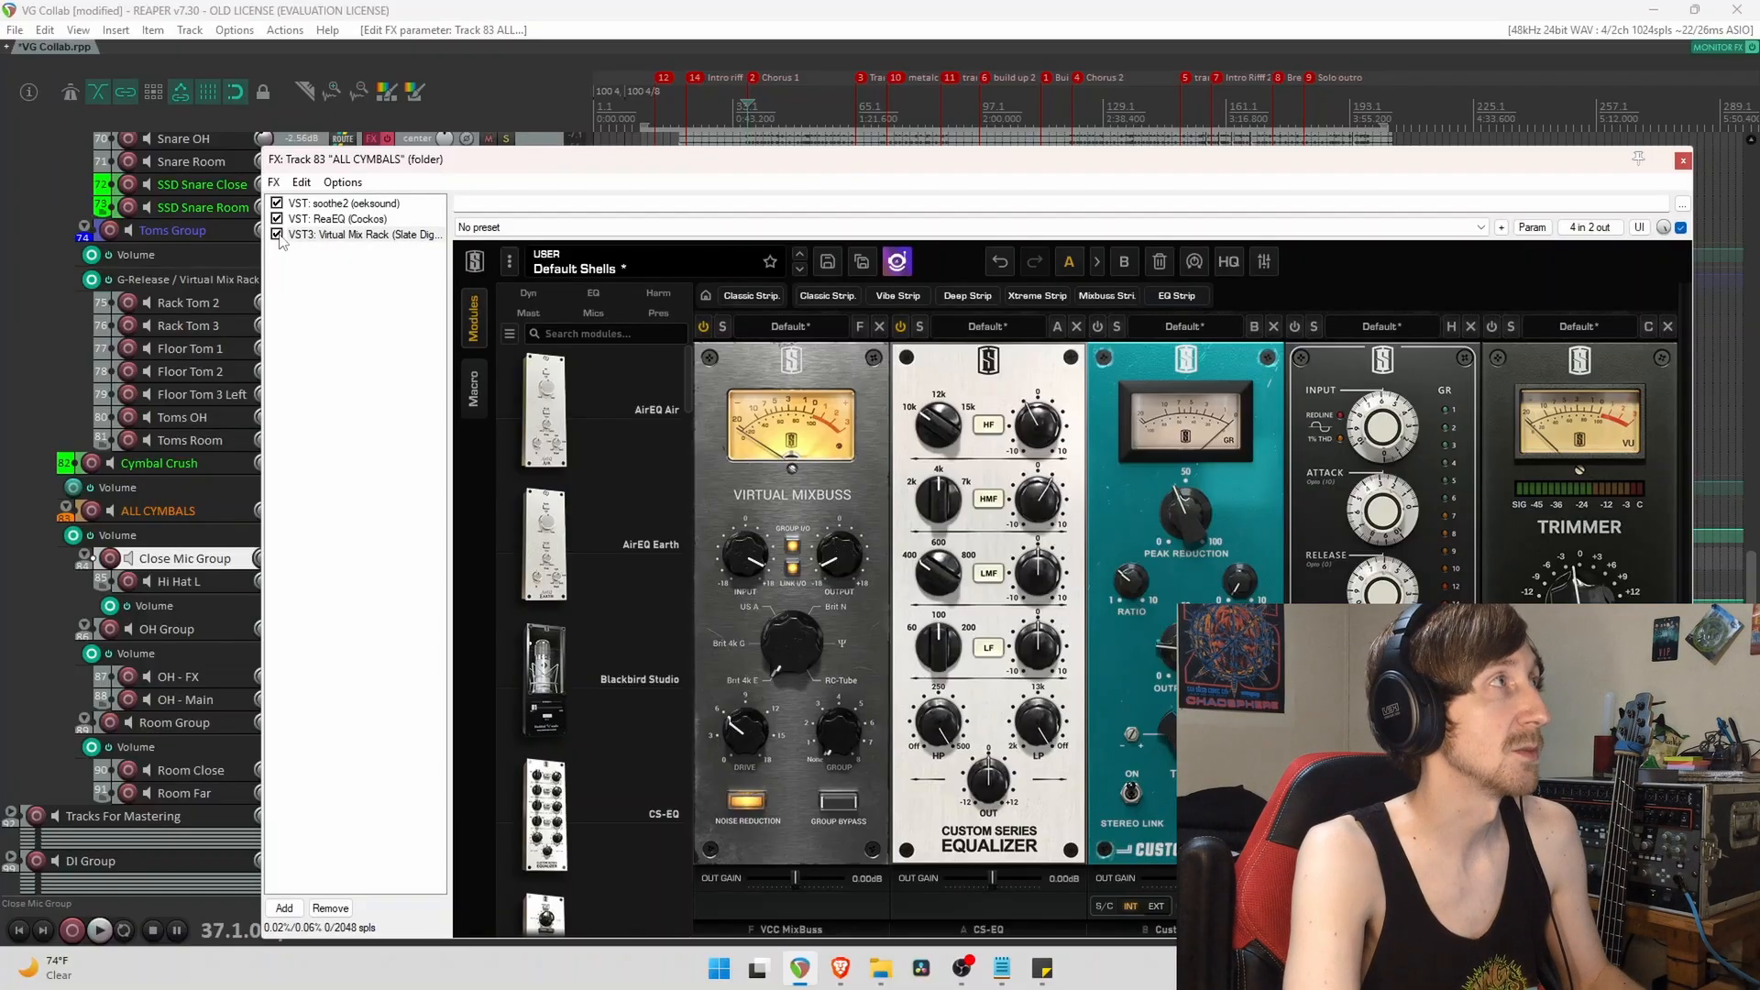
Compare the ALL CYMBALS bus with Virtual Mix Rack bypassed and active, and switch on its Custom Opto module.
click(277, 235)
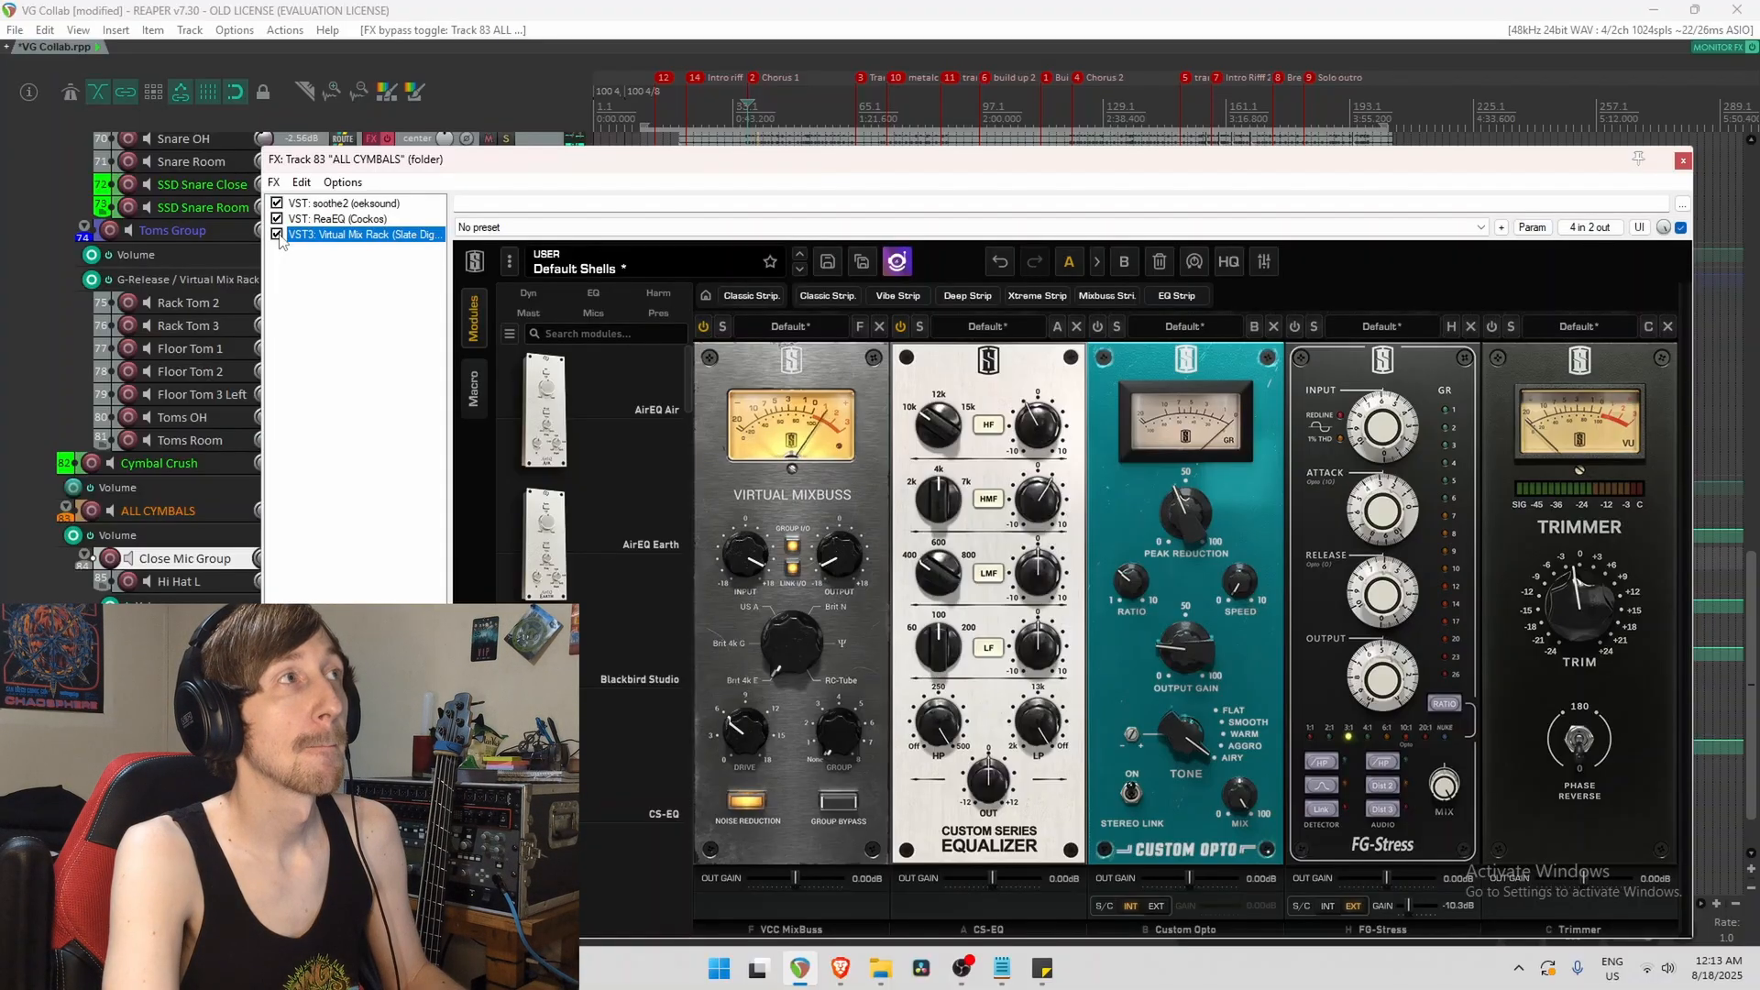
key(space)
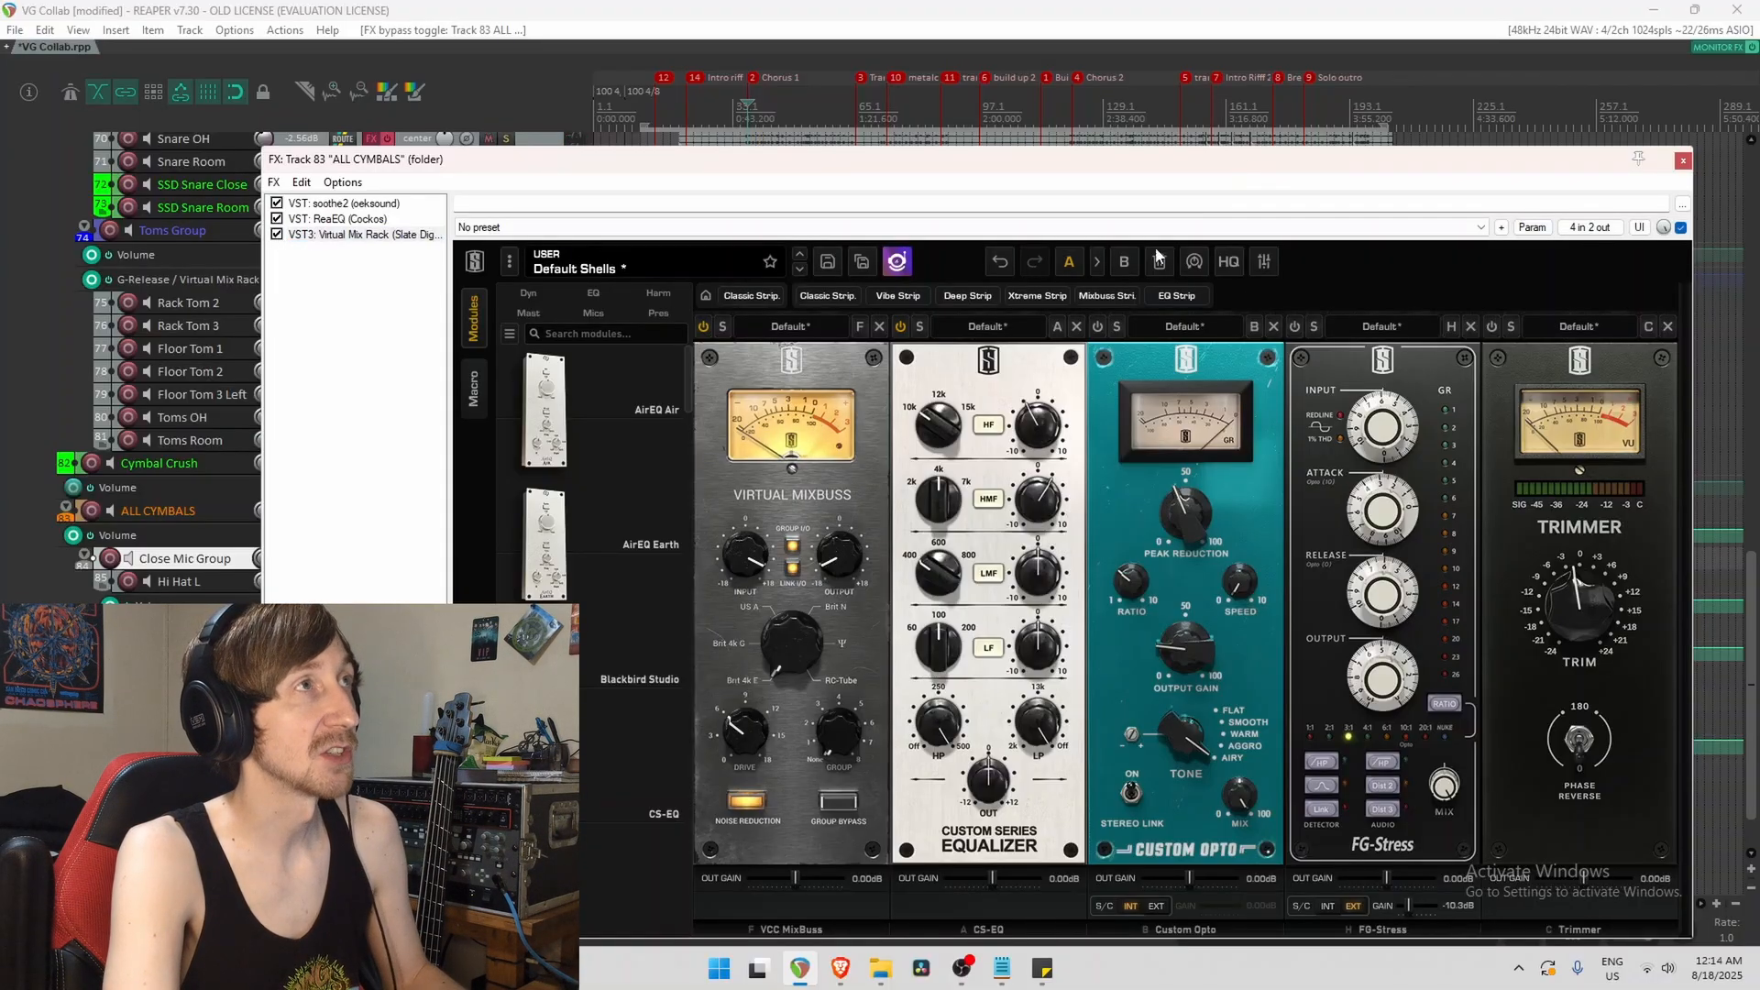
click(1098, 327)
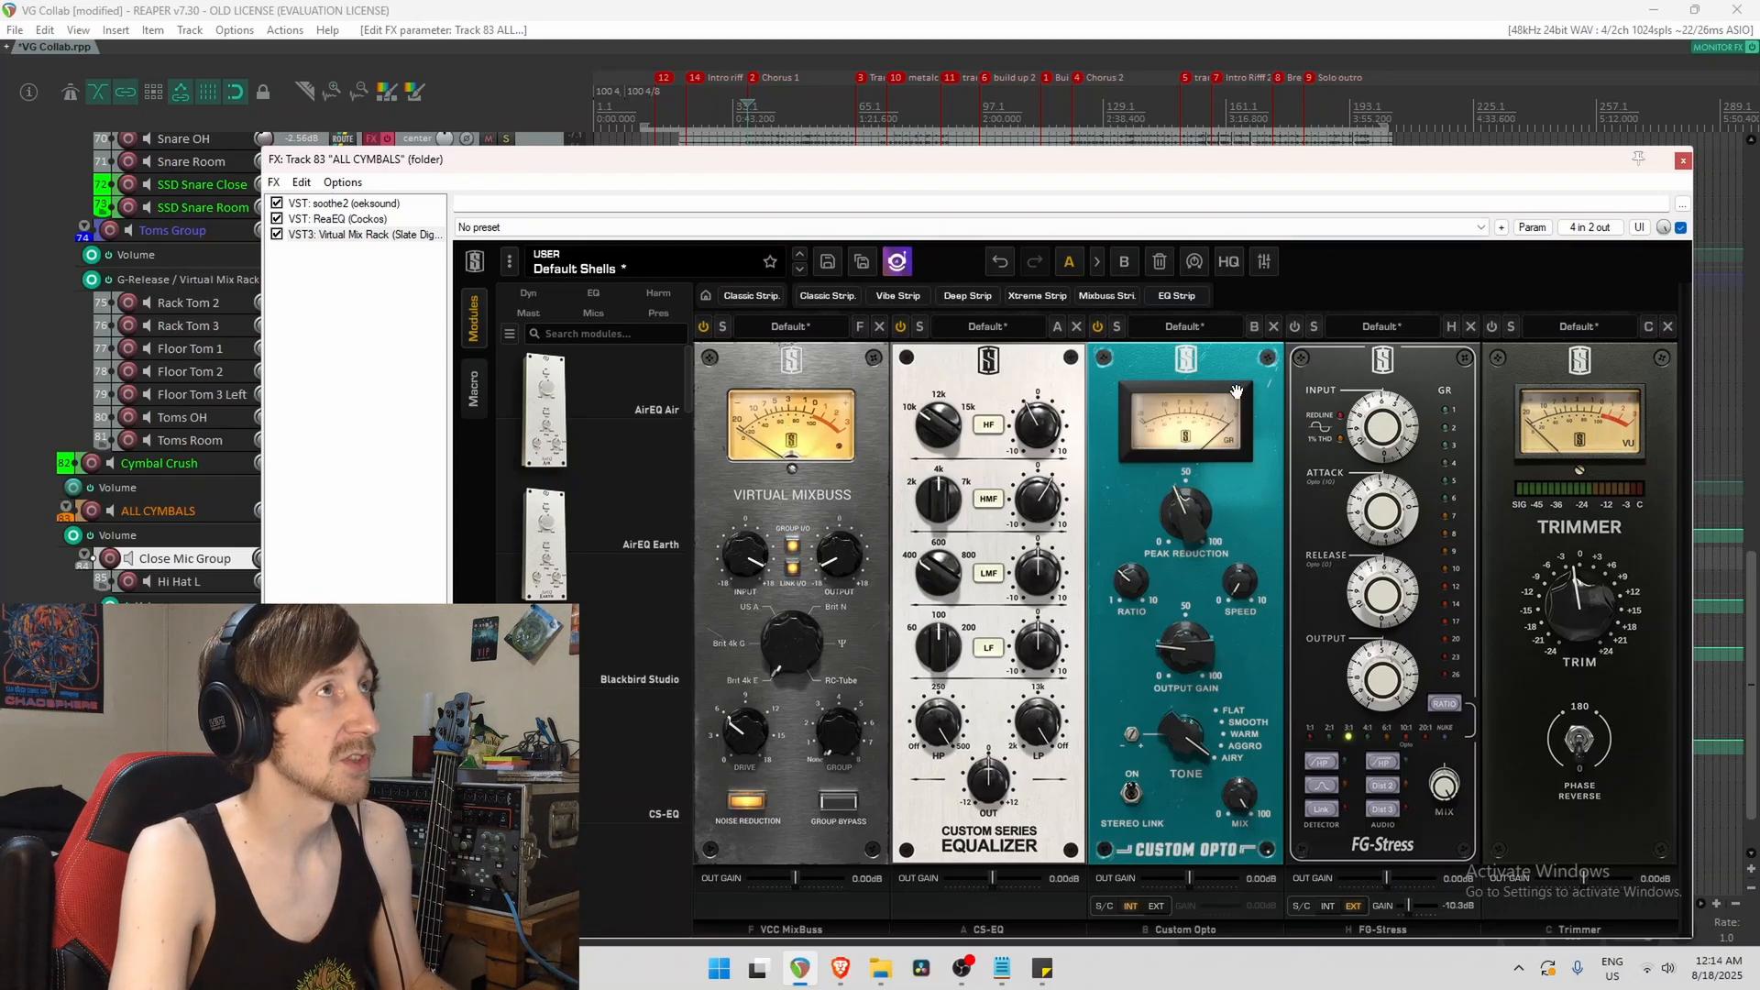
drag(1281, 162, 1267, 84)
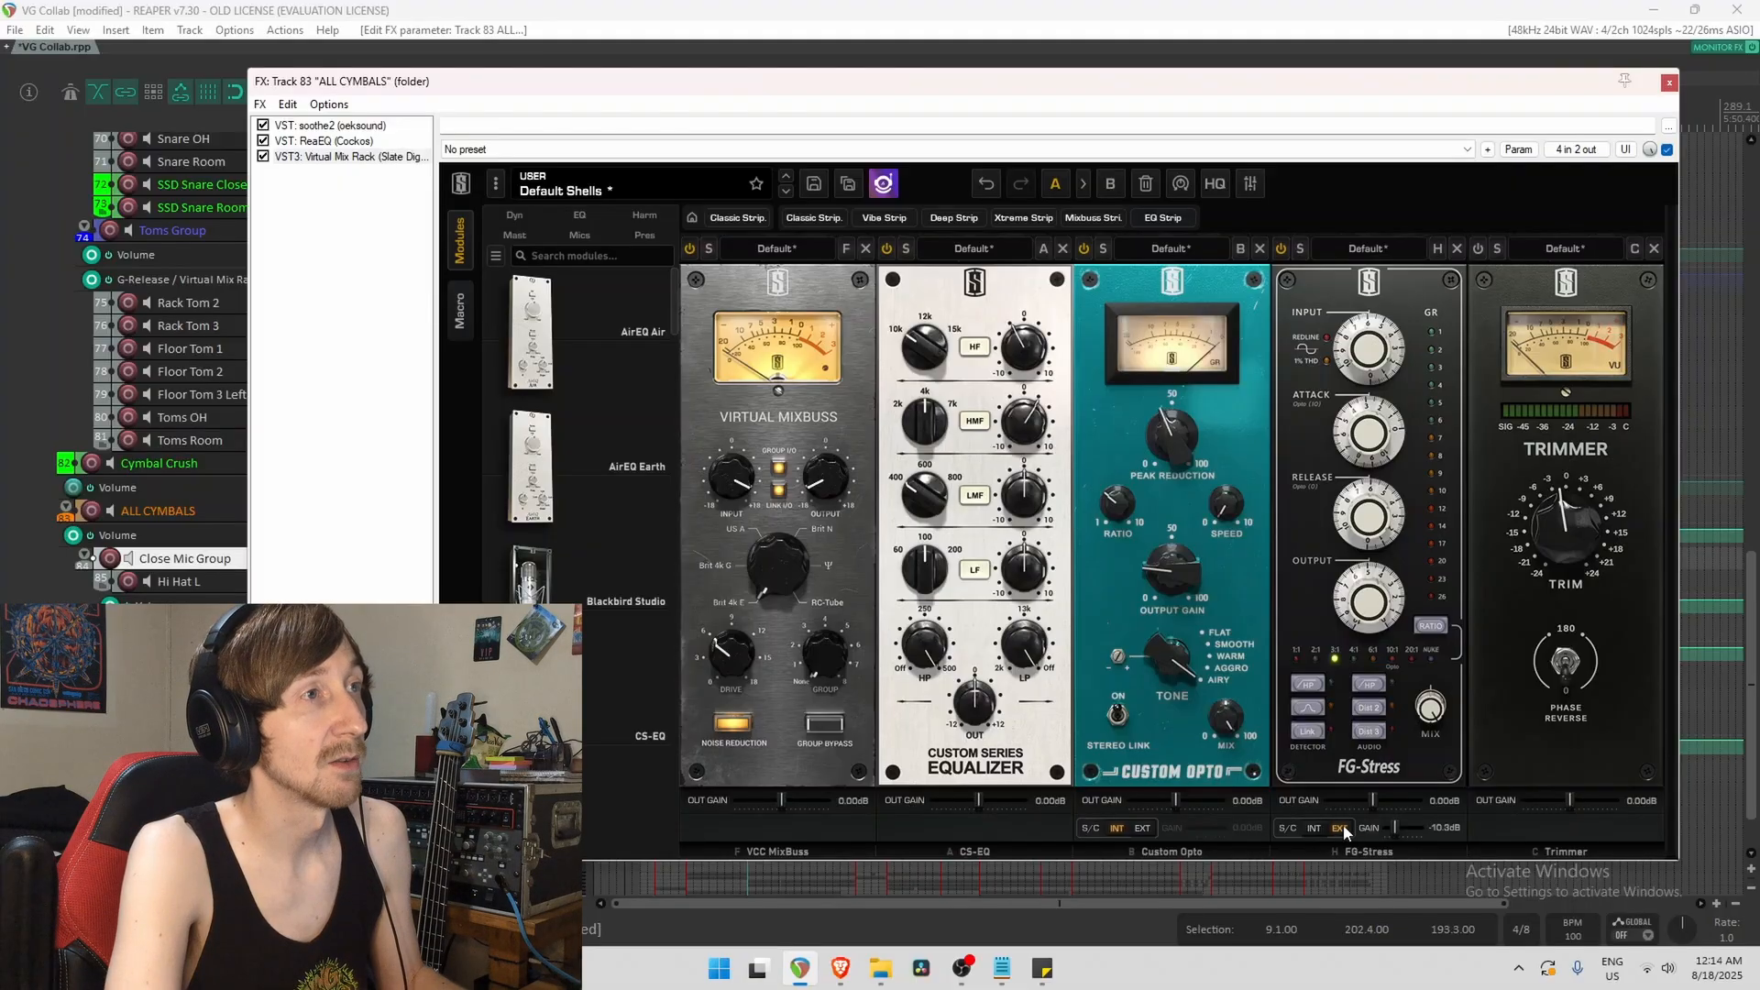
click(1671, 84)
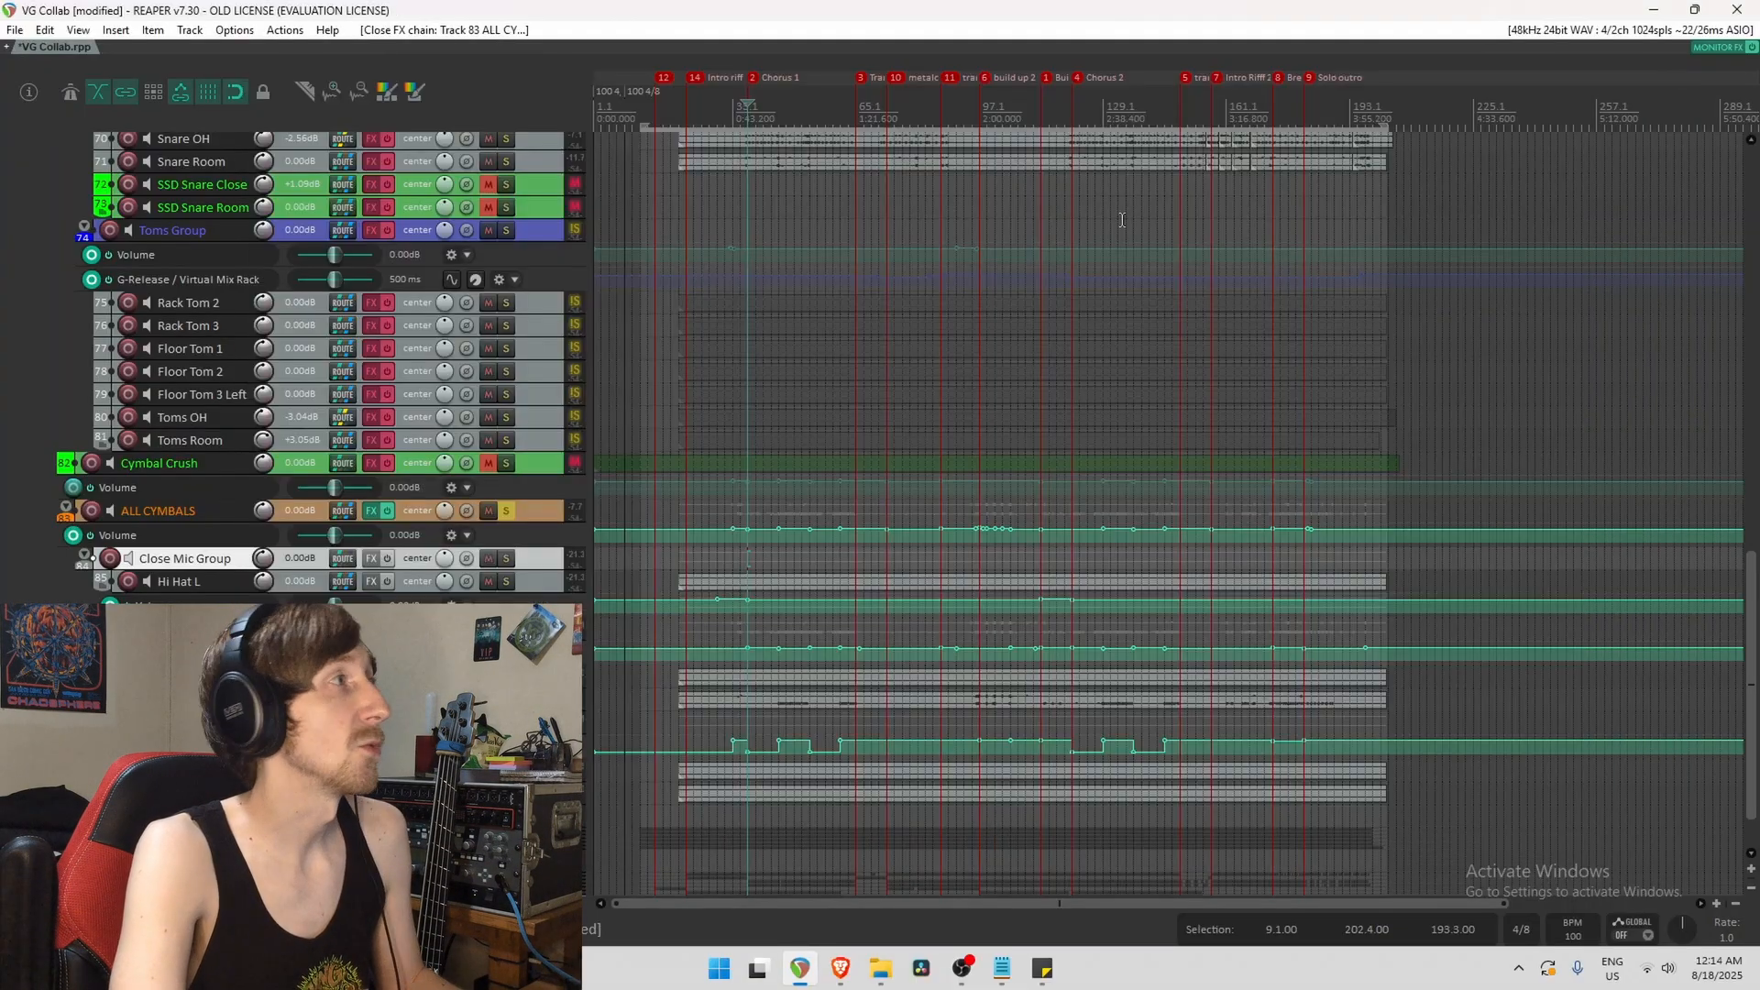
Reopen the ALL CYMBALS effects chain and switch on the Trimmer module in Virtual Mix Rack.
click(370, 512)
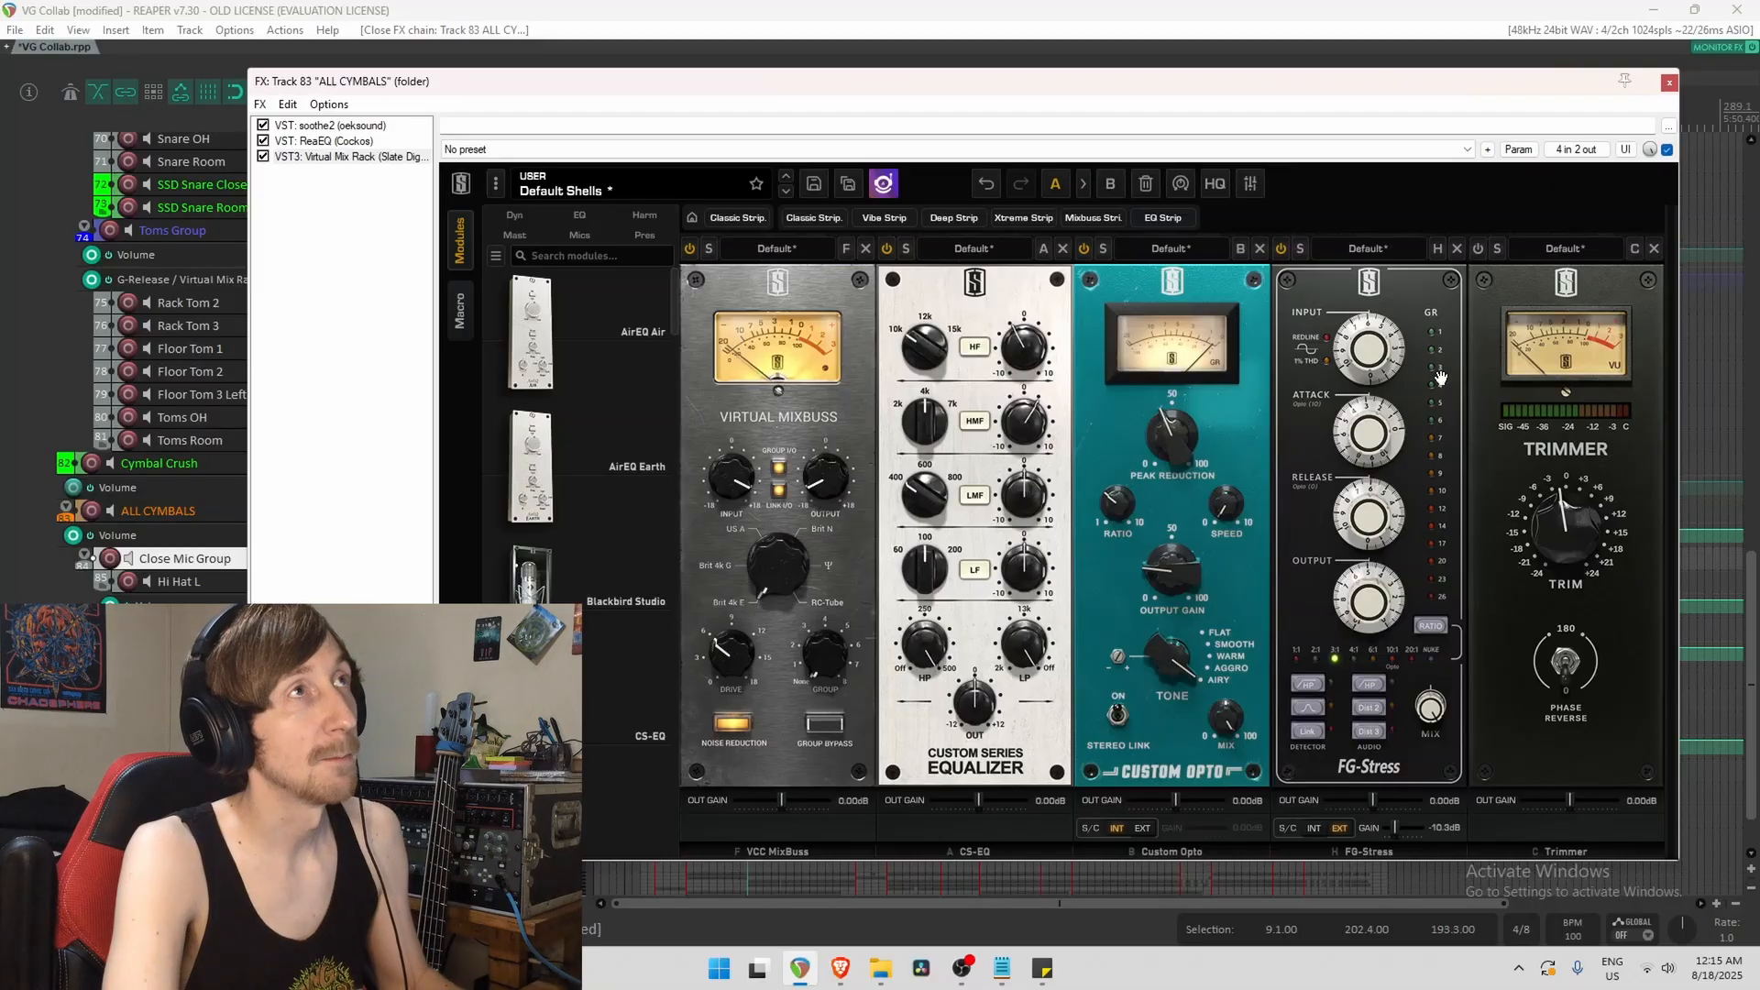
drag(1423, 87, 1374, 50)
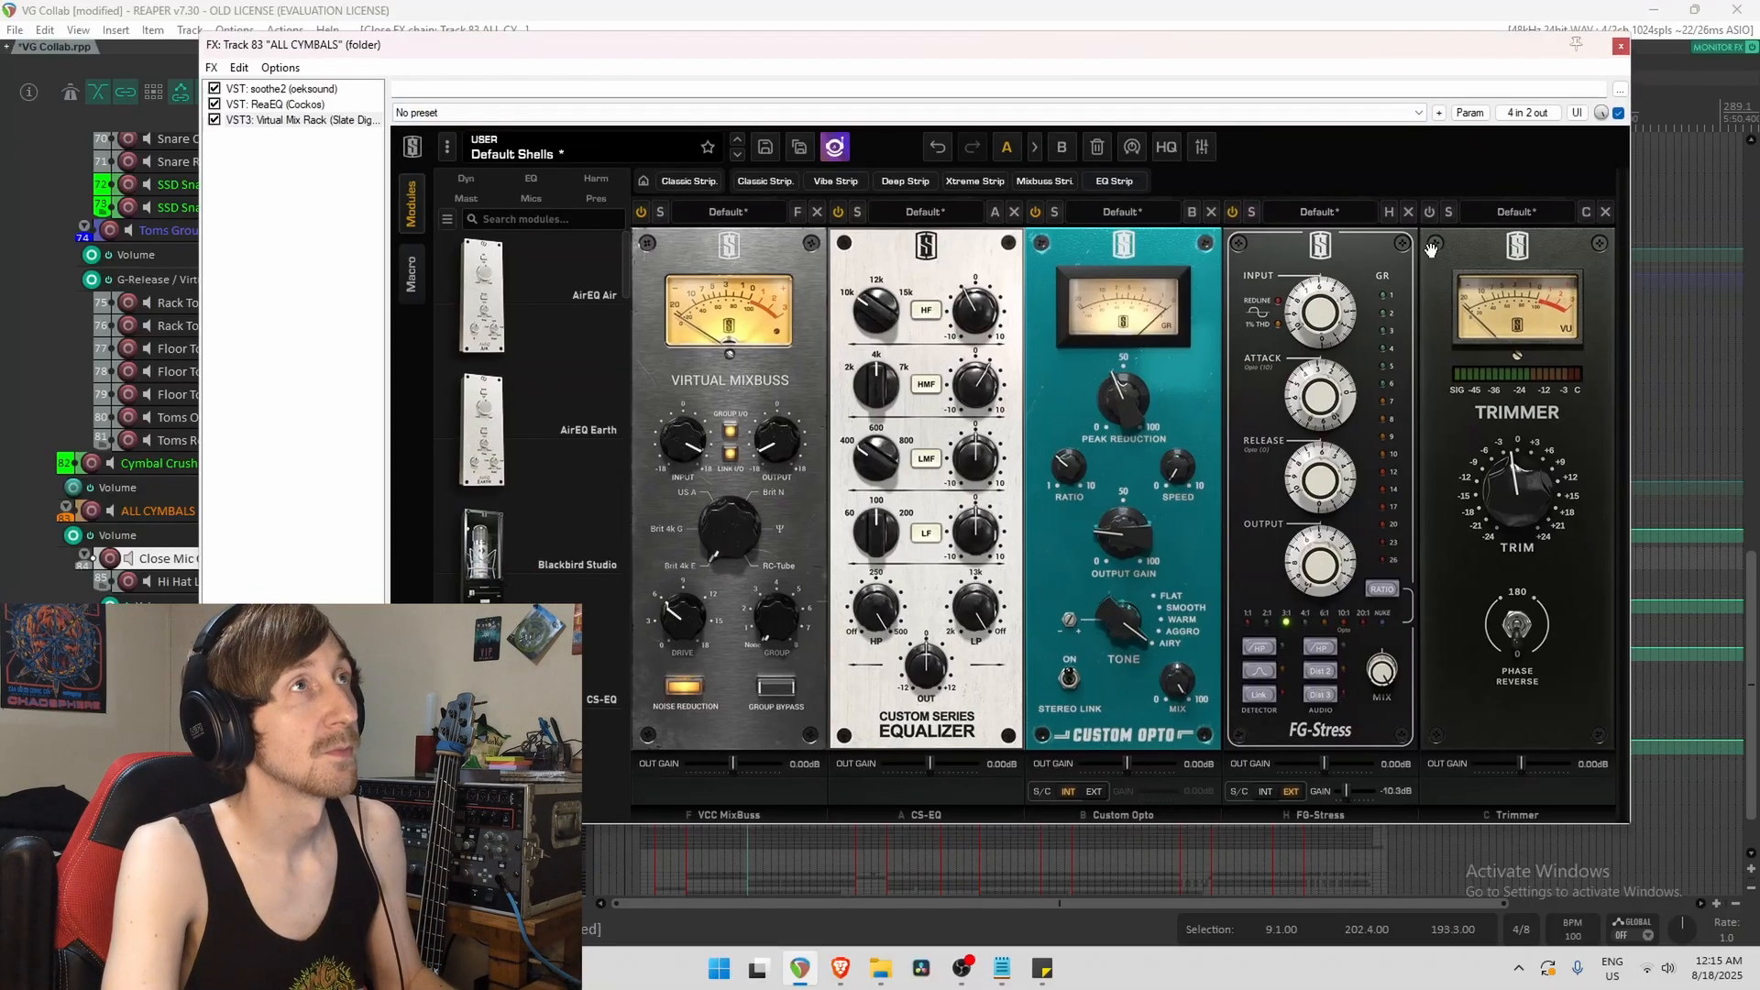
click(1430, 213)
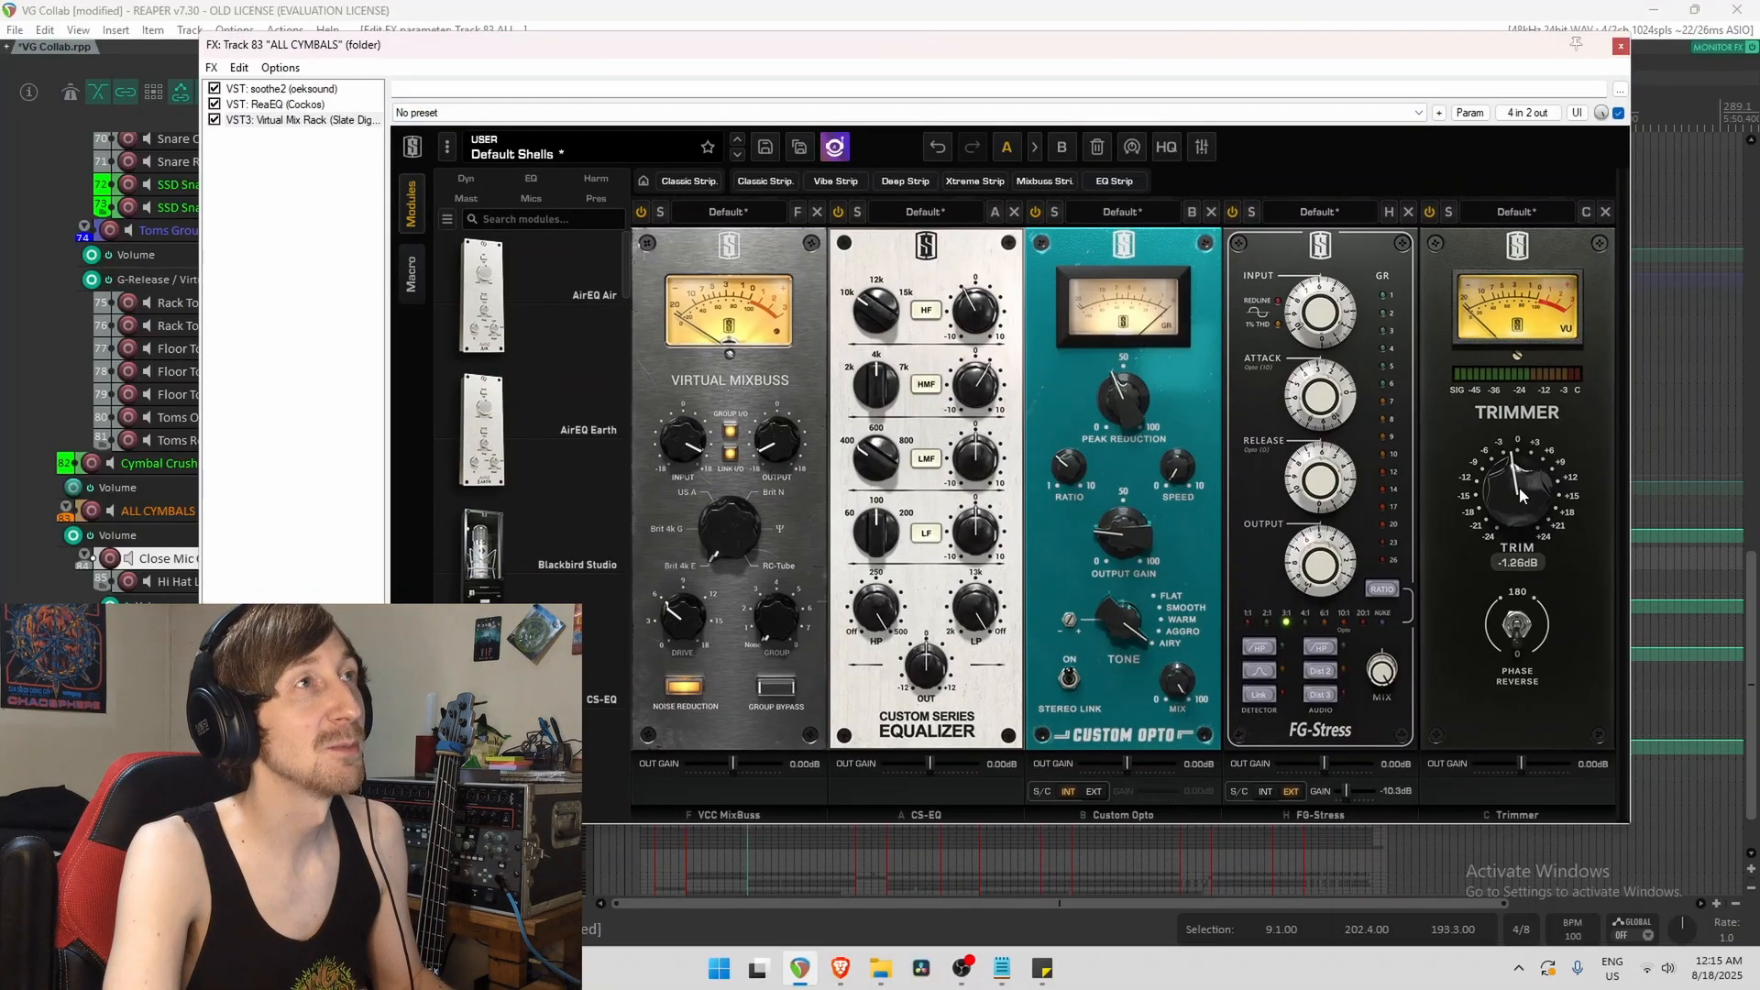
click(1620, 46)
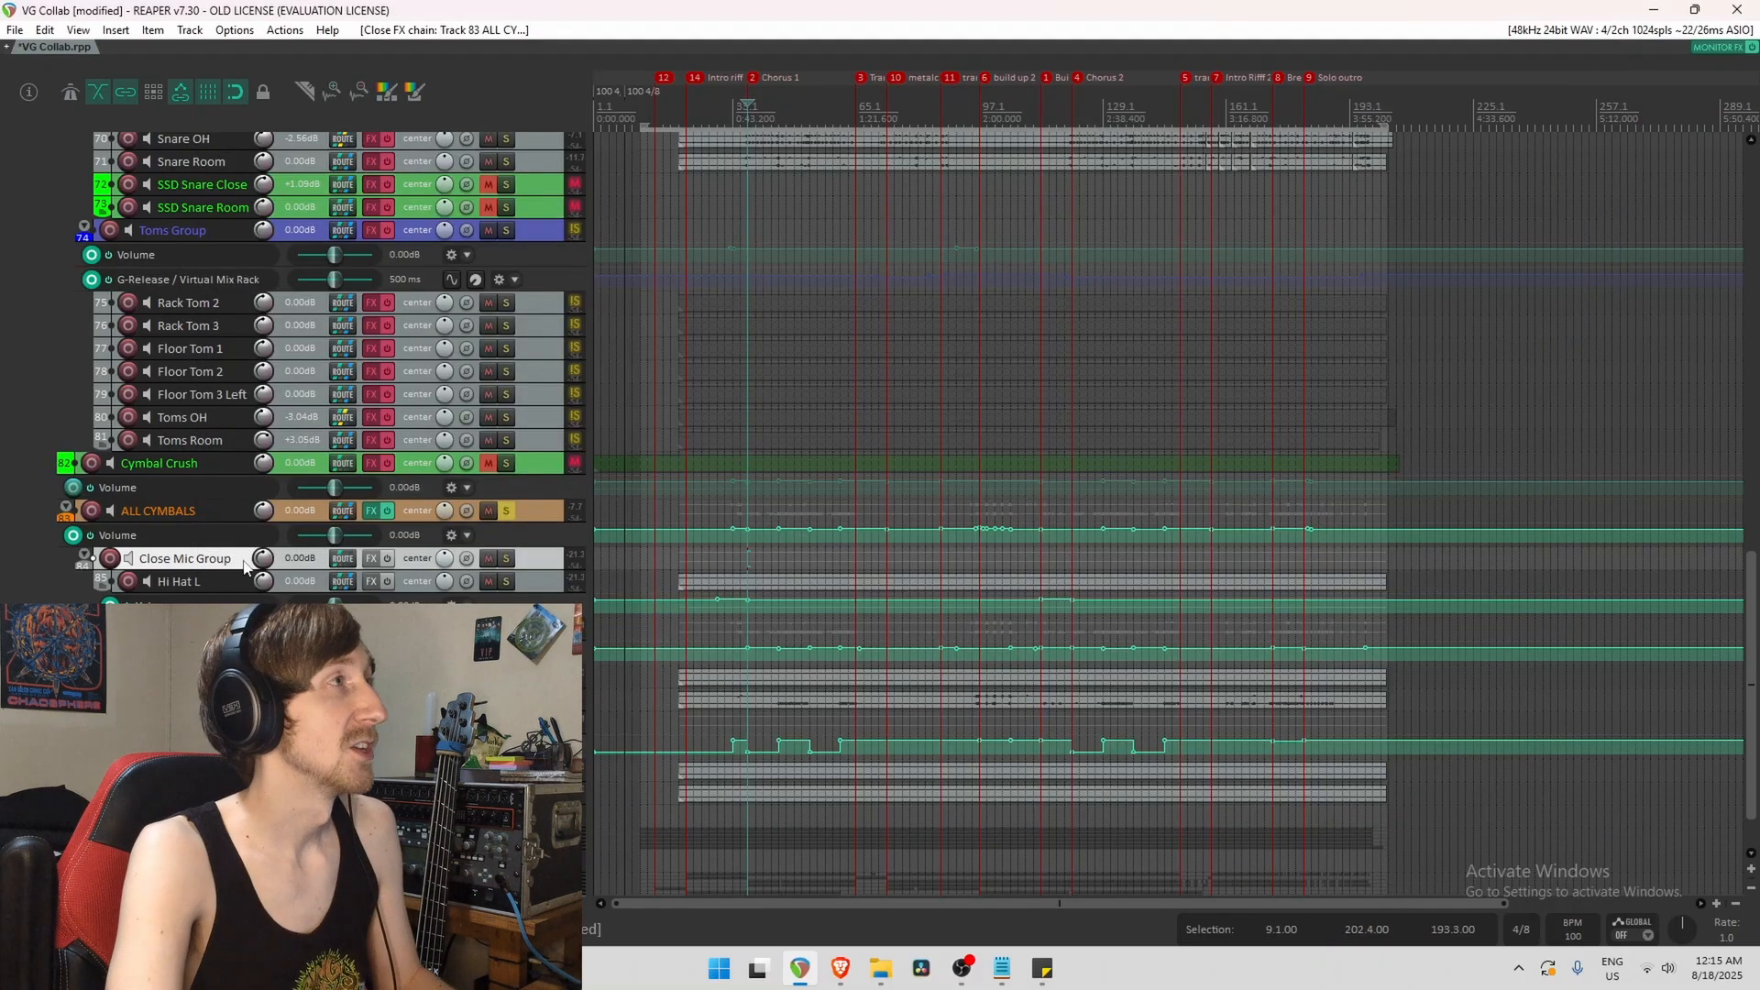
Unmute the Cymbal Crush track, enable its effects and solo it alongside ALL CYMBALS.
click(530, 508)
scroll(49, 534, up, 1)
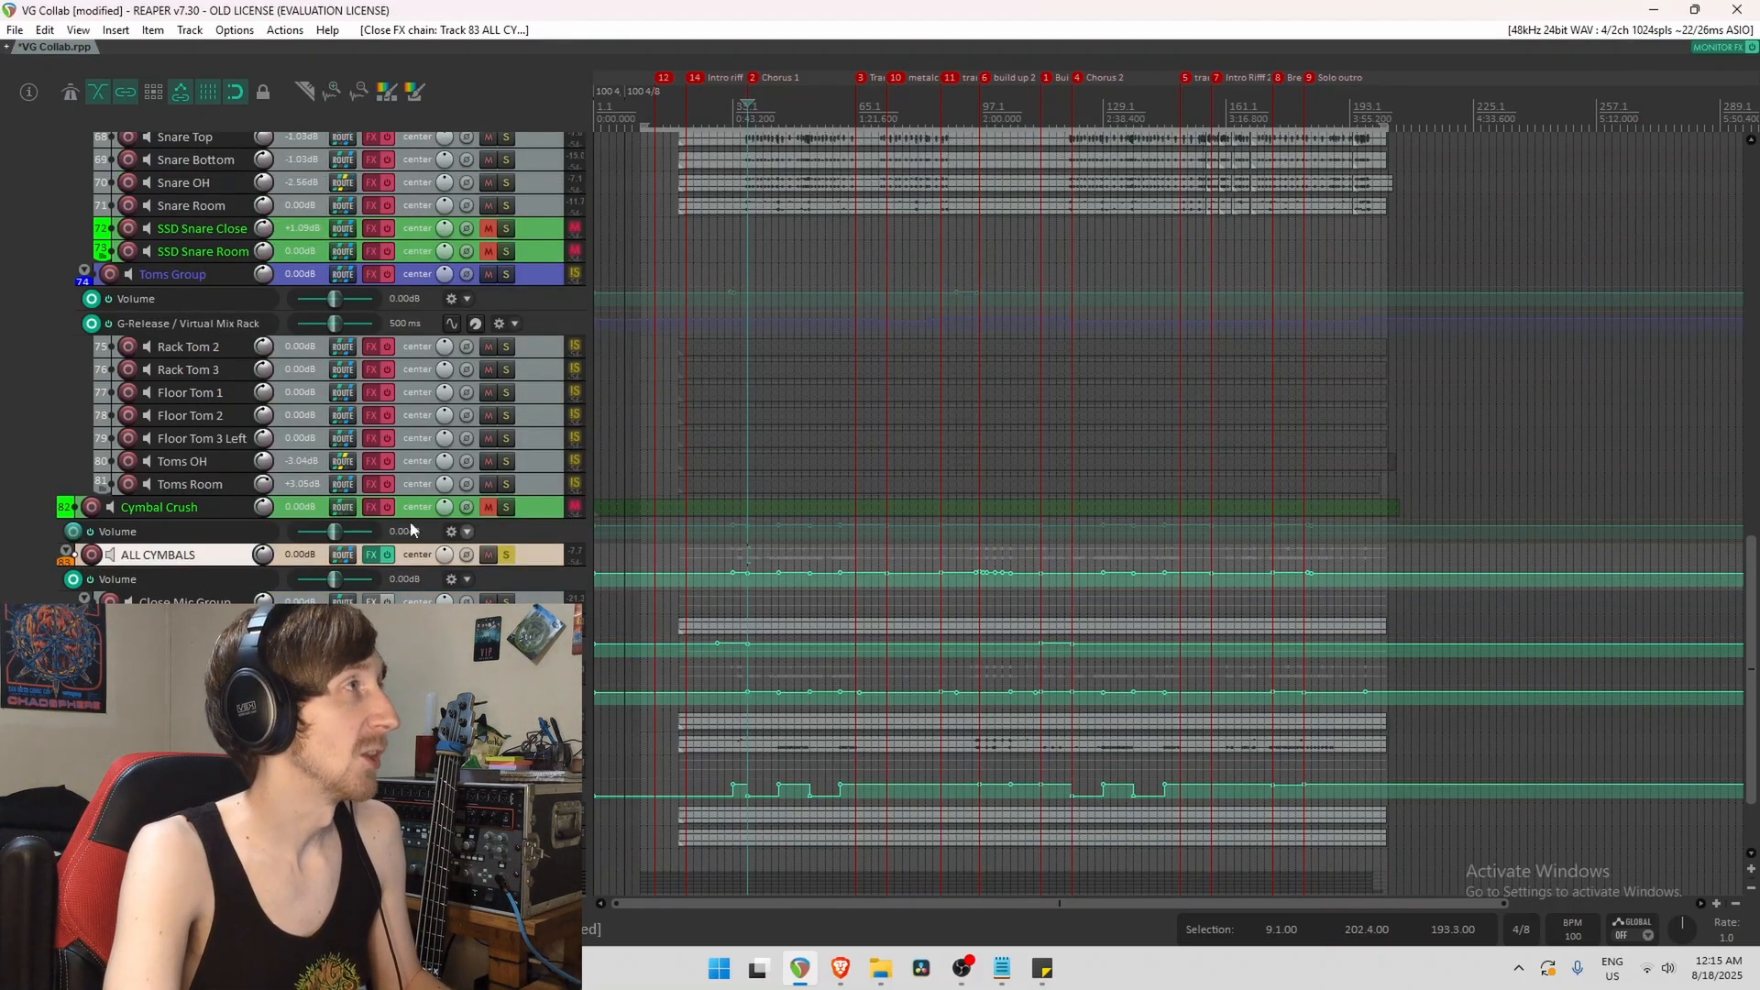
click(487, 506)
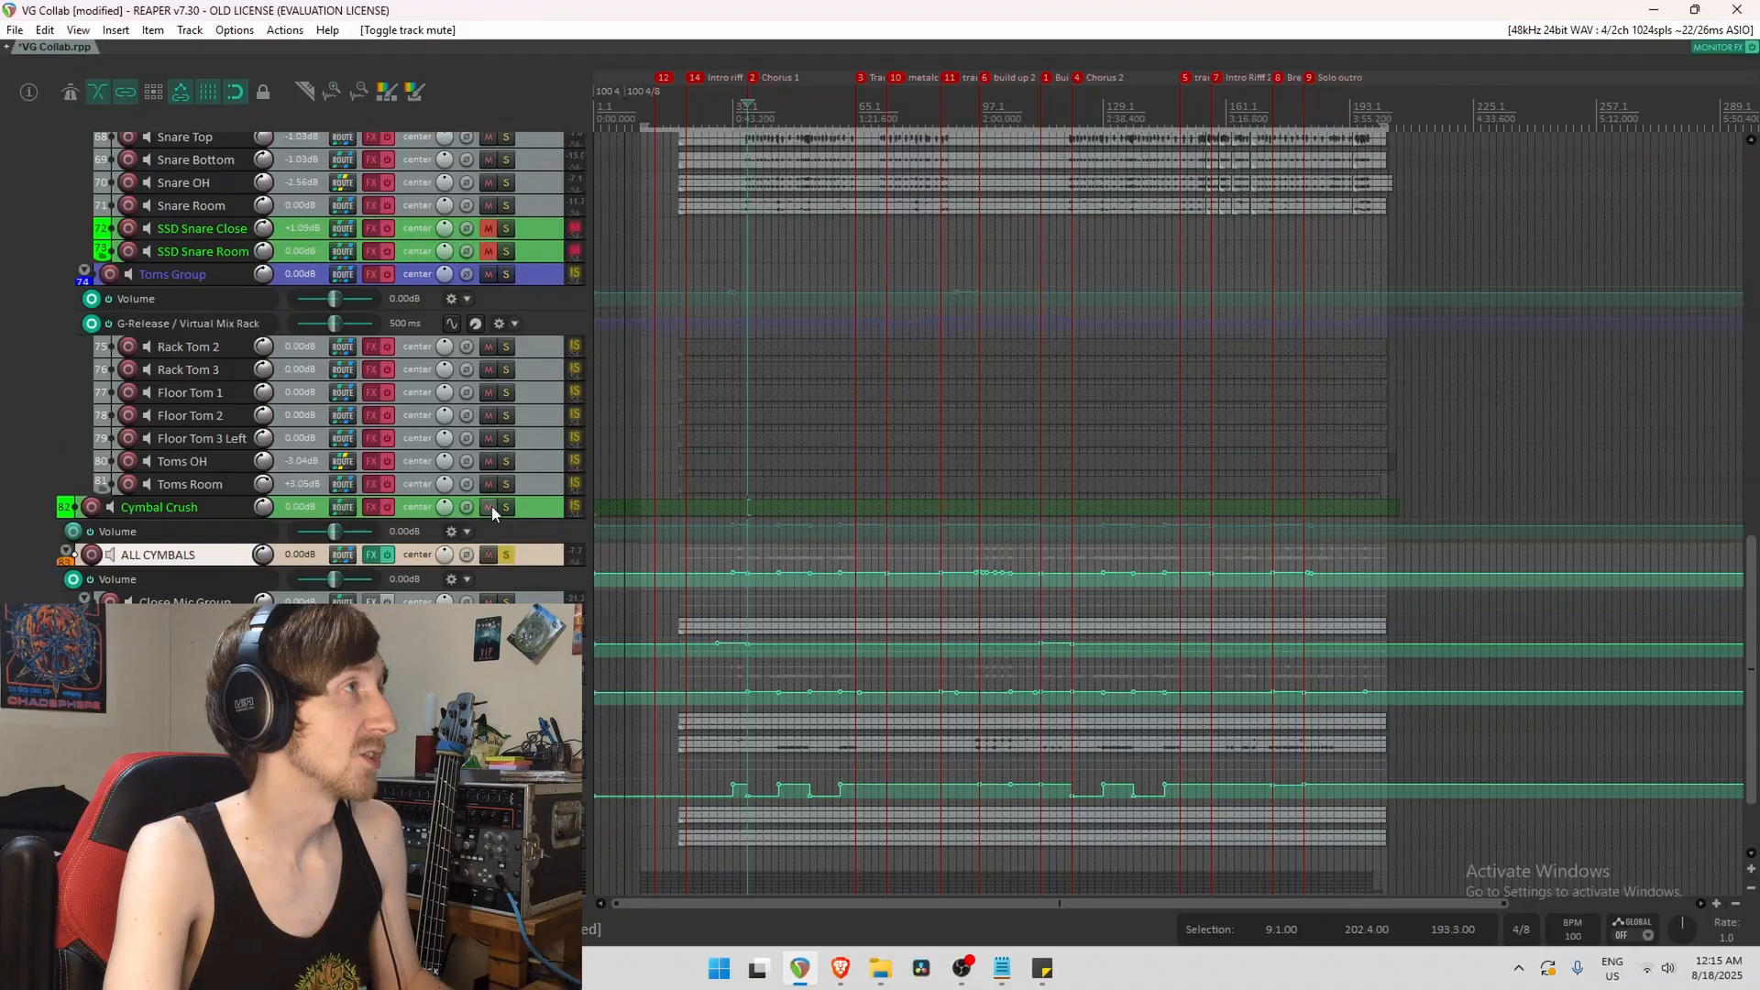
click(487, 506)
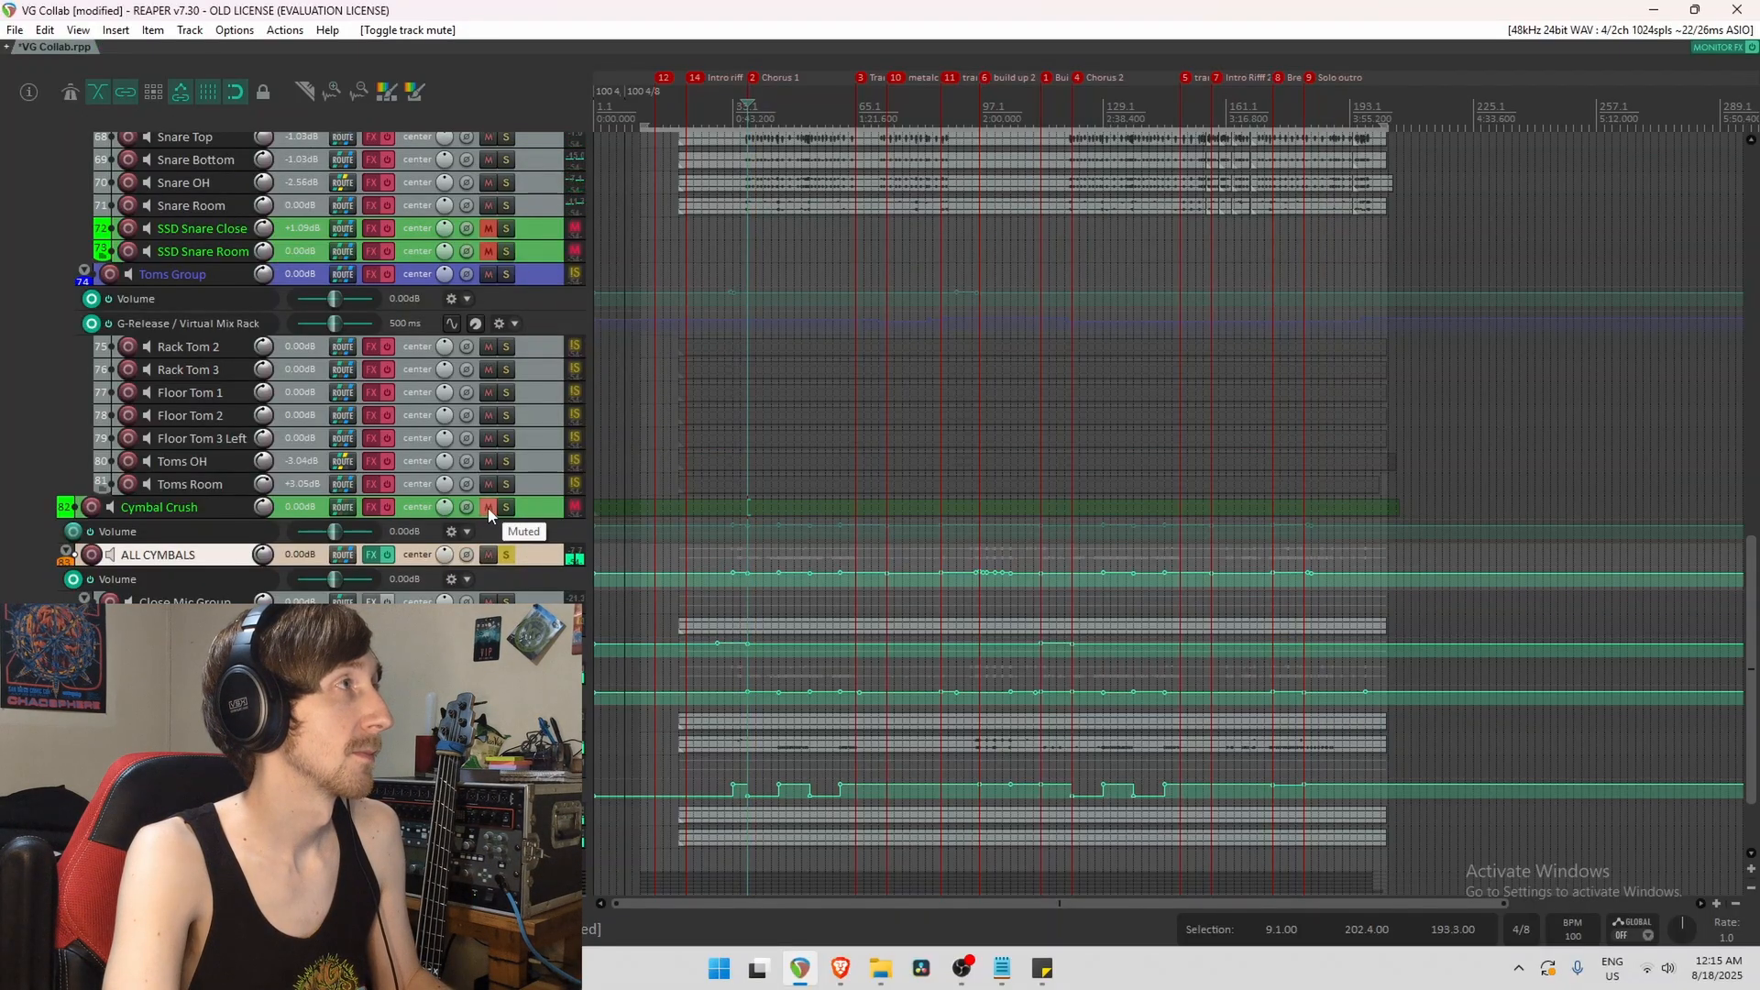
click(487, 507)
click(387, 507)
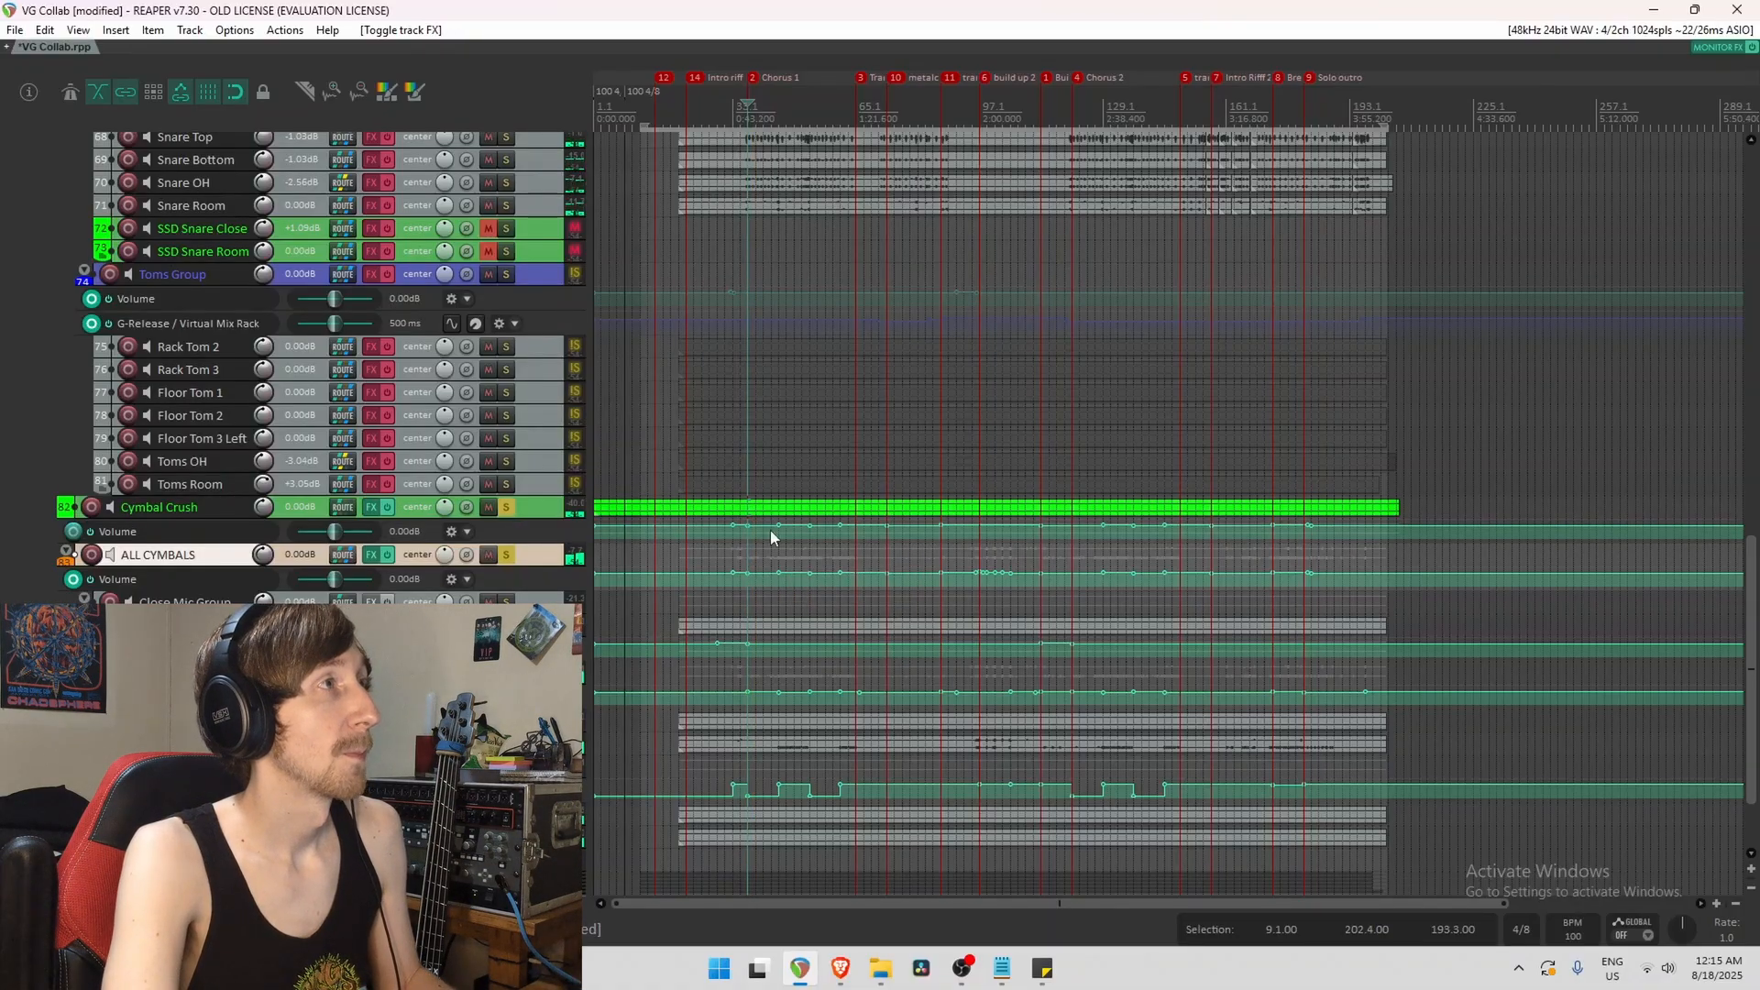
click(531, 505)
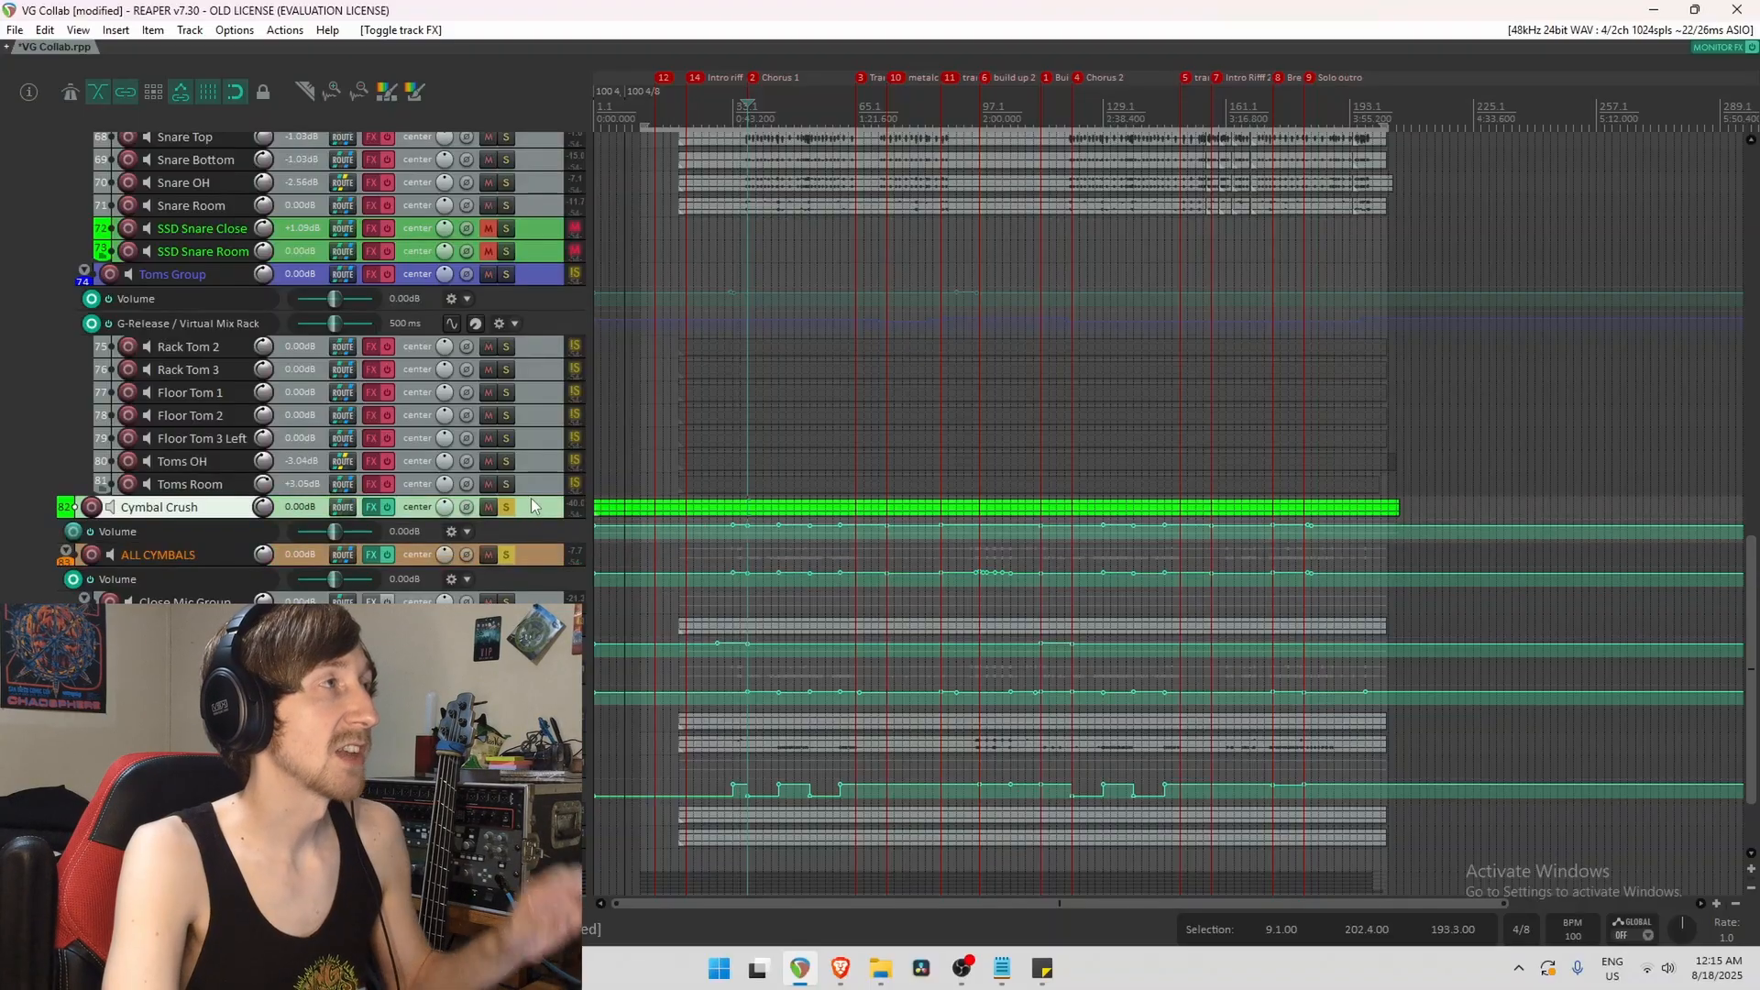
Examine Newfangled Saturate on Cymbal Crush while auditioning the track together with ALL CYMBALS from bar 37.
click(375, 514)
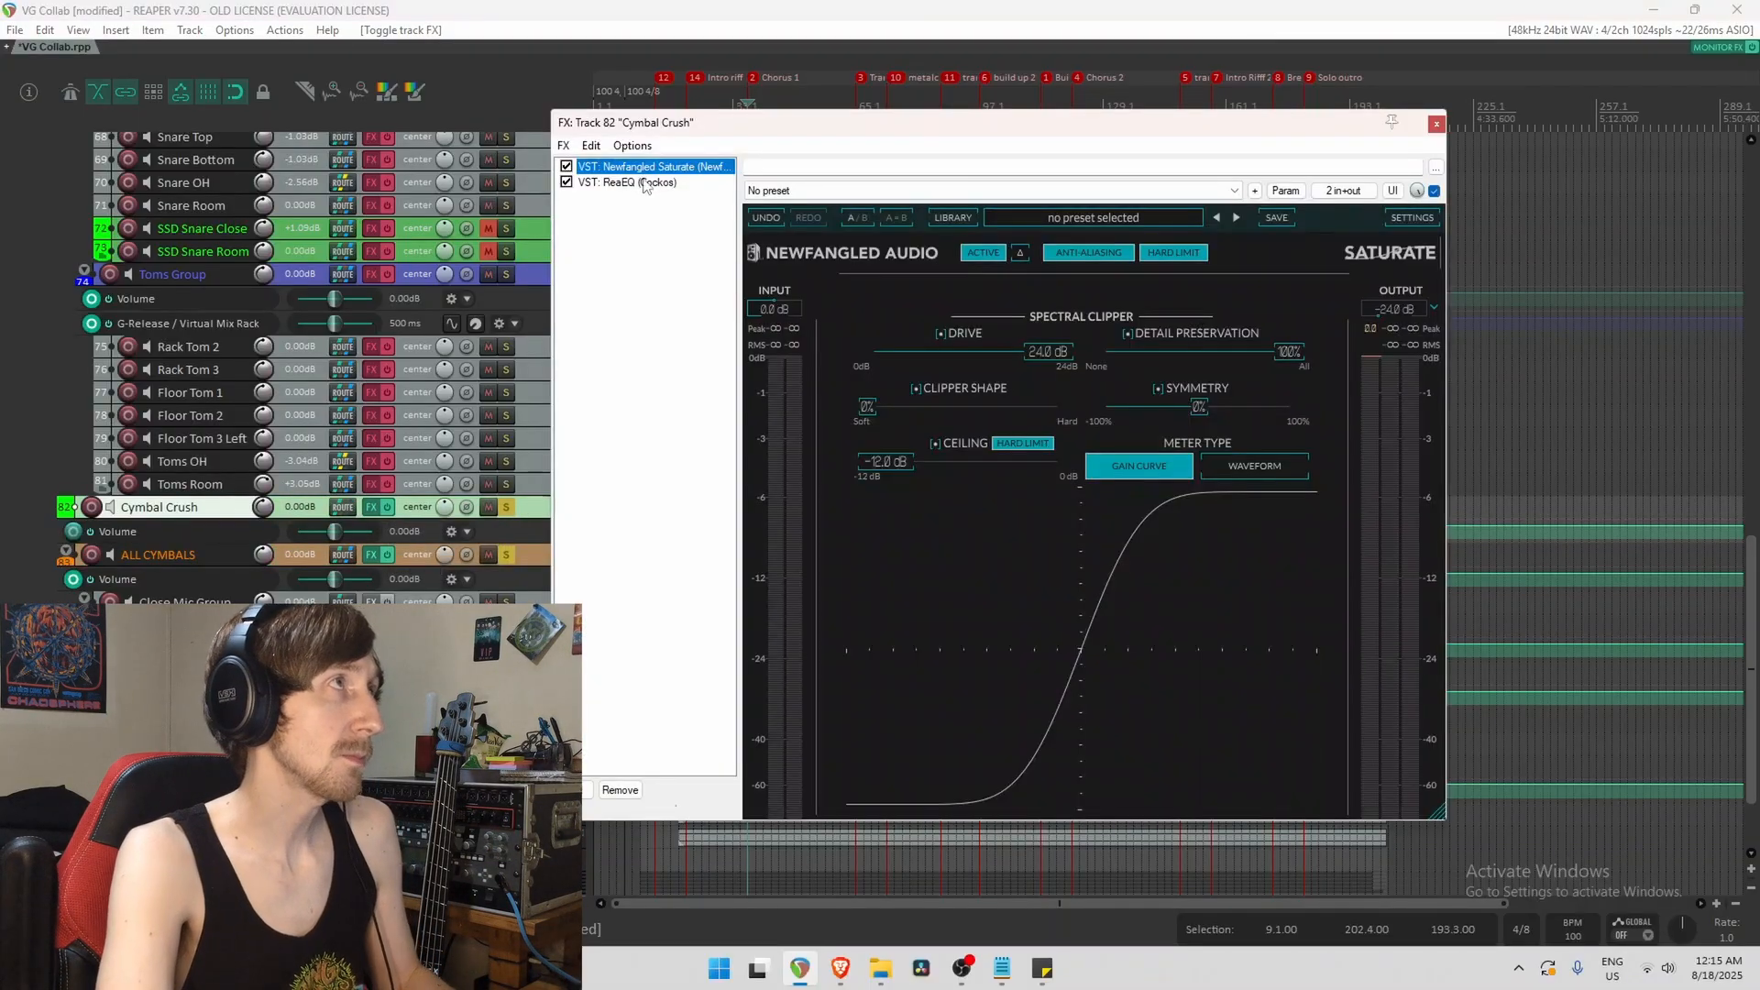
drag(1237, 145, 1540, 142)
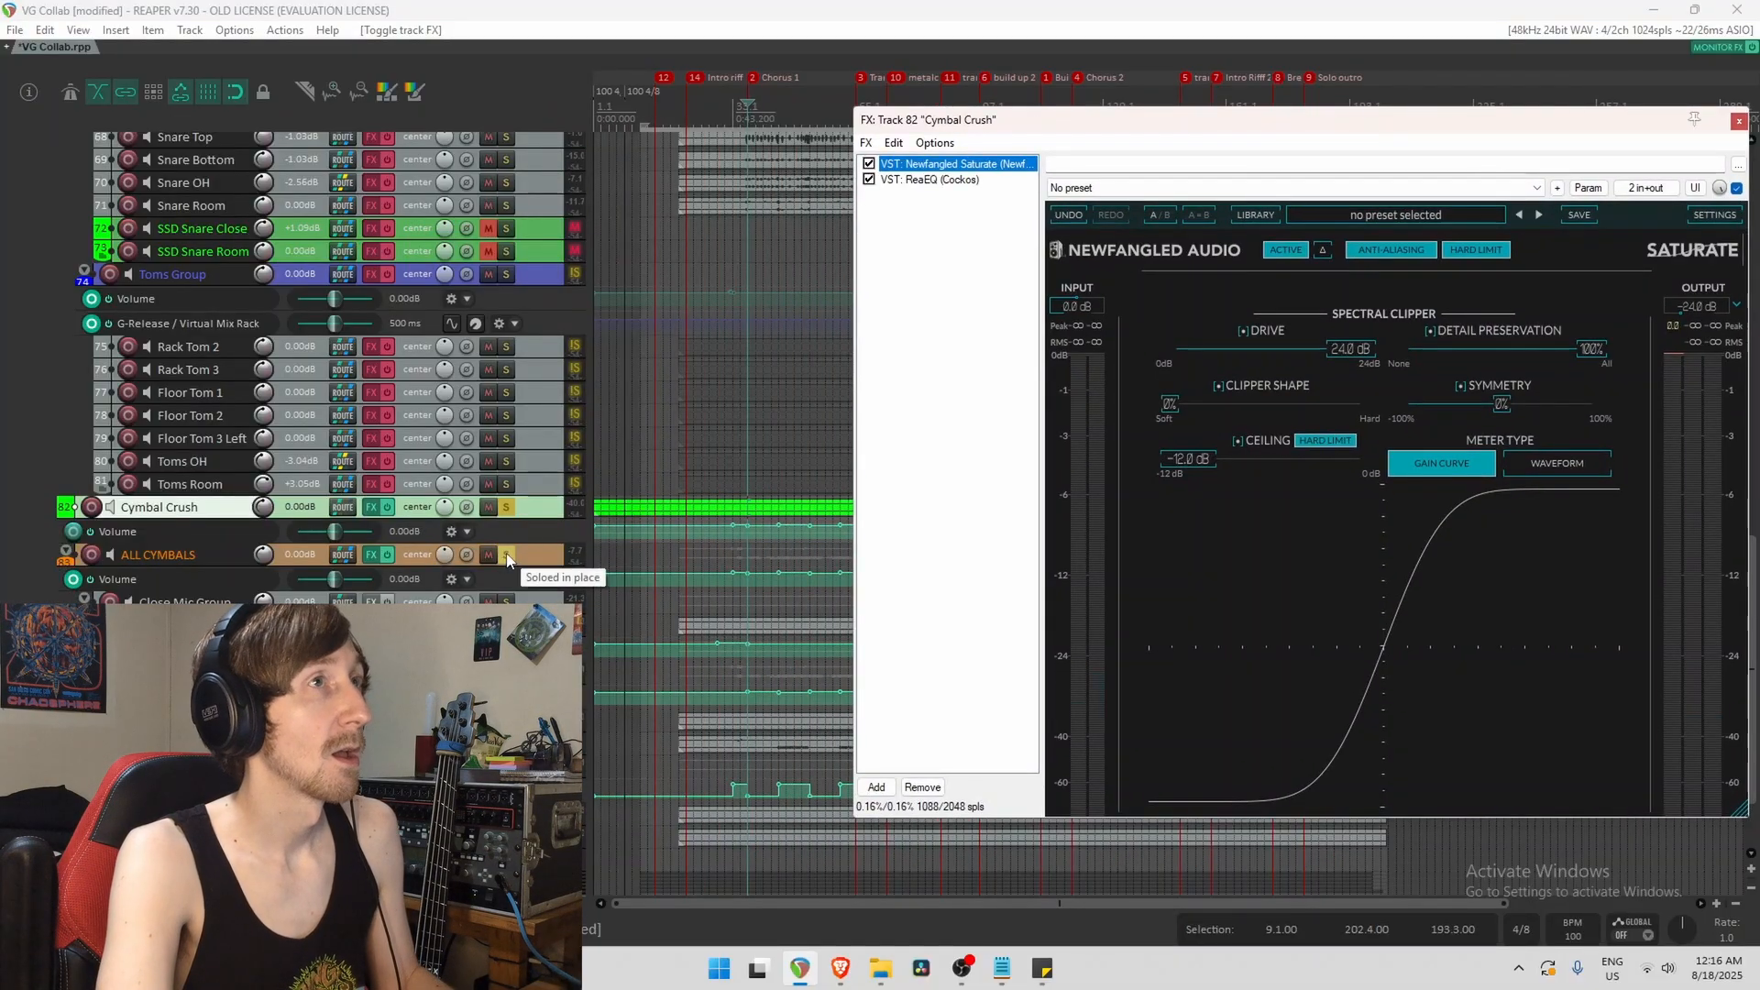
key(space)
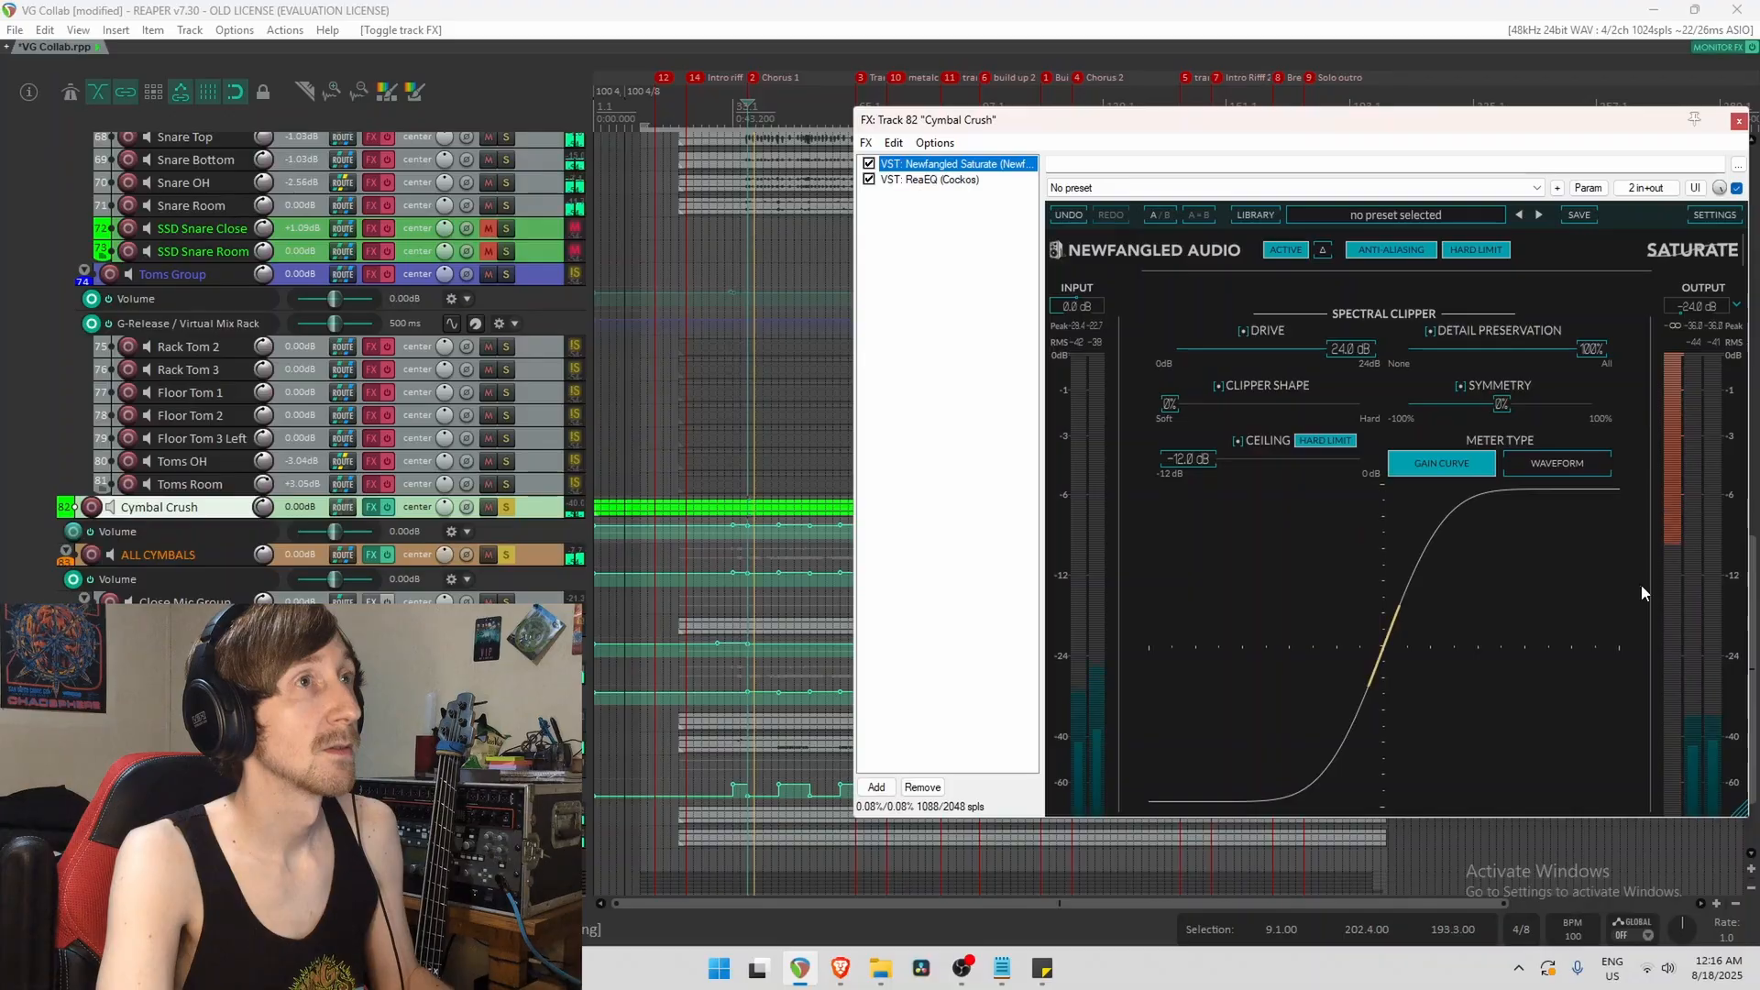
key(space)
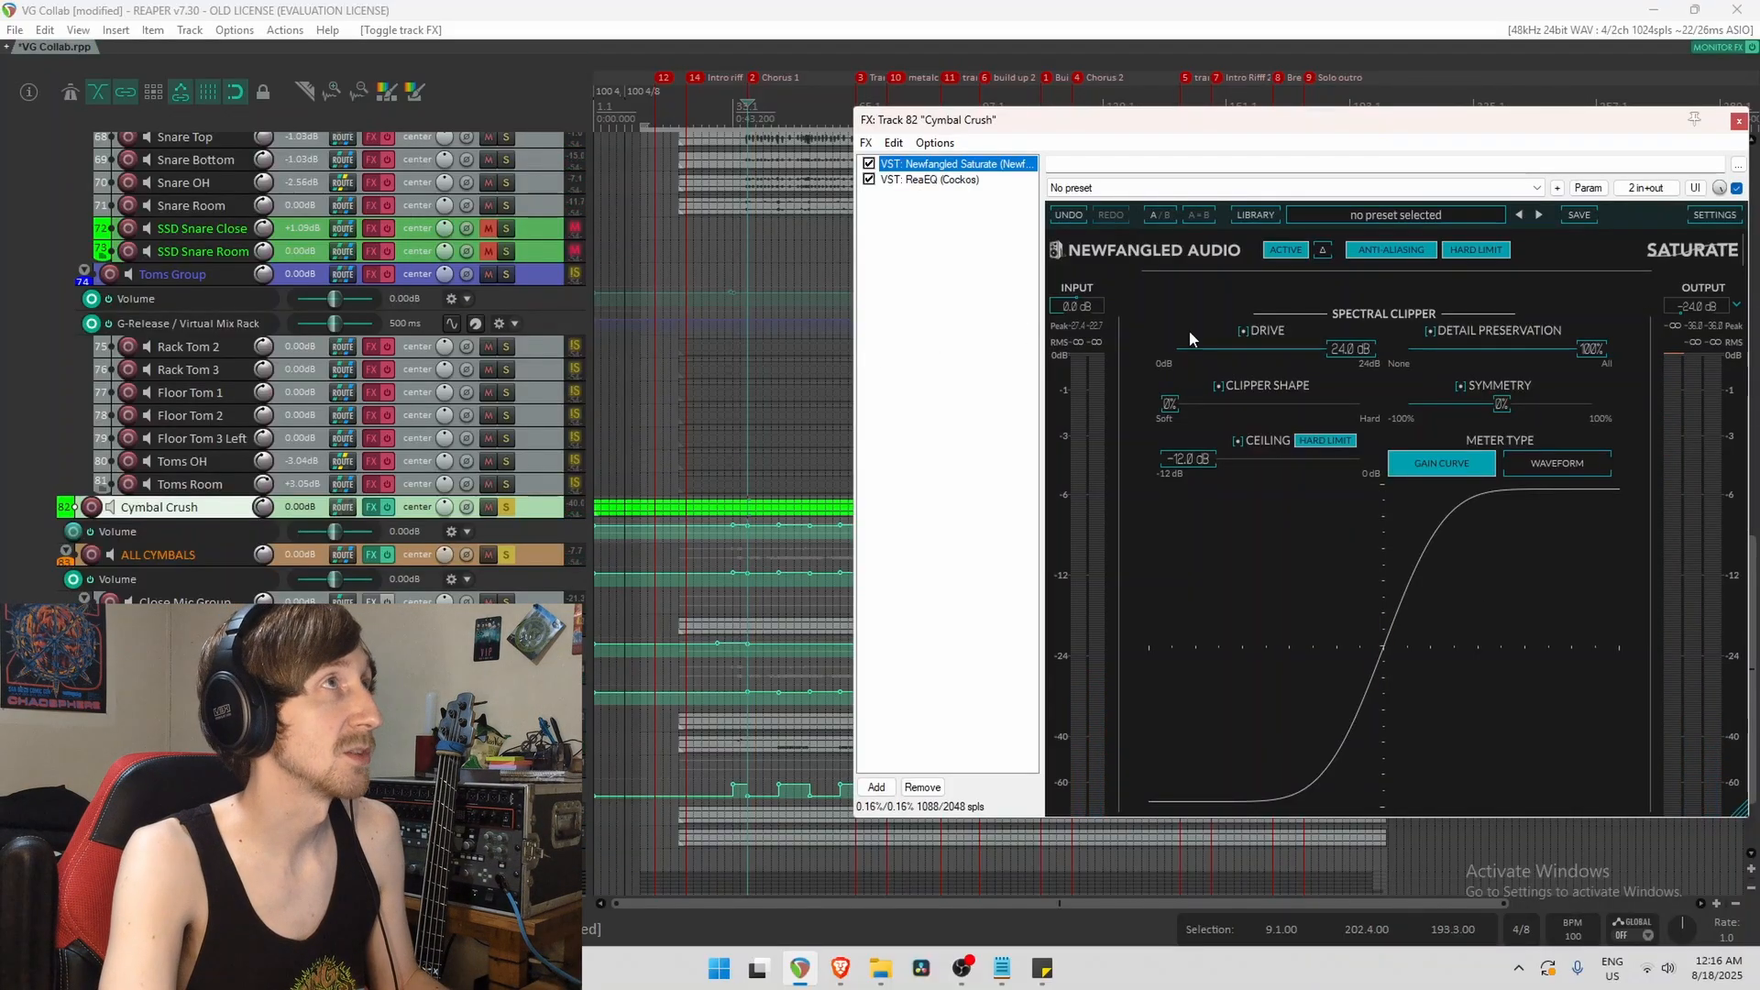
Remove the solo from ALL CYMBALS and audition Cymbal Crush alone through Saturate.
click(507, 555)
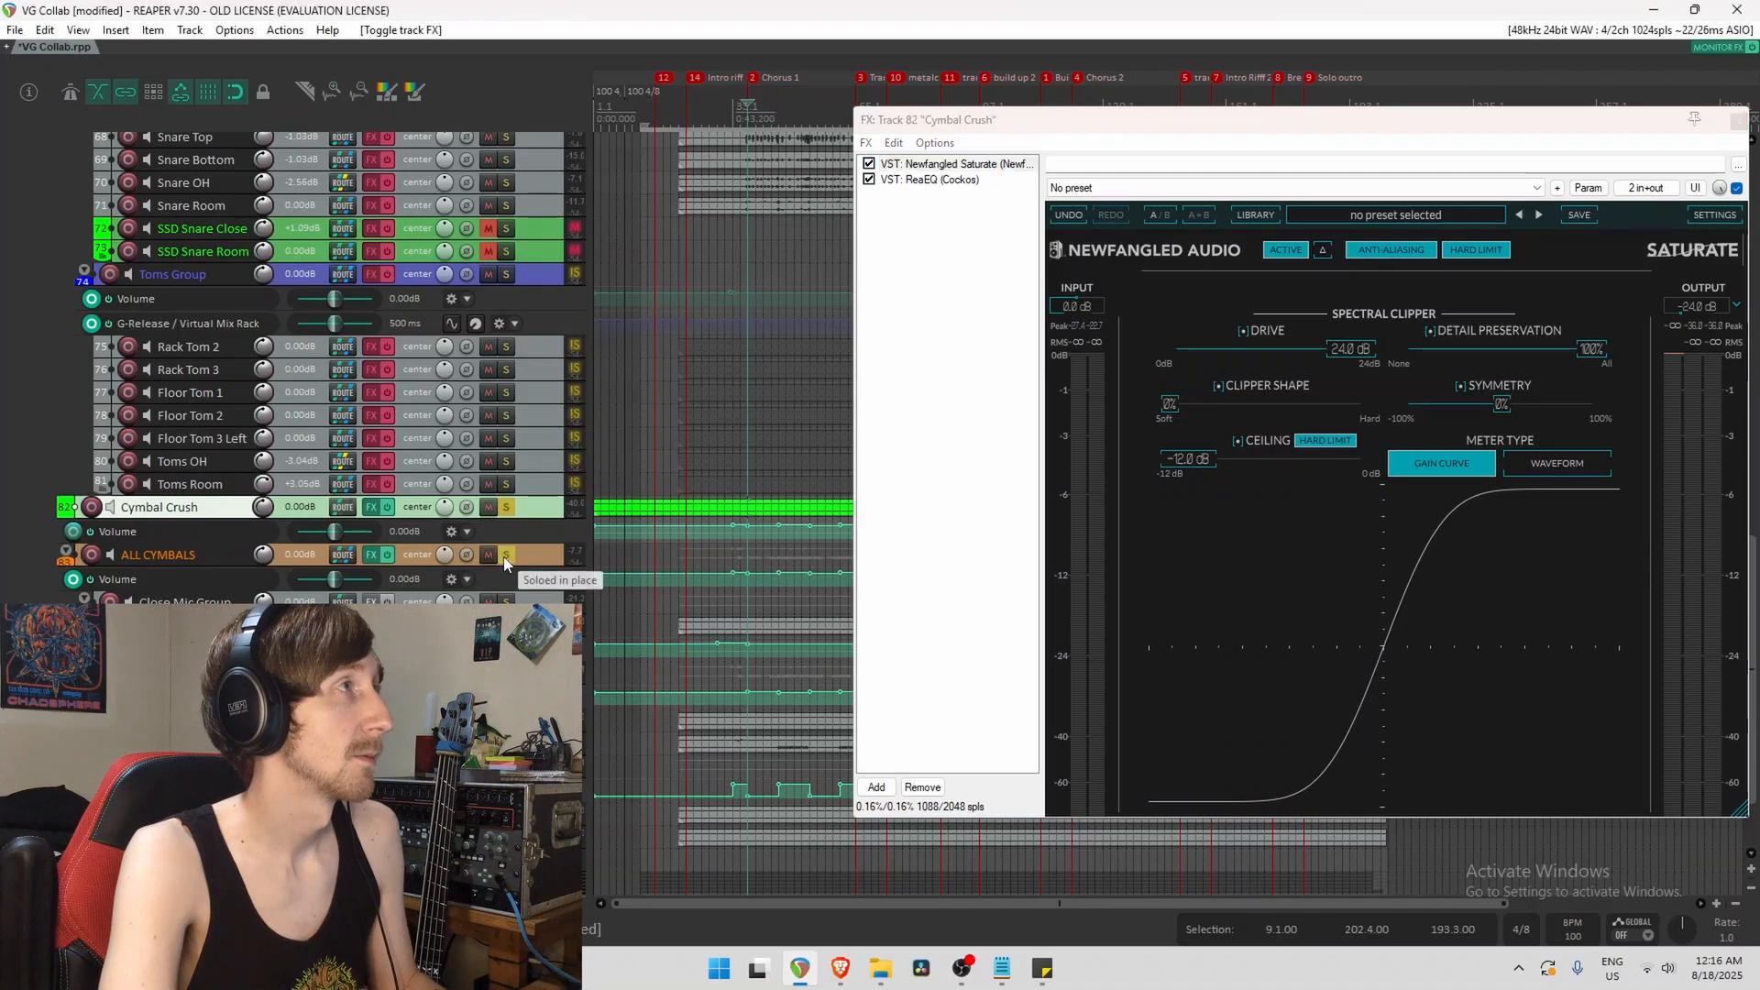
key(space)
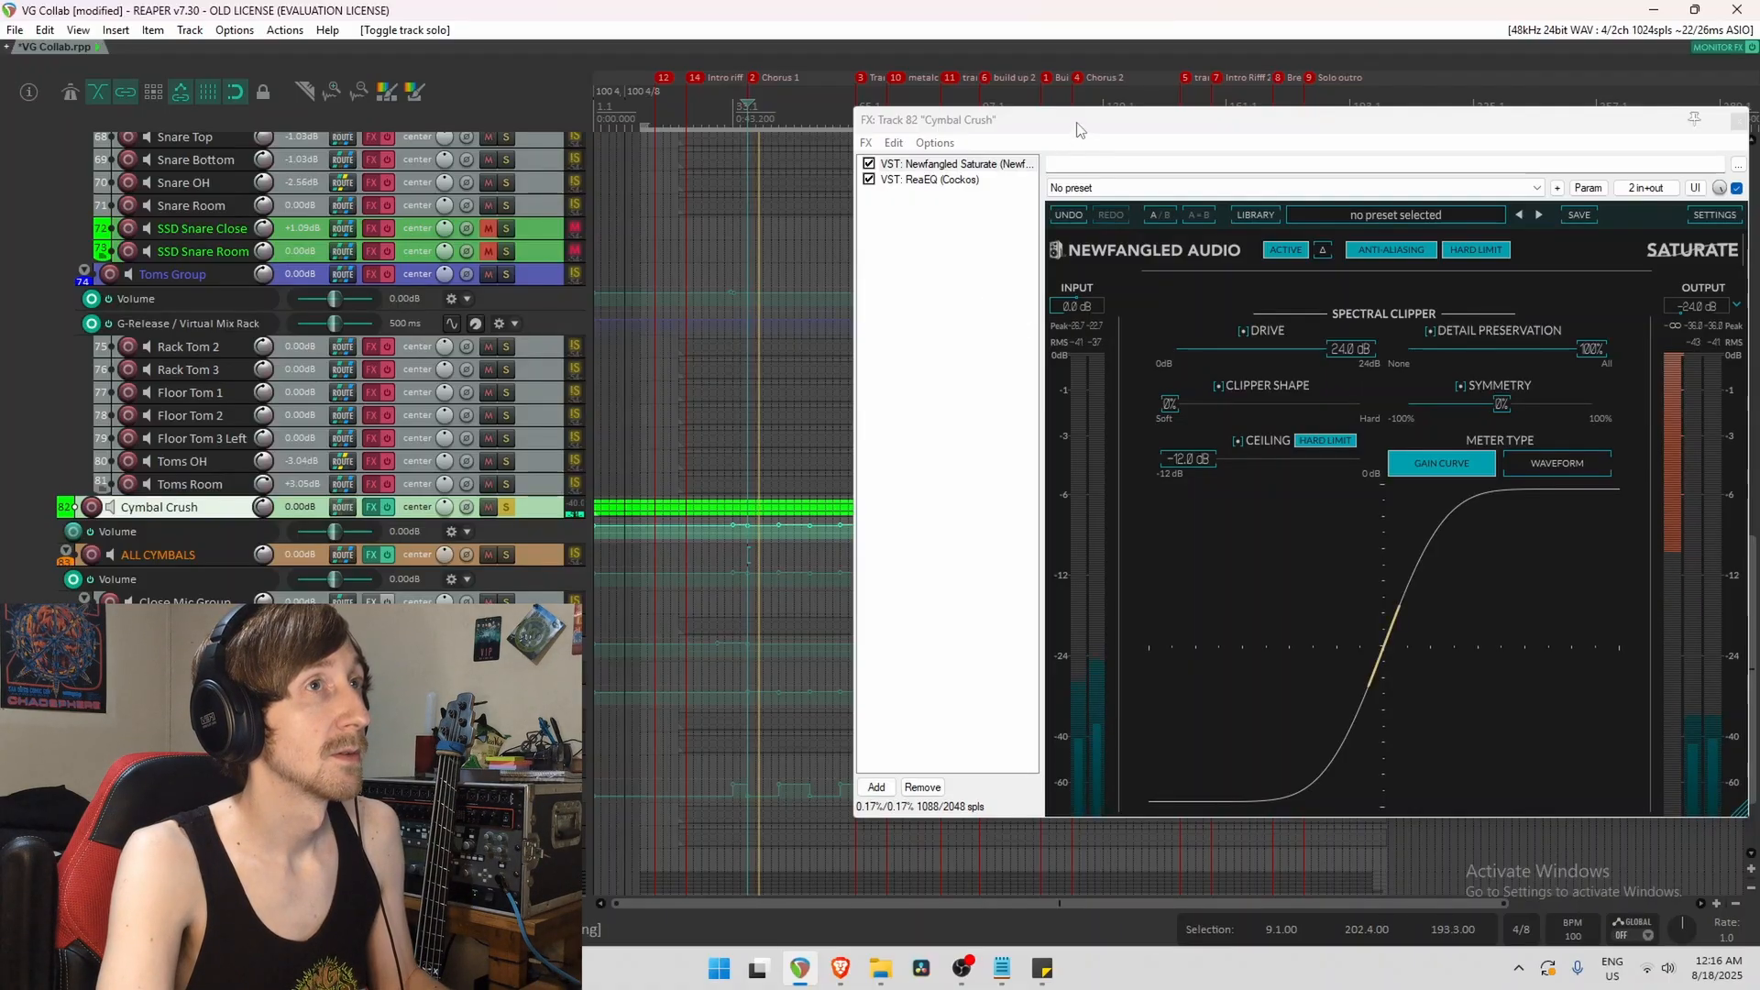
key(space)
Examine ReaEQ and the volume automation on Cymbal Crush, and remove the track's solo.
click(945, 179)
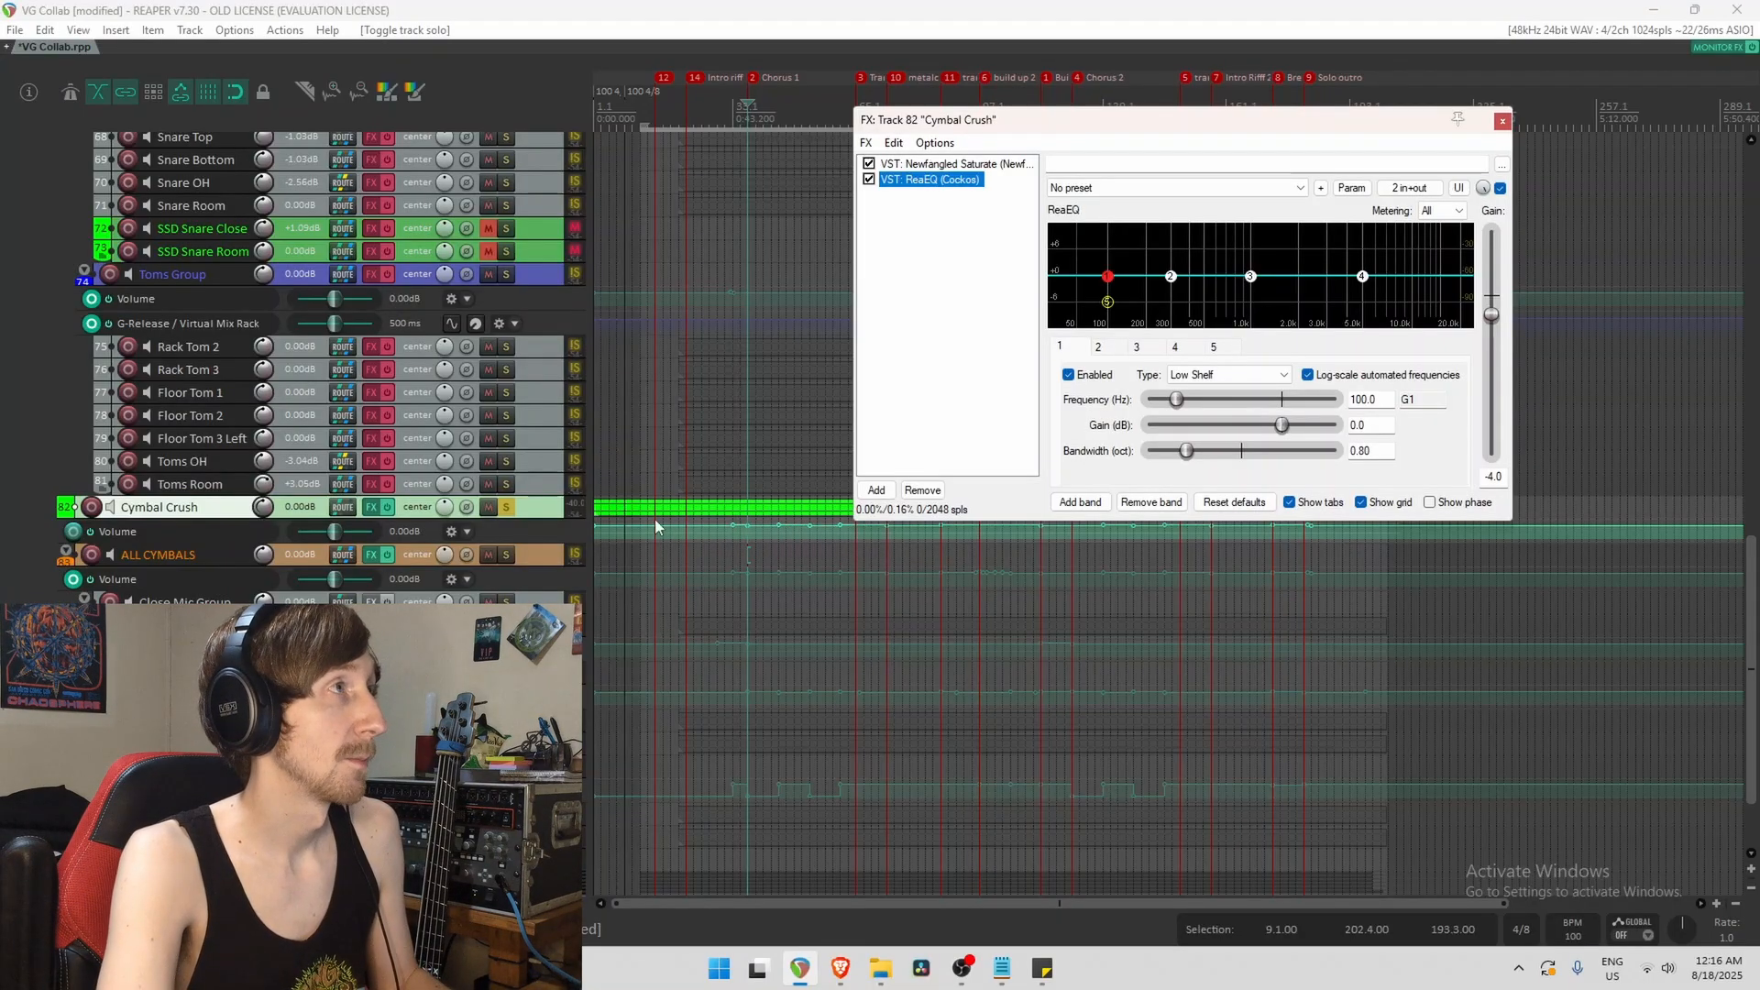
drag(739, 526, 960, 529)
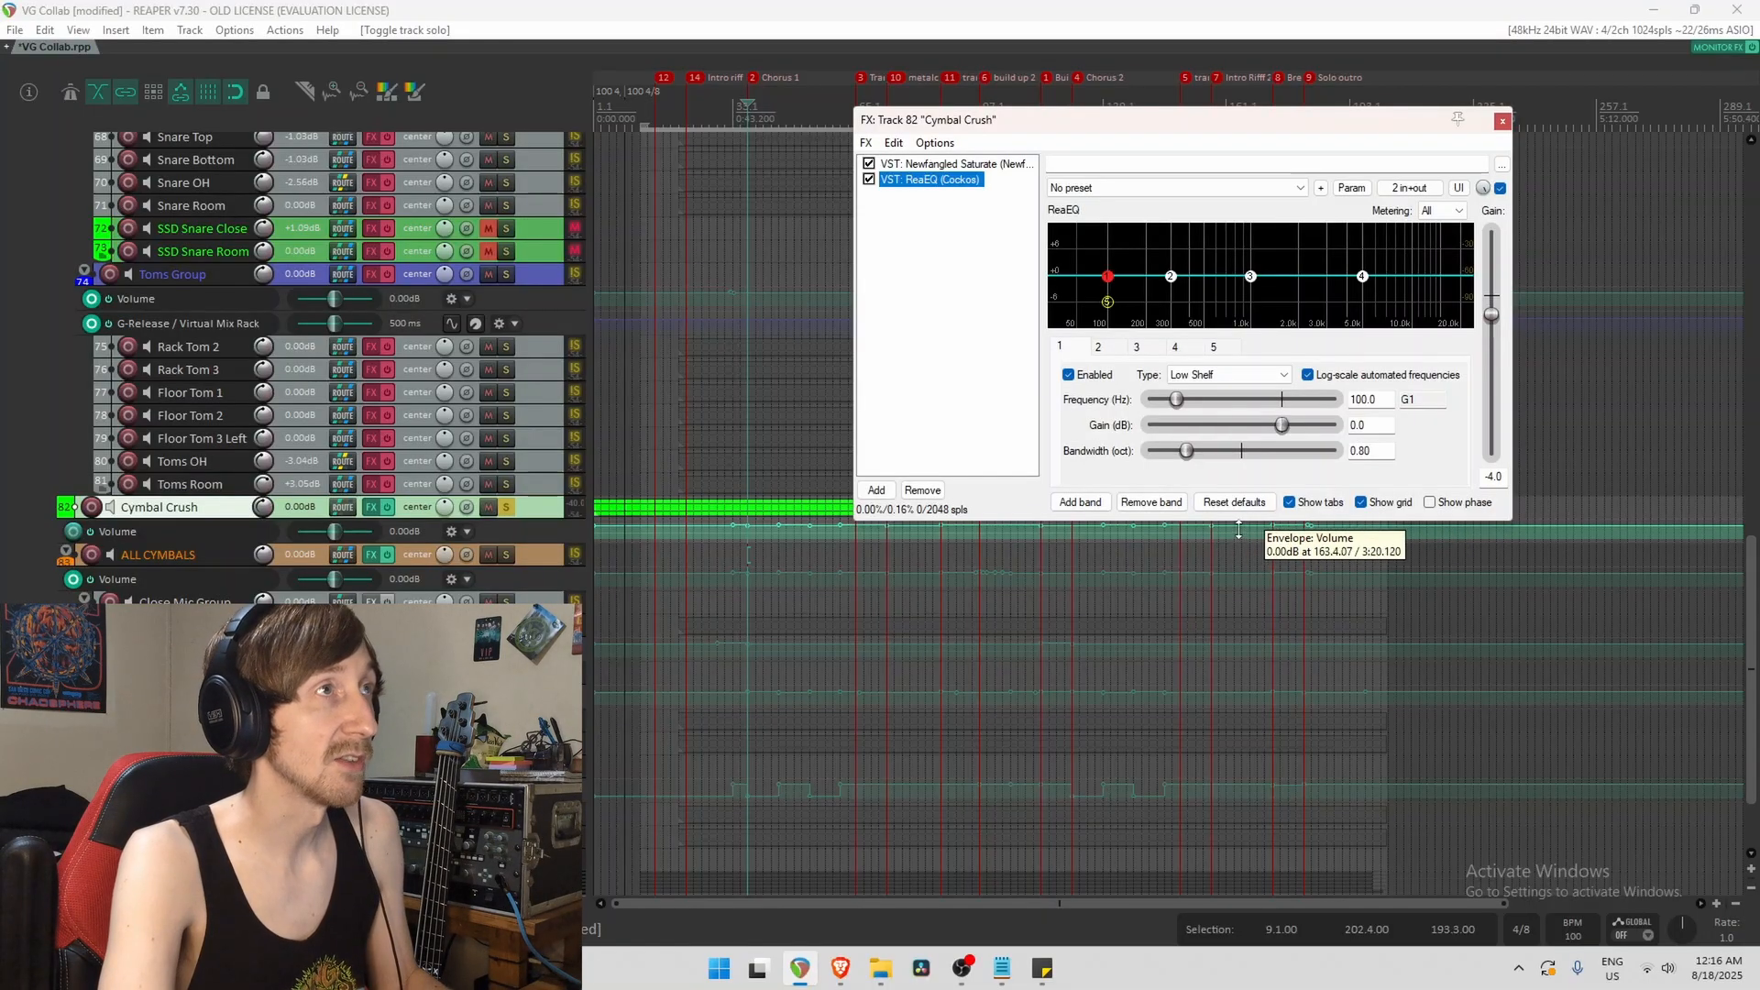
click(1502, 122)
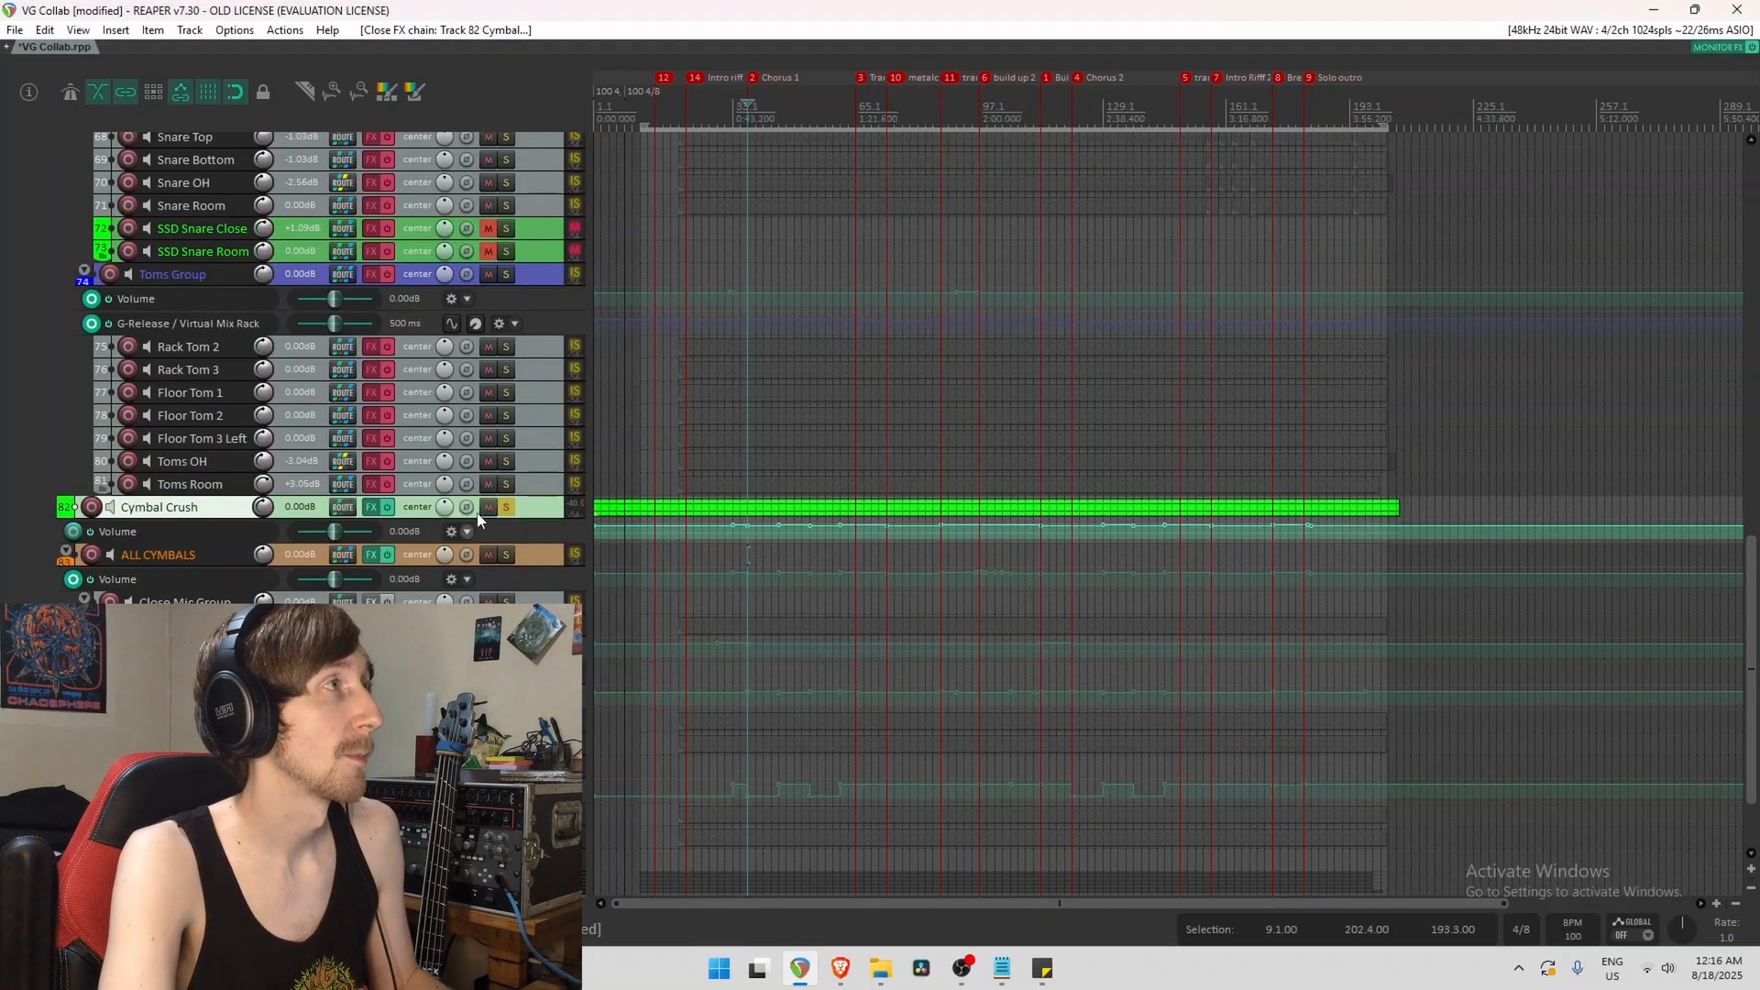
click(507, 507)
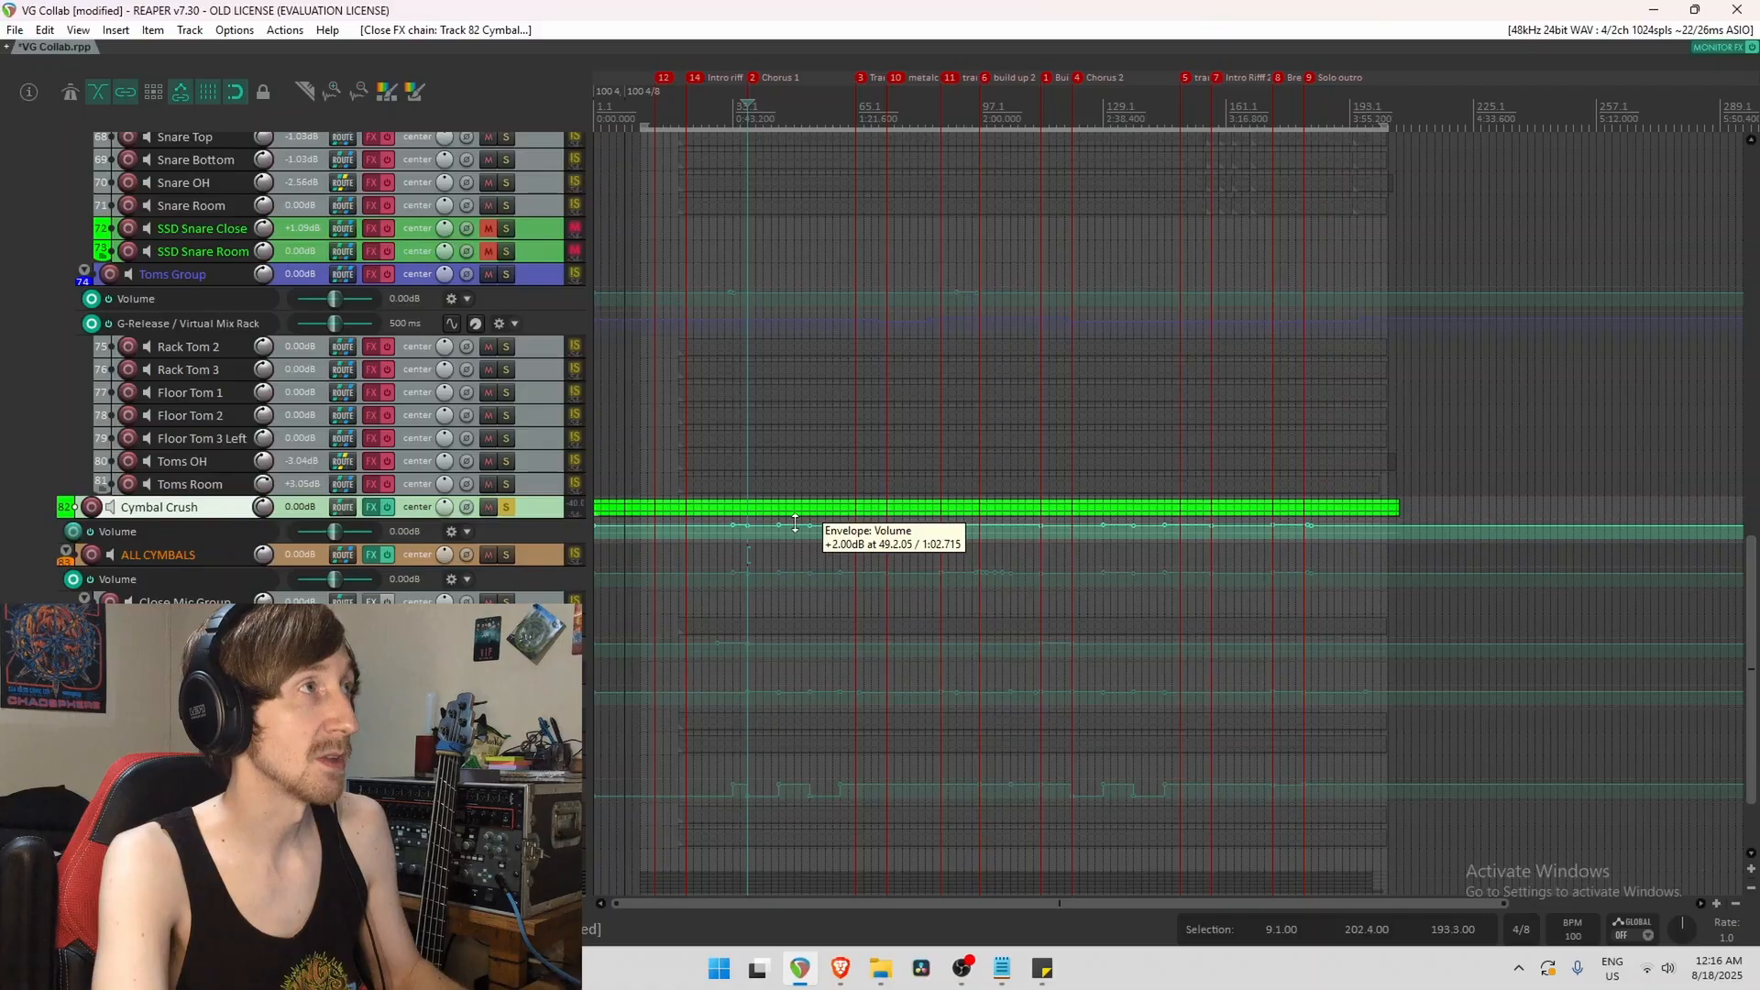
click(507, 508)
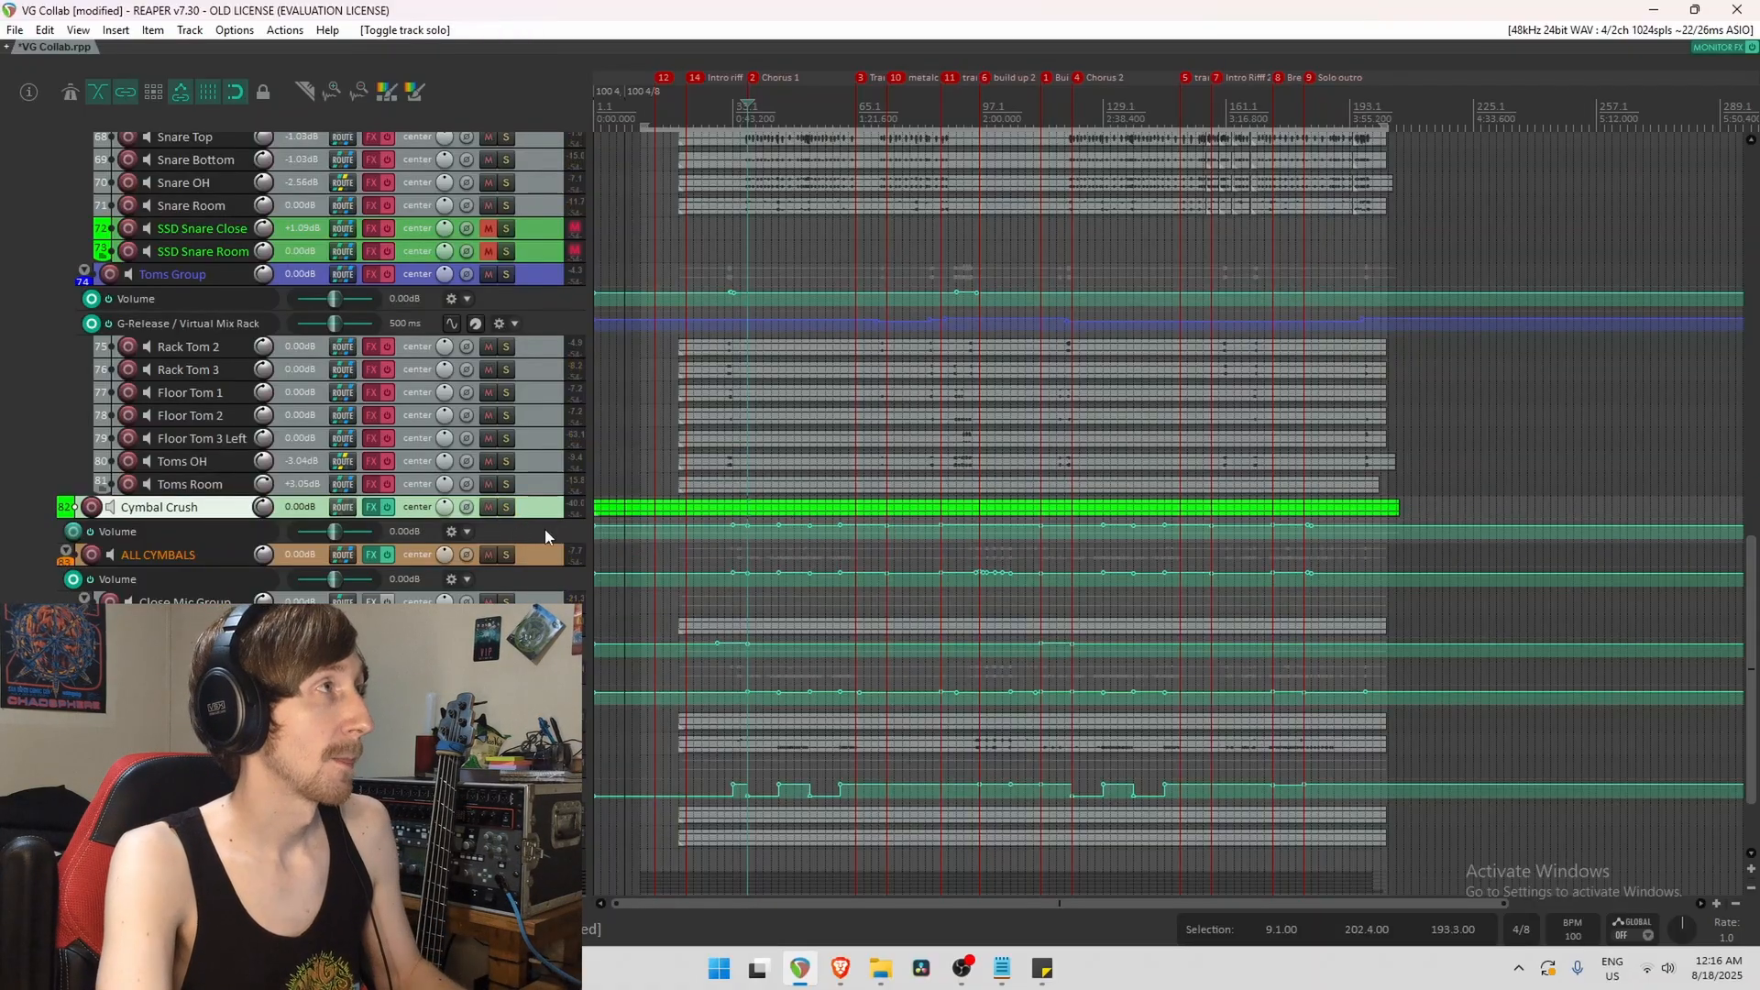
Enable the effects on all tom tracks from Rack Tom 2 to Toms Room.
scroll(0, 591, up, 2)
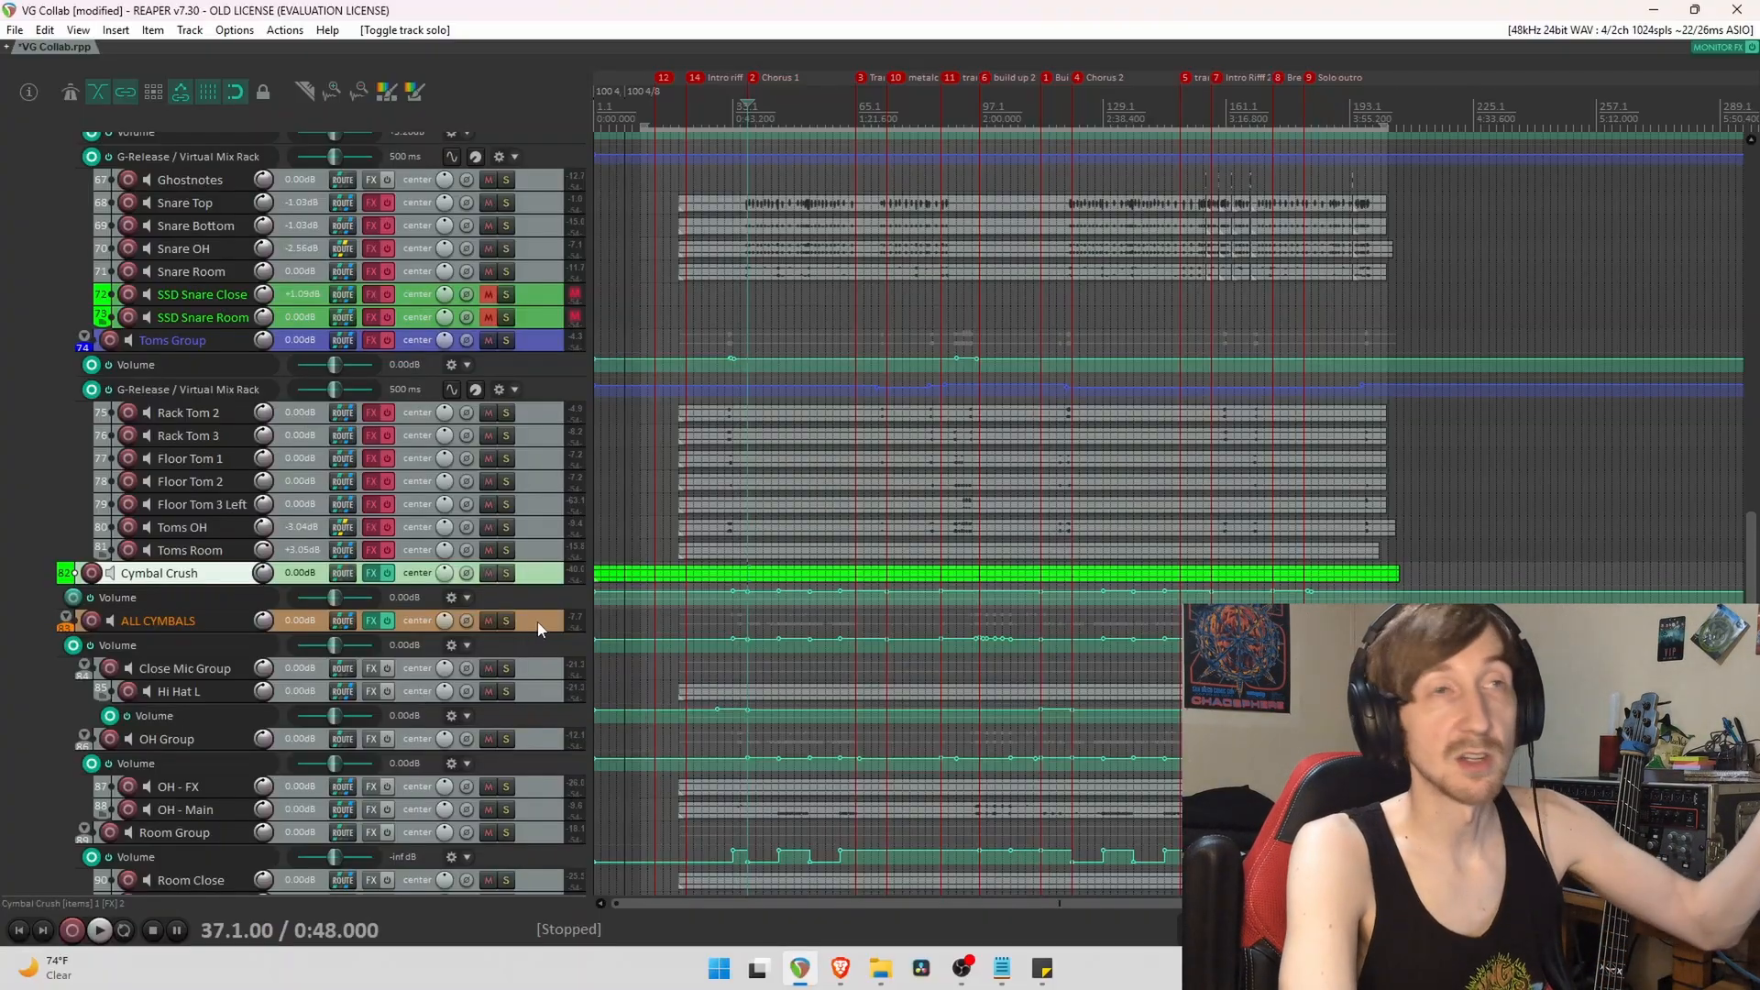
scroll(72, 663, up, 2)
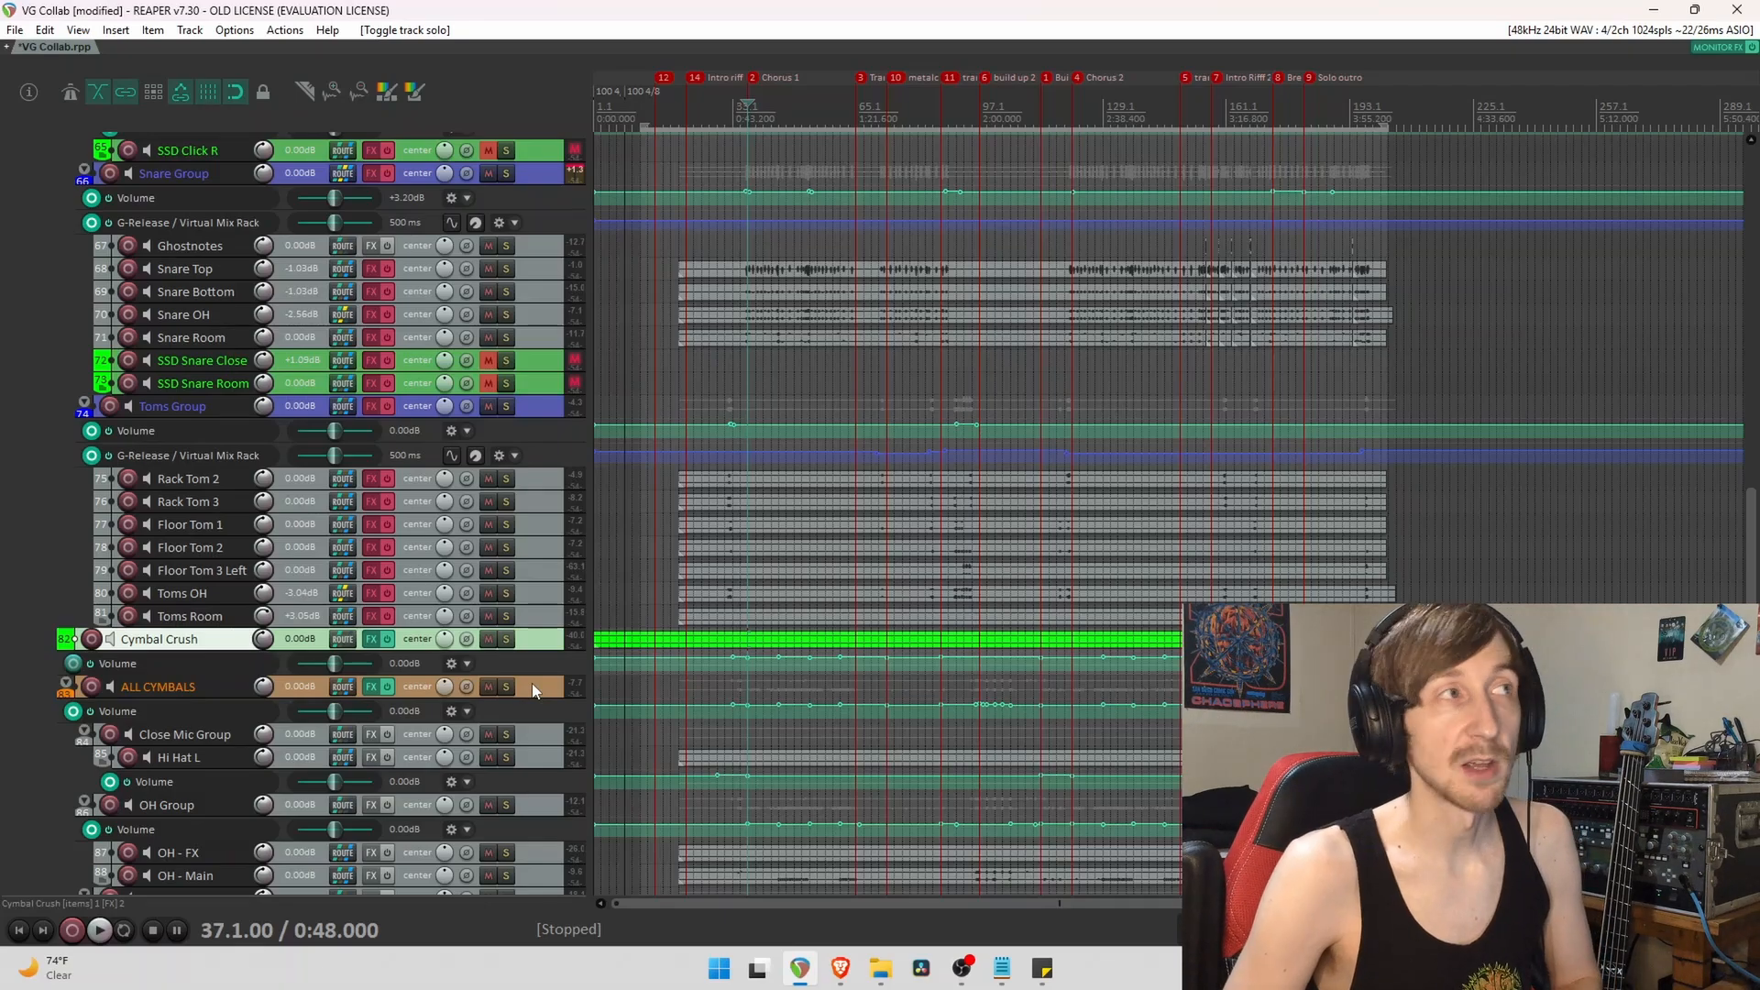
click(387, 616)
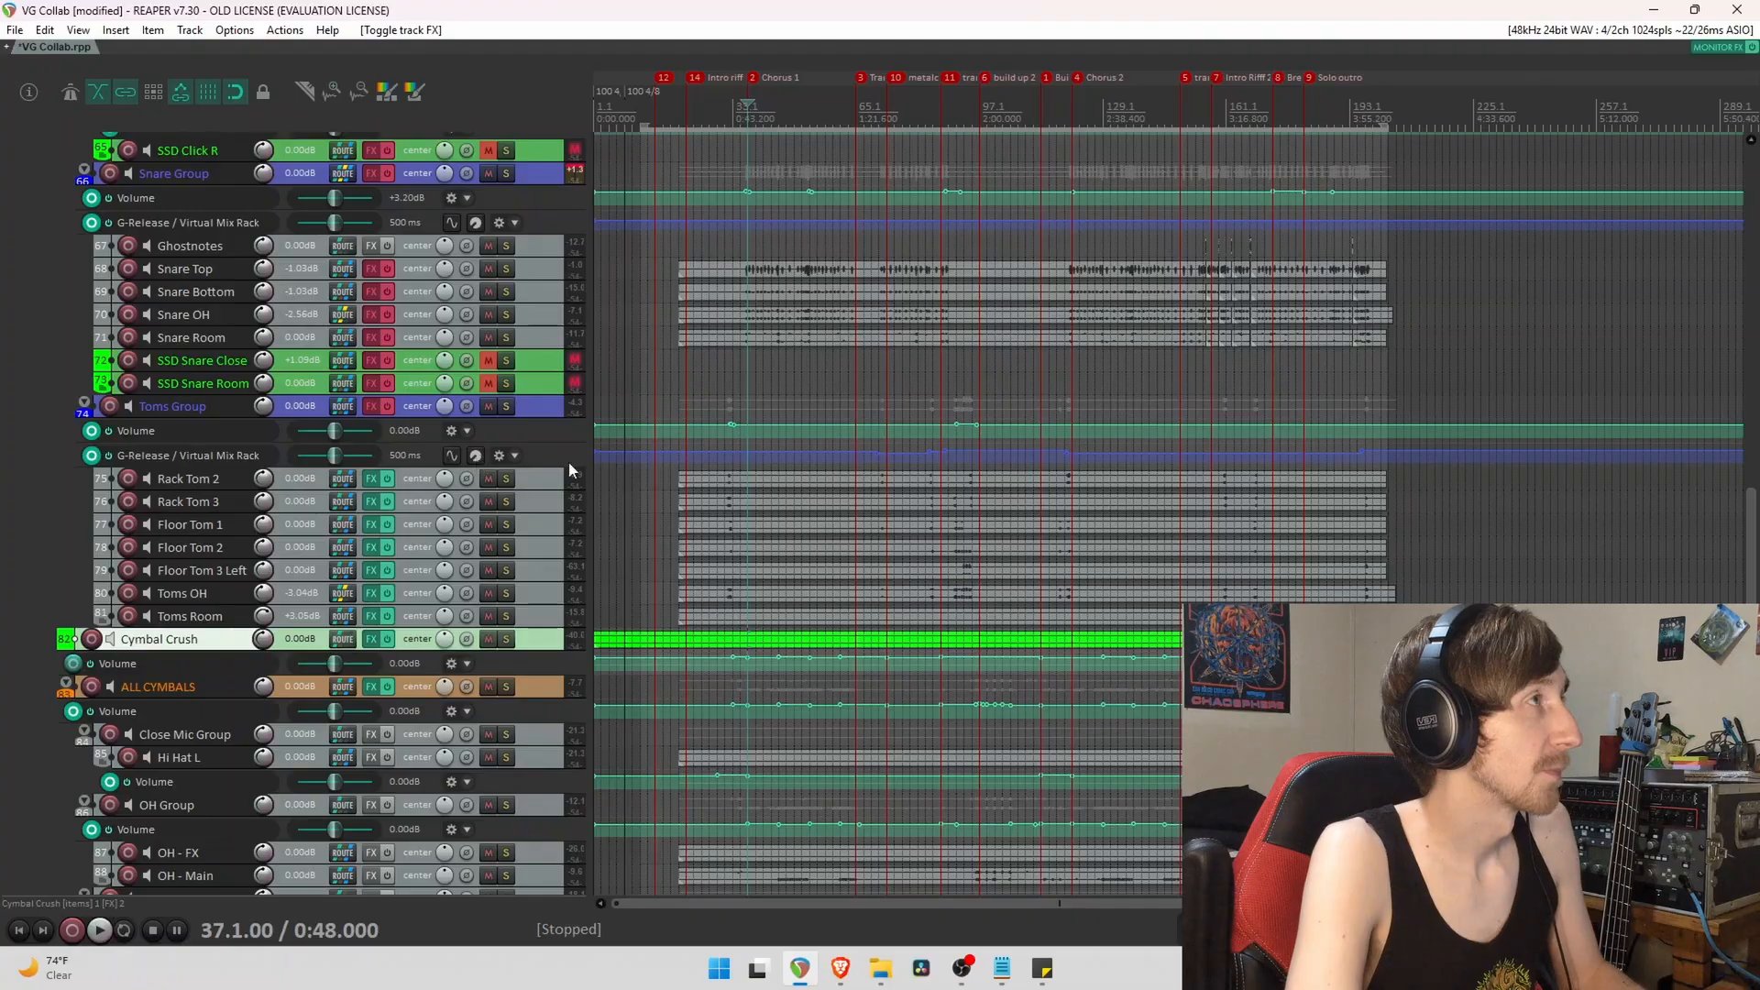
Place the edit cursor at 90.3.00 before the tom fill and enlarge the Toms OH and Toms Room tracks.
click(786, 499)
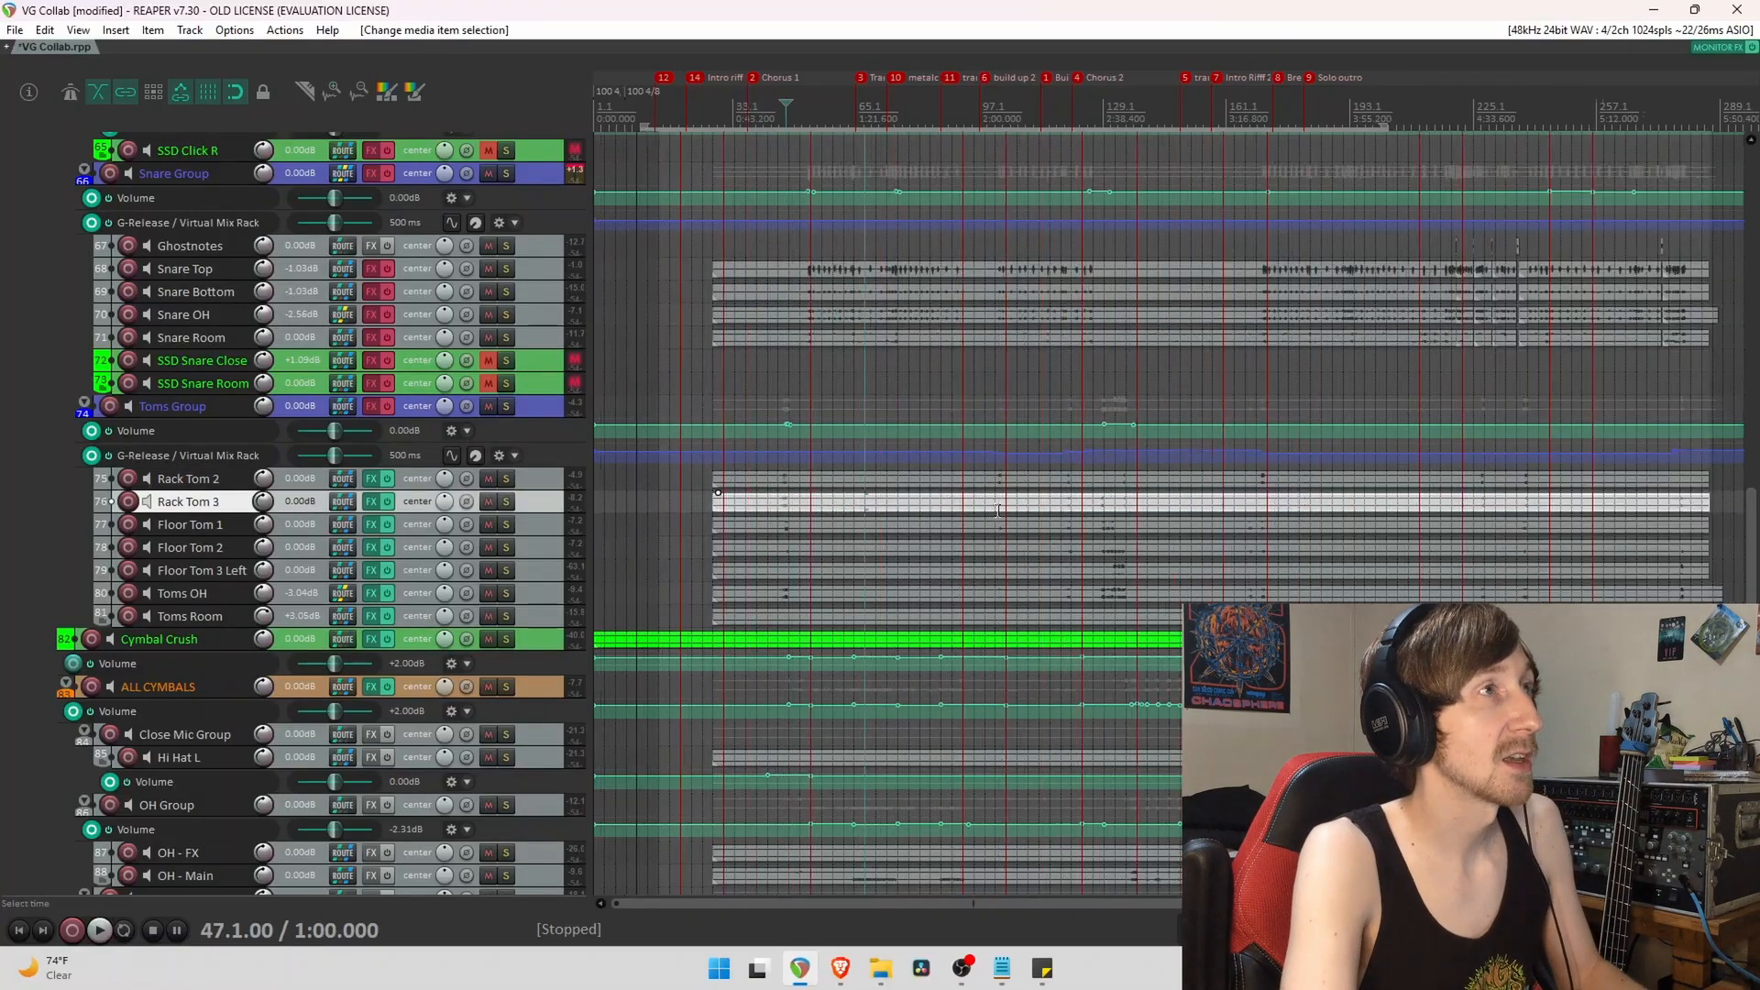
scroll(998, 511, up, 2)
click(1574, 506)
scroll(1571, 508, up, 4)
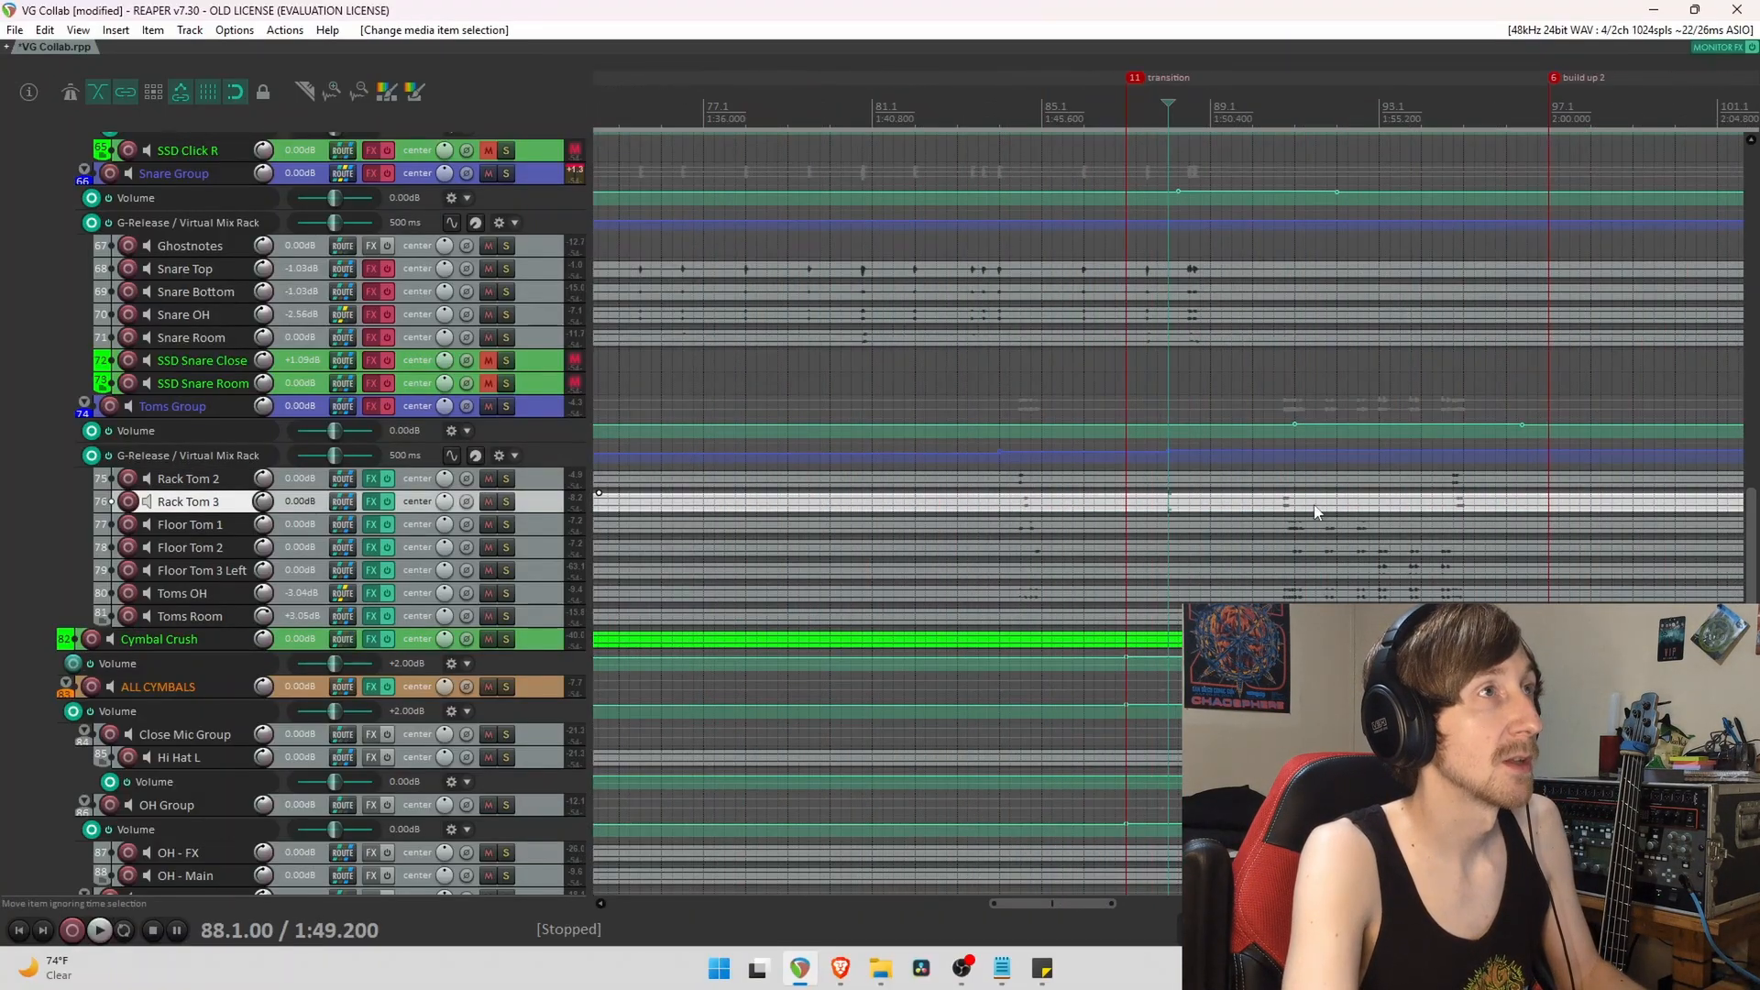
click(1289, 483)
drag(1450, 85, 973, 87)
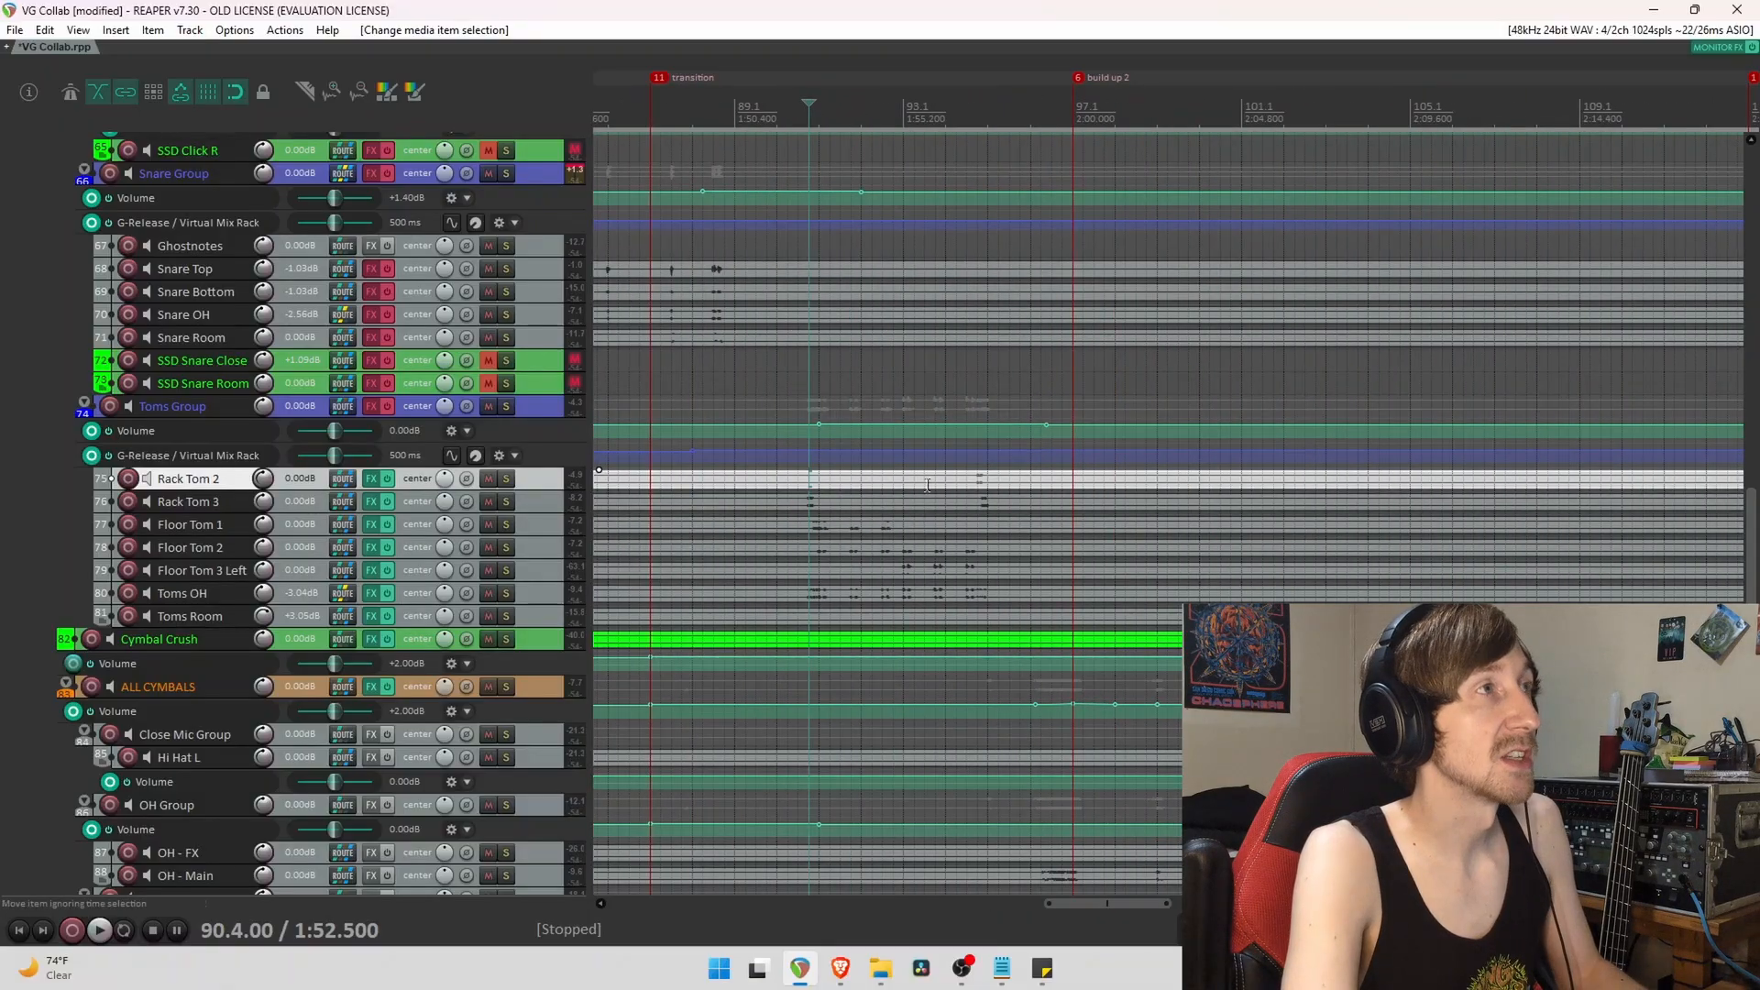
click(800, 486)
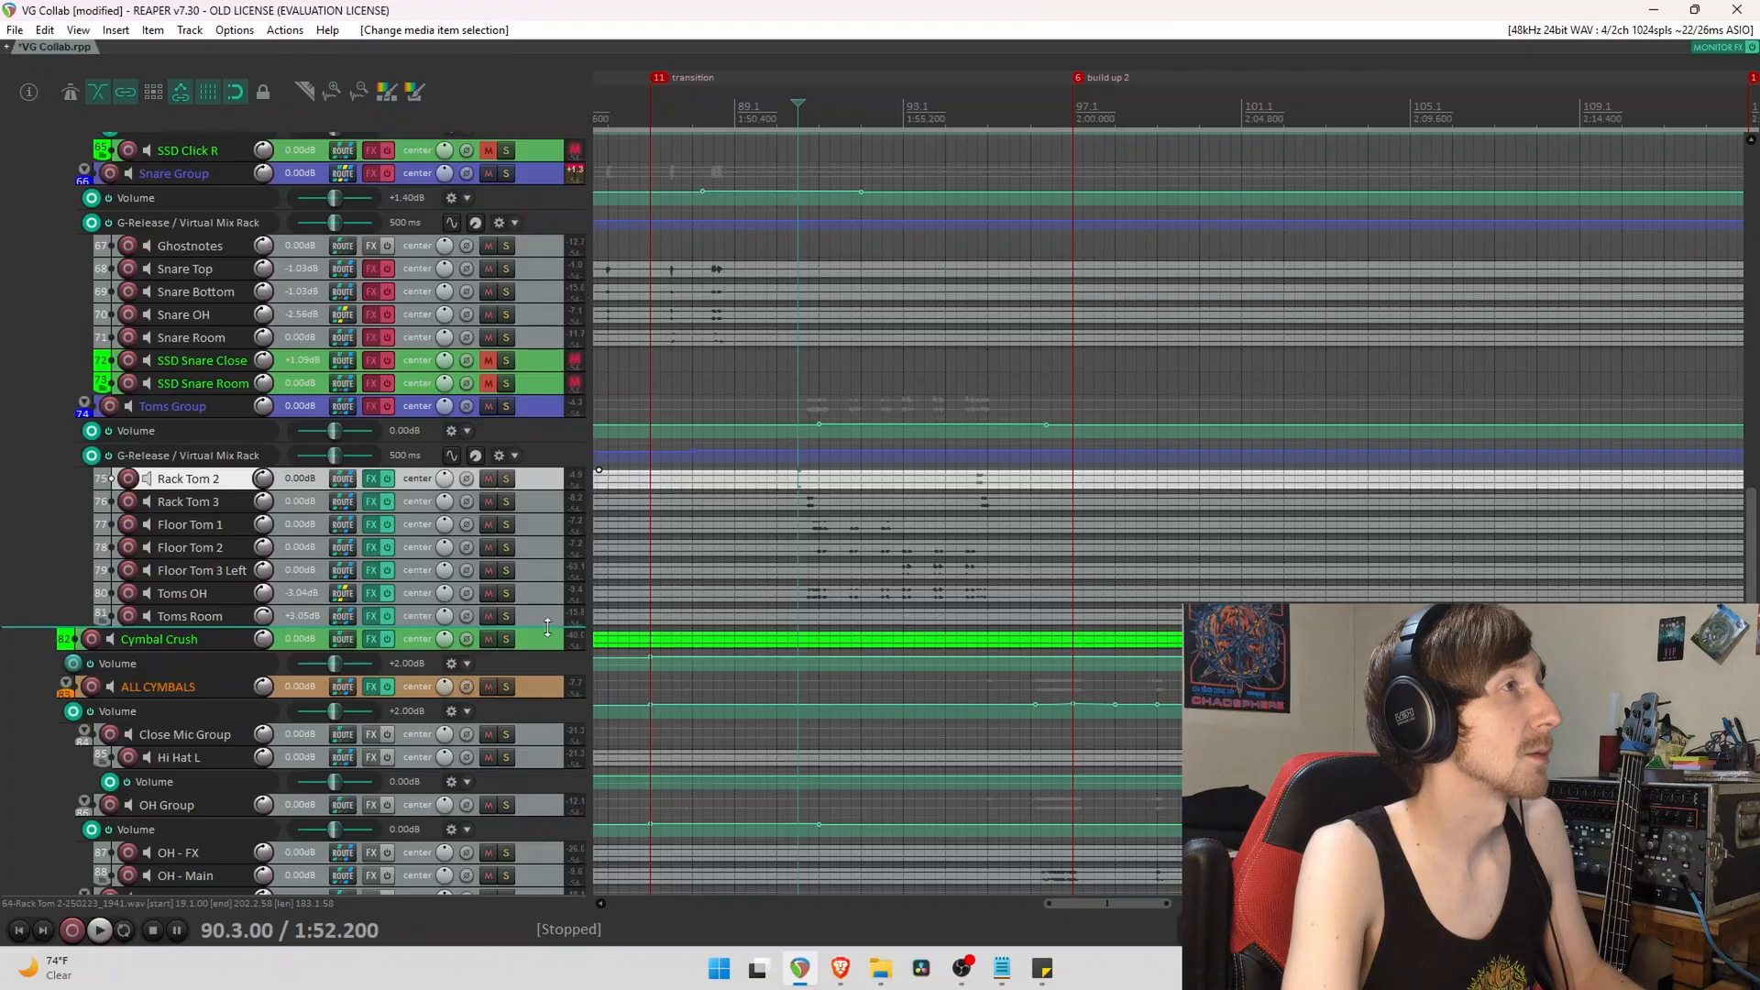
drag(555, 628, 539, 757)
drag(547, 602, 547, 664)
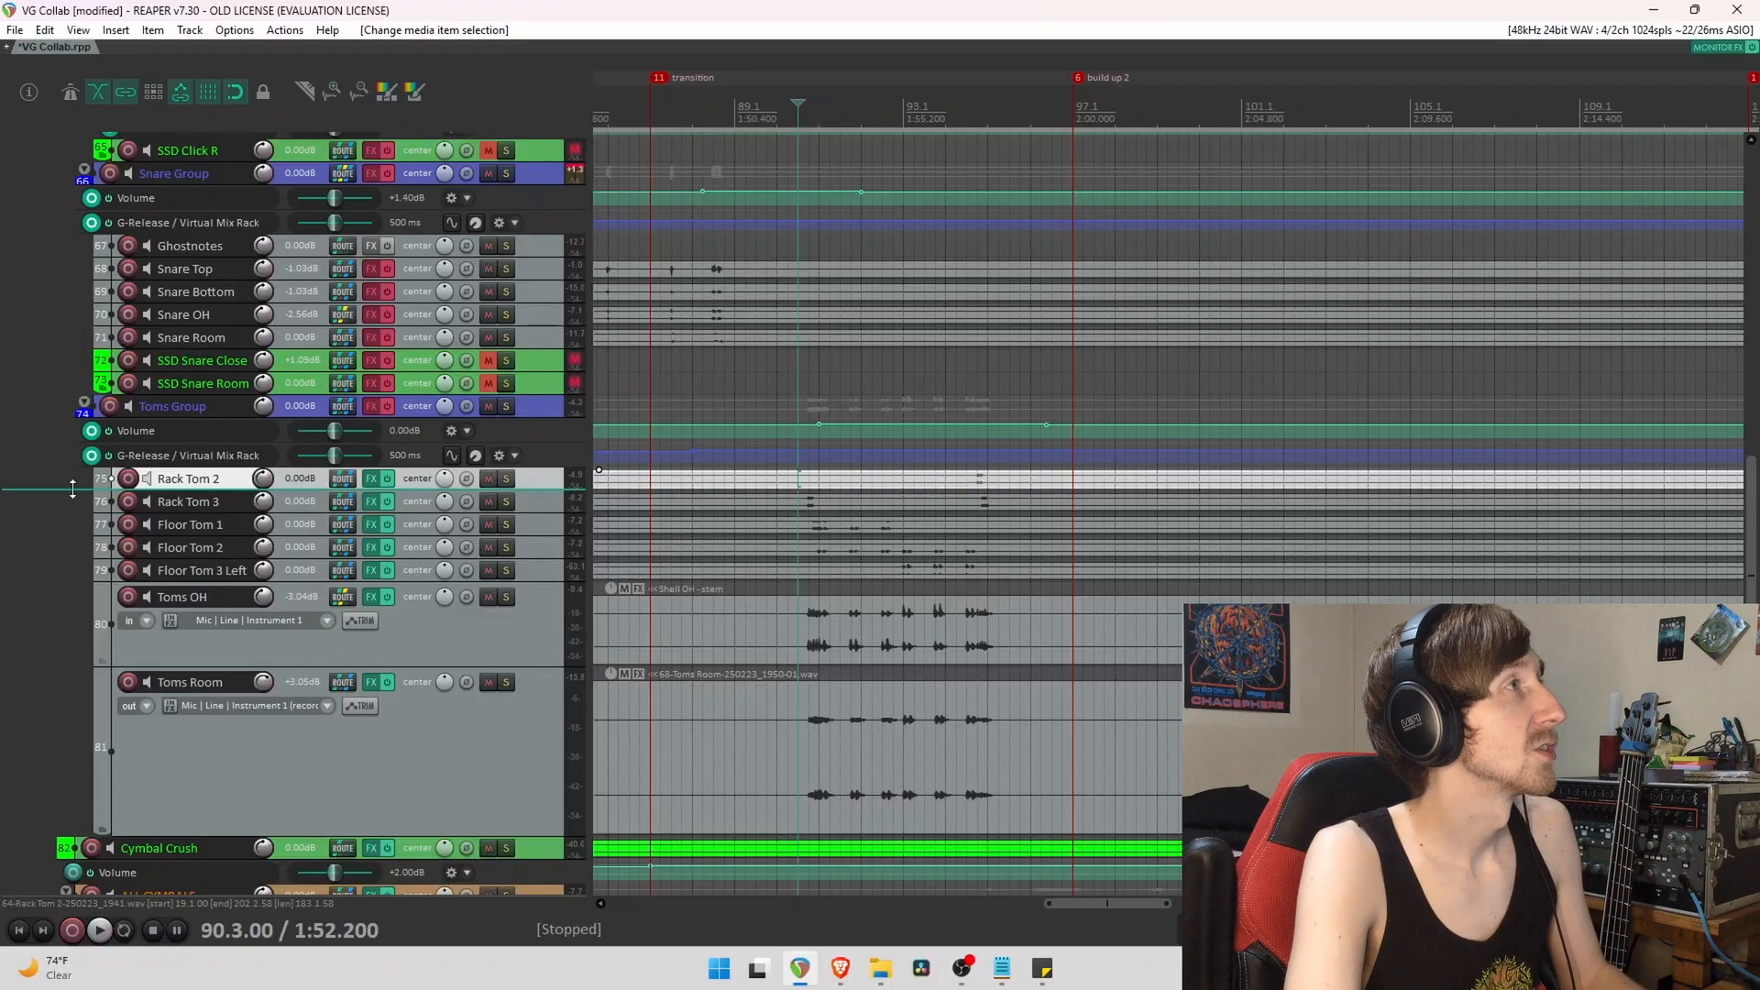
Solo ALL CYMBALS and the Toms Group and play the tom fill from 90.3.00.
scroll(58, 634, down, 2)
click(507, 796)
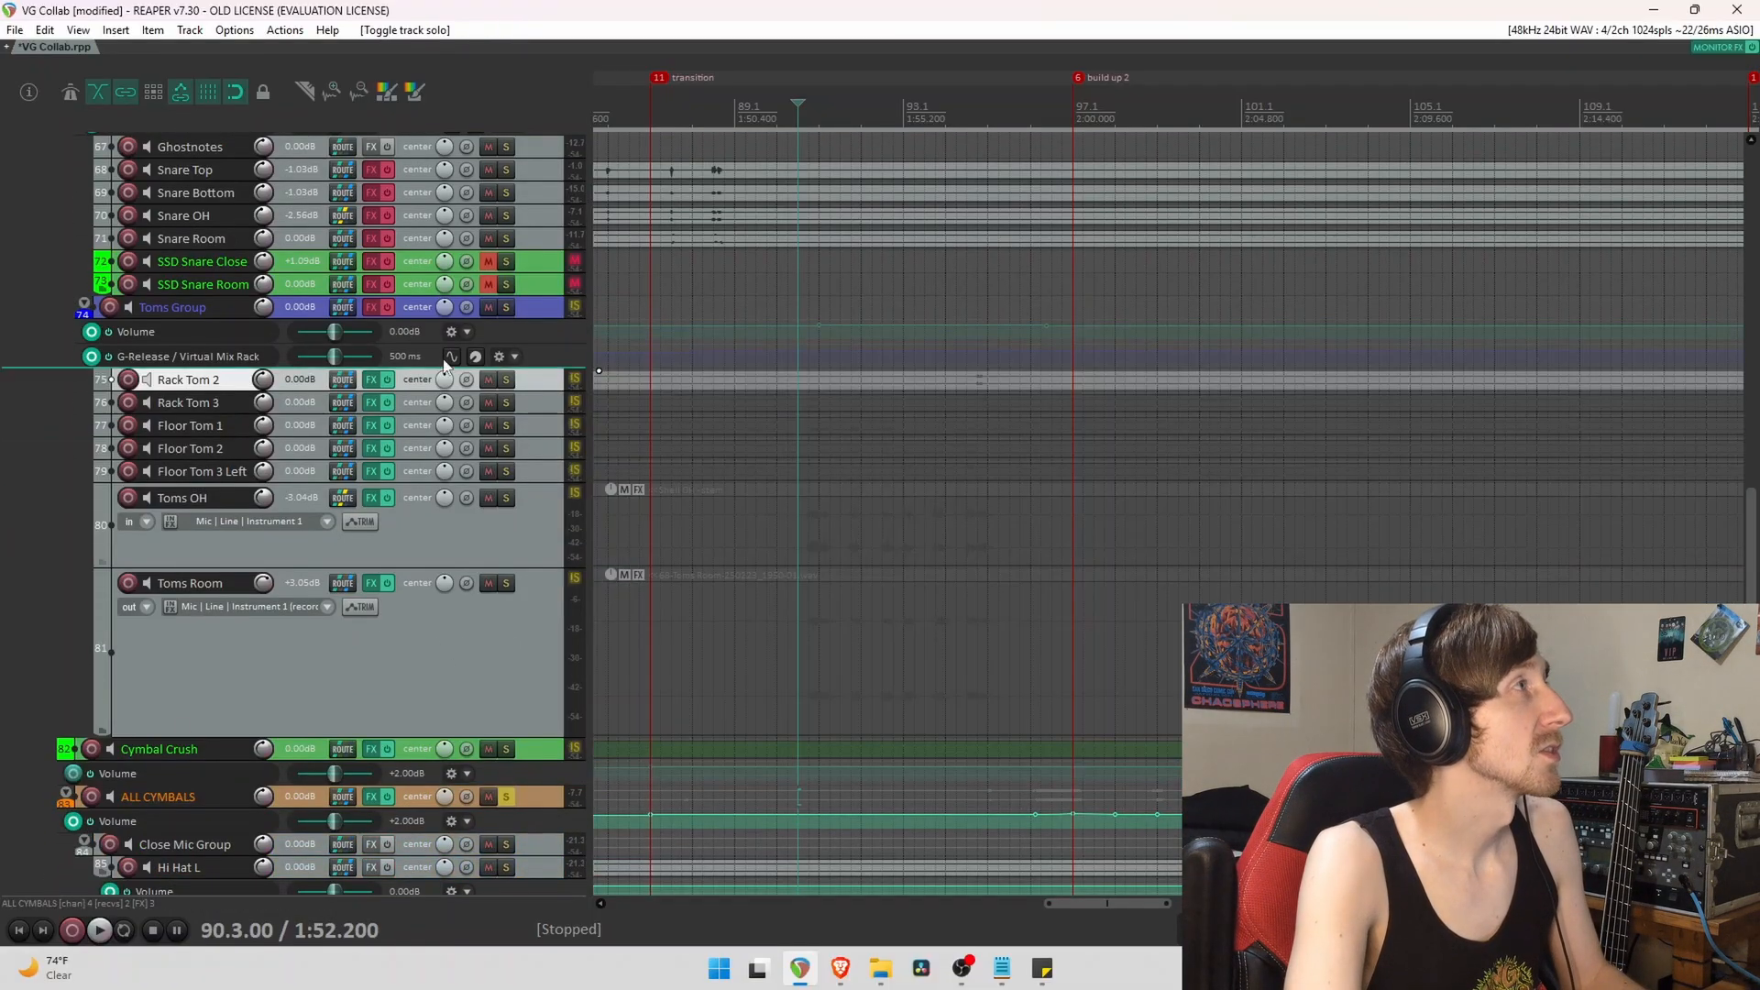
click(506, 307)
key(space)
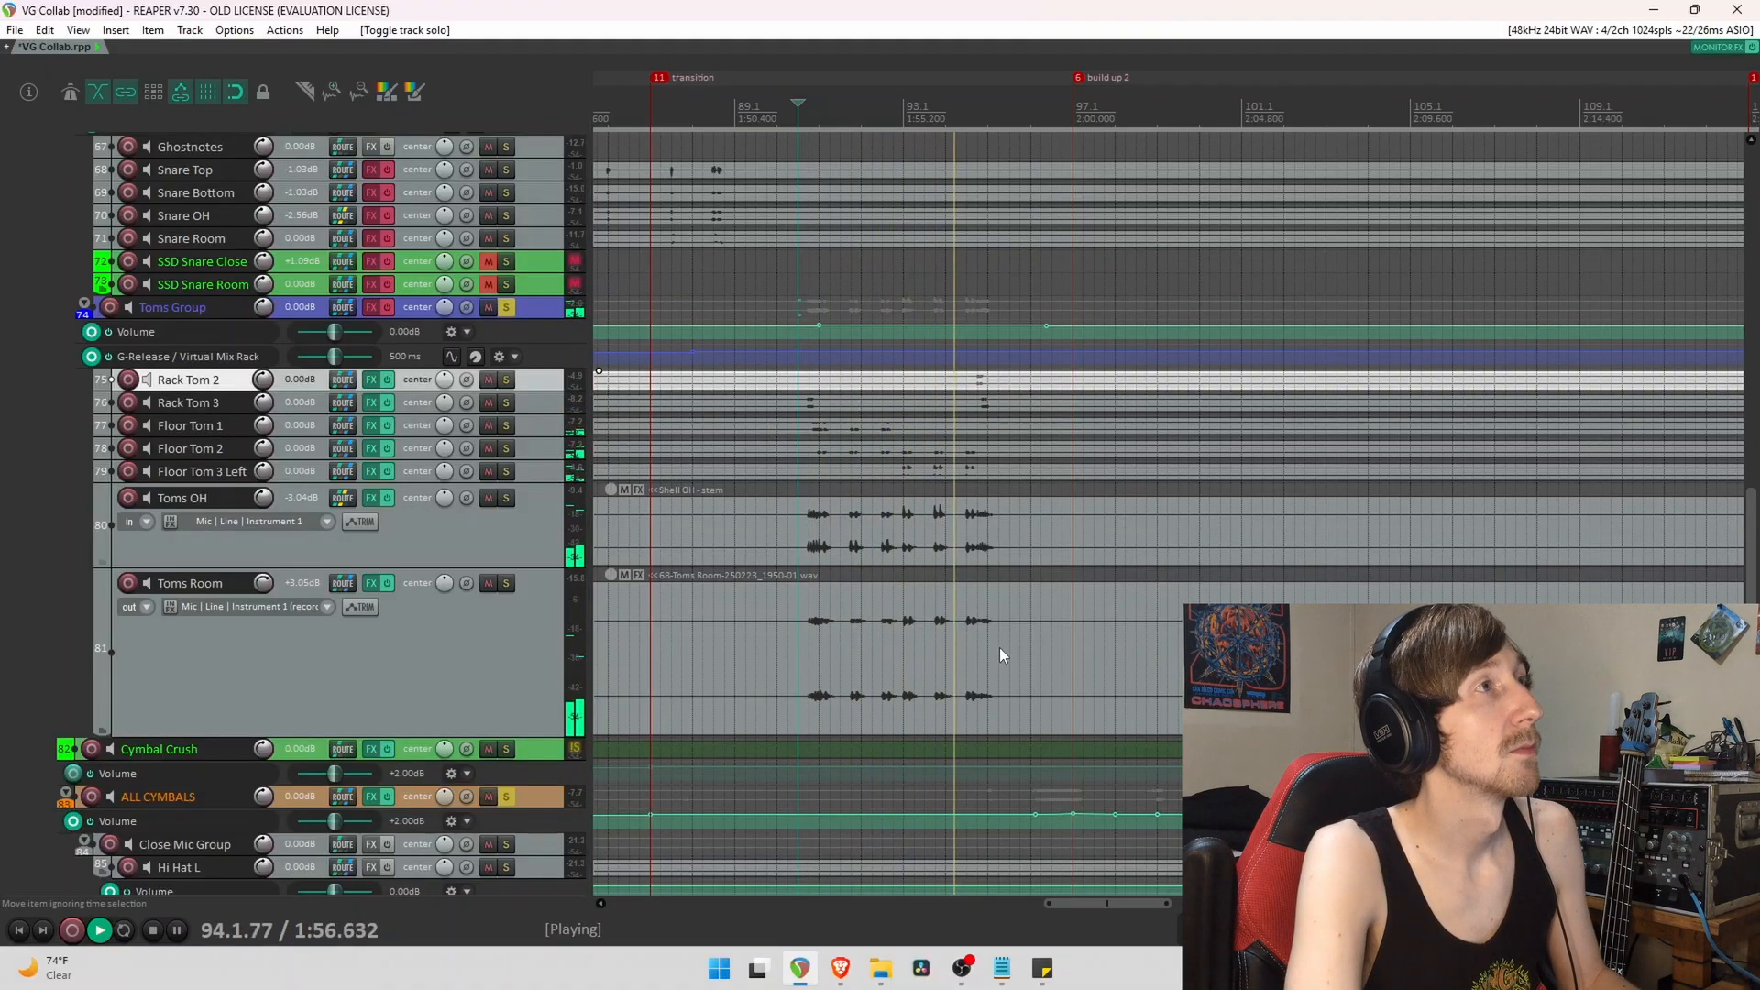
Stop playback, open Rack Tom 2's effects, and place the edit cursor at 94.3.00 before its hit.
key(space)
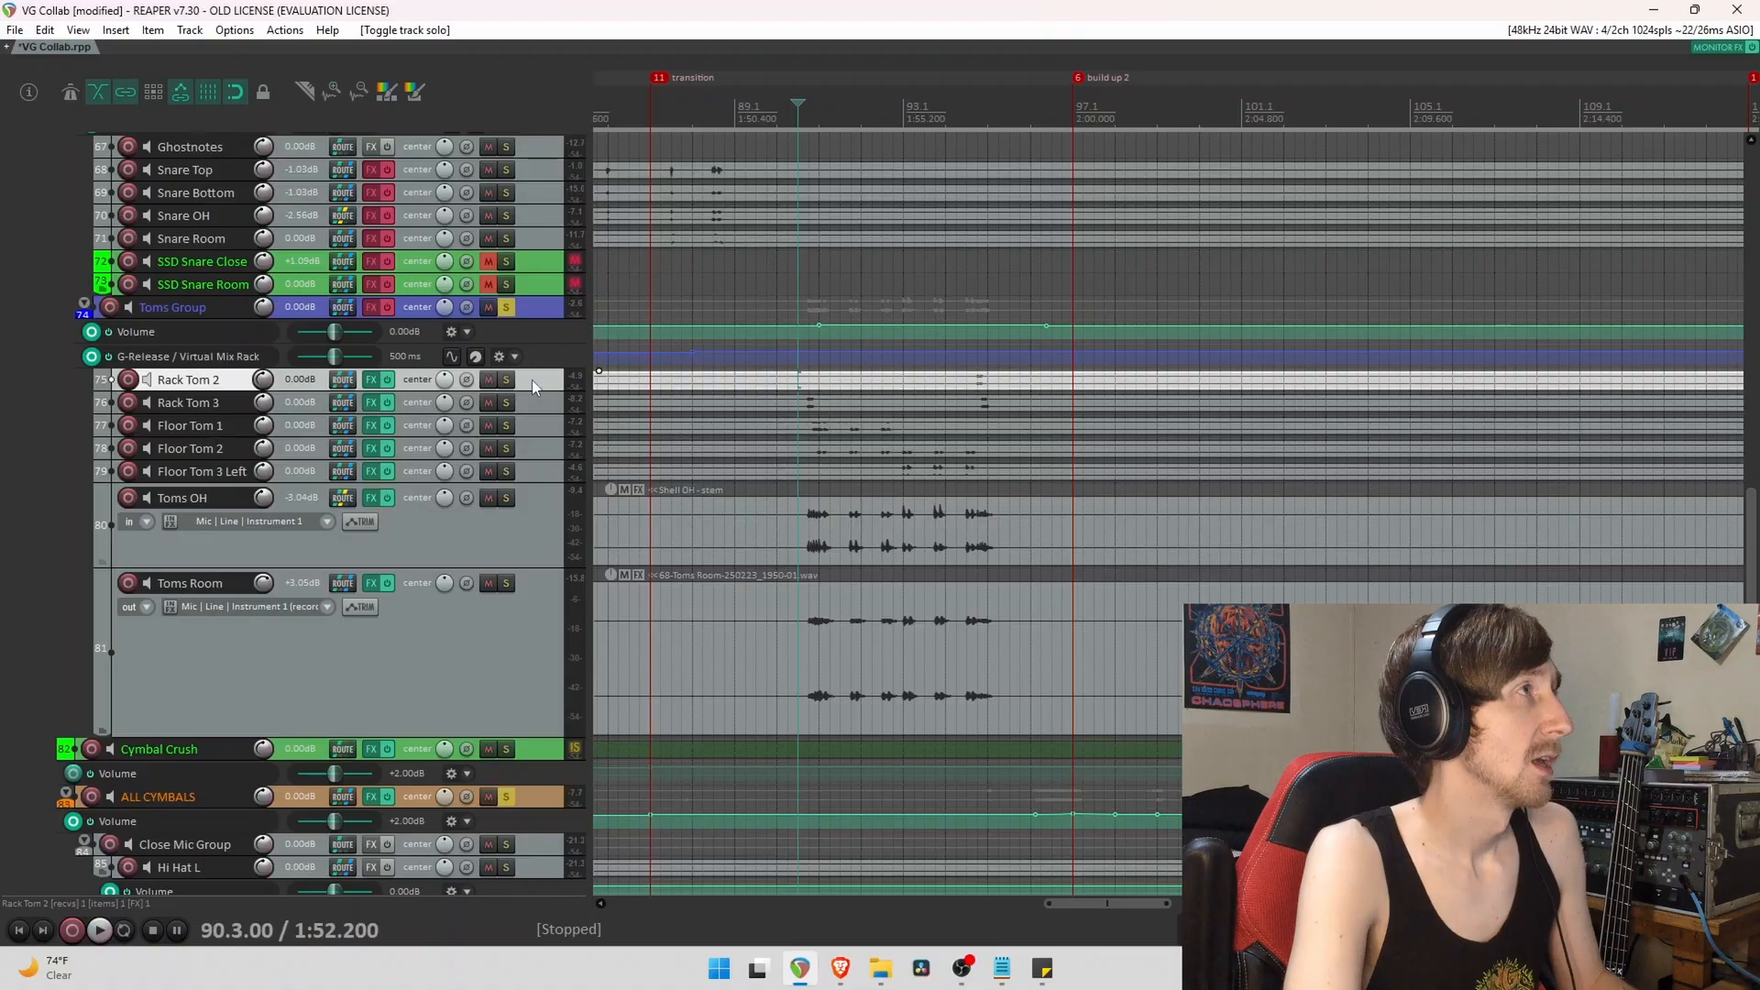
click(371, 379)
drag(876, 256, 1062, 522)
click(972, 383)
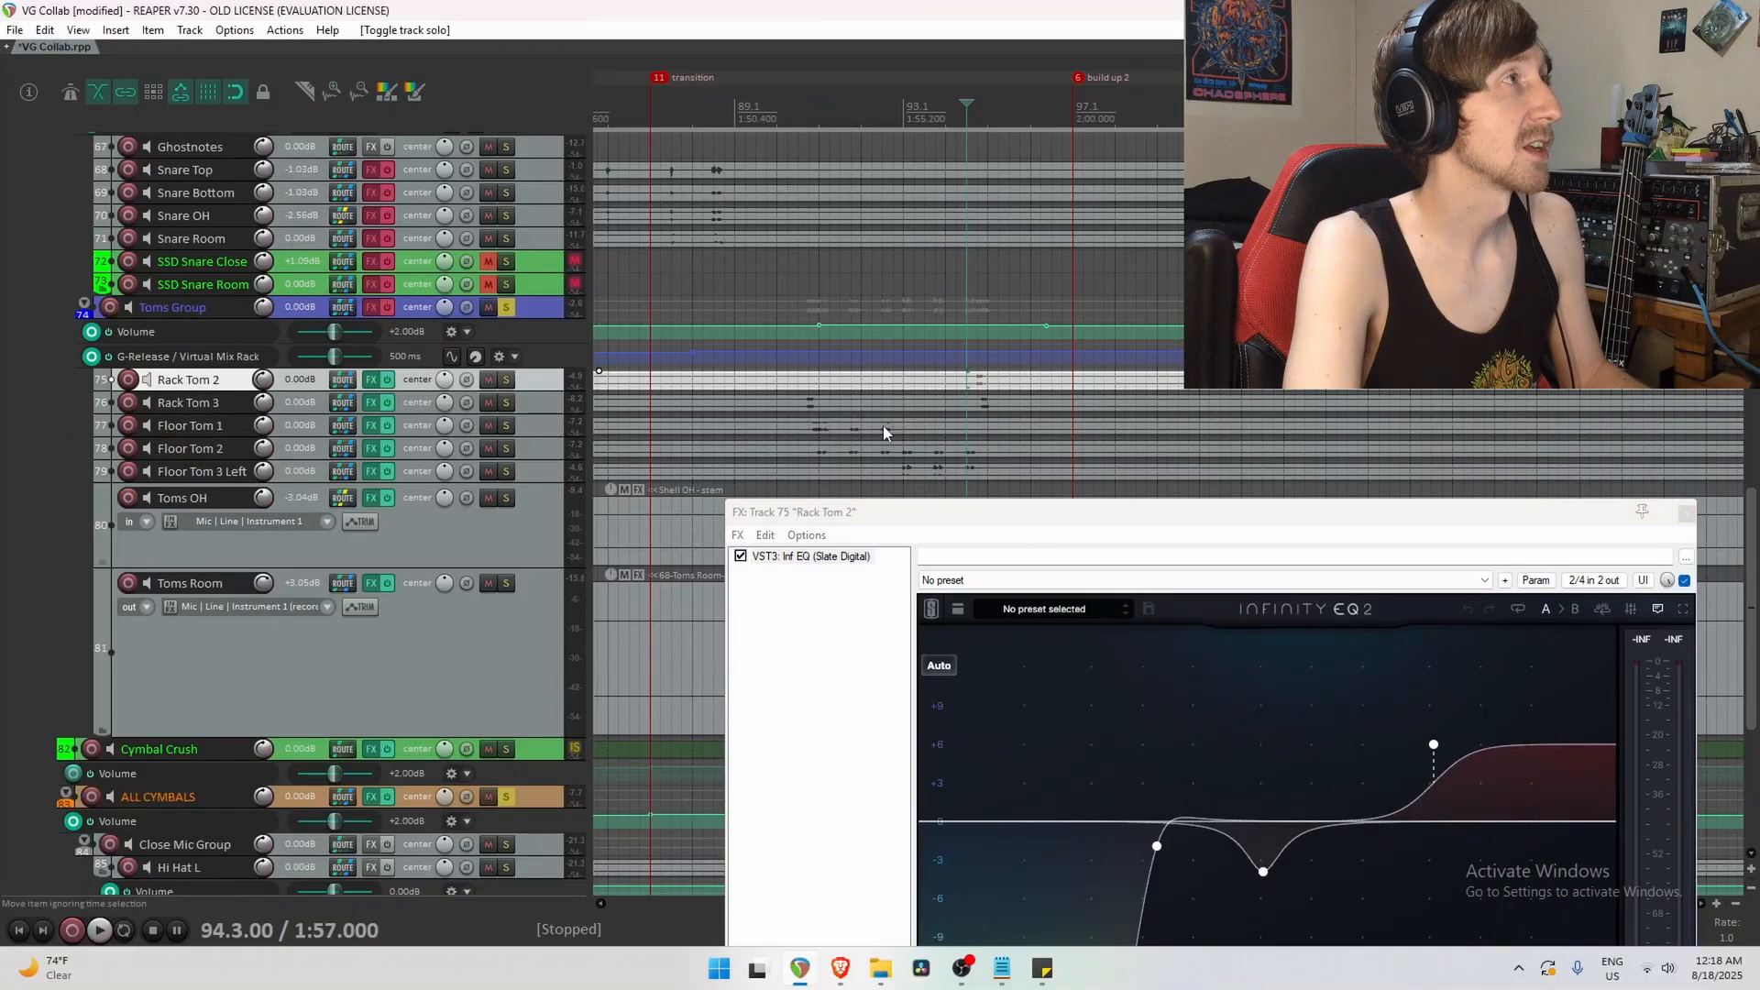
Solo Rack Tom 2, play its hit, and remove the solo from ALL CYMBALS.
click(506, 379)
key(space)
key(space)
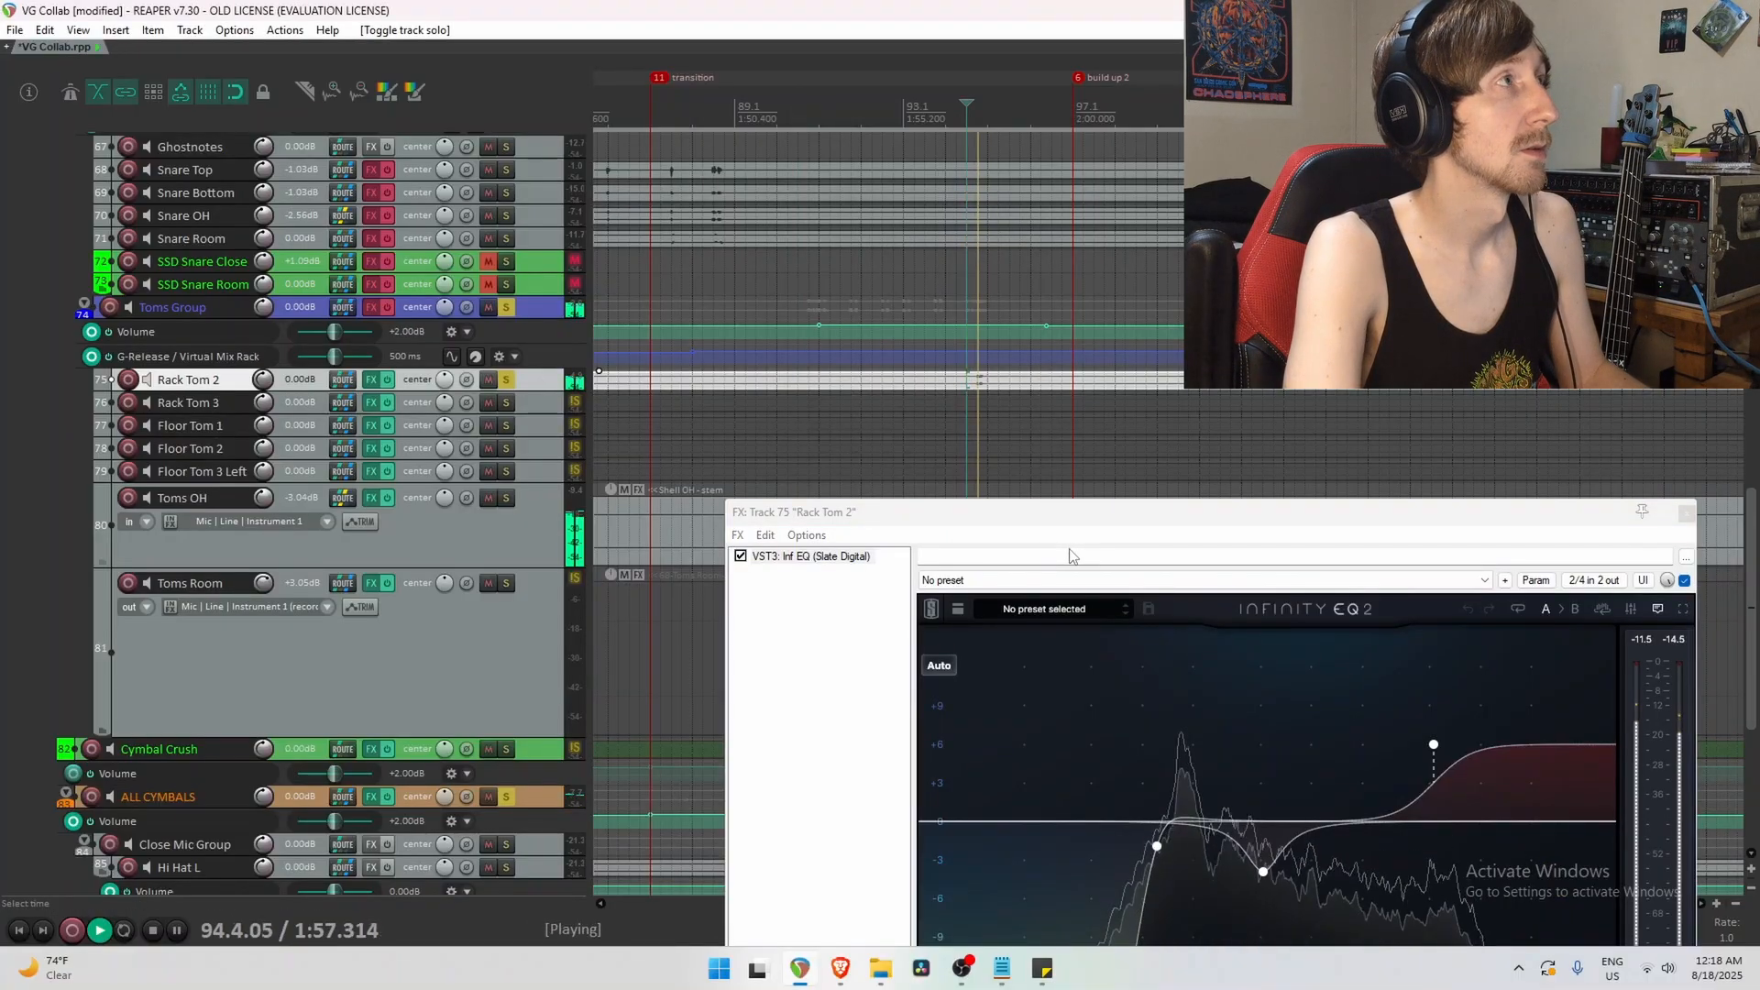
click(506, 797)
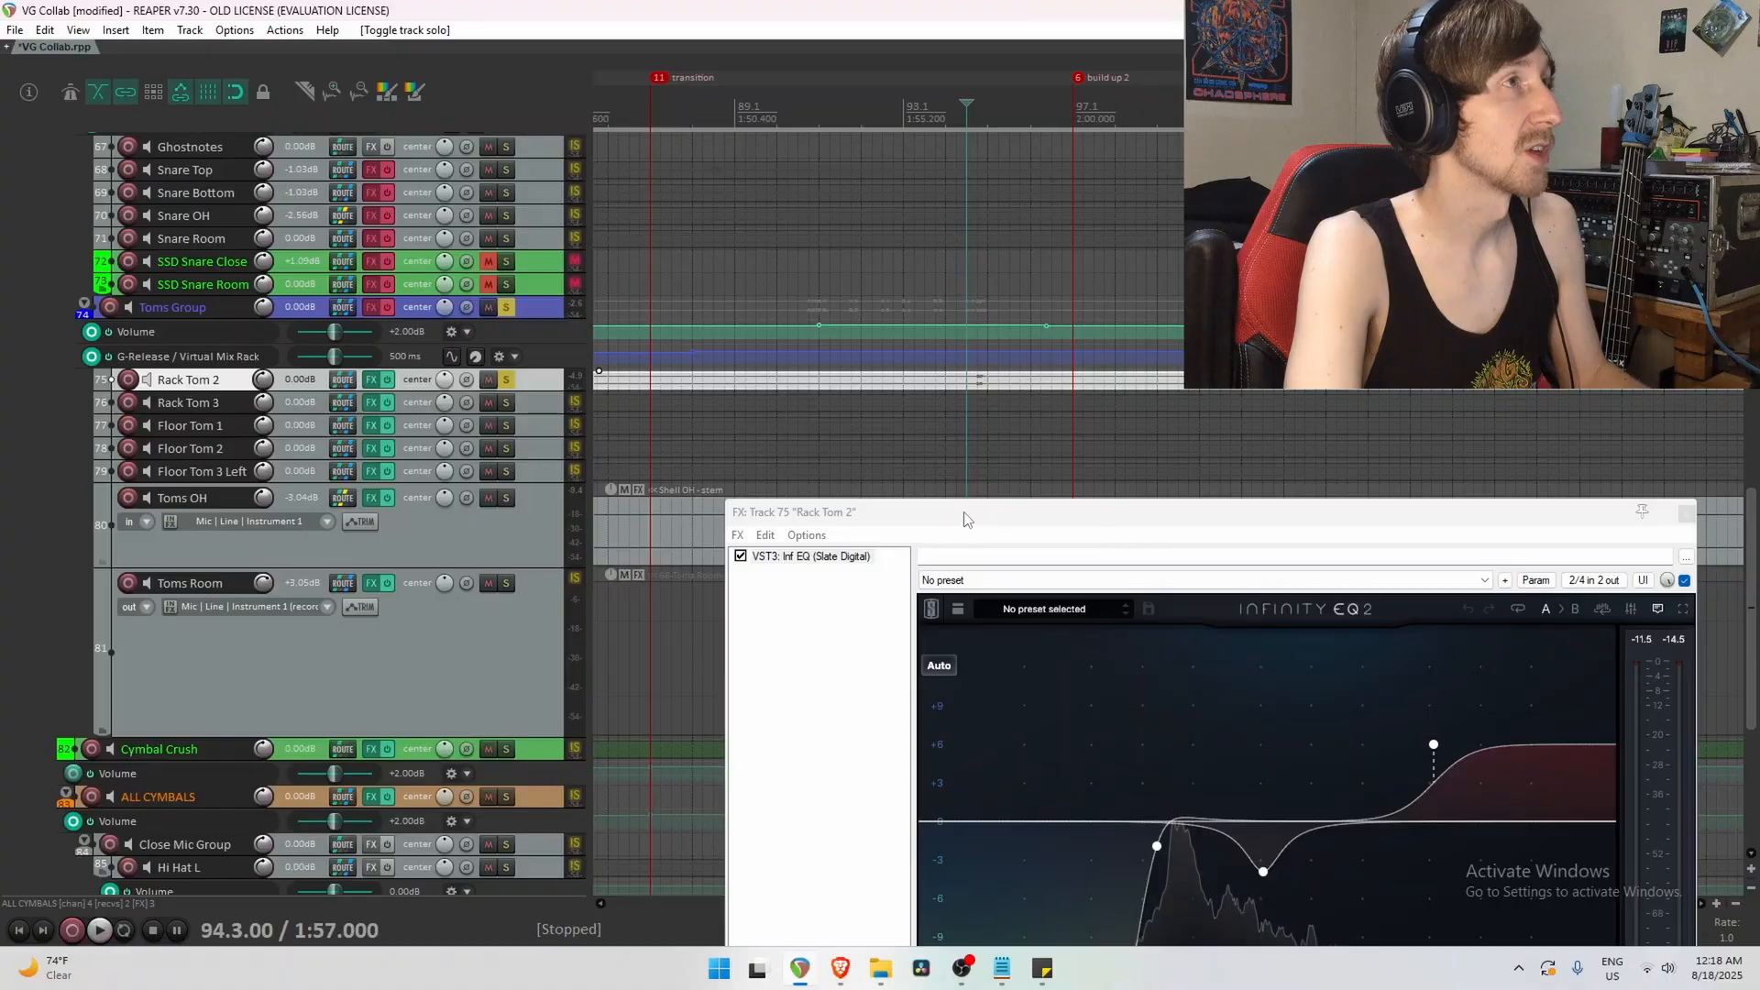
Play the isolated Rack Tom 2 hit from 94.3.00 and examine the low-cut band in its Infinity EQ 2.
drag(969, 516, 962, 379)
key(space)
key(space)
key(space)
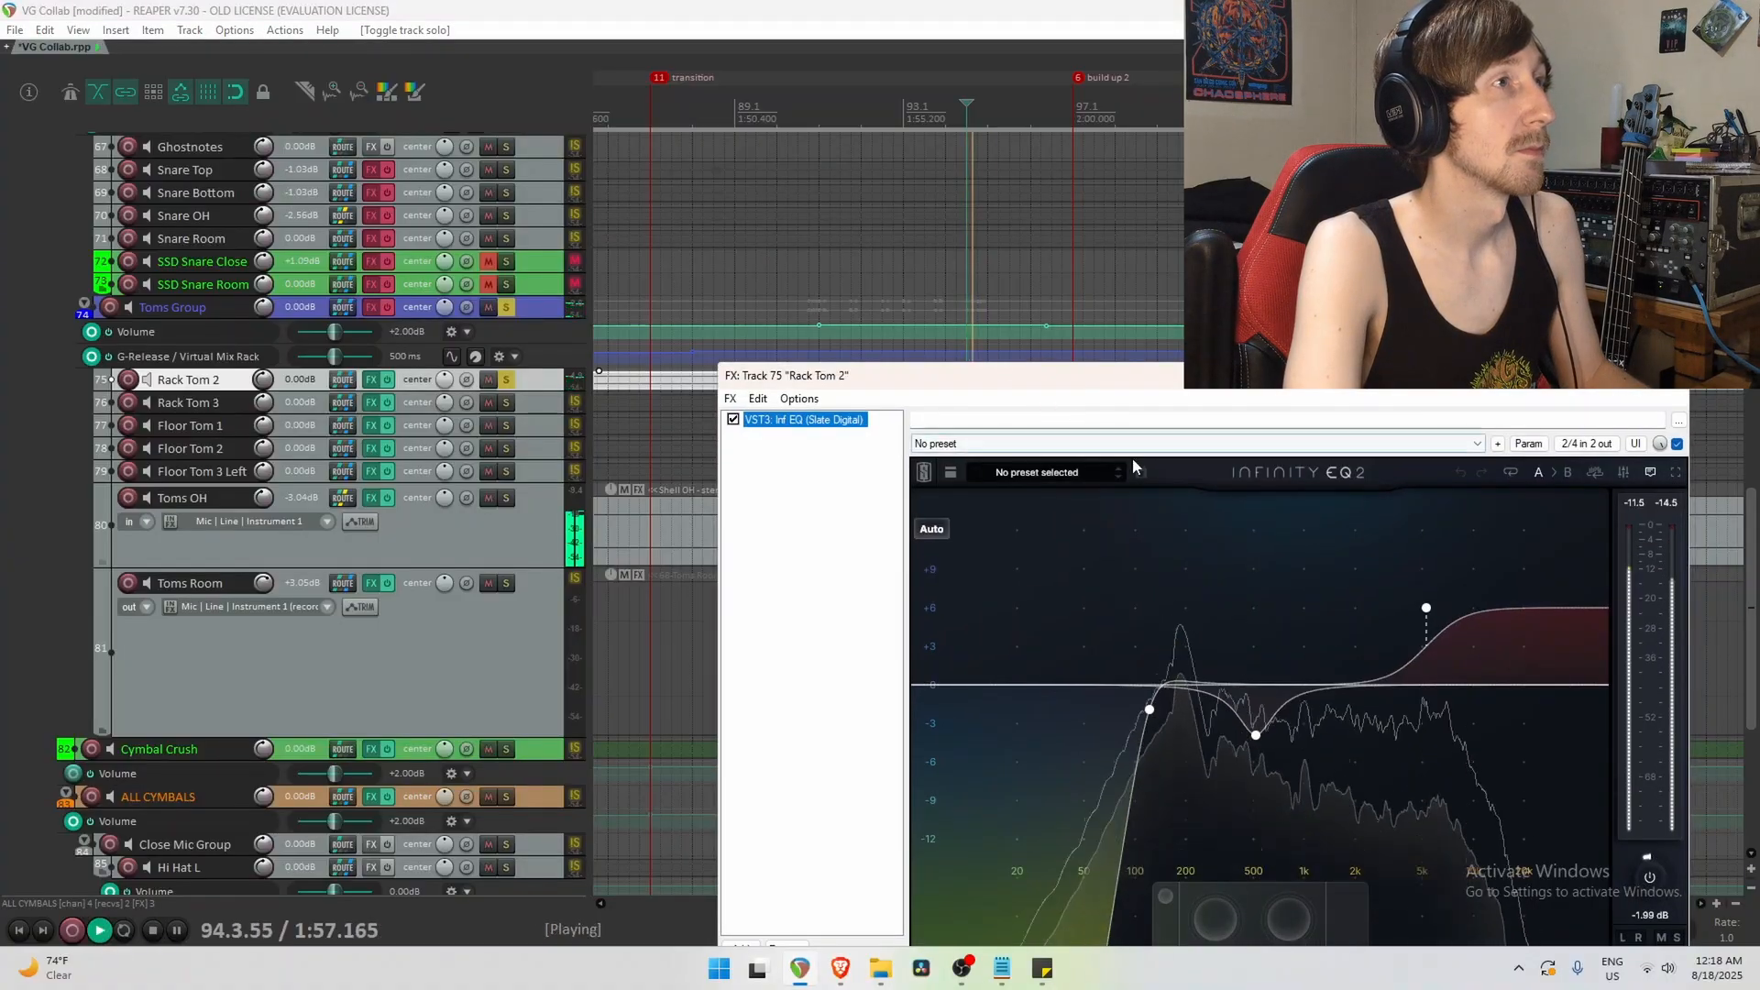
key(space)
mouse_move(1146, 685)
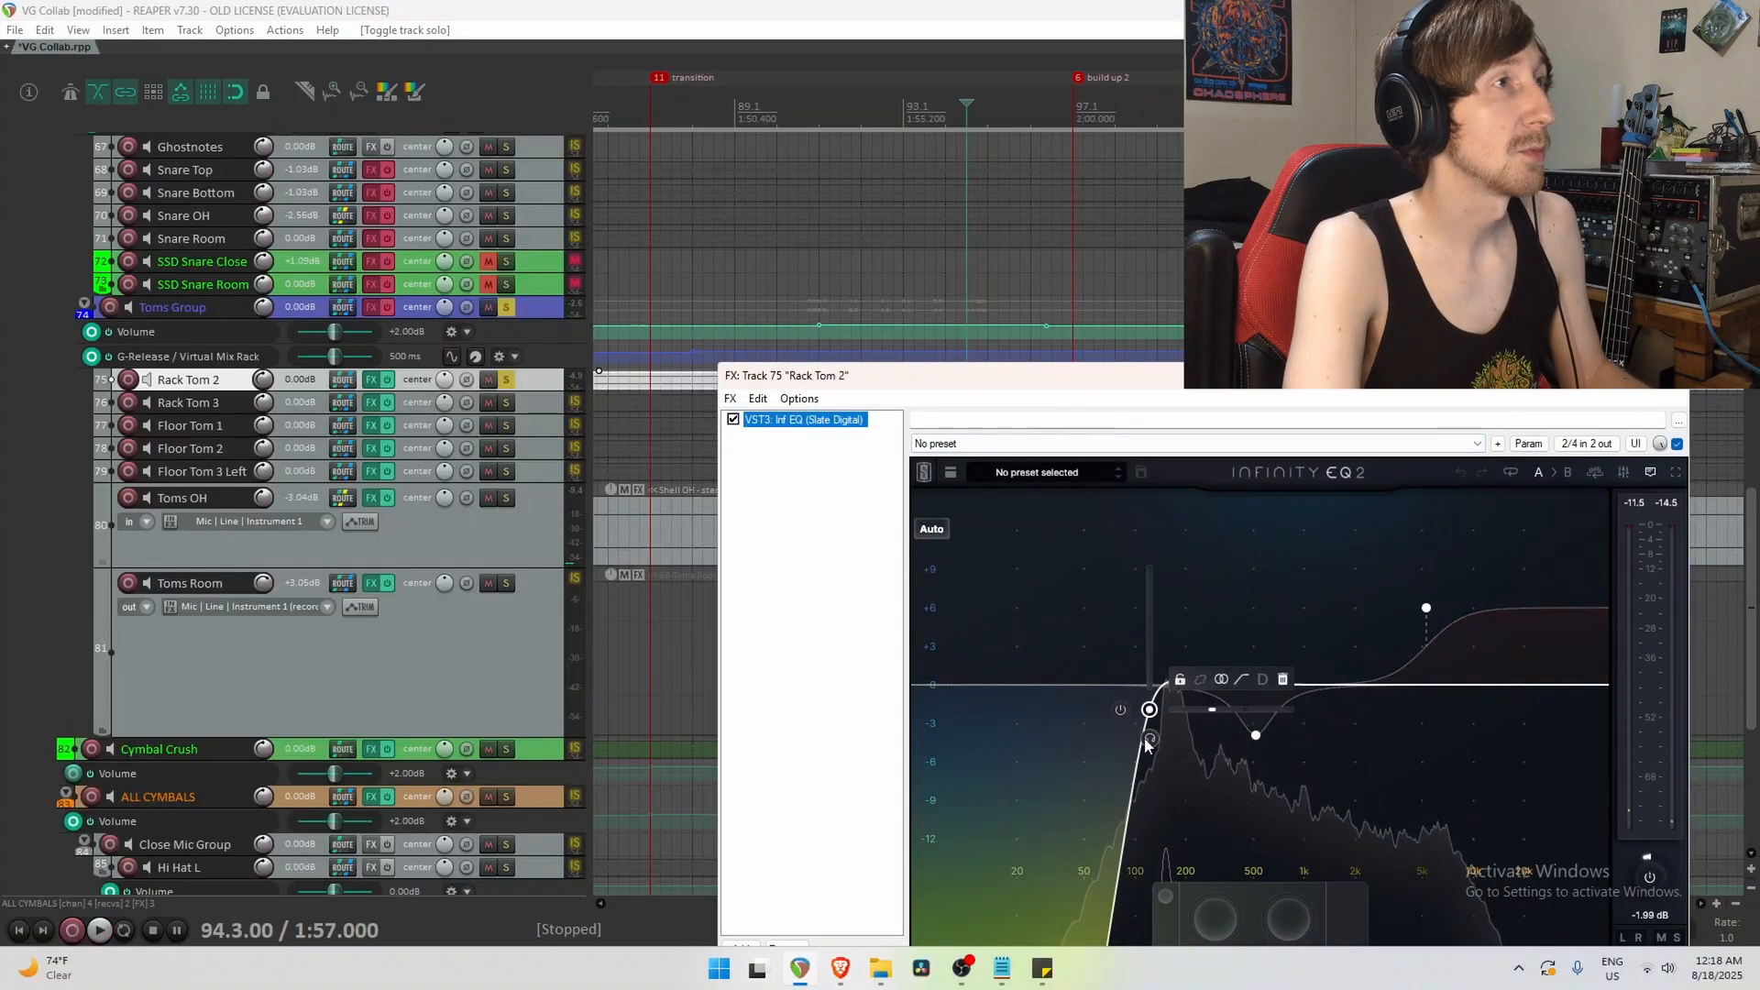
key(space)
key(space)
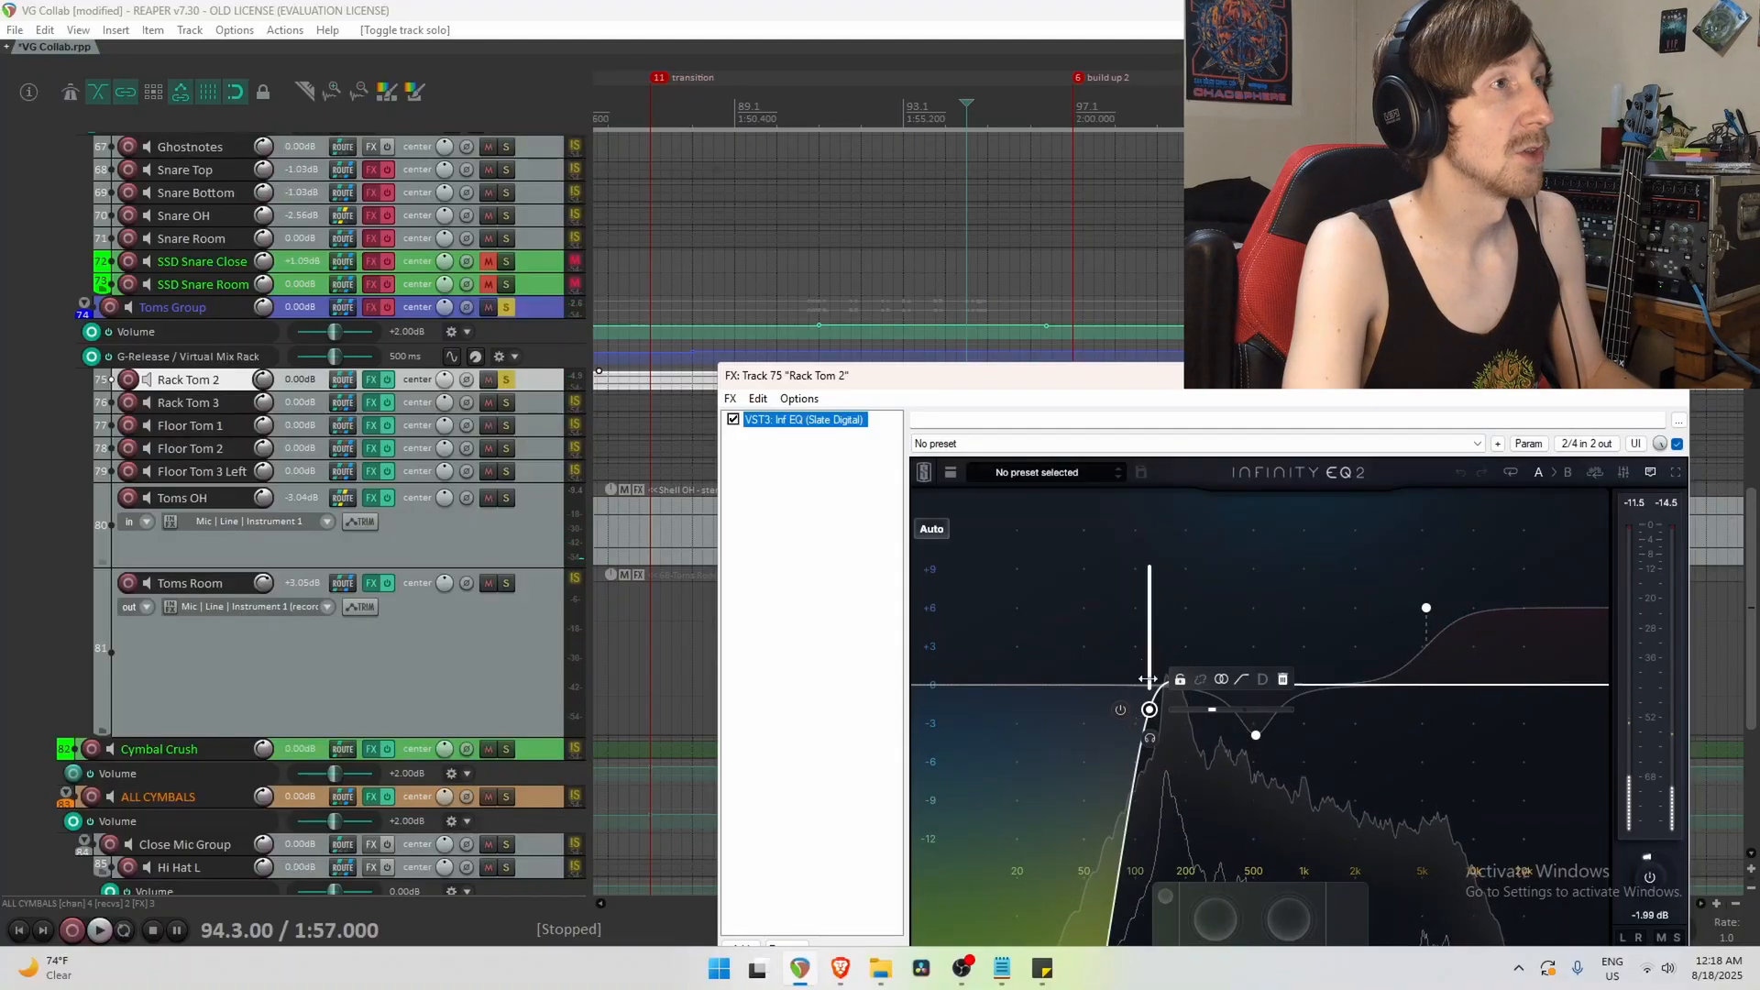
Examine the mid cut and the high-shelf boost in Rack Tom 2's Infinity EQ 2, replaying the hit.
mouse_move(1255, 770)
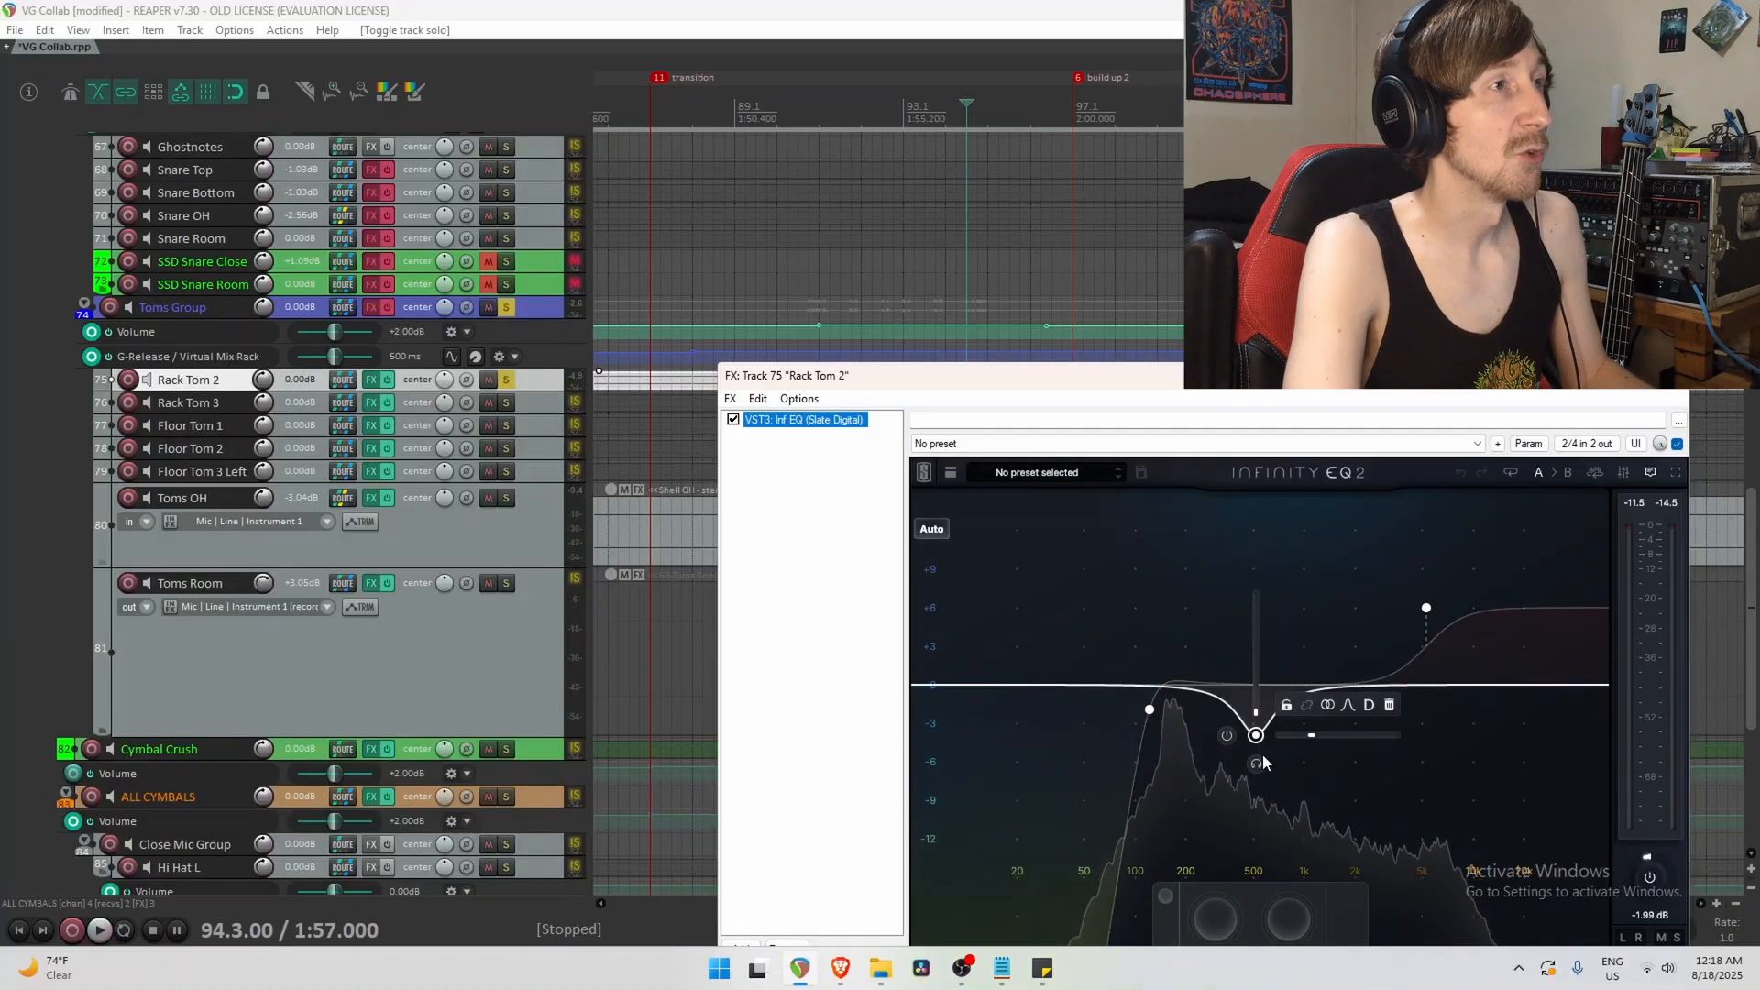
click(1258, 739)
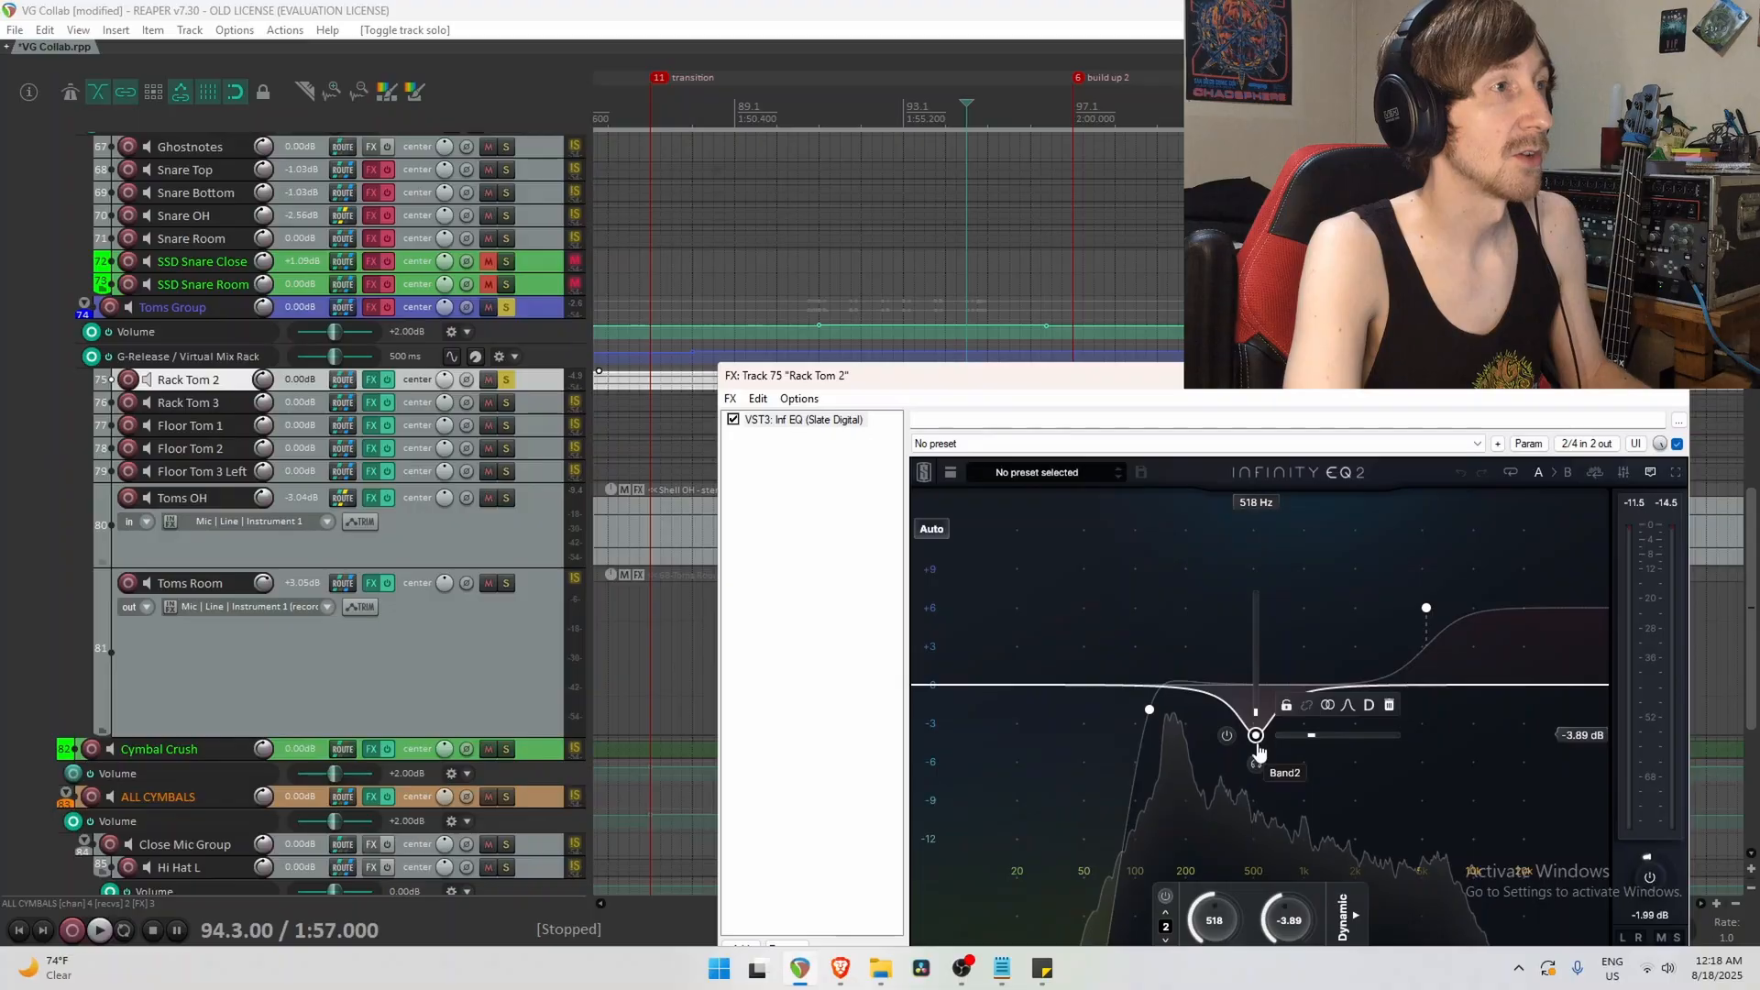
key(space)
key(space)
click(1426, 607)
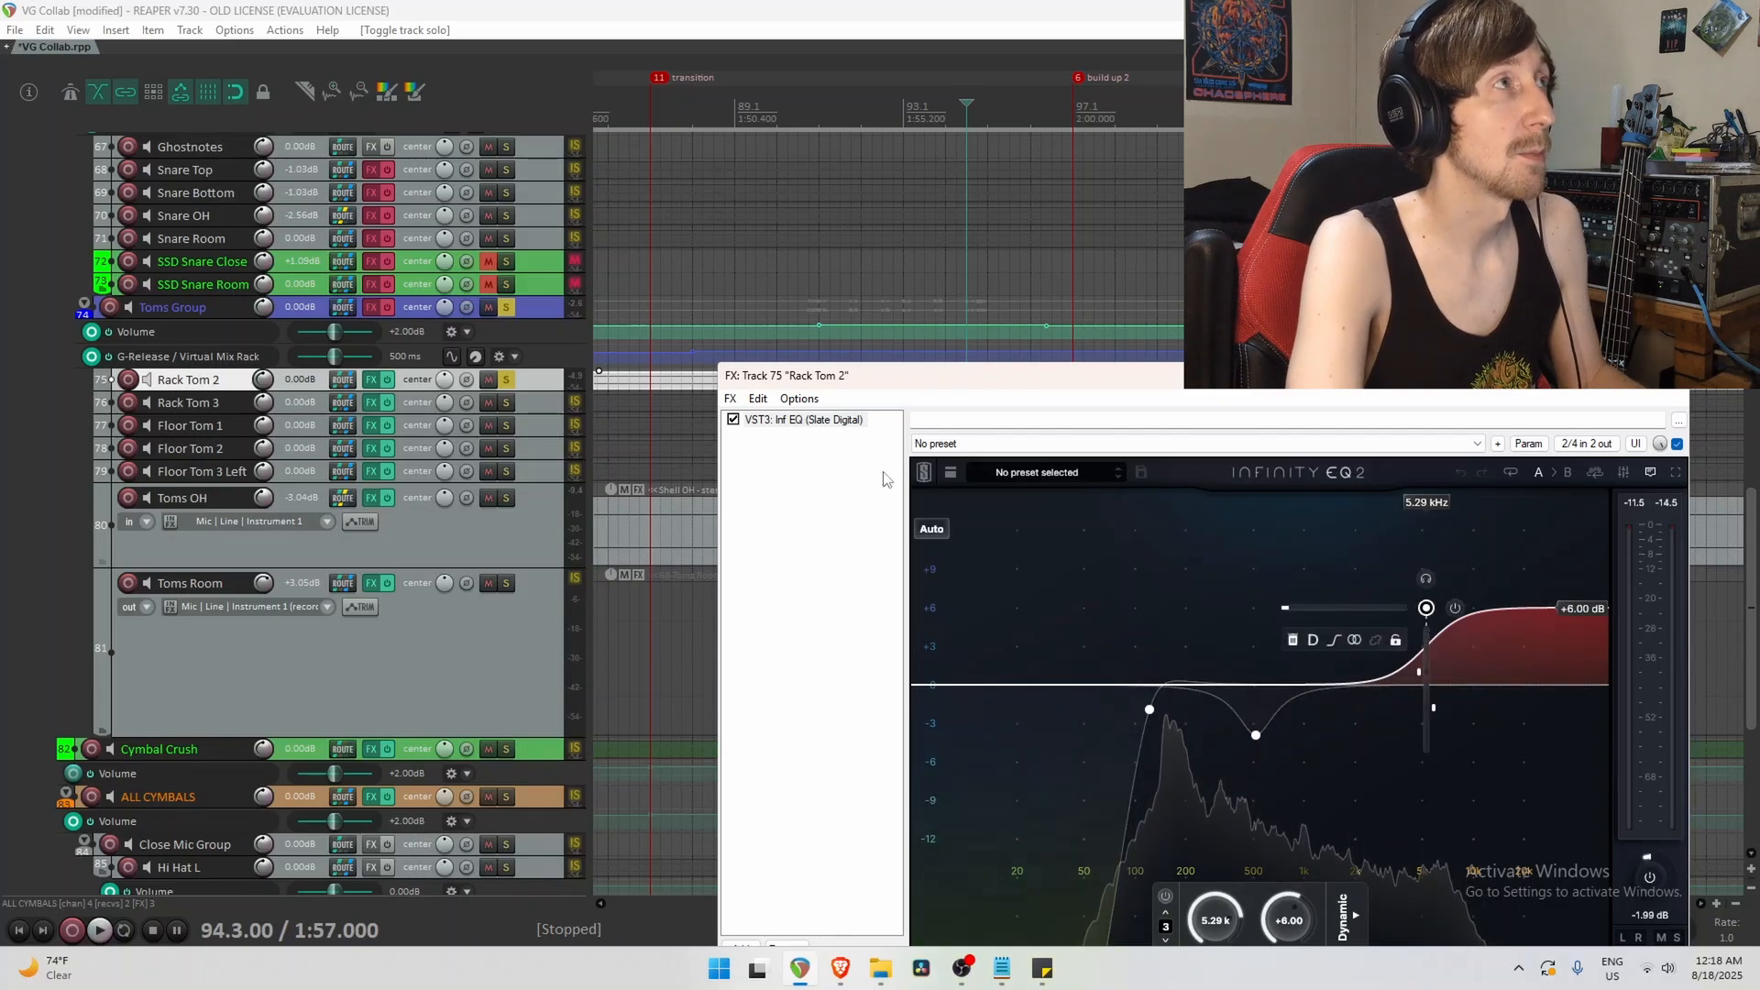
Compare the Rack Tom 2 hit with its EQ bypassed and with it enabled.
click(734, 419)
key(space)
key(space)
key(space)
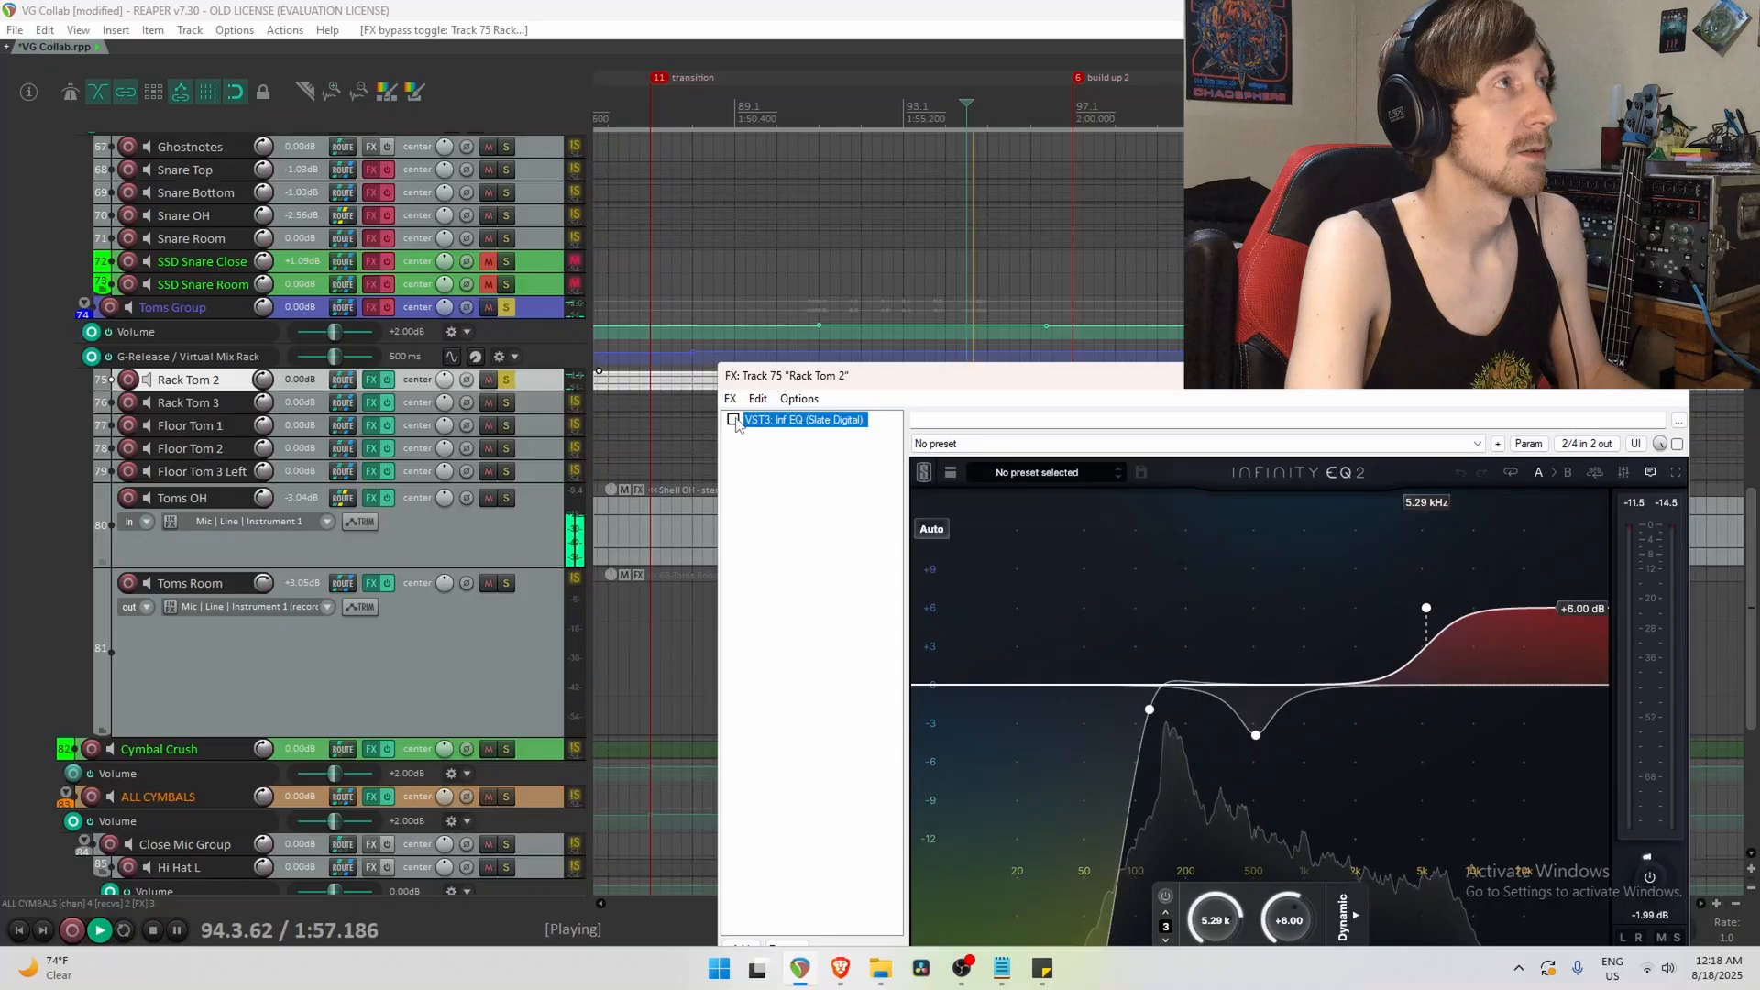
click(733, 419)
key(space)
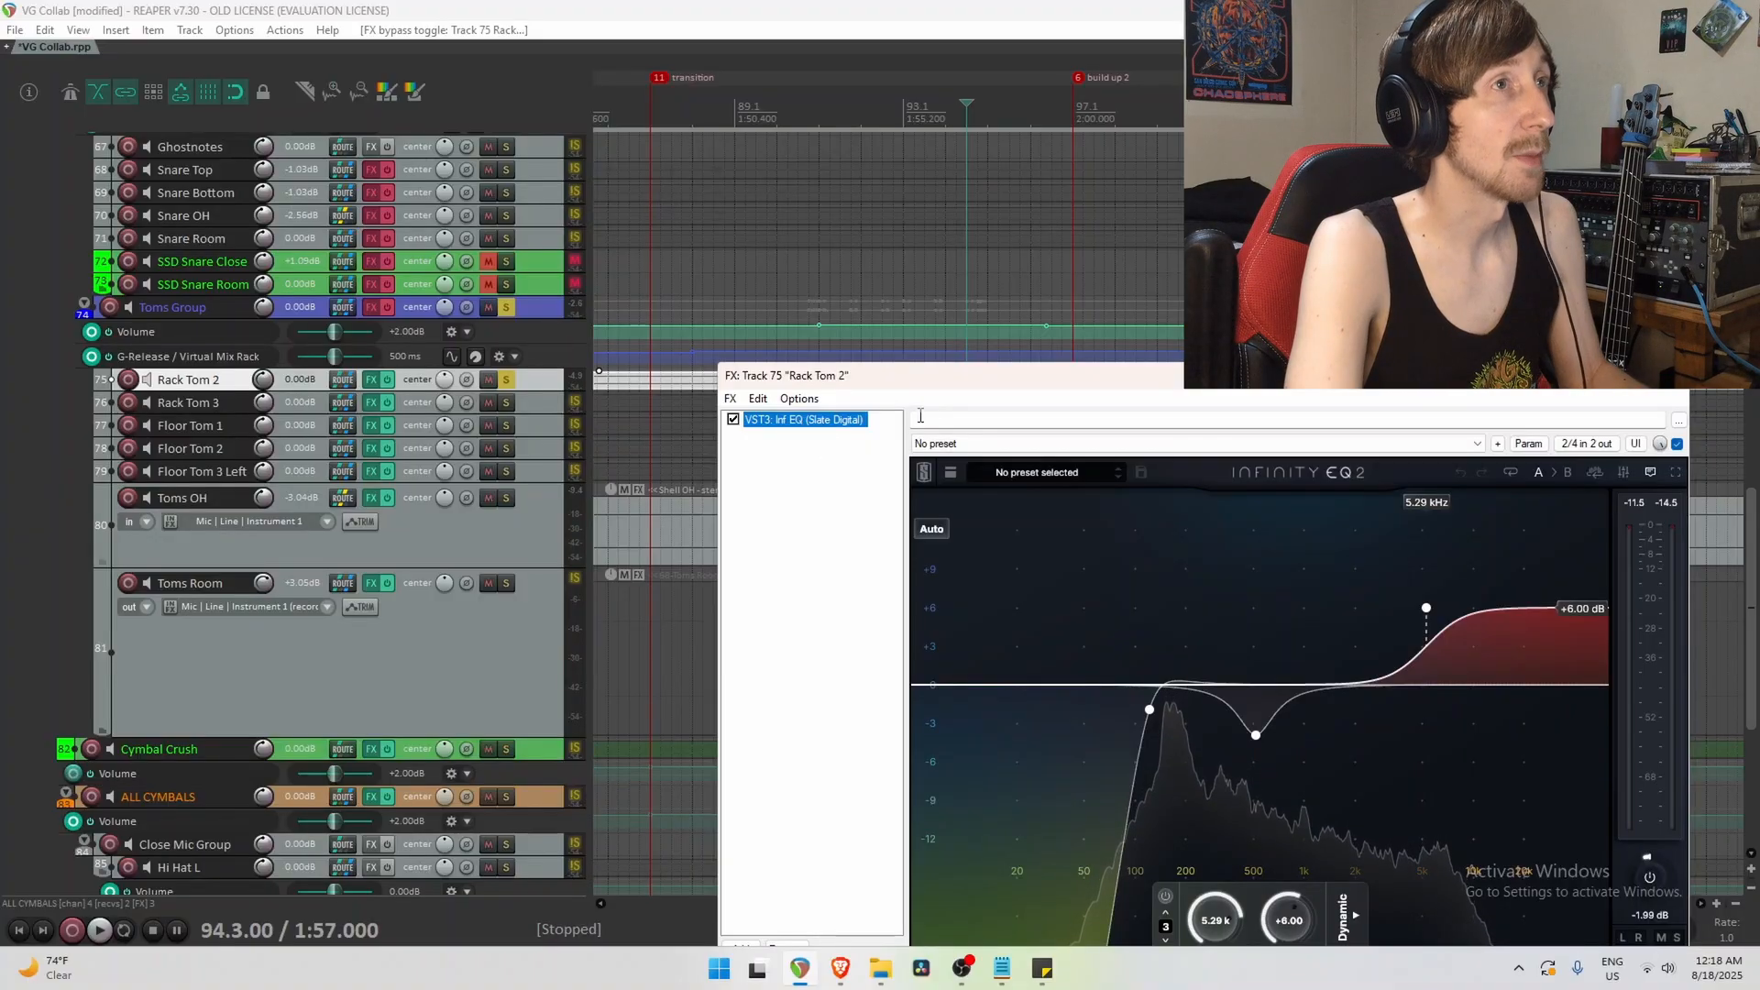
Solo Rack Tom 3, display its EQ alongside Rack Tom 2's, and play the hit from 94.3.00.
drag(1595, 376, 1555, 167)
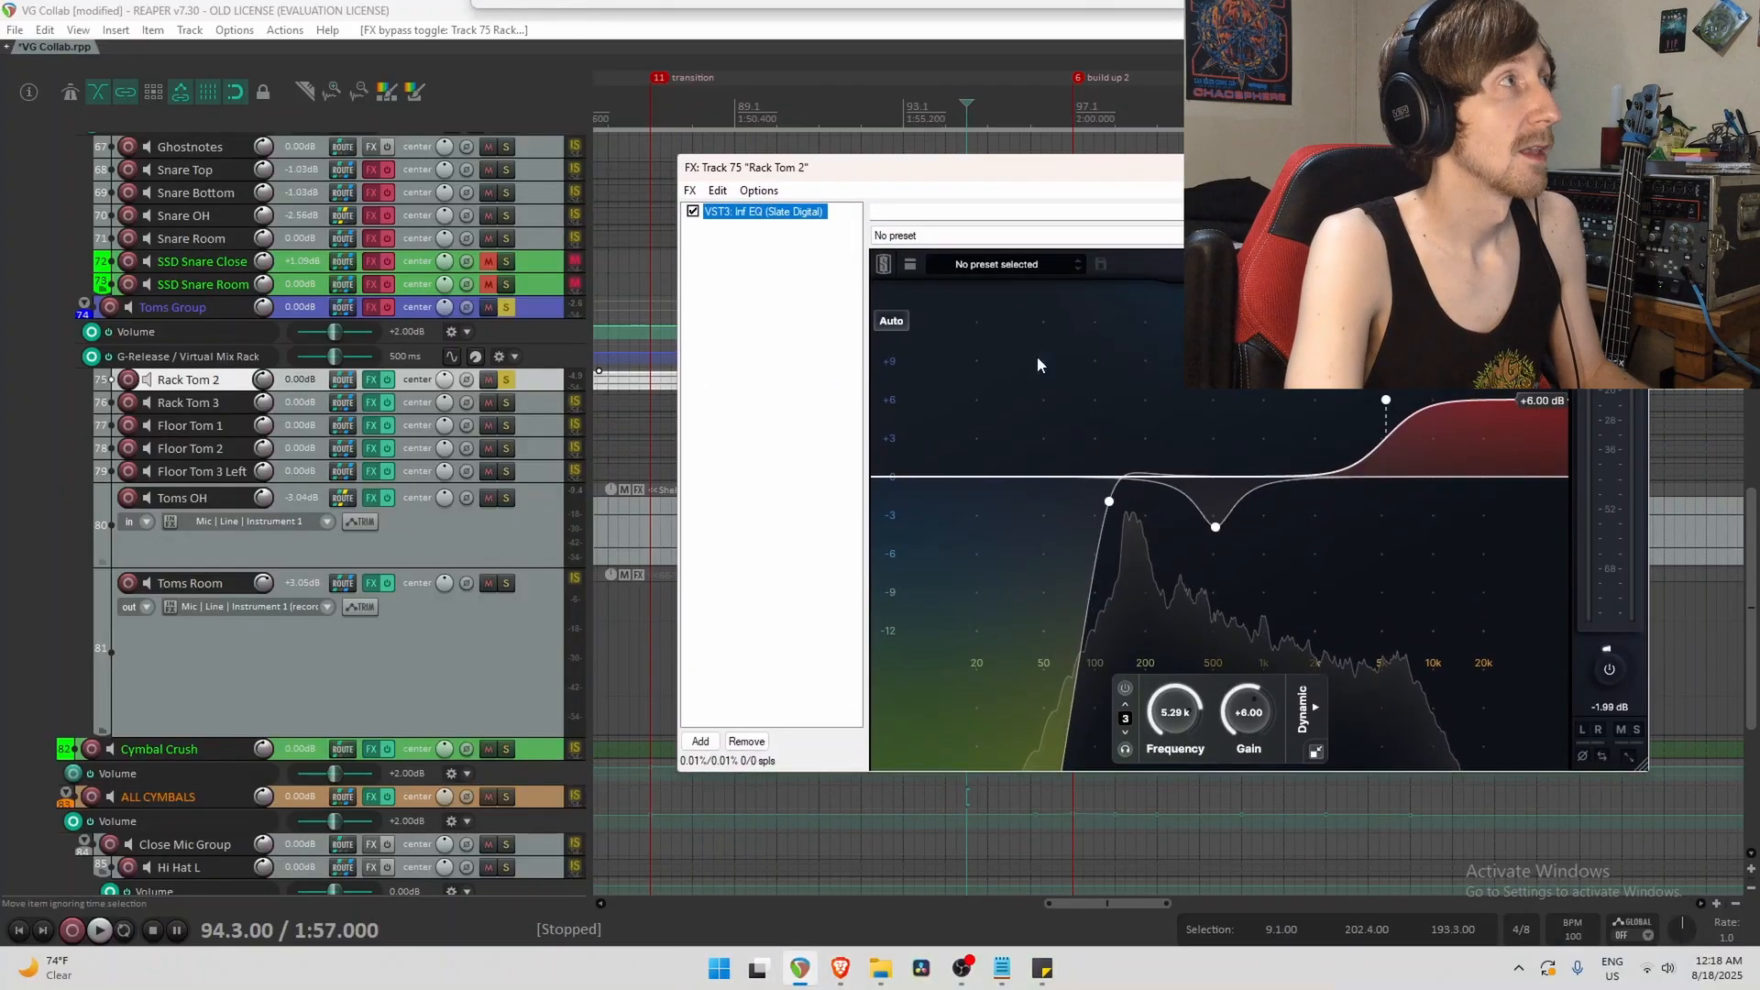
click(506, 402)
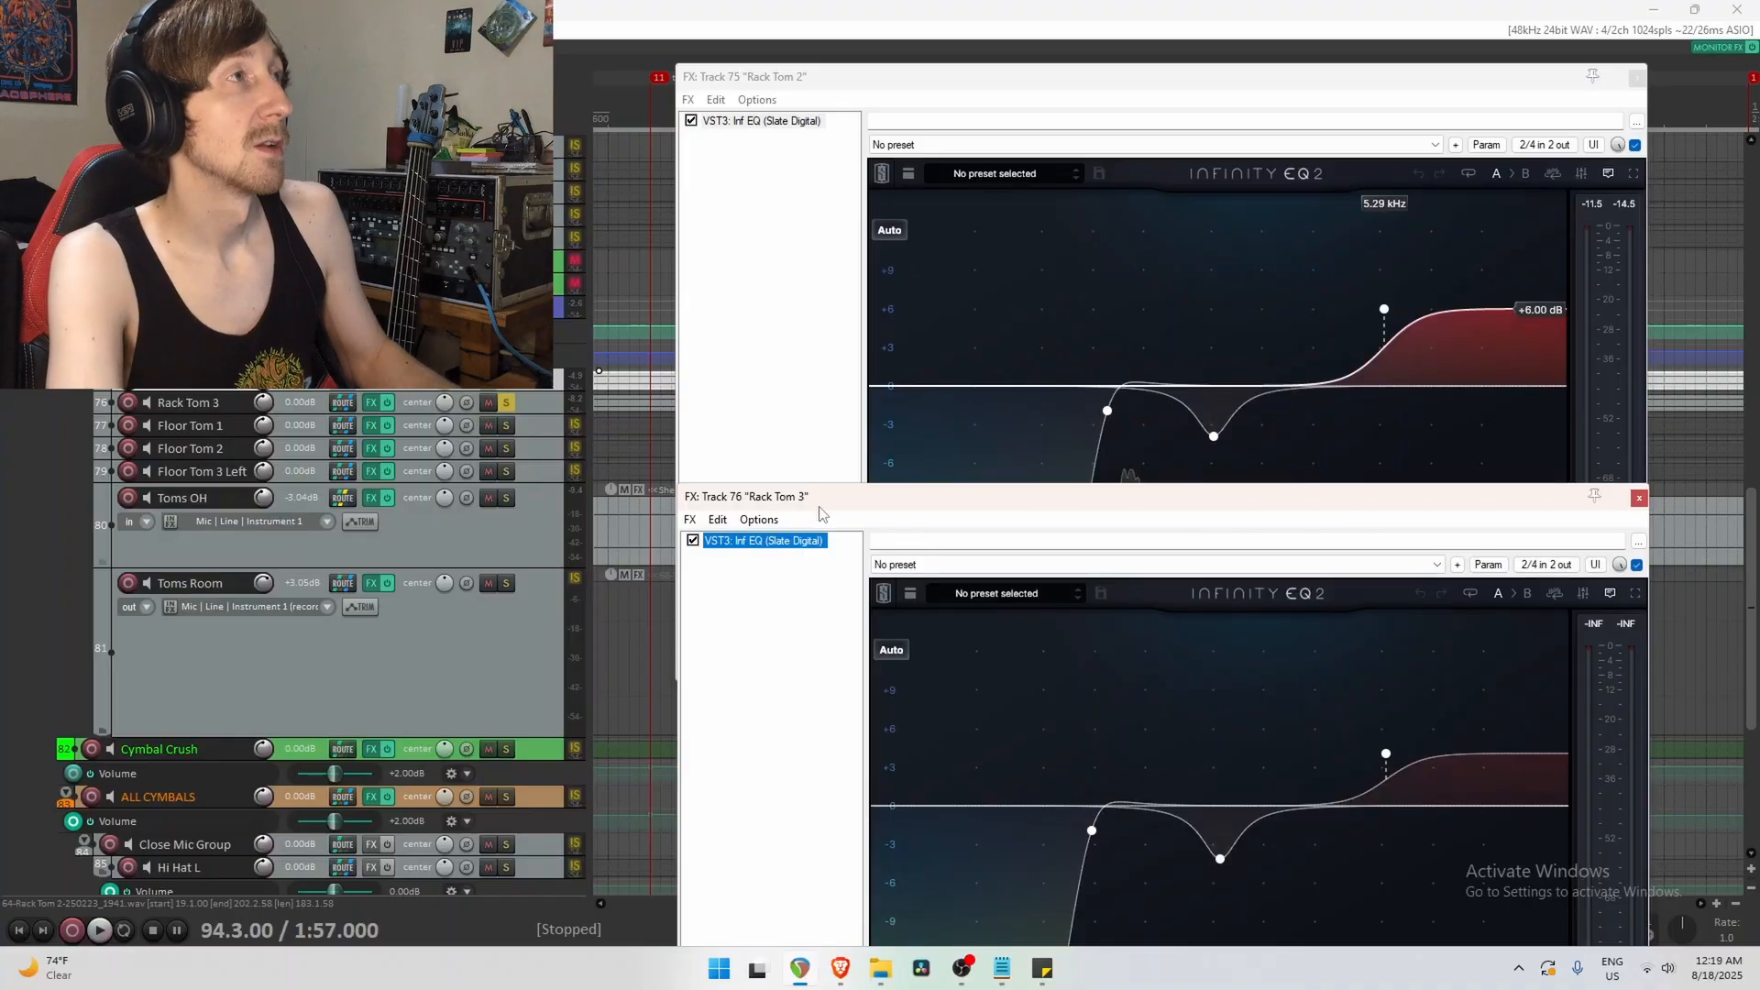
key(space)
key(space)
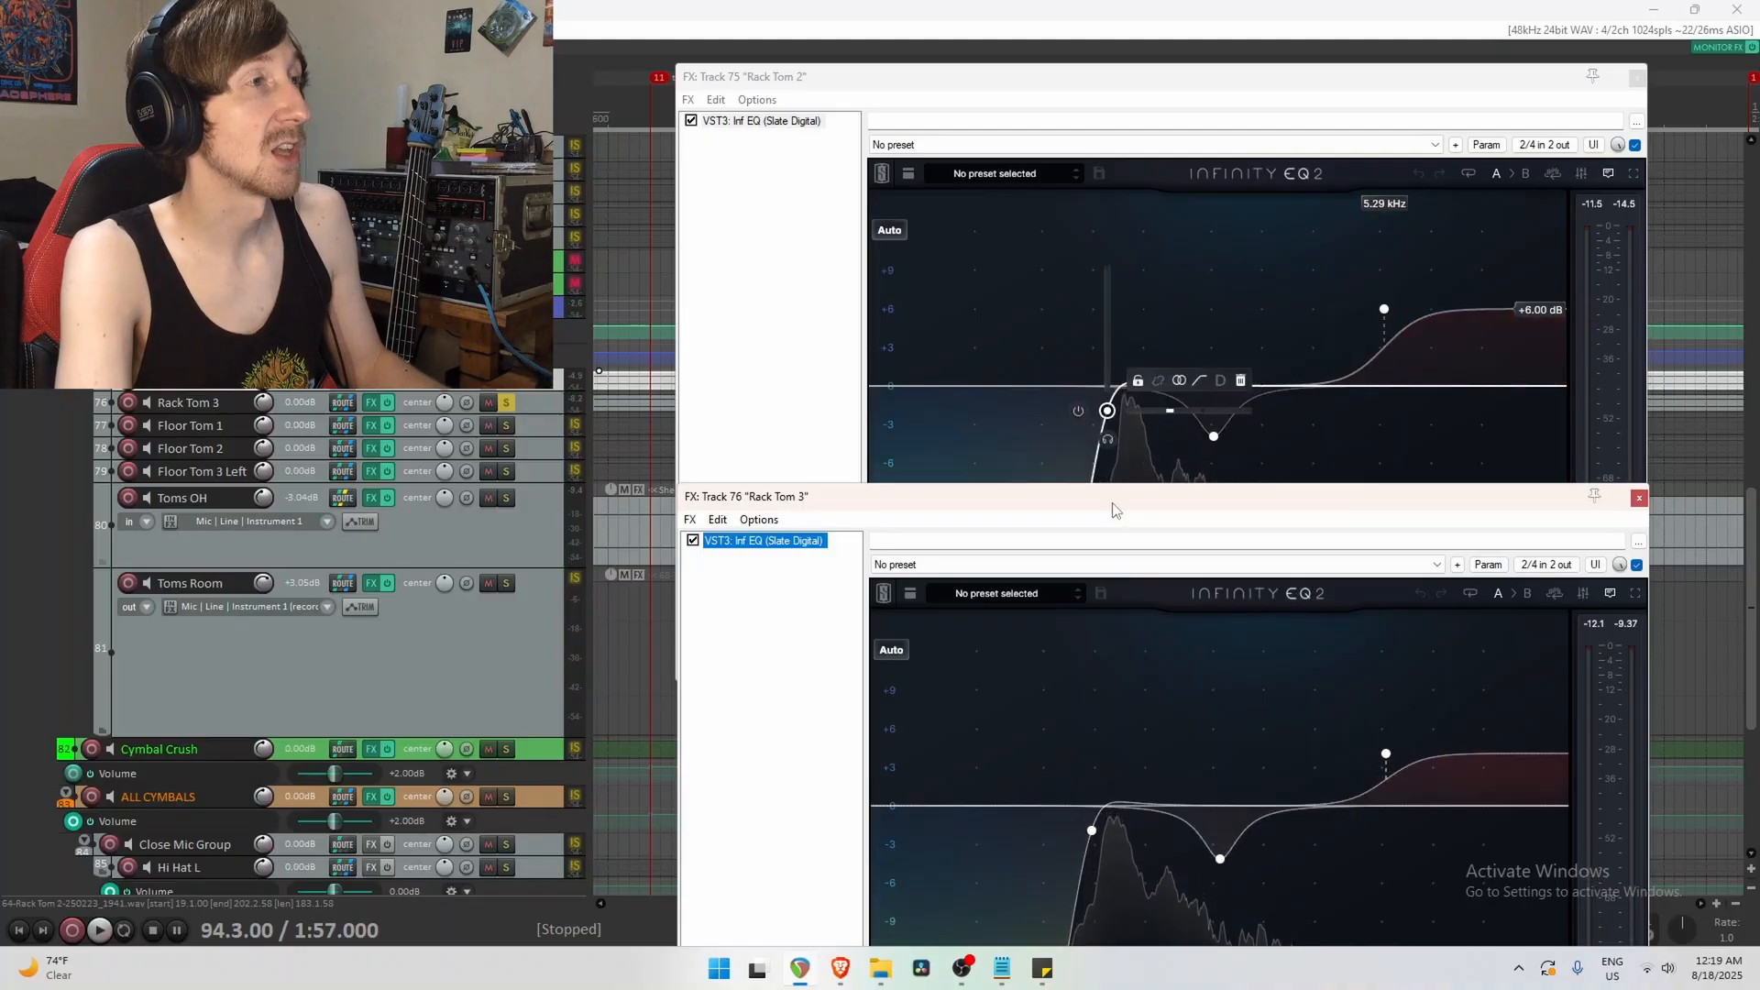
Compare the low cut, mid cut and high-shelf bands between the EQs of Rack Tom 2 and Rack Tom 3.
click(1108, 411)
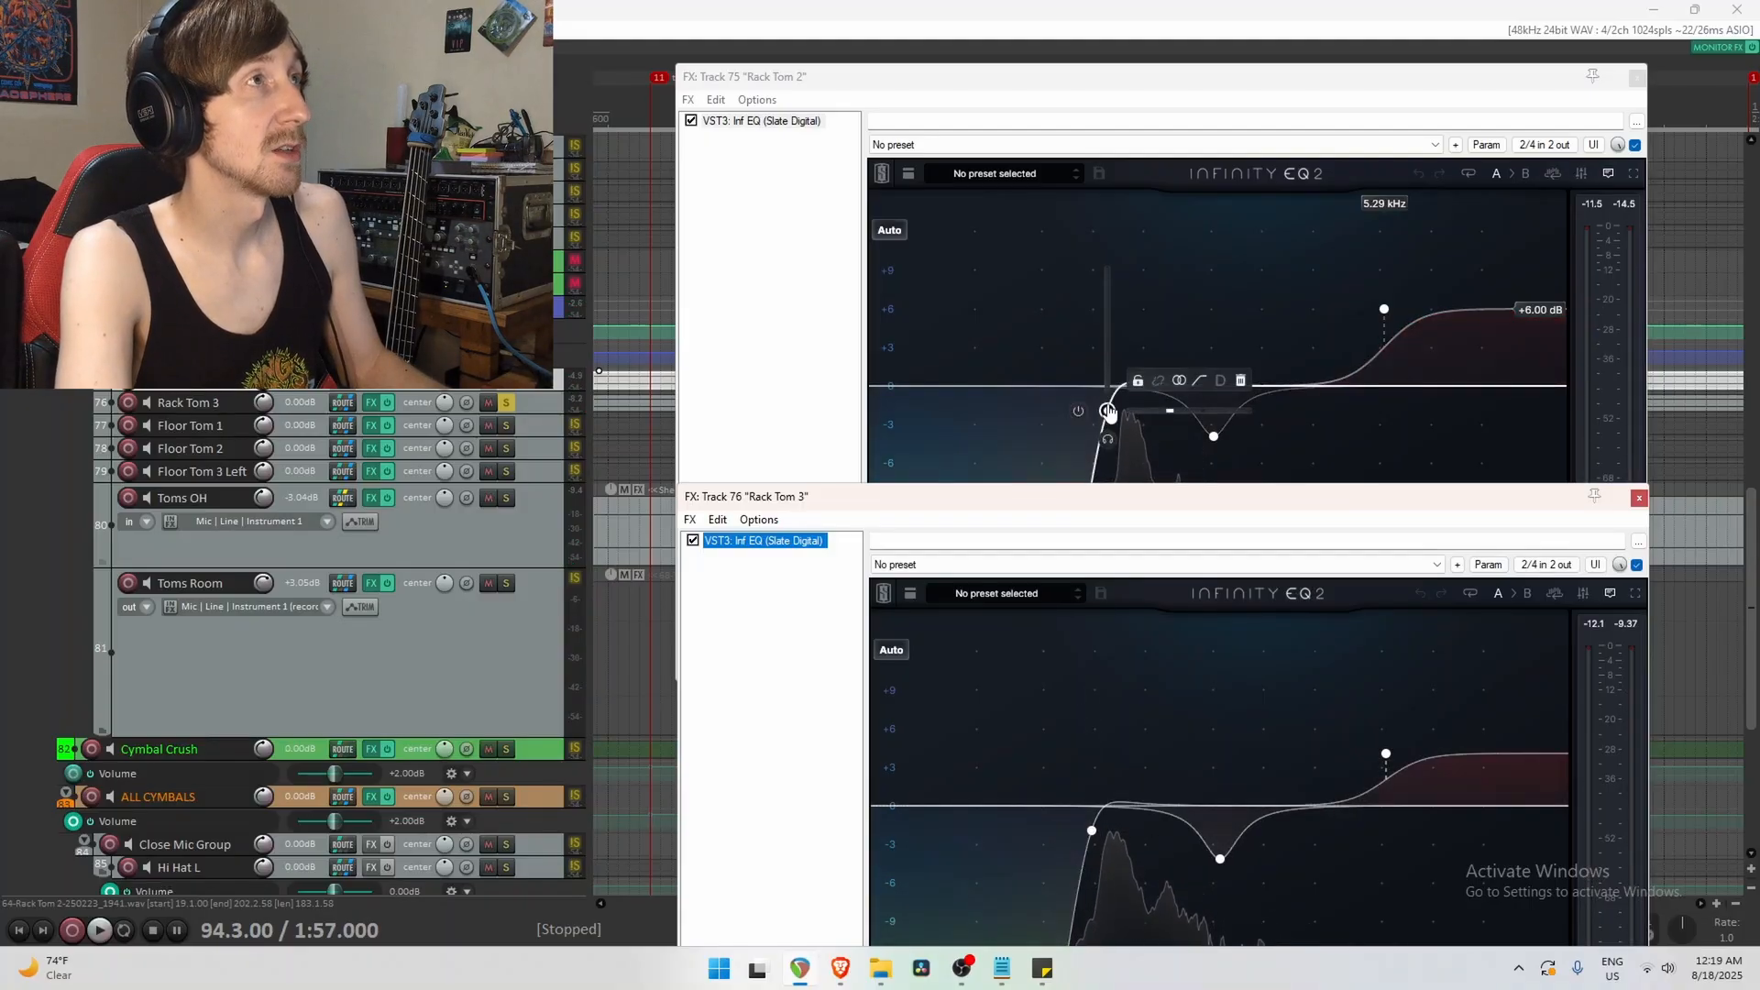
click(1220, 860)
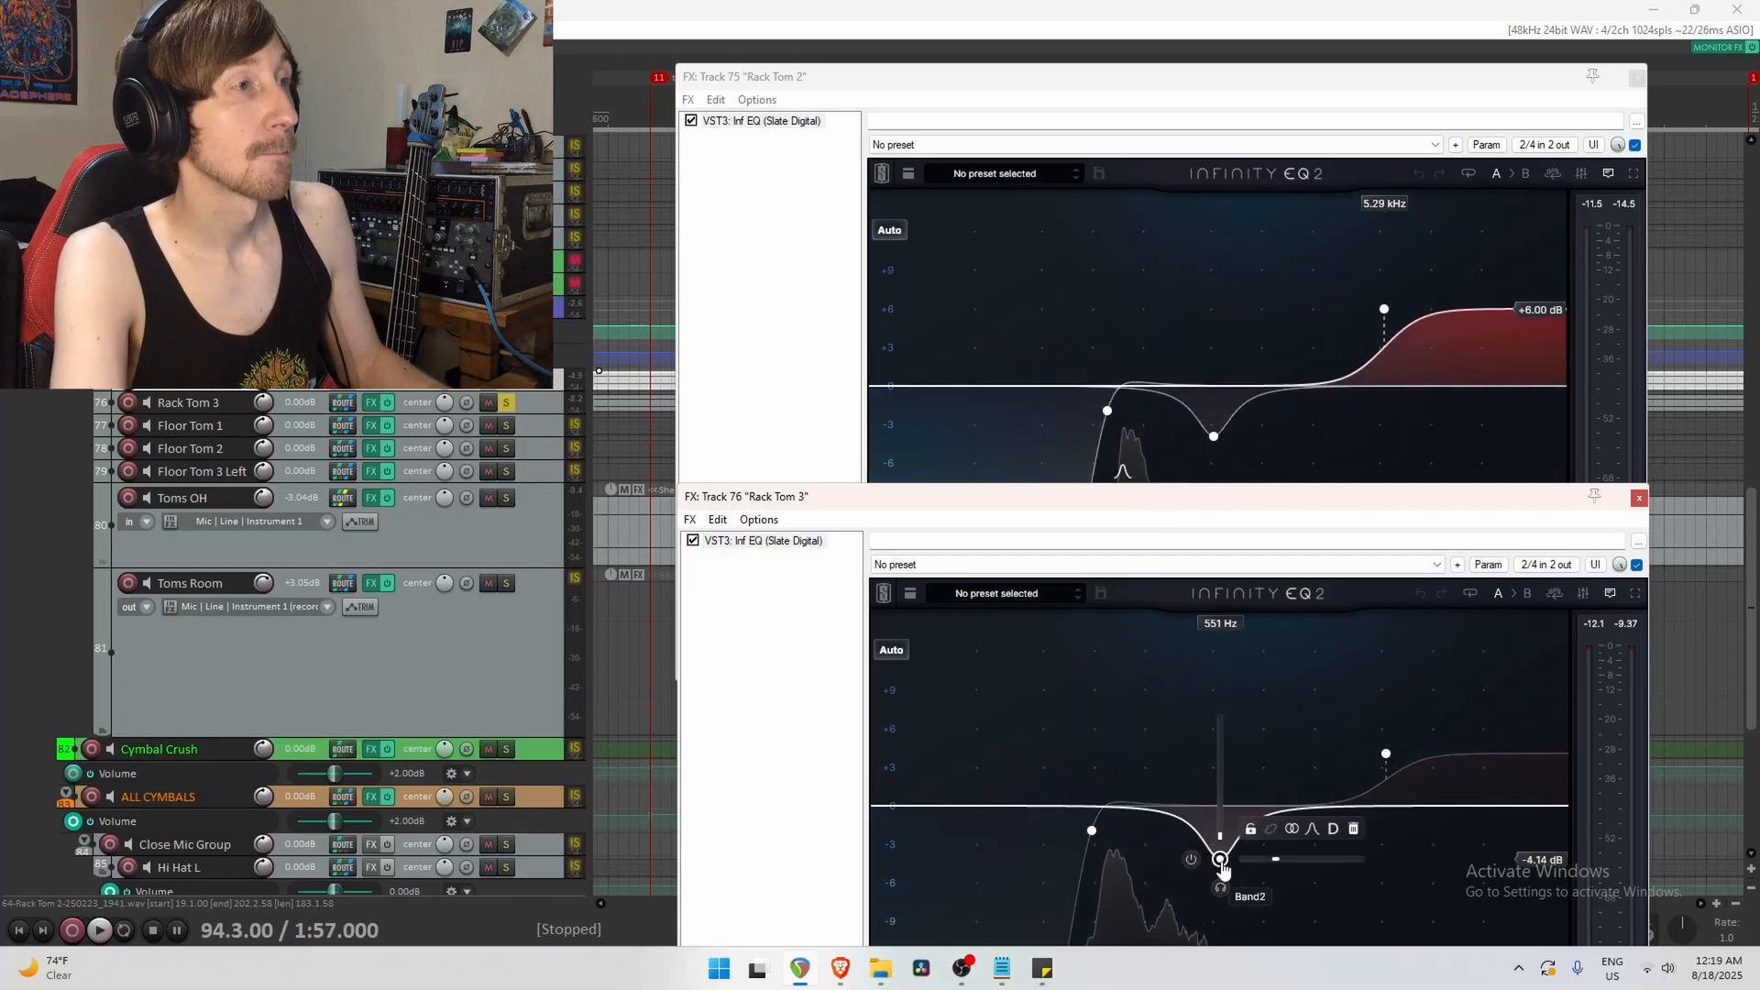
click(1213, 436)
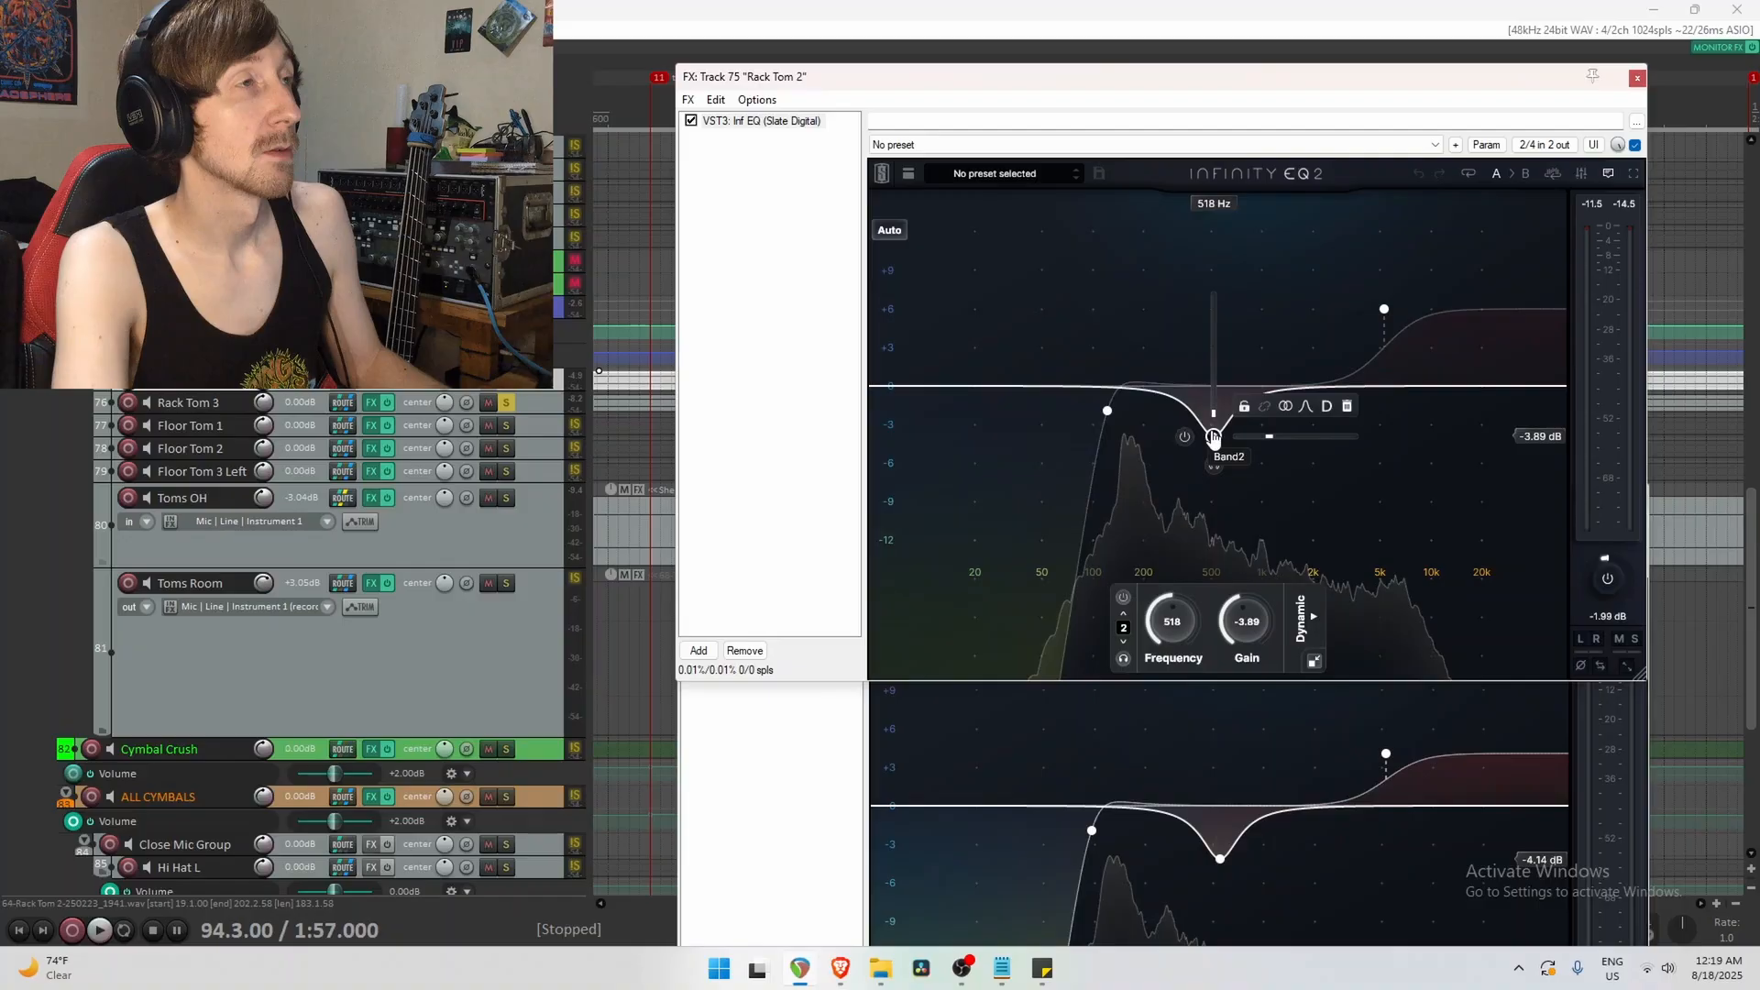
click(1221, 859)
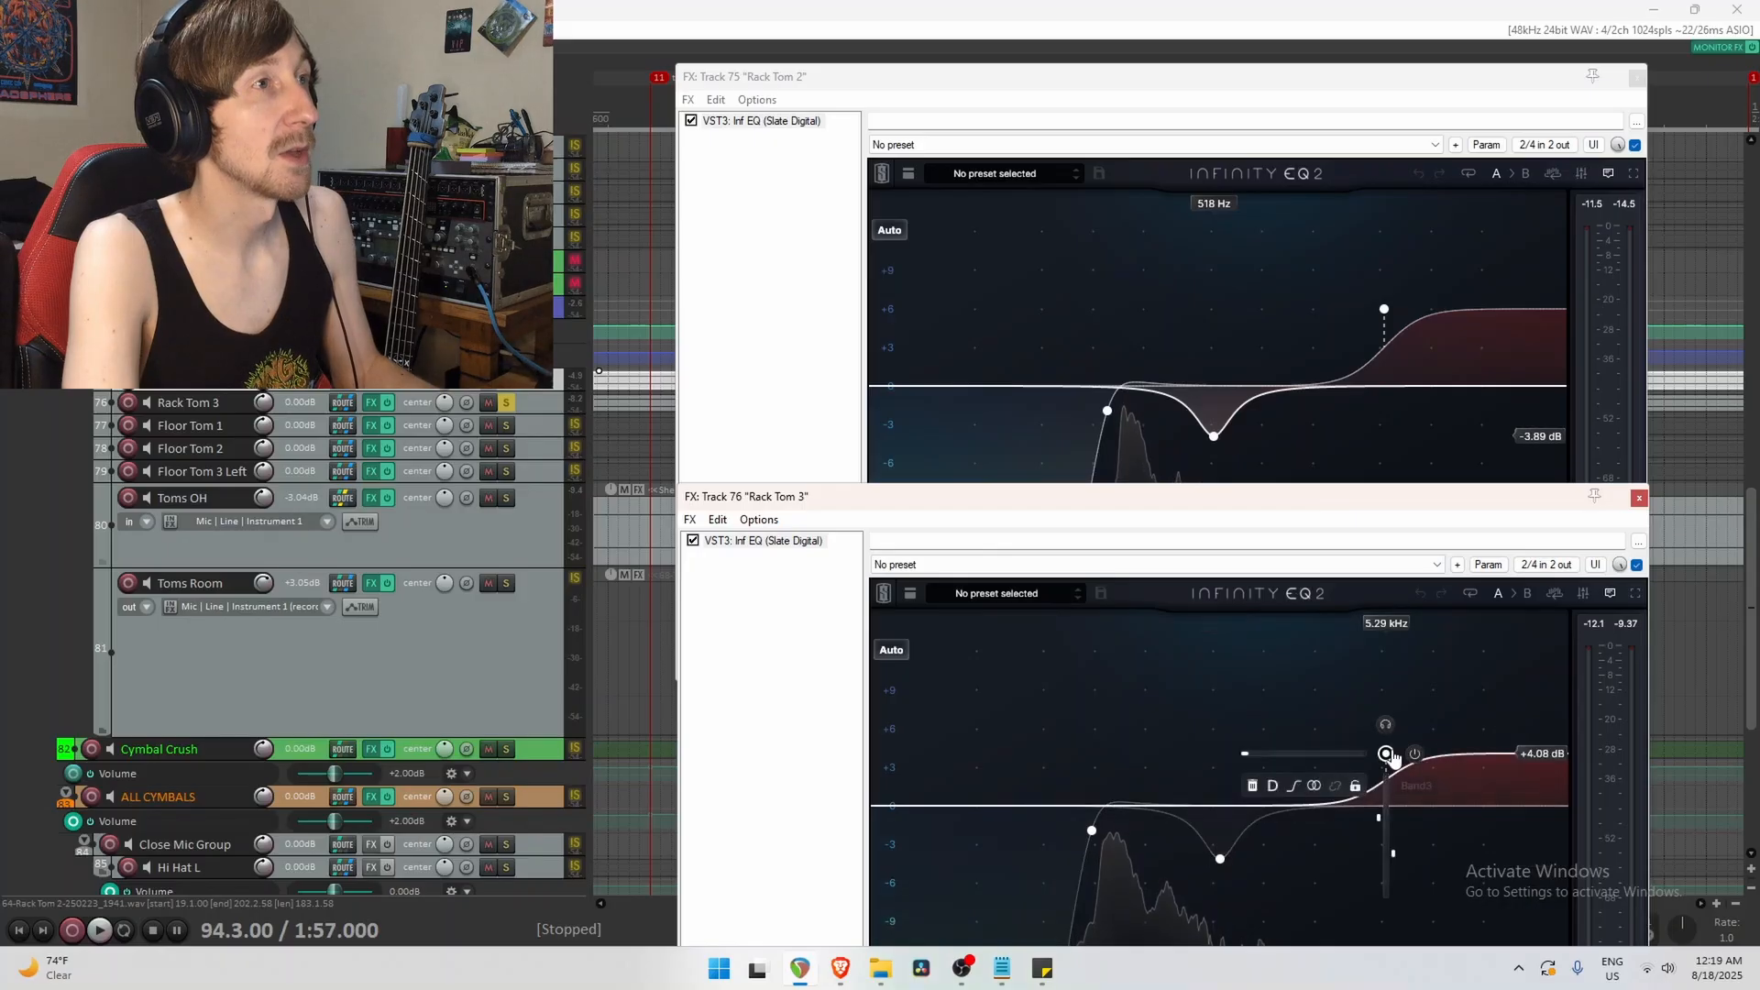
drag(1252, 495, 1263, 711)
click(1385, 309)
Close the EQ windows of Rack Tom 2 and Rack Tom 3.
drag(1609, 712, 1630, 372)
click(1666, 391)
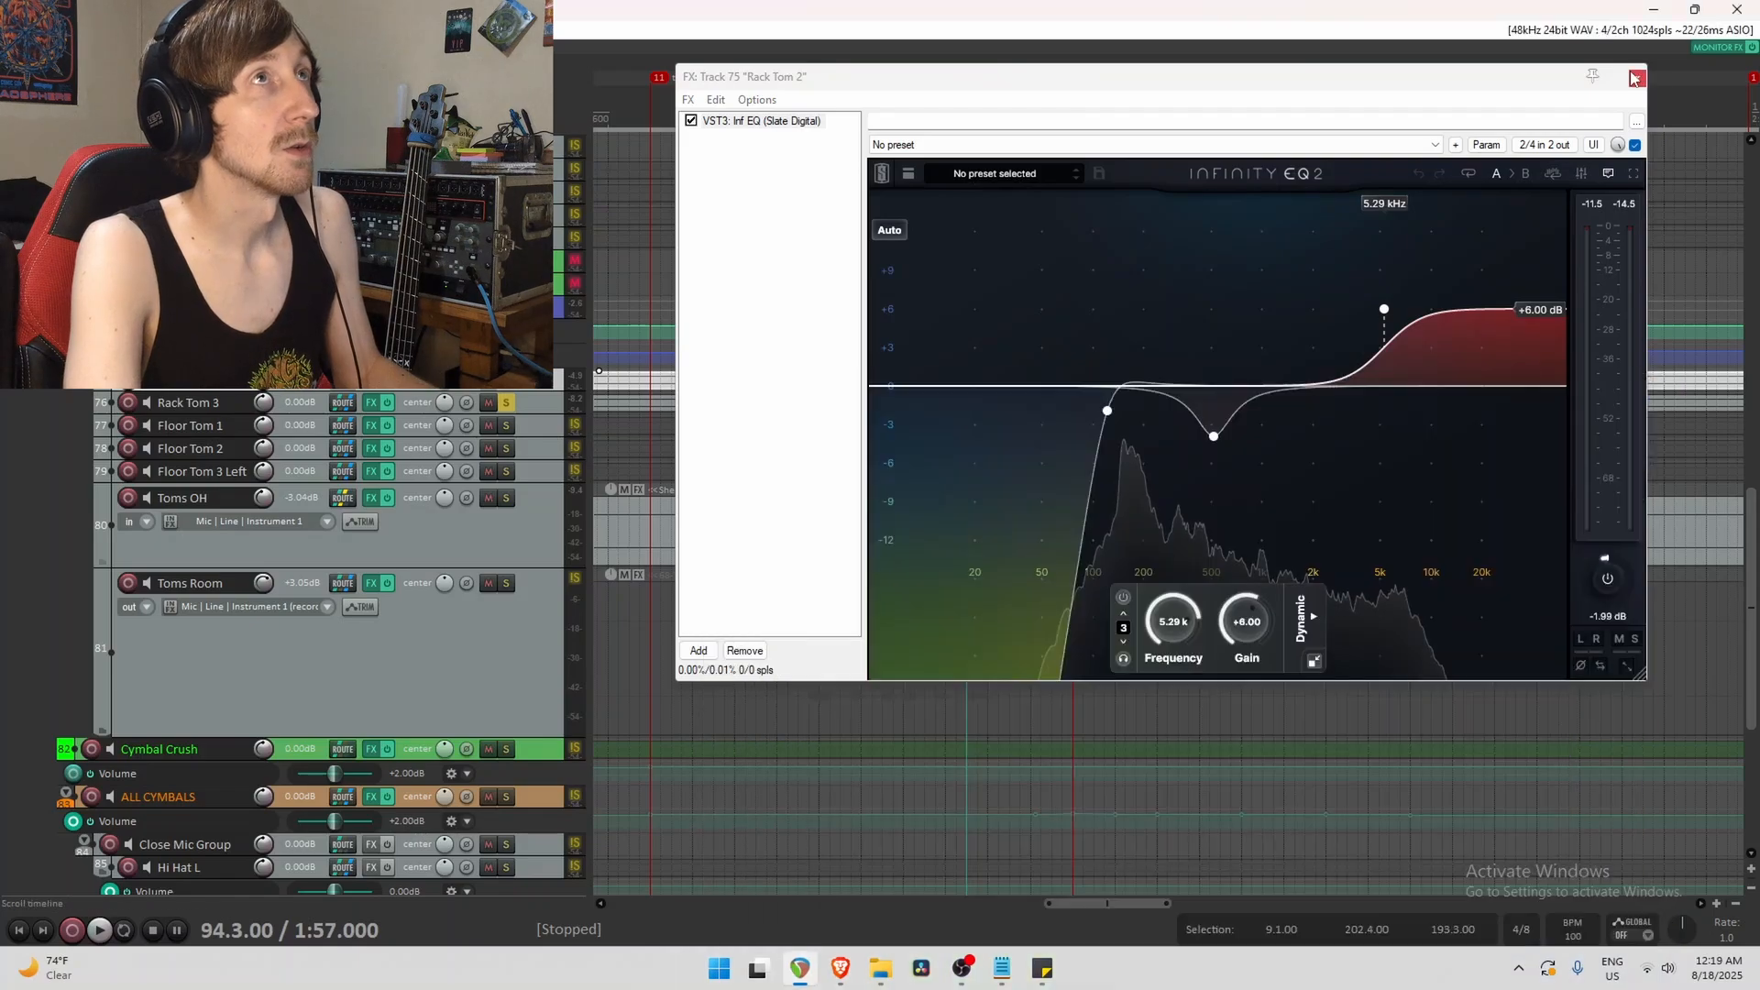
click(1638, 79)
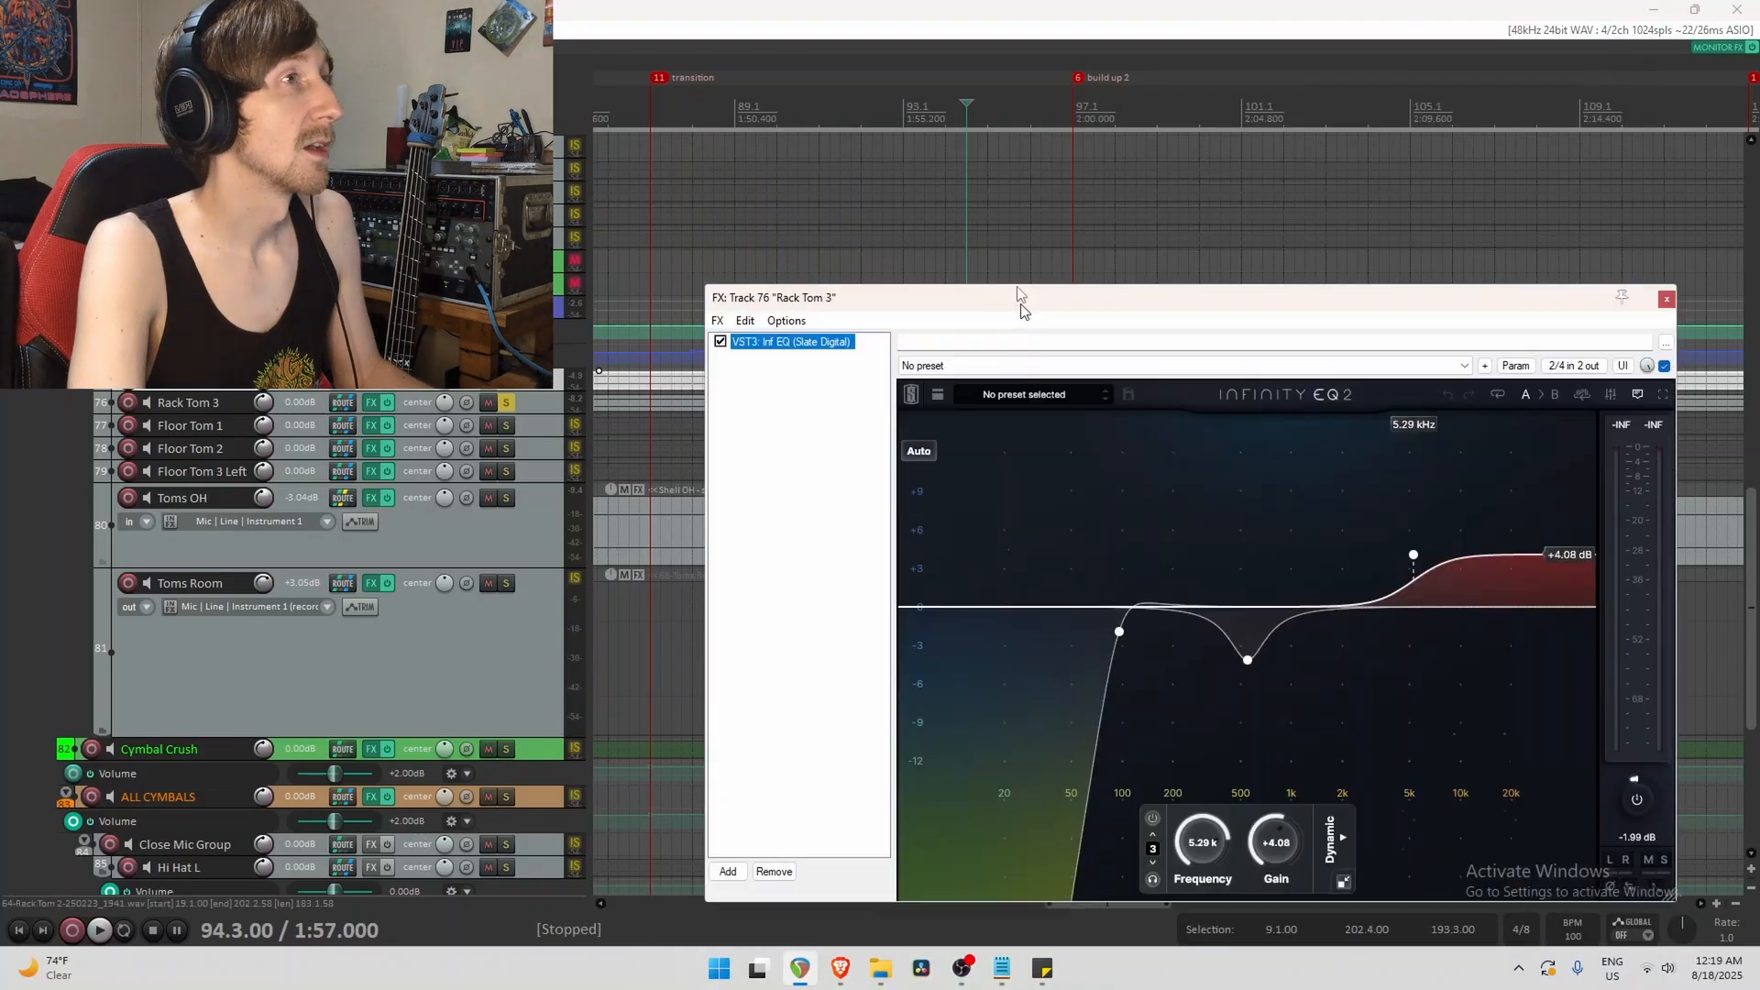
drag(1021, 299, 1015, 274)
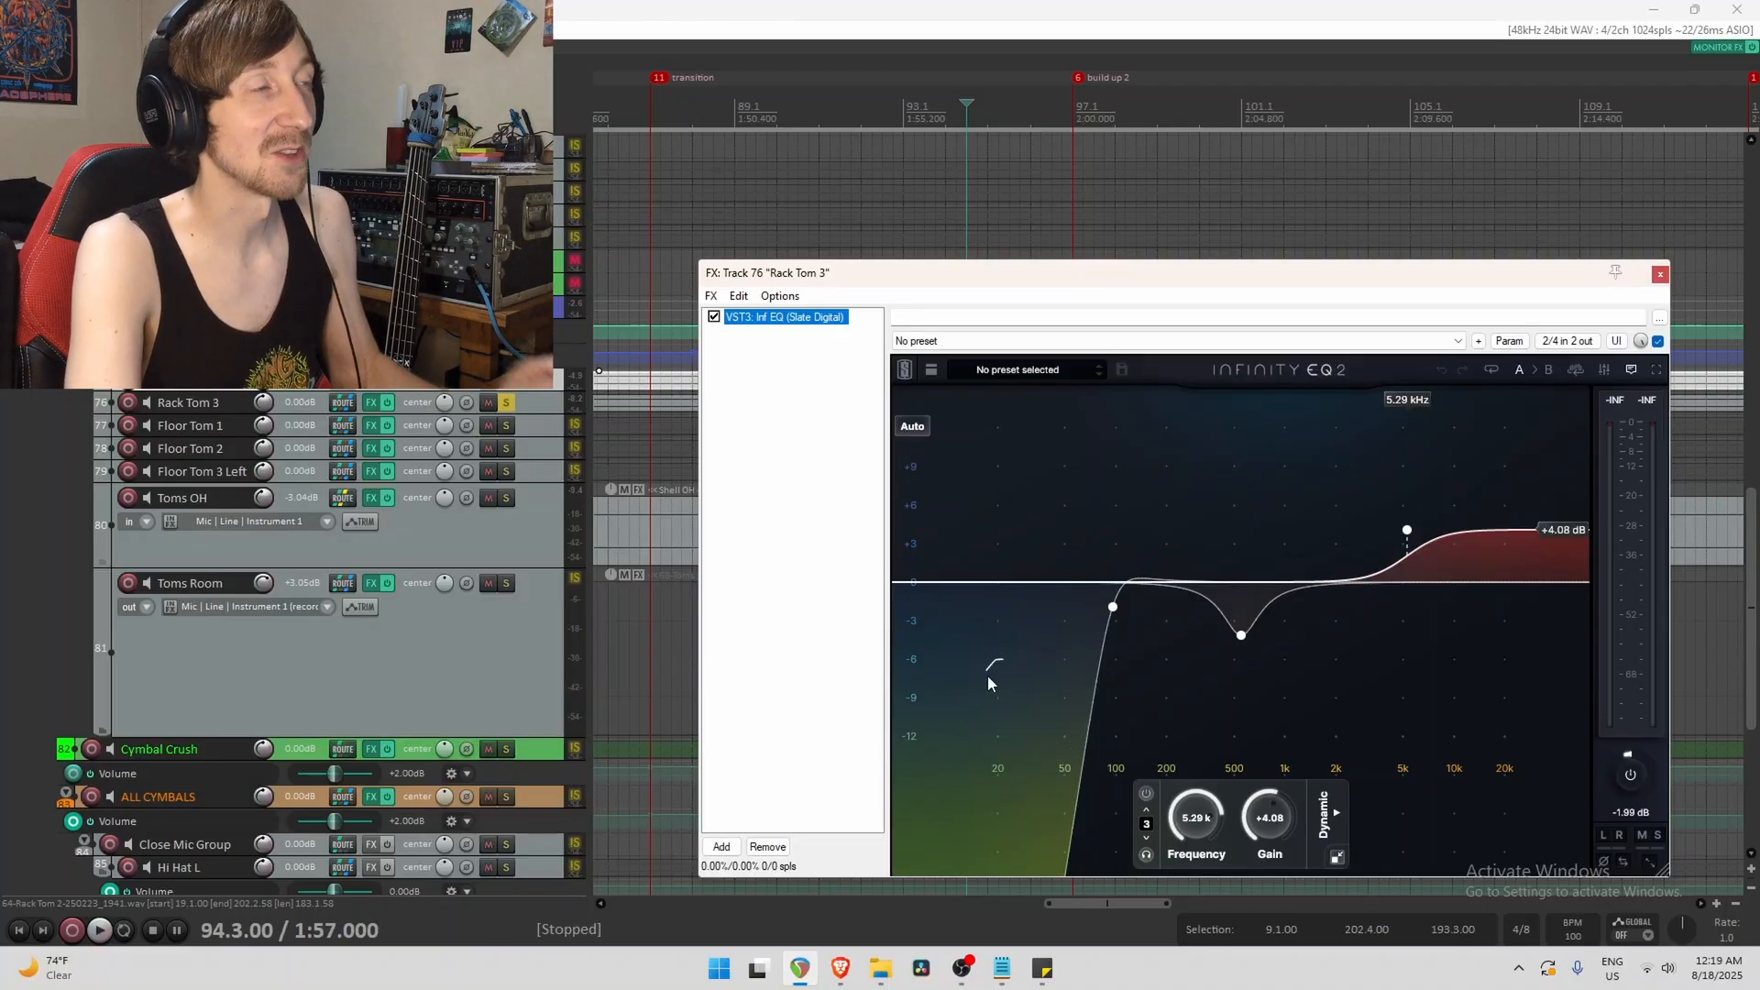
key(Escape)
Solo Floor Tom 1, examine its EQ's mid cut, low cut and high-shelf bands, and close the effect window.
click(507, 426)
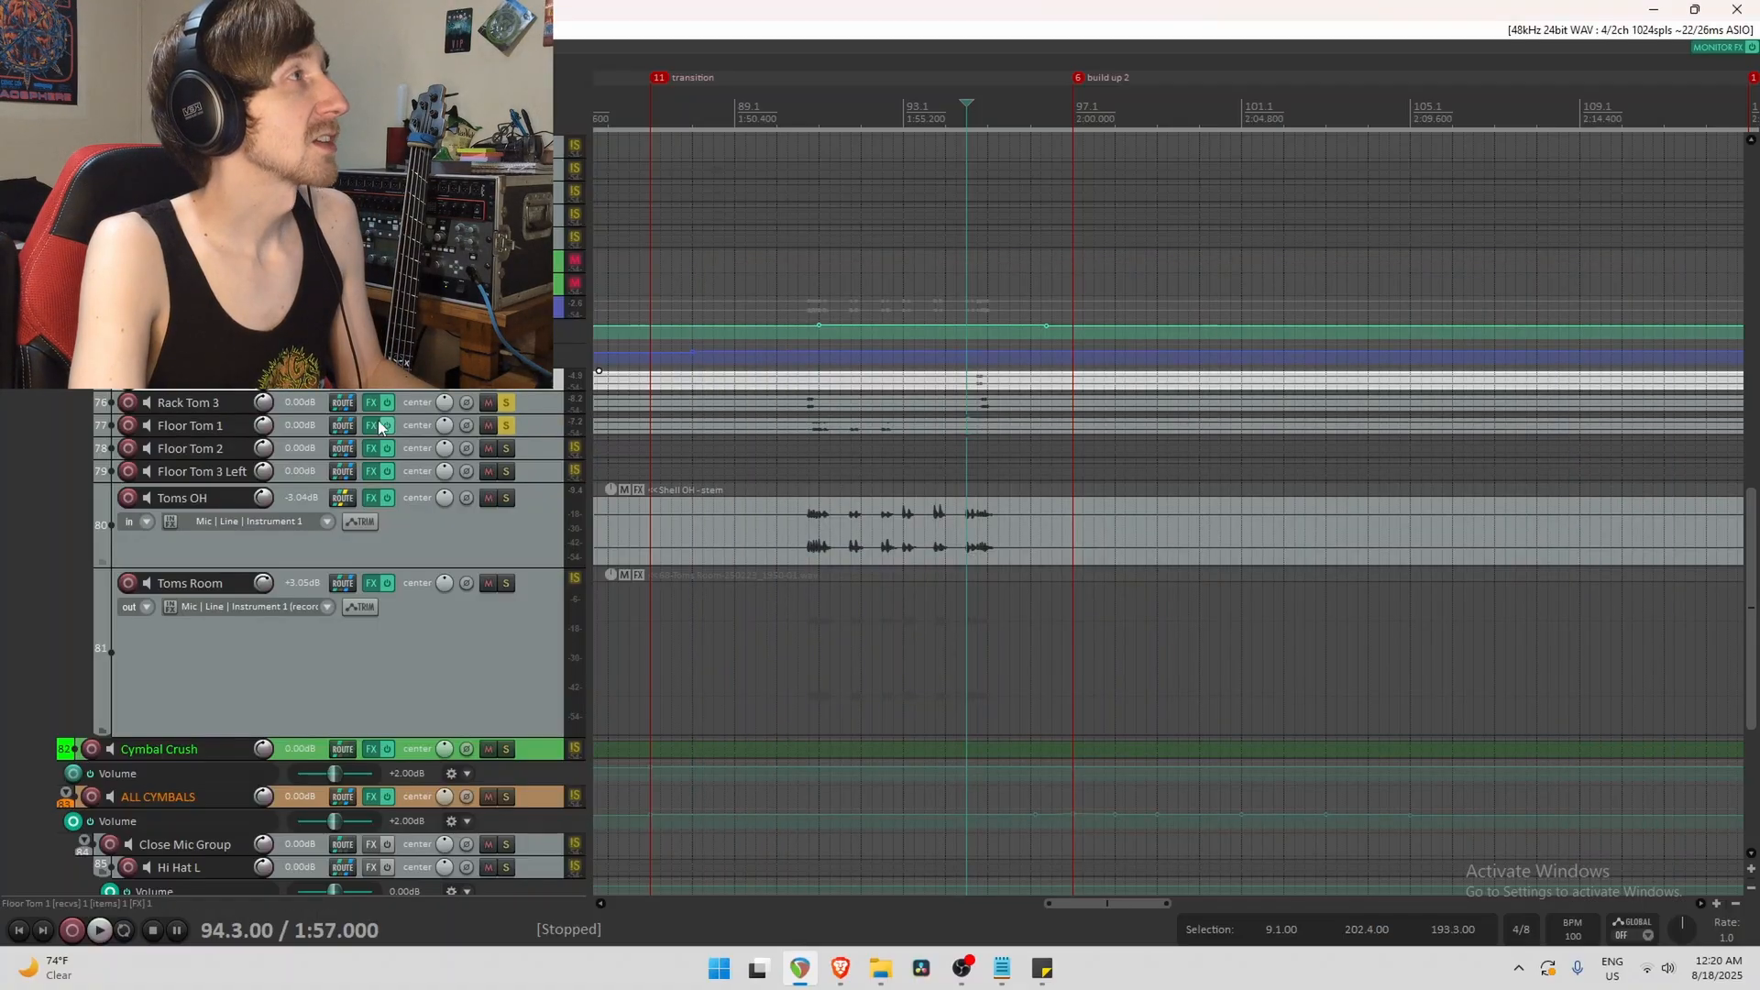
click(371, 428)
drag(969, 337, 1031, 184)
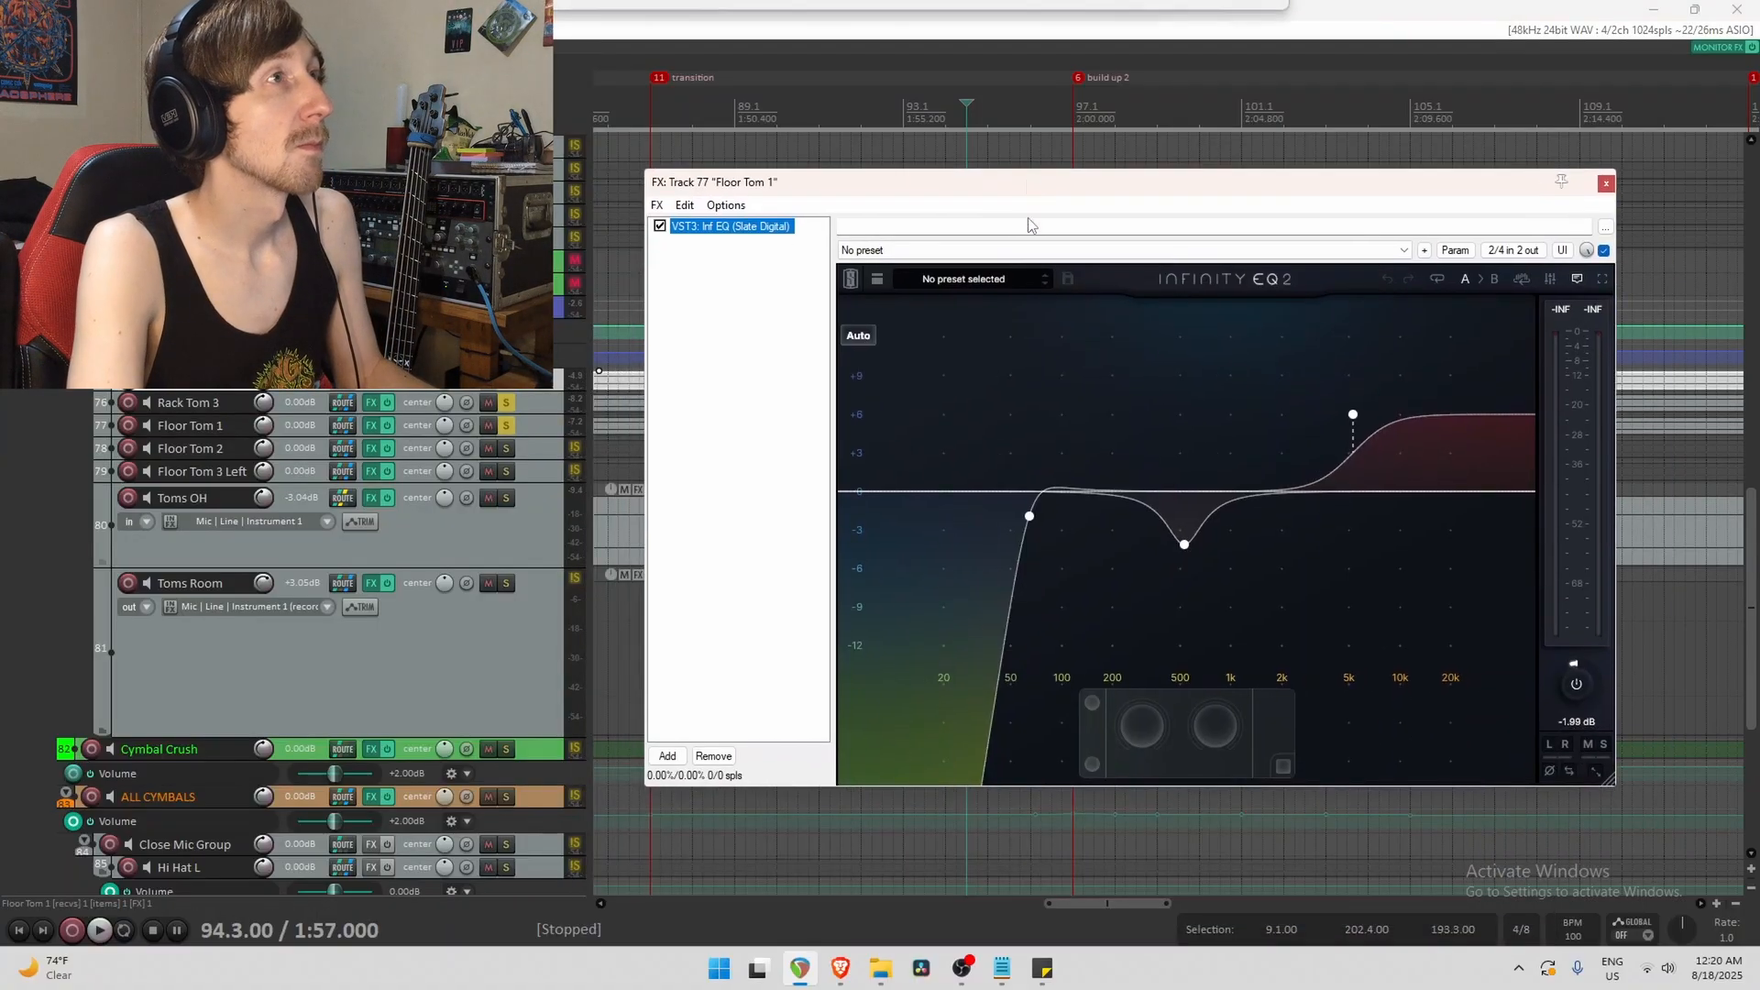
click(1184, 547)
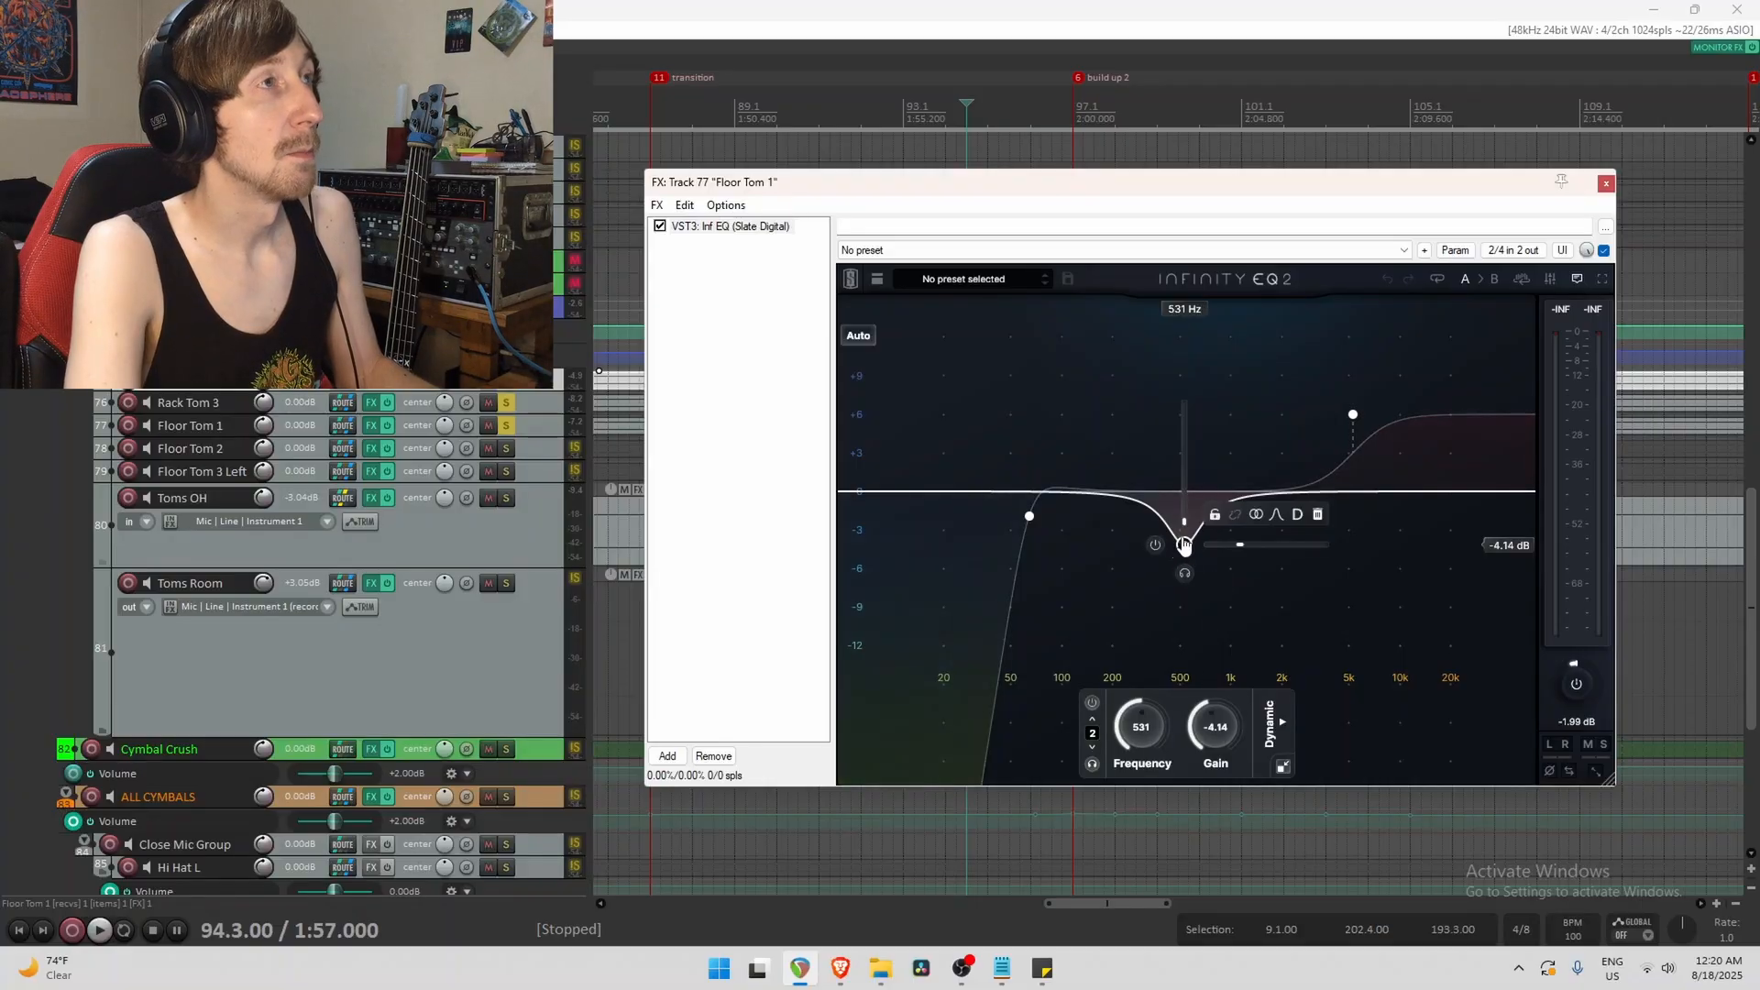
click(1029, 517)
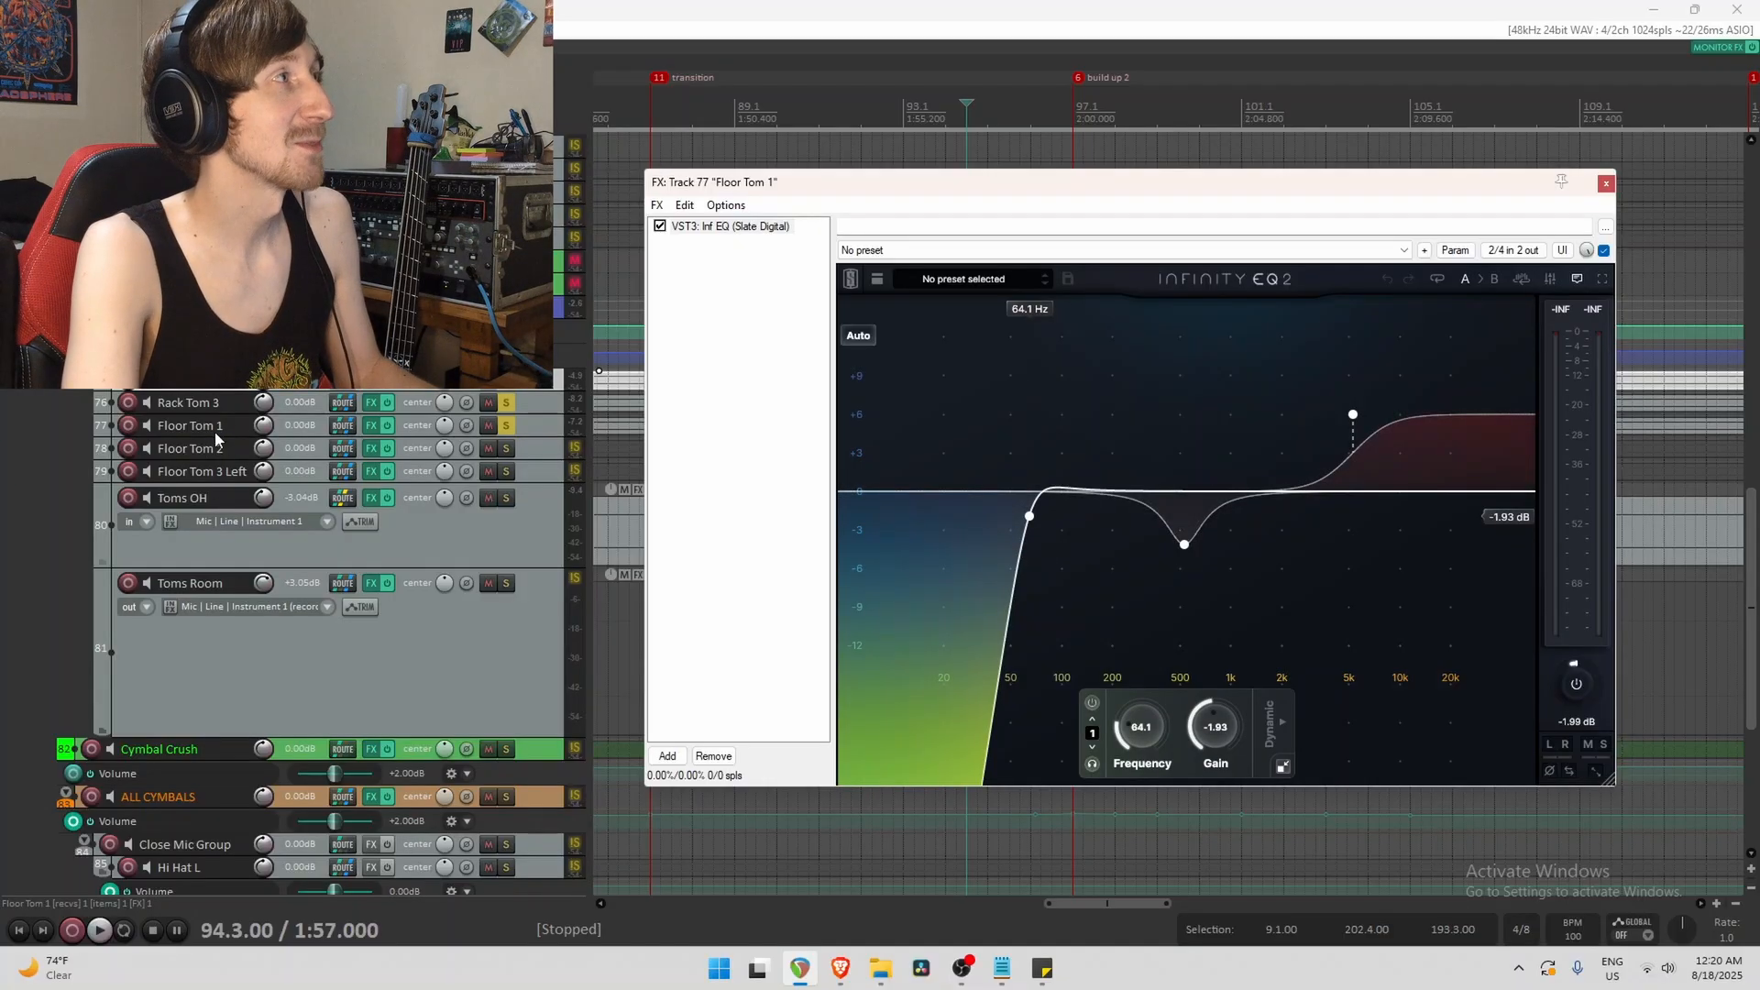
click(1354, 415)
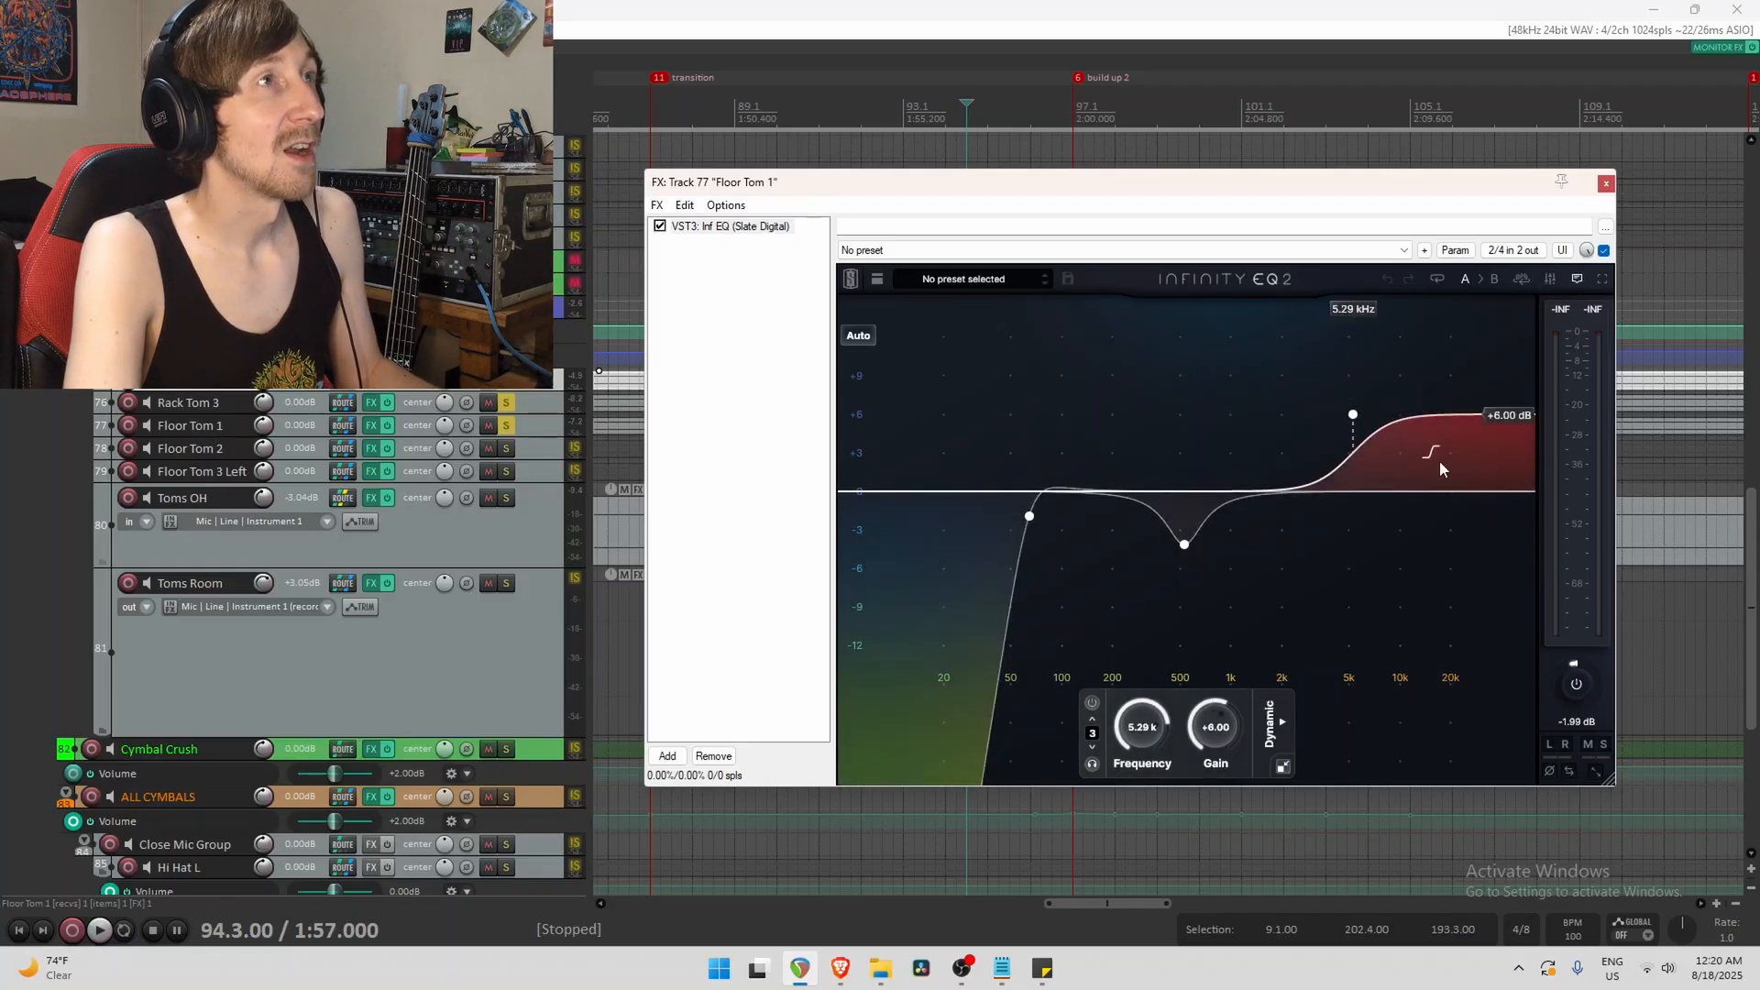
click(1605, 185)
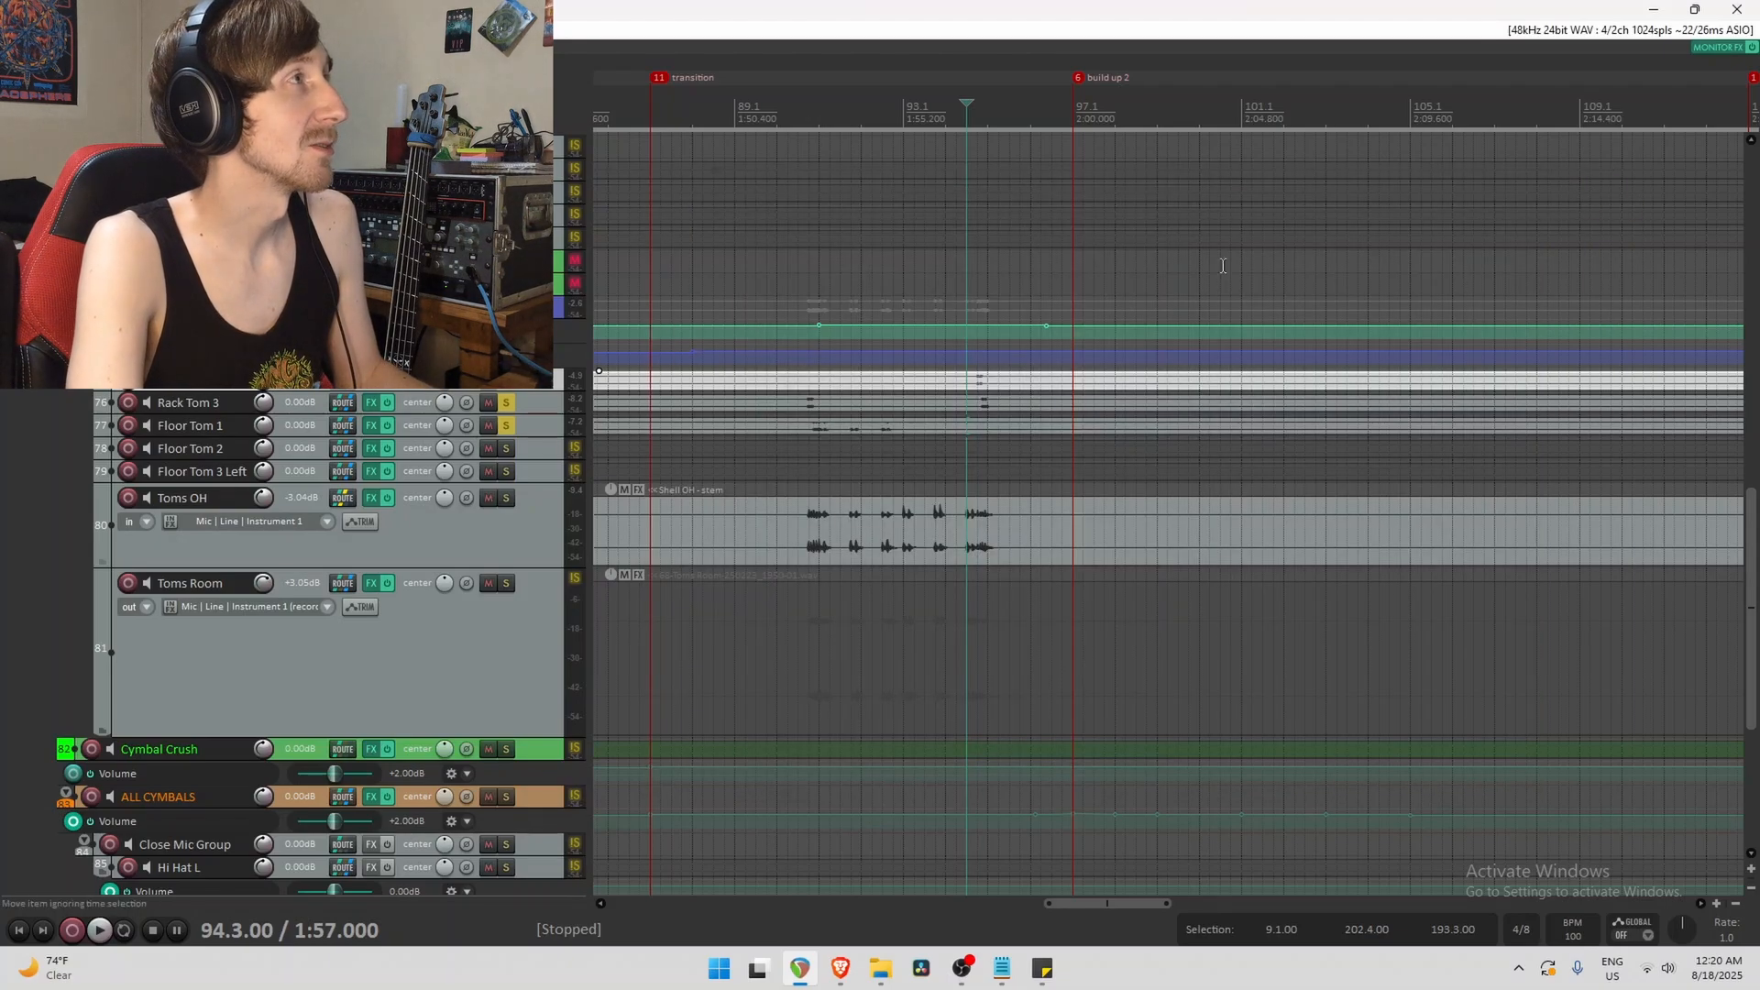
Solo Floor Tom 2 and examine the high-shelf, mid-cut and low-cut bands in its Infinity EQ 2.
click(502, 429)
click(508, 450)
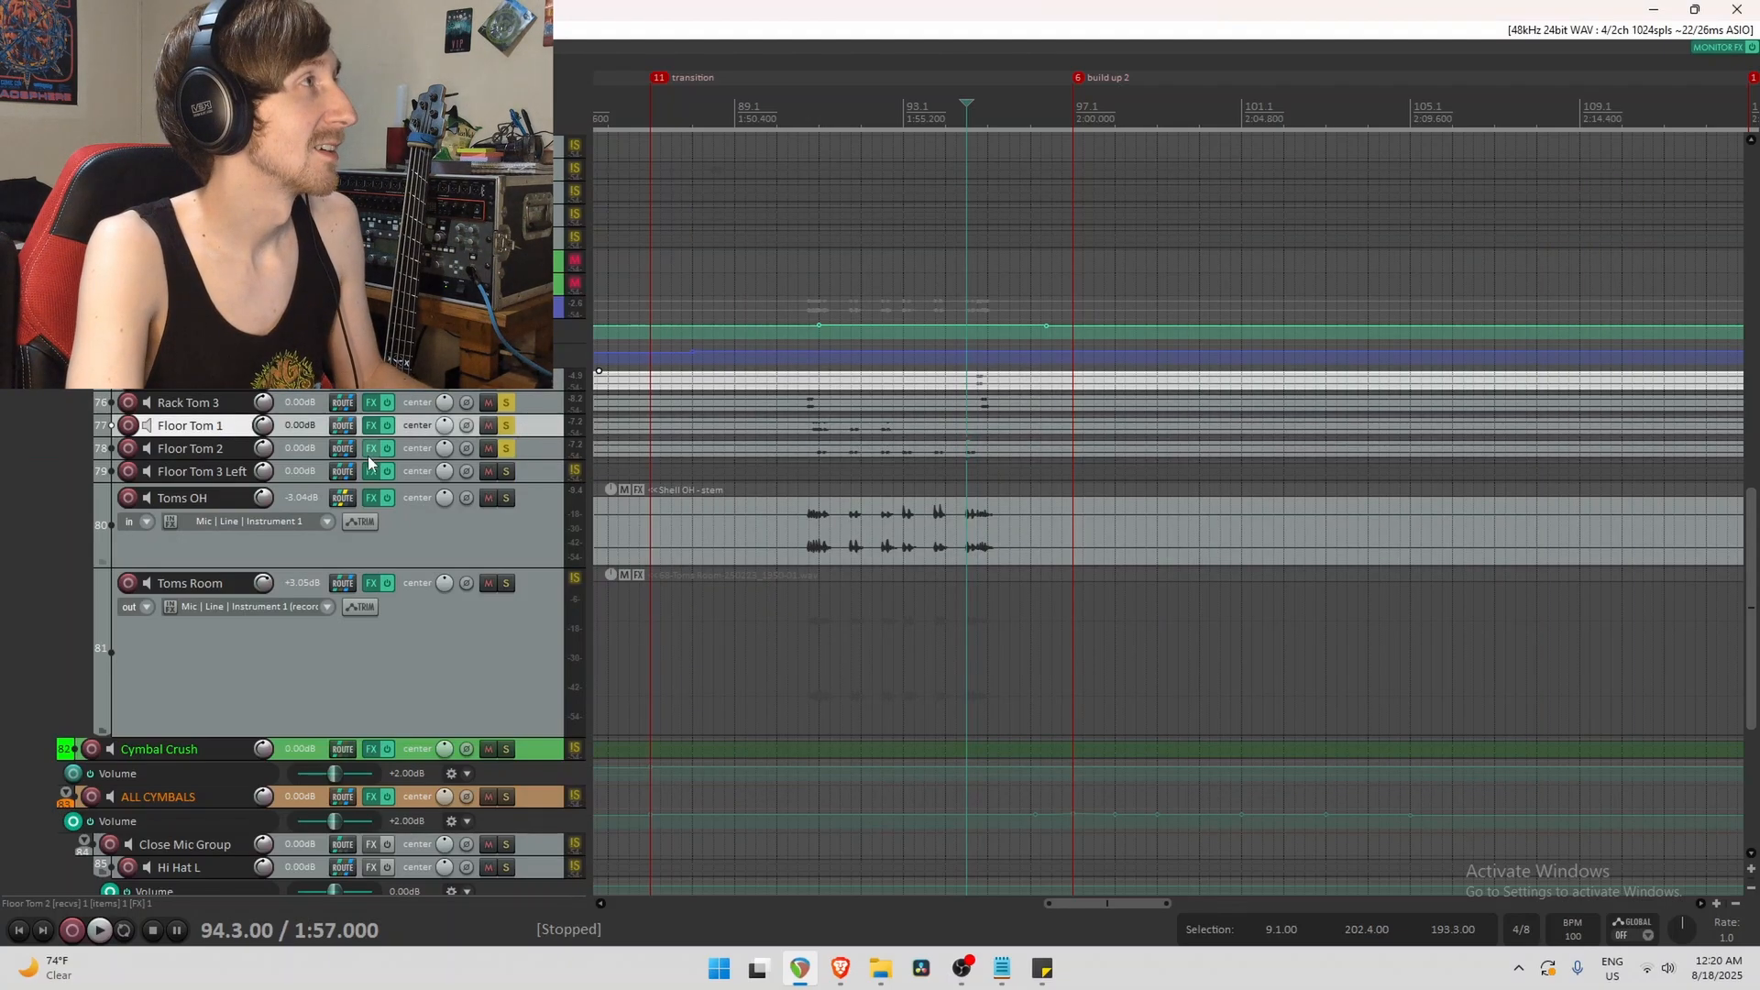
click(371, 449)
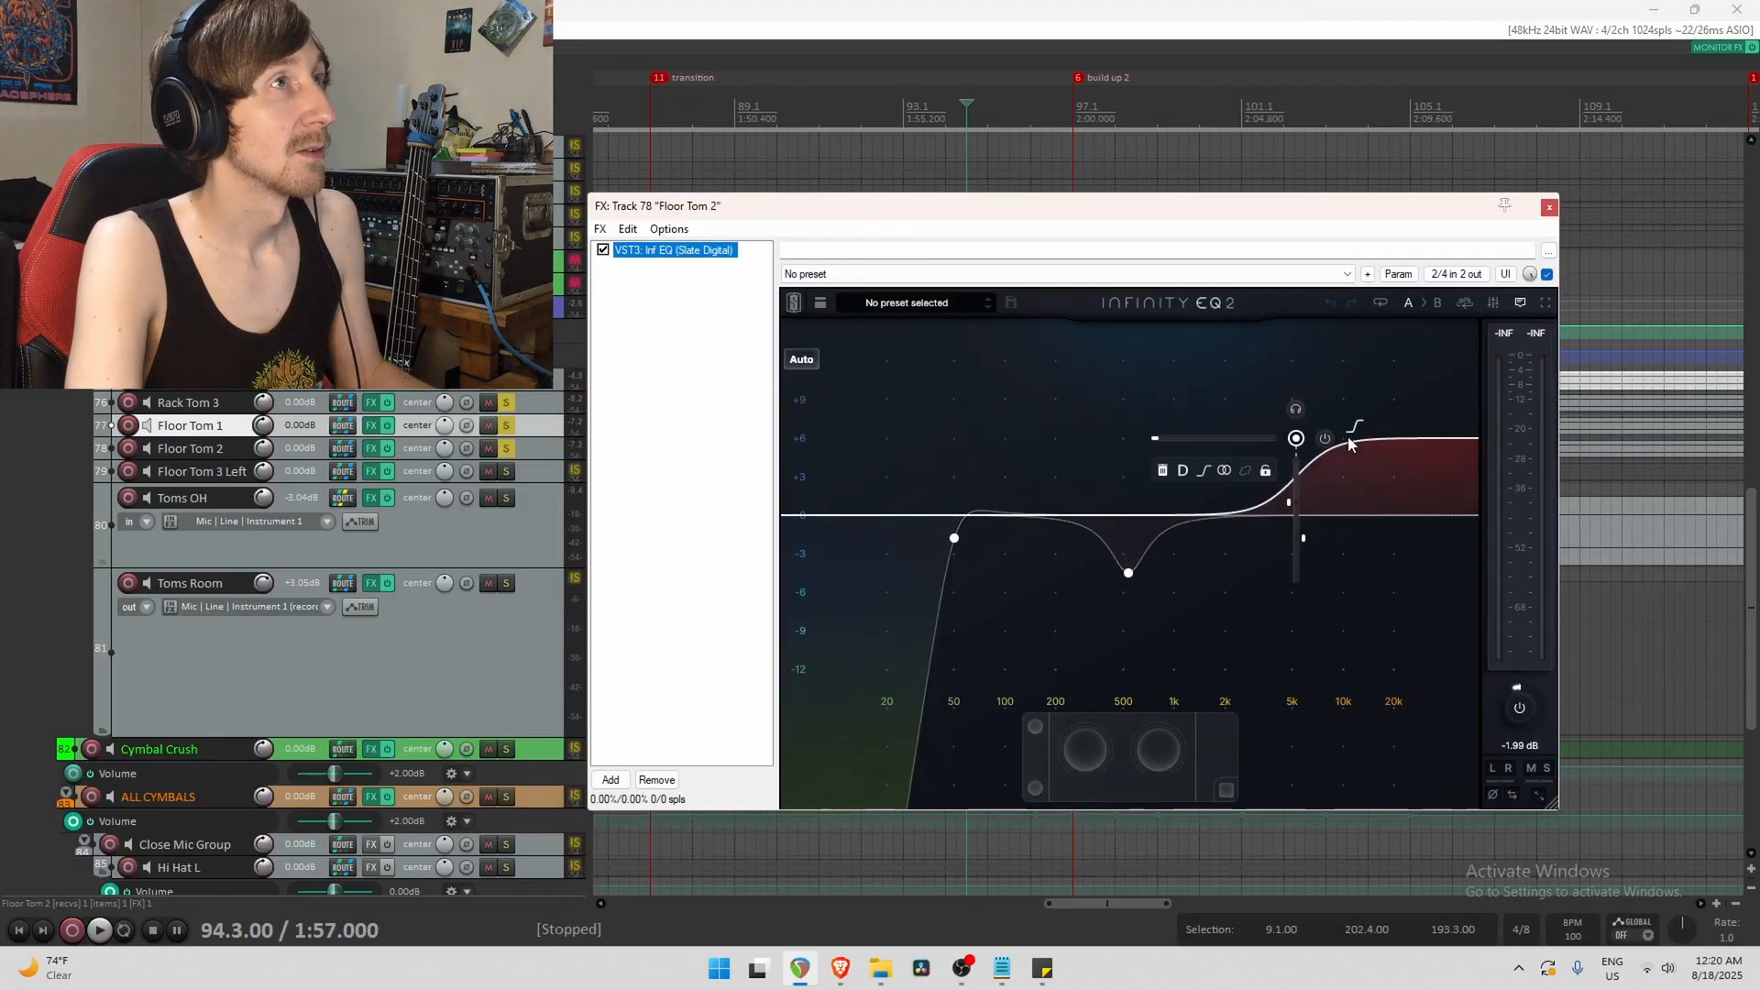
click(1296, 439)
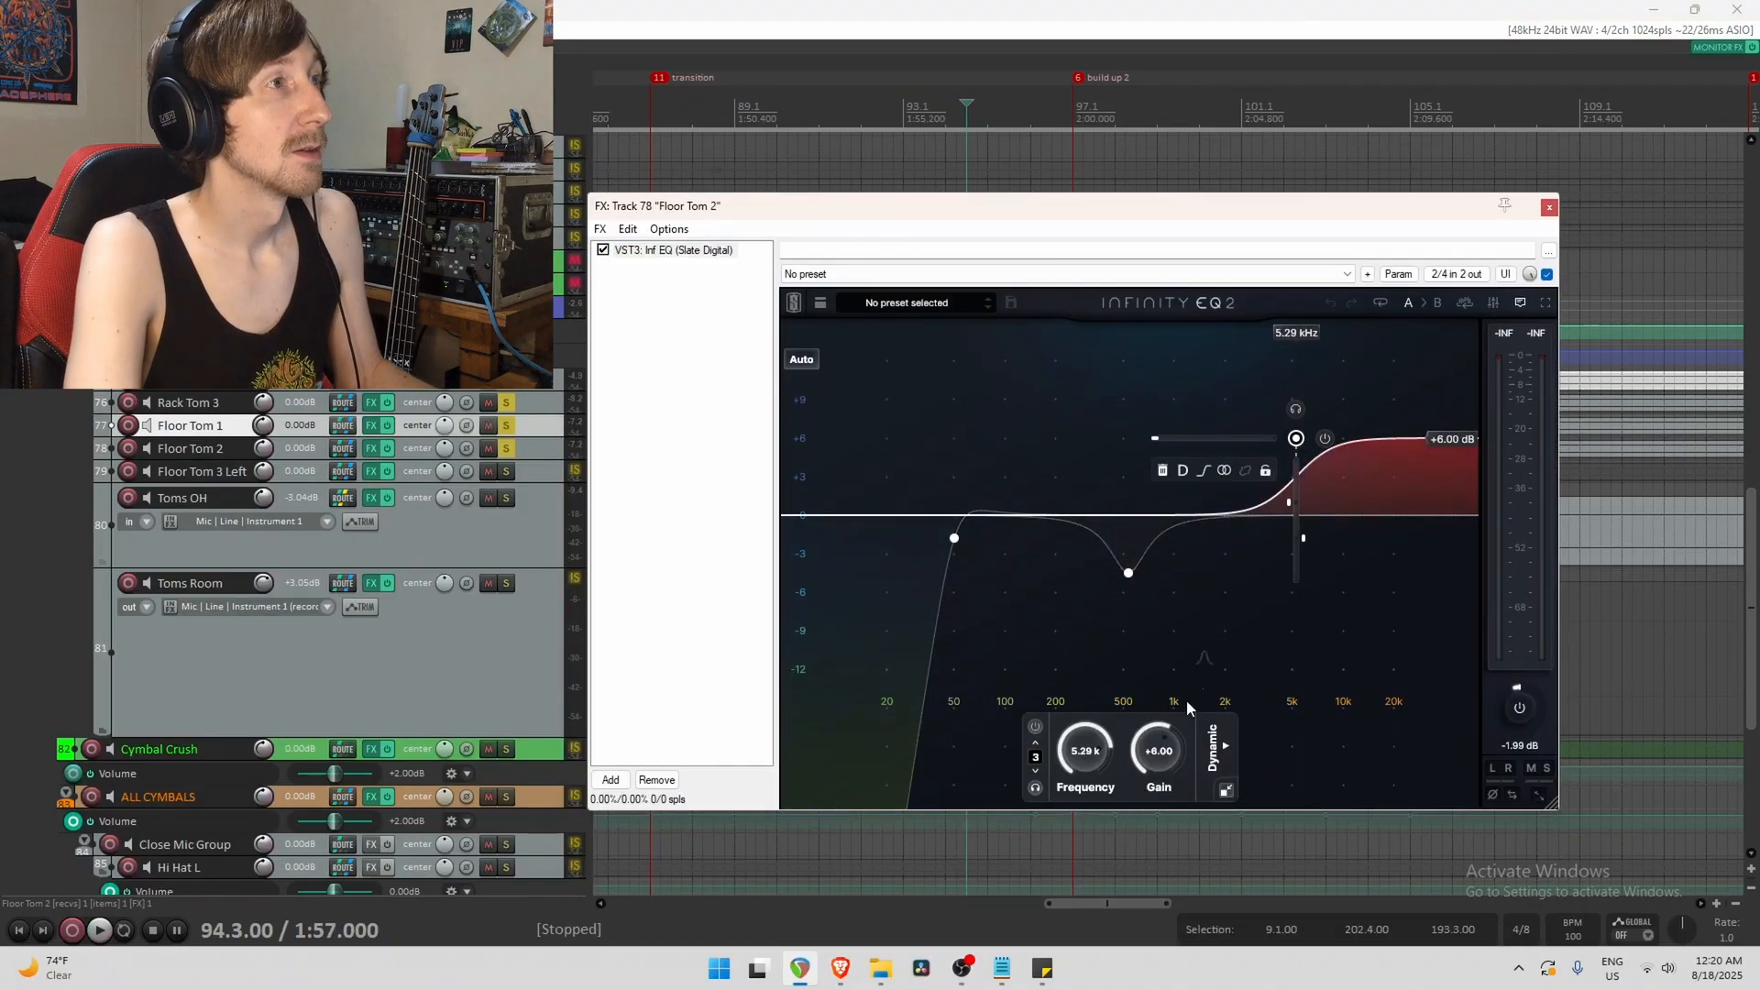
click(1129, 574)
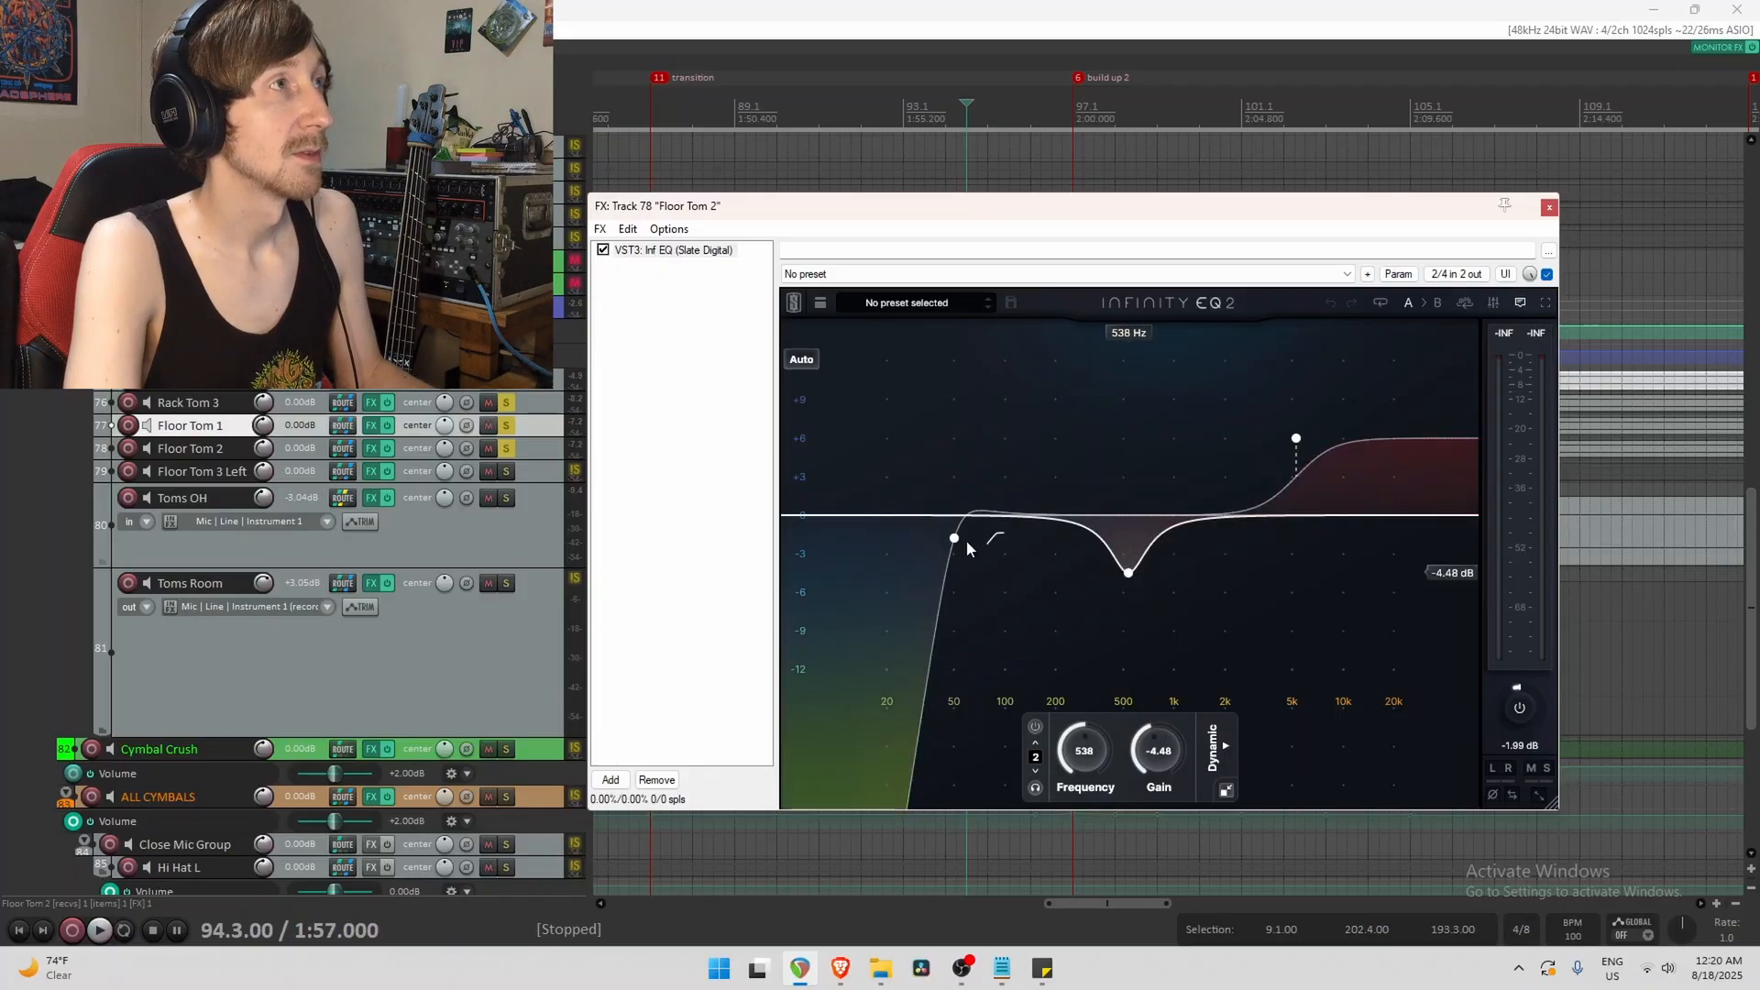
click(954, 538)
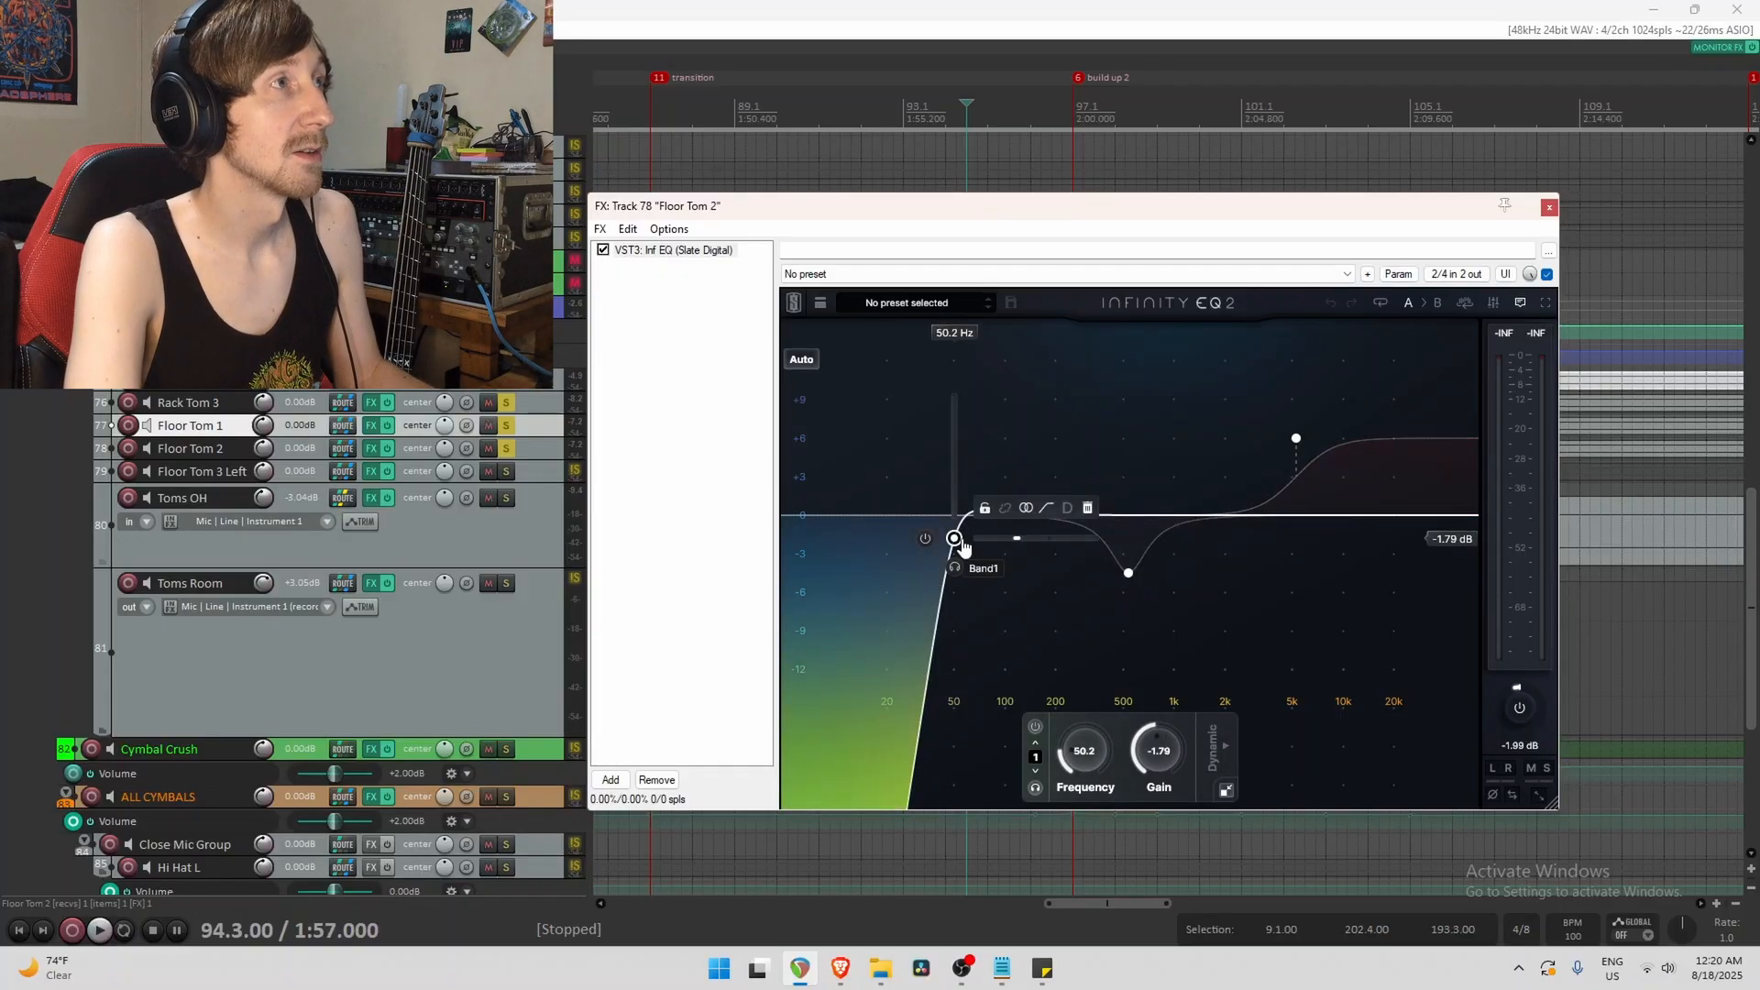
Solo Floor Tom 3 Left, replace Floor Tom 2's effect window with its Infinity EQ 2, examine the bands and close it.
click(506, 472)
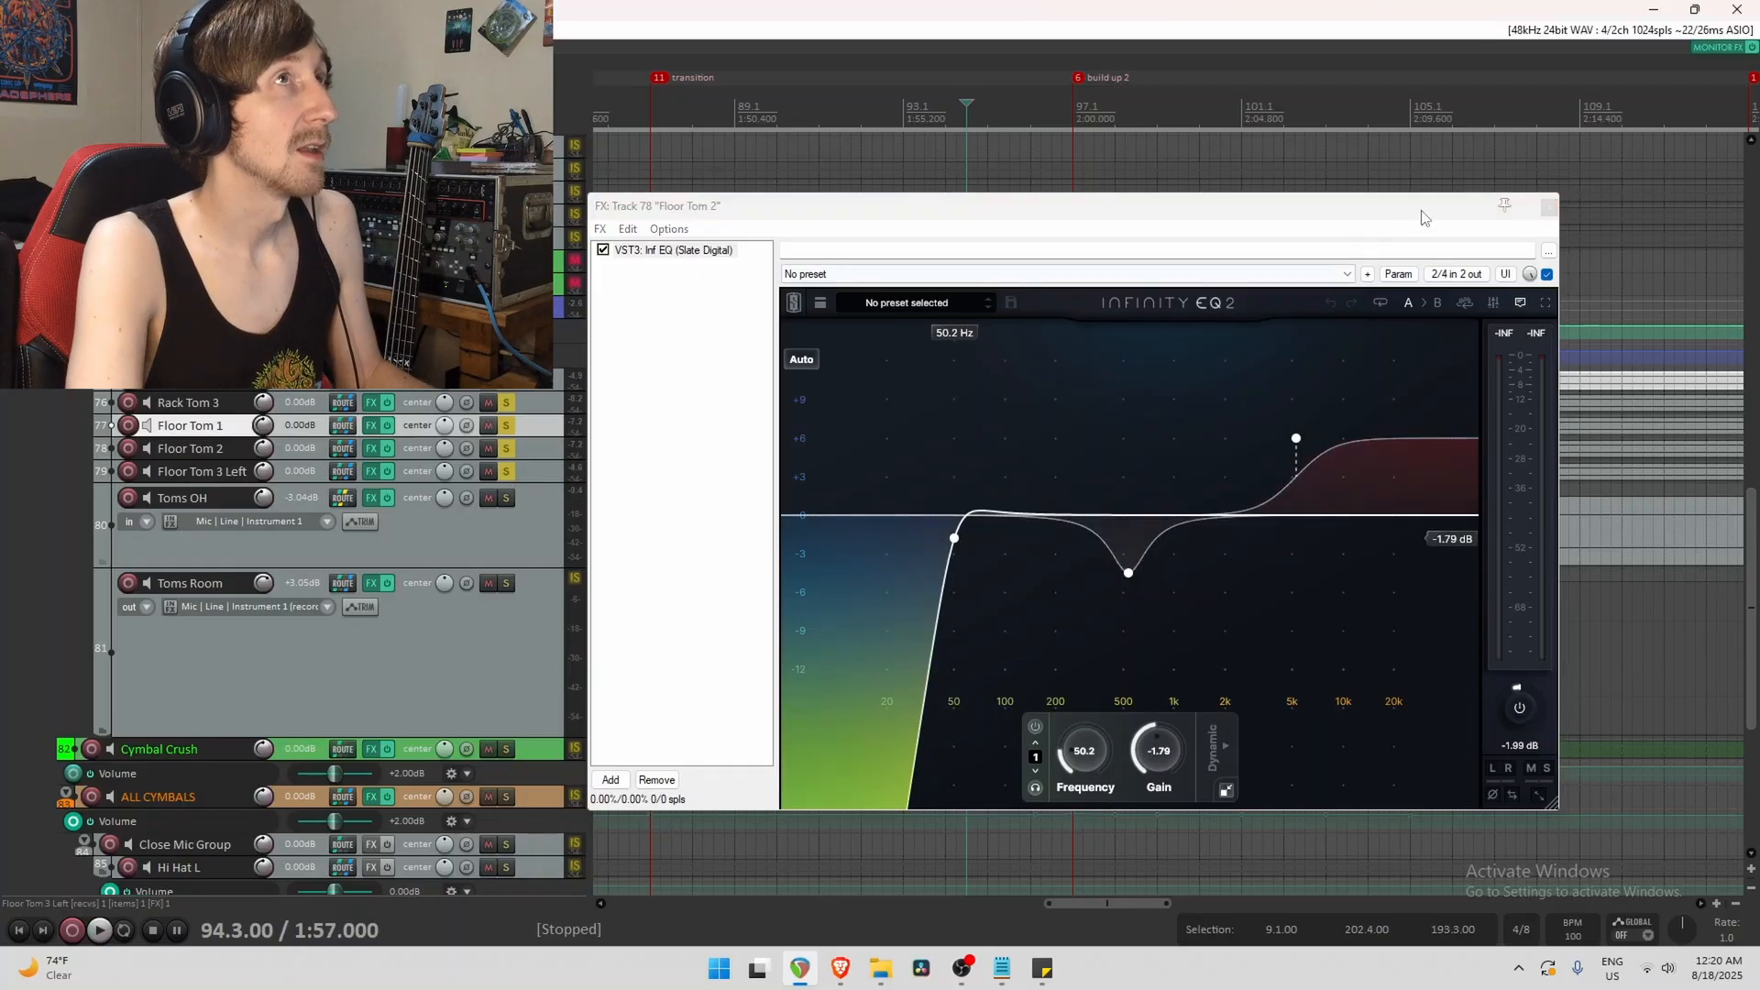
click(1549, 205)
click(374, 472)
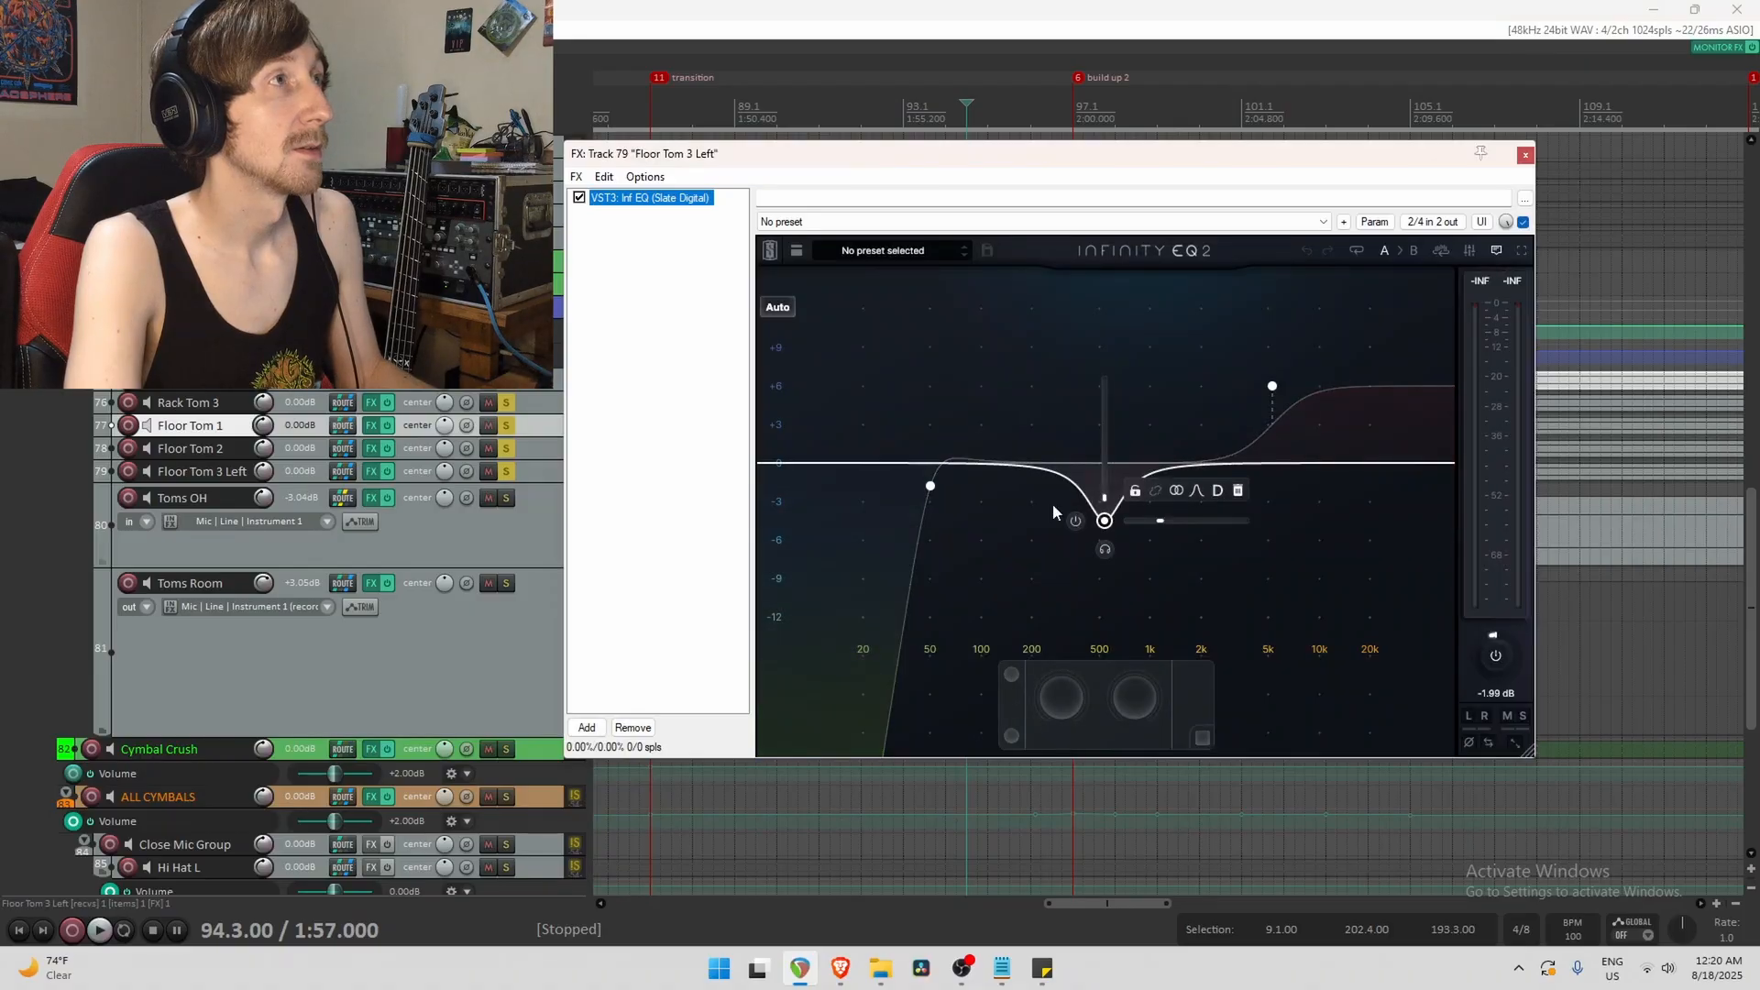
click(1525, 154)
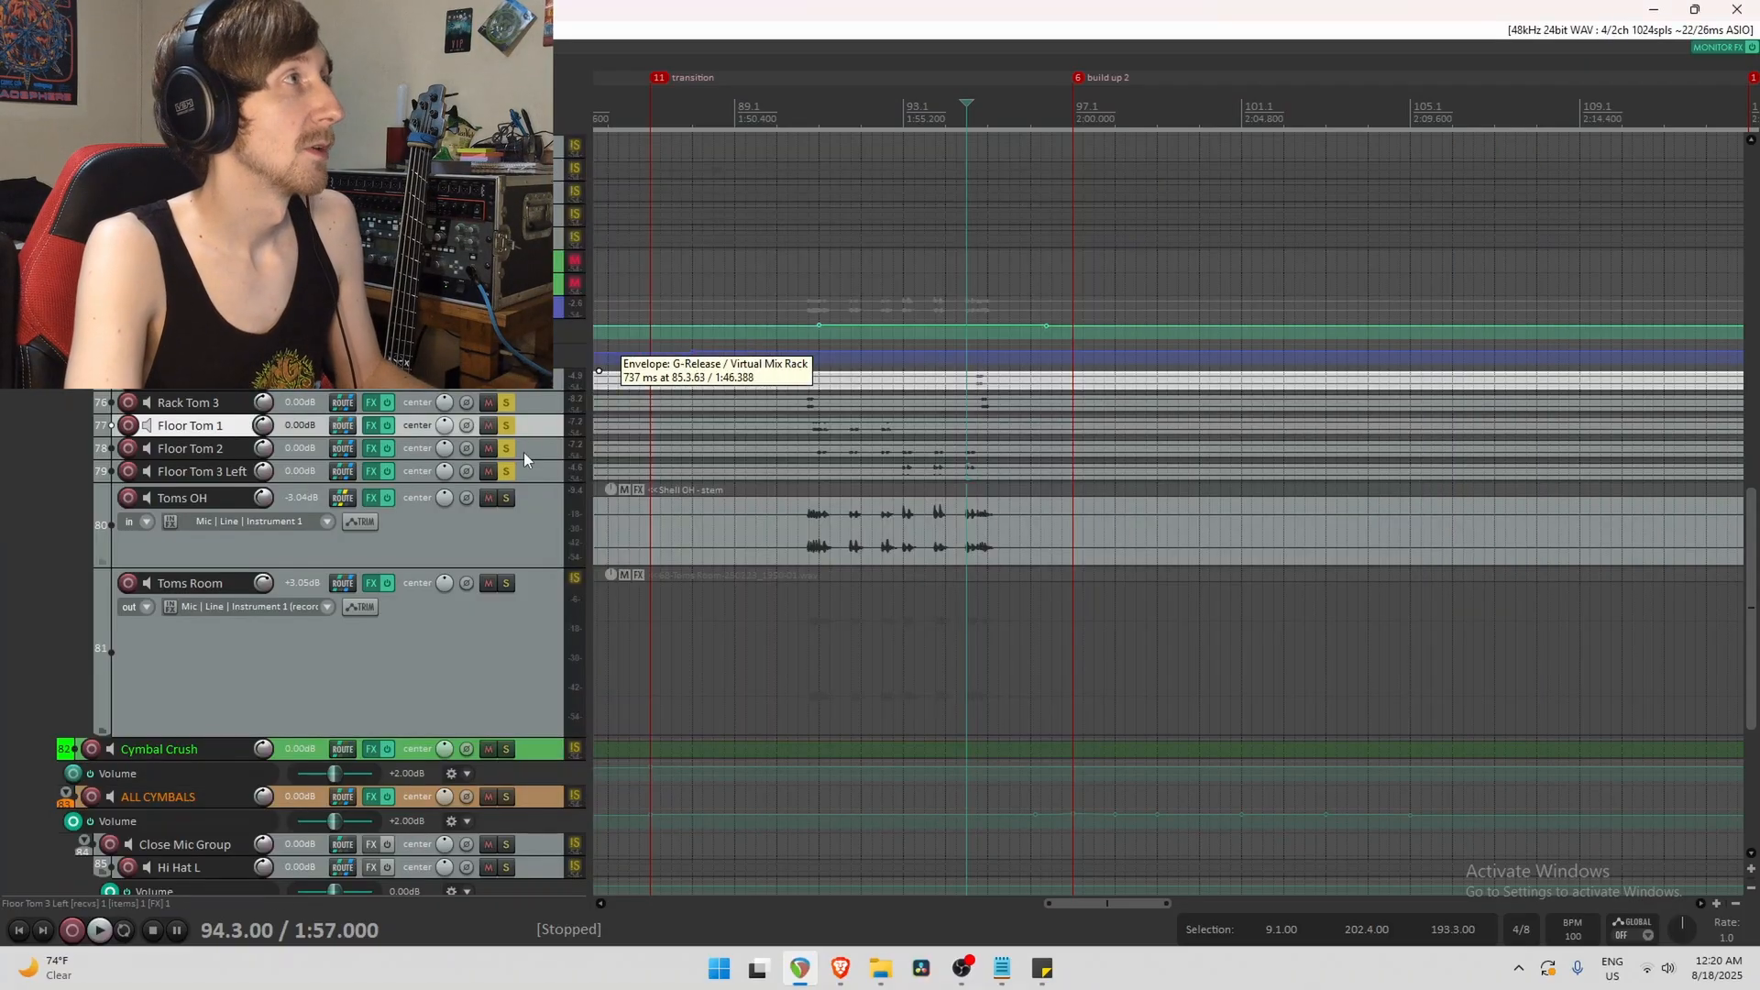
Clear the solos on all the rack and floor tom tracks.
click(506, 472)
click(506, 448)
click(508, 381)
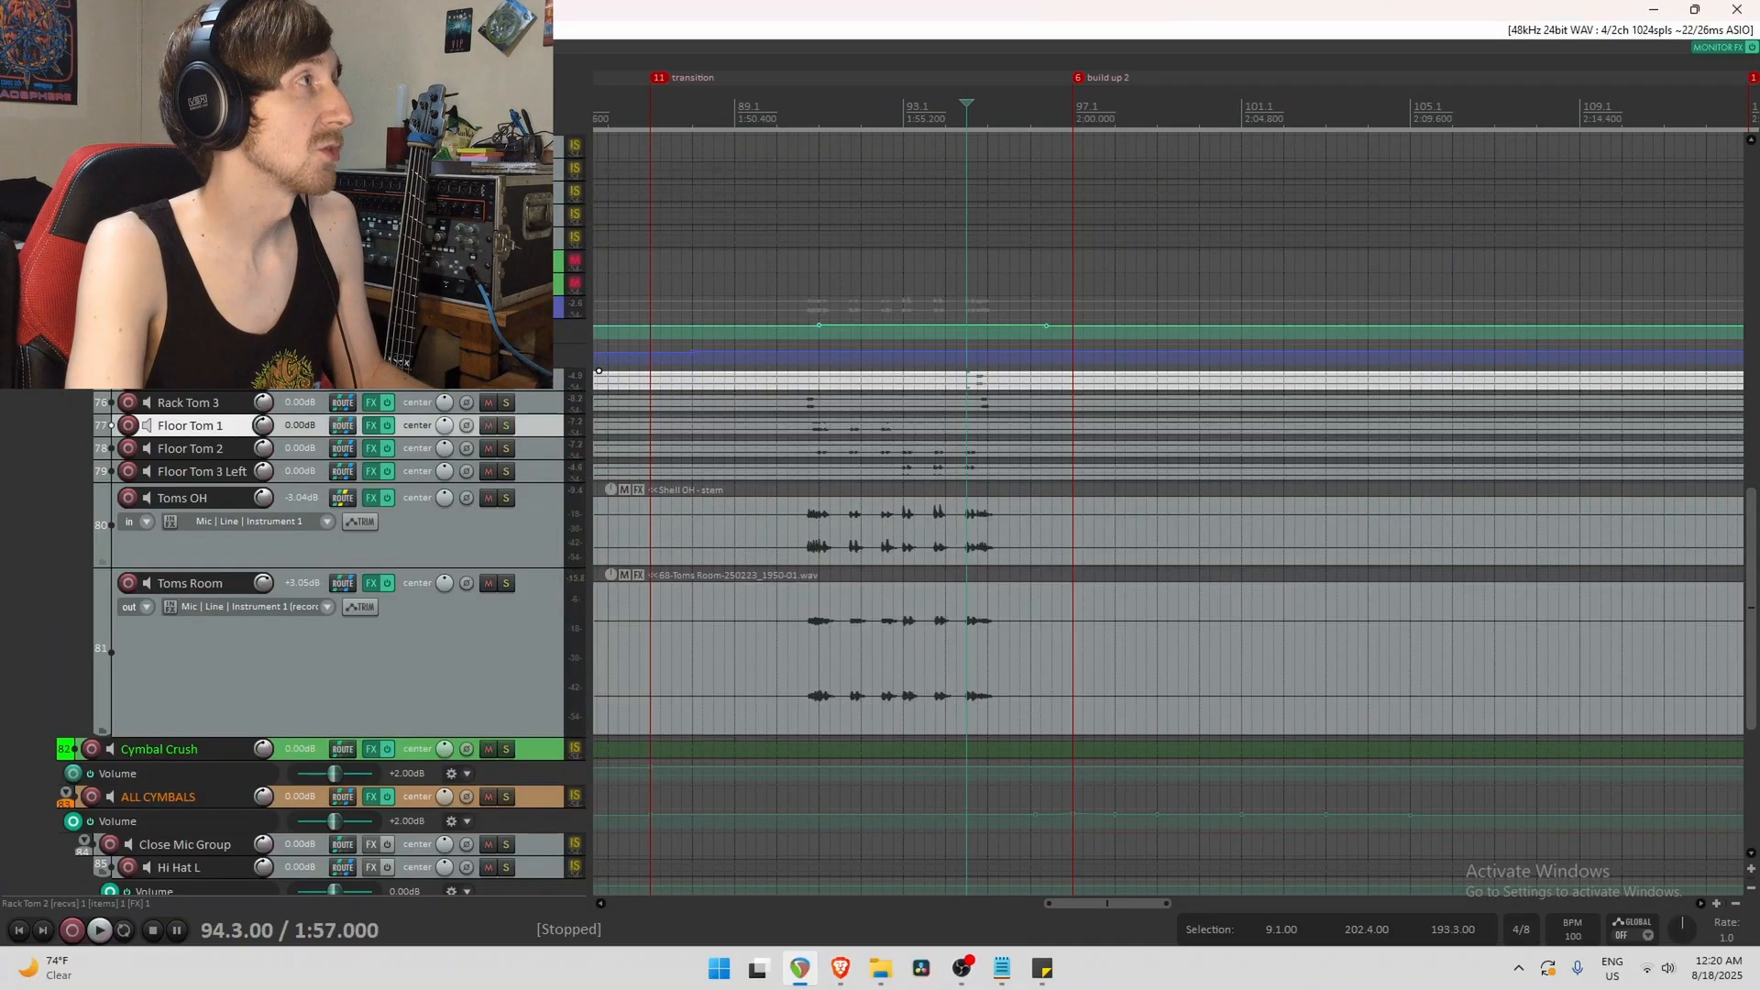
Open the Infinity EQ 2 of the Toms OH track and examine its low cut and mid cut bands.
click(547, 517)
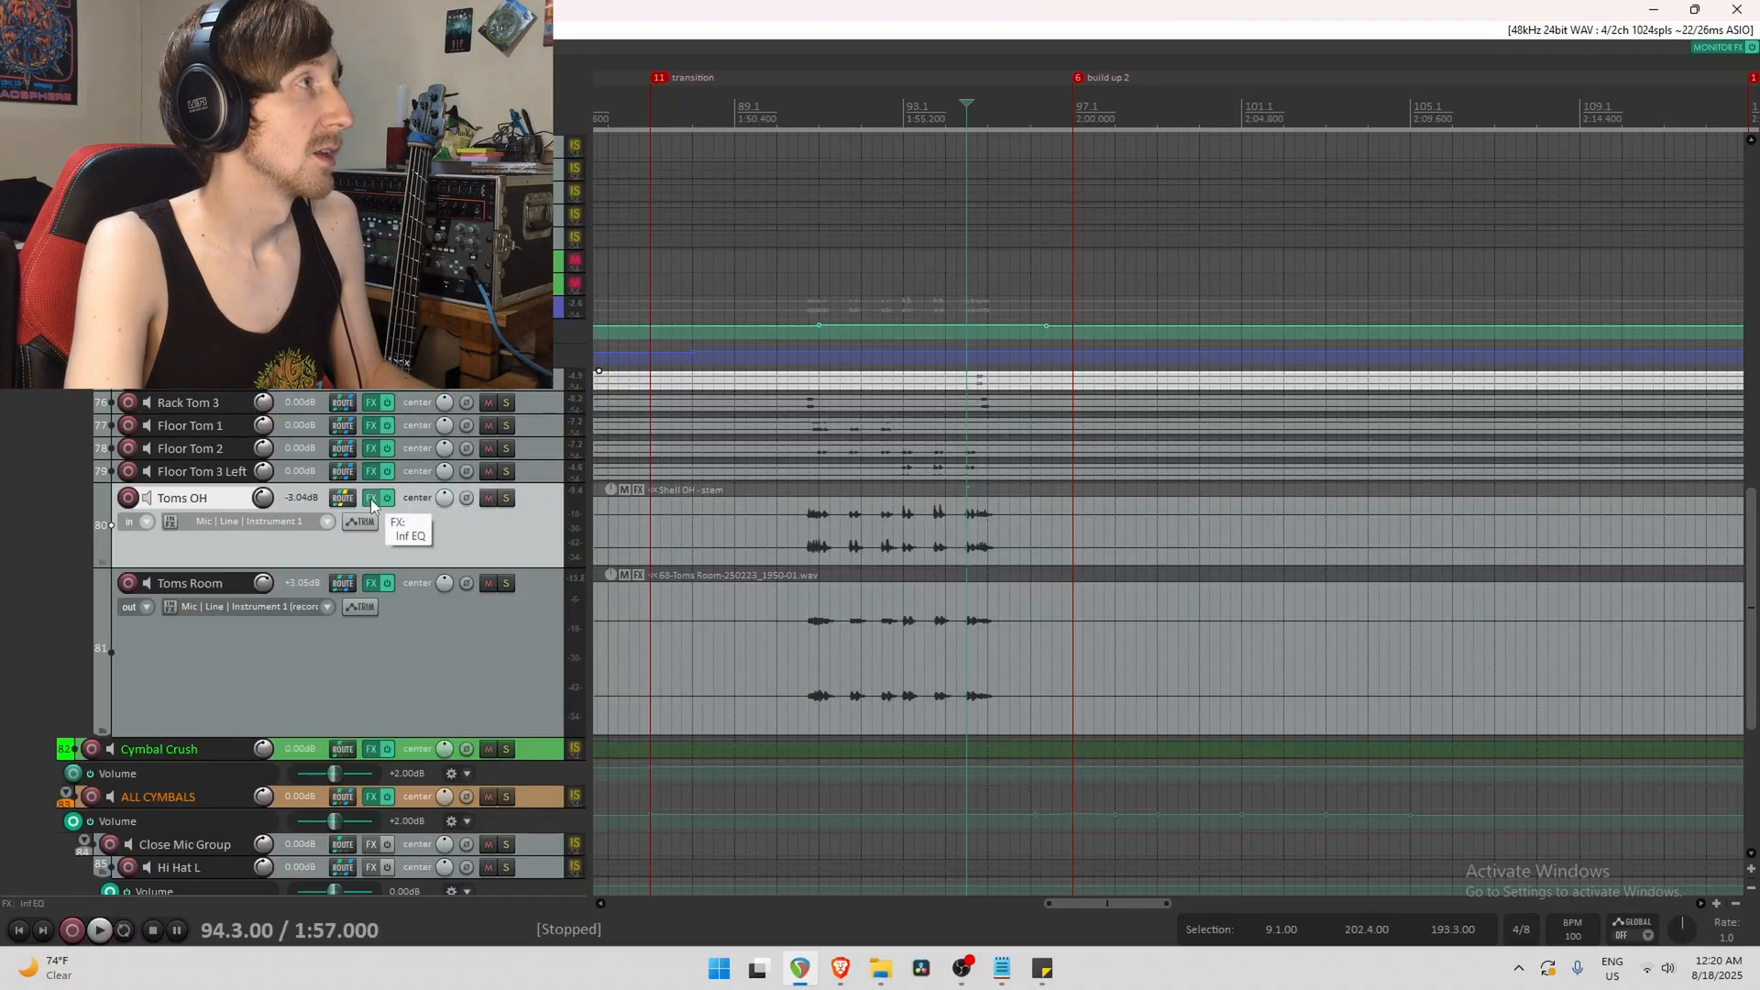
click(371, 498)
drag(1045, 348, 1225, 165)
click(1368, 521)
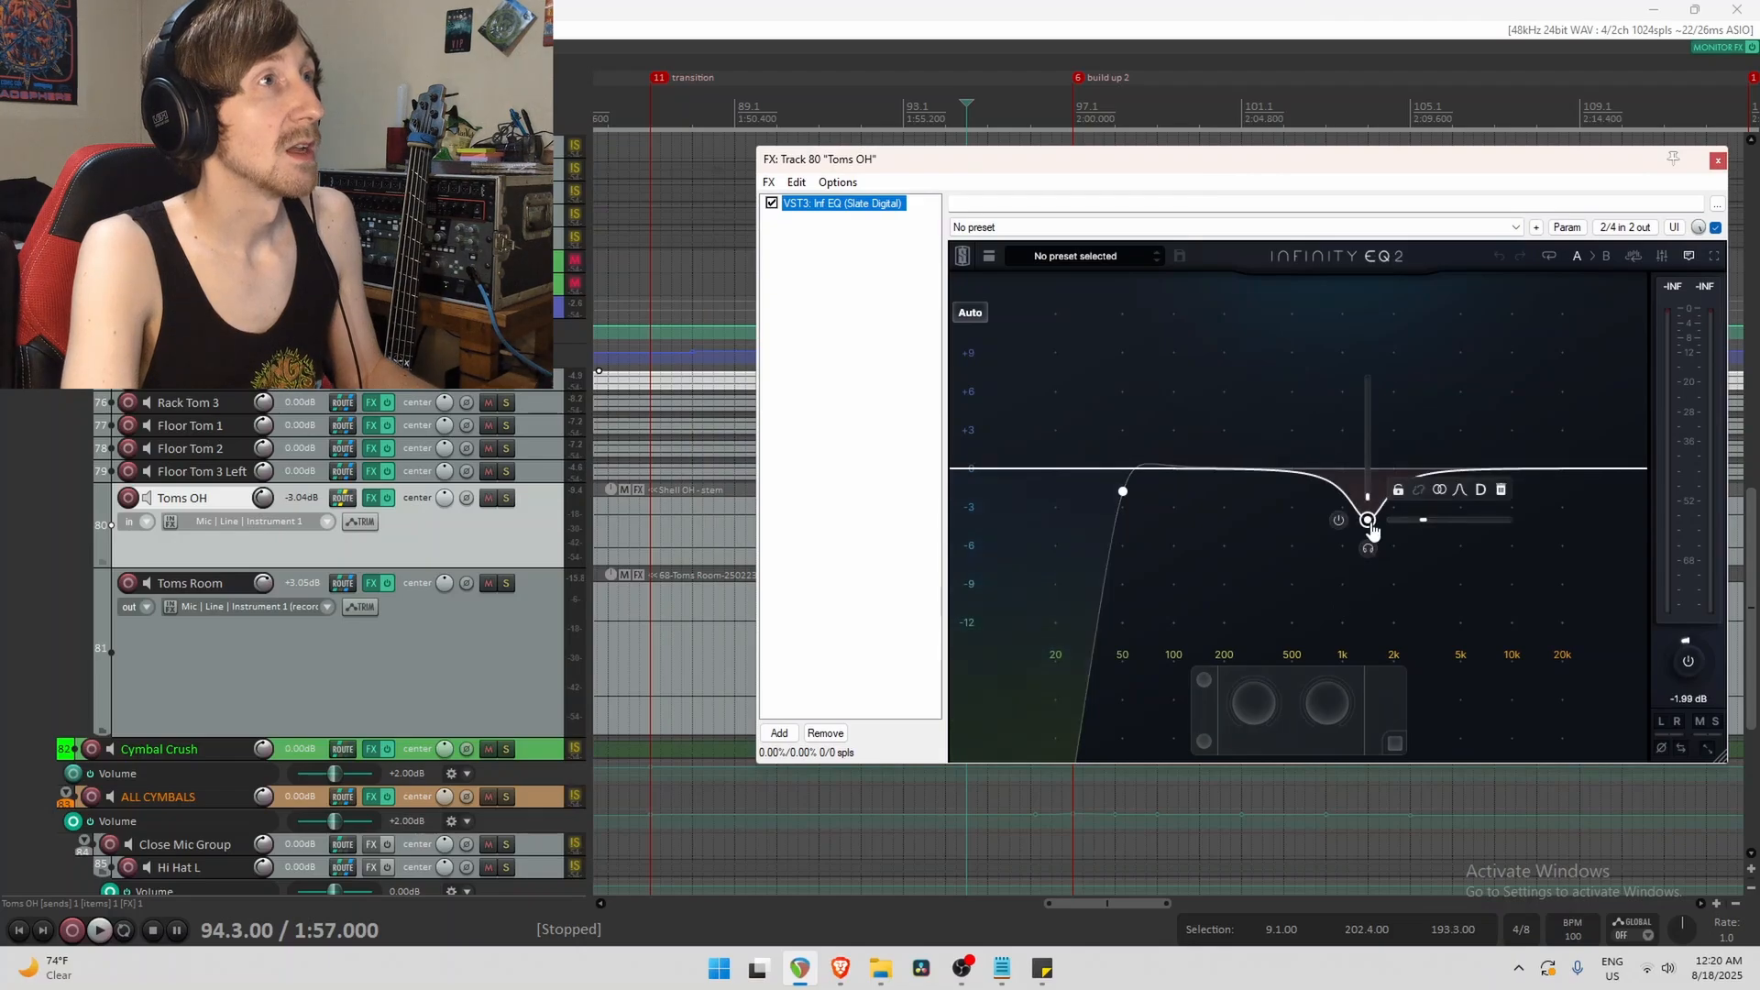
click(1123, 491)
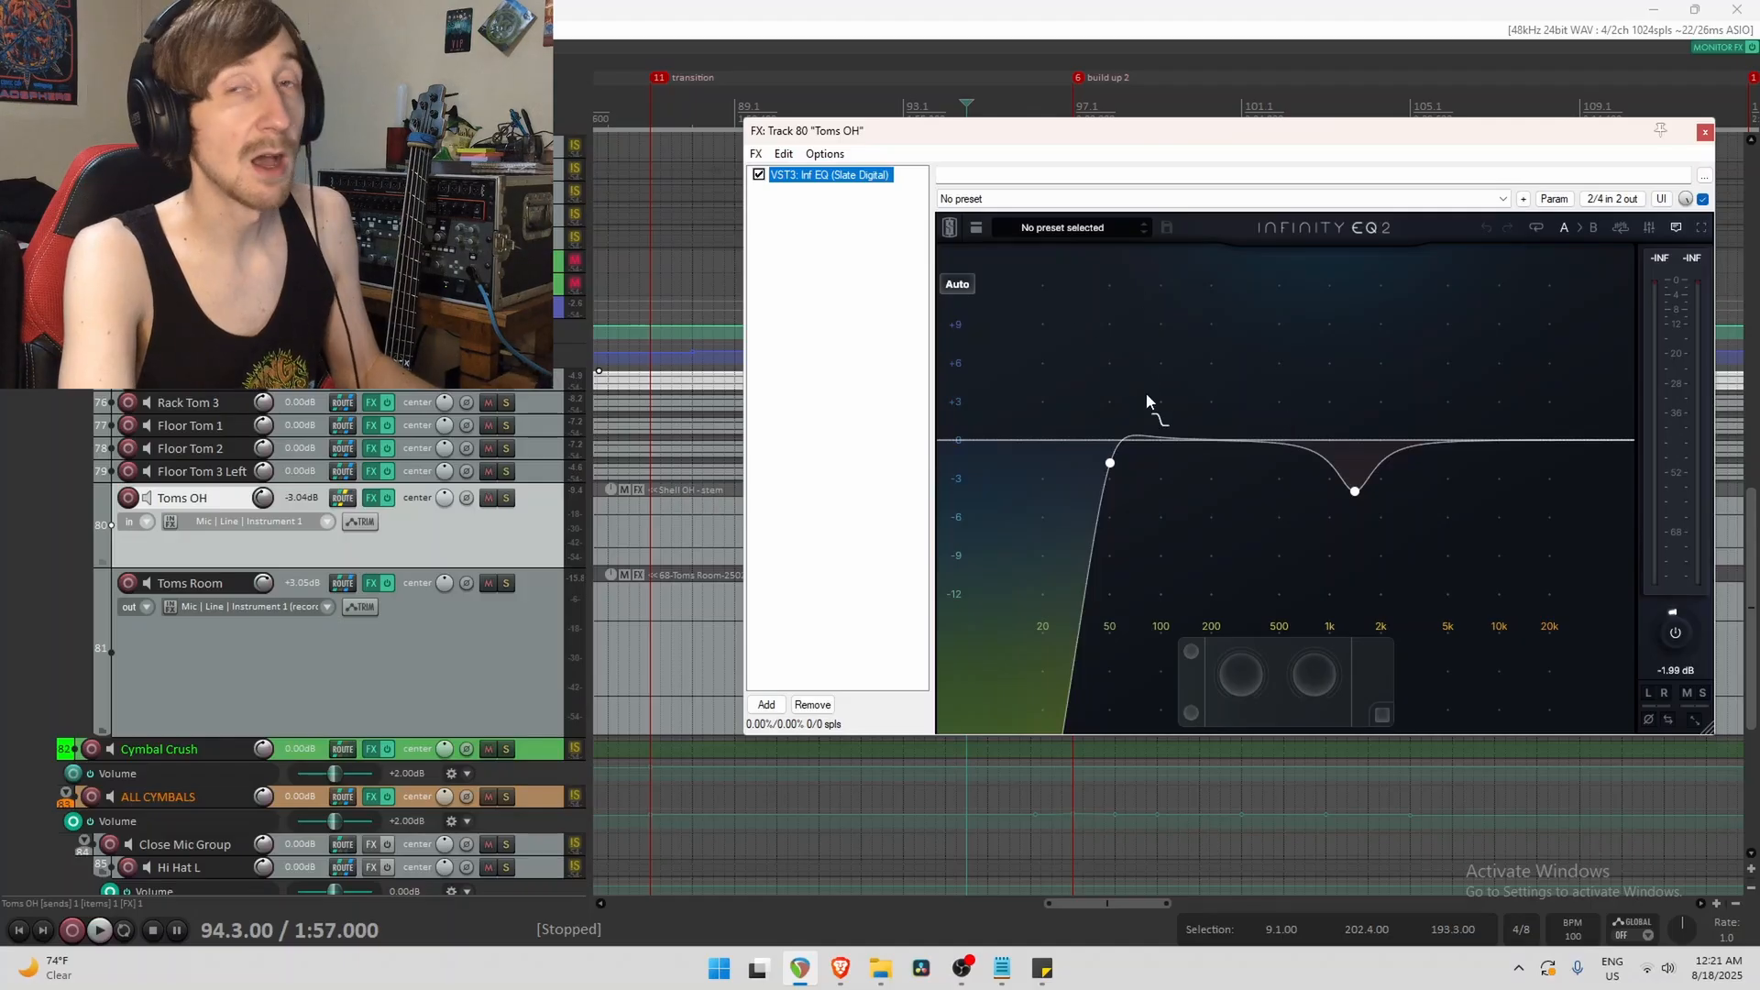
click(1355, 493)
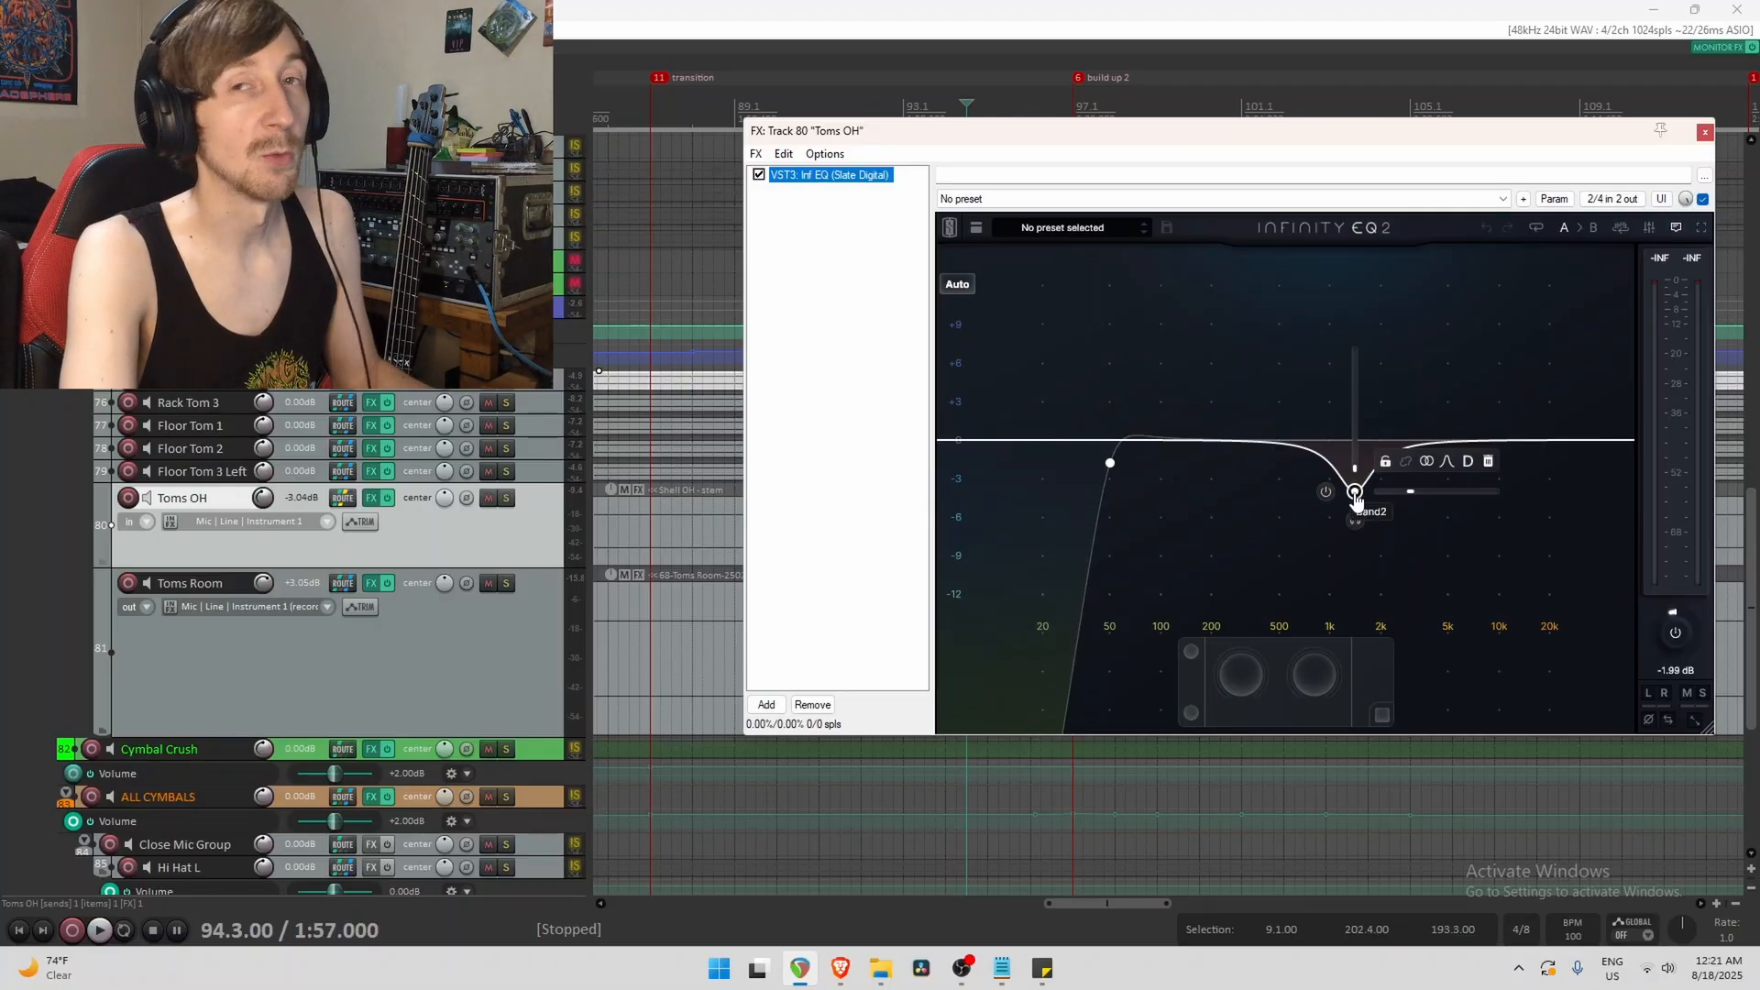
click(1356, 495)
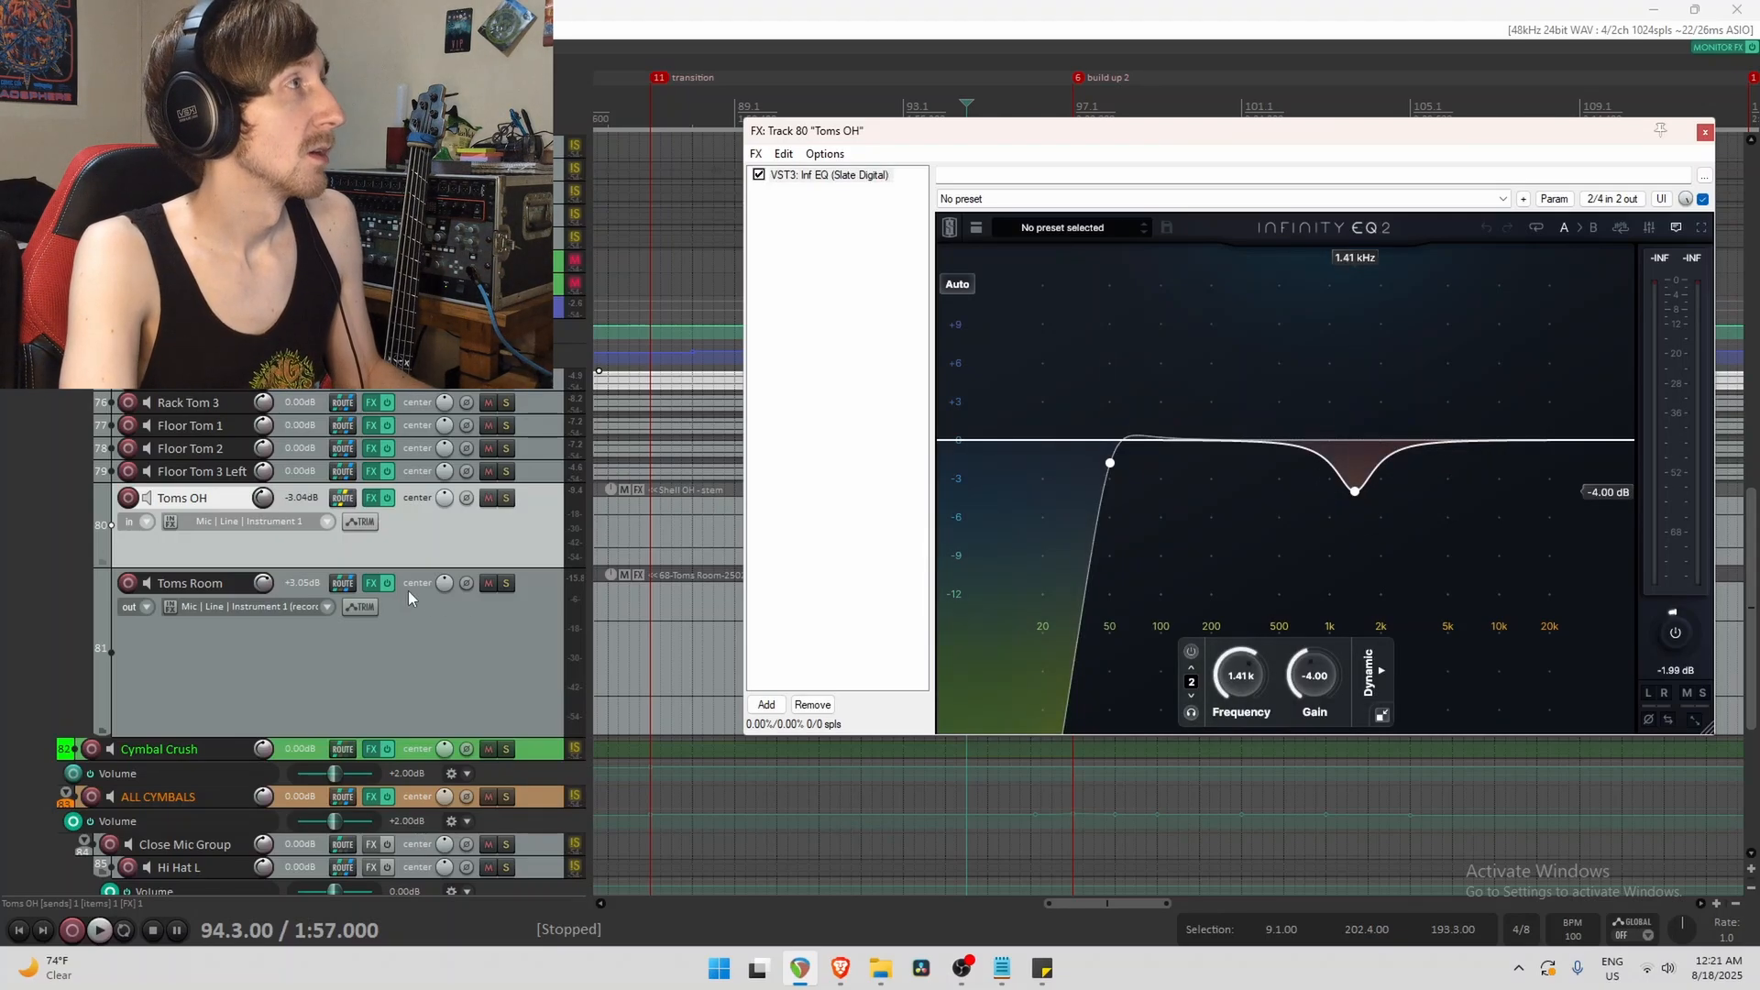
Examine the low cut, mid cut and high-shelf bands in the Toms Room EQ, and close both effect windows.
click(370, 583)
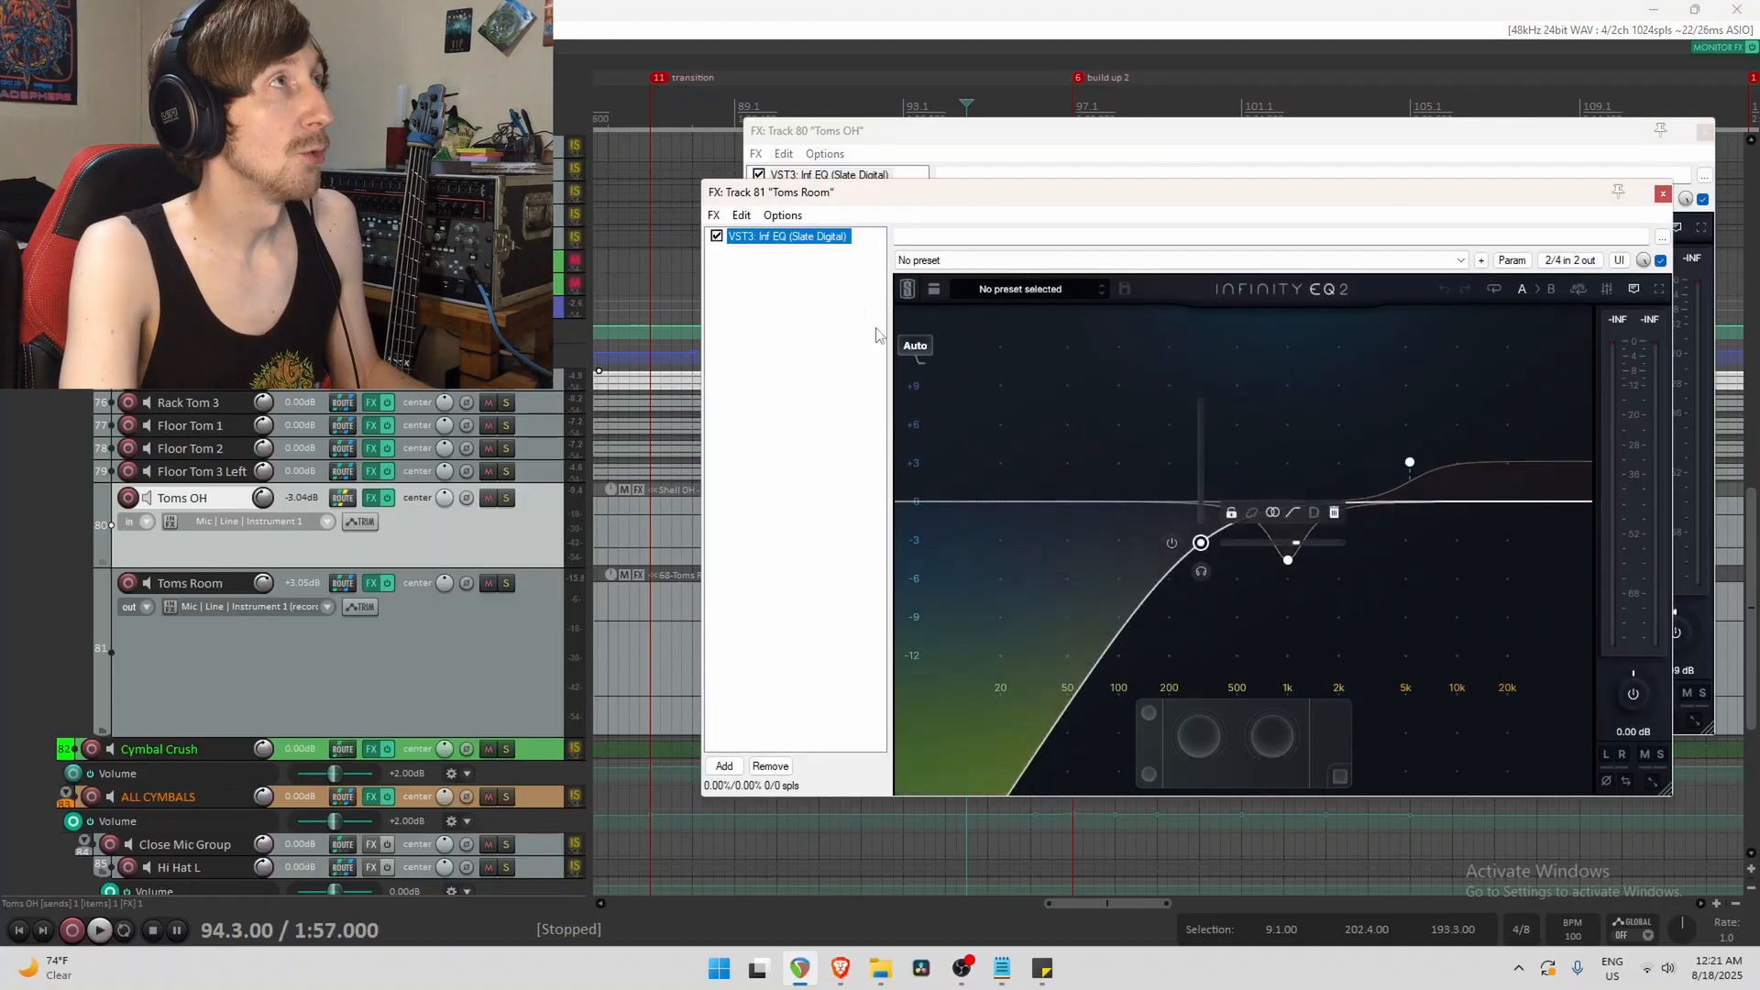
click(1174, 659)
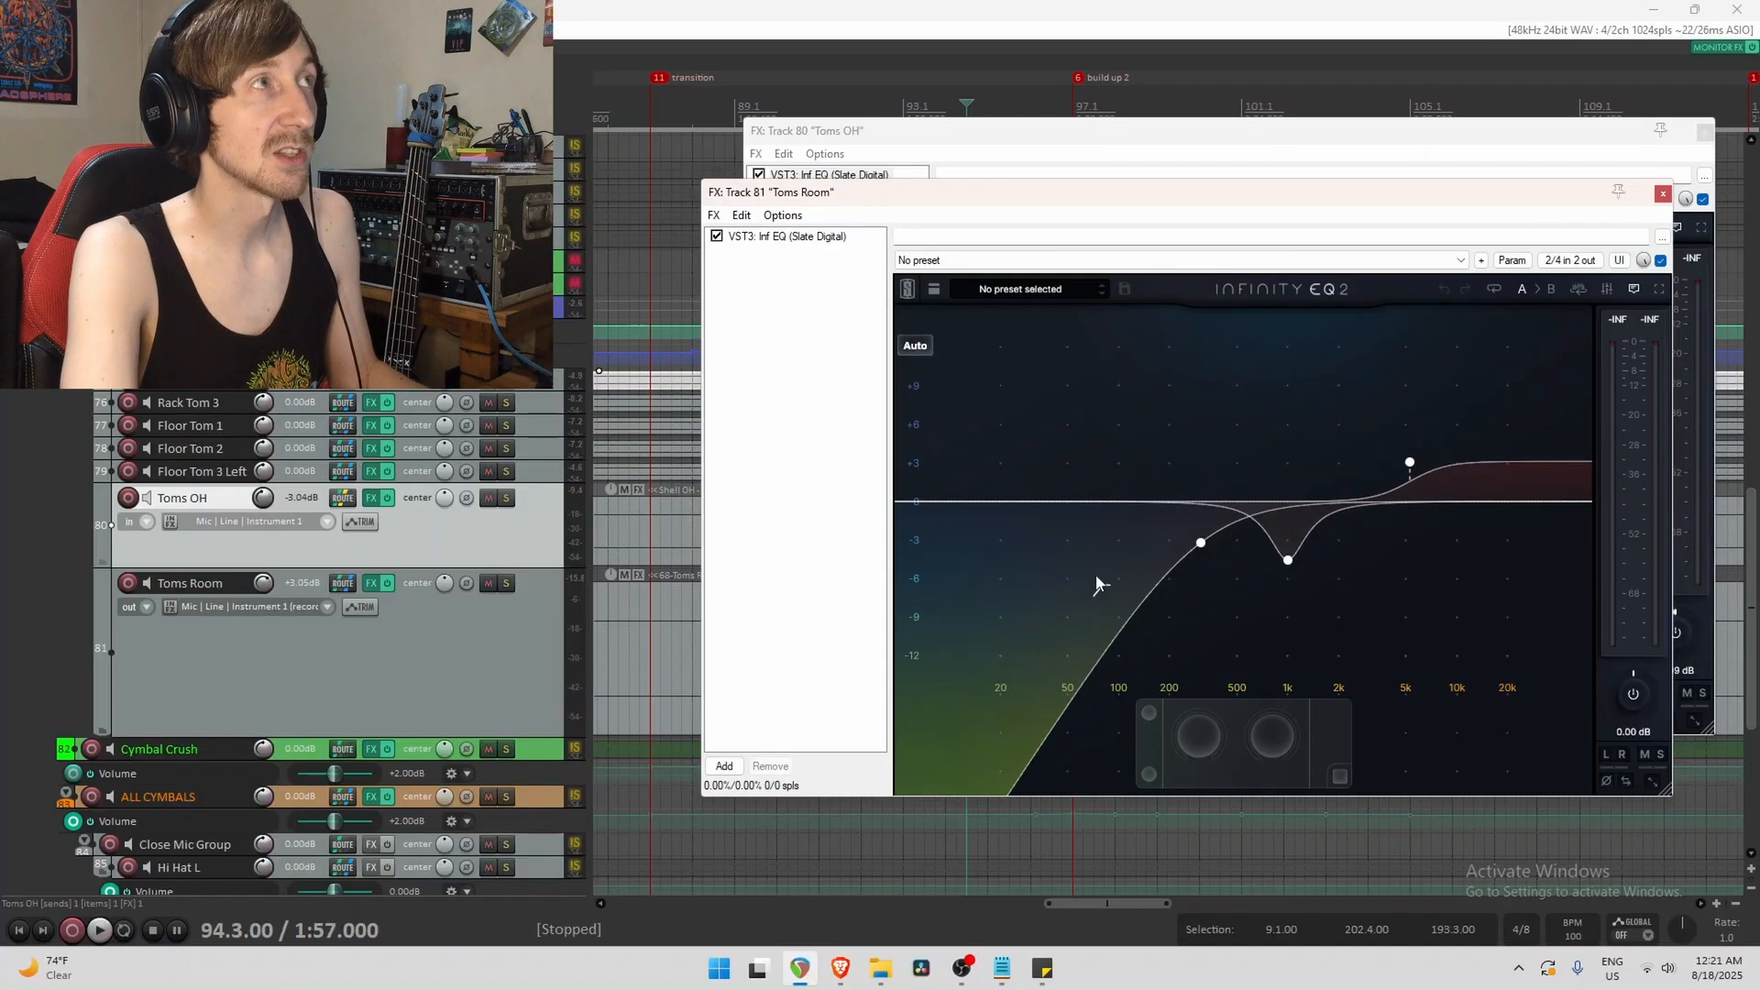
mouse_move(1201, 543)
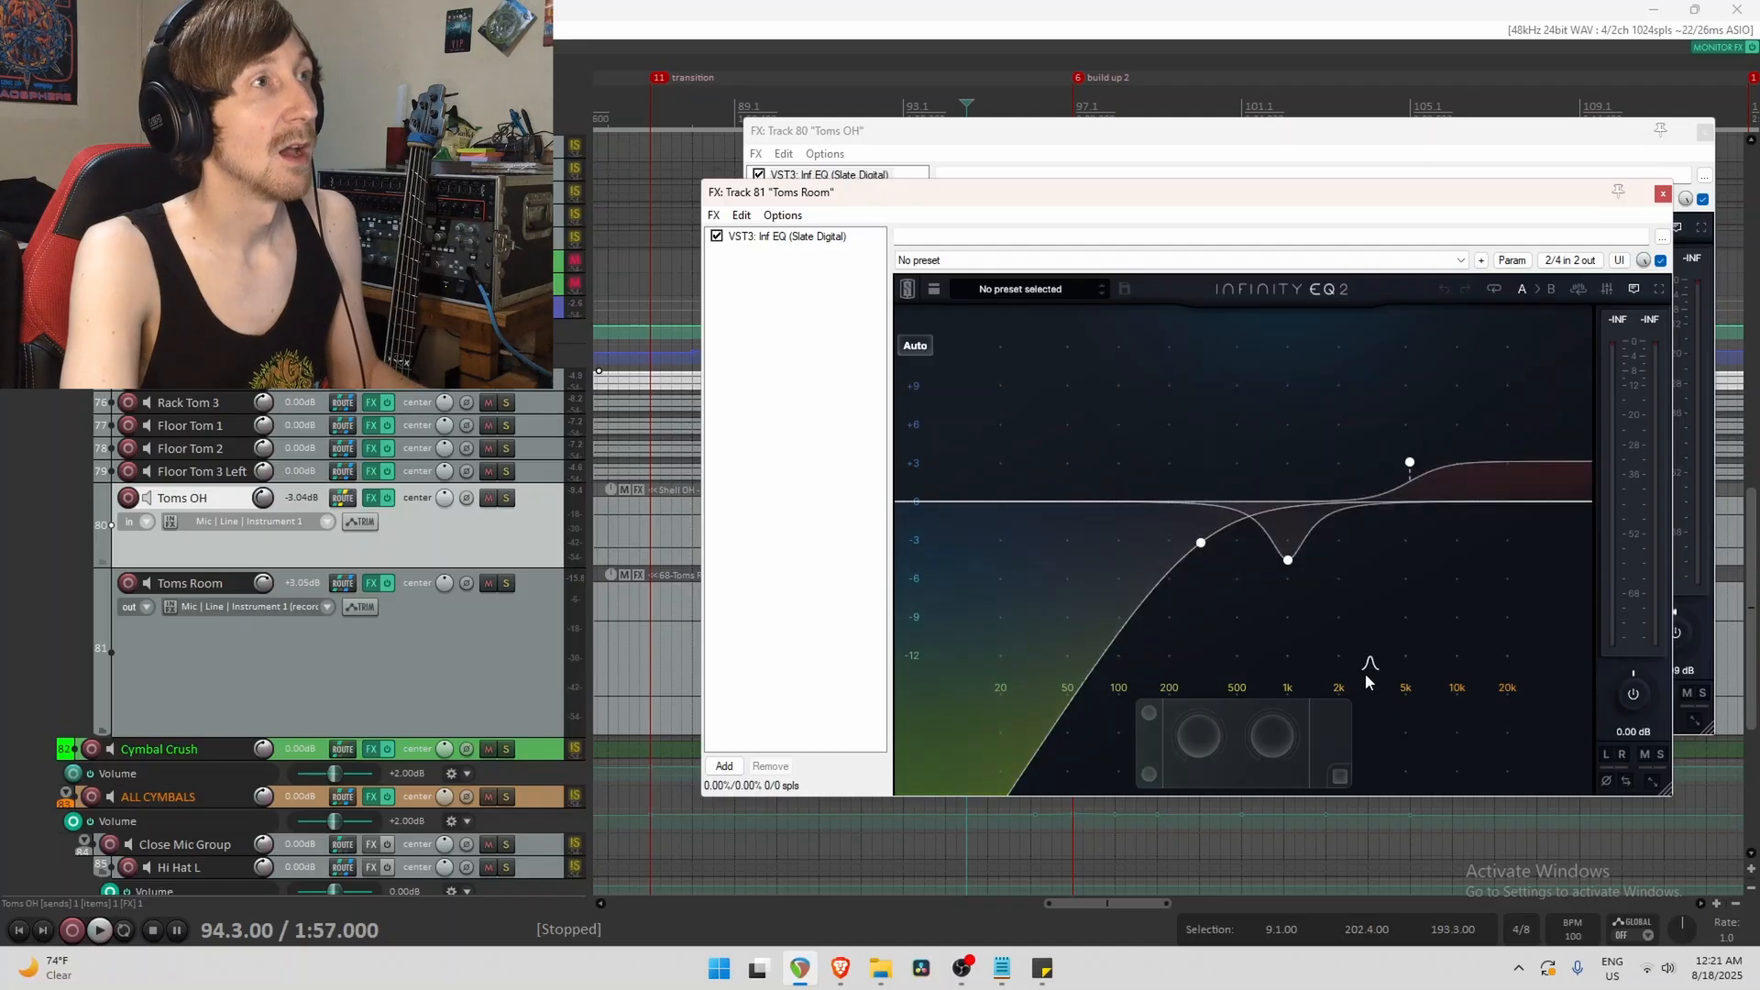
mouse_move(1289, 561)
click(1288, 560)
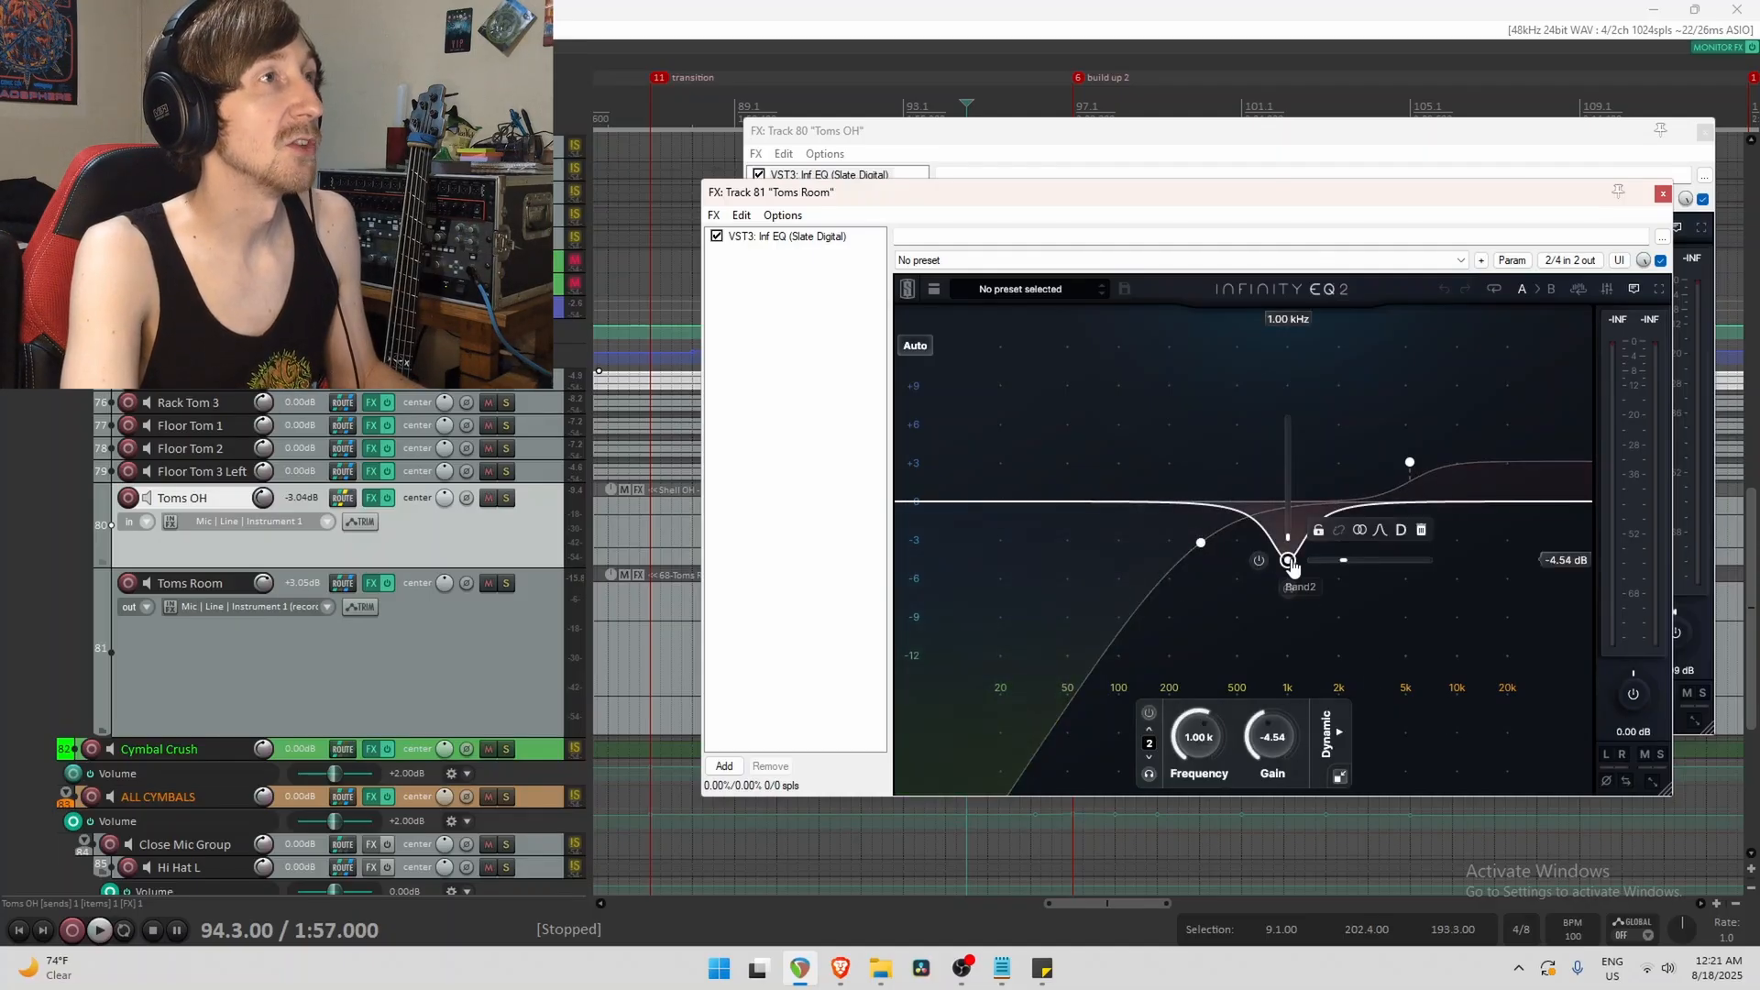
click(1412, 465)
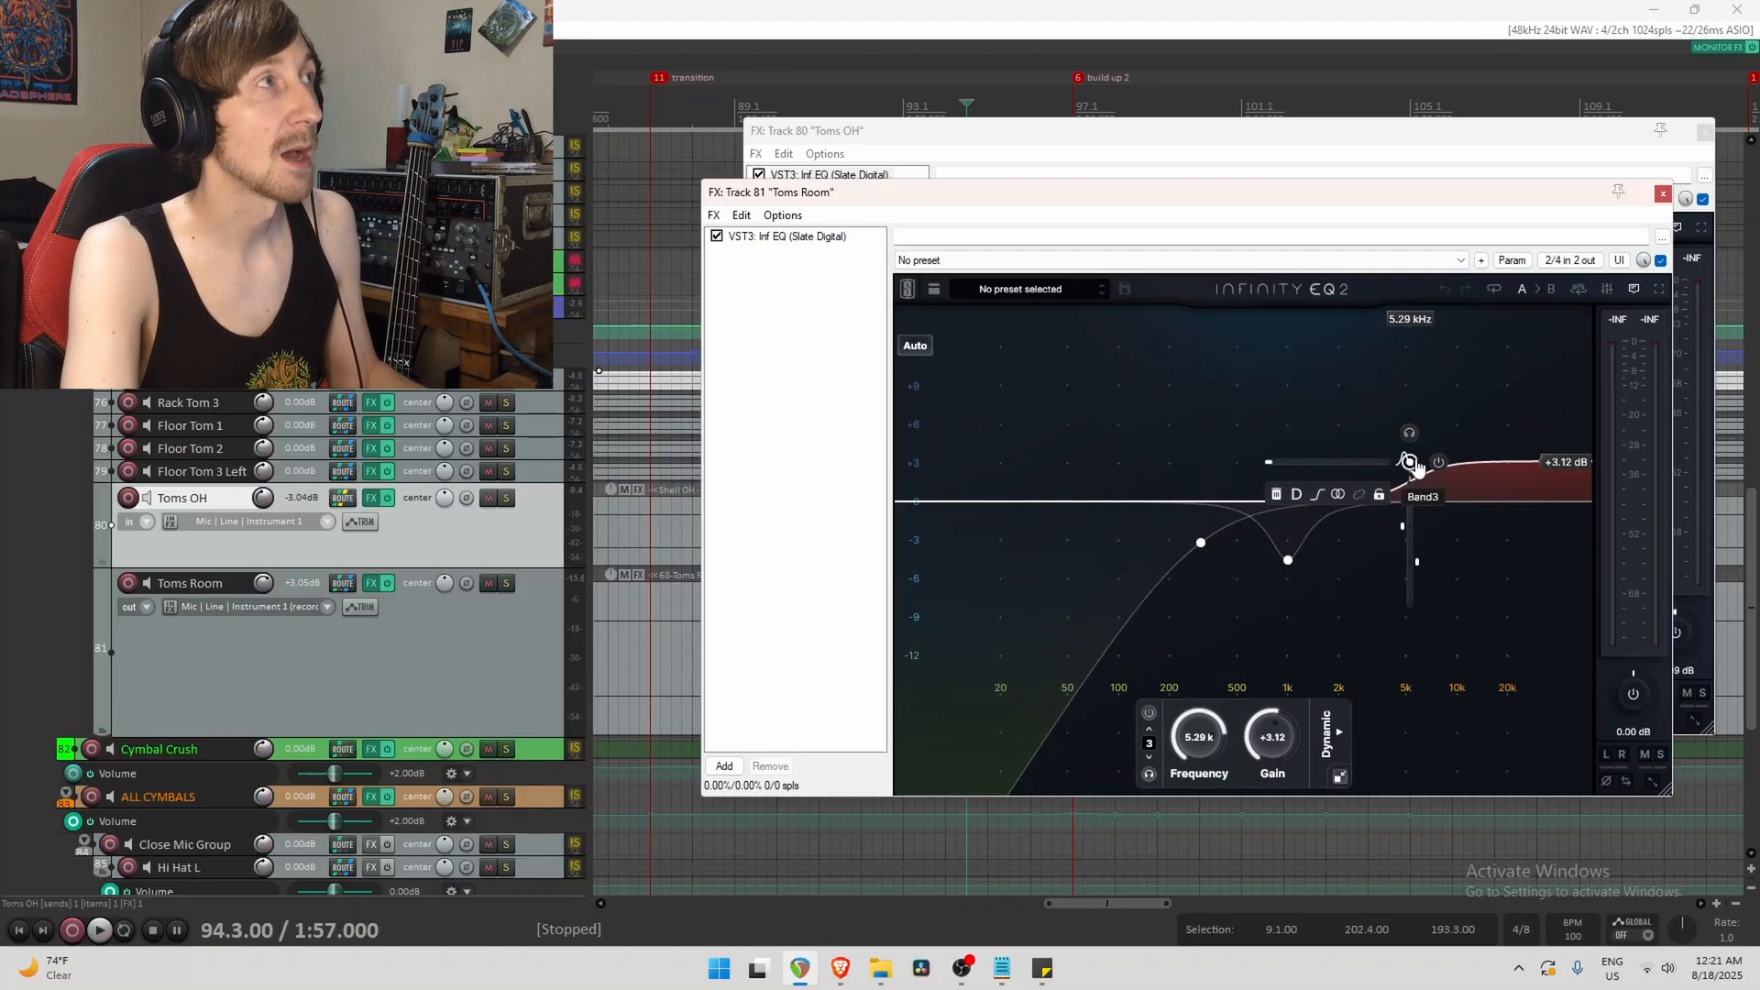
click(1663, 195)
click(1704, 131)
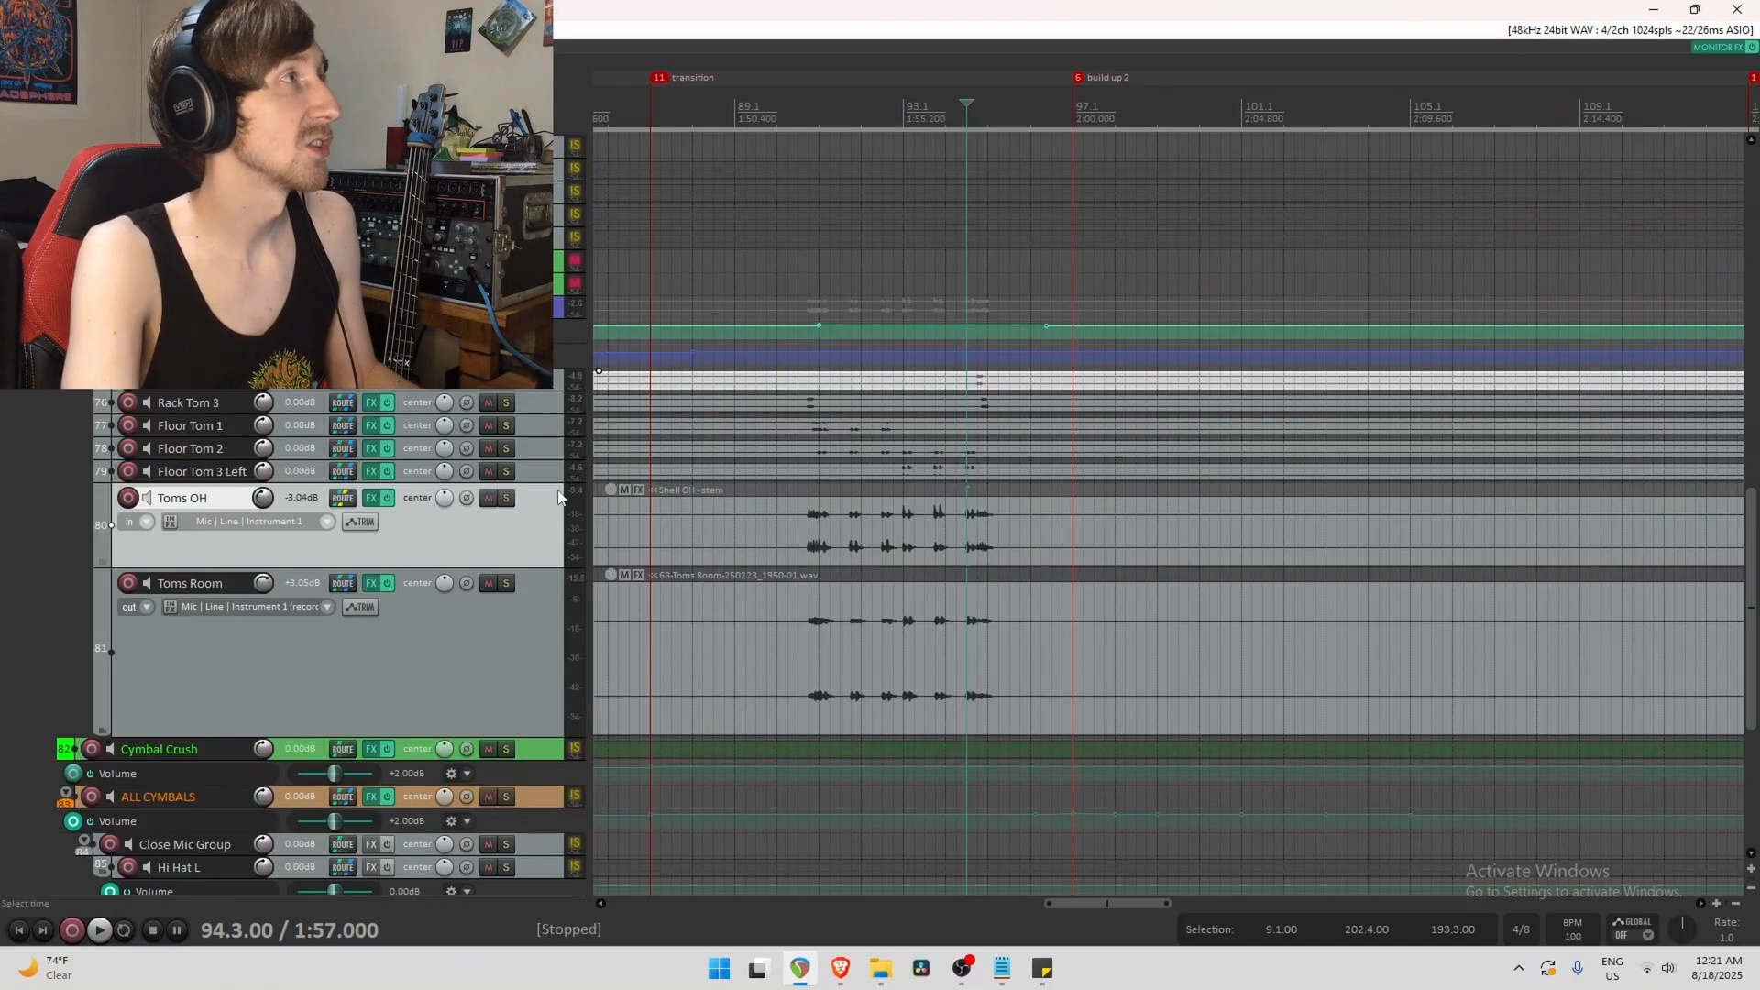
Select all the tom tracks and compare playback from 90.3.00 with their effects bypassed and enabled.
click(798, 361)
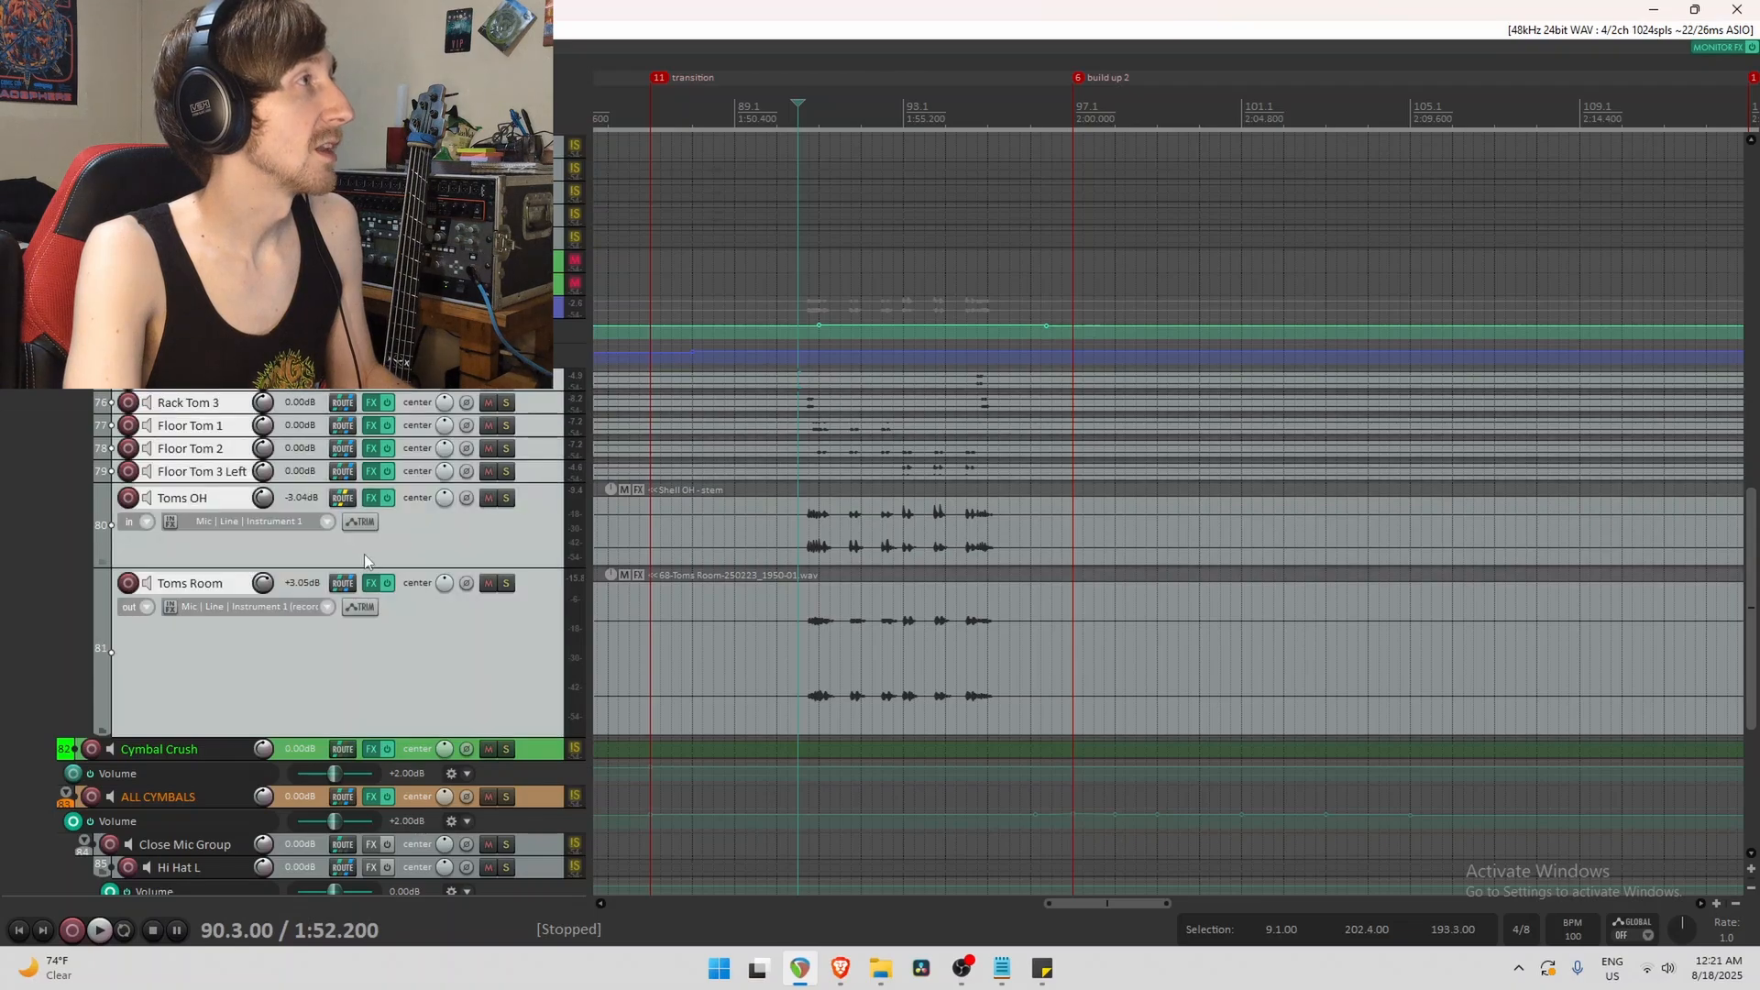
click(388, 584)
key(space)
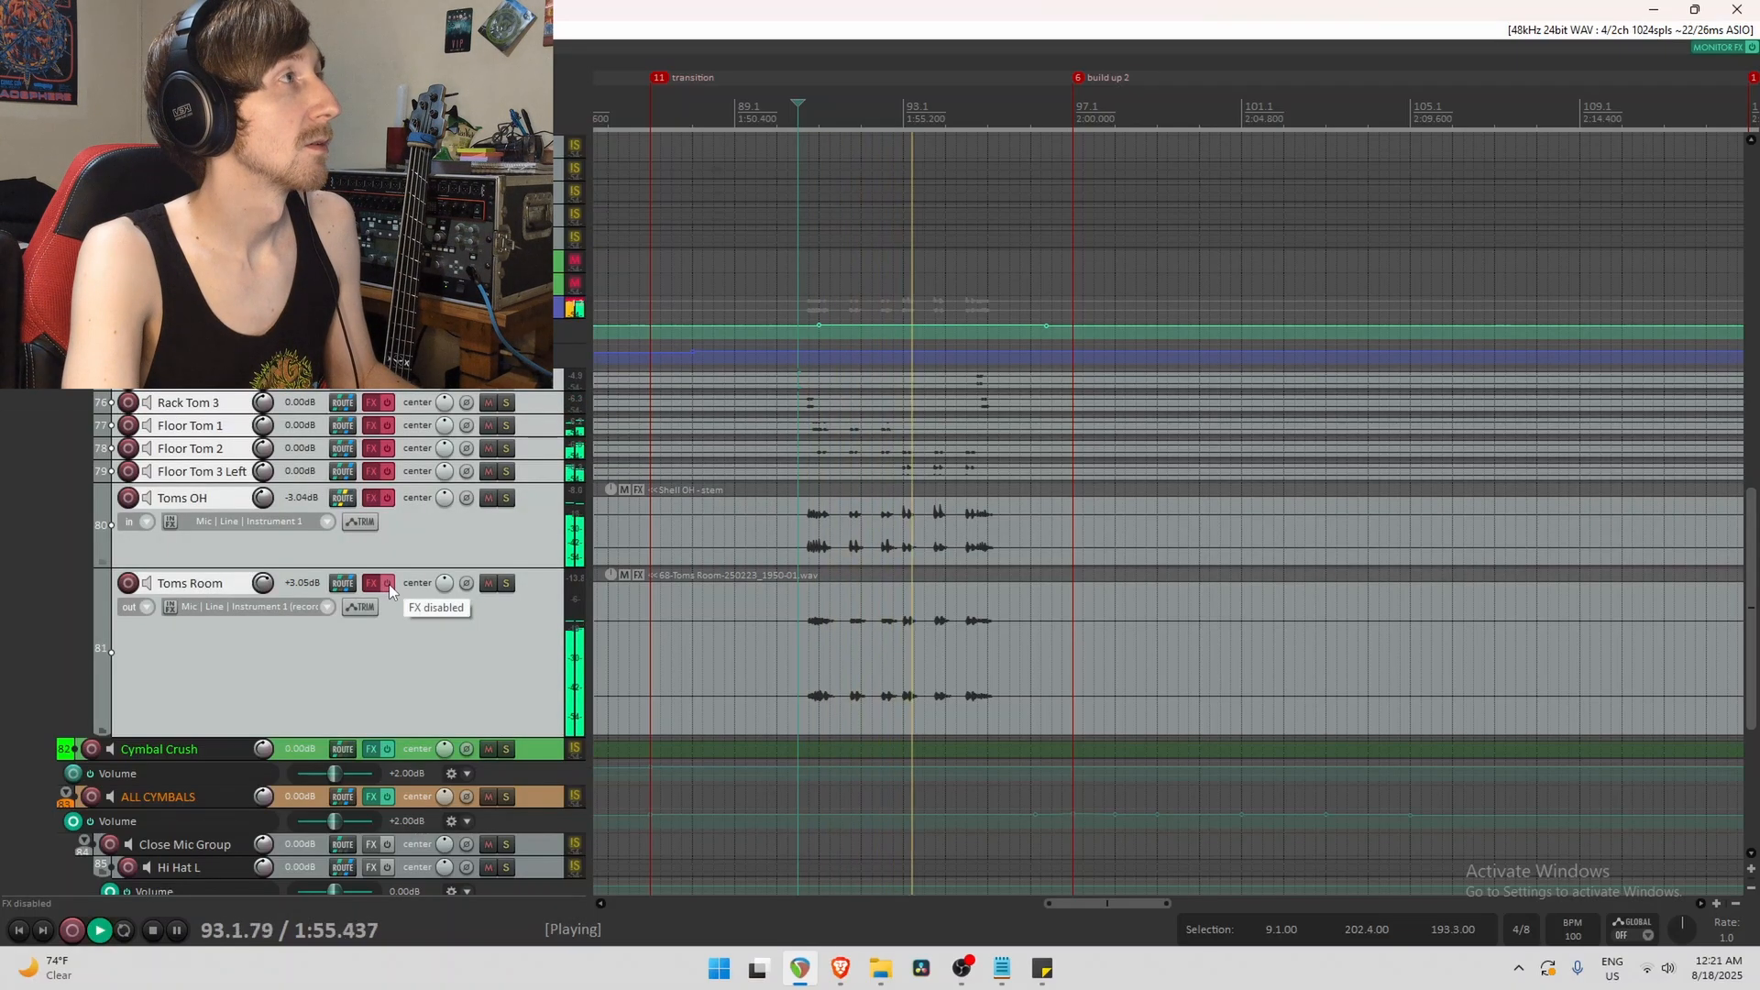
key(space)
click(389, 585)
key(space)
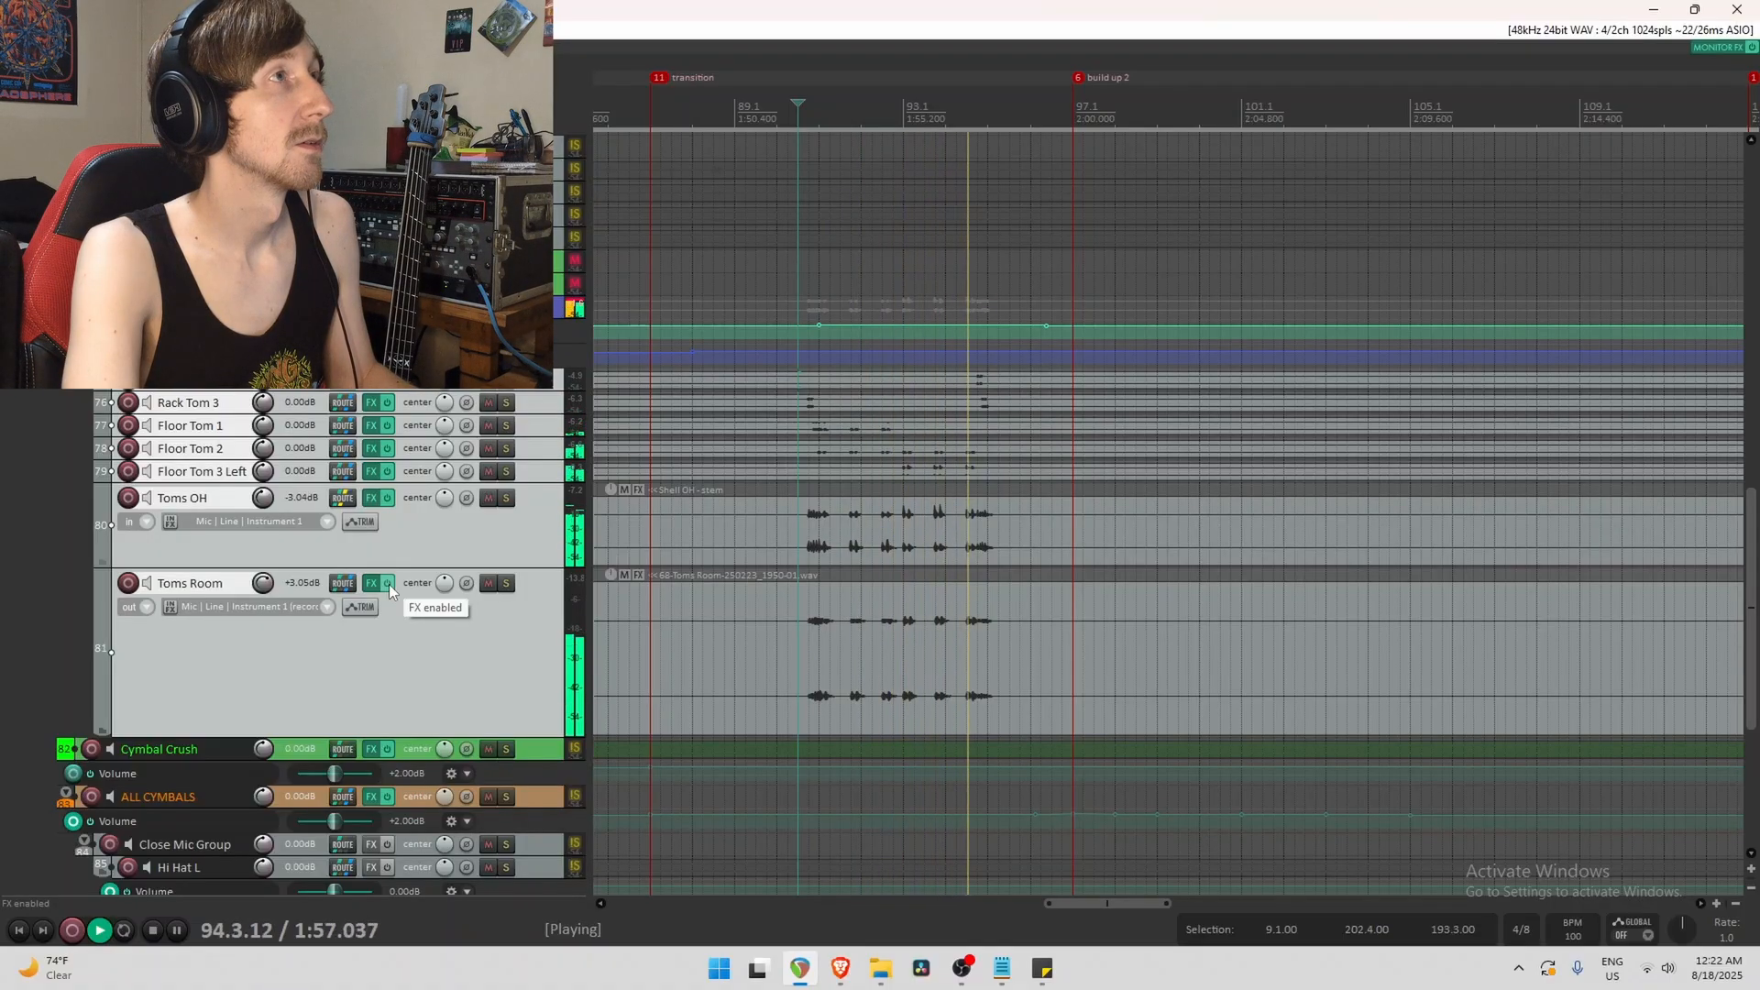
key(space)
Open the Toms Group effect chain and bypass Virtual Mix Rack and JST Clip, leaving only Fresh Air active.
click(526, 308)
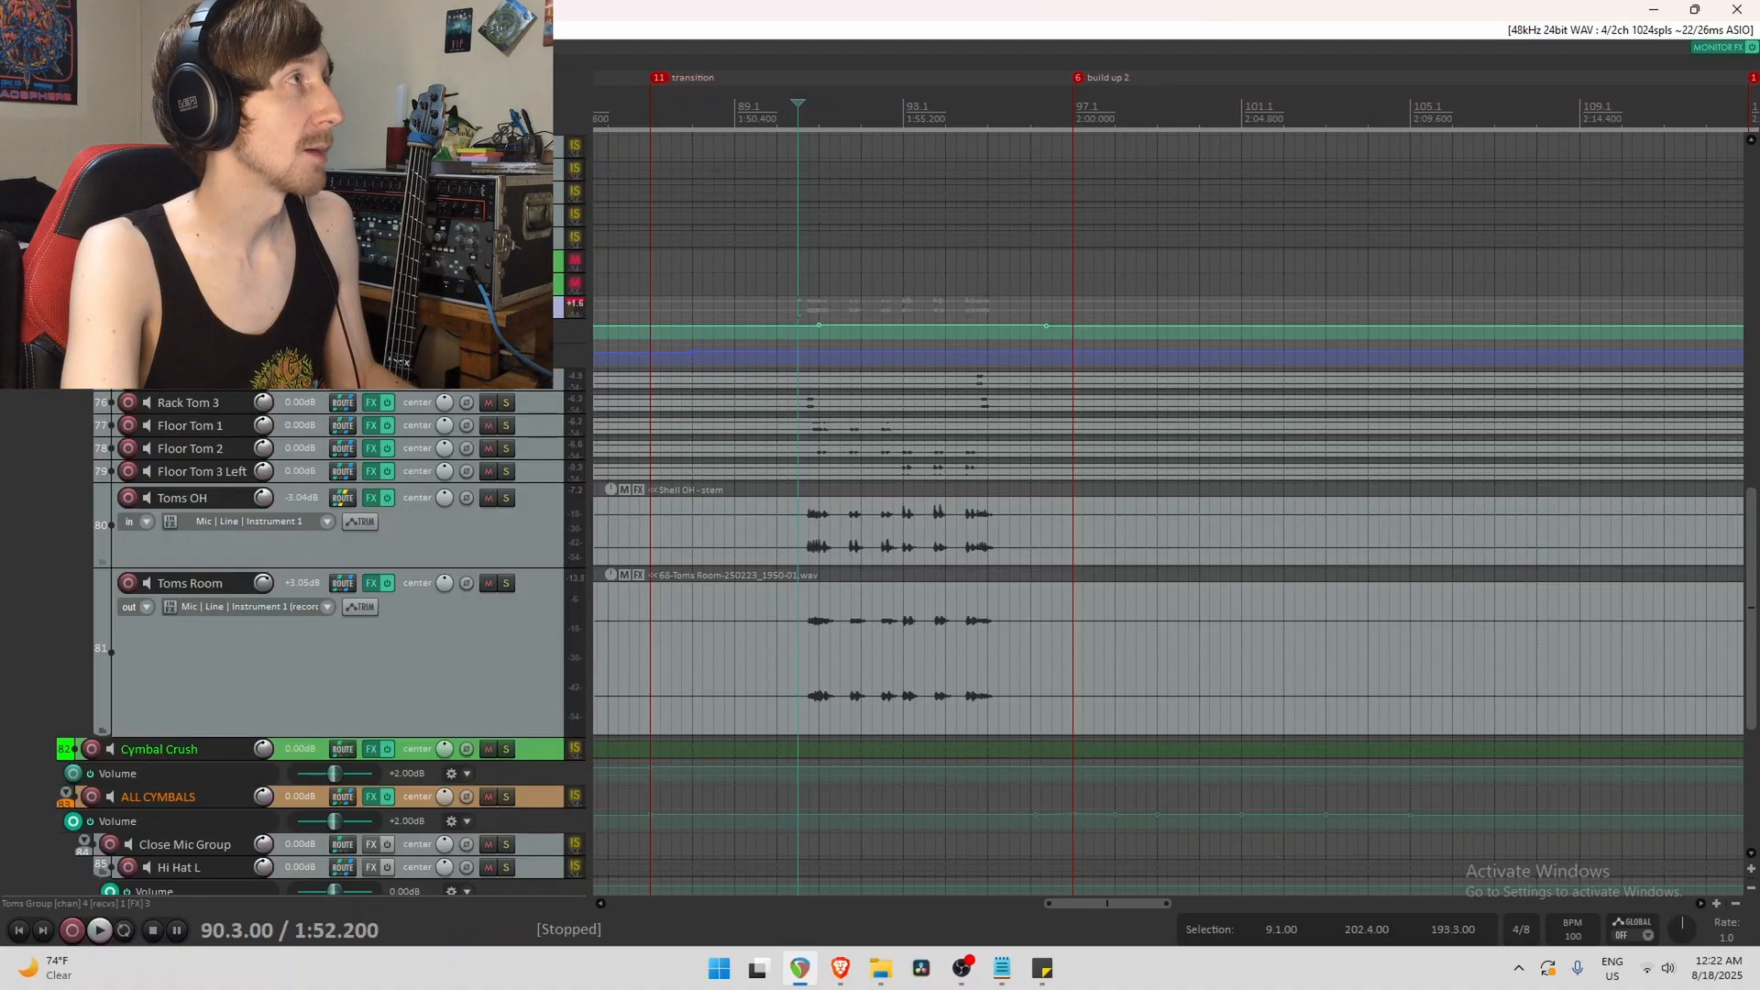
click(371, 307)
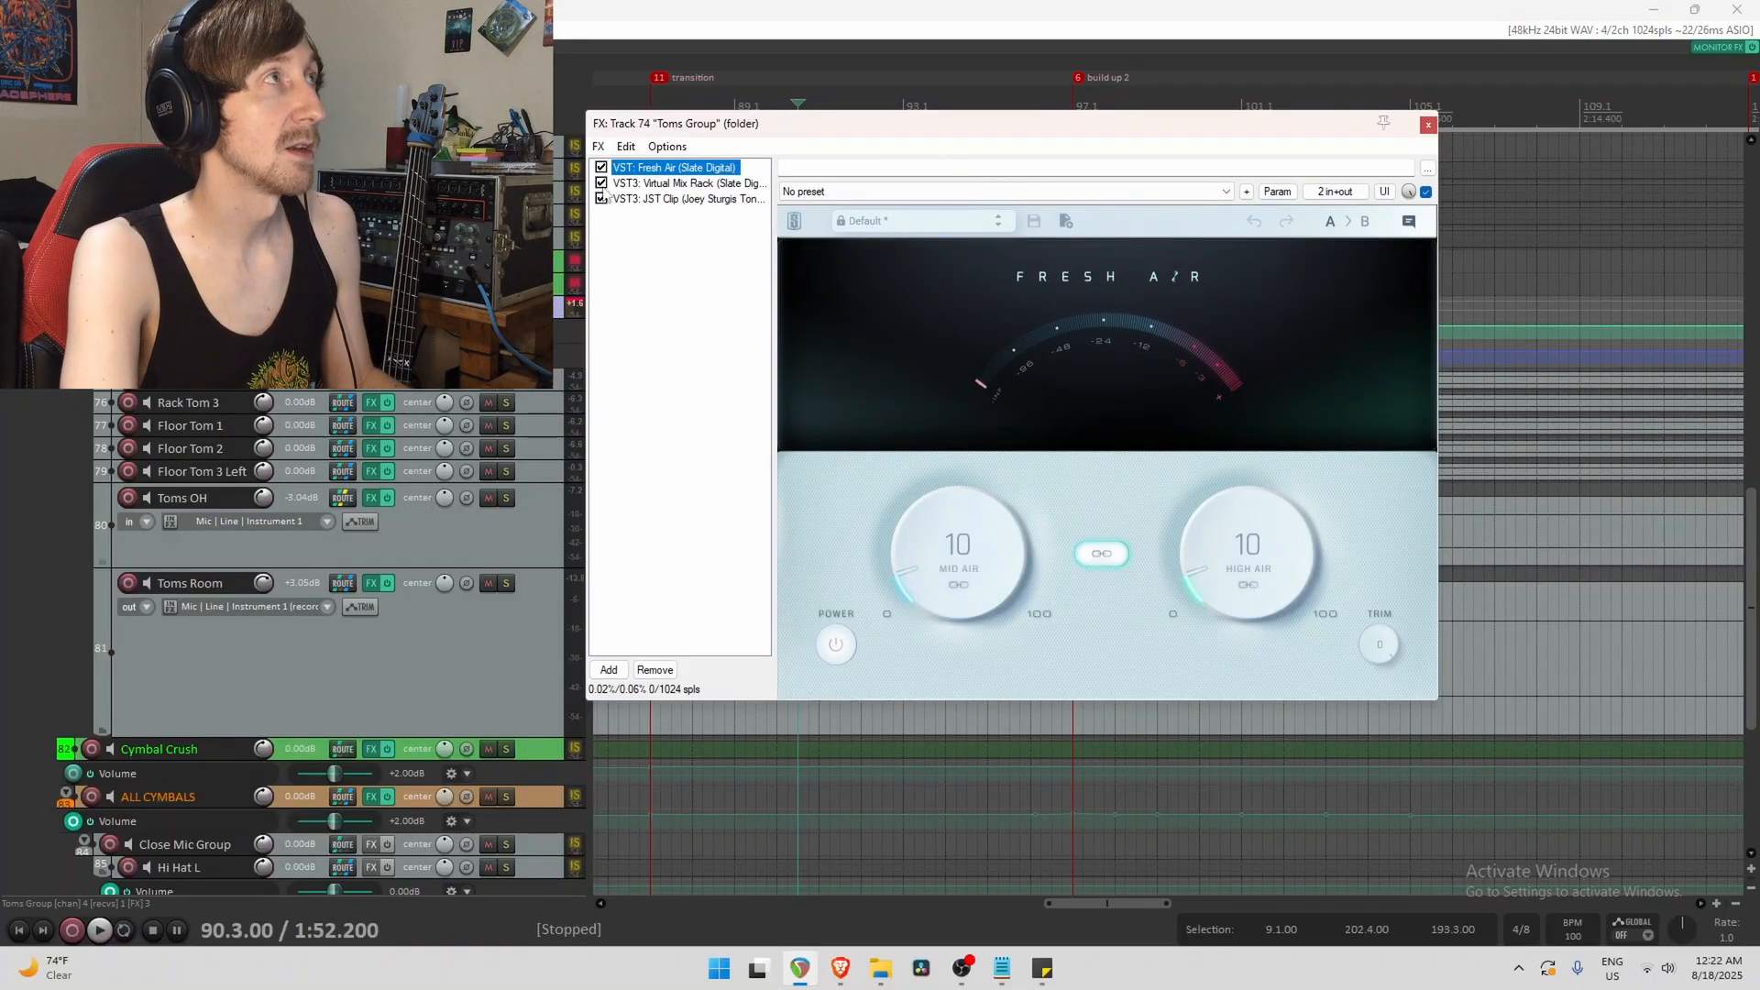
click(602, 183)
drag(825, 123, 832, 610)
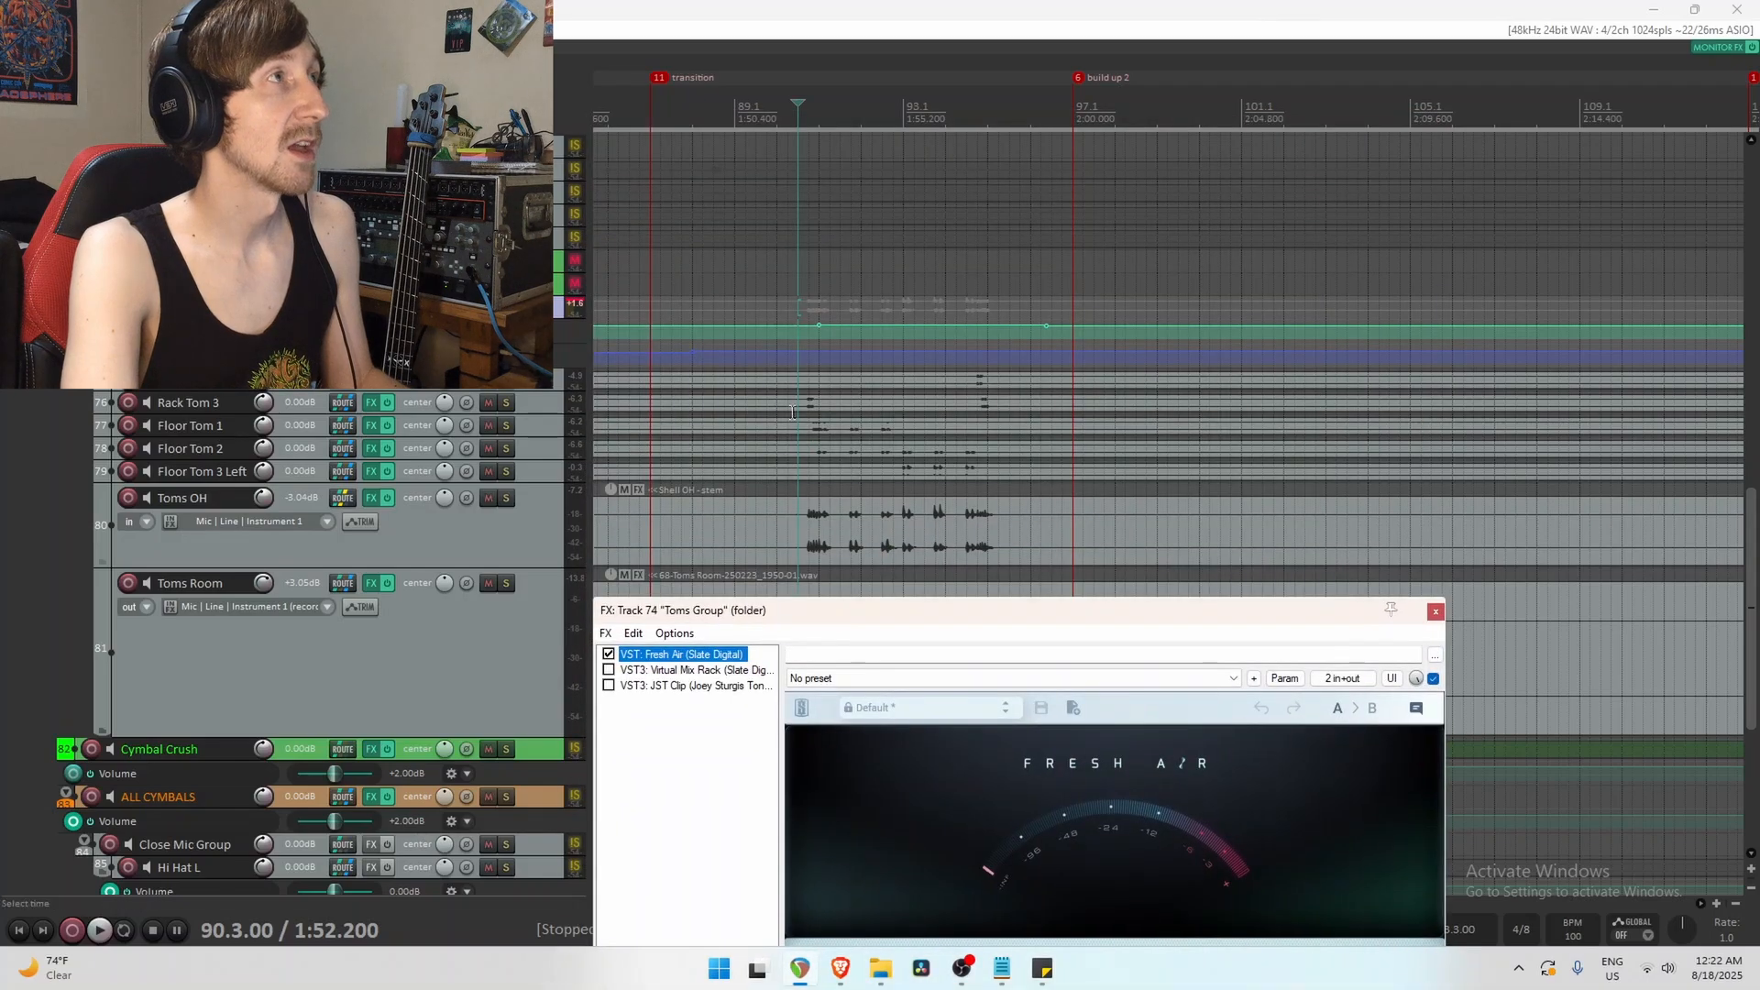
Compare the Toms Group playback from 90.3.00 with Fresh Air enabled and bypassed.
key(space)
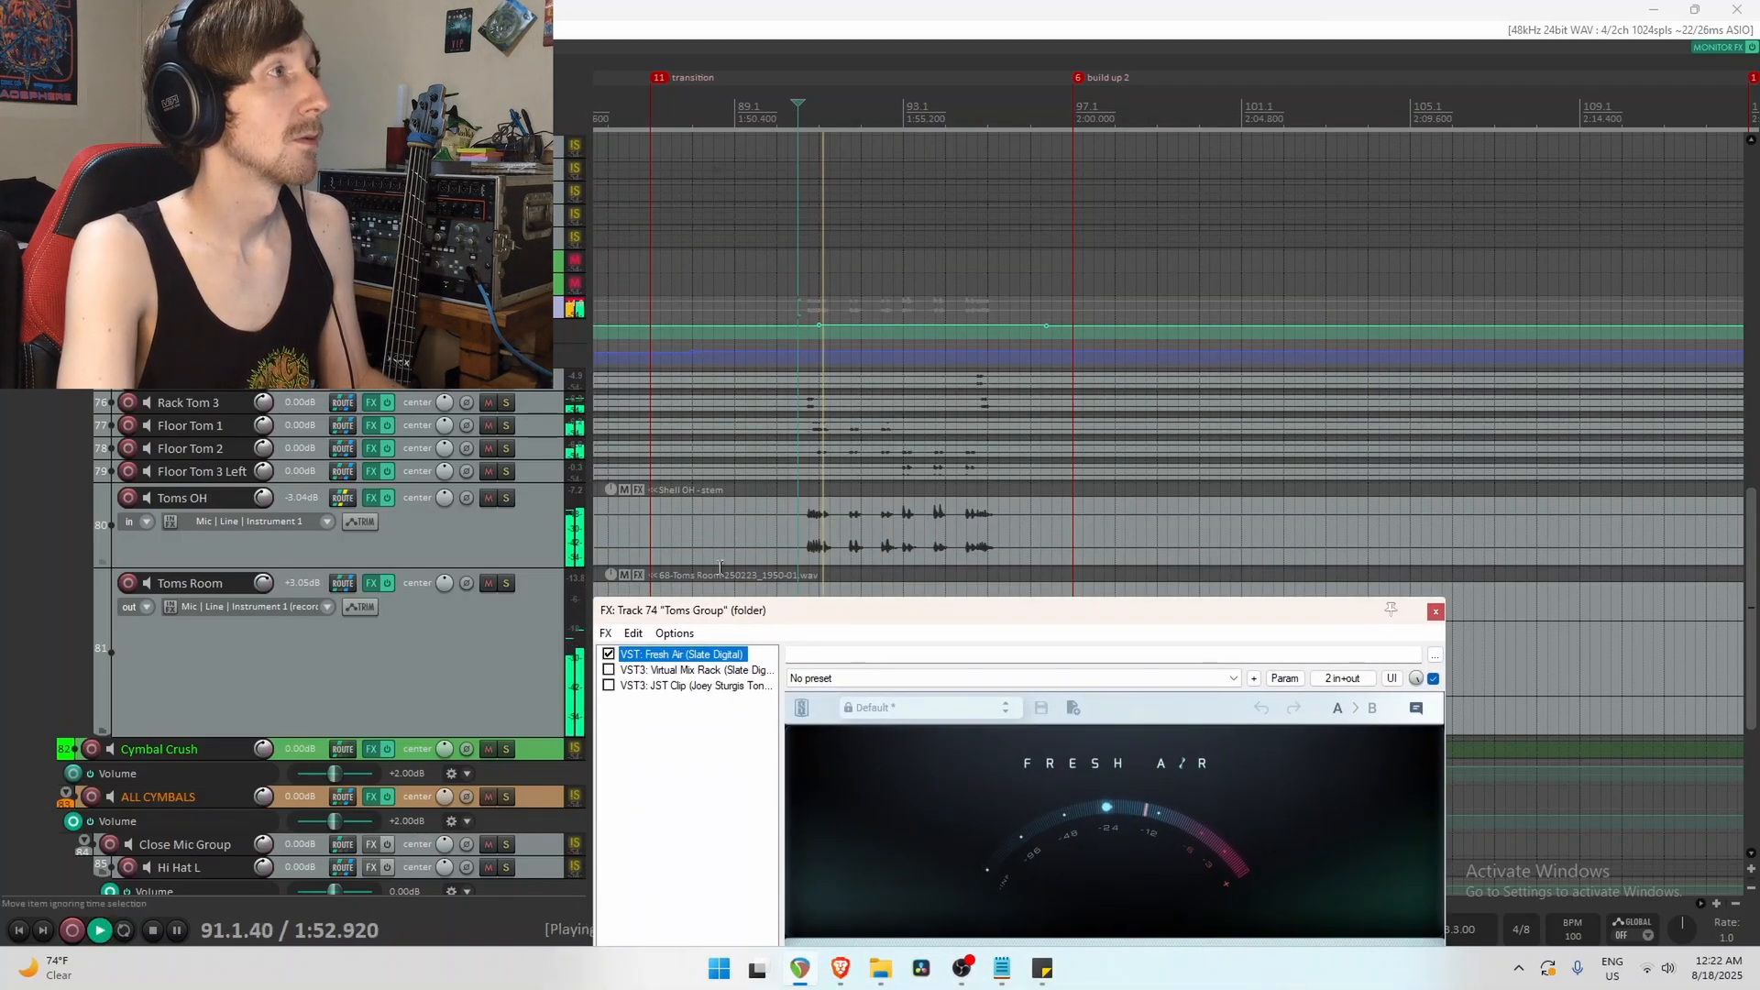
key(space)
click(611, 654)
key(space)
key(space)
click(608, 653)
key(space)
key(space)
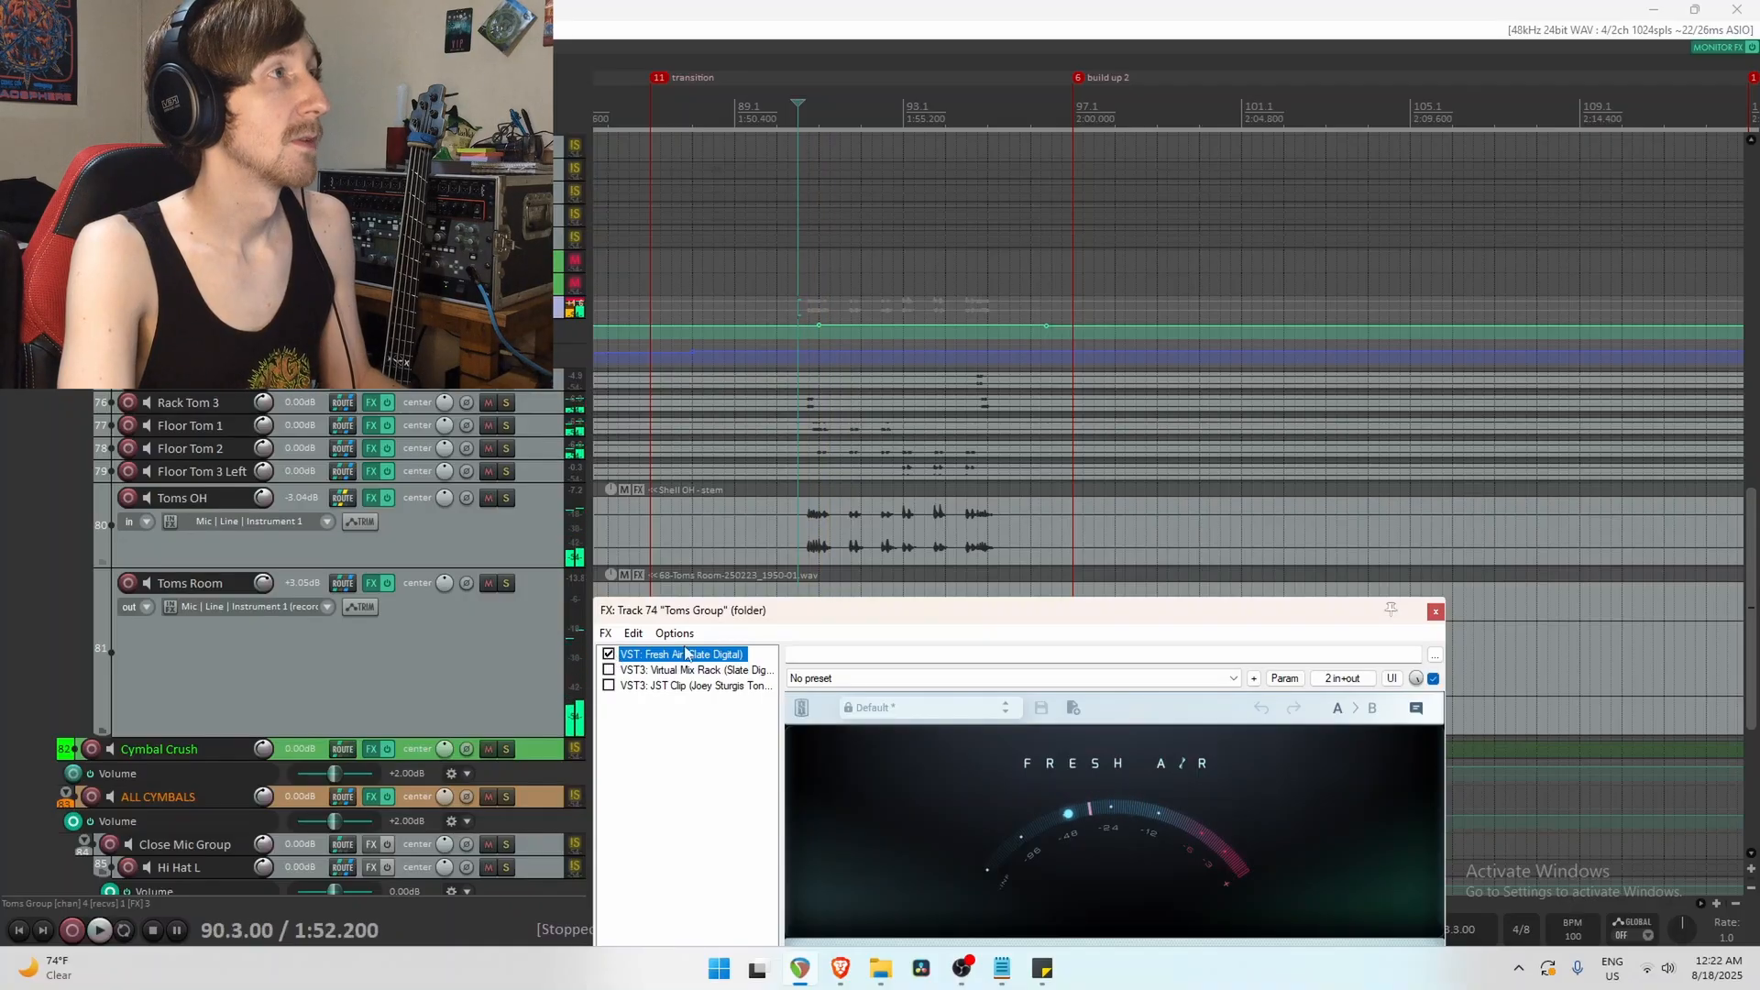
Play the toms from 92.4.00 while switching Fresh Air off and on, and stop playback.
click(895, 403)
key(space)
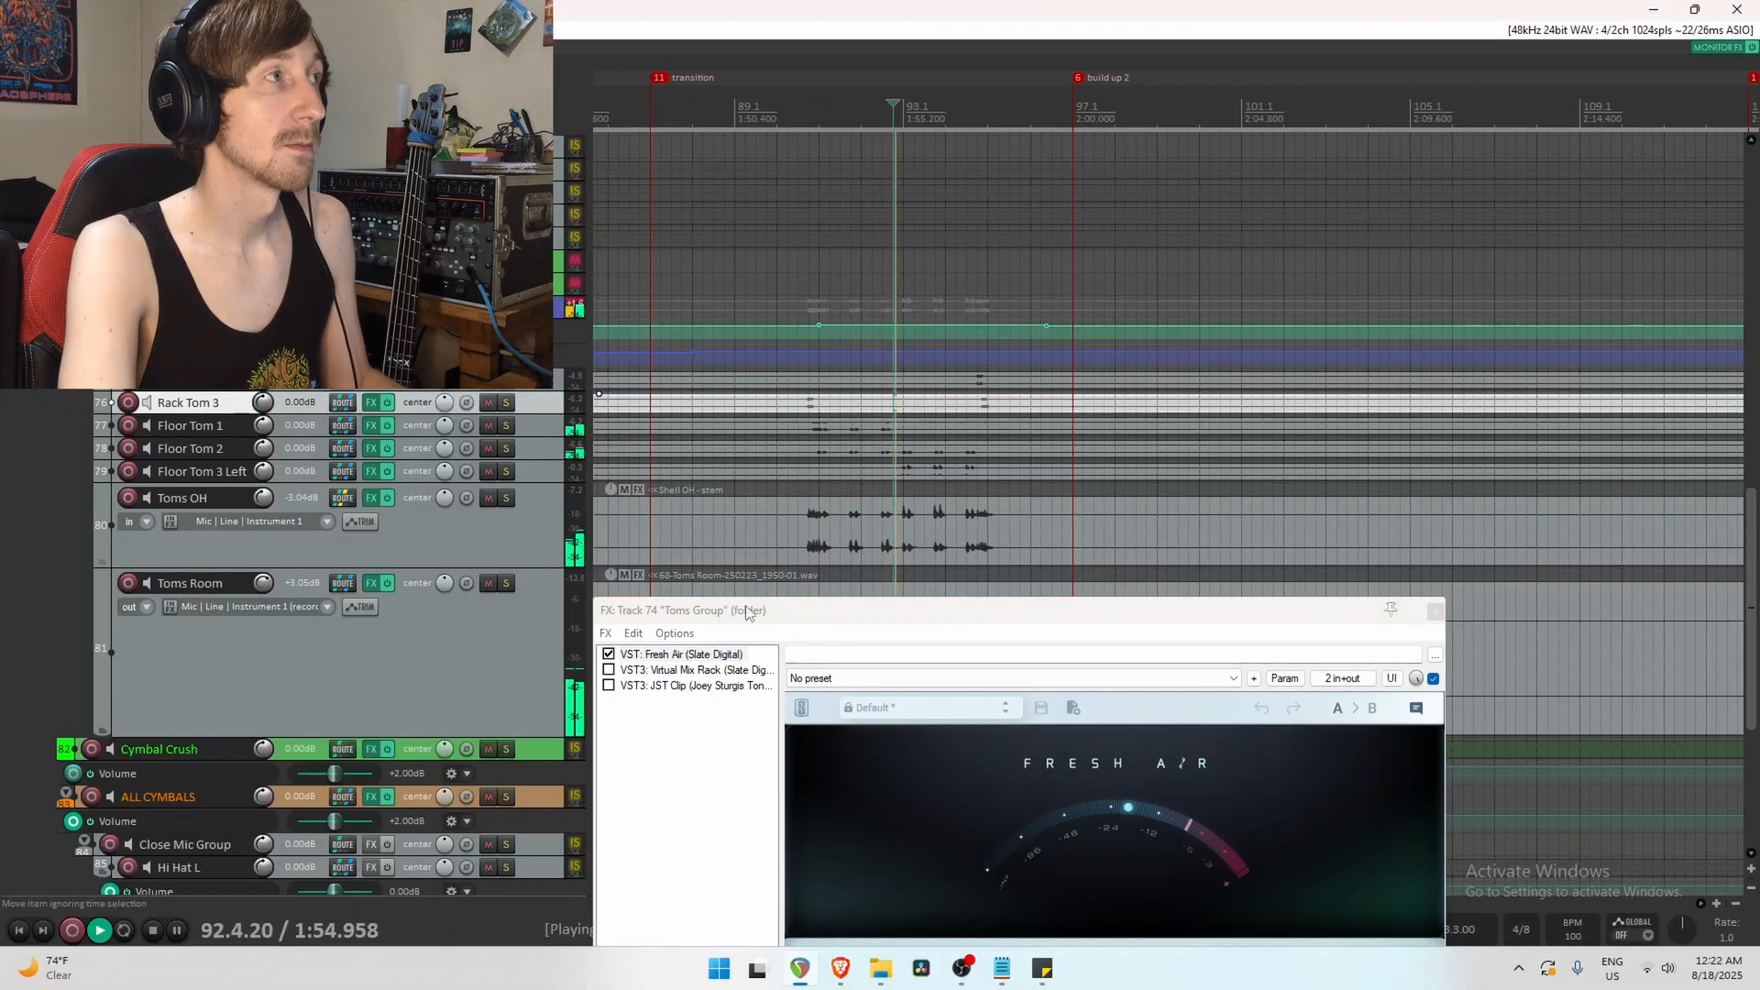
click(610, 654)
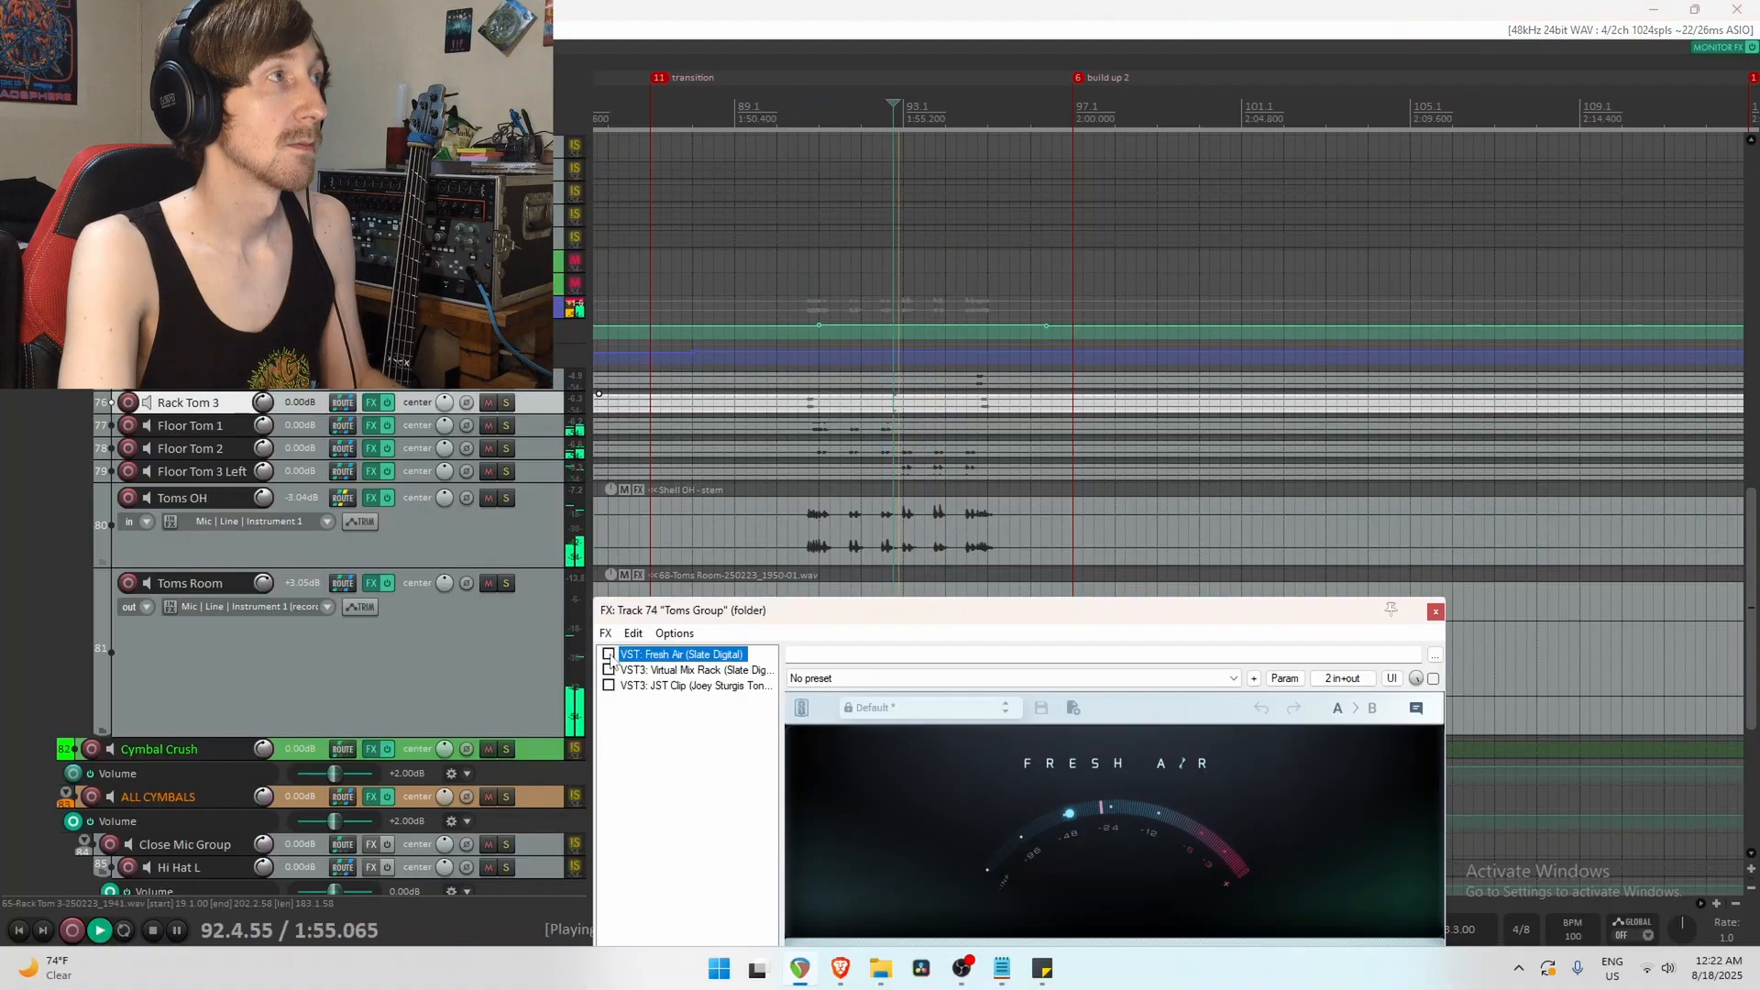
click(608, 654)
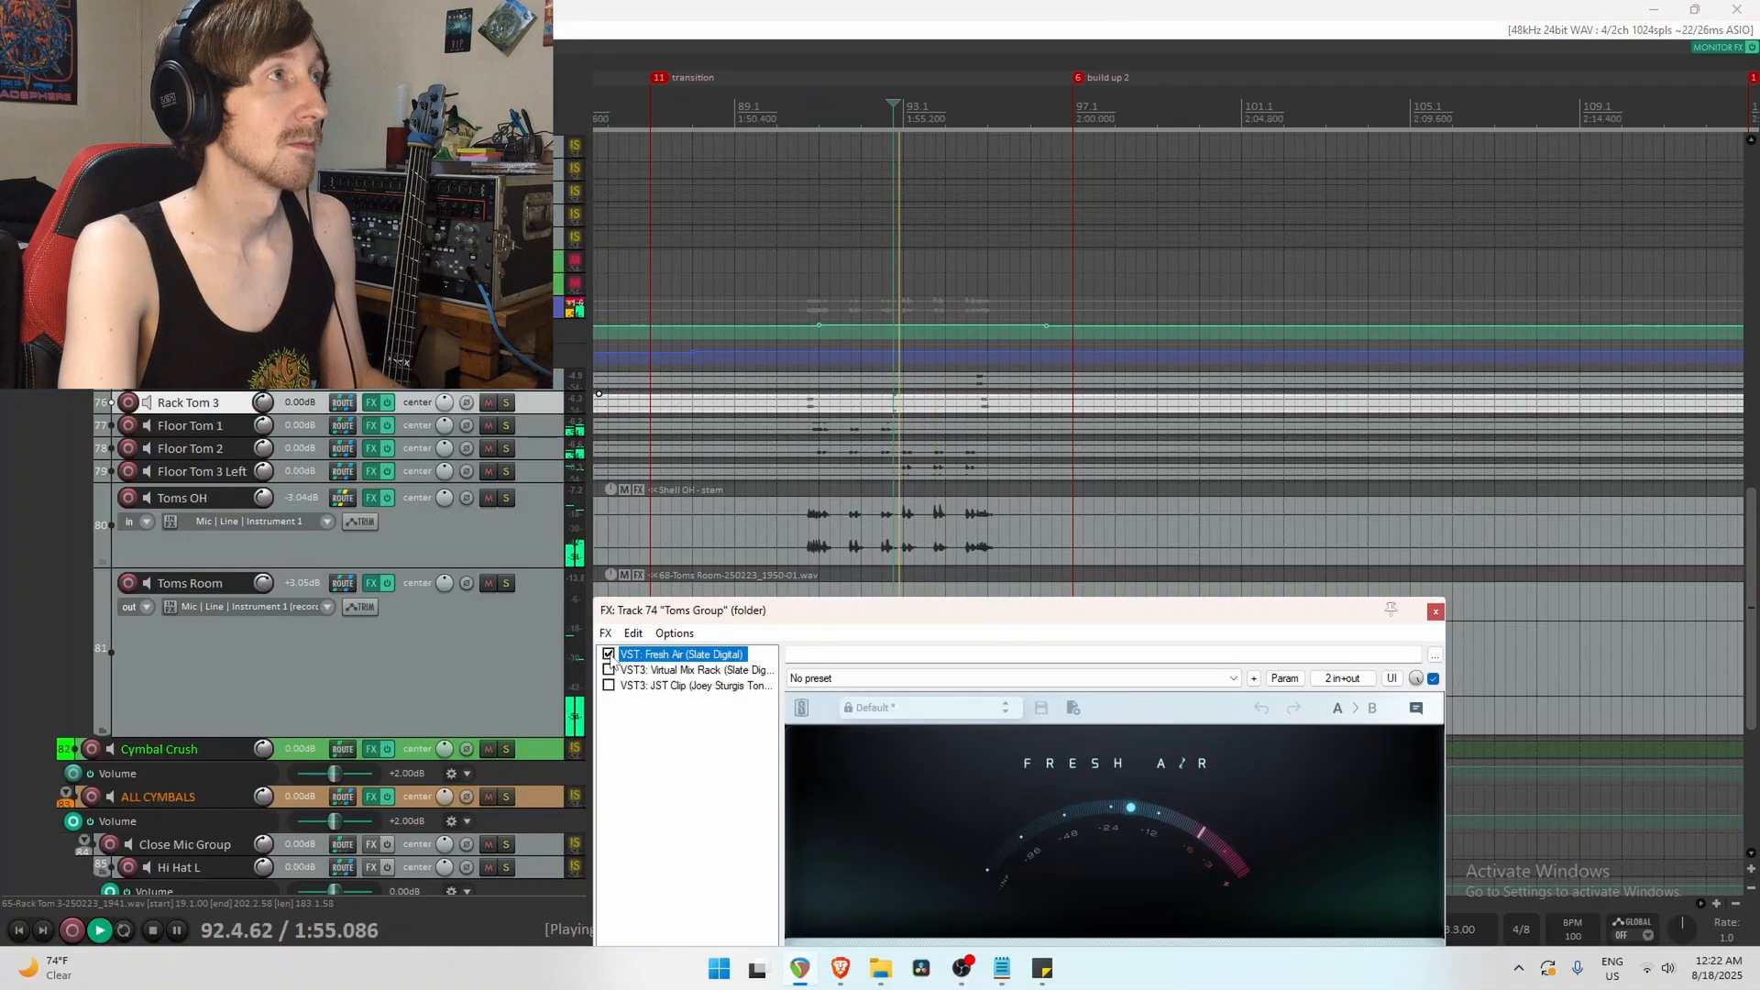
key(space)
Re-enable Virtual Mix Rack on the Toms Group and bring its full row of modules into view.
drag(823, 611, 907, 221)
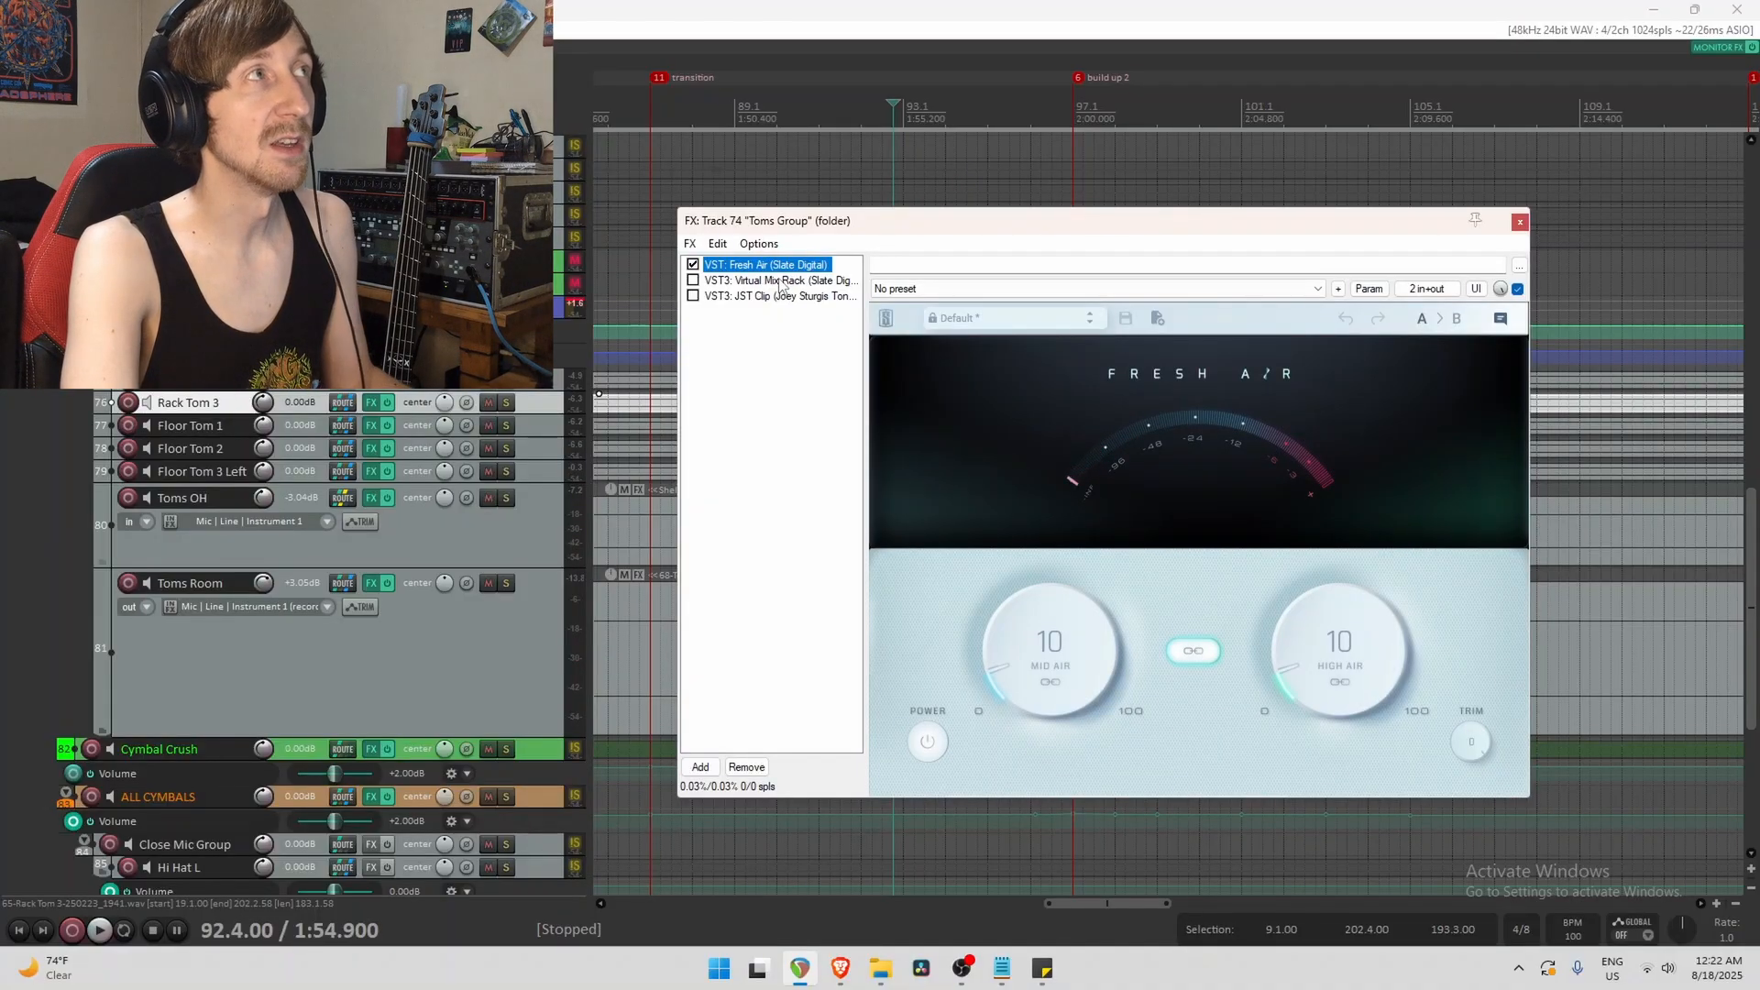
drag(911, 231, 864, 269)
click(698, 319)
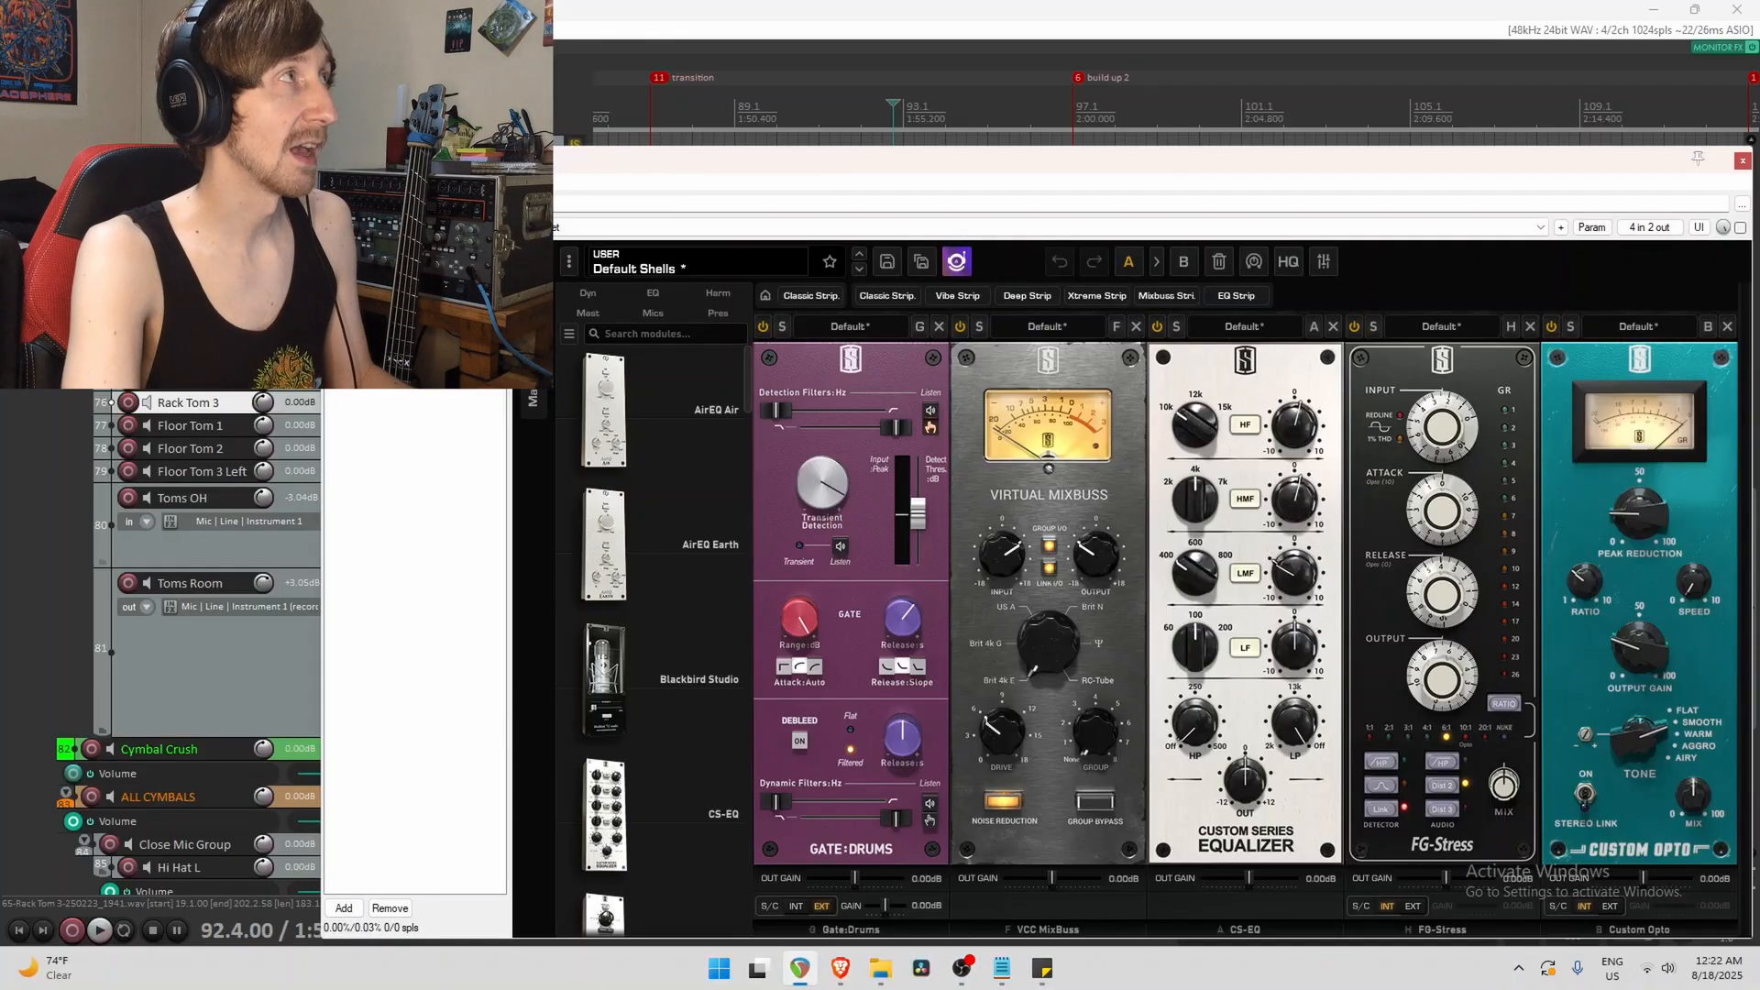
drag(853, 166, 713, 165)
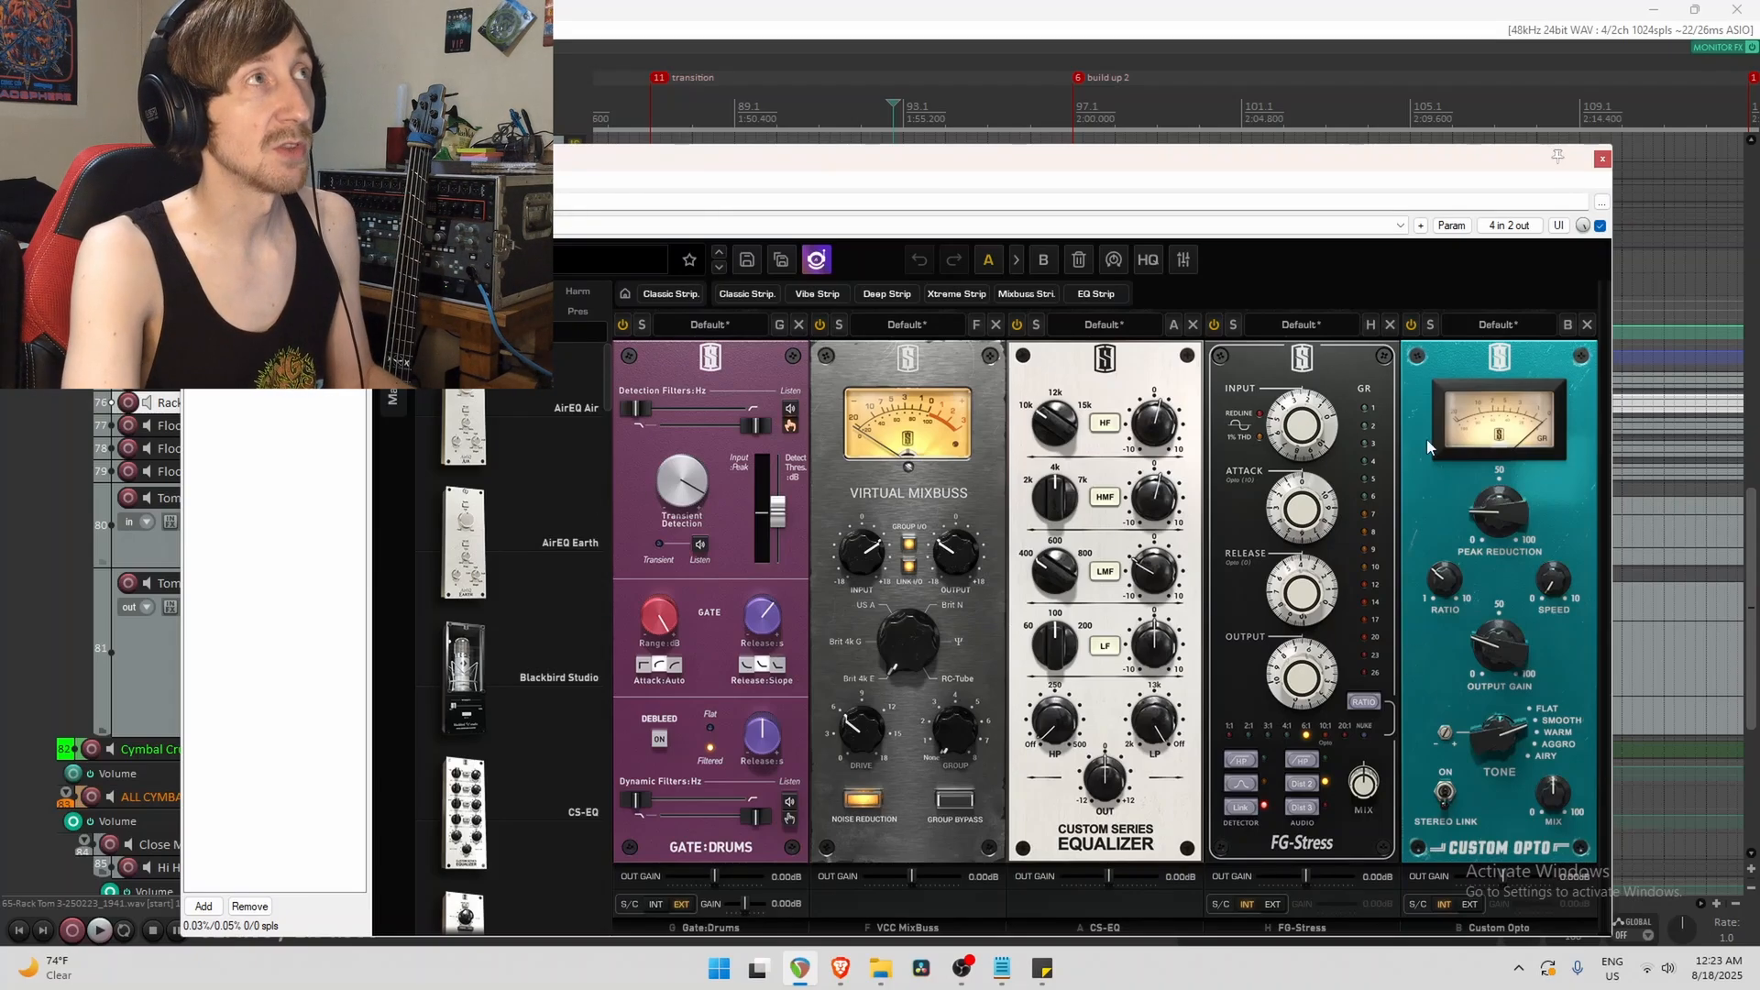
drag(1044, 151, 1179, 126)
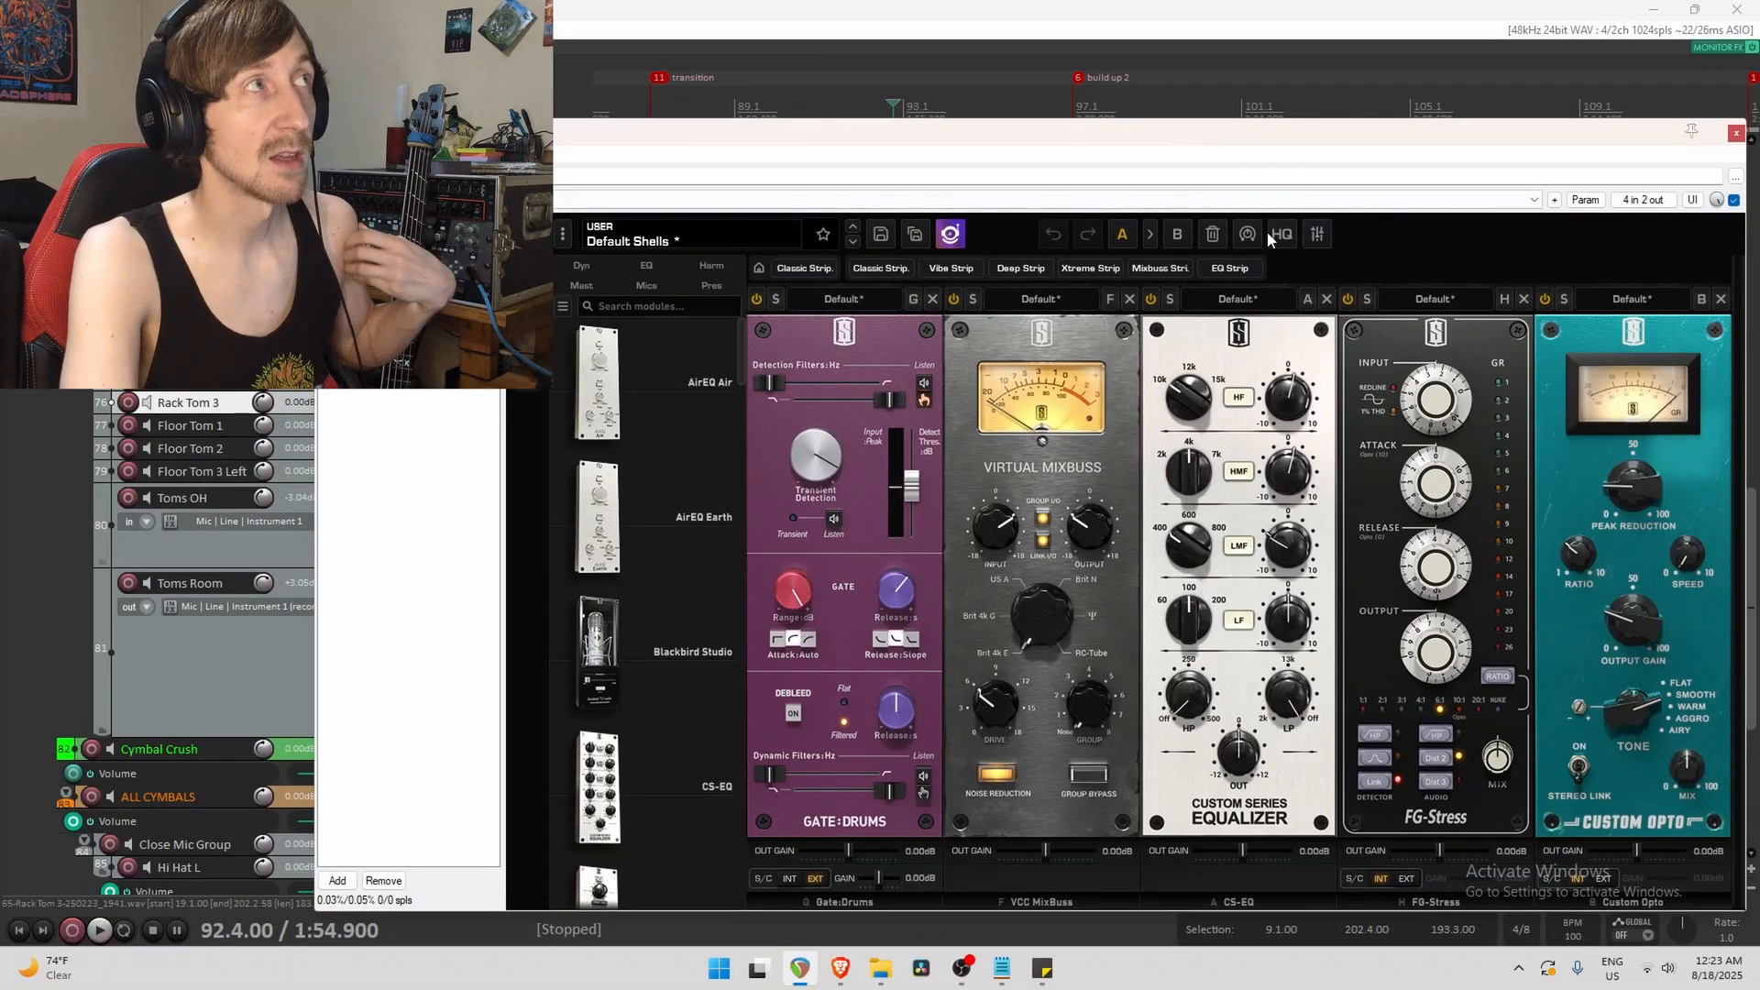
Examine the DeBleed section and threshold of the Gate:Drums module together with the Toms Group's G-Release automation envelope across the song.
drag(655, 134, 582, 429)
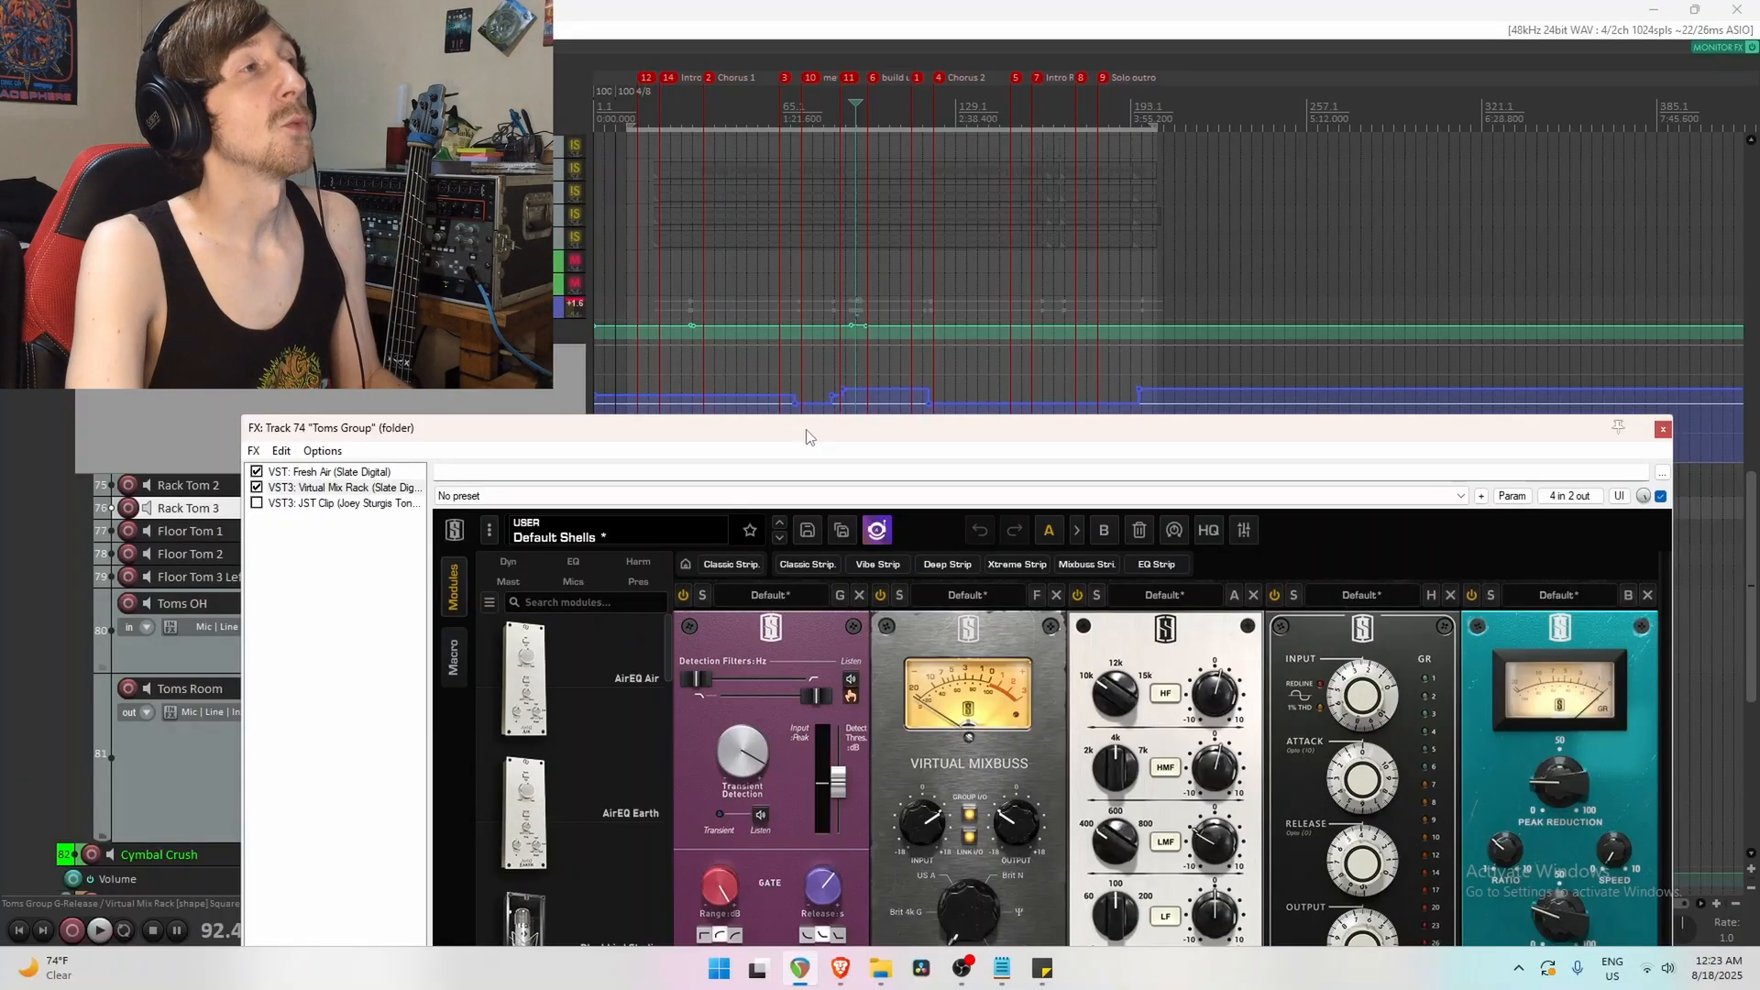
drag(807, 436, 830, 176)
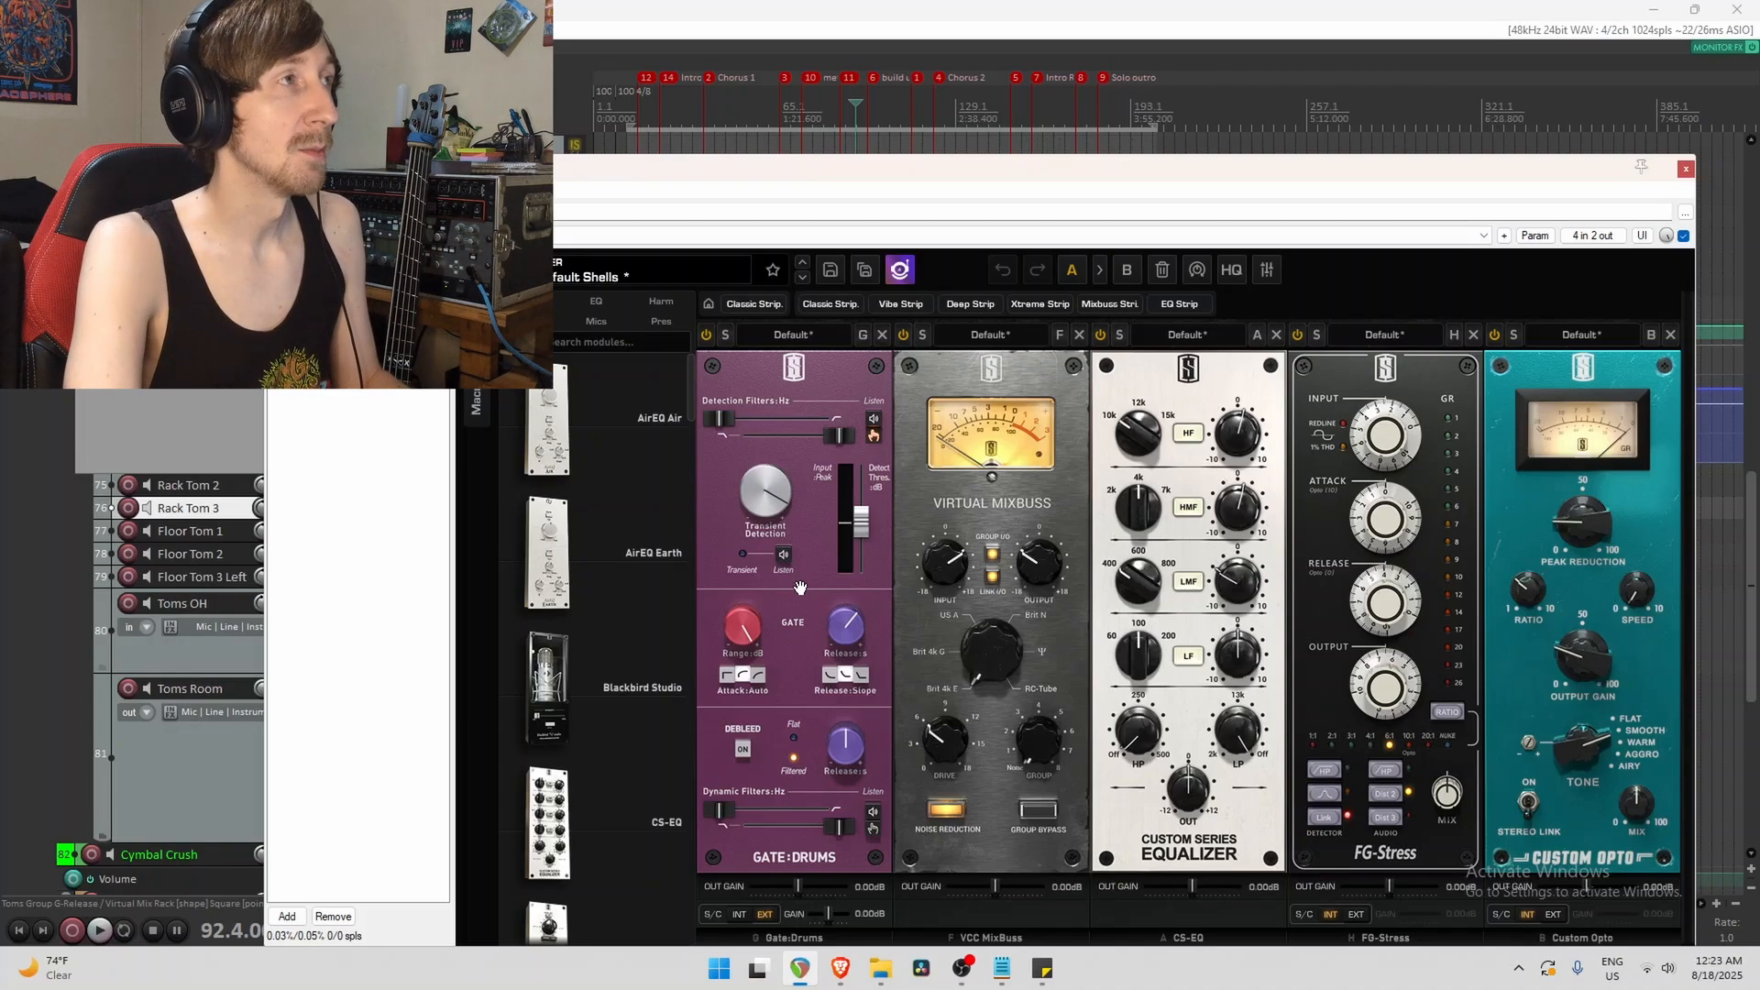
click(744, 753)
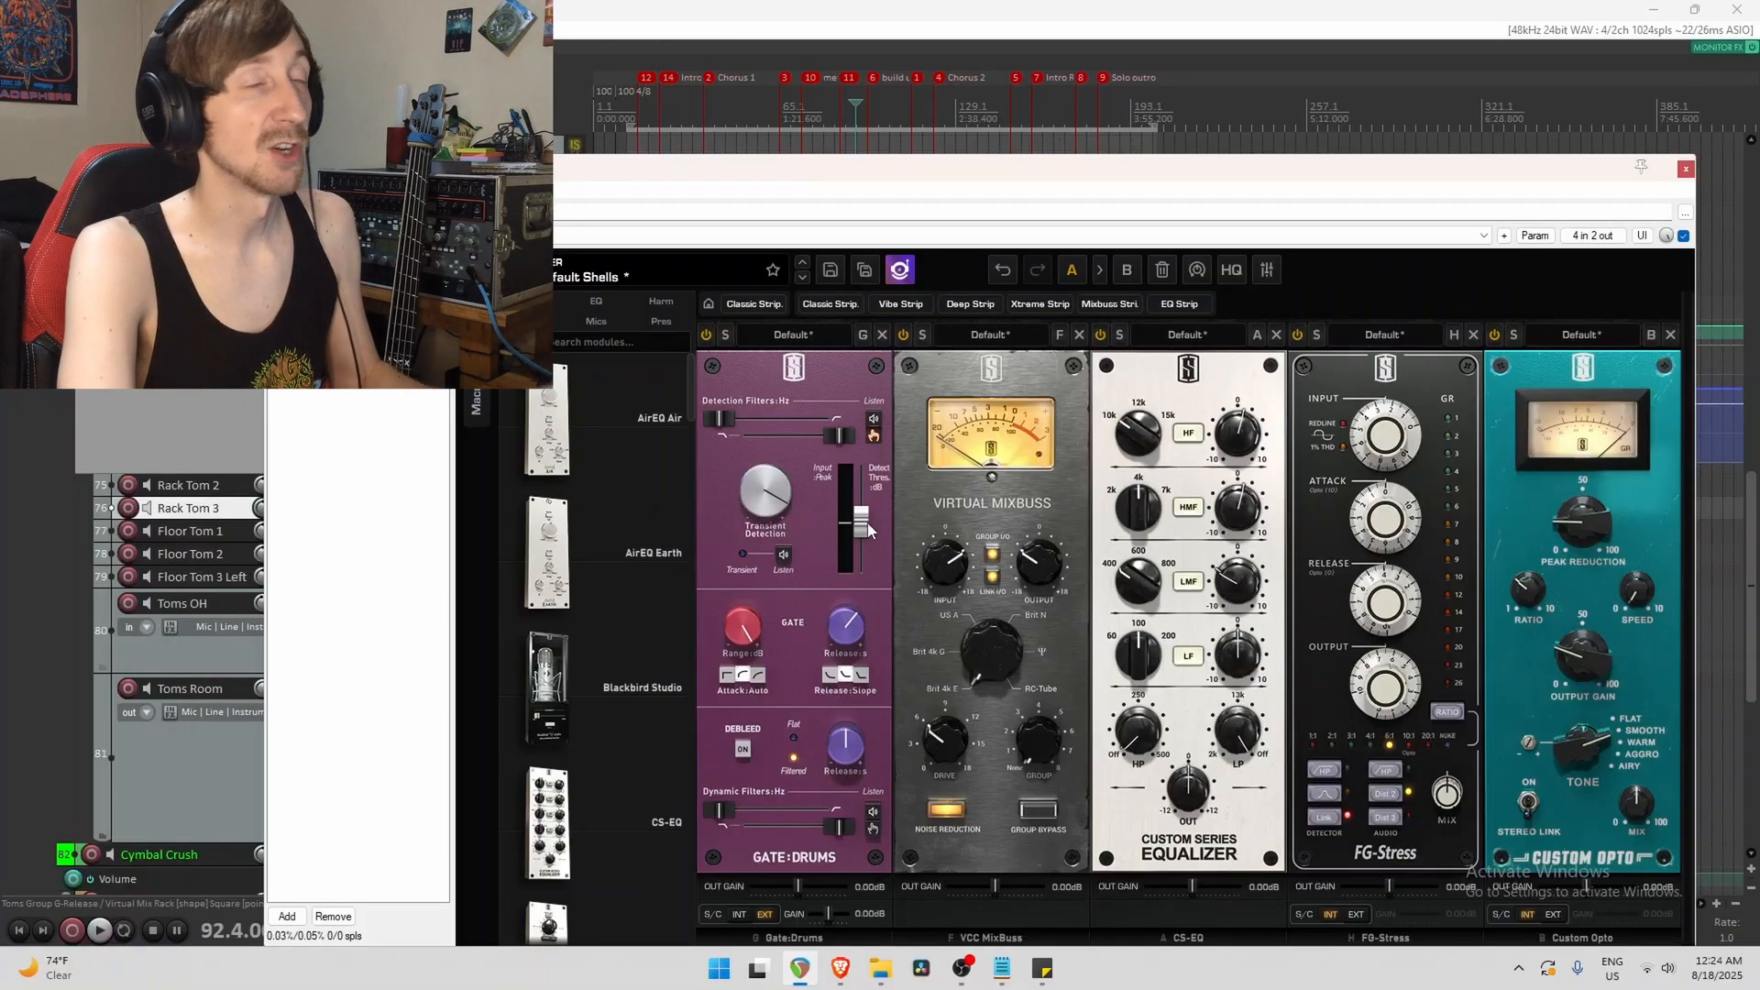
drag(835, 172, 776, 646)
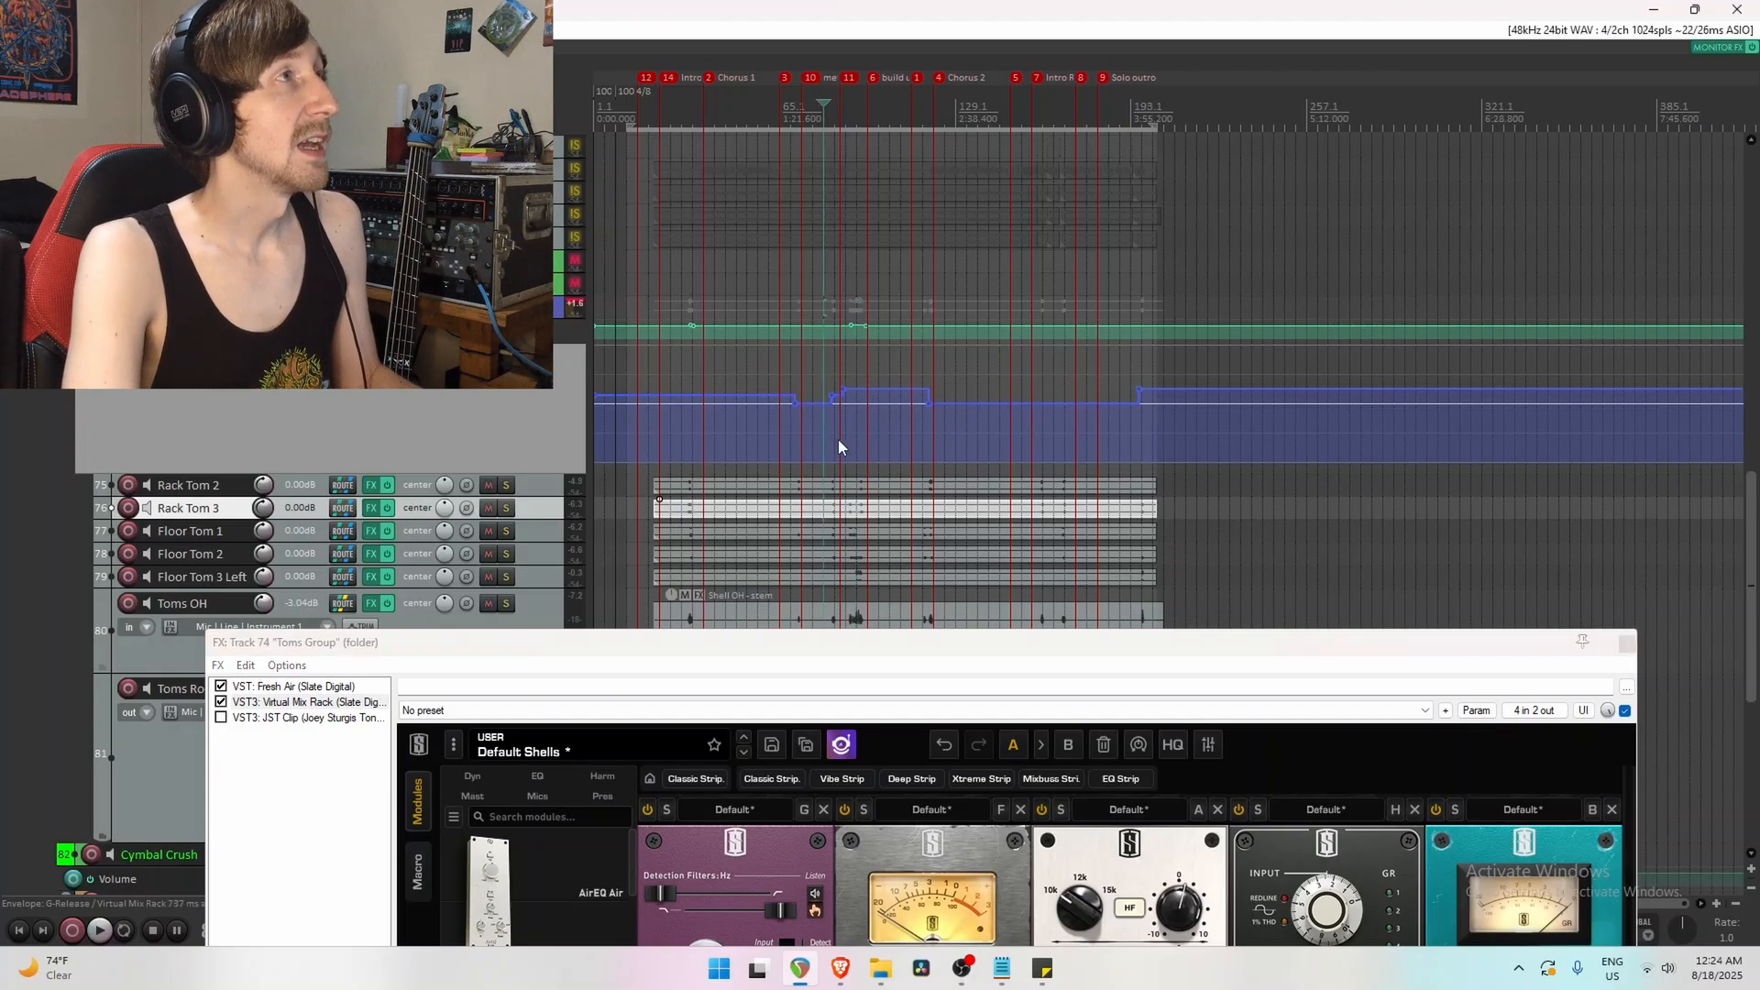
scroll(828, 428, up, 2)
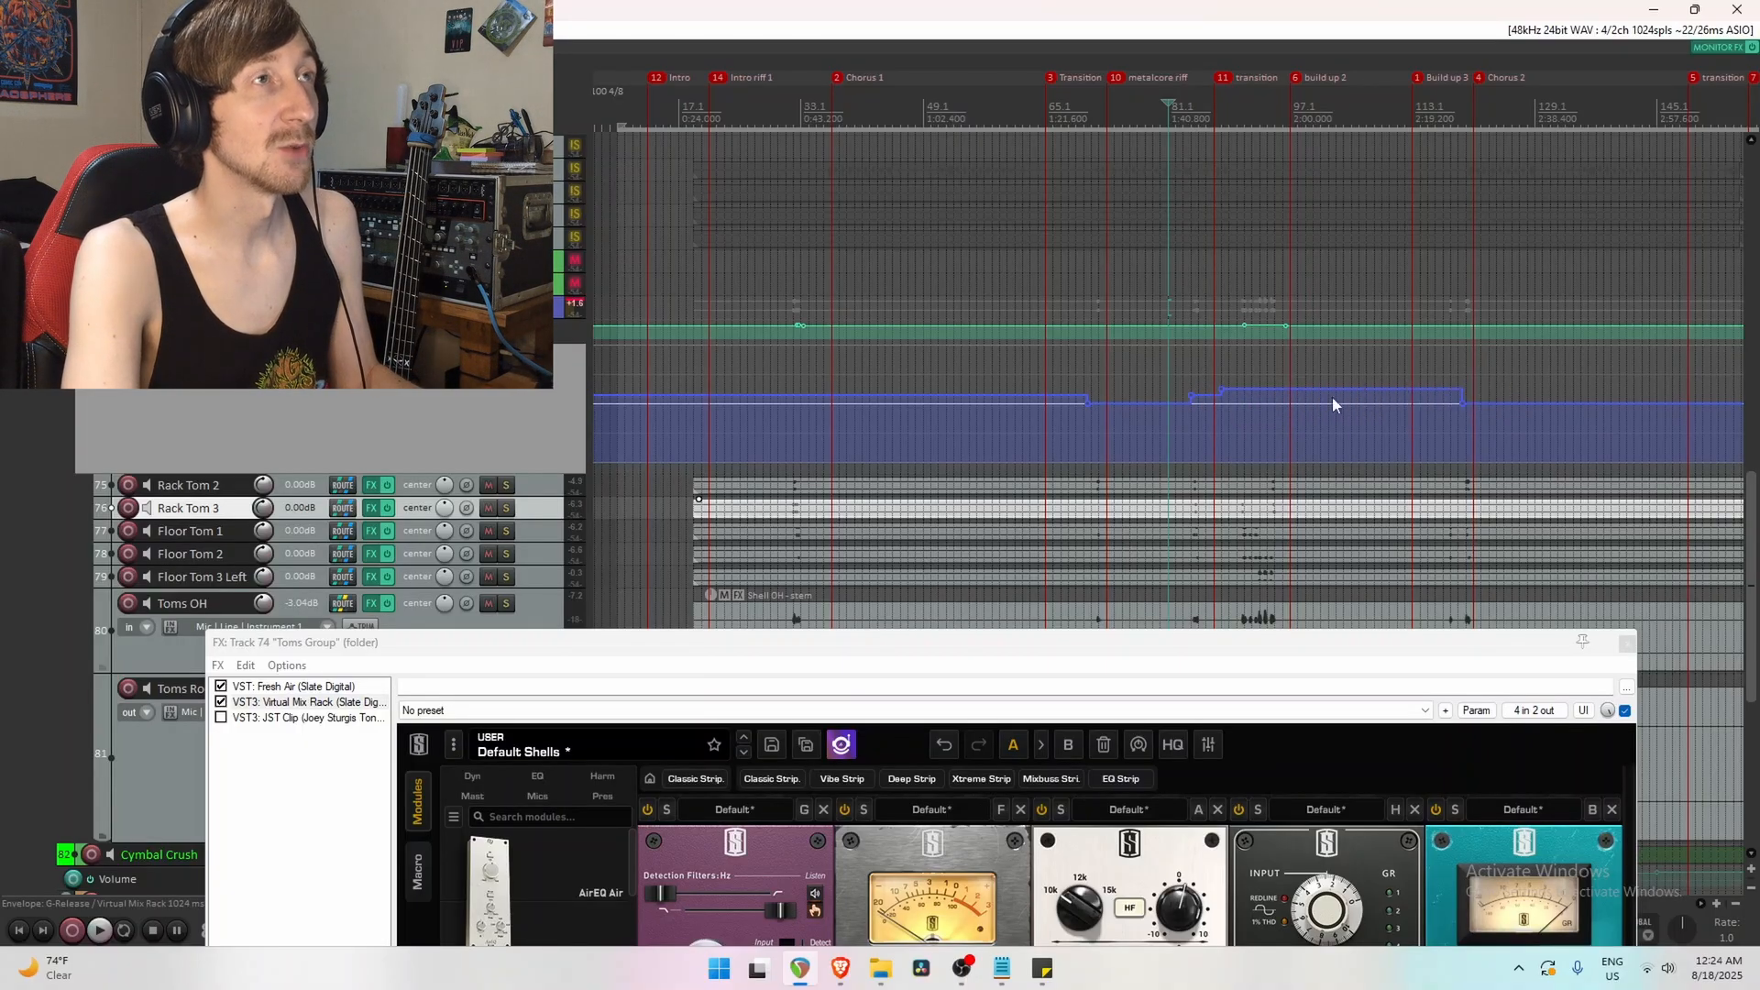
Raise the Toms Group's G-Release envelope before the metalcore riff to its maximum and play the tom hits at bar 72.
scroll(1322, 437, down, 3)
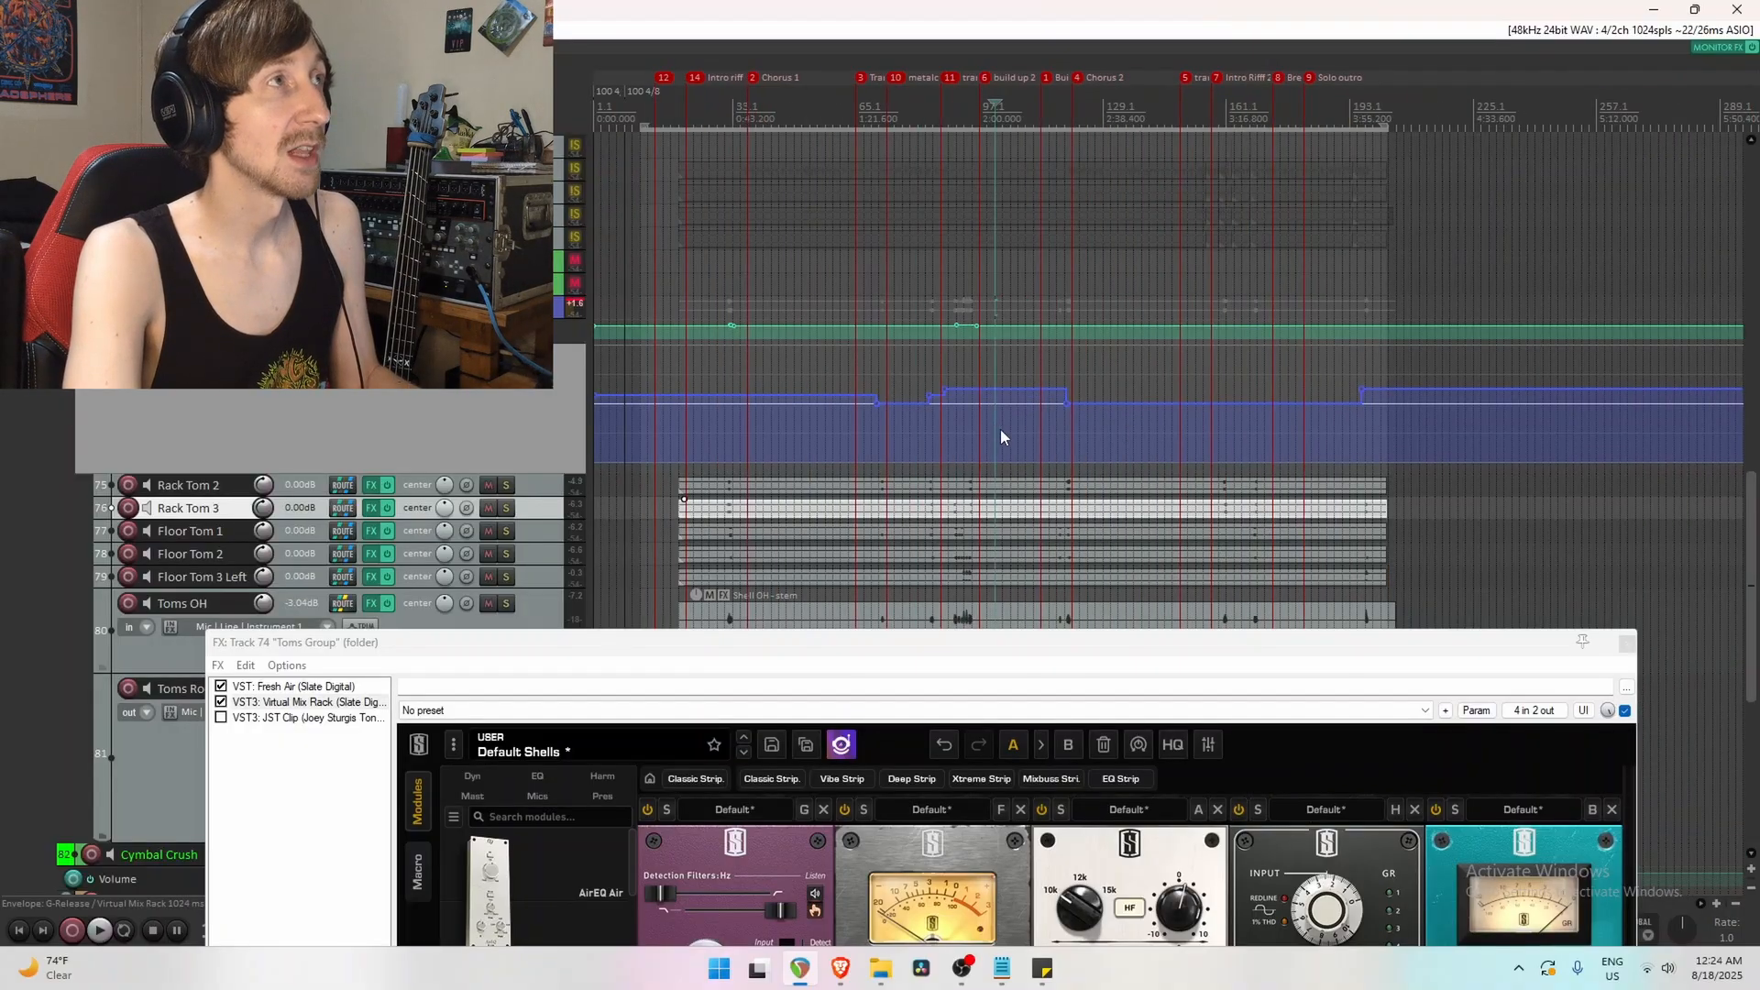
scroll(999, 429, up, 4)
drag(881, 642, 878, 880)
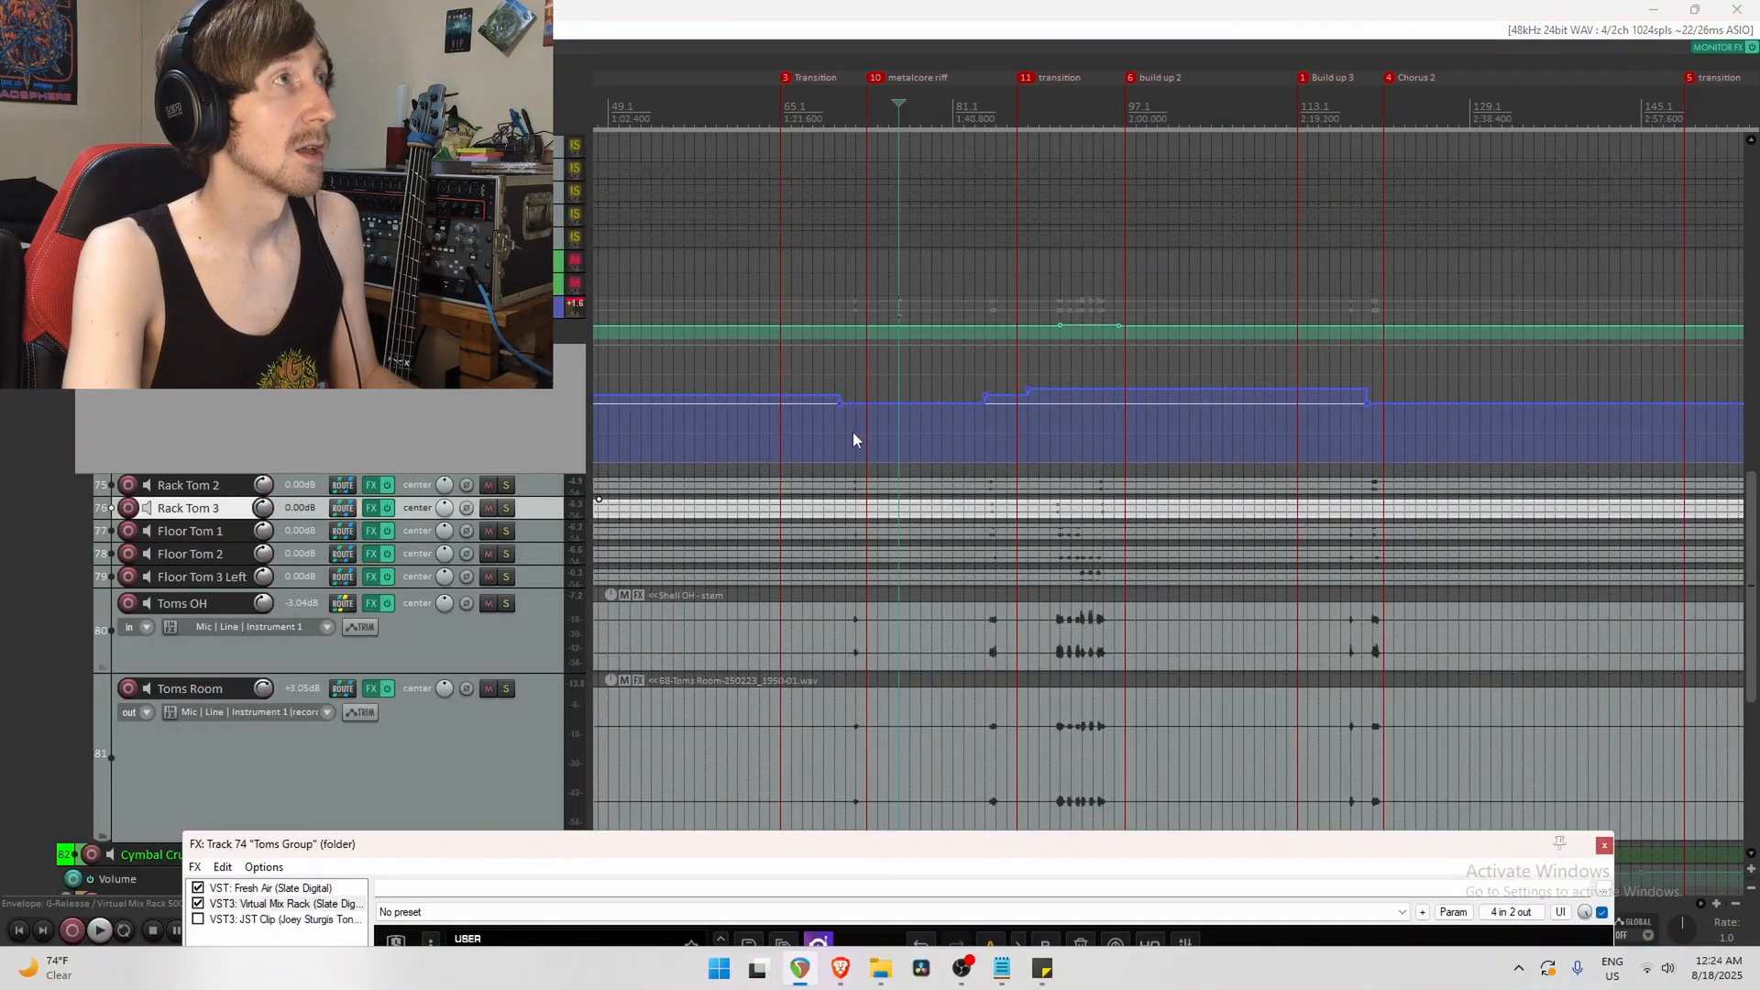
scroll(988, 449, up, 6)
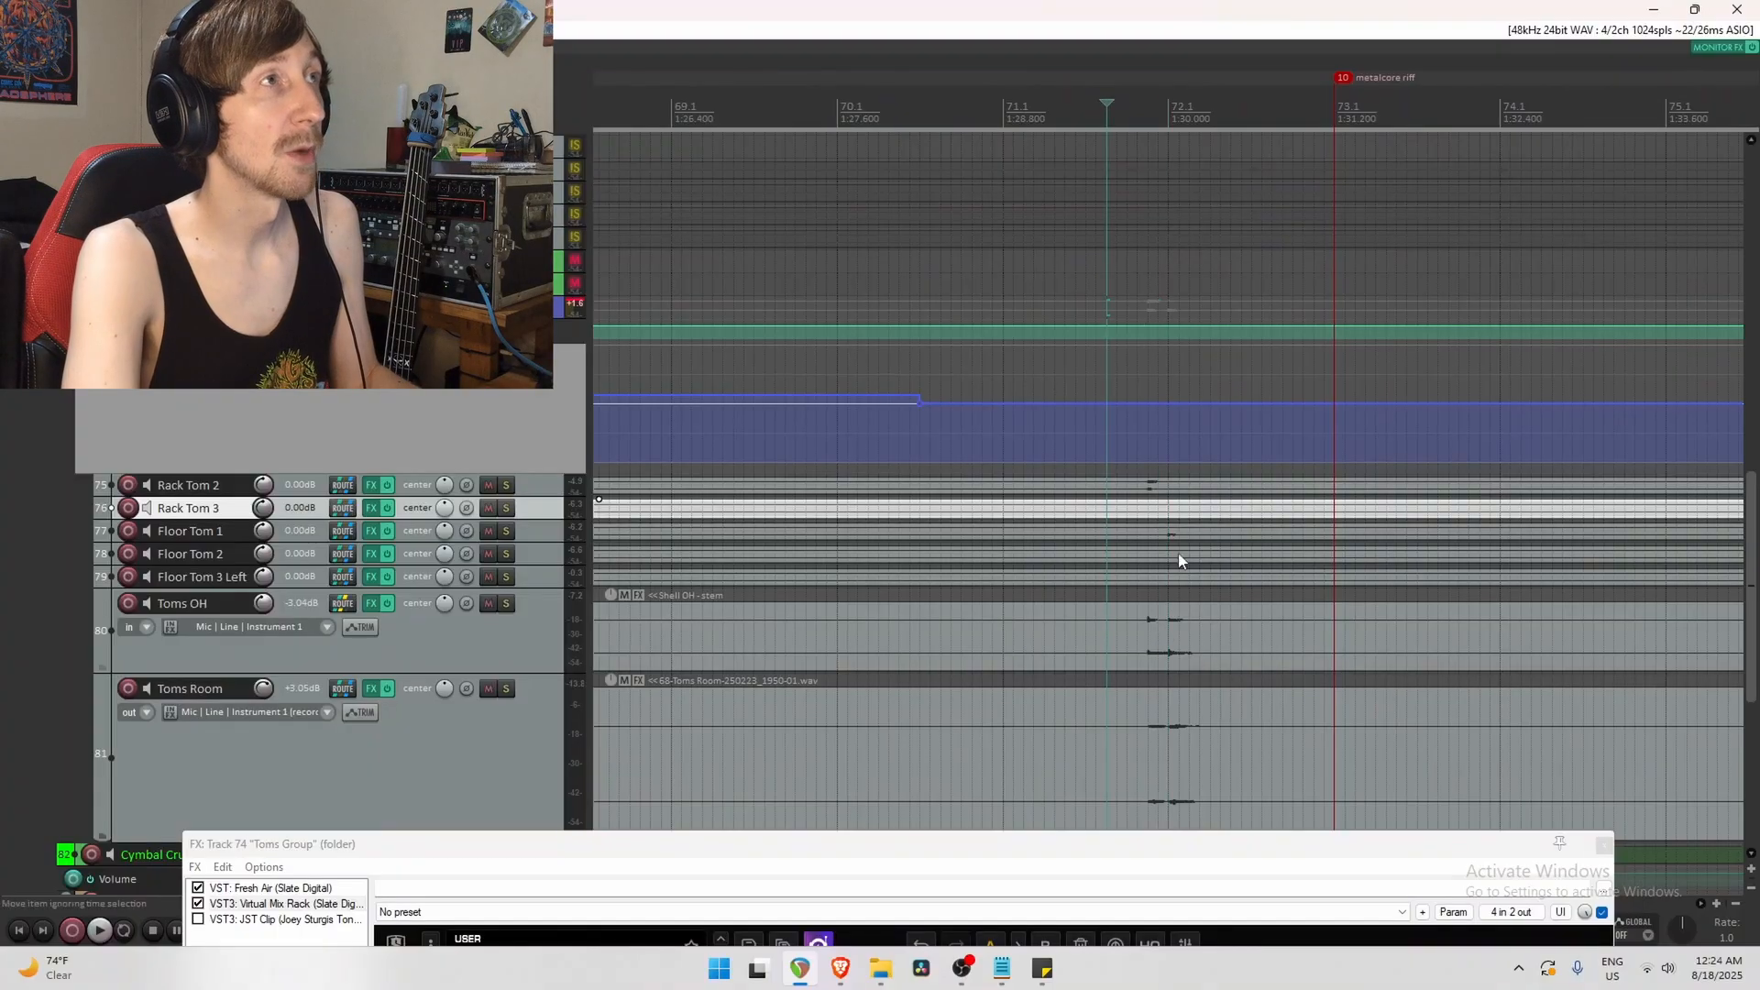
key(space)
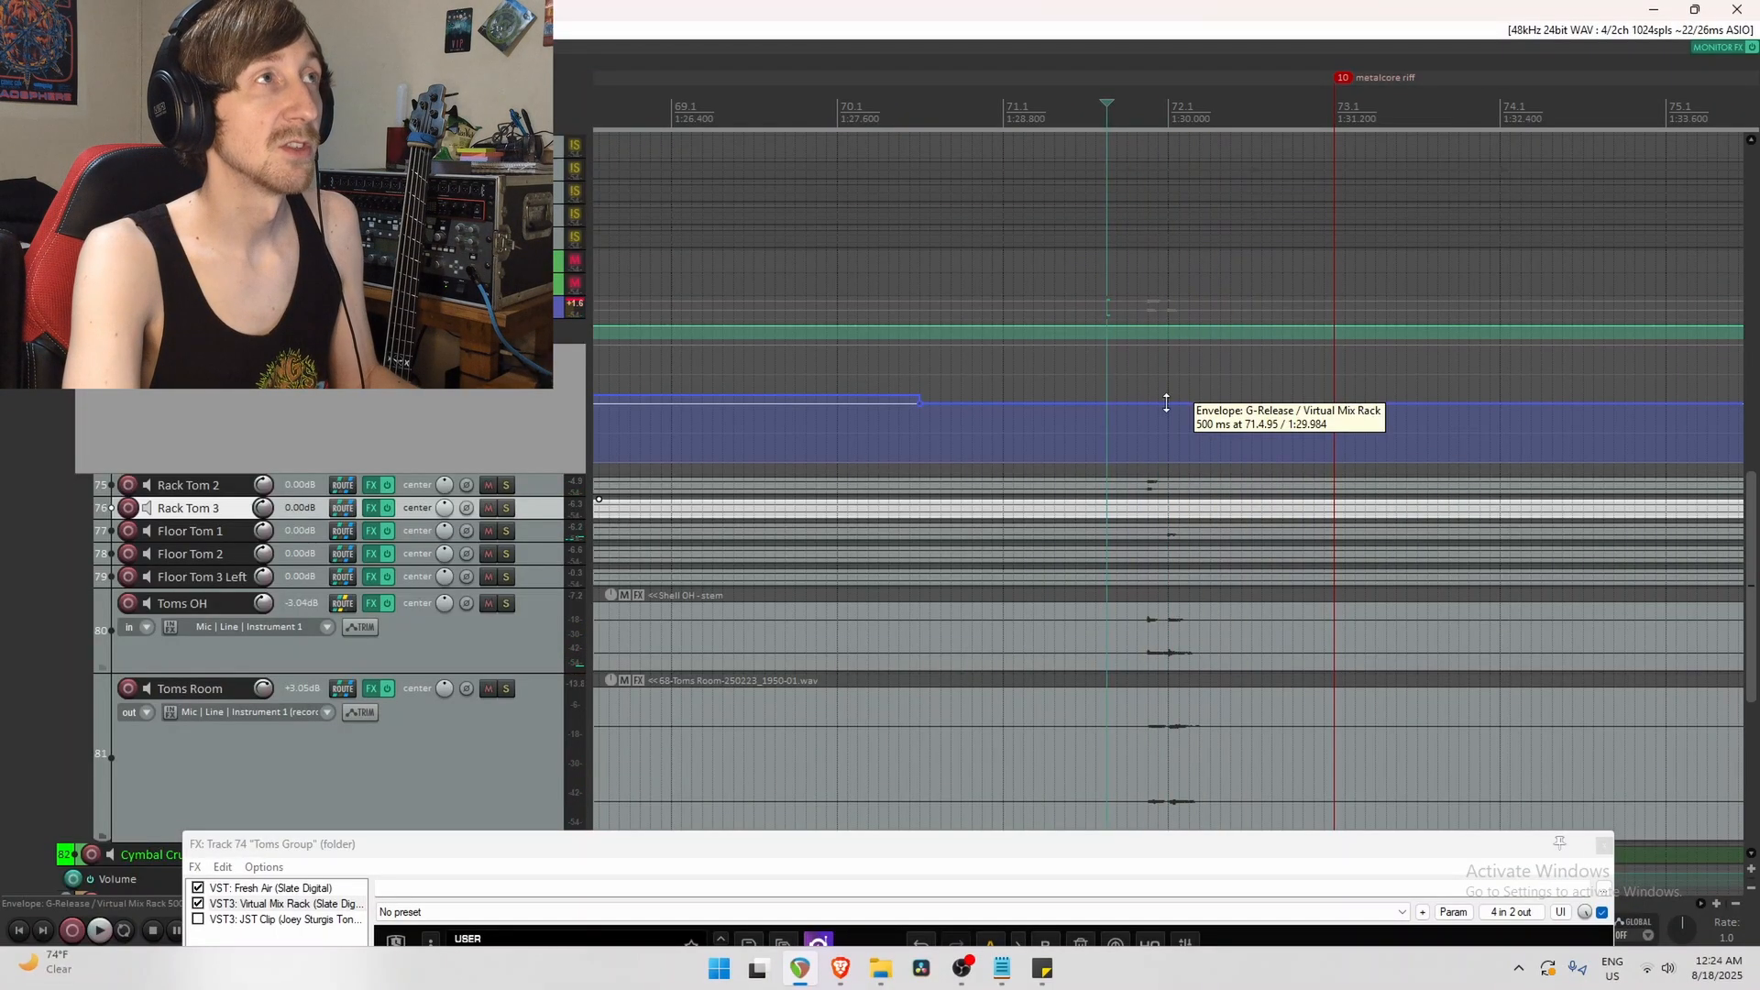
drag(1166, 404, 1166, 345)
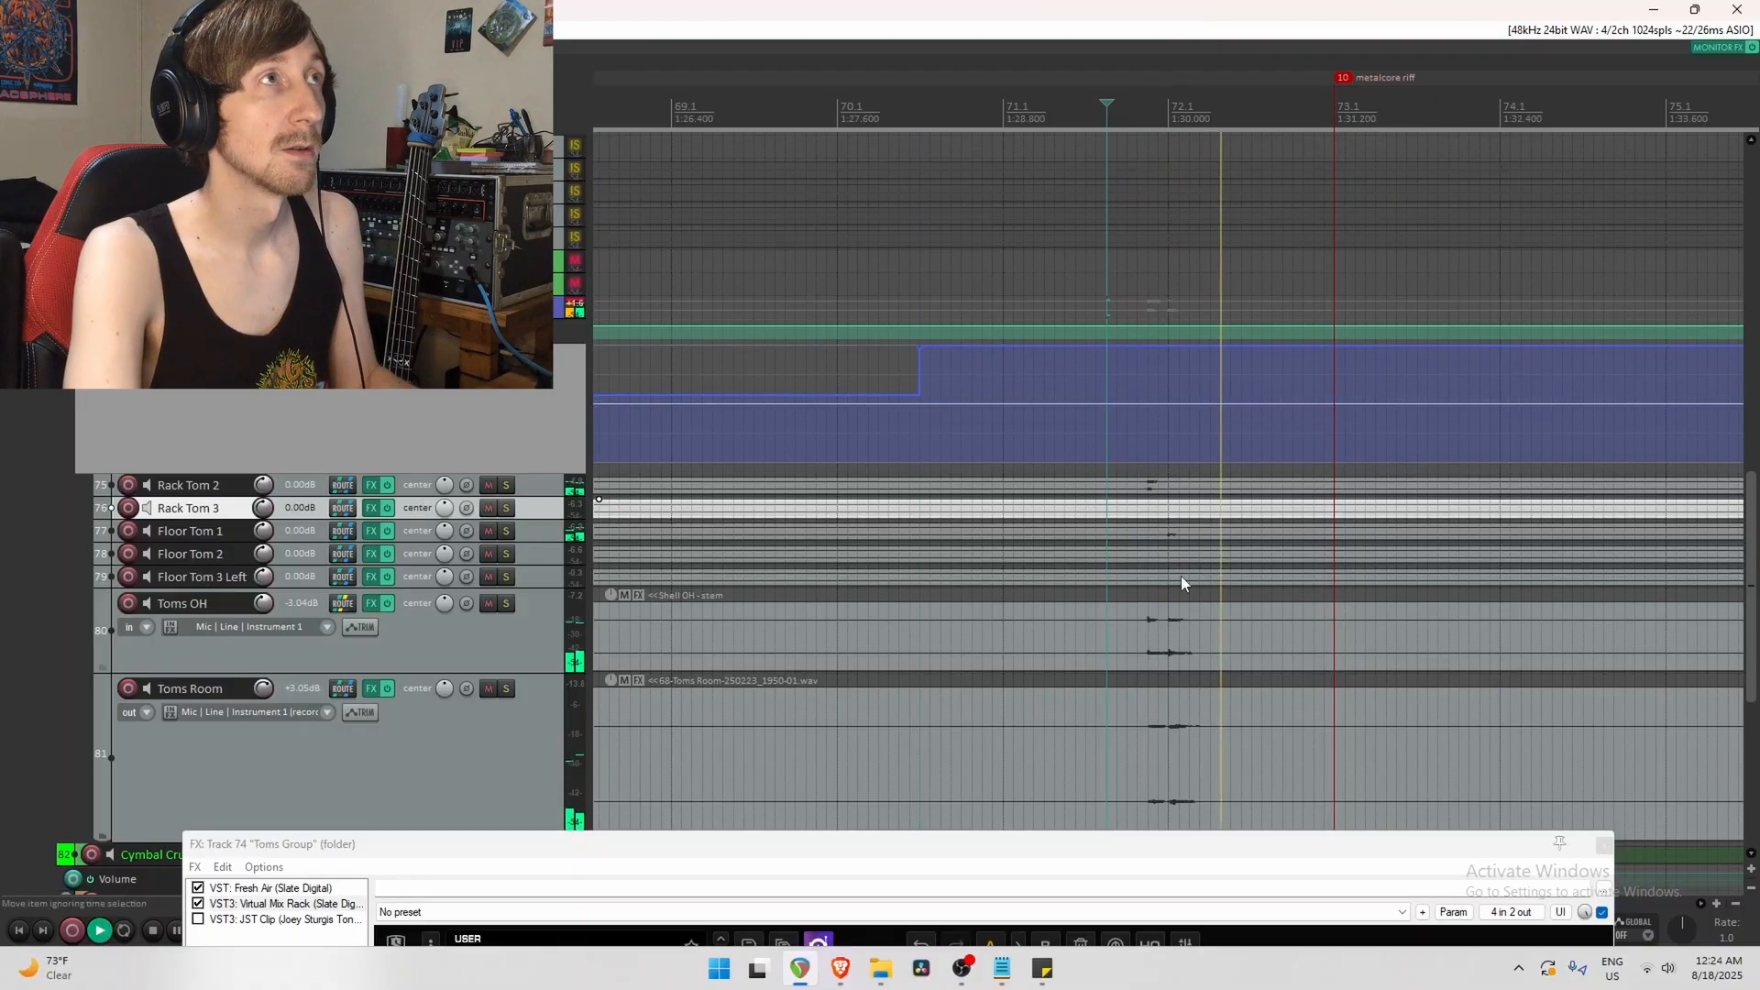
key(space)
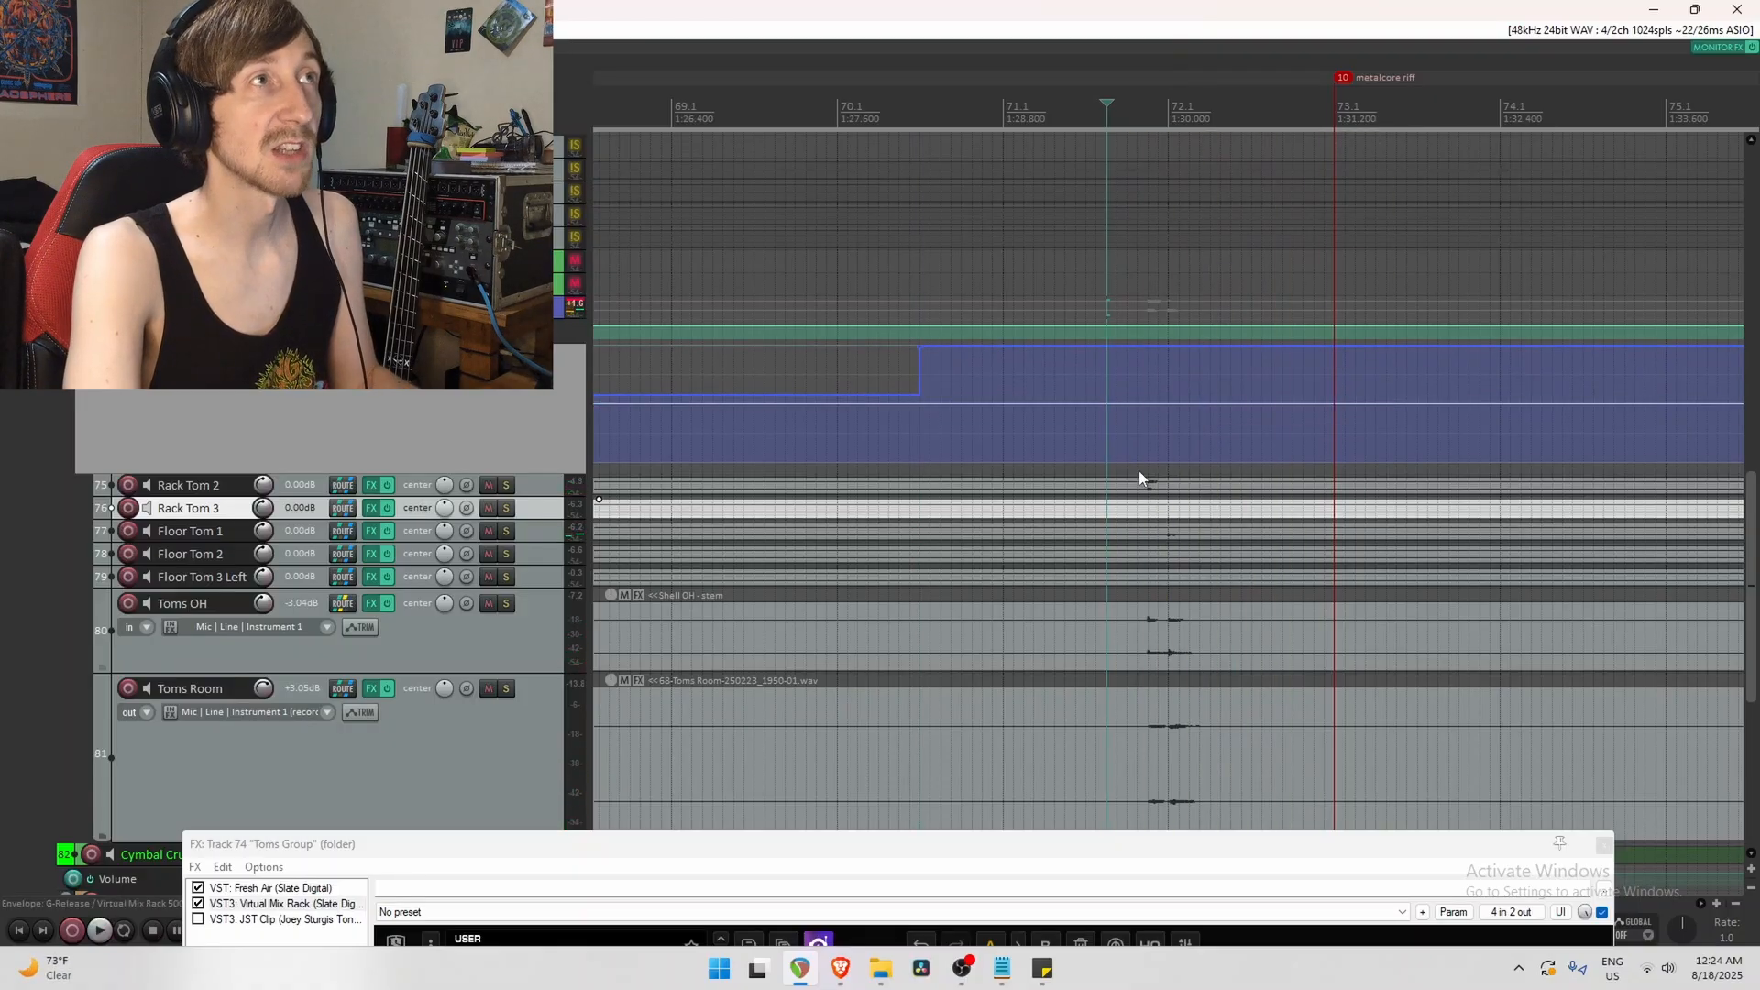
key(space)
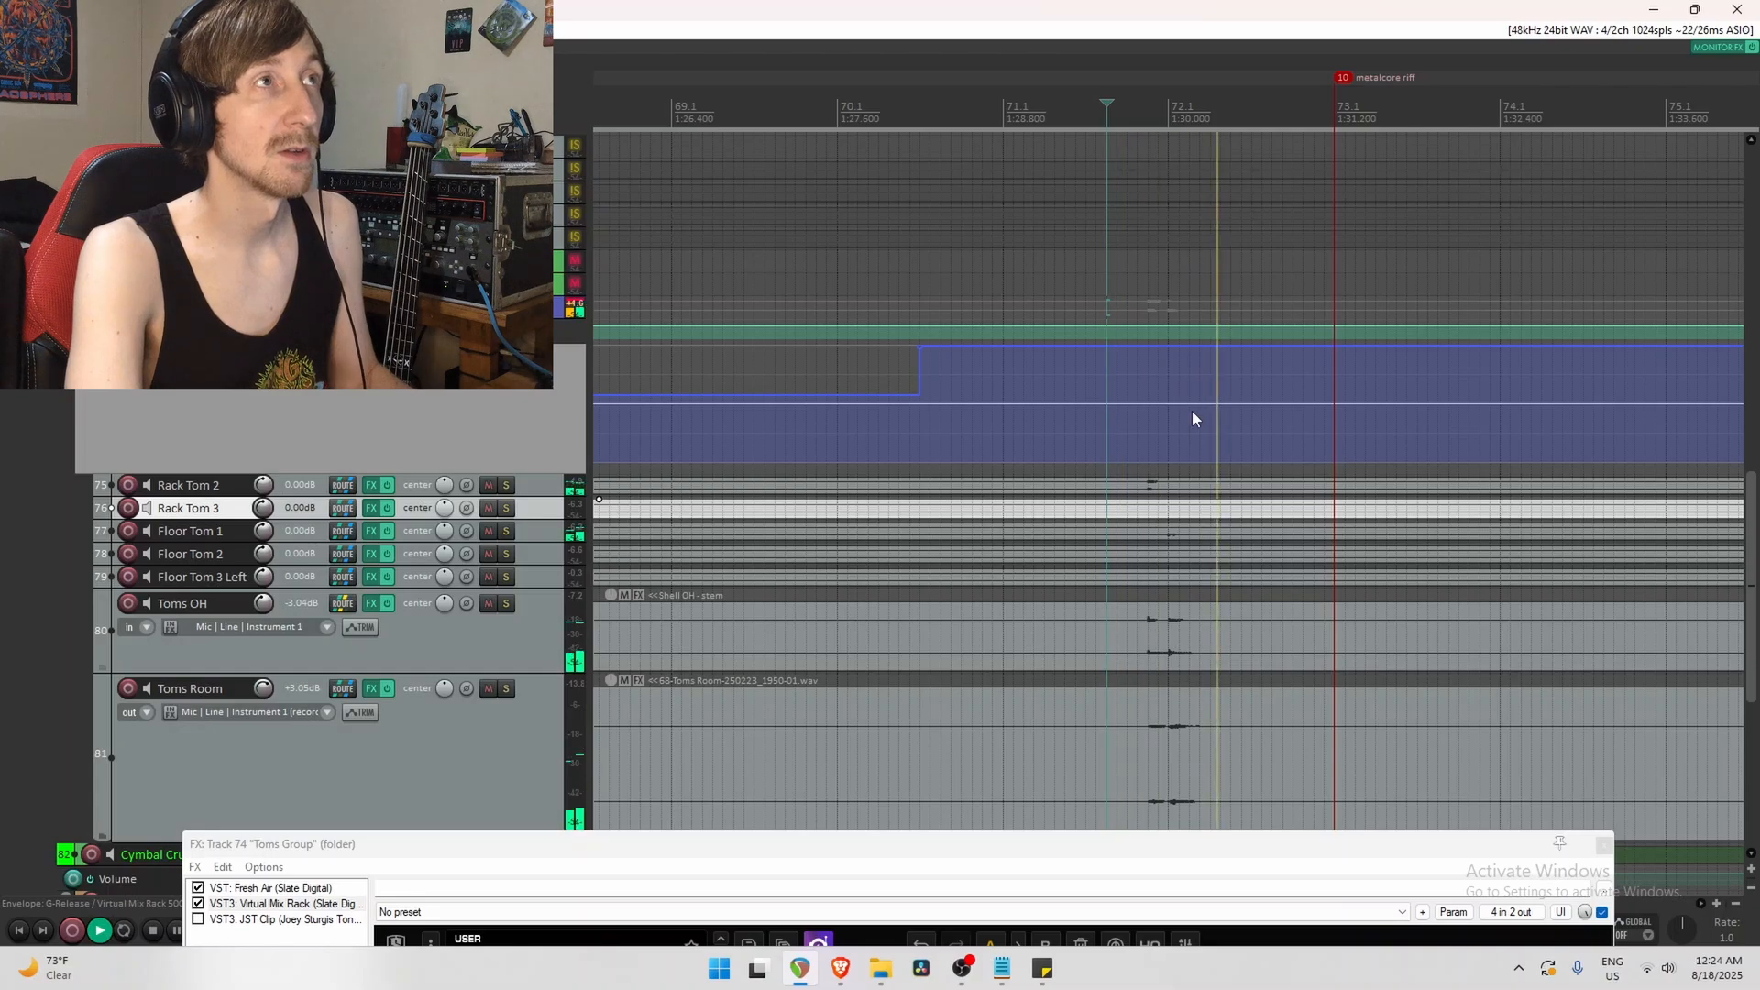
key(space)
Undo the raised G-Release envelope and replay the tom hits before the metalcore riff.
key(ctrl+z)
key(space)
key(space)
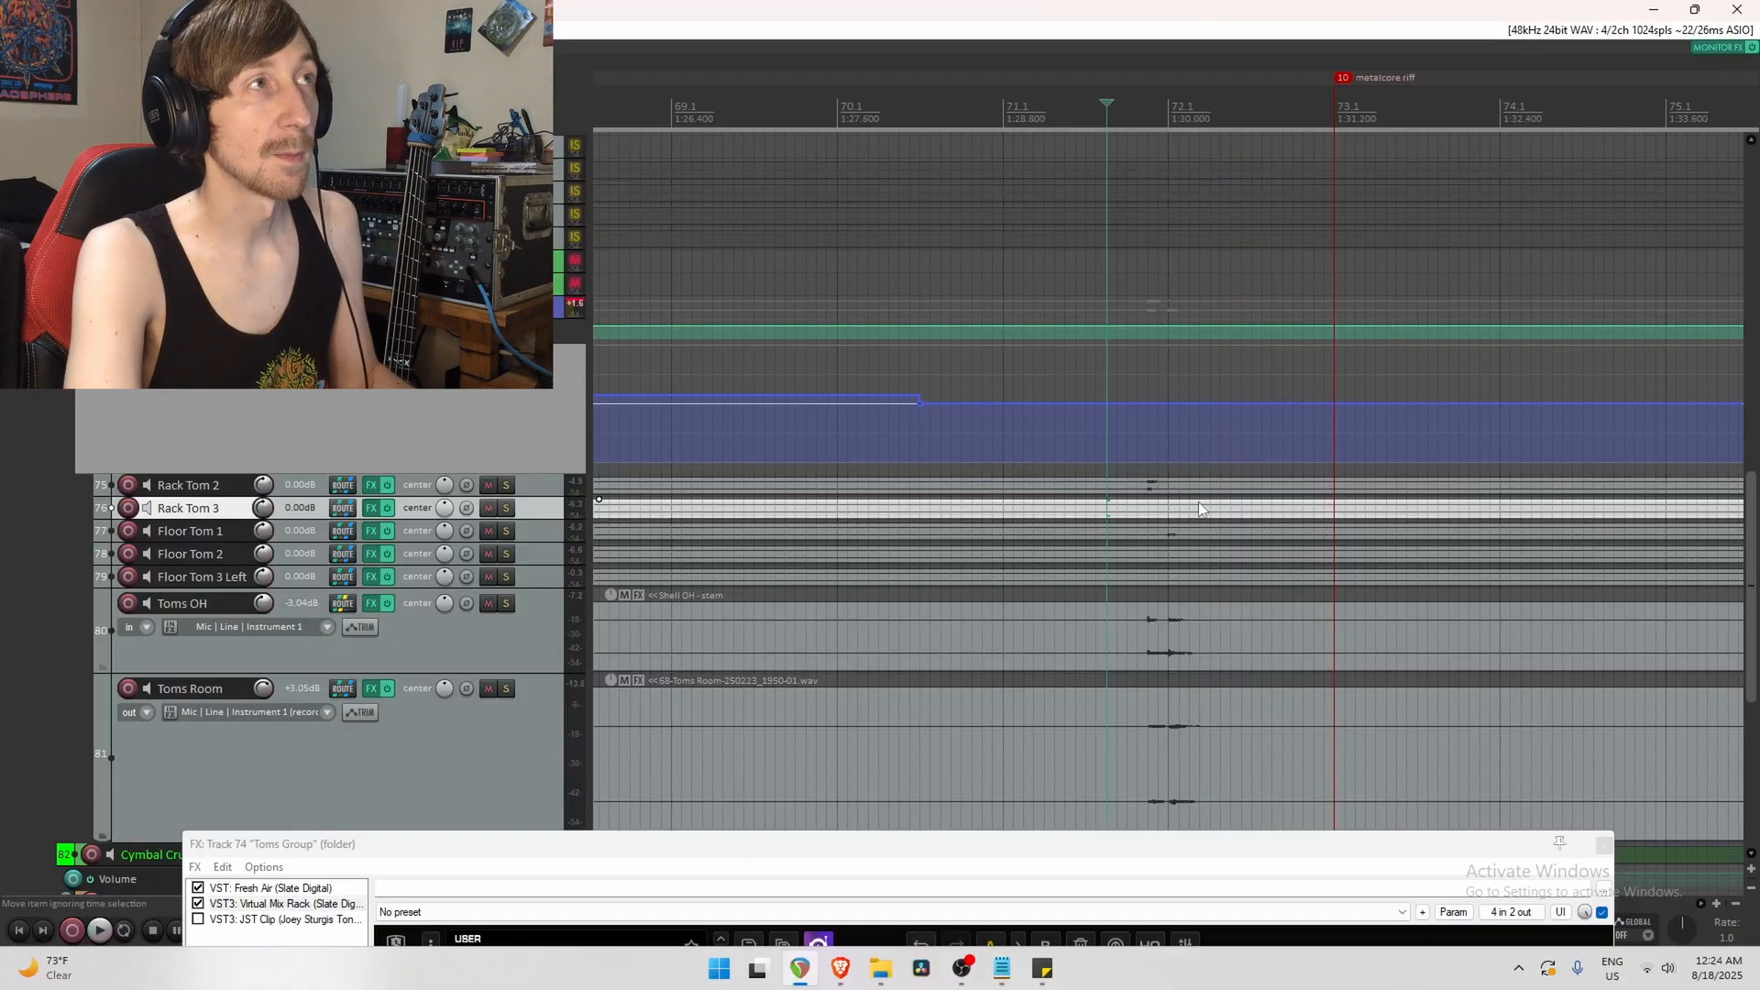
key(space)
key(space)
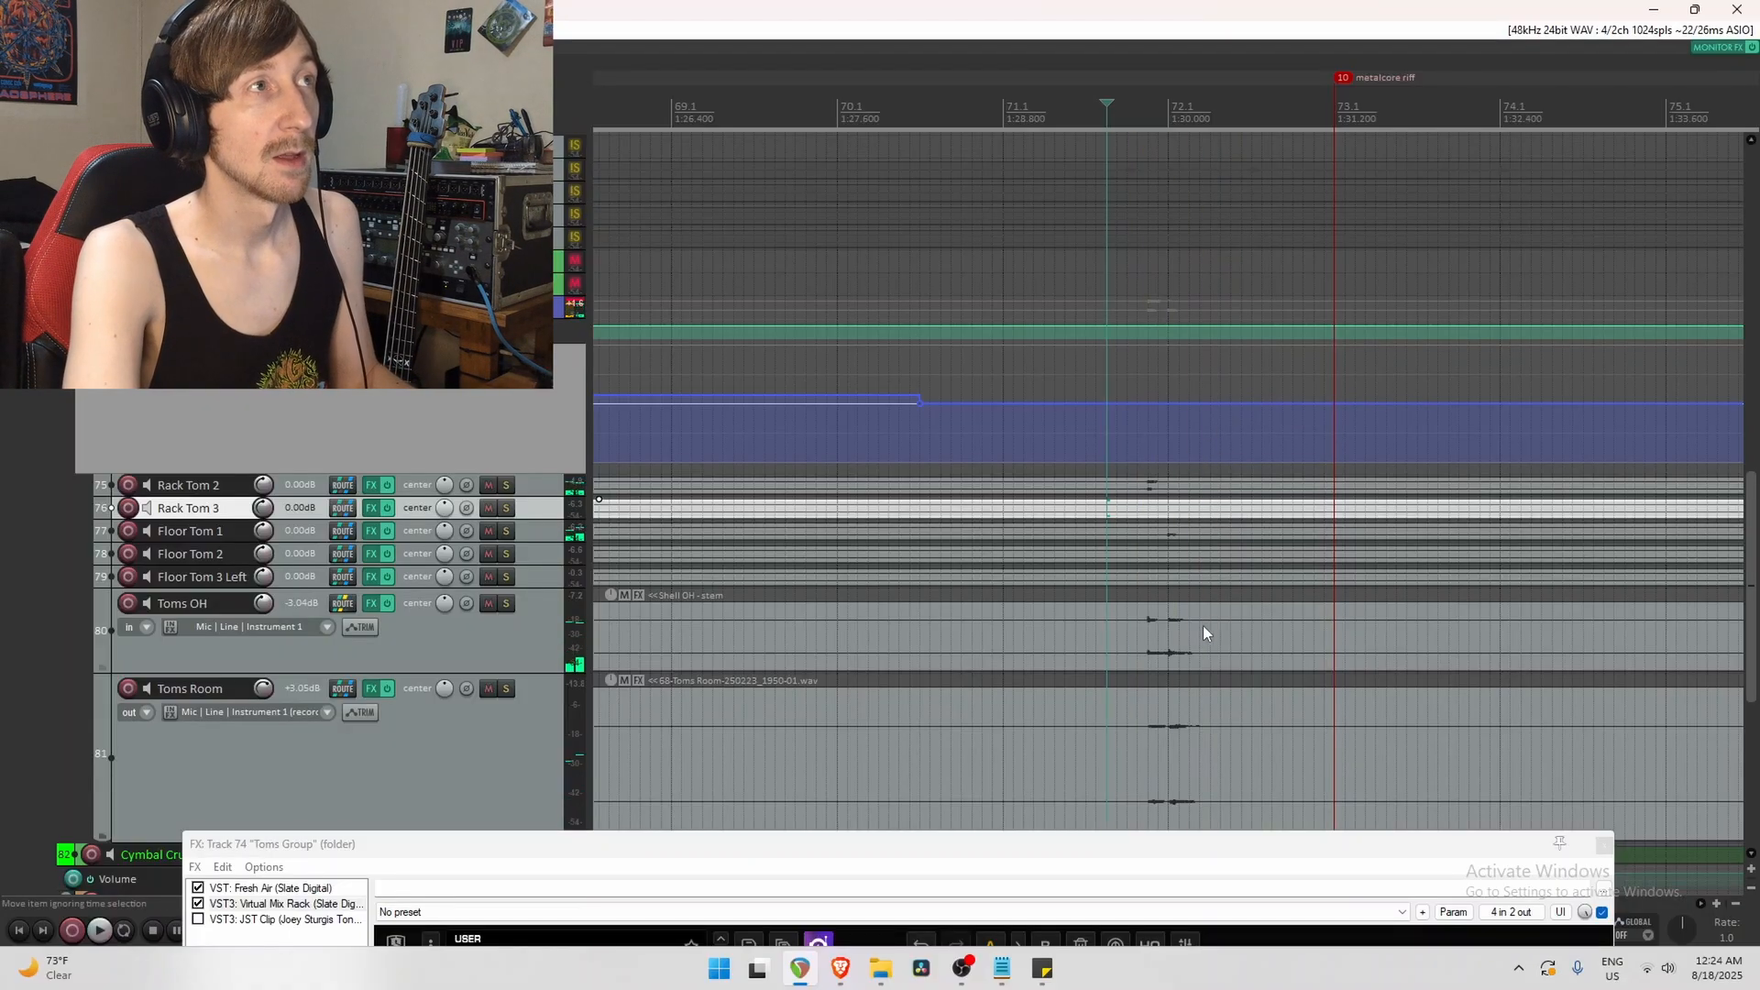
Try lowering G-Release to 50 ms for a short stretch from bar 72.2, play the tom hits, and undo the change.
click(1201, 630)
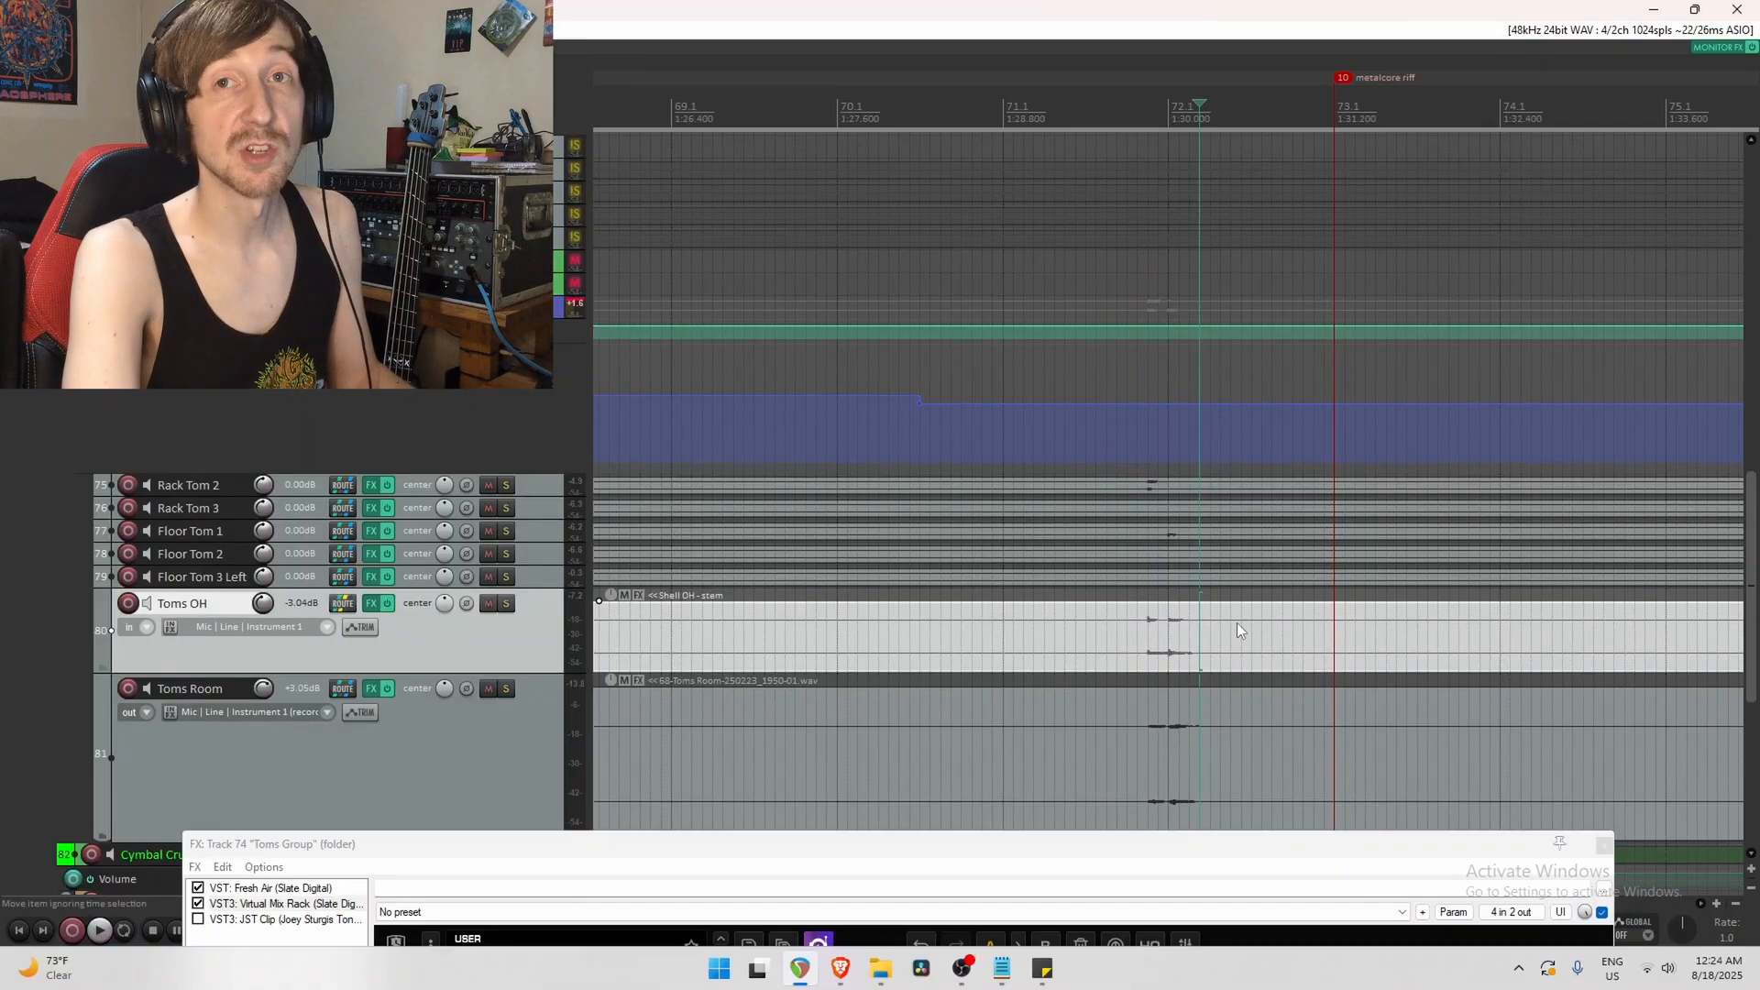
shift+click(1199, 404)
shift+click(1293, 404)
drag(1270, 403, 1270, 809)
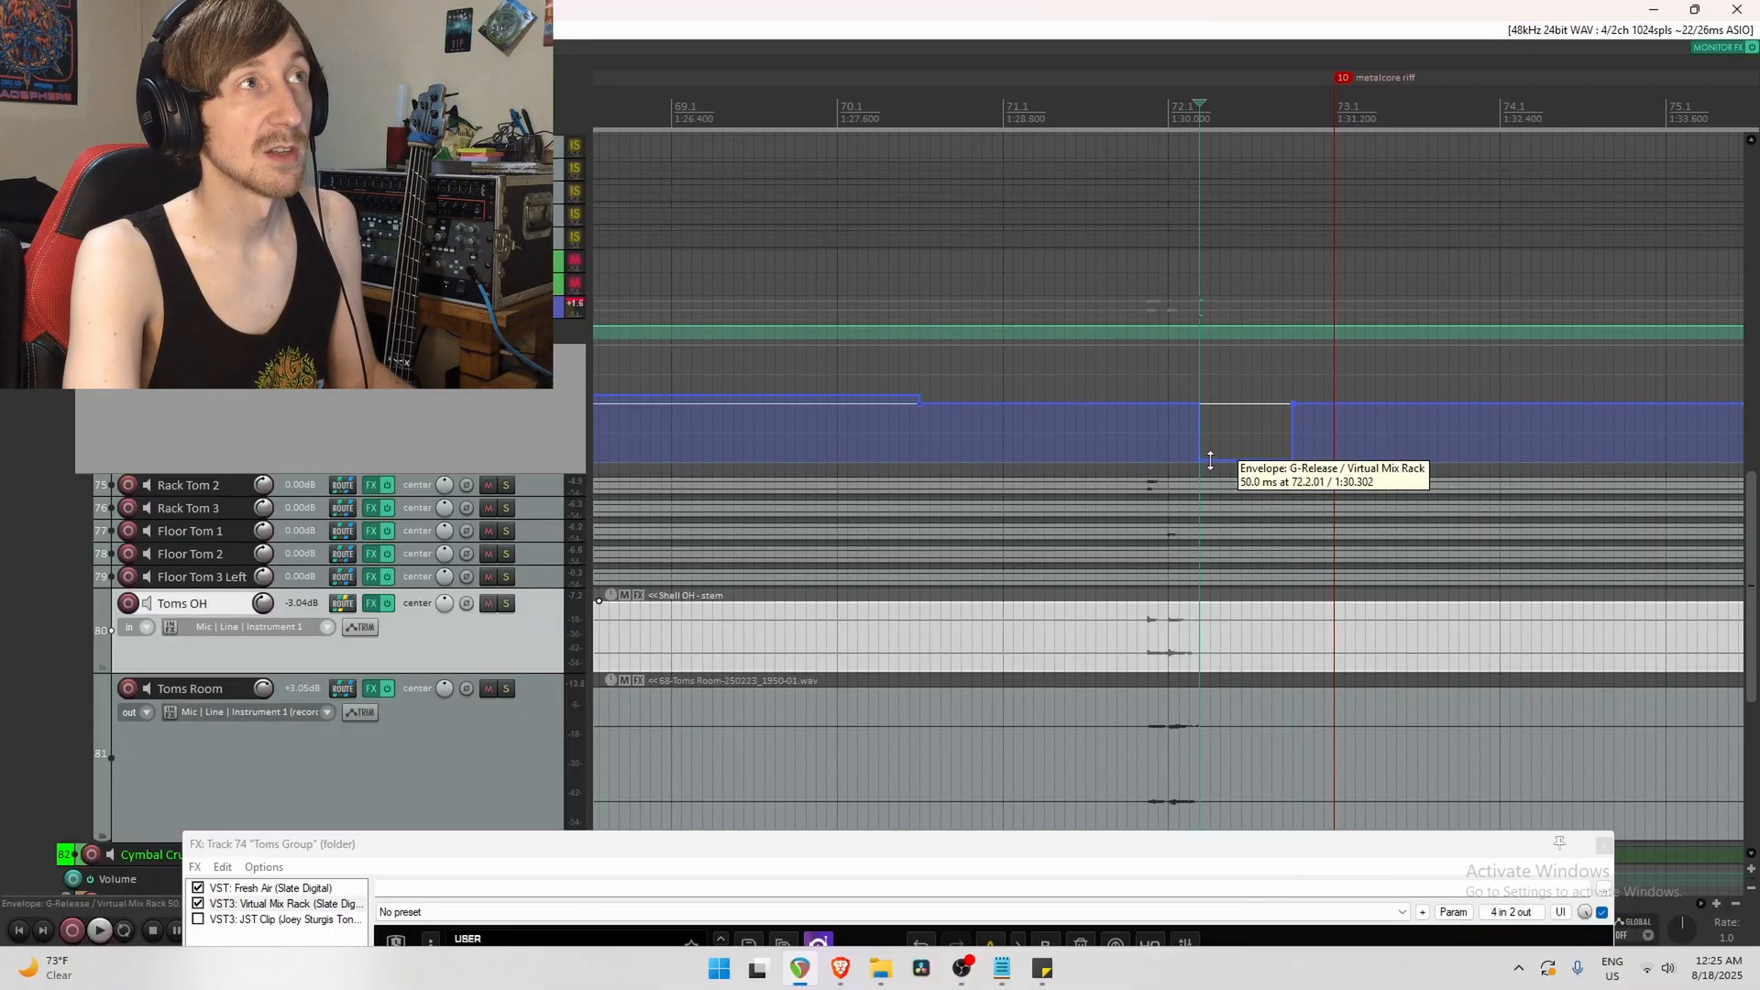
click(1108, 445)
key(space)
key(space)
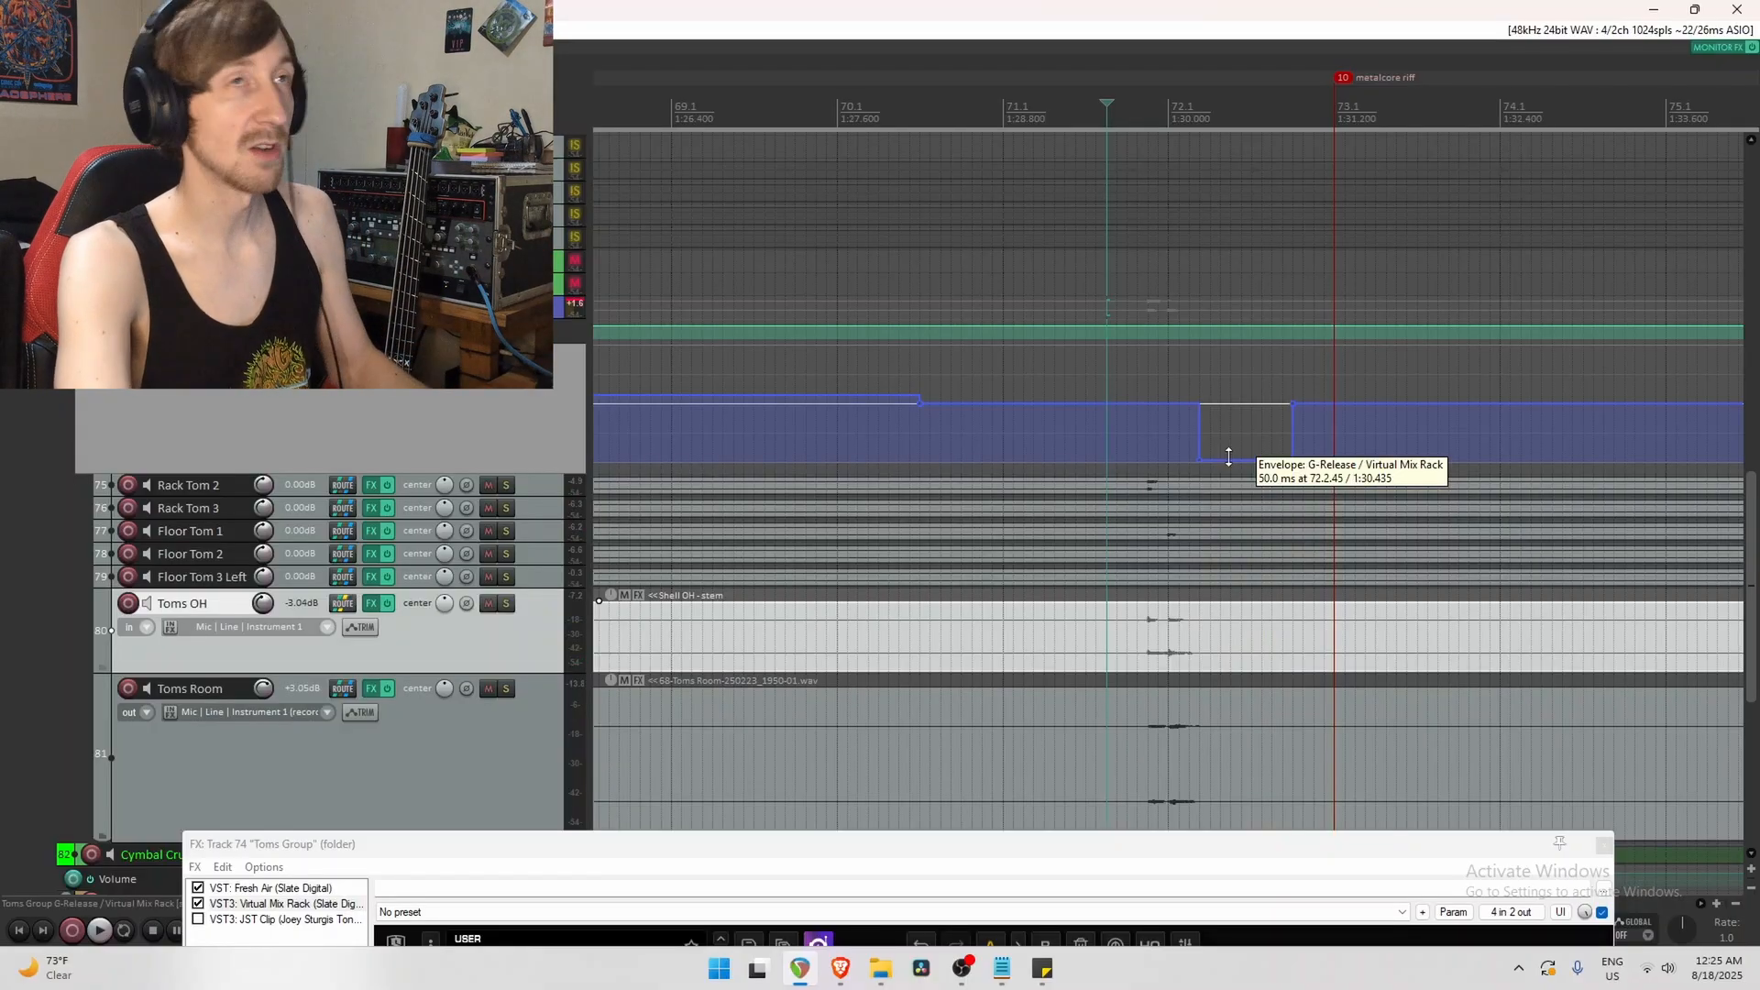
key(ctrl+z)
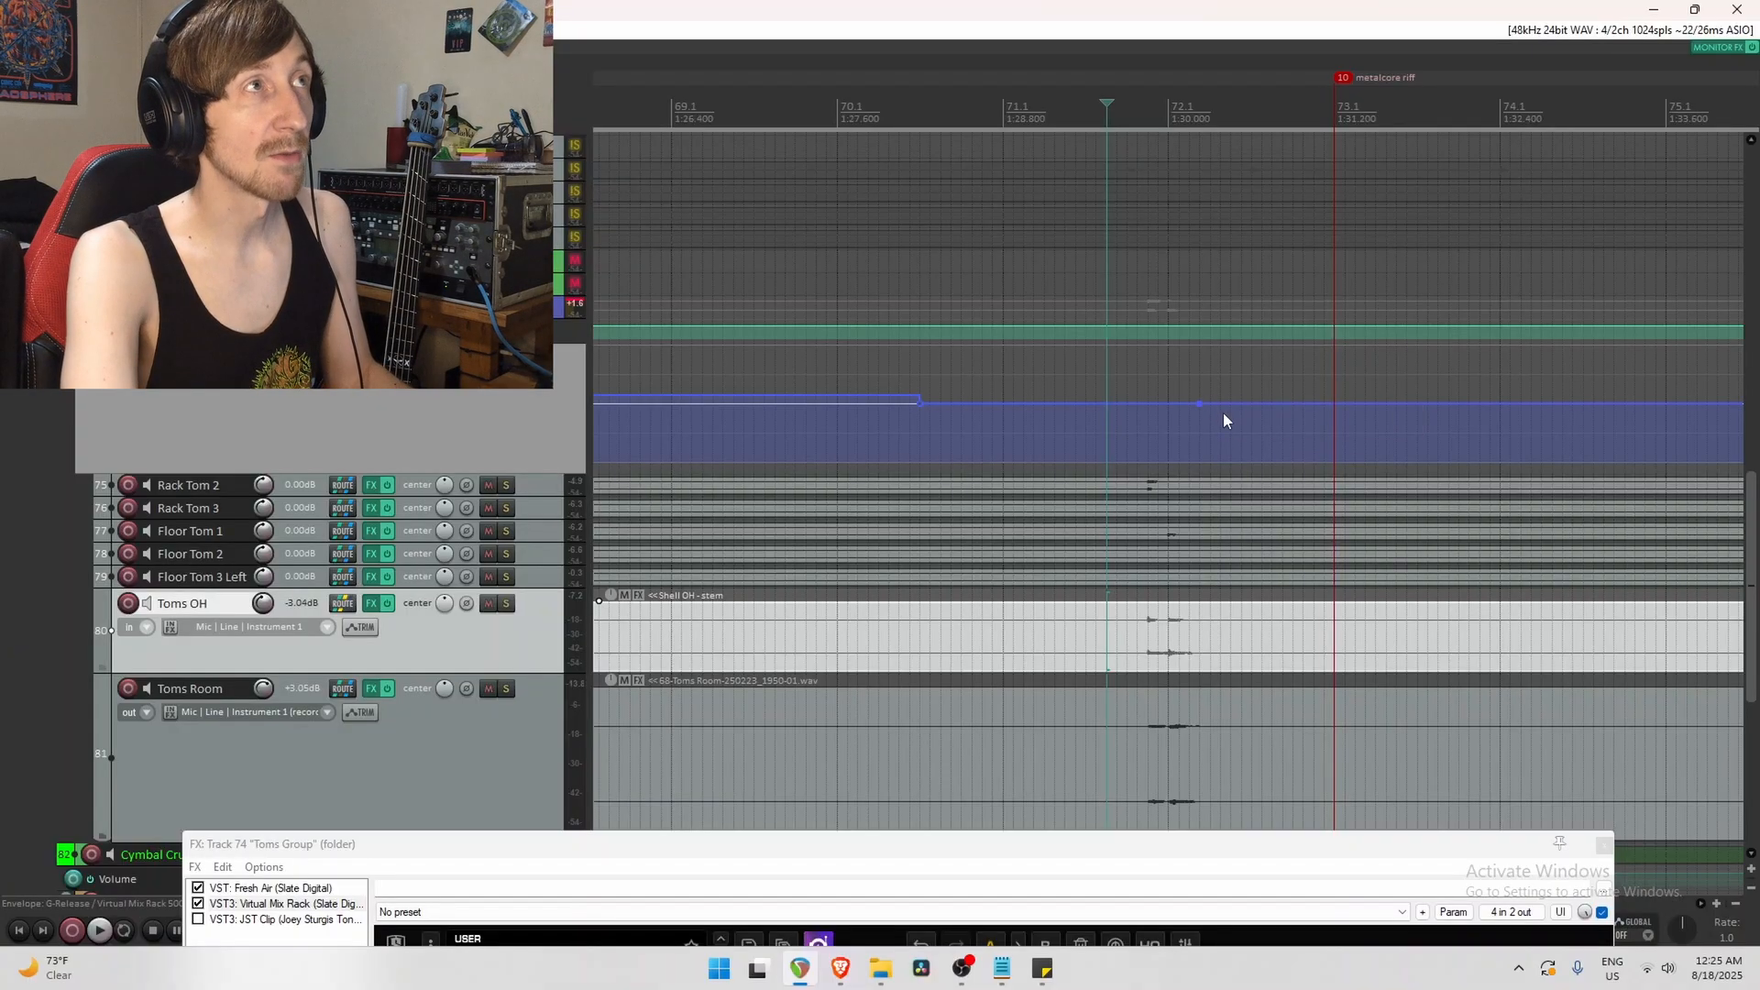
Play the transition toms from 90.3.00 while dropping the G-Release envelope there to its minimum, and undo the drop.
scroll(1210, 408, down, 8)
scroll(1136, 538, down, 3)
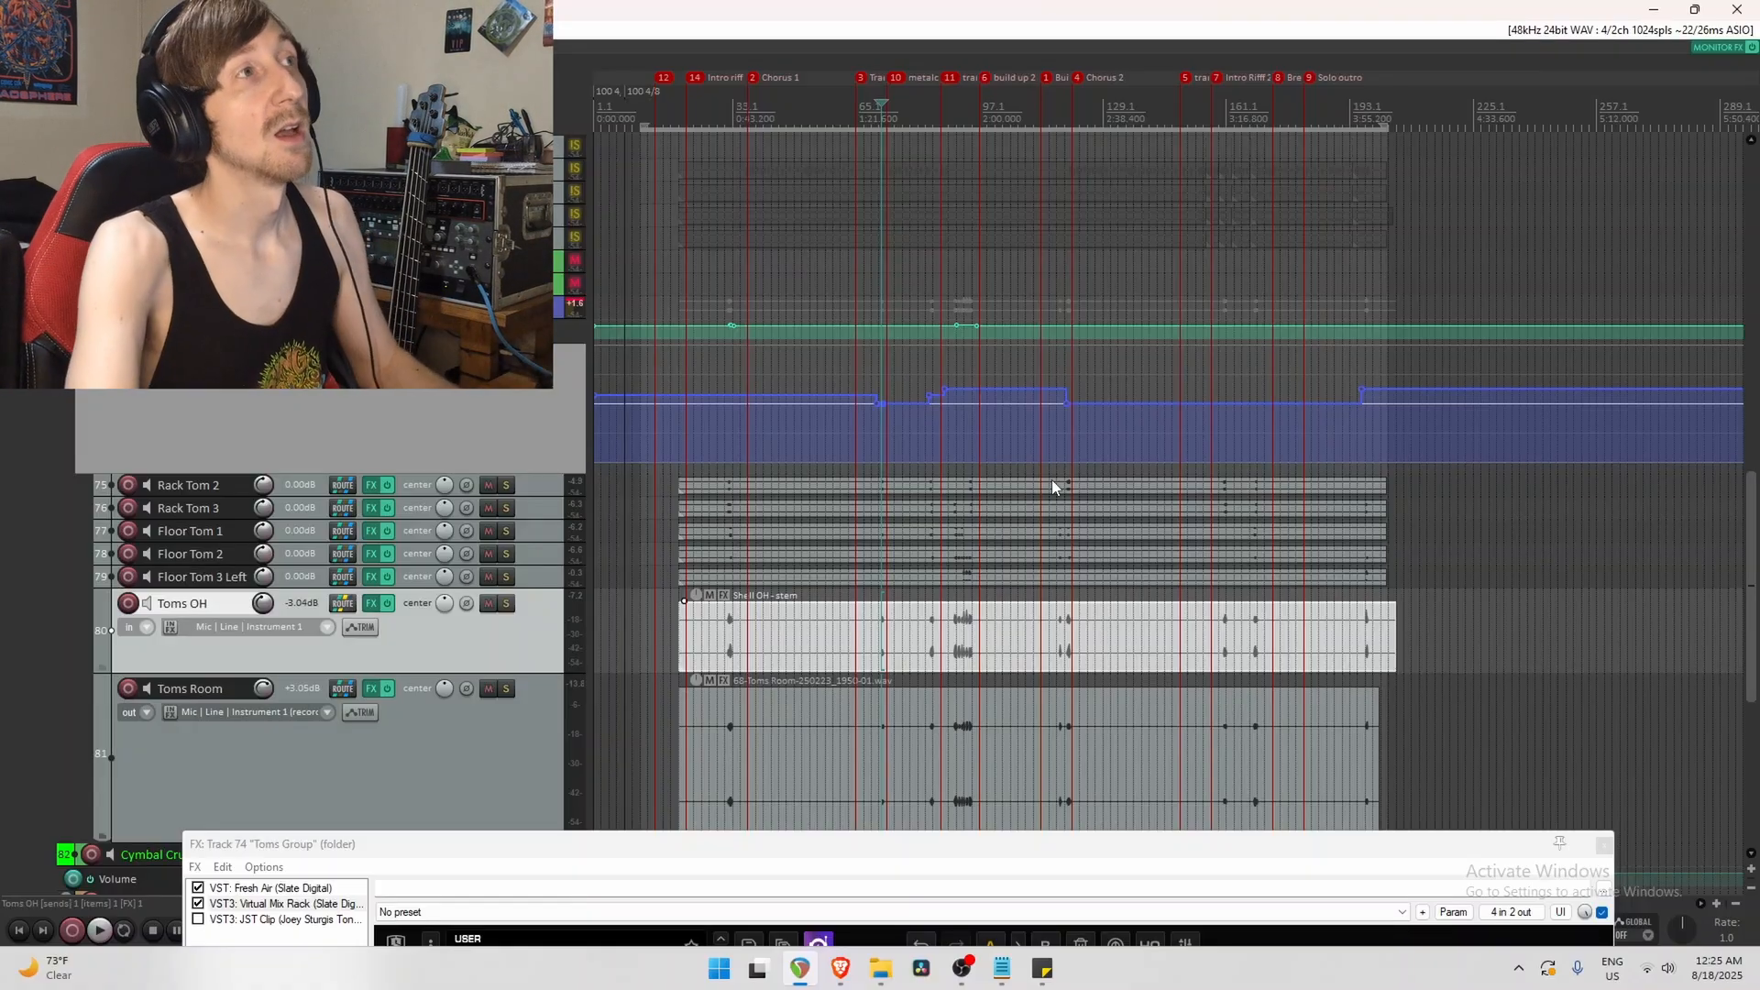
scroll(1024, 511, up, 4)
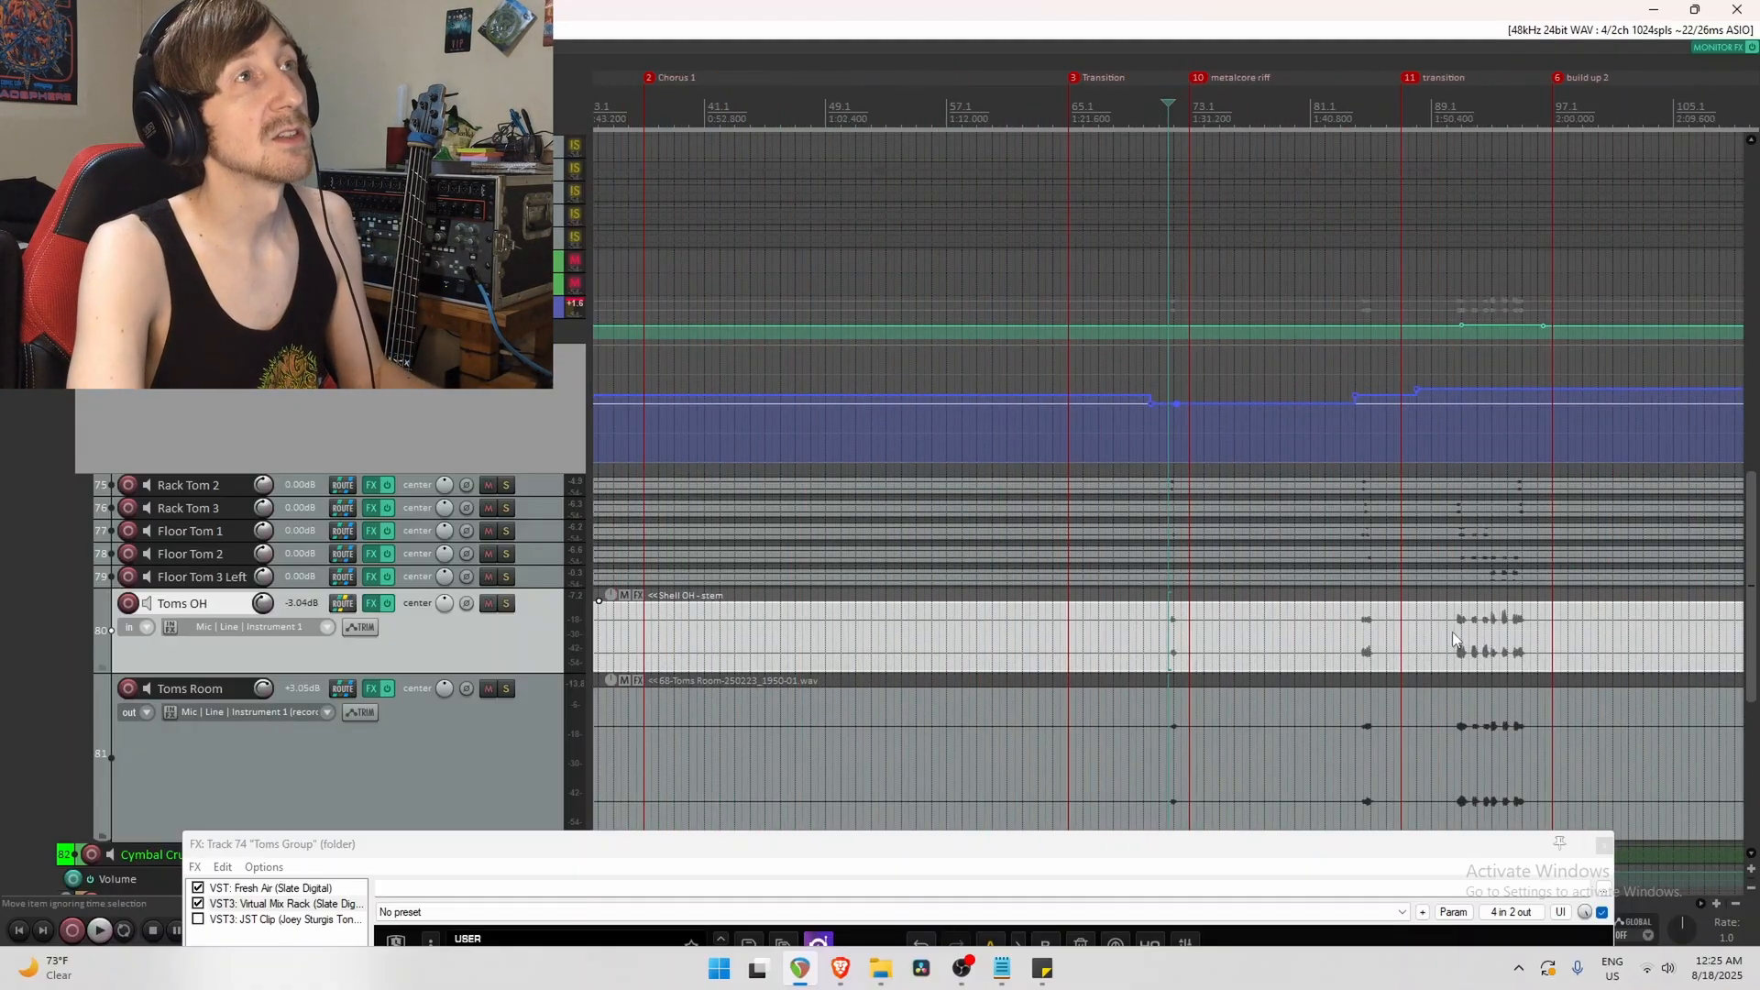
click(1452, 387)
key(space)
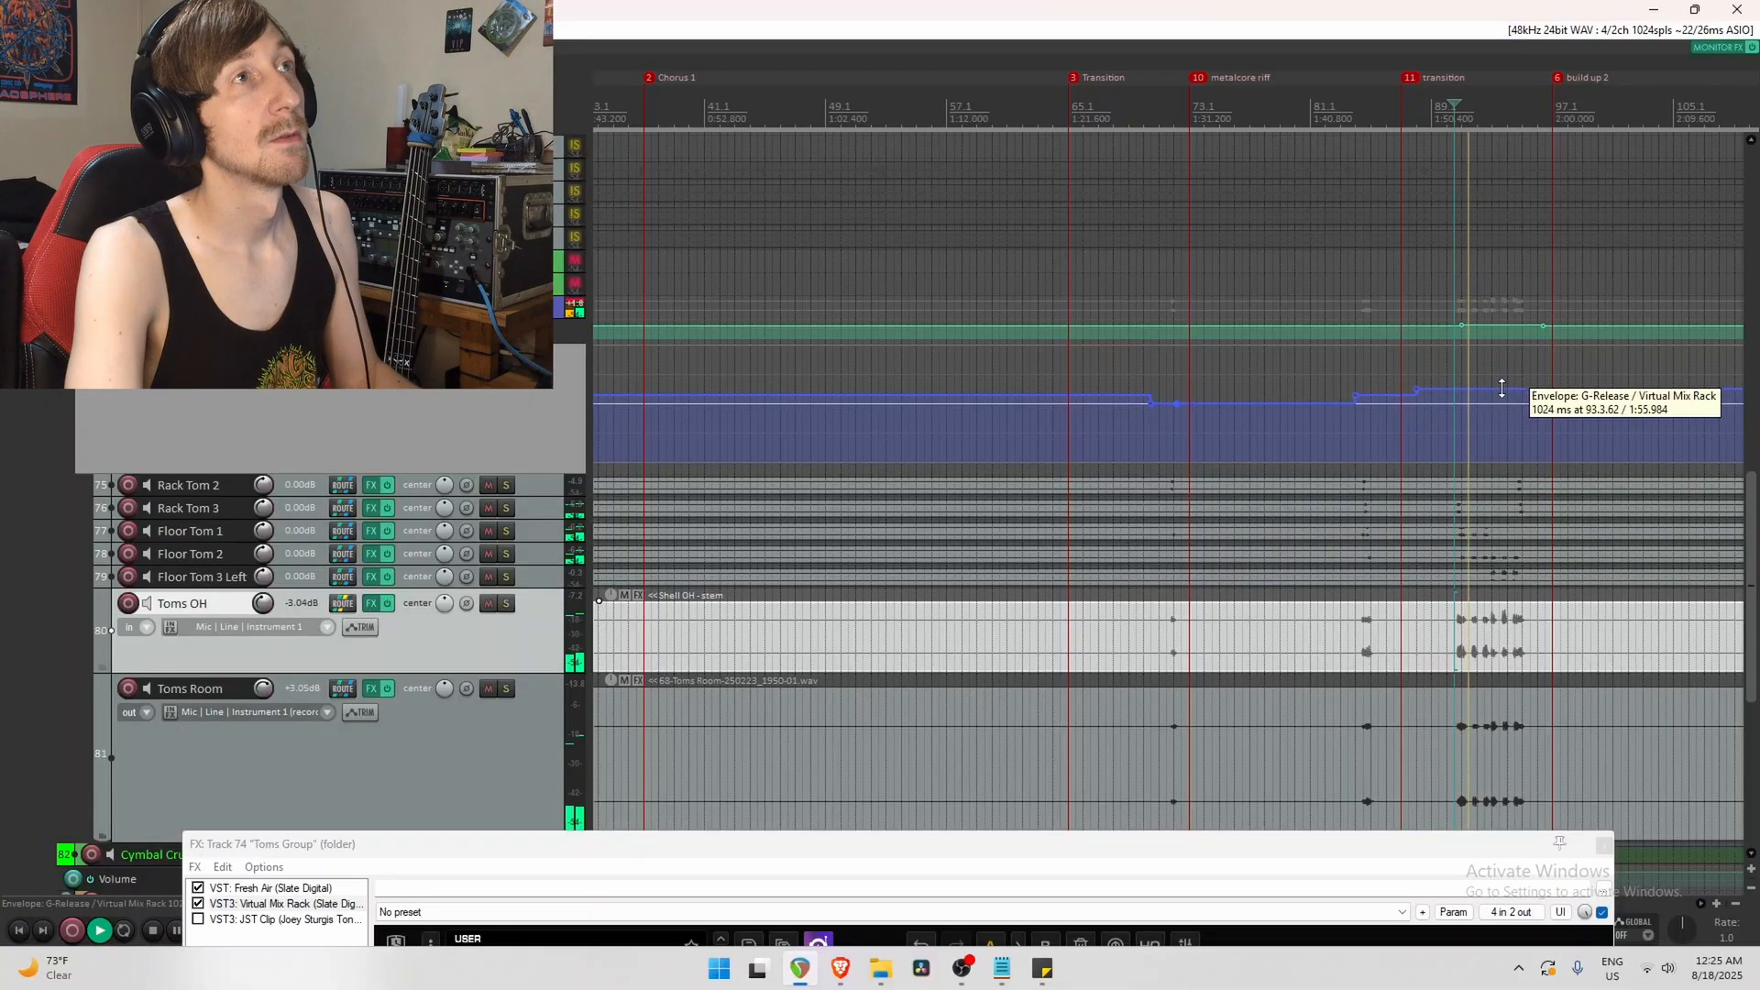
drag(1502, 388, 1494, 458)
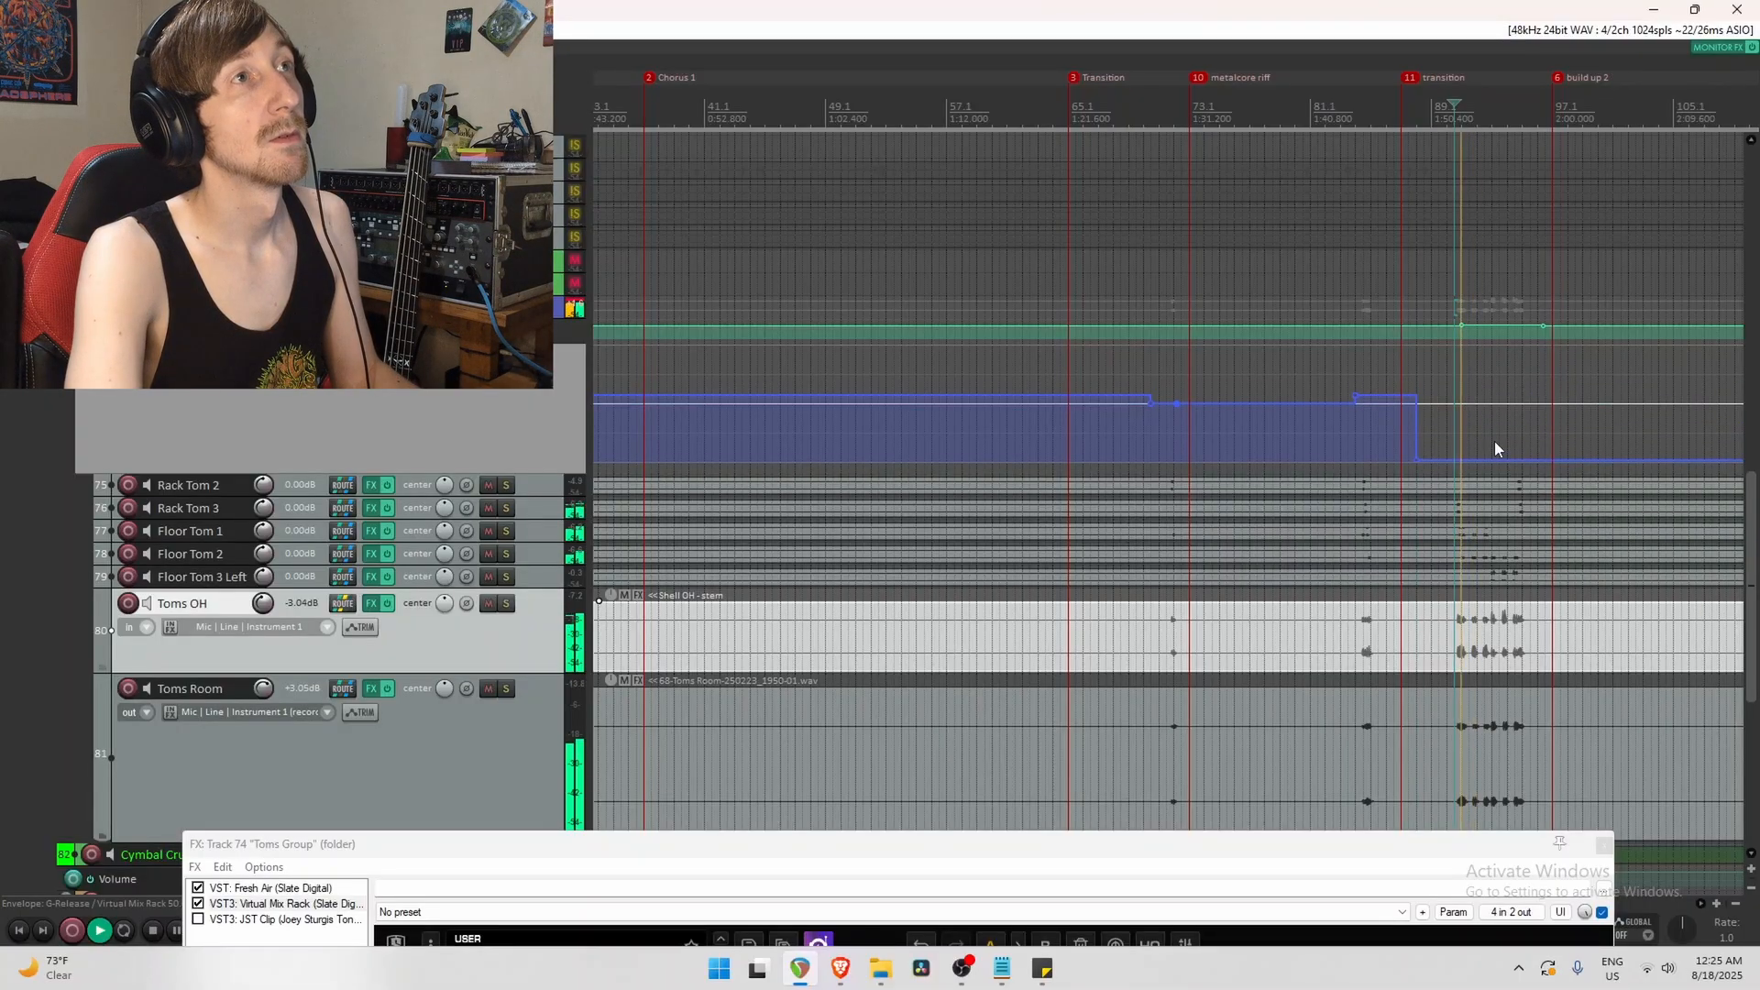
key(space)
key(ctrl+z)
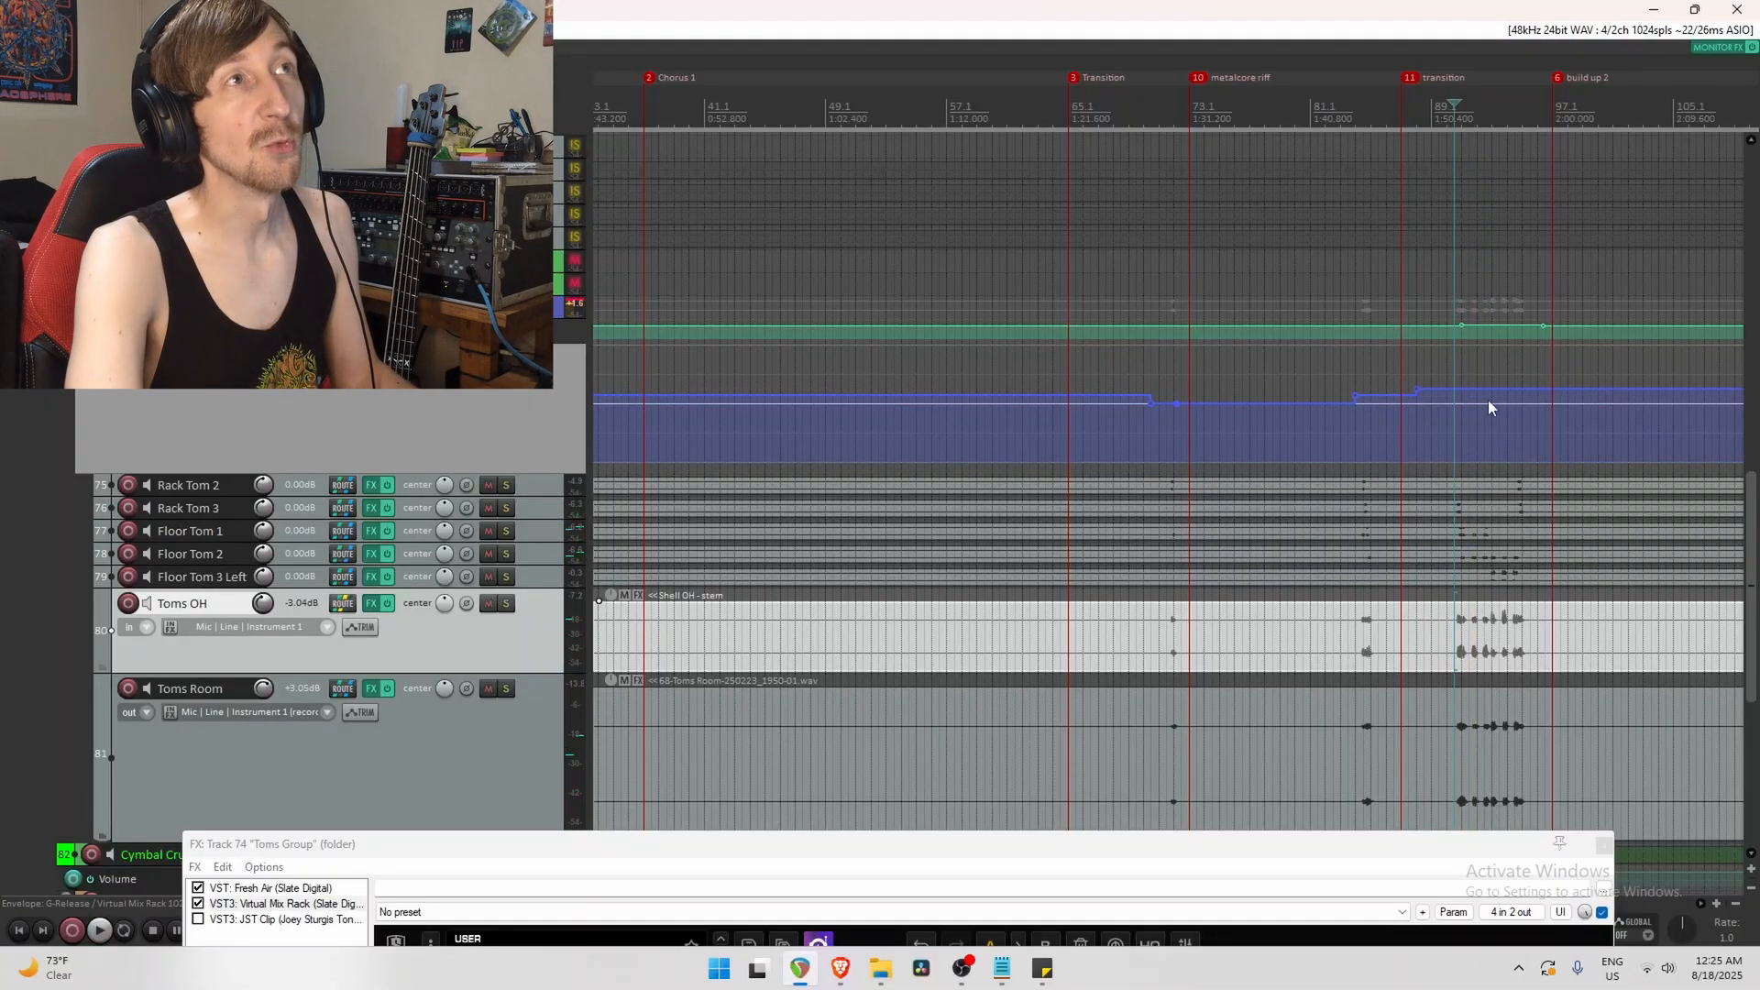
Bring the Toms Group's Virtual Mix Rack back into view and examine the Custom Series Equalizer and the FG-Stress attack, release and mix controls.
scroll(1467, 636, down, 4)
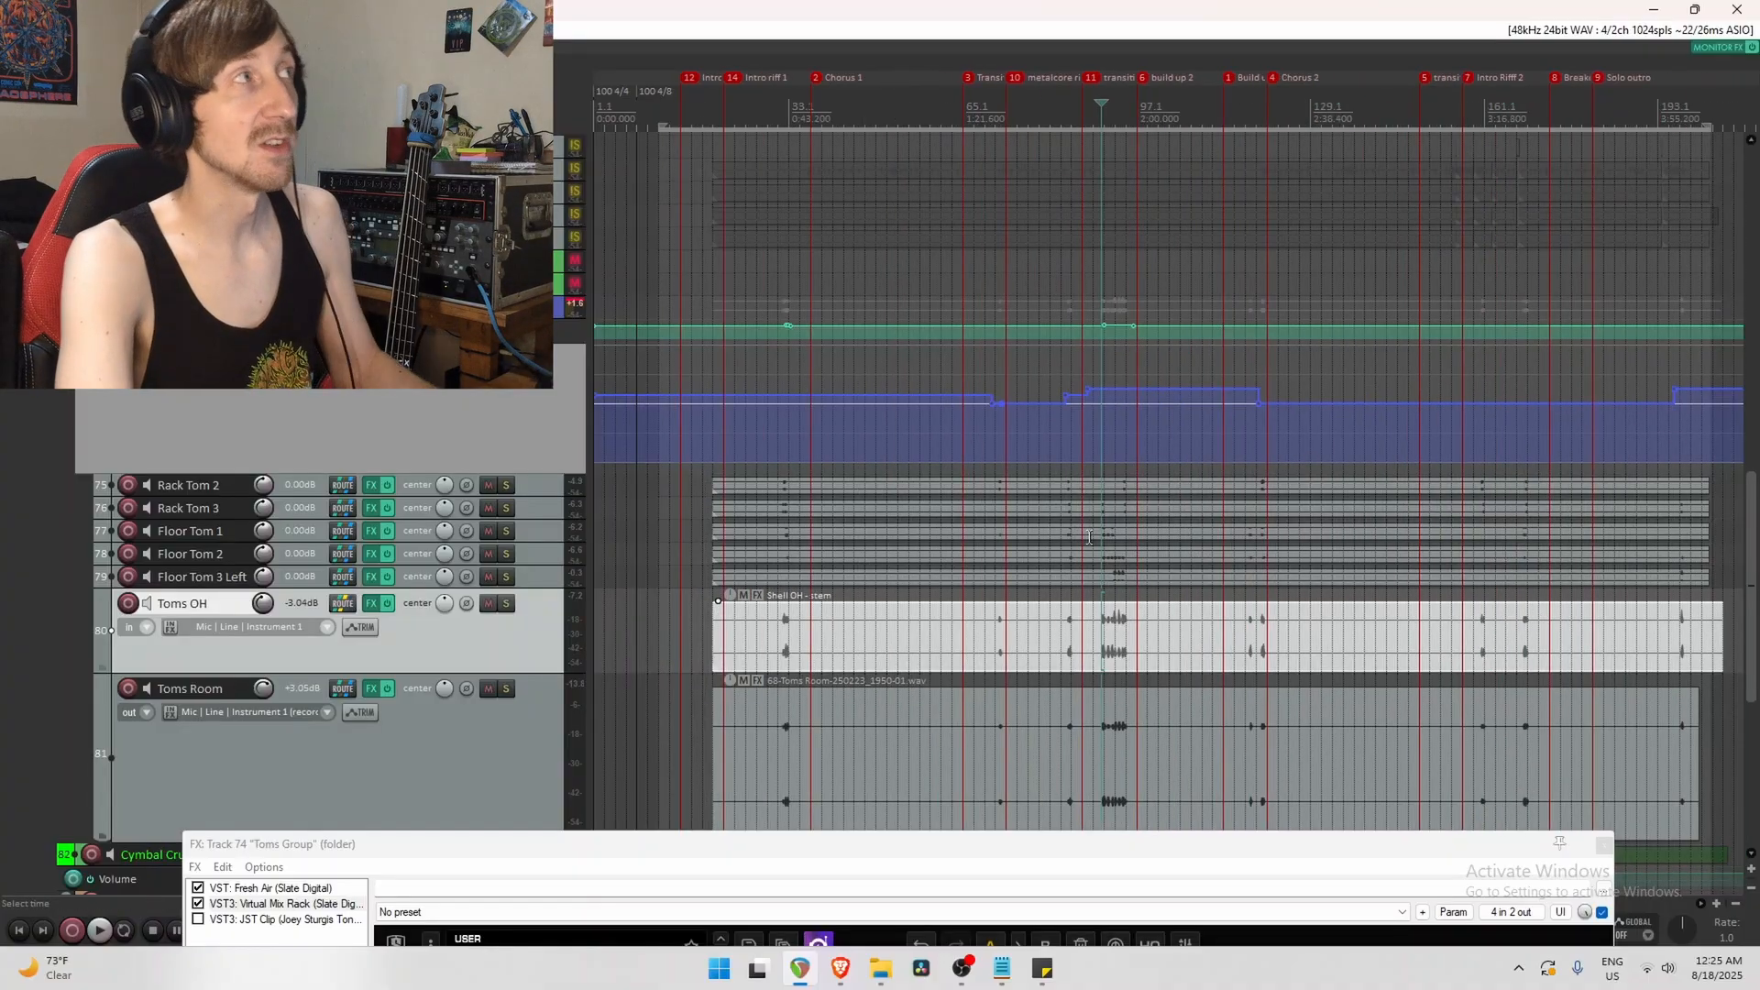
drag(673, 843, 665, 145)
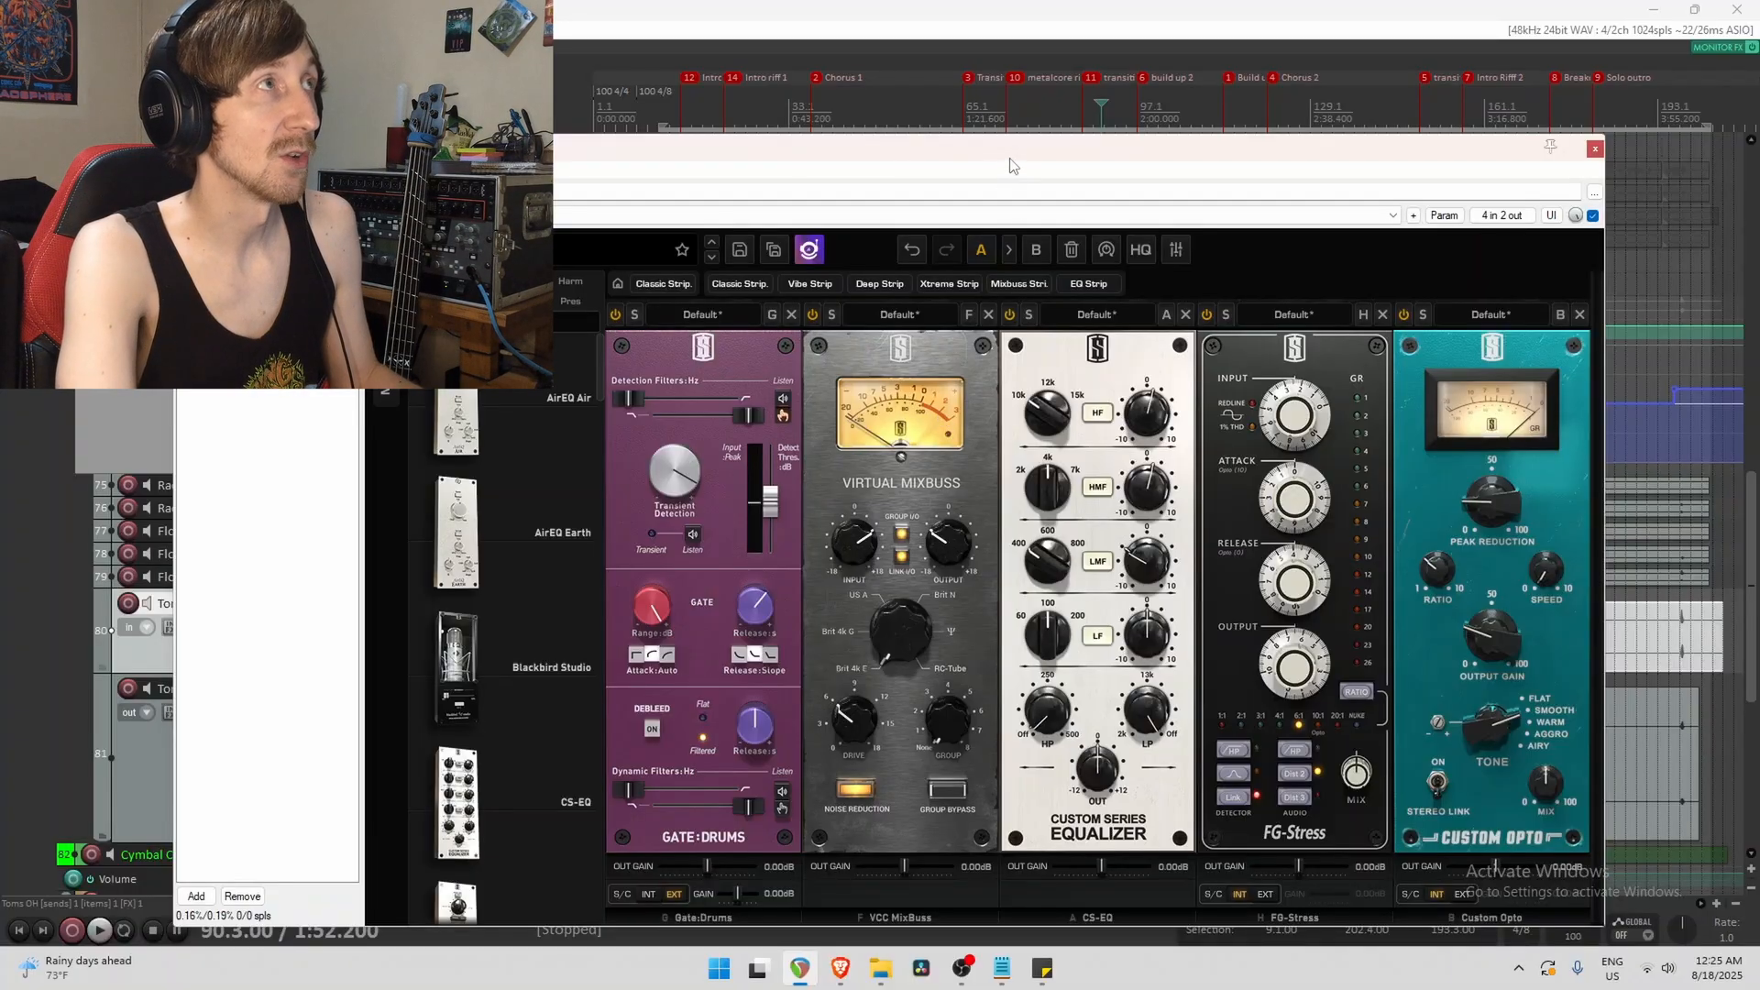
drag(1059, 163, 1061, 235)
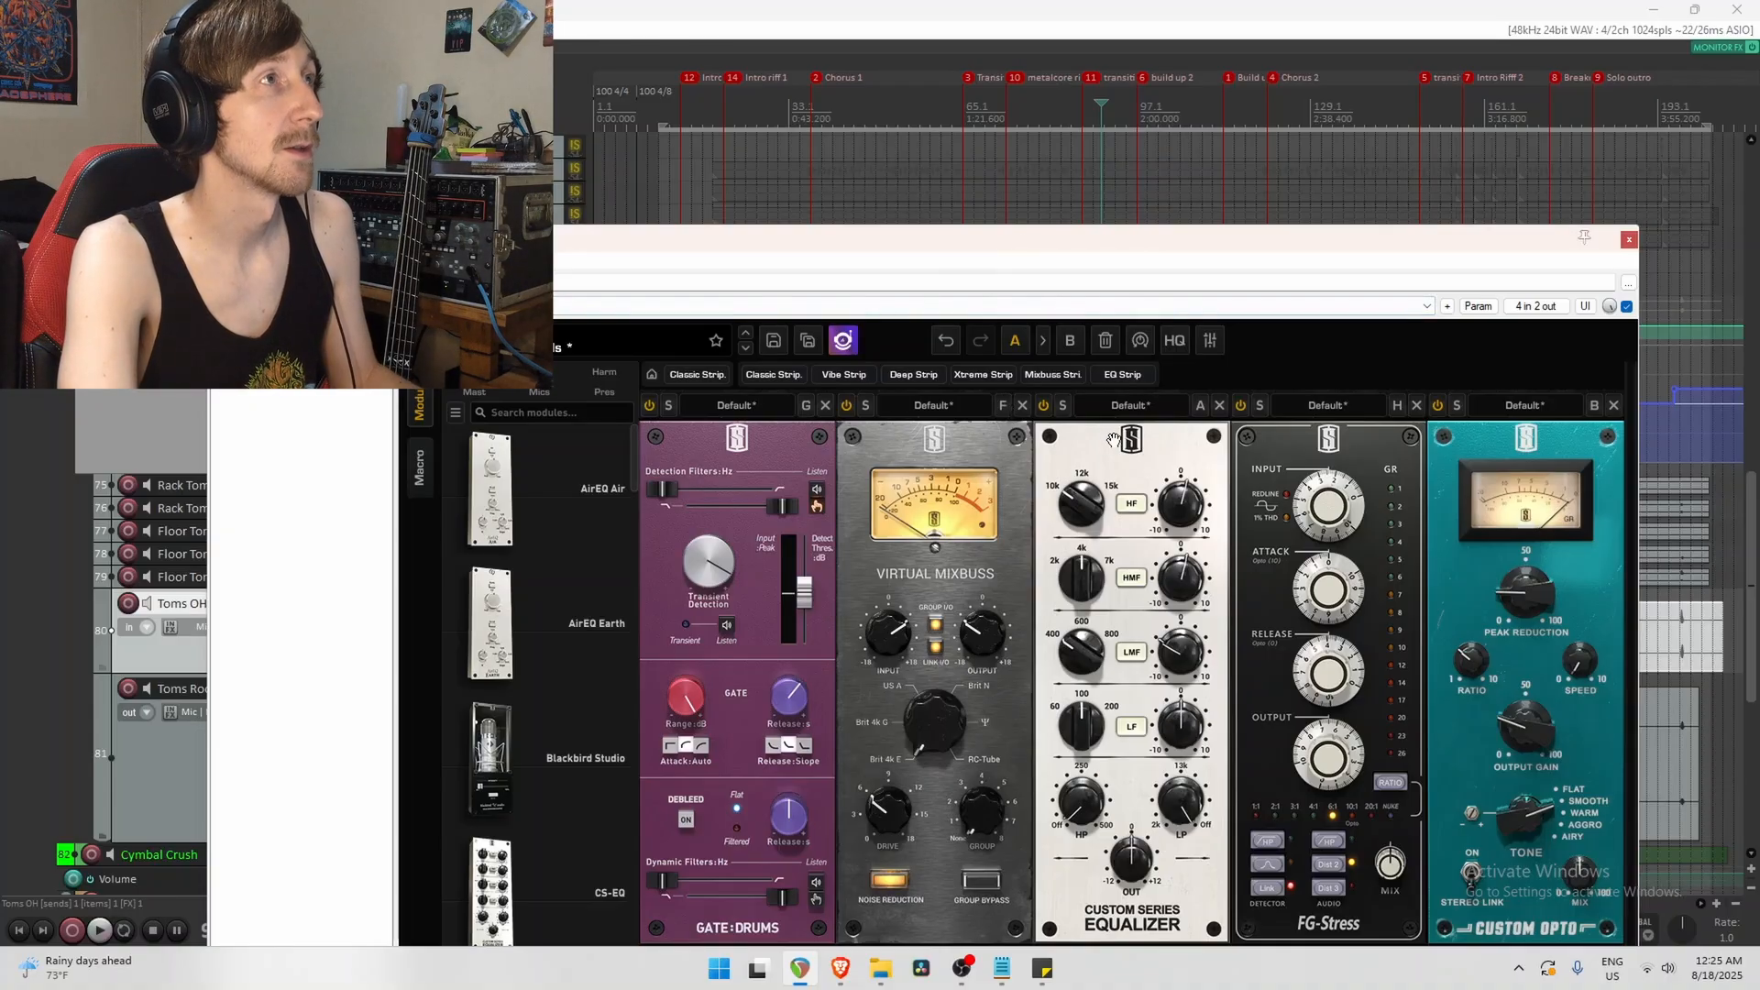
drag(1155, 250, 1142, 169)
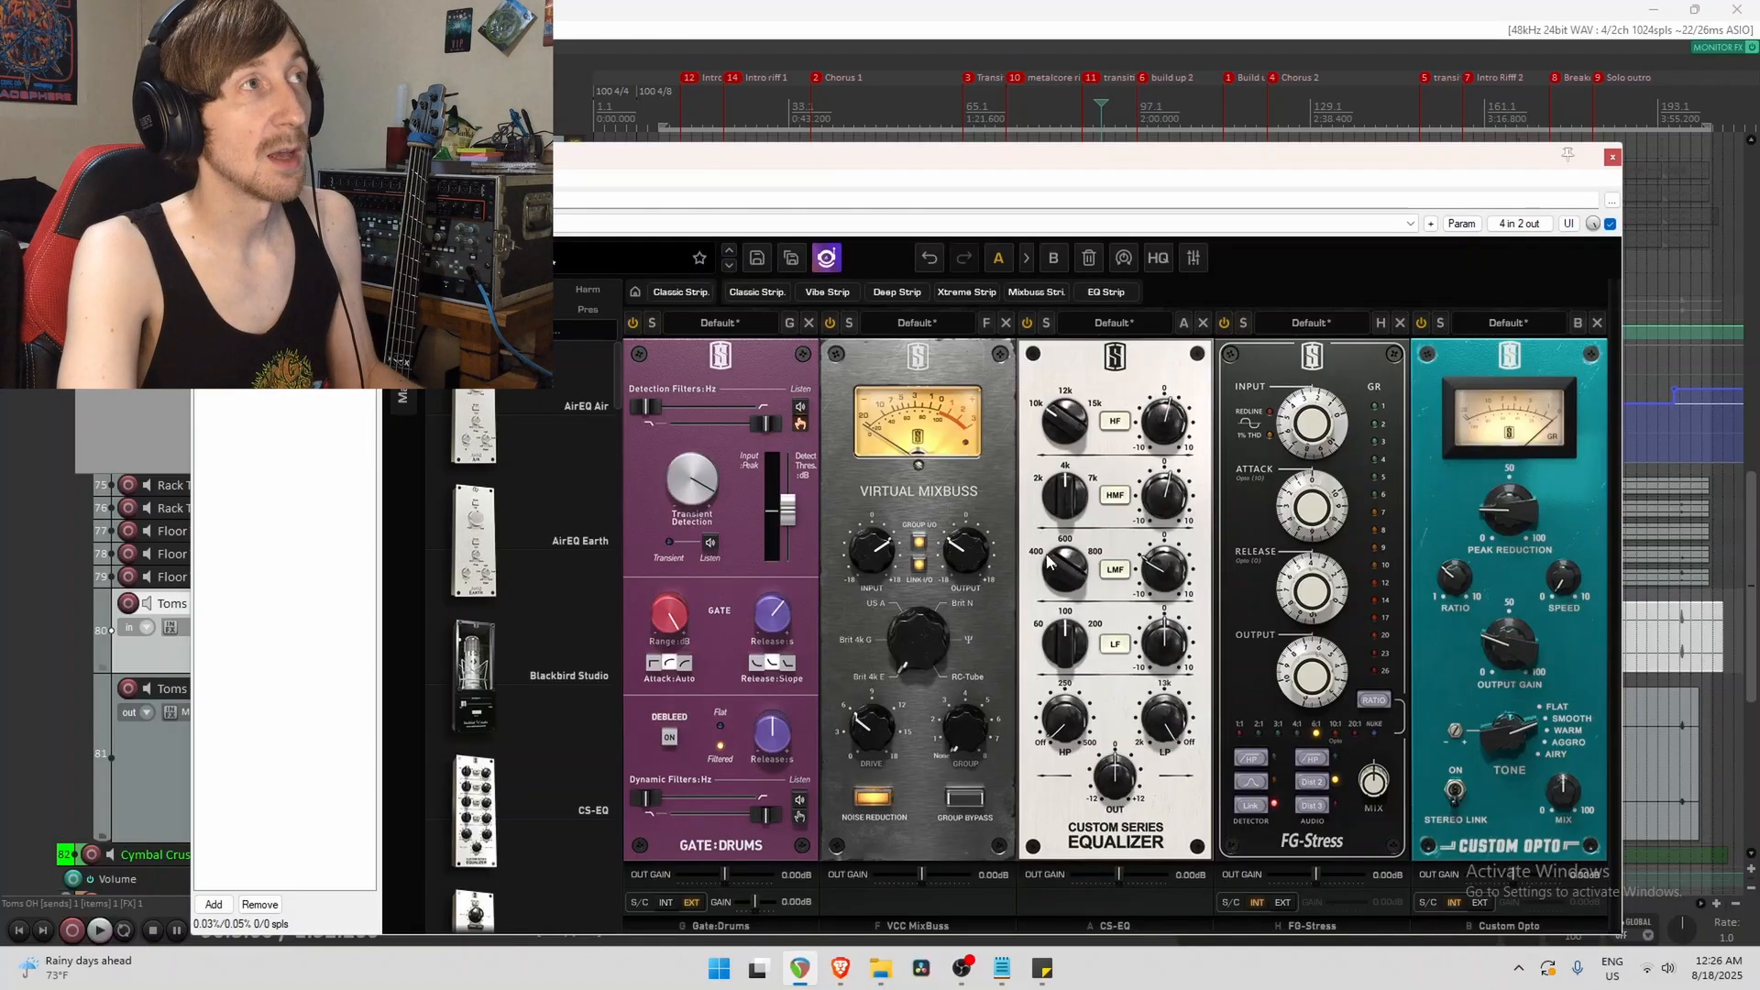
mouse_move(1058, 735)
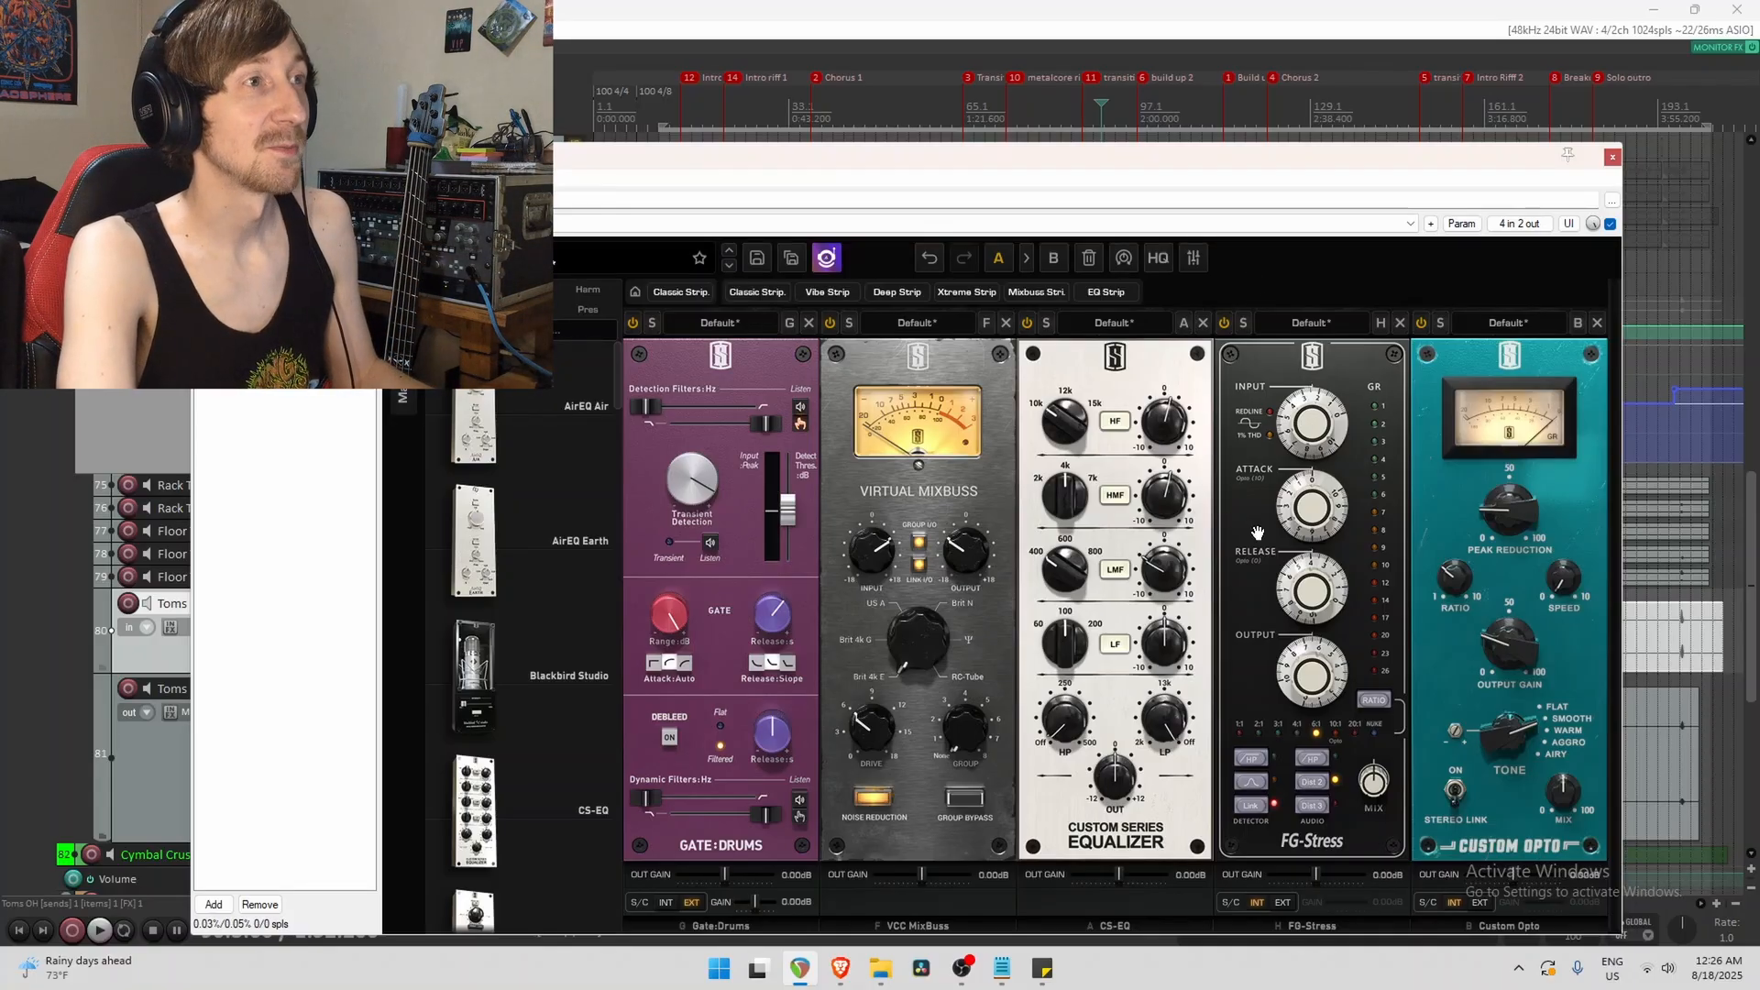
drag(1407, 167, 1371, 157)
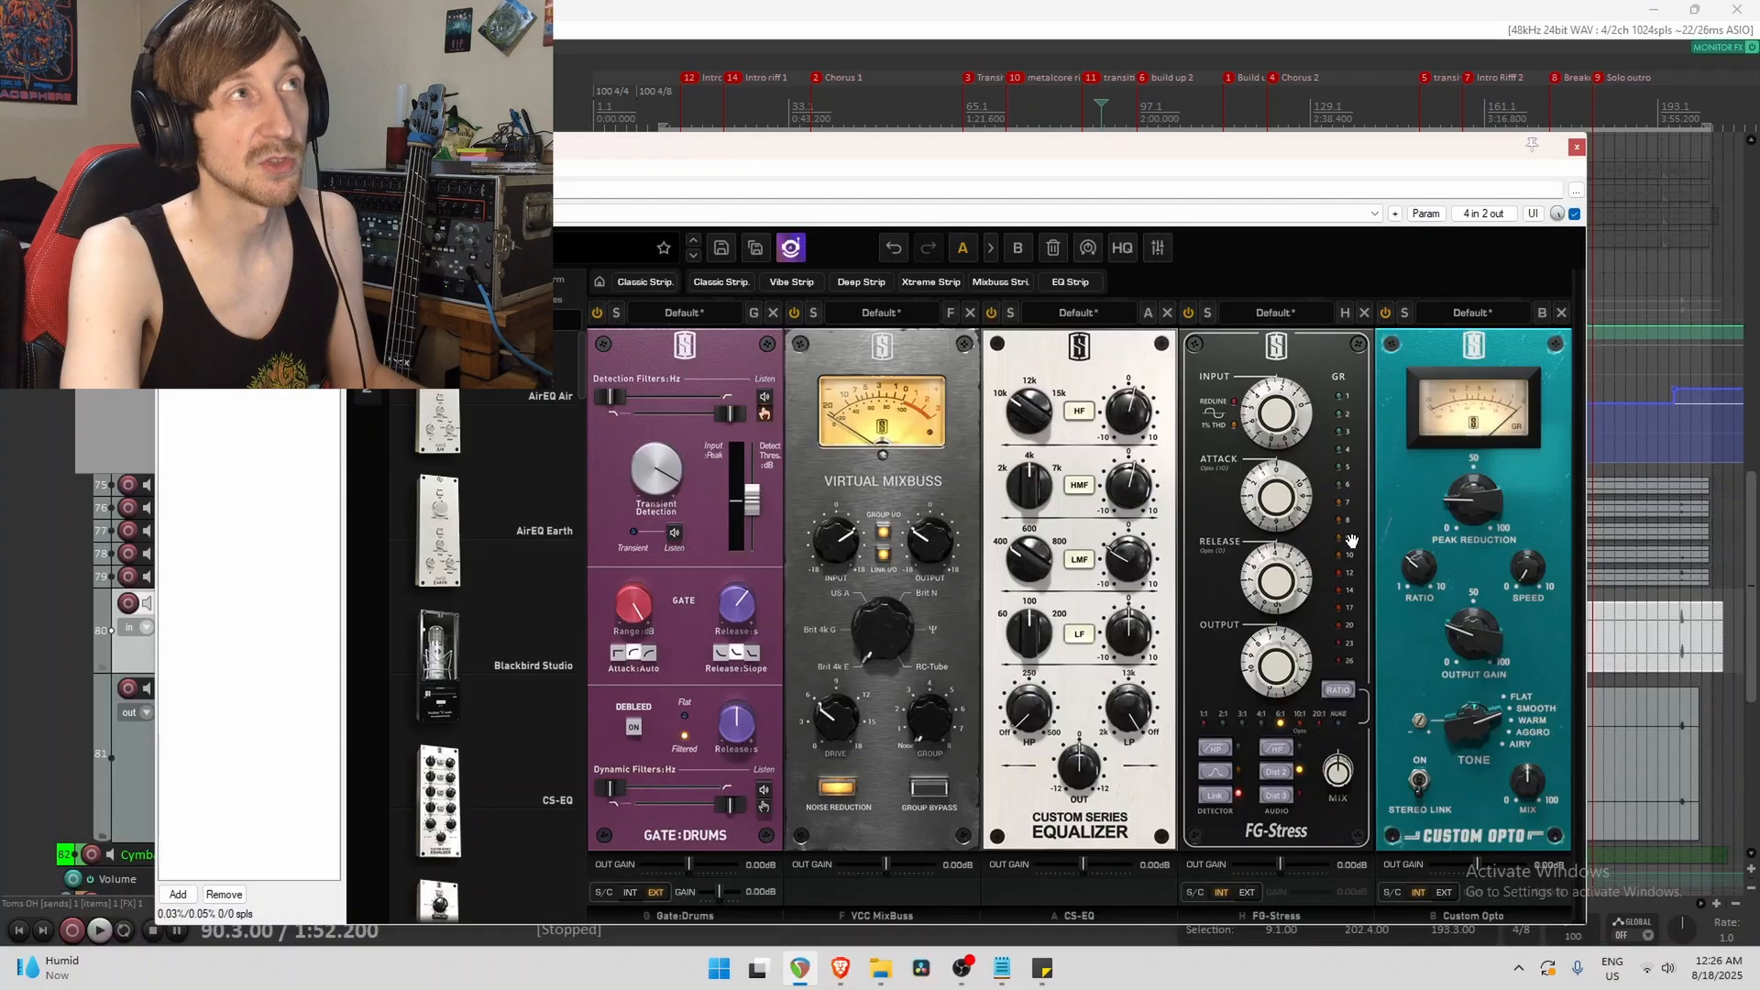
mouse_move(1338, 778)
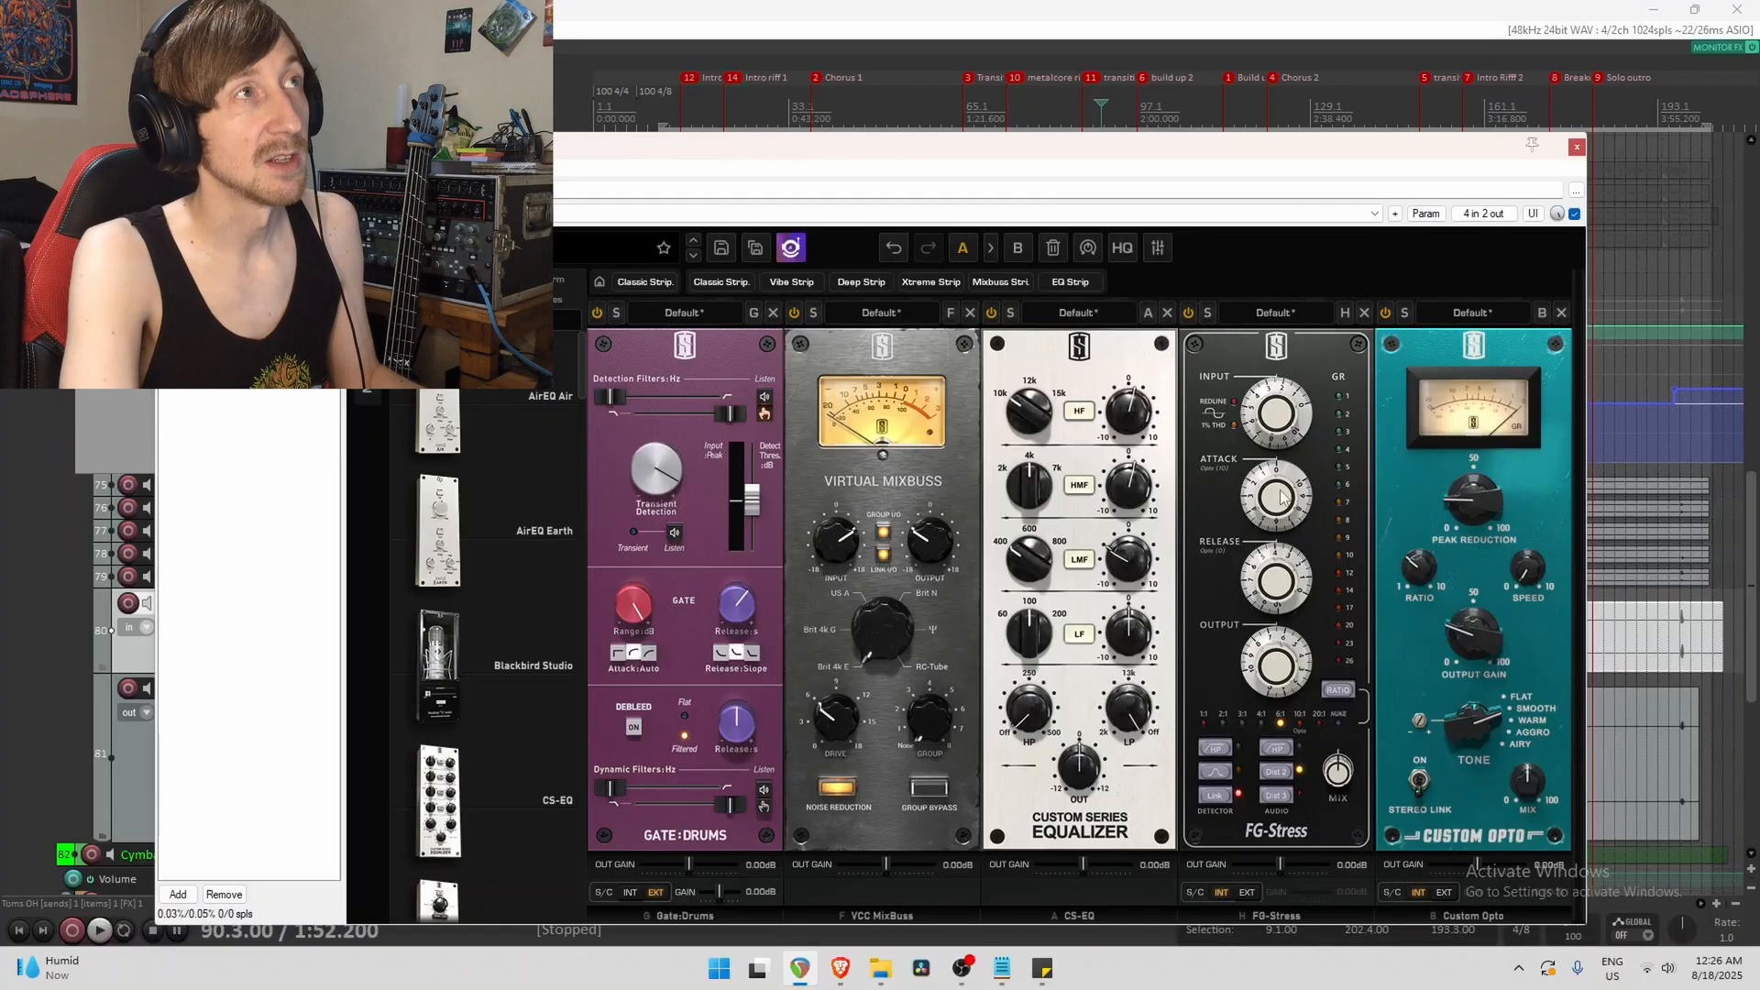
mouse_move(1269, 494)
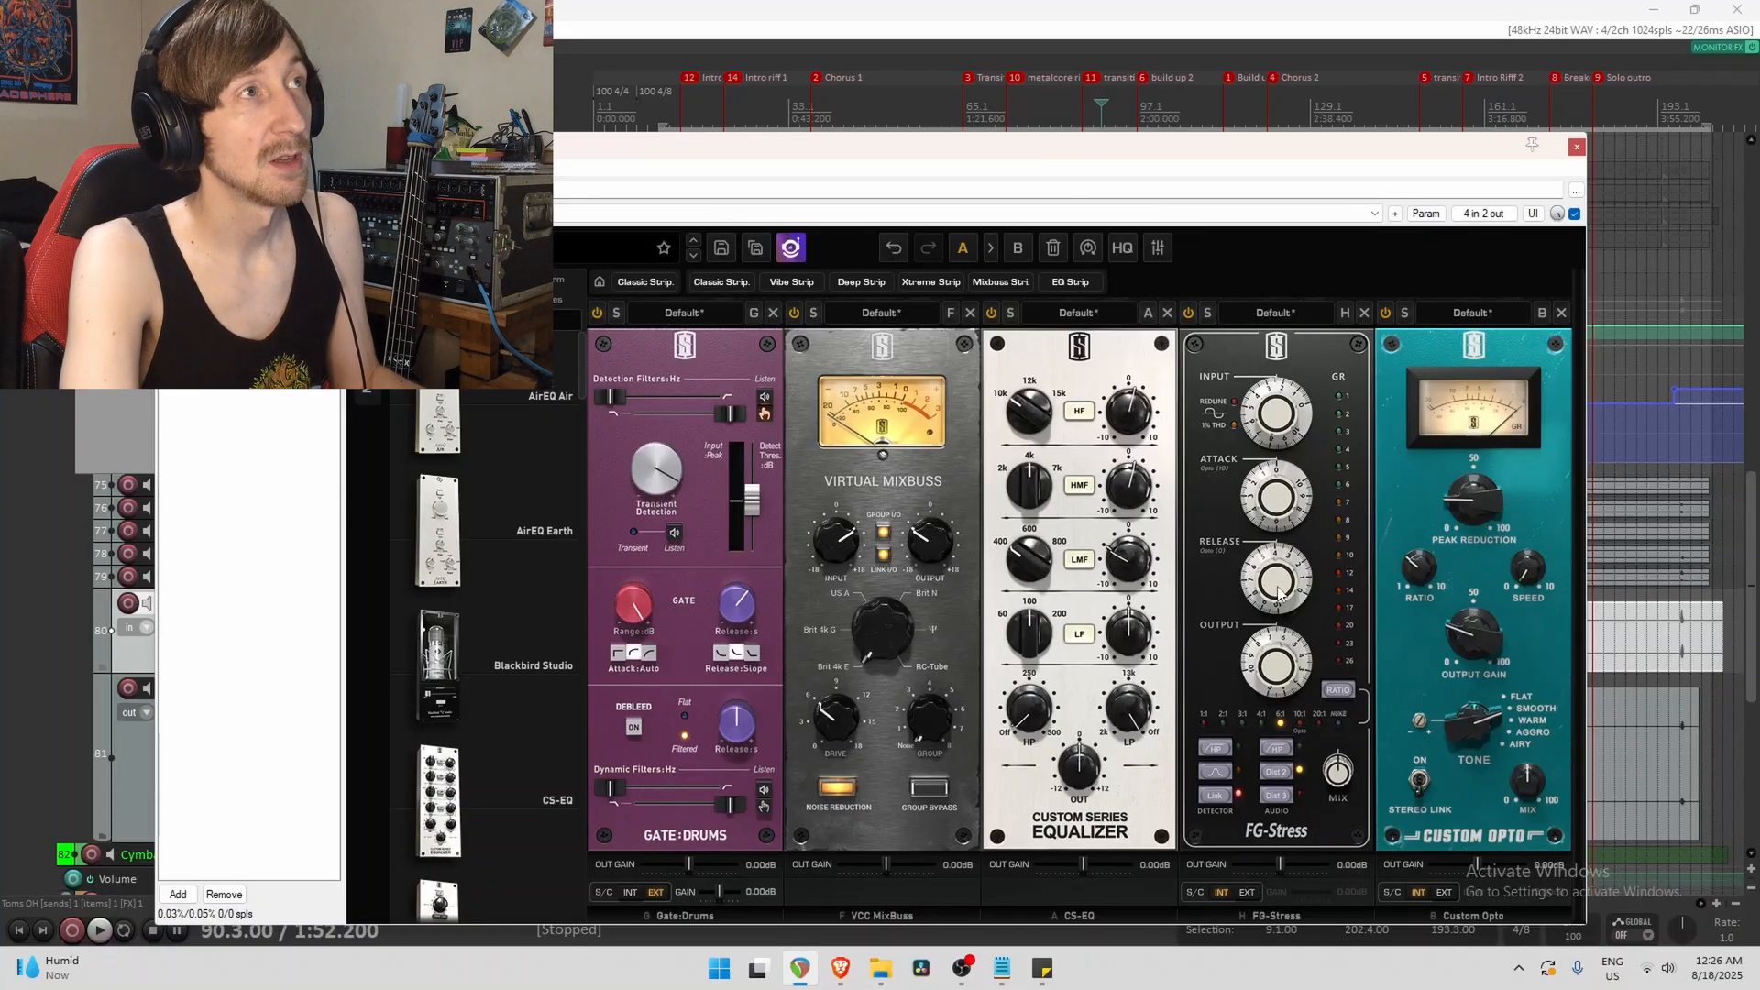
mouse_move(1292, 593)
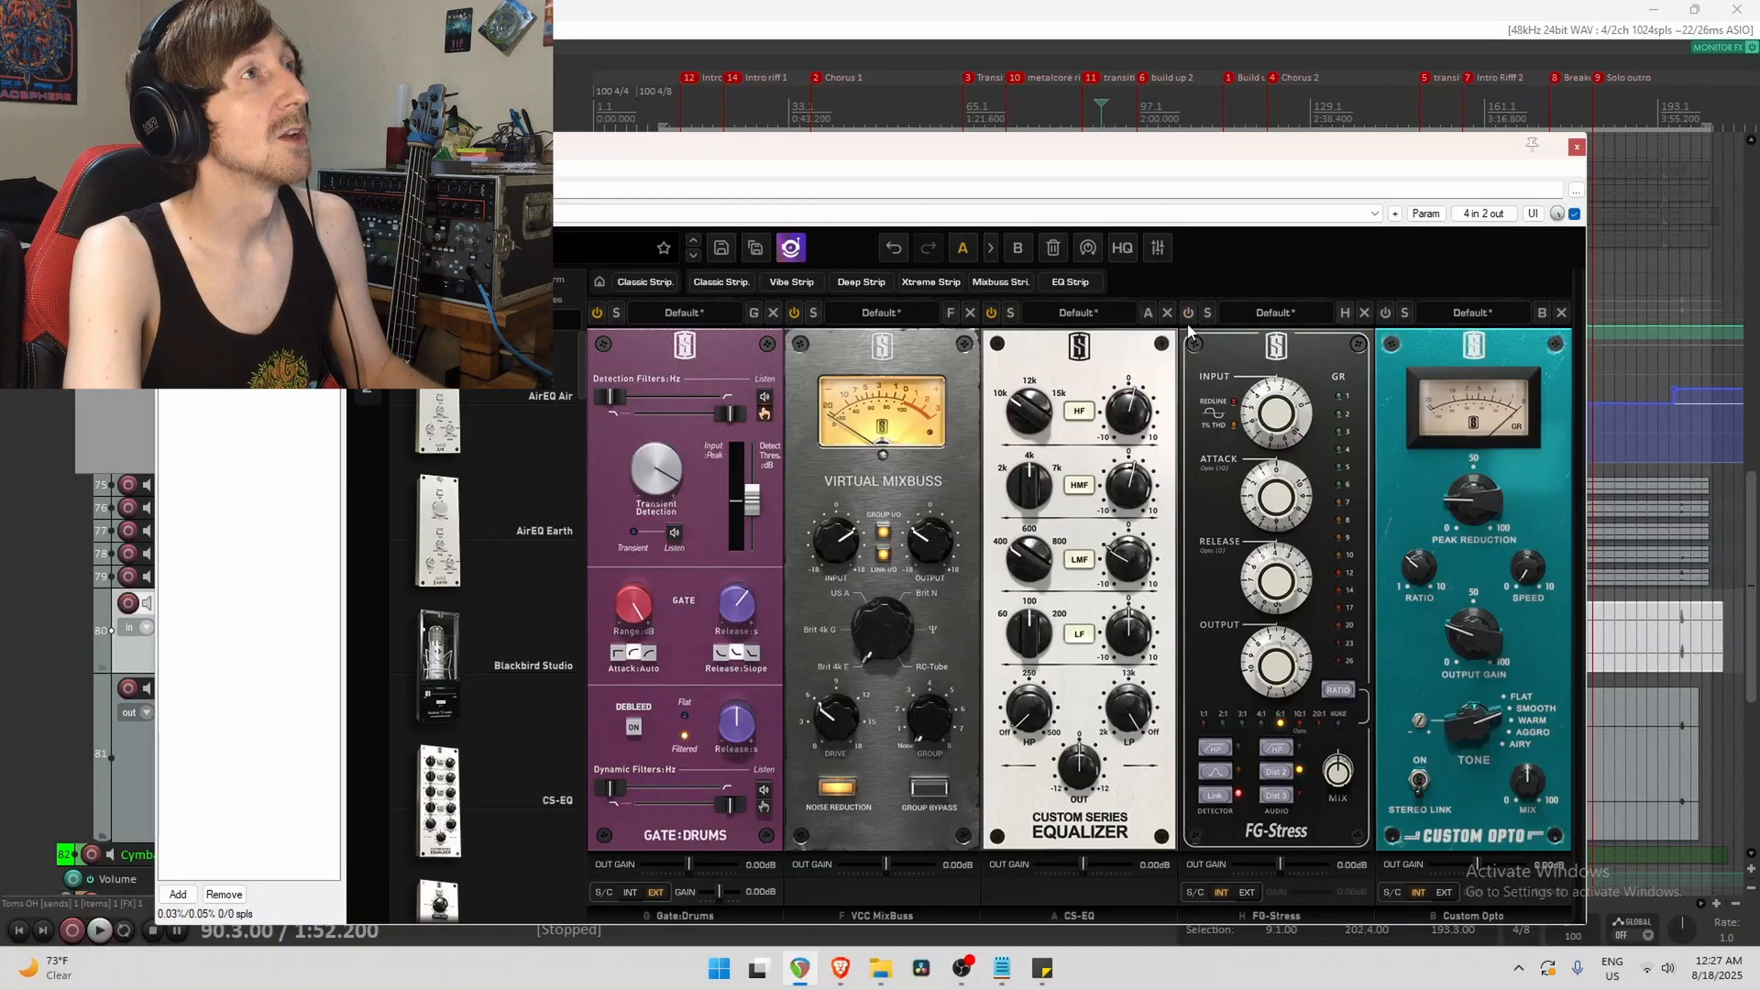
Compare the toms from 90.3.00 with the FG-Stress compressor bypassed and enabled, and stop playback.
key(space)
key(space)
key(space)
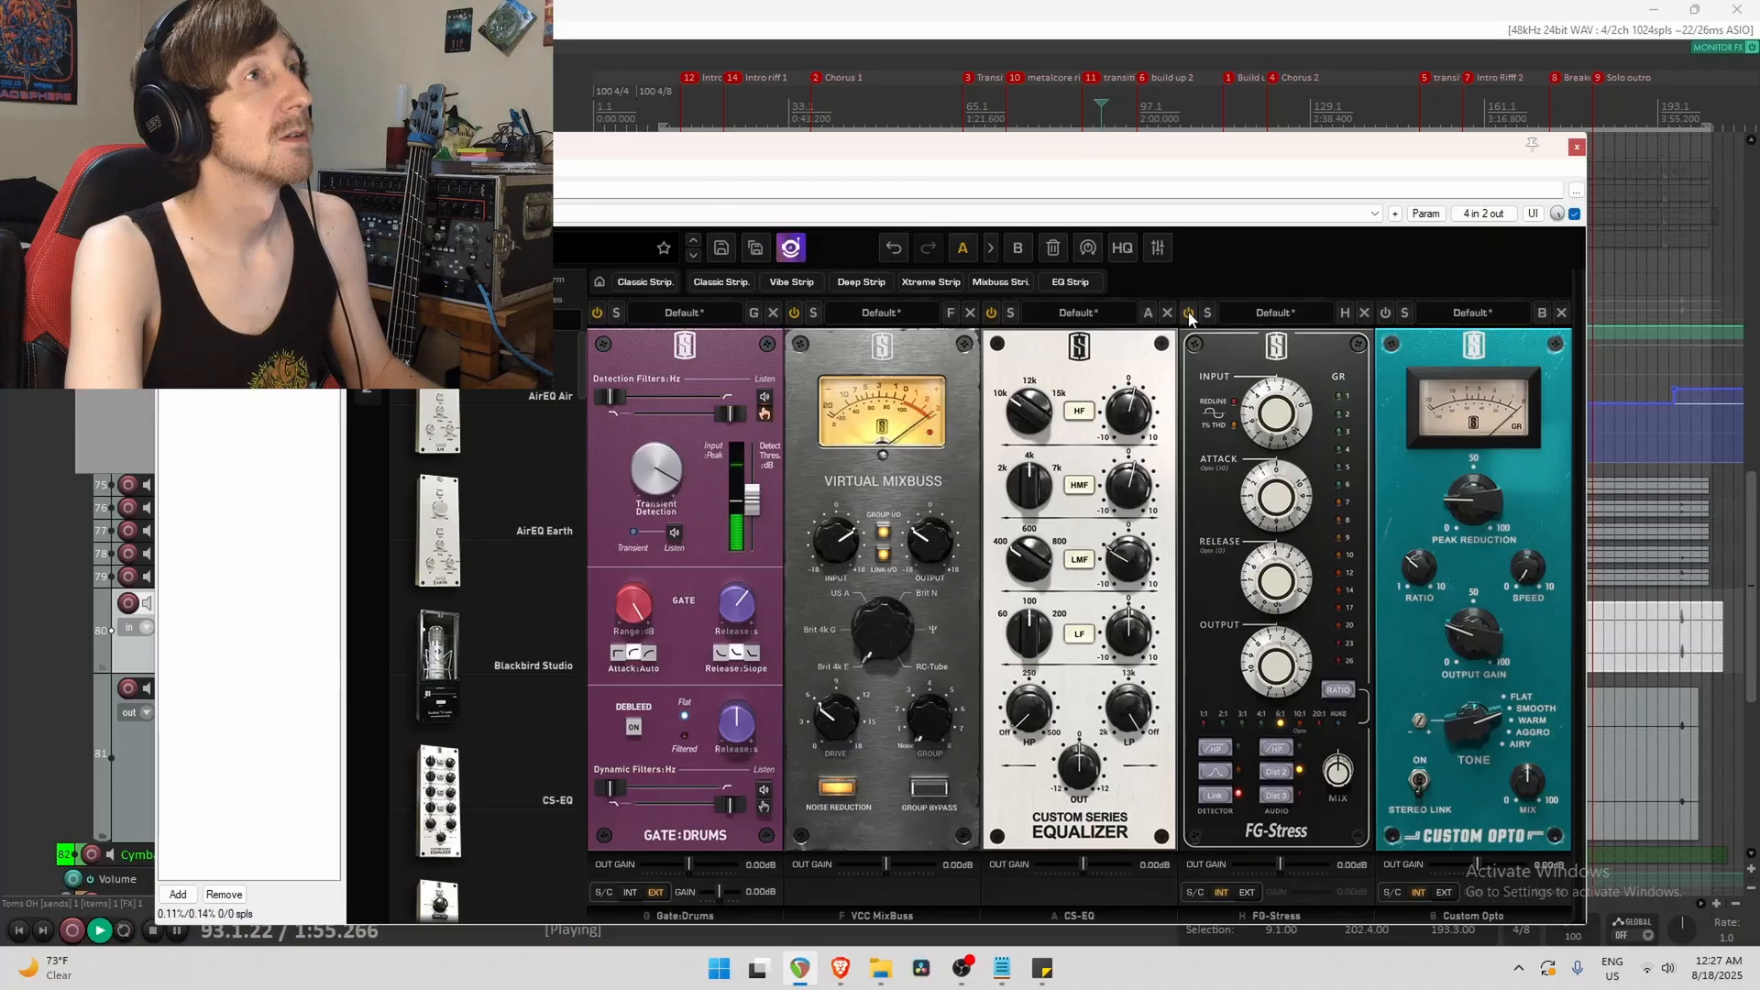
key(space)
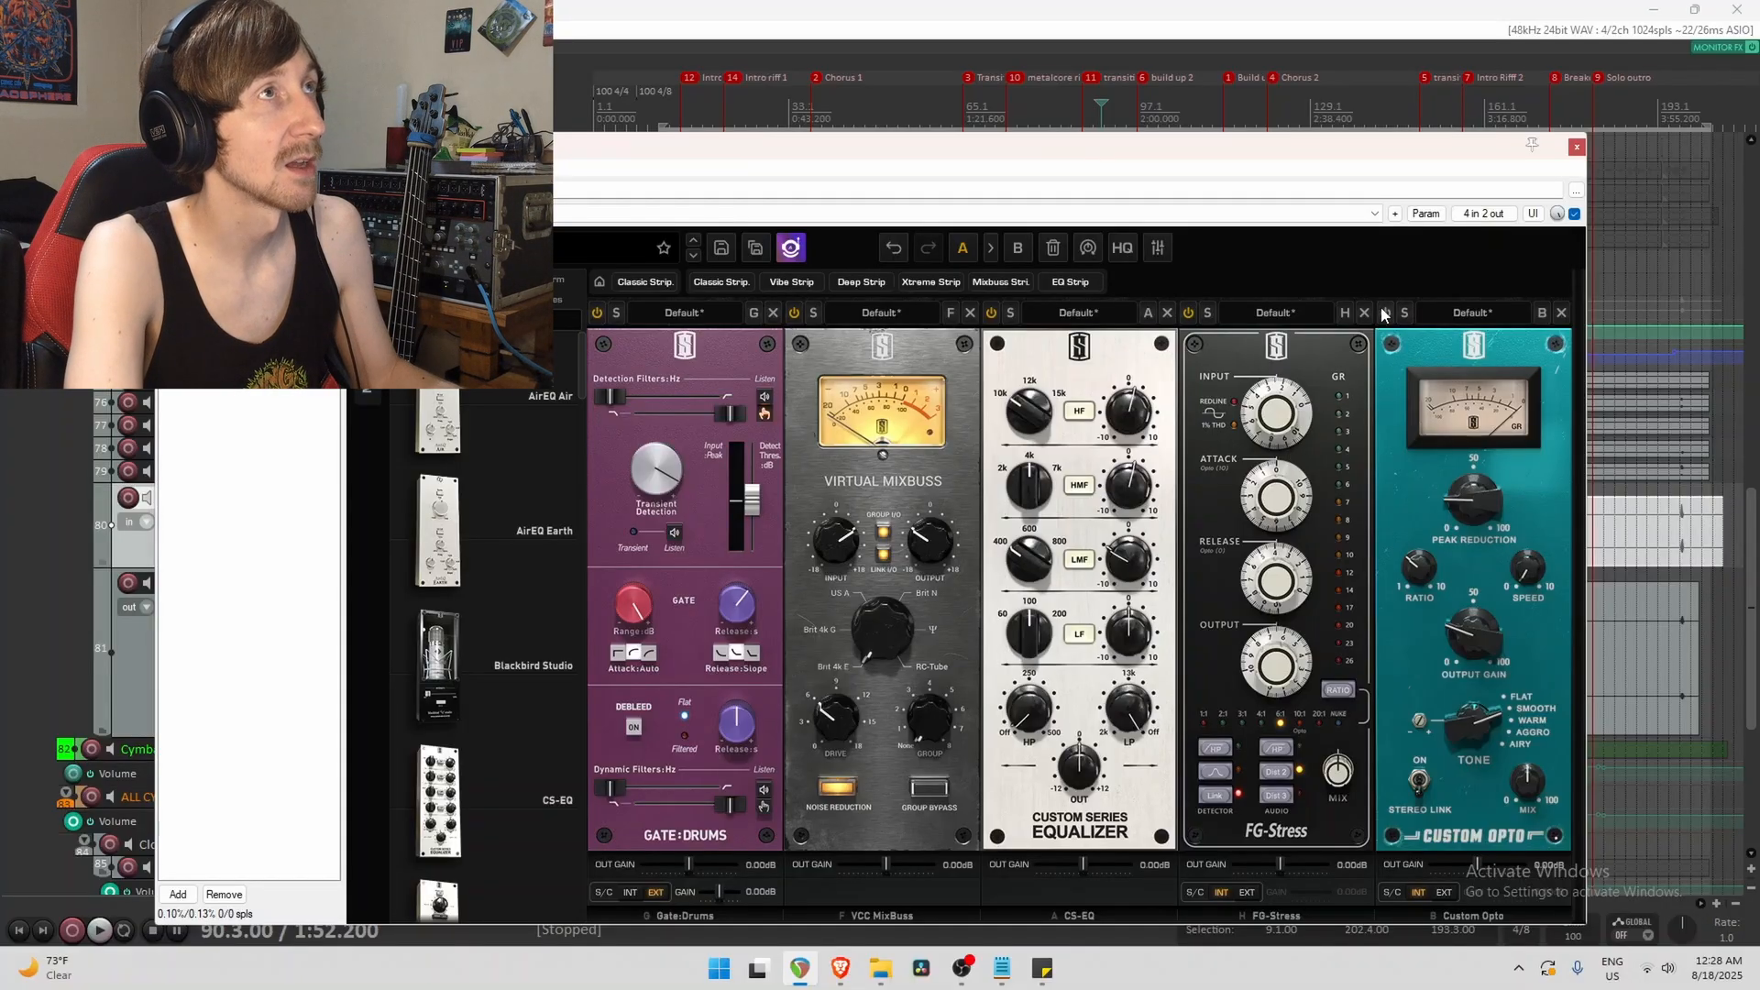
Replay the toms from 90.3.00 while switching Custom Opto and FG-Stress off and on, leaving both modules enabled.
key(space)
key(space)
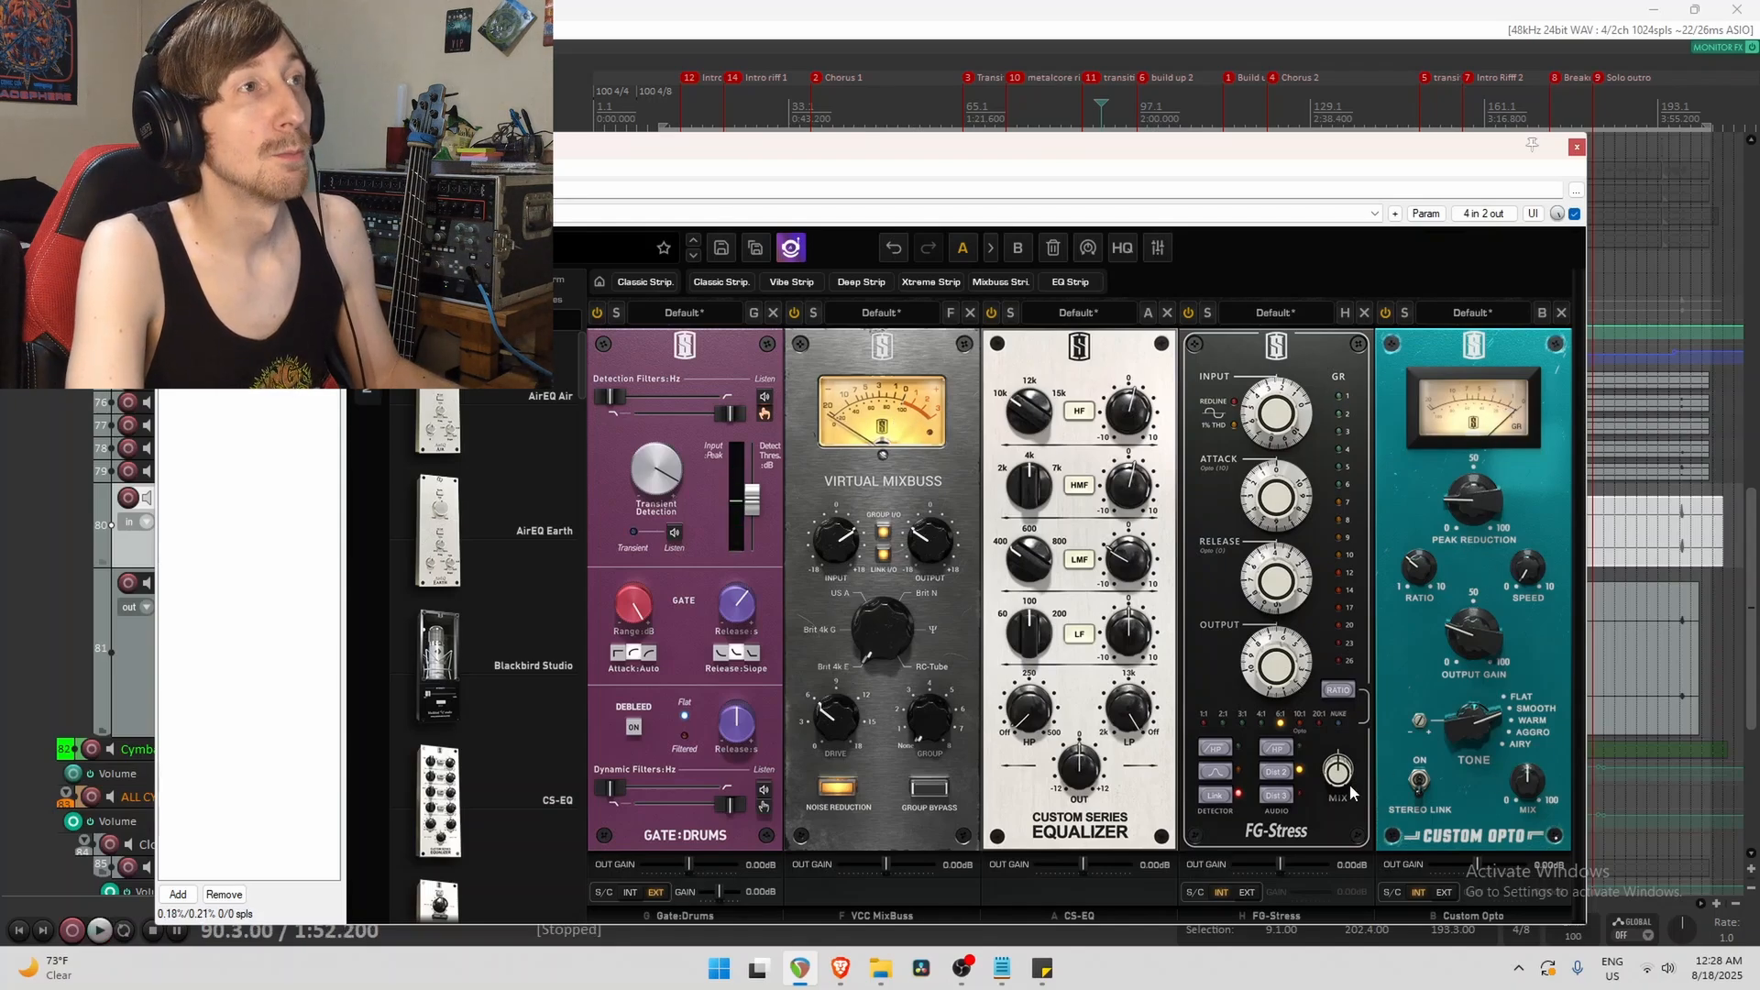
key(space)
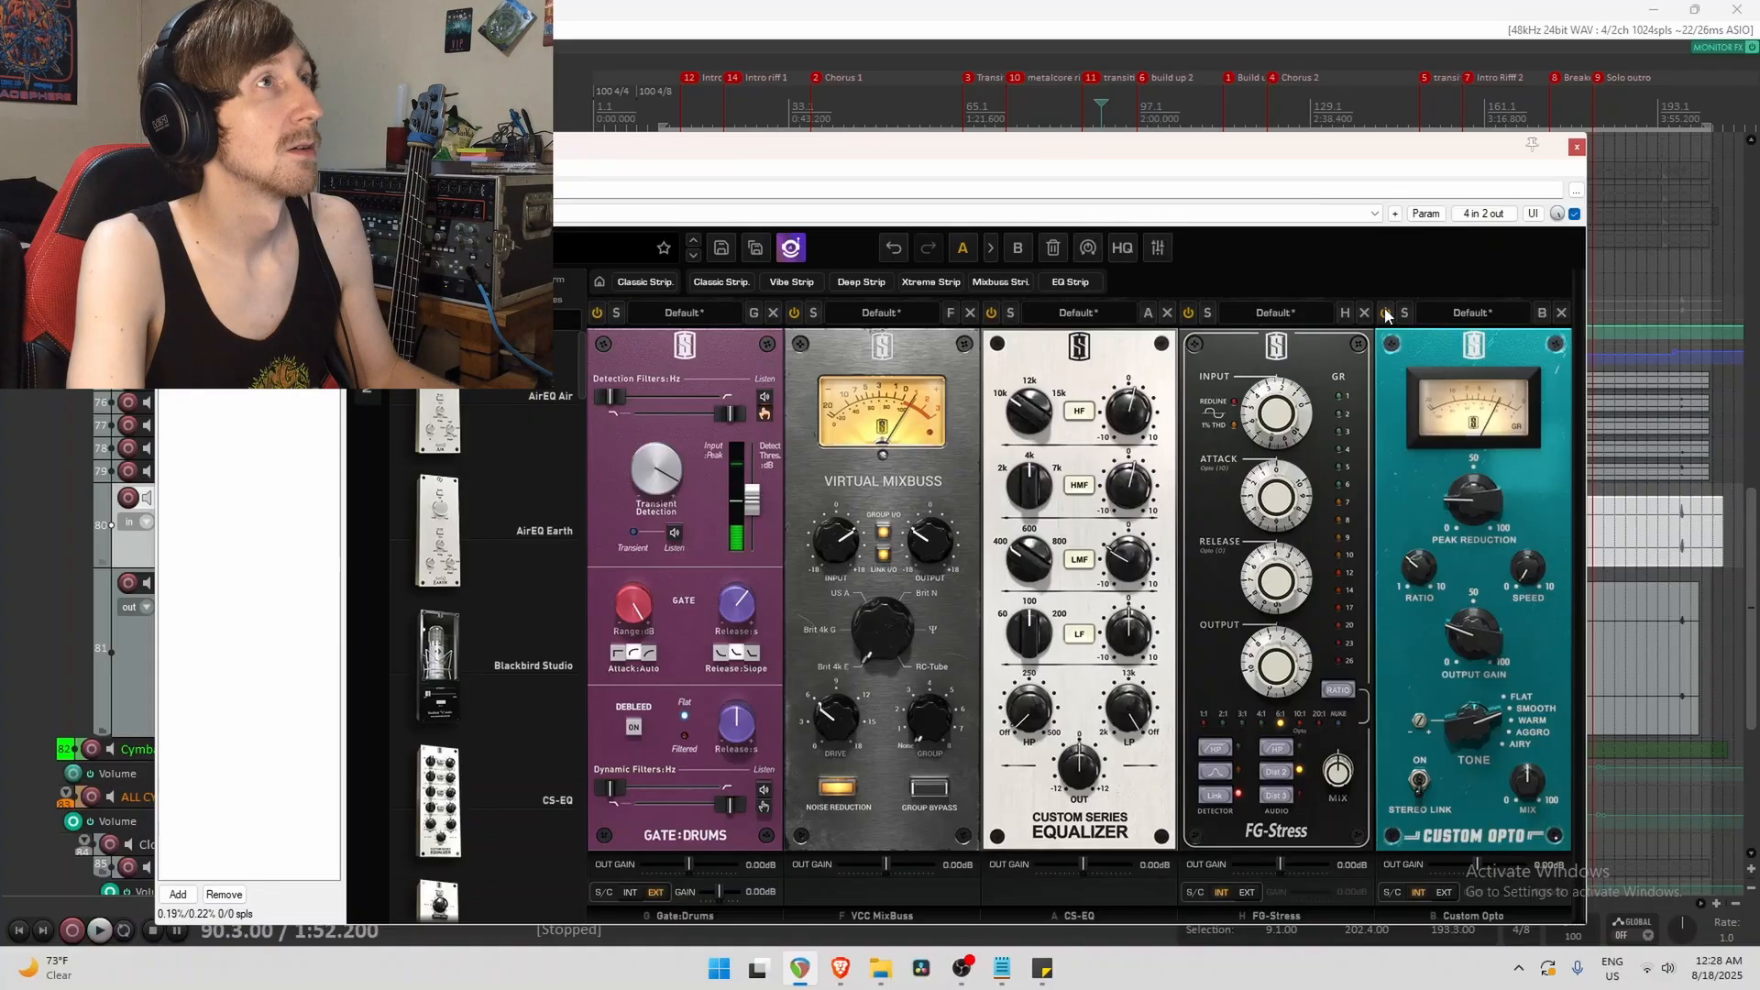
key(space)
key(space)
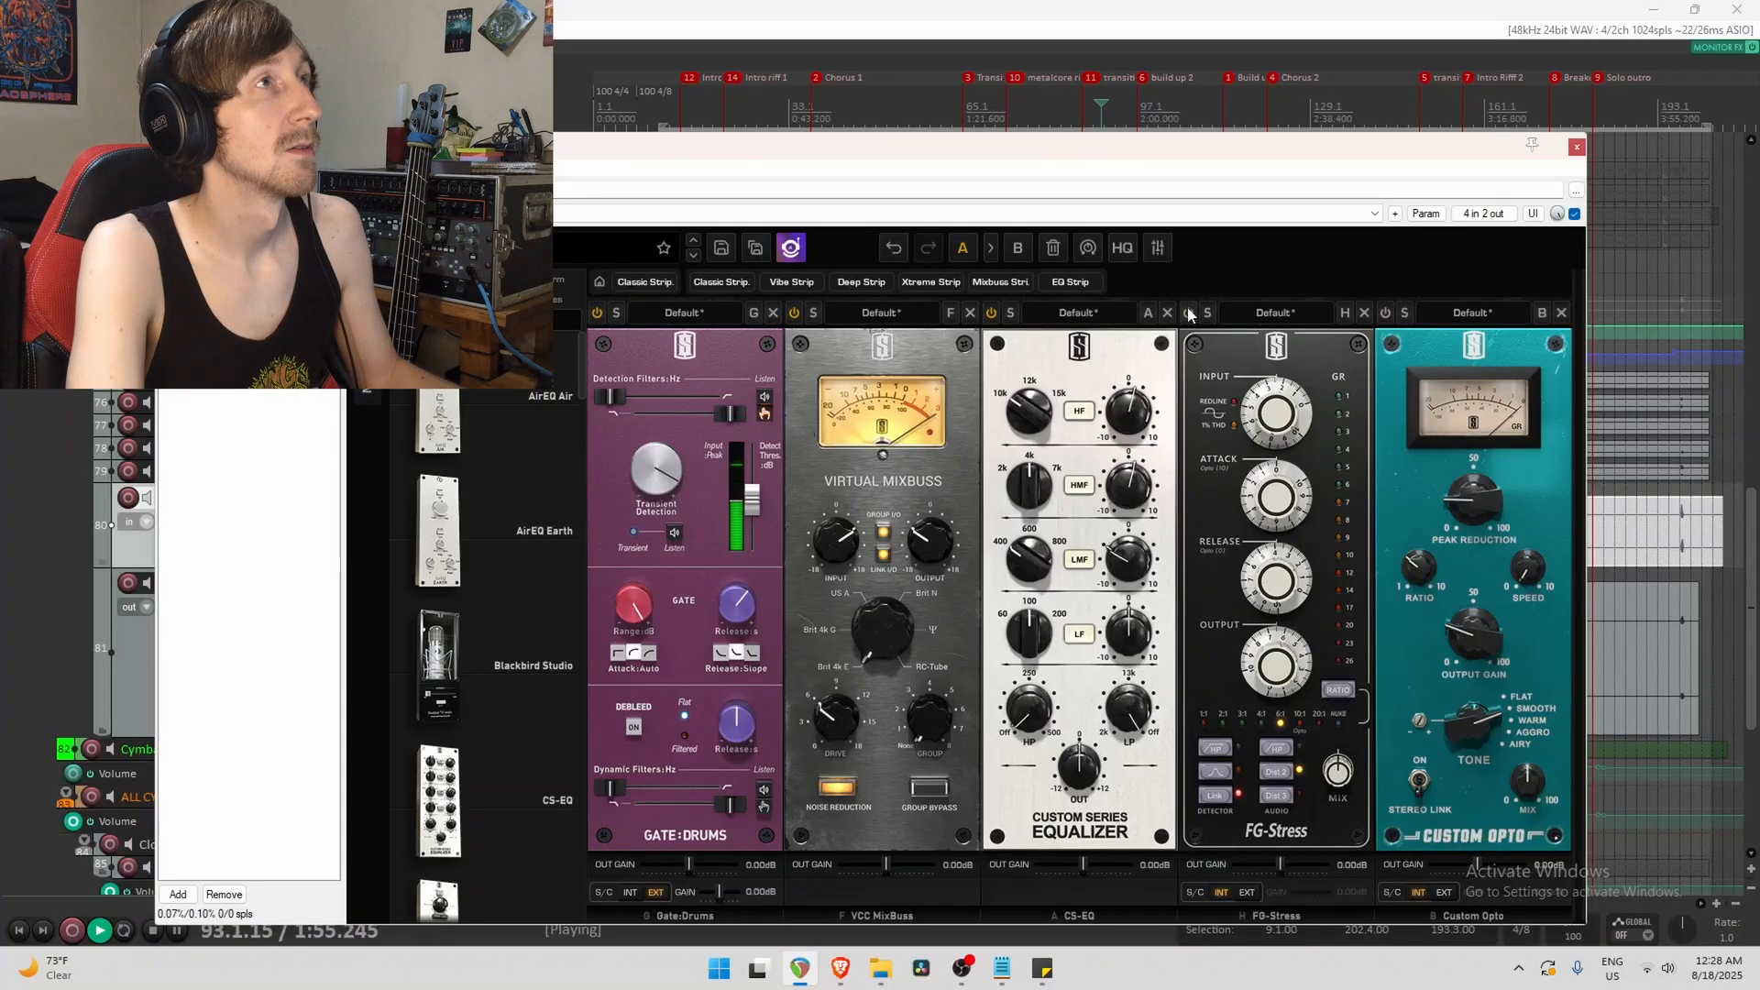
key(space)
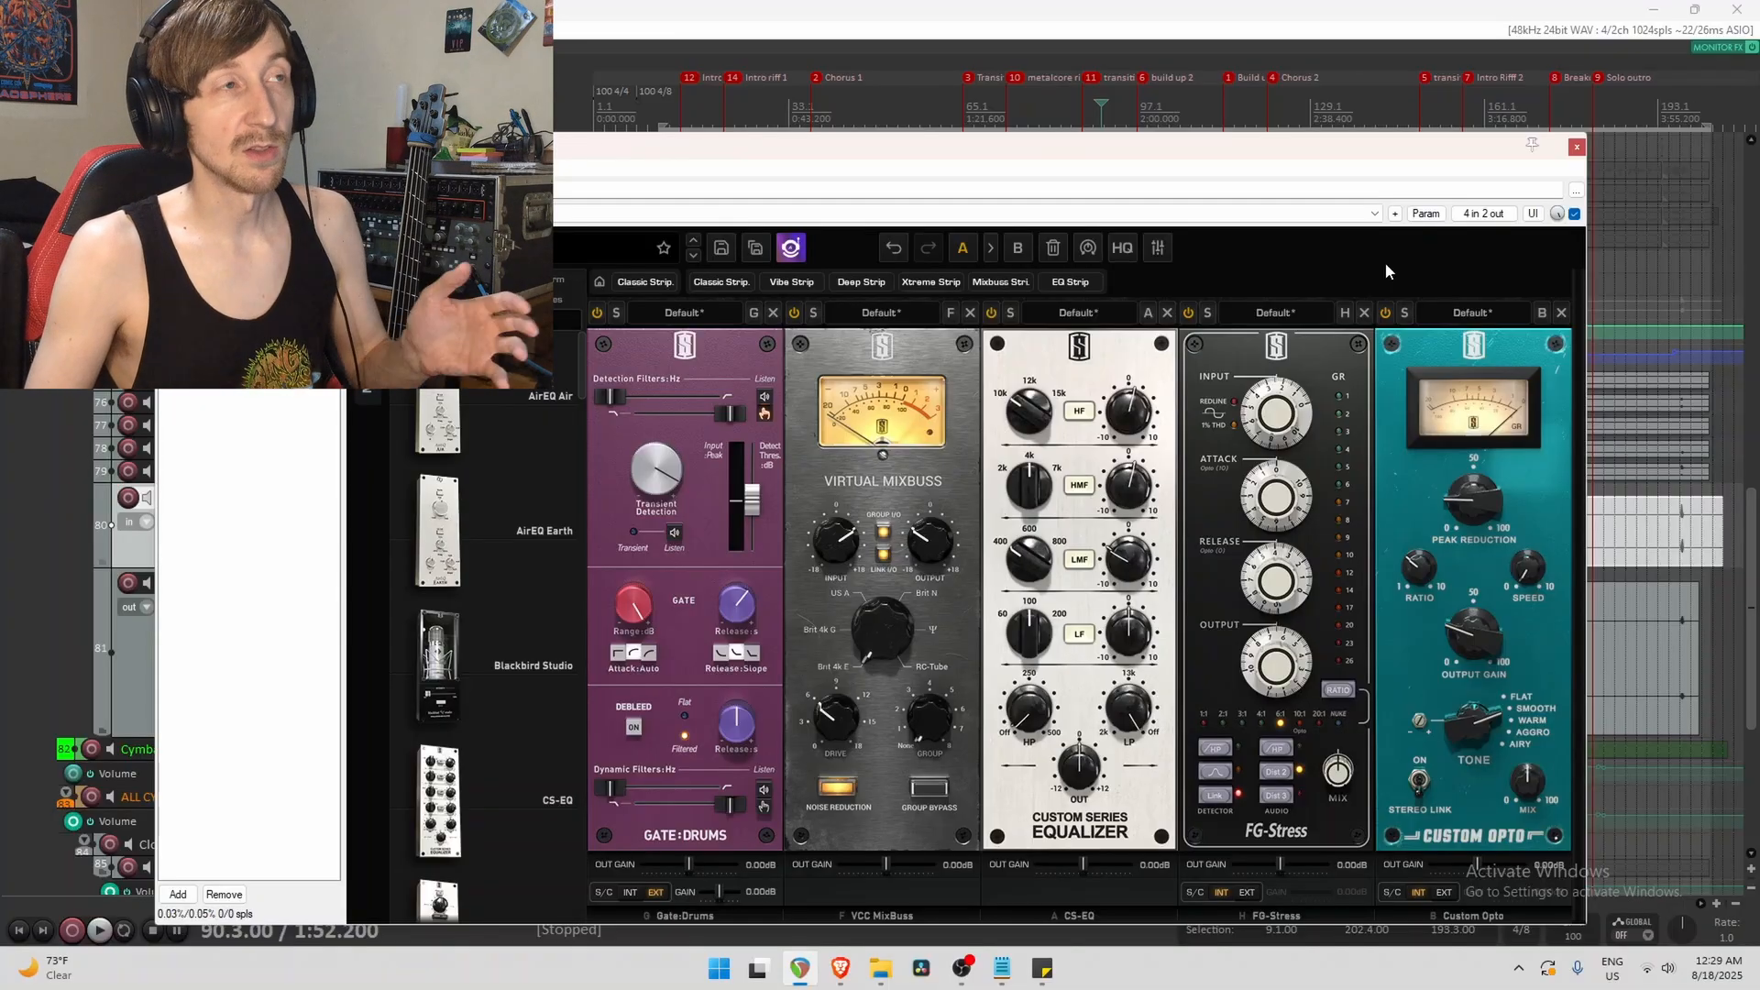
Open JST Clip in the Toms Group's effect chain and examine its clip amount, mix and trim controls.
click(1574, 214)
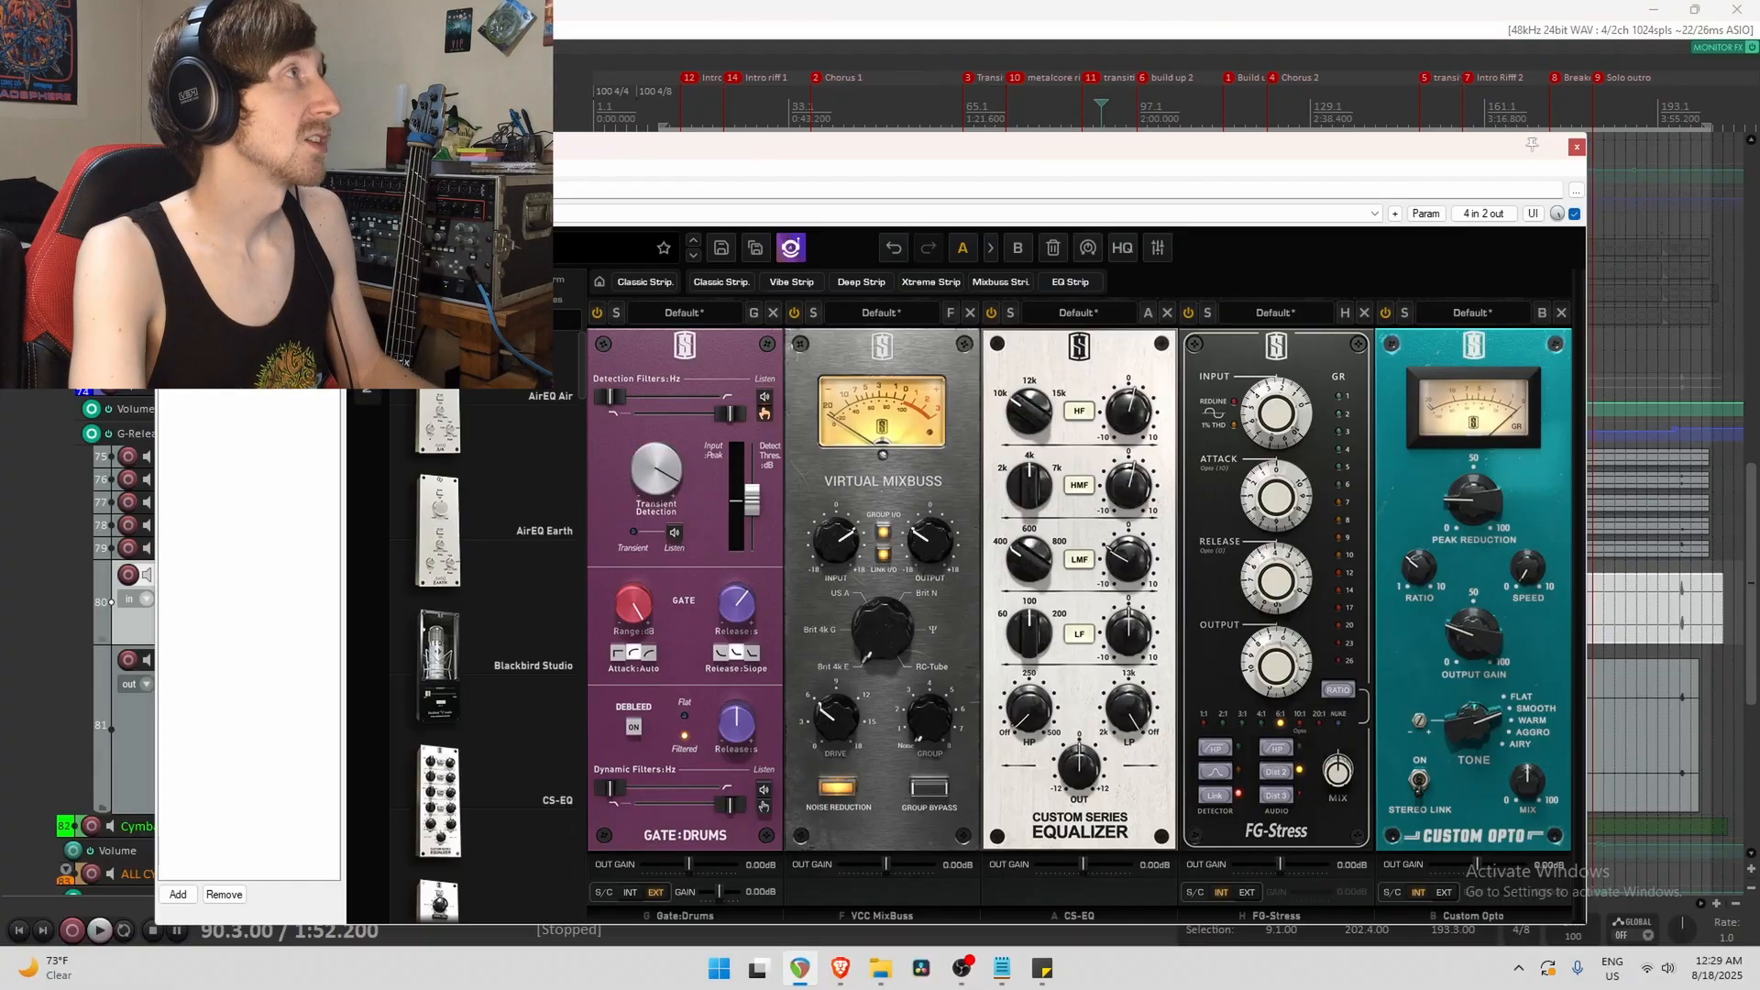
click(243, 225)
mouse_move(671, 399)
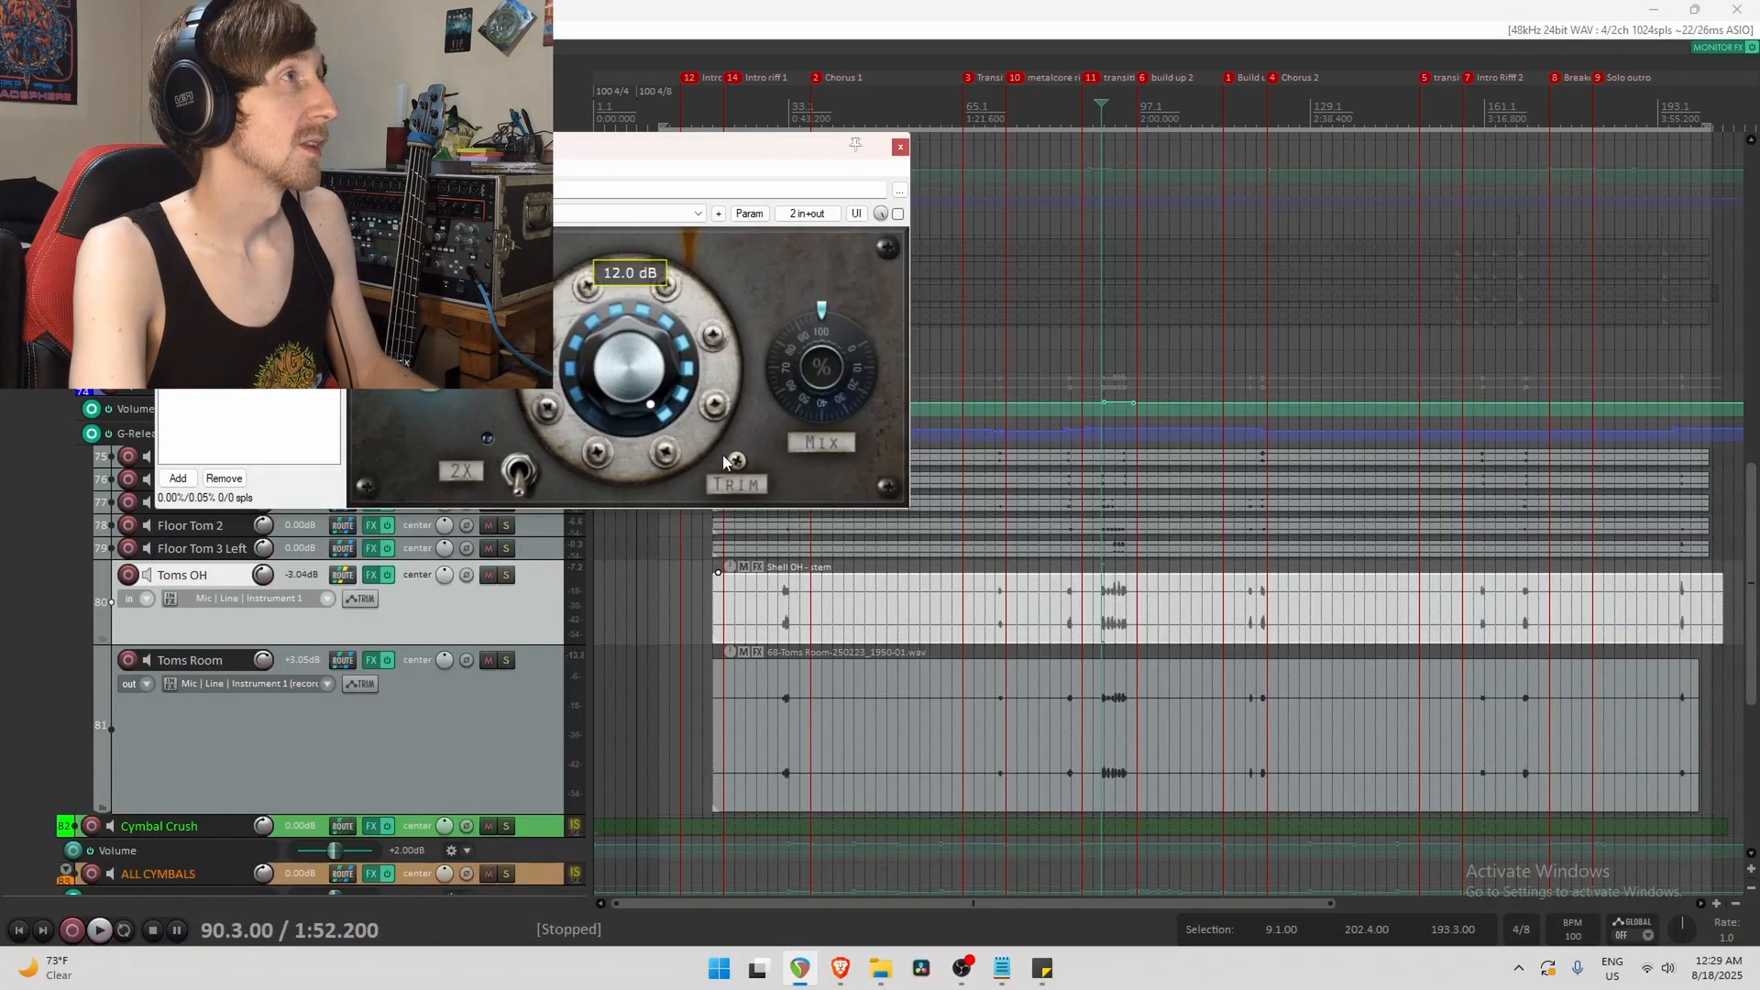
Enable JST Clip on the Toms Group and play the toms from 90.3.00, keeping the group's level meter in view.
mouse_move(739, 468)
drag(670, 146, 1337, 134)
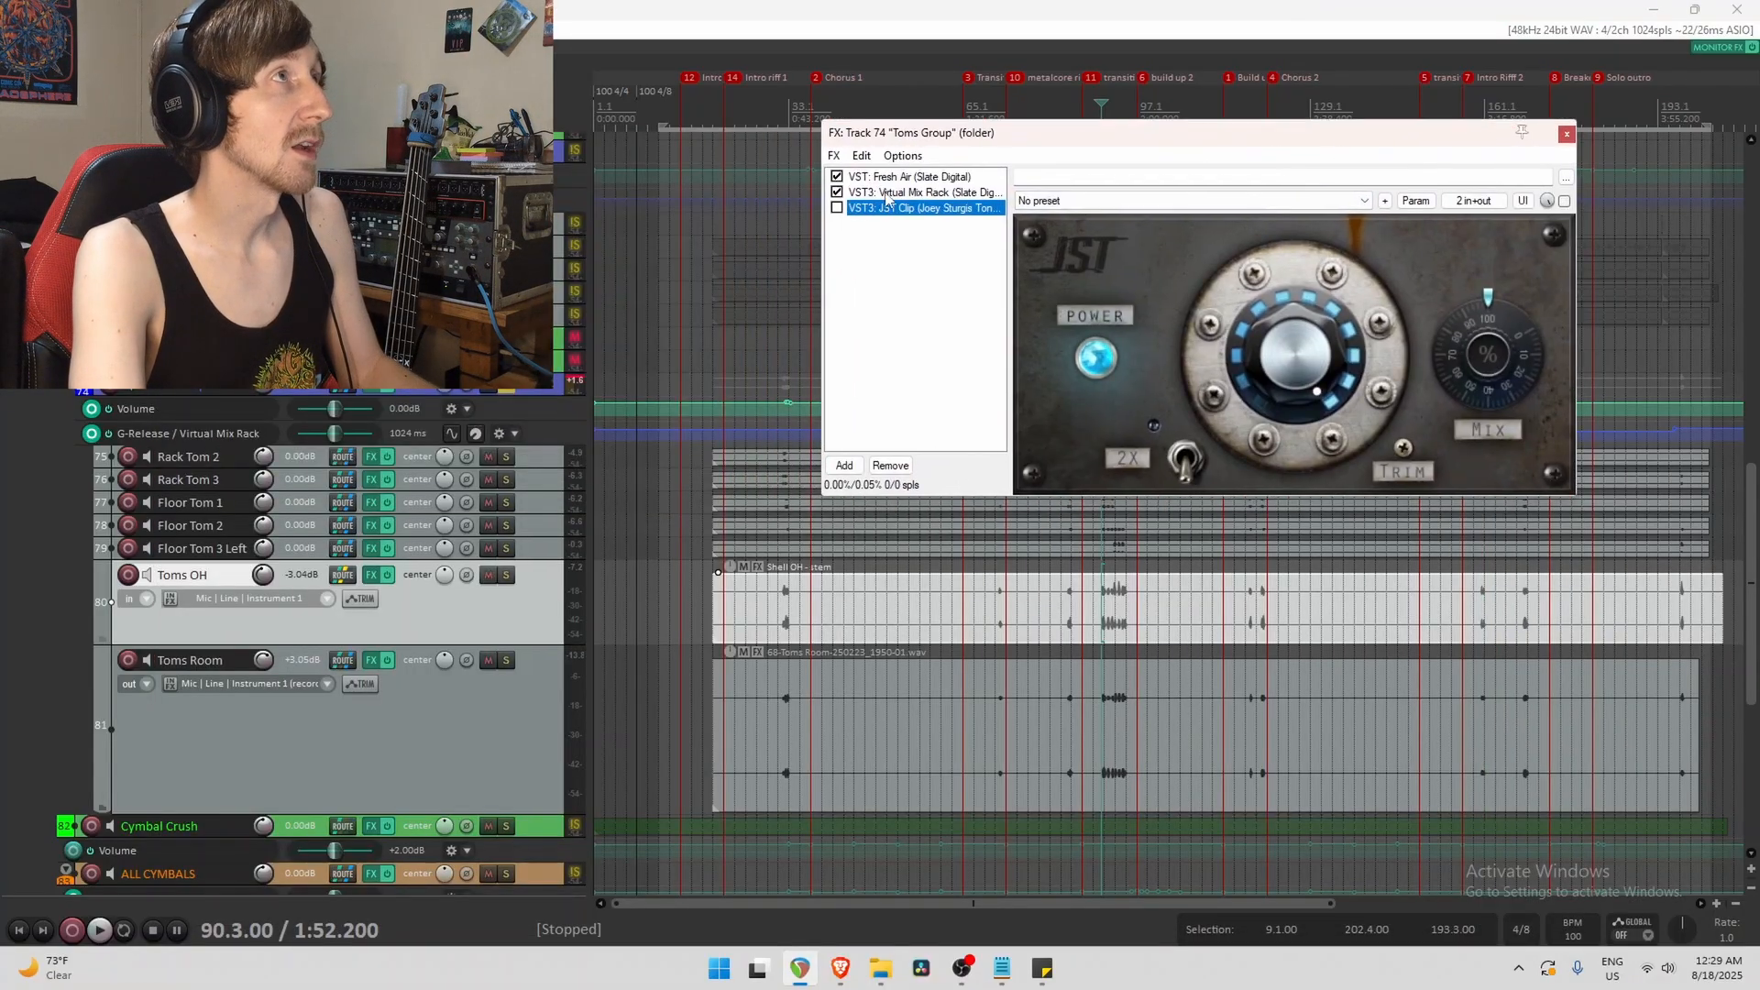
click(837, 208)
key(space)
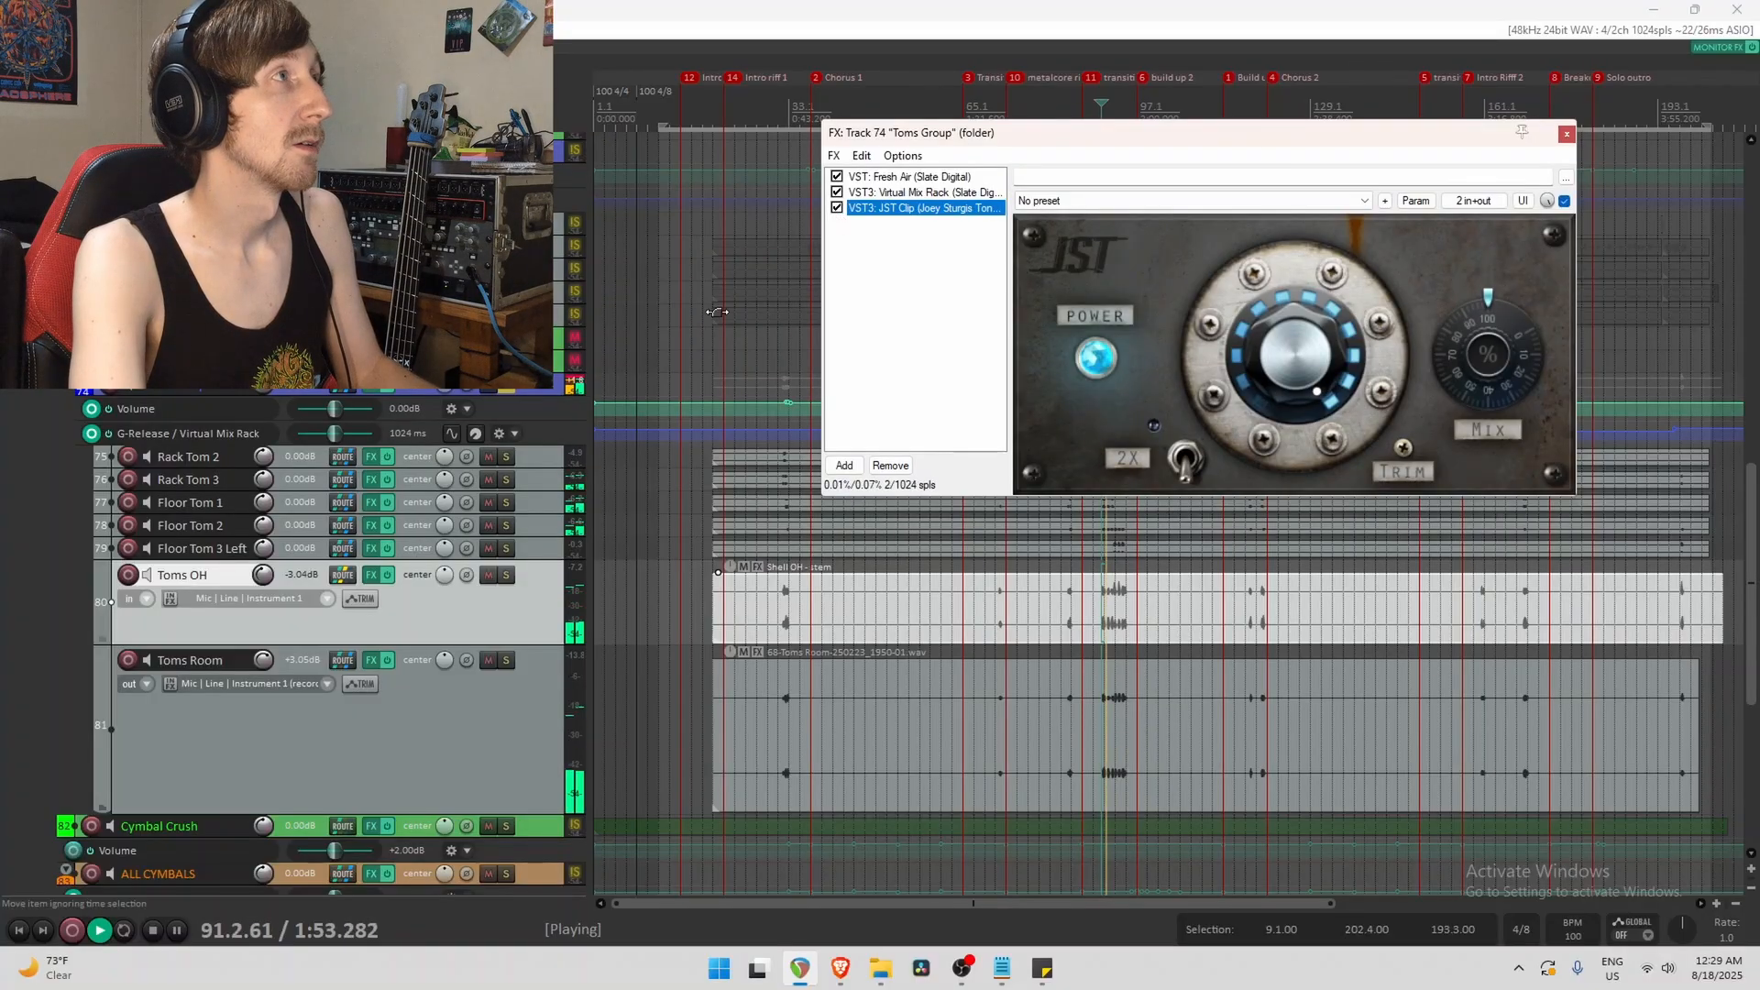
scroll(539, 398, up, 1)
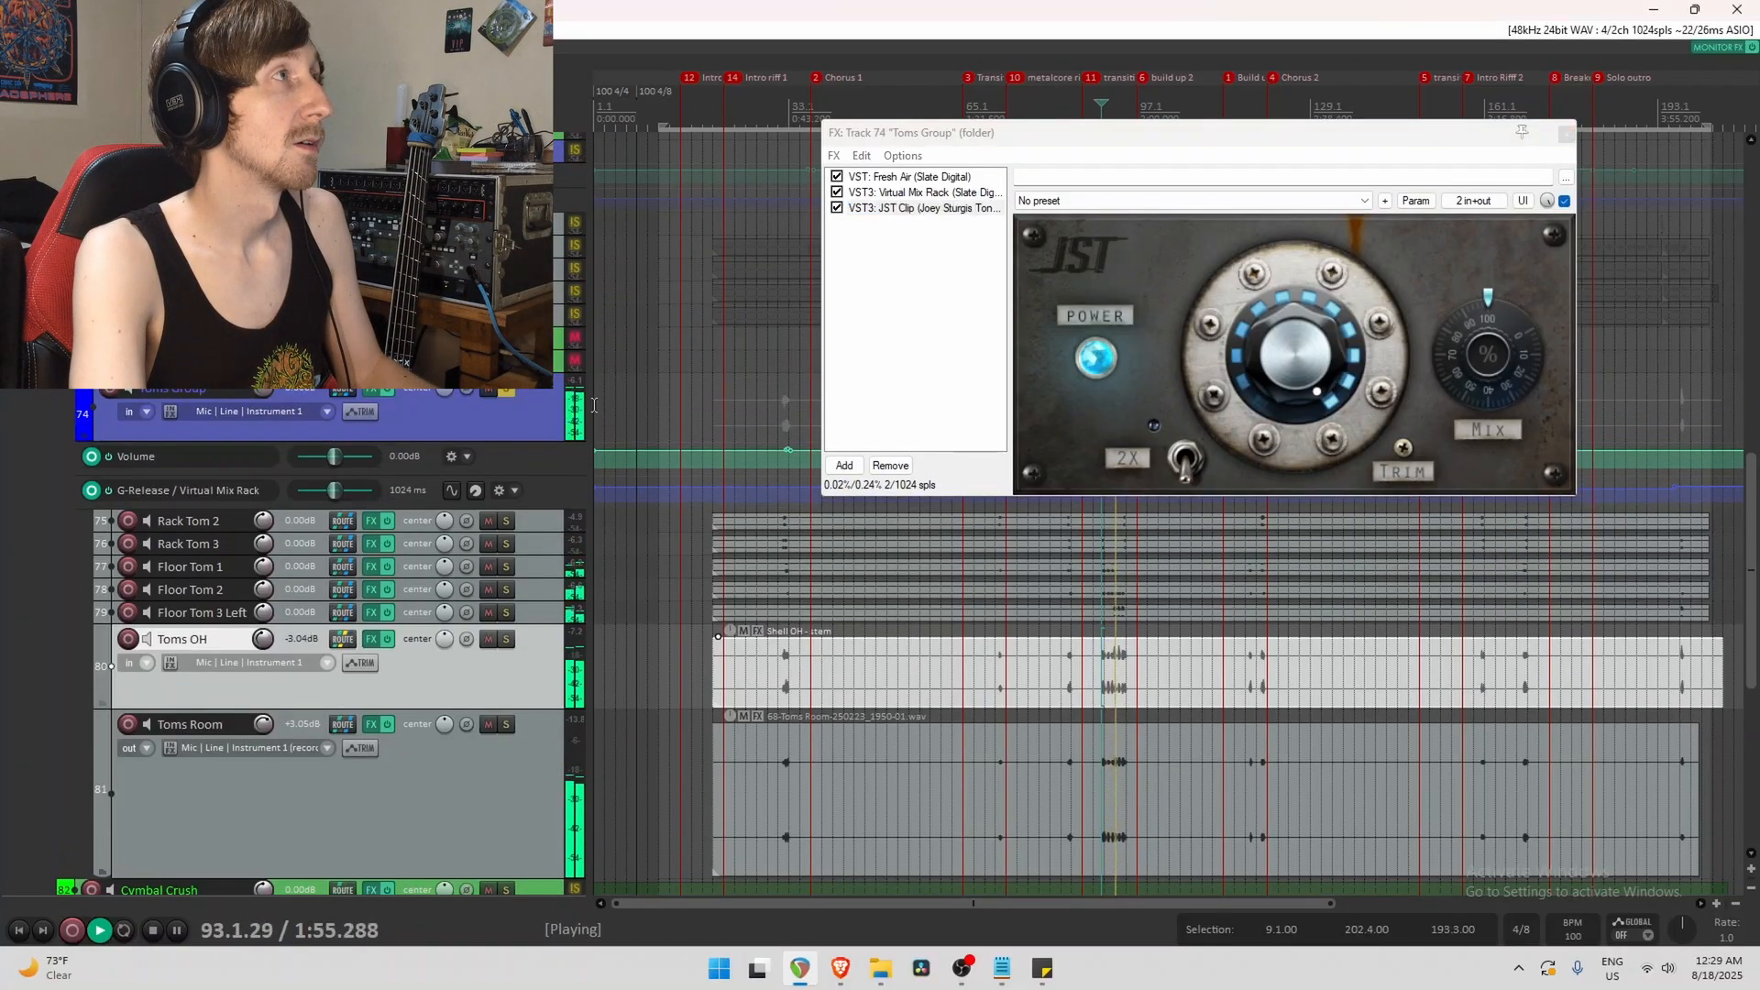
key(space)
Replay the toms from 90.3.00 with JST Clip bypassed and with it enabled, leaving the clipper on.
click(837, 208)
click(576, 386)
key(space)
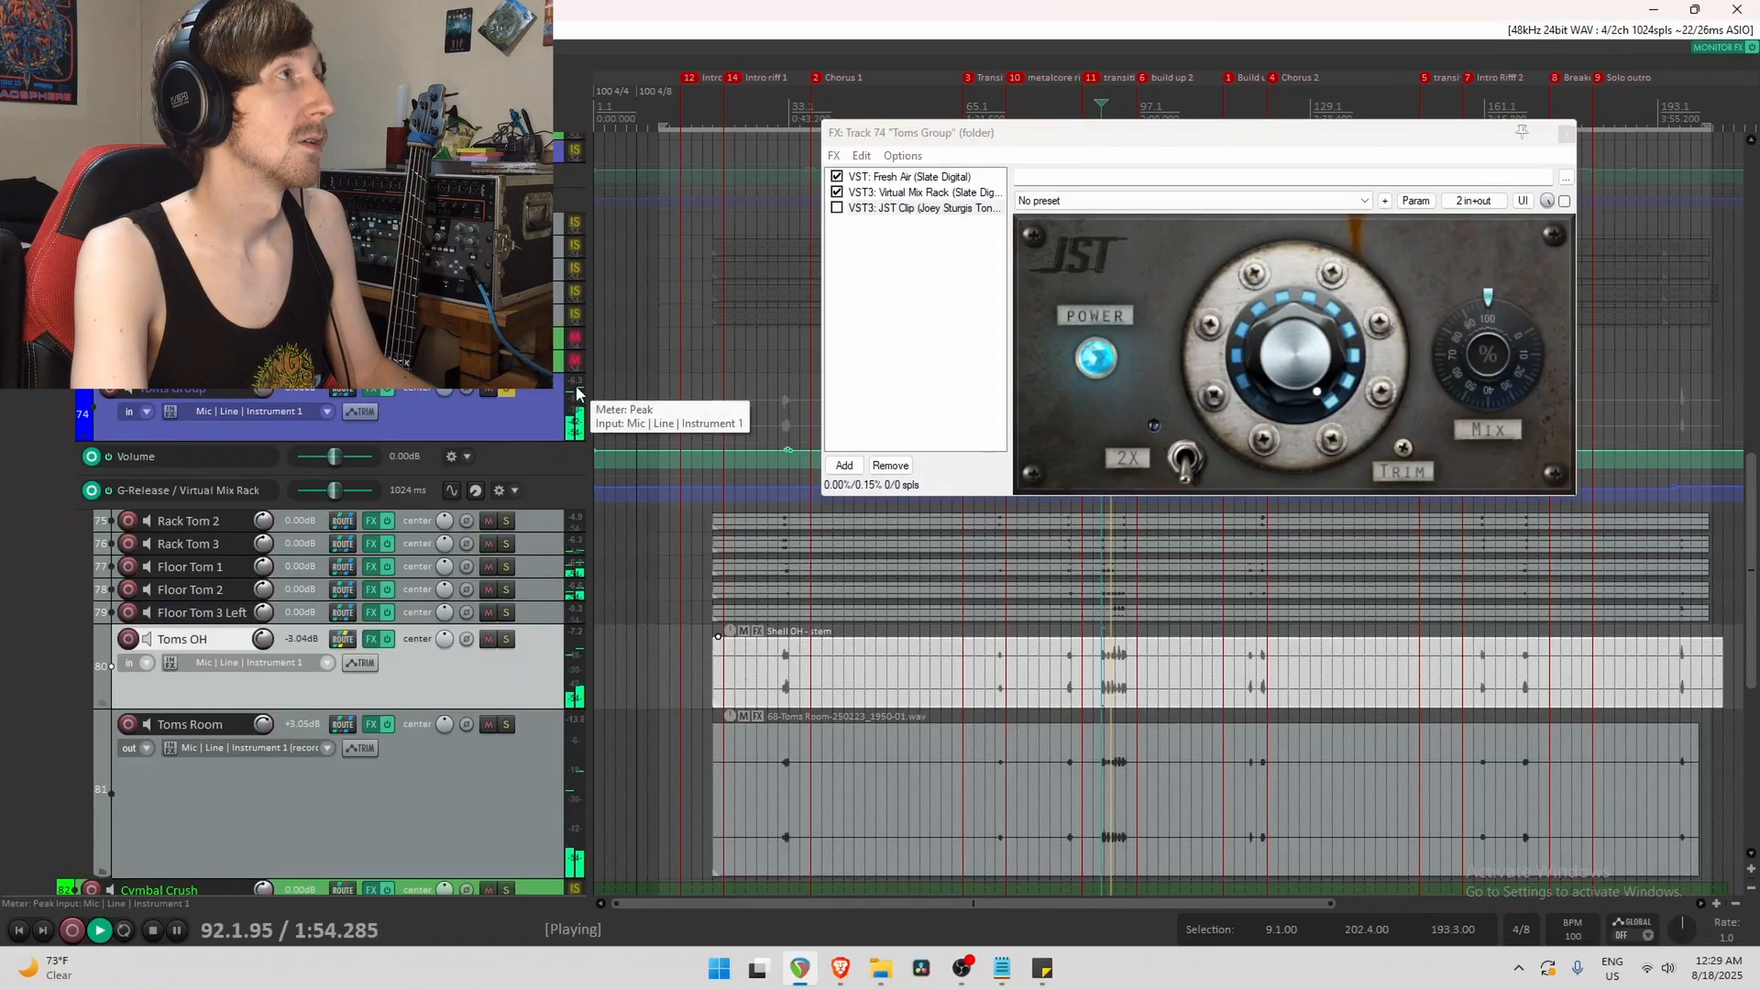
key(space)
click(837, 208)
key(space)
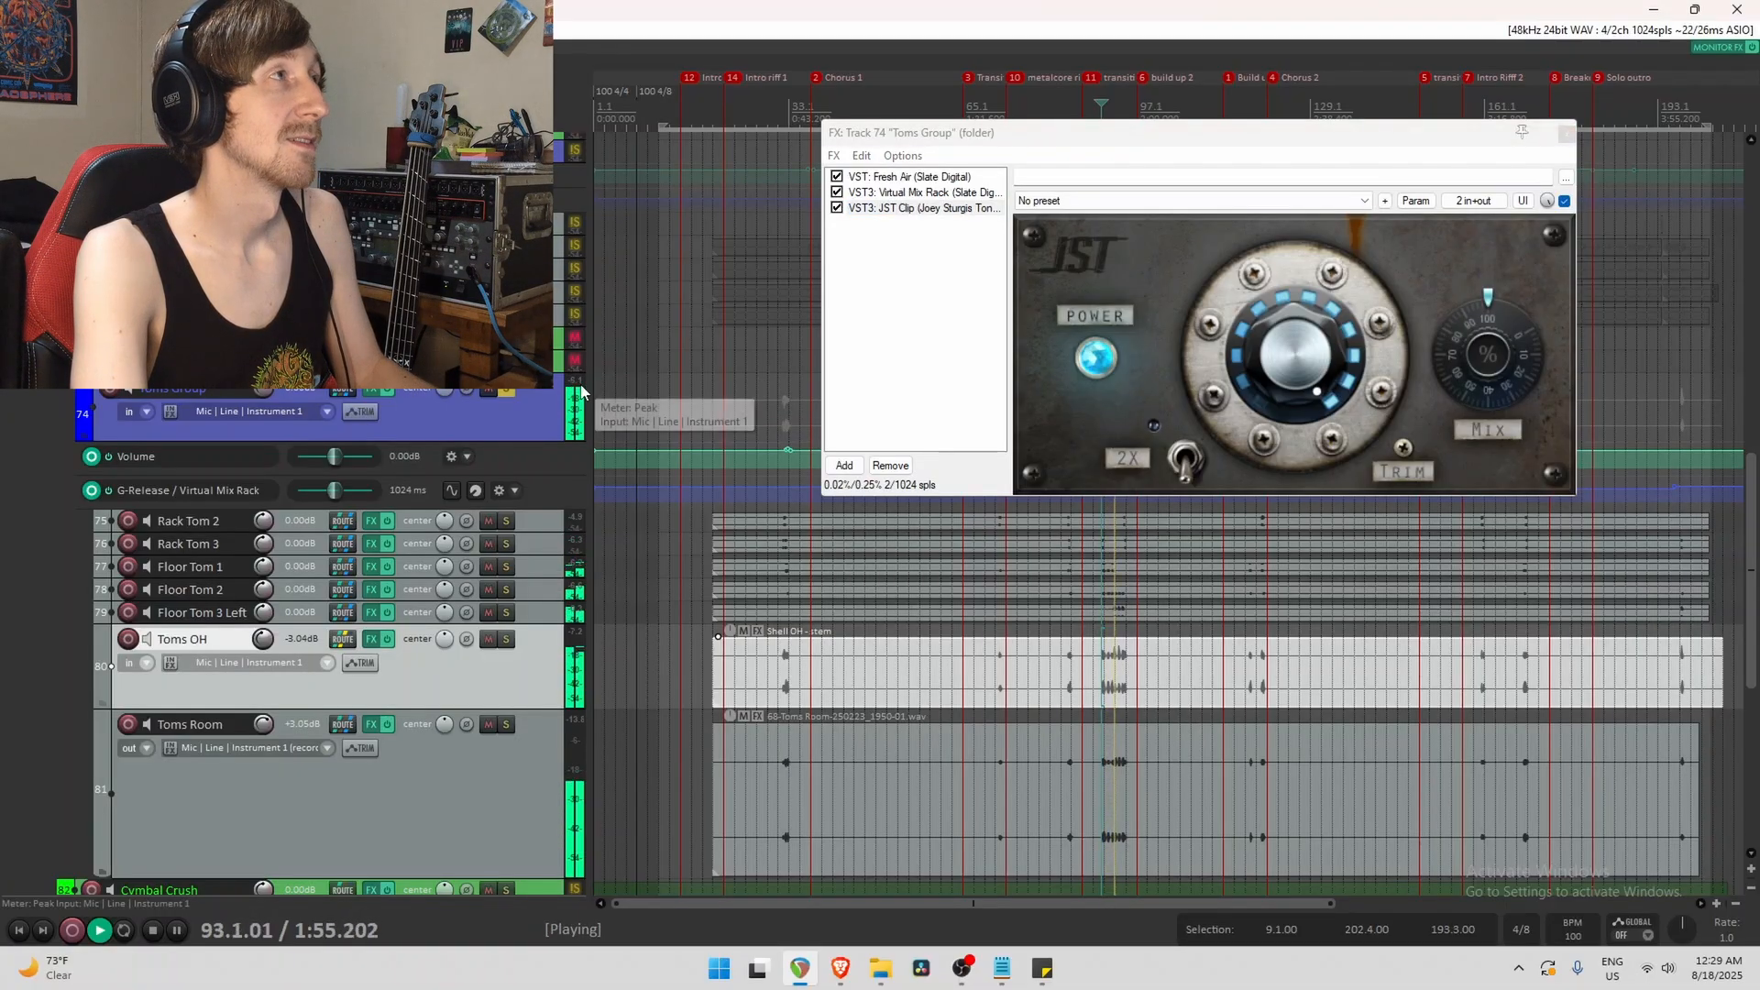
key(space)
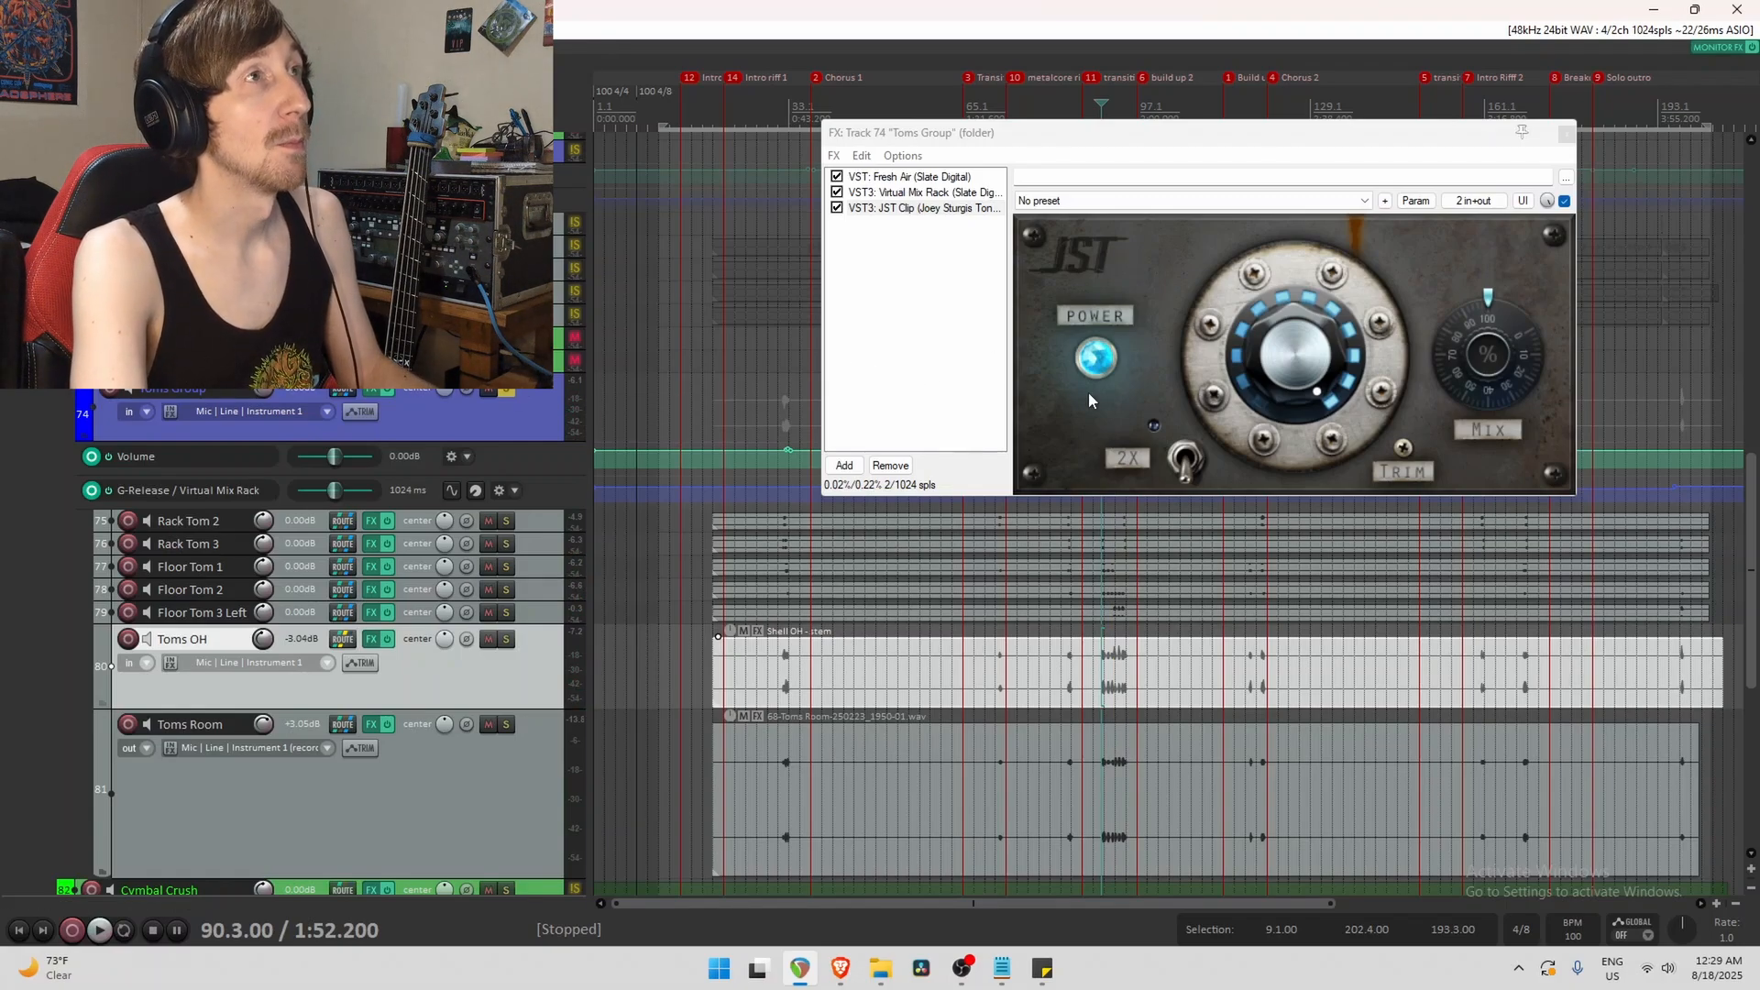
Examine JST Clip's clip amount and trim values, and close the Toms Group's effect chain.
mouse_move(1291, 358)
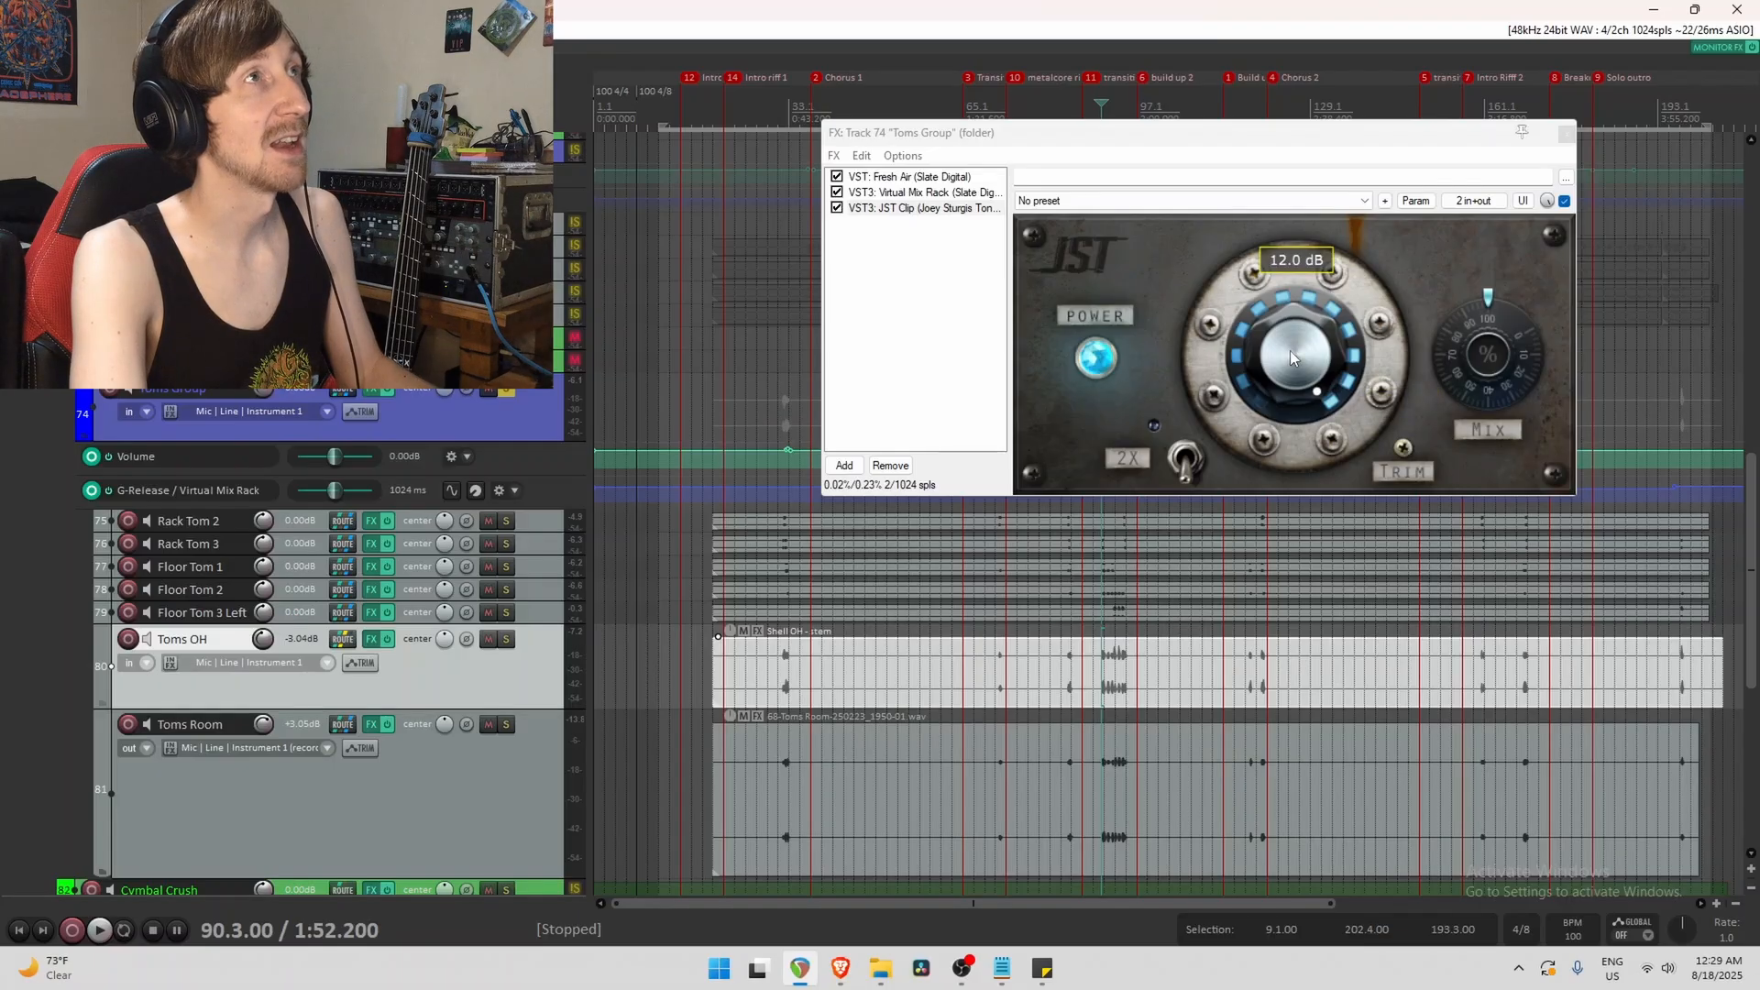
mouse_move(1396, 456)
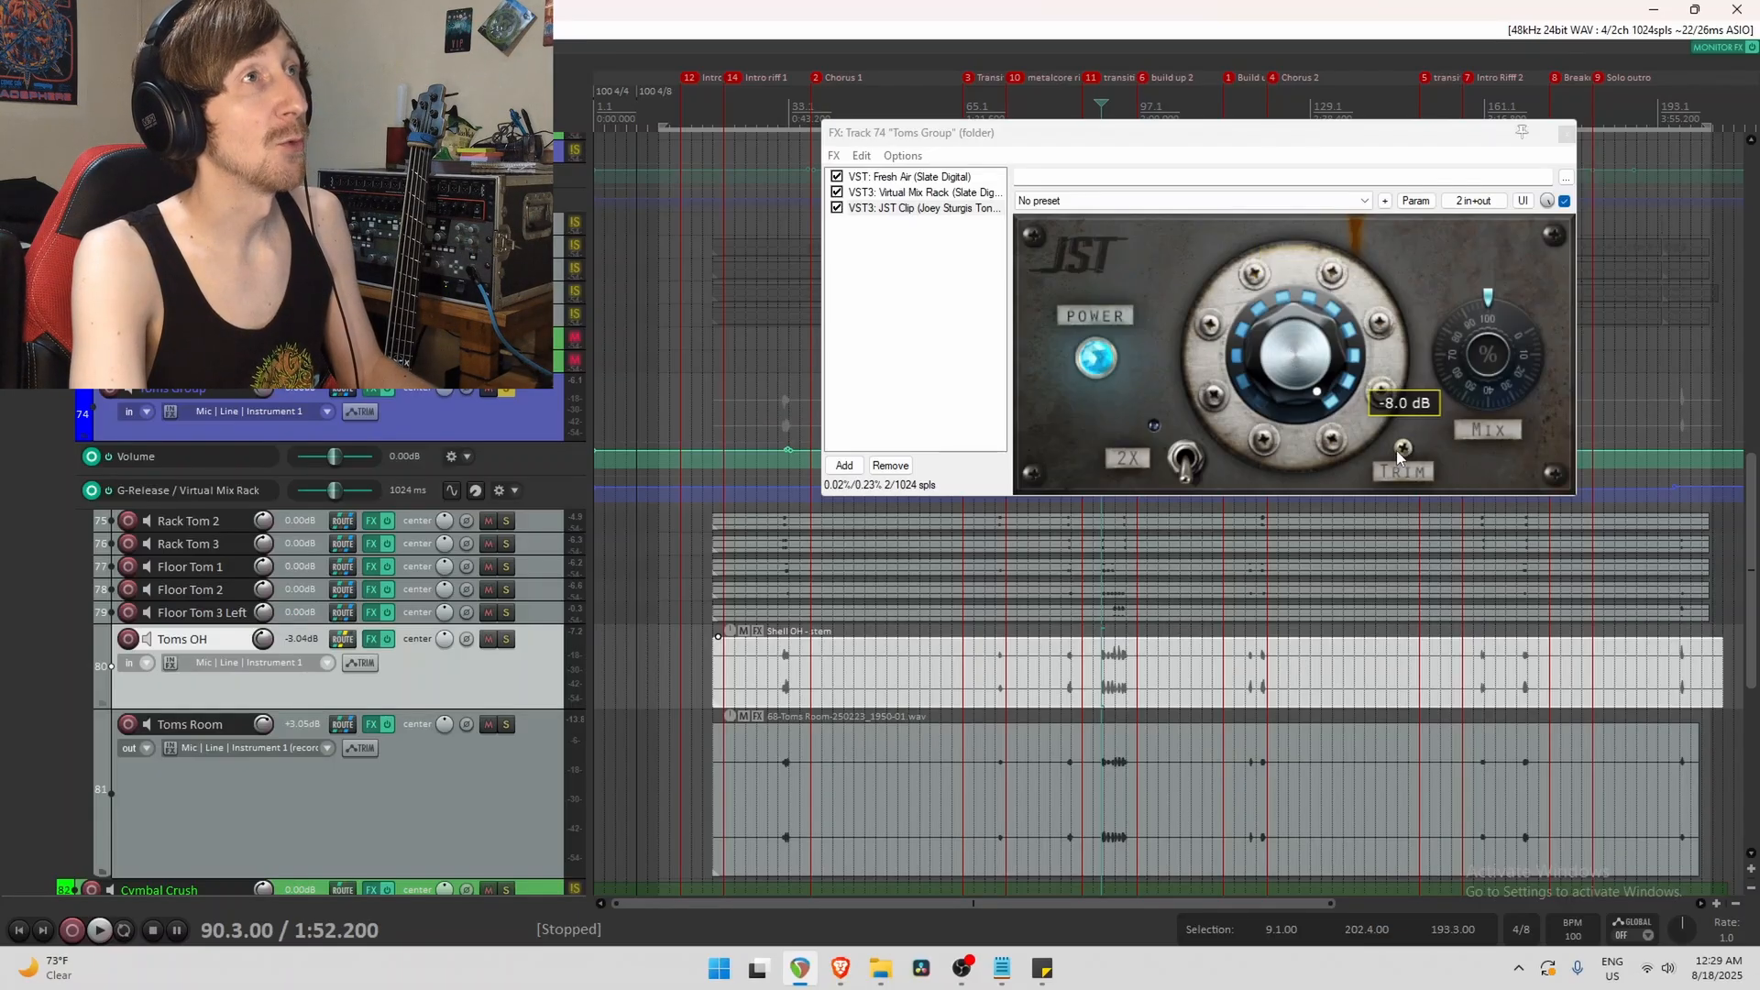
click(534, 410)
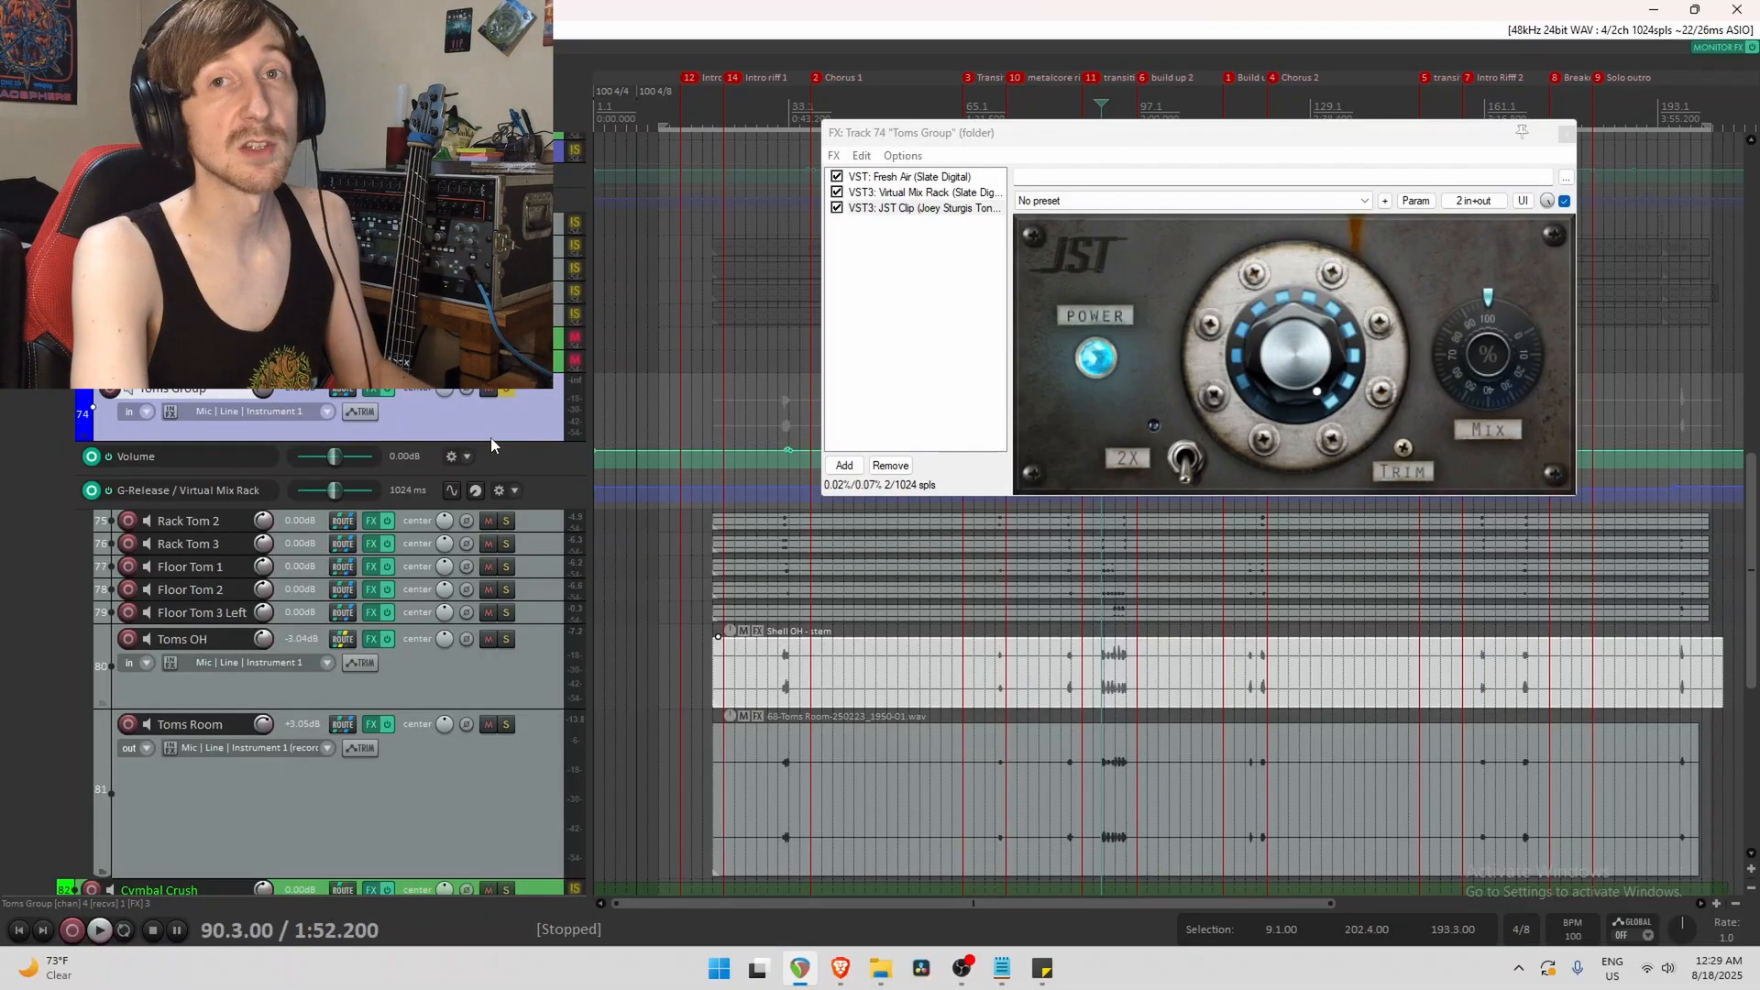
click(1567, 135)
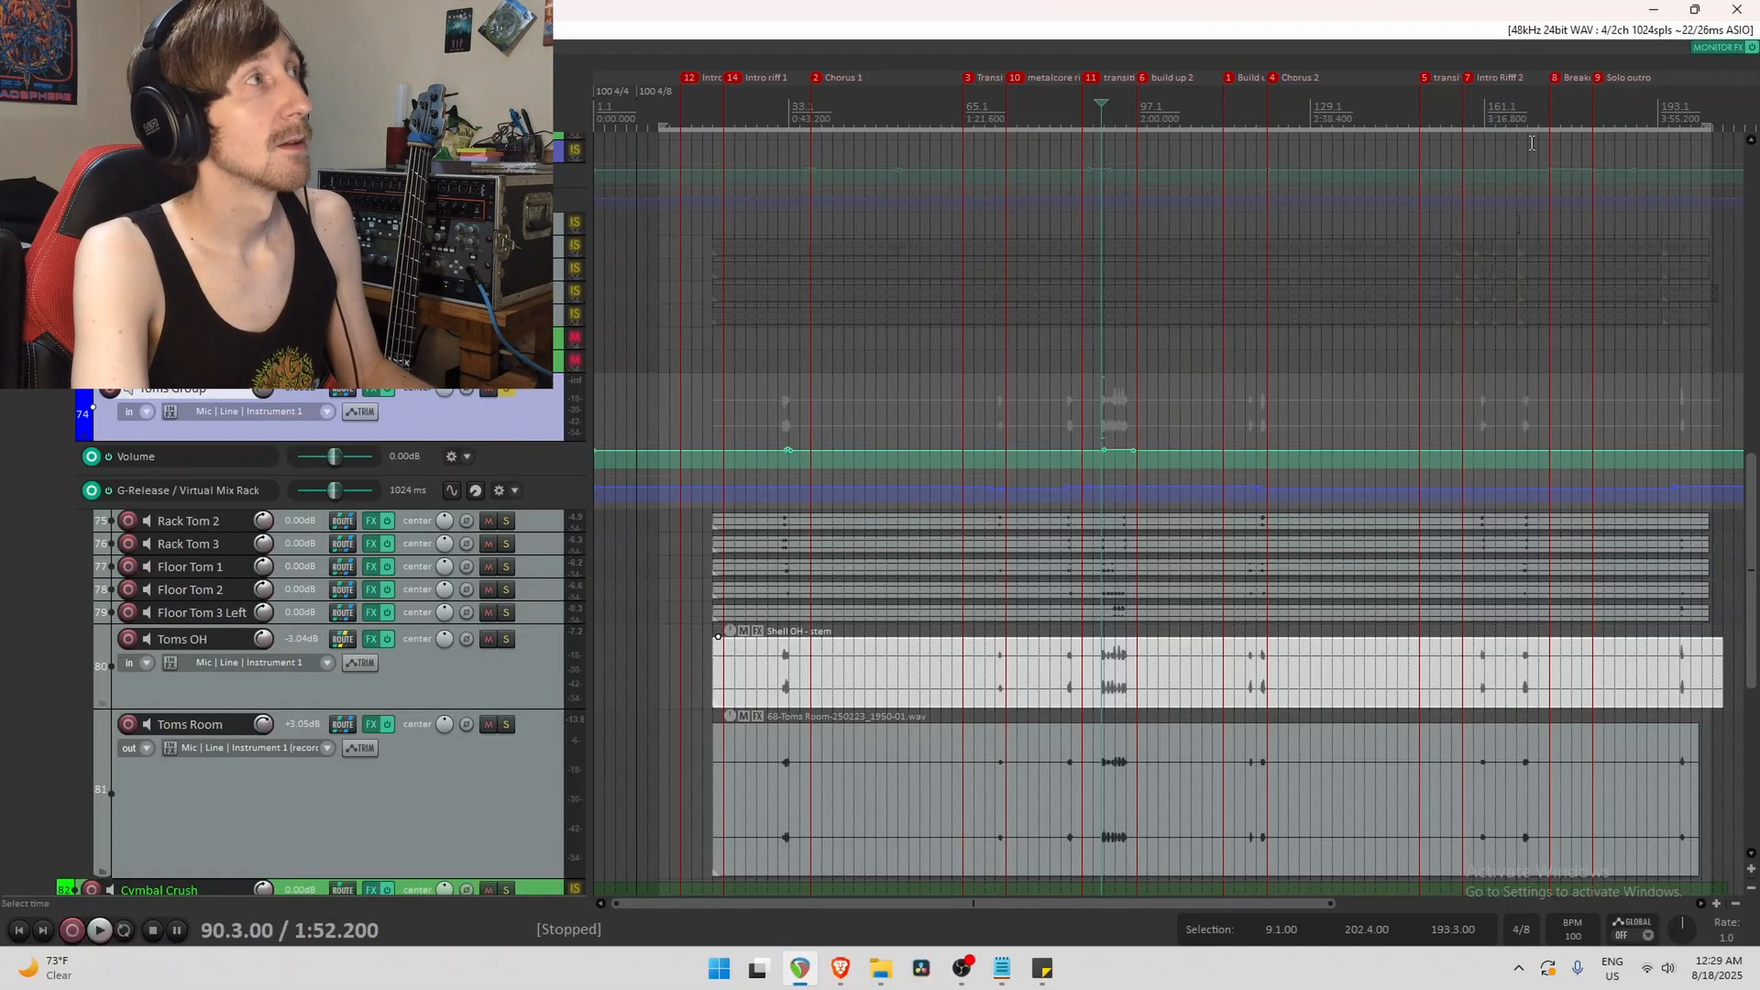
Solo the Snare Group, Toms Group and ALL CYMBALS tracks, with the playback position at 37.1.00 for Chorus 1.
click(506, 389)
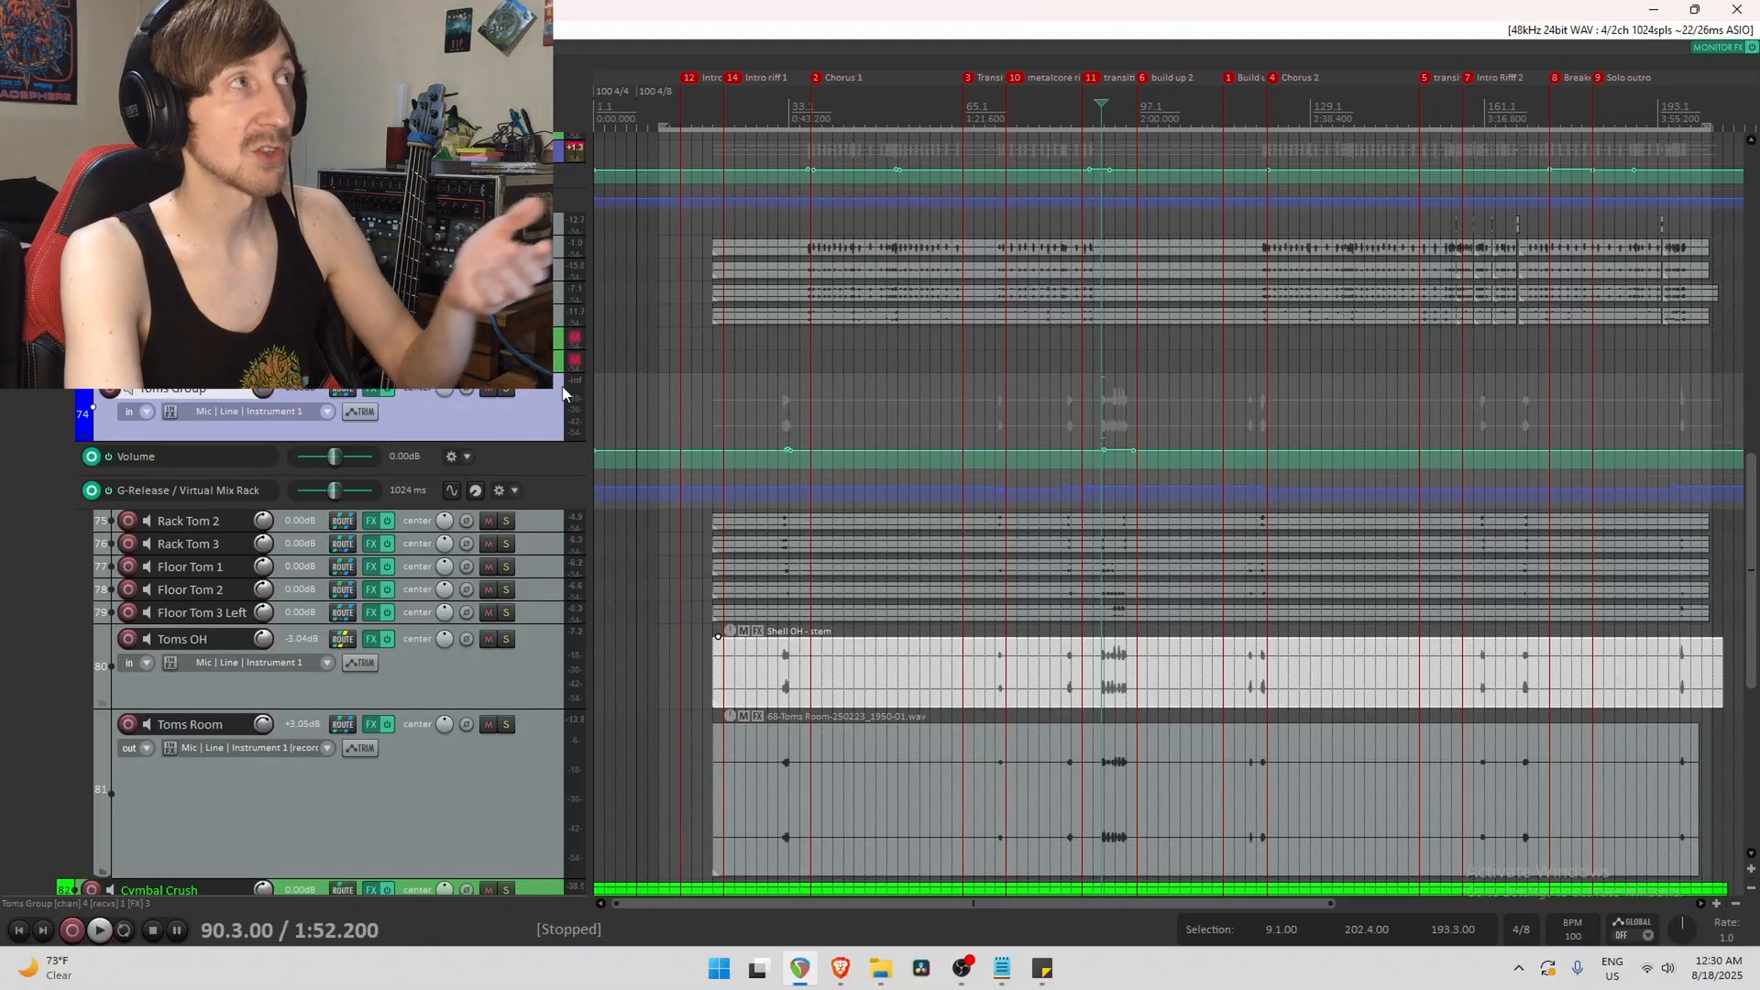
scroll(399, 658, up, 4)
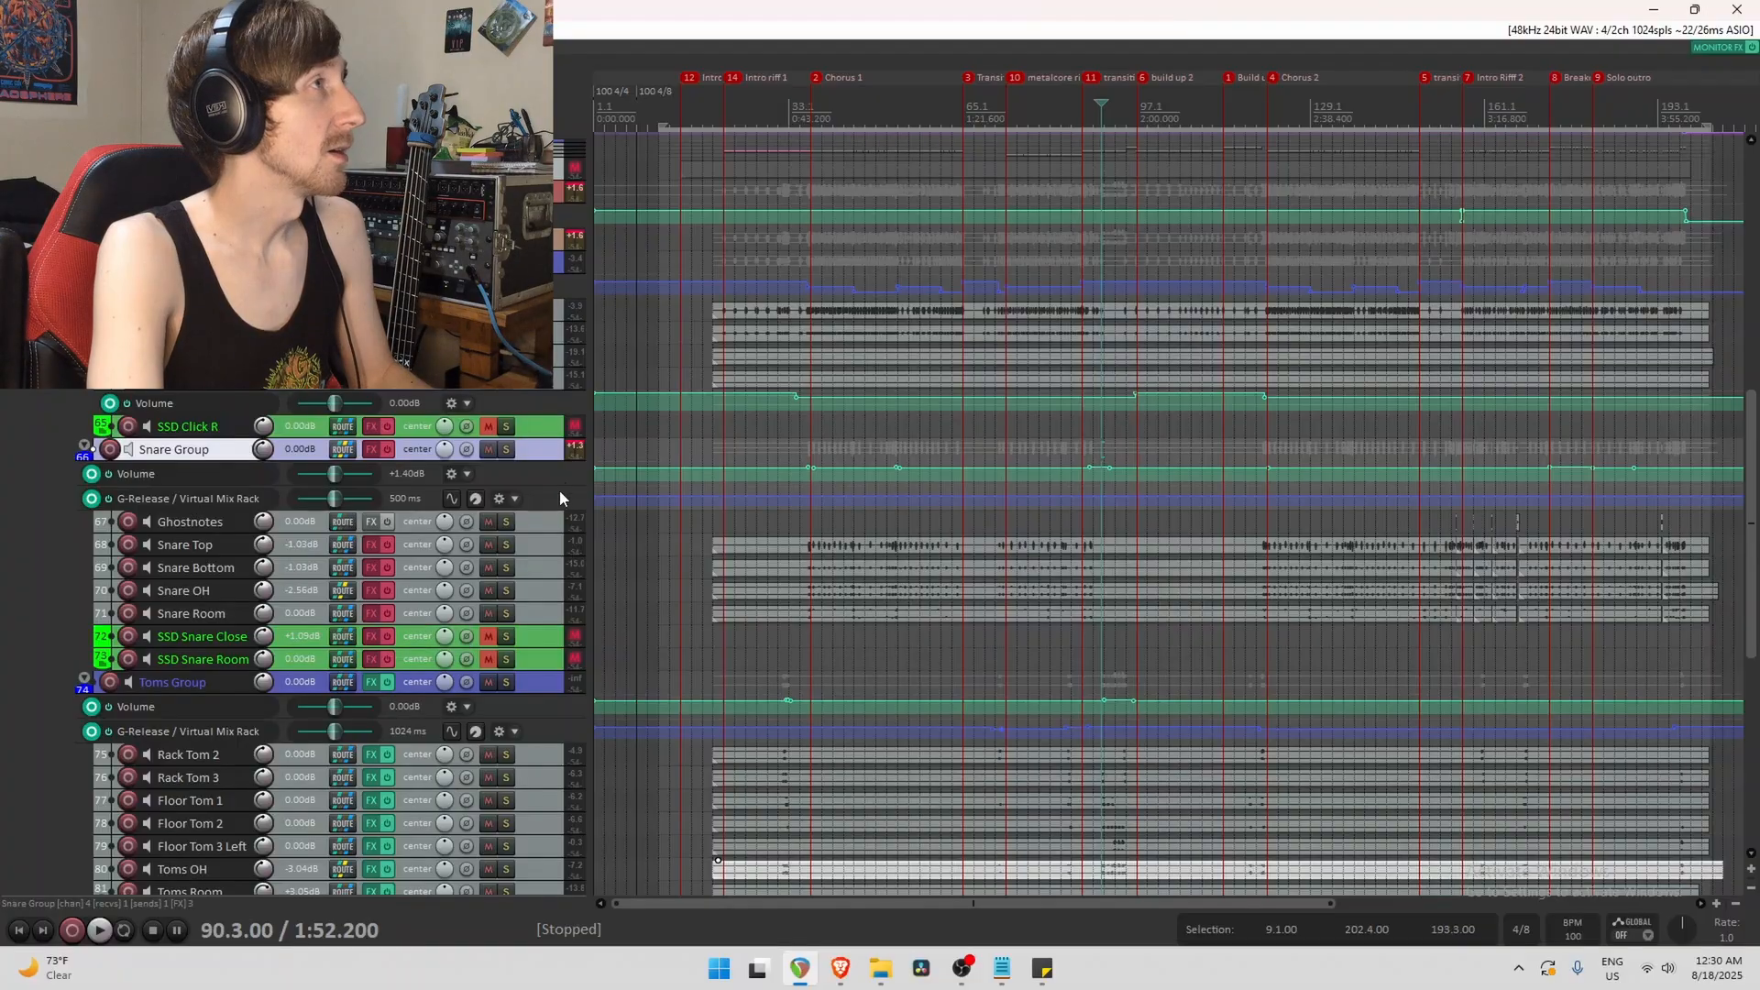
click(810, 447)
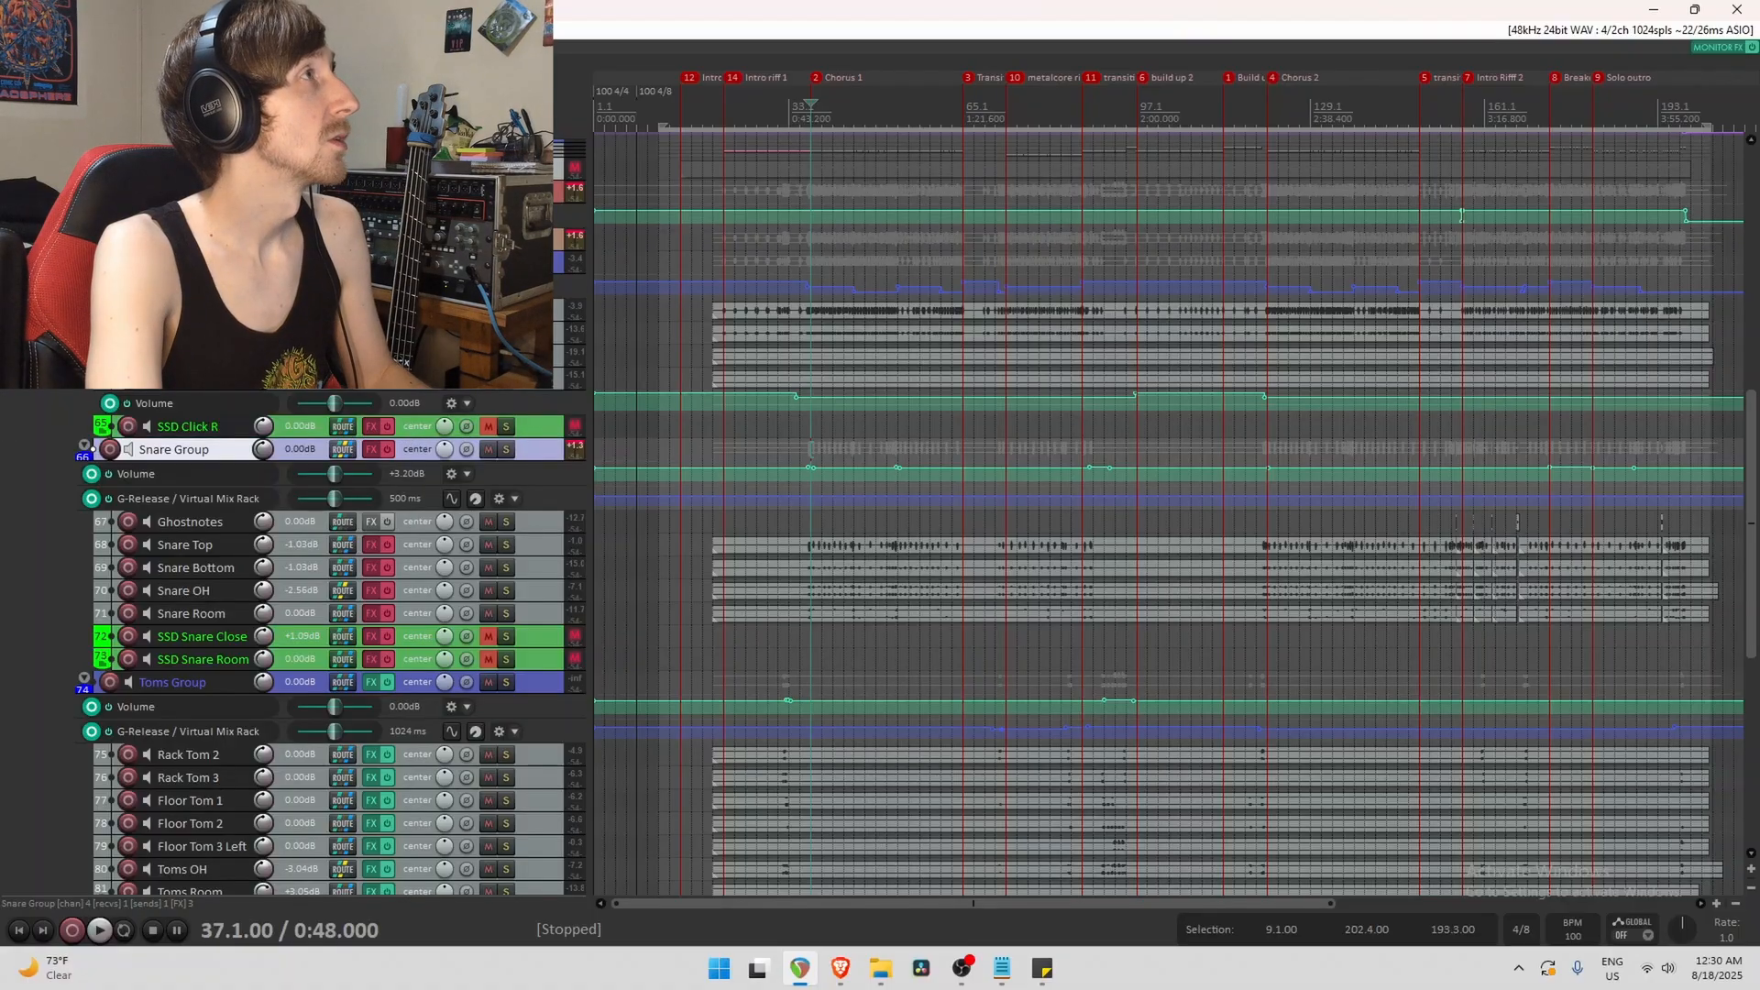
click(506, 682)
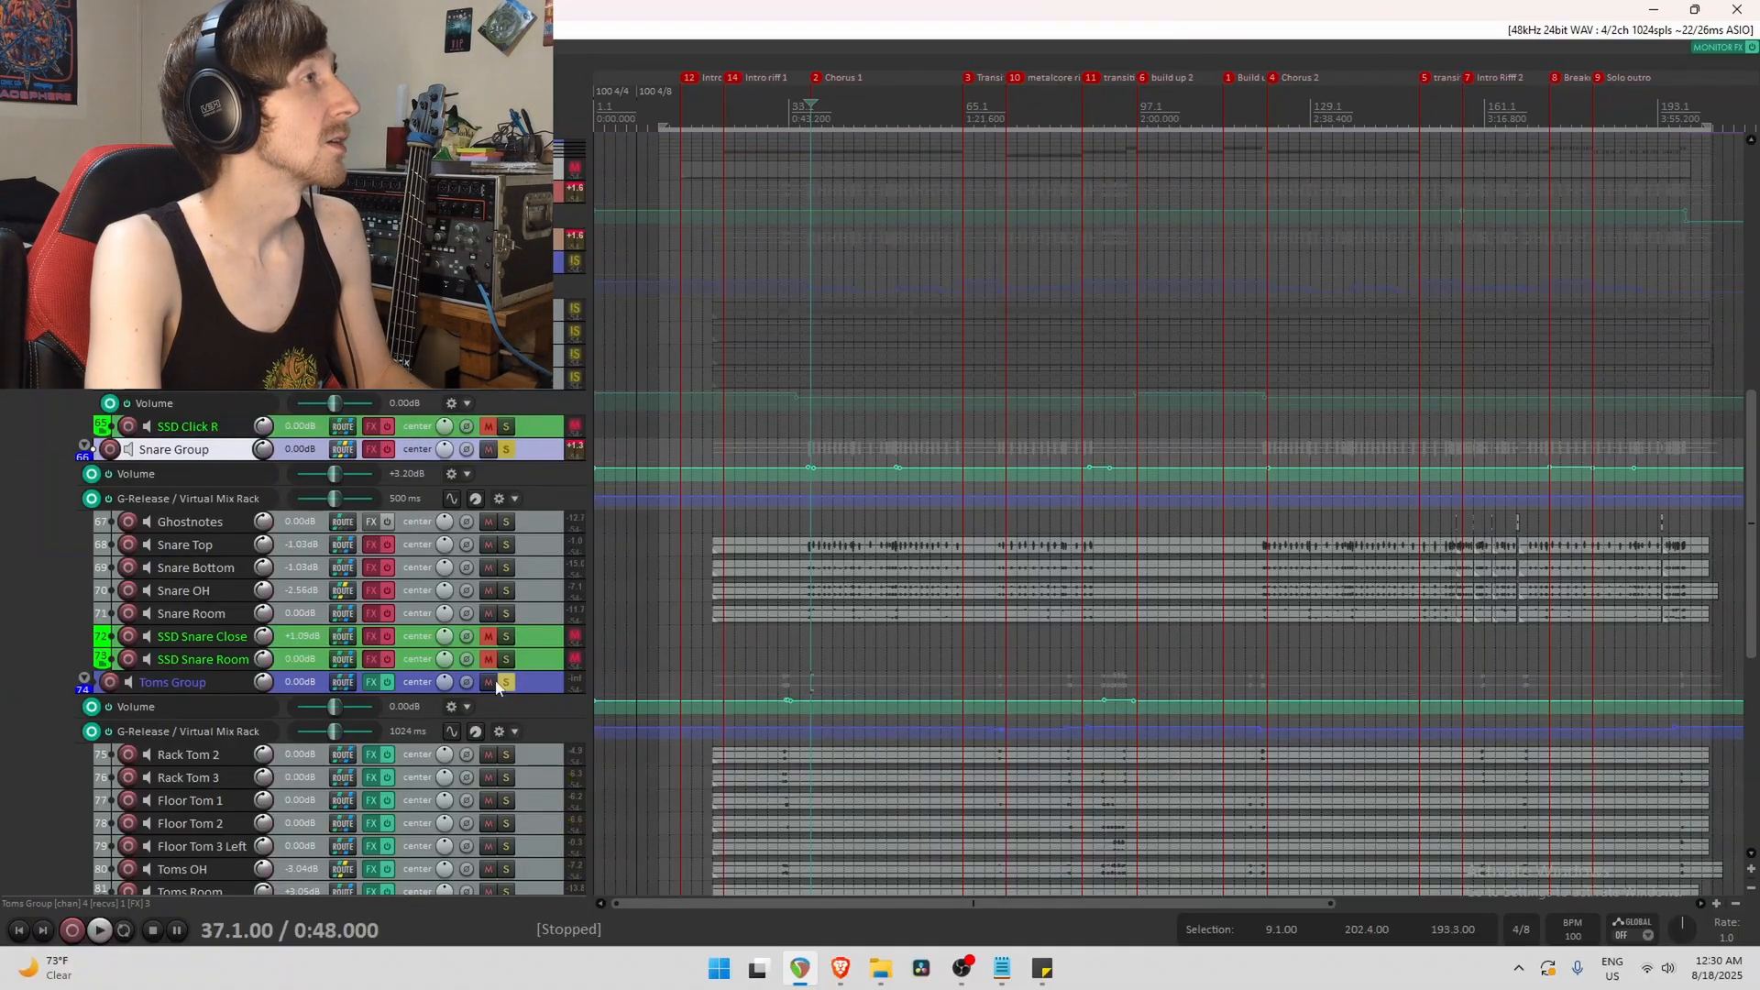
scroll(532, 734, down, 3)
click(506, 776)
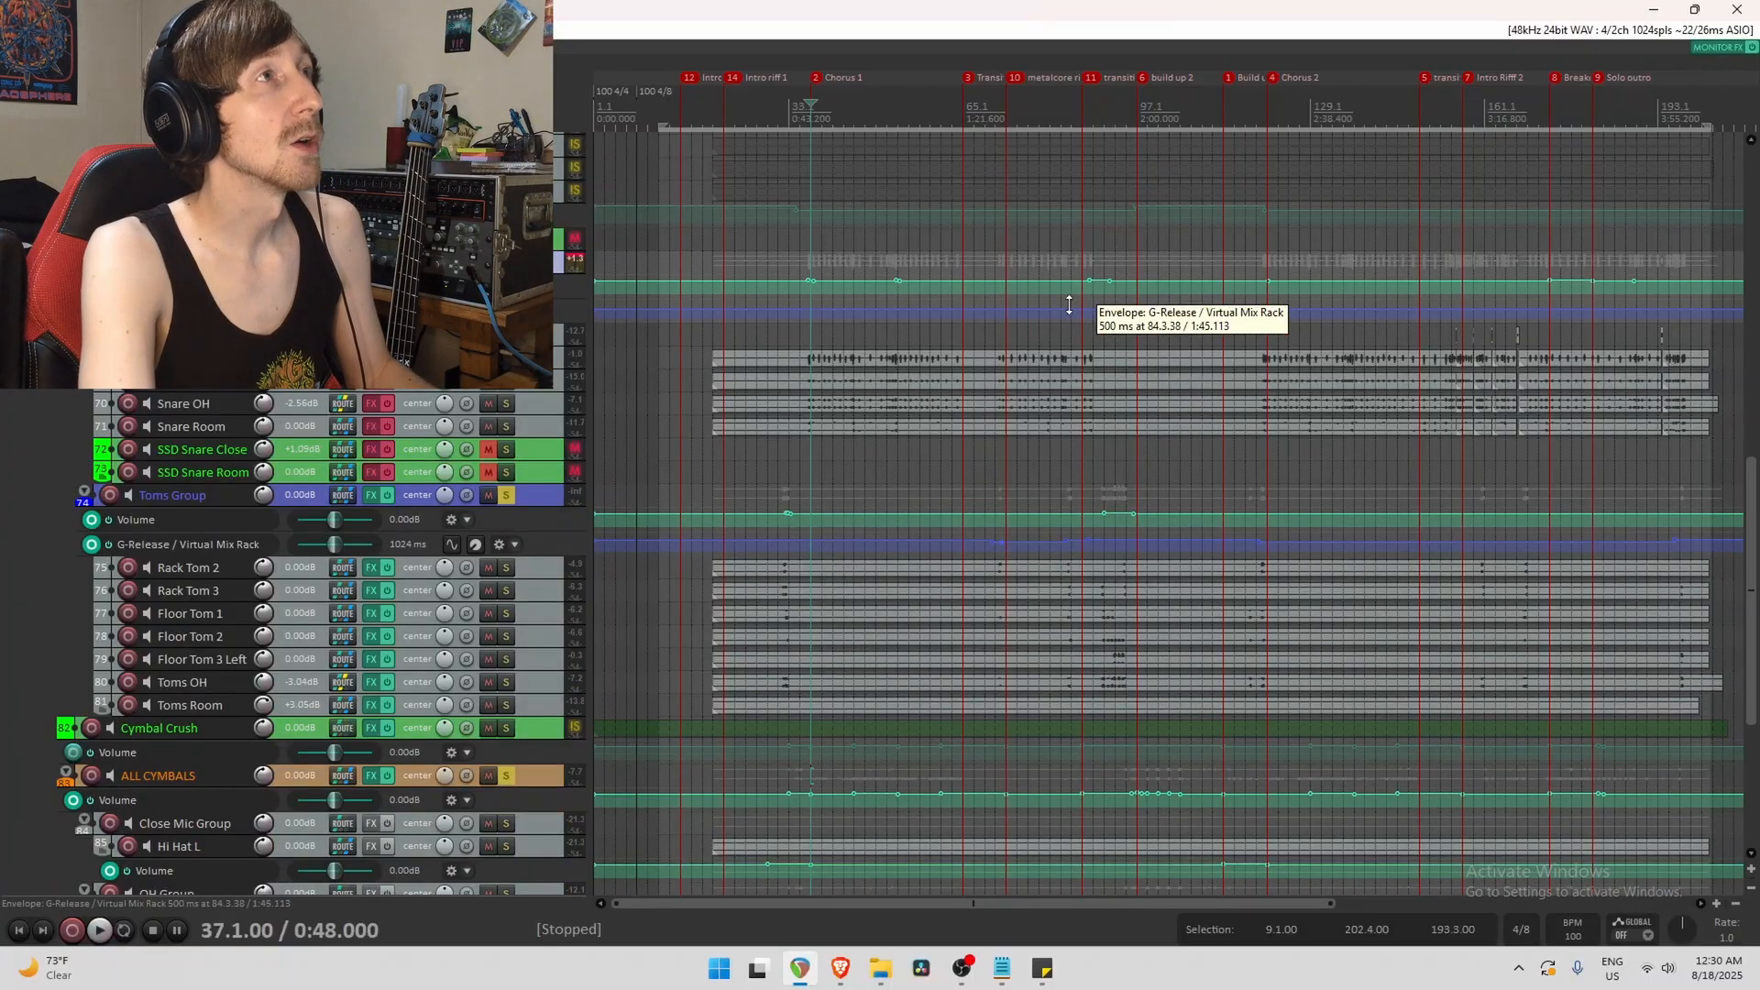
Play the soloed drums briefly from Chorus 1 at 37.1.00 and from Chorus 2 at 121.1.00, stopping each time.
key(space)
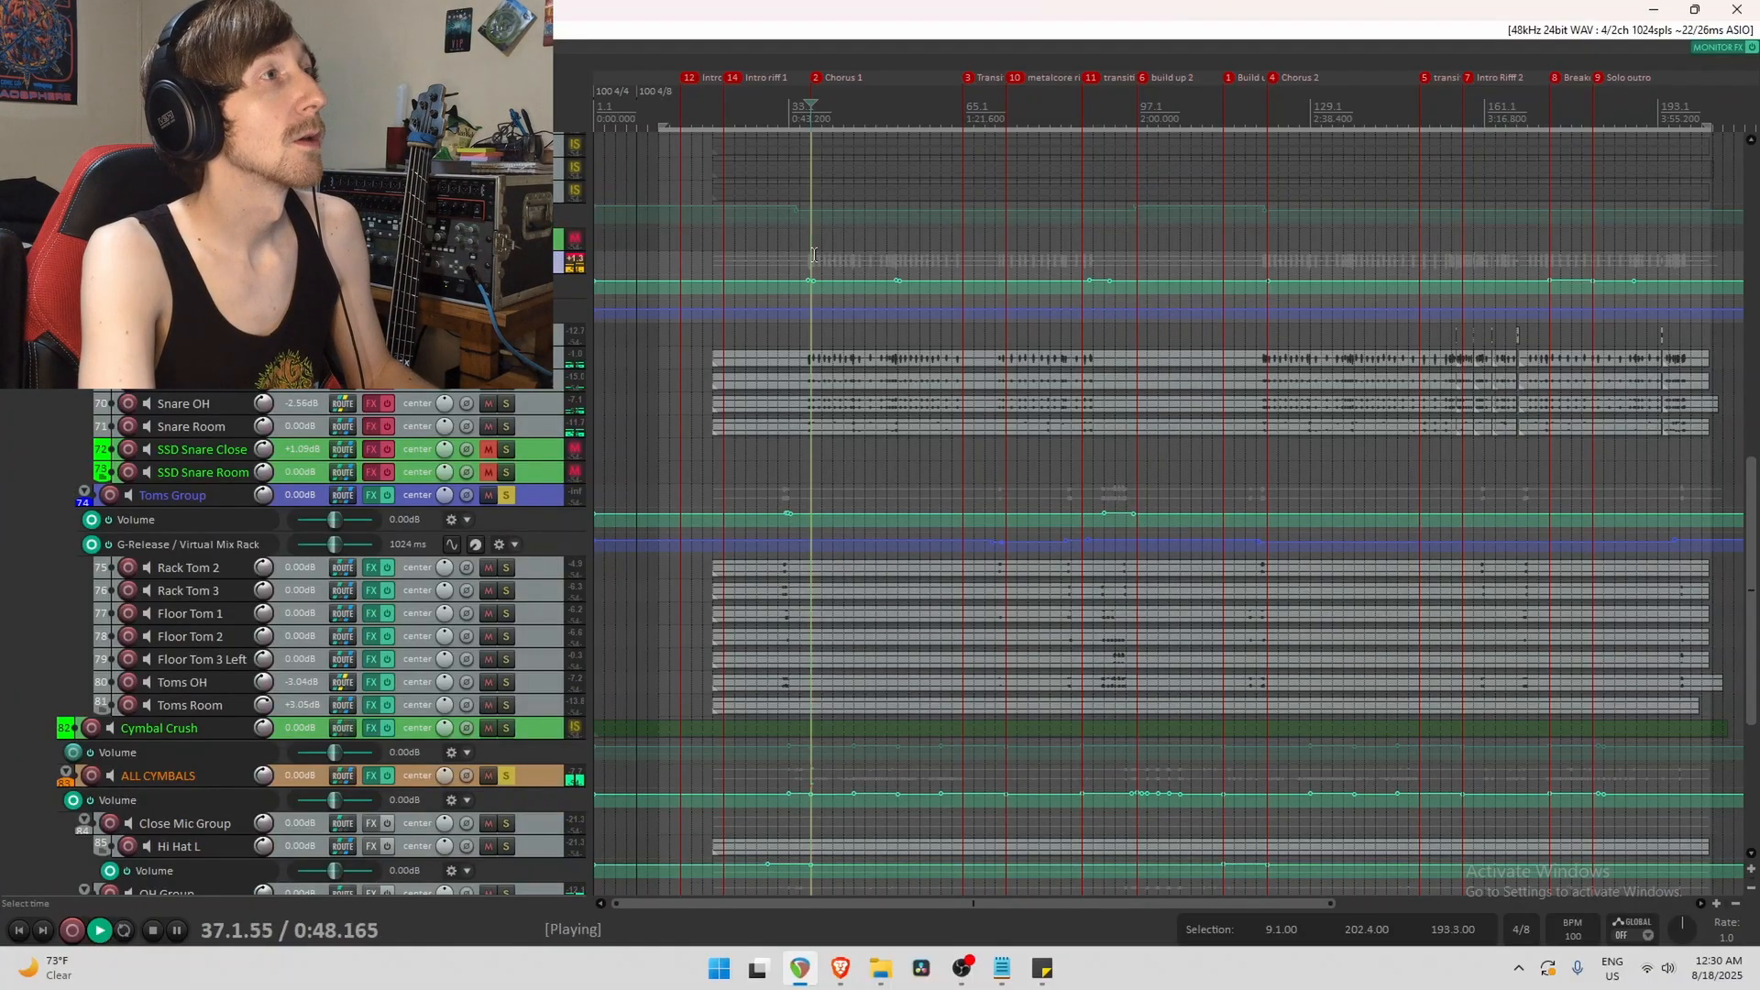
key(space)
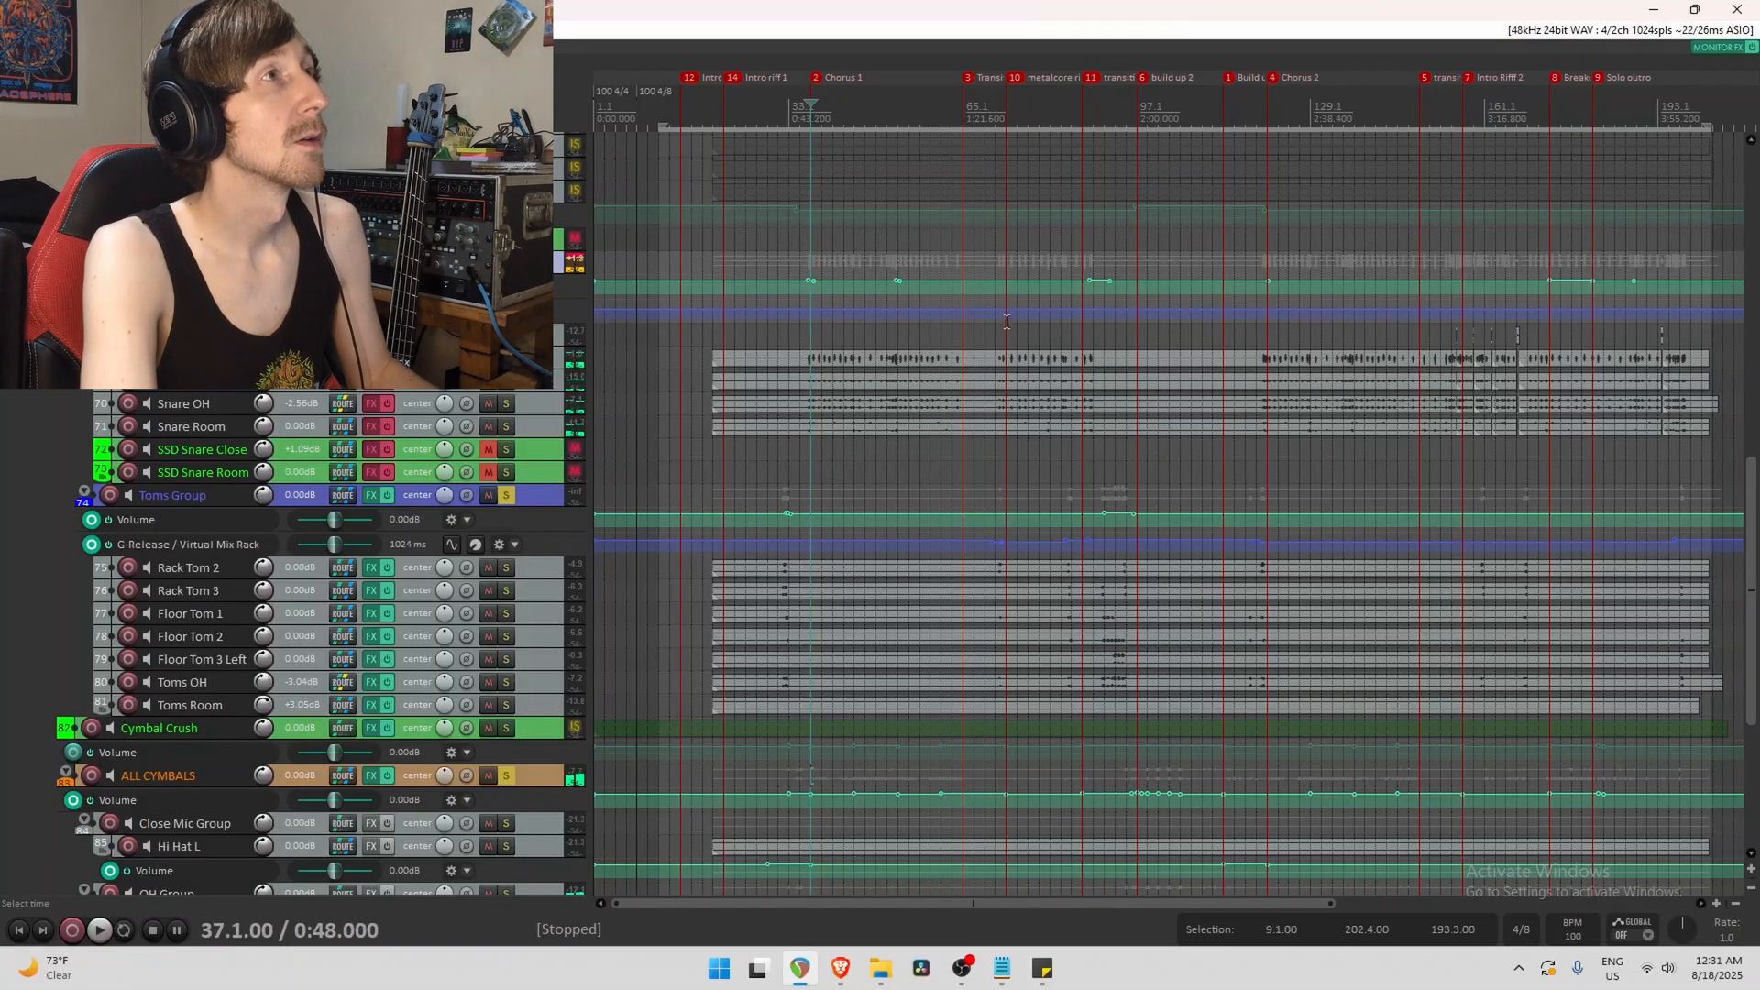
click(1265, 321)
key(space)
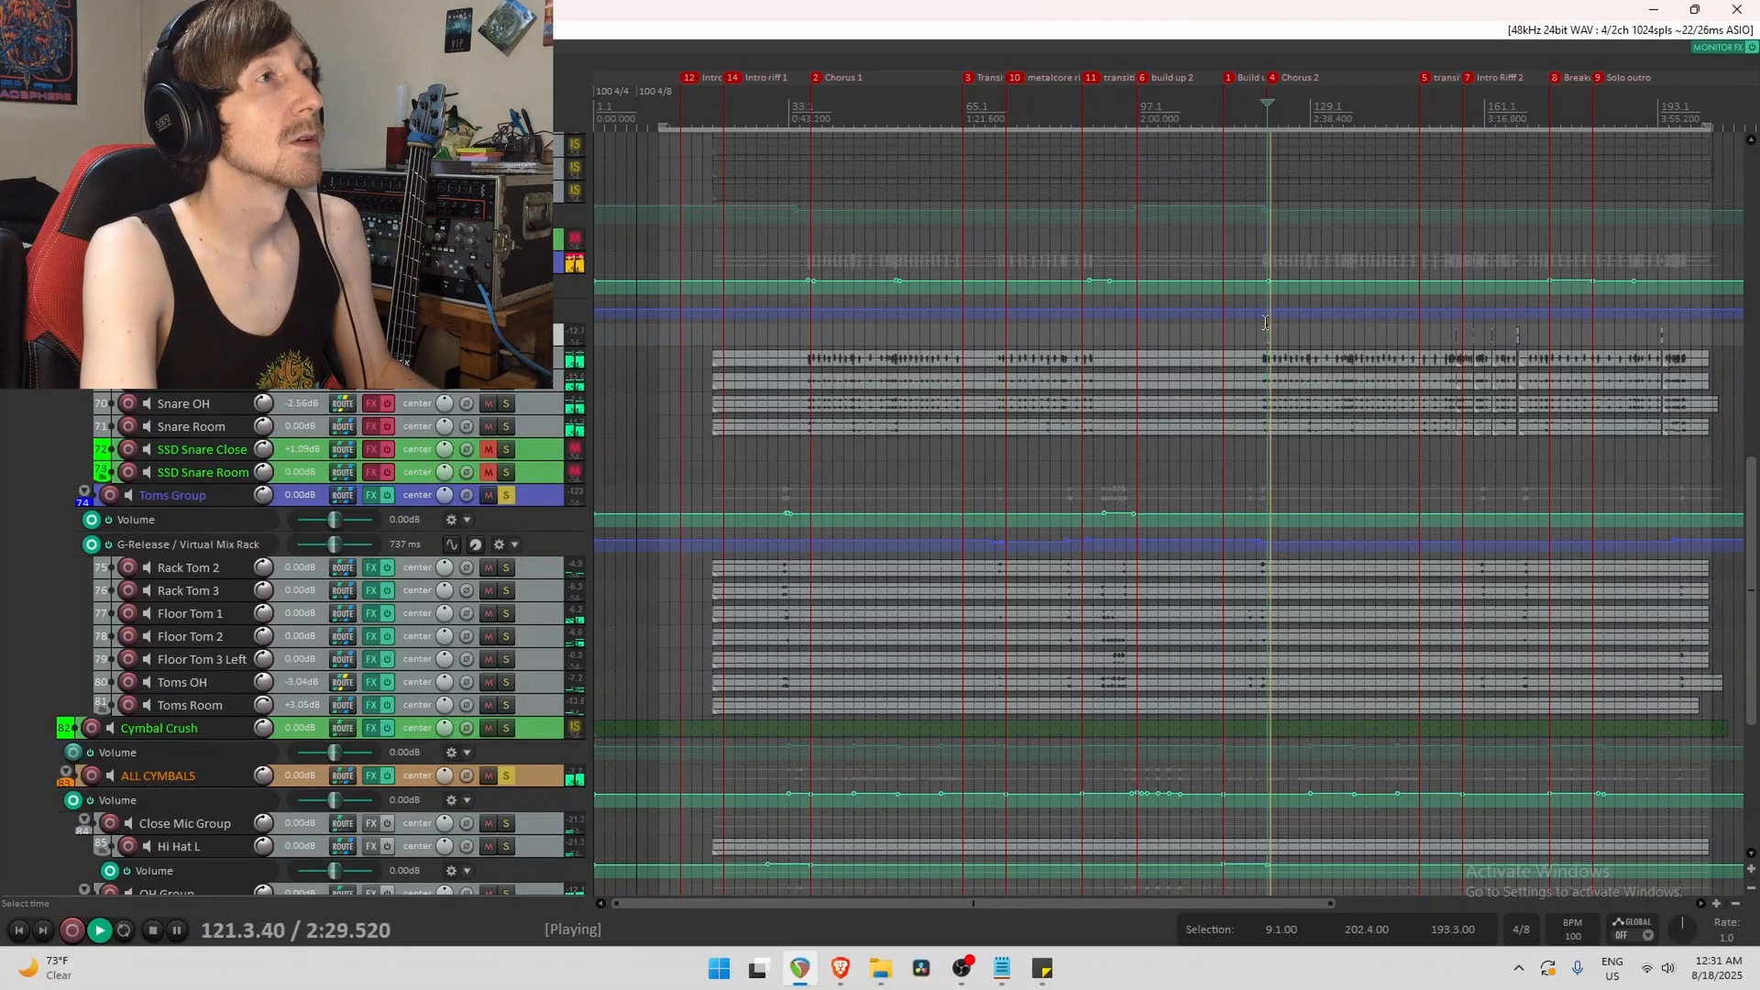
key(space)
Play the soloed snare, toms and cymbals within Intro Riff 2 from about 160.1.00, and stop playback.
drag(1401, 79, 1099, 97)
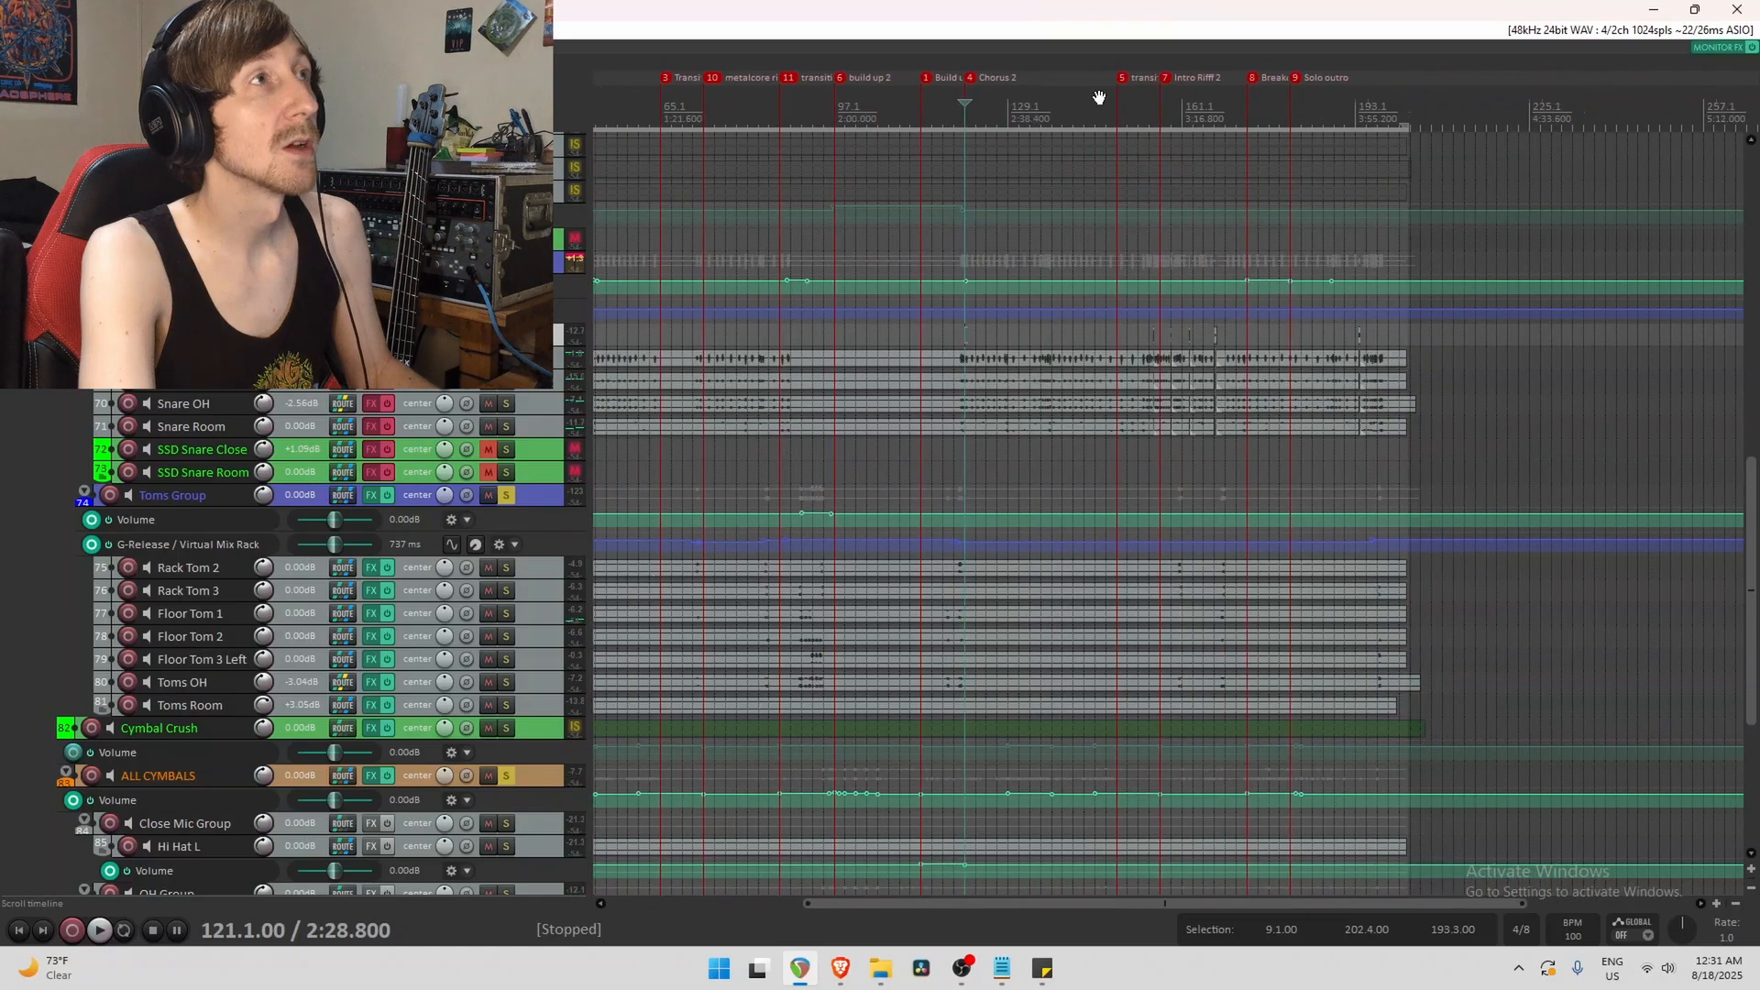
click(1172, 447)
scroll(1182, 454, up, 4)
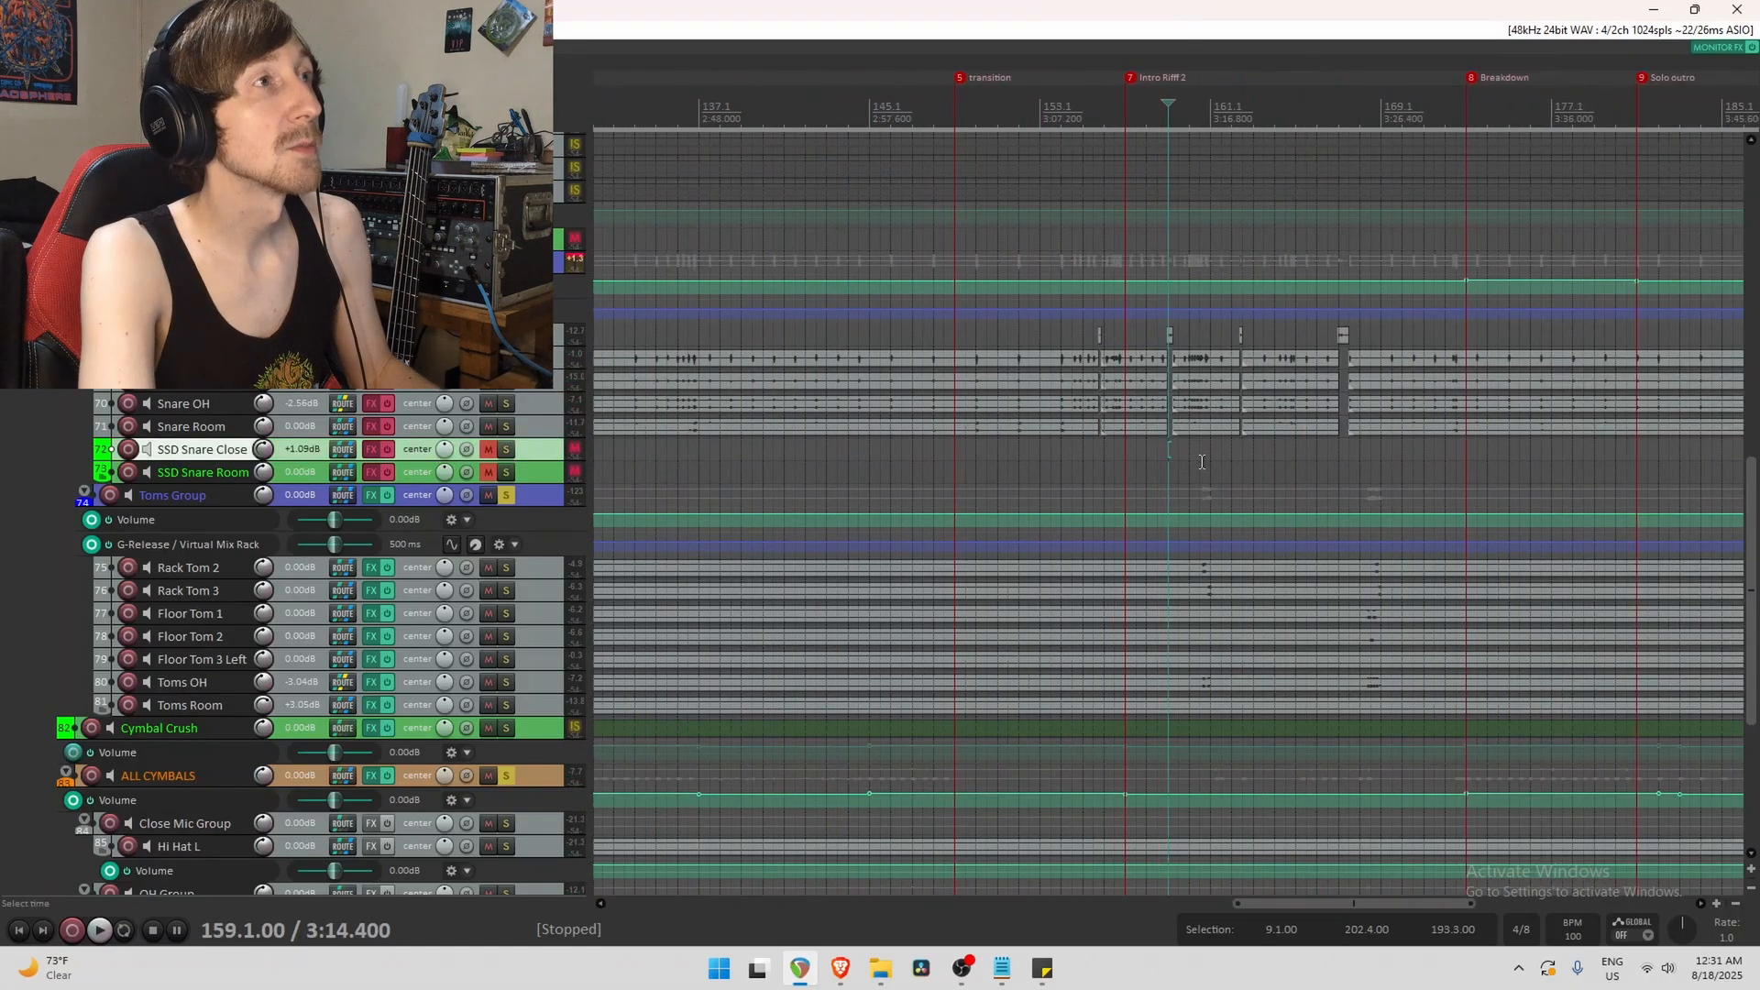
key(Down)
key(space)
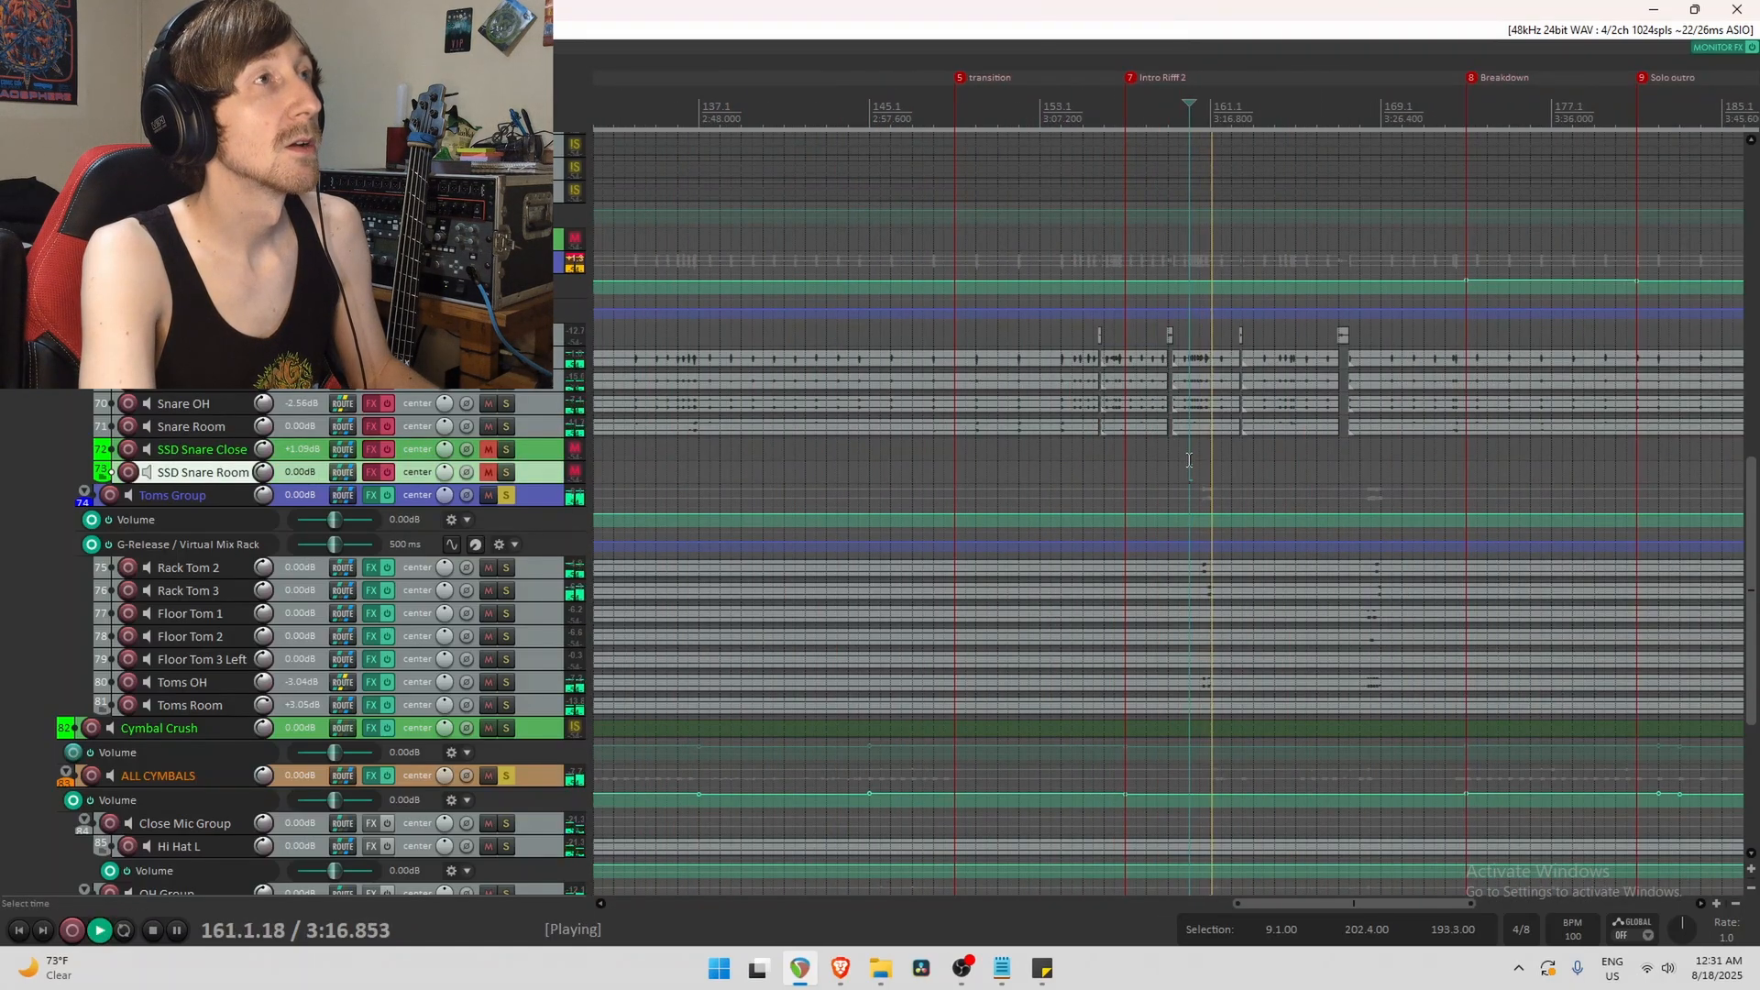
drag(1292, 81, 1029, 92)
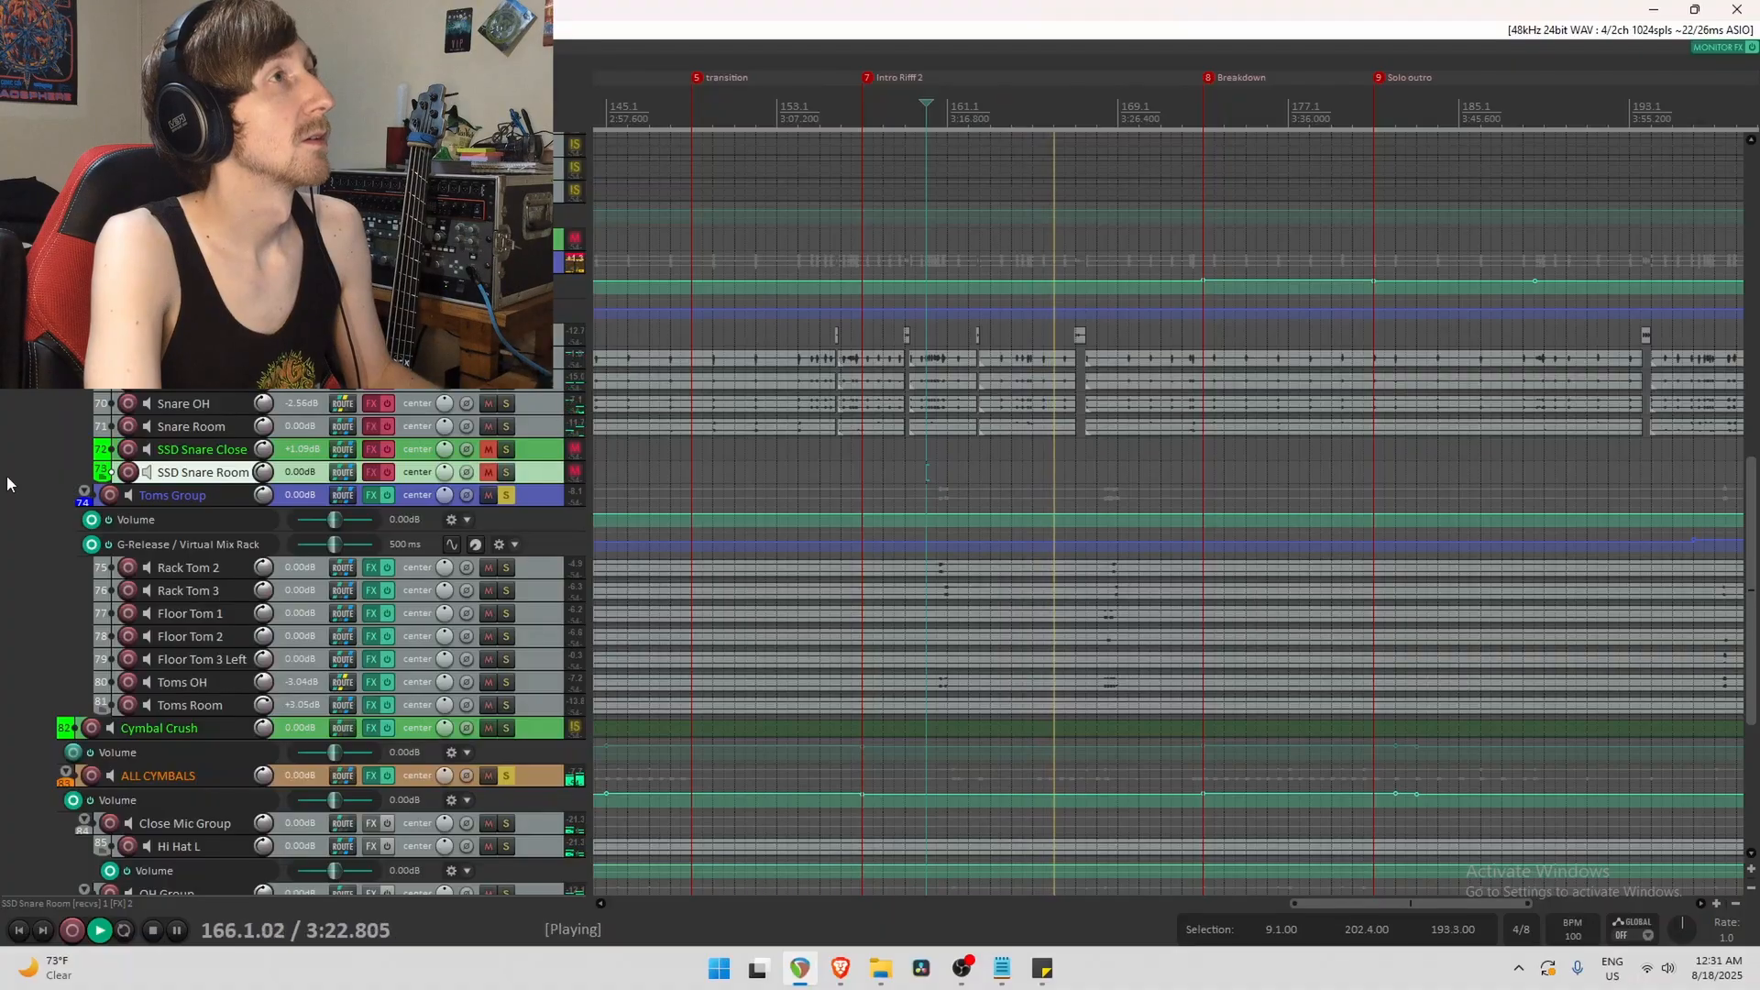
key(space)
Play the ghost-note passages on the Ghostnotes track from 155.1.00 into Intro Riff 2, and stop playback.
scroll(8, 466, up, 2)
click(851, 423)
scroll(1027, 442, down, 6)
scroll(1137, 426, up, 2)
scroll(1146, 418, up, 2)
click(1208, 428)
scroll(1110, 431, up, 3)
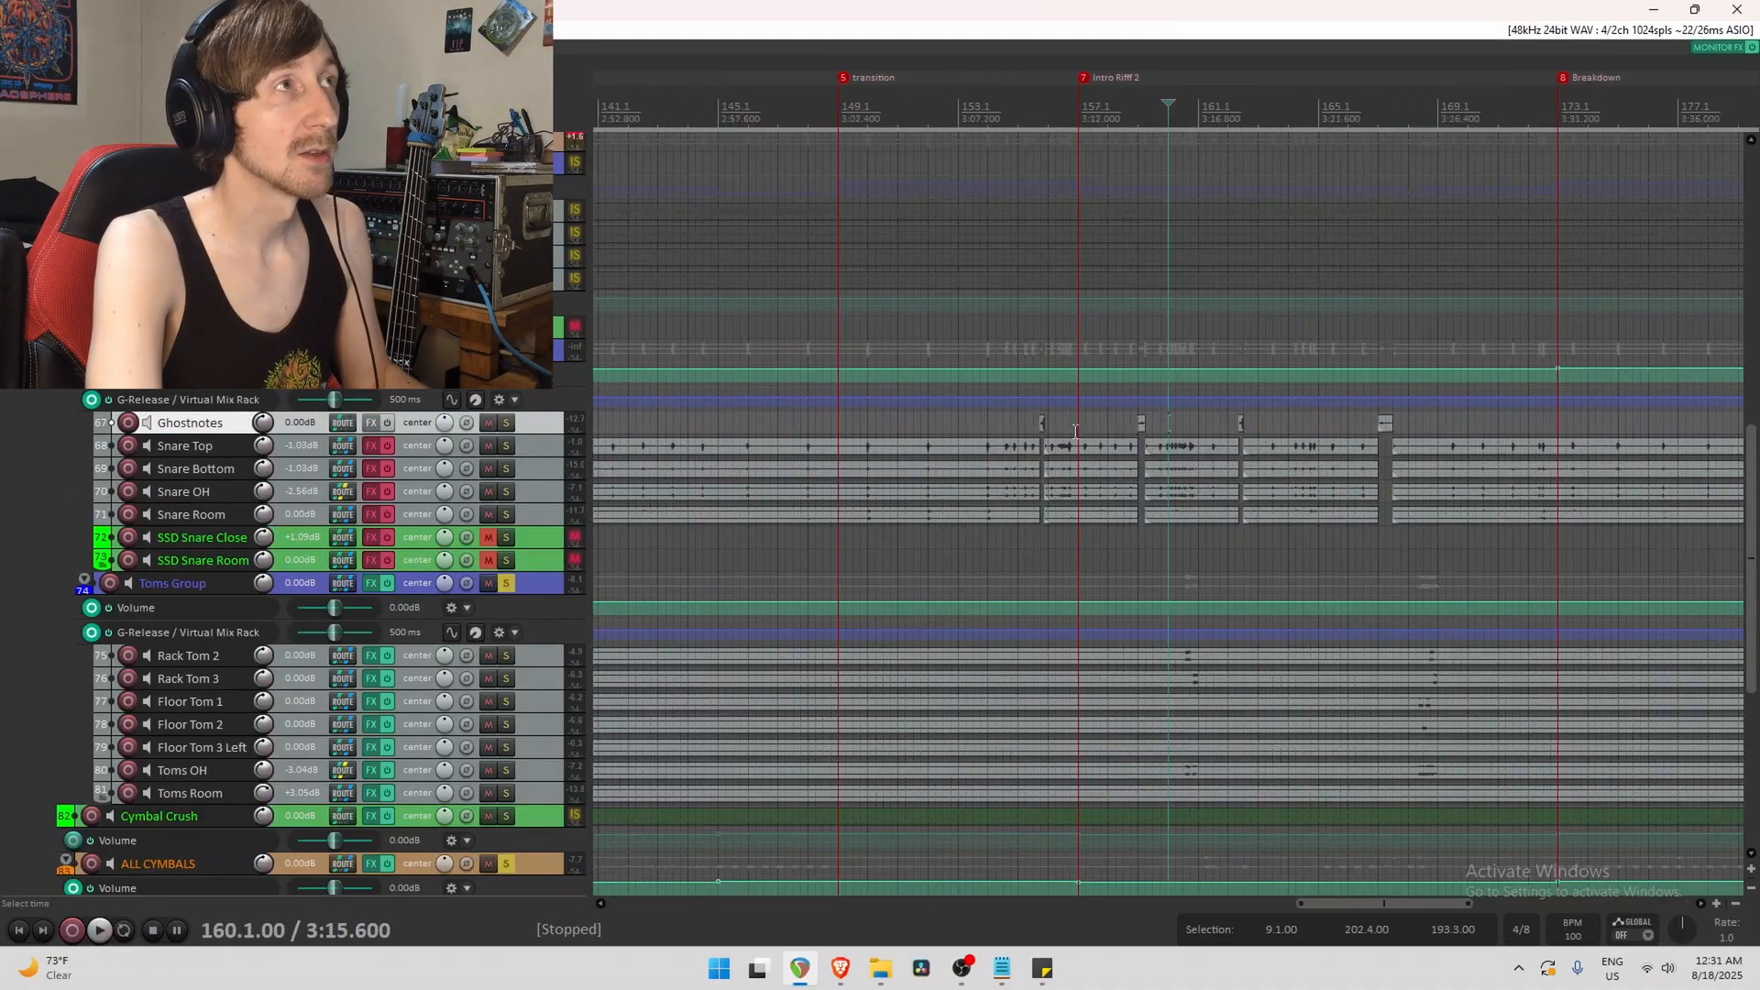
click(1012, 419)
key(space)
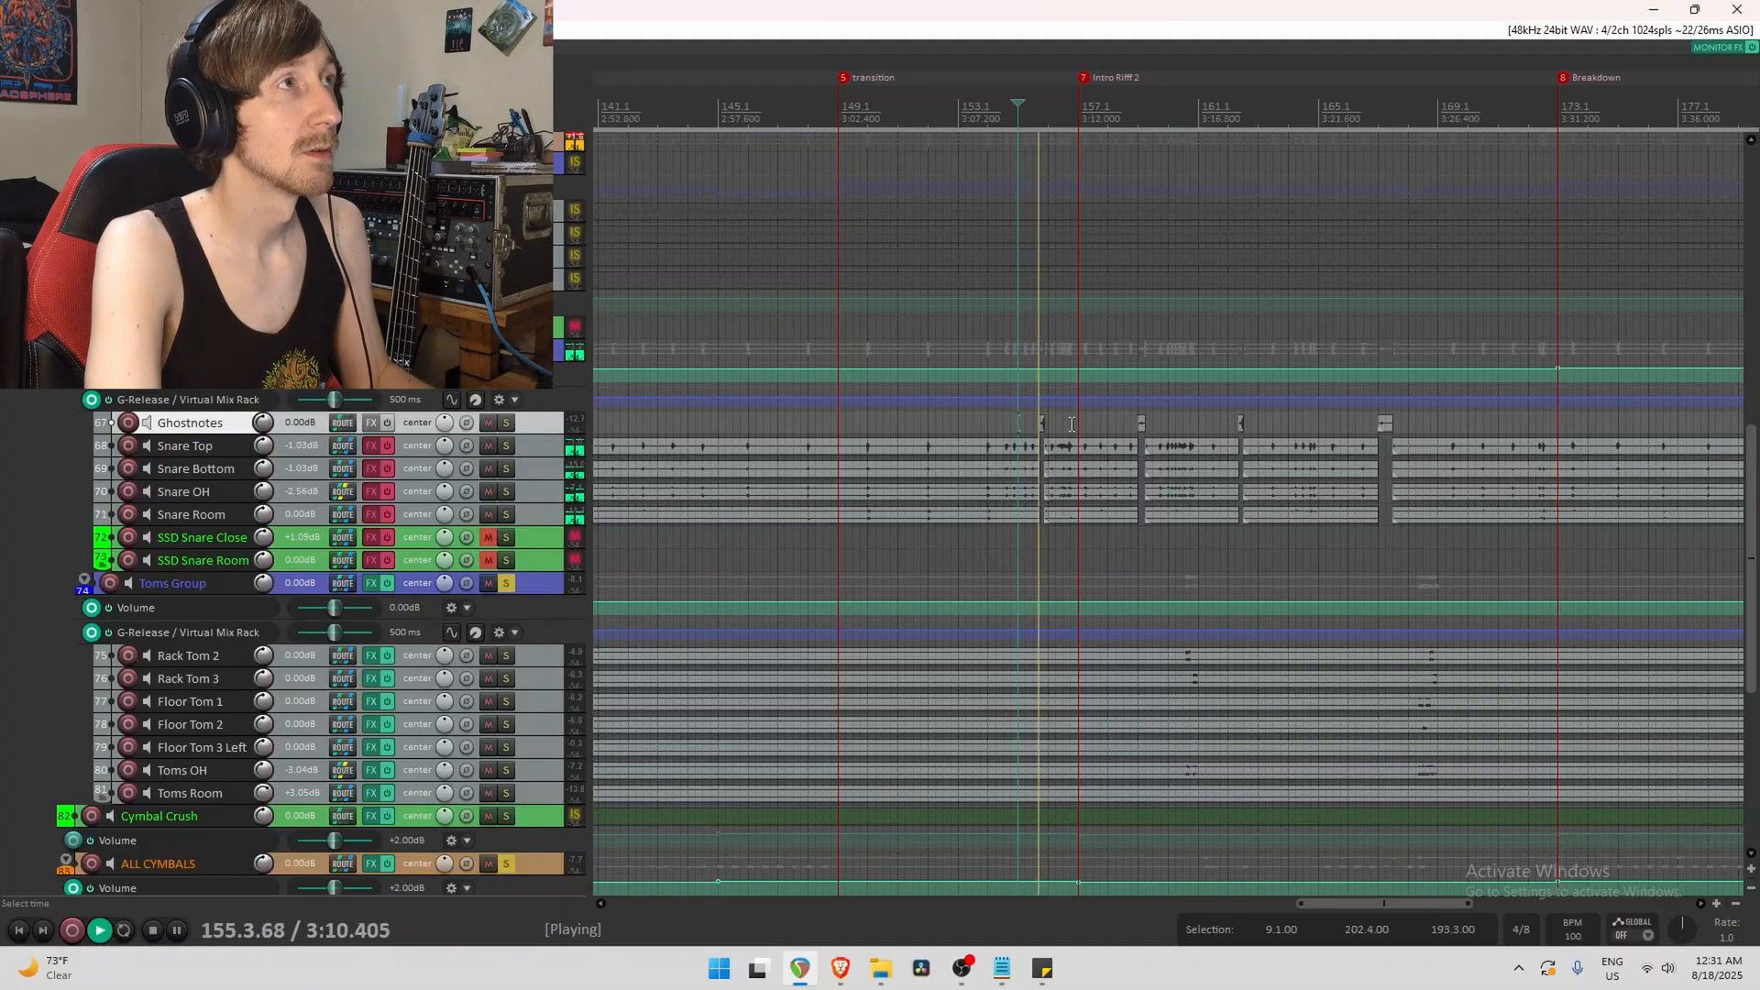
scroll(1071, 426, up, 4)
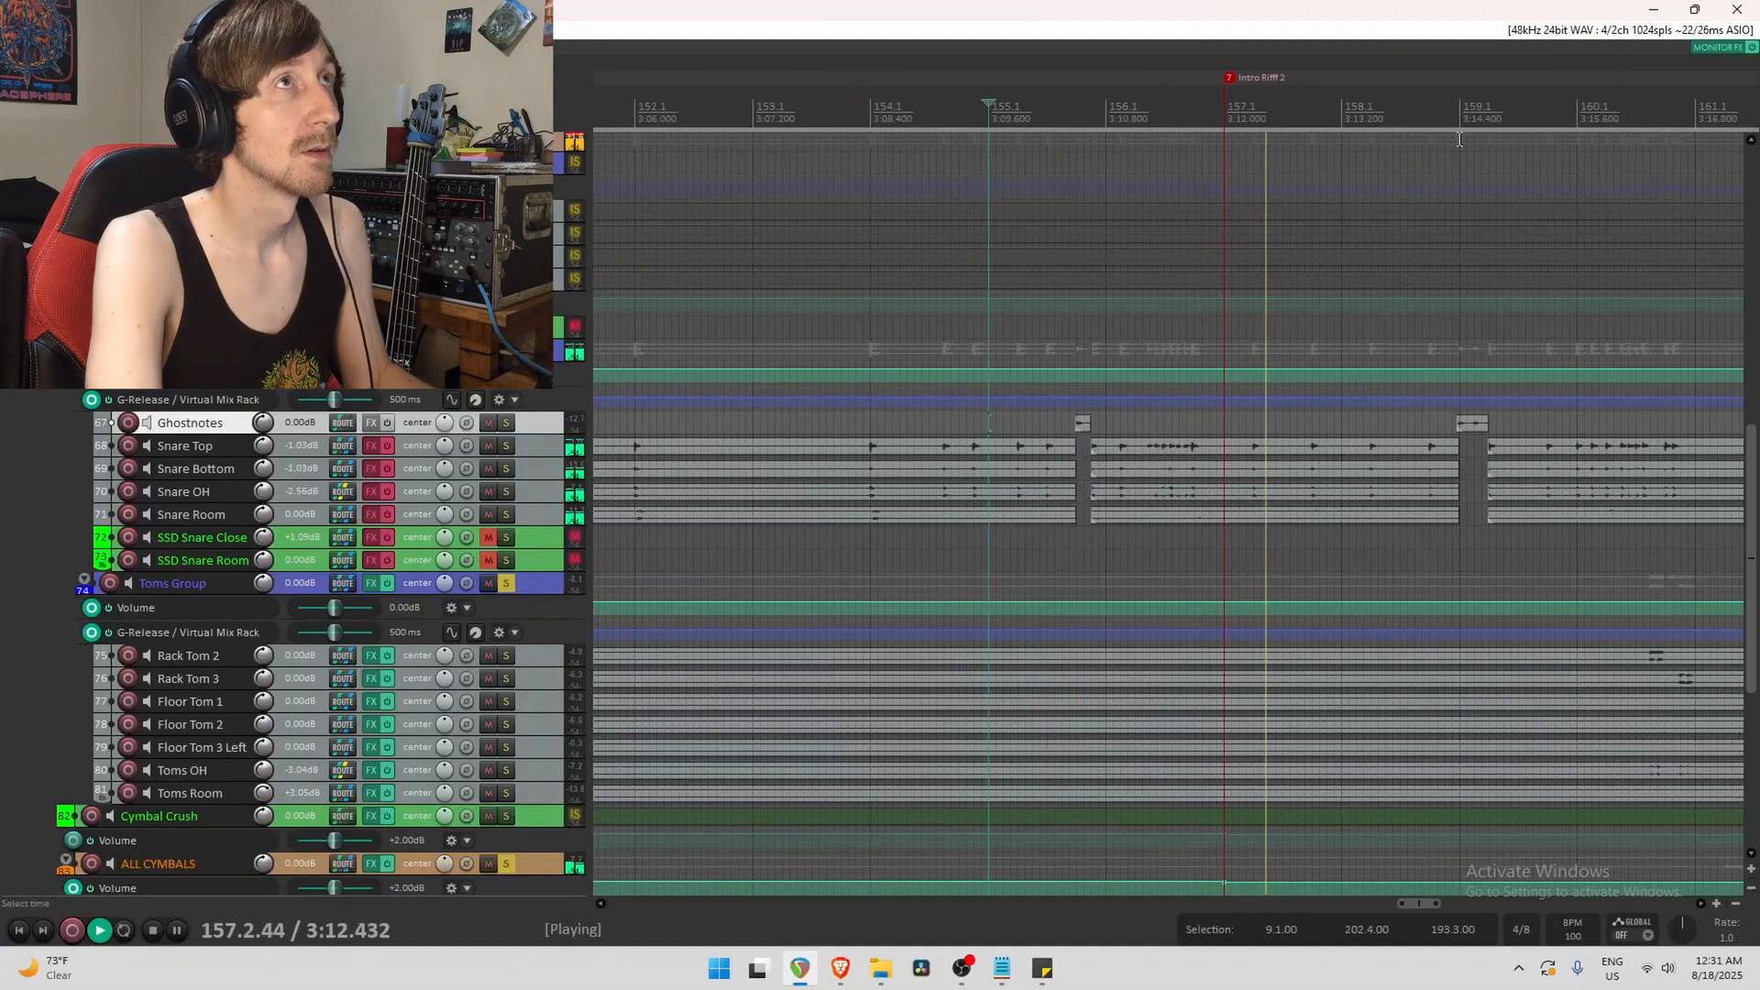
drag(1403, 86, 958, 124)
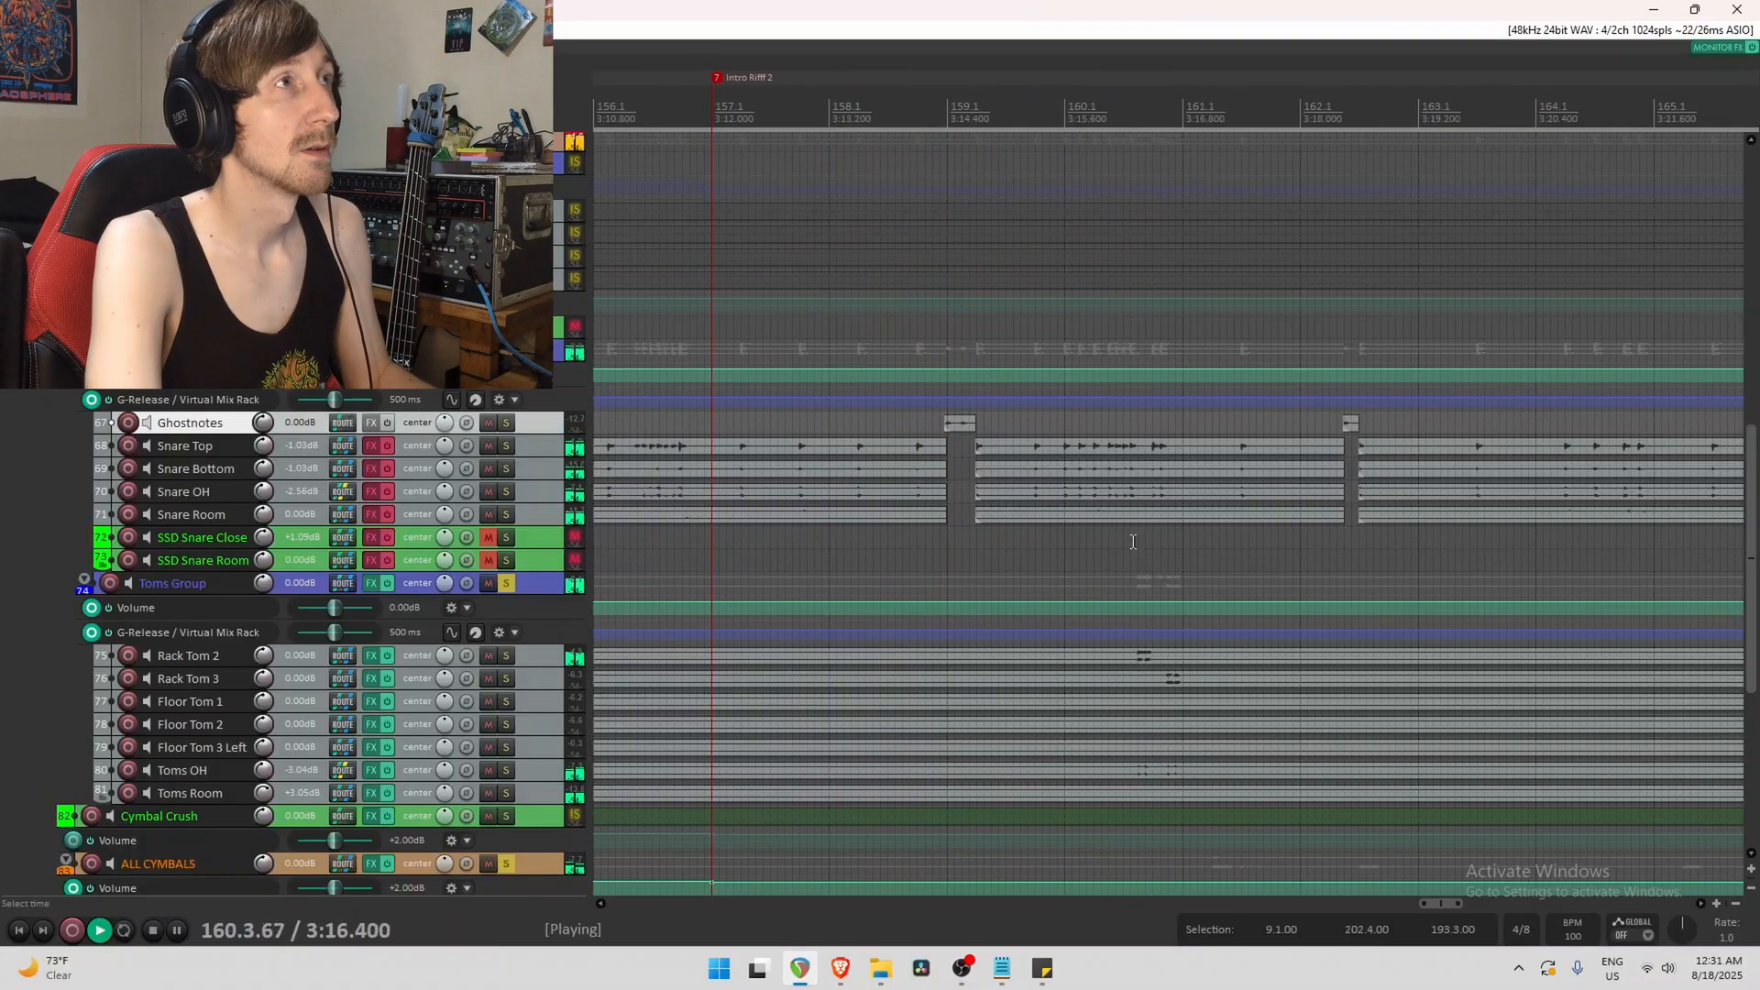
key(space)
Re-enable the effects on the Snare Top, Snare Bottom, Snare OH and Snare Room tracks.
drag(1165, 78, 1239, 92)
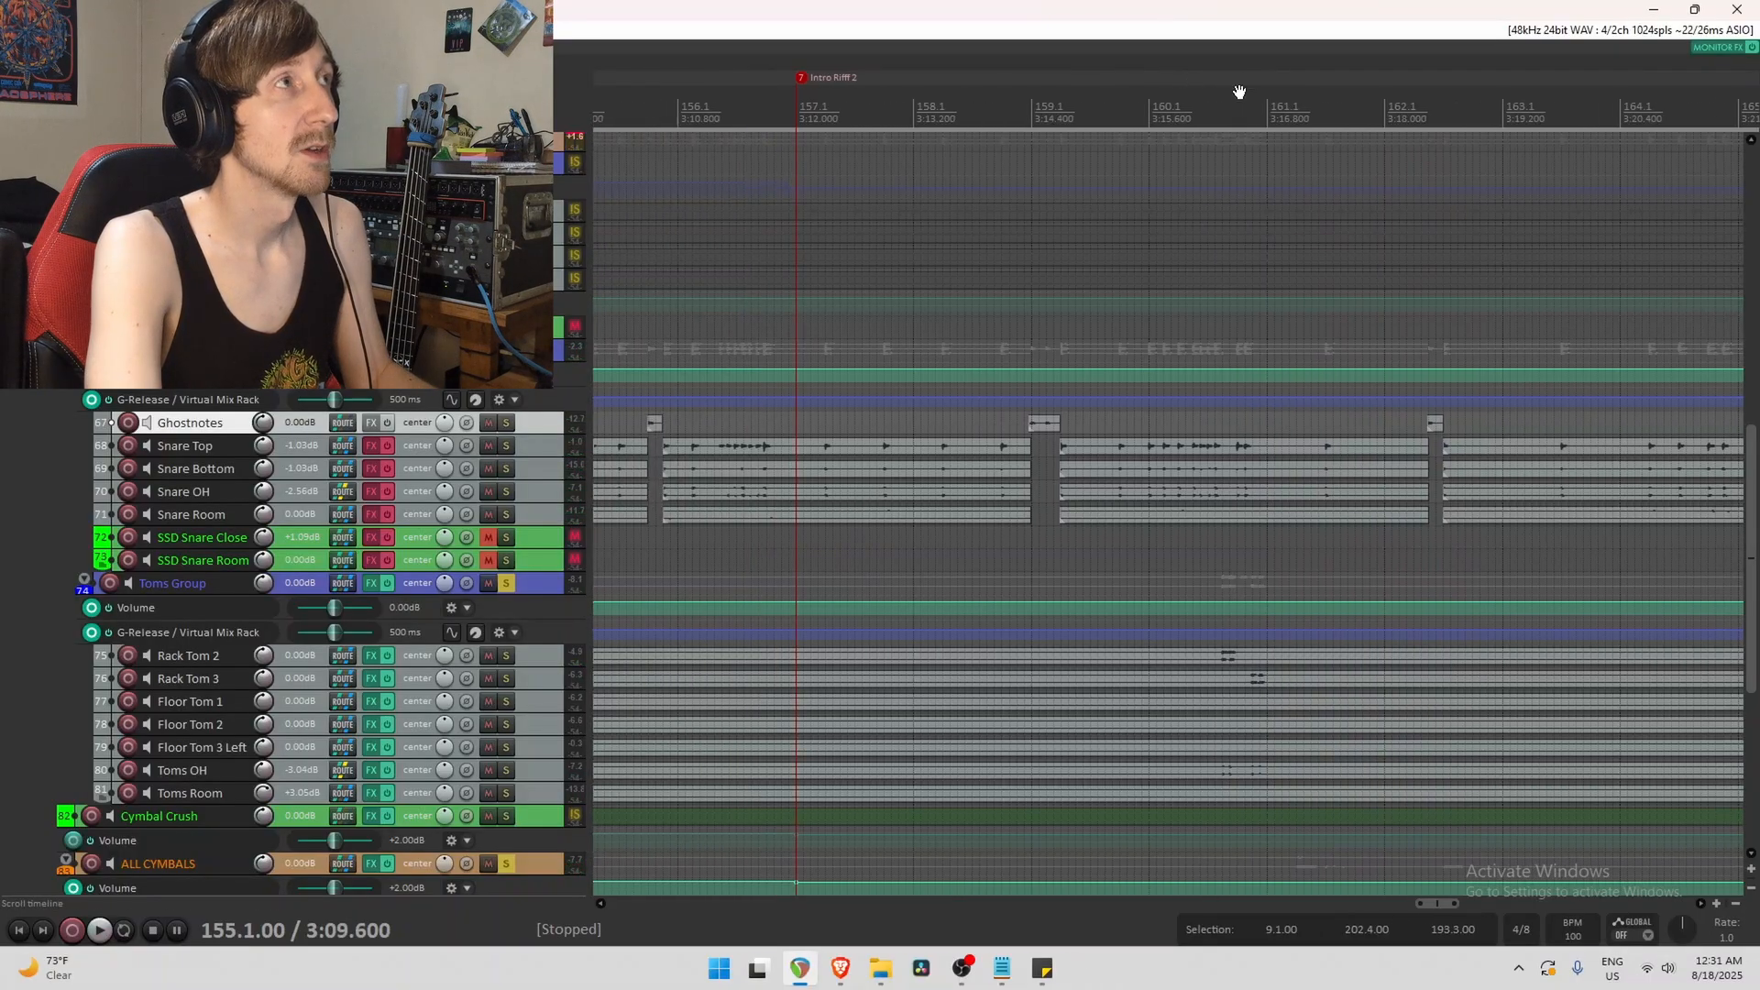
scroll(797, 322, down, 5)
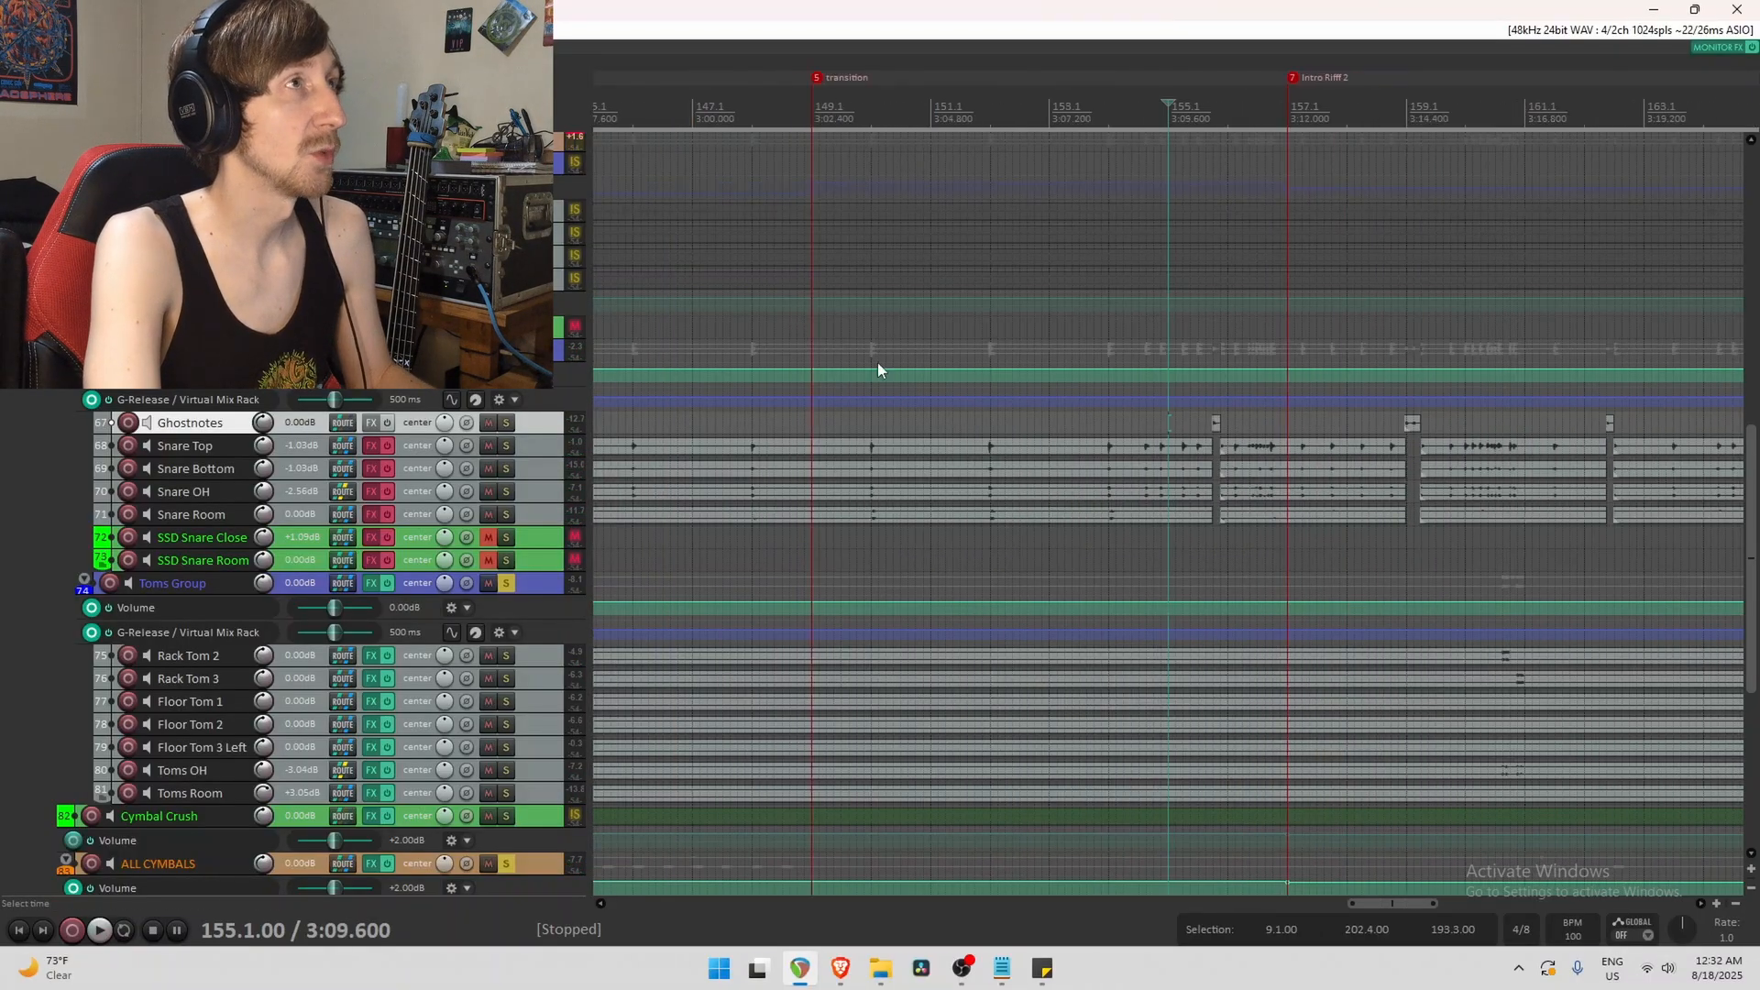
drag(1135, 88, 986, 90)
drag(544, 424, 547, 450)
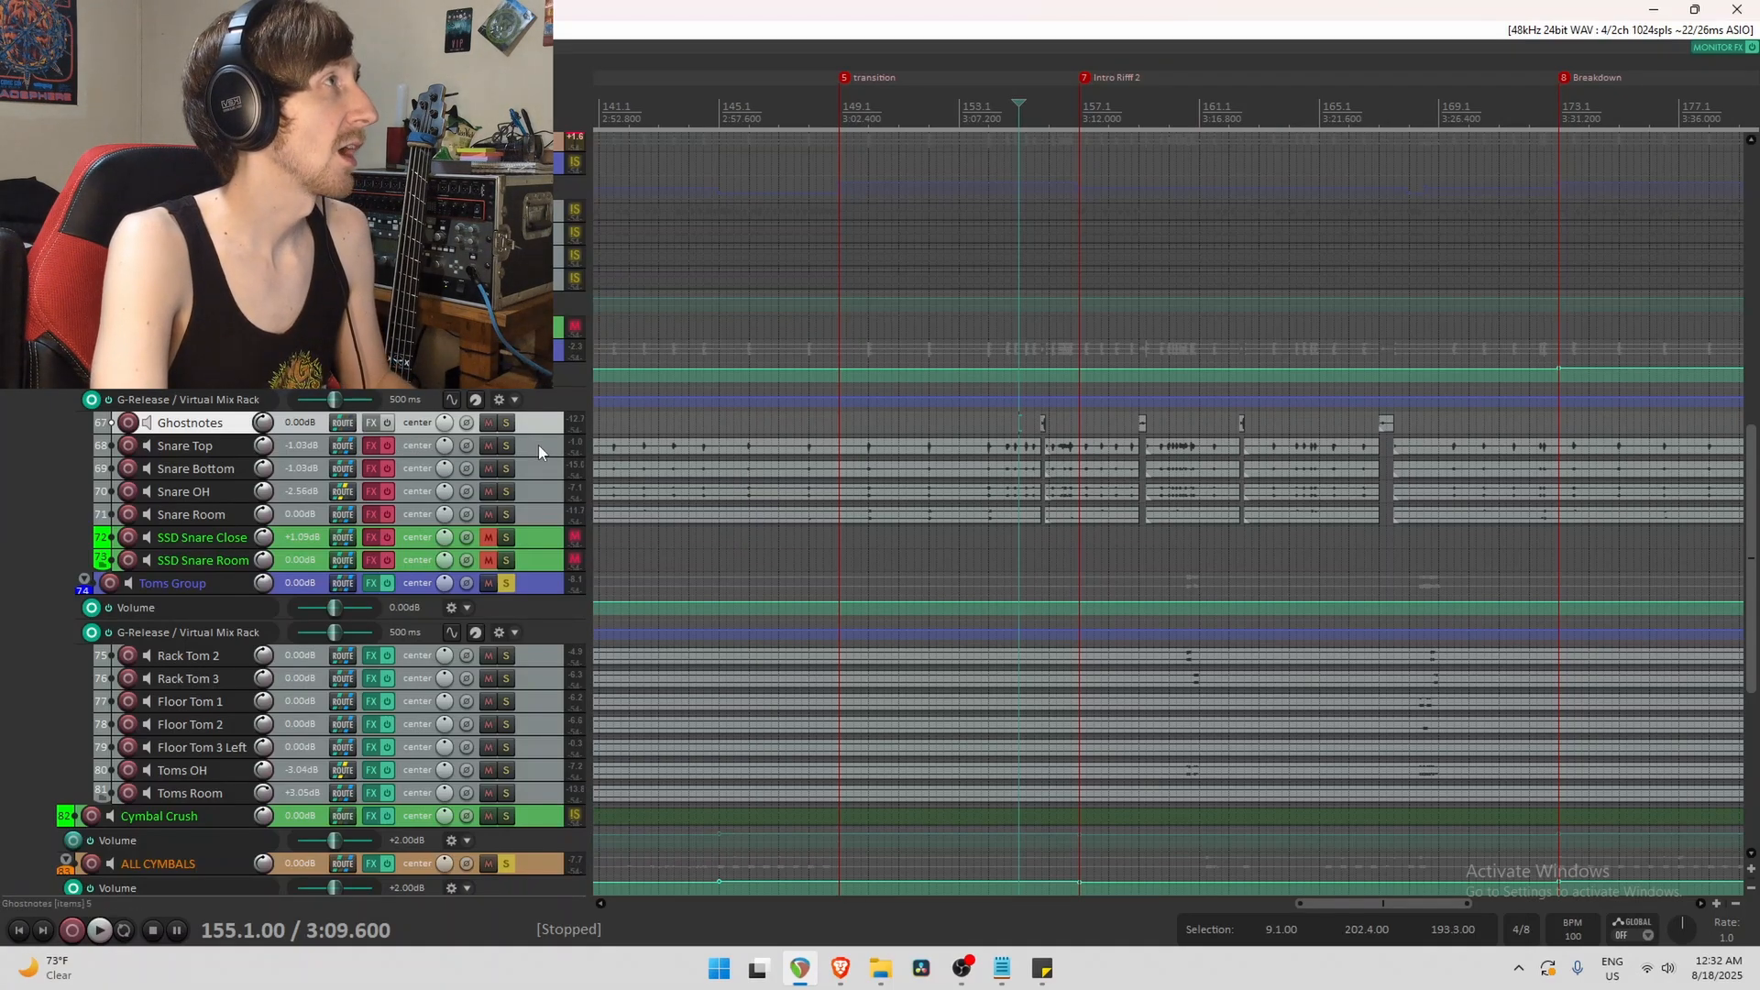
click(544, 354)
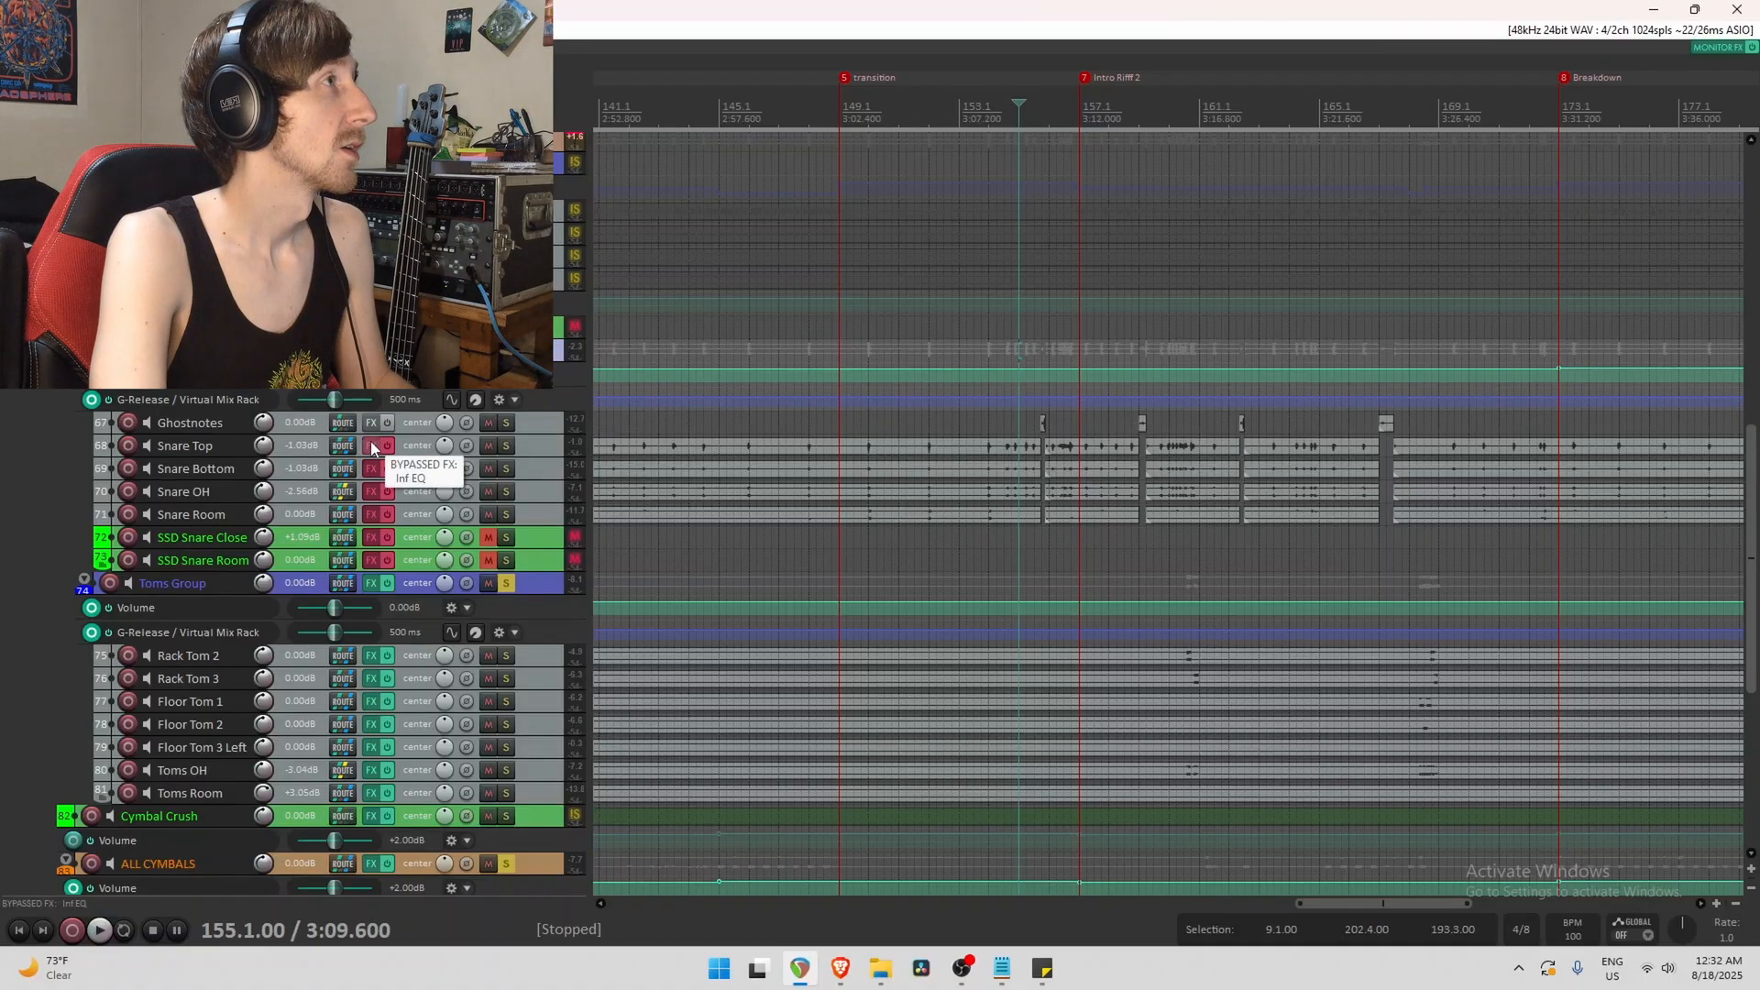
click(388, 492)
click(388, 513)
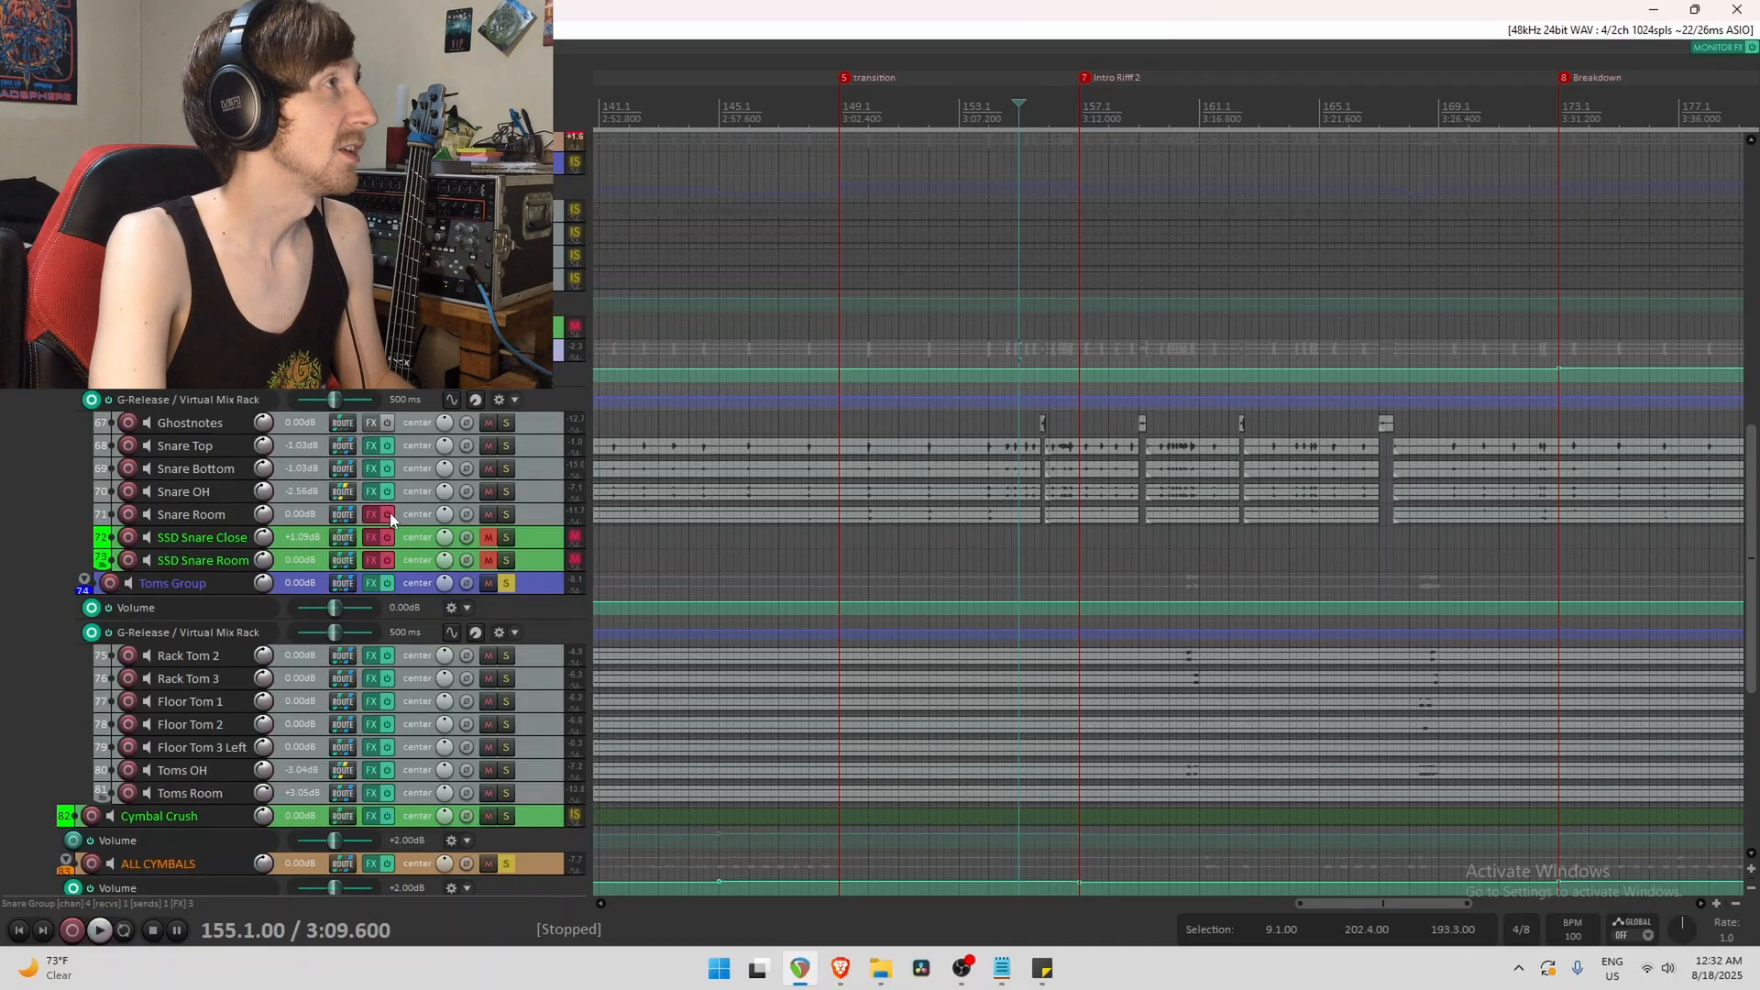
Open the Snare Top track's effect chain with Infinity EQ 2 and solo the track.
click(371, 446)
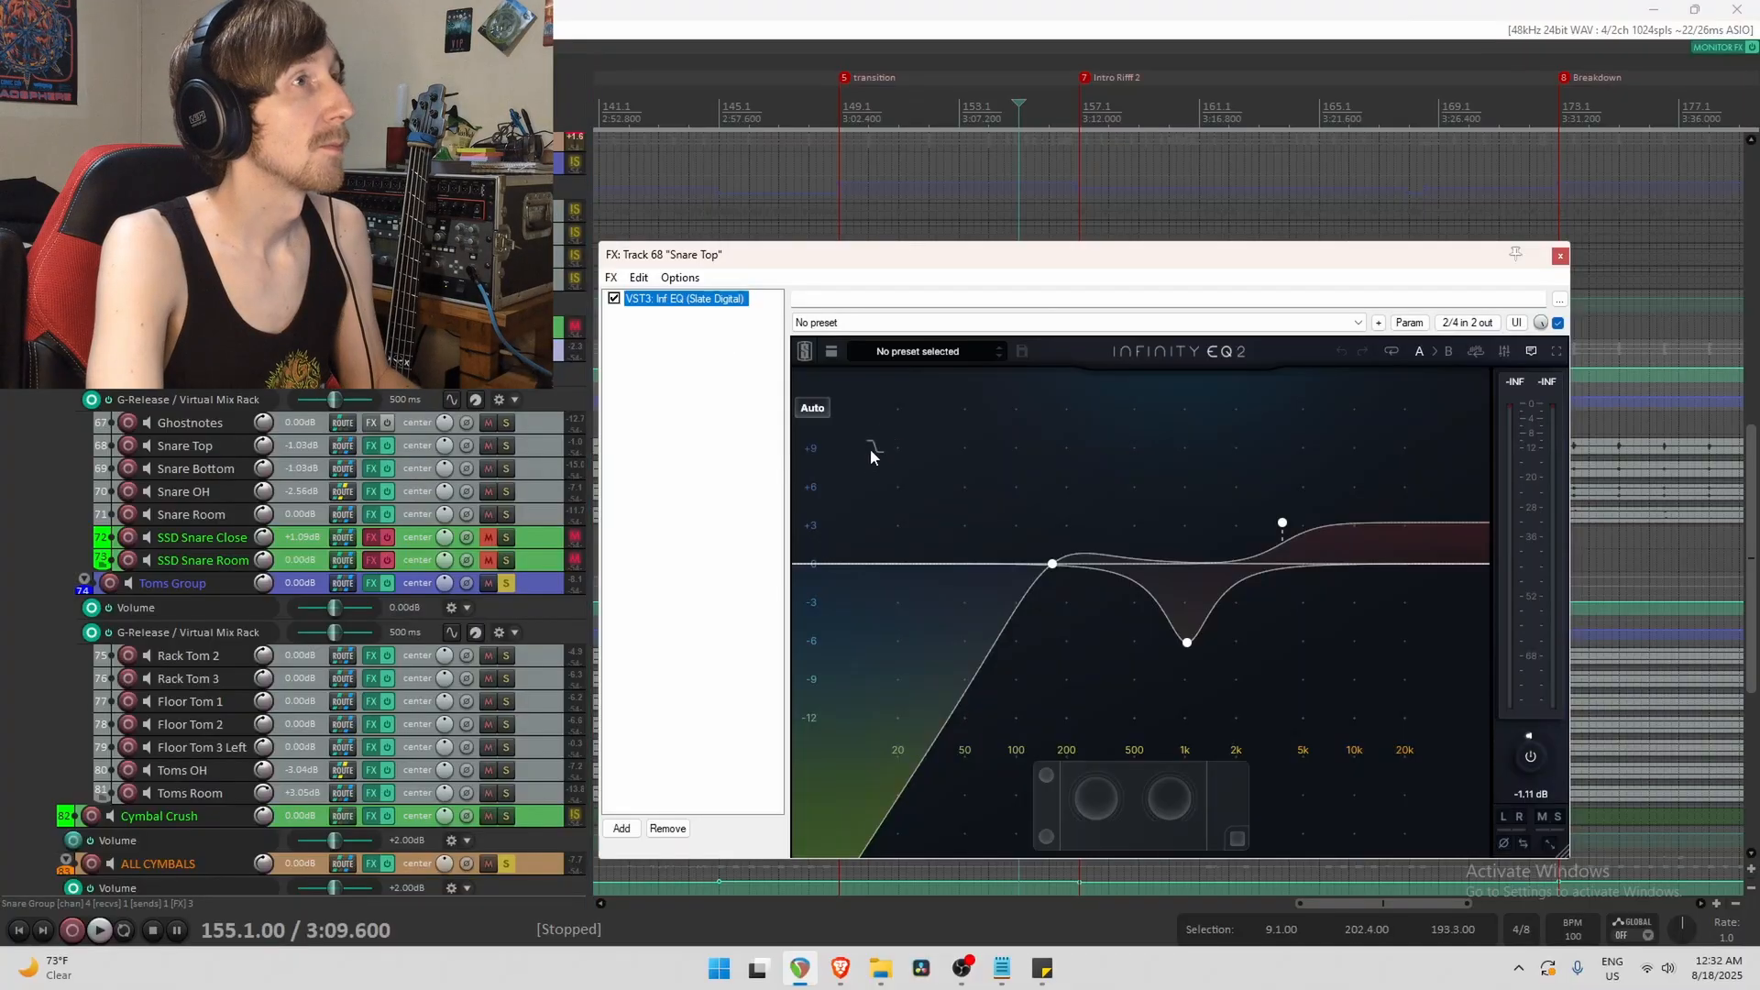
drag(857, 267, 978, 189)
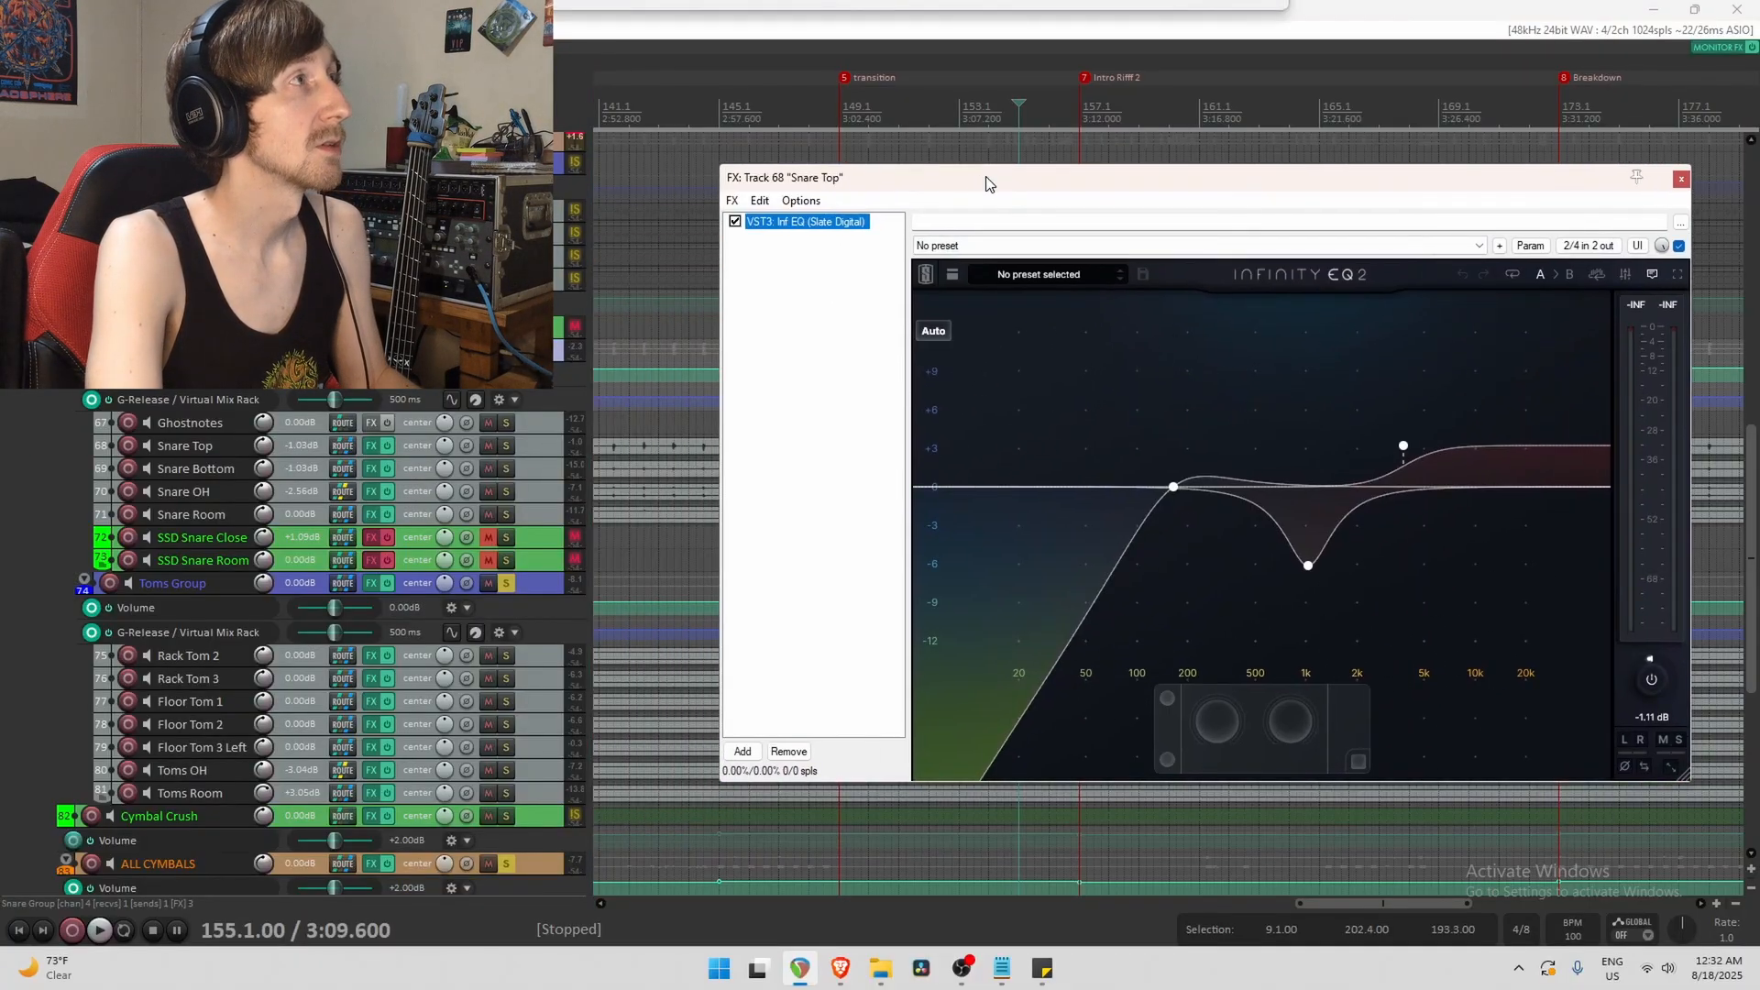
click(506, 445)
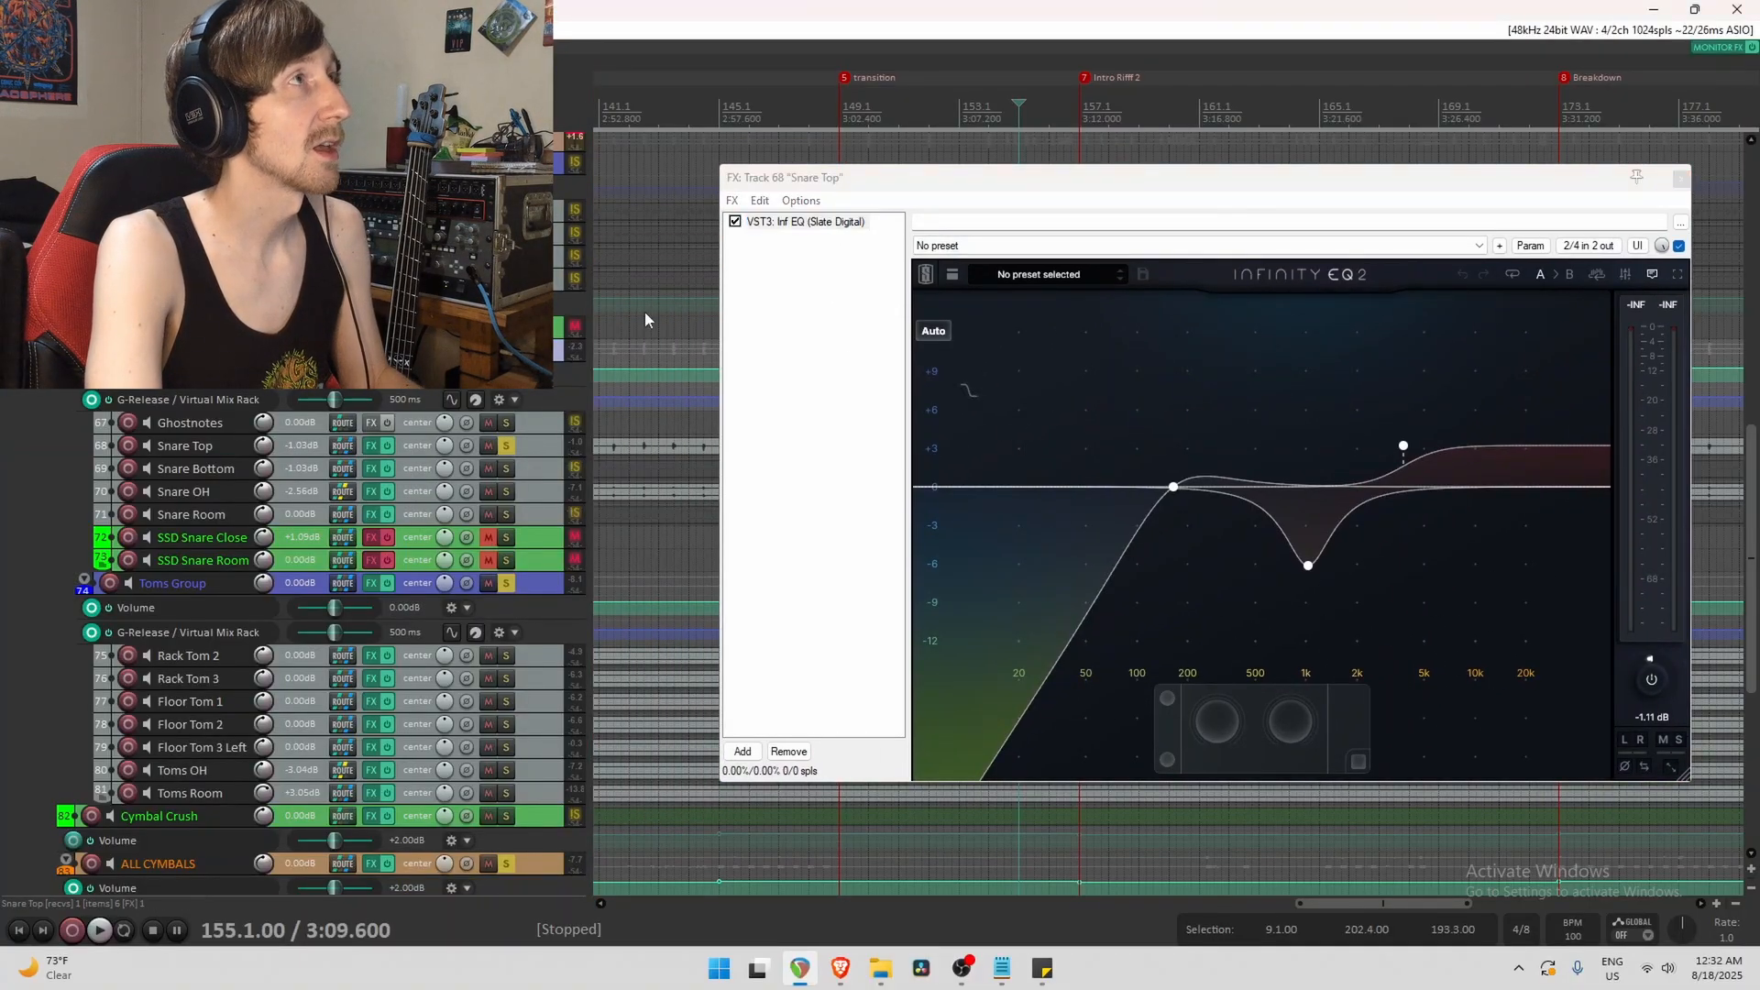
Play the snare top from 155.1.00 with Infinity EQ 2 bypassed and with it enabled.
click(735, 221)
key(space)
key(space)
key(space)
click(736, 223)
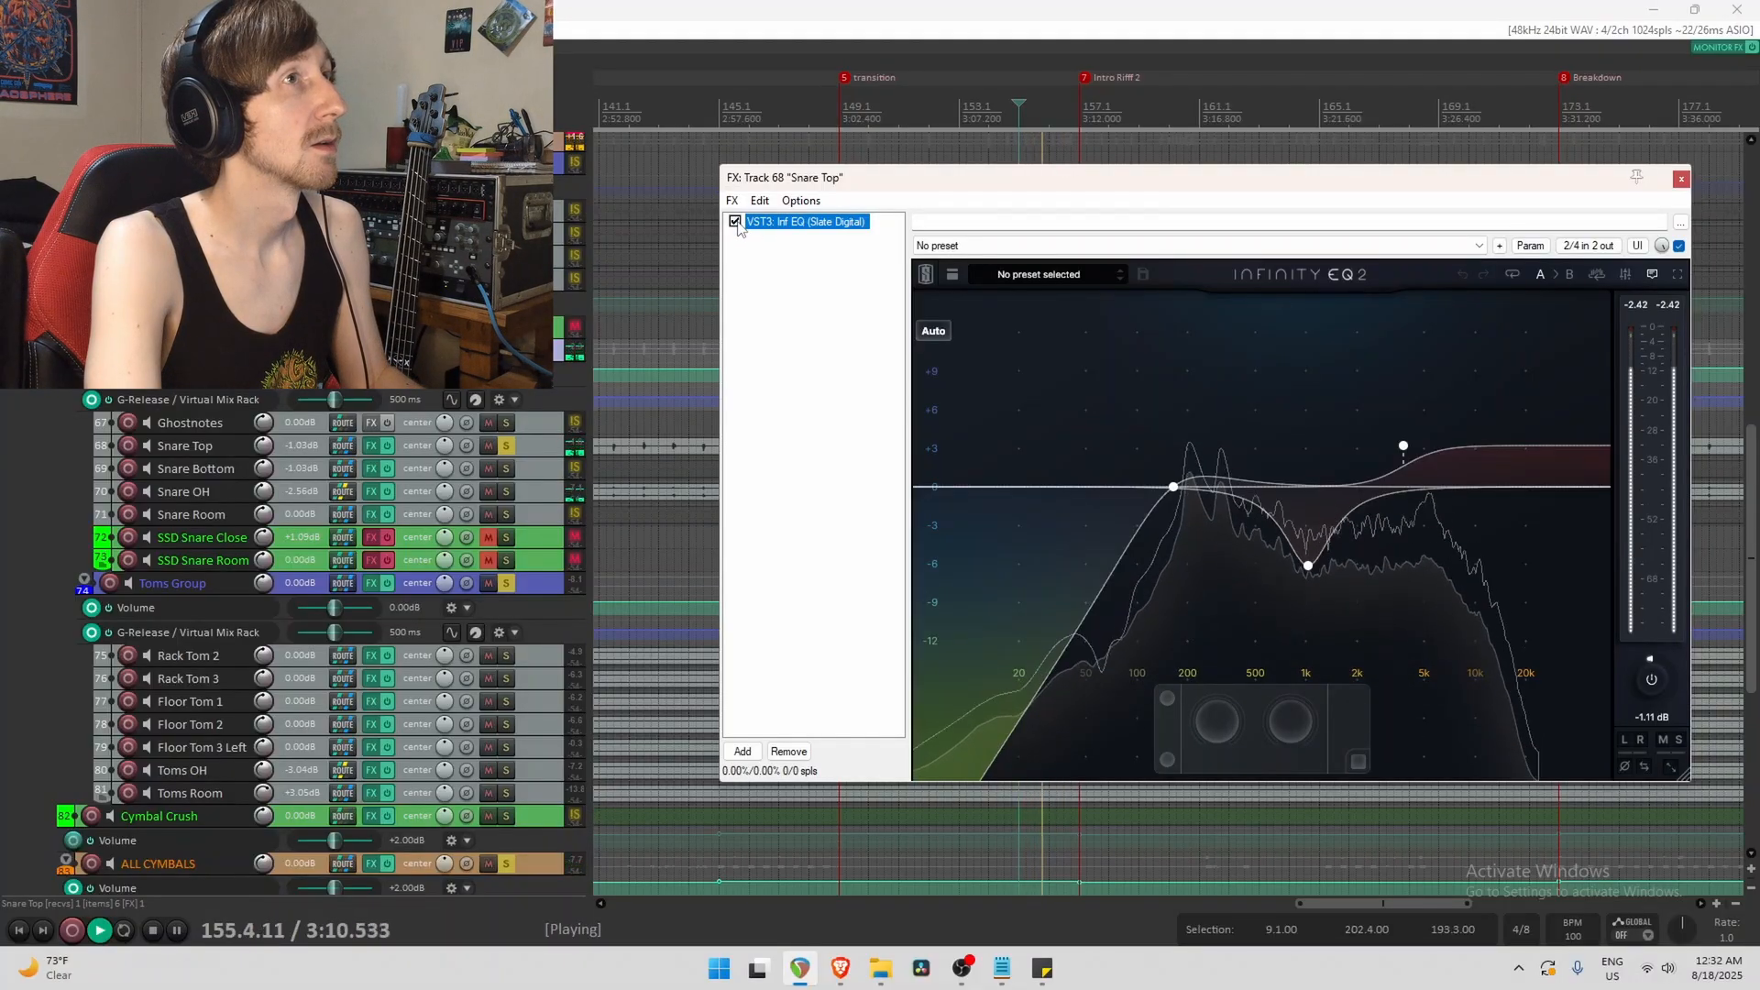
Stop playback and close the Snare Top track's effect chain.
key(space)
mouse_move(1306, 566)
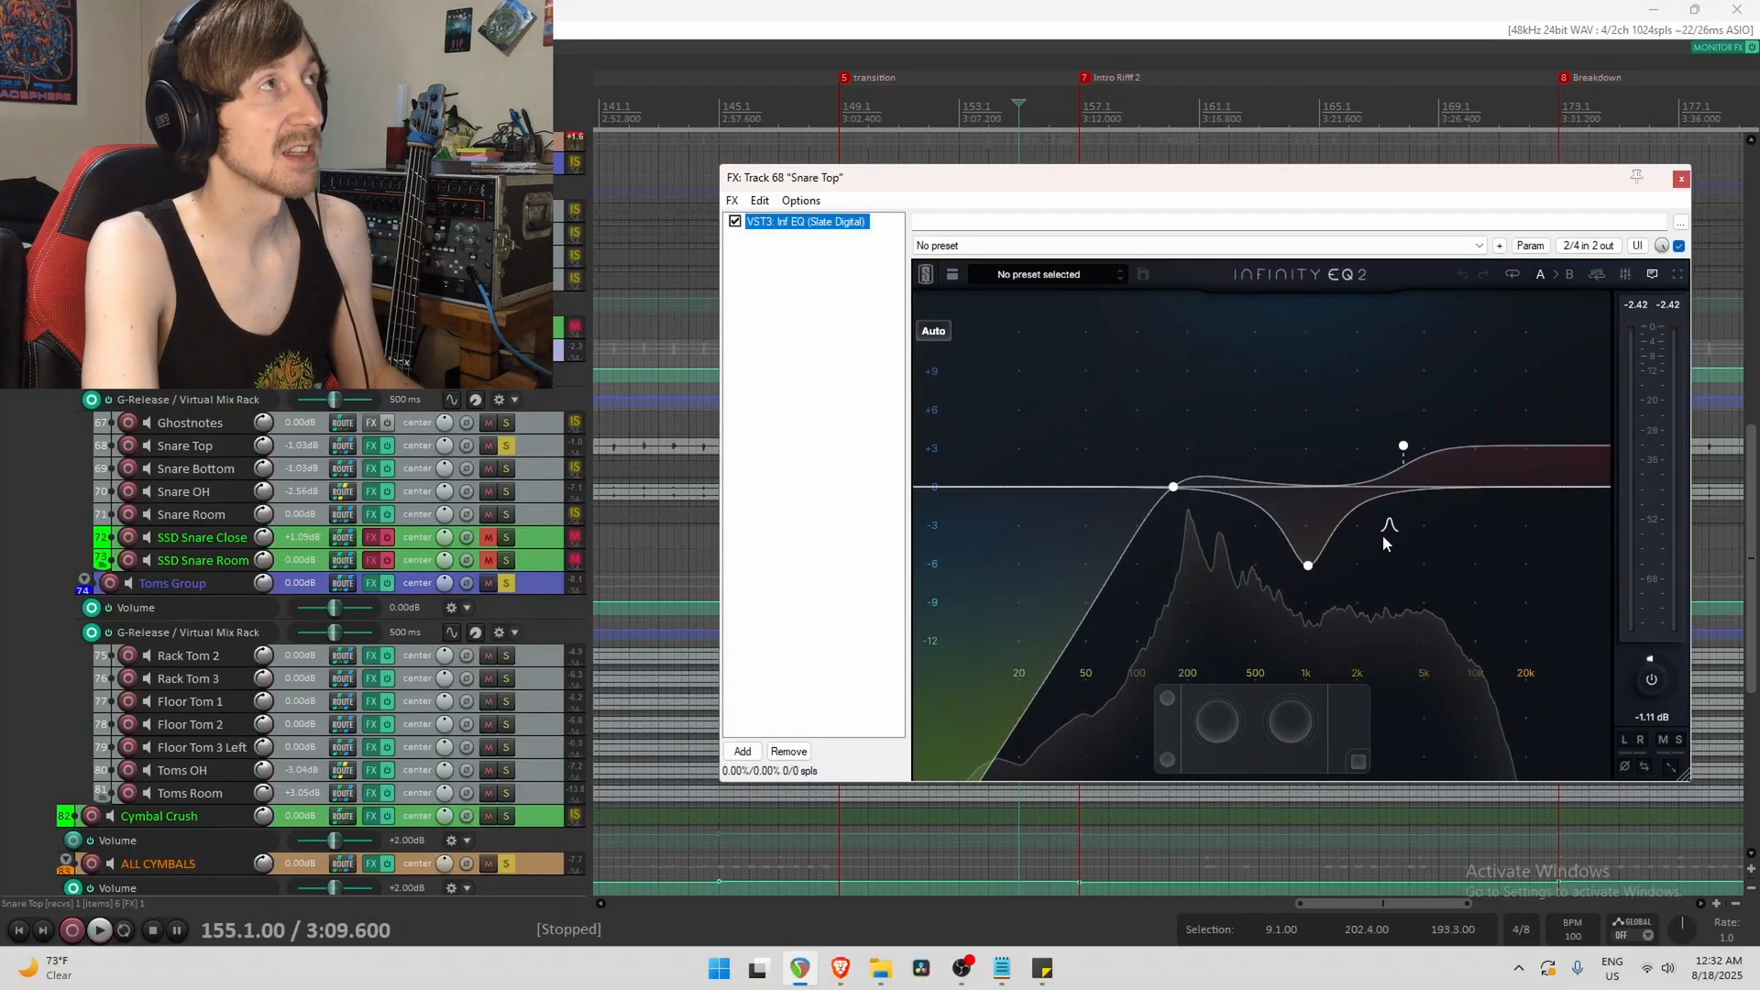
click(1682, 180)
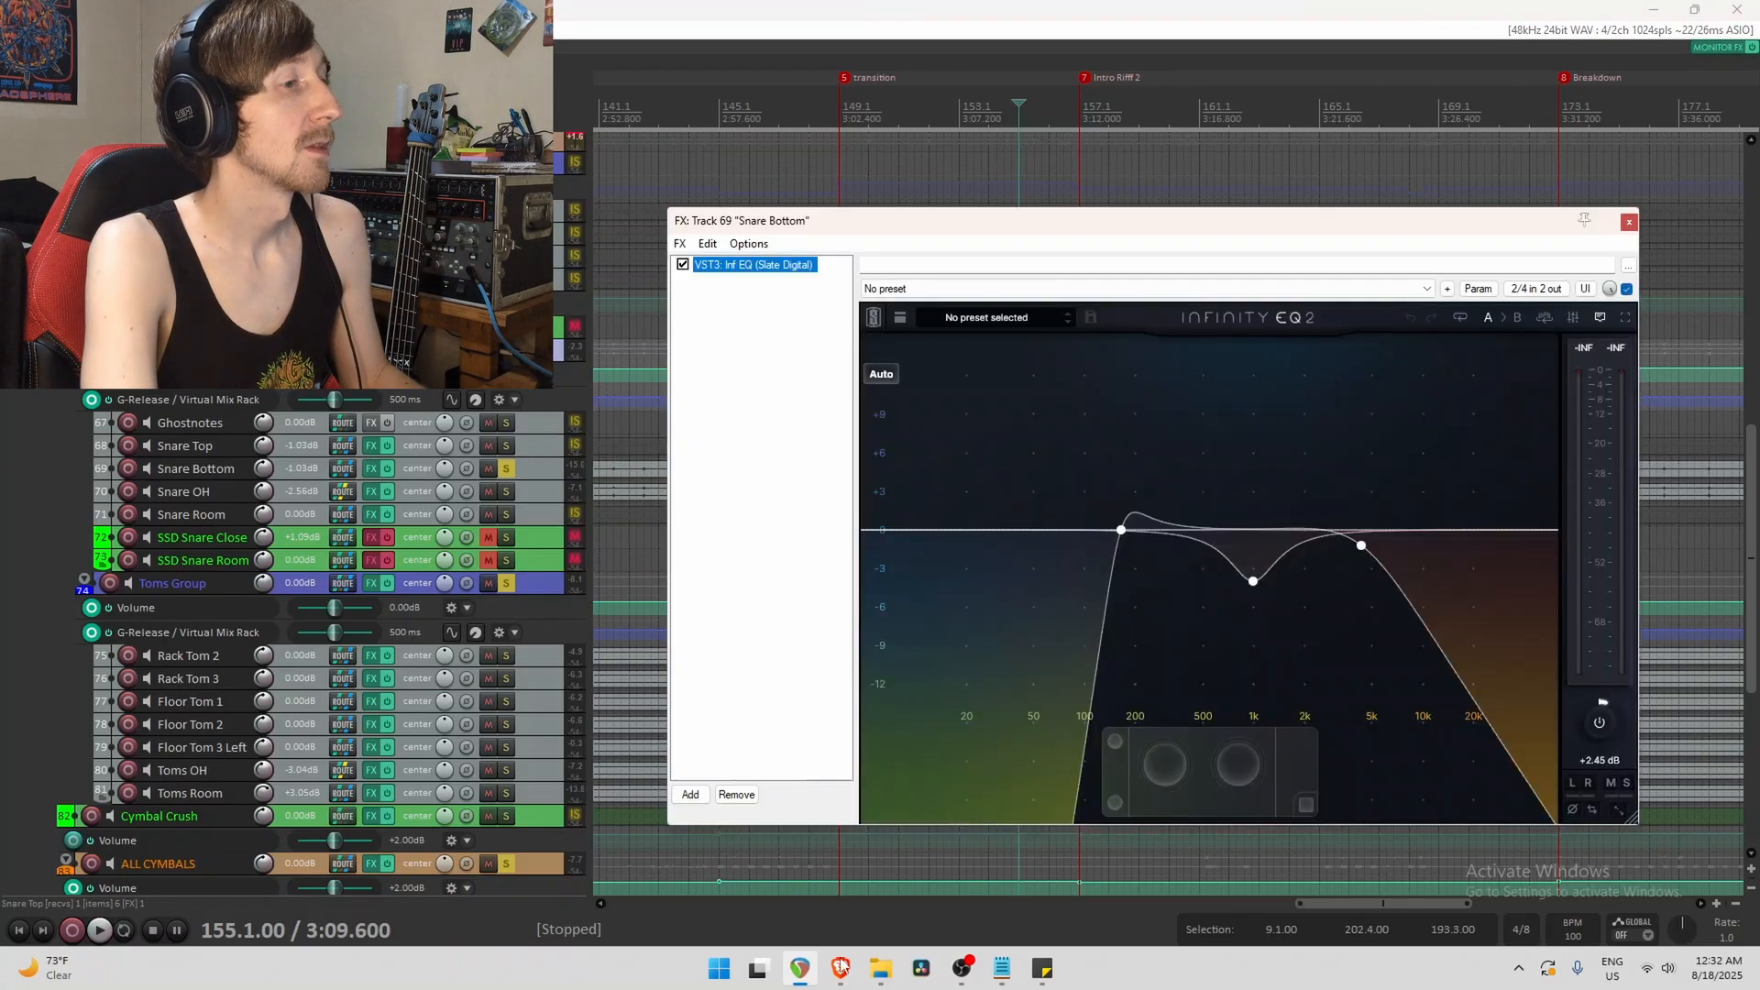
Play the soloed Snare Bottom through Infinity EQ 2 from 155.1.00 and examine the low-cut and midrange bands.
drag(1158, 226, 1162, 163)
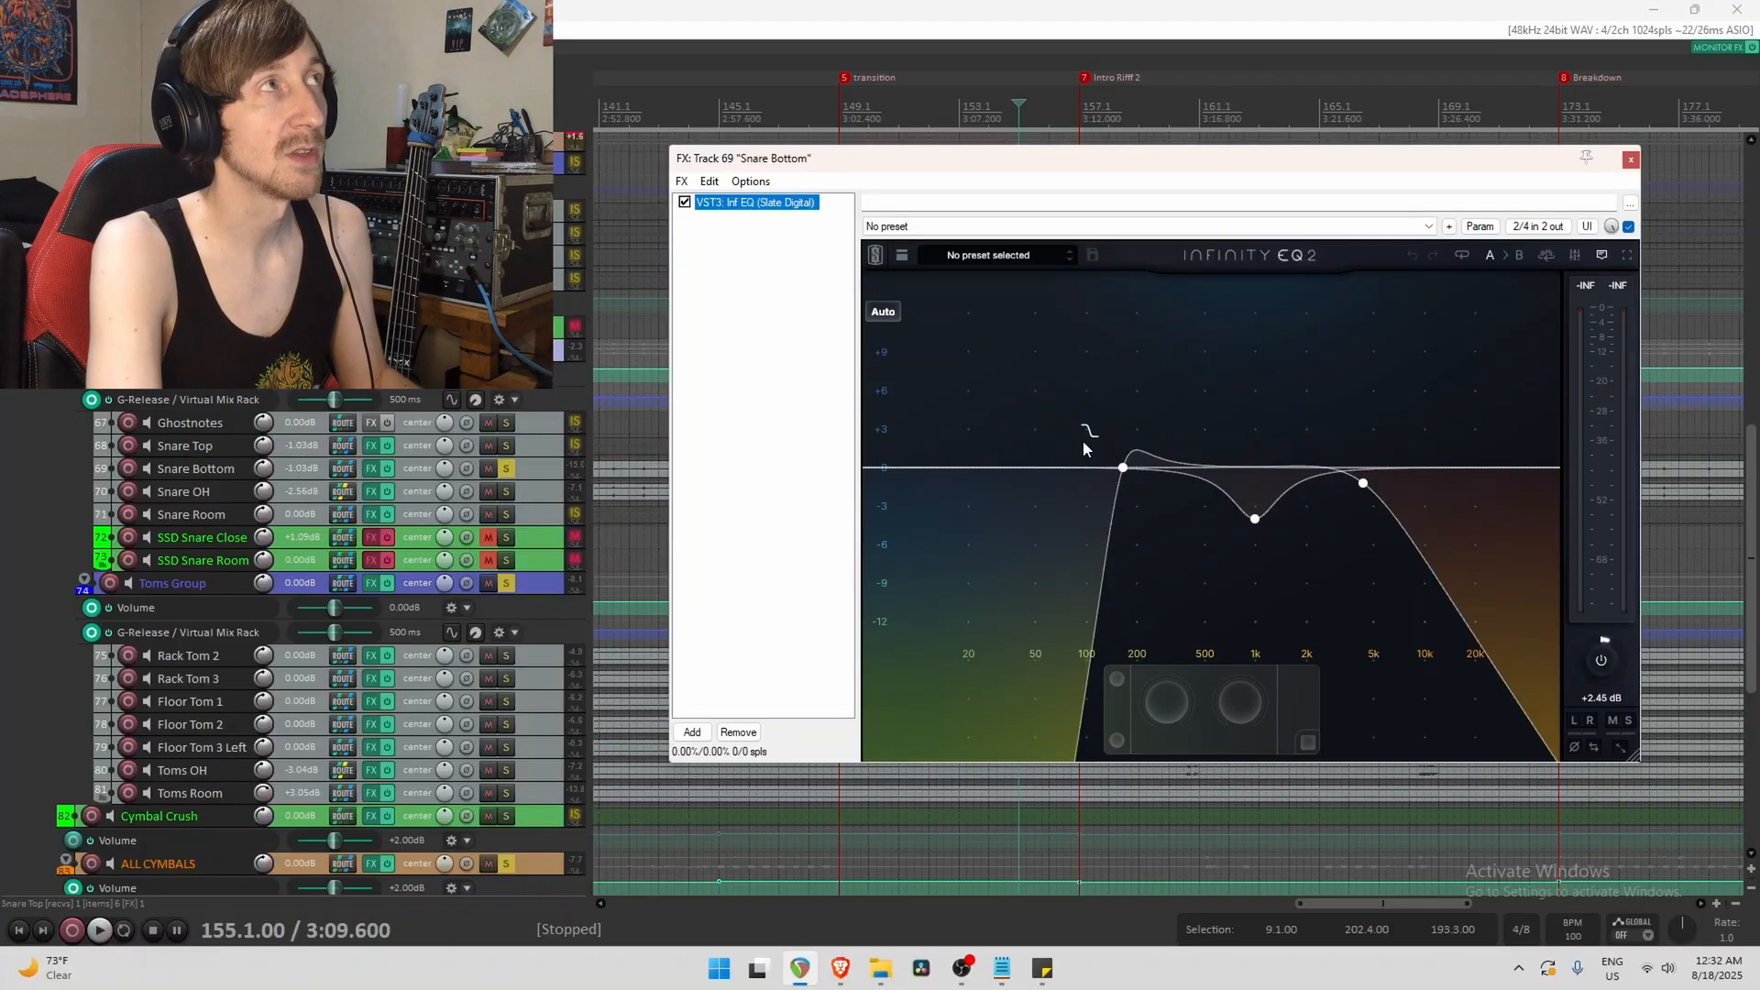
key(space)
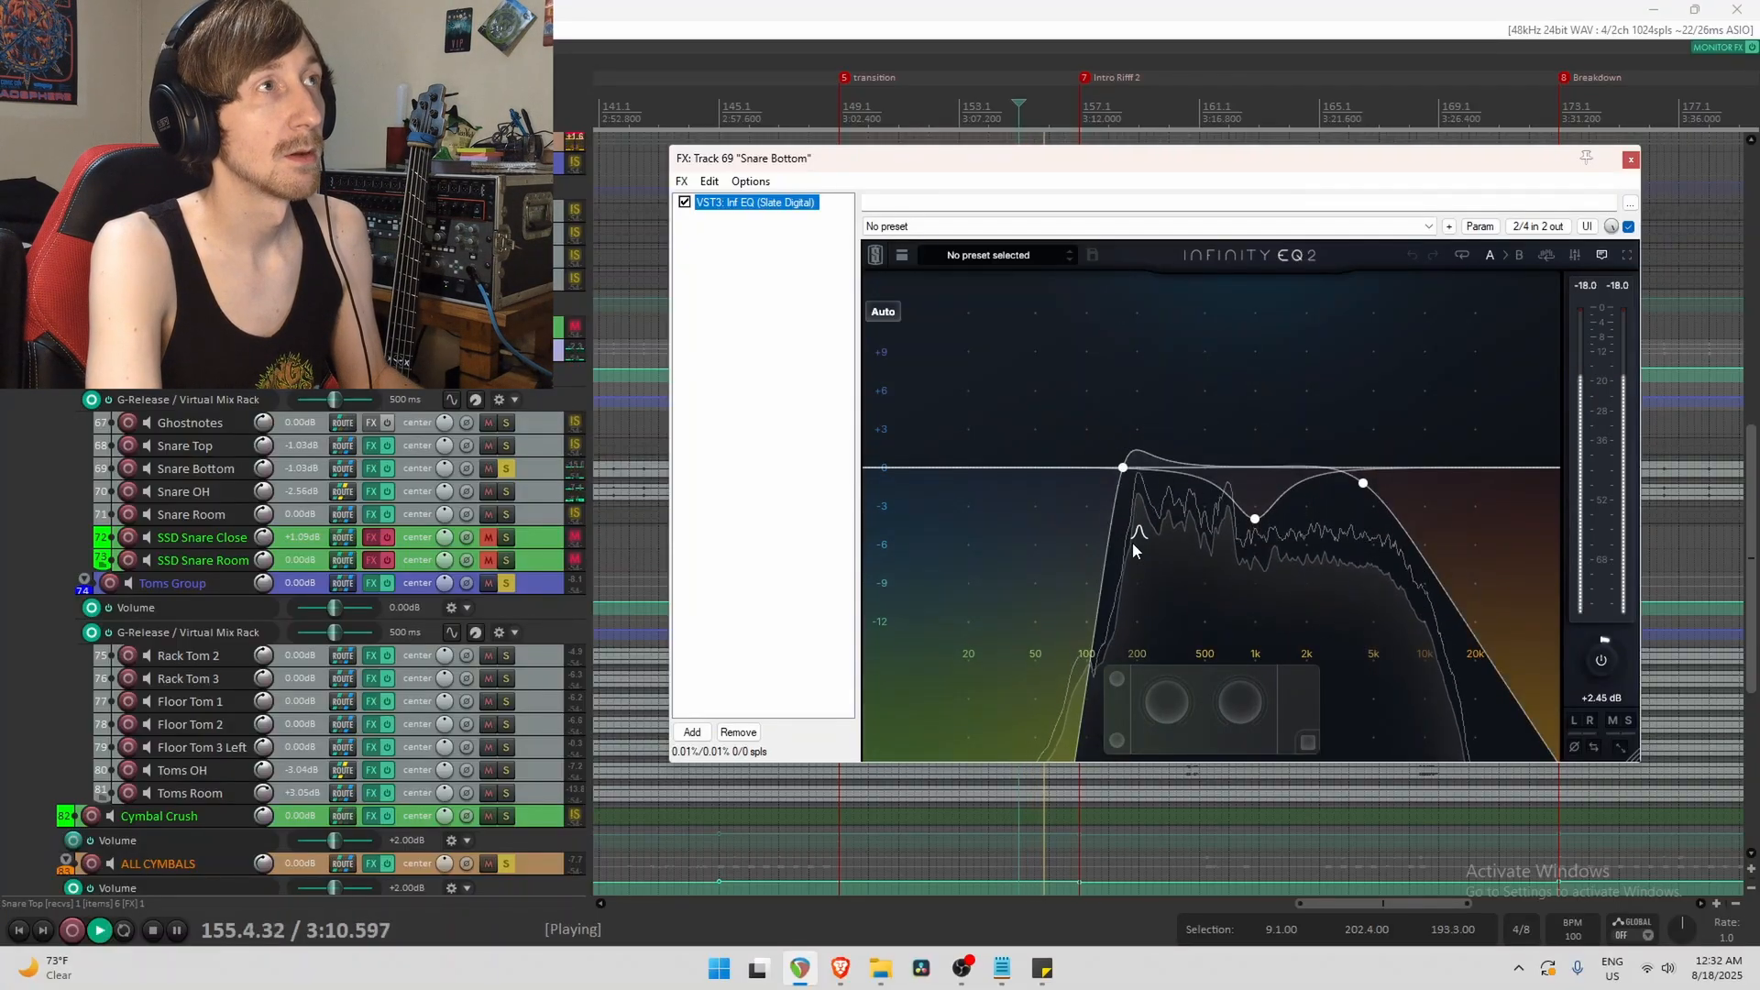
key(space)
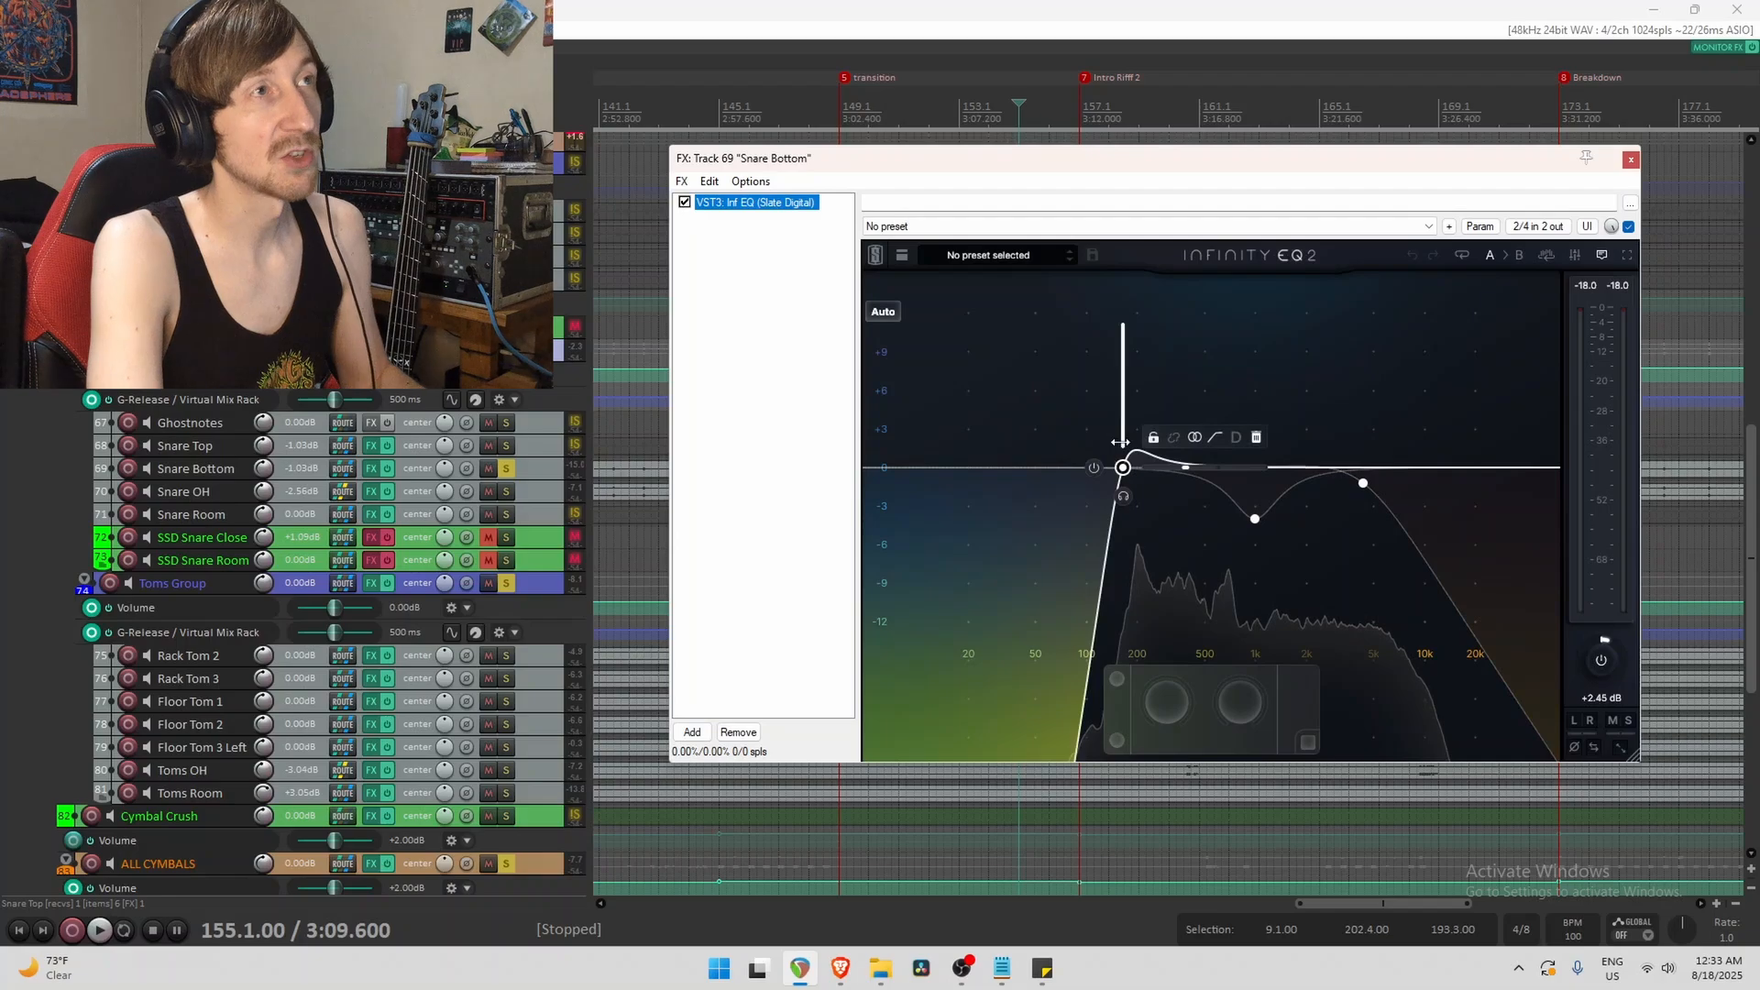
click(1255, 517)
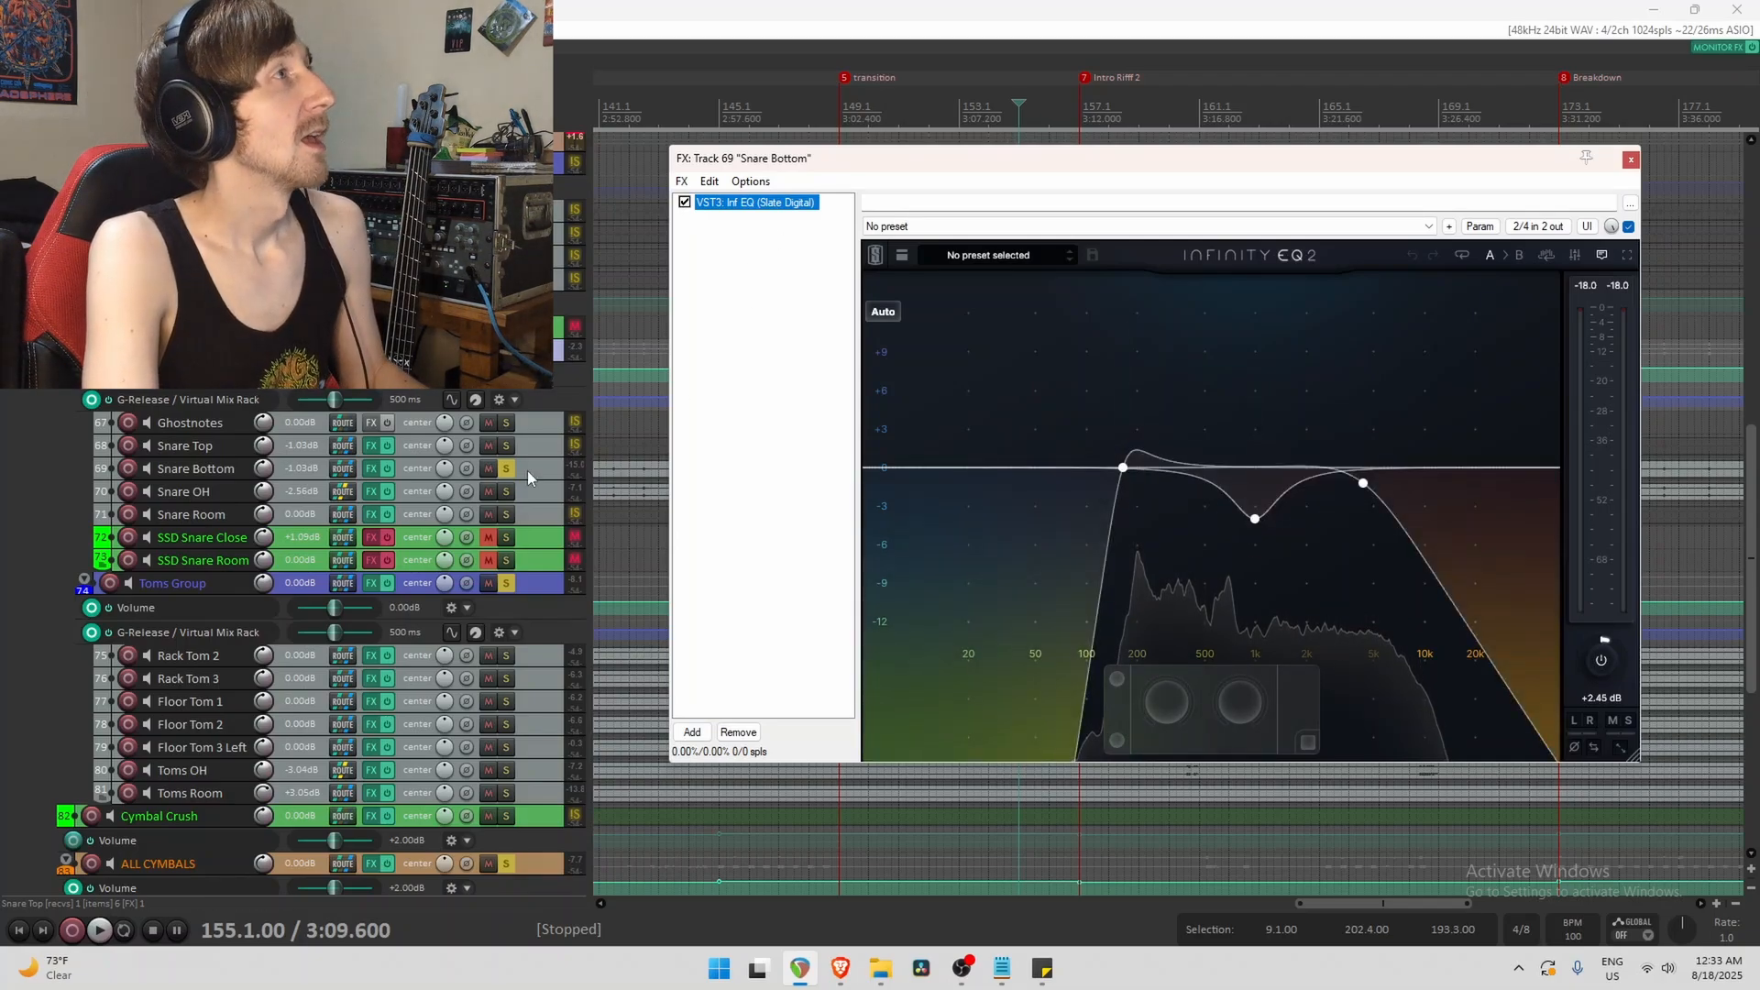
Solo the Snare Top alongside the Snare Bottom and play both from 155.1.00 with their effects bypassed and with them enabled.
click(504, 447)
key(space)
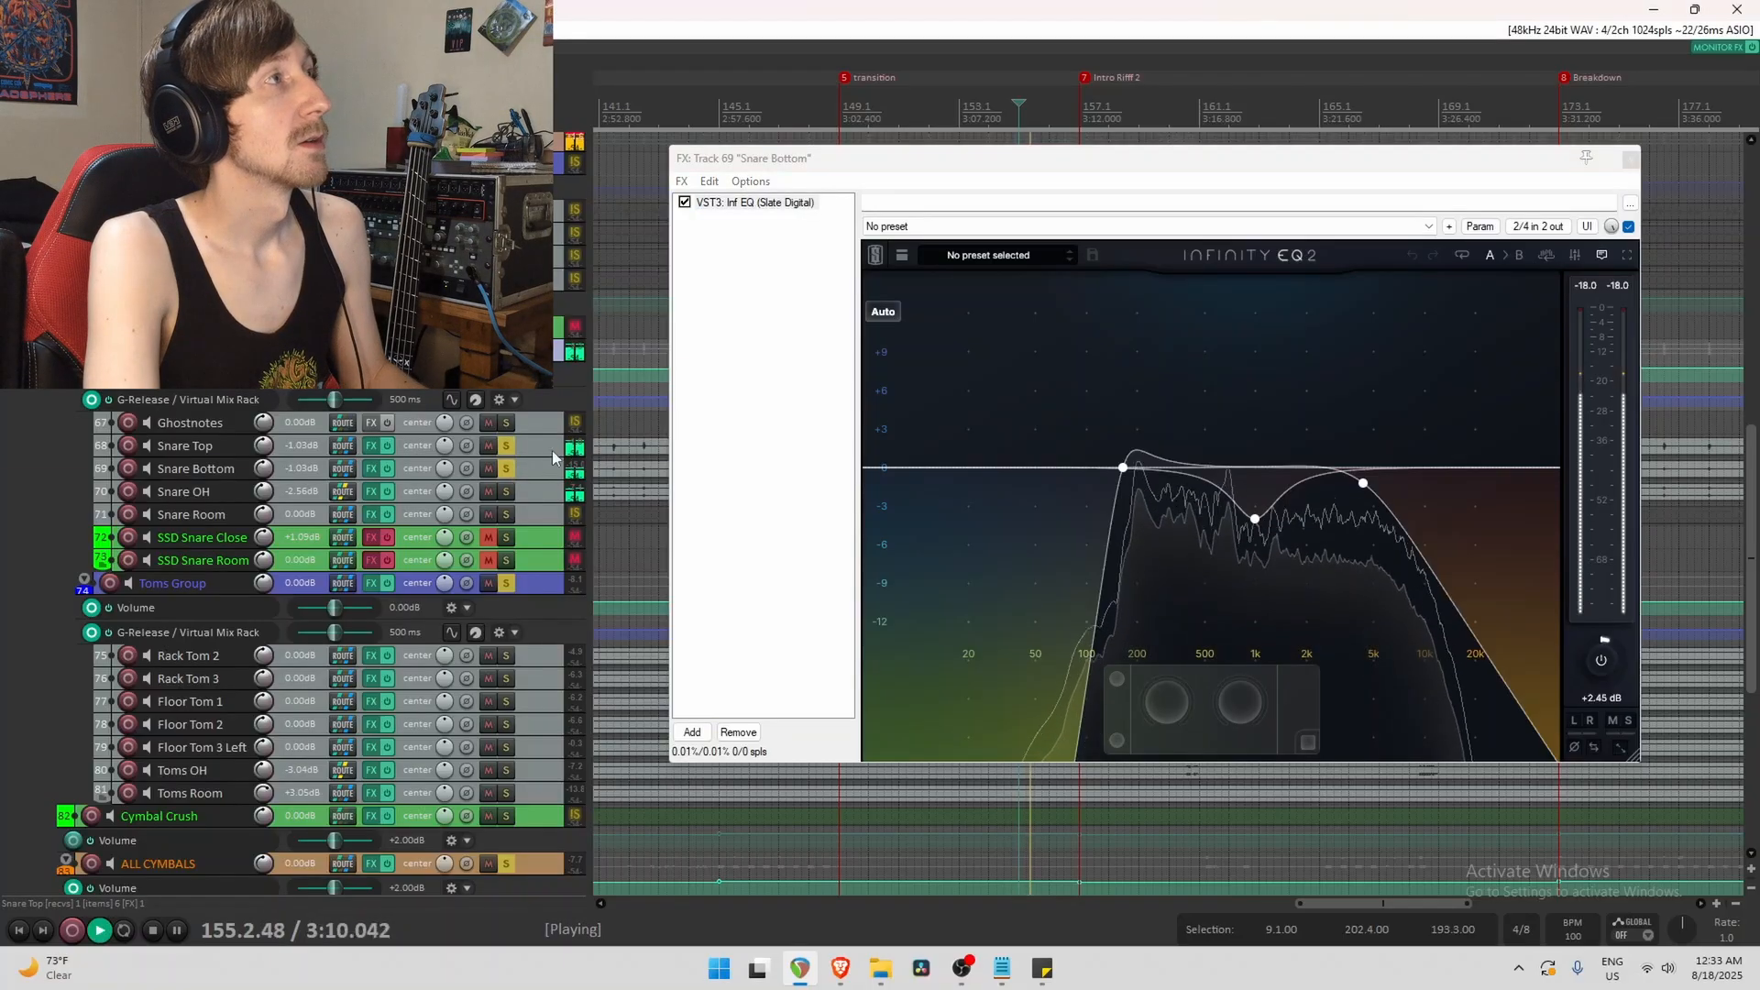
key(space)
click(537, 447)
shift+click(534, 468)
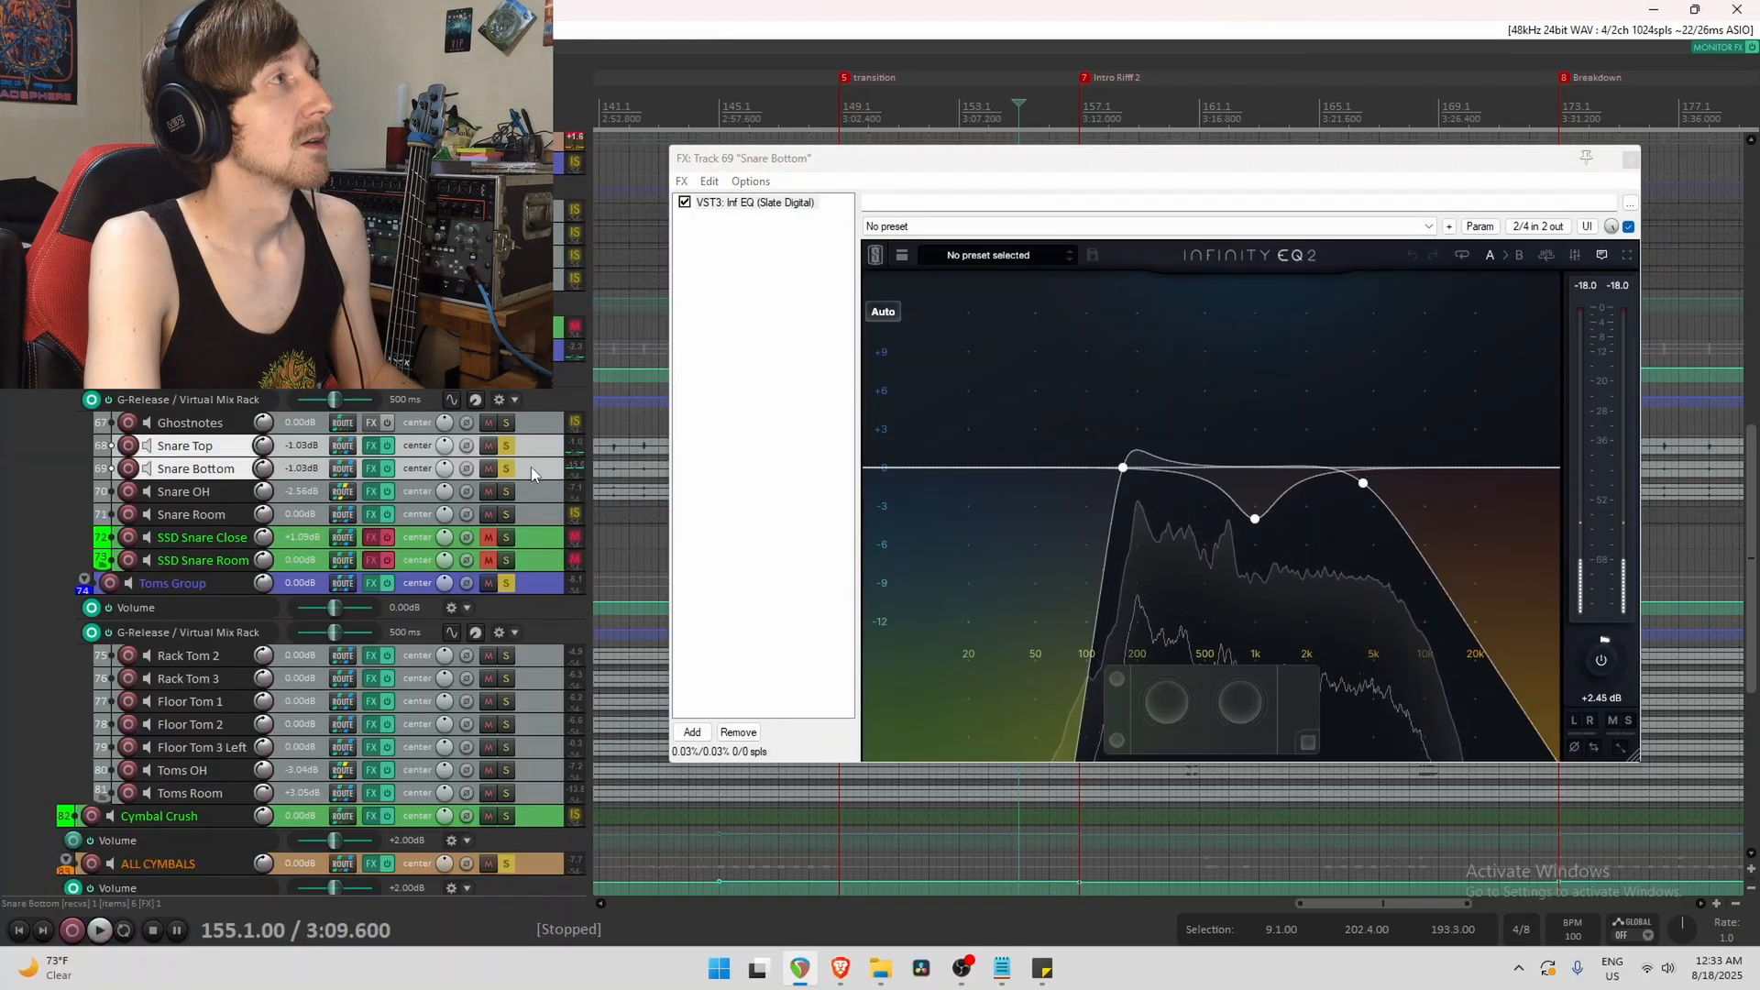
click(392, 446)
key(space)
click(391, 446)
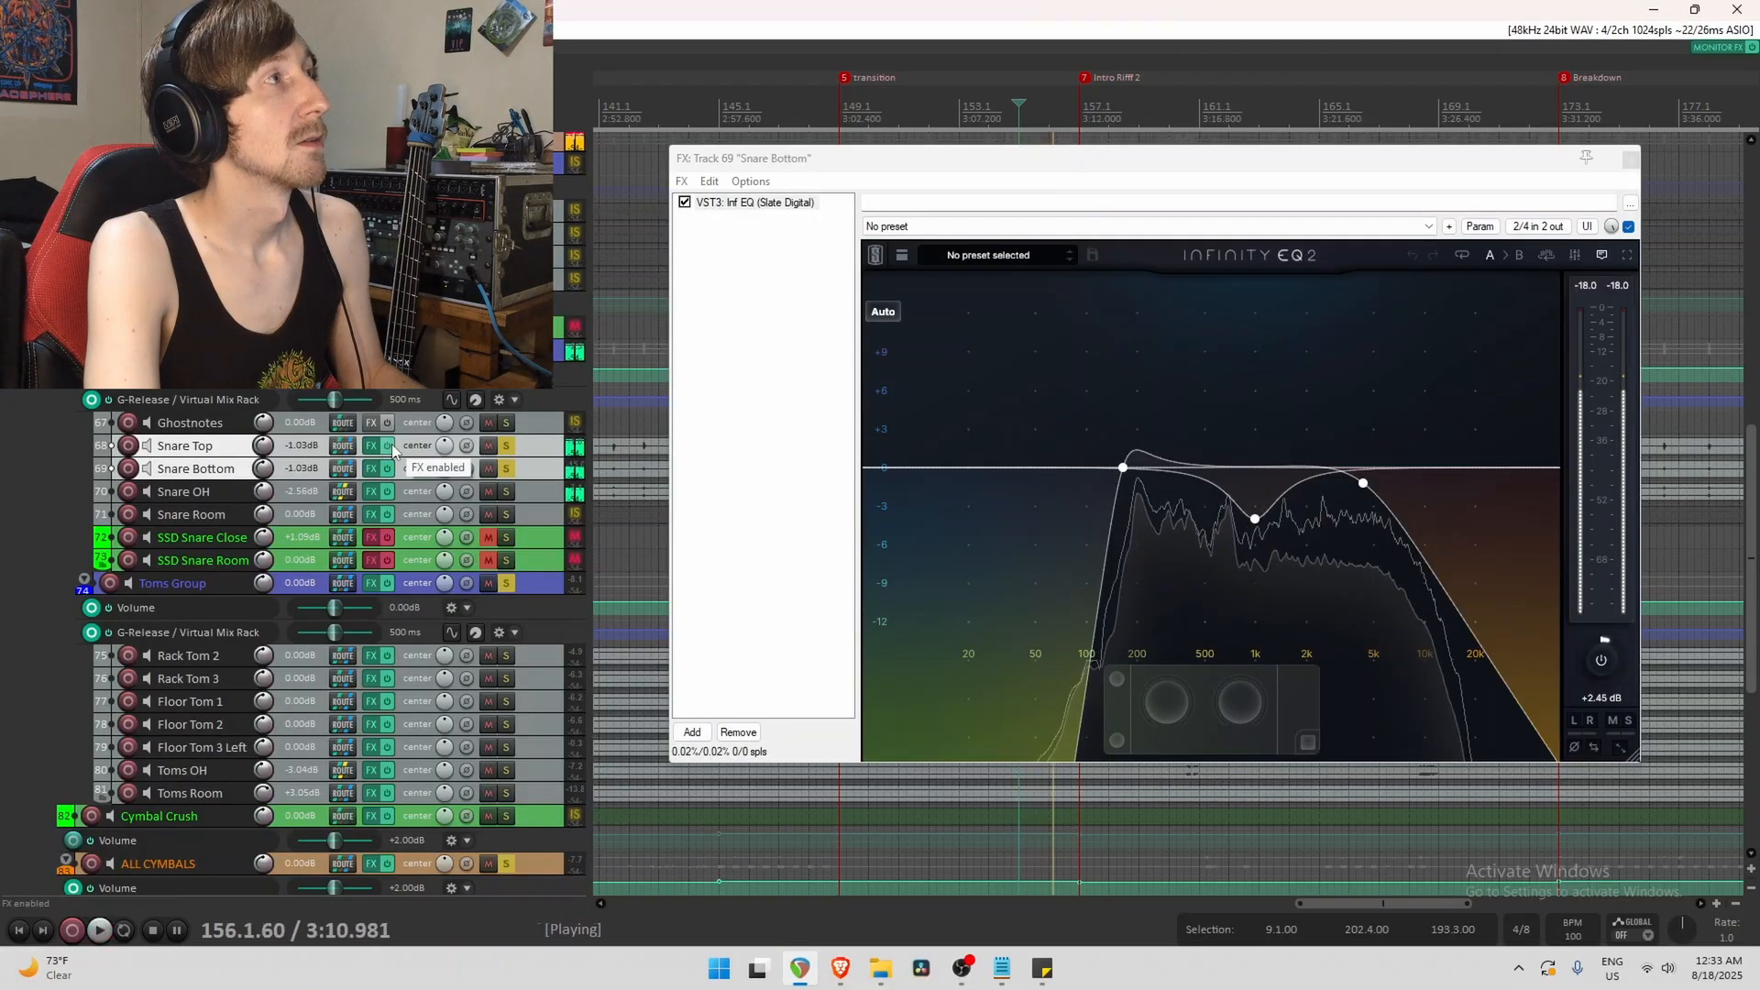
key(space)
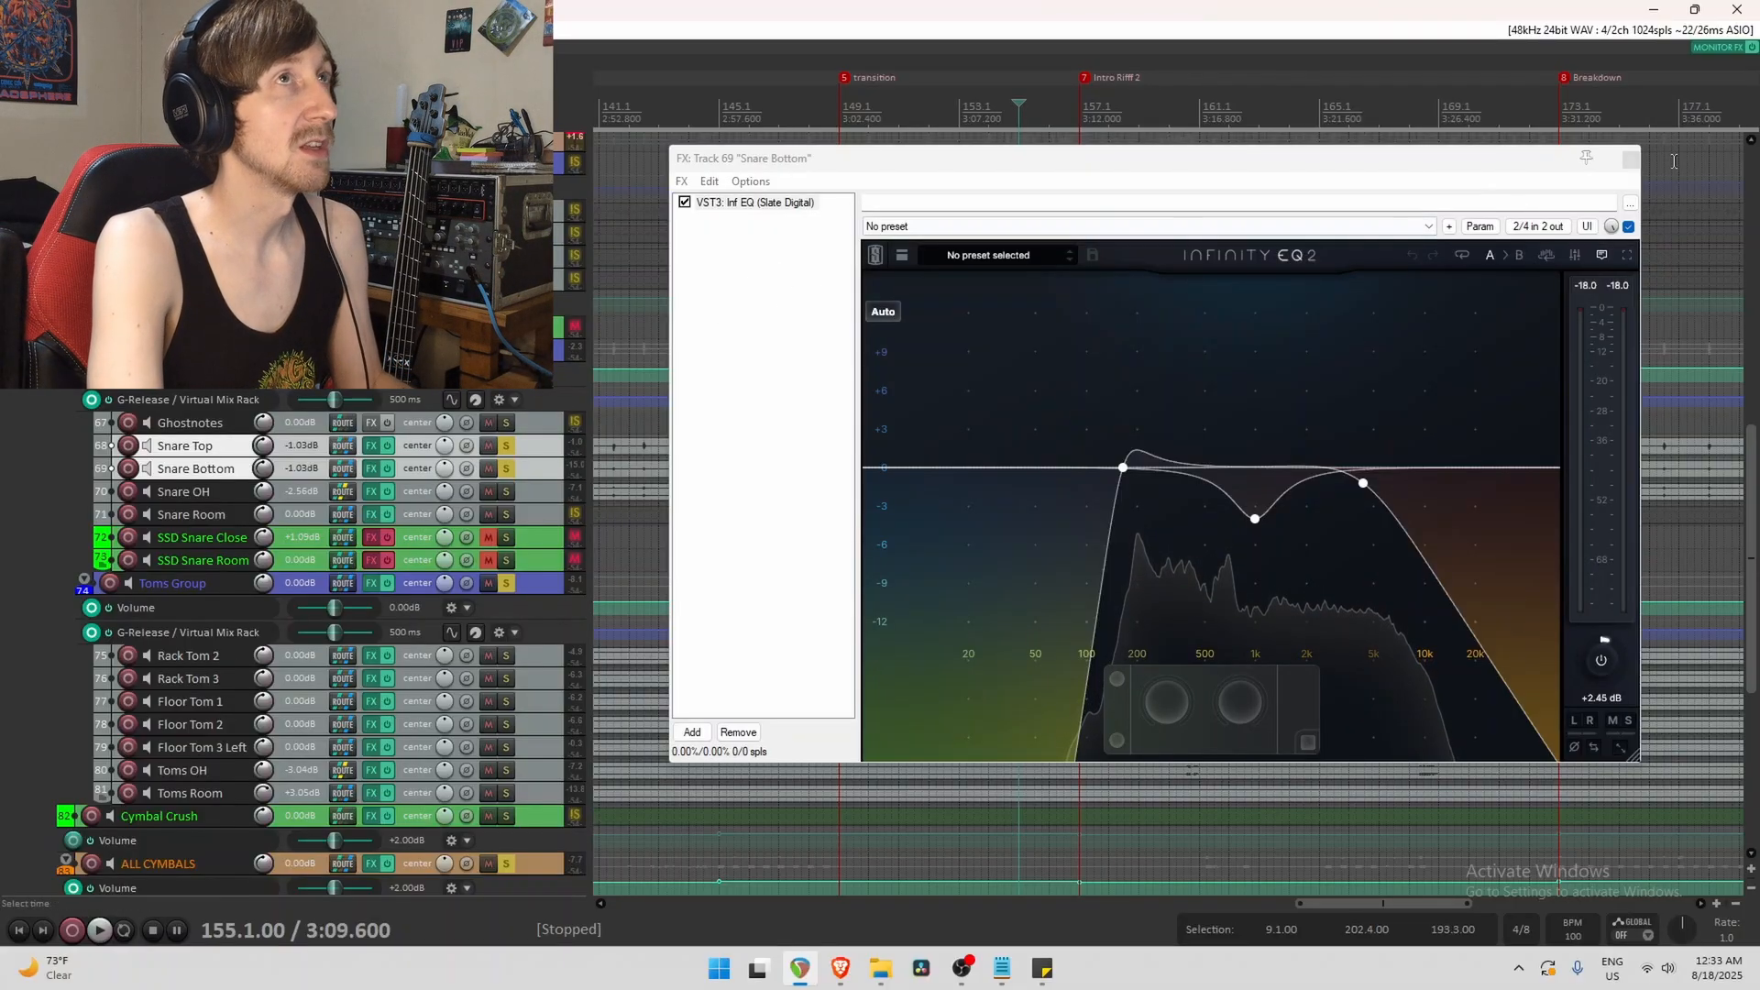
Solo the Snare OH track in place of the Snare Top and Snare Bottom, and open its effect chain with Infinity EQ 2.
click(507, 469)
click(555, 490)
click(508, 490)
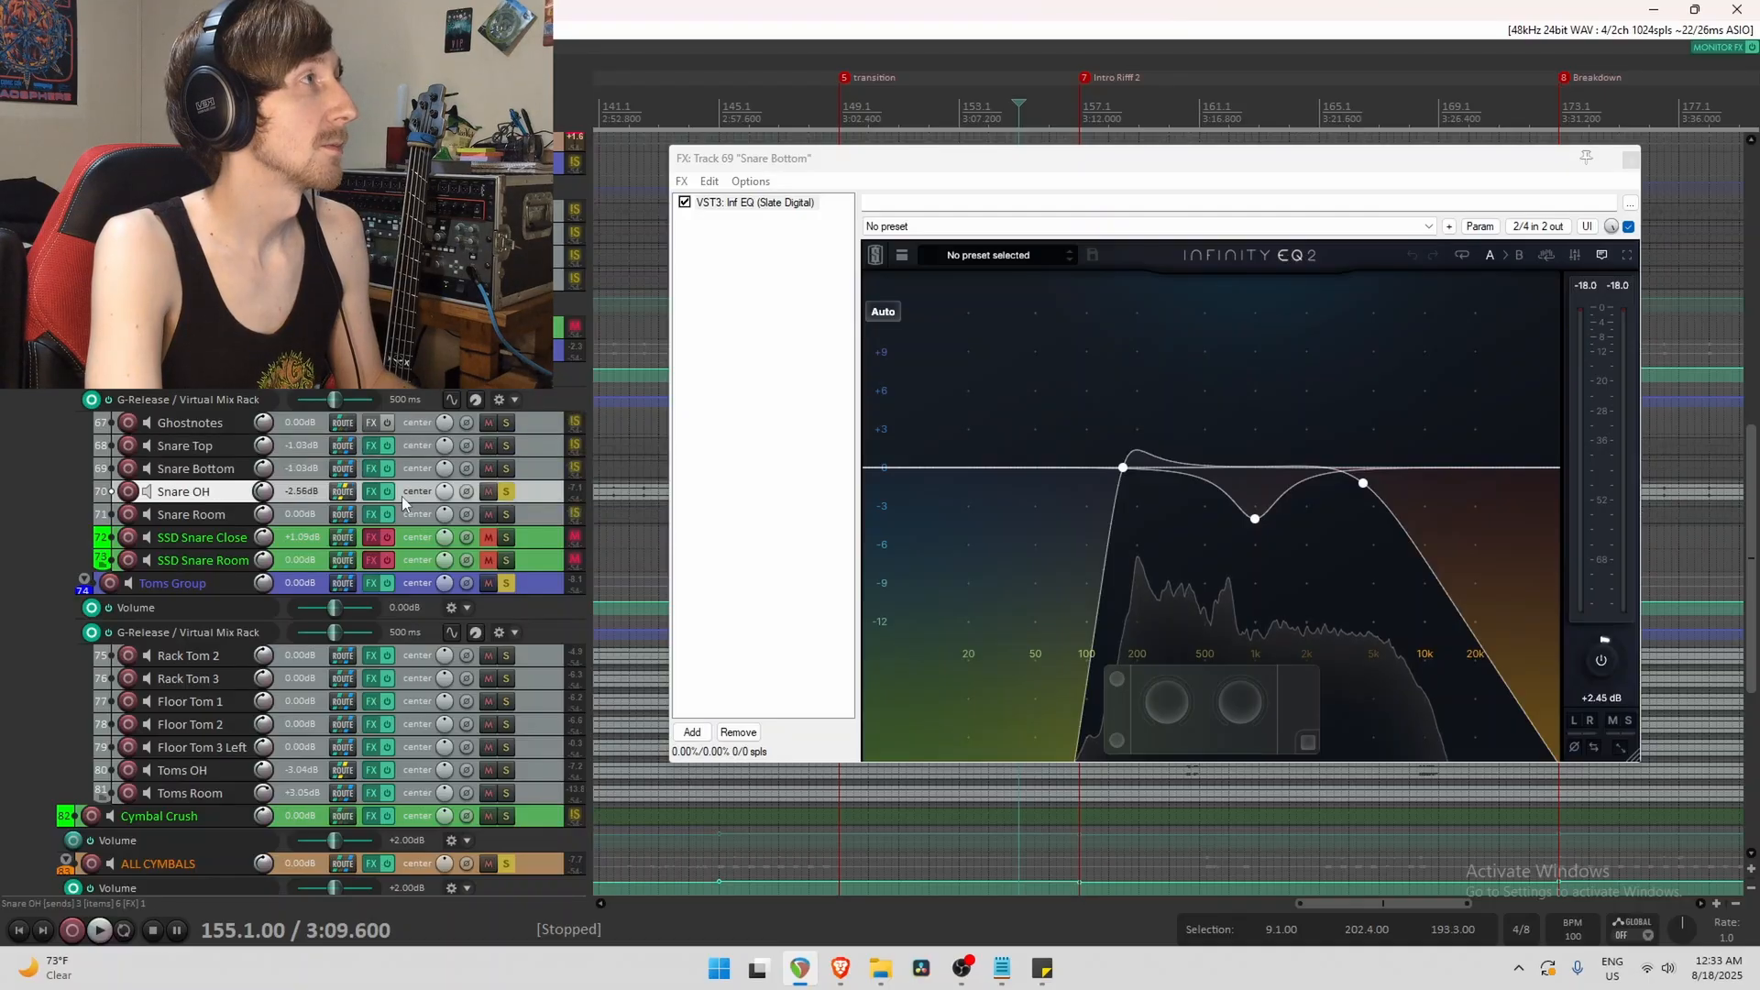
key(space)
key(space)
click(372, 493)
drag(1150, 521, 1149, 541)
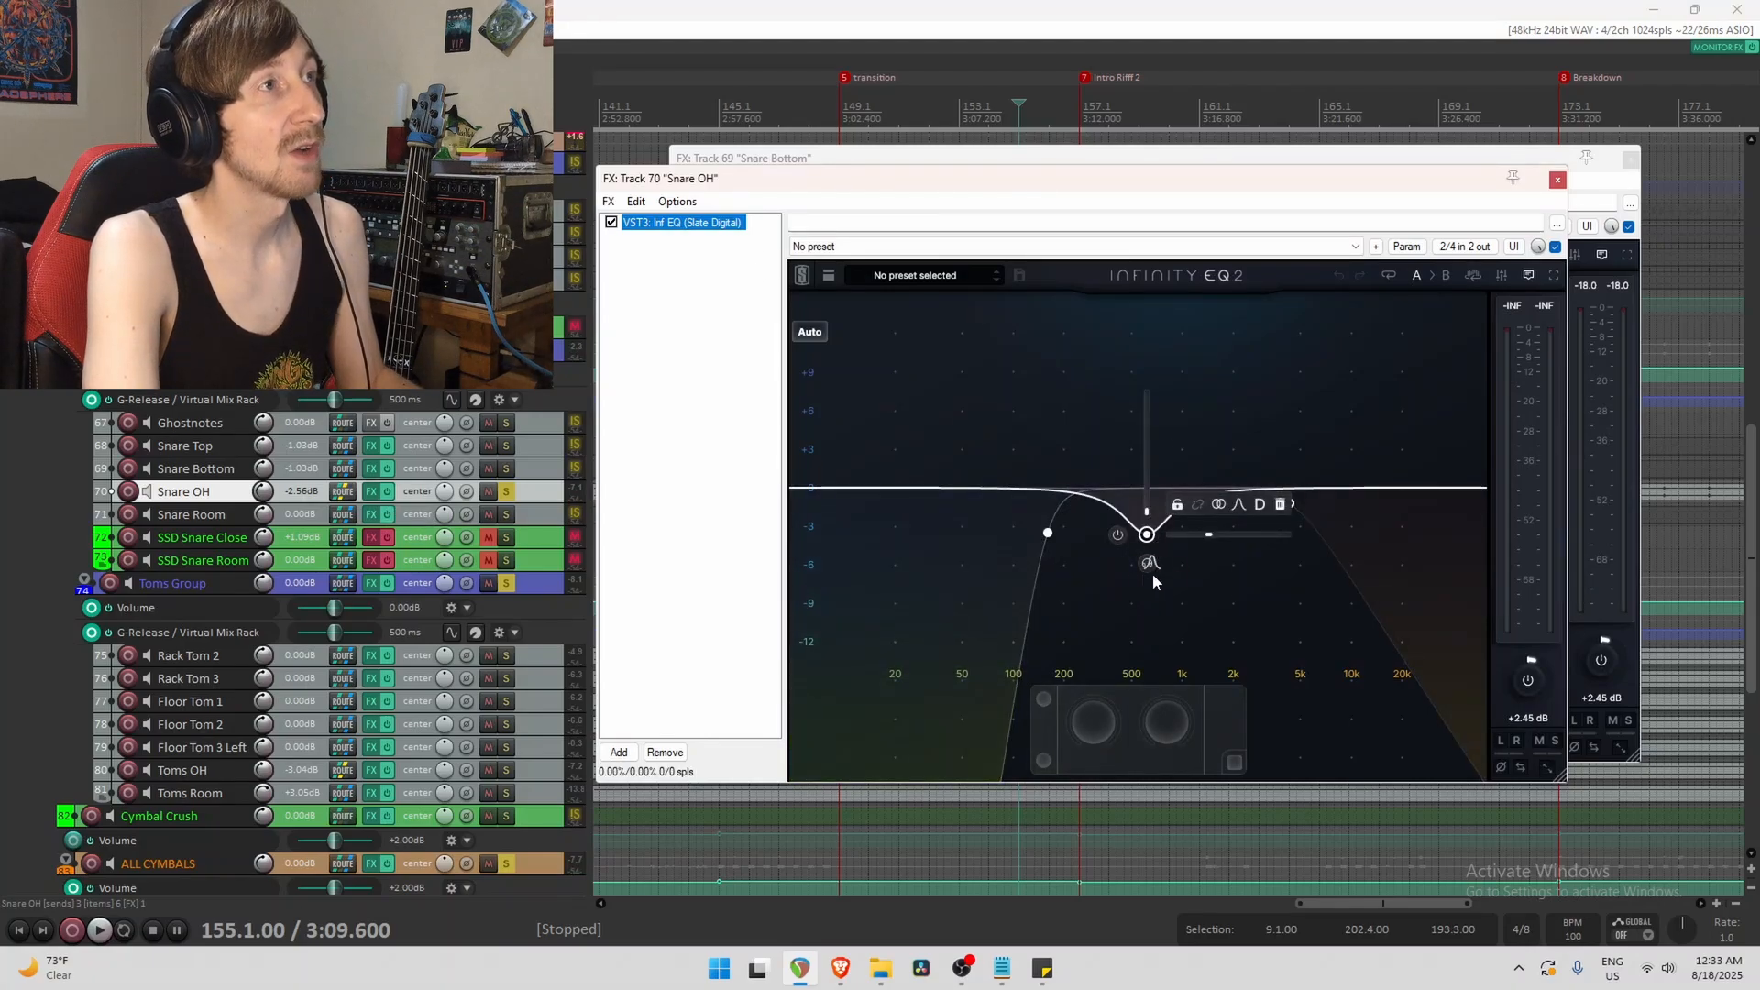
Play the Snare OH from 155.1.00 with Infinity EQ 2 bypassed and enabled, and close the open effect chain windows.
key(space)
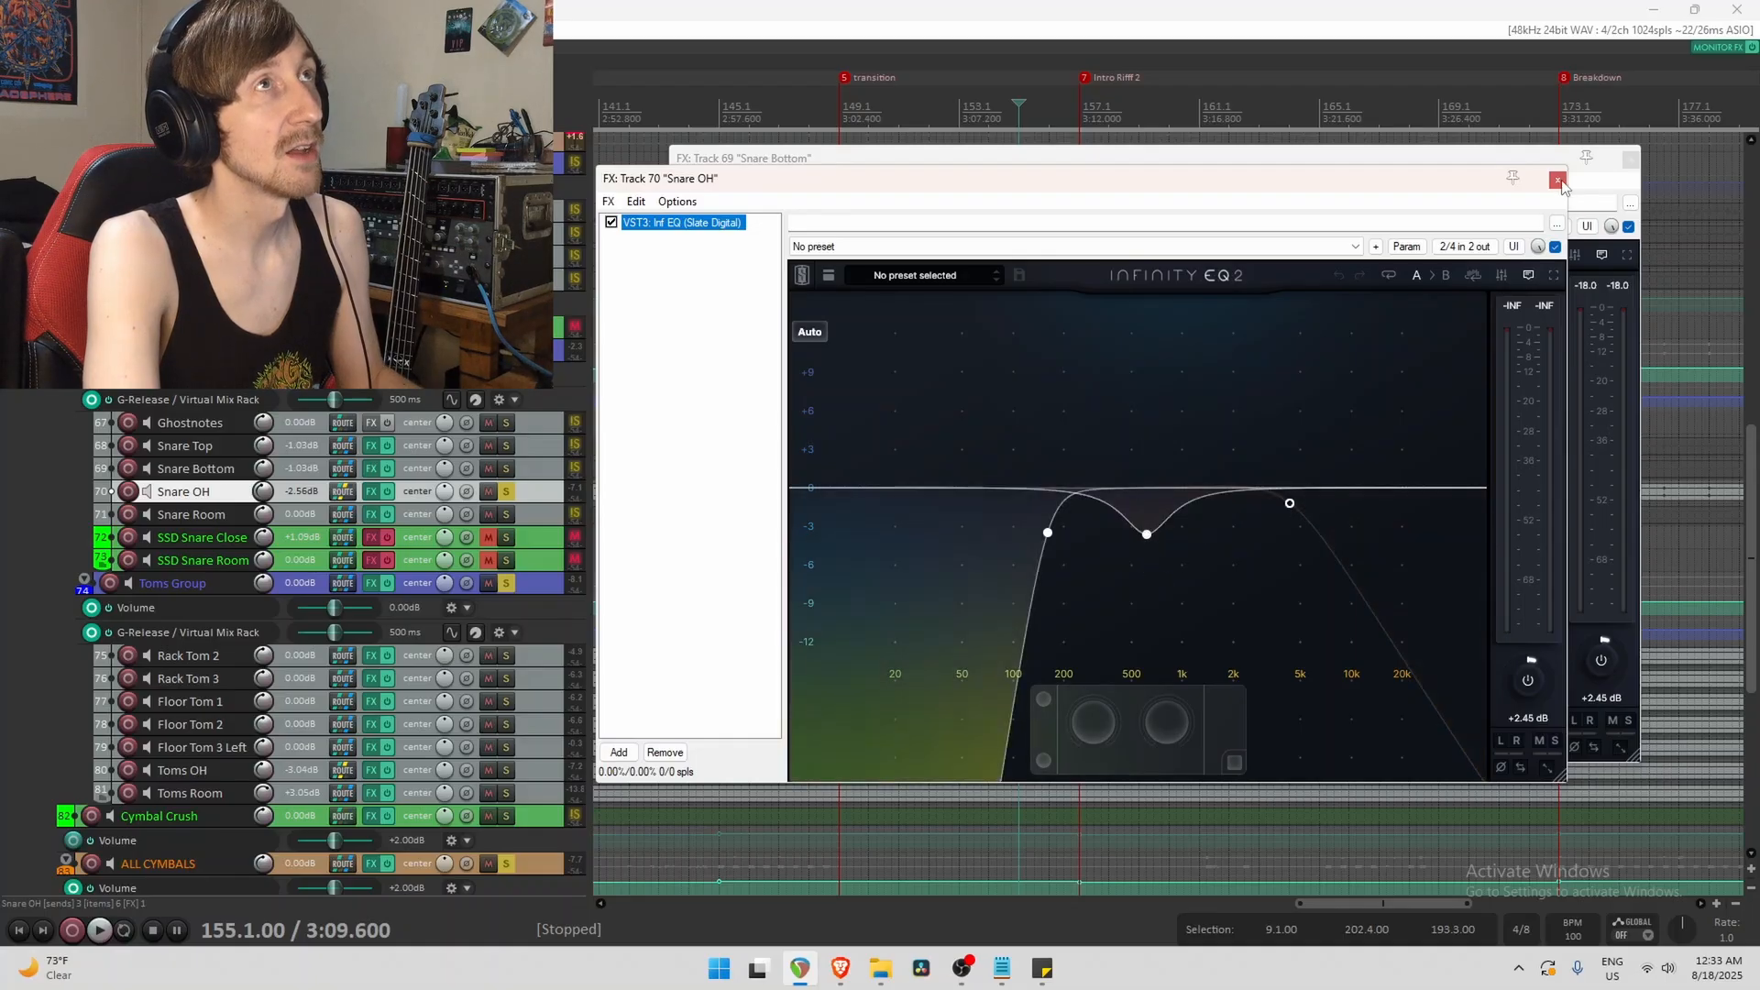
key(space)
click(612, 222)
key(space)
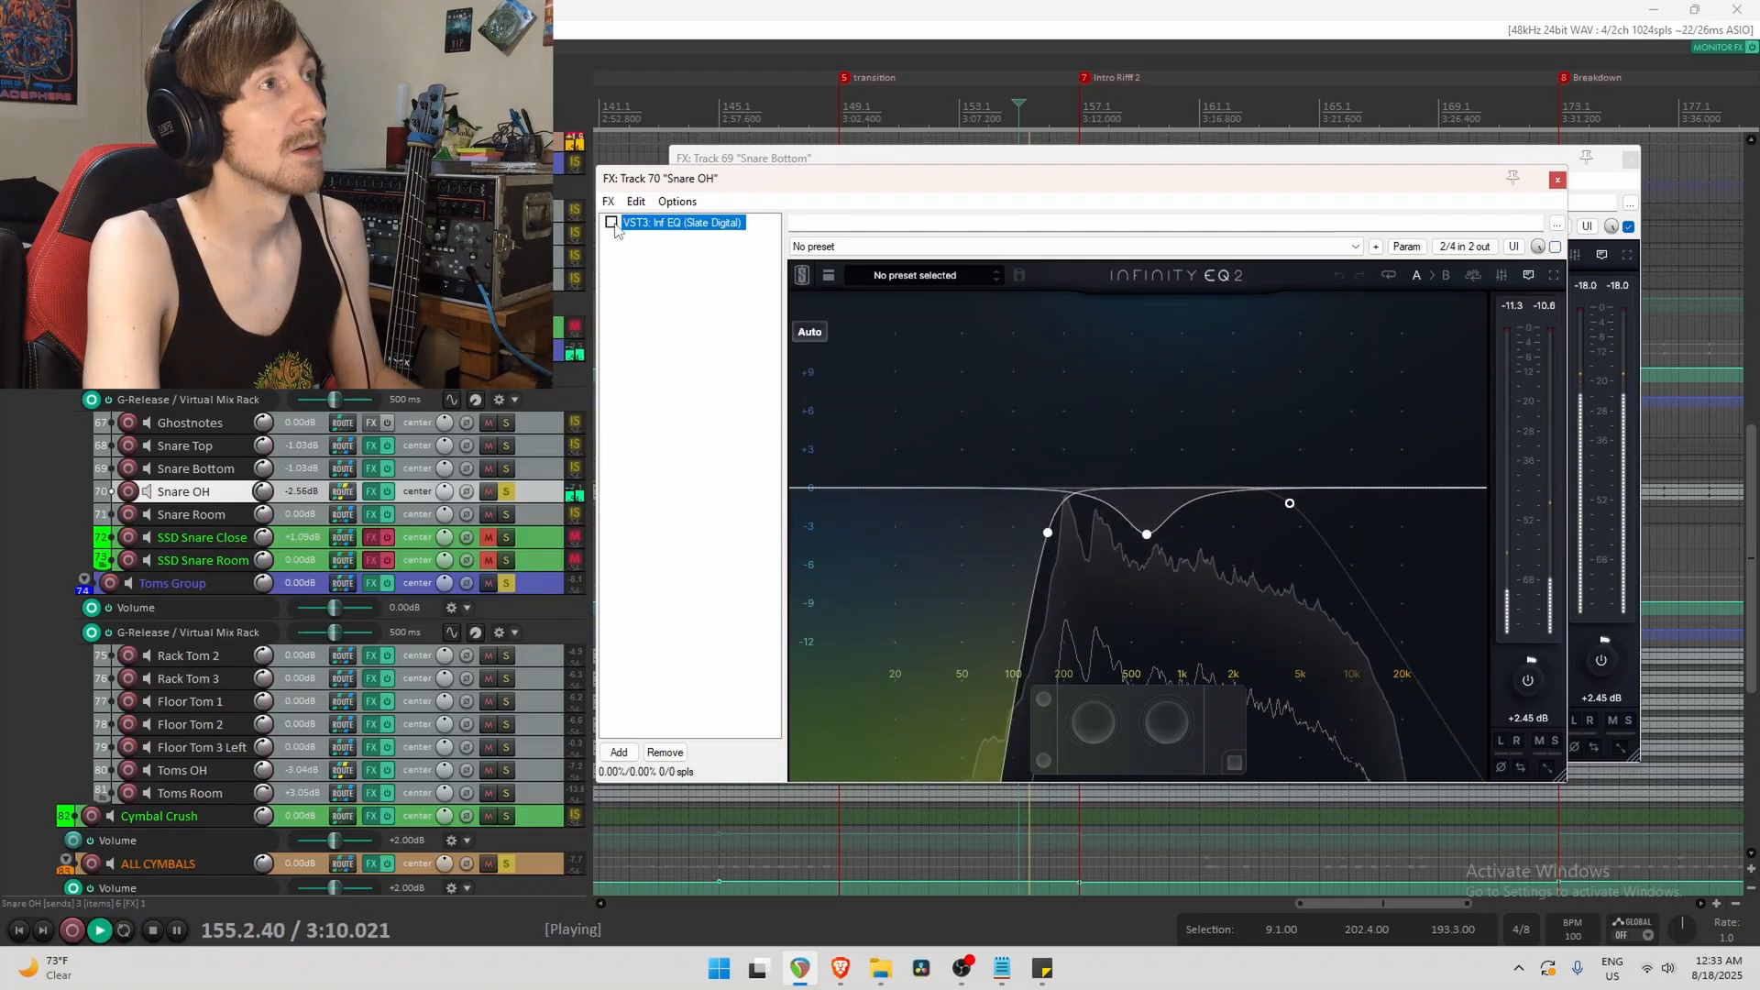
key(space)
key(space)
click(612, 222)
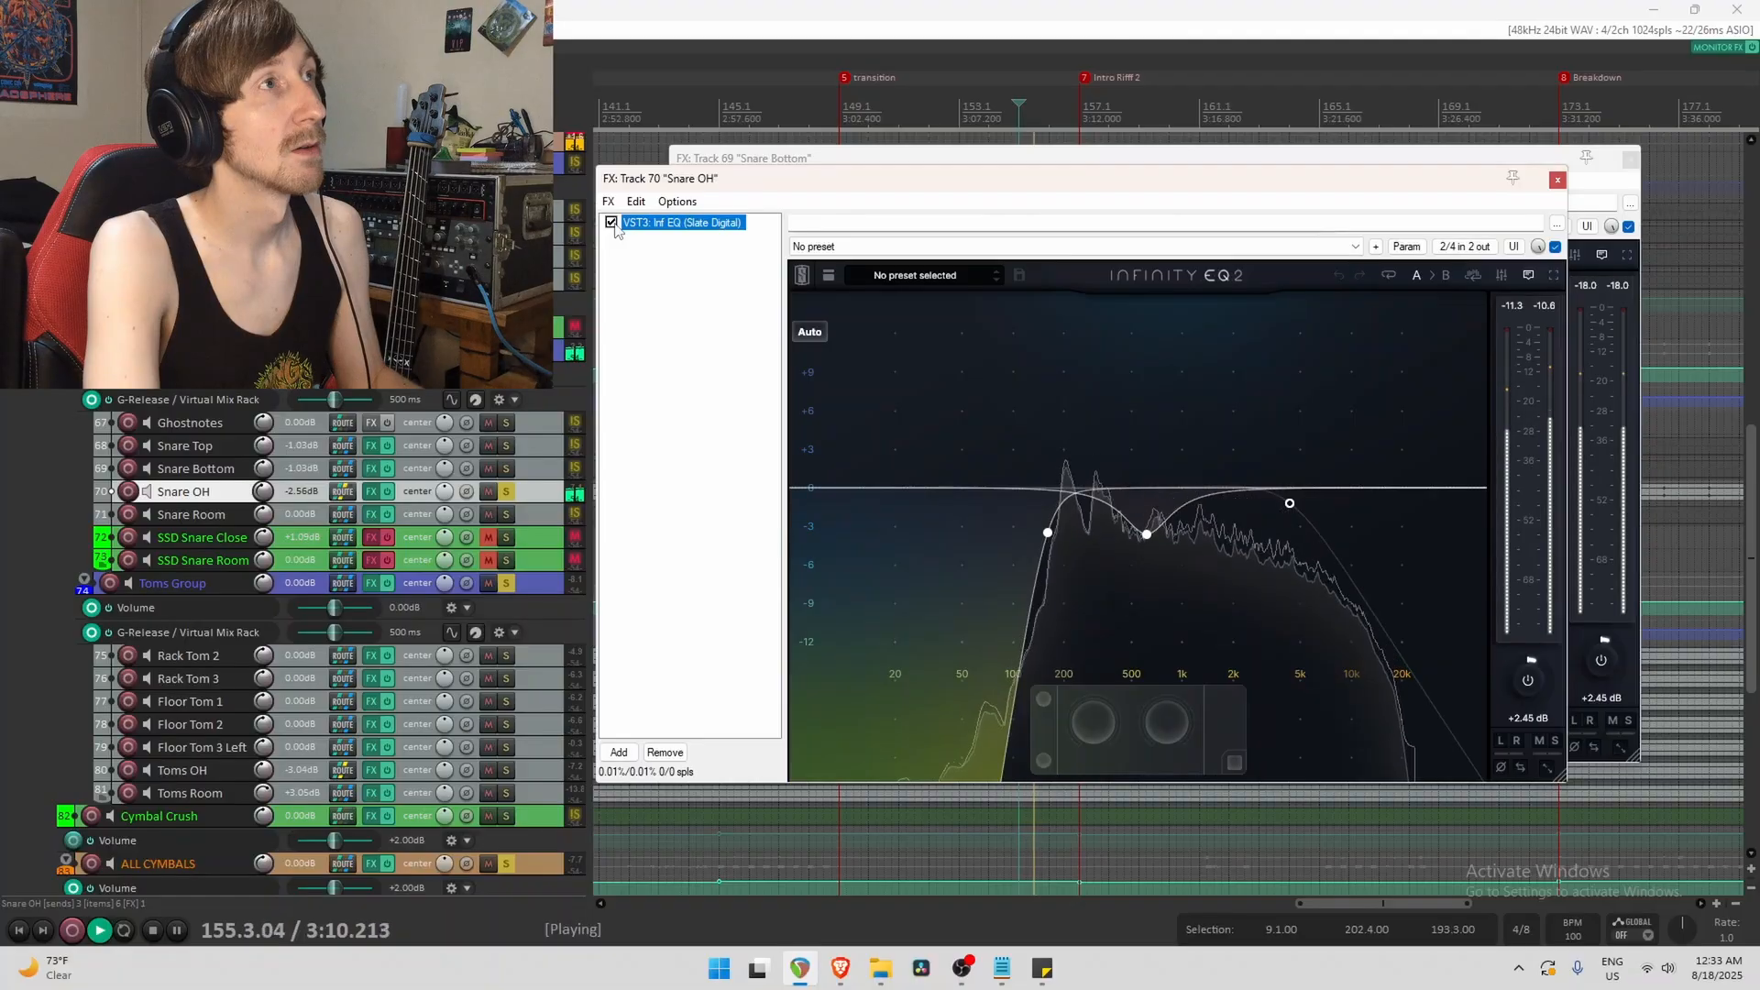
key(space)
key(Escape)
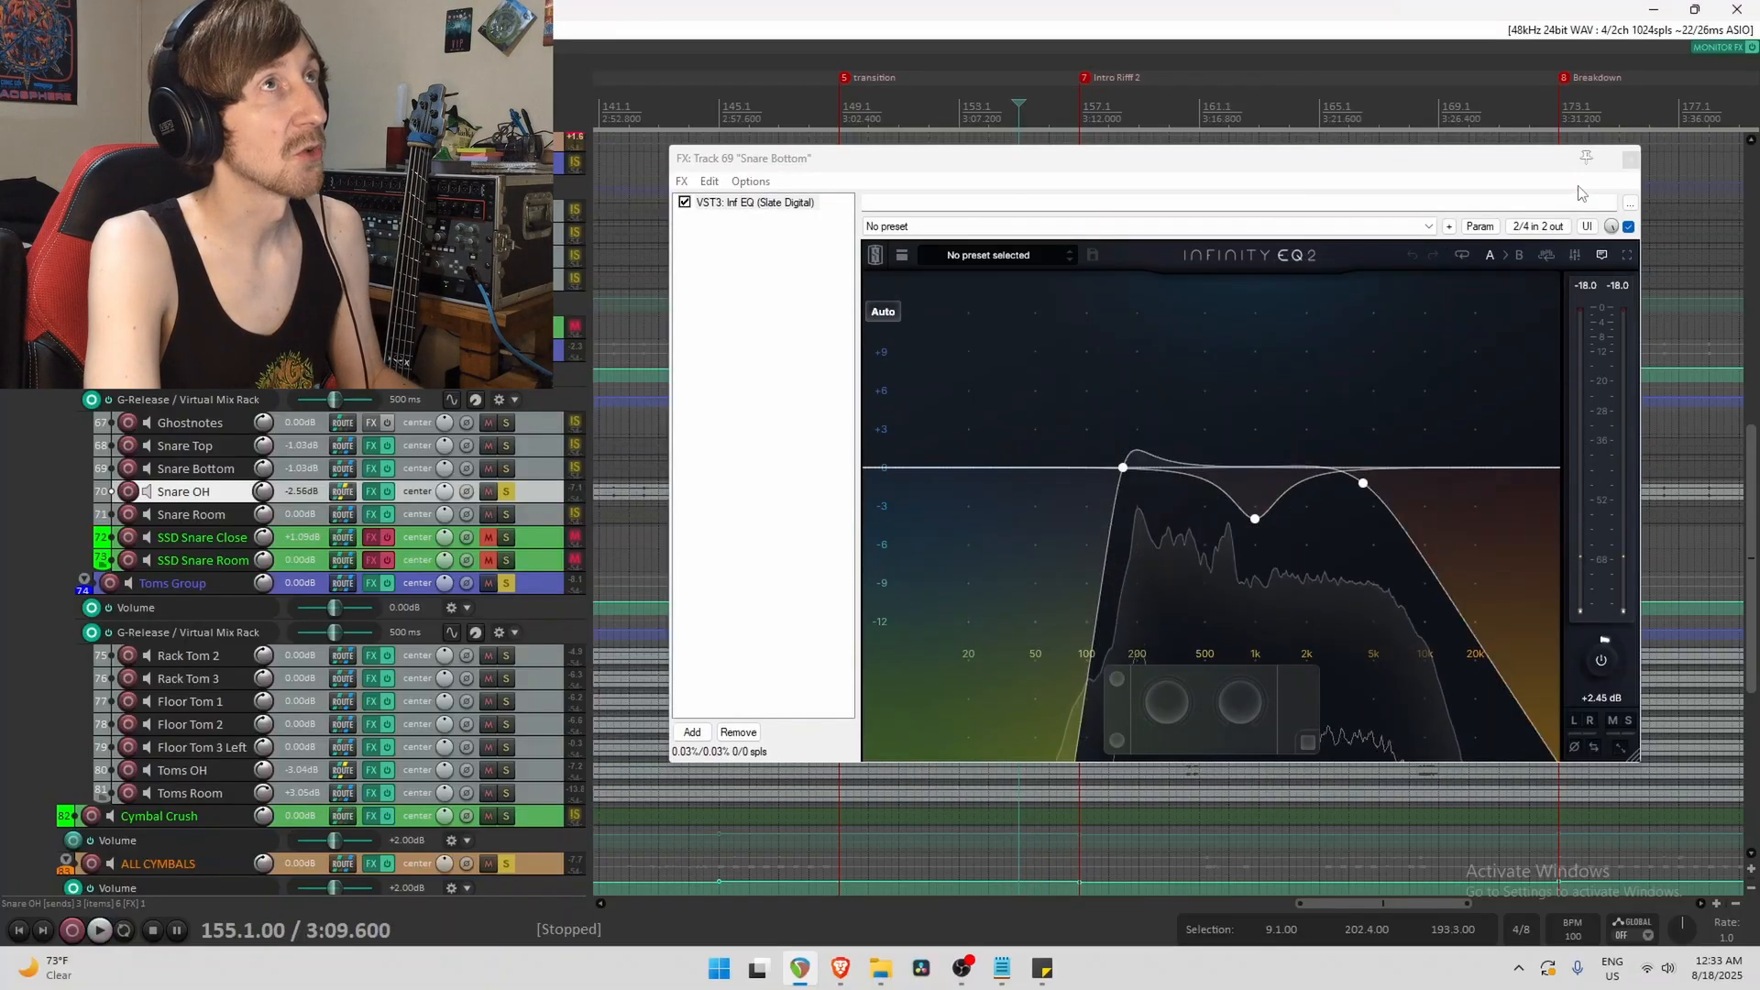
key(Escape)
Solo the Snare Room track and play it from 155.1.00 with its Infinity EQ 2 open, both bypassed and enabled.
click(506, 515)
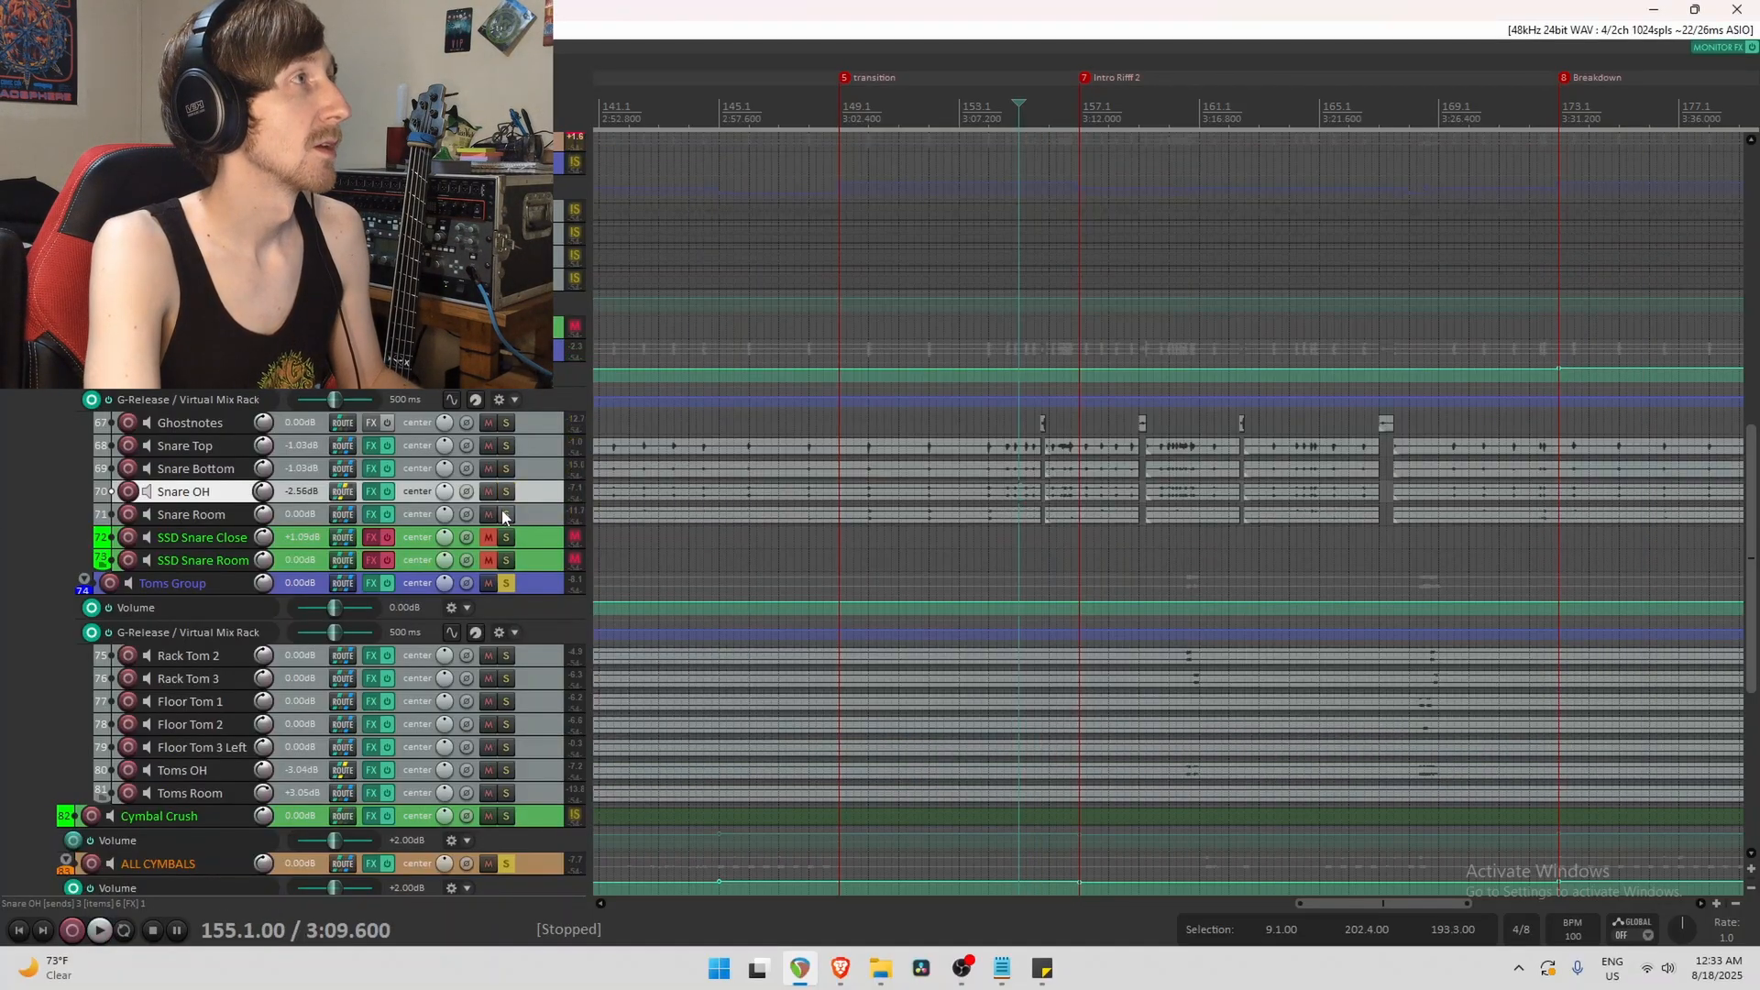
click(373, 521)
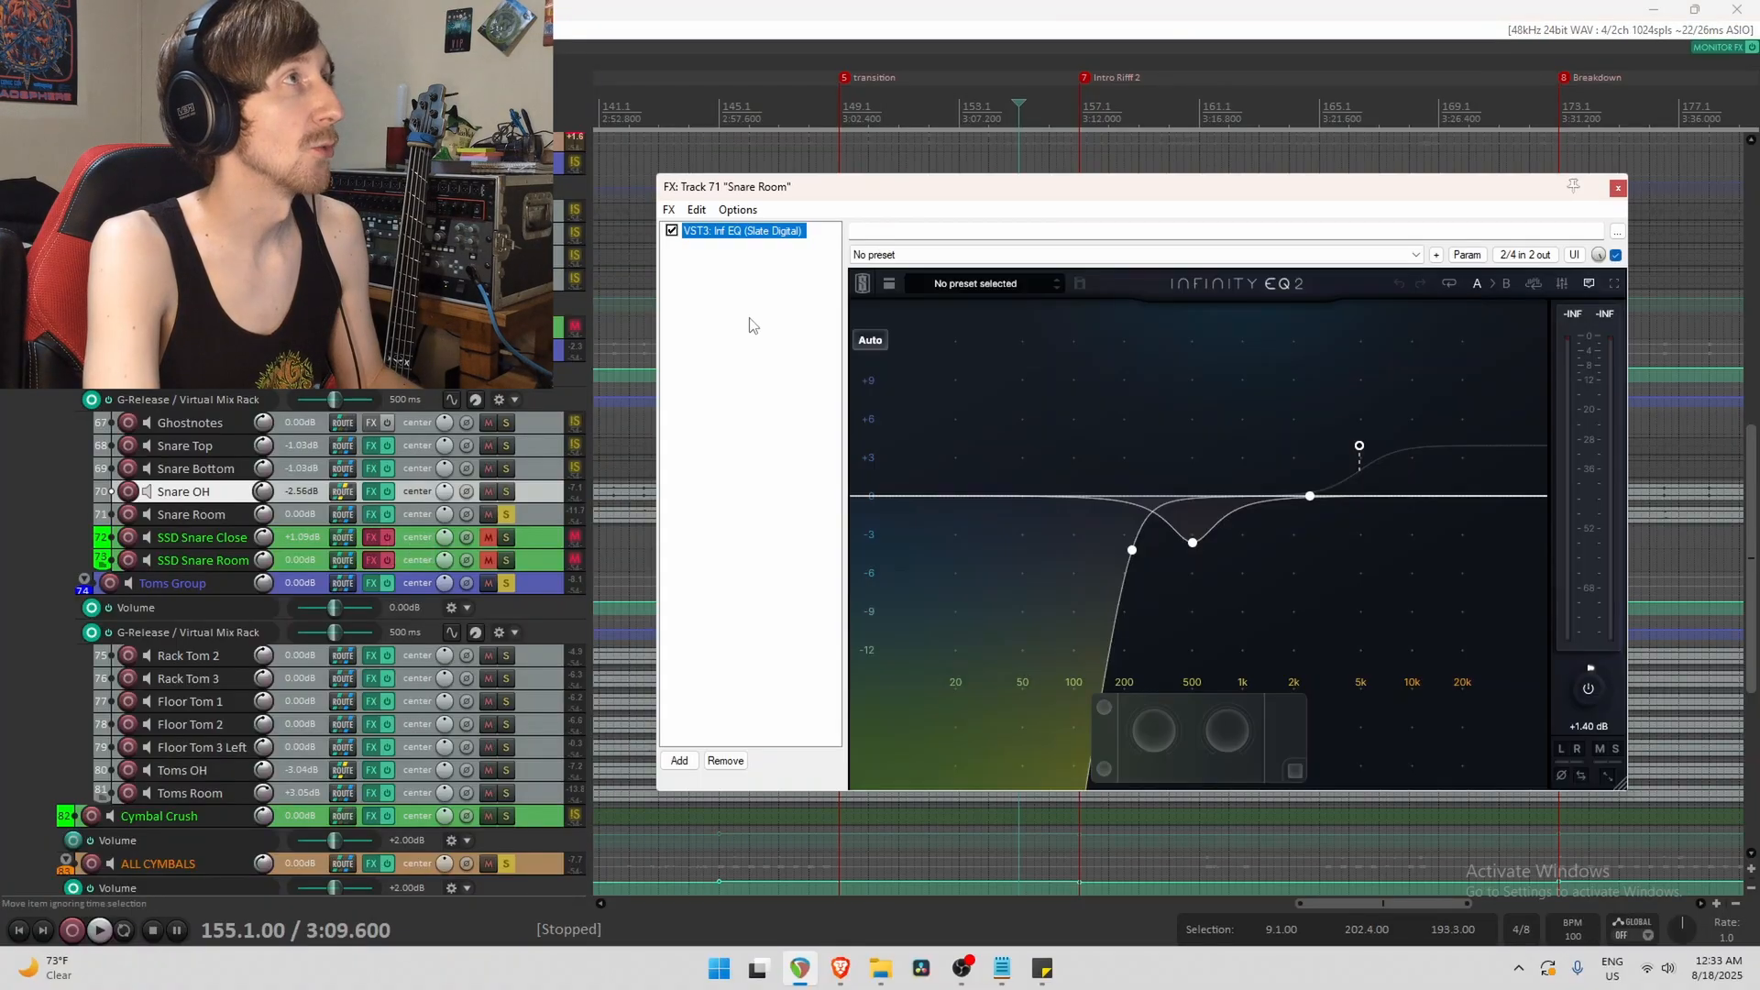
click(751, 208)
key(space)
key(space)
click(751, 208)
key(space)
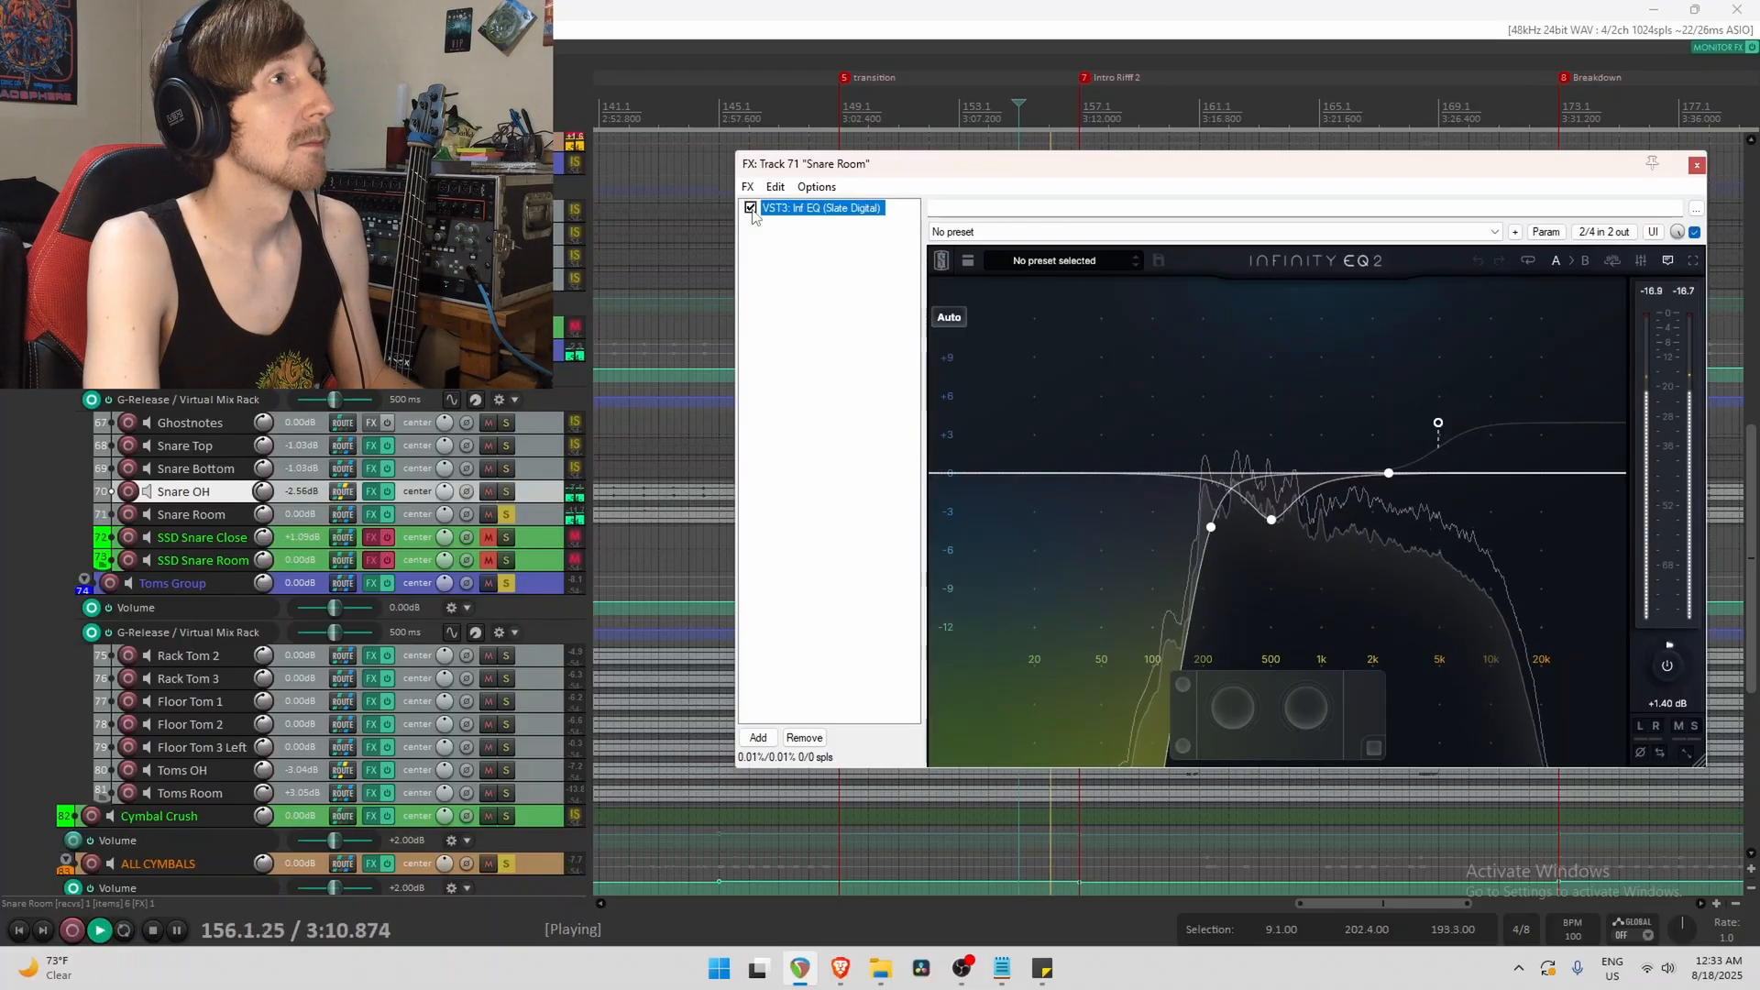
key(space)
Examine the Snare Room EQ's bands, replay the track with Infinity EQ 2 bypassed and enabled, and close its effect chain.
mouse_move(1283, 522)
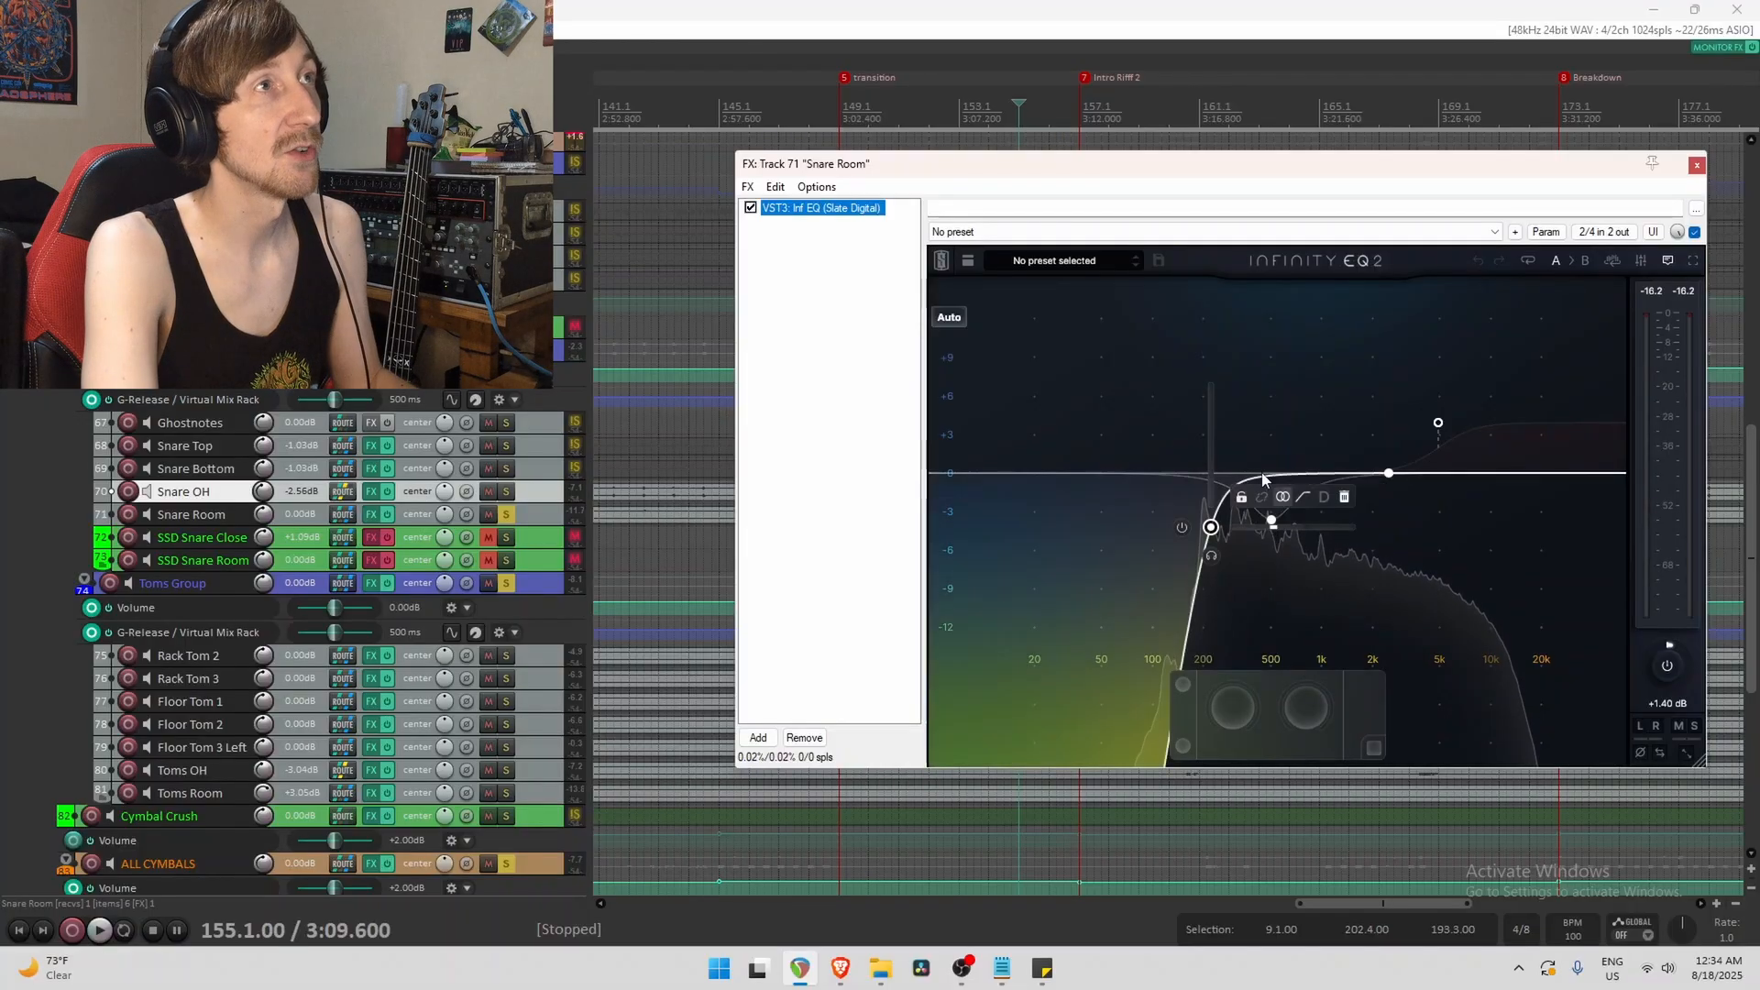
mouse_move(1483, 462)
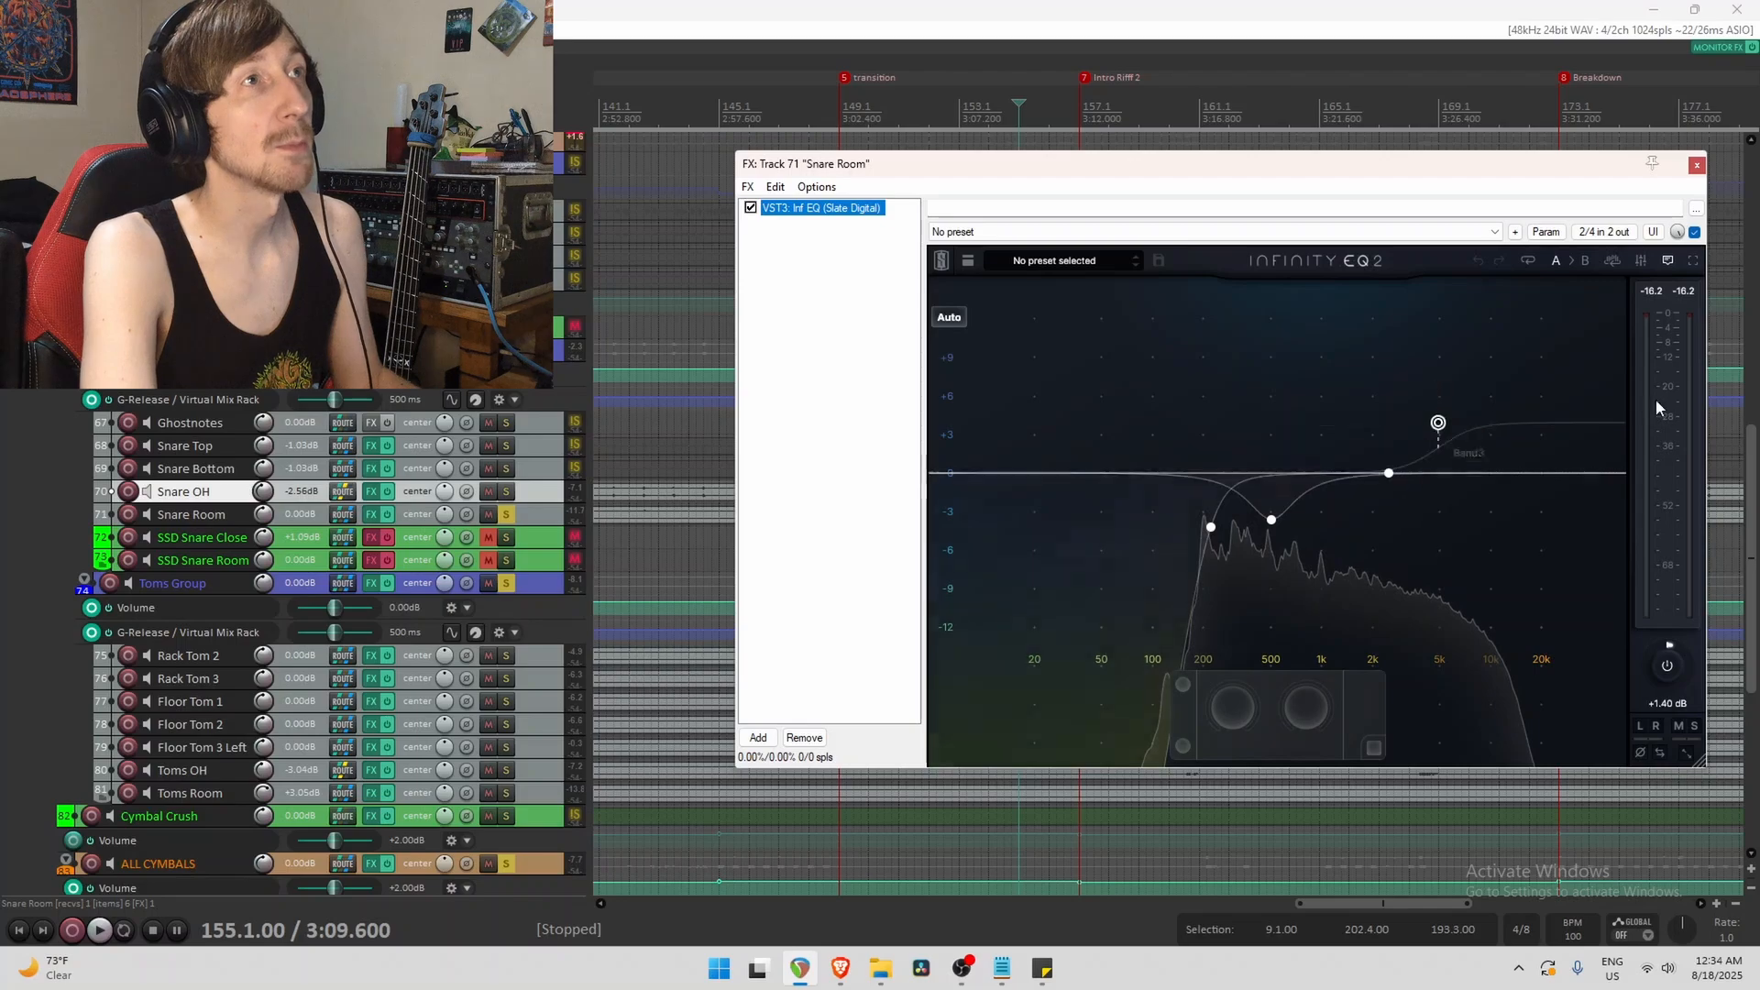
mouse_move(1213, 545)
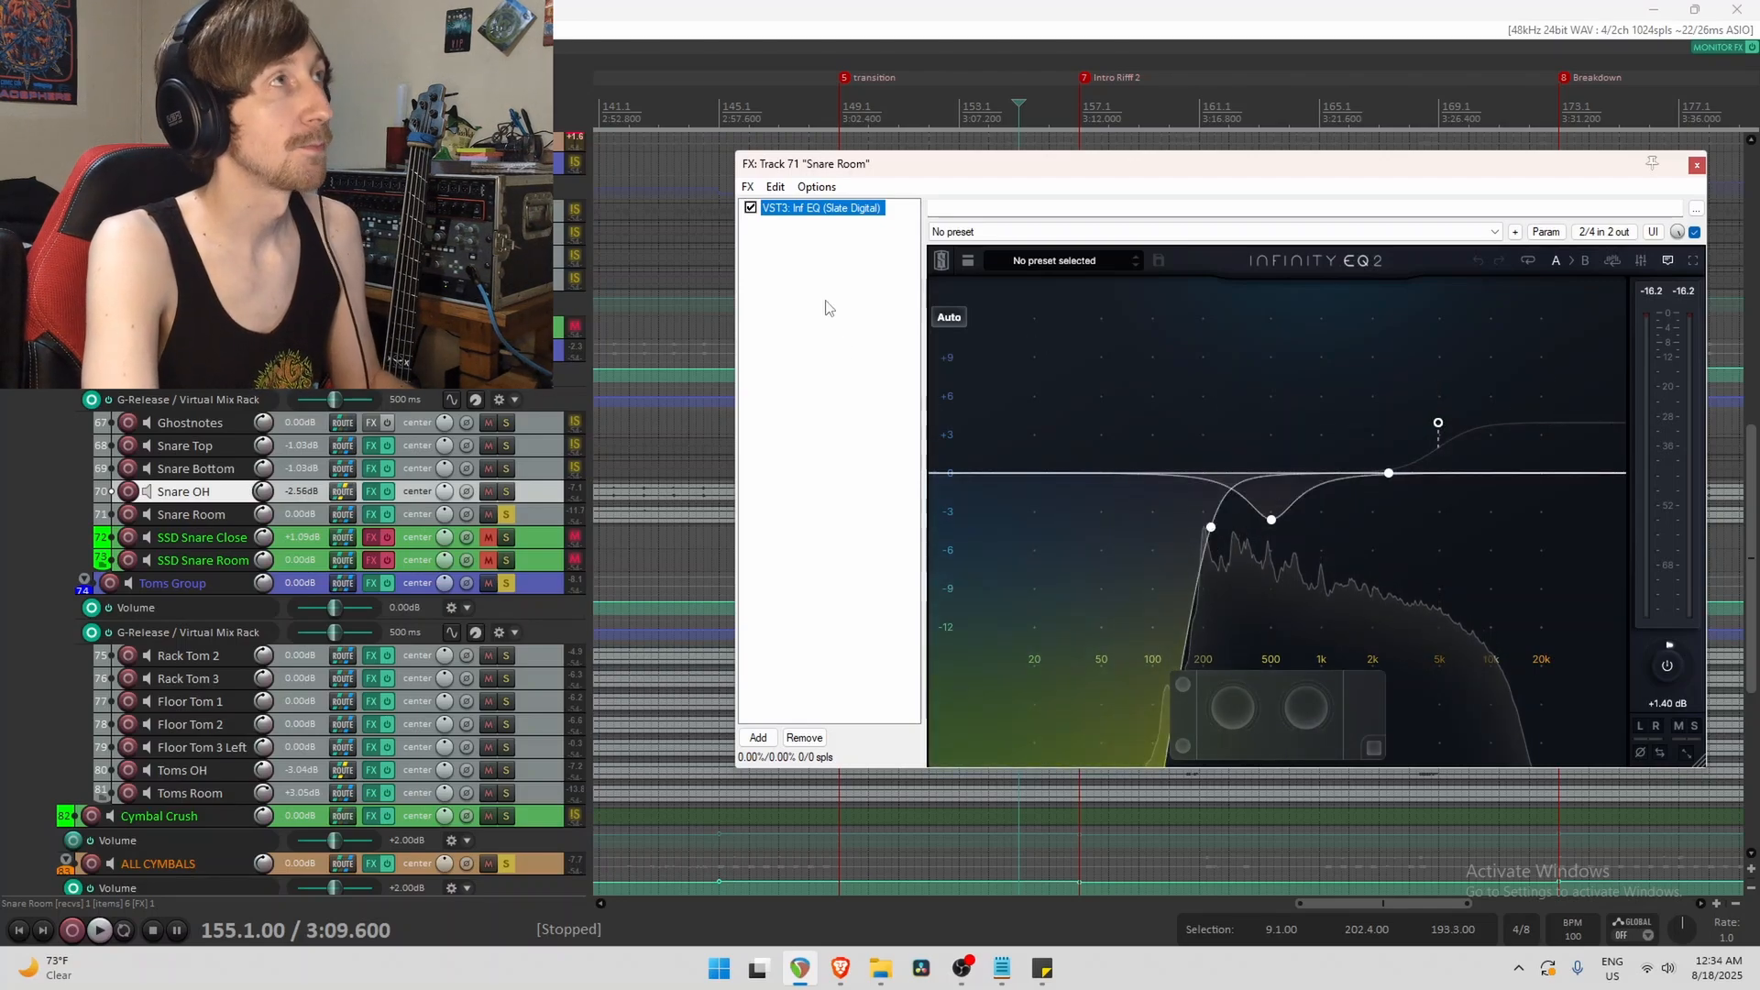
click(751, 208)
key(space)
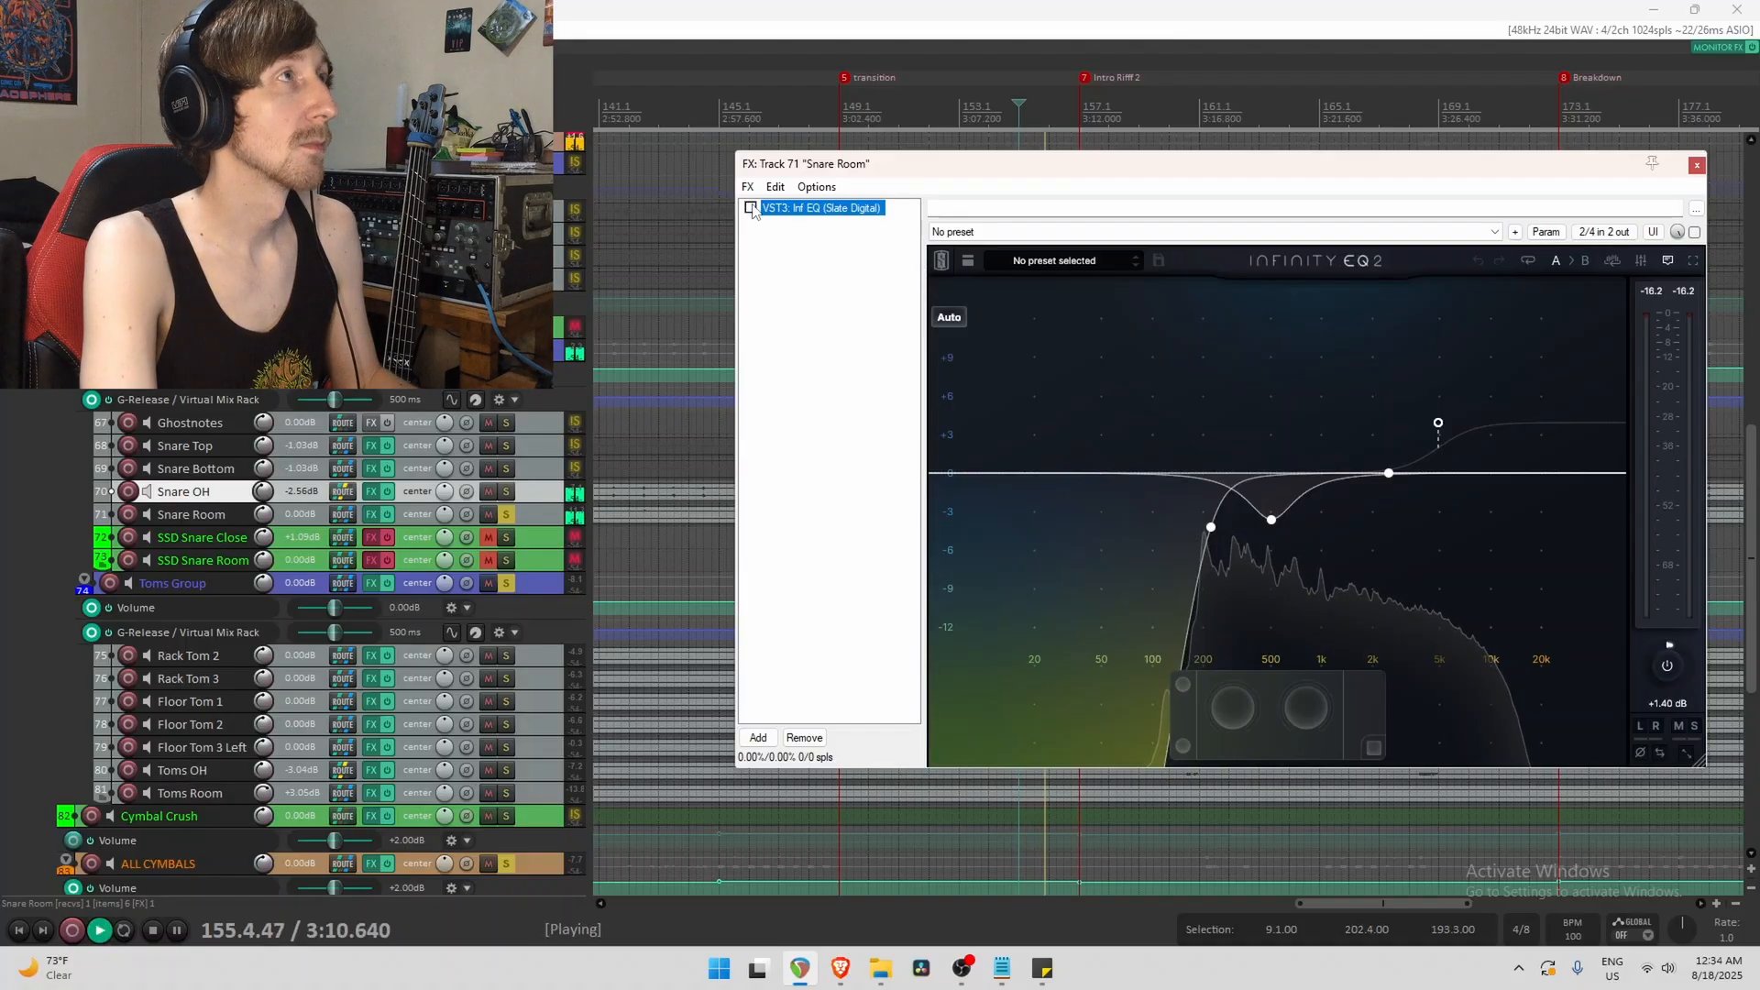
click(751, 208)
click(751, 209)
key(space)
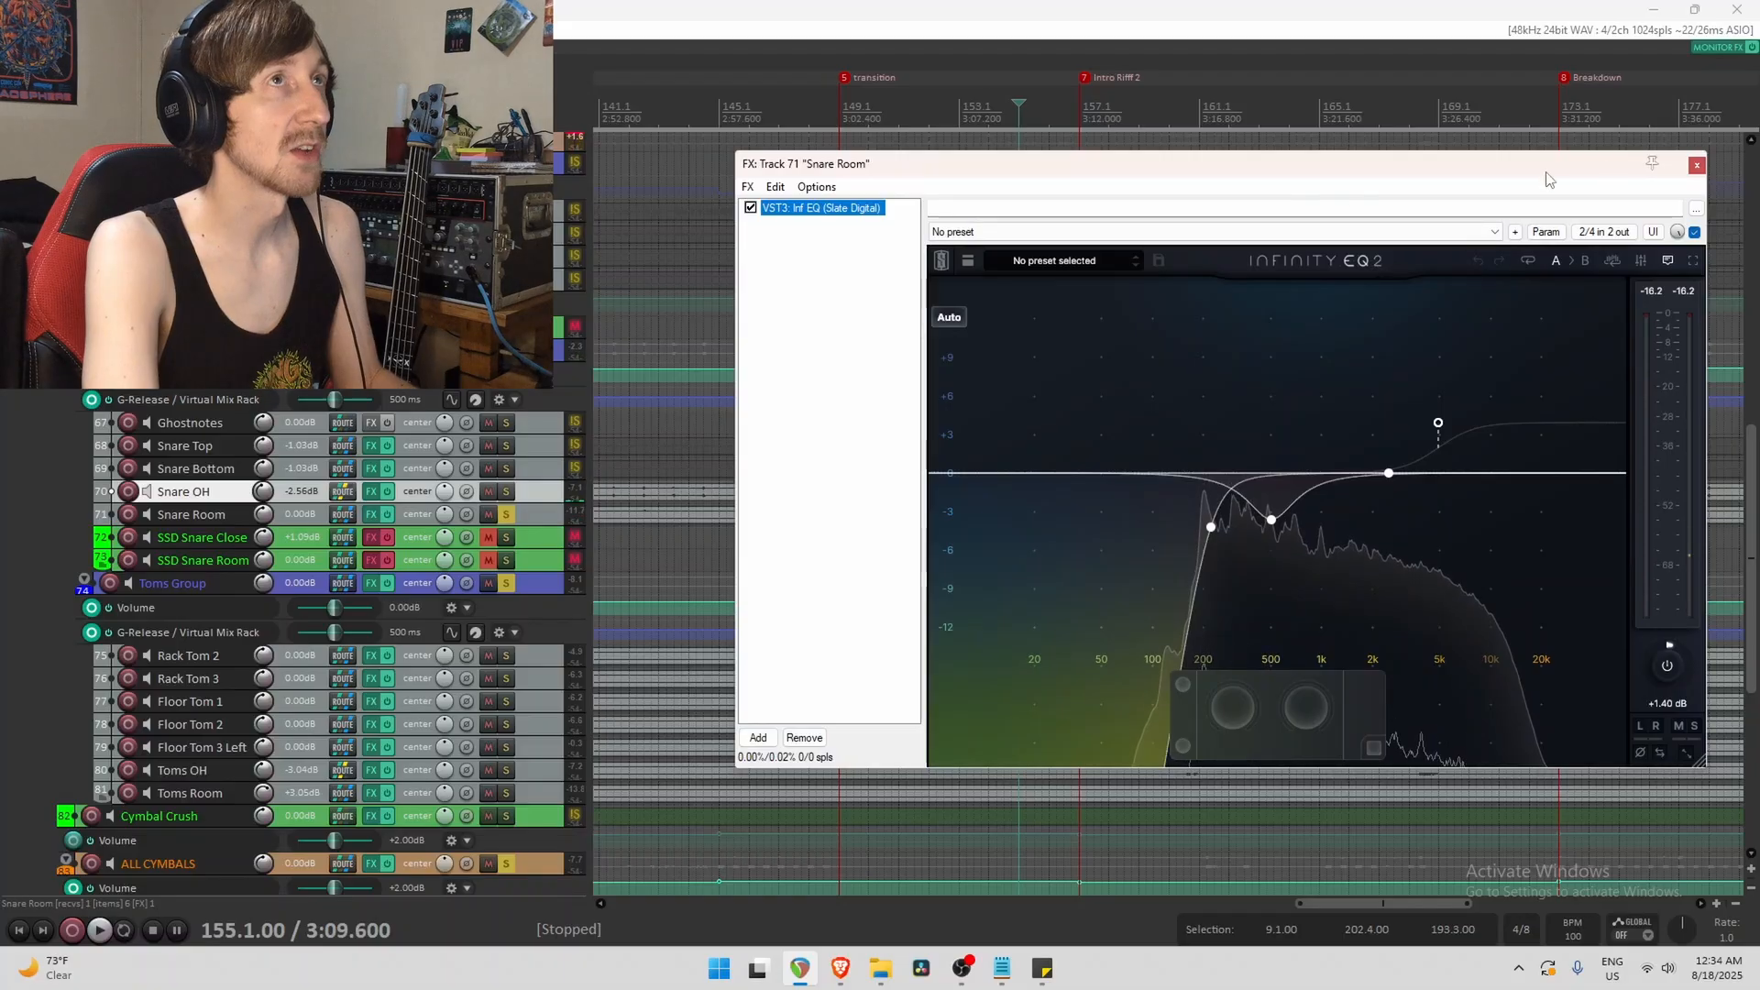
click(1697, 165)
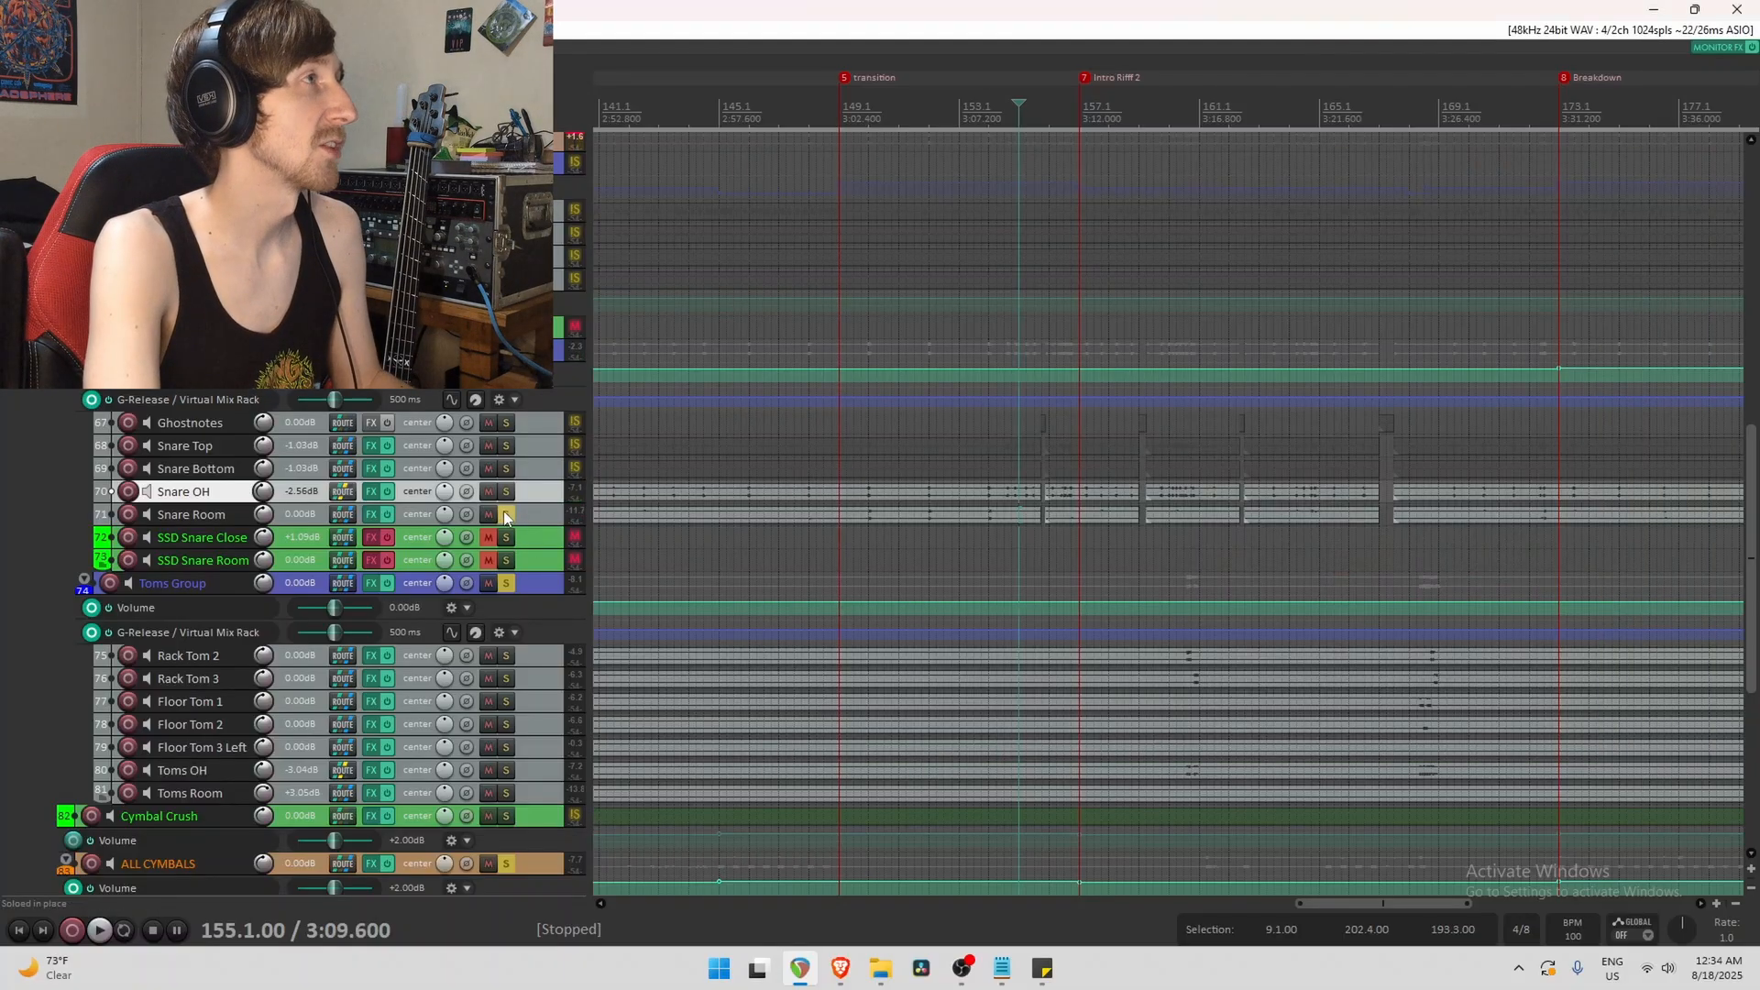
Solo the Snare Top, Bottom, OH and Room tracks together and play them with all their effects bypassed and re-enabled.
drag(506, 514, 418, 443)
click(403, 447)
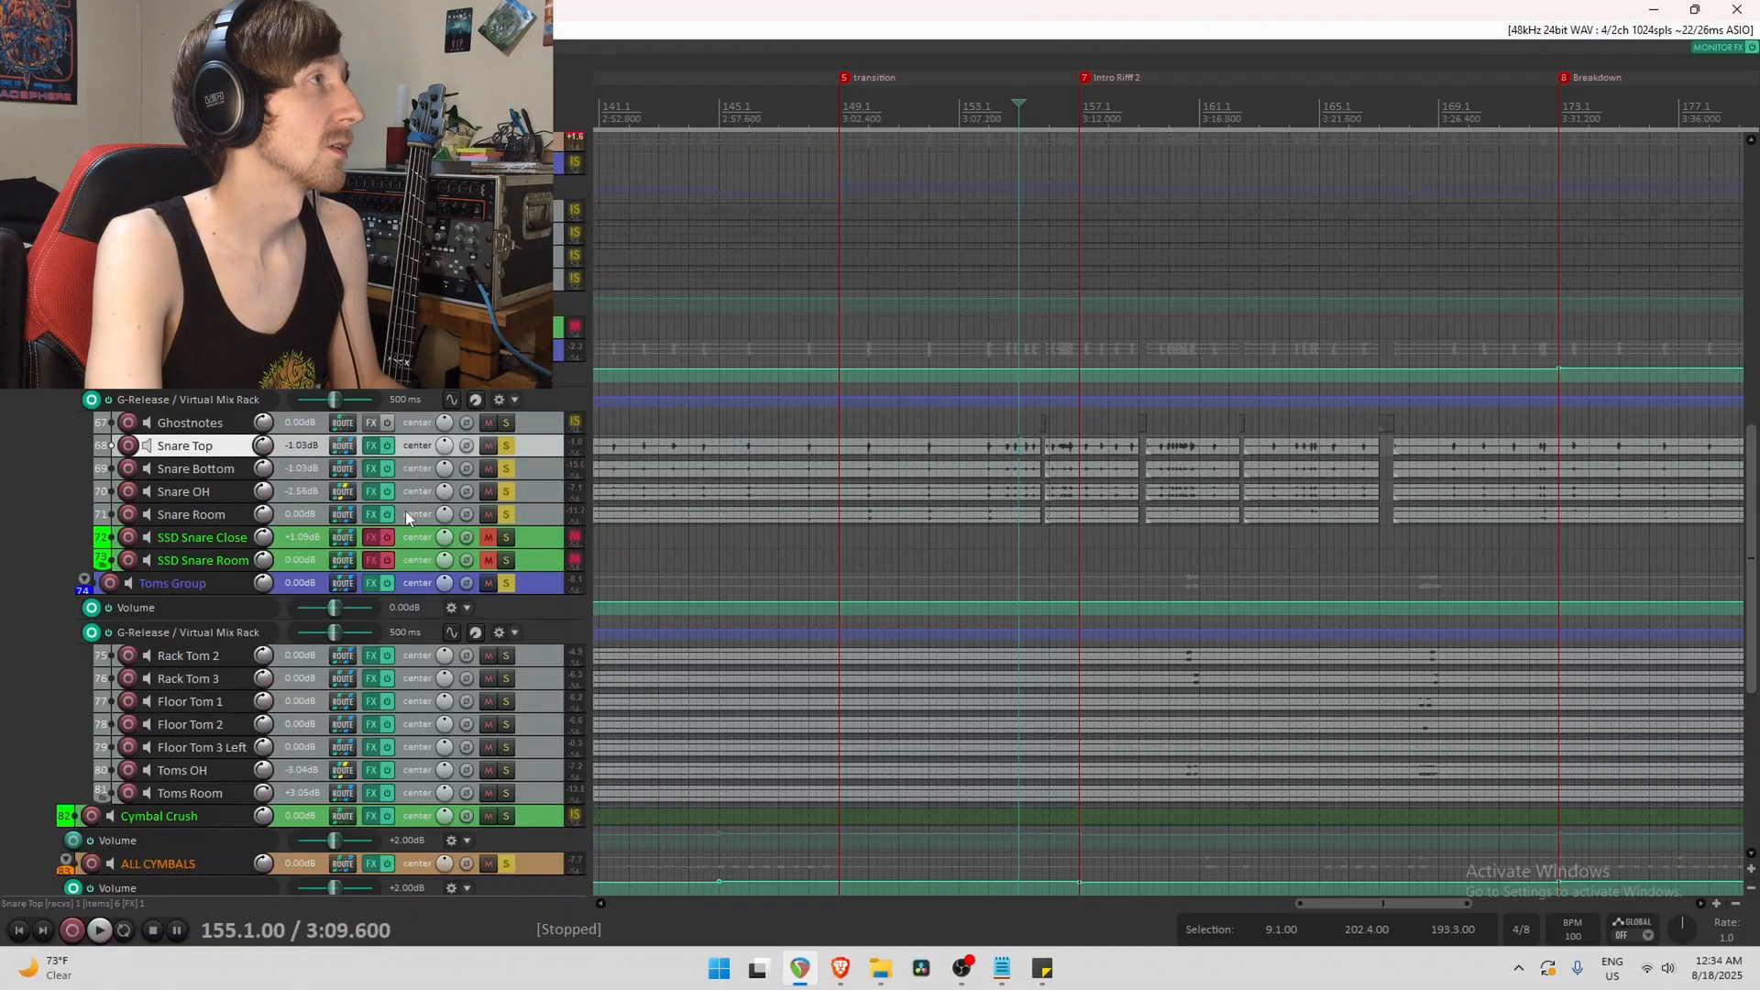
shift+click(405, 510)
click(389, 448)
key(space)
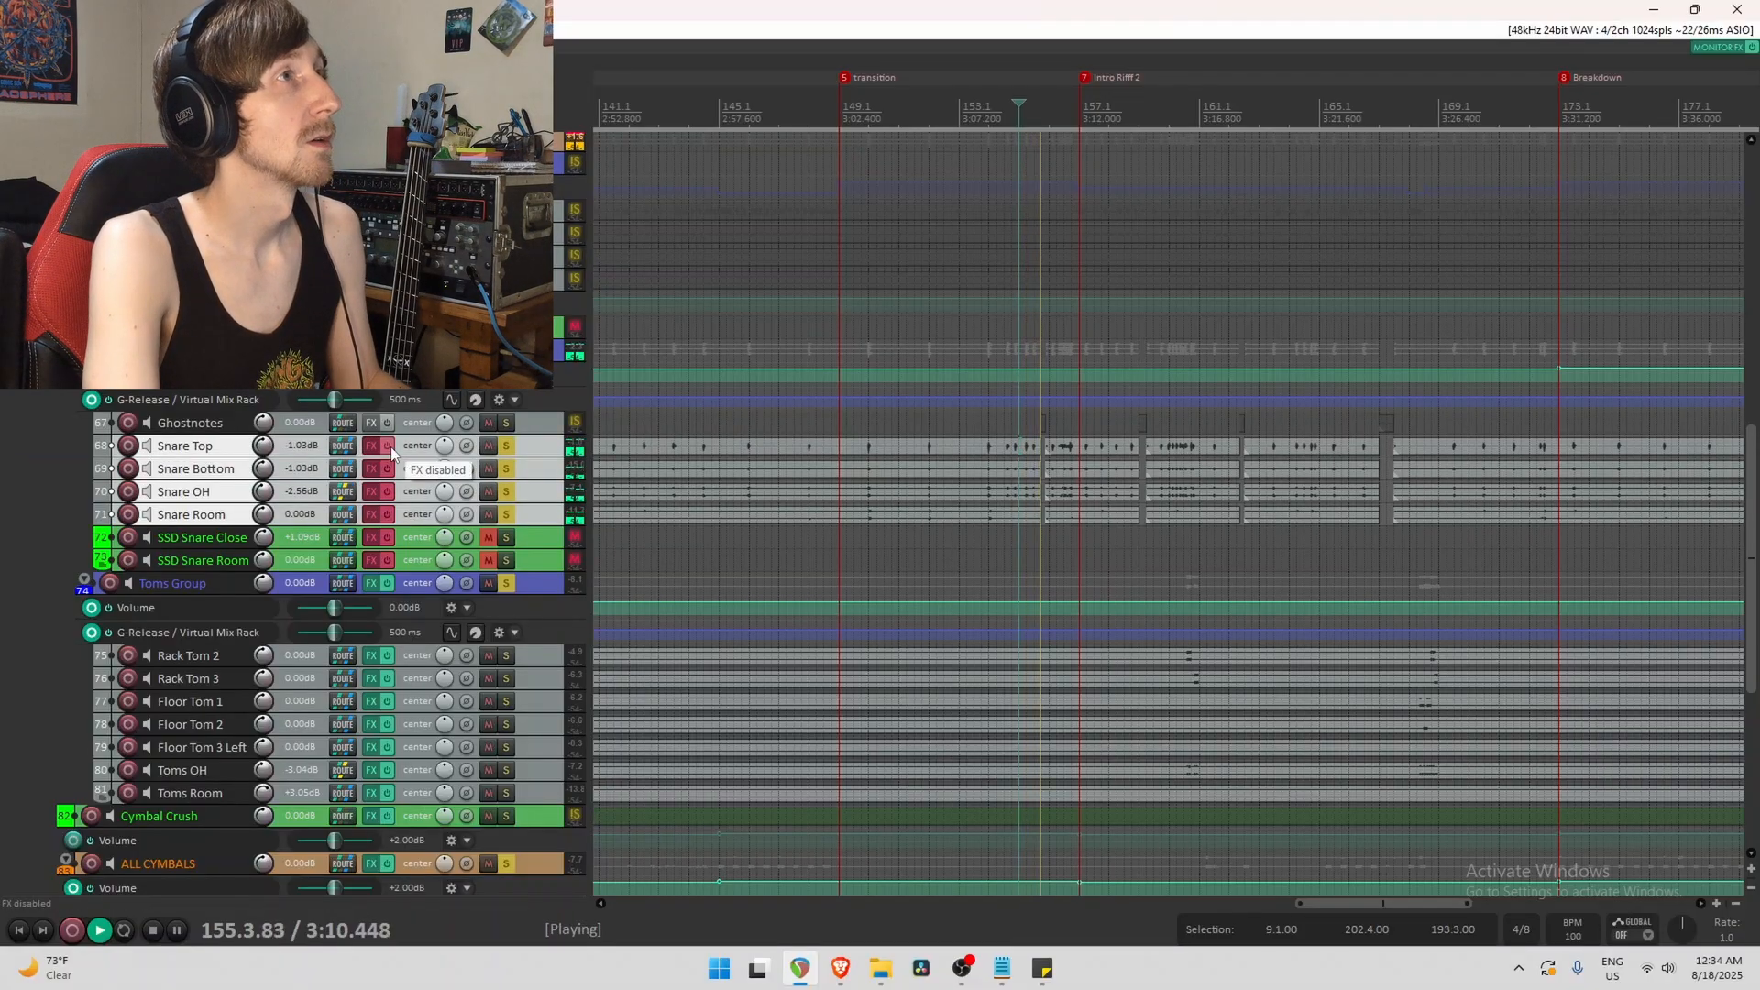
key(space)
click(388, 447)
key(space)
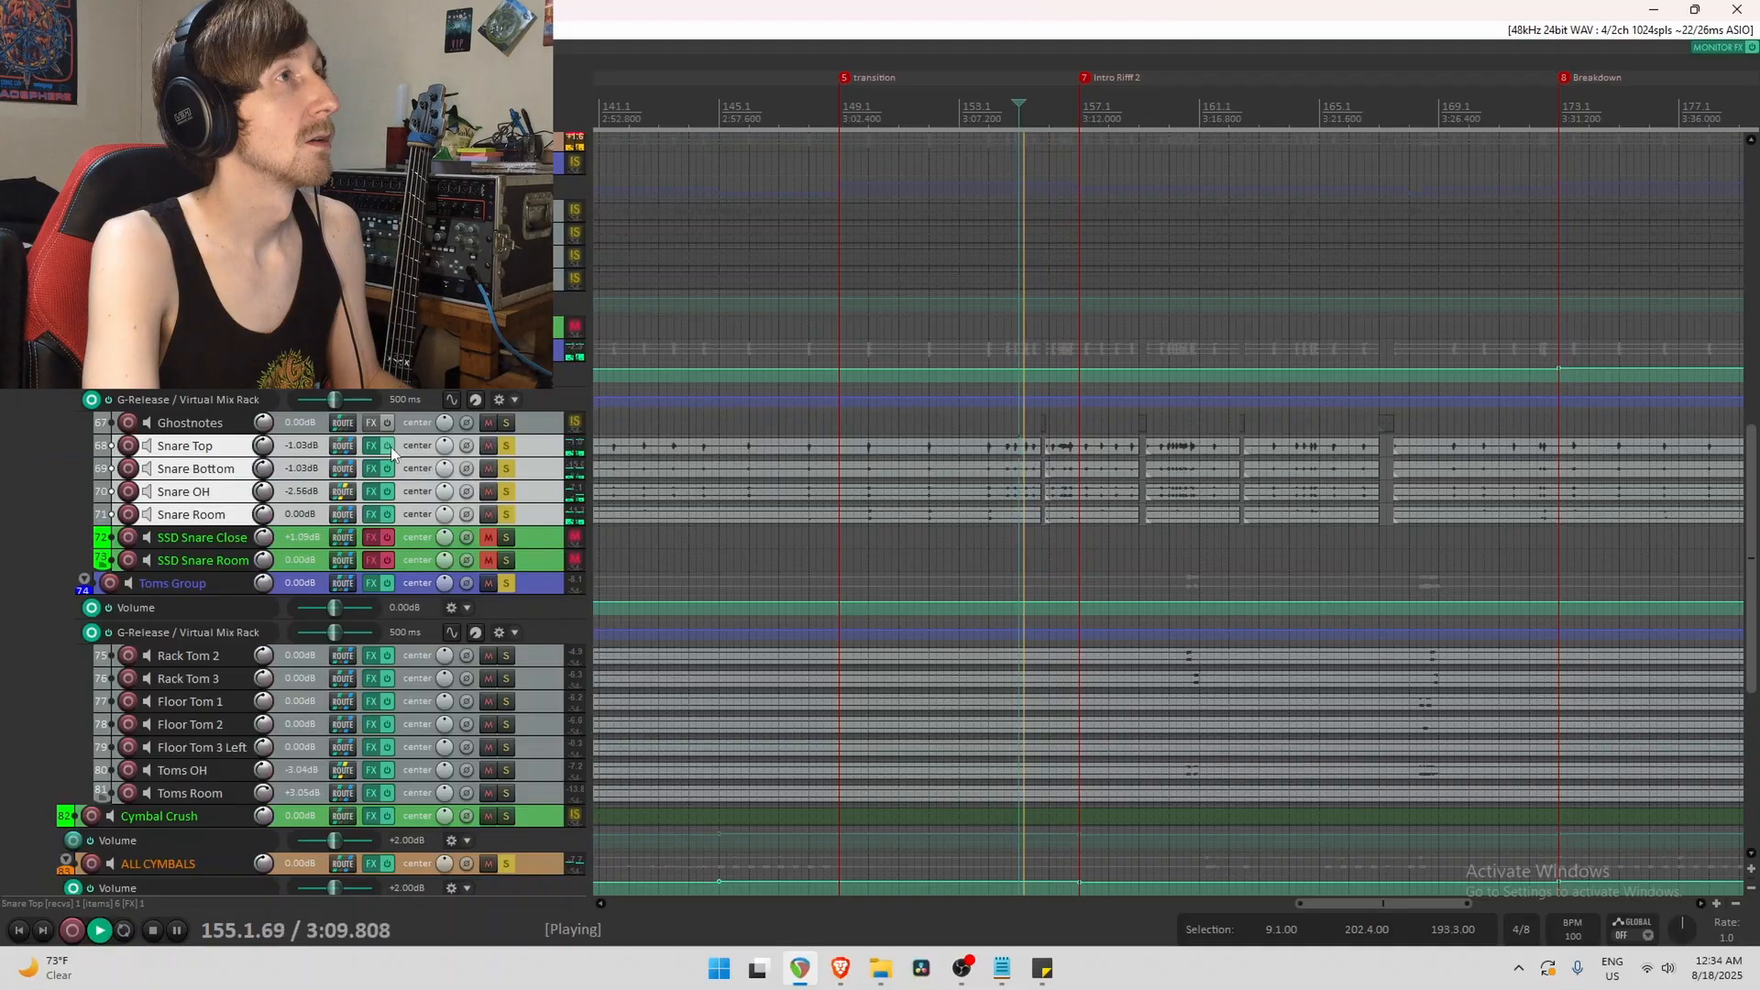
key(space)
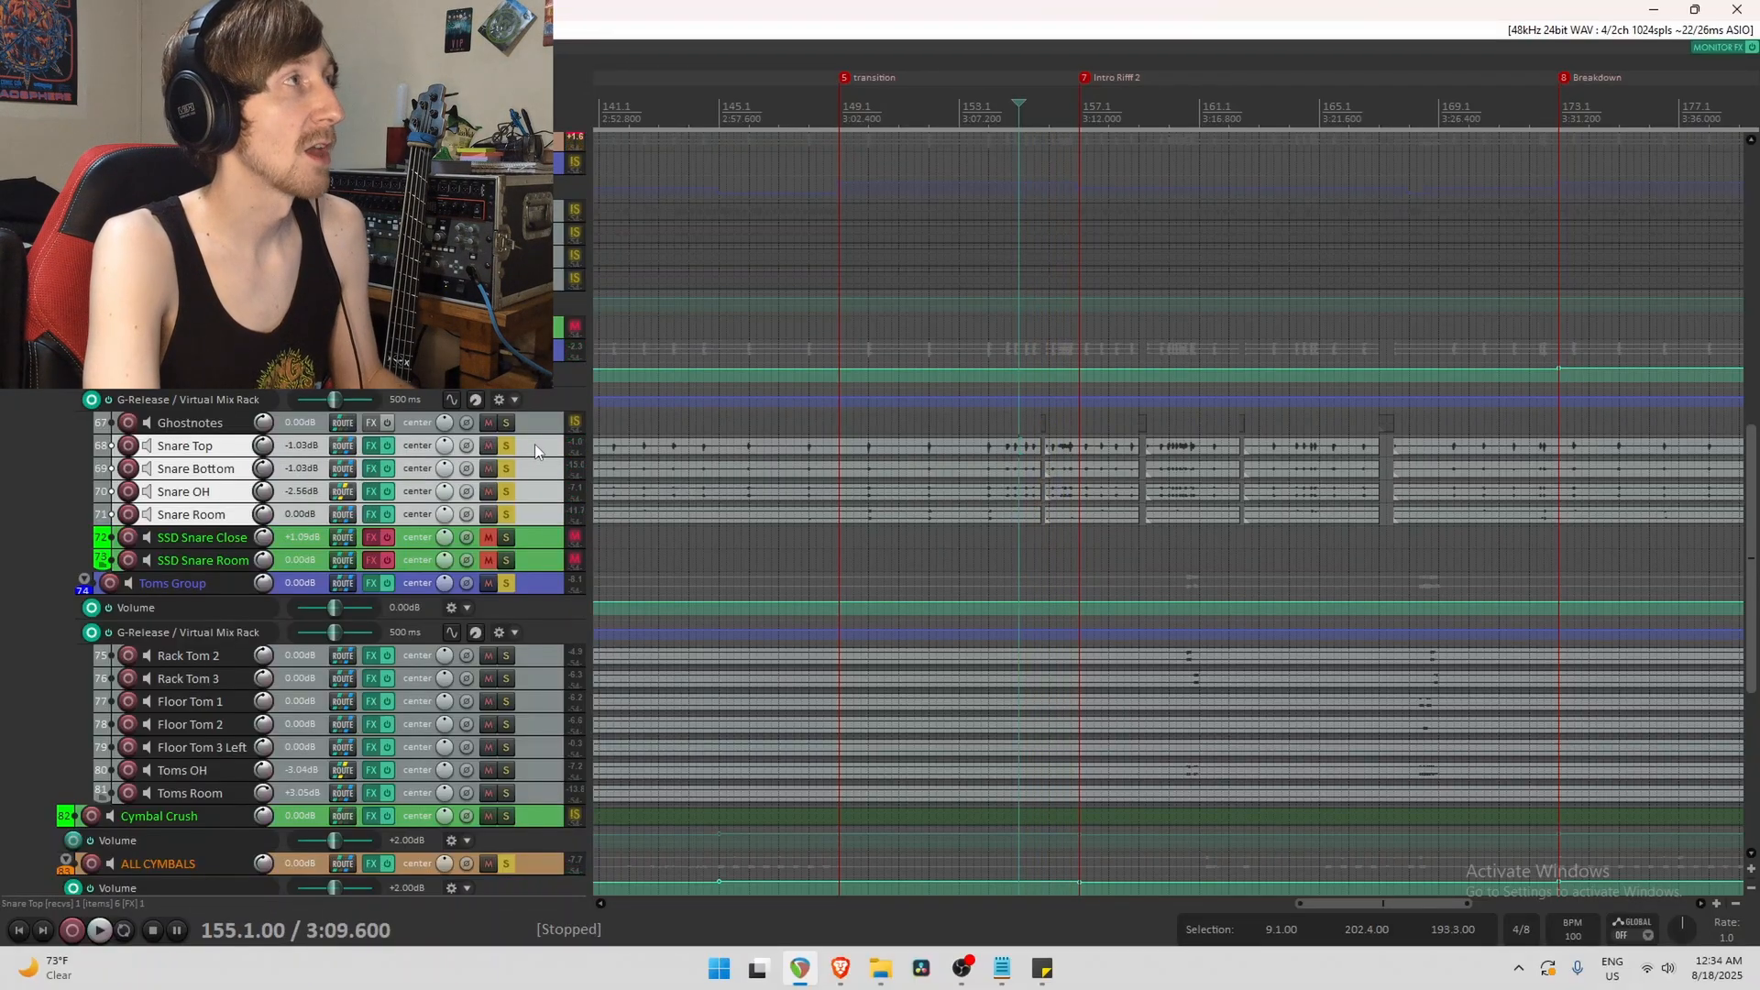
Unsolo the Snare Top, Snare Bottom, Snare OH and Snare Room tracks.
click(538, 444)
click(507, 448)
click(506, 469)
click(505, 493)
click(508, 515)
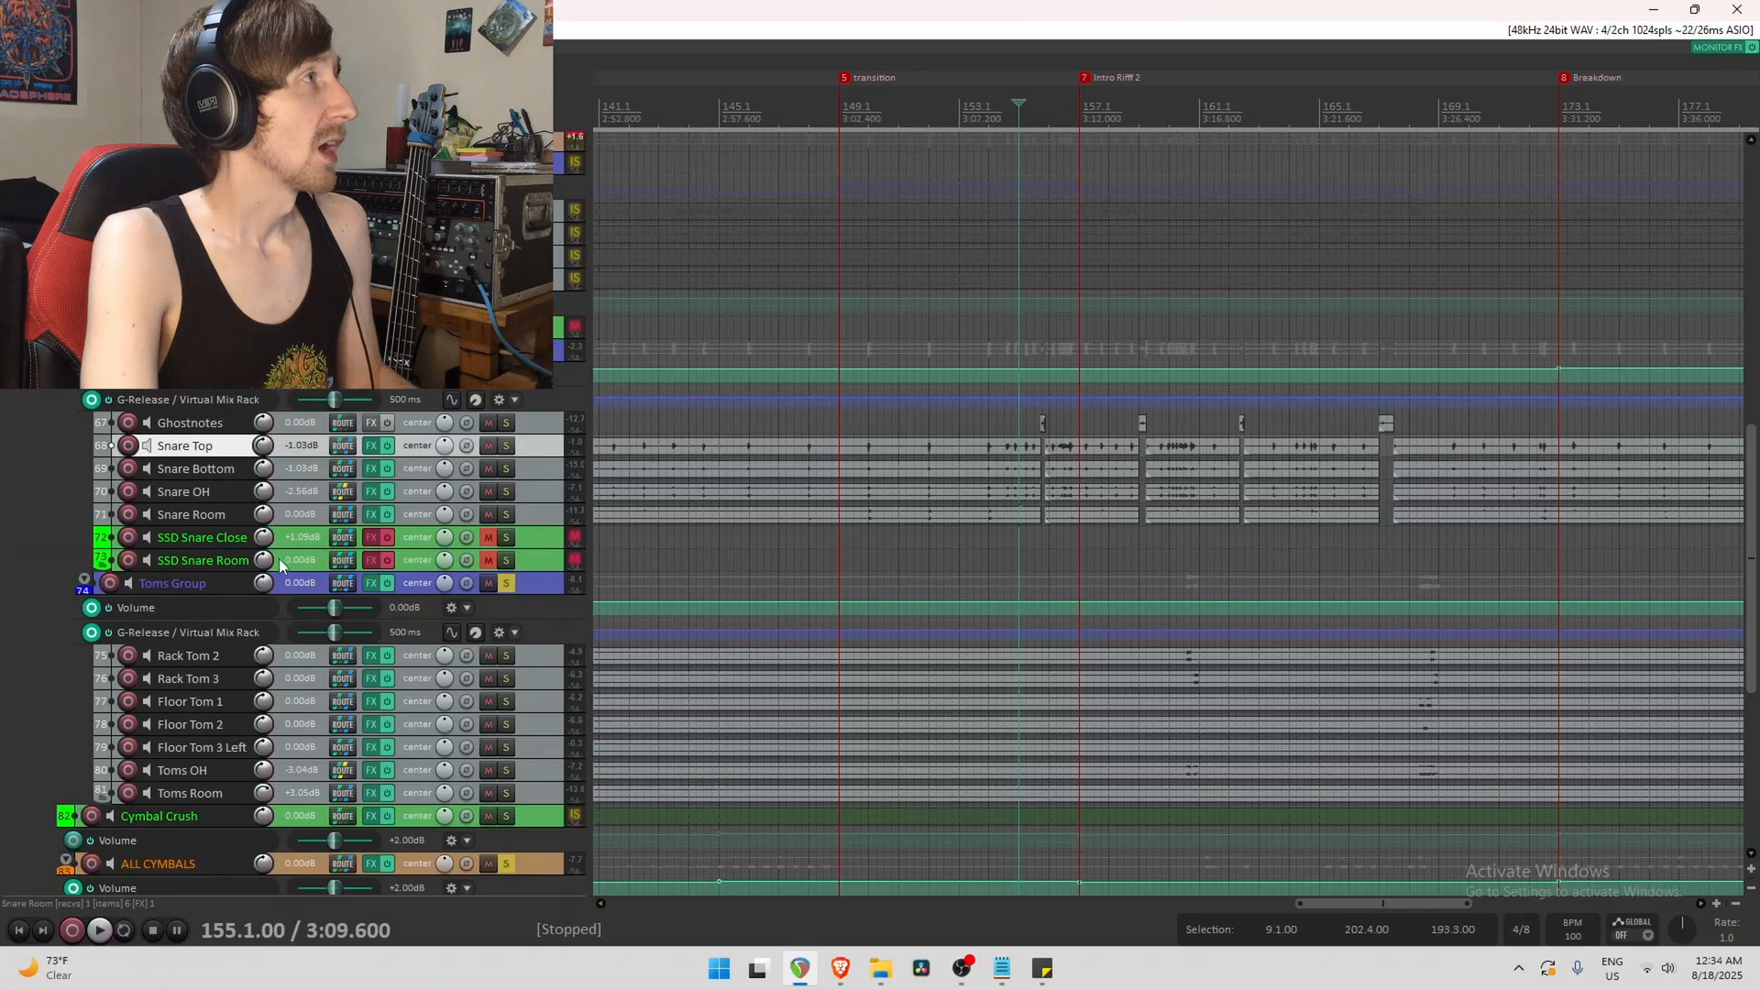
Enable the SSD Snare Close track's effects, unmute and solo the track, and play it from 155.1.00.
click(388, 537)
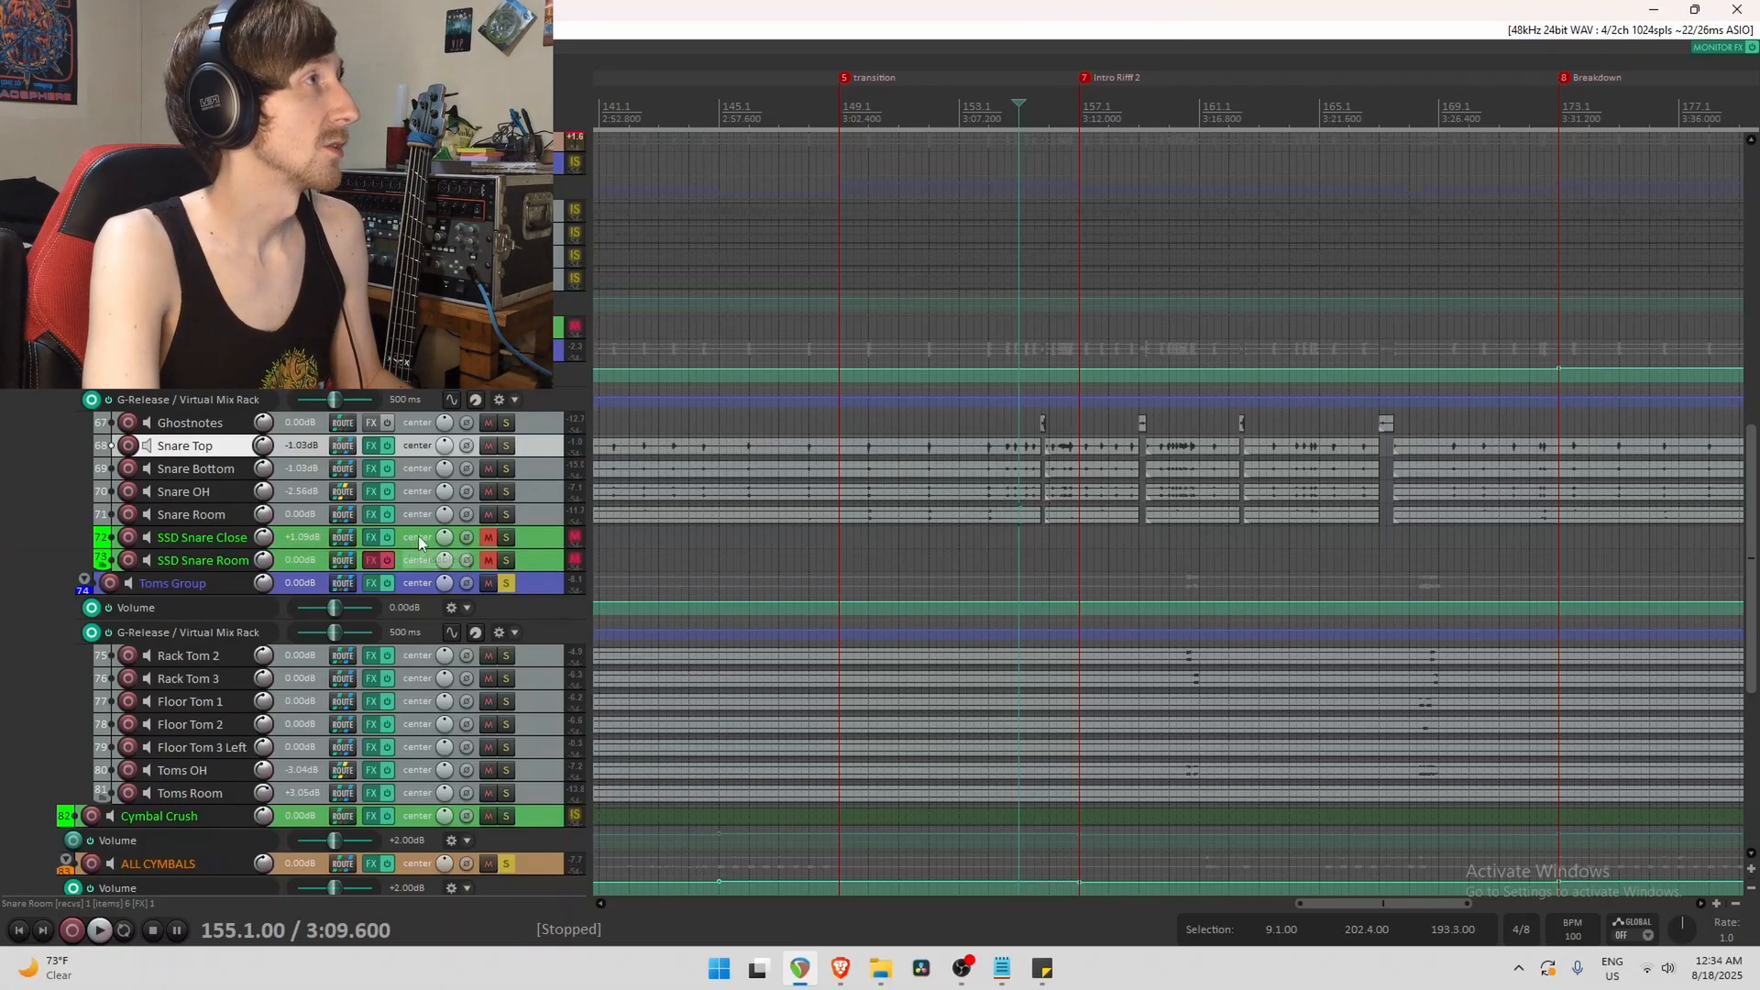
click(488, 537)
click(508, 537)
key(space)
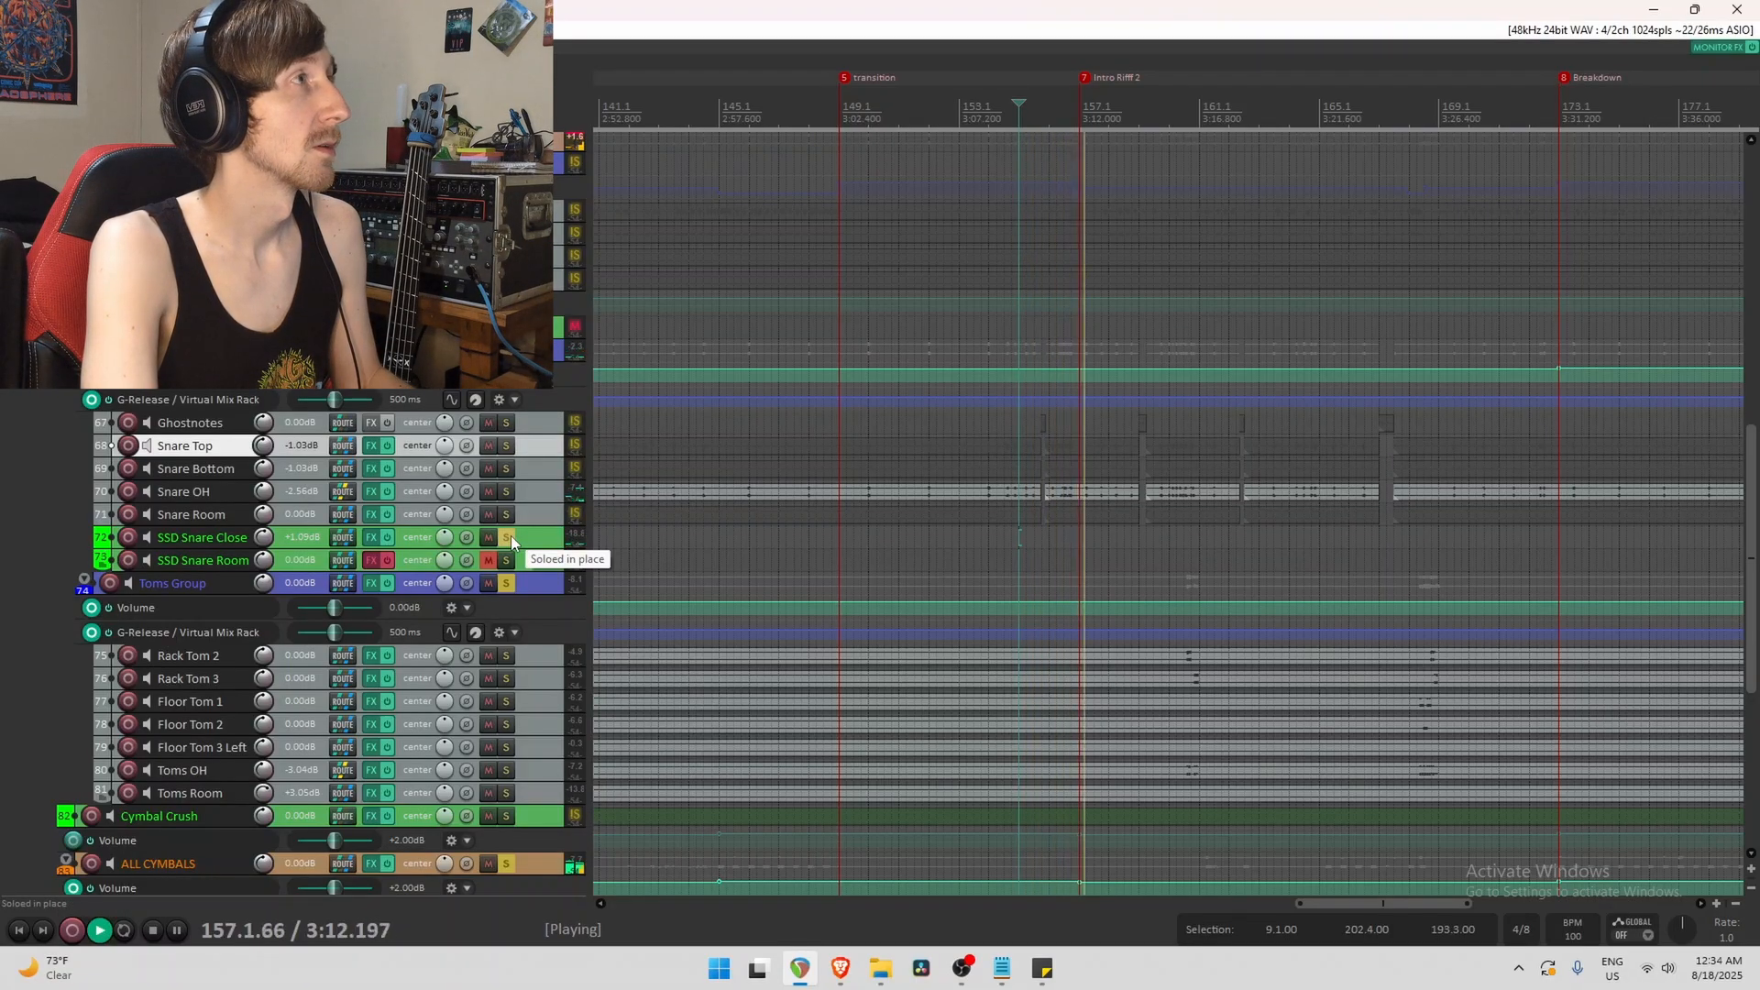
key(space)
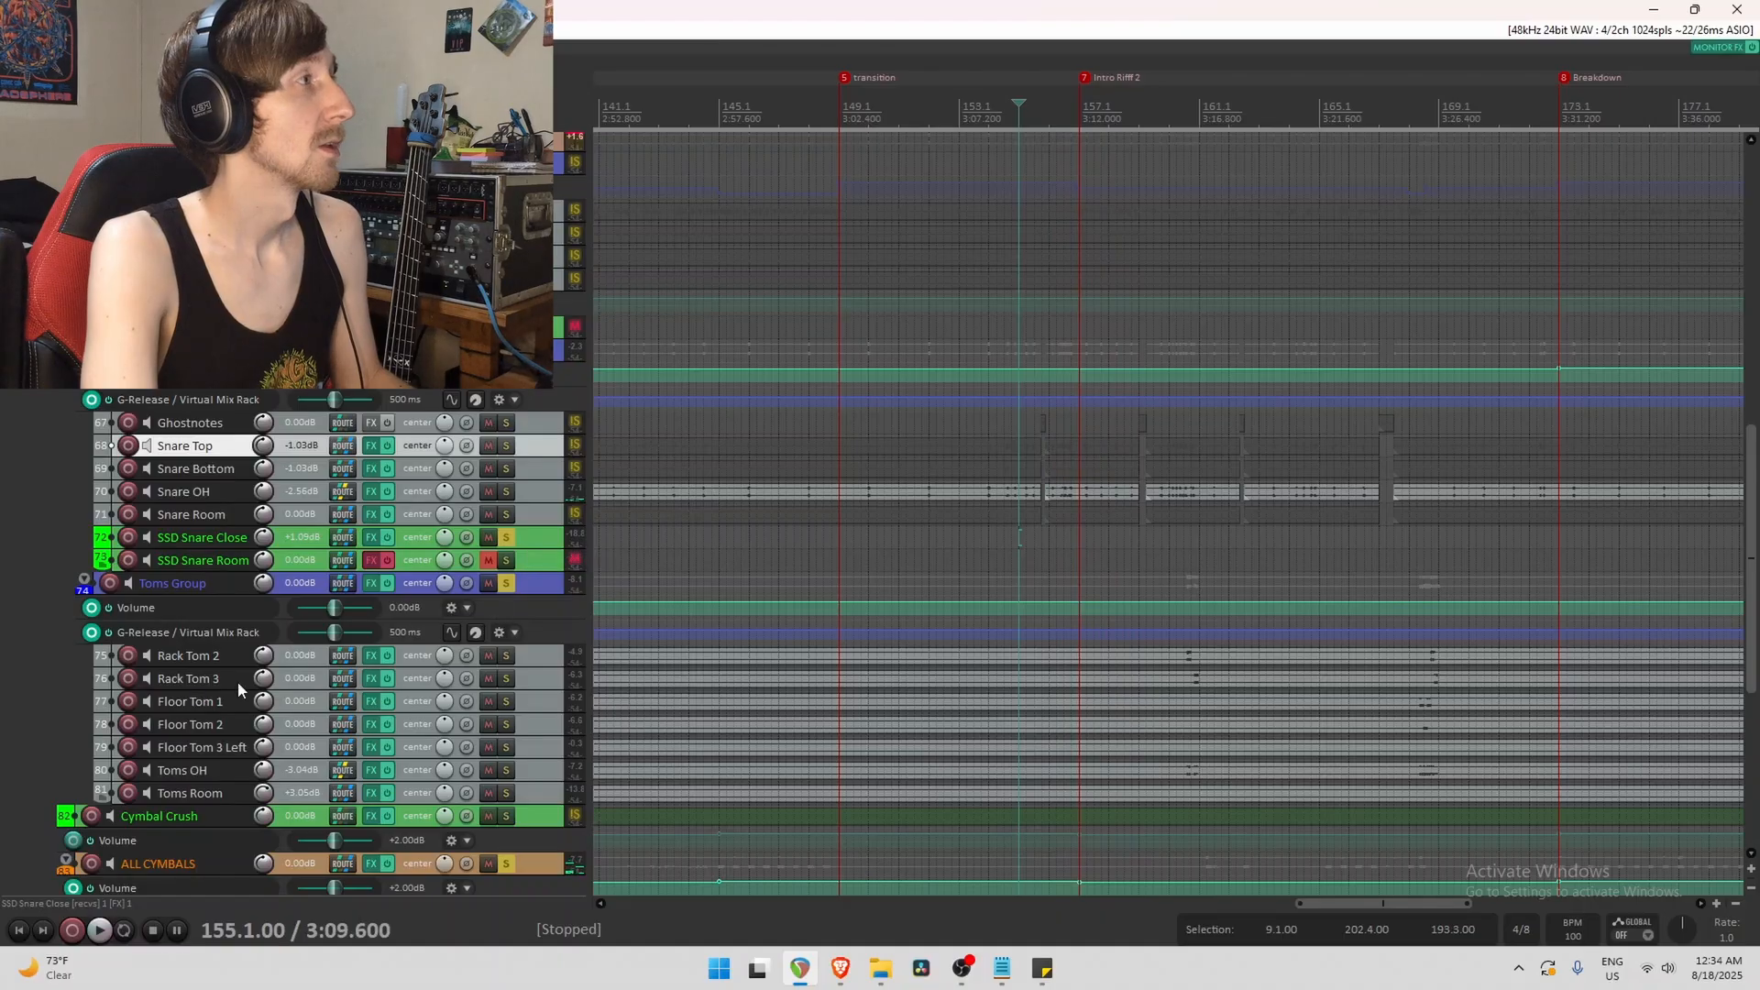
Unsolo the ALL CYMBALS and Toms Group tracks and replay the soloed SSD Snare Close from 155.1.00.
click(506, 863)
click(507, 583)
key(space)
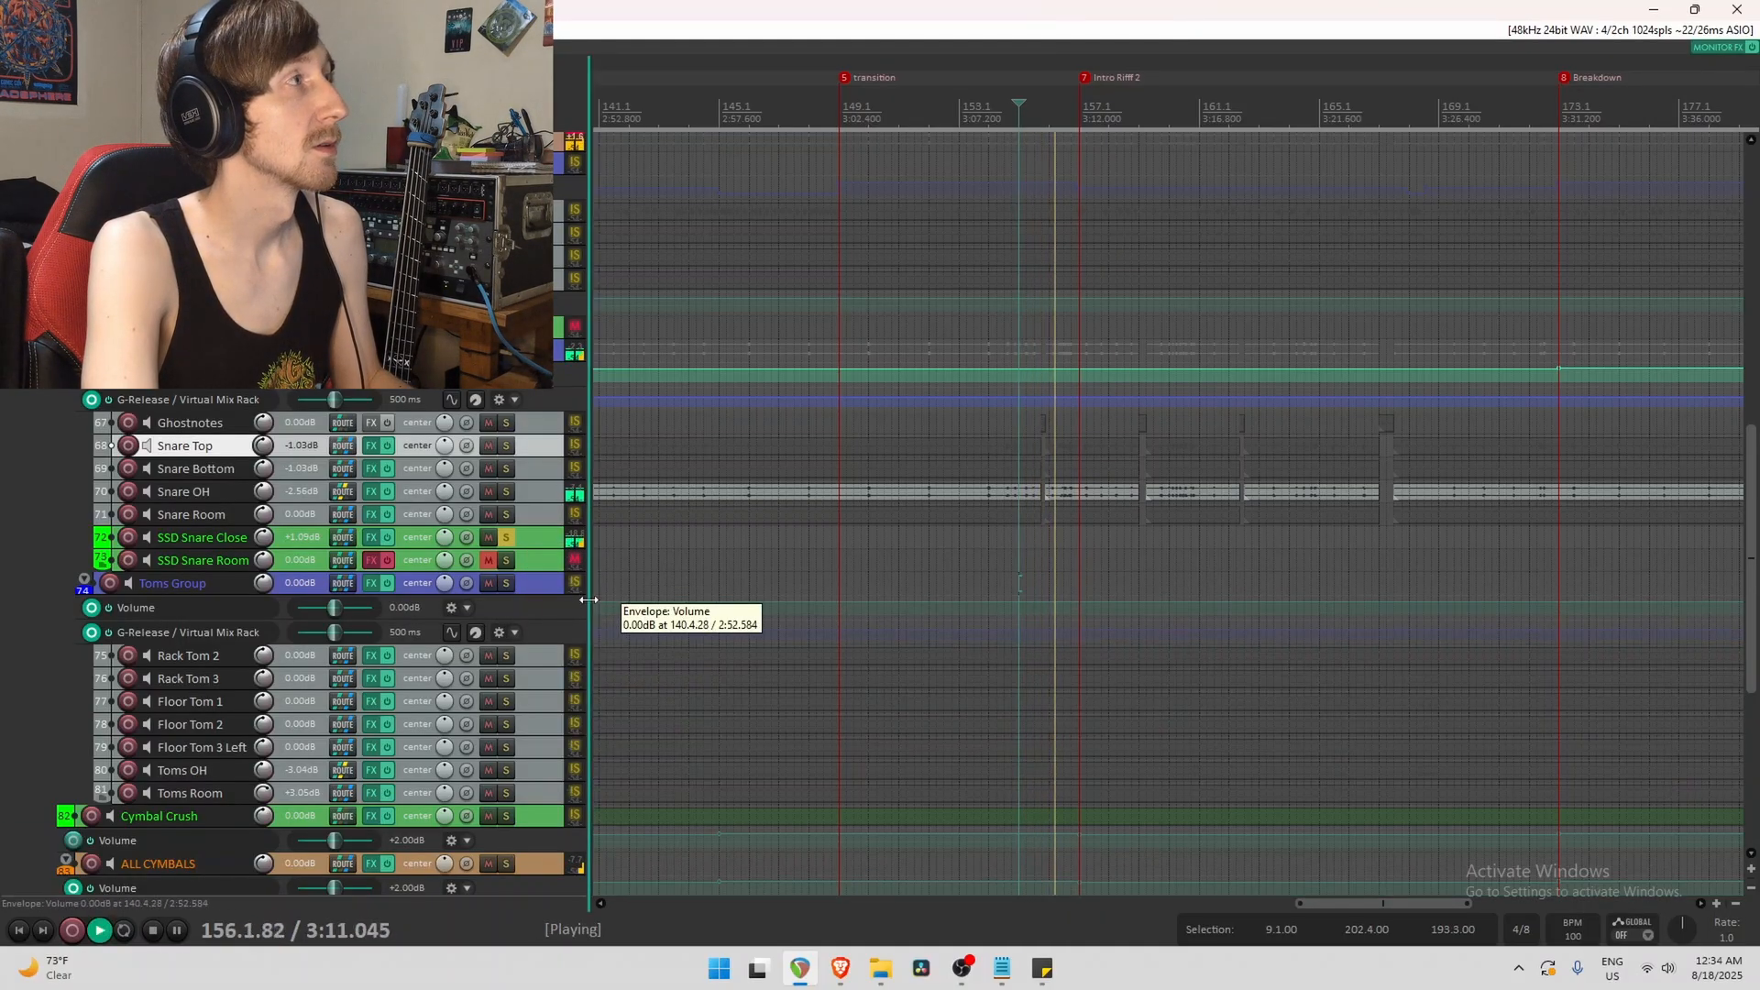
key(space)
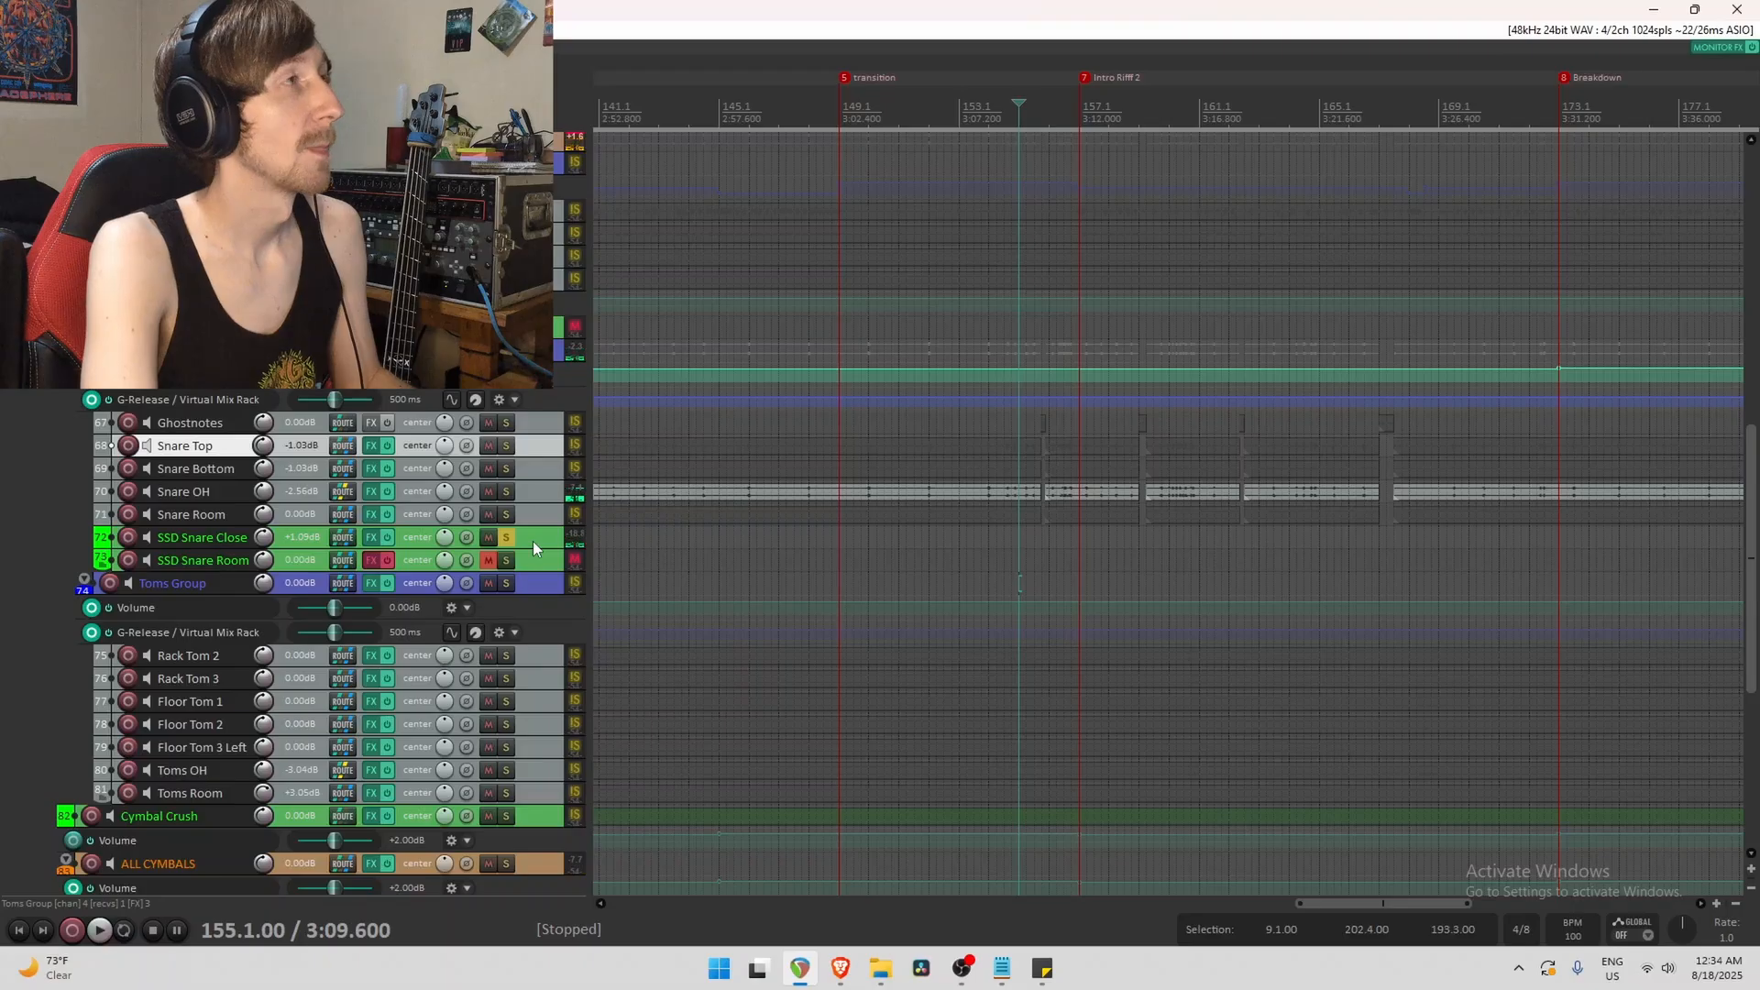
Examine the Trigger 2 settings, sample slot and curves on the SSD Snare Close track, and close the effects window.
click(371, 537)
drag(851, 261, 873, 139)
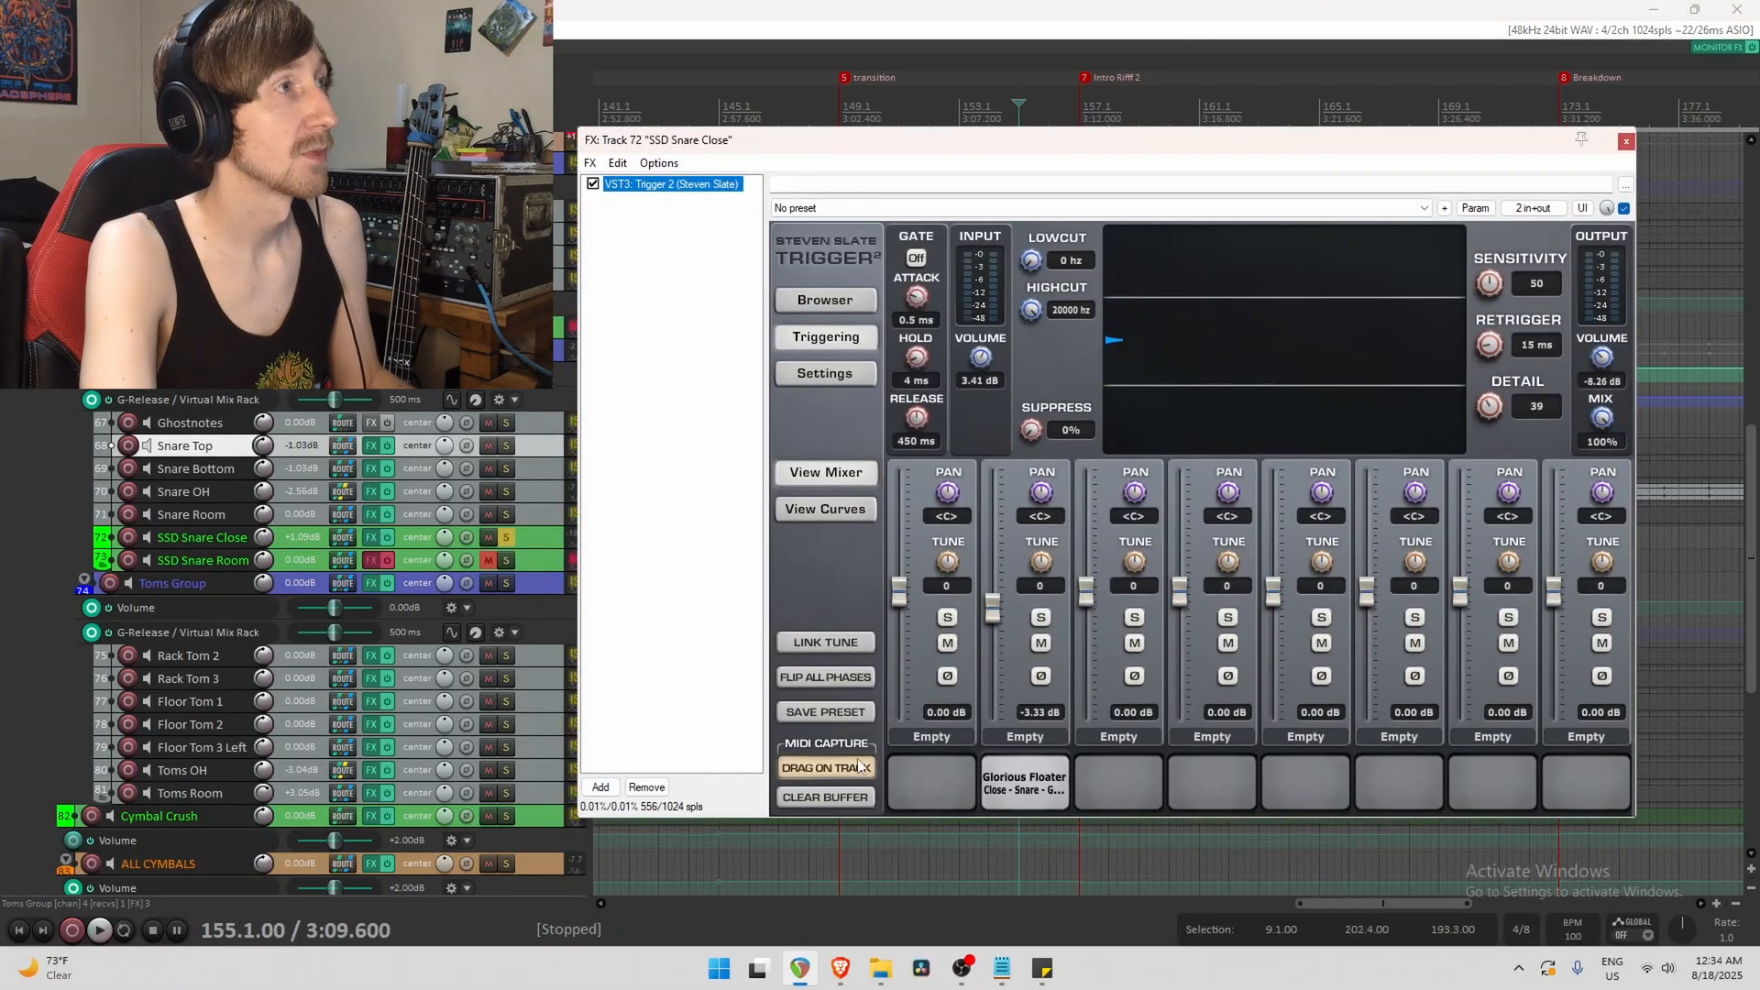
click(1048, 793)
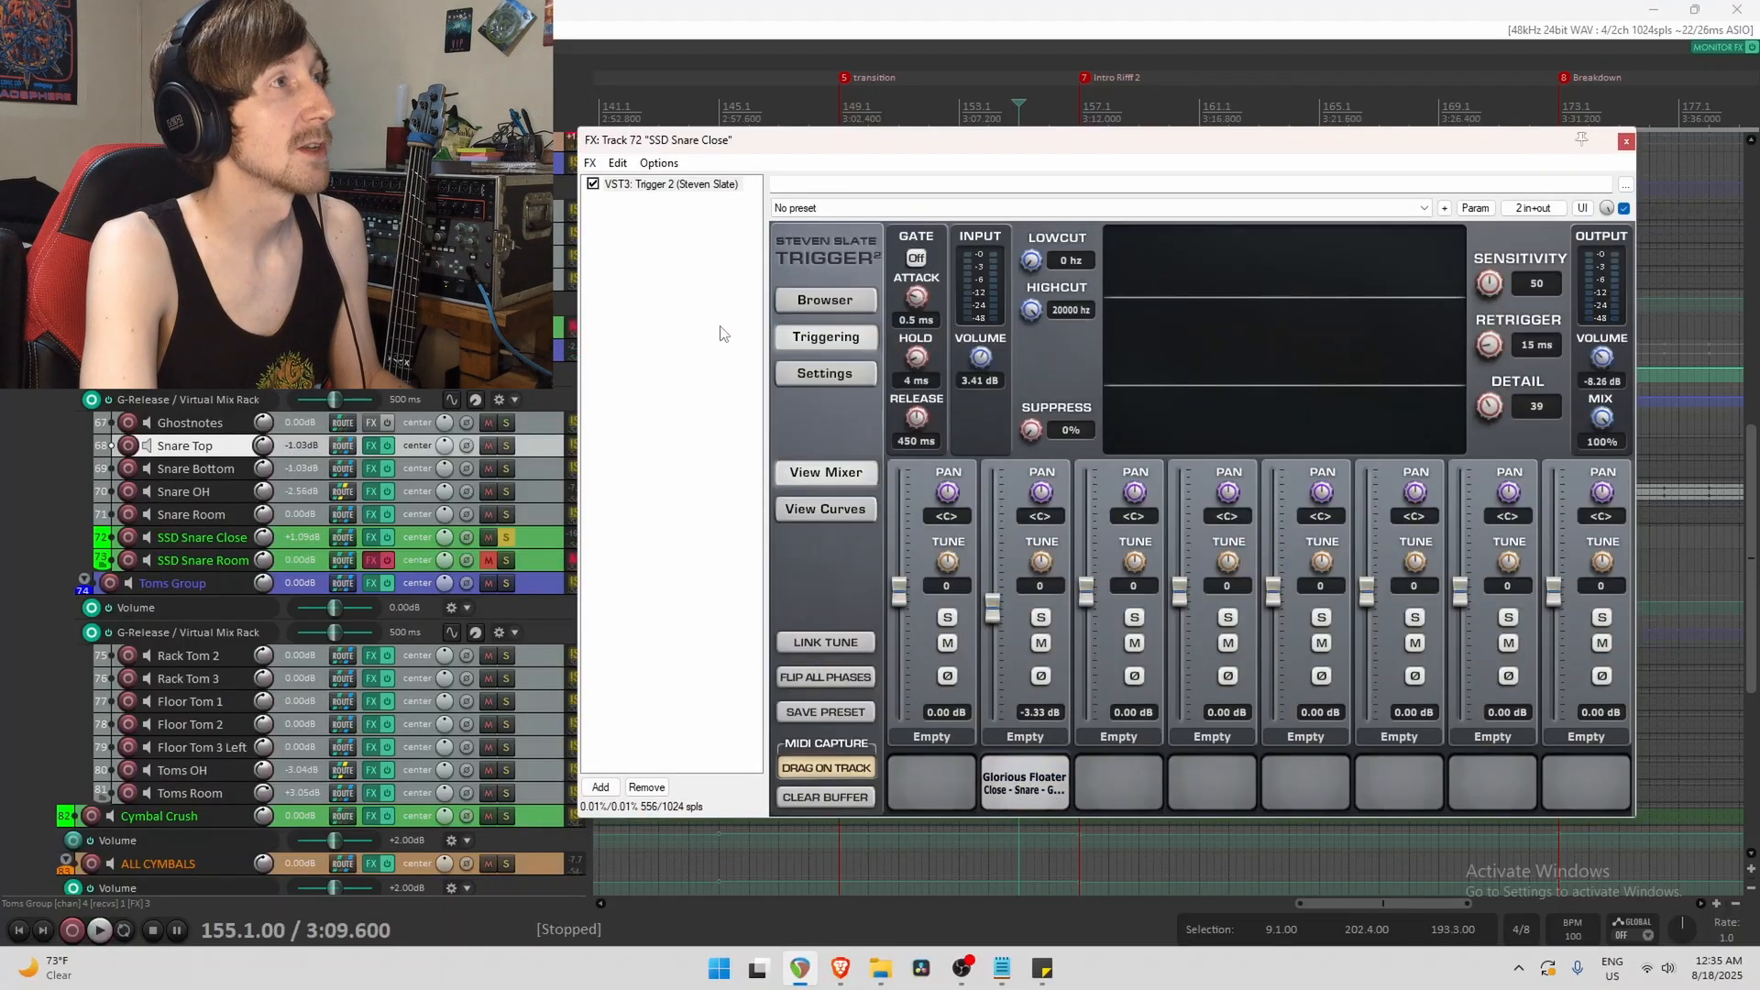
click(826, 510)
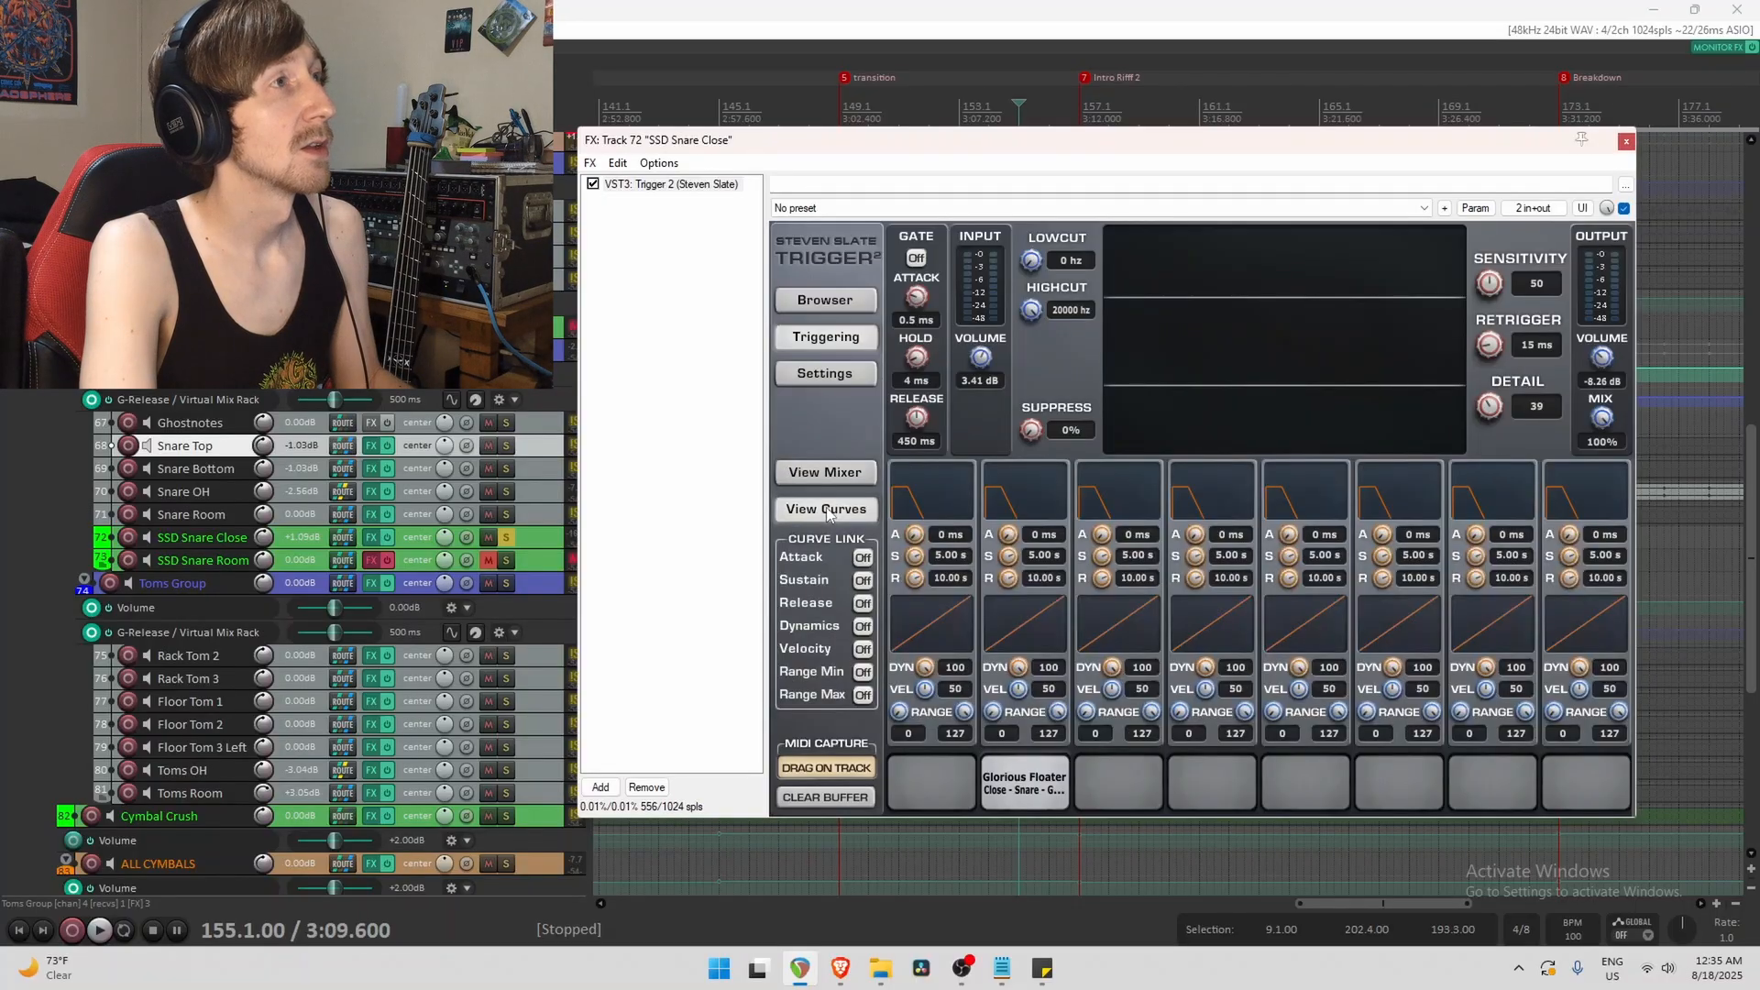
click(826, 473)
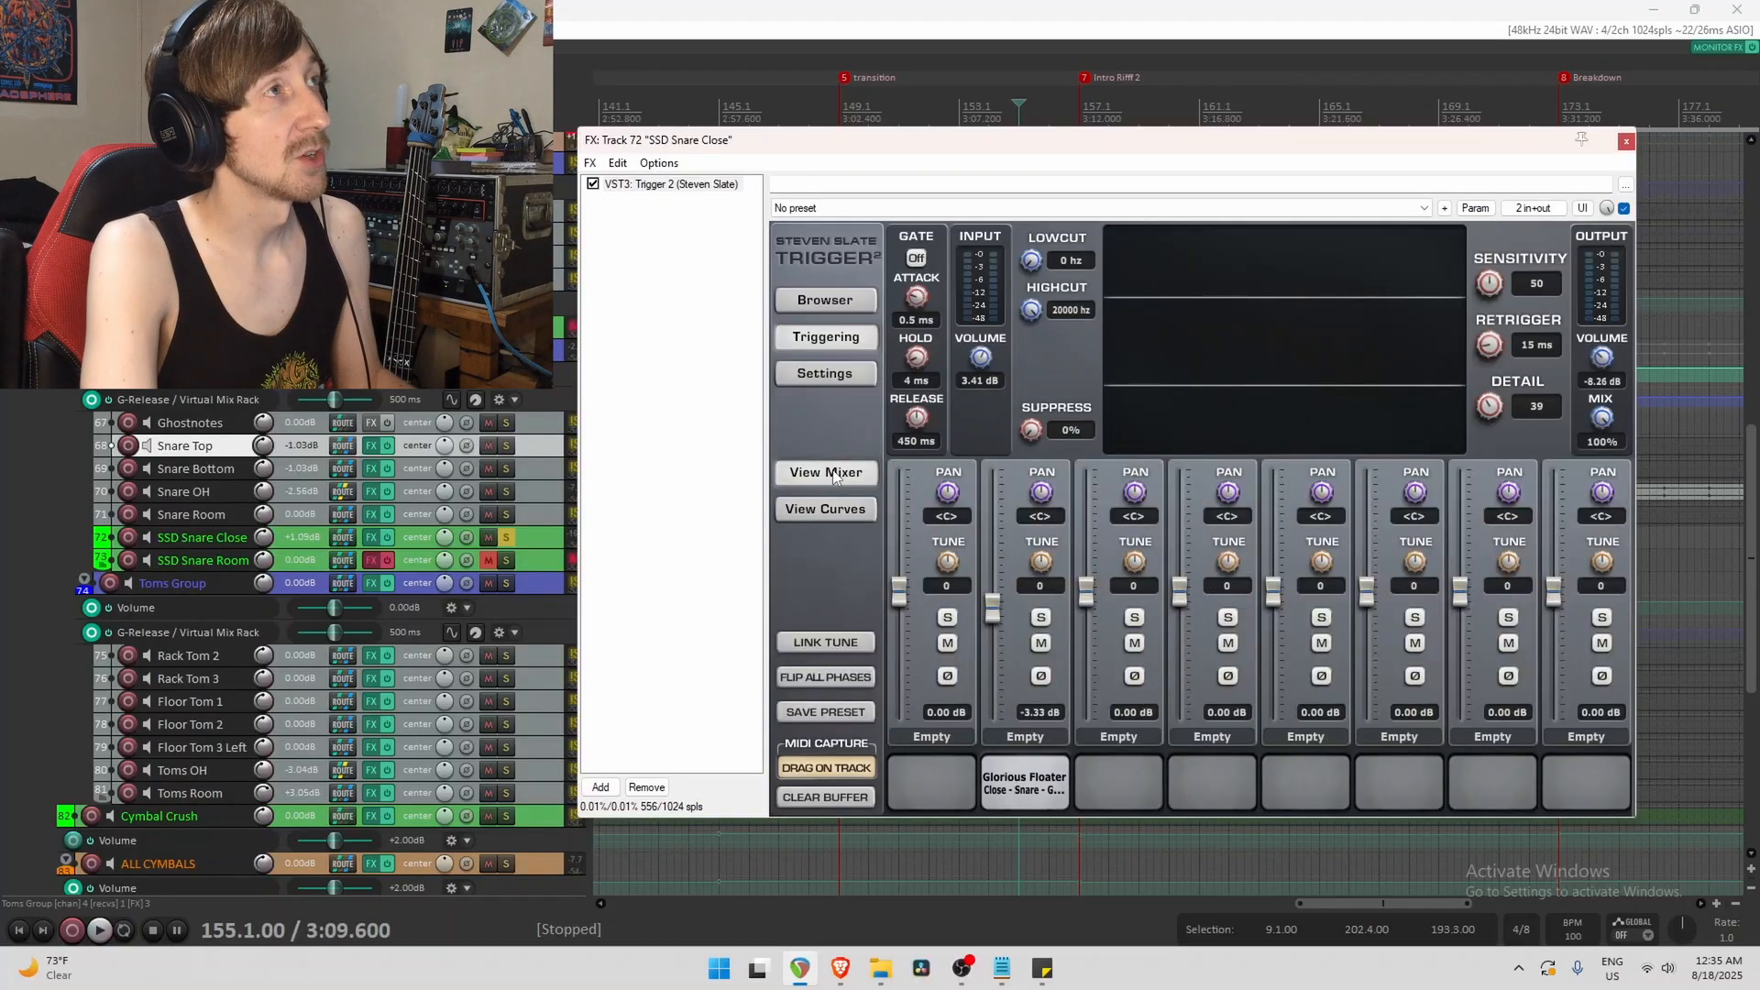
drag(912, 143, 923, 676)
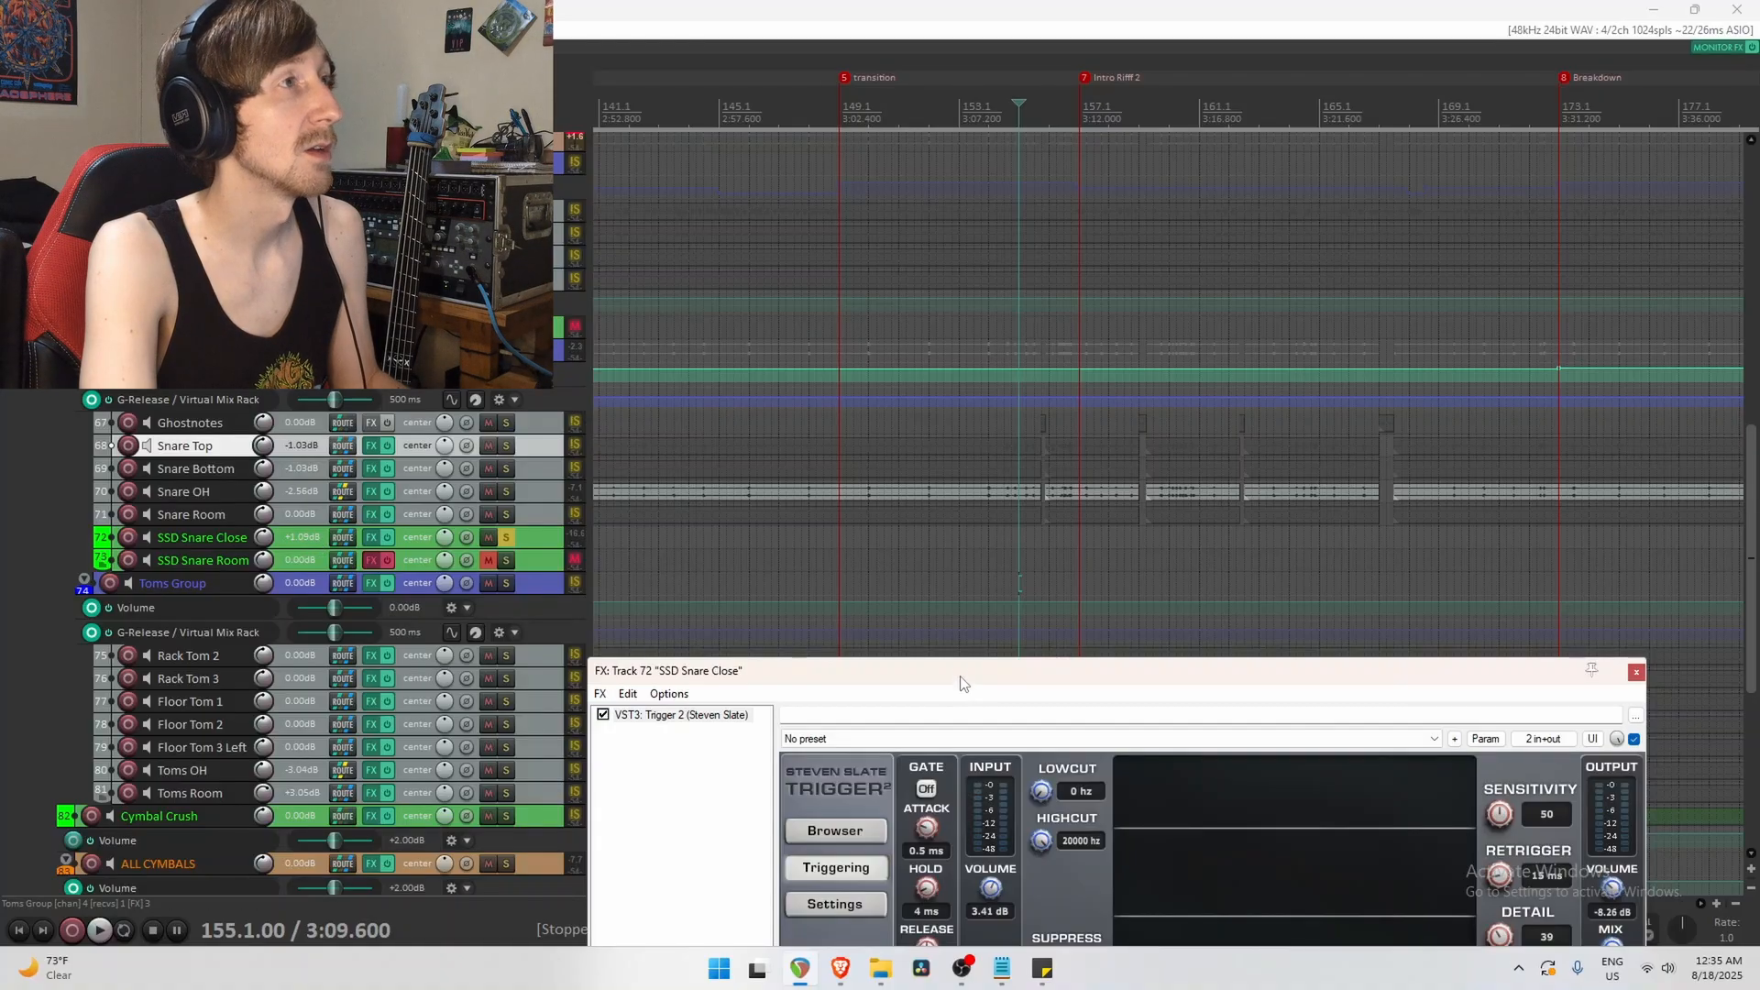
drag(960, 683, 1019, 384)
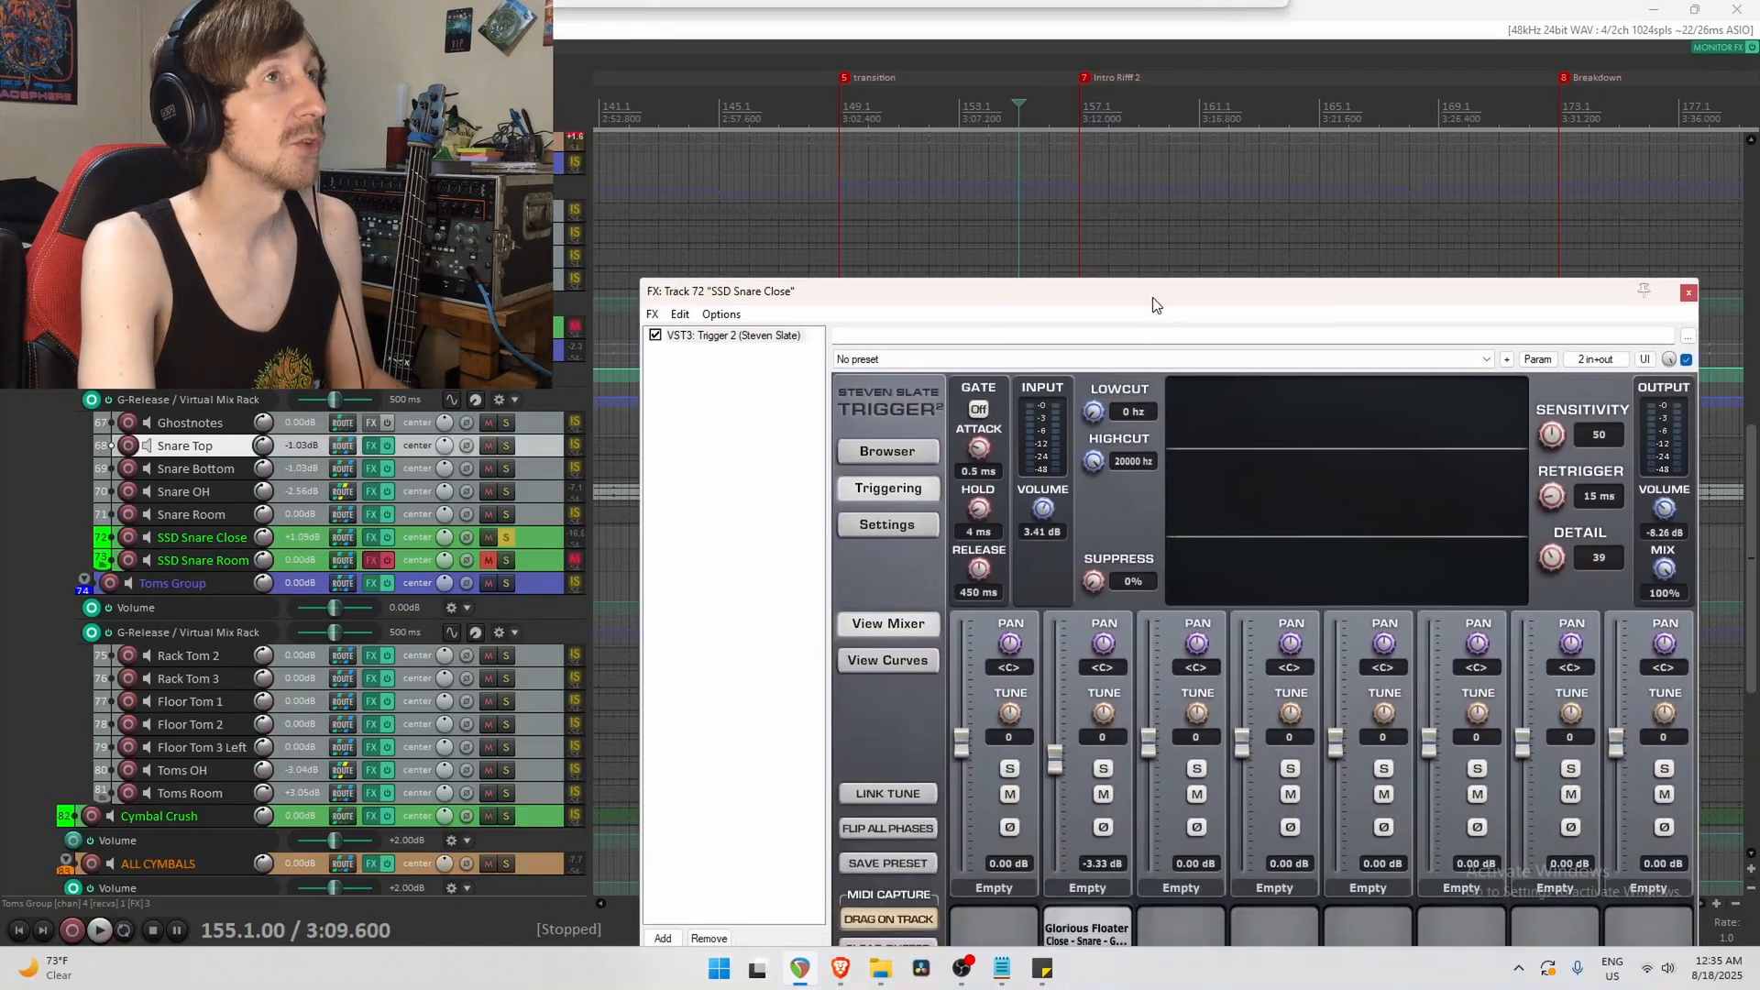
click(1695, 294)
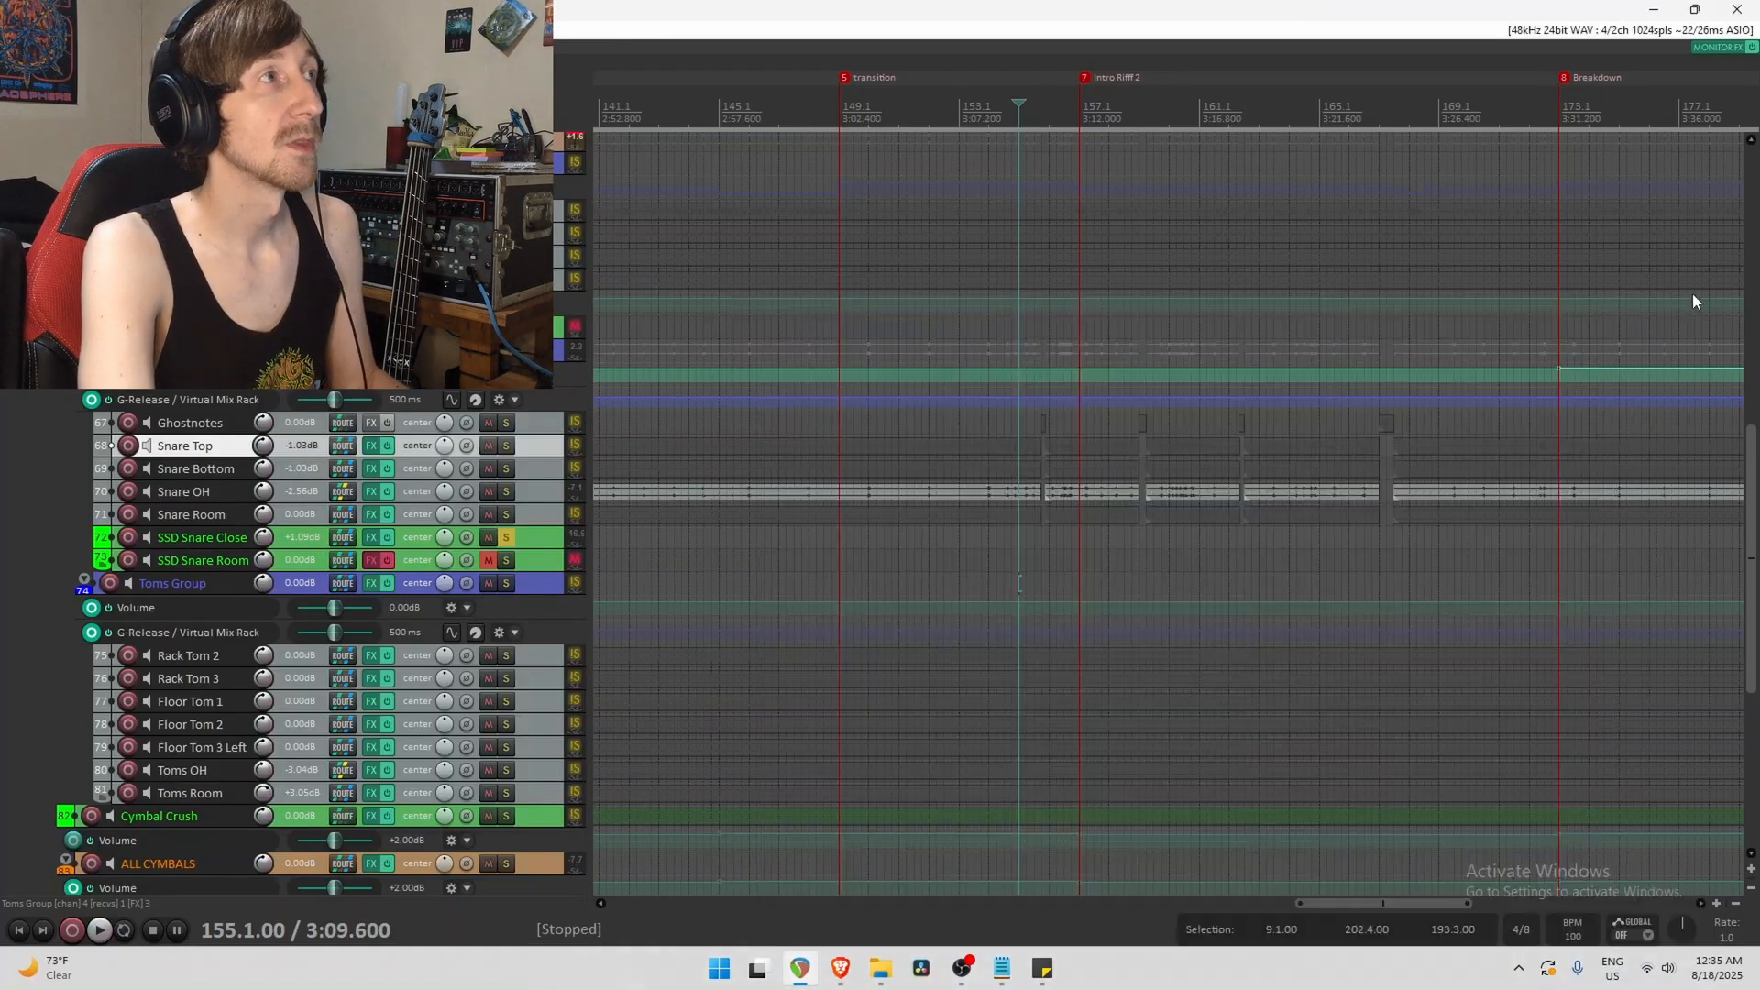
Unsolo SSD Snare Close and play the snare group from 155.1.00, comparing it with that track muted and unmuted.
click(506, 537)
click(488, 537)
key(space)
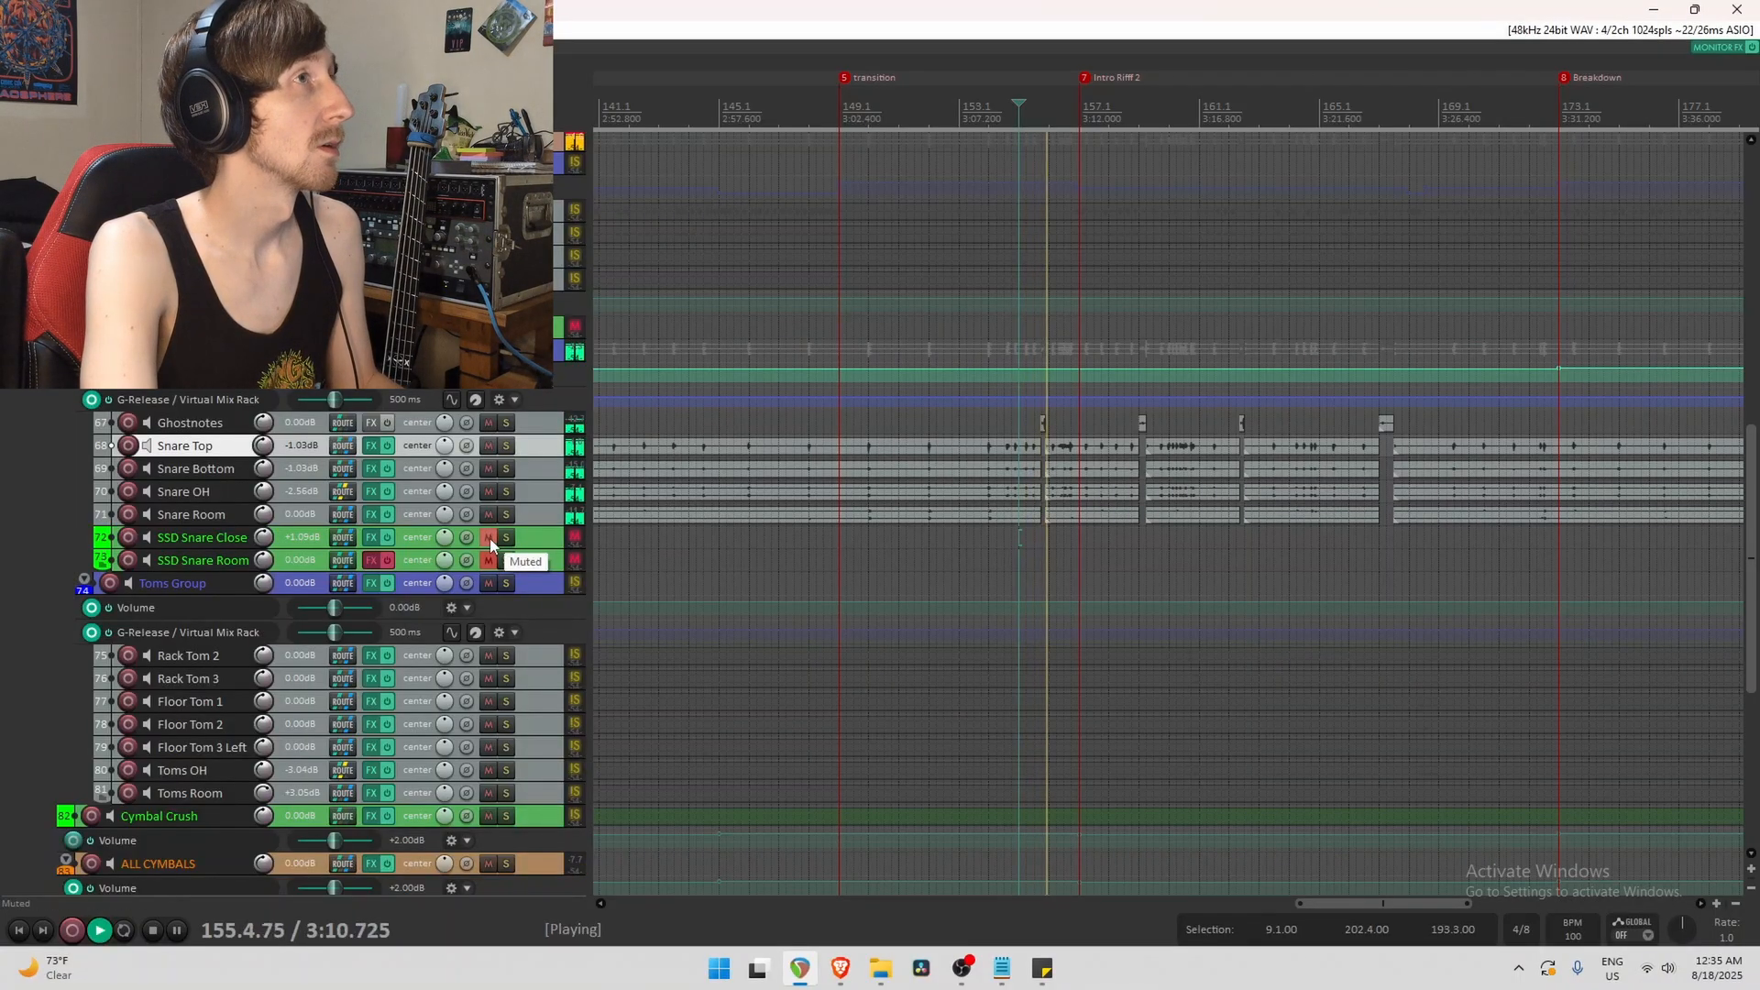
key(space)
click(489, 537)
key(space)
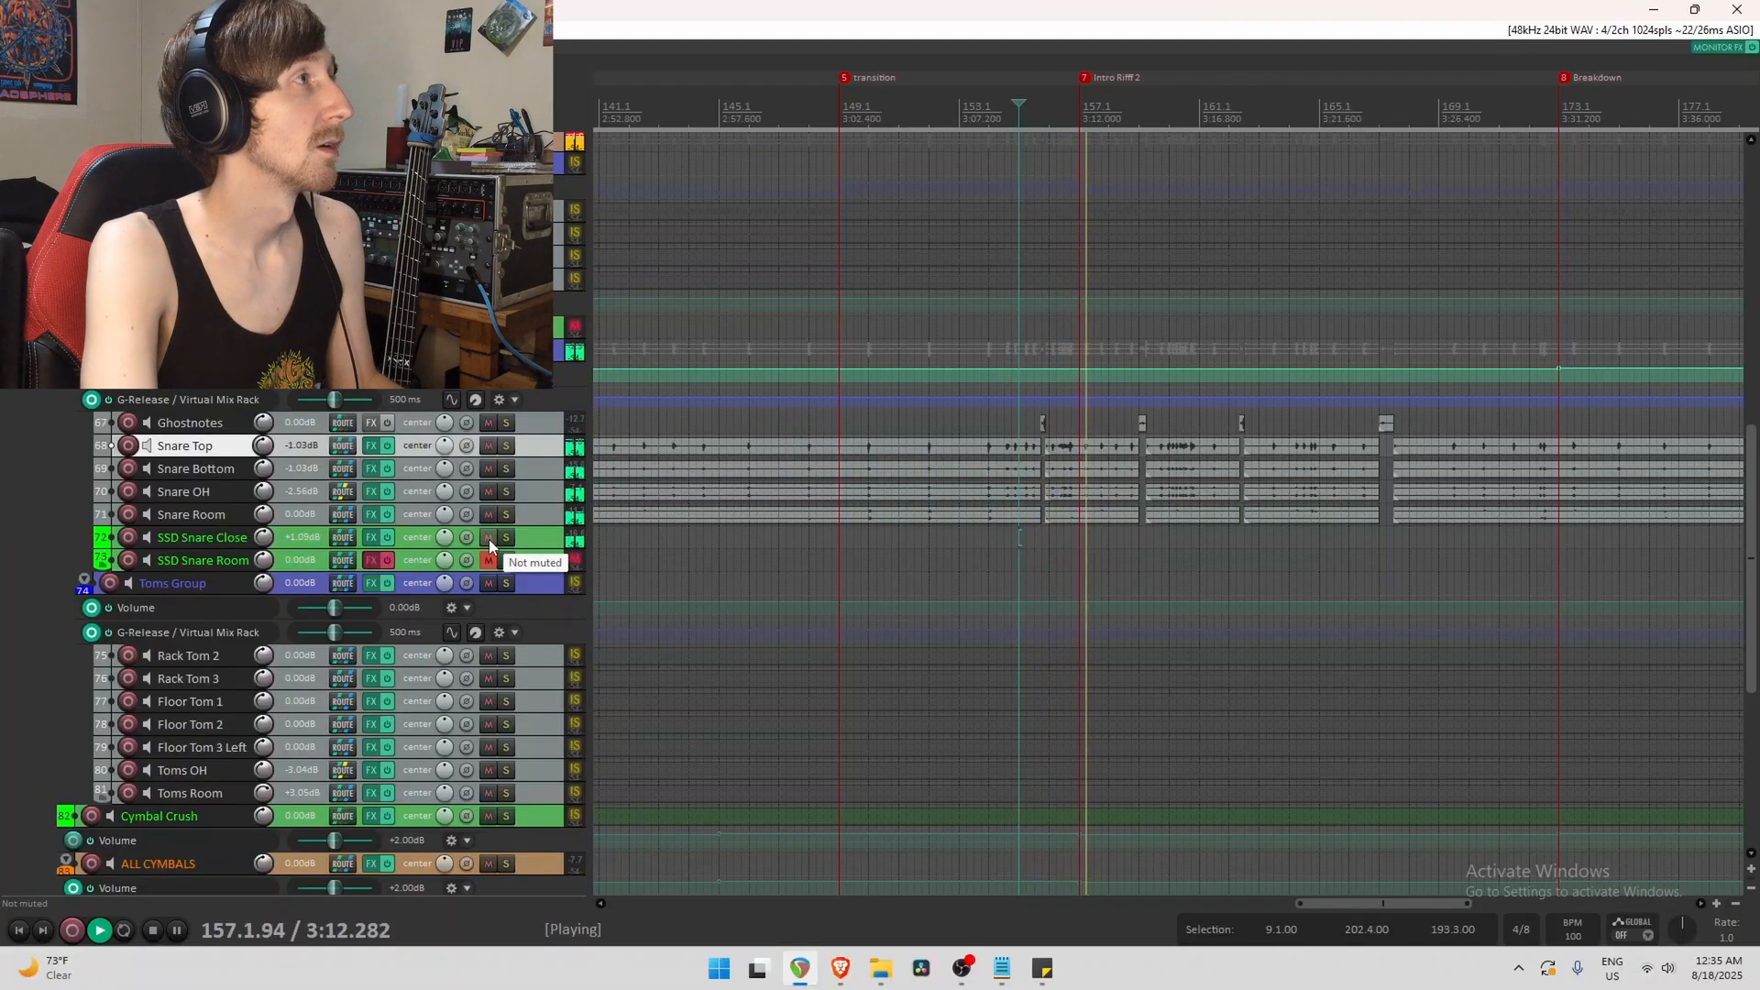
click(487, 539)
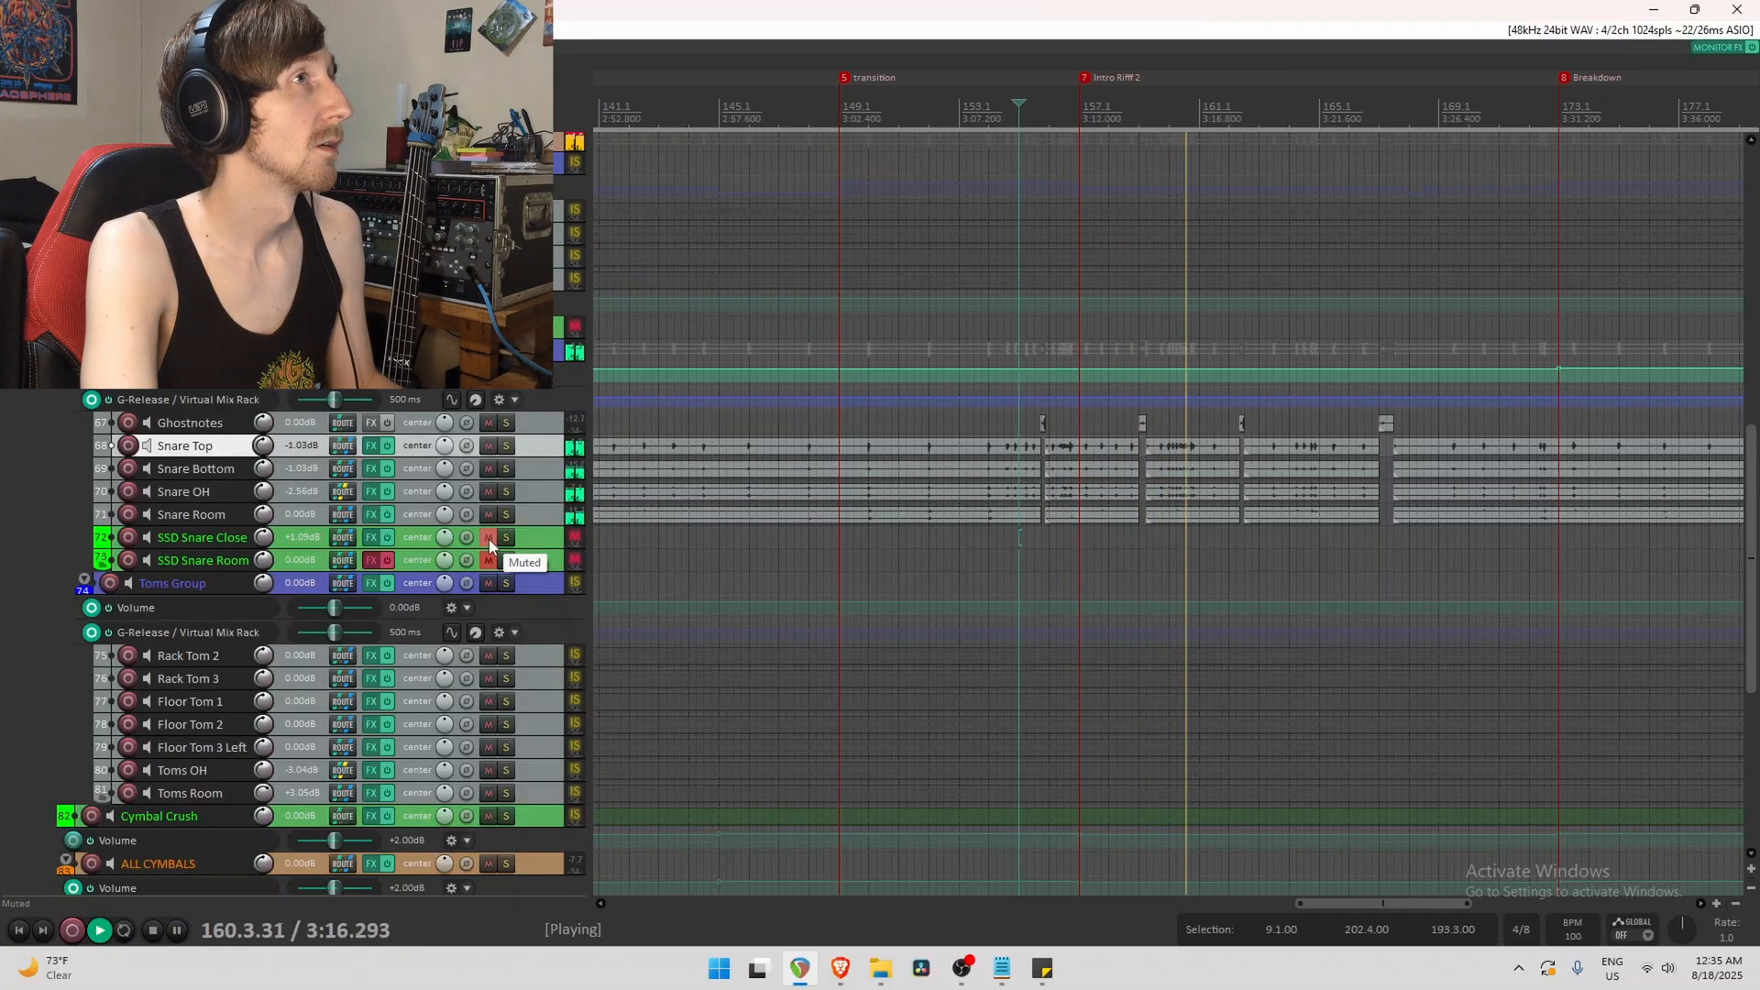
click(488, 539)
click(487, 539)
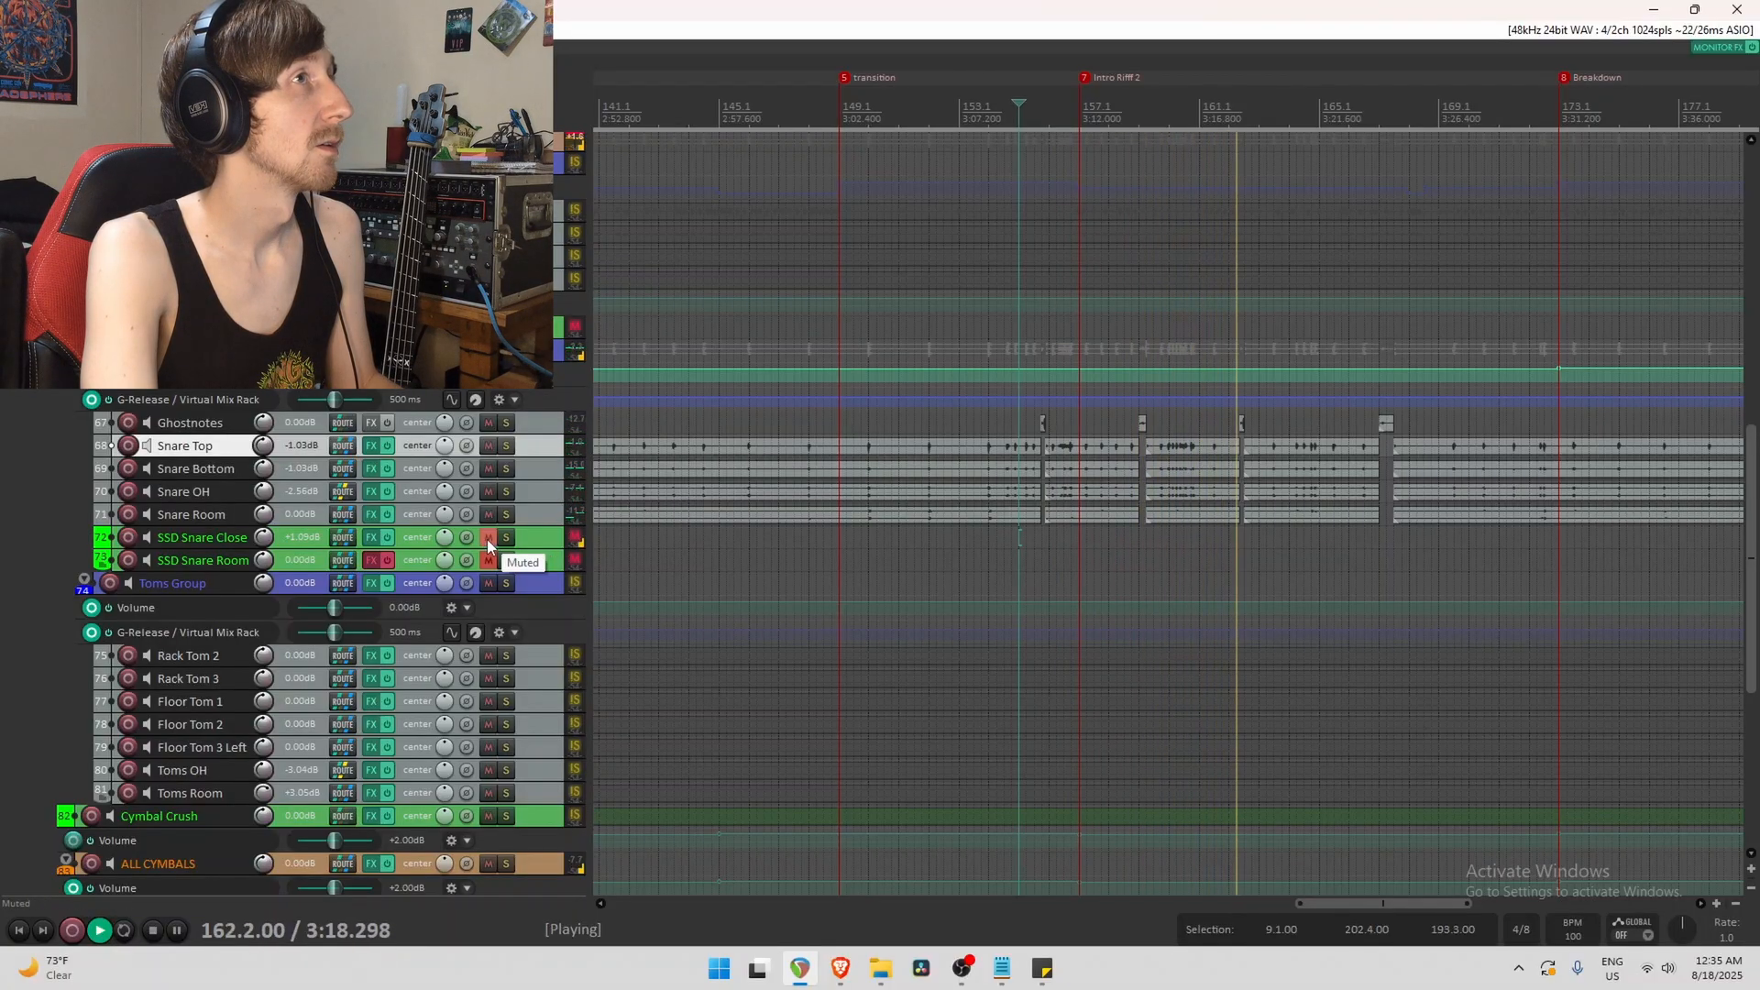
click(487, 539)
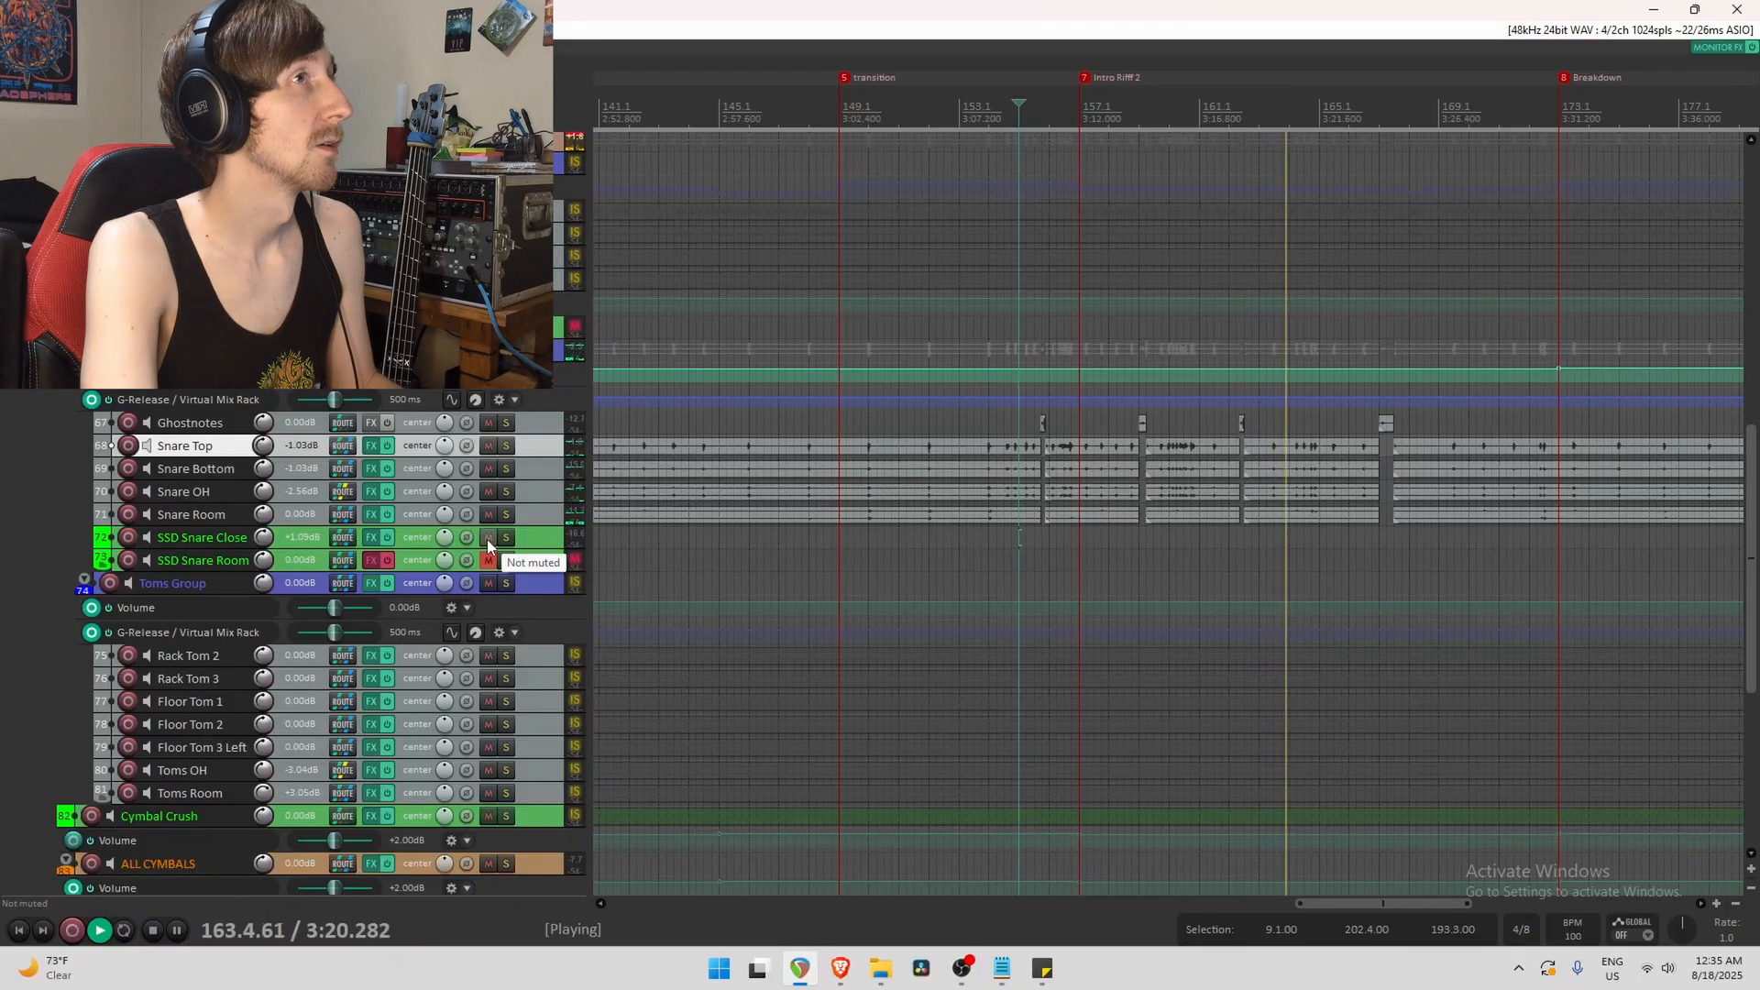
key(space)
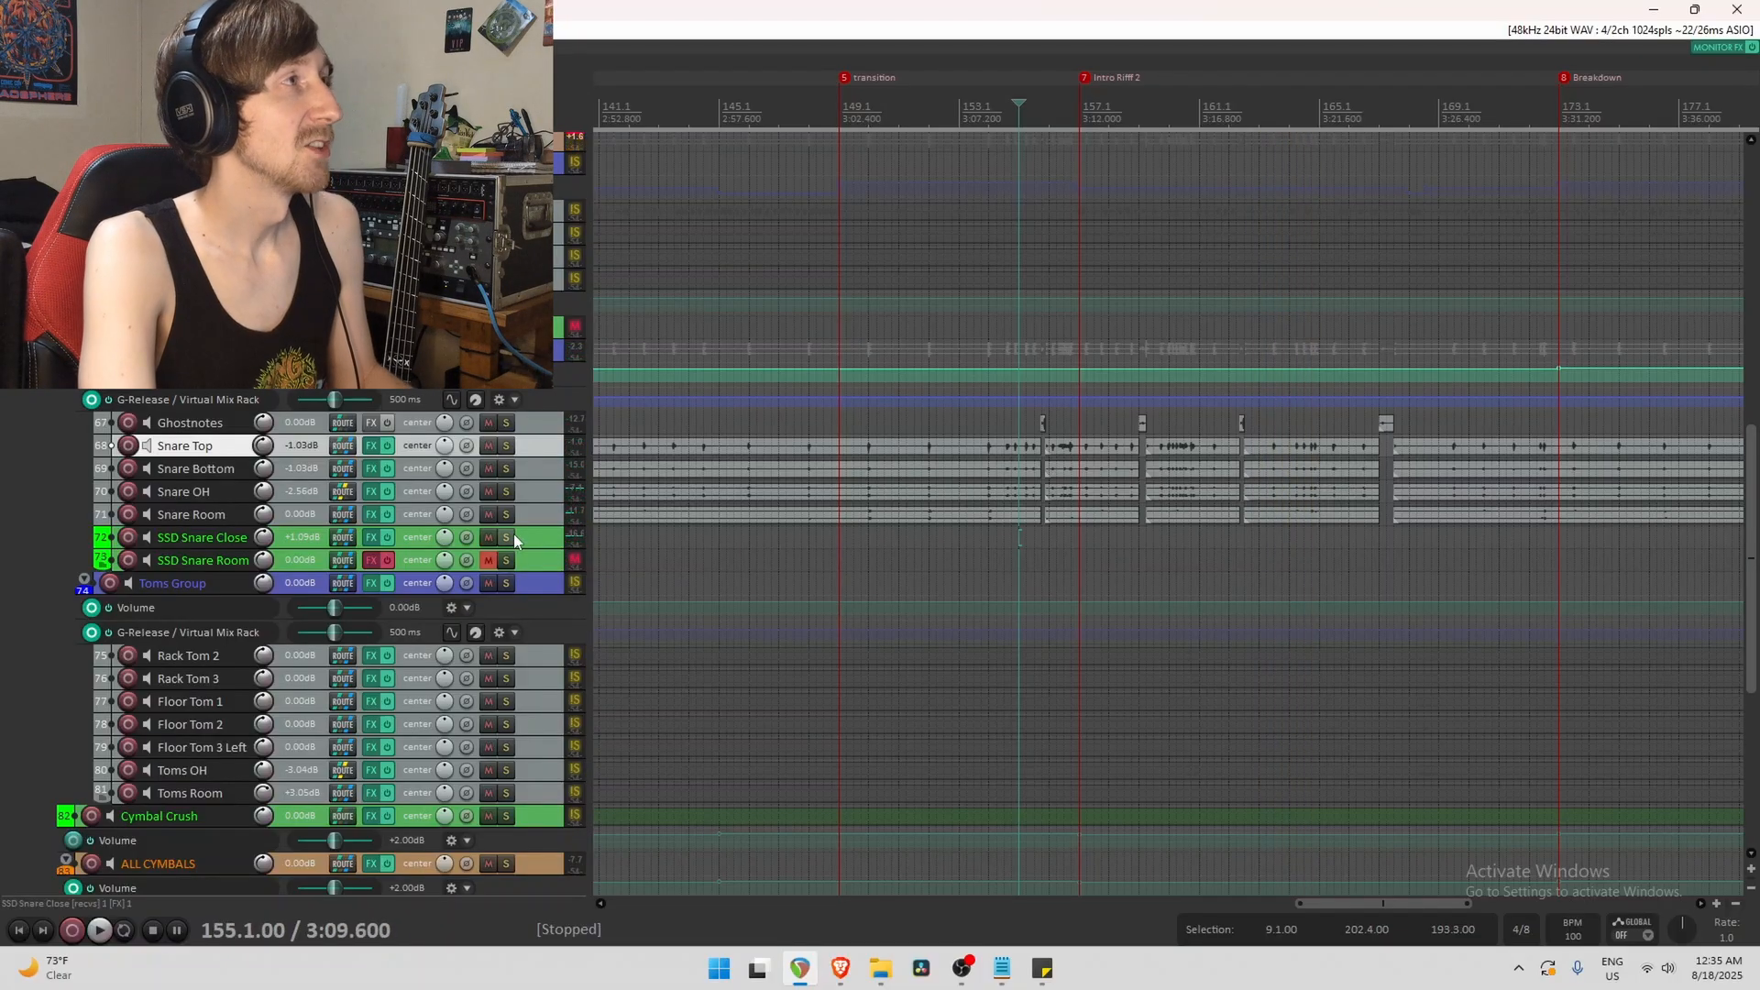
Unmute and solo the SSD Snare Room track with its effects enabled, and inspect its Trigger 2 room sample.
click(533, 539)
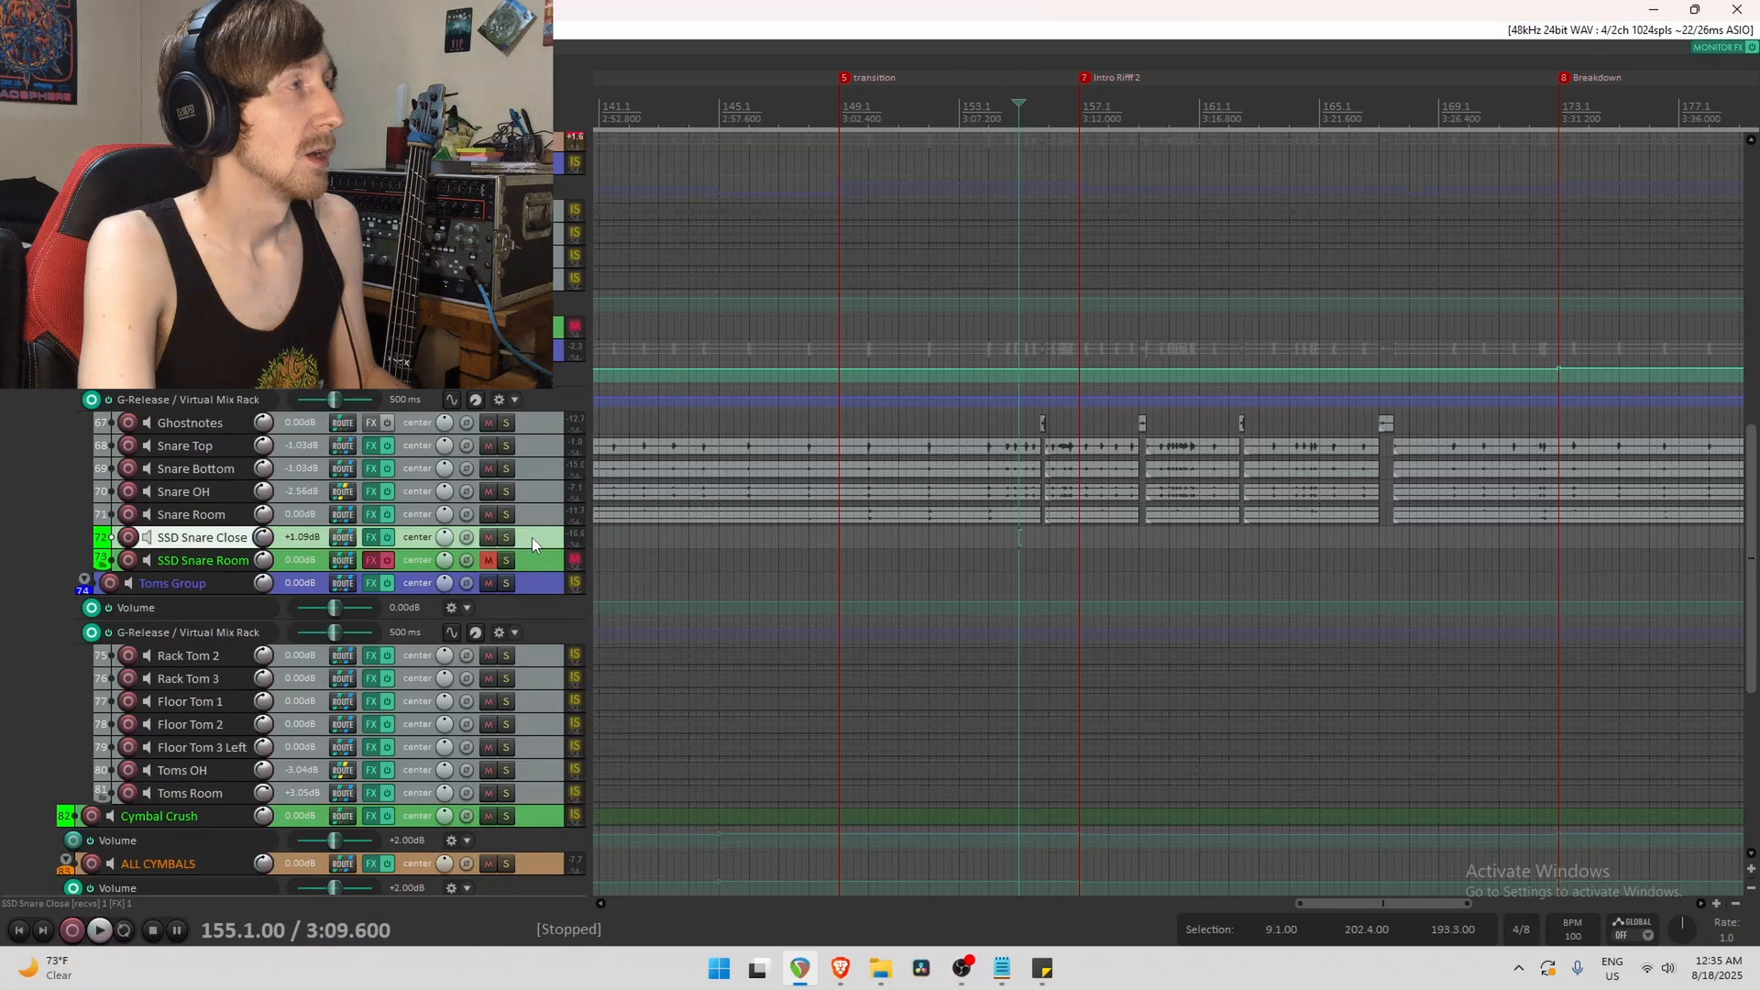
click(536, 350)
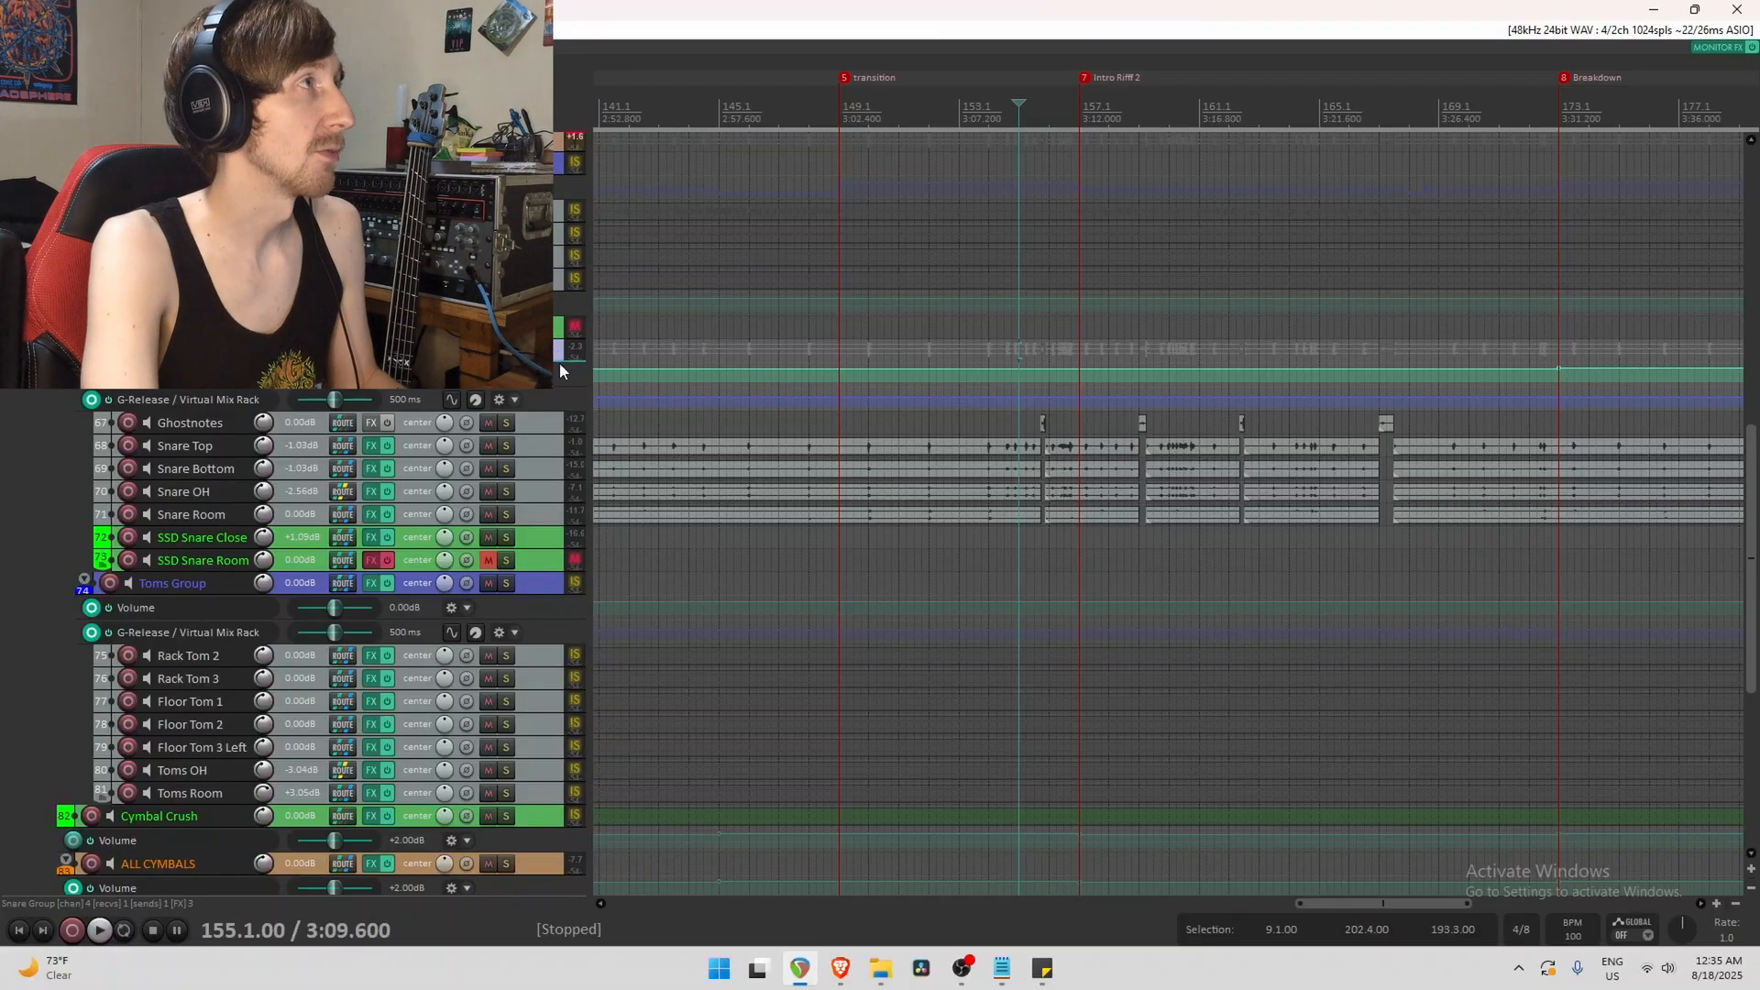
click(488, 560)
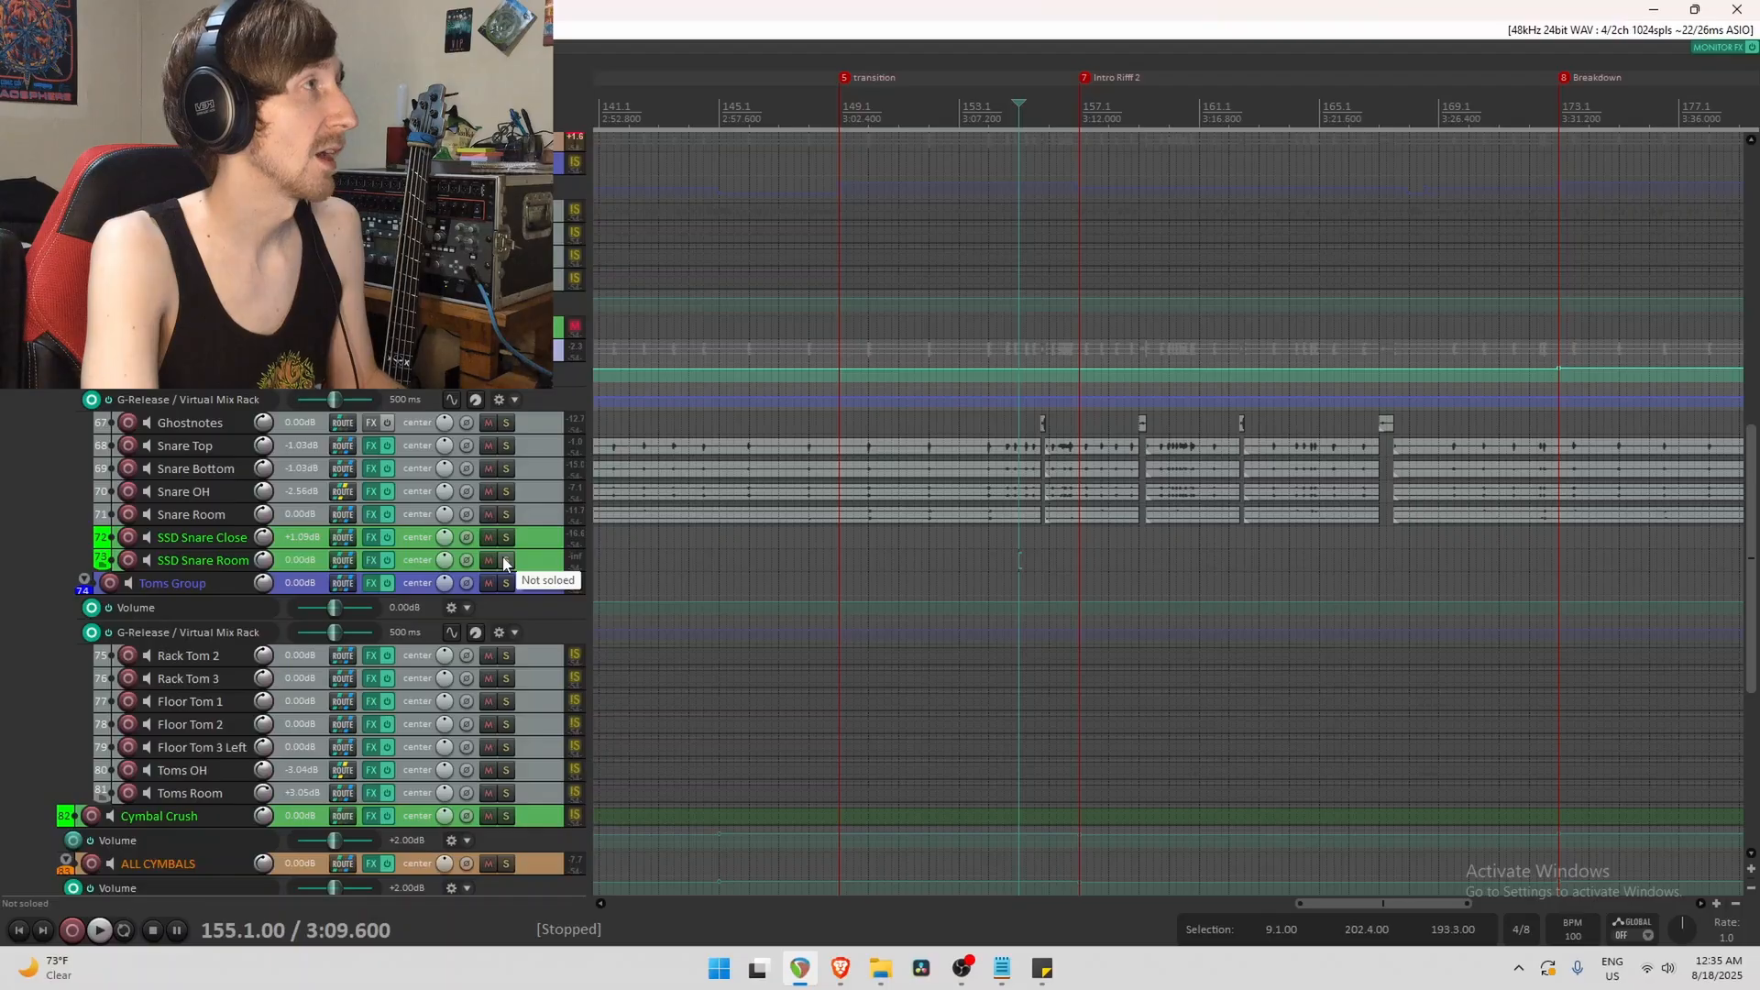
click(370, 560)
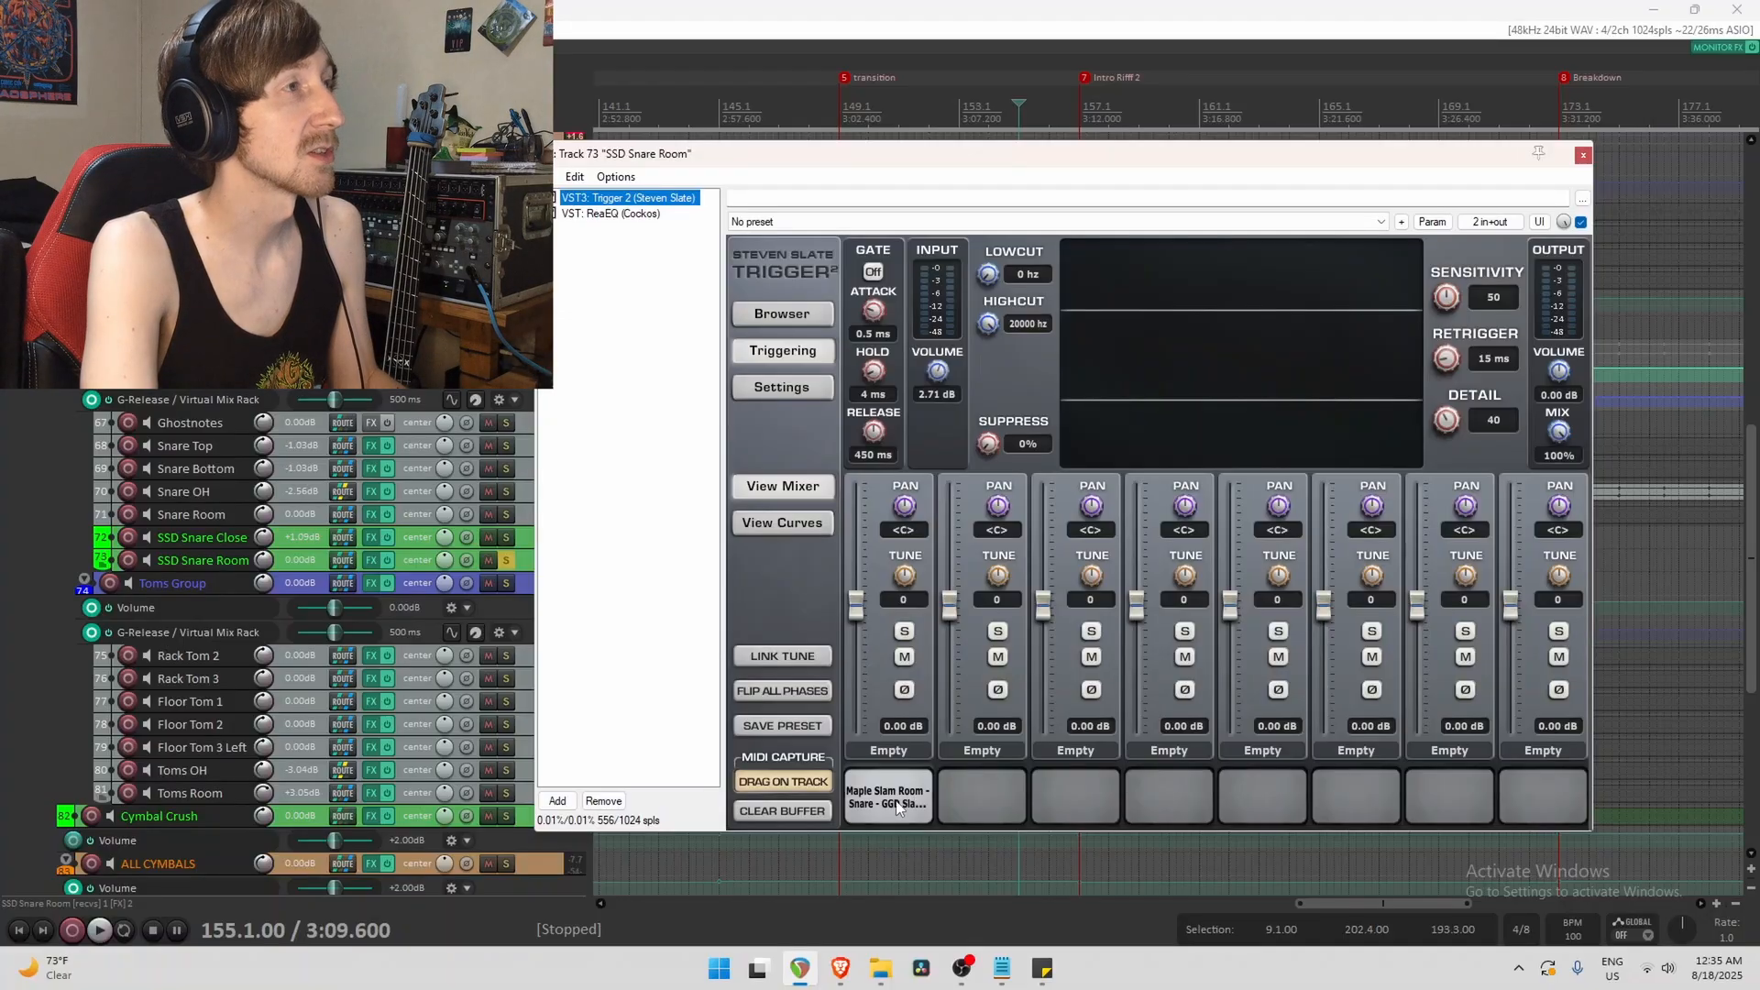
click(898, 807)
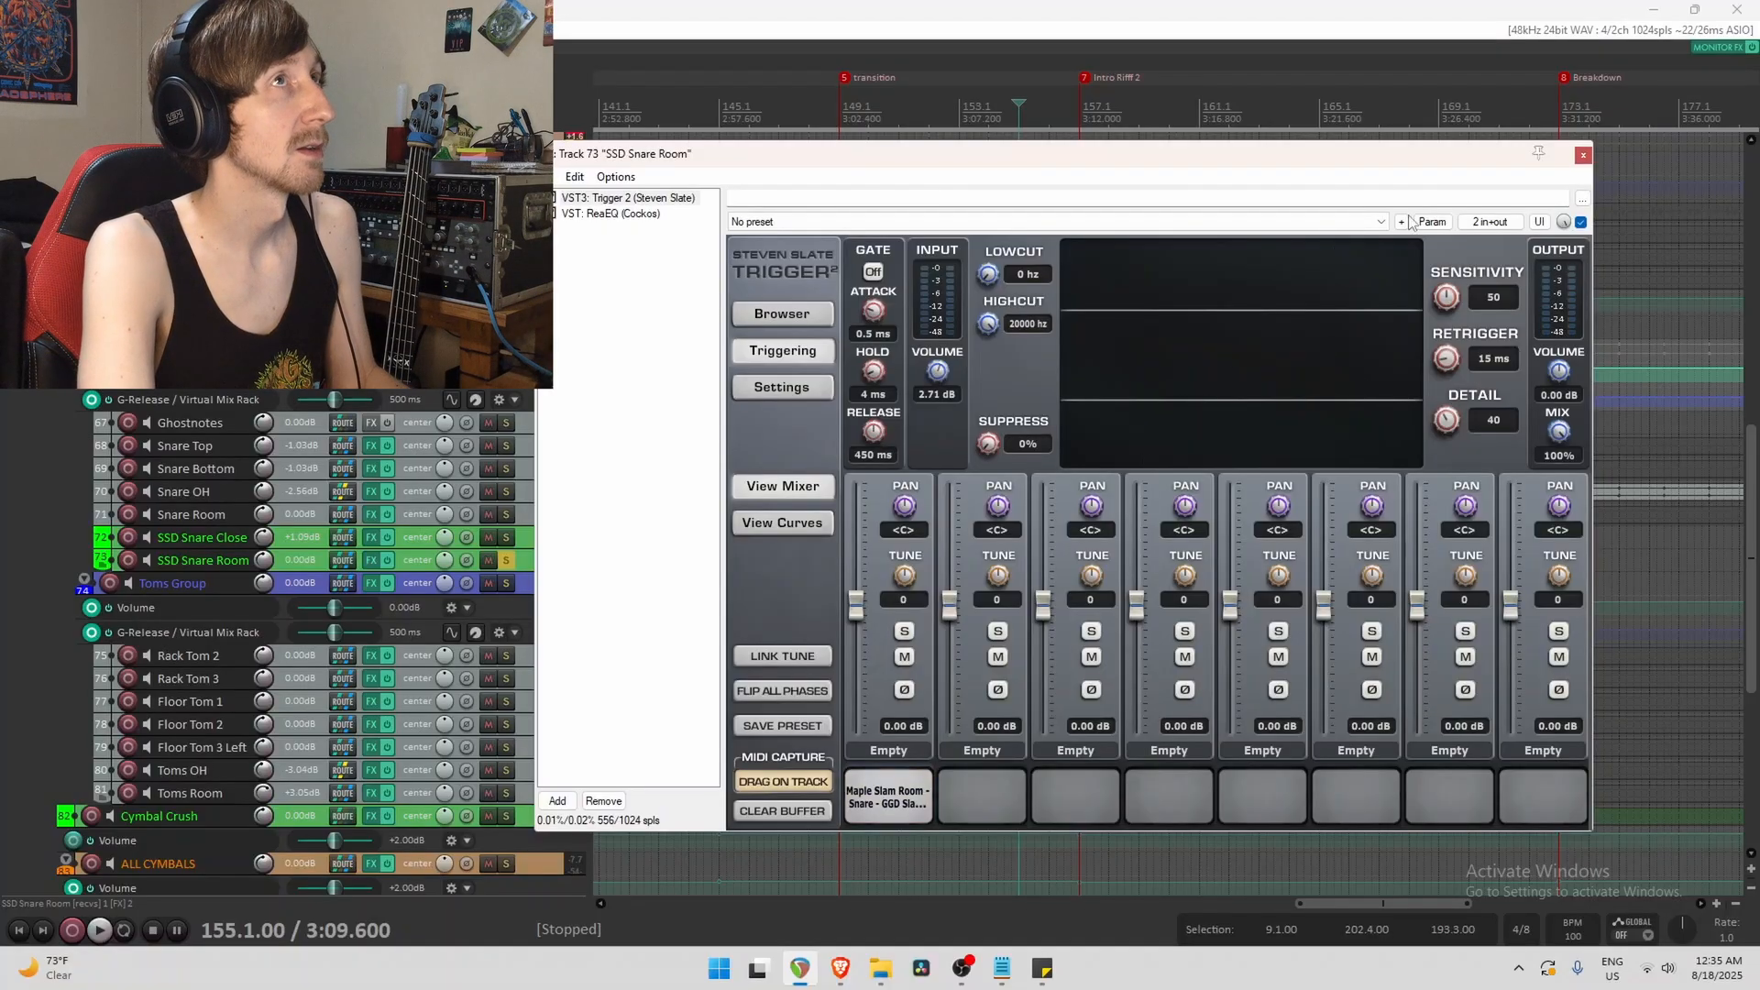
click(1584, 156)
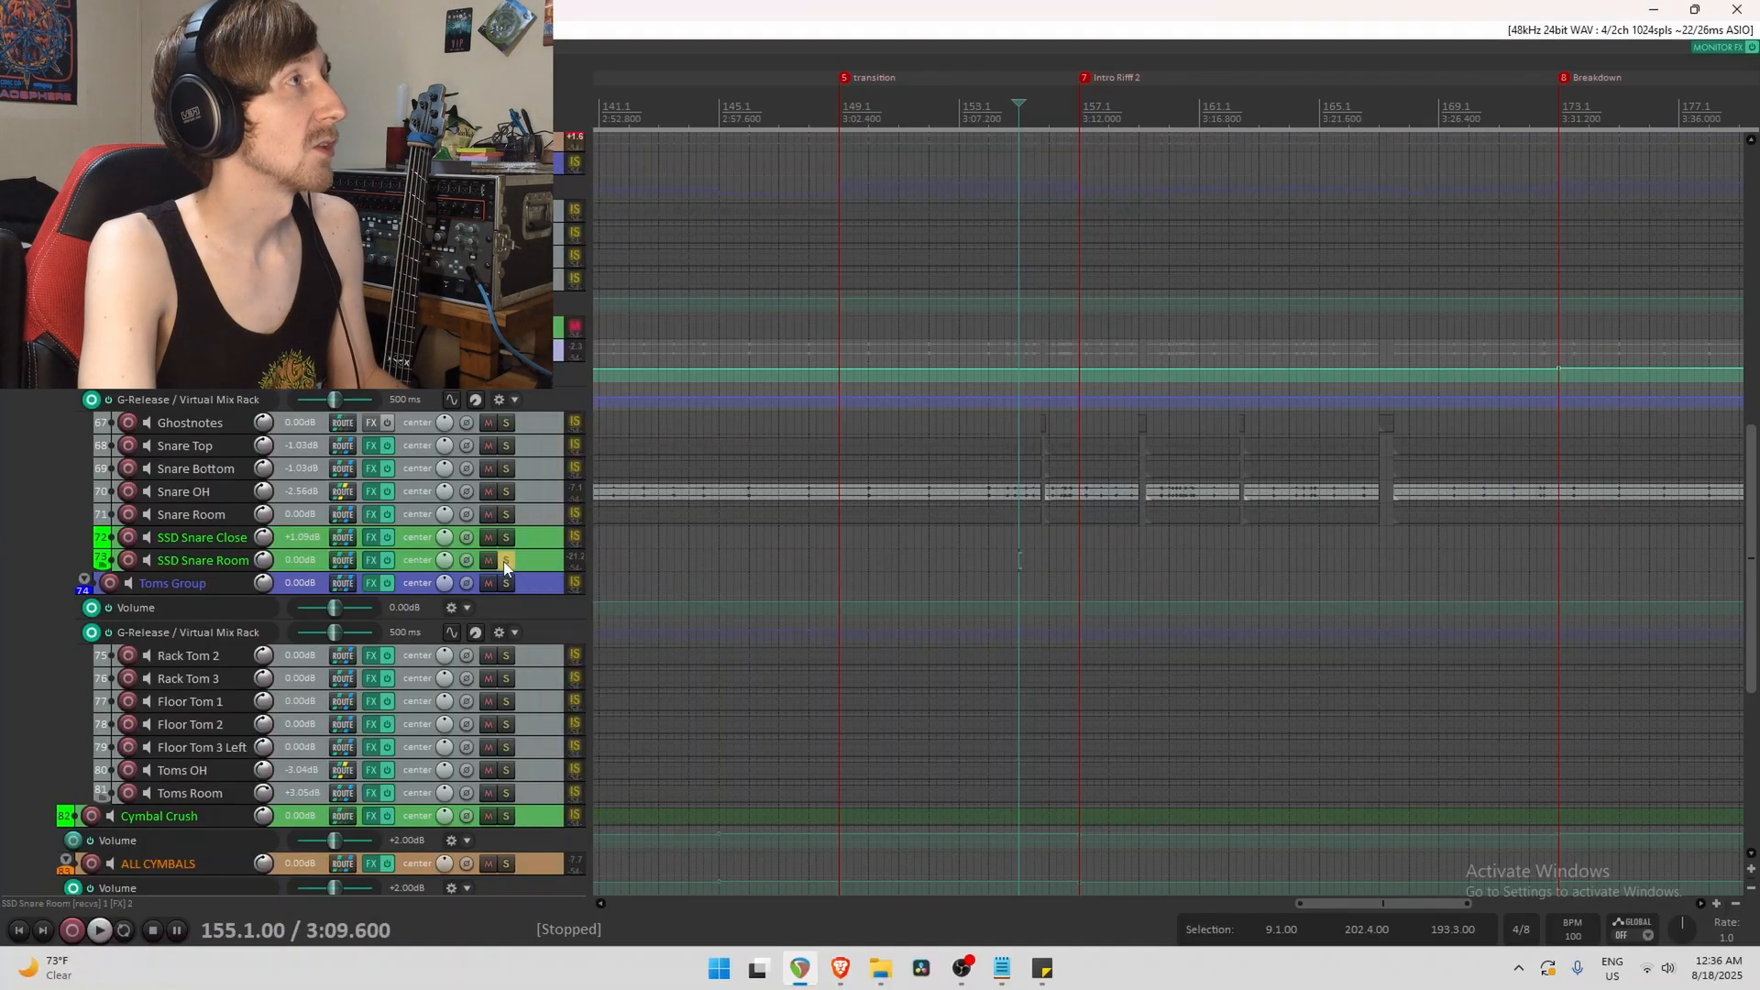
Solo SSD Snare Close together with SSD Snare Room and play both samples from 155.1.00.
click(506, 538)
key(space)
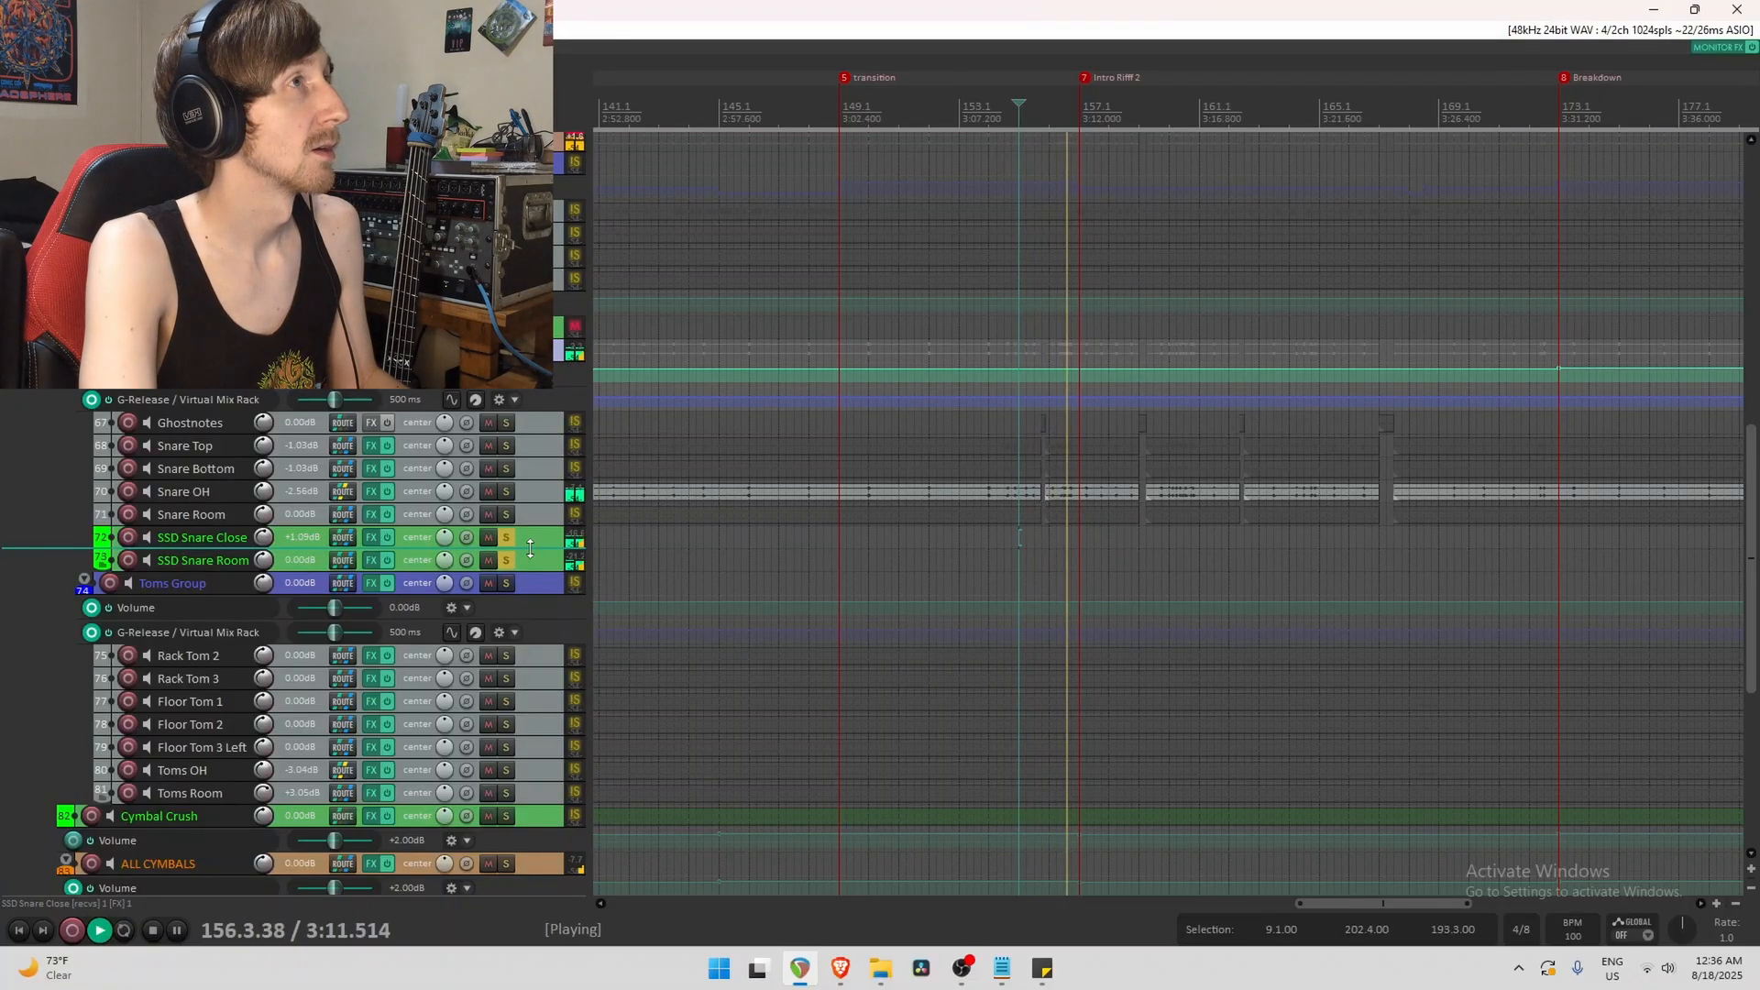
key(space)
key(space)
key(space)
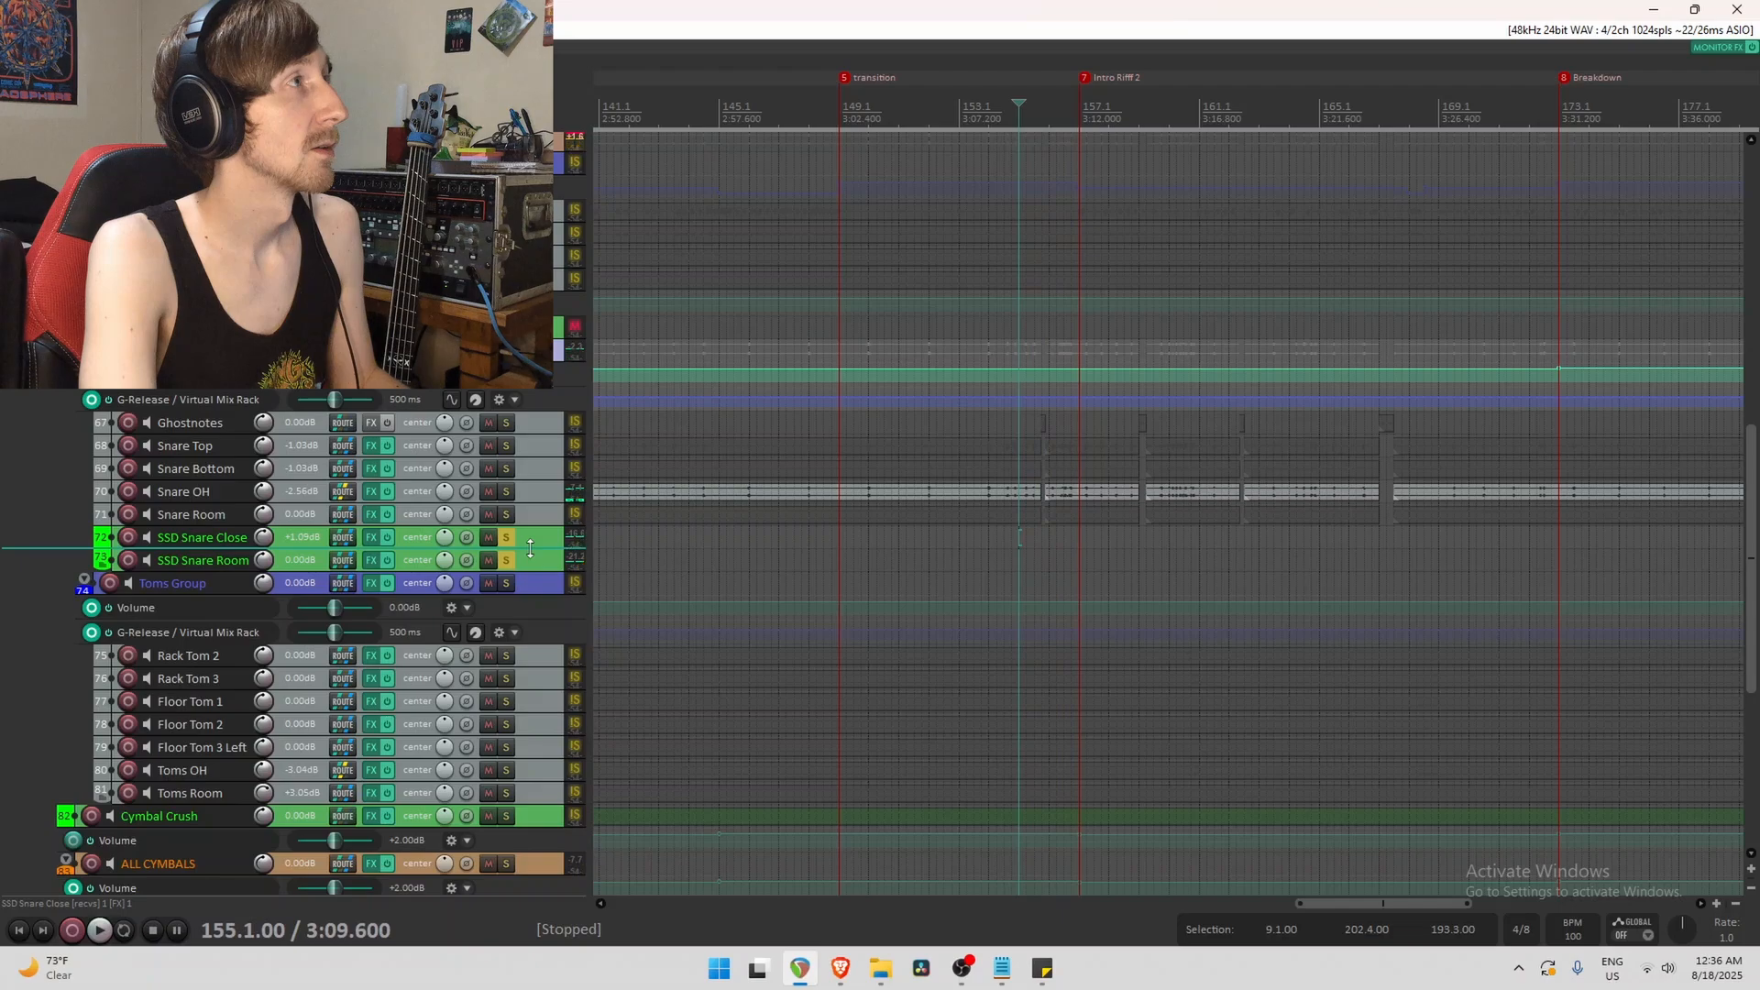
Unsolo both SSD snare tracks and play the full snare group from 155.1.00.
click(509, 540)
key(space)
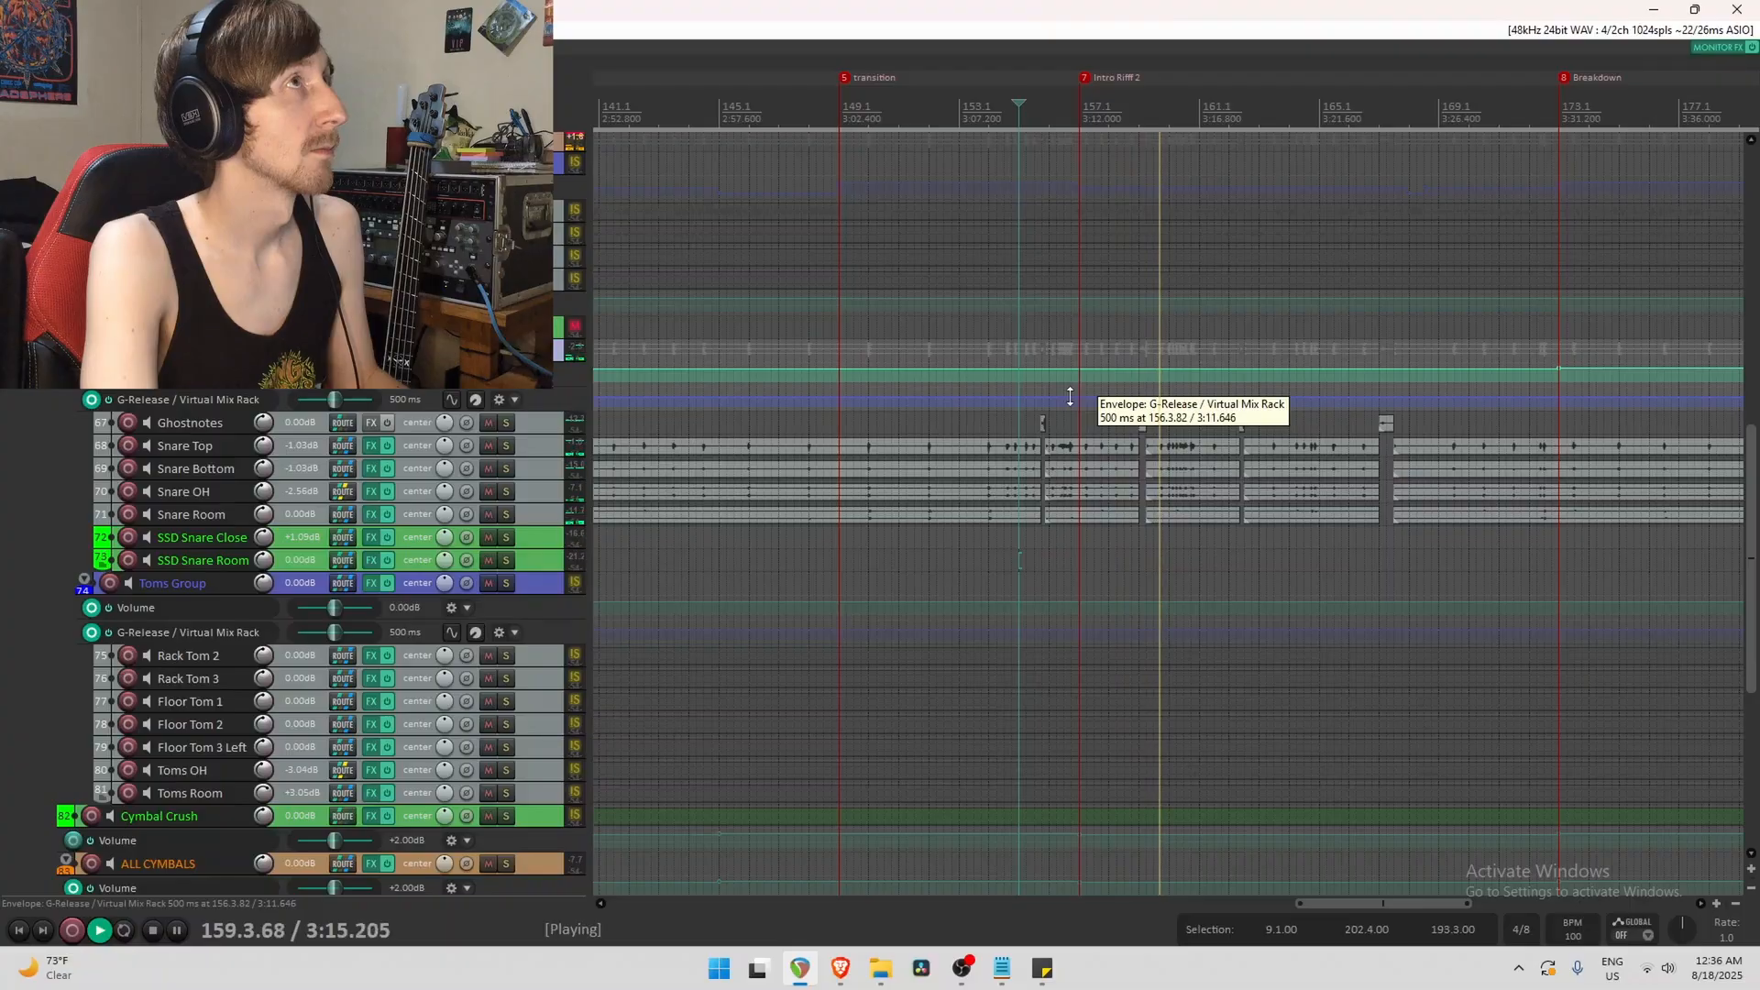
key(space)
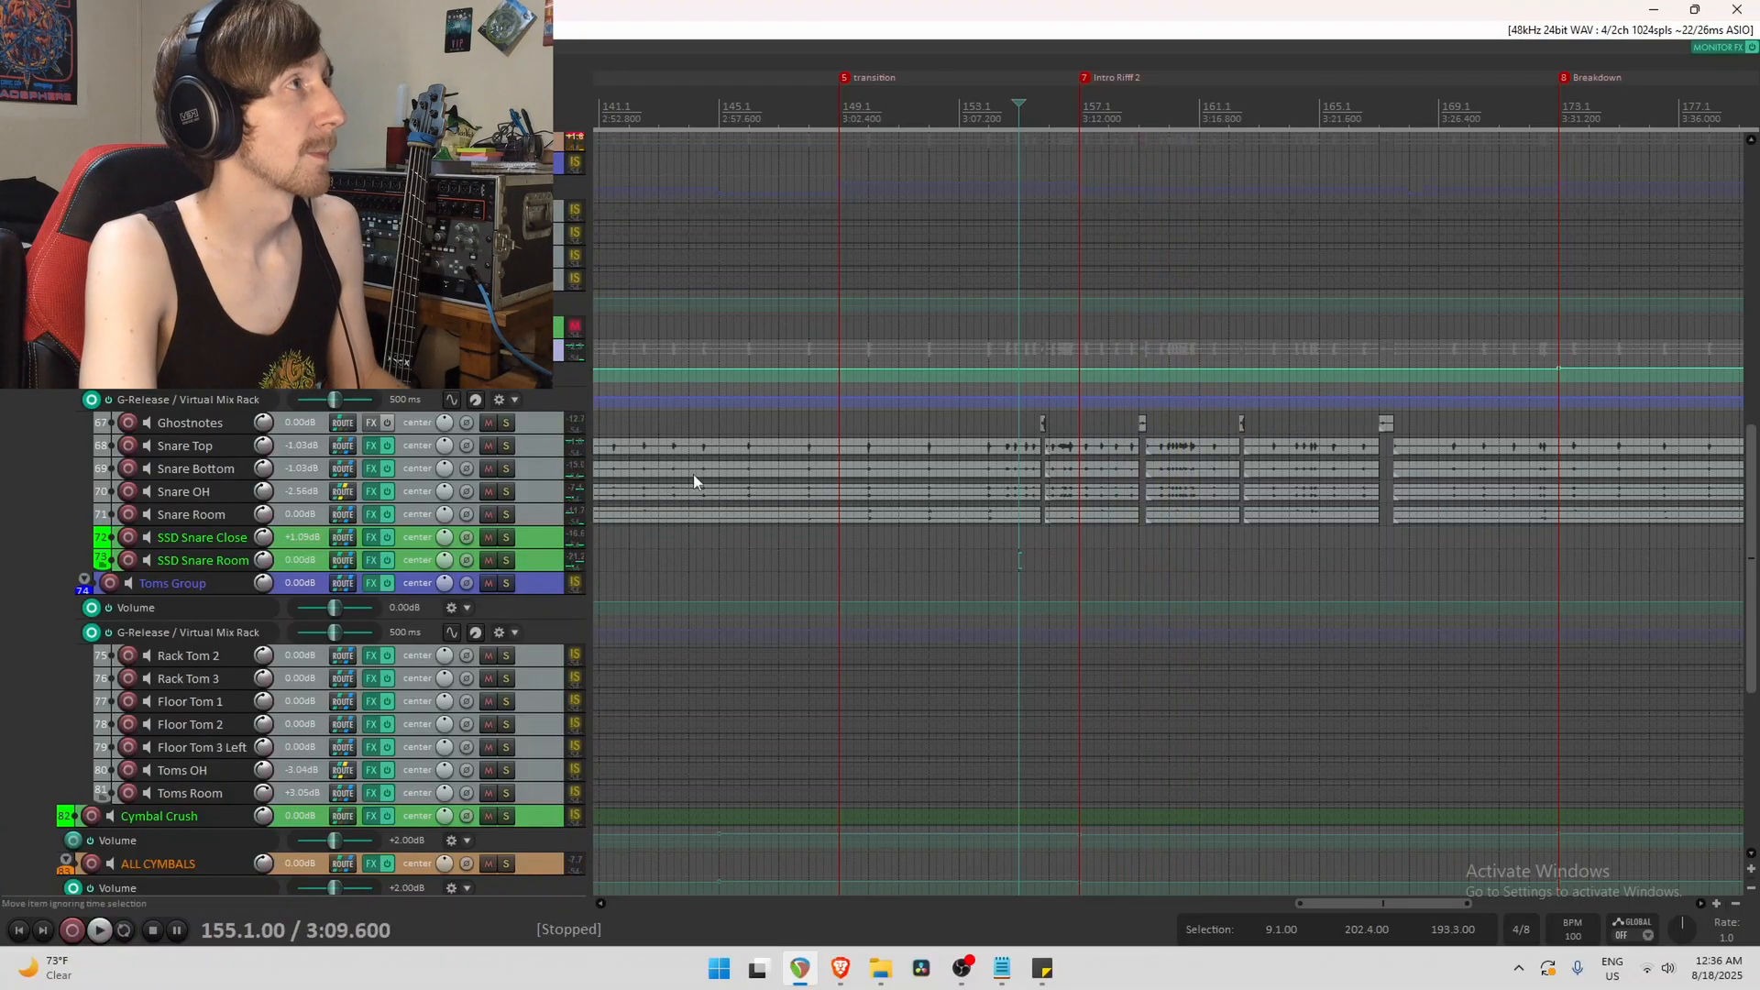
Play the tracks from Snare Top through SSD Snare Room with all their effects bypassed and re-enabled.
scroll(527, 482, up, 1)
click(527, 482)
shift+click(528, 593)
click(387, 595)
key(space)
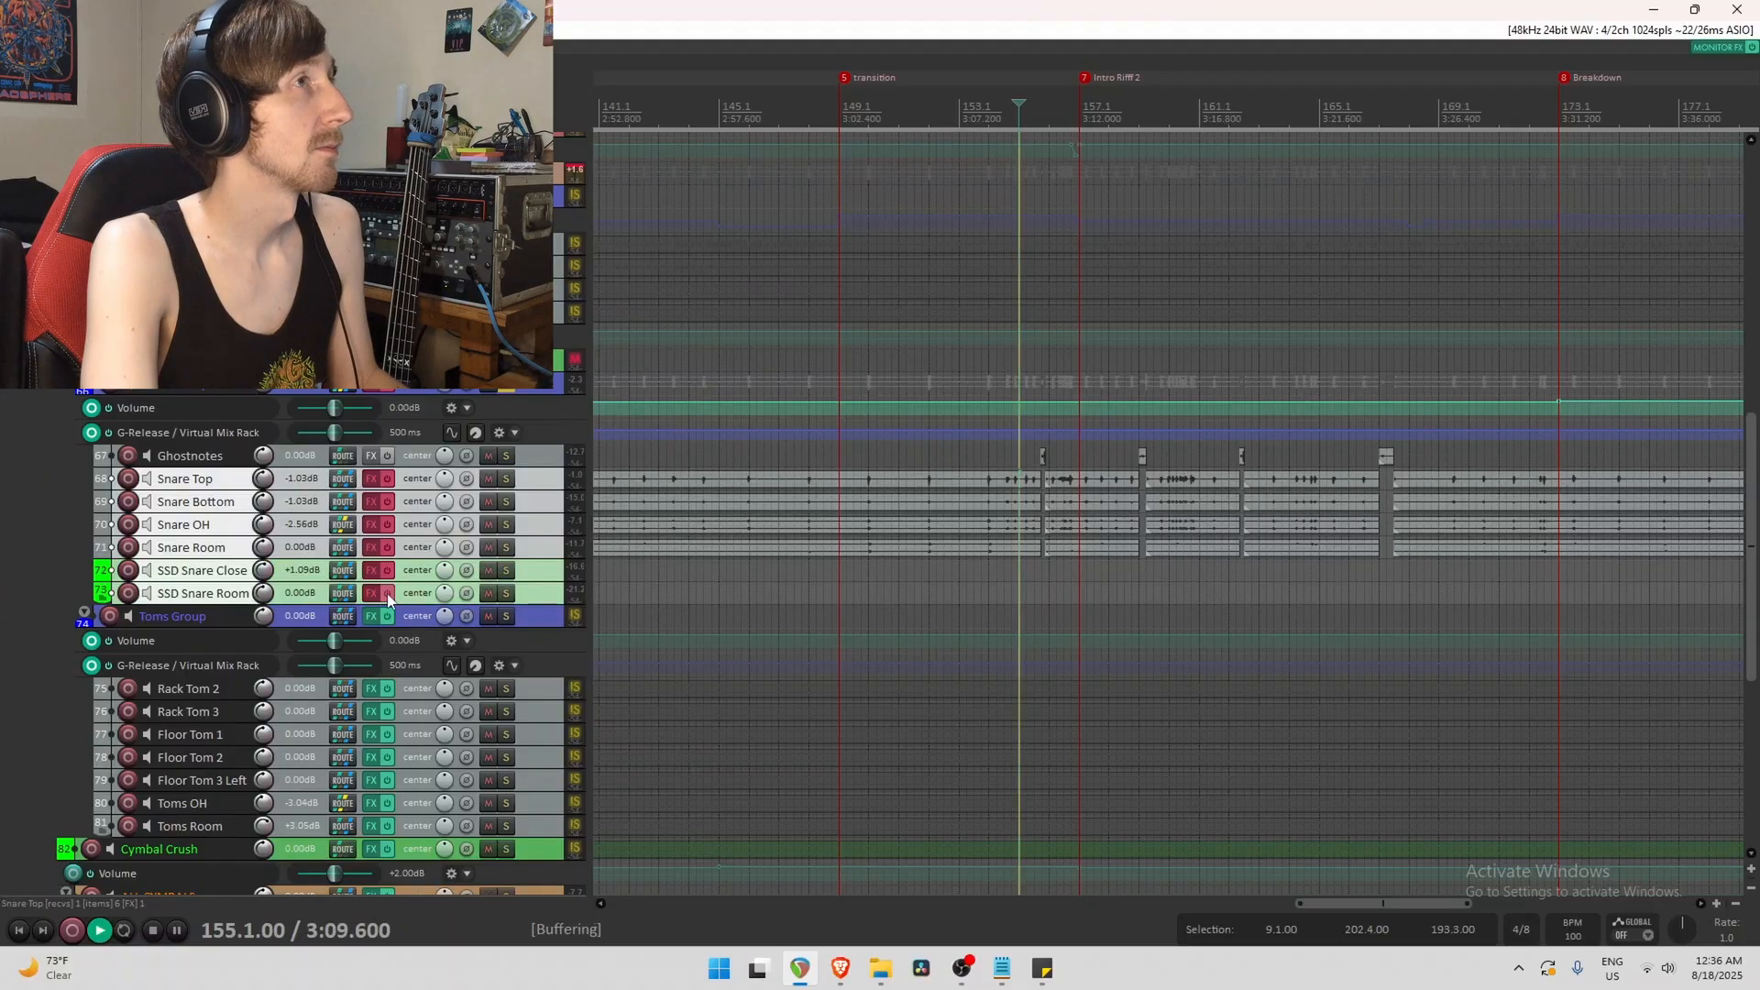
key(space)
click(388, 596)
key(space)
key(space)
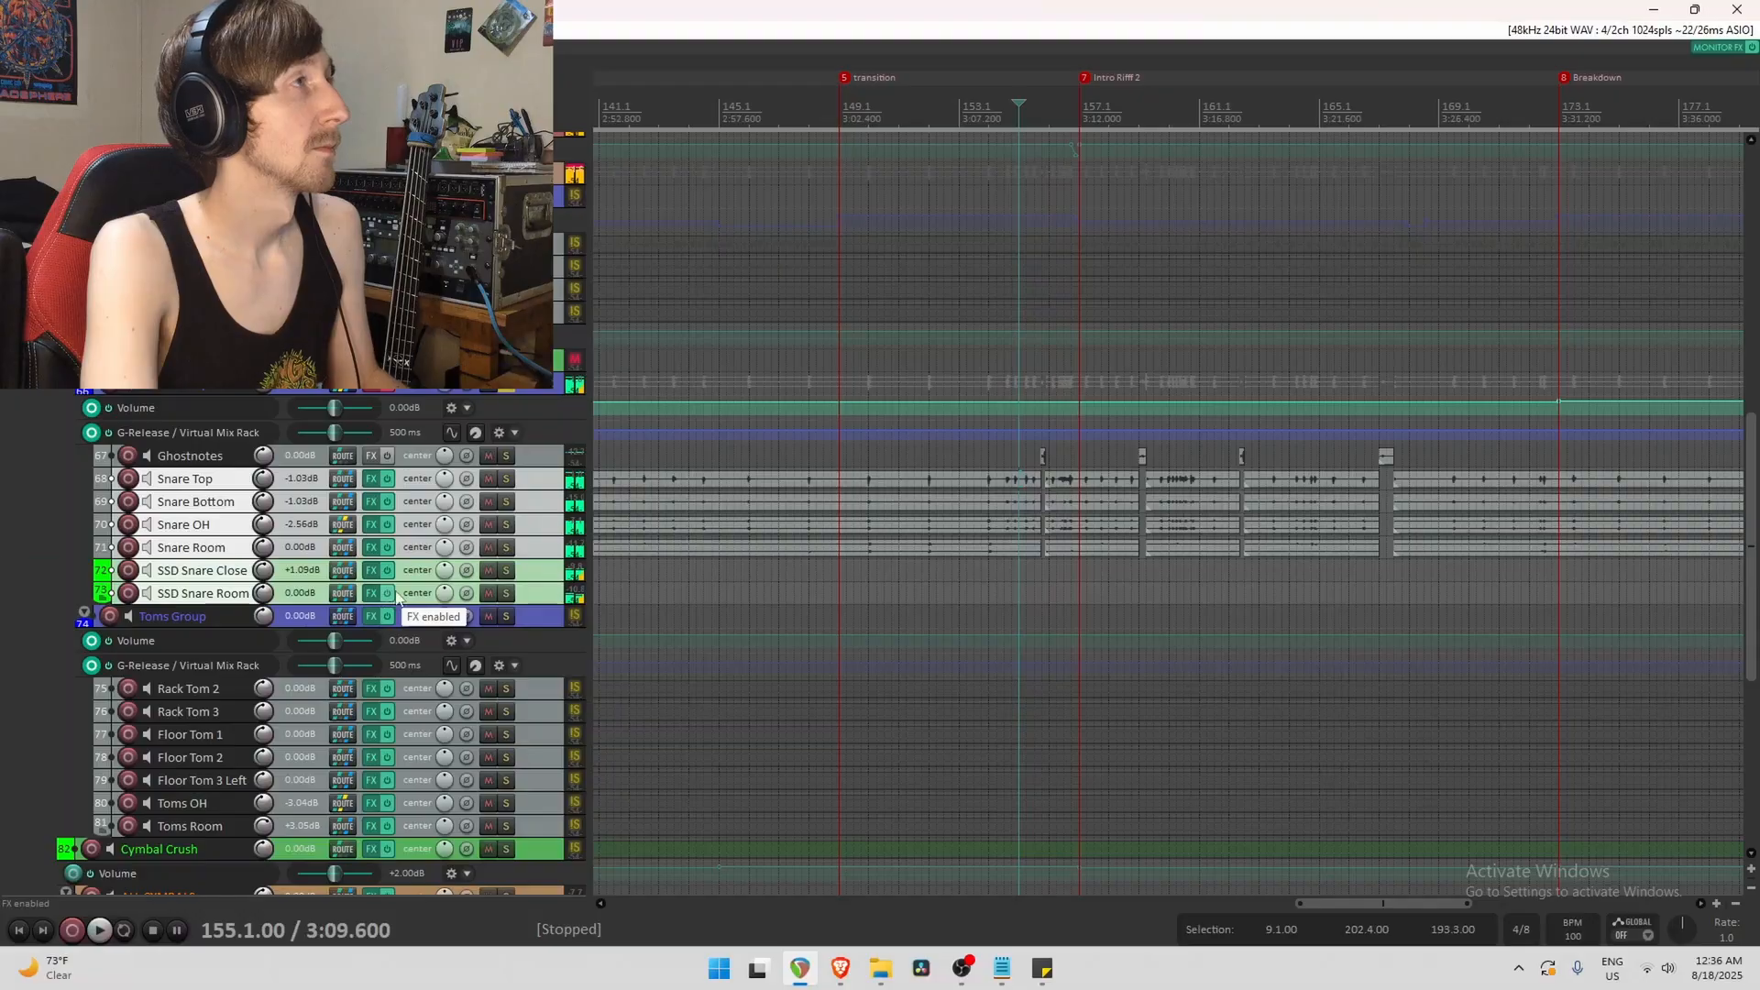
Enable the Snare Group's effects and open the Virtual Mix Rack from its effects chain.
click(543, 392)
scroll(501, 393, up, 1)
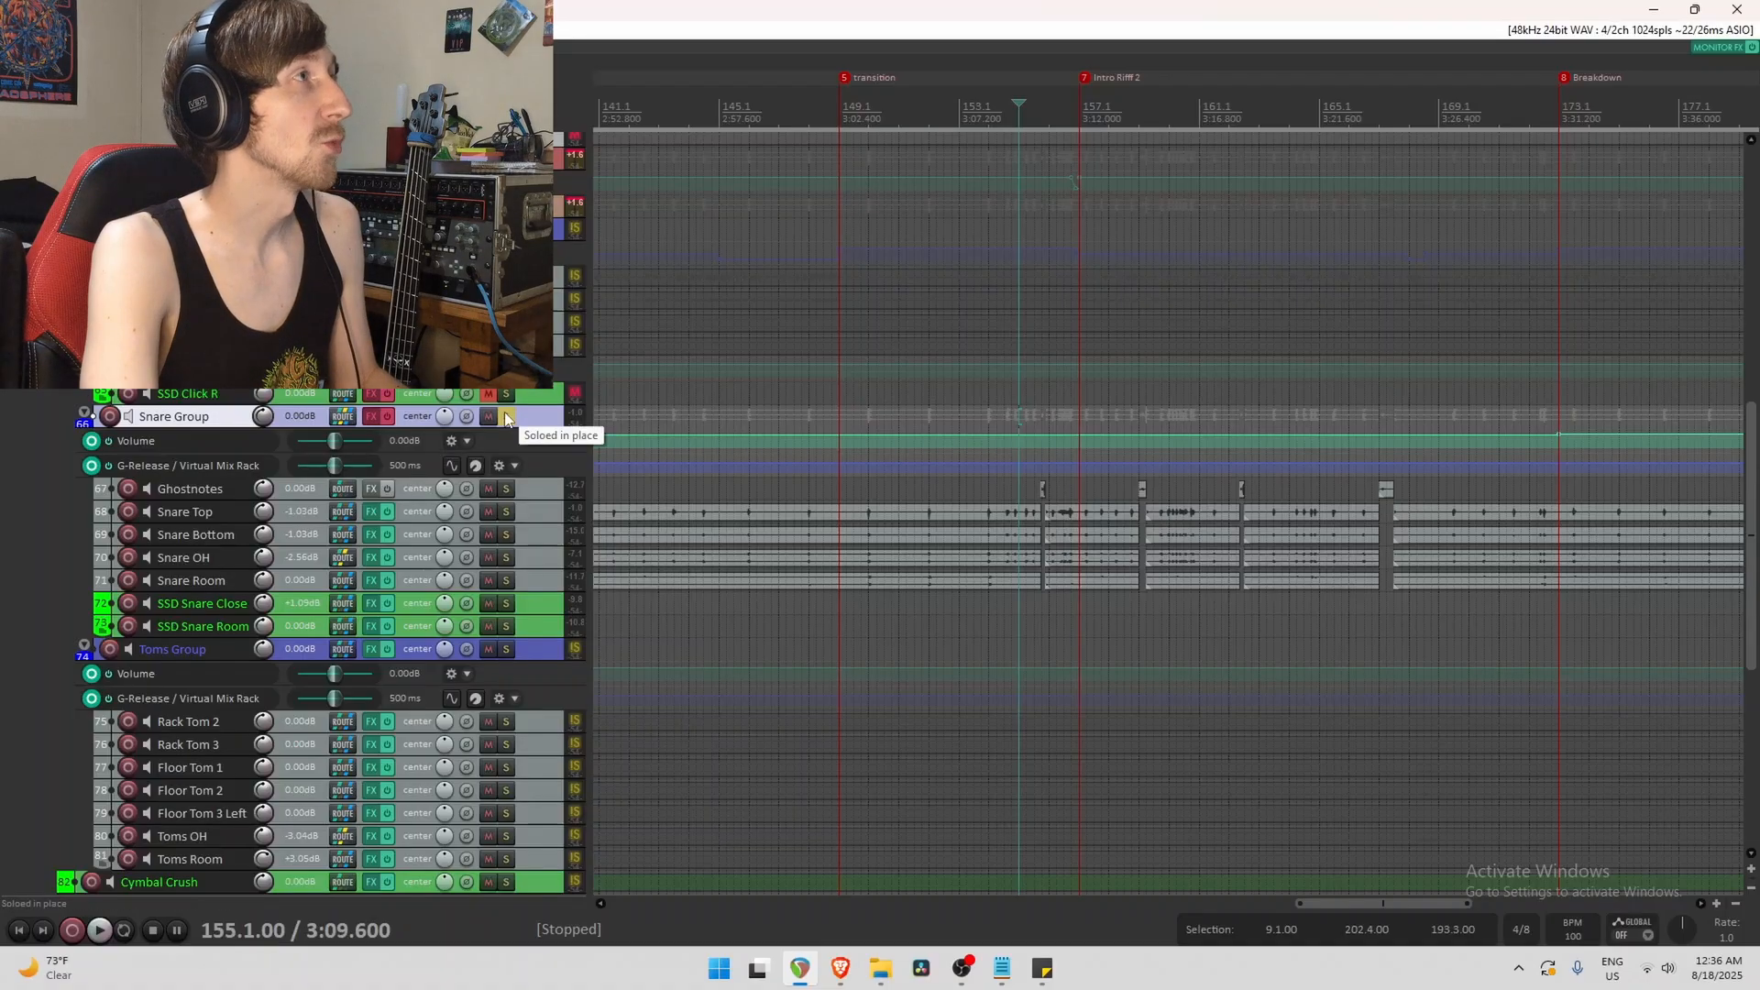
click(386, 416)
scroll(385, 431, up, 1)
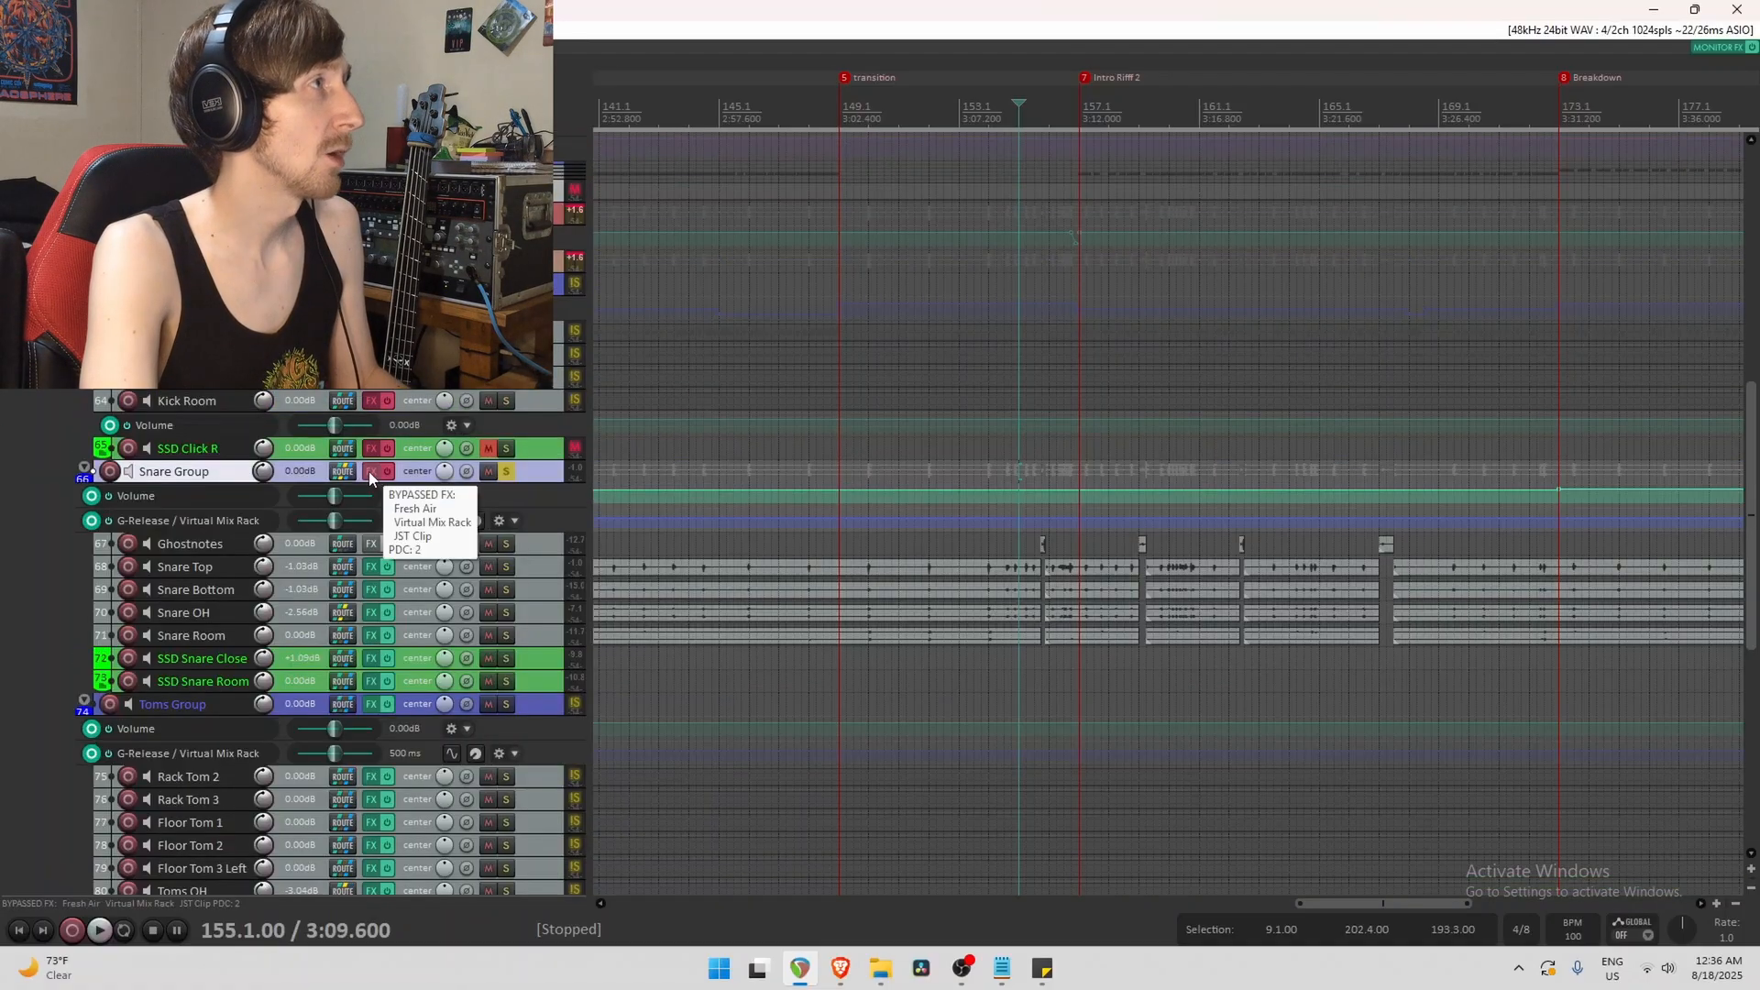
click(374, 472)
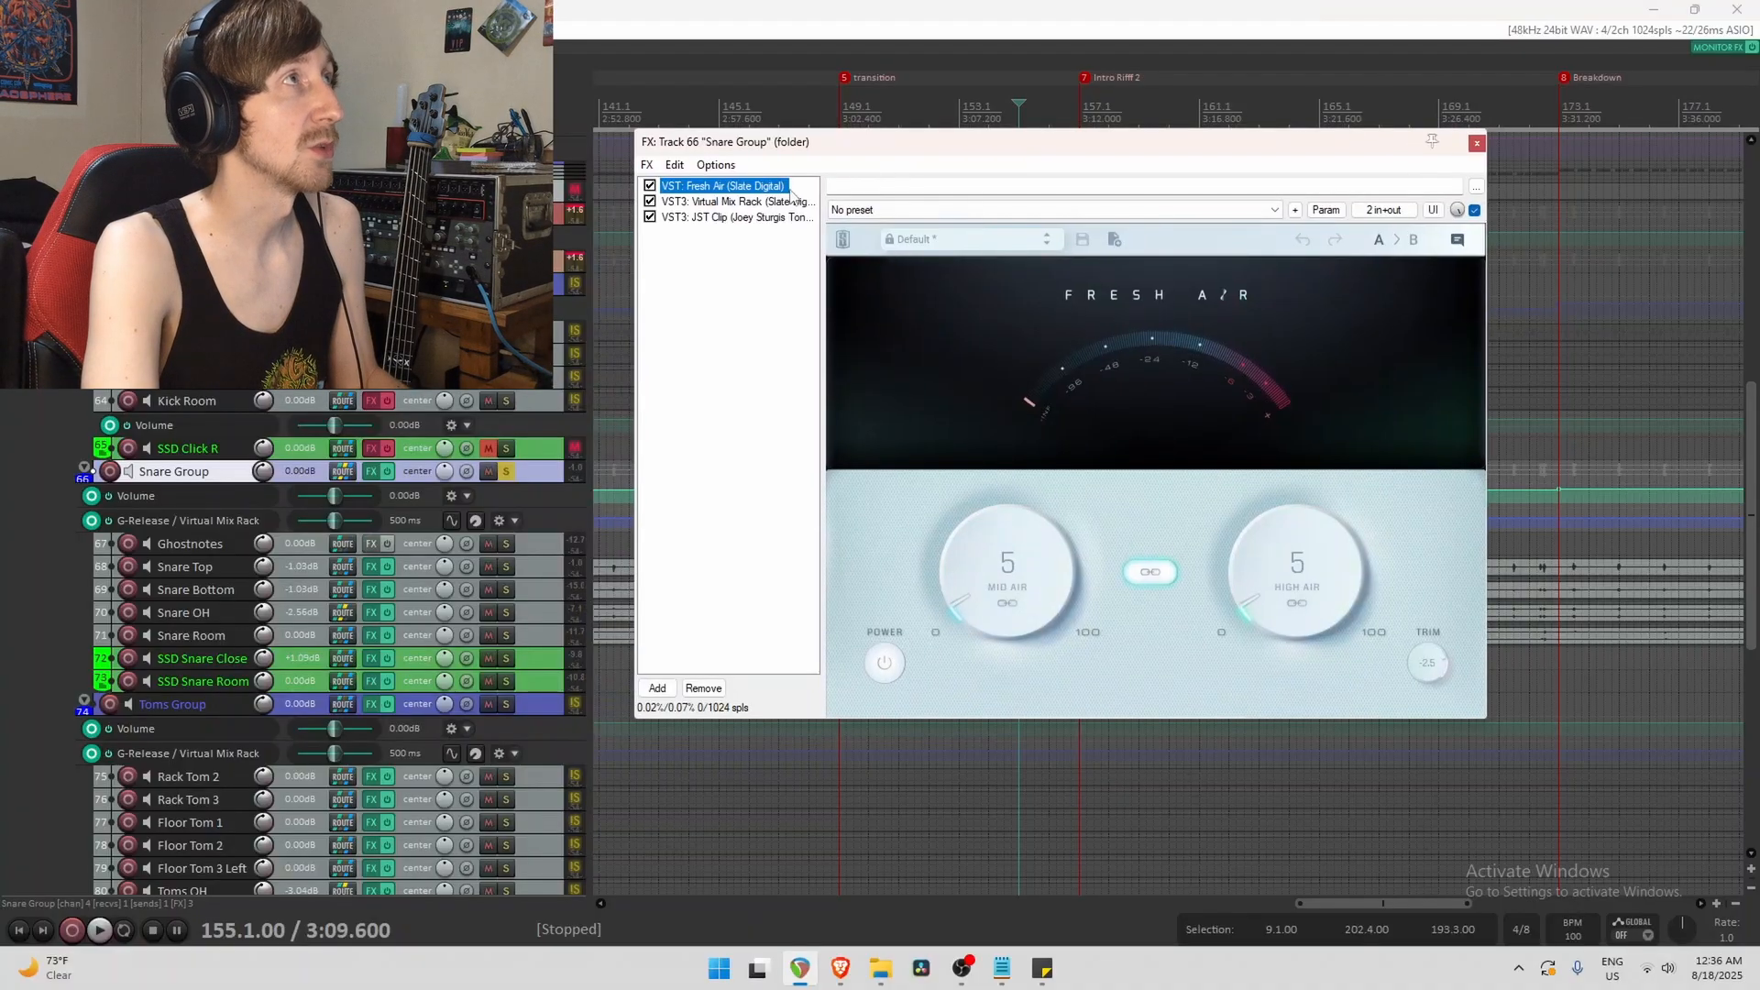
click(713, 202)
Leave only the Virtual Mixbuss module active in the Snare Group's Virtual Mix Rack.
drag(895, 149, 822, 73)
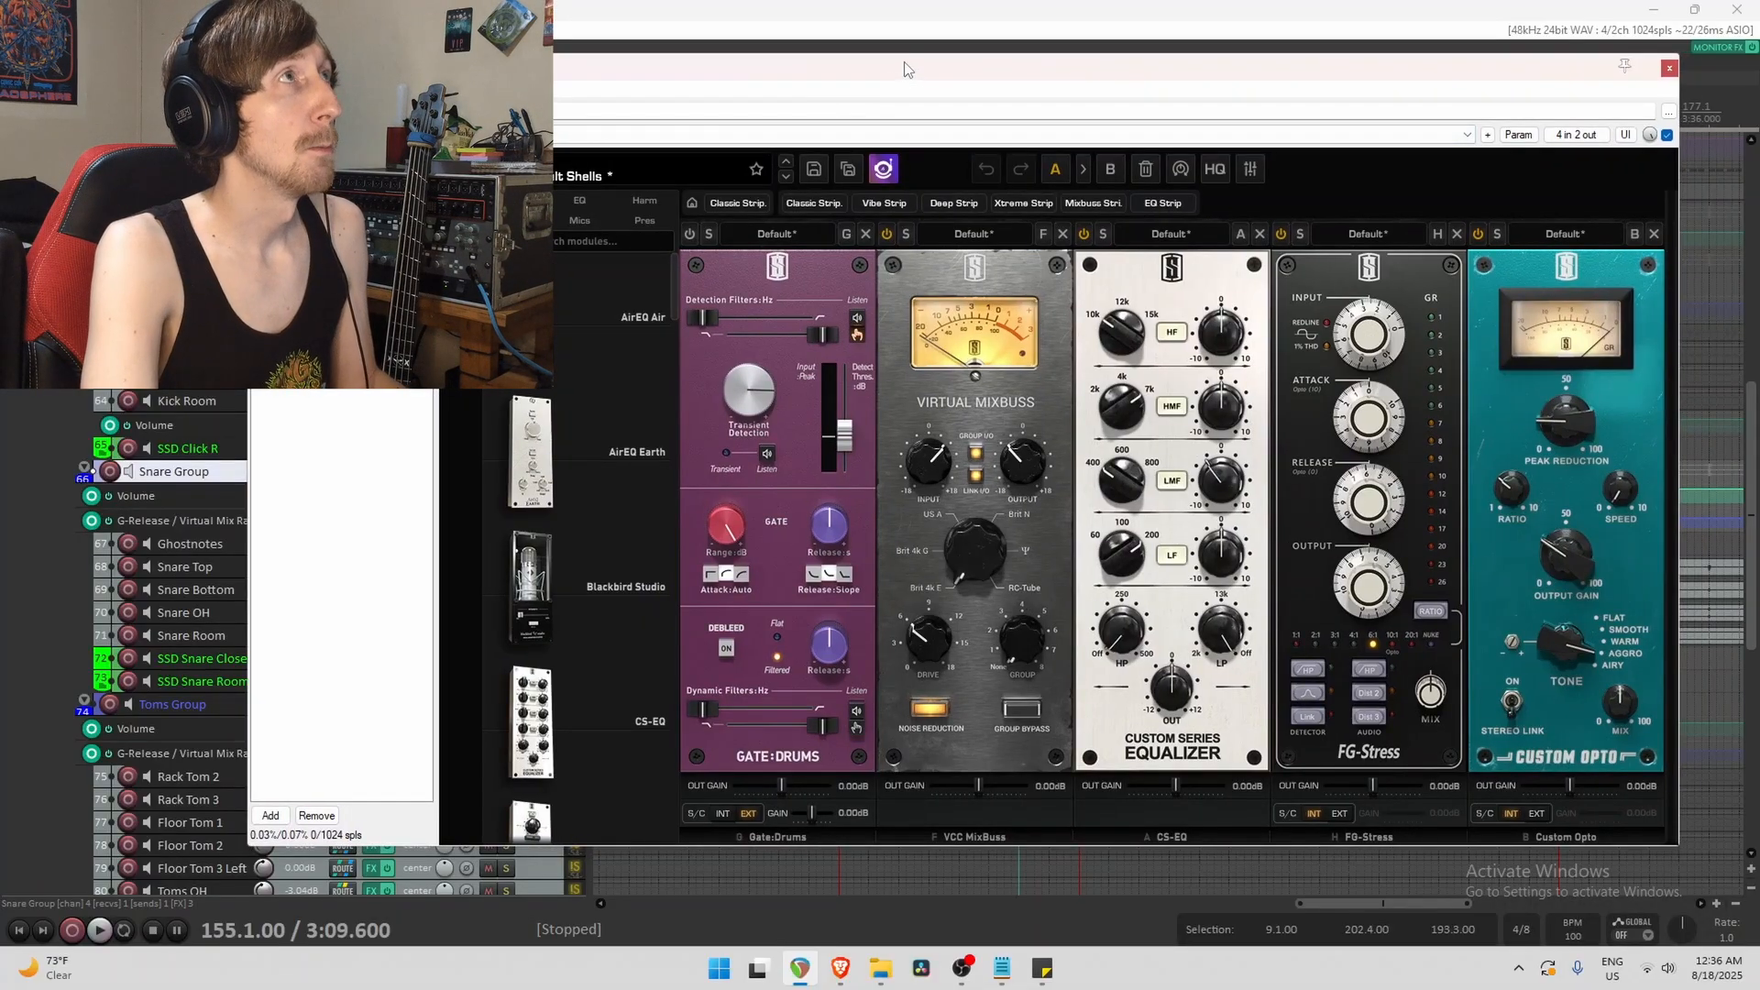
drag(1048, 67, 804, 786)
scroll(961, 574, down, 8)
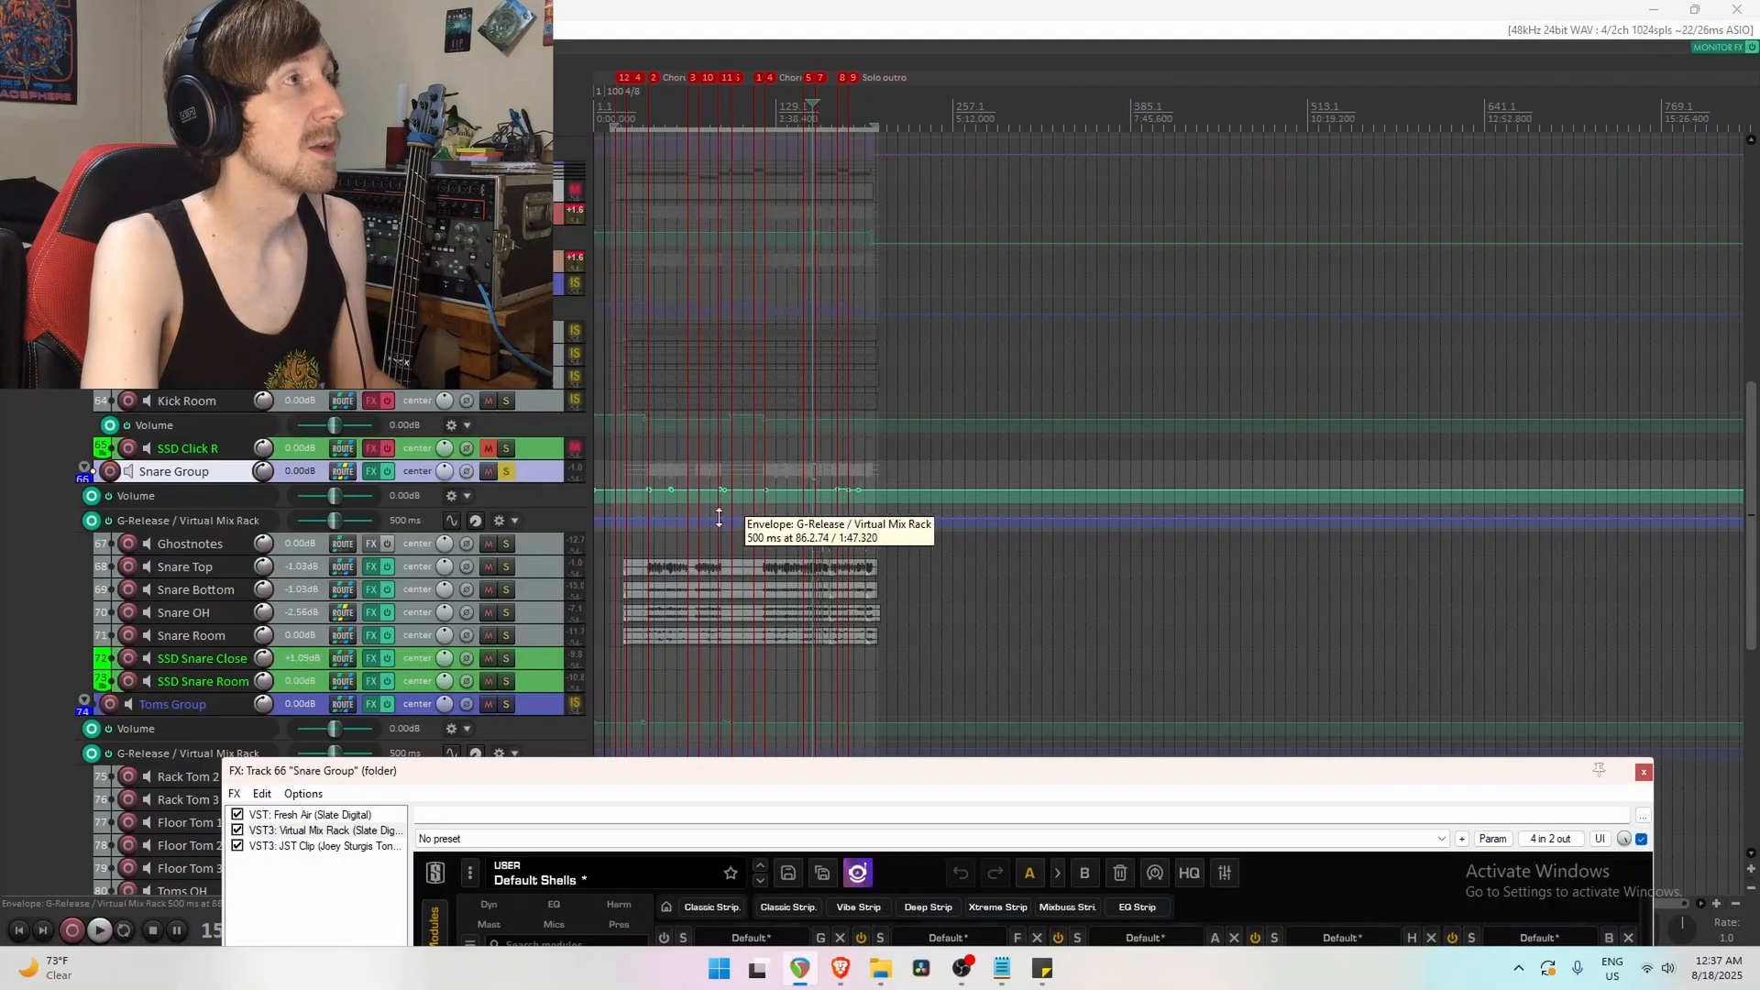
scroll(984, 530, up, 8)
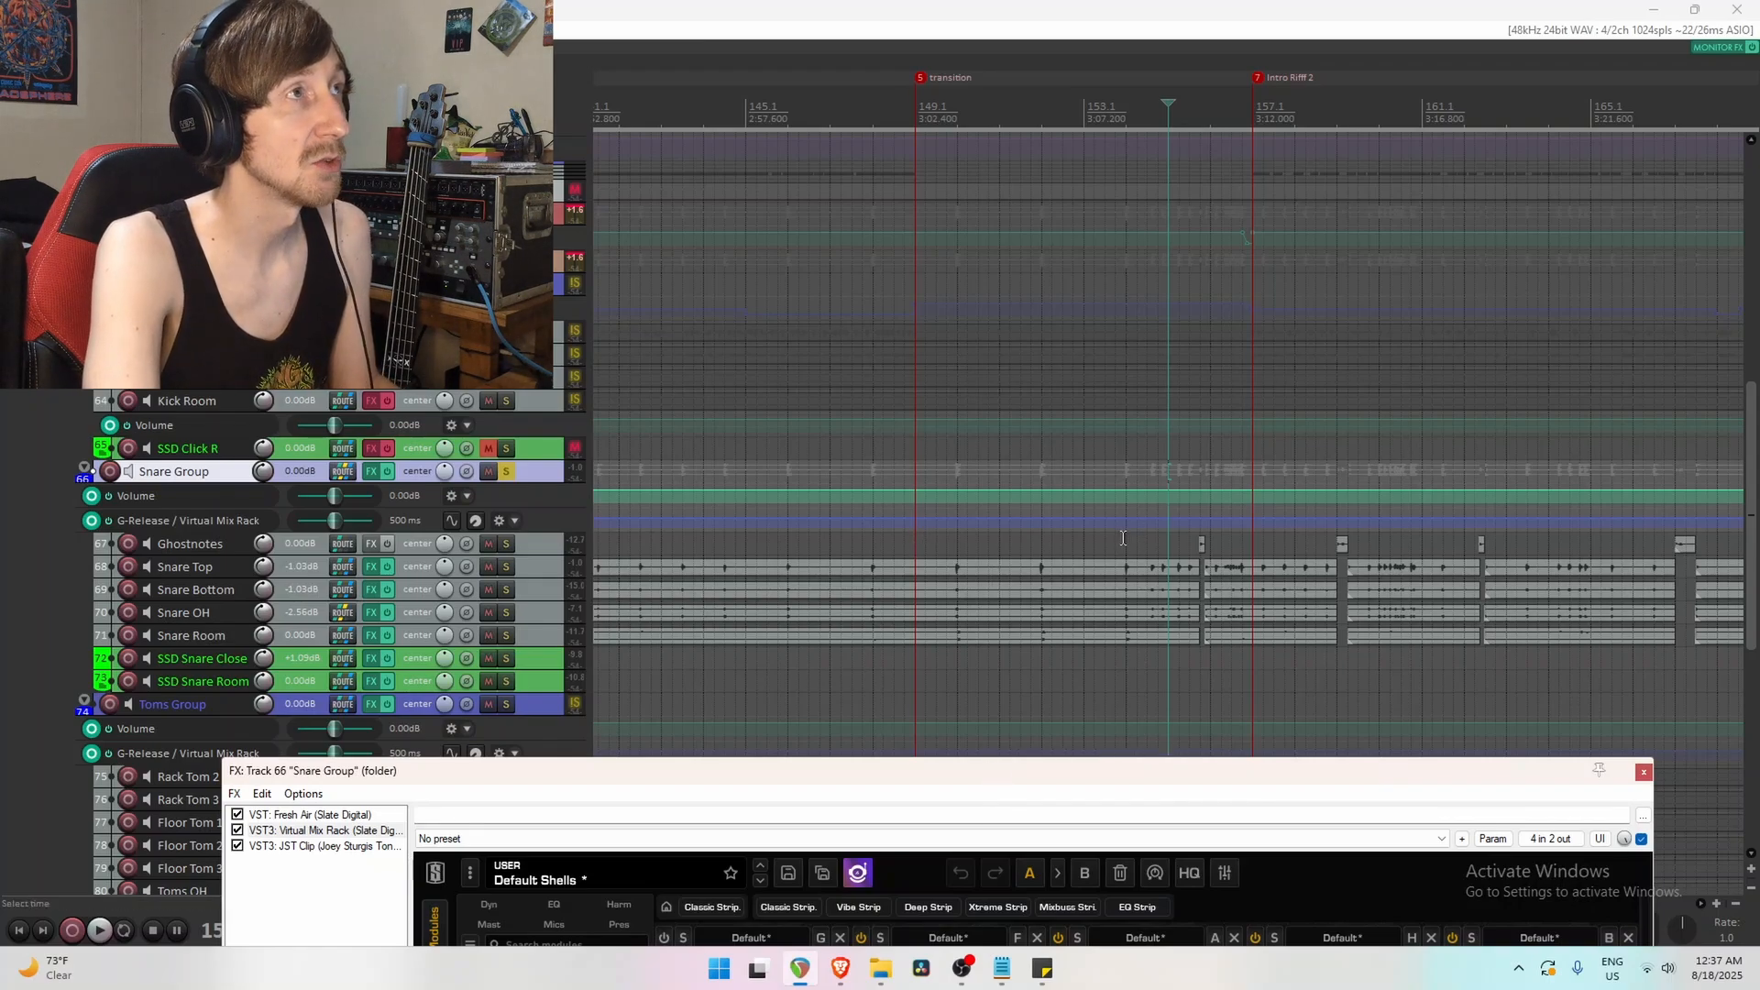
drag(987, 776, 1003, 127)
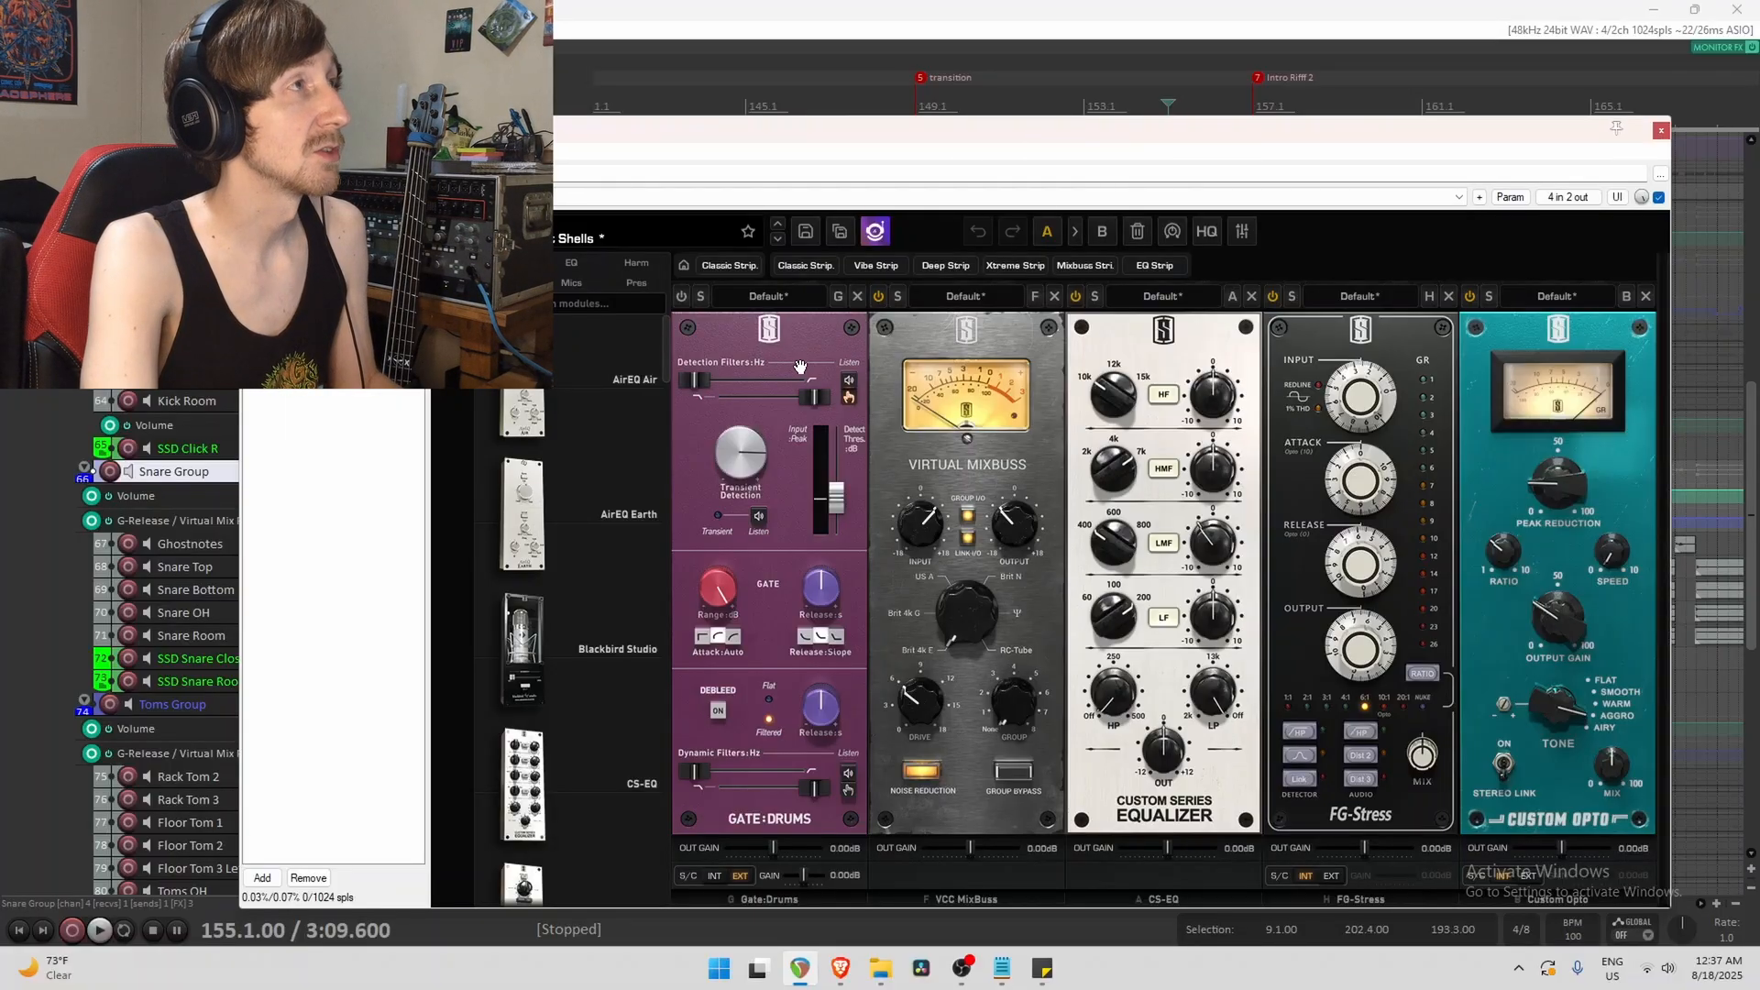
drag(992, 145, 972, 301)
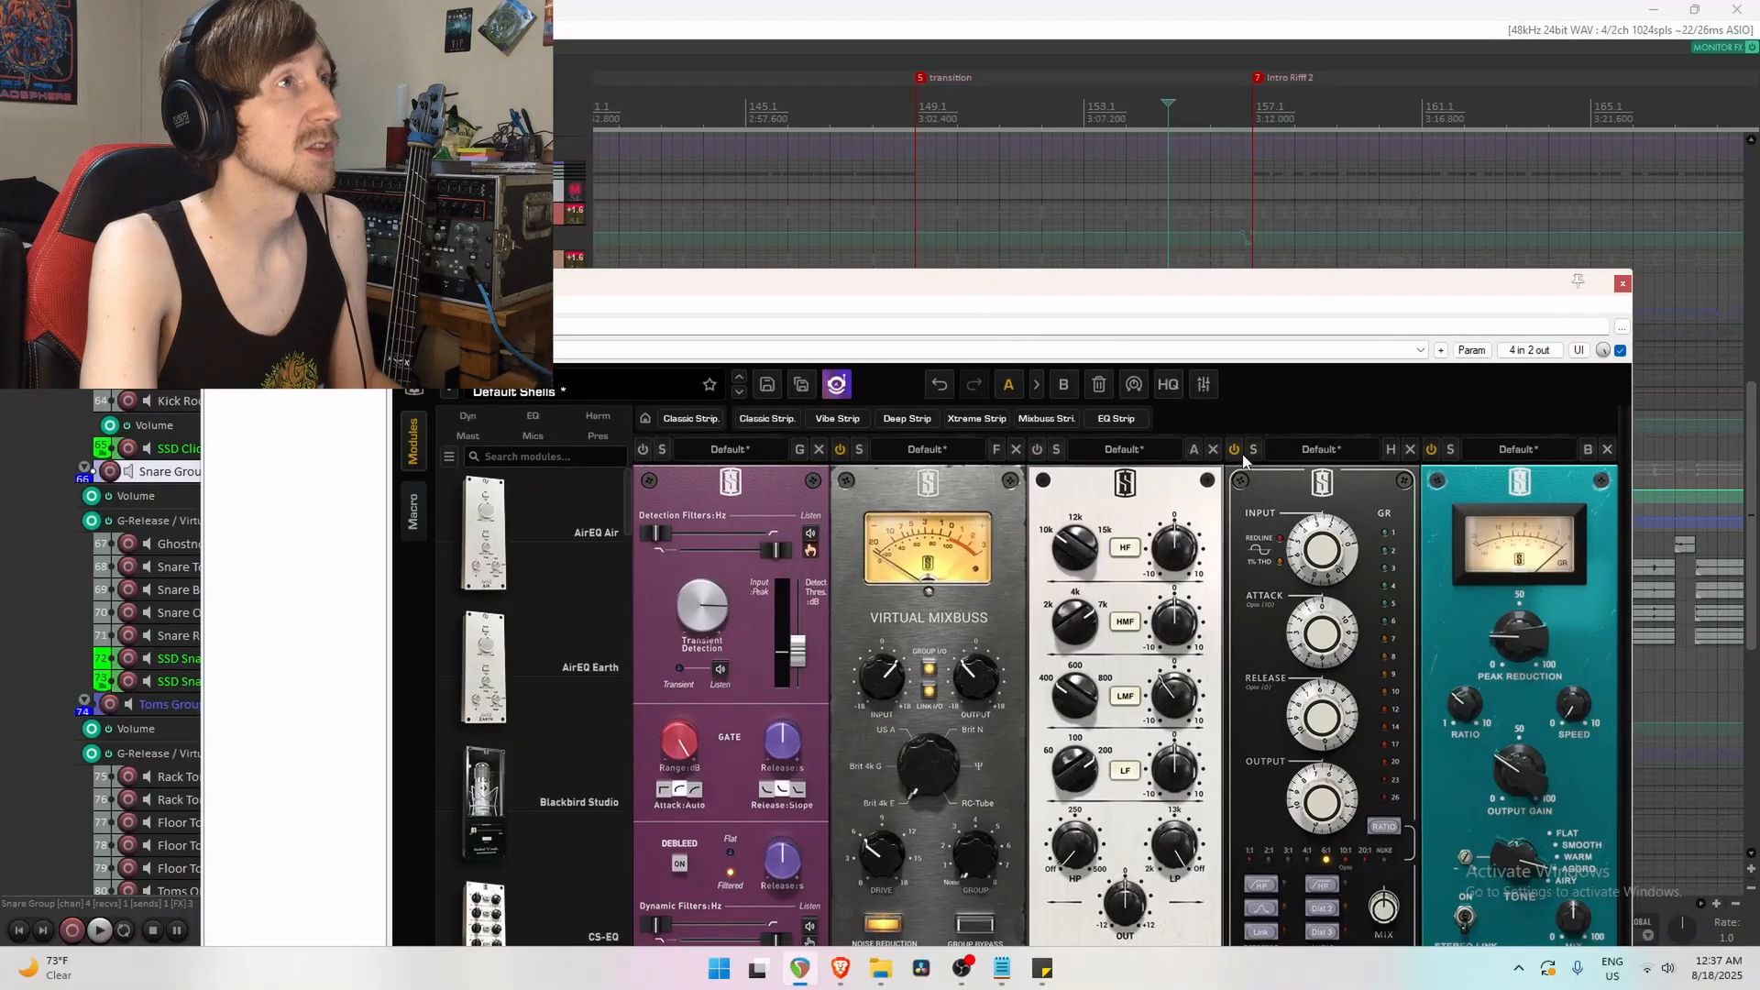
drag(1356, 307, 1382, 188)
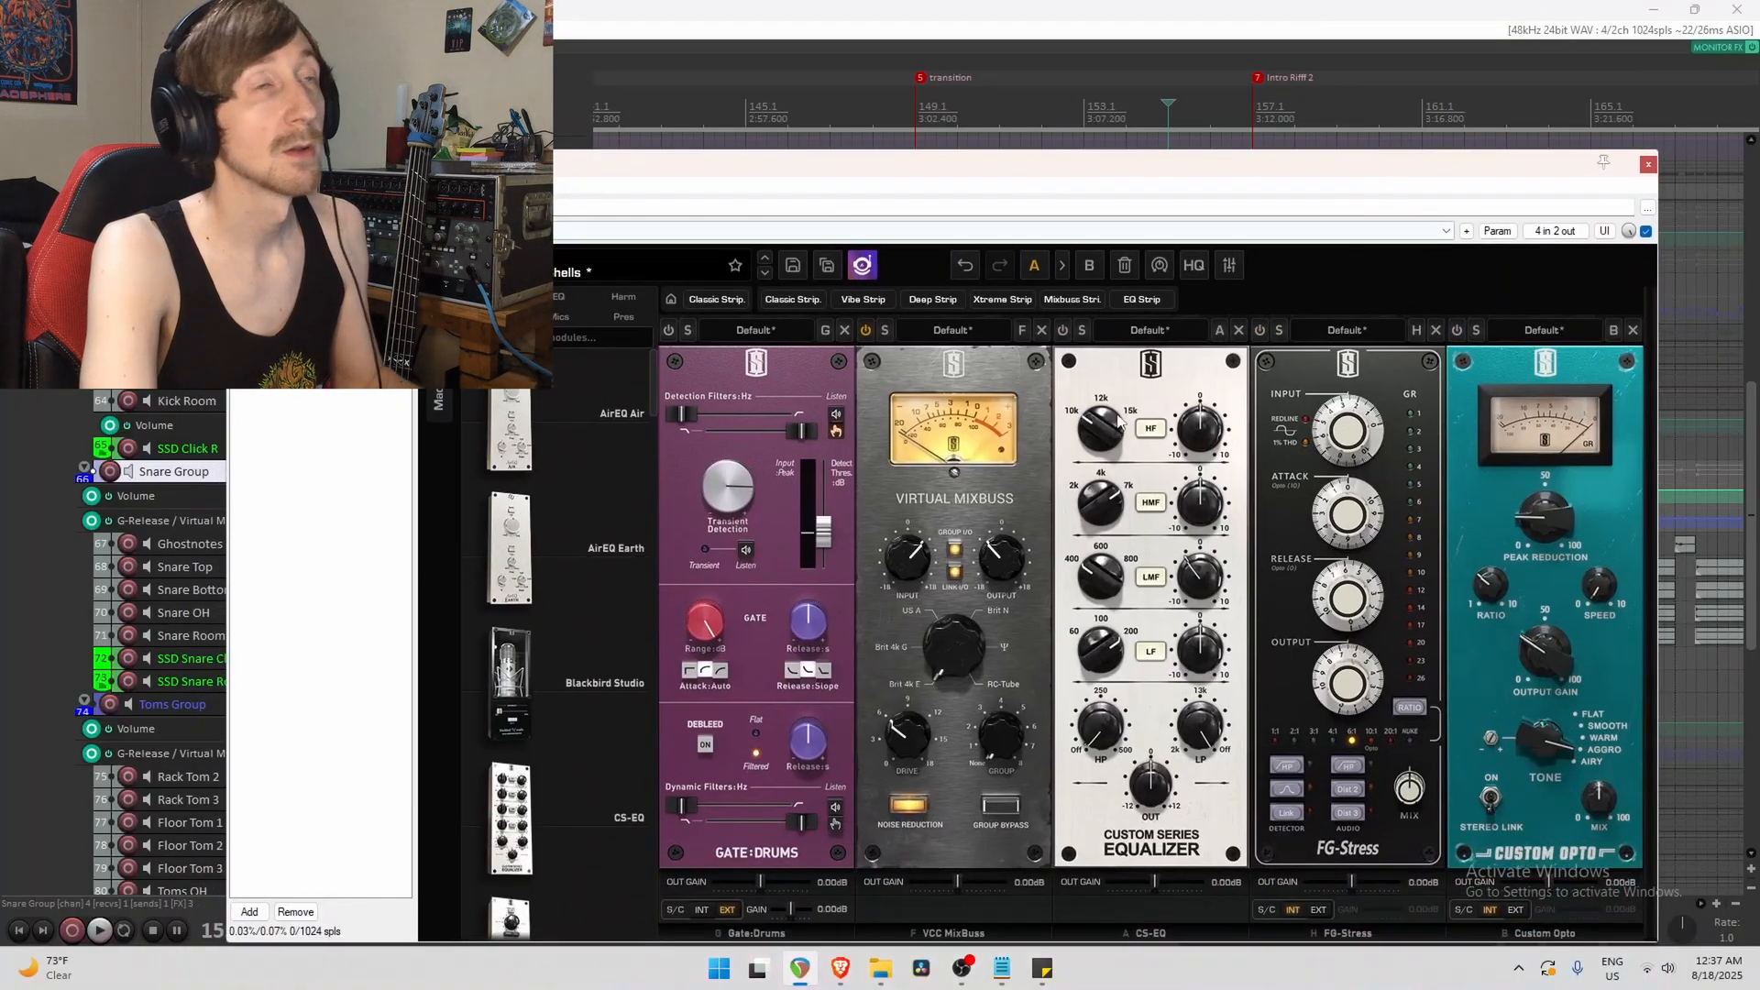
Play the snare group from about bar 52 in Chorus 1 with the Virtual Mix Rack in view.
key(space)
drag(1091, 171, 1089, 826)
scroll(1122, 595, down, 6)
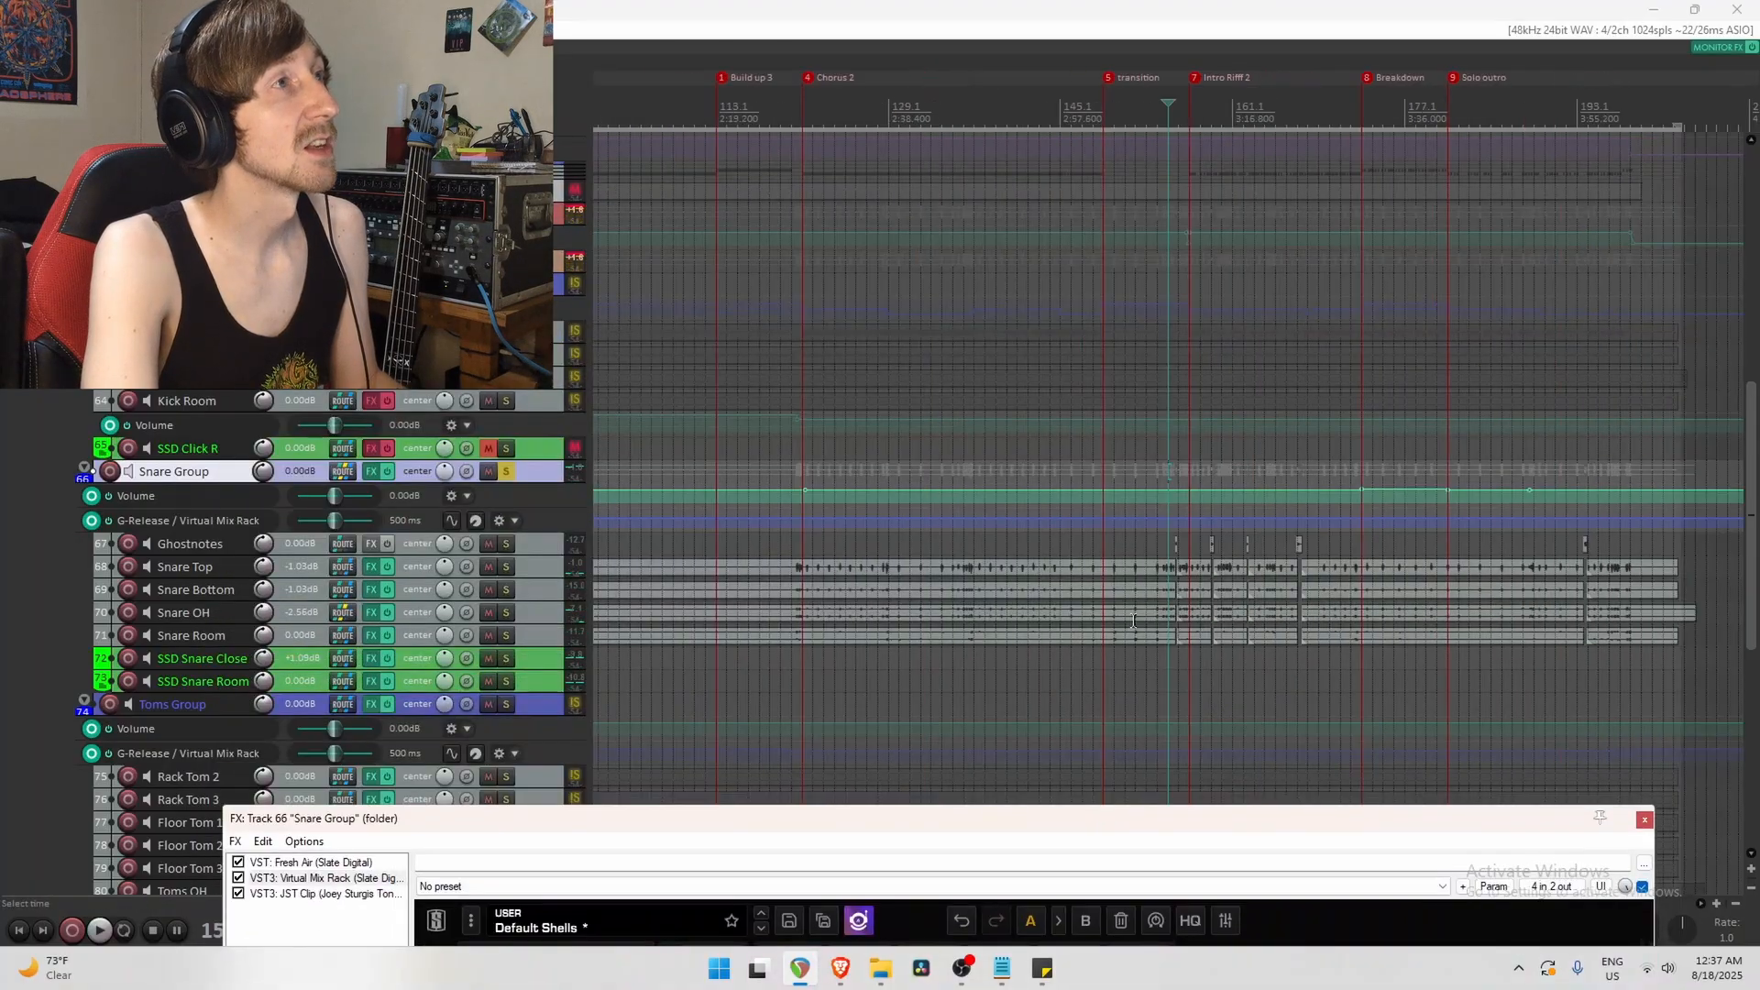
click(620, 541)
scroll(620, 541, up, 5)
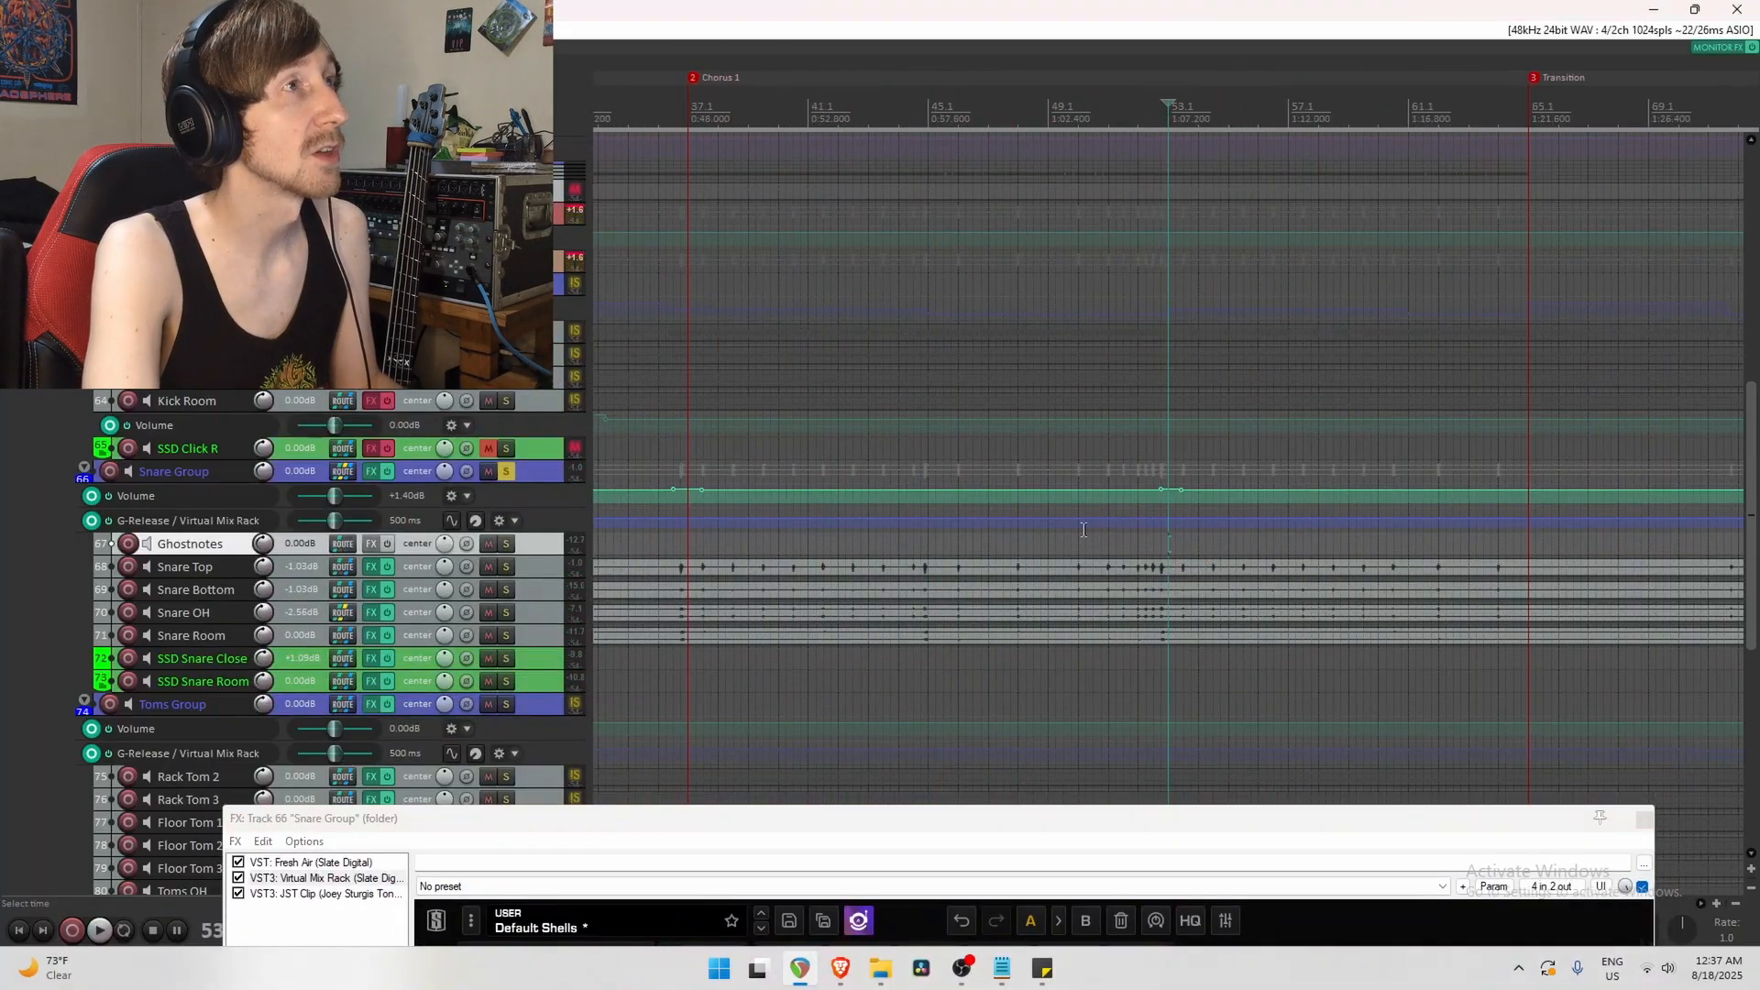
key(space)
drag(1161, 807, 1162, 242)
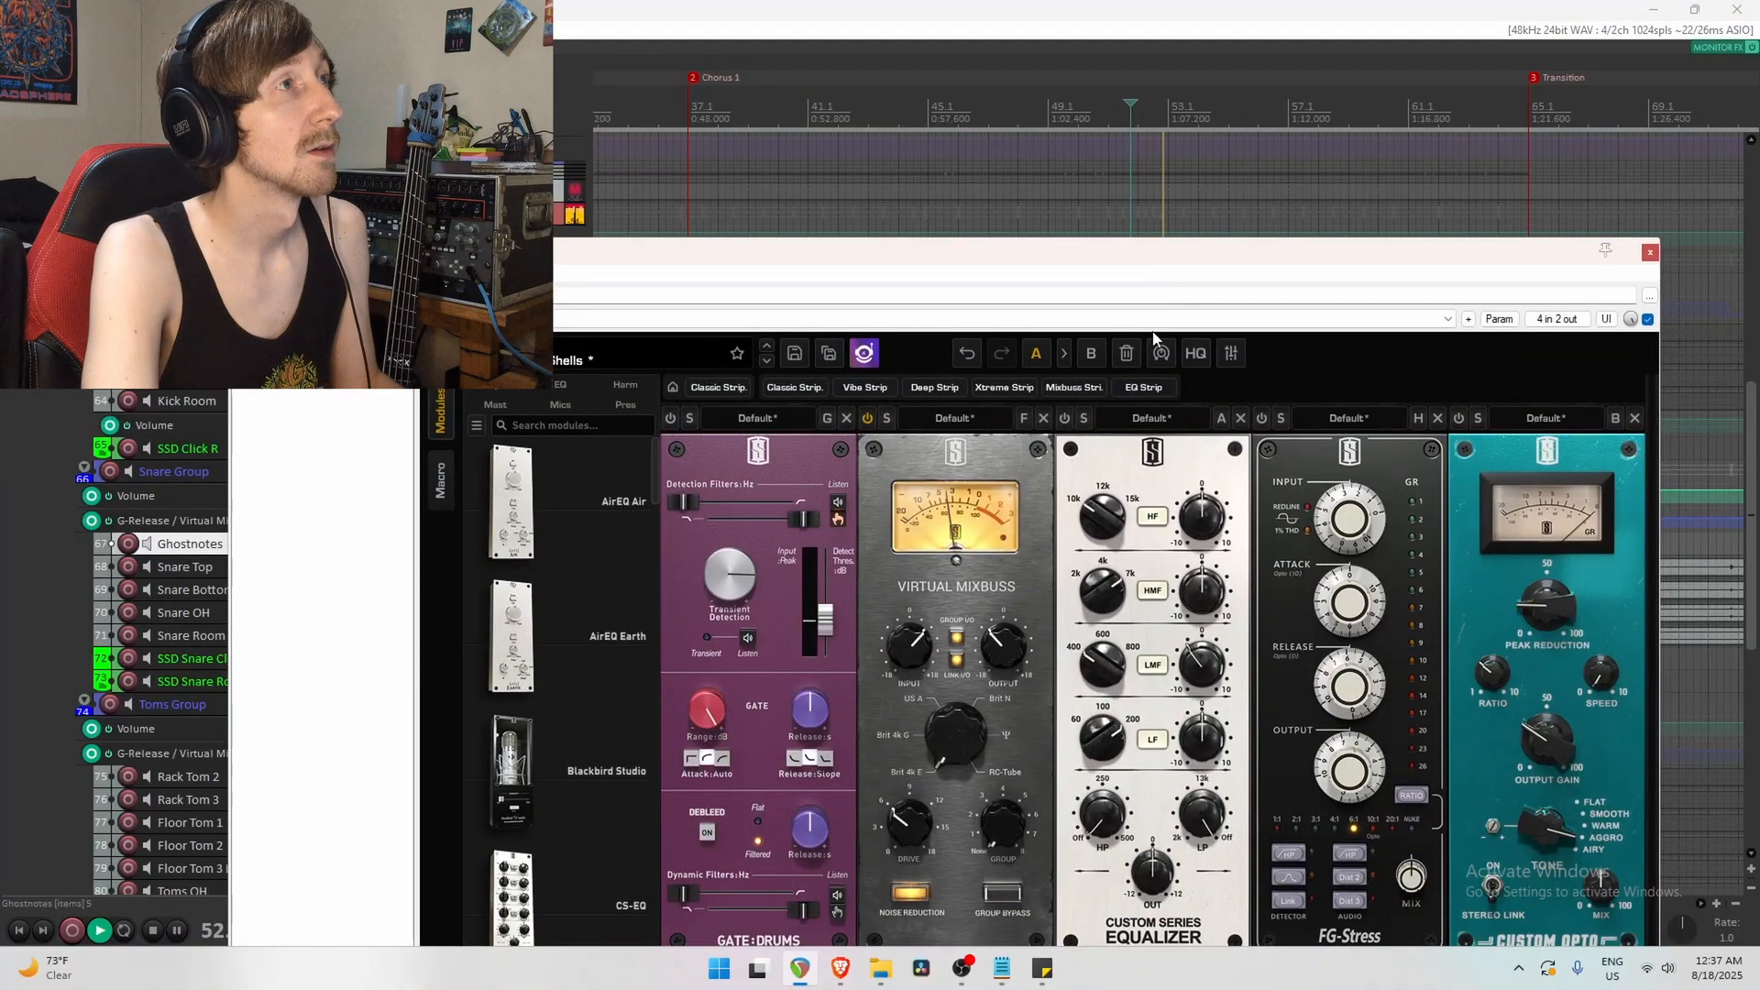
Stop playback and enable the Custom Series Equalizer, FG-Stress and Custom Opto modules in the drum shells' Virtual Mix Rack.
key(space)
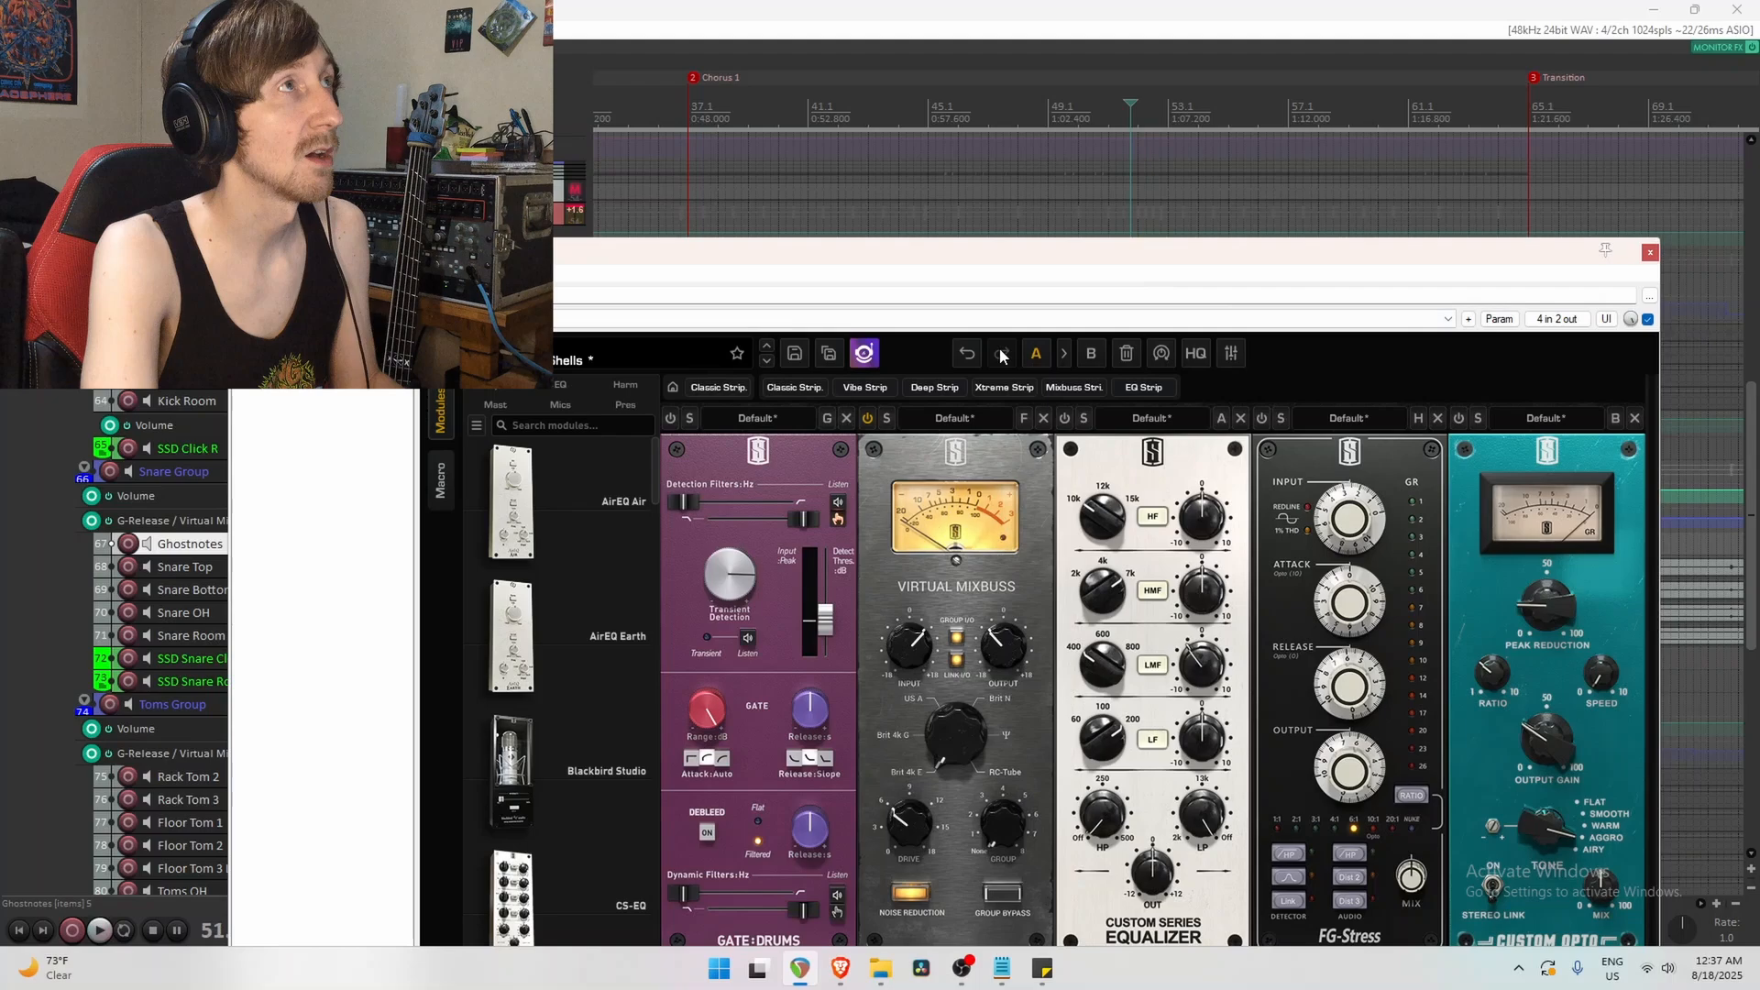
drag(1030, 257, 1015, 150)
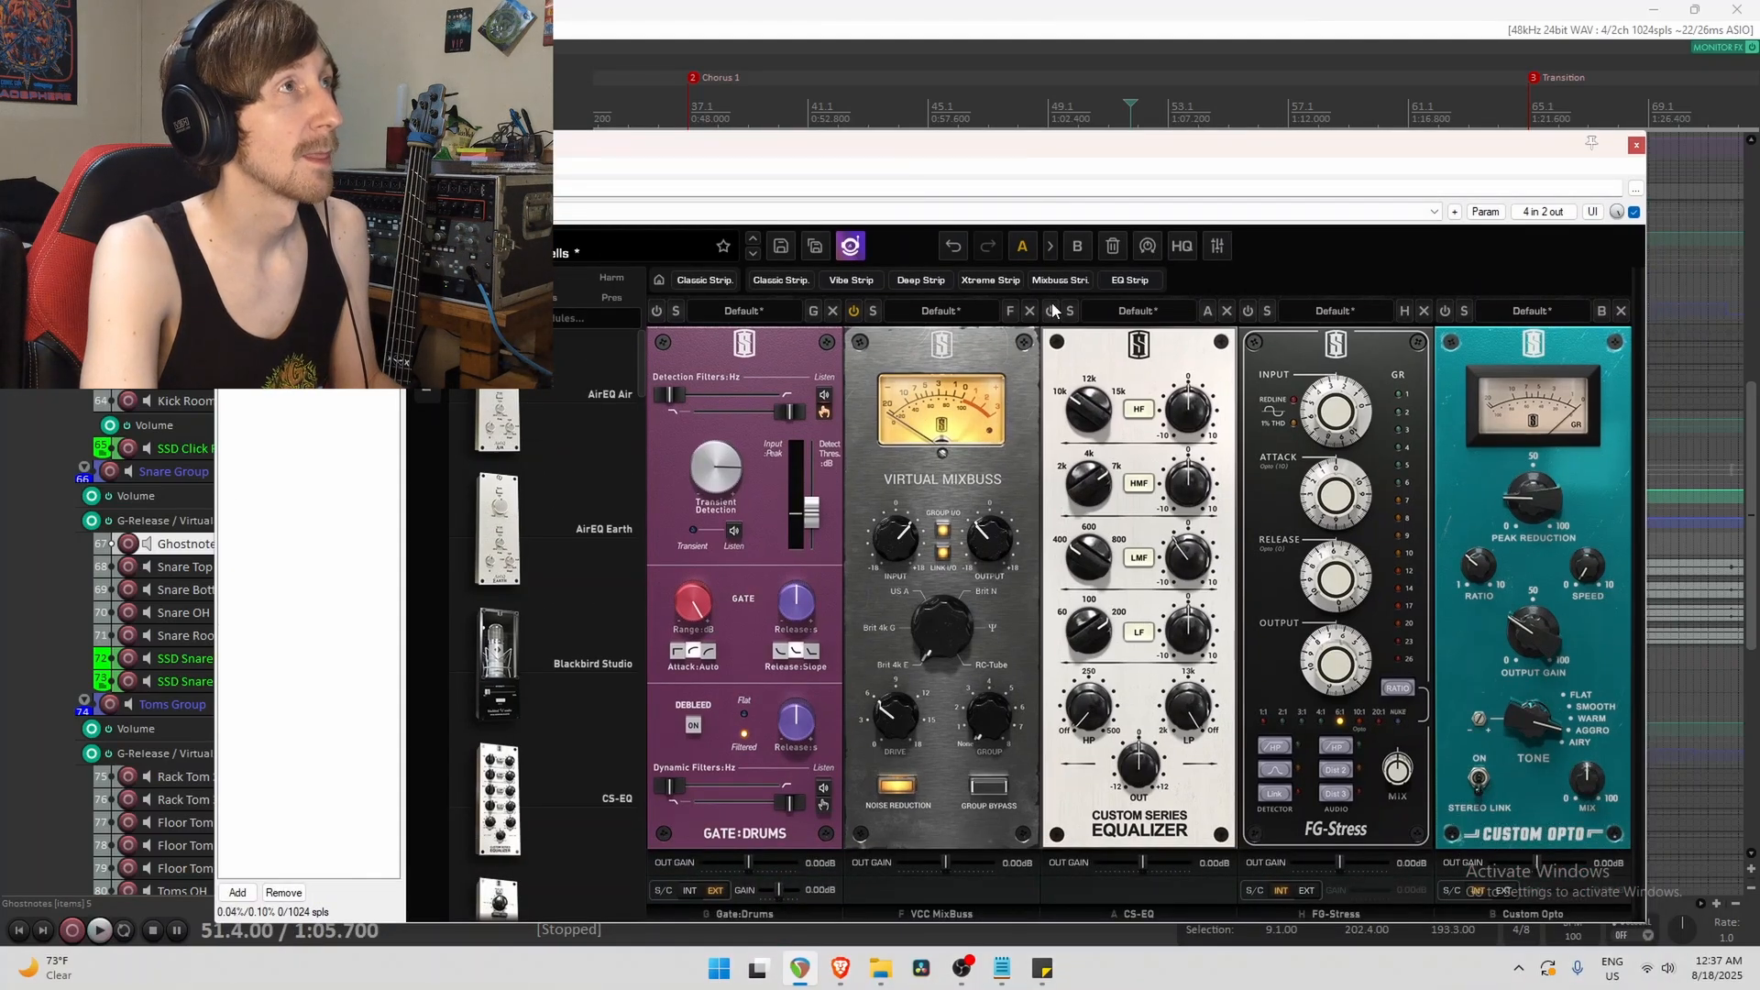
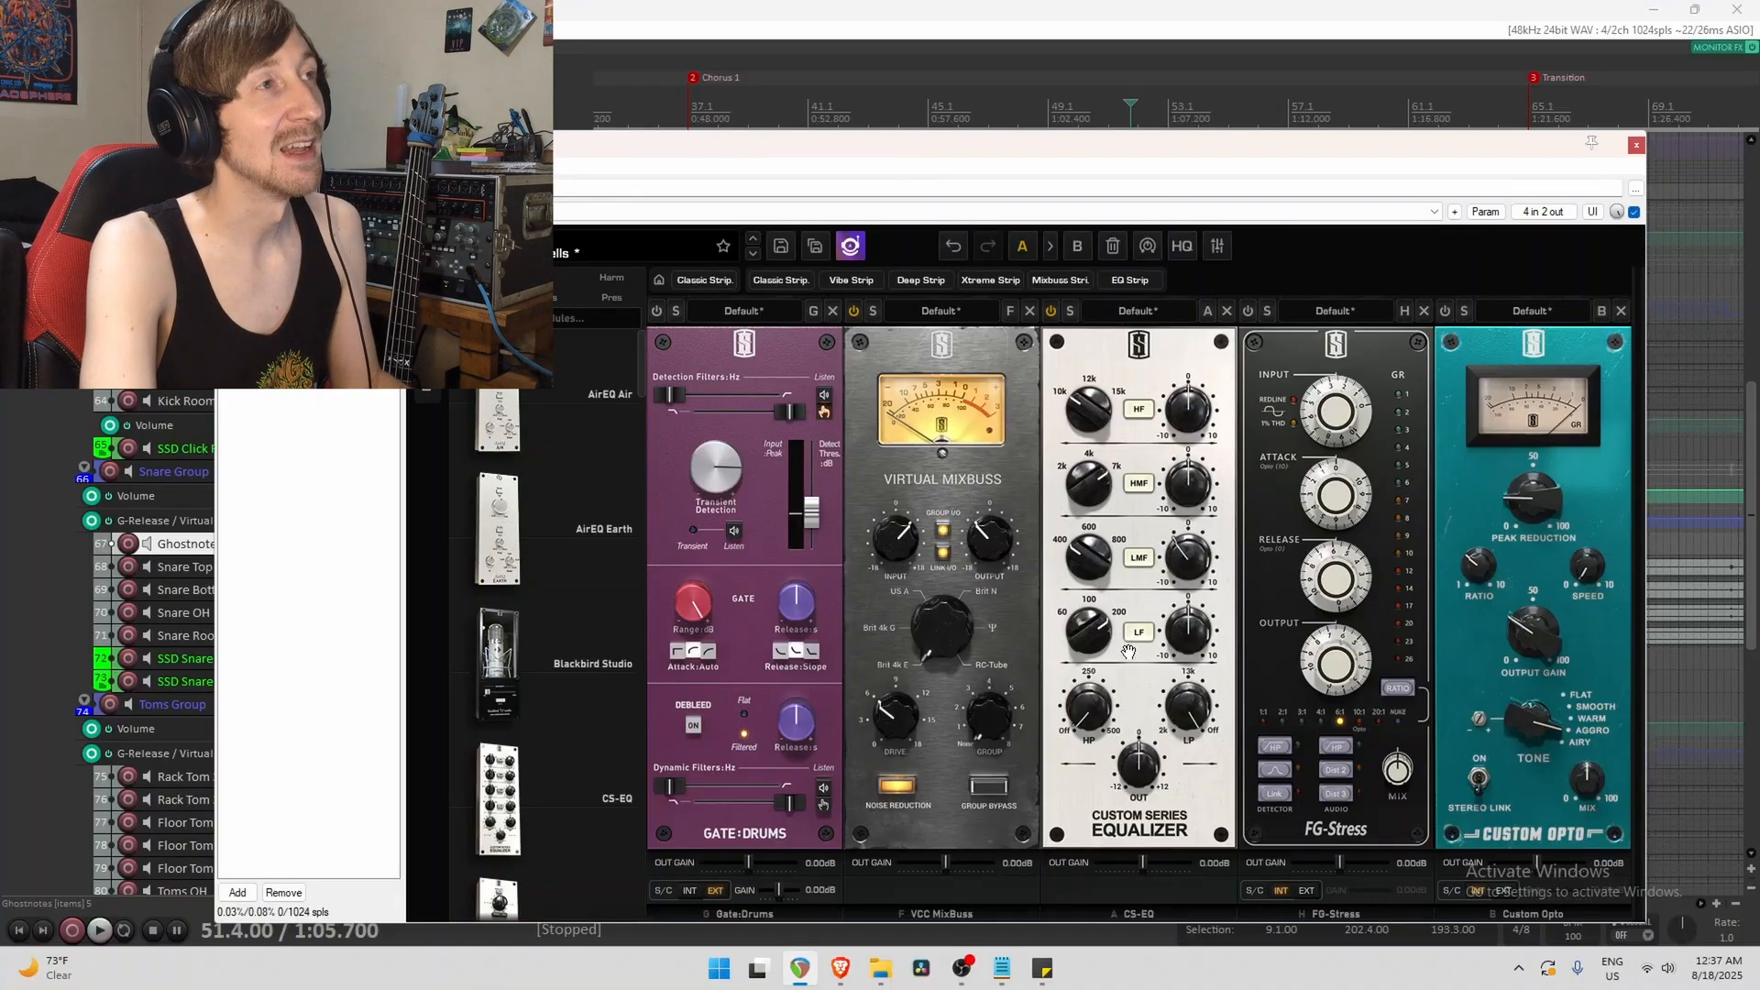
mouse_move(1084, 703)
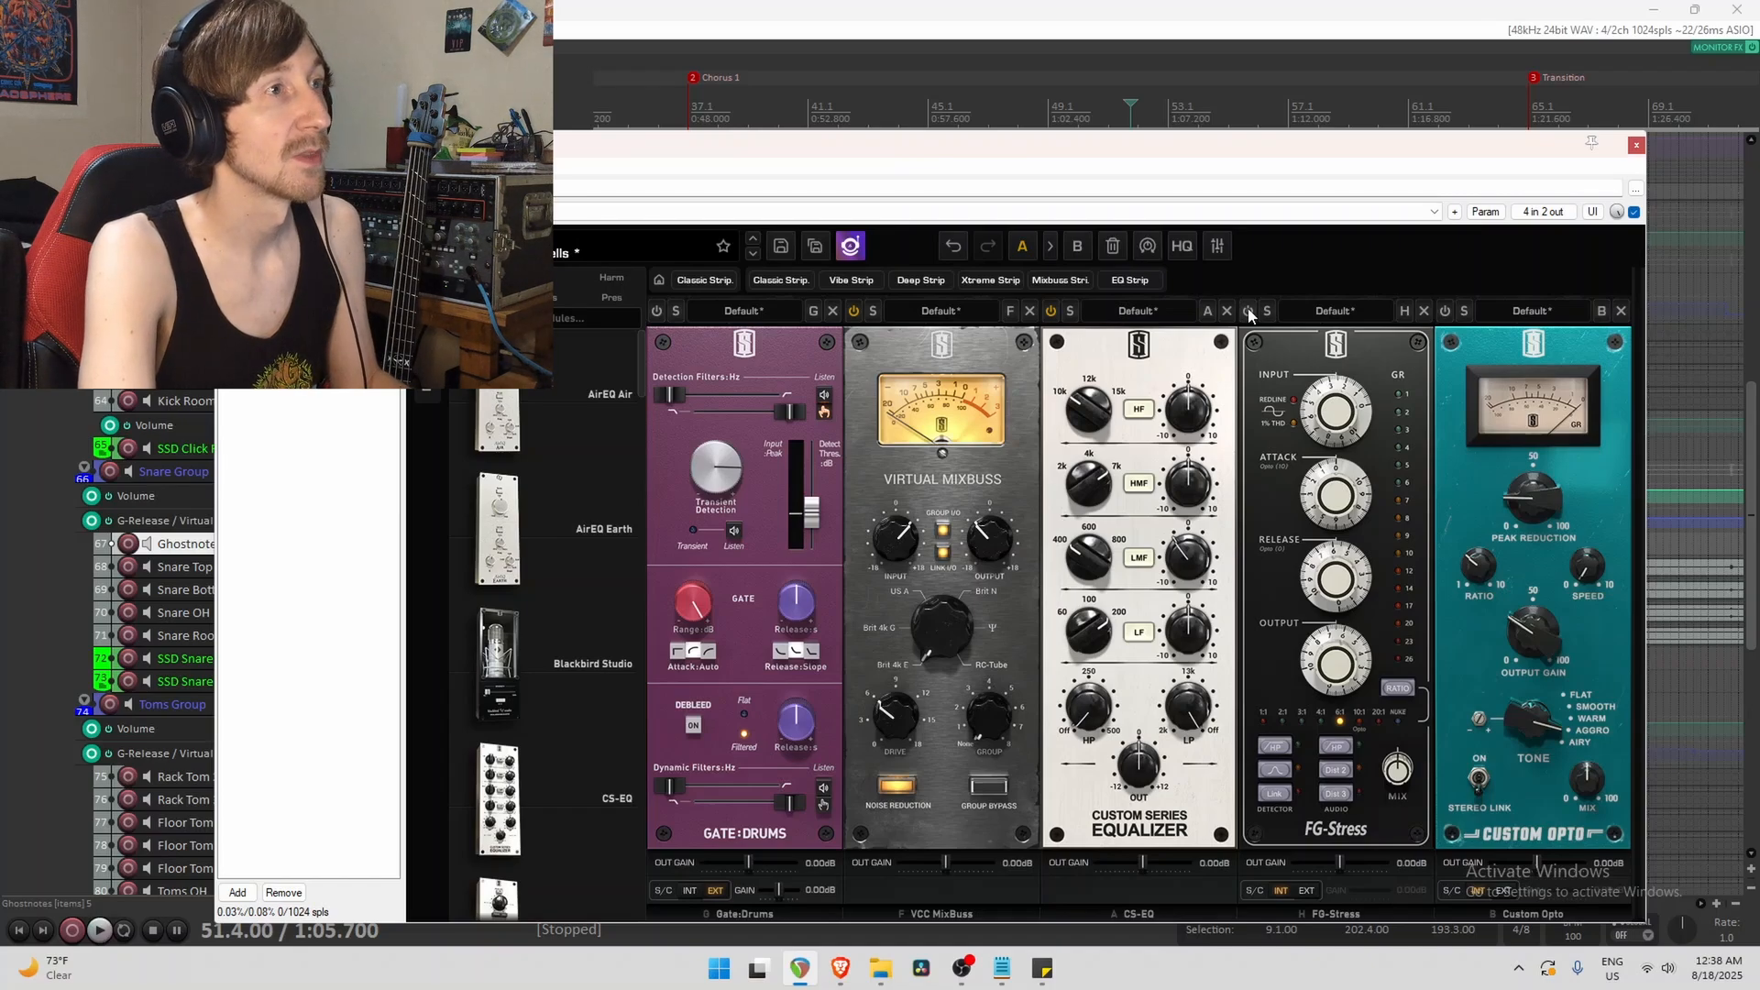
click(1446, 311)
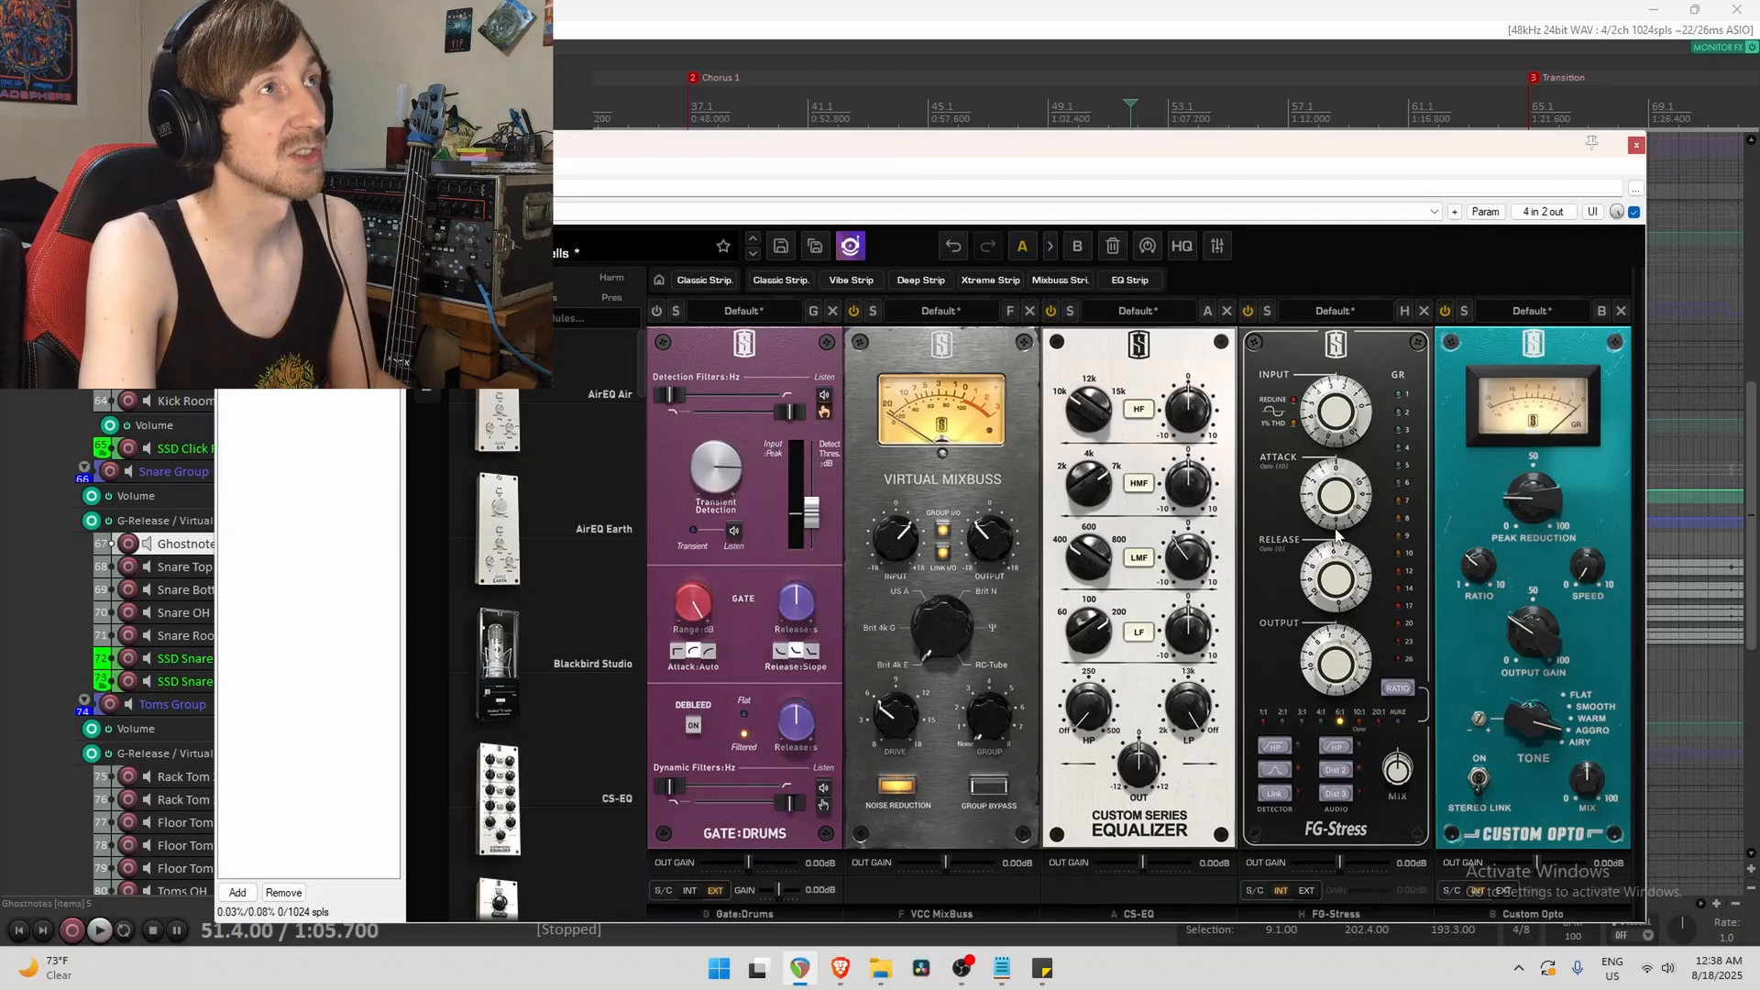
Audition the passage from bar 51.4 repeatedly while watching the FG-Stress and Custom Opto gain reduction, and close the effects window.
drag(1345, 158, 1332, 100)
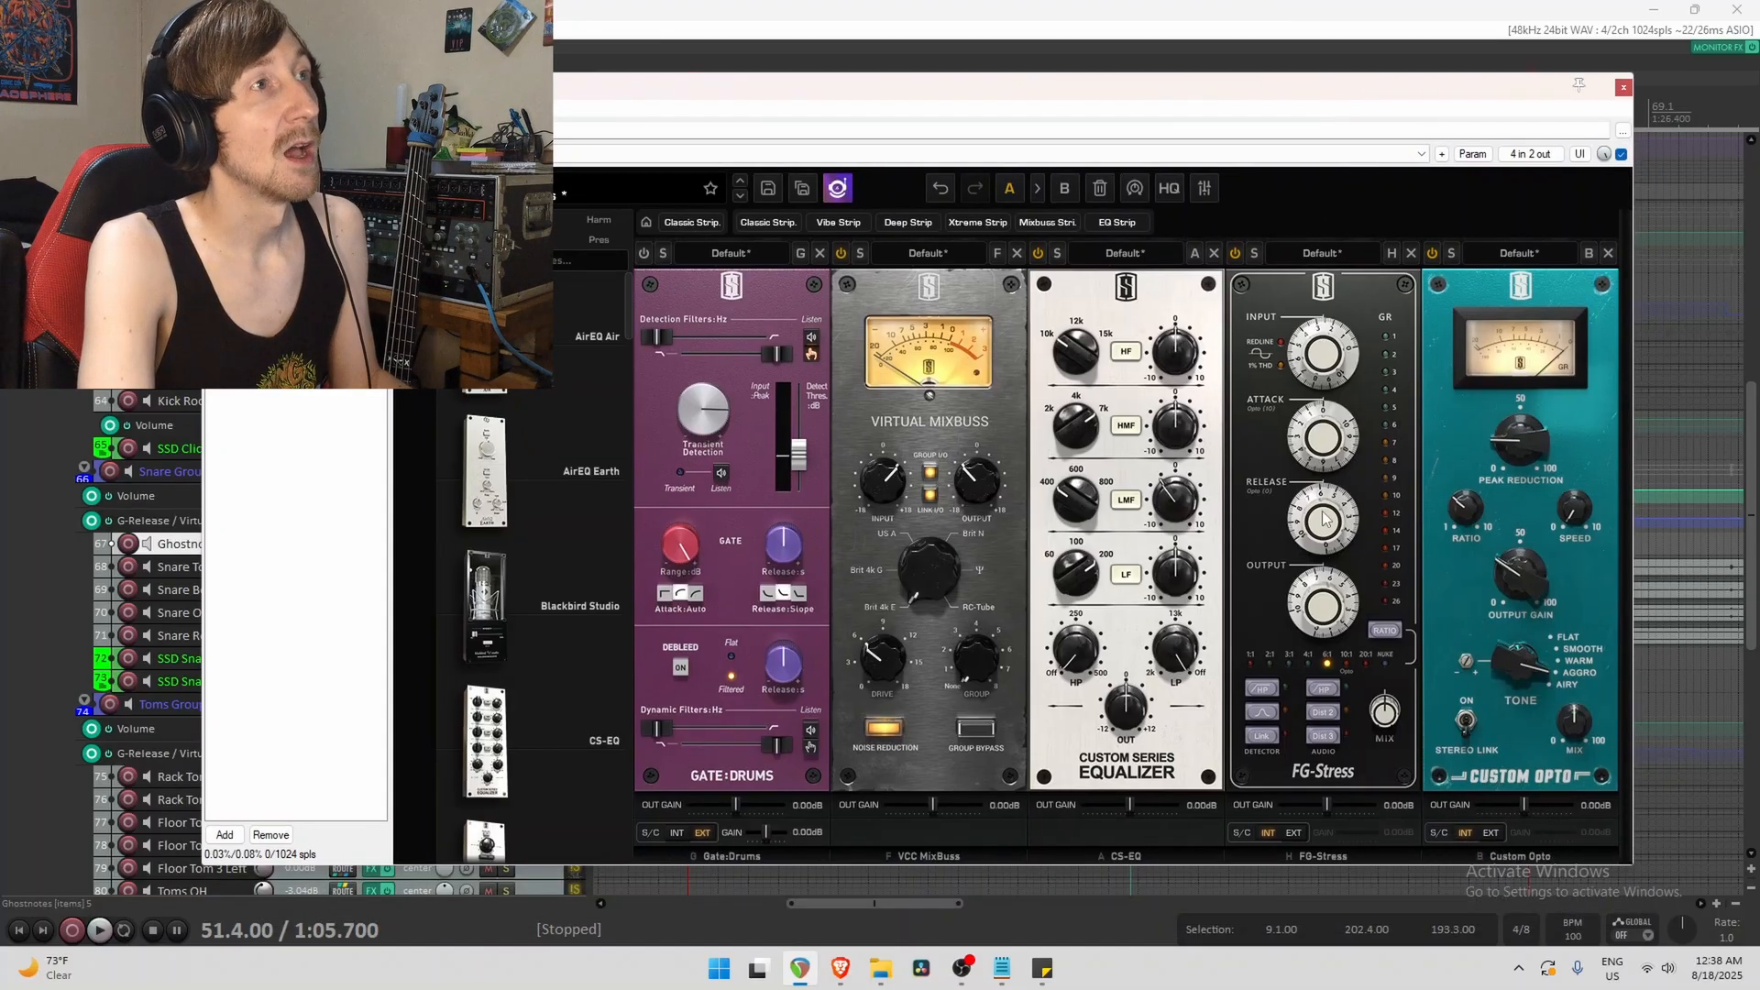
key(space)
mouse_move(1463, 496)
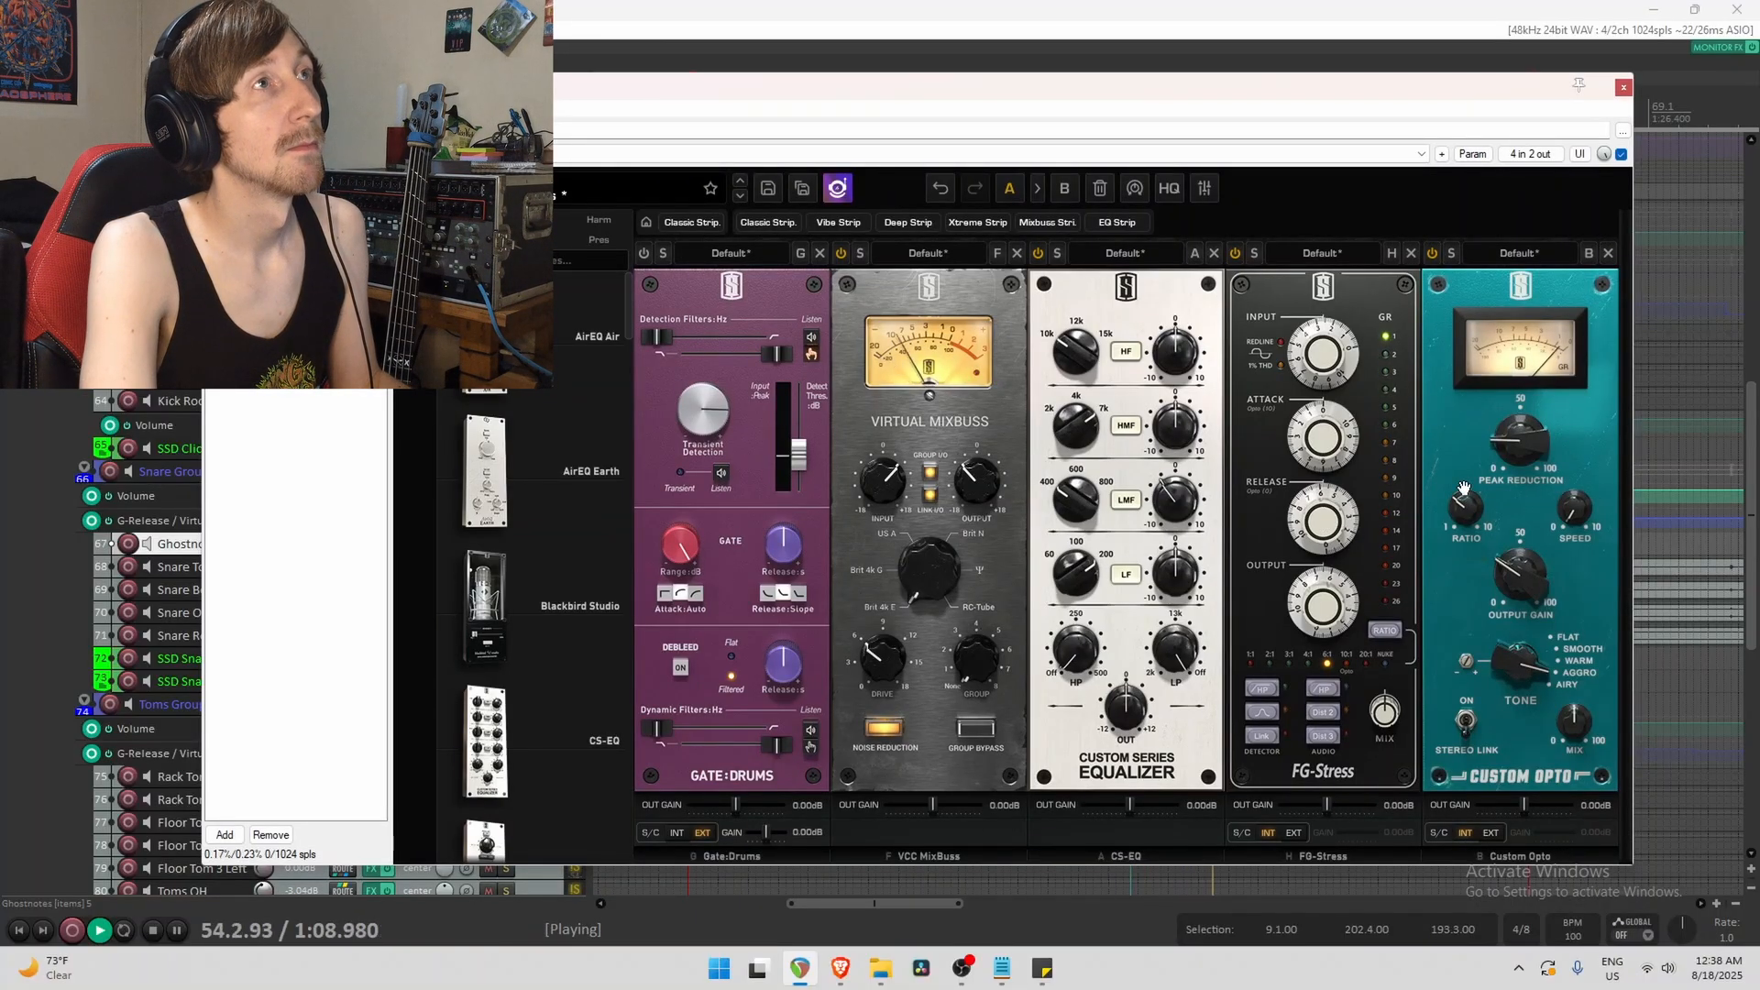
key(space)
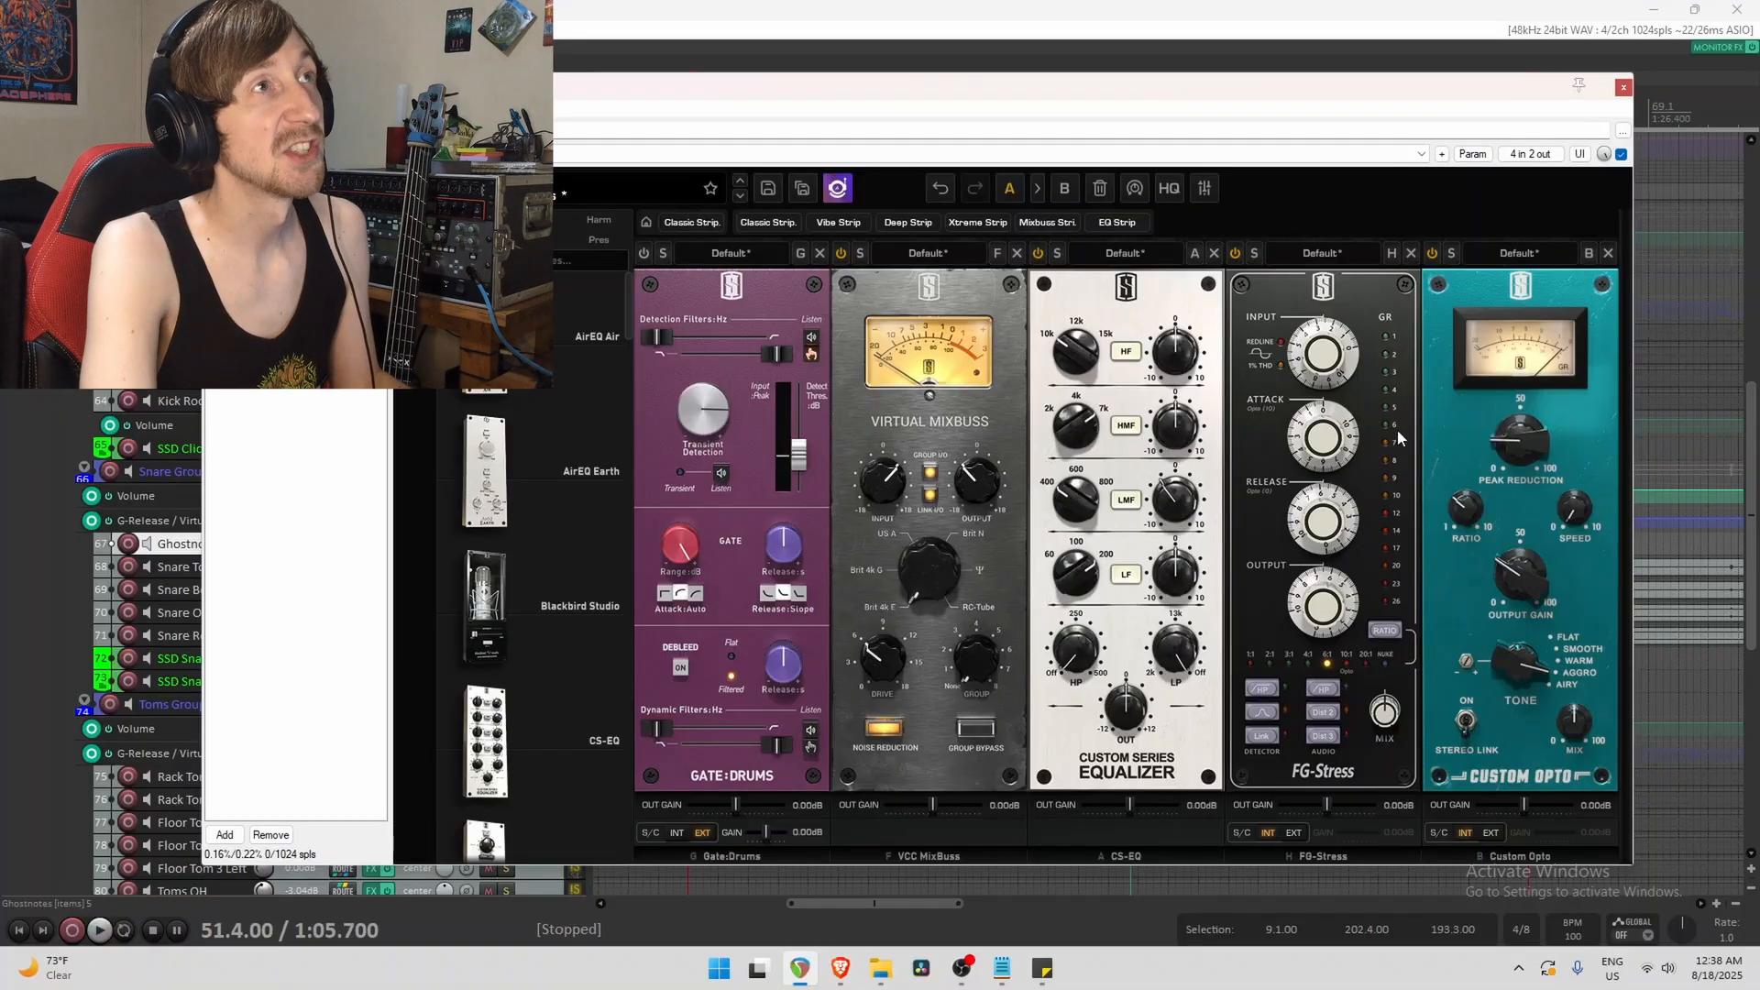
key(space)
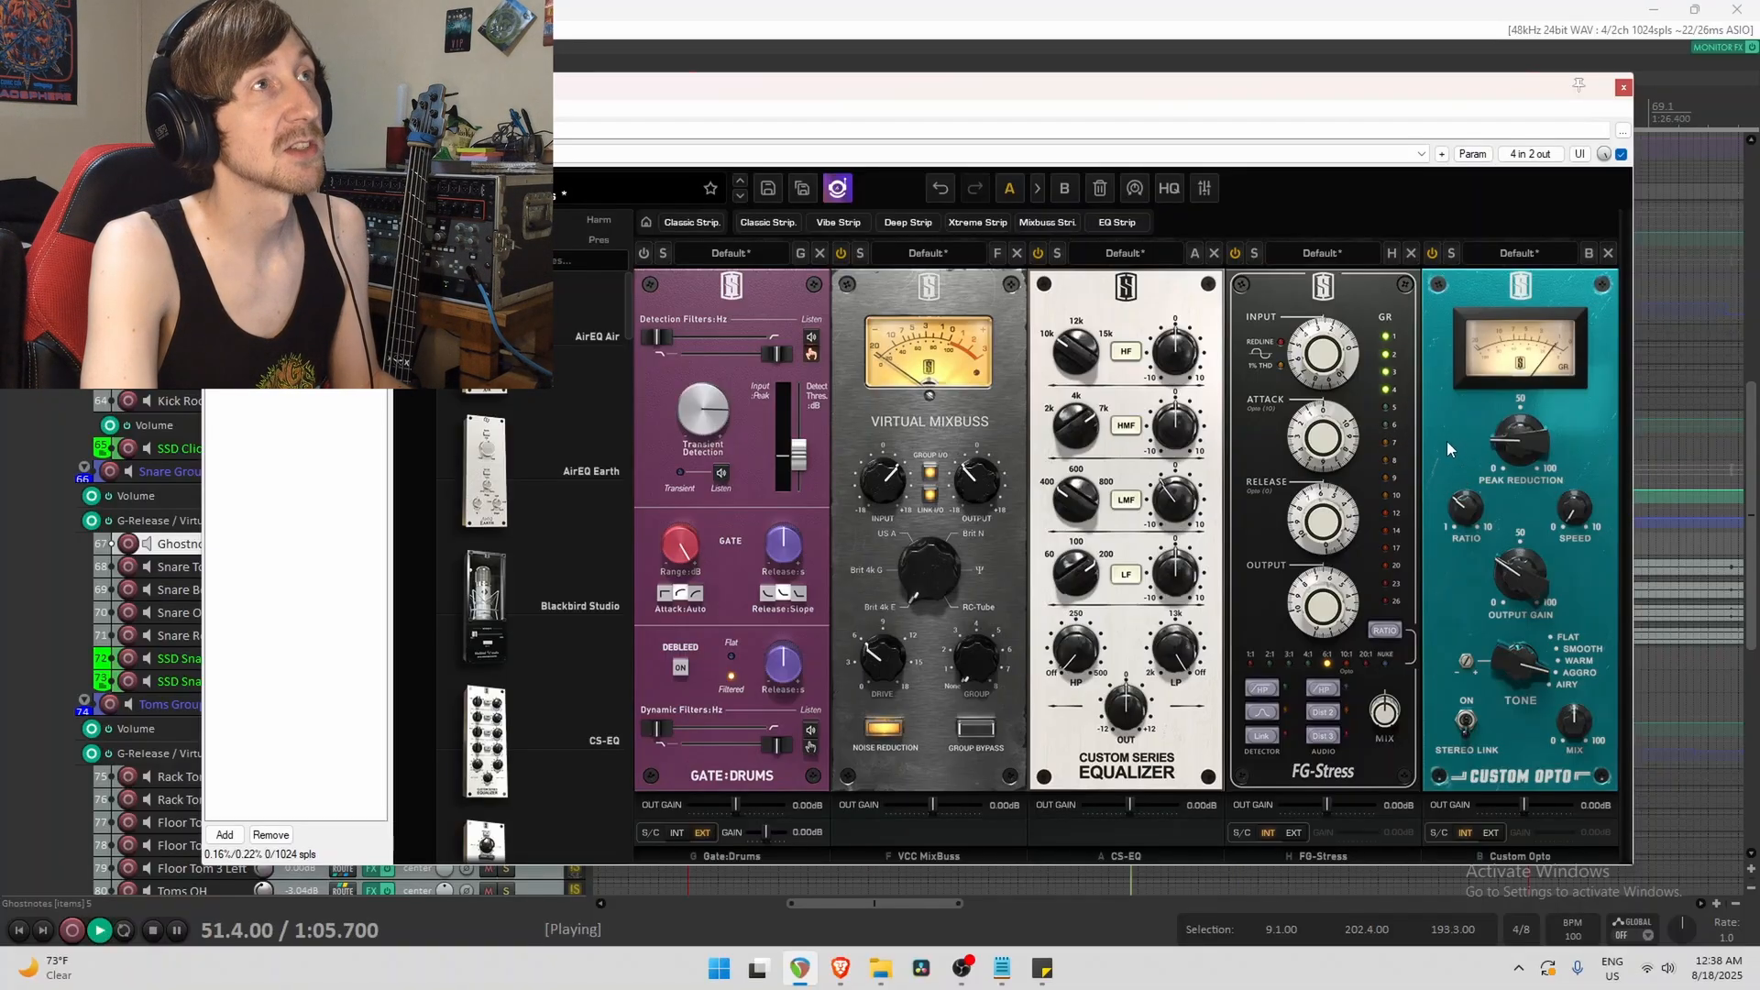
key(space)
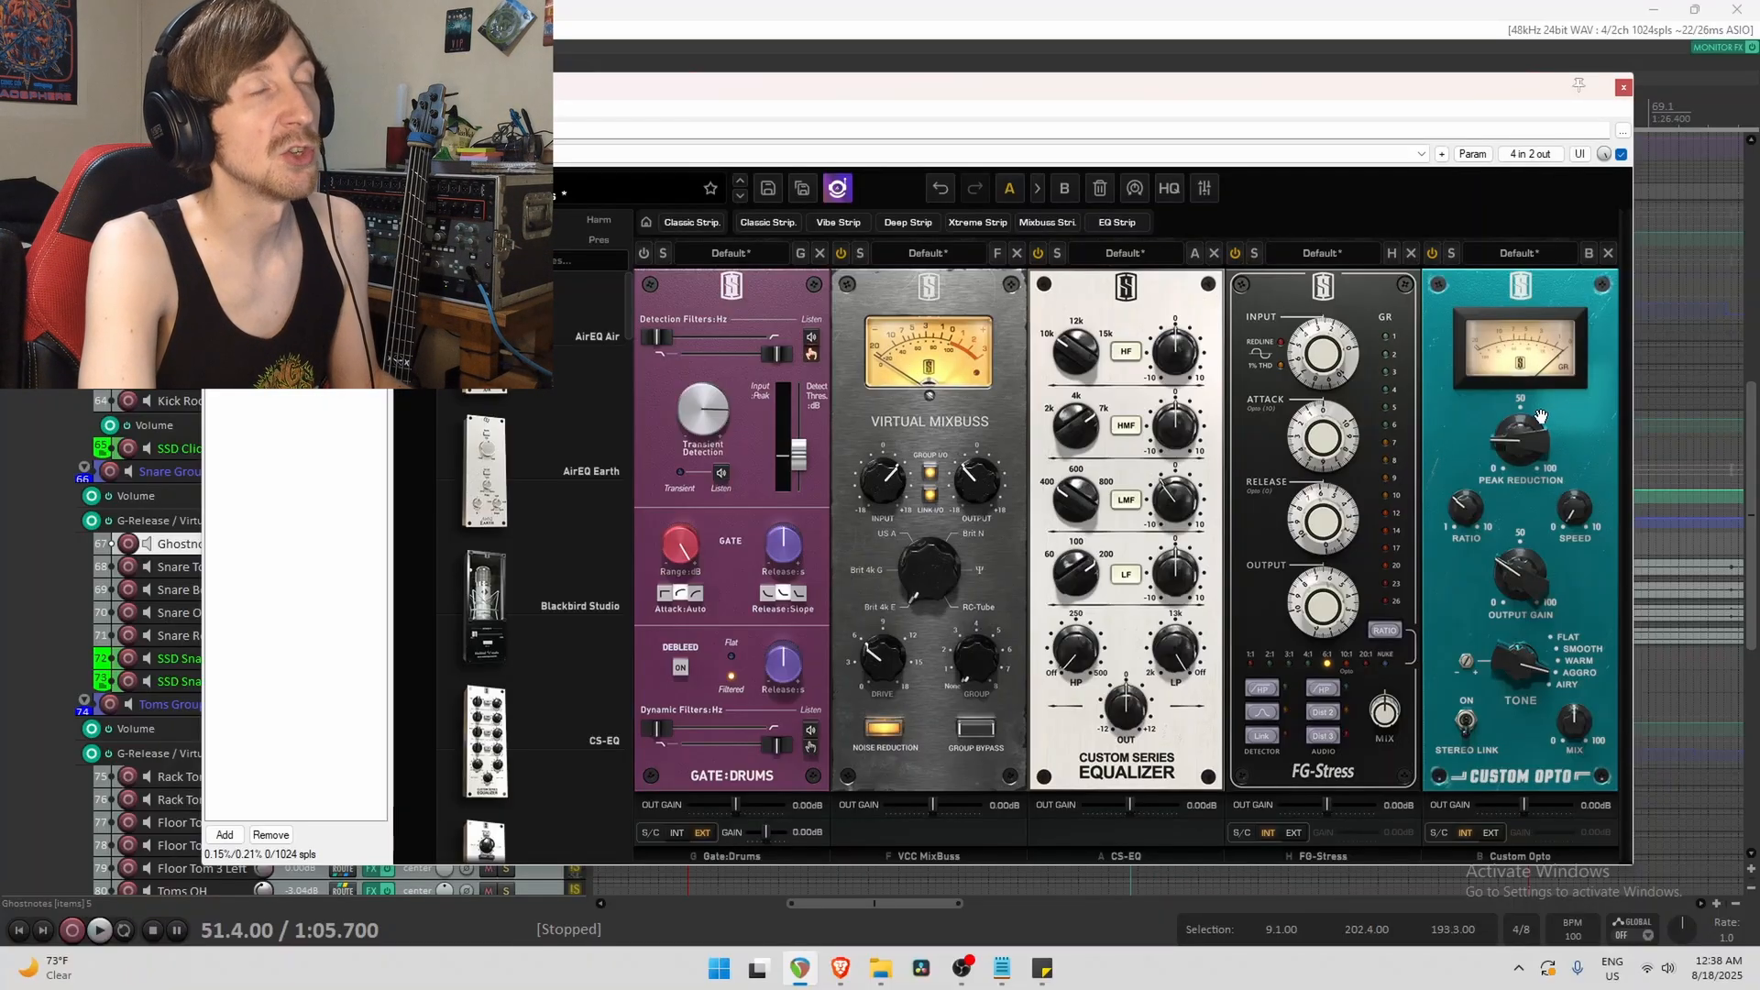
key(space)
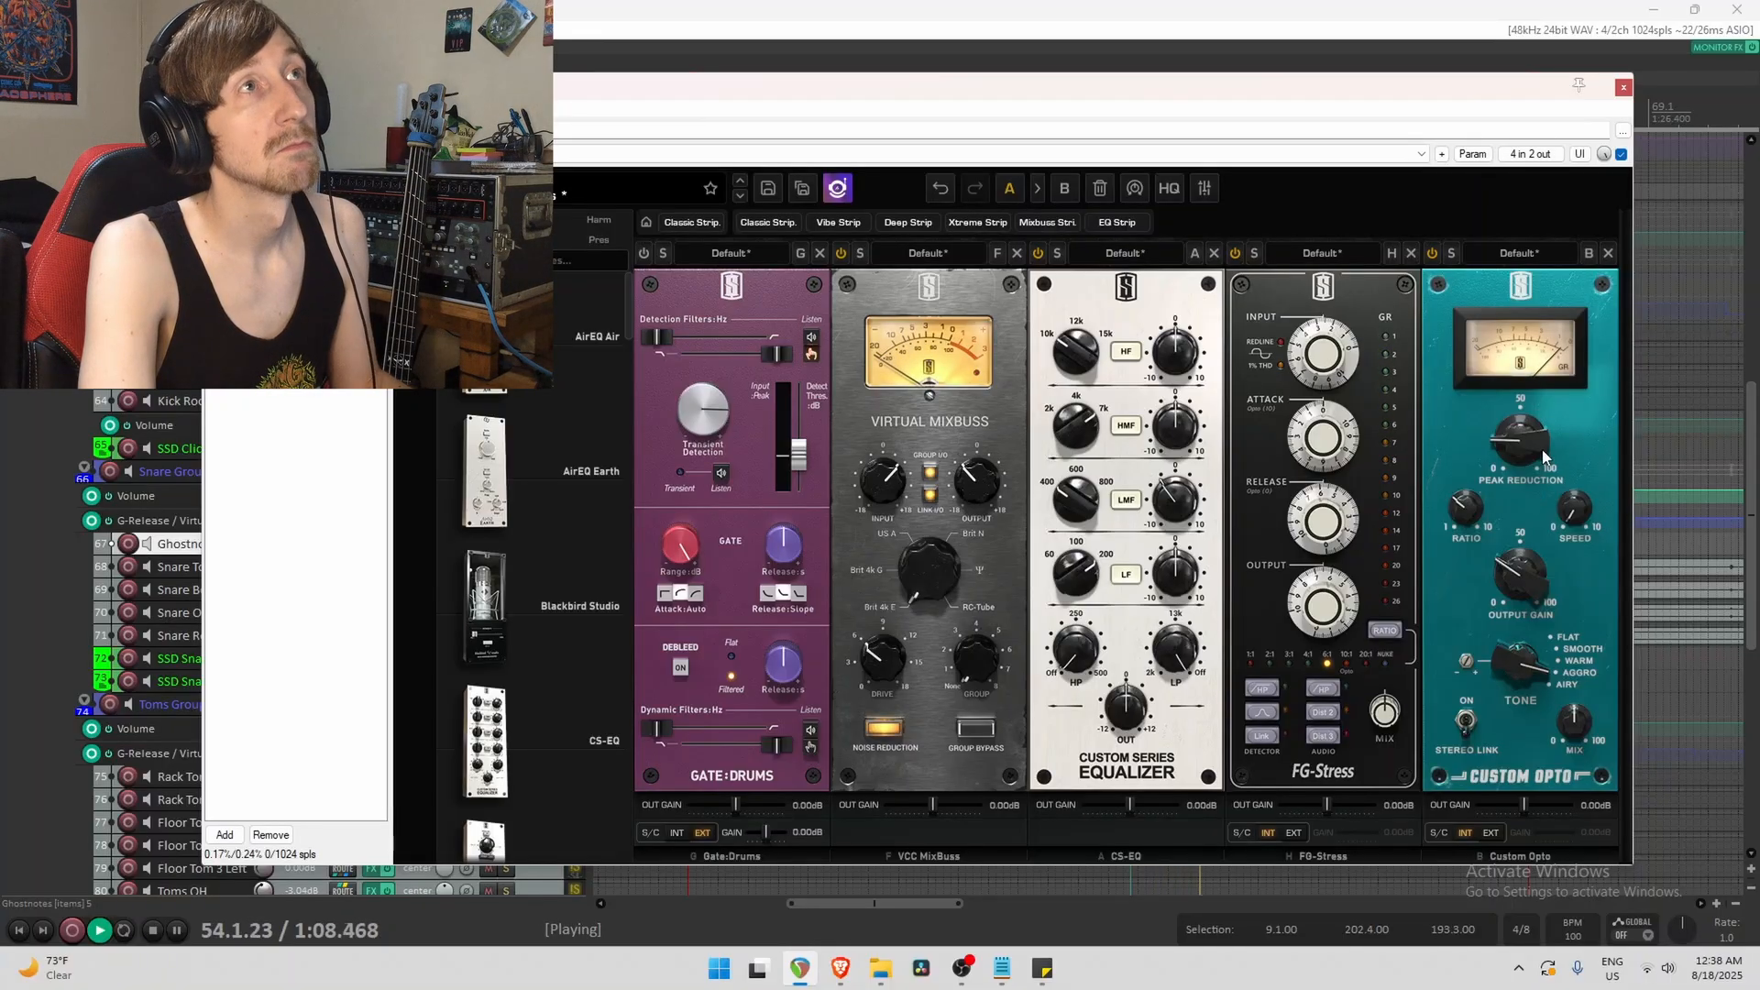
key(space)
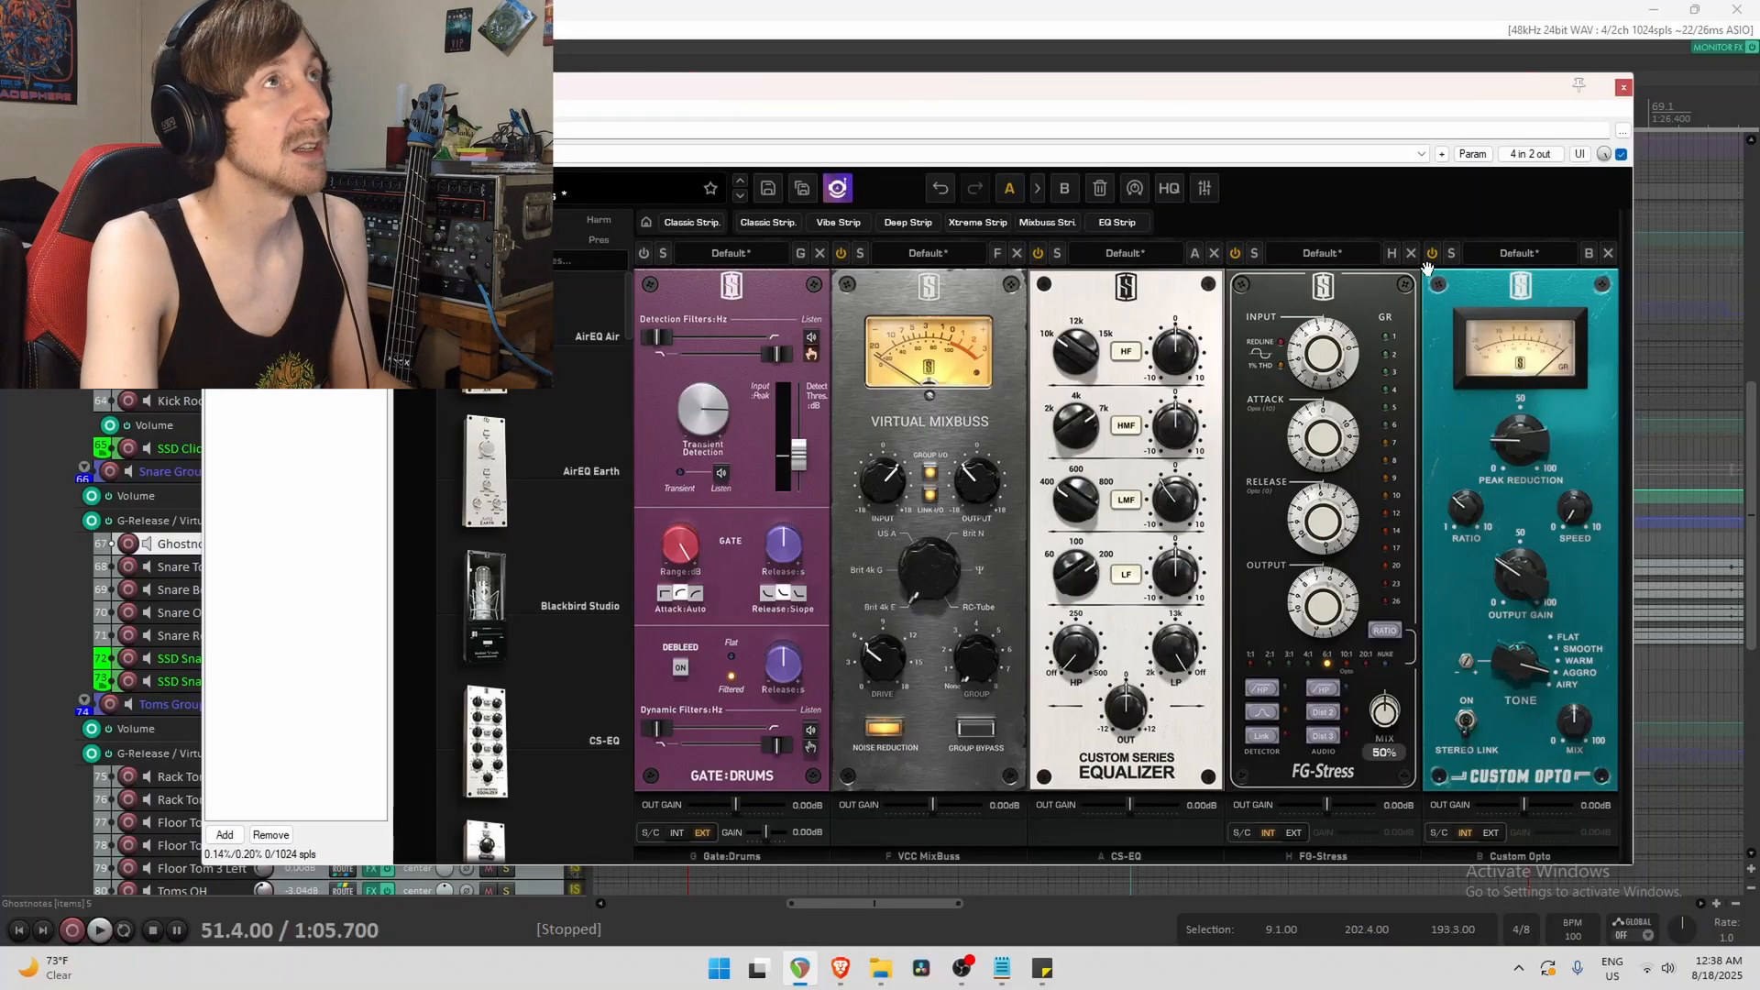
click(1622, 89)
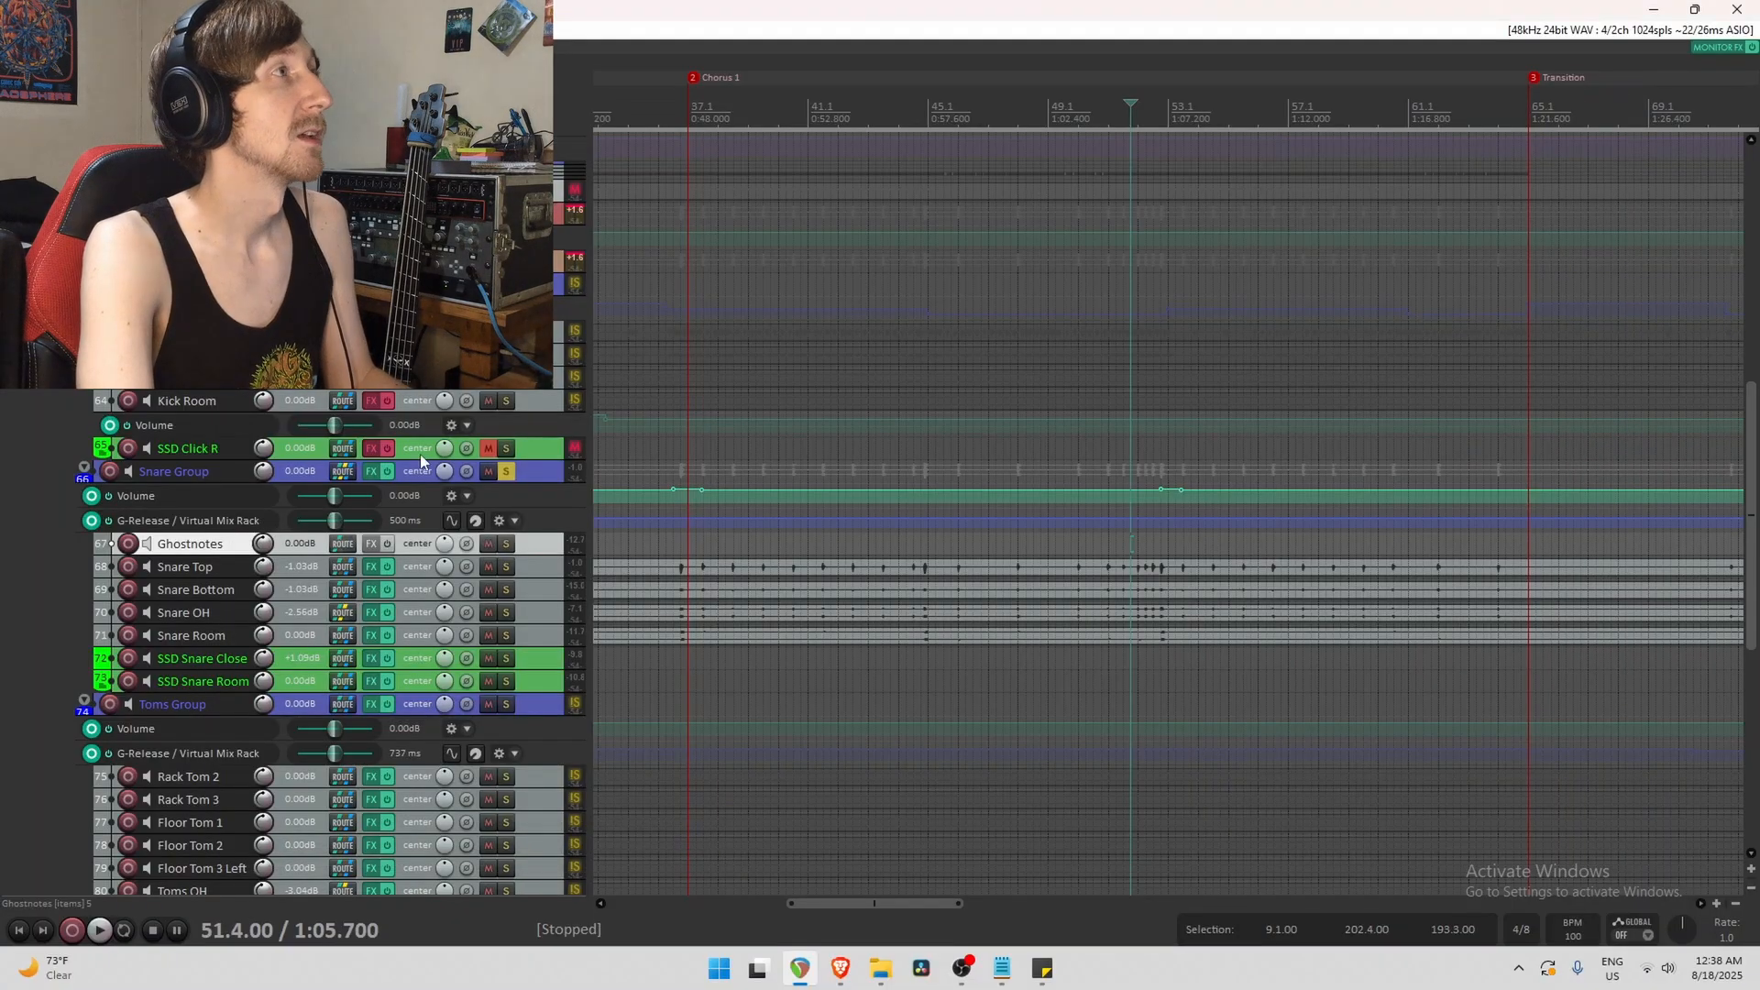
Solo the Kick Group and play it from the start of Chorus 1.
scroll(2, 613, up, 3)
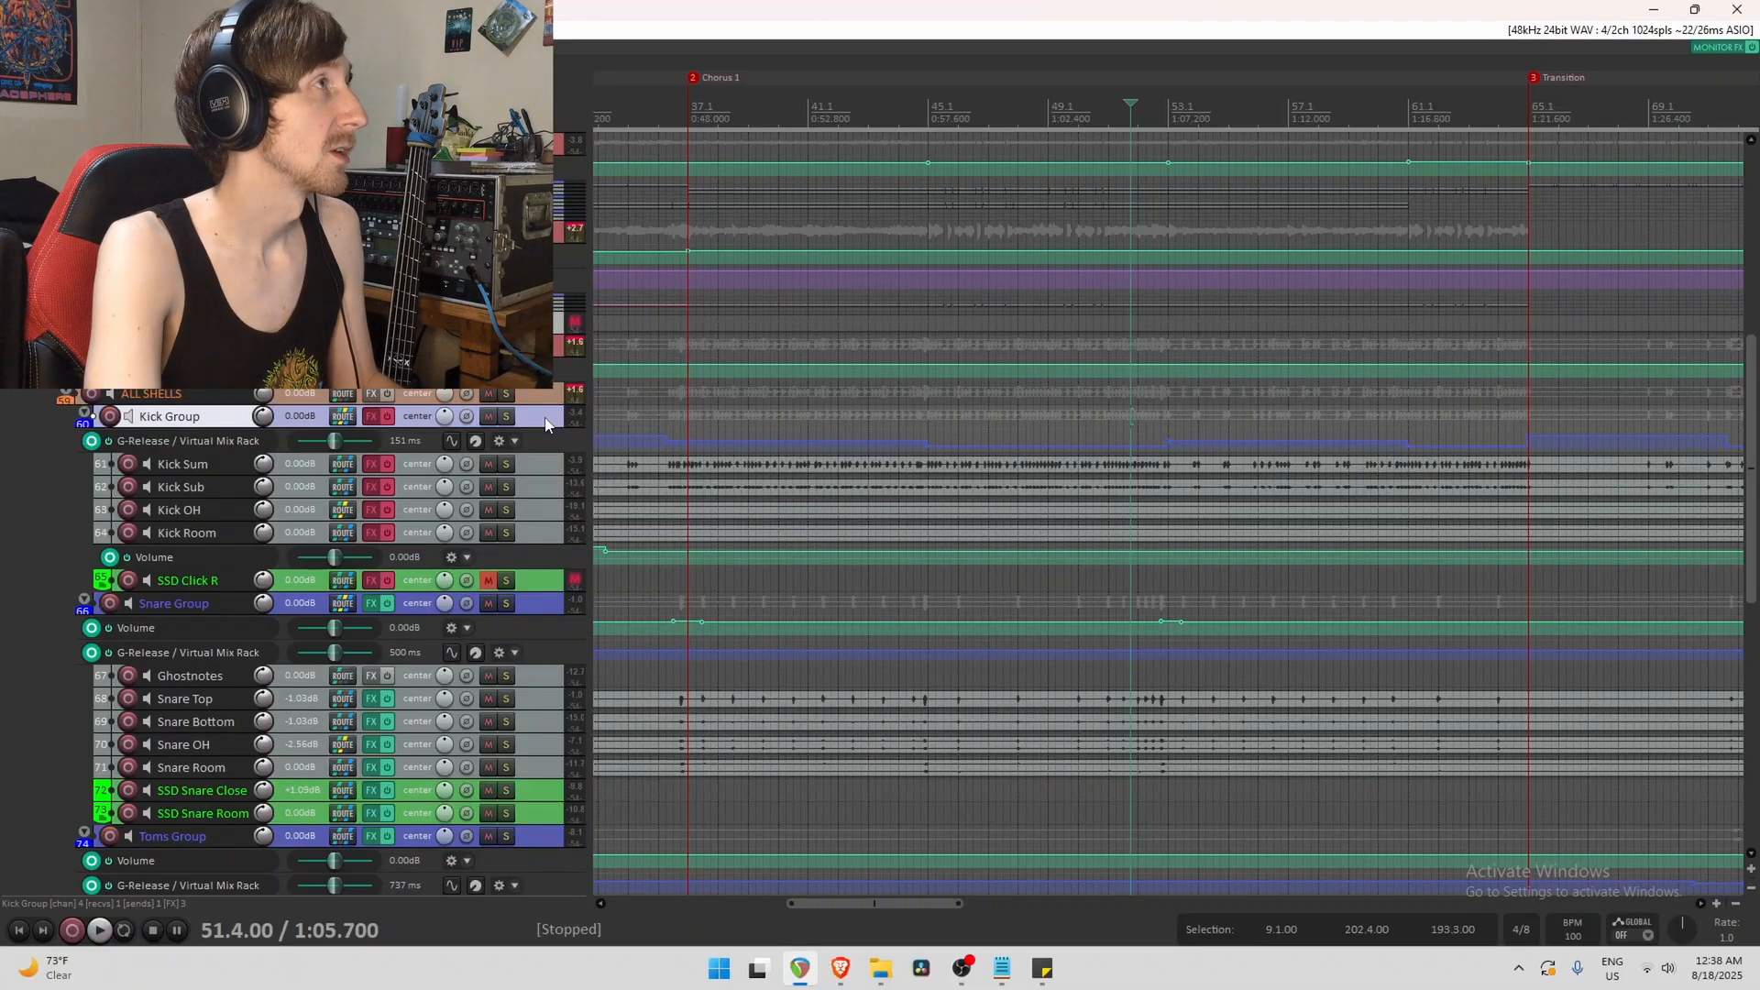
click(506, 418)
click(691, 445)
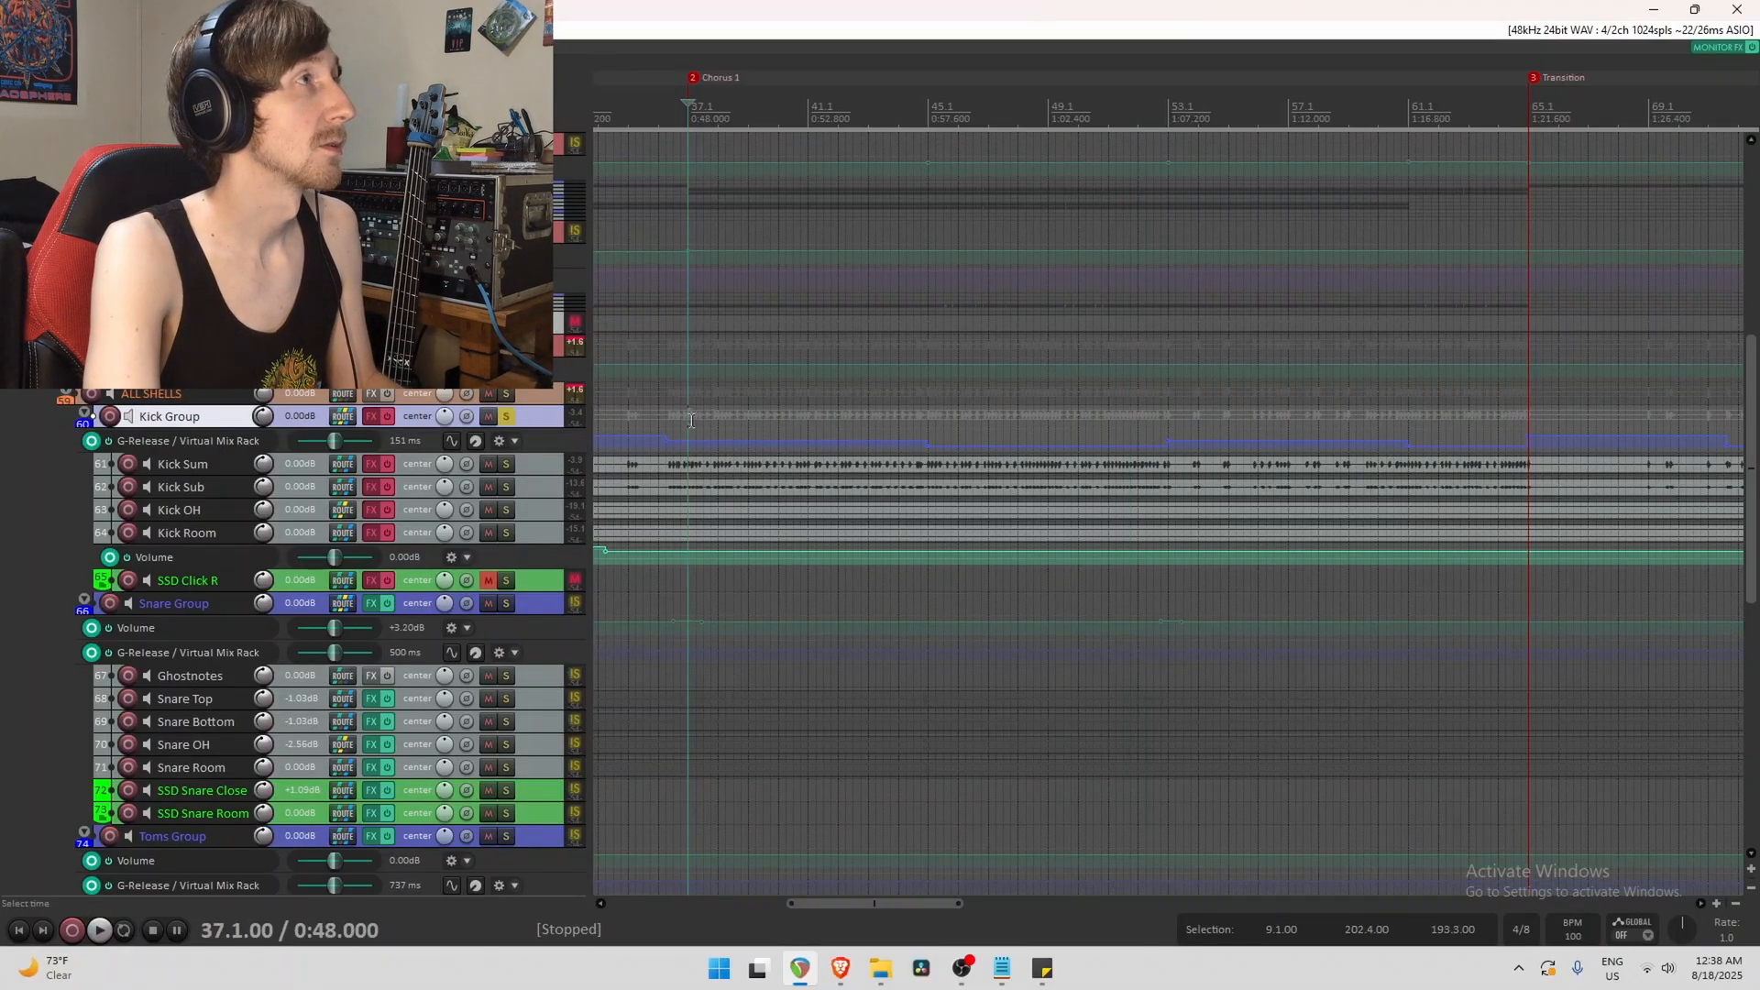
key(space)
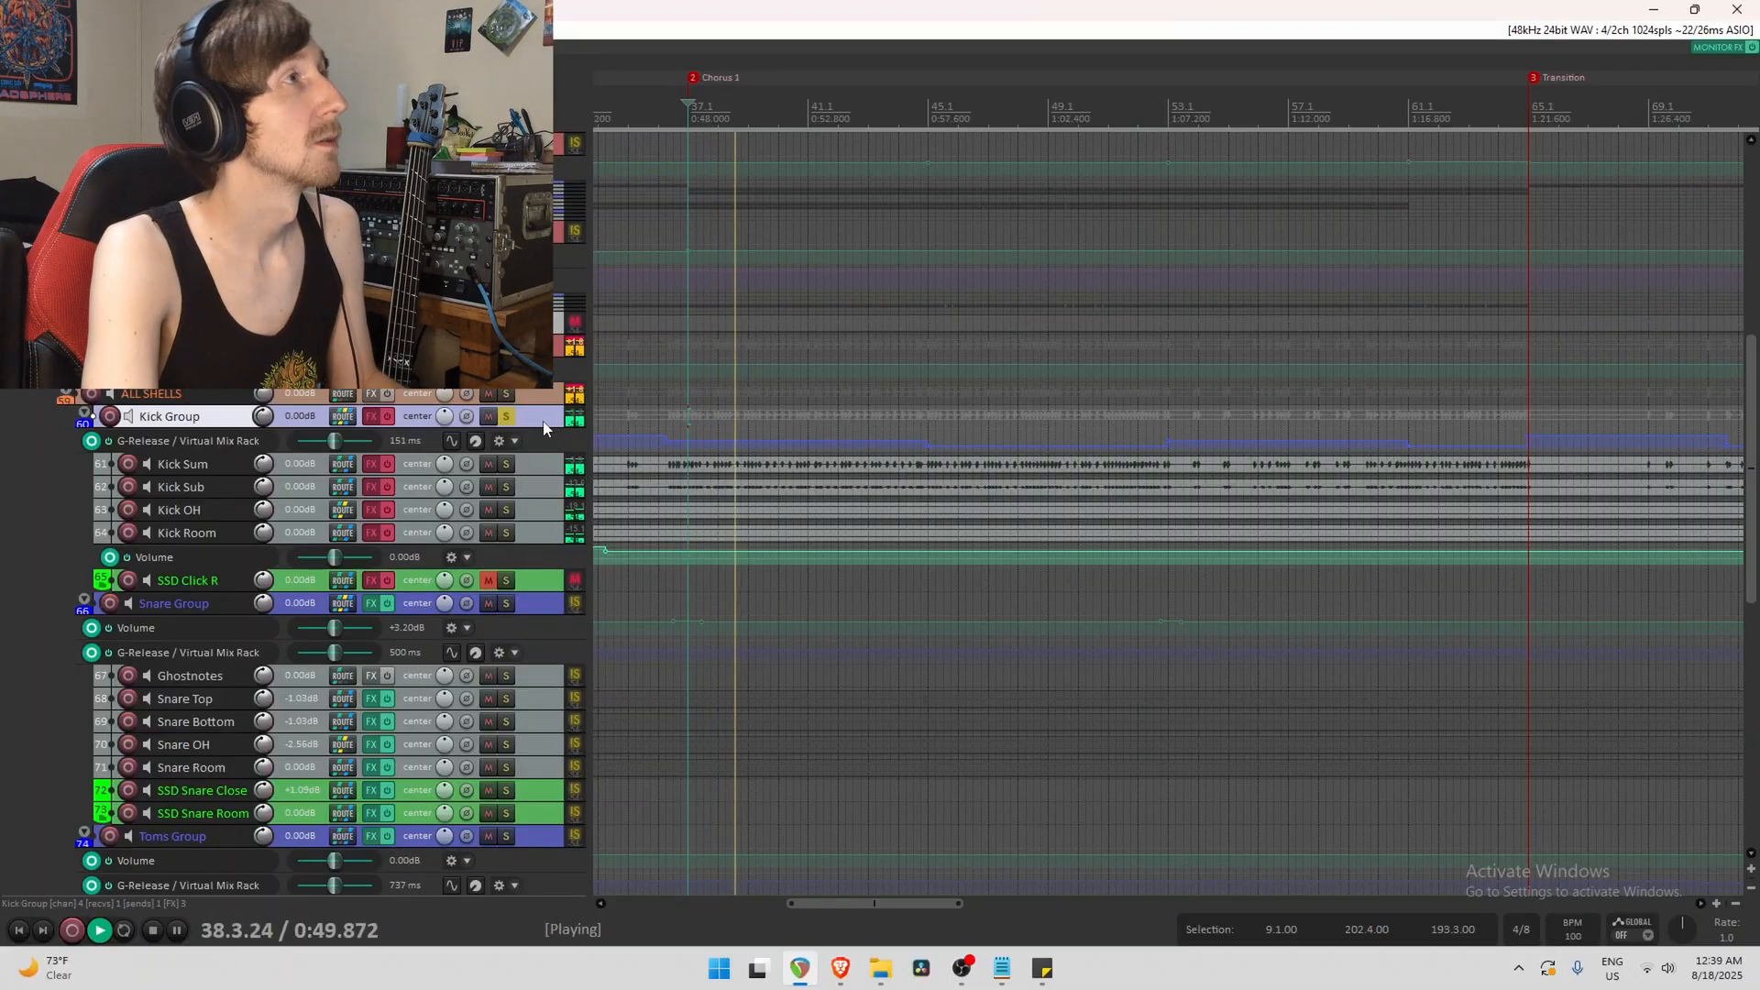
key(space)
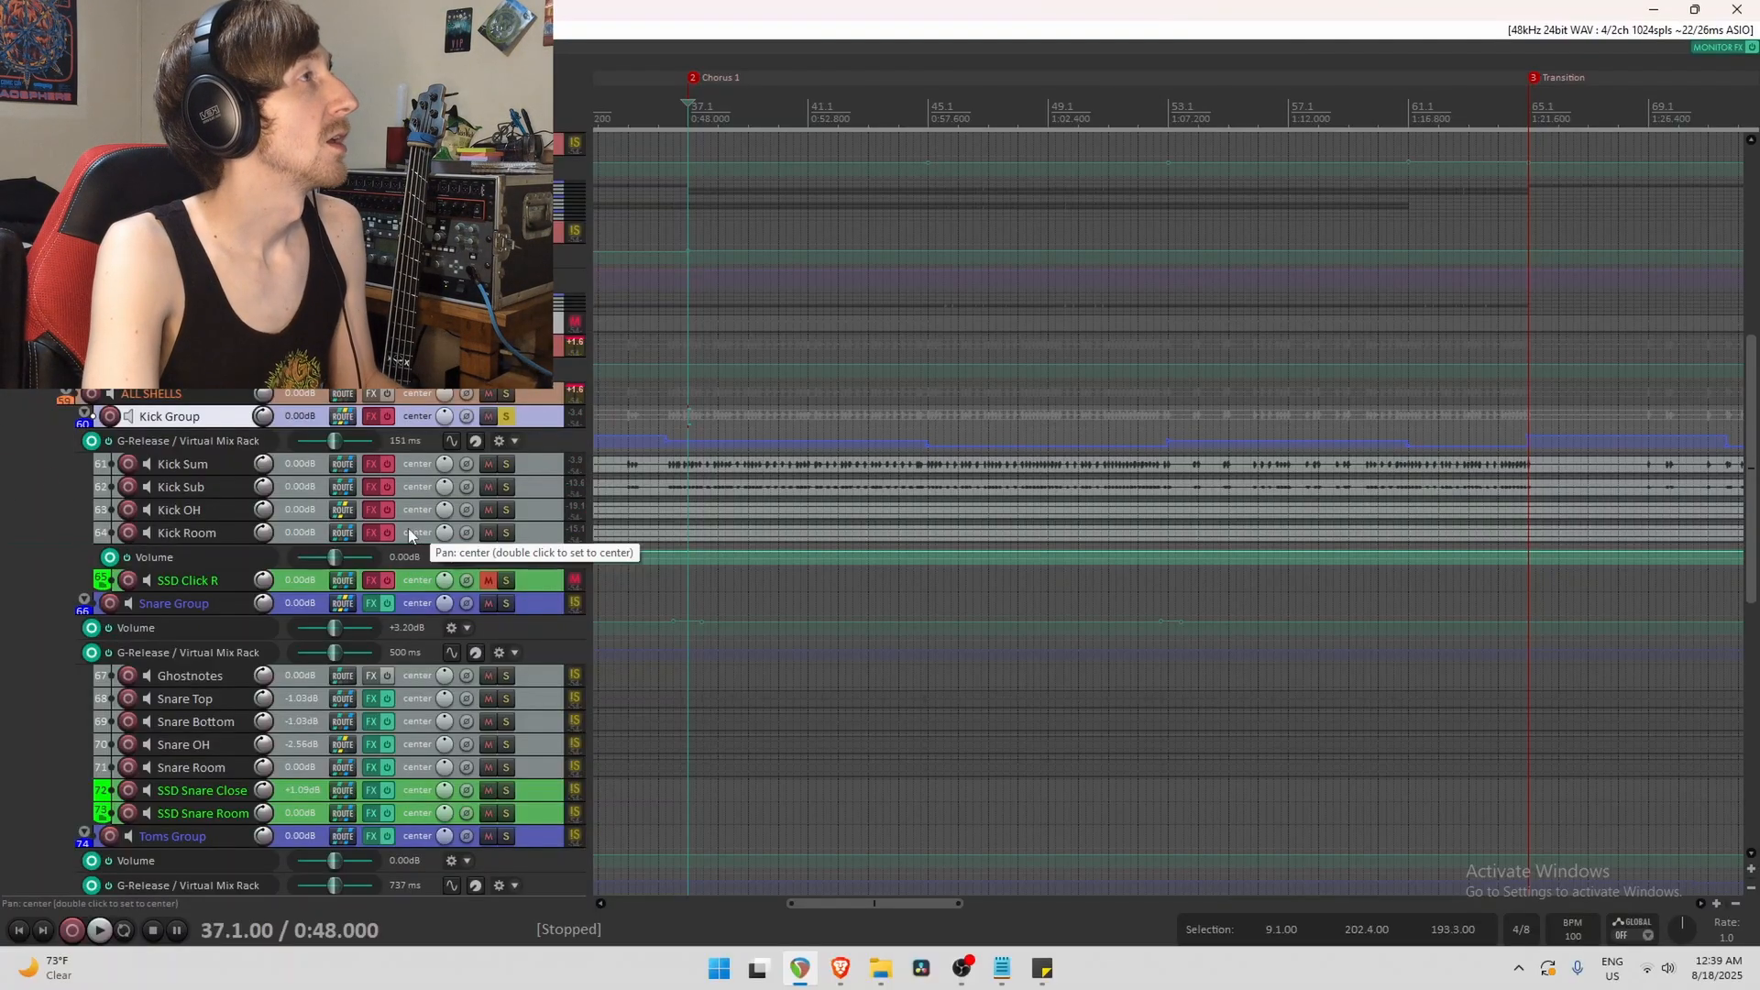
Enable the Kick Sum track's effects and examine the high-pass filter and 170 Hz dynamic cut in its Infinity EQ 2.
click(542, 464)
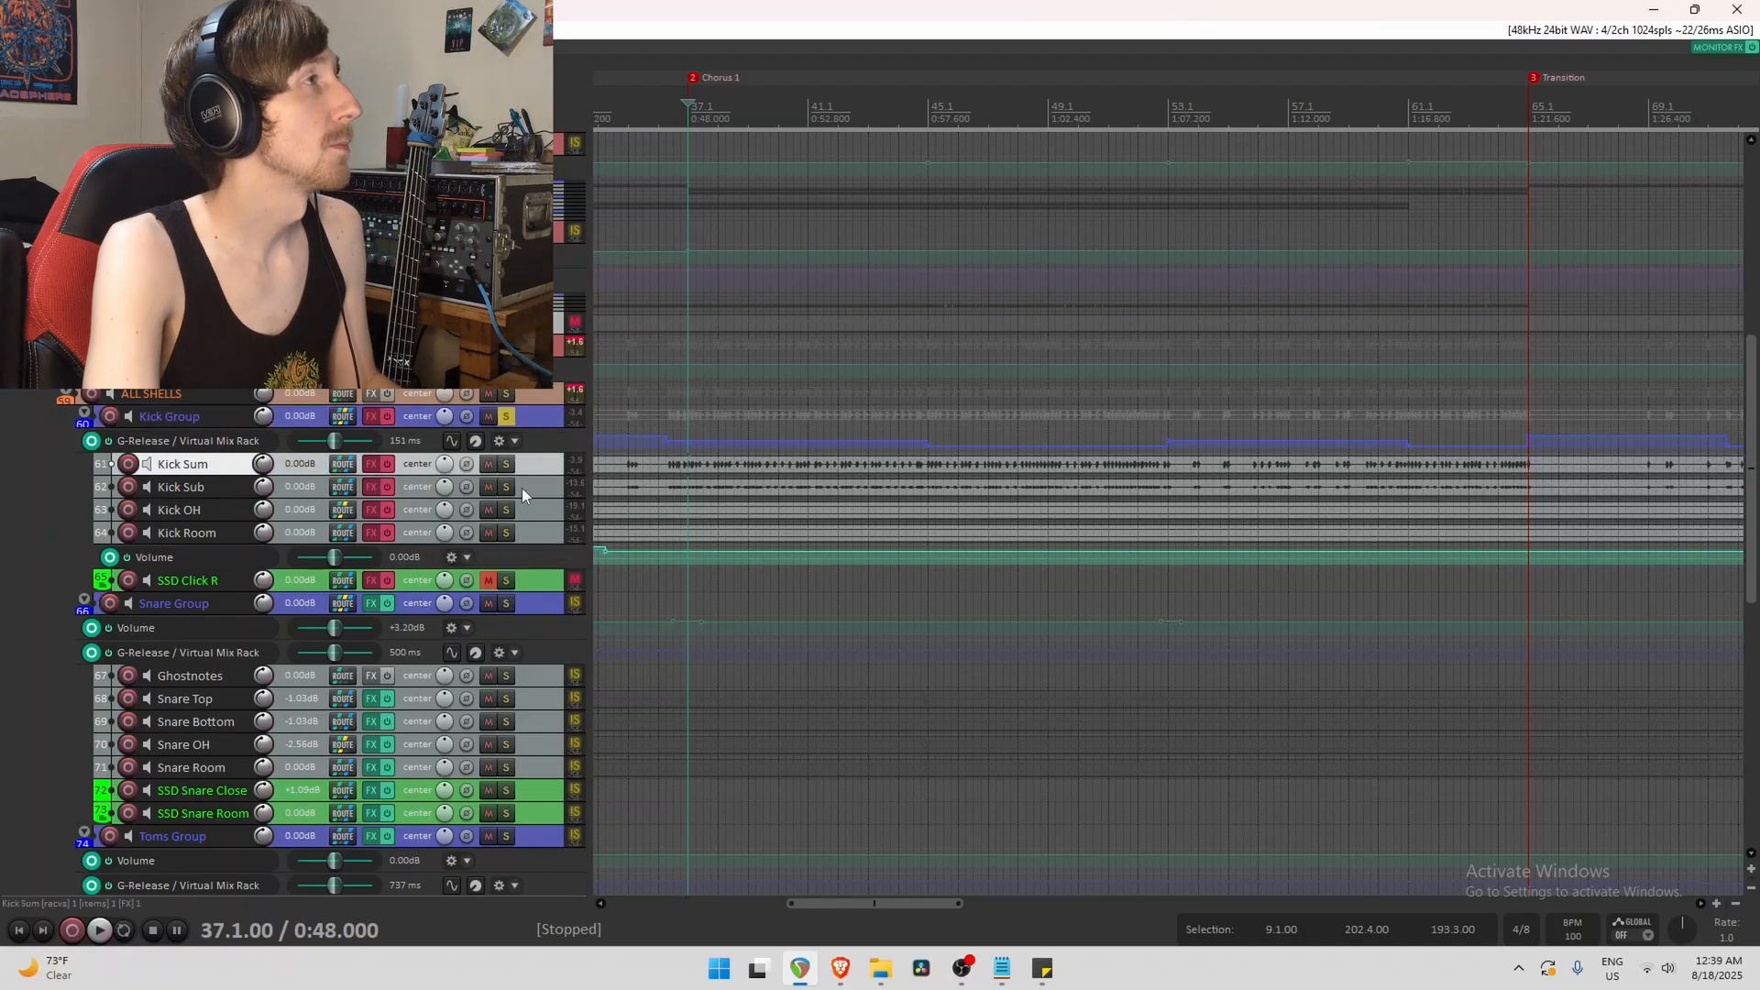
click(387, 464)
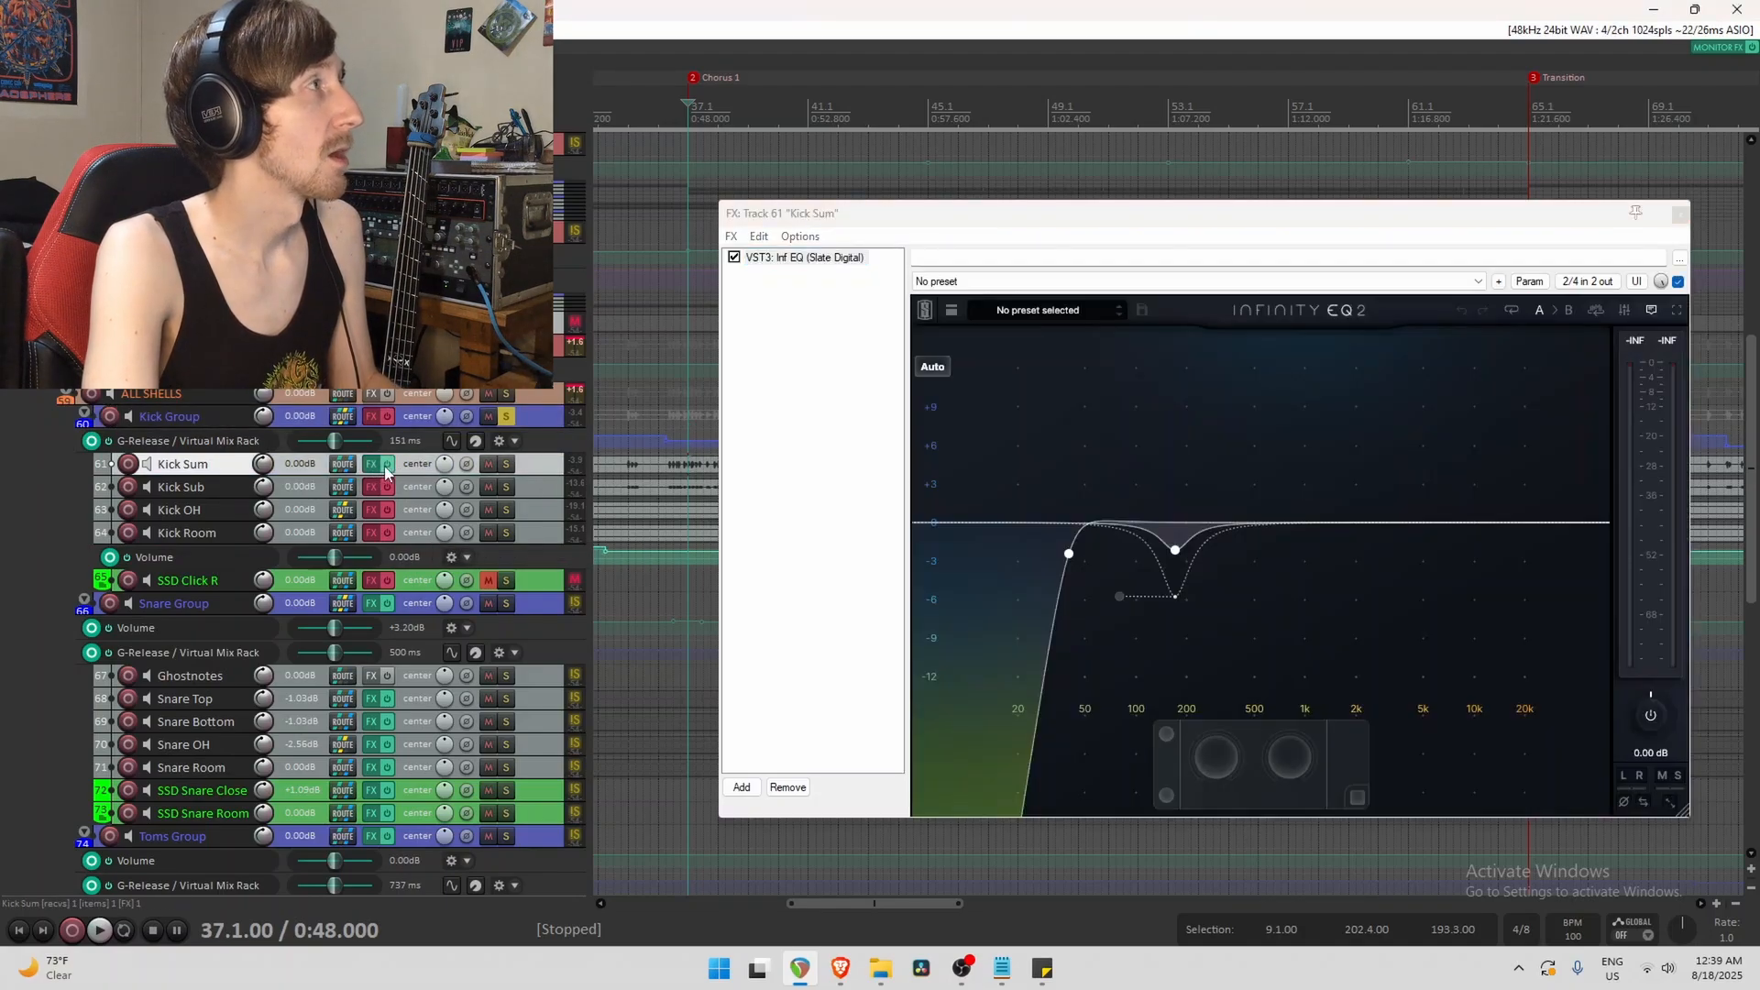
click(1068, 554)
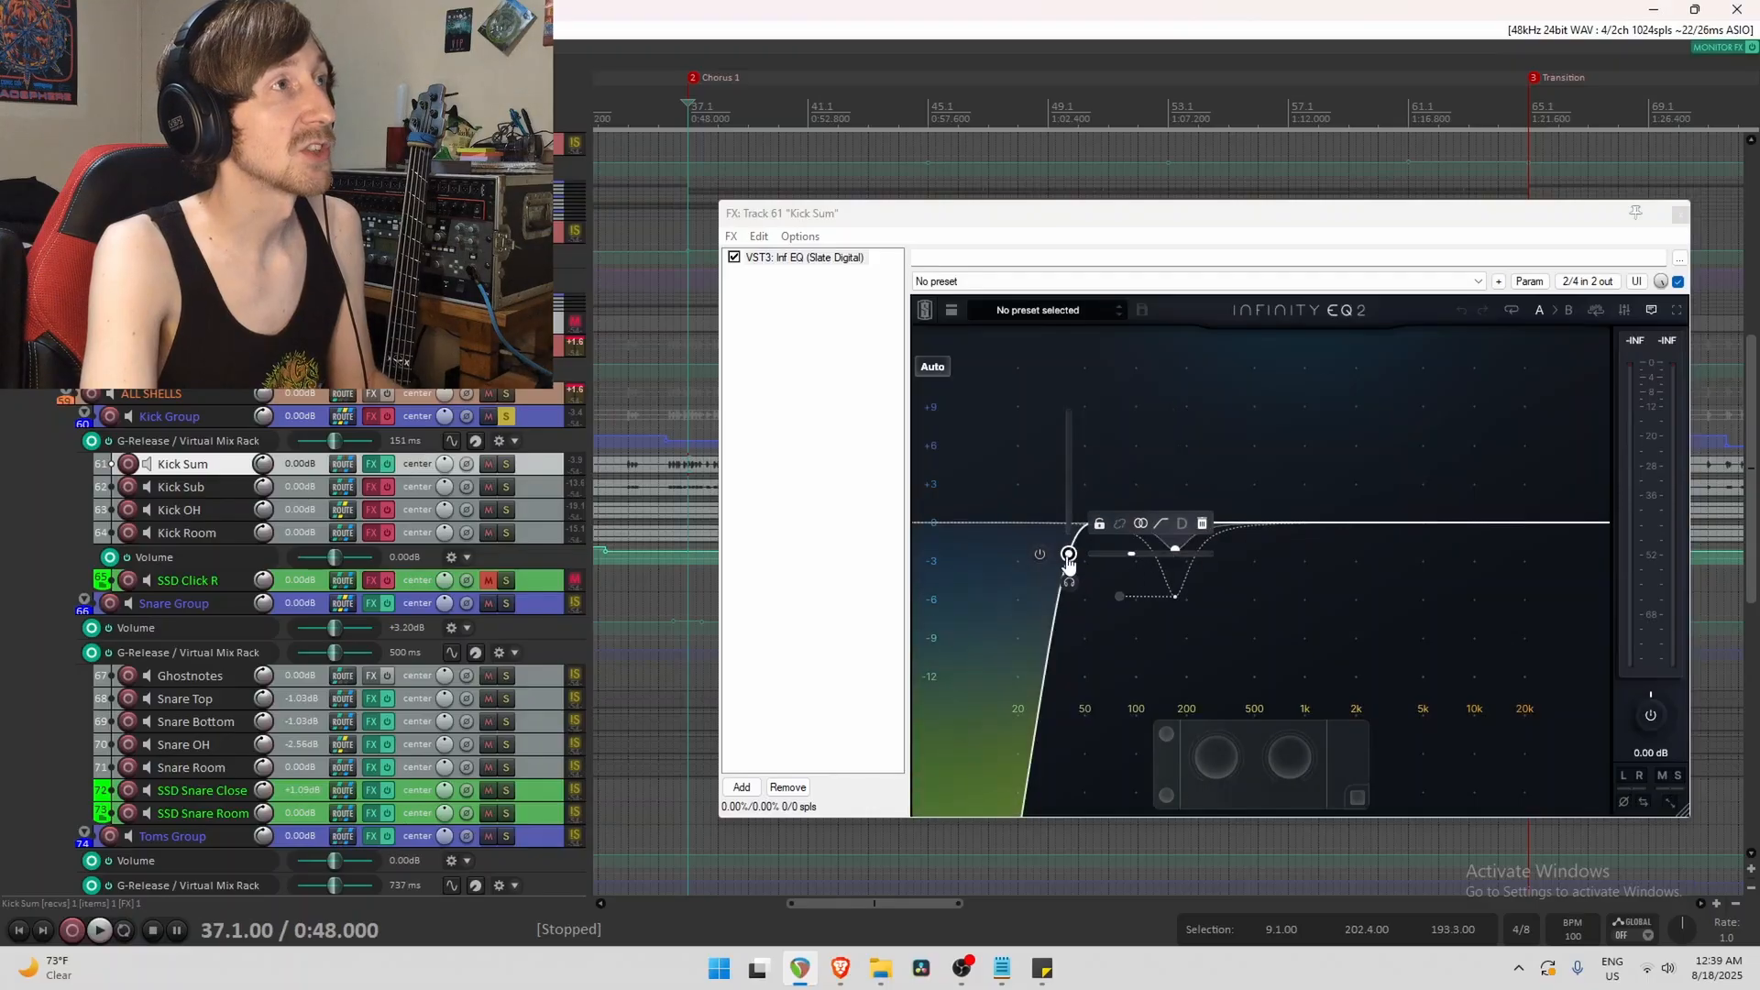
click(1175, 550)
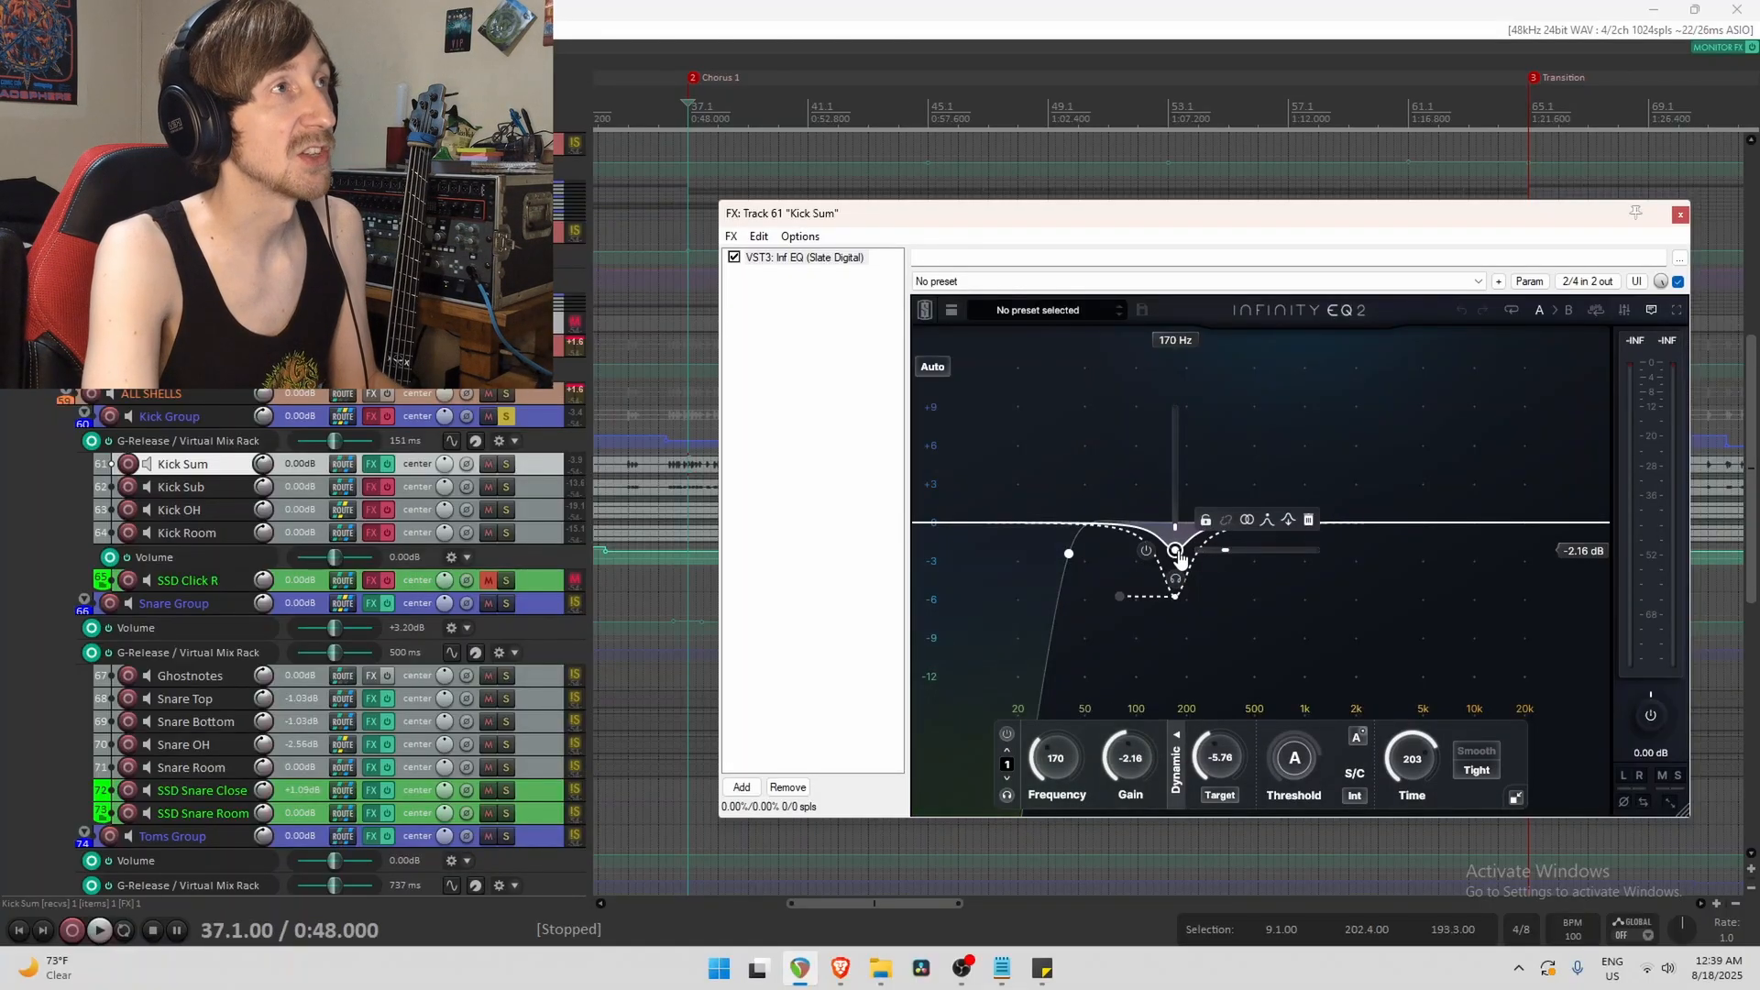
drag(1120, 212, 1102, 148)
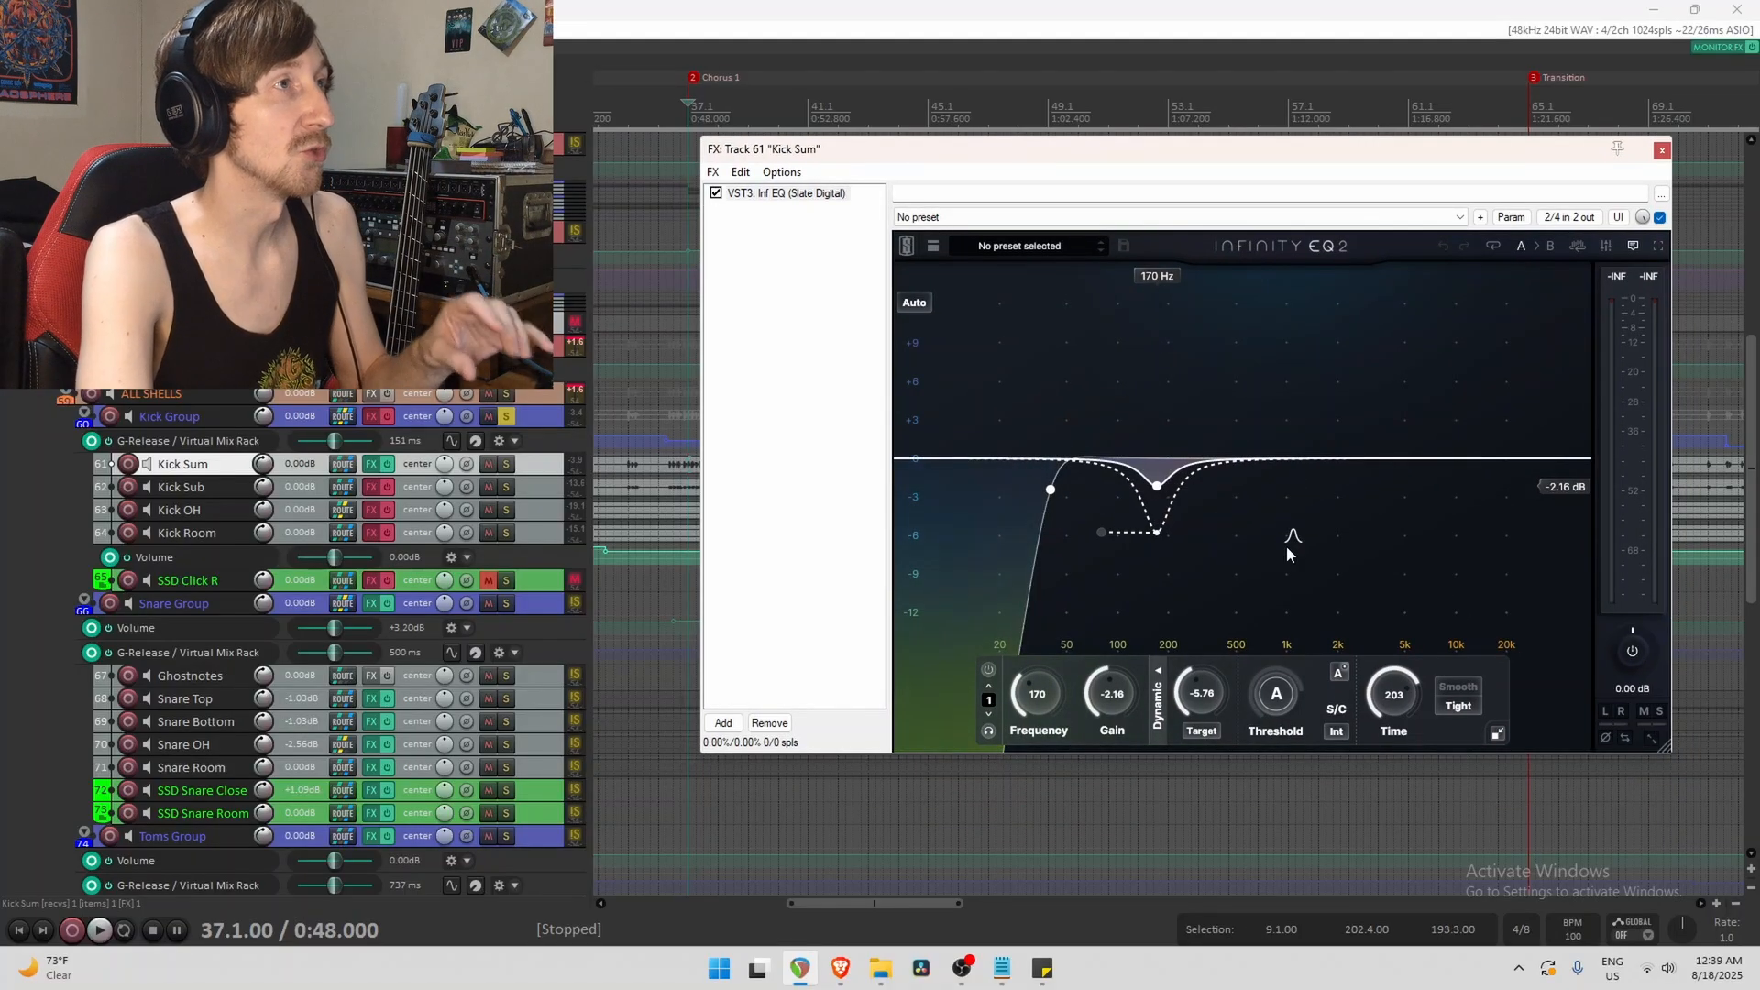
mouse_move(1072, 465)
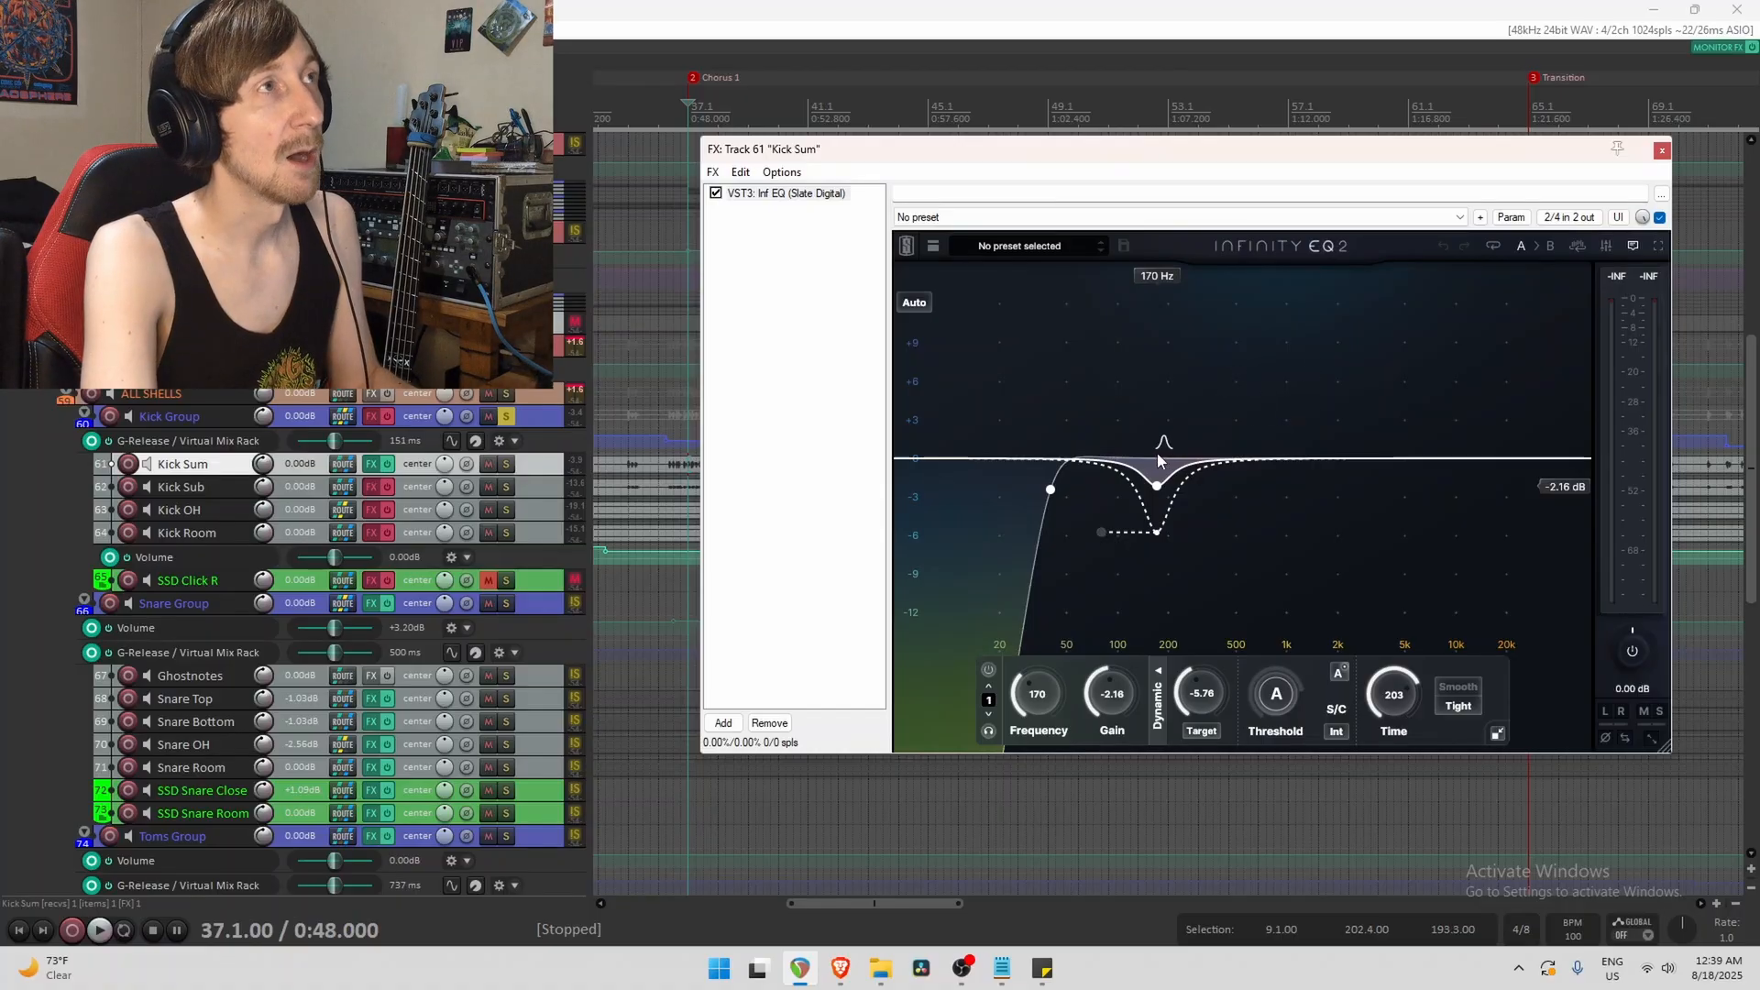
mouse_move(1163, 473)
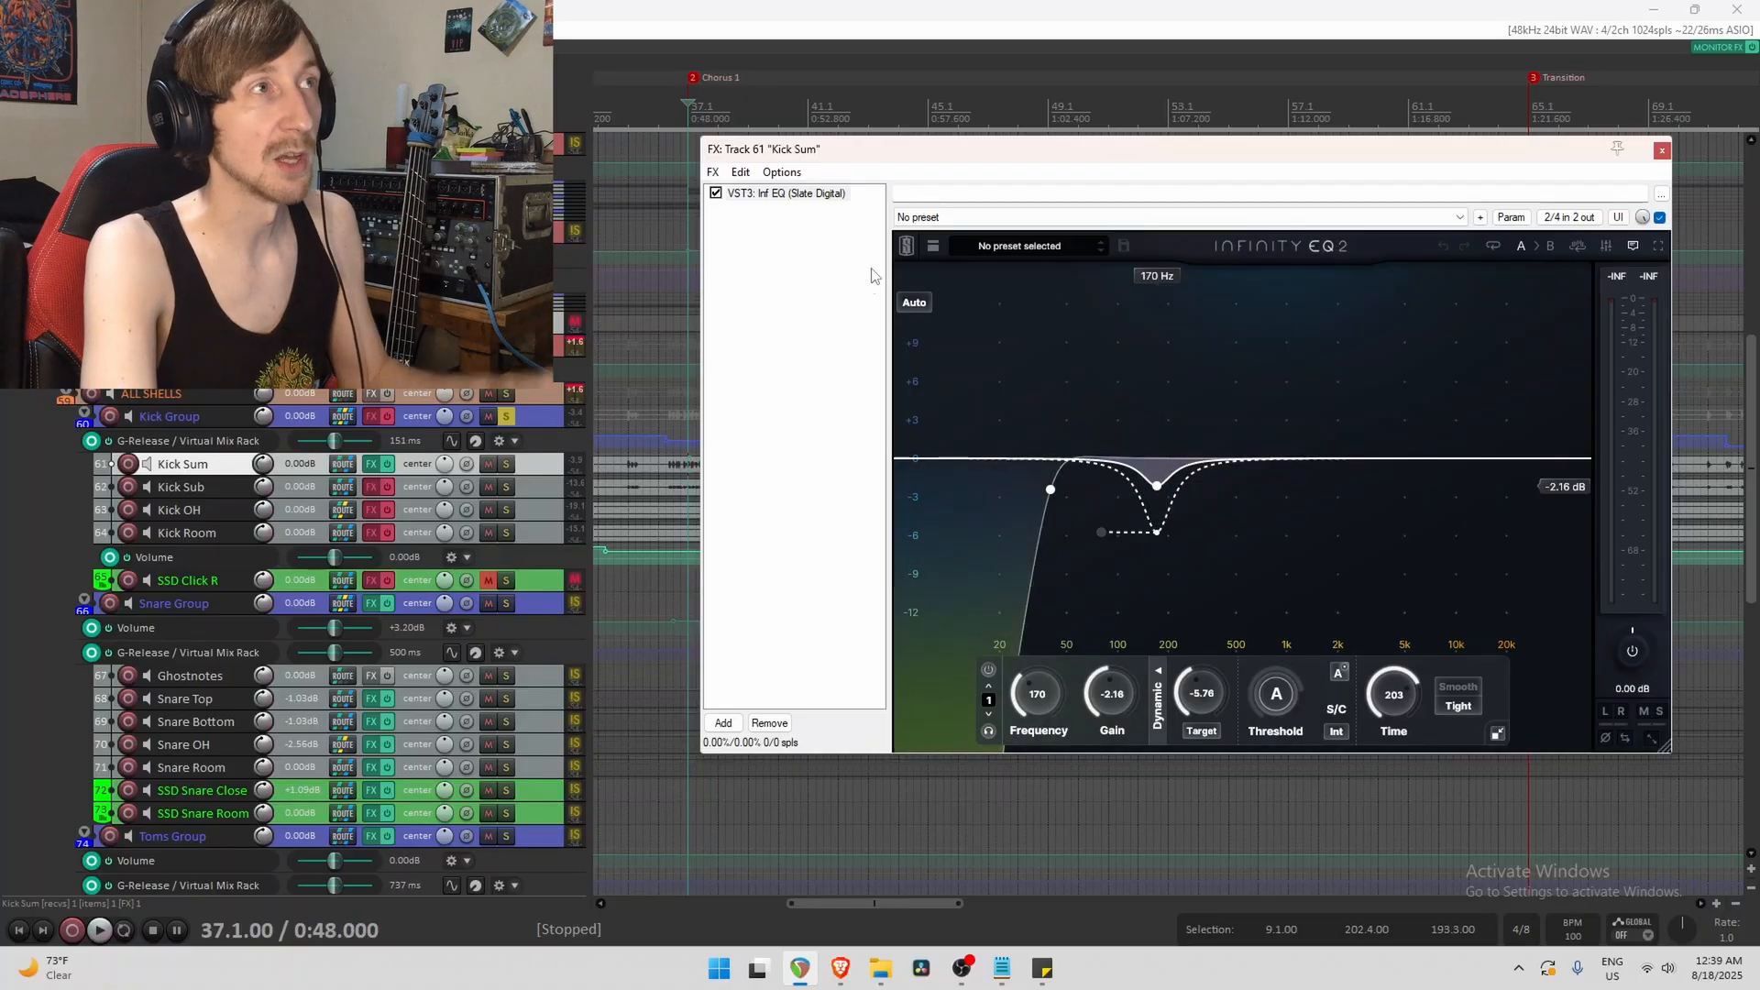
Solo Kick Sum and play it from Chorus 1 with its effects bypassed, re-enabling them during playback to compare.
click(371, 463)
click(387, 464)
key(space)
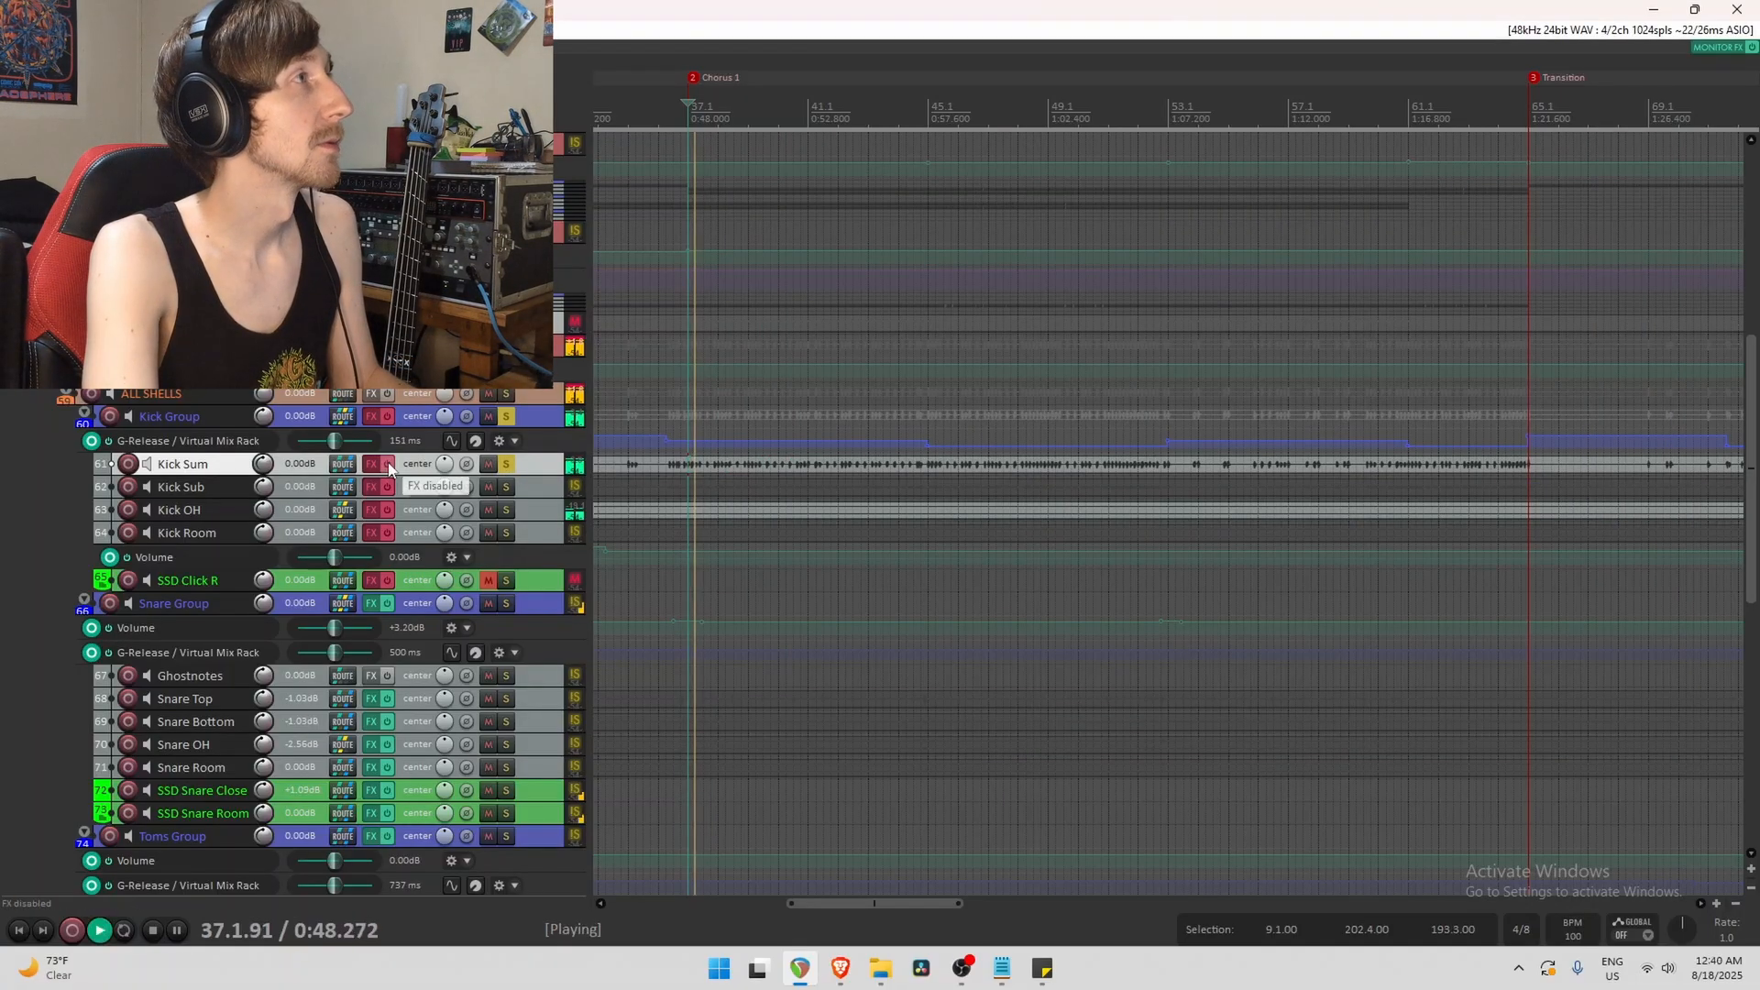
click(388, 464)
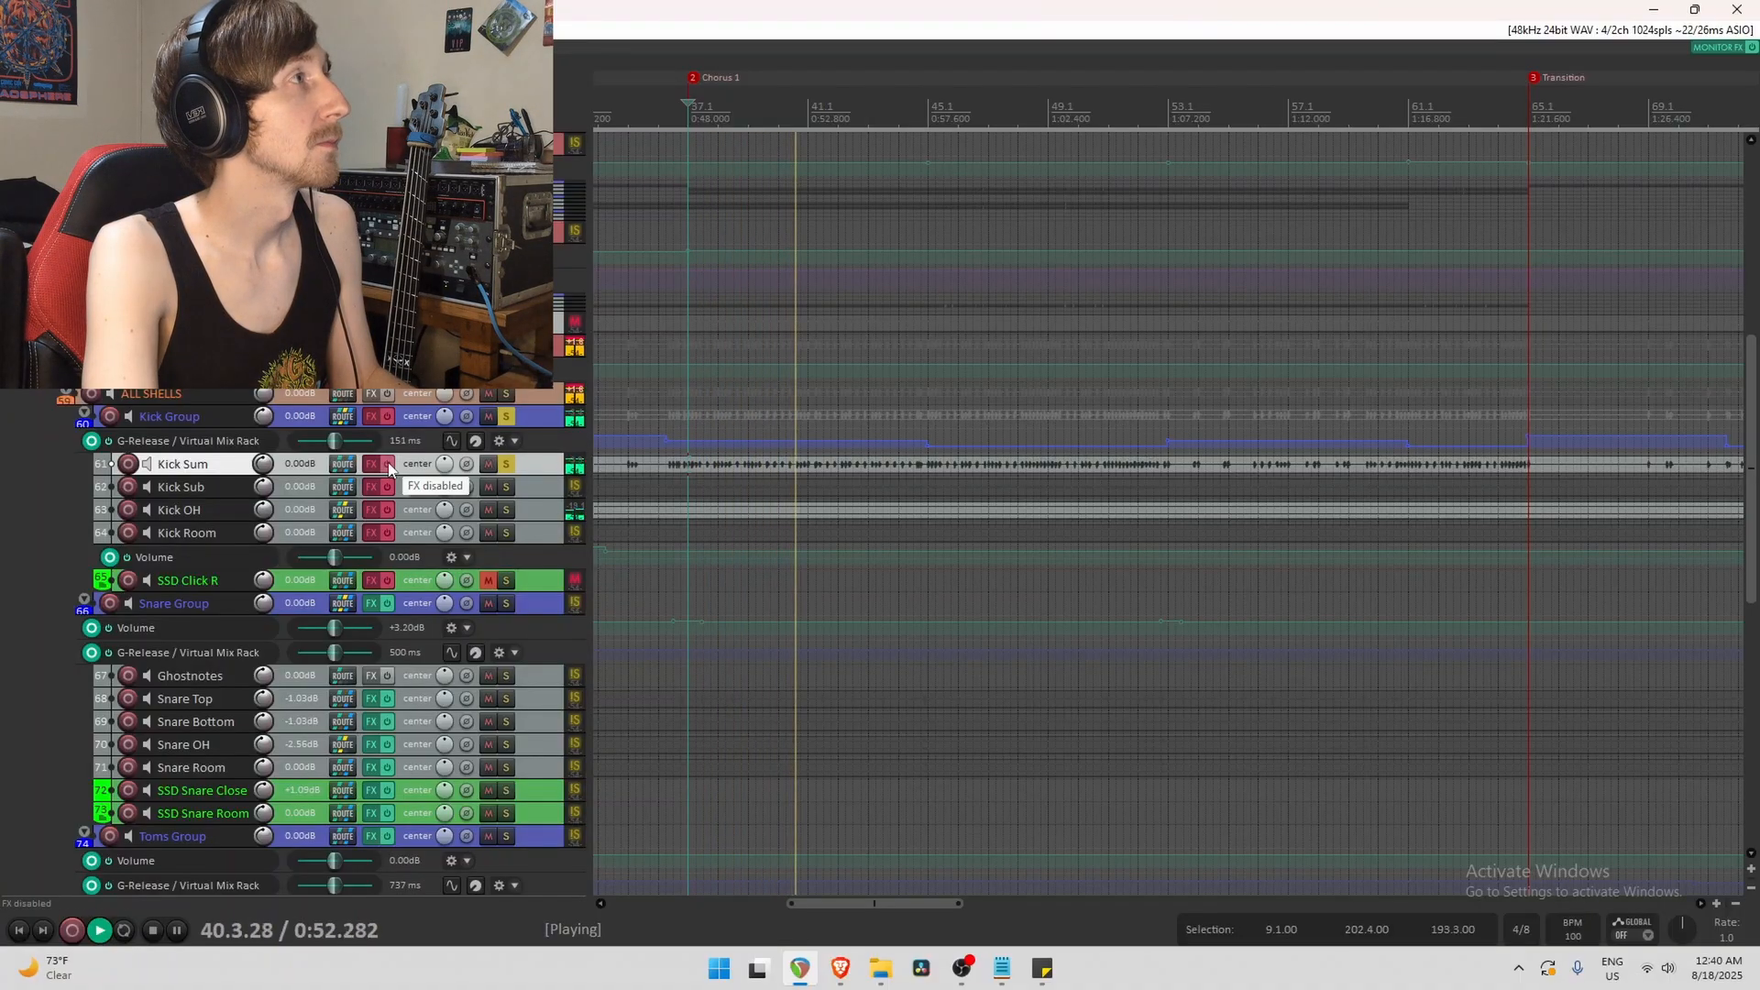
key(space)
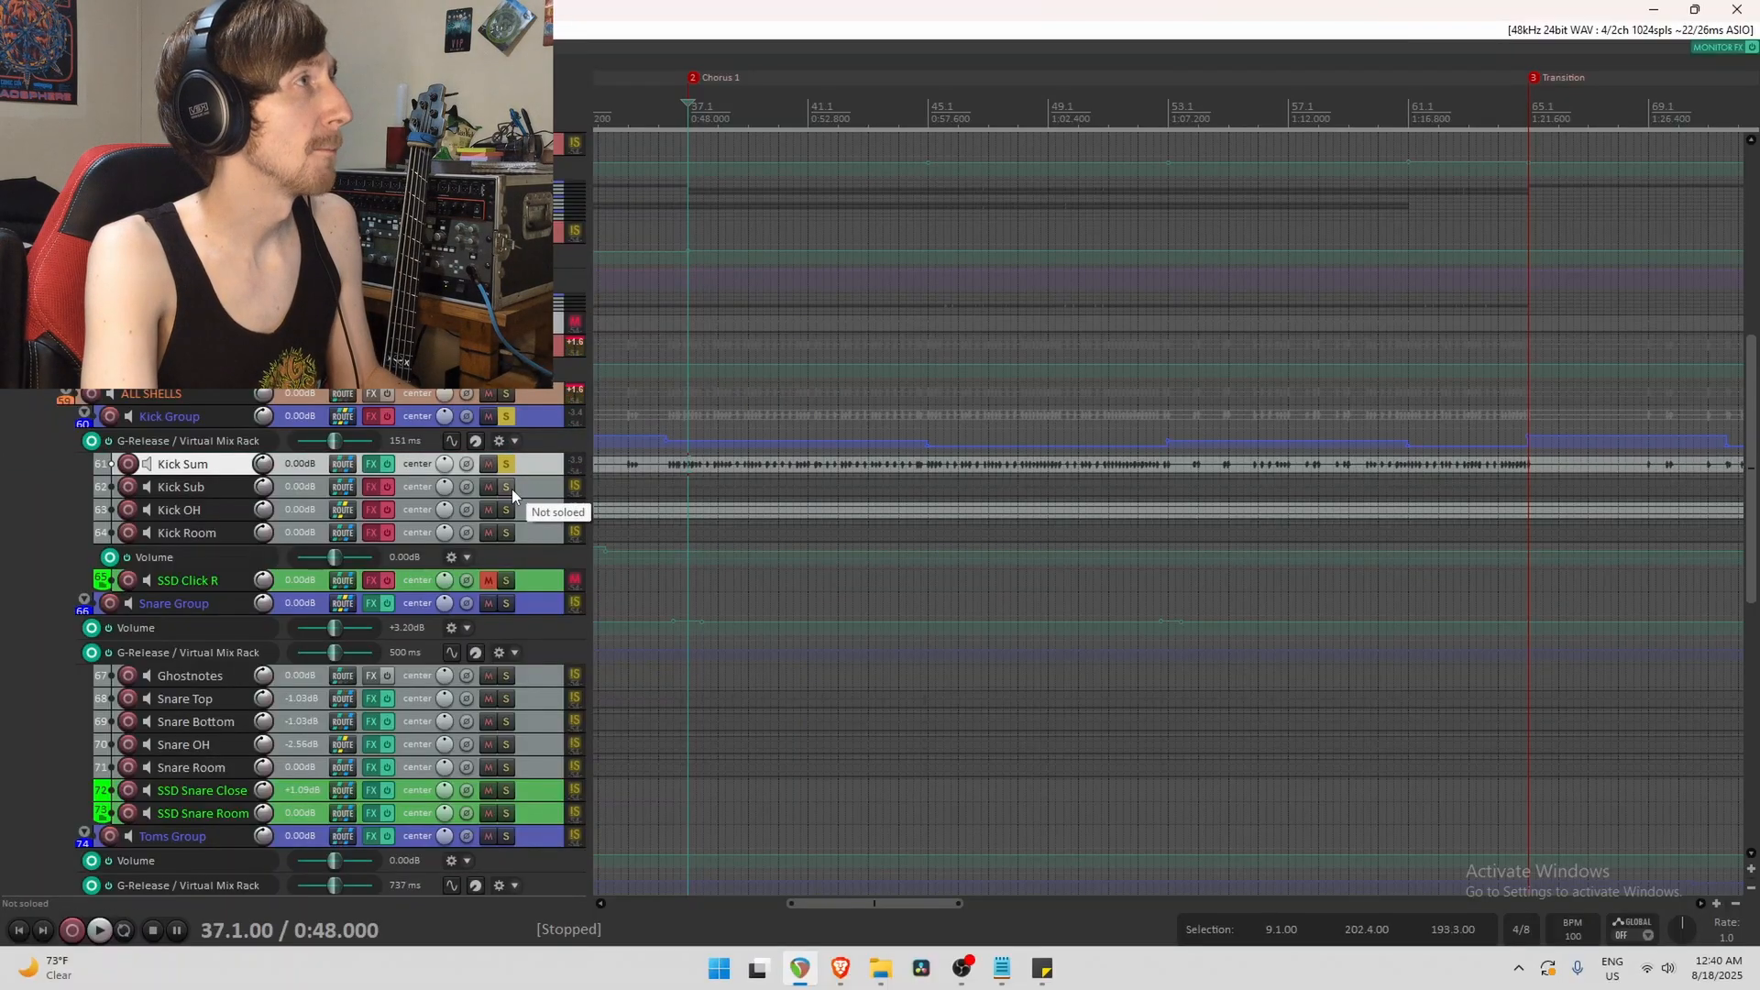
Solo Kick Sub as well and examine the 25 Hz high-pass and 99.9 Hz cut in its Infinity EQ 2.
click(510, 488)
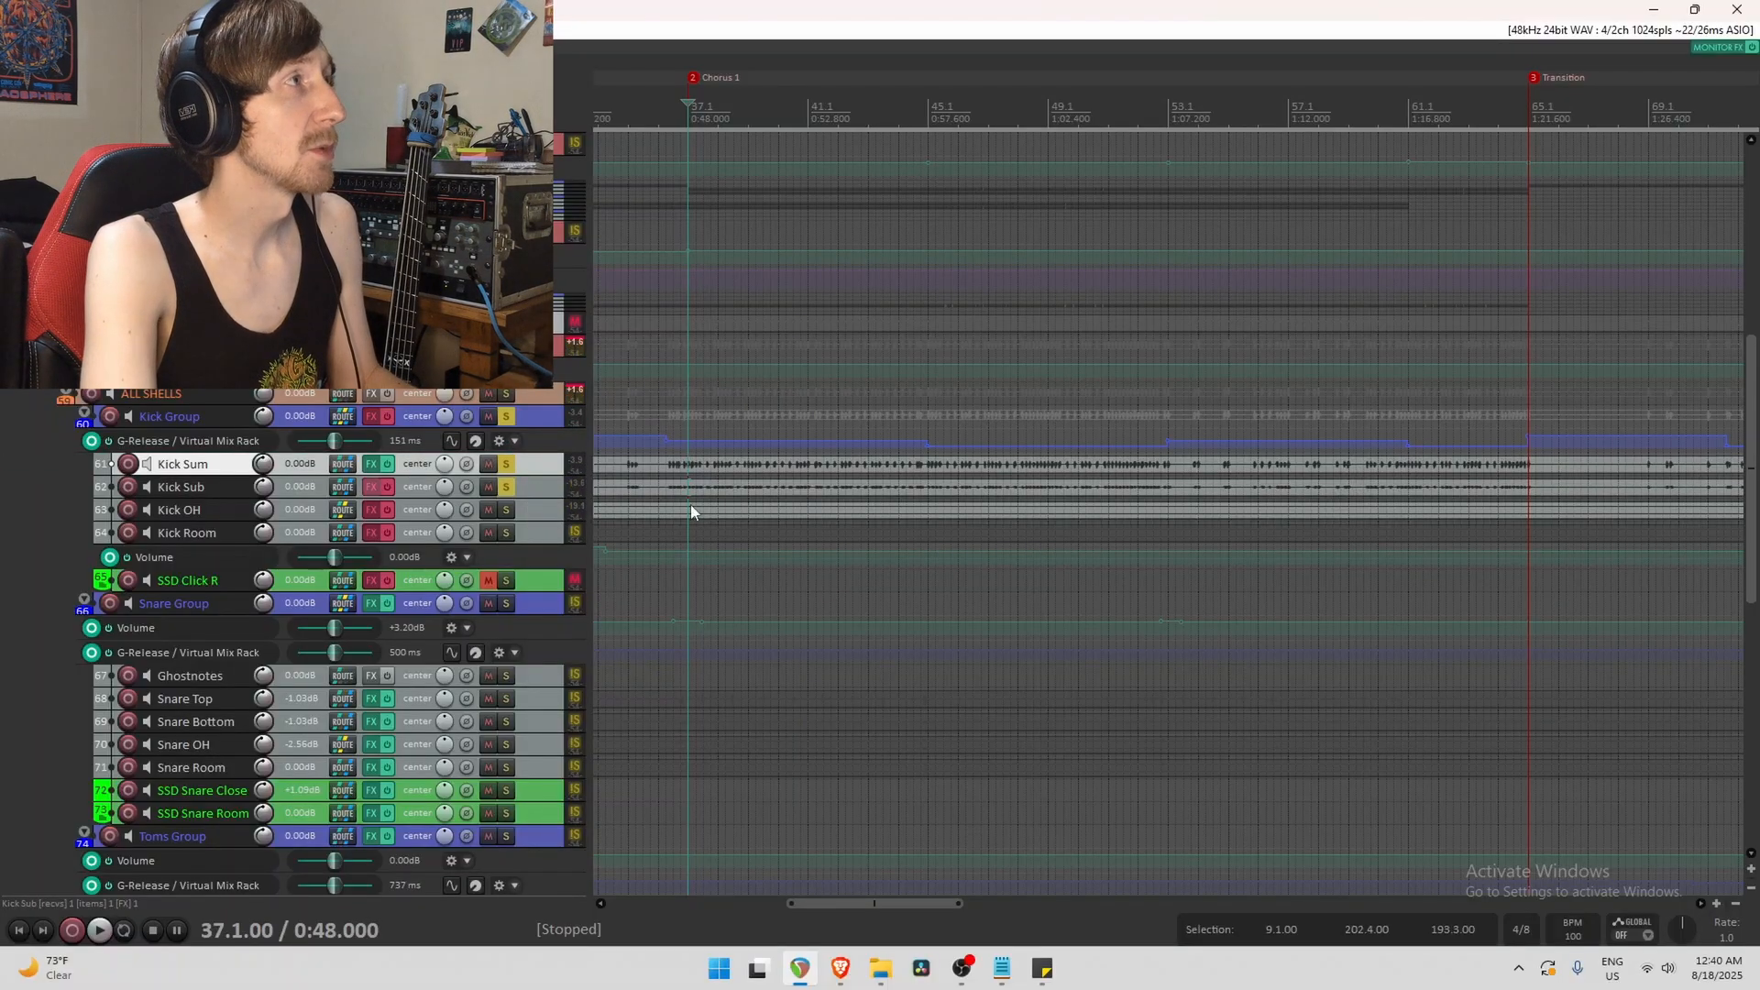
click(371, 487)
drag(866, 258, 1012, 185)
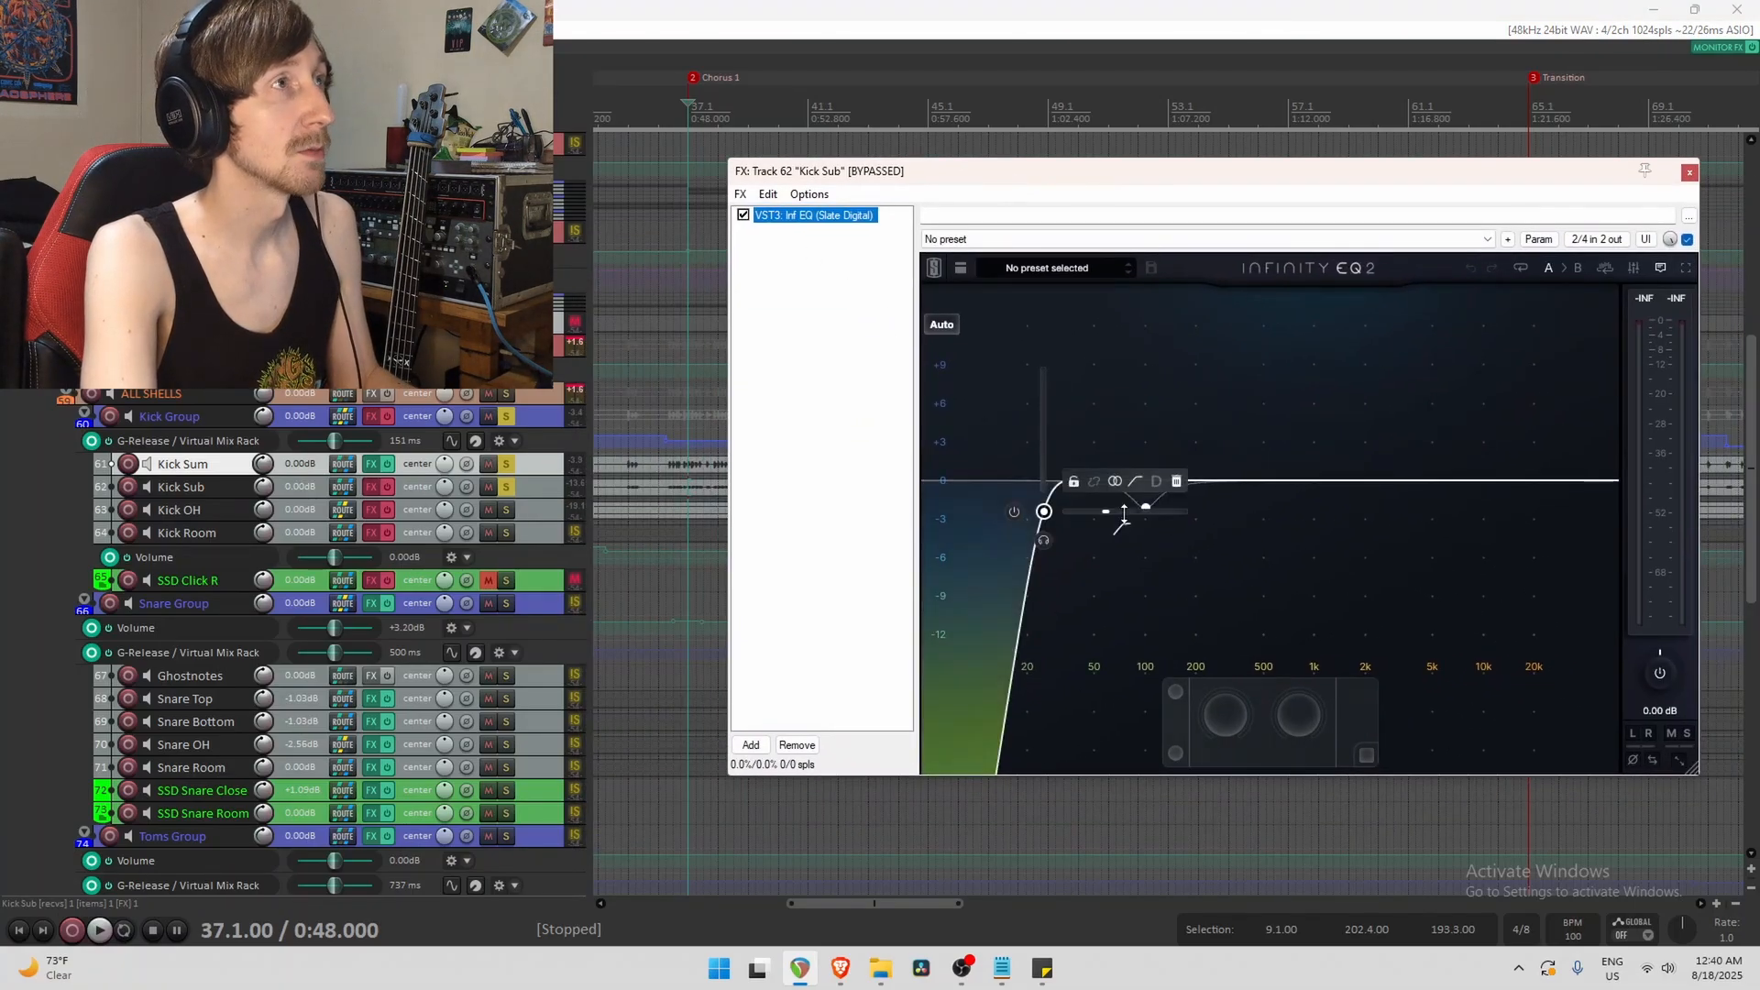
click(1043, 511)
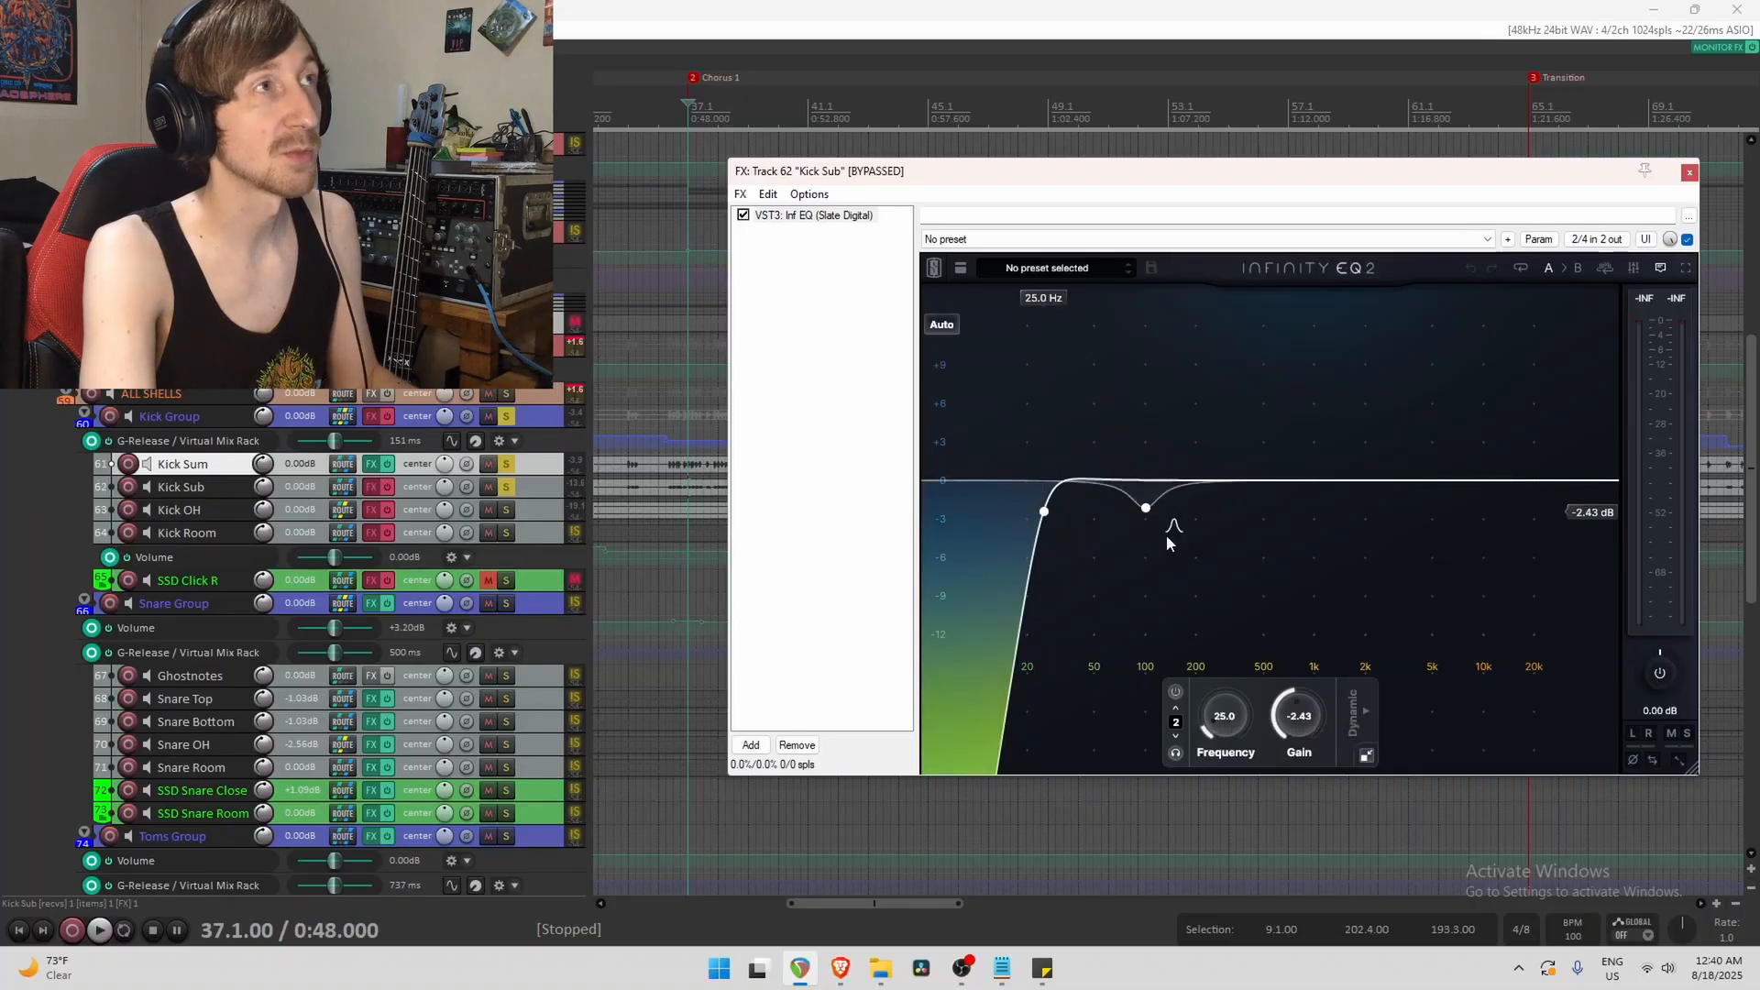
click(1146, 509)
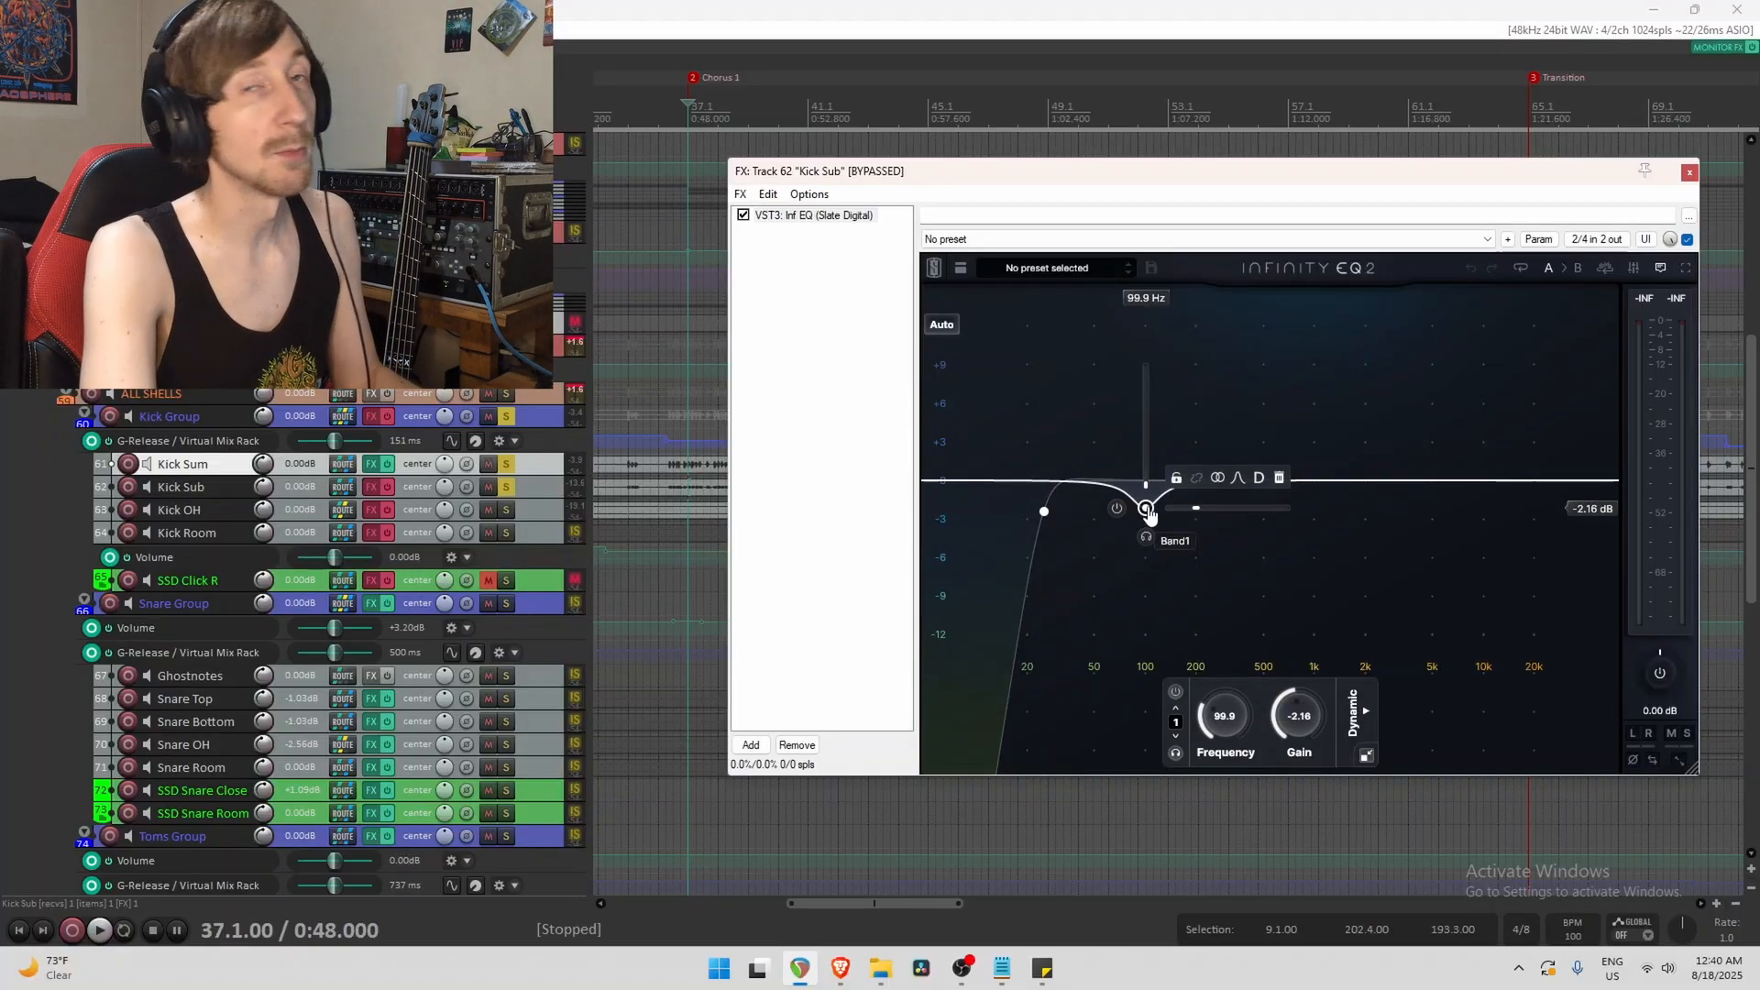
Play the soloed kick tracks with Kick Sub's effects bypassed, enable its effects, and play the same passage again.
key(space)
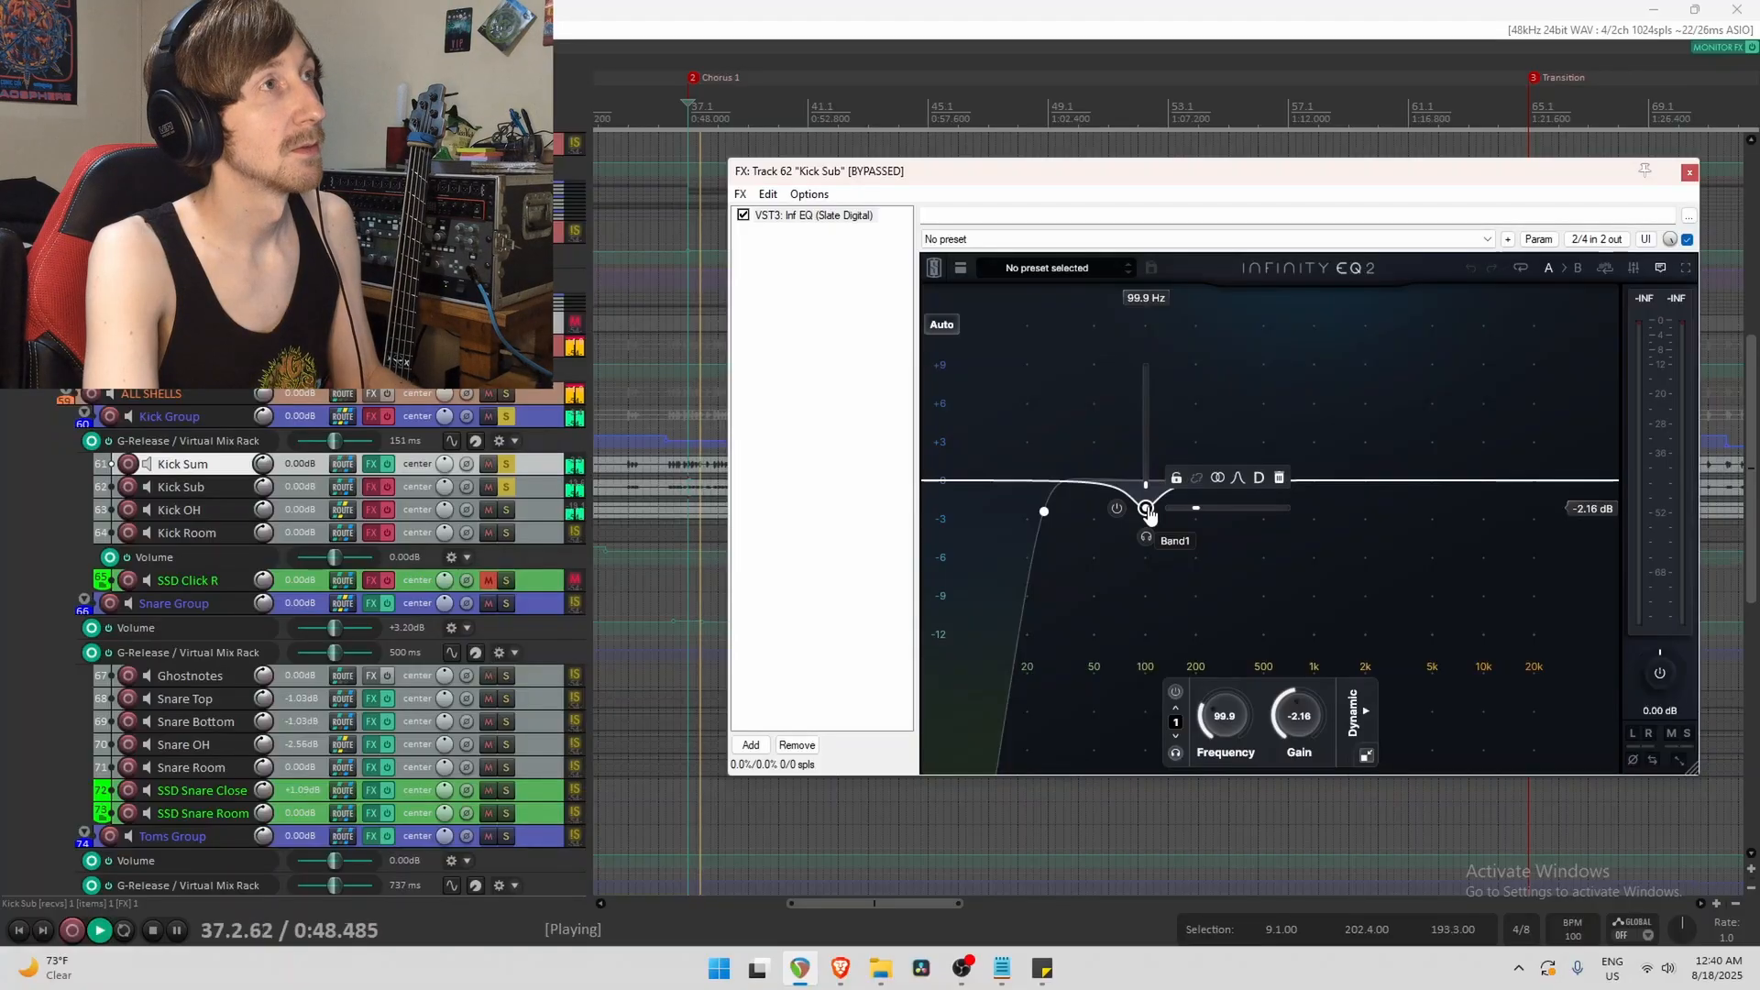
key(space)
click(388, 487)
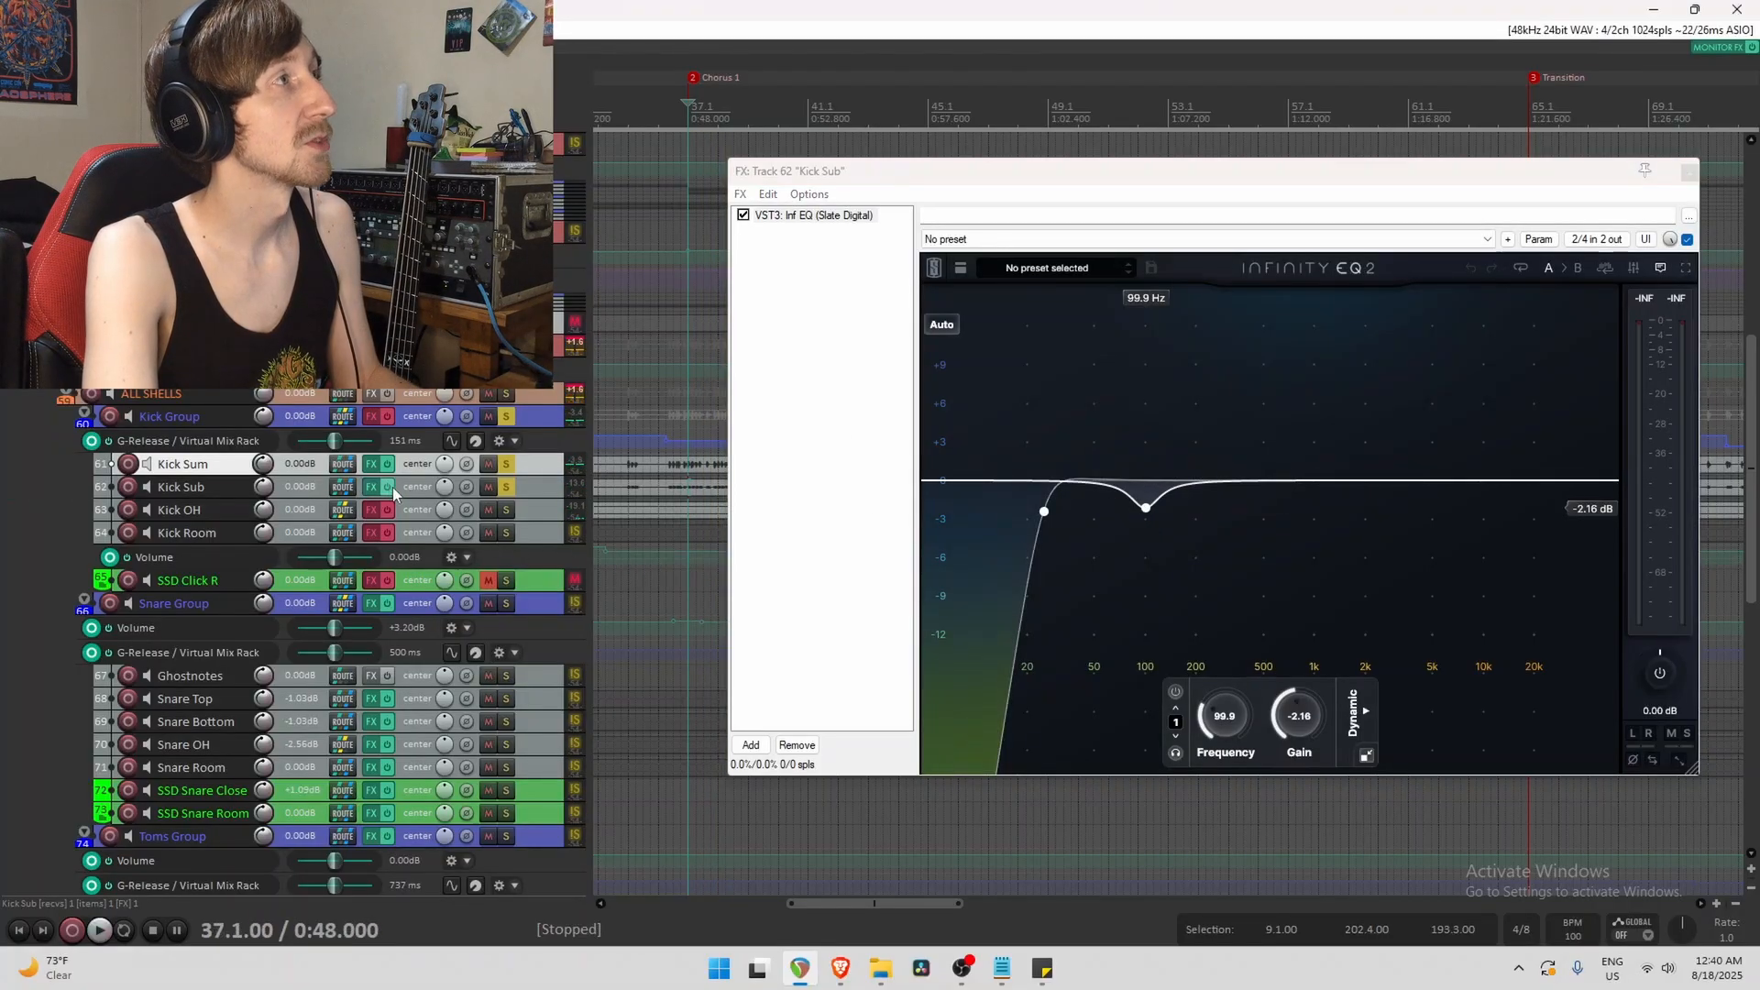
key(space)
key(space)
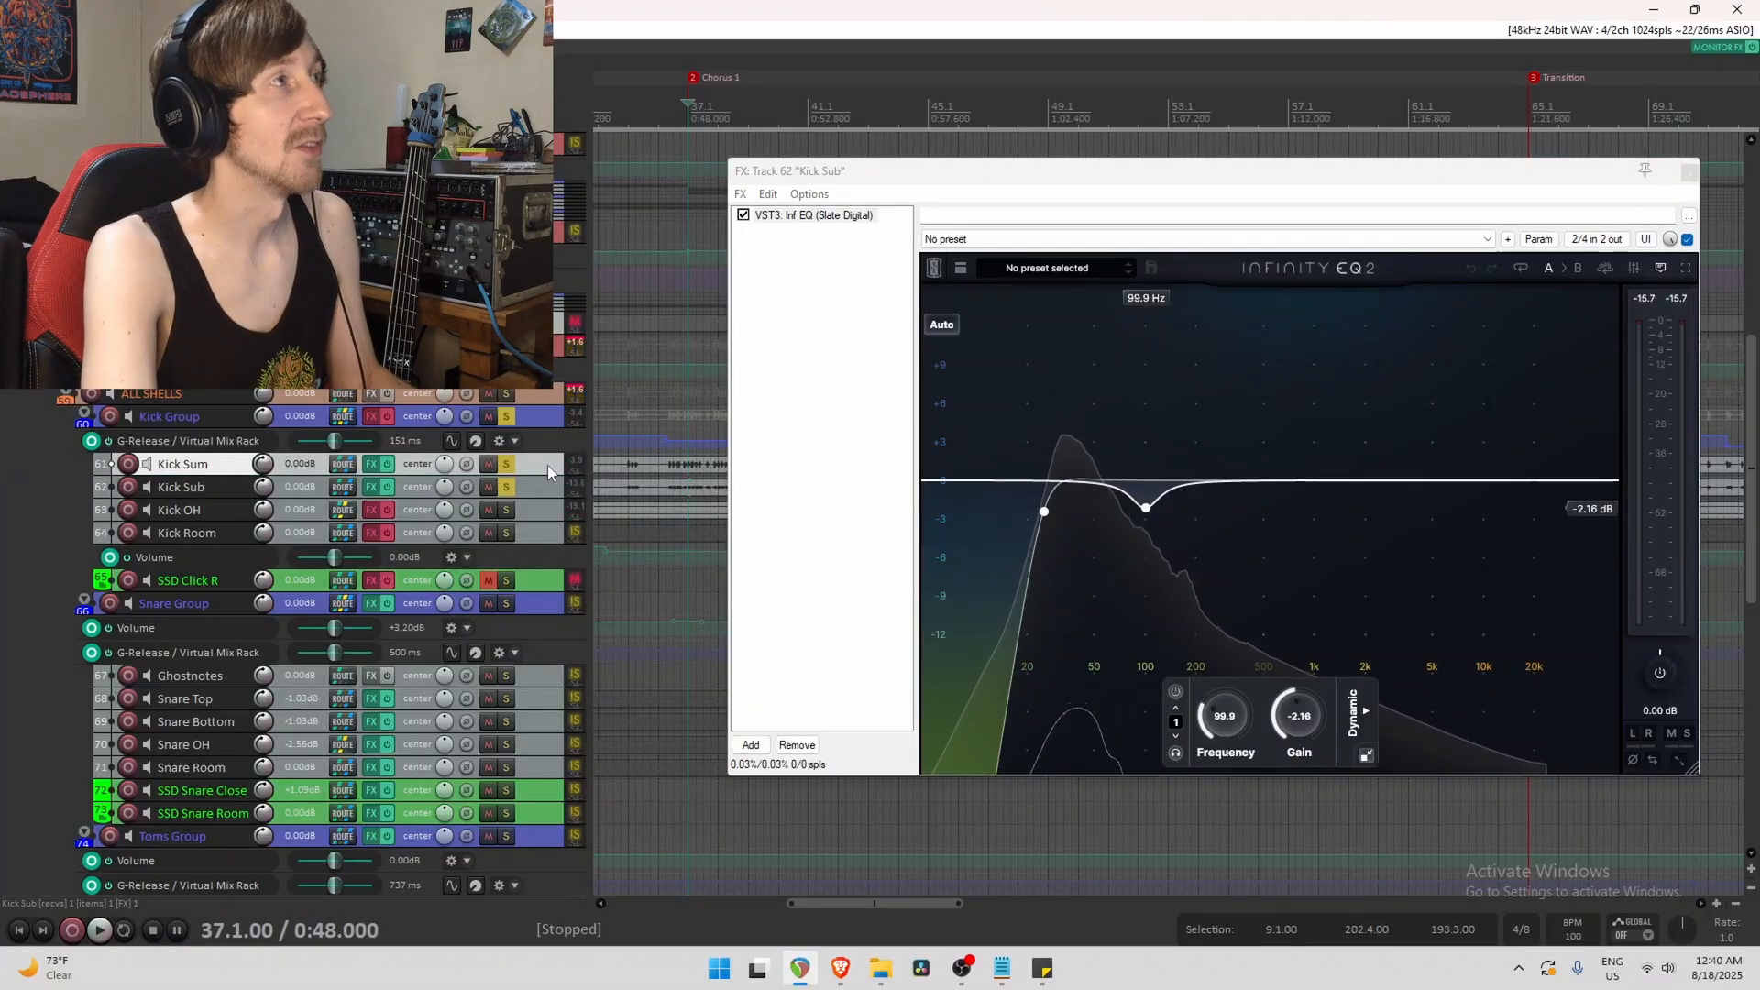
Select Kick Sum and Kick Sub together, play them with their effects bypassed, and replay the passage with the effects enabled.
ctrl+click(537, 486)
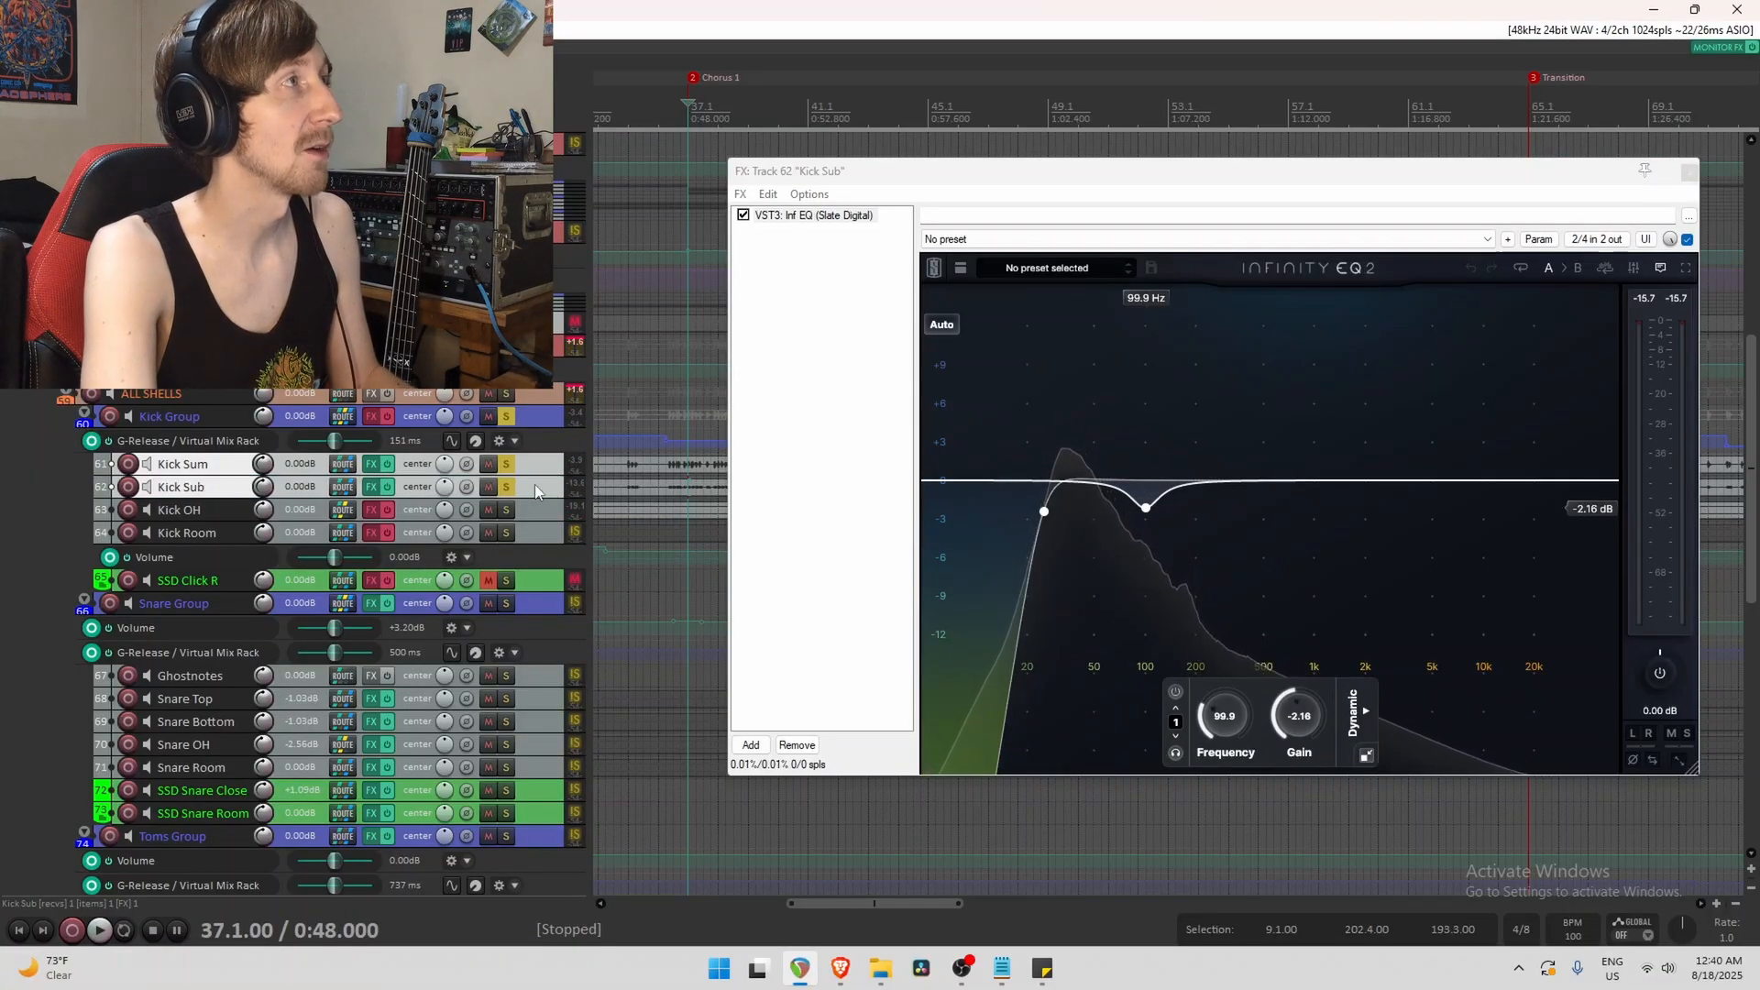
click(386, 464)
key(space)
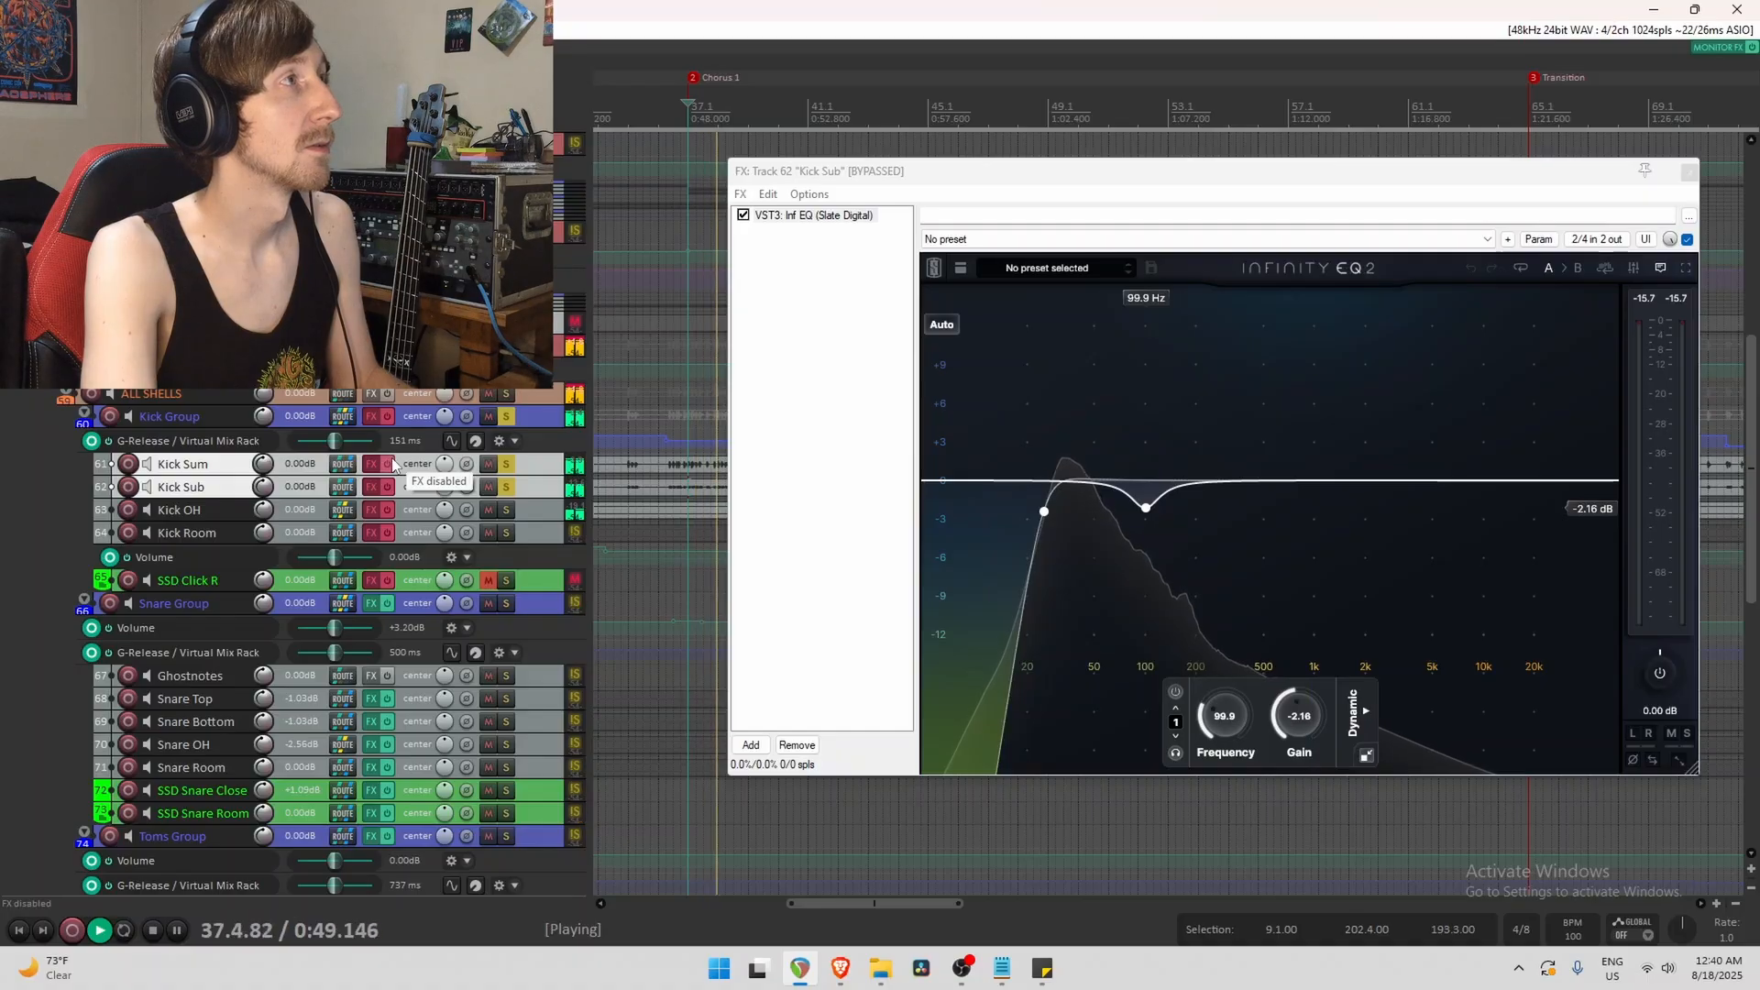
key(space)
click(390, 464)
key(space)
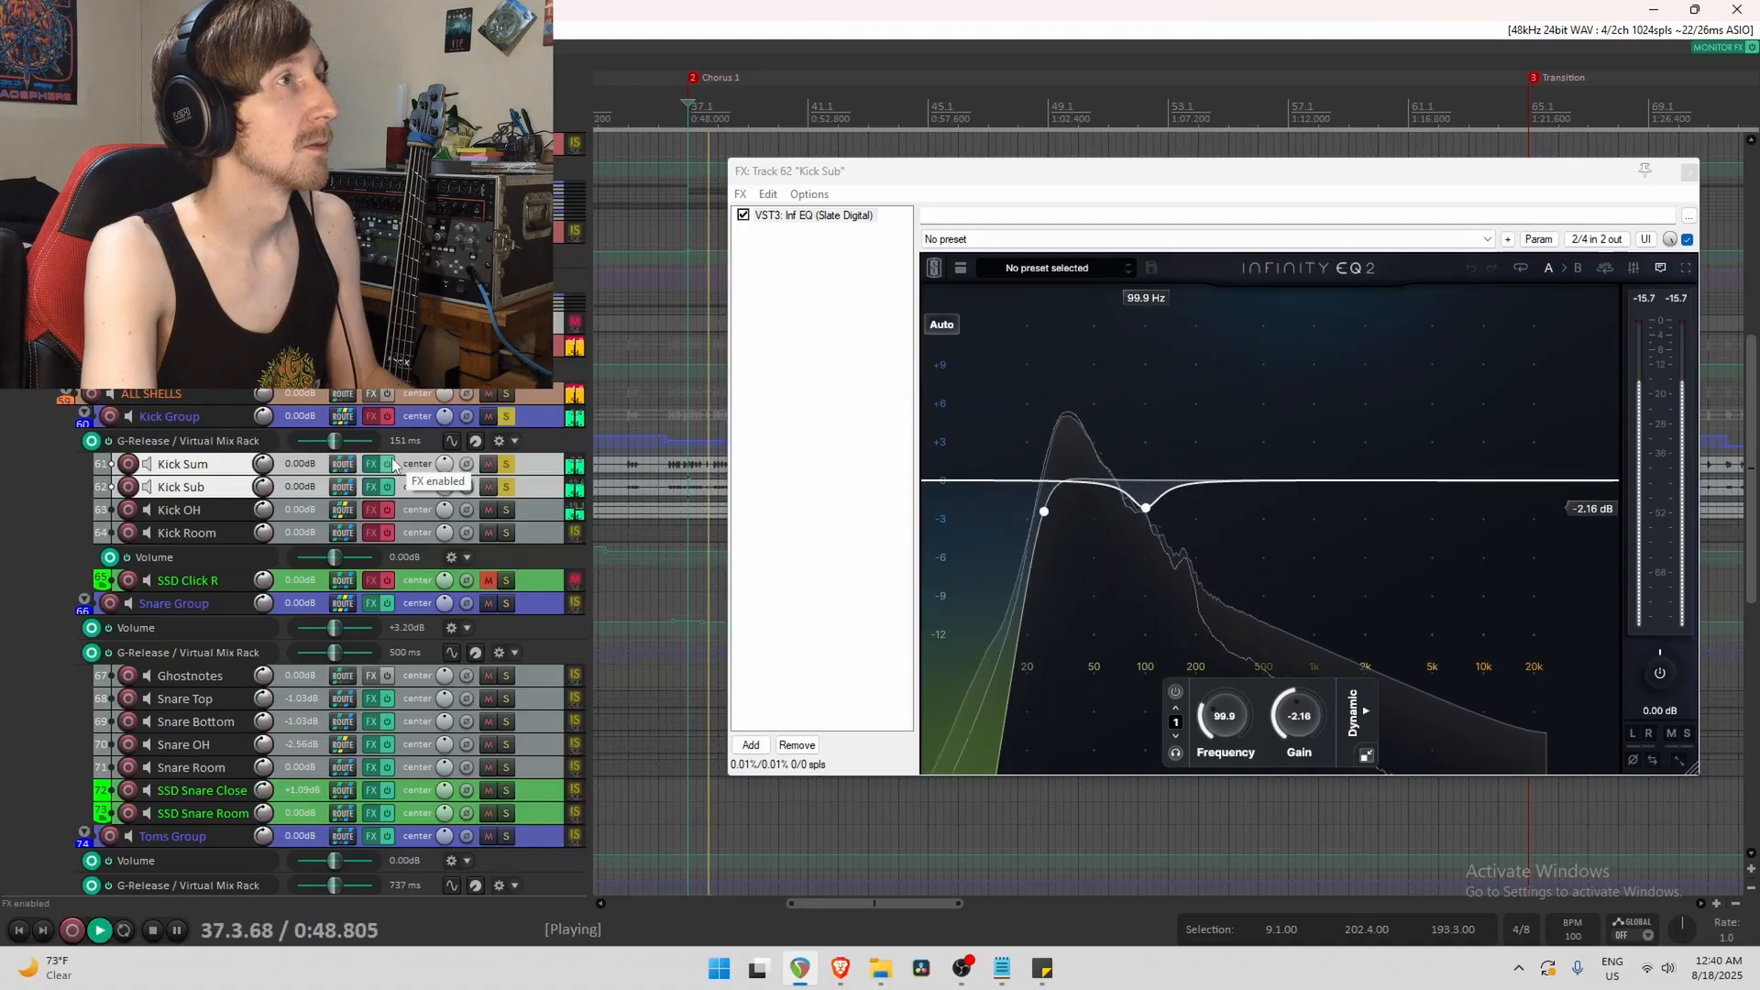
key(space)
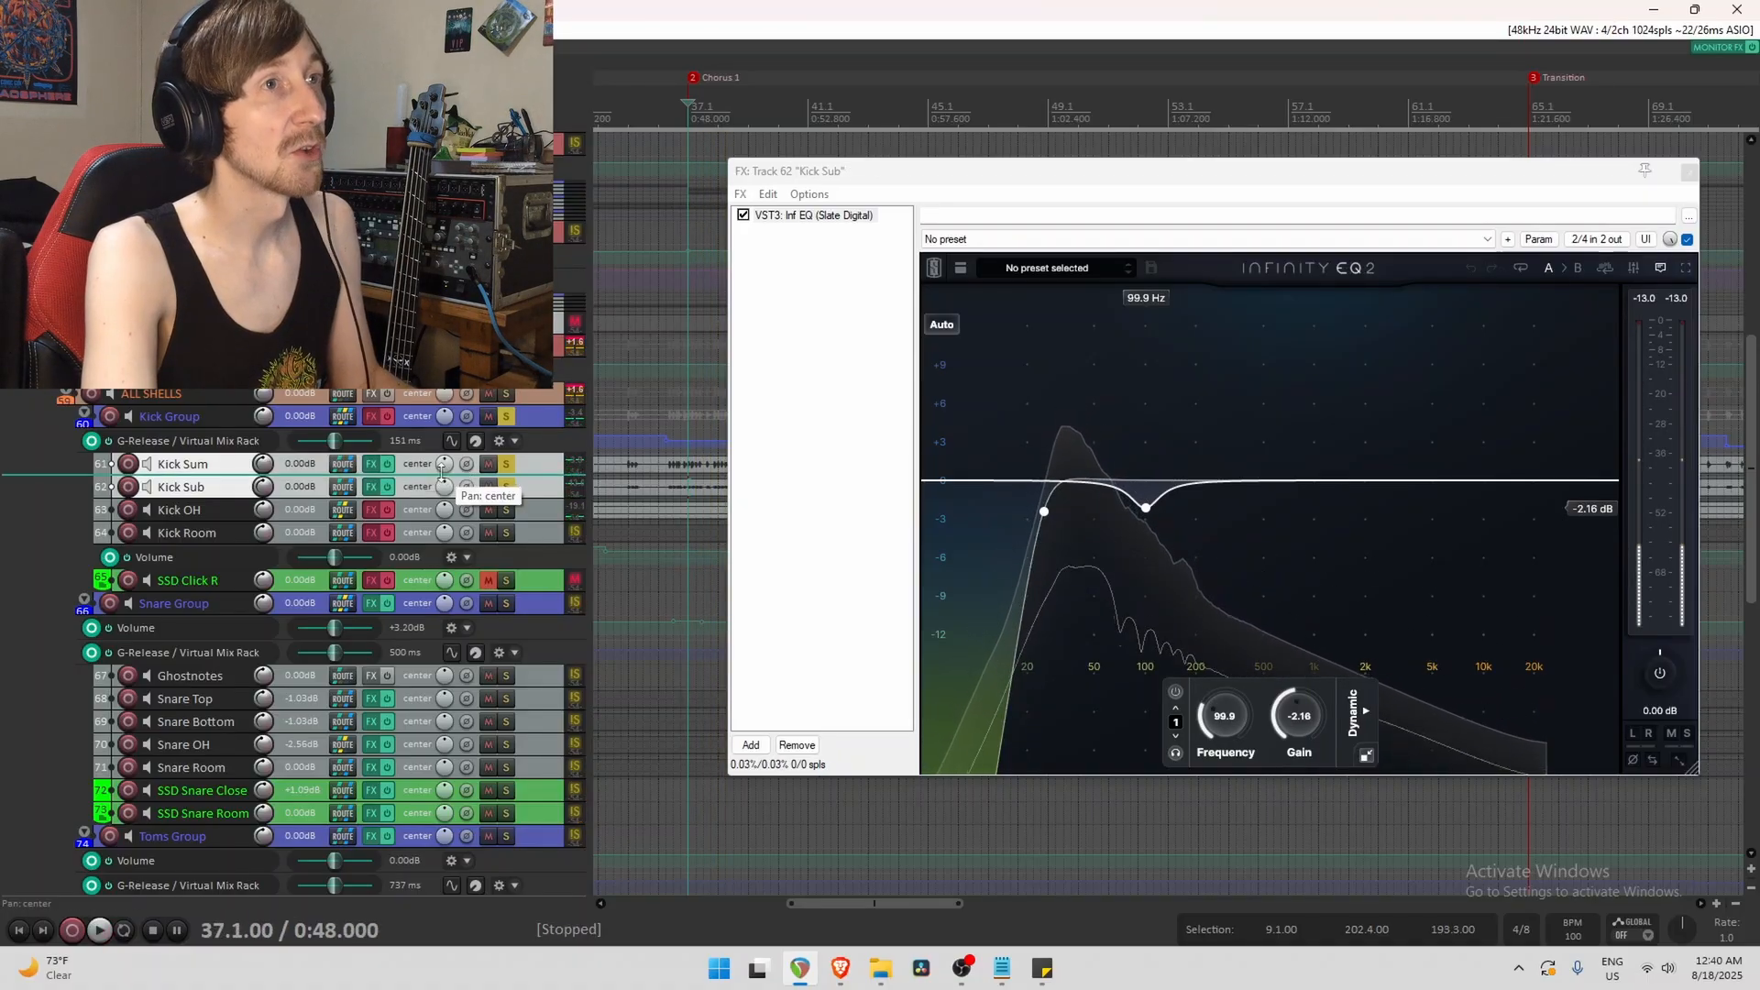
drag(1261, 178, 1185, 99)
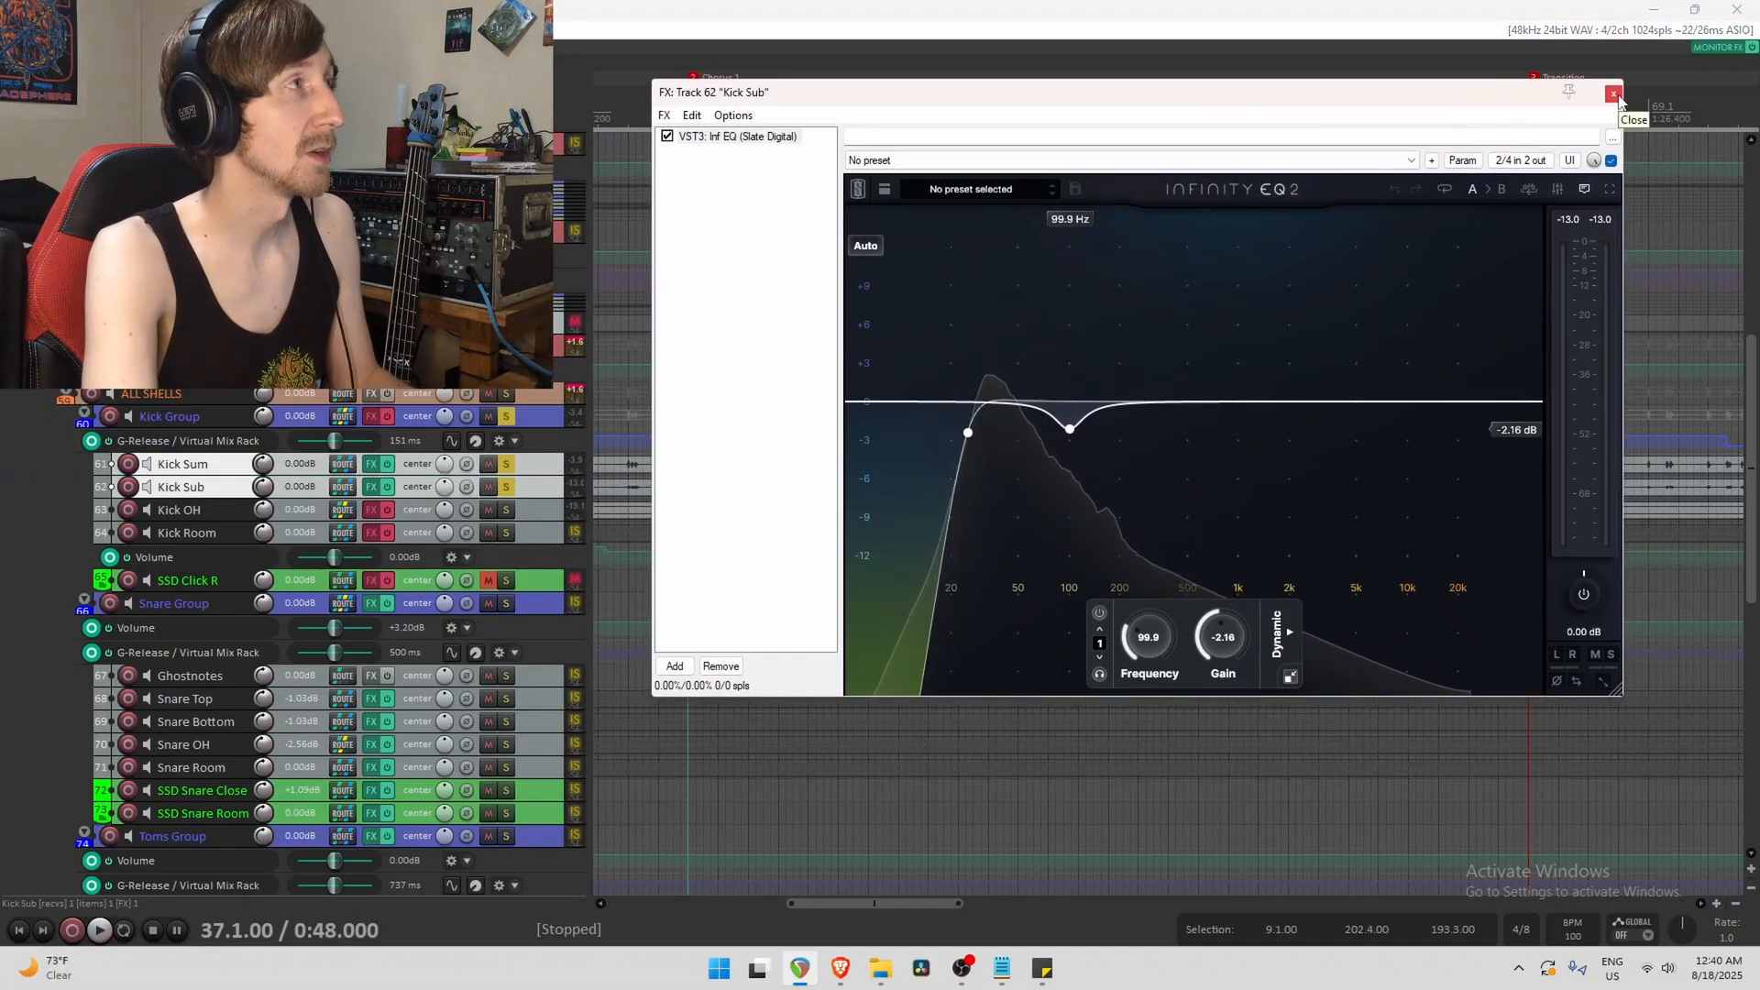
Switch the solo from Kick Sum and Kick Sub to Kick OH, enable its effects, and open its effects chain in place of Kick Sub's.
click(507, 465)
click(507, 465)
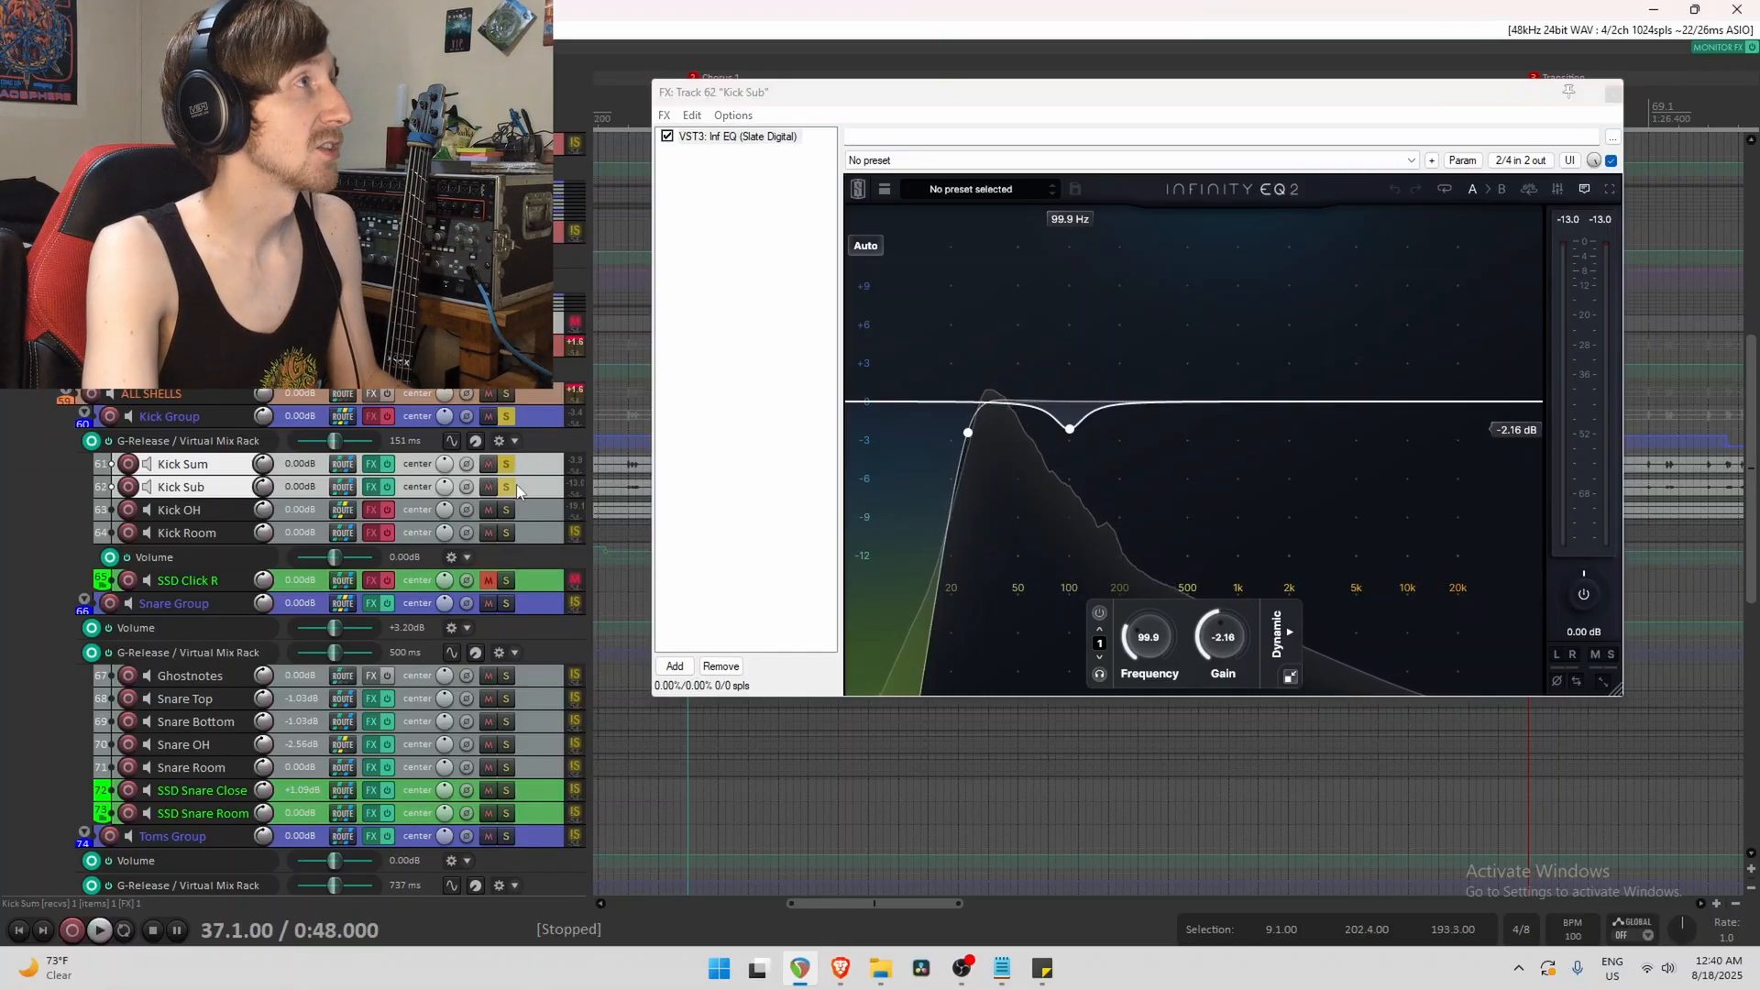
click(516, 485)
click(508, 486)
click(506, 465)
click(506, 512)
click(387, 510)
click(370, 509)
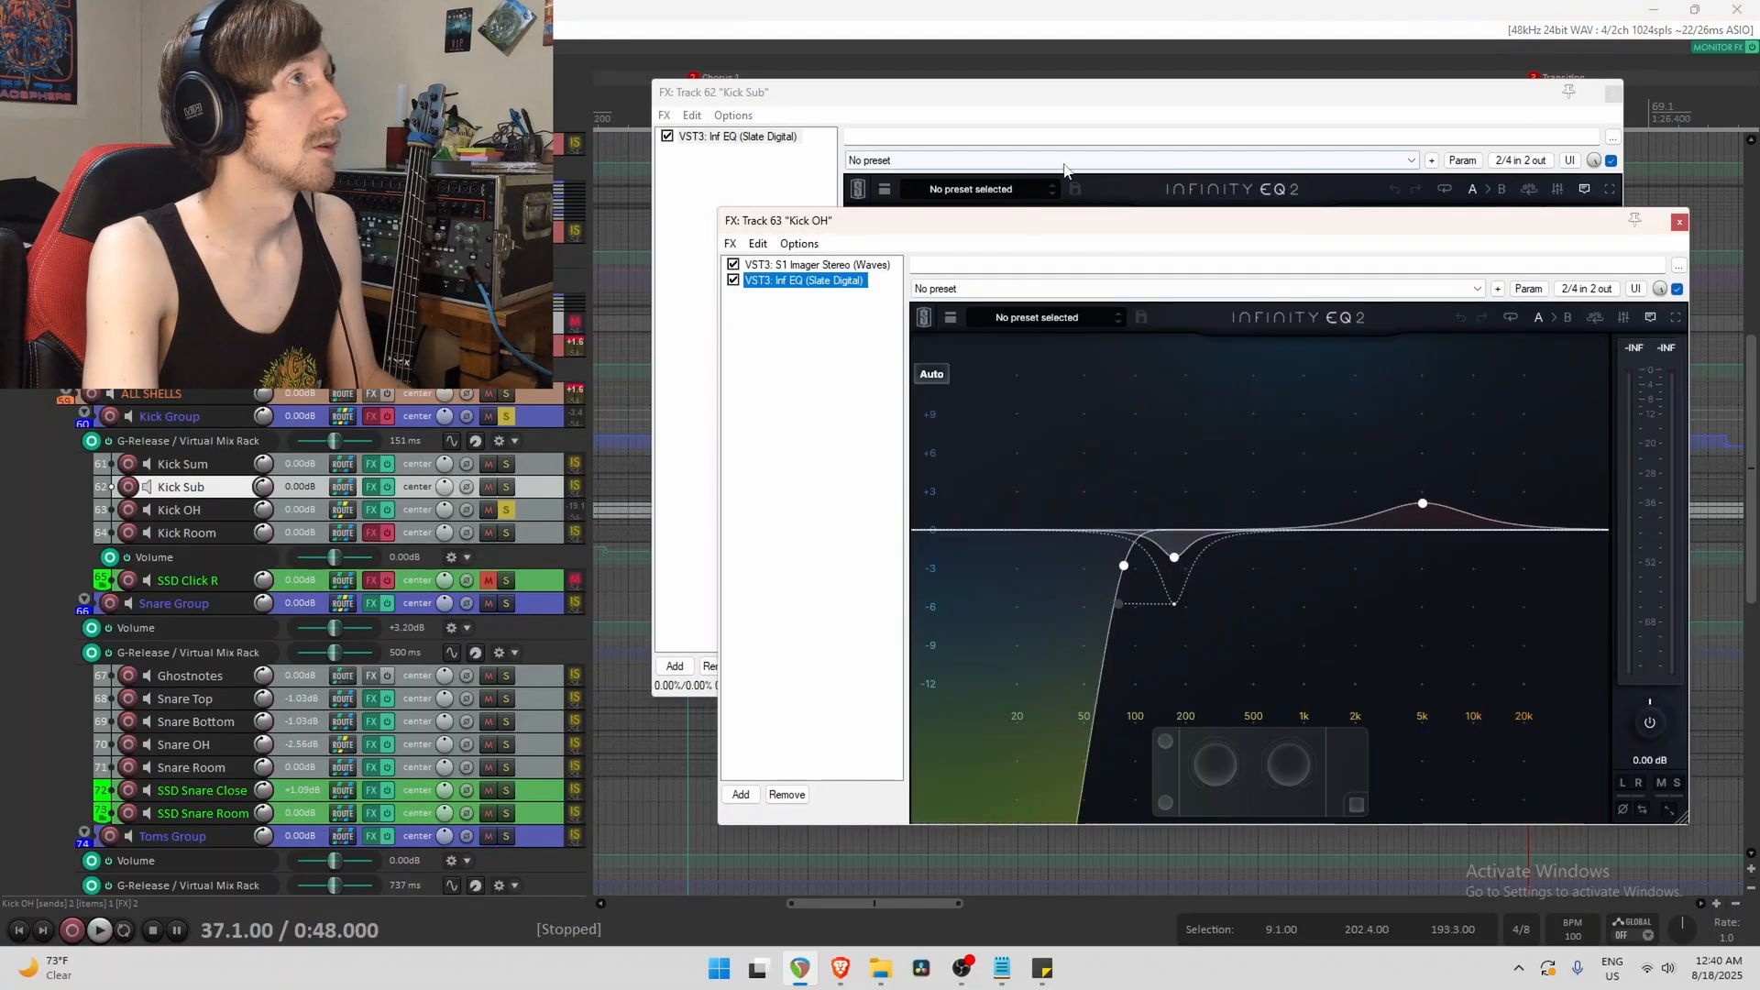
click(1614, 93)
drag(1559, 230, 1513, 212)
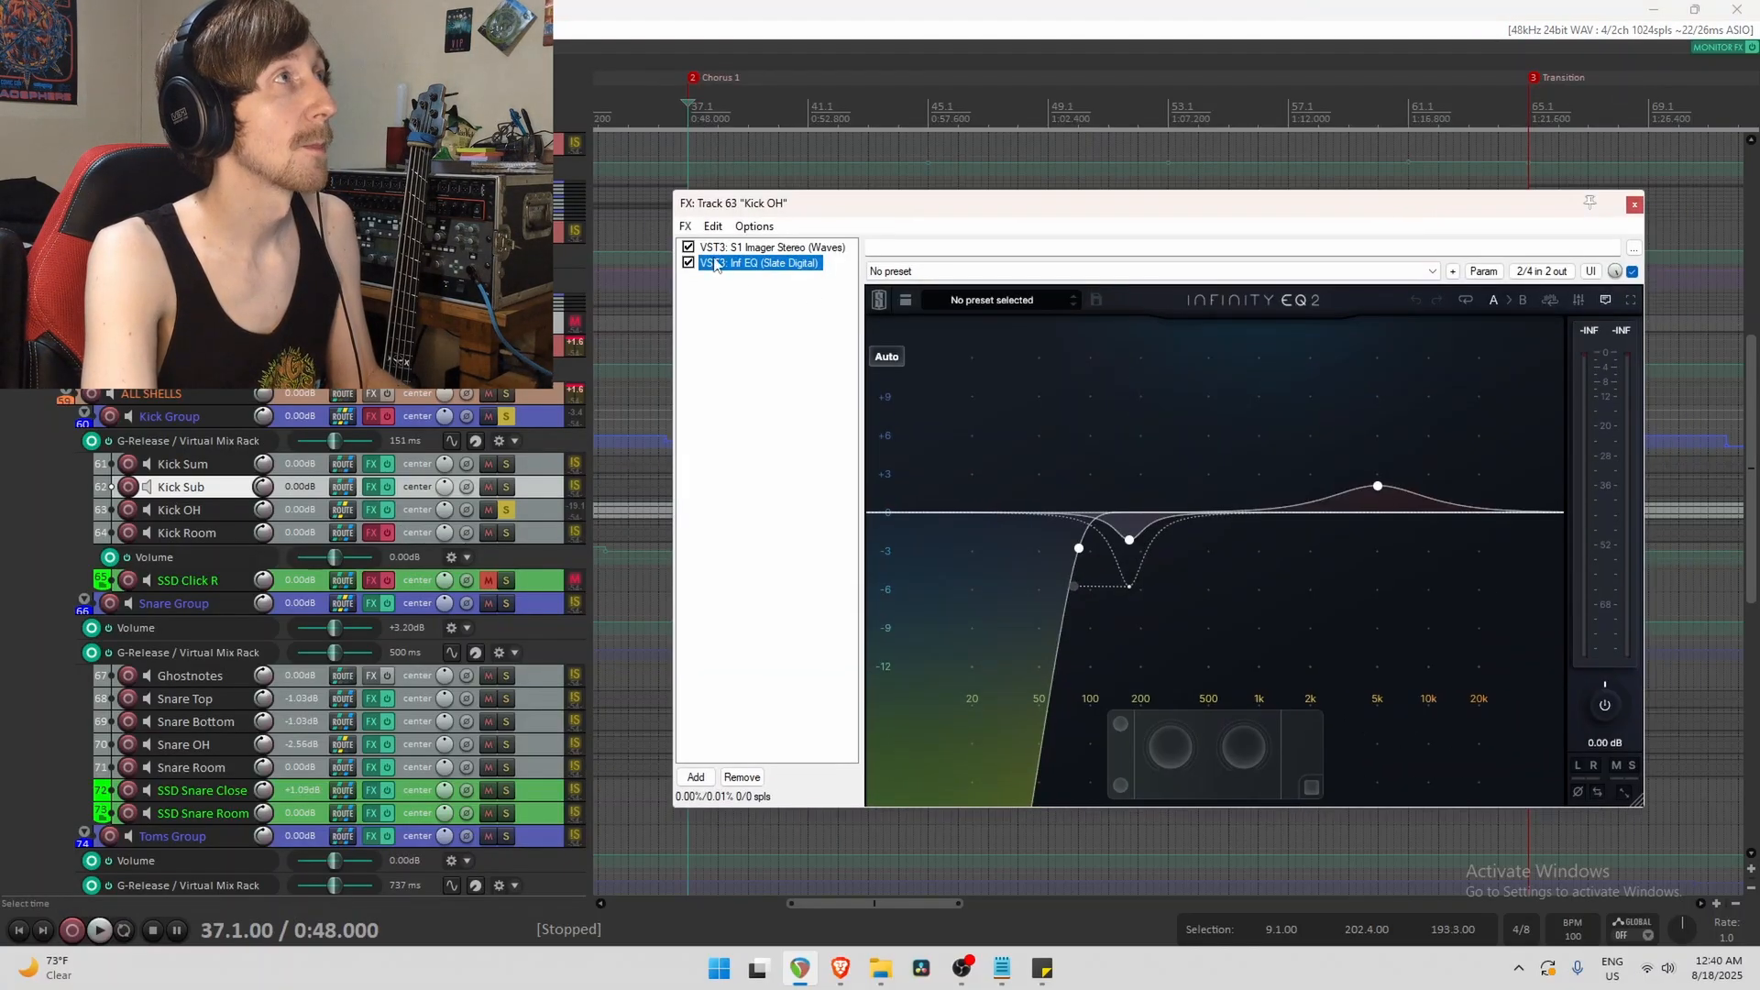
Bypass Kick OH's effects, audition it from Chorus 1, and enlarge the track to watch its level meter while replaying.
click(389, 510)
key(space)
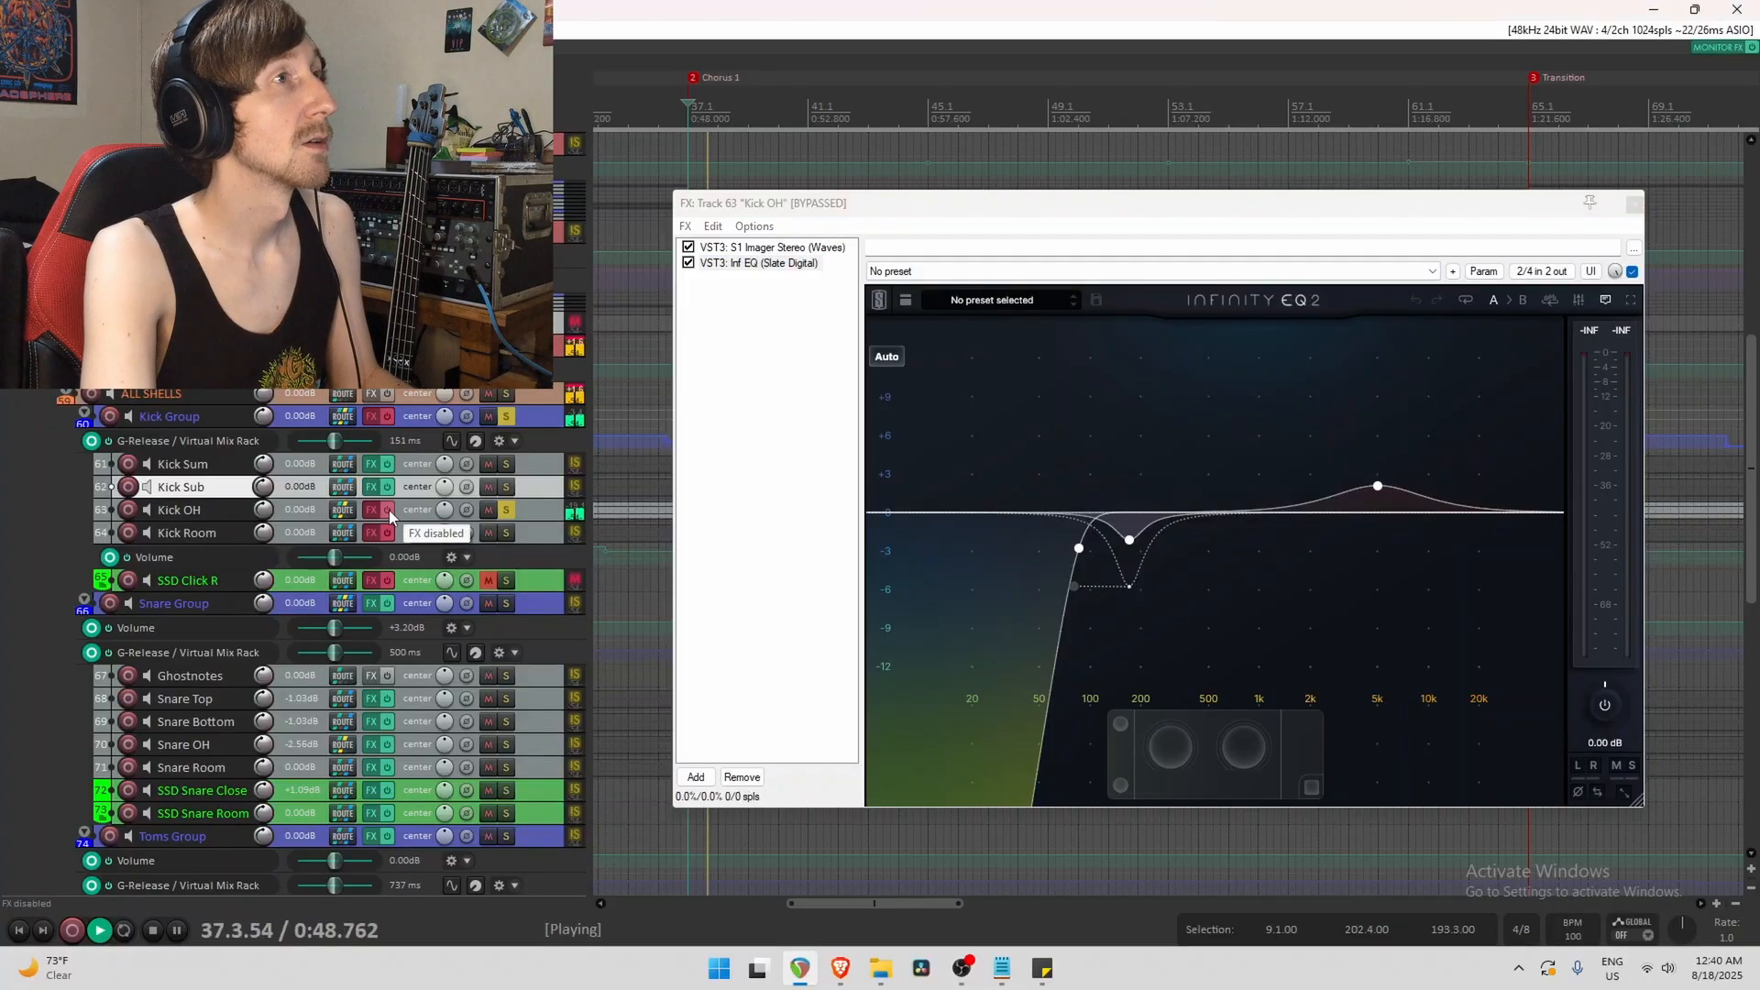
key(space)
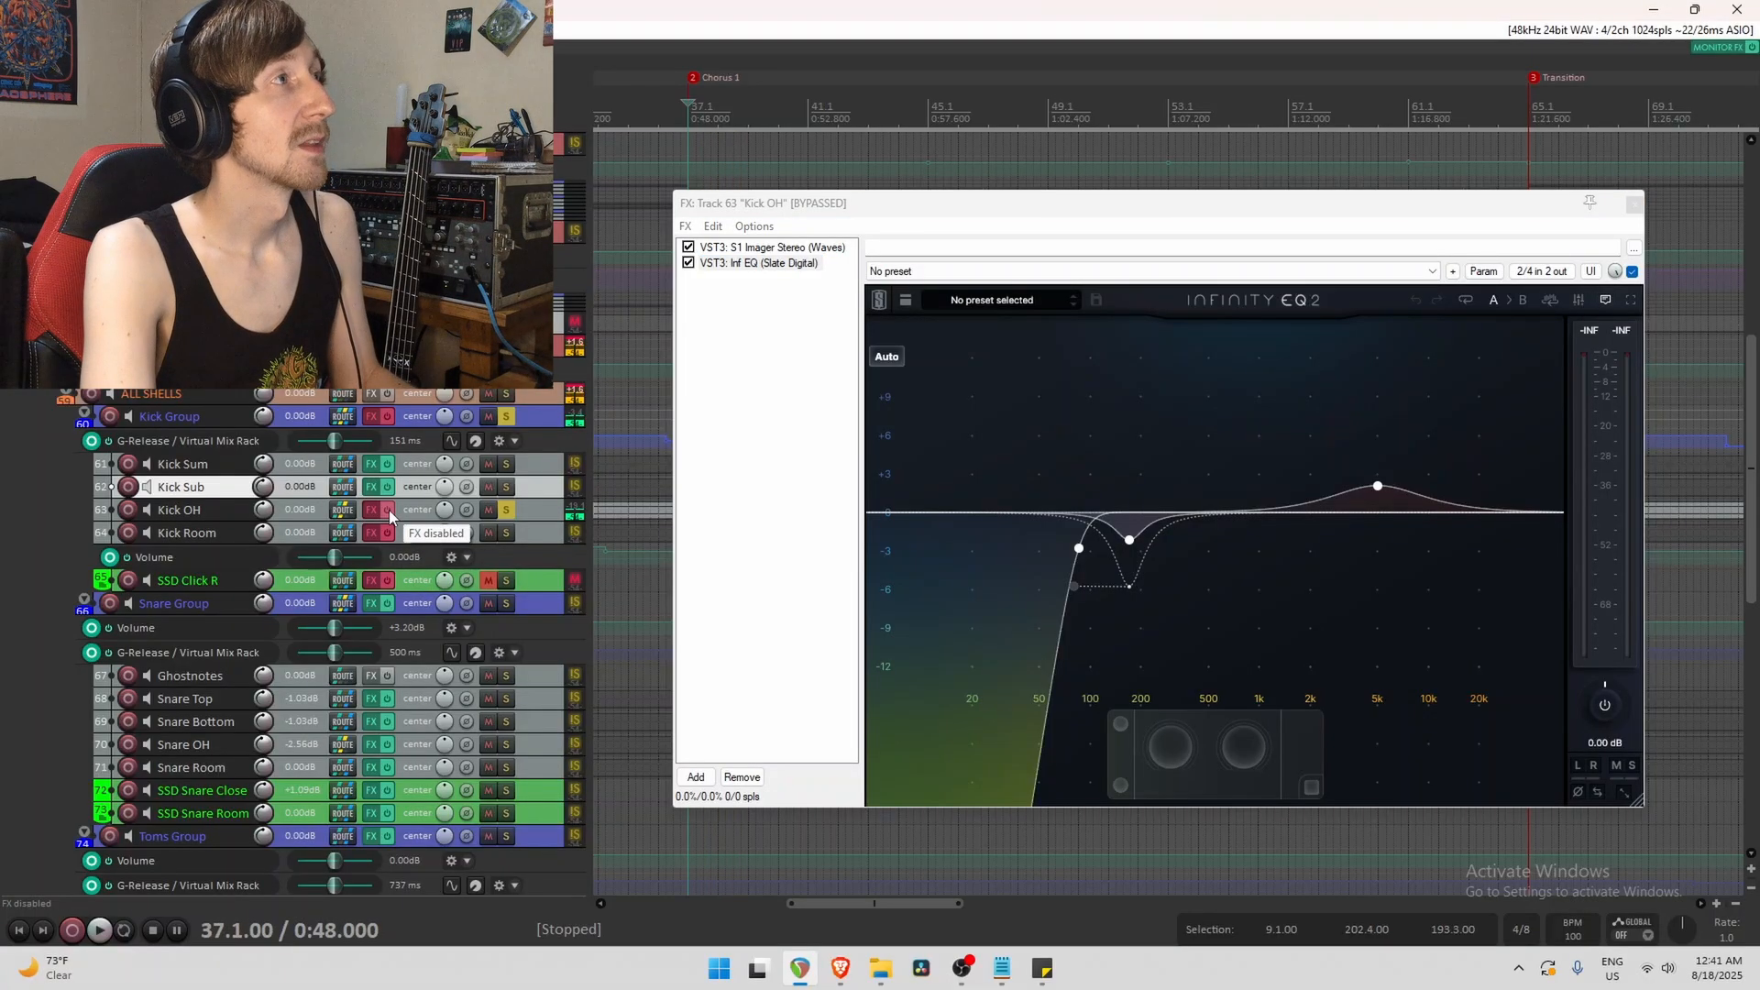
drag(554, 522, 564, 623)
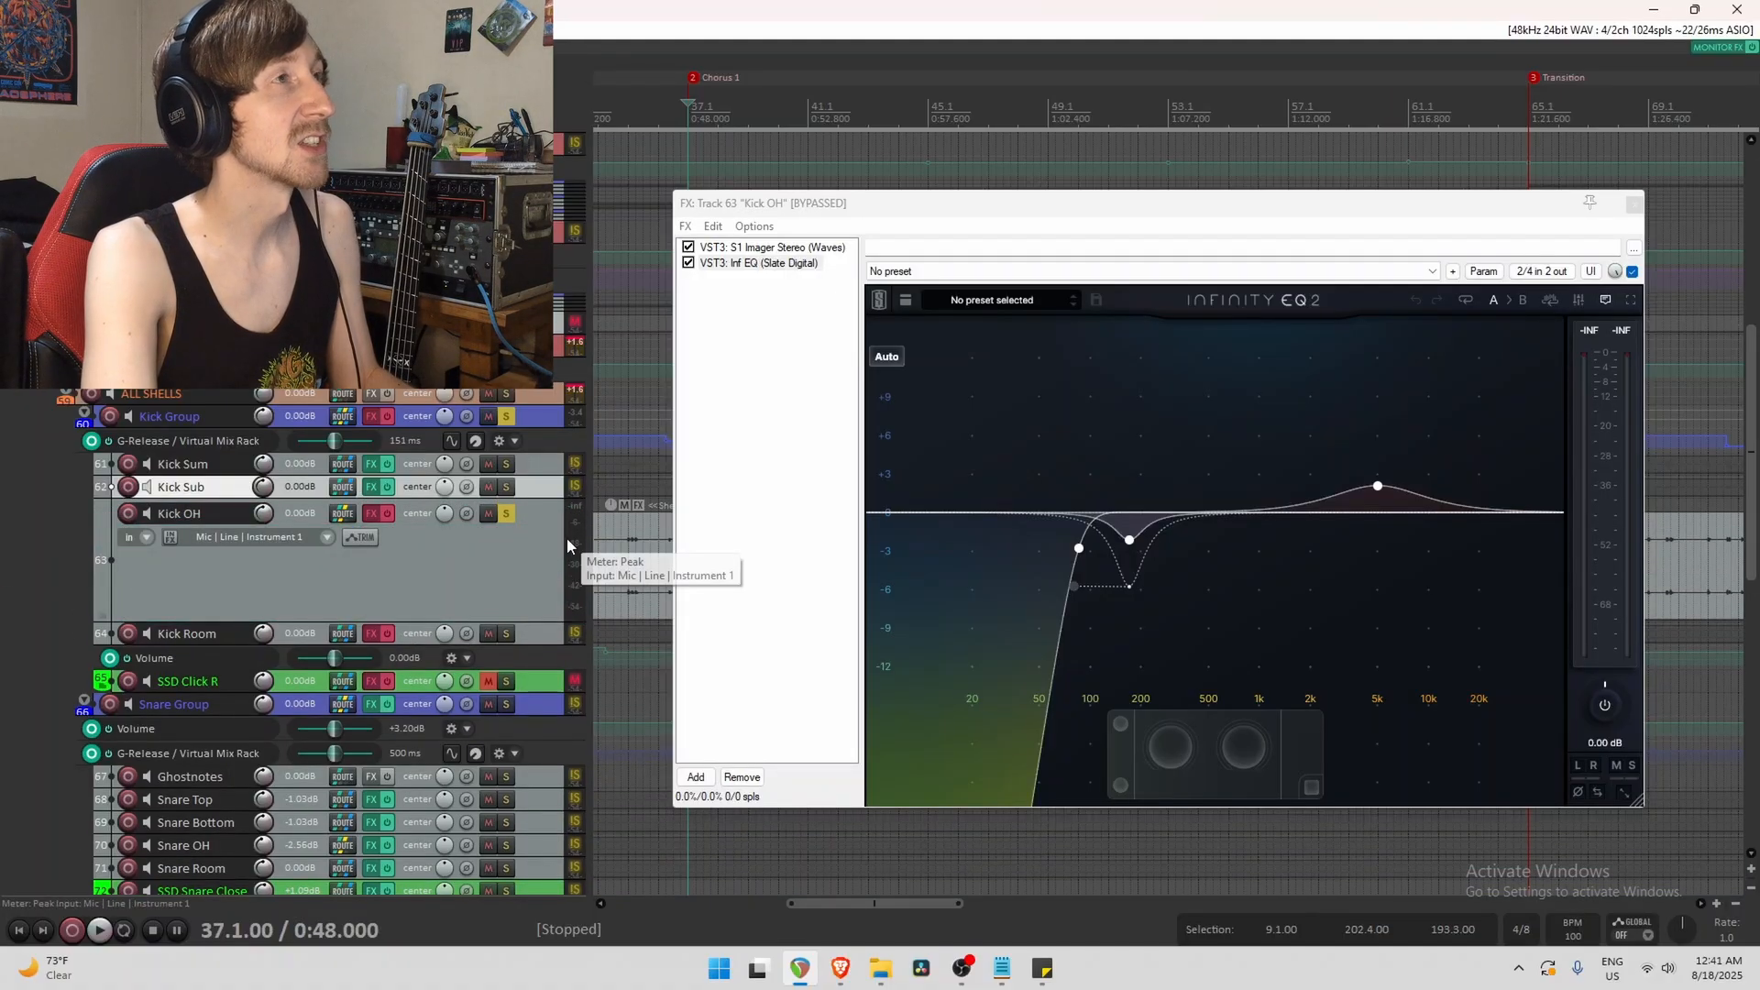
key(space)
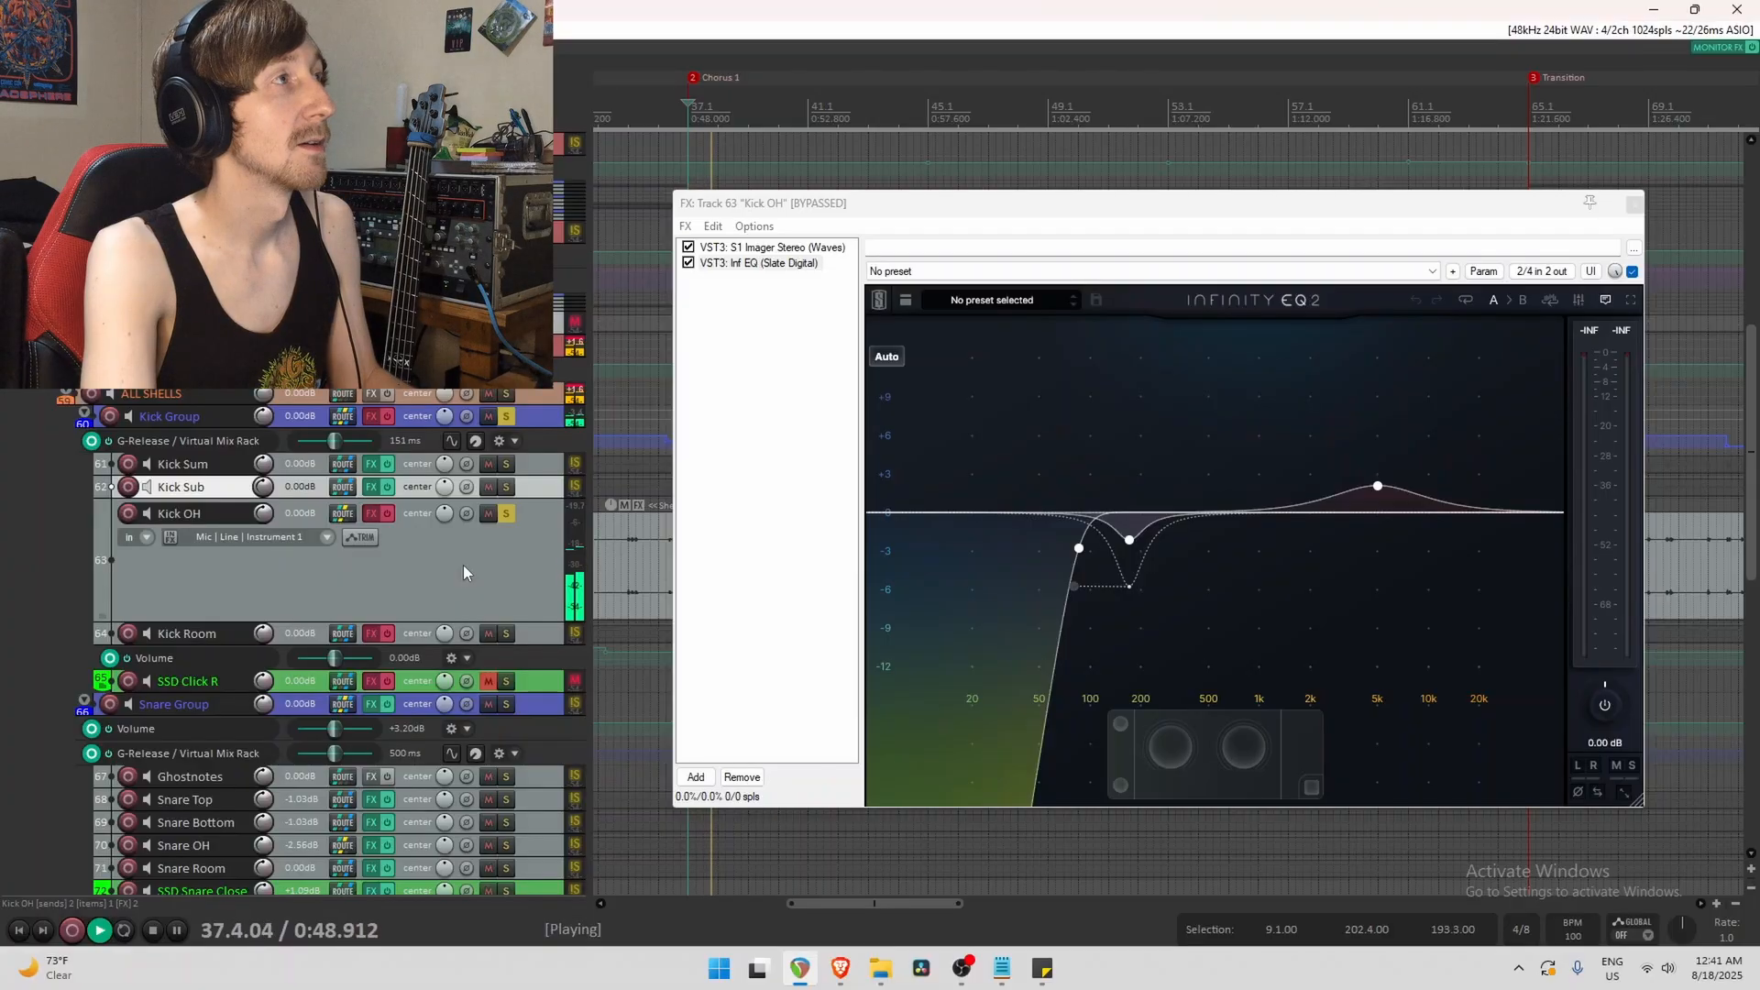
key(space)
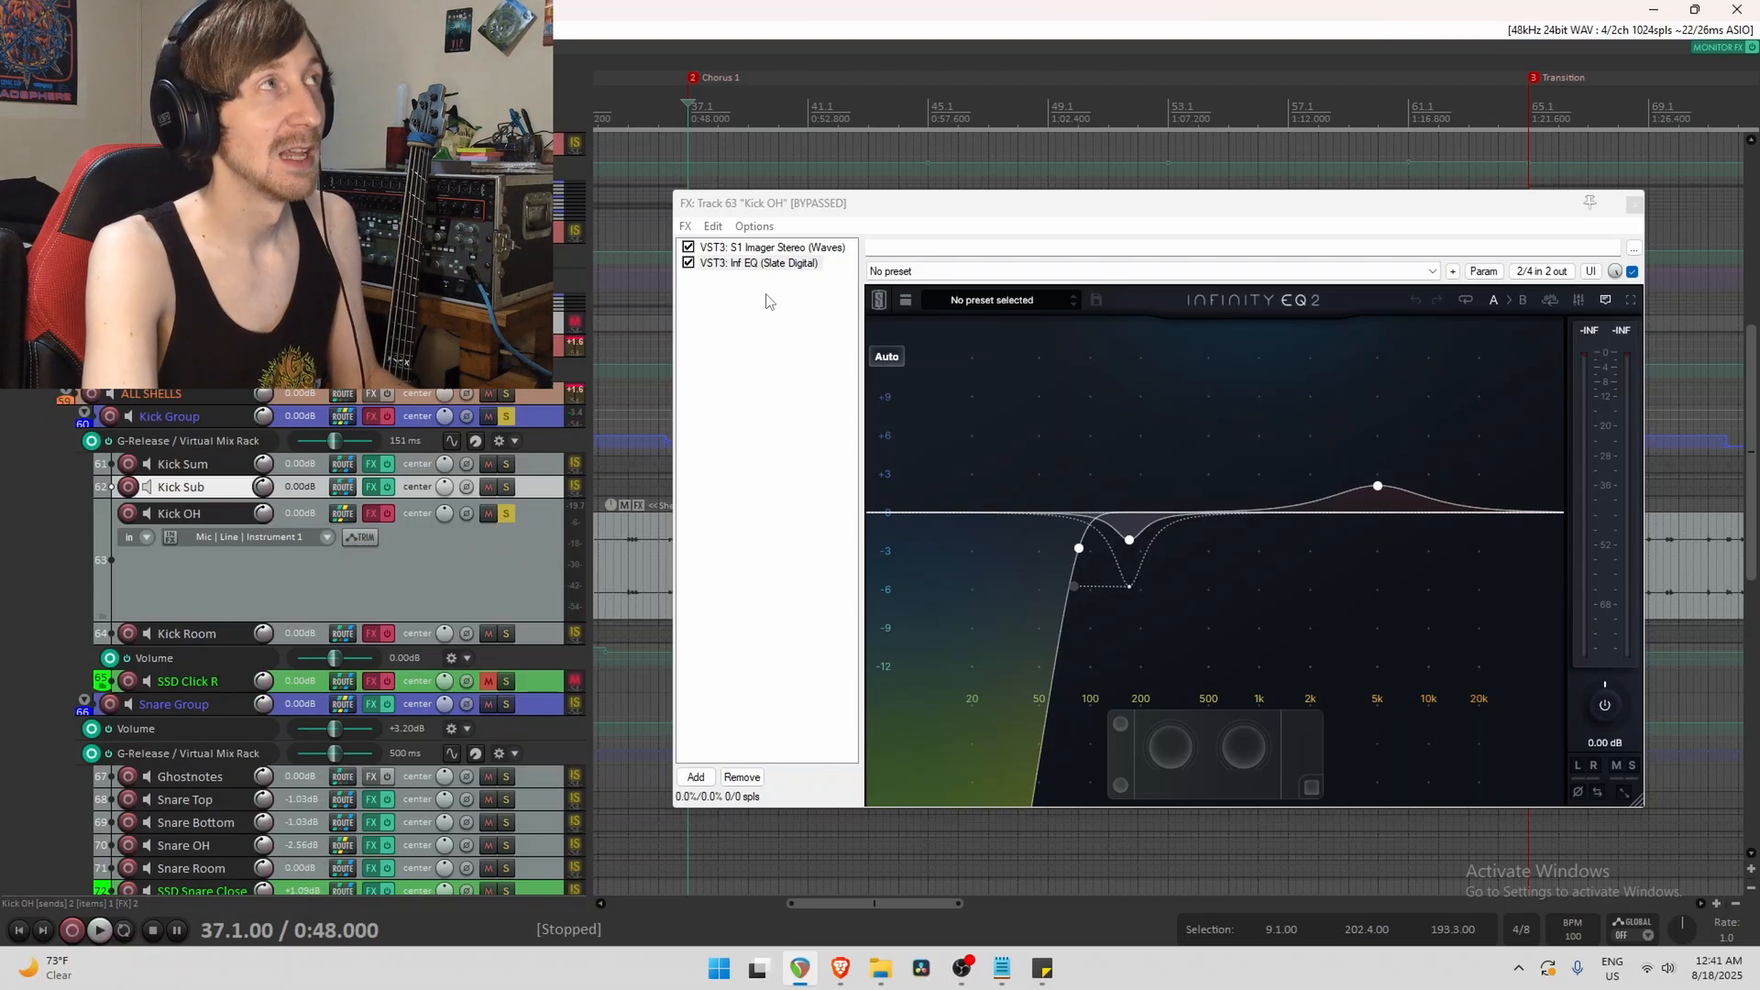
Display Kick OH's S1 Stereo Imager and audition the track with the effects enabled but Infinity EQ 2 switched off.
click(768, 248)
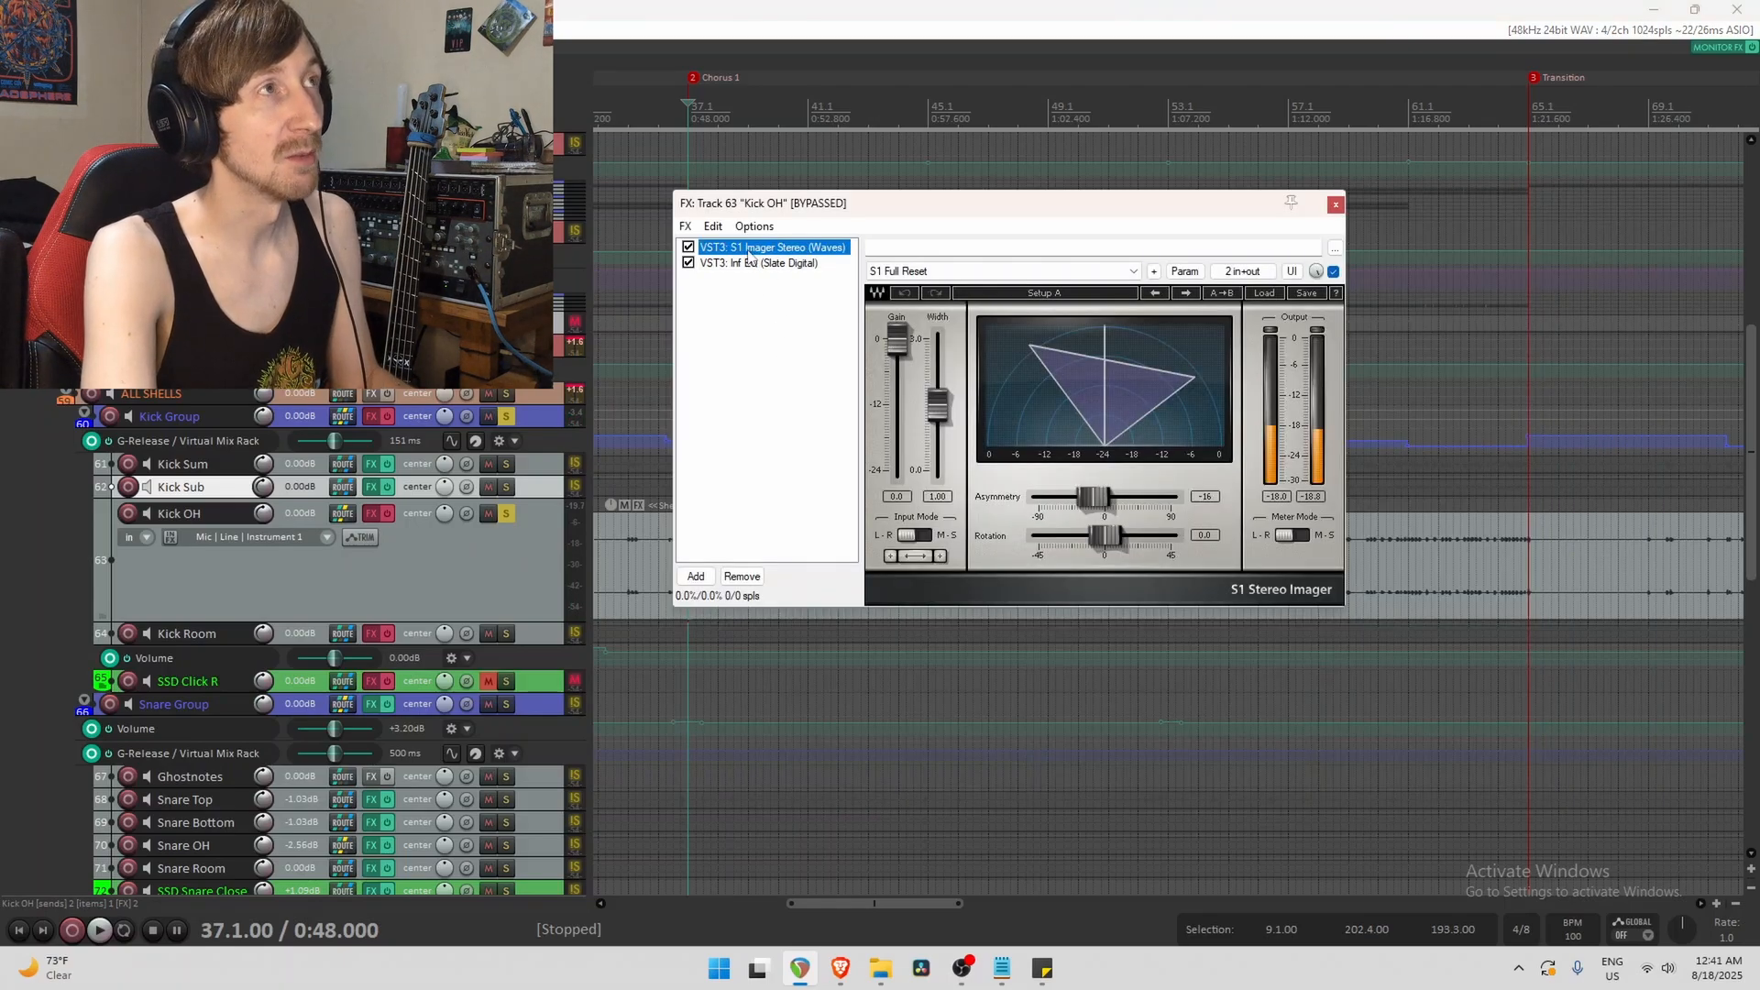
click(688, 264)
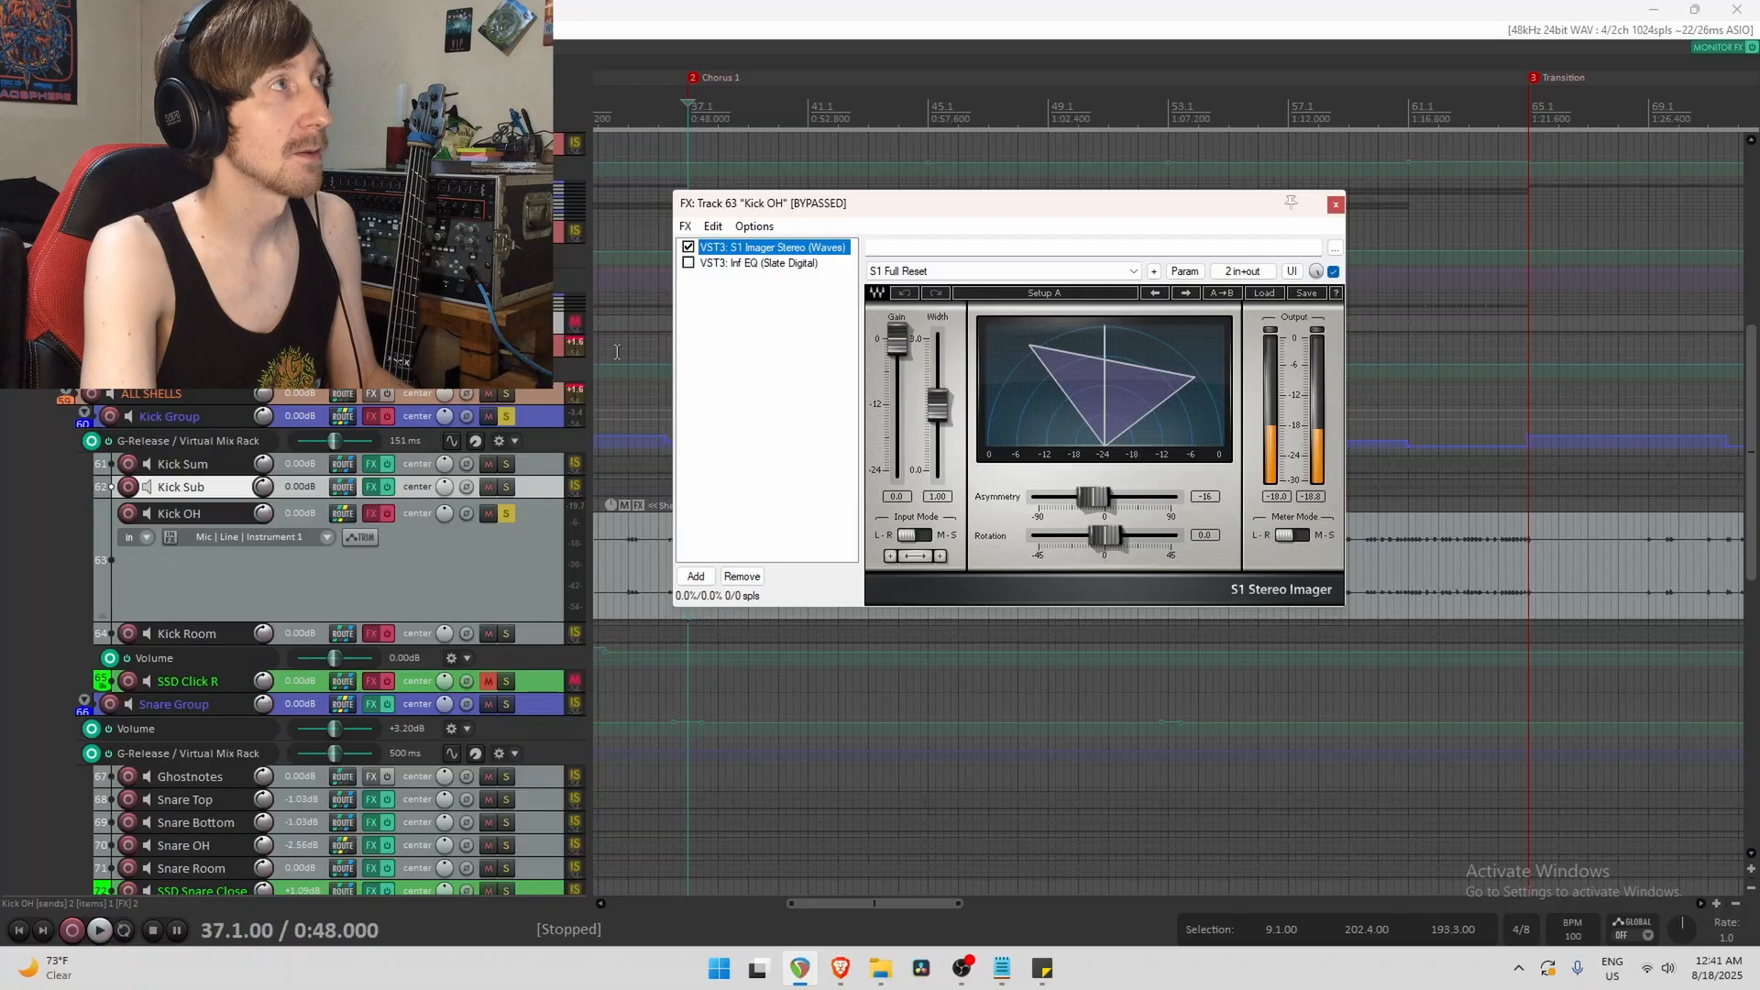
click(387, 511)
key(space)
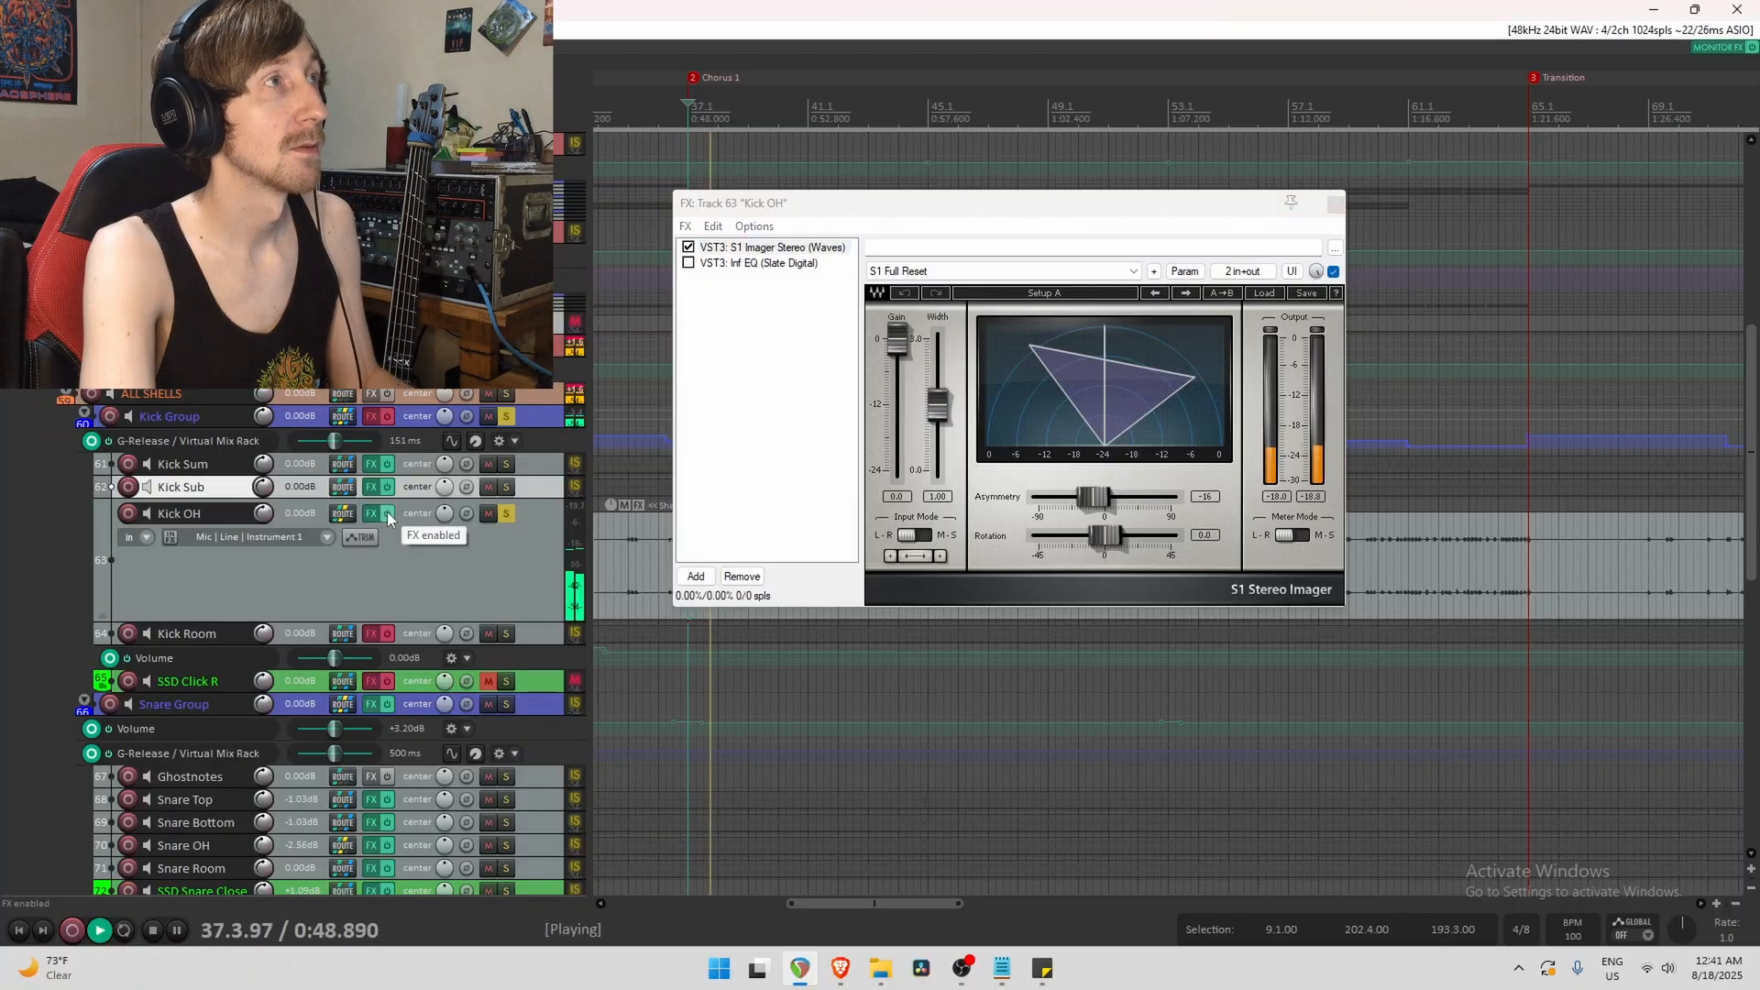
key(space)
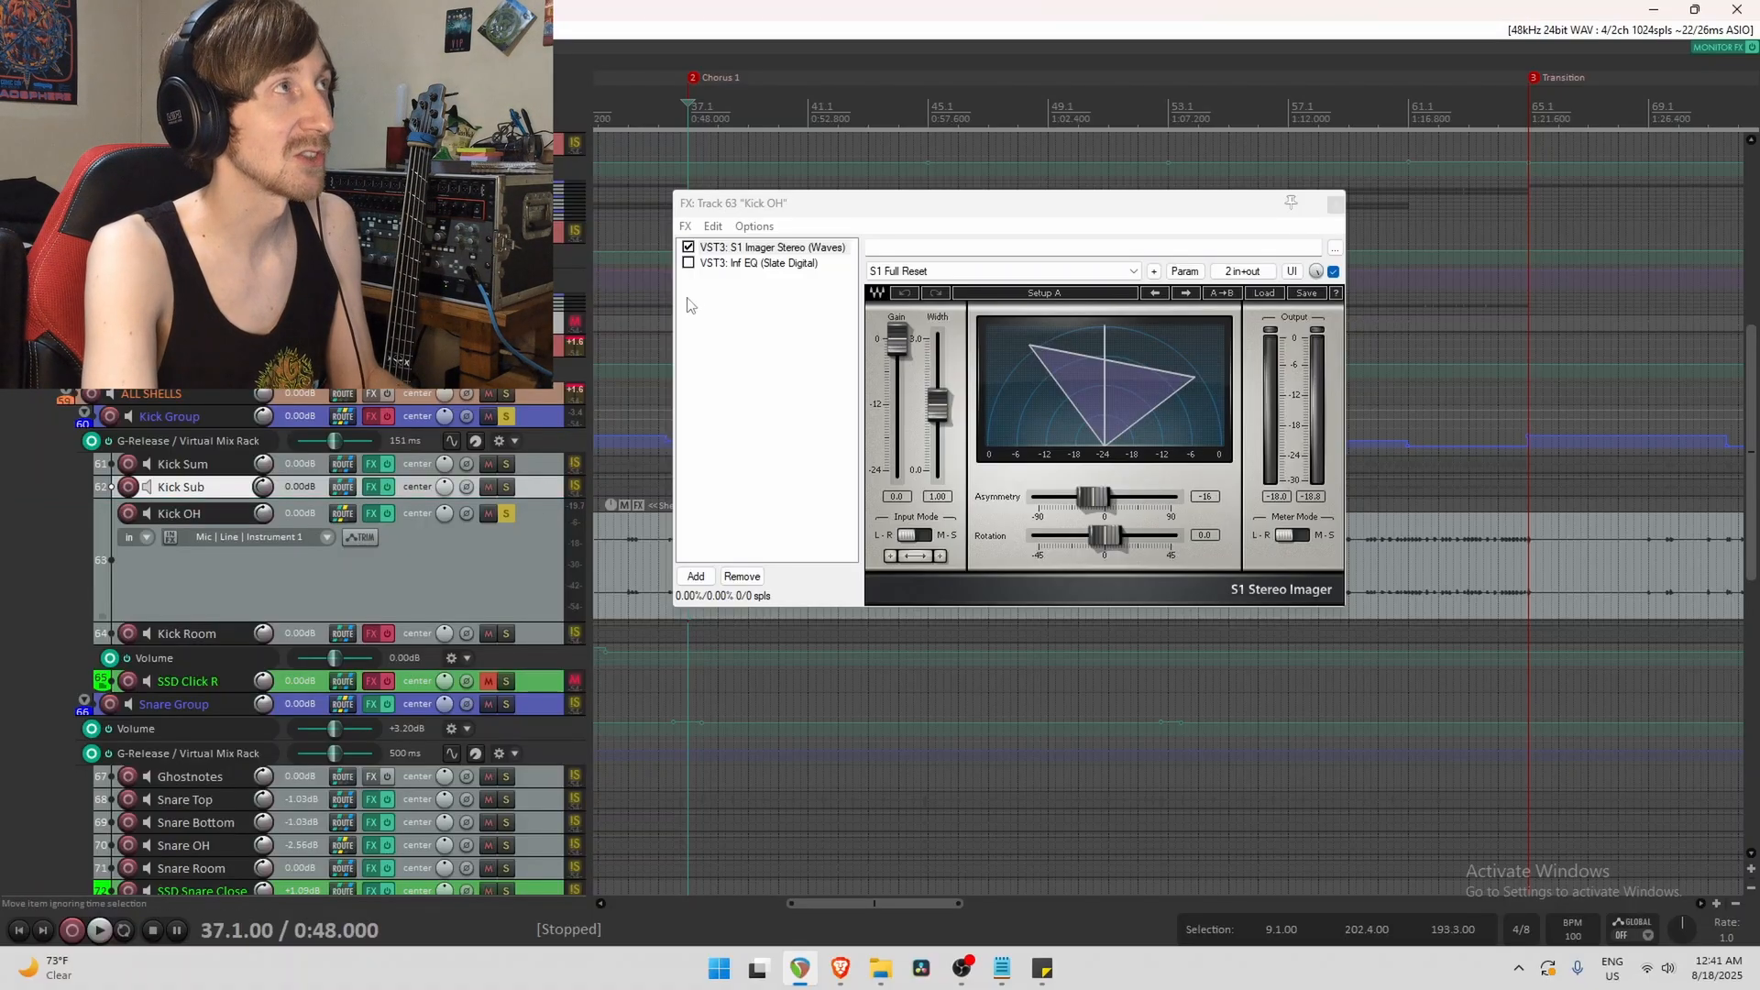
Re-enable Kick OH's Infinity EQ 2 and examine its 85.7 Hz high-pass, 170 Hz dynamic cut and 5.03 kHz boost.
click(711, 266)
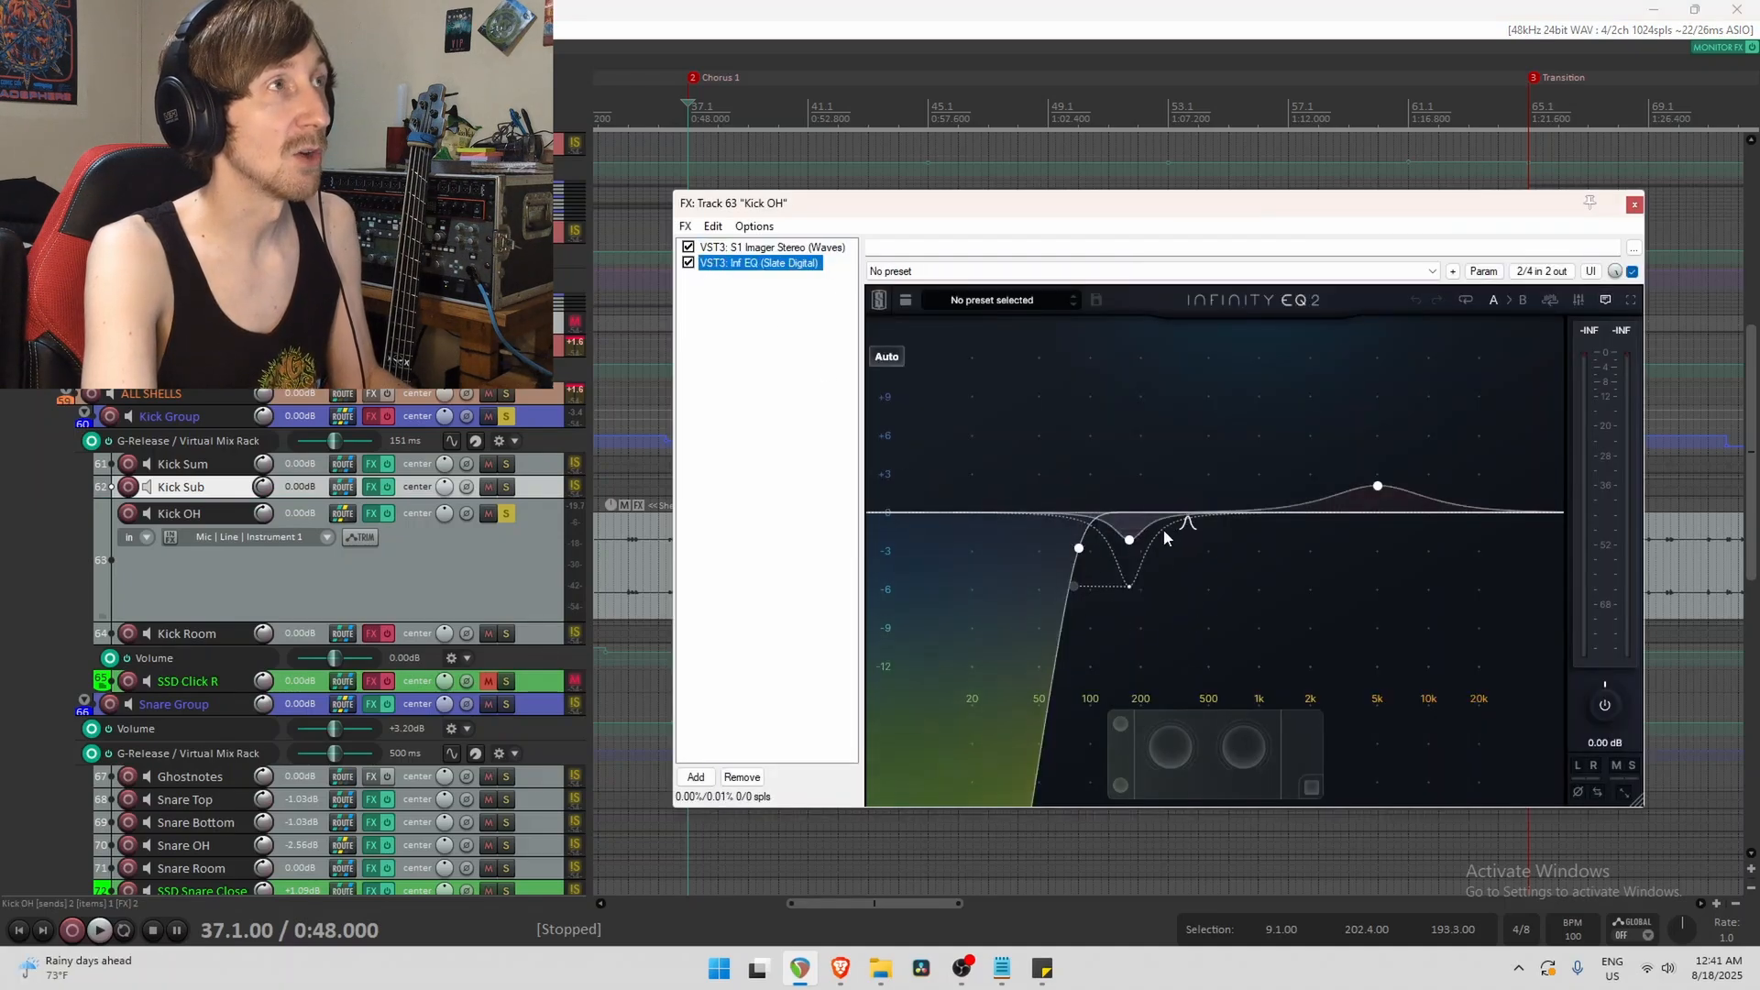
click(1080, 549)
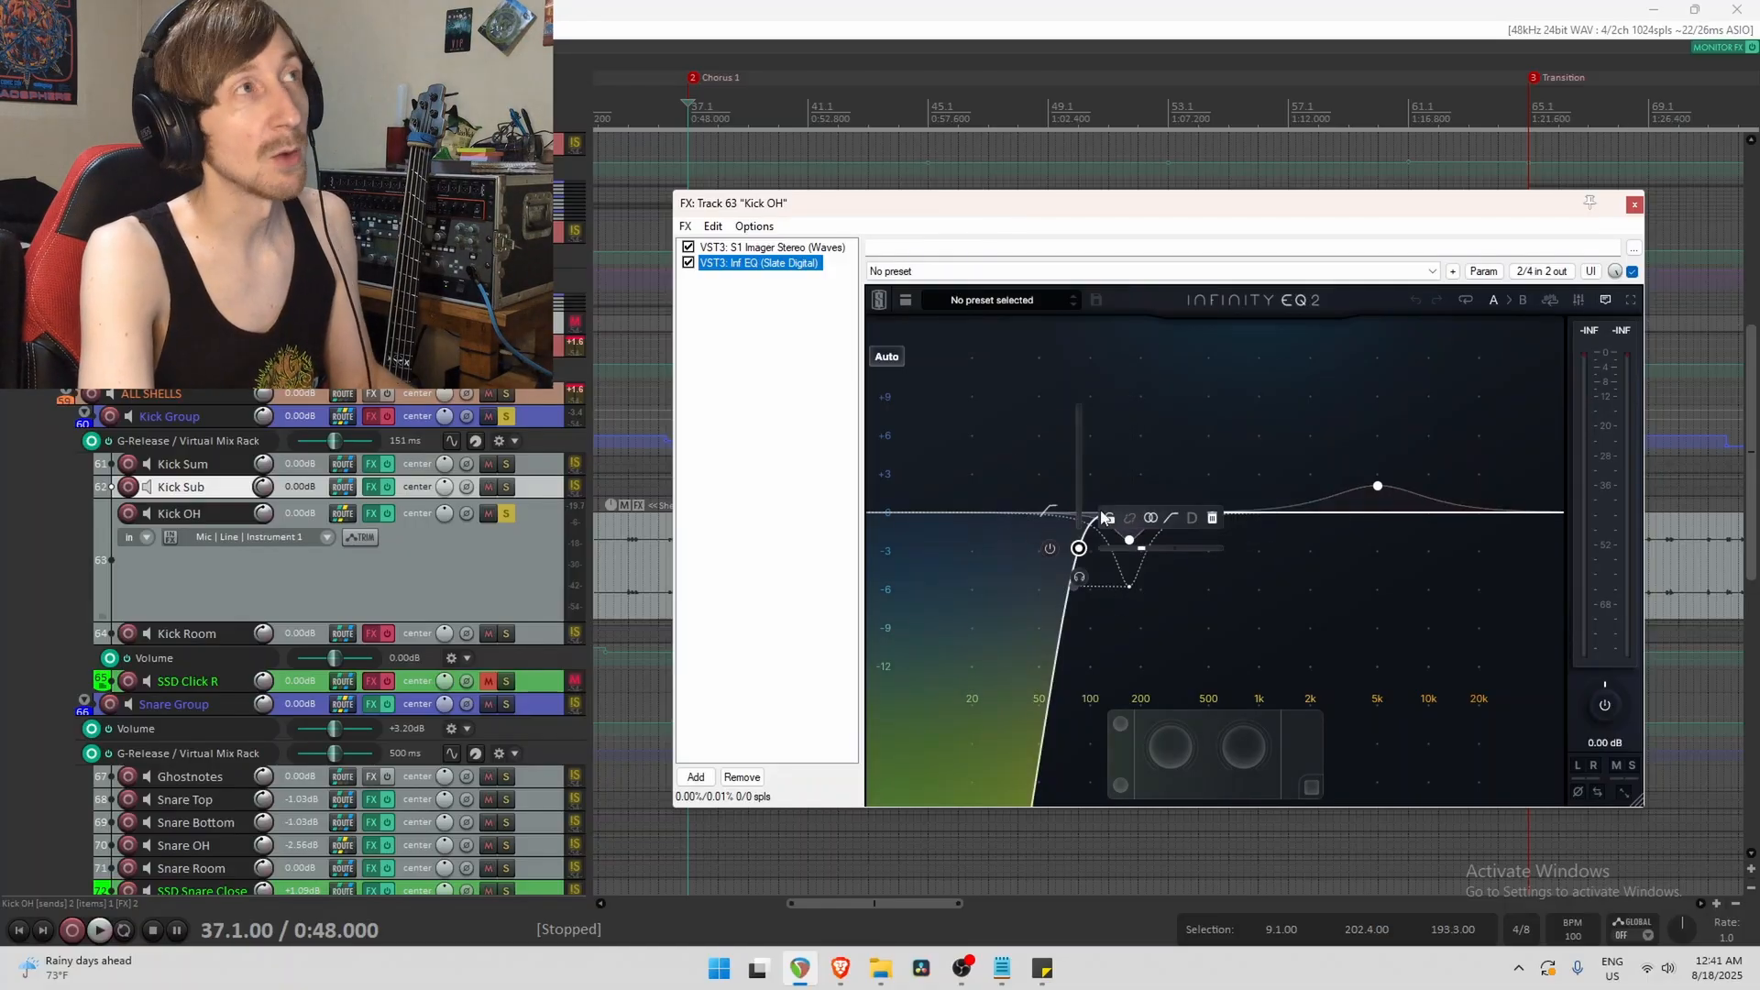
click(755, 305)
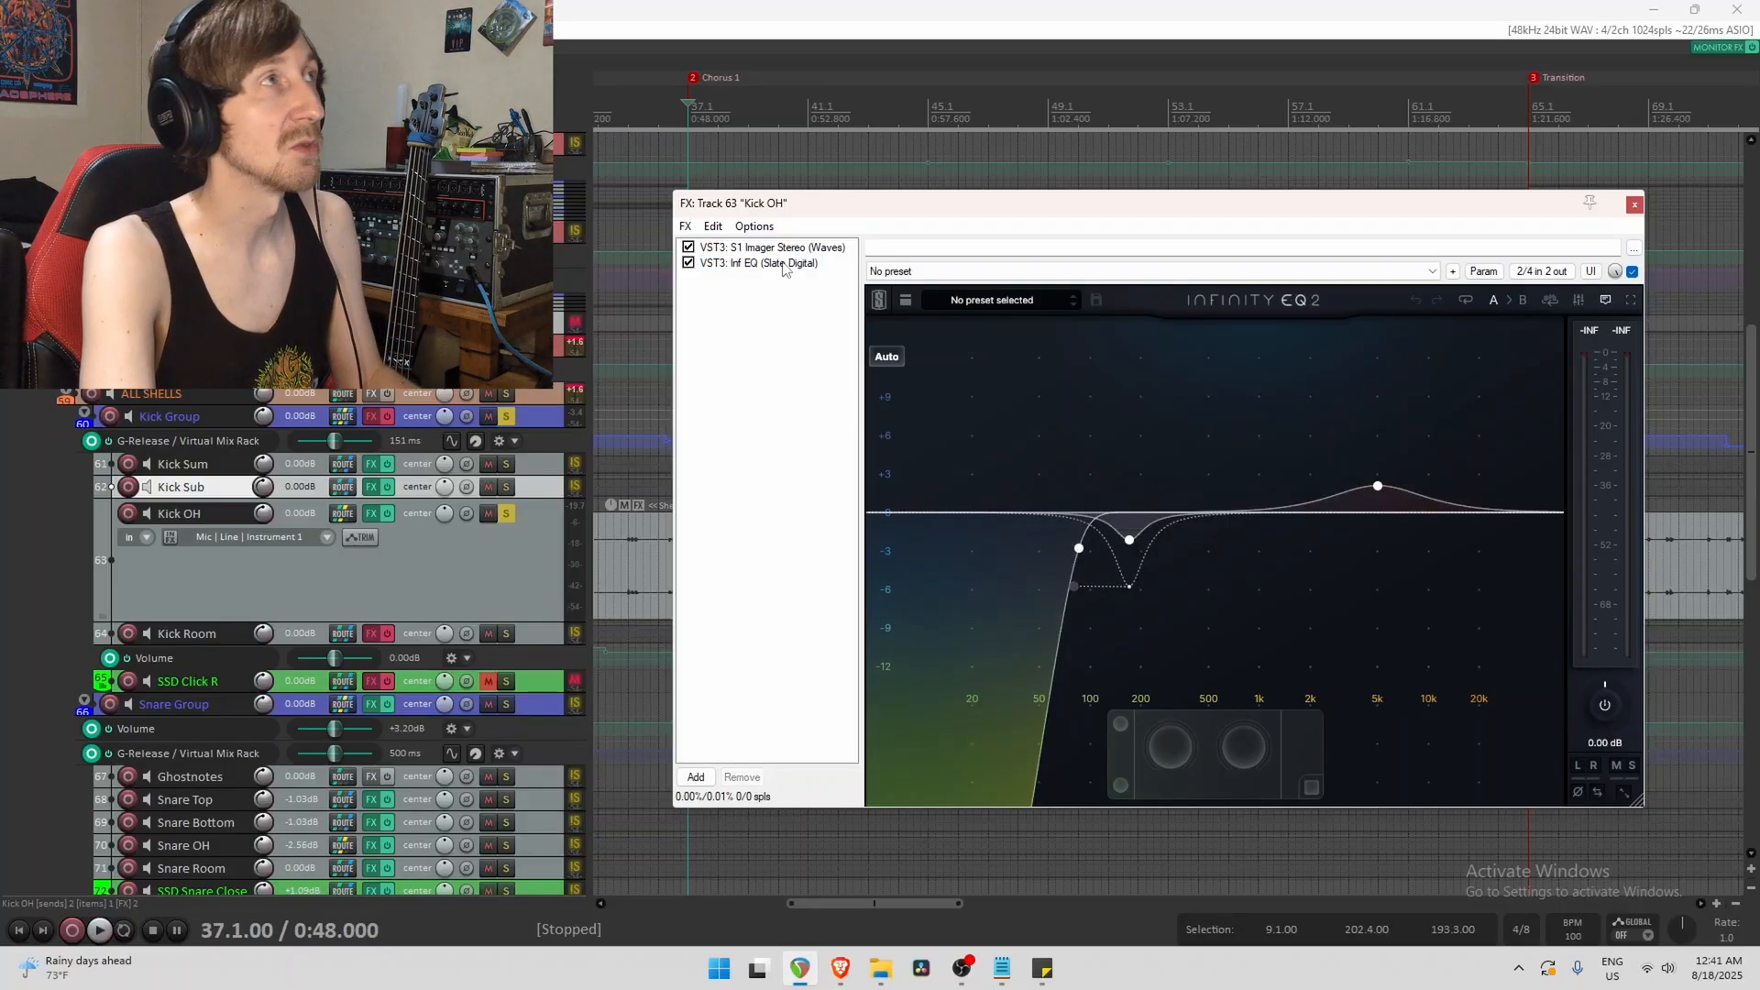
click(763, 265)
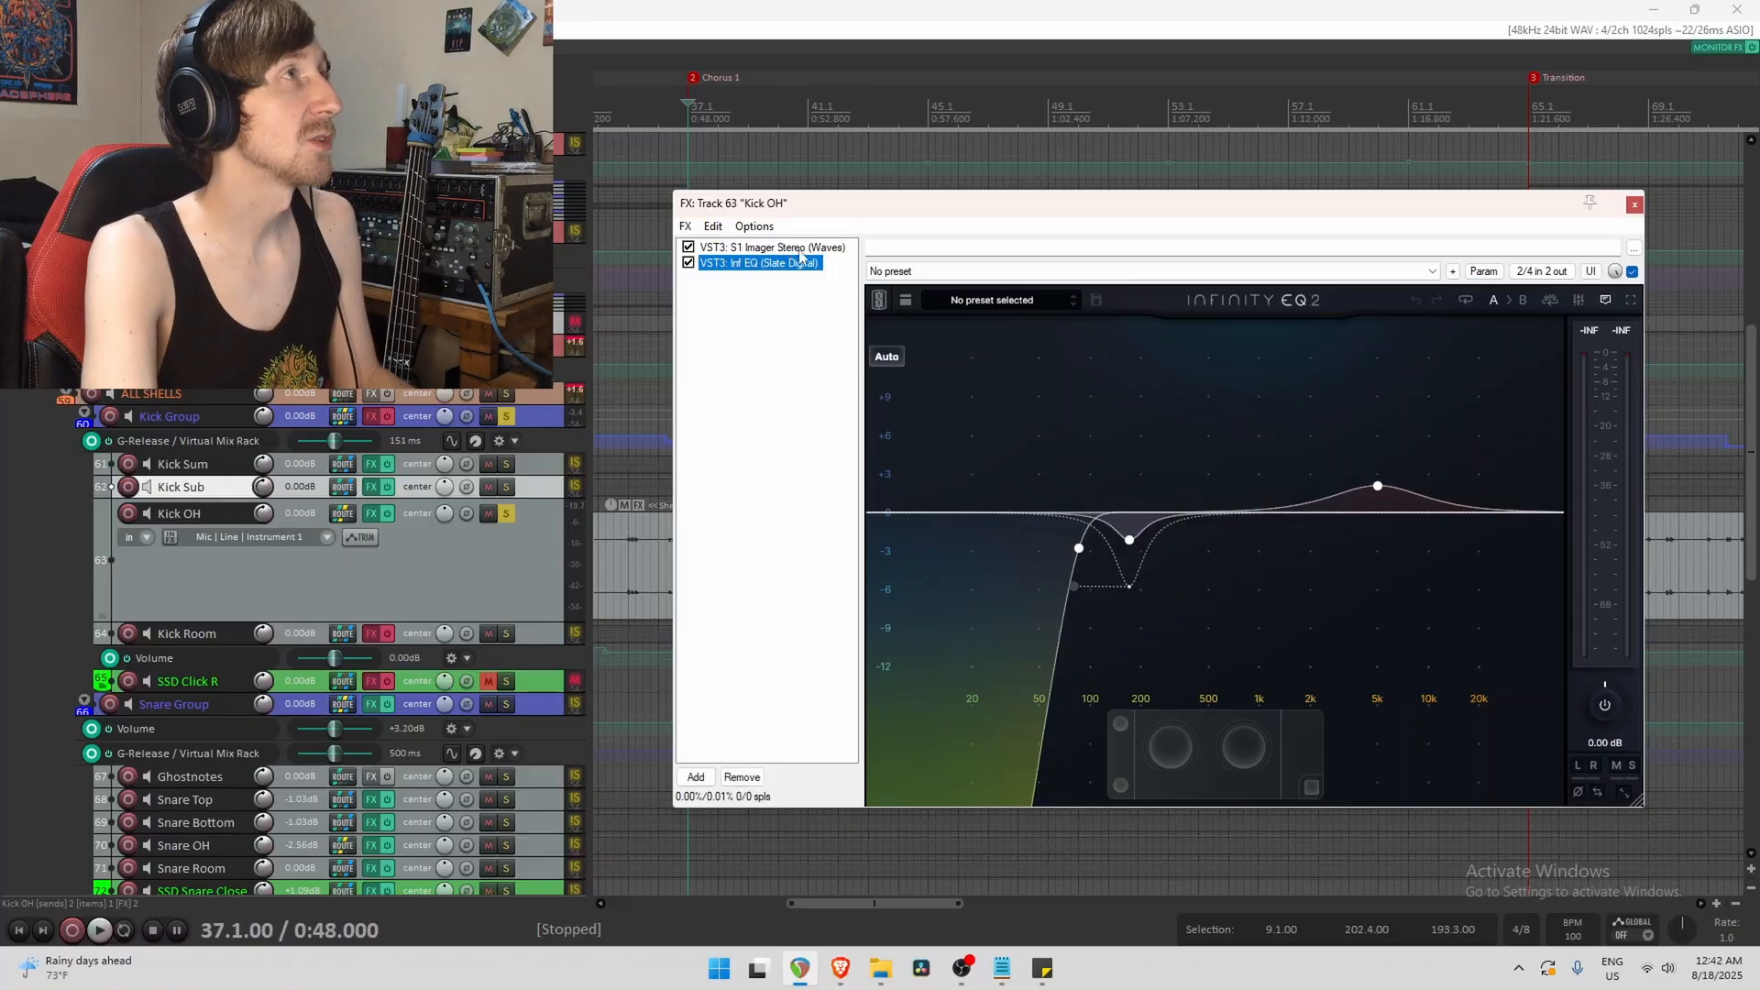
click(1079, 549)
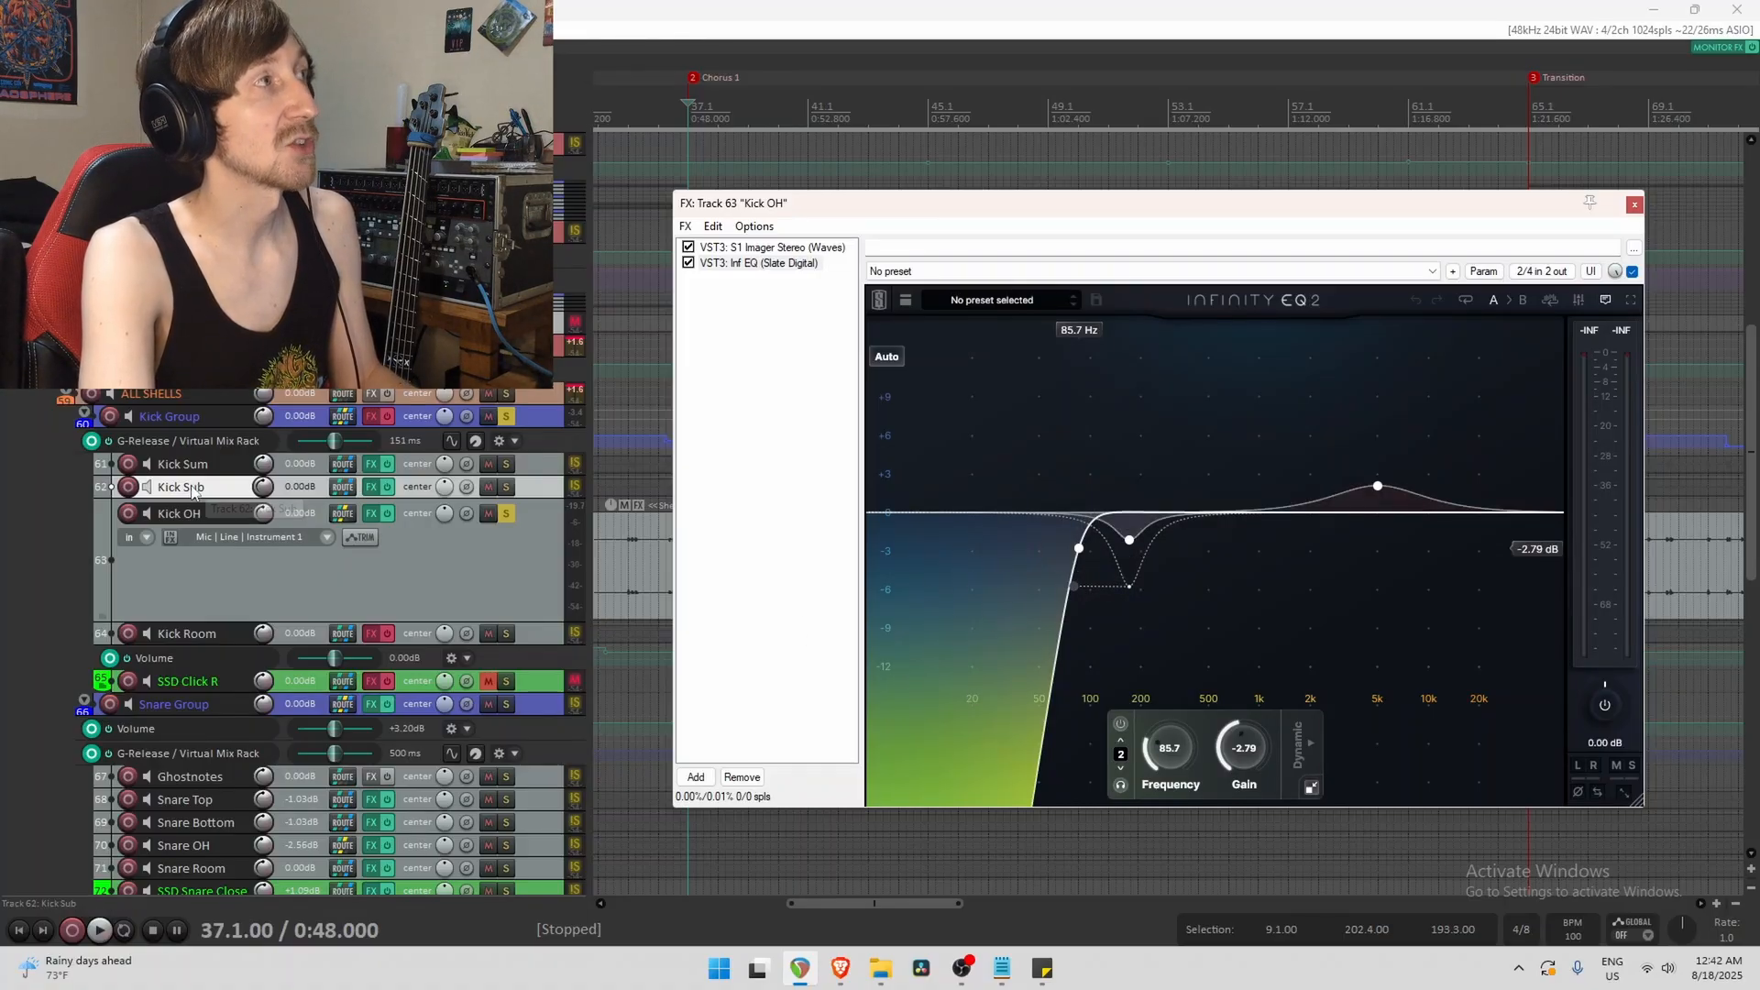
click(1131, 543)
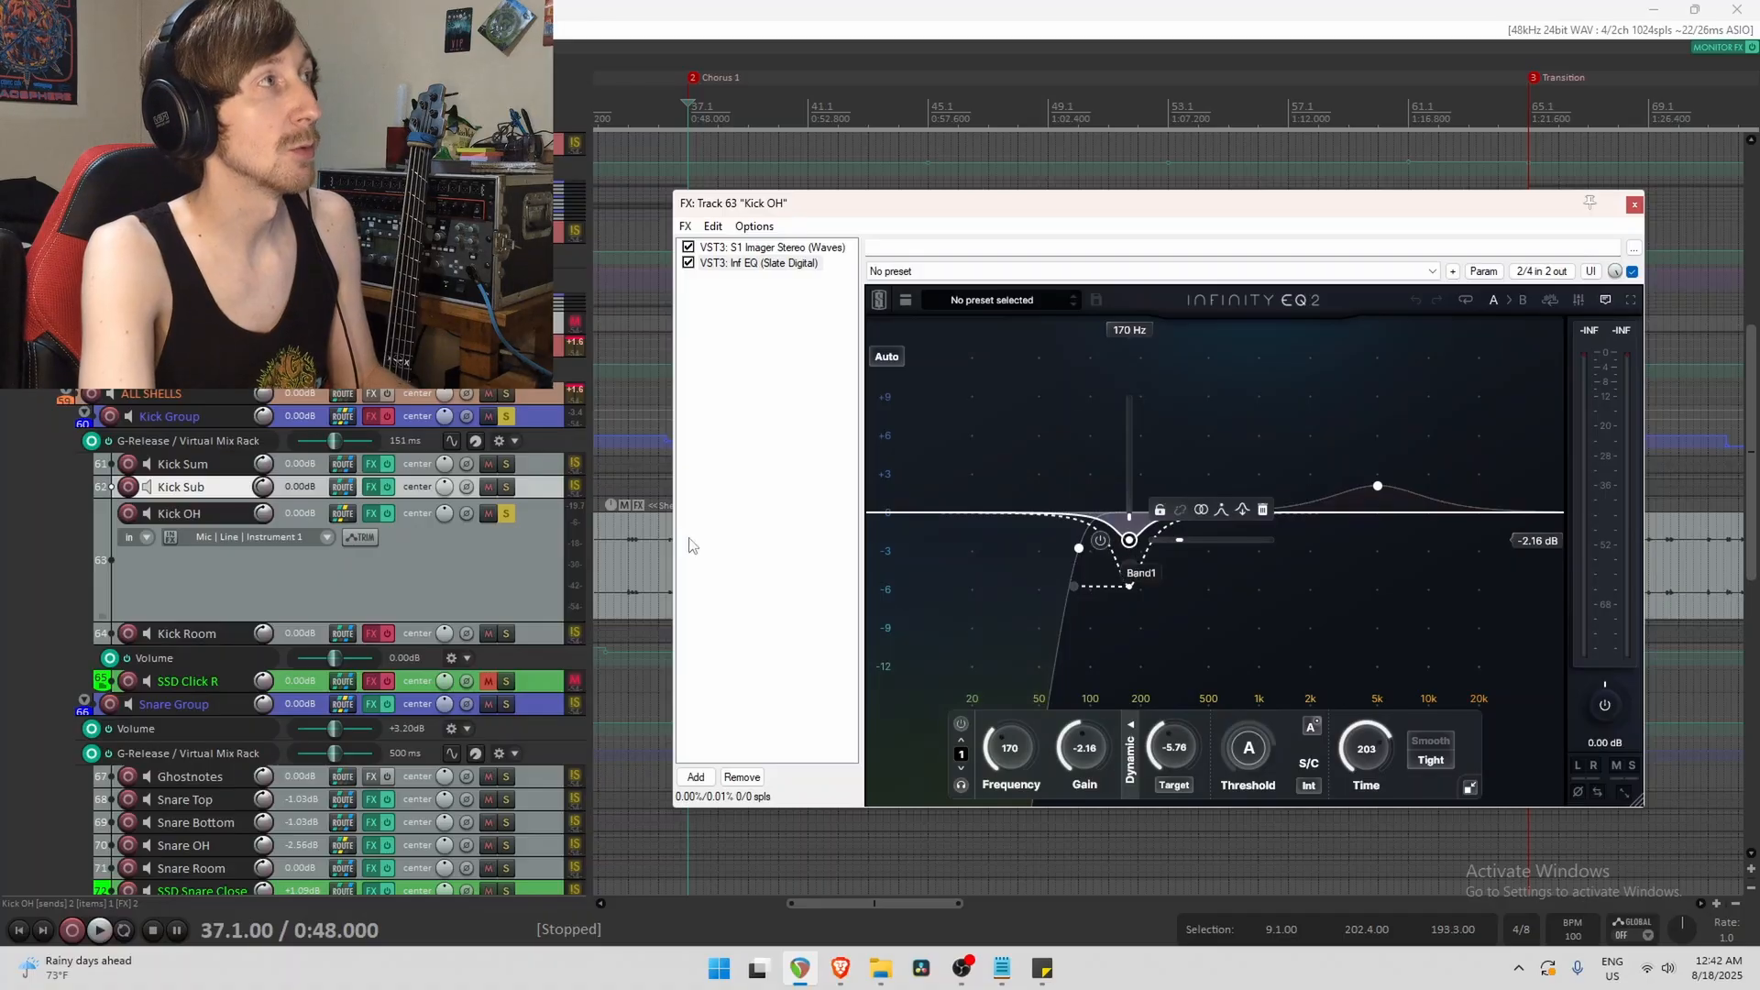
click(1378, 487)
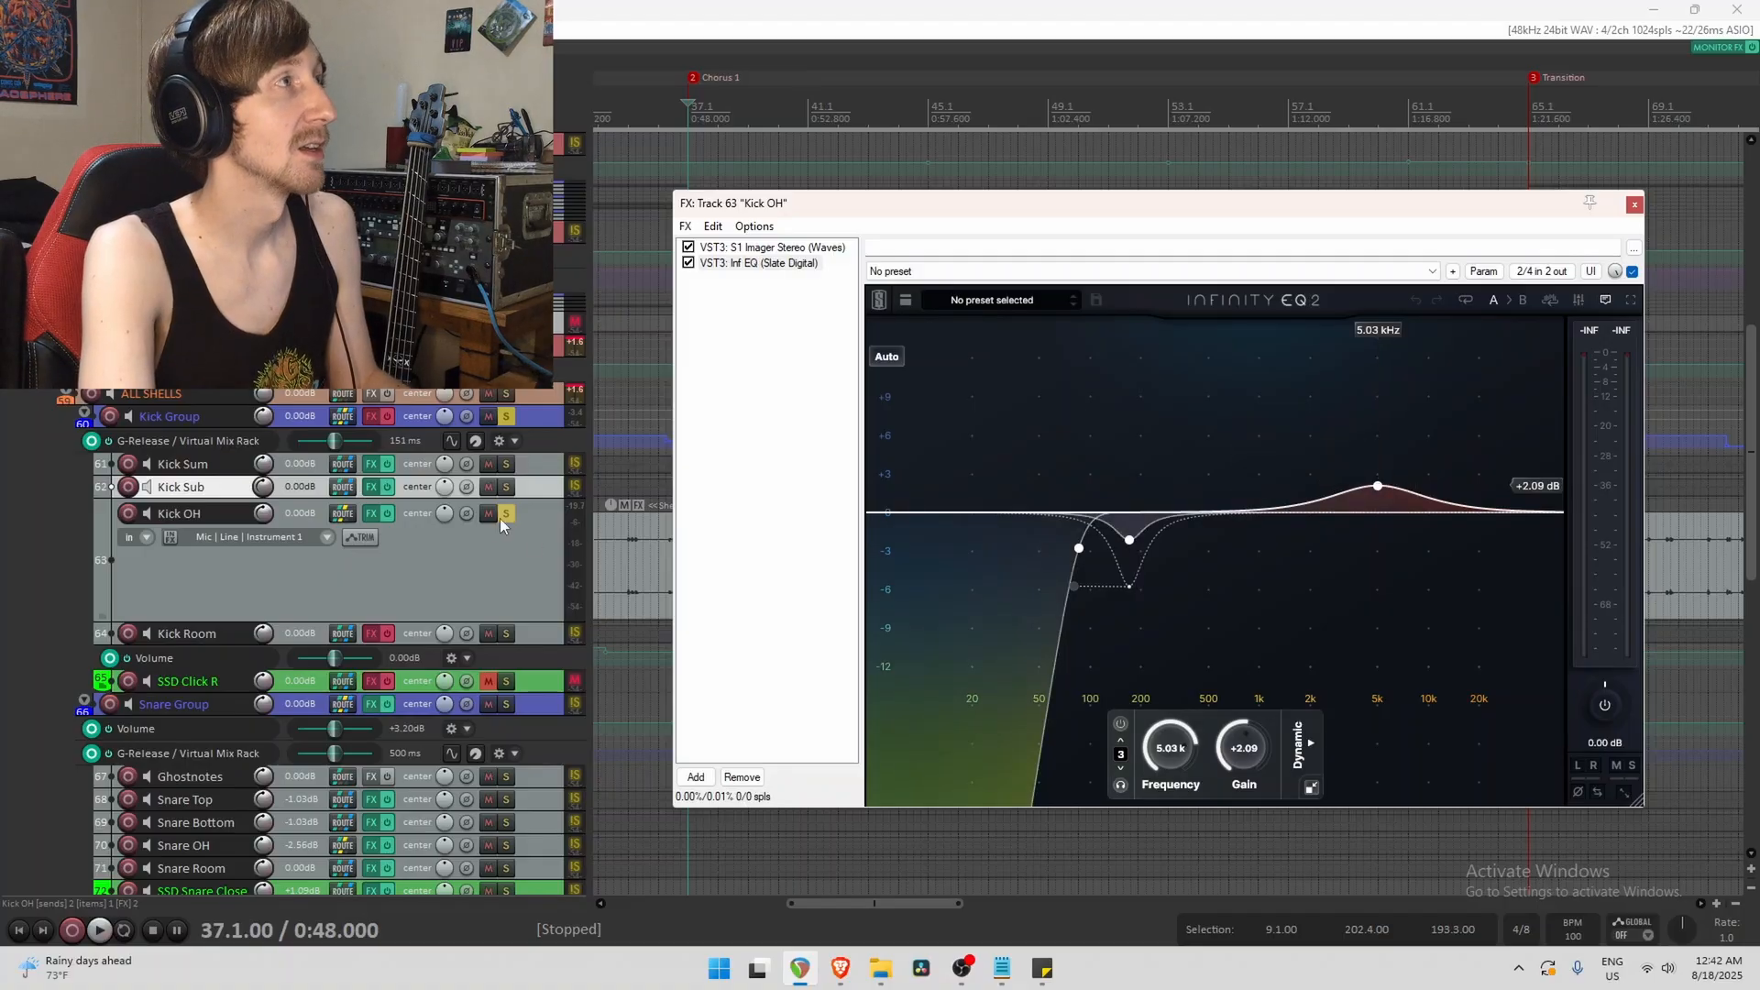
Play soloed Kick OH from Chorus 1 with its effects bypassed, re-enabling them during playback to compare.
click(388, 516)
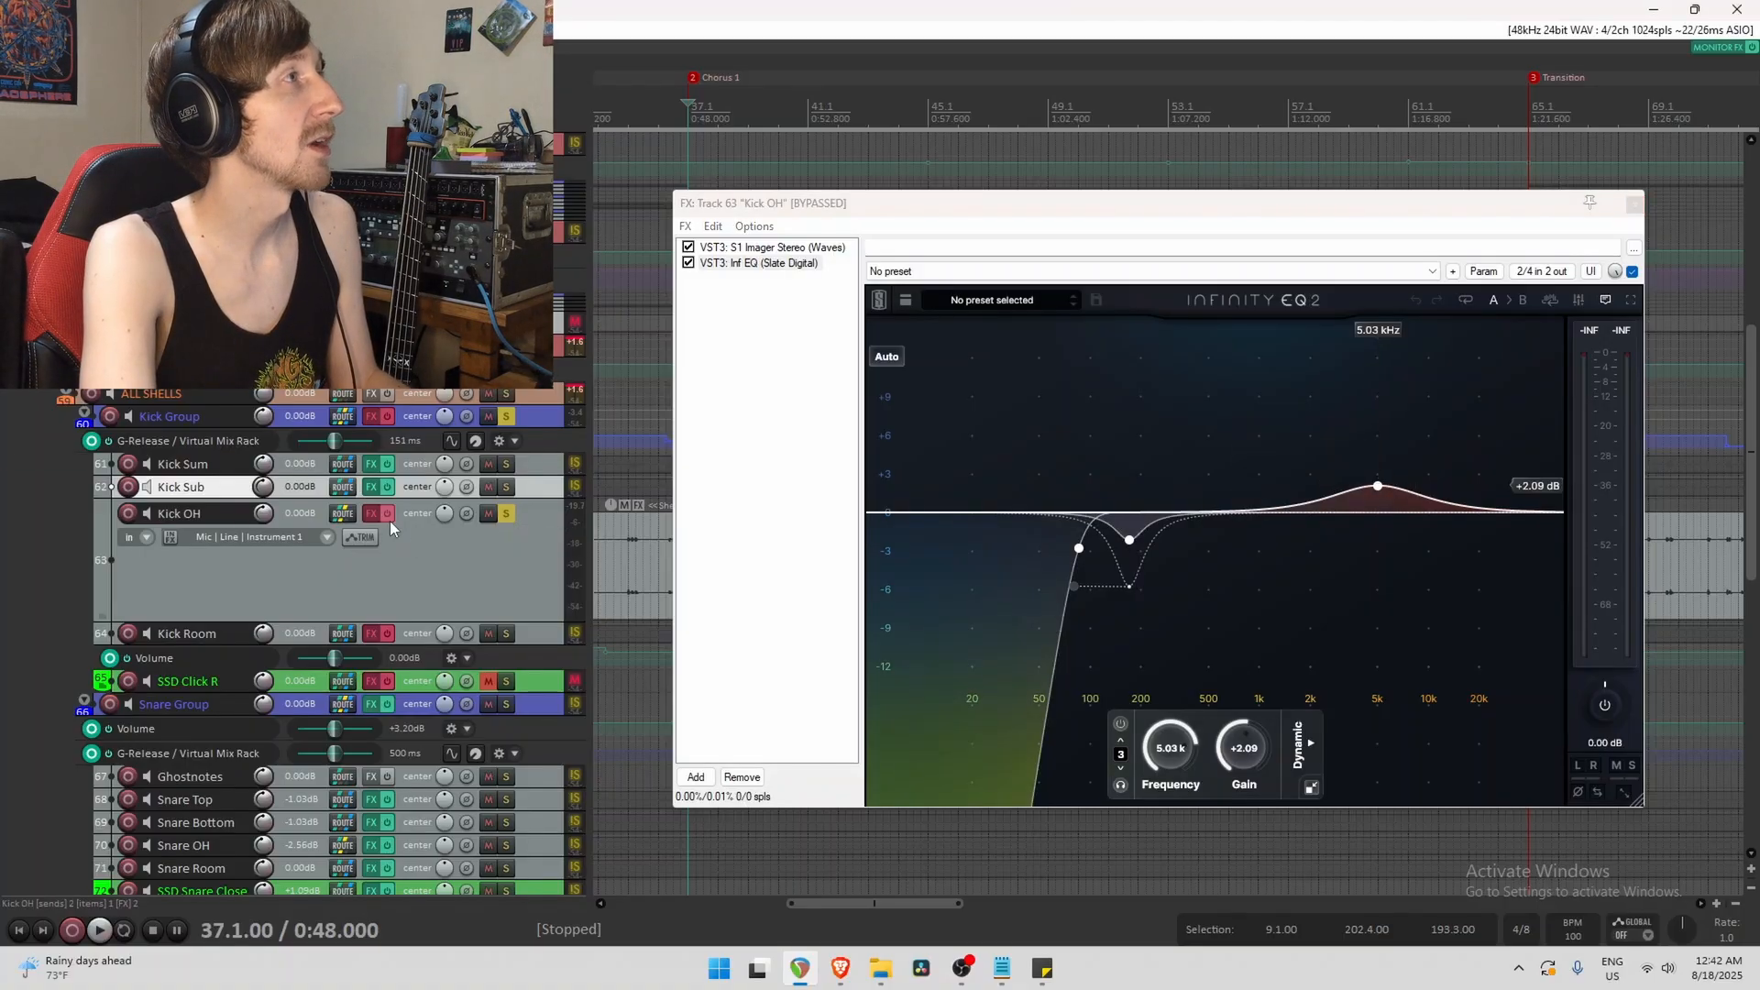
key(space)
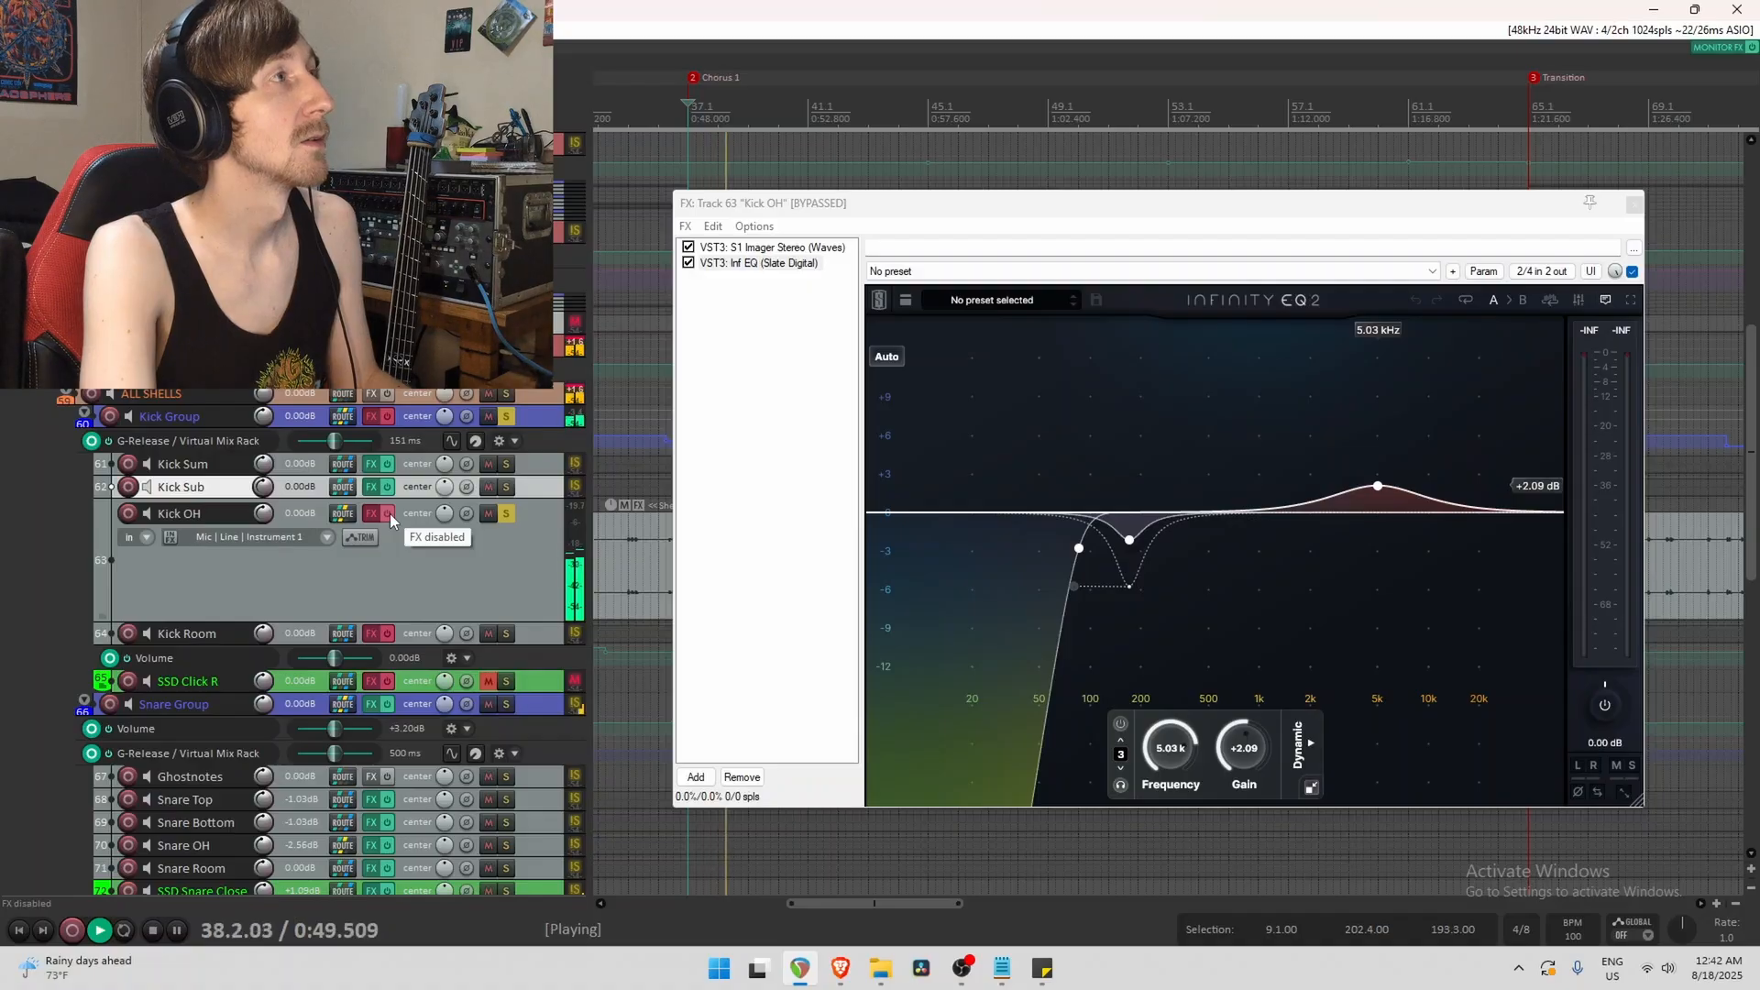
click(389, 513)
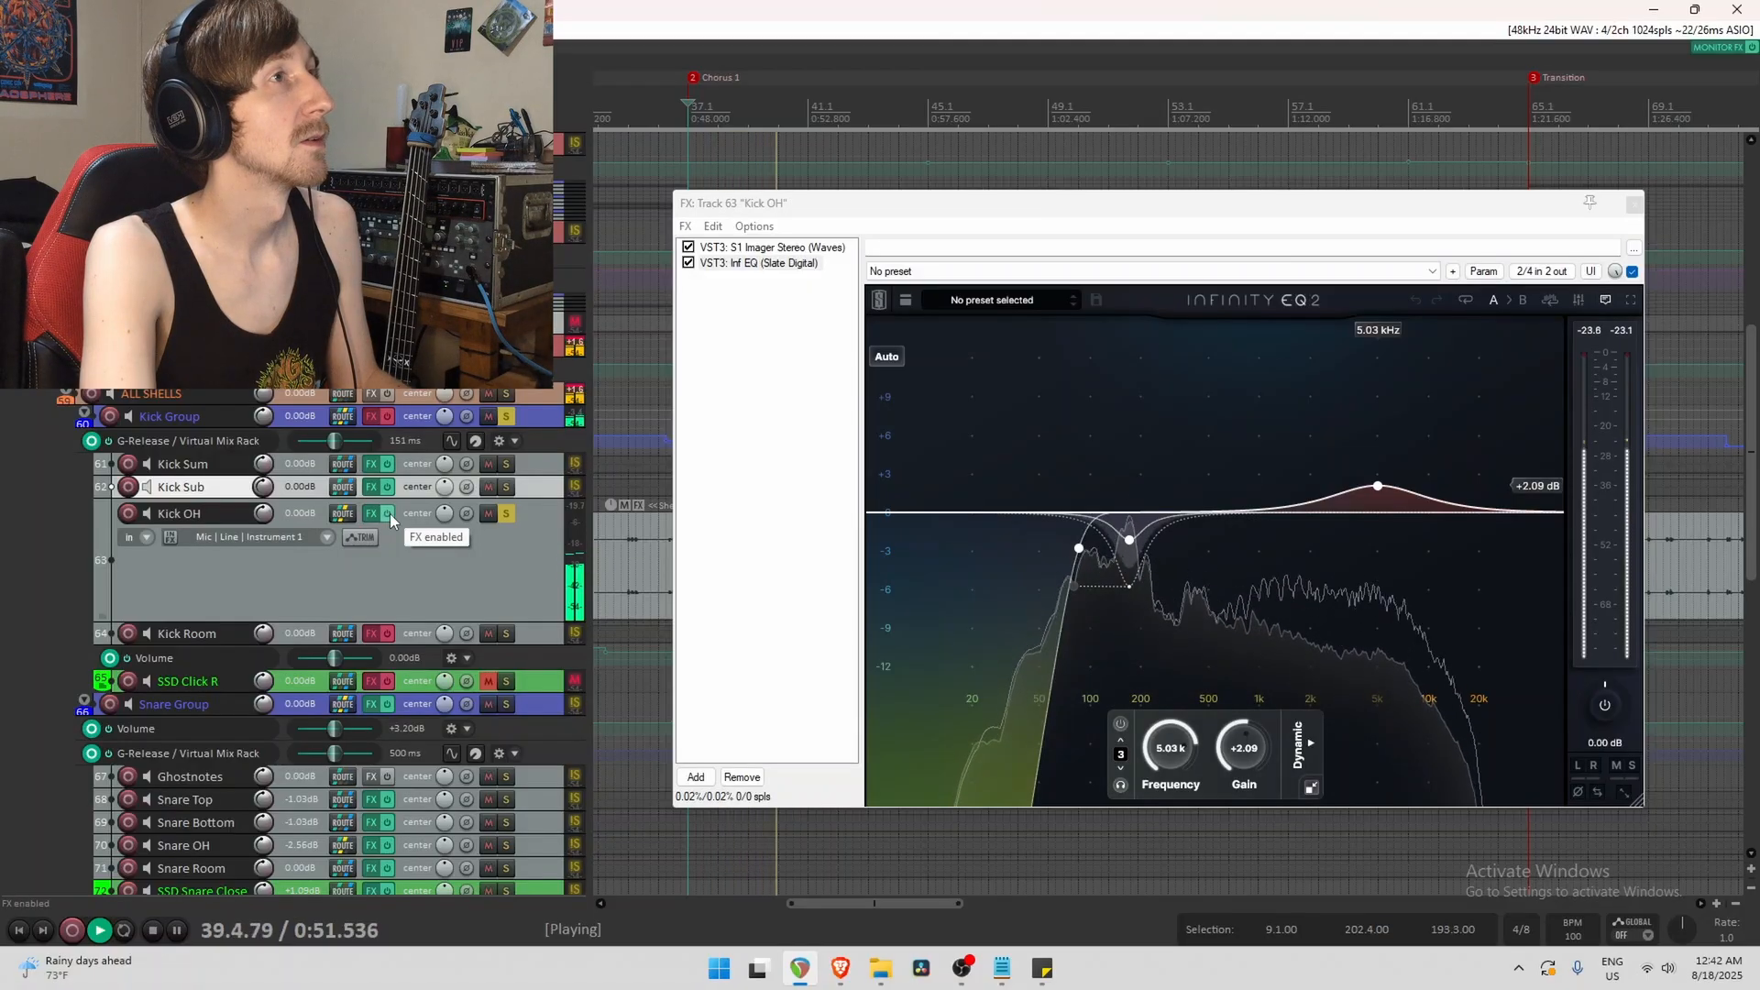
key(space)
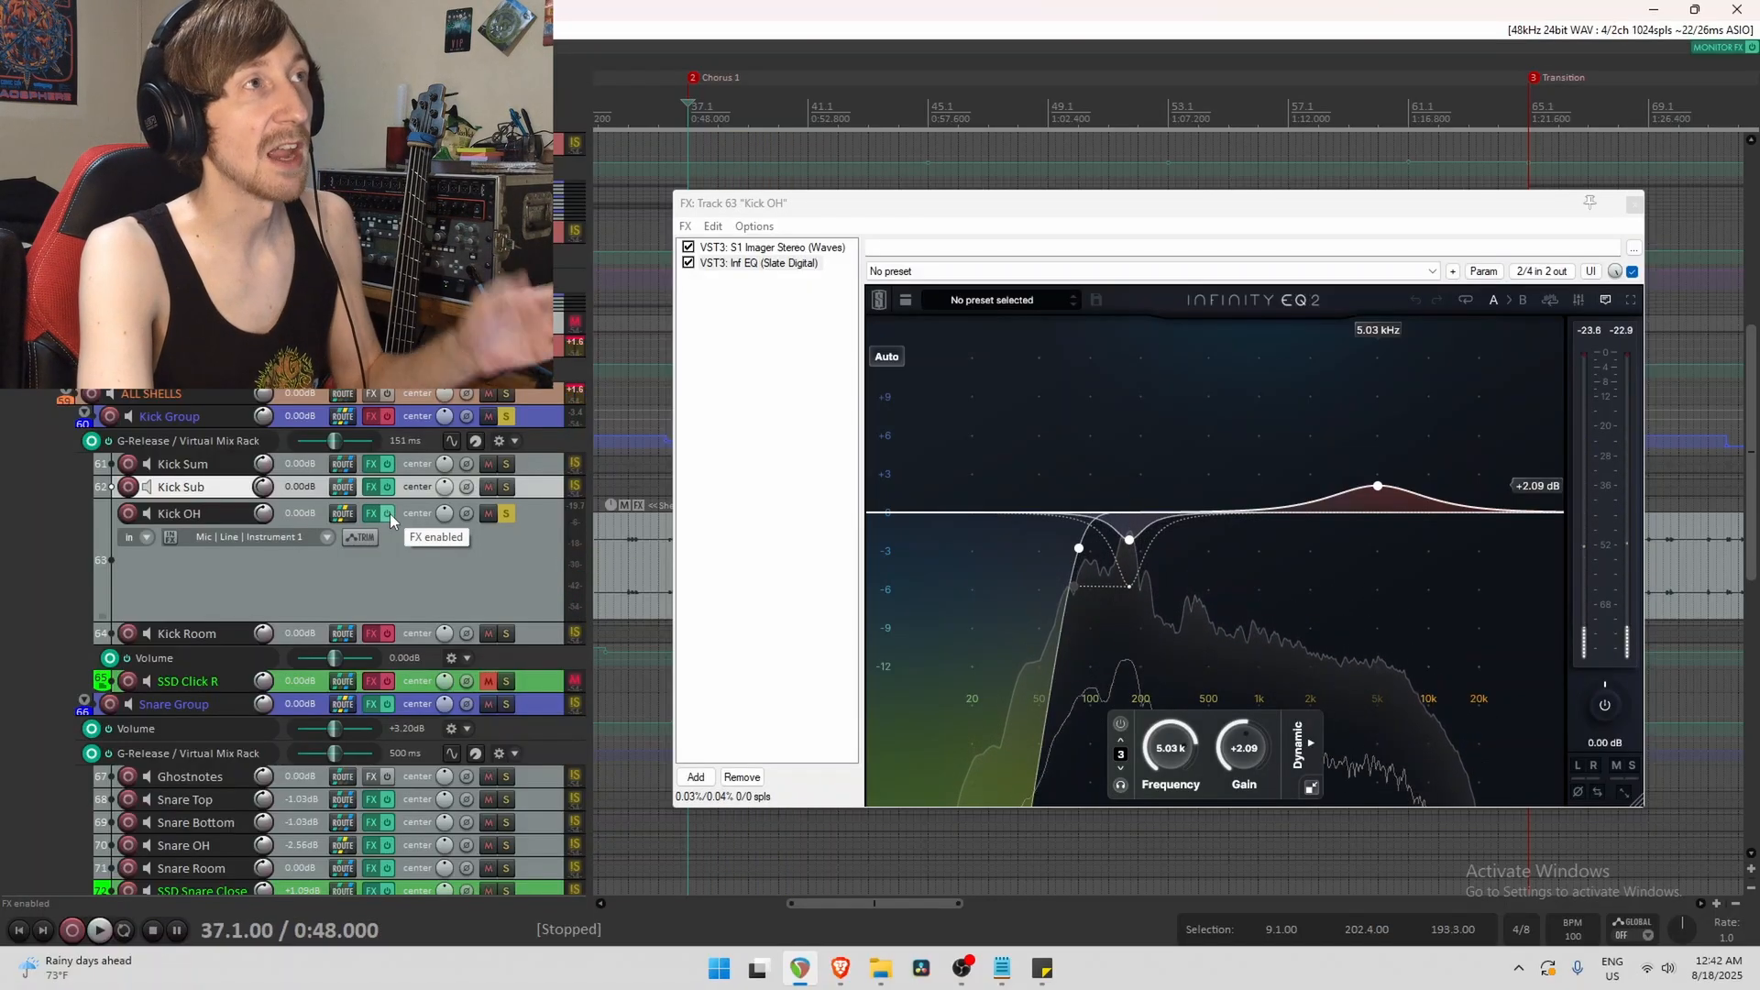
Switch the solo from Kick OH to Kick Room, open Kick Room's effects chain, and audition the track with its effects bypassed.
click(503, 512)
click(506, 633)
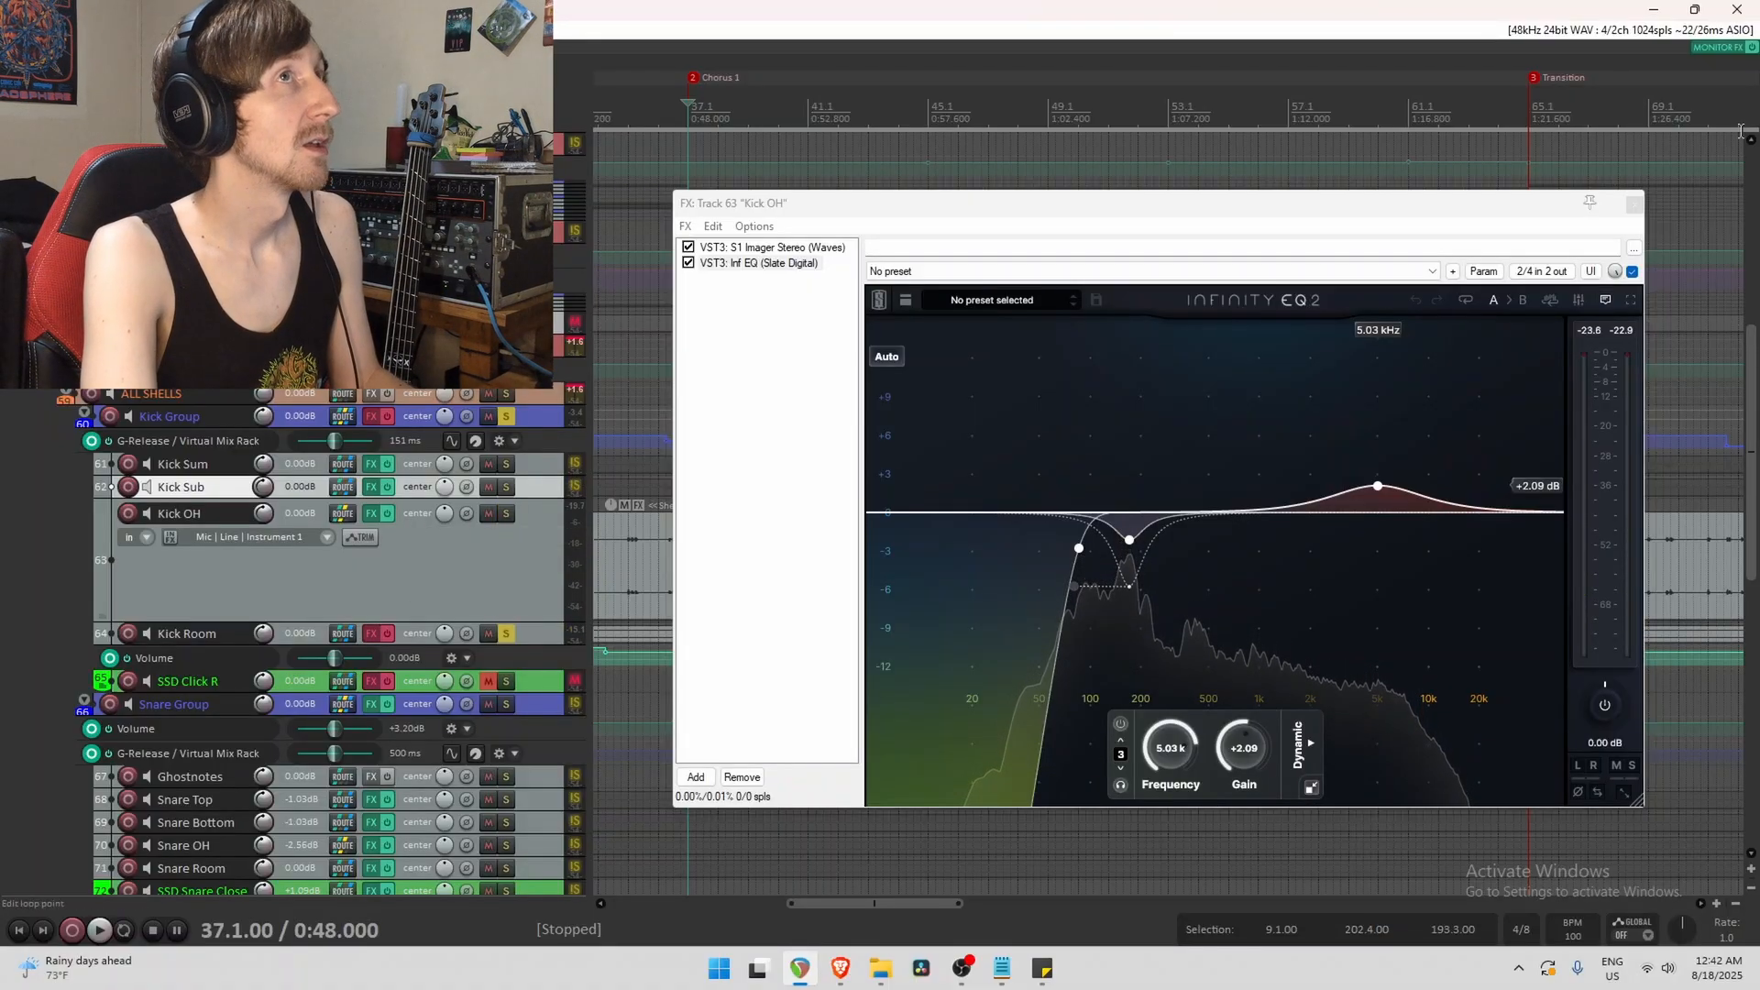
click(1635, 205)
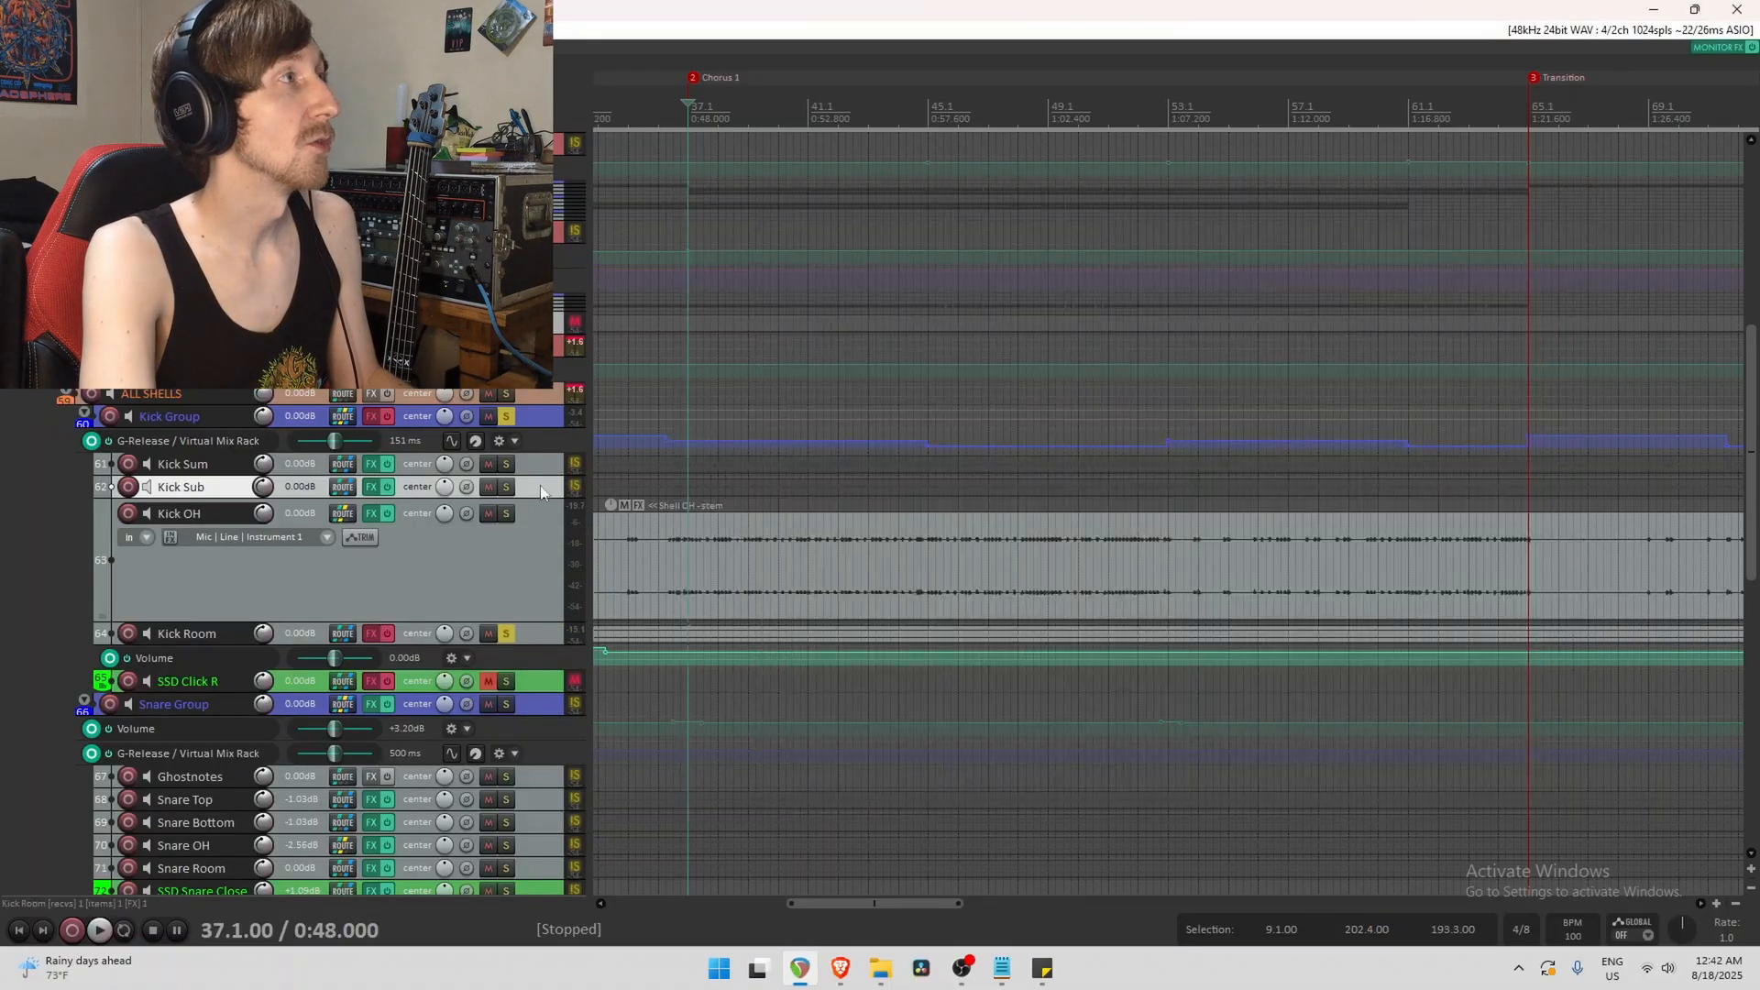
click(371, 633)
drag(1003, 131, 1014, 111)
key(space)
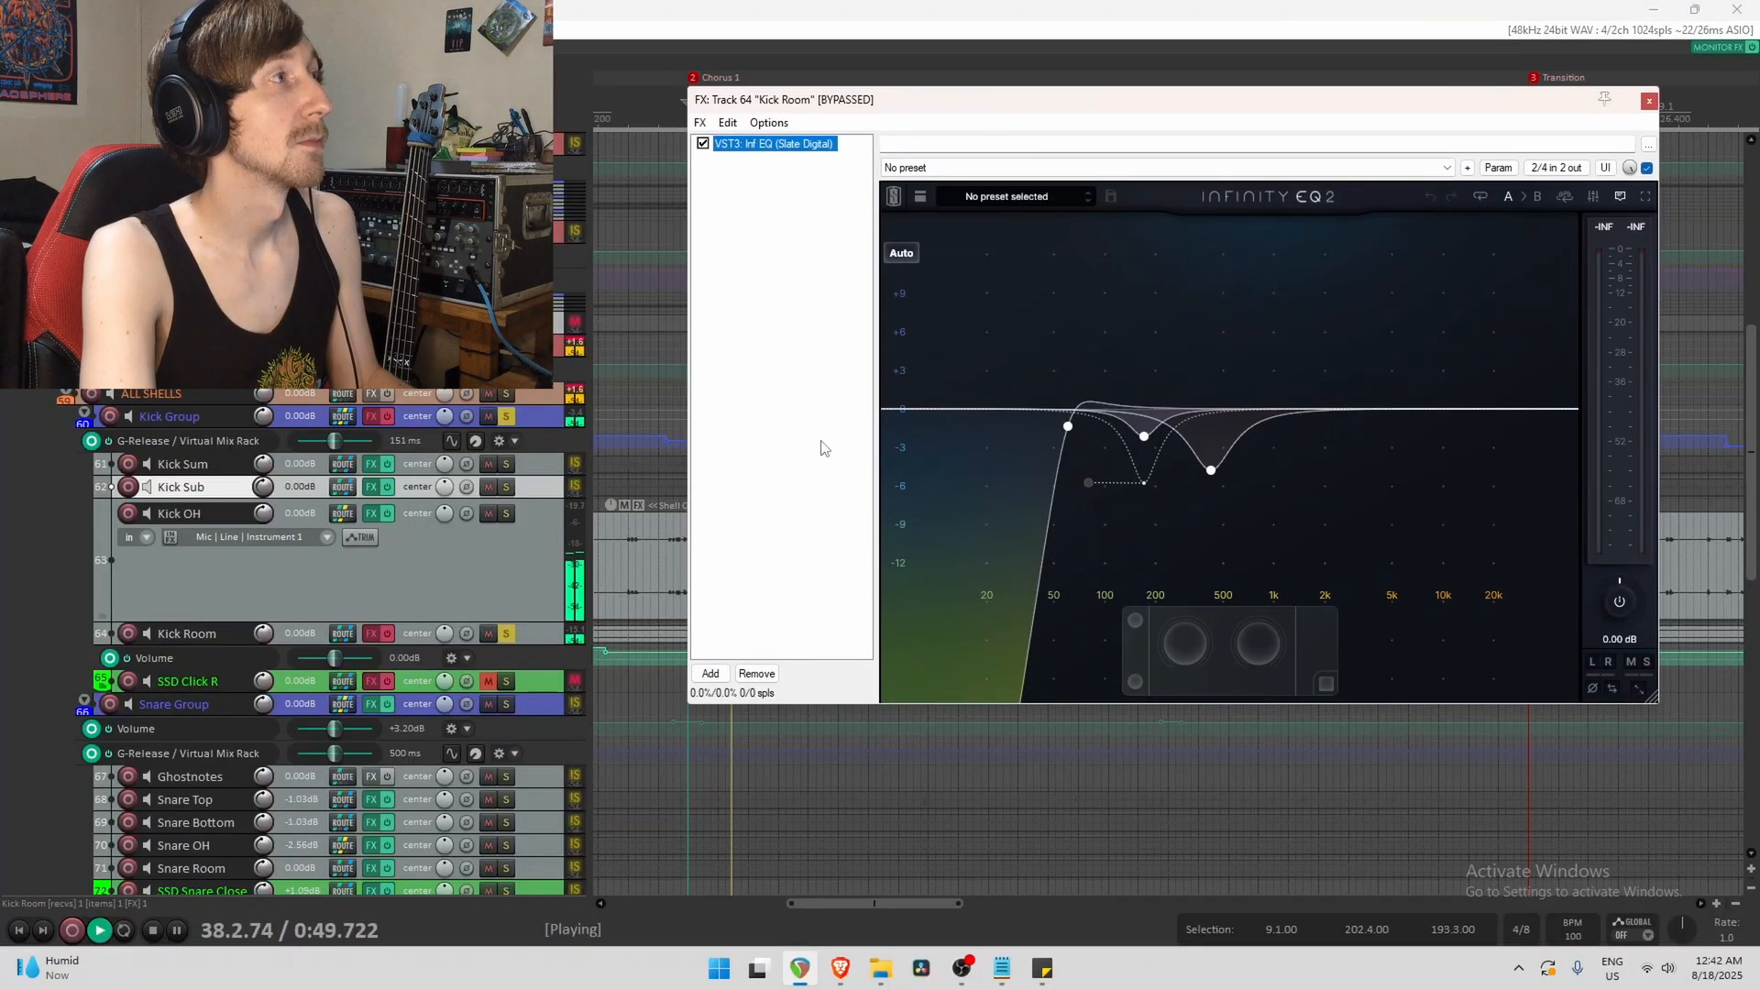
key(space)
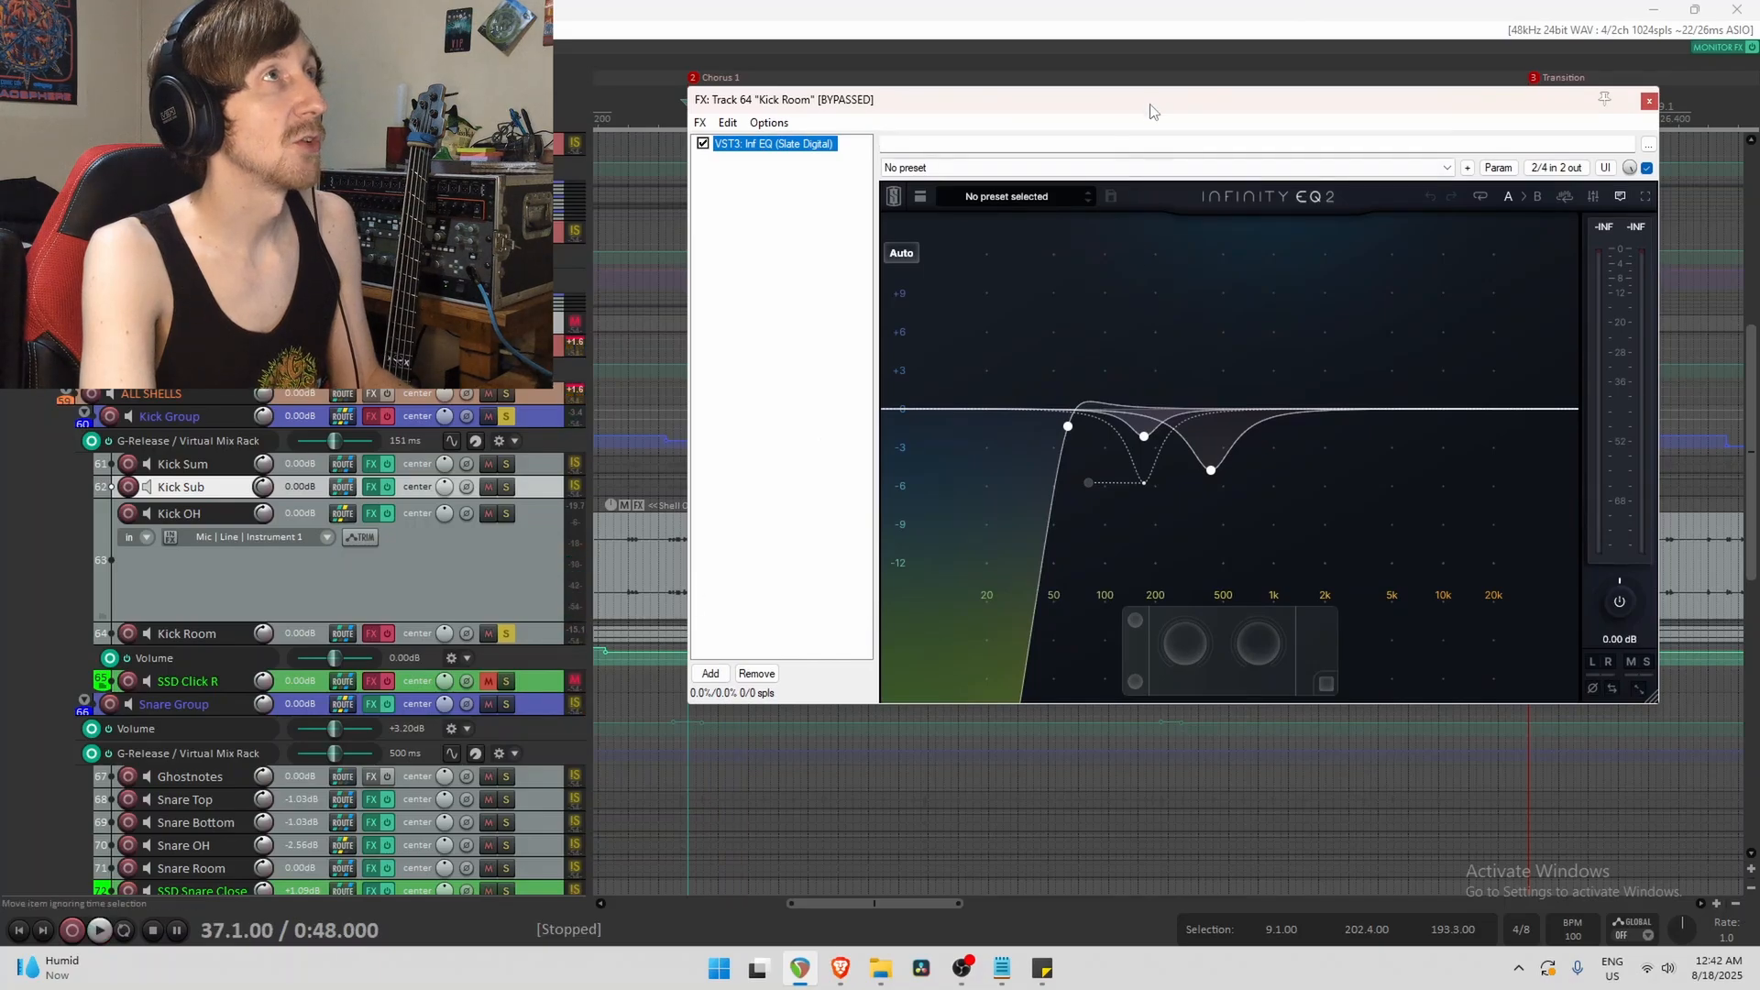
Move the Kick Room effects window out of the way and examine the track's volume automation across the whole song.
drag(1153, 108, 1098, 760)
scroll(1344, 575, down, 5)
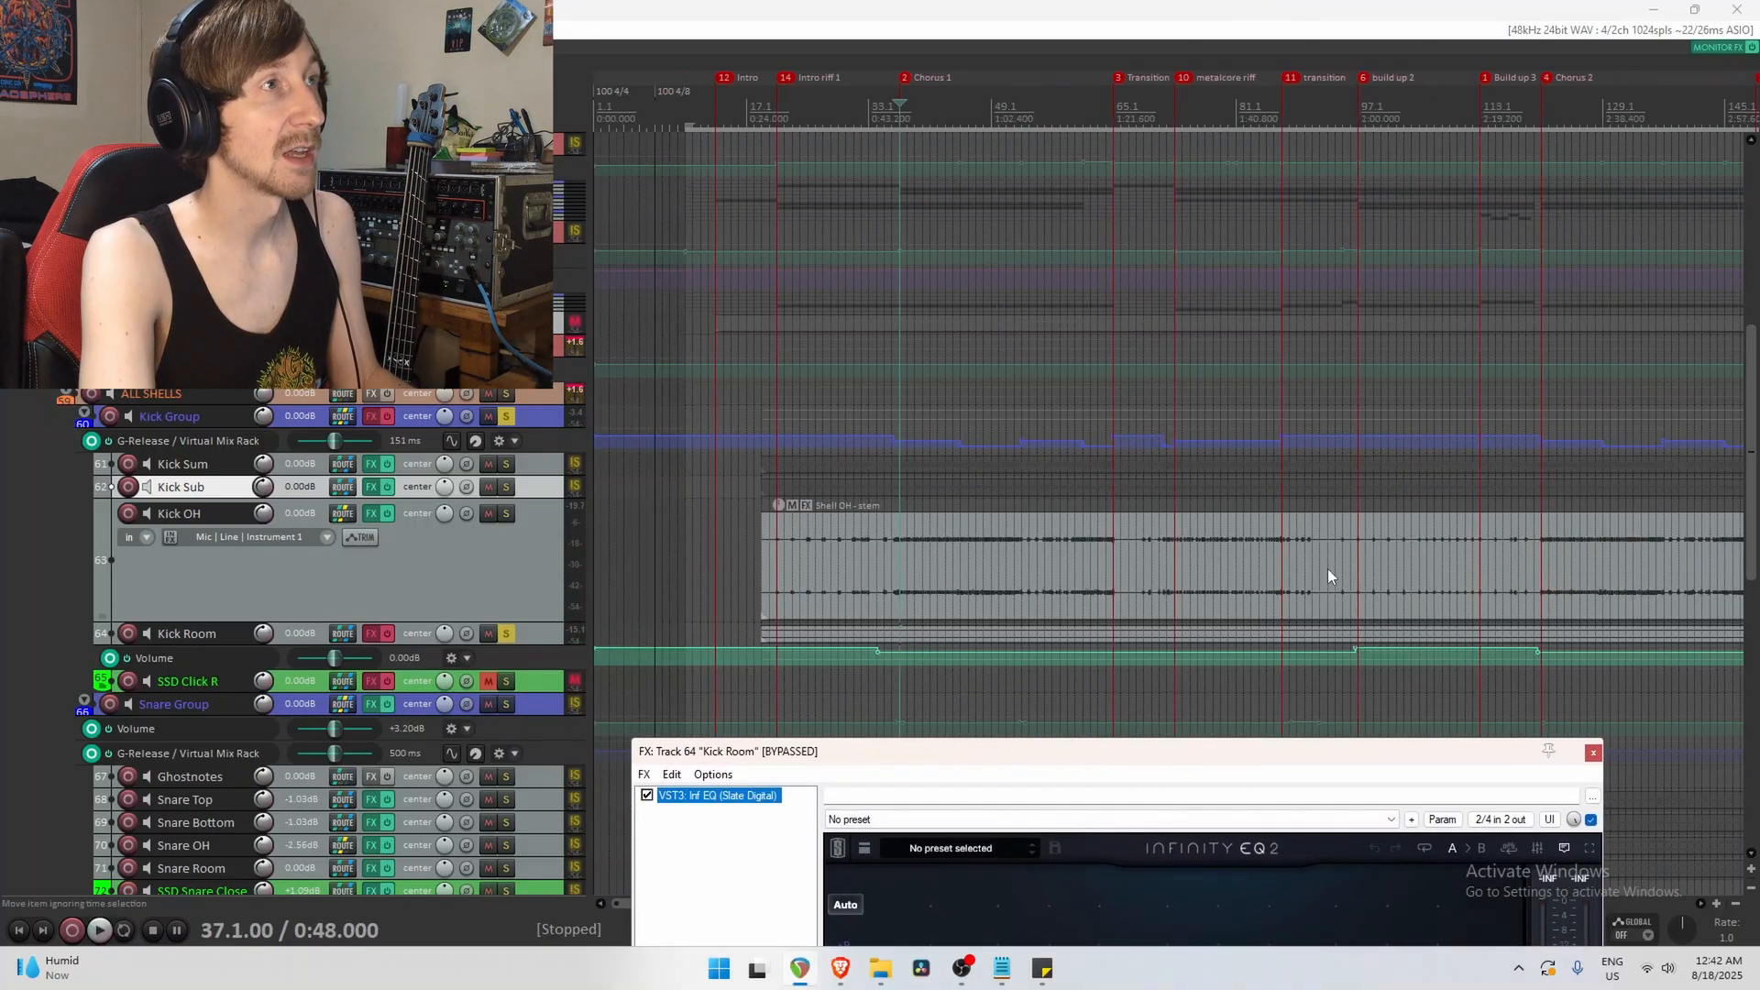
scroll(1344, 575, down, 3)
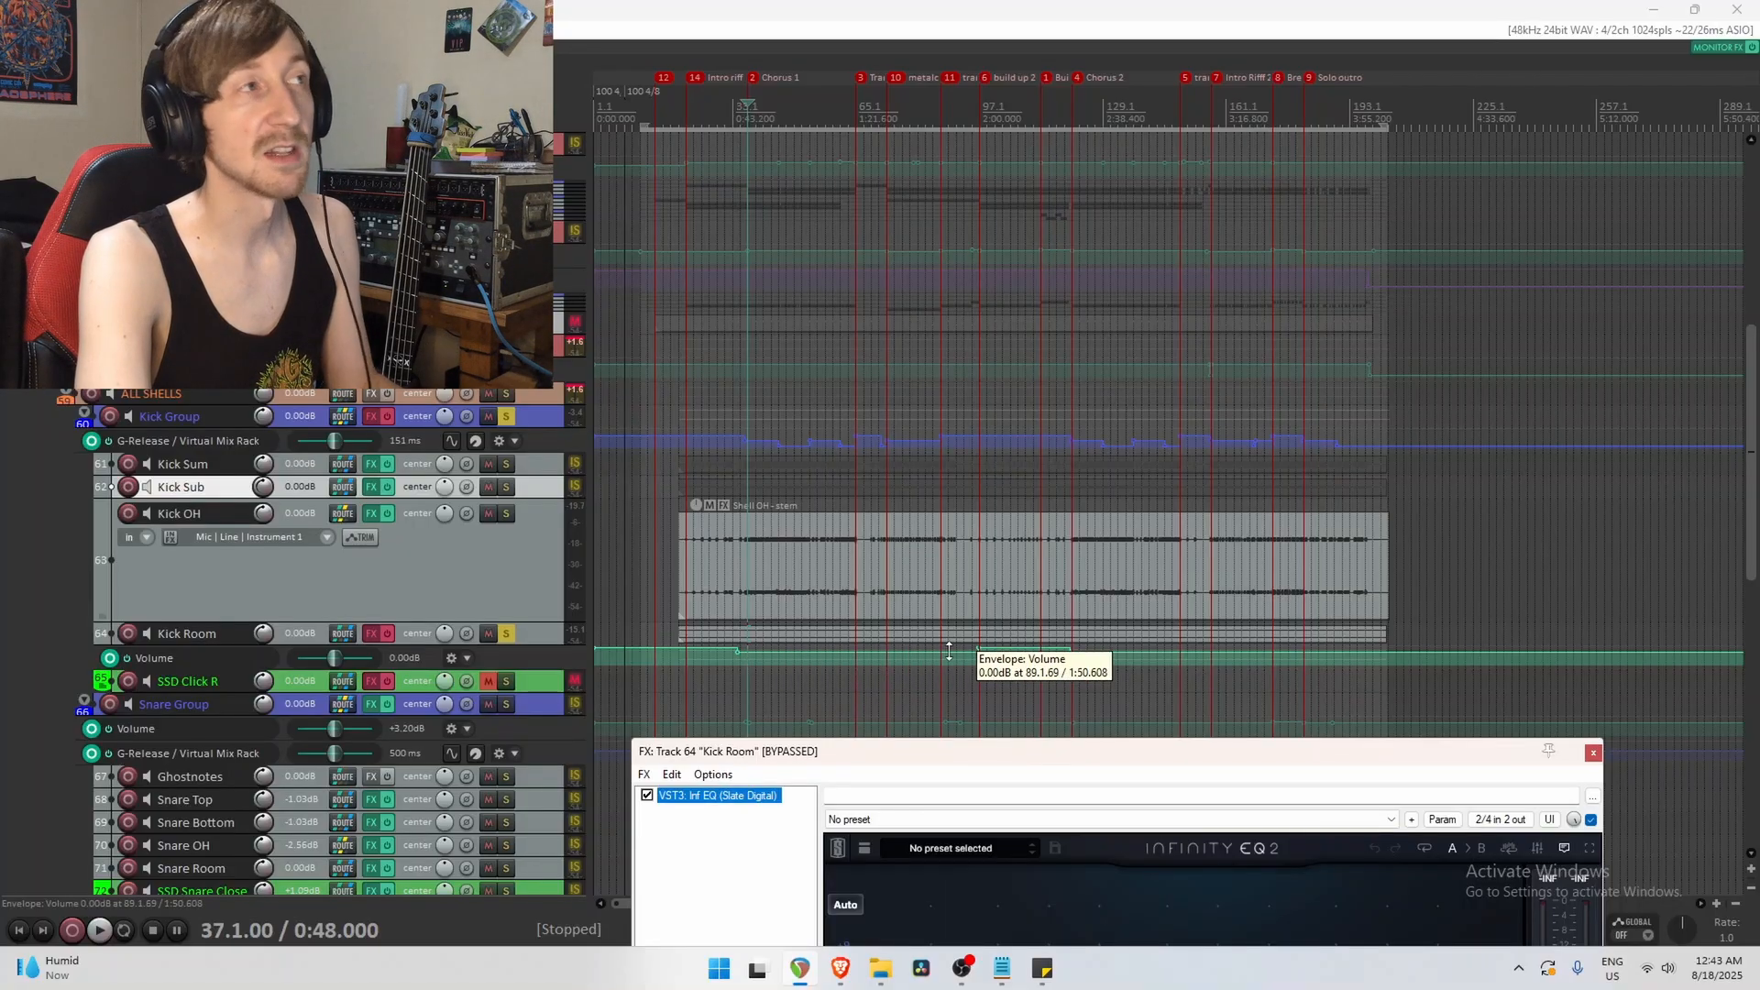
key(space)
key(space)
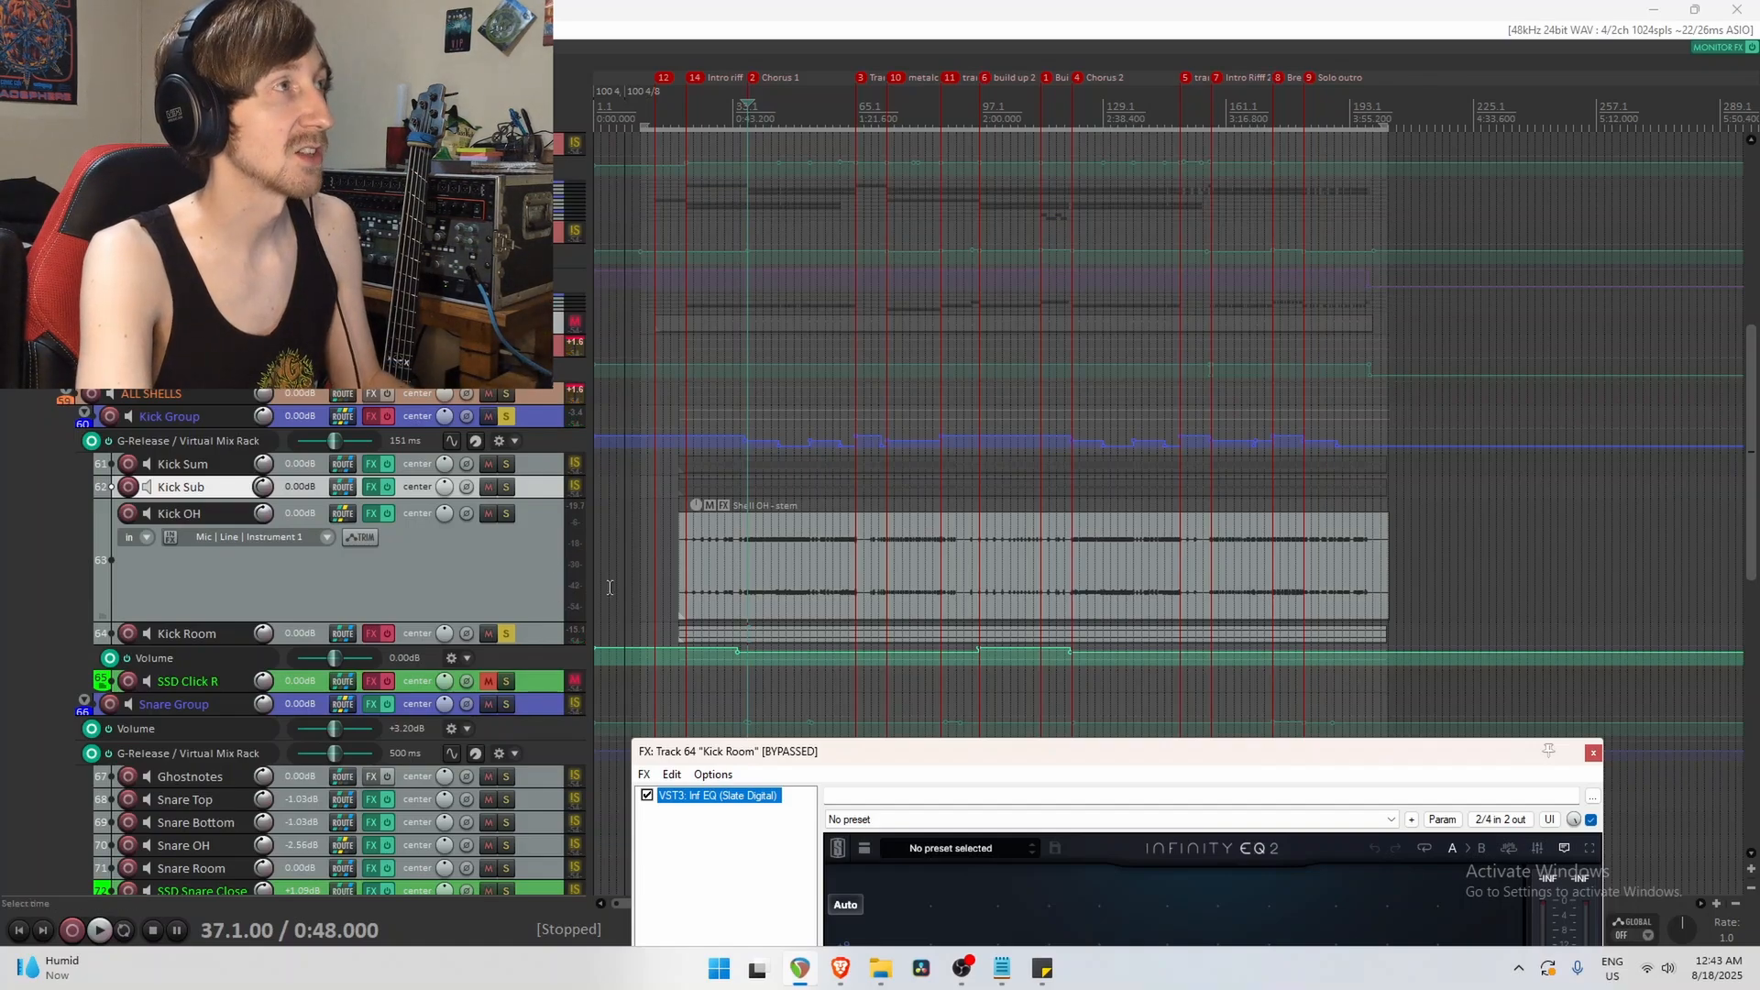
Clear the Kick Room and Kick Group solos and audition the whole drum mix from Chorus 1.
click(507, 635)
click(506, 416)
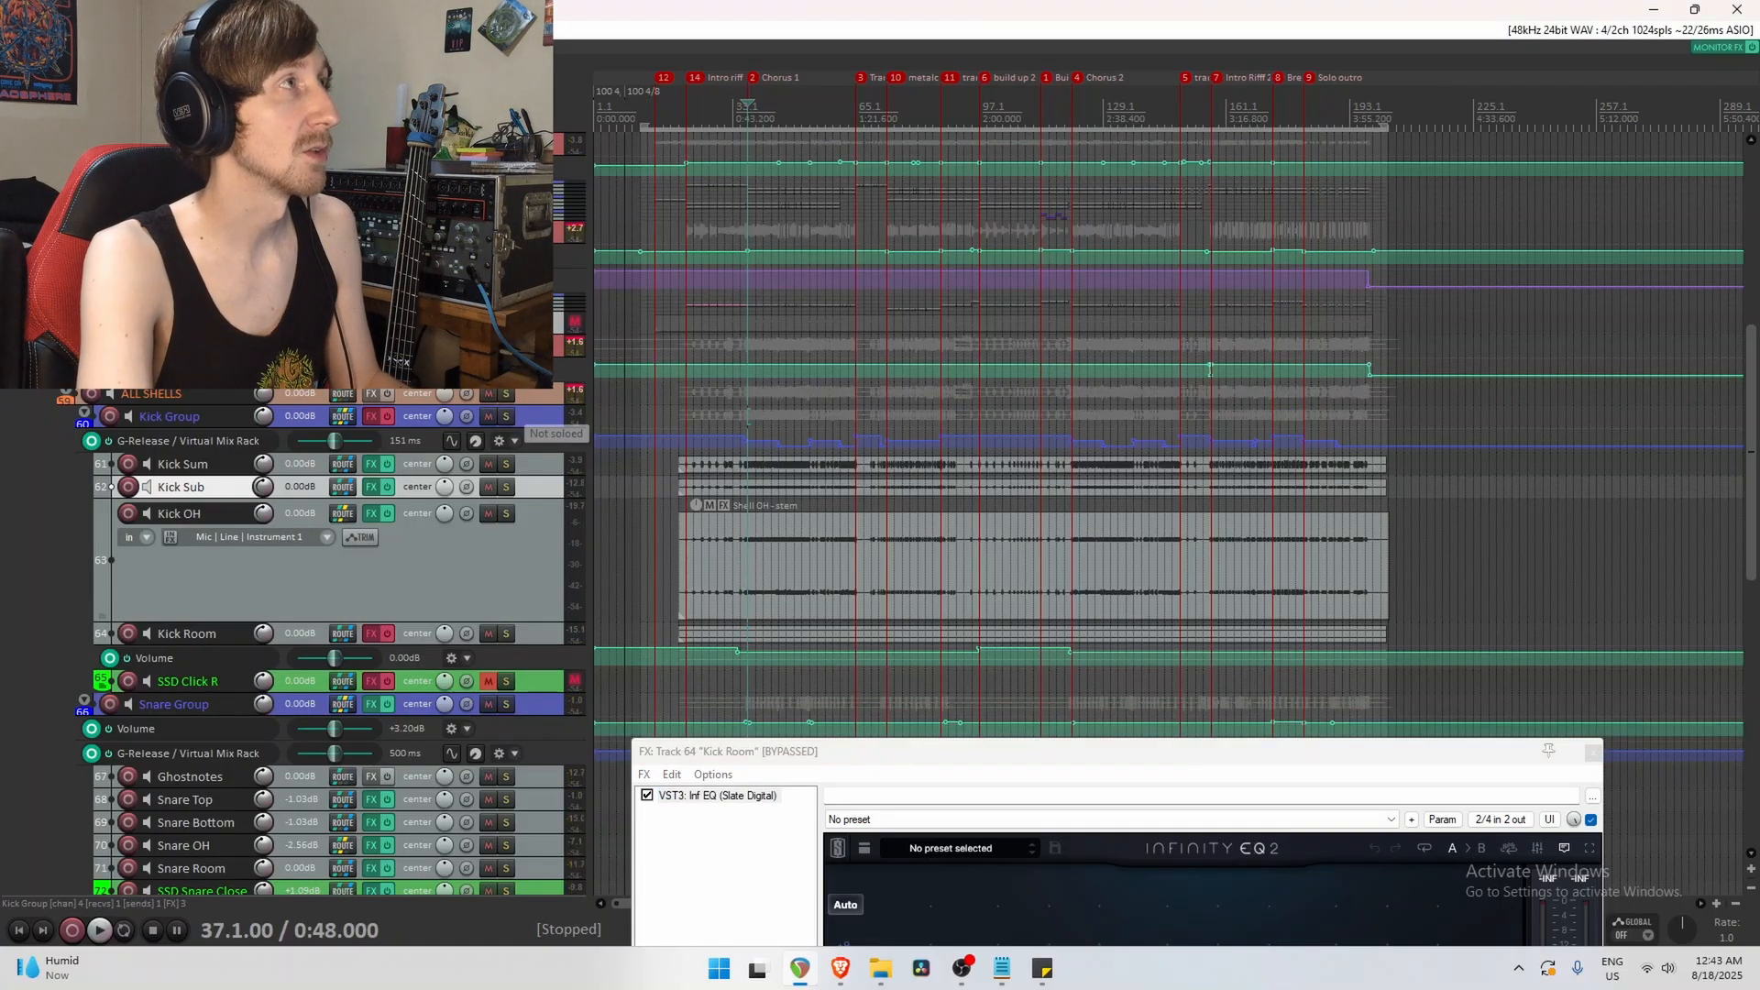
click(506, 393)
key(space)
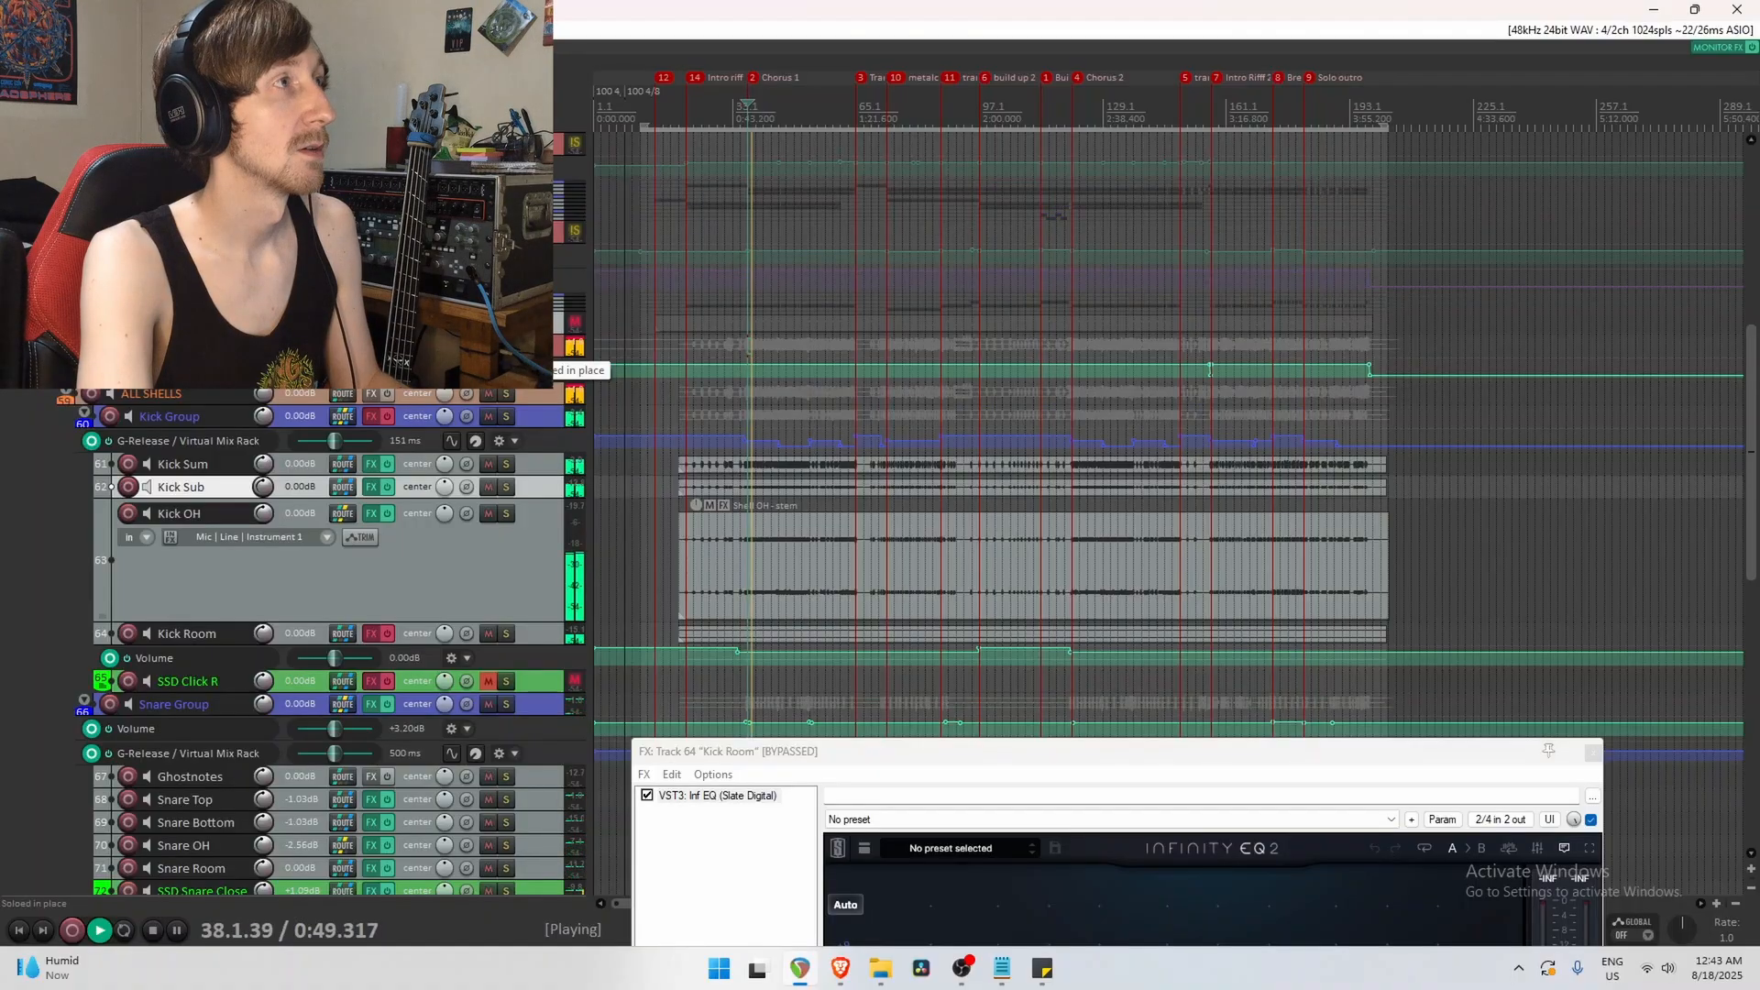
key(space)
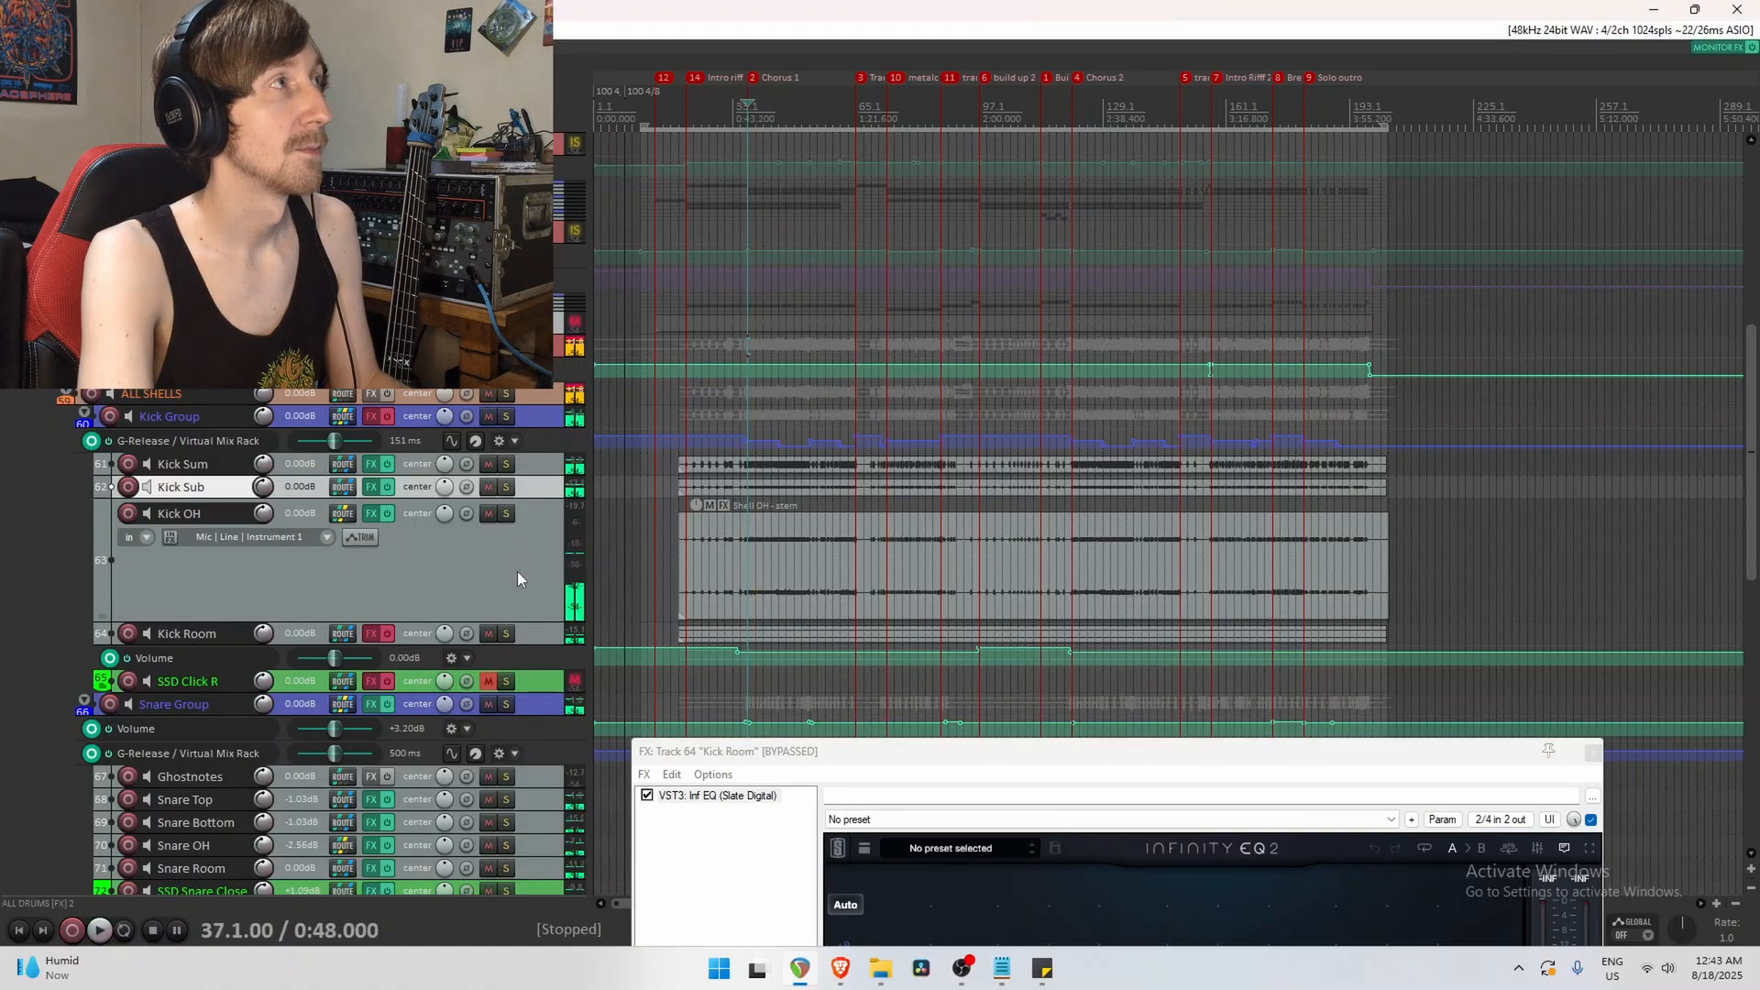
Solo Kick Room and briefly play it from Chorus 1 with its effects bypassed.
click(506, 634)
key(space)
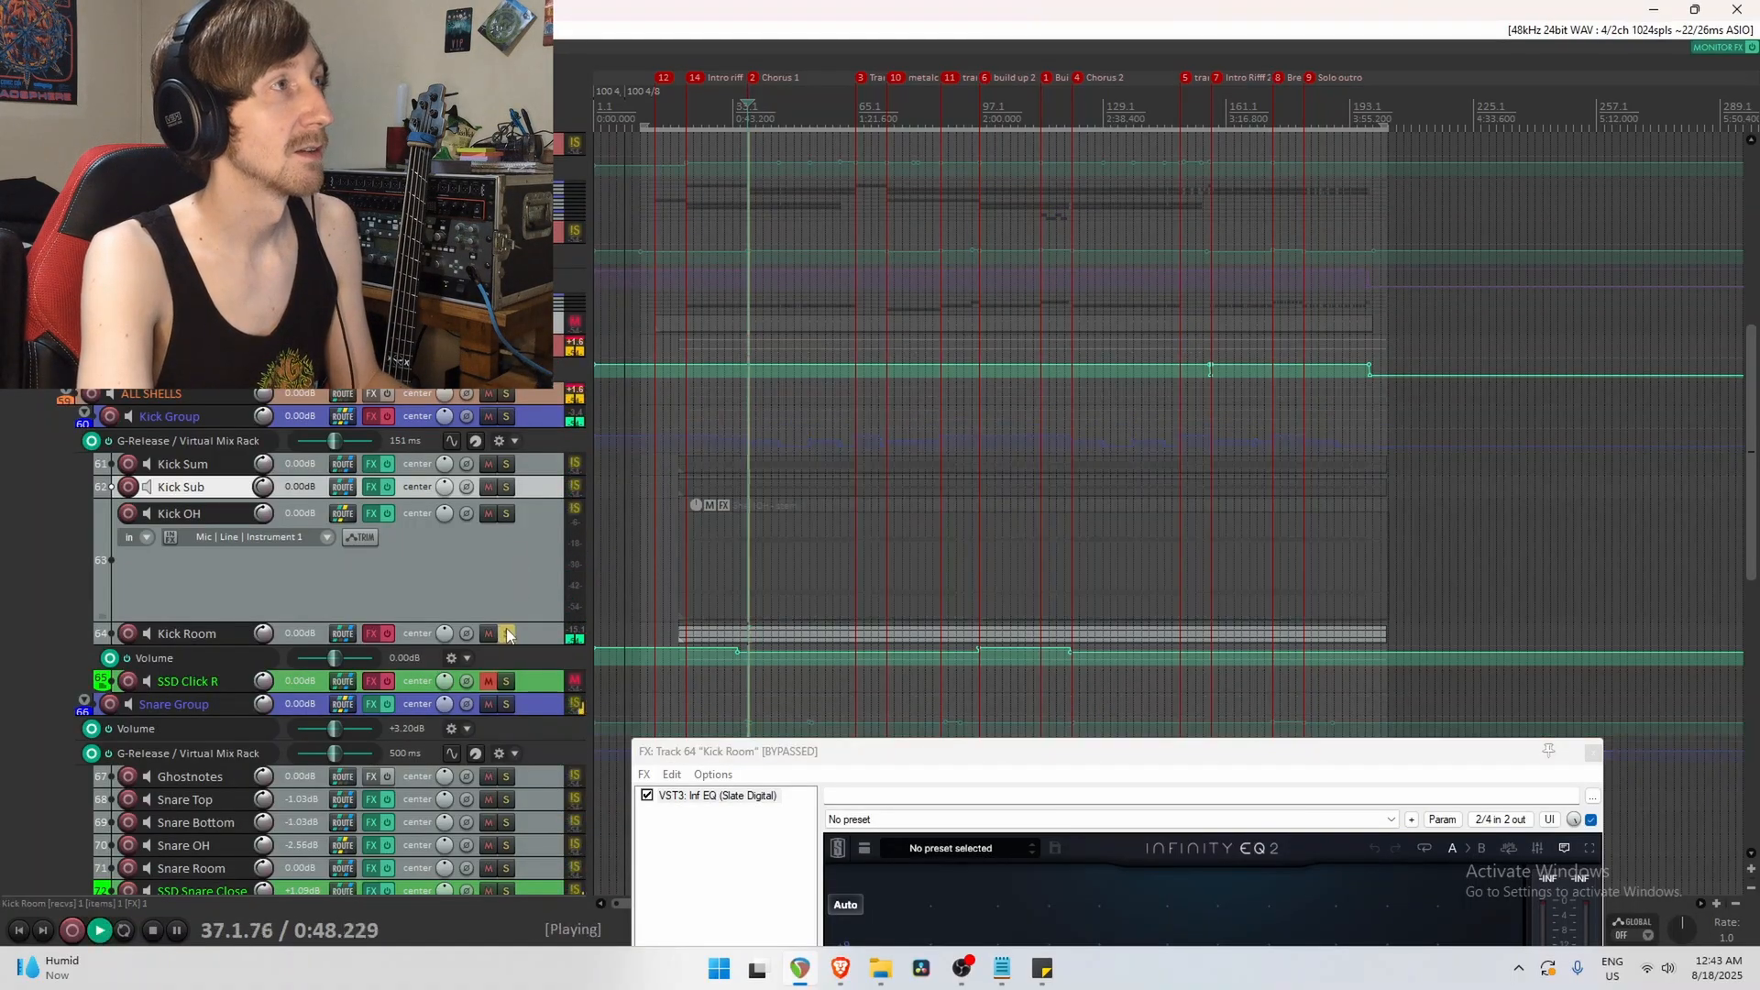
key(space)
Bring Kick Room's Infinity EQ 2 back into view and examine its 170 Hz dynamic cut, 424 Hz cut and 60.4 Hz high-pass.
click(508, 636)
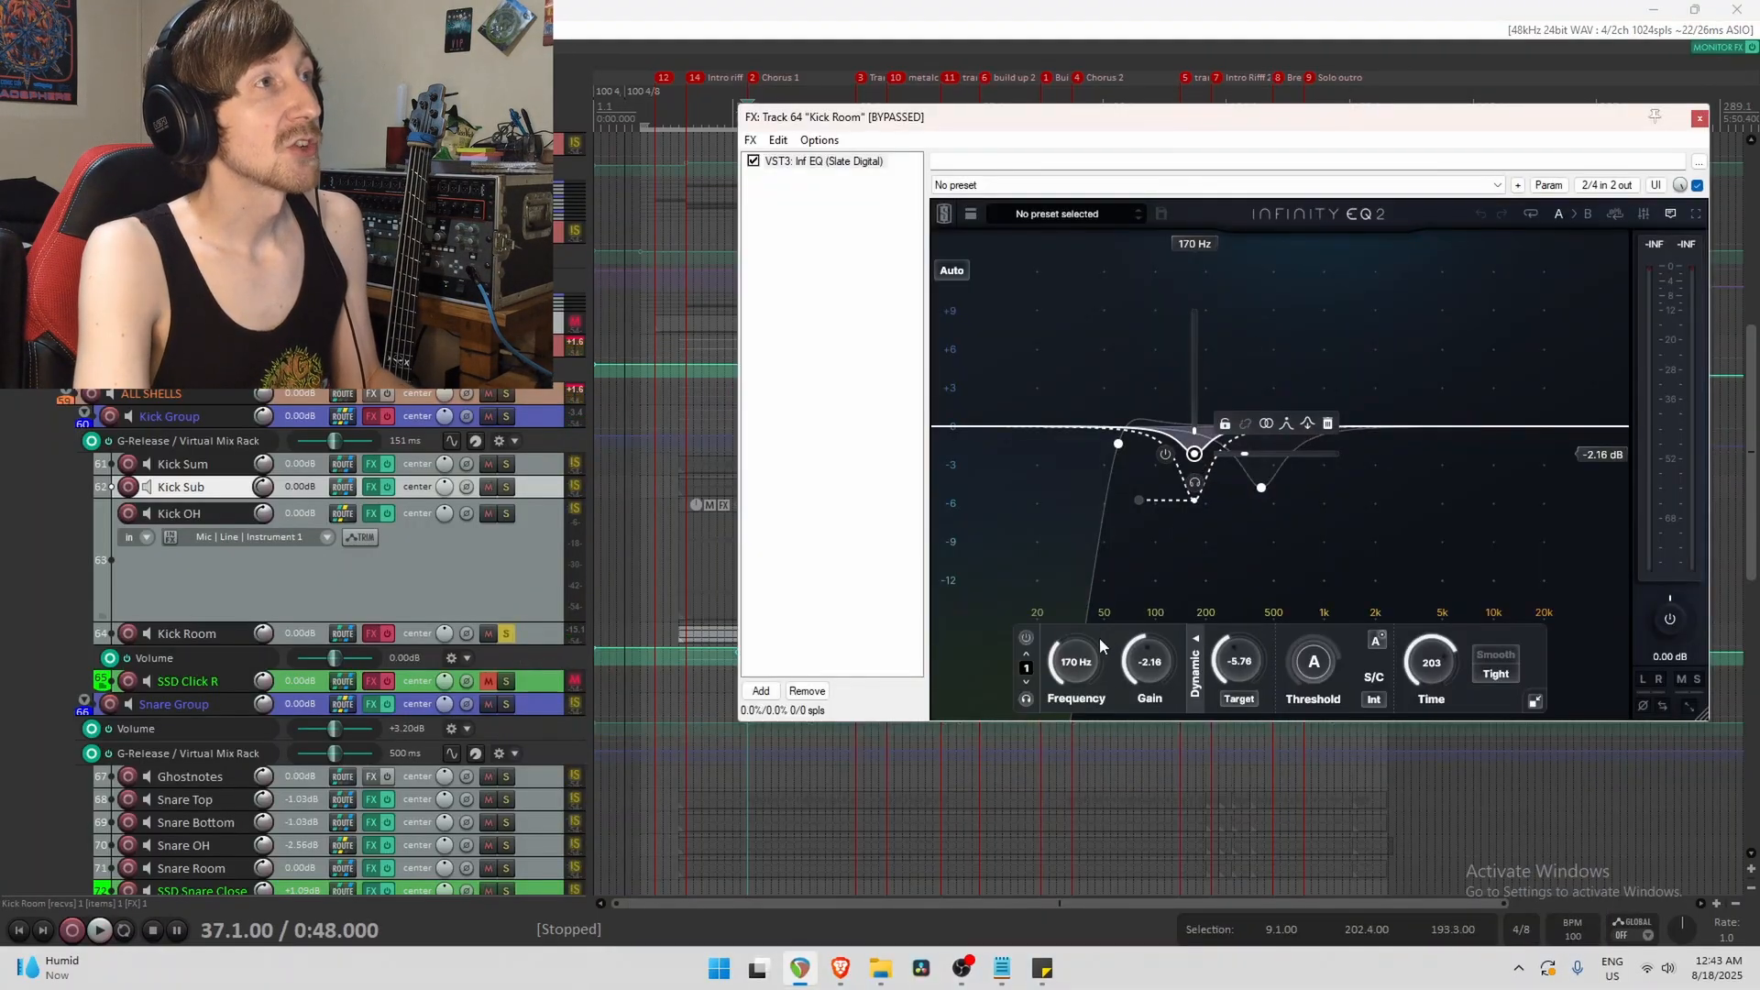
click(1262, 488)
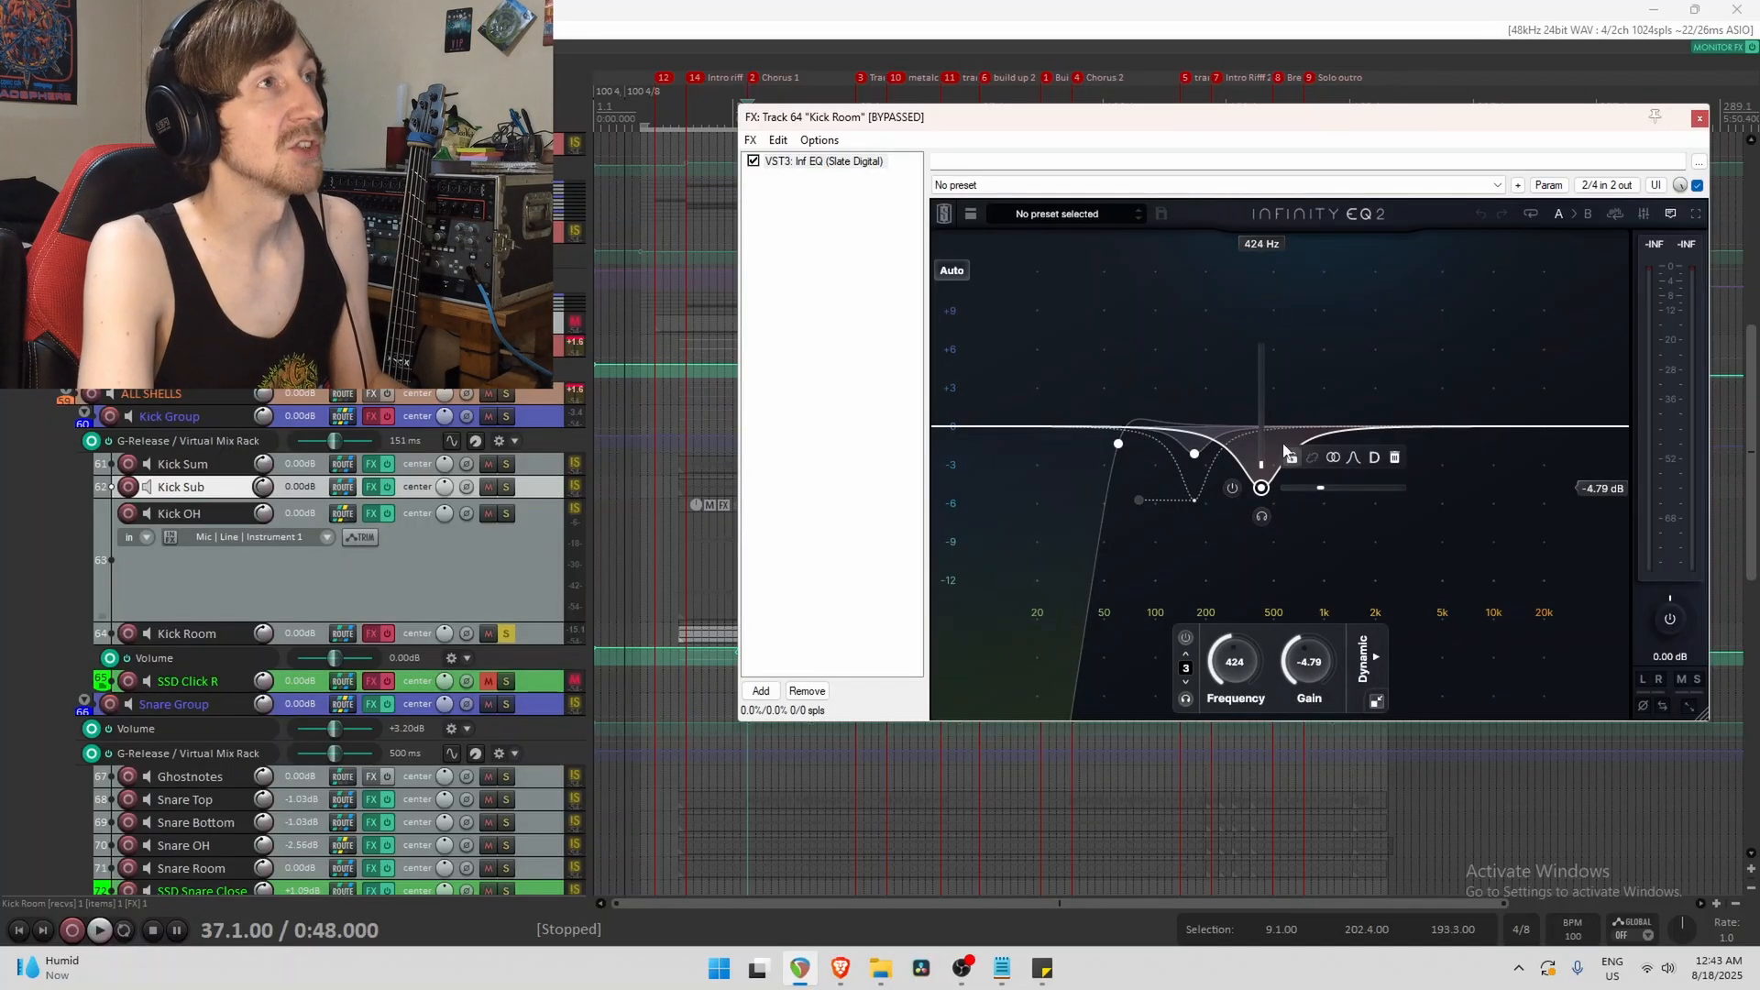
click(1117, 444)
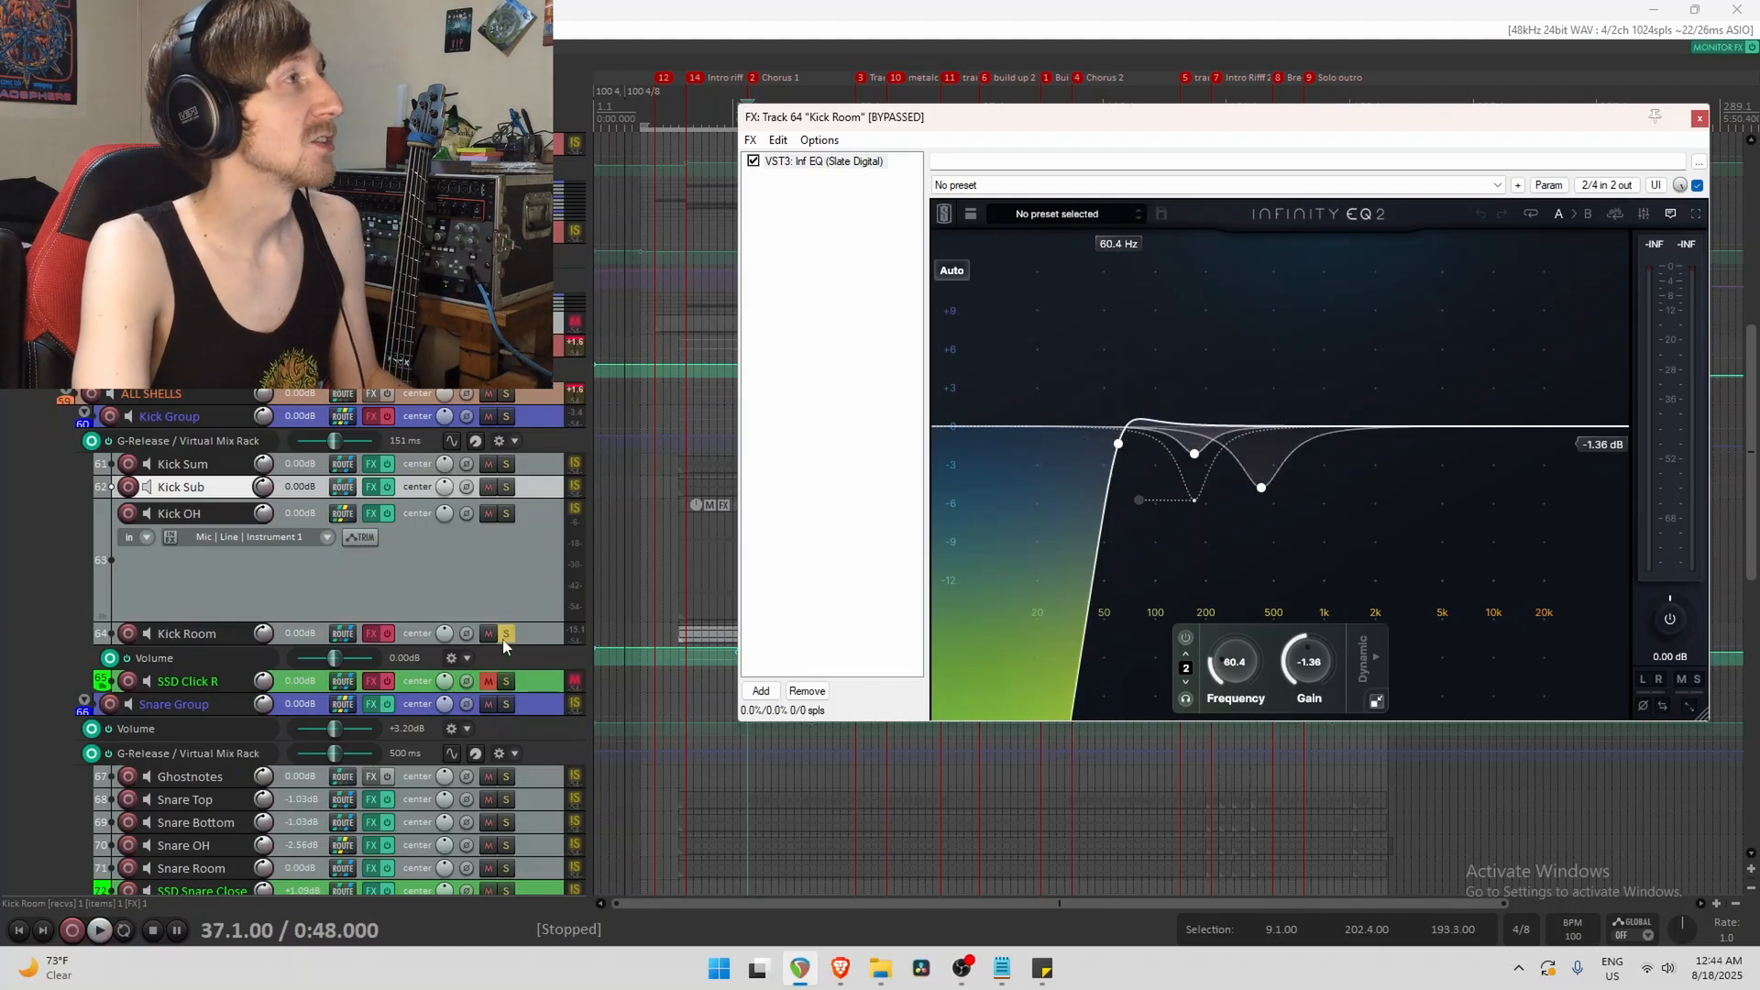
Play soloed Kick Room from Chorus 1, toggling its effects on and off to compare, and leave them enabled.
key(space)
click(386, 634)
key(space)
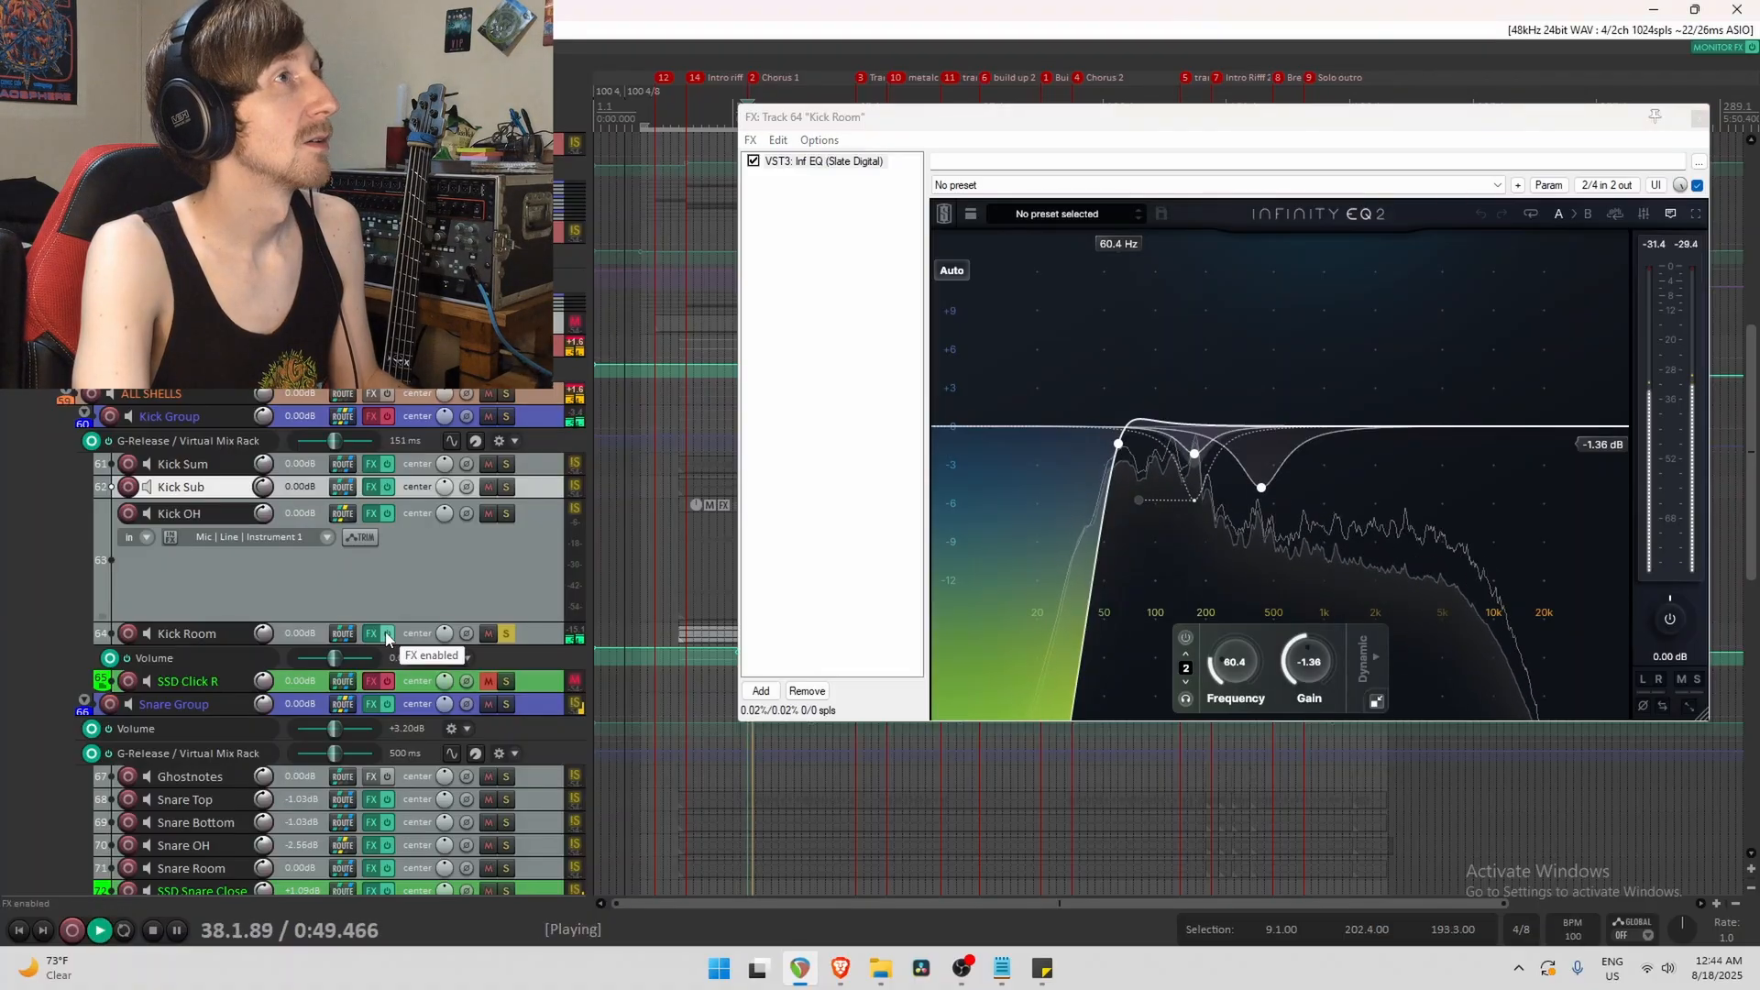
click(386, 636)
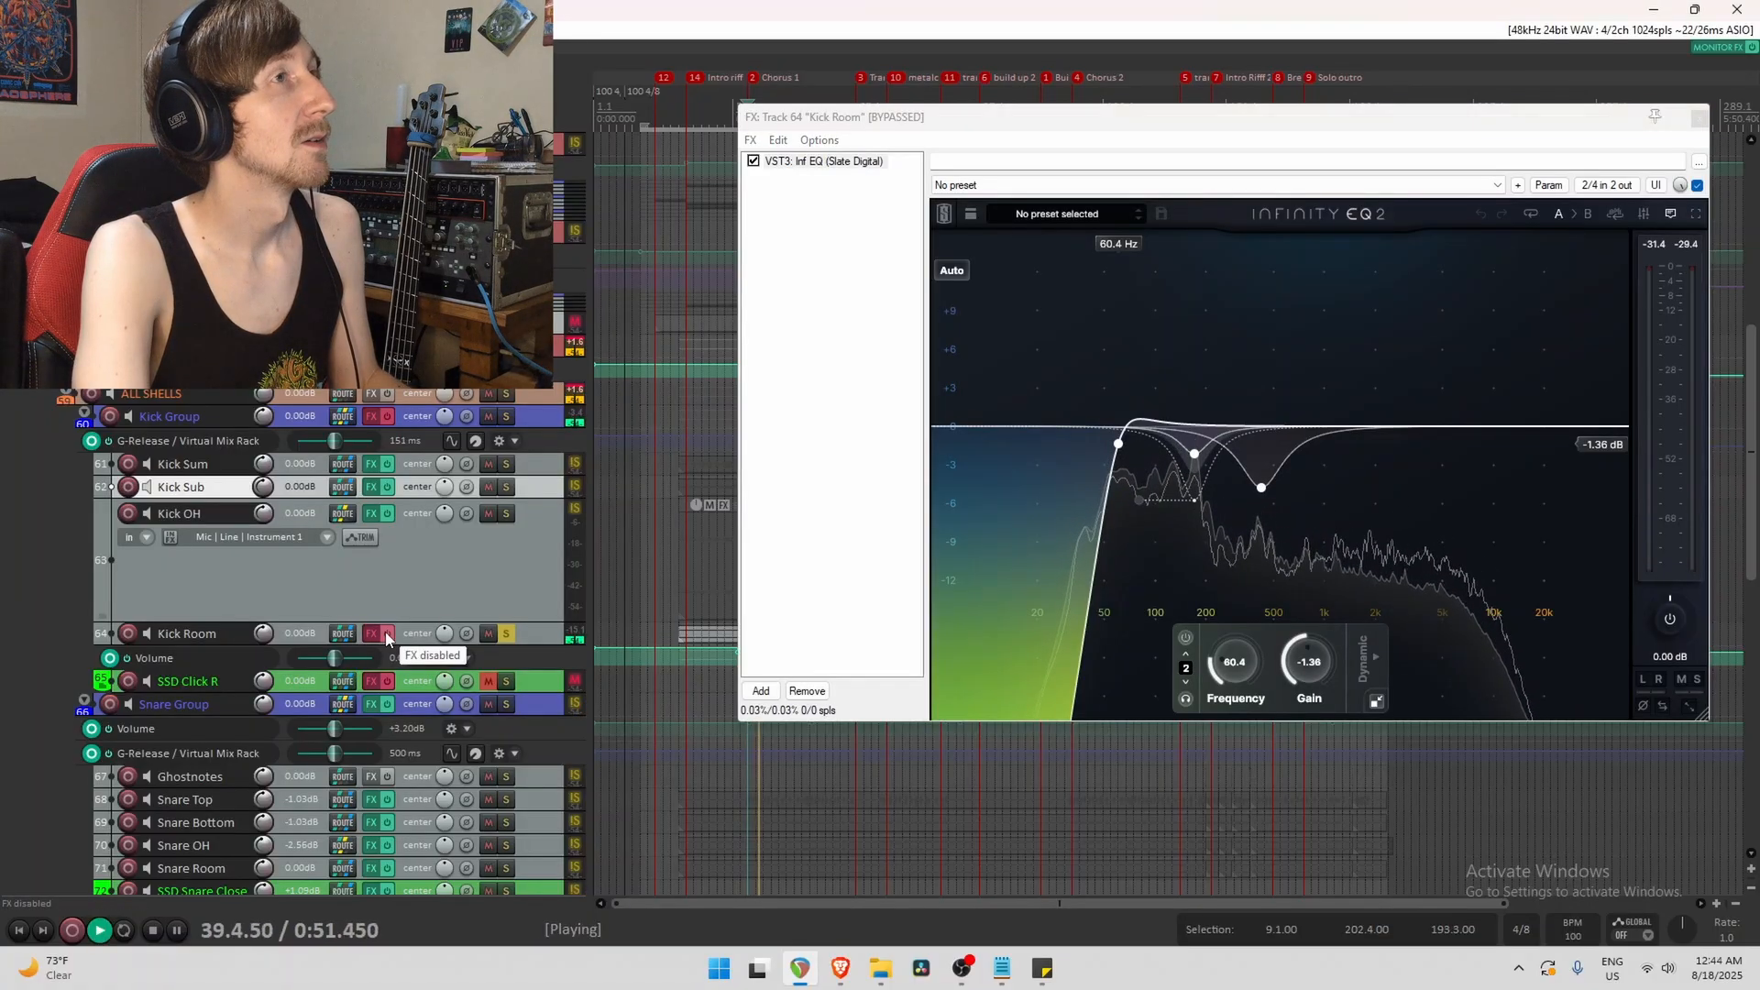
click(386, 636)
key(space)
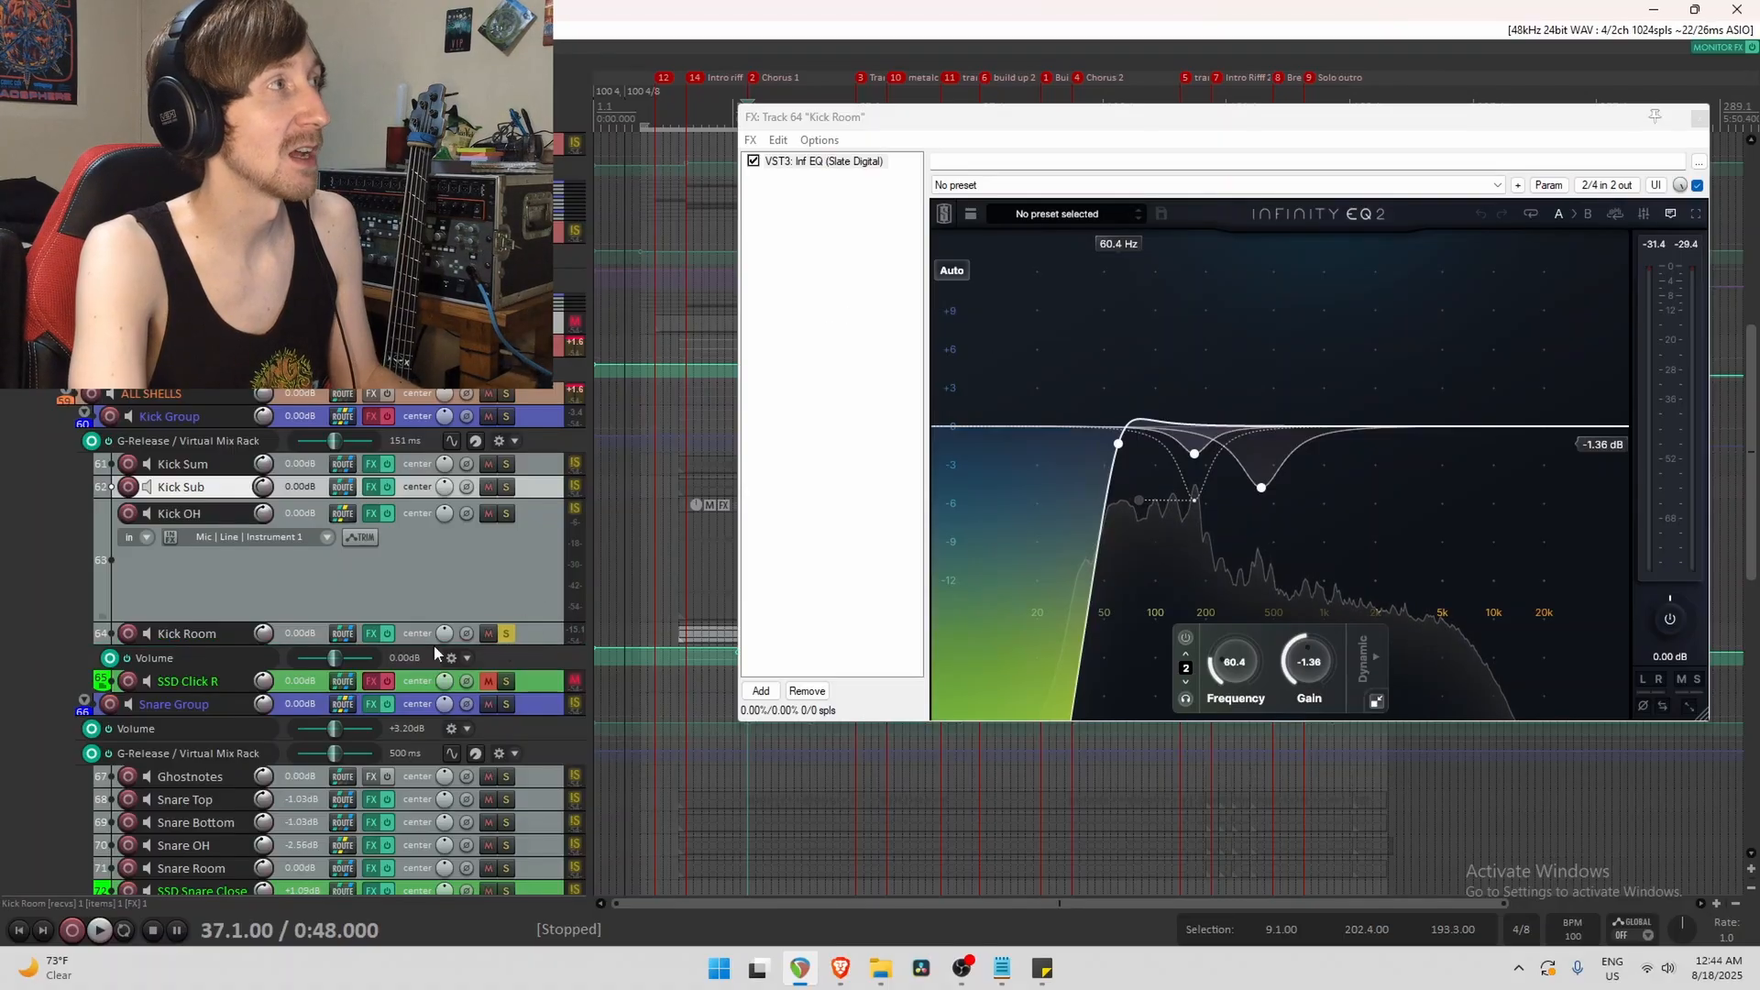
key(space)
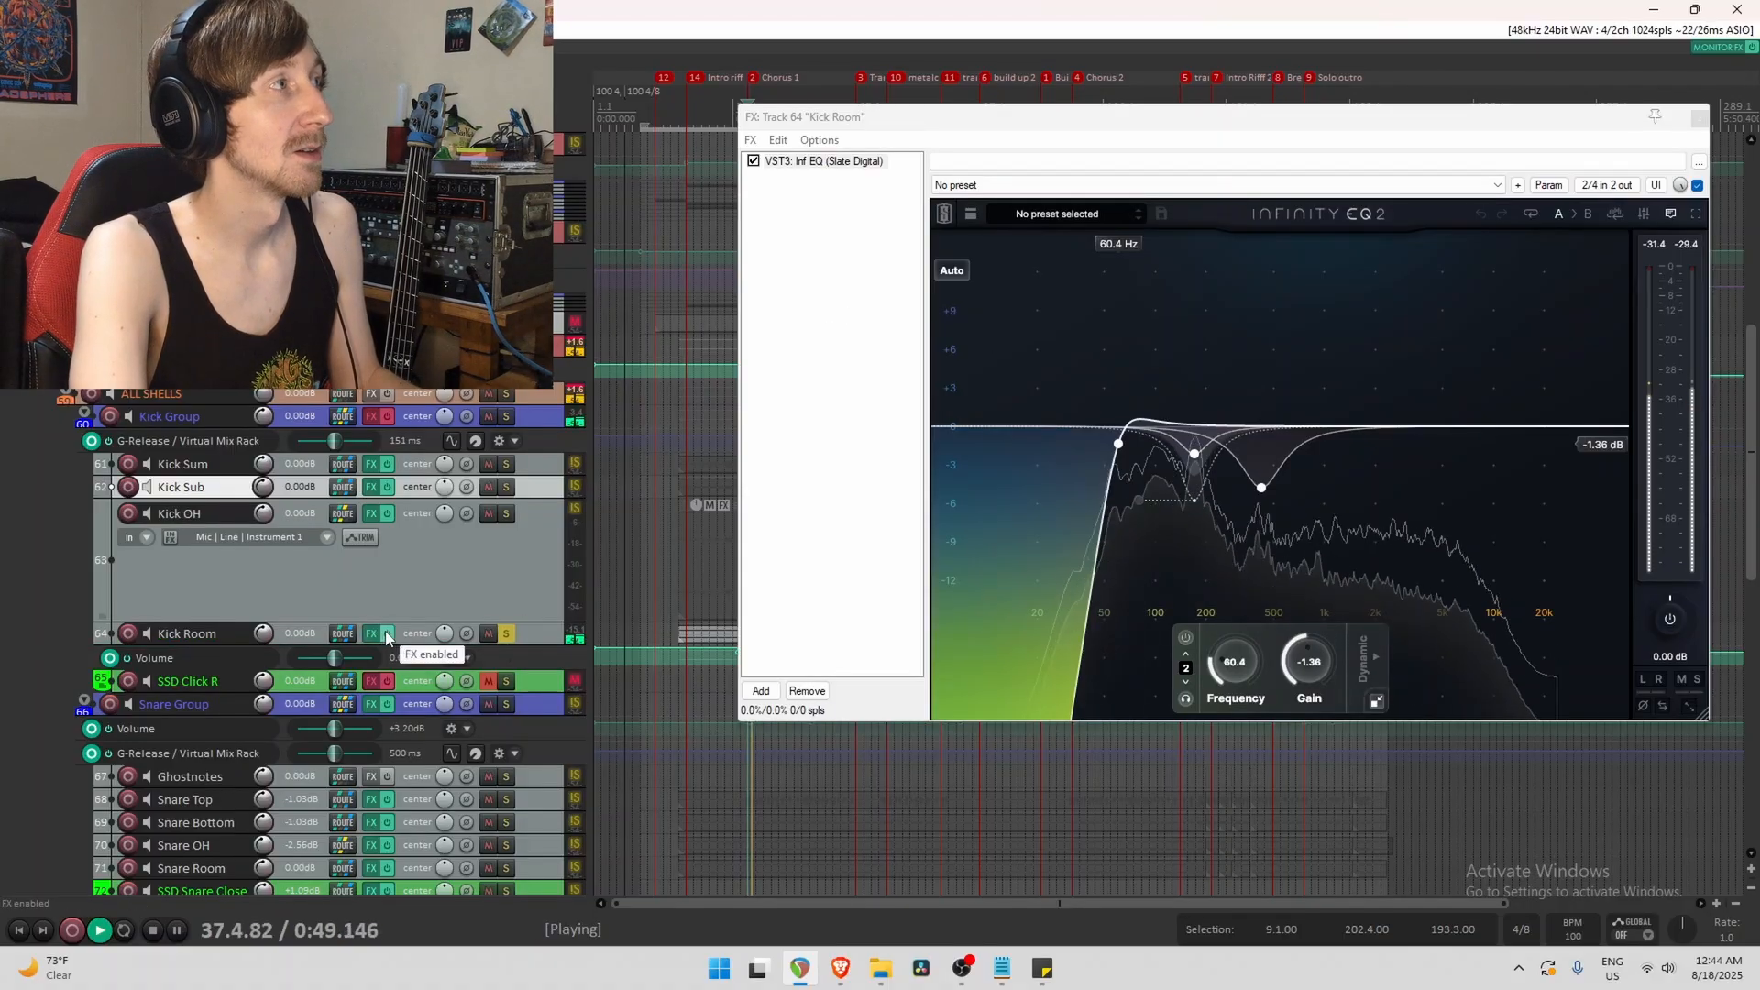
click(386, 635)
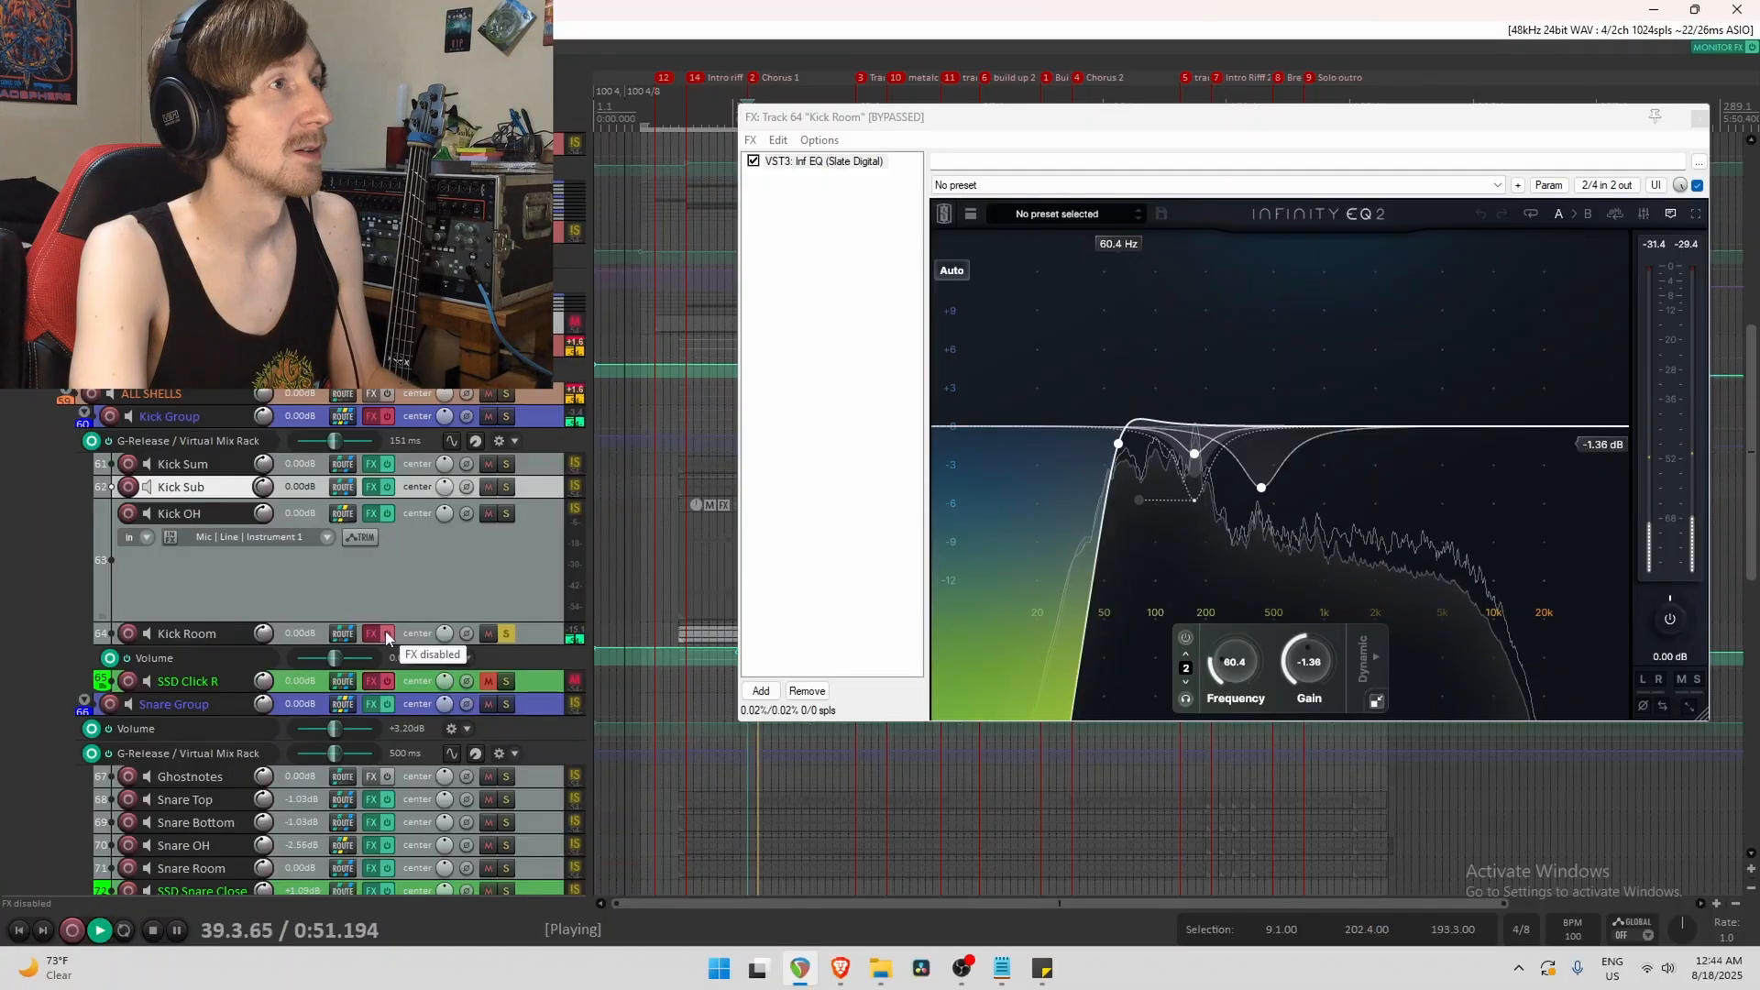
key(space)
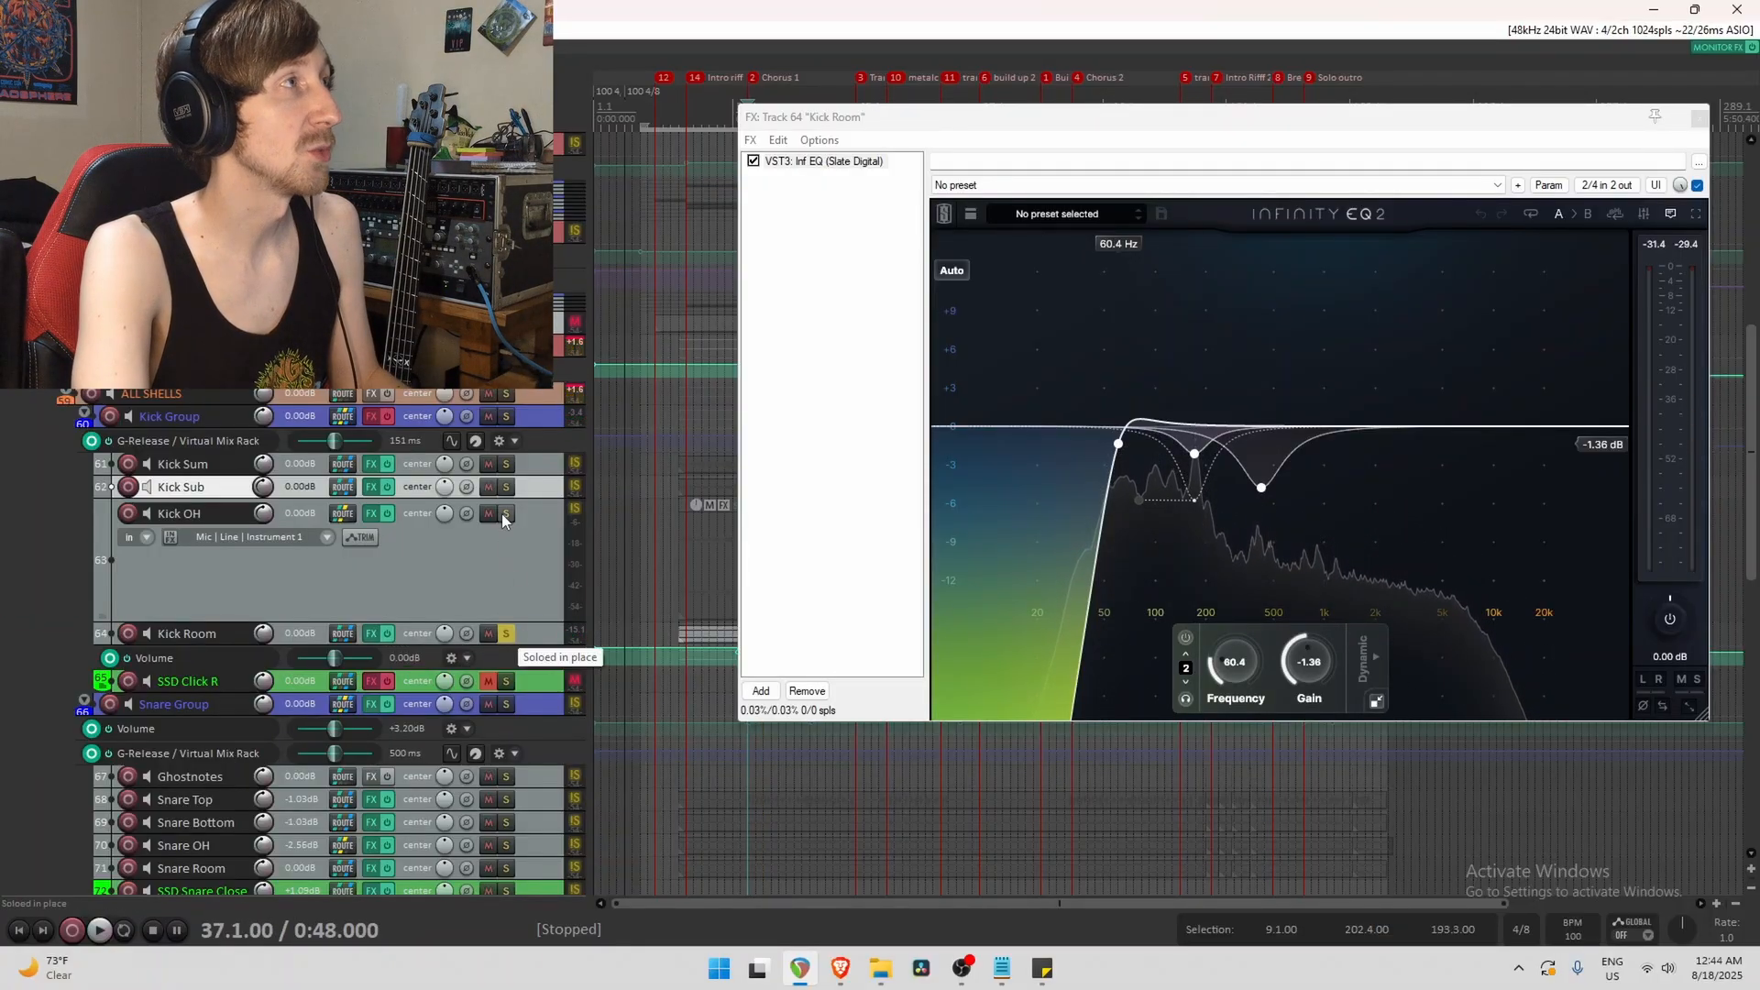
Switch the solo to Kick Group and play it with all four kick tracks' effects bypassed, re-enabling them during playback to compare.
click(506, 633)
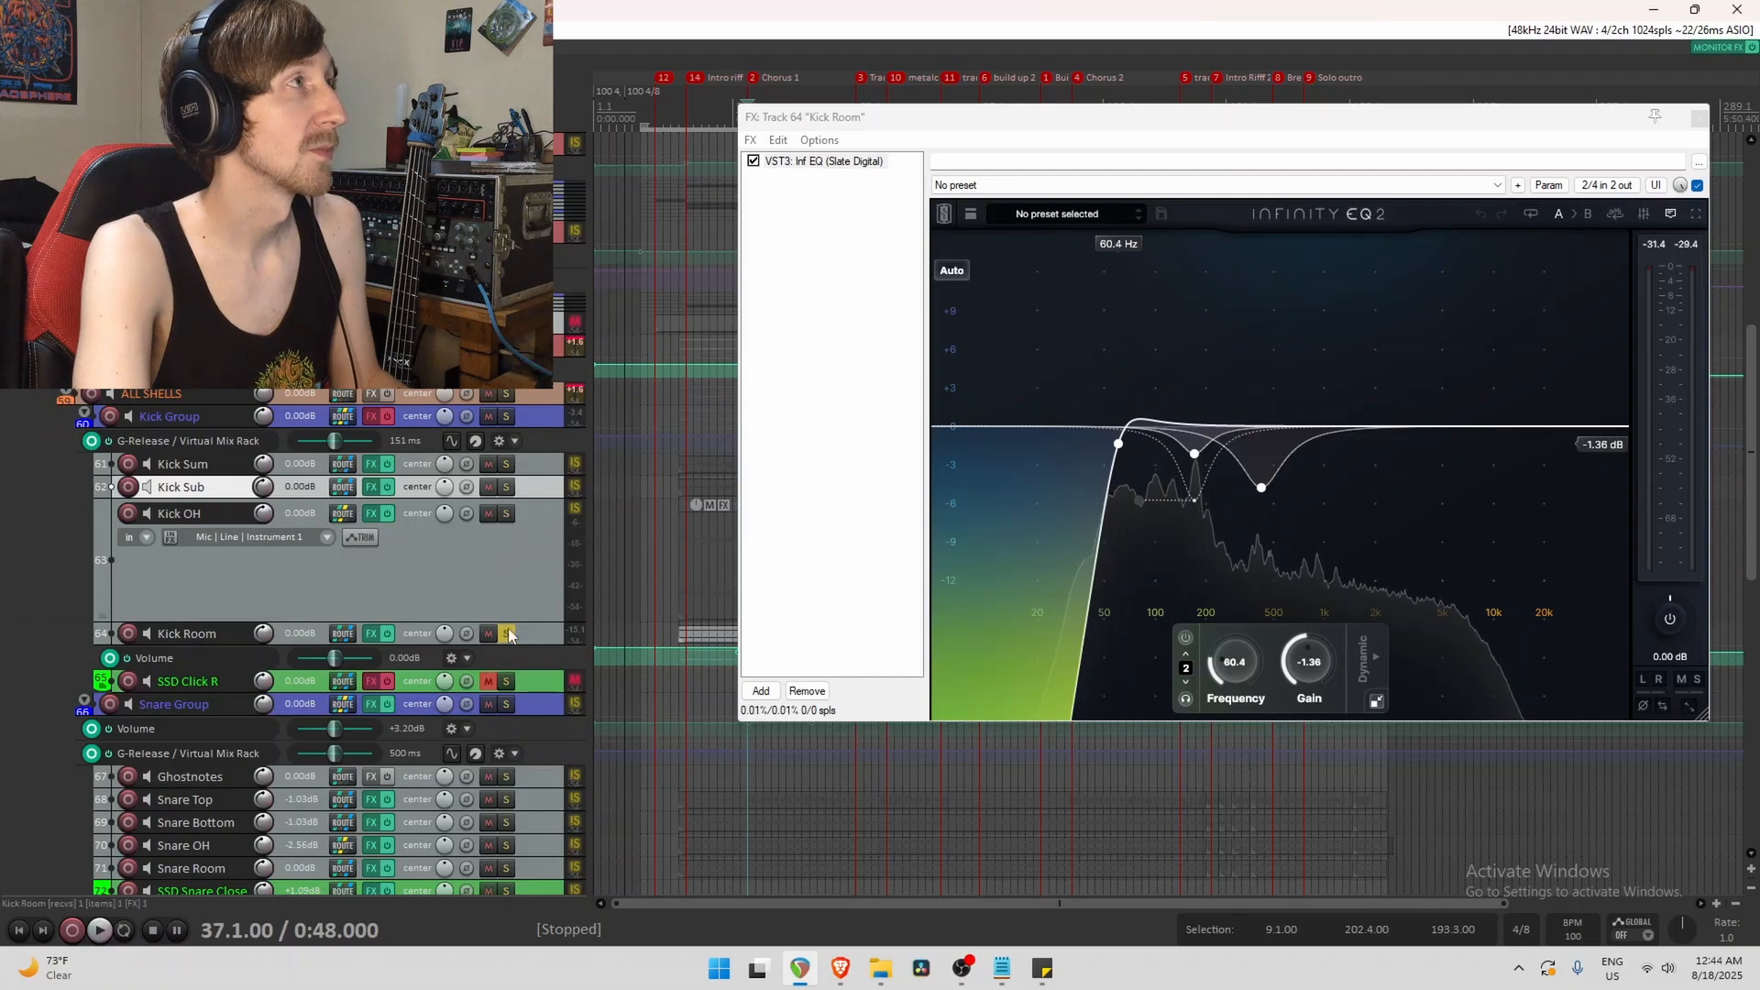
click(506, 415)
click(415, 468)
shift+click(407, 636)
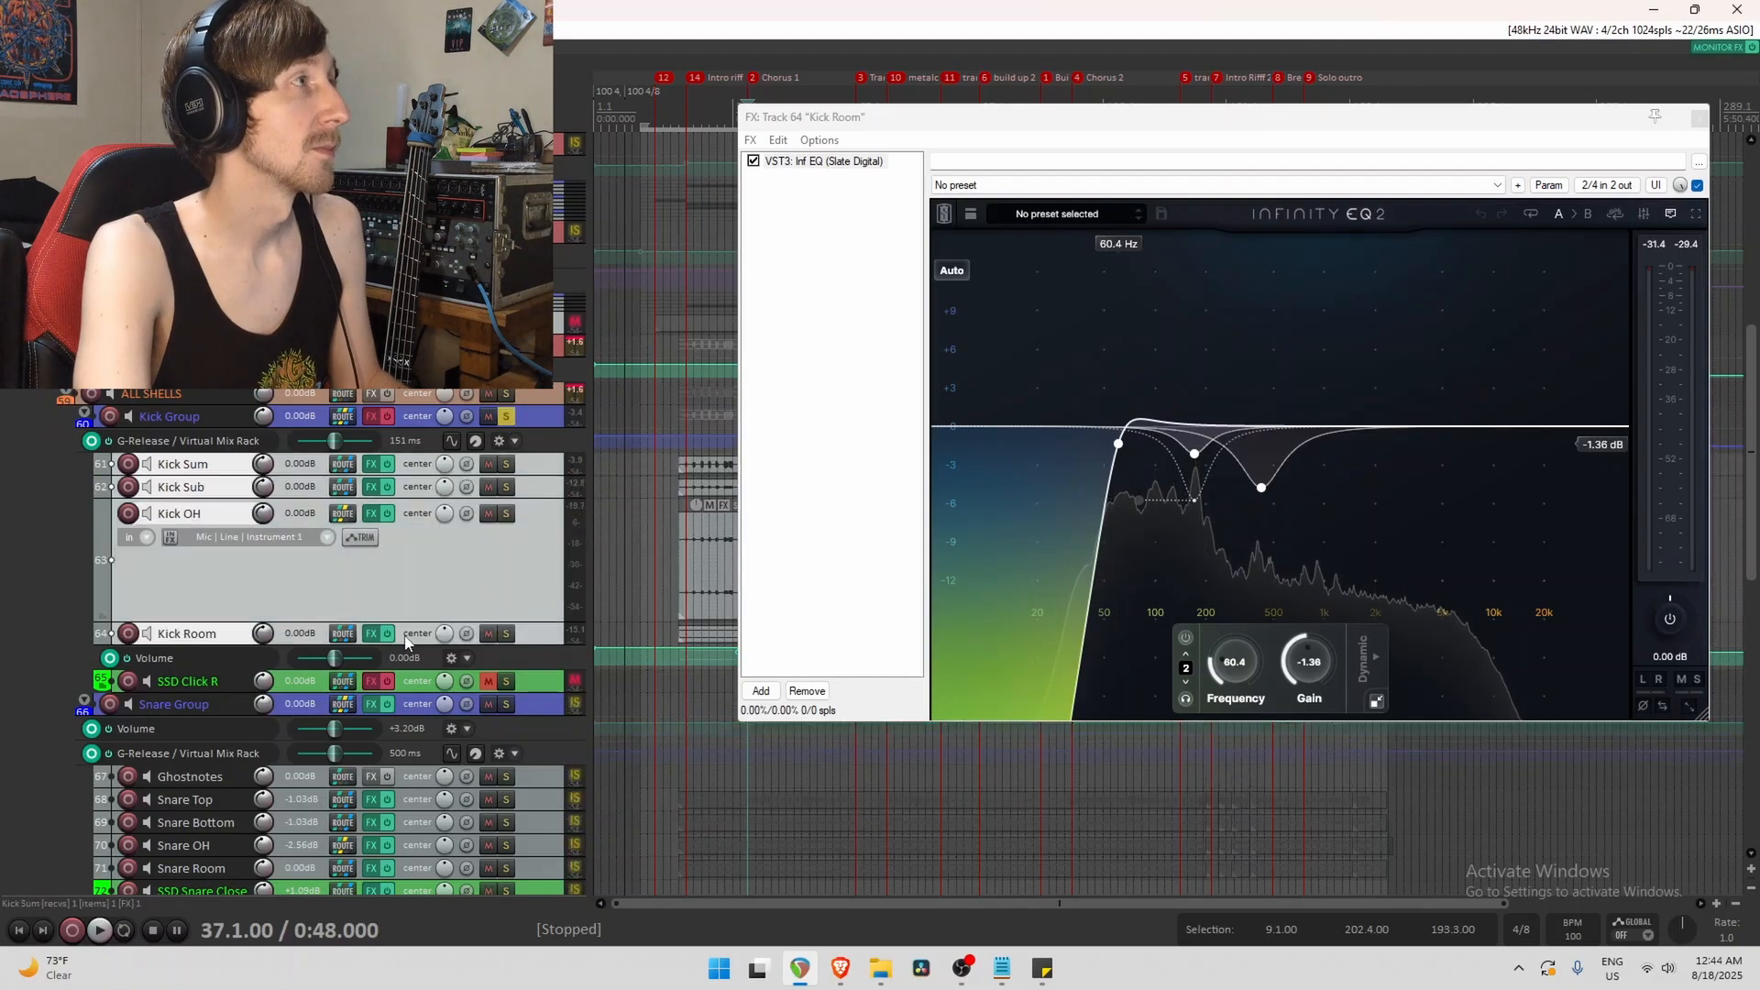
click(387, 635)
key(space)
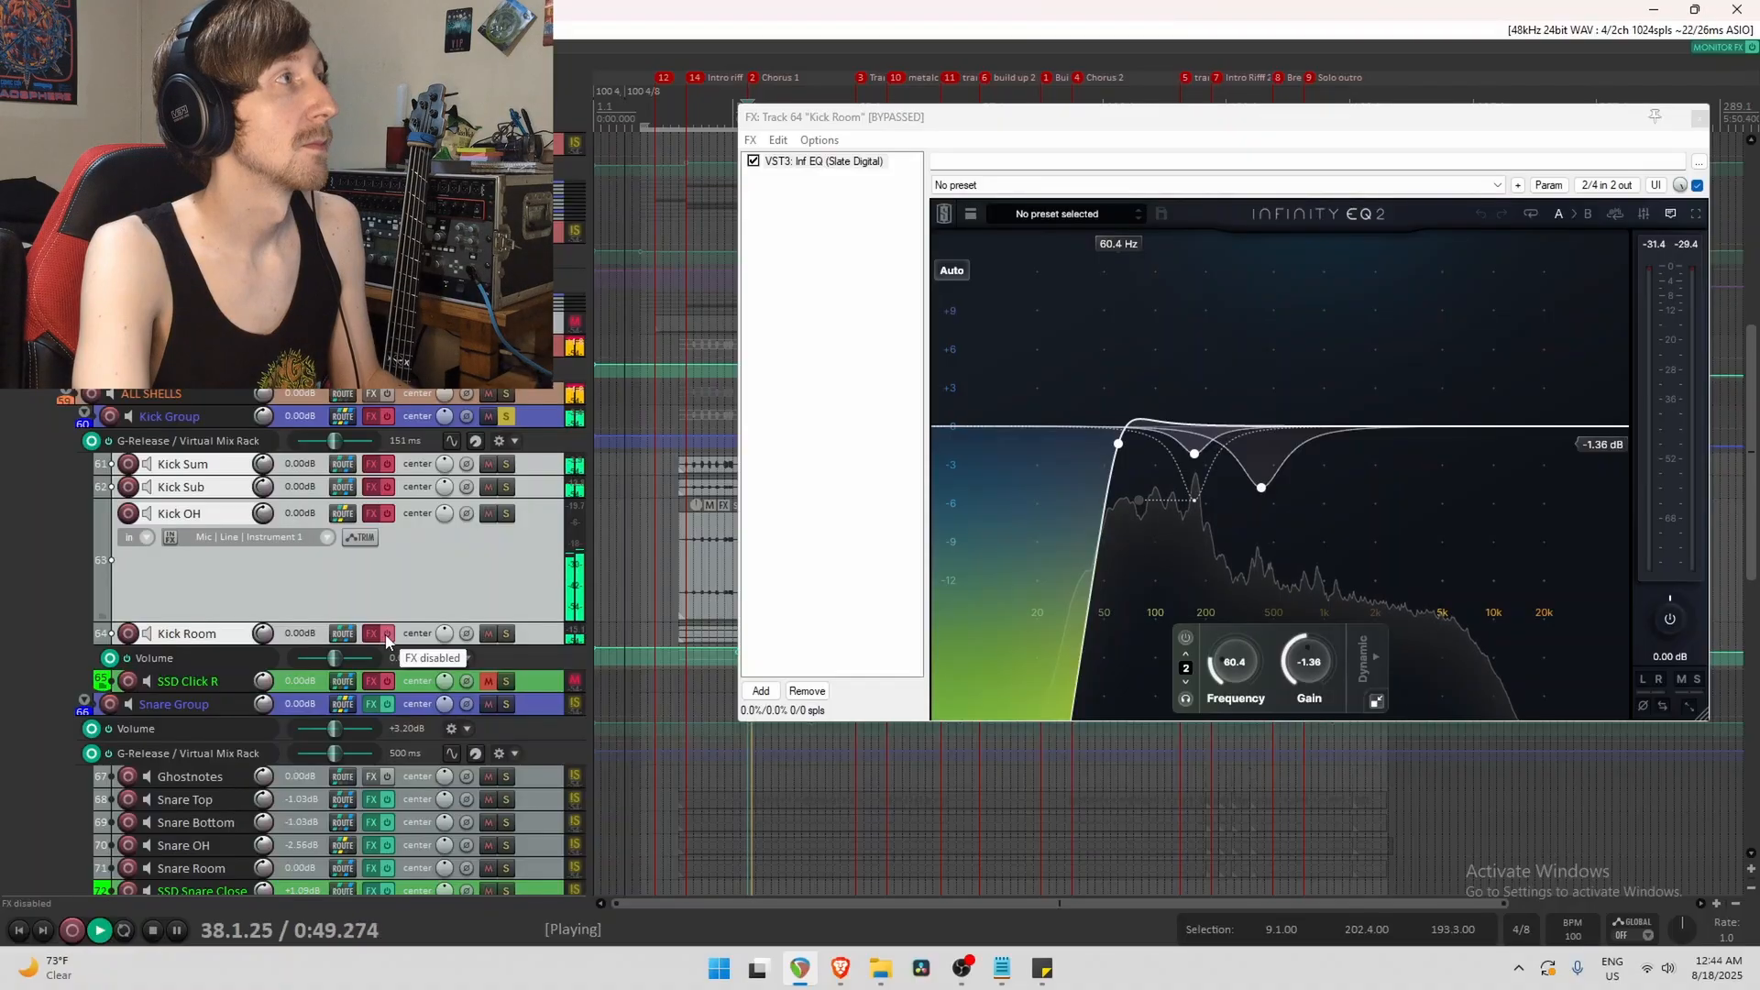
click(387, 633)
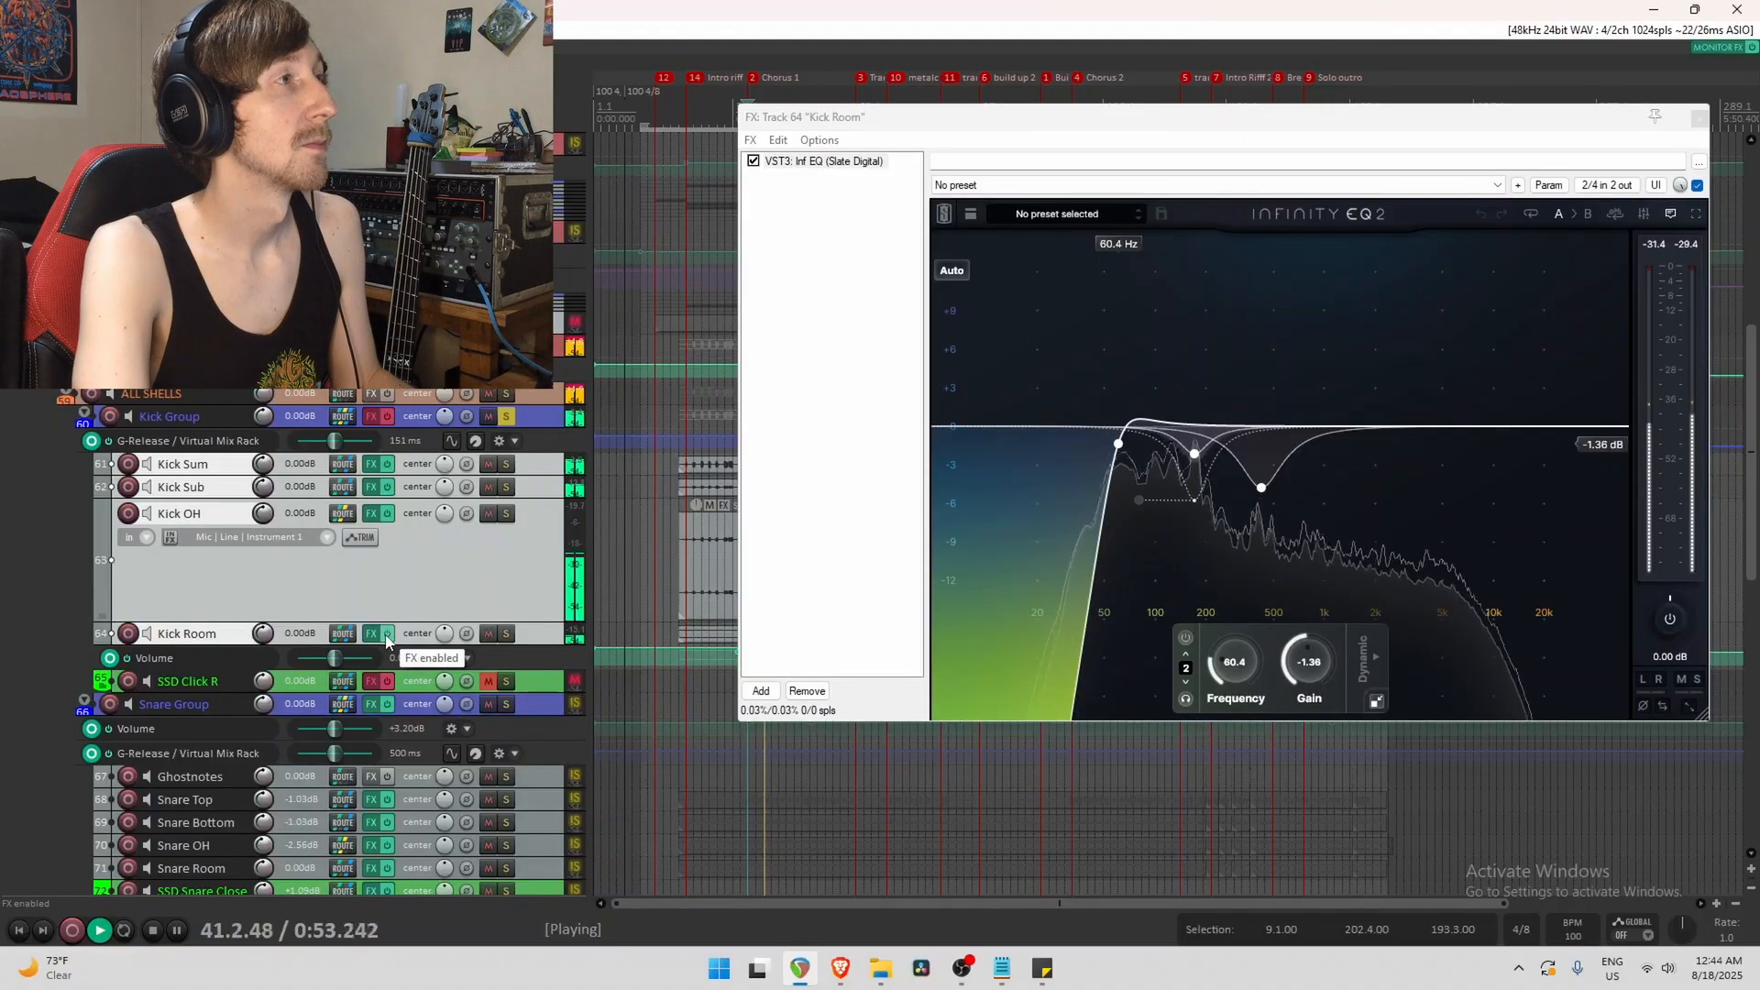
key(space)
Move the Kick Room effects window out of the way and audition the kick group from build up 2 at bar 97.
drag(1045, 119, 902, 819)
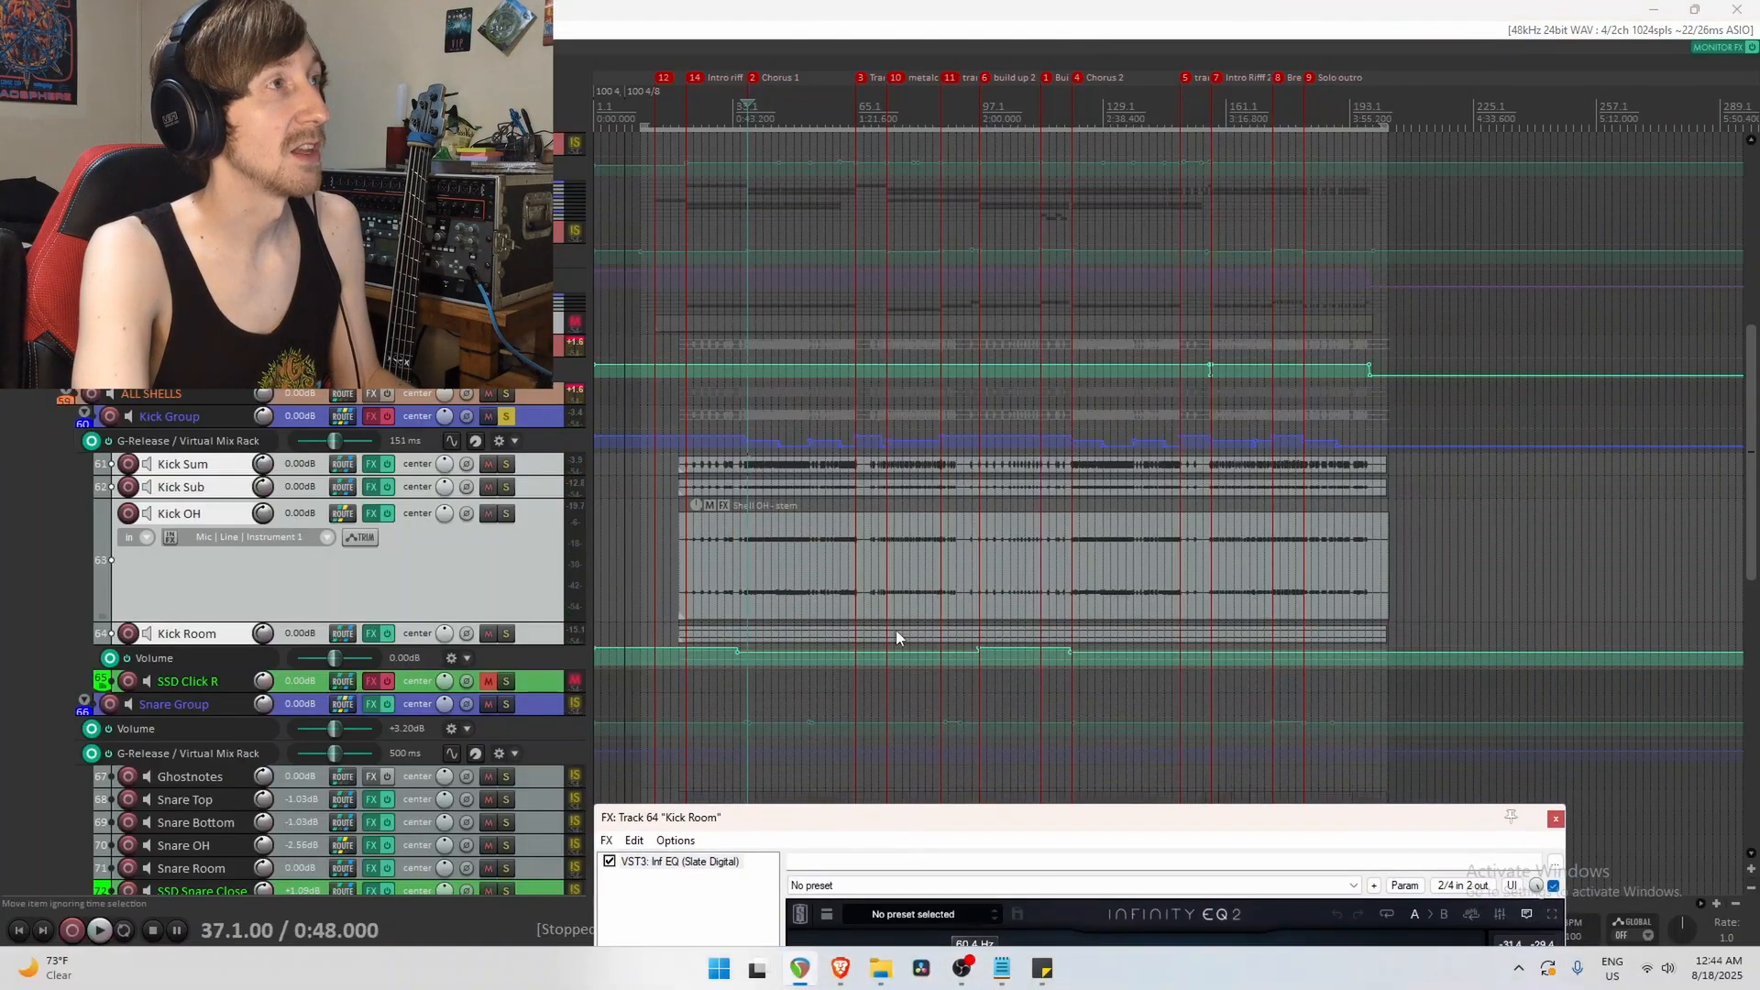
click(980, 607)
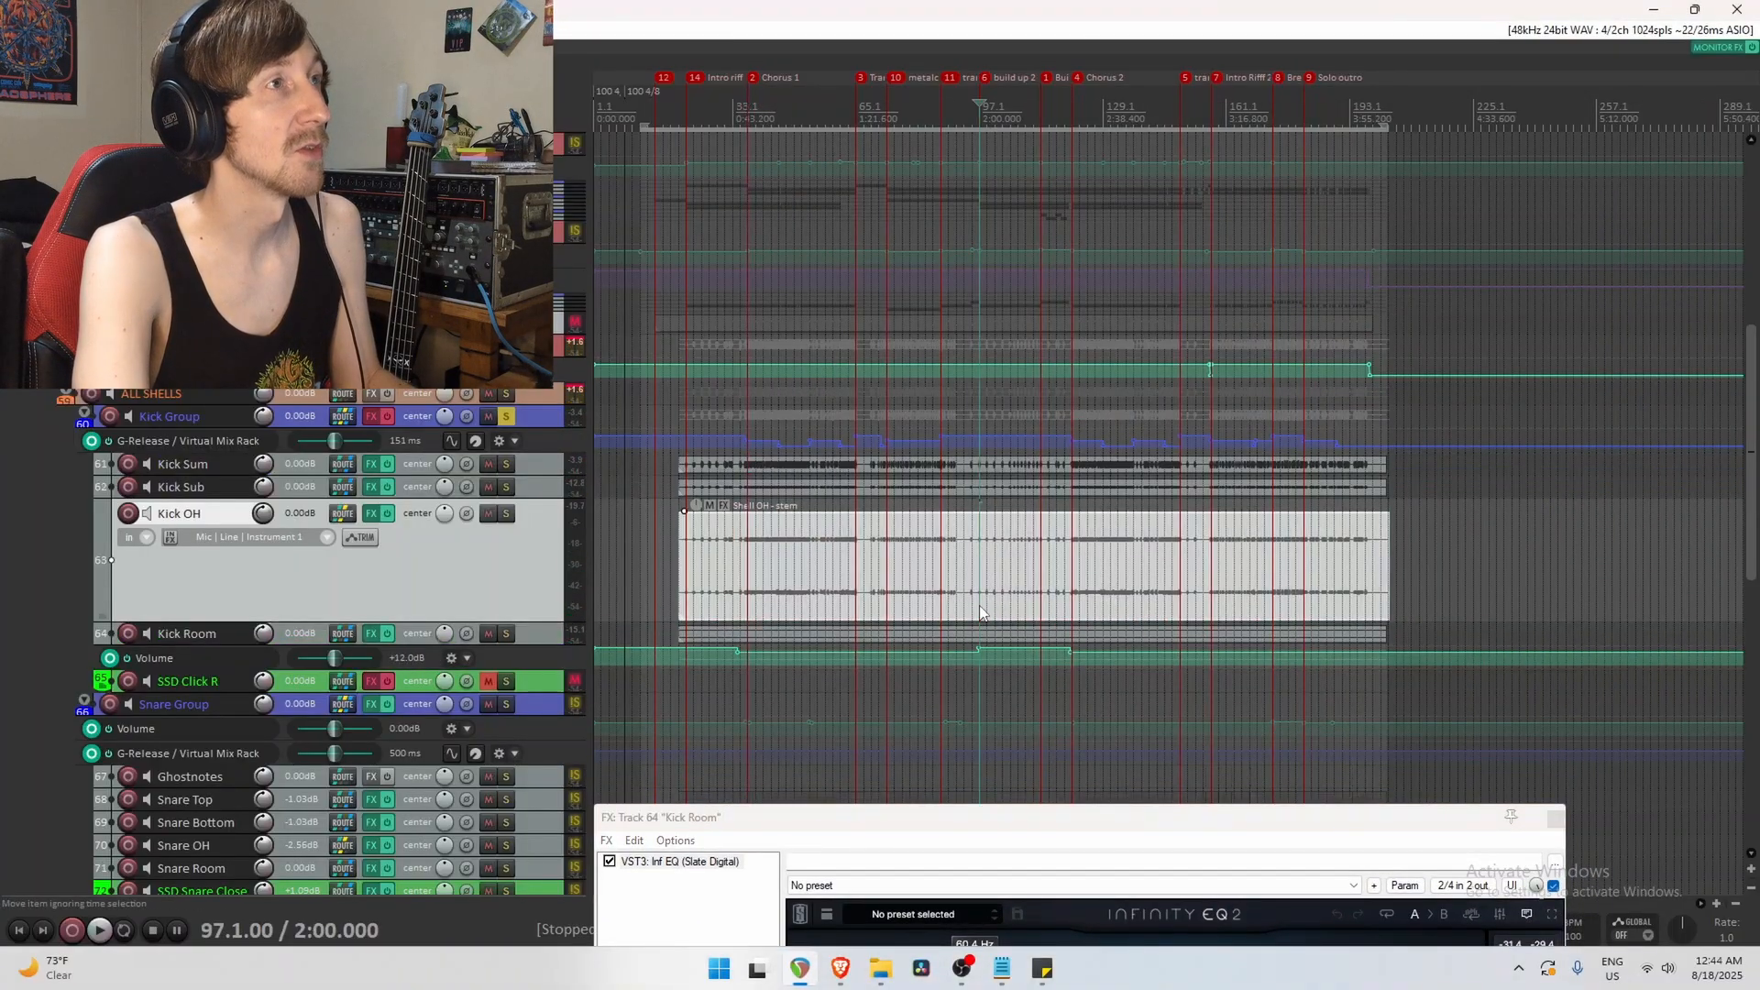
key(space)
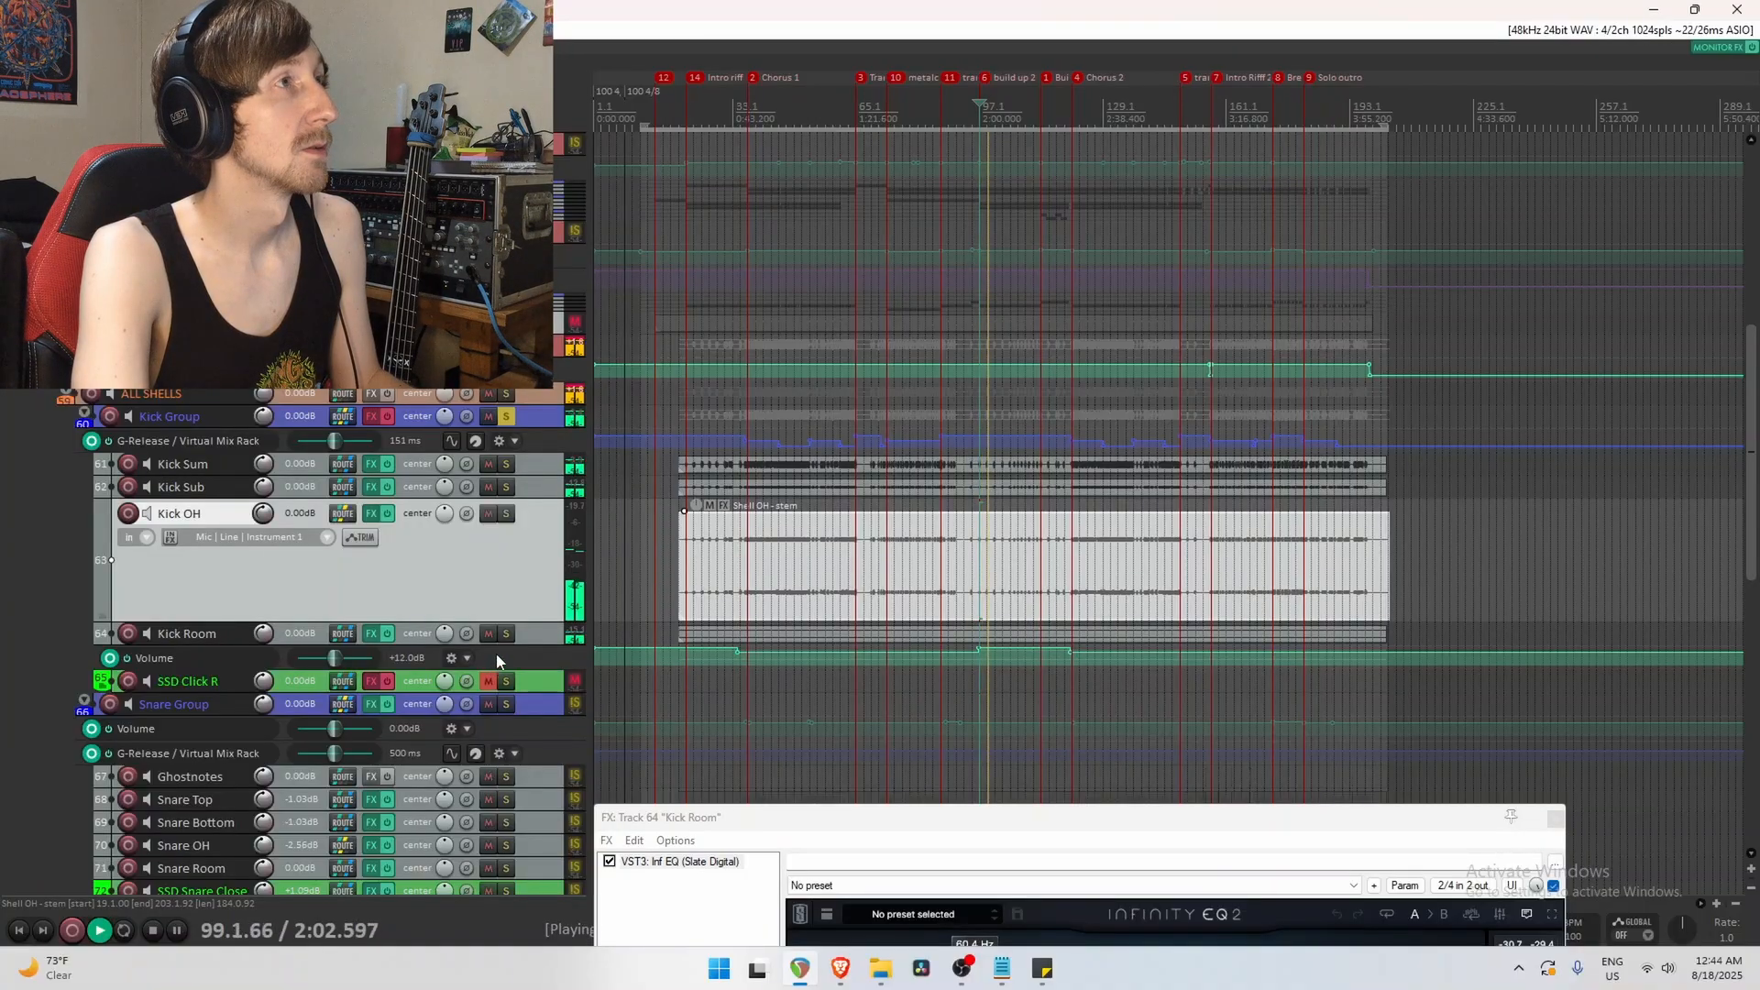
scroll(1240, 594, up, 5)
scroll(1240, 596, up, 3)
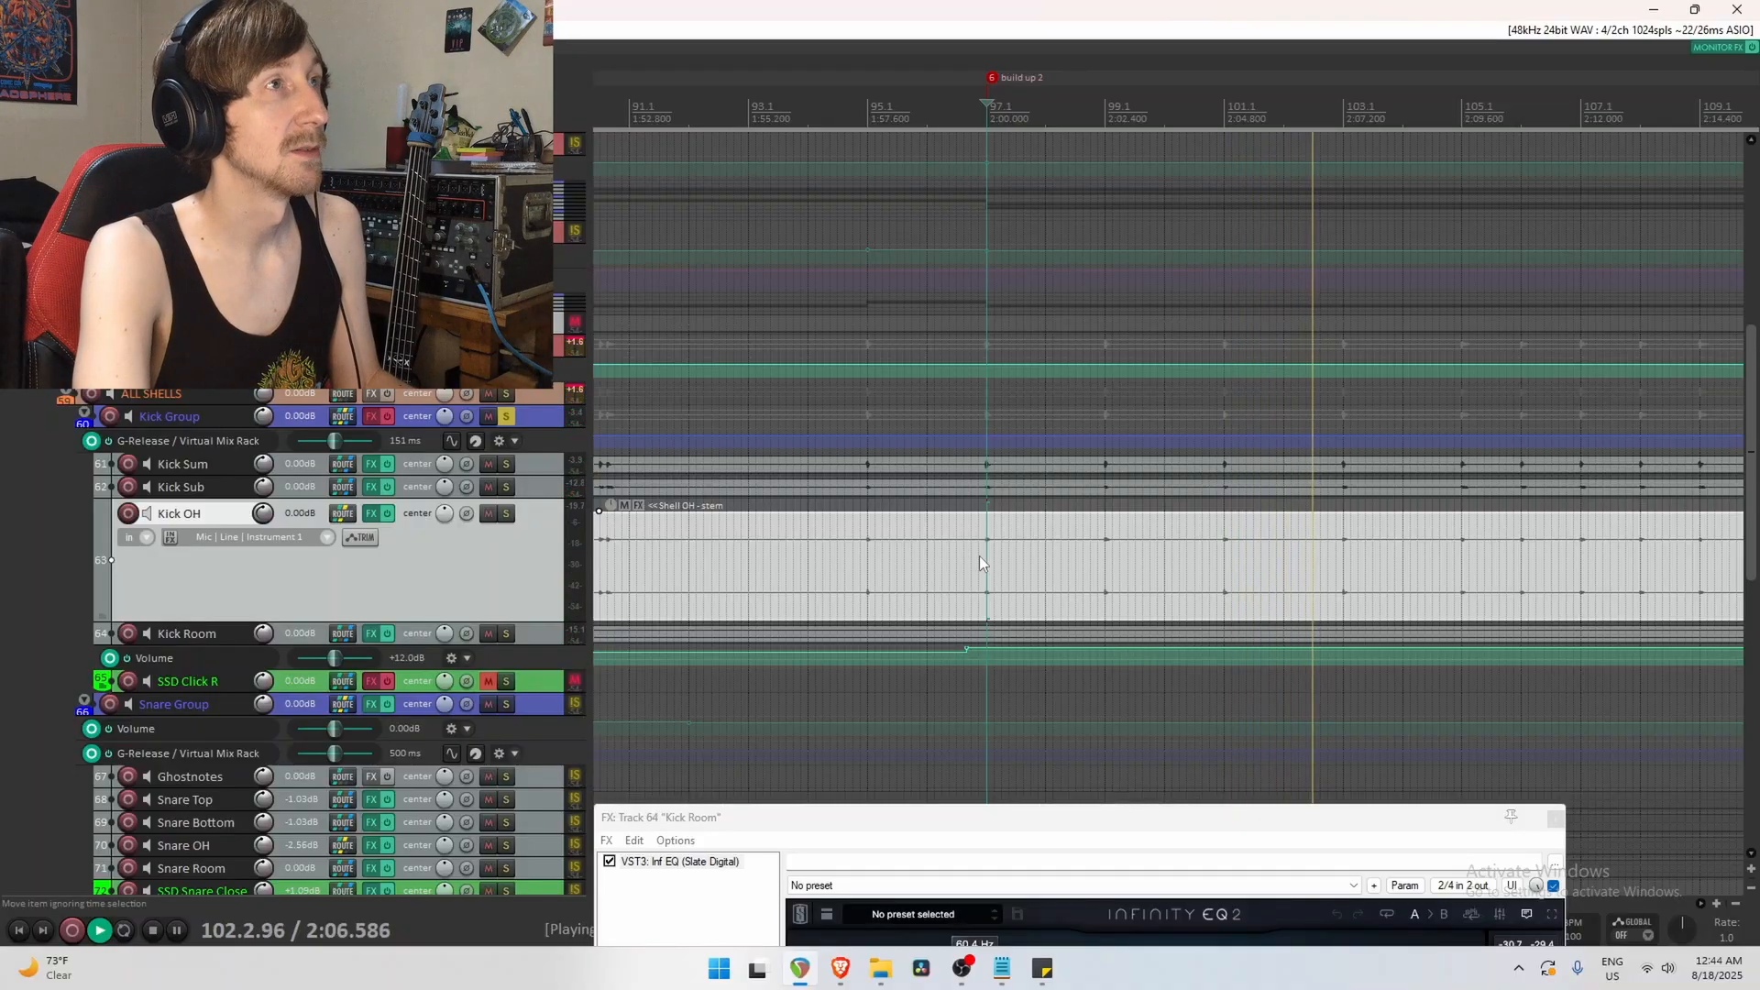
key(space)
Play the kick group in build up 2 with Kick Room muted, unmuting it during playback to compare.
click(487, 634)
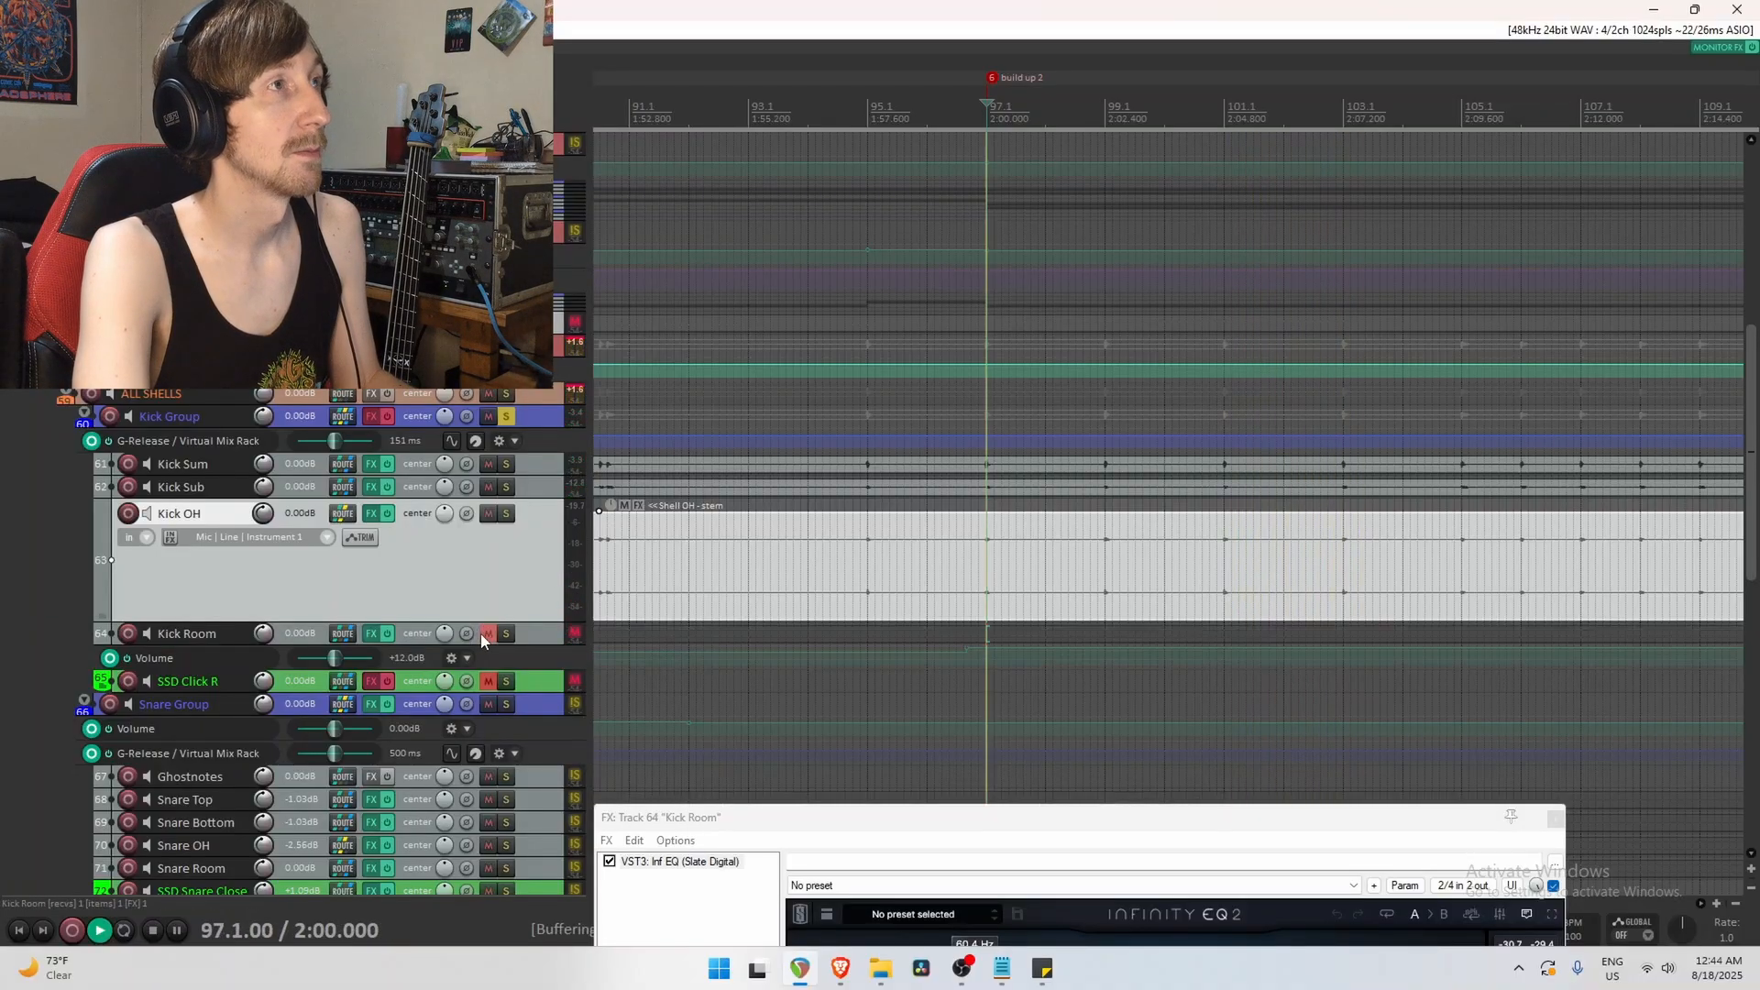
key(space)
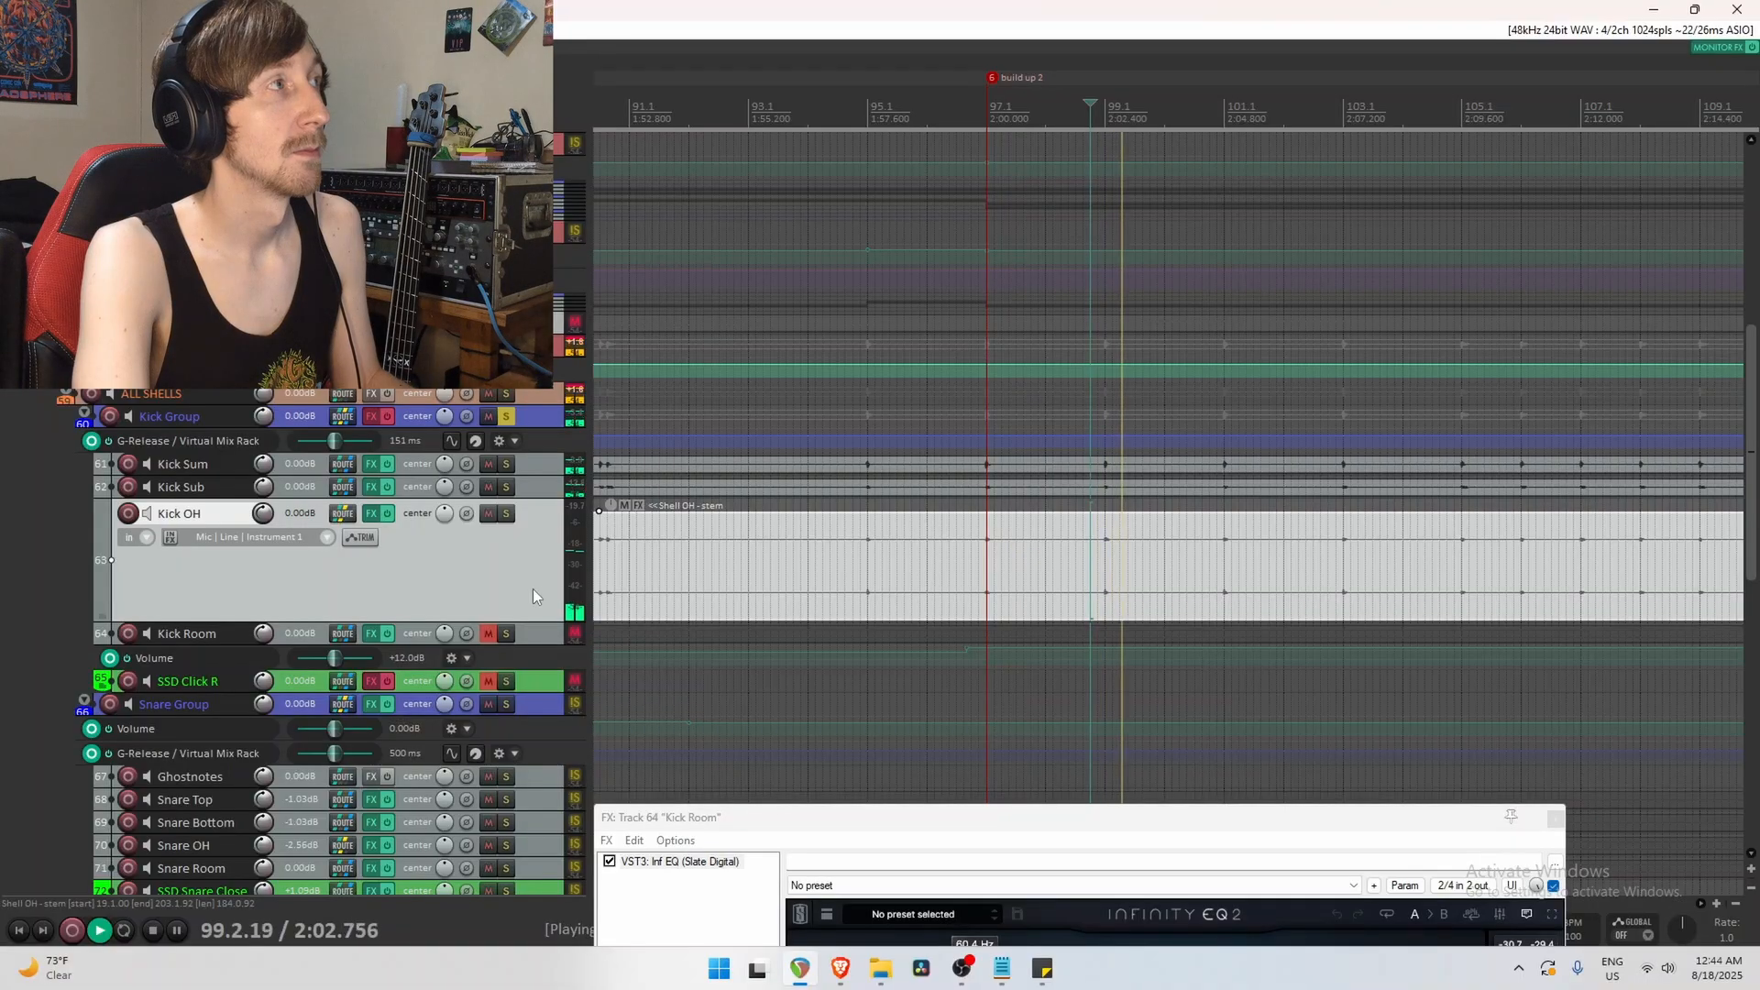
click(484, 636)
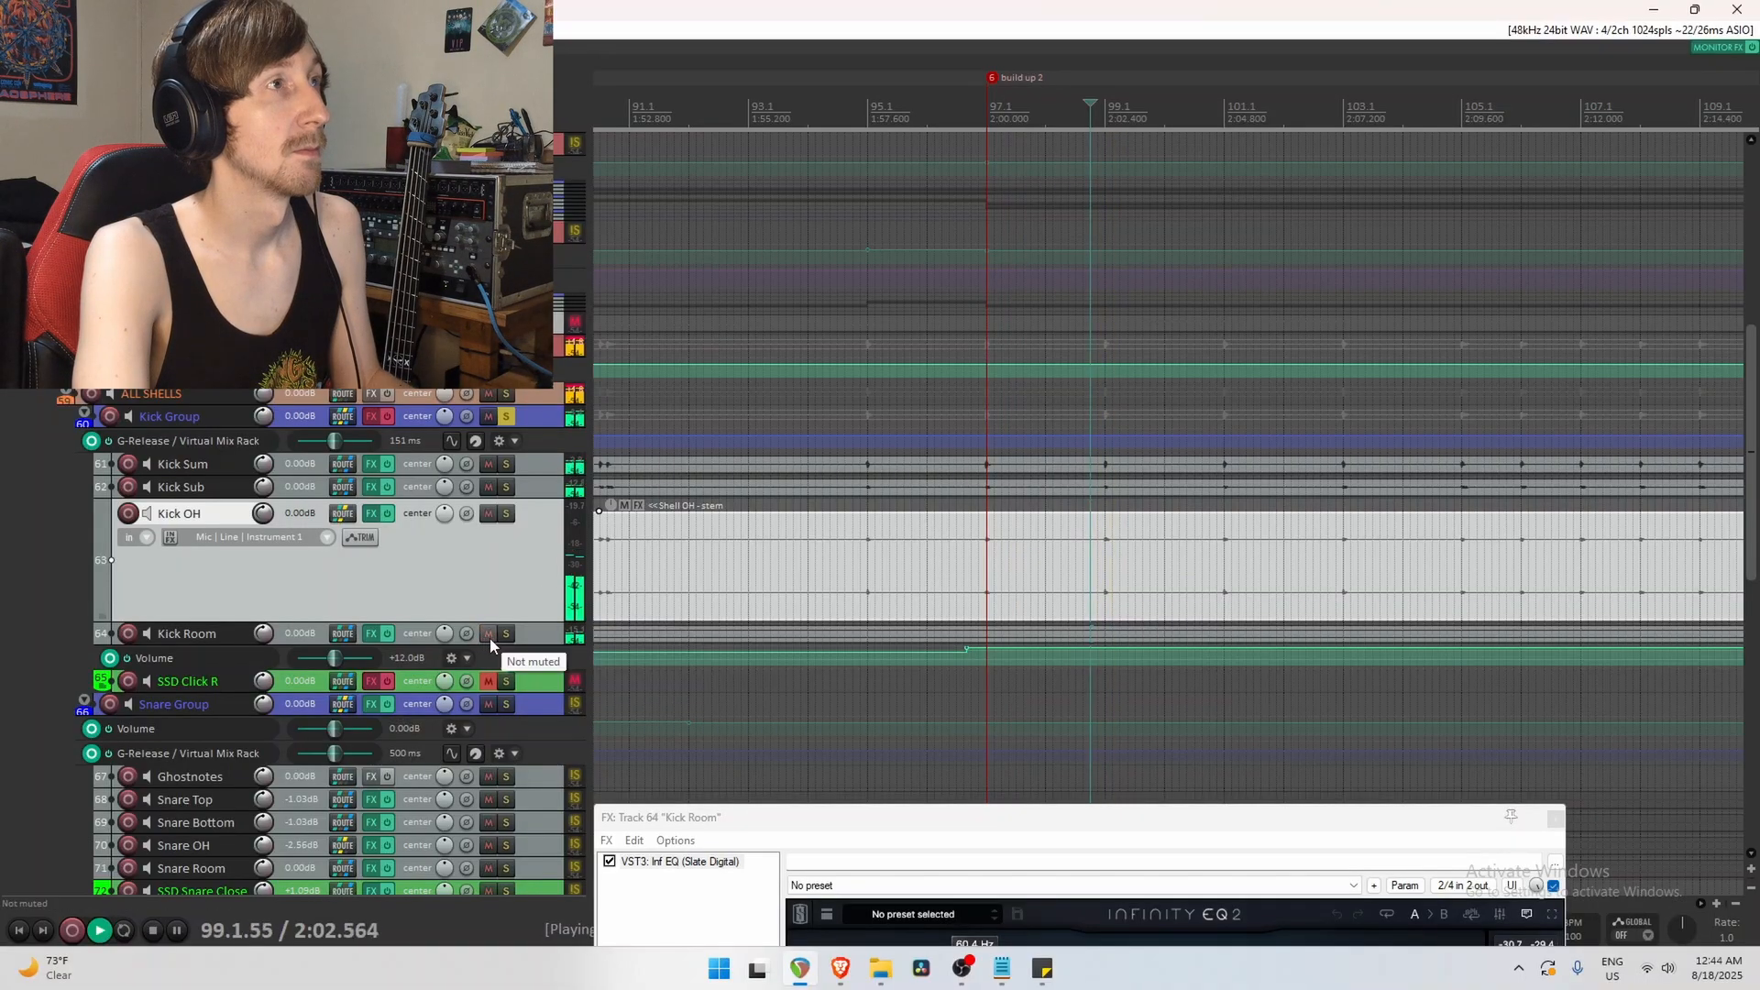
key(space)
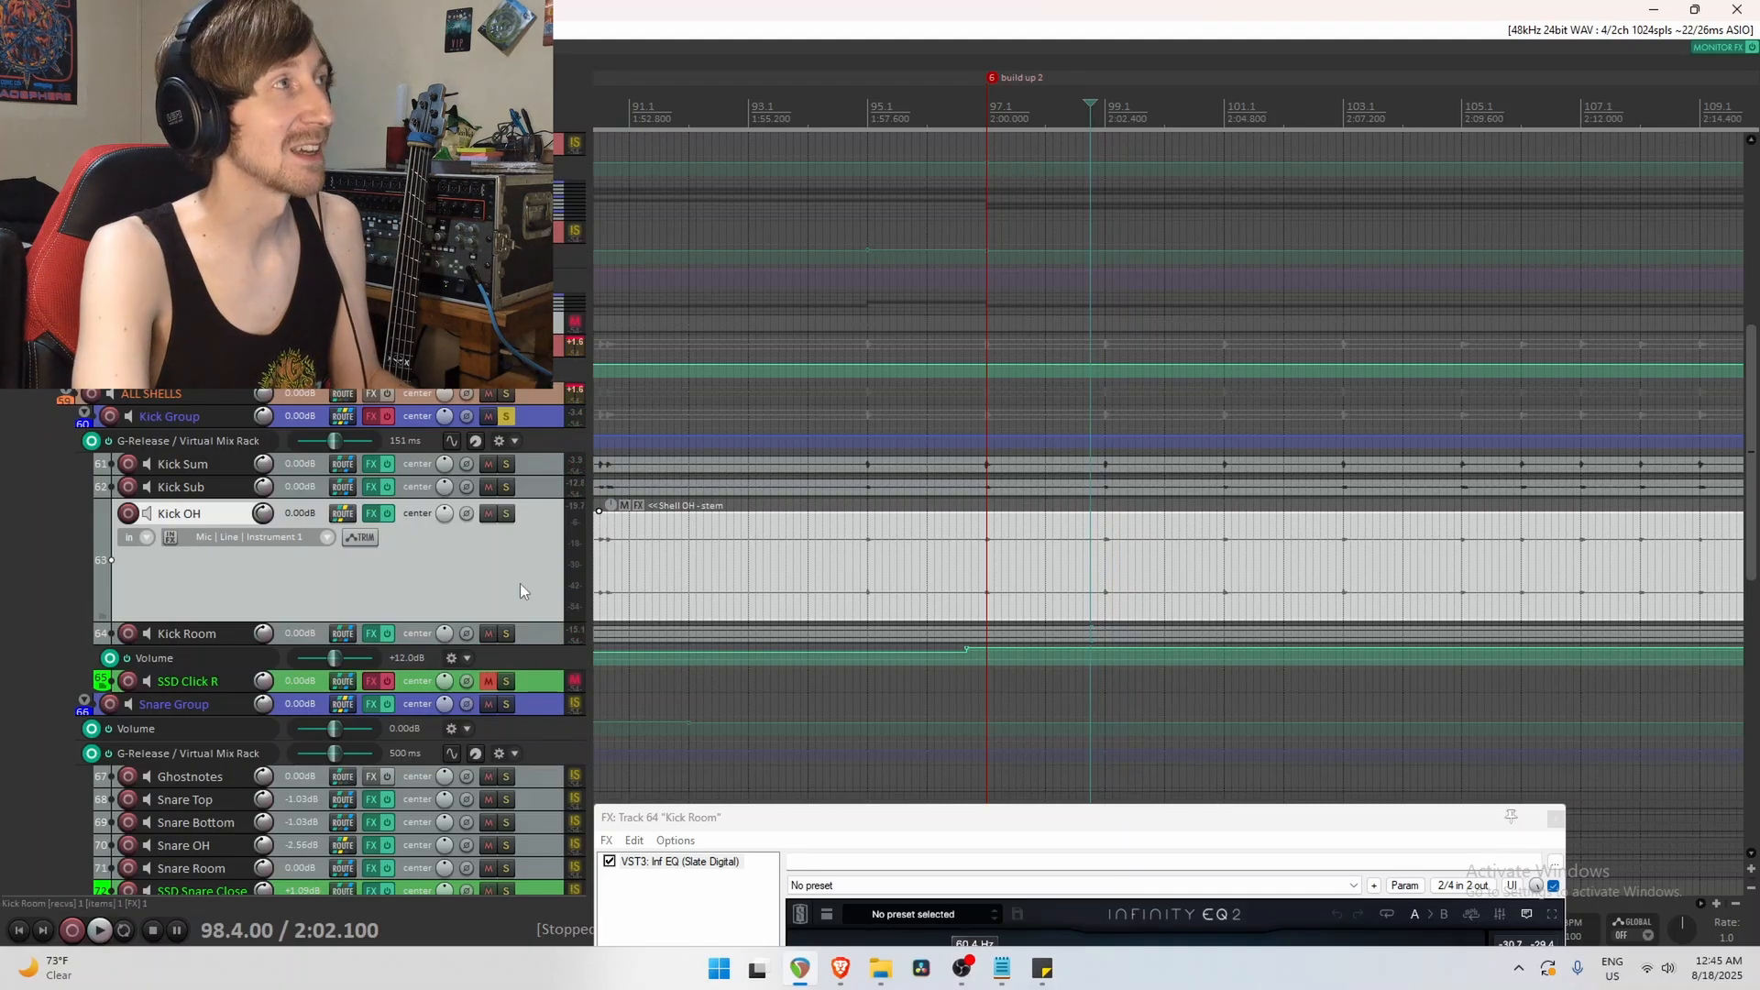
Close the Kick Room effects window, then unmute and solo SSD Click R with its effects enabled and open its effects chain.
click(503, 416)
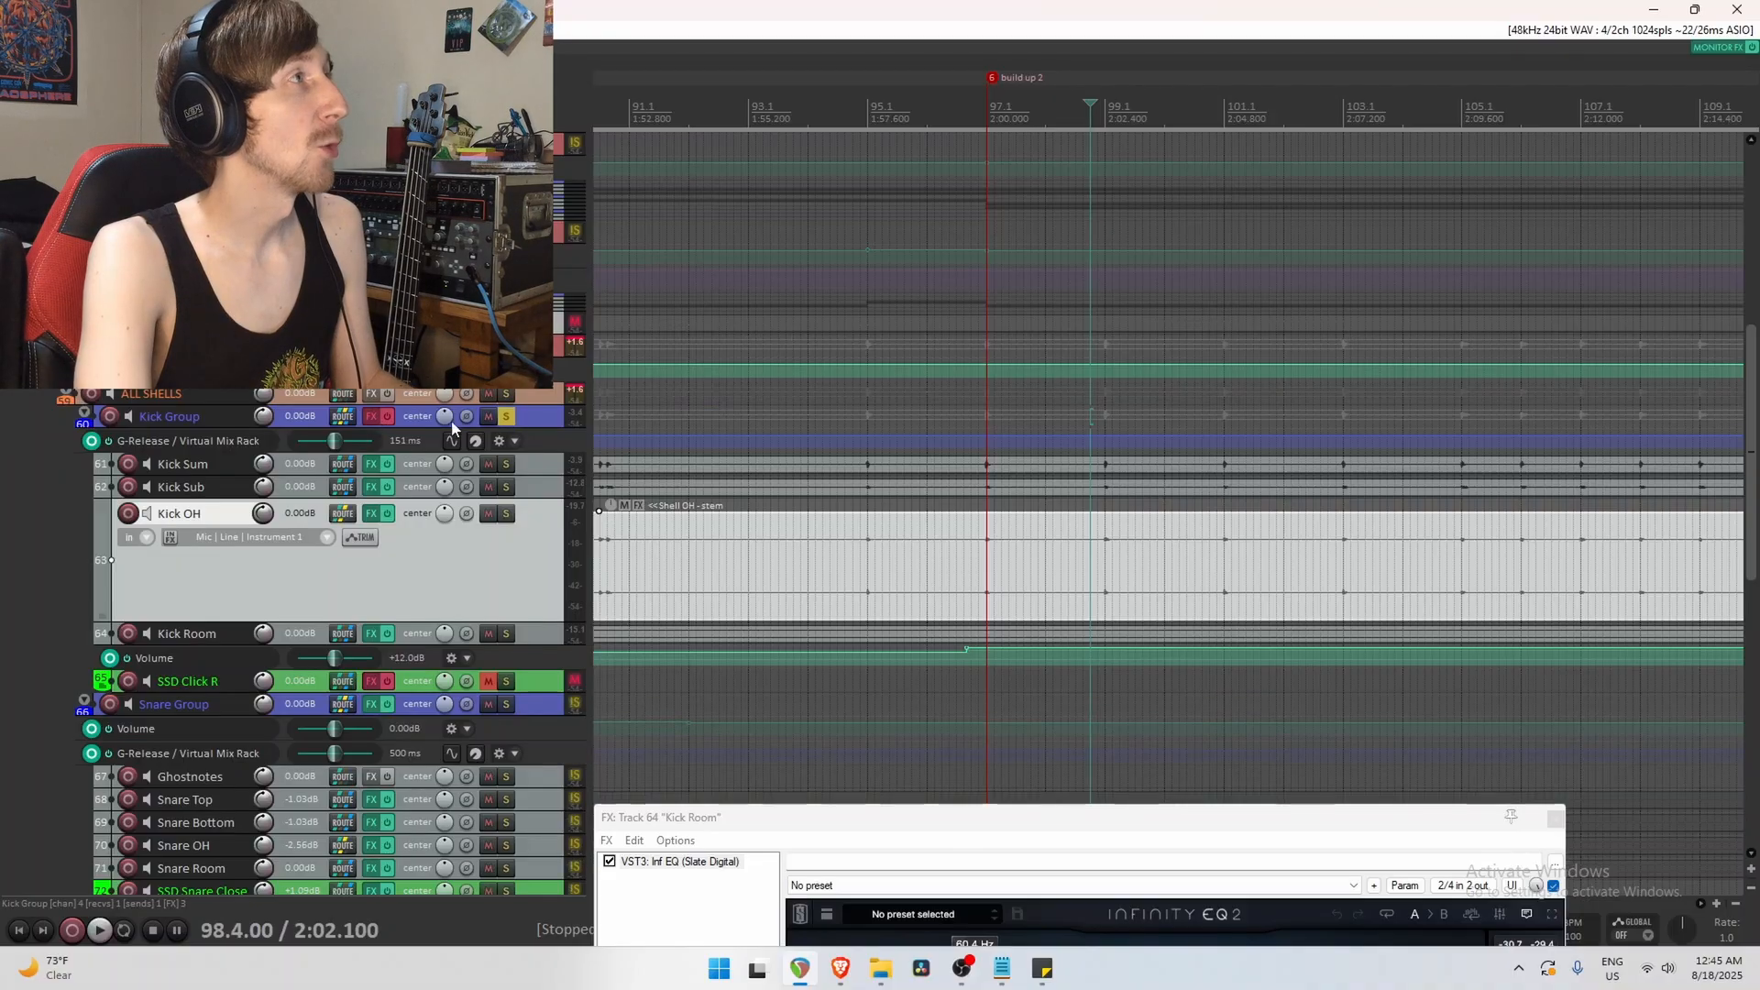
click(1556, 819)
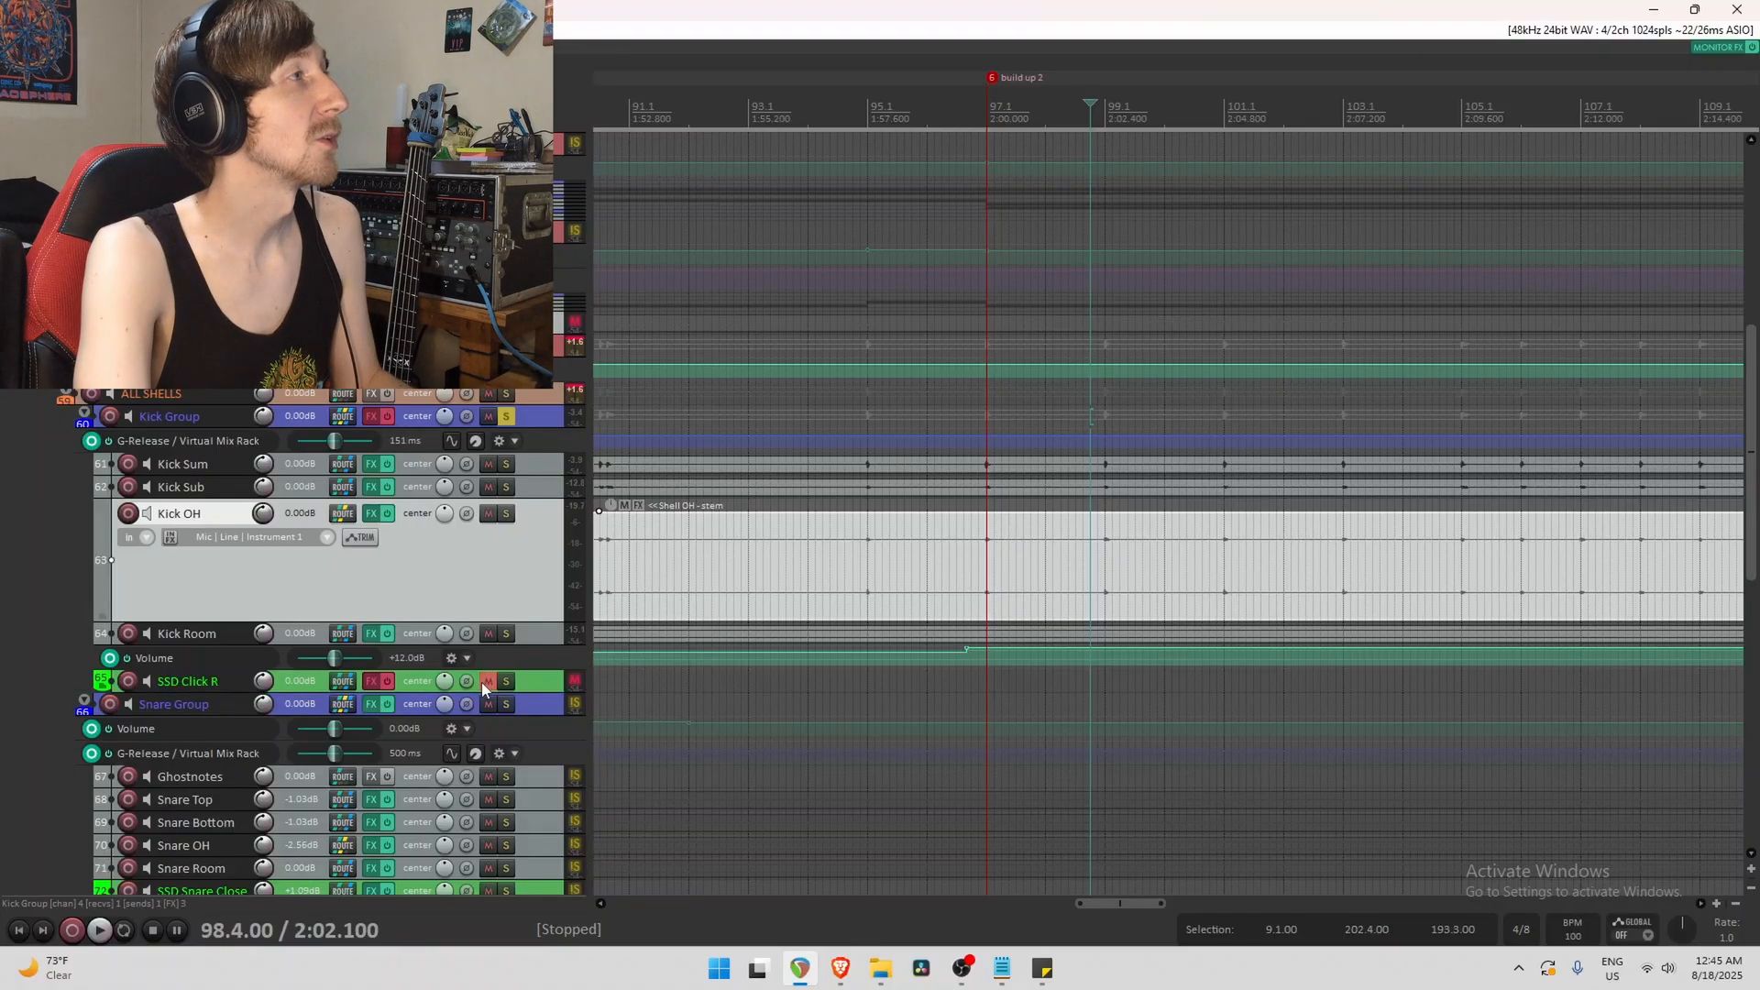
click(523, 683)
scroll(2, 500, down, 1)
click(488, 626)
click(506, 626)
click(388, 627)
click(371, 626)
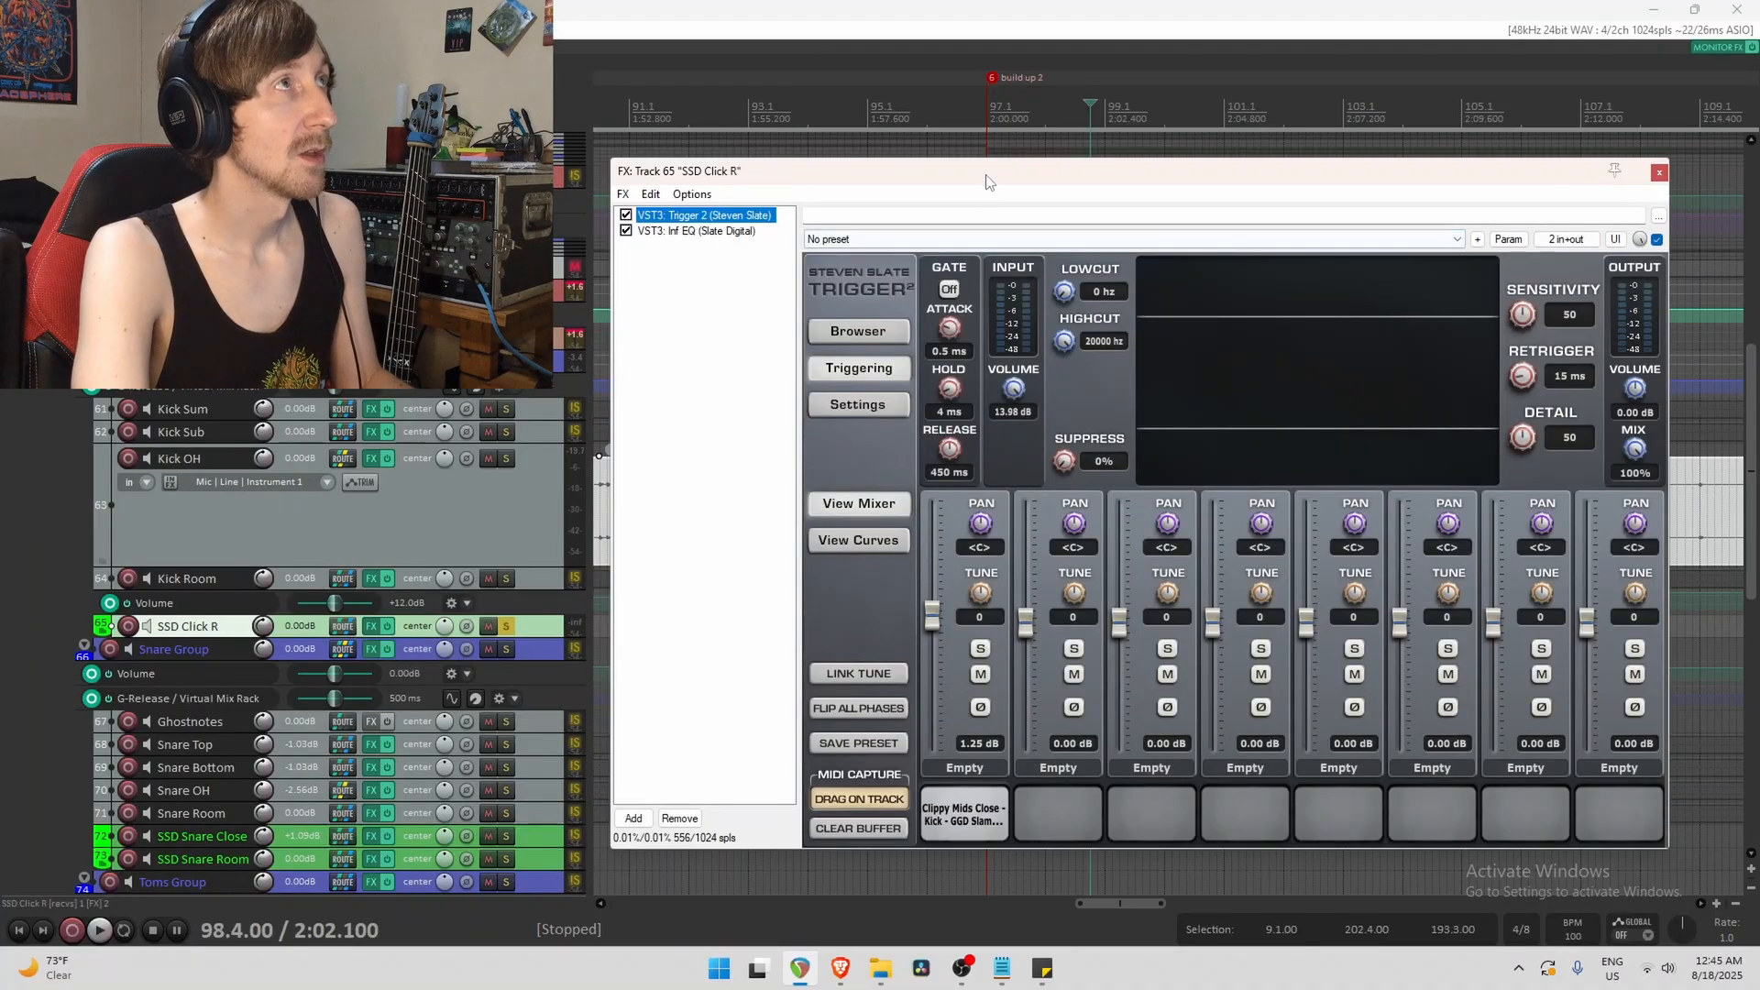
Examine SSD Click R's Trigger 2 kick sample and settings, followed by the high-pass filter in its Infinity EQ 2.
drag(986, 175, 990, 157)
click(969, 801)
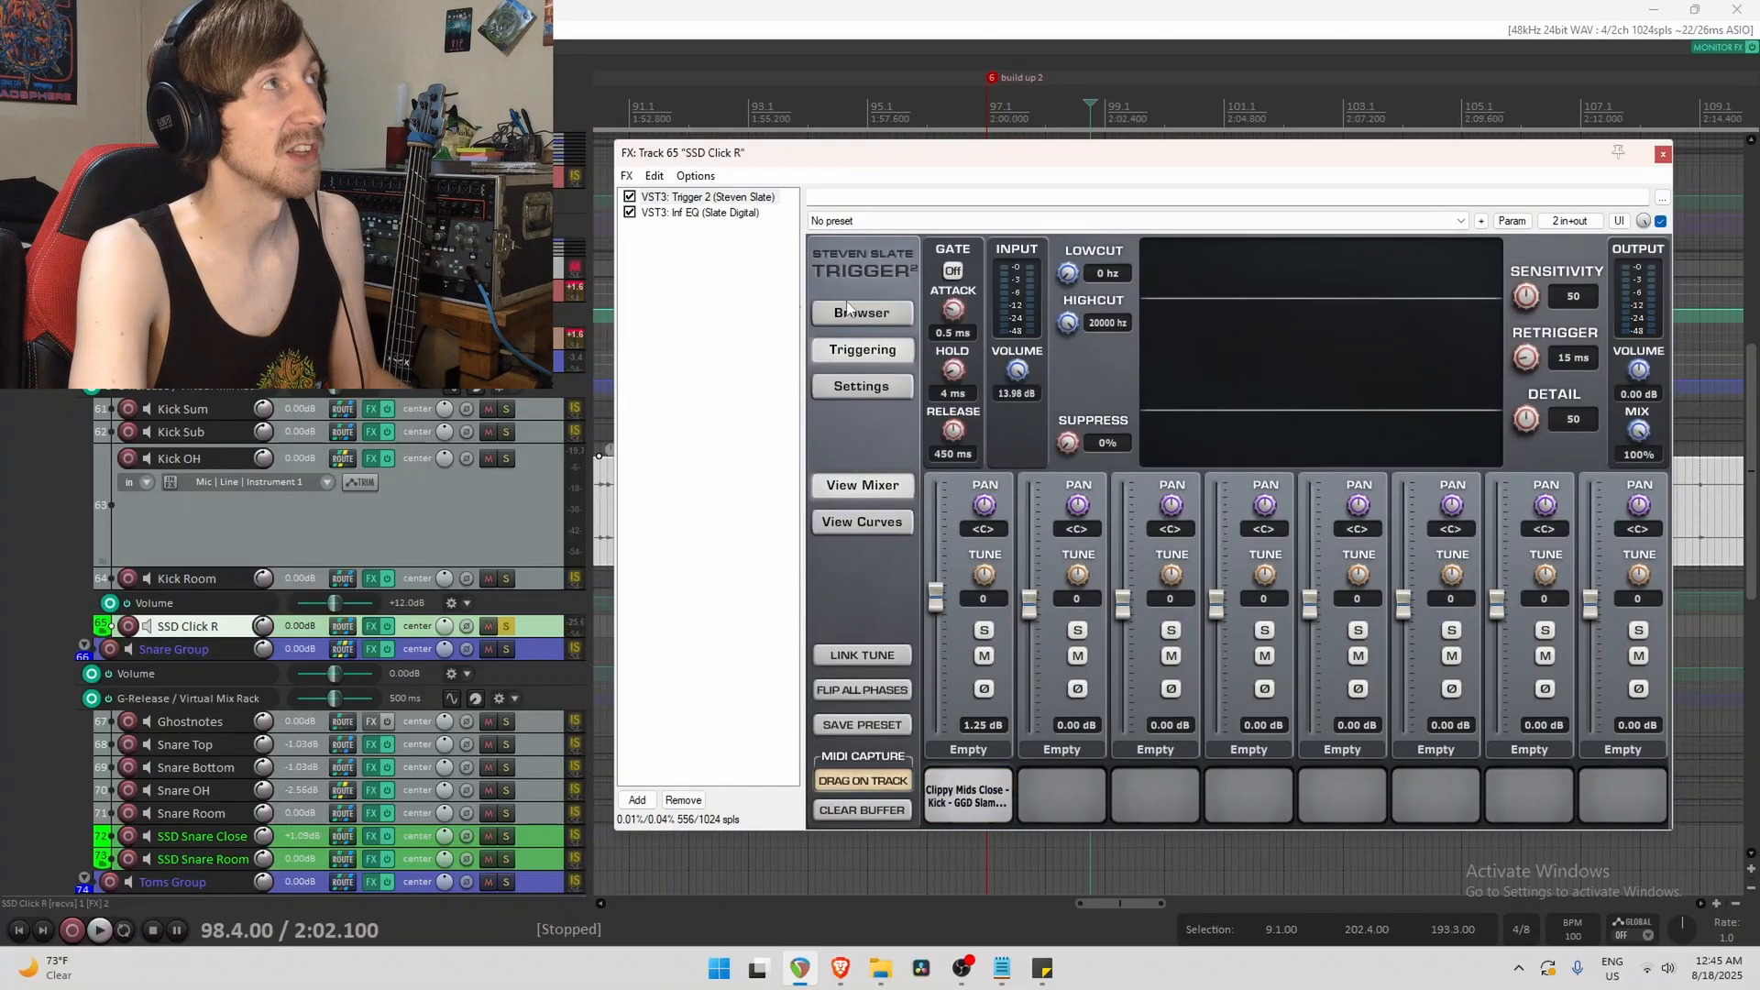
click(852, 524)
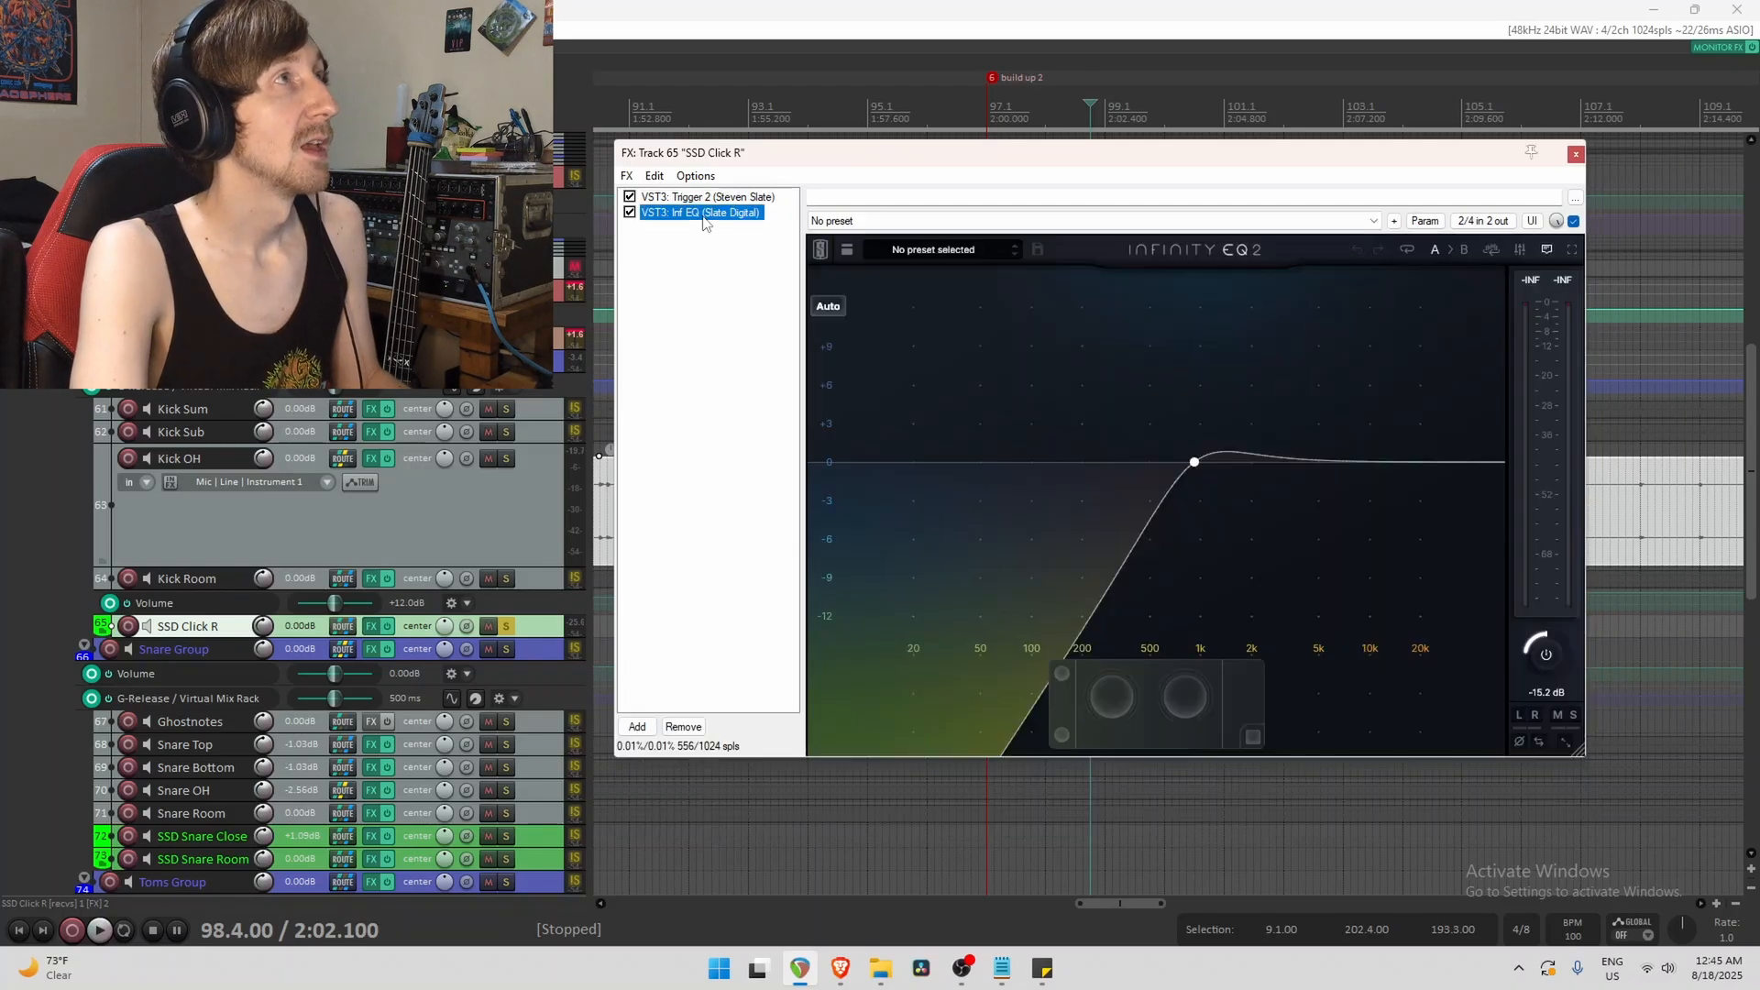
mouse_move(1197, 471)
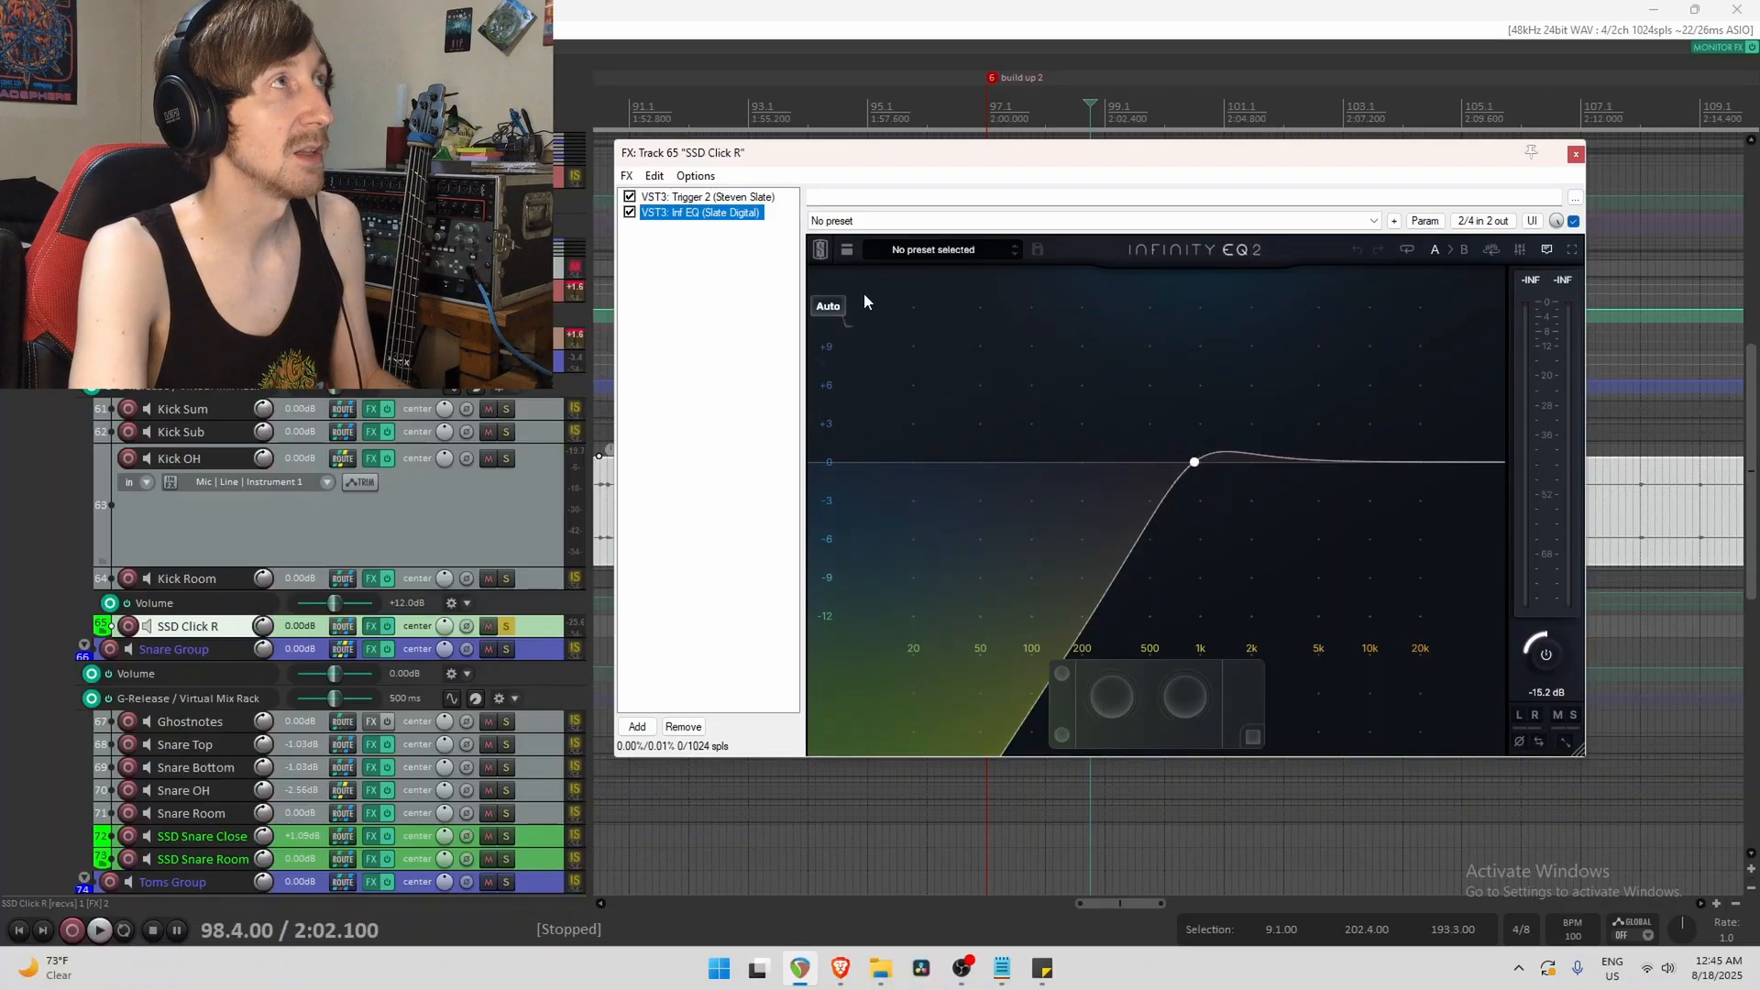
Move the SSD Click R effects window aside, audition the soloed track in build up 2, and clear its solo.
drag(901, 165, 940, 568)
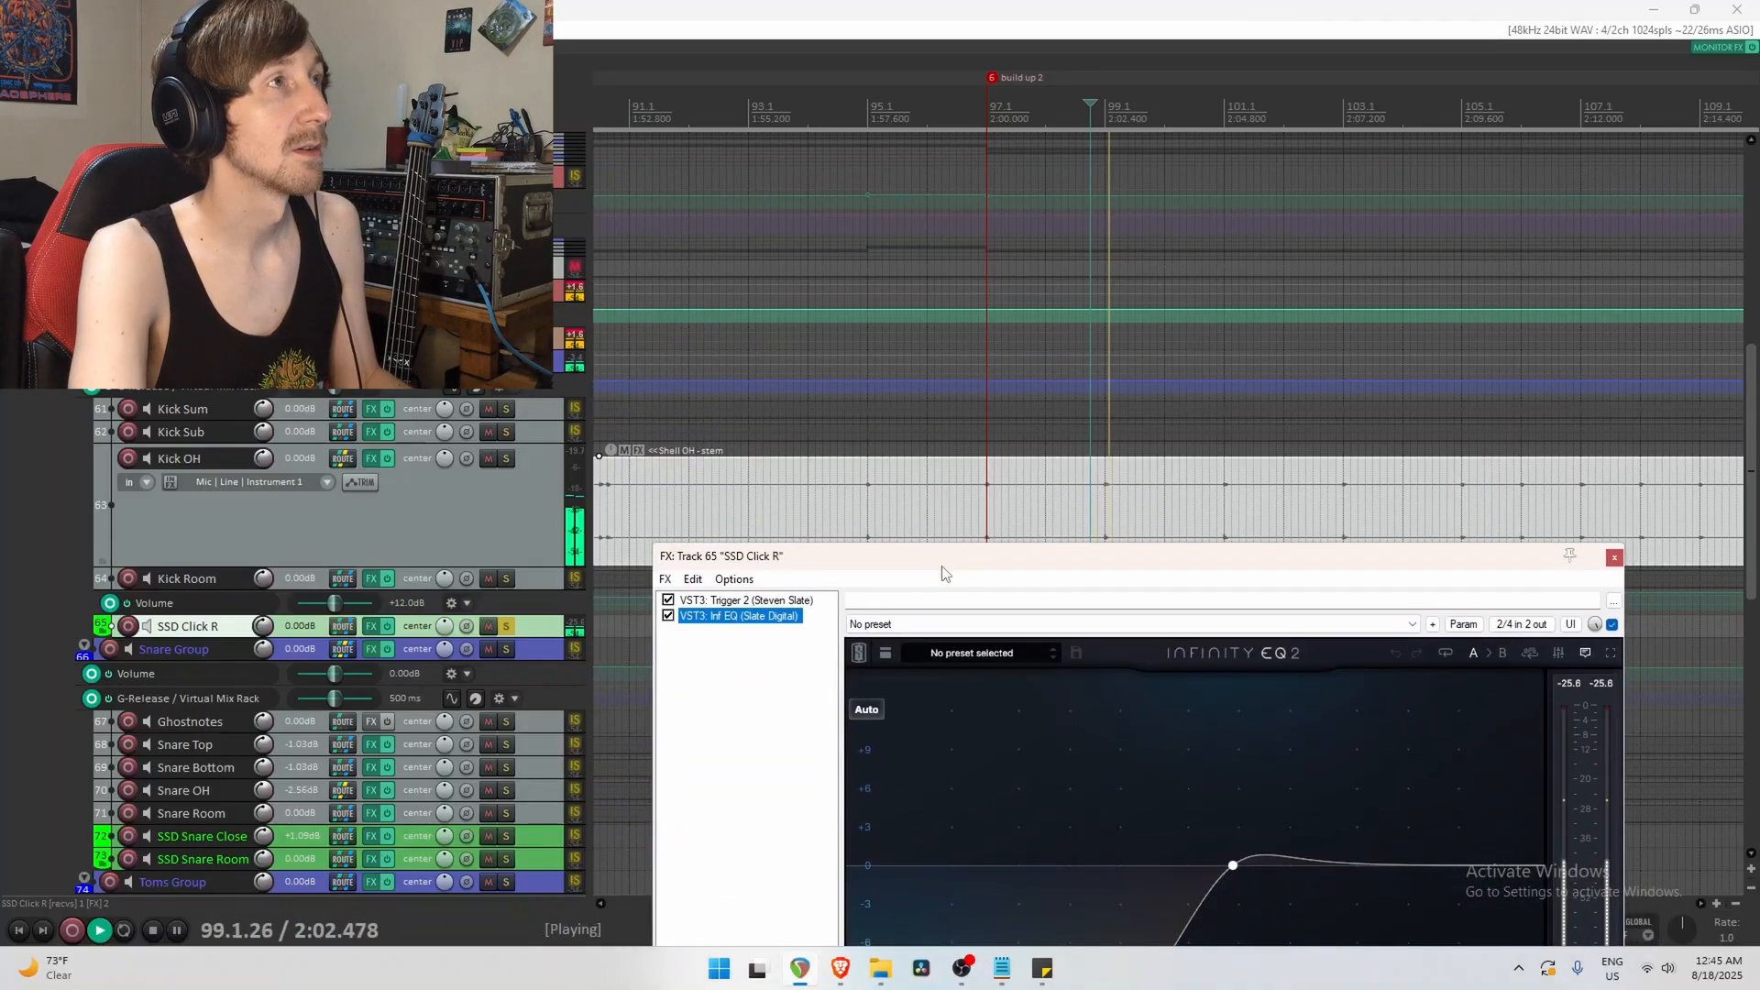
click(1217, 503)
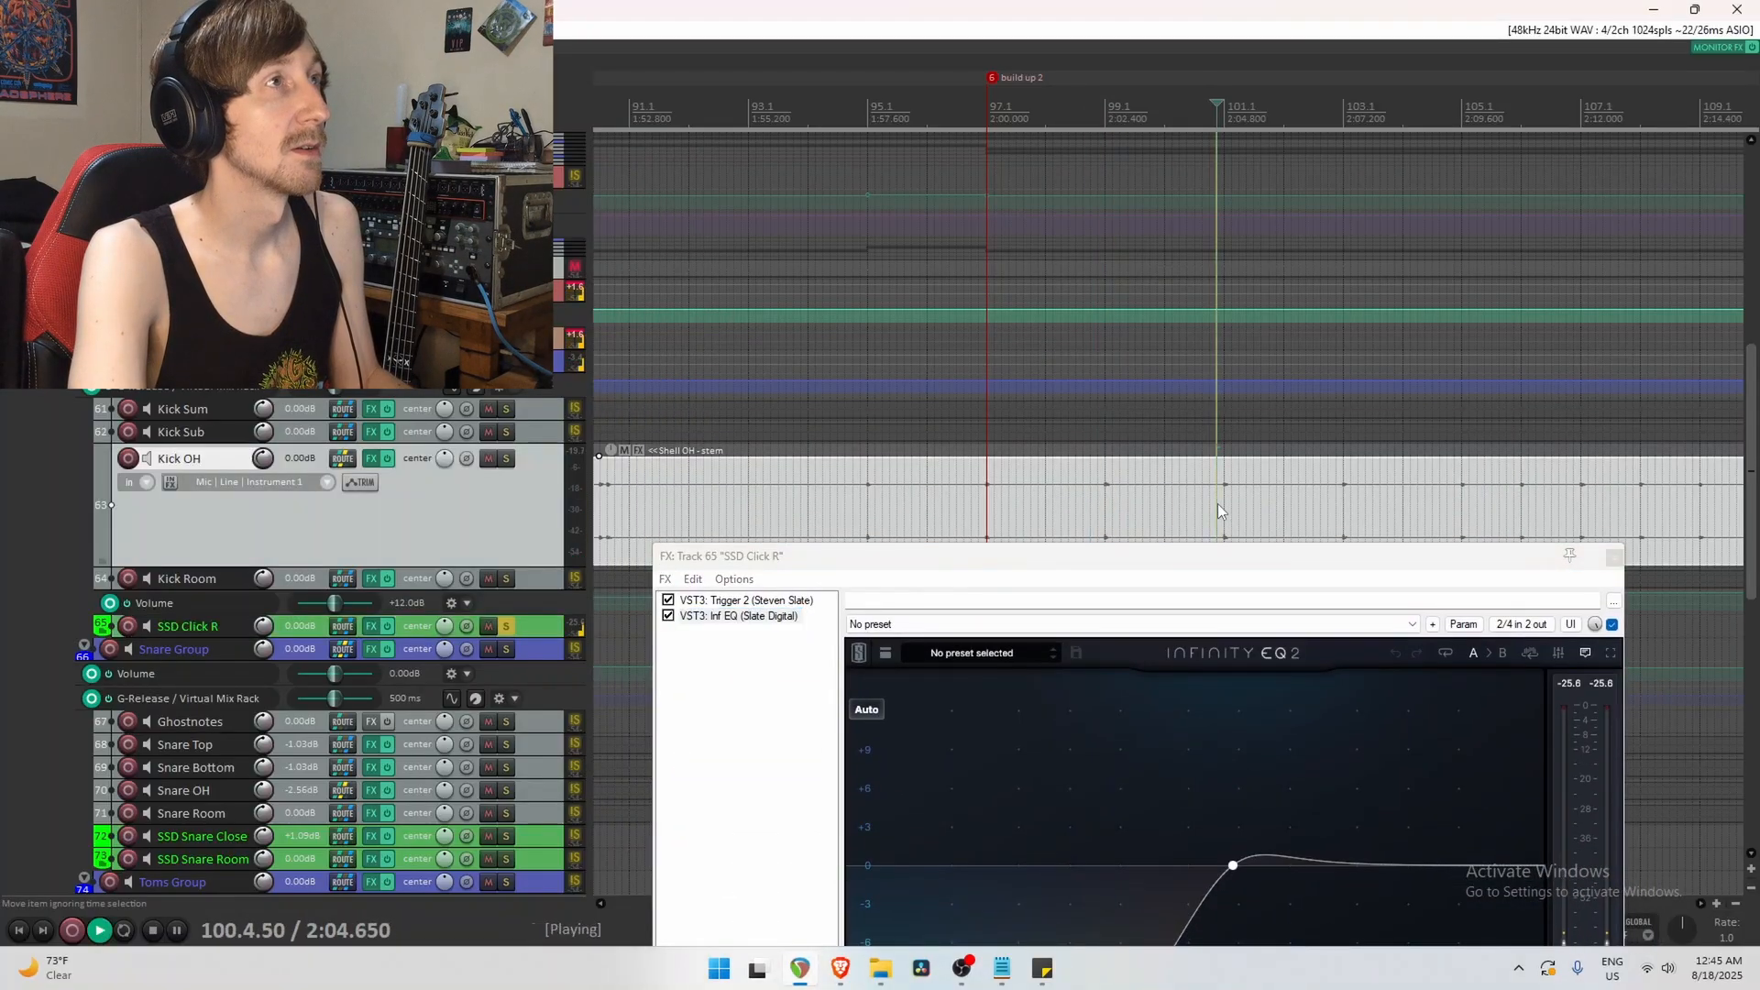
click(513, 629)
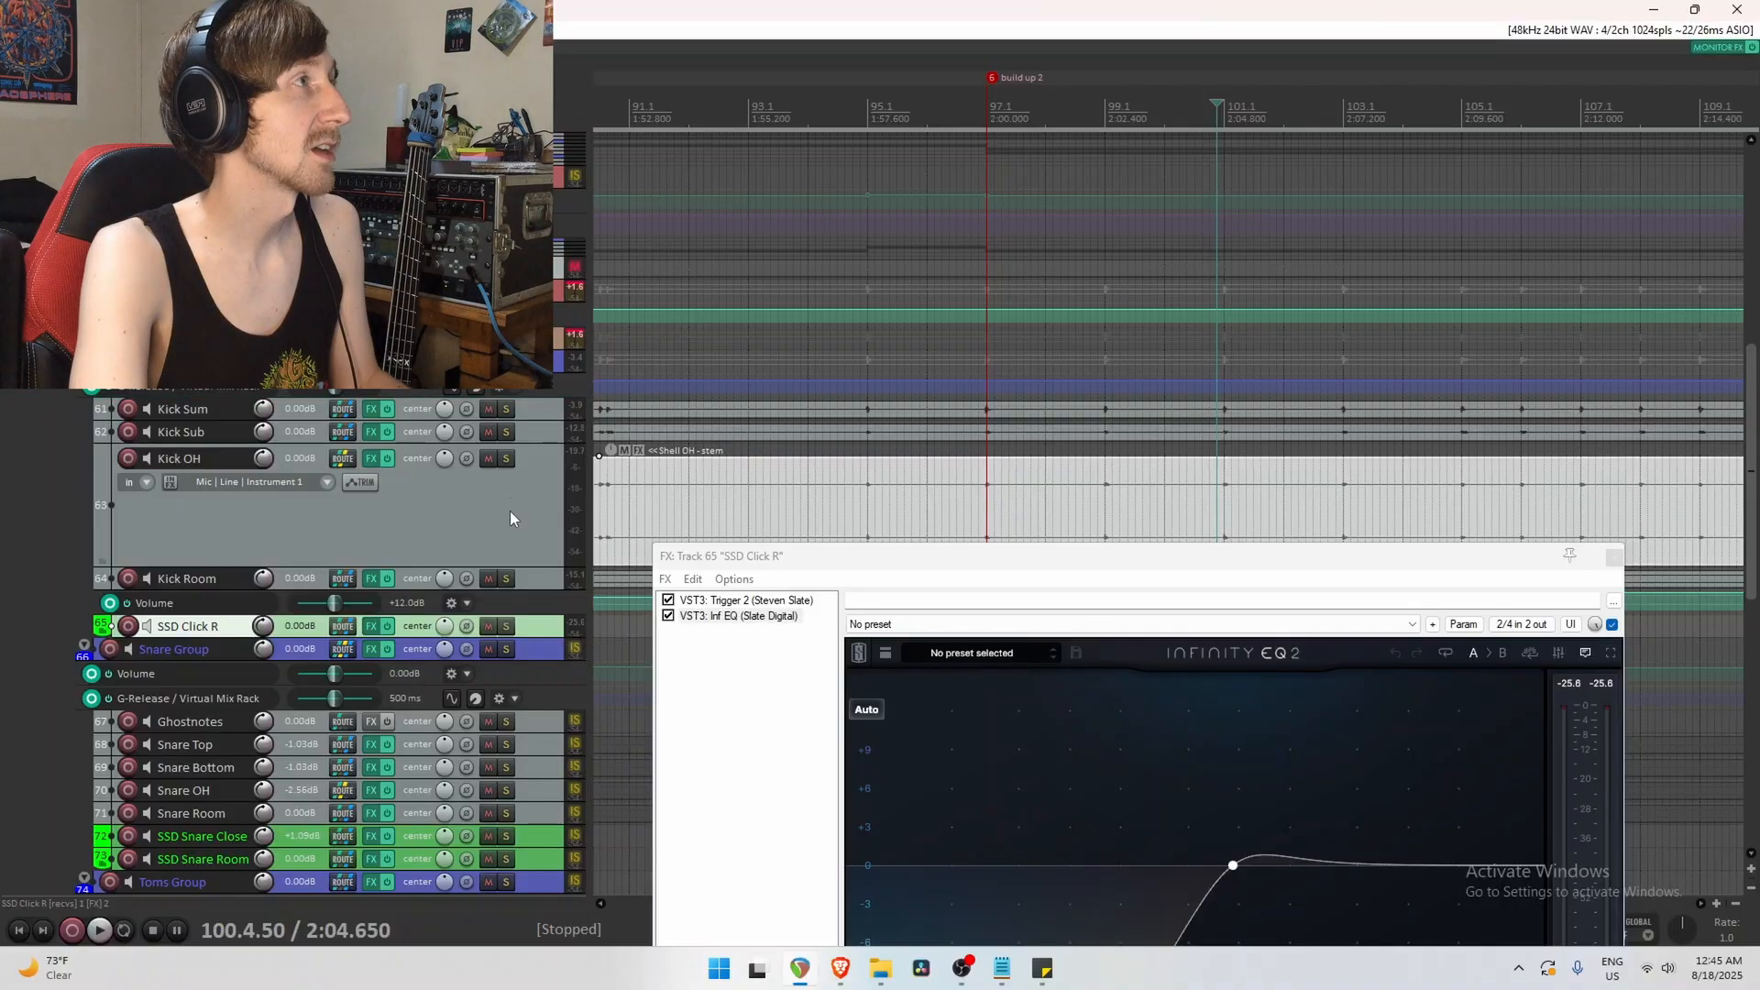
Play the kicks from just before bar 101 with SSD Click R muted and unmuted to compare.
click(491, 629)
key(space)
key(space)
key(space)
key(space)
click(492, 629)
key(space)
key(space)
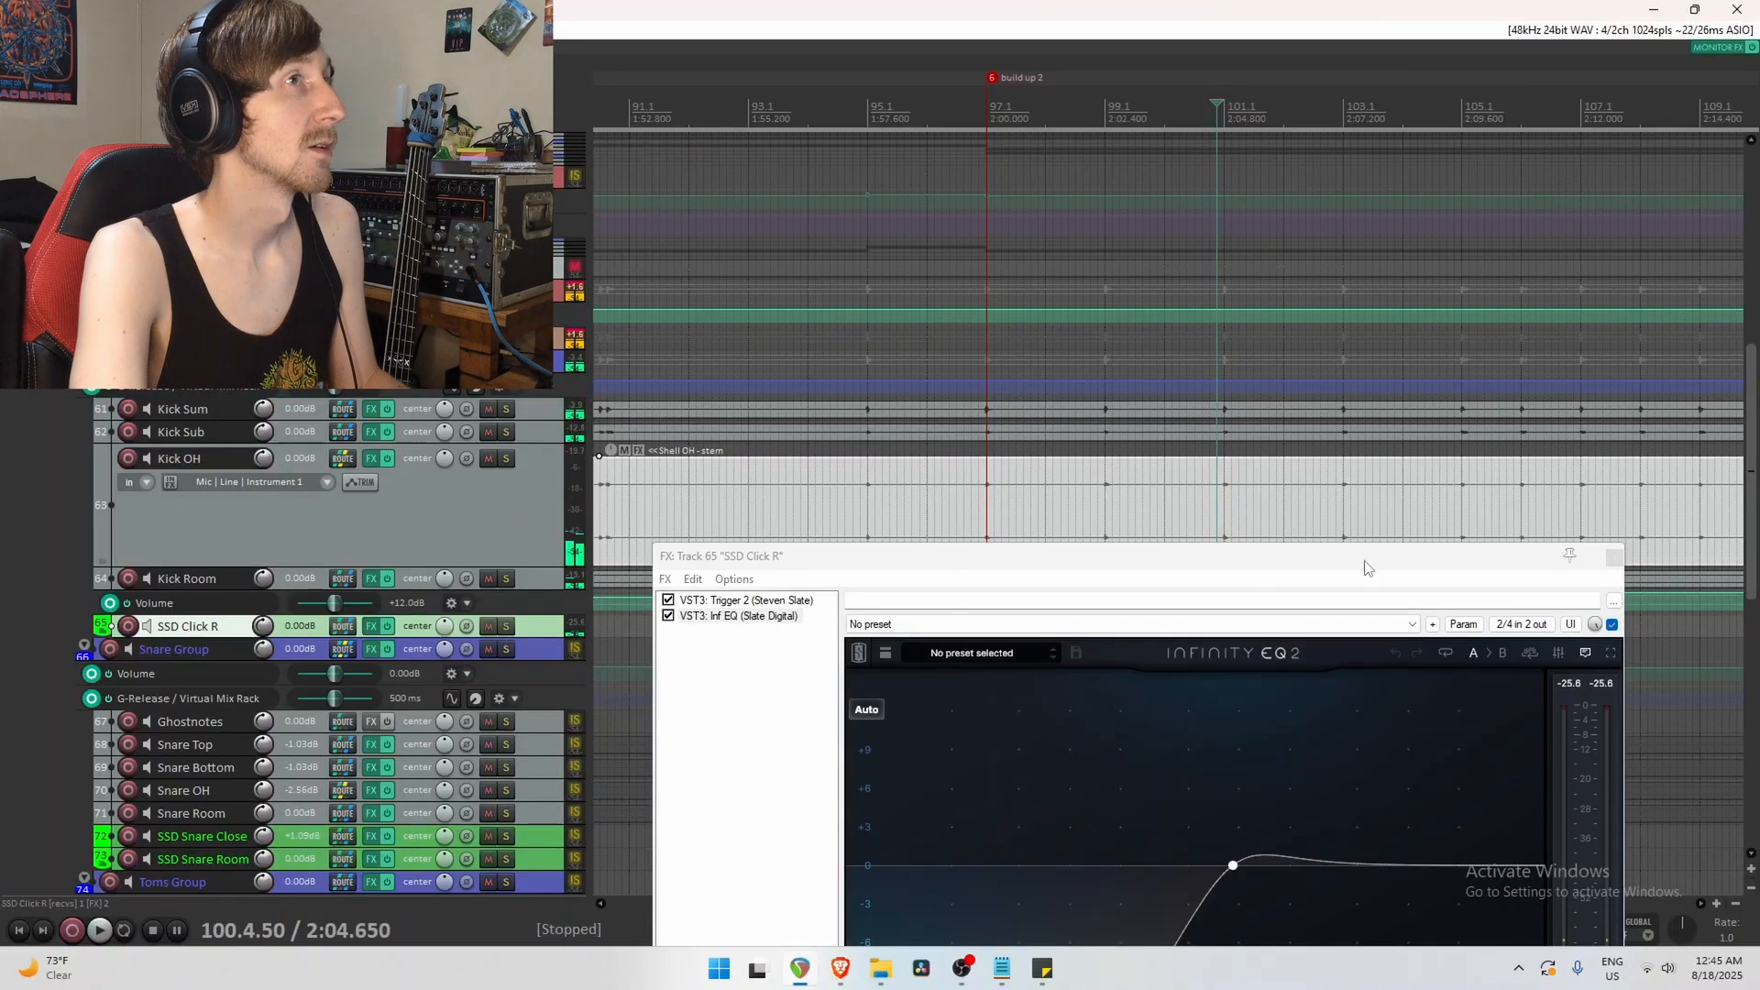
Close the SSD Click R effects window and play the kicks from just before the metalcore riff, muting and unmuting SSD Click R to compare.
click(1607, 558)
scroll(1008, 511, down, 3)
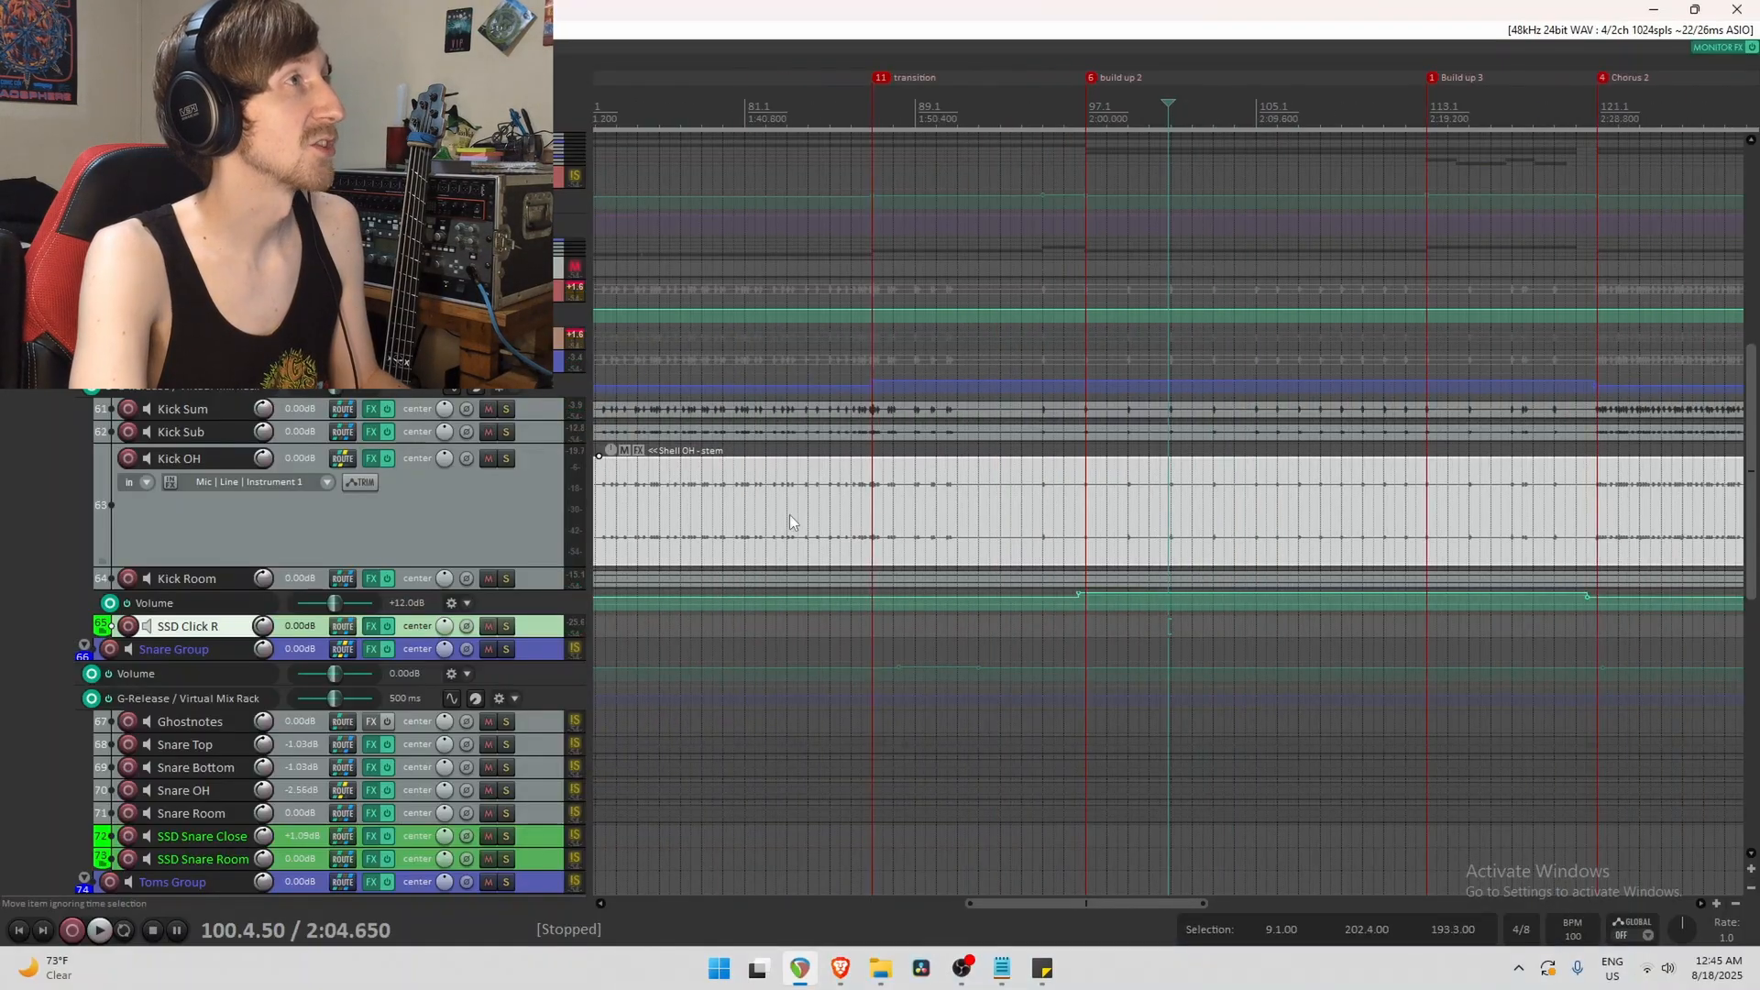
click(724, 512)
scroll(895, 546, up, 2)
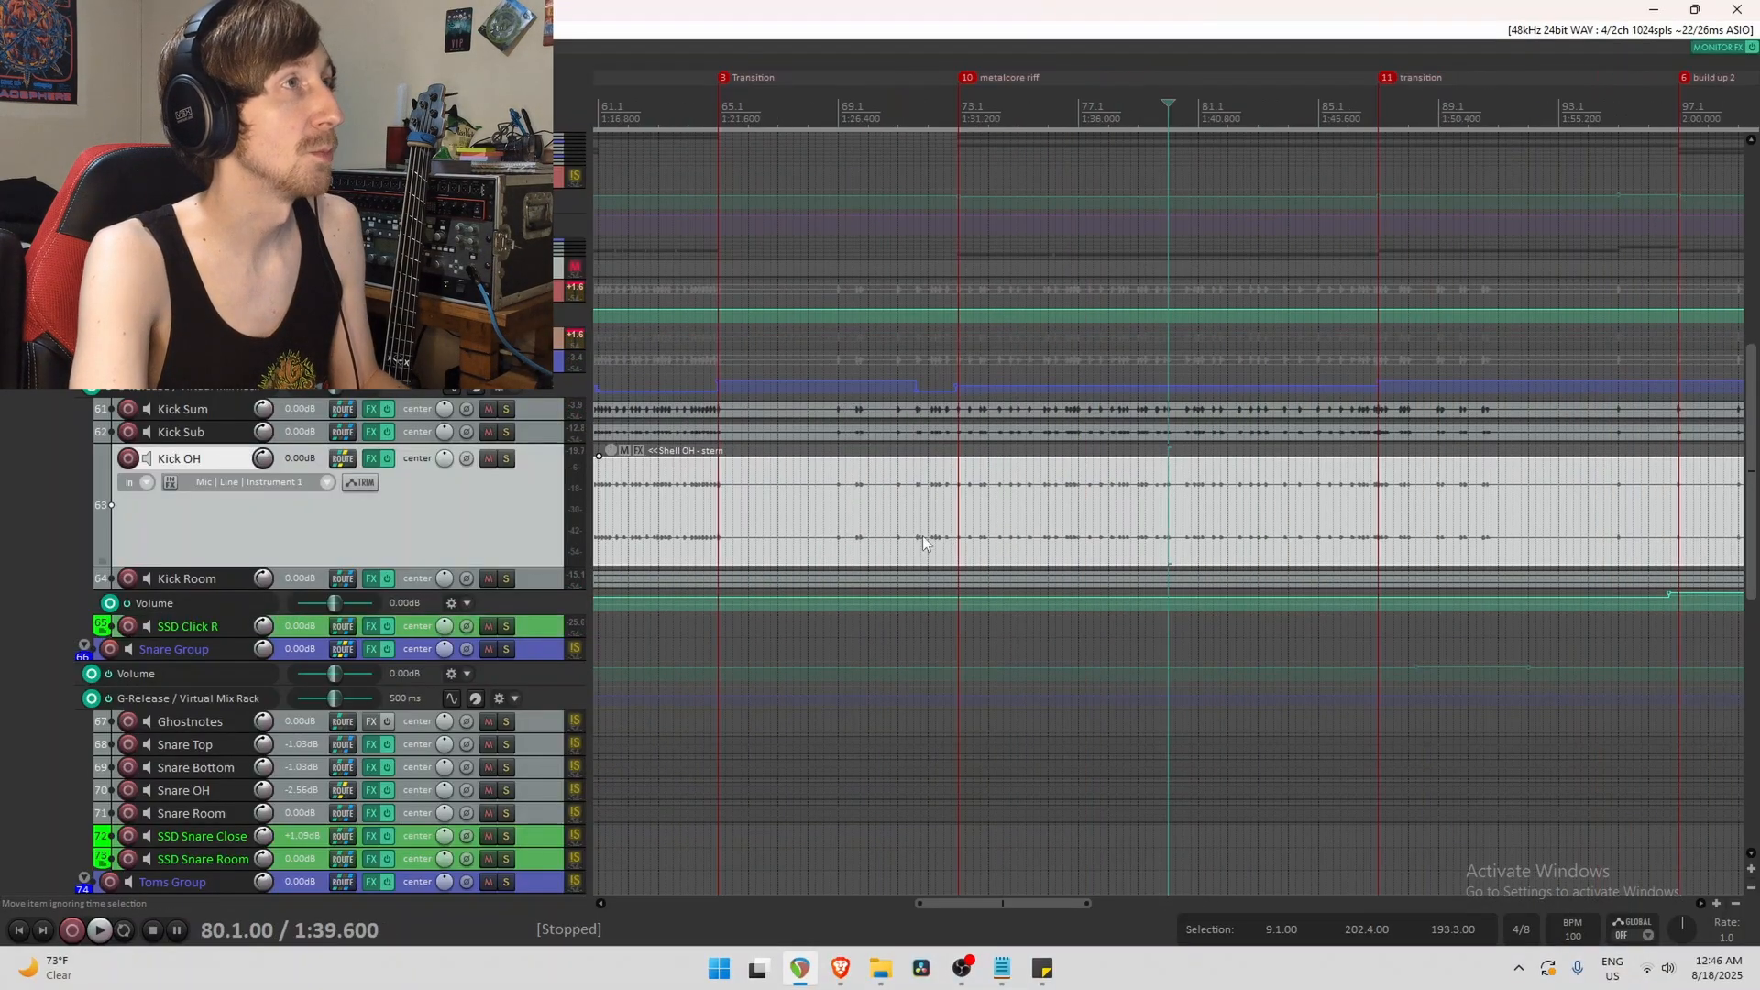
click(920, 506)
key(space)
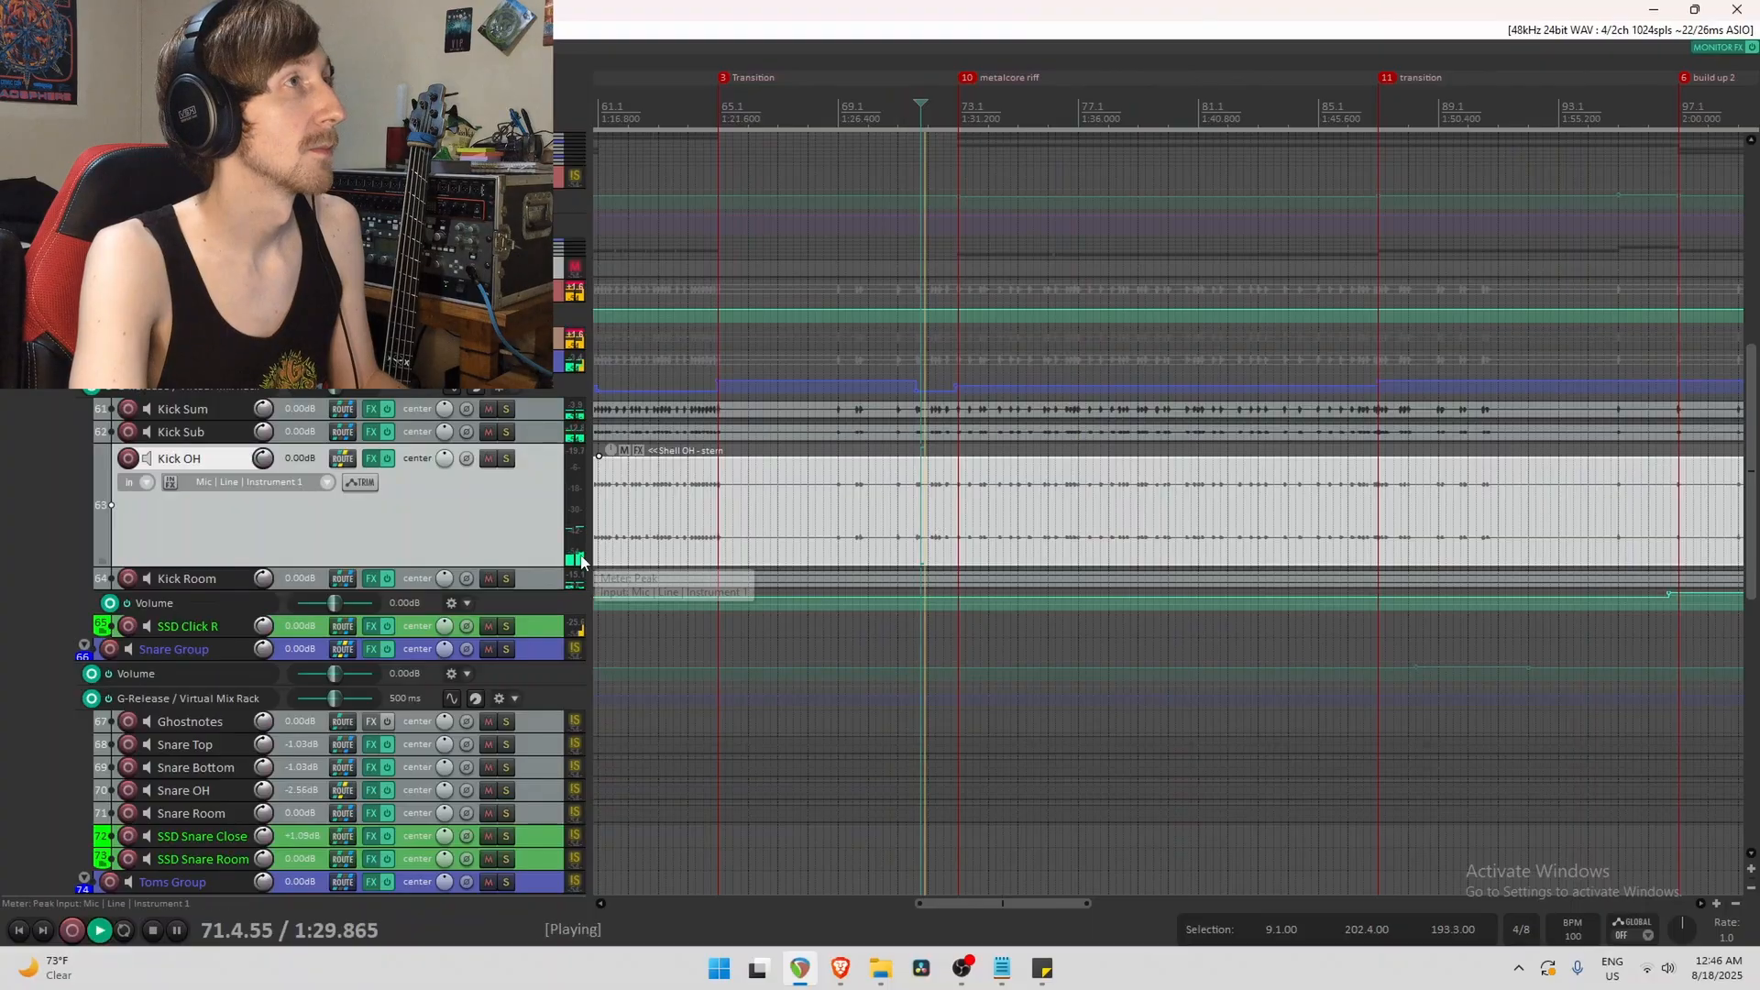
click(486, 627)
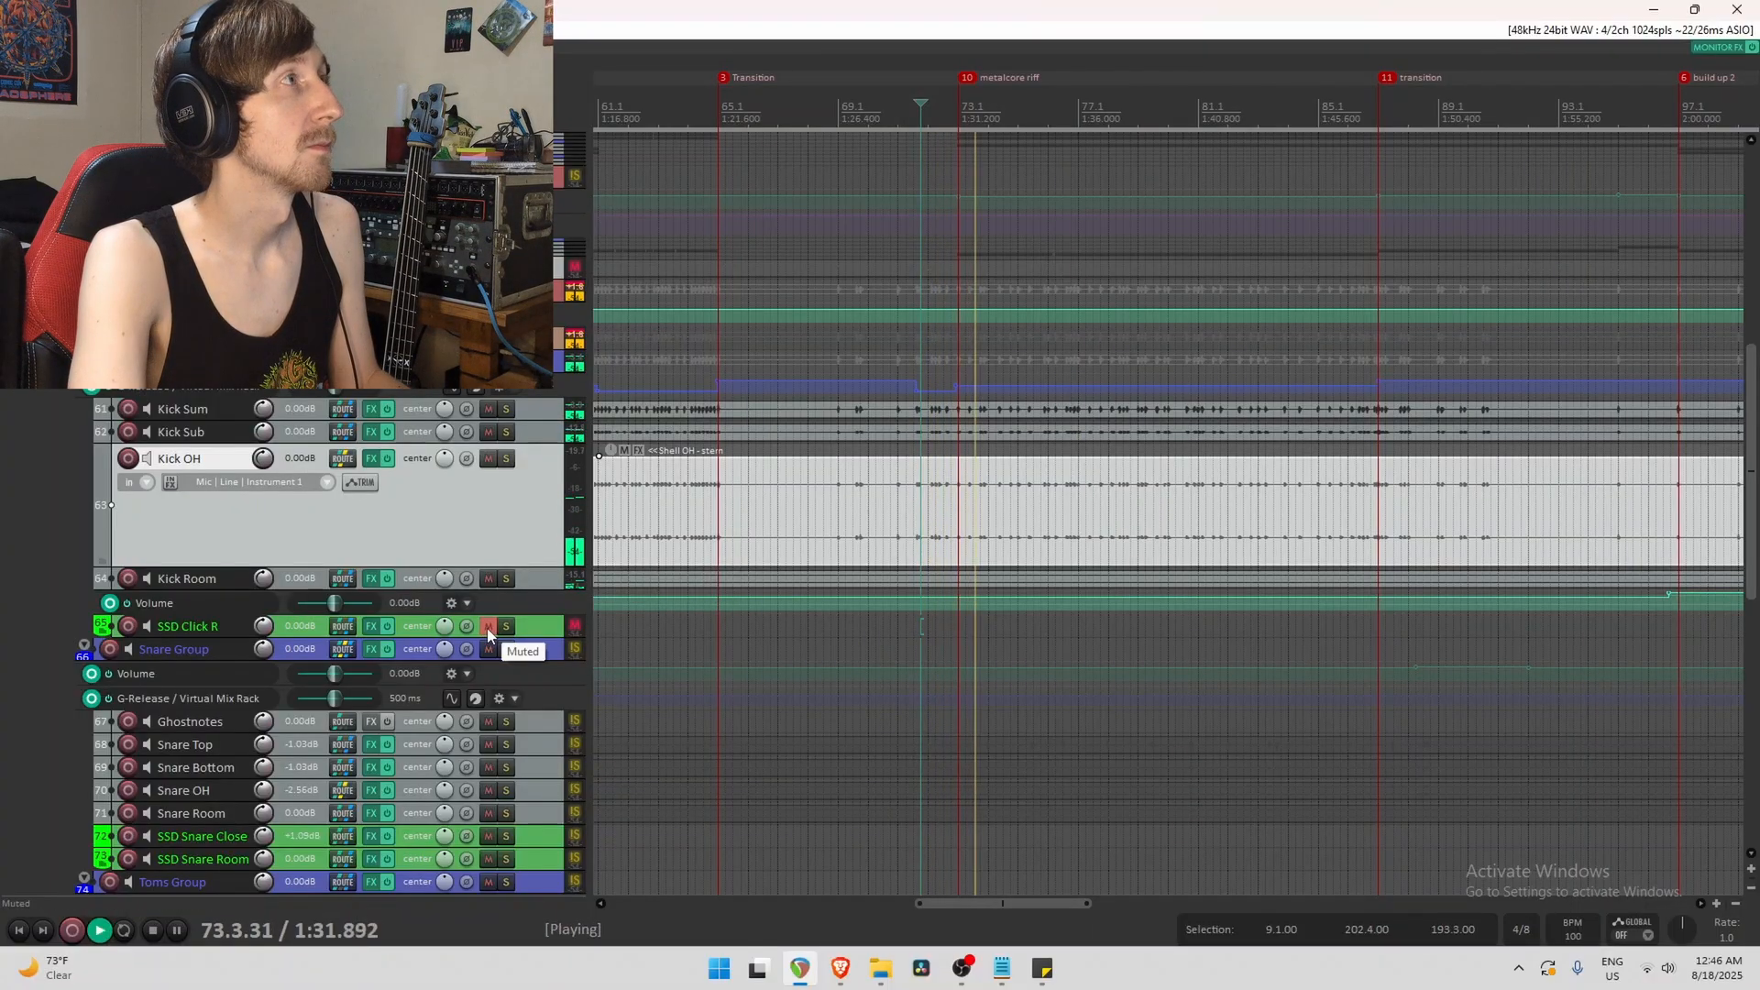
click(487, 627)
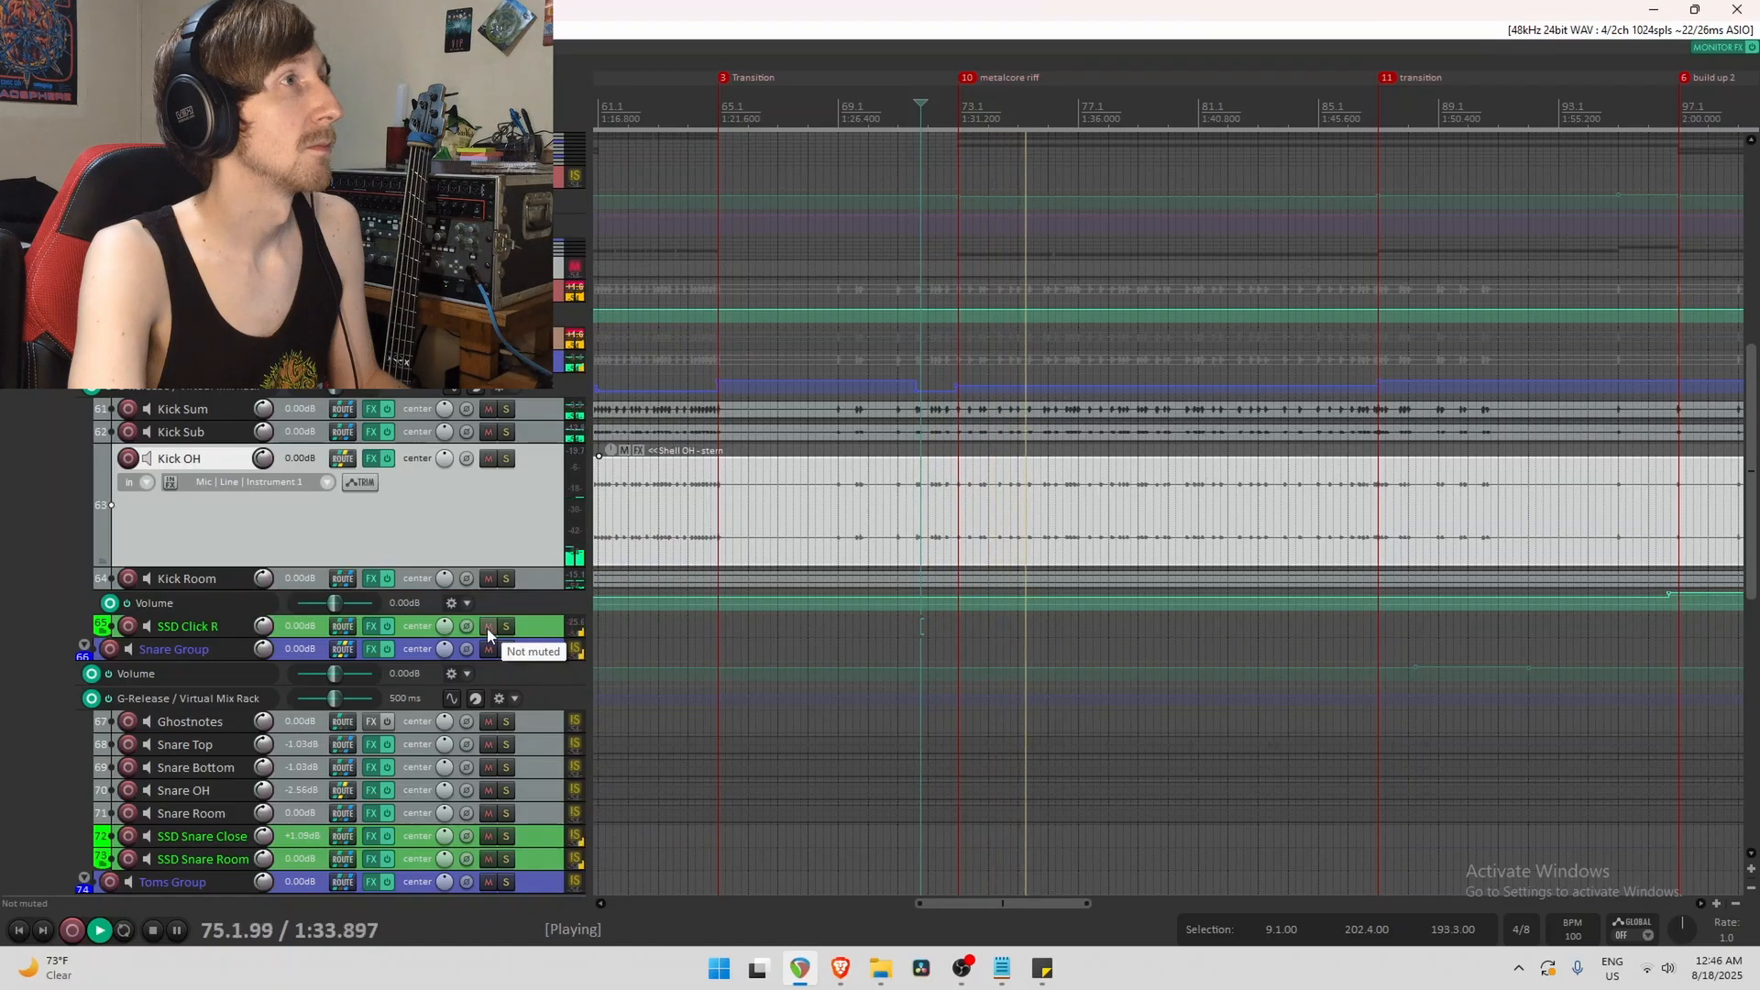
click(487, 627)
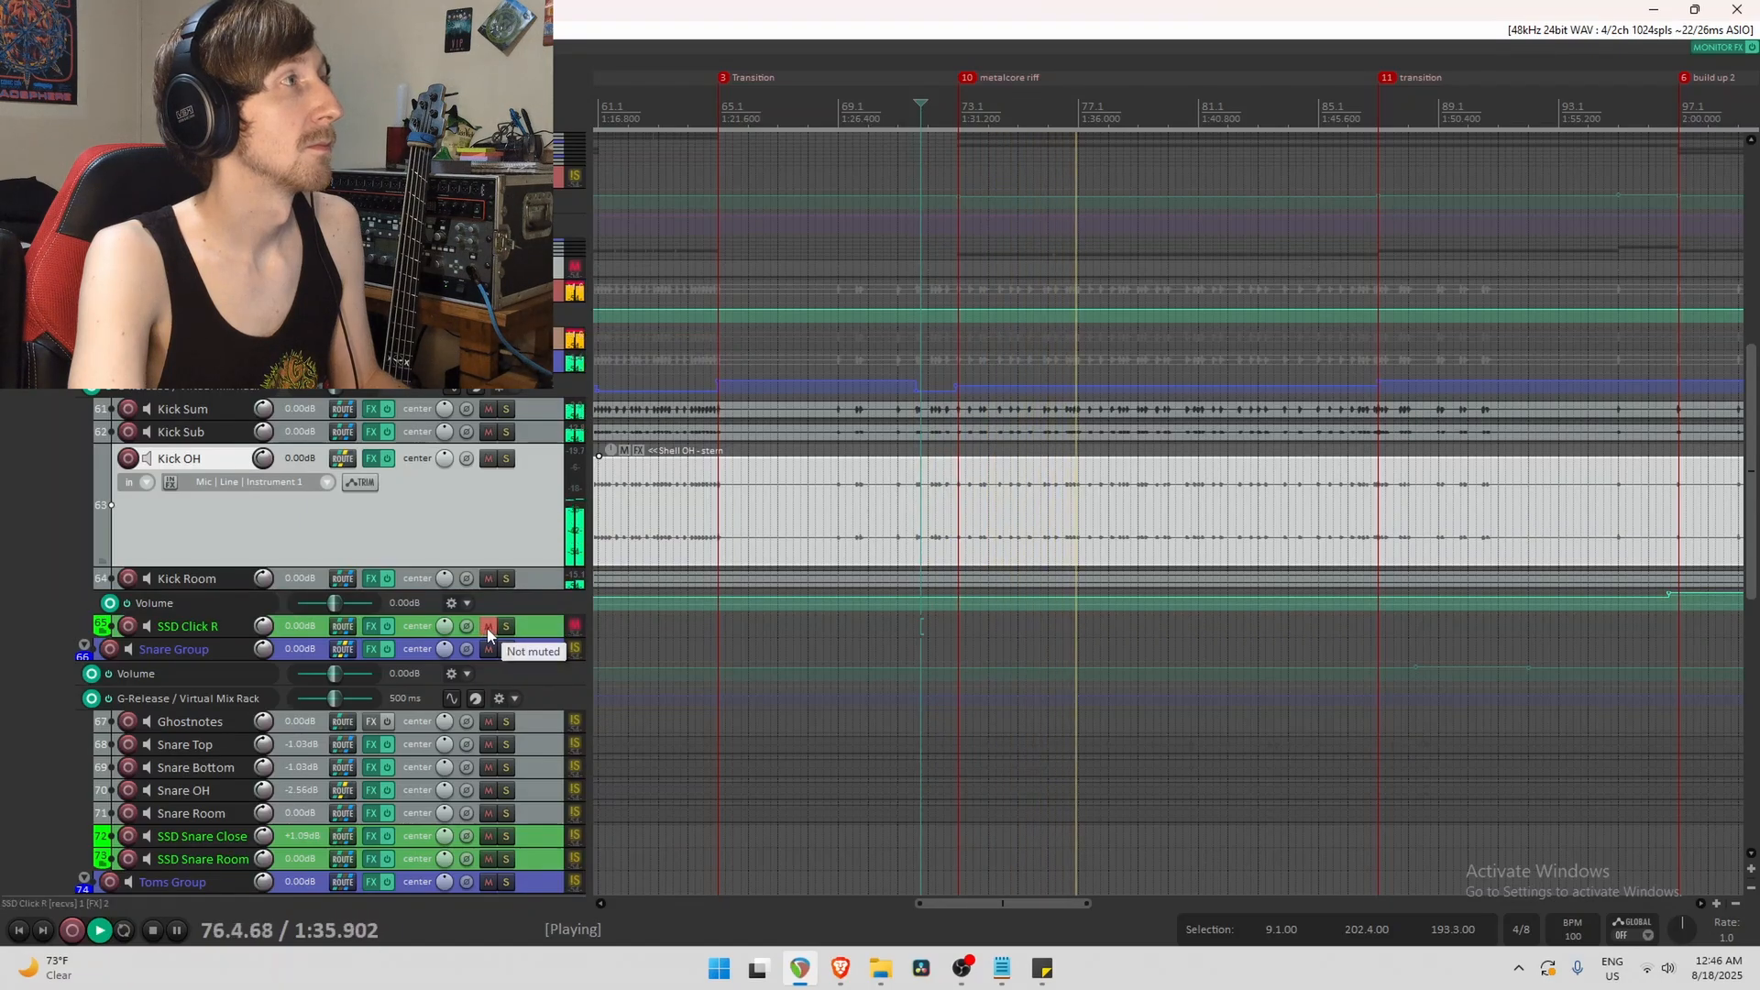
click(486, 627)
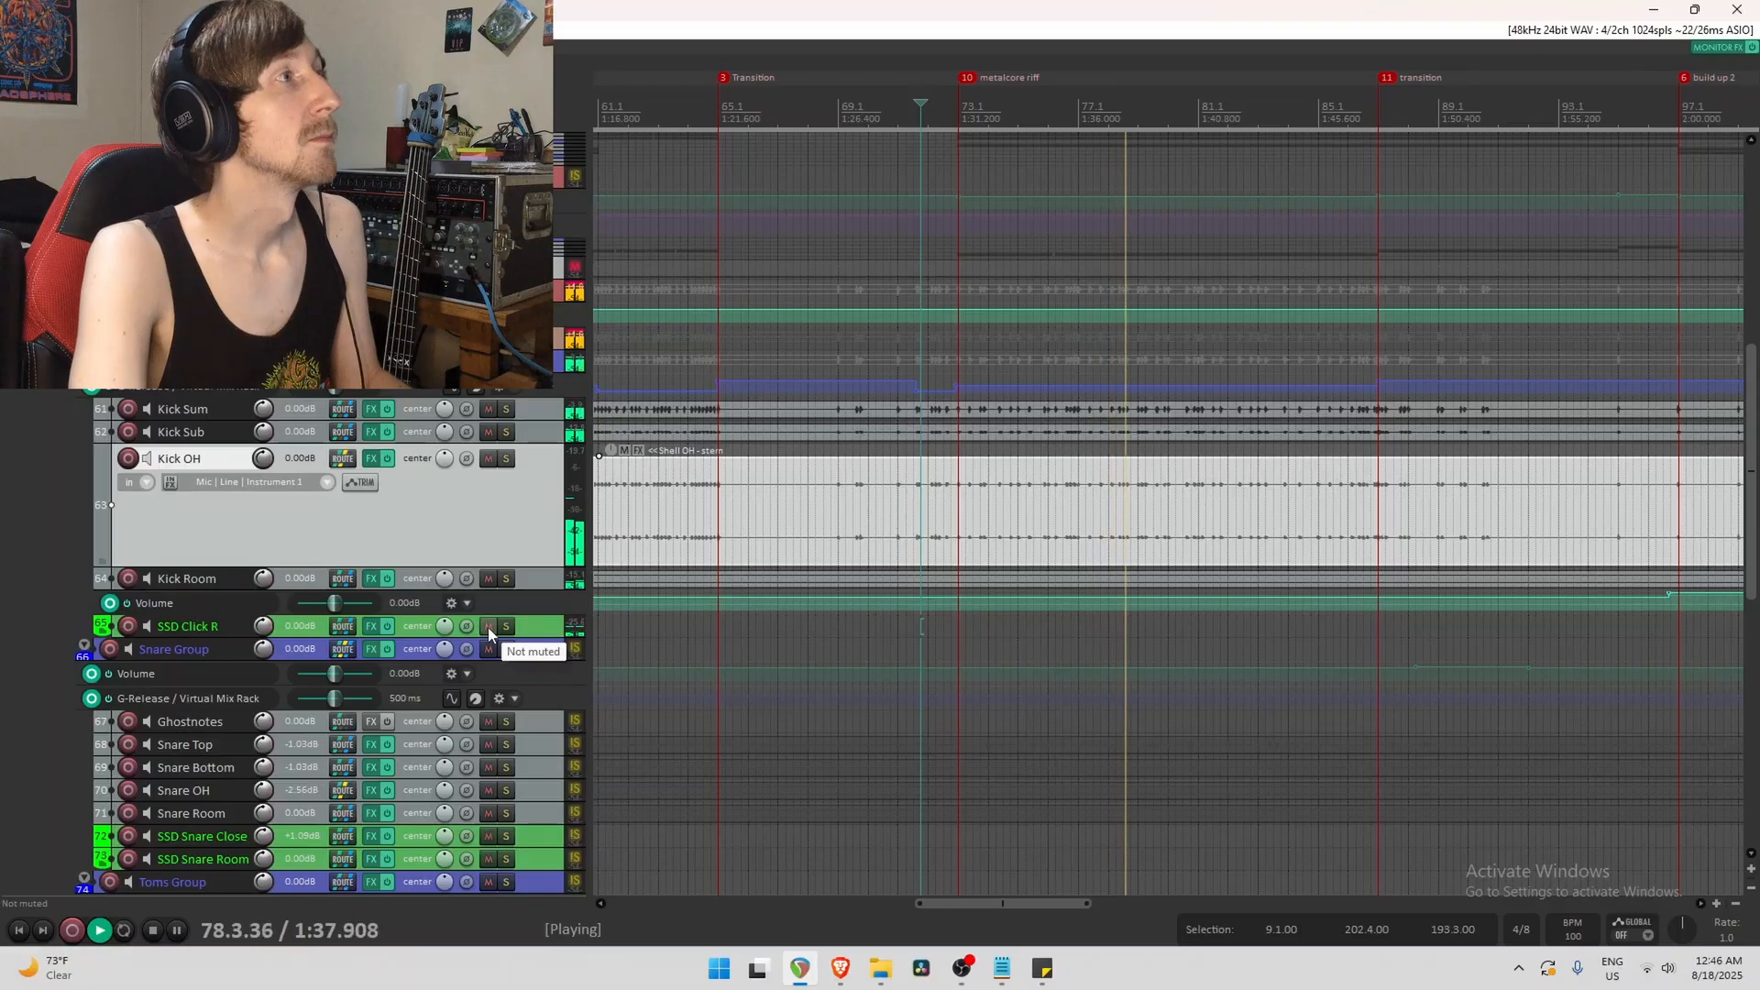
Solo SSD Click R briefly during the metalcore riff, clear its solo to hear all the kicks, and stop playback.
click(505, 626)
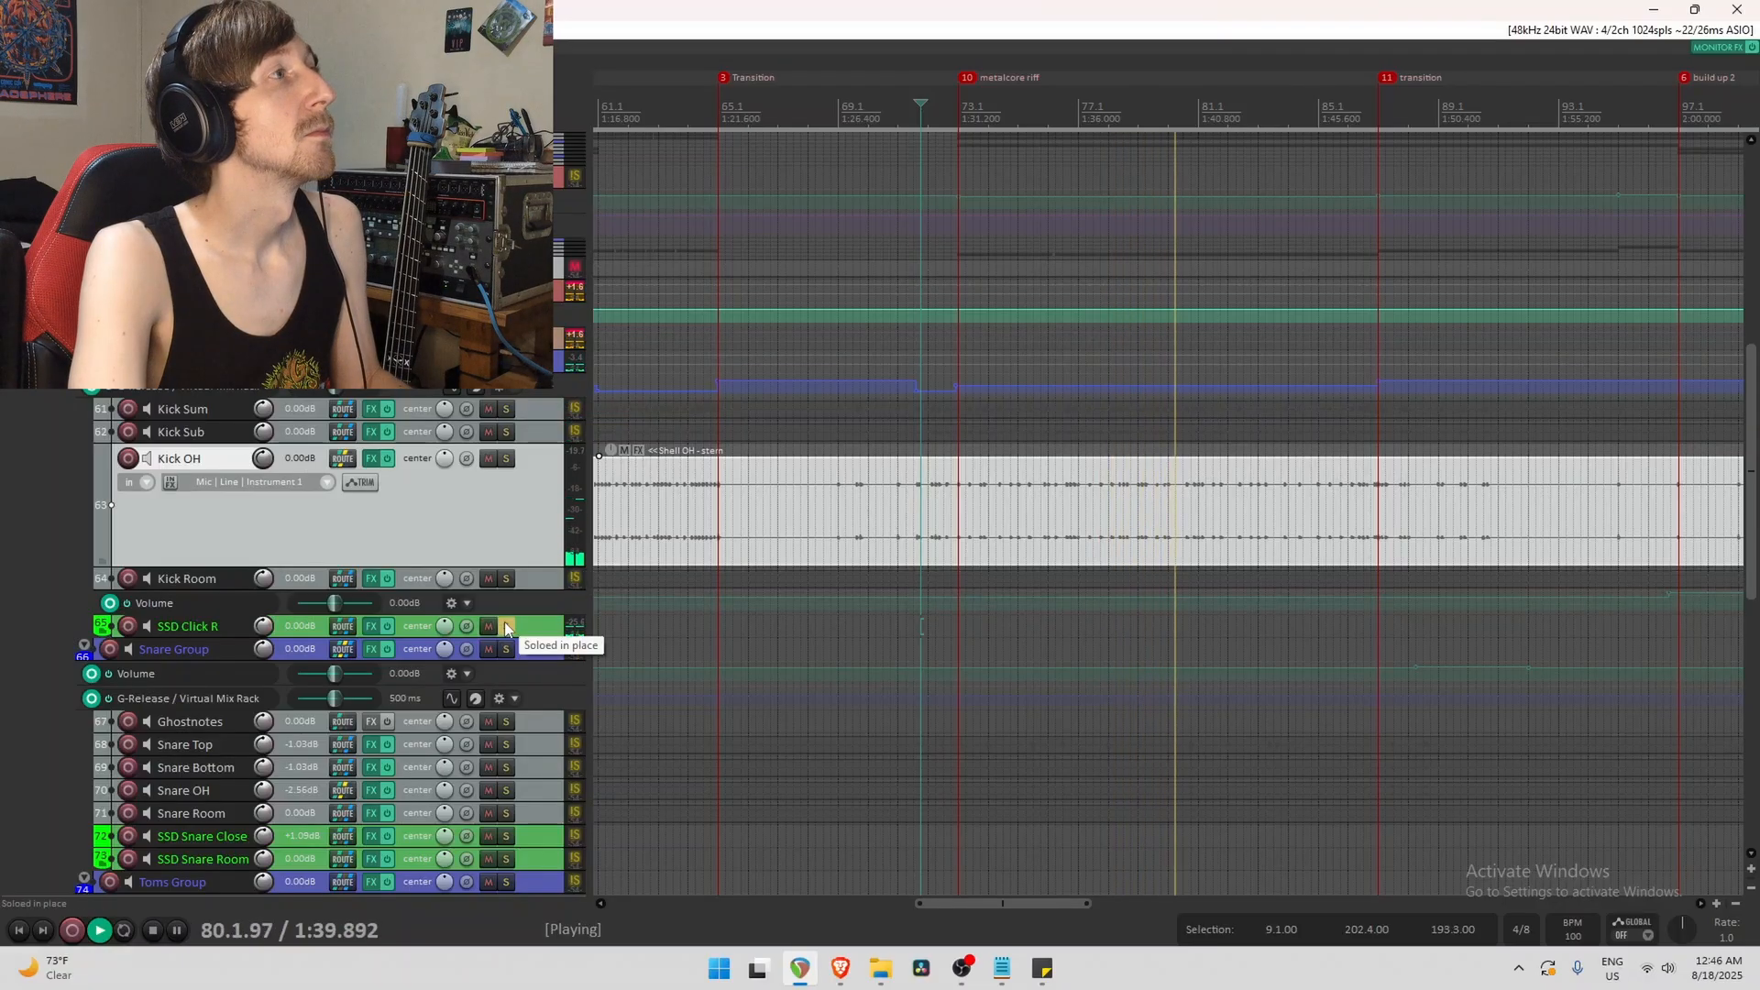
click(505, 628)
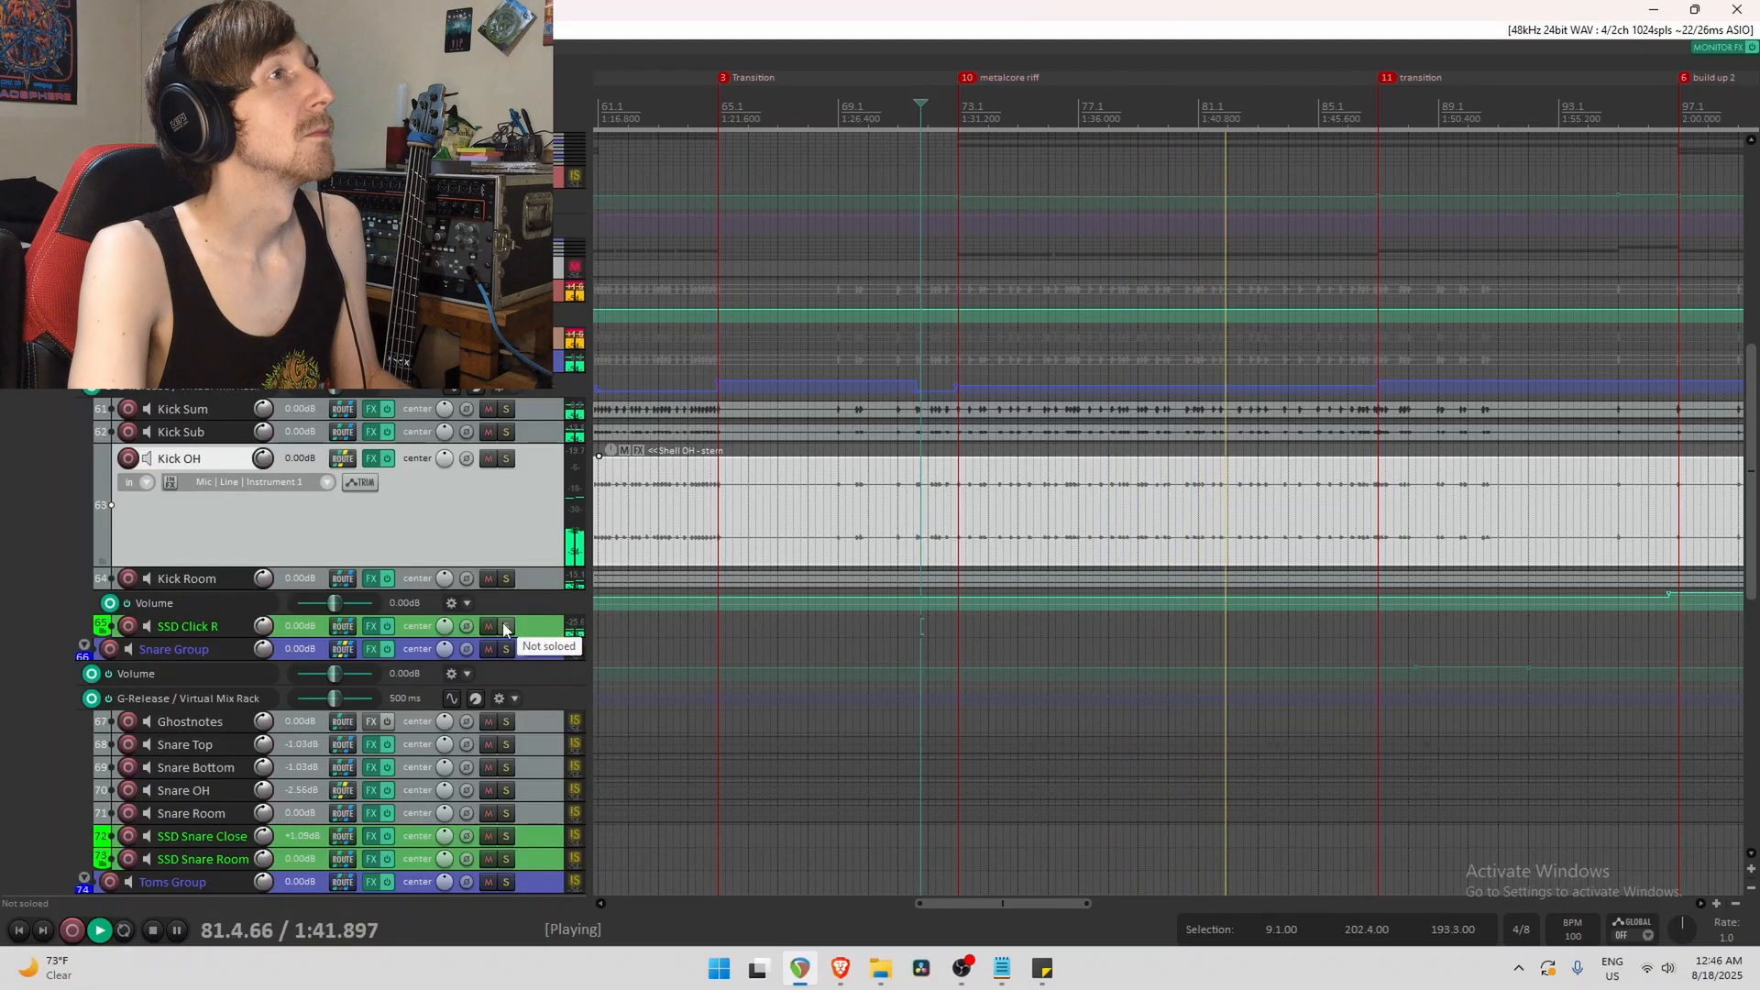
key(space)
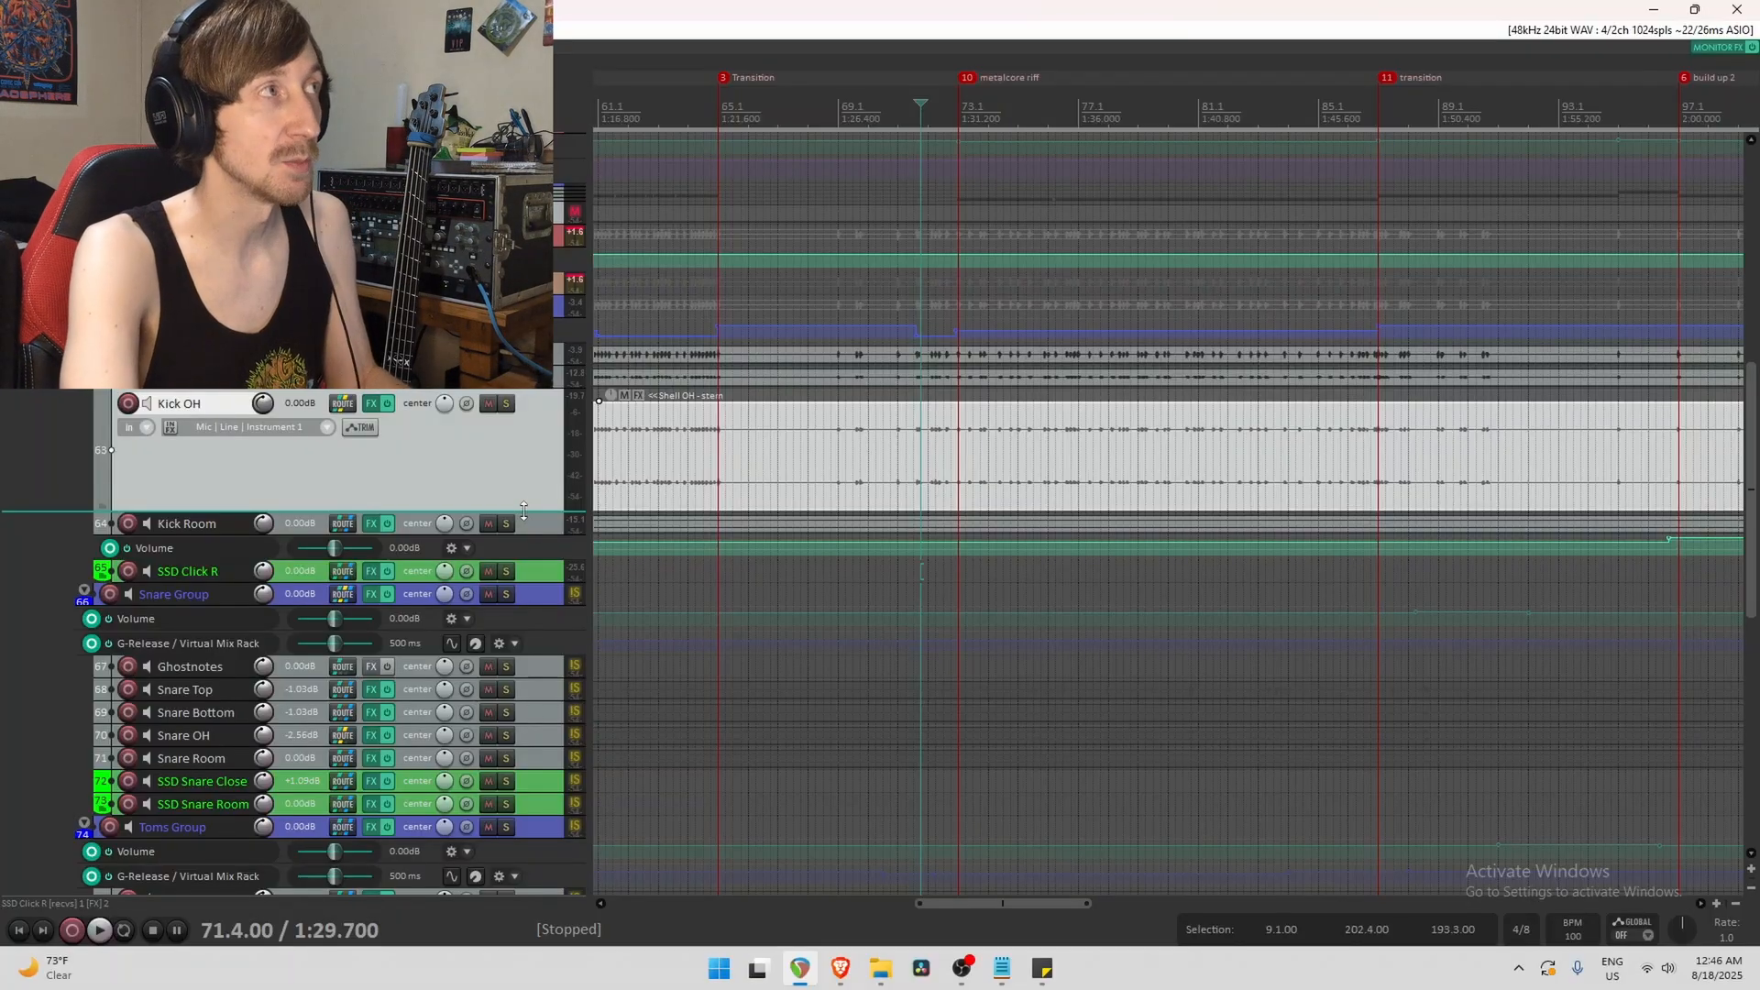
Collapse the Kick OH track to minimum height and open the Kick Group's effects chain at Fresh Air.
drag(523, 511, 524, 411)
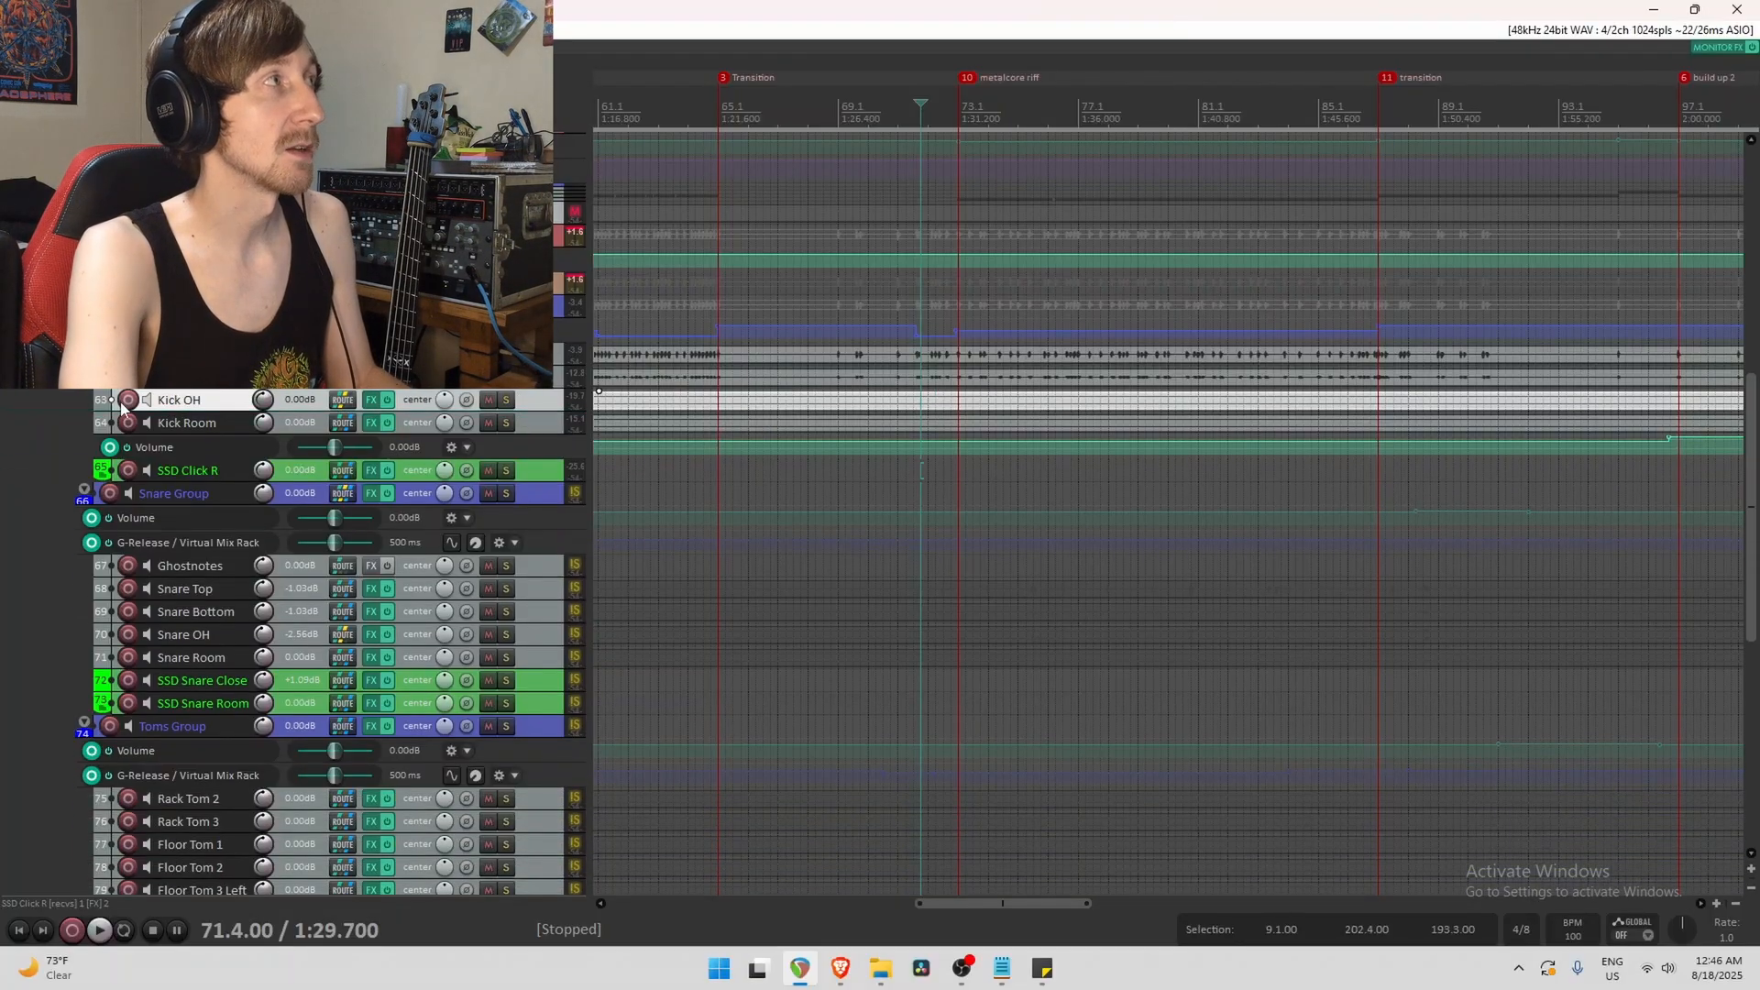
scroll(121, 406, up, 2)
scroll(397, 403, up, 1)
click(374, 396)
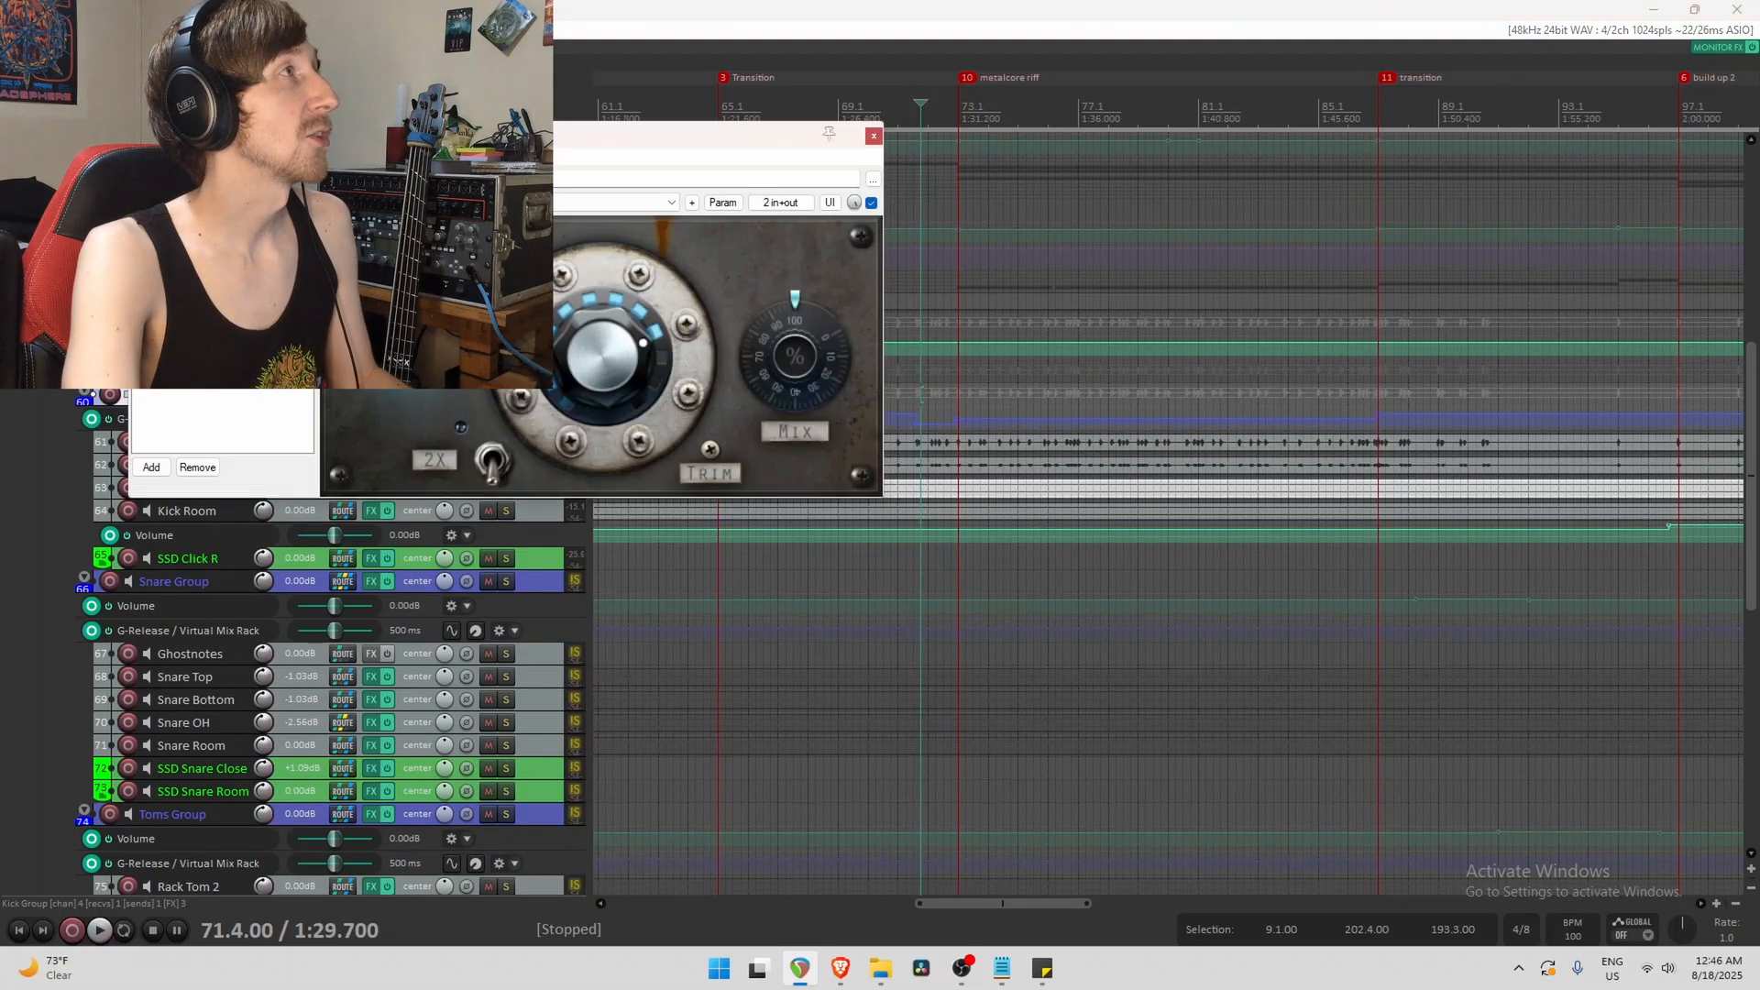
click(892, 210)
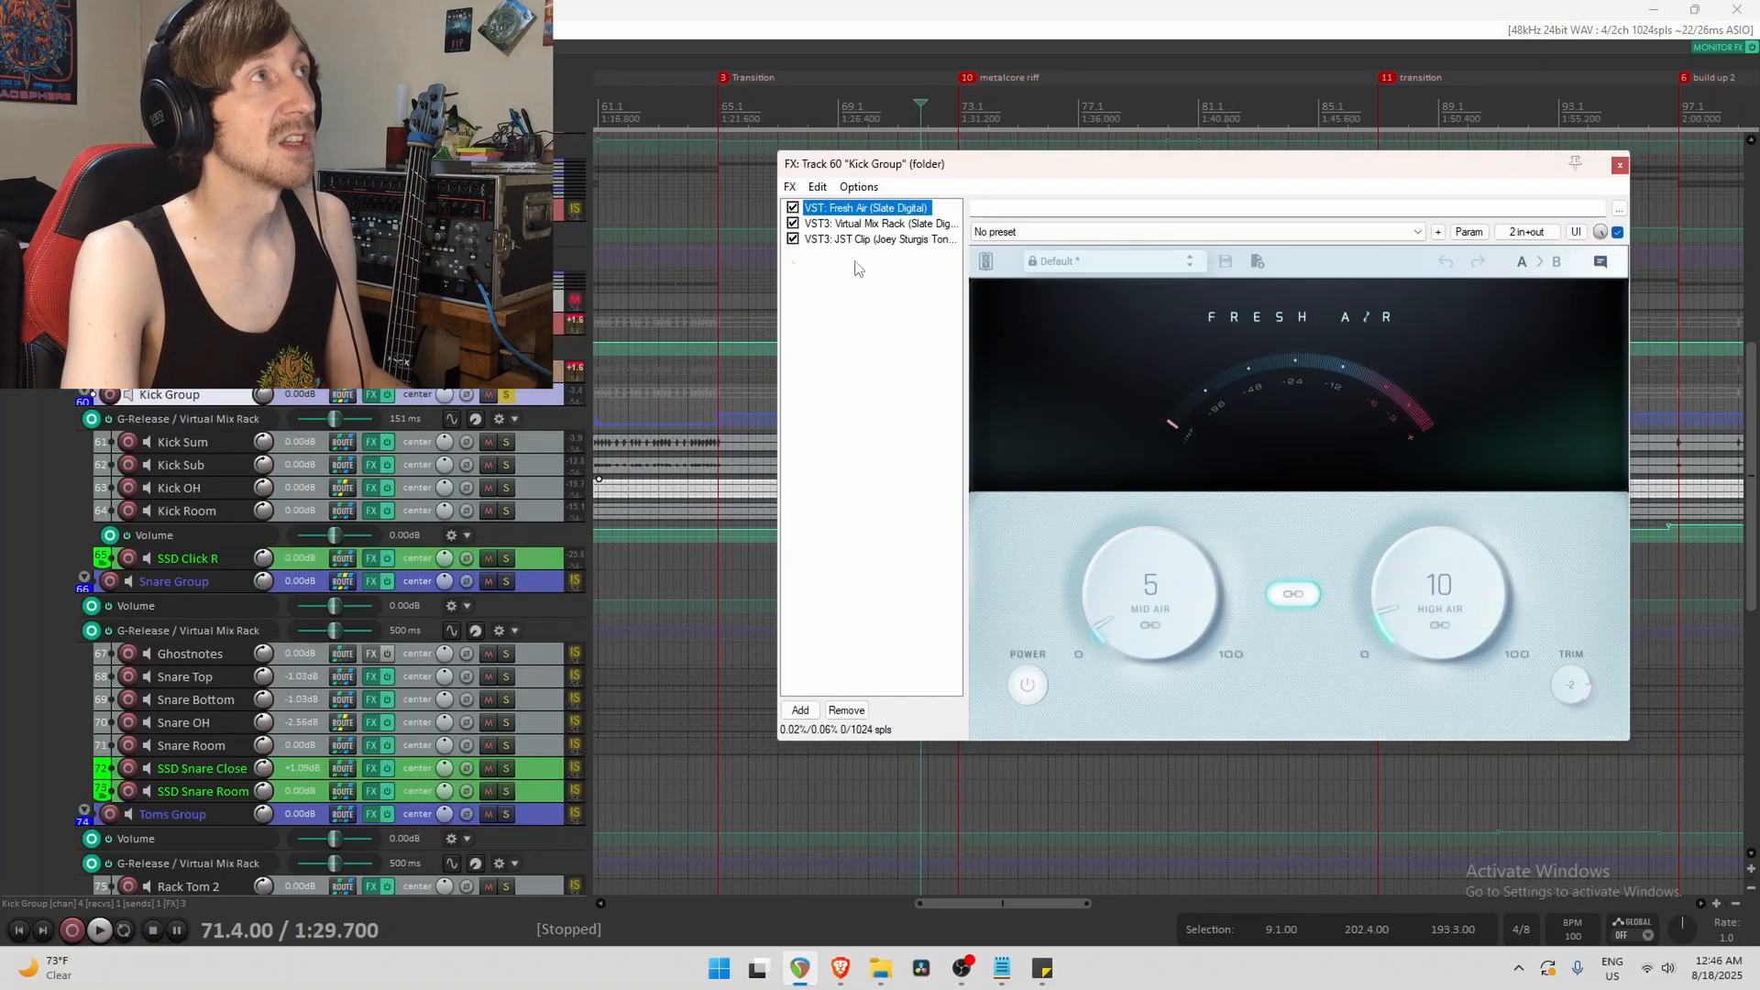
Bypass all three Kick Group effects, audition the dry kicks from bar 71, and re-enable only Fresh Air to compare.
click(793, 208)
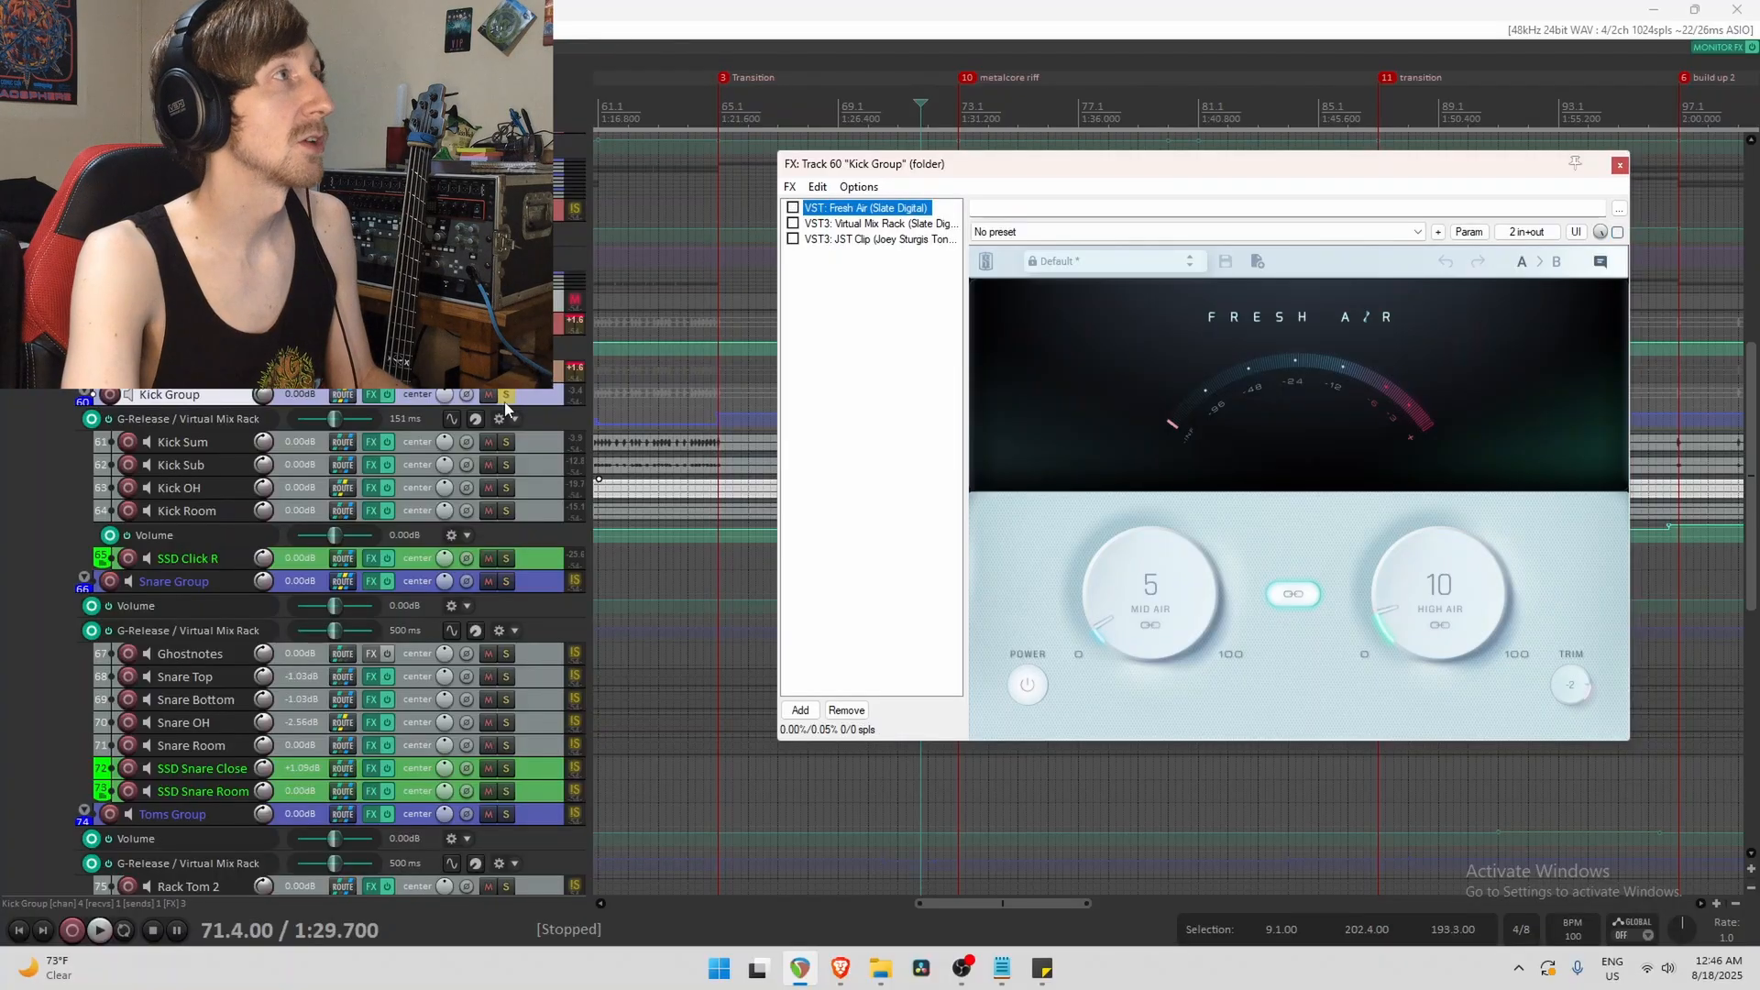
key(space)
key(space)
key(space)
click(793, 209)
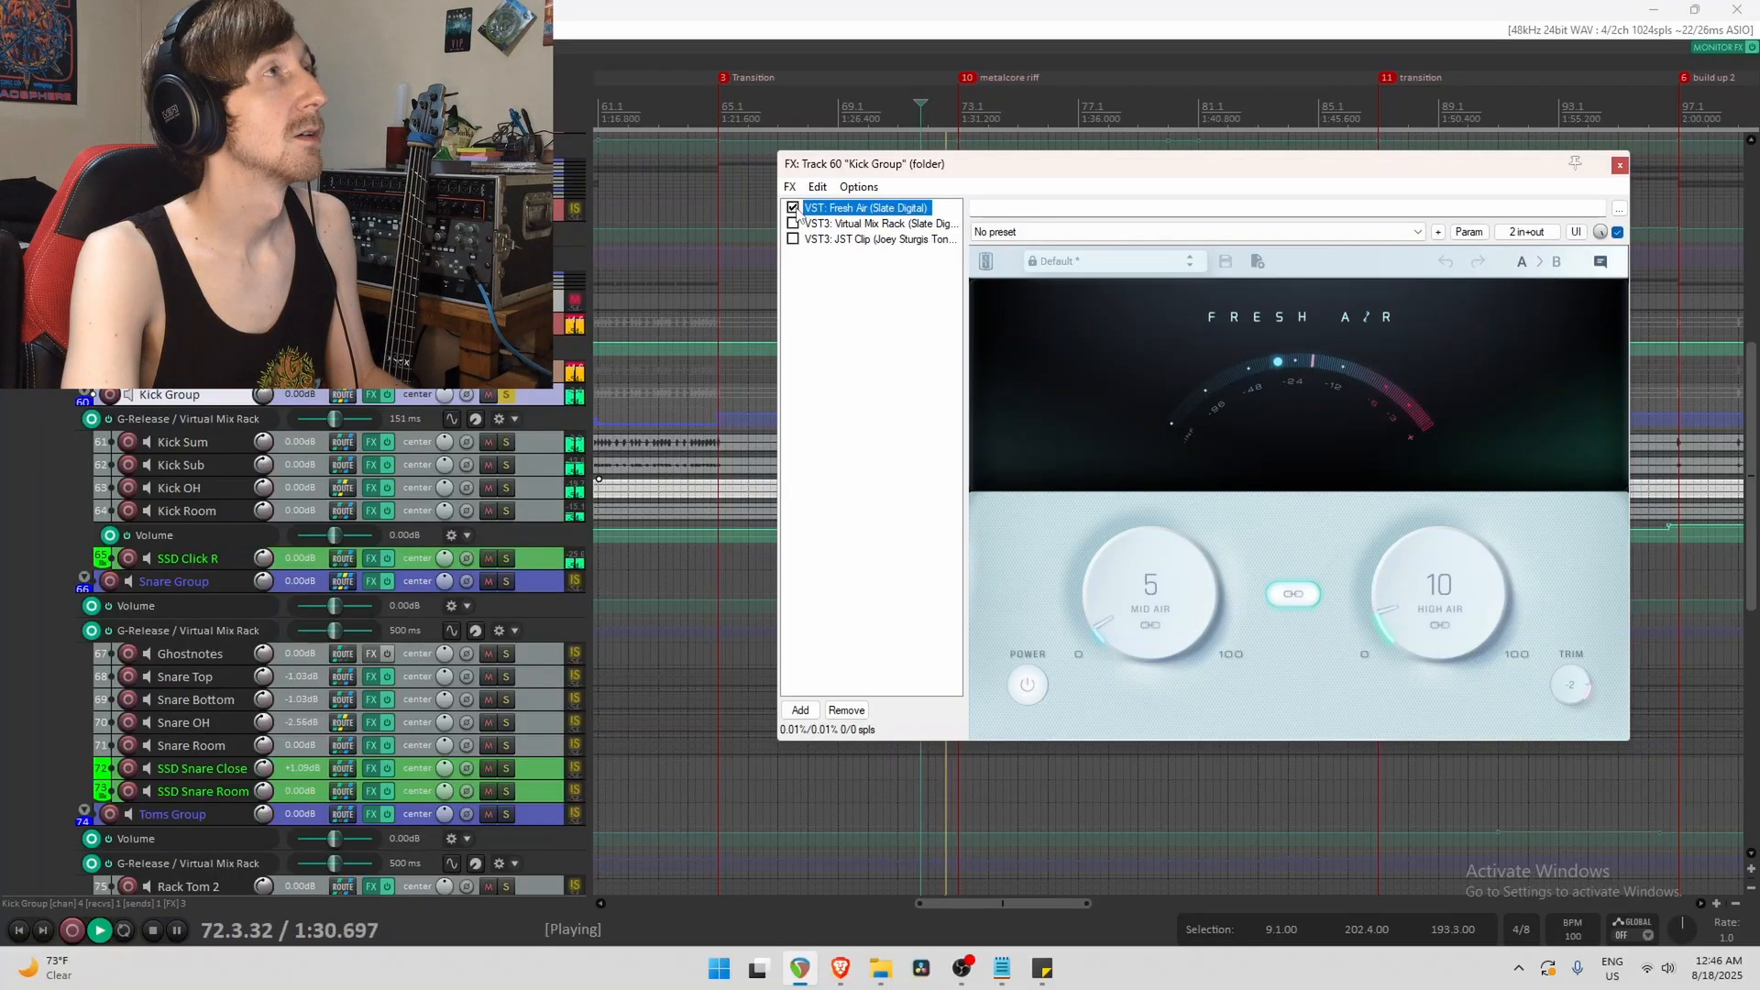
key(space)
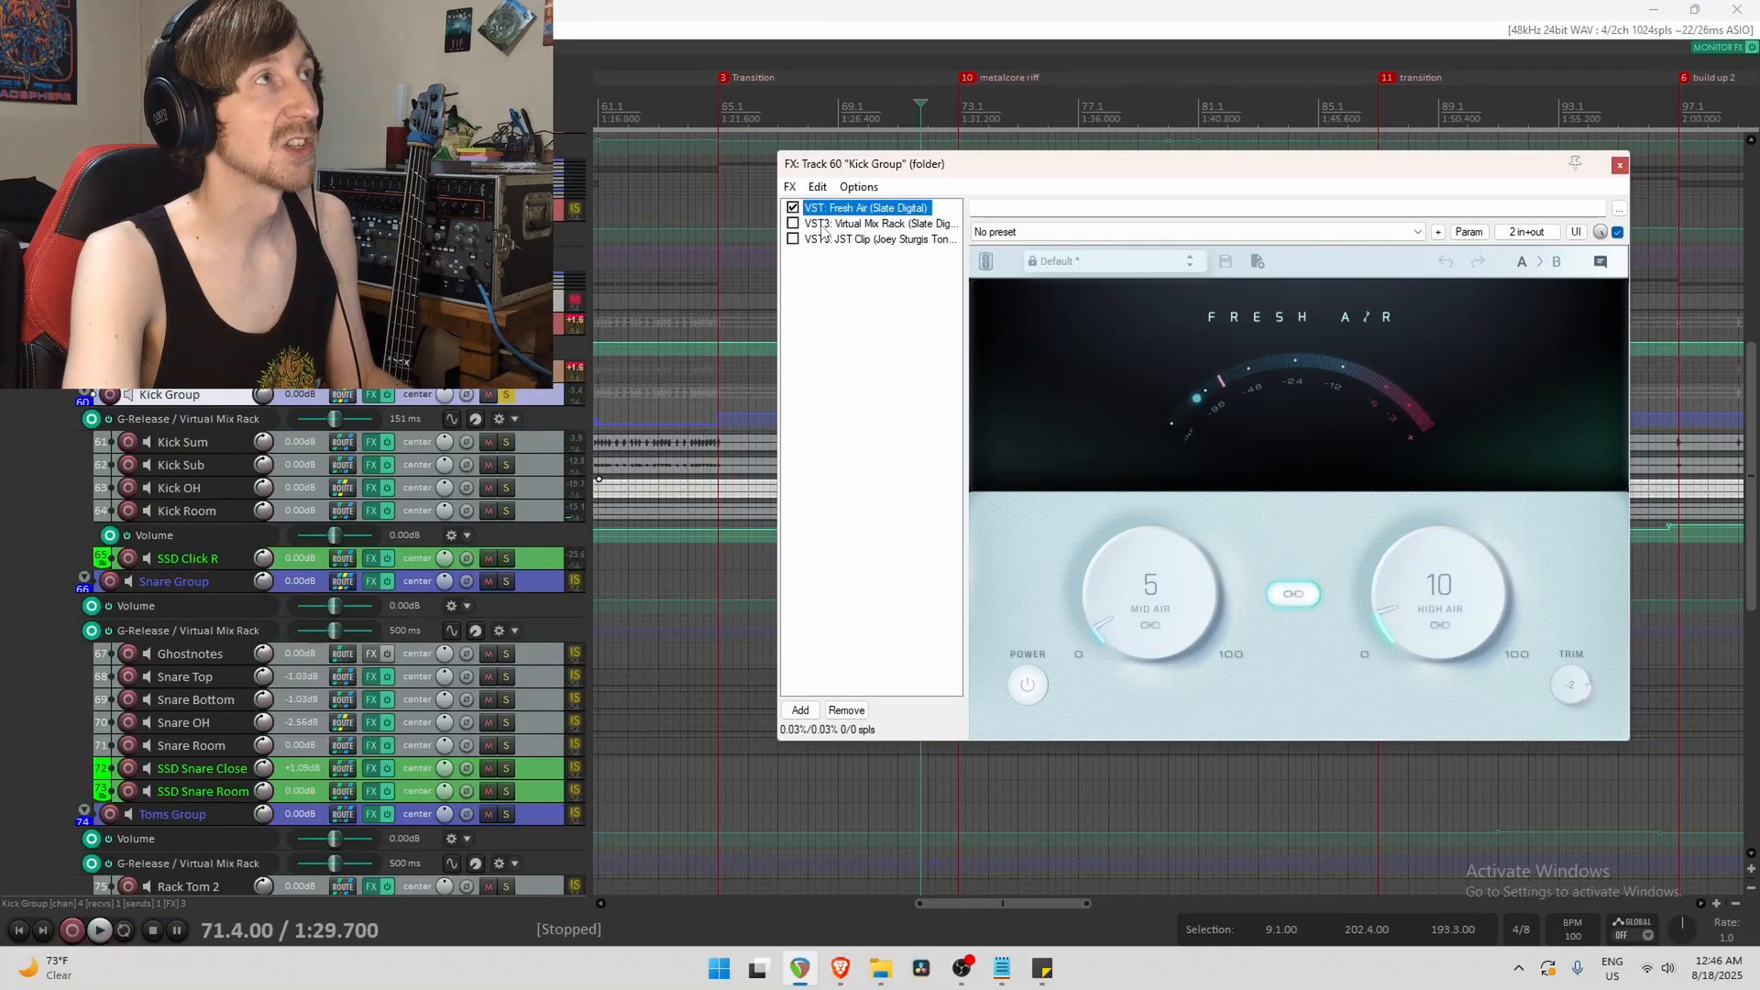
Move the effects window aside and play the kicks around the transition near bar 87, comparing them with Fresh Air on and off.
drag(1078, 165, 1014, 704)
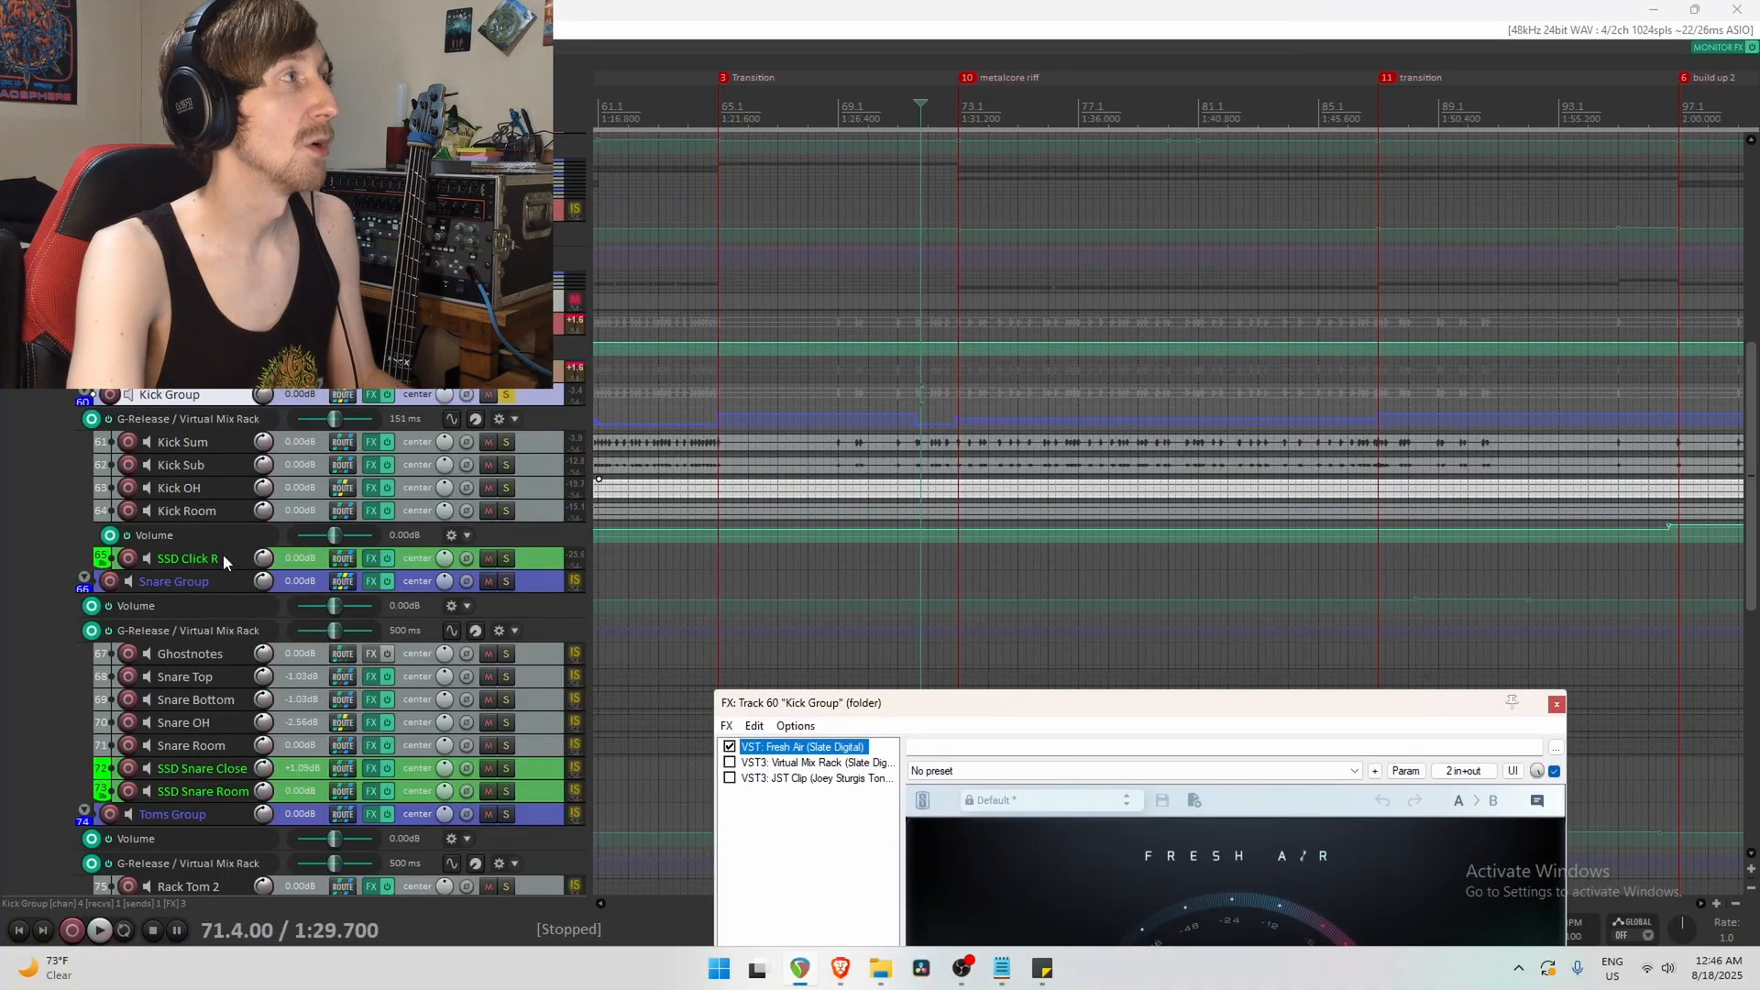
click(1376, 383)
key(space)
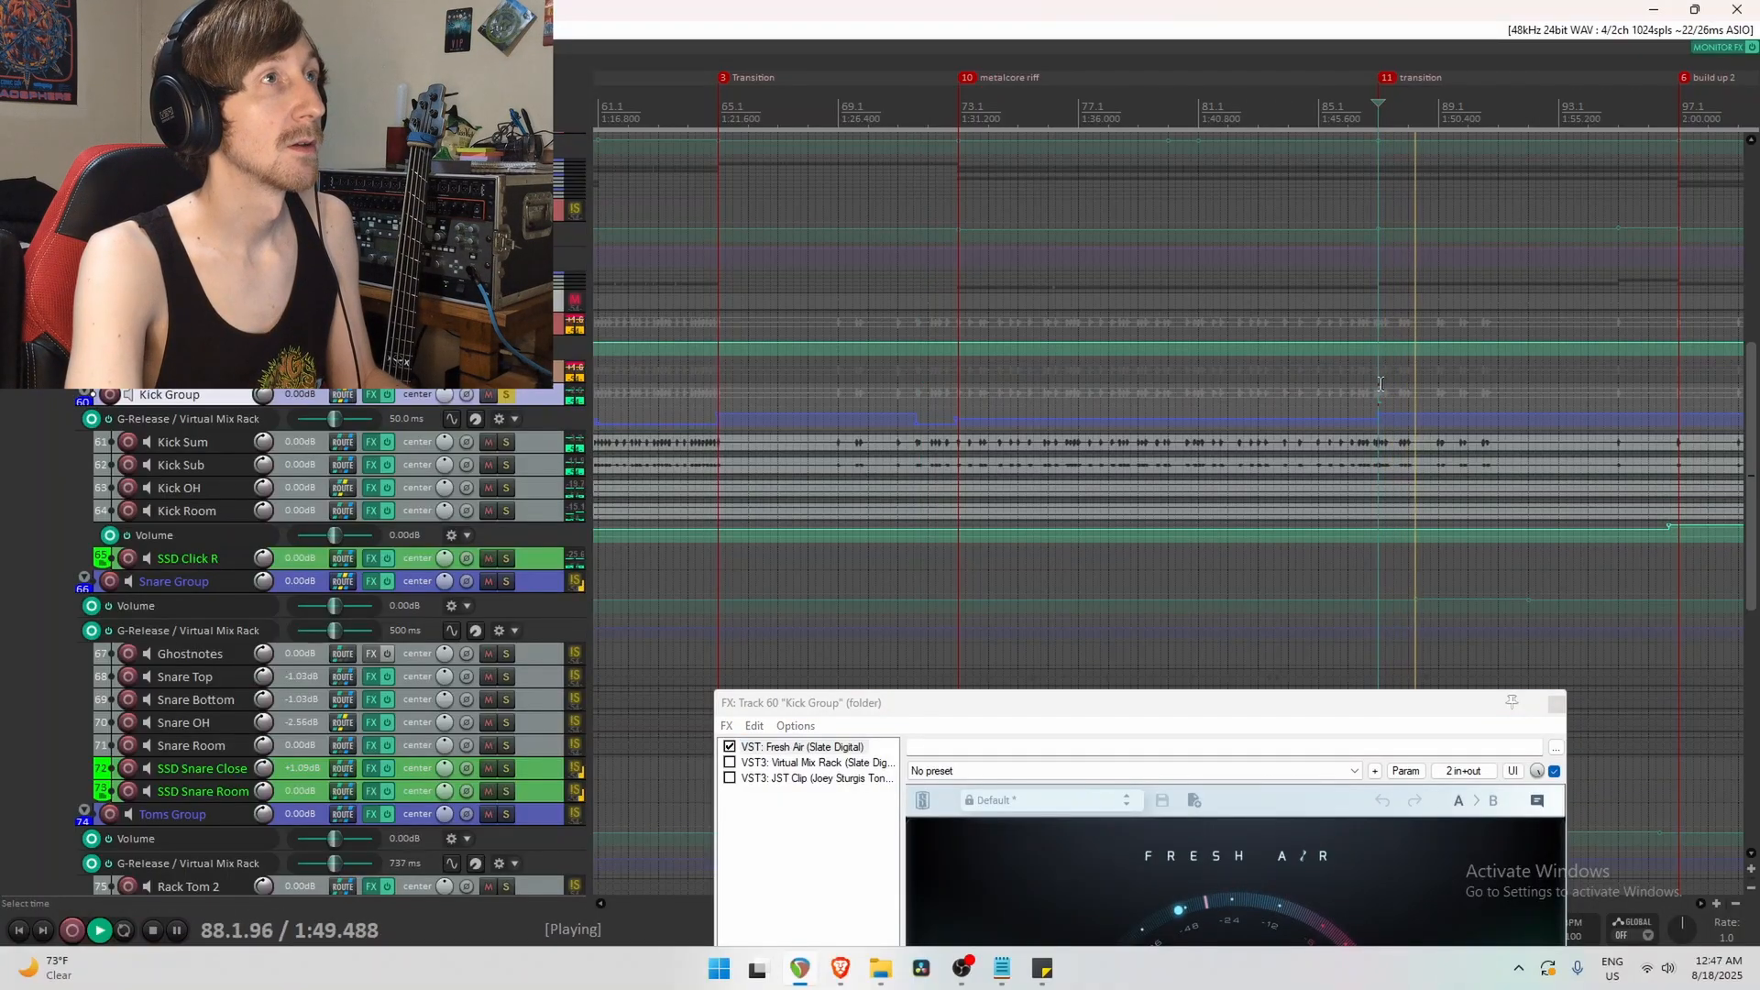
key(space)
click(1394, 377)
key(space)
key(space)
click(724, 748)
key(space)
key(space)
key(space)
key(space)
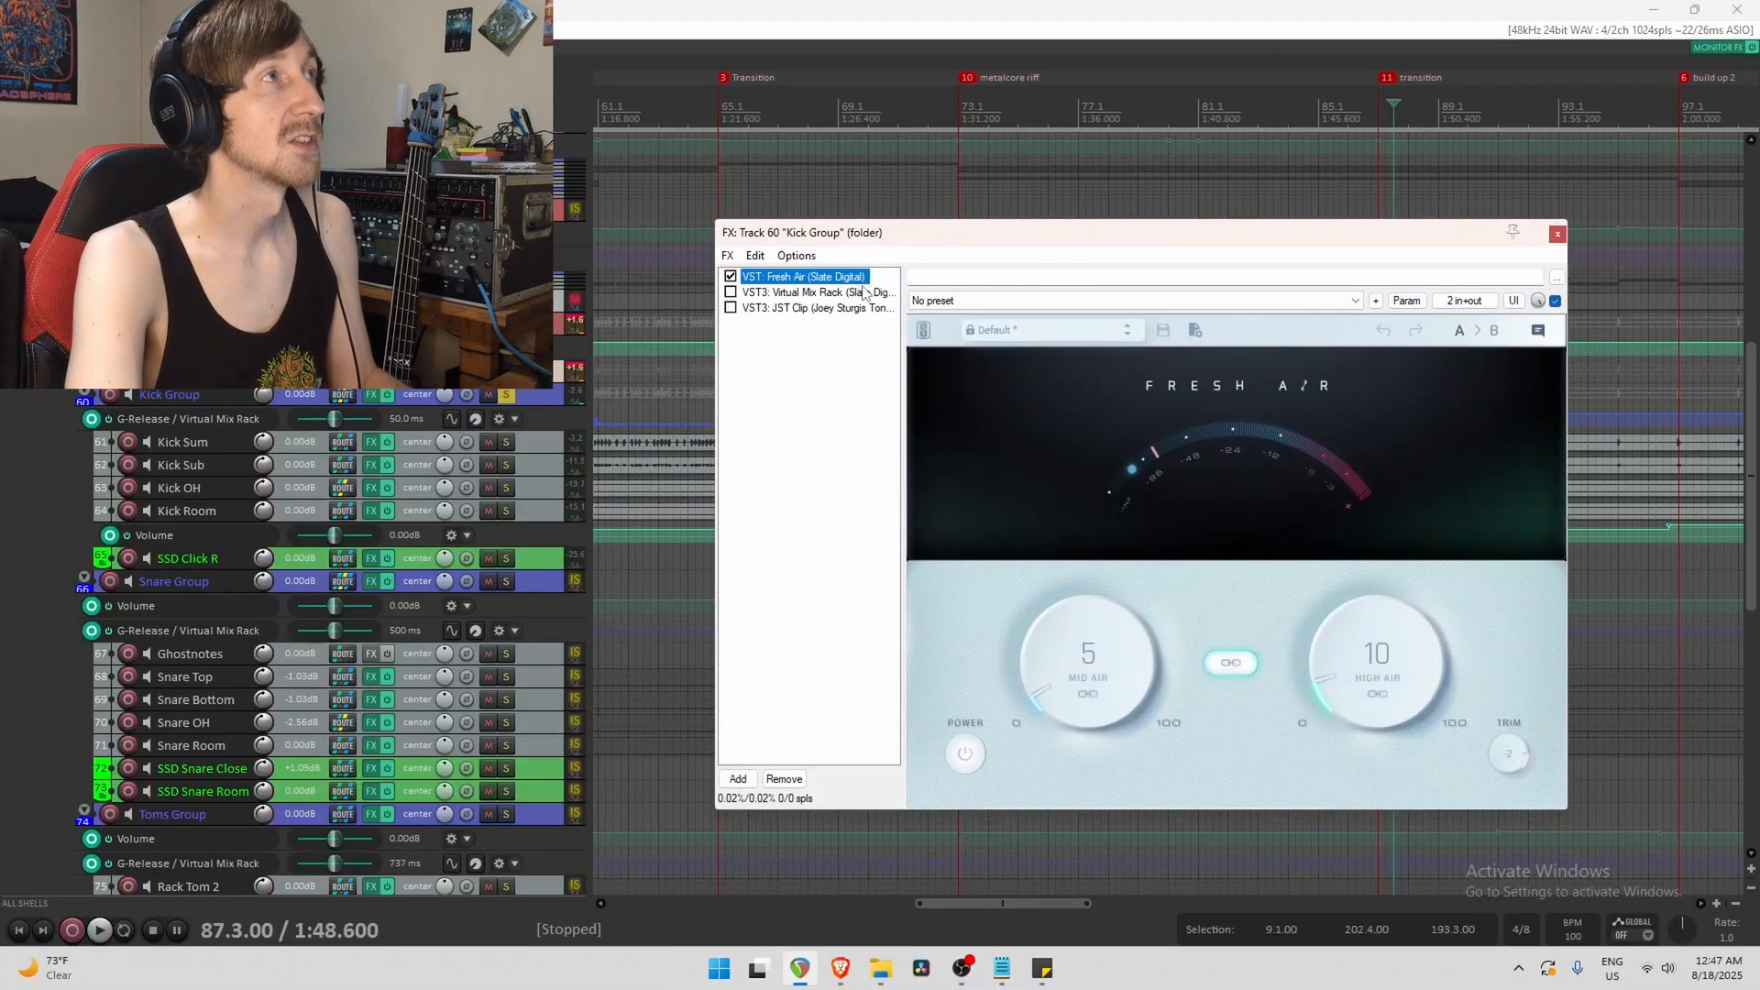
Show the Kick Group's Virtual Mix Rack, then play the kicks from bar 45 in Chorus 1 with the rack bypassed.
click(808, 293)
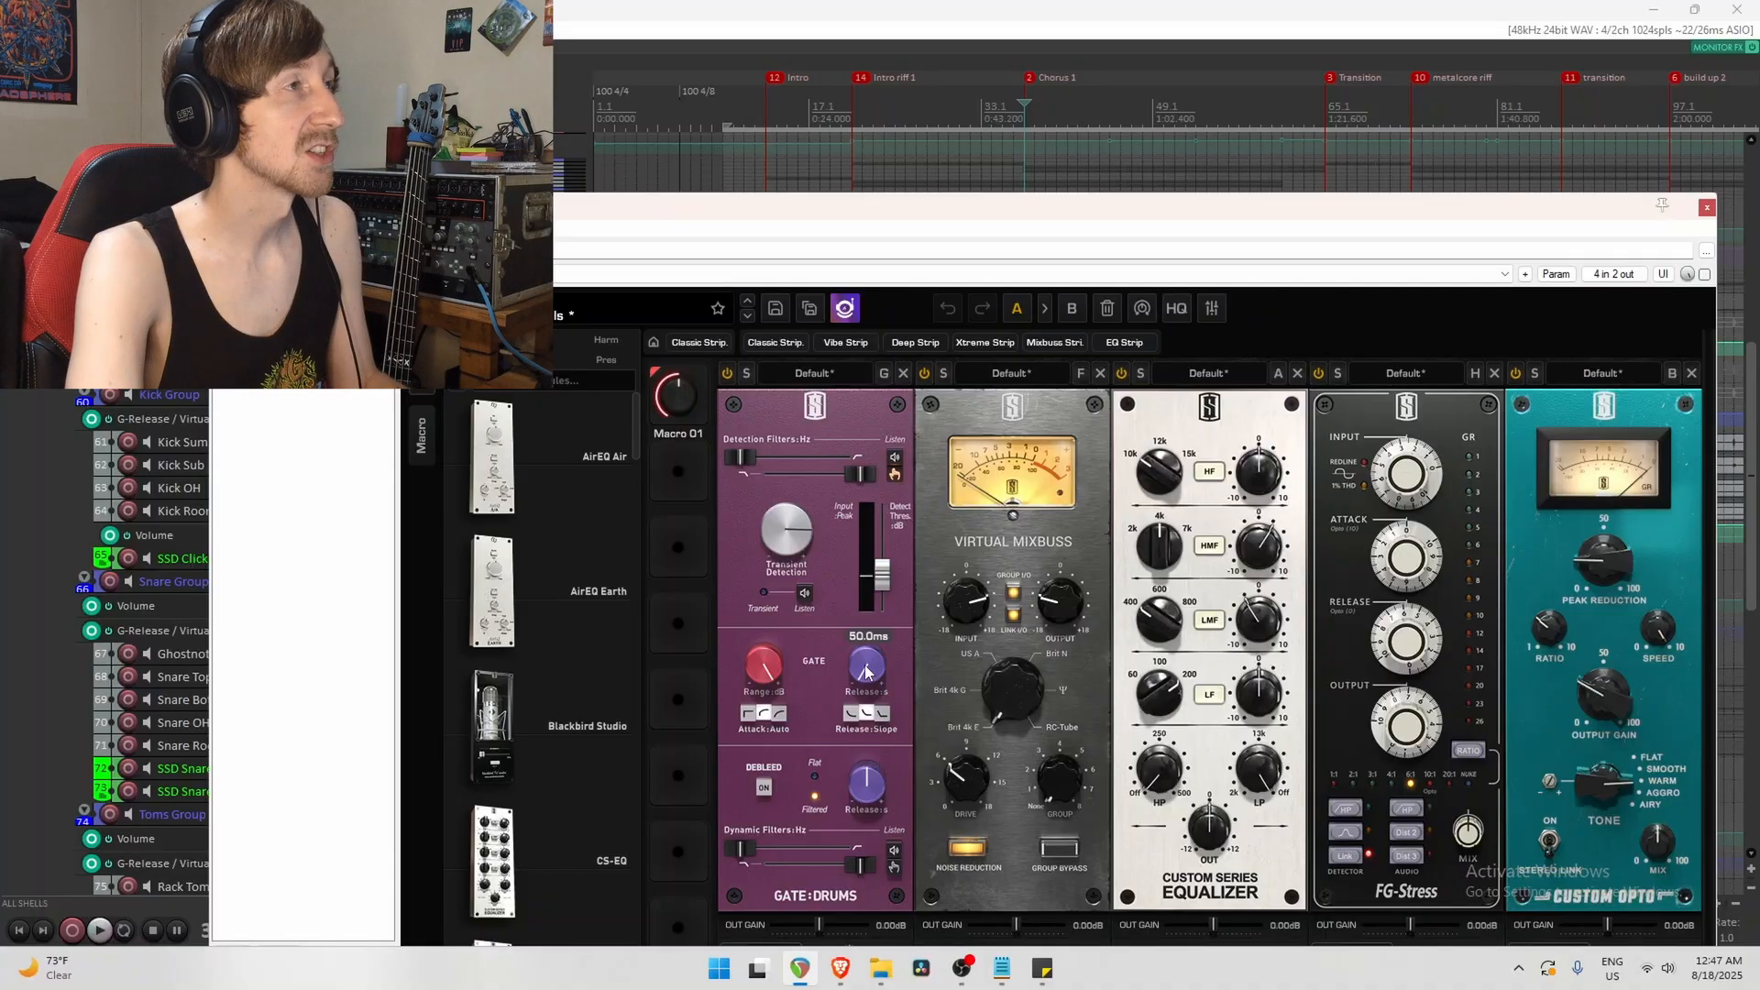
drag(921, 209, 864, 790)
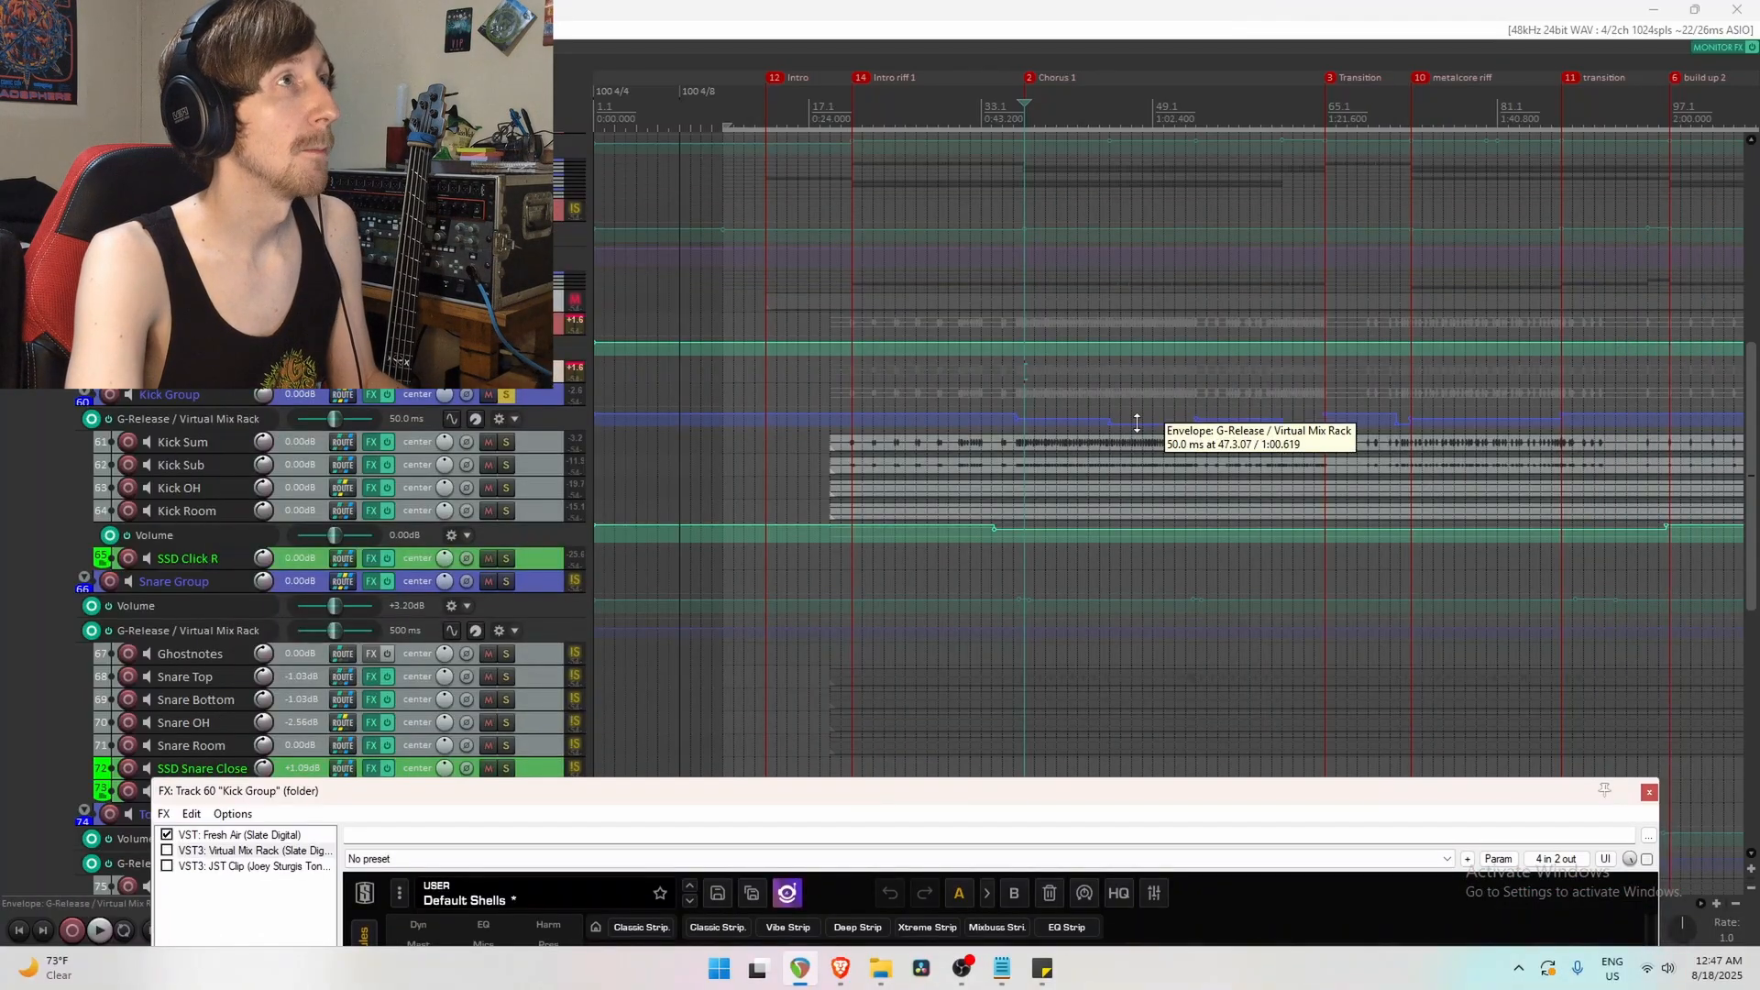
click(1118, 385)
click(1110, 385)
key(space)
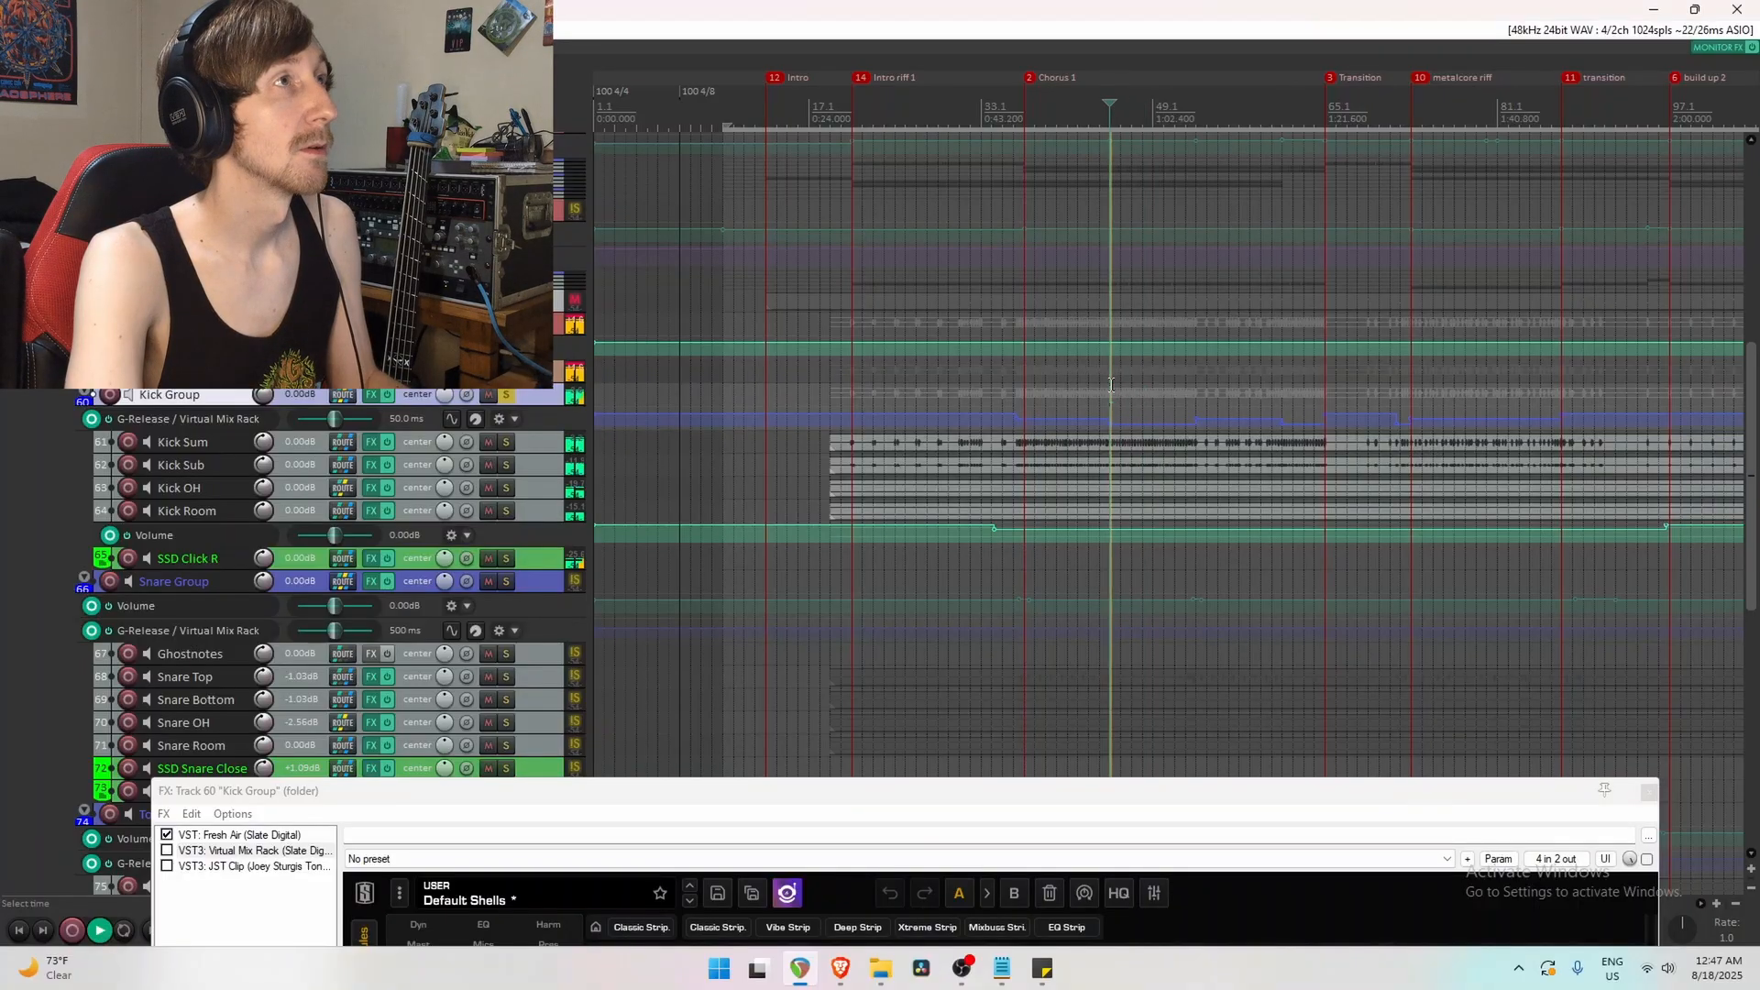
key(space)
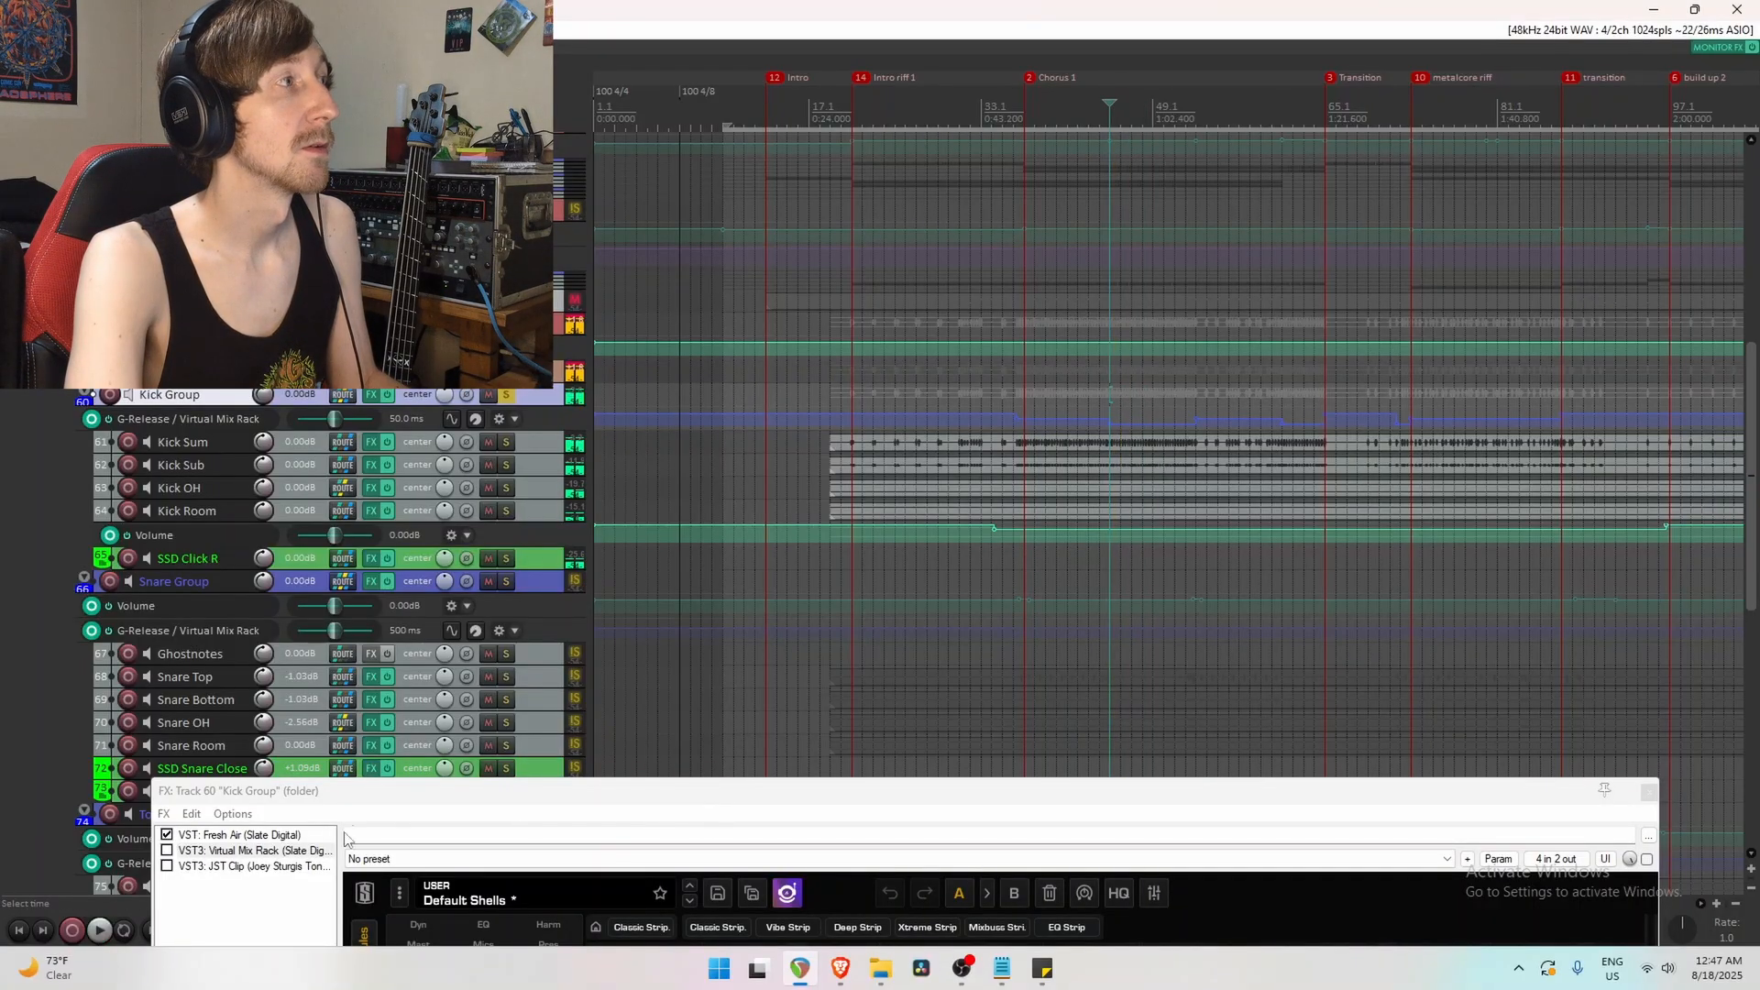
Enable Virtual Mix Rack on the Kick Group and replay from bar 45, toggling it off and on to compare.
click(182, 850)
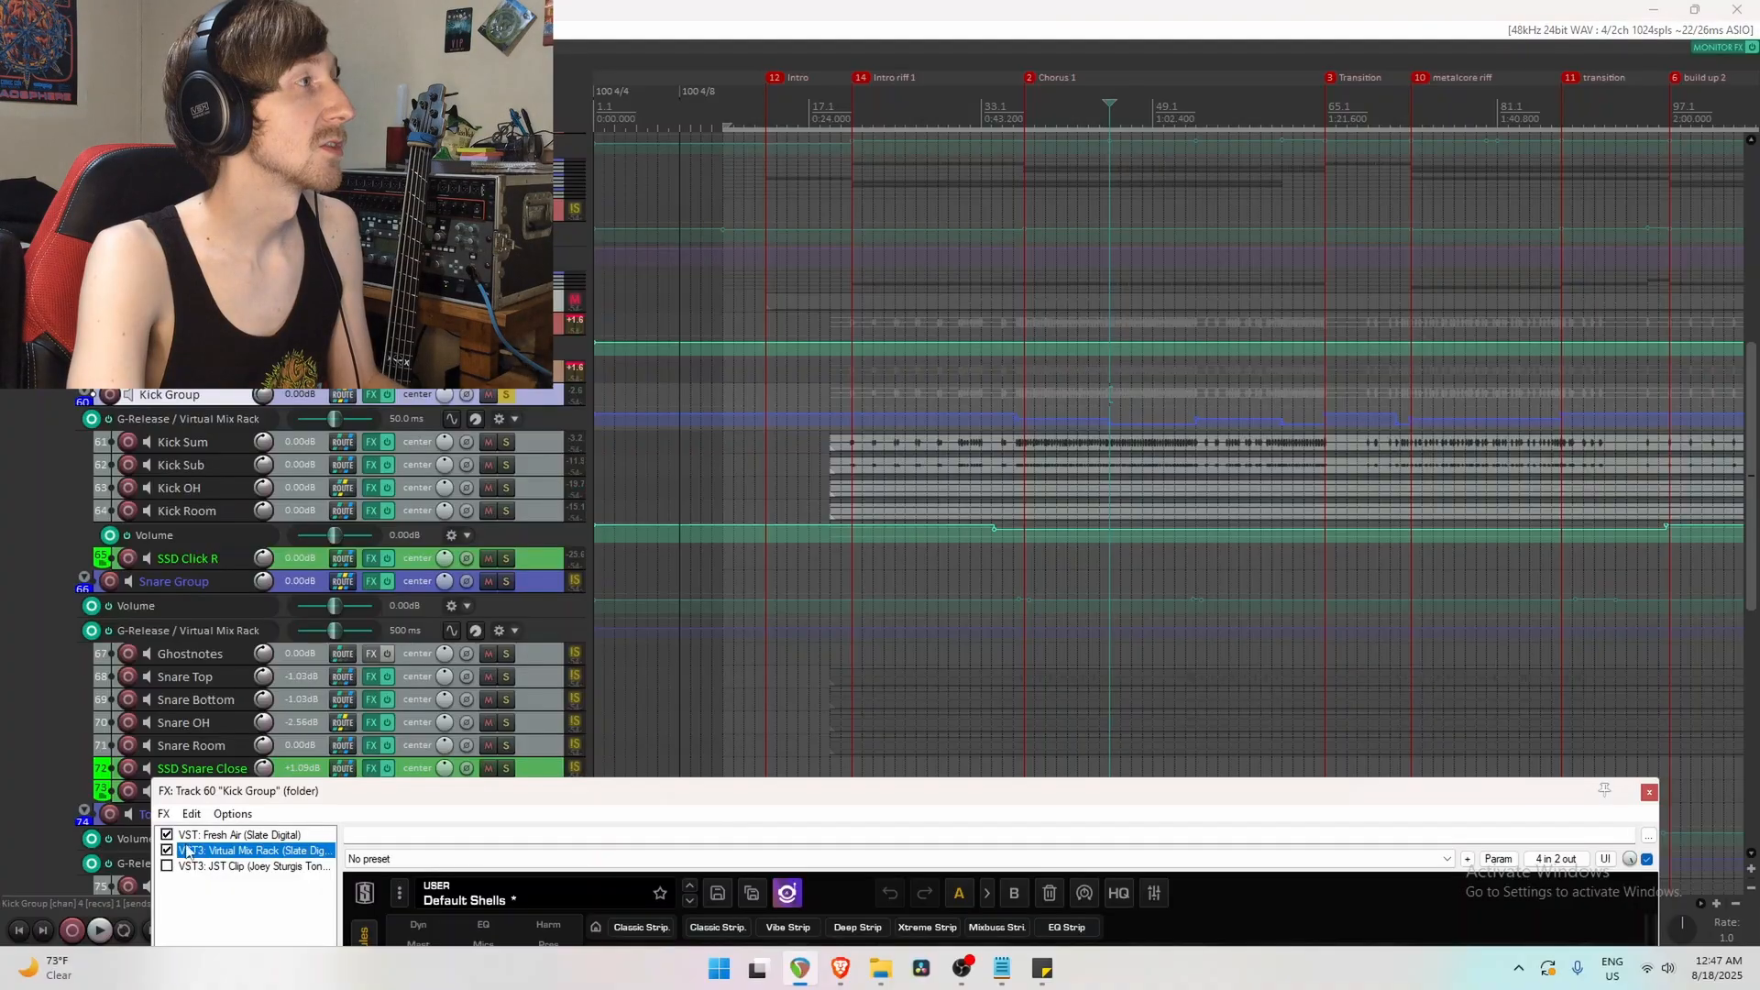
key(space)
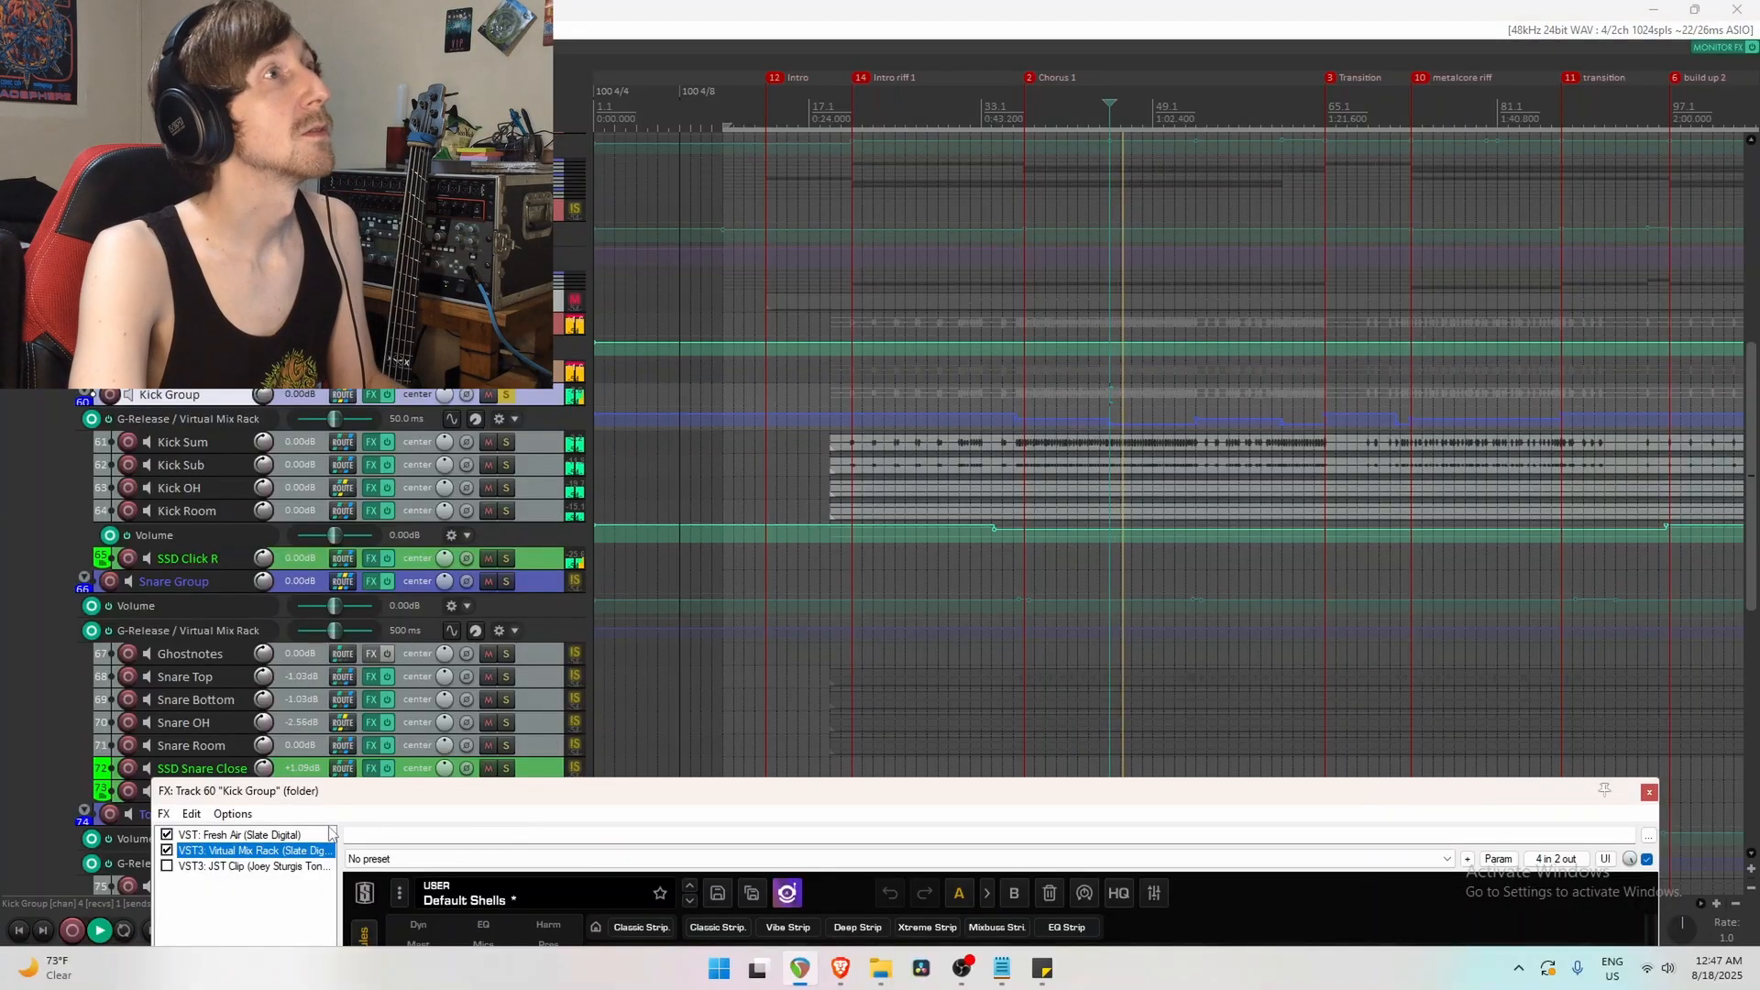
key(space)
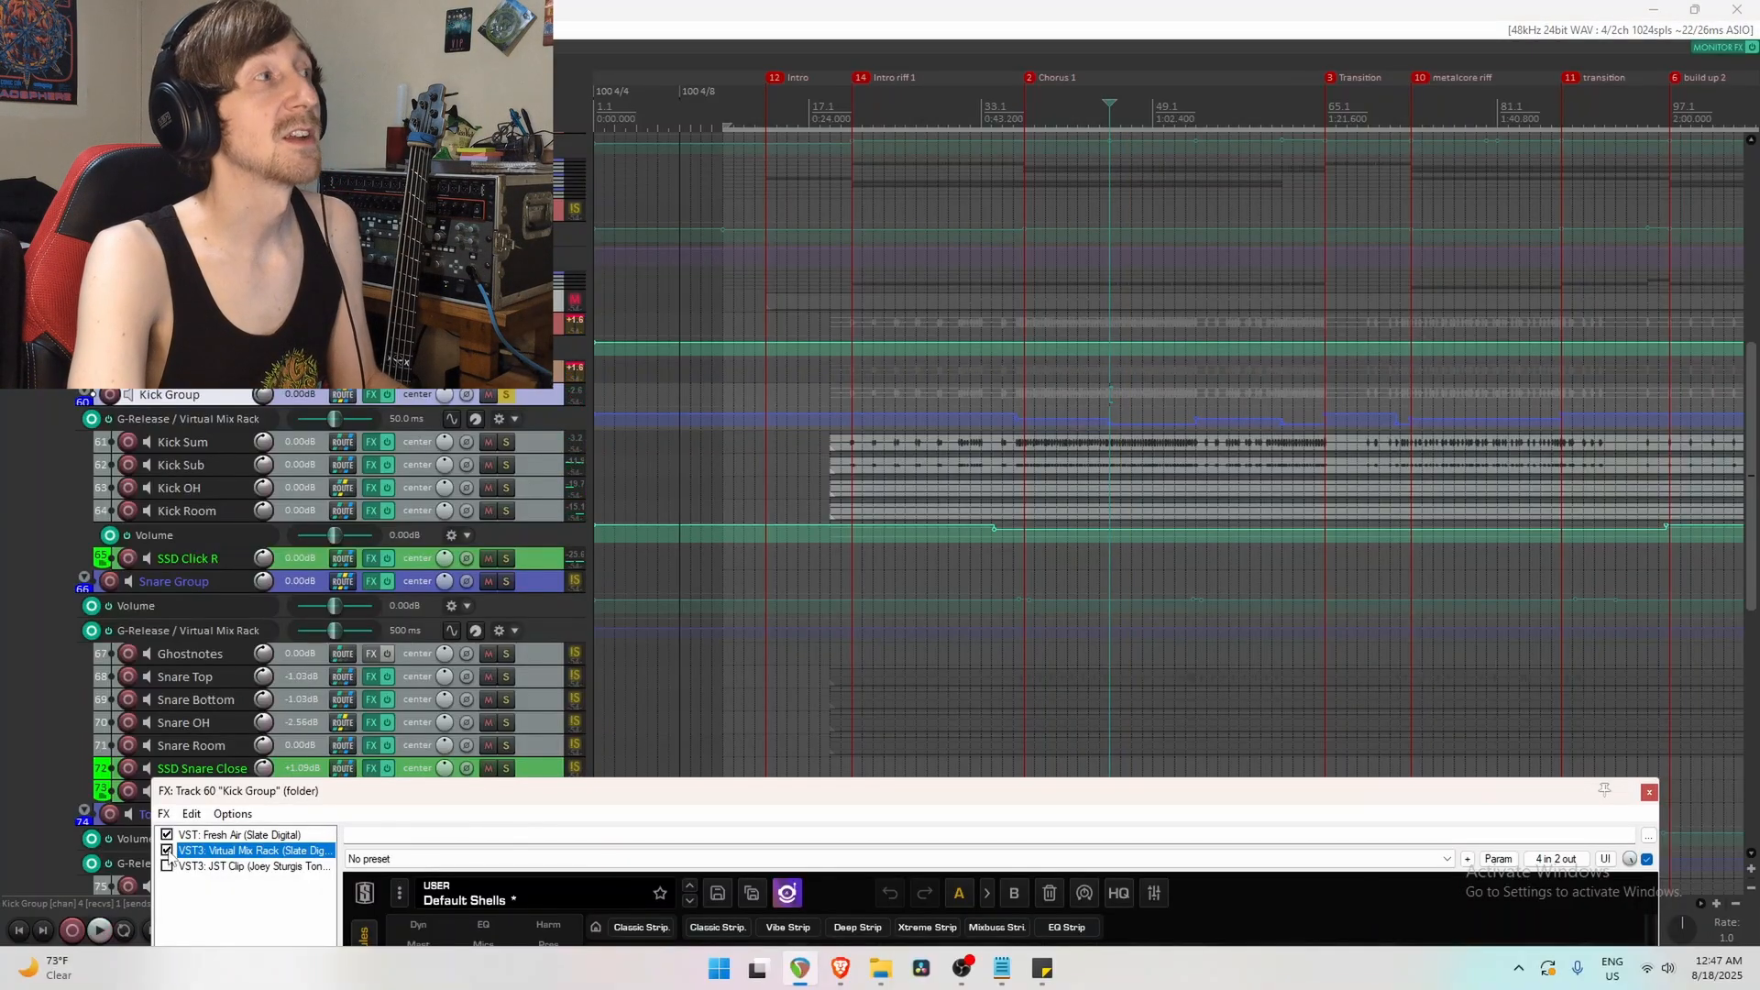
key(space)
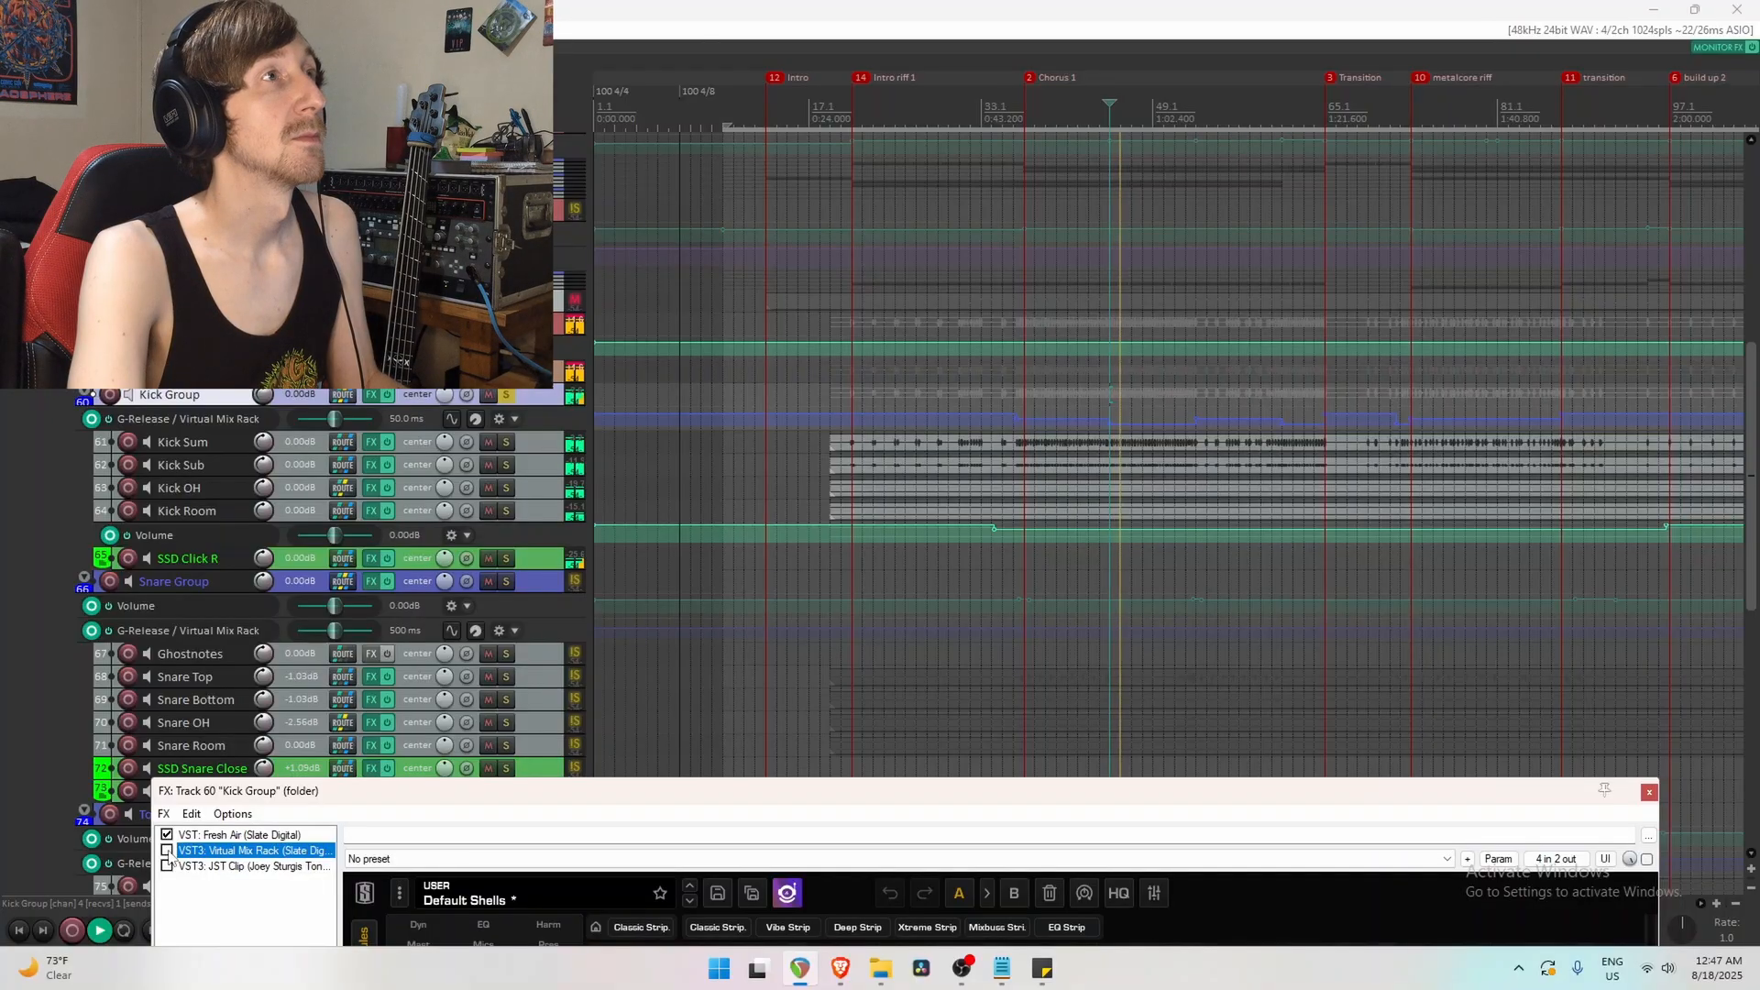
key(space)
click(169, 852)
key(space)
key(space)
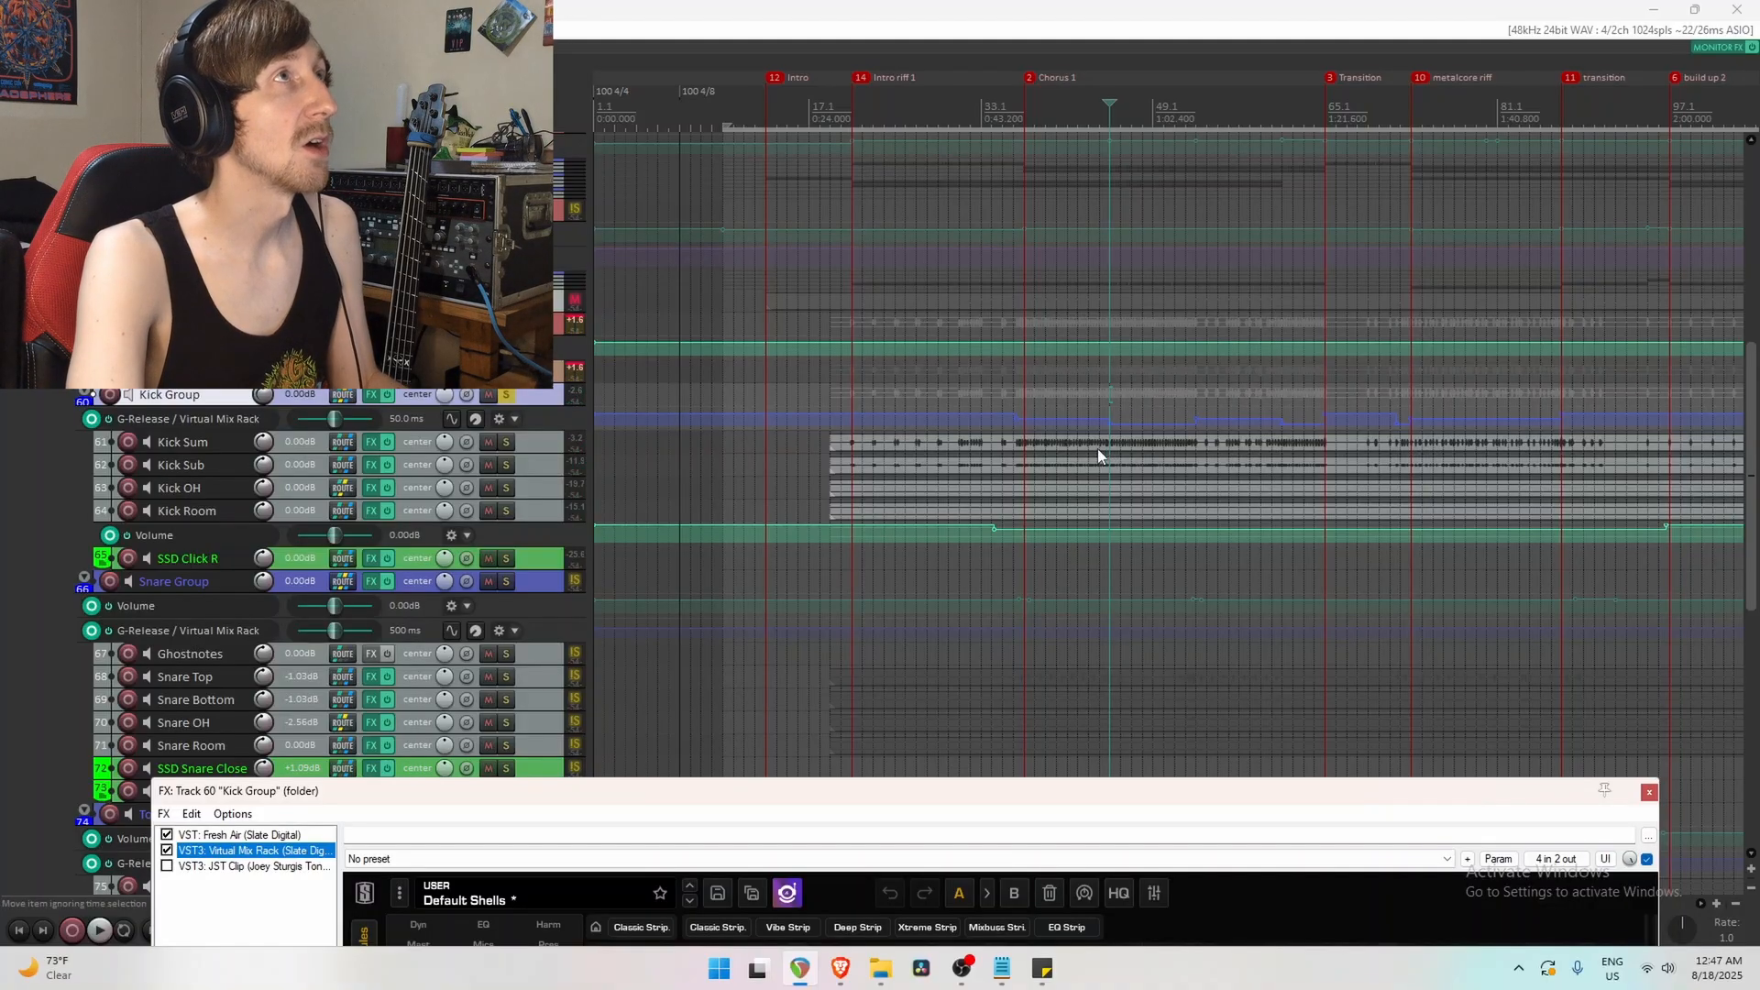
Examine the Kick Group's gate release automation across the song sections alongside the Gate:Drums module in its Virtual Mix Rack.
drag(1064, 794, 1163, 660)
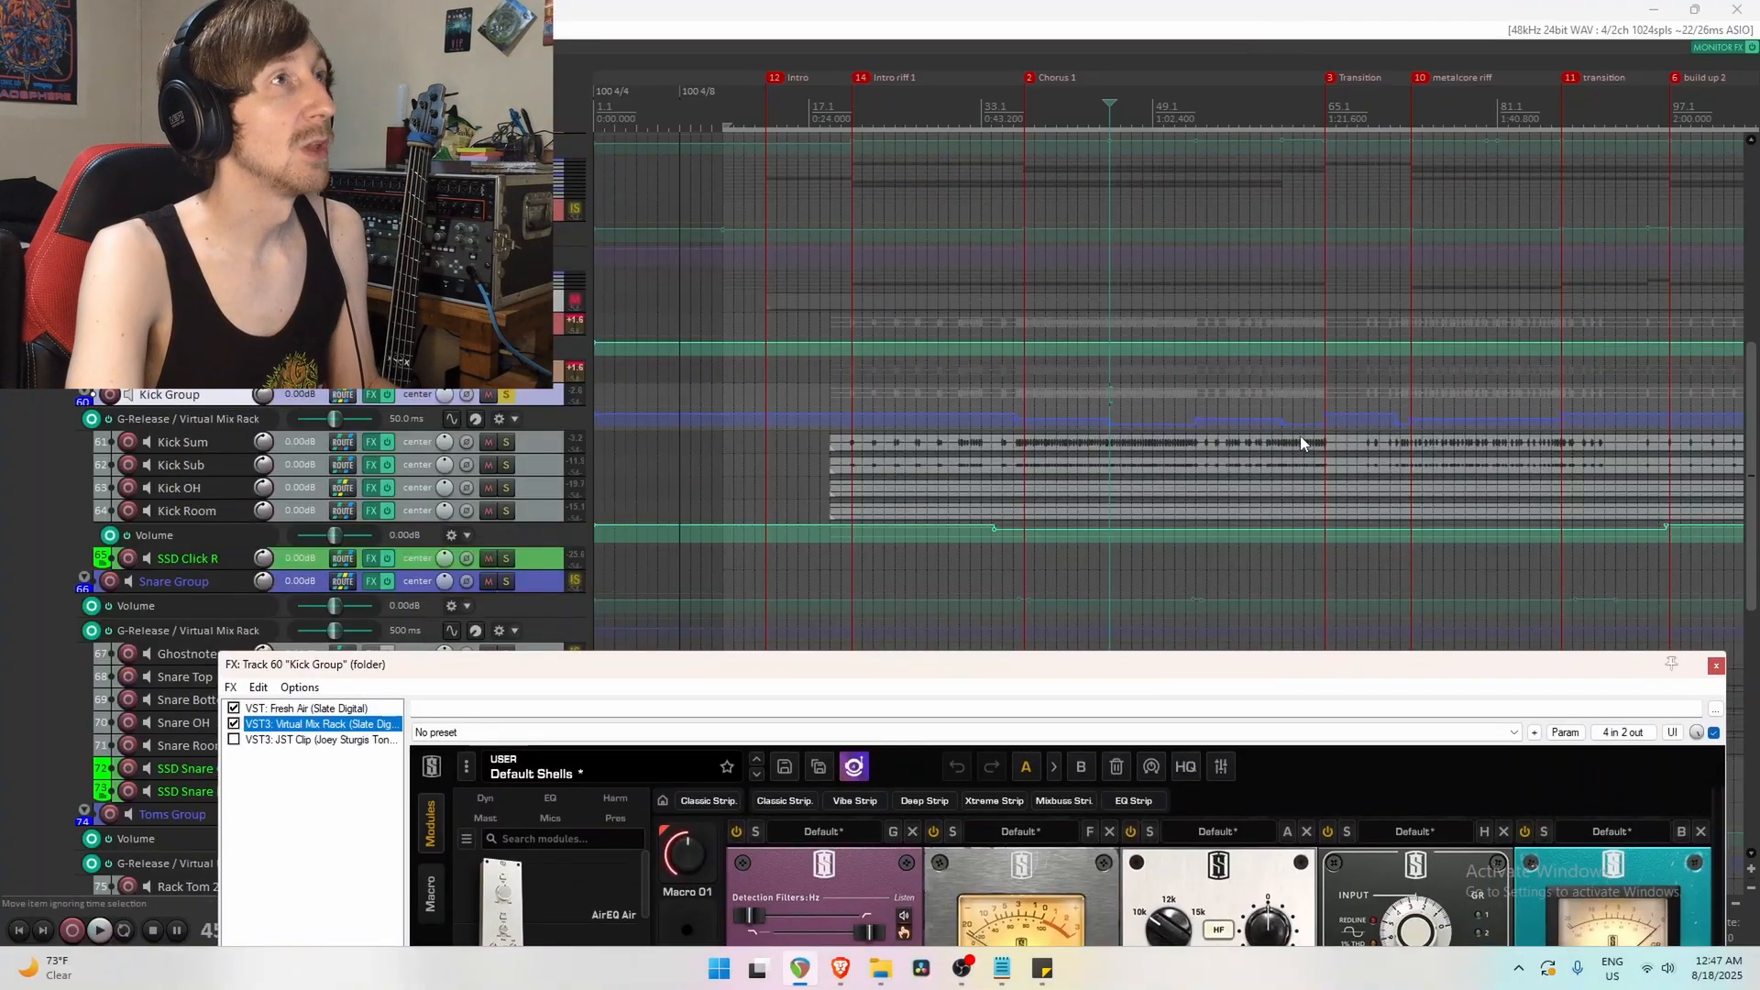
scroll(1375, 422, right, 3)
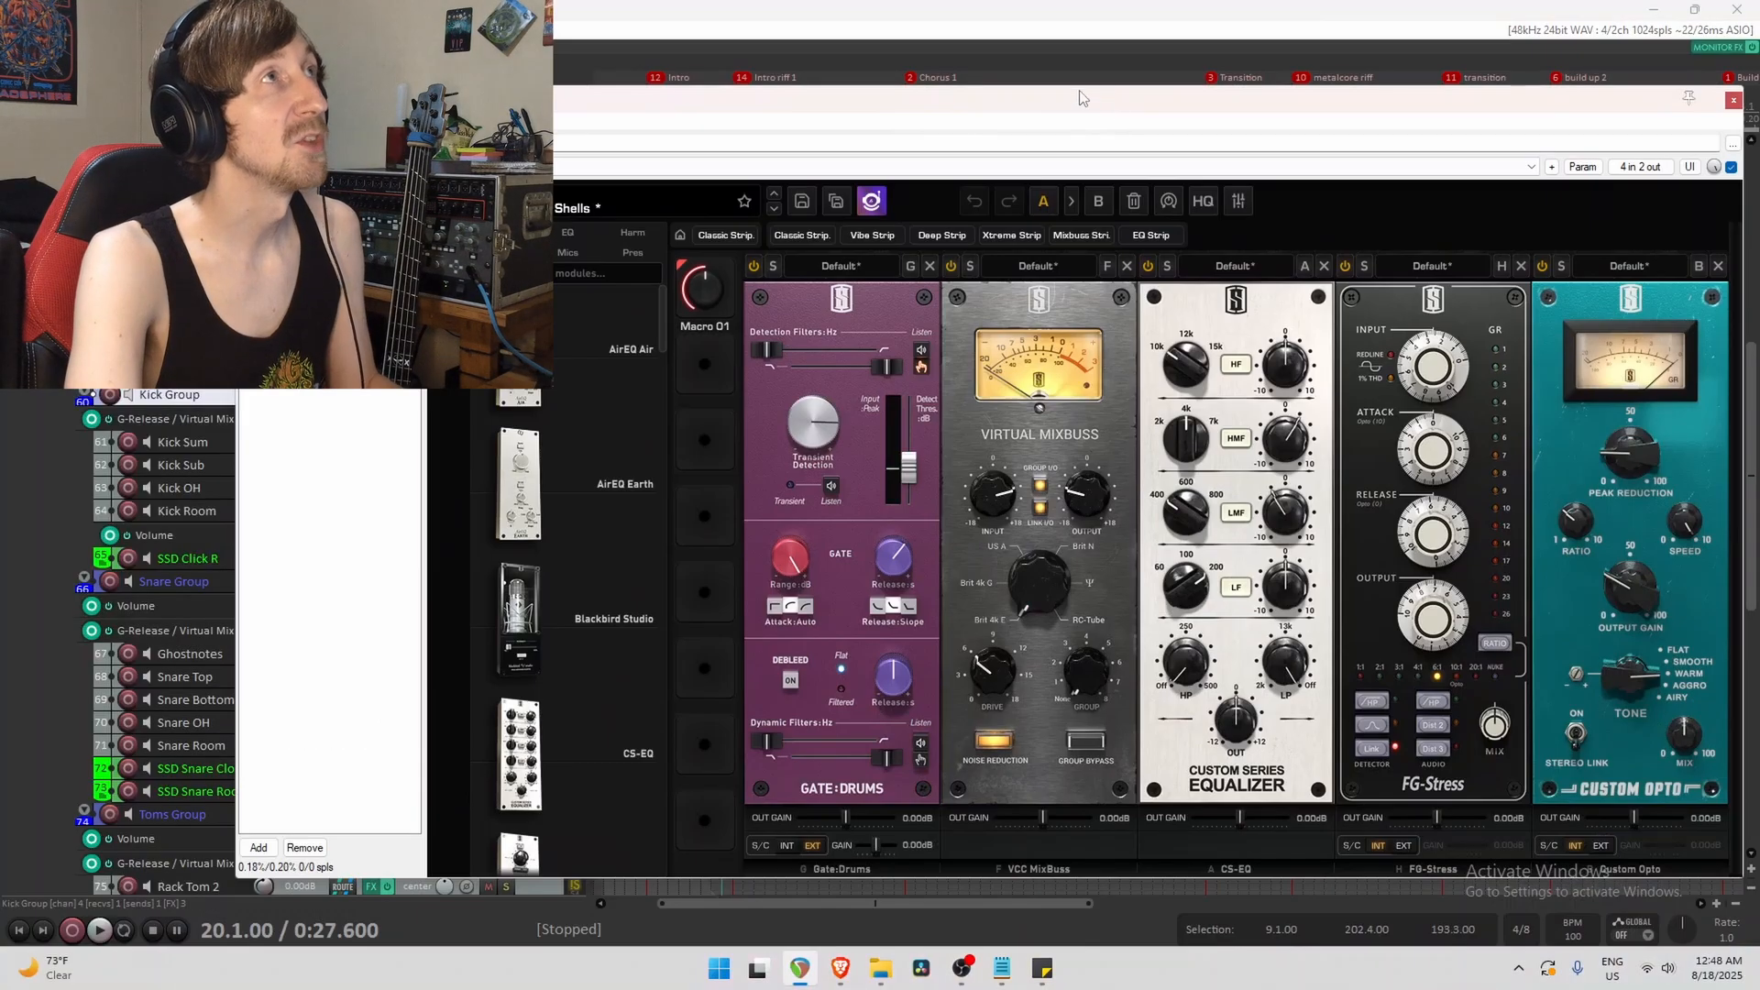
drag(1079, 91, 974, 565)
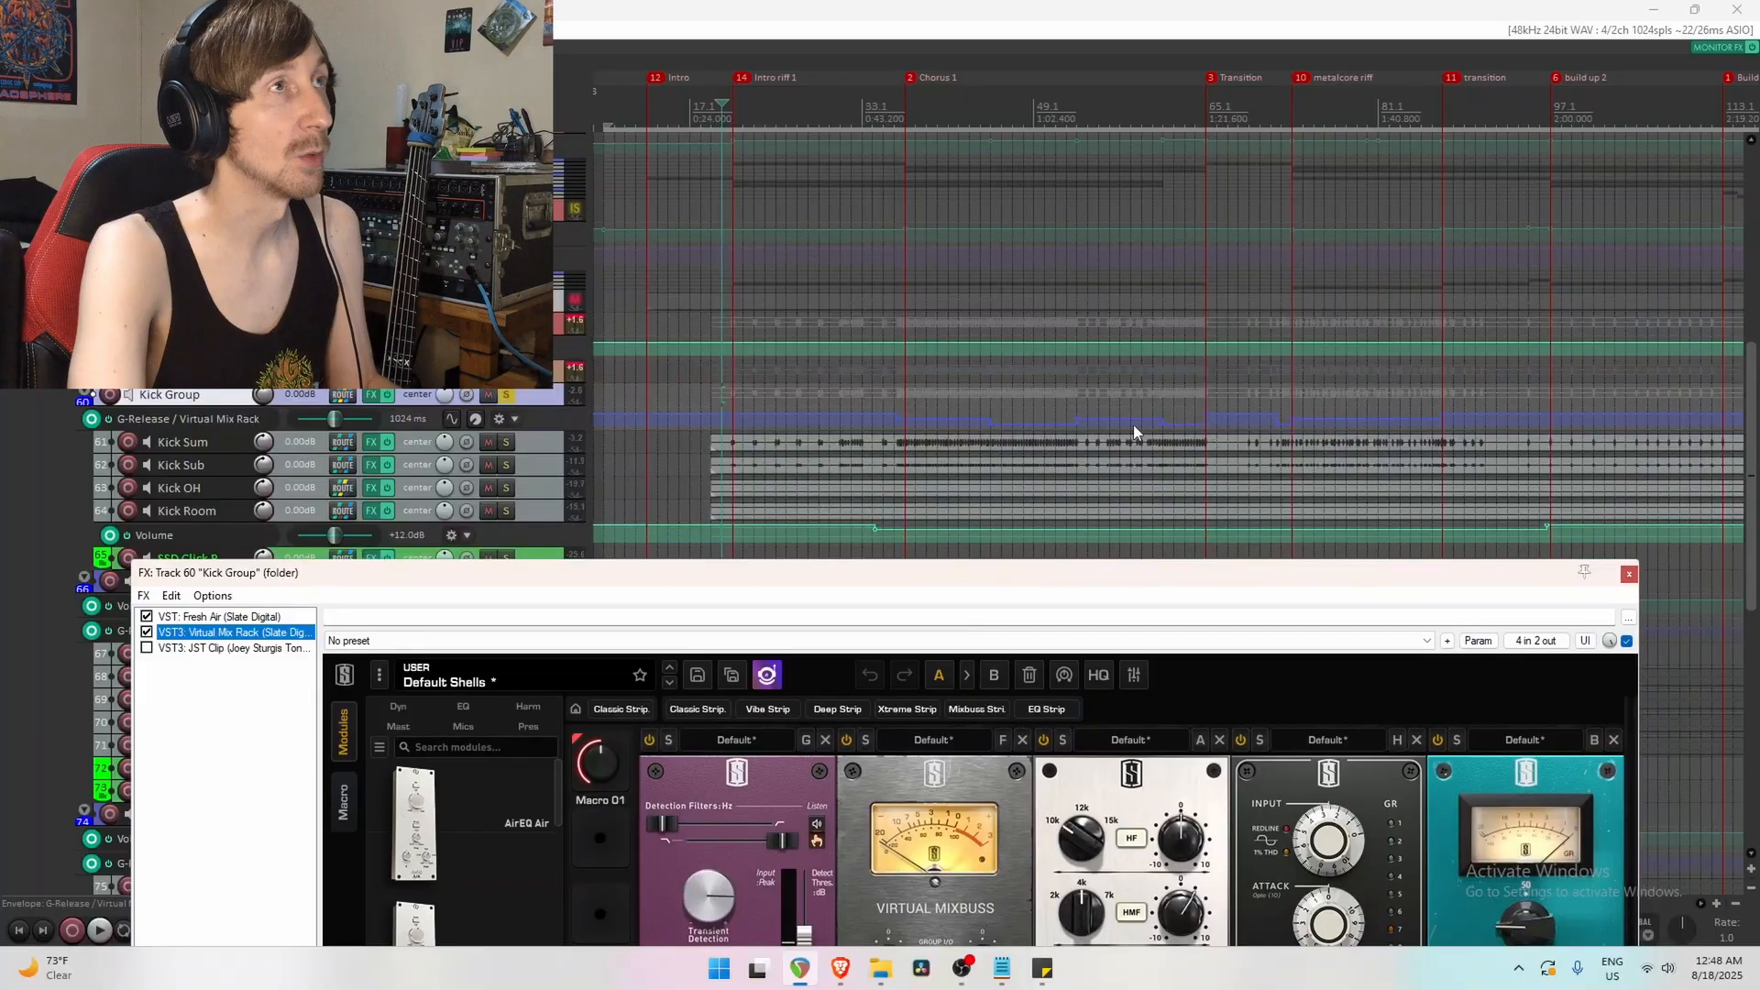
drag(1162, 583, 1140, 224)
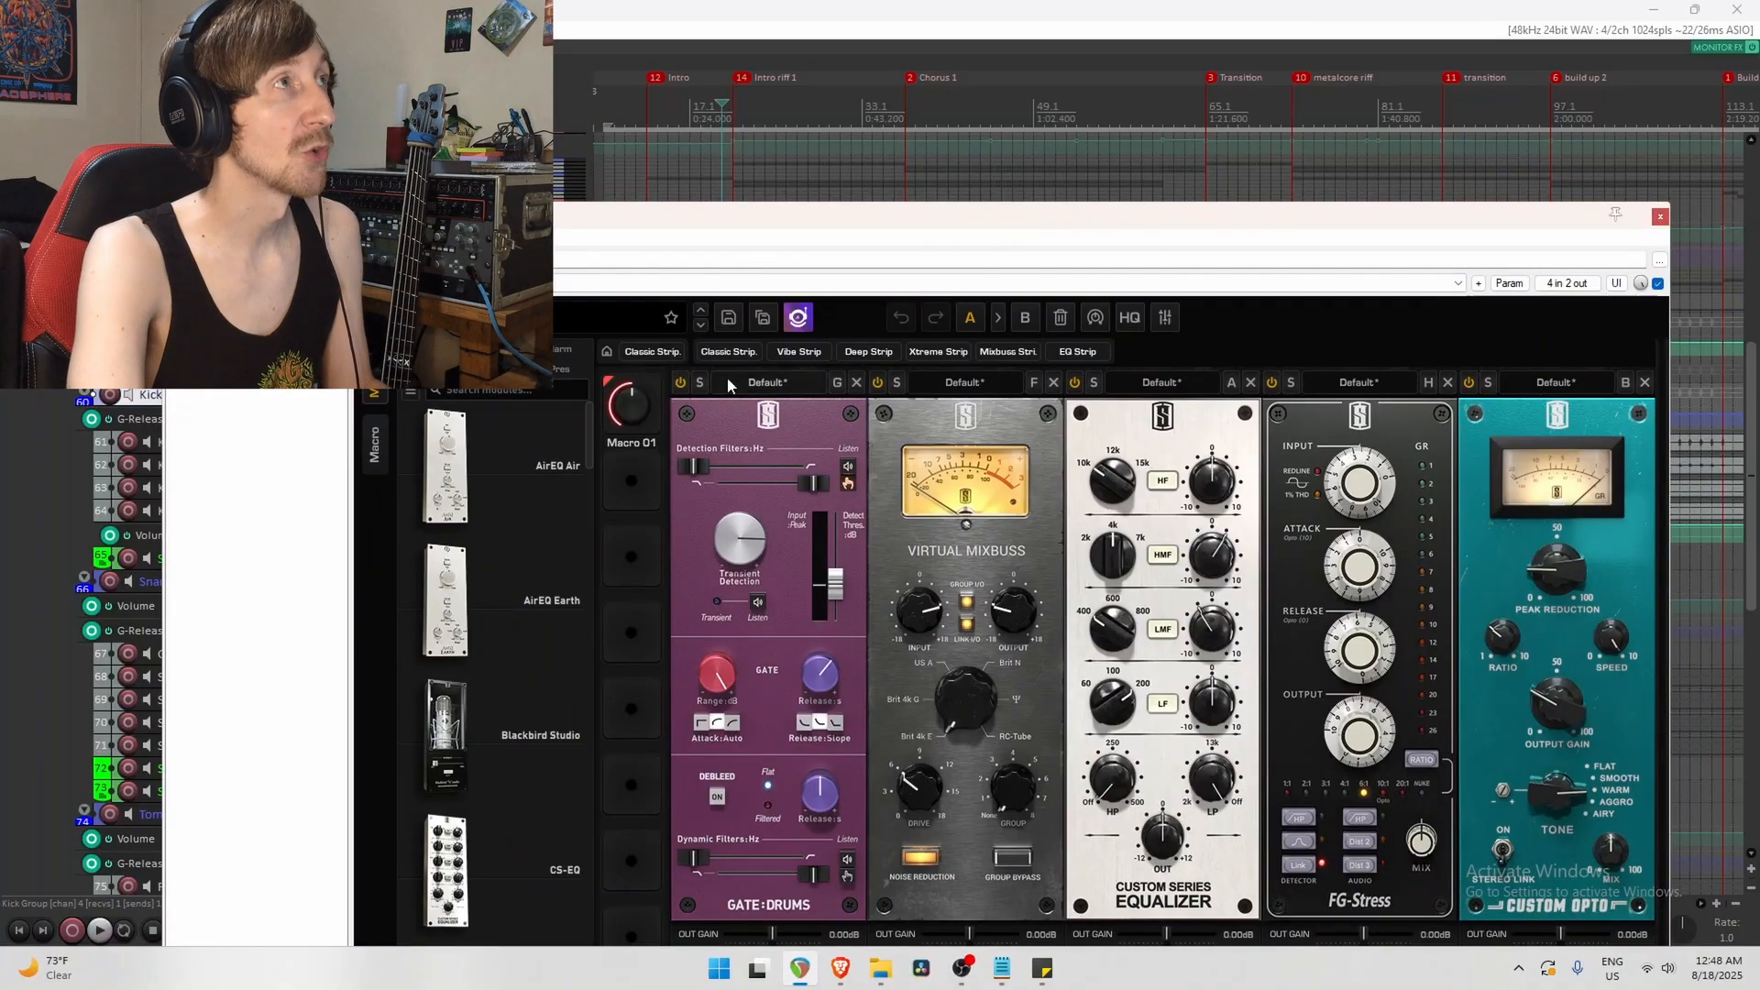
drag(837, 222, 809, 559)
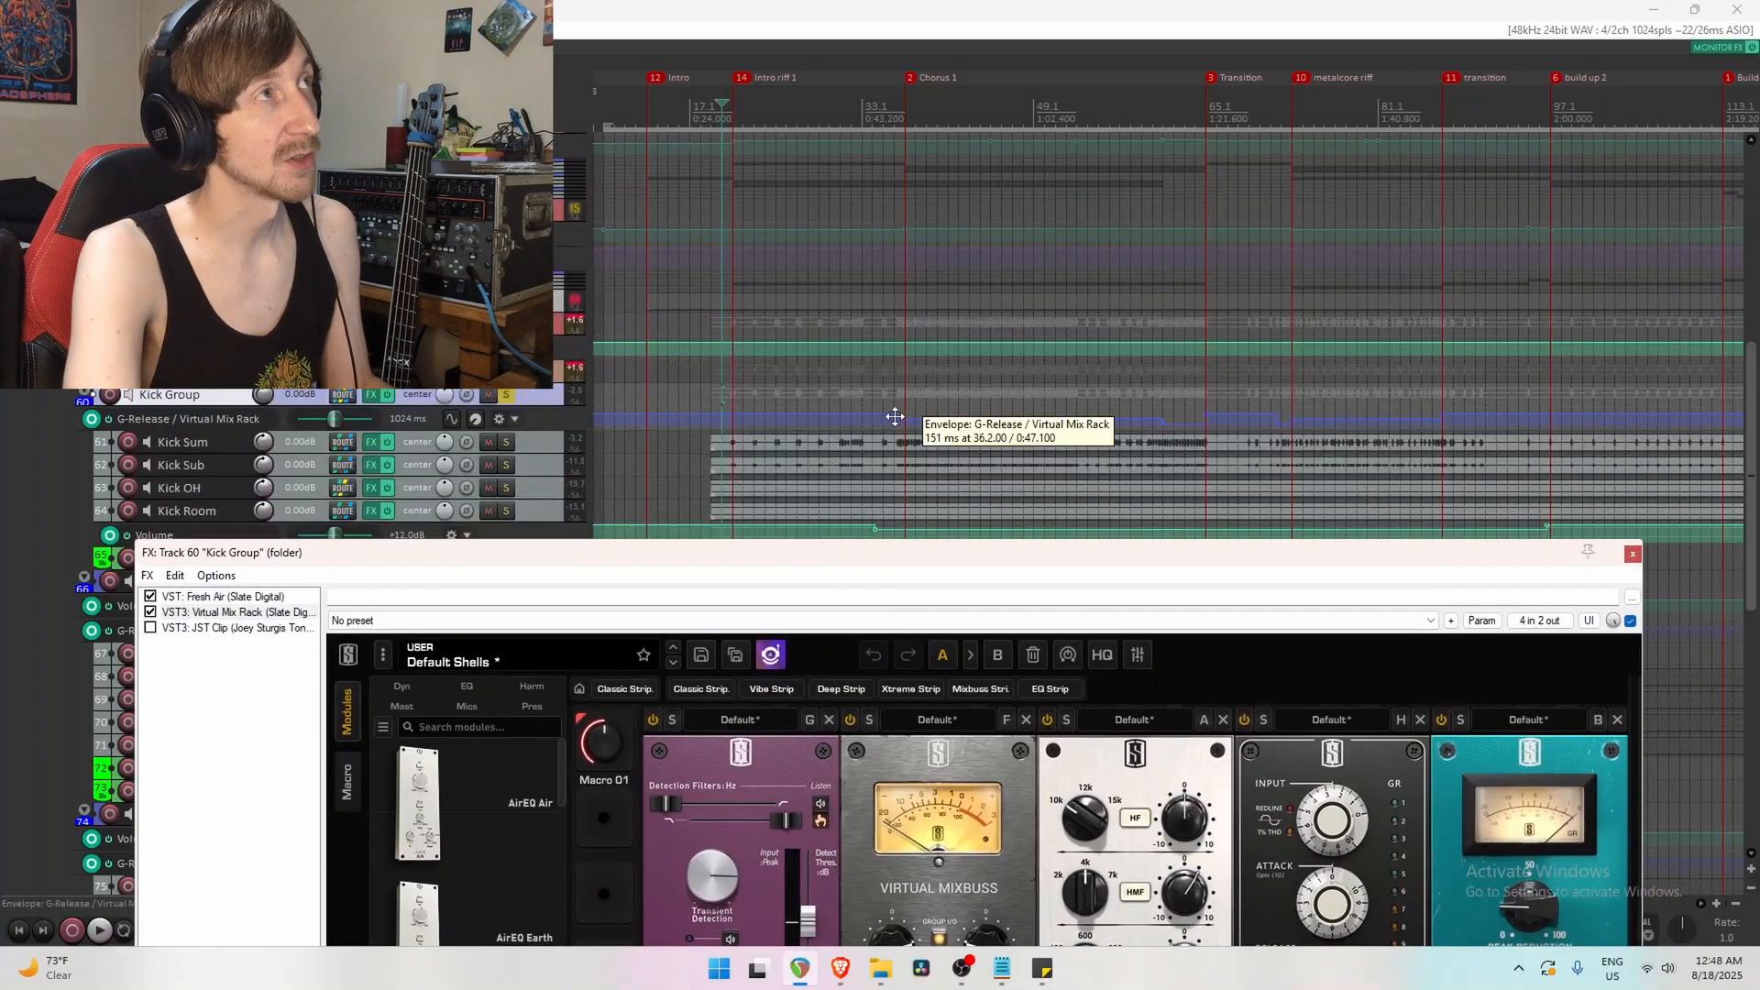
Bring the Kick Group's full Virtual Mix Rack into view and bypass its Custom Series Equalizer, FG-Stress and Custom Opto modules.
drag(954, 562, 977, 255)
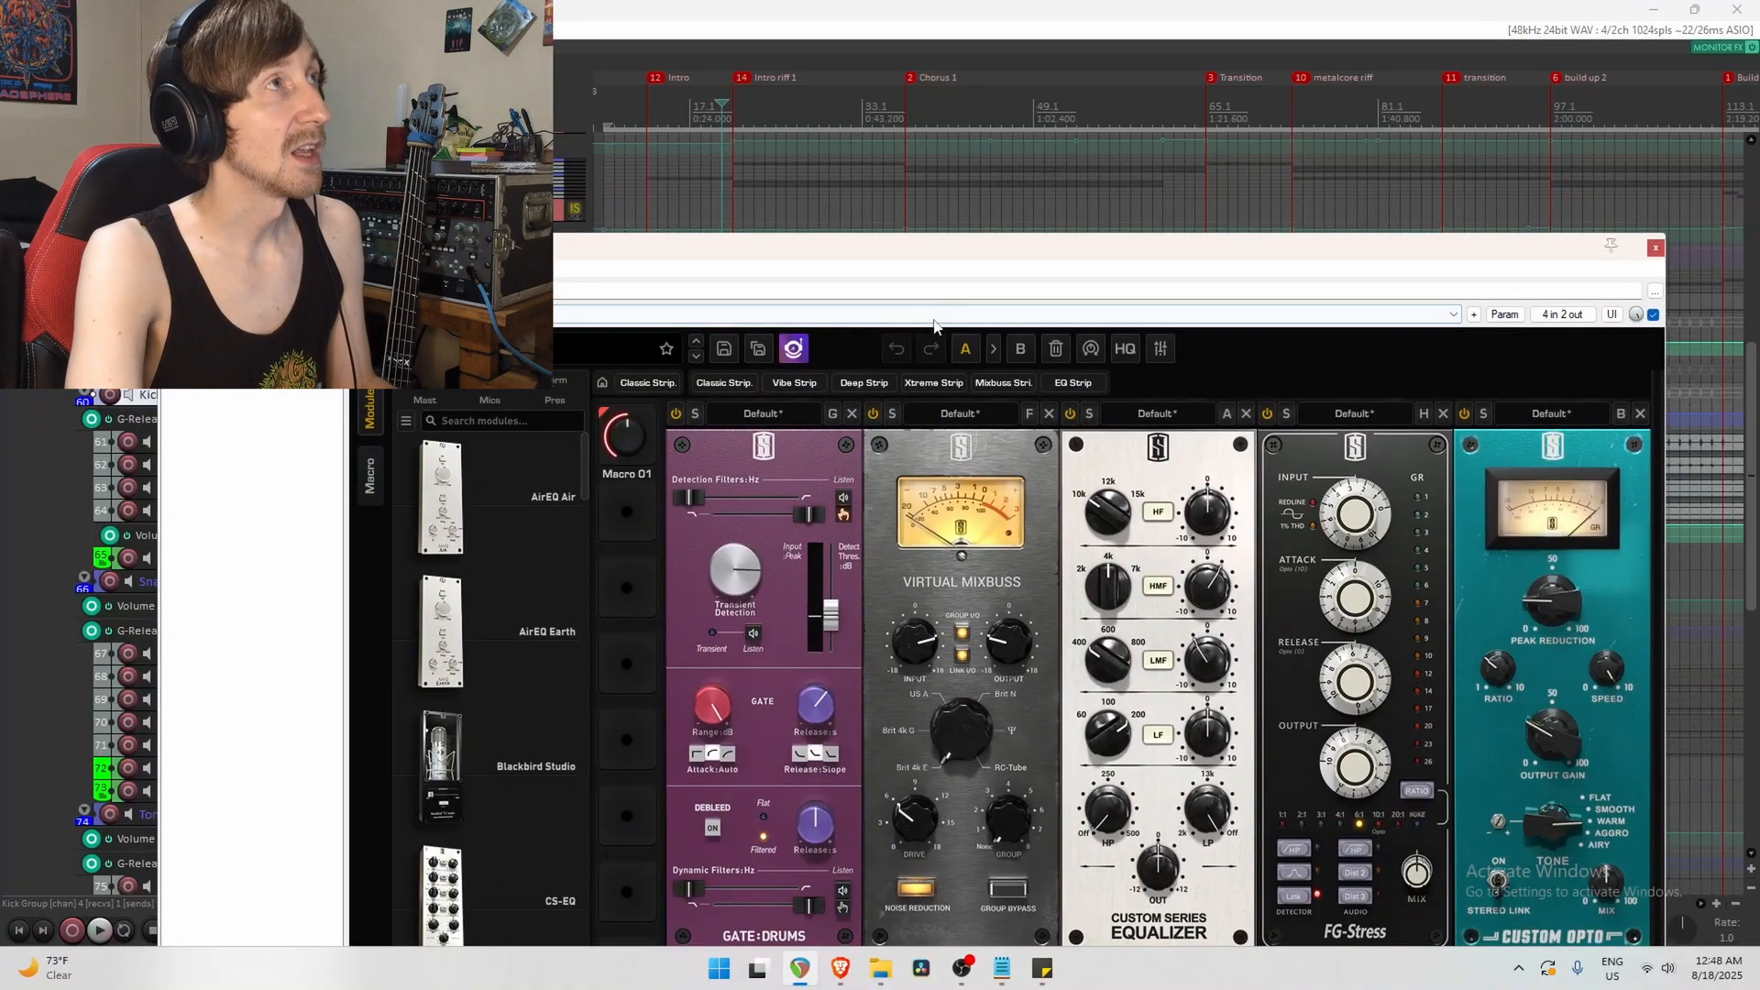
drag(933, 259, 954, 201)
click(1093, 362)
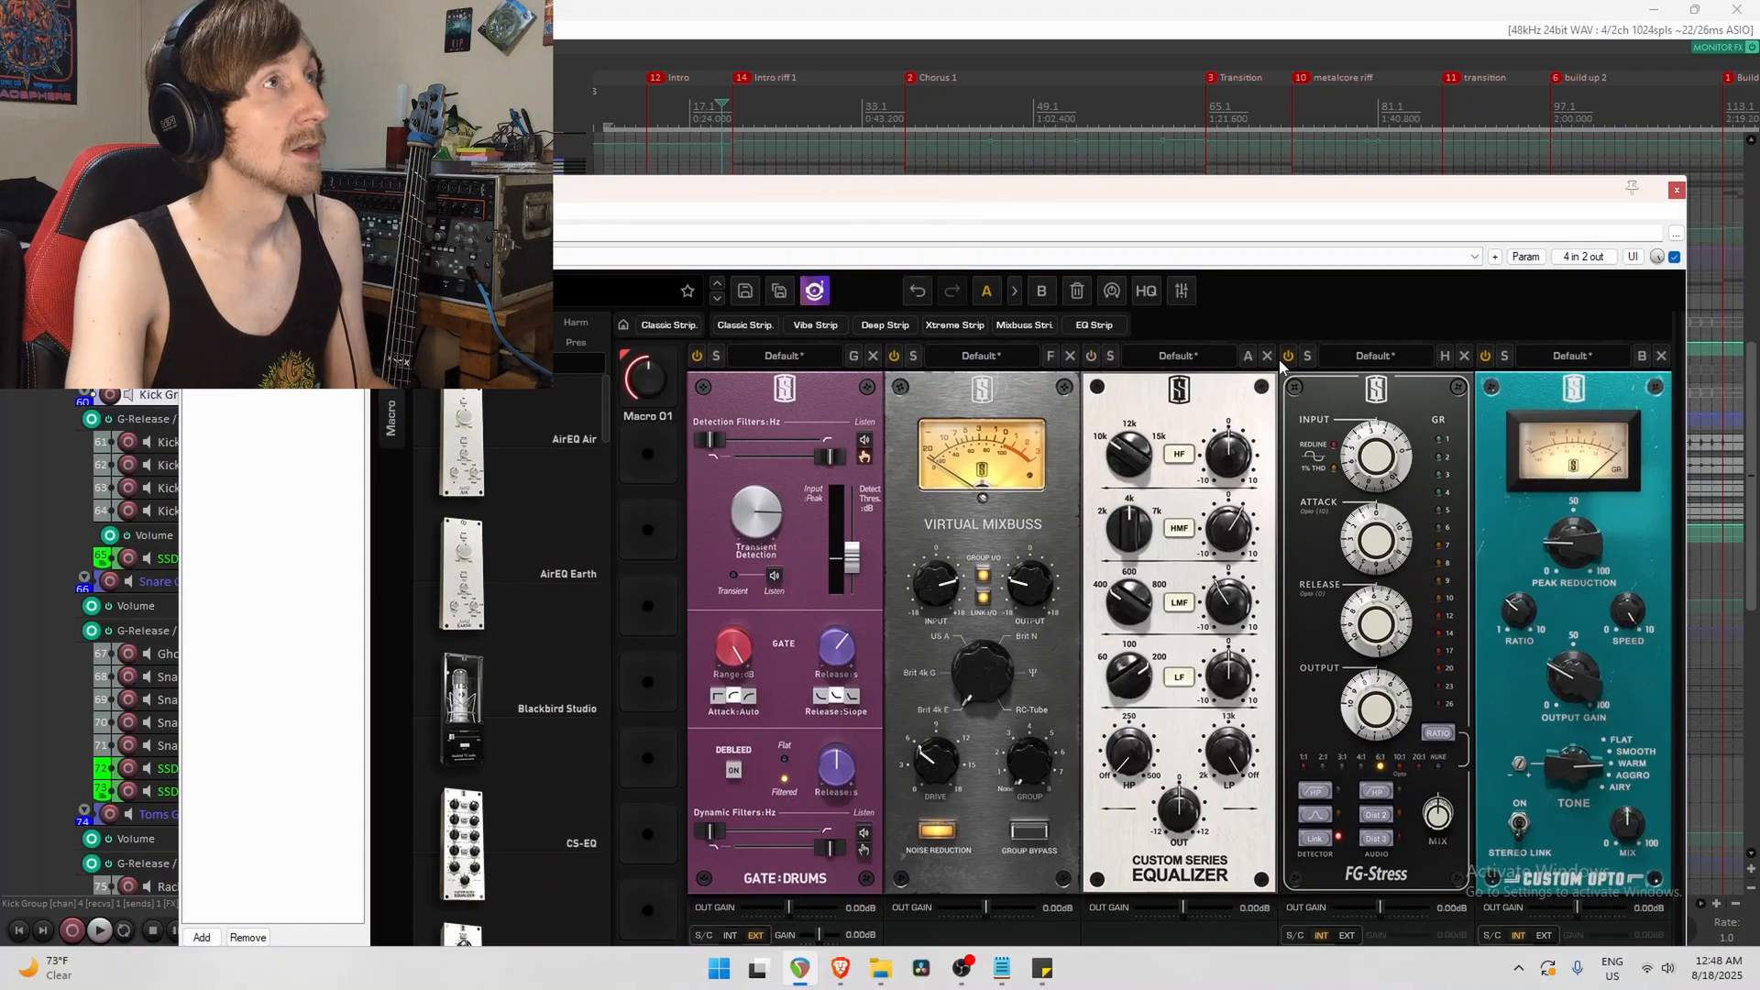
click(1485, 358)
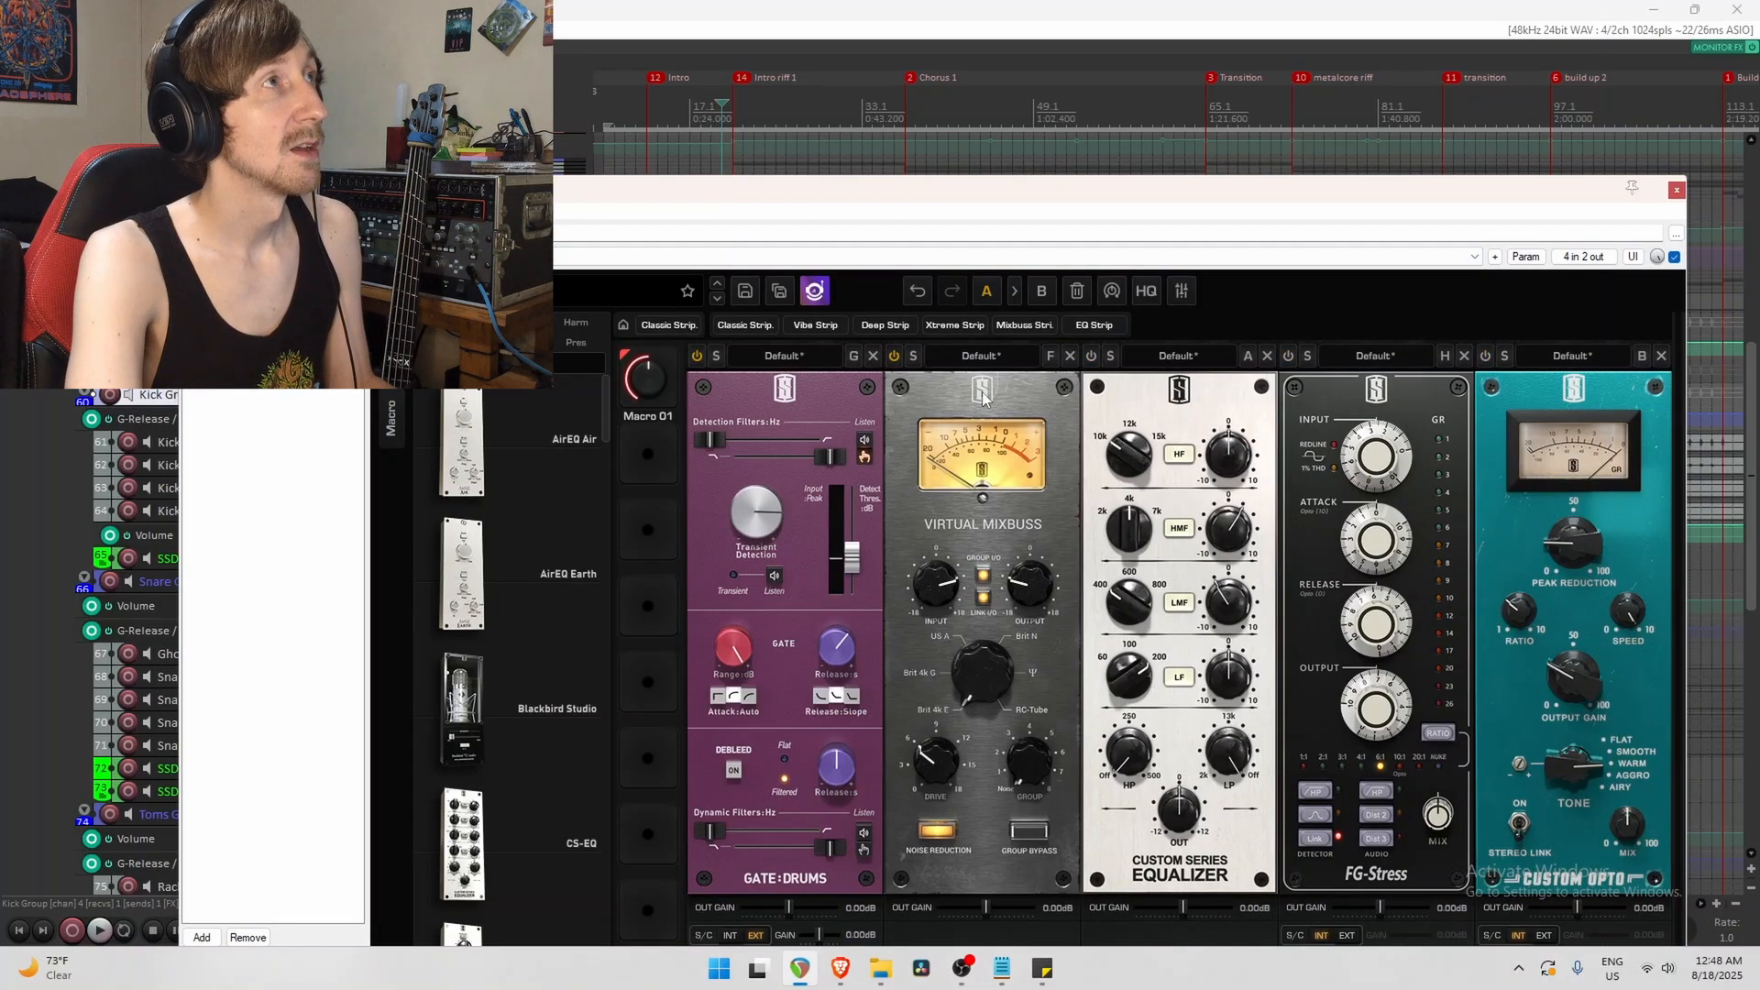
Move the rack aside and play the kicks from the Breakdown and from Intro Riff 2 to audition the gate release automation.
drag(1068, 208, 1005, 570)
click(901, 438)
scroll(1118, 287, right, 5)
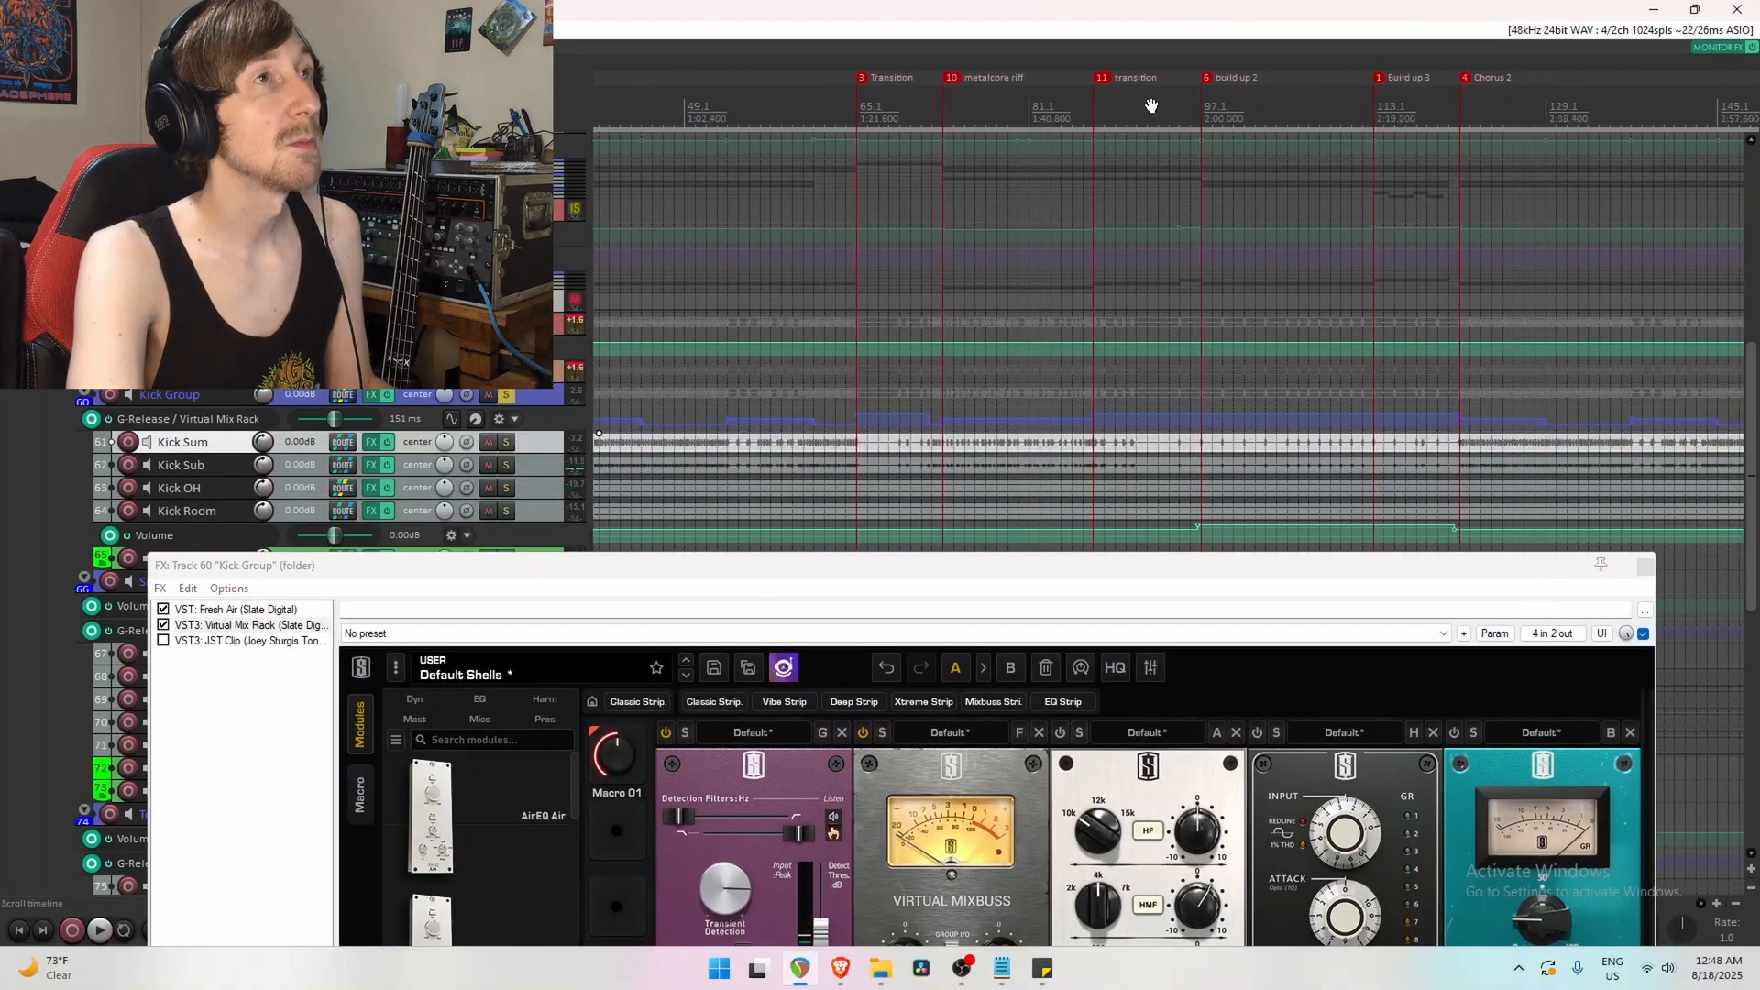
scroll(1333, 381, down, 5)
click(1063, 463)
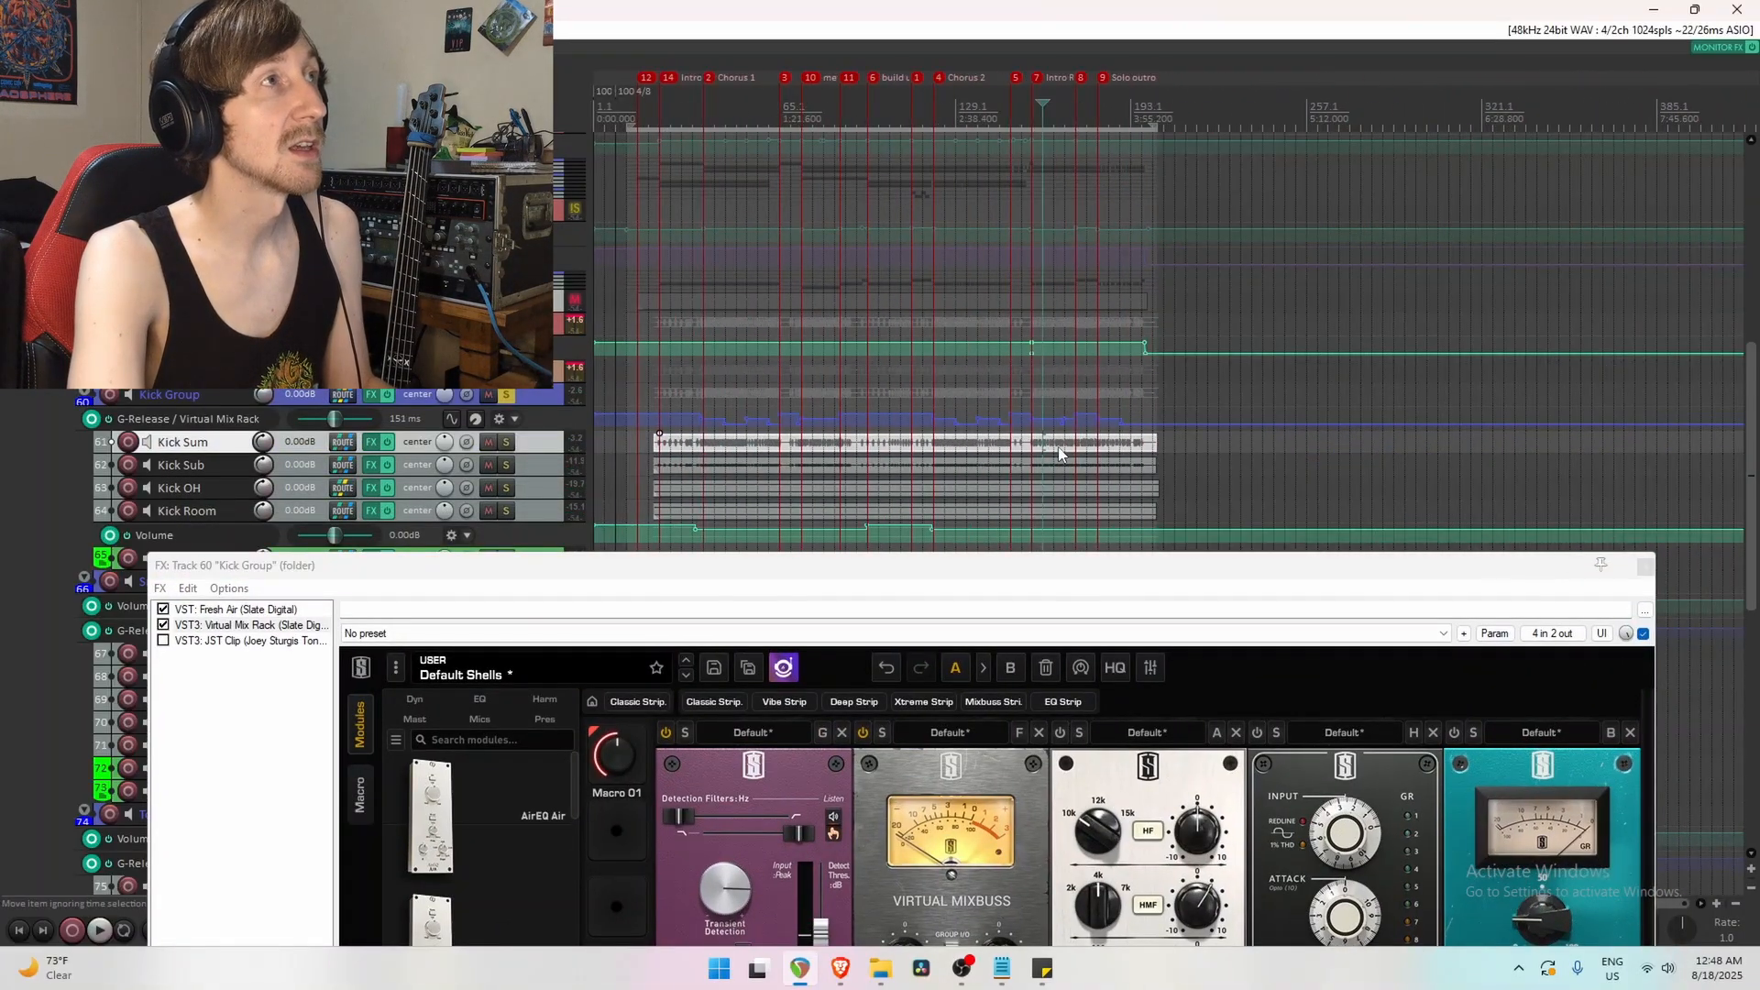
scroll(1105, 447, up, 5)
click(1297, 447)
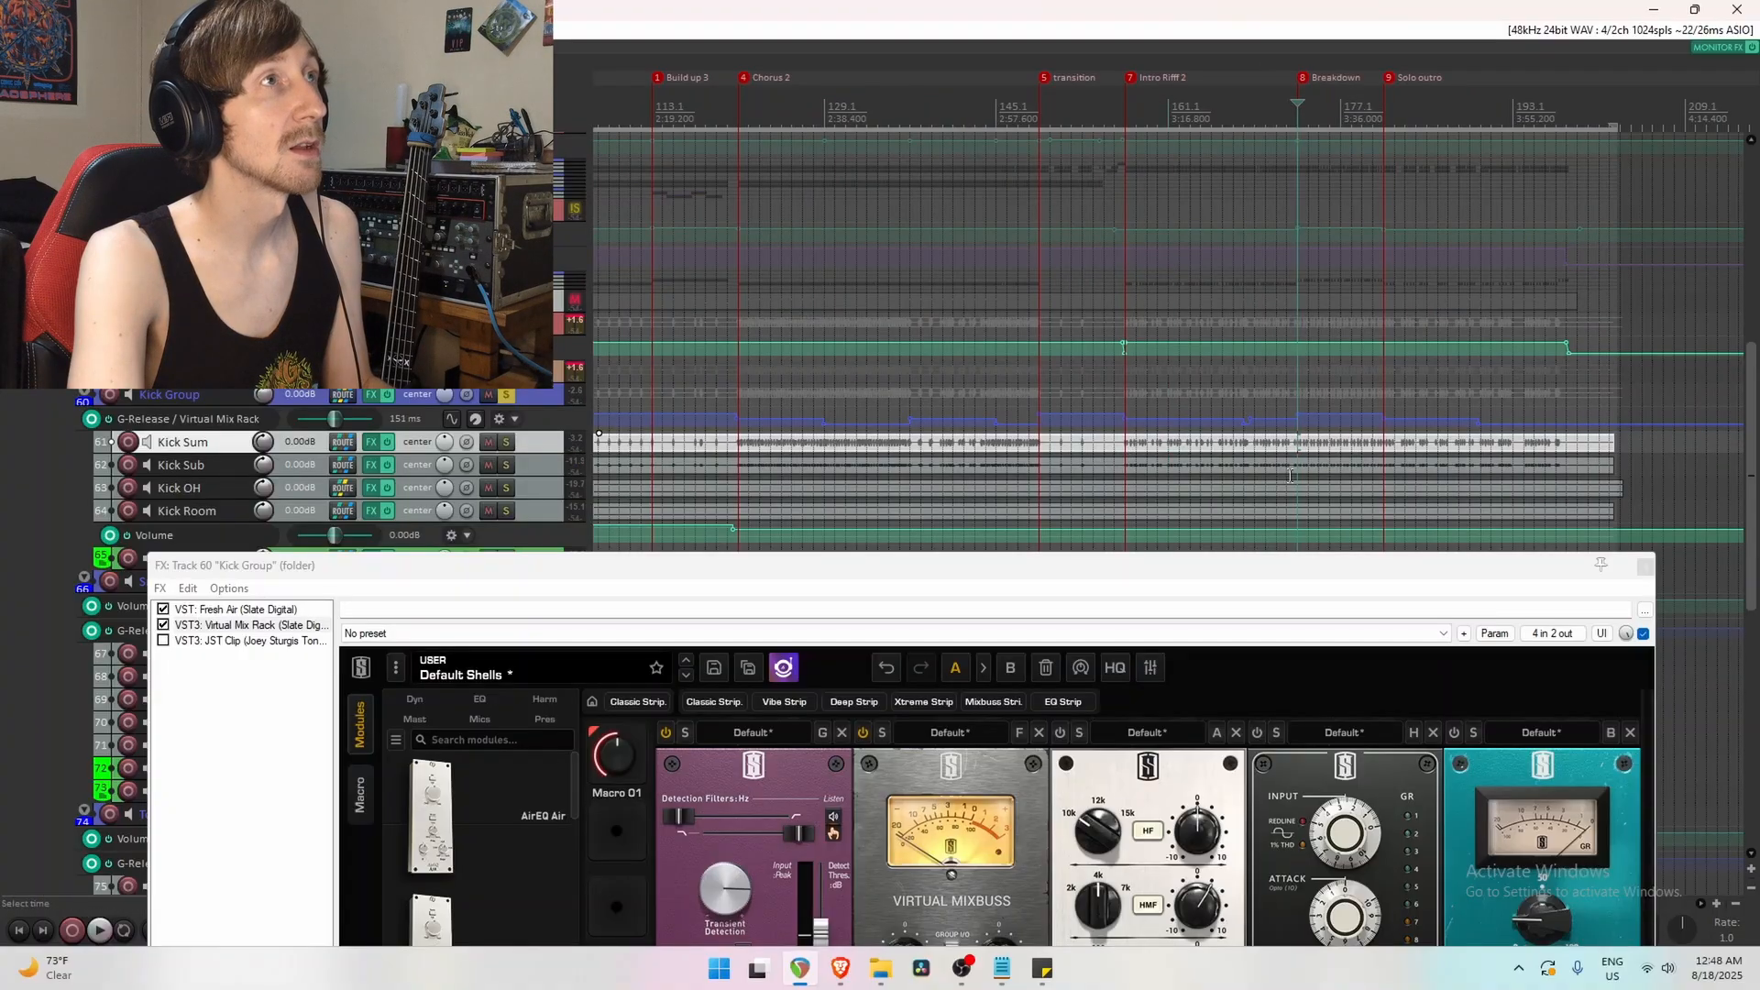
key(space)
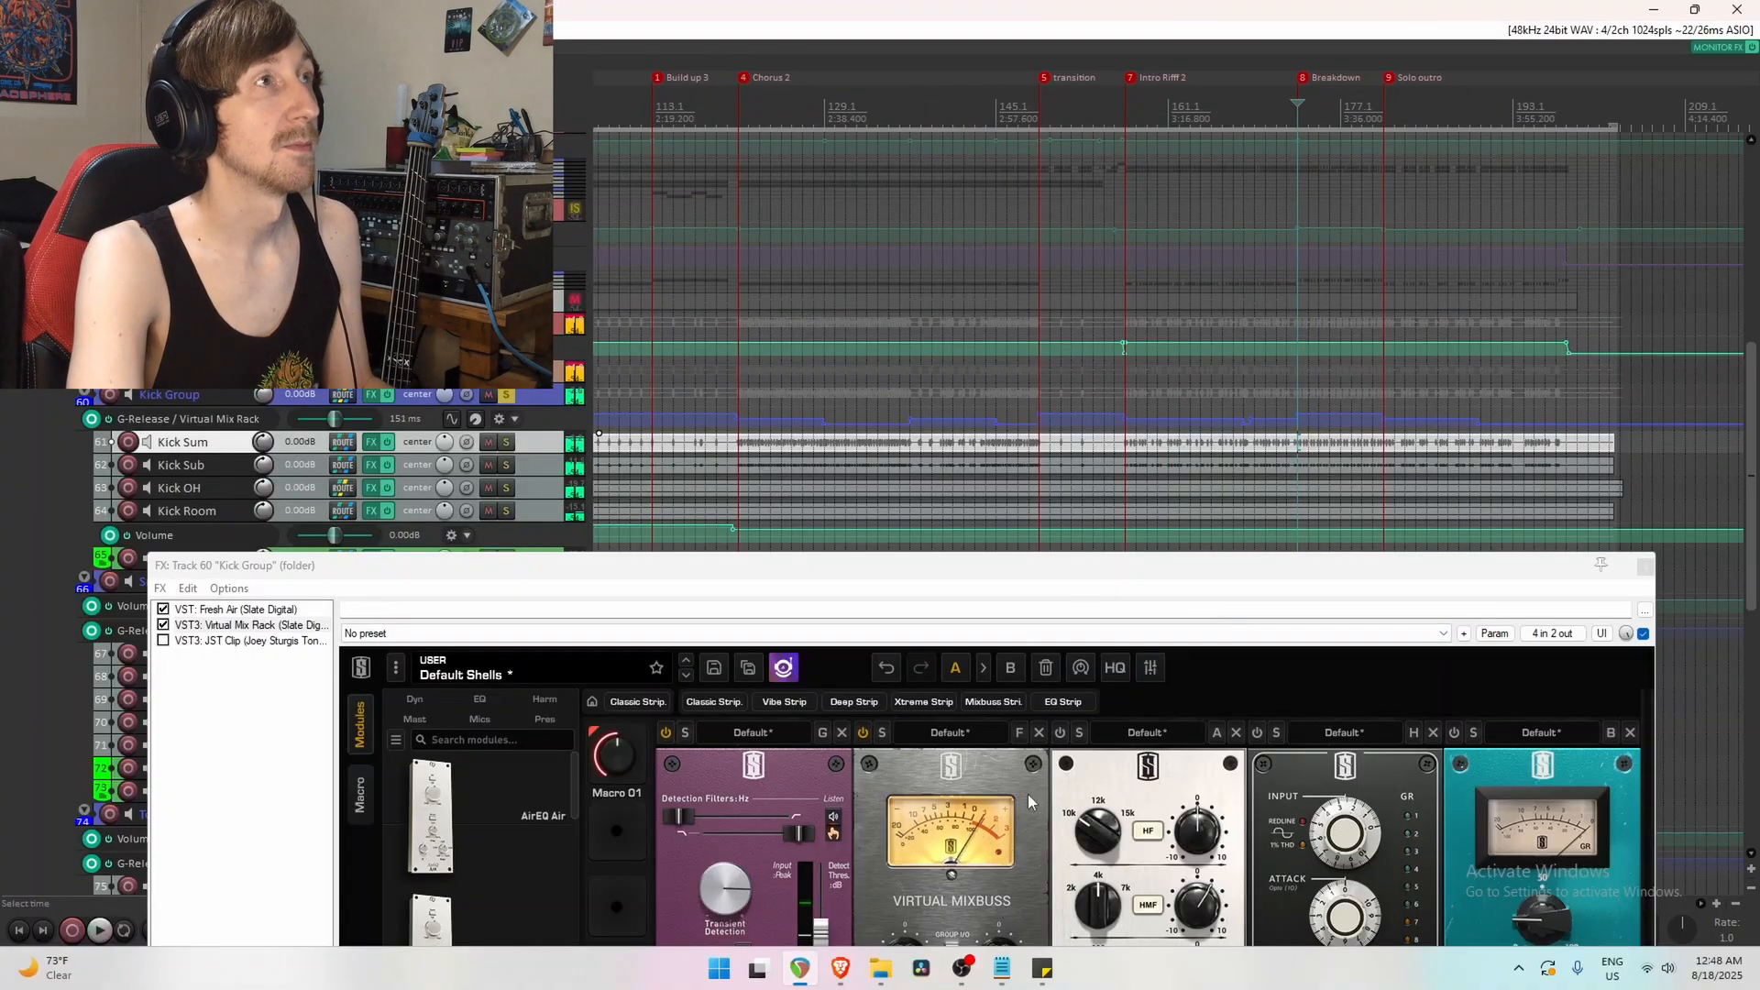
click(1127, 414)
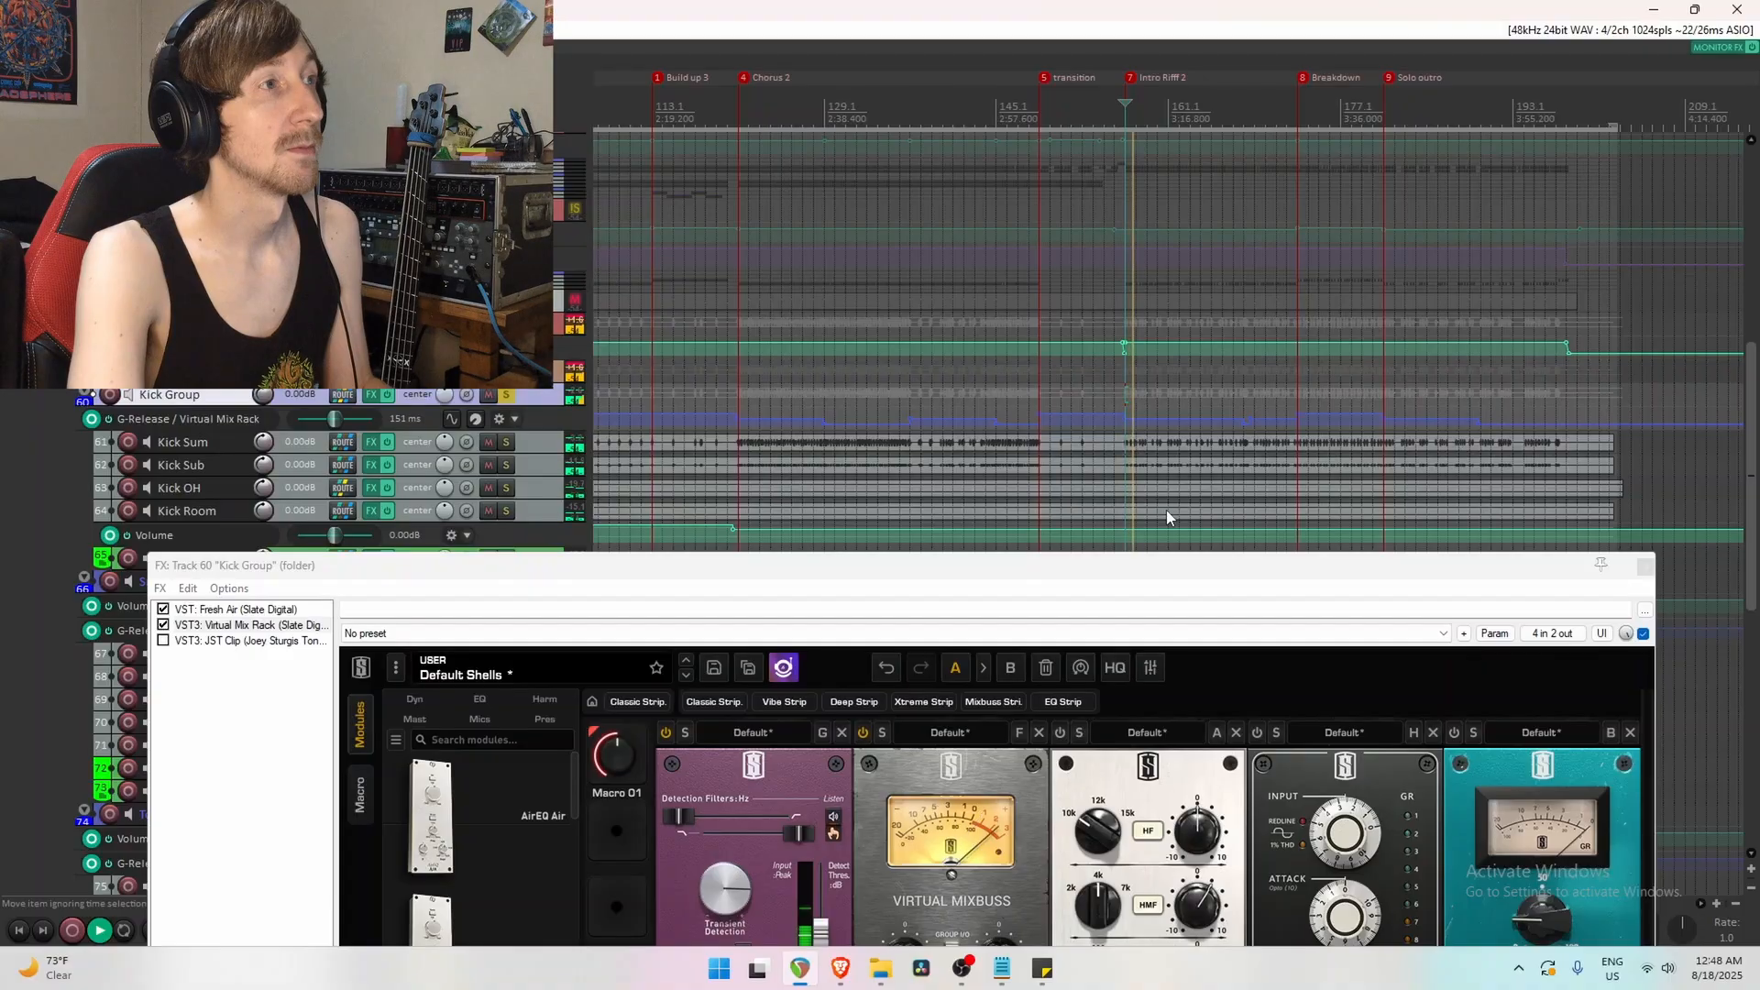
key(space)
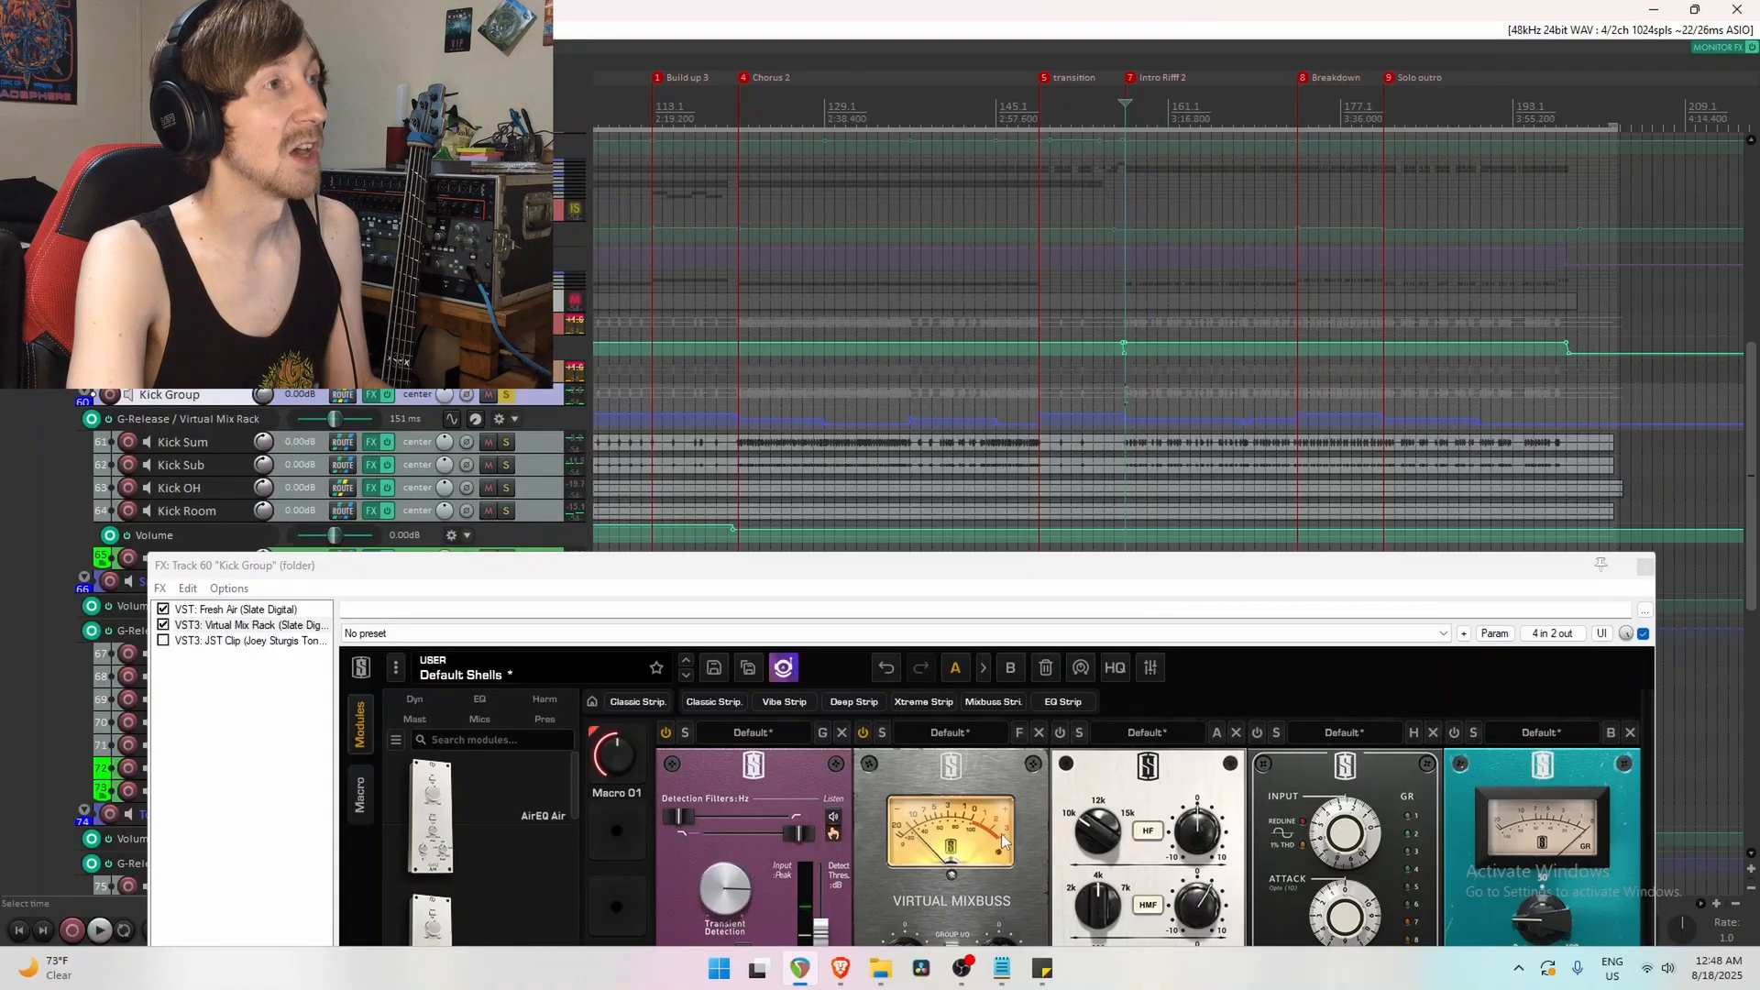
Return to the Breakdown, enable the Custom Series Equalizer in the rack and examine its HF and HMF settings.
click(1295, 380)
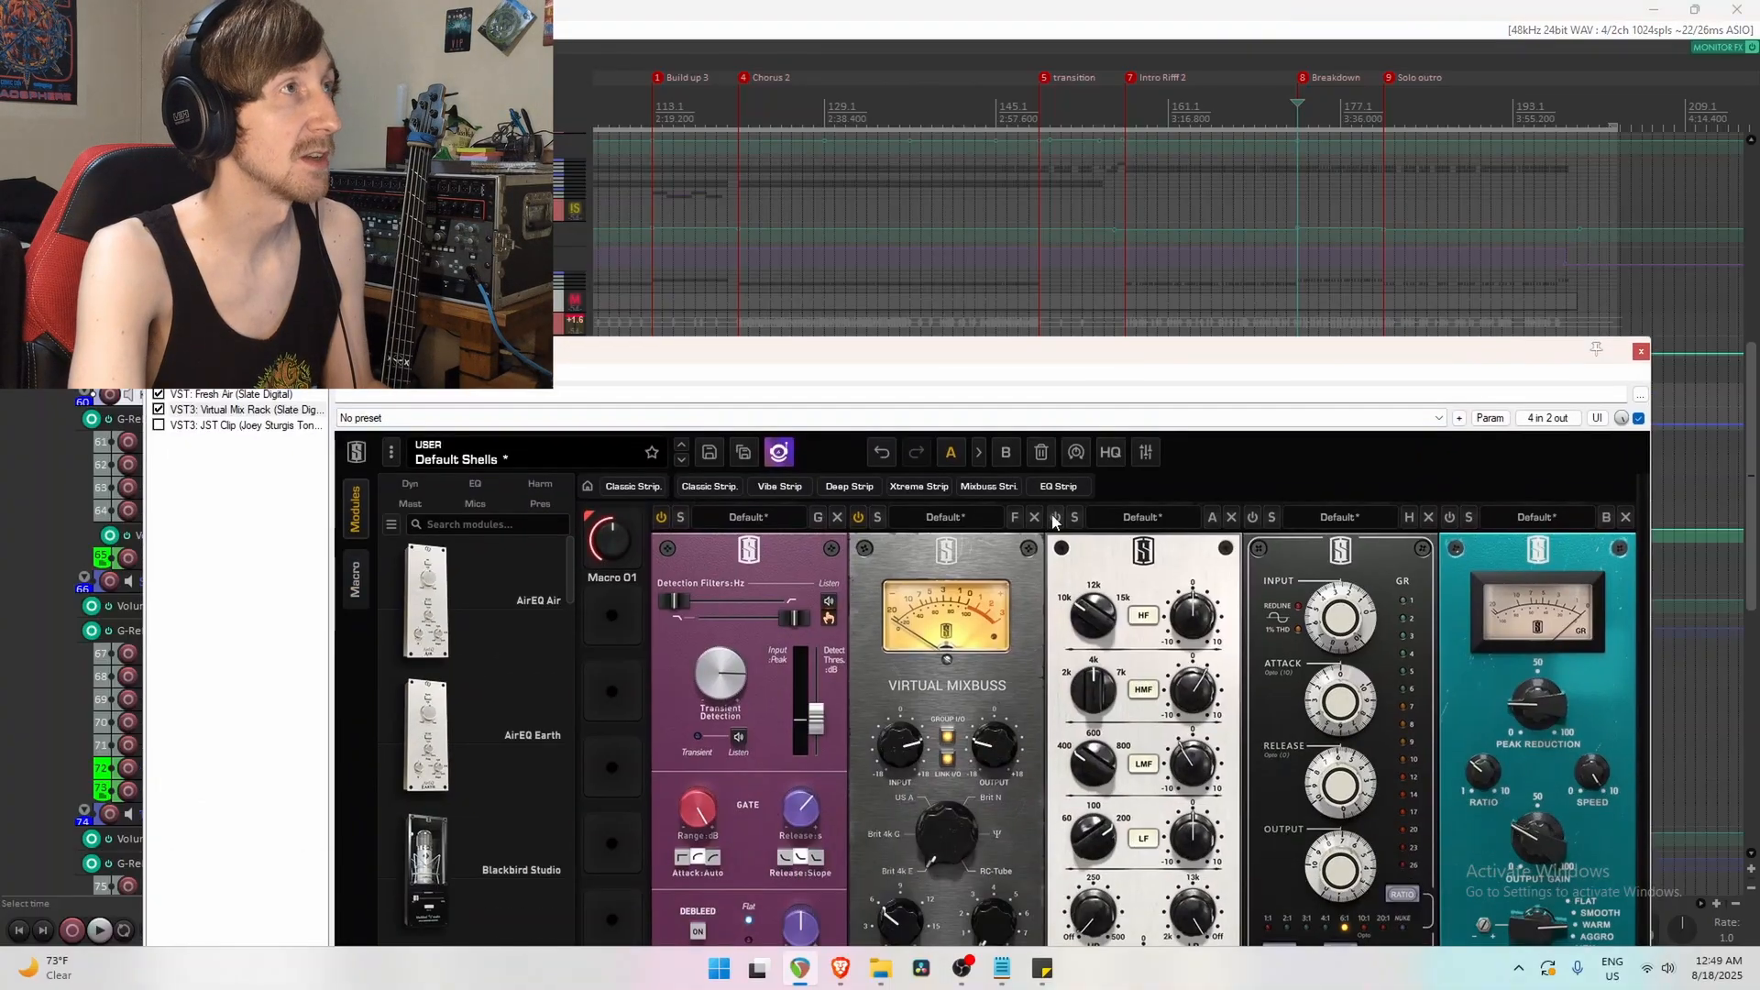
drag(1160, 353, 989, 200)
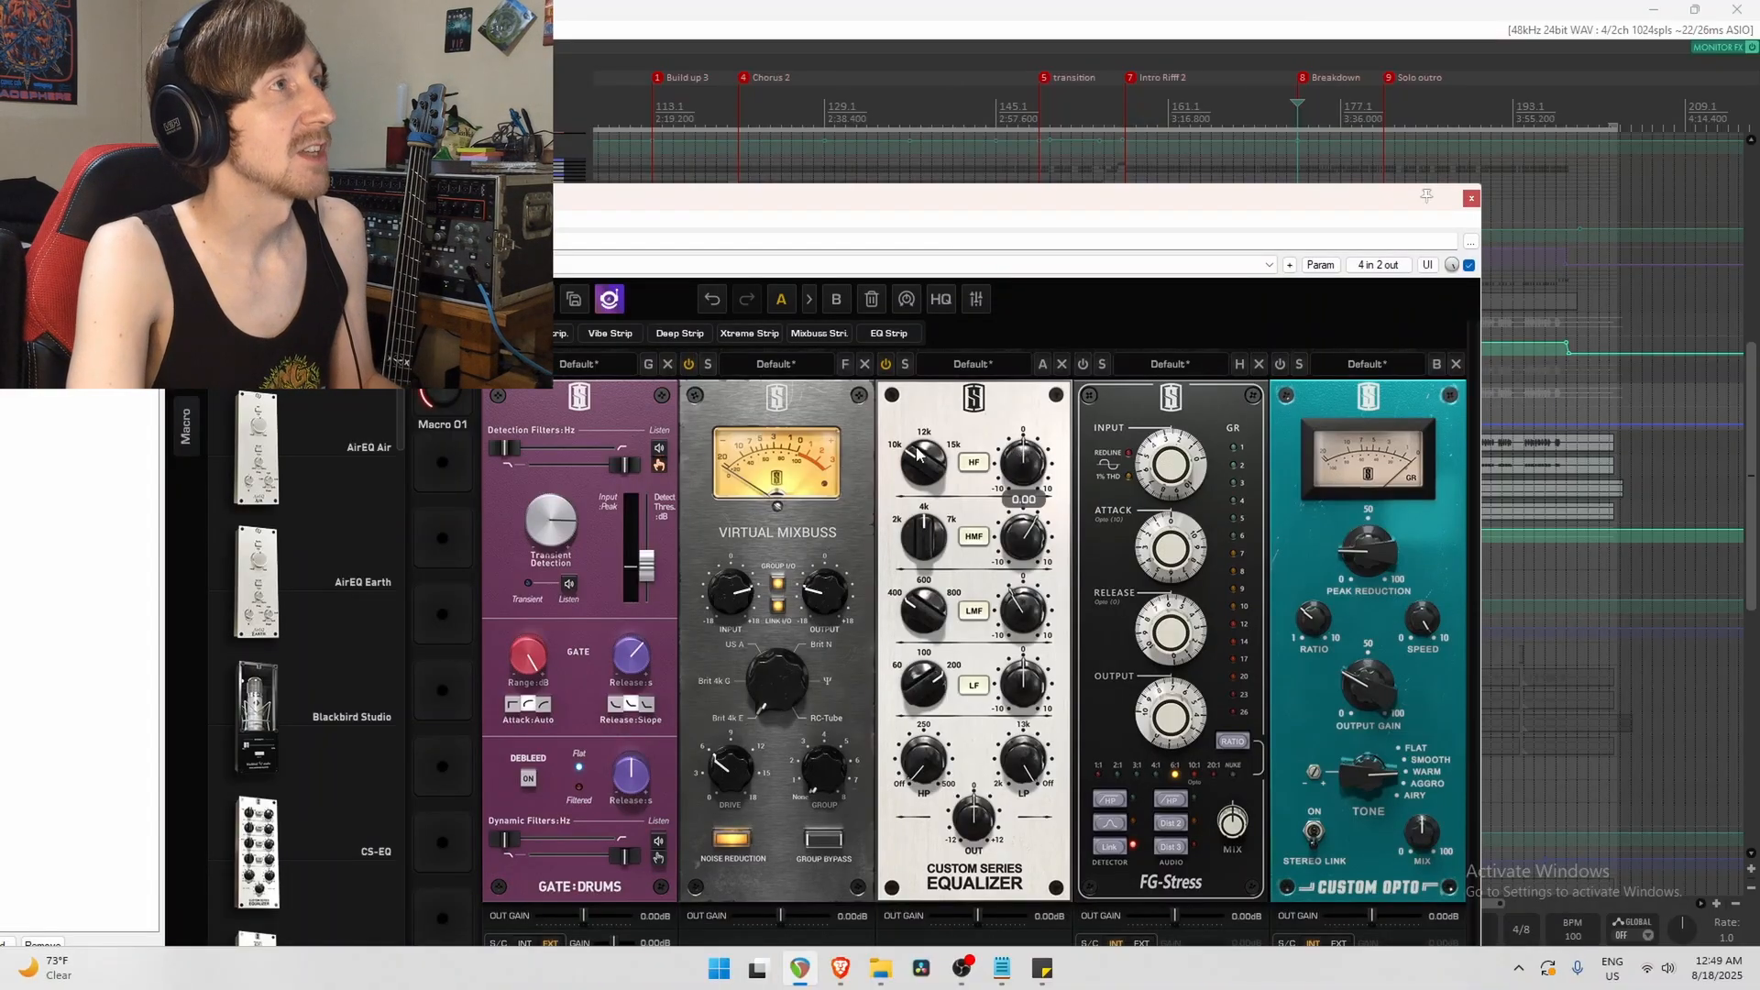
mouse_move(935, 462)
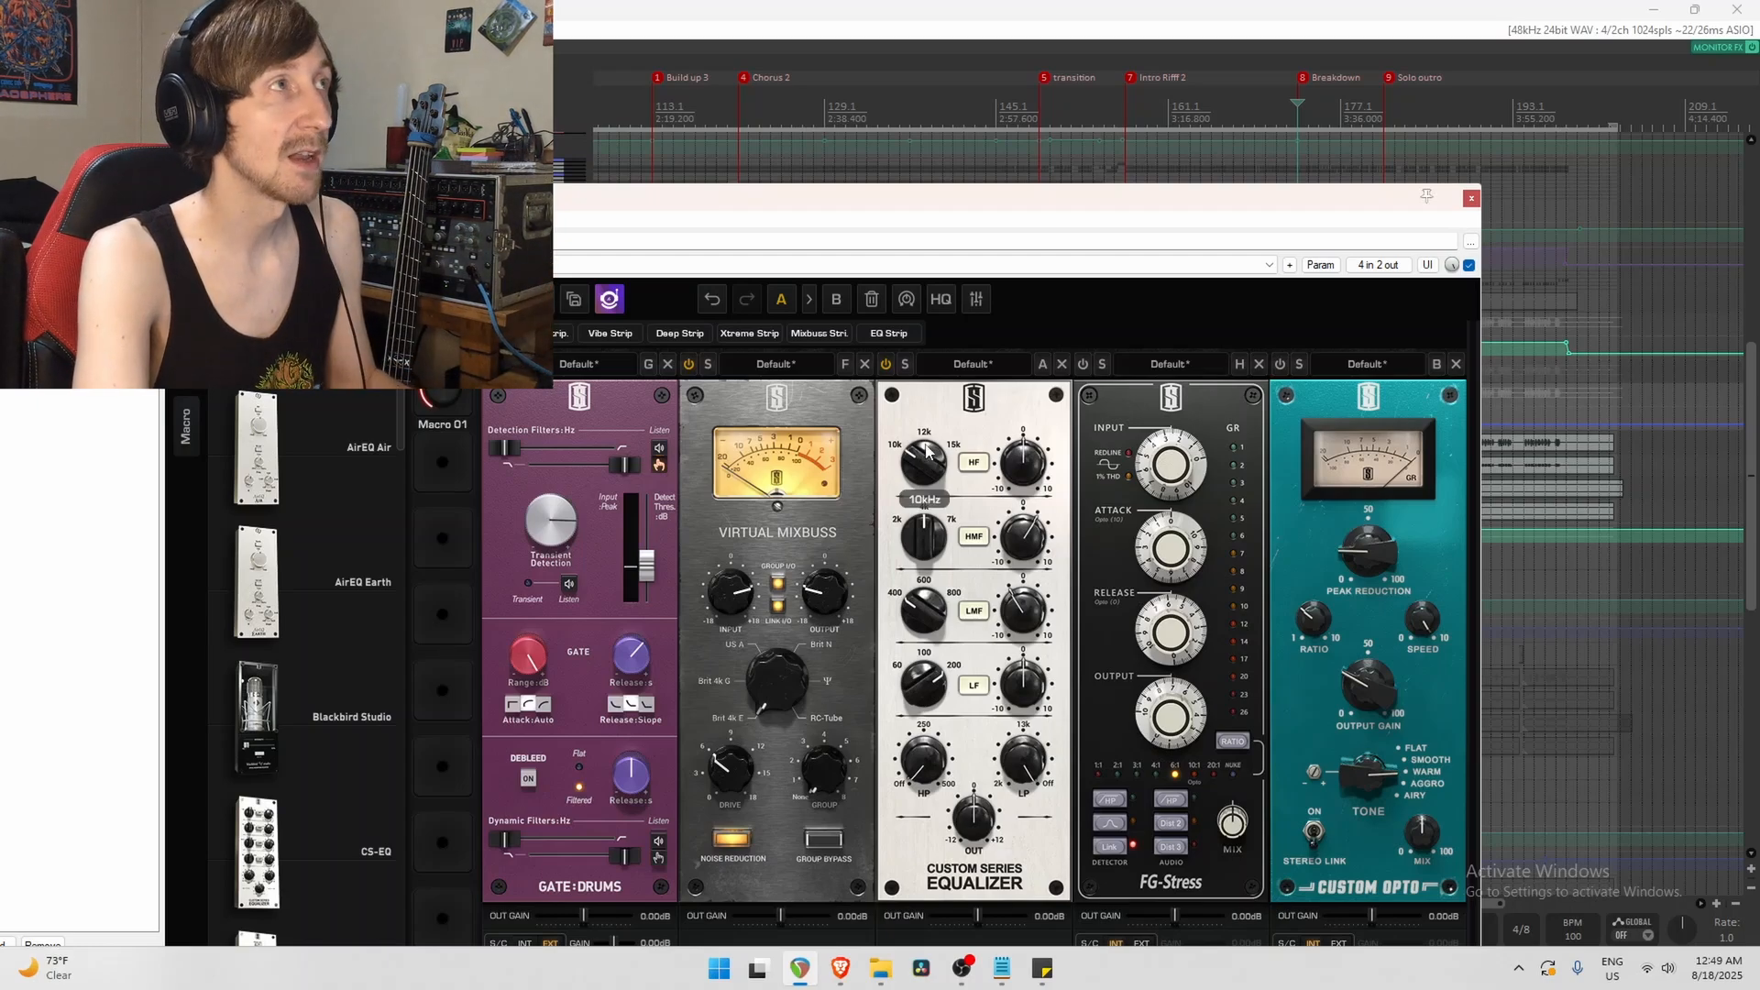
mouse_move(926, 541)
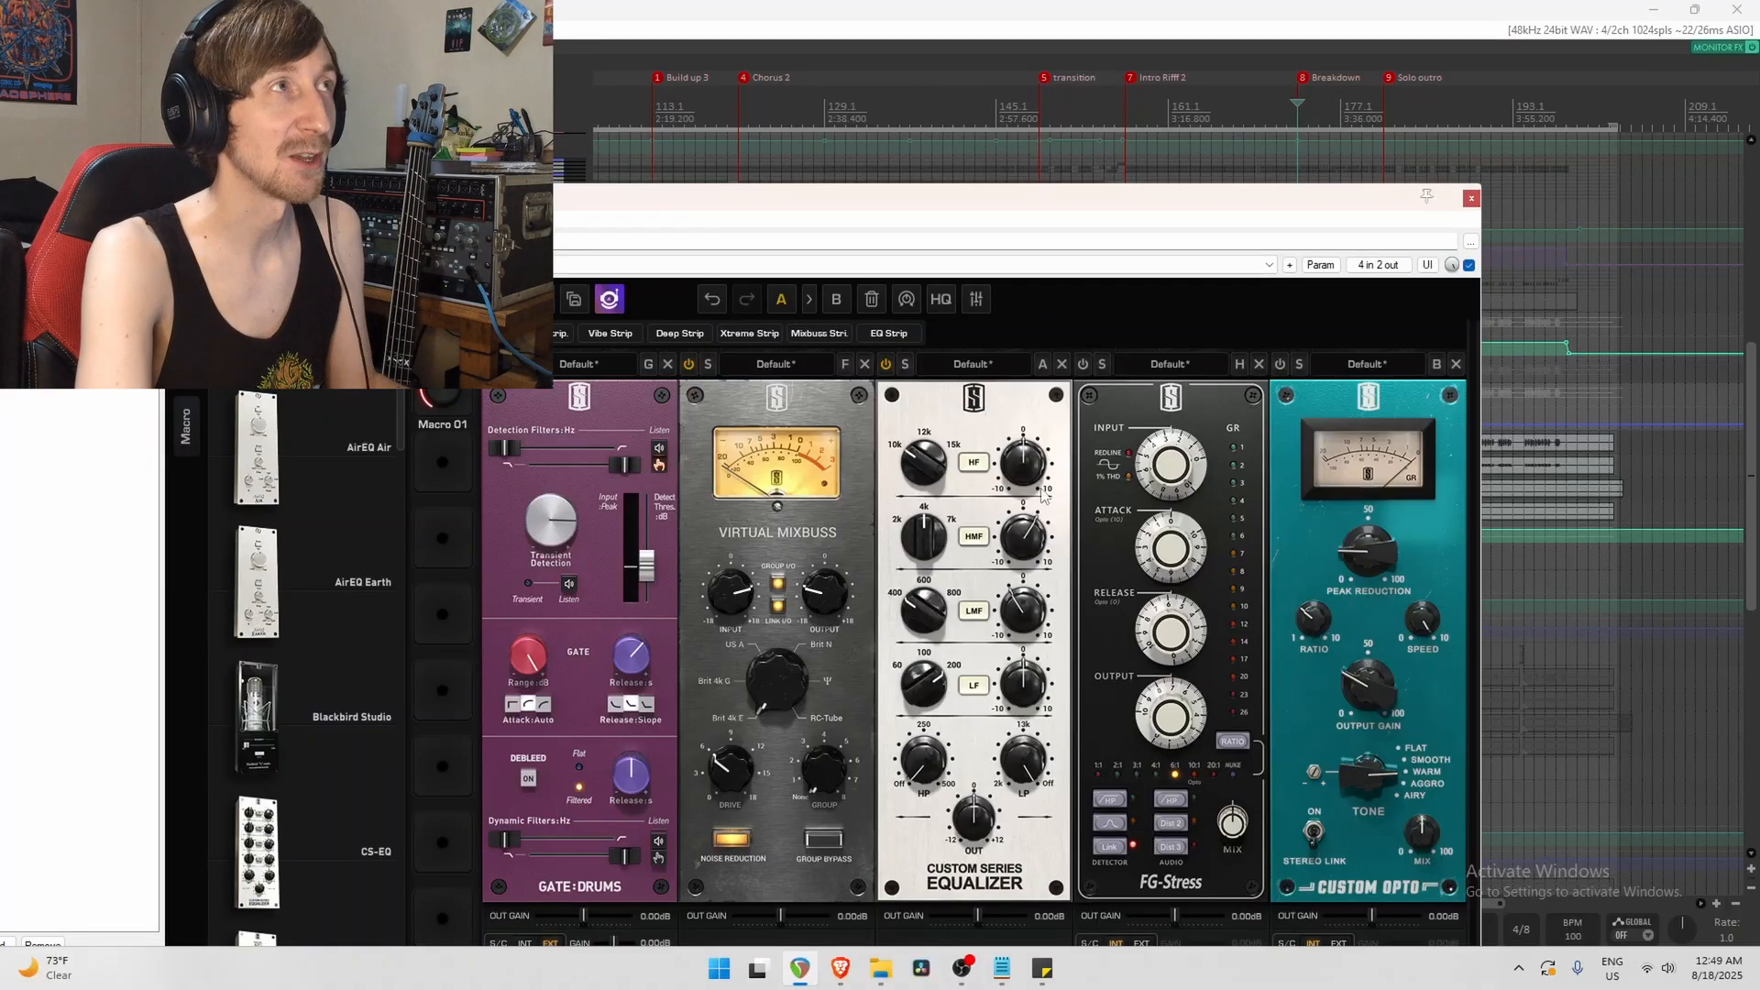
Play the kicks from bar 173 with the equalizer on while trying its high-mid gain.
drag(1092, 203, 1183, 289)
key(space)
drag(1133, 633, 1125, 553)
key(space)
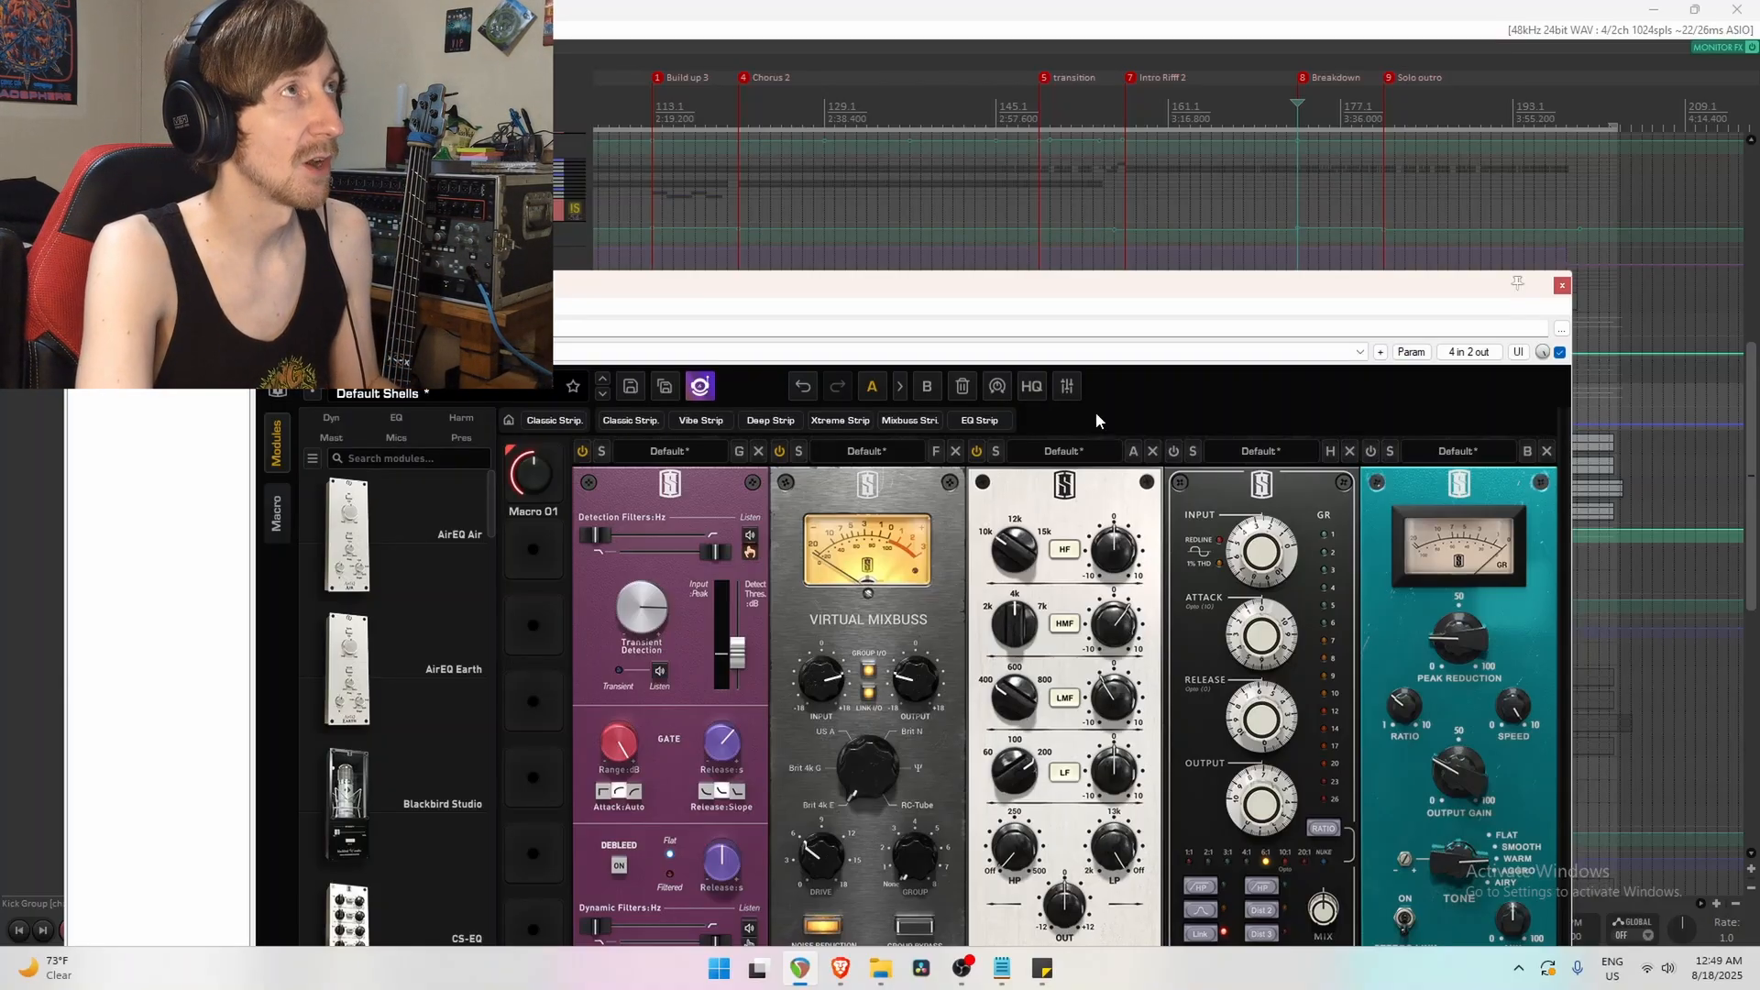
Show the whole equalizer module and replay the Breakdown's kicks, toggling the equalizer off and on to compare.
drag(1105, 275, 1126, 140)
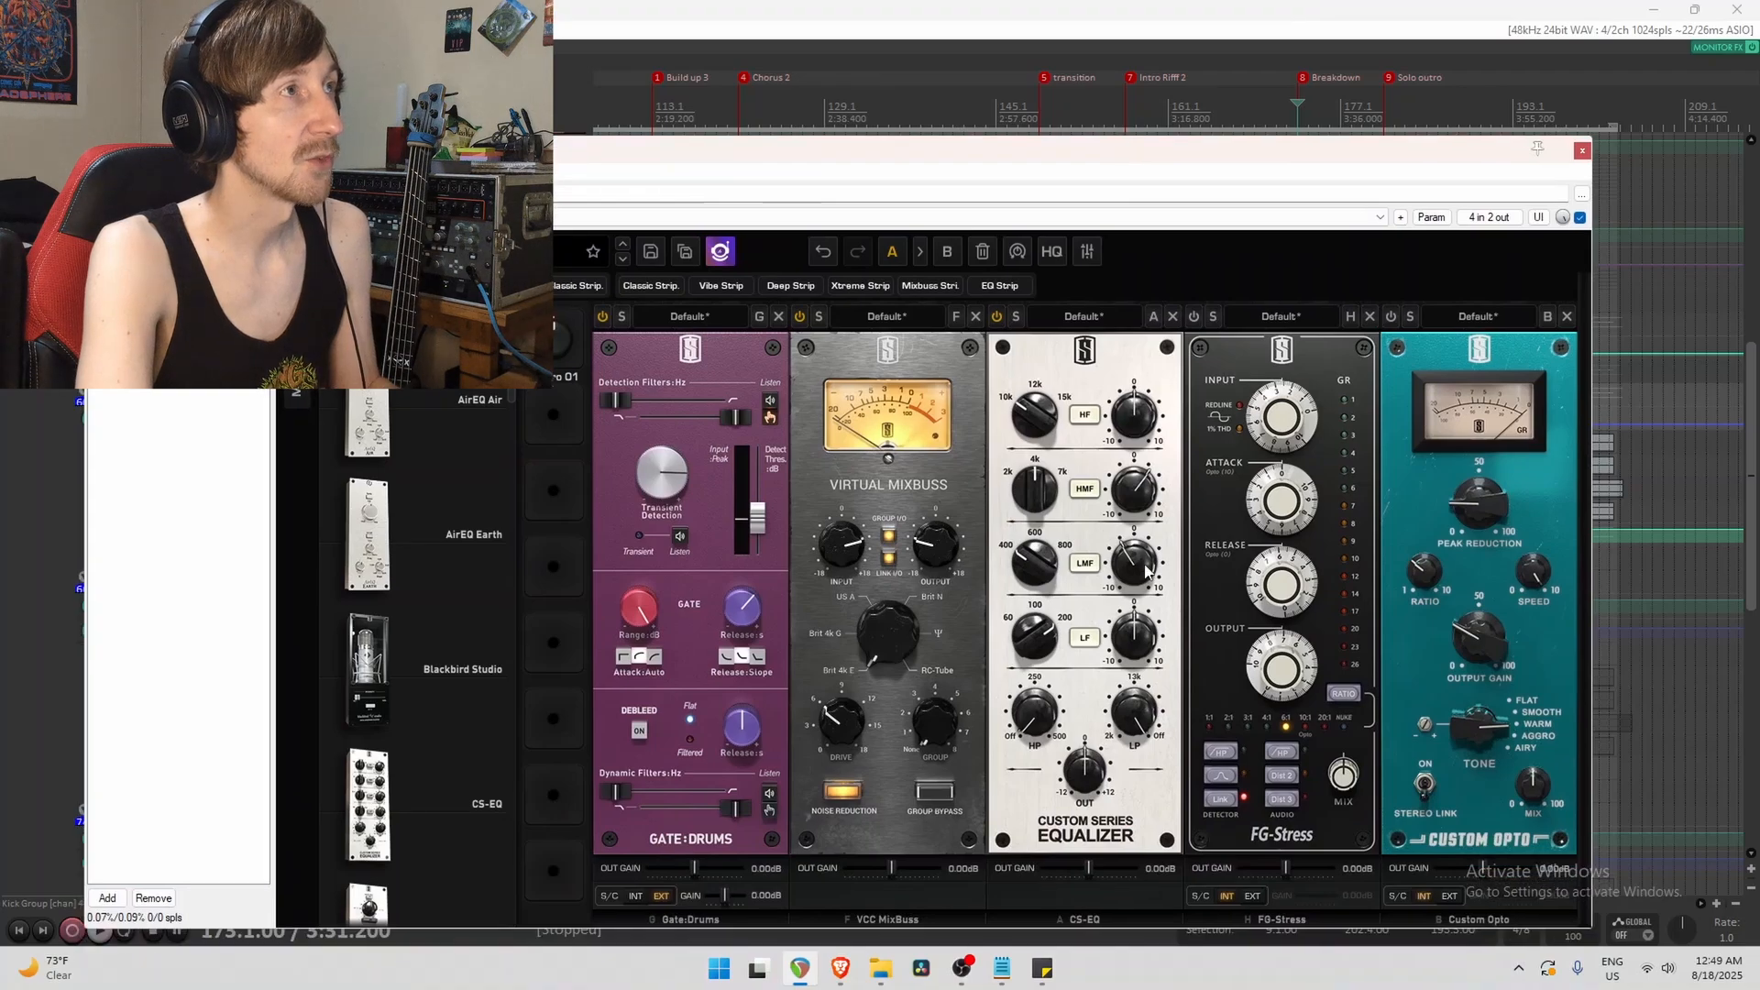
mouse_move(1036, 710)
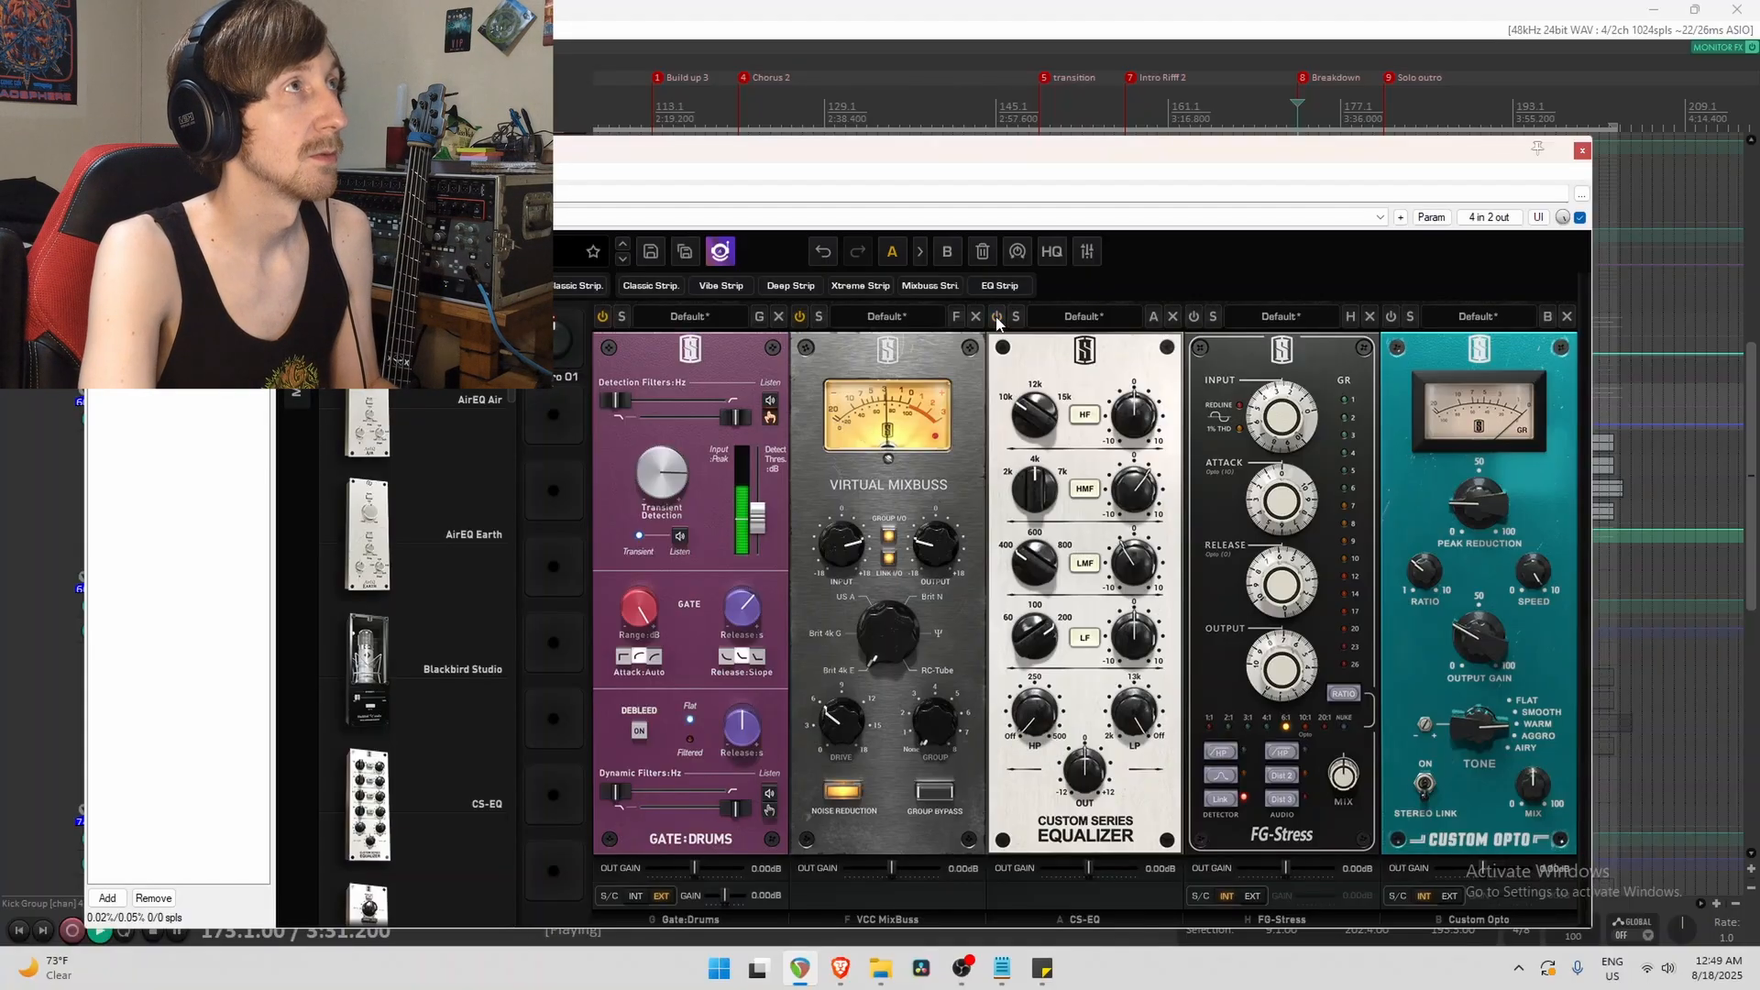
key(space)
key(space)
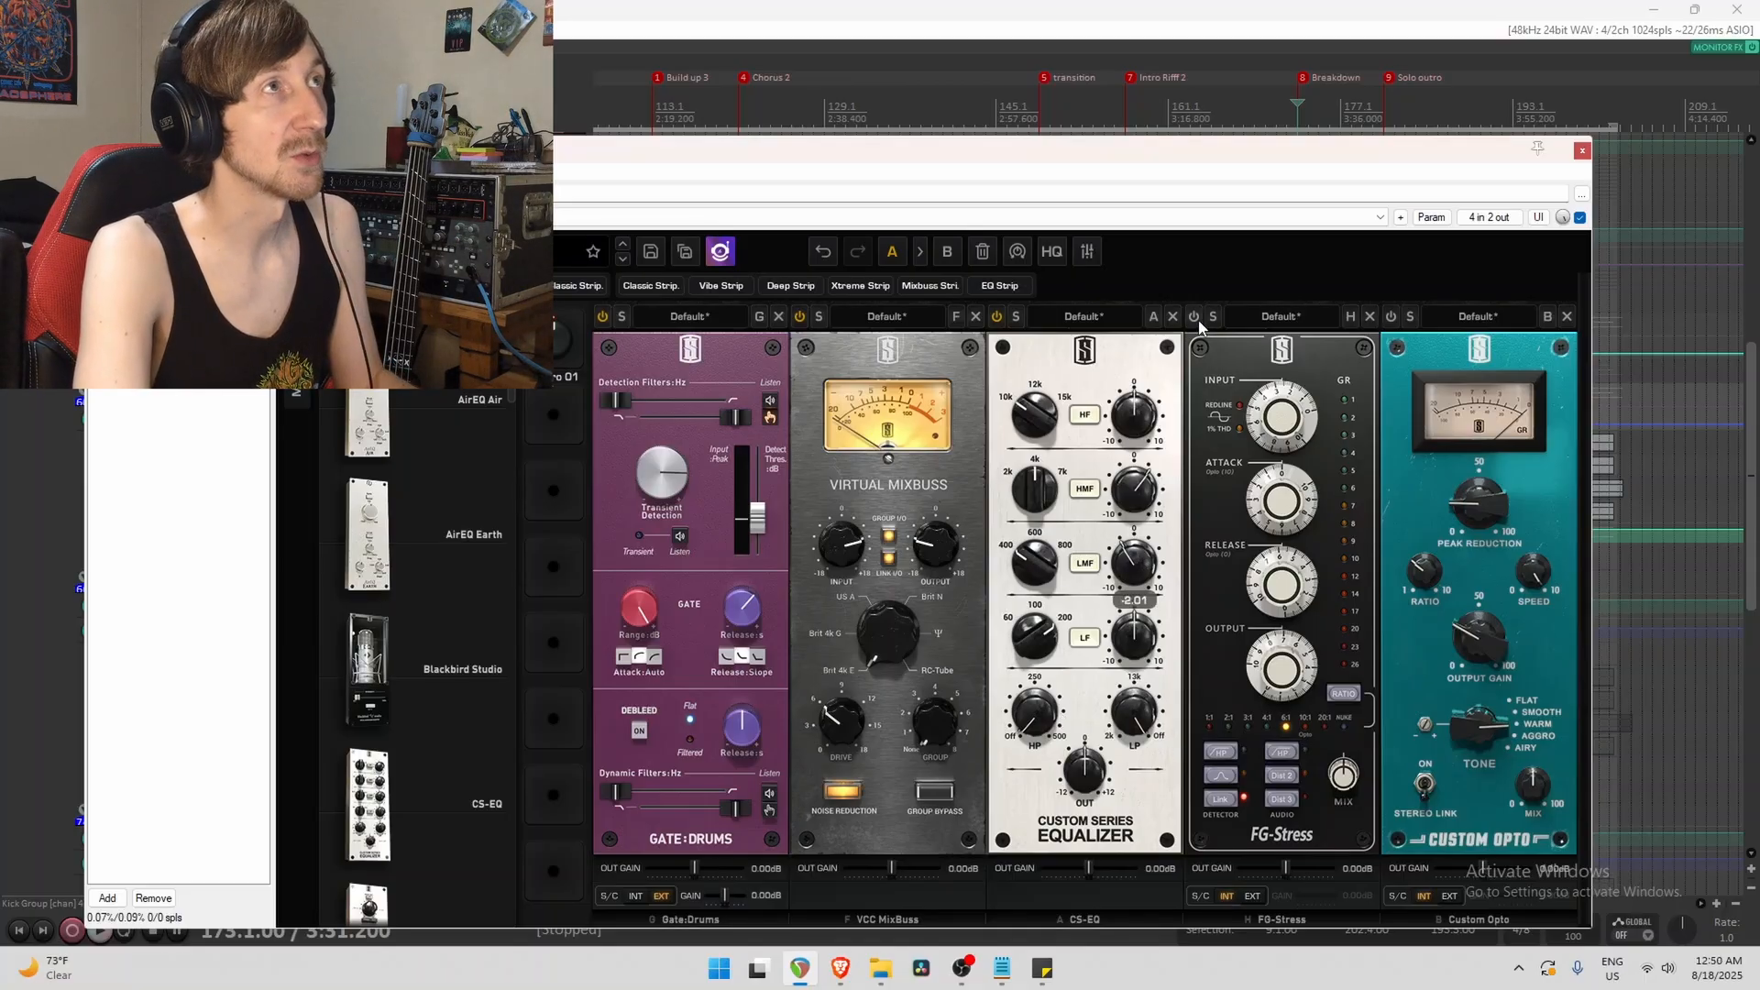
Enable FG-Stress and Custom Opto in the rack and play the kicks from bar 173 to audition them.
drag(1295, 156, 1227, 144)
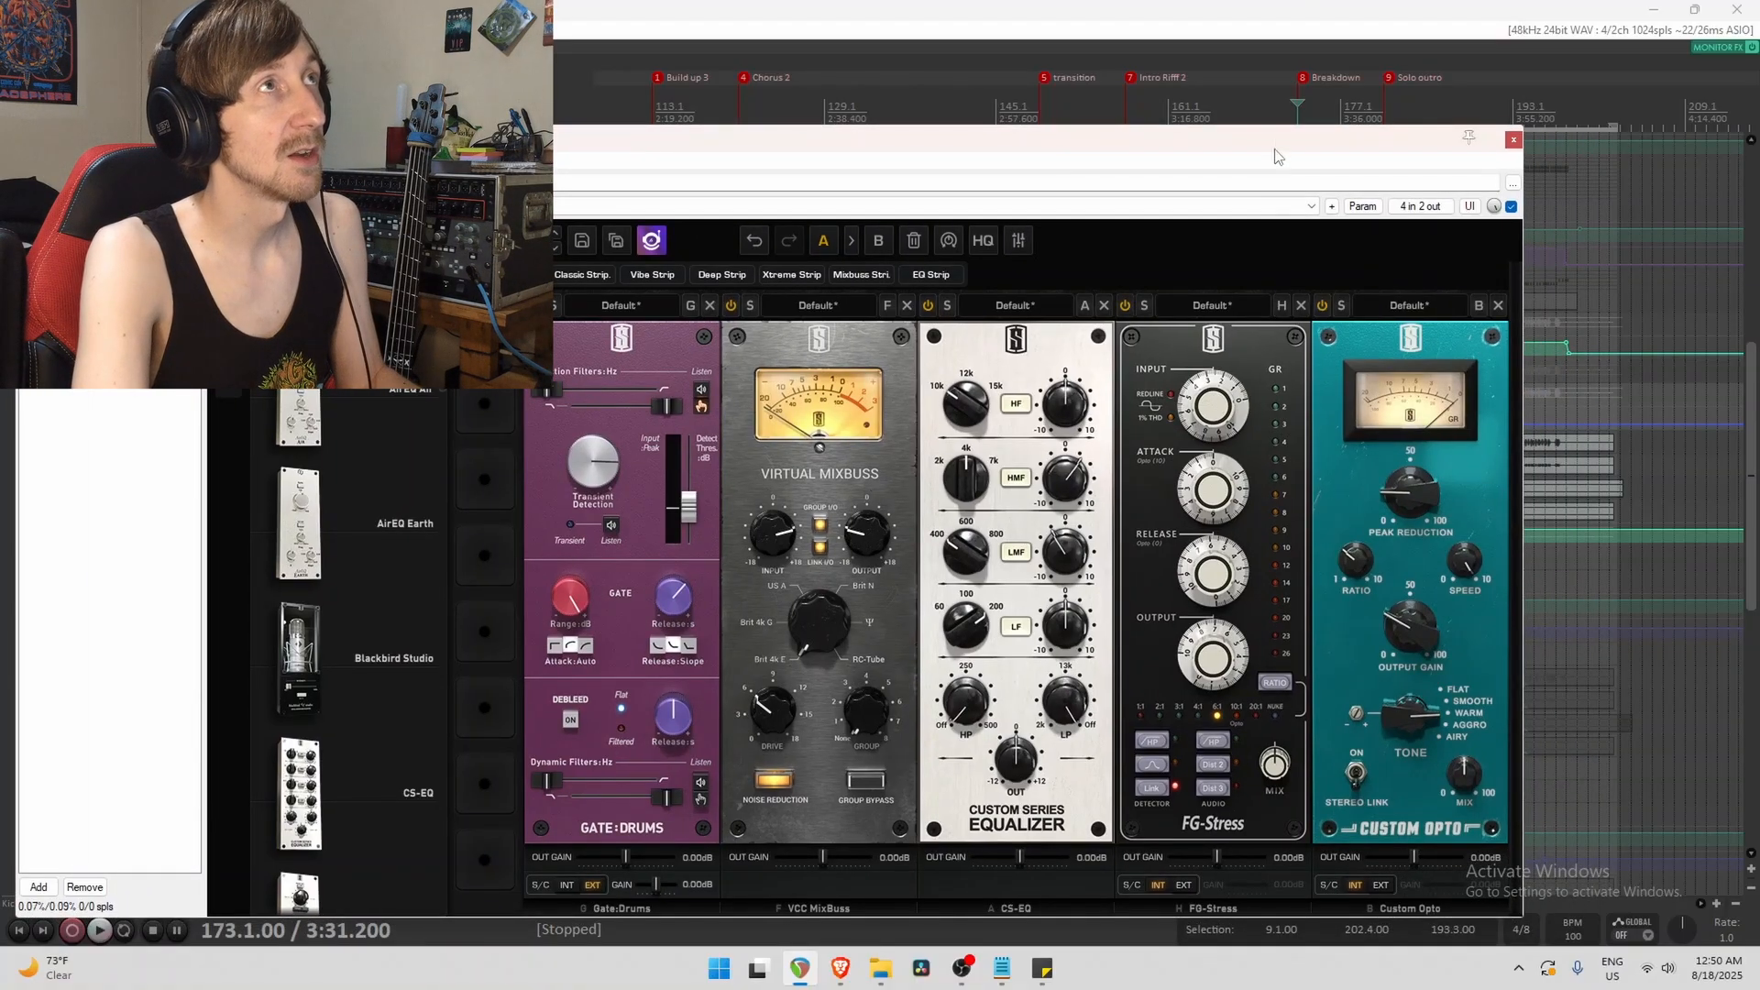
drag(1282, 147, 1205, 136)
key(space)
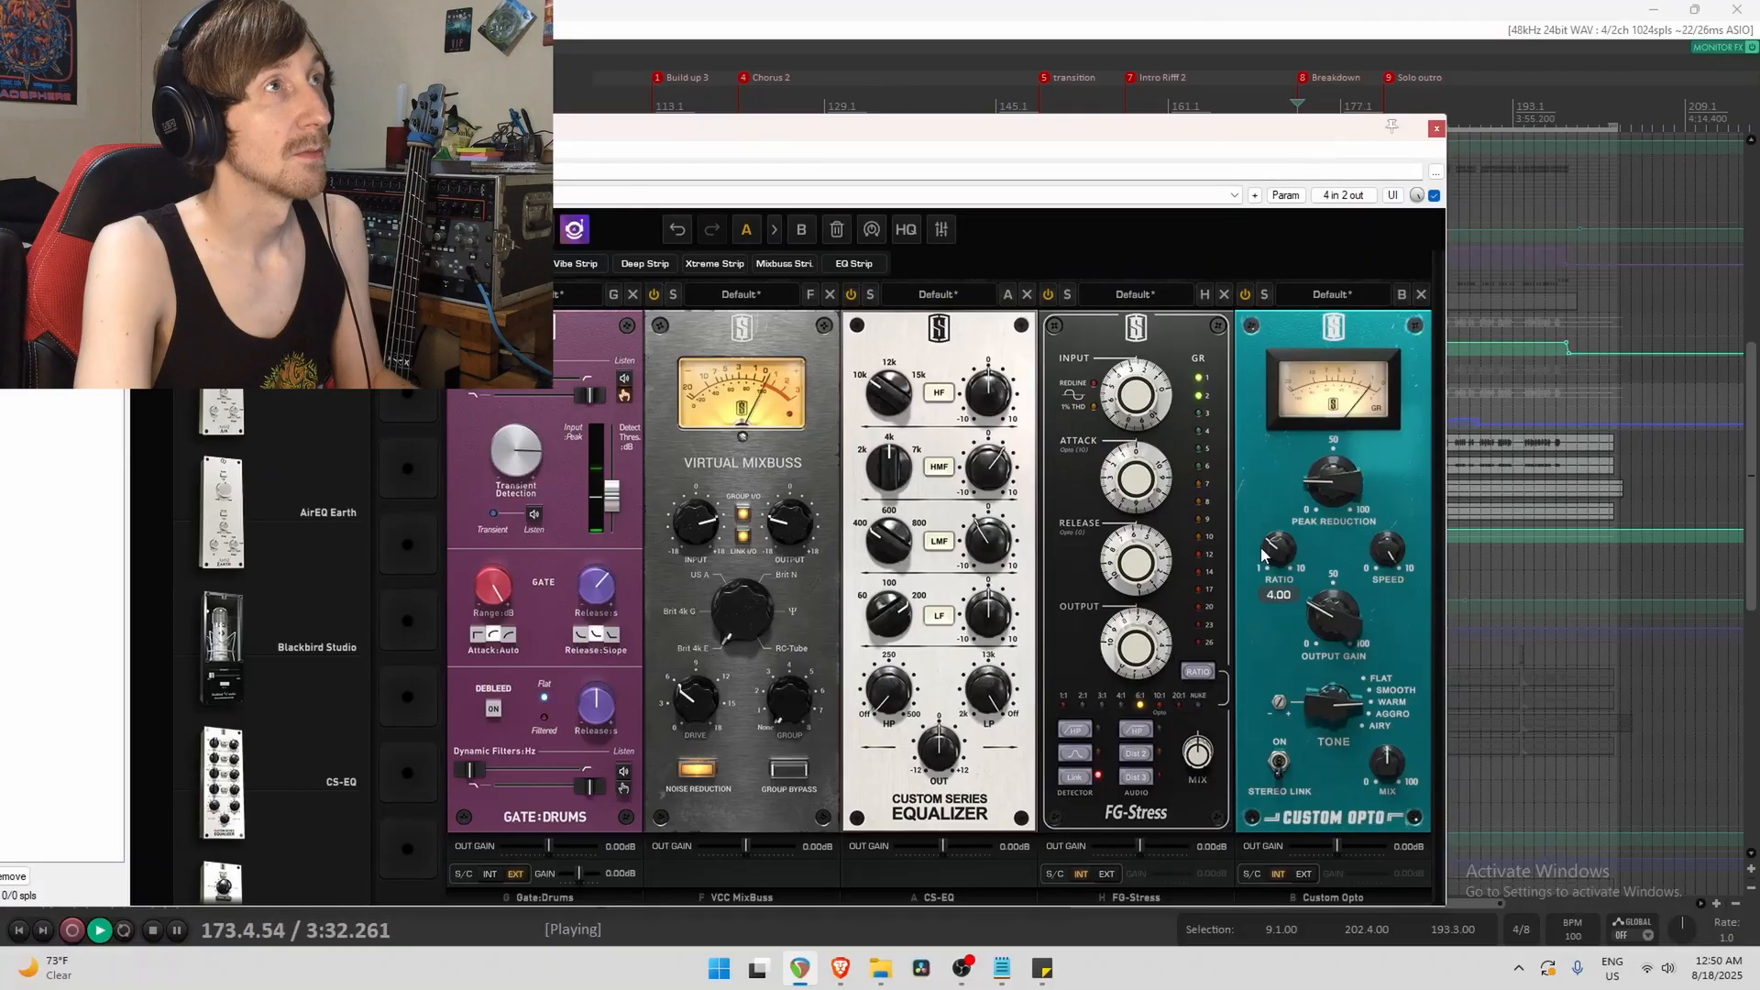
key(space)
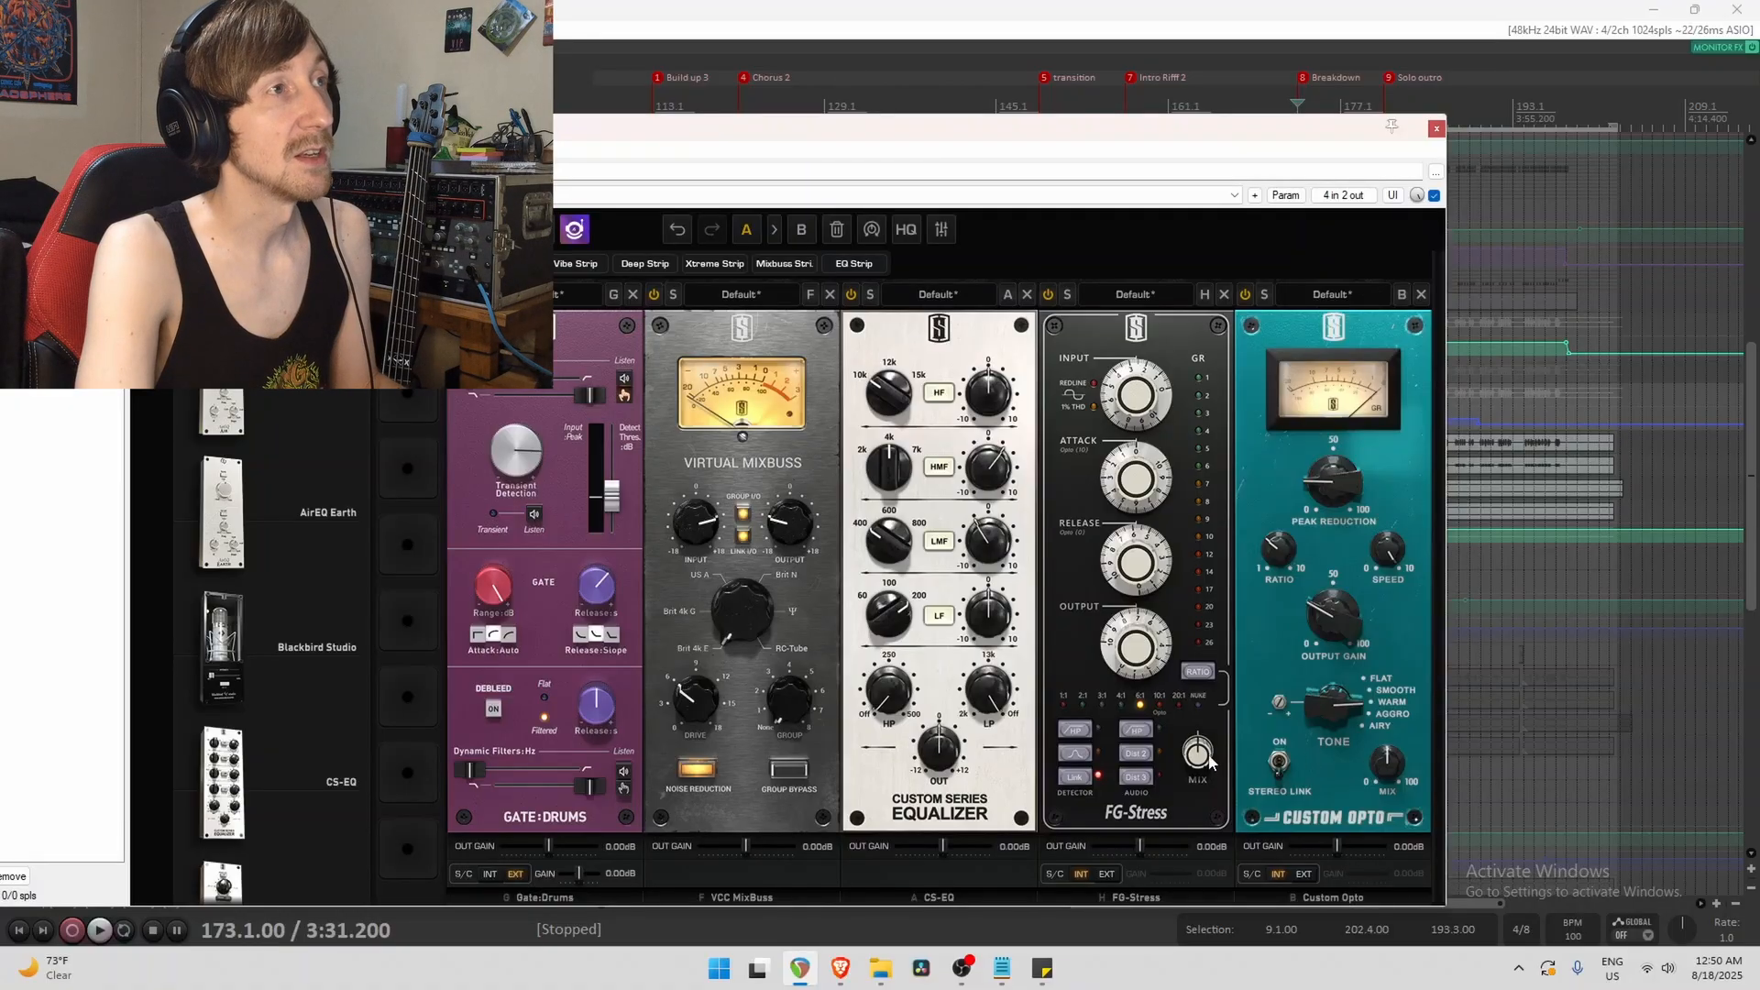
Play the kicks from the Breakdown, then from Chorus 2 while toggling the Kick Group's Virtual Mix Rack off and on.
key(space)
drag(835, 116, 1083, 620)
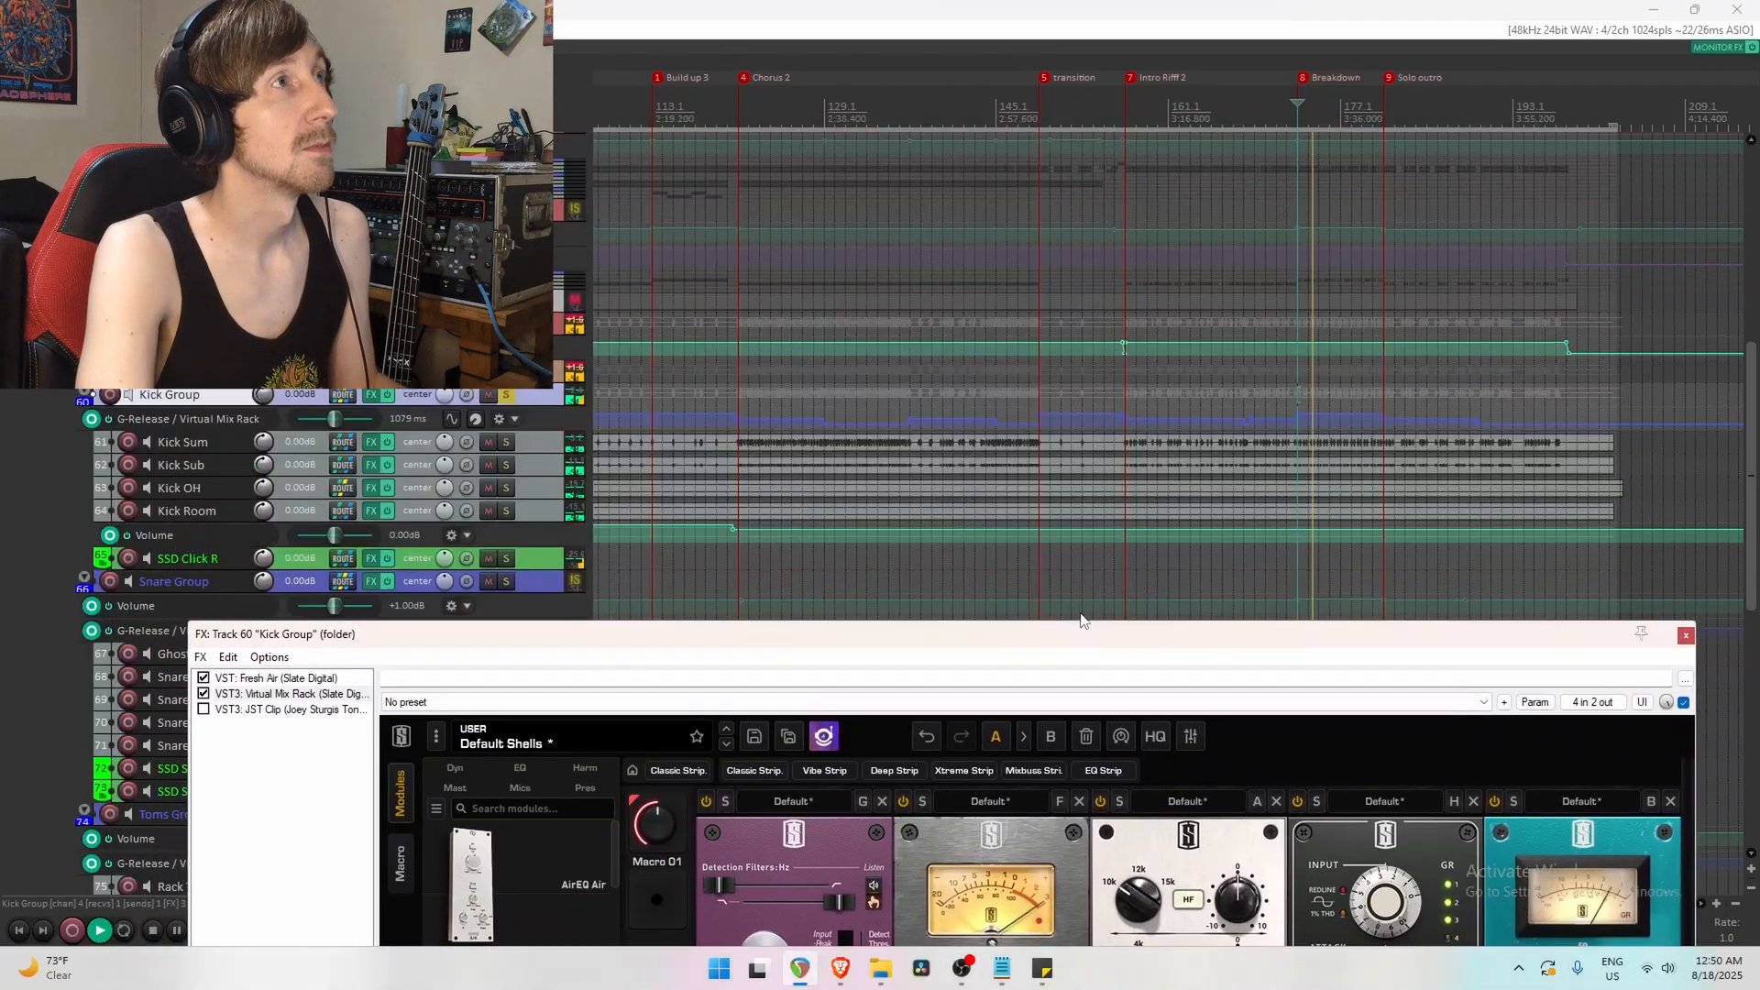
click(734, 444)
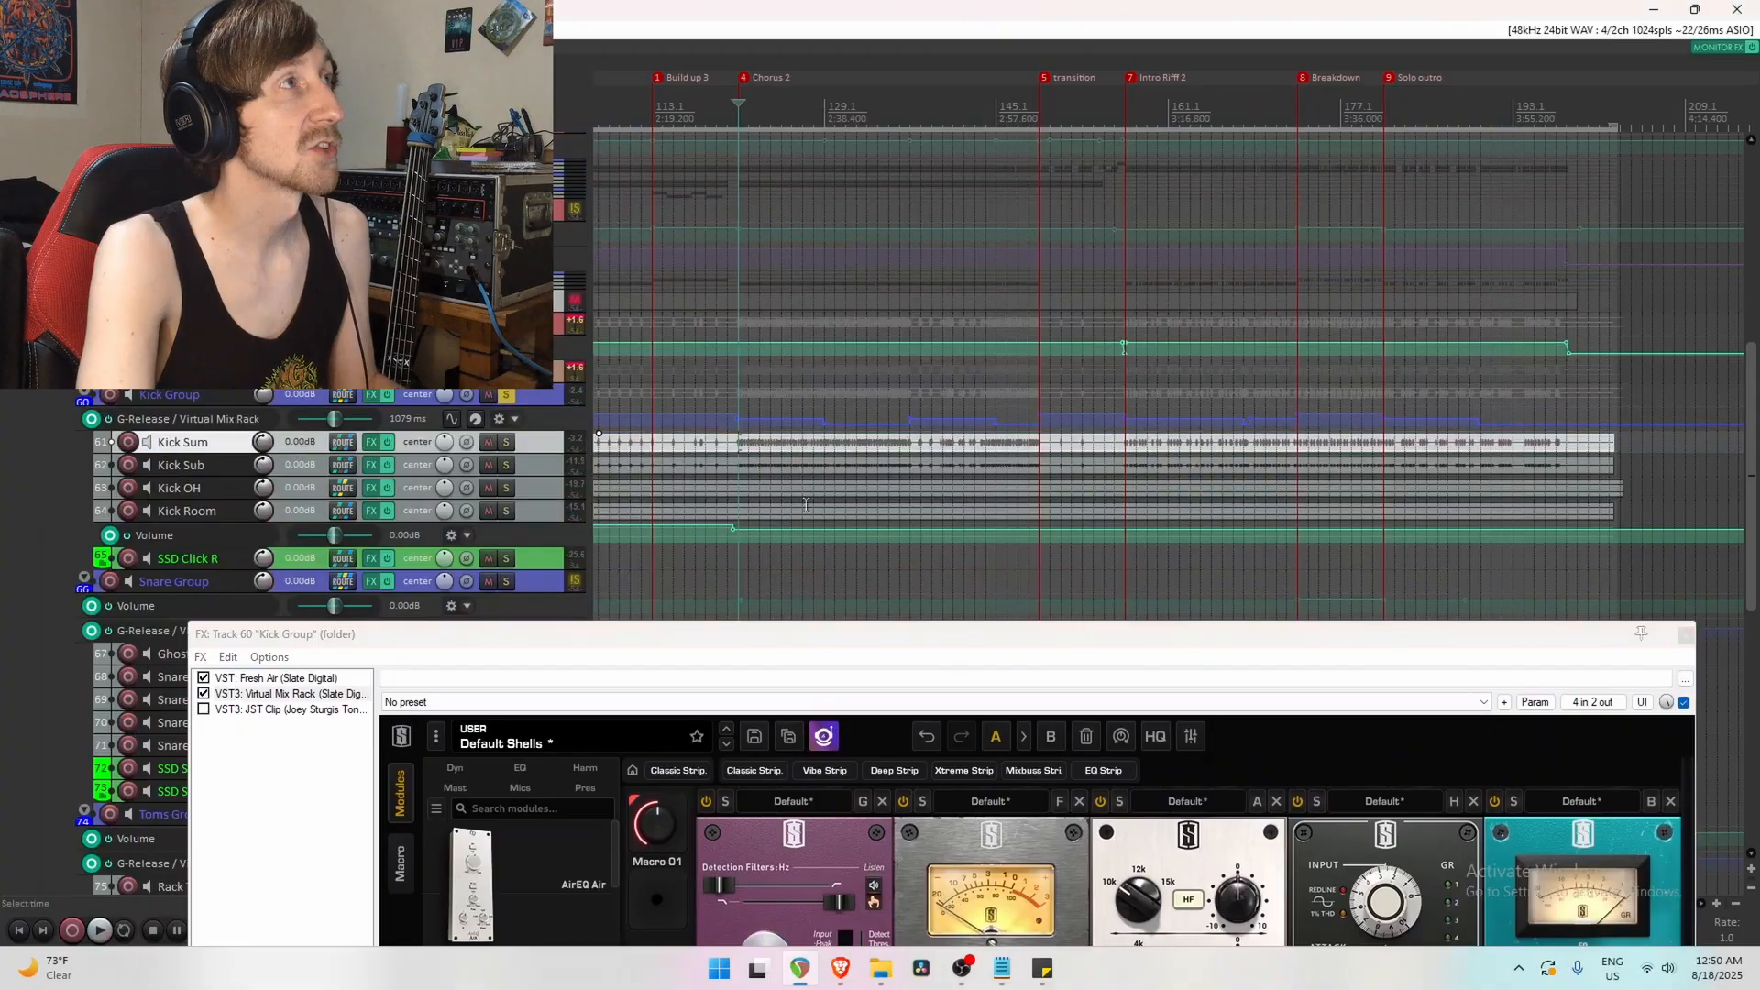
click(204, 694)
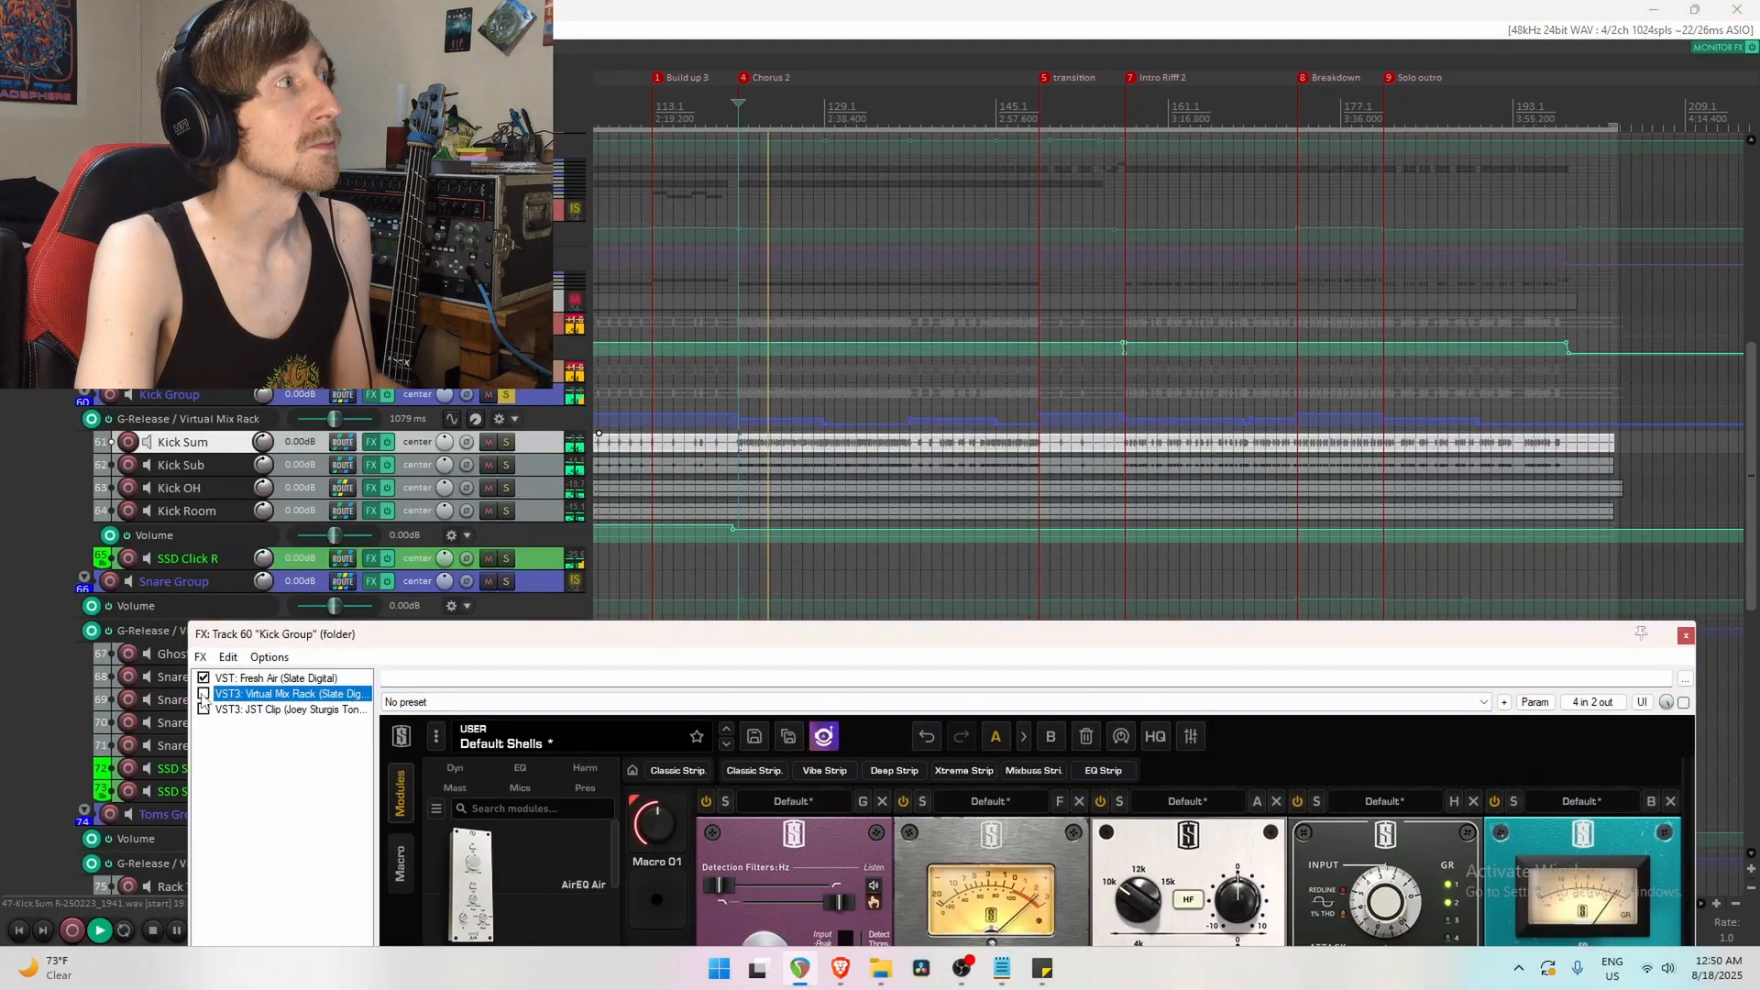
click(203, 694)
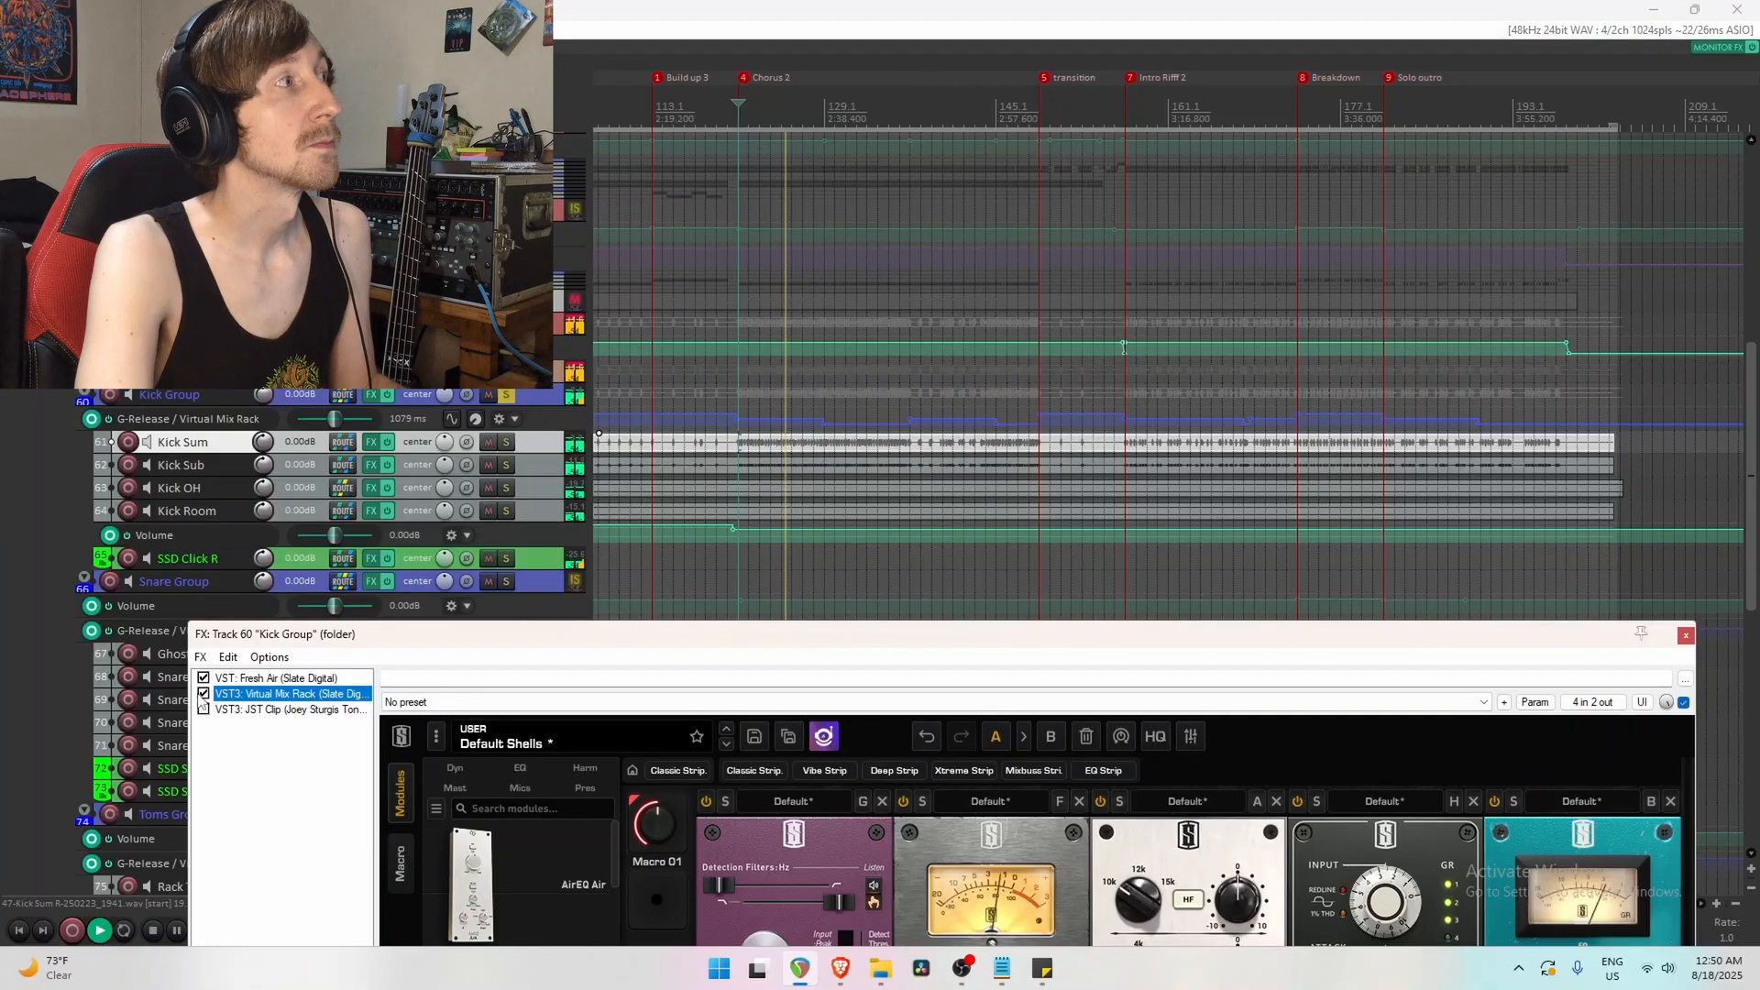
key(space)
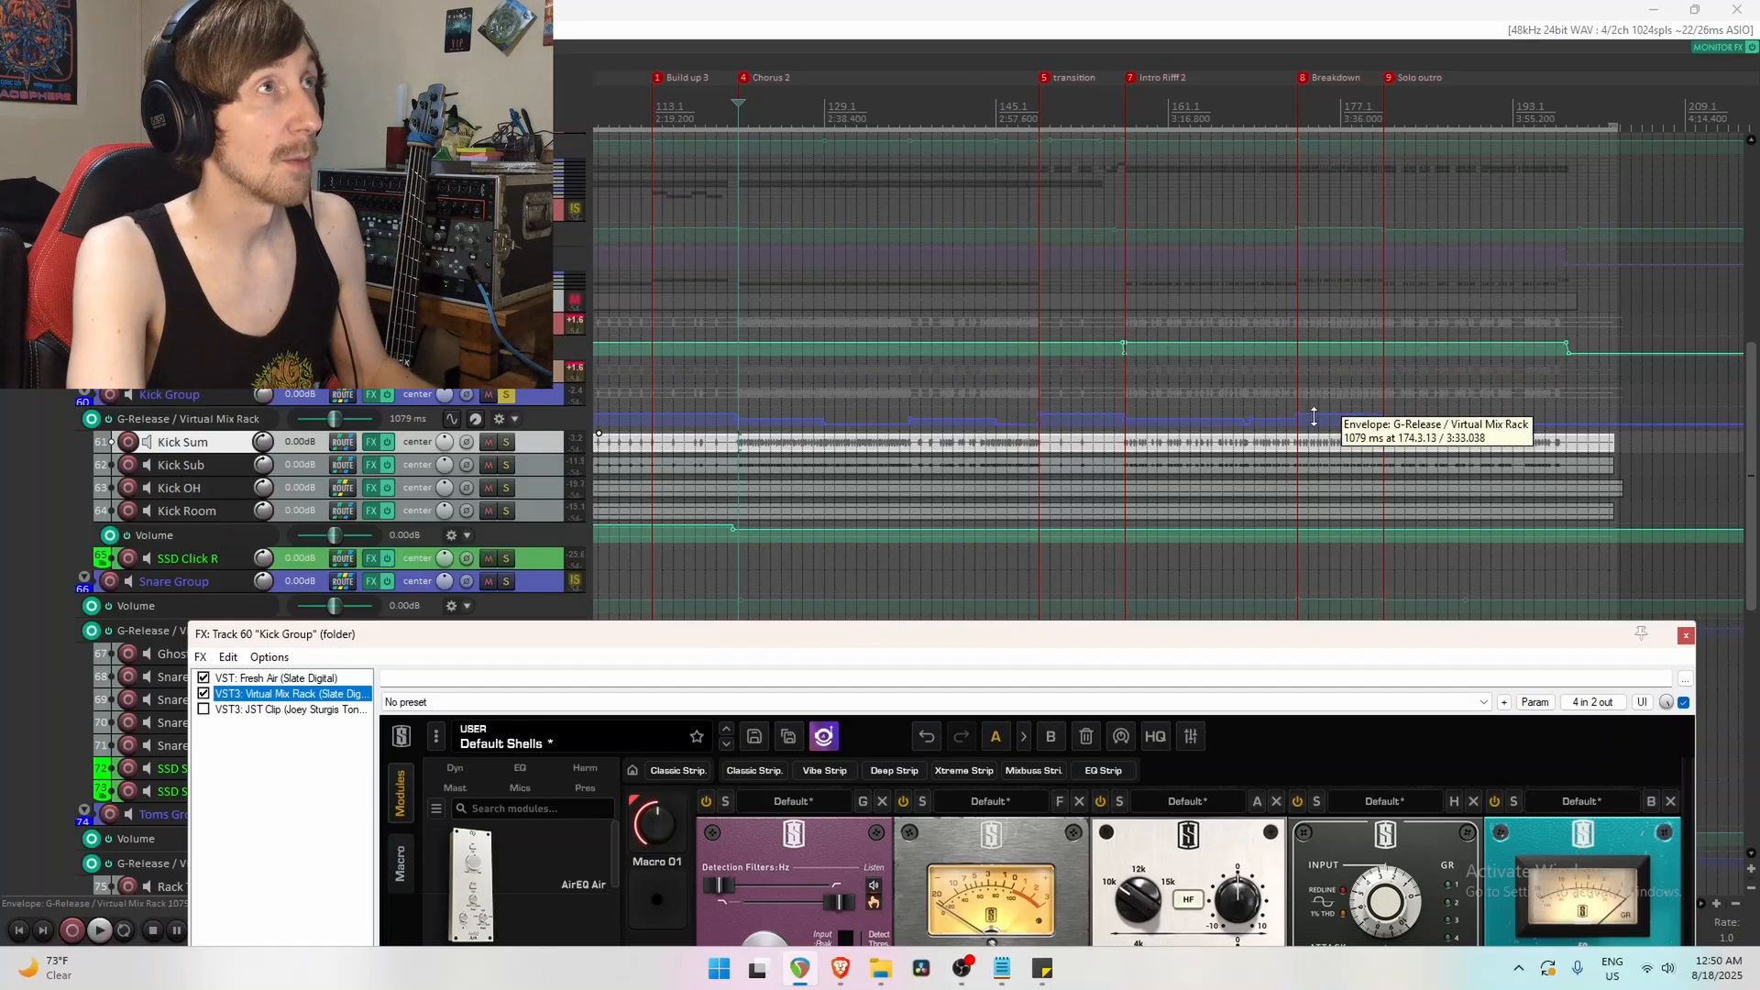
Play the kicks at the start of the Breakdown again, then place the playback cursor at the Solo outro.
click(1313, 474)
key(space)
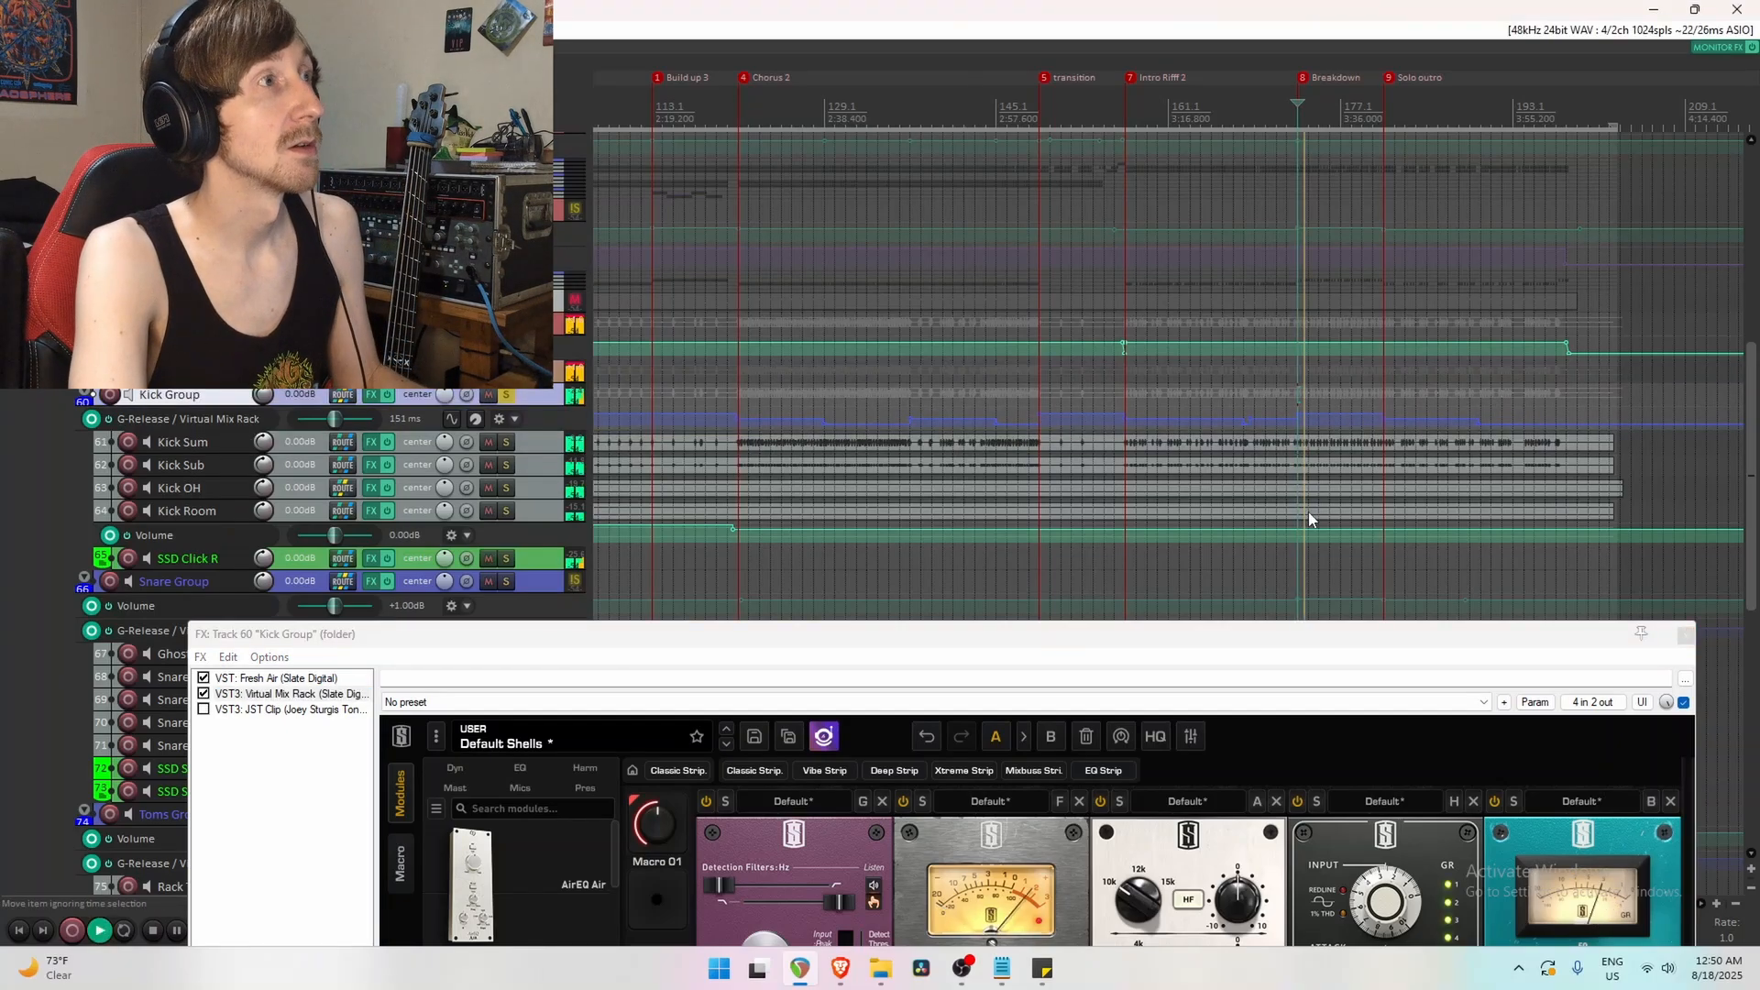
key(space)
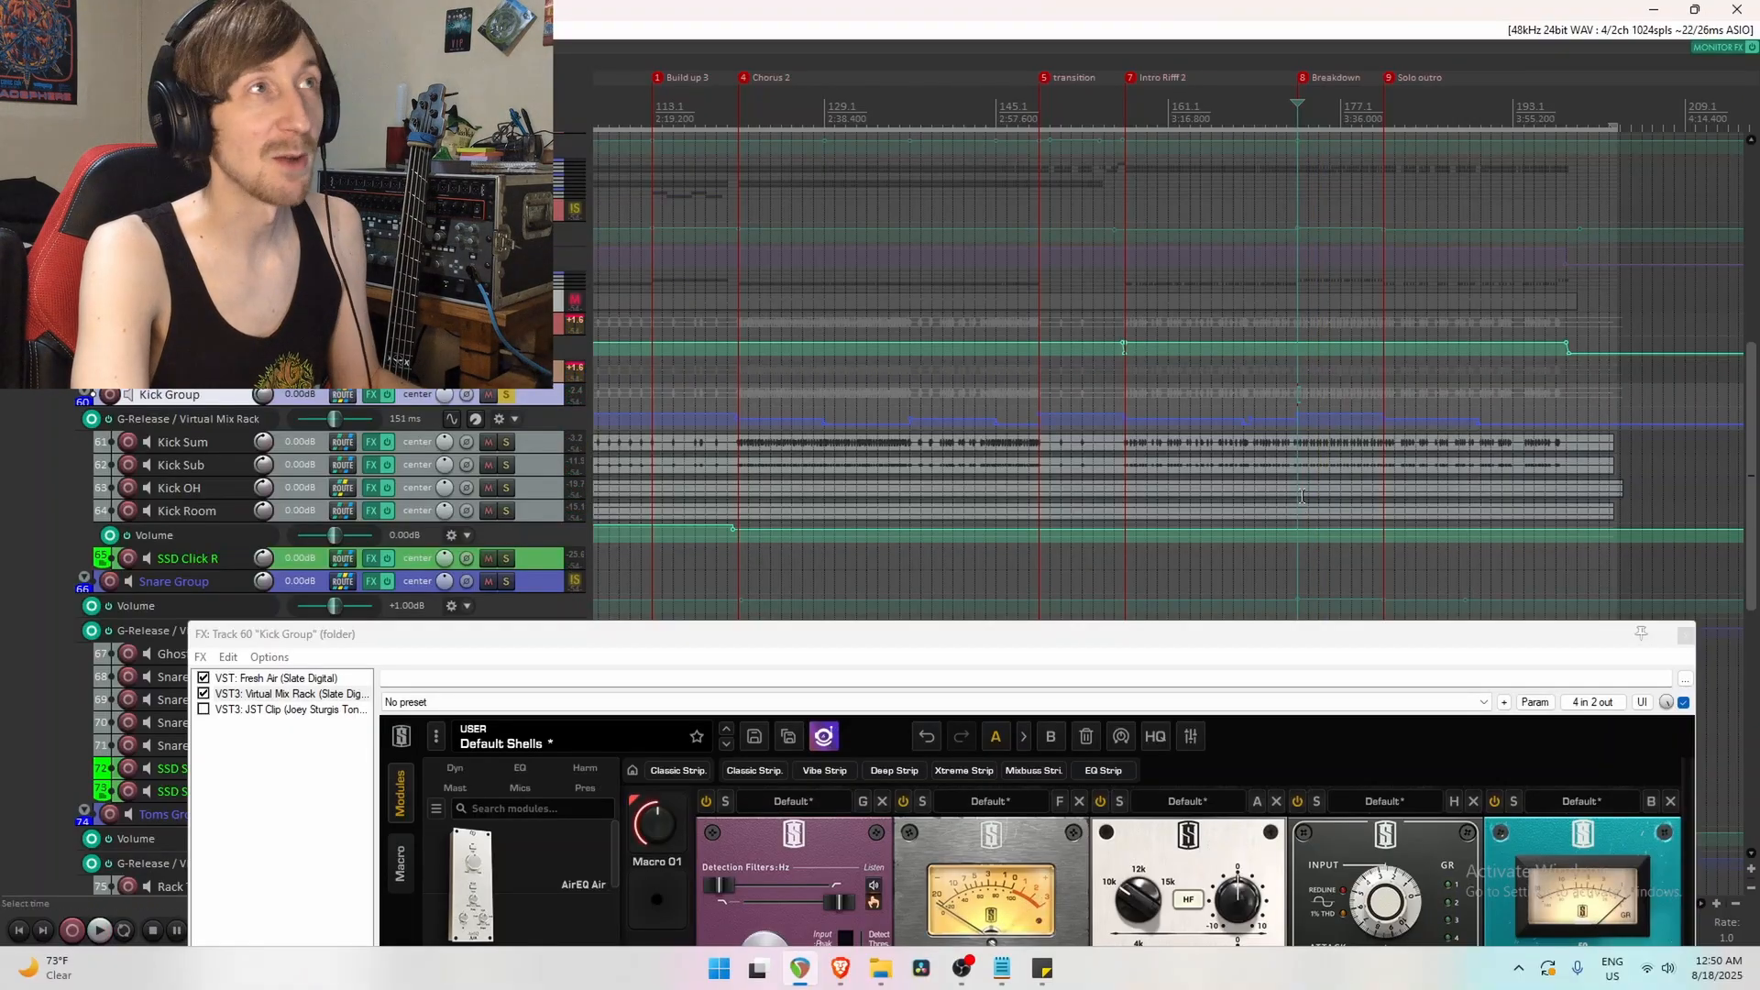
click(1383, 445)
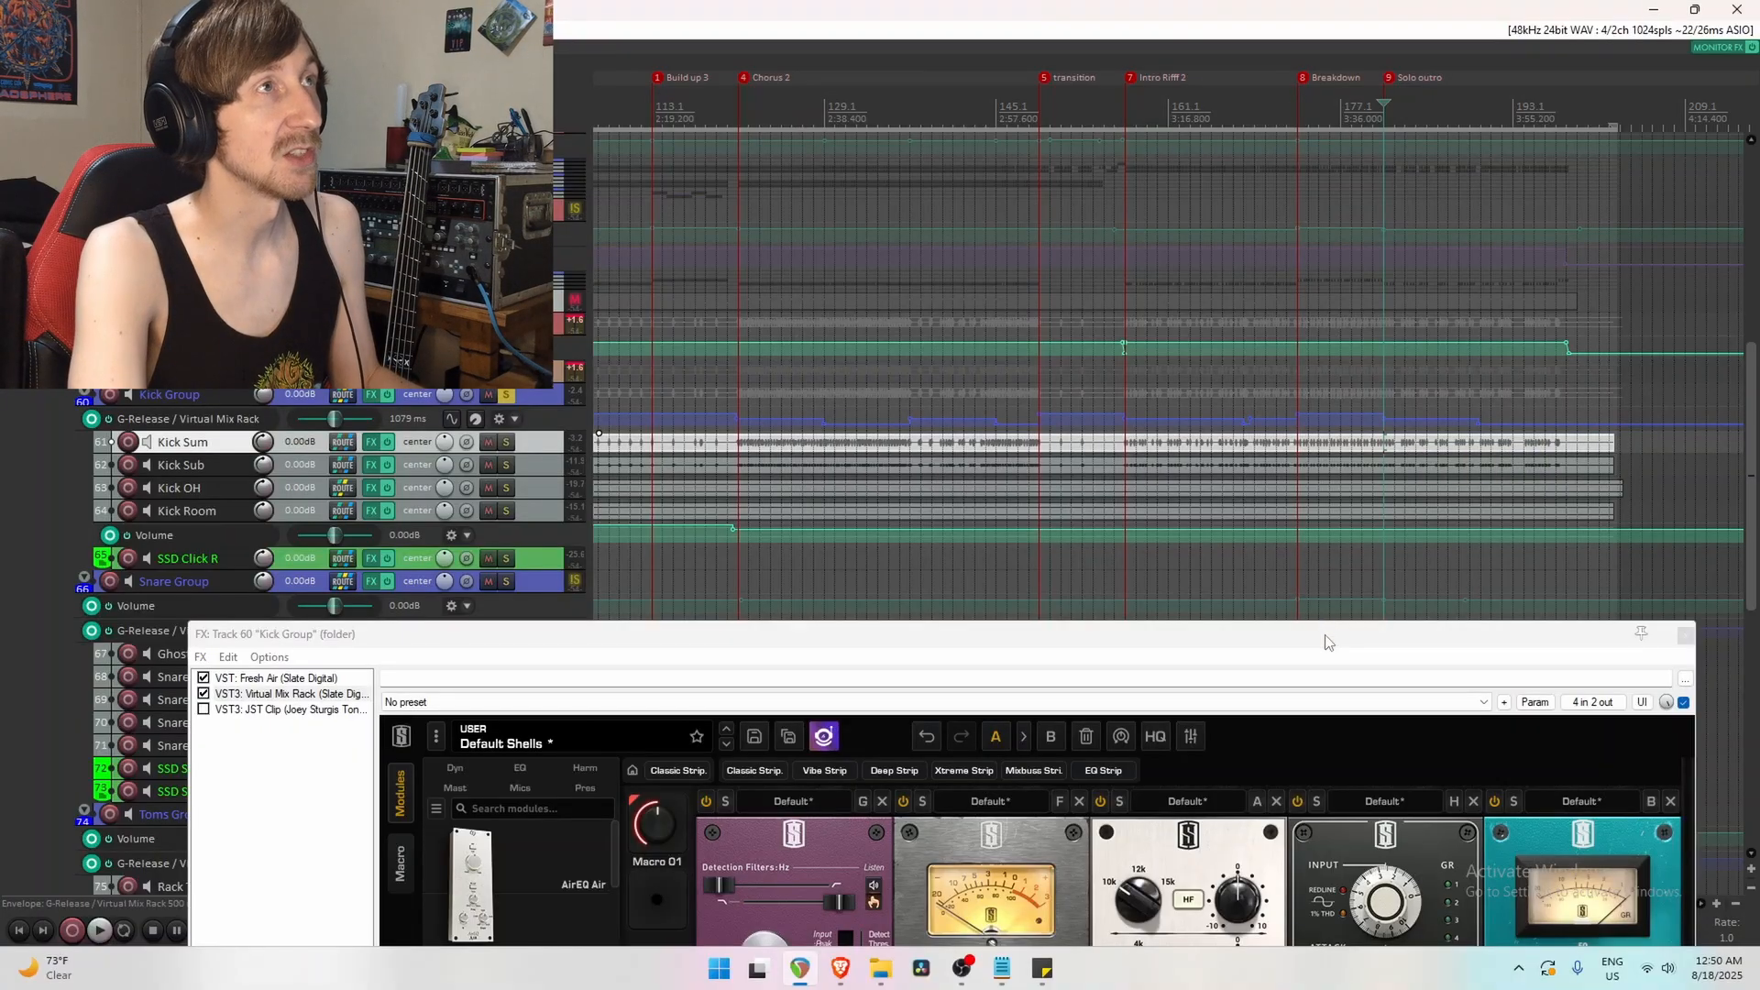
Unsolo the Kick Group and close its effects window.
click(511, 399)
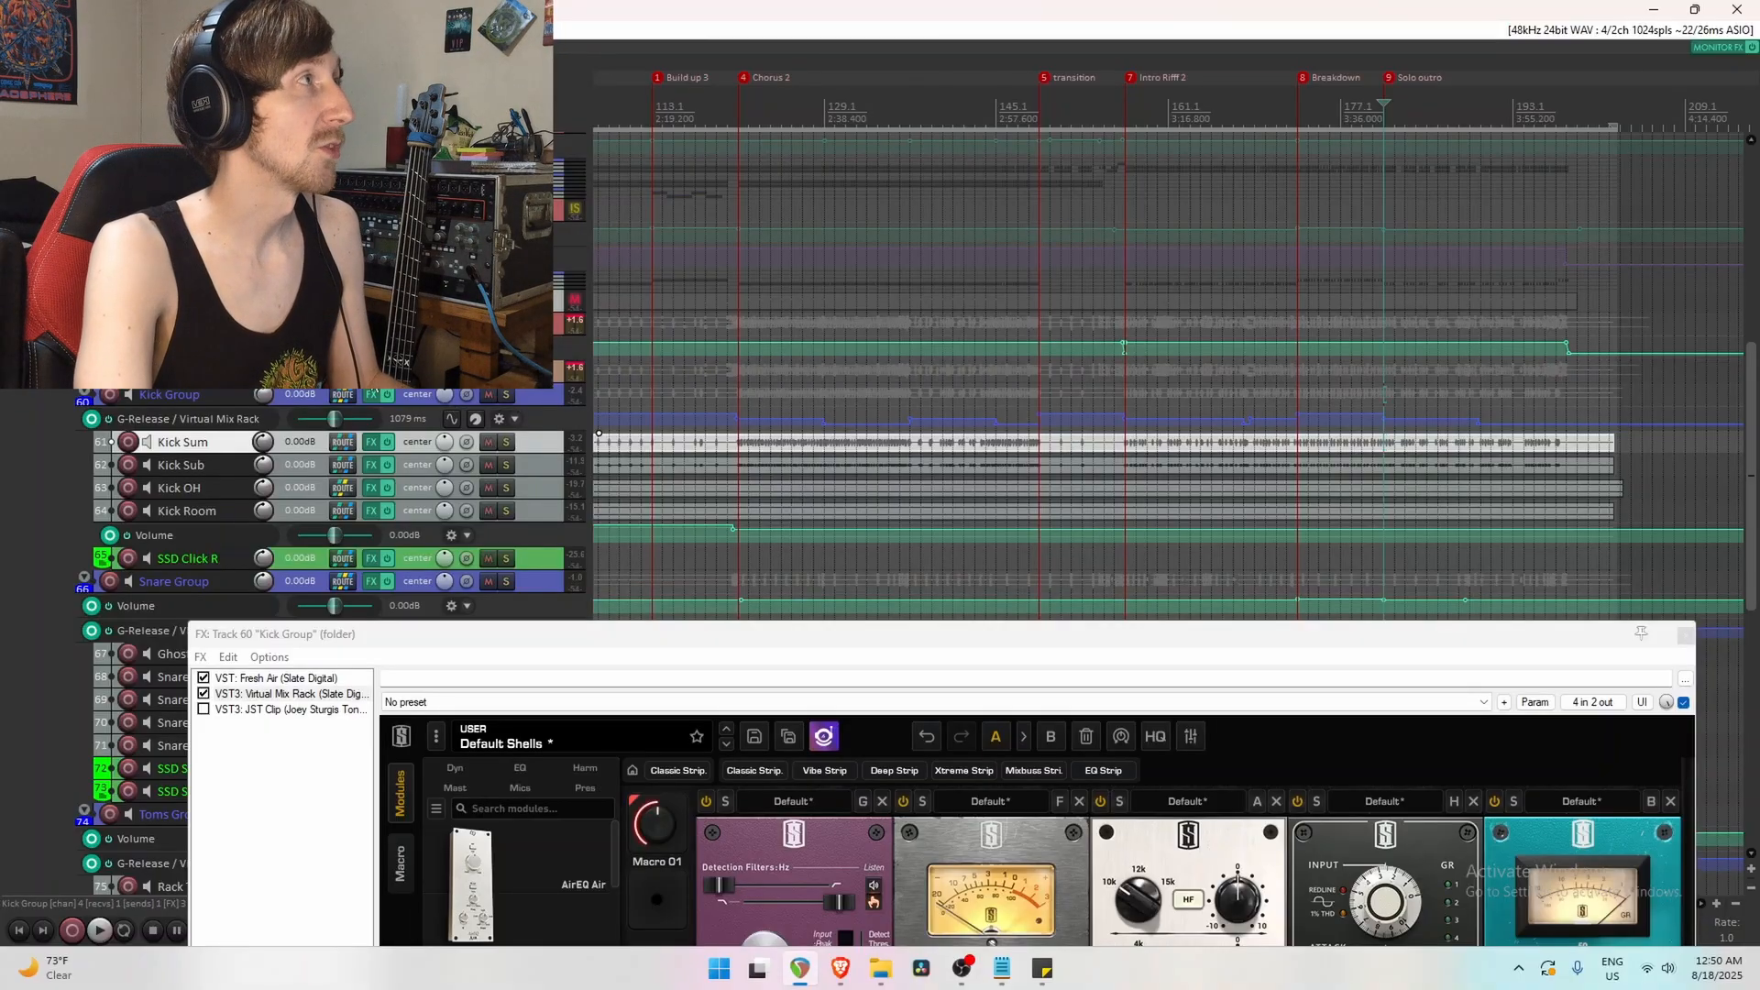
scroll(484, 414, up, 1)
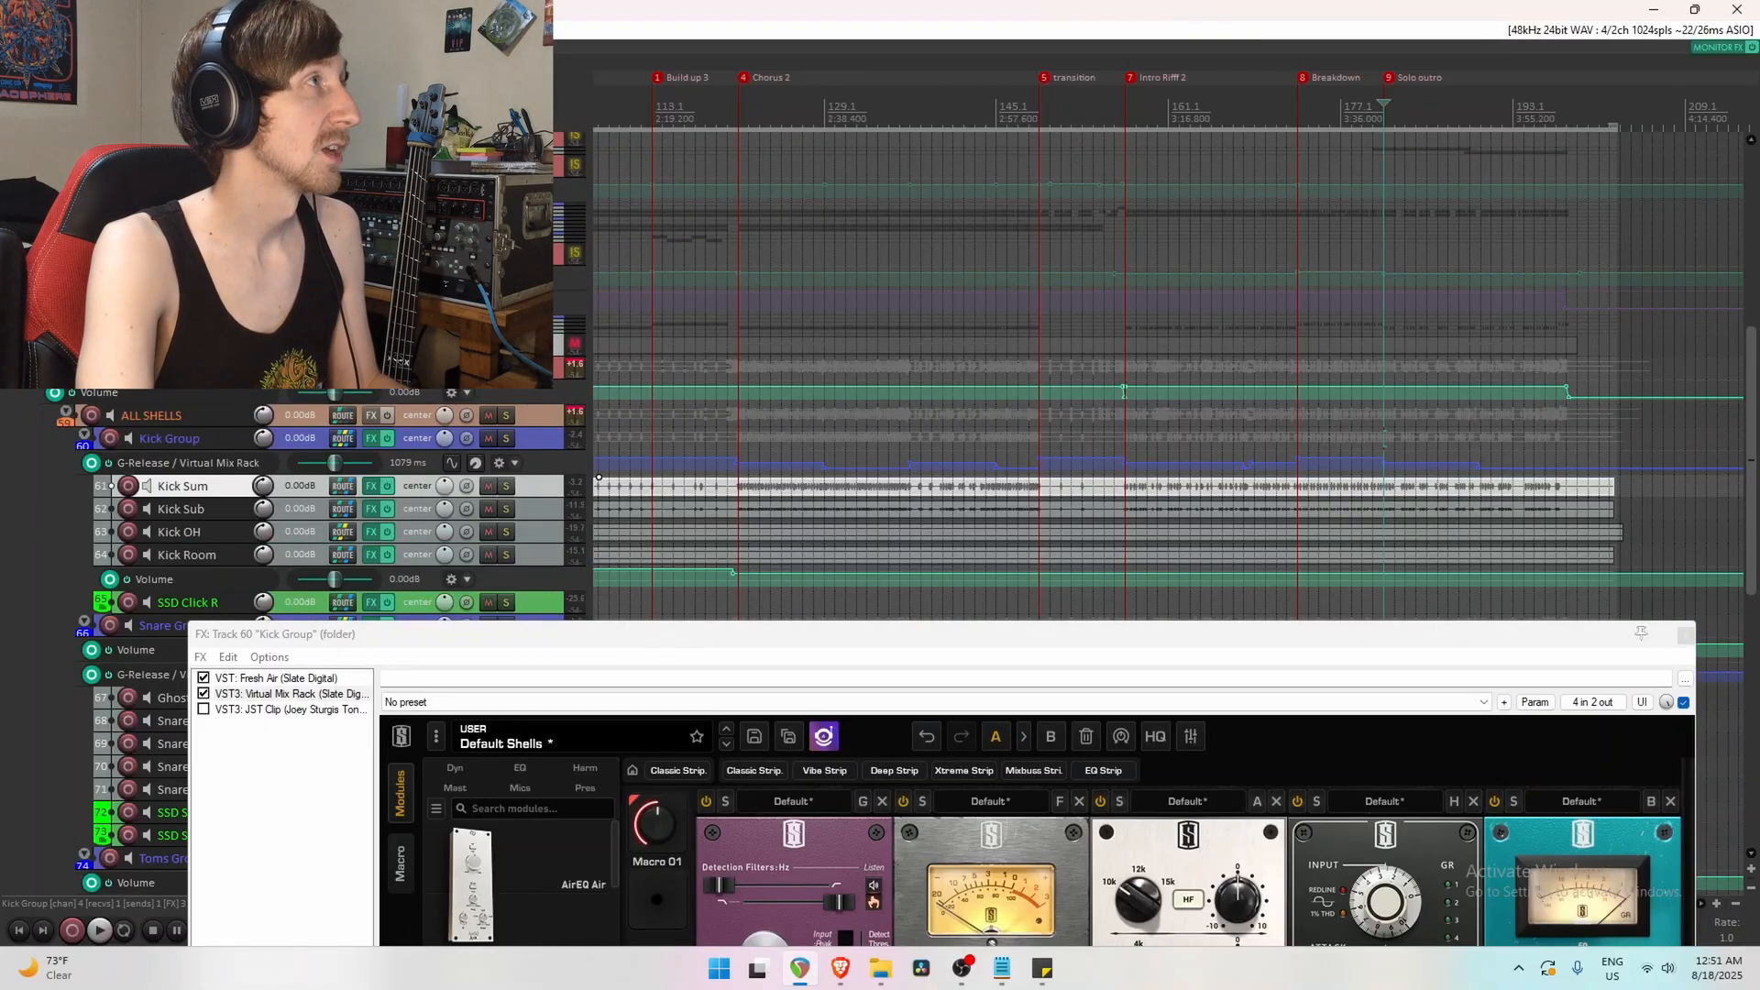
click(396, 369)
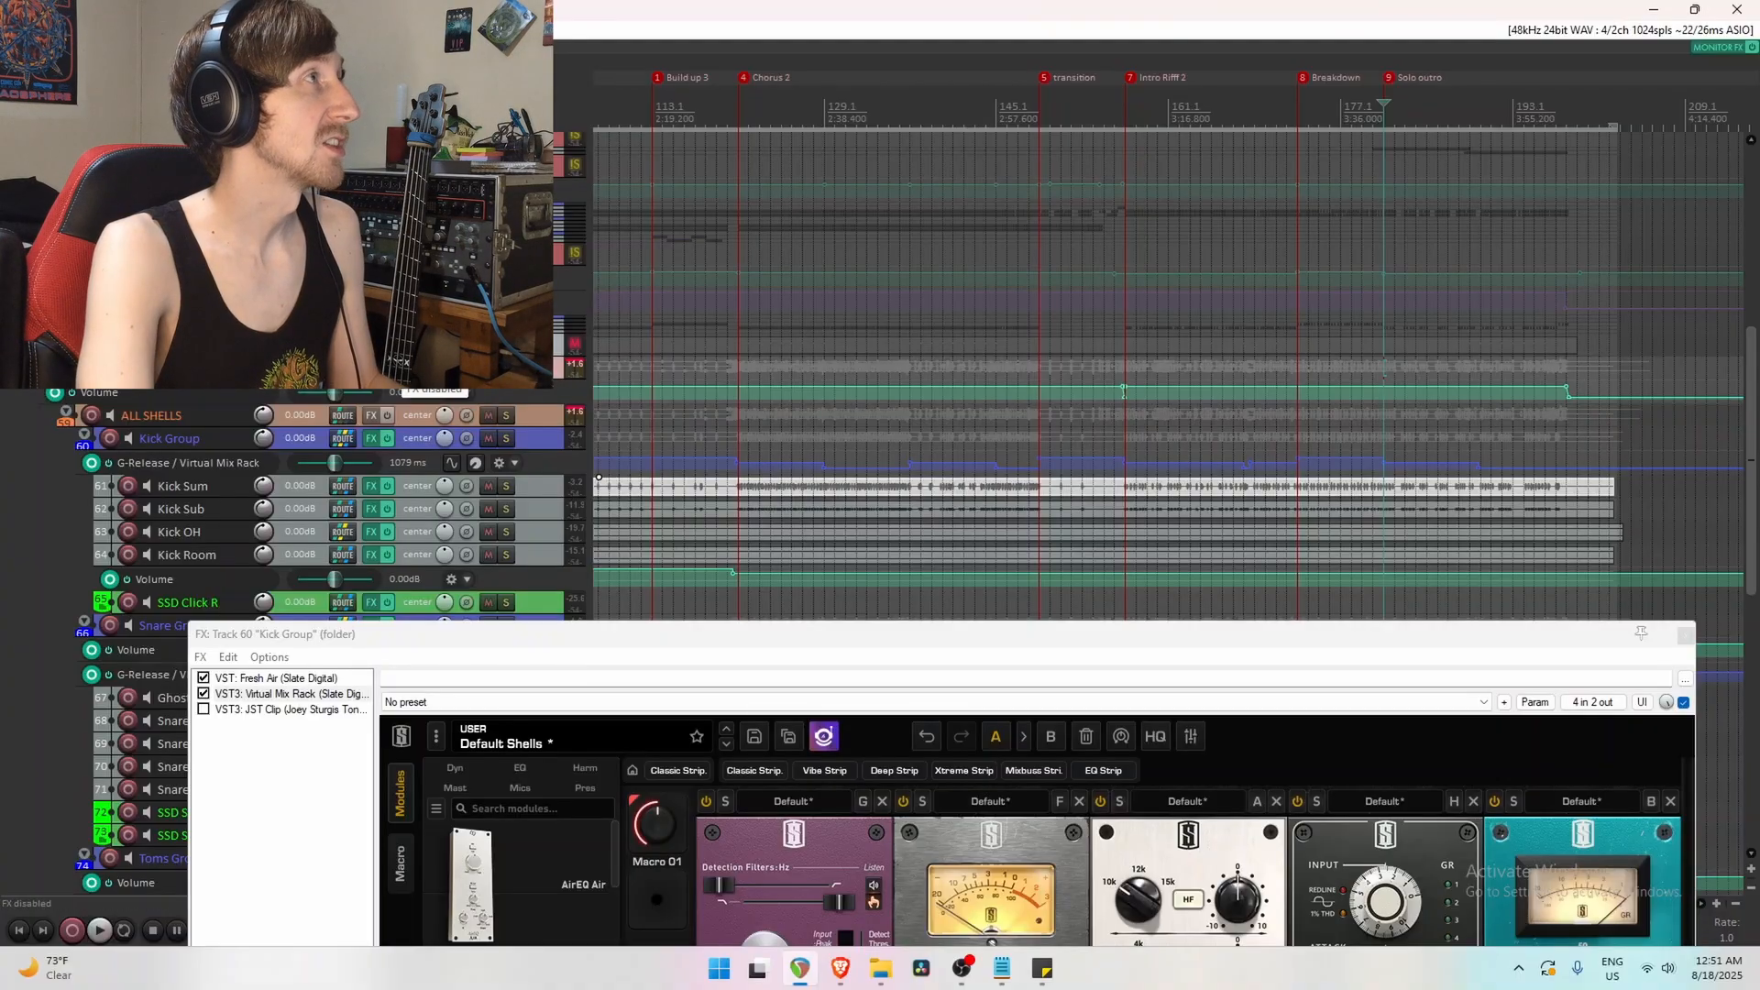
click(1686, 634)
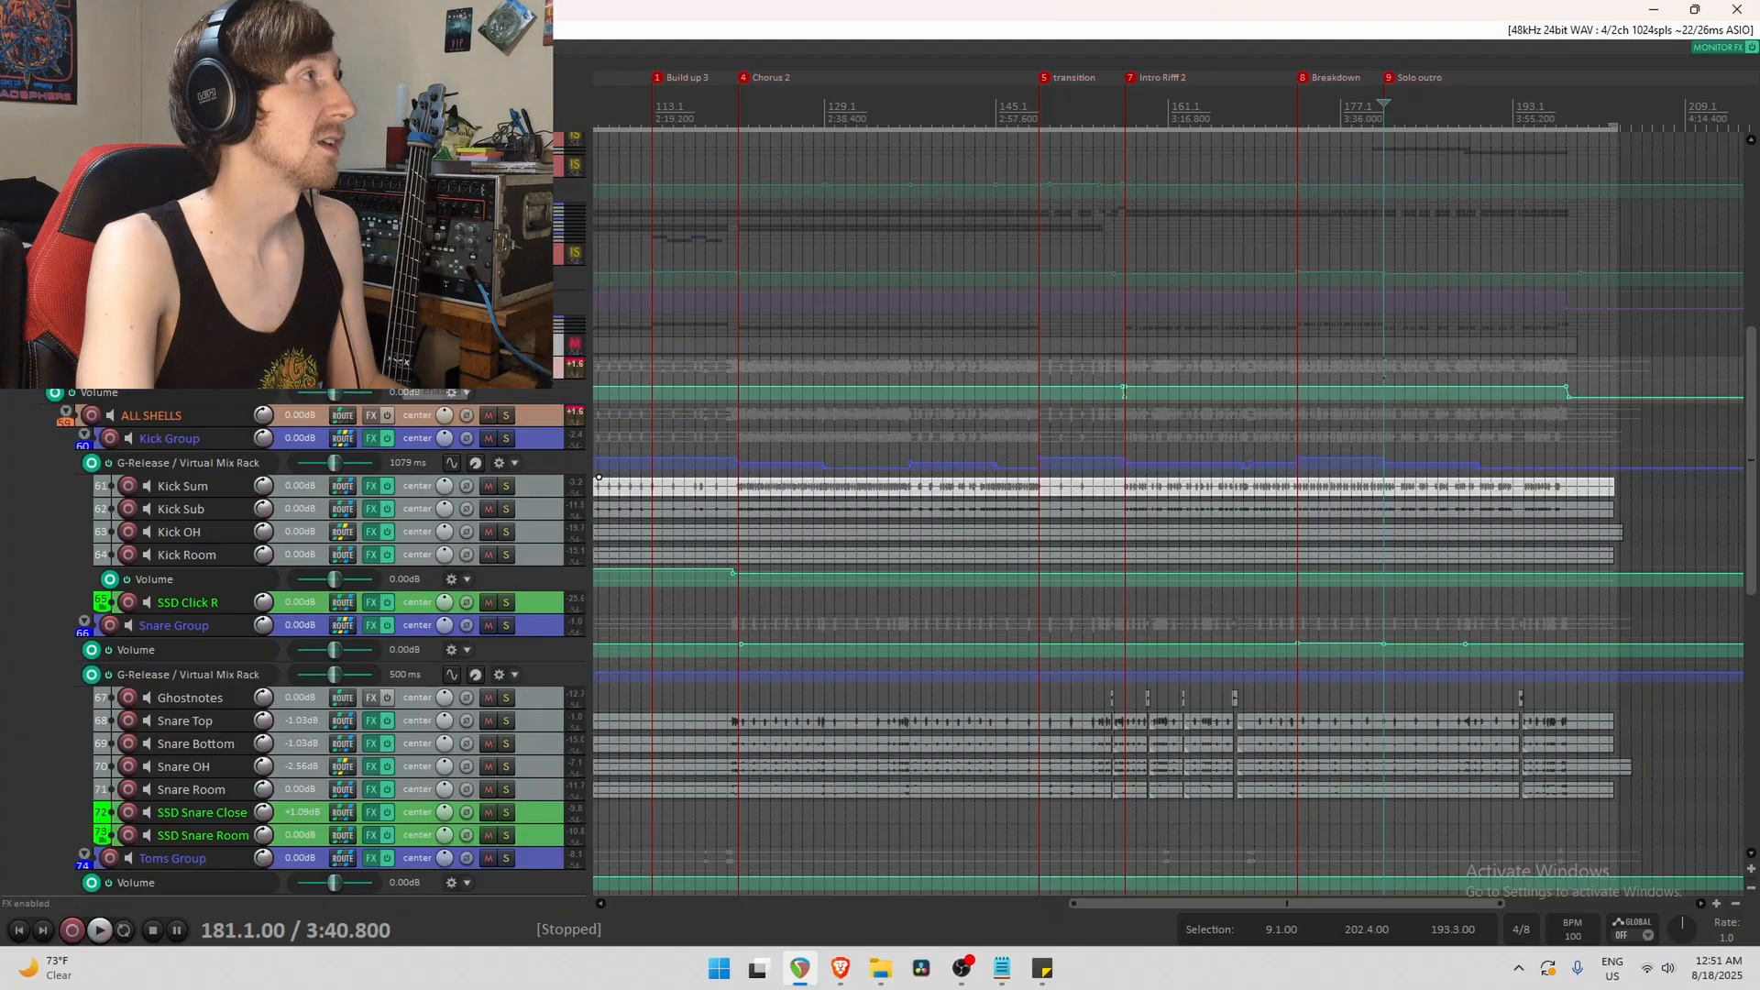
Open the ALL DRUMS effects on Finality Advanced and place the playback cursor at bar 37, where Chorus 1 starts.
click(372, 368)
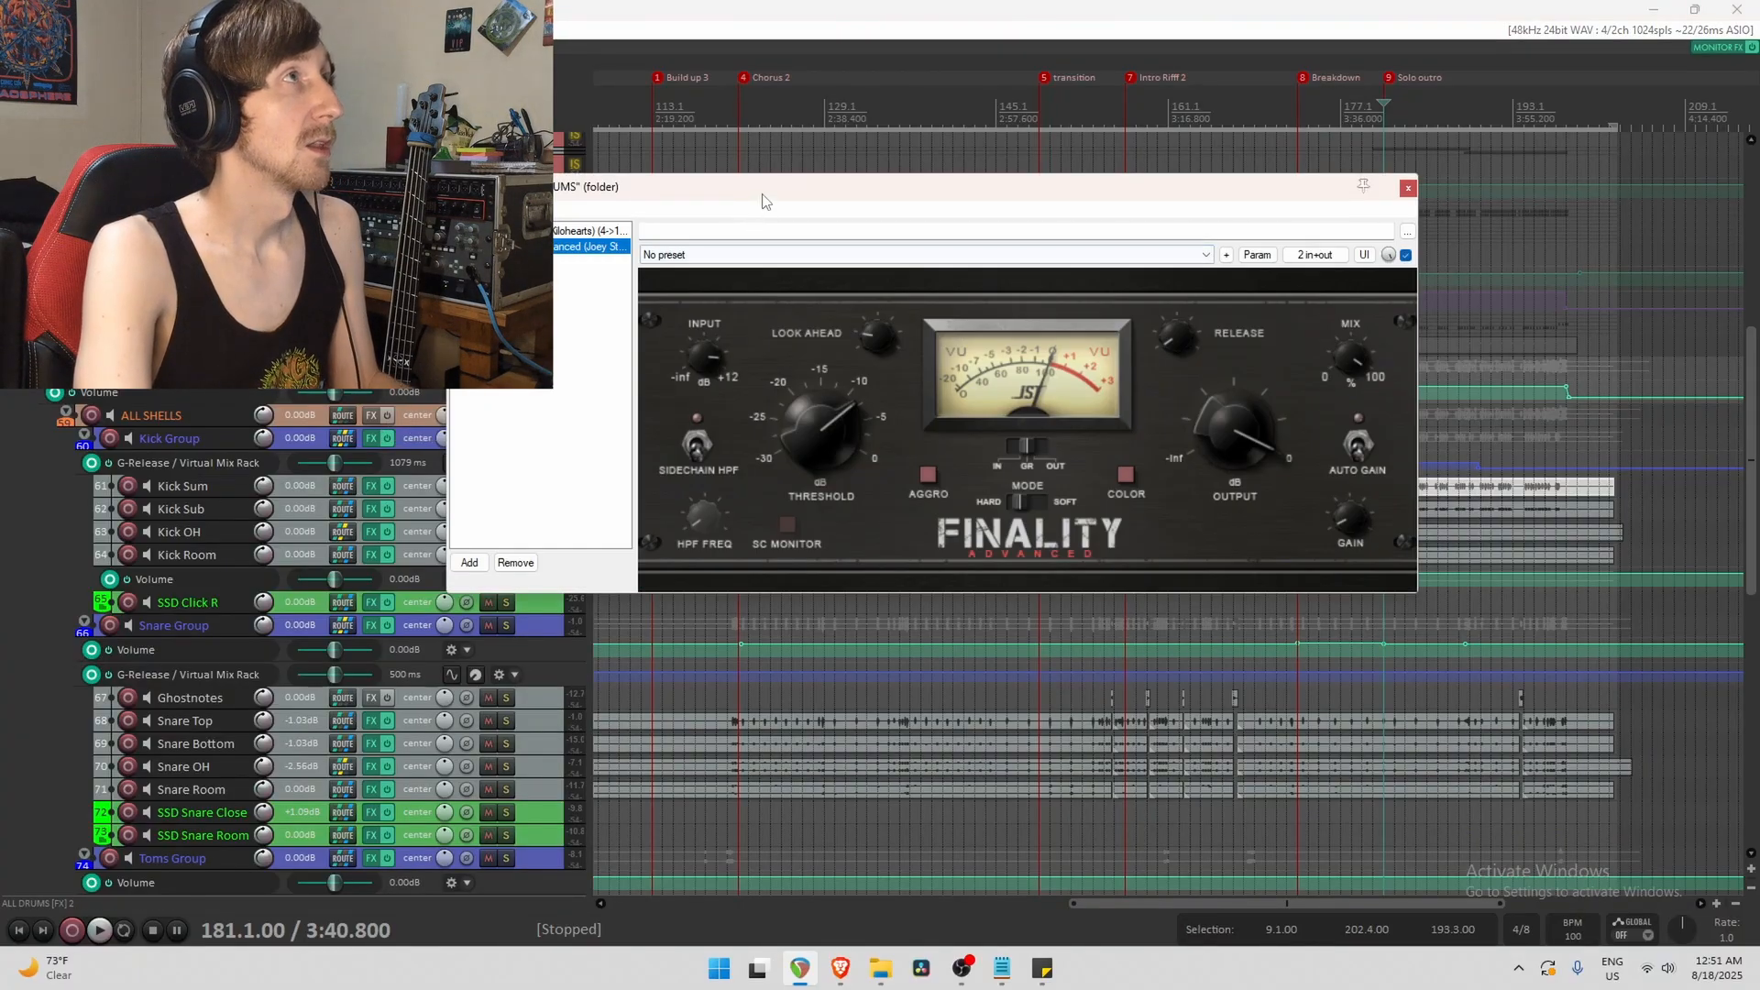
drag(758, 200, 805, 670)
scroll(806, 287, down, 5)
click(622, 167)
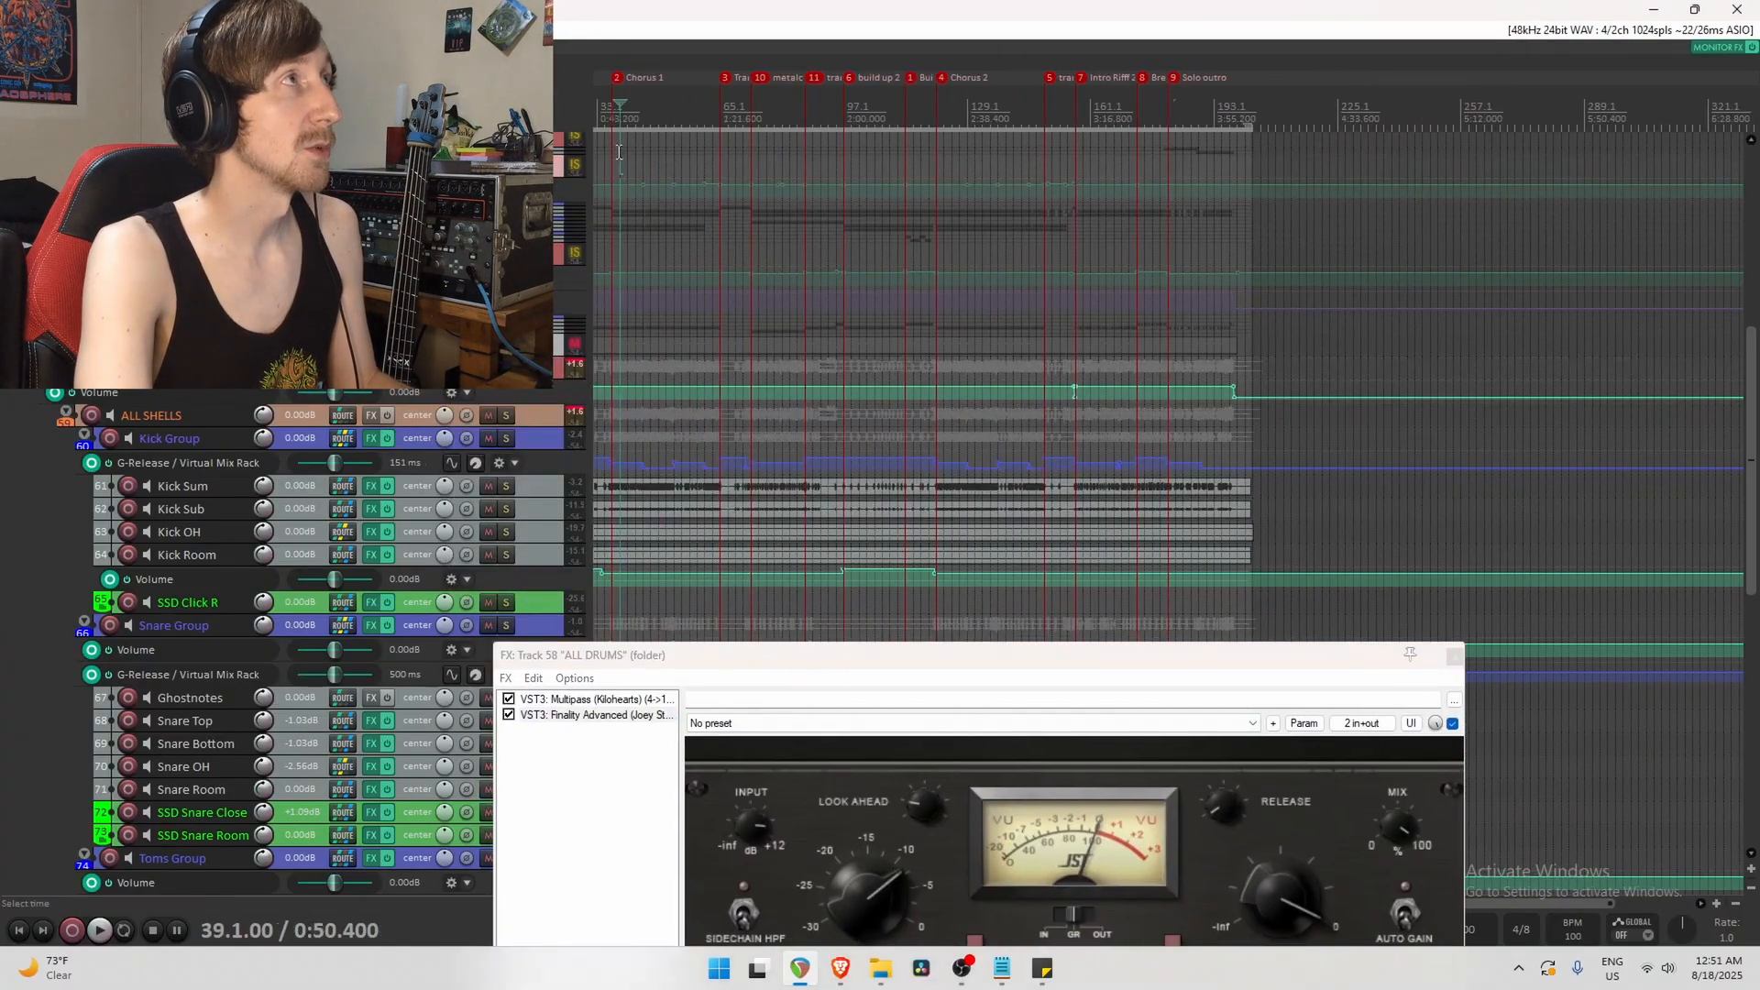
scroll(966, 203, up, 5)
click(1135, 152)
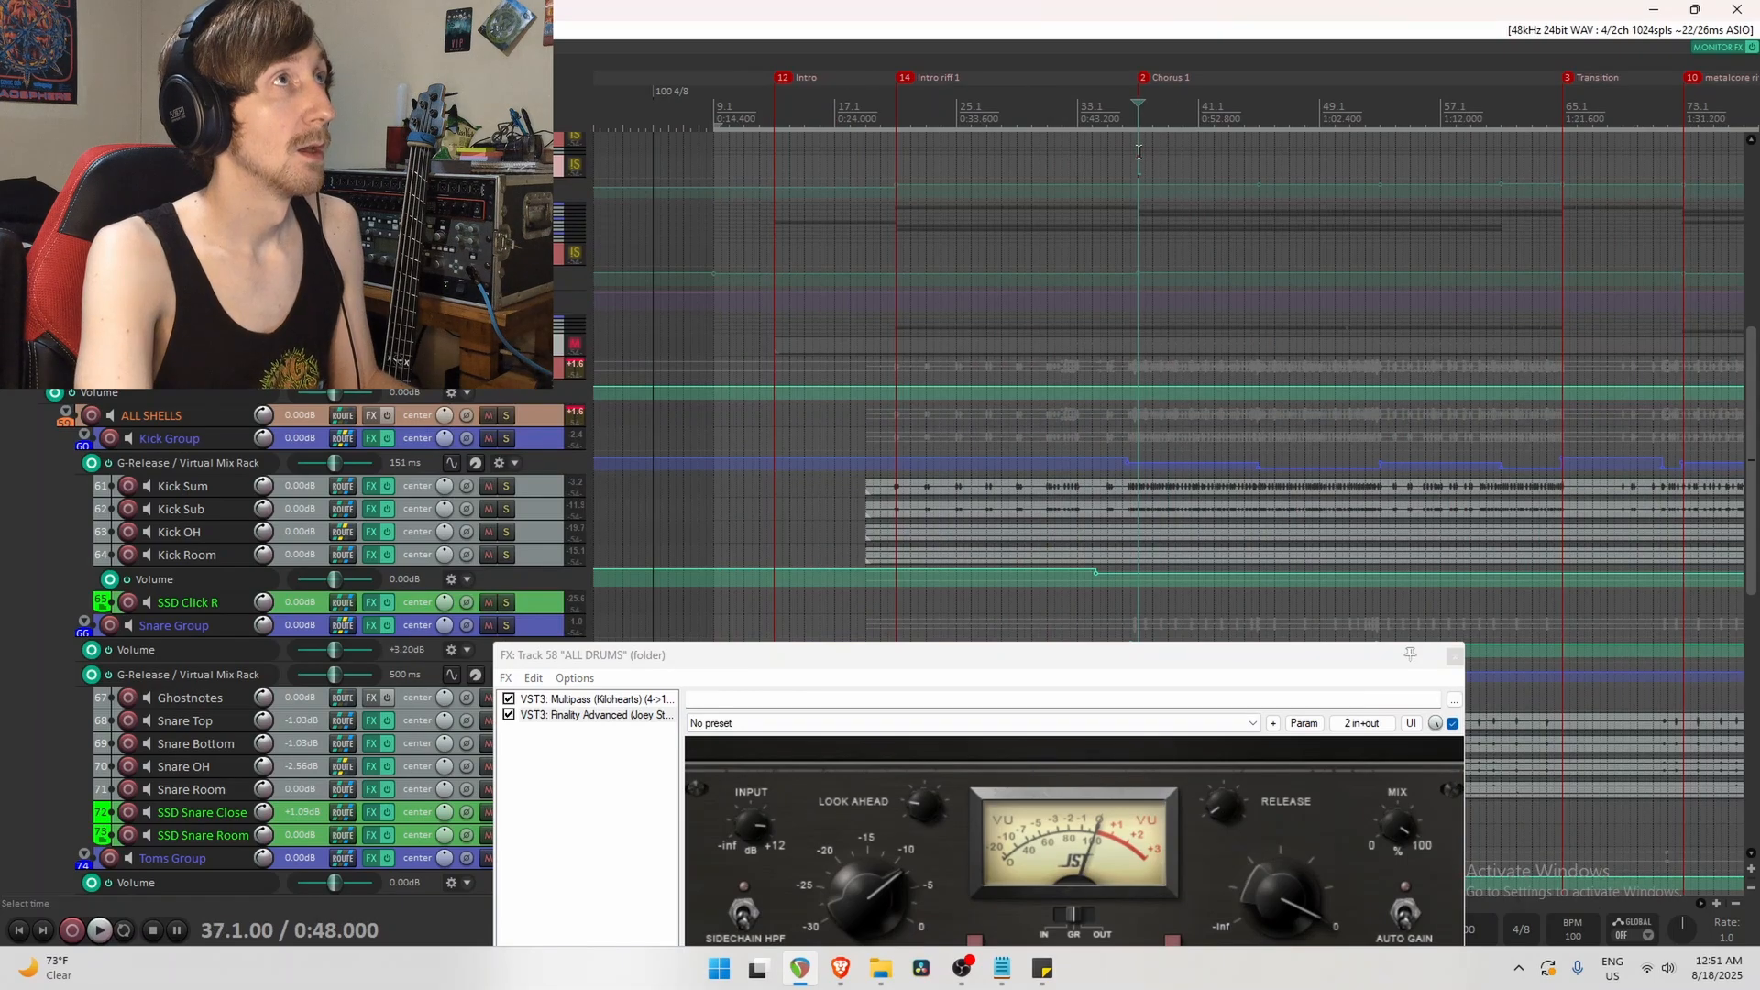
Bring up the first Multipass, using the Saturn Shells preset, in the ALL DRUMS effects and examine its five distortion bands.
drag(1054, 655, 1113, 275)
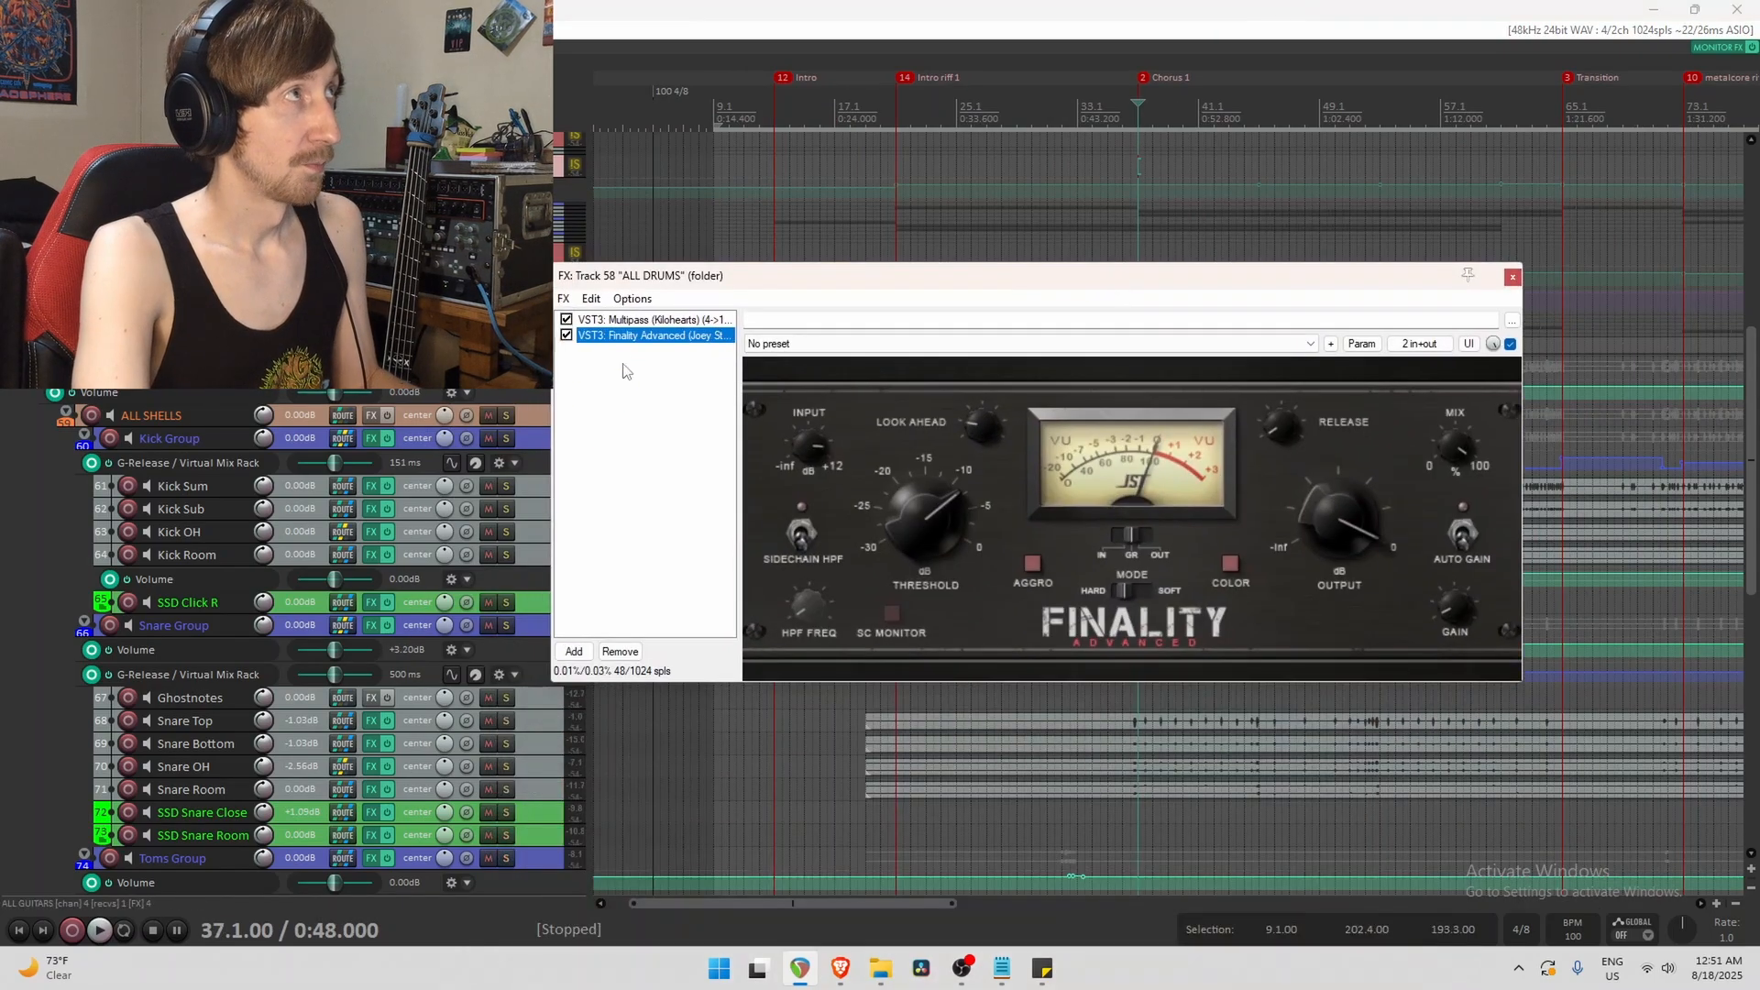
click(647, 320)
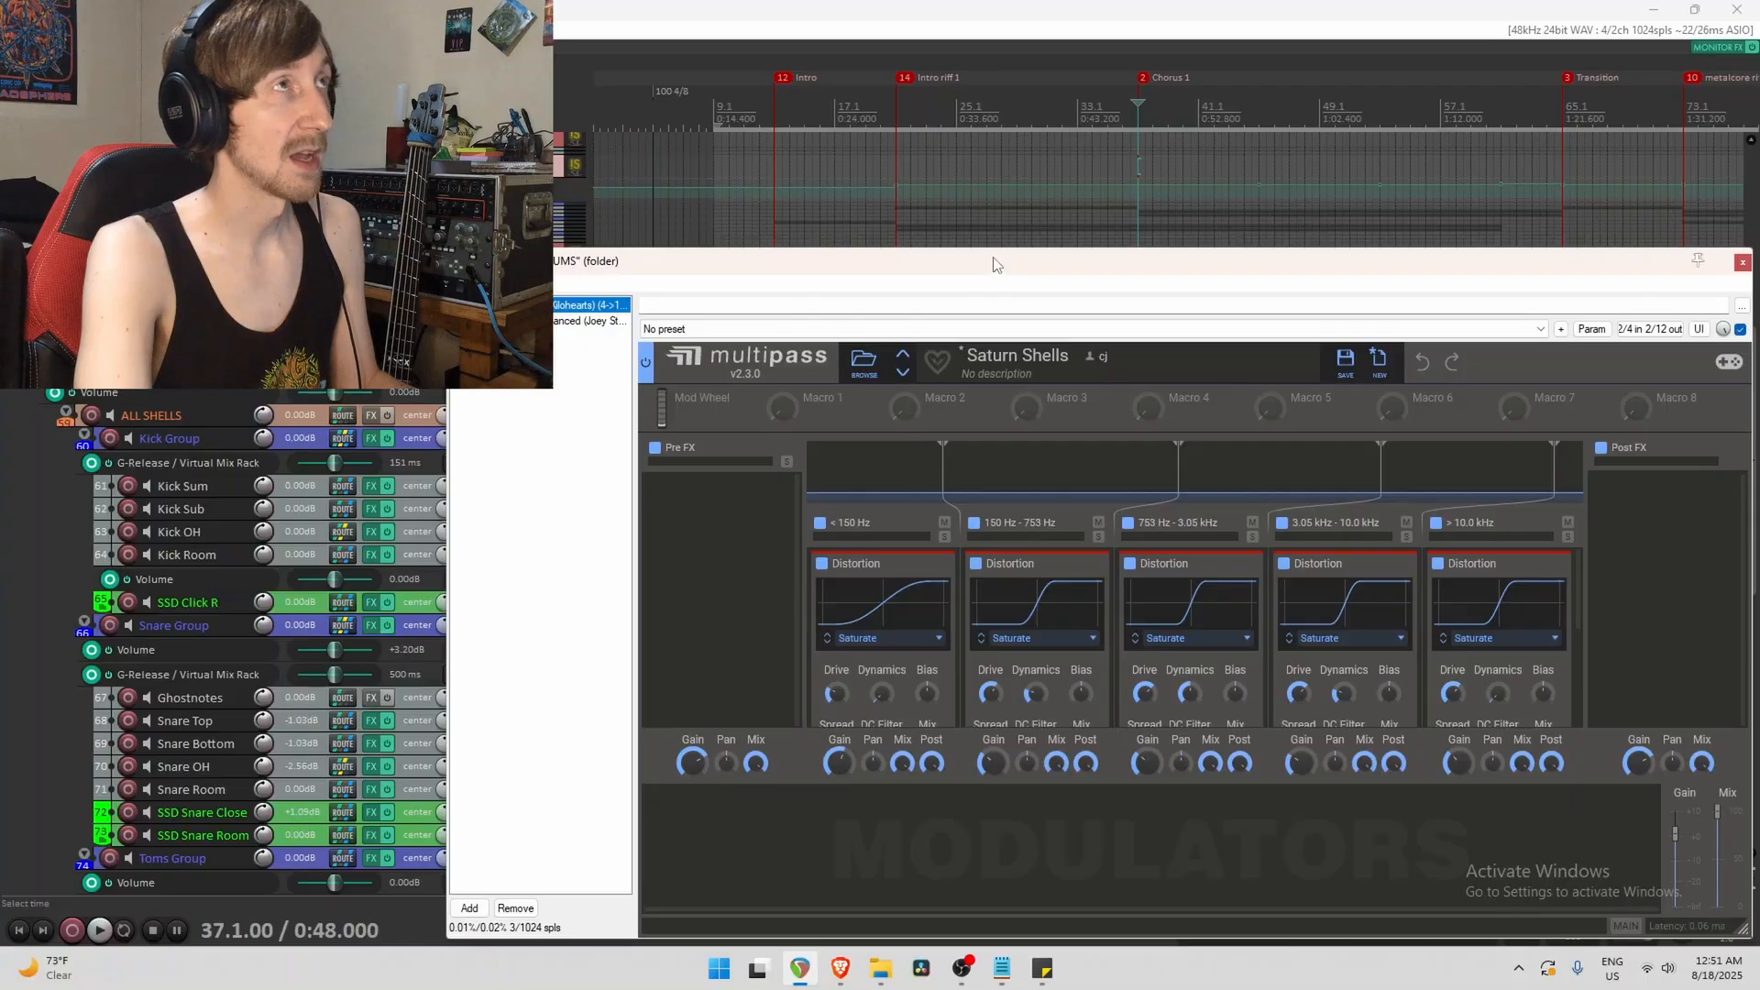
drag(993, 260, 943, 189)
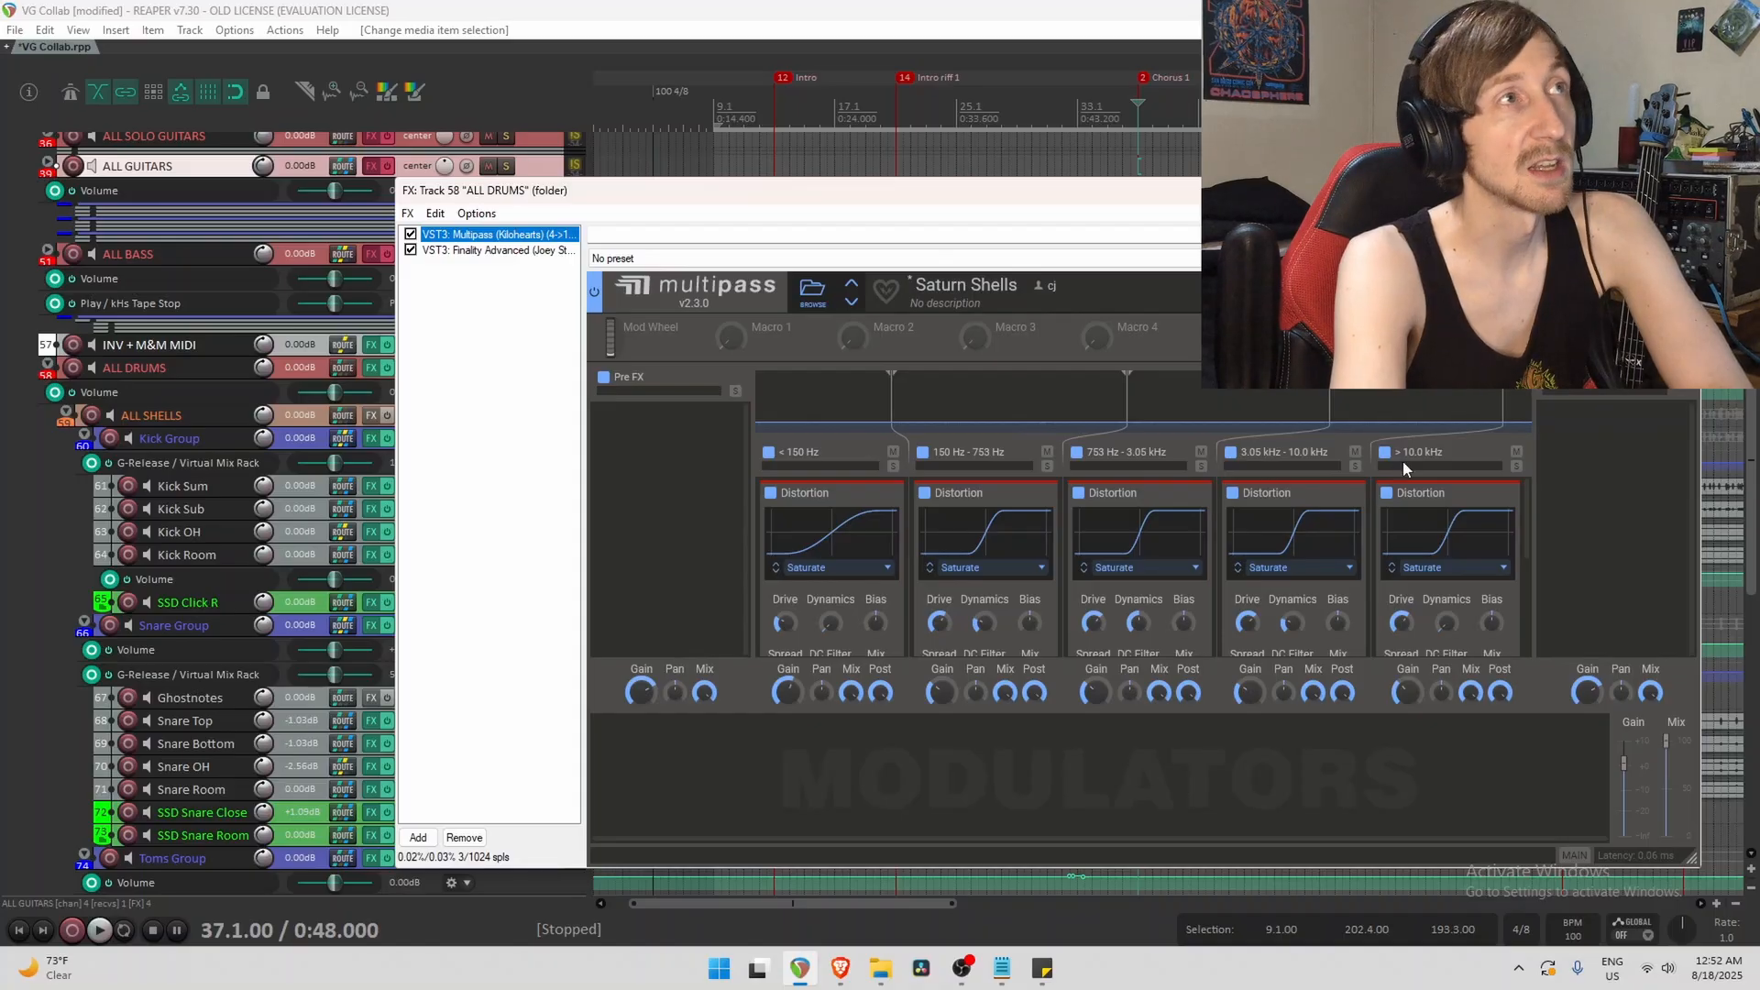
Bypass Multipass and Finality Advanced on ALL DRUMS, then play the drums briefly from the start of Chorus 1.
drag(687, 197, 627, 647)
scroll(899, 346, down, 3)
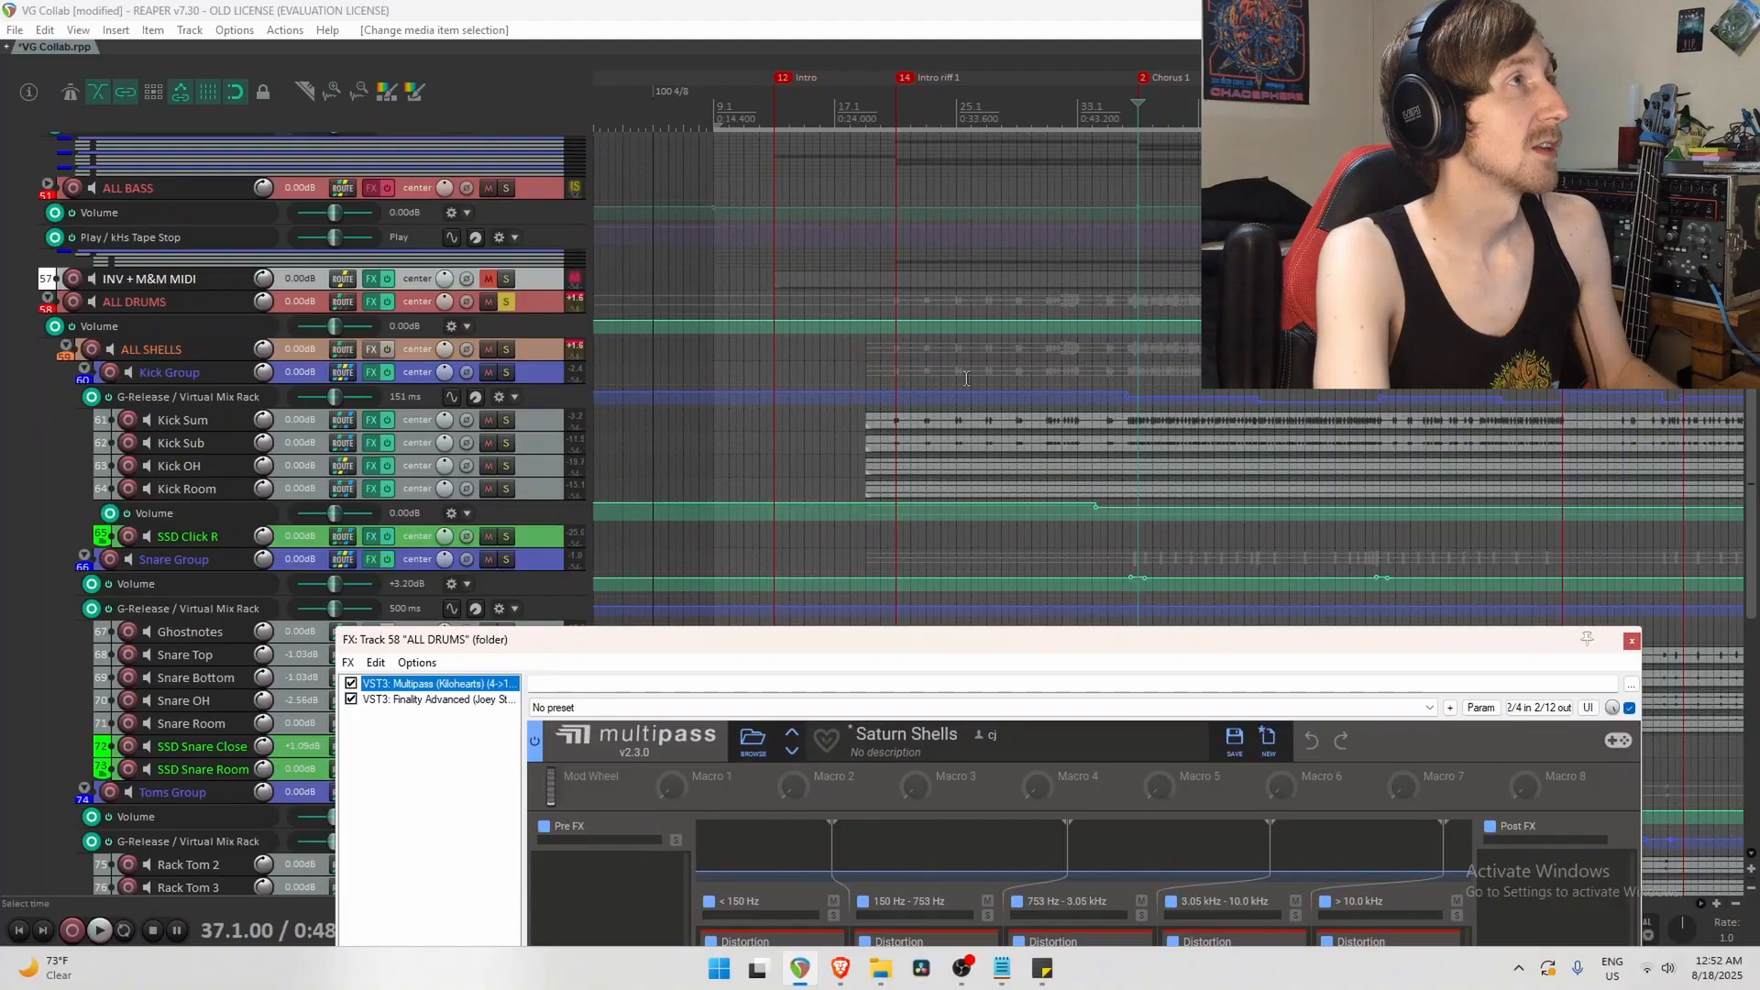
click(902, 345)
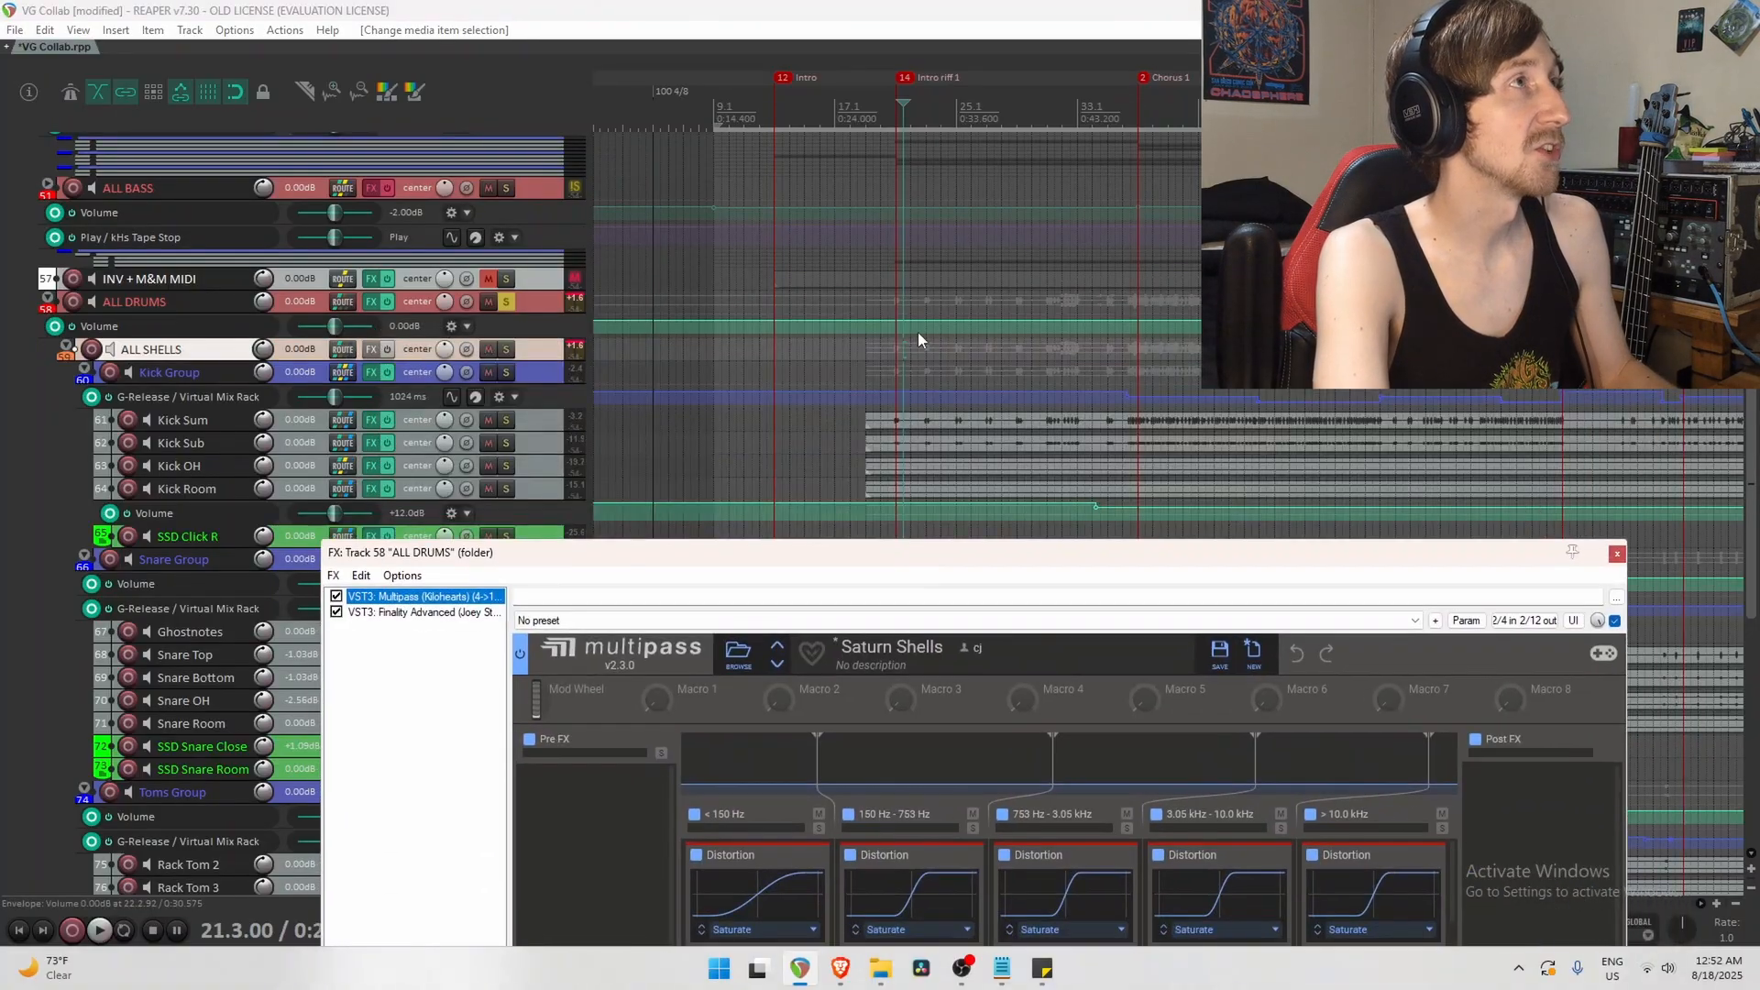
click(895, 339)
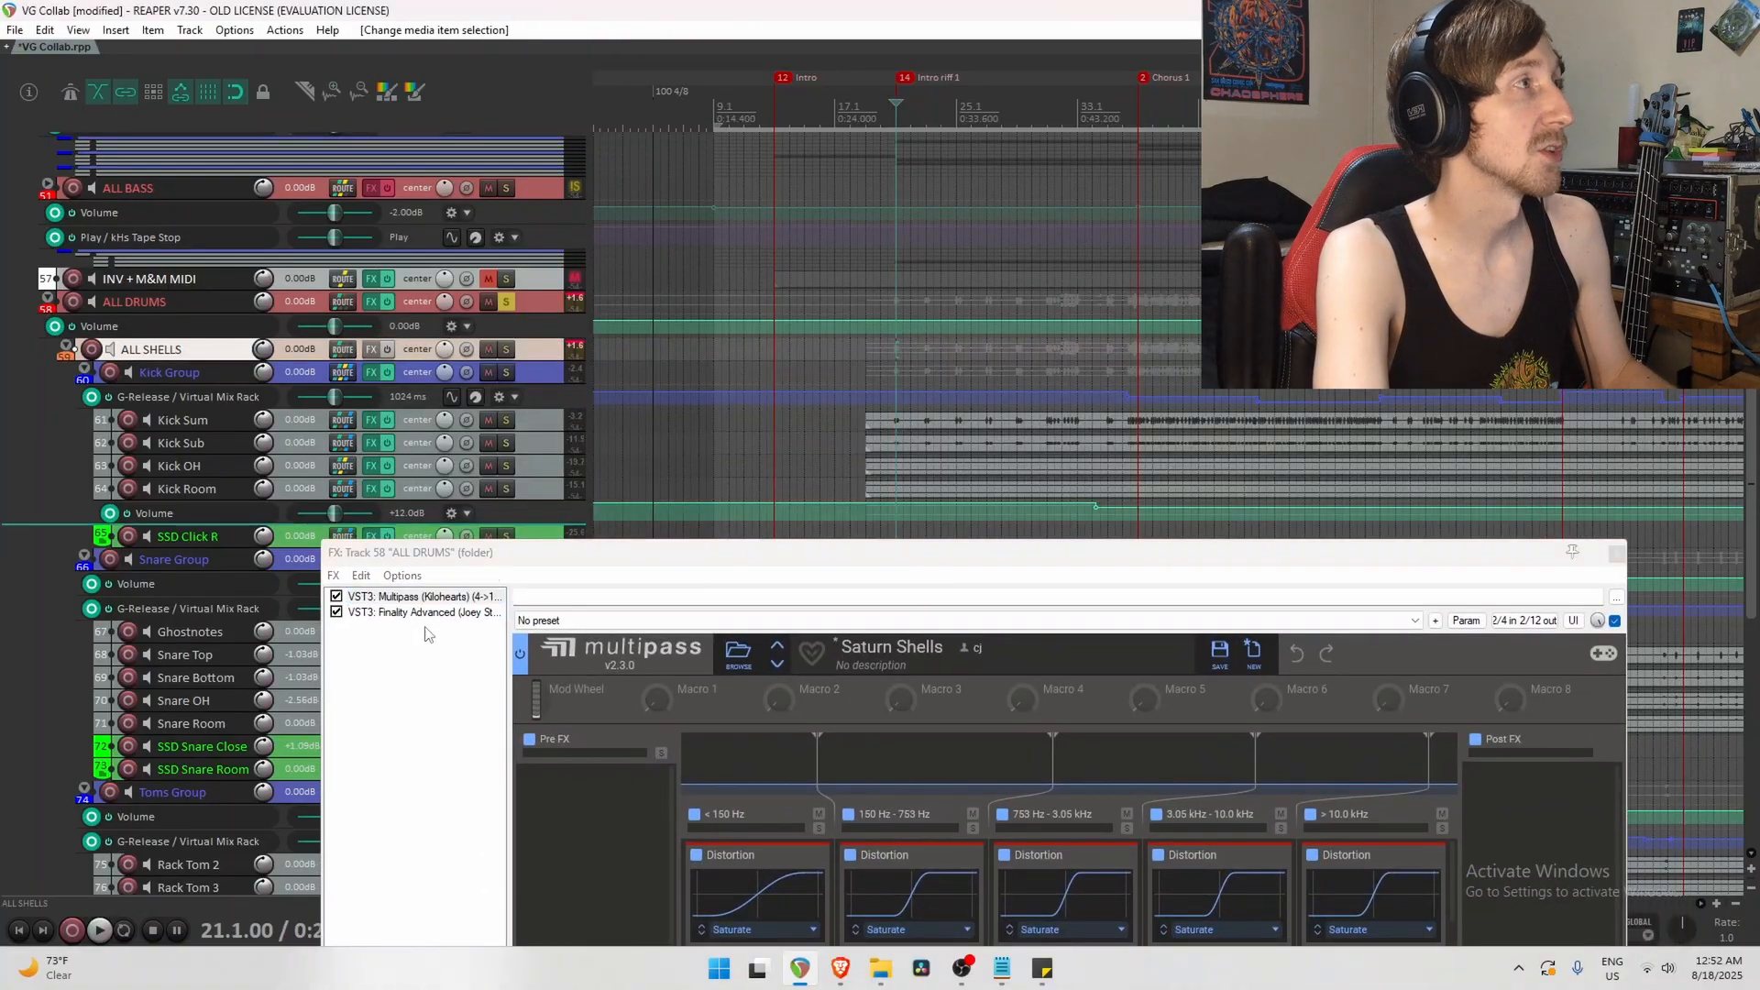
click(336, 597)
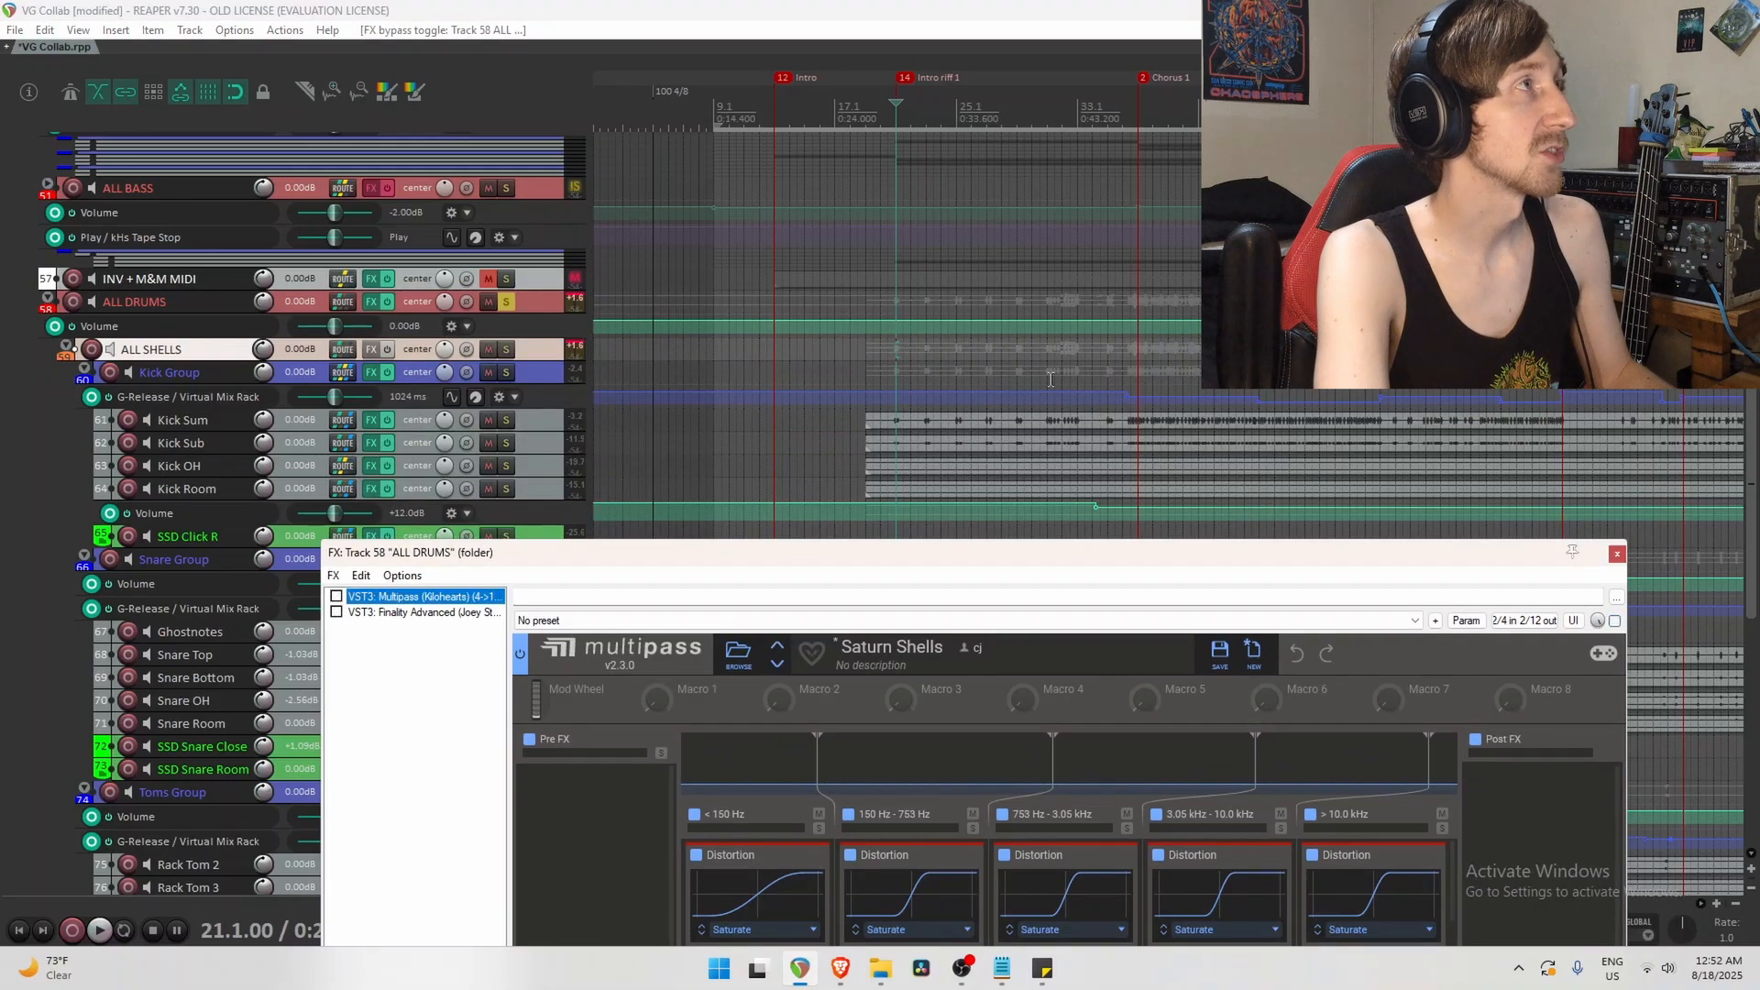
click(1139, 369)
key(space)
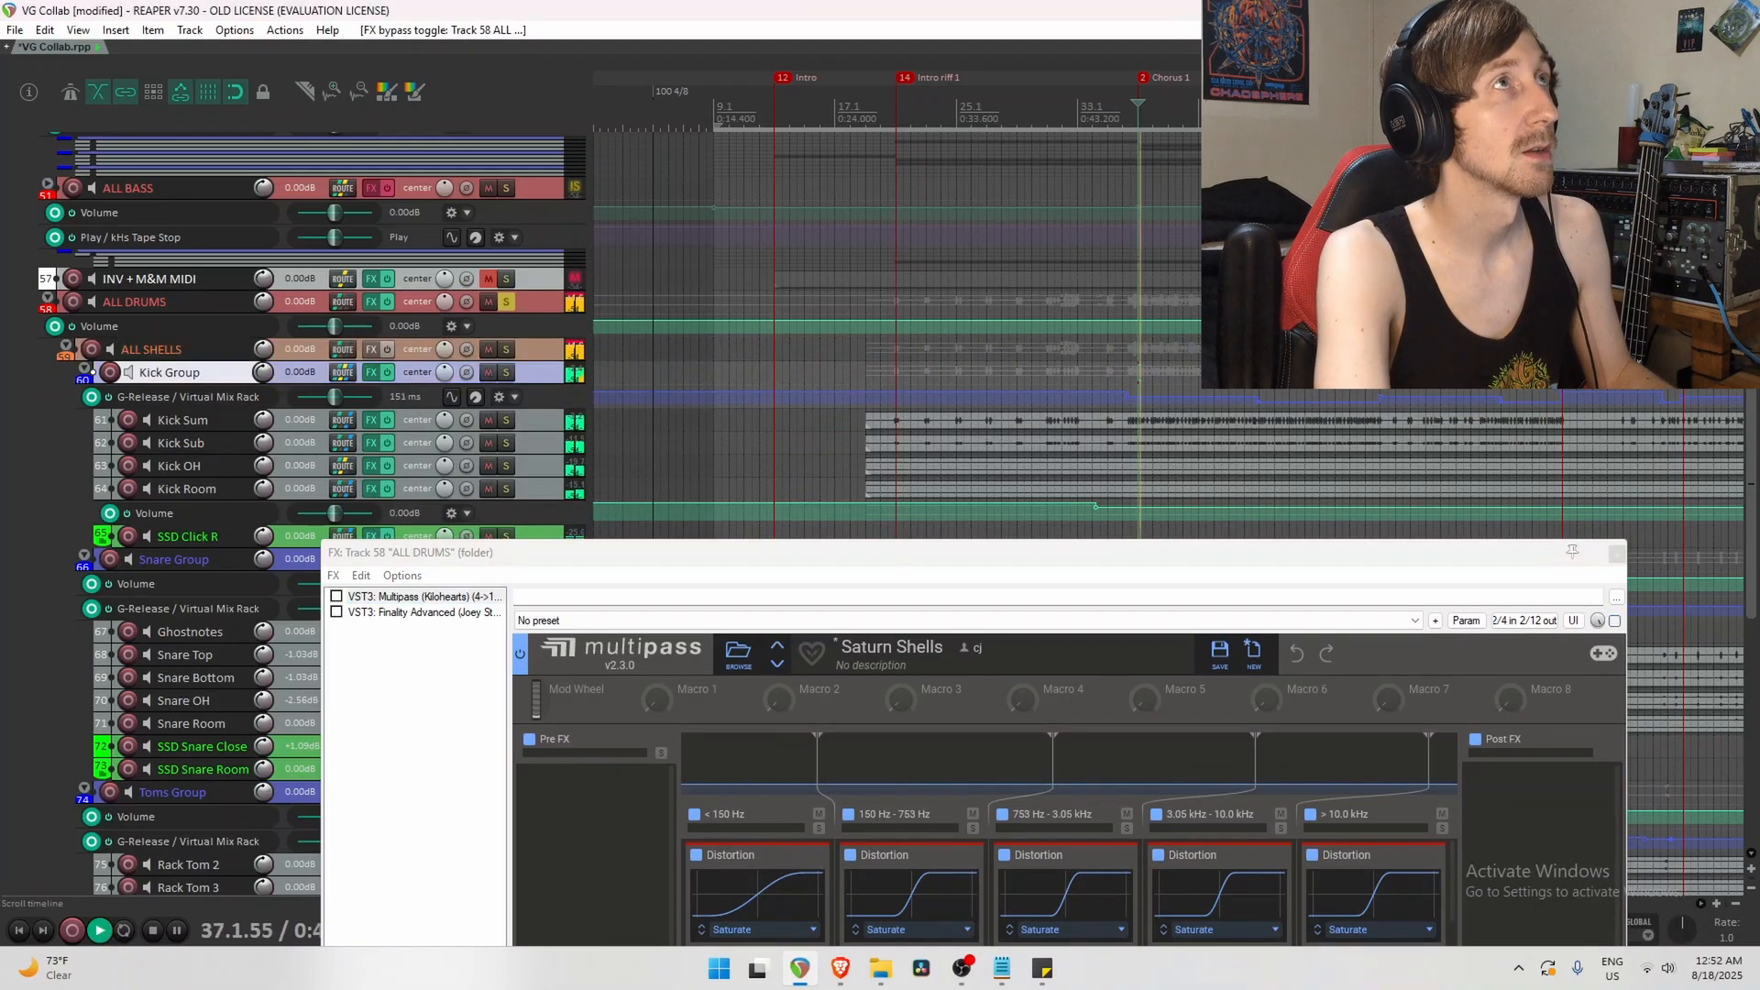
drag(1321, 84, 984, 83)
drag(1206, 555, 1225, 376)
key(space)
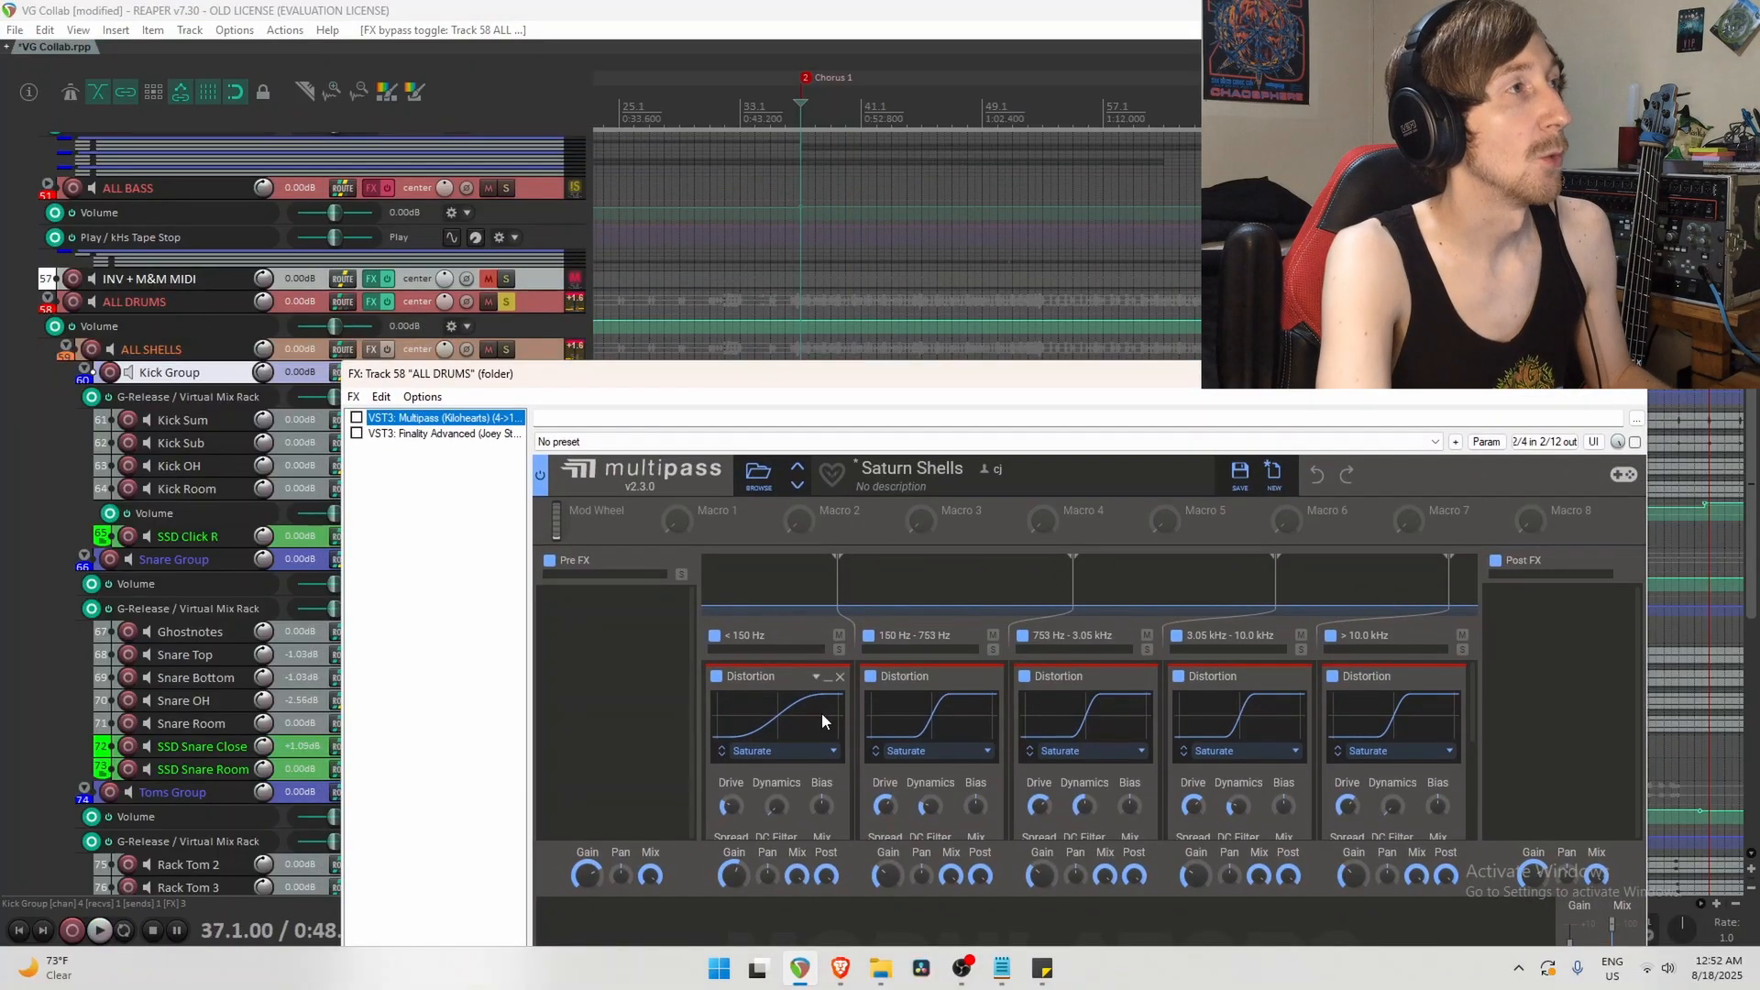
Add a second Multipass at the end of the ALL DRUMS effects chain and load the user preset Saturn Shells.
right_click(416, 484)
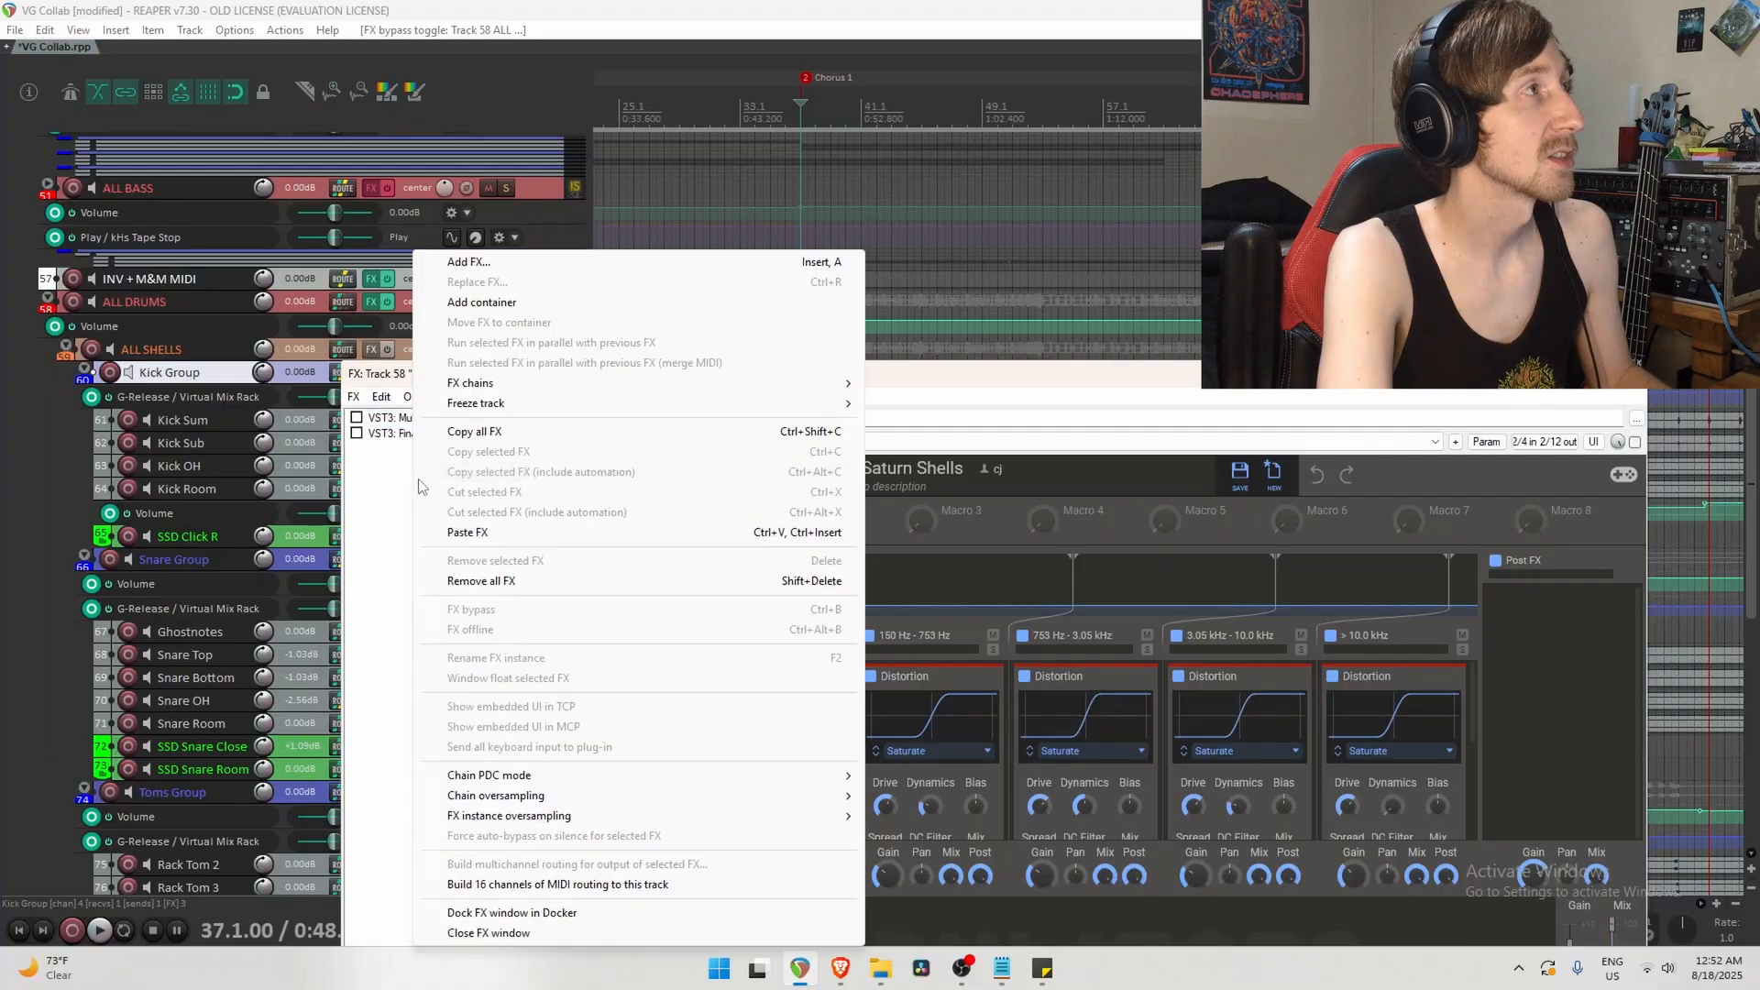
click(477, 262)
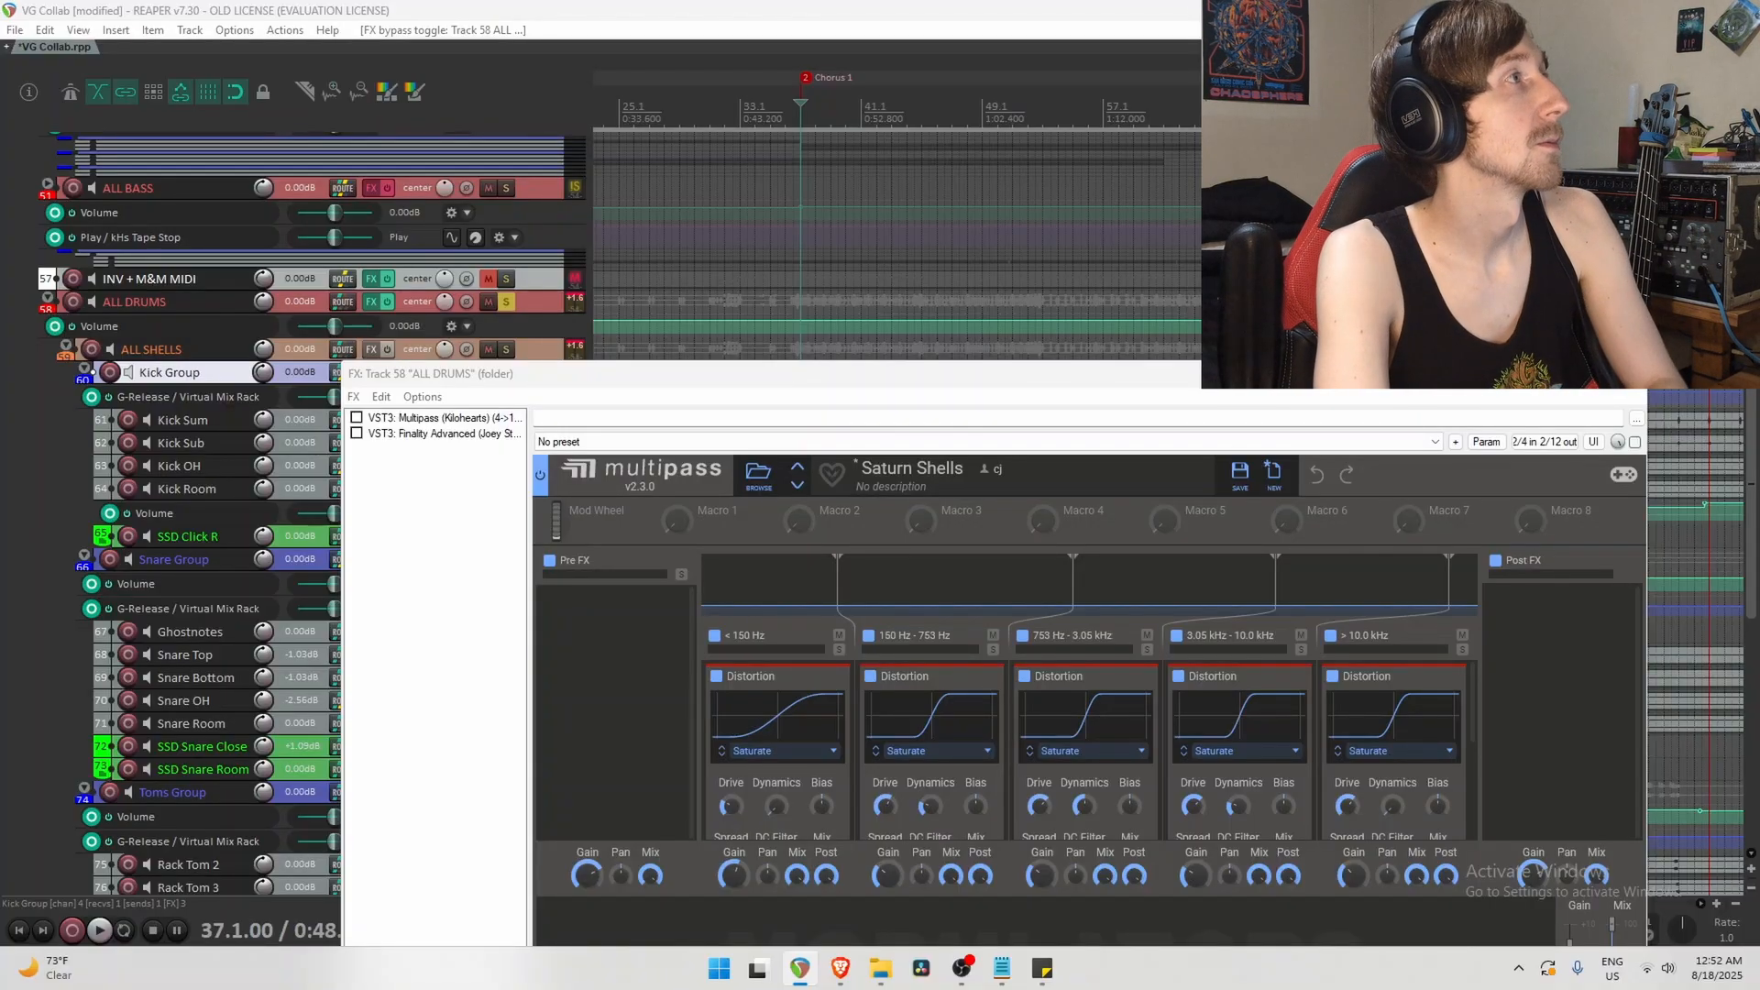
key(Return)
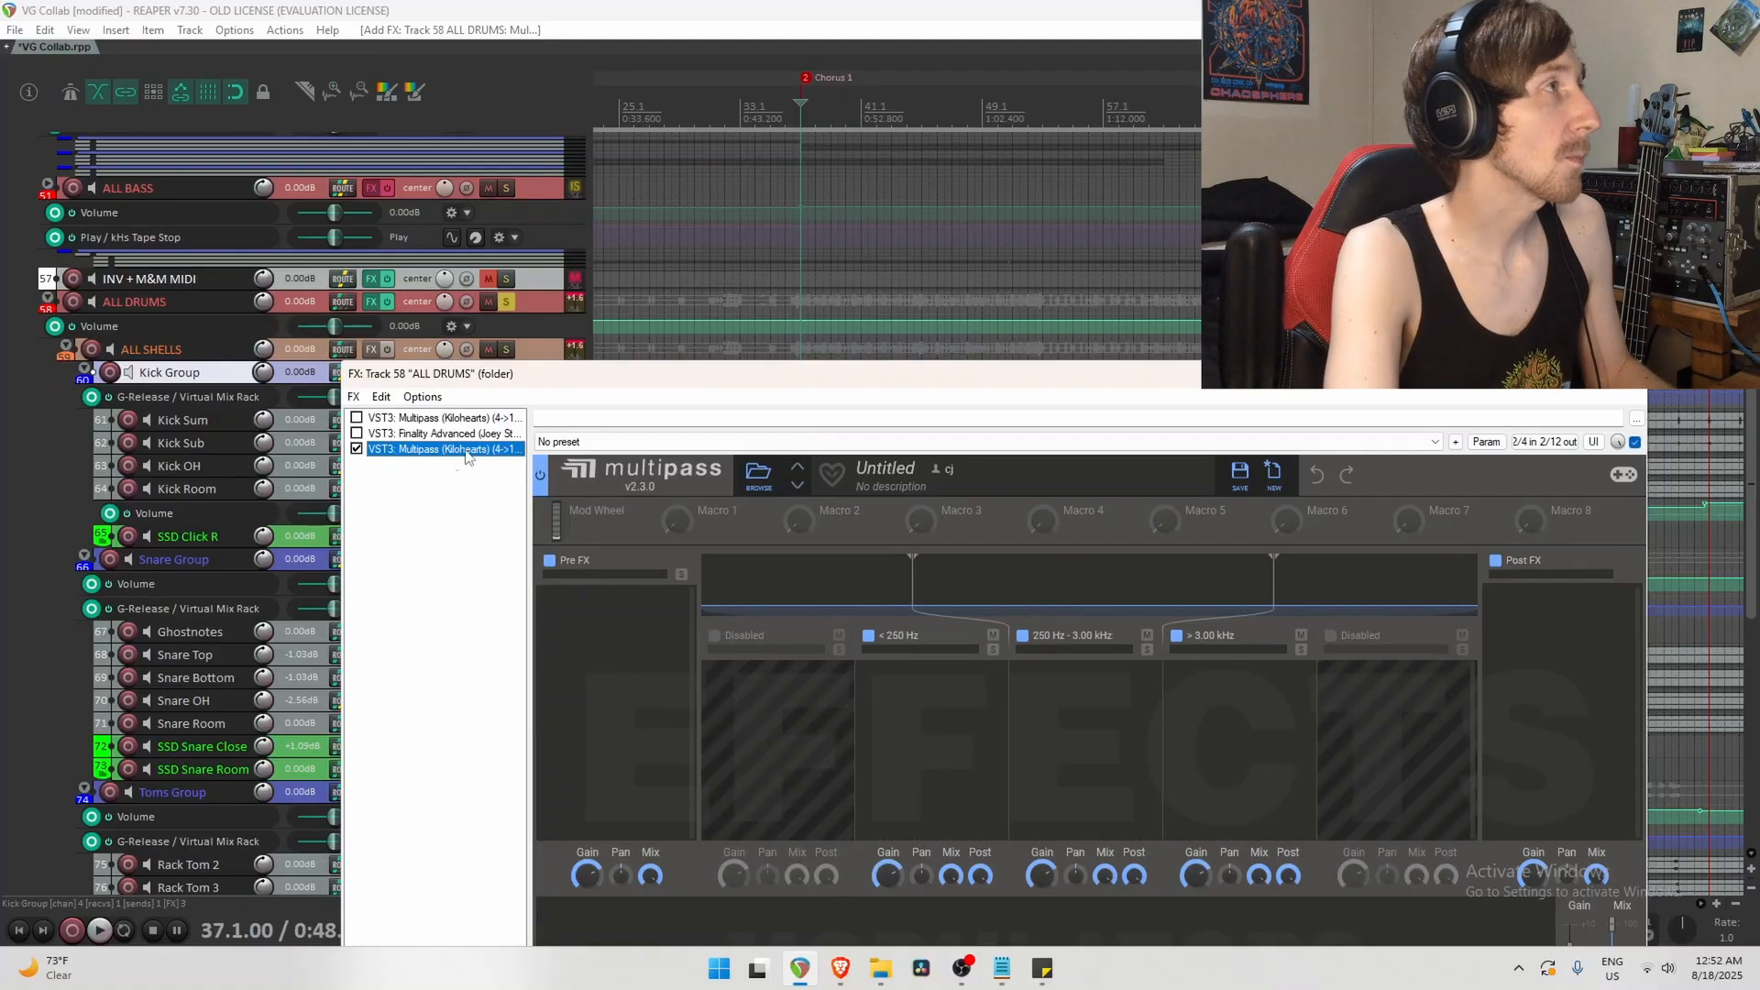
drag(588, 371, 589, 153)
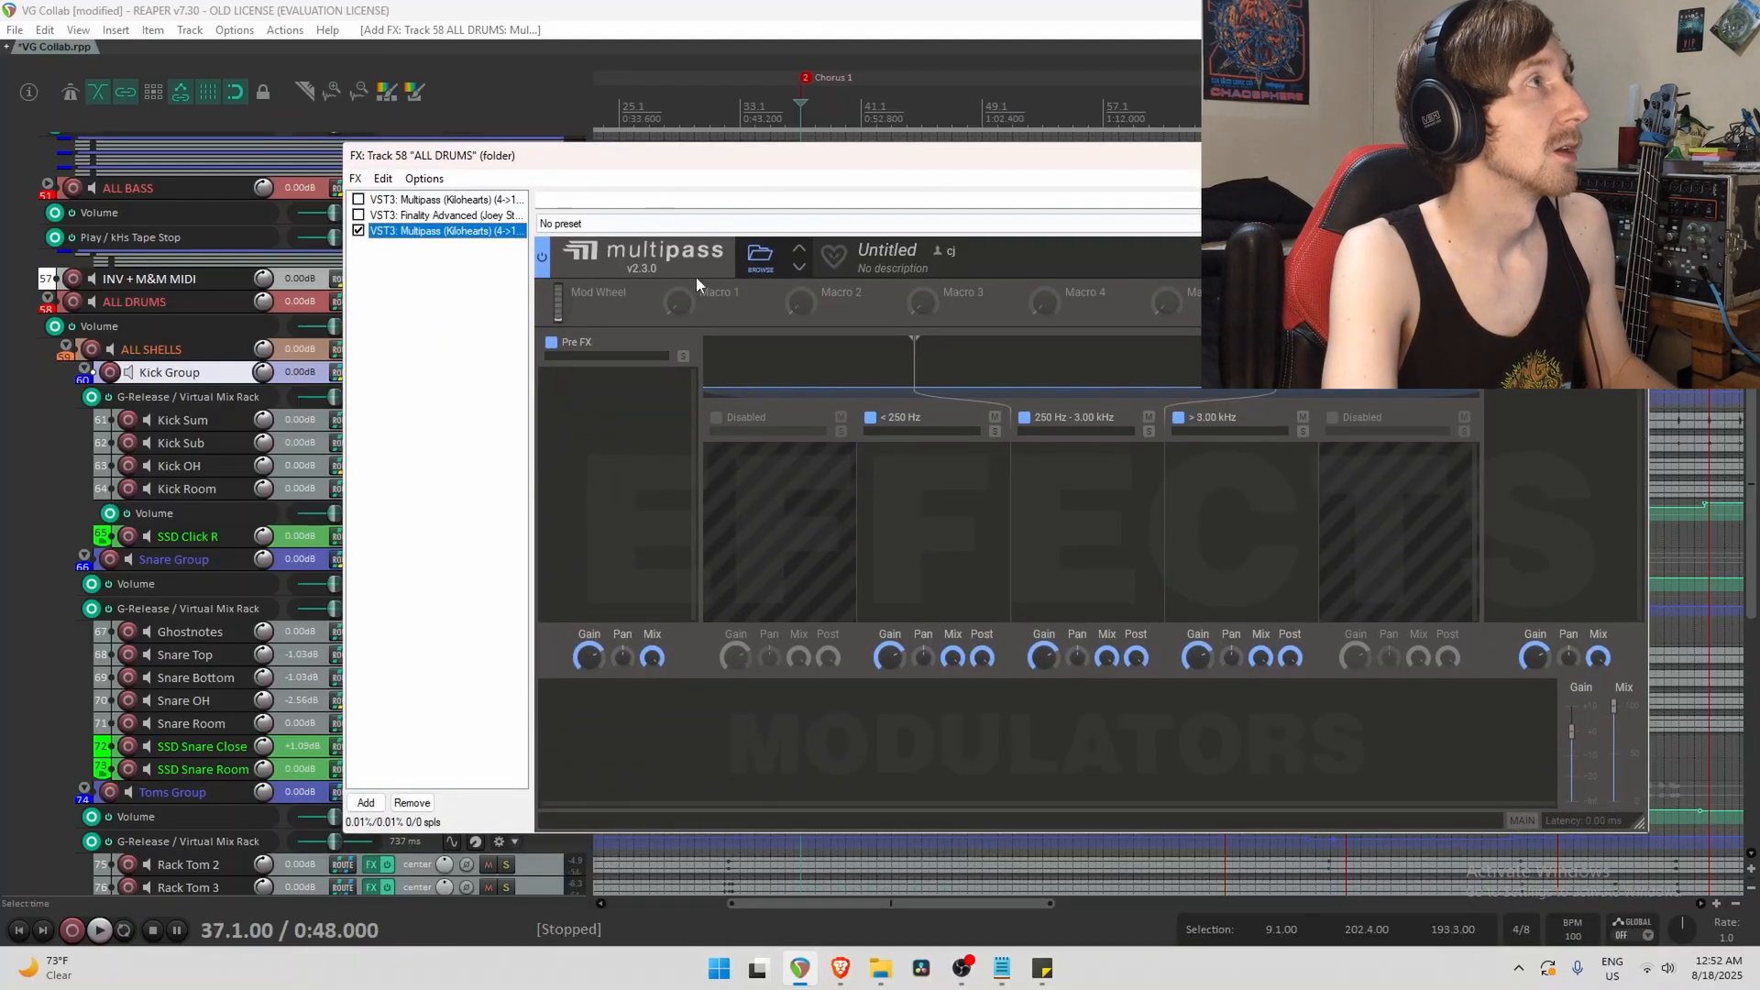
click(756, 261)
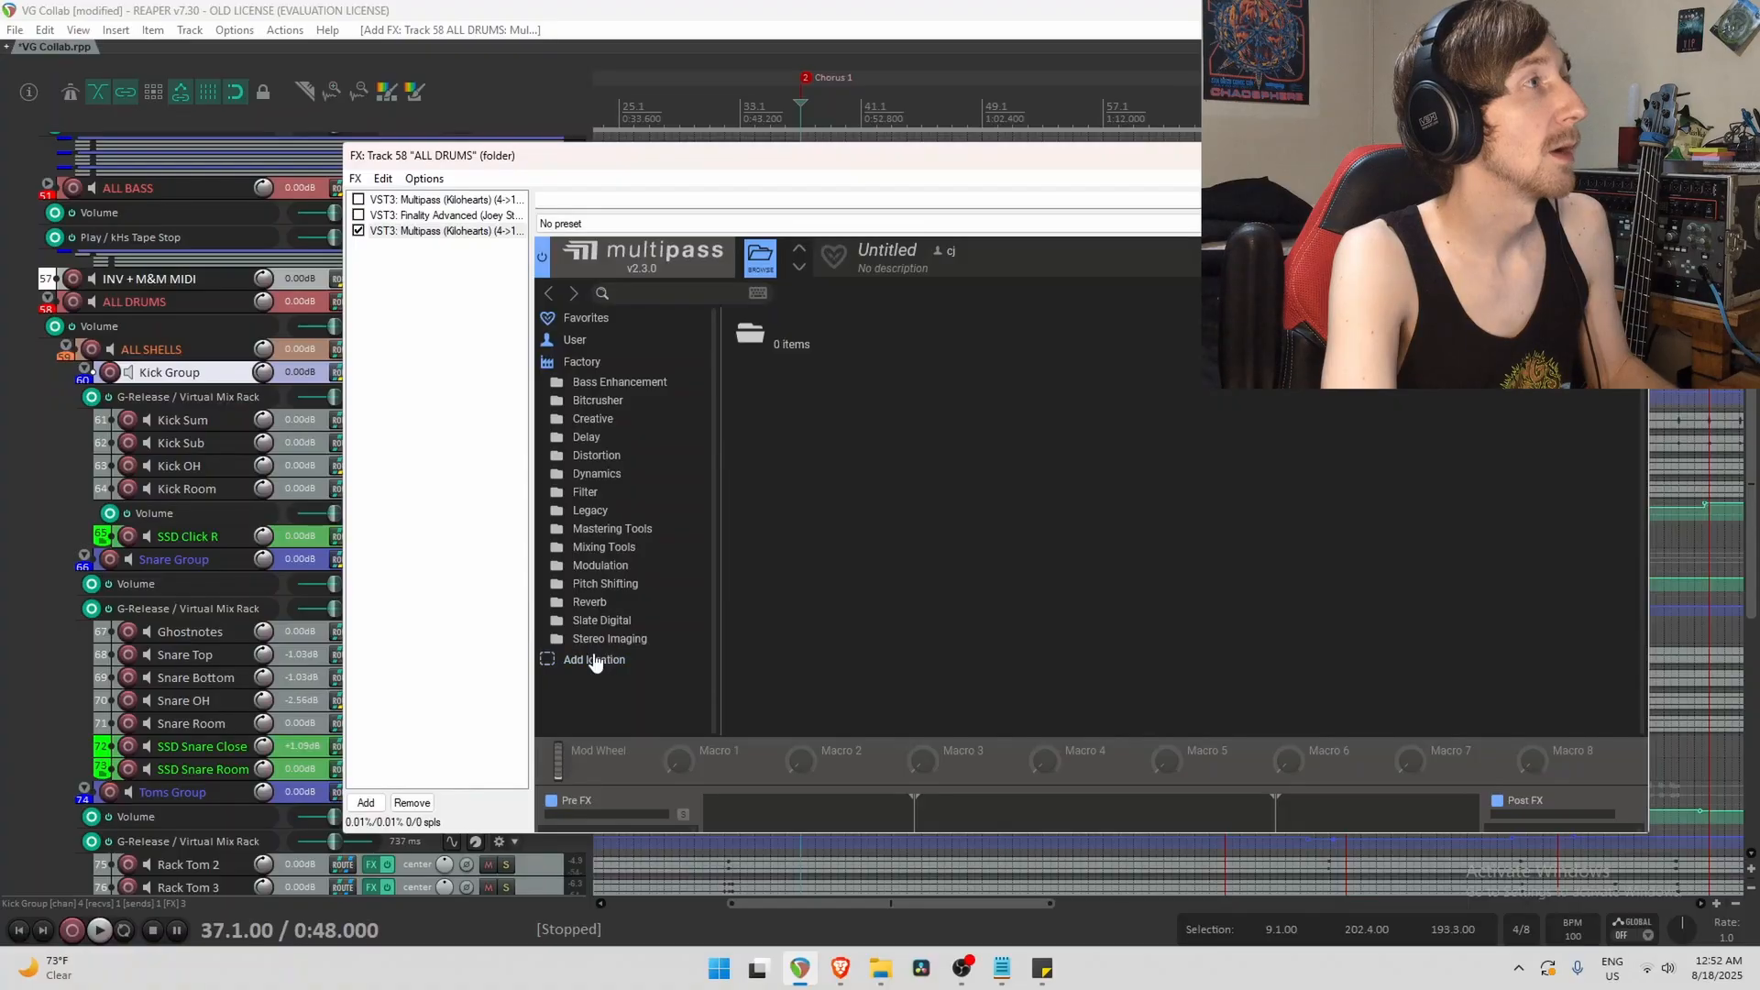
click(591, 339)
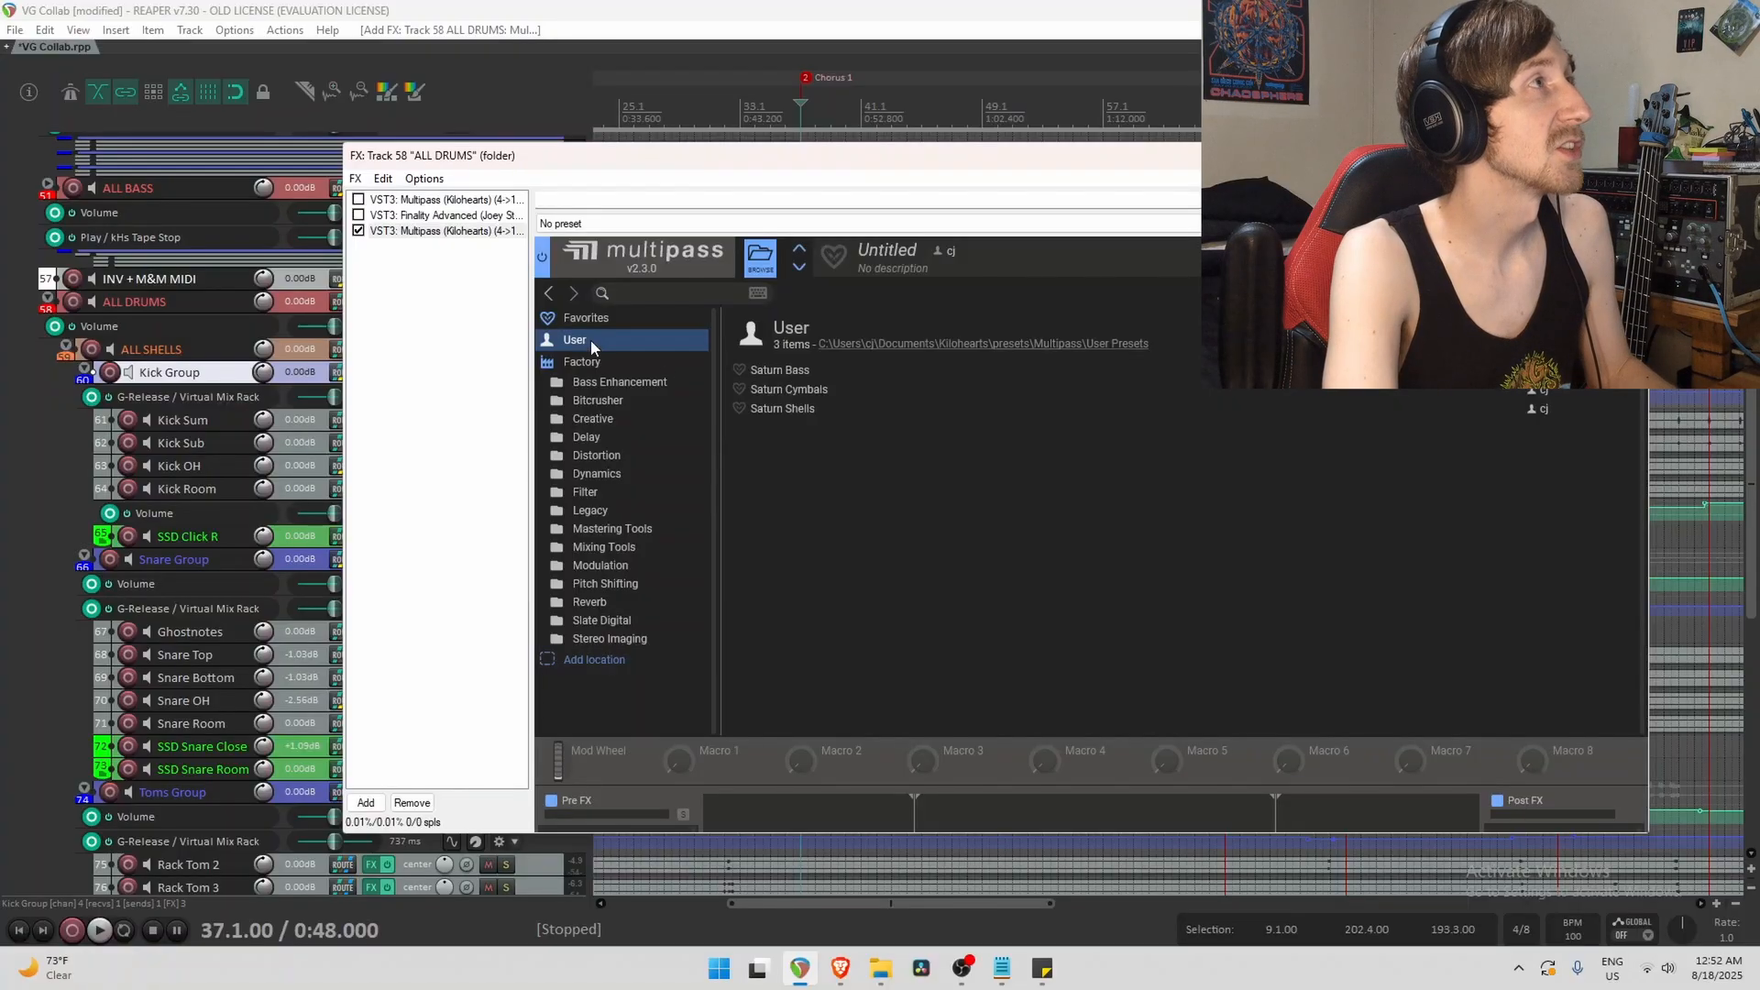
double_click(803, 409)
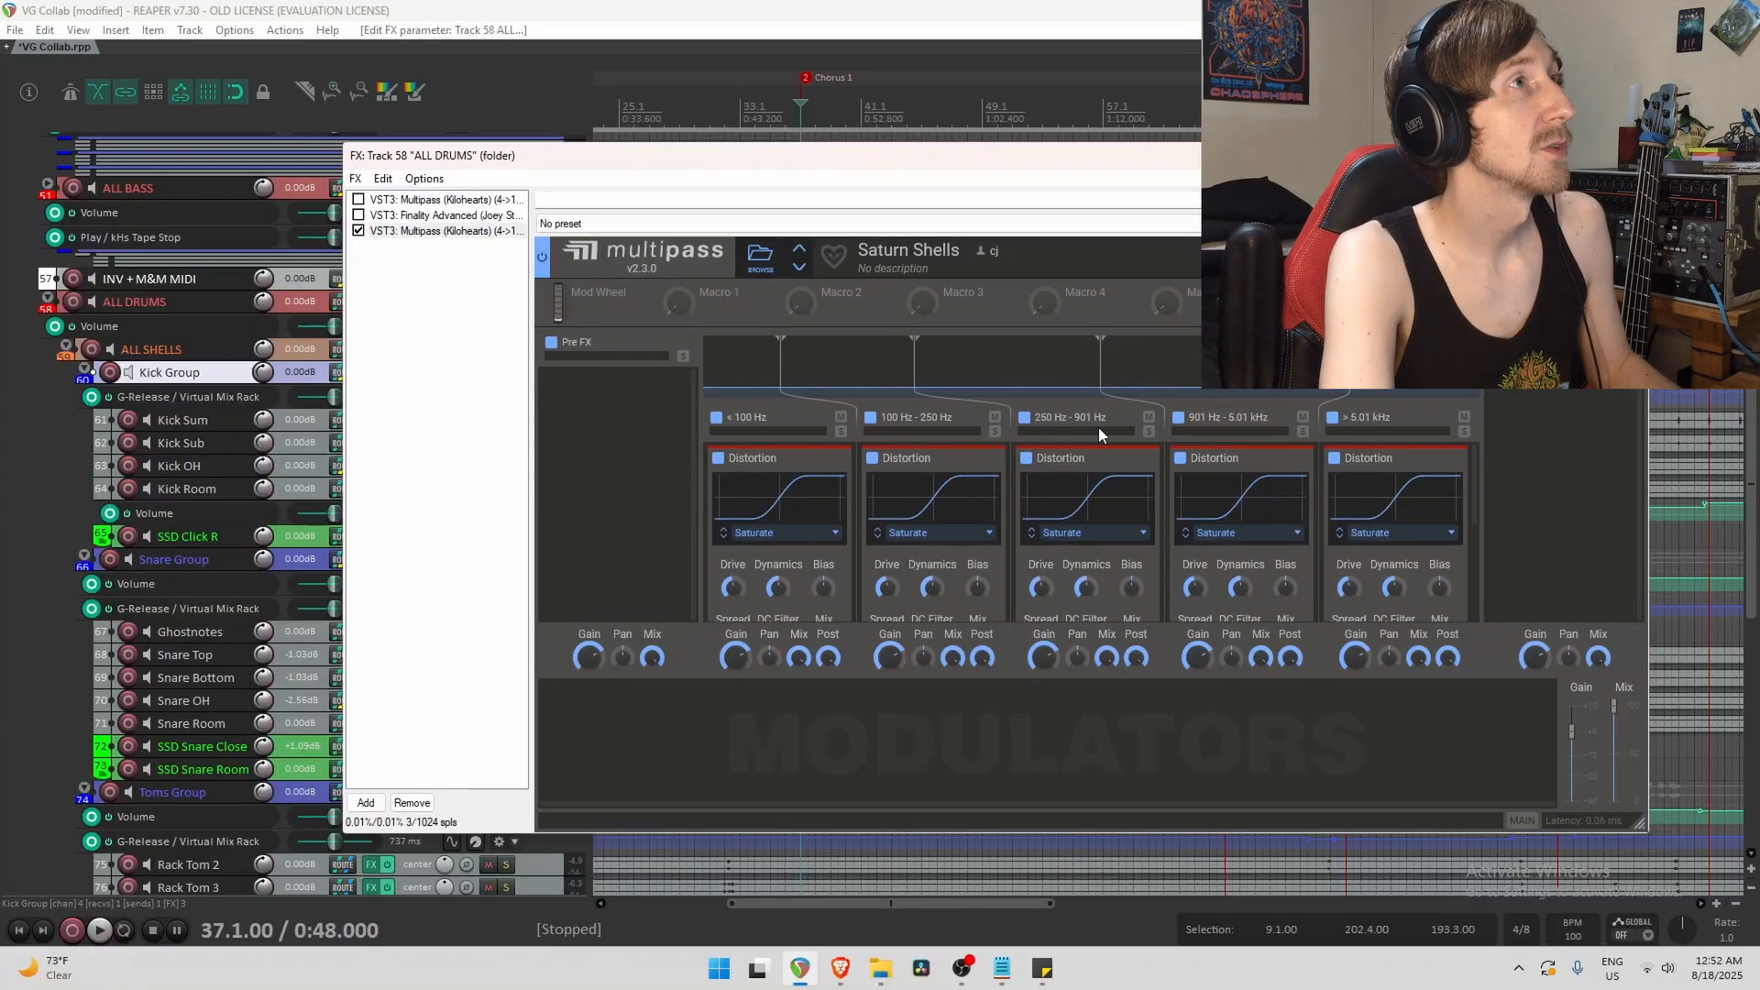
Using the first Multipass as reference, set the new one's crossovers to 152 Hz, 758 Hz, 3.10 kHz and 10.1 kHz.
click(445, 200)
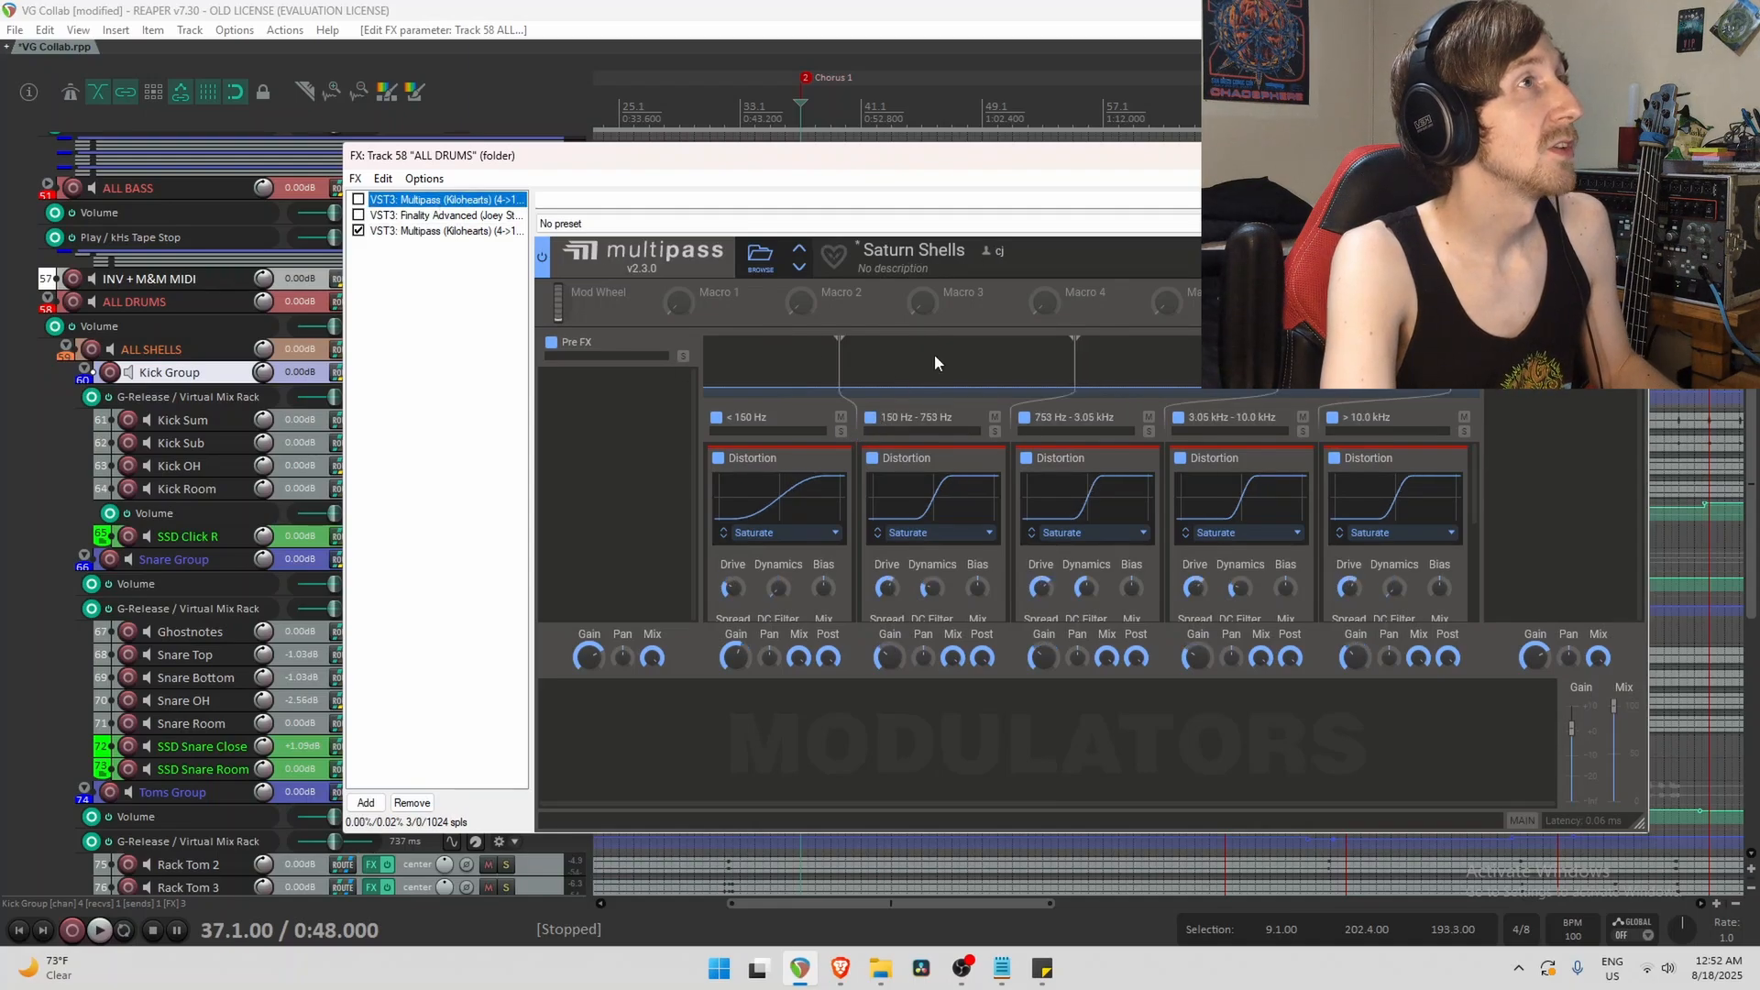
click(458, 232)
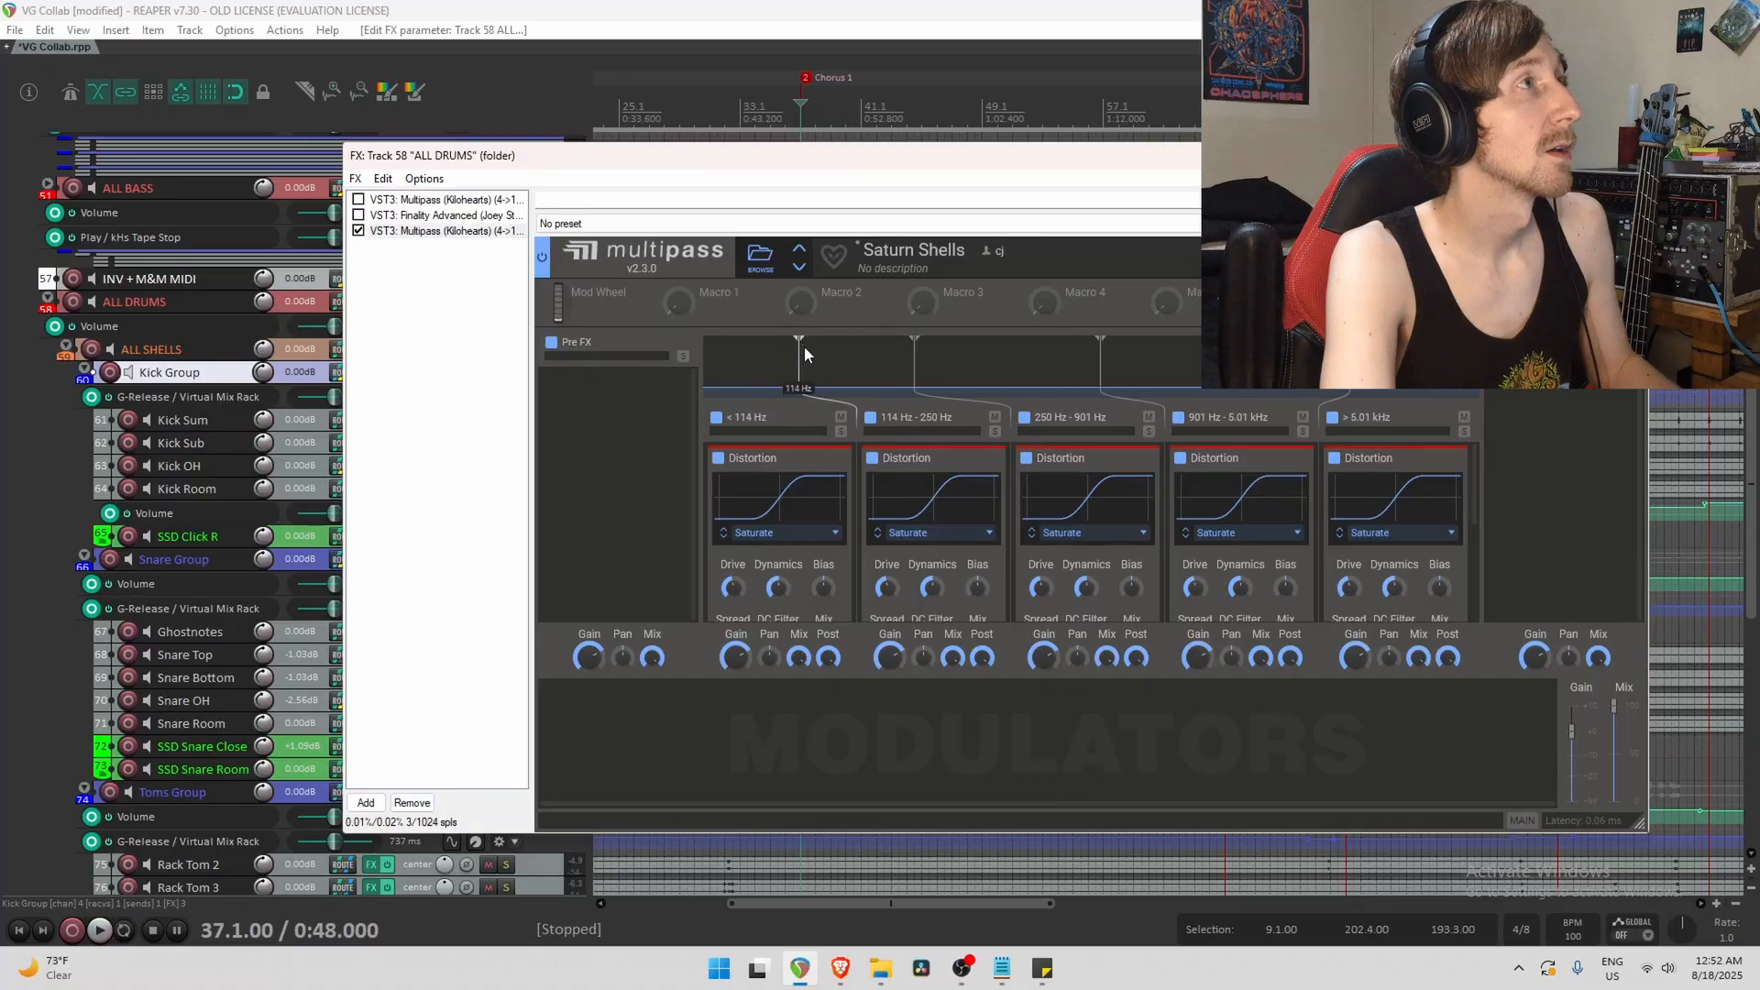
drag(991, 356, 1240, 341)
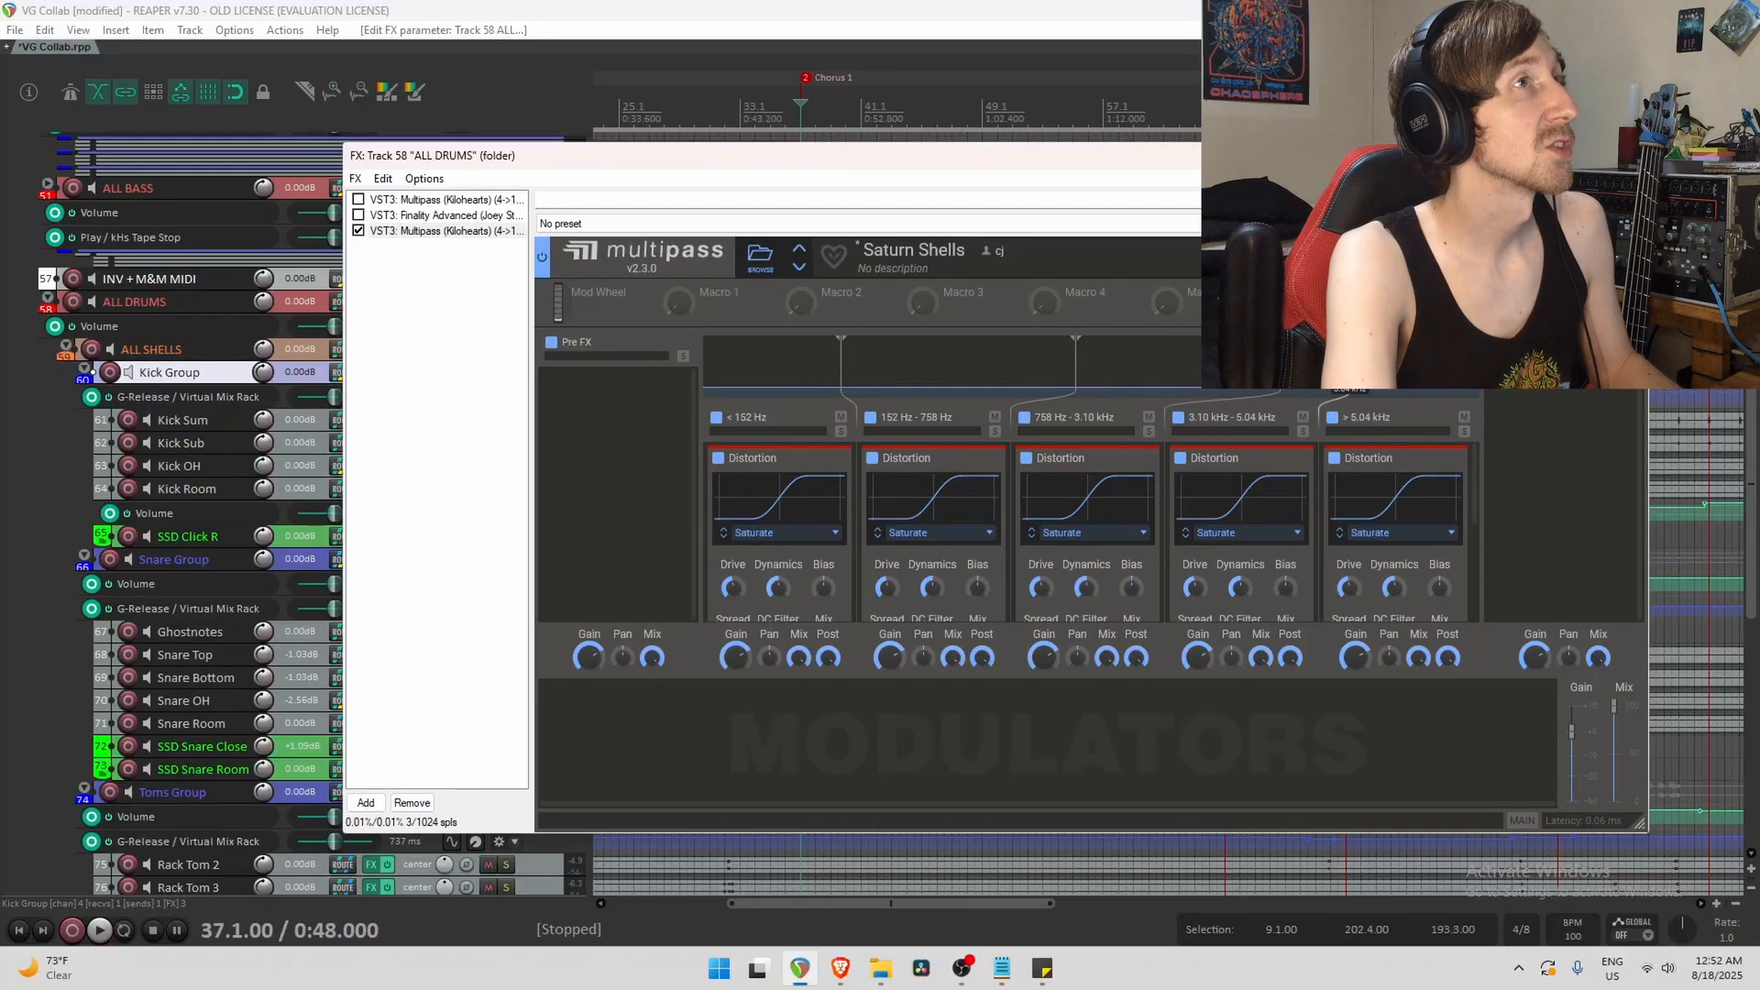
drag(1456, 348, 1453, 350)
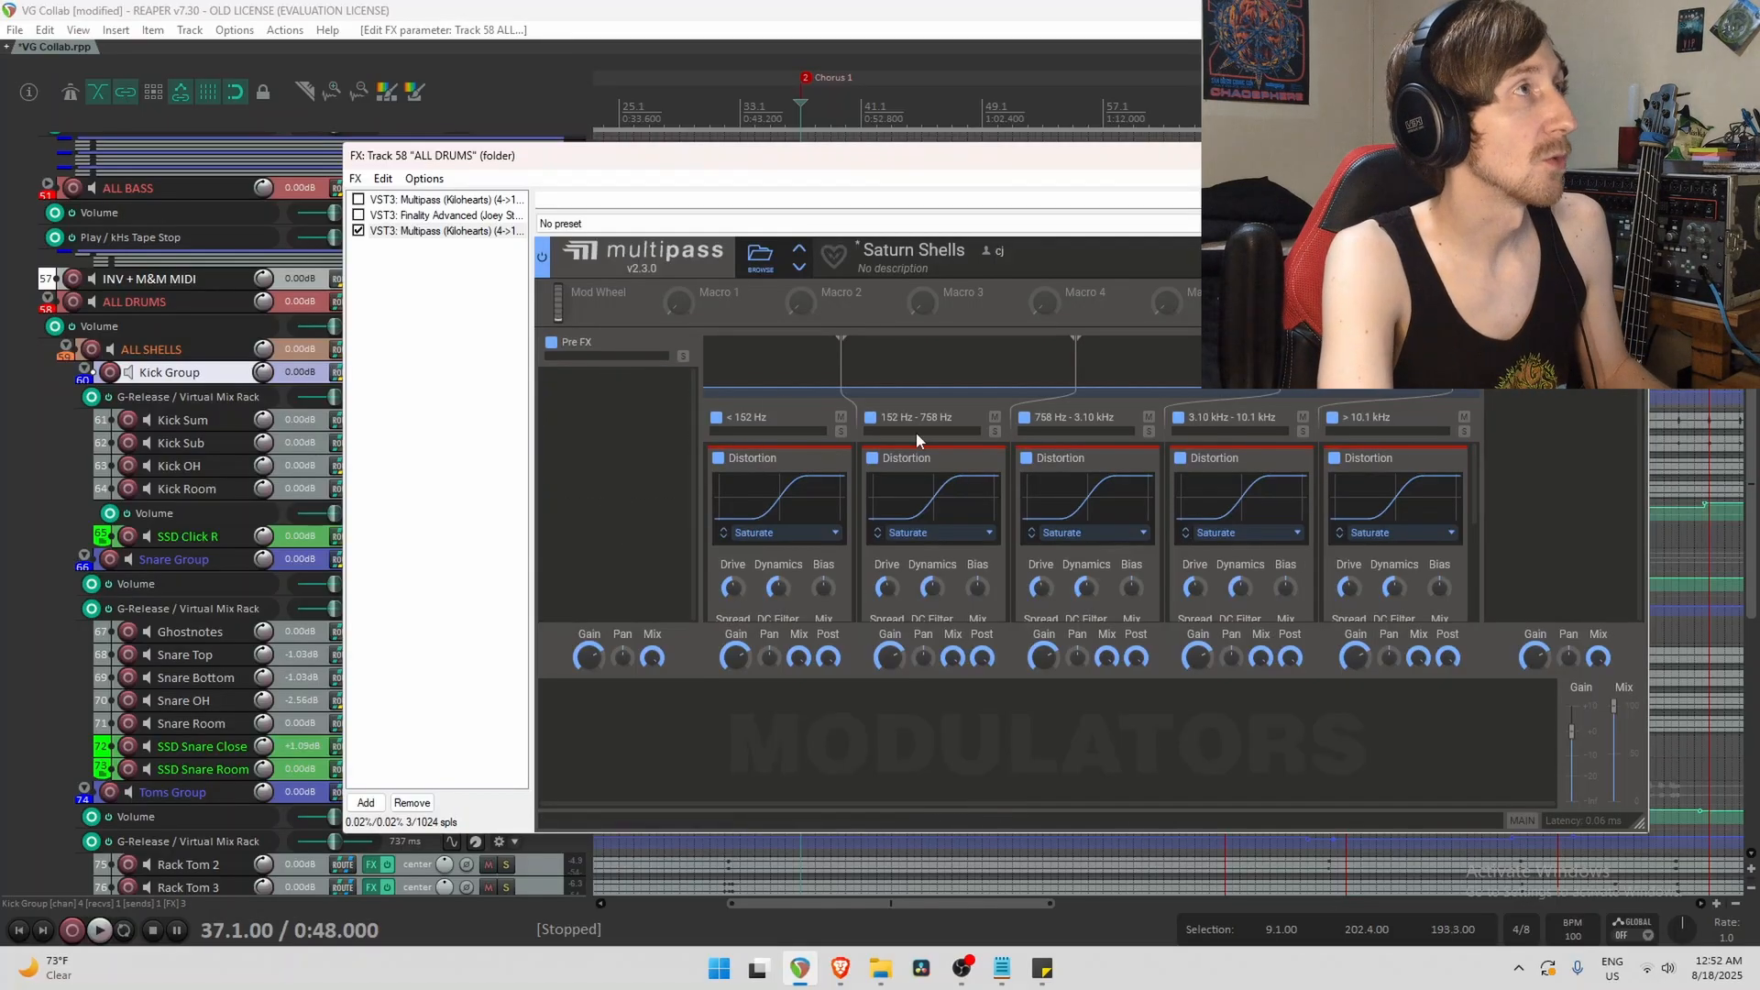
Solo the band below 152 Hz and adjust its distortion Drive by ear while playing Chorus 1, settling above the preset amount.
click(841, 431)
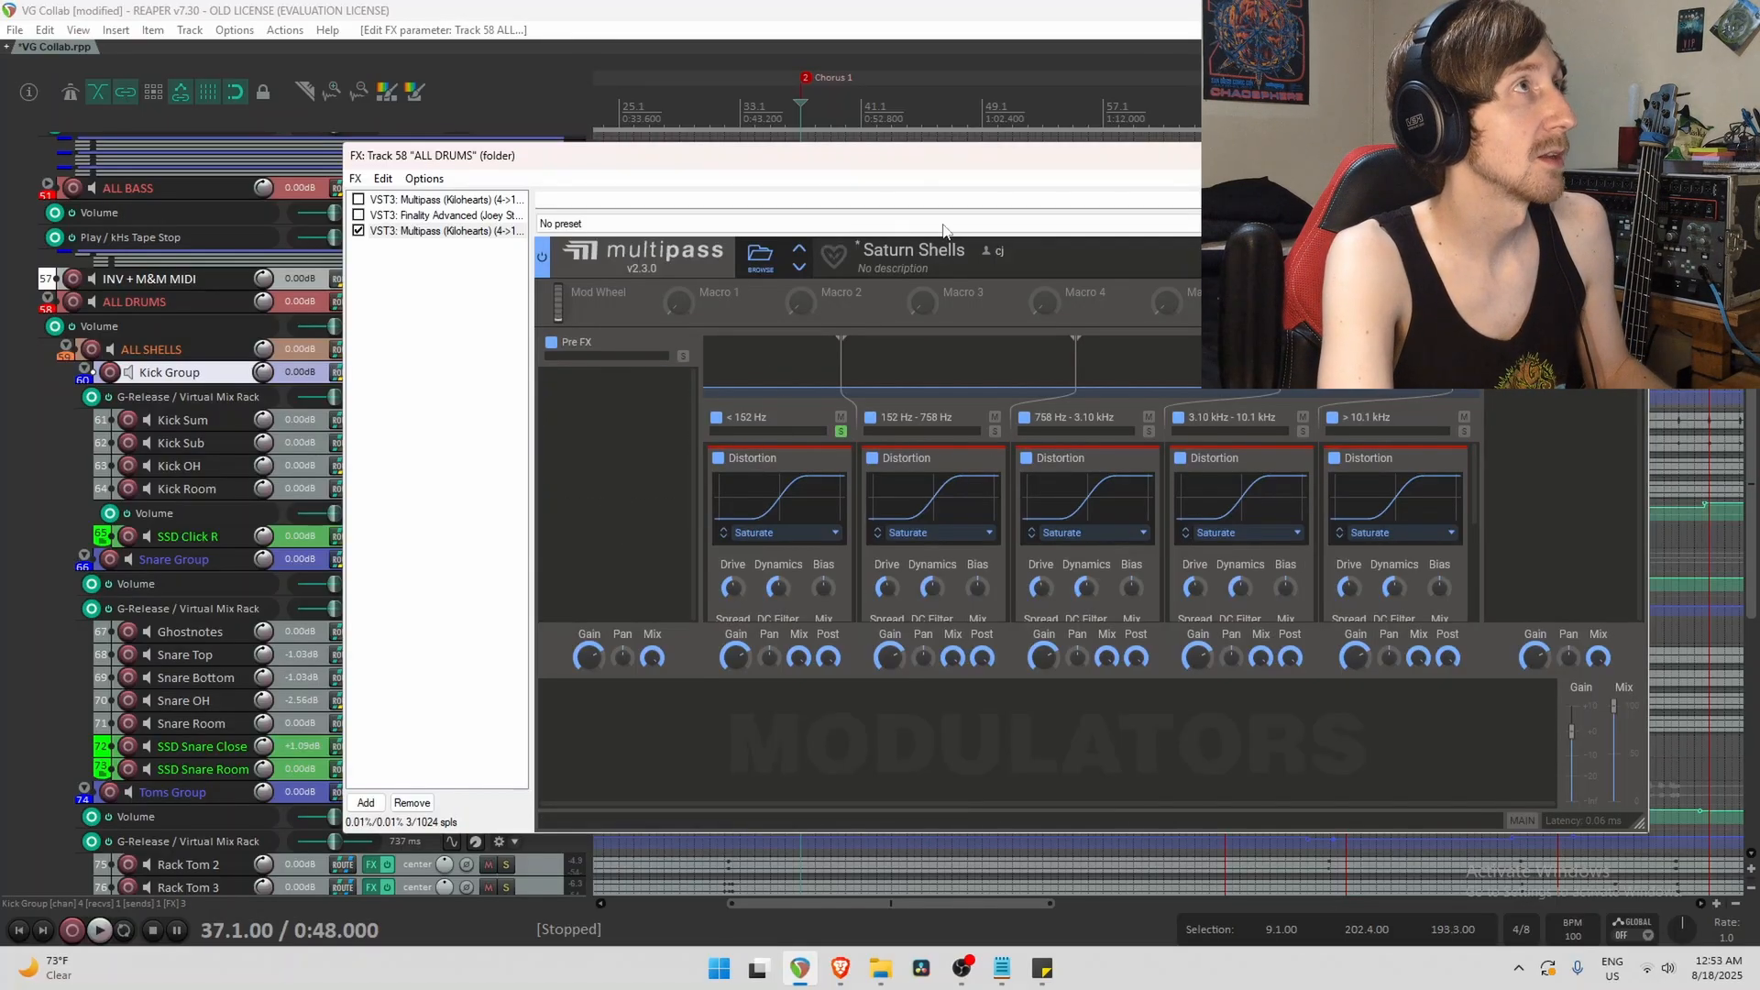
key(space)
key(space)
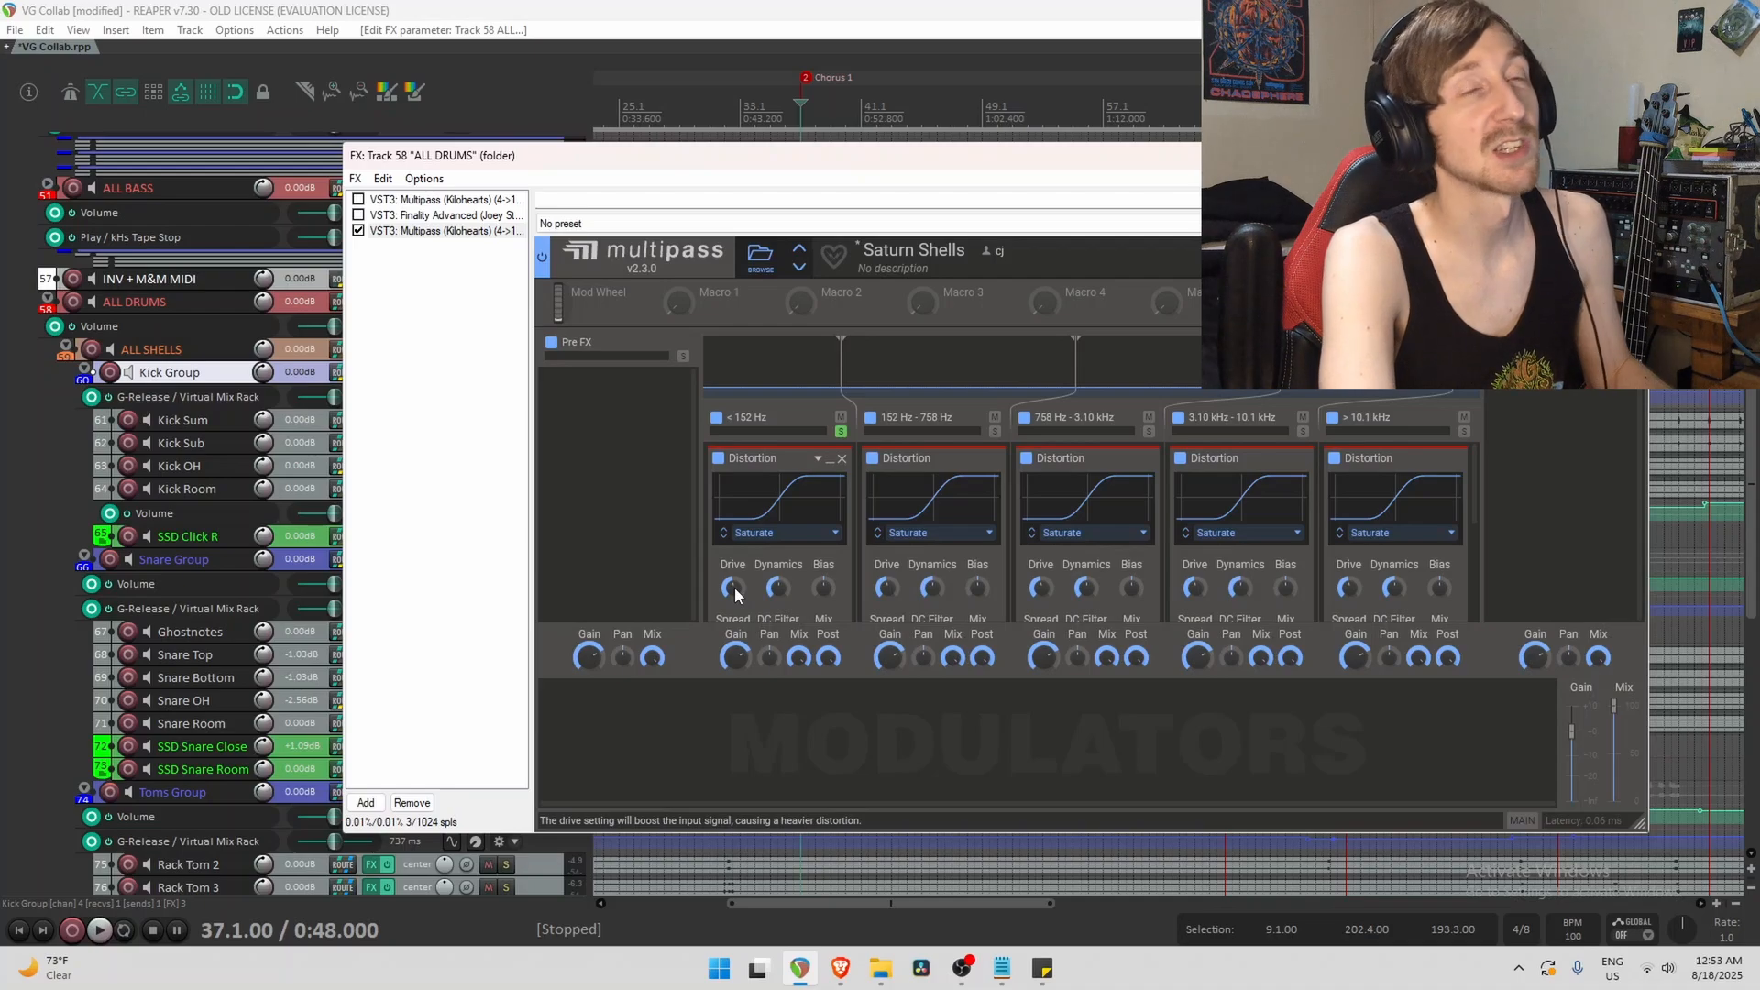
drag(733, 587, 733, 504)
key(space)
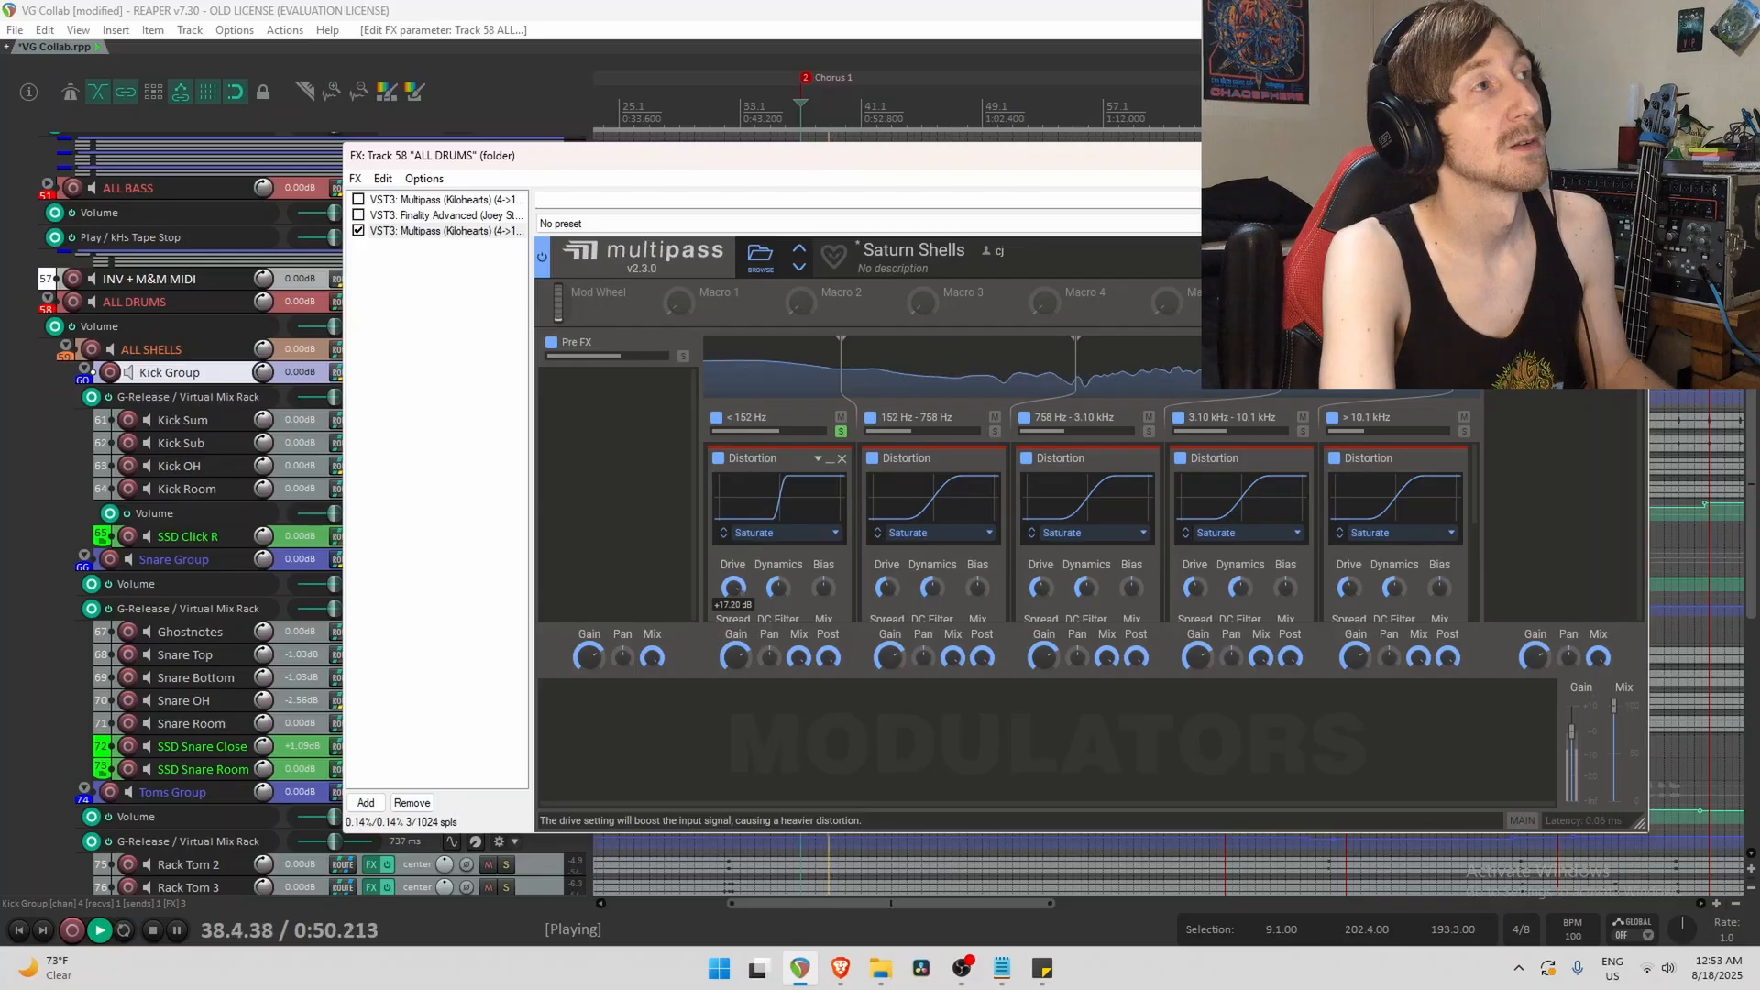
drag(732, 588, 732, 629)
key(space)
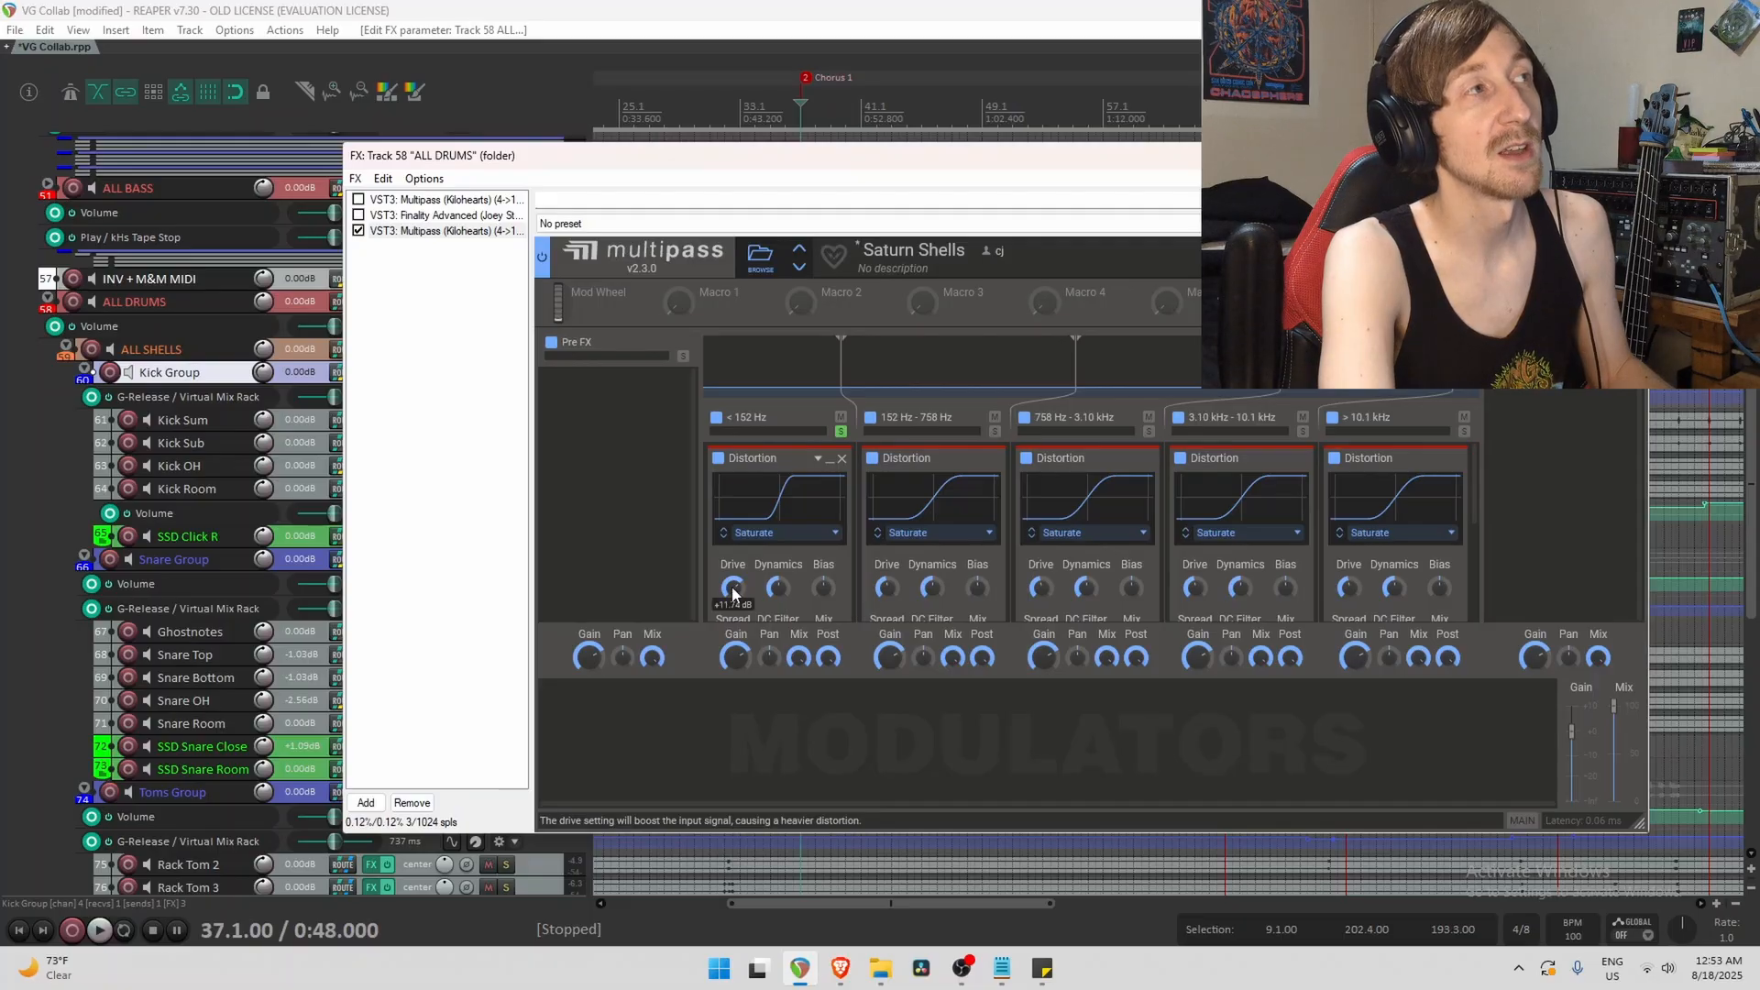
drag(733, 588, 736, 593)
key(space)
drag(735, 594, 735, 601)
key(space)
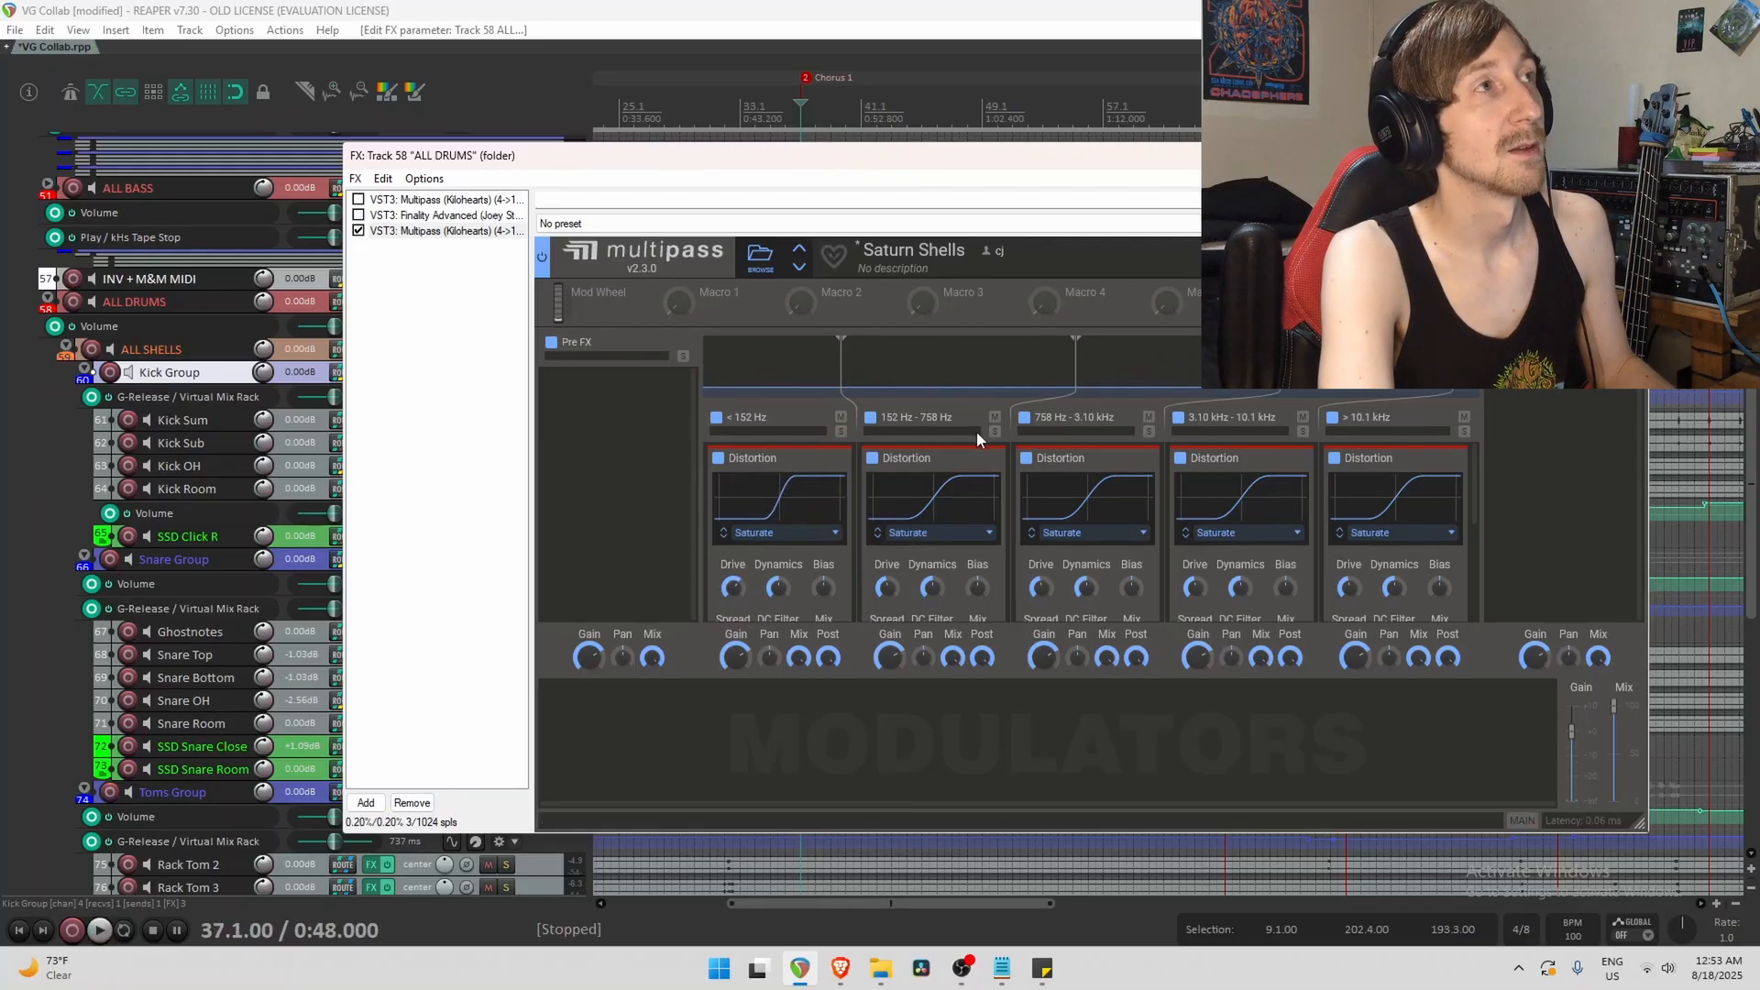
Solo the 152–758 Hz band and raise its distortion Drive while playing Chorus 1.
key(space)
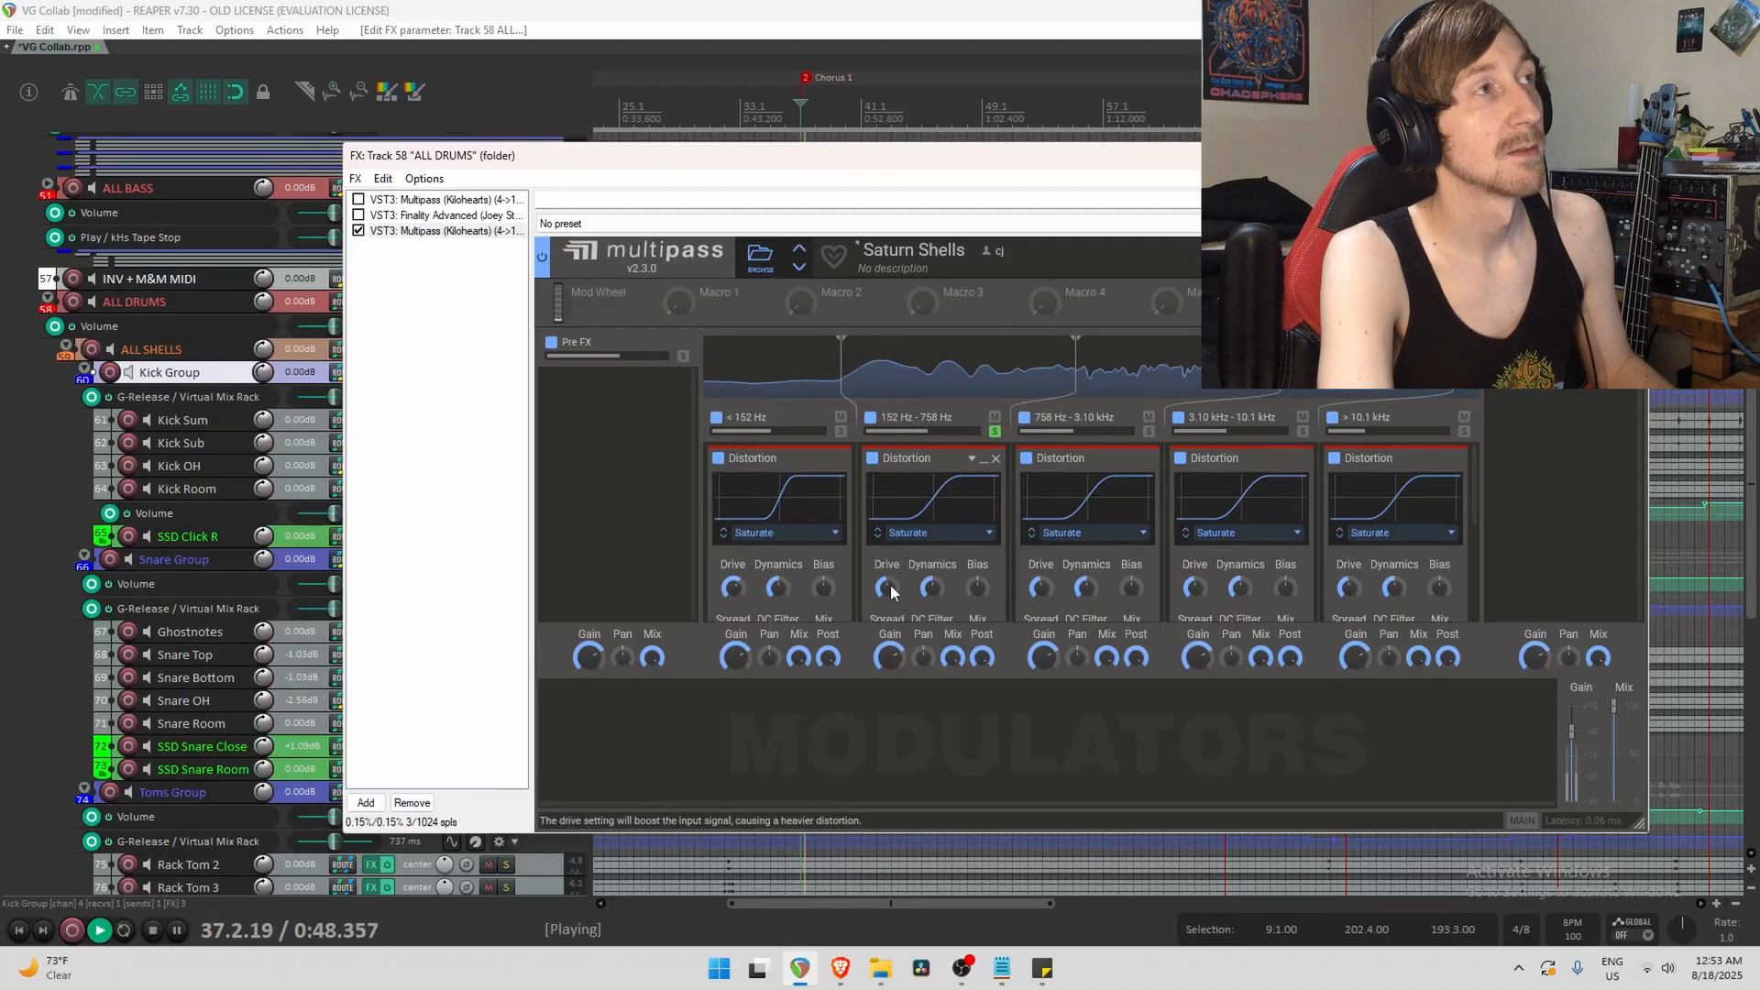
mouse_move(887, 588)
mouse_down()
mouse_move(887, 510)
mouse_move(886, 569)
mouse_up()
key(space)
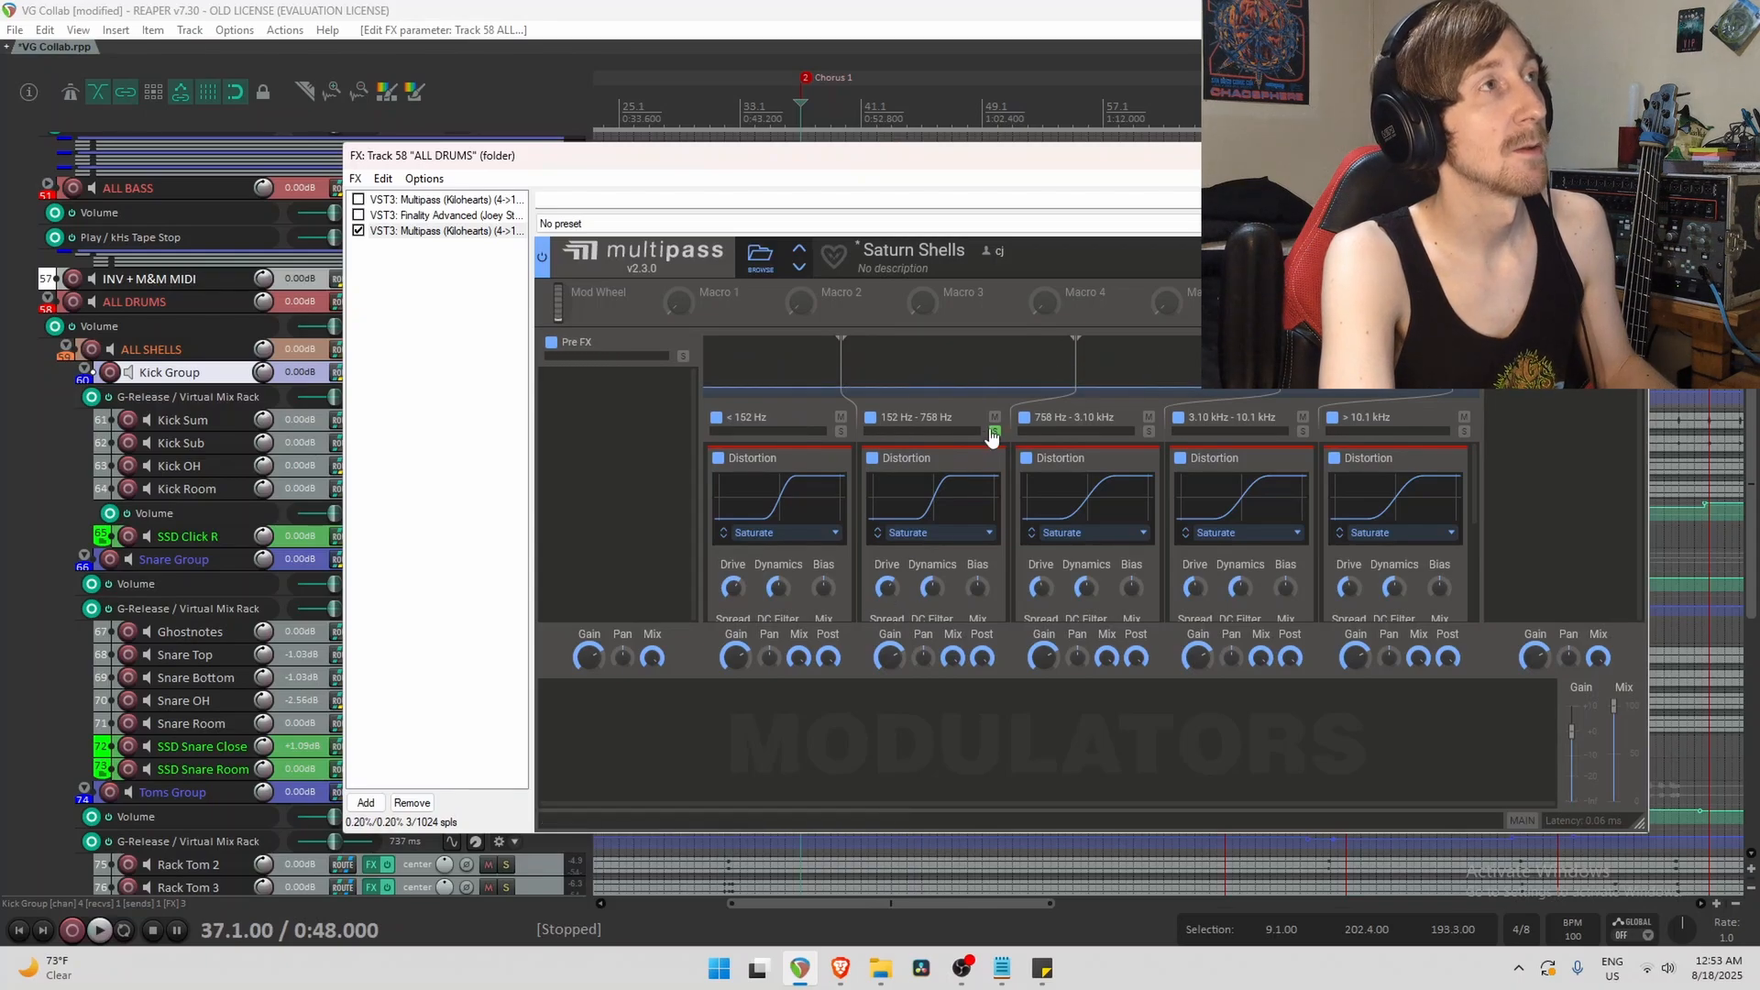
Solo the 758 Hz–3.10 kHz band, raise its distortion Drive during playback, then unsolo the band.
click(1149, 432)
key(space)
drag(1040, 590, 1039, 599)
key(space)
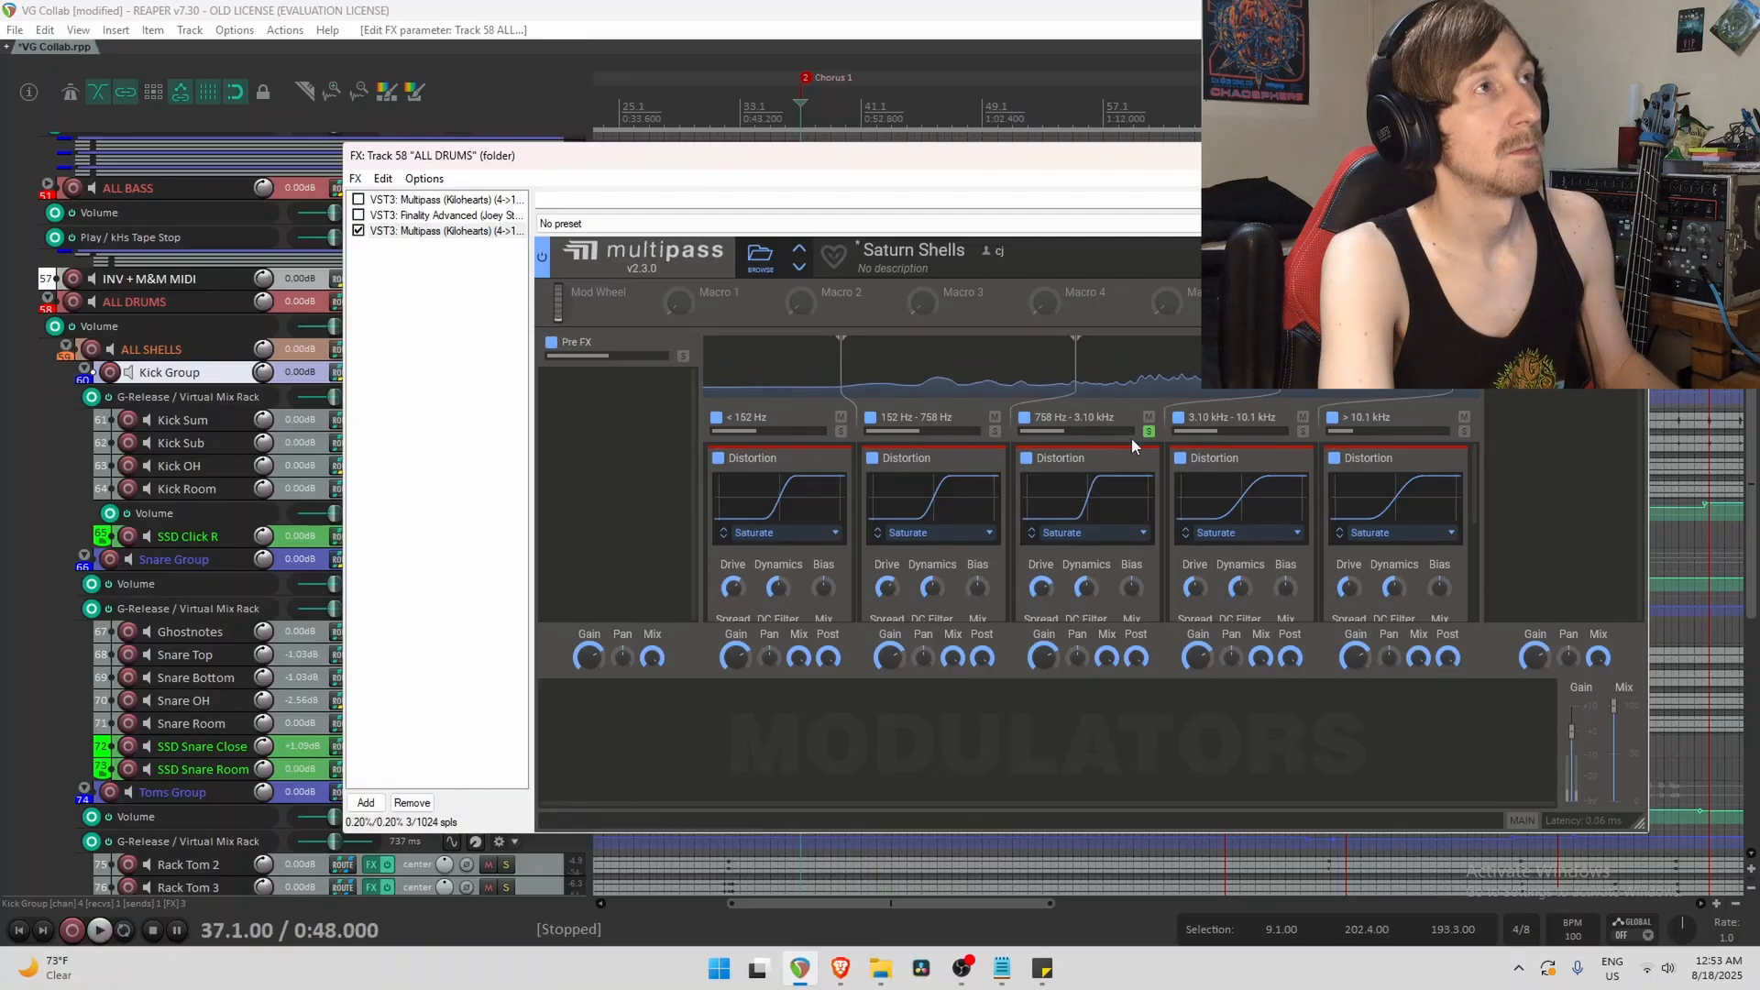
click(1149, 432)
Solo the 3.10–10.1 kHz band, raise its distortion Drive during playback, then unsolo the band.
click(1303, 430)
key(space)
mouse_move(1194, 587)
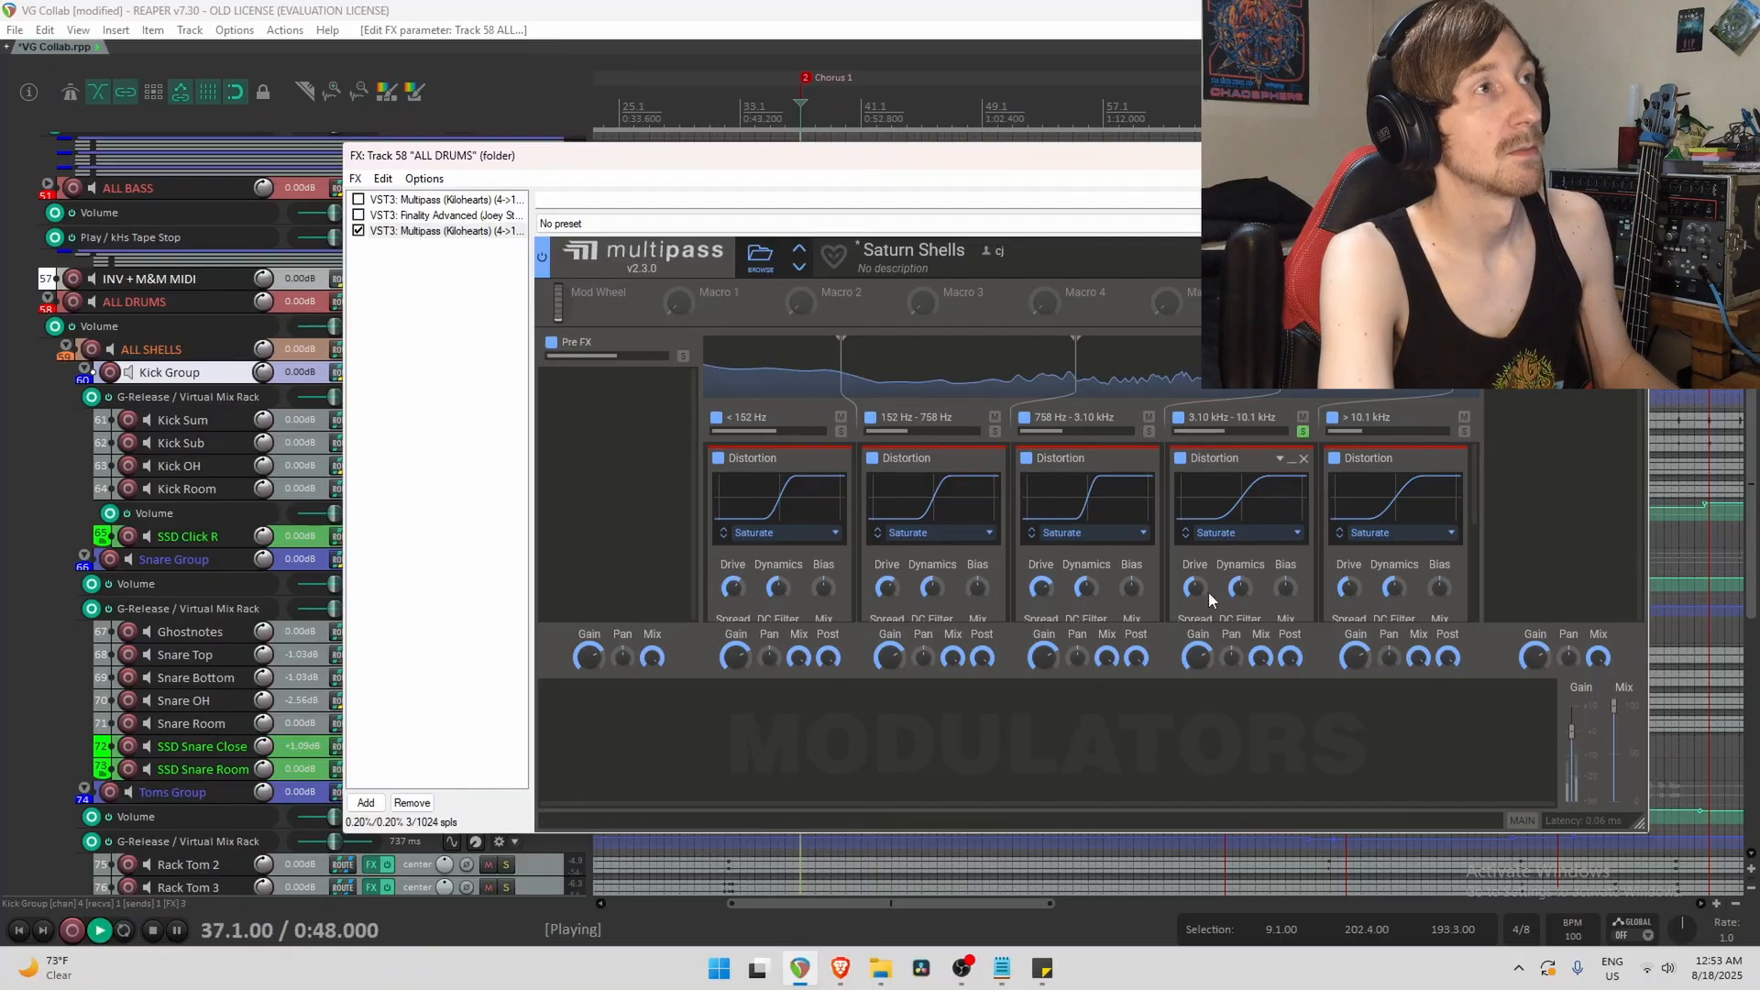
mouse_move(1194, 588)
mouse_down()
mouse_move(1195, 616)
mouse_move(1195, 599)
mouse_up()
key(space)
click(1304, 432)
Solo the band above 10.1 kHz and raise its distortion Drive during playback, then play Chorus 1 with all bands active.
click(1464, 431)
key(space)
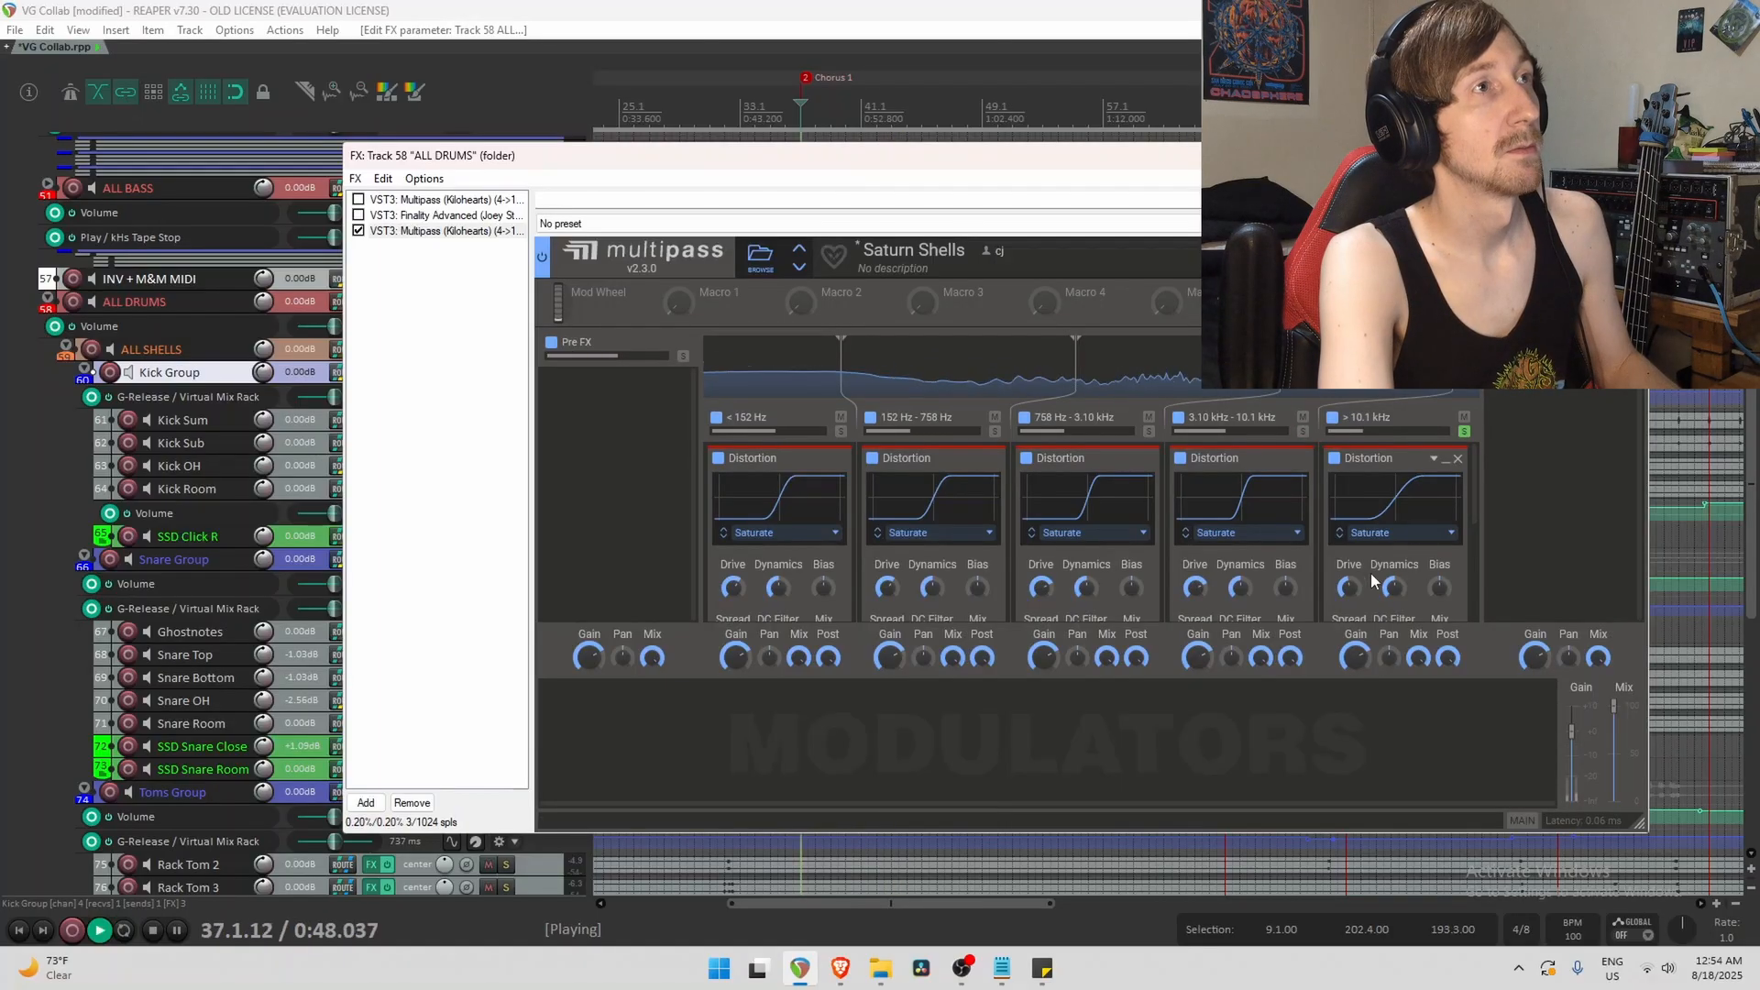
drag(1350, 588, 1349, 618)
key(space)
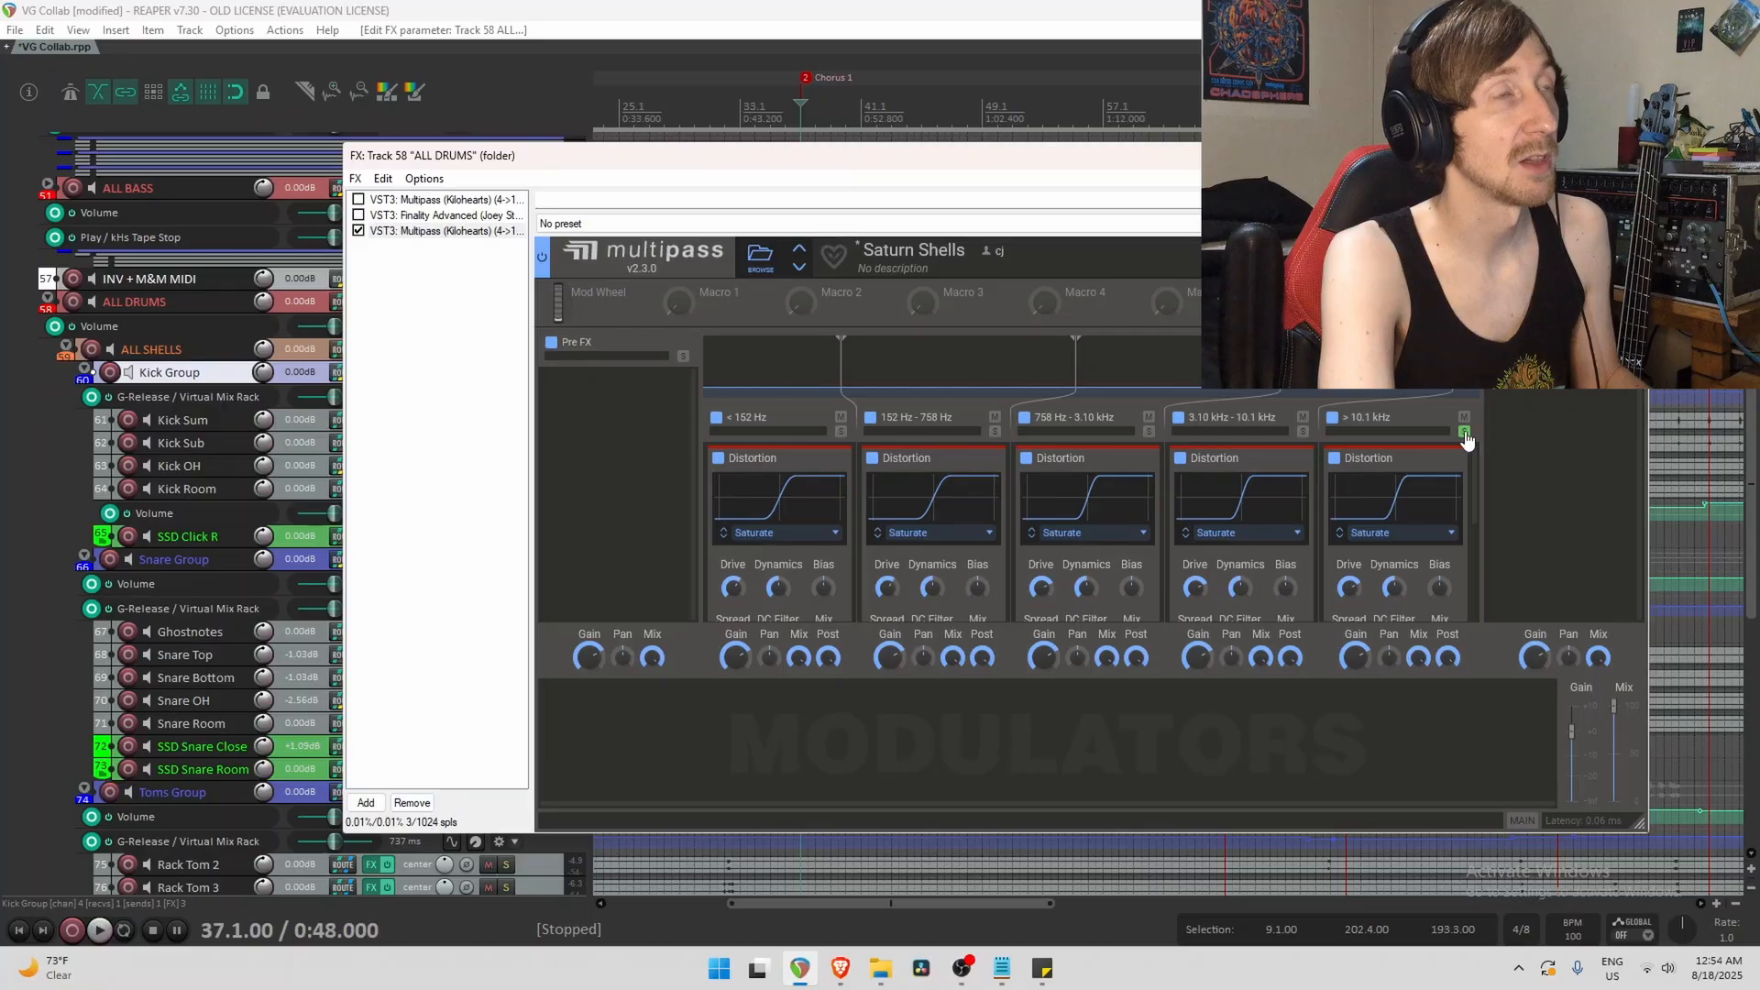
key(space)
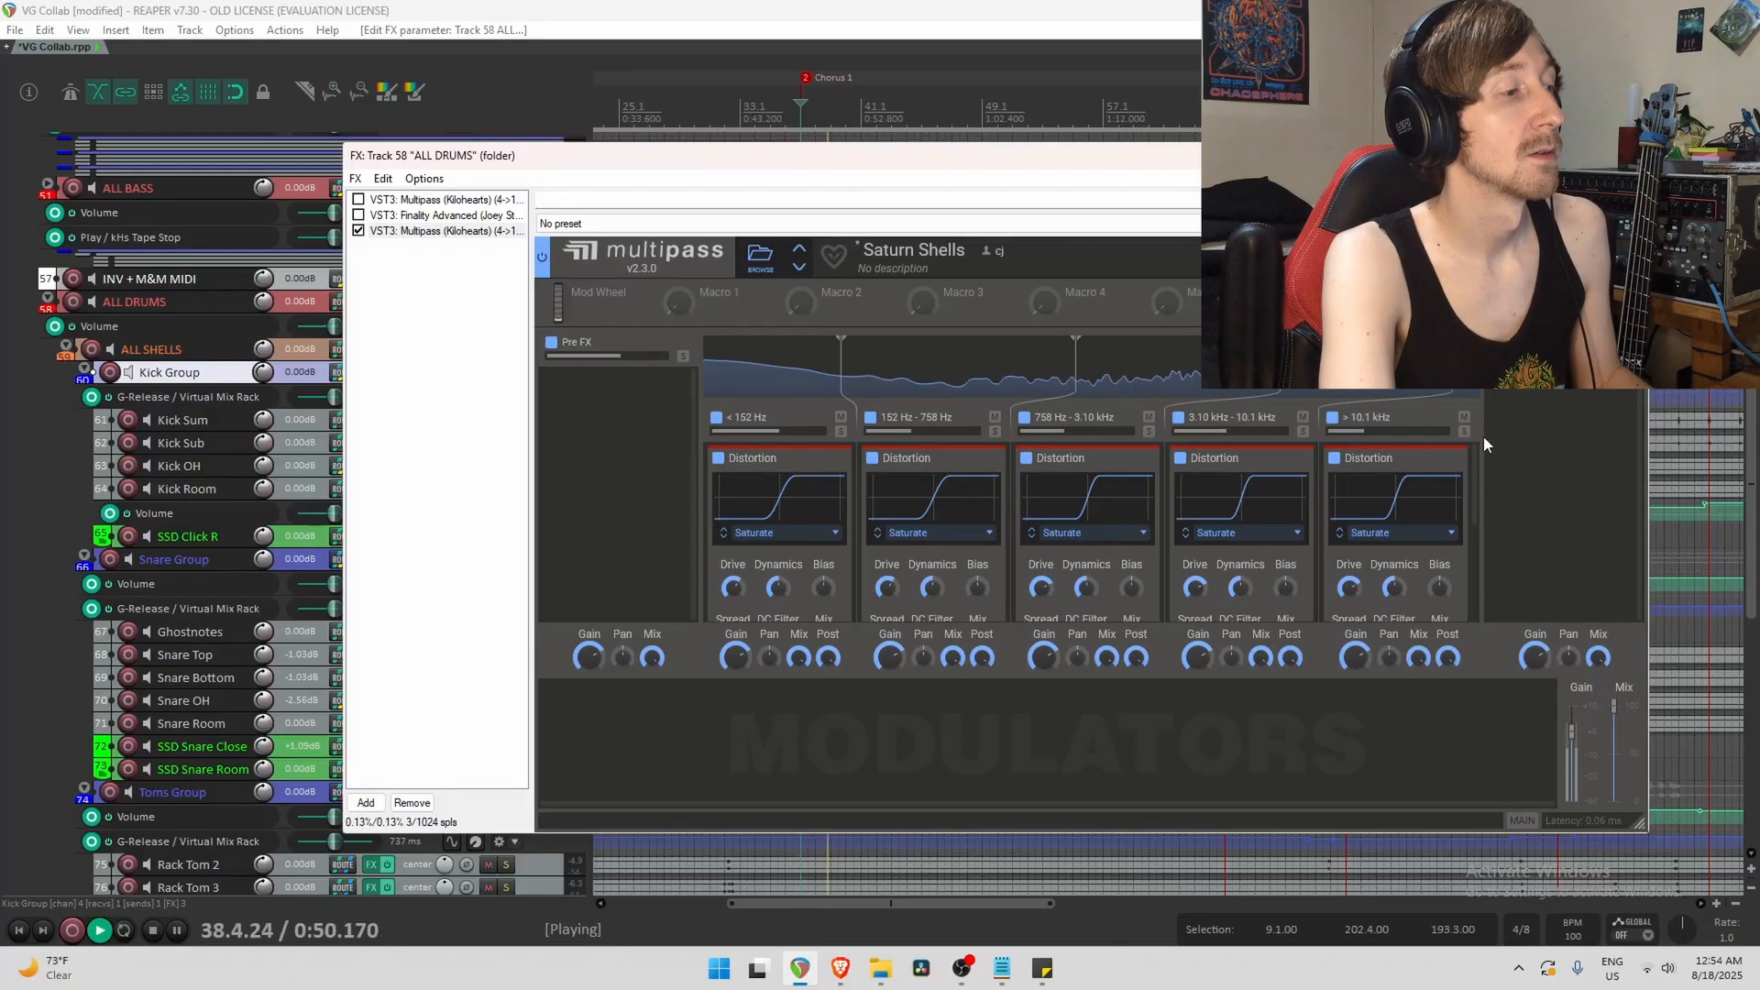
key(space)
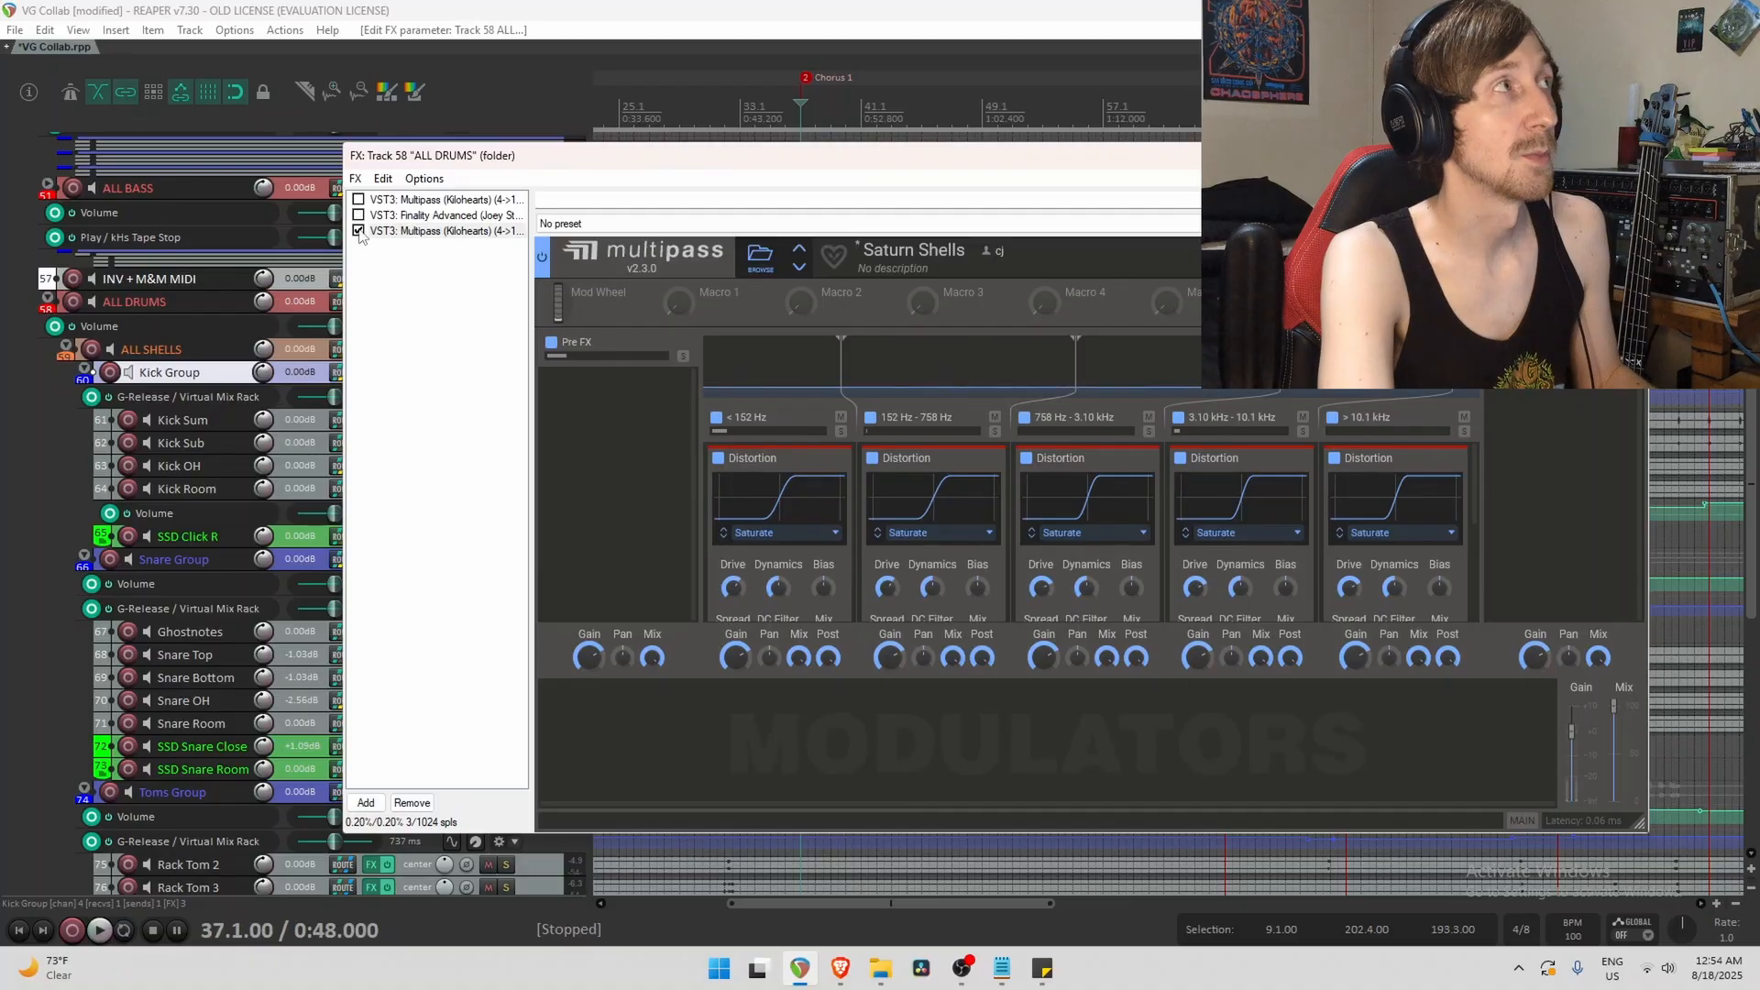
Compare the new Multipass bypassed and enabled during playback, lowering its overall output gain between comparisons.
click(358, 231)
key(space)
click(359, 231)
mouse_move(1574, 728)
mouse_down()
mouse_move(1575, 800)
mouse_move(1572, 761)
mouse_up()
key(space)
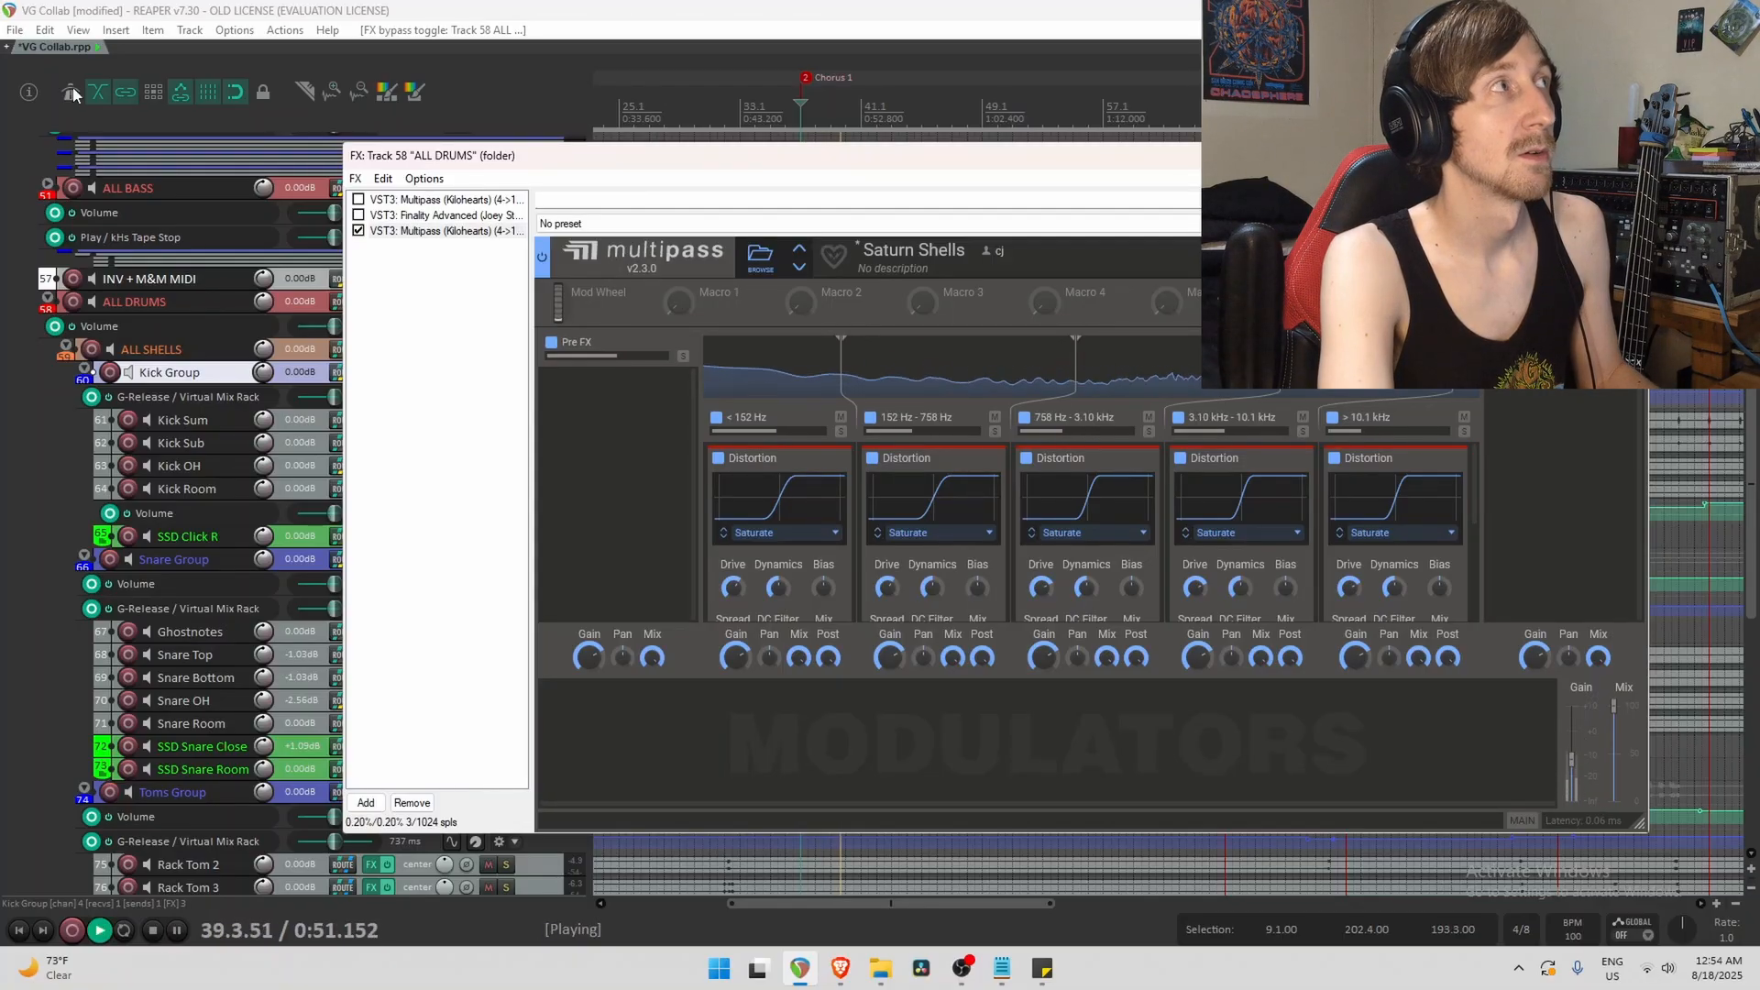
click(359, 231)
click(359, 232)
drag(1570, 759, 1579, 777)
key(space)
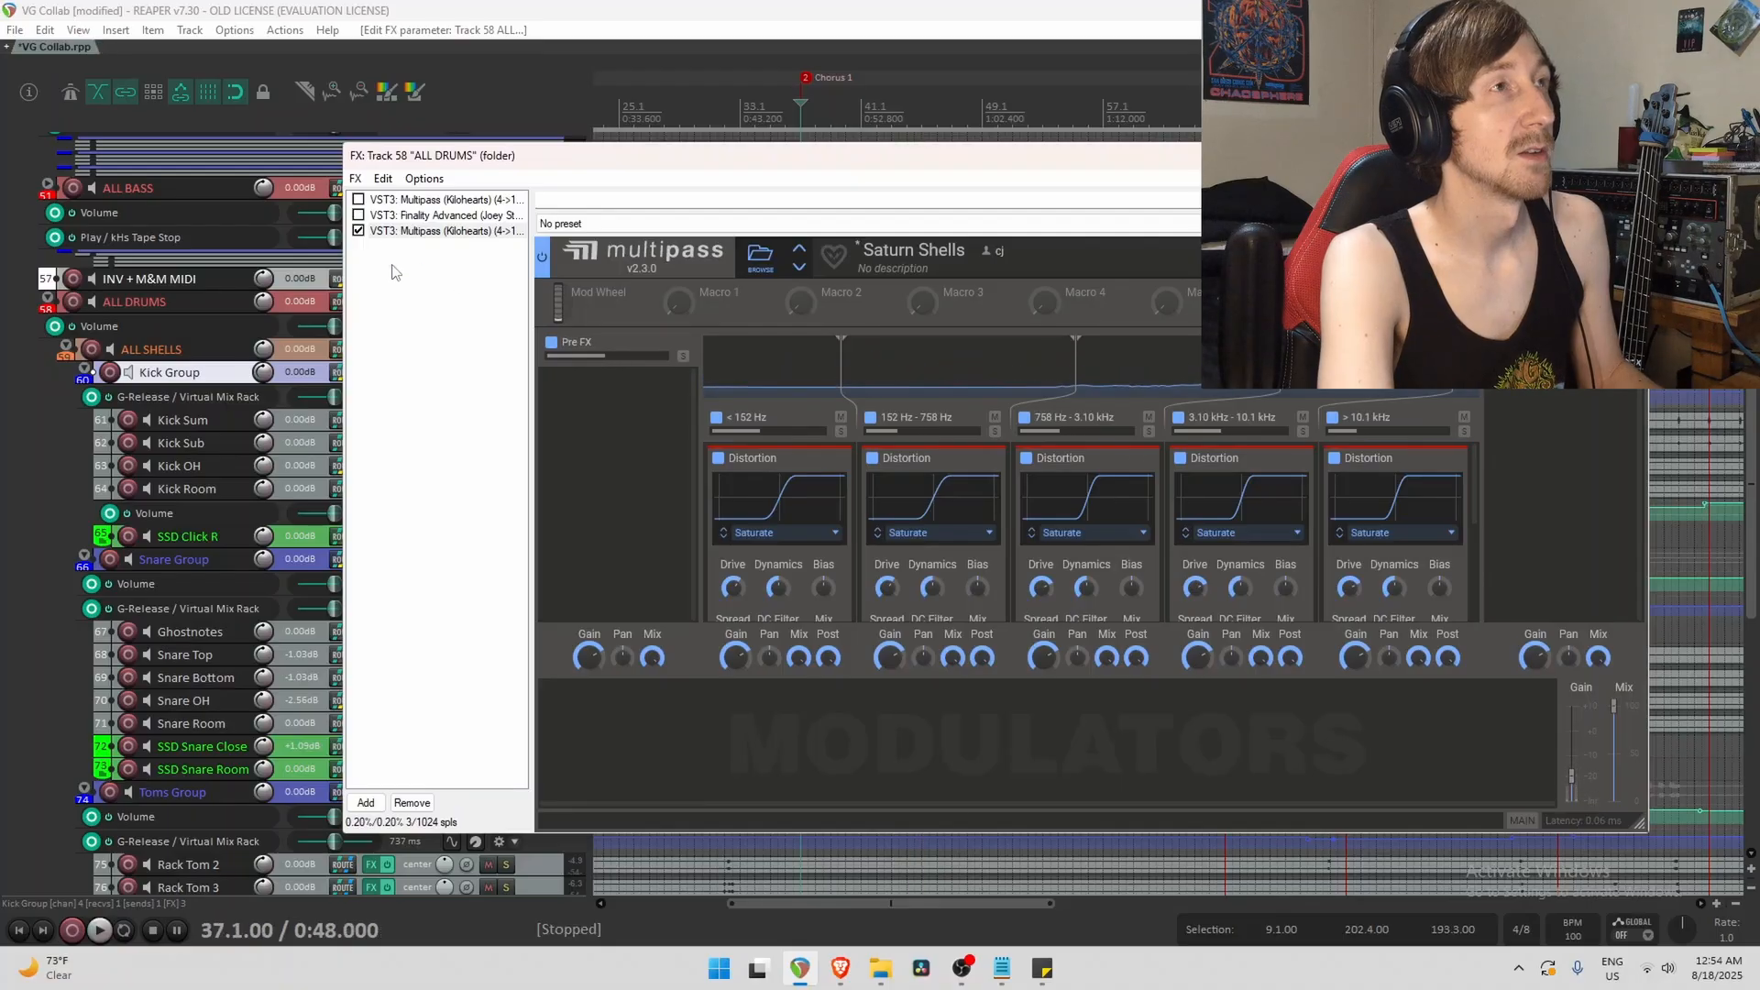
Play Chorus 1 and check the rebuilt Multipass on ALL DRUMS bypassed and enabled once more at the lowered output gain.
key(space)
click(358, 231)
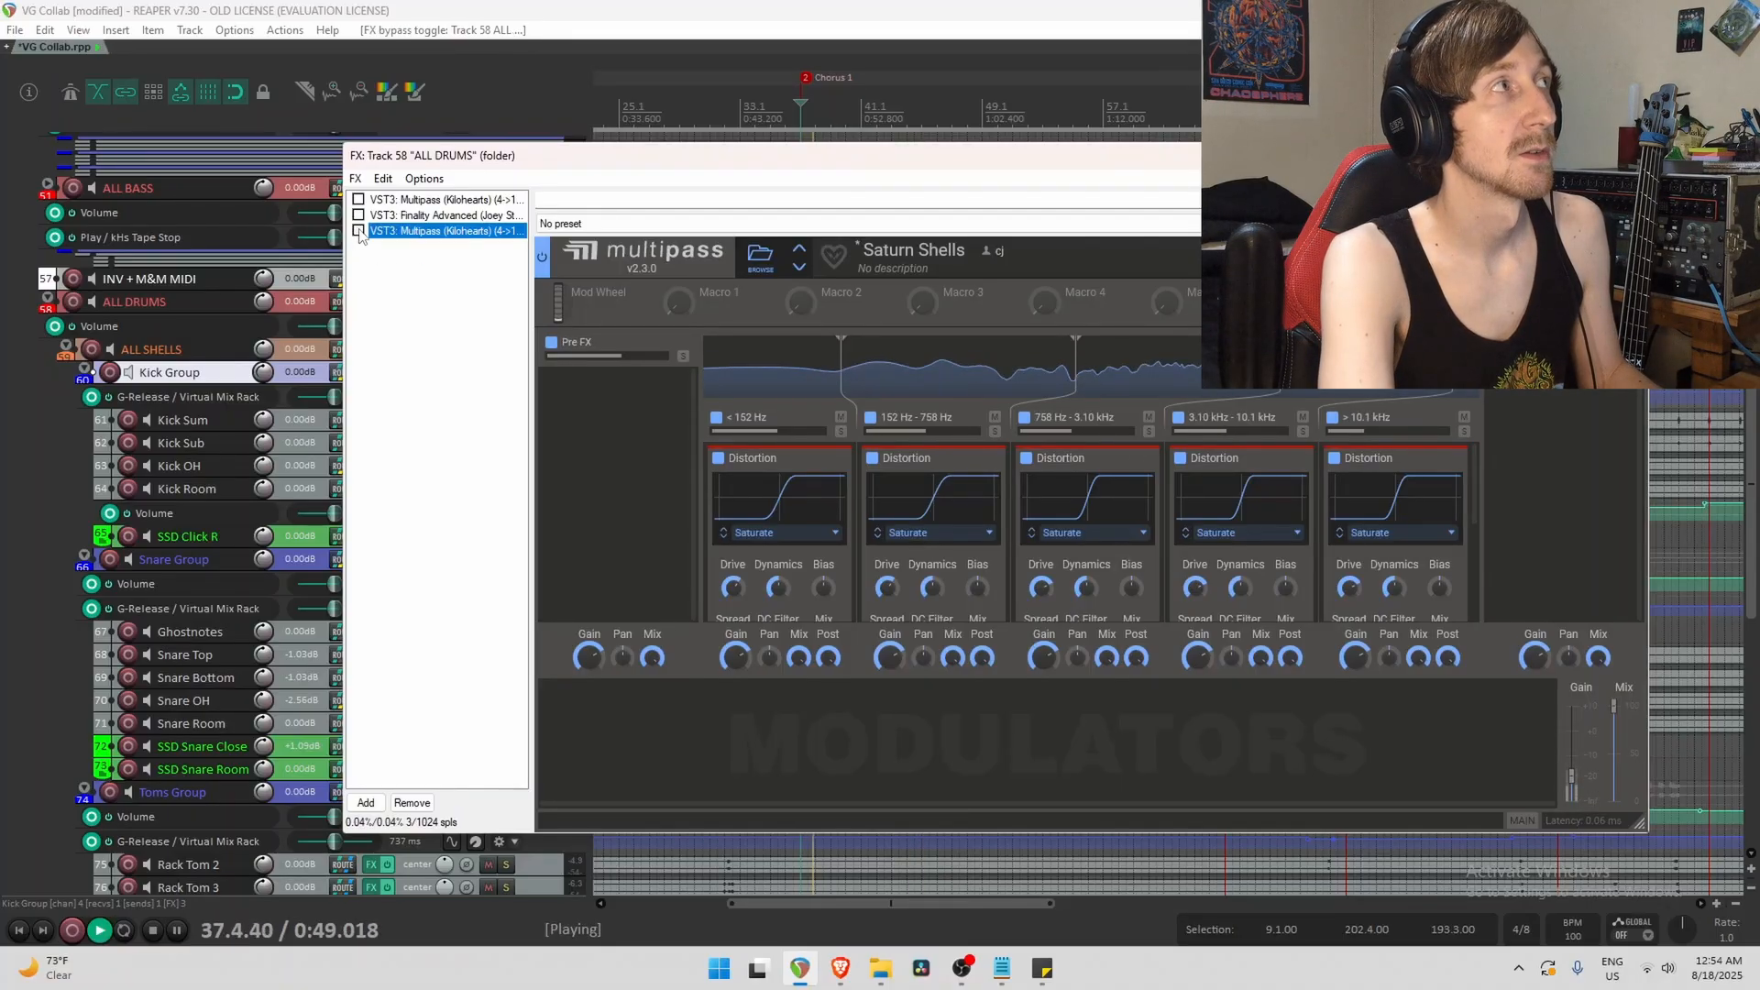
click(358, 231)
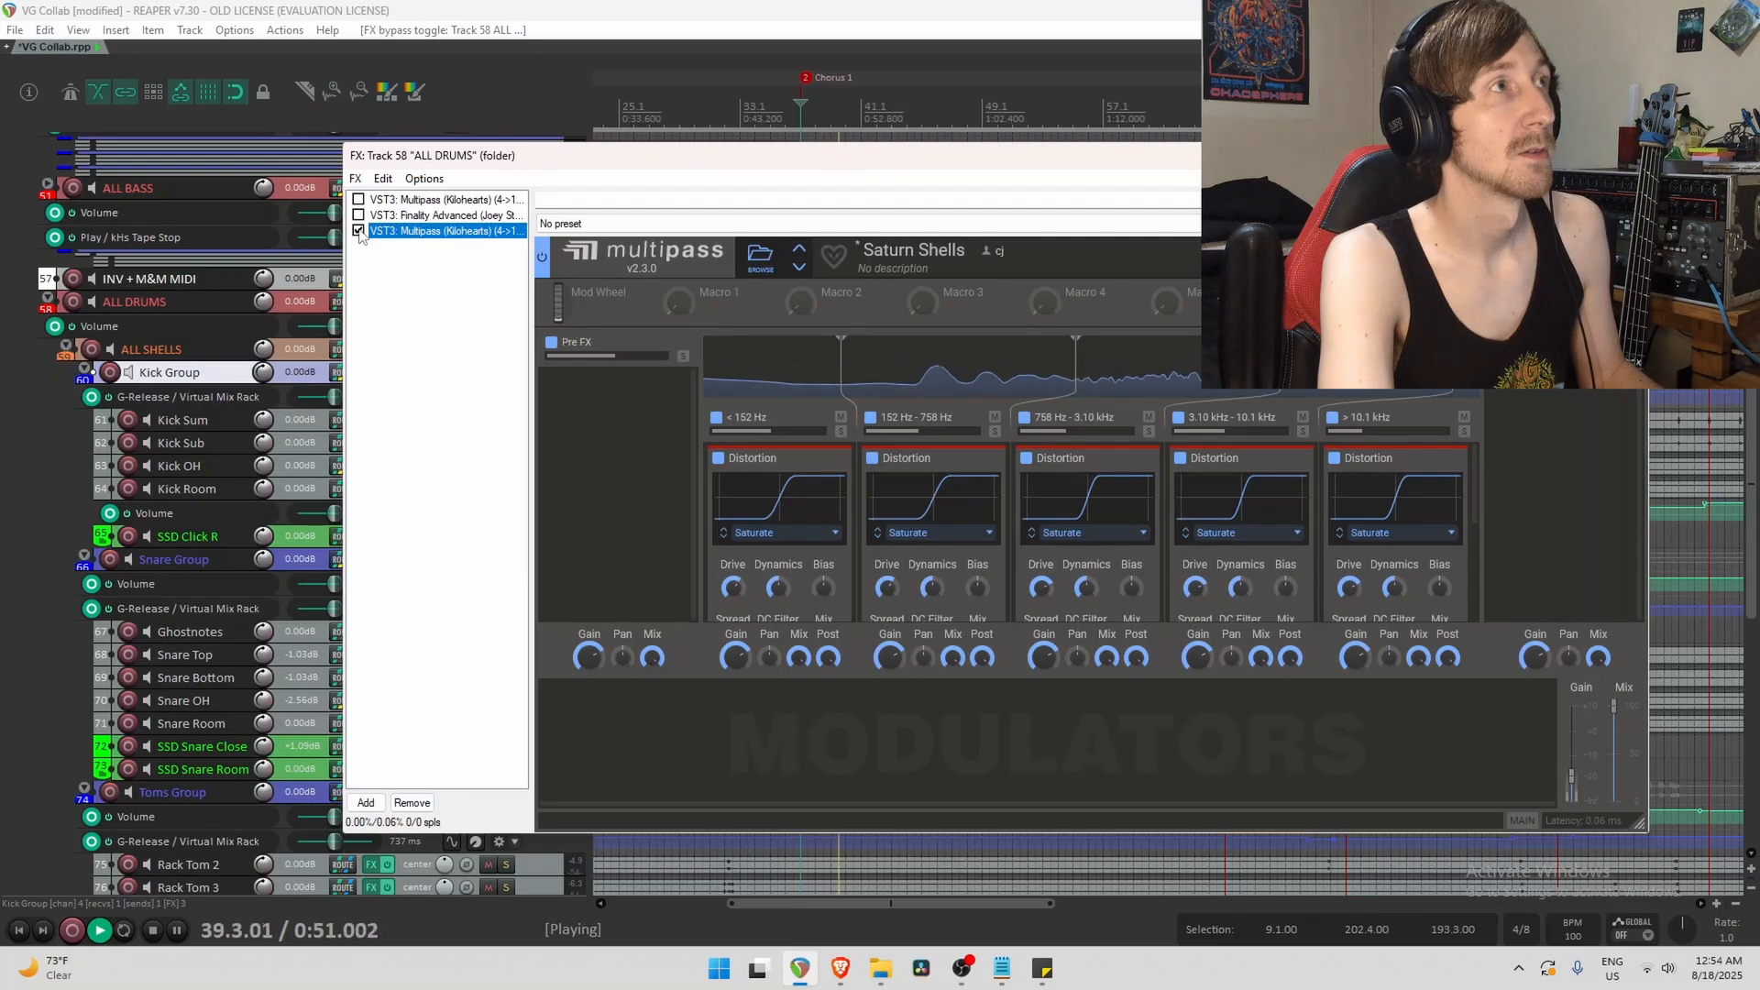
key(space)
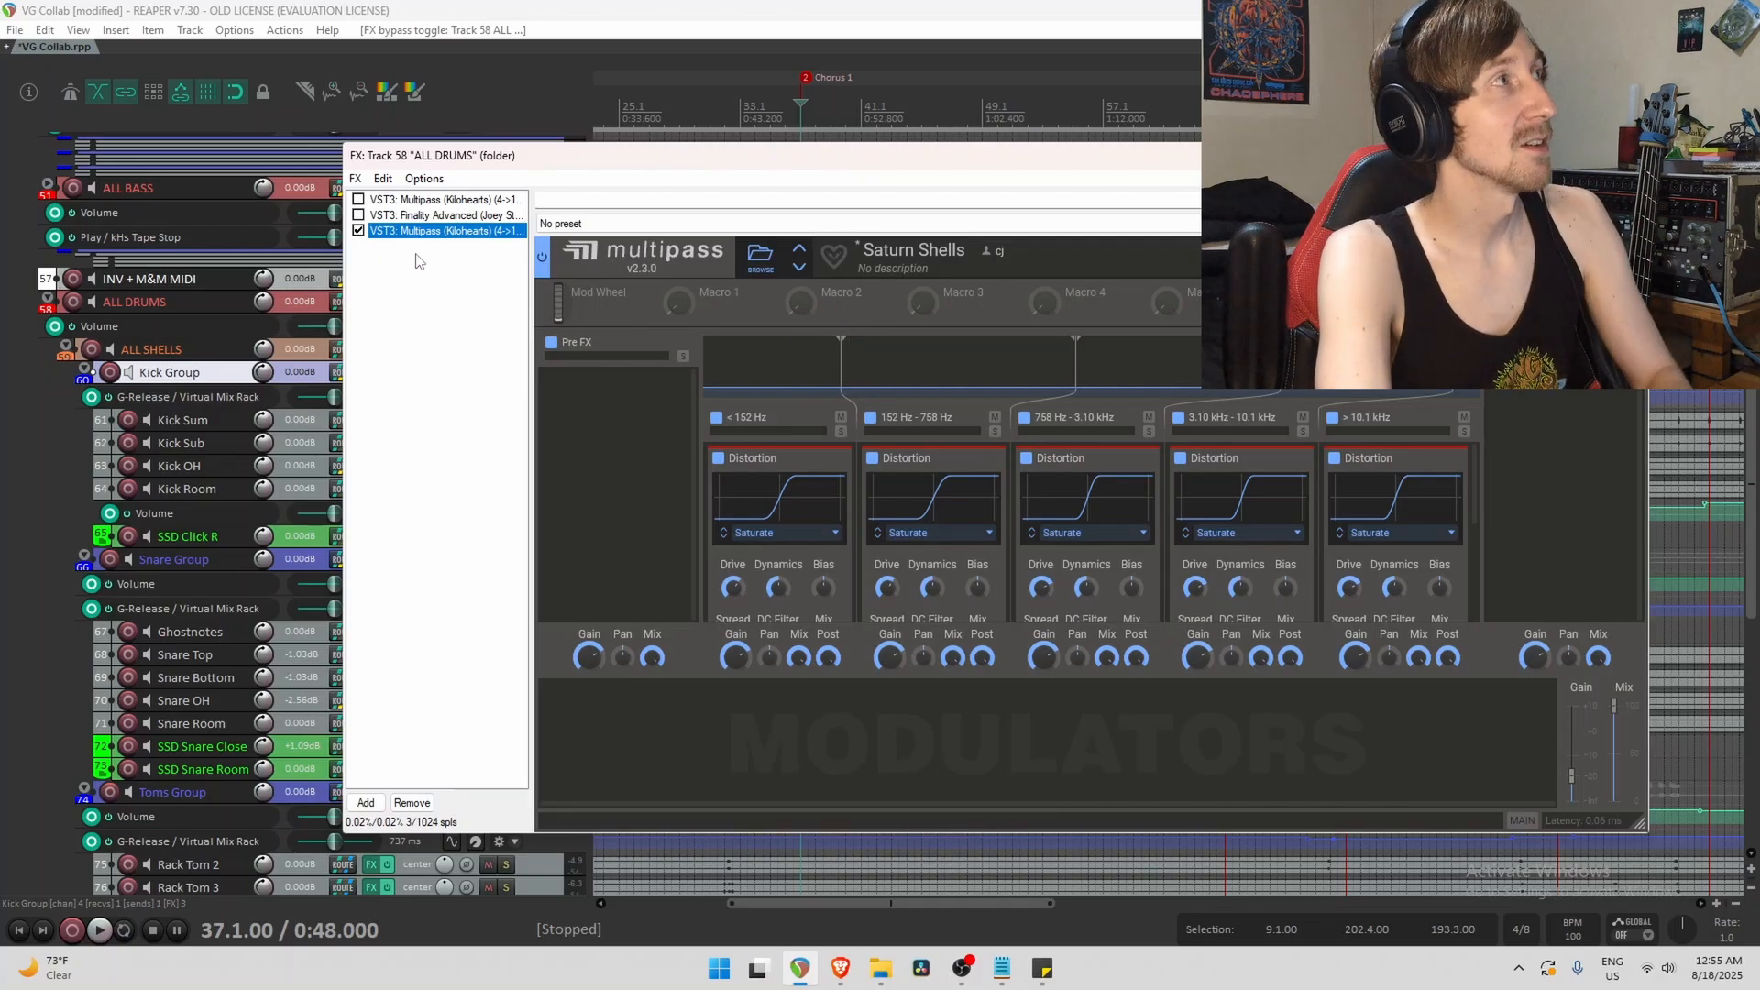
Remove the rebuilt Multipass from ALL DRUMS and compare the original Multipass enabled and bypassed during playback, leaving it enabled.
key(Delete)
click(424, 201)
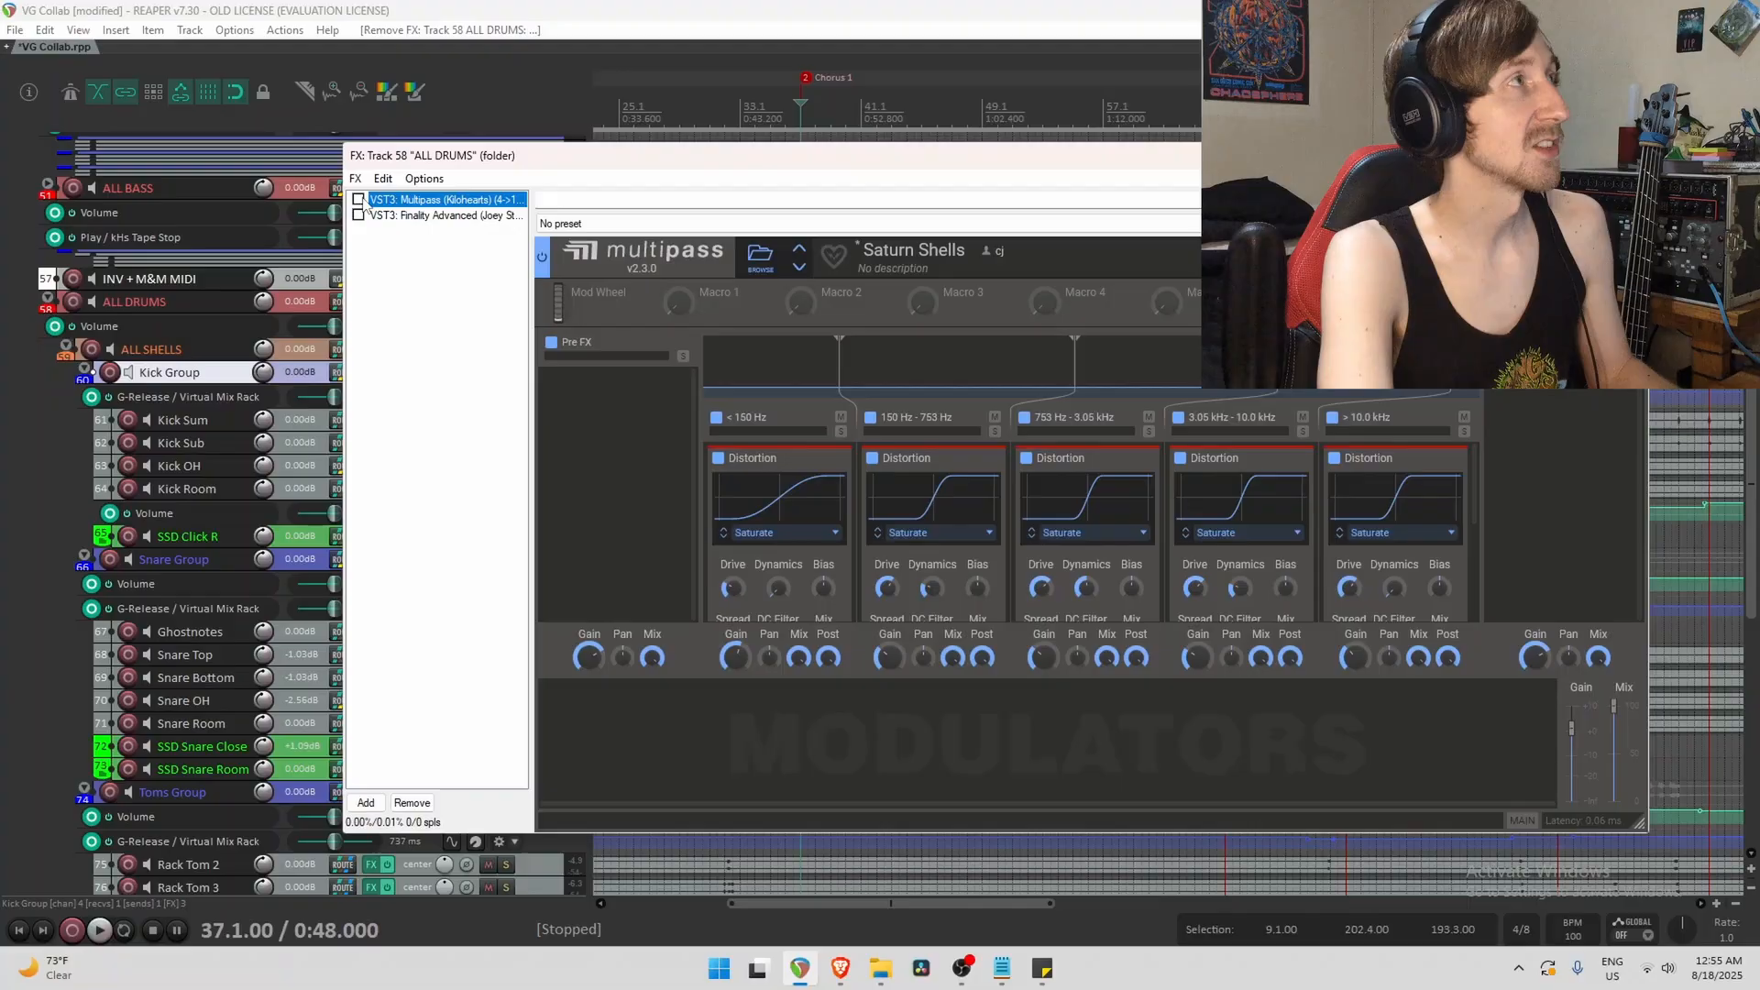
key(space)
click(359, 200)
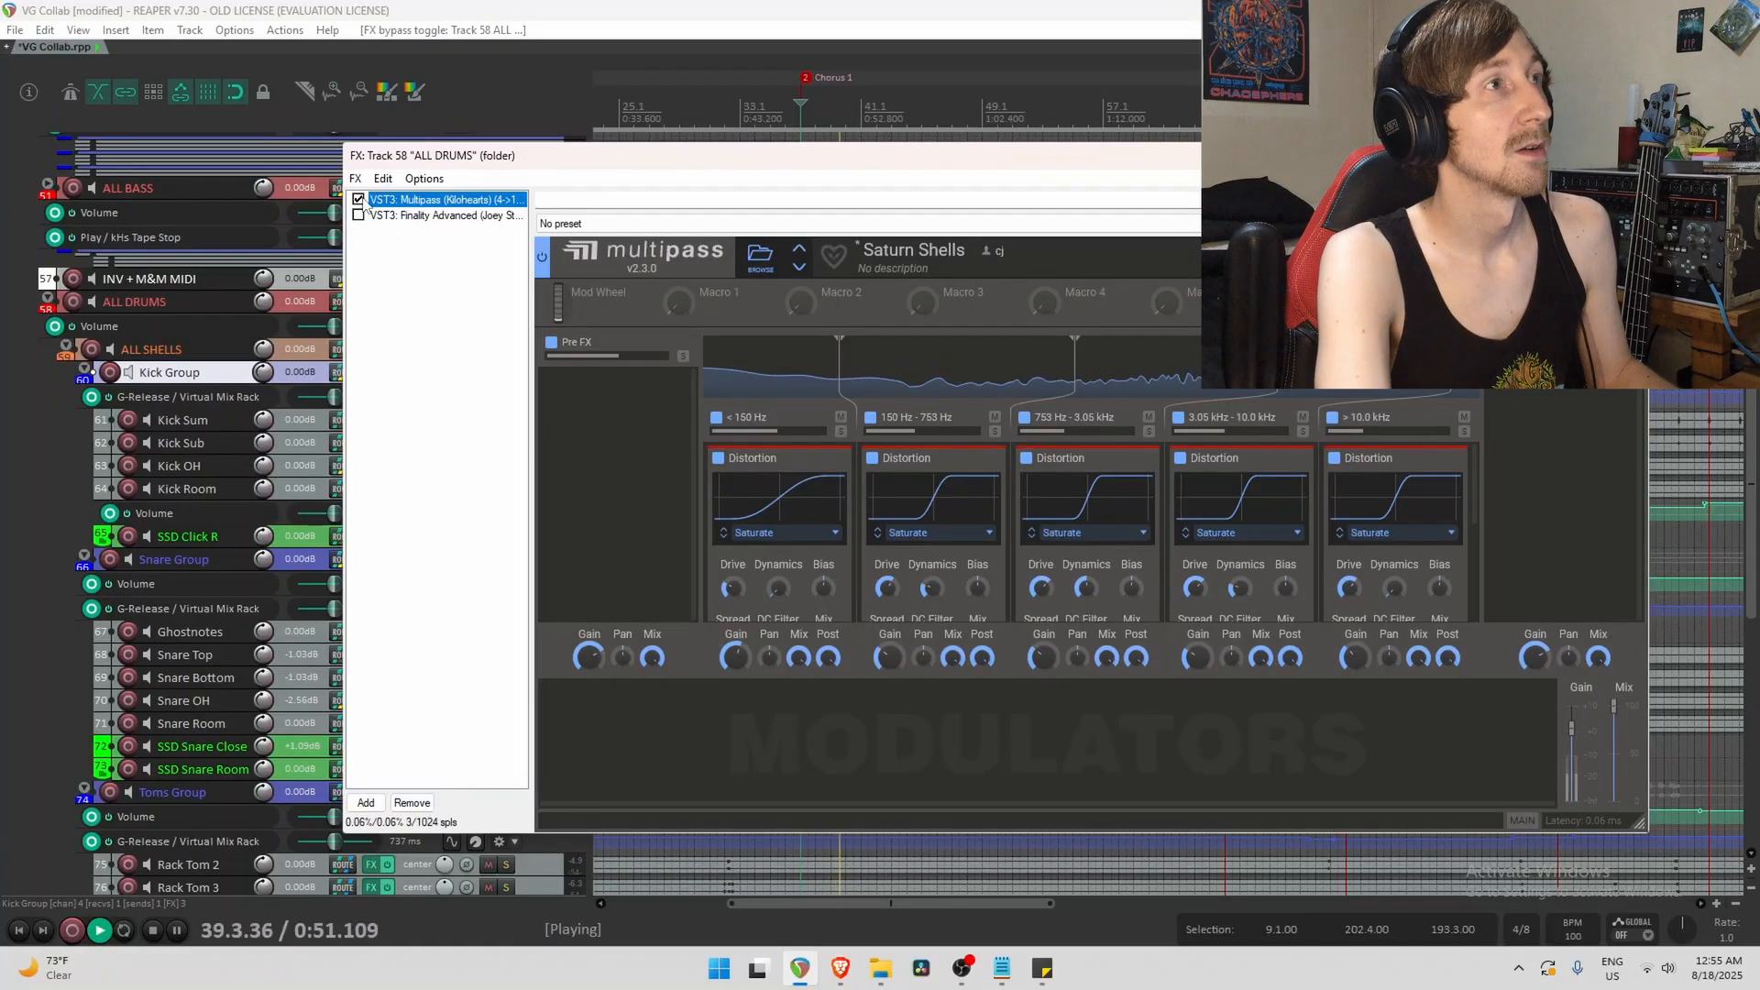
click(359, 200)
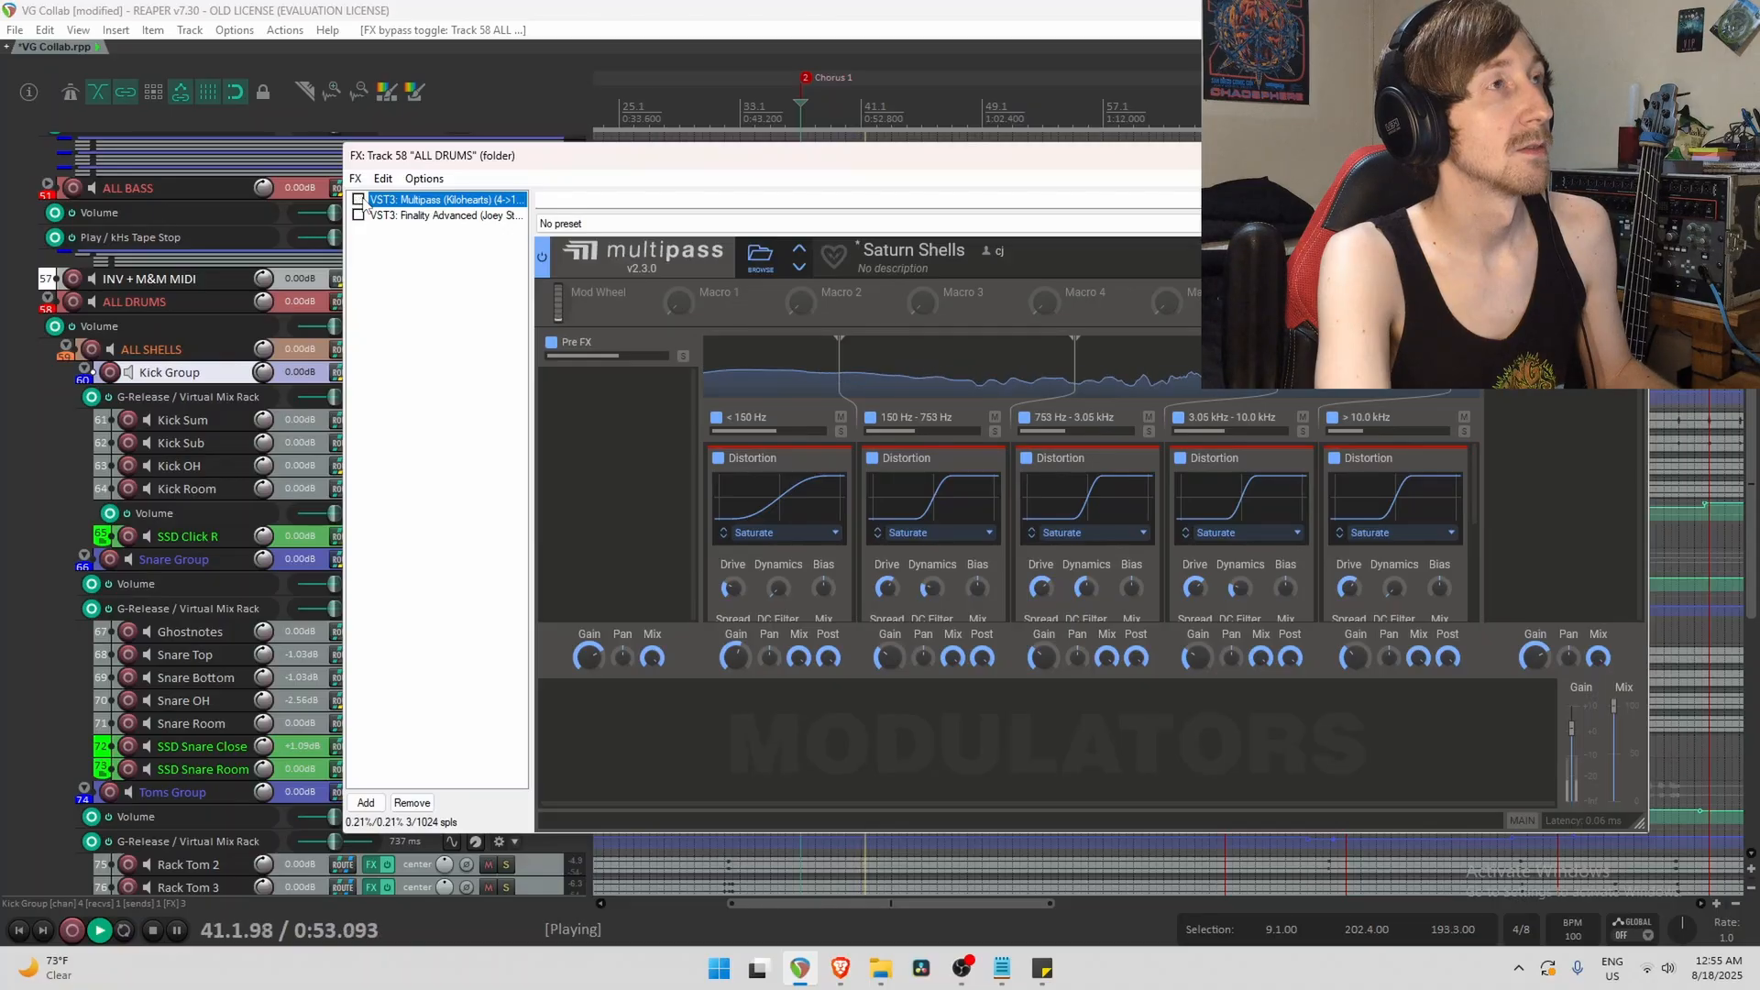
click(359, 200)
key(space)
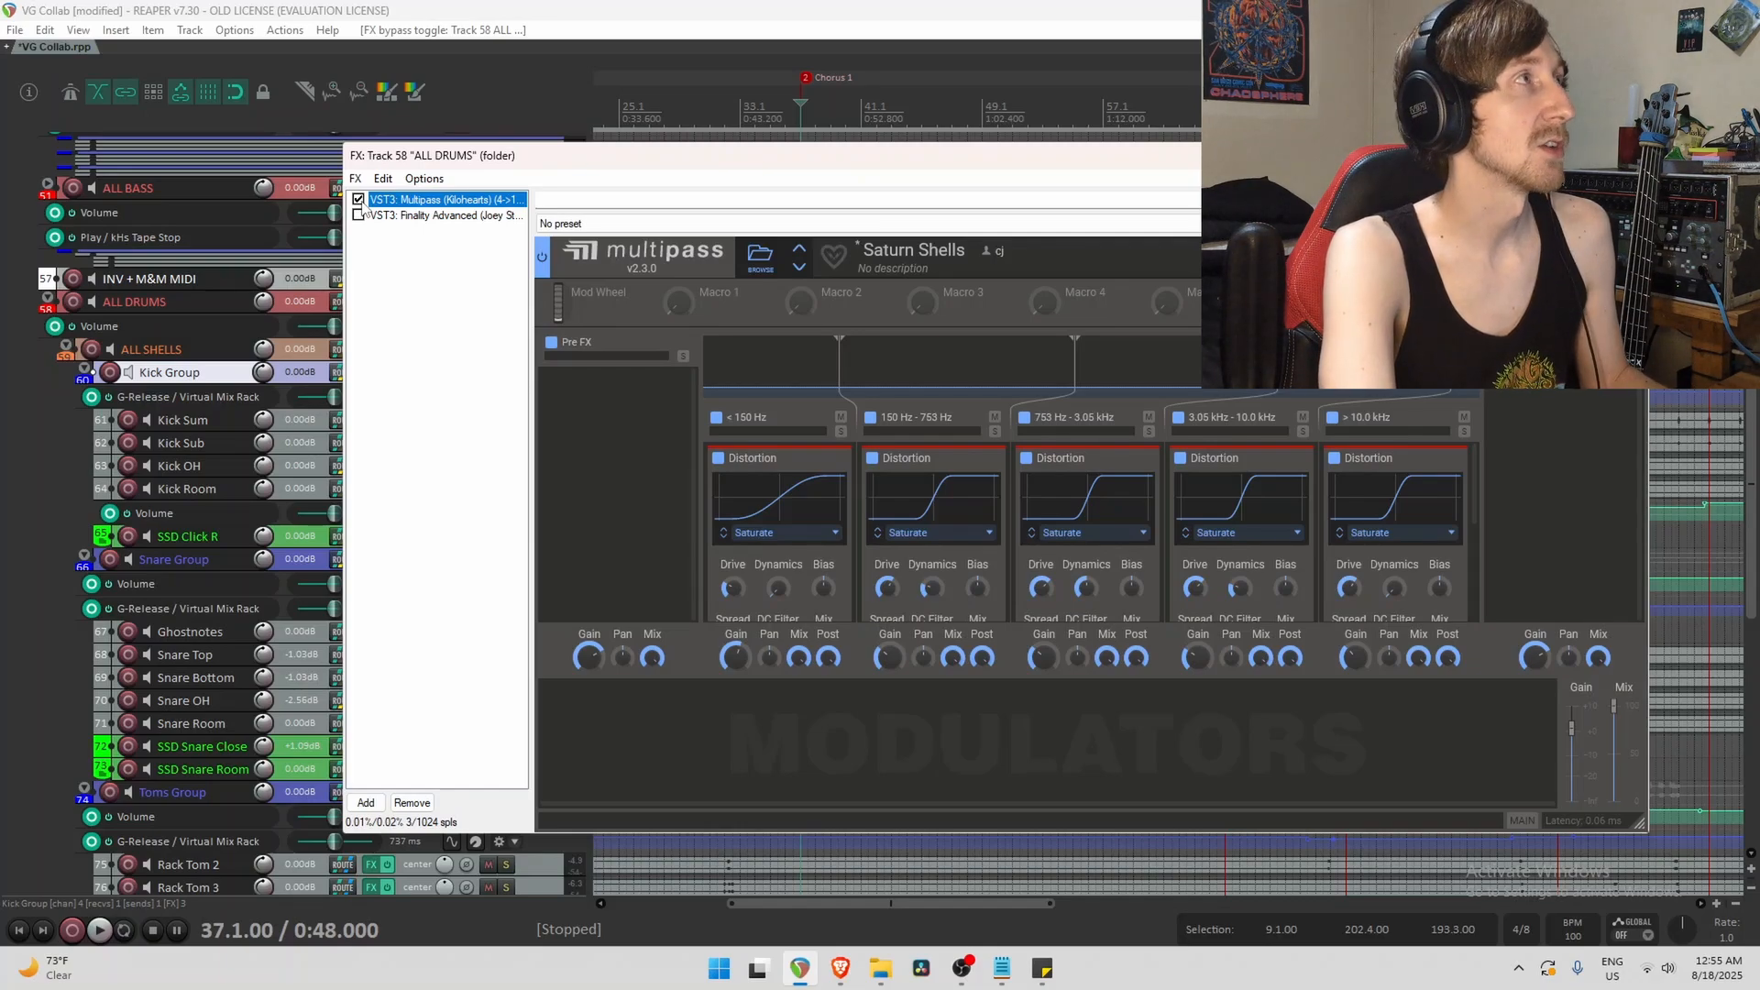
Examine the distortion Drive settings across the bands of the original Multipass, from the highest band to the lowest.
click(1347, 593)
click(1195, 590)
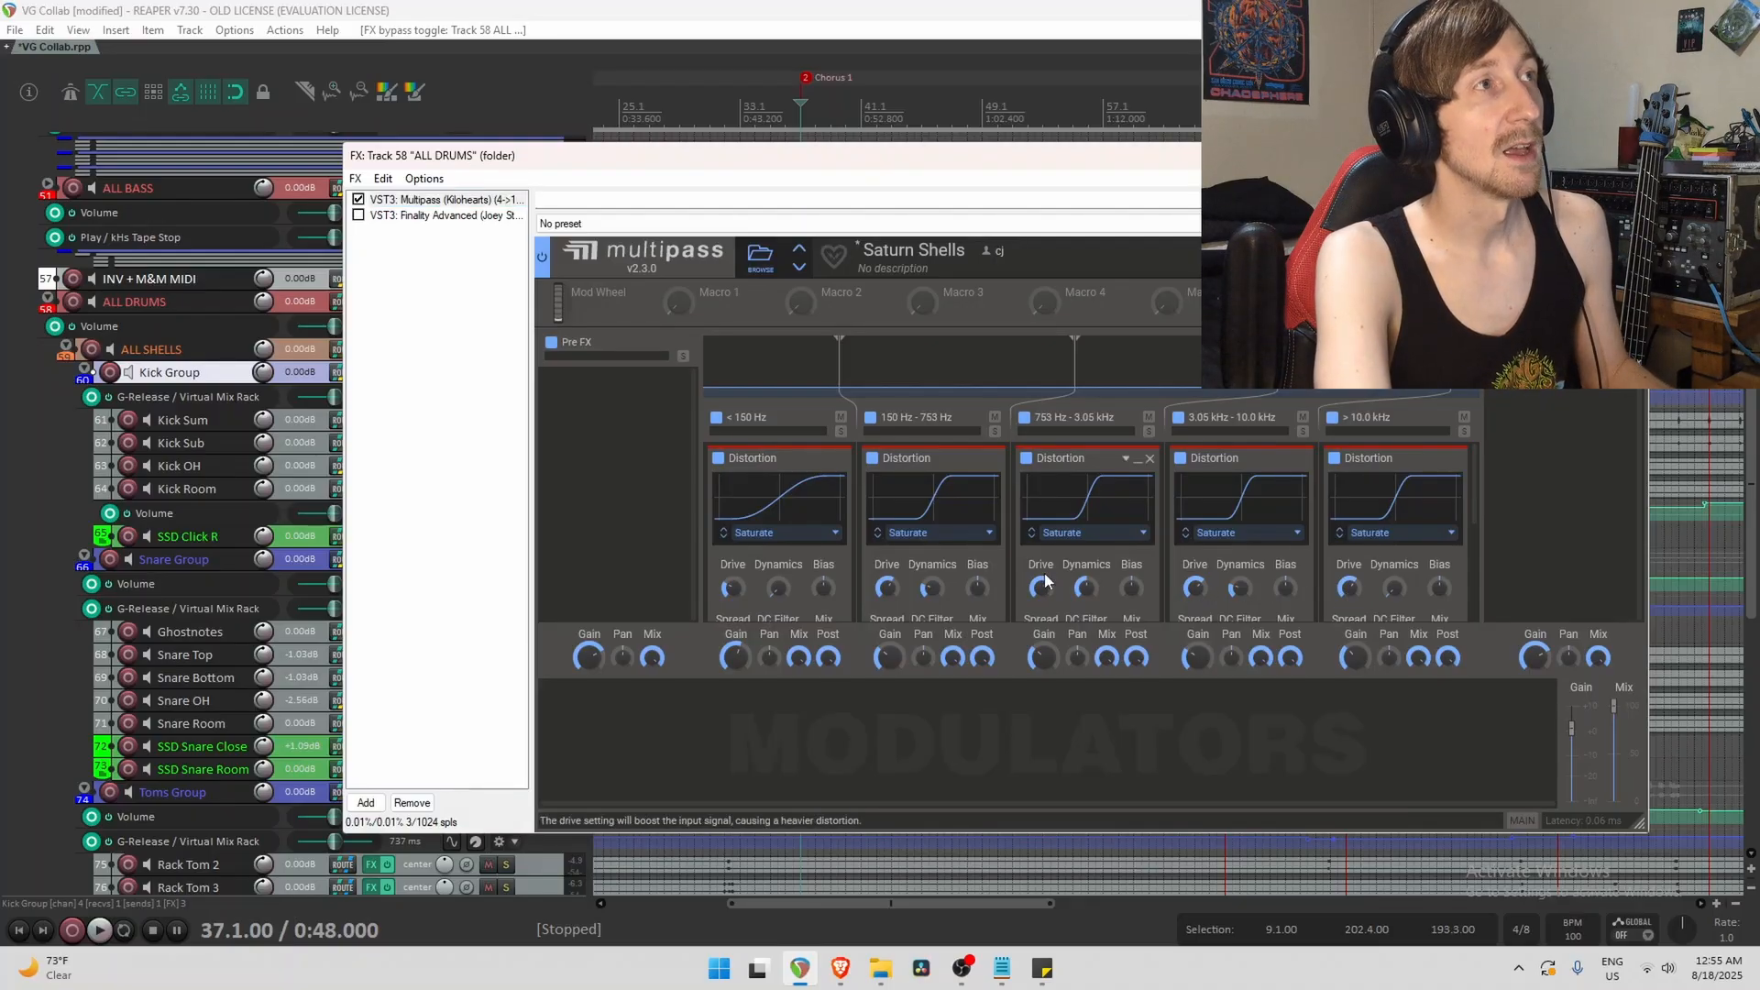
click(887, 589)
click(732, 588)
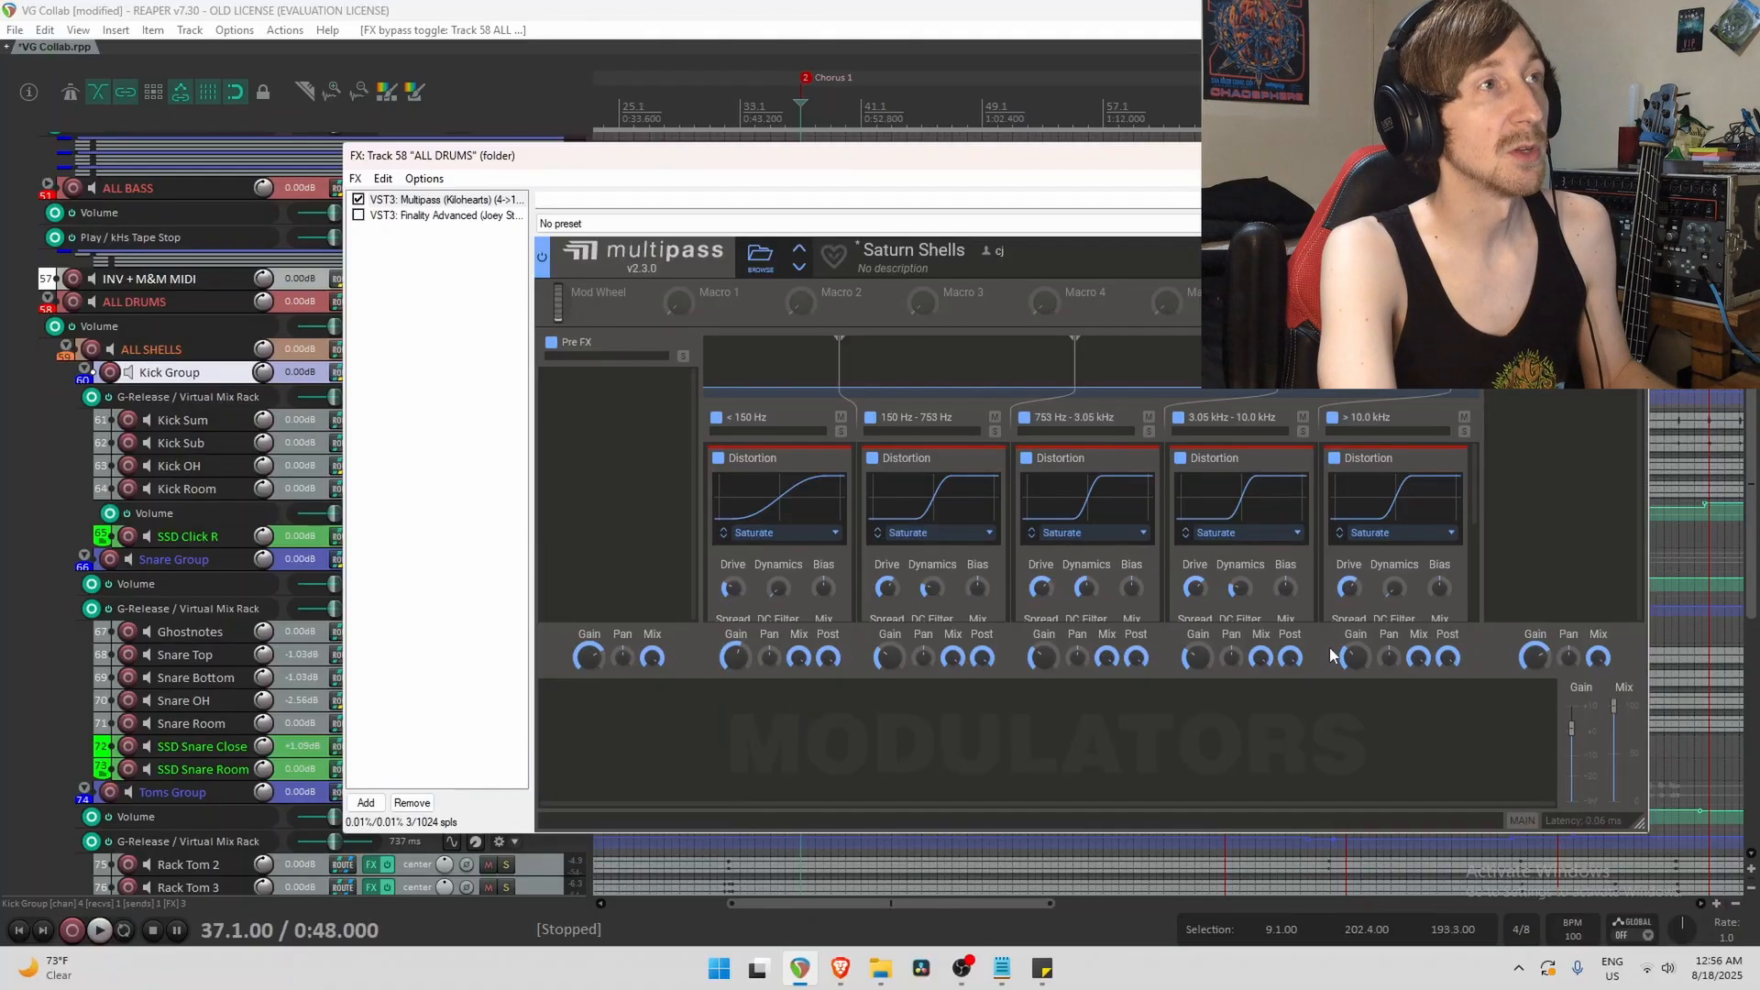
Enable Finality Advanced on ALL DRUMS, show its settings beside the track list, and enlarge the ALL DRUMS track to reveal its meter.
click(358, 216)
click(425, 216)
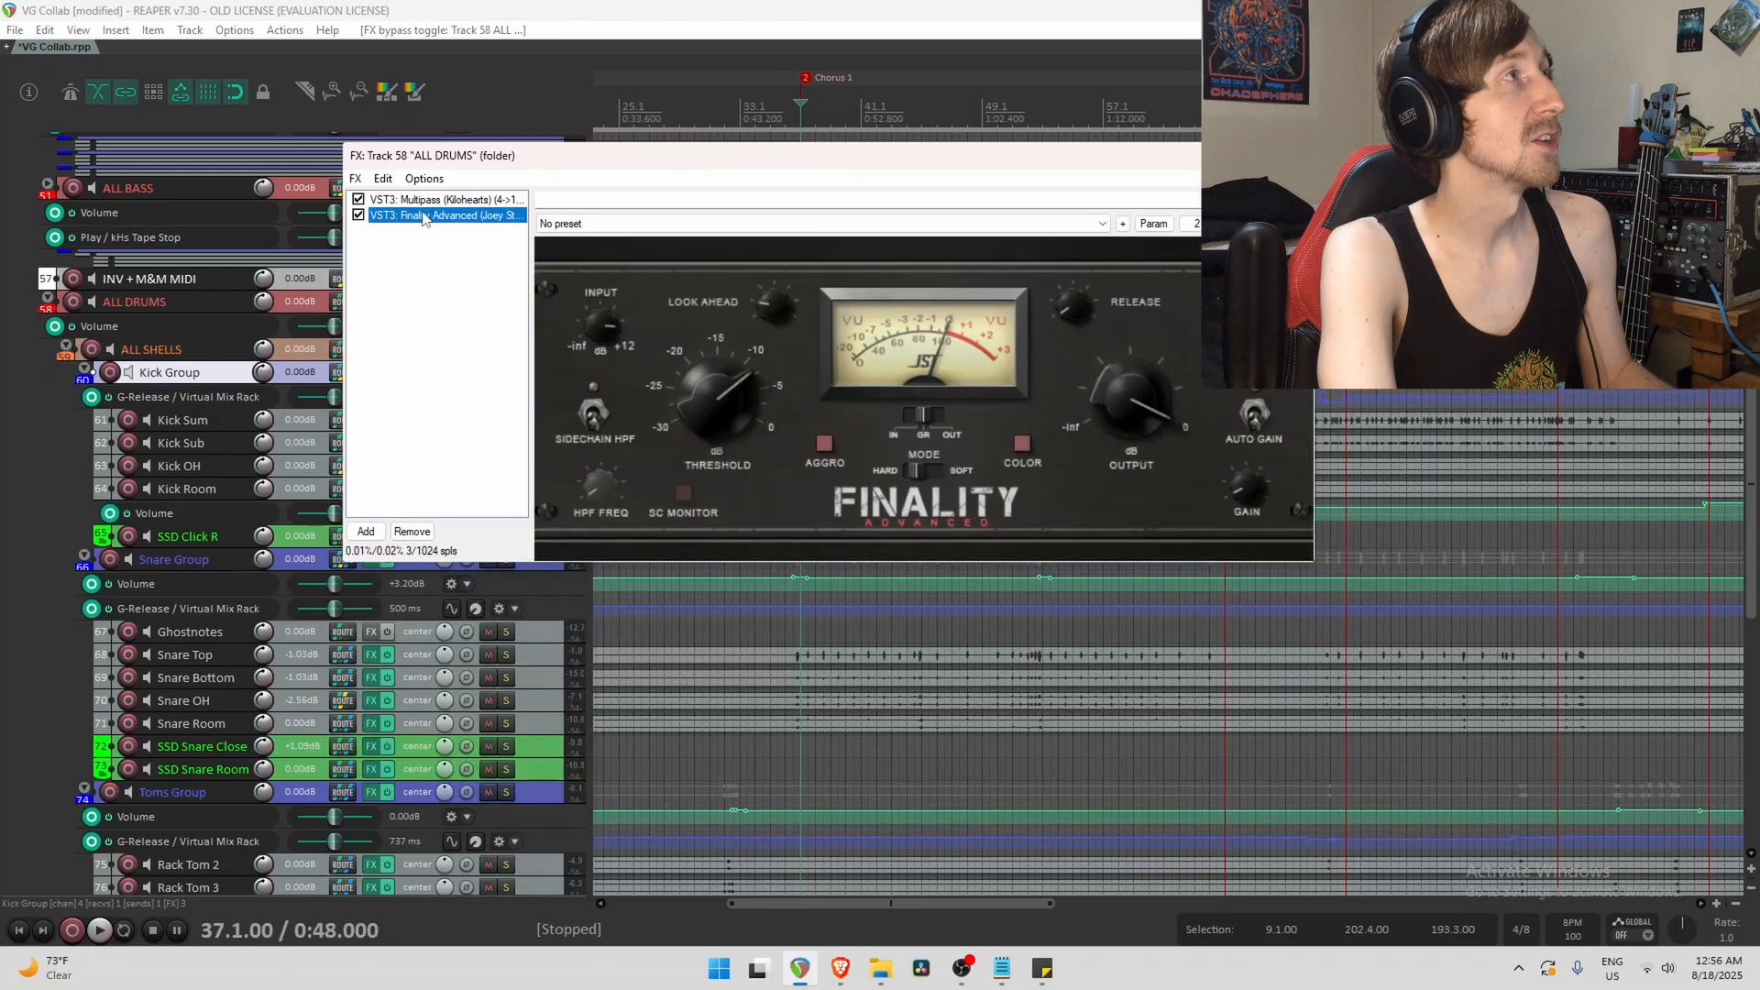
mouse_move(716, 381)
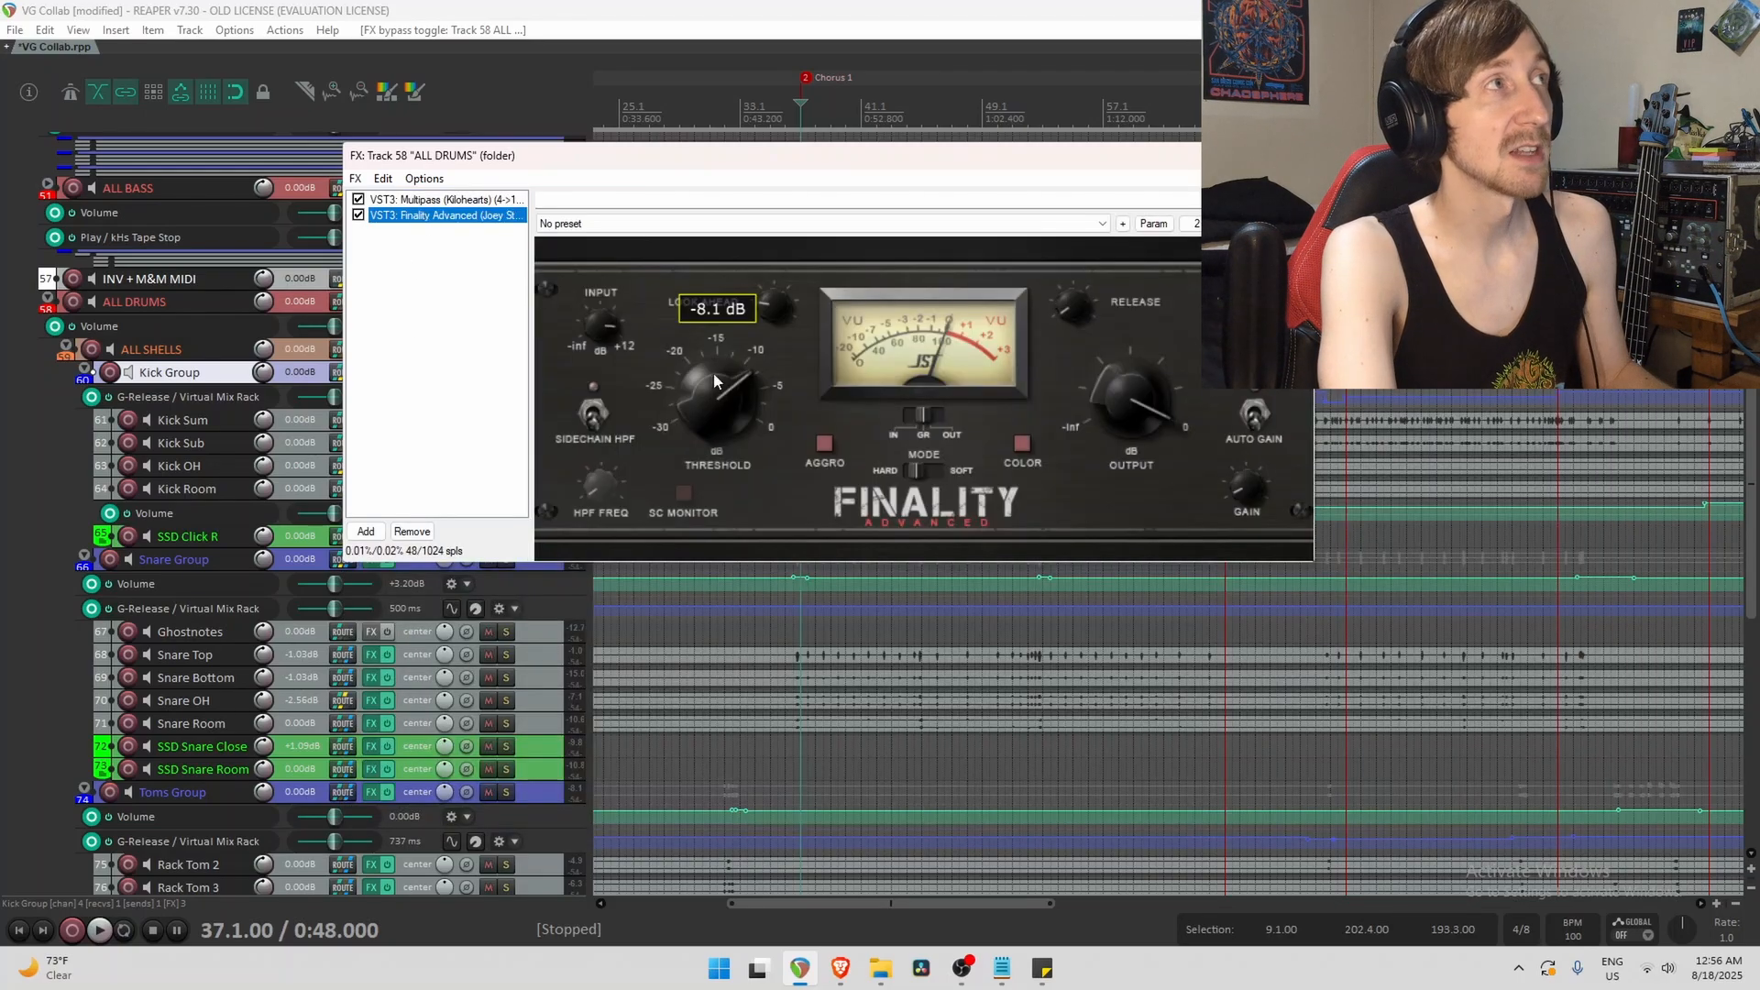
drag(630, 145, 1049, 131)
drag(528, 314, 528, 444)
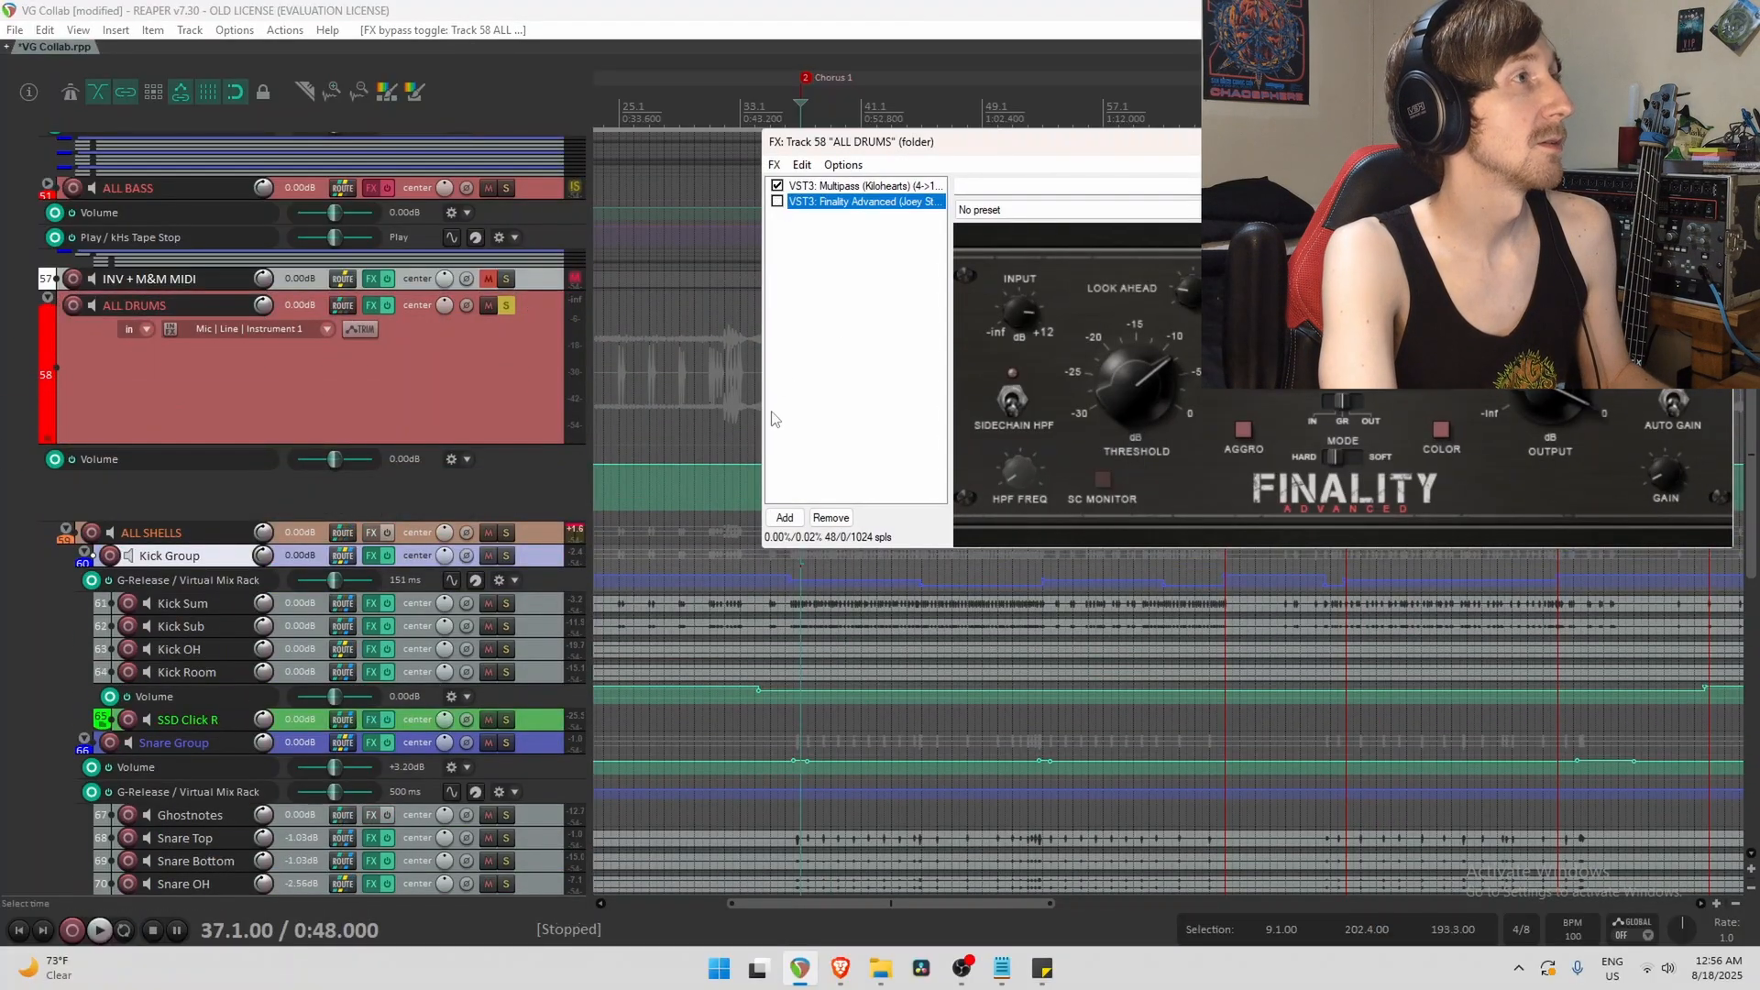
Play Chorus 1 with Finality Advanced bypassed and with it enabled, comparing the ALL DRUMS peak levels and leaving the limiter on.
key(space)
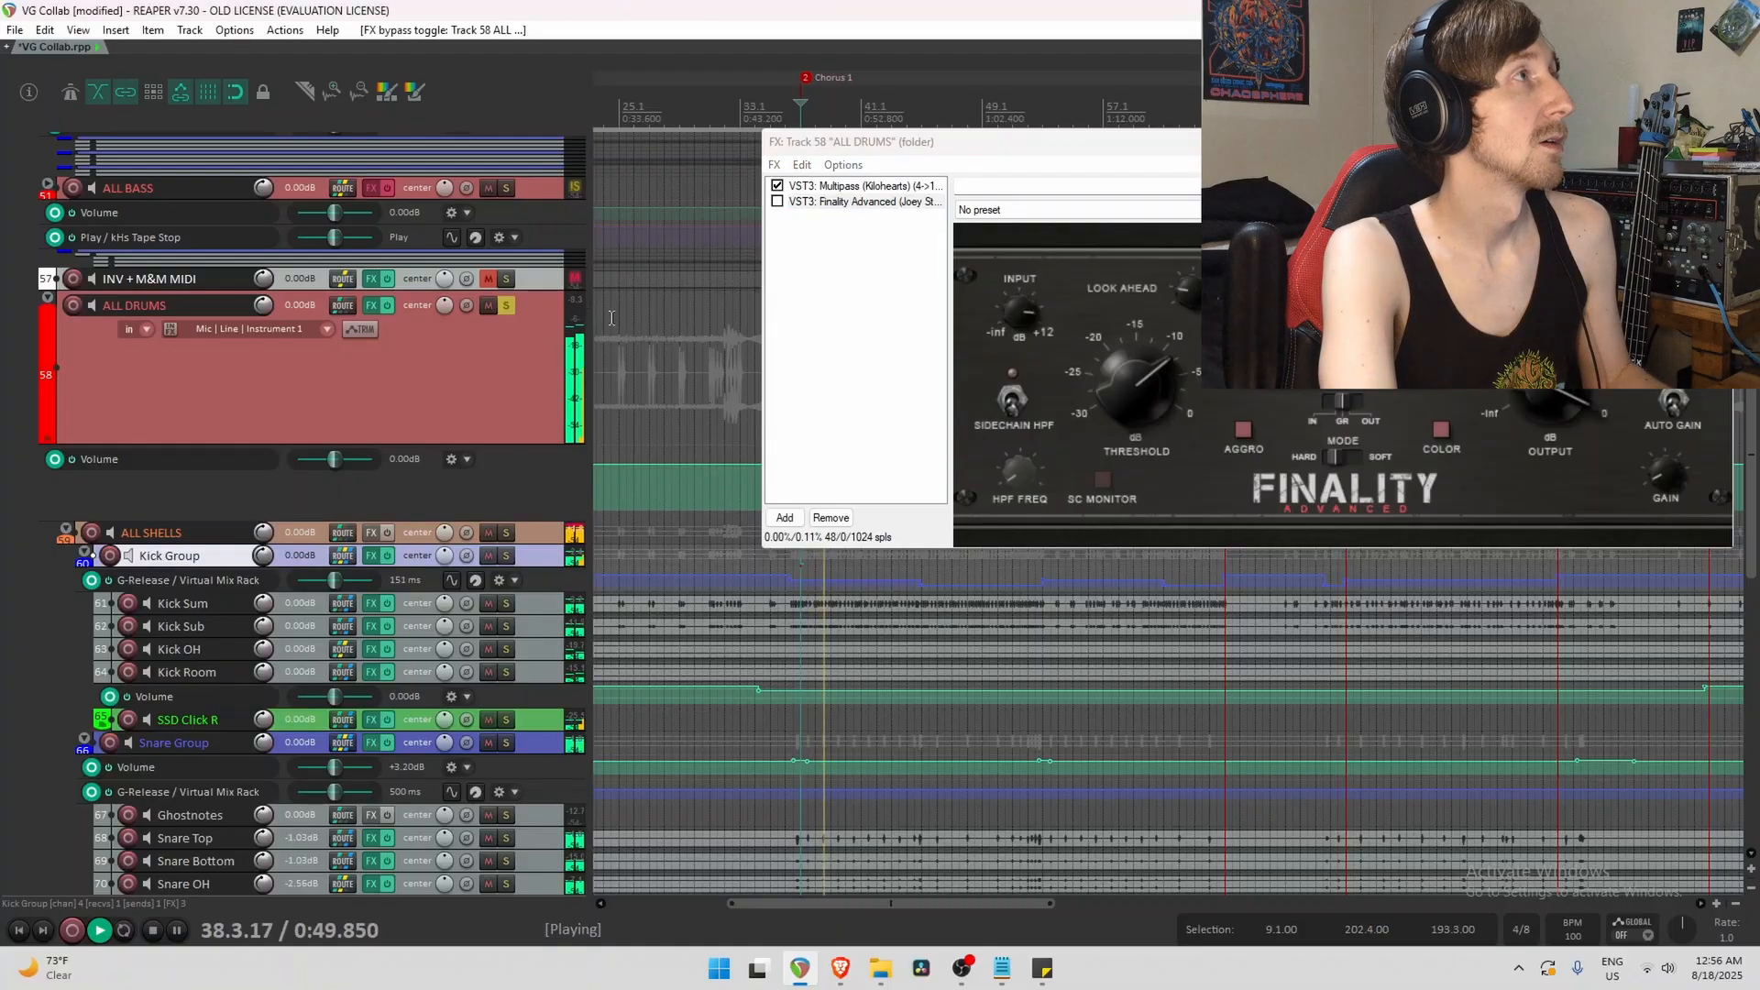
key(space)
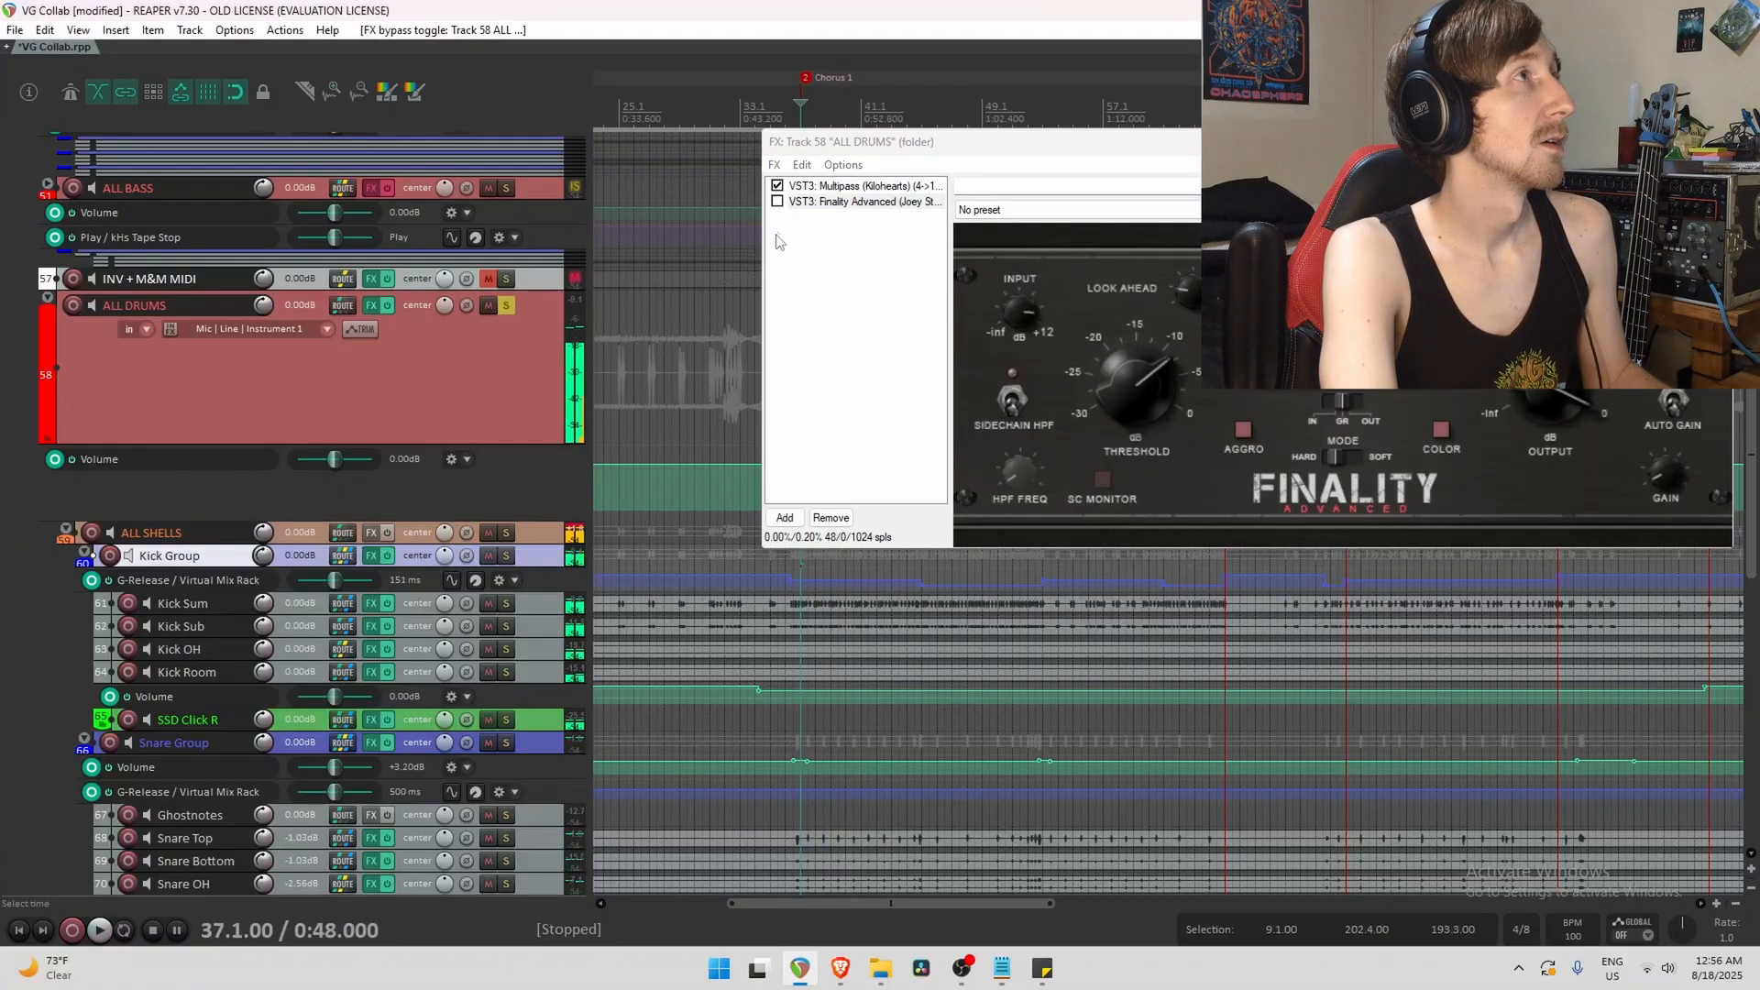
click(777, 202)
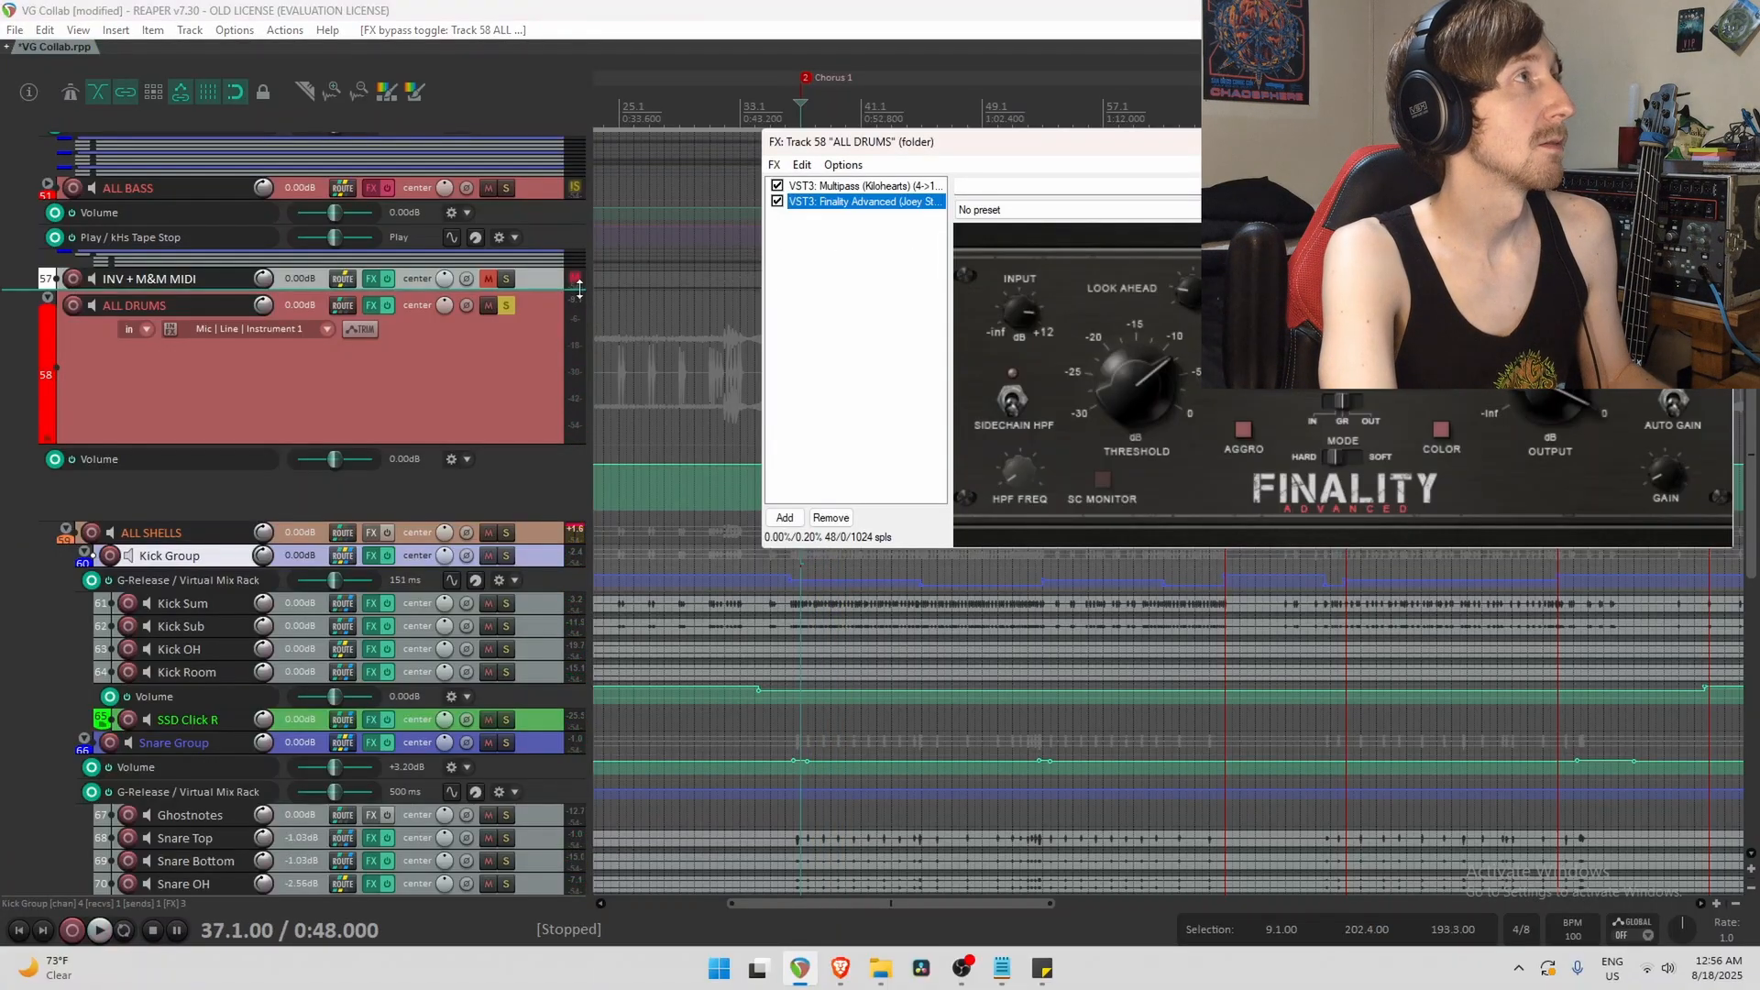
key(space)
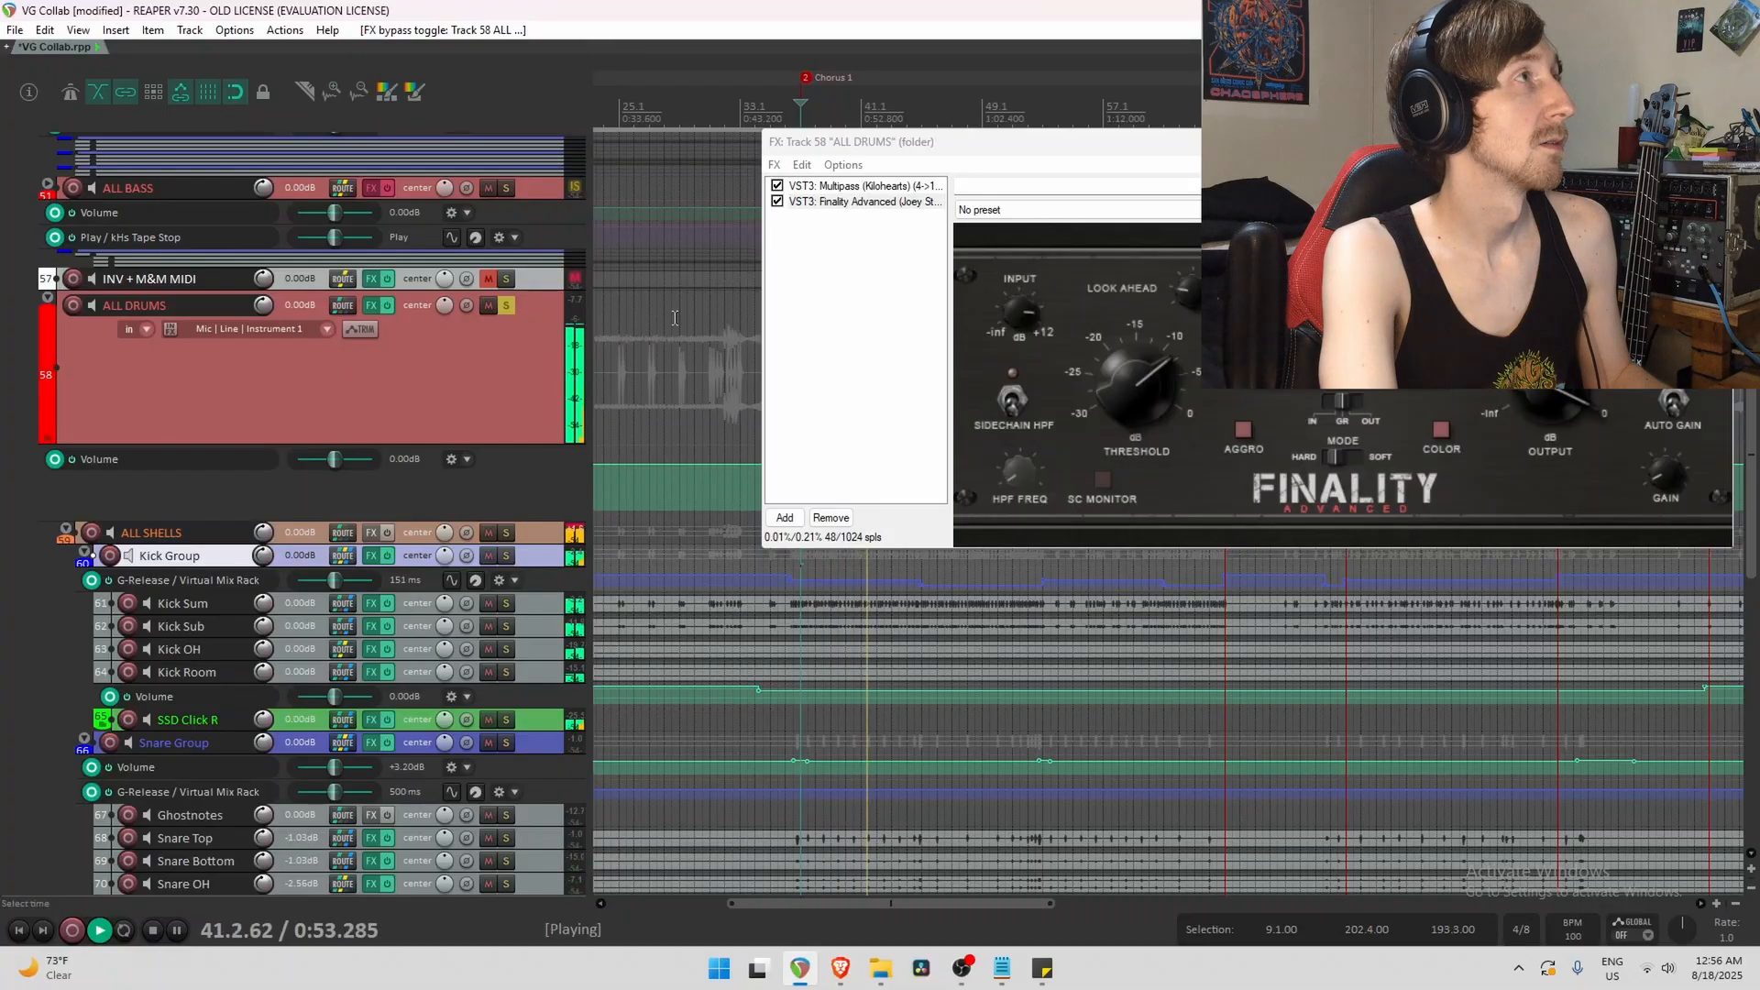
click(781, 207)
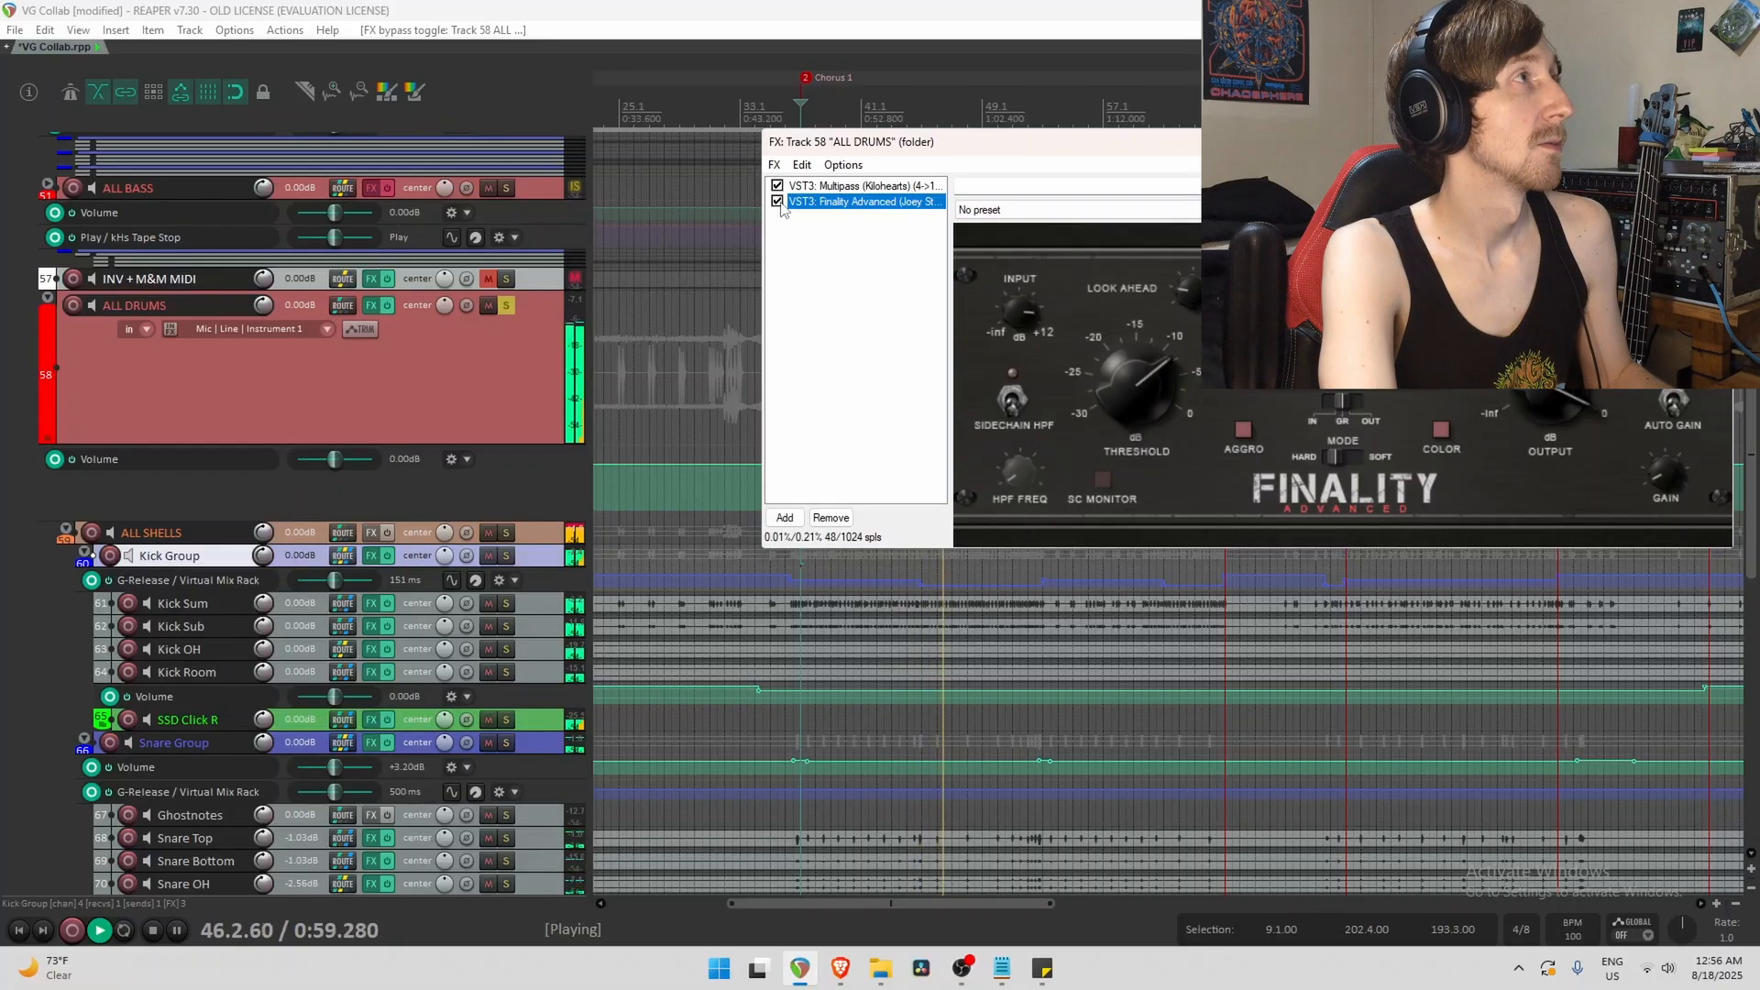
key(space)
Examine the Threshold, Gain and Look Ahead settings of Finality Advanced, then close the ALL DRUMS effects window.
mouse_move(1145, 387)
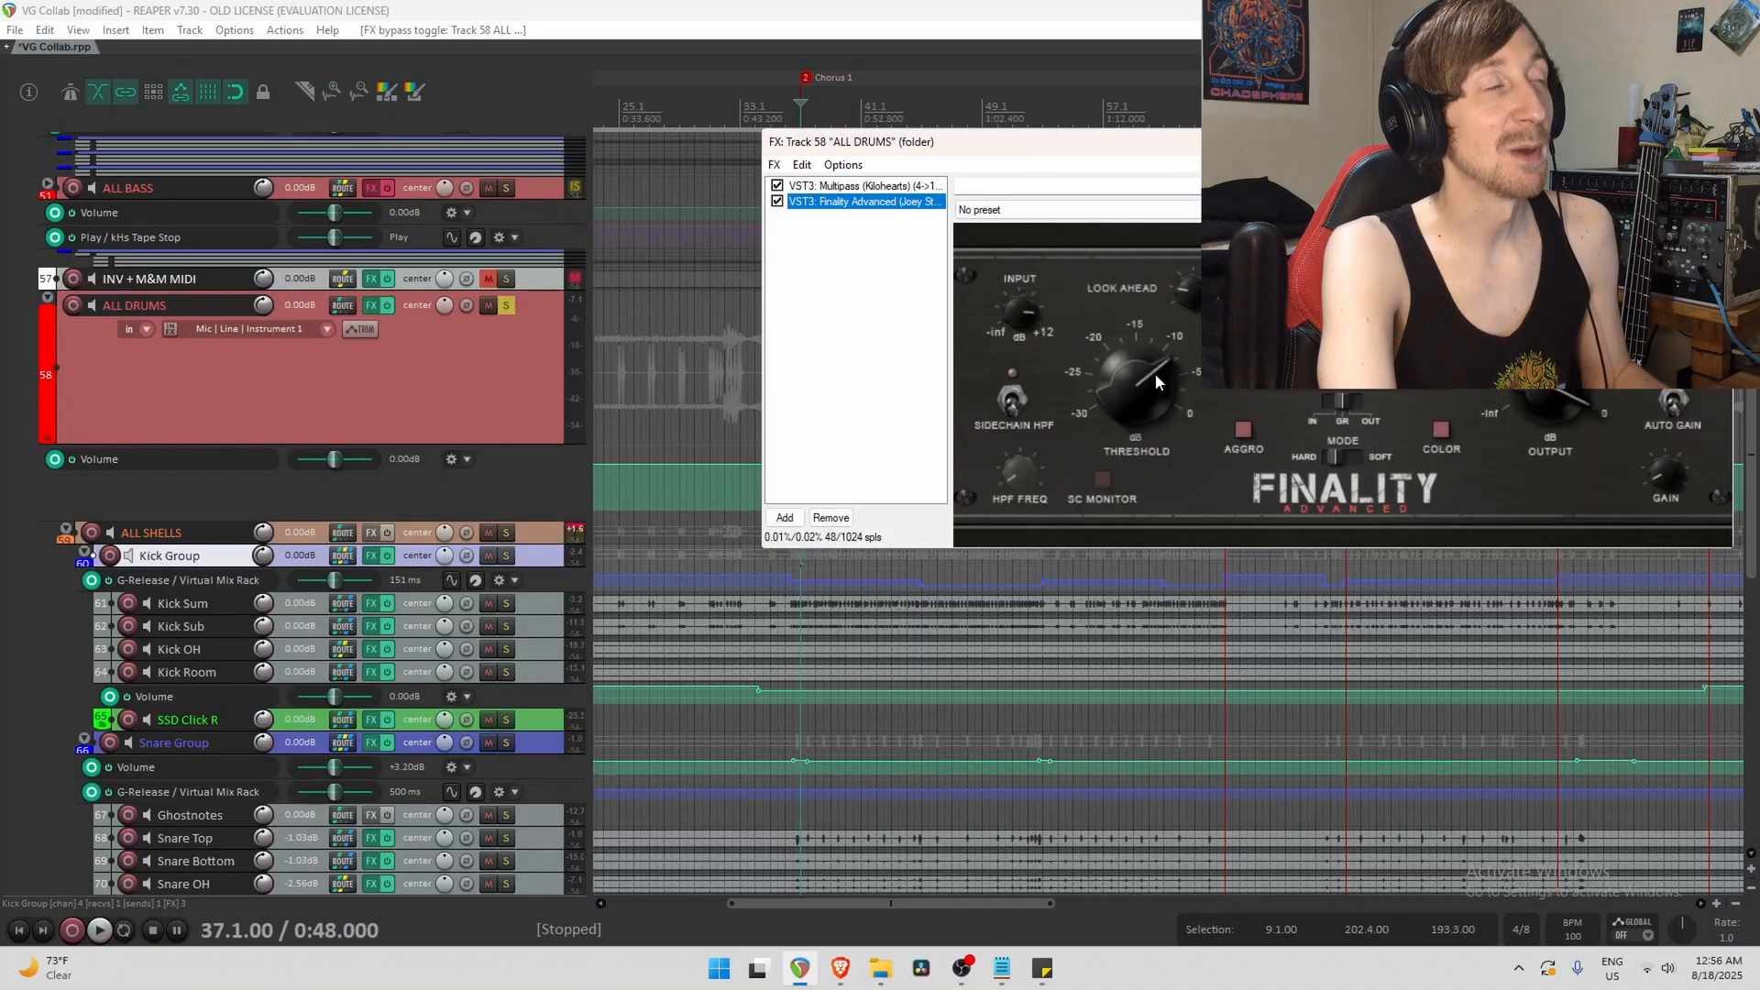
mouse_move(1664, 483)
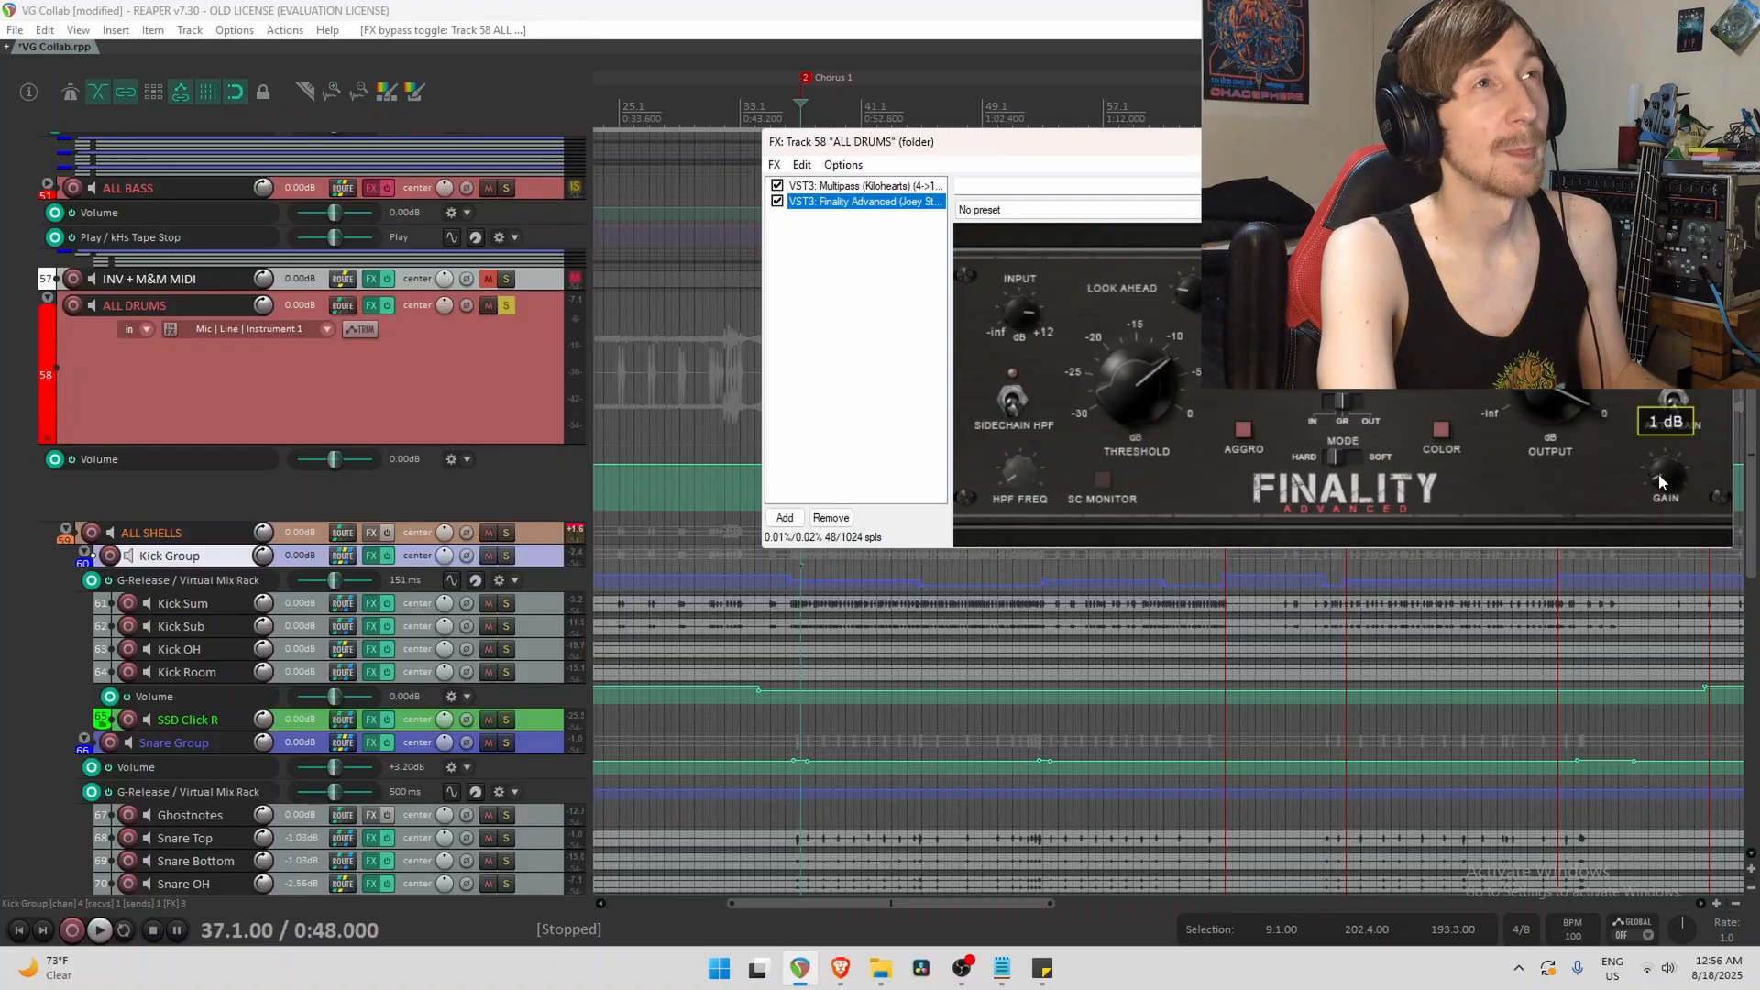
mouse_move(1104, 385)
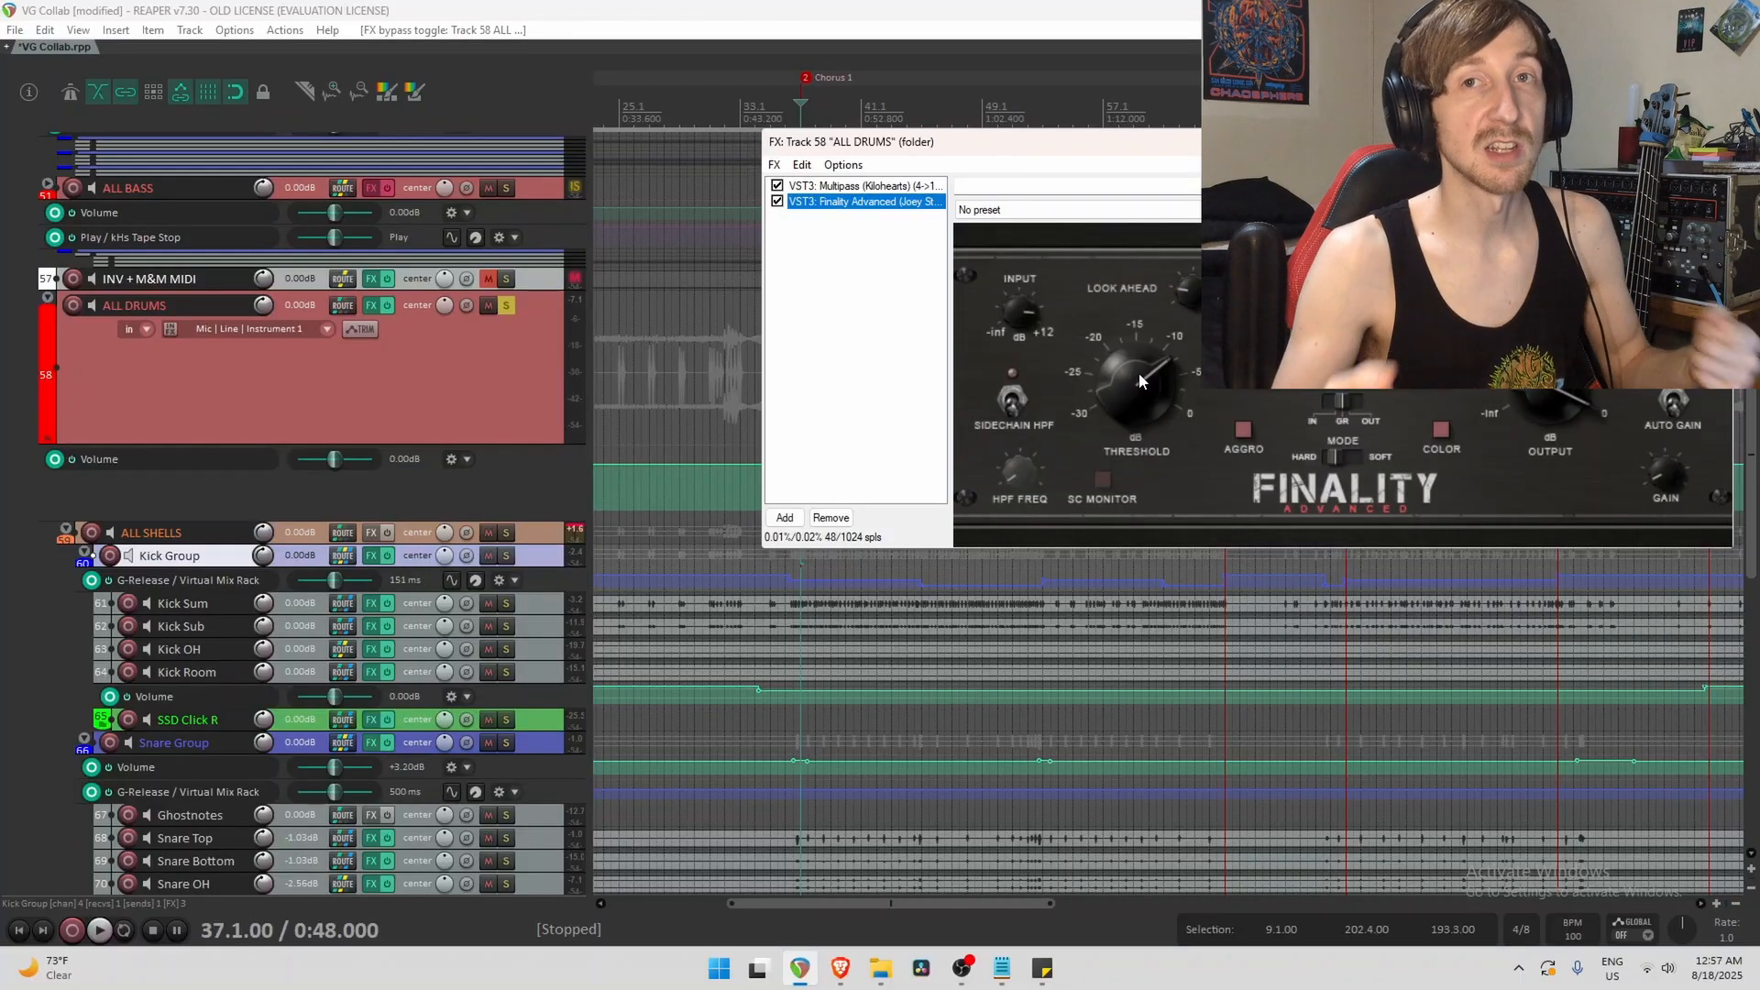
mouse_move(1656, 476)
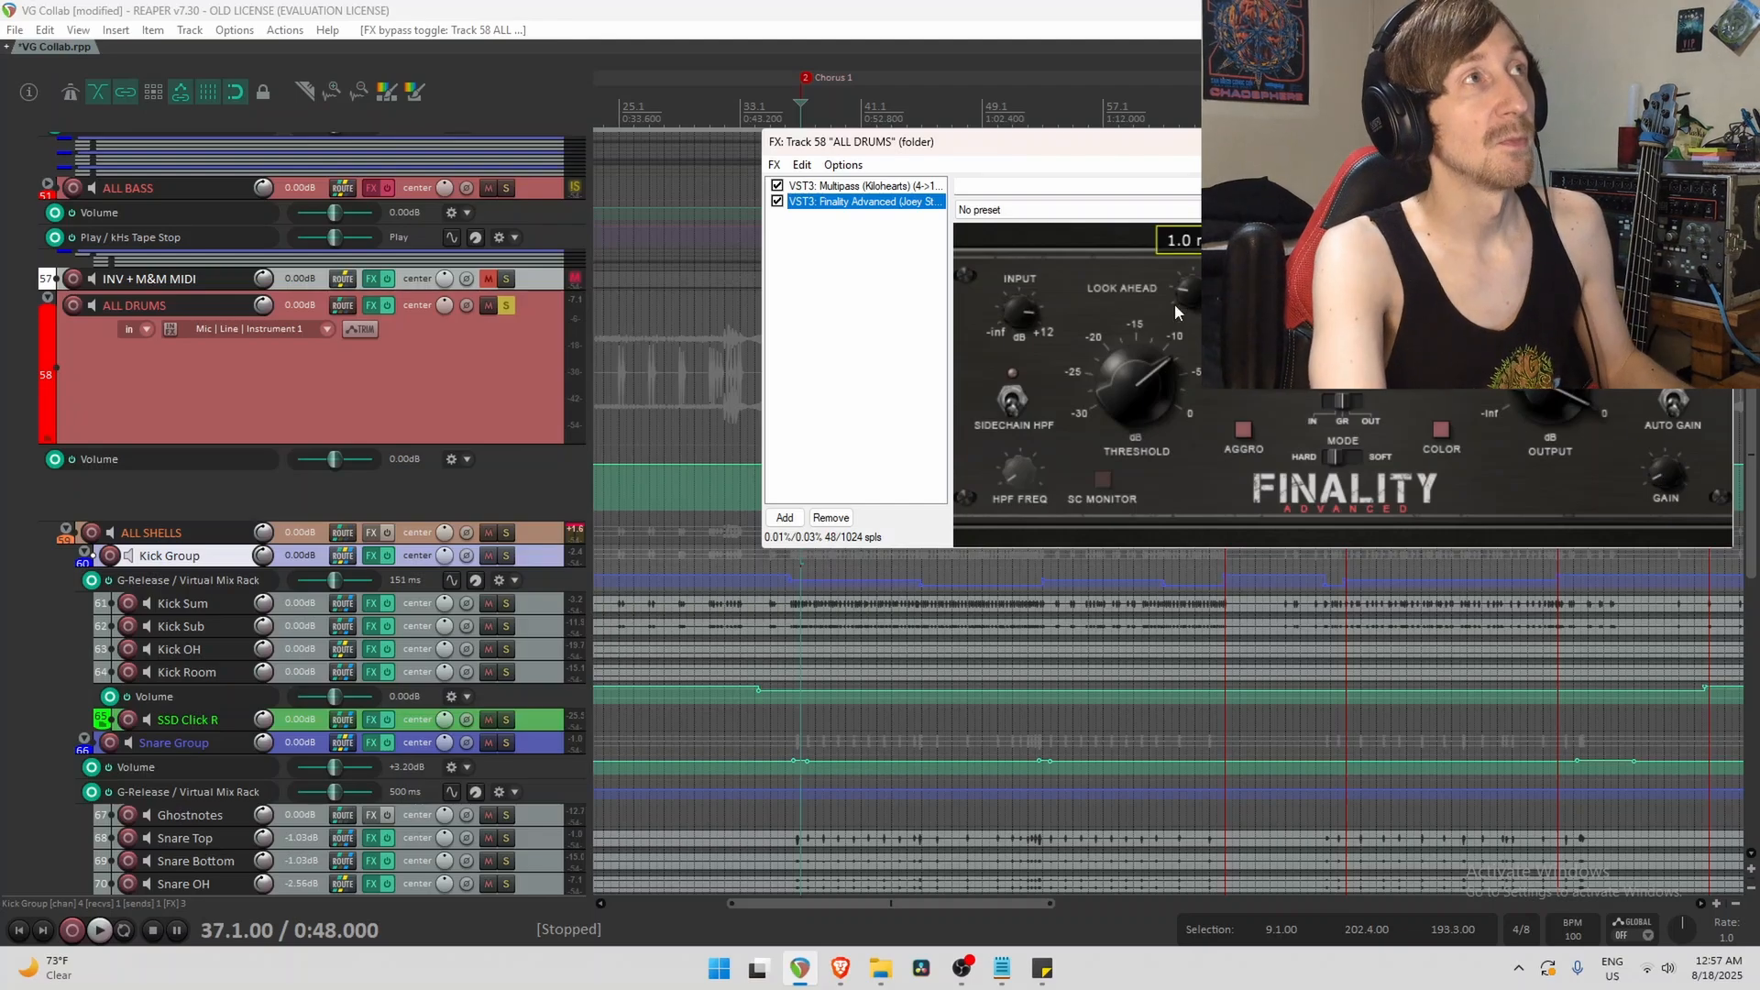
drag(1185, 141, 970, 144)
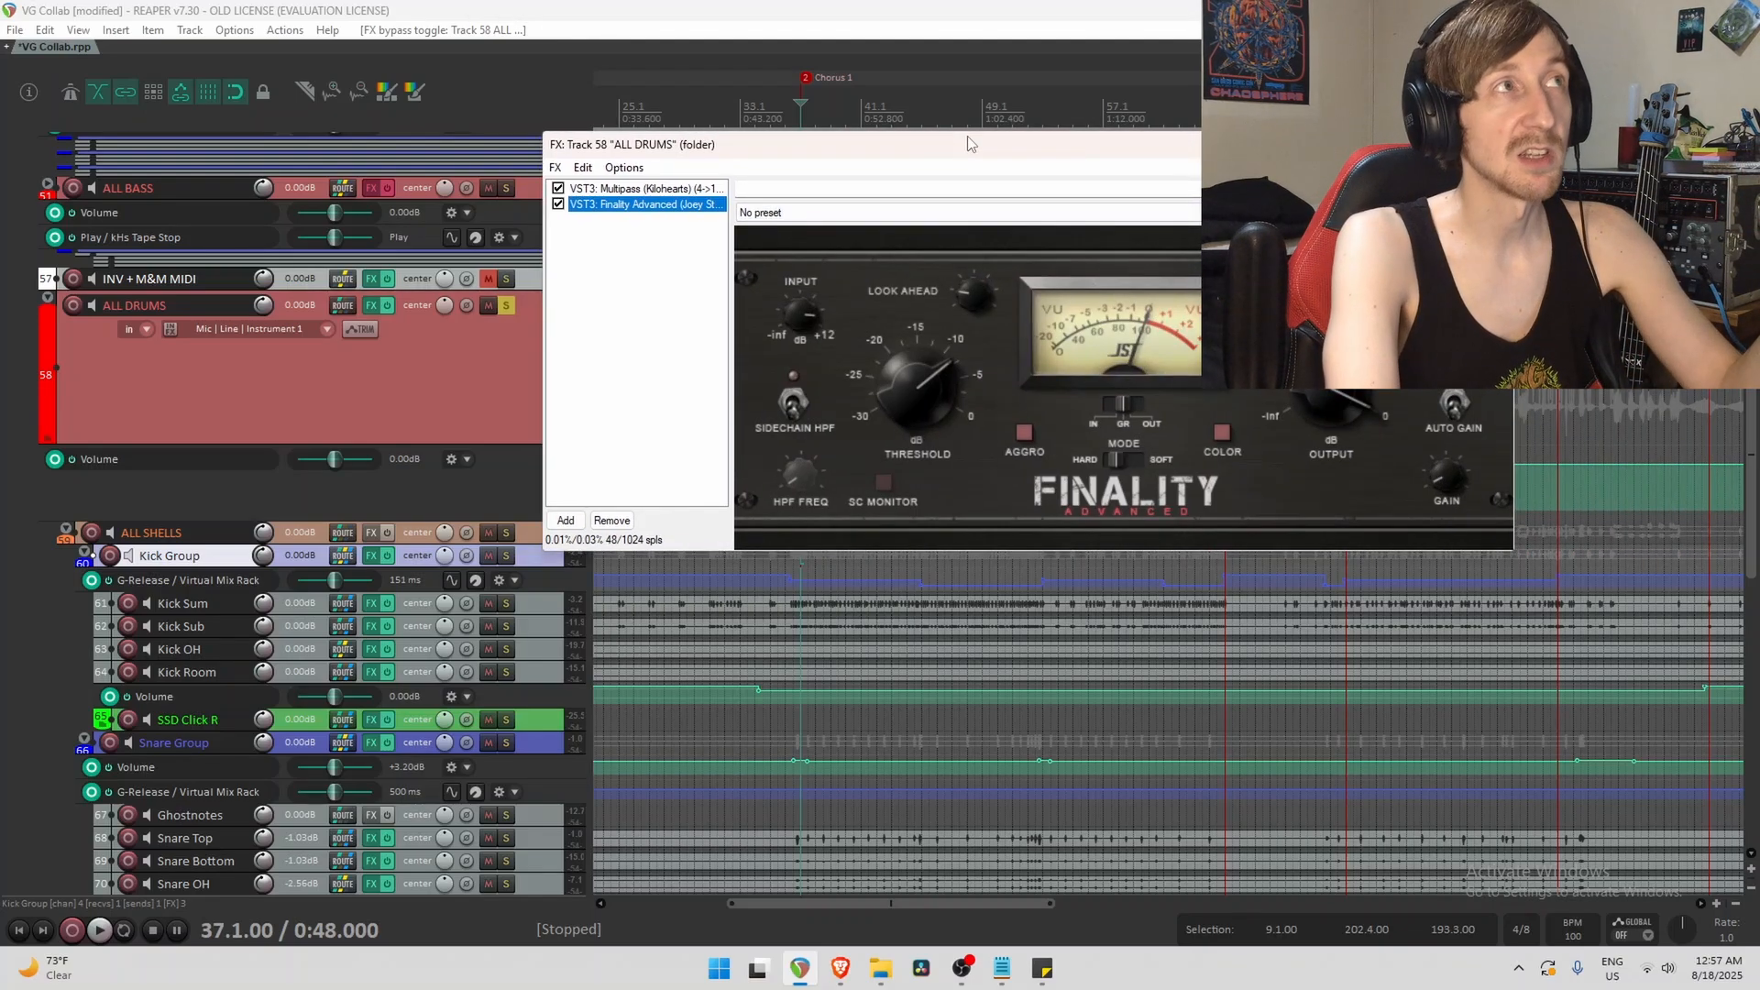
mouse_move(944, 395)
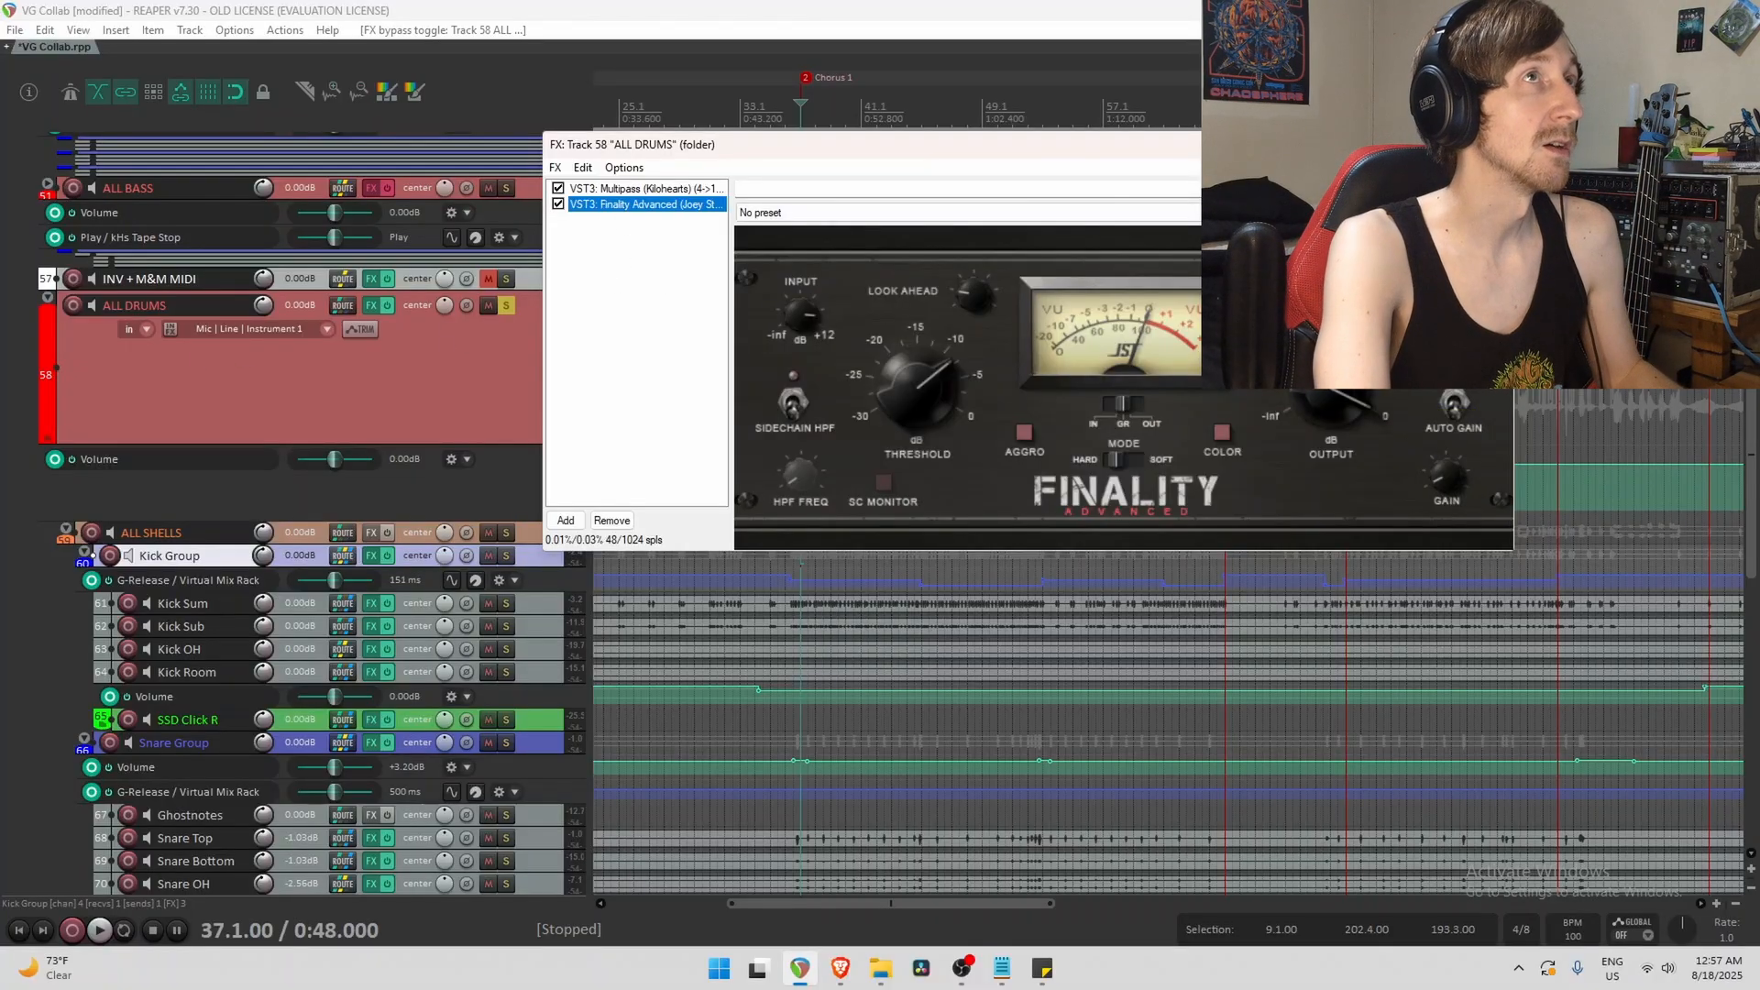
key(Escape)
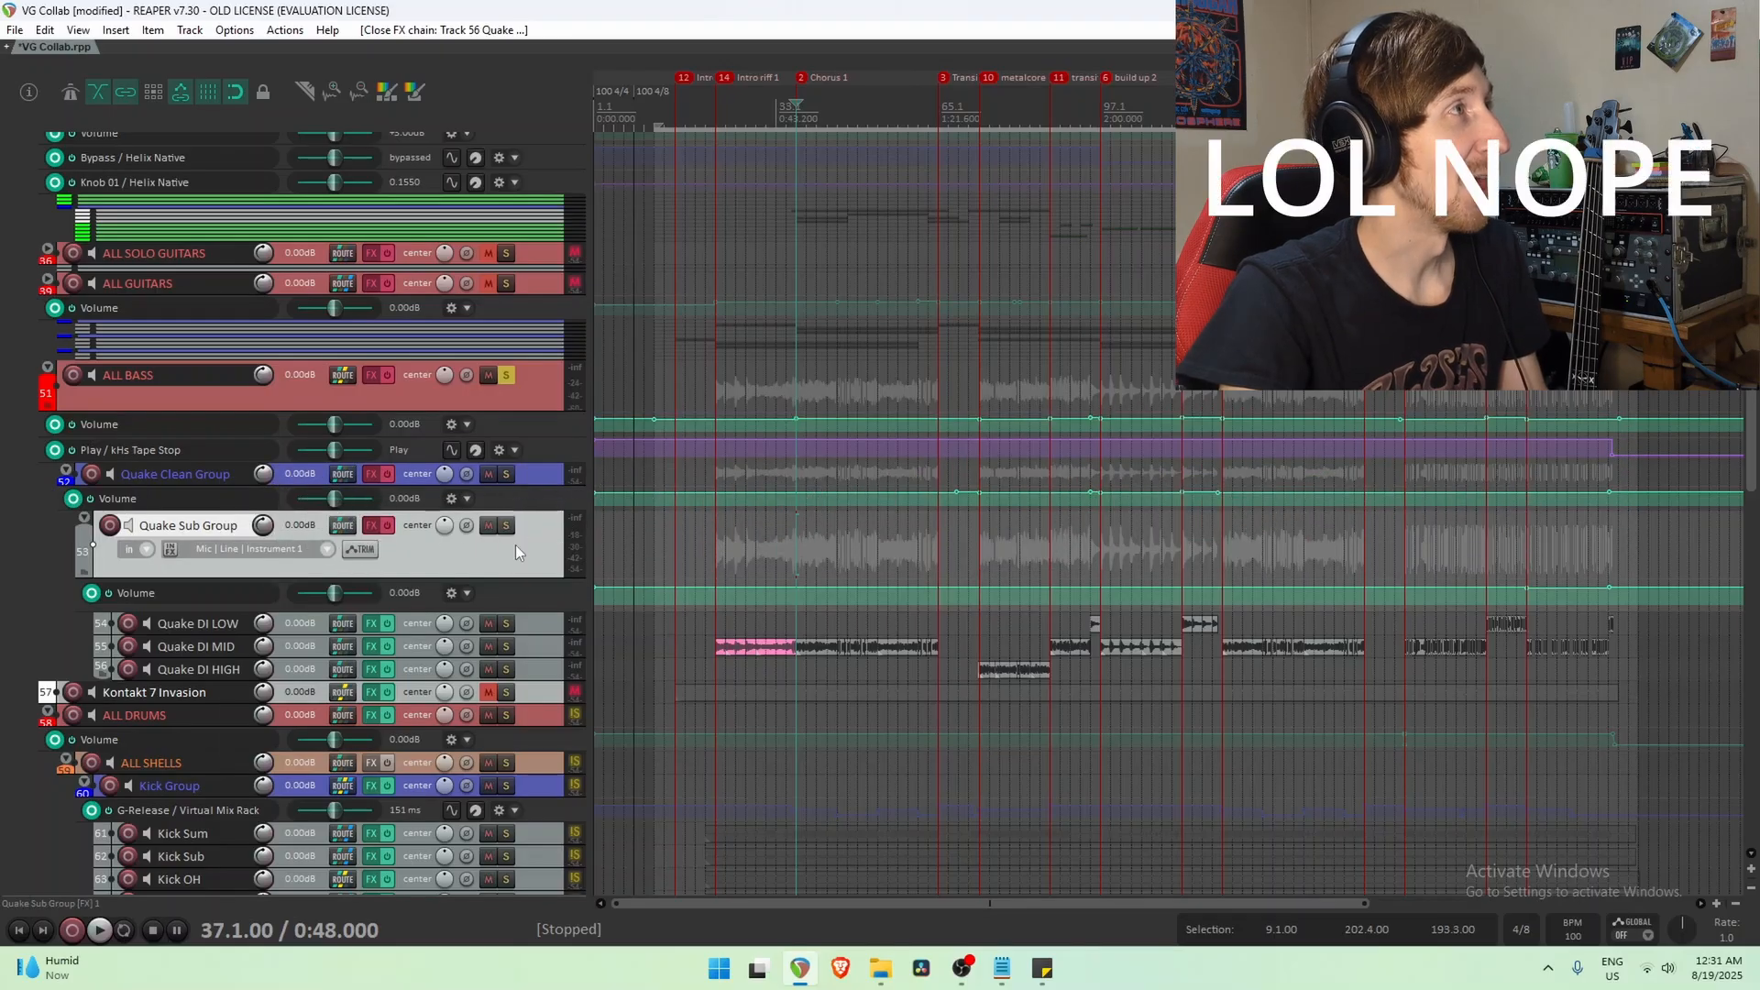
Select the Quake DI LOW, Quake DI MID and Quake DI HIGH tracks in turn to examine how the bass DIs are split.
click(552, 621)
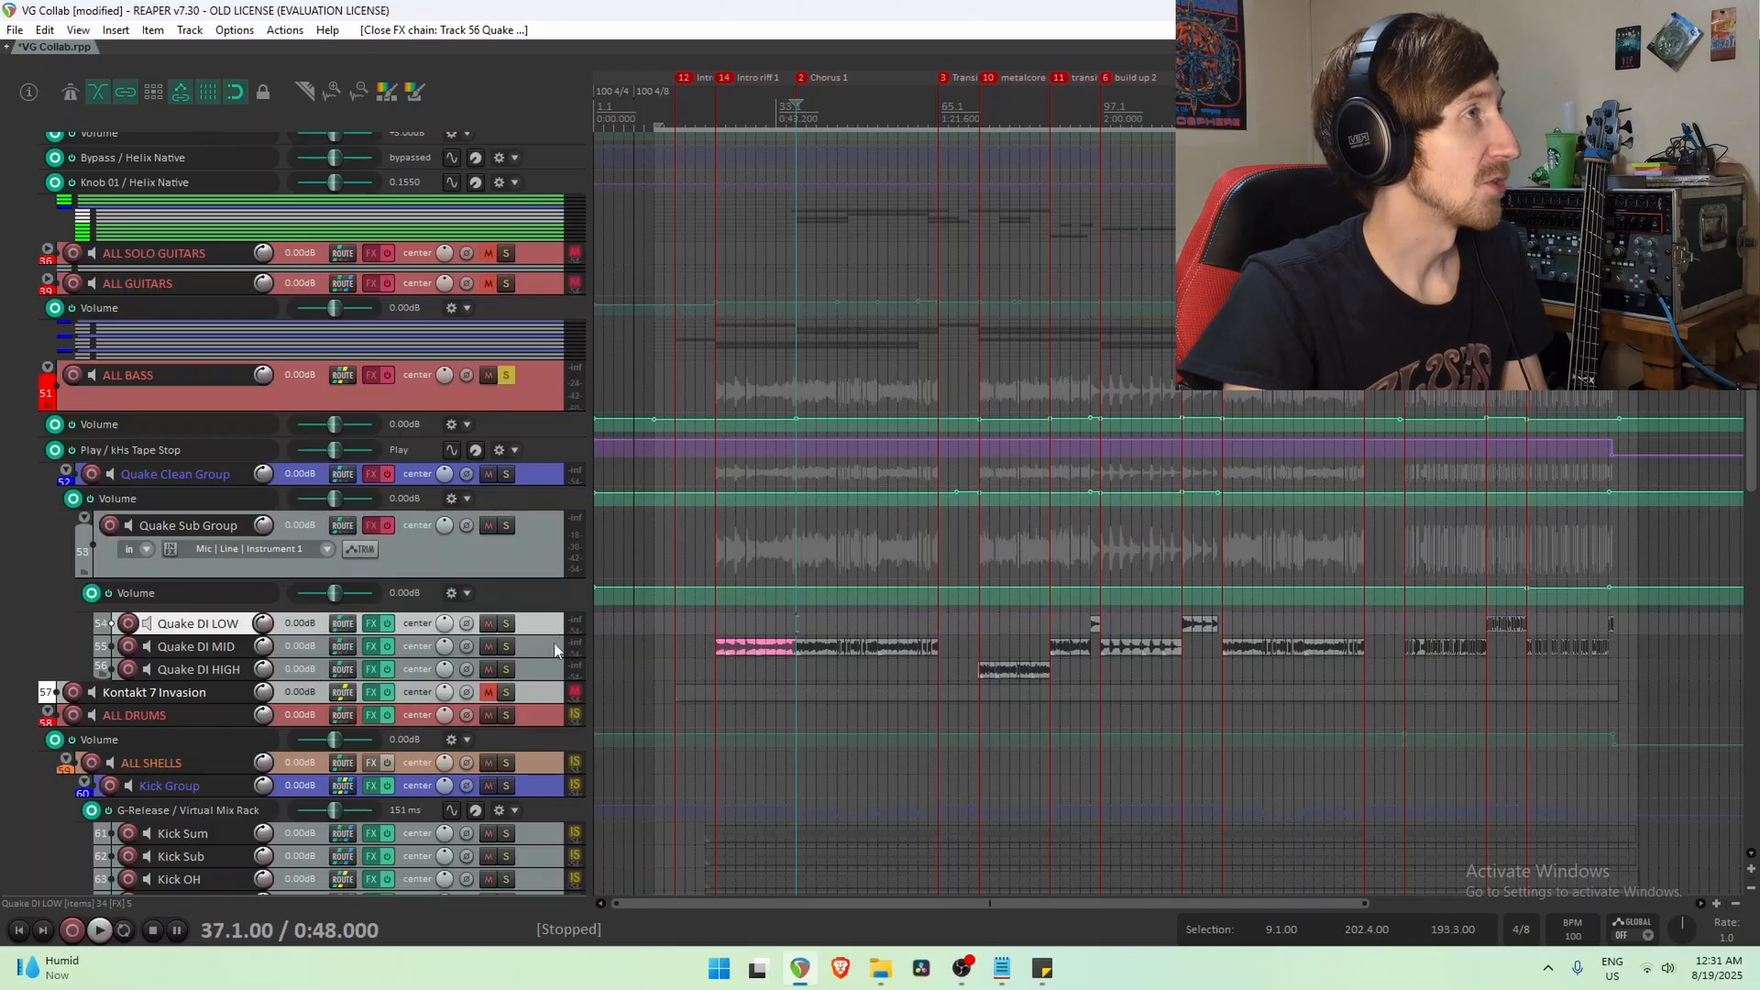
click(189, 627)
click(192, 648)
click(197, 672)
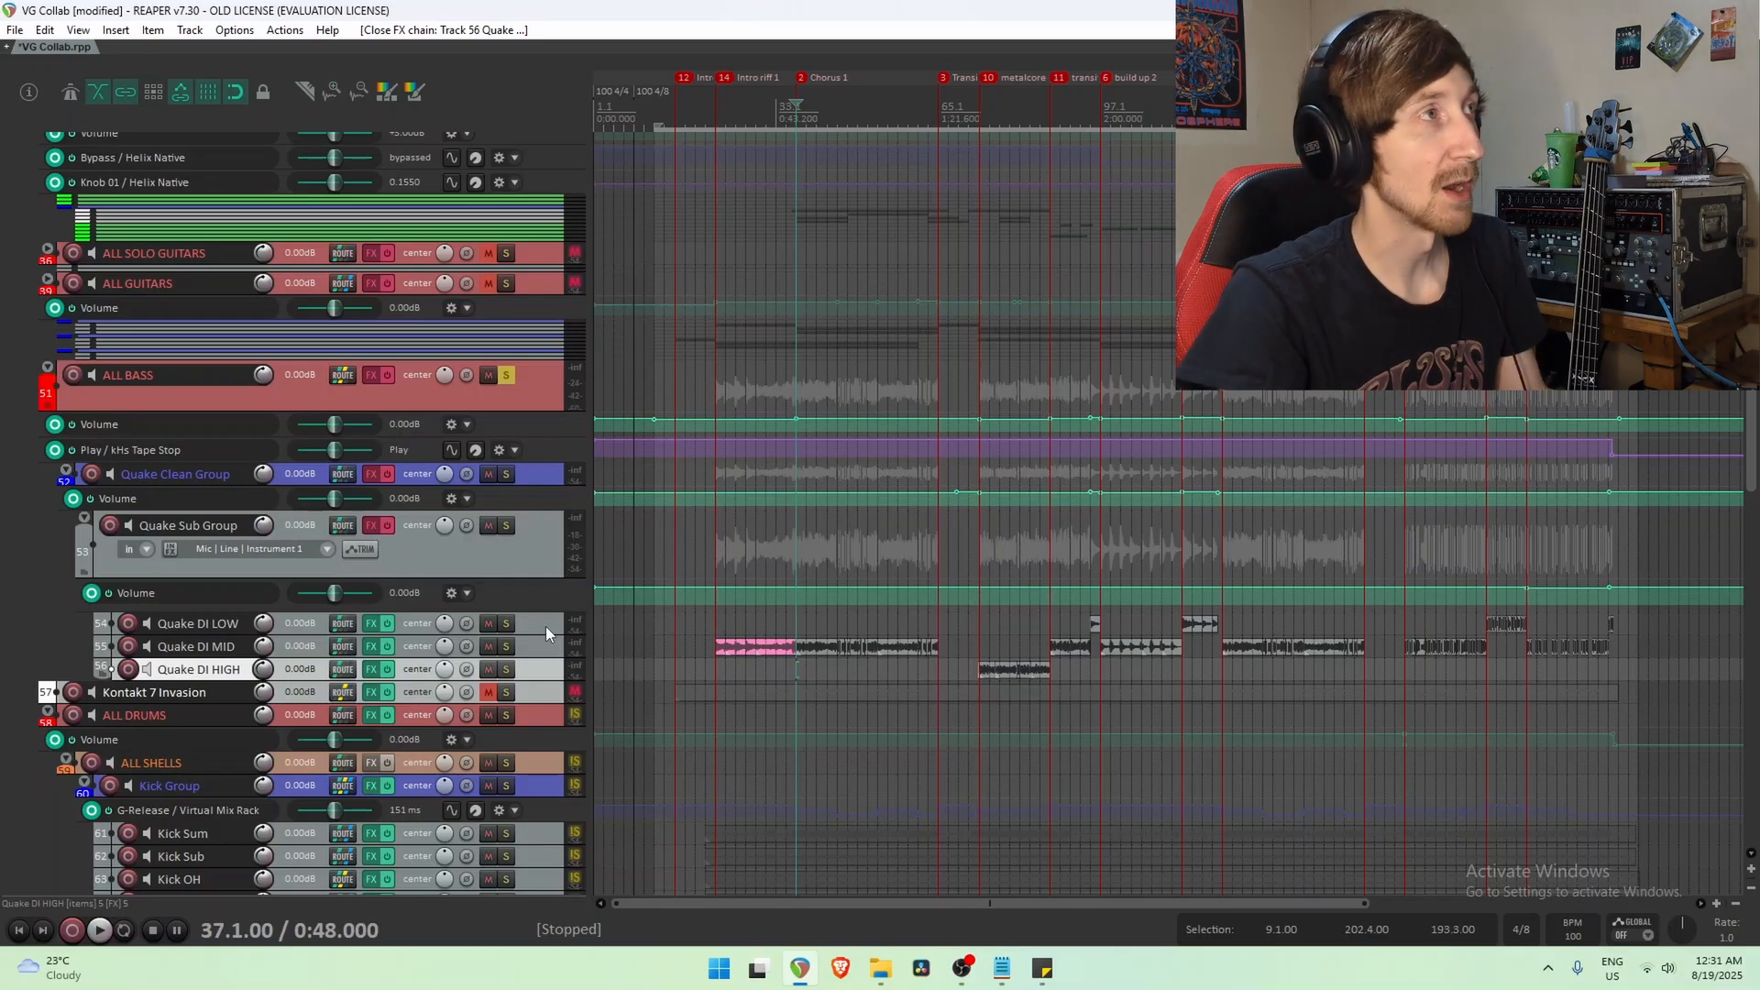
click(521, 627)
click(526, 649)
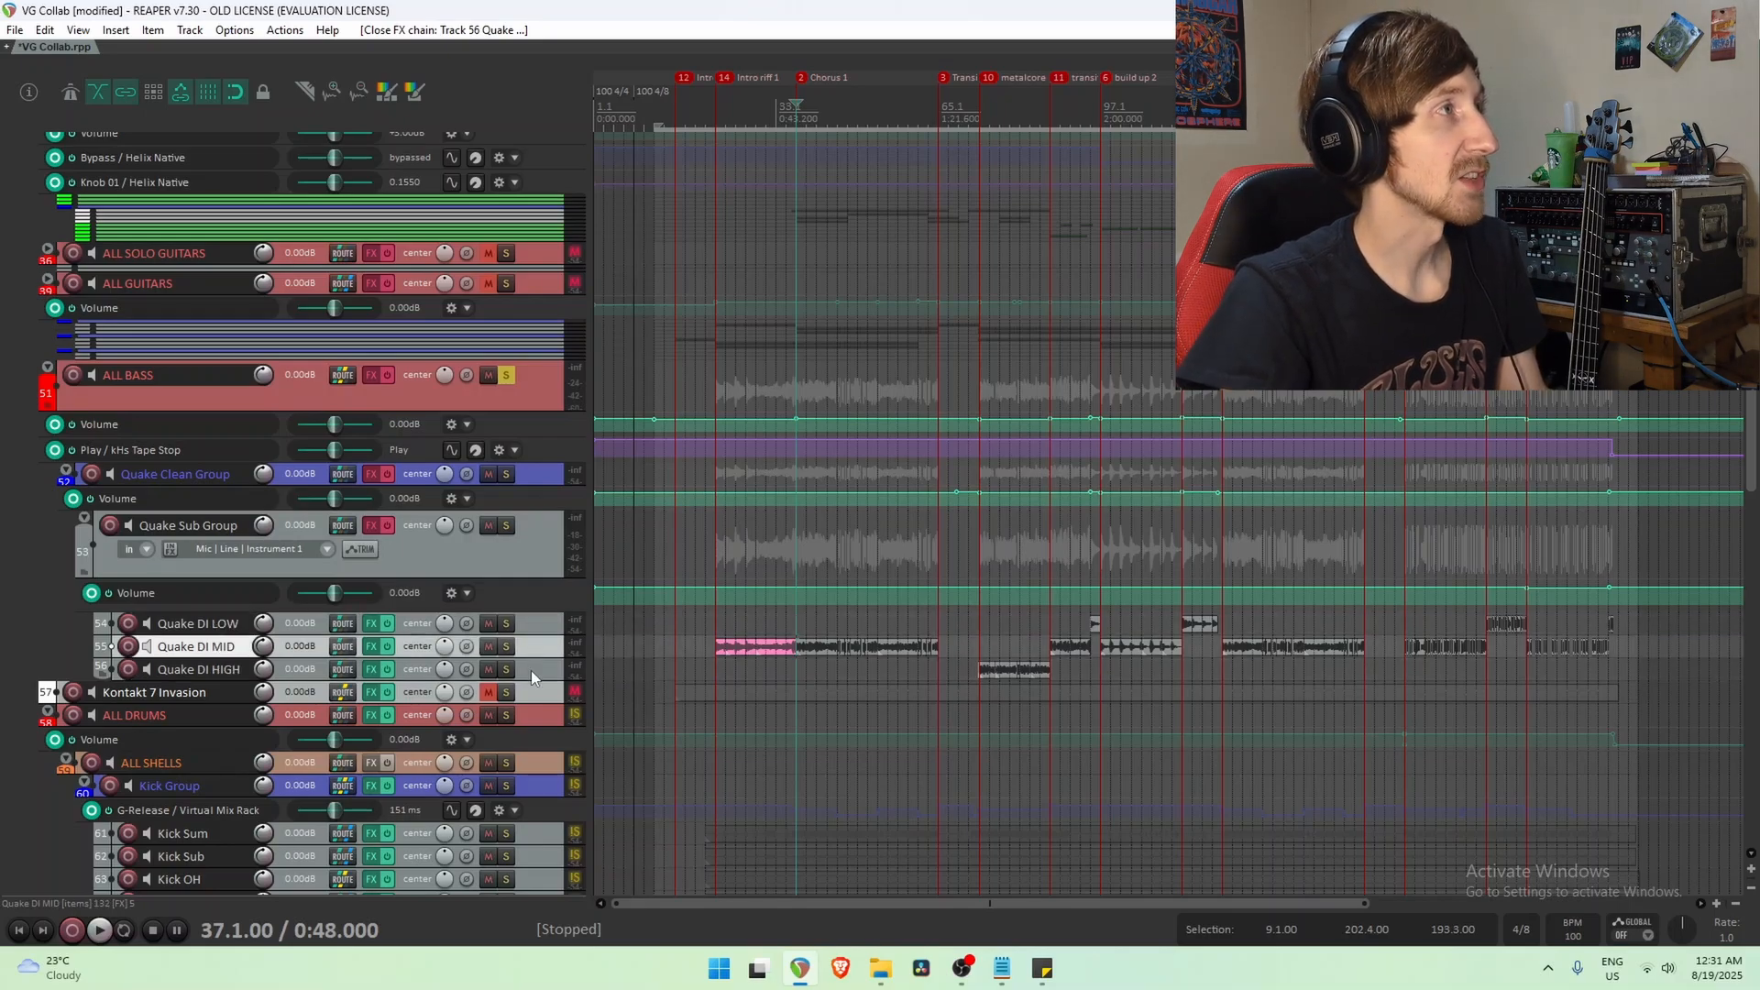
click(531, 671)
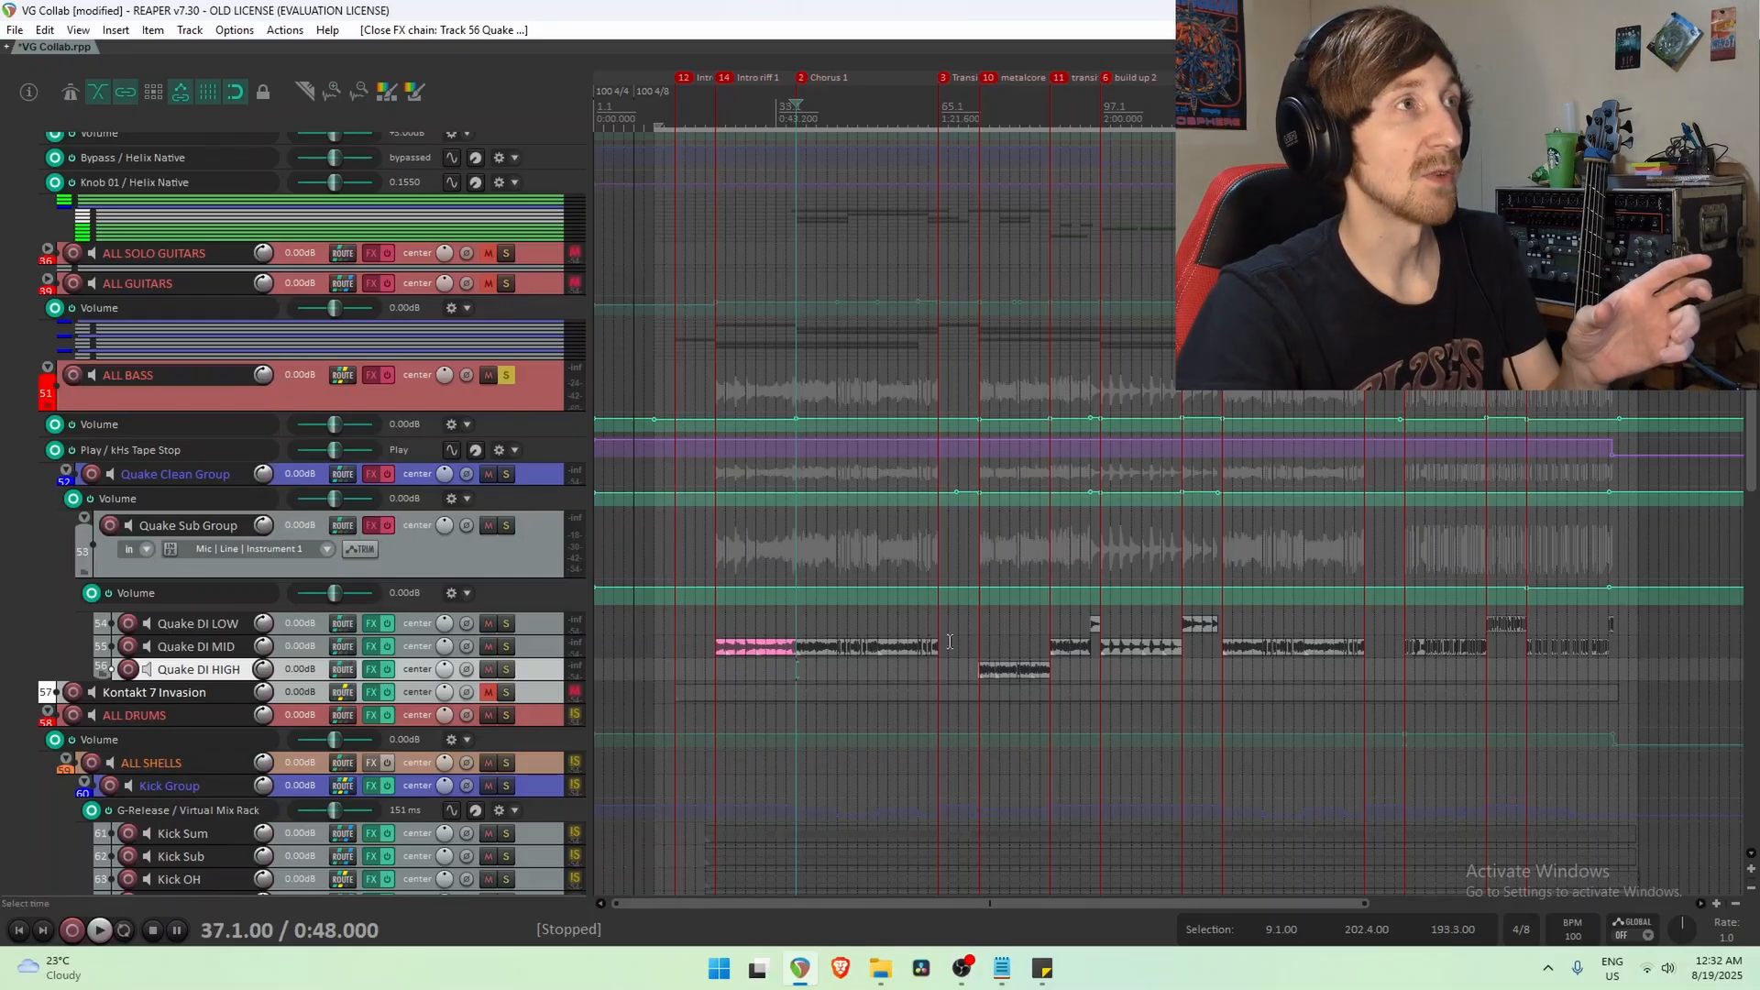
Inspect the Quake DI LOW item before build up 2 and the Quake DI HIGH item in the metalcore section, then return to Chorus 1.
click(1090, 627)
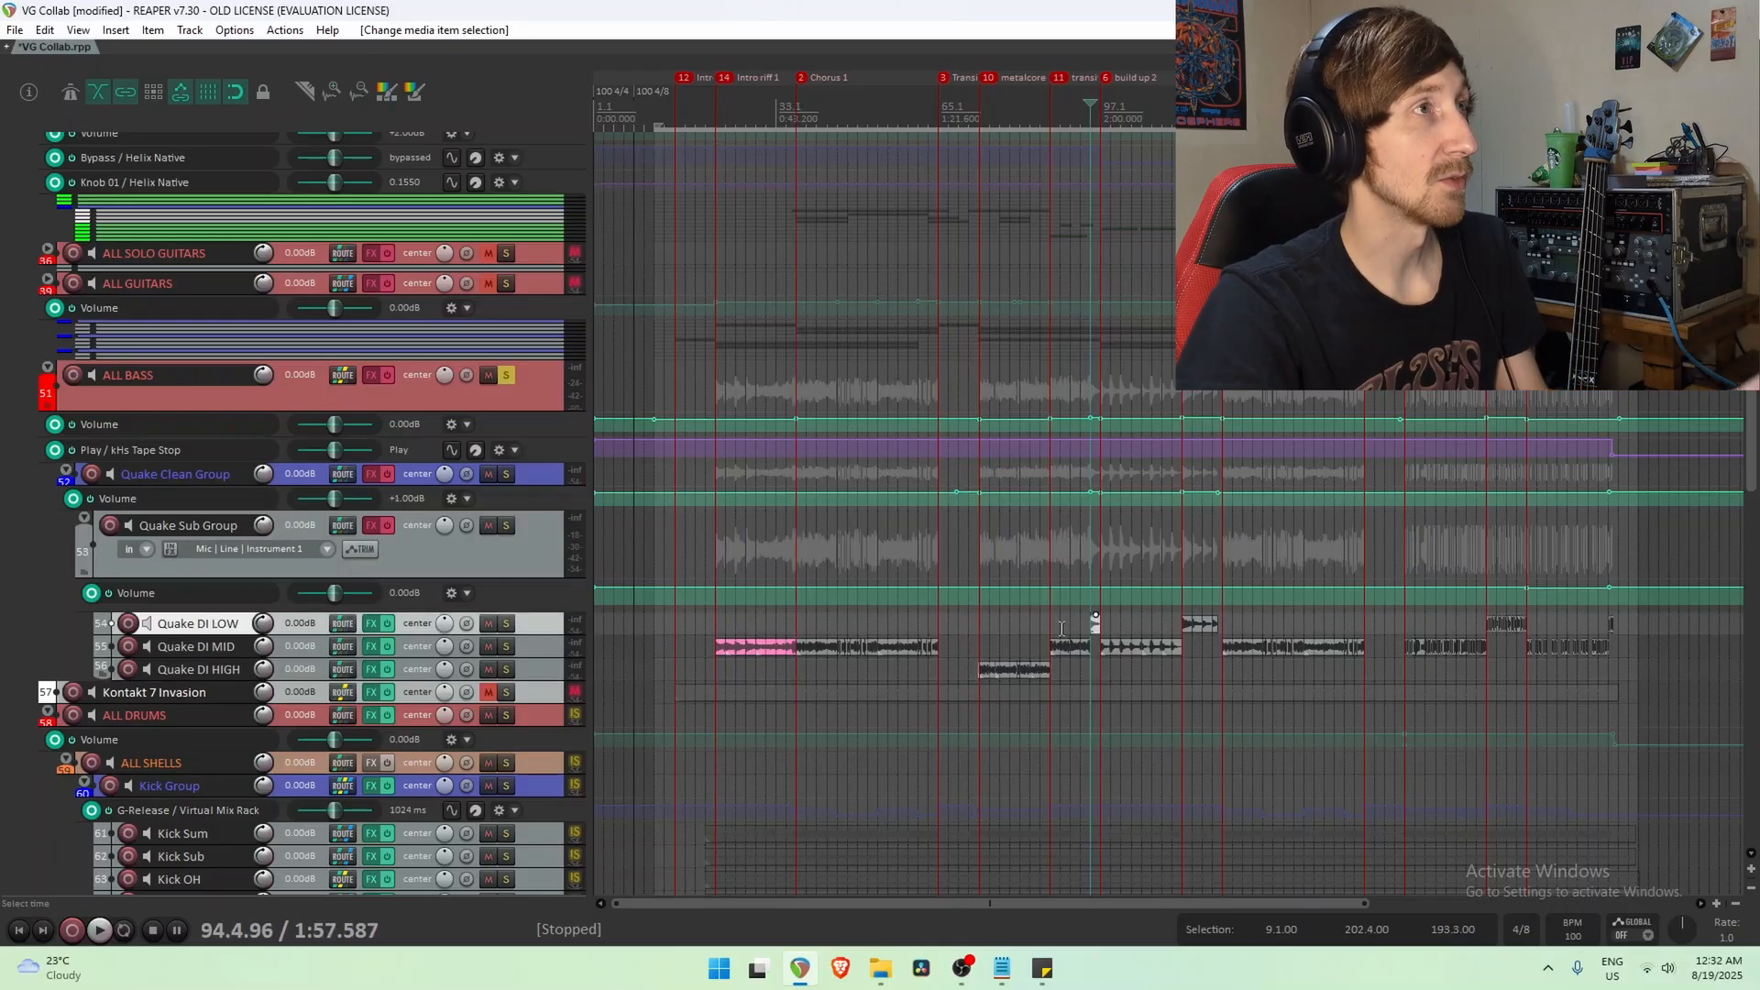
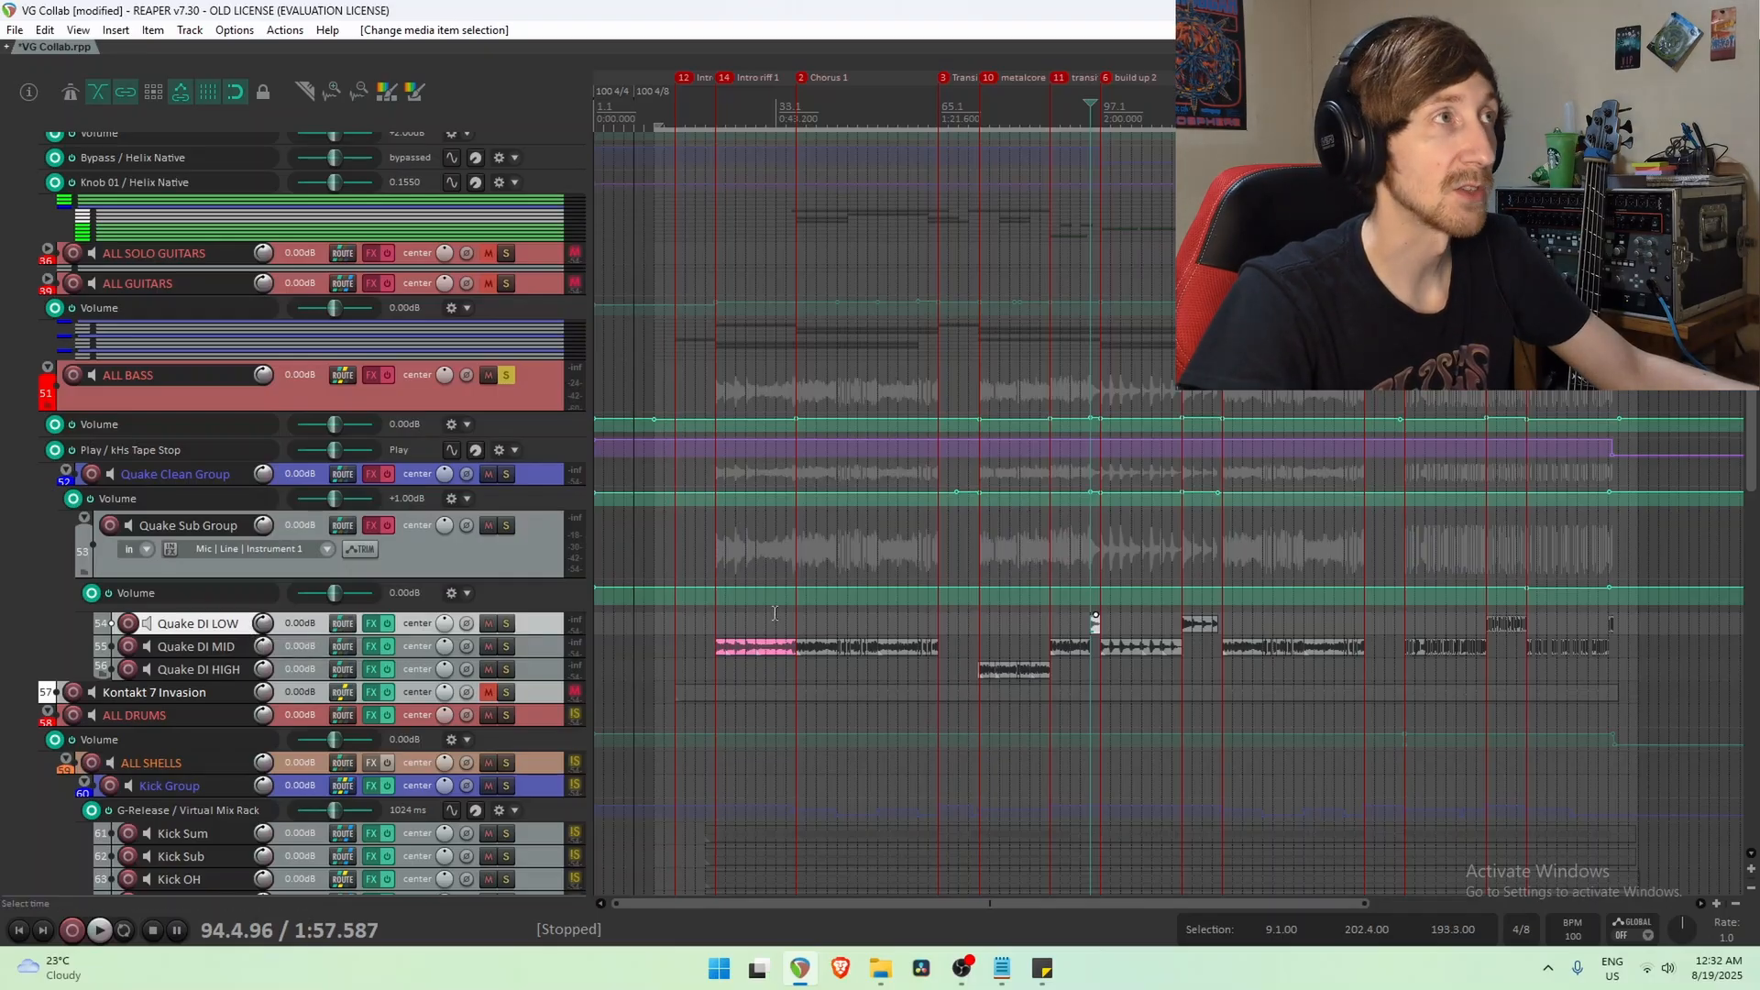
click(986, 671)
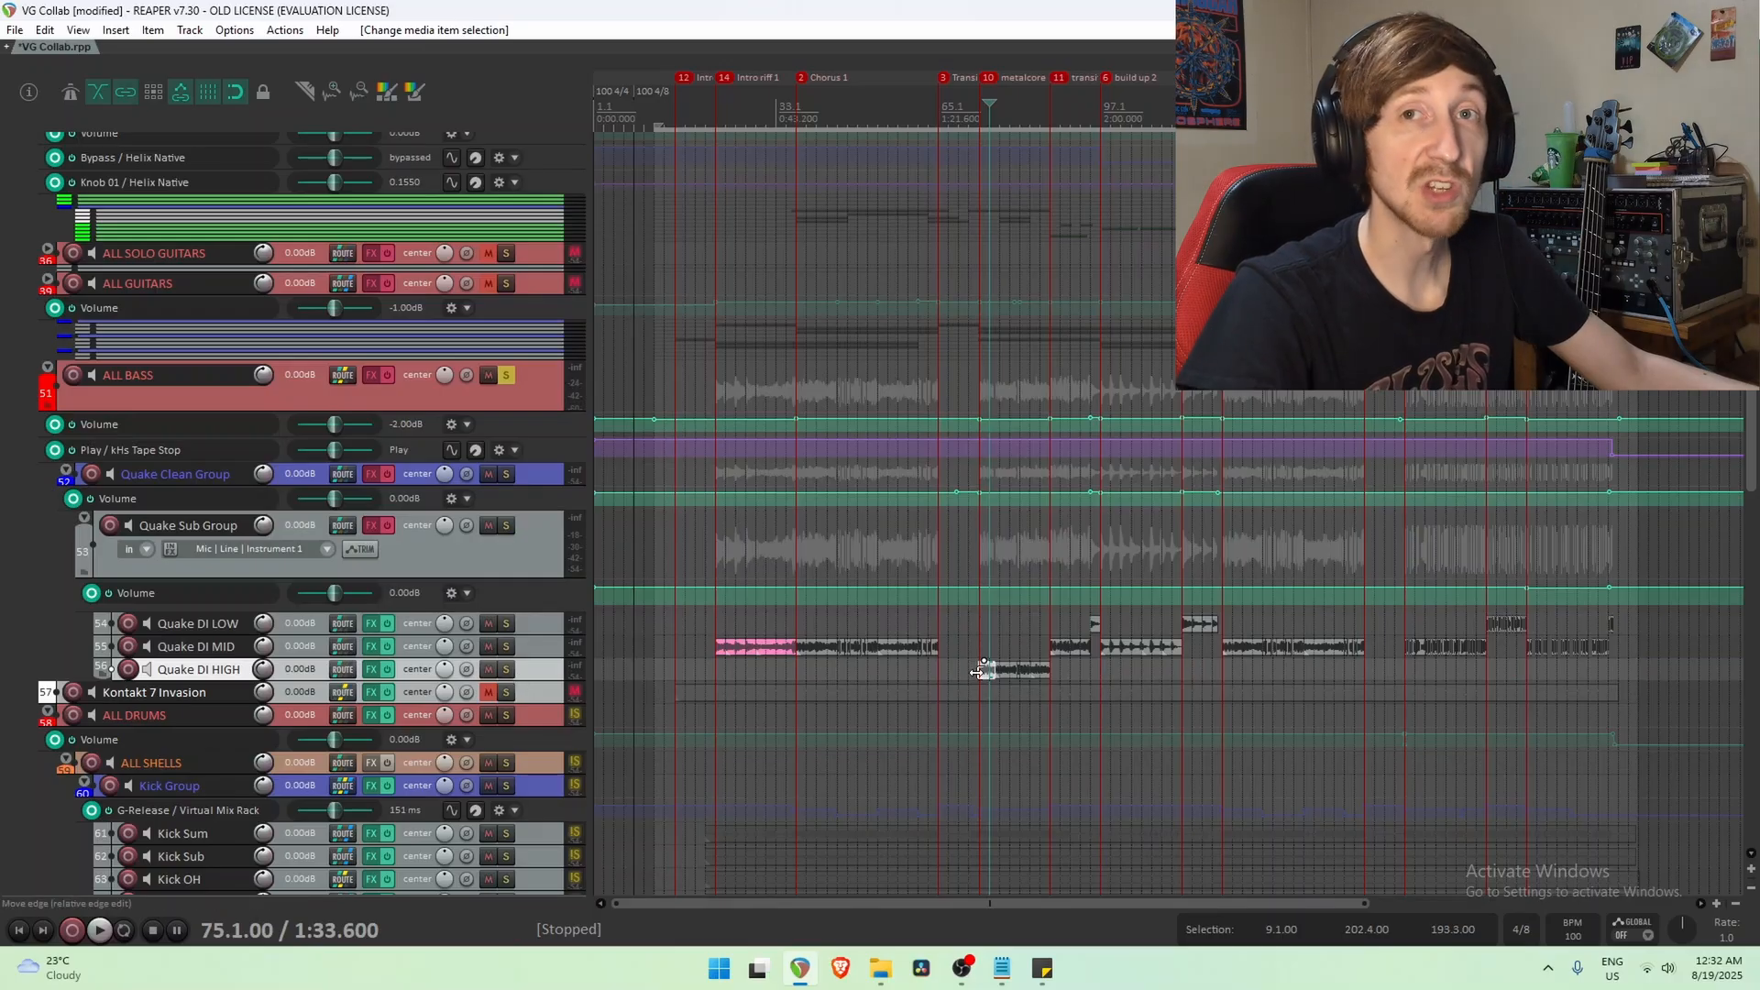
click(977, 672)
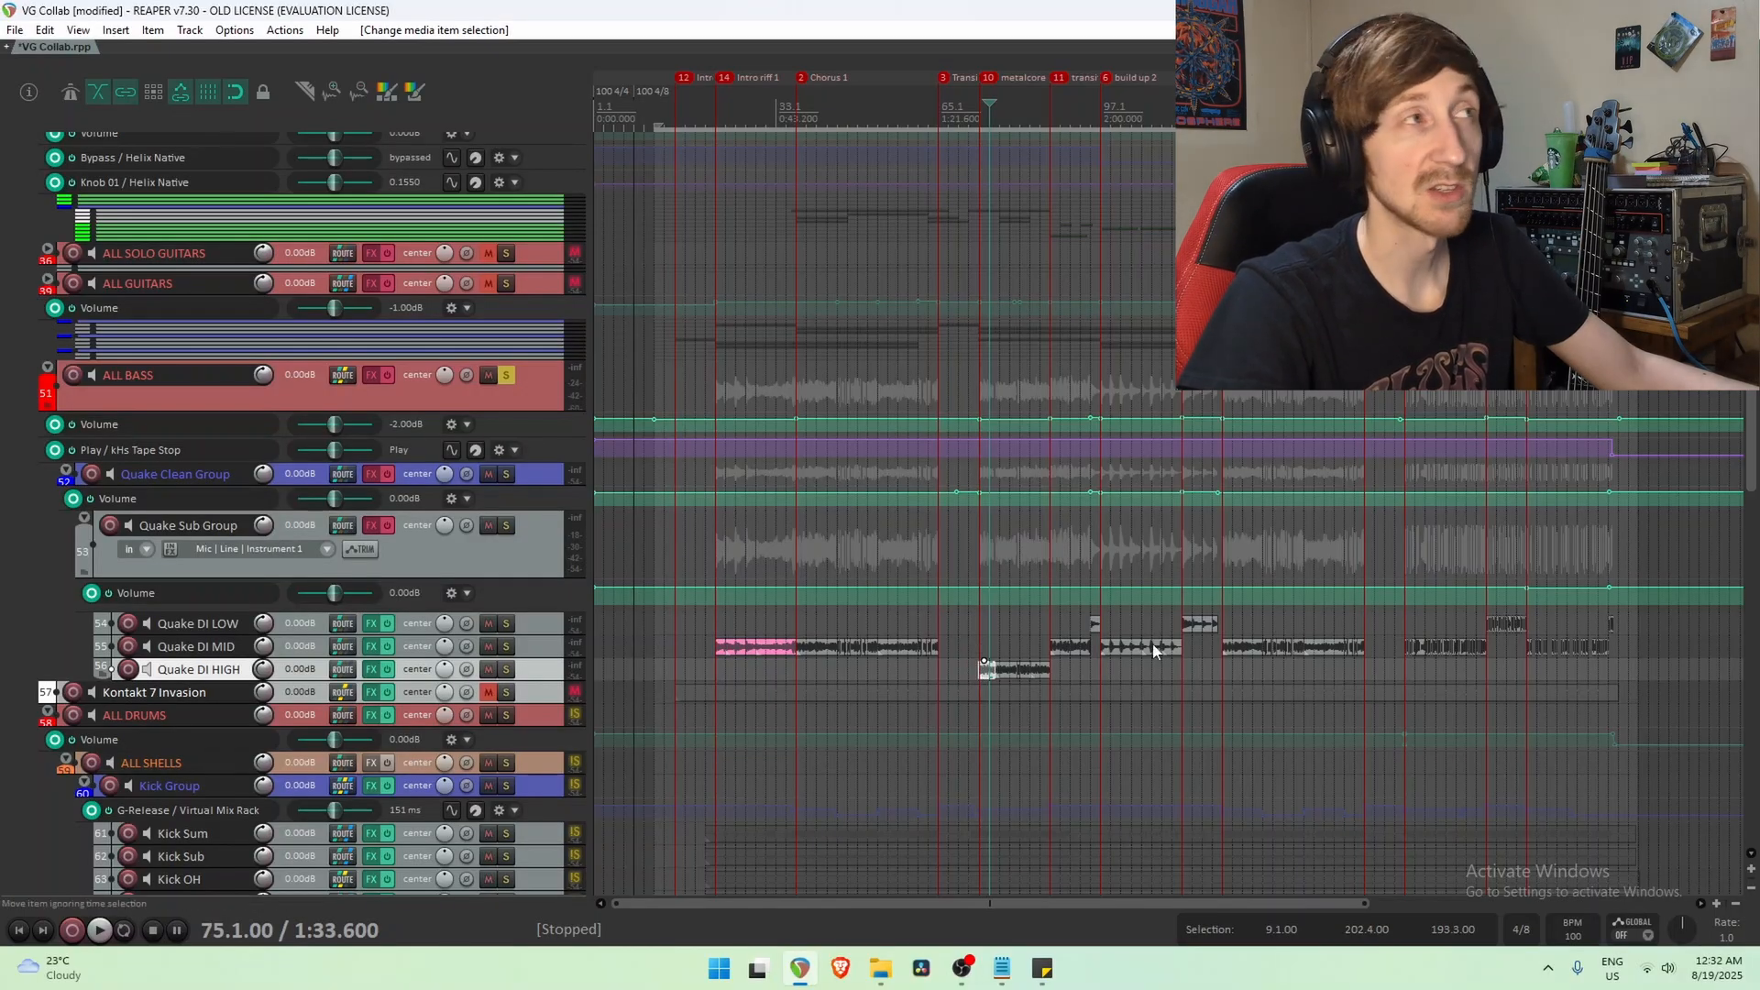
click(981, 645)
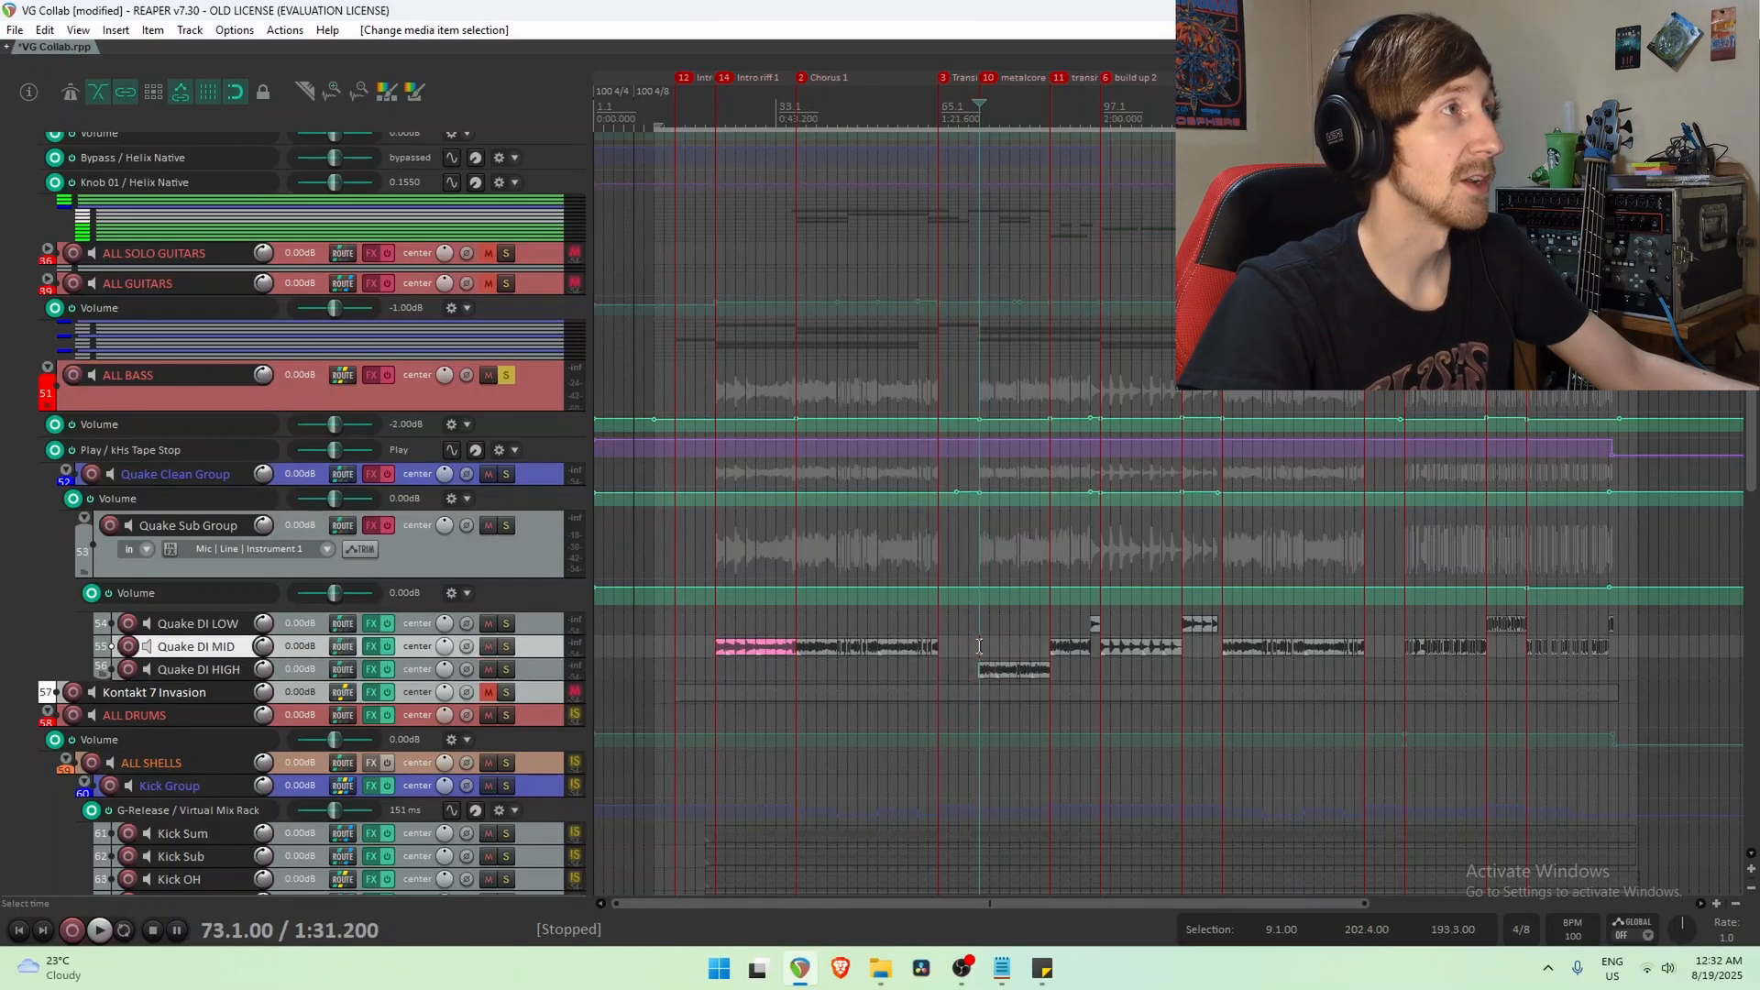
click(796, 621)
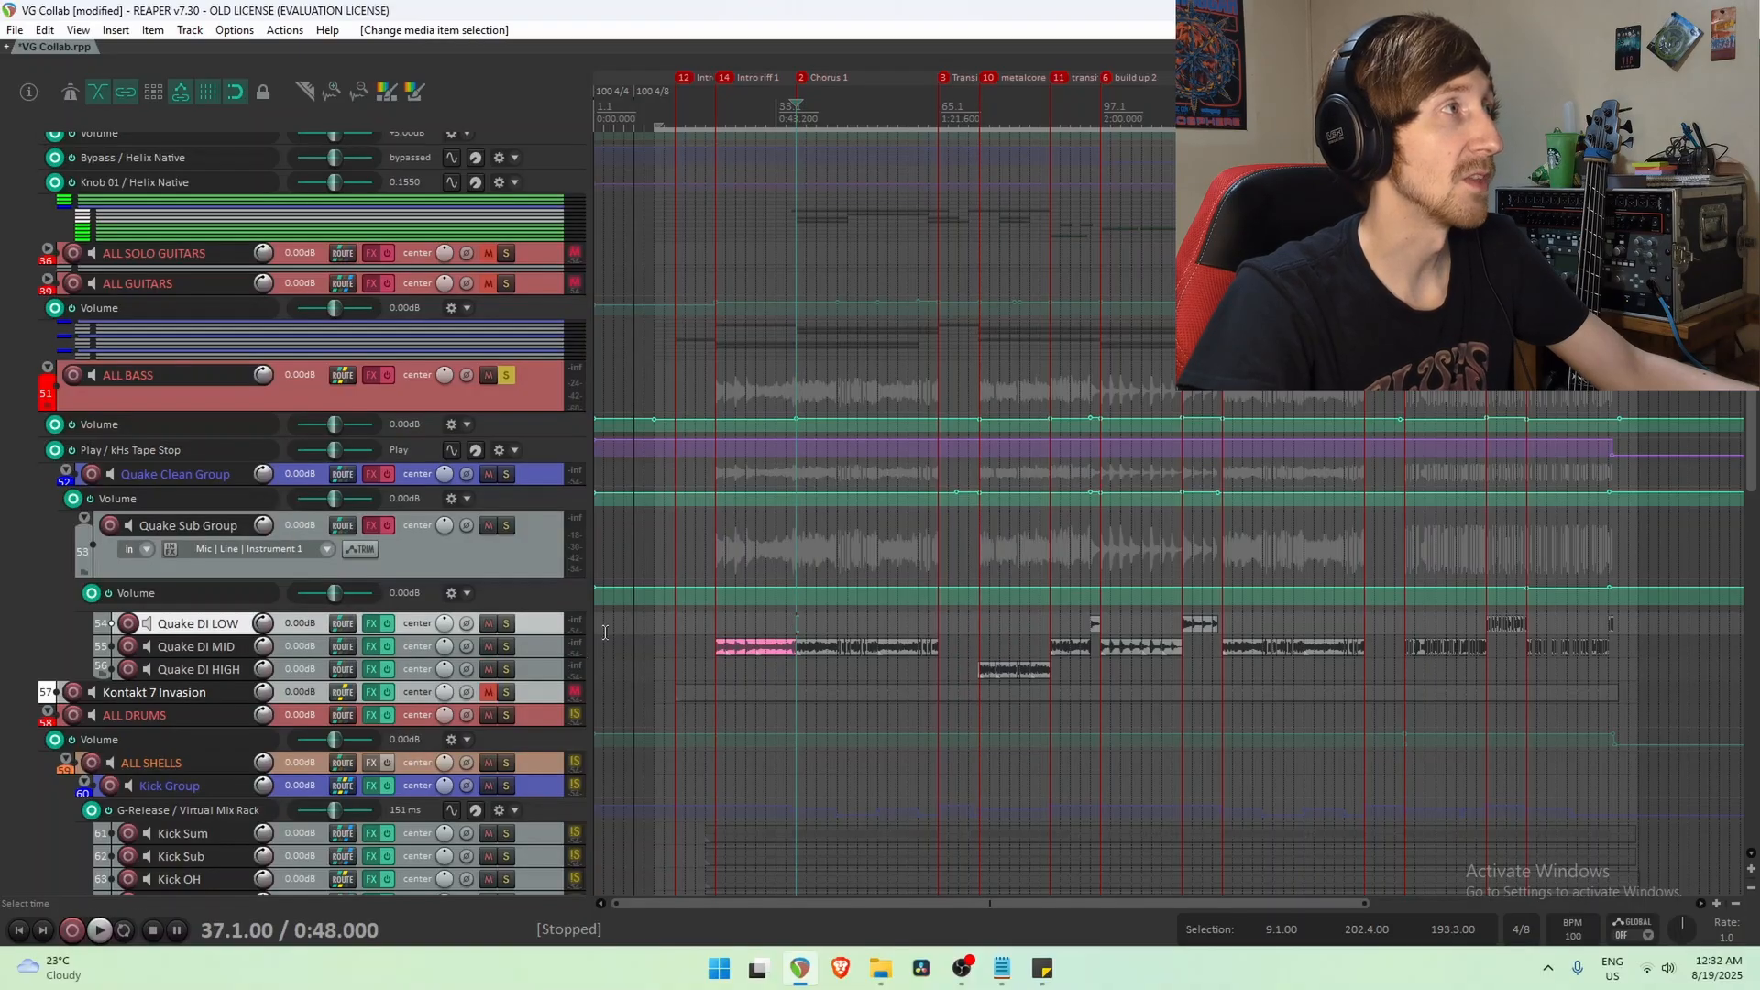
click(541, 649)
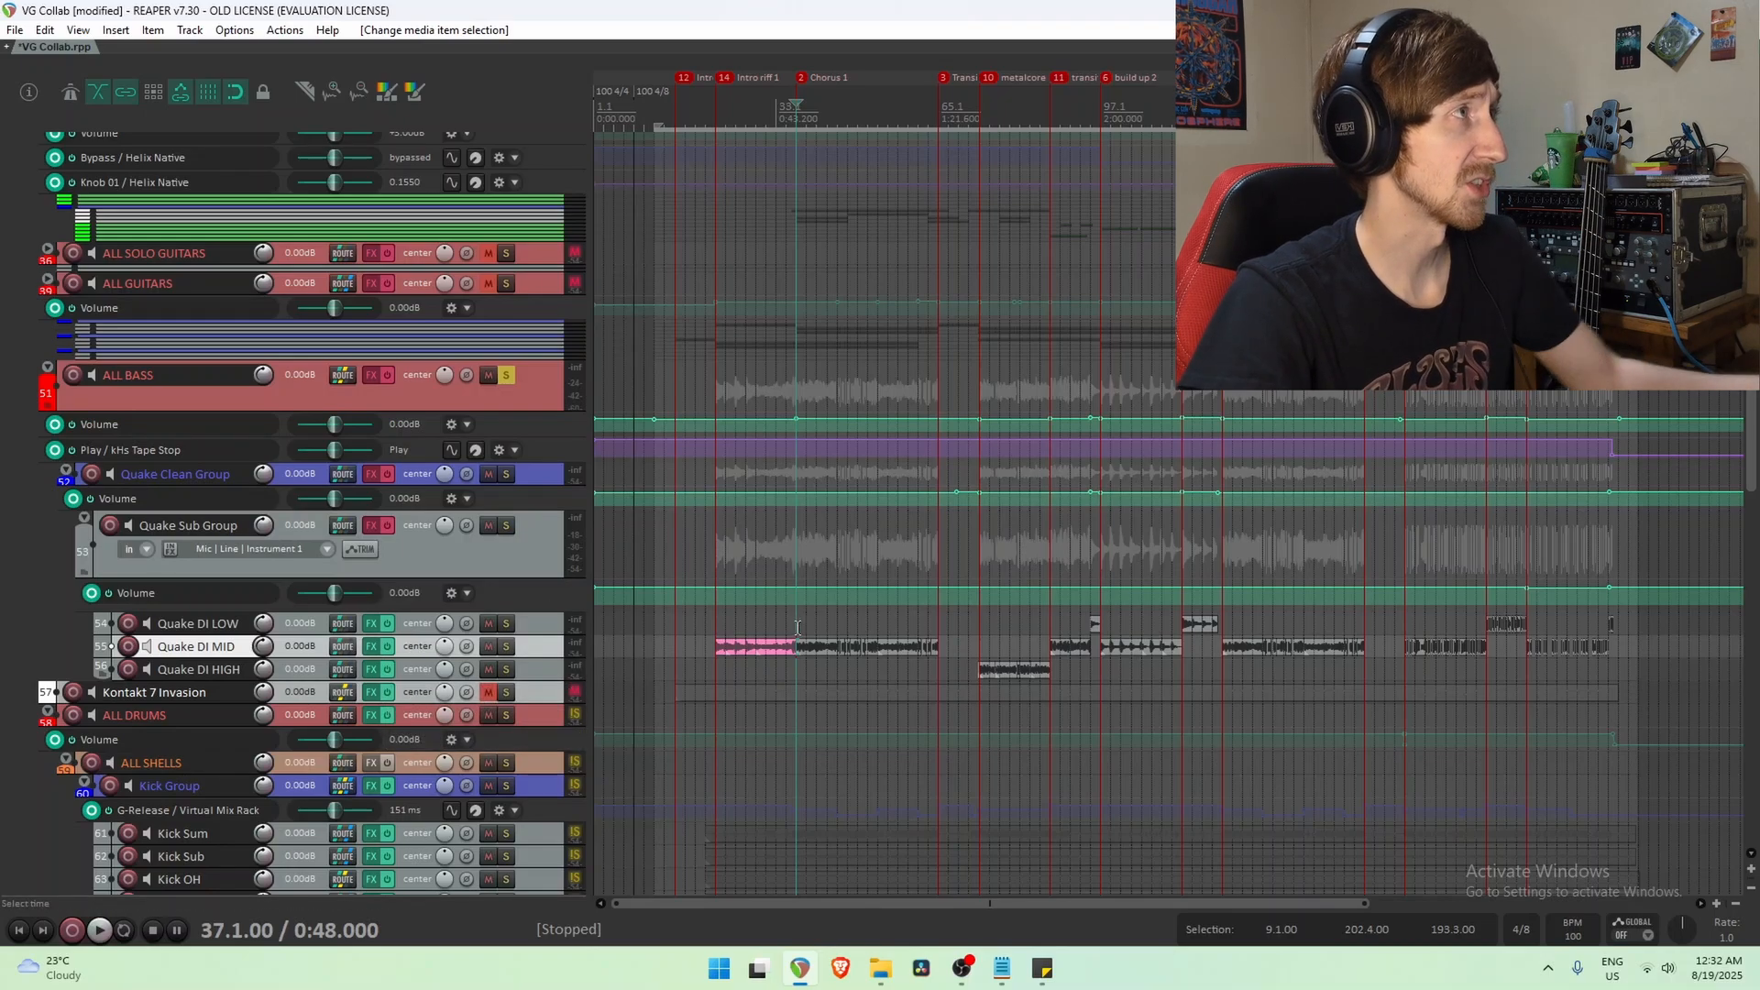
Solo ALL DRUMS alongside the bass, show Toneforge DI Match on Quake DI MID, and play Chorus 1 with that track's effects bypassed.
click(507, 714)
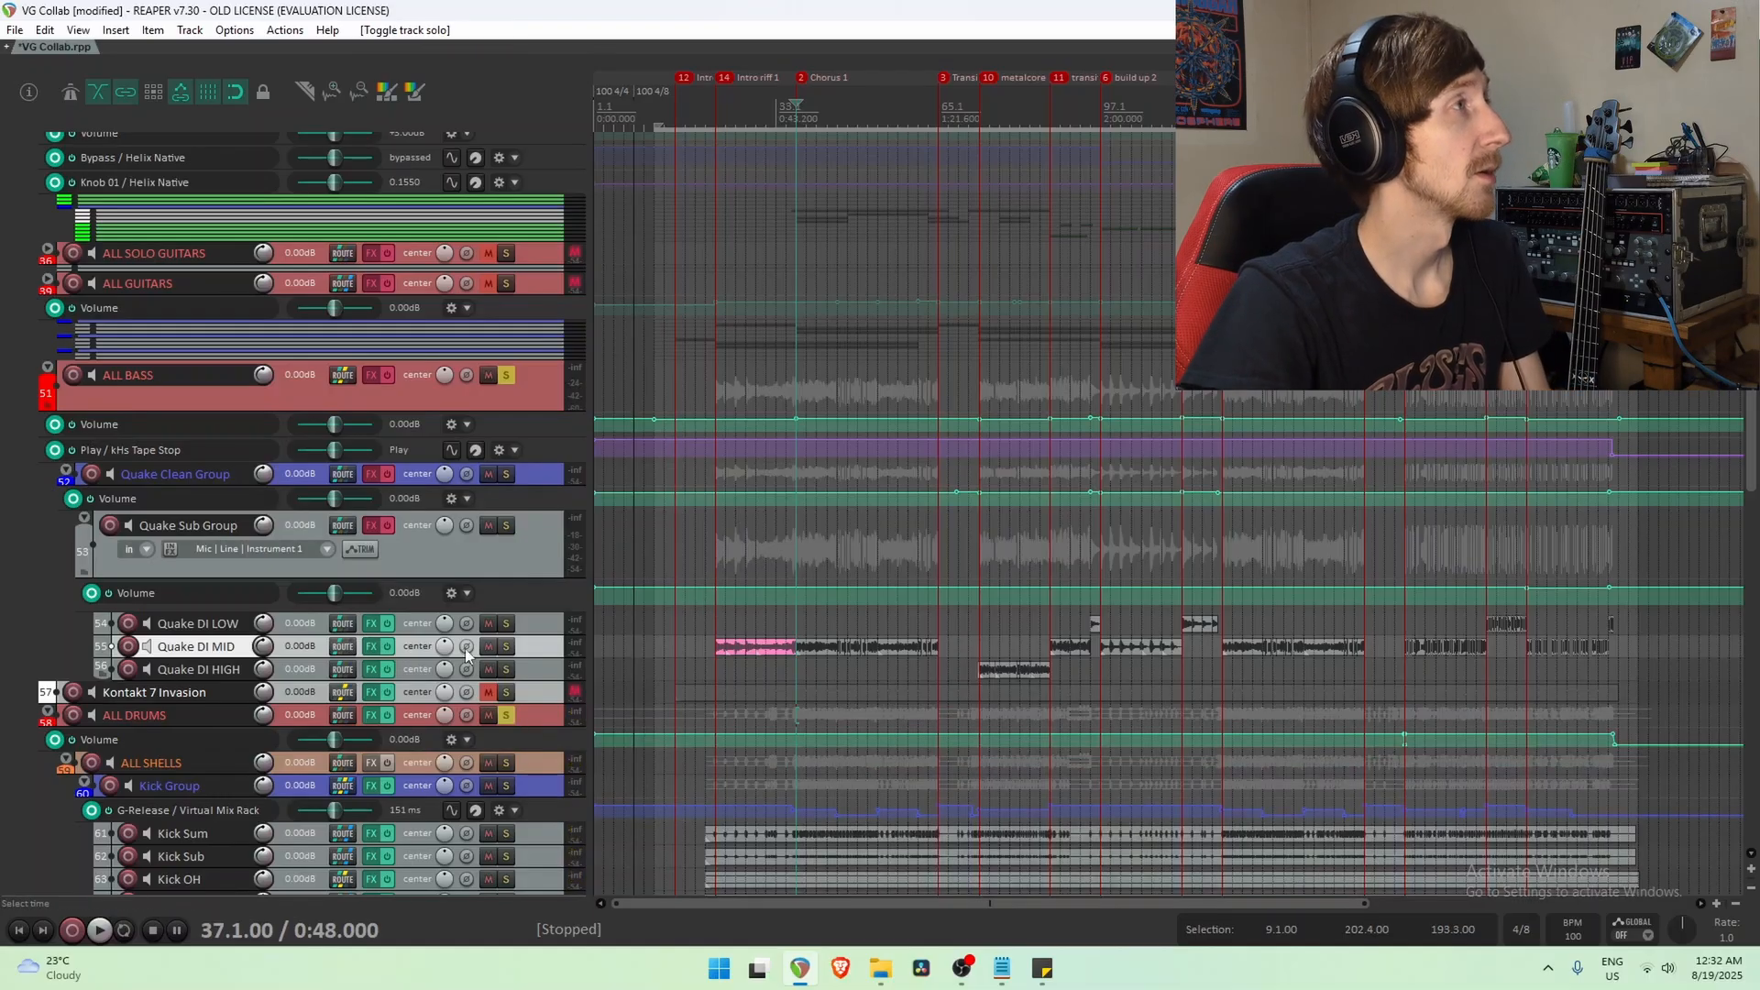
click(382, 648)
click(811, 270)
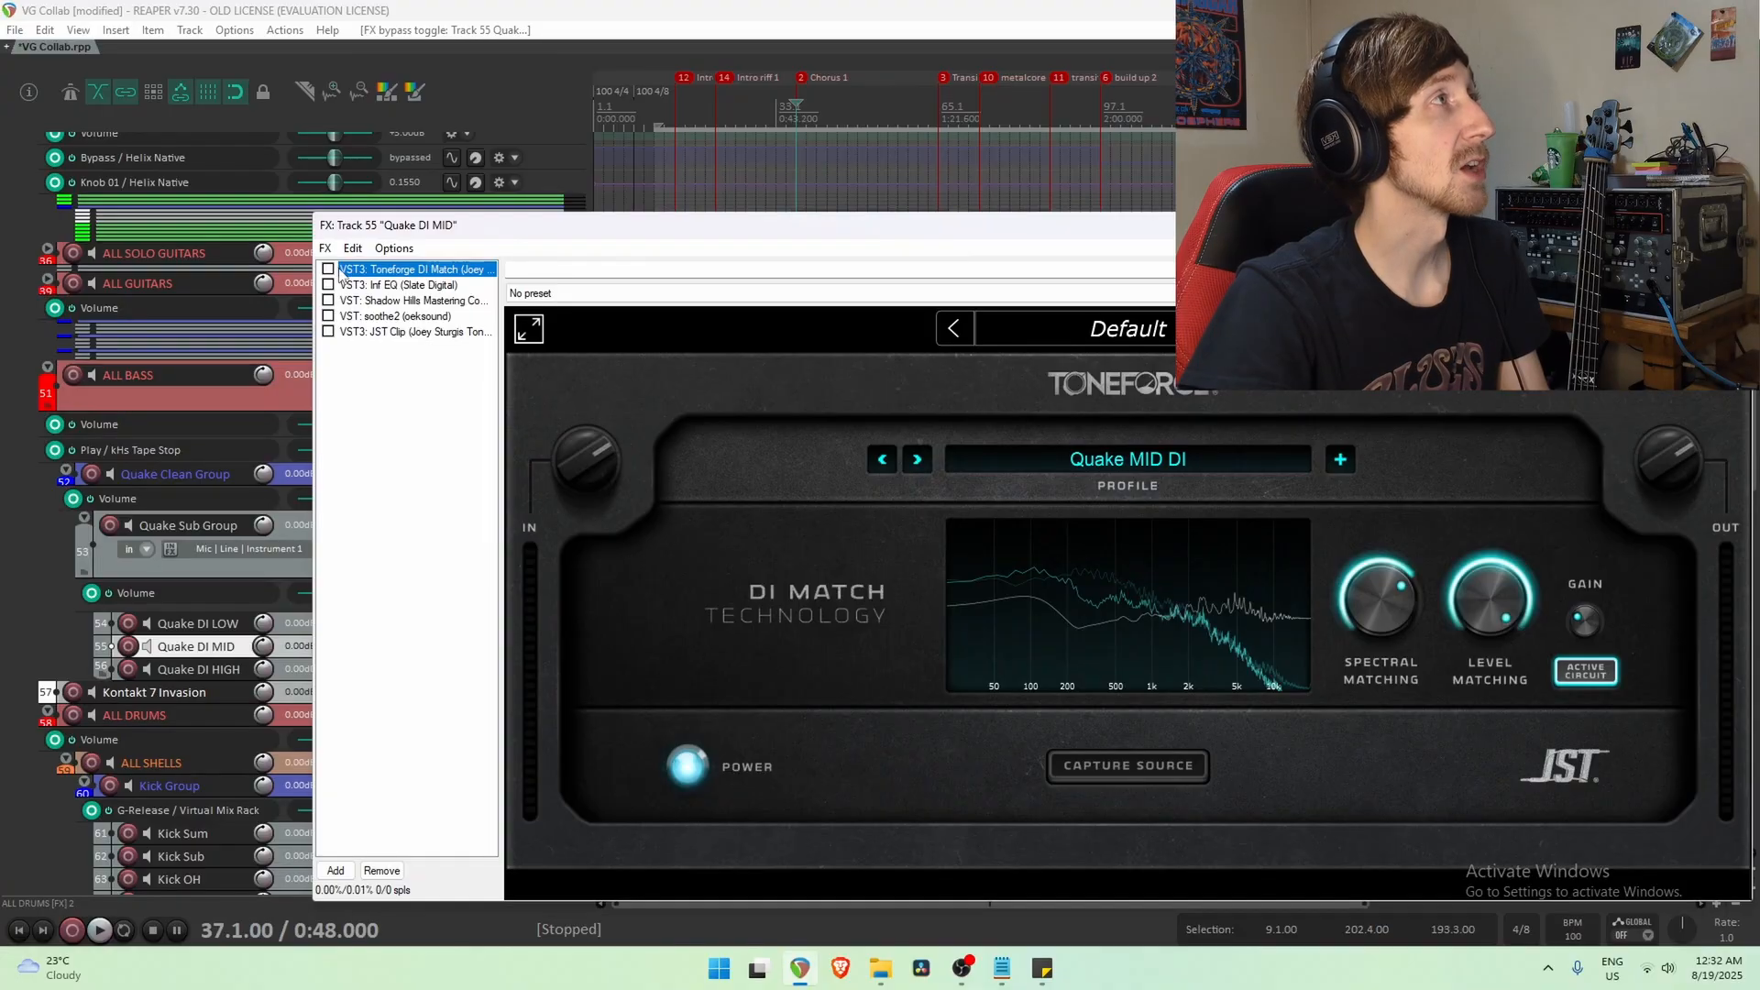
key(space)
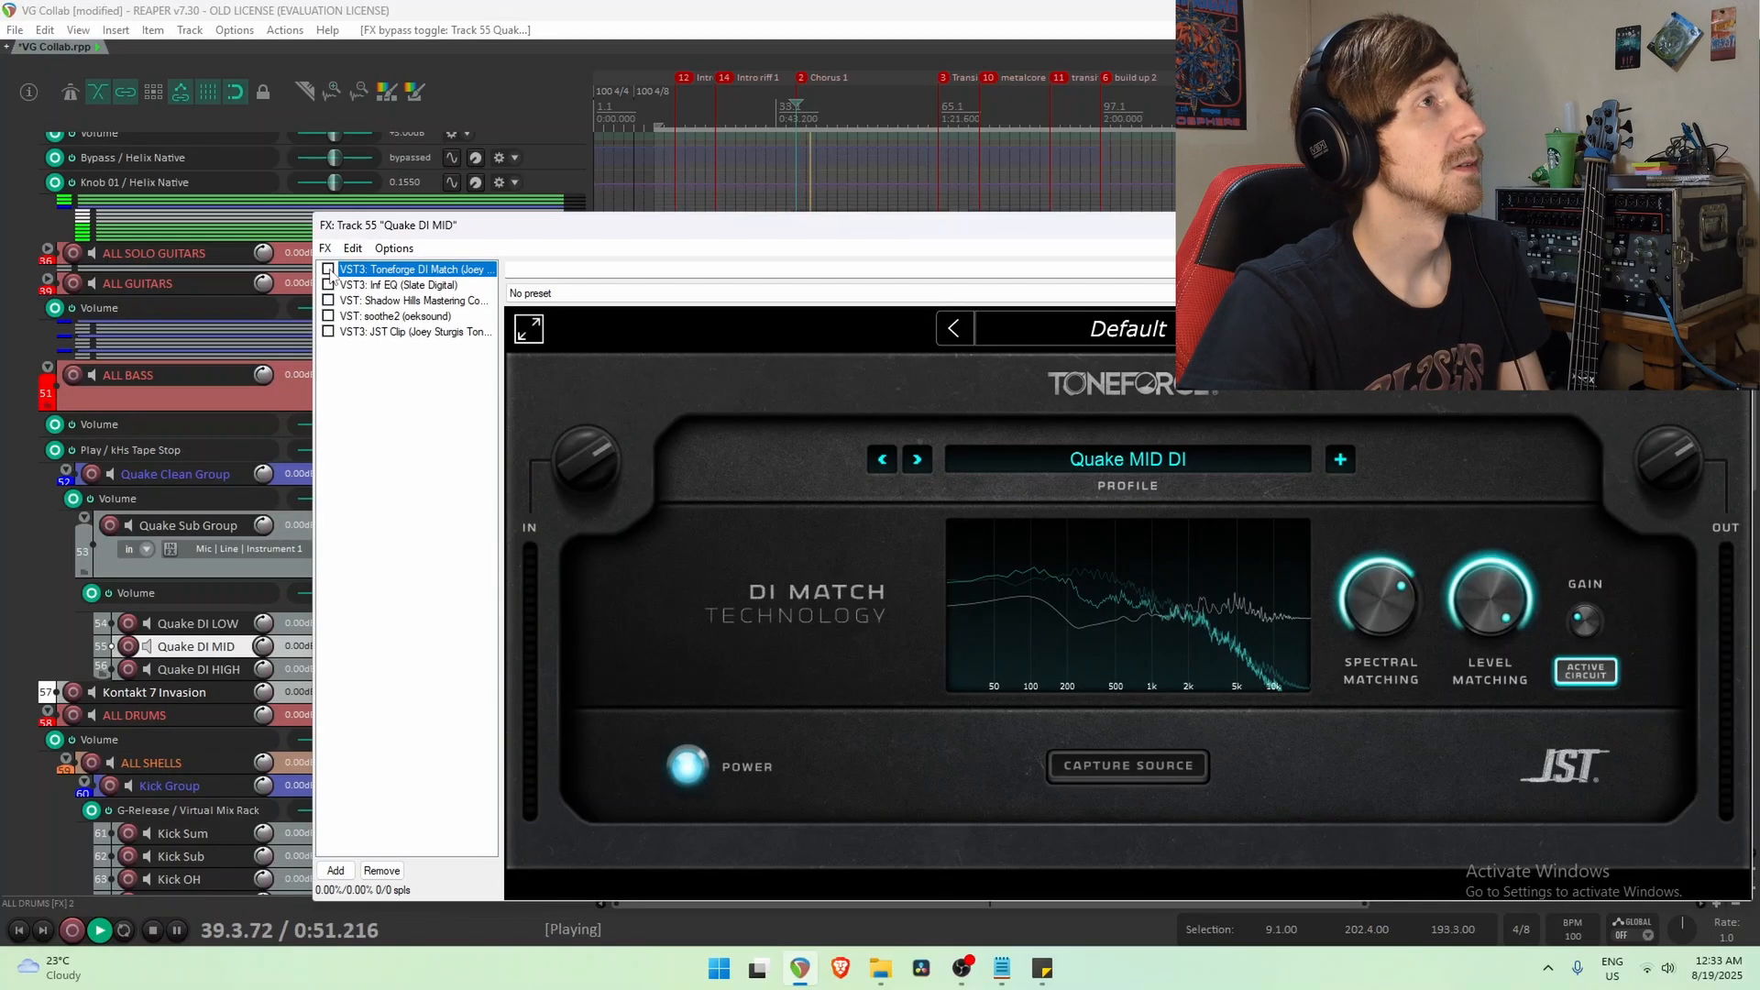
key(space)
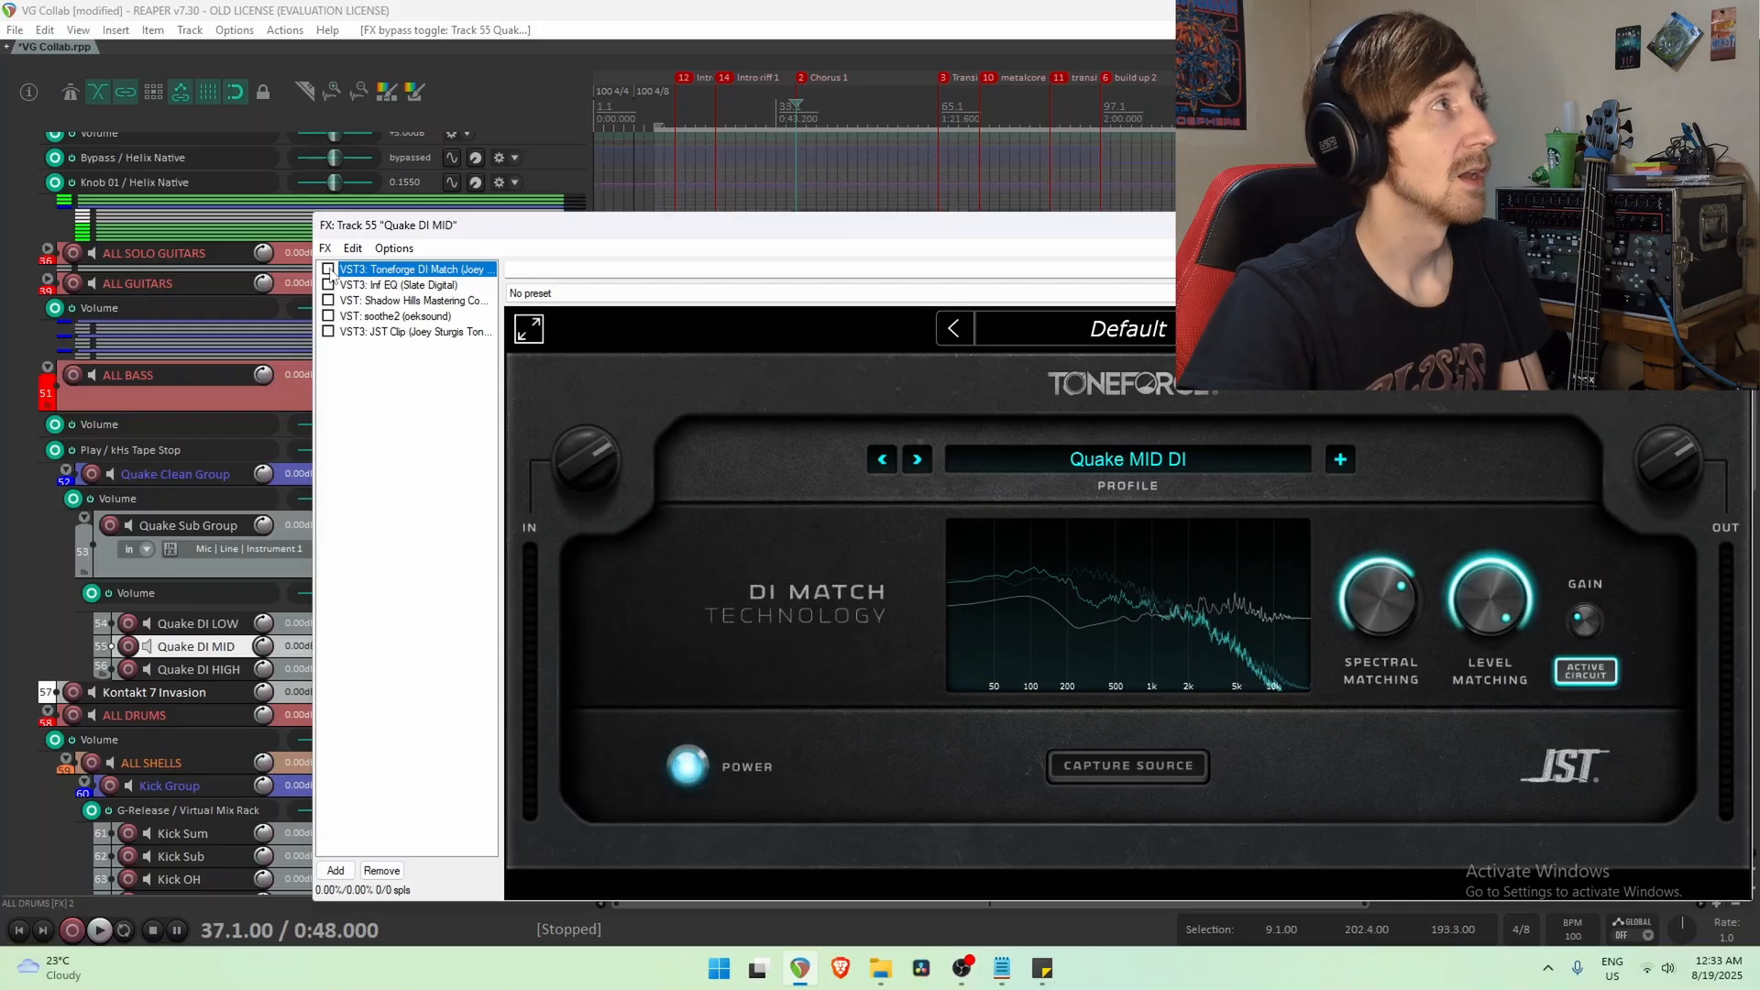
Play the start of Chorus 1 with Toneforge DI Match bypassed and enabled on Quake DI MID, leaving it on.
drag(657, 224, 624, 759)
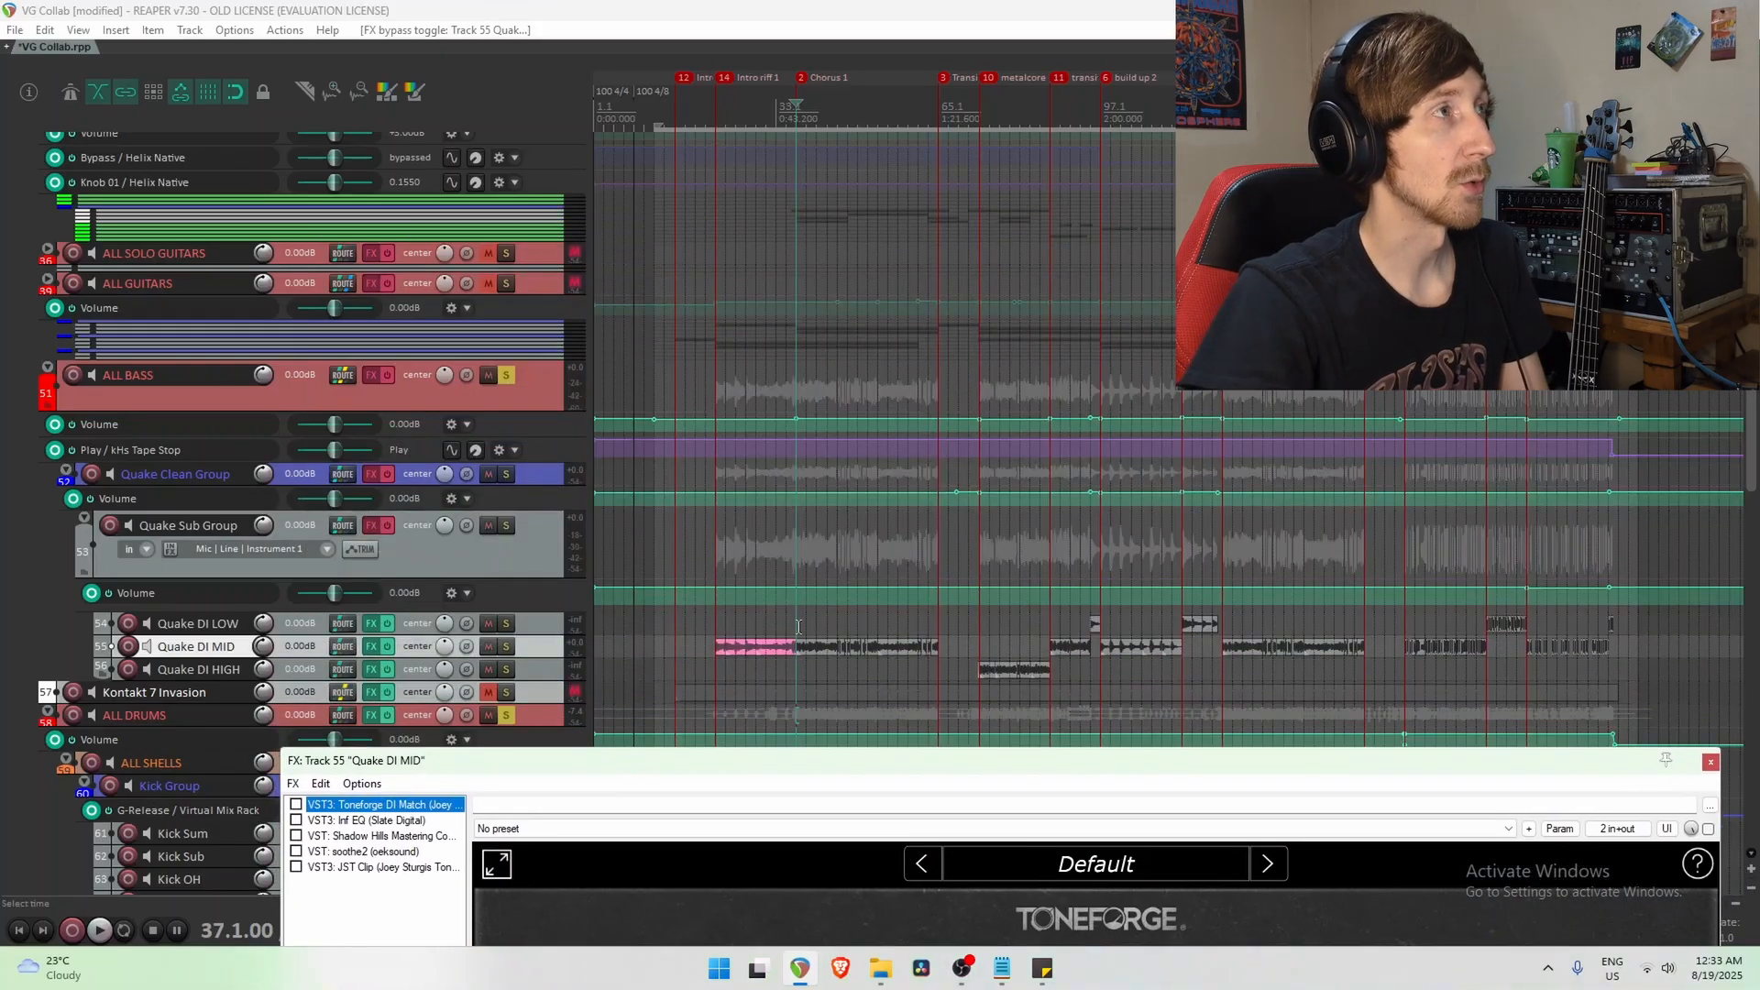
drag(819, 771, 814, 241)
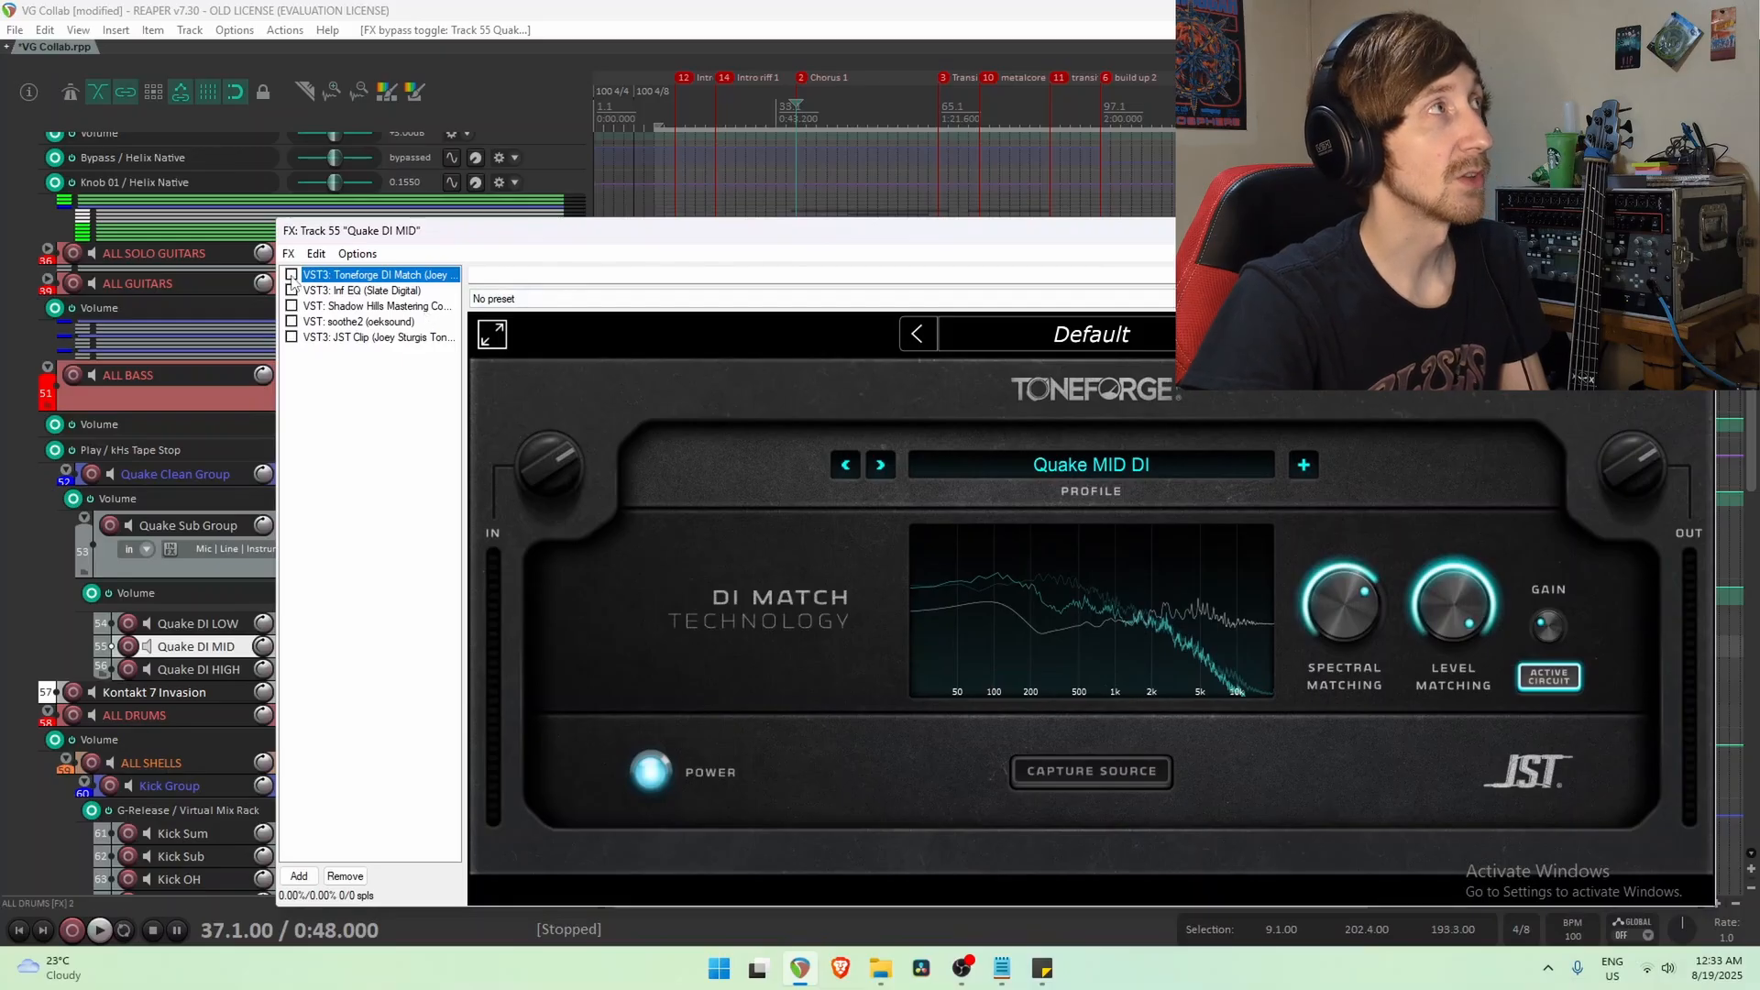
key(space)
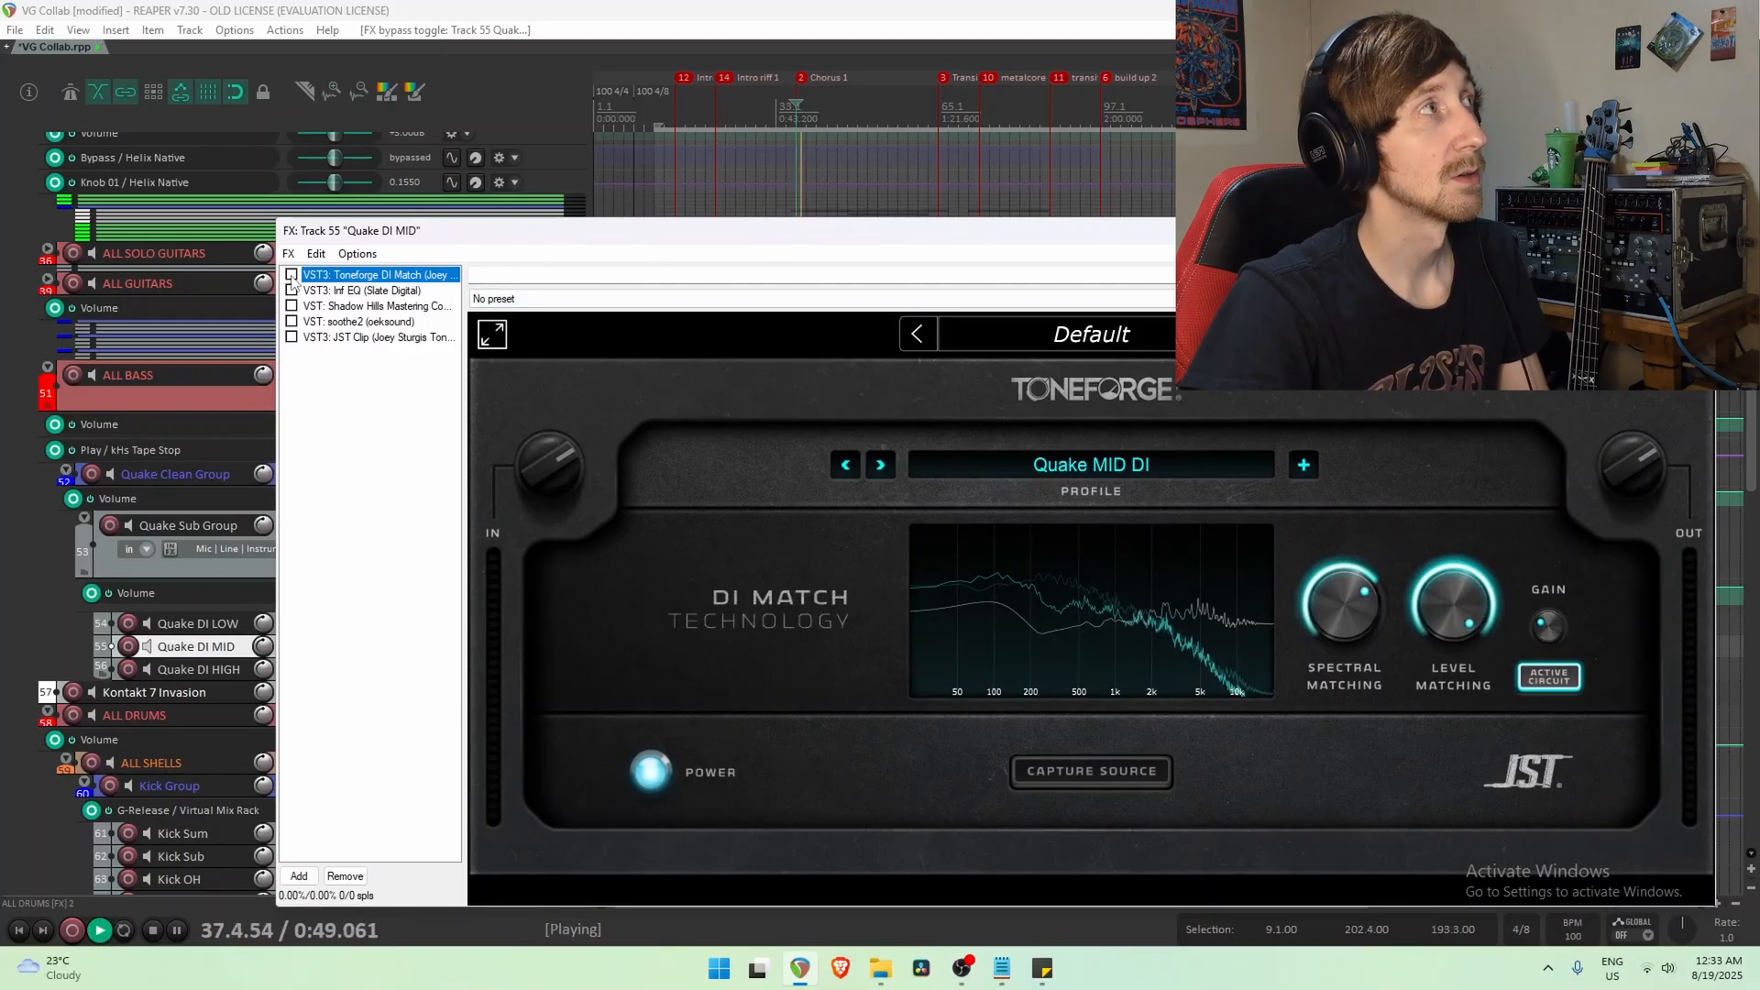
key(space)
key(space)
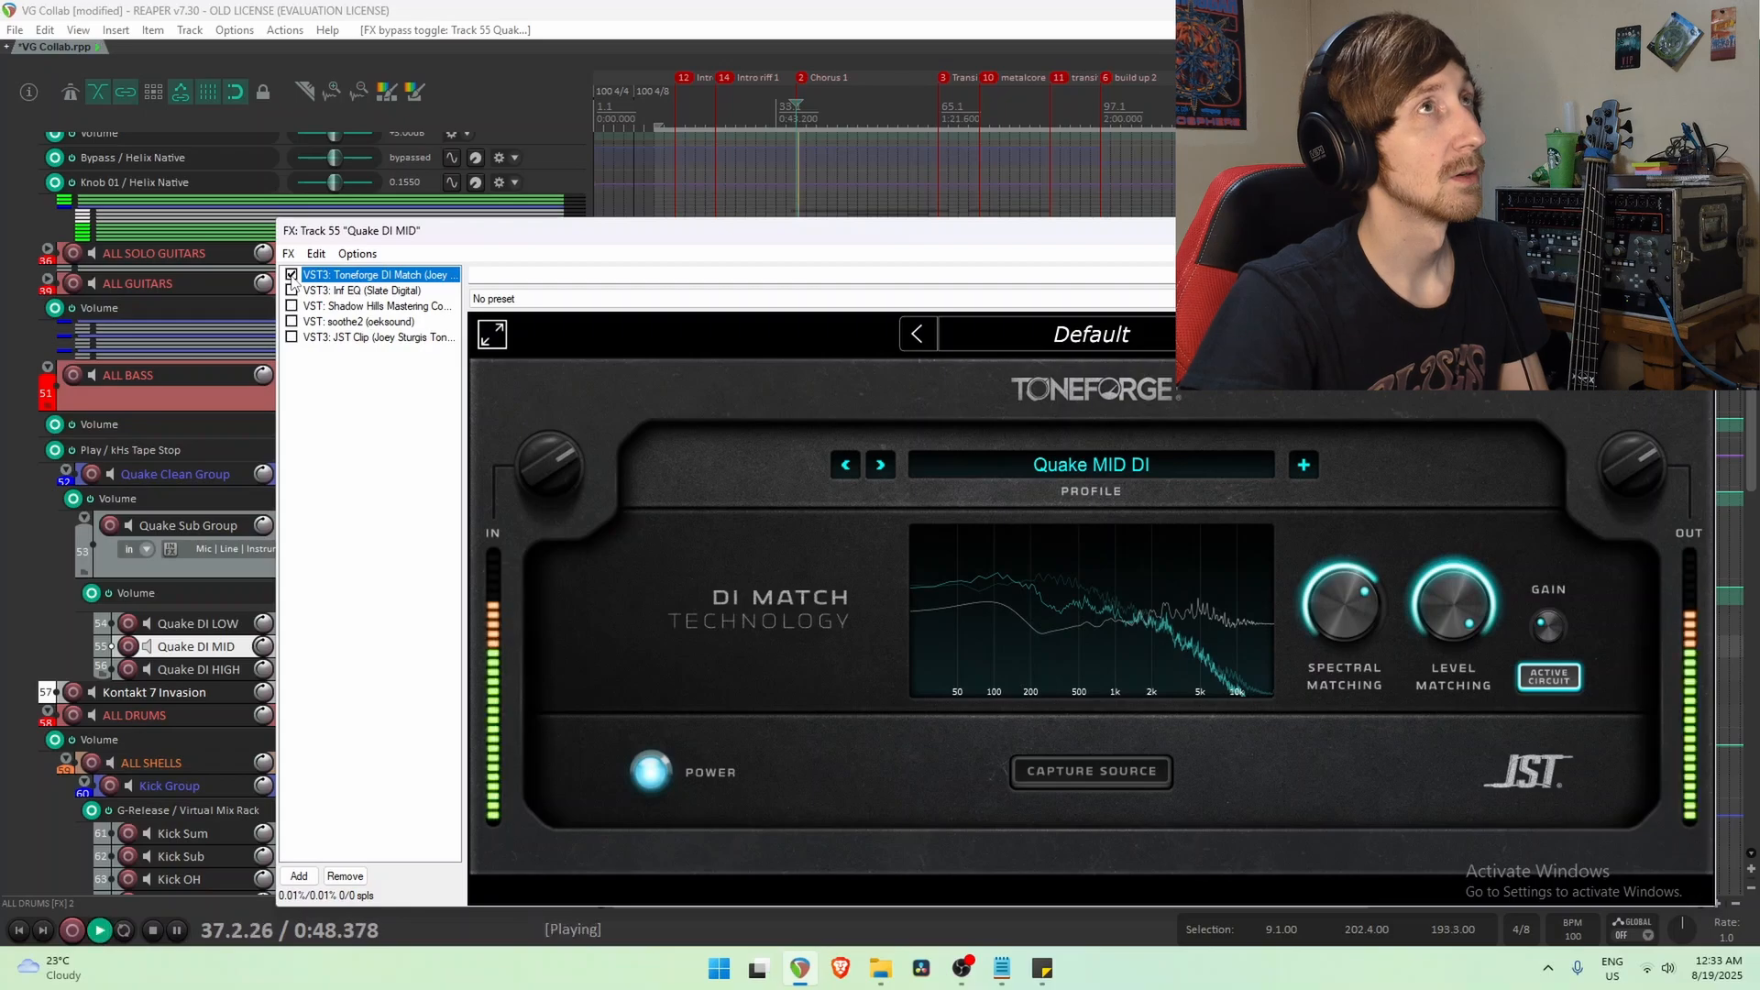
key(space)
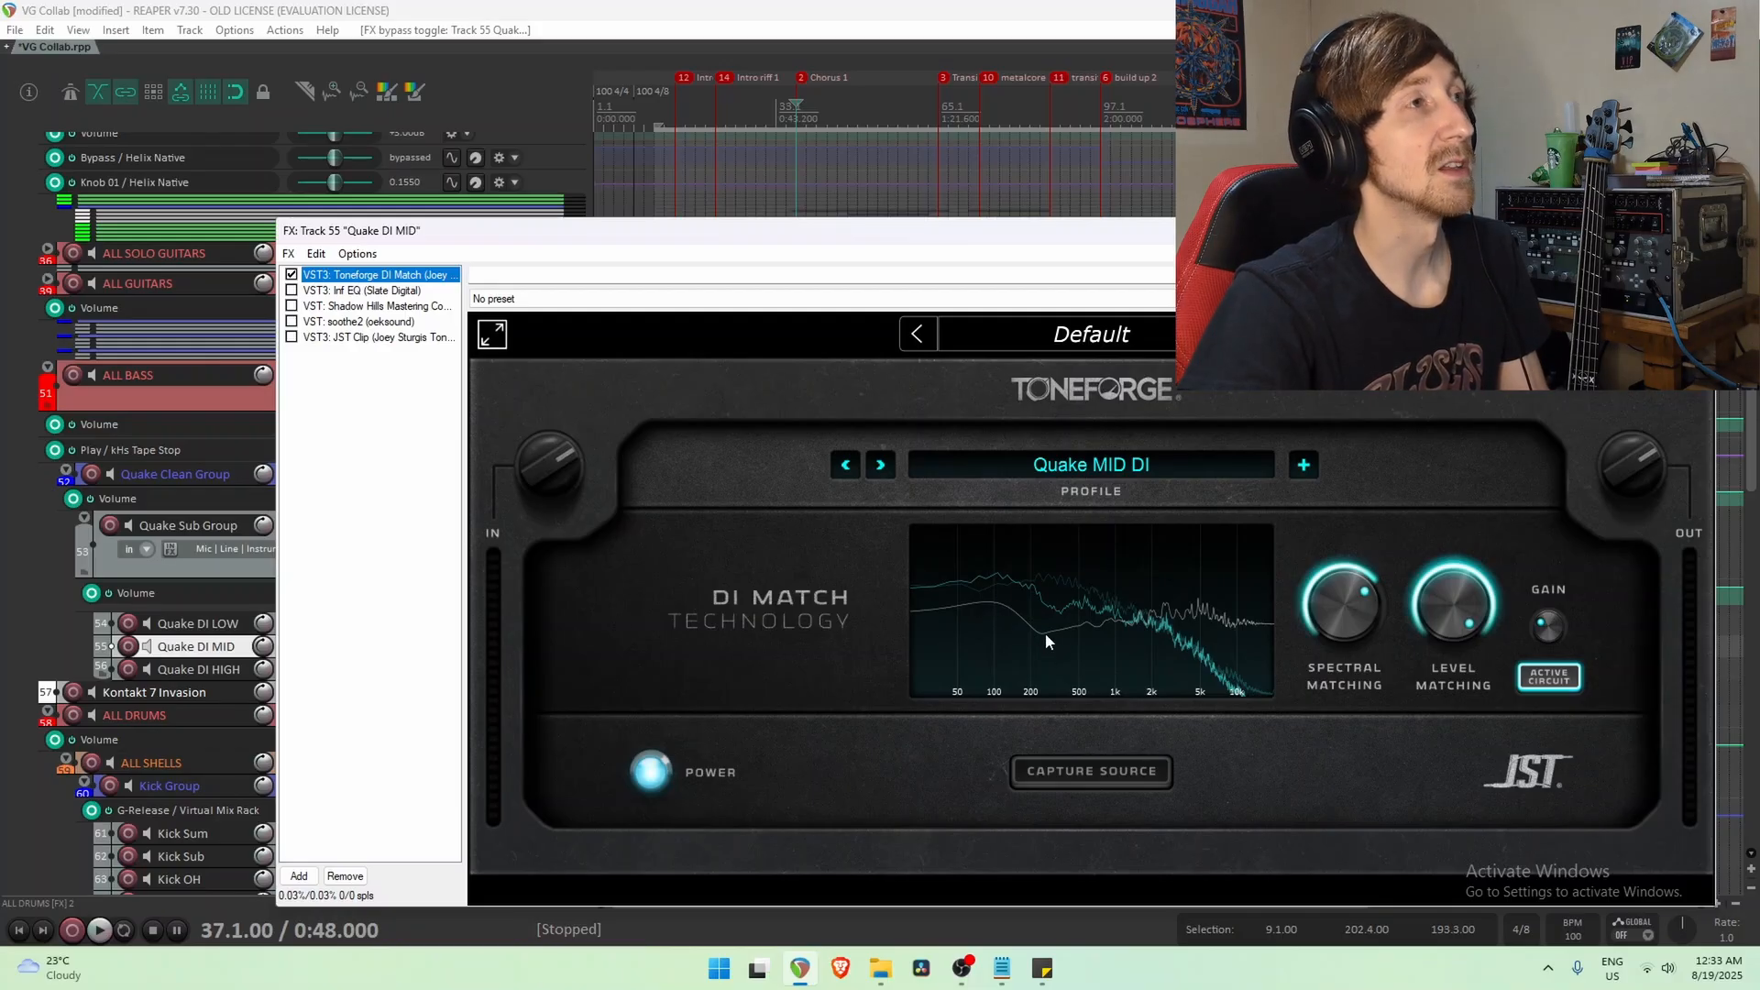
Enable Inf EQ on Quake DI MID and examine its dynamic cut at 469 Hz and its low cut at 70 Hz.
click(365, 291)
drag(648, 230, 860, 131)
mouse_move(1026, 502)
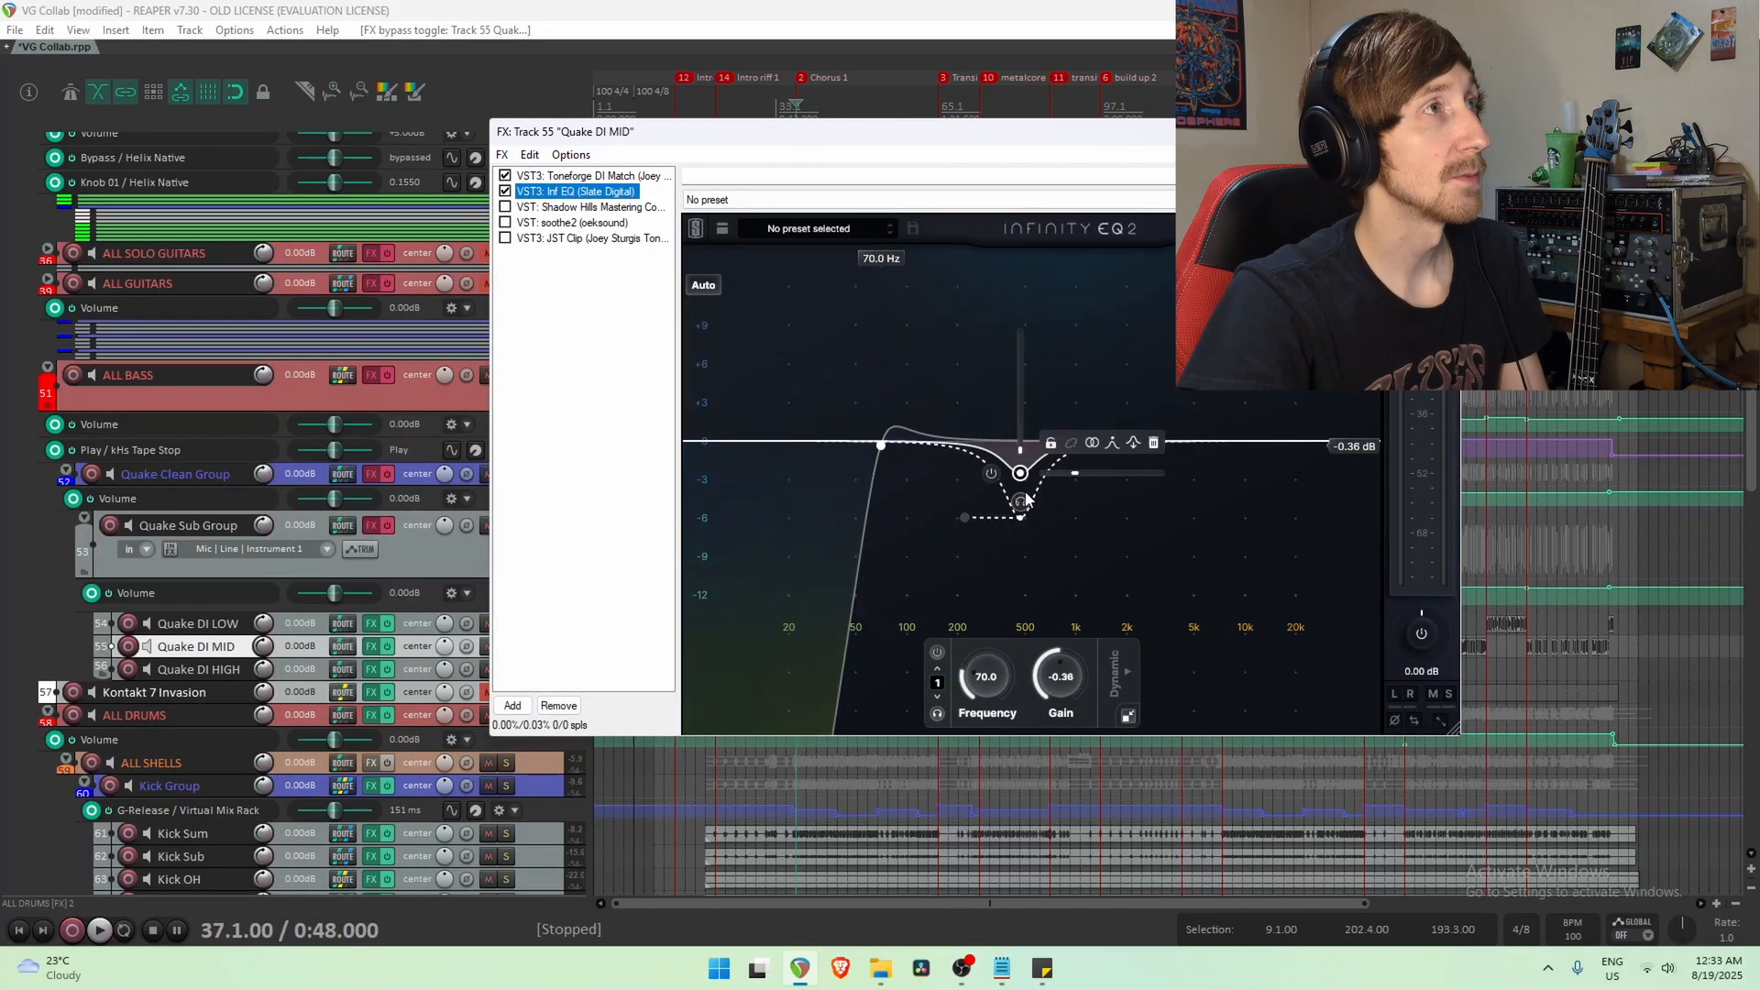
click(1020, 475)
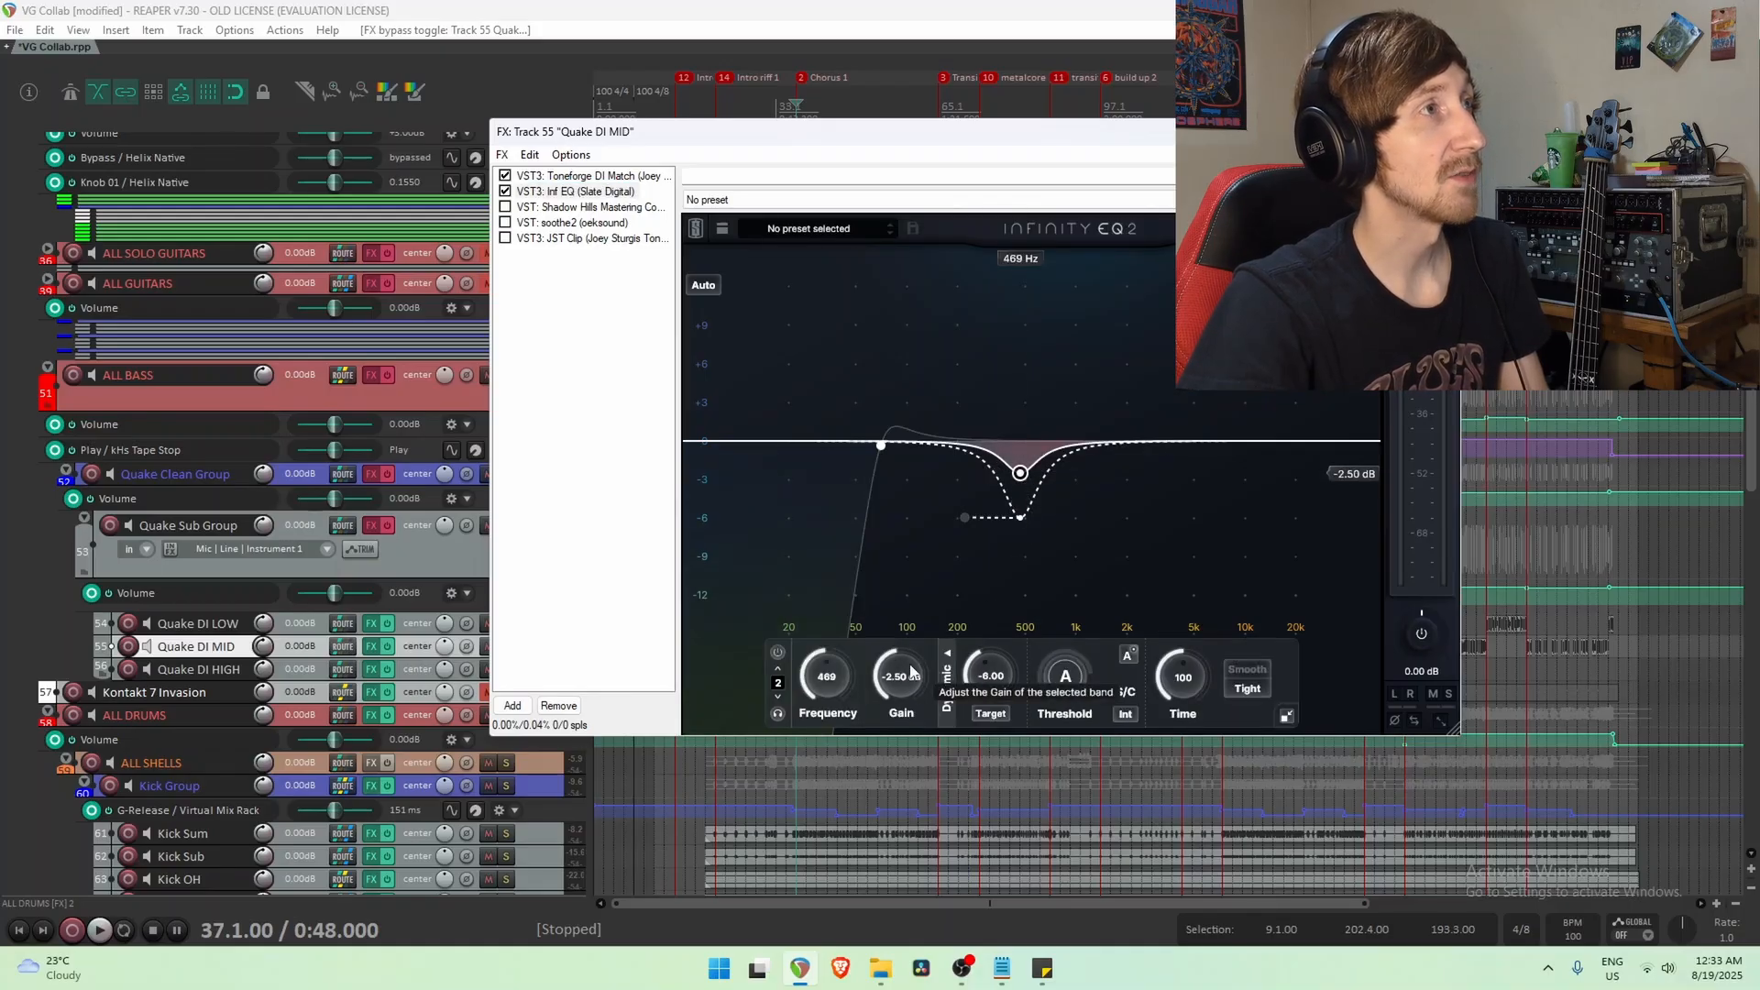
mouse_move(1023, 500)
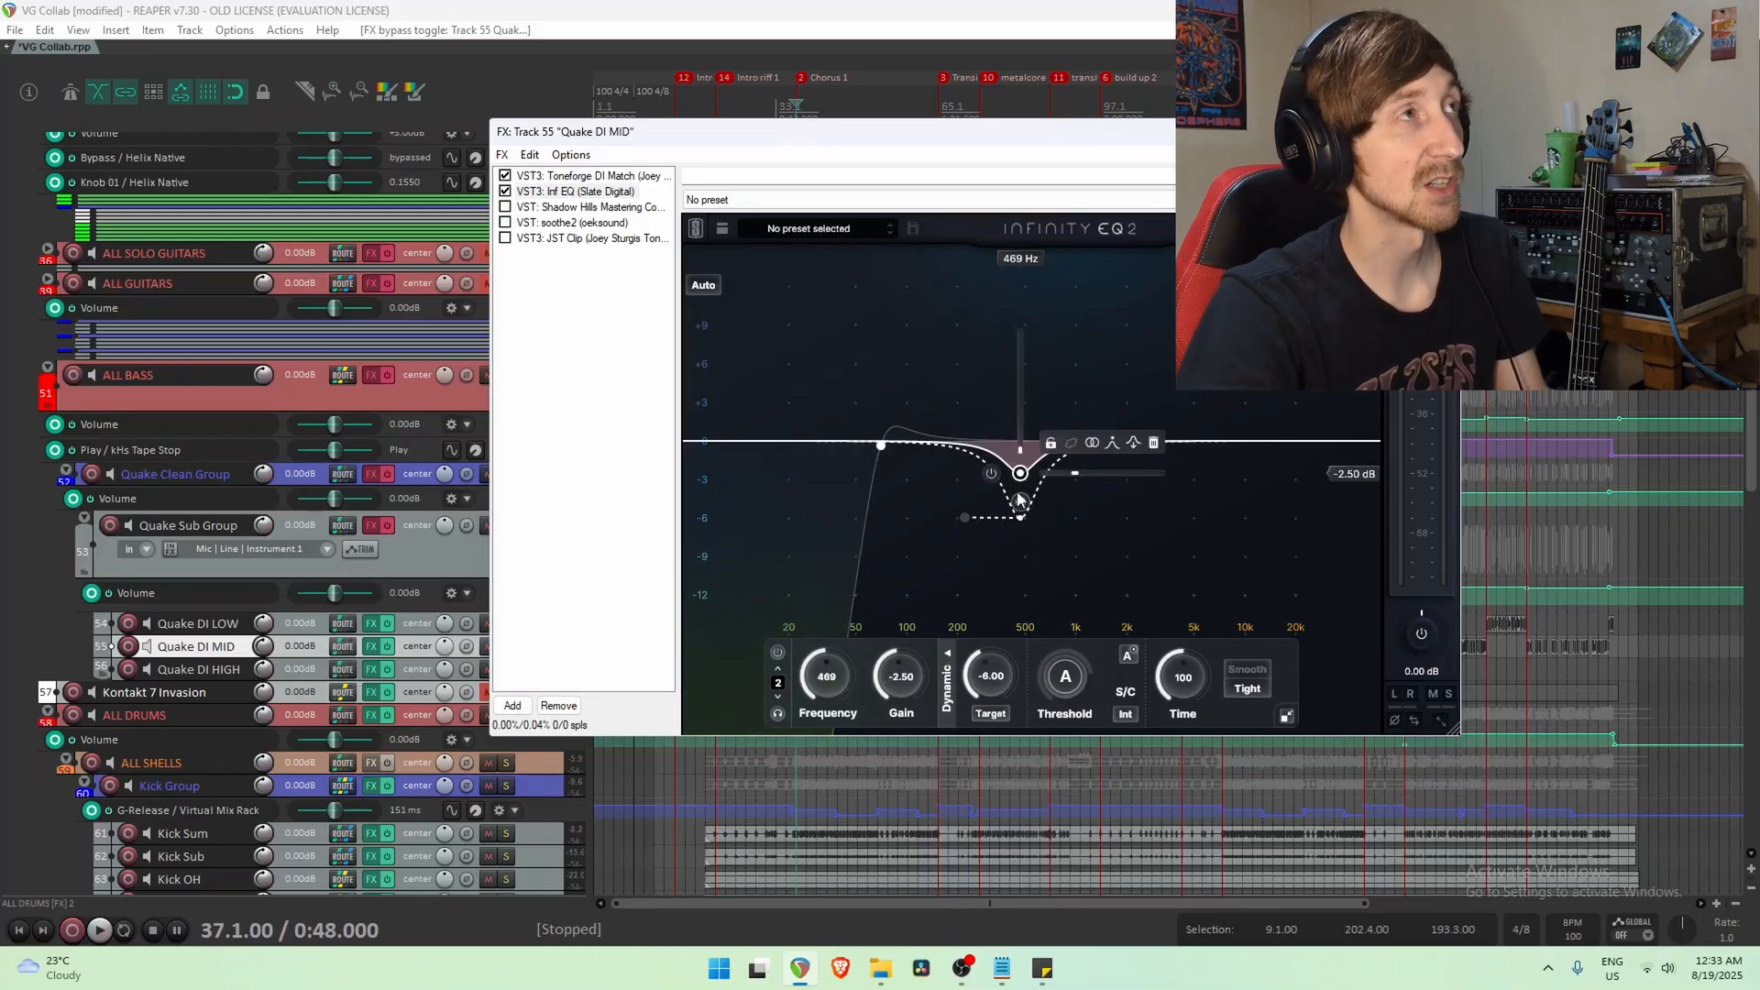
mouse_move(900, 435)
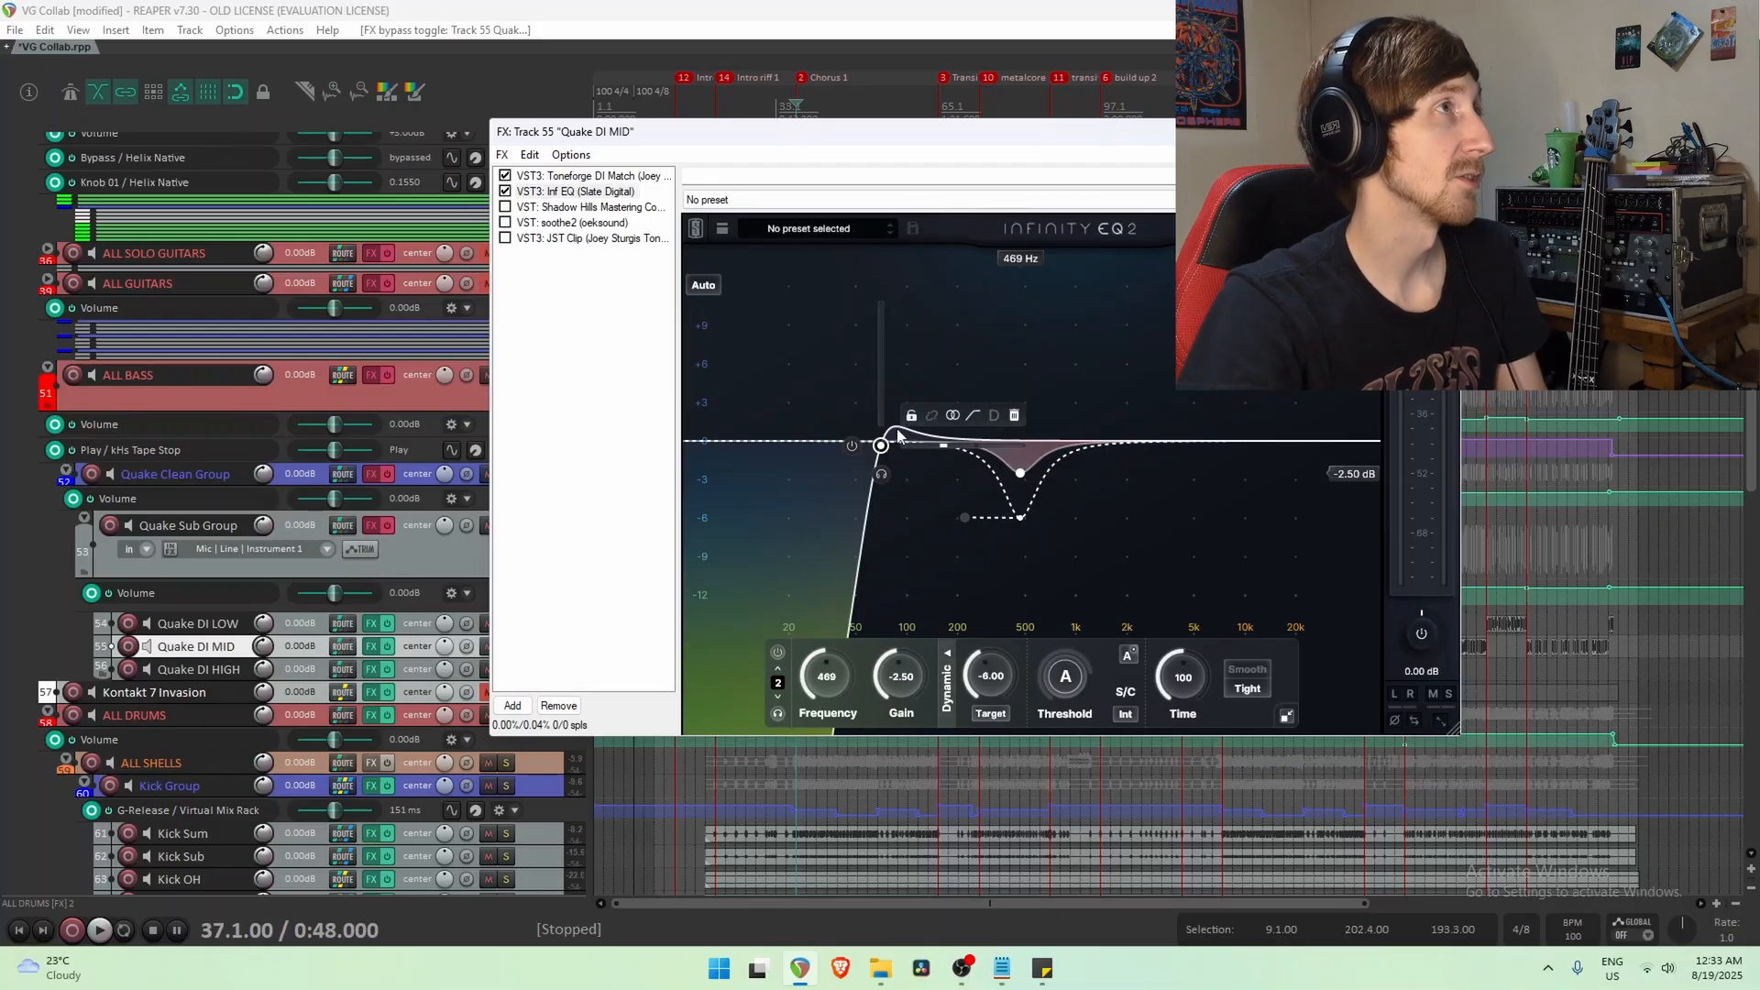
click(879, 449)
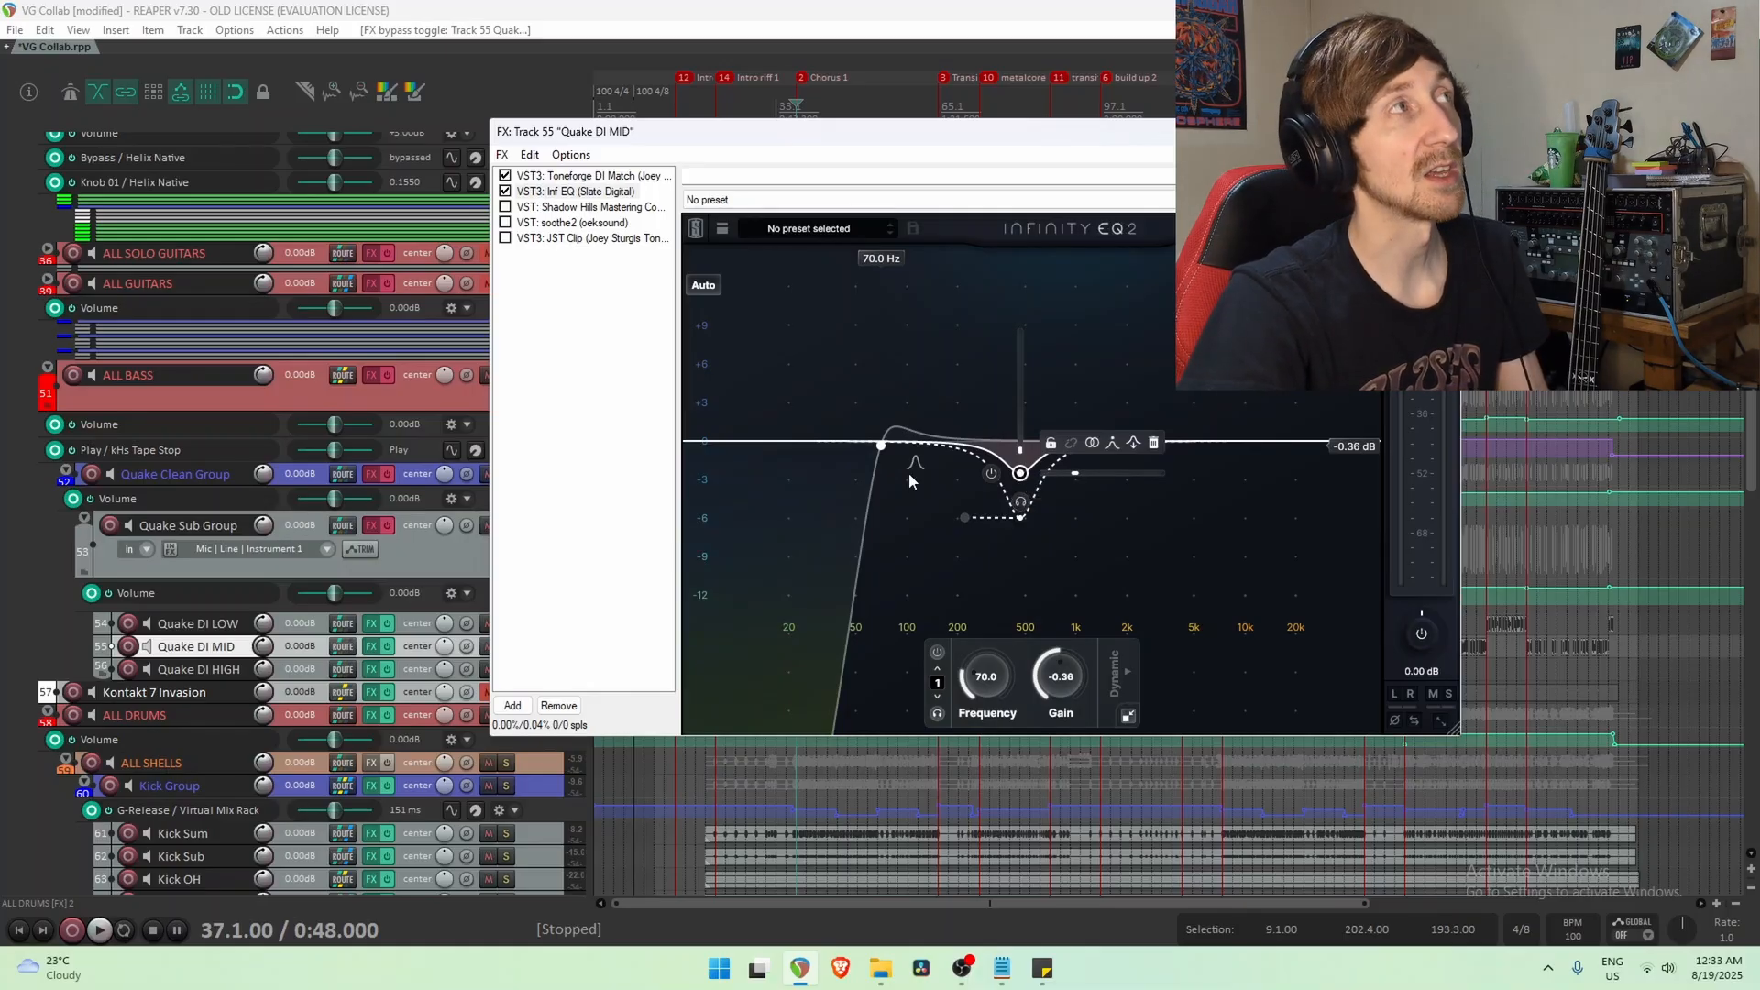
Play Chorus 1 while switching Inf EQ off and back on to compare its effect on Quake DI MID.
key(space)
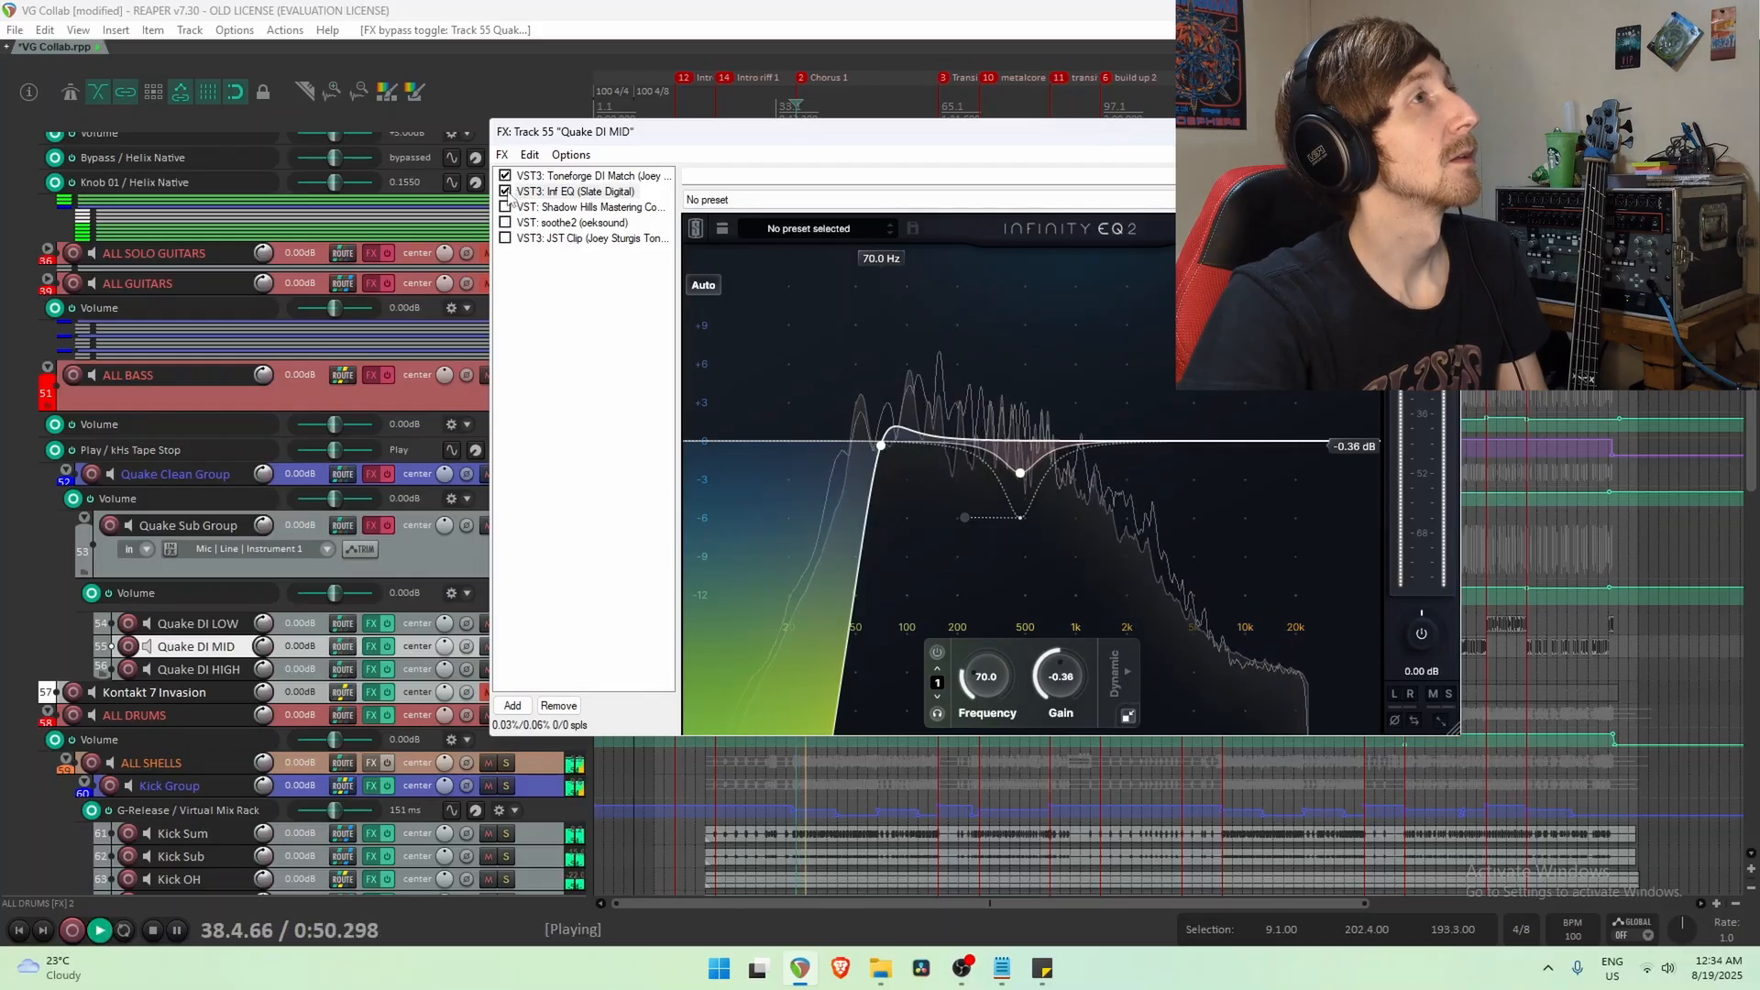
click(507, 192)
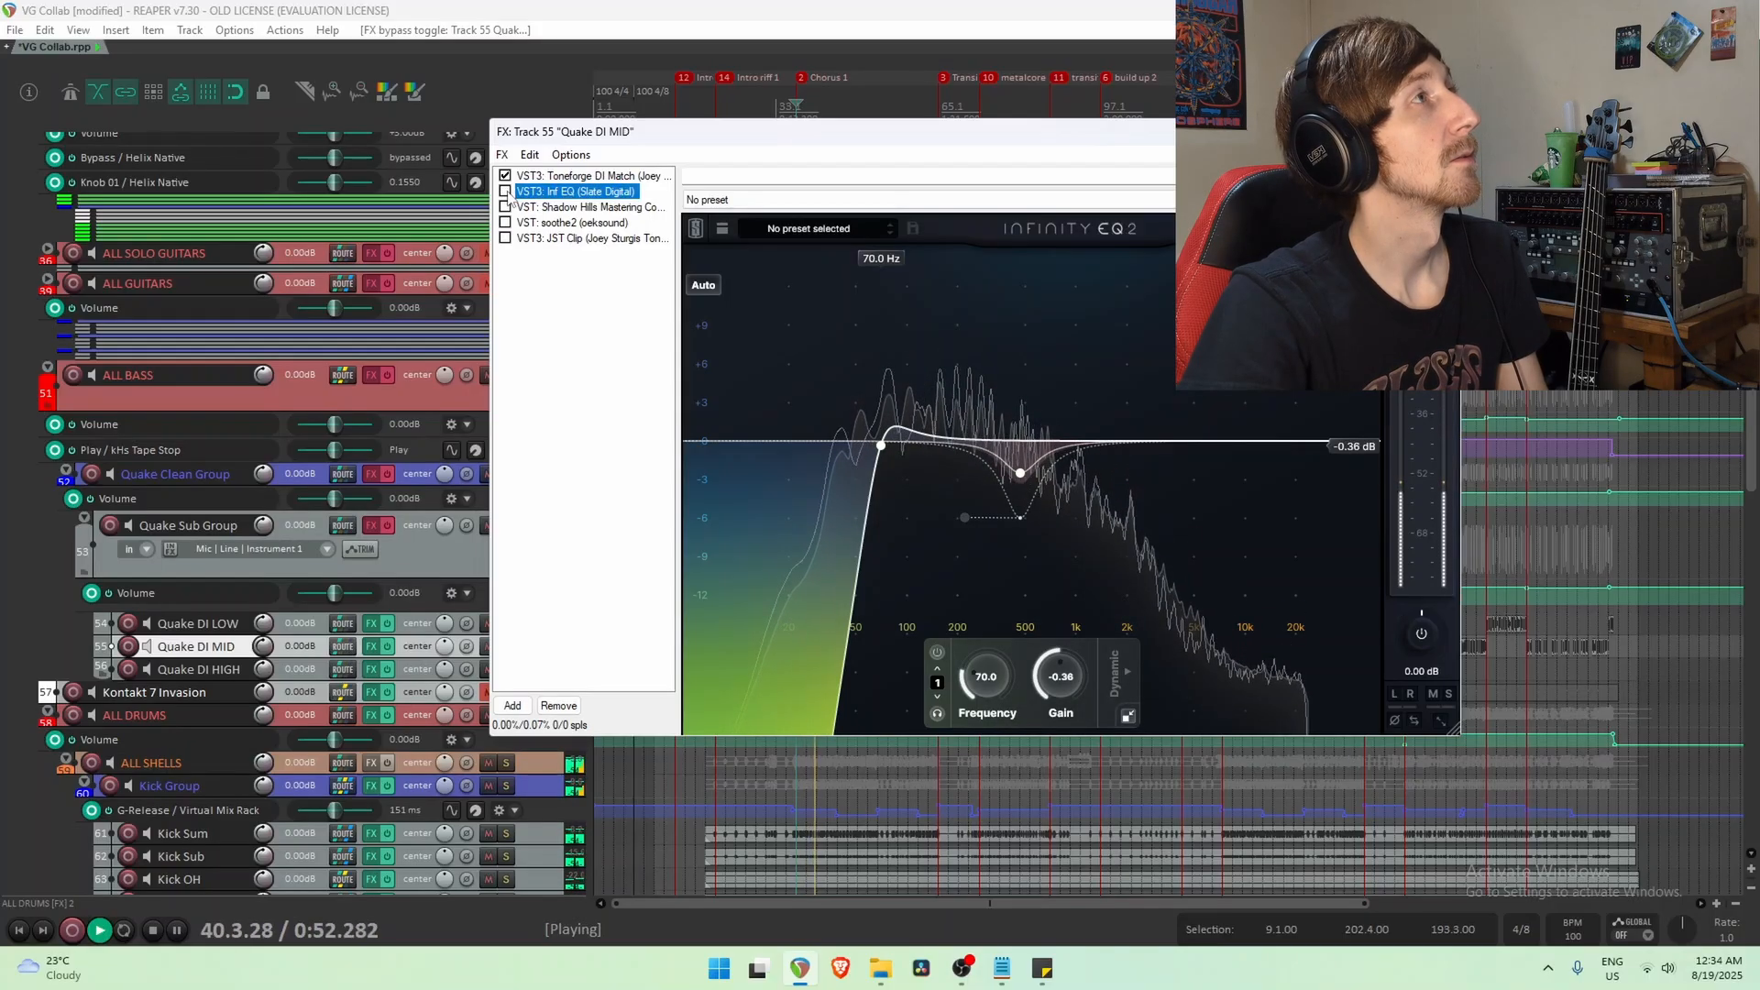
click(506, 193)
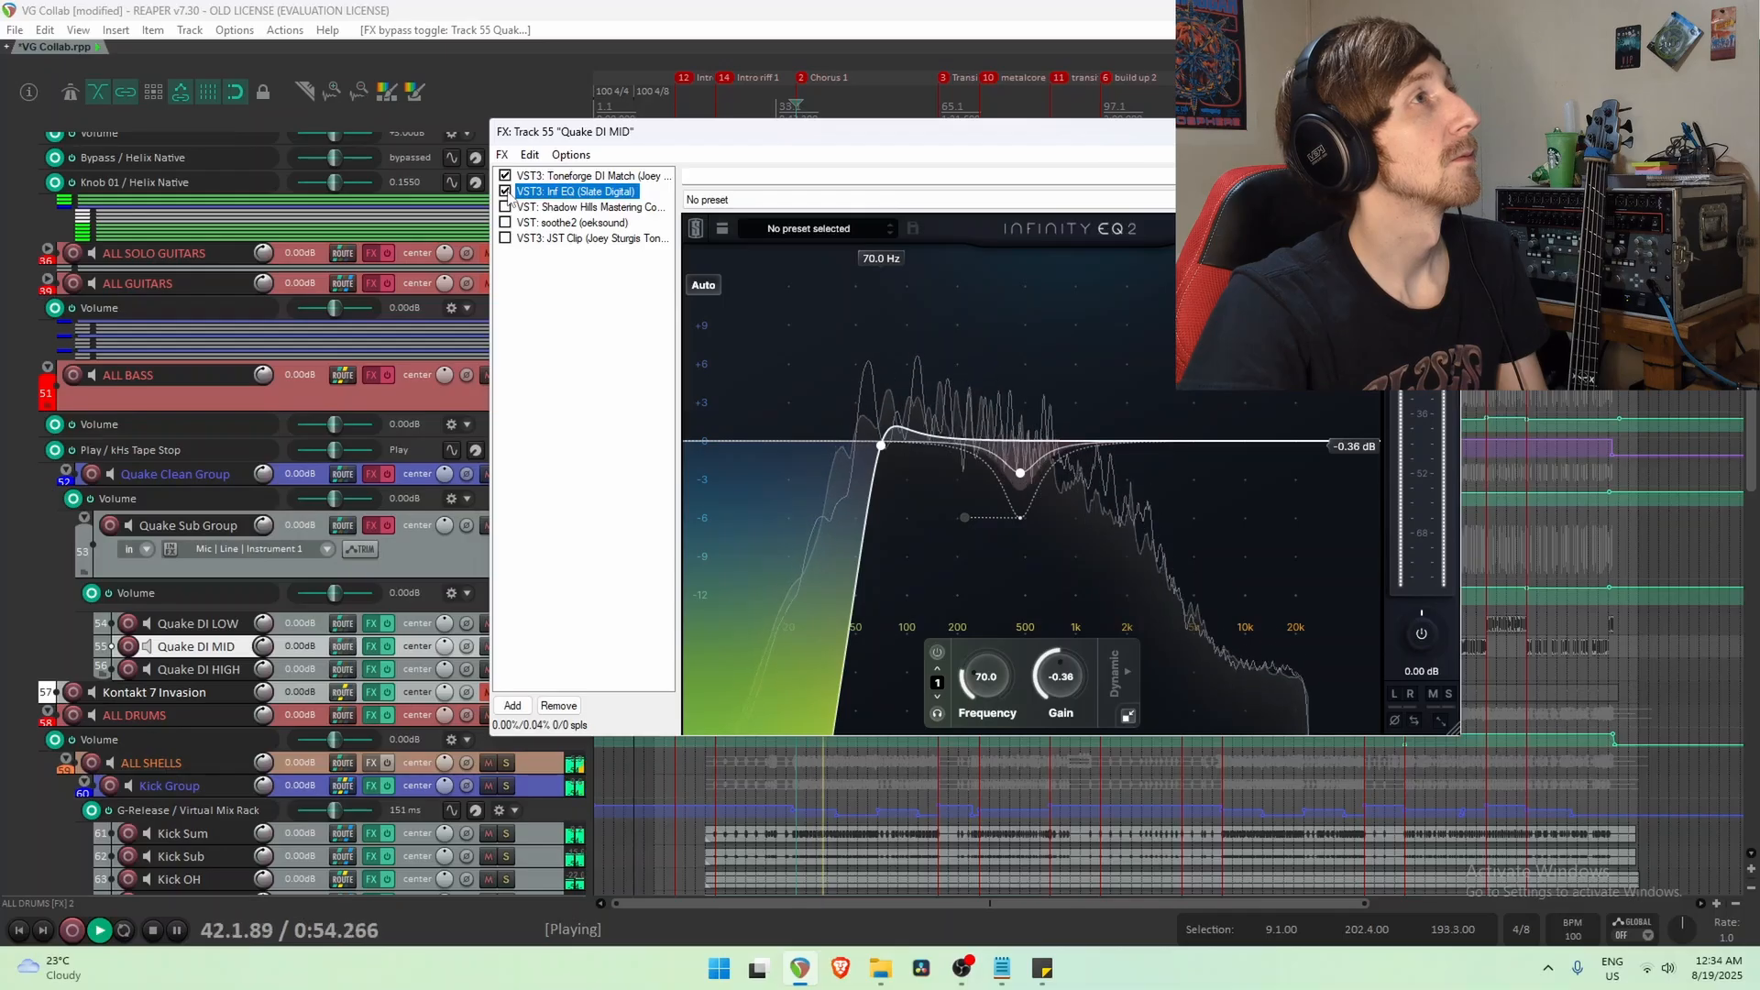
key(space)
mouse_move(1023, 465)
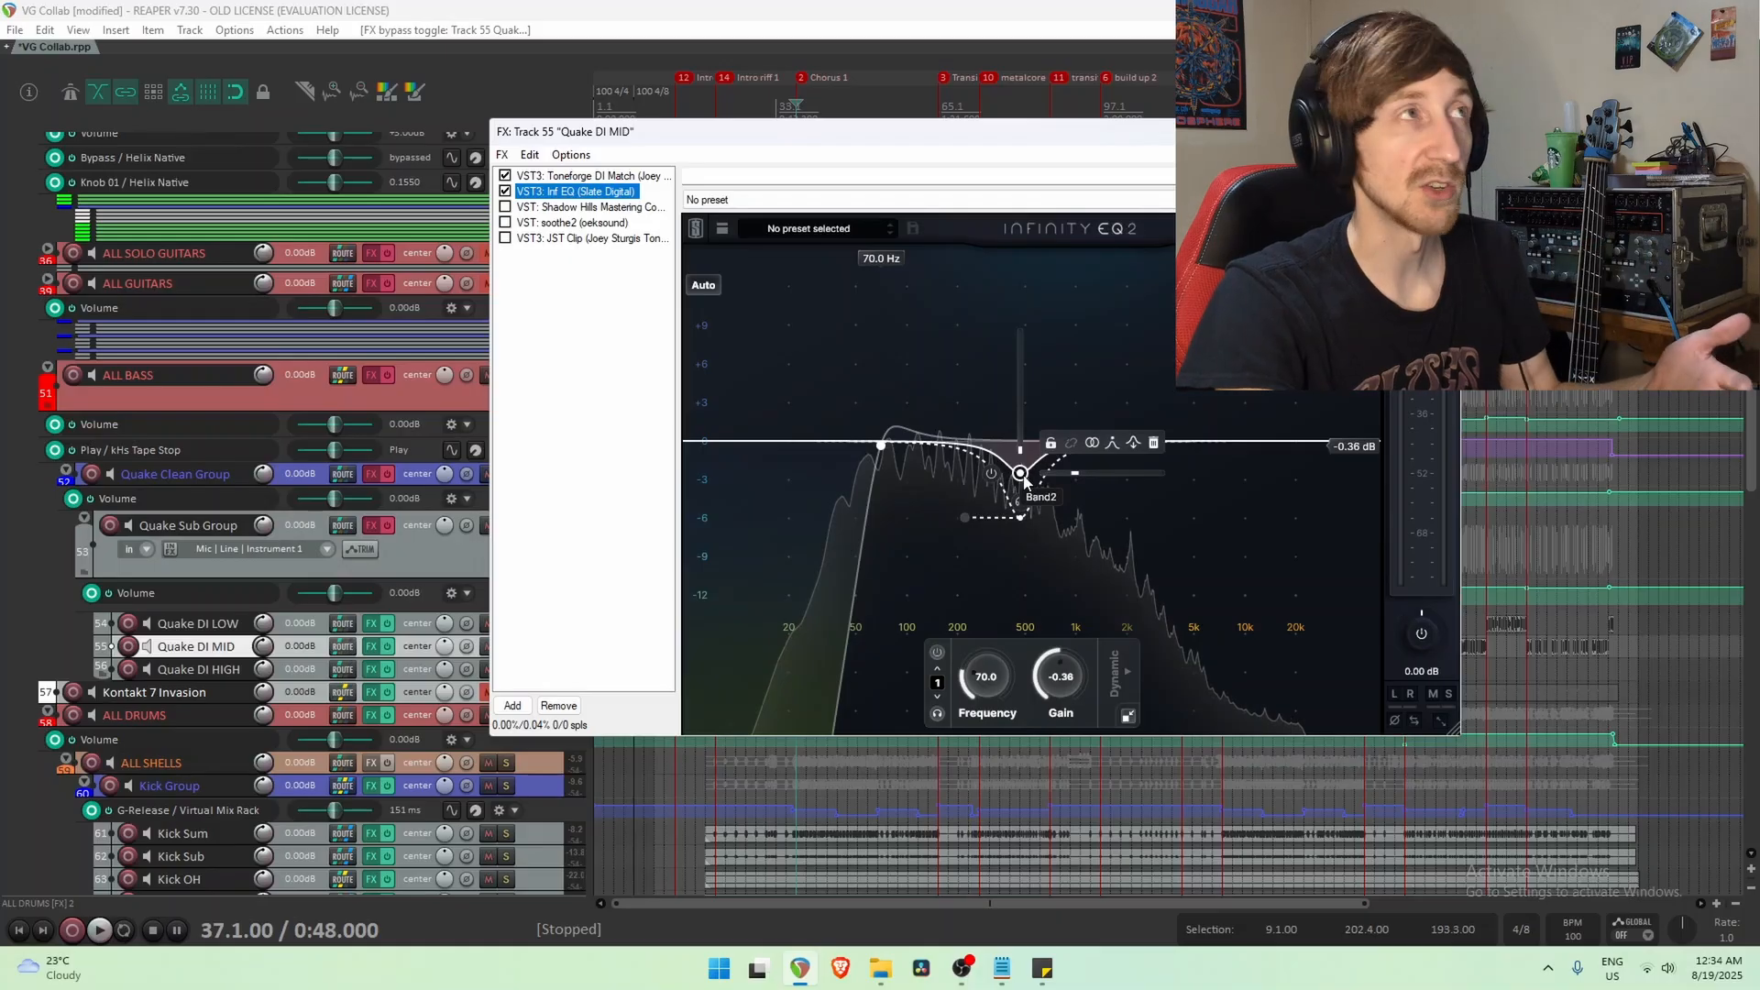
Enable the Shadow Hills Mastering Compressor on Quake DI MID and play Chorus 1 with it bypassed and active, watching its meters.
click(590, 207)
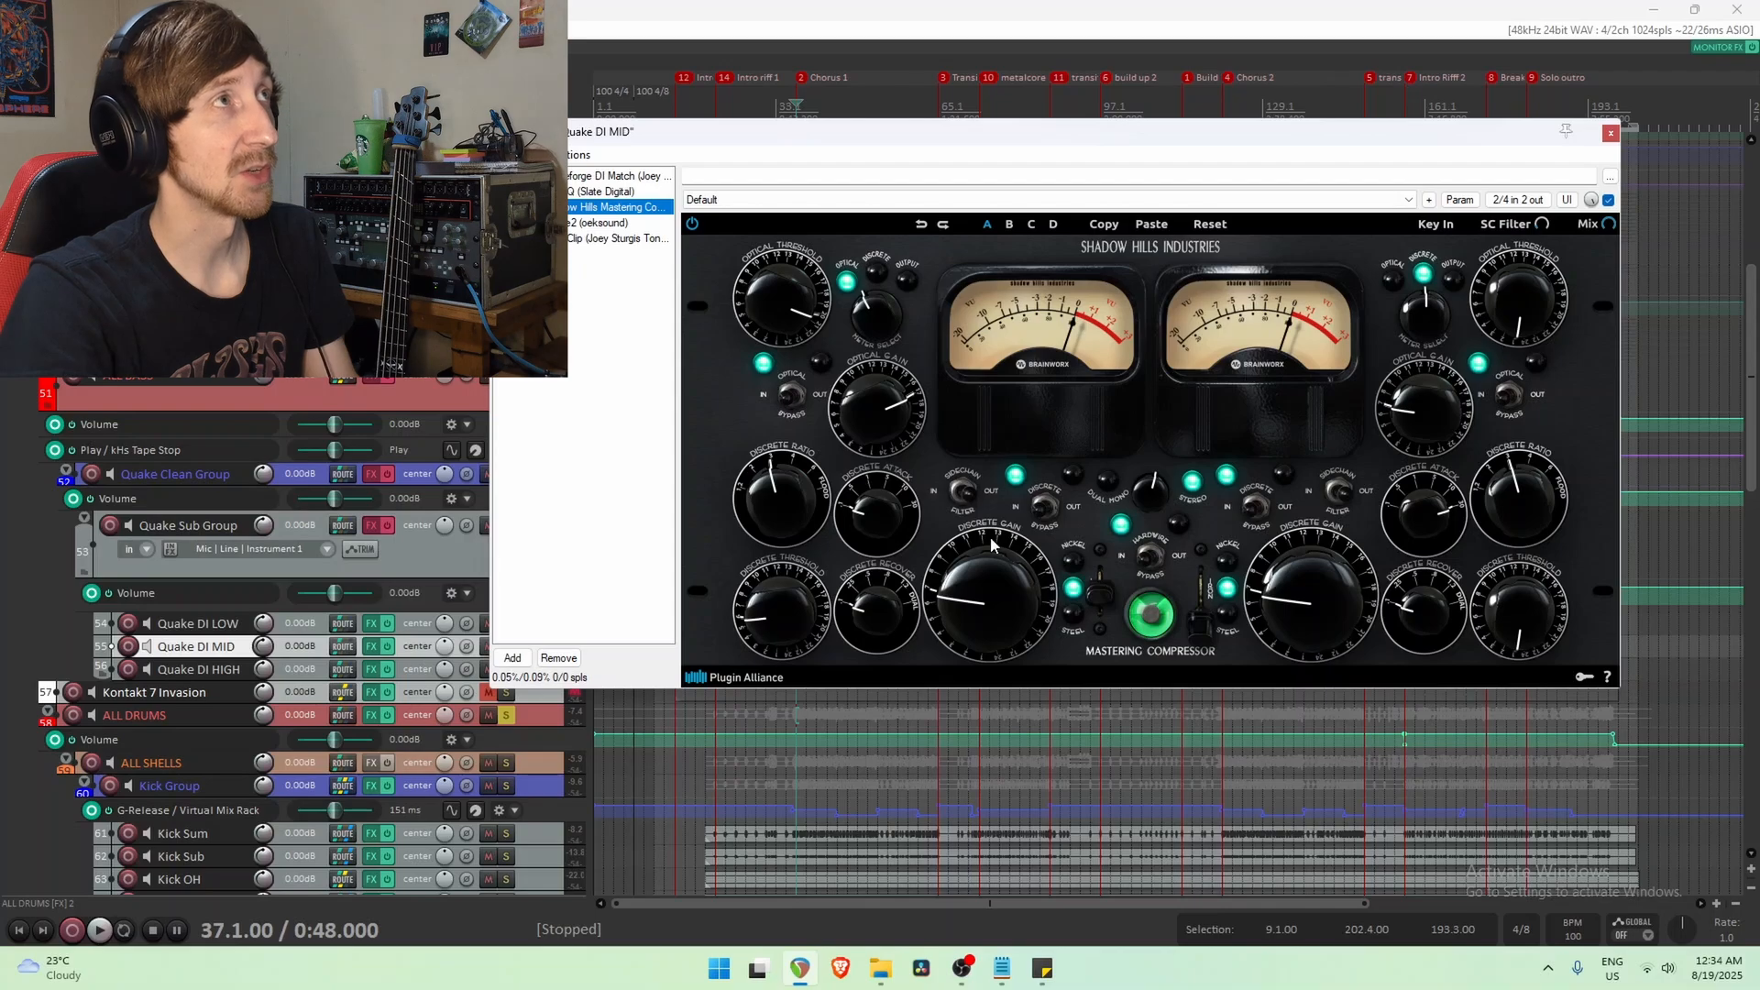
drag(730, 138, 783, 186)
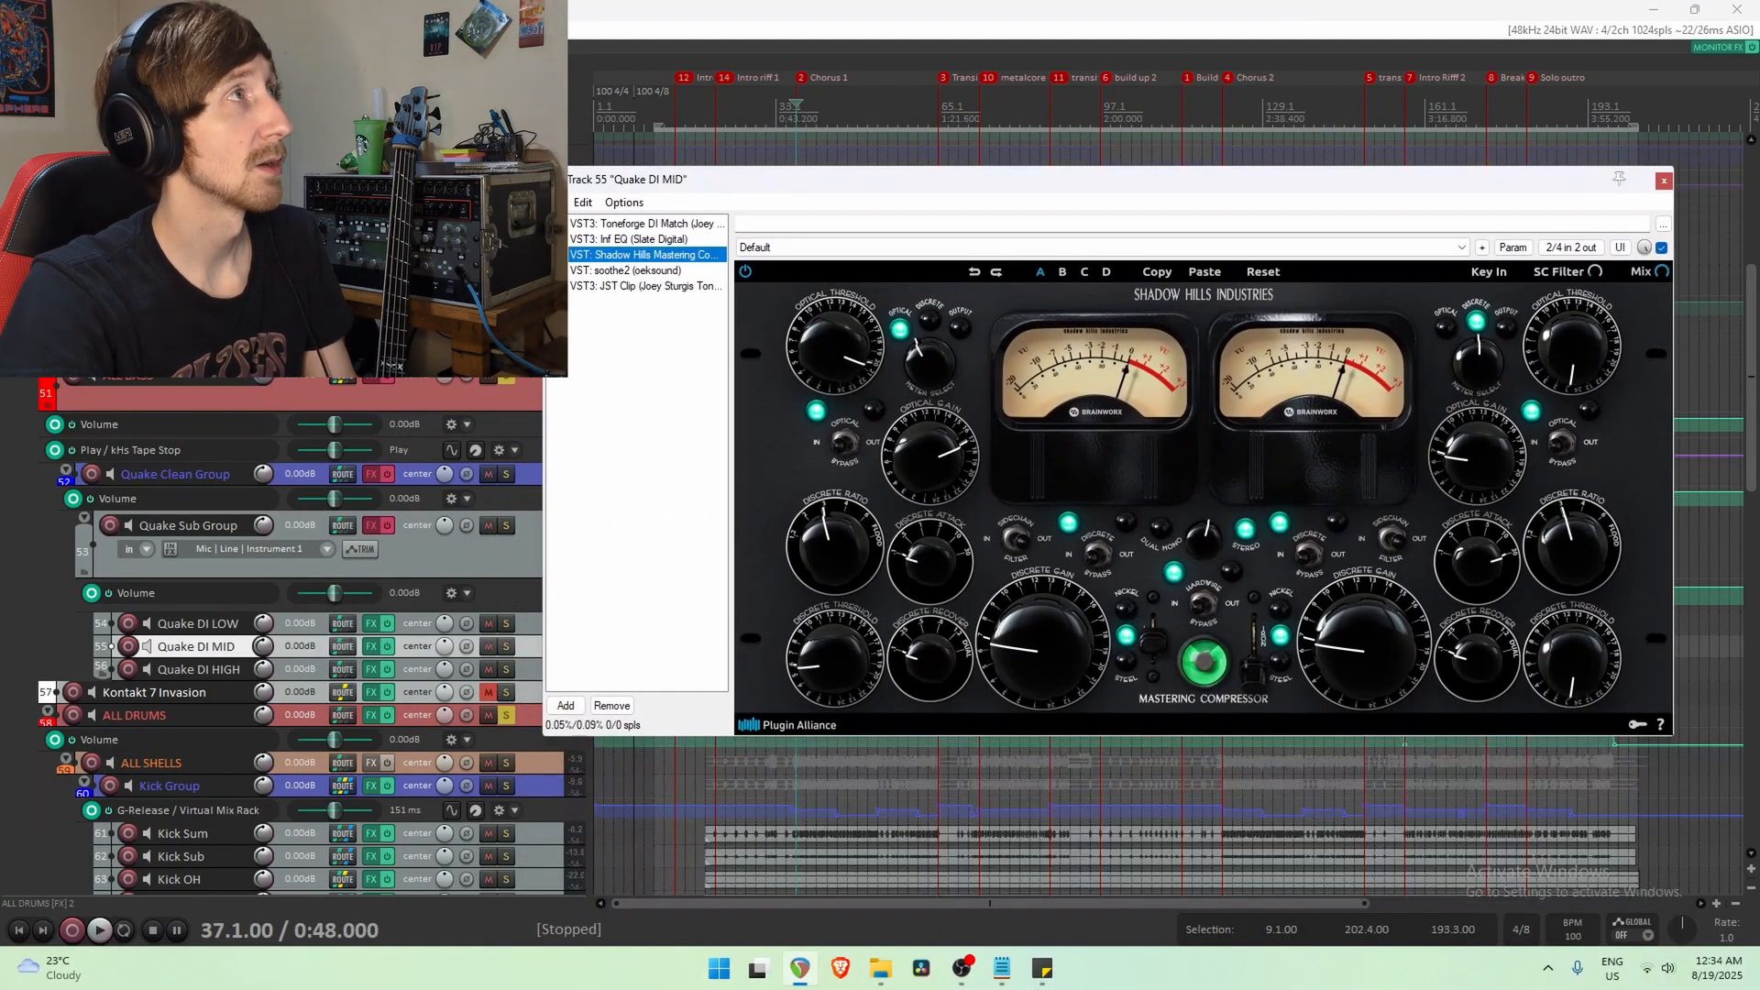
key(space)
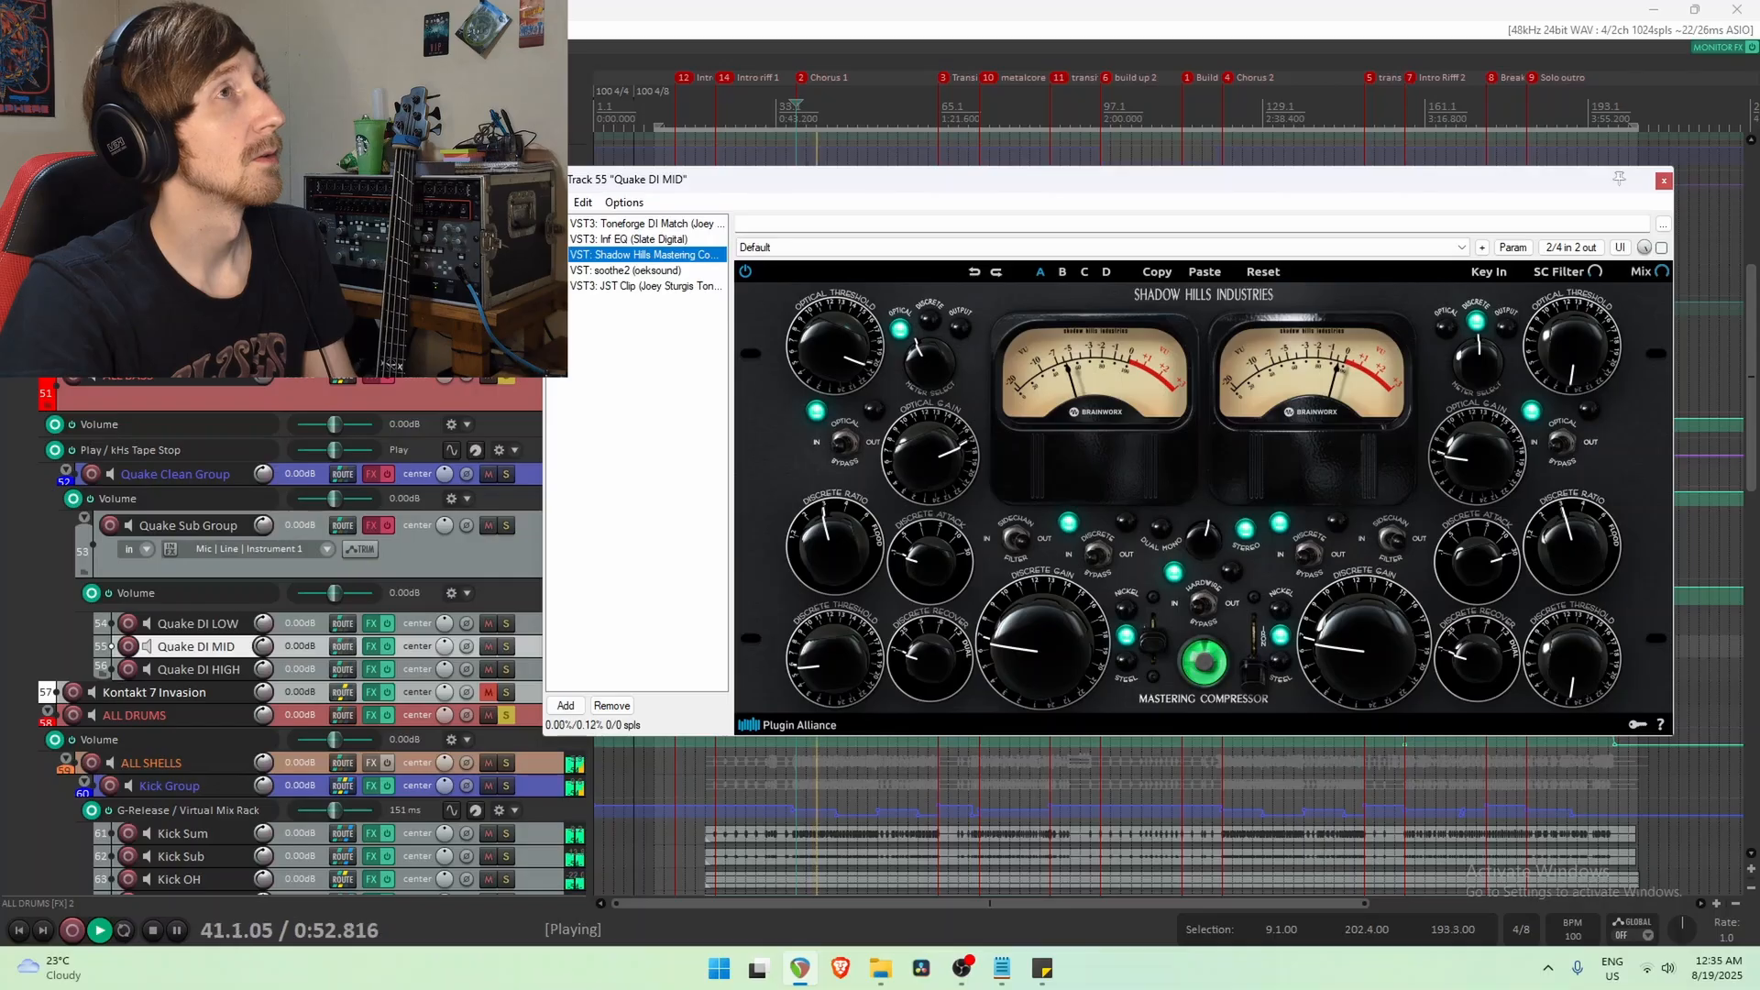
key(space)
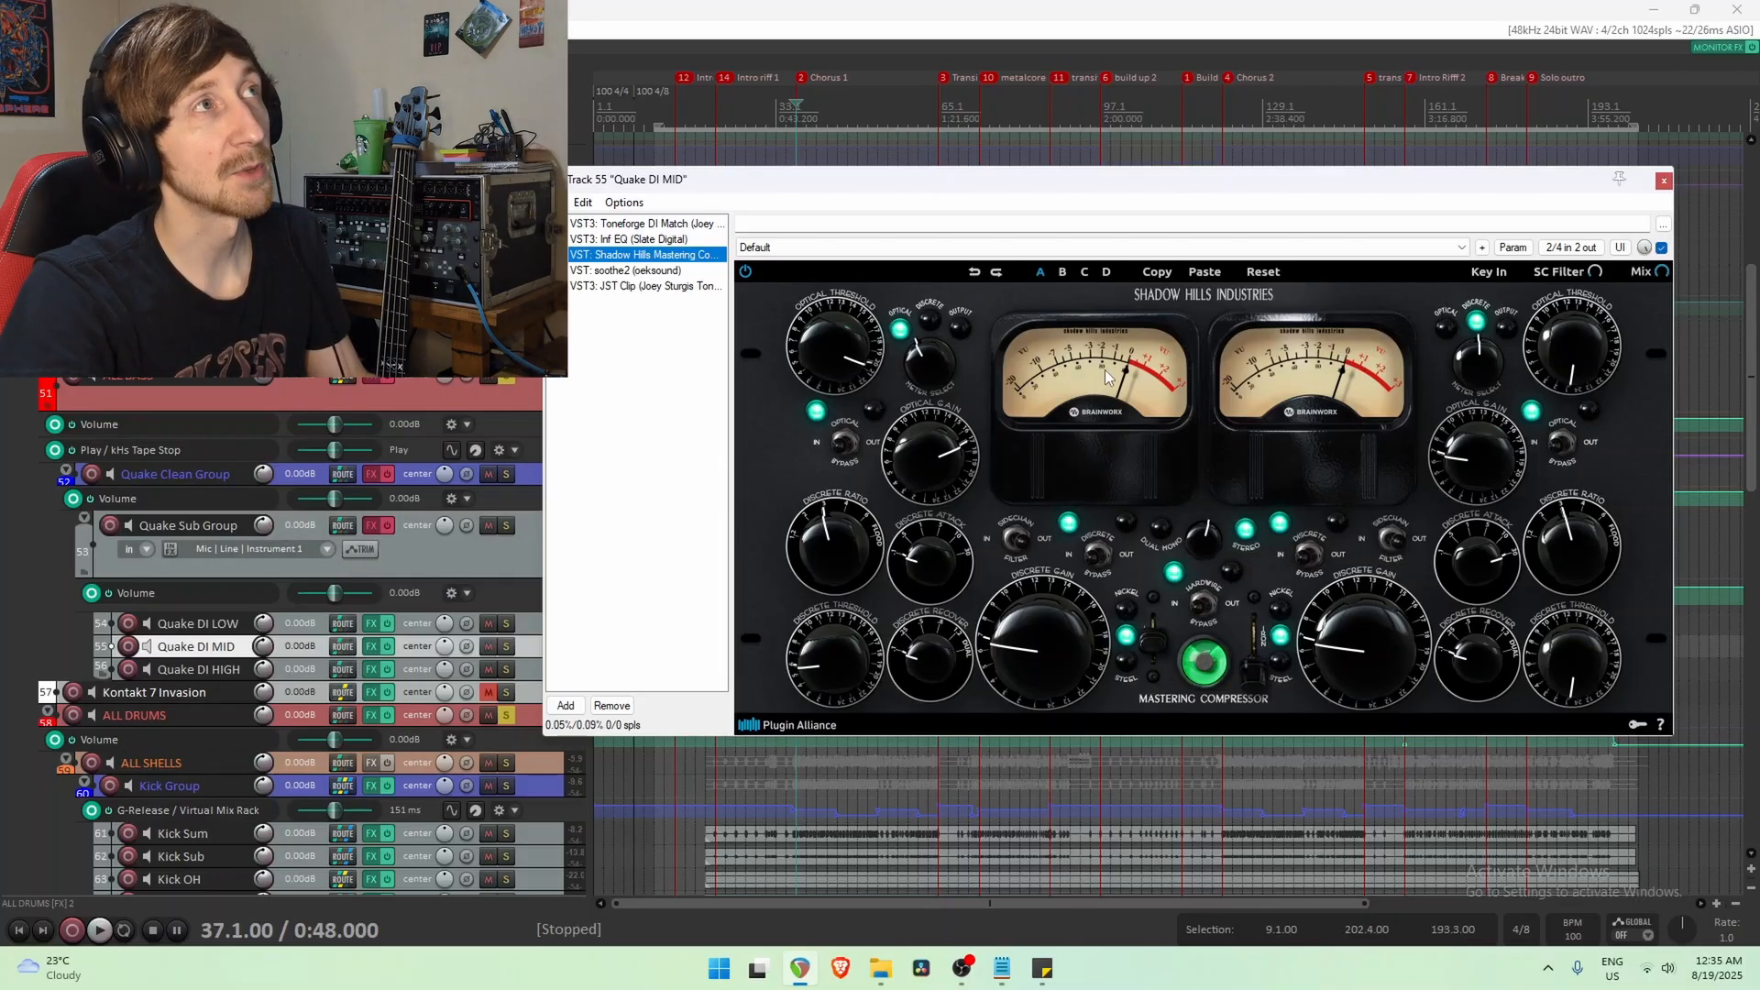
key(space)
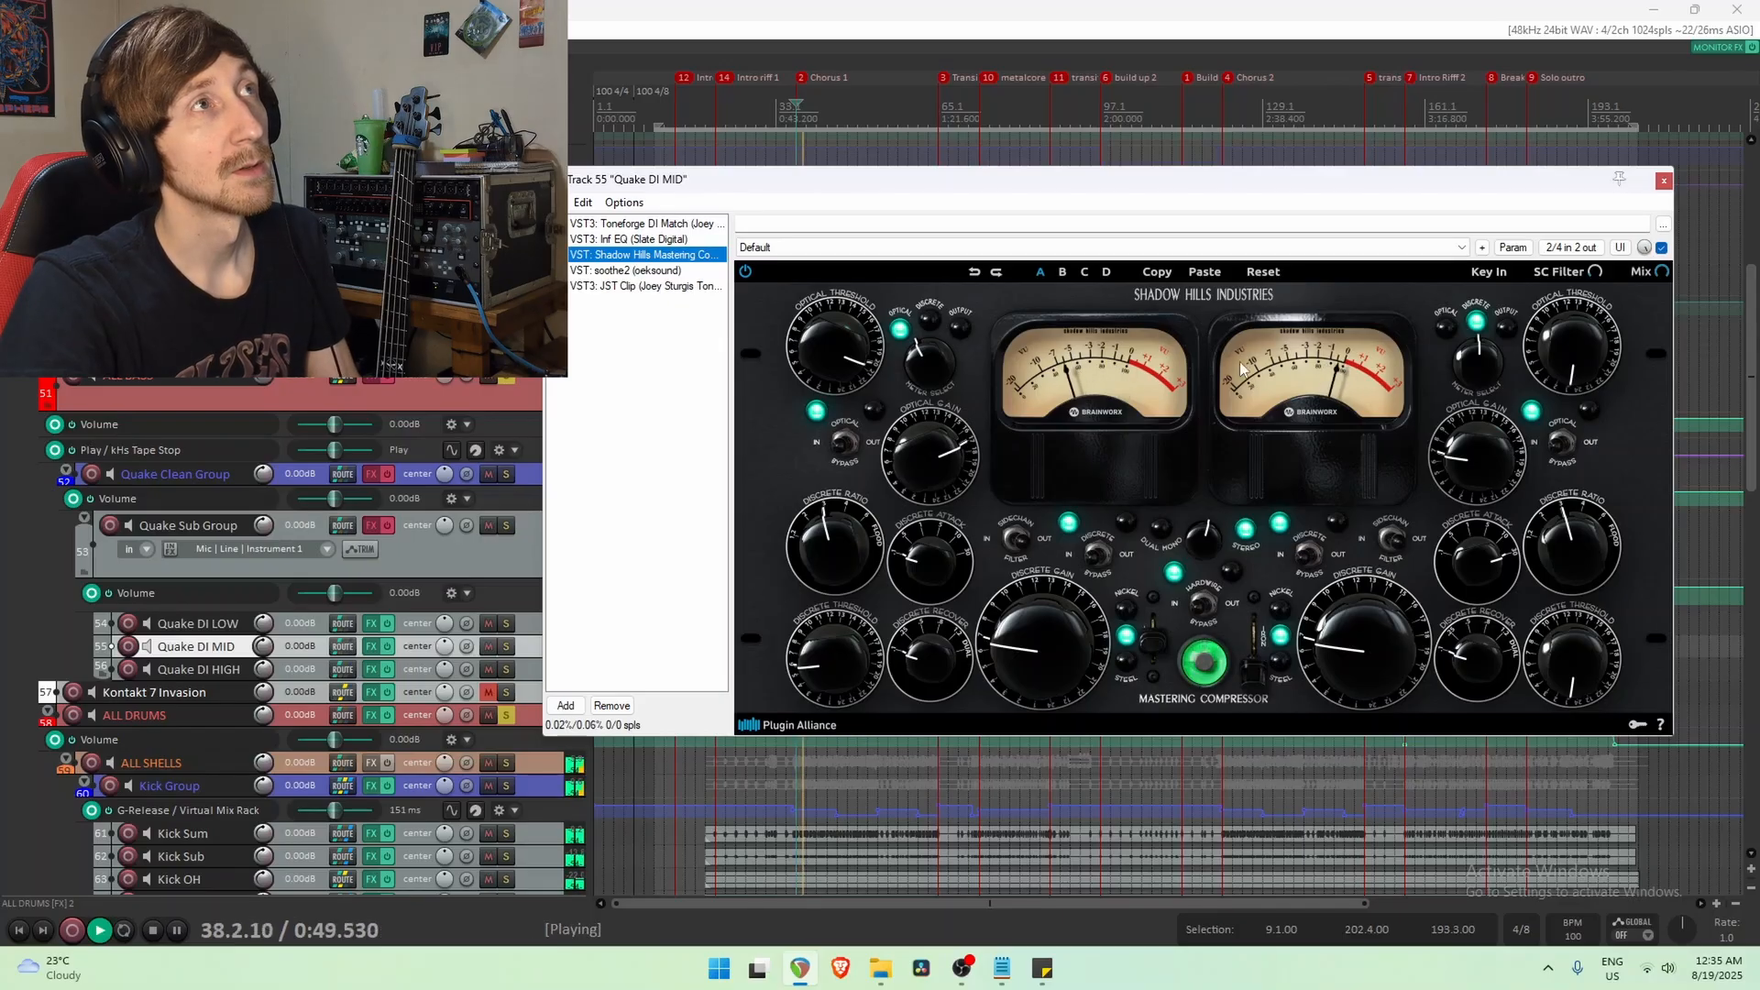
key(space)
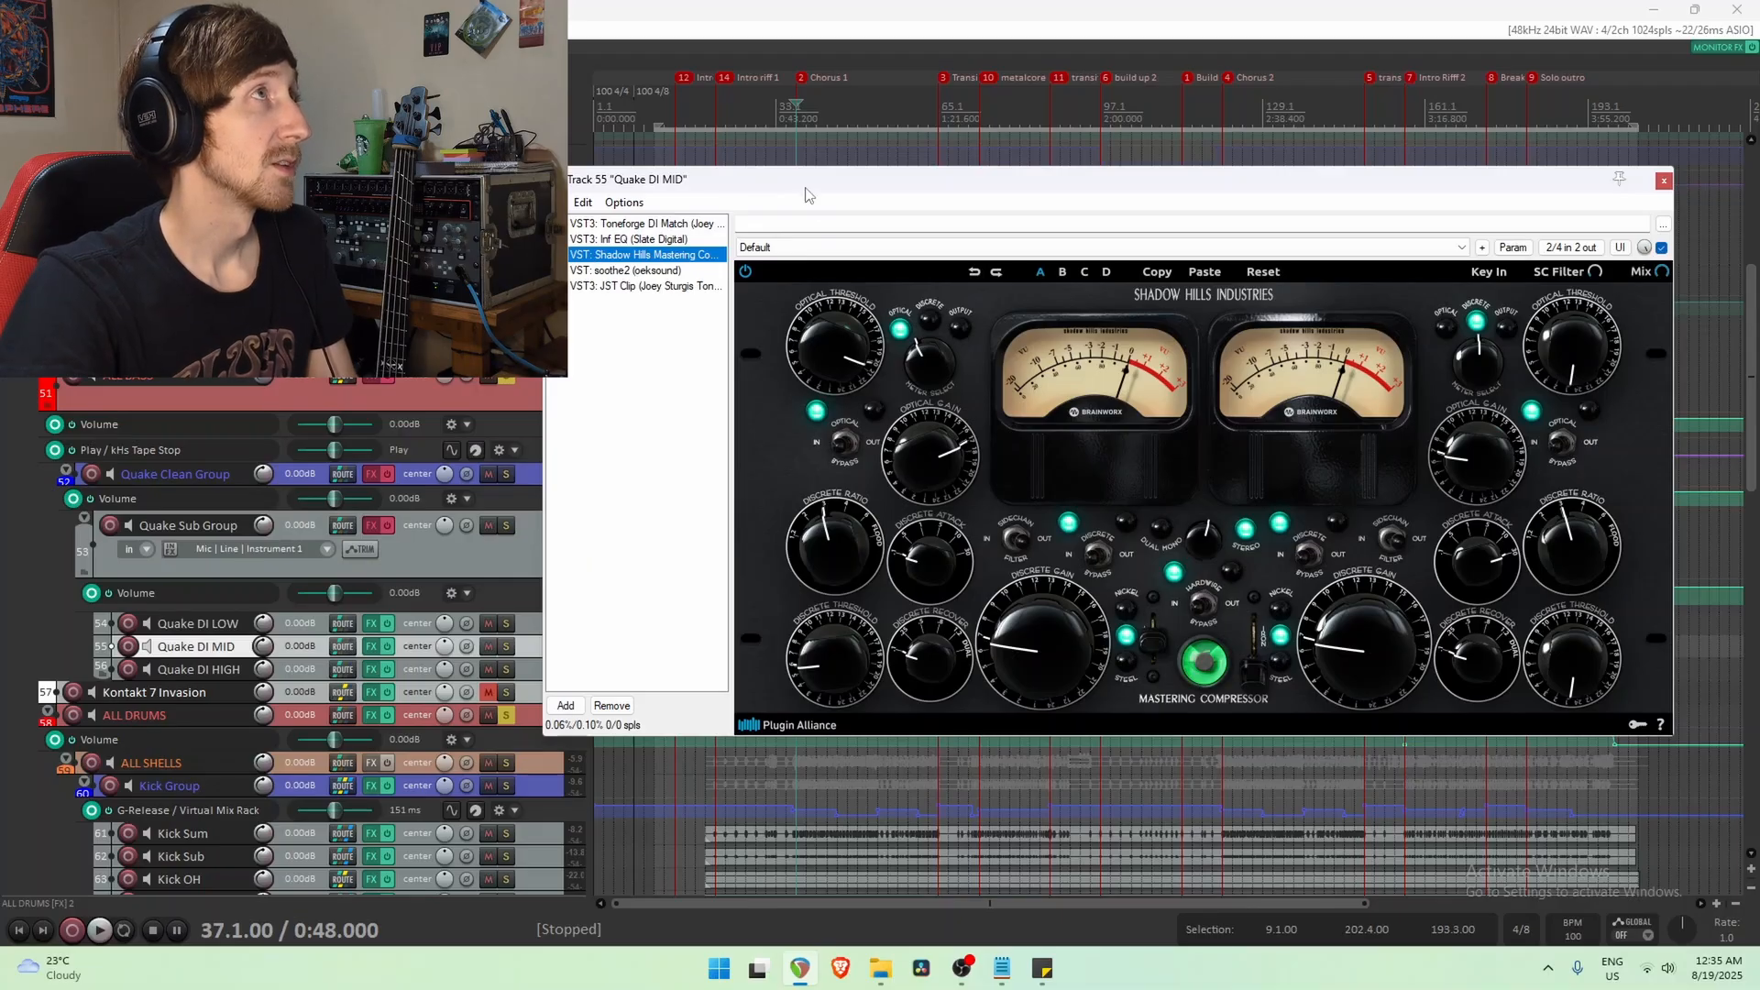
Move the effects window off the bass tracks and place the playback position at the start of Solo outro, bar 181.
drag(806, 189, 826, 815)
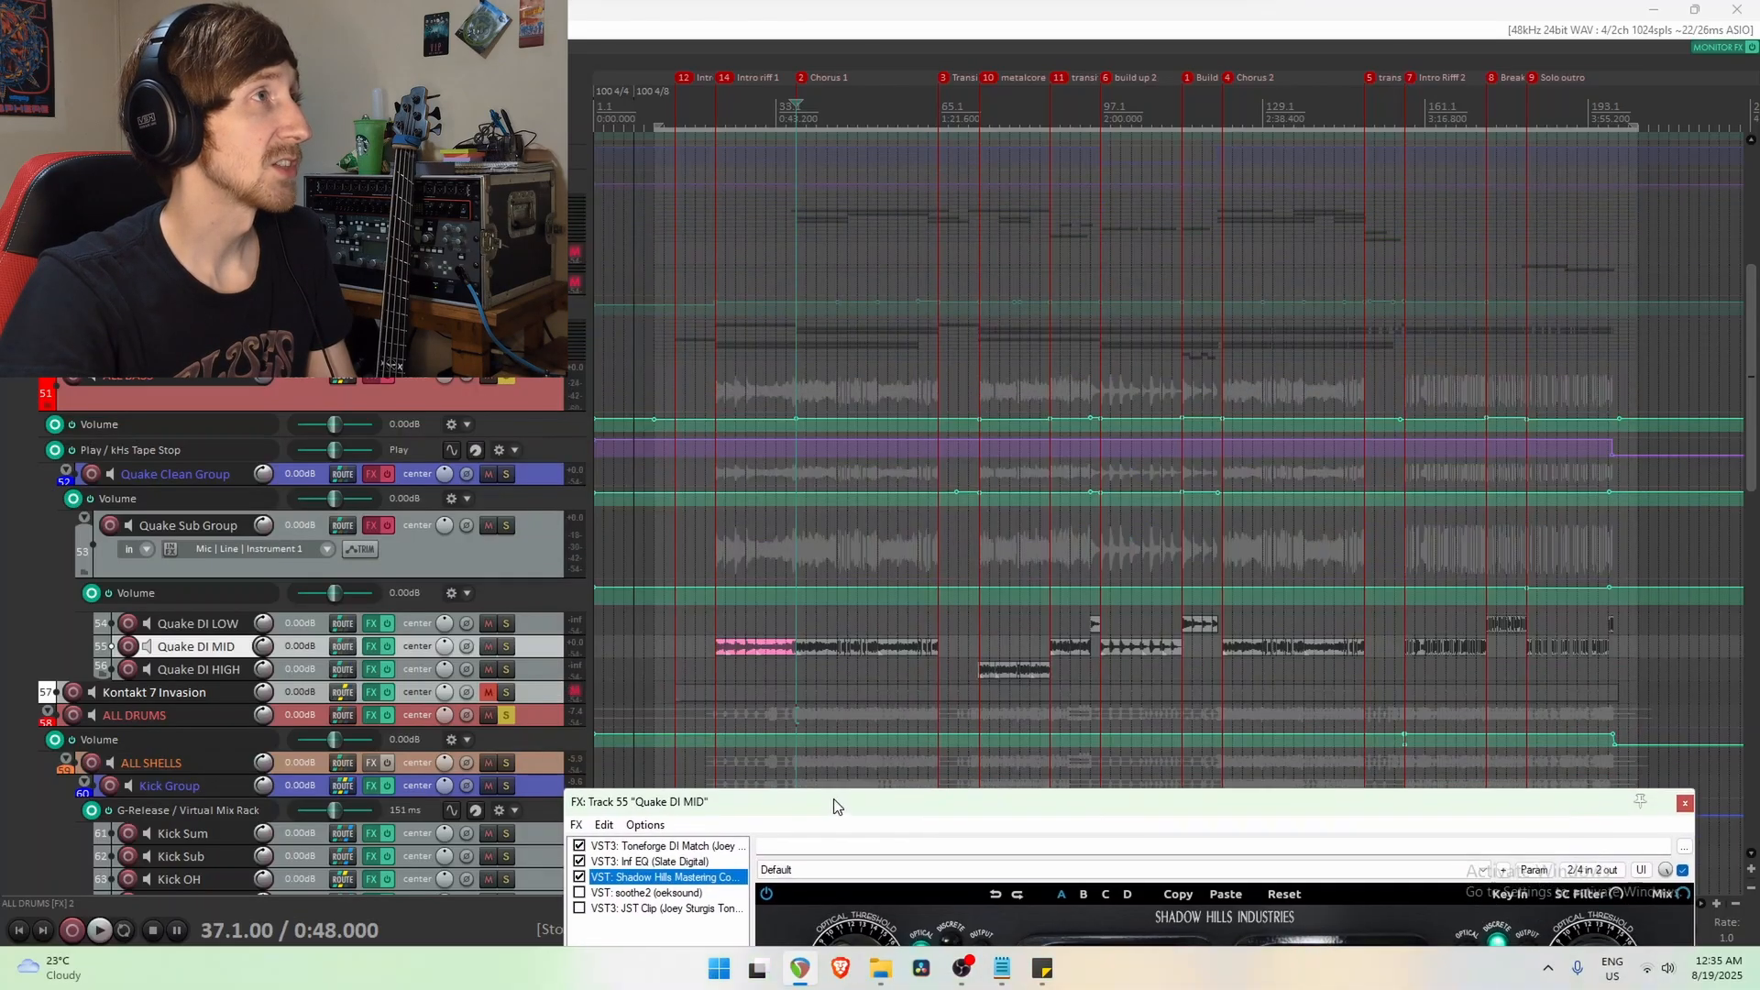
click(1455, 626)
click(1525, 625)
scroll(1526, 625, up, 10)
click(1178, 617)
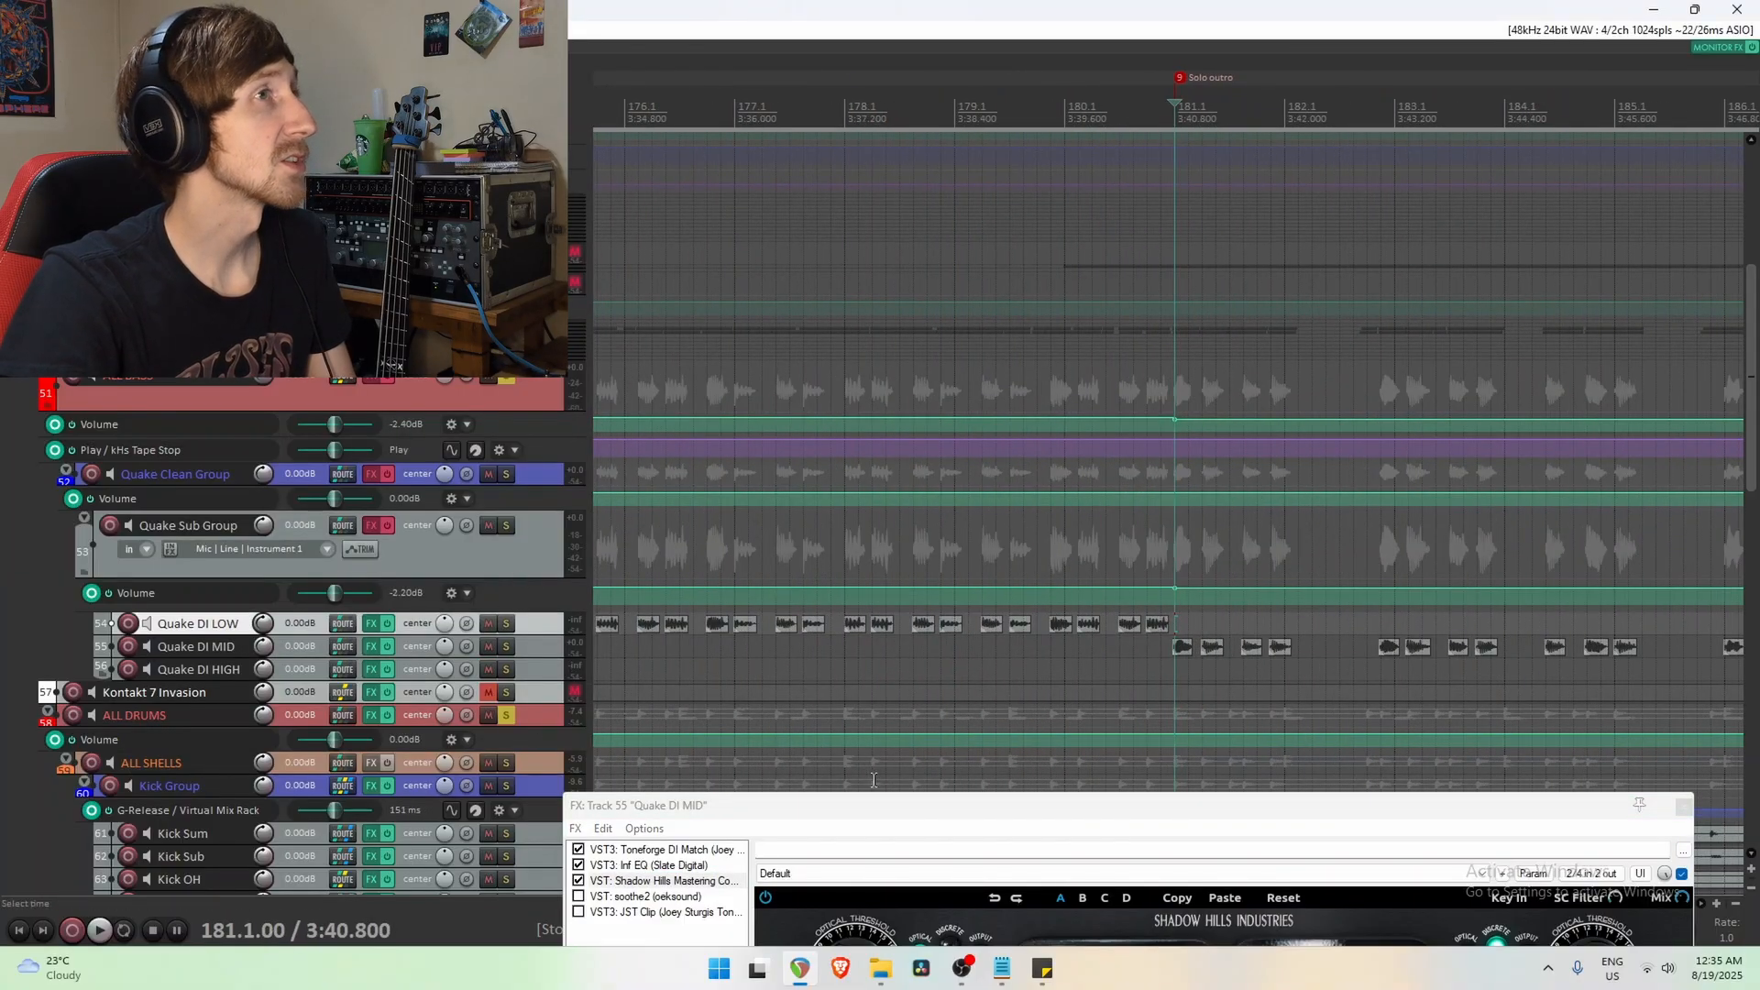
Play the start of Solo outro with the Shadow Hills compressor bypassed and enabled on Quake DI MID, leaving it on.
drag(734, 823, 695, 472)
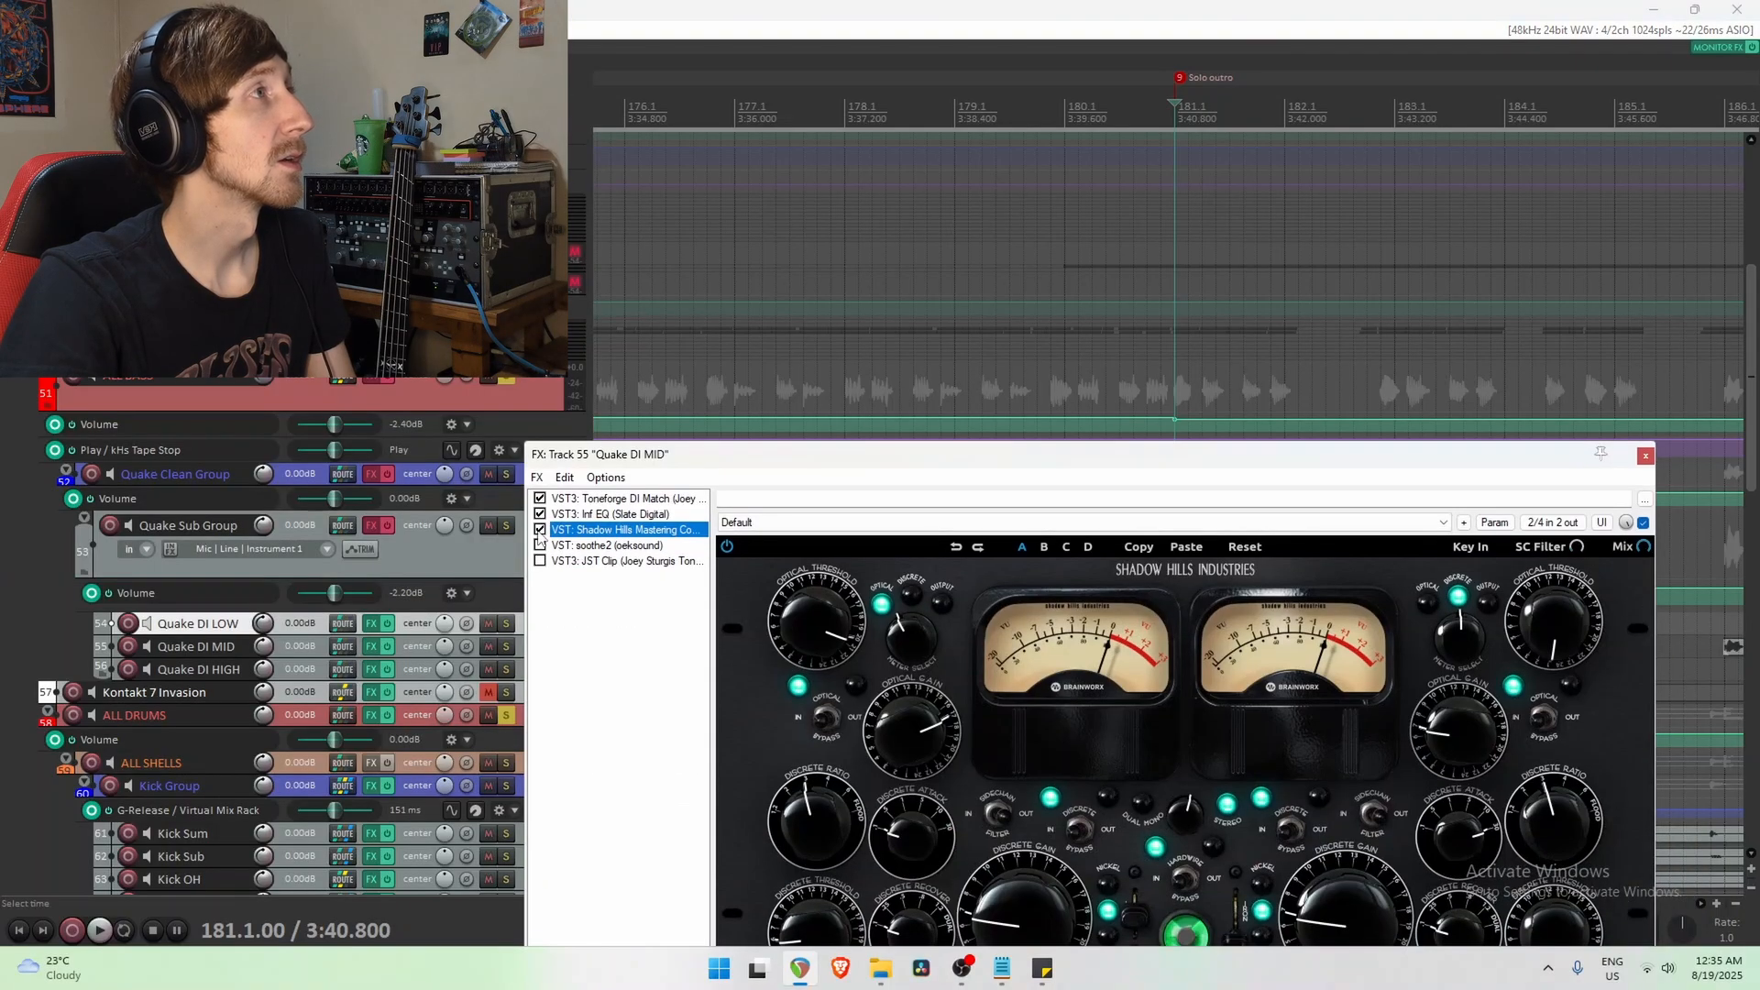
key(space)
click(540, 529)
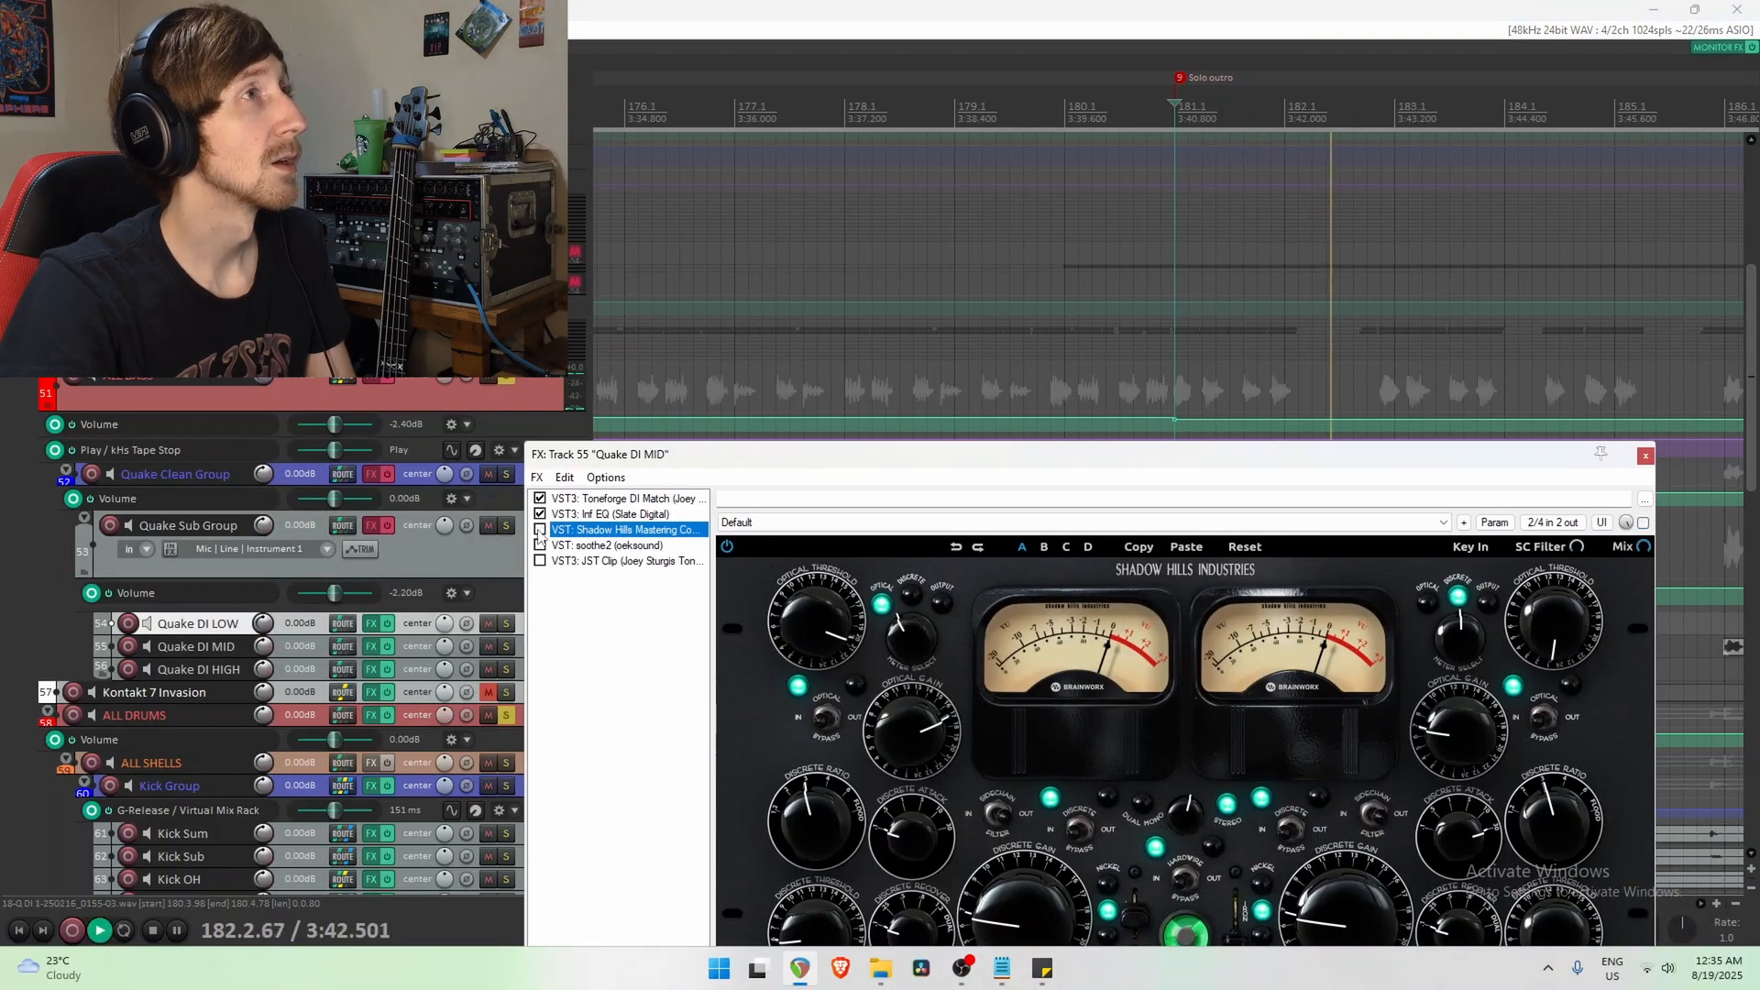
key(space)
click(540, 530)
key(space)
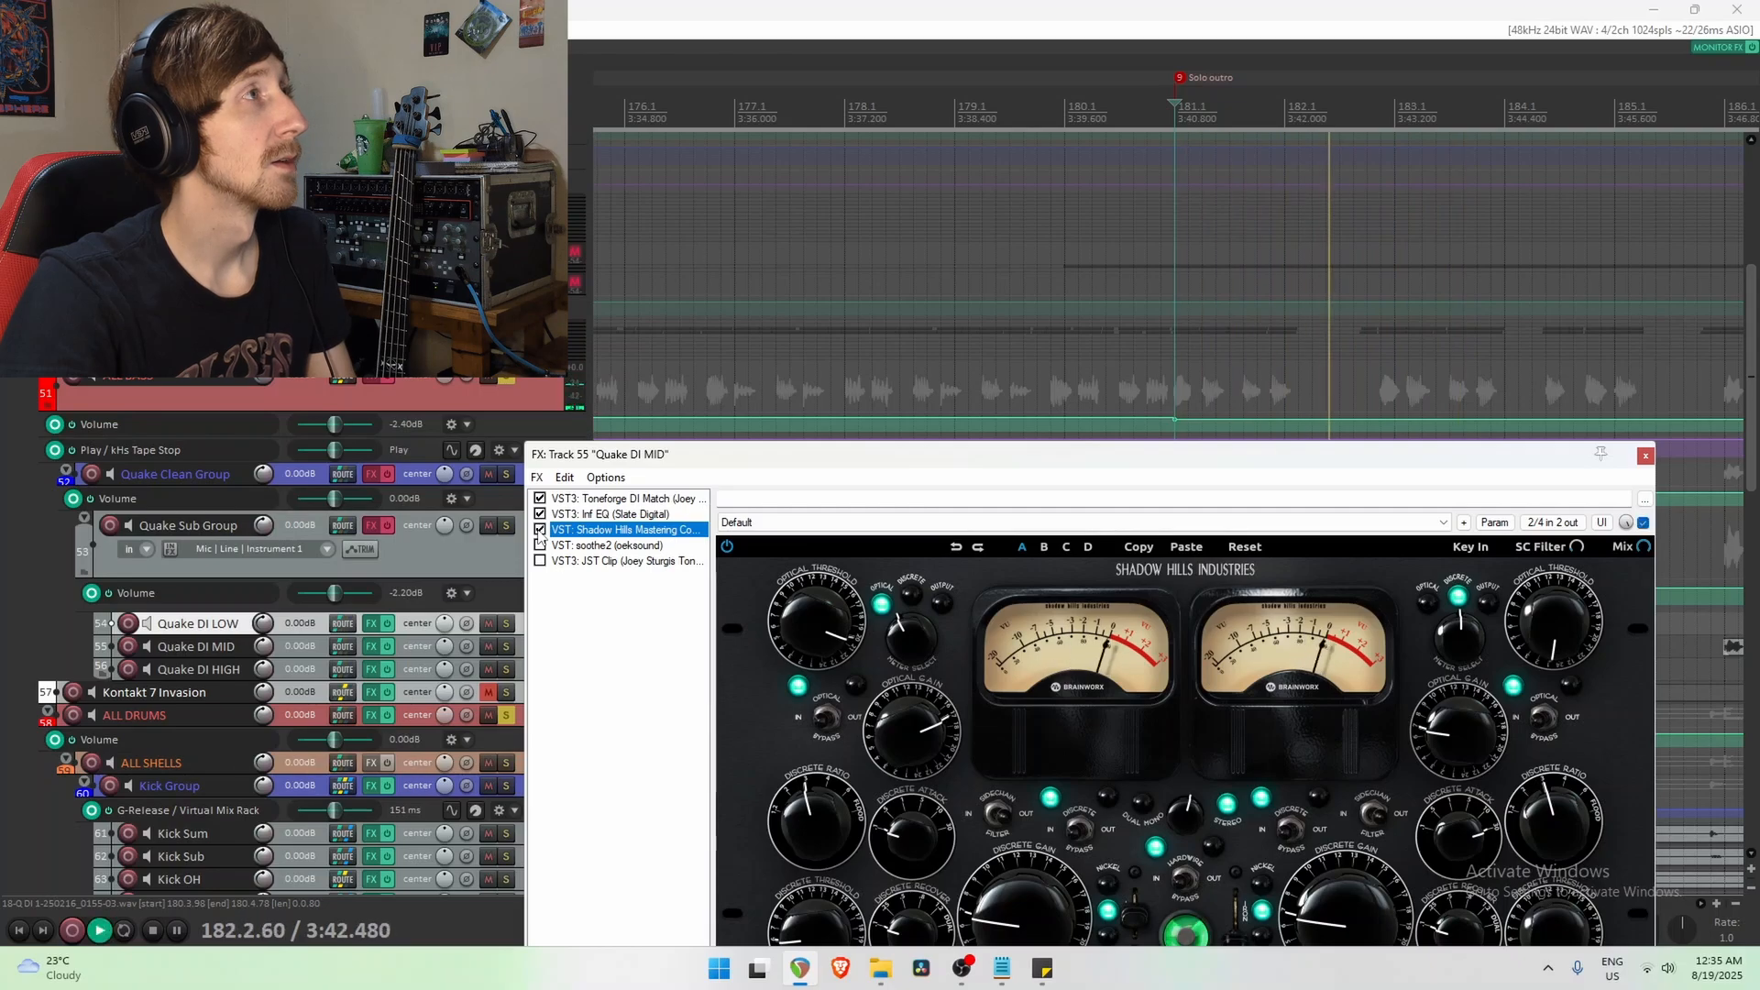
key(space)
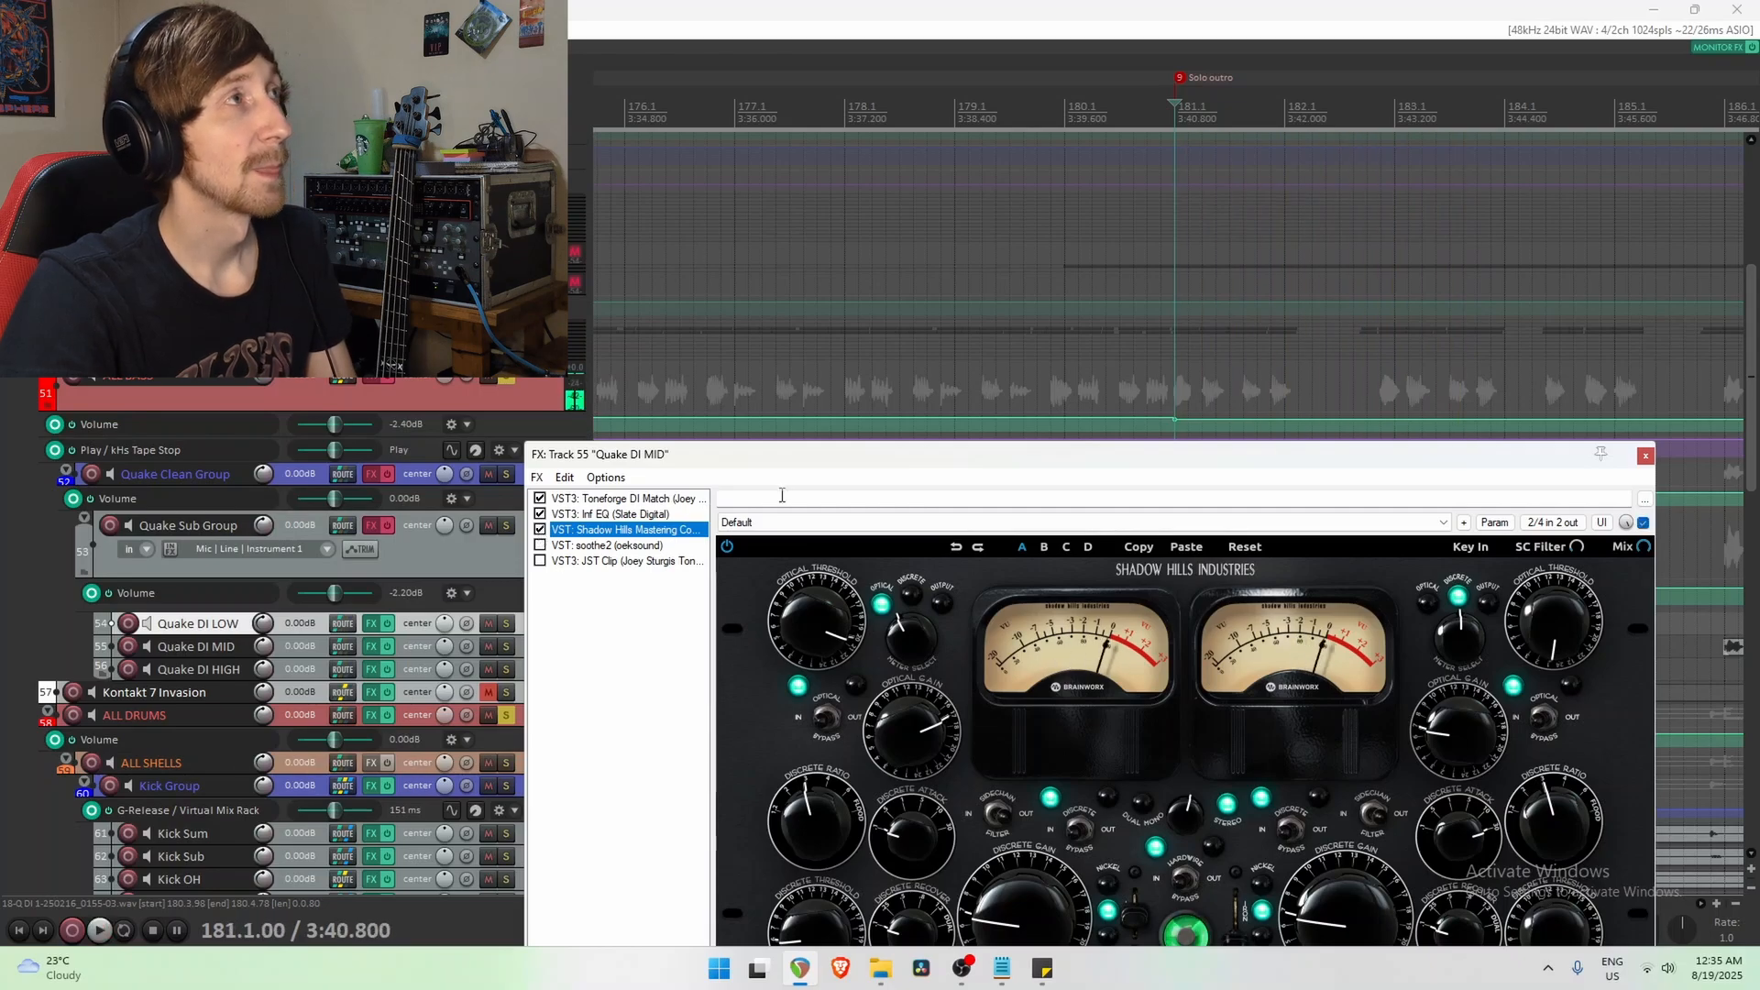
Go to the start of build up 2 at bar 97 and audition Quake DI MID while bypassing the Shadow Hills compressor.
drag(875, 456, 900, 715)
scroll(924, 583, down, 10)
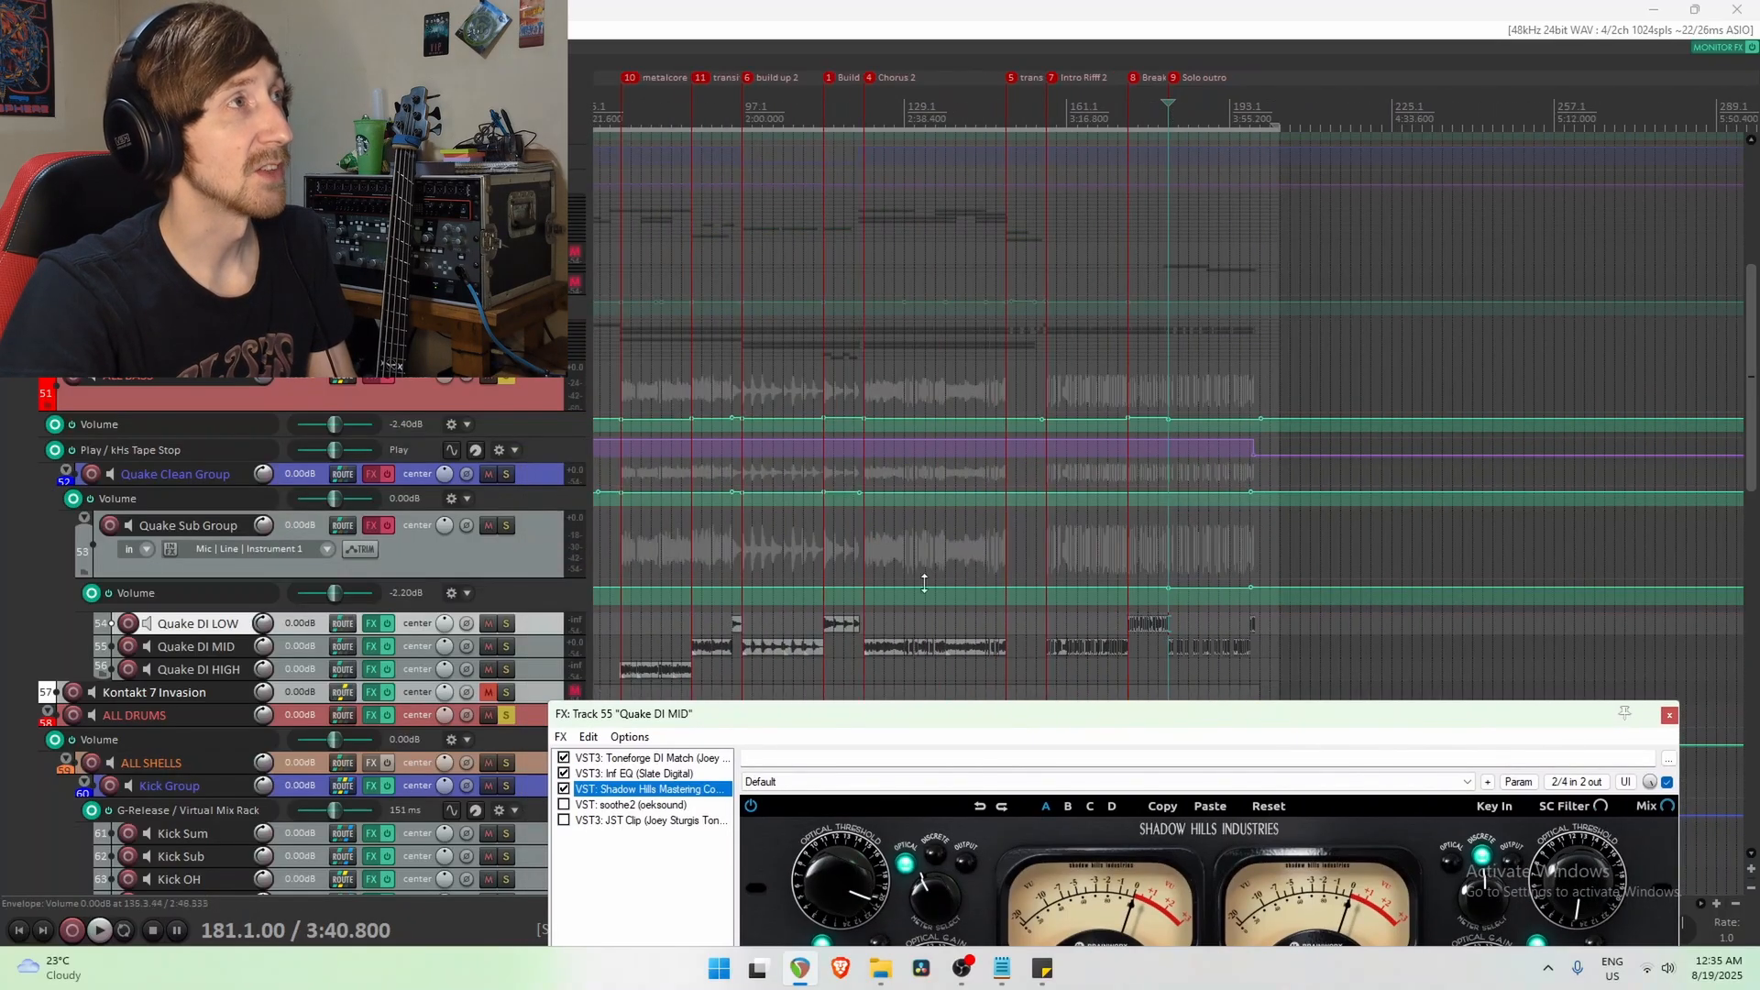
click(742, 650)
drag(832, 716, 839, 620)
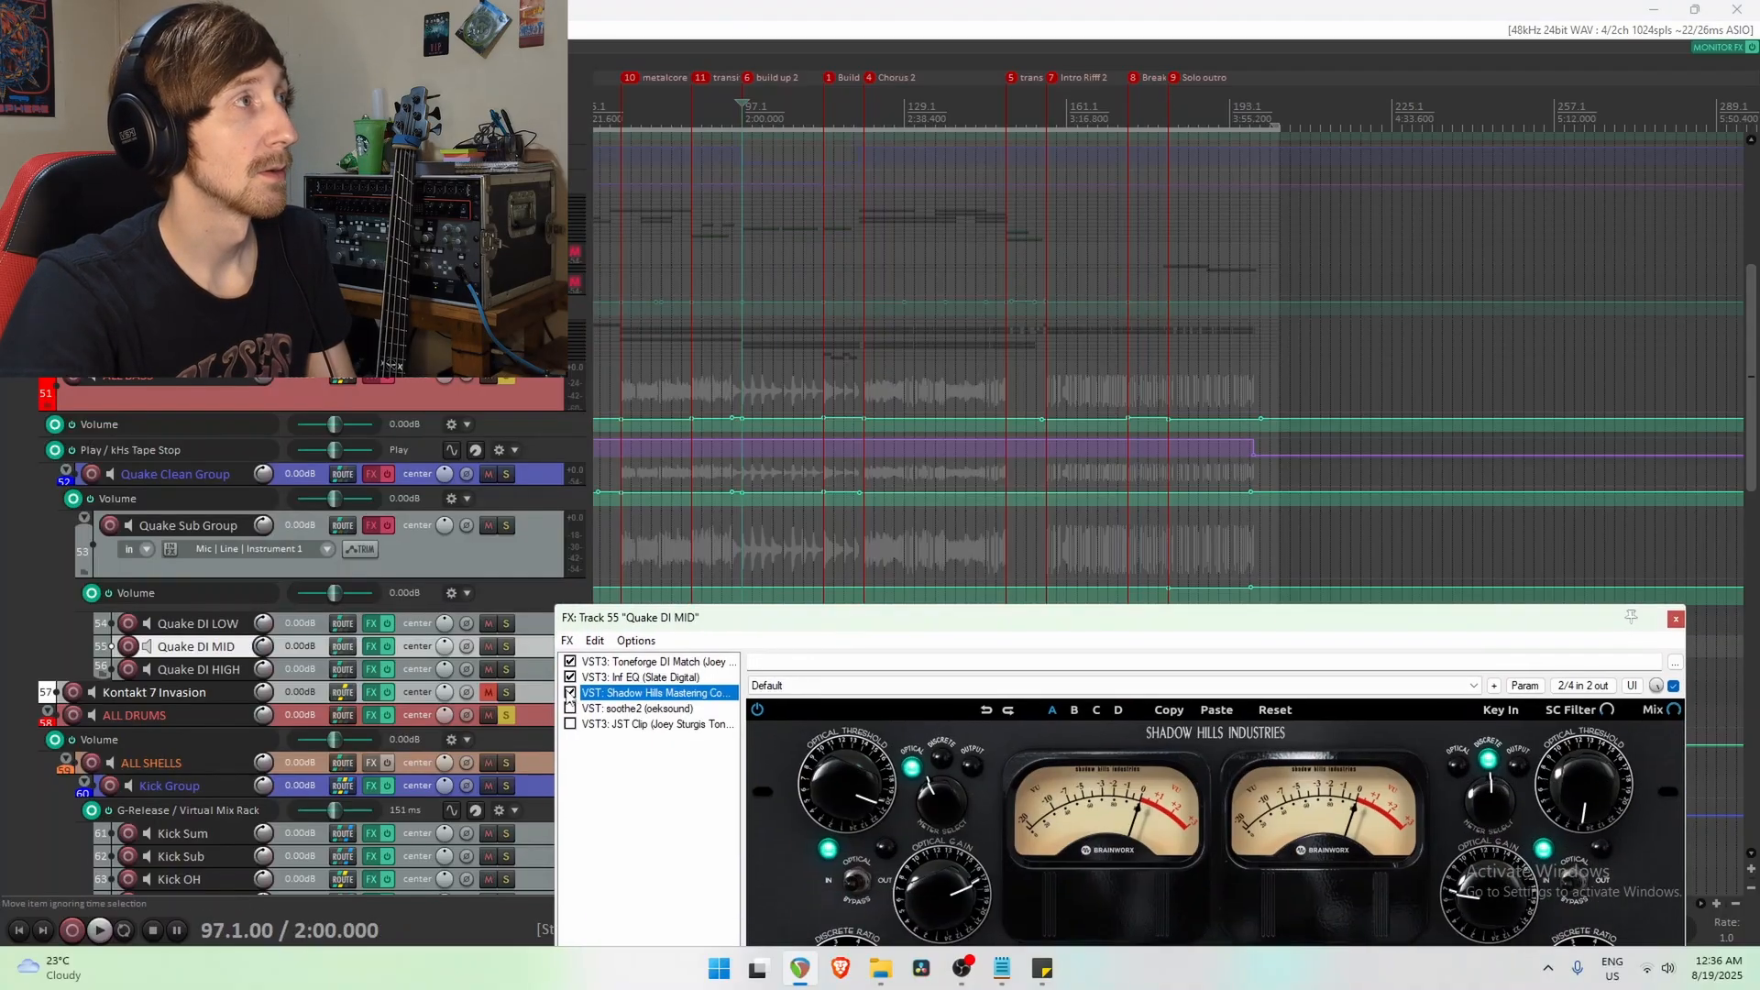
key(space)
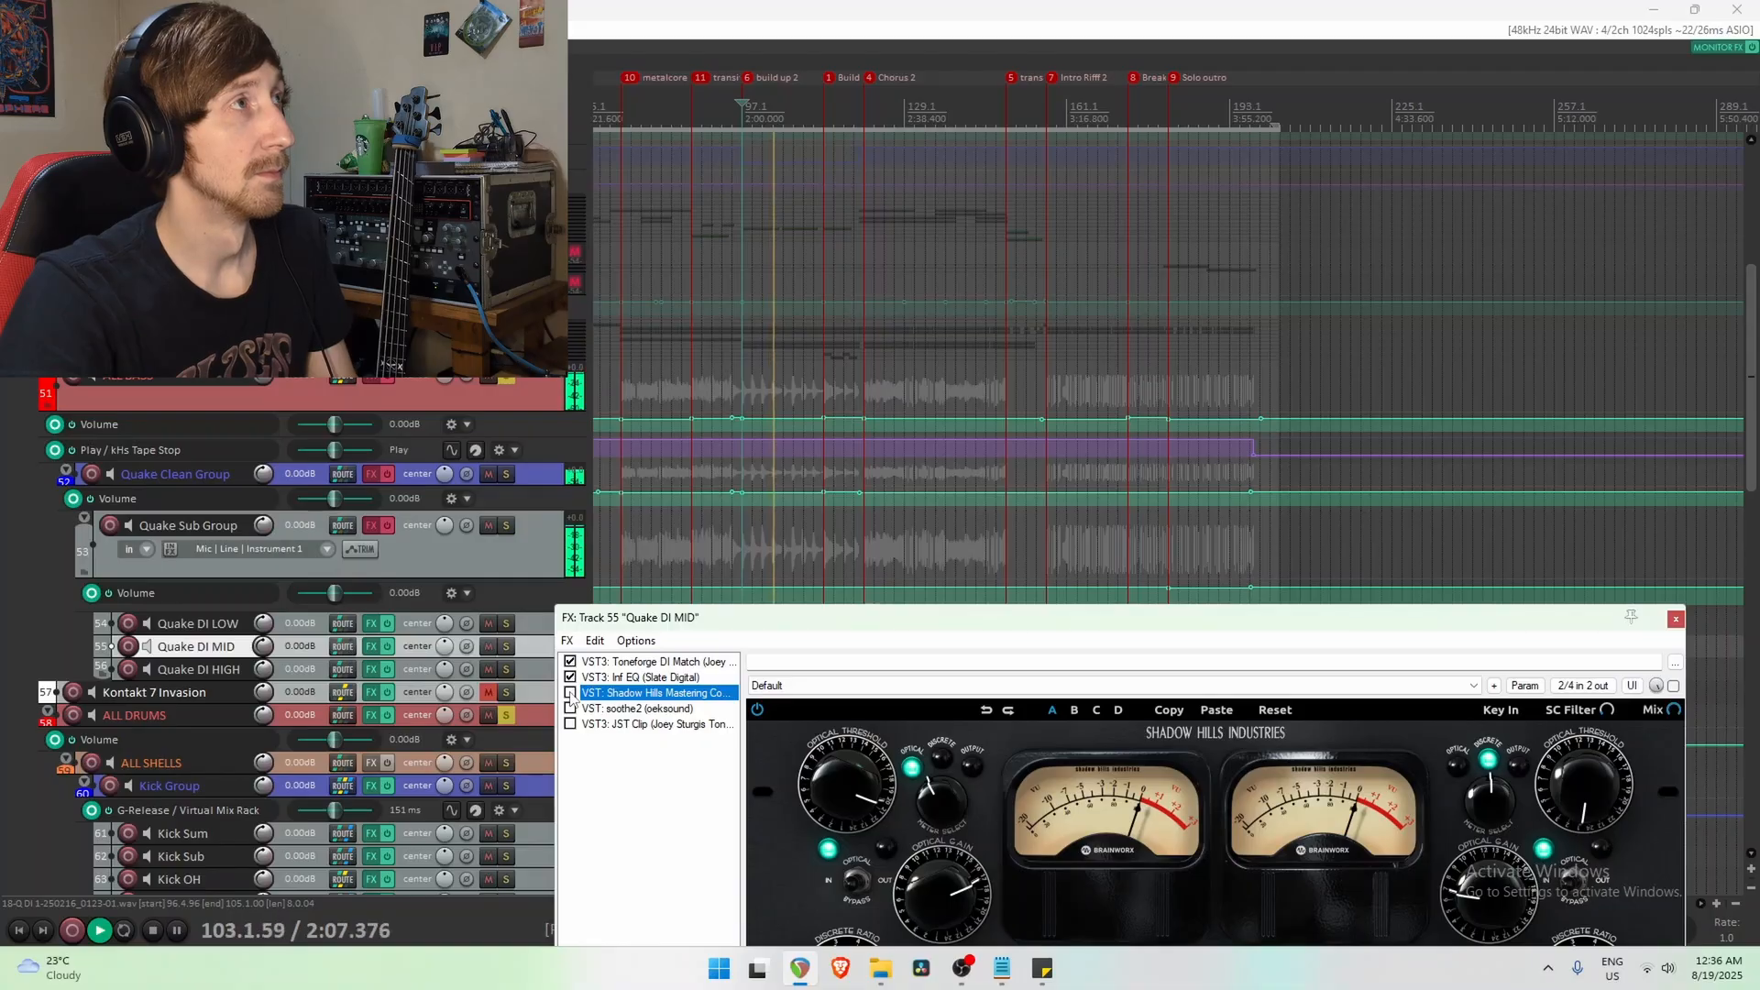
key(space)
Inspect the Quake Sub Group audio in build up 2 and place the playback position at bar 103.
click(782, 563)
scroll(903, 559, up, 4)
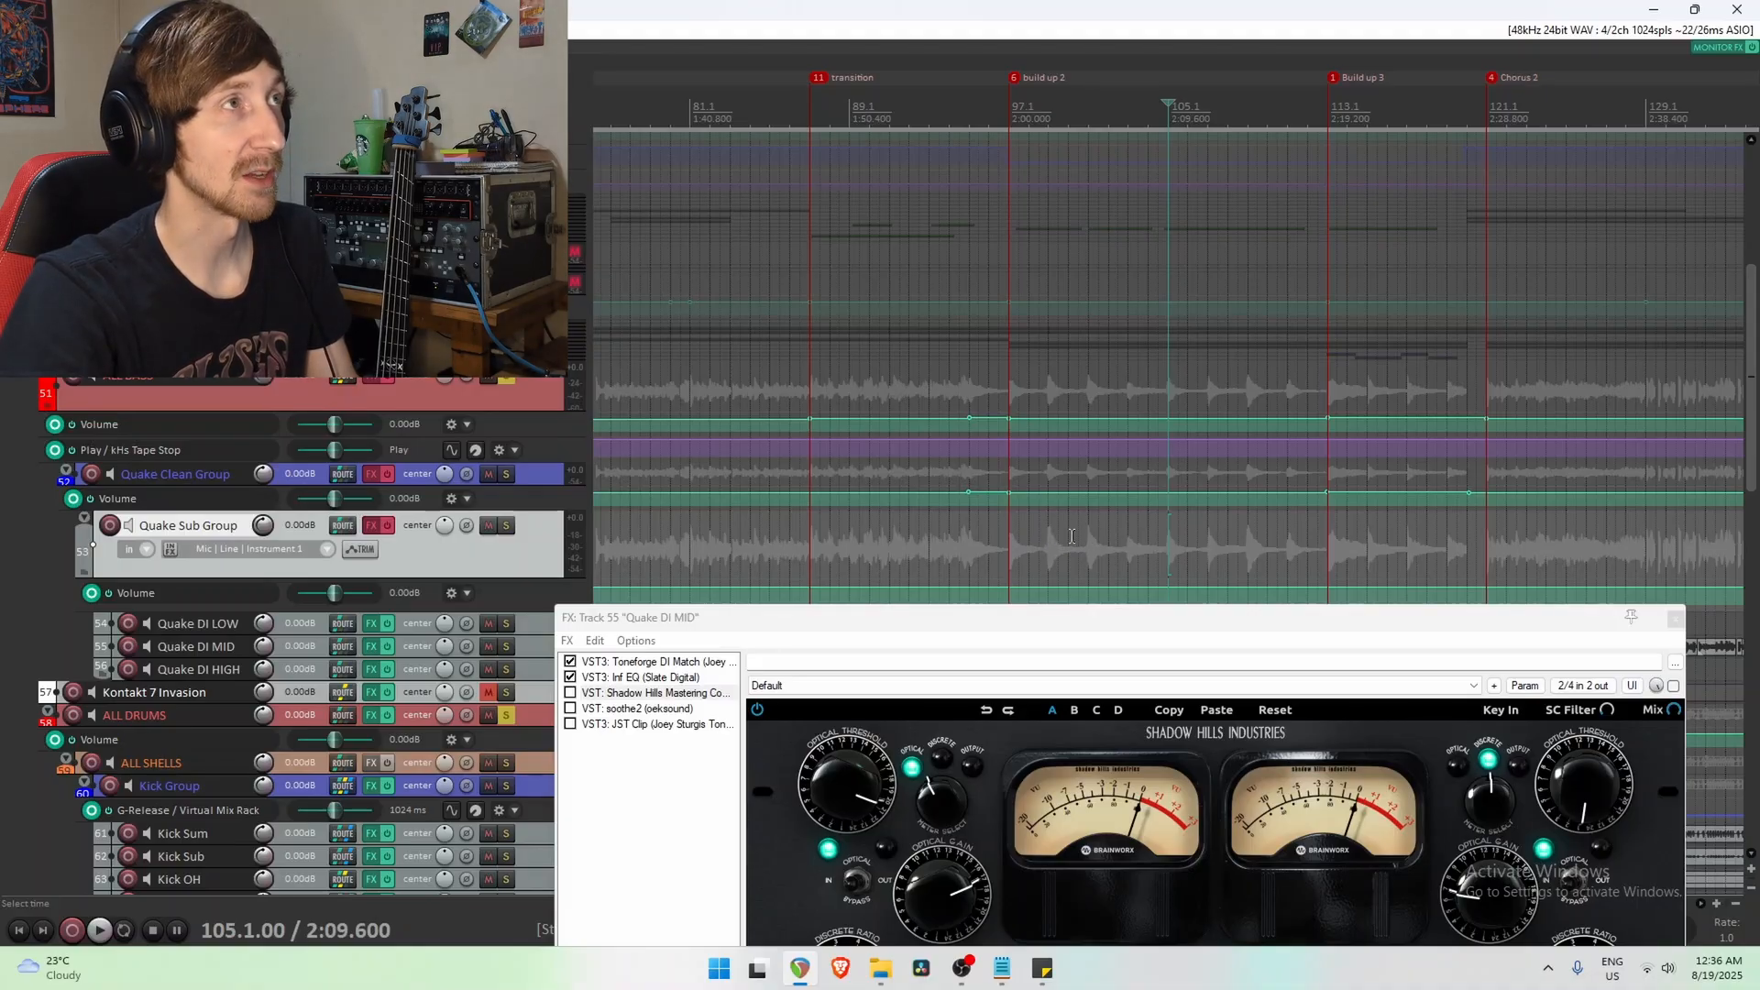
click(1009, 557)
click(1129, 564)
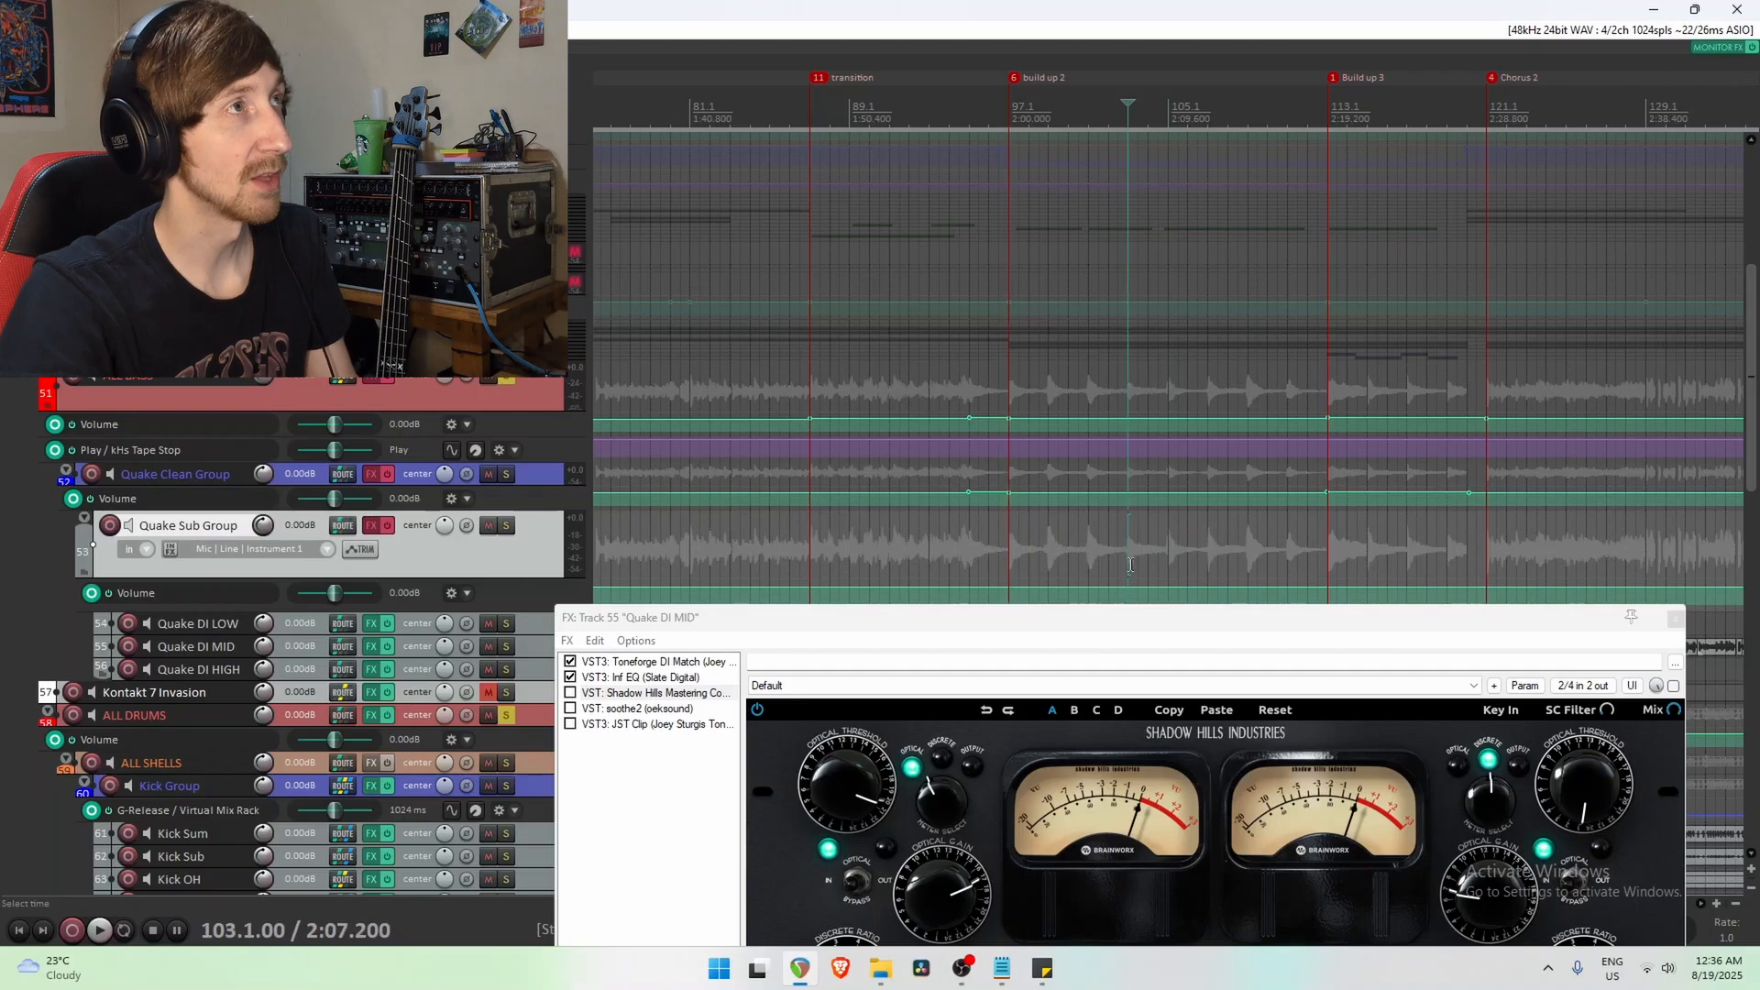
Play from bar 96.3, just before build up 2, and re-enable the Shadow Hills compressor on Quake DI MID during playback.
click(1007, 553)
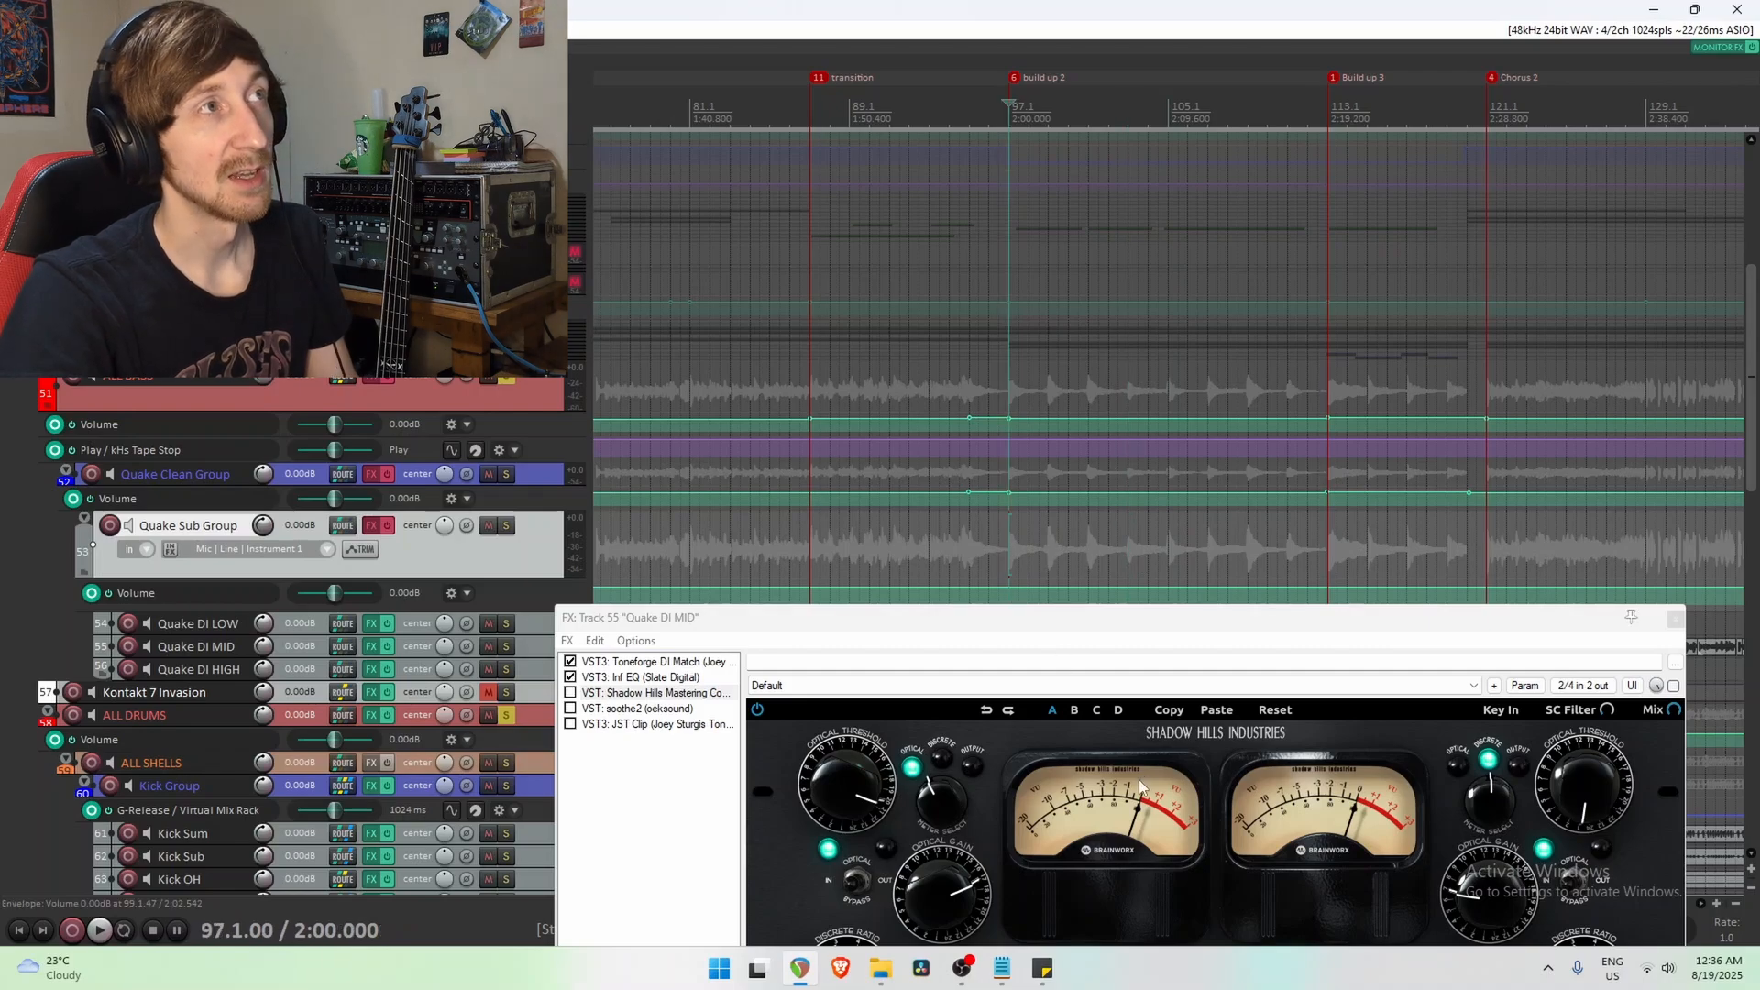
click(1000, 553)
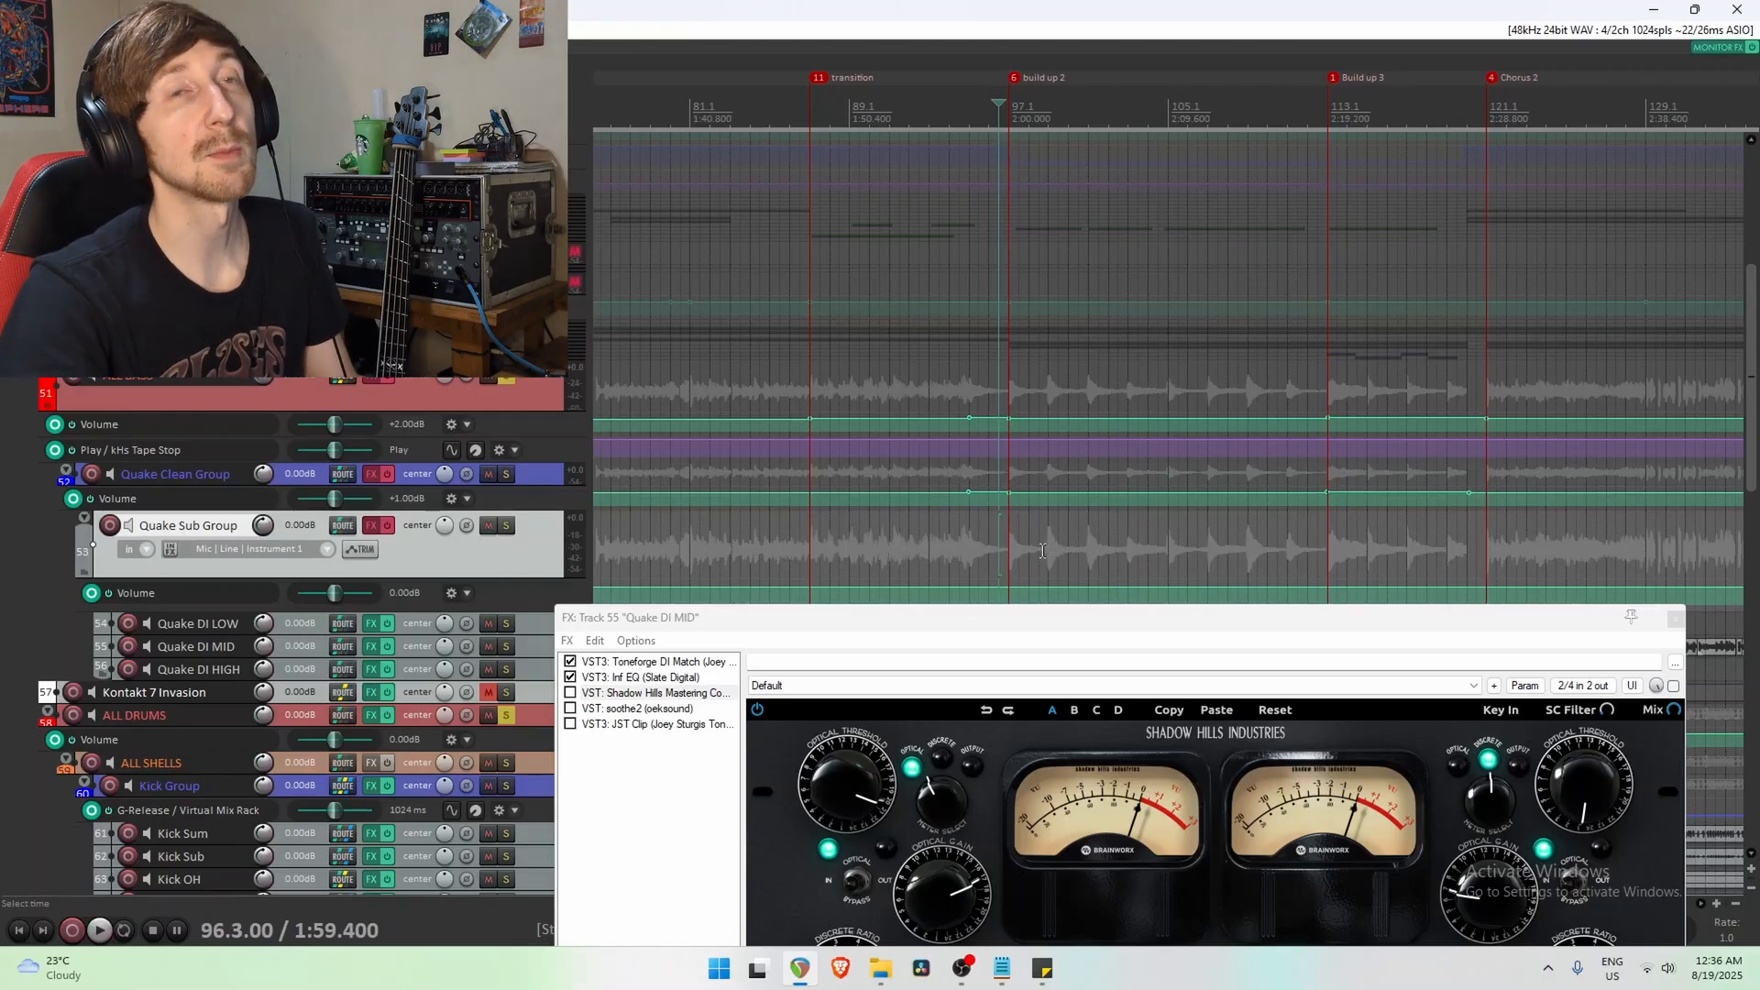
key(space)
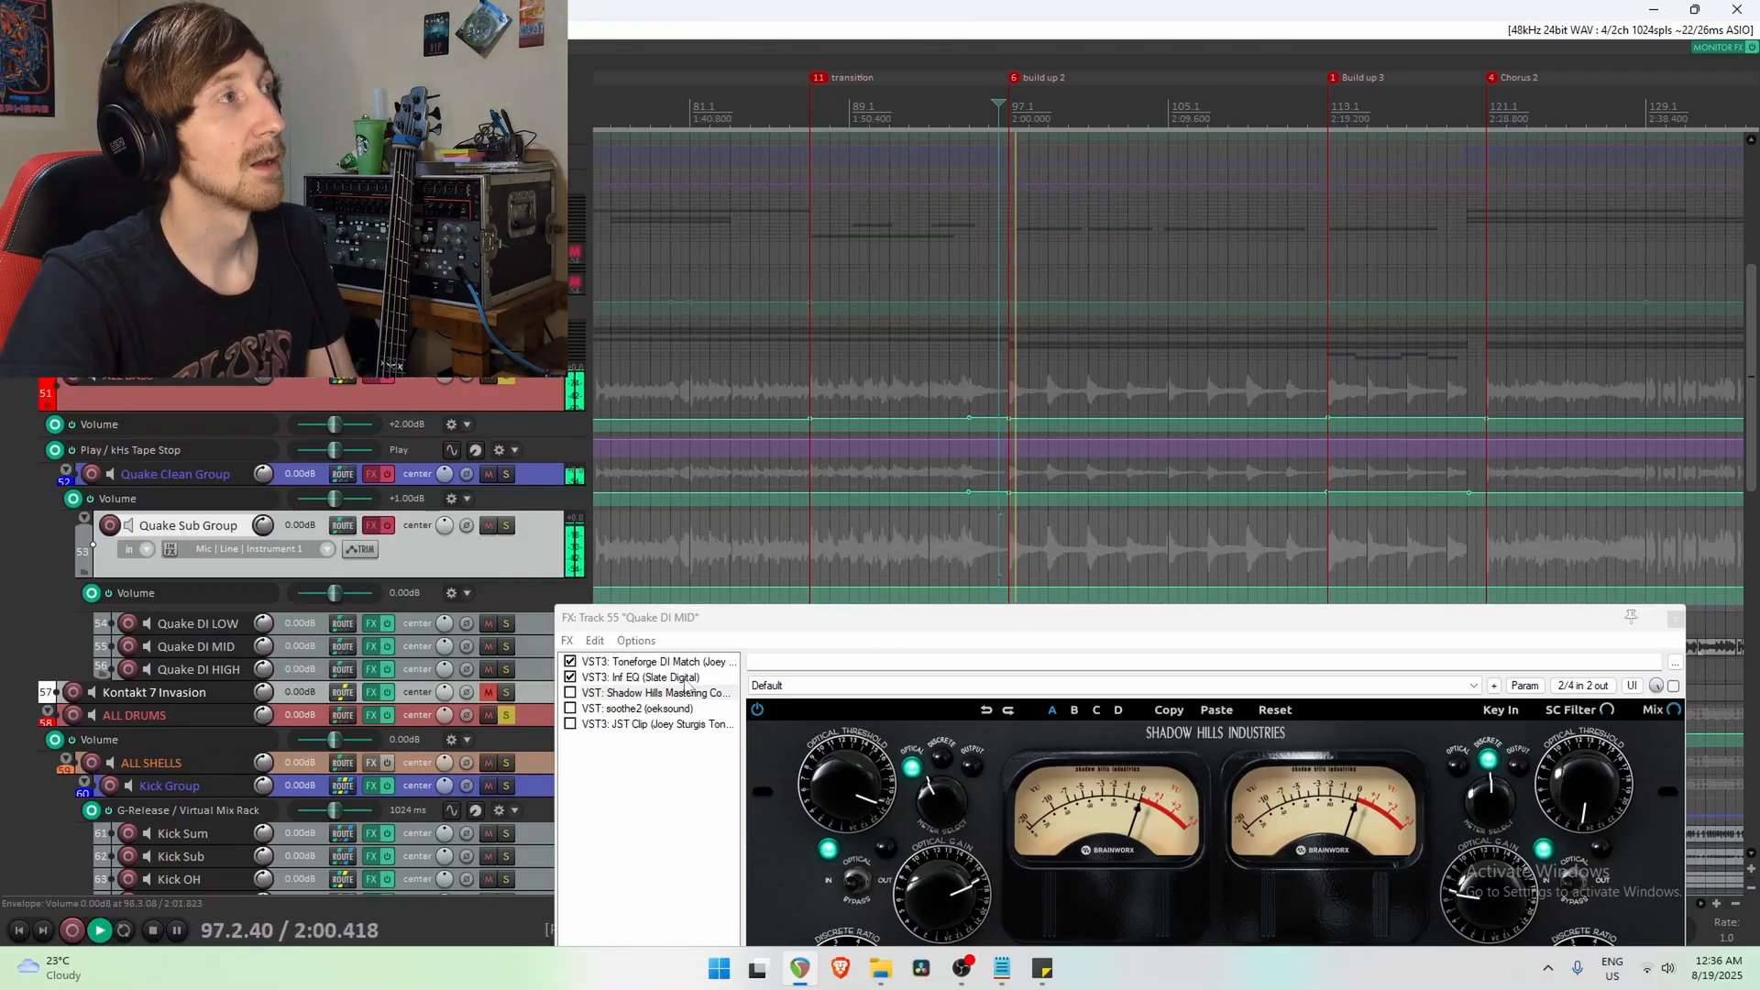
click(569, 693)
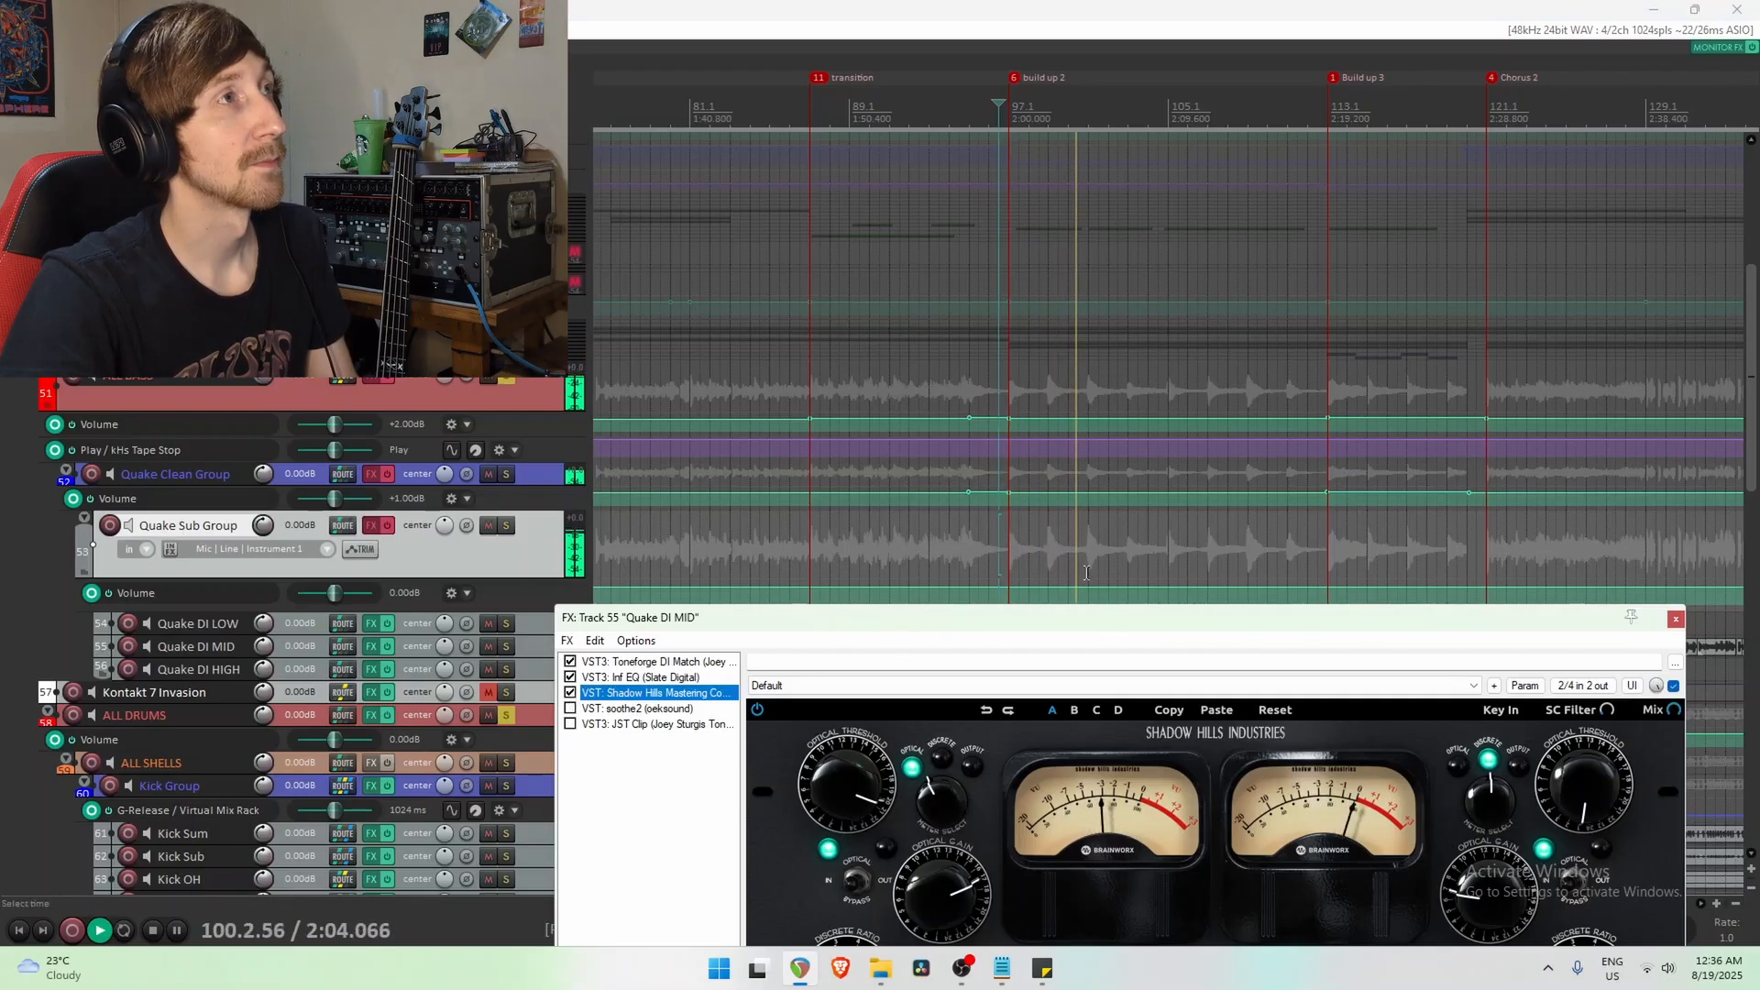
key(space)
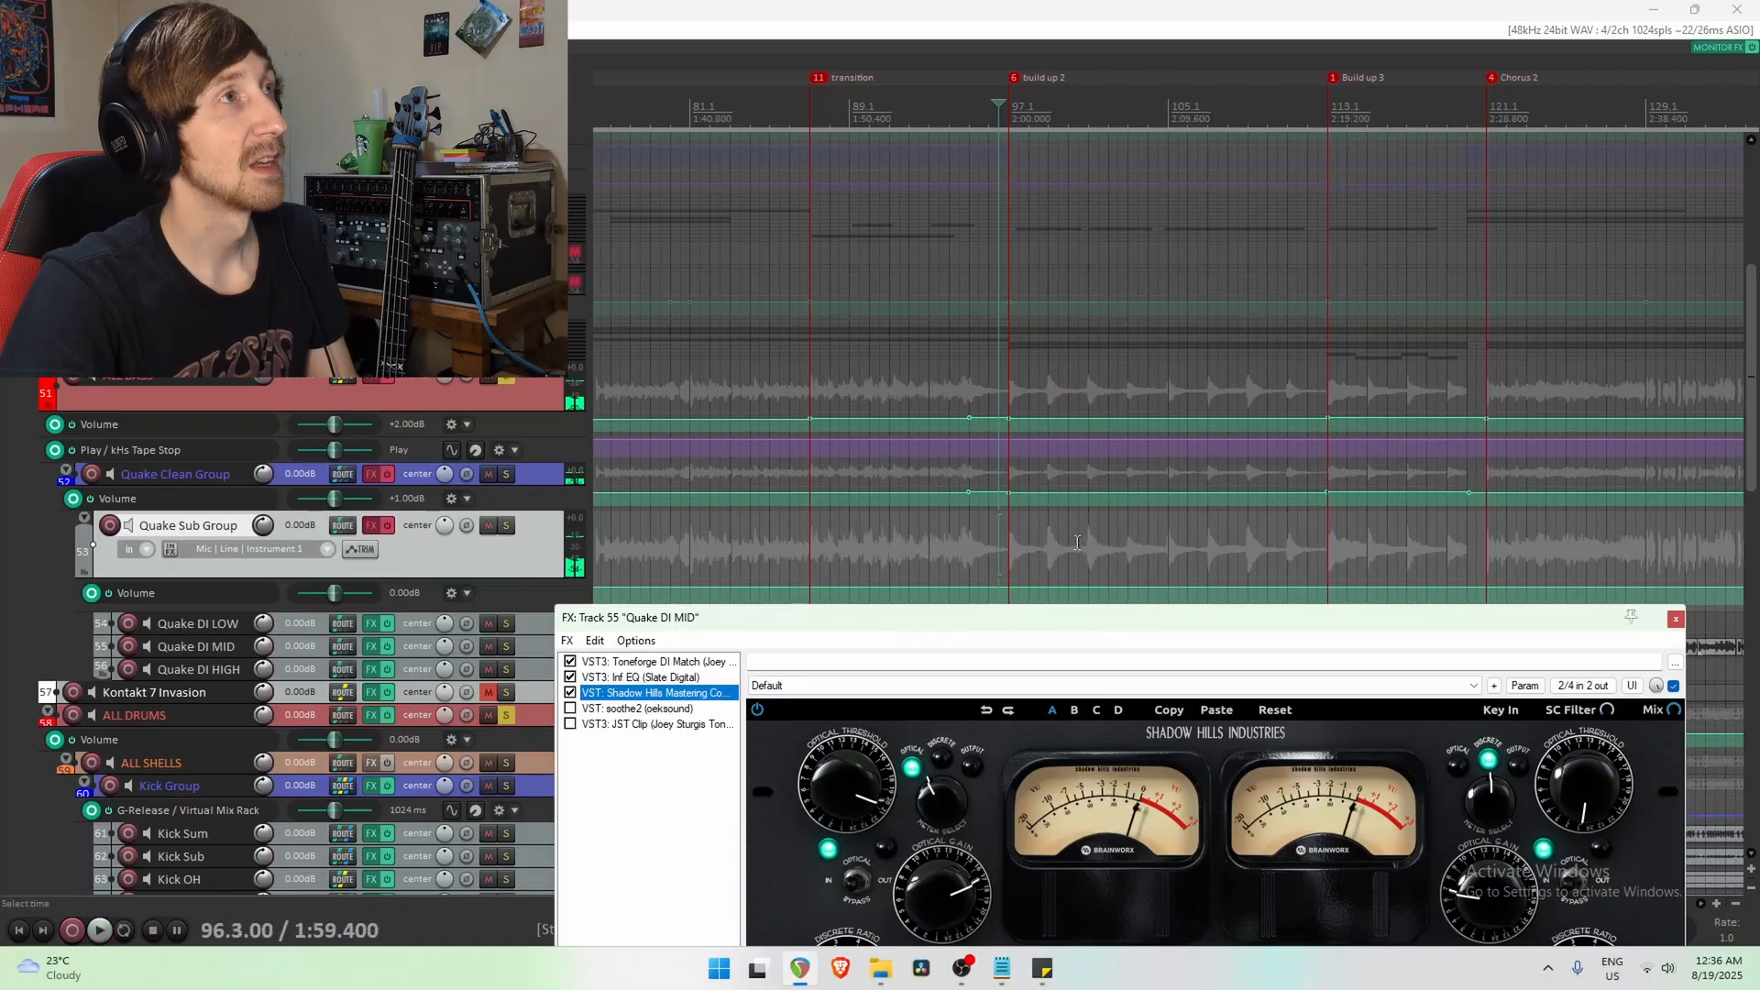
Bring the Quake DI MID effects window into full view, enable soothe2 and show the JST Clip settings.
drag(1083, 622, 1078, 297)
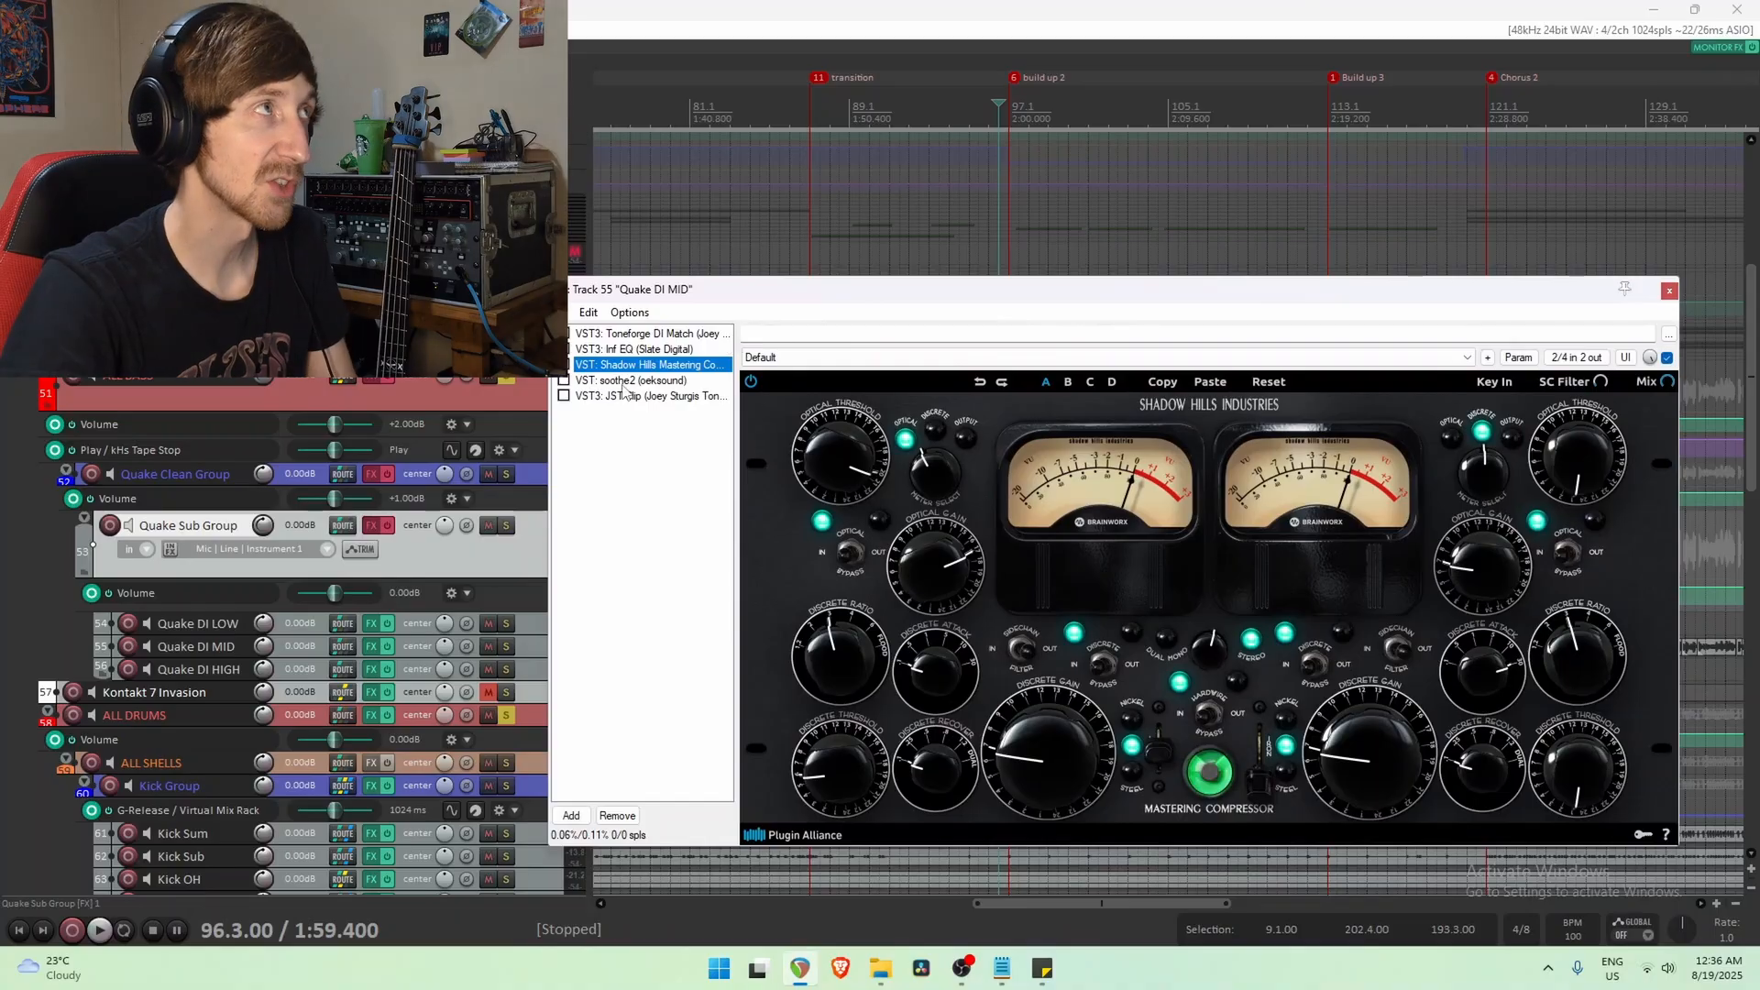
mouse_move(795, 289)
mouse_down()
mouse_move(807, 780)
mouse_move(812, 258)
mouse_up()
click(648, 351)
click(581, 351)
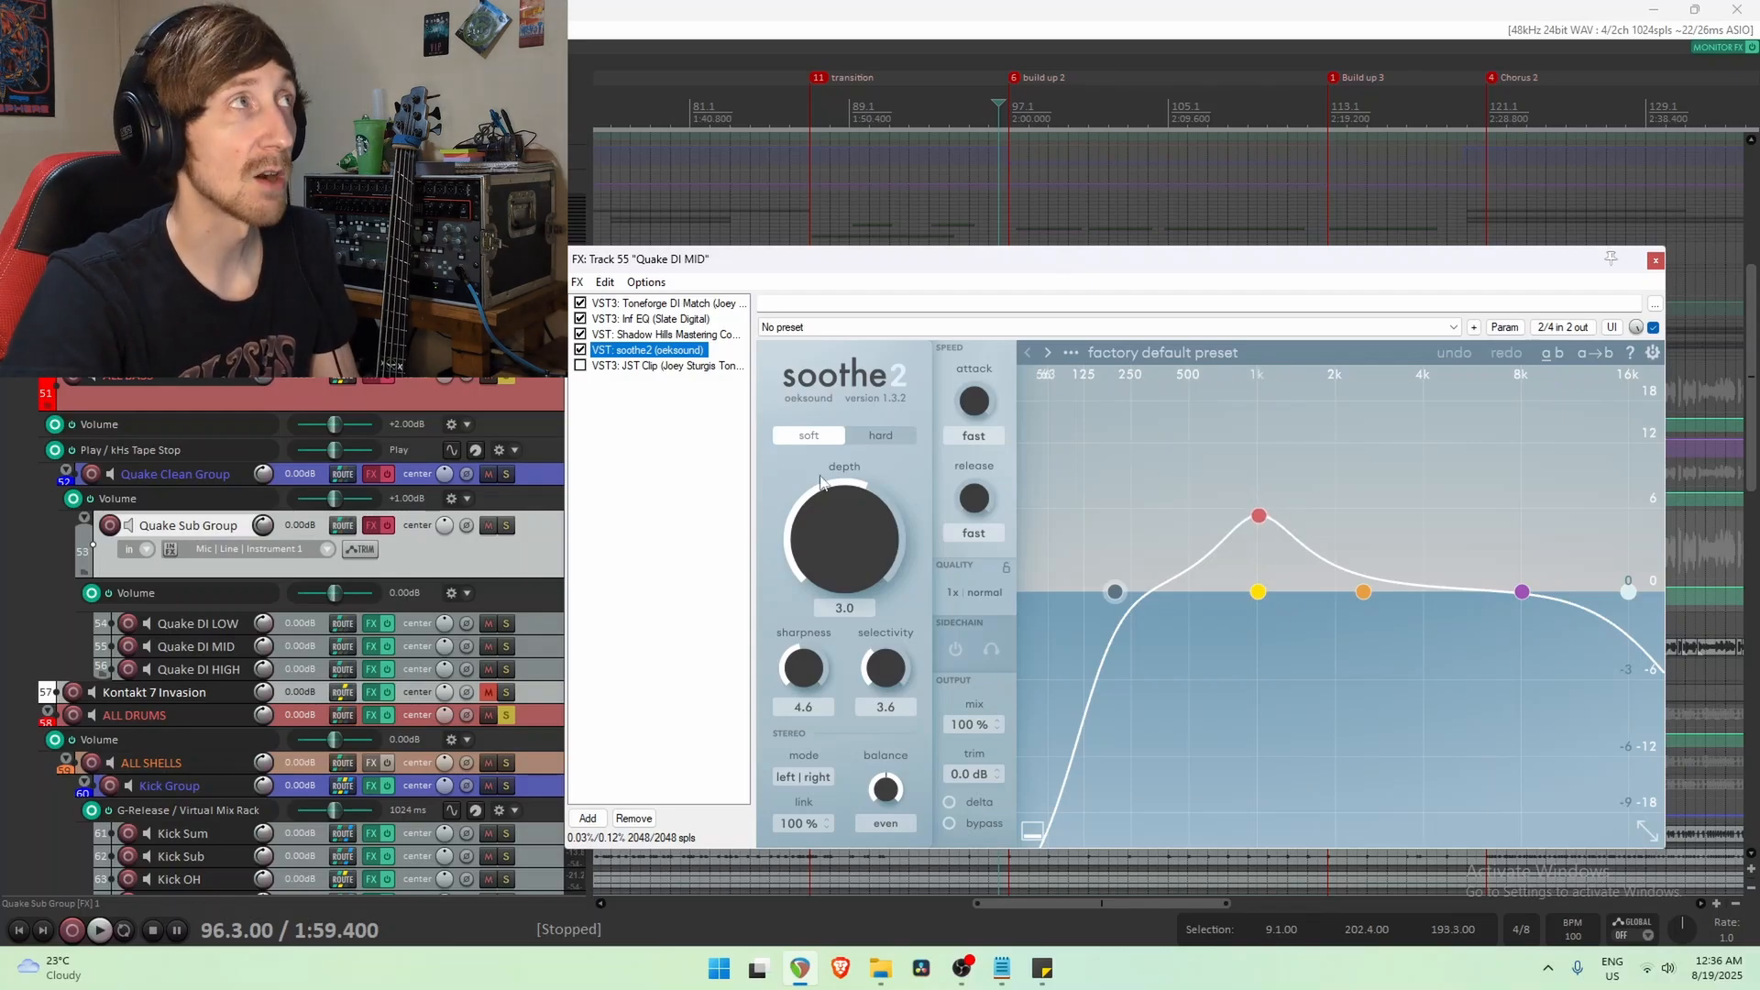
click(630, 367)
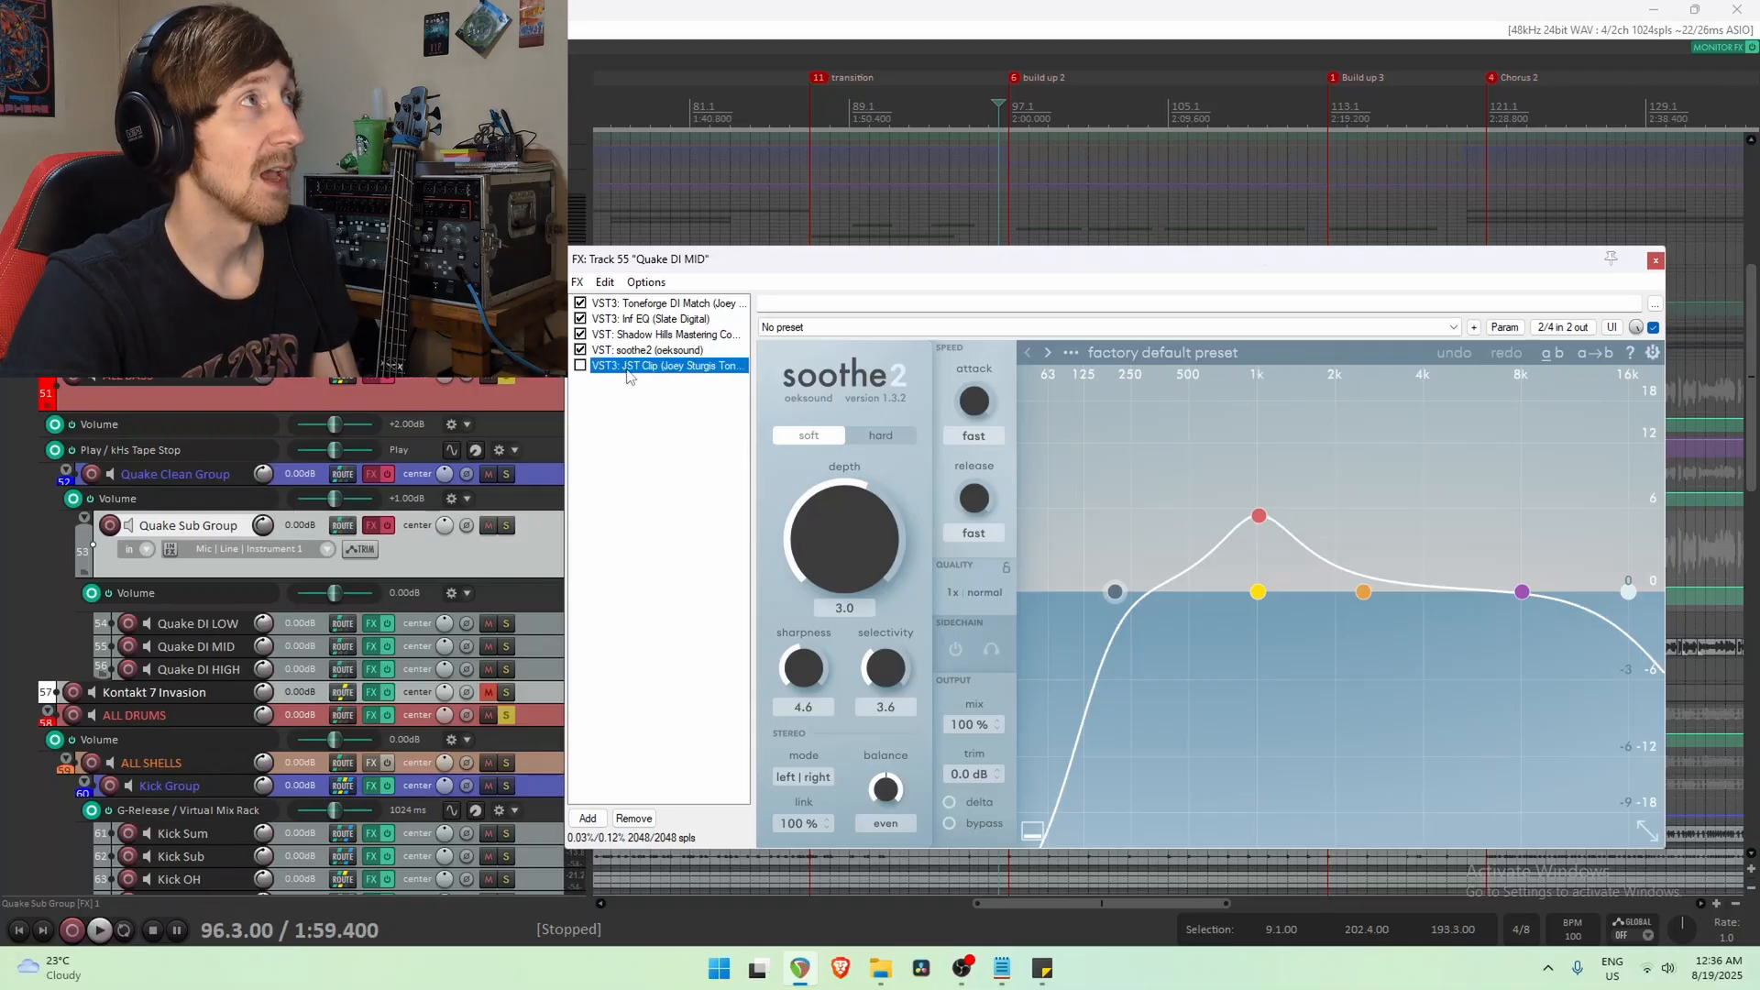
mouse_move(1051, 470)
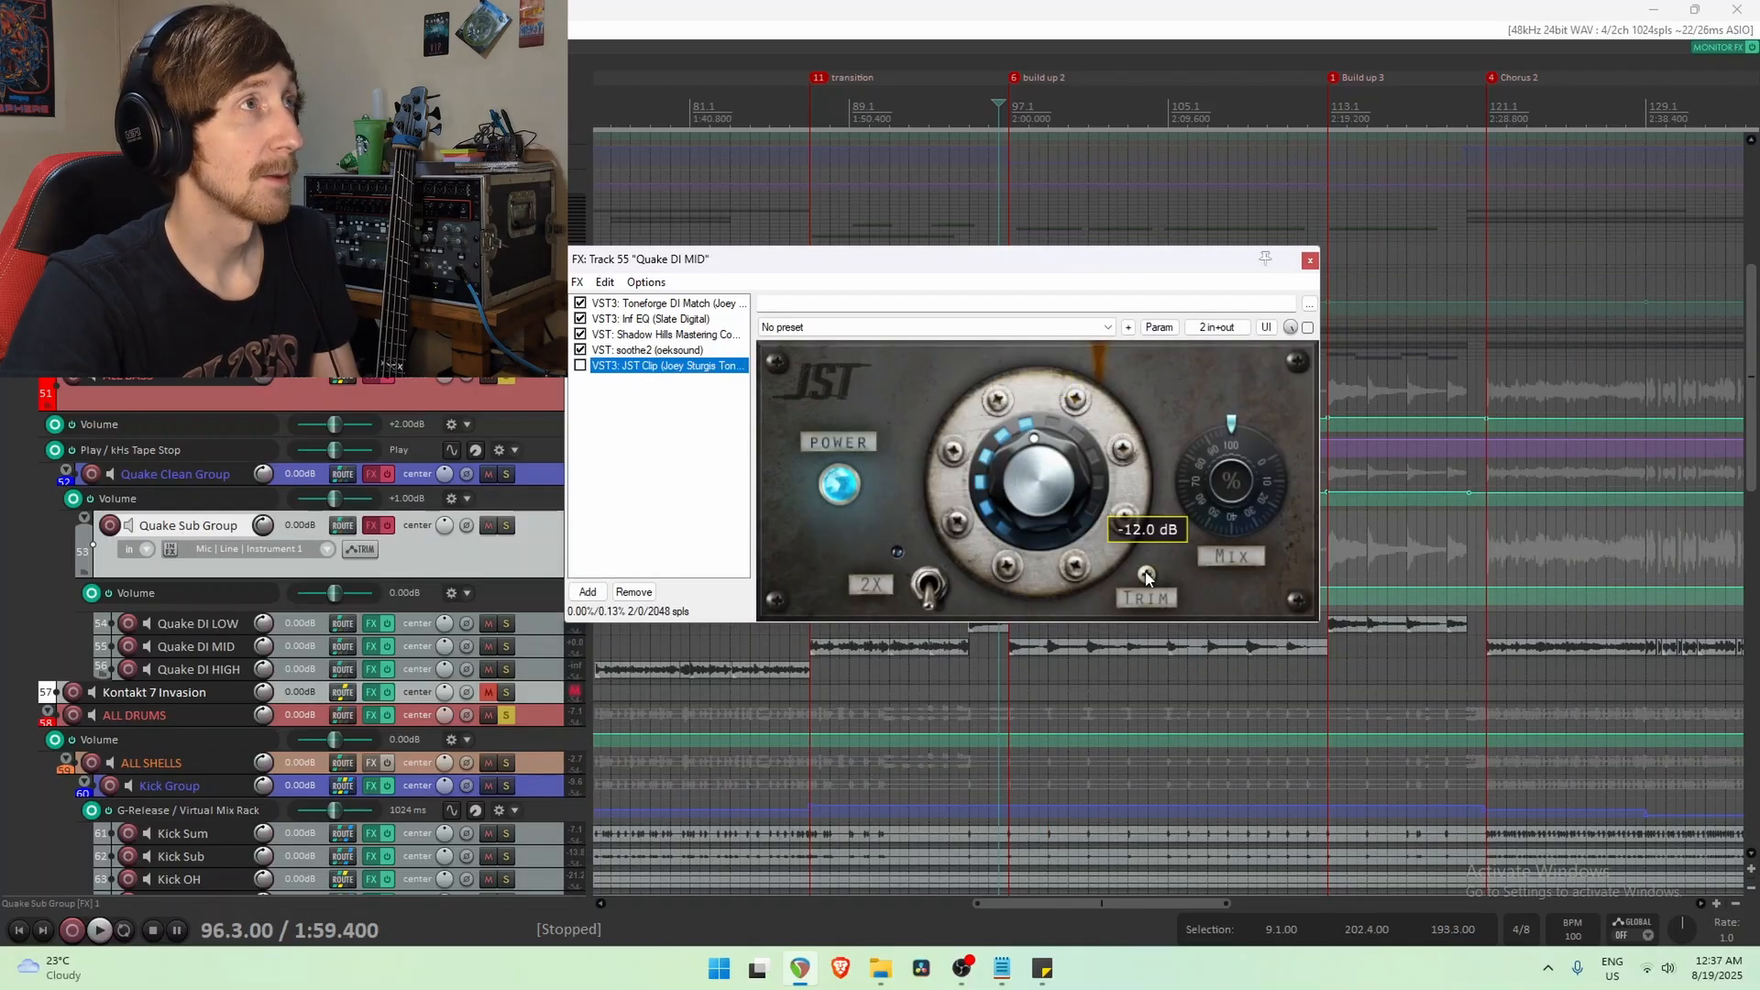
Bypass soothe2 on Quake DI MID and place the playback position in Chorus 1 at bar 37.
drag(926, 260, 1150, 231)
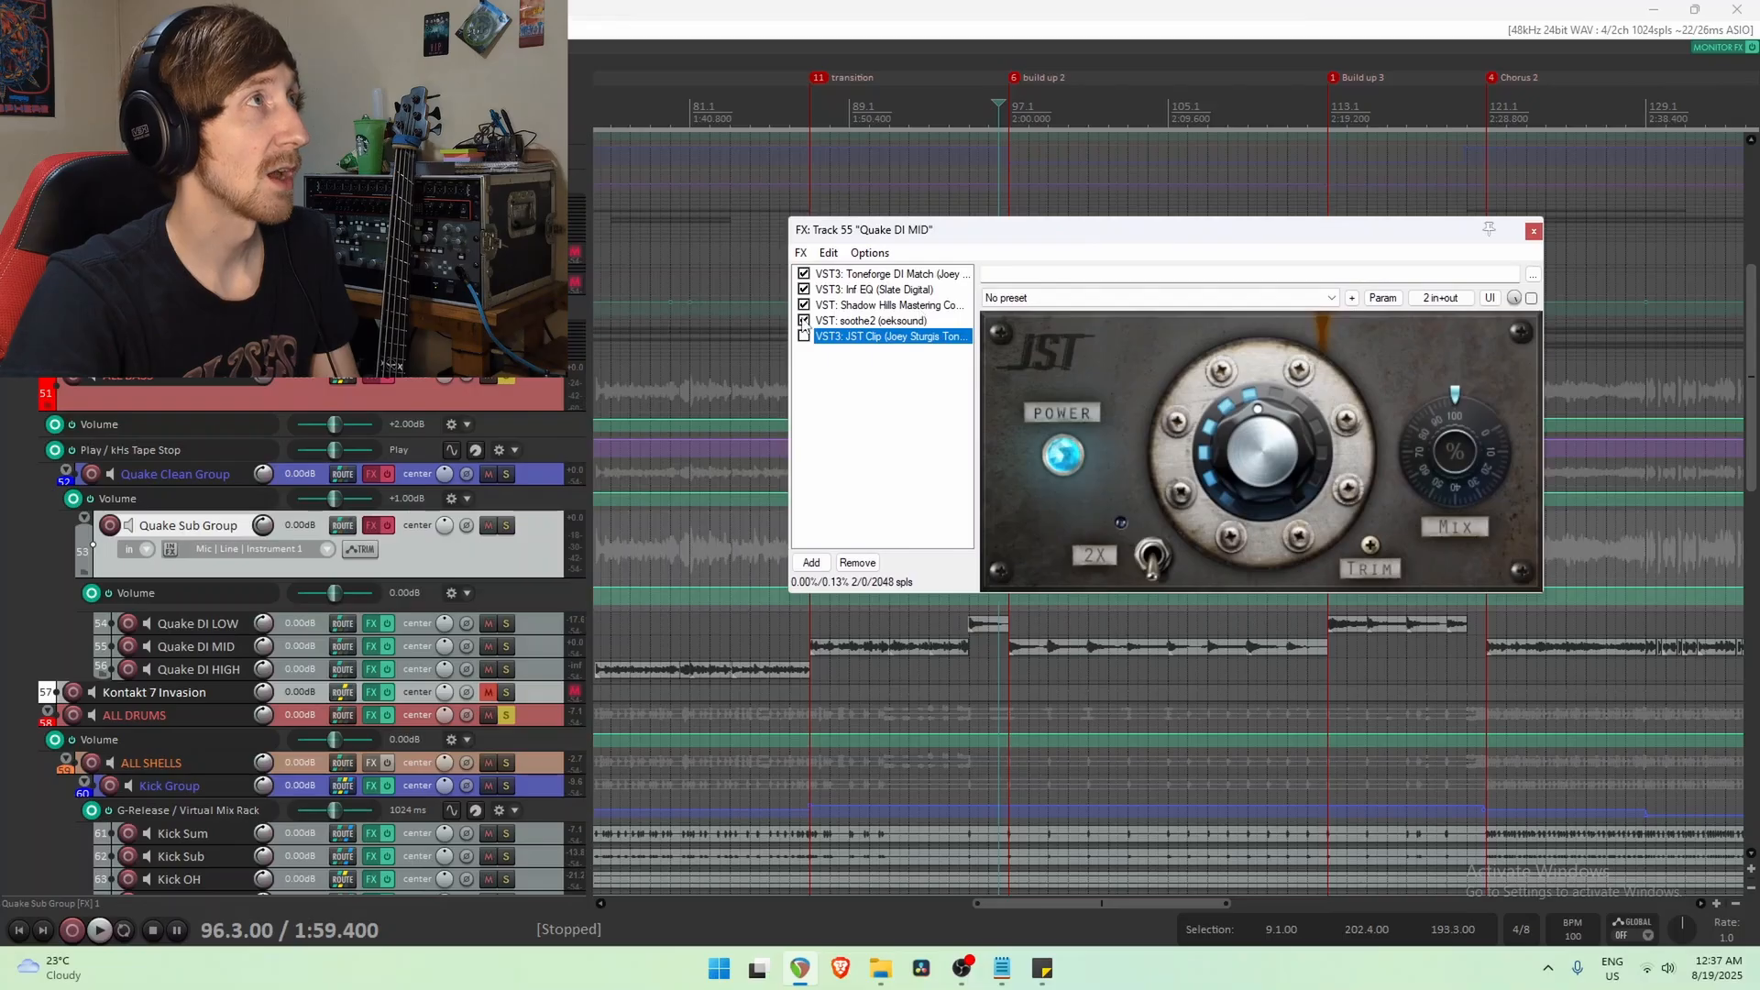
drag(1012, 226, 1125, 889)
scroll(981, 623, down, 4)
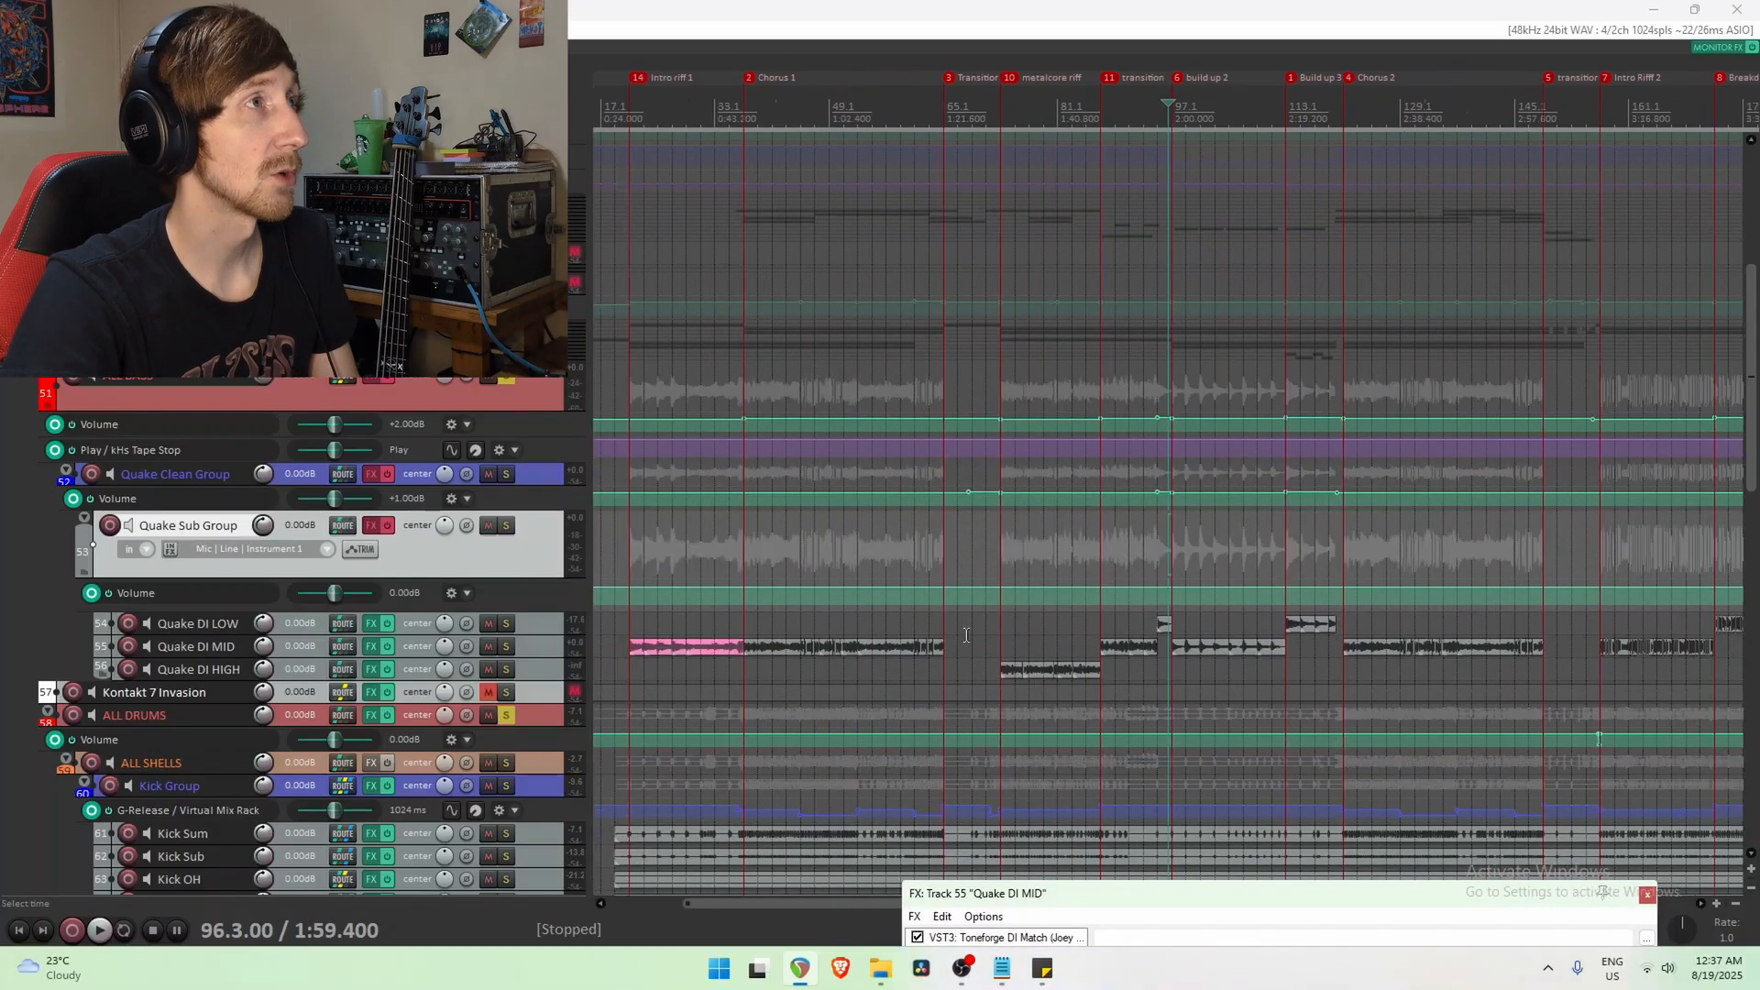
click(815, 629)
drag(1100, 894, 1165, 297)
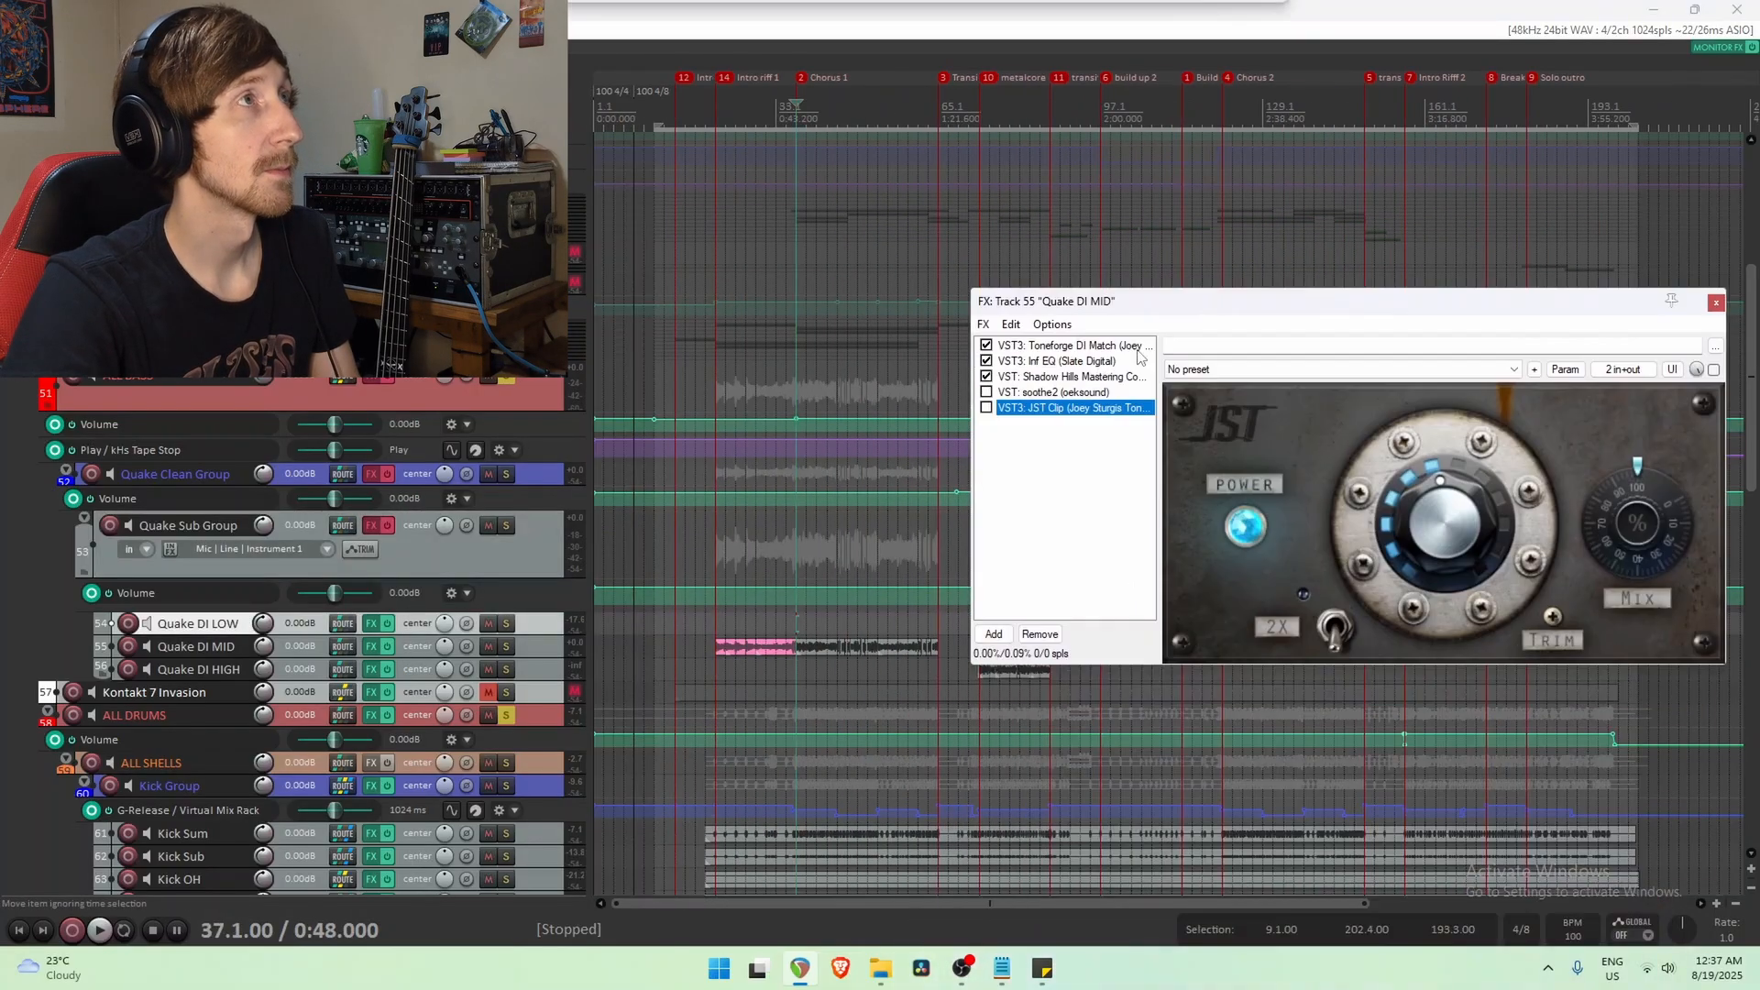
Play Chorus 1 from bar 37 with soothe2 bypassed and enabled on Quake DI MID, leaving it on.
click(992, 389)
key(space)
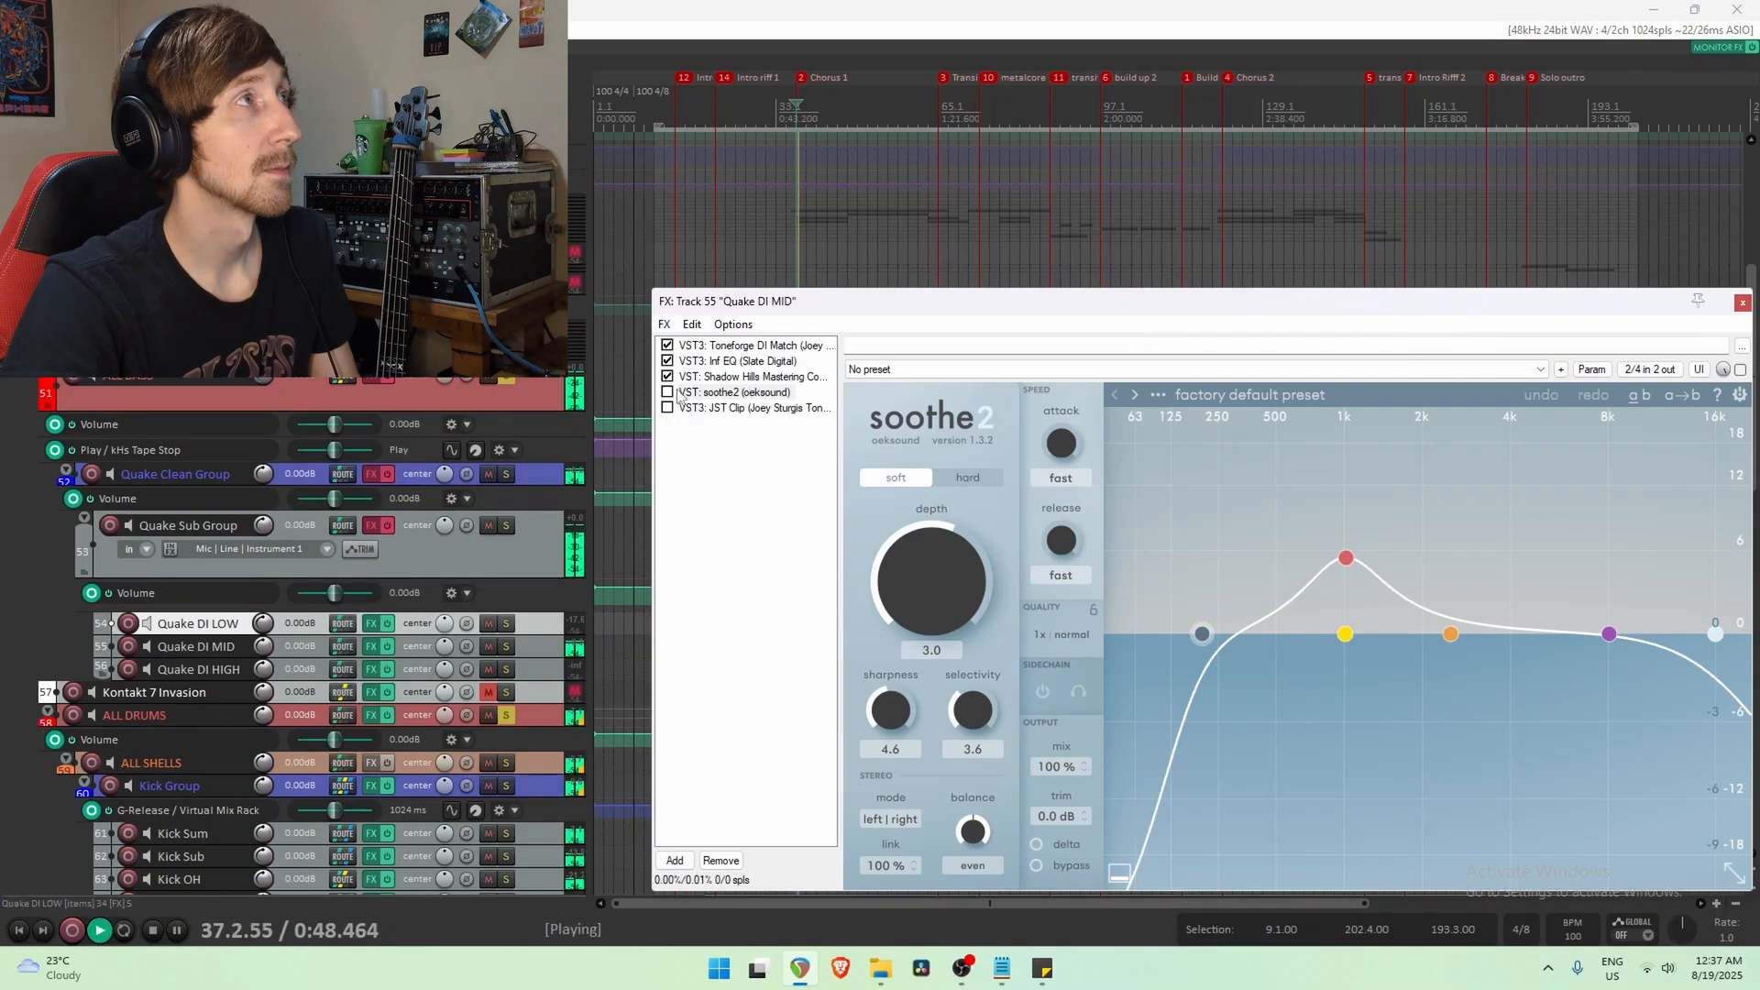
click(668, 394)
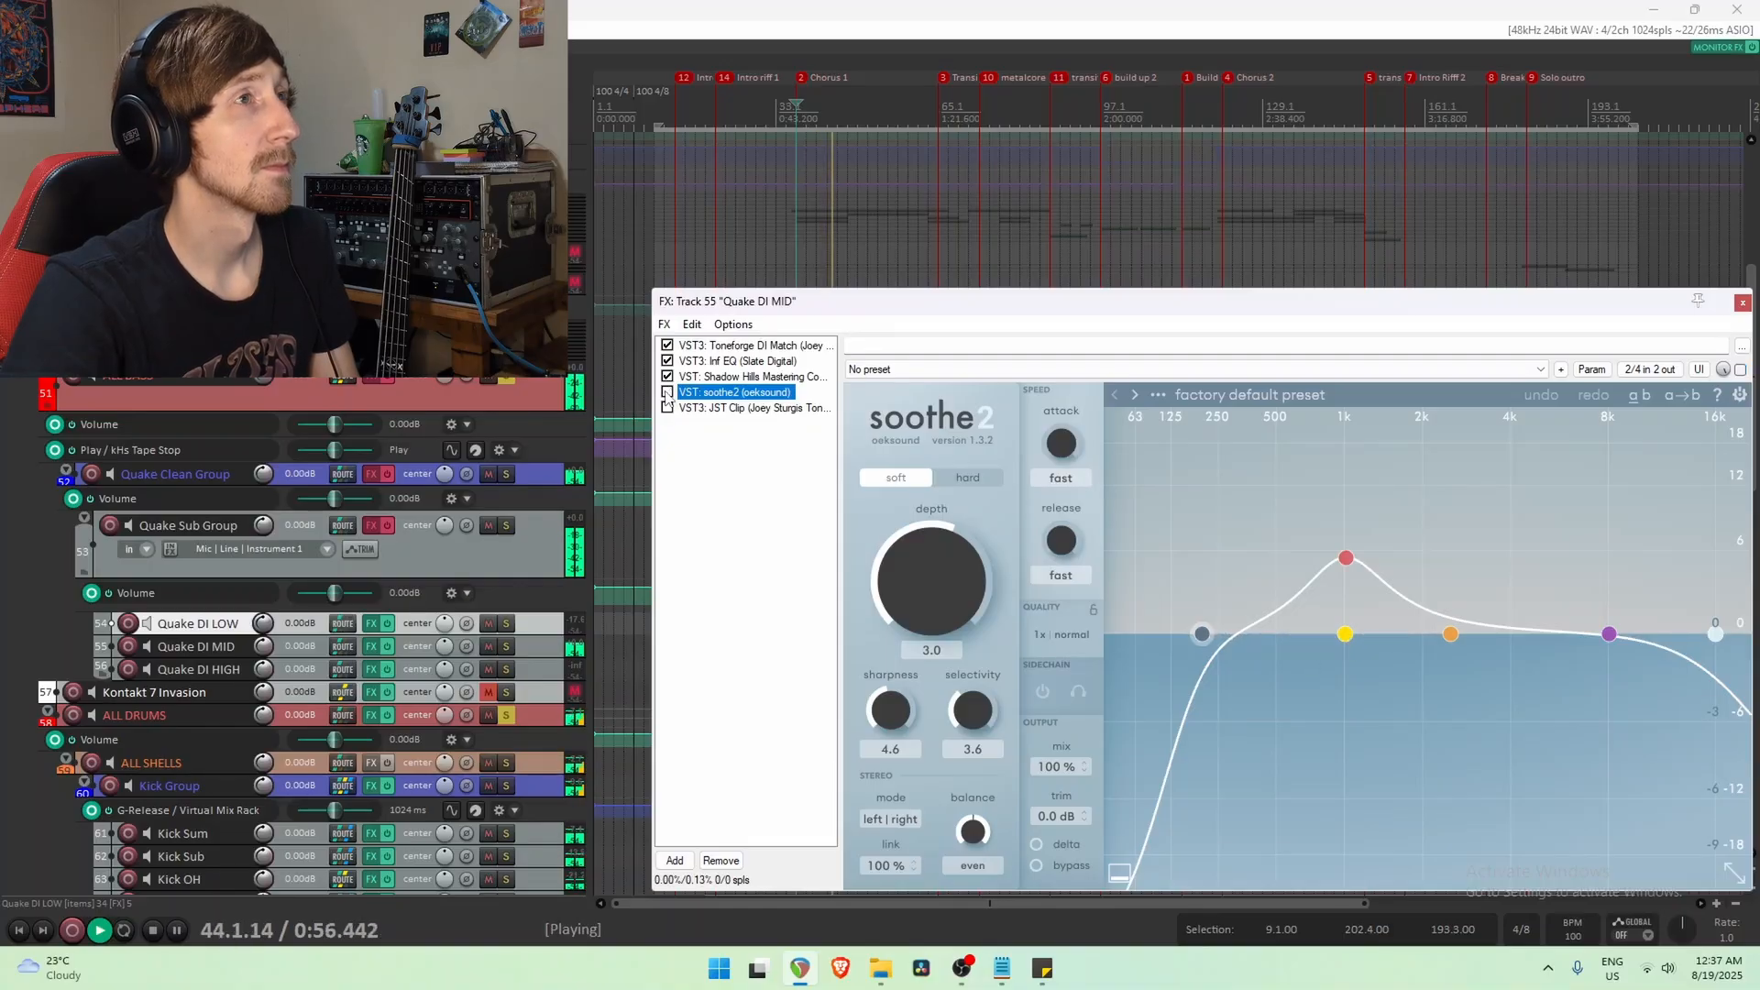
click(668, 392)
key(space)
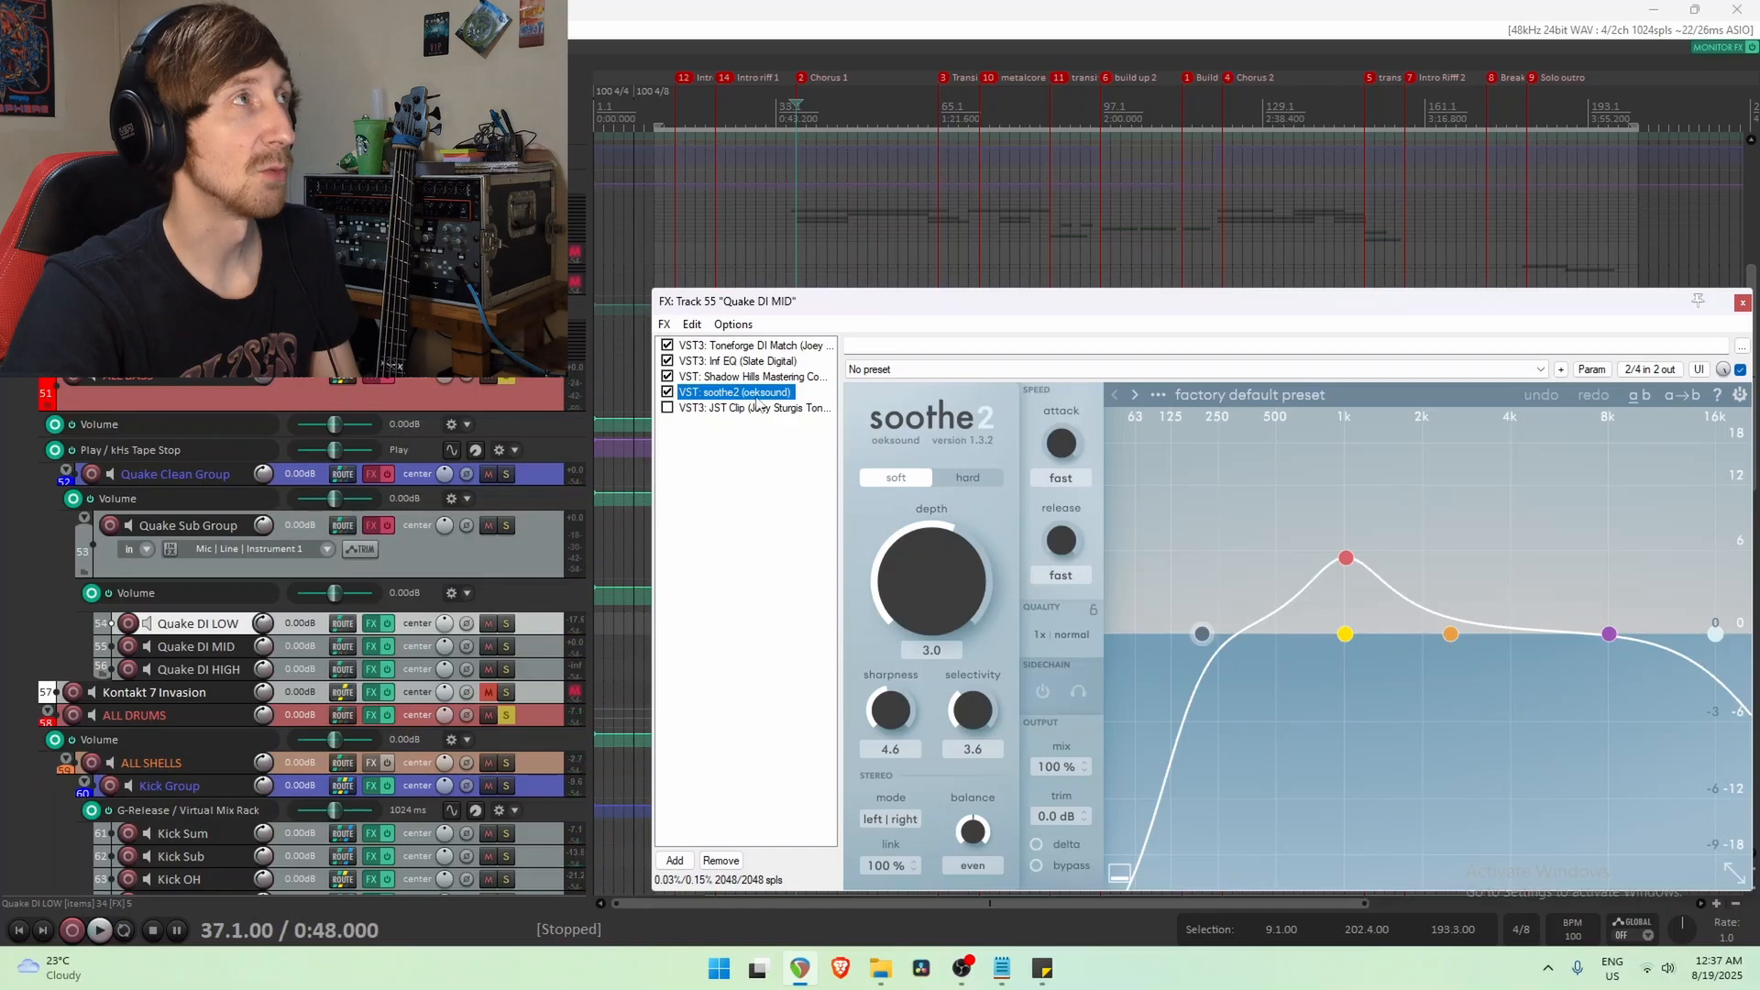
Show JST Clip on Quake DI MID and move the effects window clear of the bass tracks and their meters.
drag(944, 307, 888, 196)
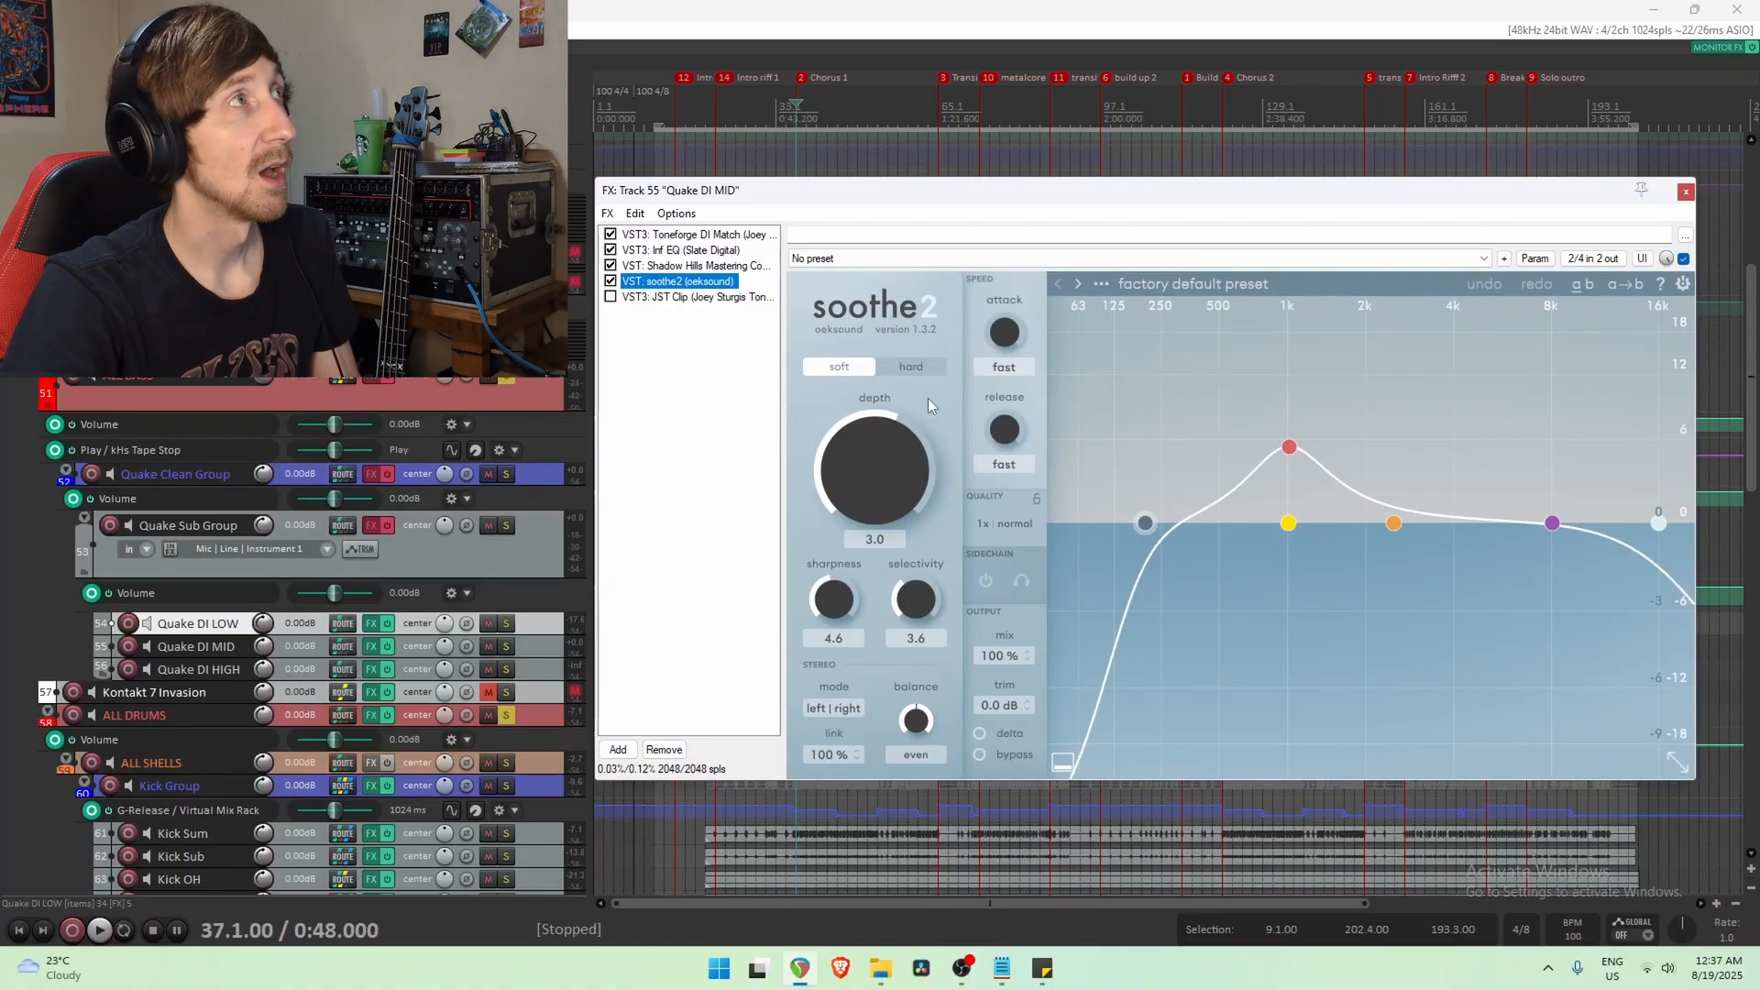
click(653, 297)
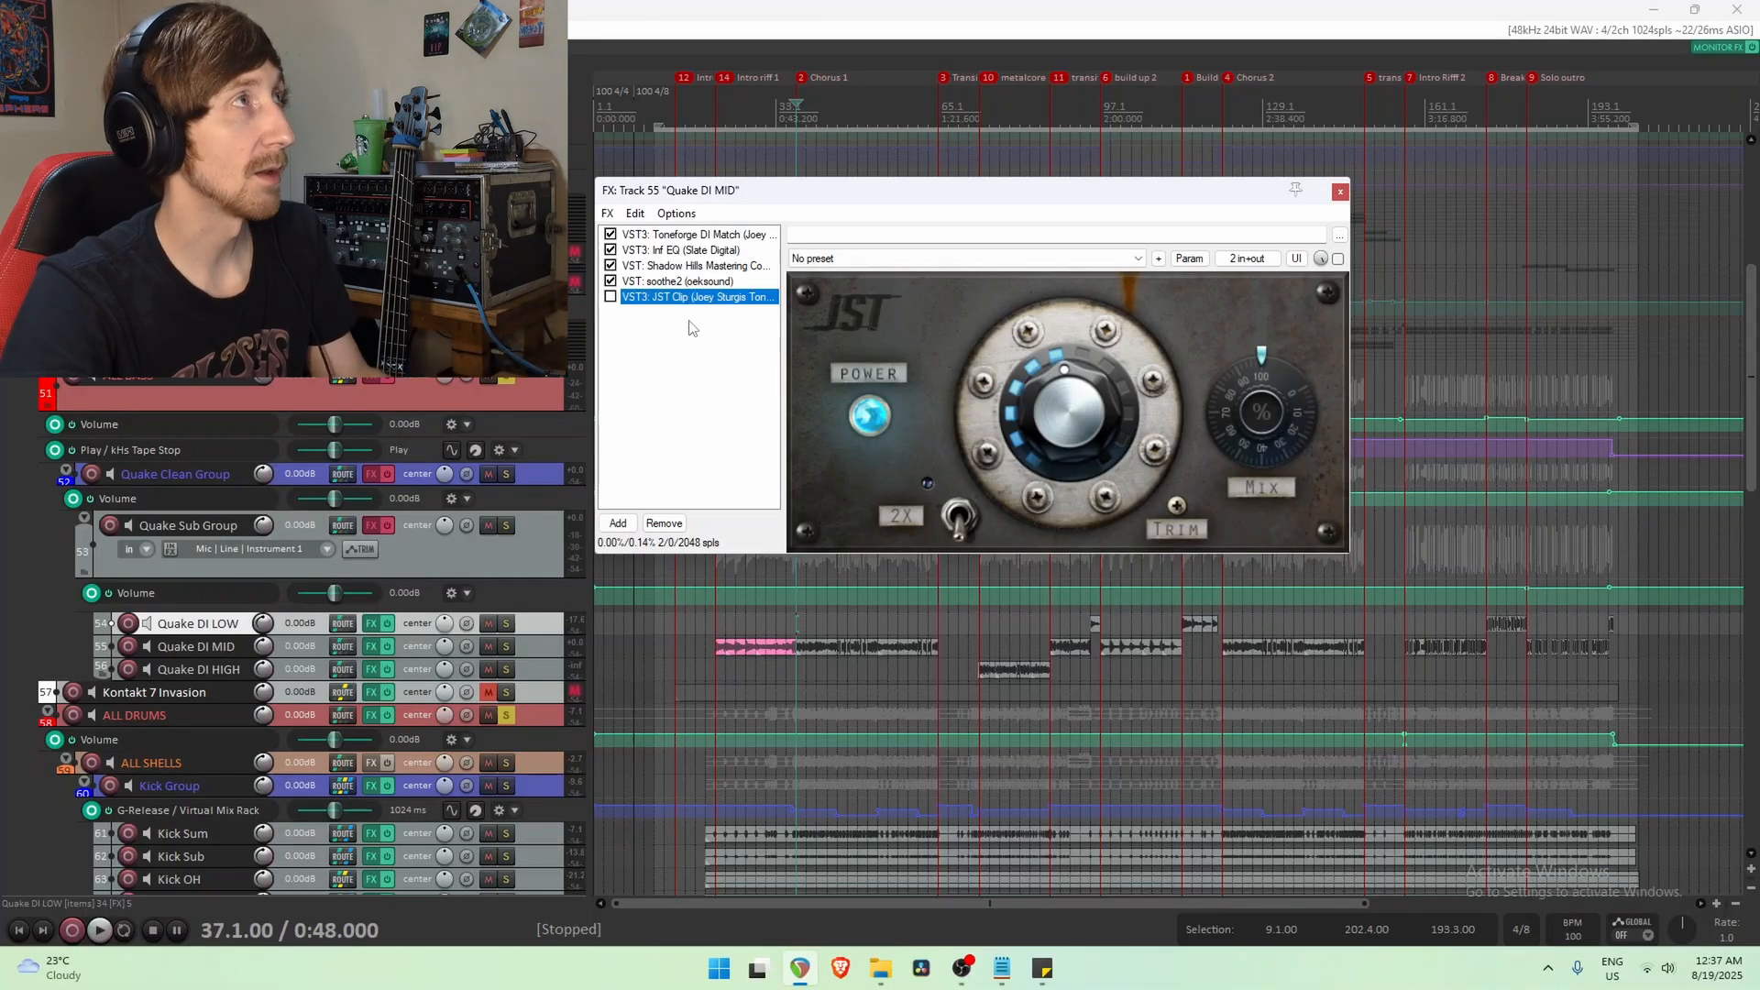
drag(819, 195, 988, 82)
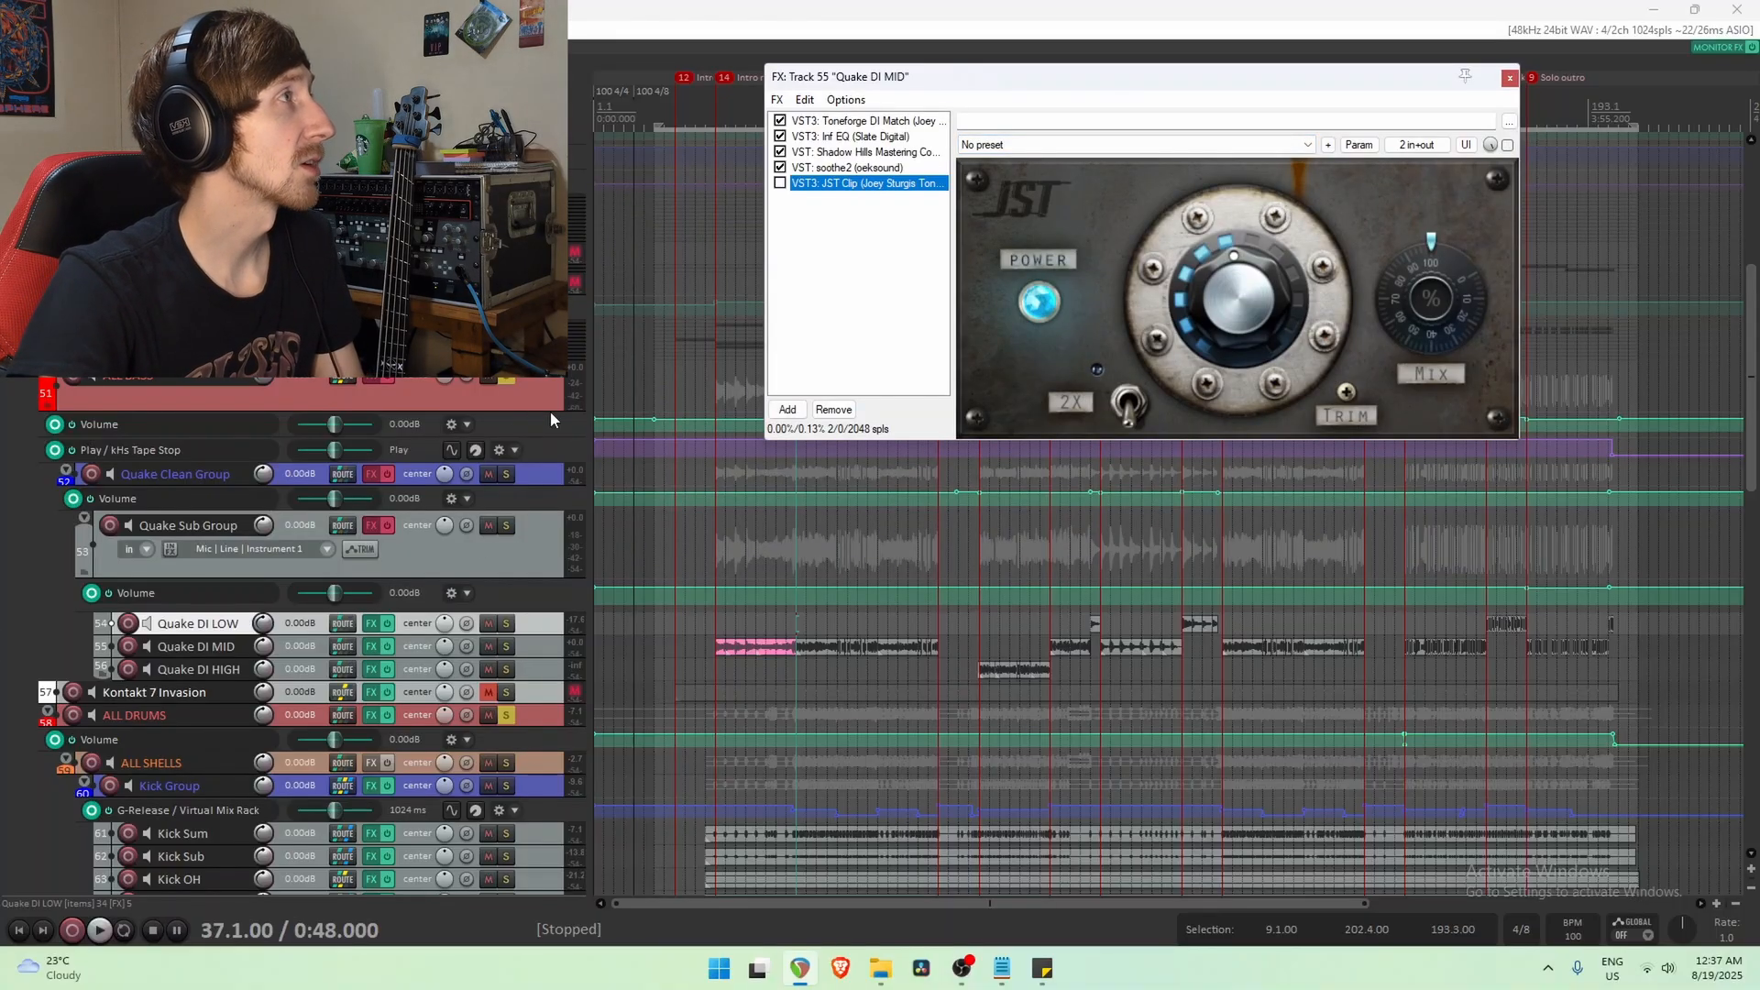
click(550, 566)
click(574, 531)
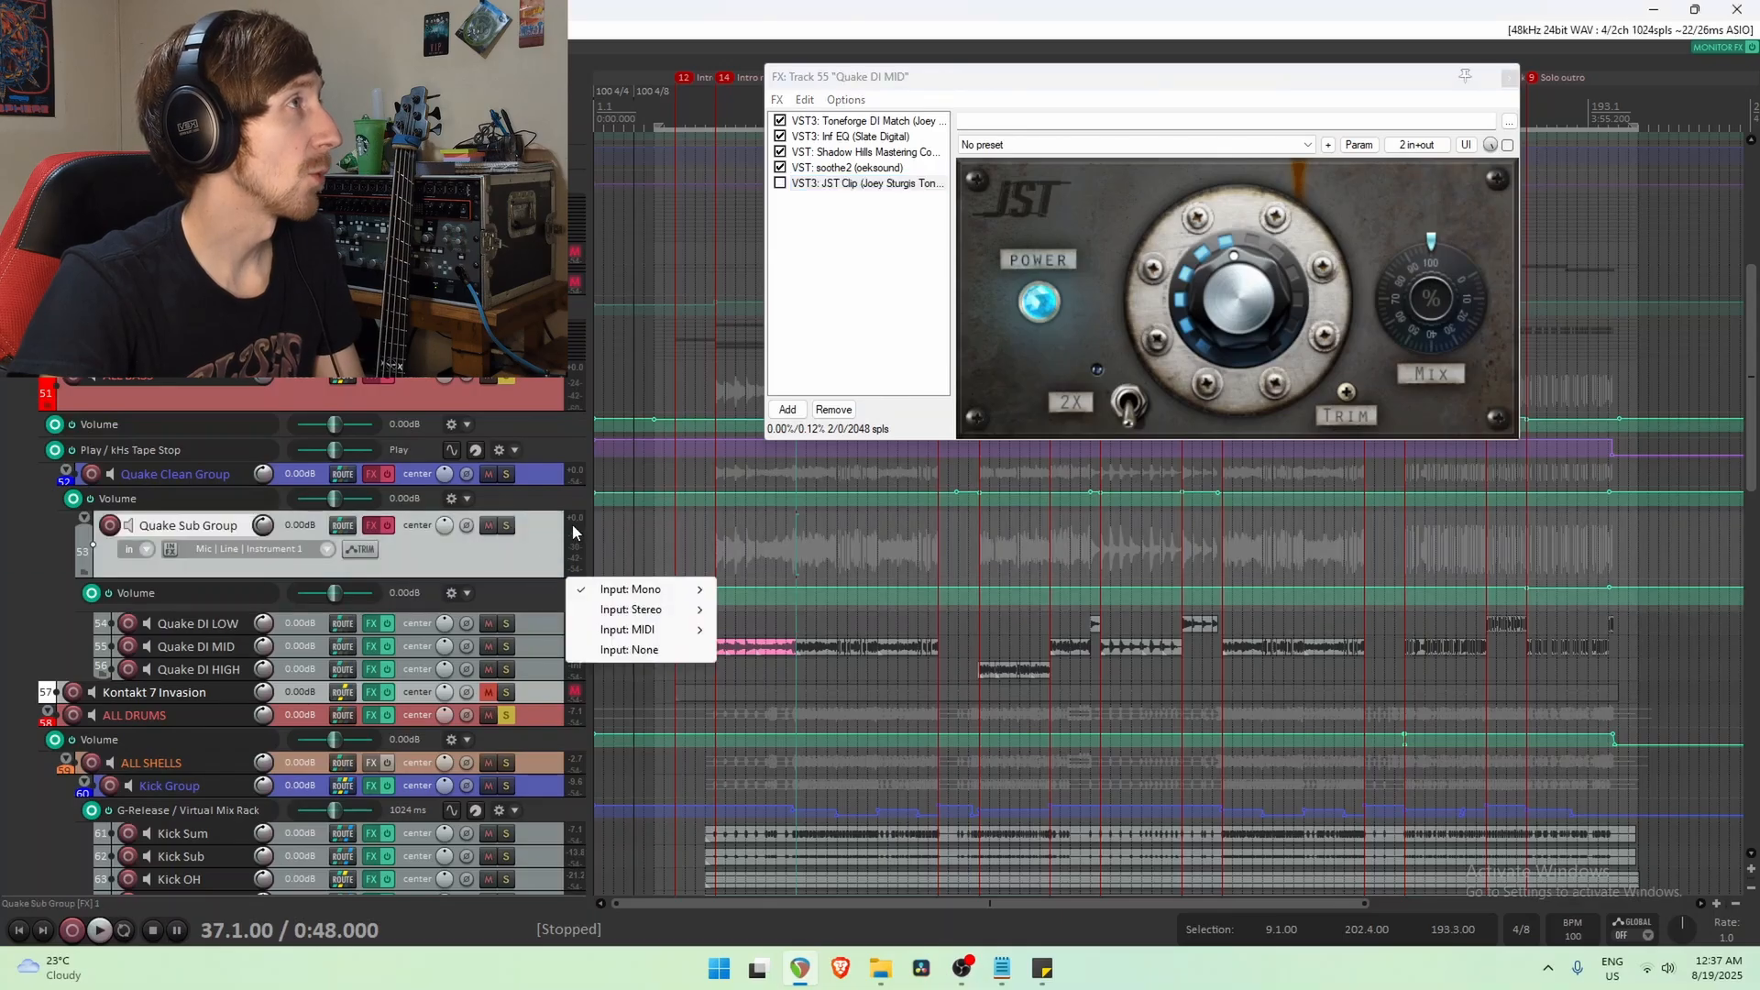
click(581, 510)
drag(581, 511, 581, 511)
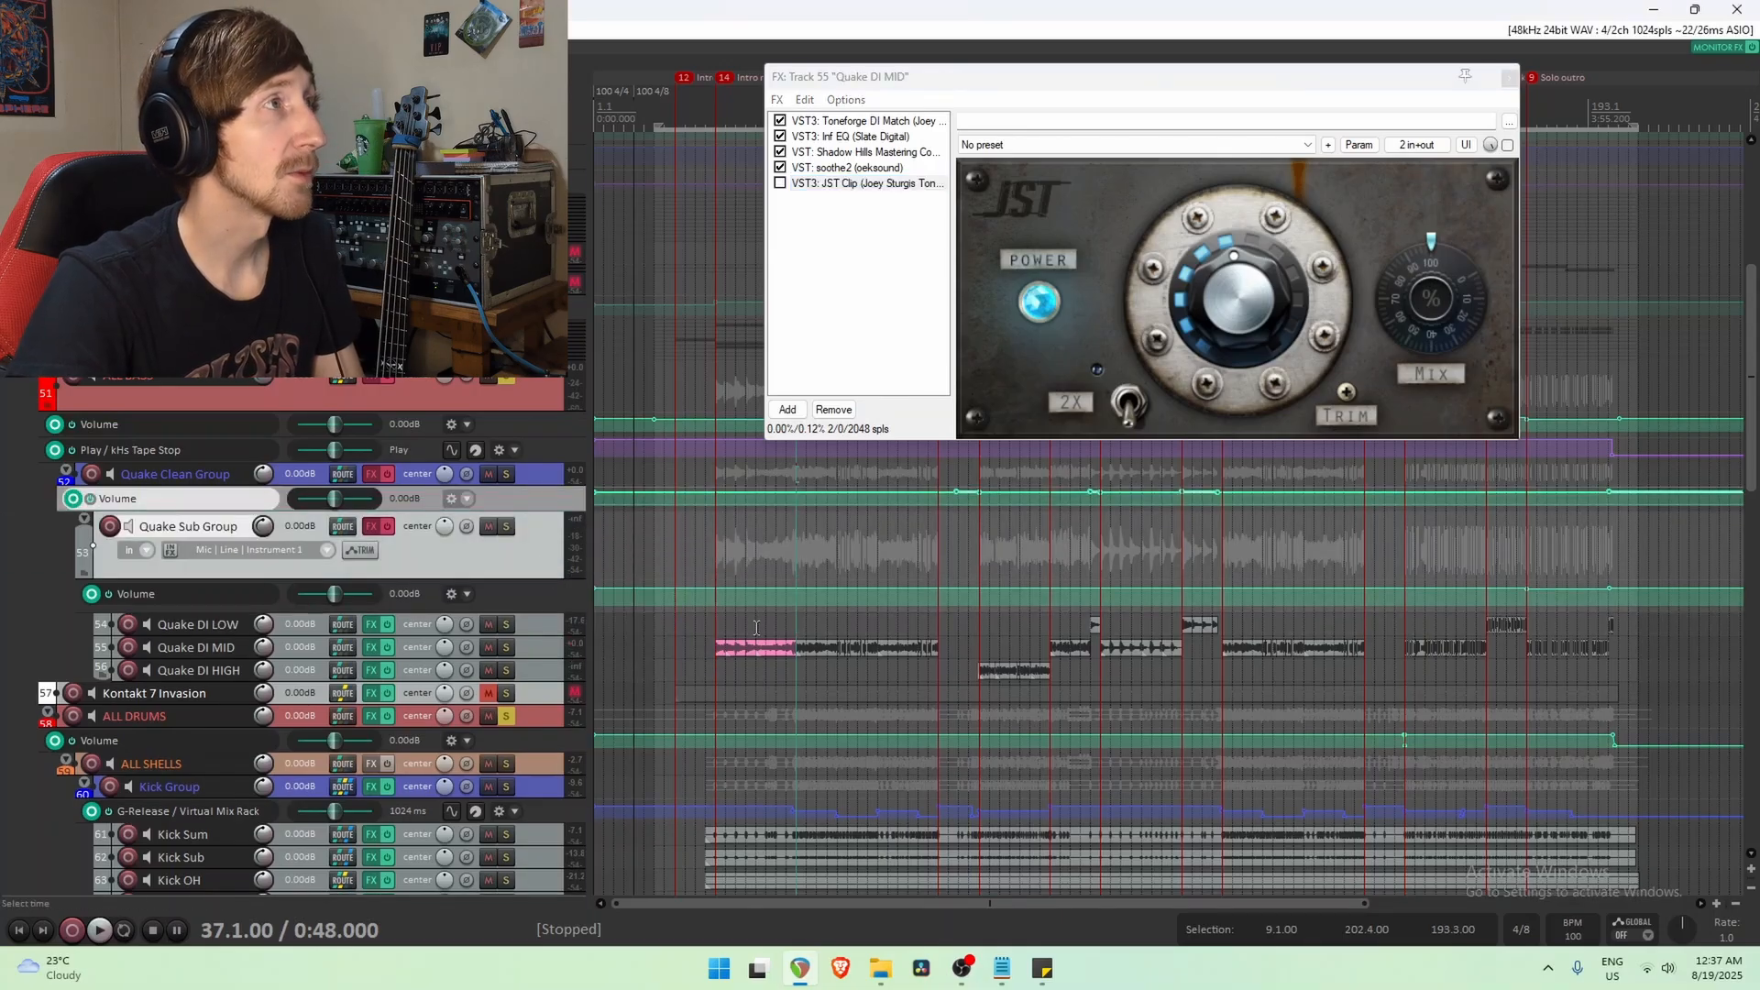
Play Chorus 1 from bar 37 with JST Clip bypassed and enabled on Quake DI MID, leaving it on.
click(800, 615)
key(space)
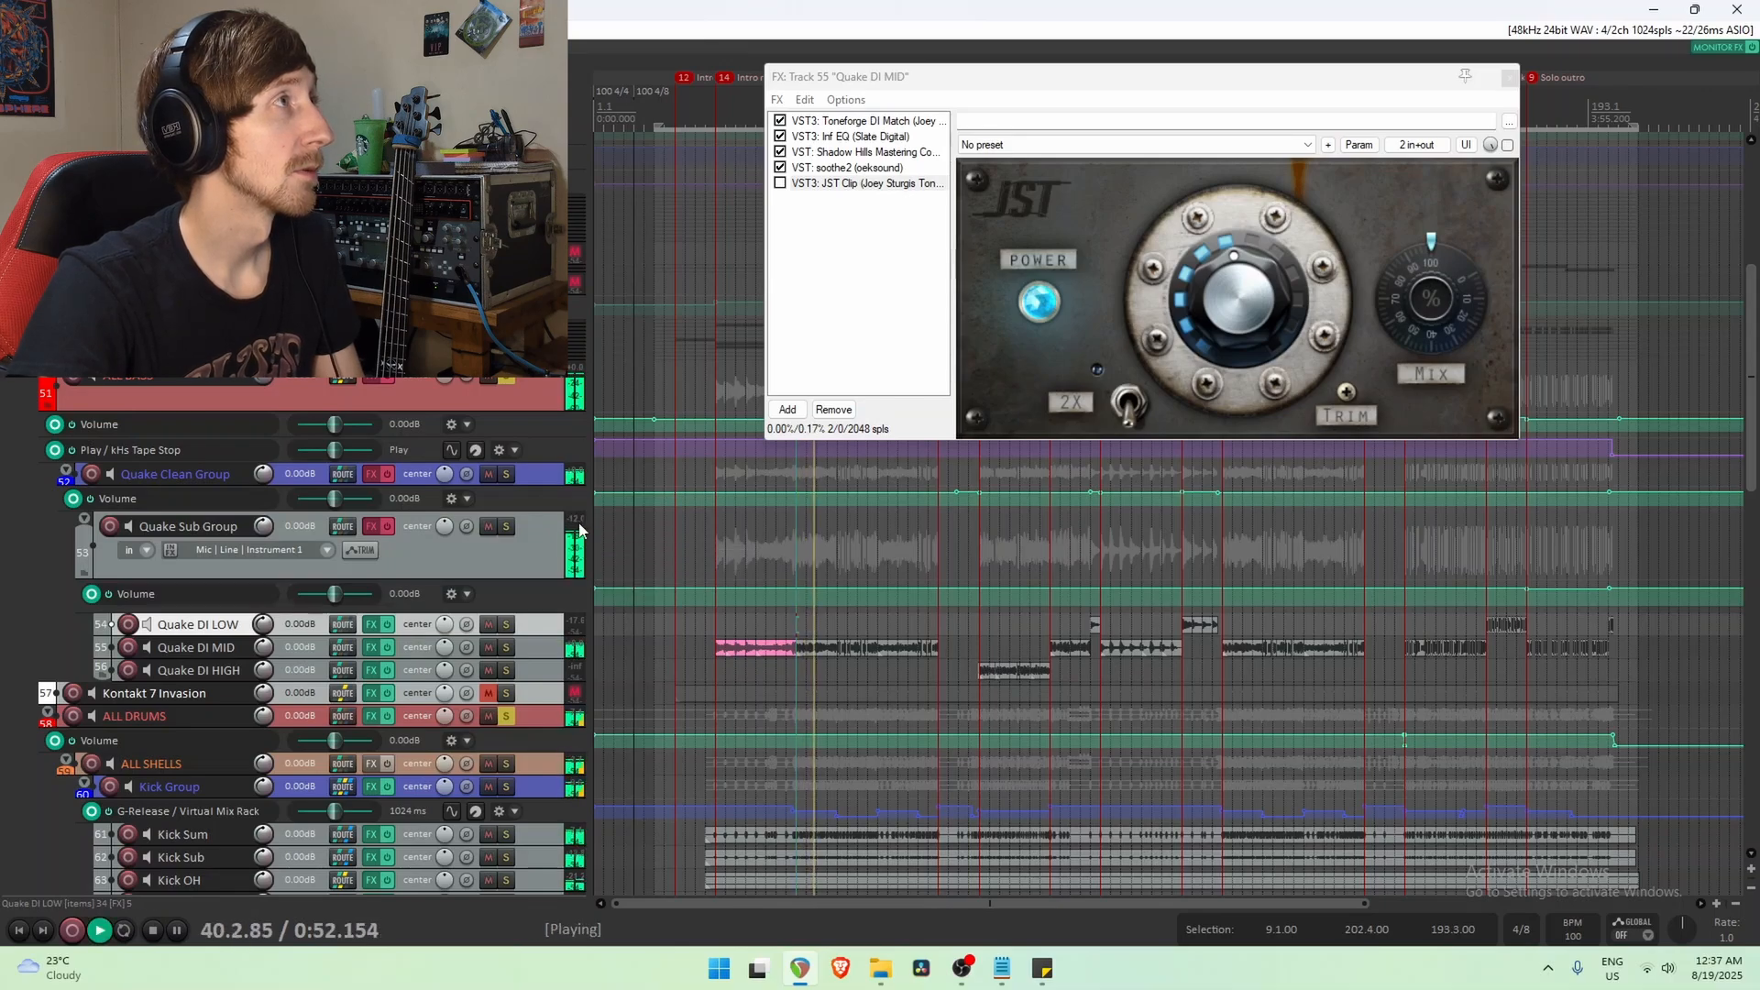
key(space)
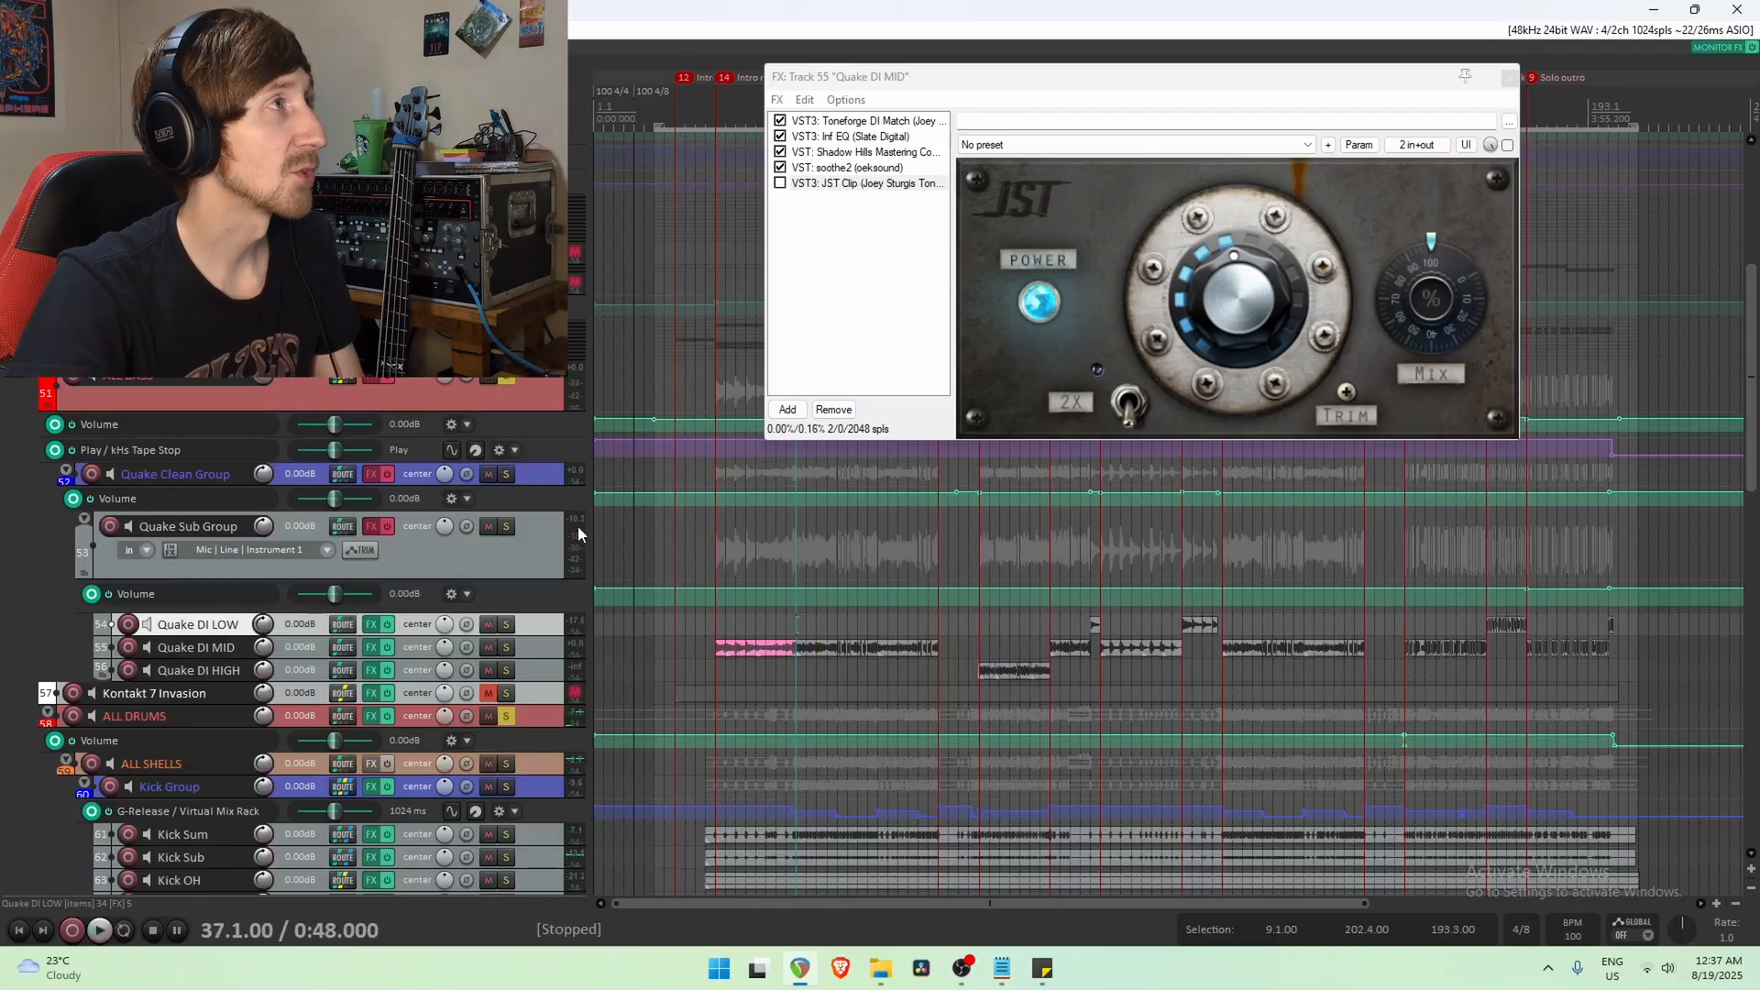
click(782, 183)
key(space)
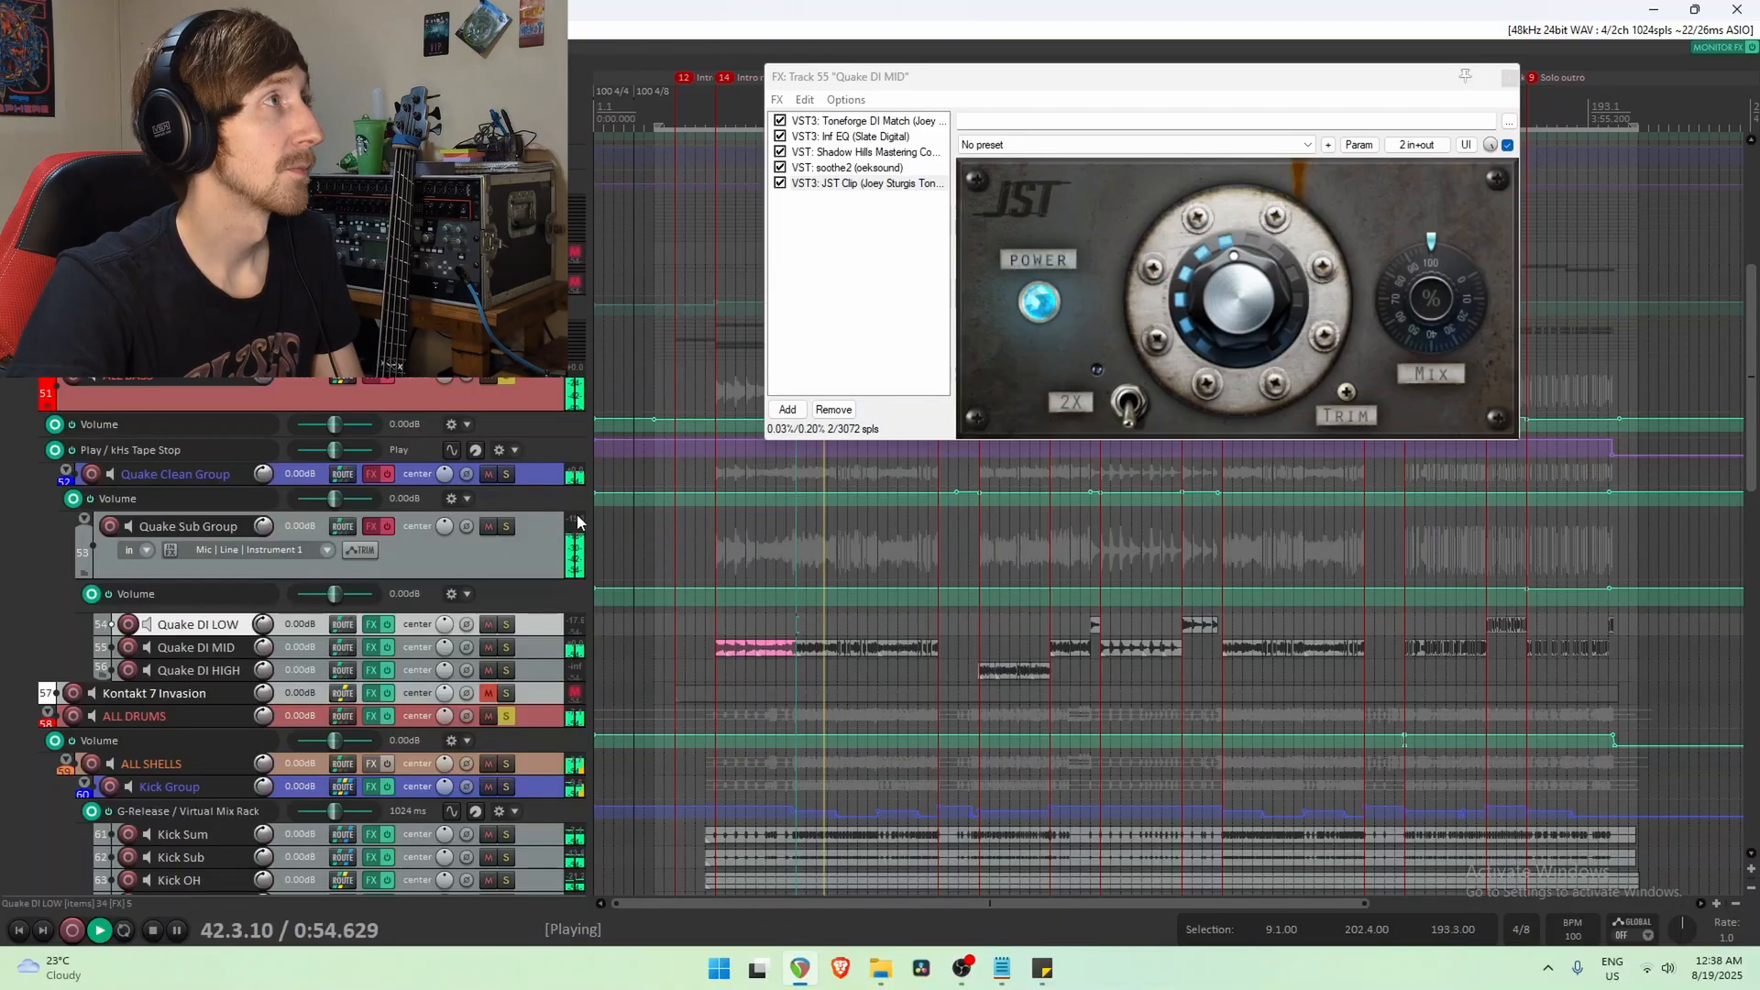
key(space)
Inspect the gain and trim amounts of JST Clip on Quake DI MID.
mouse_move(1247, 297)
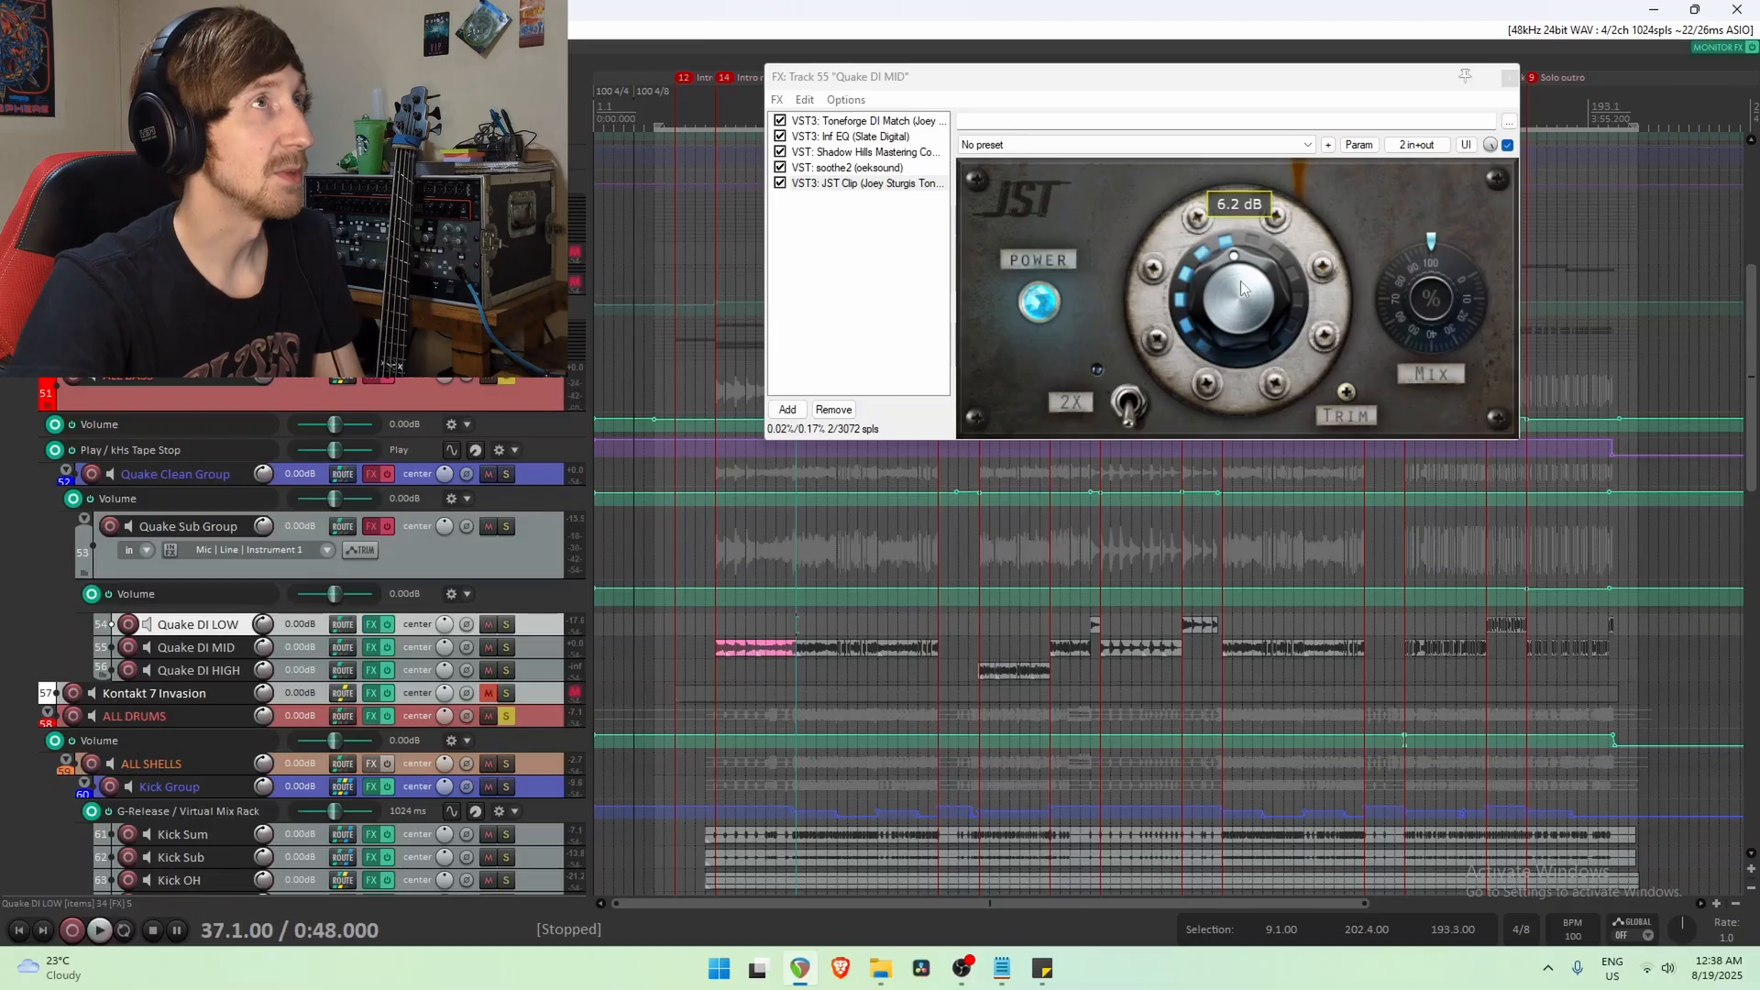
mouse_move(1348, 396)
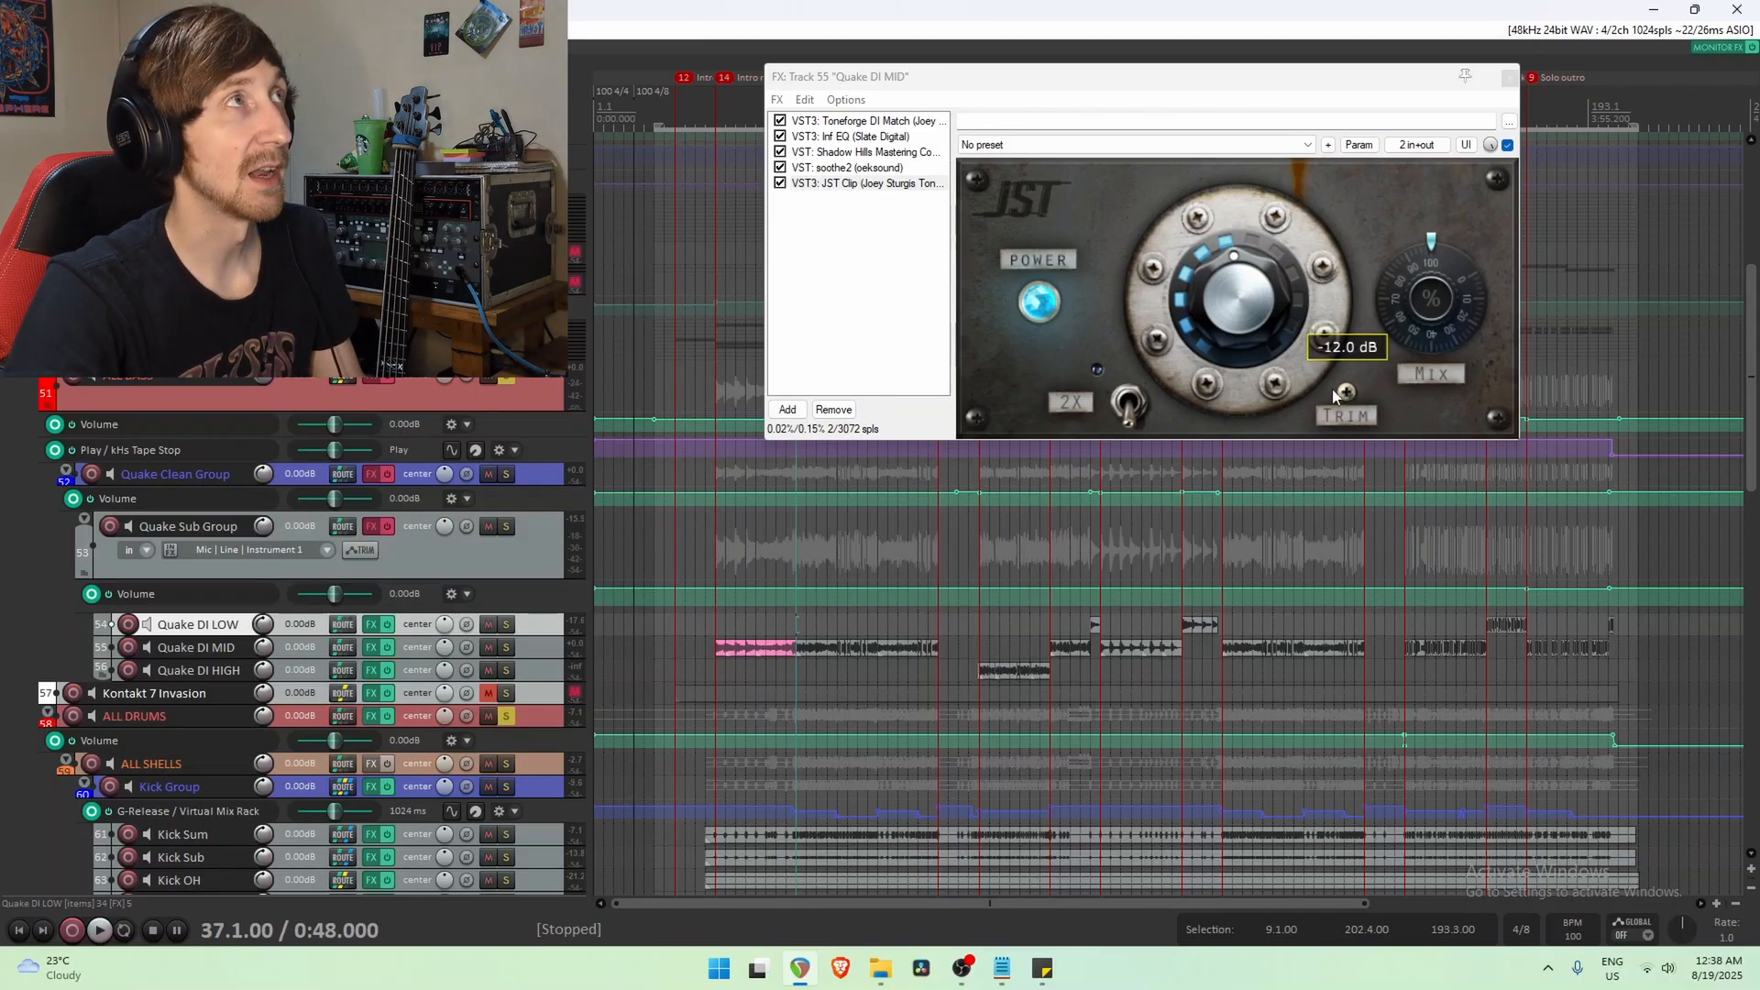
click(867, 183)
mouse_move(1344, 414)
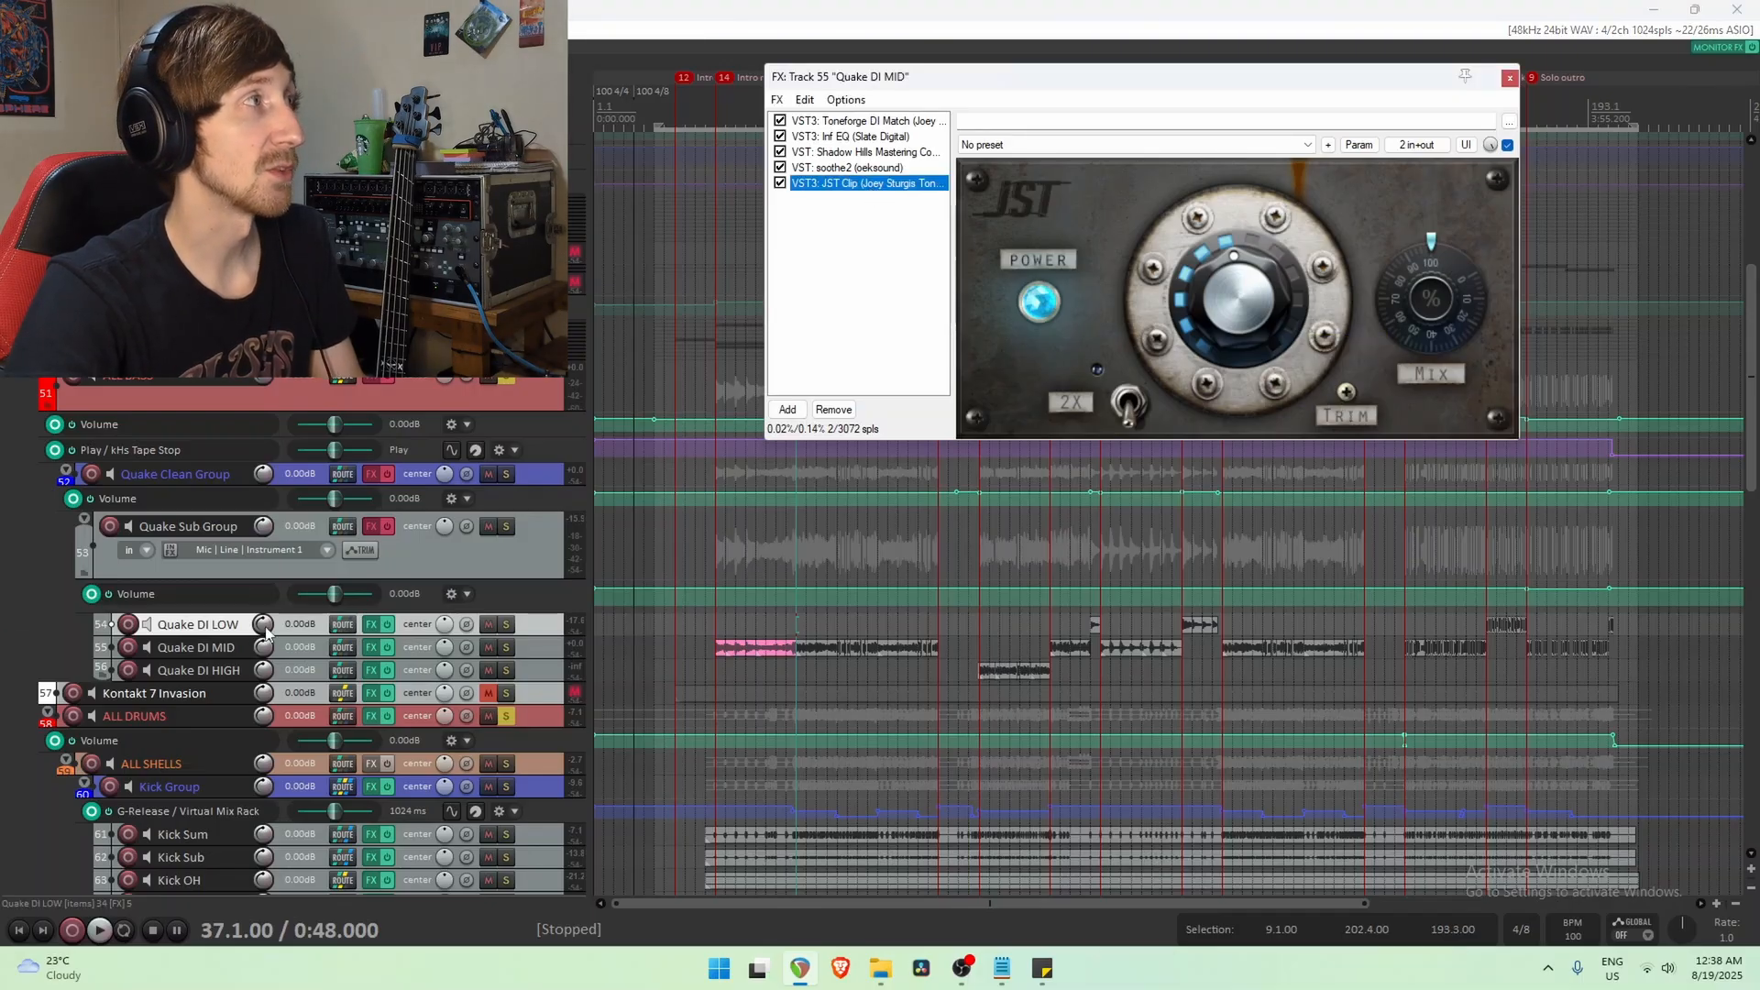
mouse_move(265, 630)
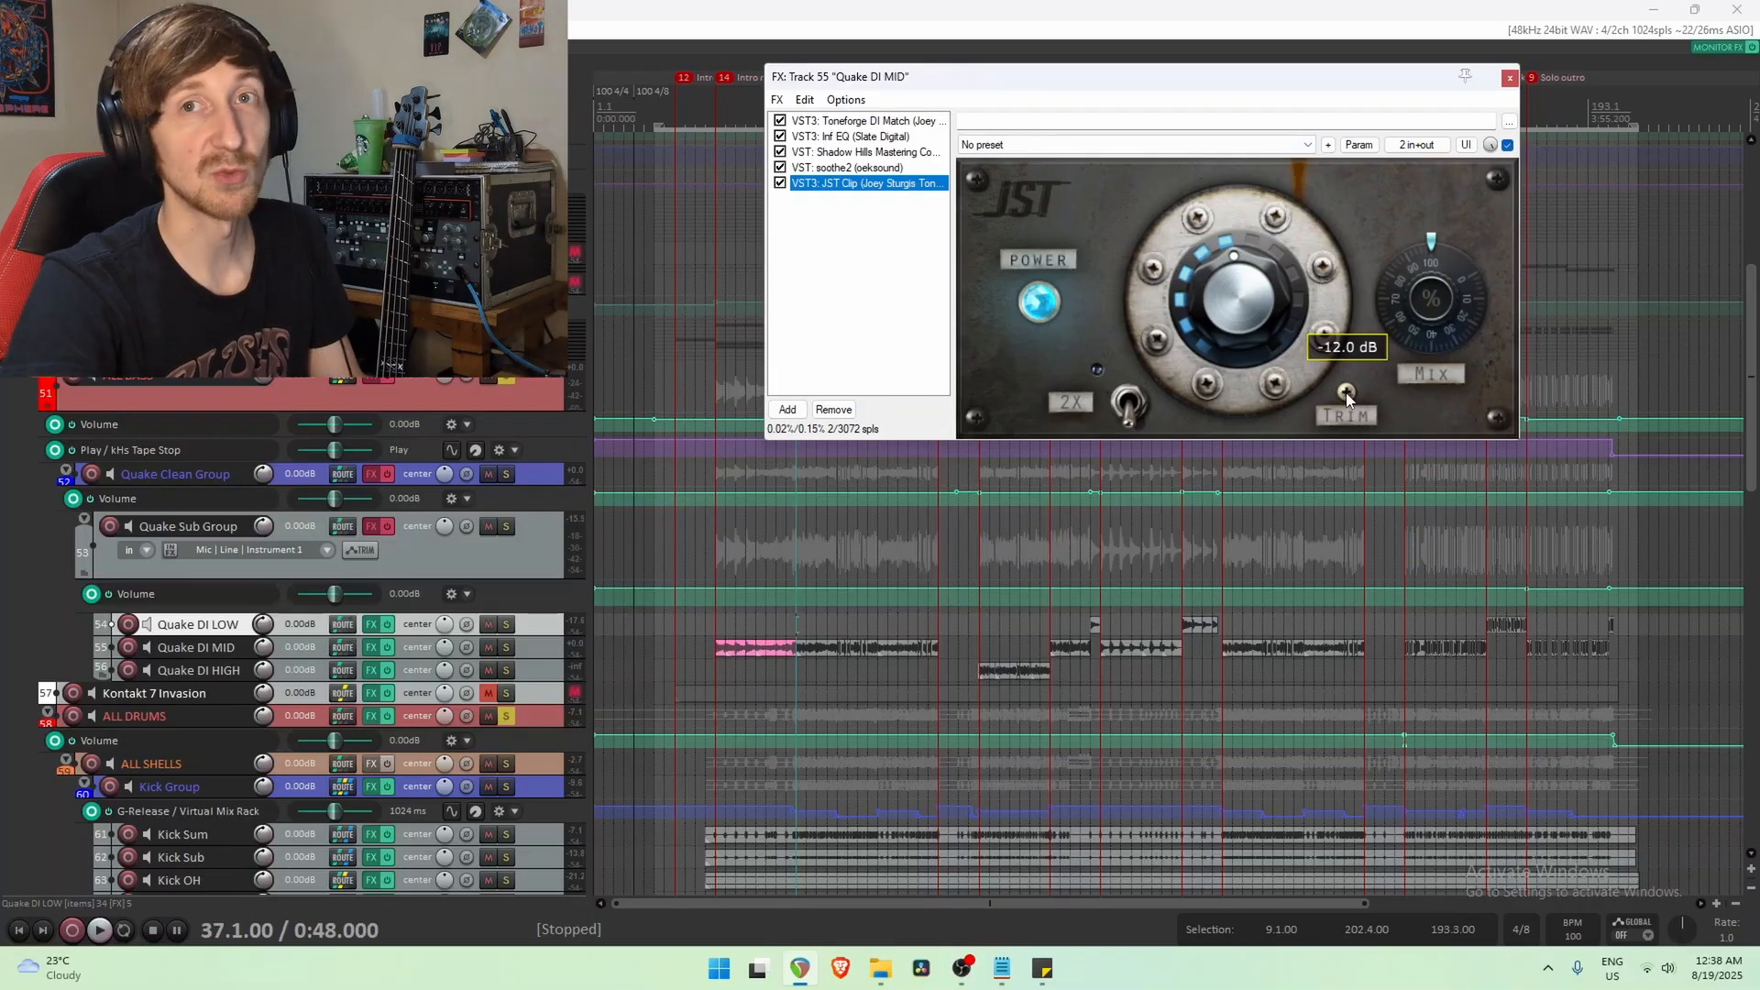
Close the Quake DI MID effects, go to Build up 3 at bar 113 and open the Quake DI LOW effects below the tracks.
click(1509, 80)
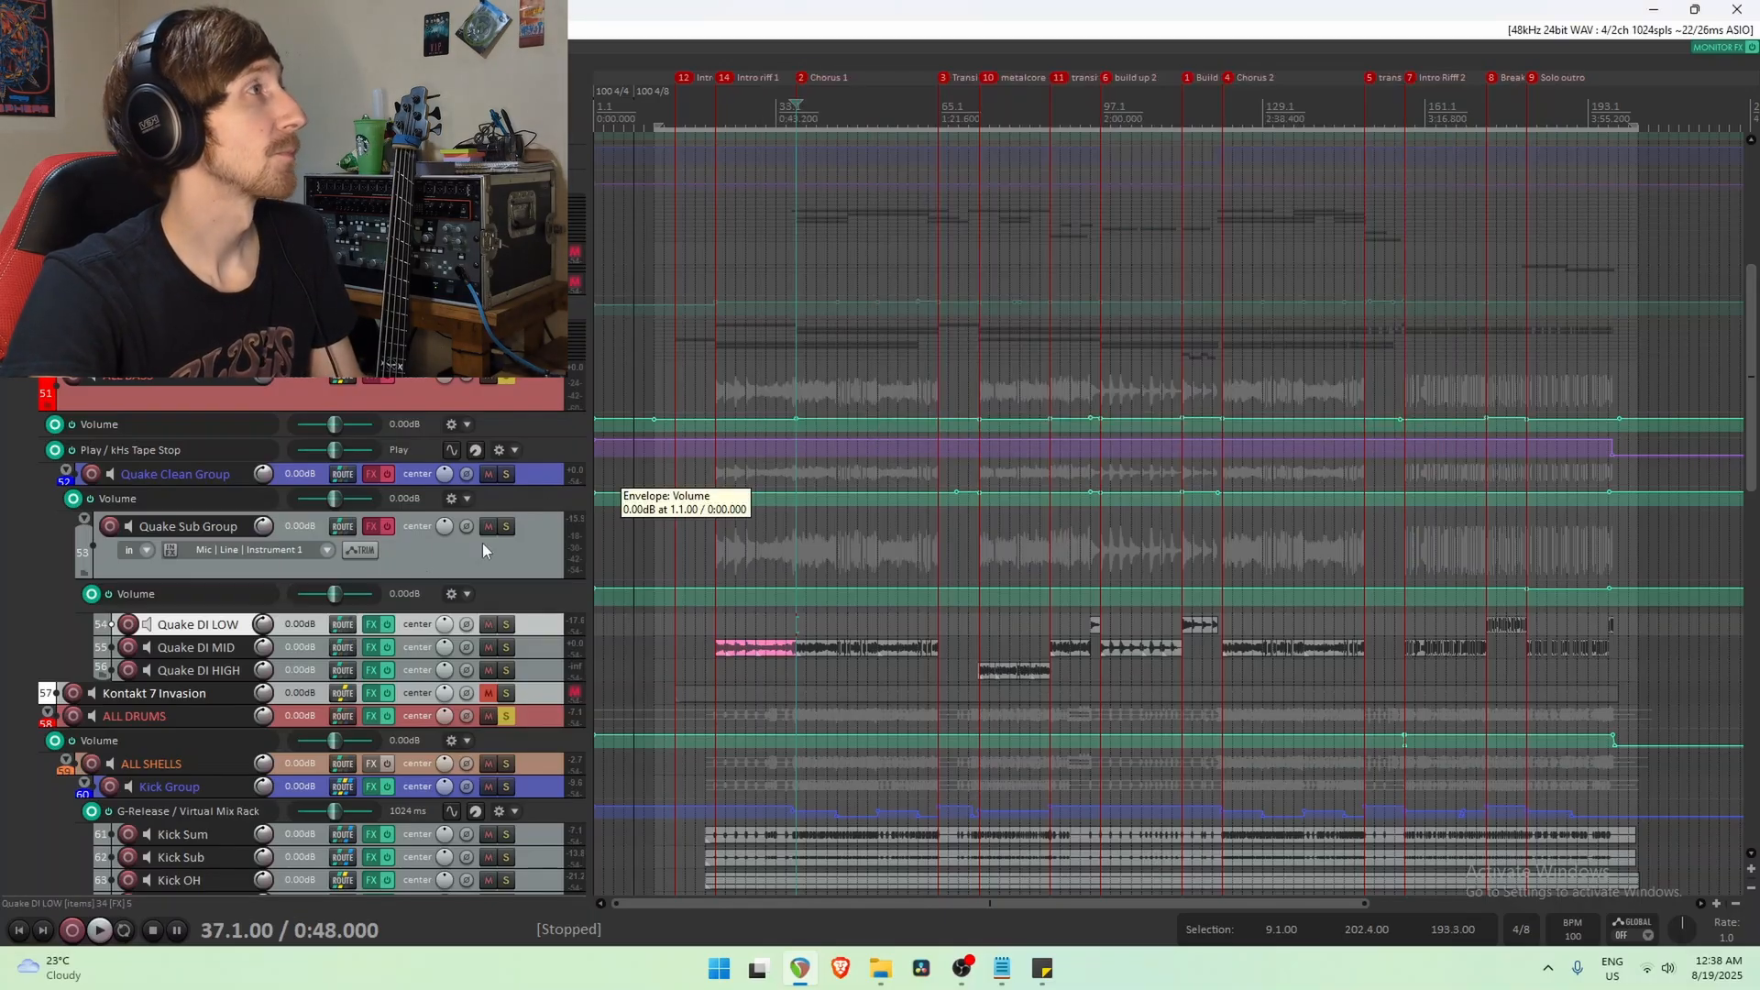
click(1189, 629)
click(371, 626)
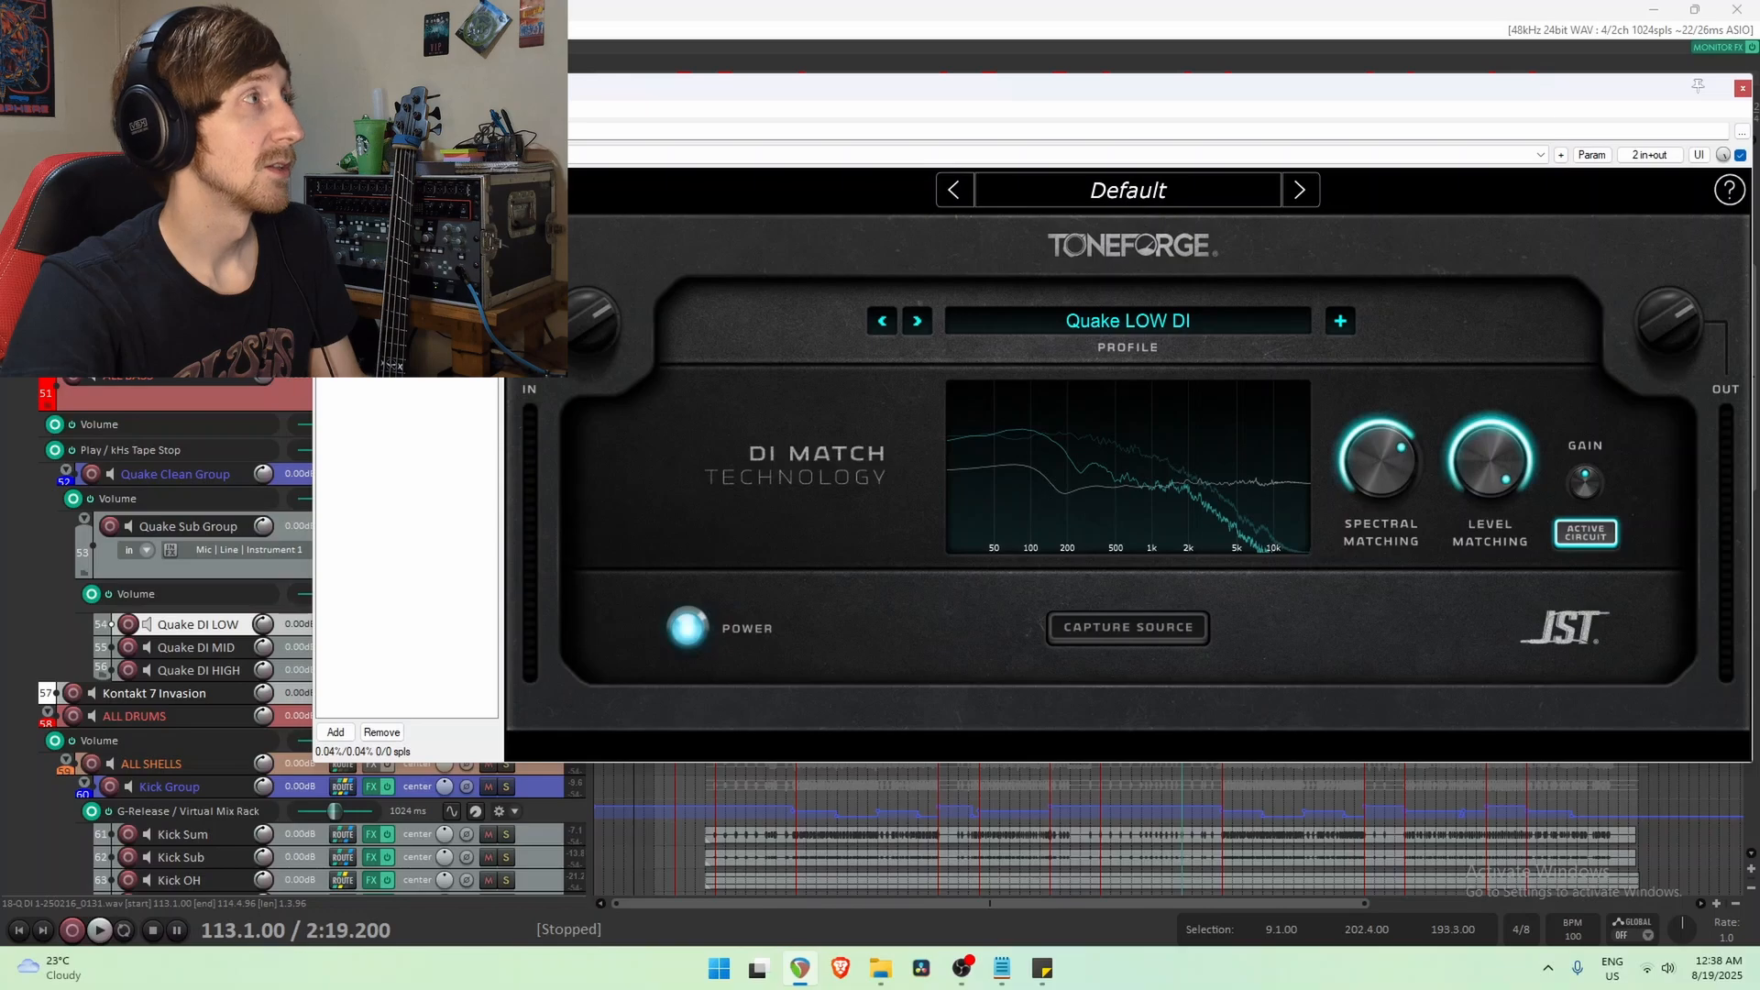
drag(1412, 99, 1187, 698)
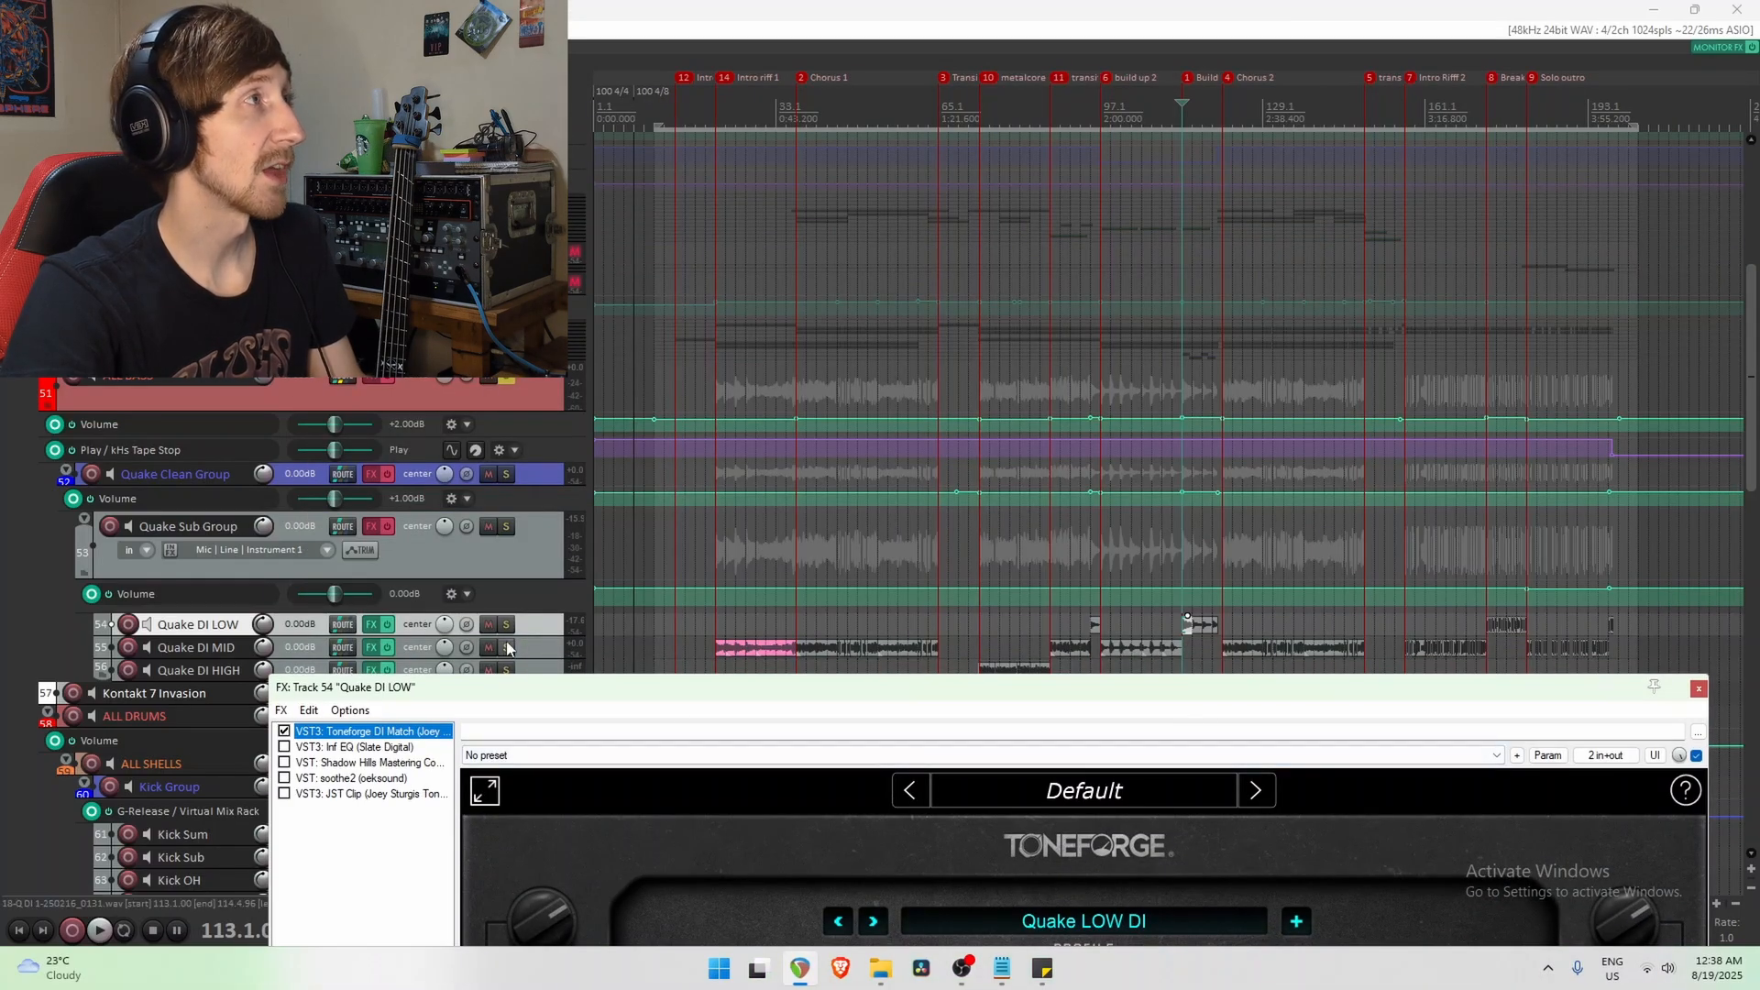
Play Build up 3 while toggling DI Match on Quake DI LOW, leave it on and examine its spectral matching amount.
key(space)
click(285, 731)
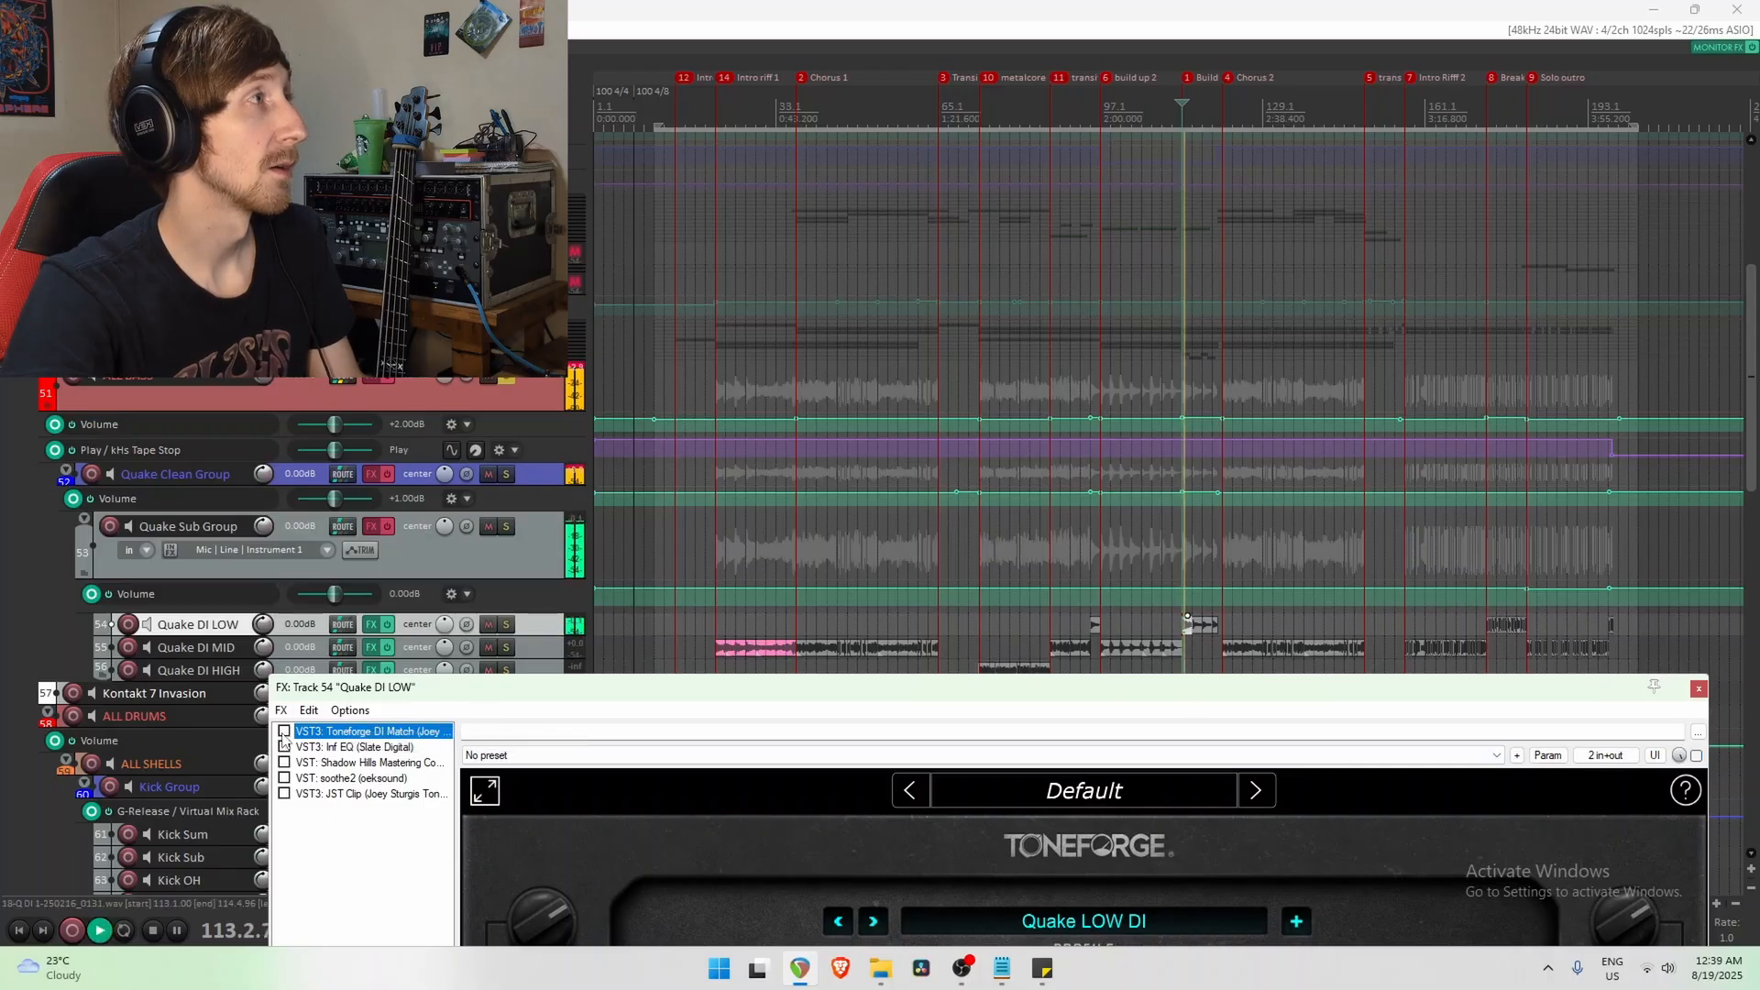
click(284, 731)
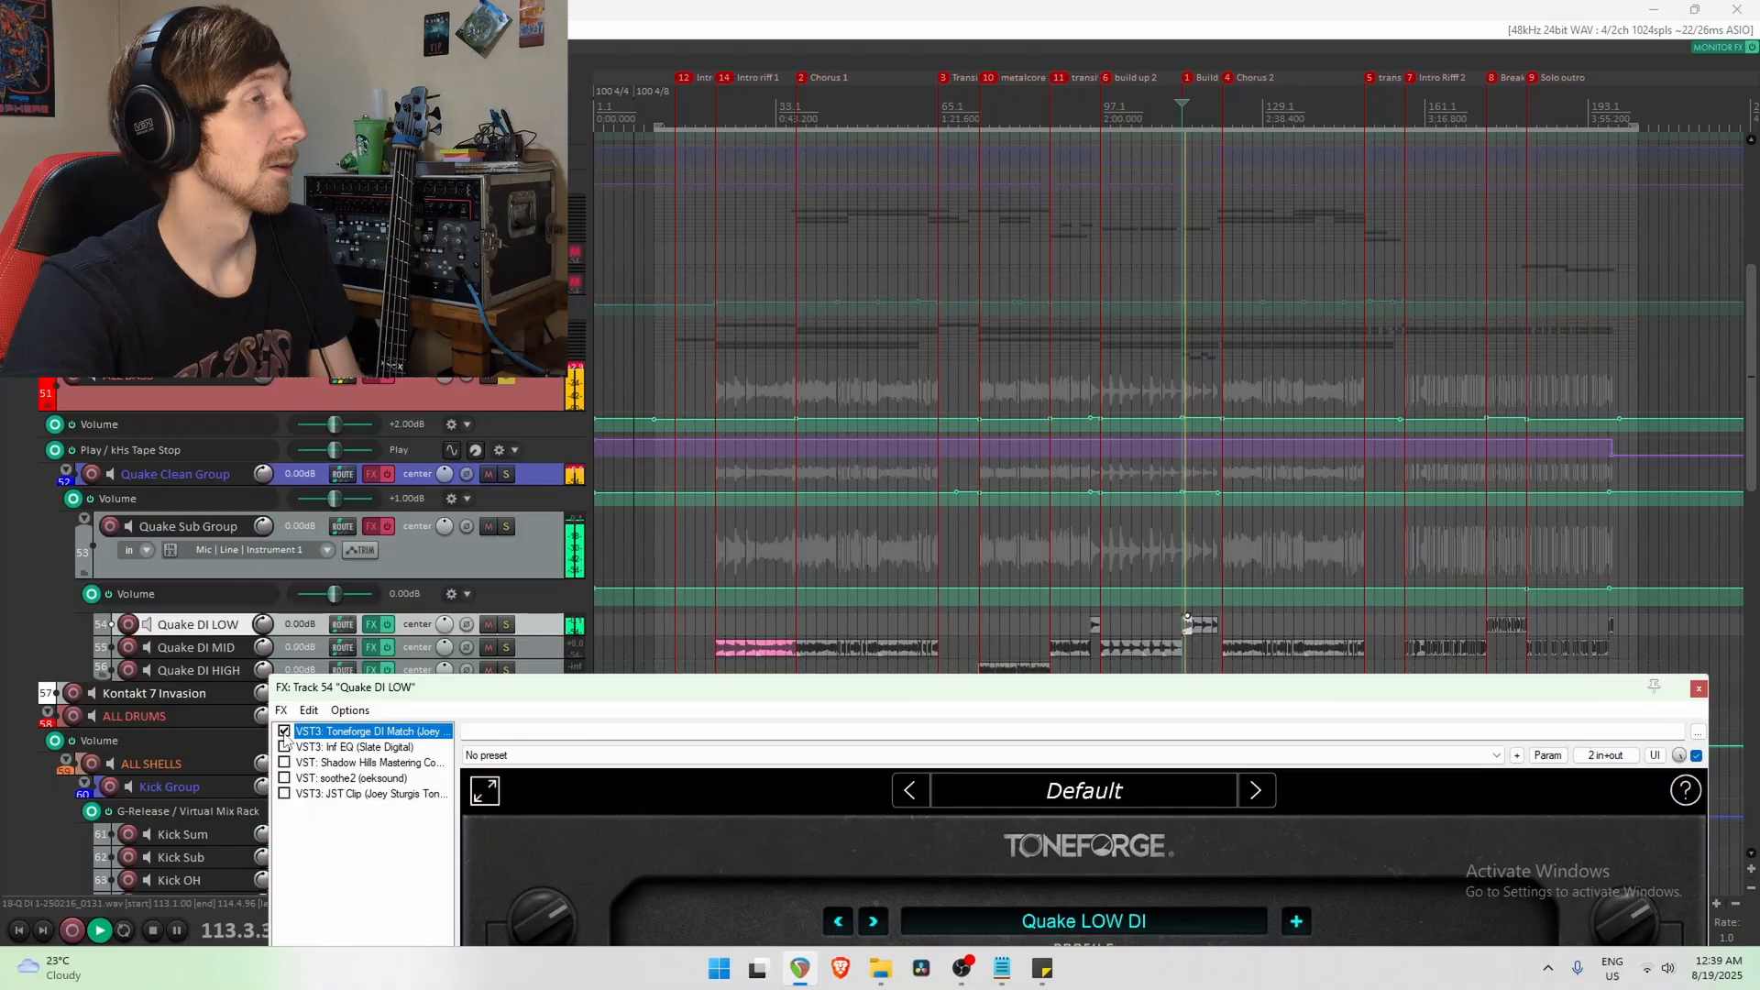
click(284, 731)
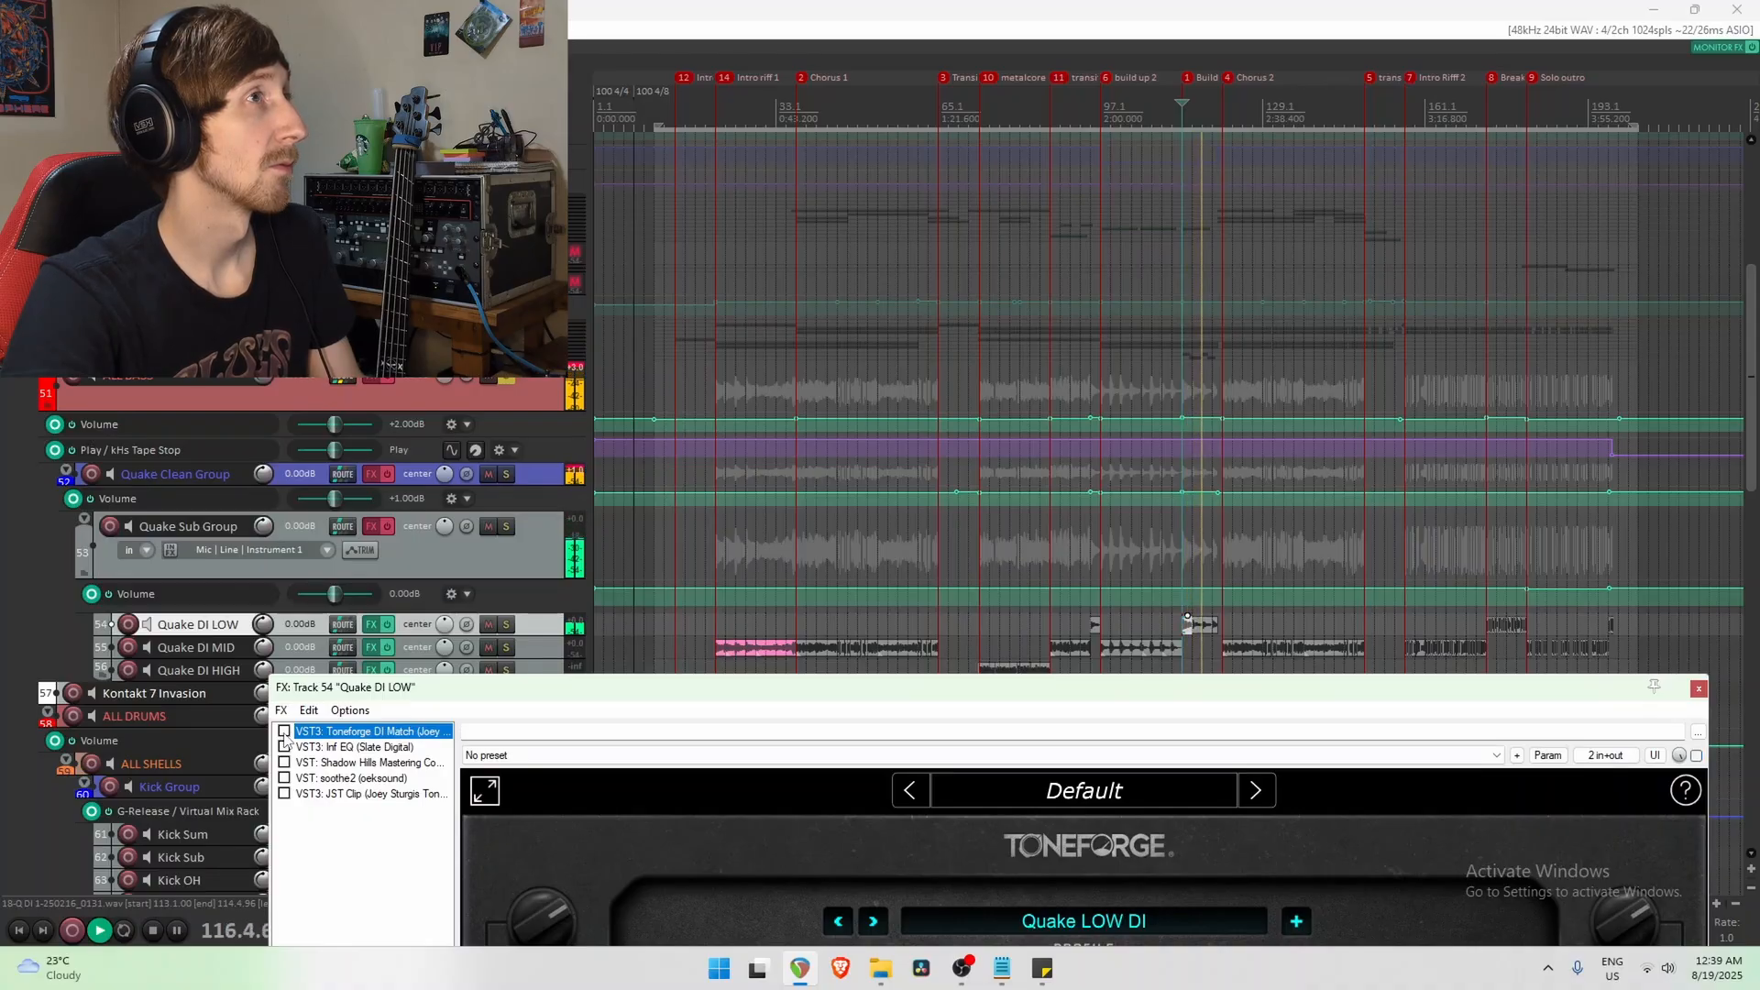
click(284, 732)
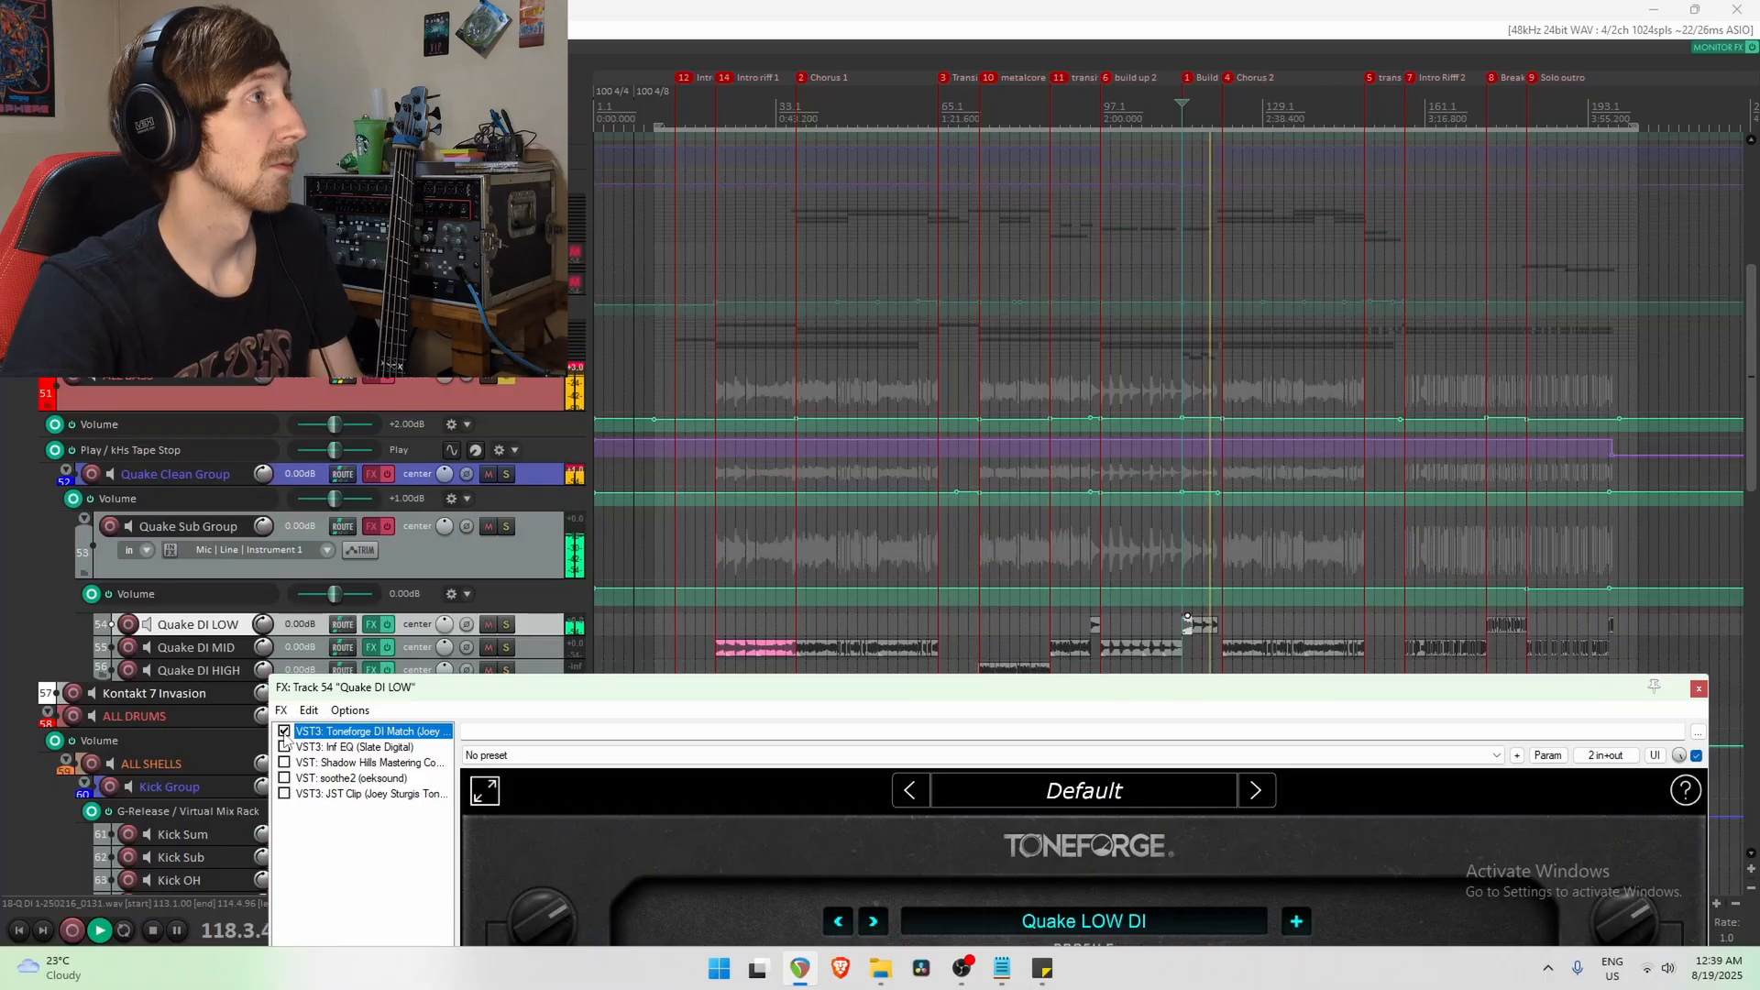
key(space)
double_click(629, 697)
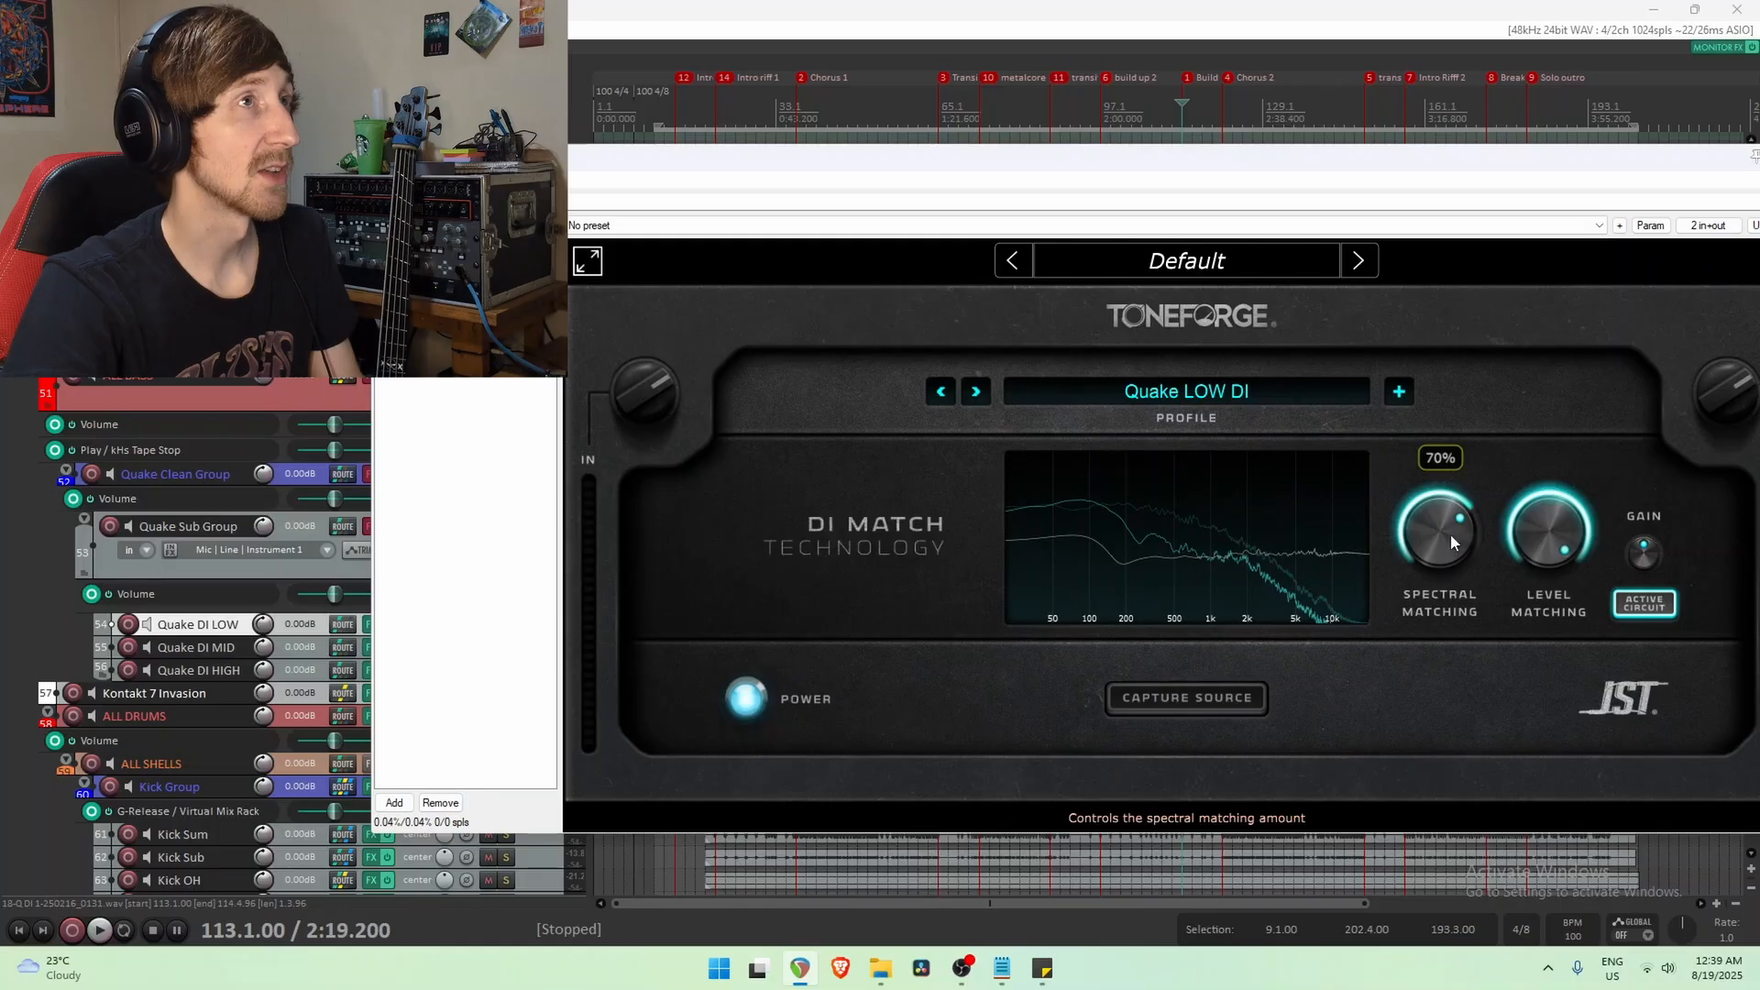
Open Inf EQ on Quake DI LOW, examine its 5 kHz, 505 Hz and 150 Hz bands, and briefly play Build up 3.
double_click(1367, 165)
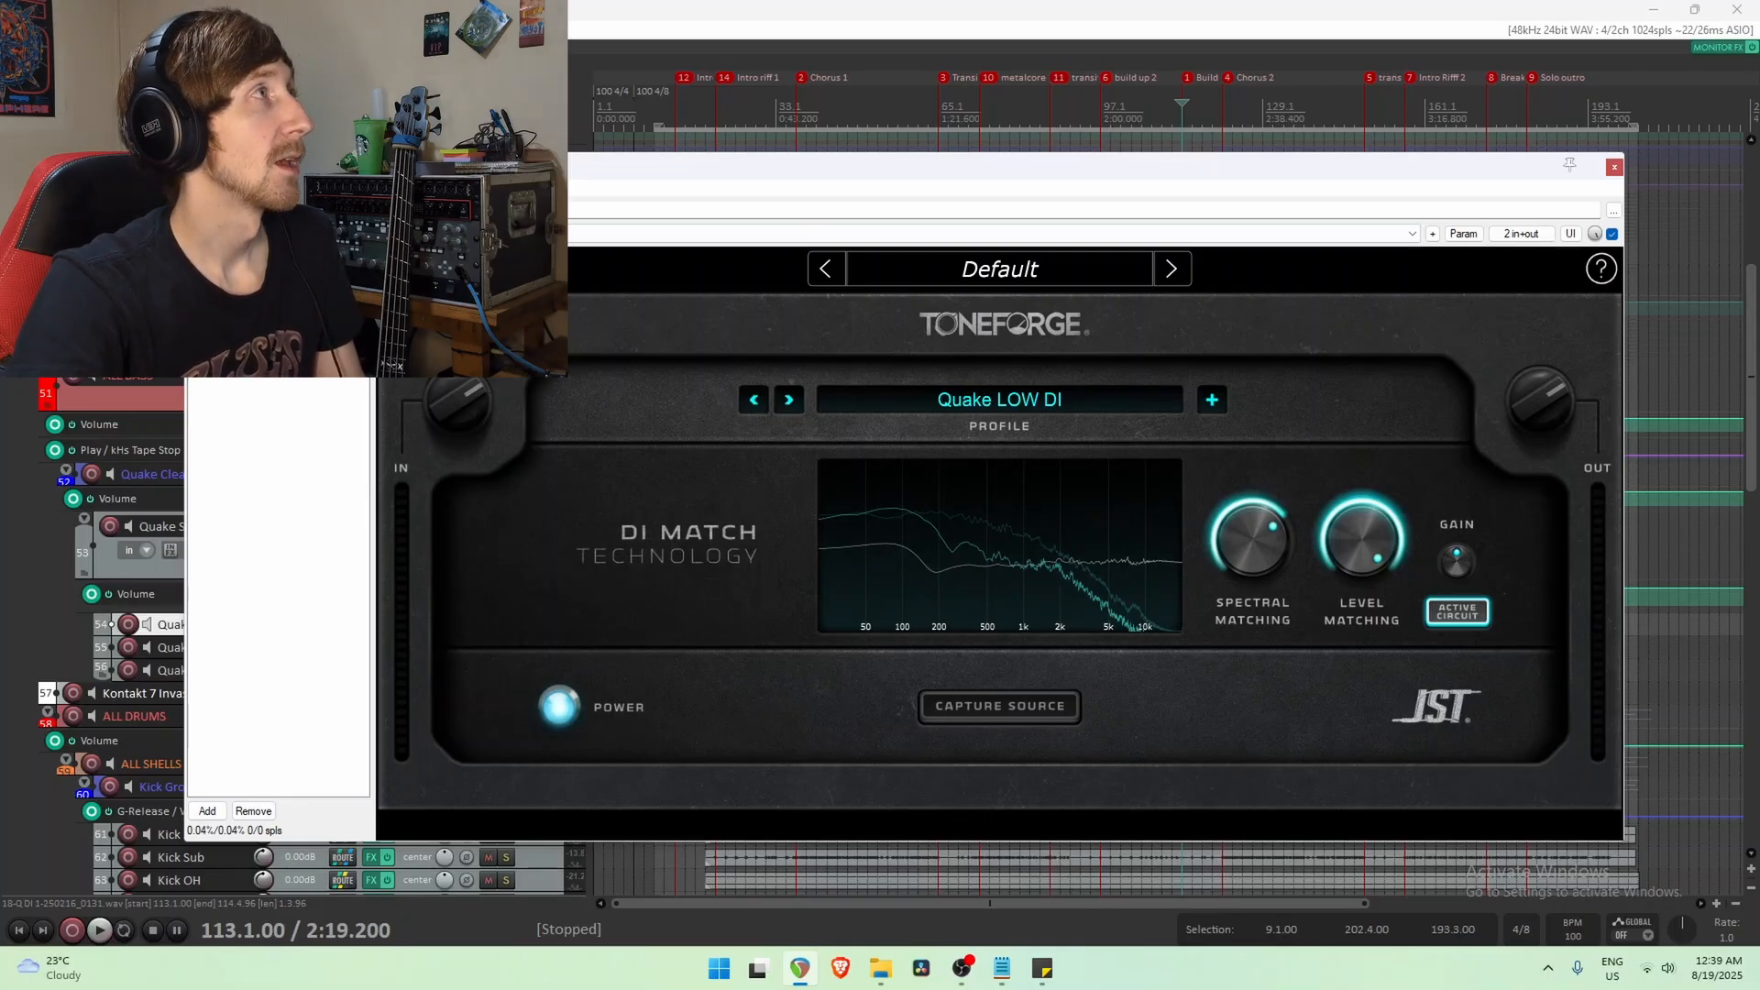
click(270, 225)
drag(891, 171, 1146, 262)
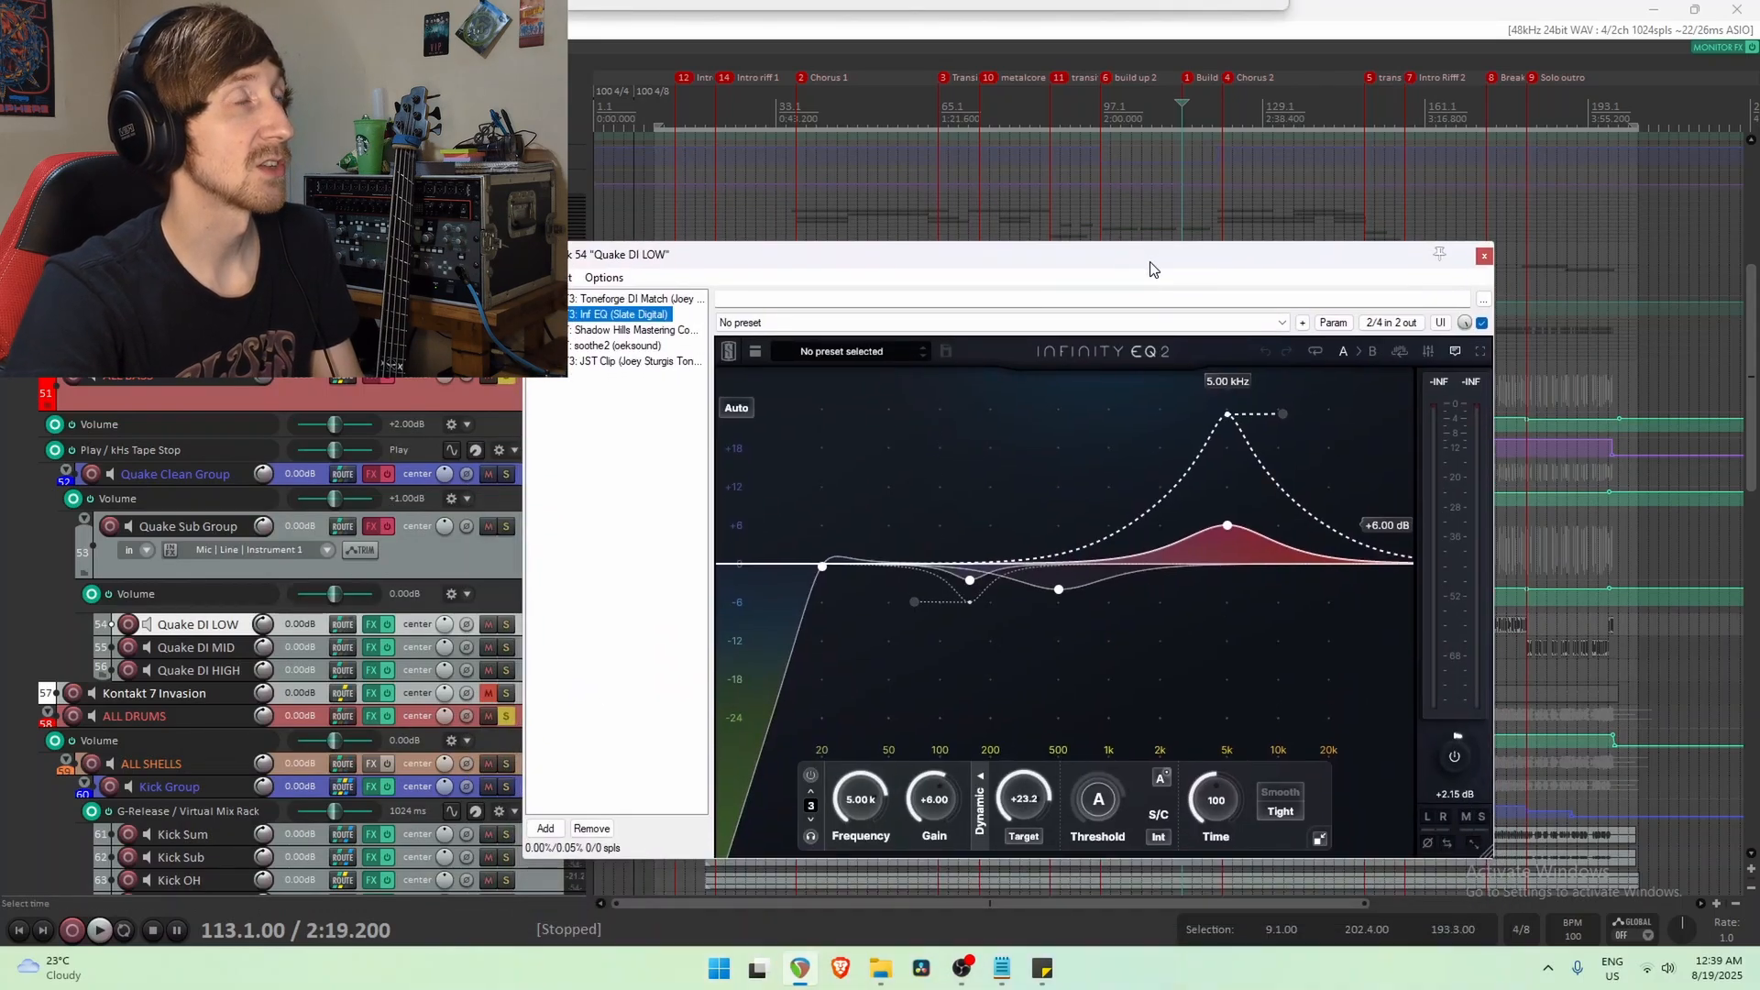
mouse_move(1230, 530)
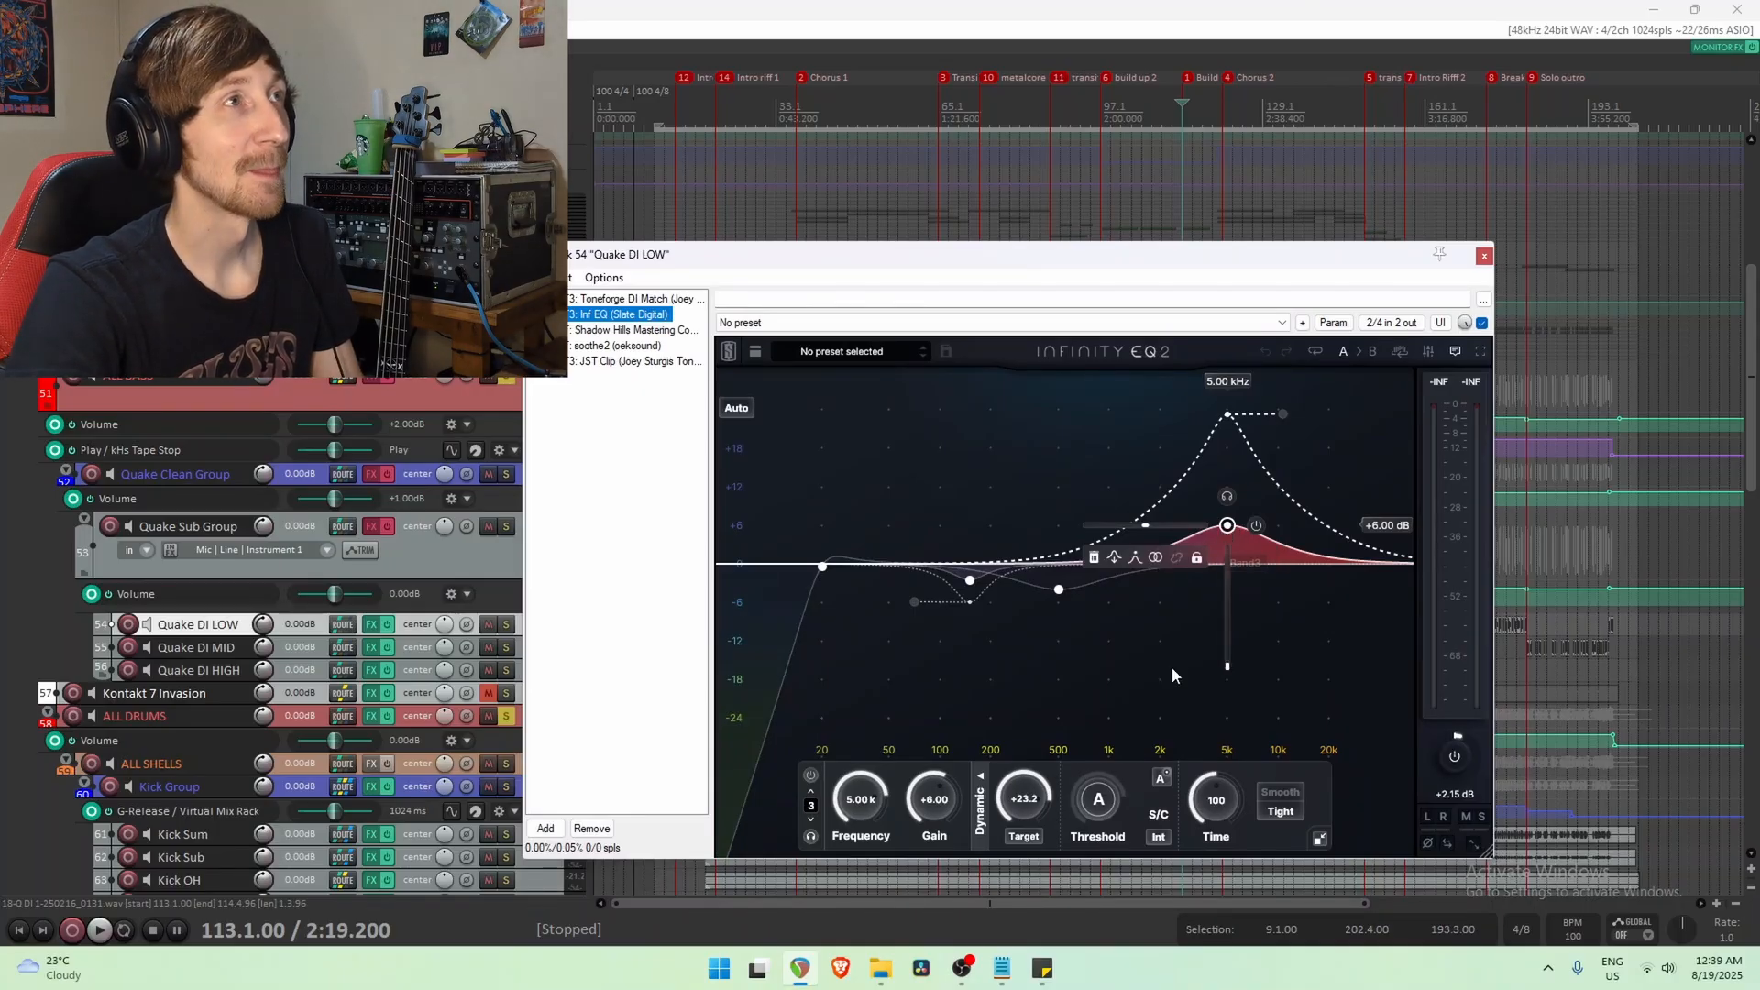
click(1227, 529)
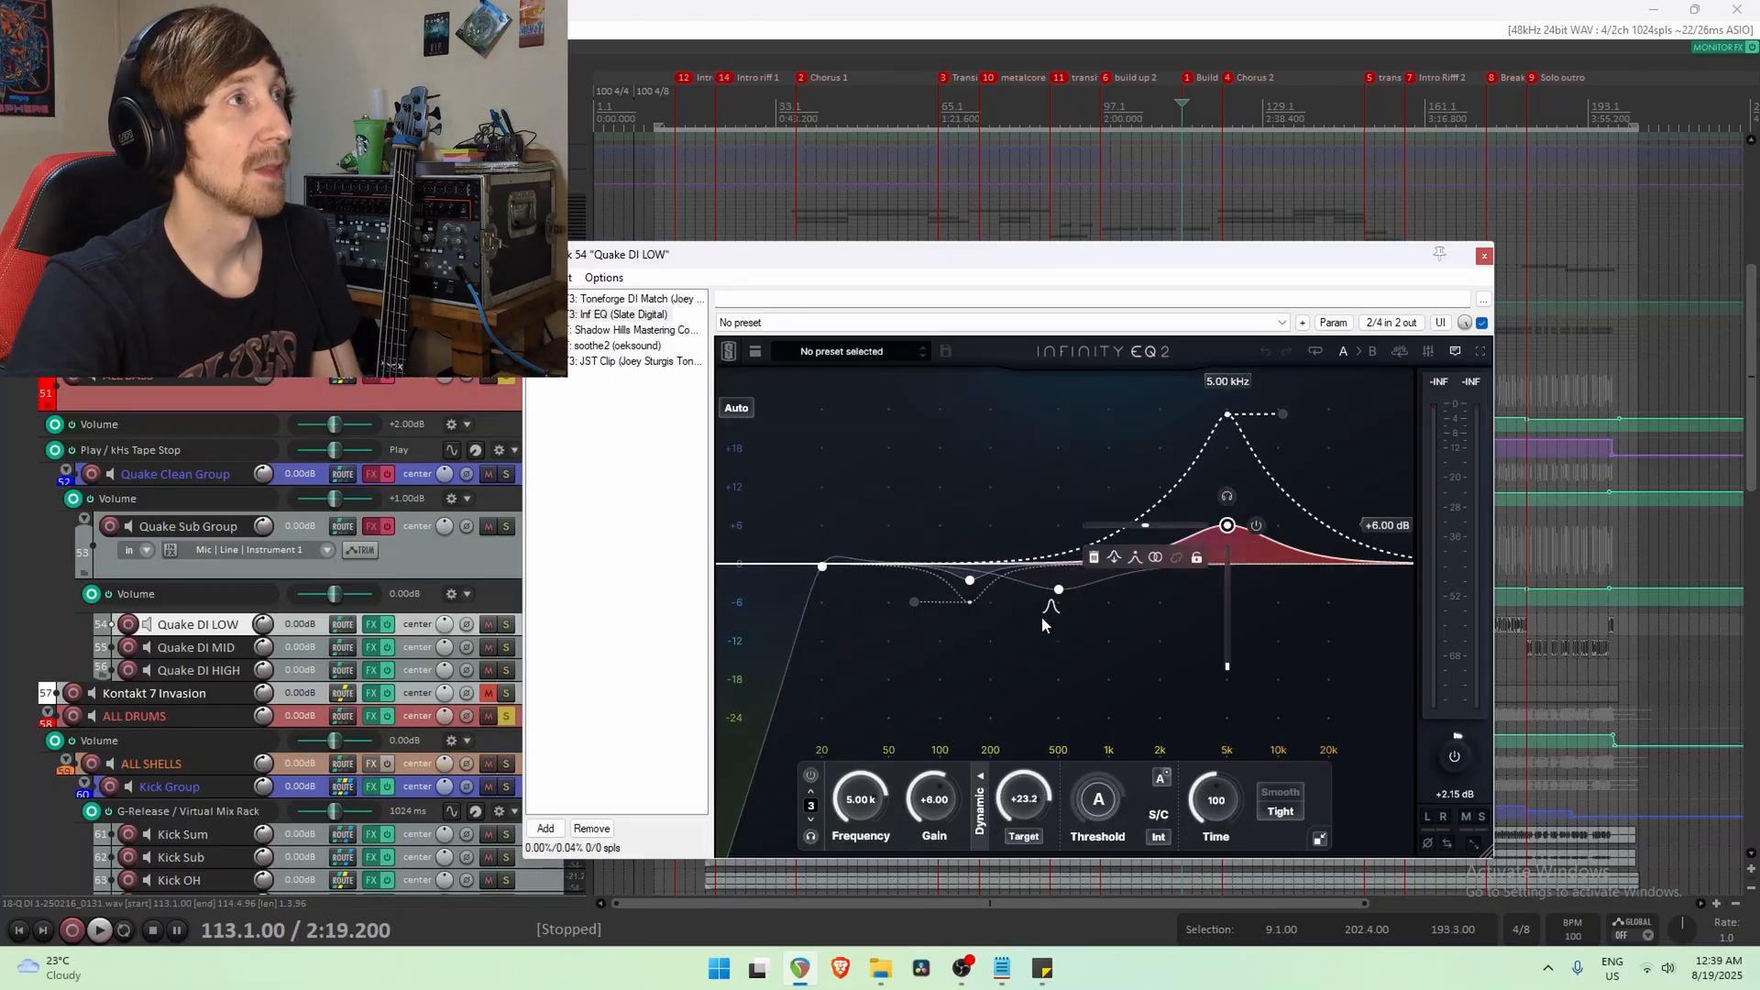
click(1058, 589)
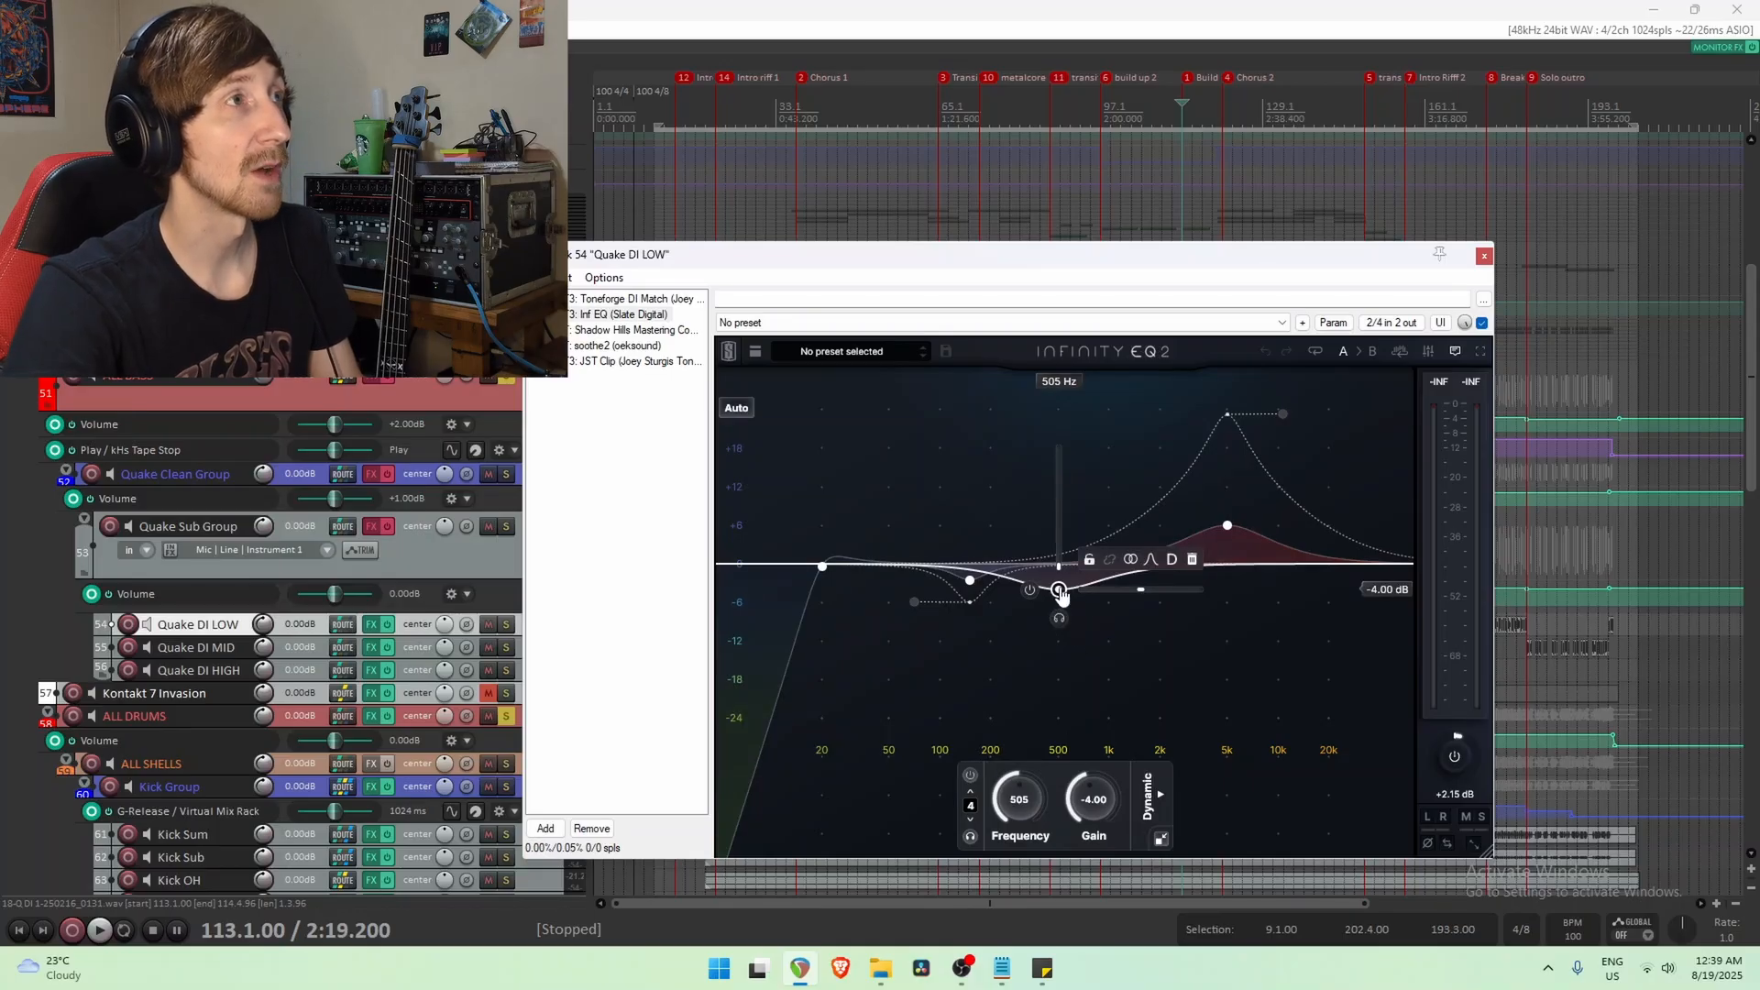
click(970, 582)
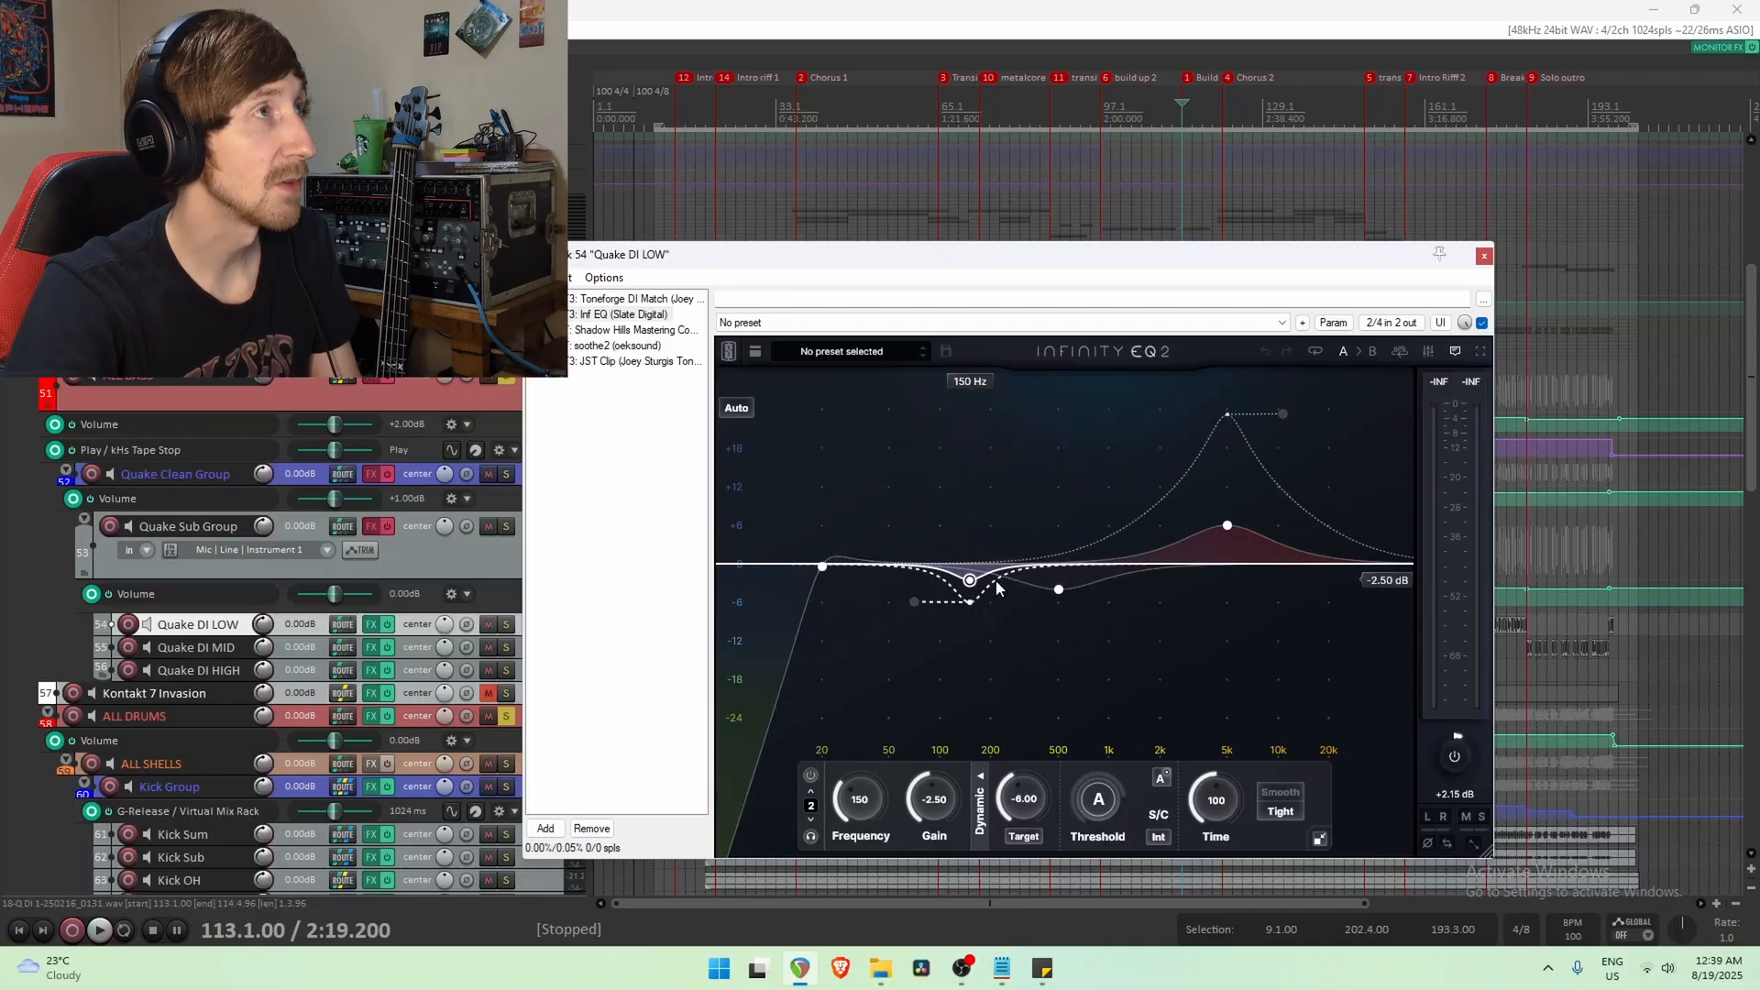
key(space)
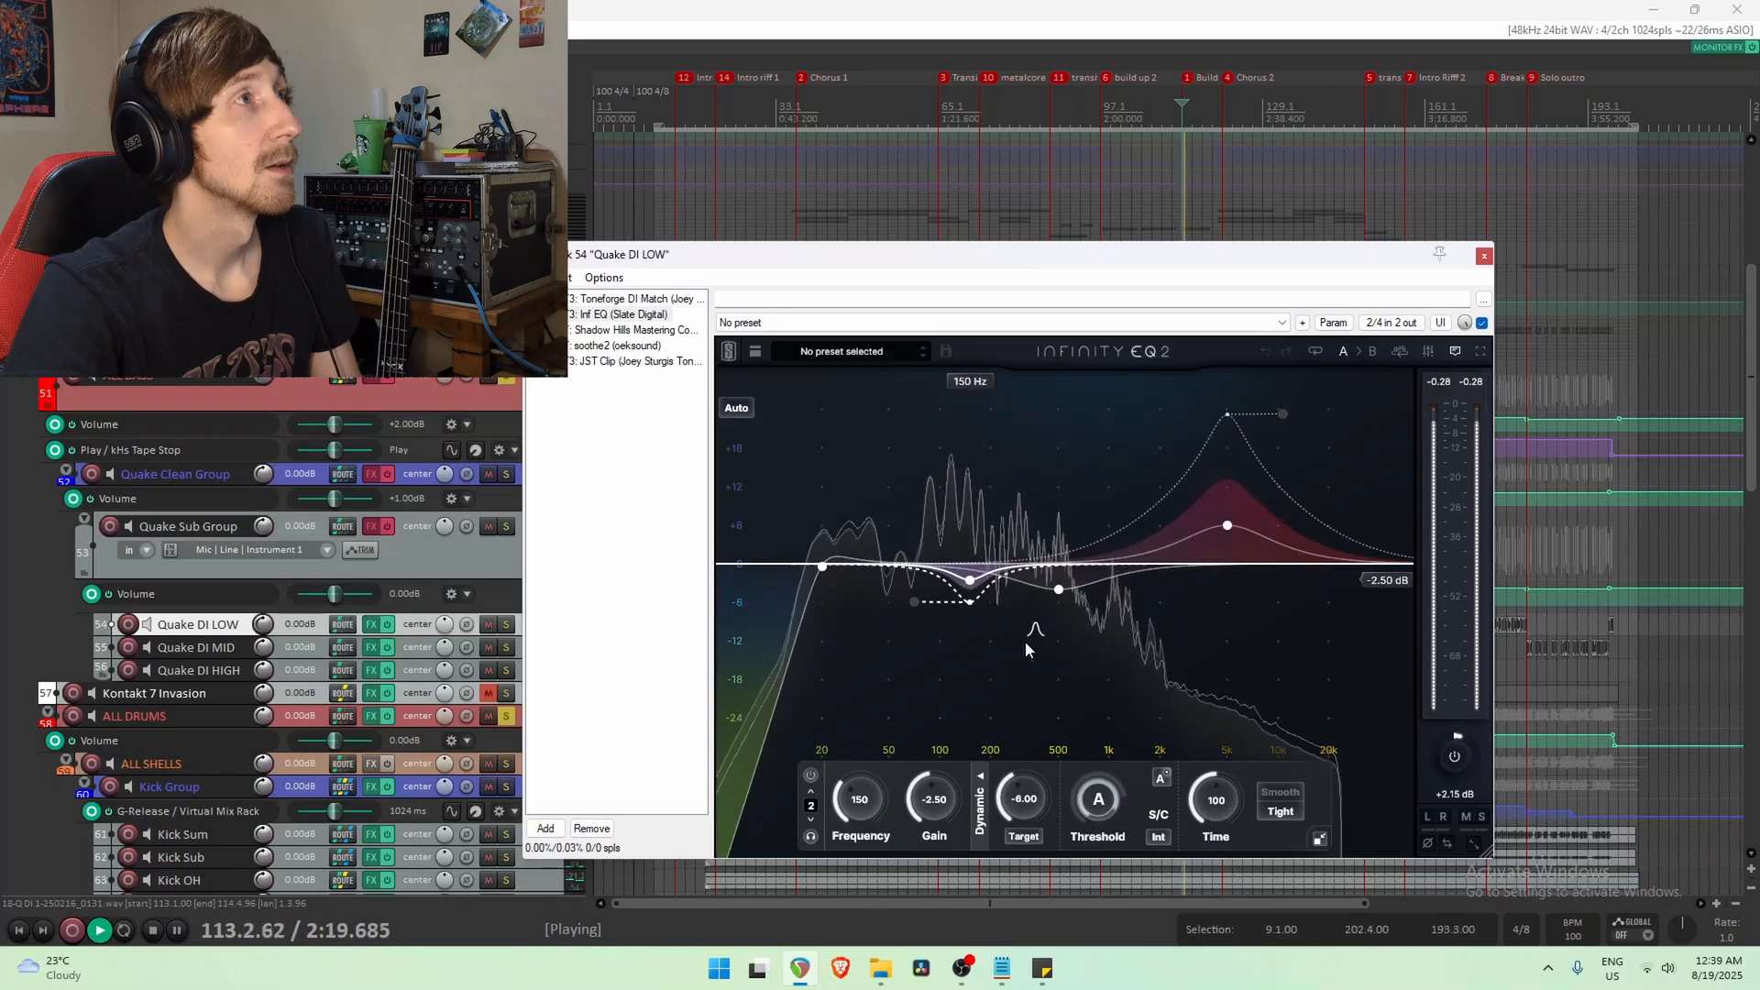
key(space)
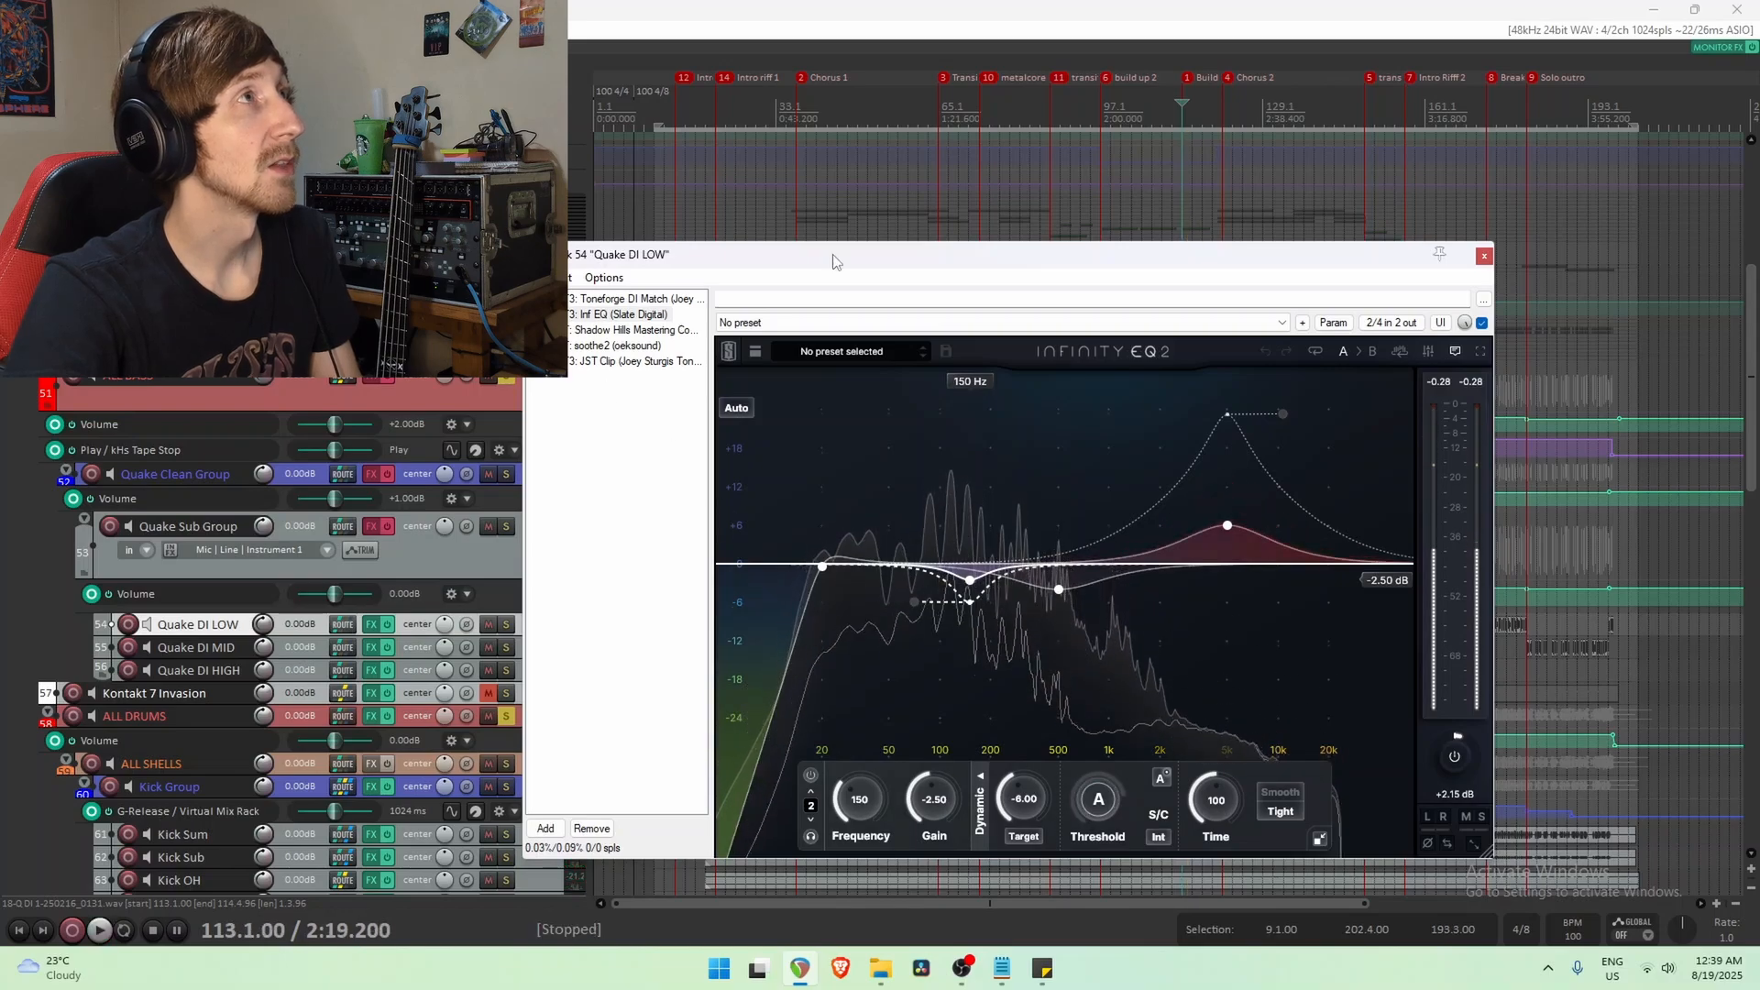
Place the edit cursor at the start of the Breakdown at bar 173, keeping the Quake DI LOW effects at hand.
drag(1191, 254, 1216, 762)
click(1488, 631)
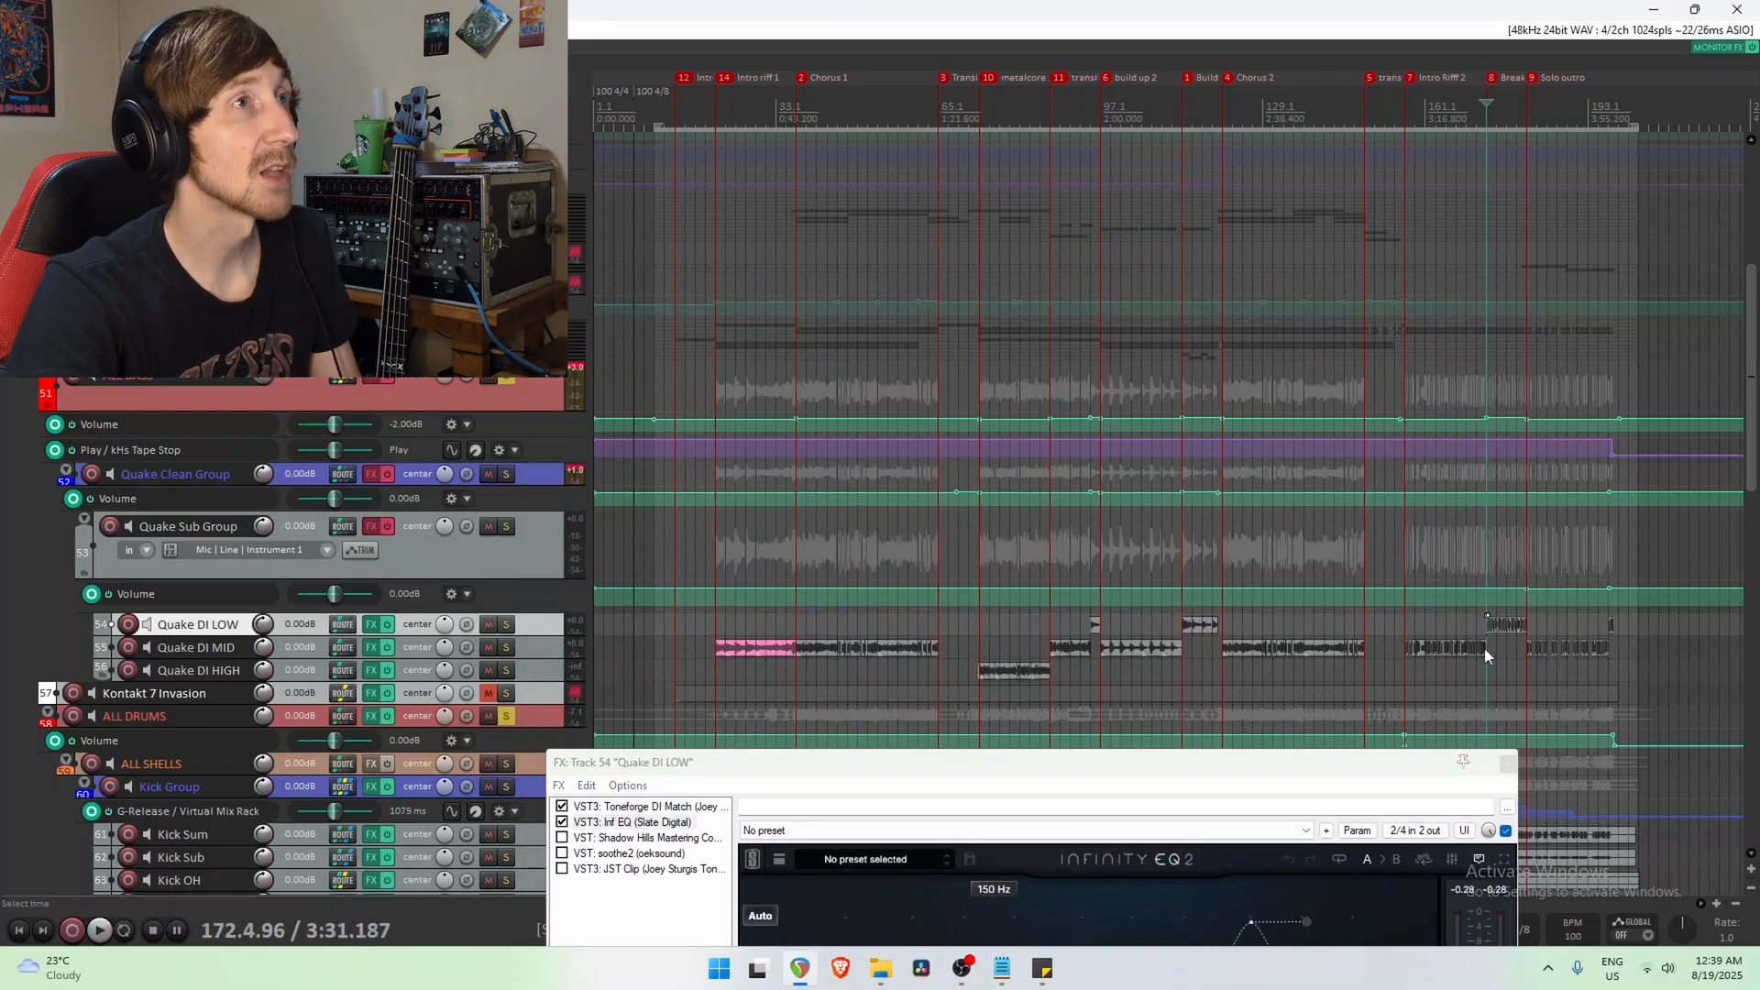
scroll(1483, 647, up, 5)
scroll(1157, 147, right, 3)
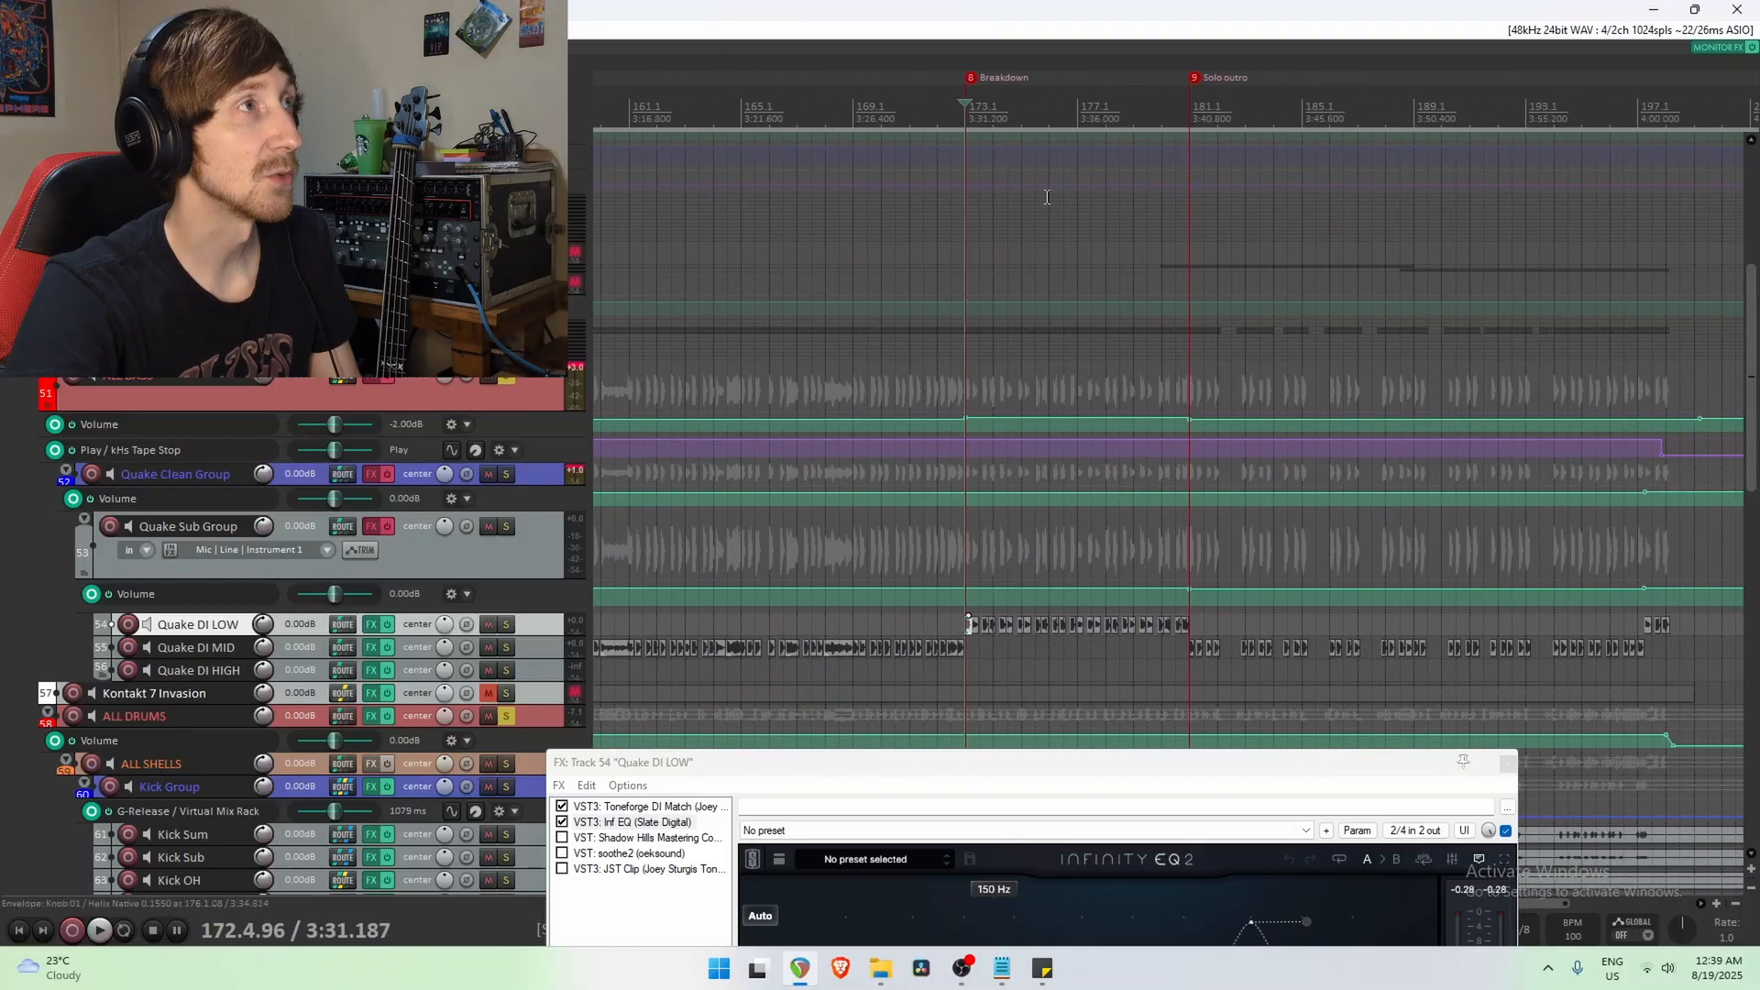
click(969, 706)
drag(940, 757, 982, 328)
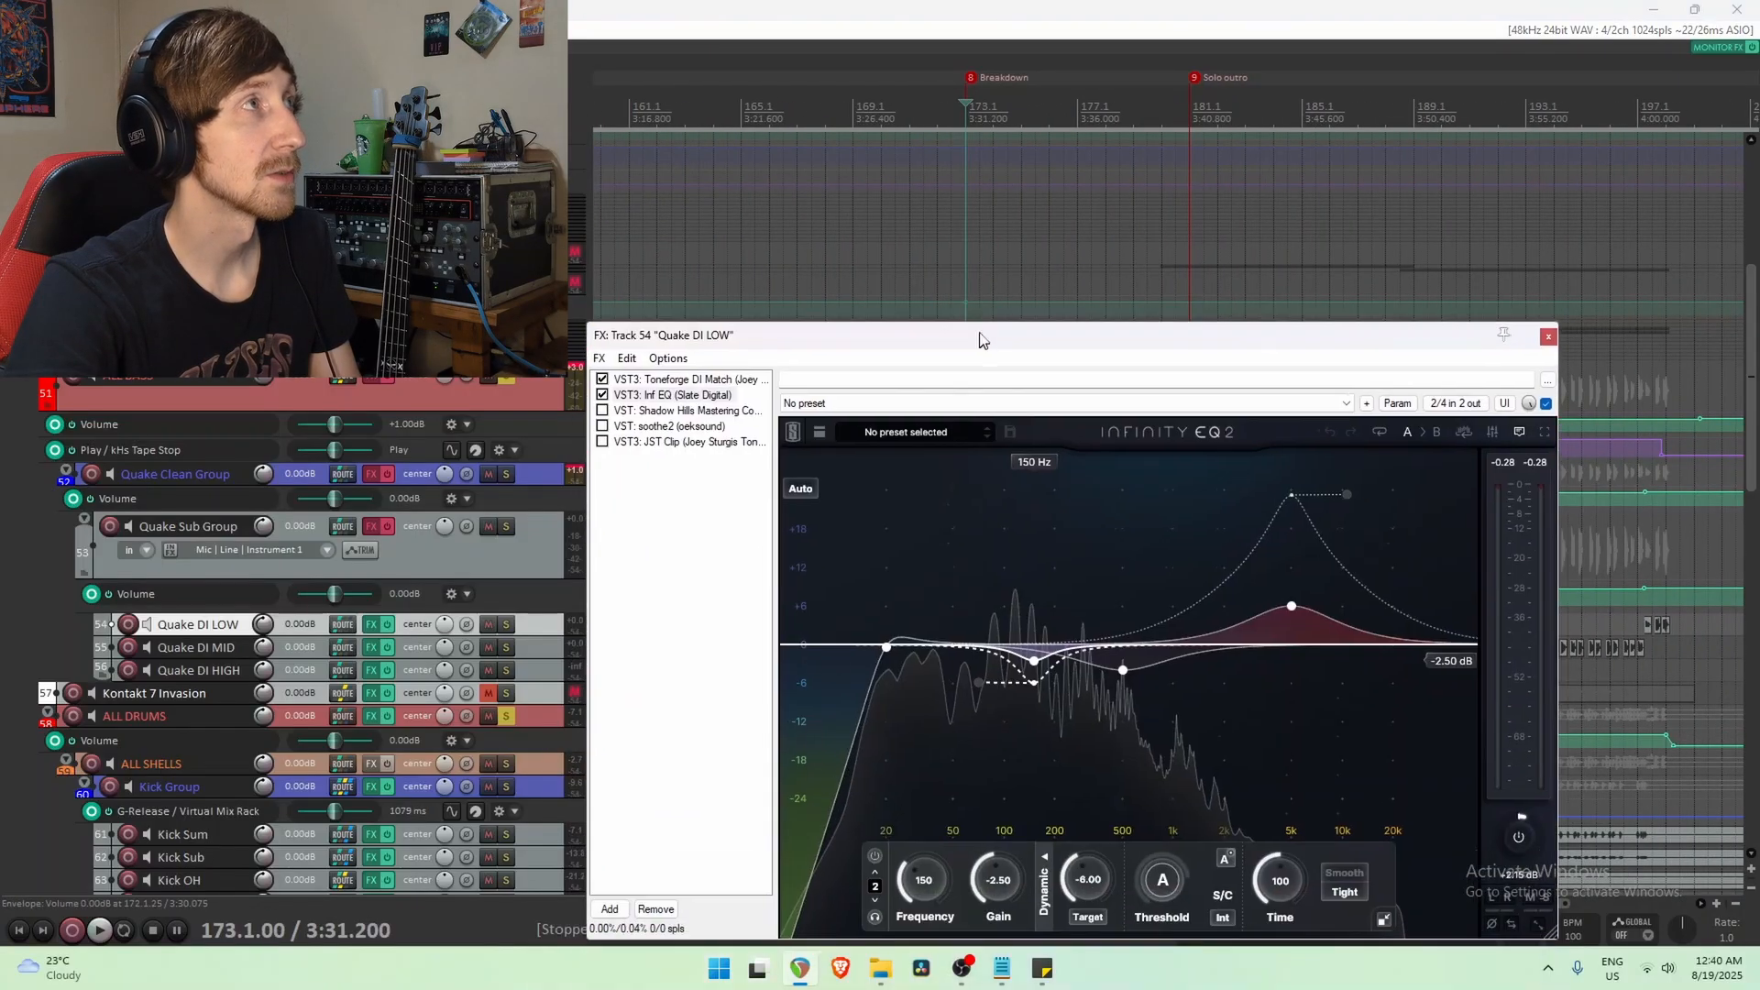
Play the Breakdown with Inf EQ bypassed and enabled on Quake DI LOW, leave it on and examine its 5 kHz band.
click(603, 394)
key(space)
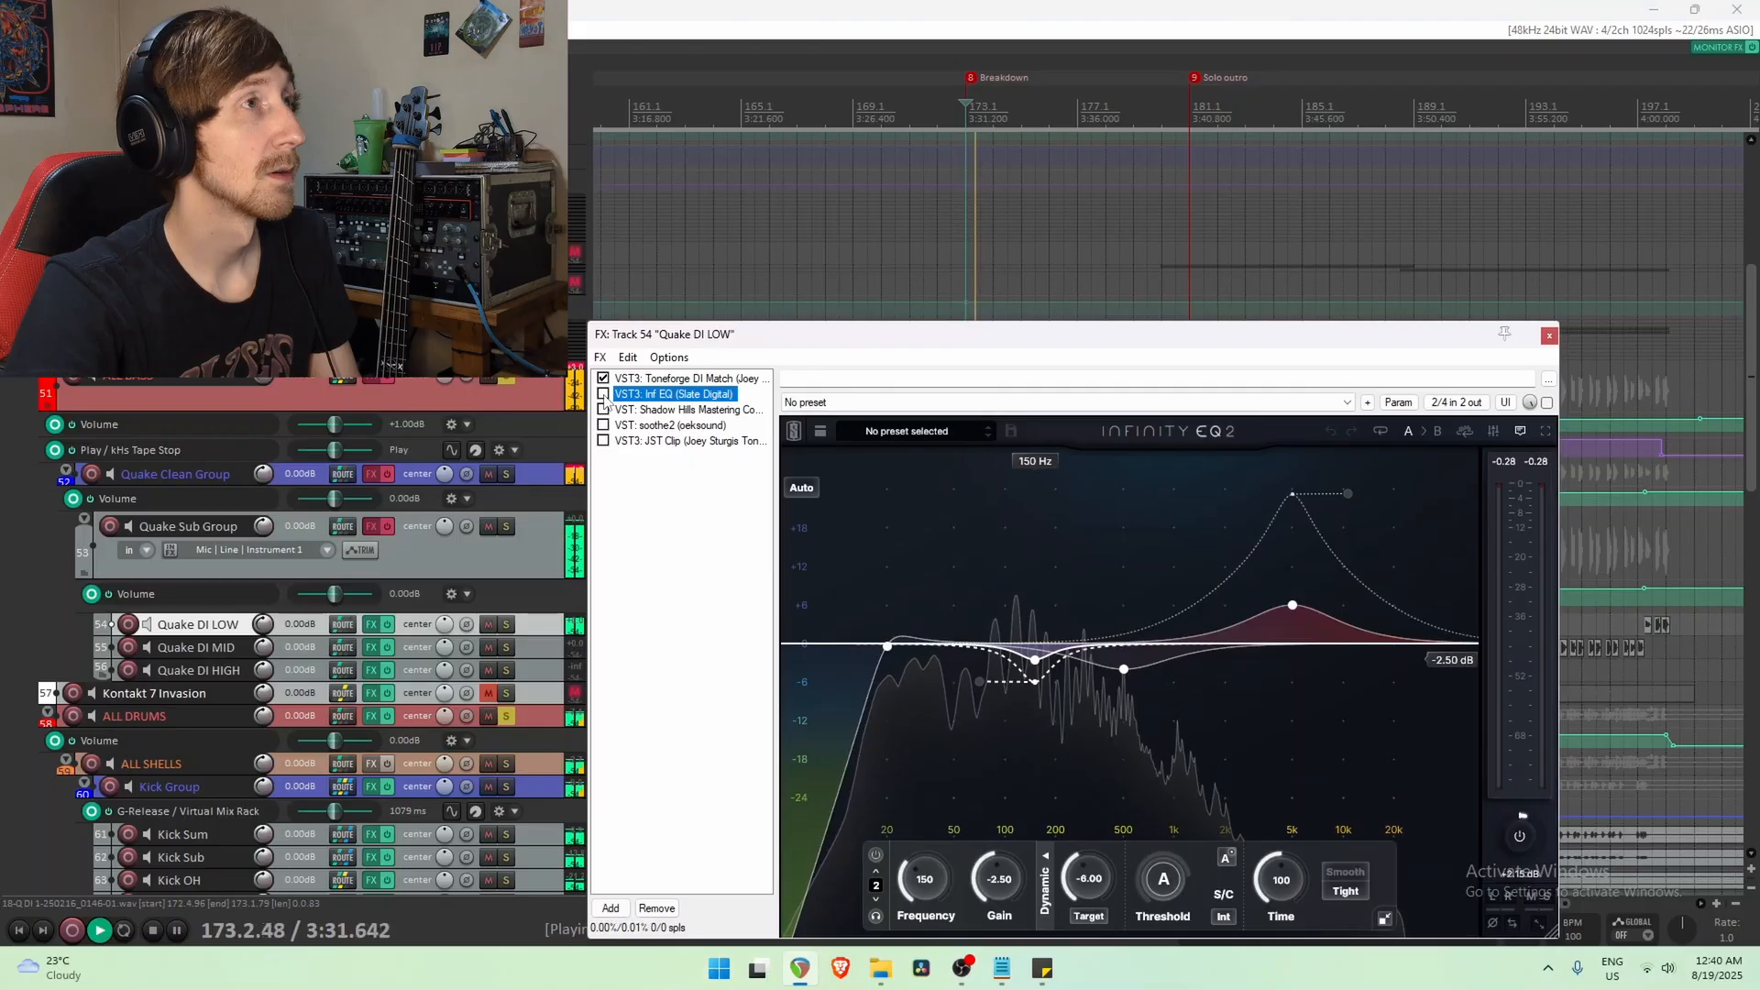
click(603, 394)
key(space)
key(space)
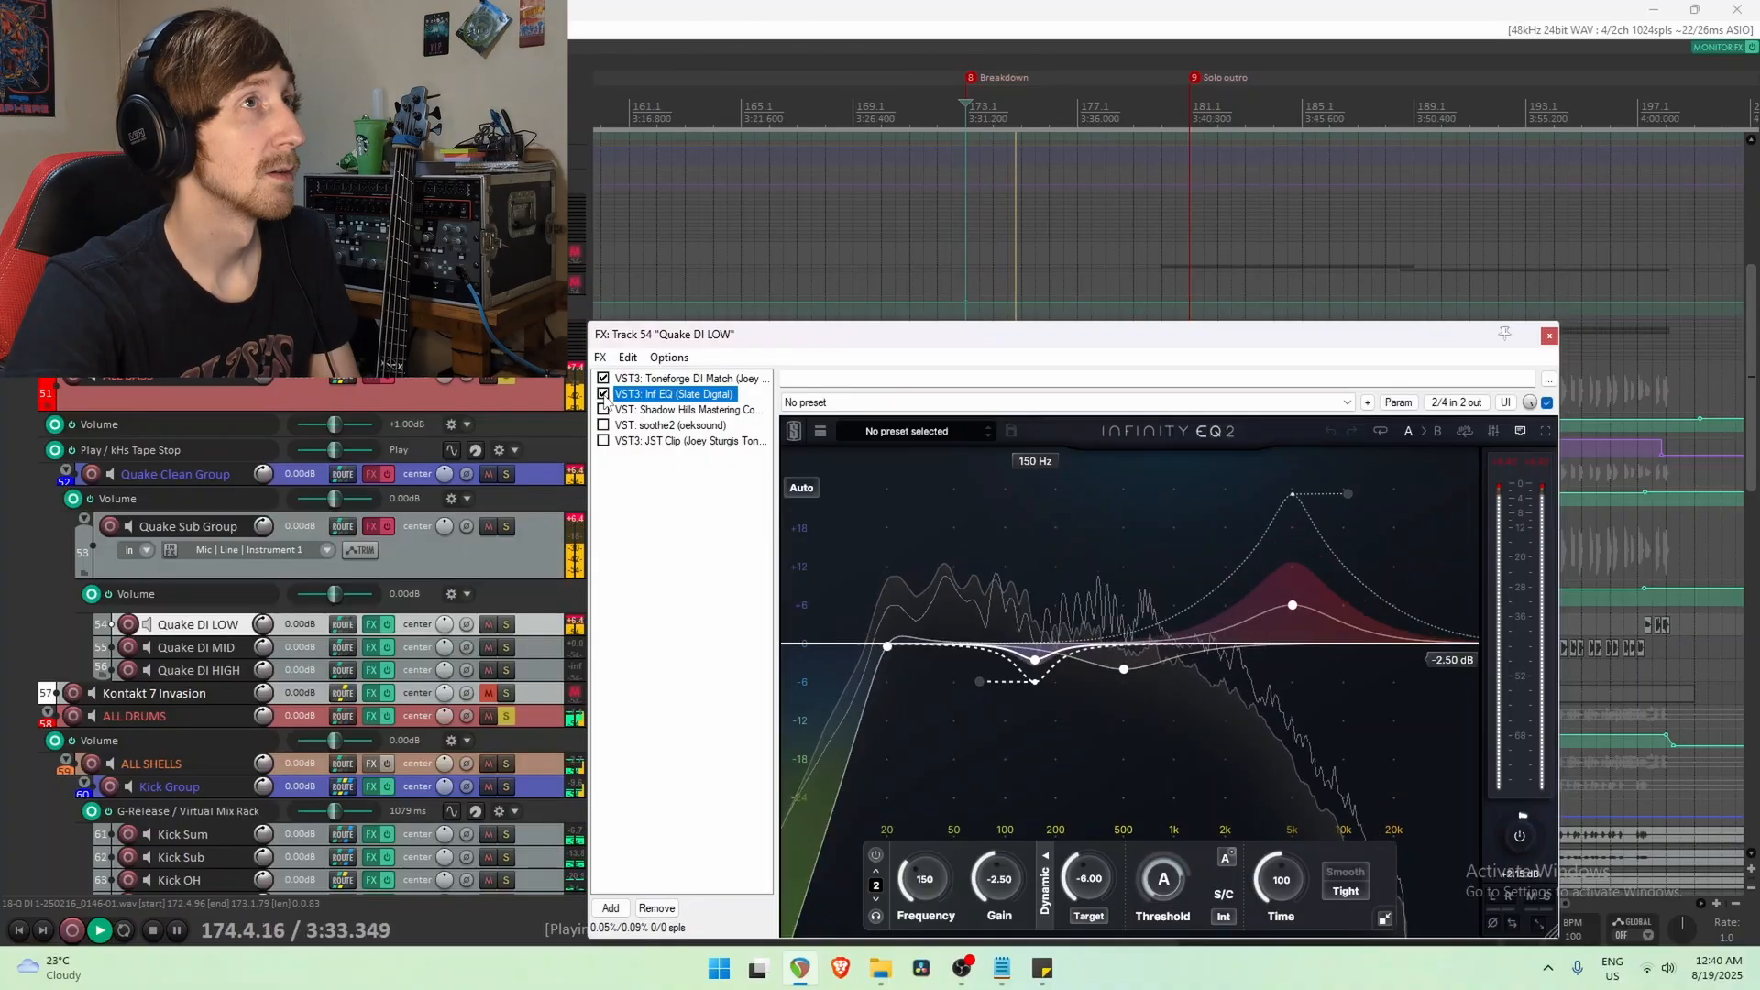
key(space)
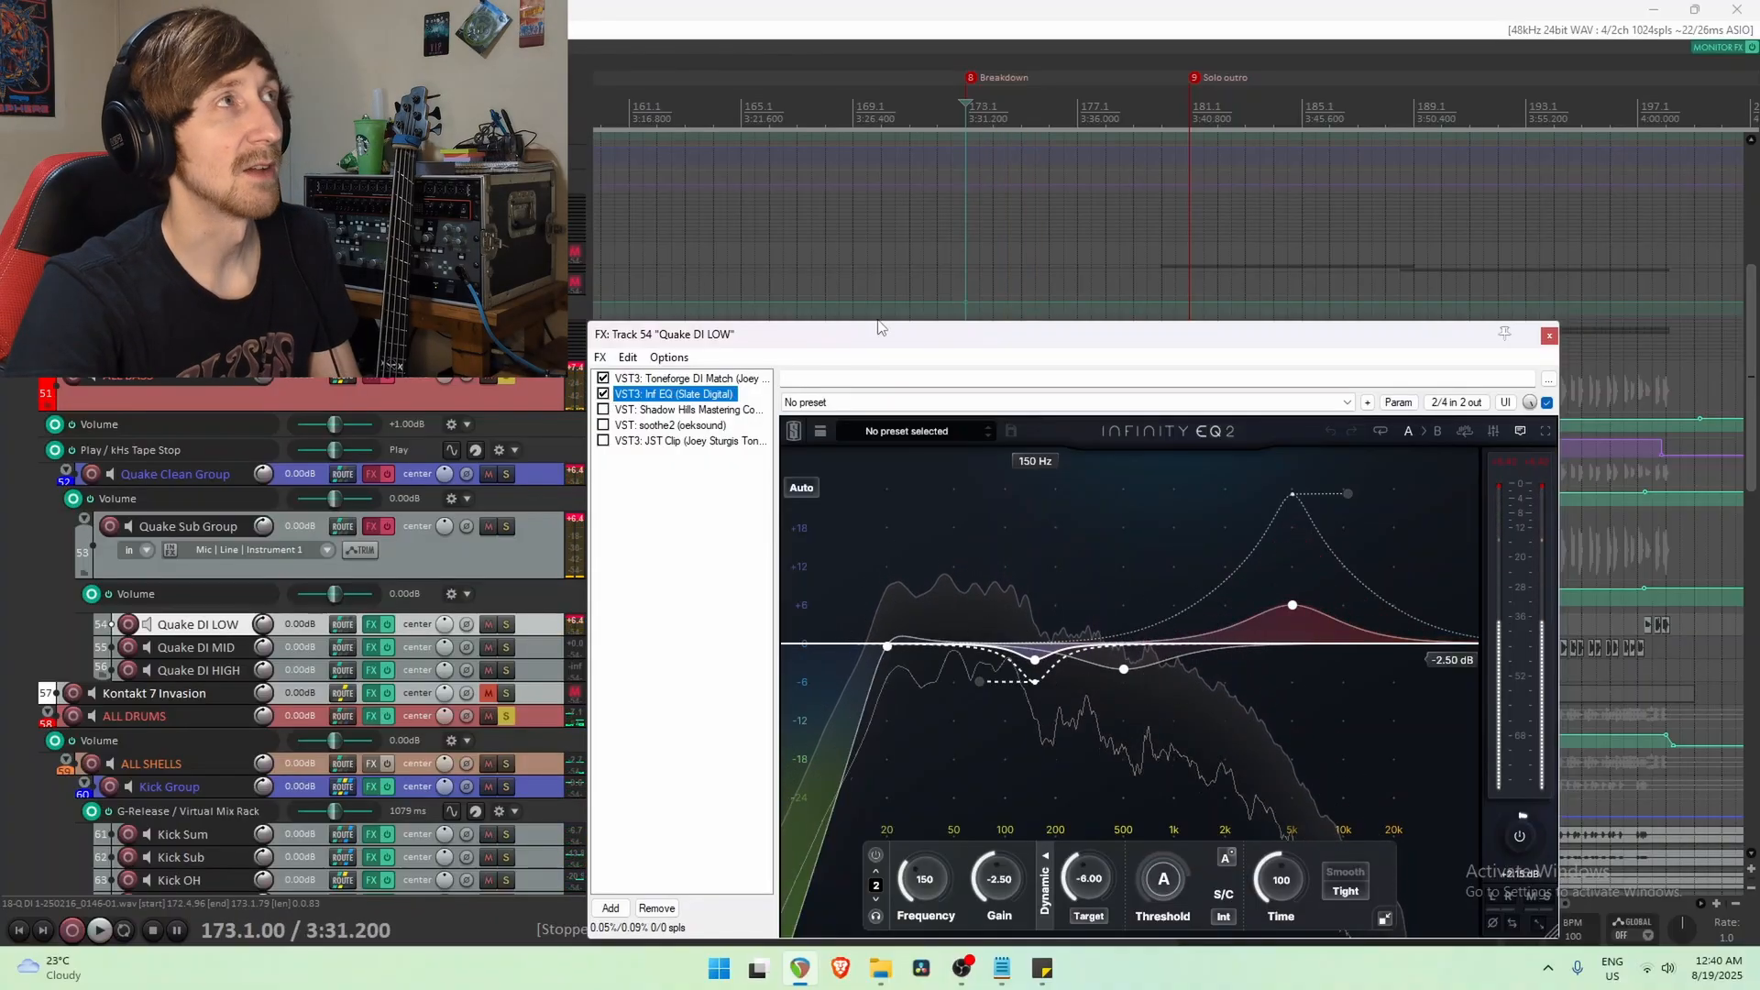
drag(880, 339, 910, 211)
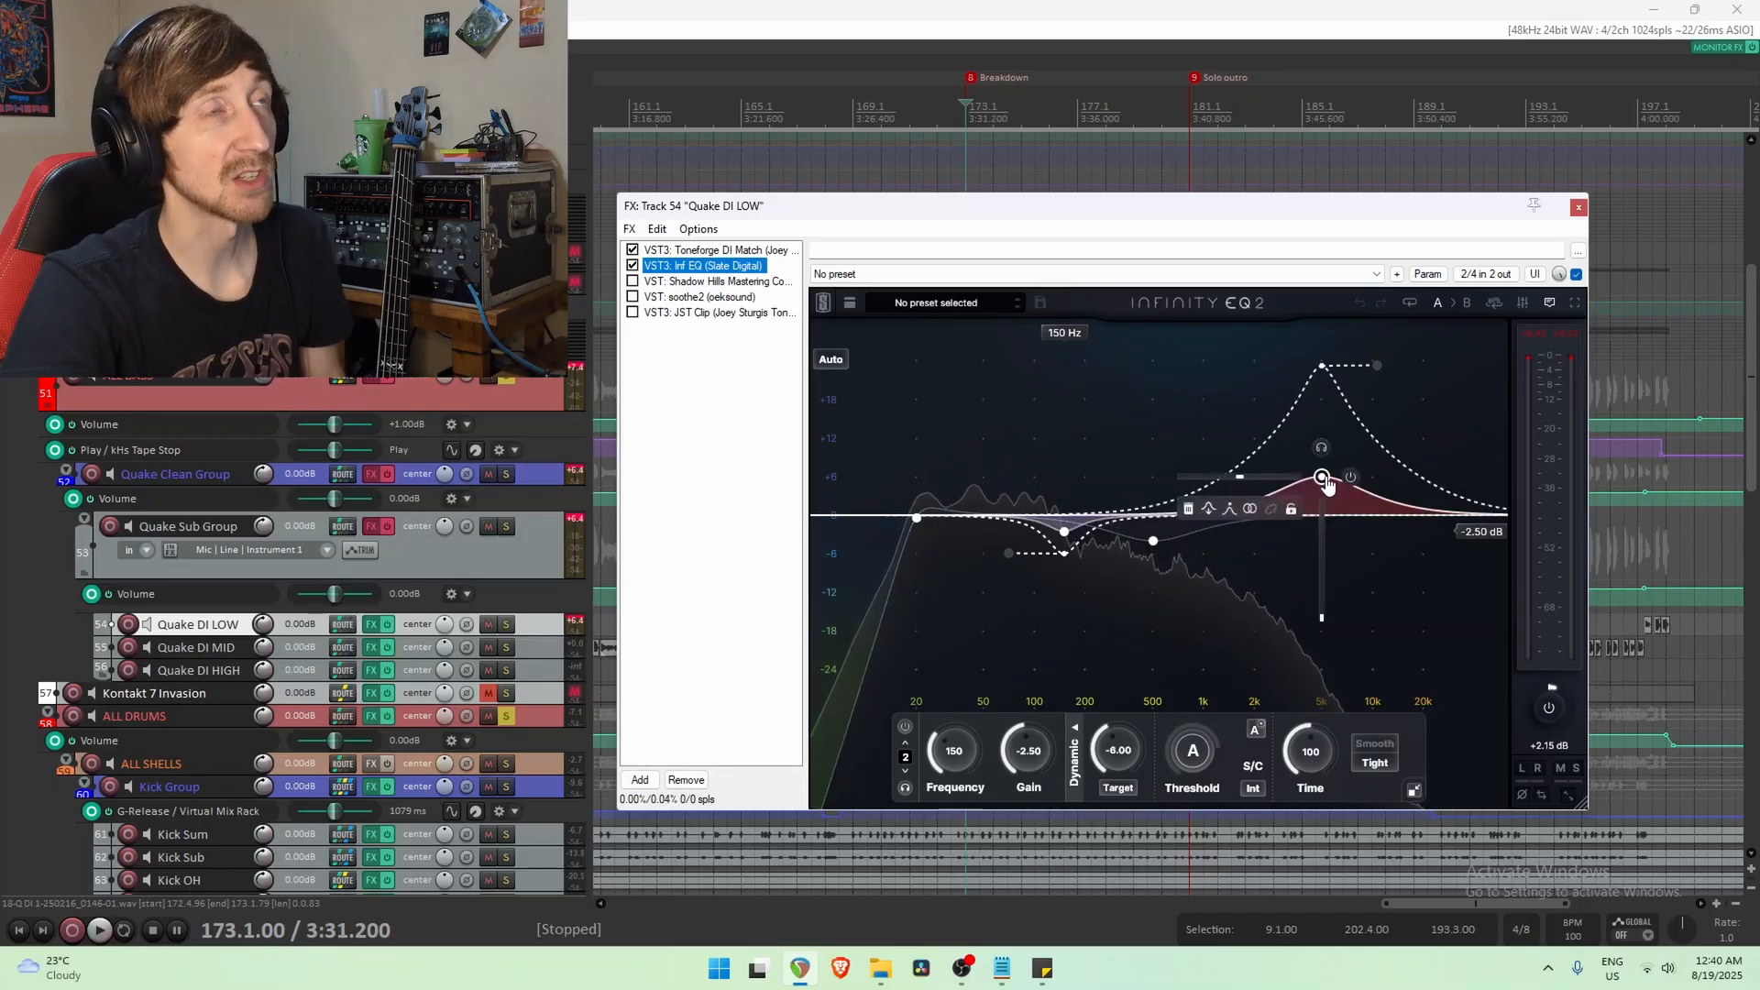
Enable the Shadow Hills Mastering Compressor on Quake DI LOW and play the Breakdown while watching its meters.
click(690, 282)
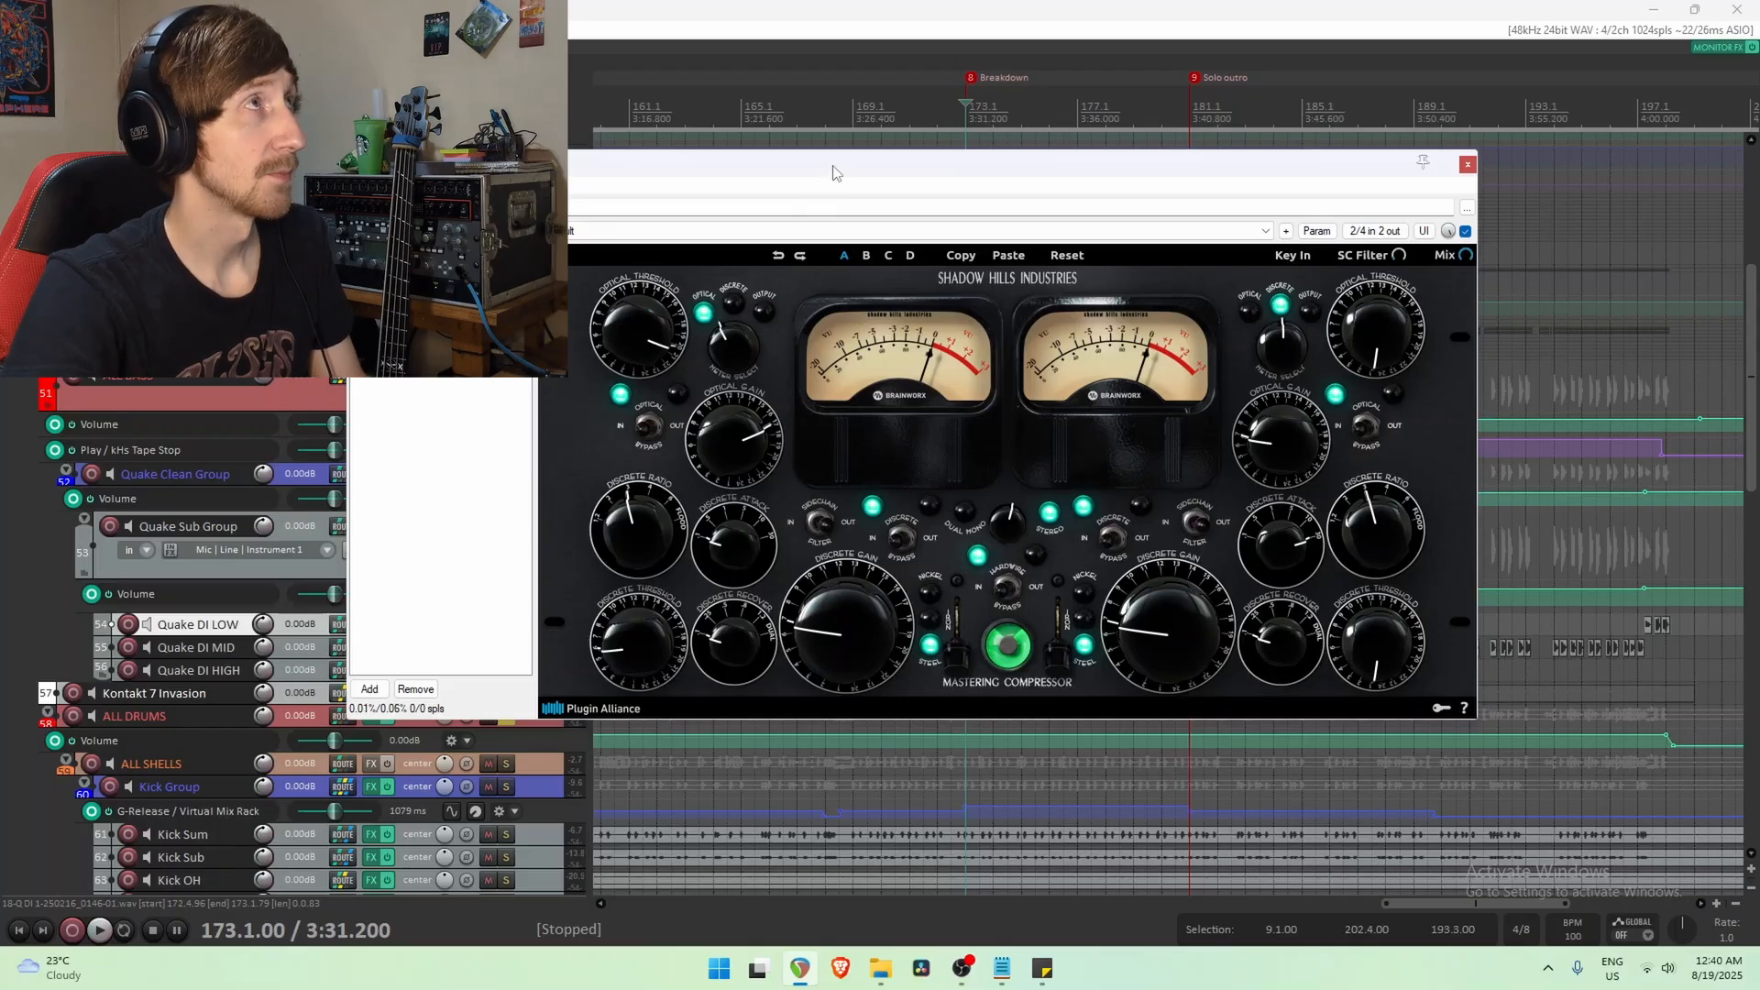
drag(832, 172, 835, 263)
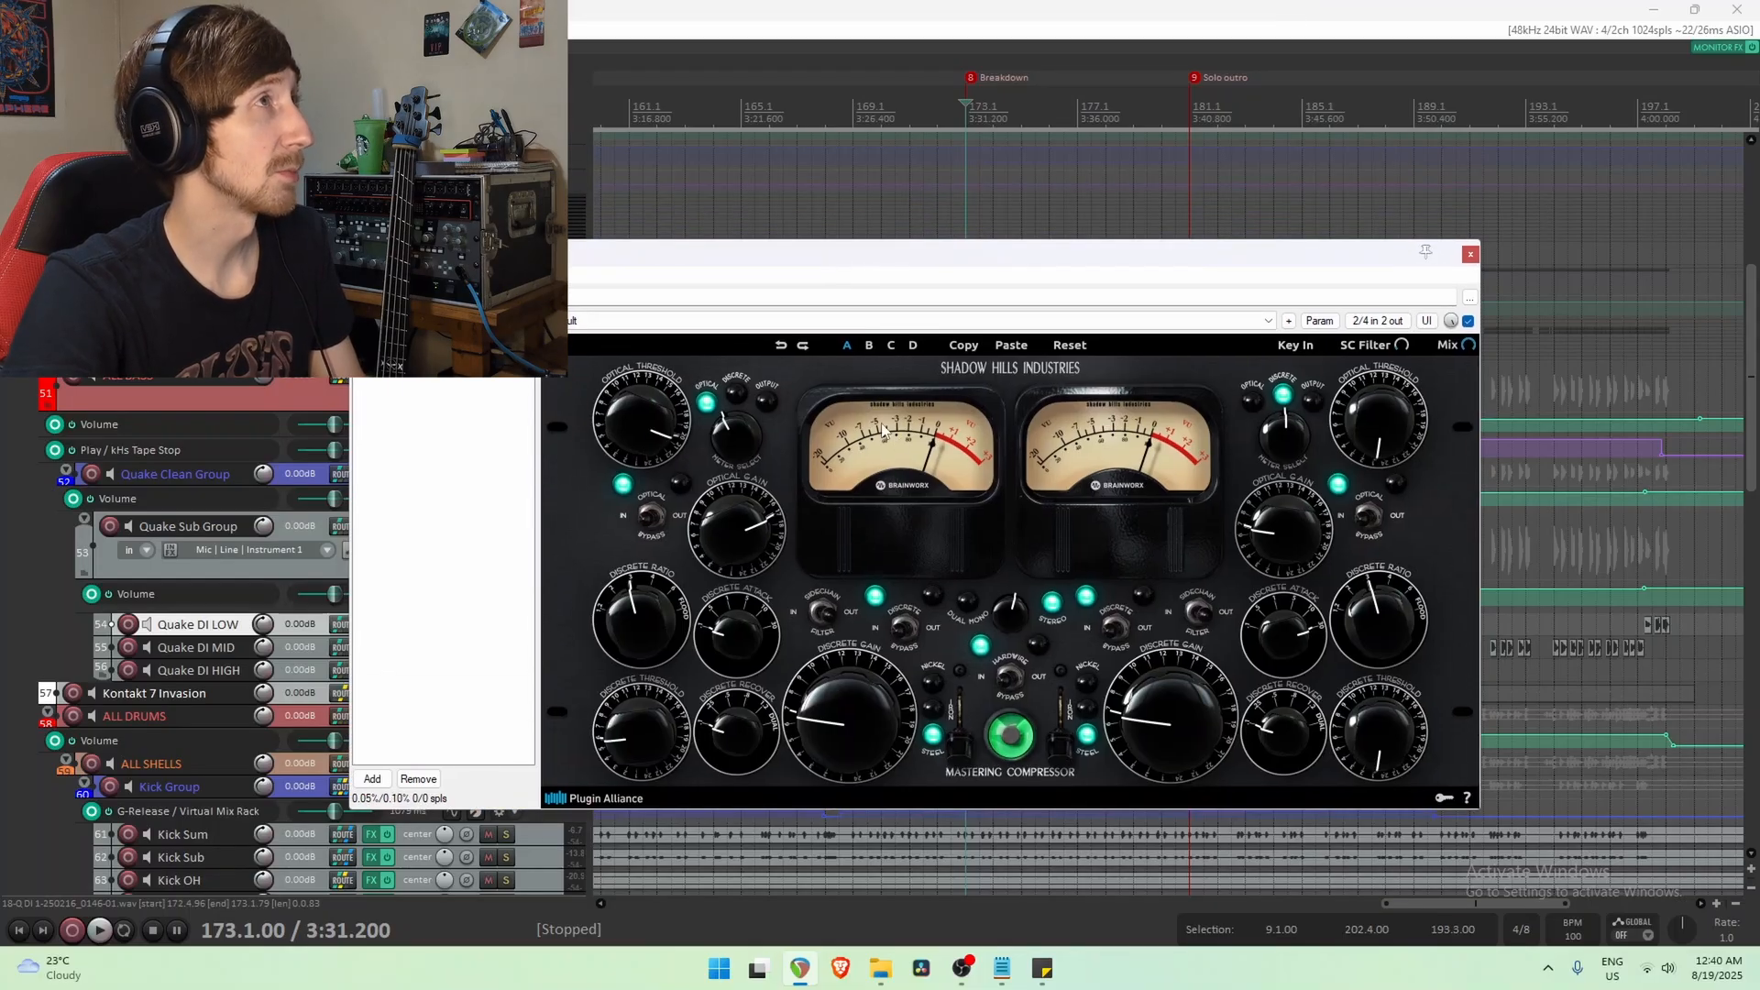
drag(995, 259, 1102, 780)
key(space)
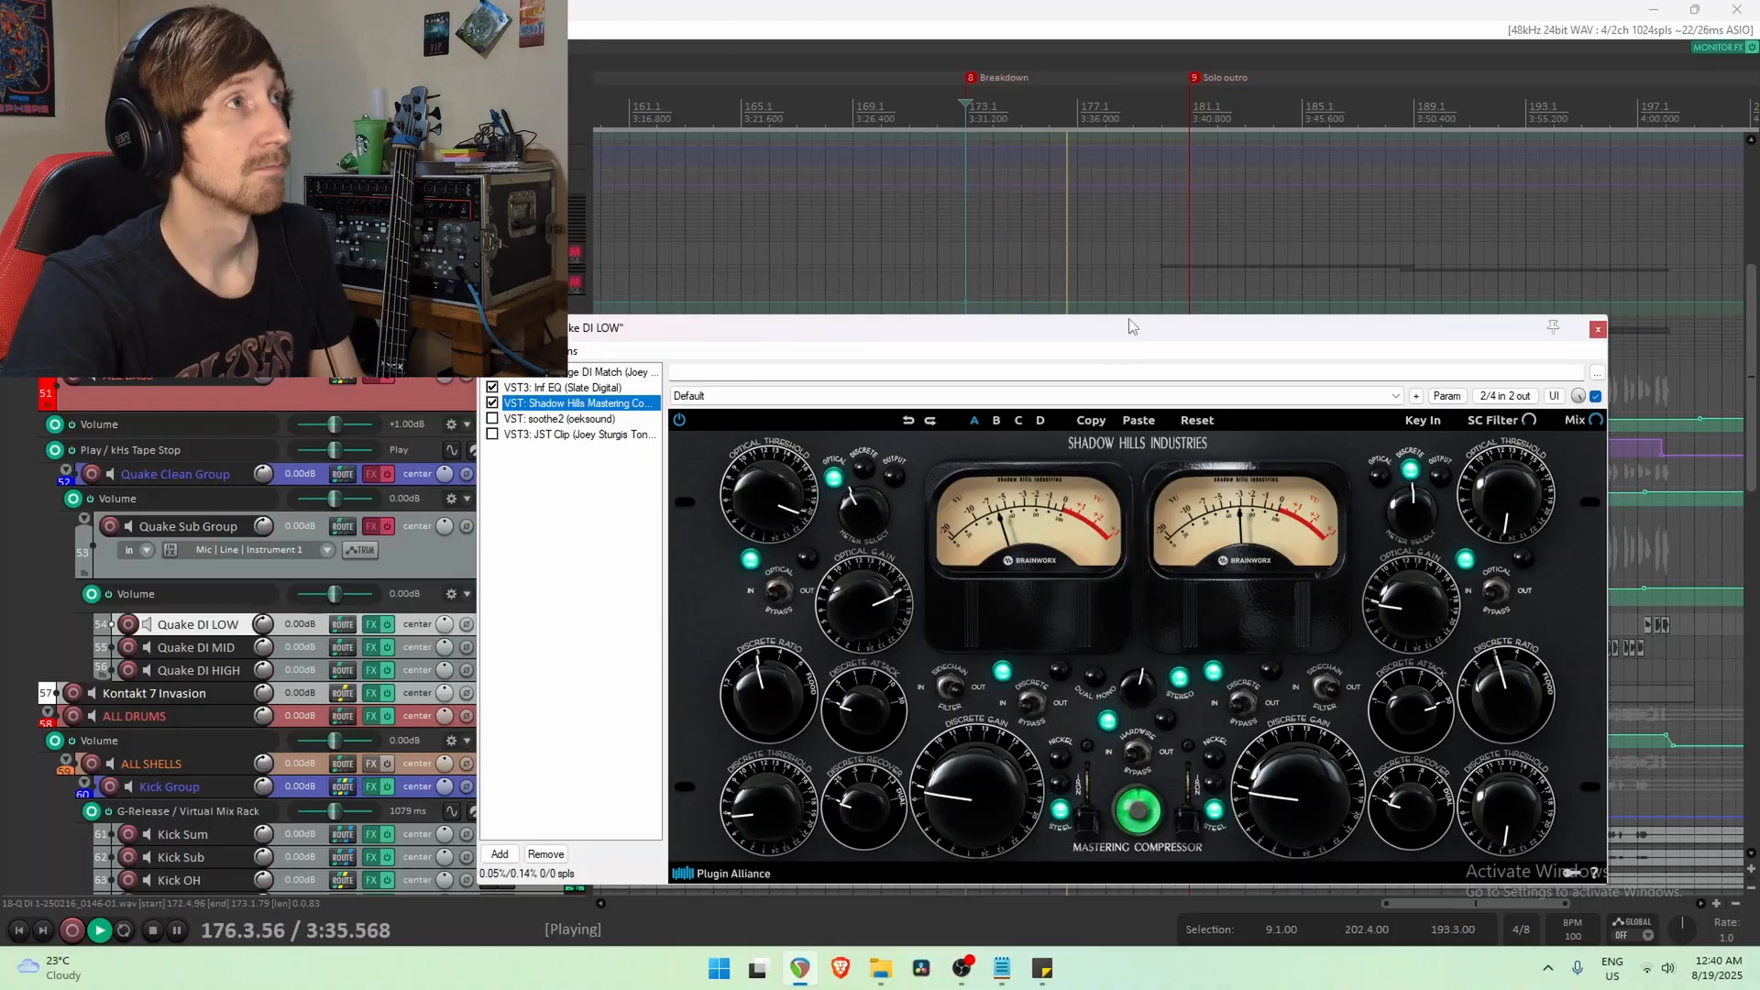
key(space)
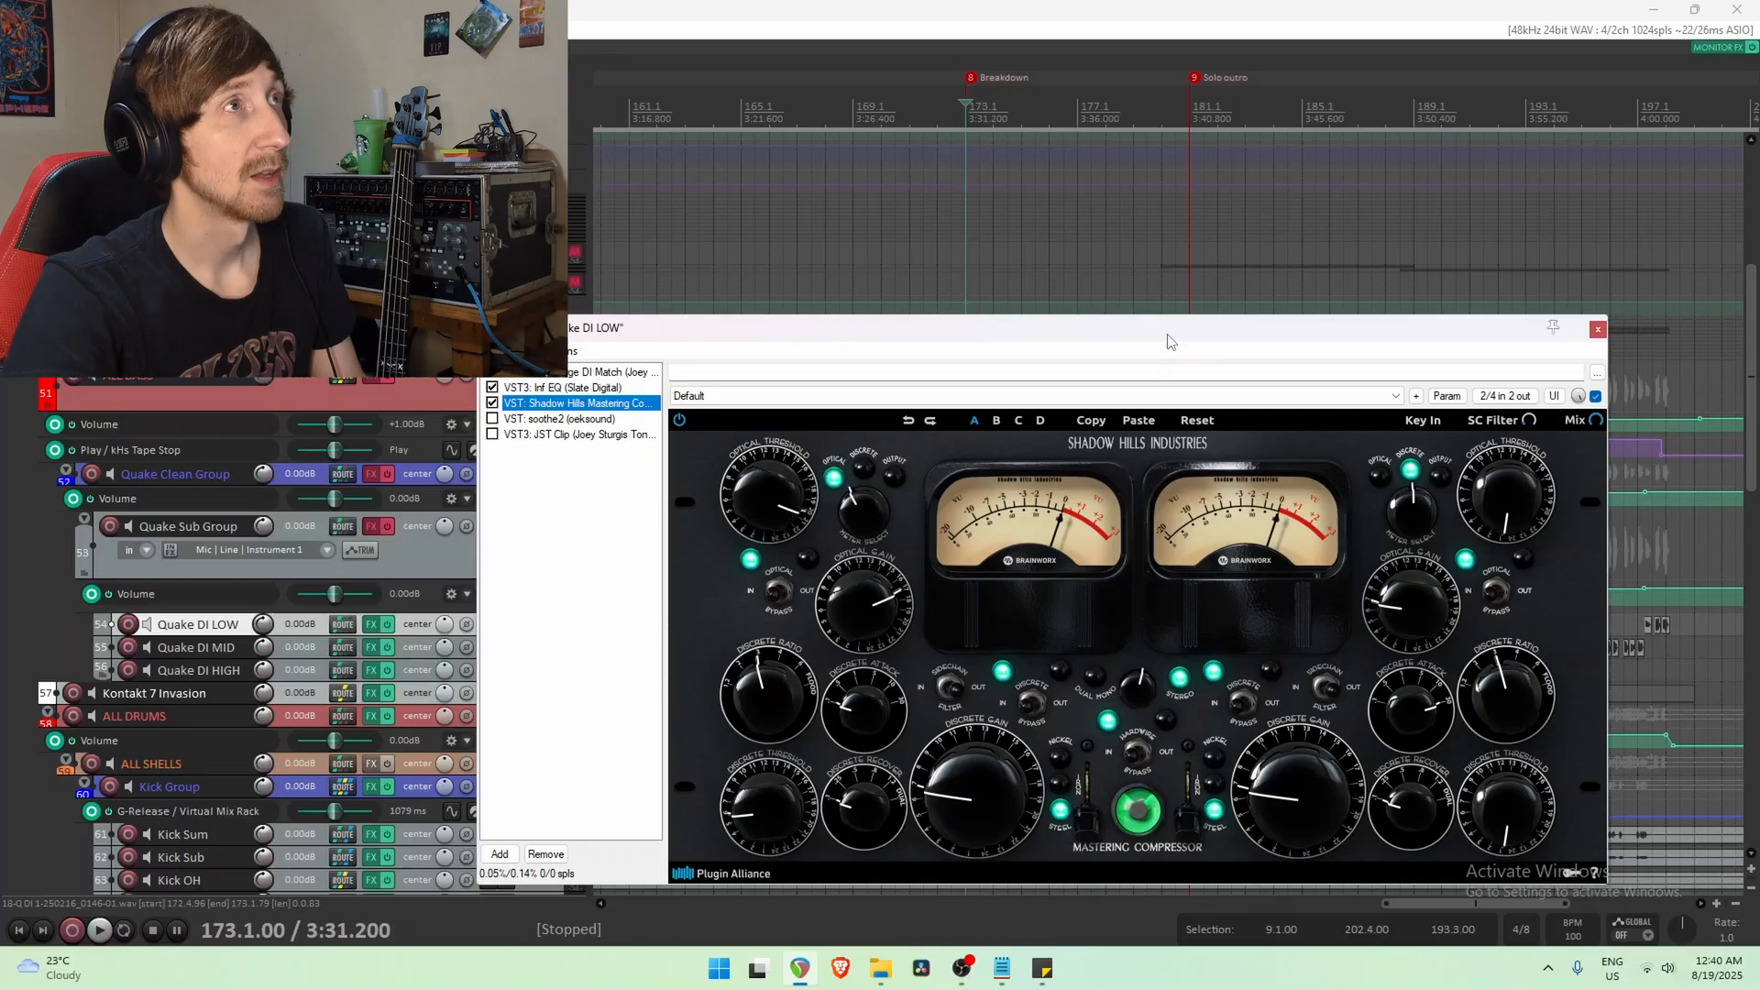
Enlarge the Quake DI LOW track to examine its Breakdown waveforms, restore its height and return to the compressor.
drag(1161, 333, 1162, 783)
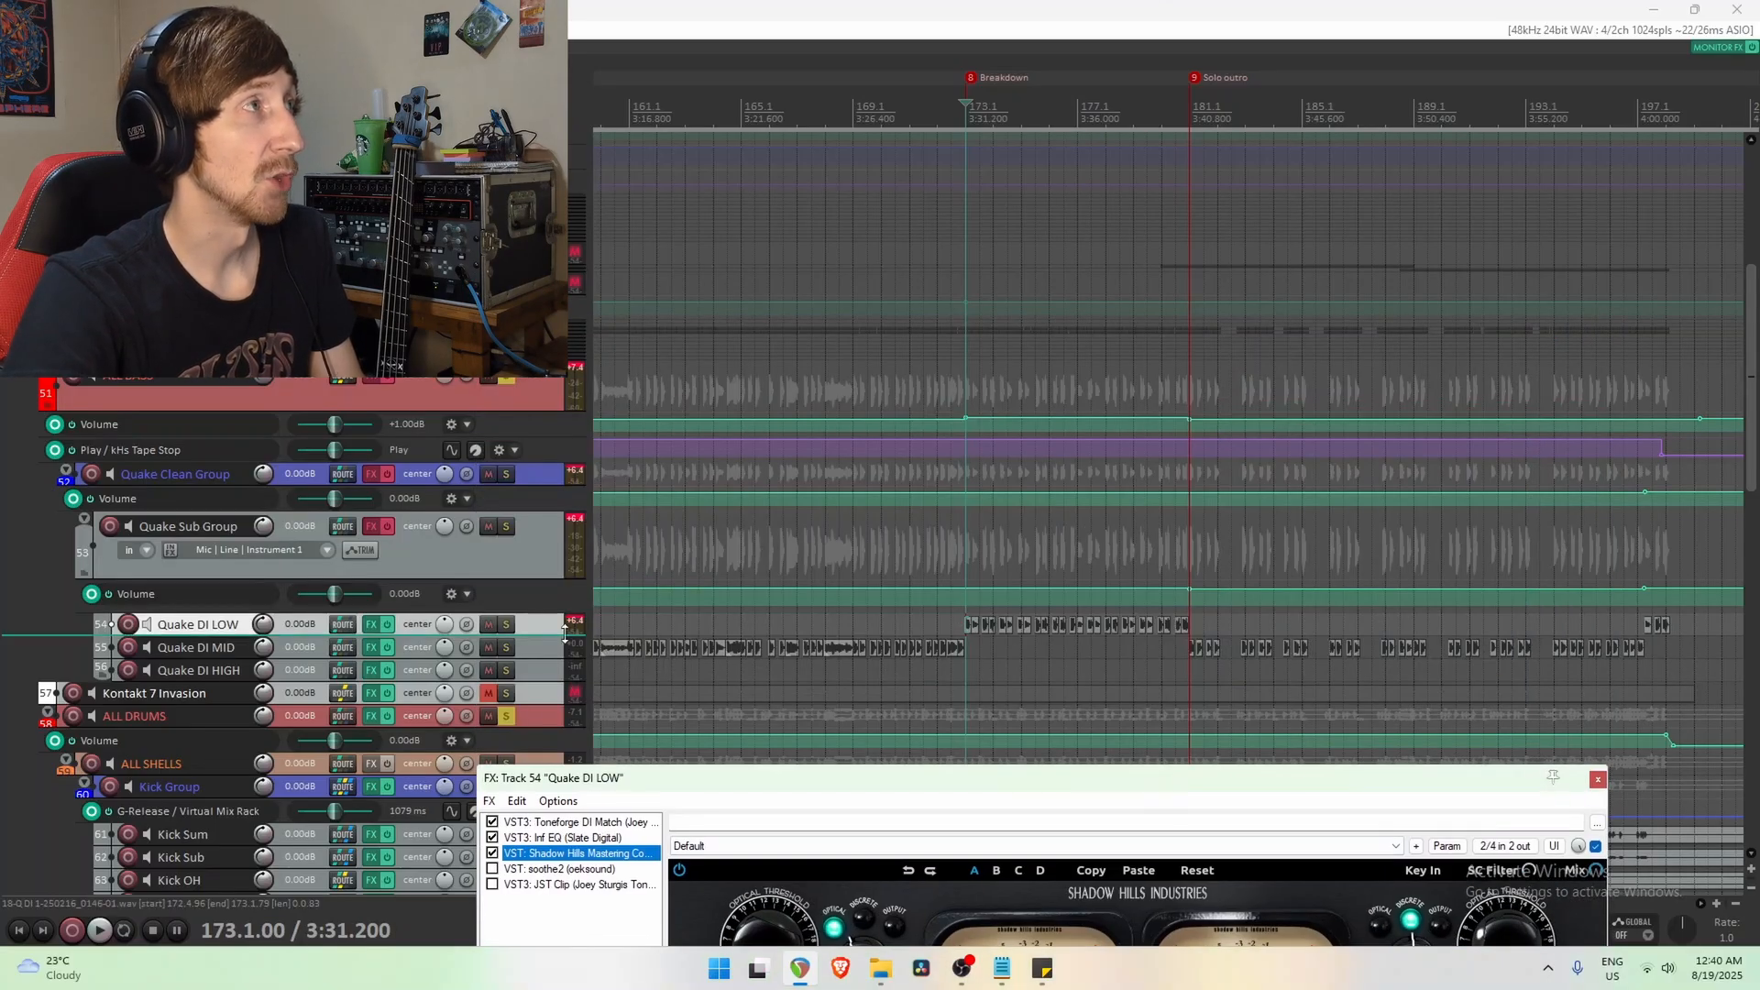
drag(514, 637, 673, 710)
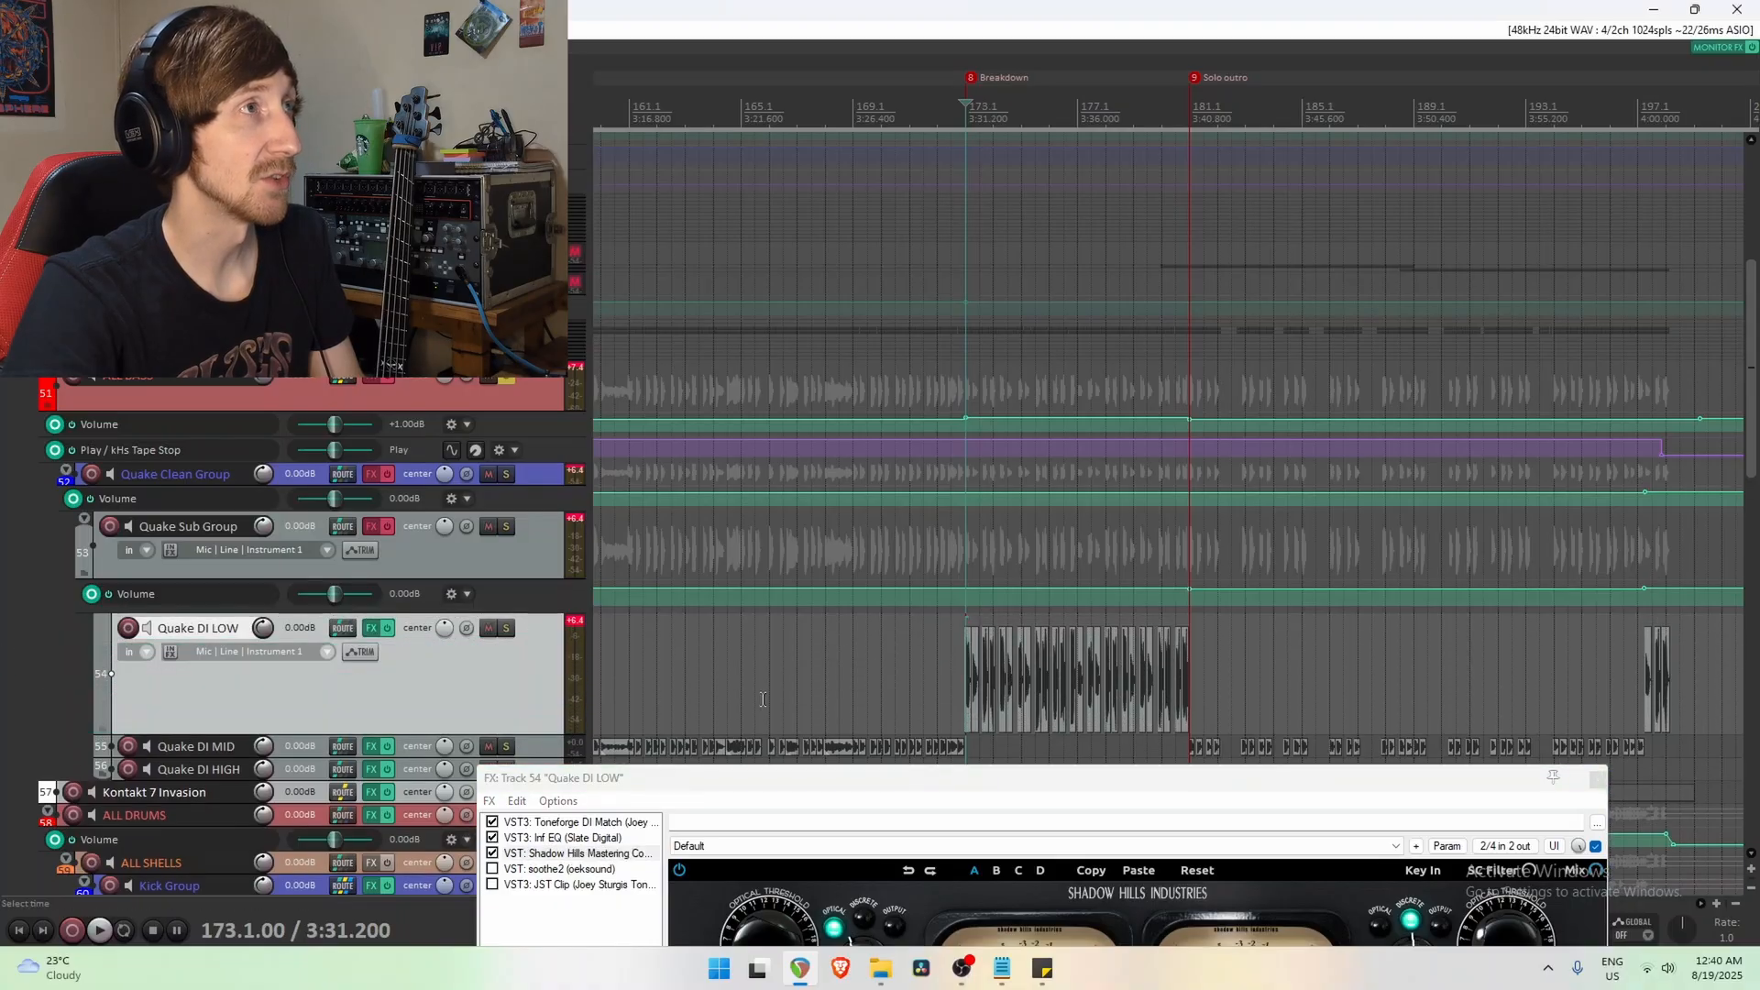
drag(544, 716, 544, 612)
right_click(609, 858)
click(1207, 786)
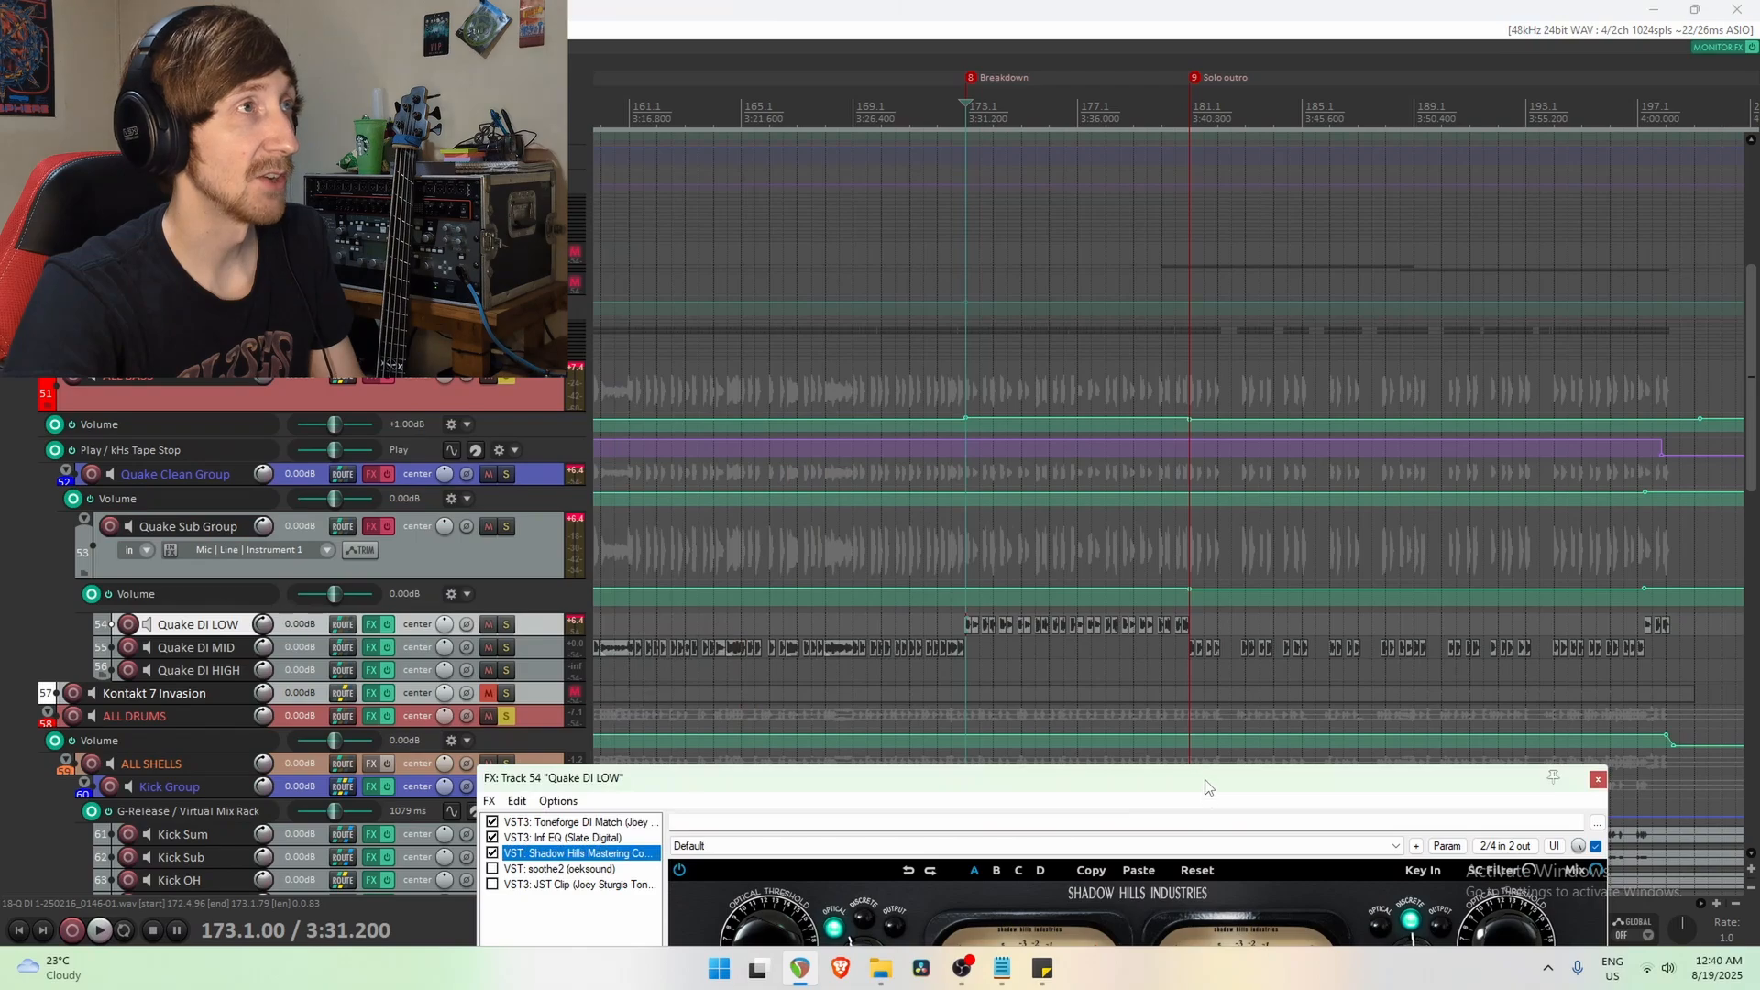
drag(1206, 785, 1135, 351)
drag(1033, 336, 1092, 212)
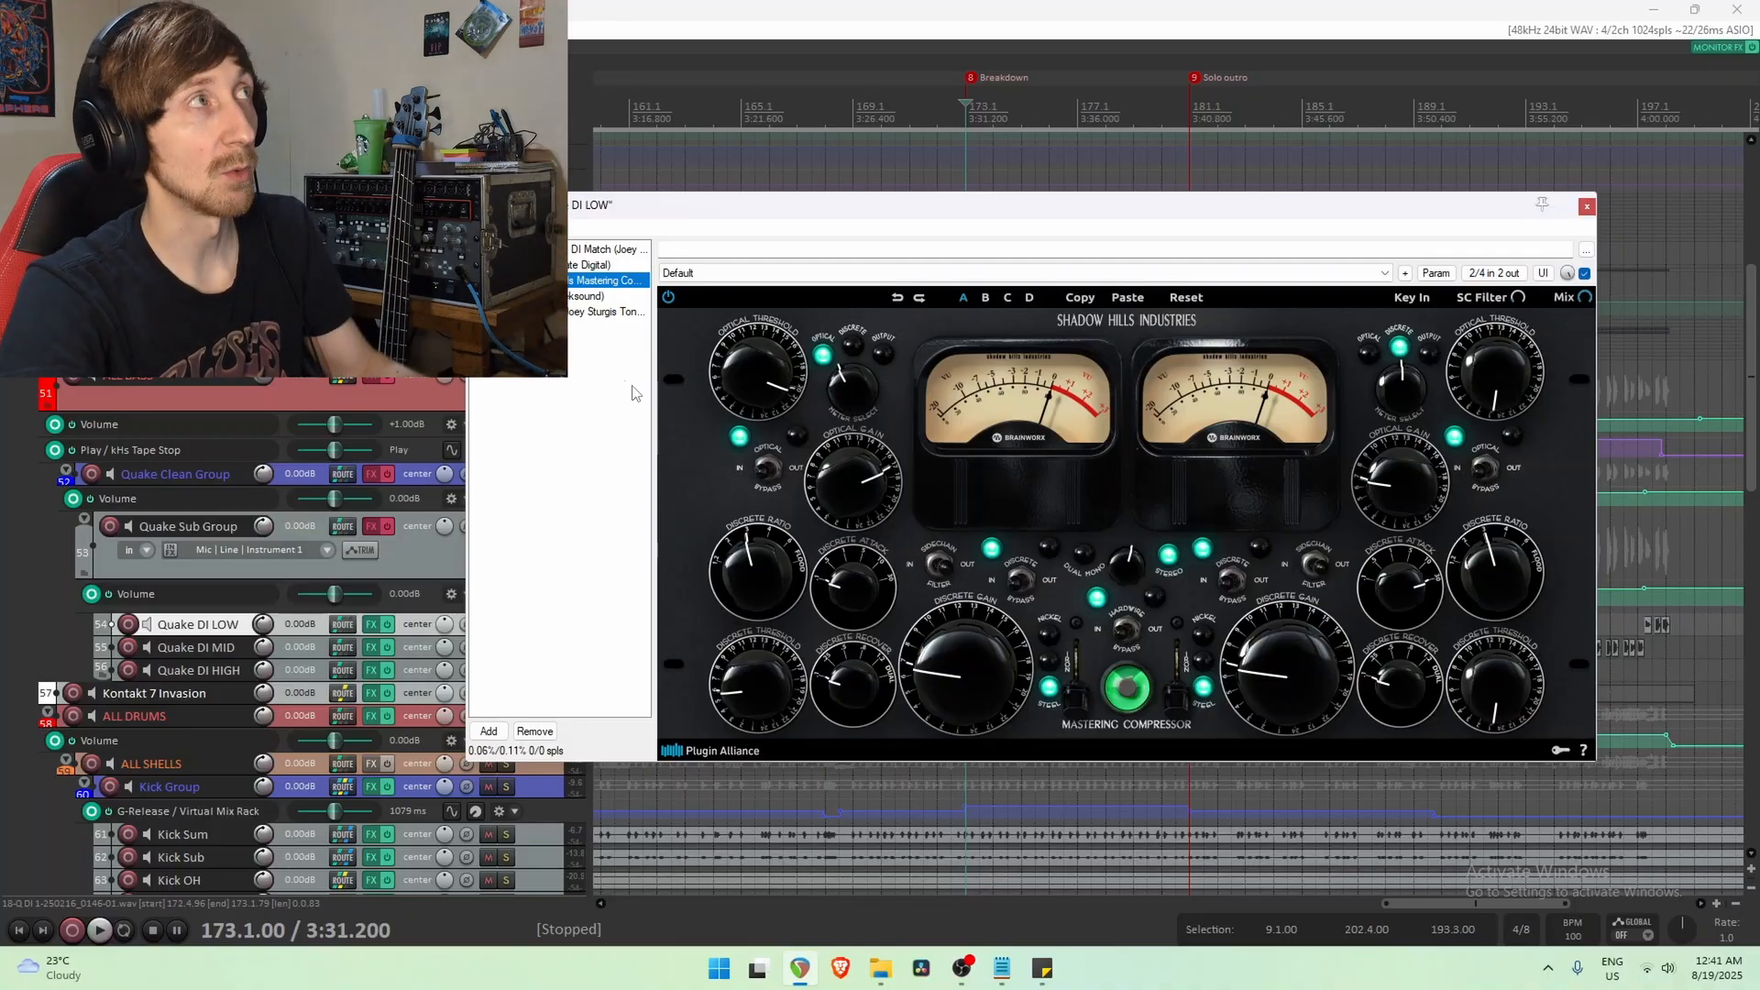
Enable soothe2 on Quake DI LOW and play the Breakdown through it.
click(588, 296)
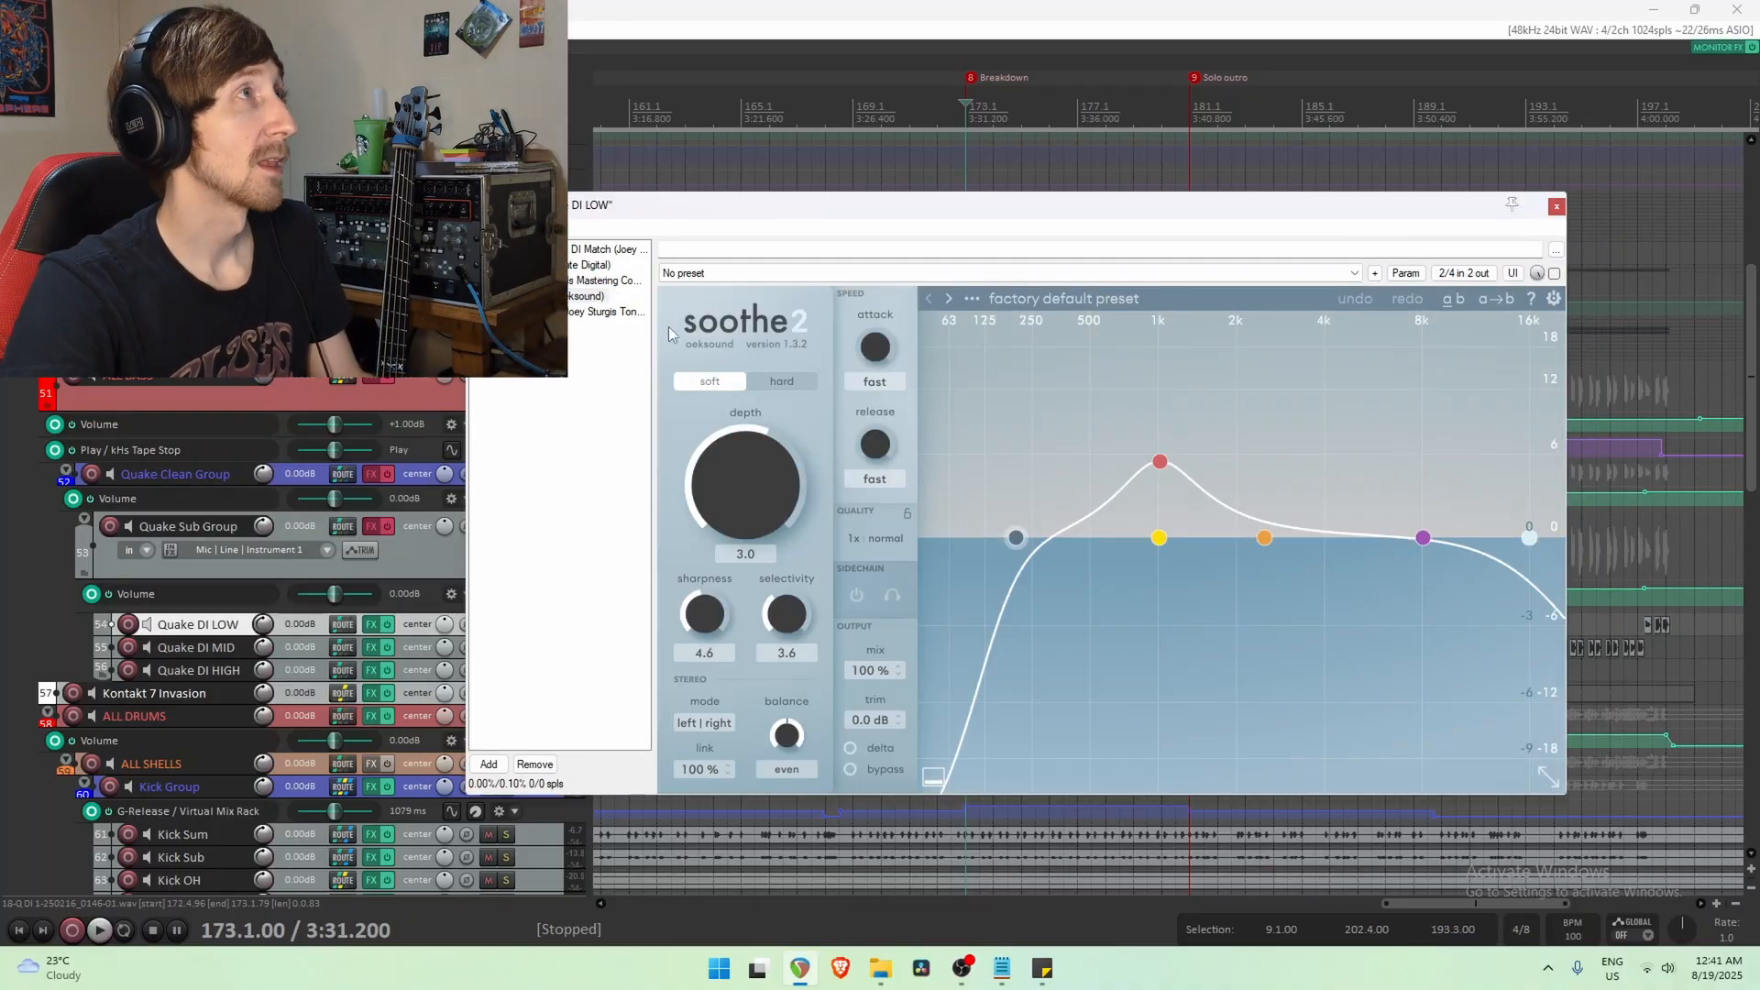
drag(714, 216, 850, 168)
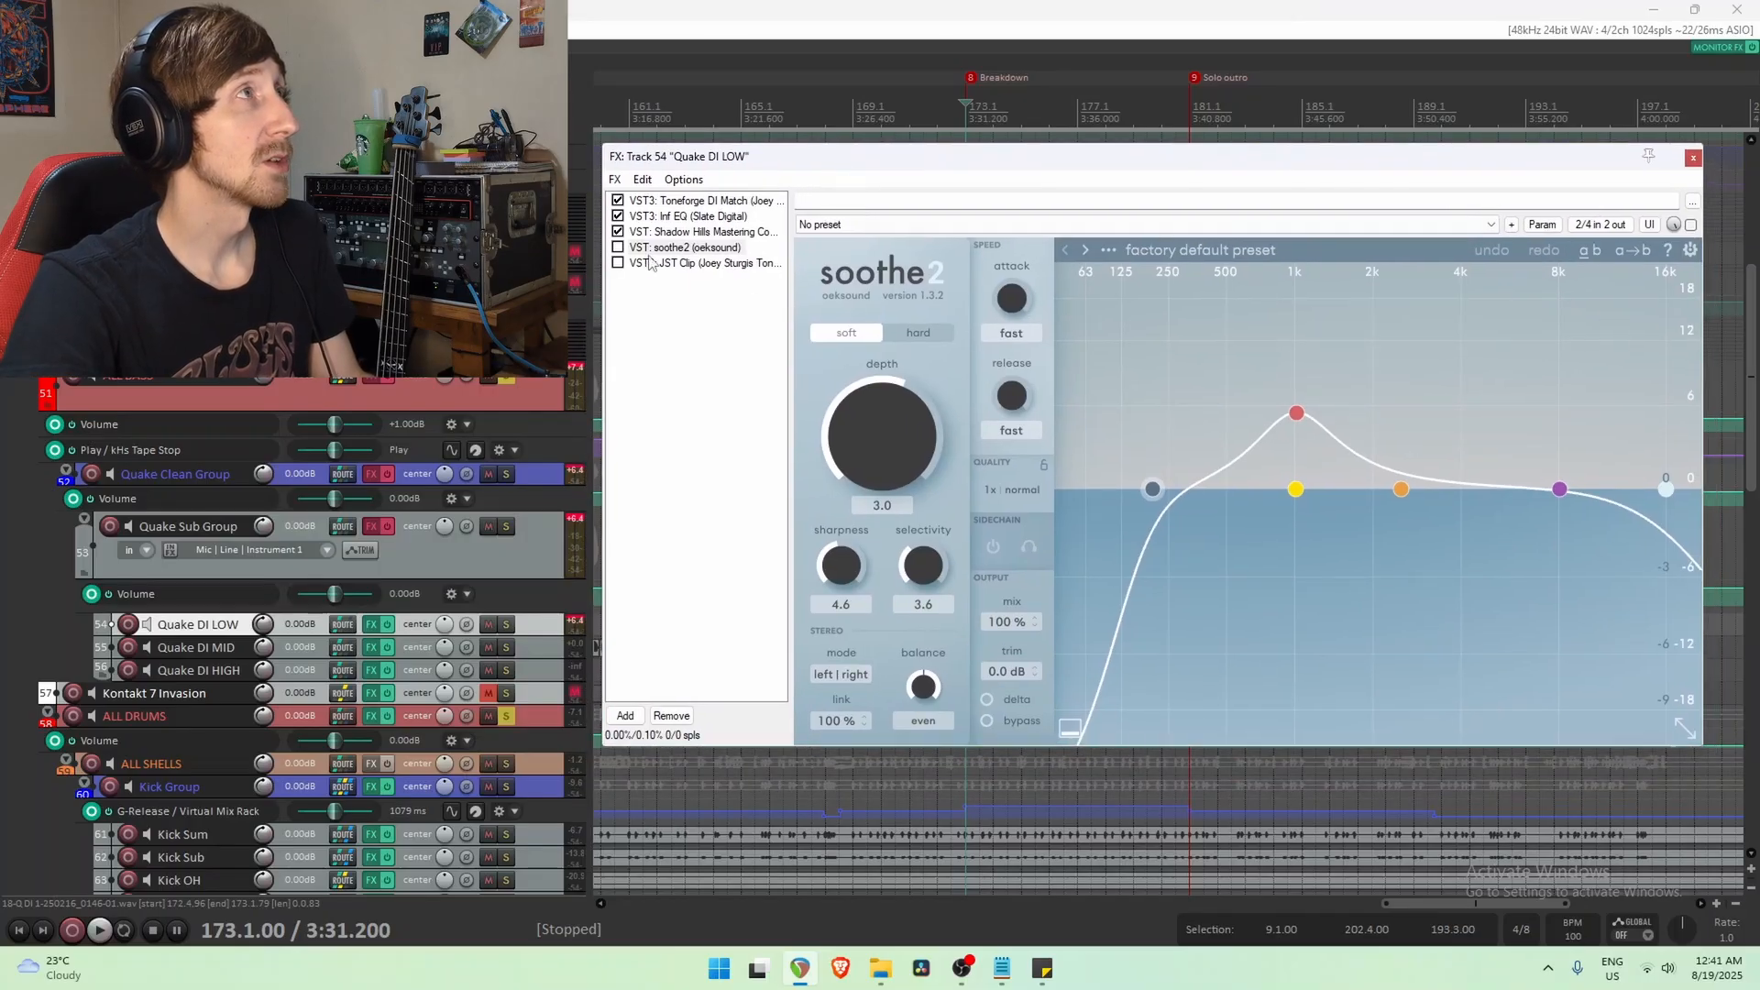
click(618, 248)
click(618, 248)
click(1320, 570)
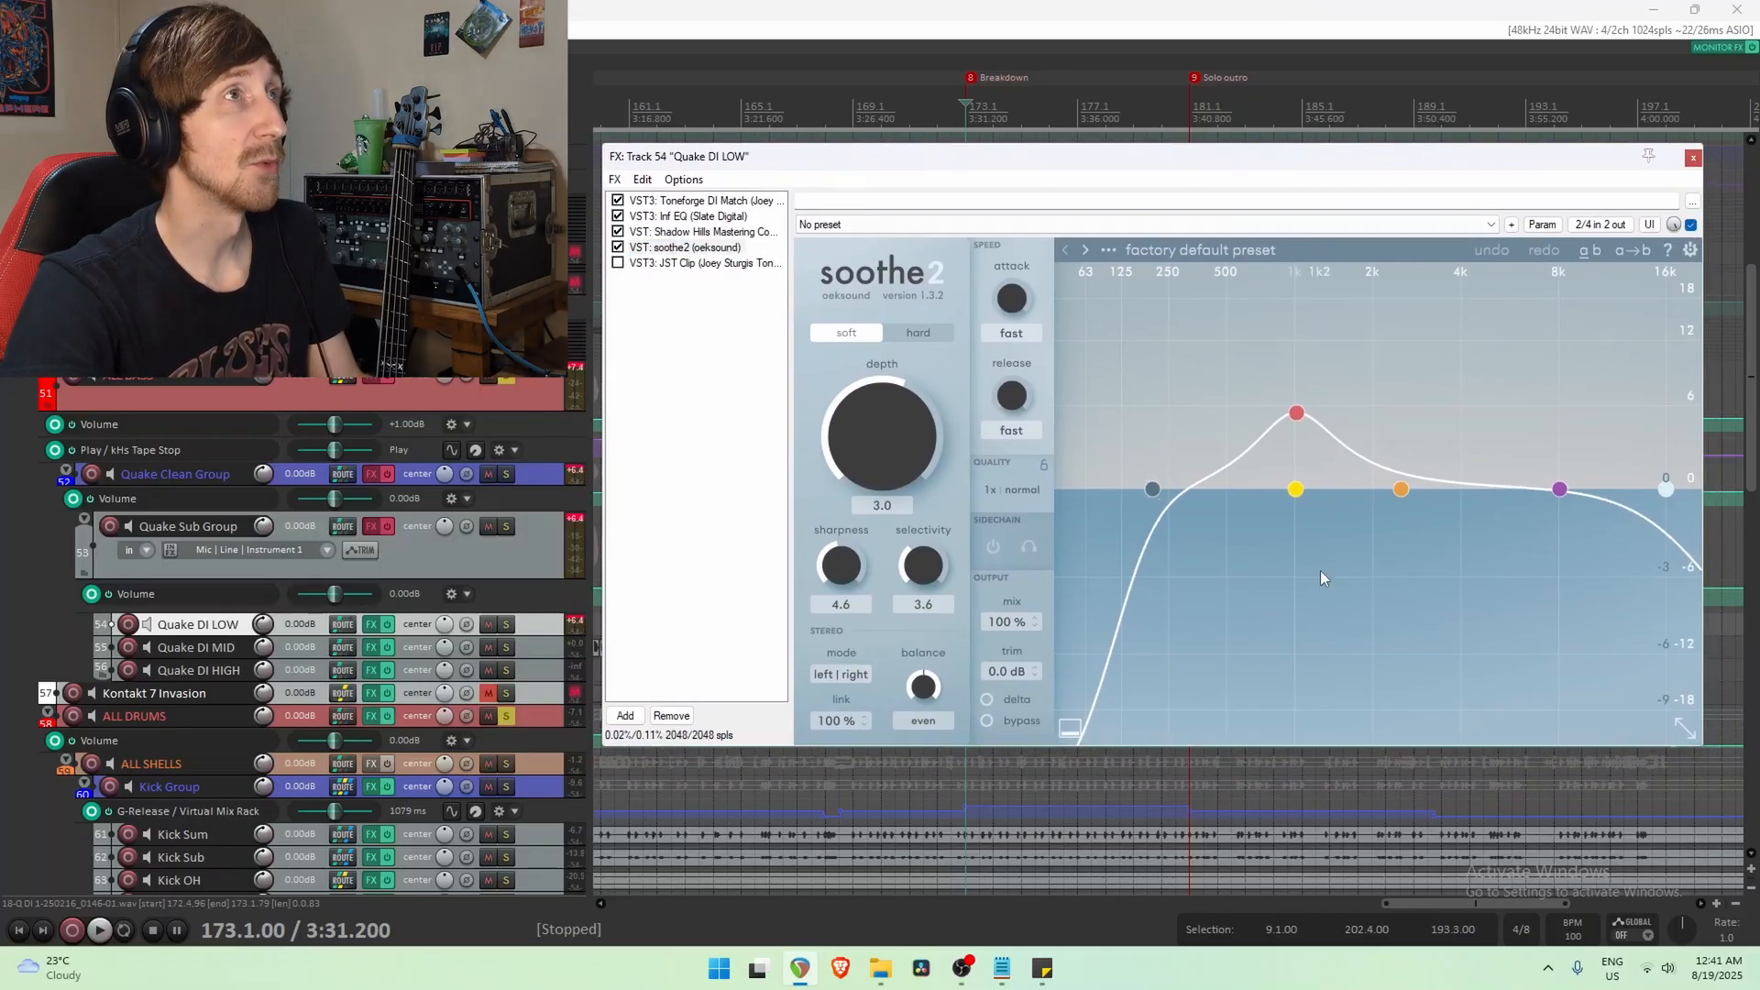
key(space)
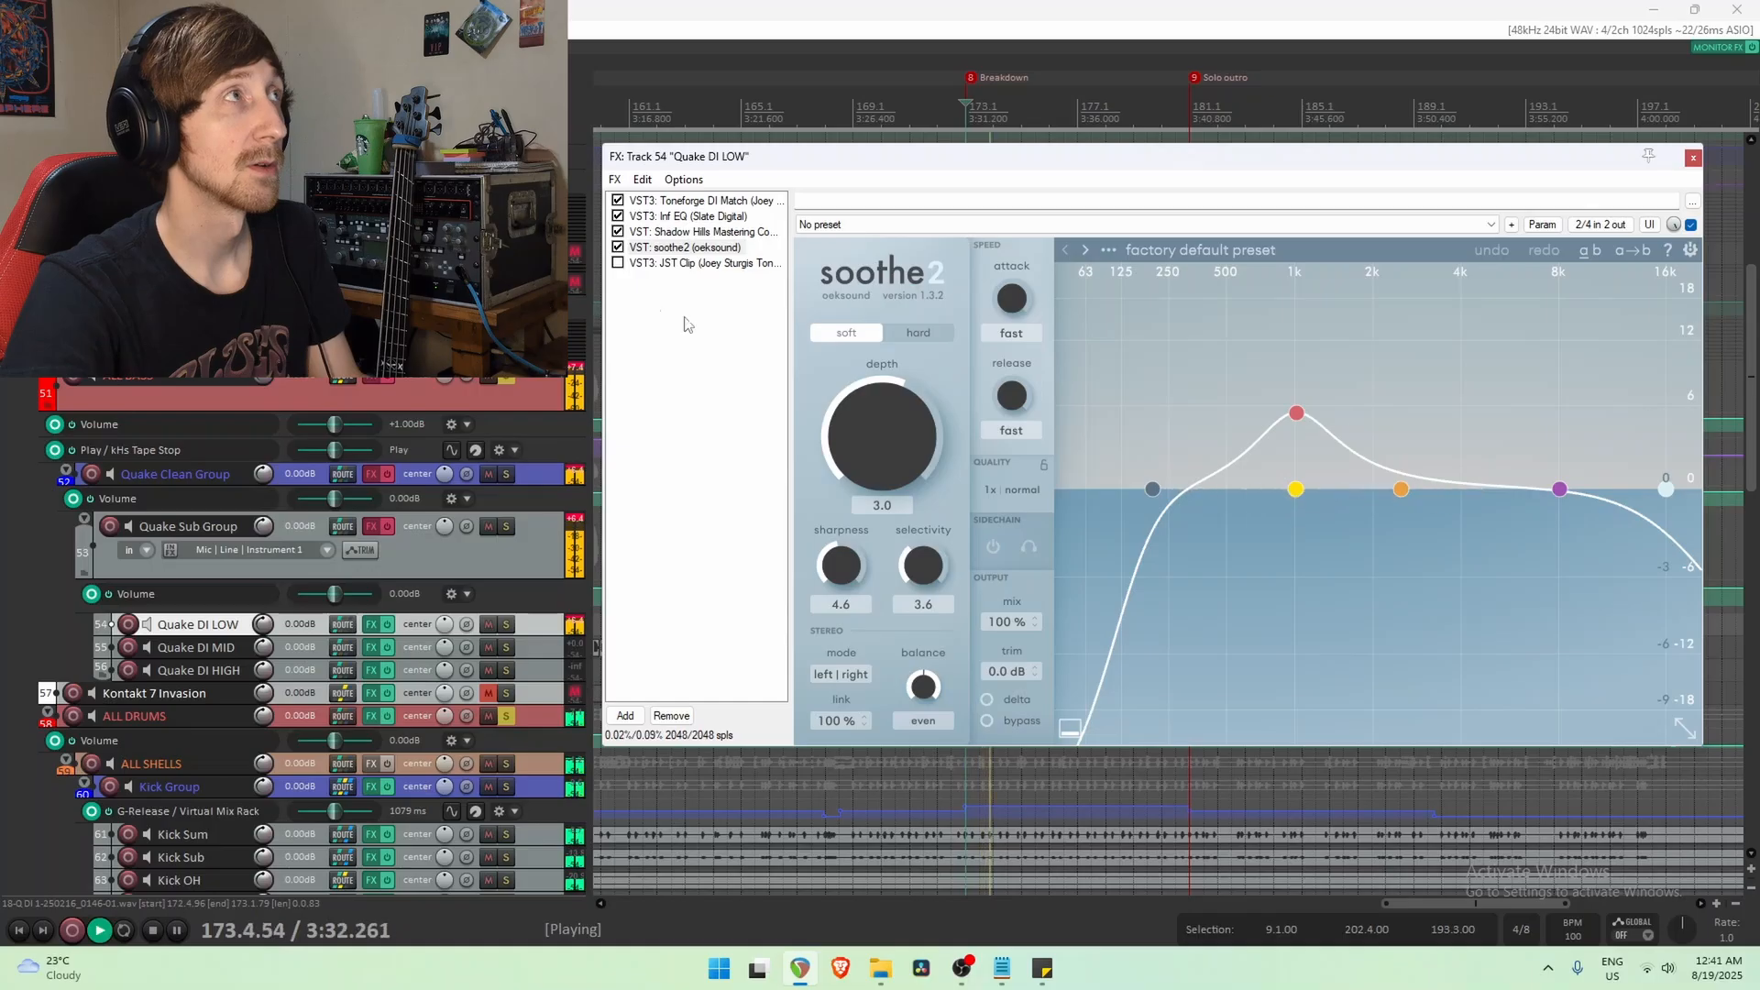
key(space)
Enable JST Clip on Quake DI LOW, check its controls and play the Breakdown through it.
click(669, 263)
mouse_move(1190, 472)
mouse_move(1144, 410)
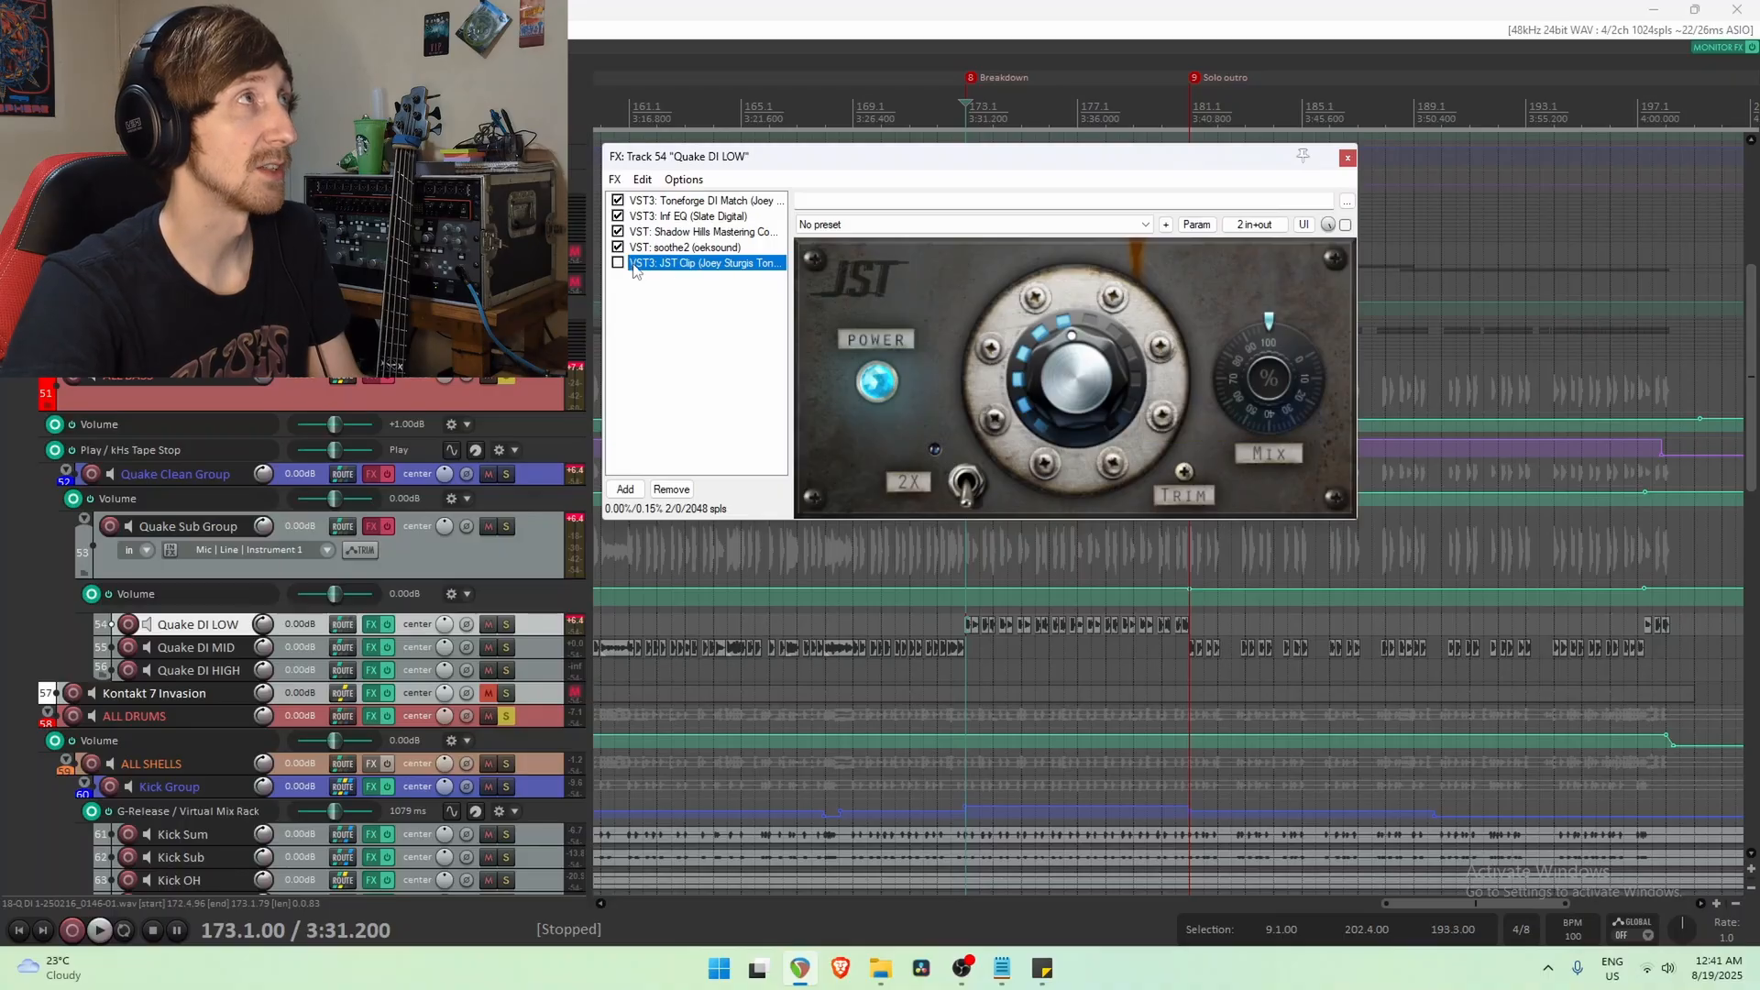
key(space)
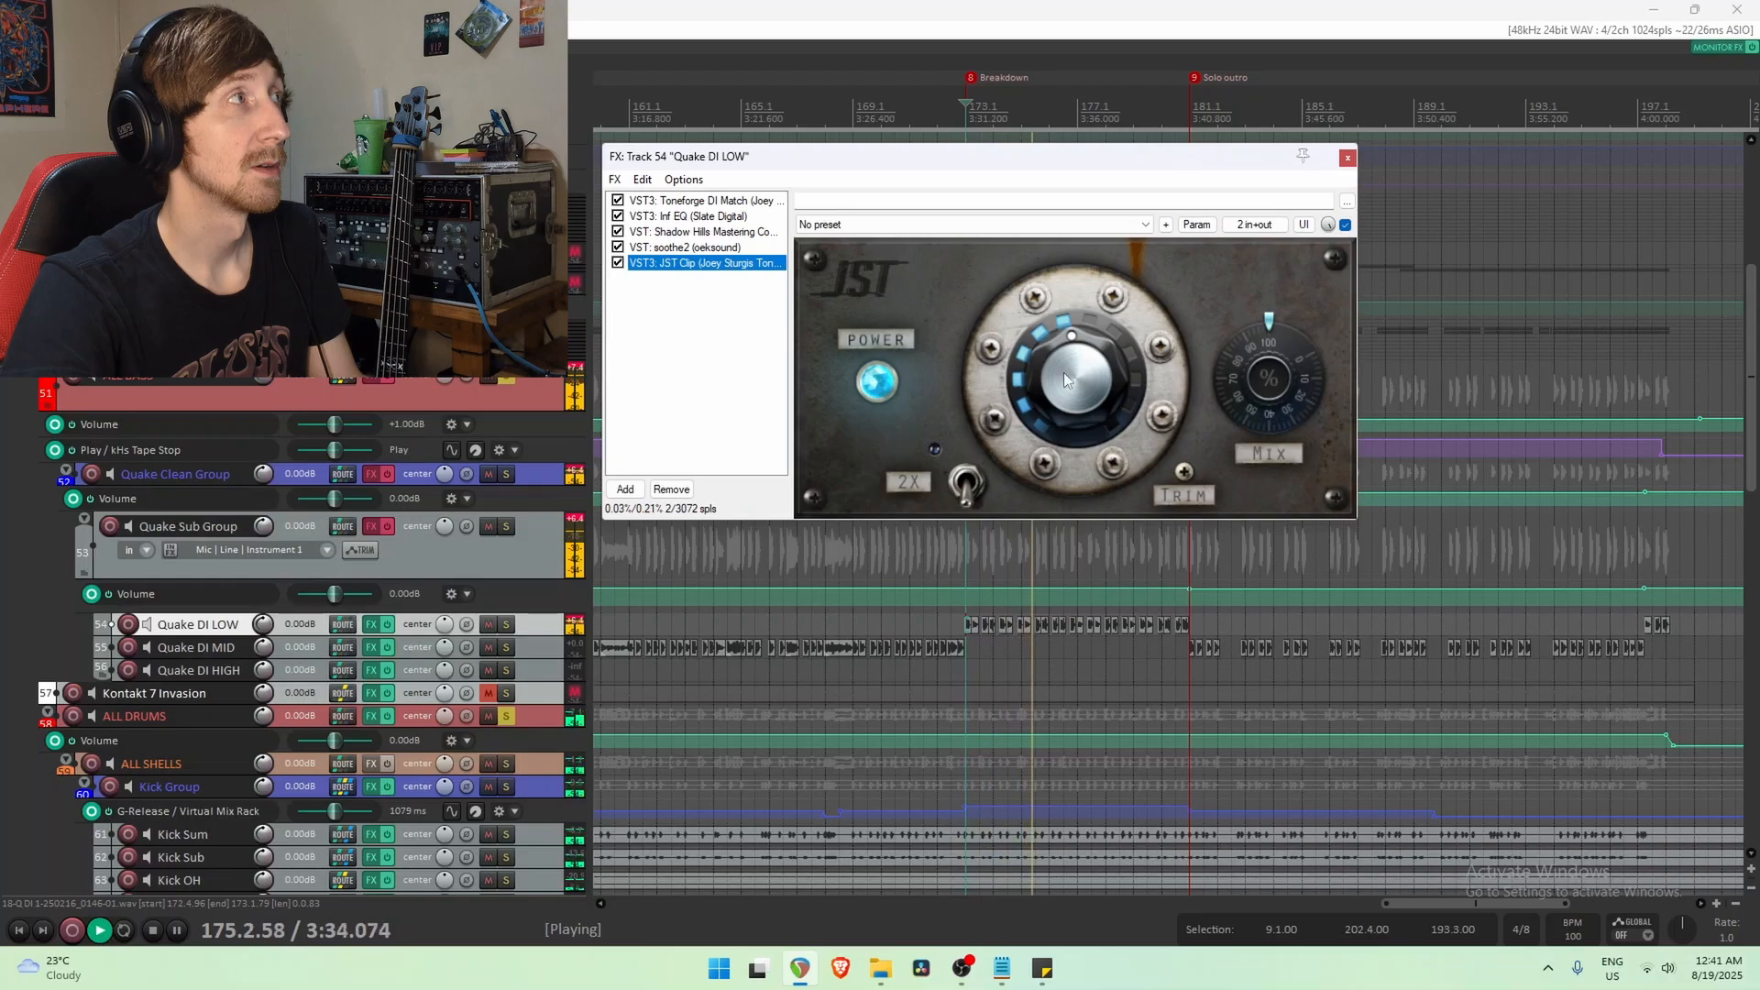
key(space)
Reset the Quake Sub Group peak meter and replay the Breakdown to check its level.
click(578, 525)
key(space)
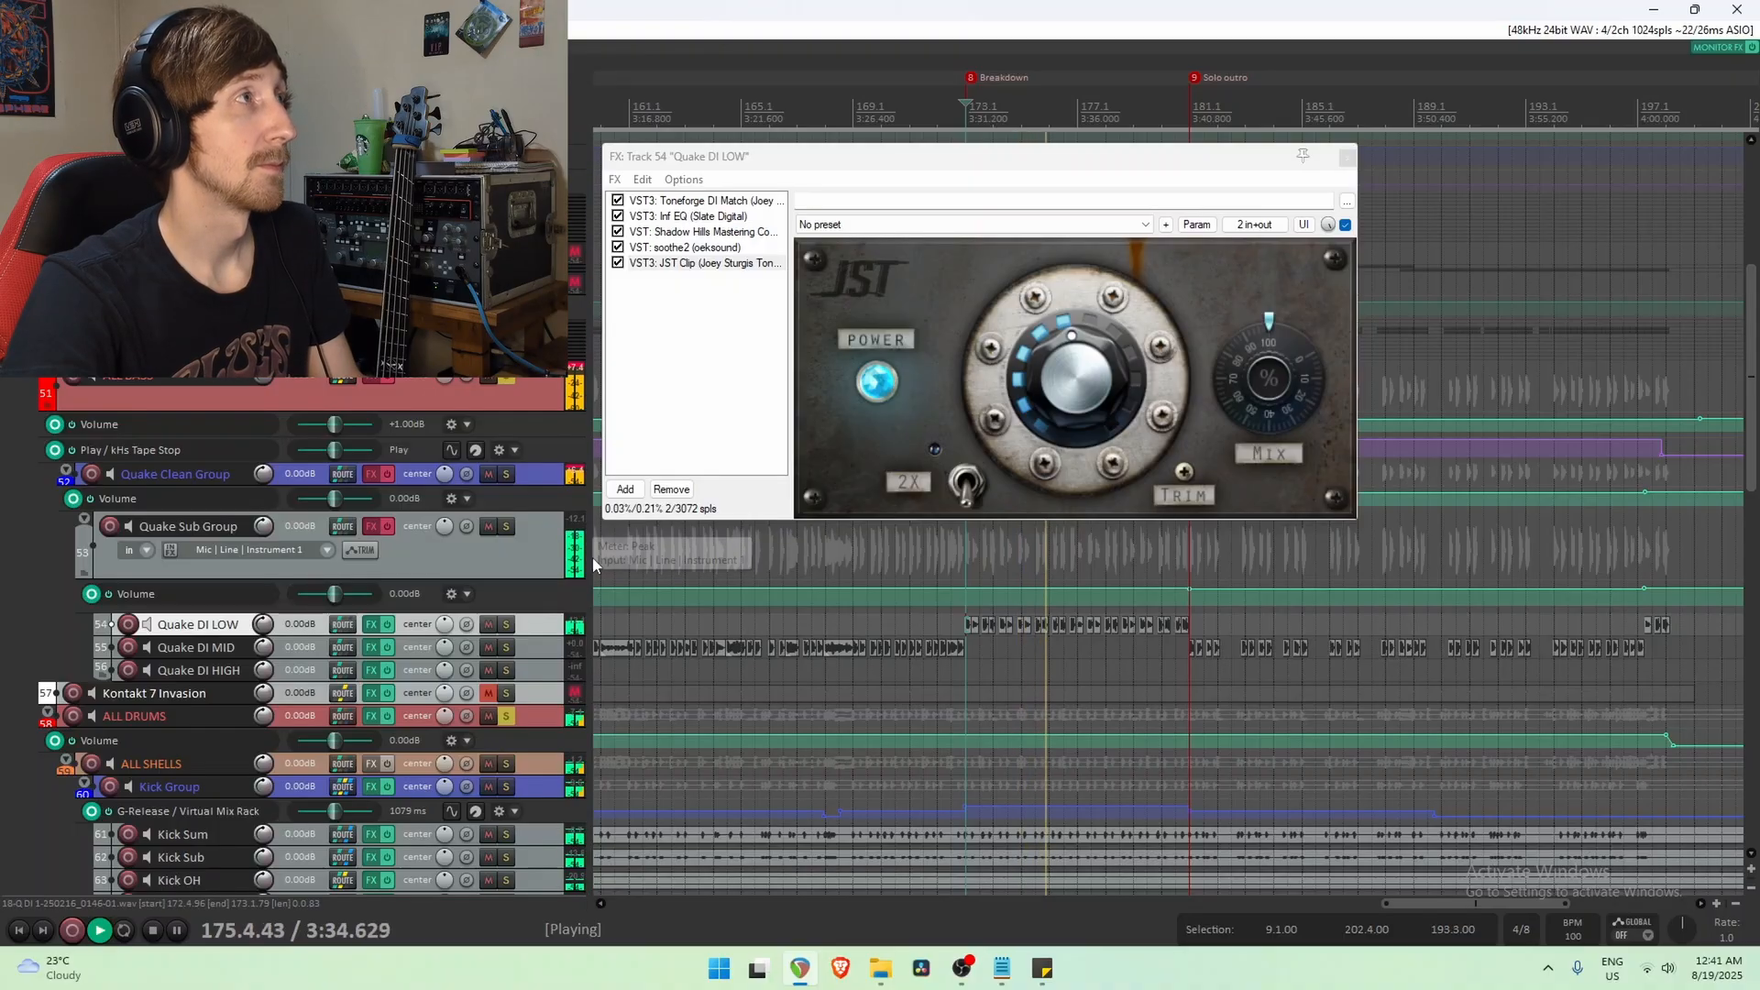
key(space)
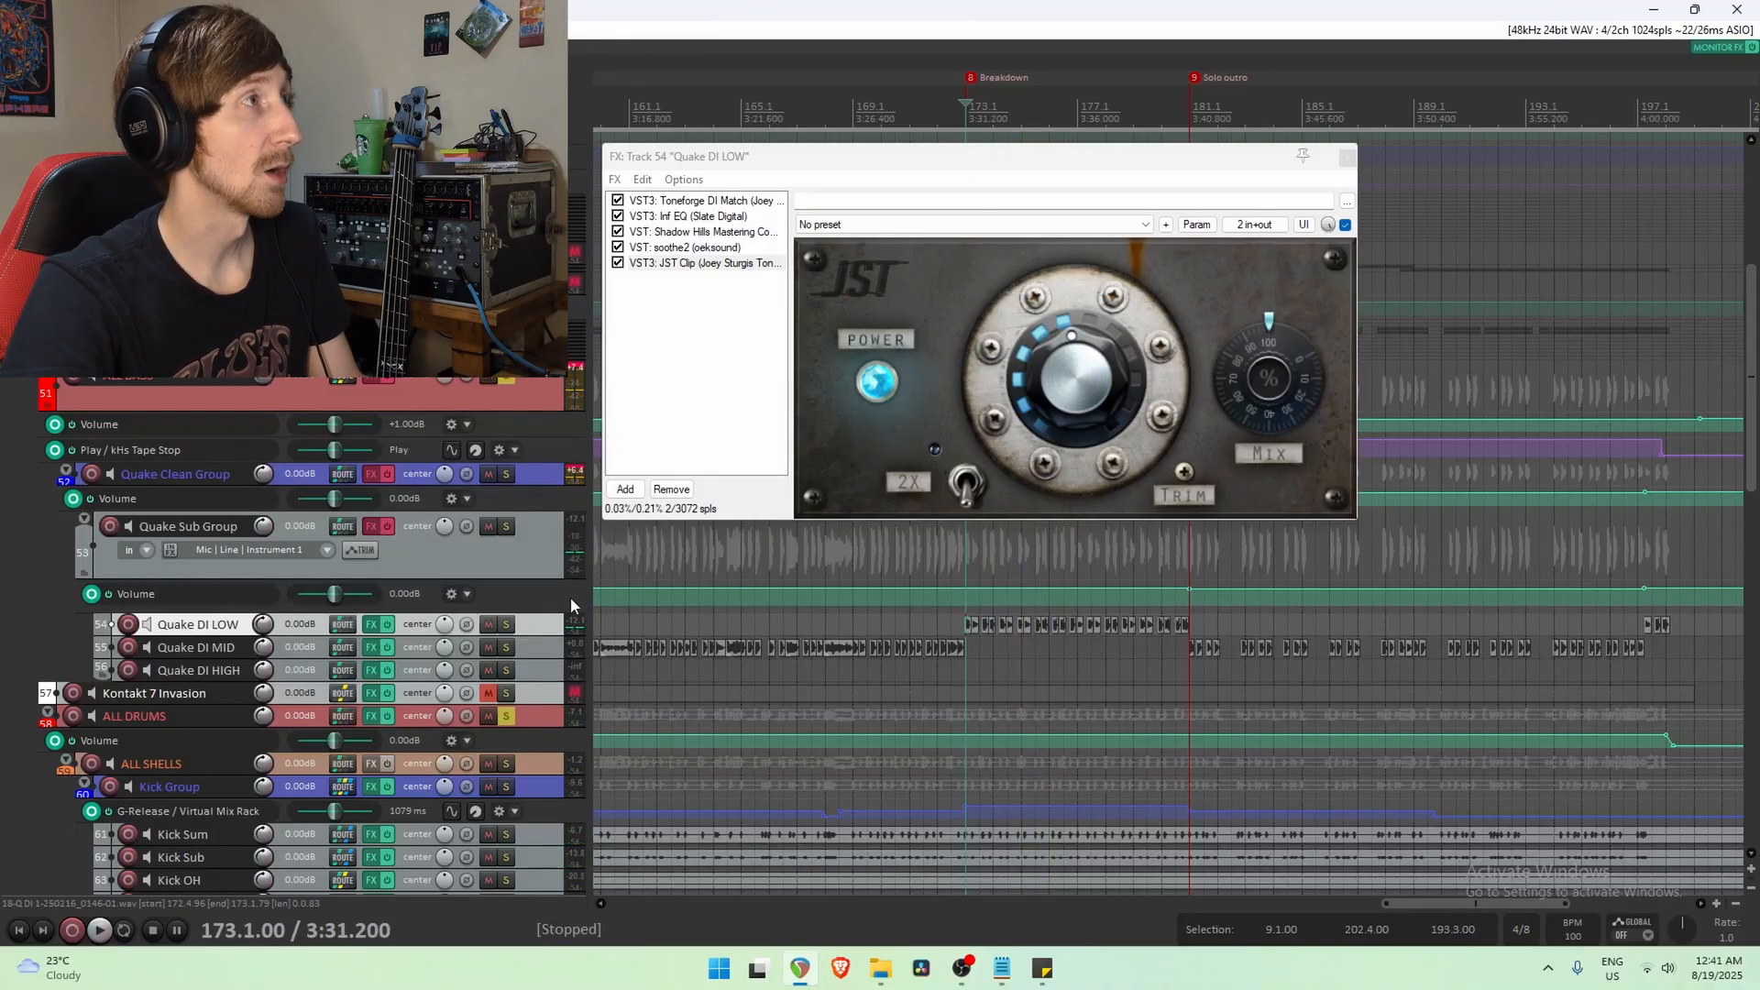
Close the effects, solo Quake DI MID, play Intro Riff 2 from bar 157 to check the Quake Sub Group level, and remove the solo.
click(1347, 157)
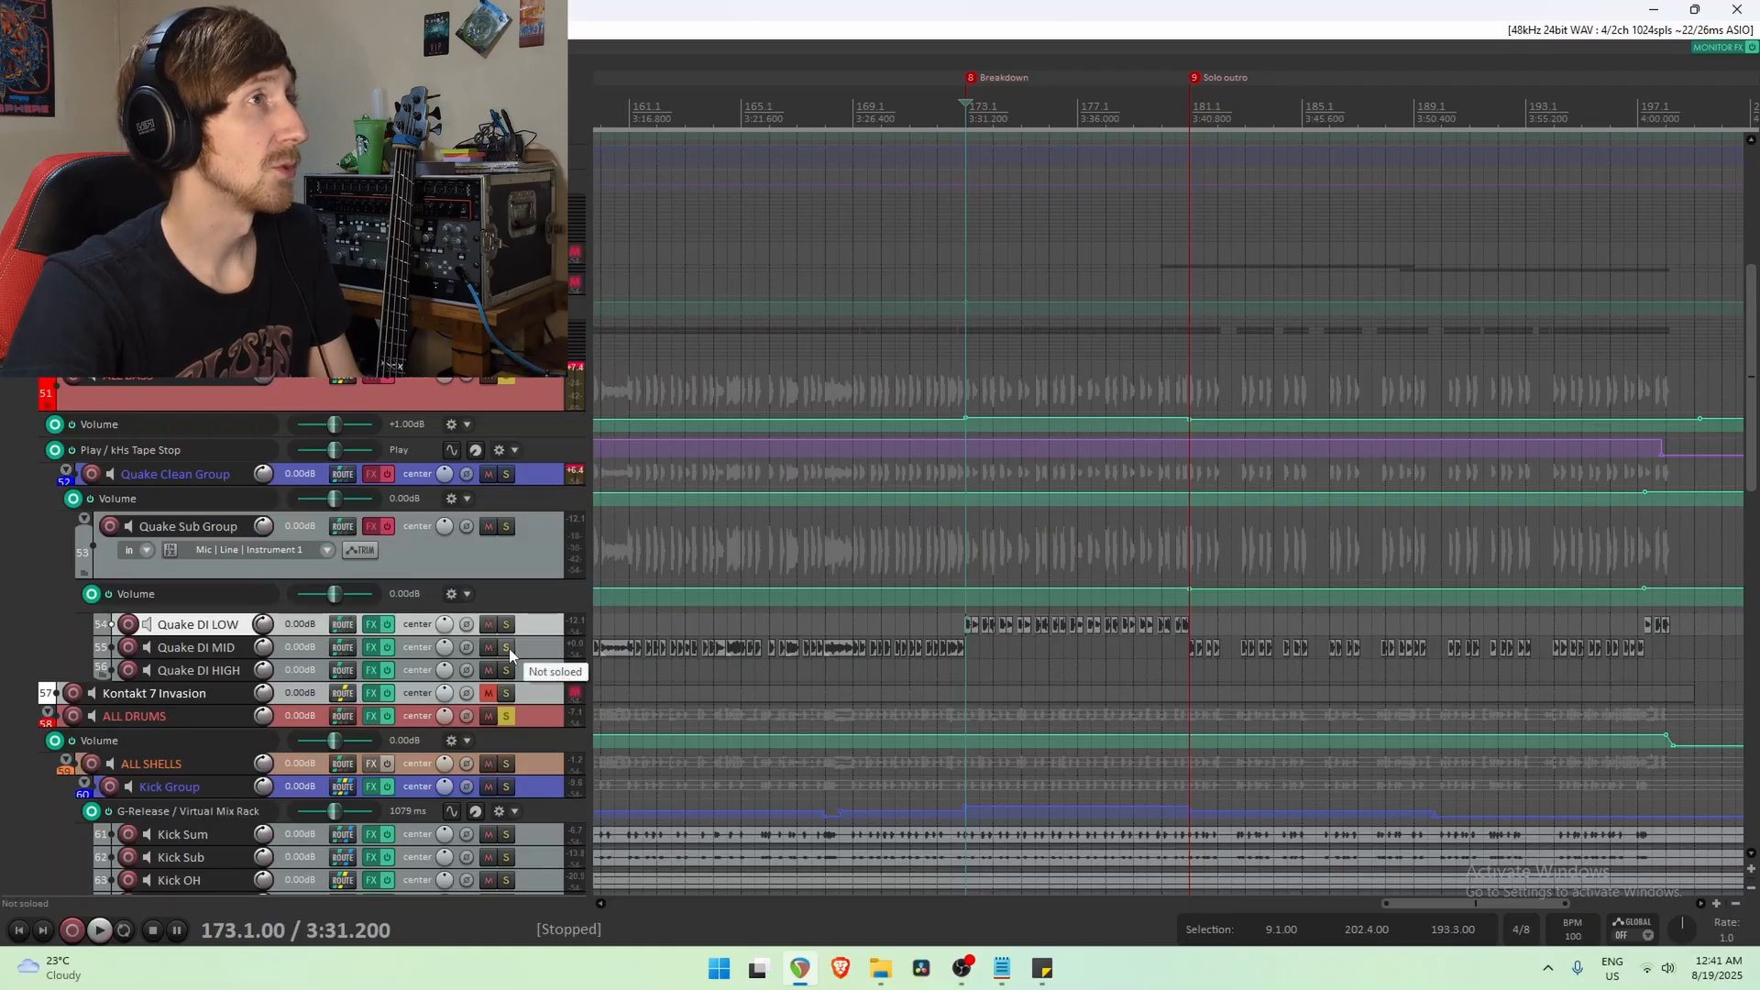
click(507, 647)
drag(890, 74, 1124, 81)
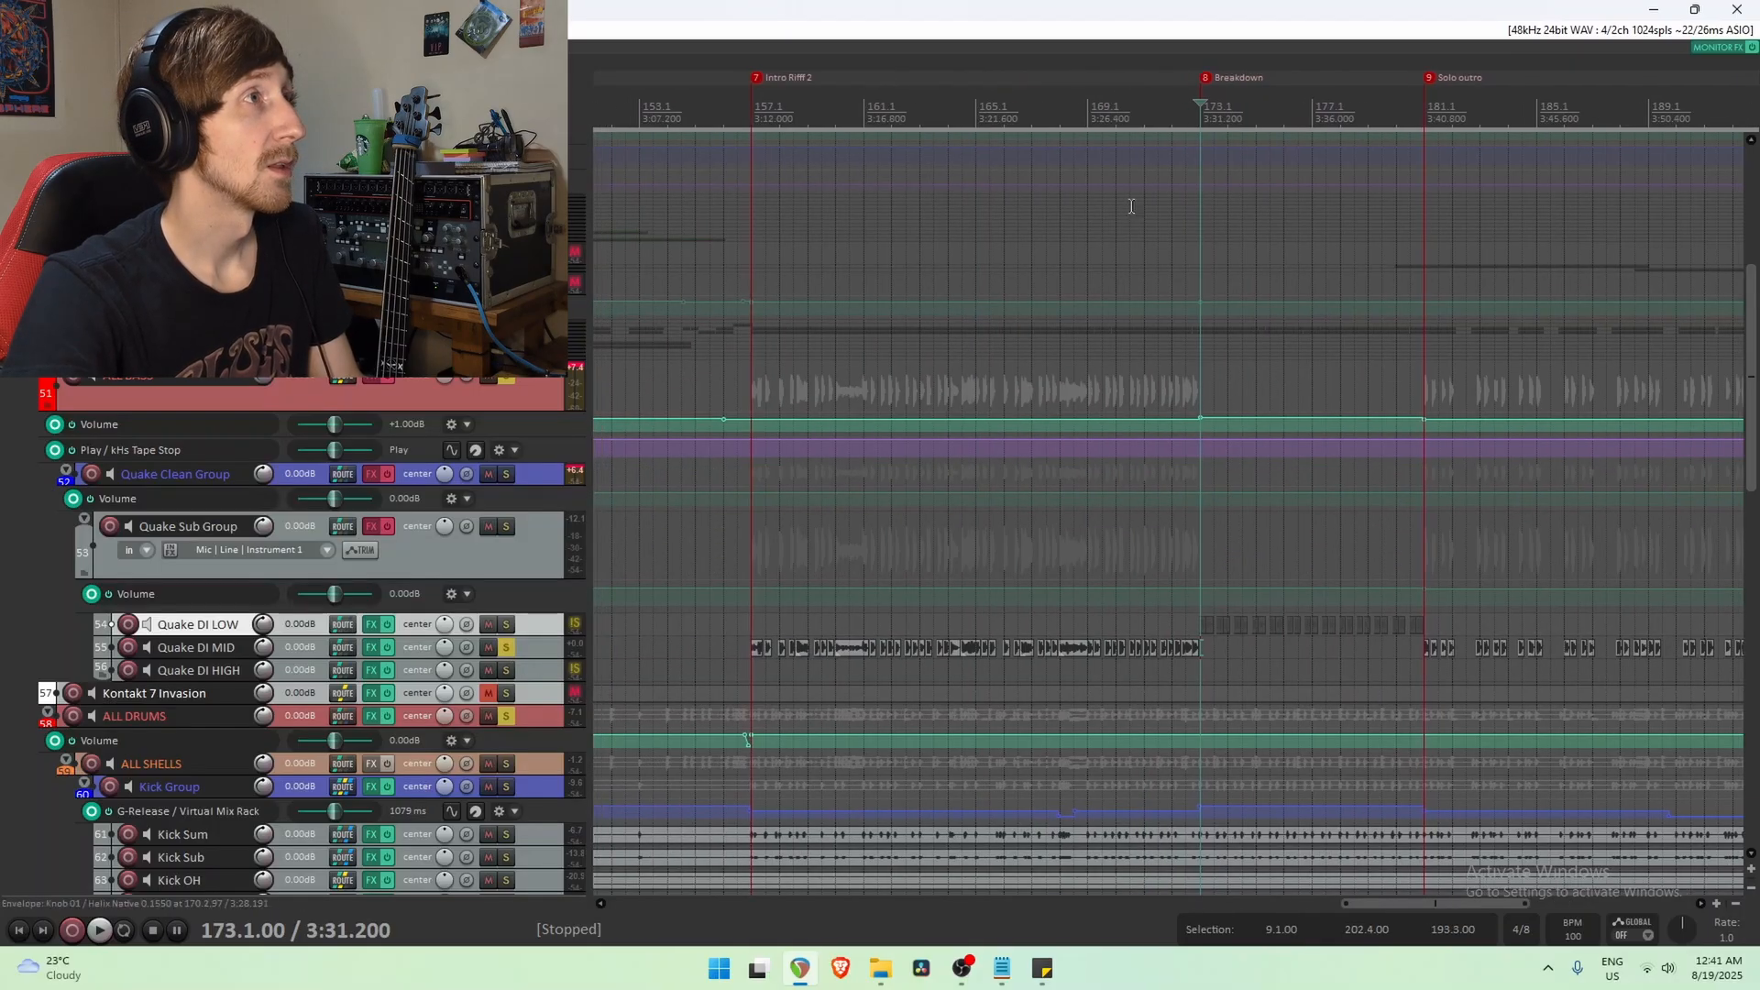
click(750, 623)
key(space)
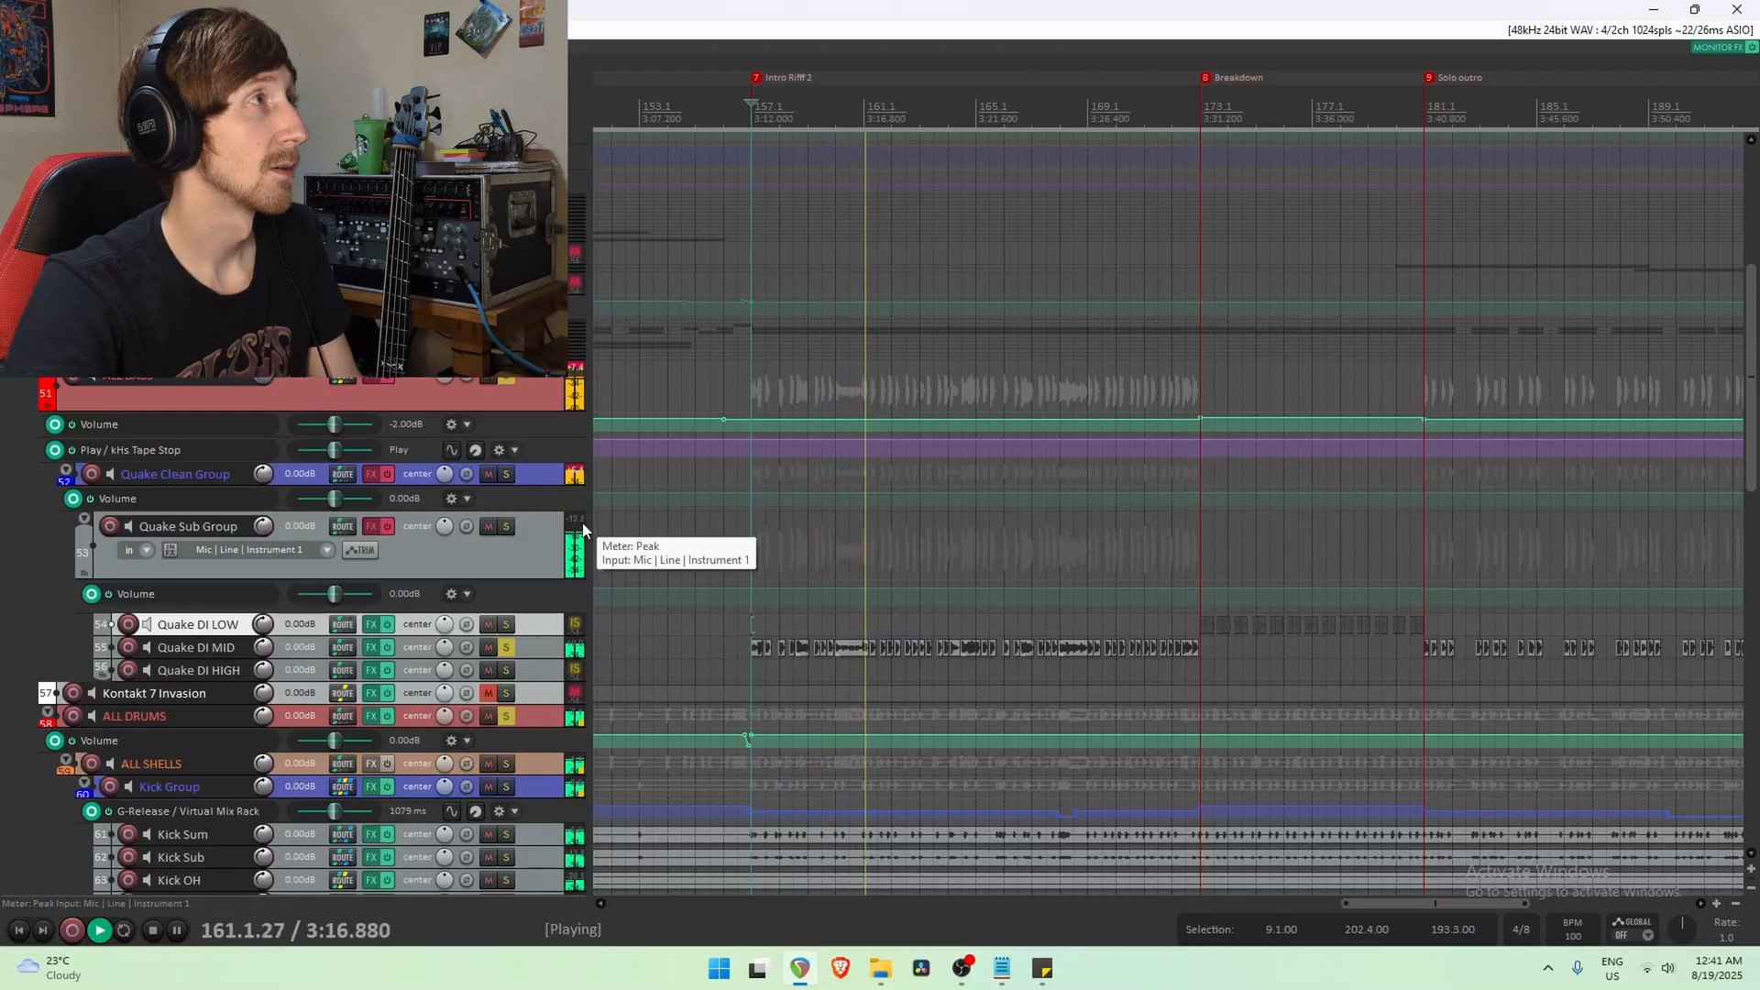
key(space)
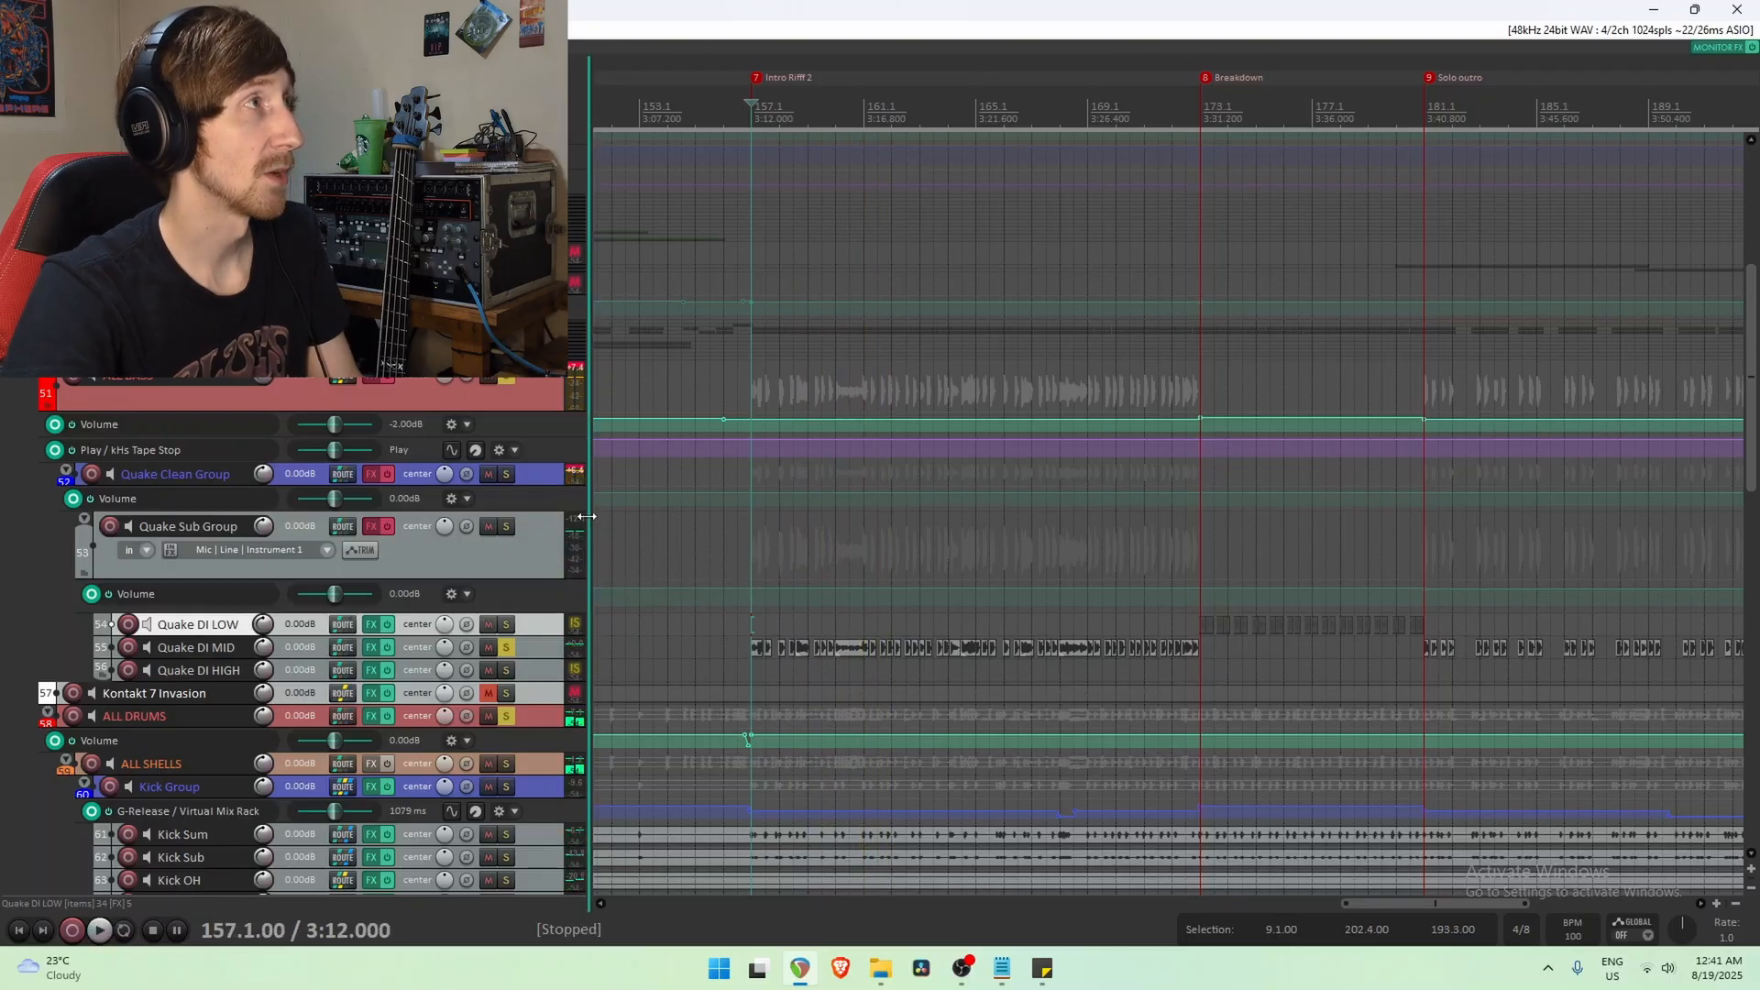
click(509, 645)
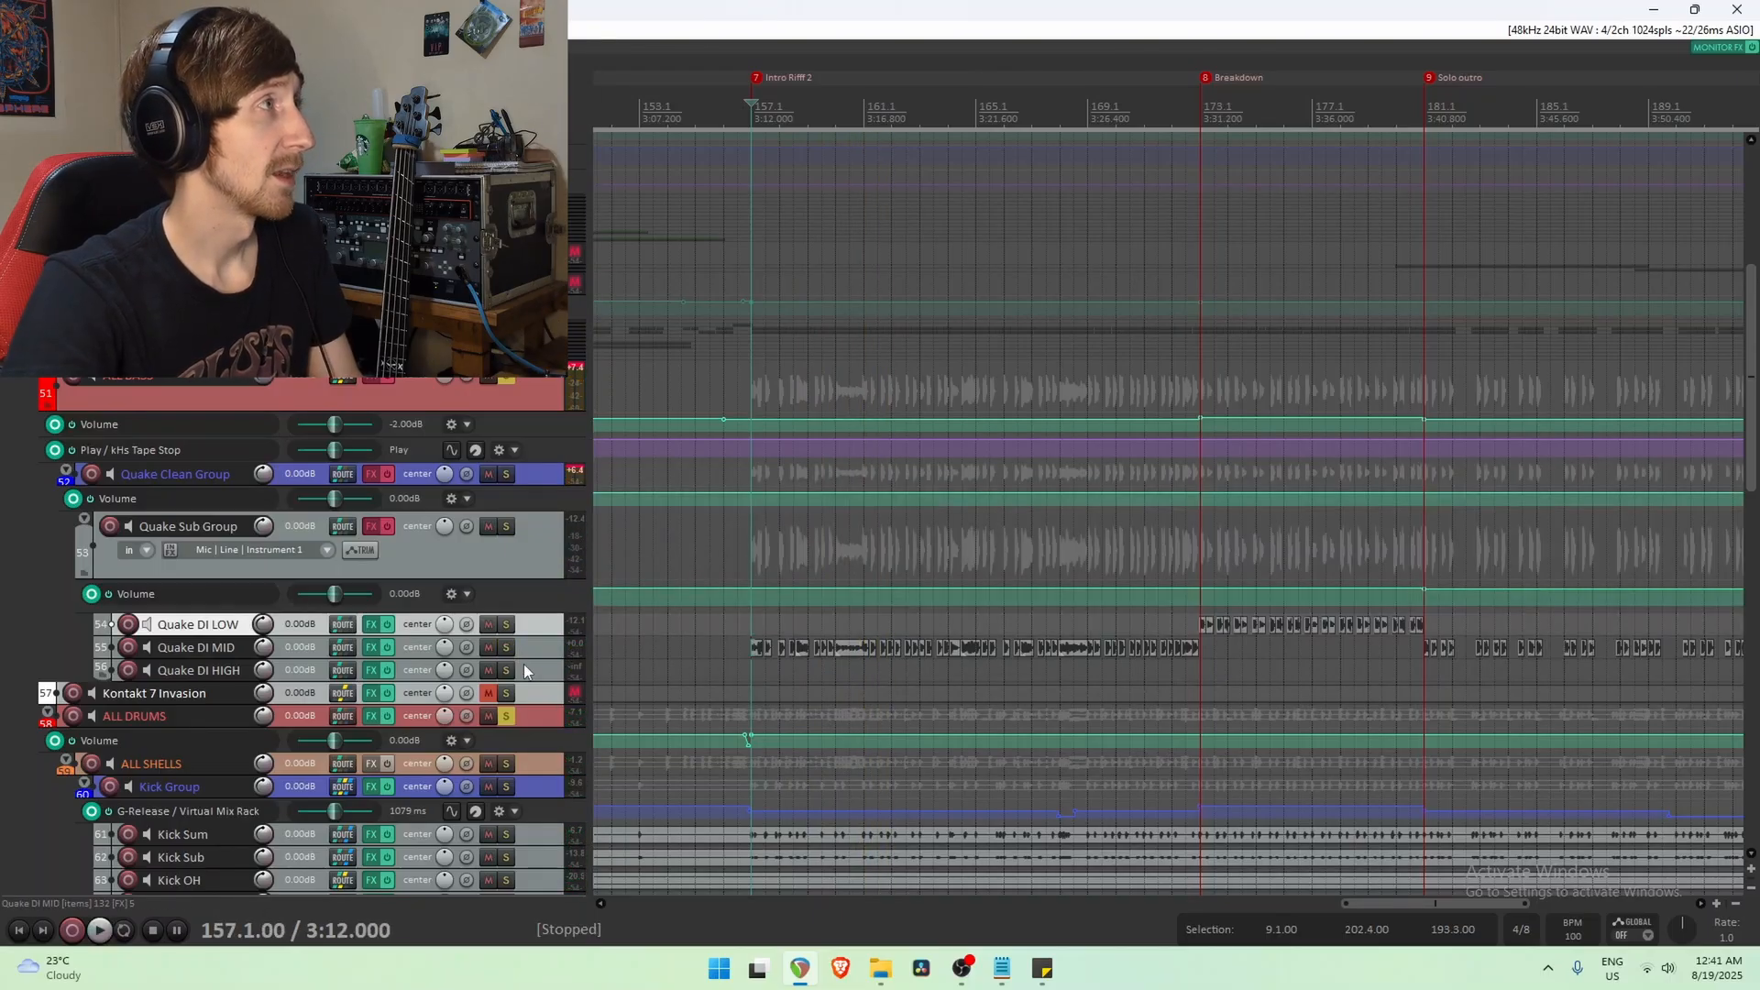
Select the Quake DI HIGH track and bring the whole arrangement into view to locate its section.
click(535, 671)
scroll(1011, 647, down, 8)
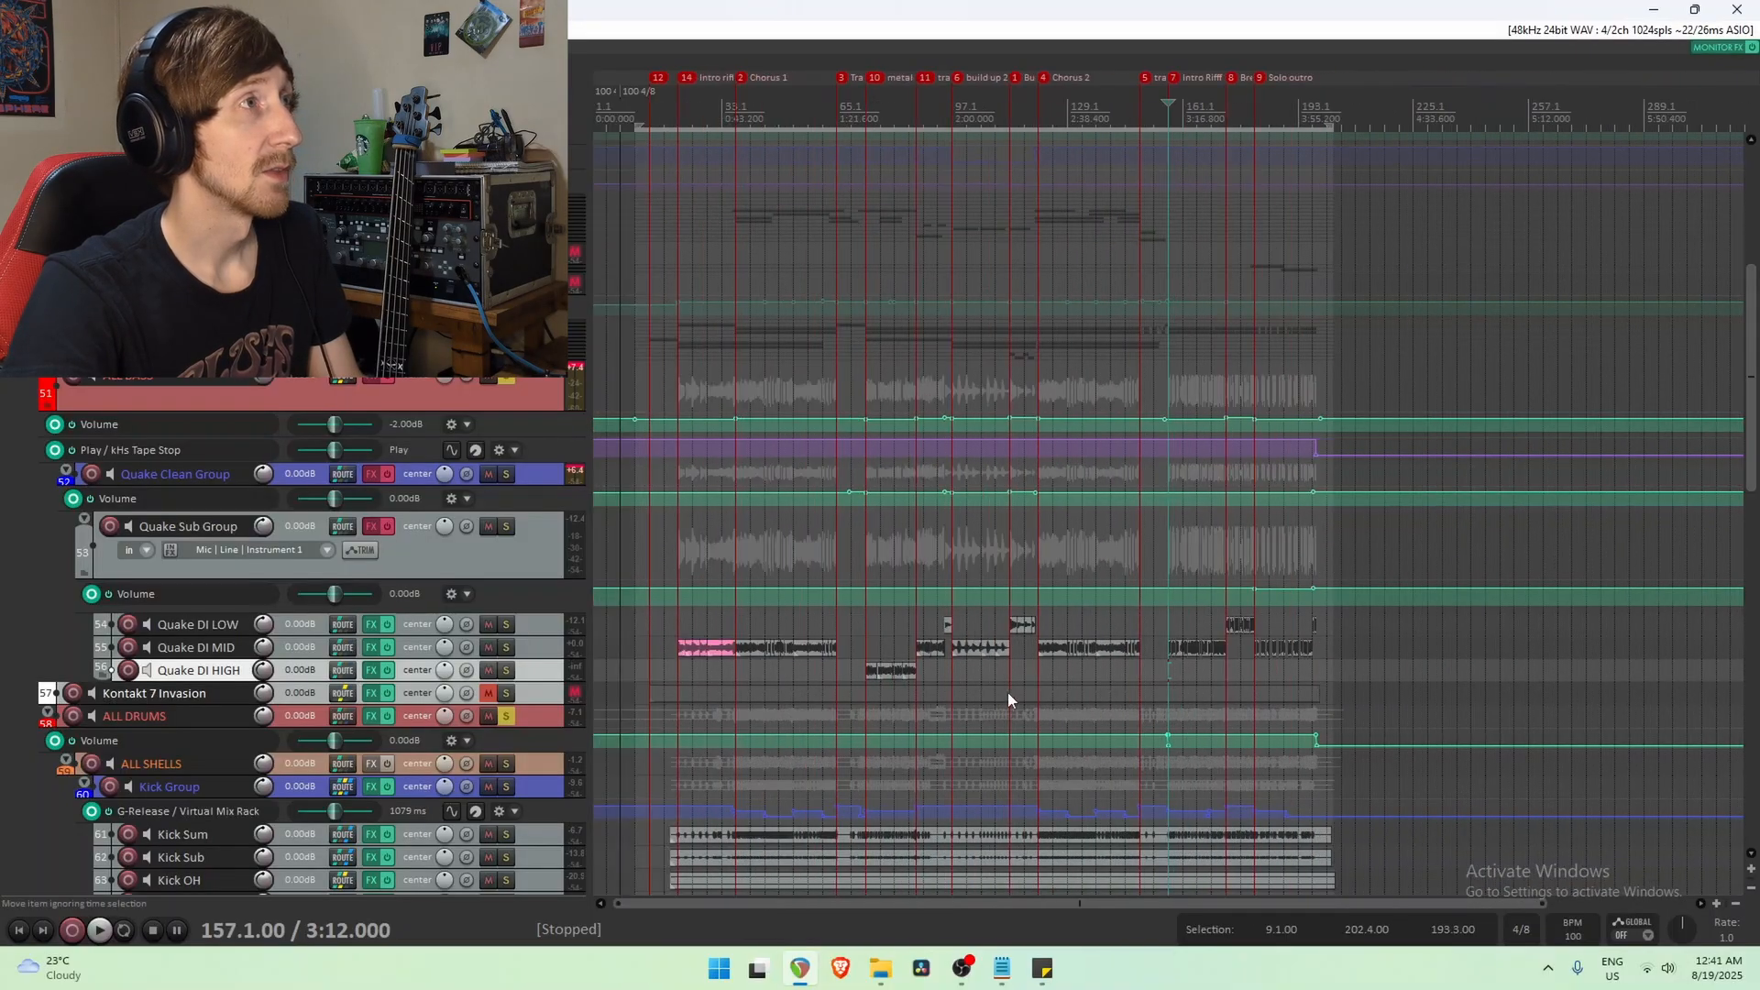
Place the edit cursor at the start of the metalcore riff, bar 73.1, and play that section.
click(863, 647)
scroll(862, 647, up, 8)
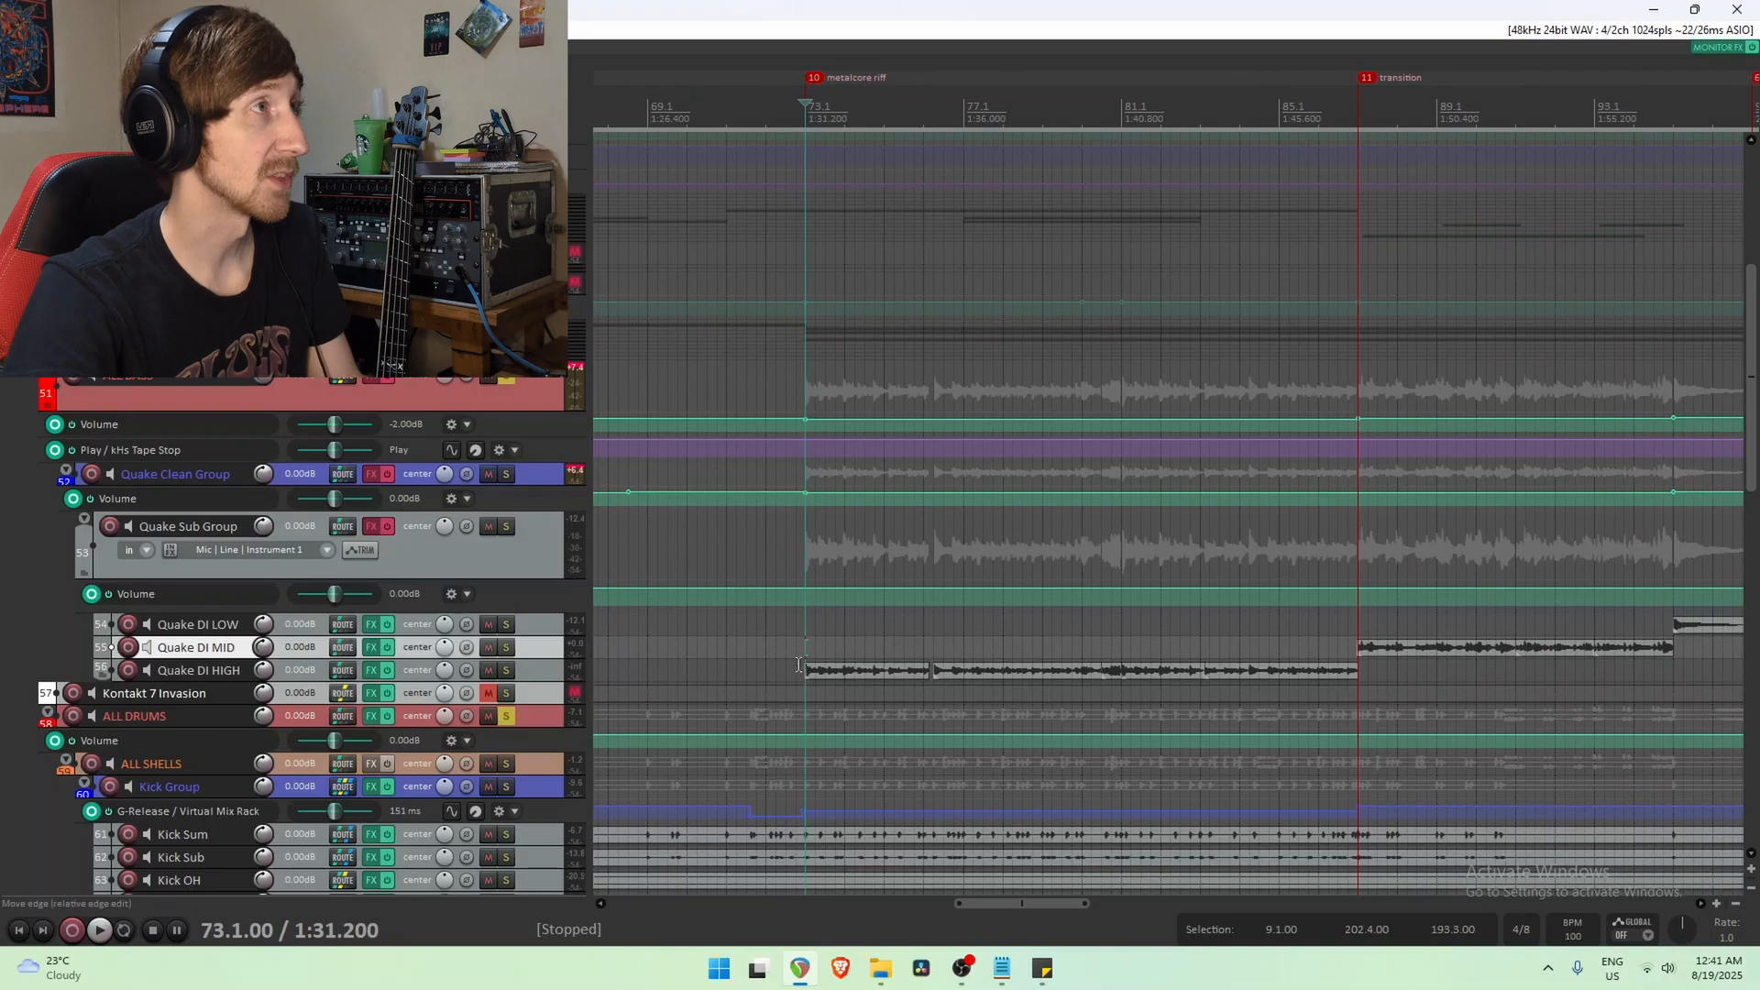
click(796, 649)
click(802, 641)
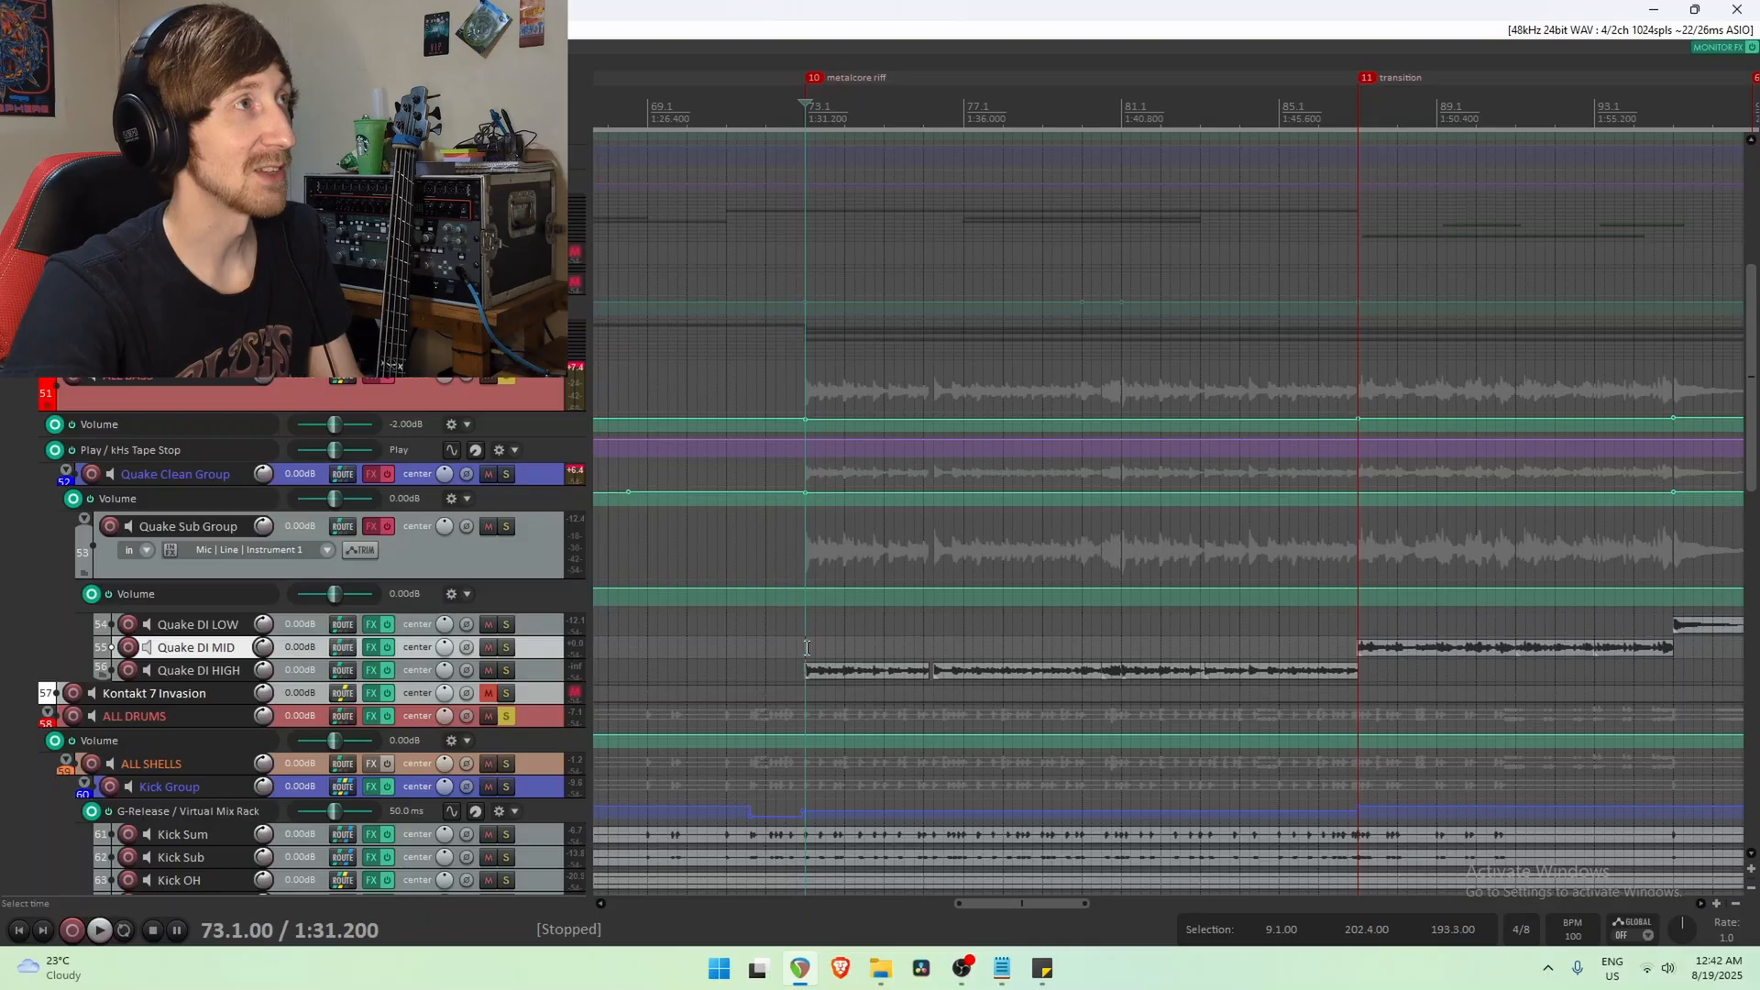
drag(1144, 75, 1014, 74)
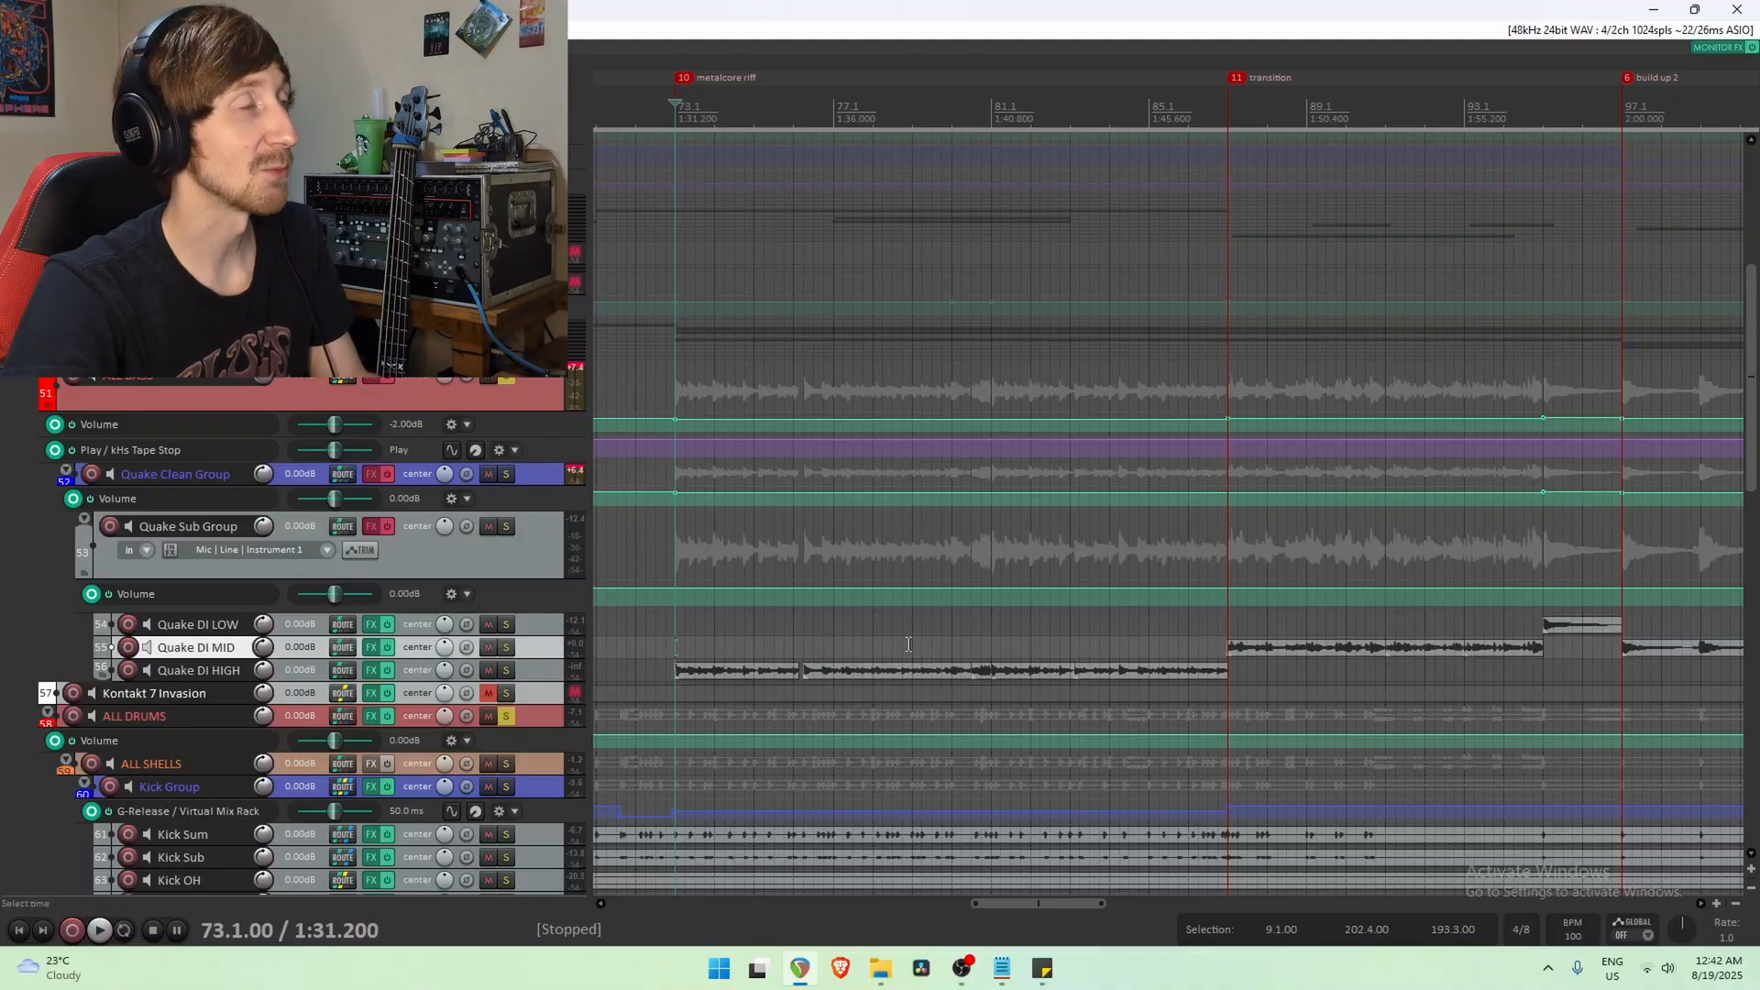
click(668, 633)
click(675, 633)
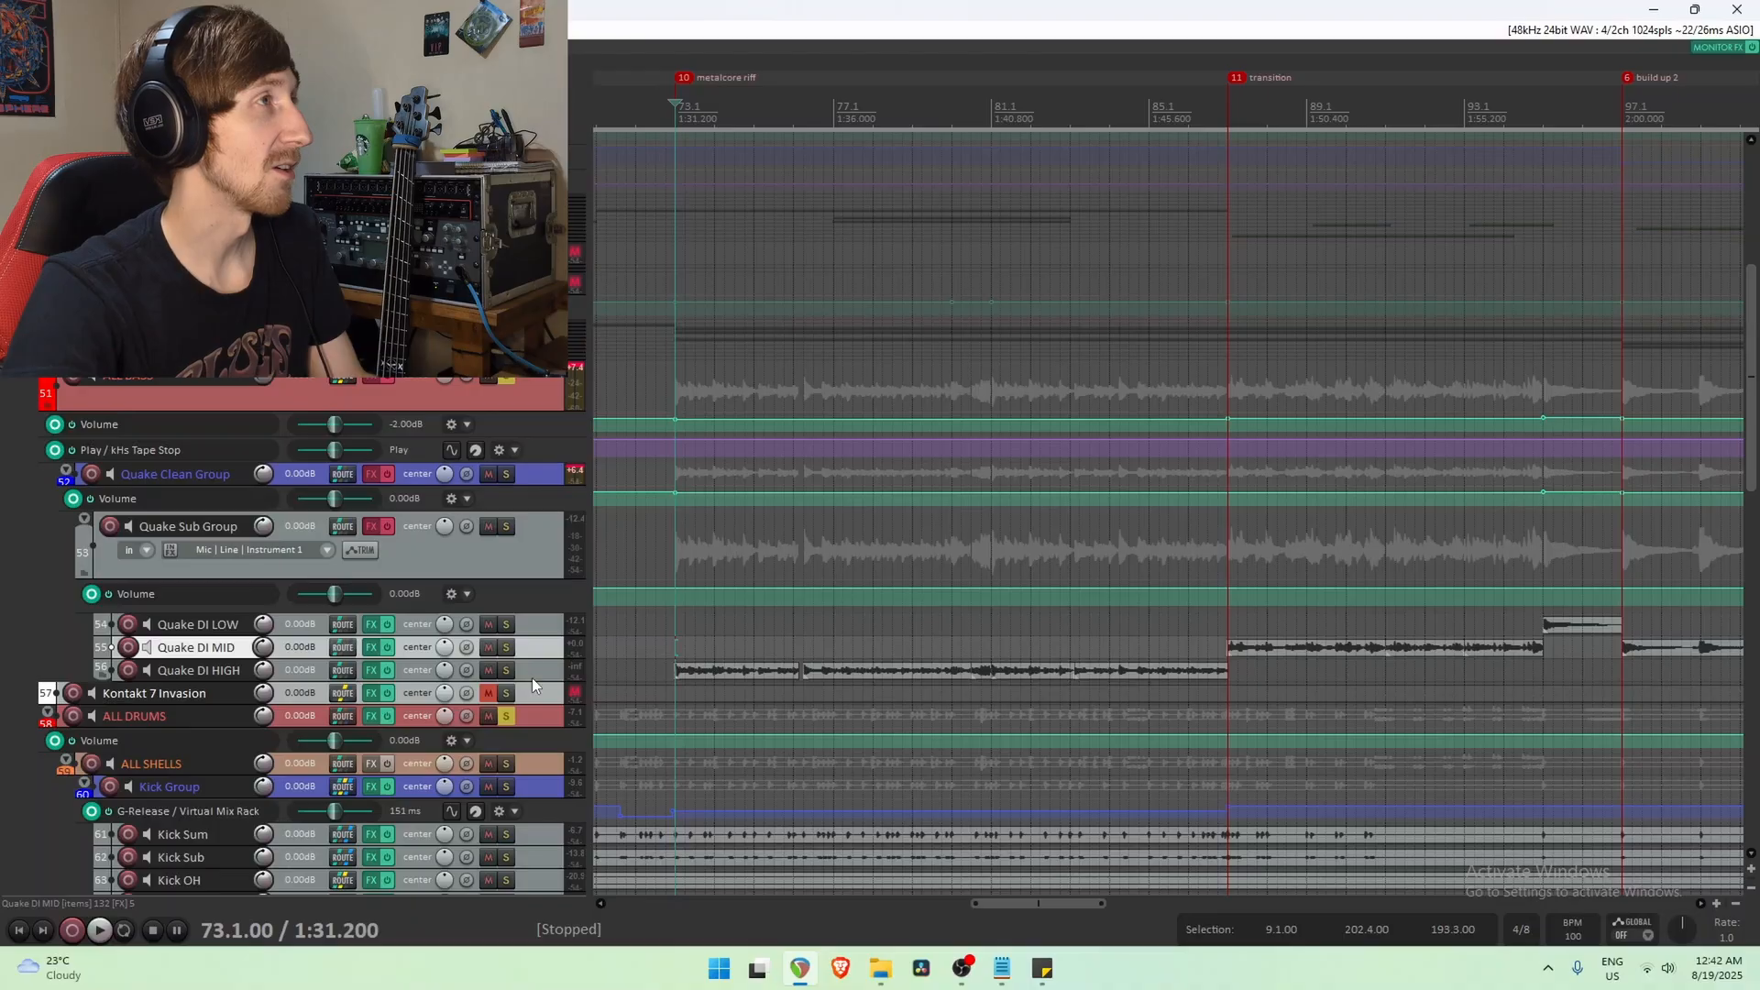
key(space)
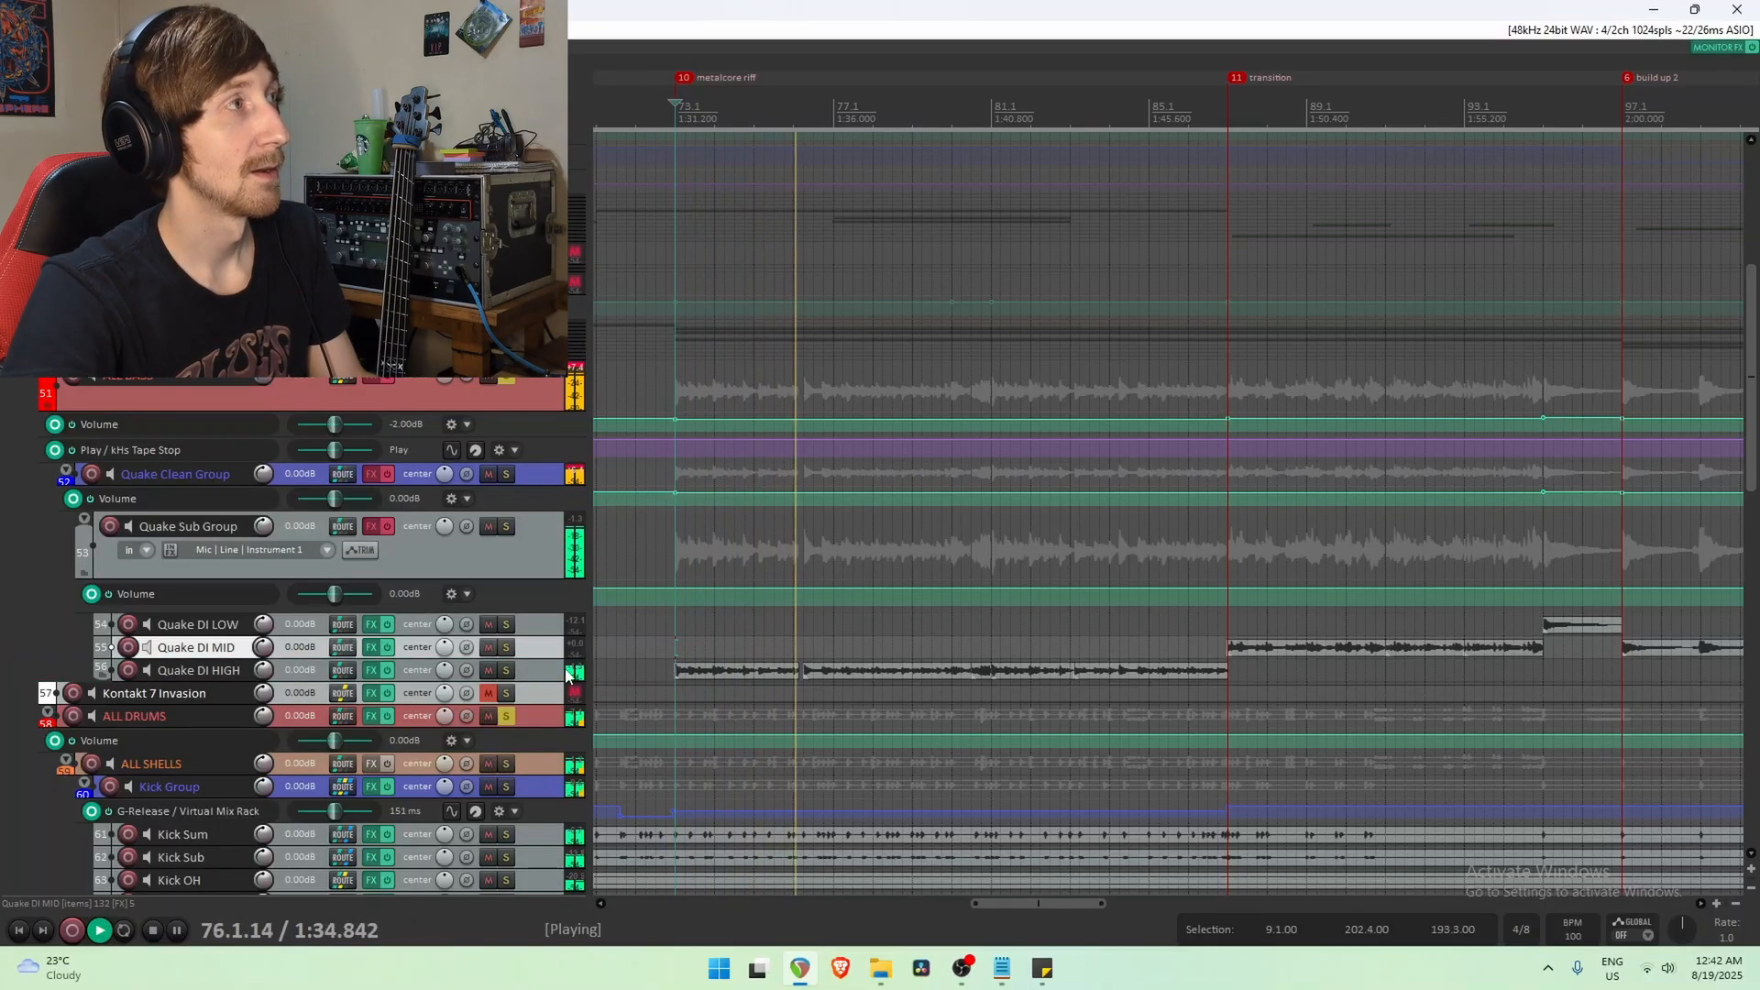
Open the Quake DI HIGH track's effects chain and audition the riff with Toneforge DI Match enabled.
click(367, 674)
key(space)
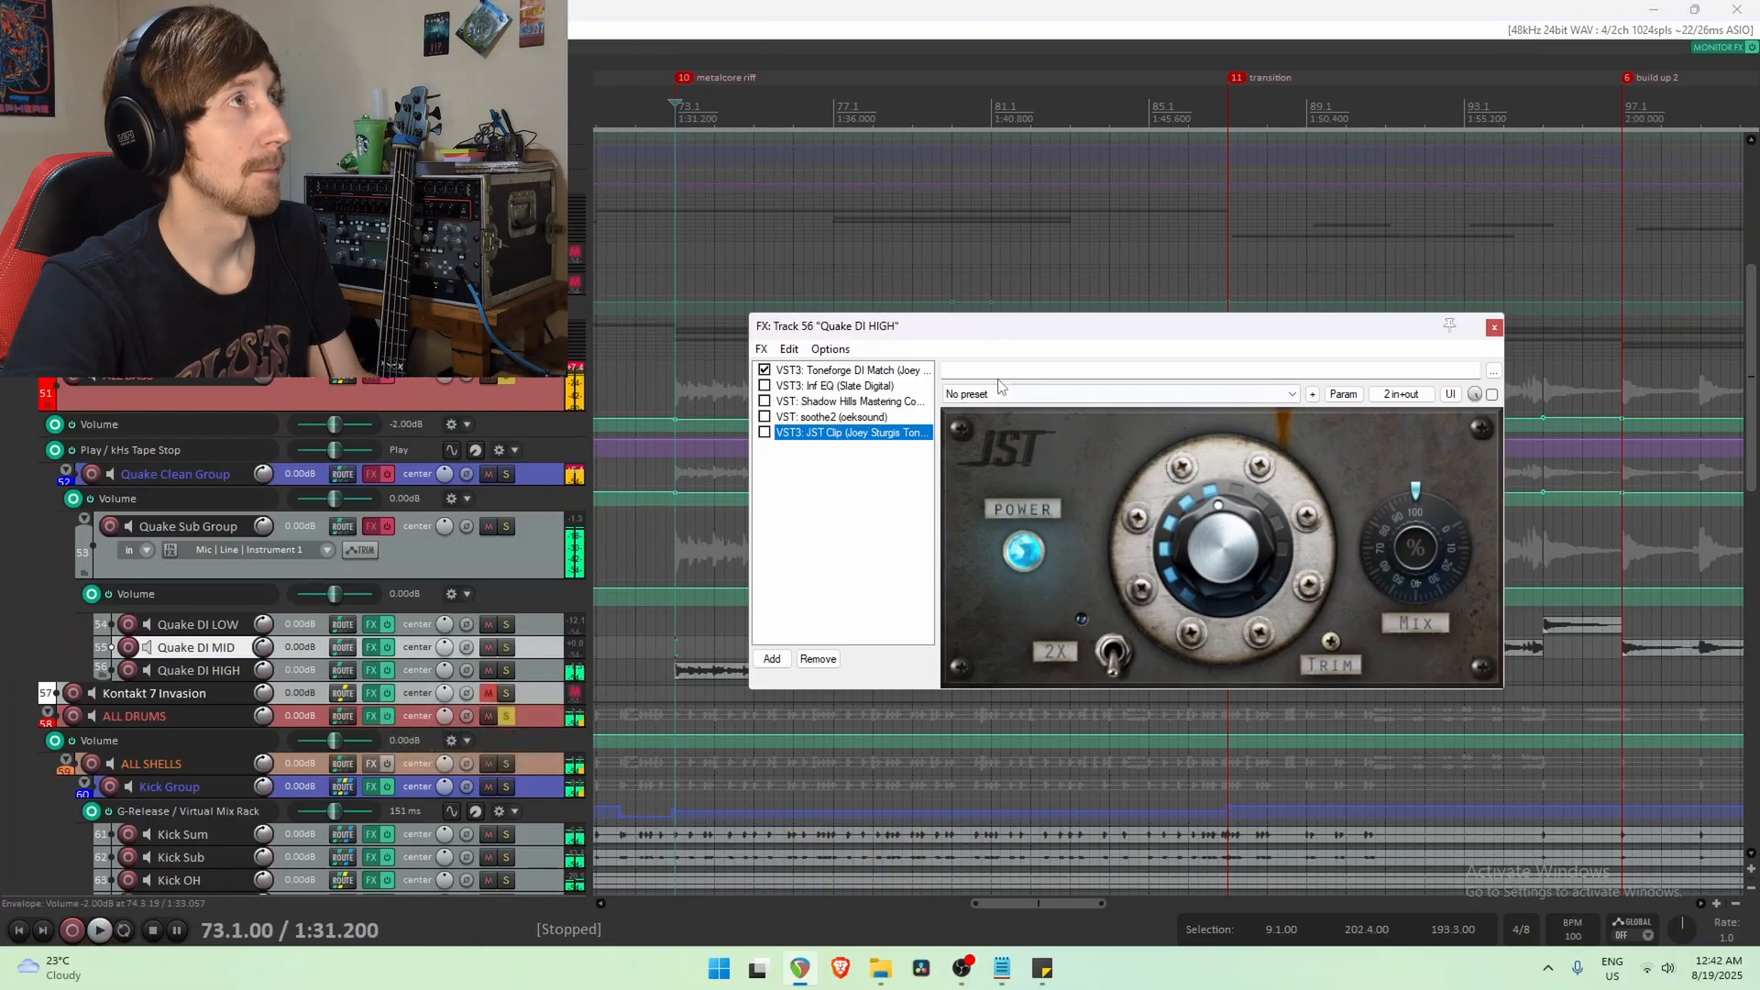
drag(1009, 328, 1008, 101)
click(852, 145)
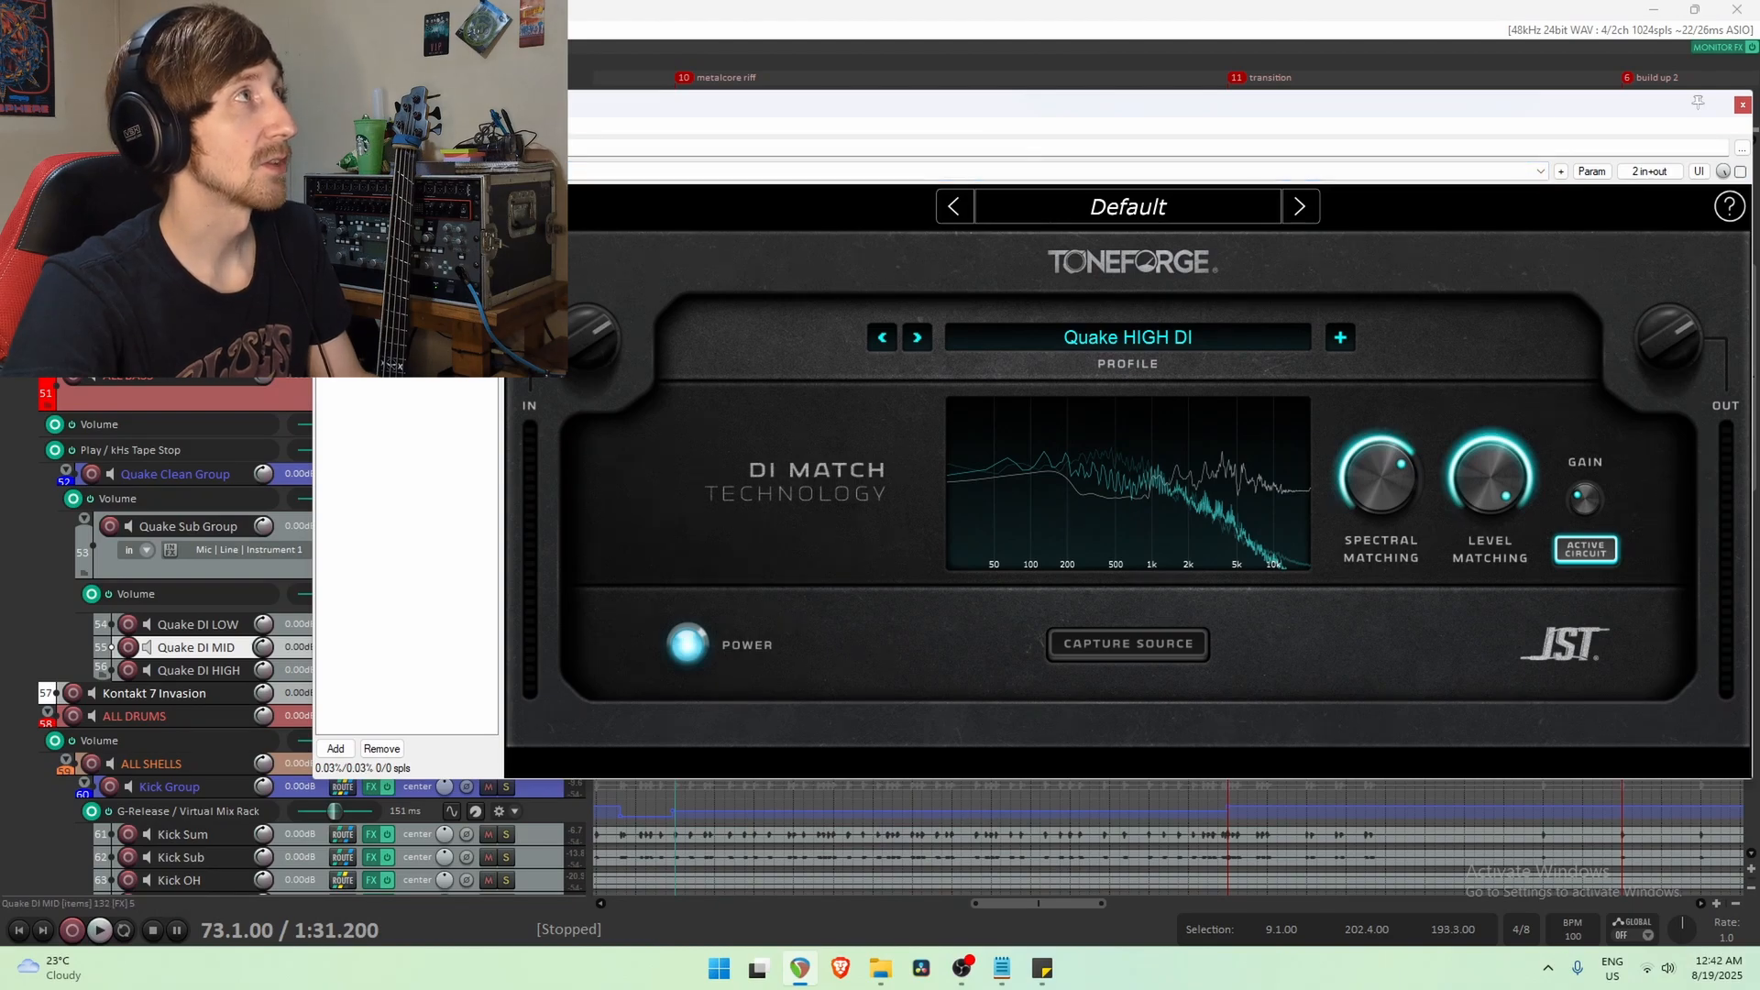
key(space)
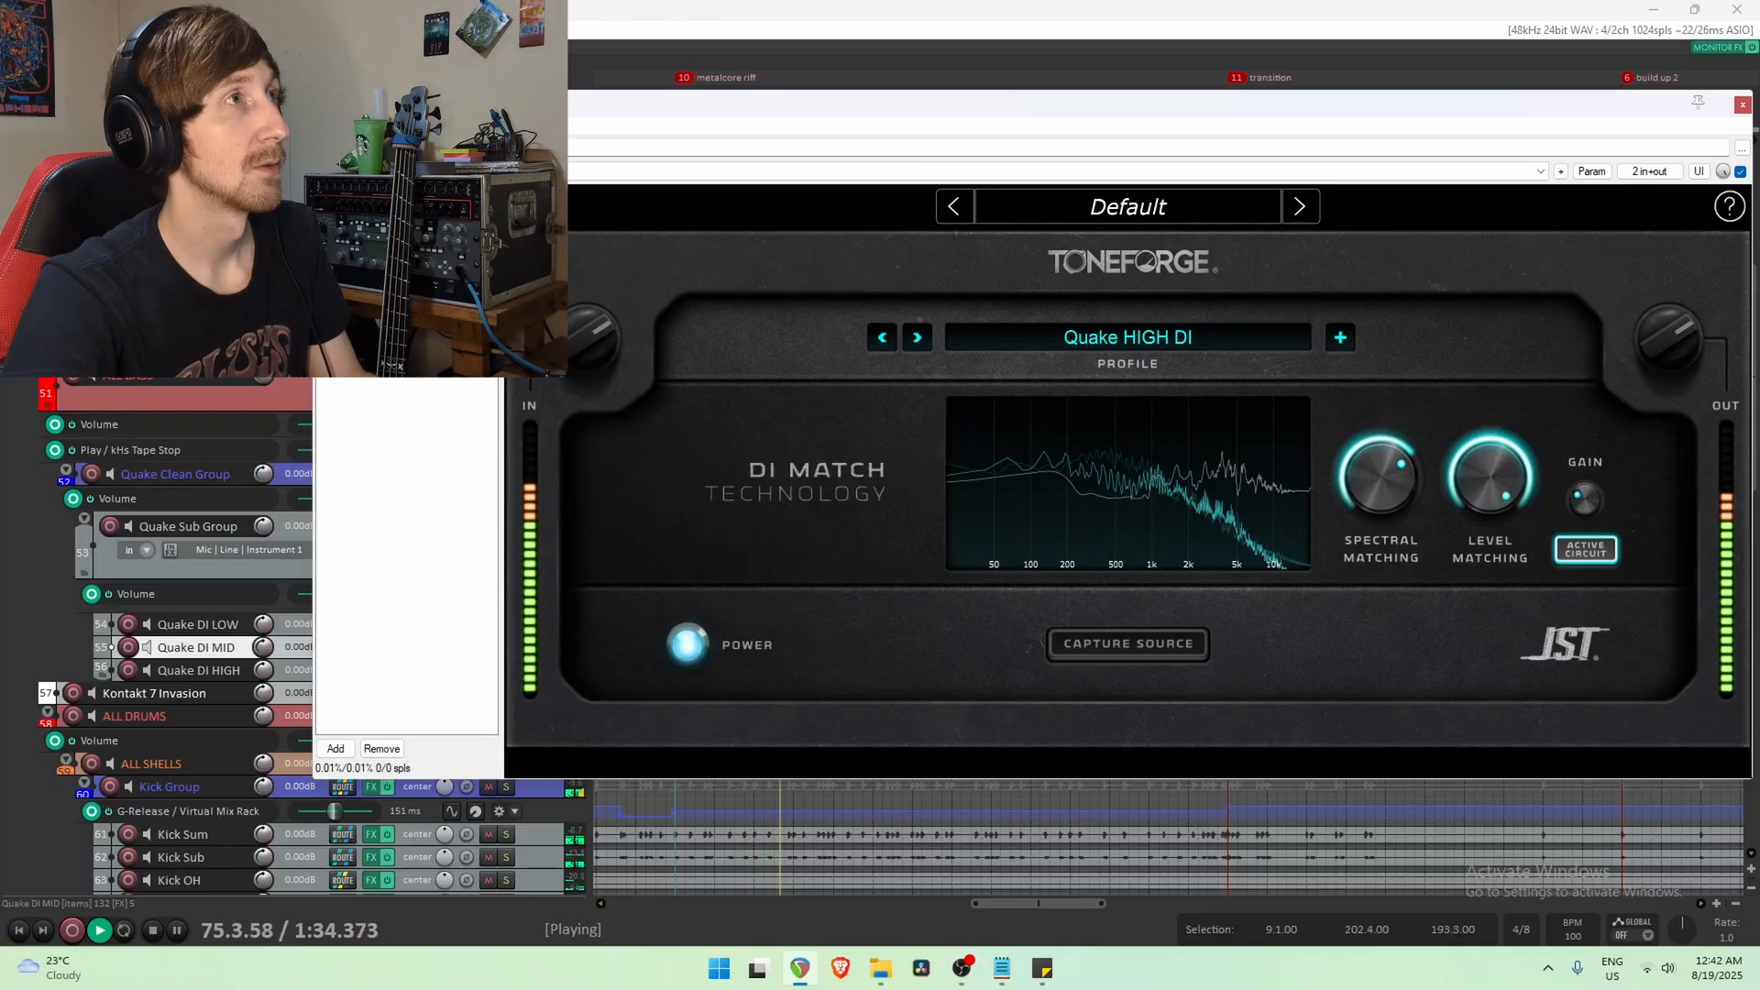
key(space)
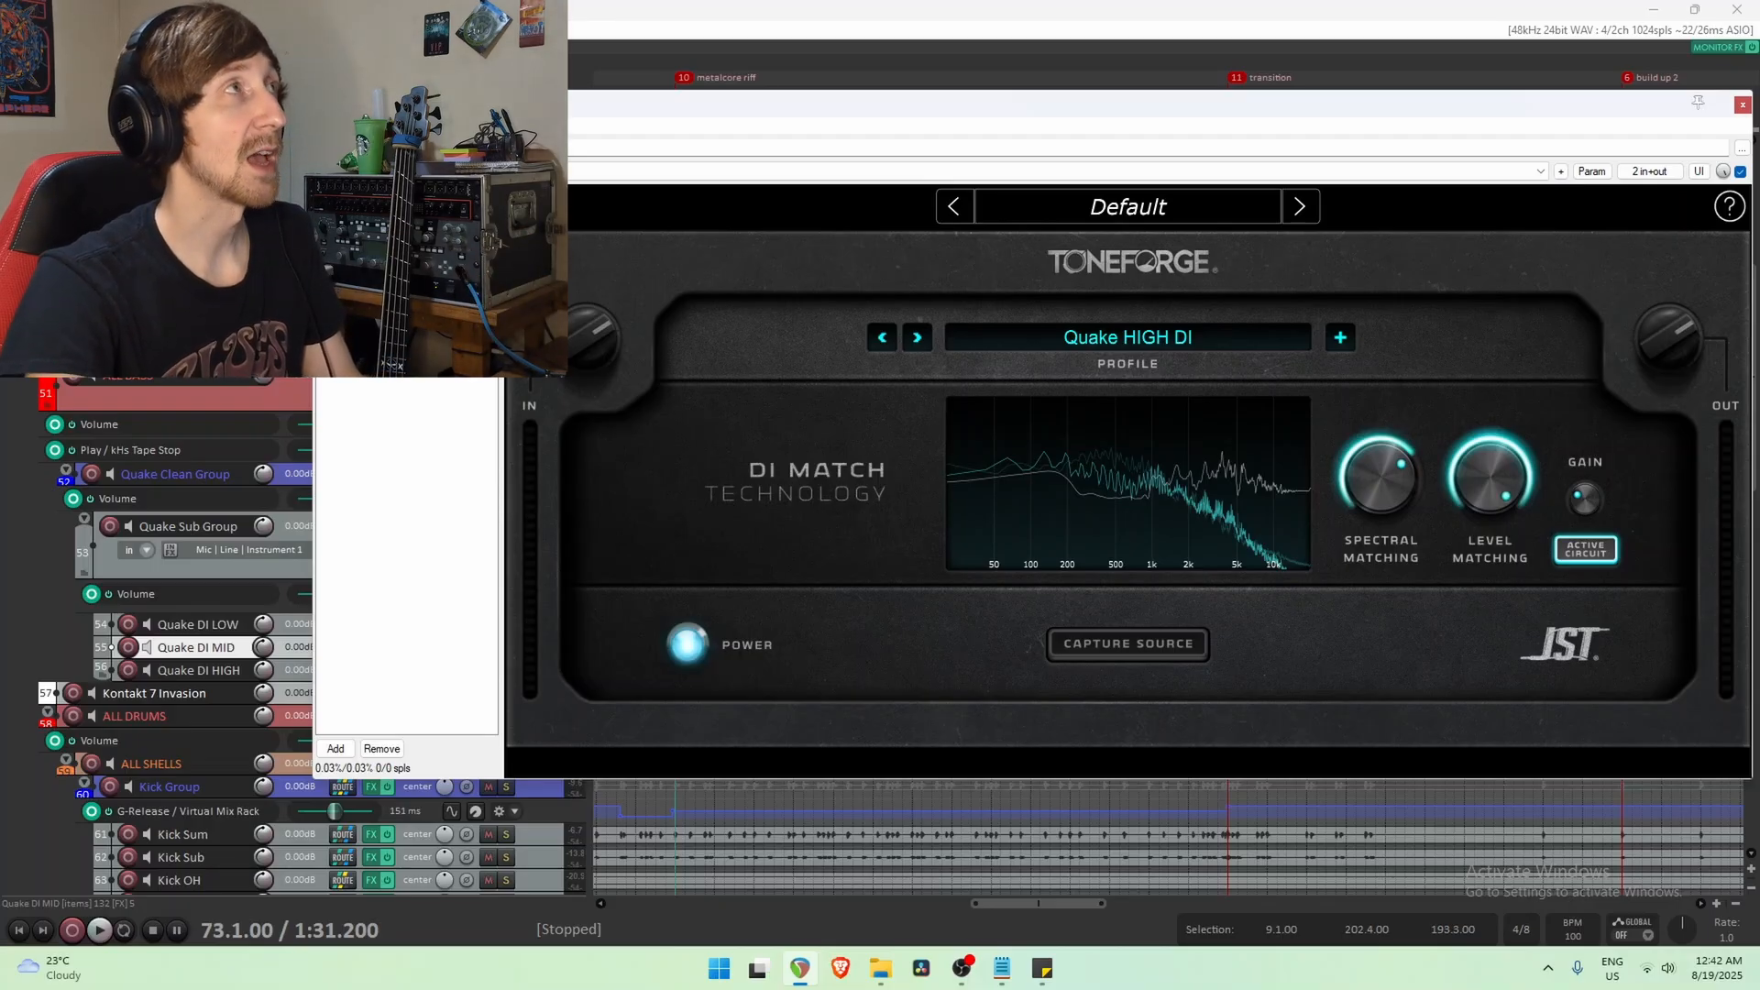
Enable Infinity EQ 2 on Quake DI HIGH, inspect its 1 kHz and 80 Hz bands, and audition the riff.
key(Down)
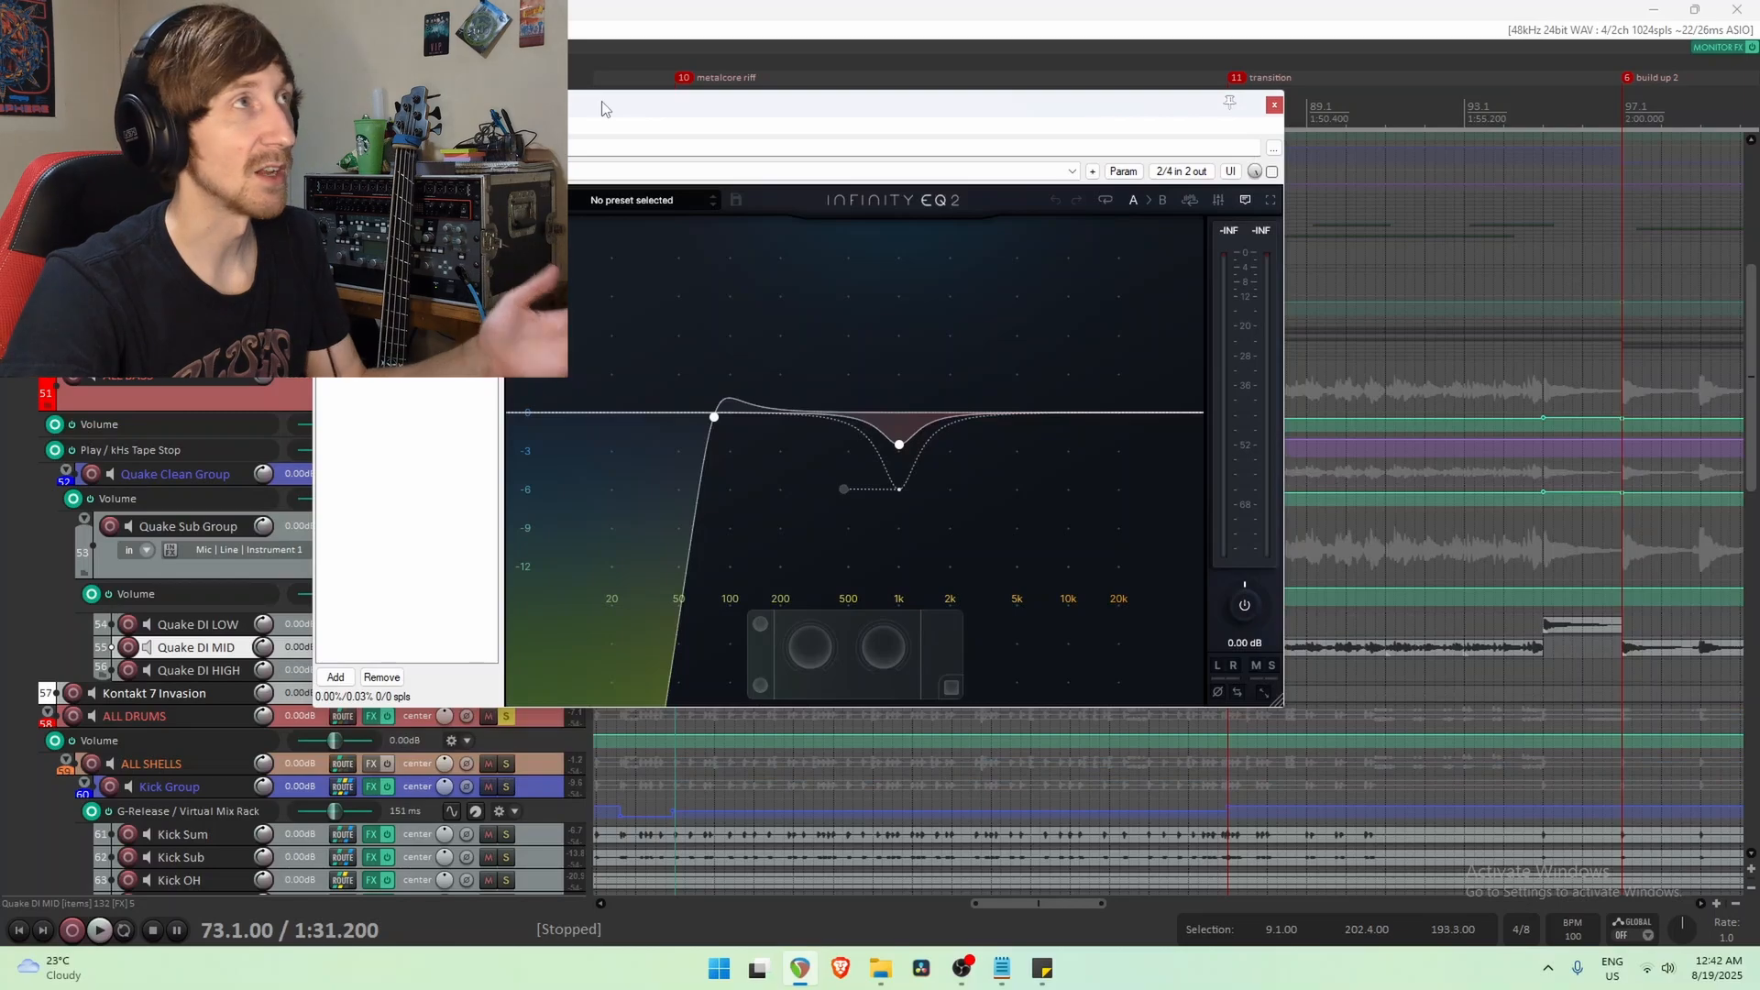
drag(555, 107, 712, 103)
click(1057, 442)
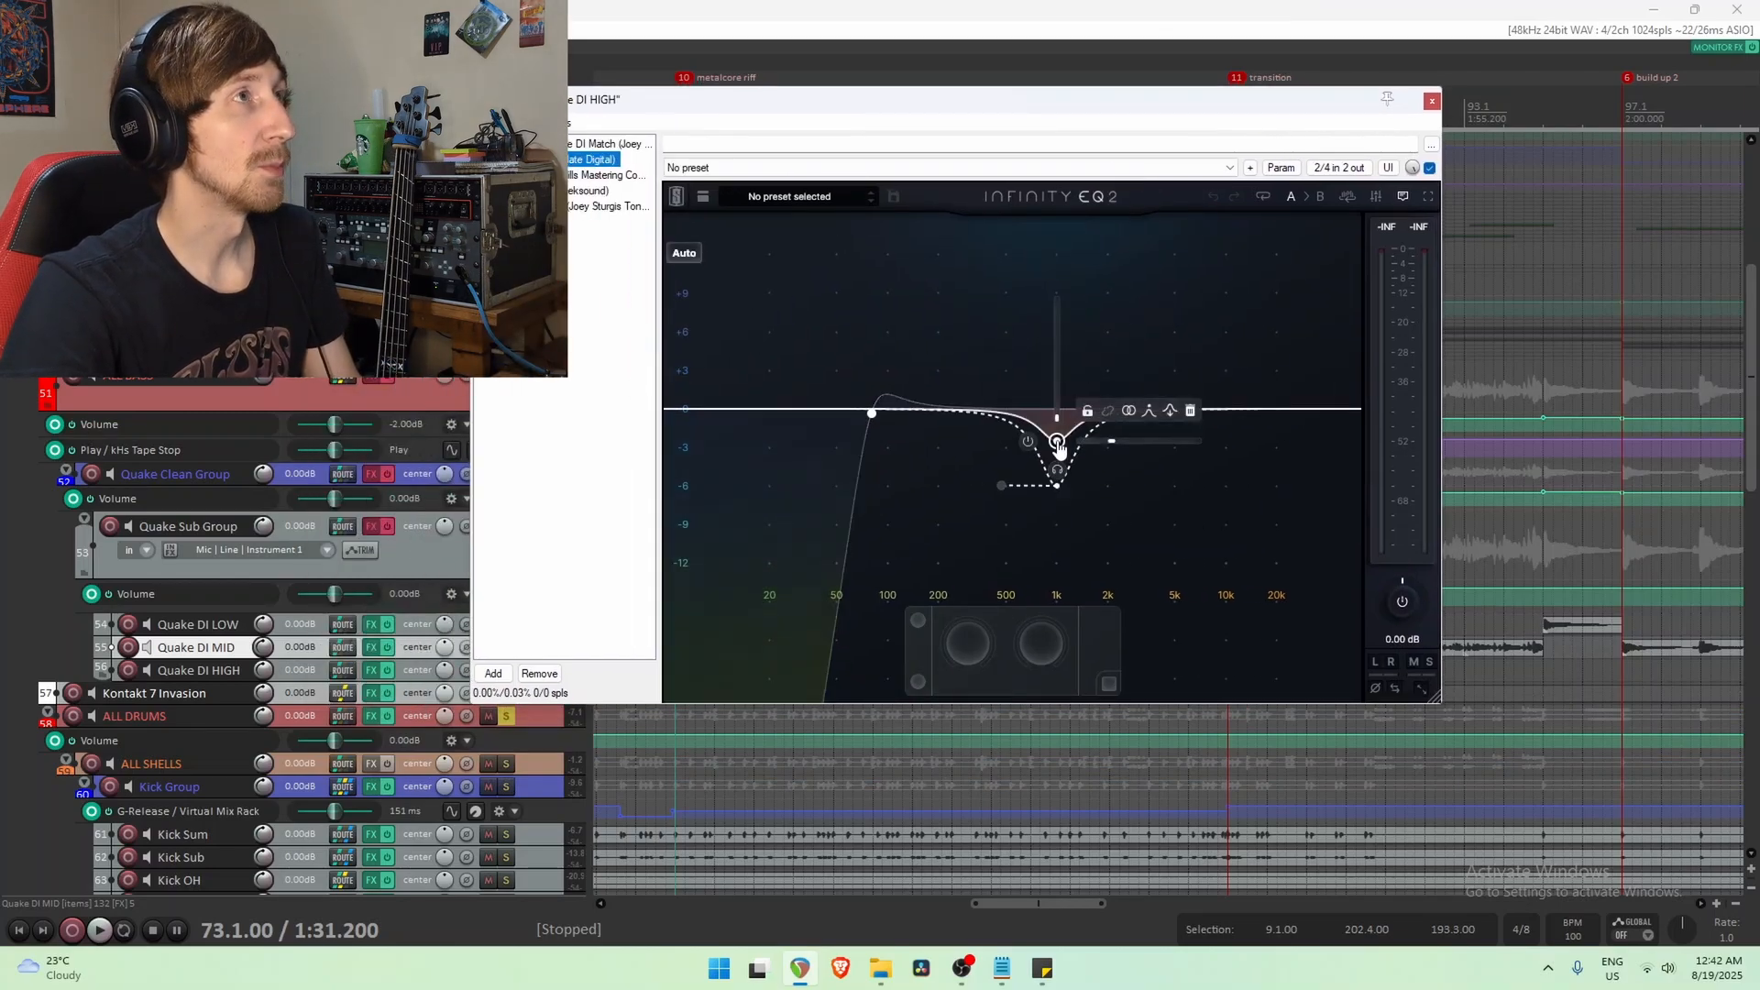
click(1052, 439)
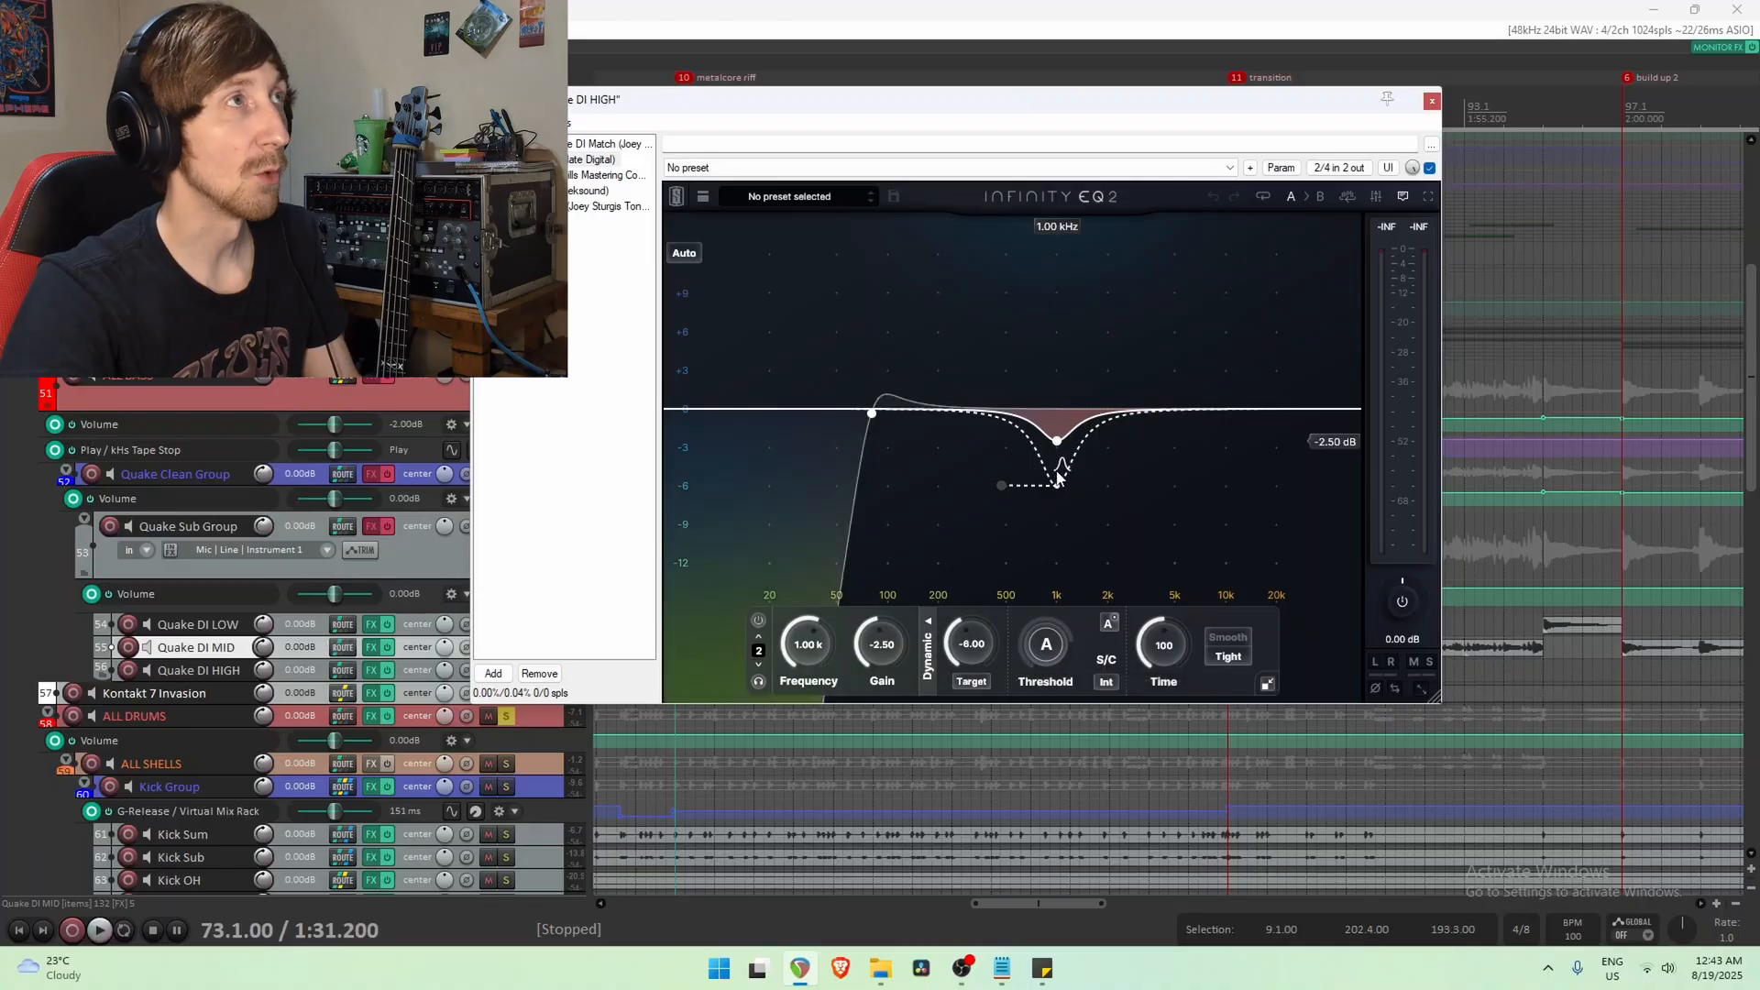
mouse_move(1060, 441)
click(872, 414)
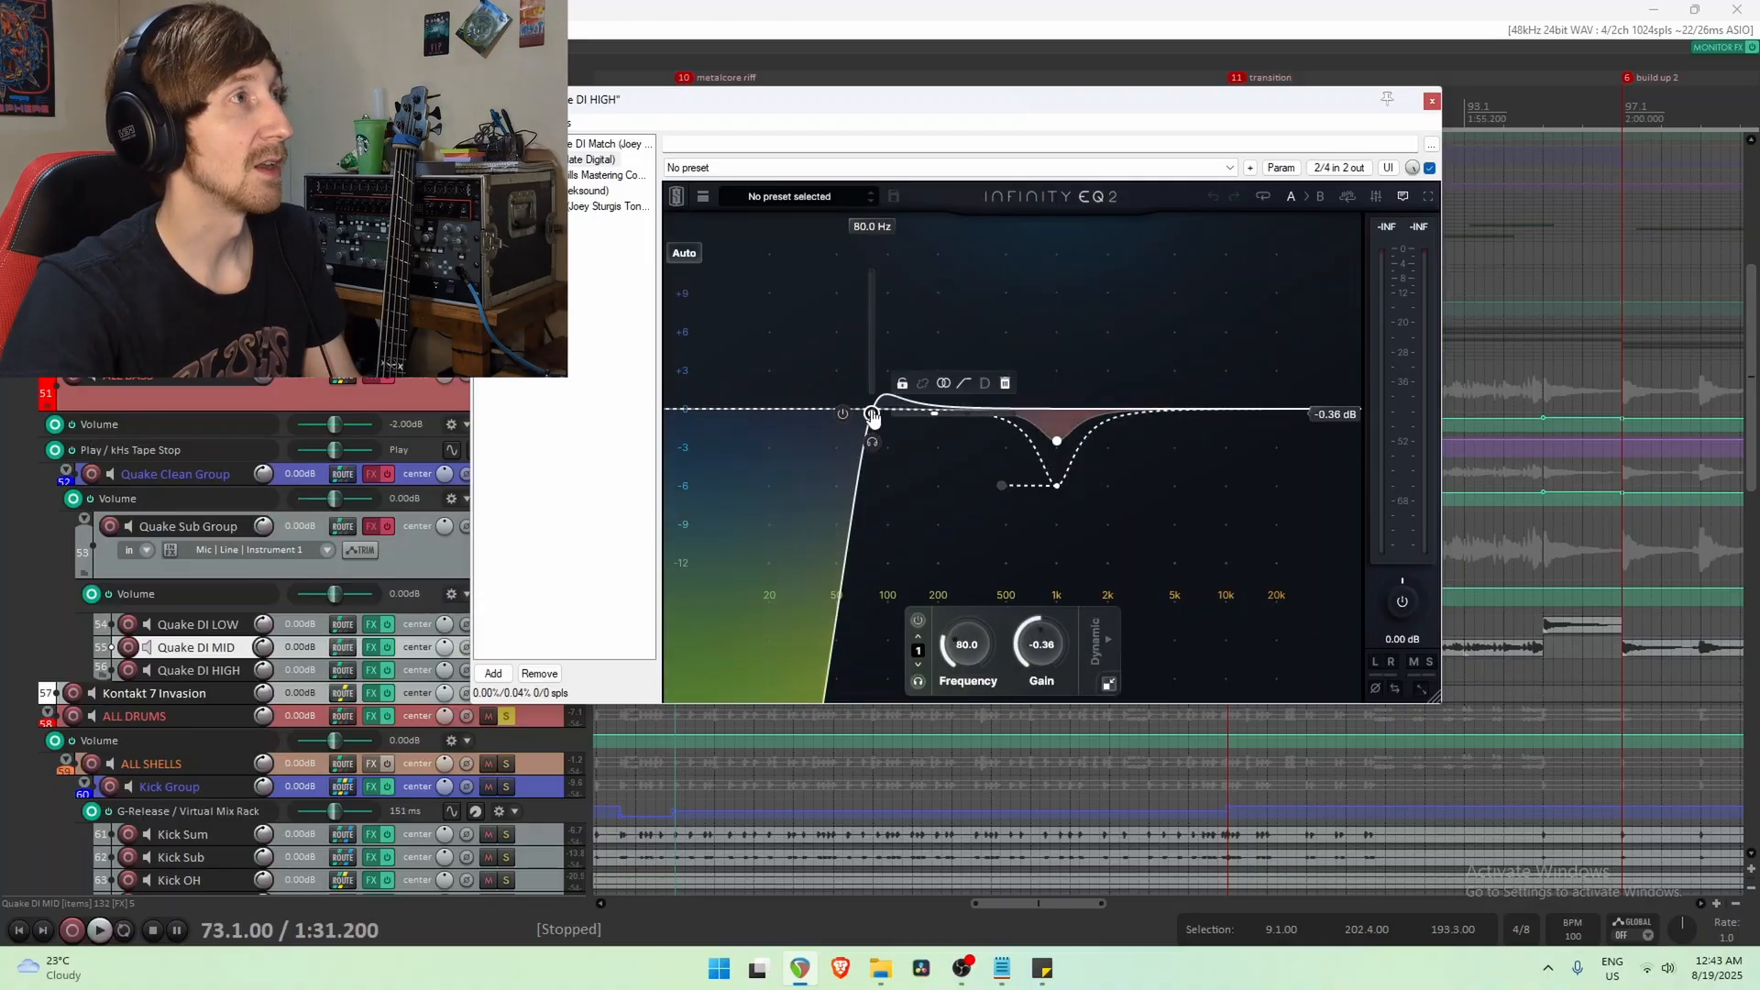
key(space)
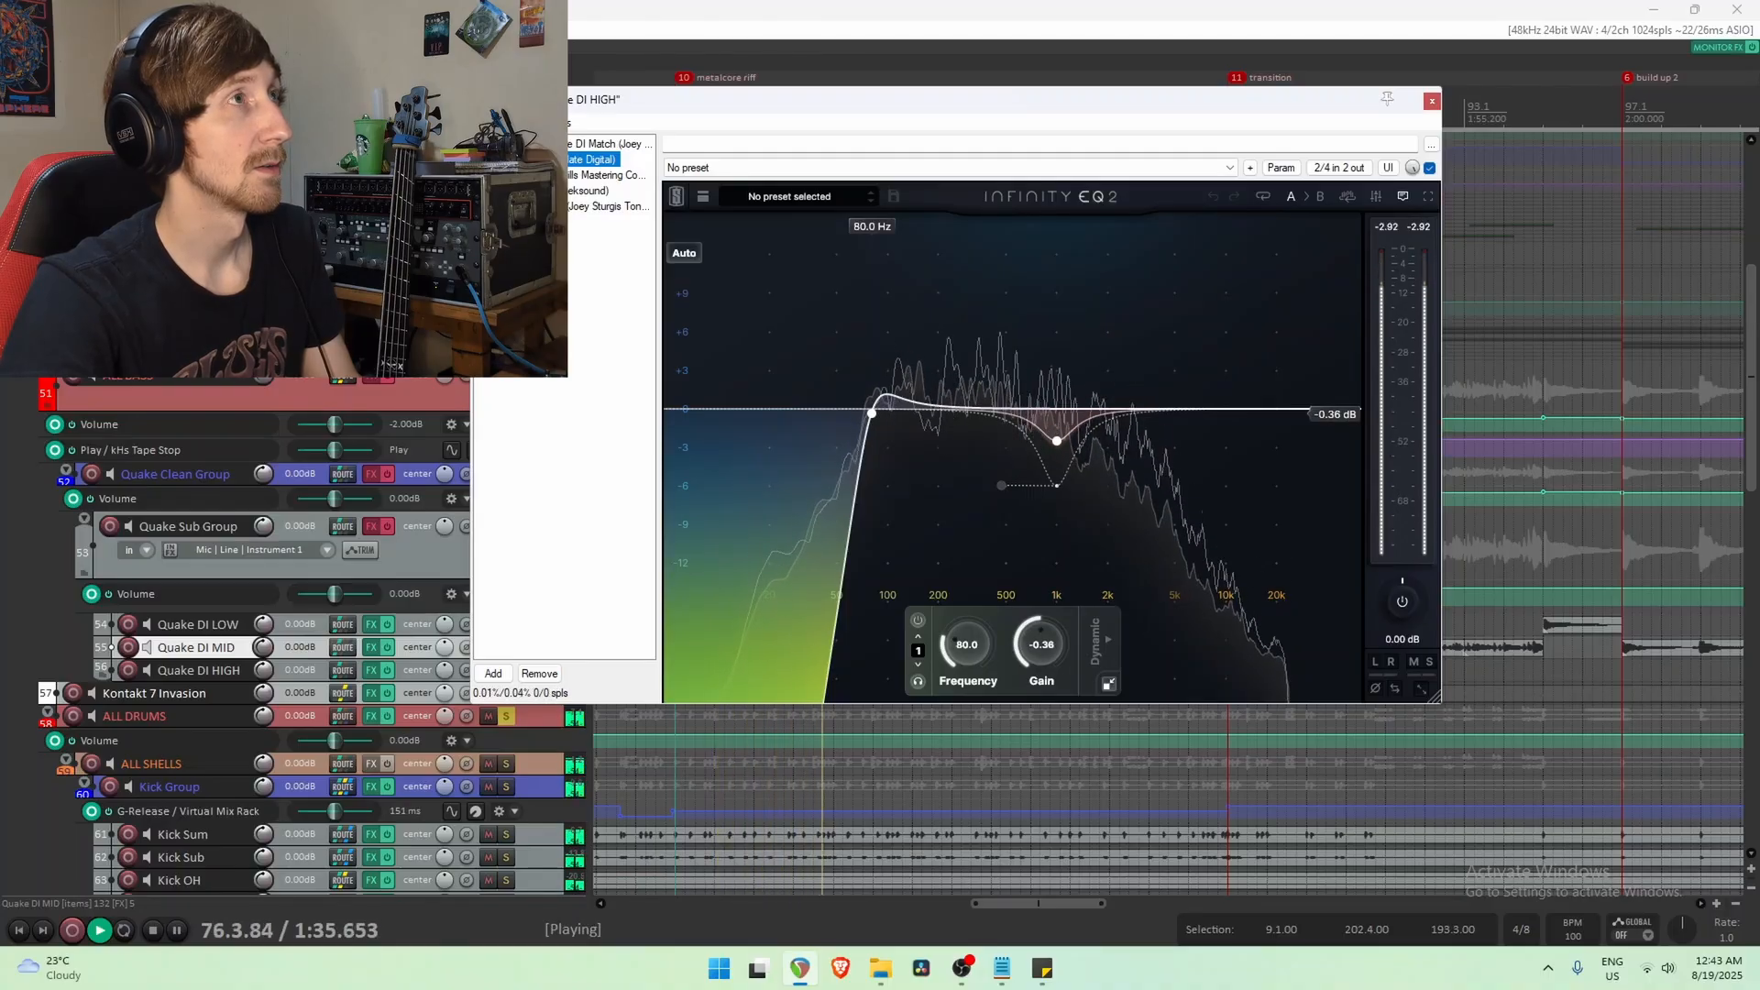
key(space)
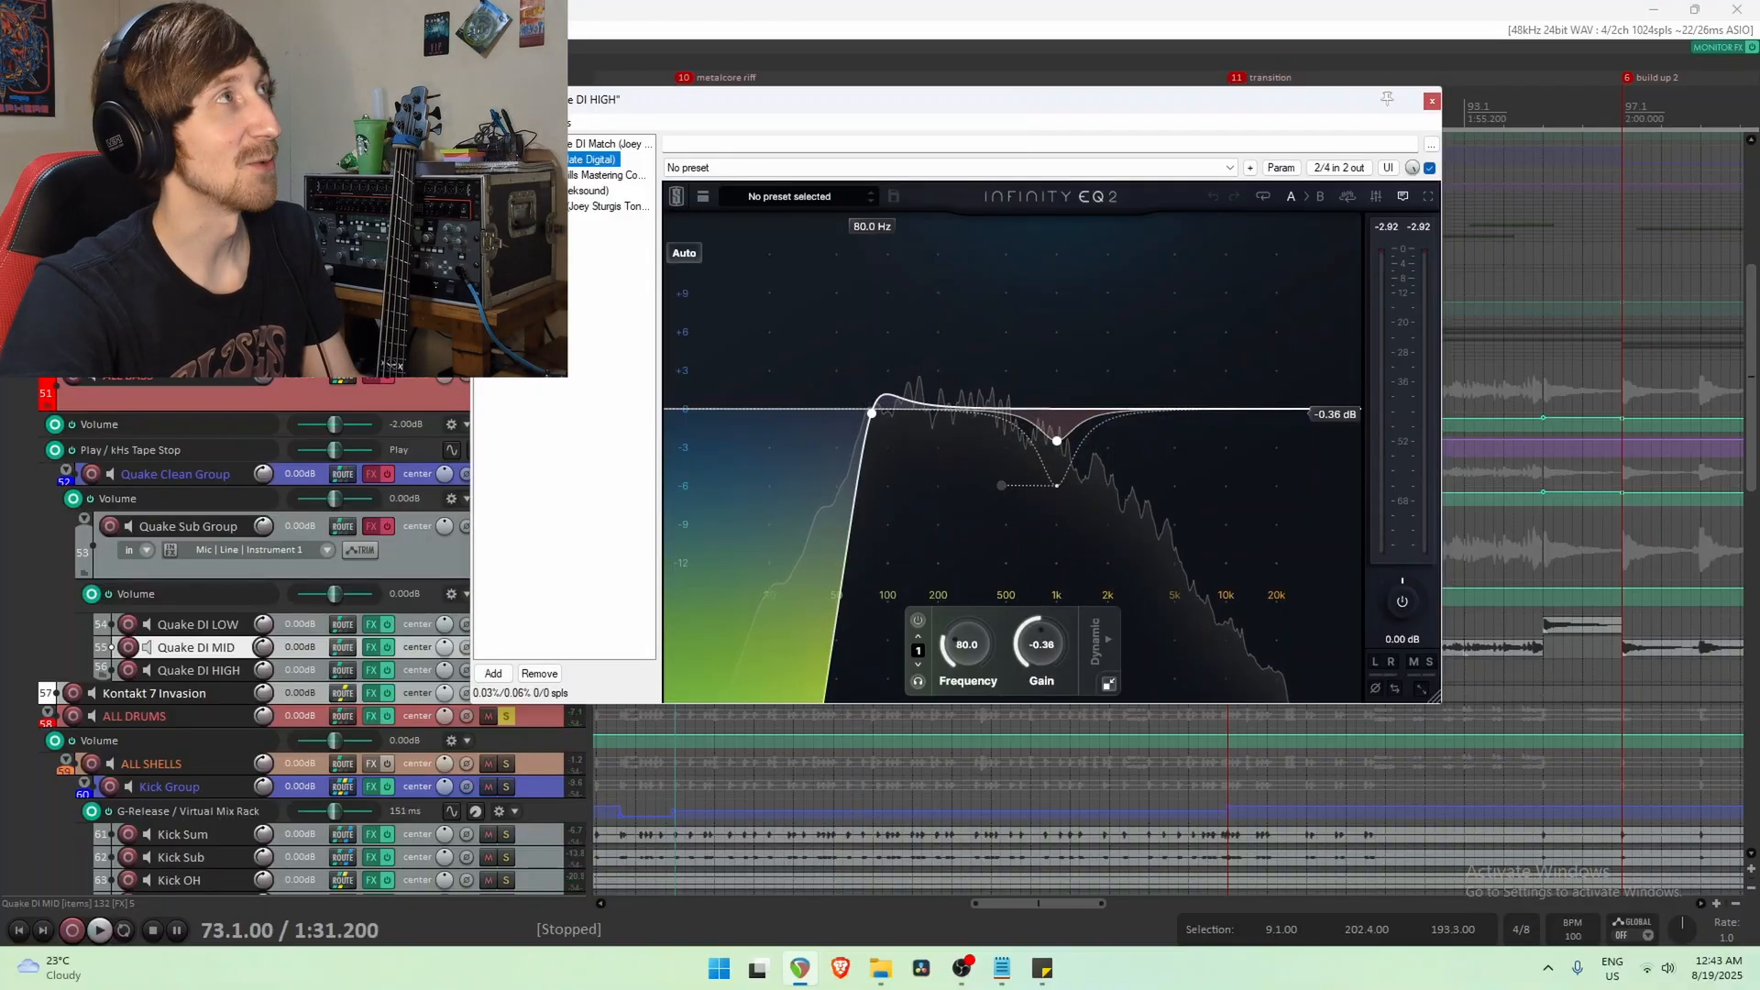
Enable the Shadow Hills Mastering Compressor on Quake DI HIGH and compare the riff with it on and bypassed.
click(600, 175)
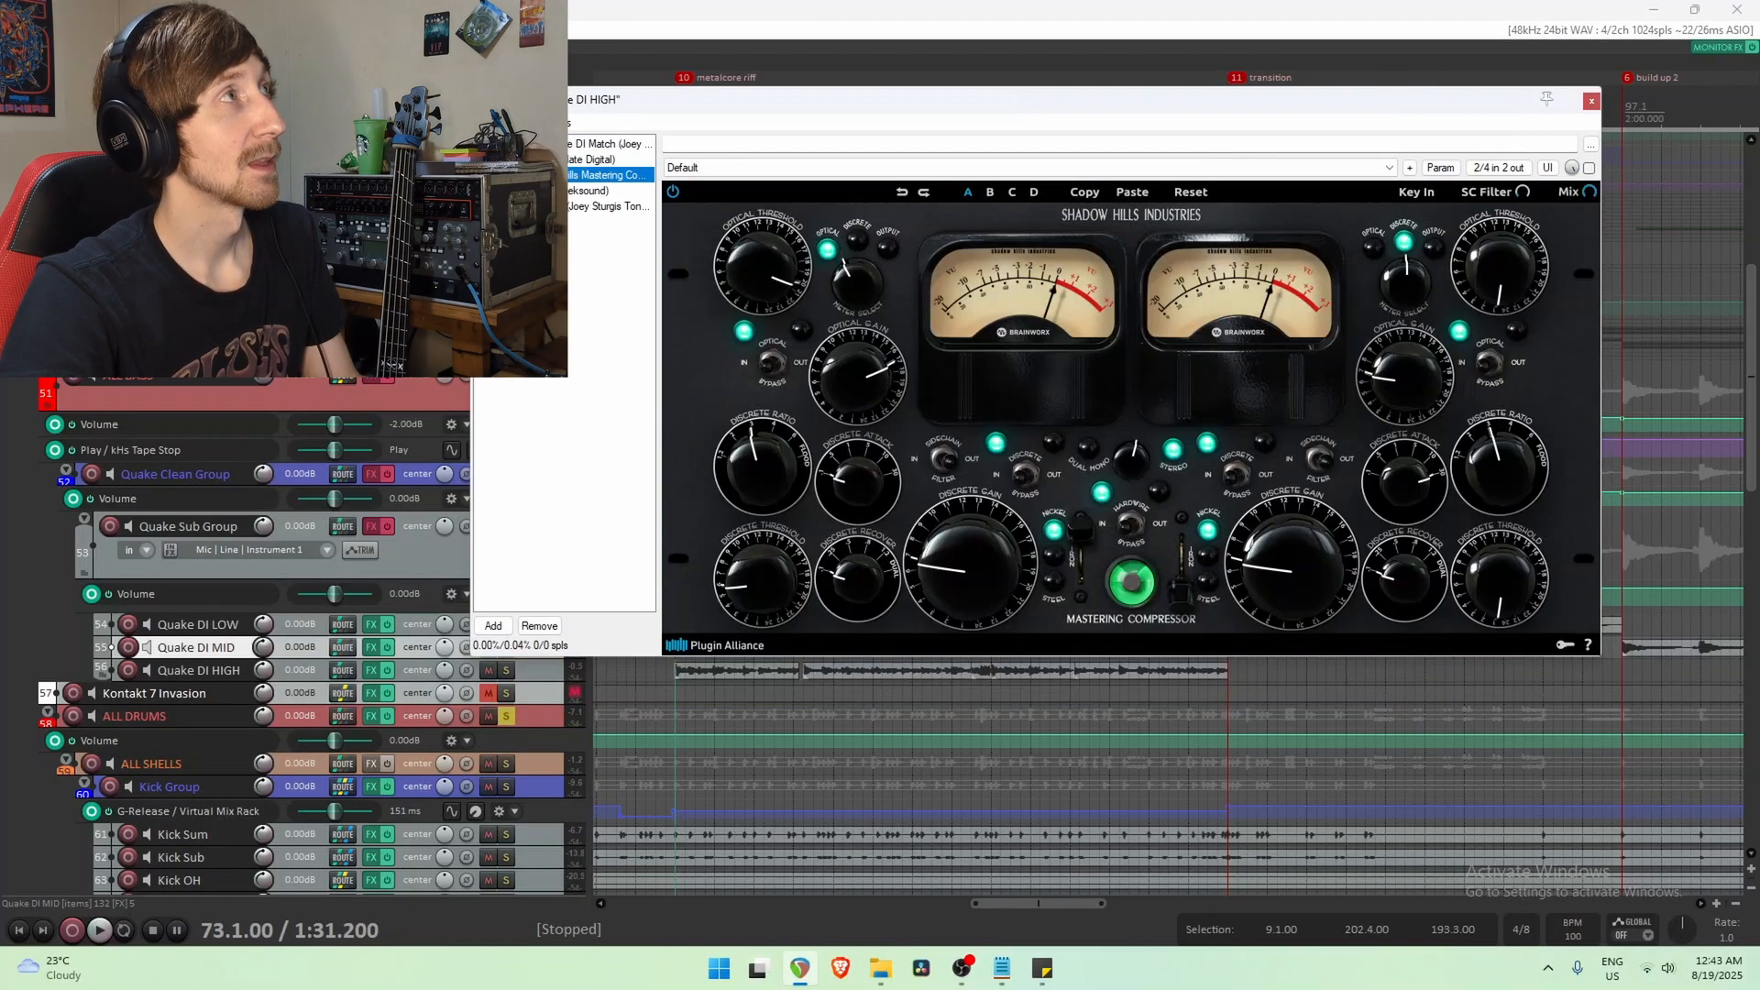
key(space)
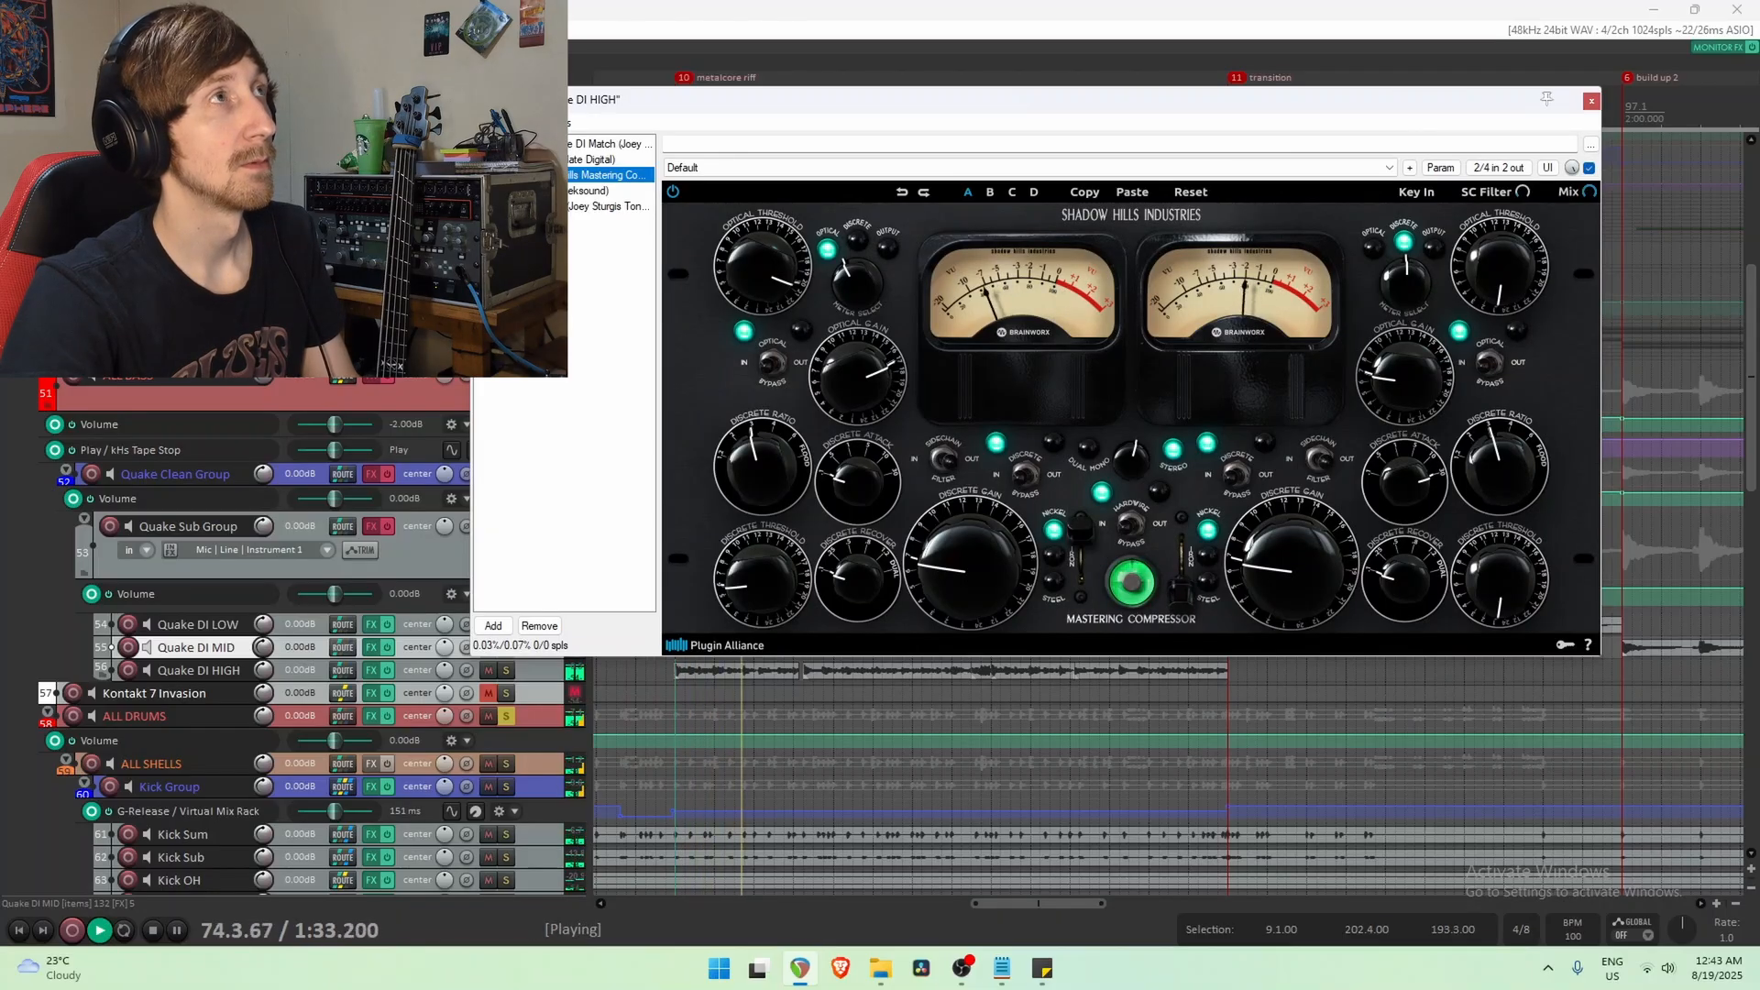
click(1589, 168)
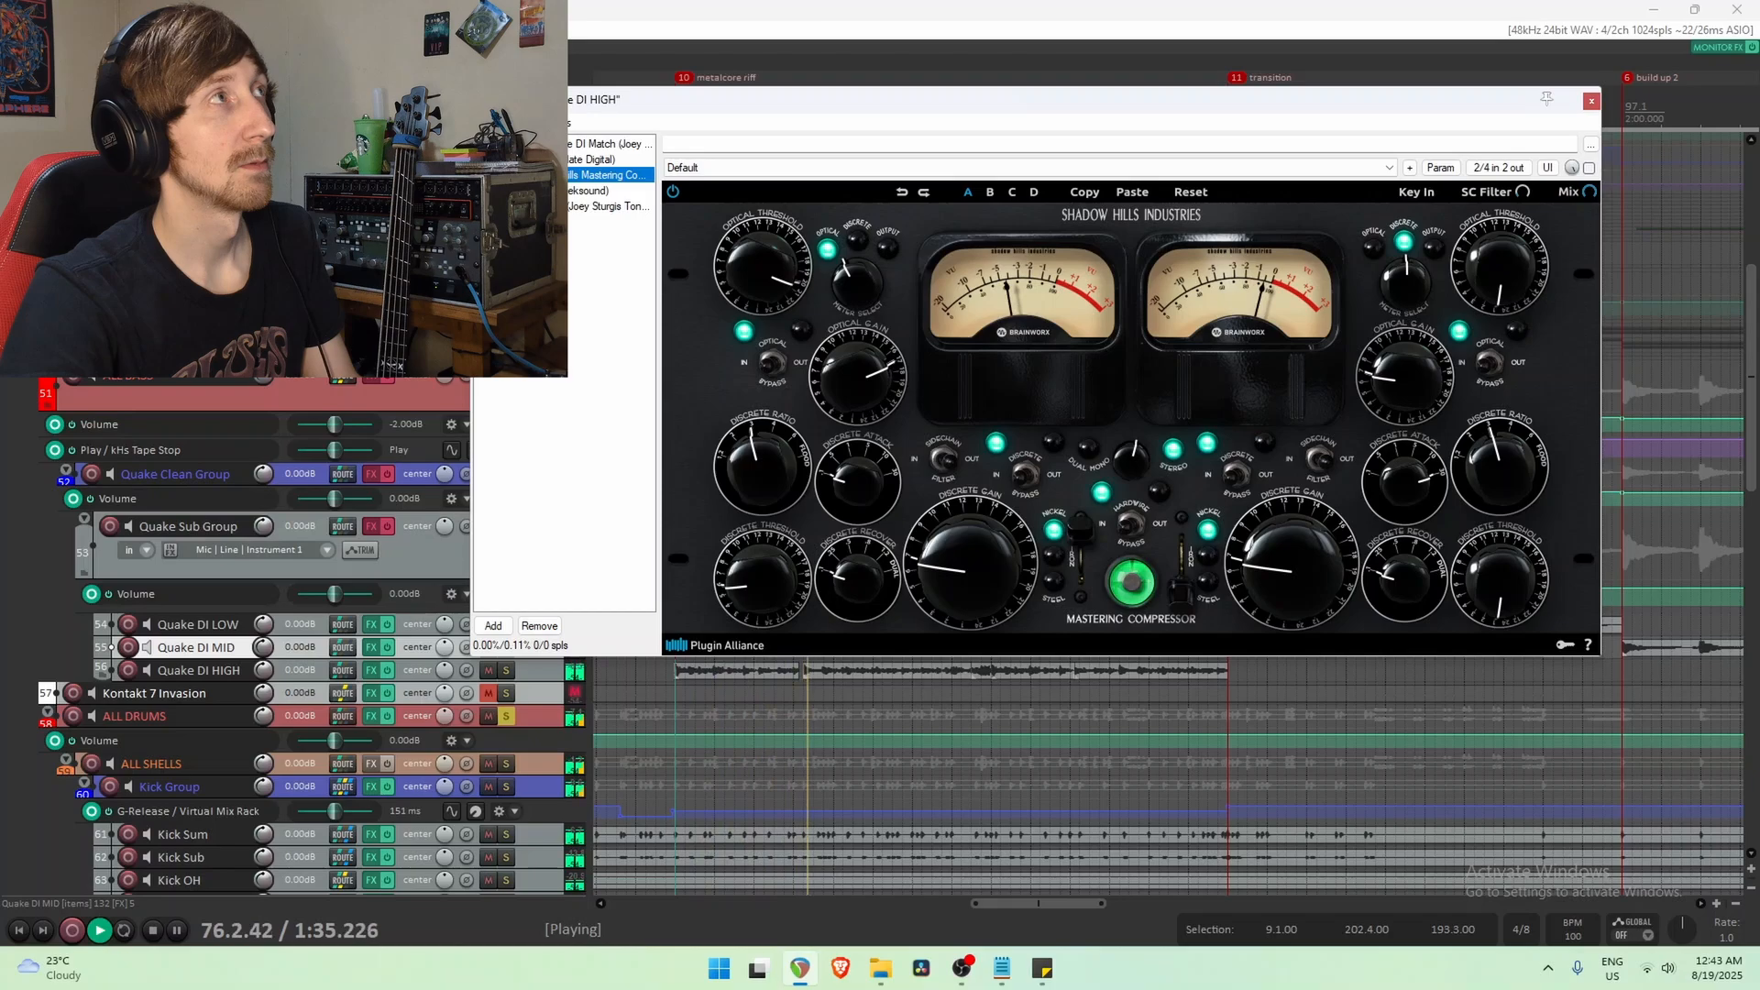
click(1588, 168)
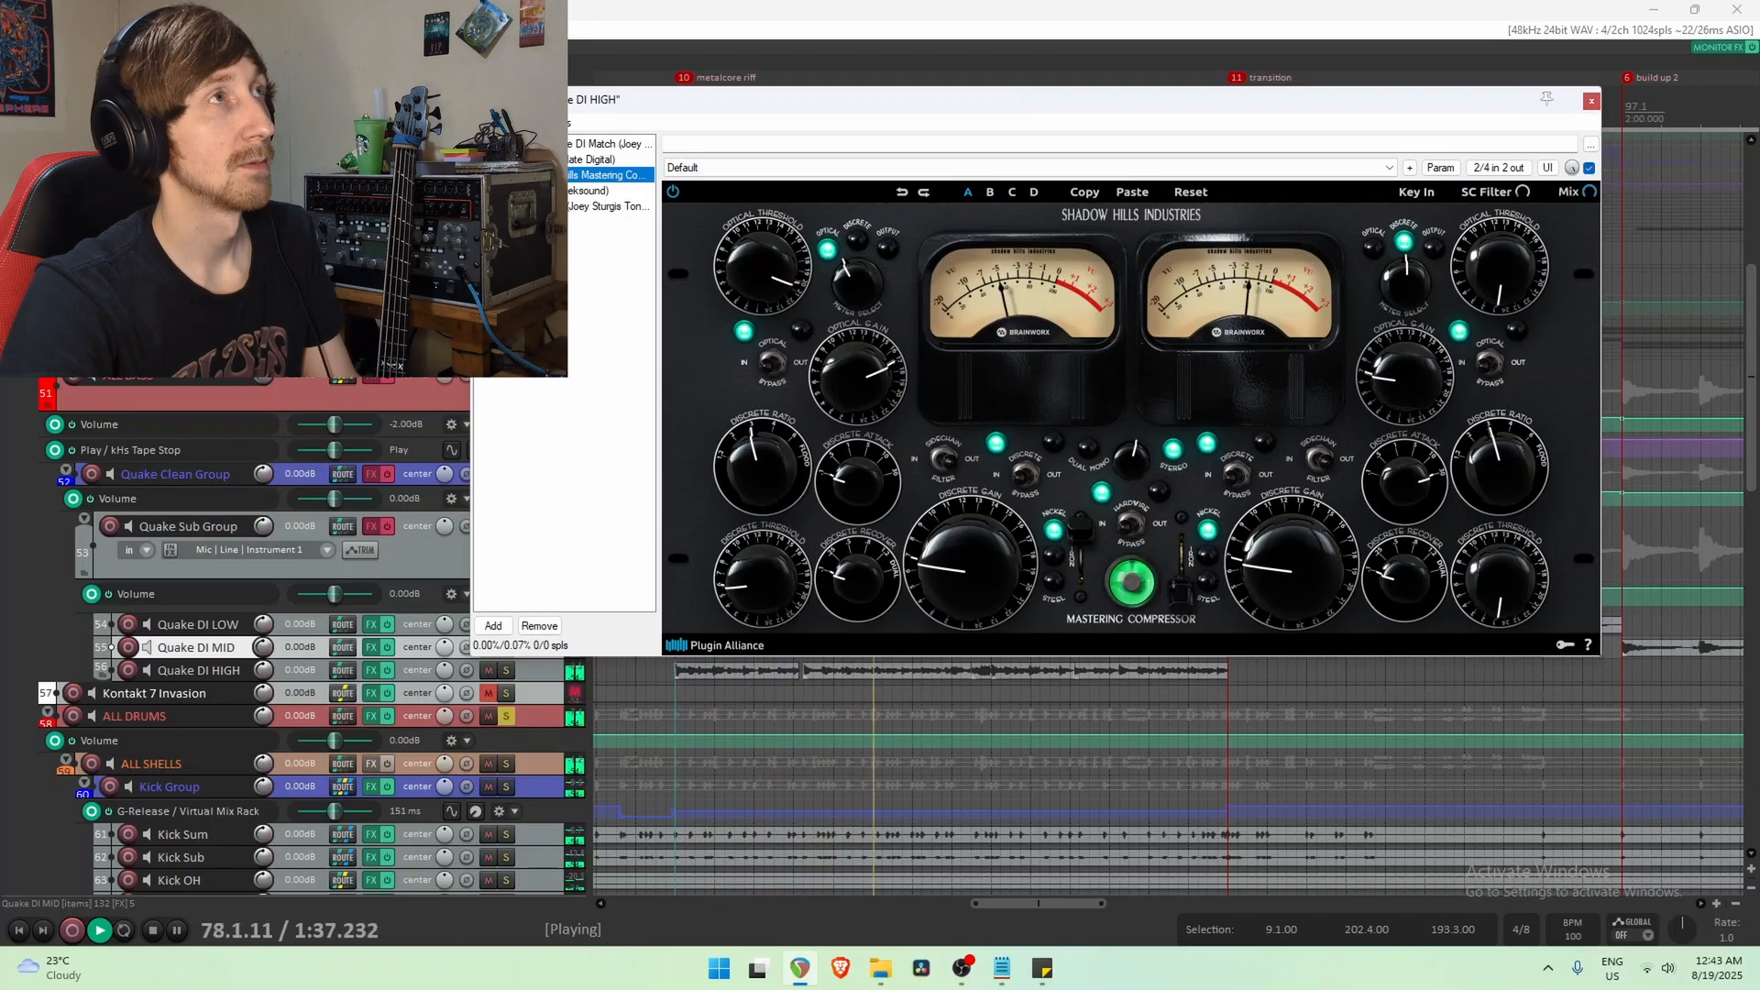
key(space)
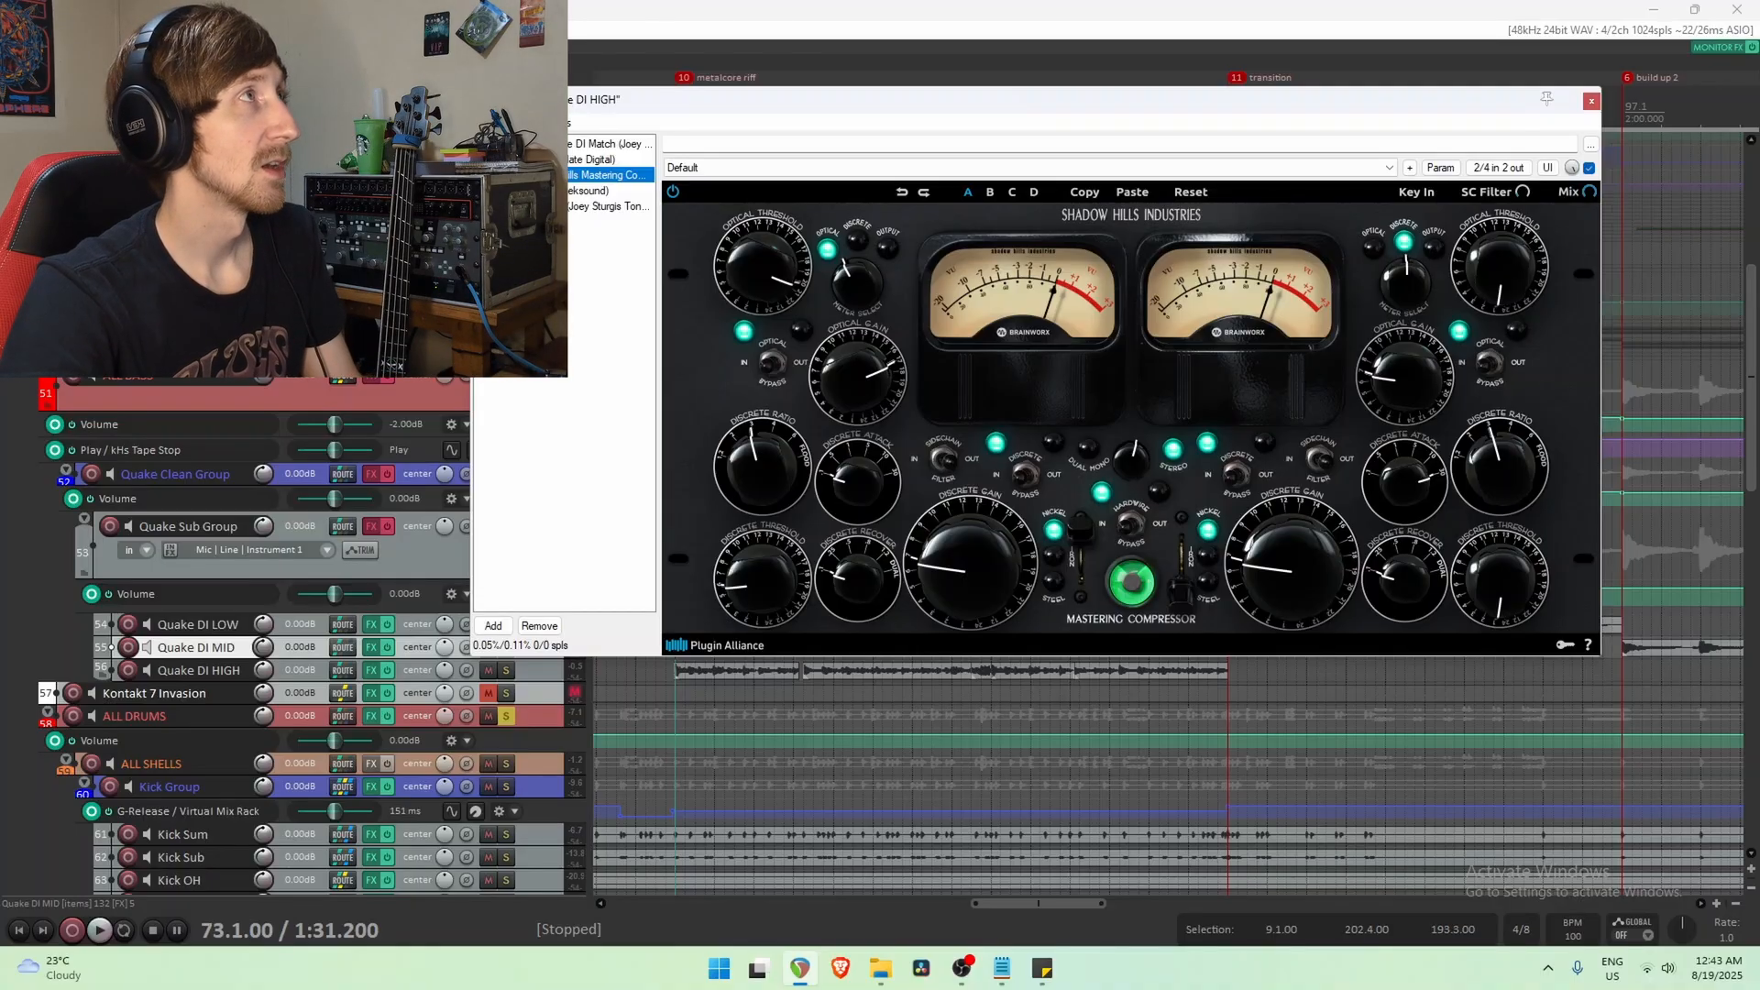
Enable soothe2 in the Quake DI HIGH chain and audition the riff through it.
click(552, 191)
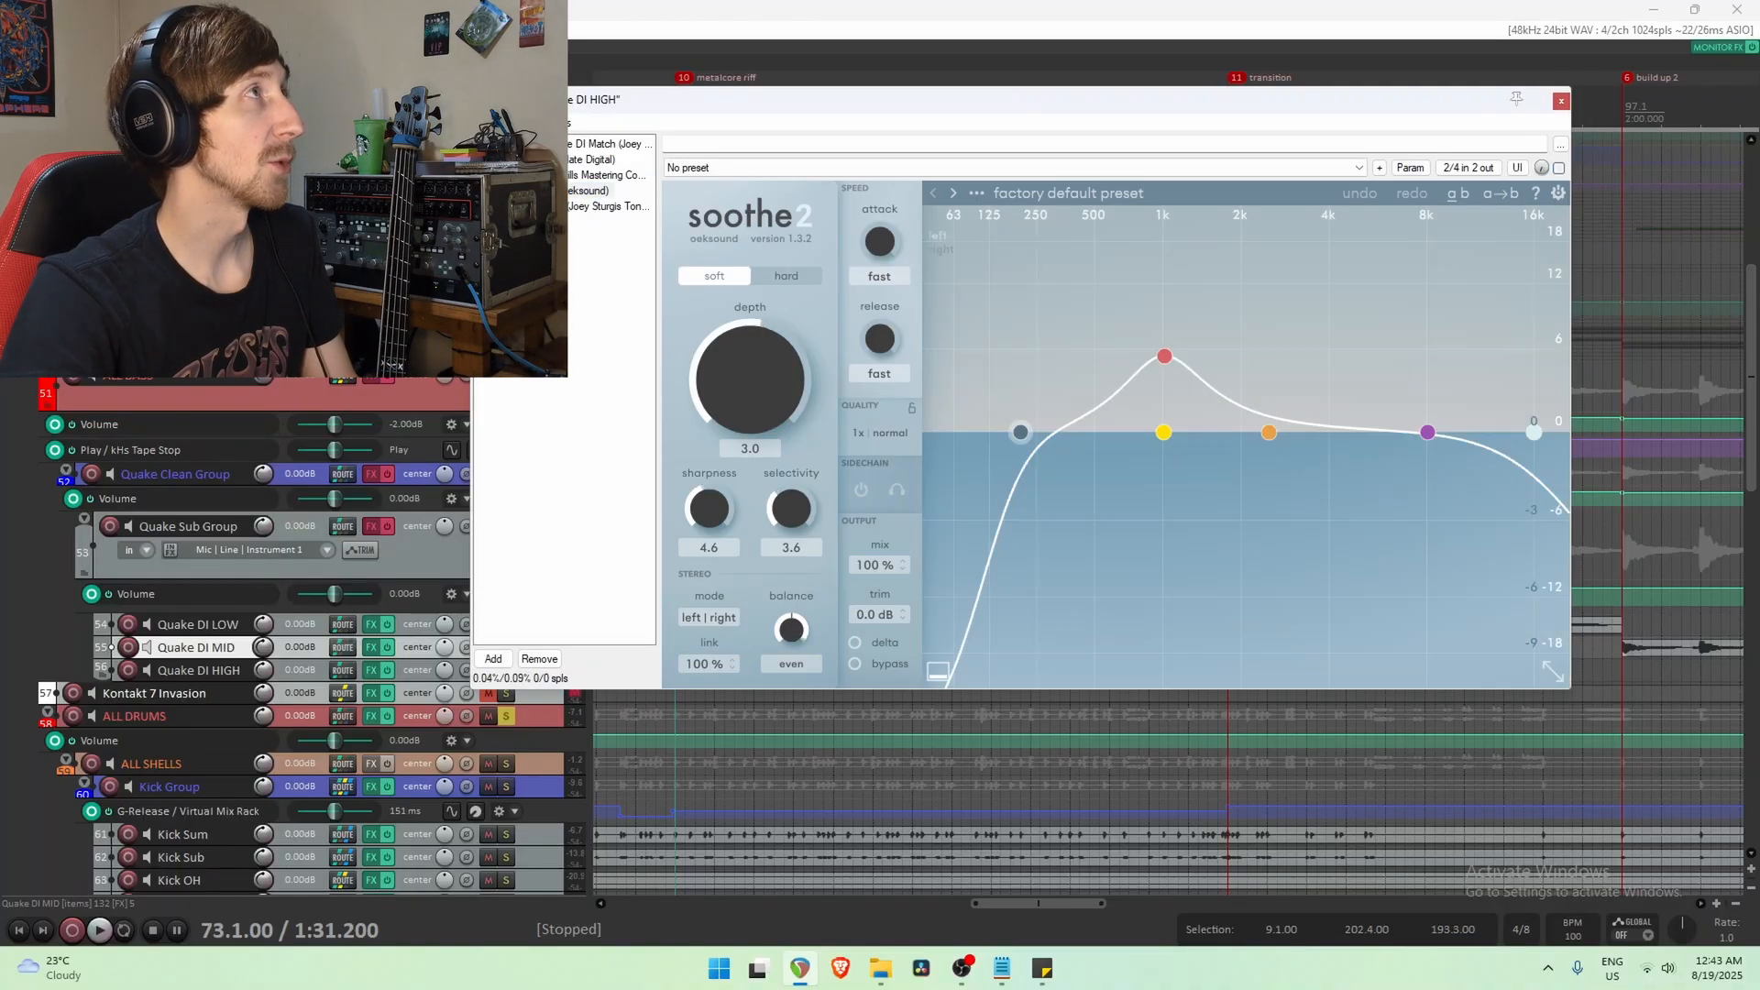
click(481, 191)
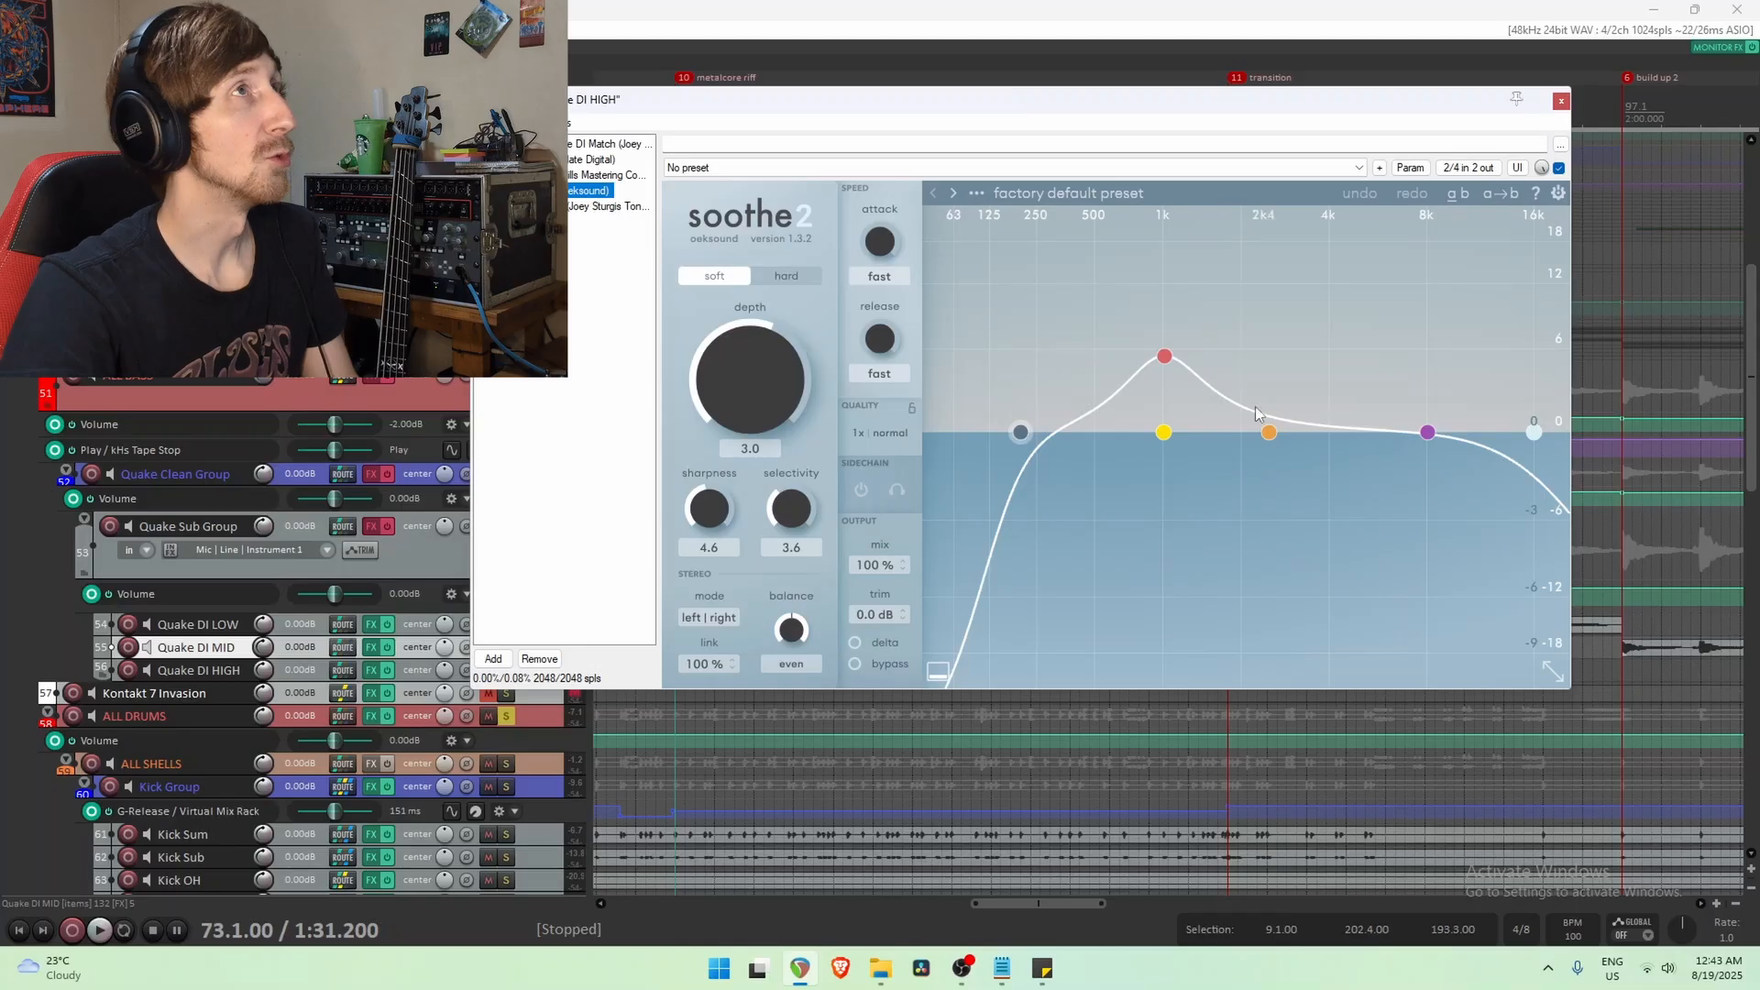
key(space)
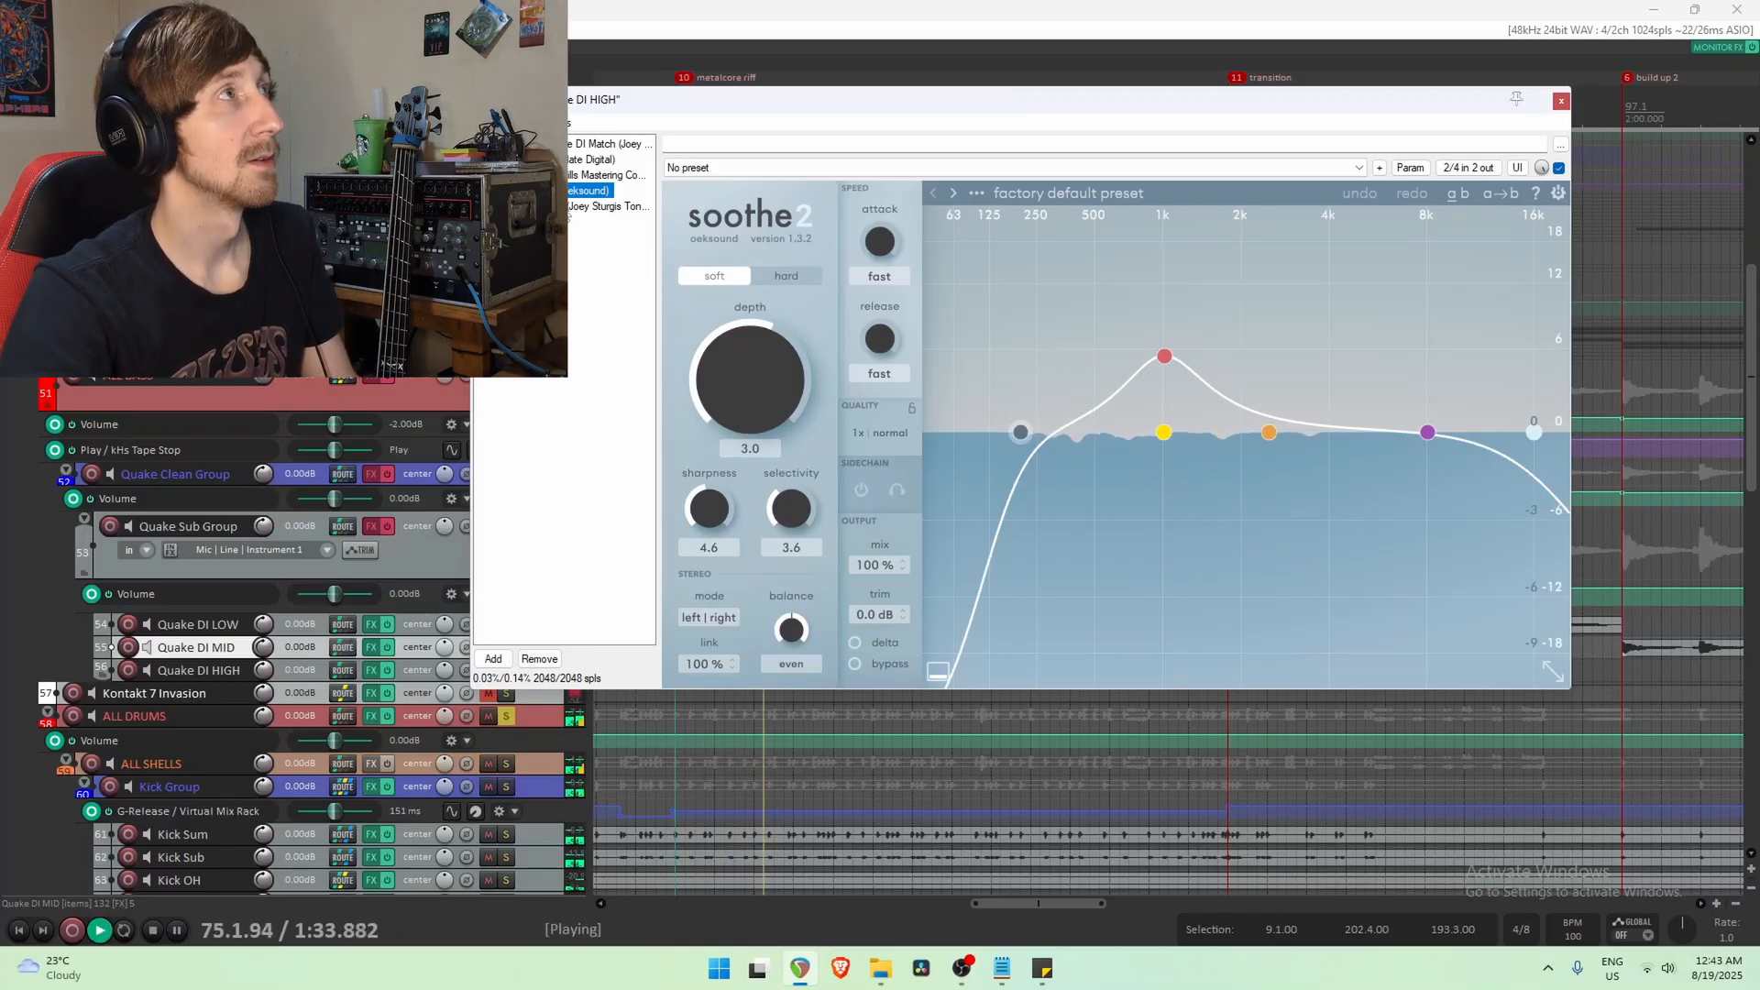
key(space)
Enable JST Clip on Quake DI HIGH, check its clip amount and trim, and close the effects chain.
click(608, 207)
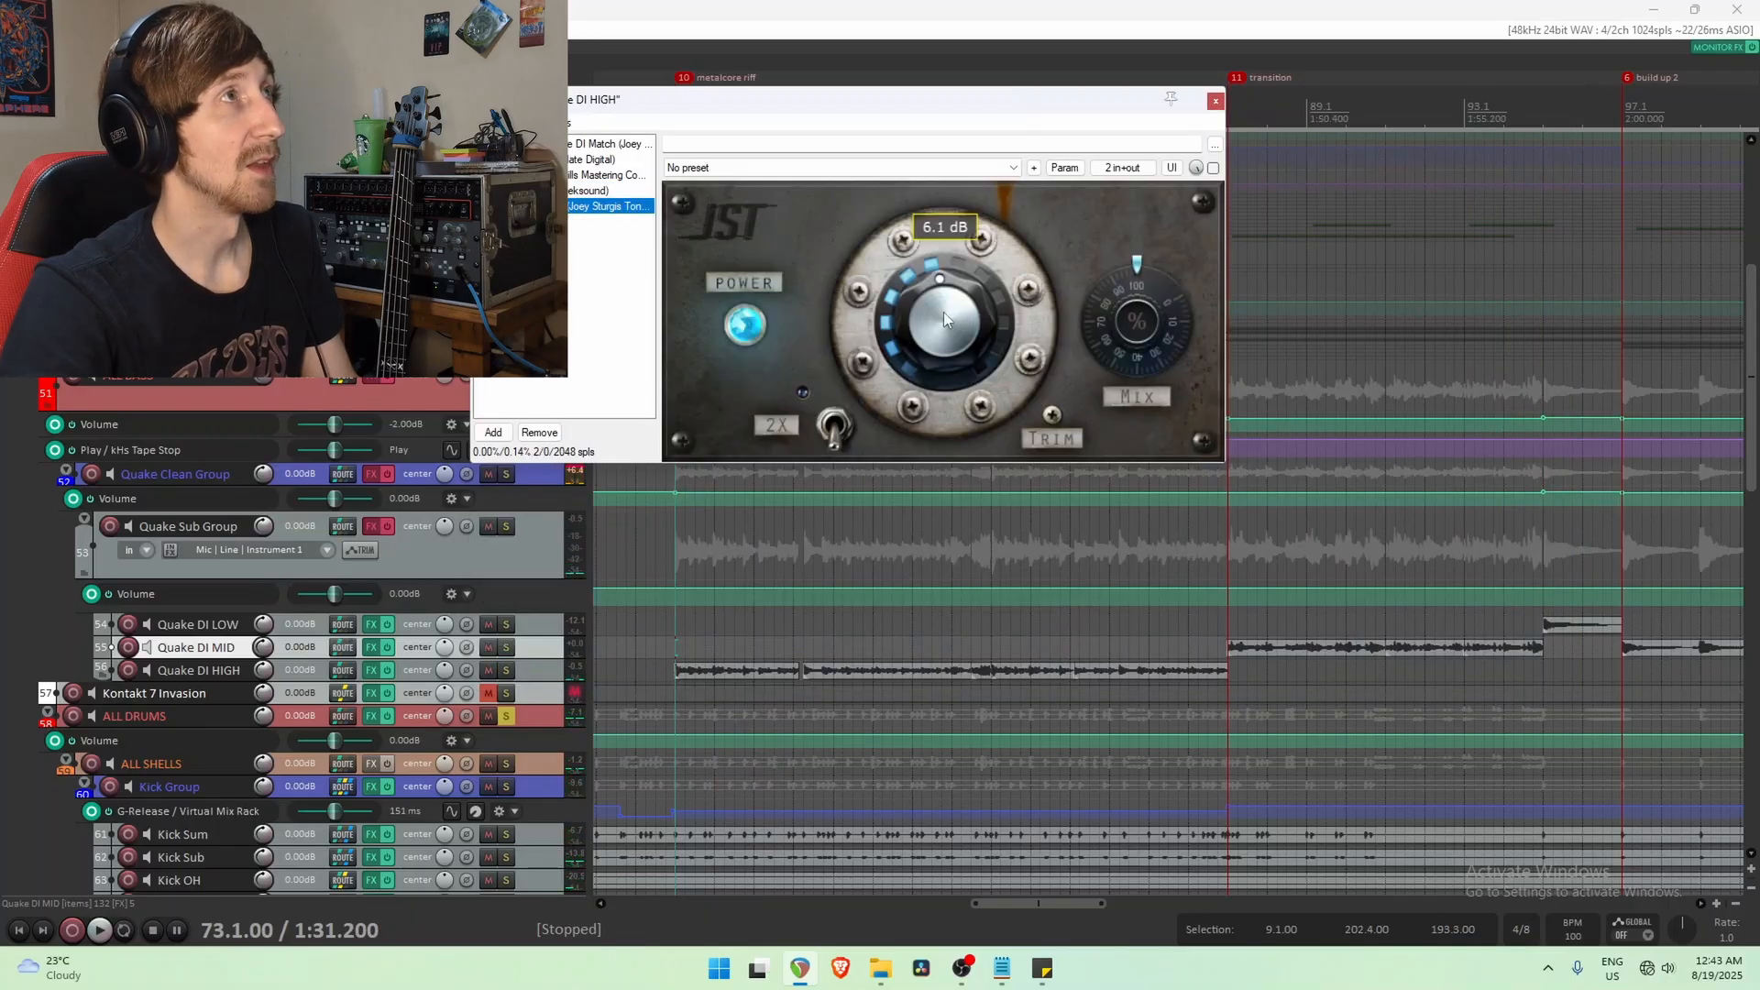
mouse_move(1054, 417)
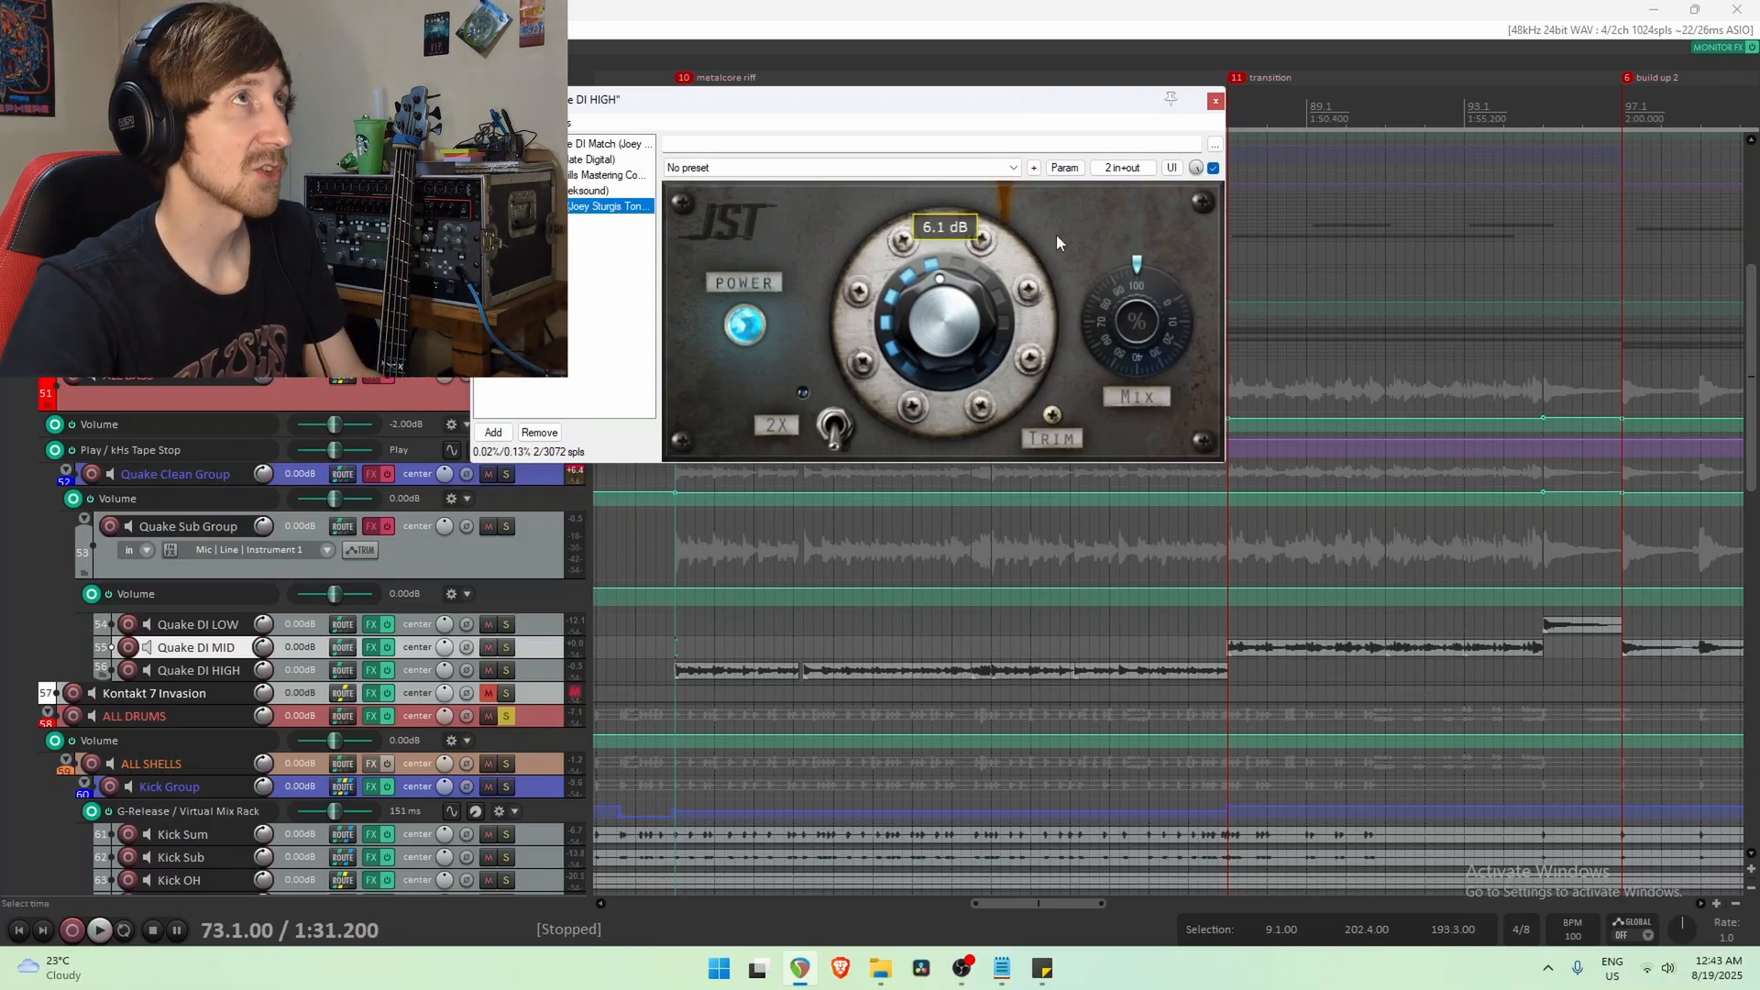
click(1215, 100)
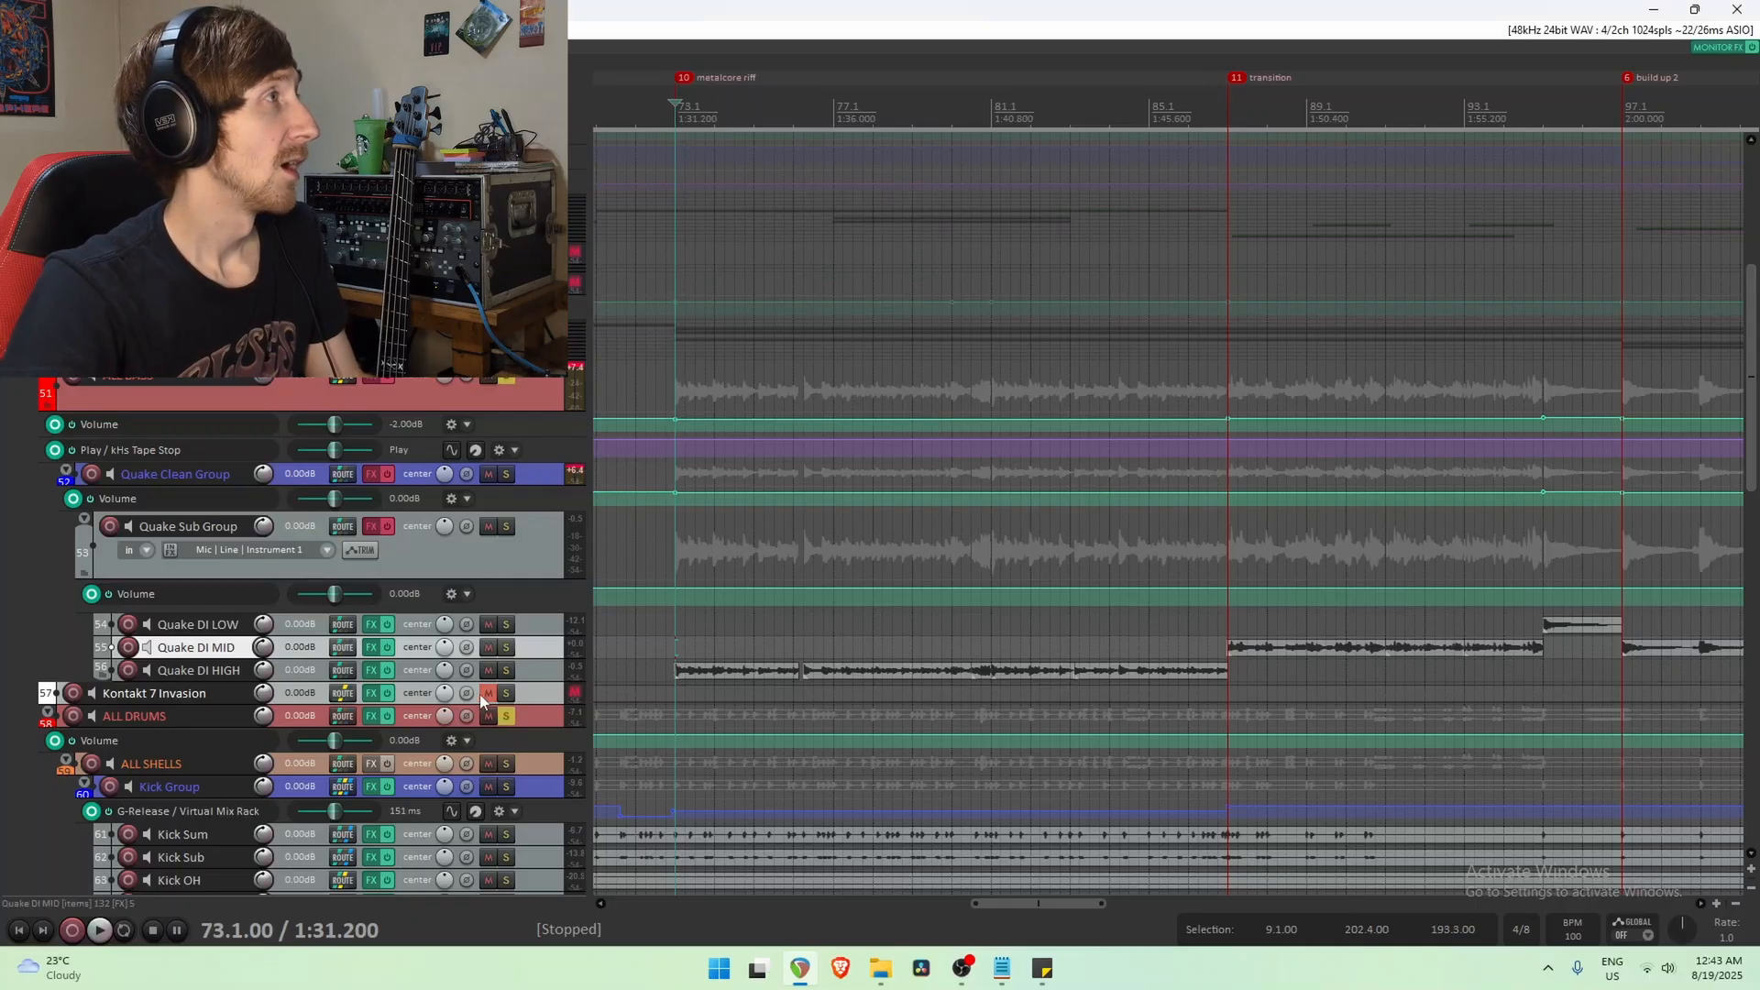
Open the Quake Sub Group's effects chain, take it out of bypass, and check the Finality Advanced threshold.
click(516, 559)
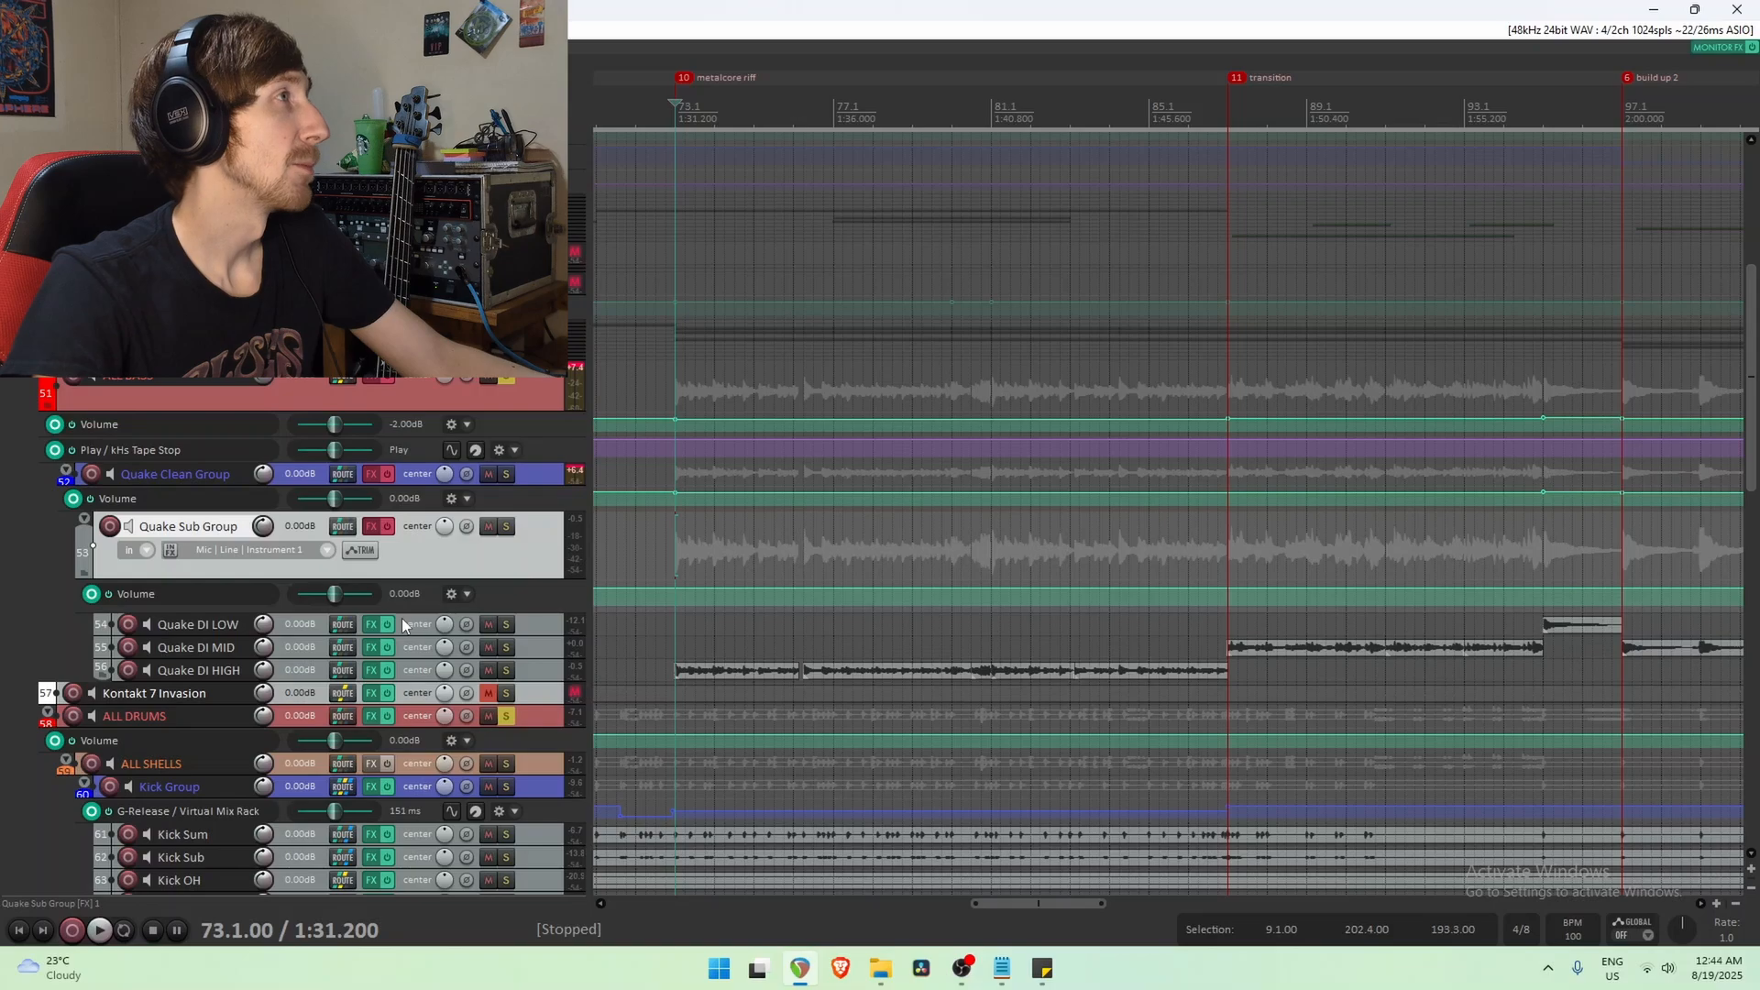
click(372, 525)
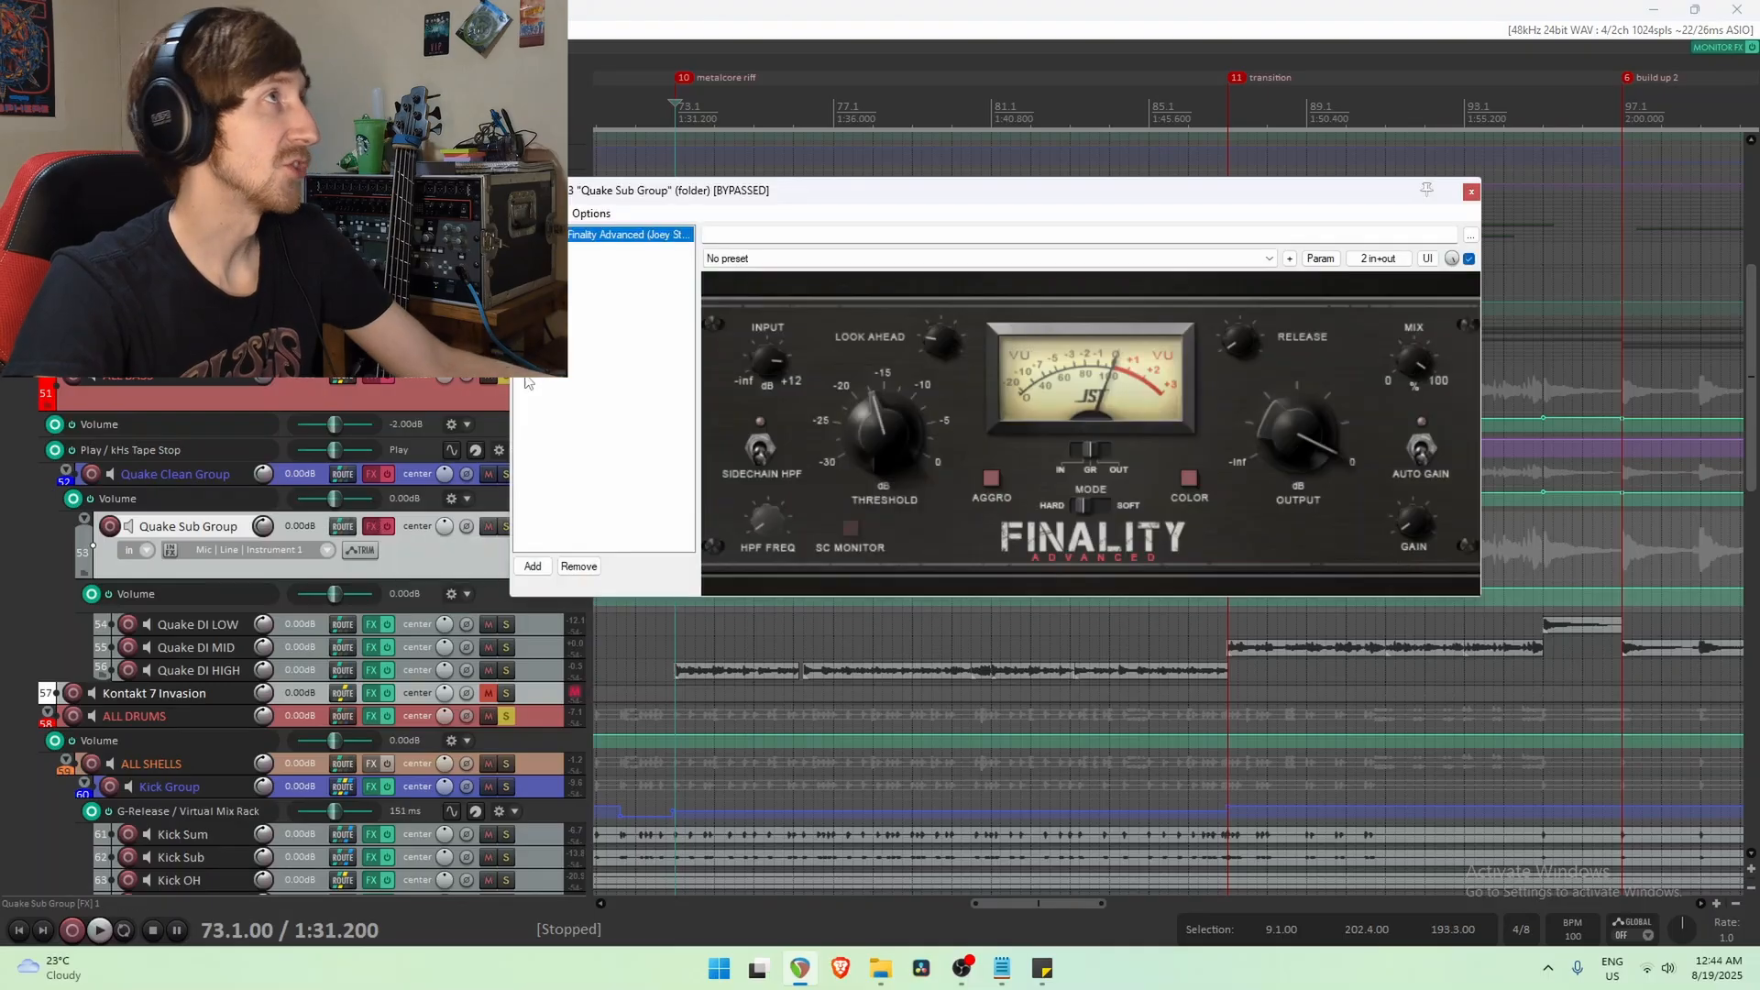
click(387, 525)
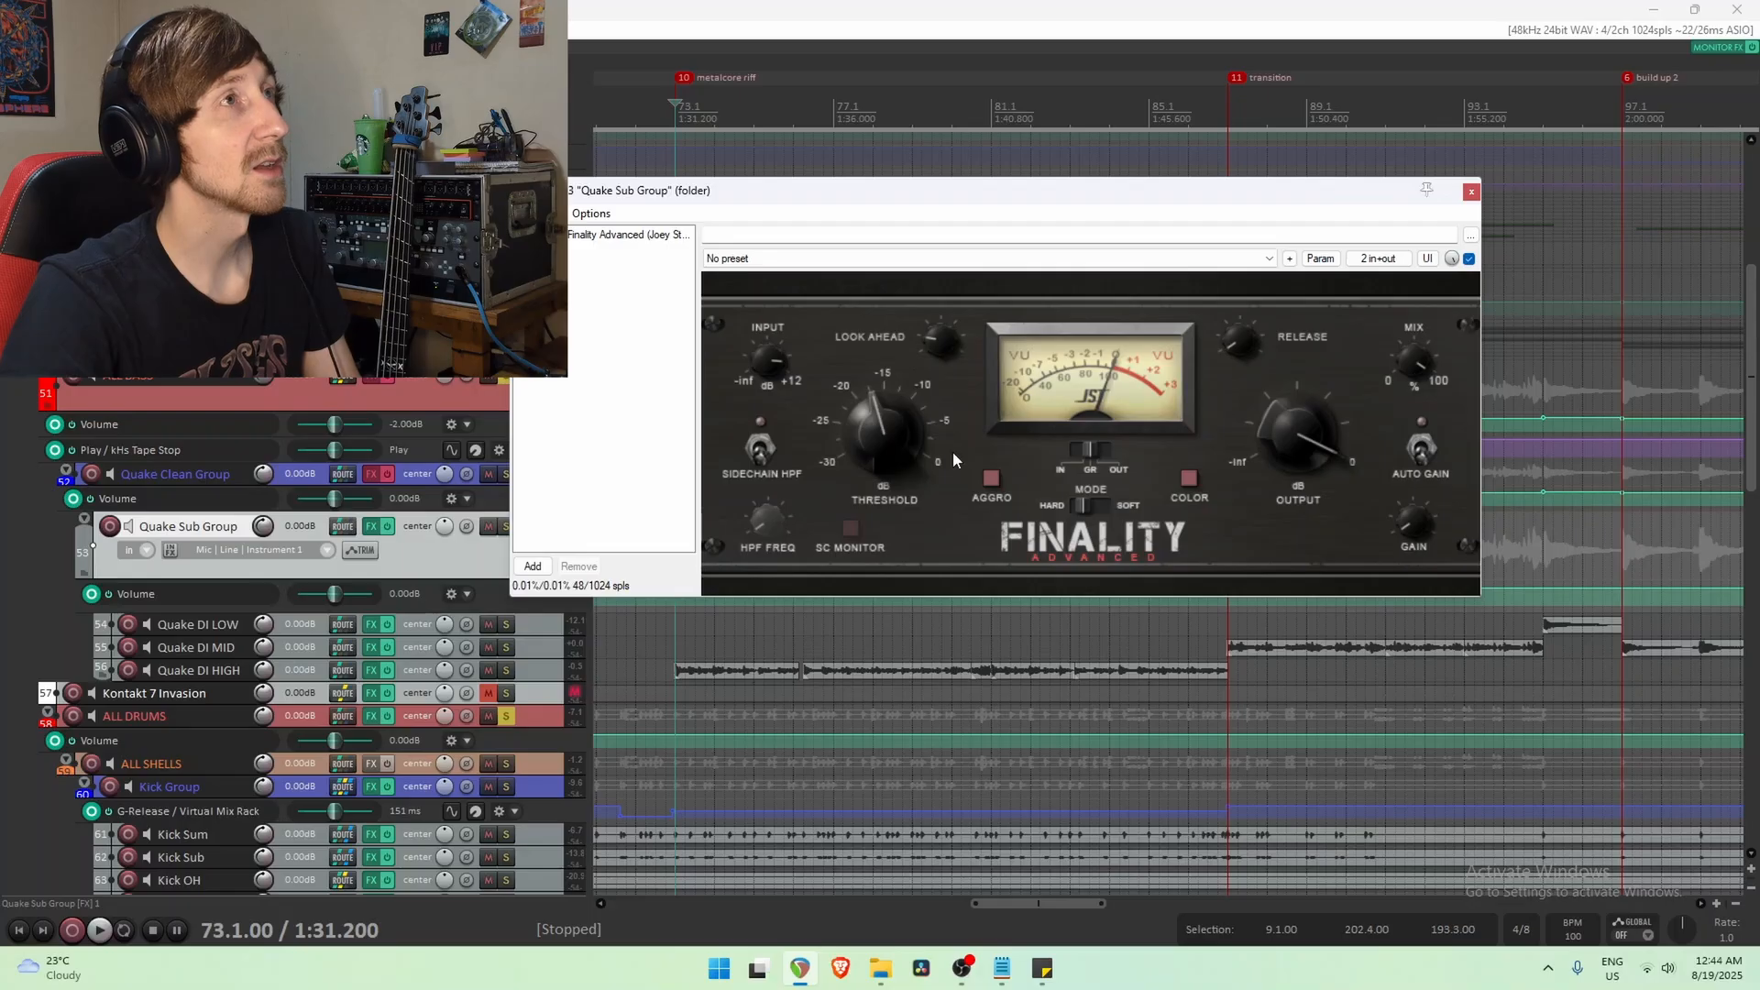
mouse_move(899, 432)
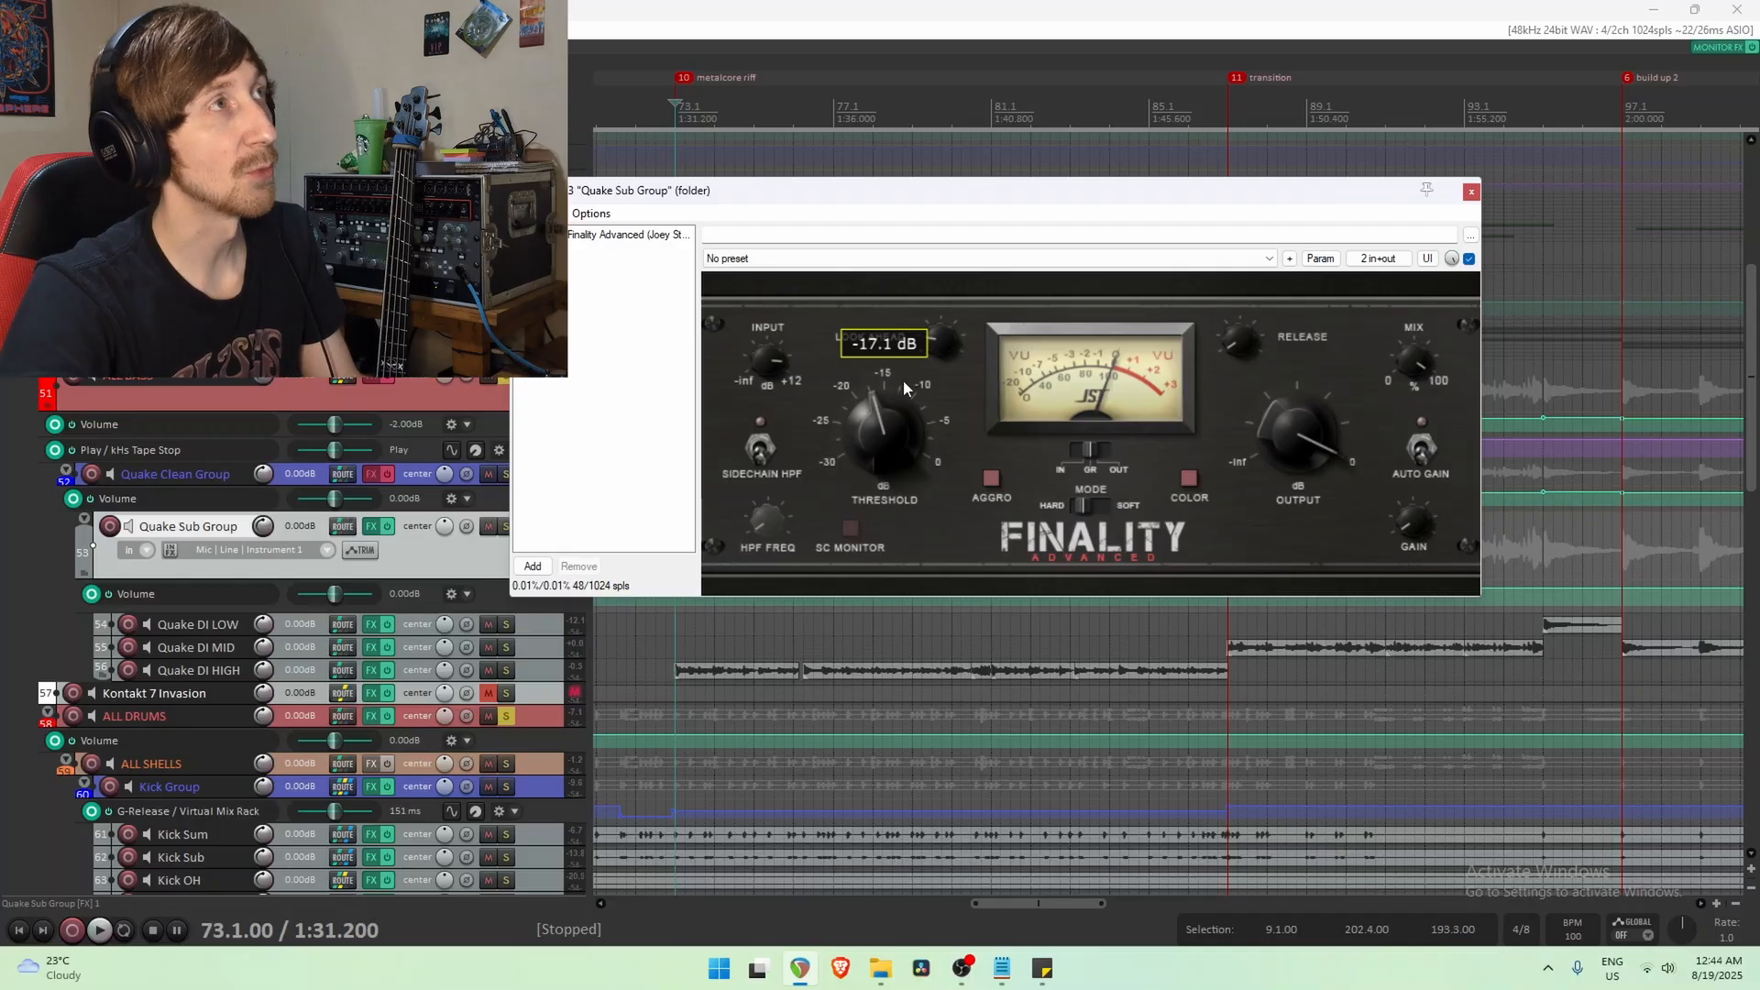
Play the metalcore riff while bypassing and re-enabling Finality Advanced on the Quake Sub Group, with its meter in view.
drag(767, 192, 774, 780)
scroll(921, 619, down, 5)
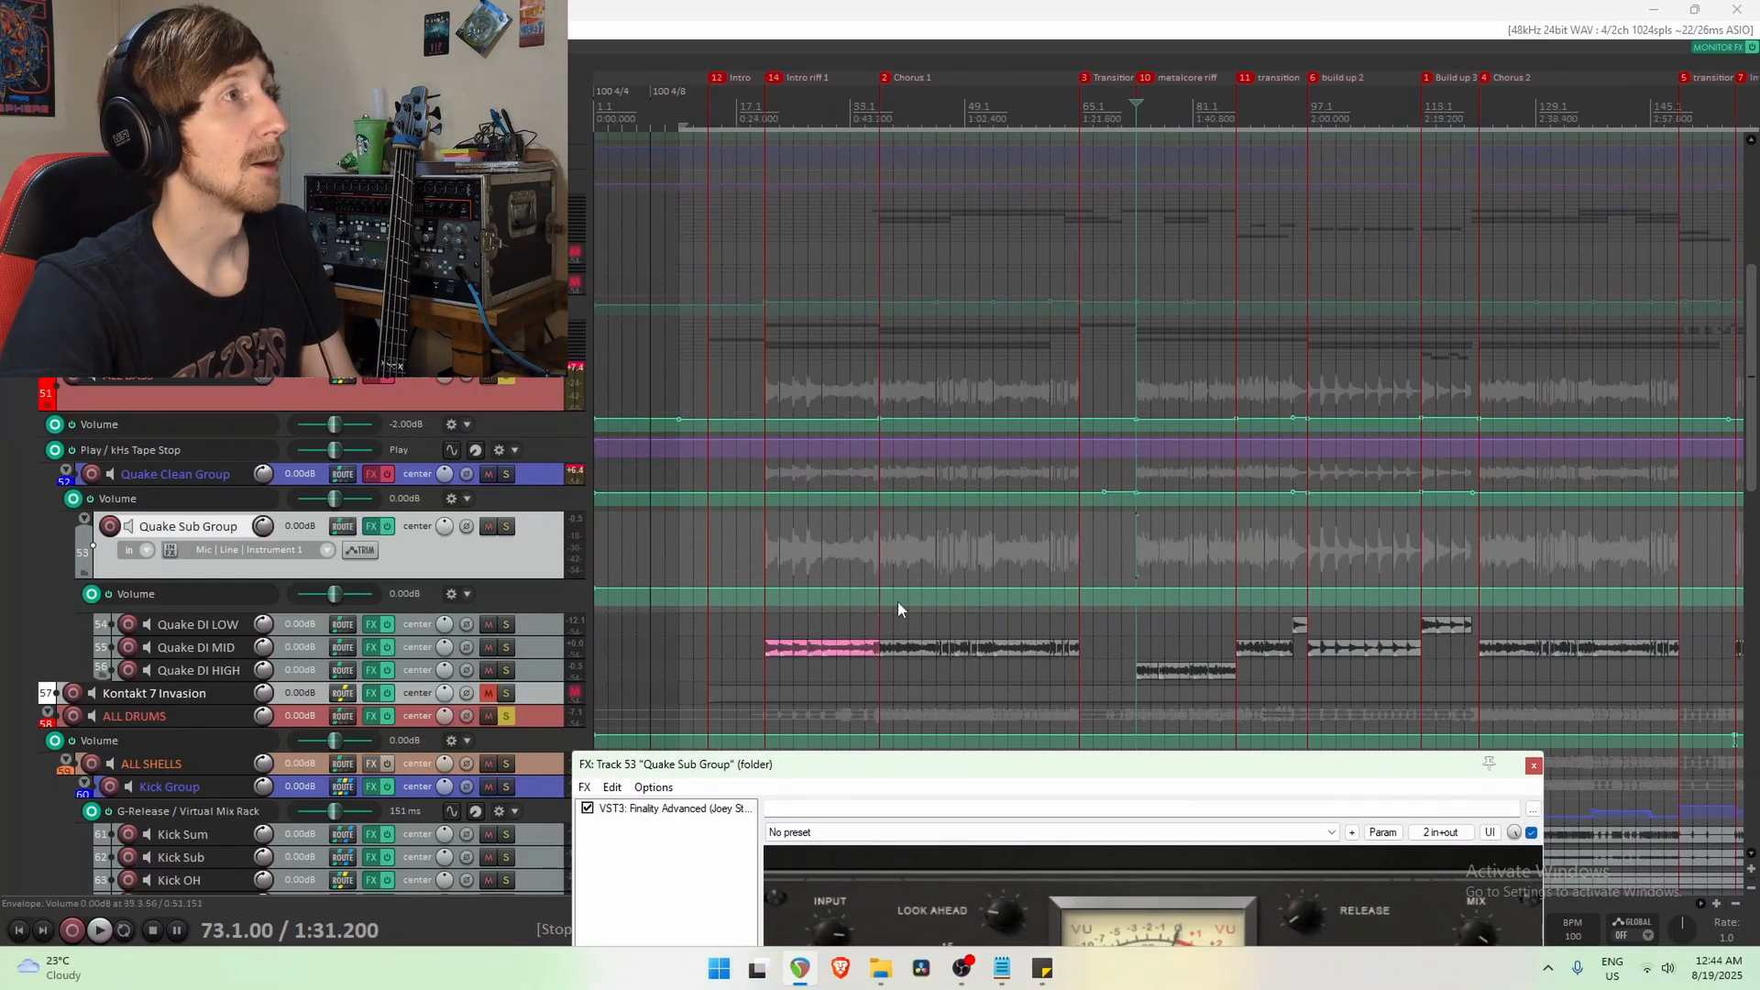
scroll(1166, 612, up, 5)
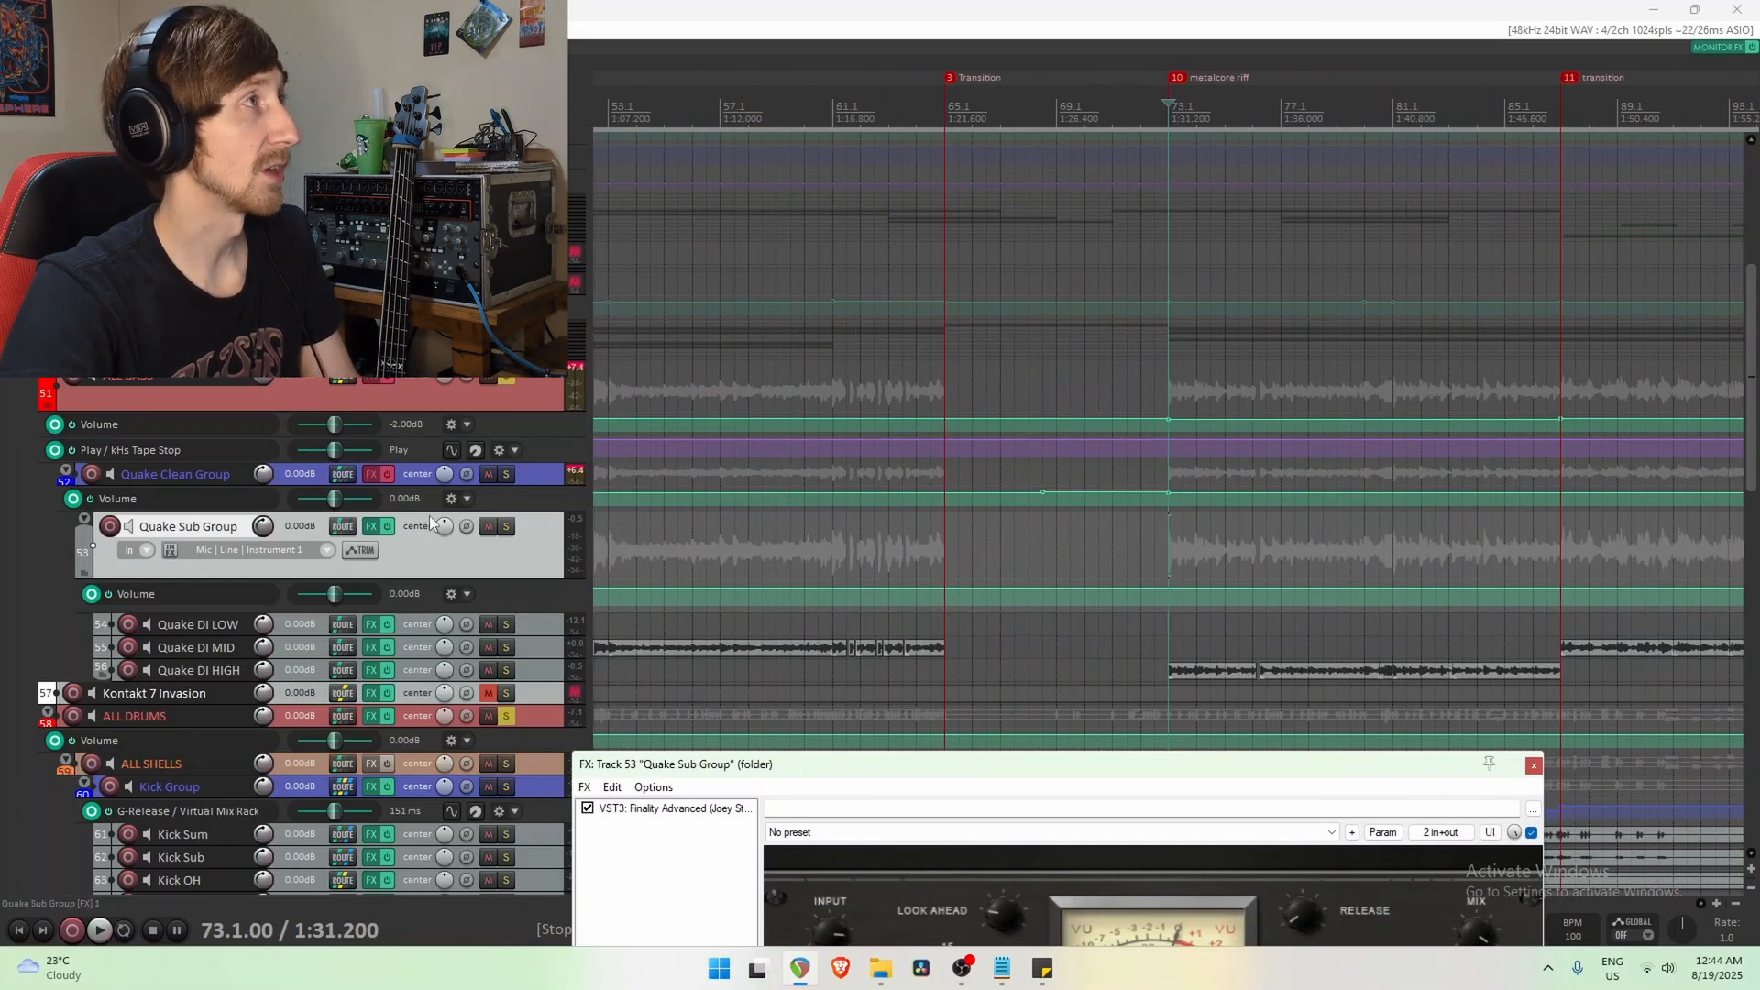
key(space)
click(588, 809)
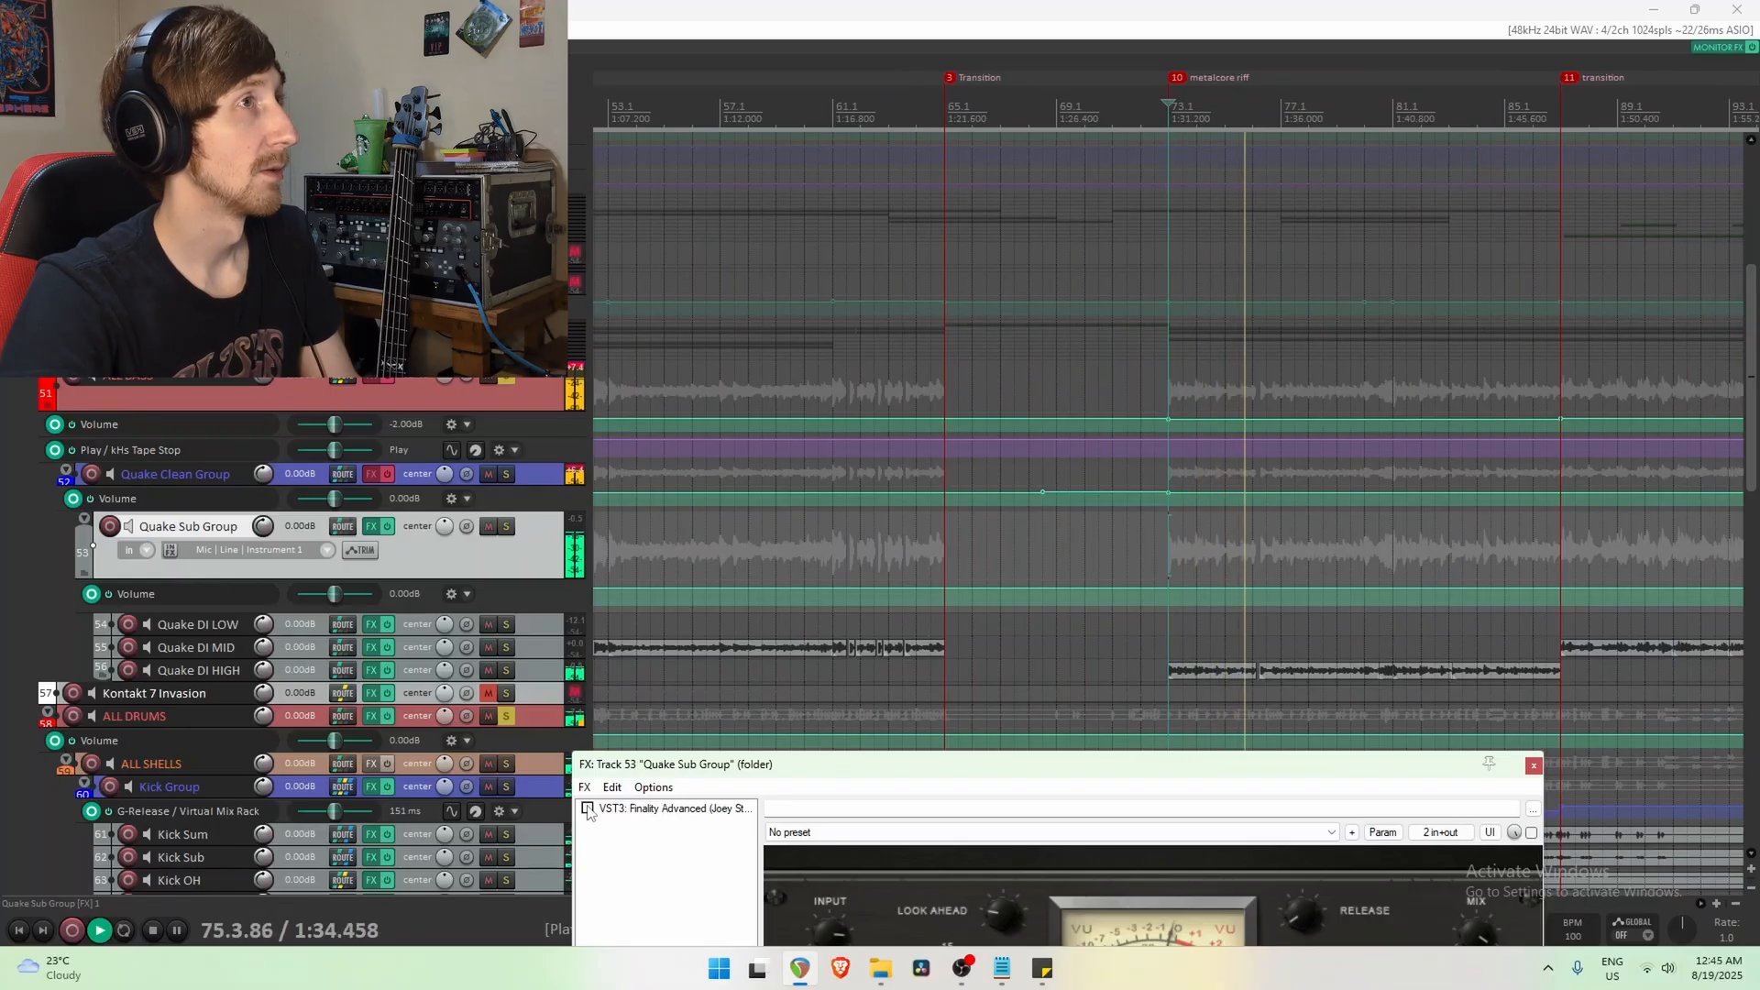
click(588, 809)
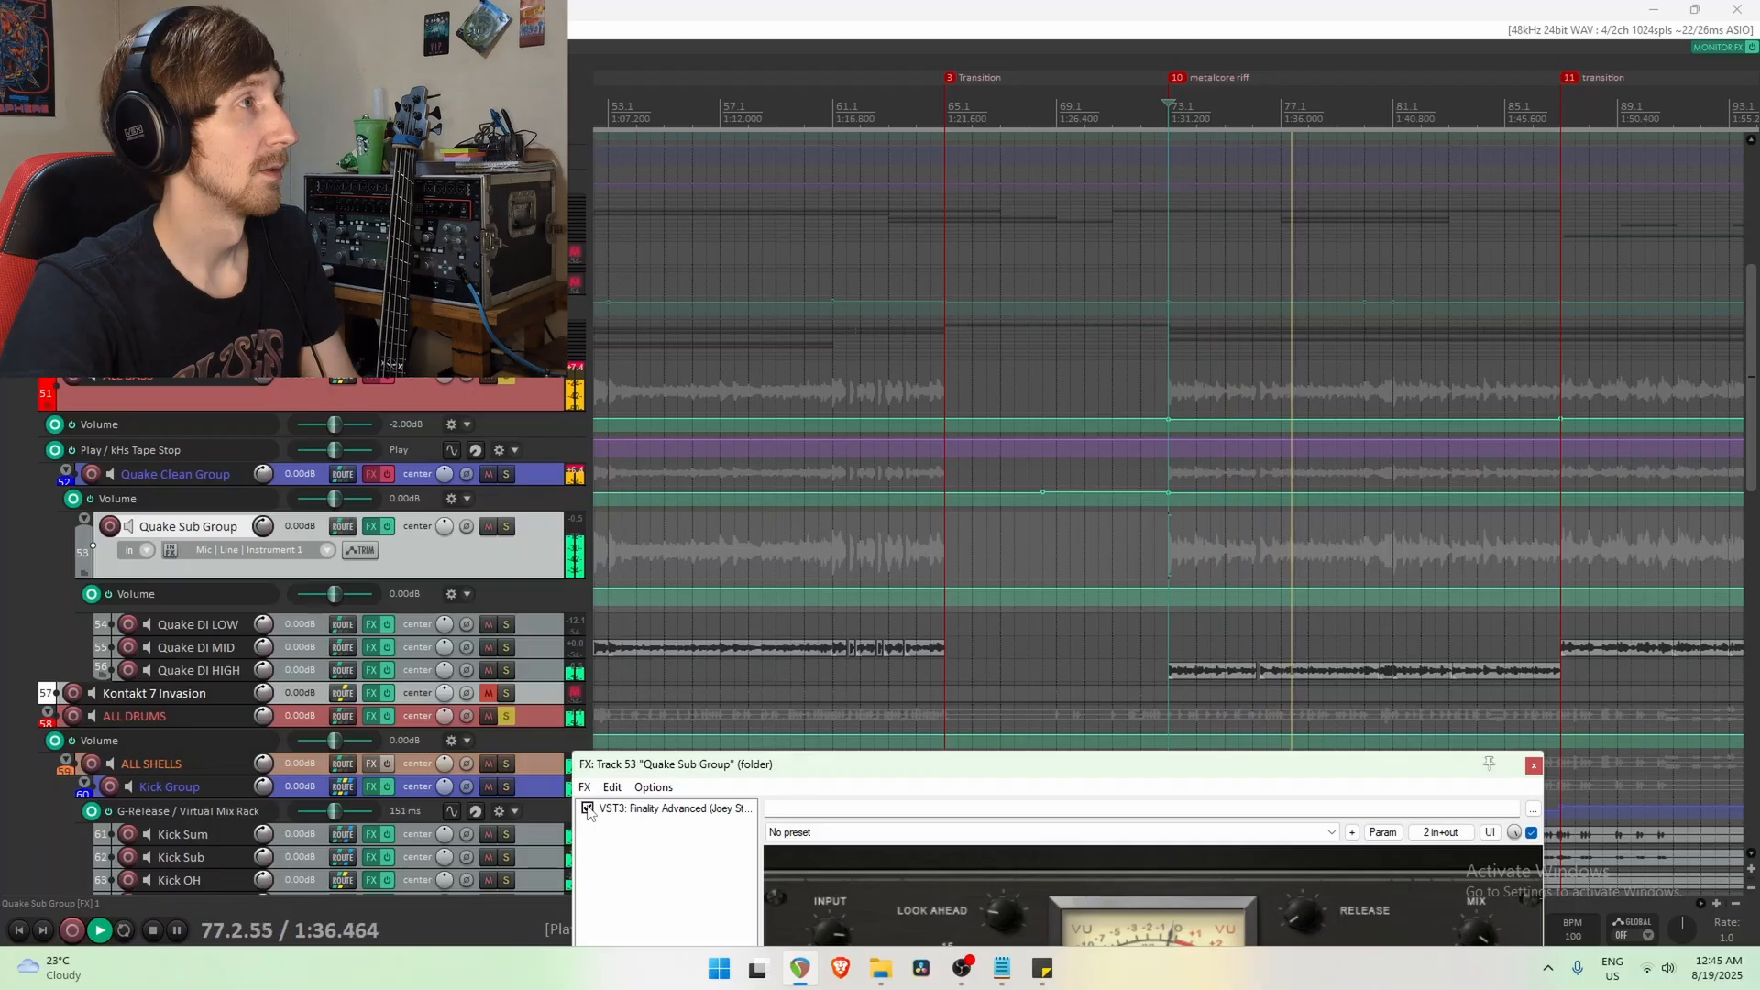
drag(782, 765, 824, 352)
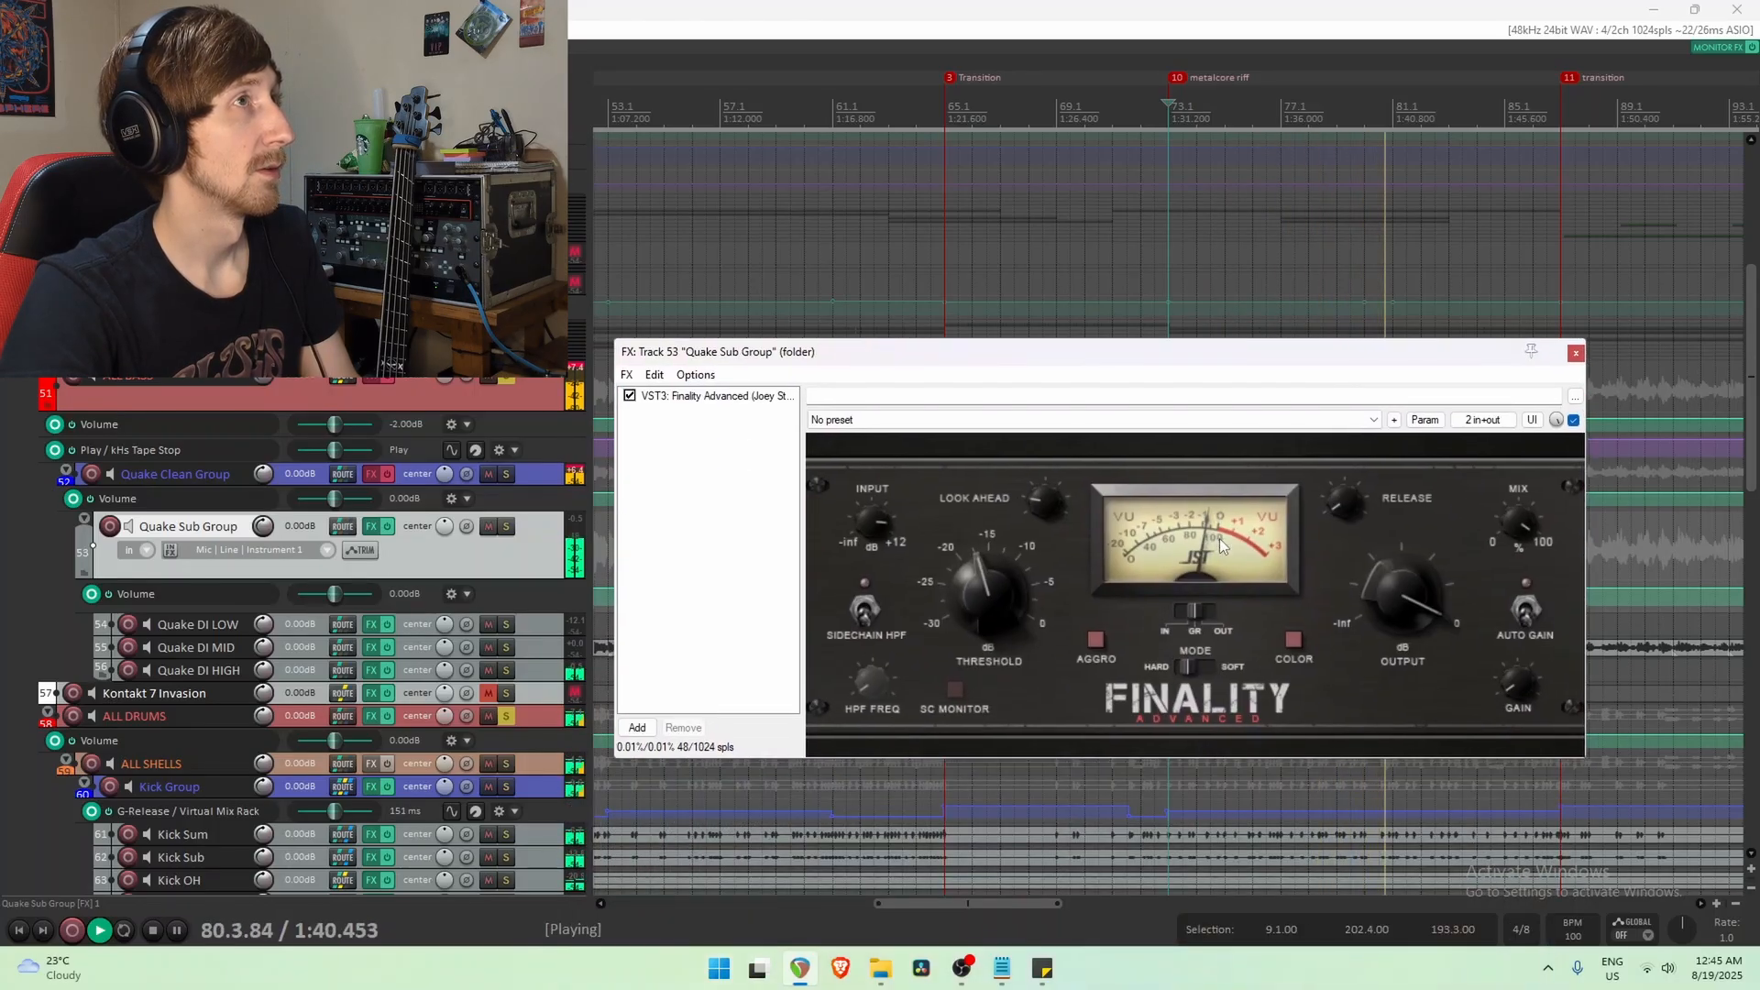
Play the song from marker 8 at bar 173 with the Finality Advanced meter in view, and close the Quake Sub Group's effects chain.
key(space)
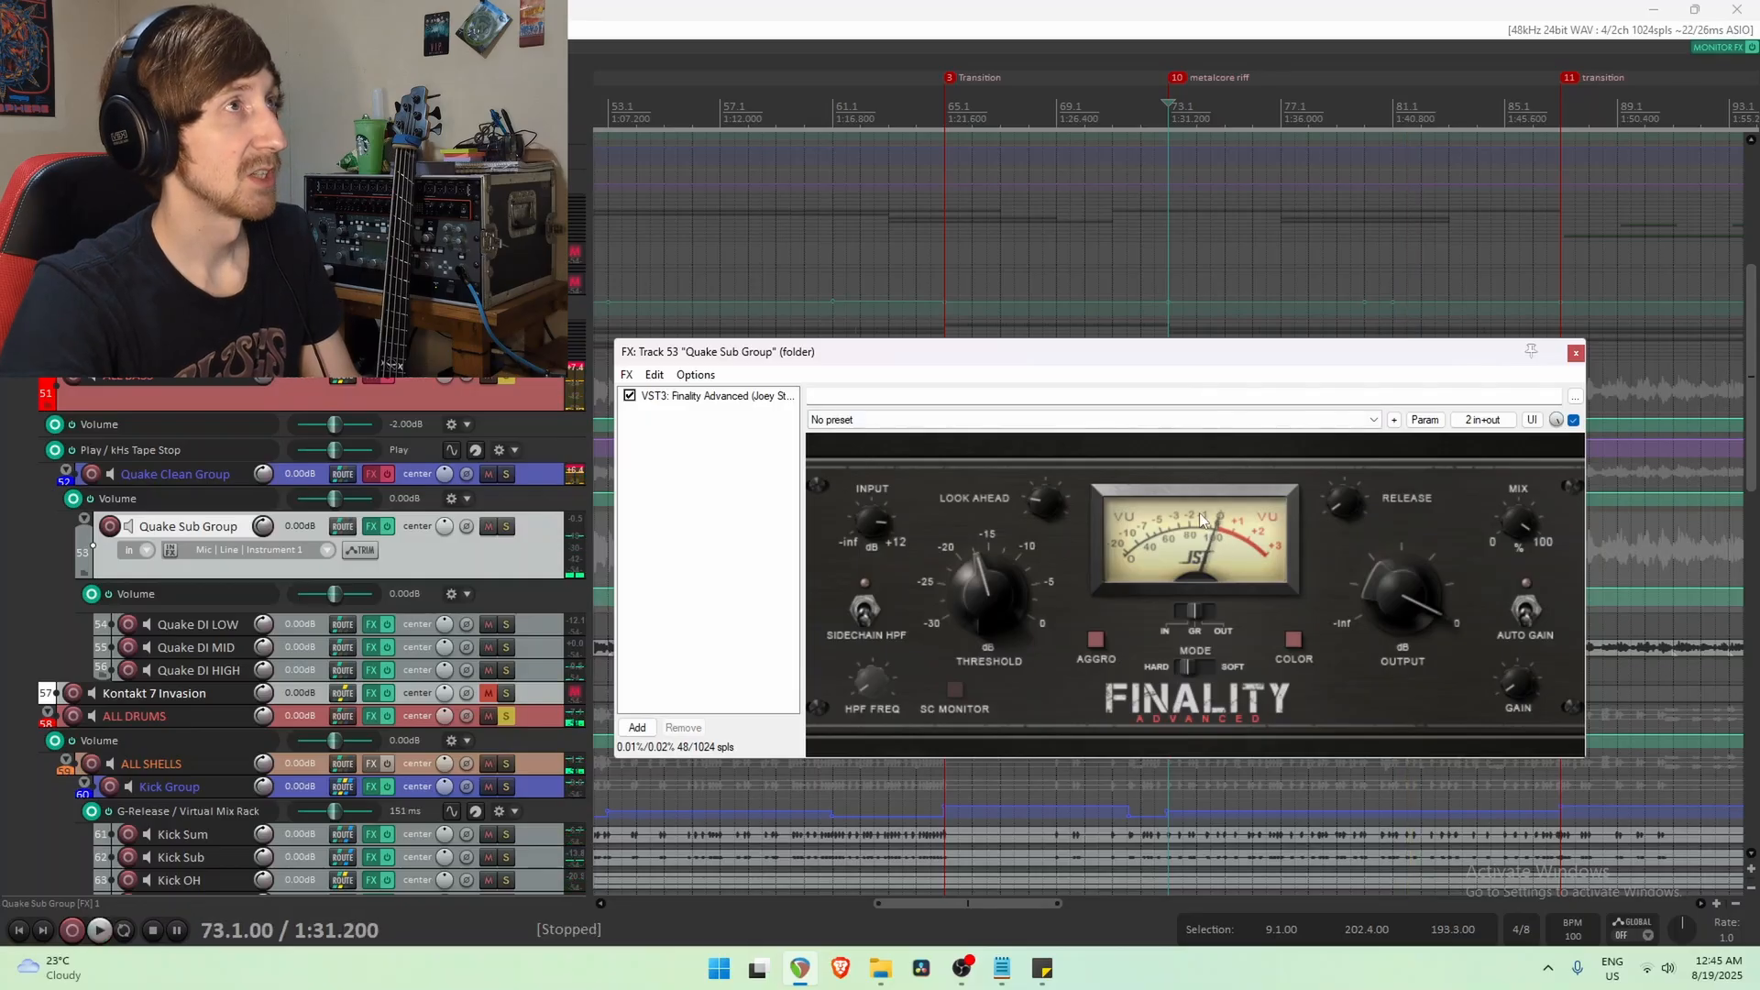
drag(1189, 356, 1195, 676)
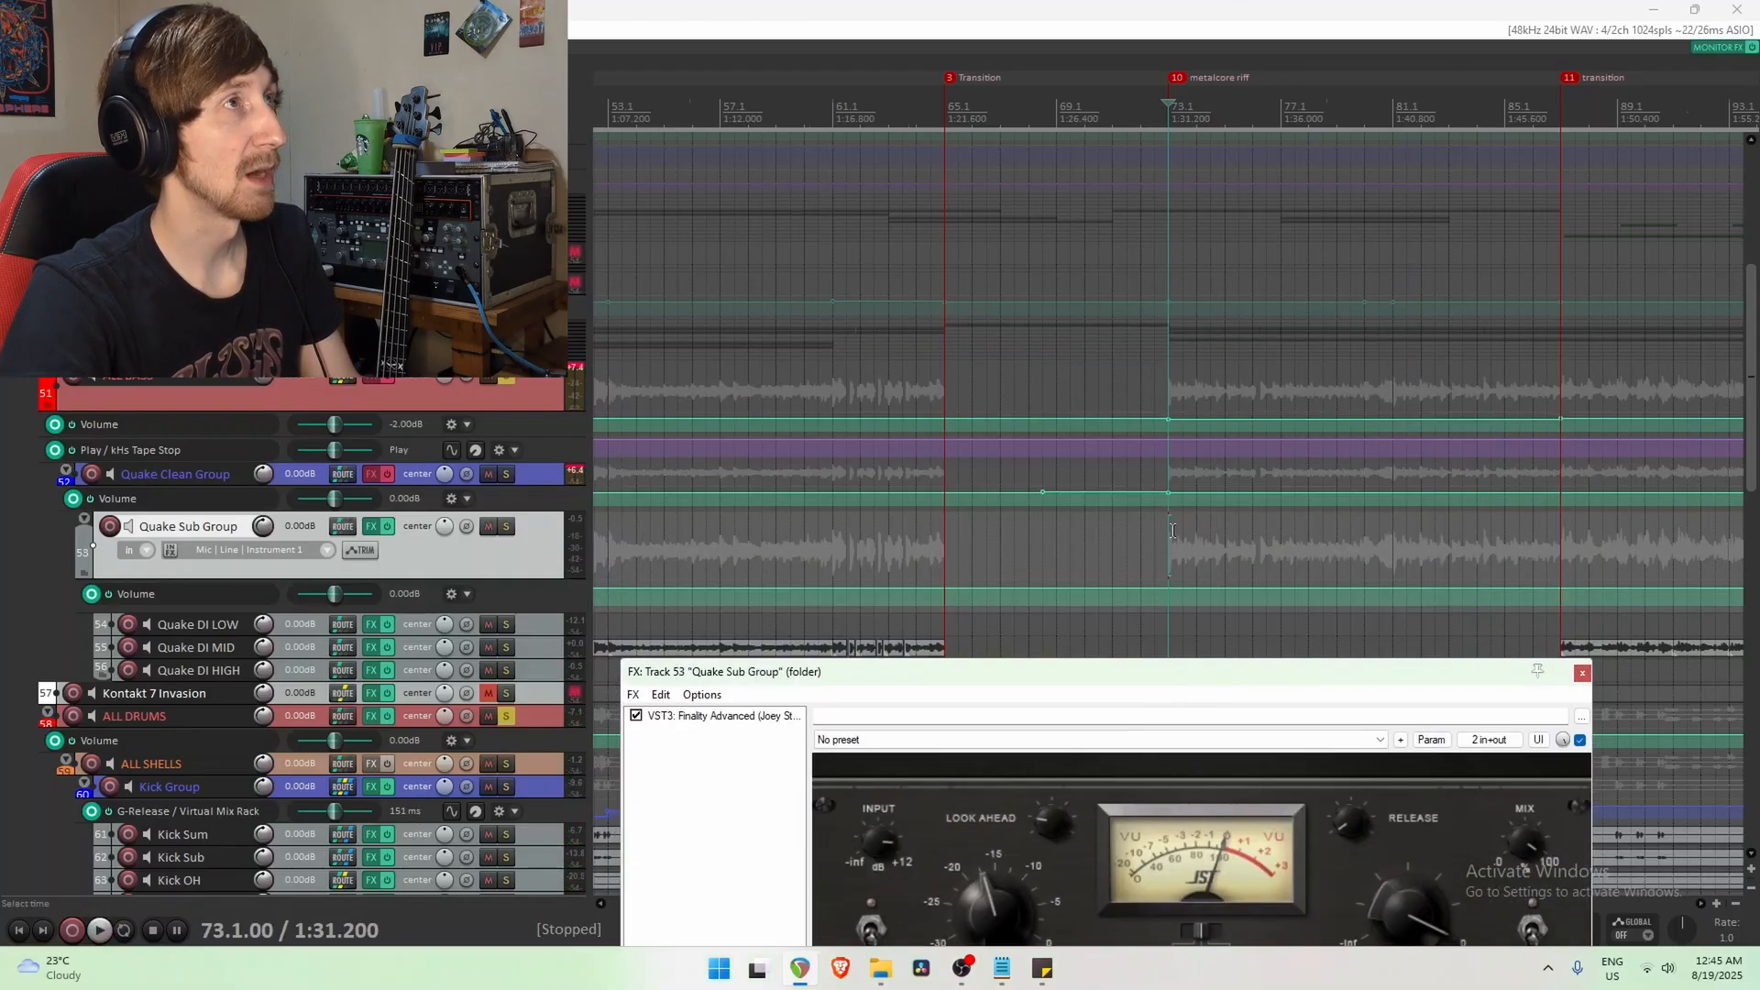
scroll(1173, 527, down, 8)
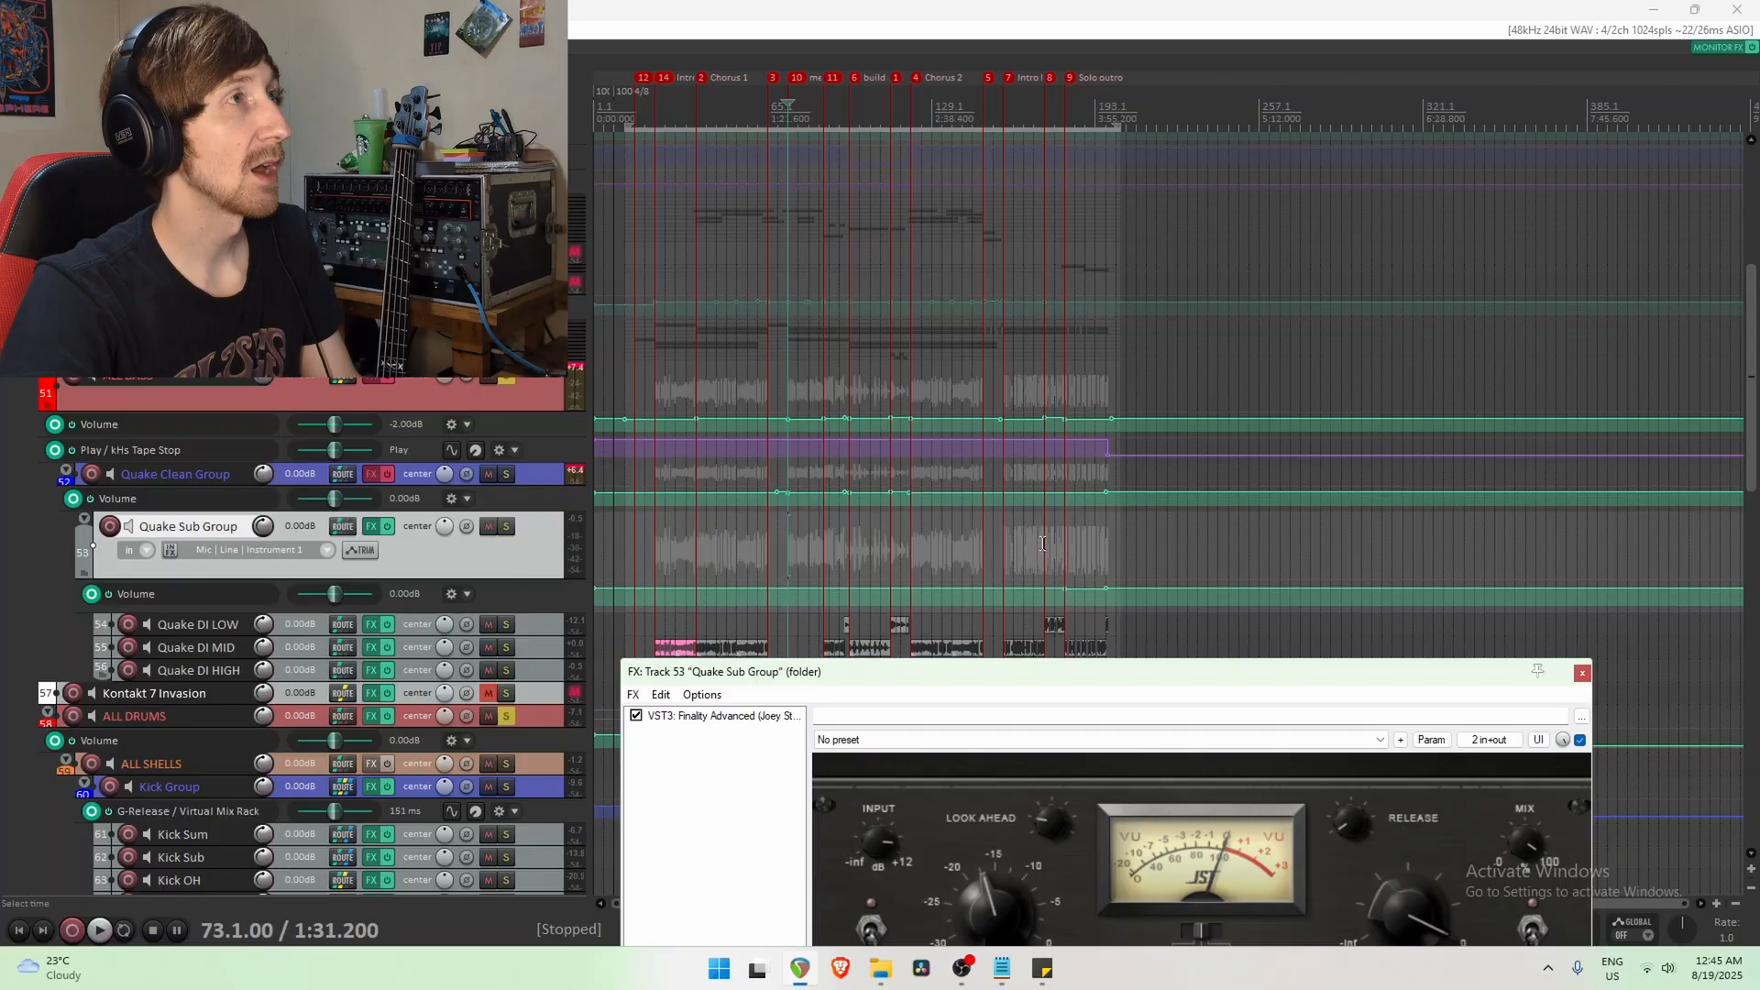
click(1042, 543)
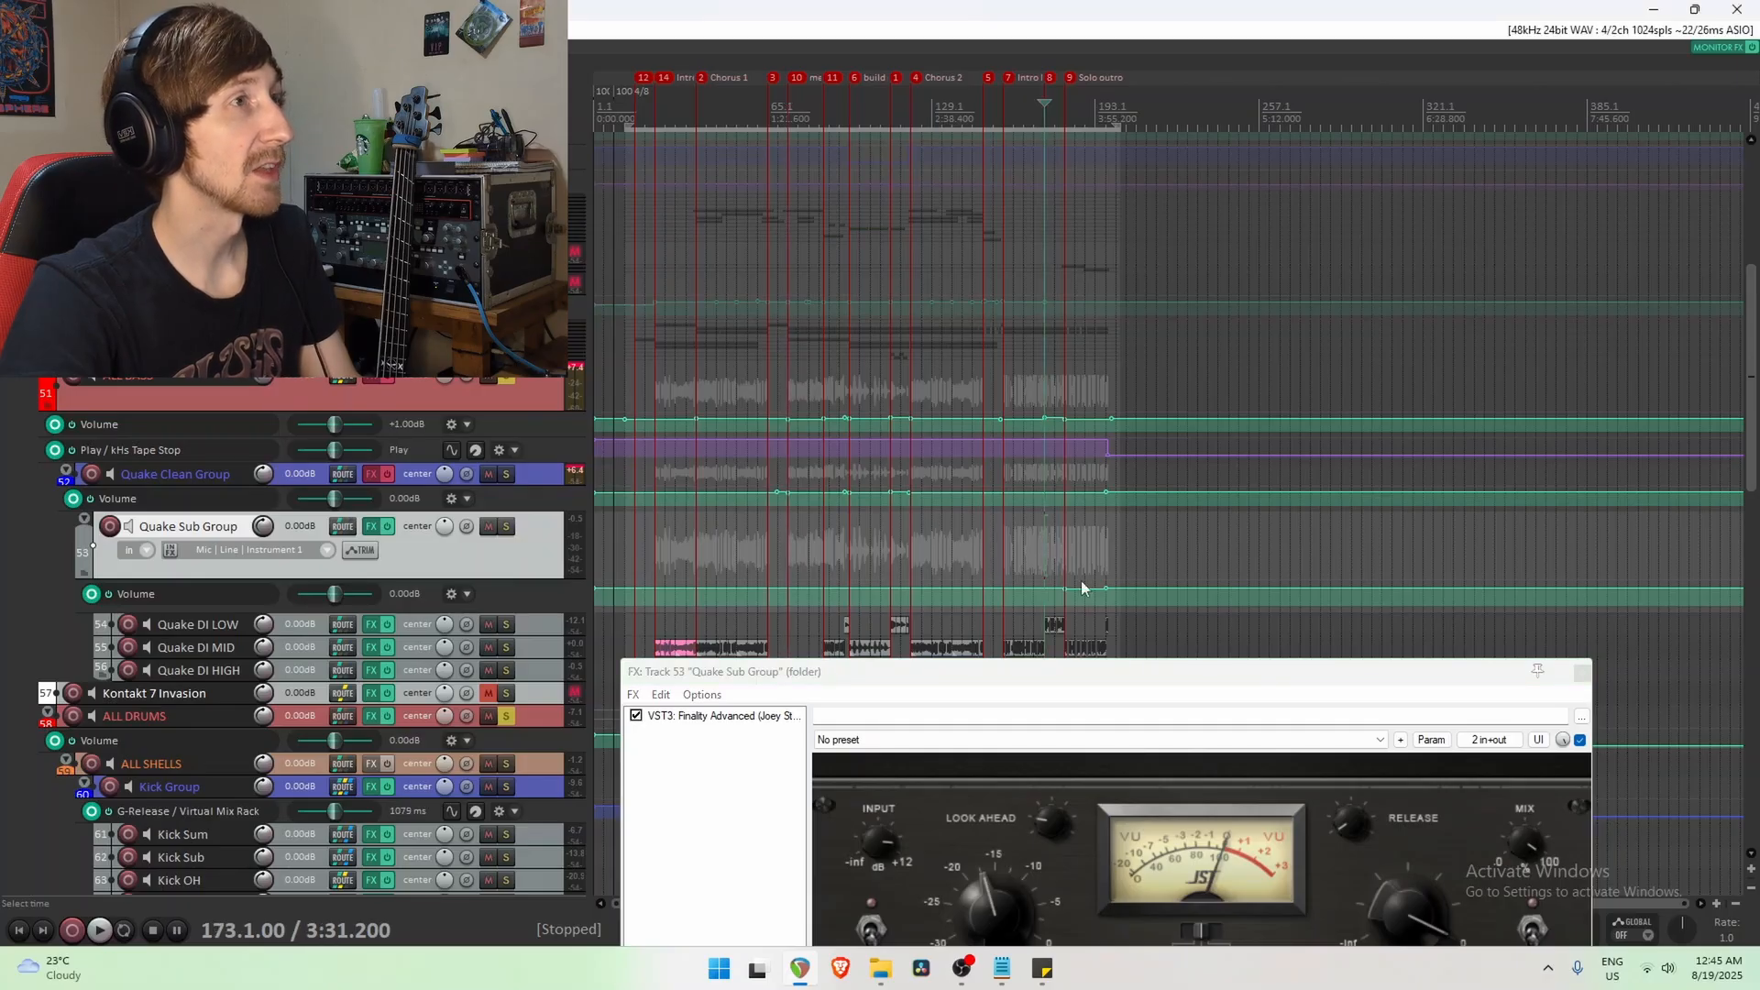
key(space)
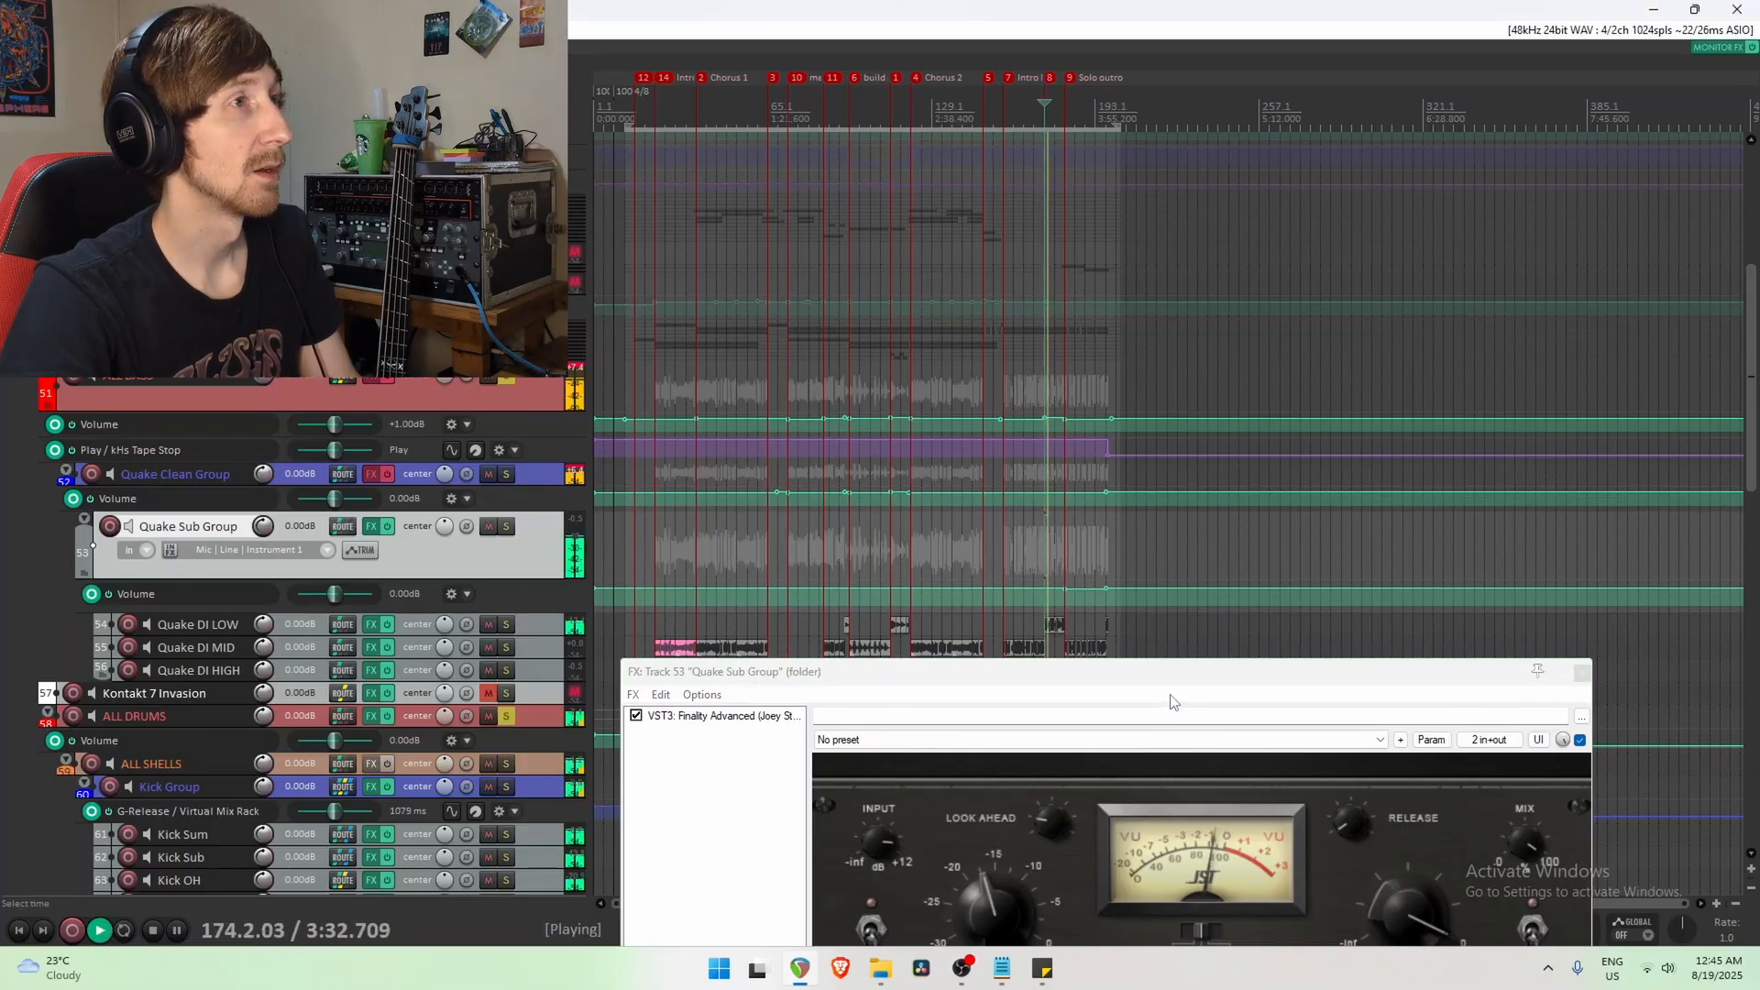
drag(1191, 677, 1167, 433)
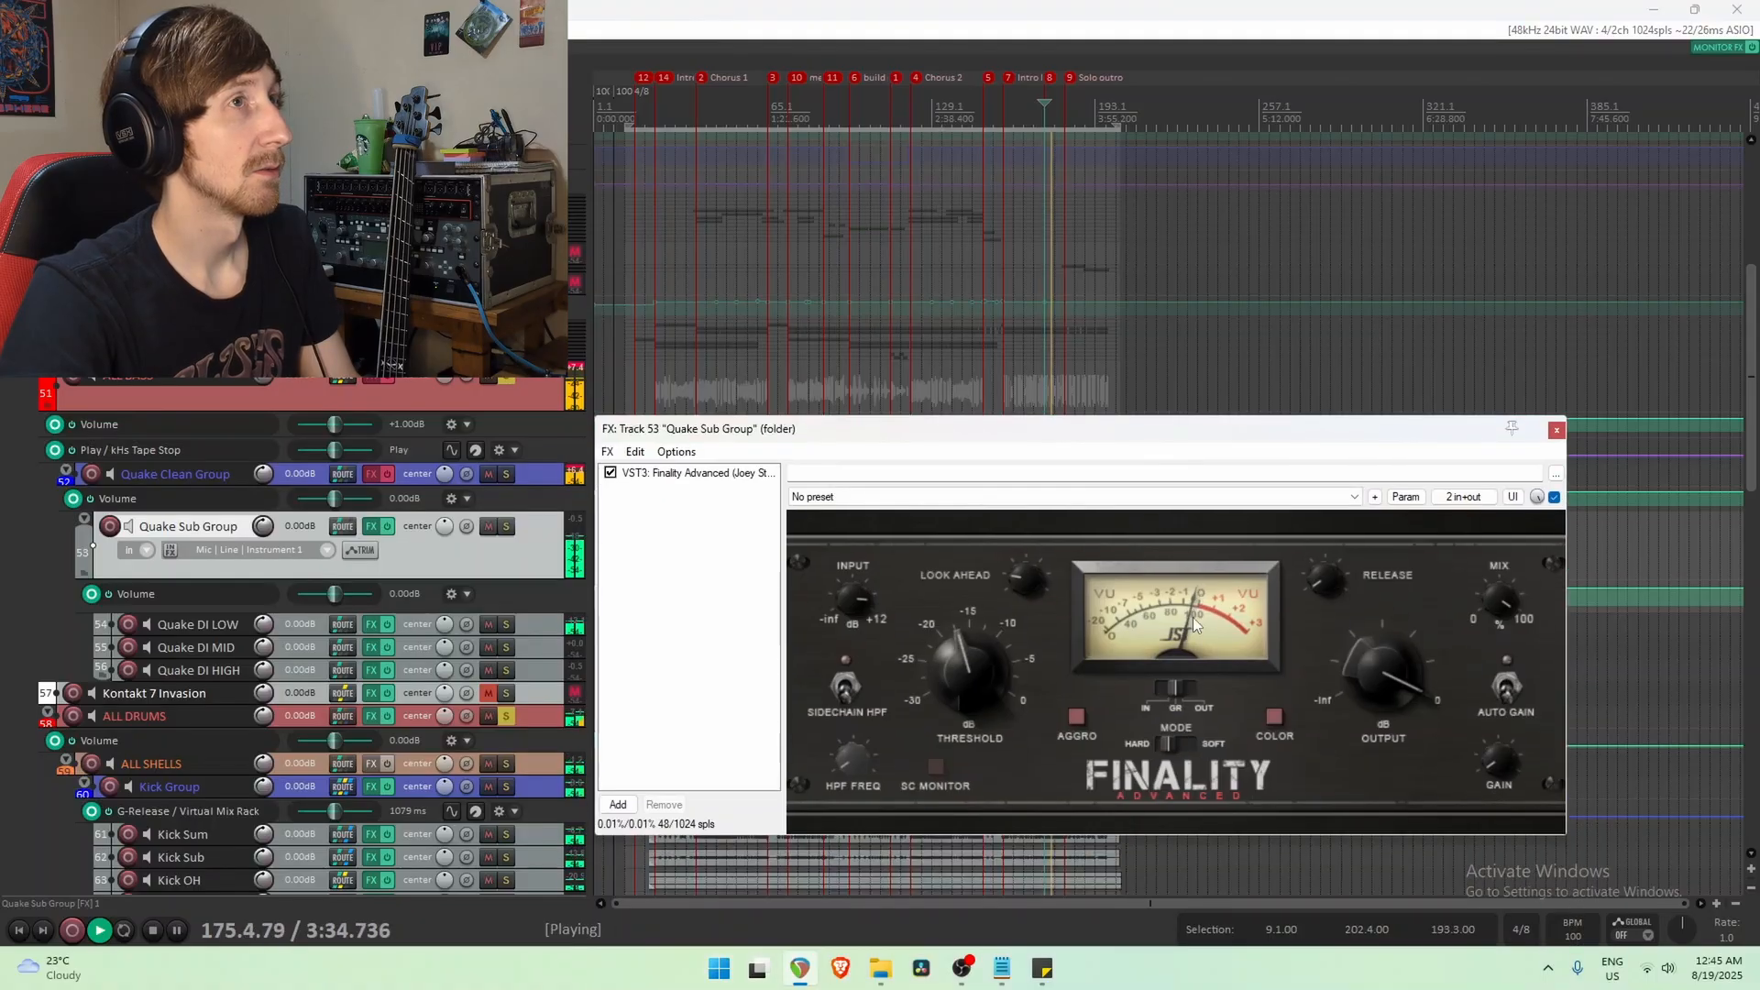
key(space)
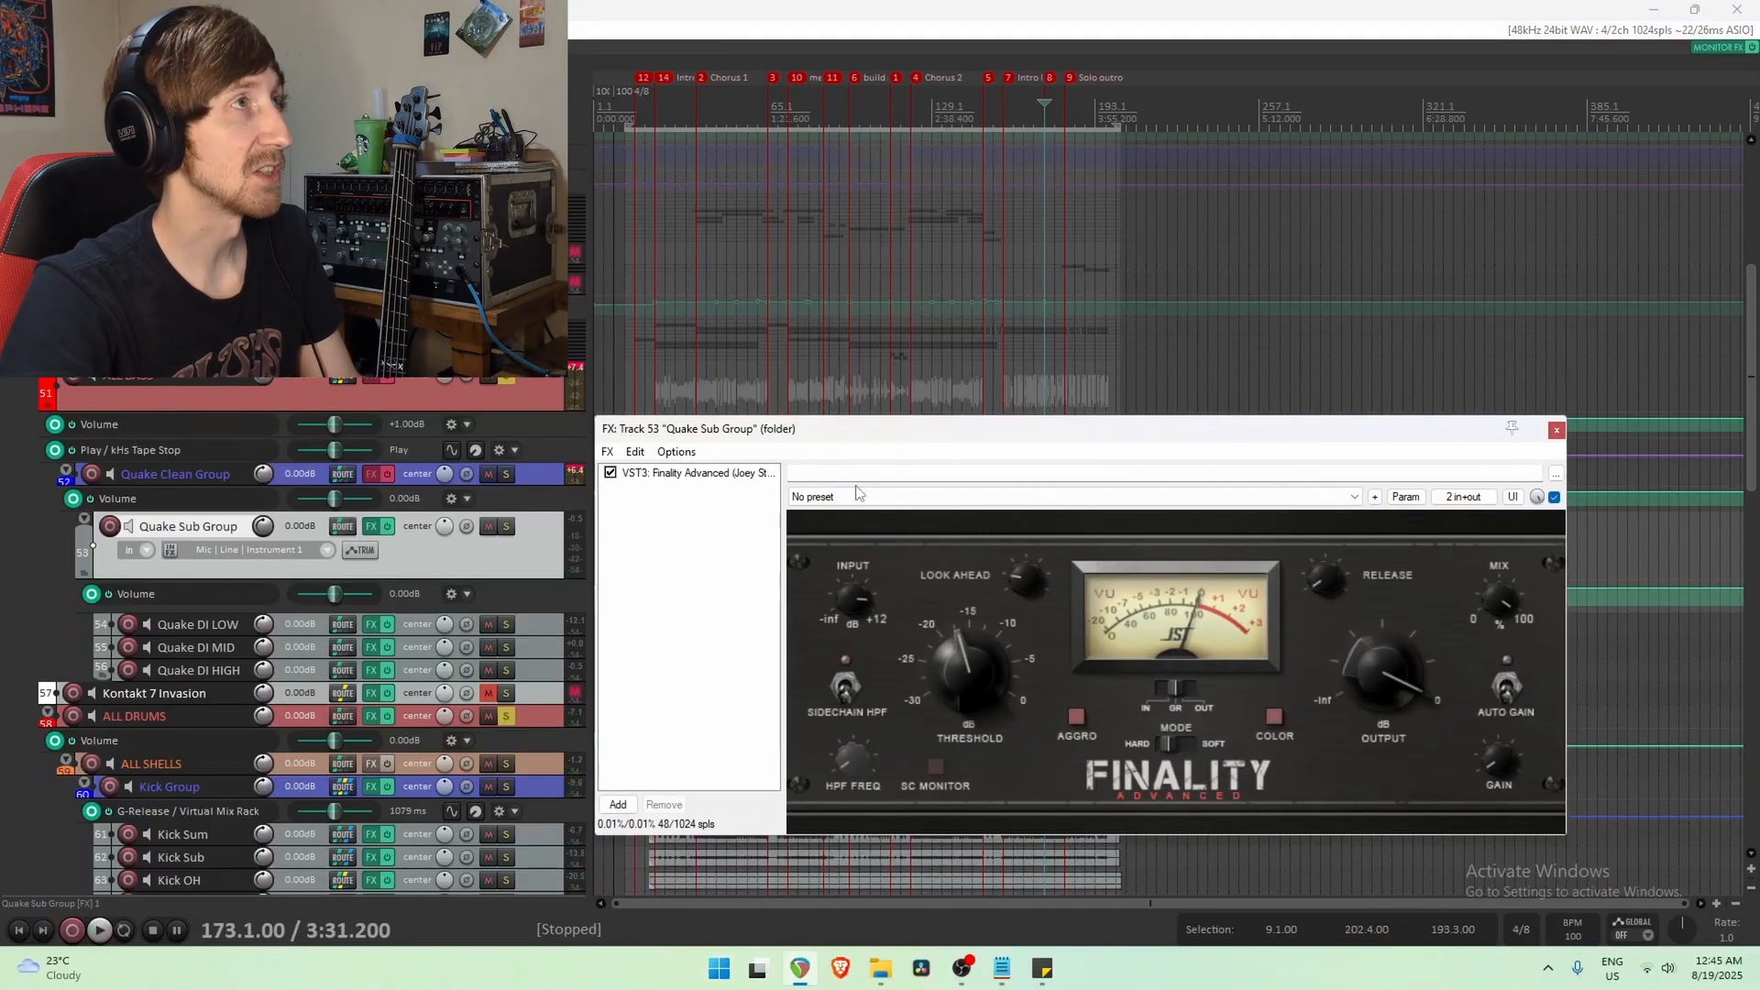
drag(947, 431, 941, 486)
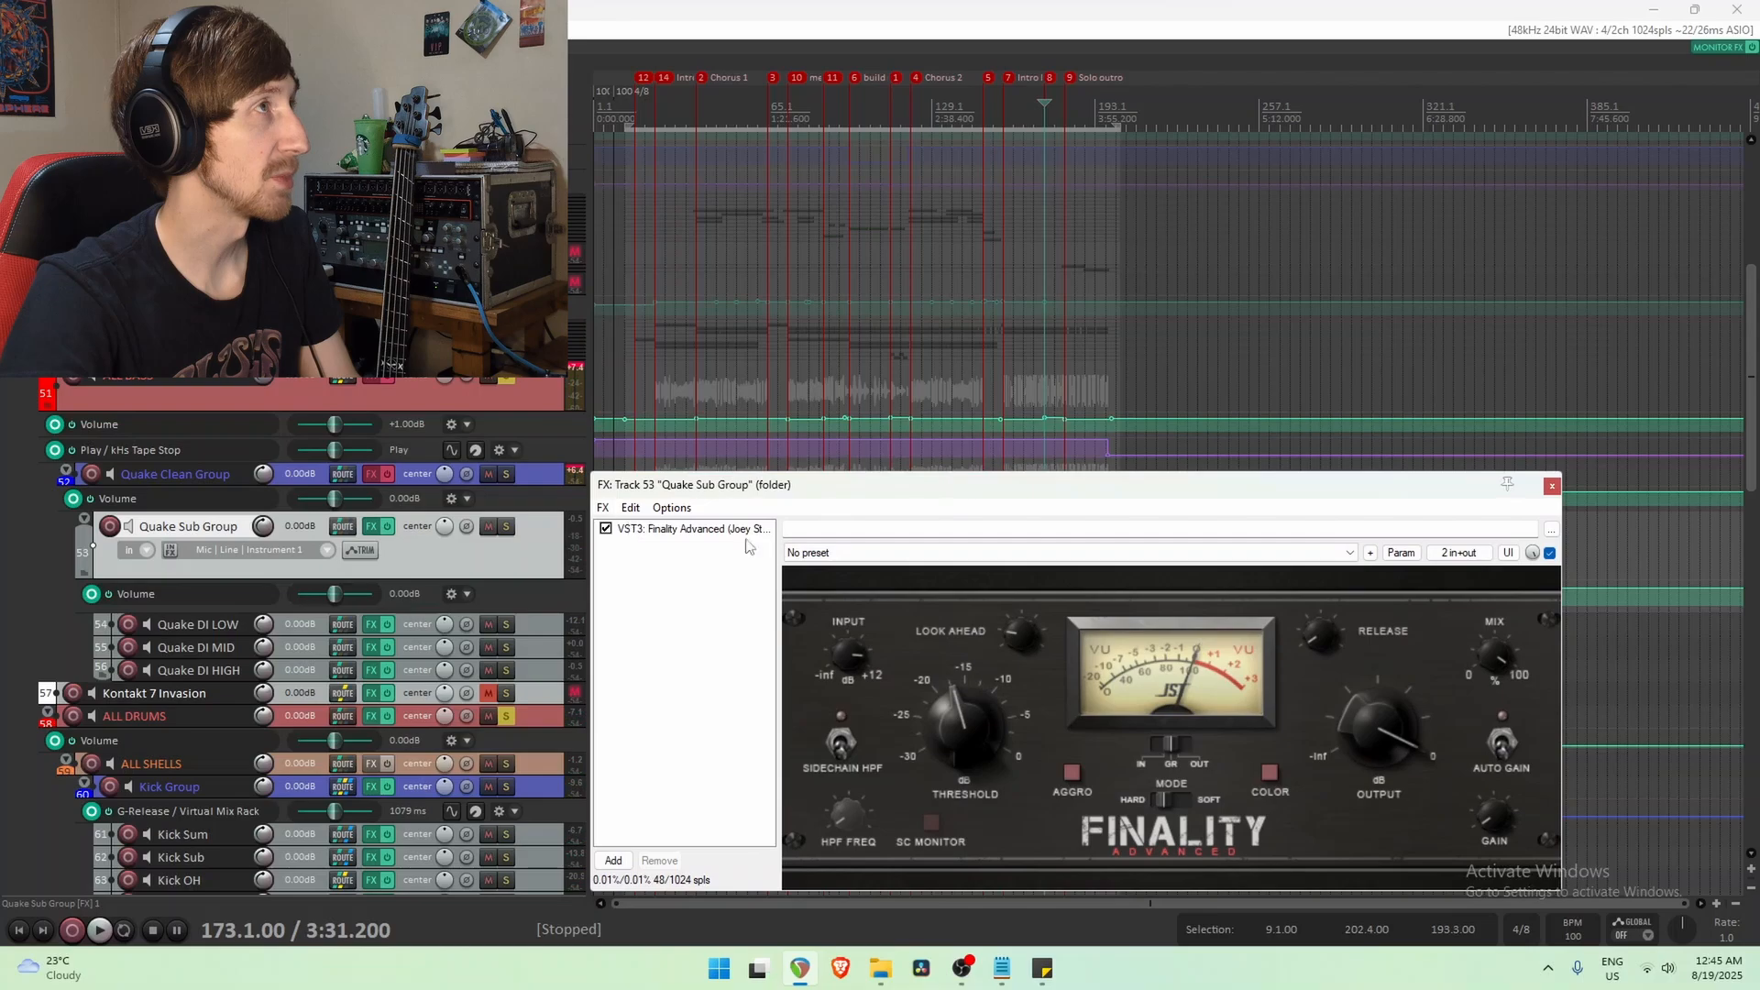
click(1554, 485)
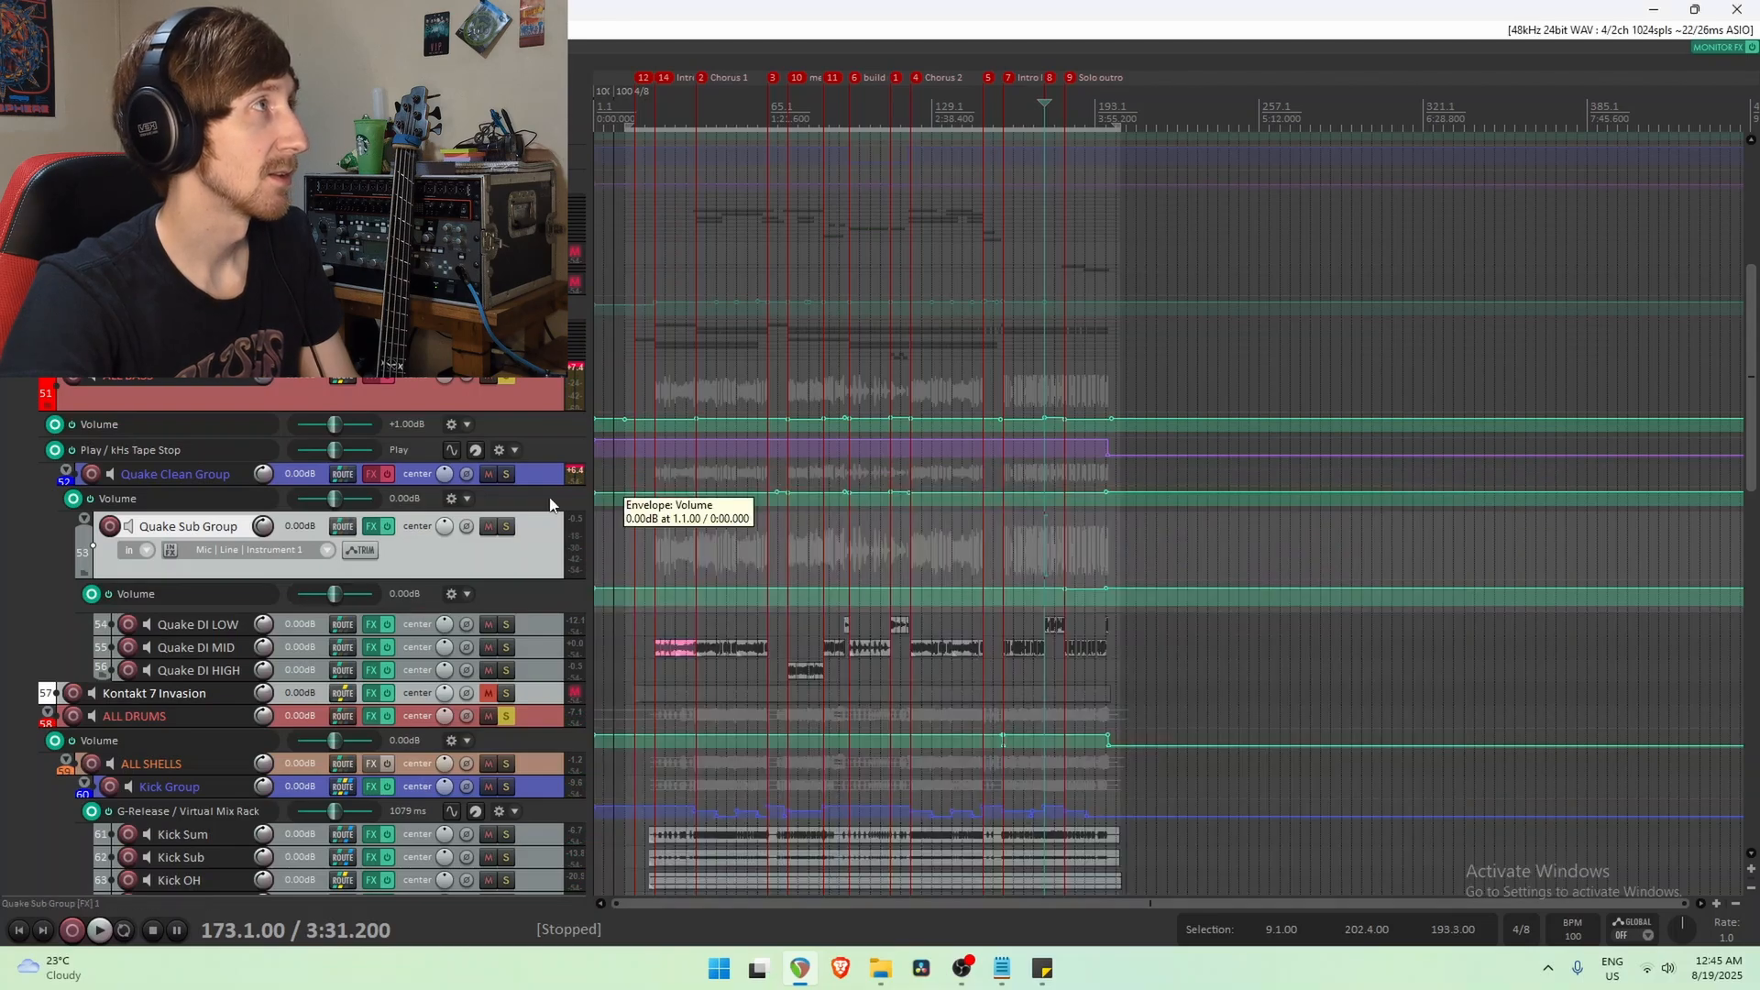
Take the Quake Clean Group's effects out of bypass and open its Virtual Mix Rack chain, keeping the track view clear.
click(386, 474)
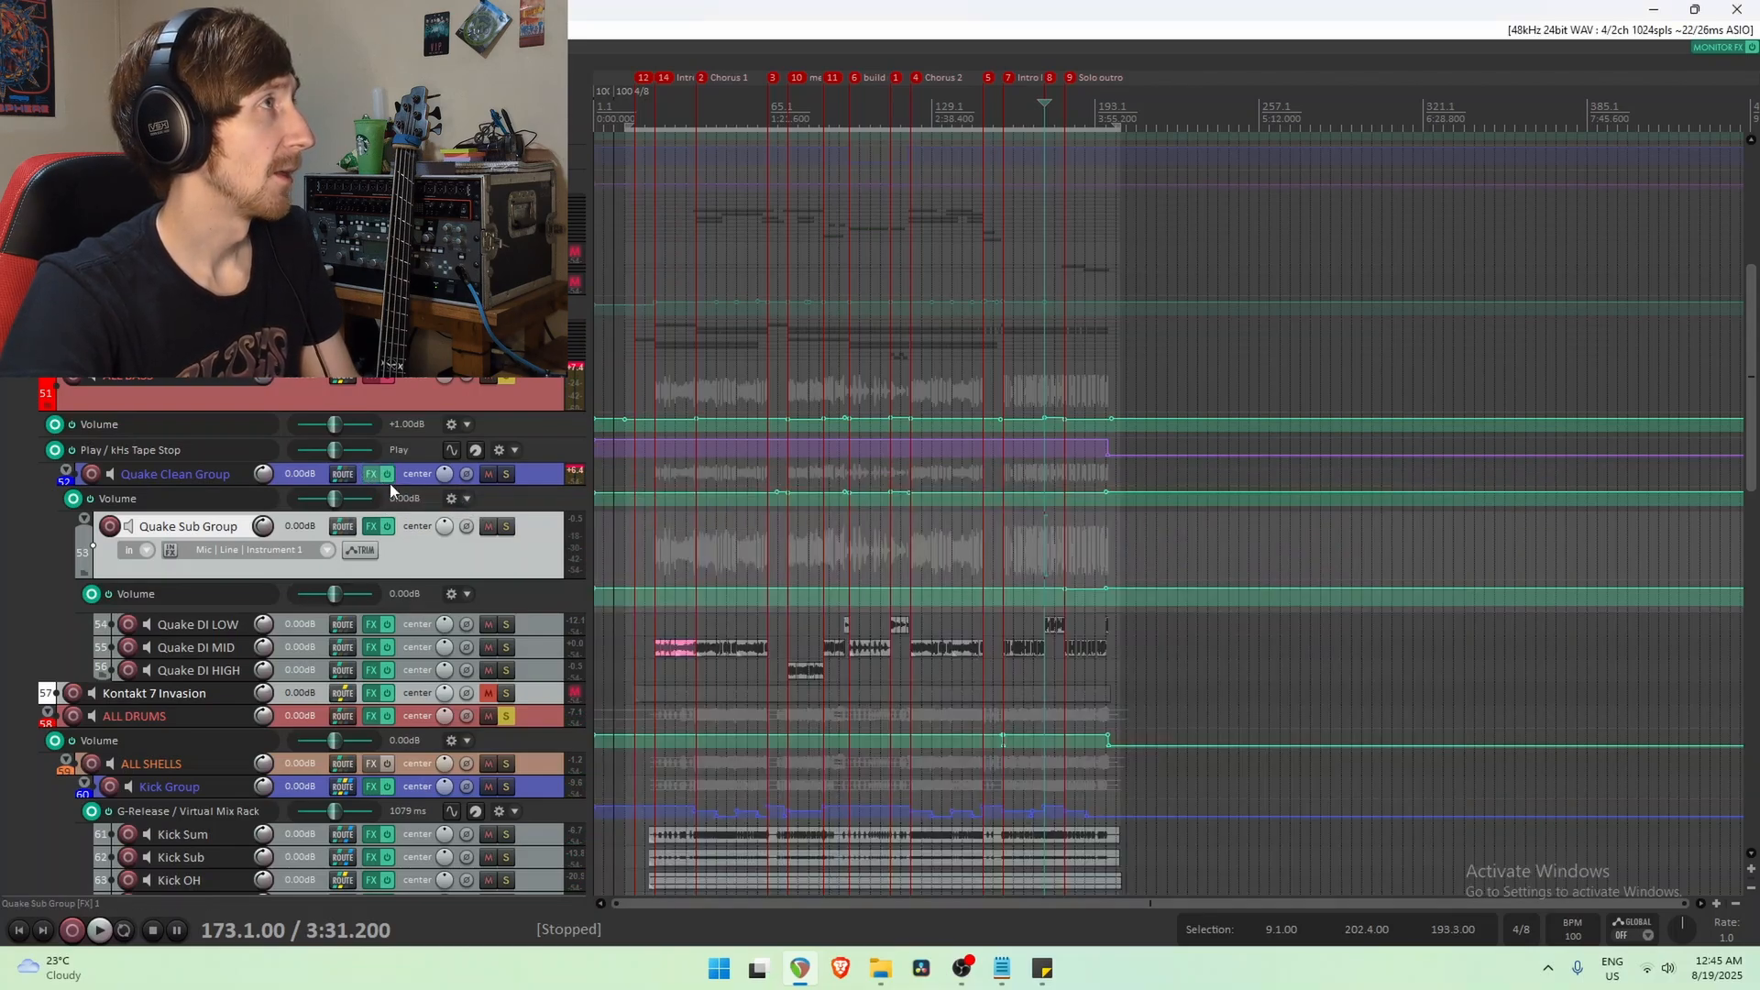
click(372, 474)
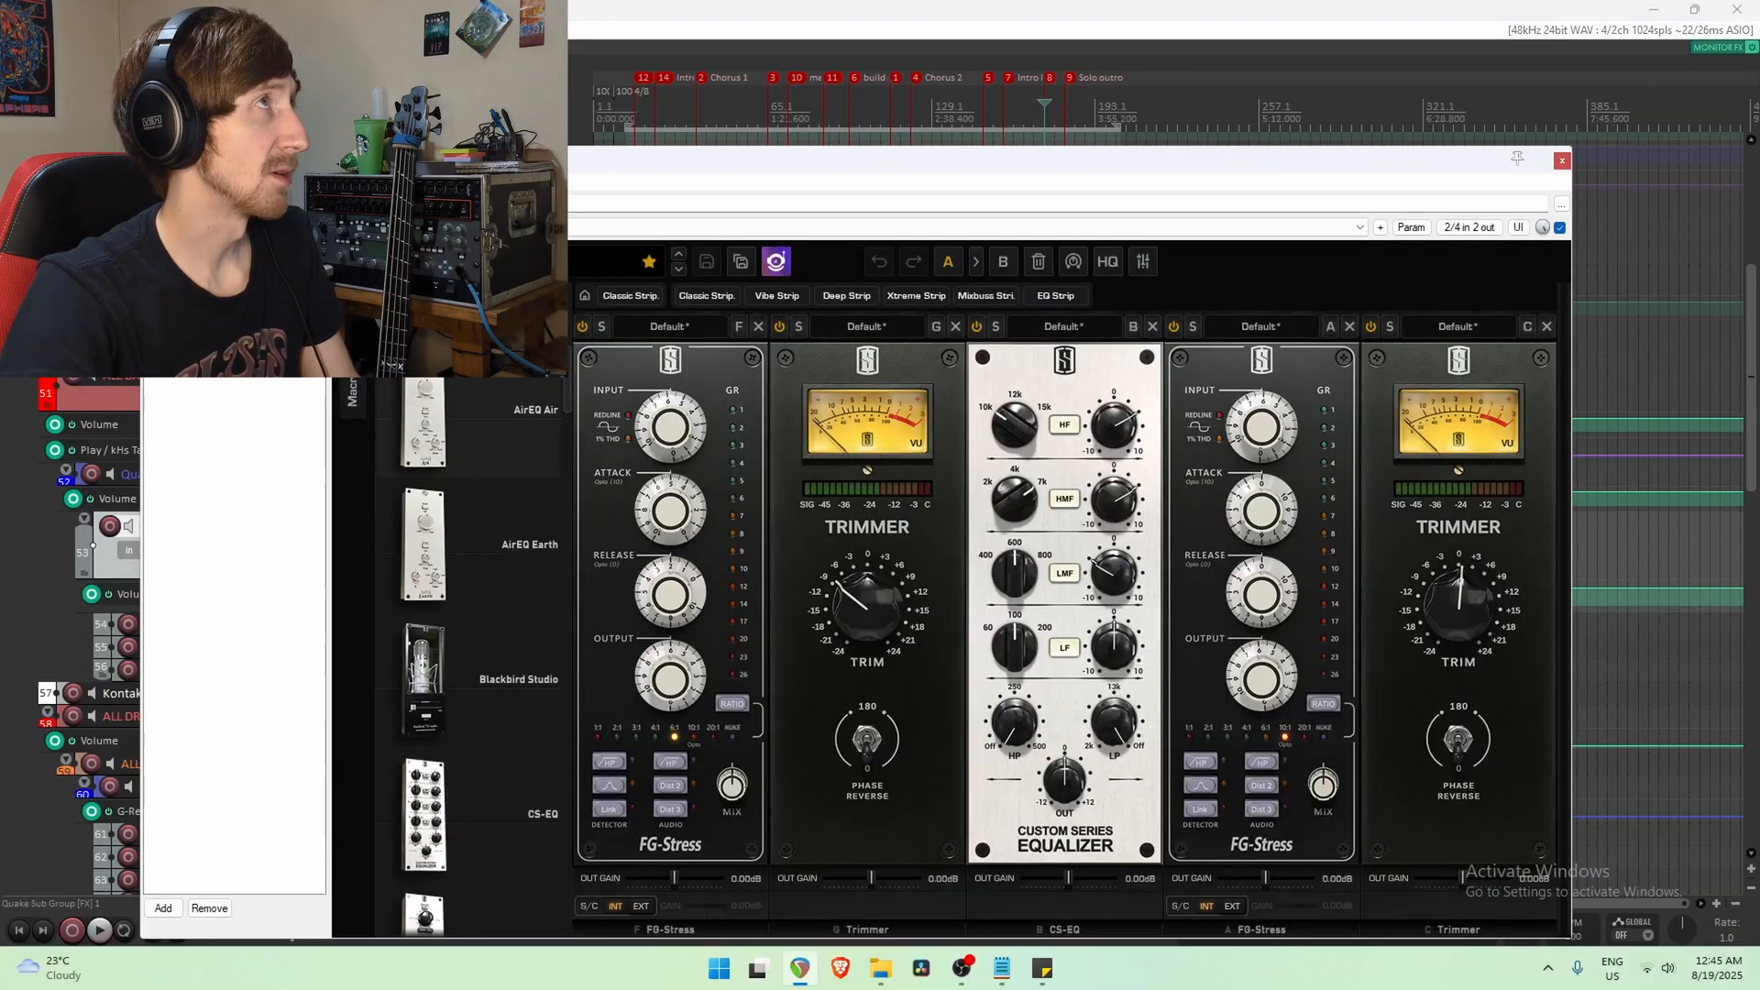
drag(796, 192, 733, 860)
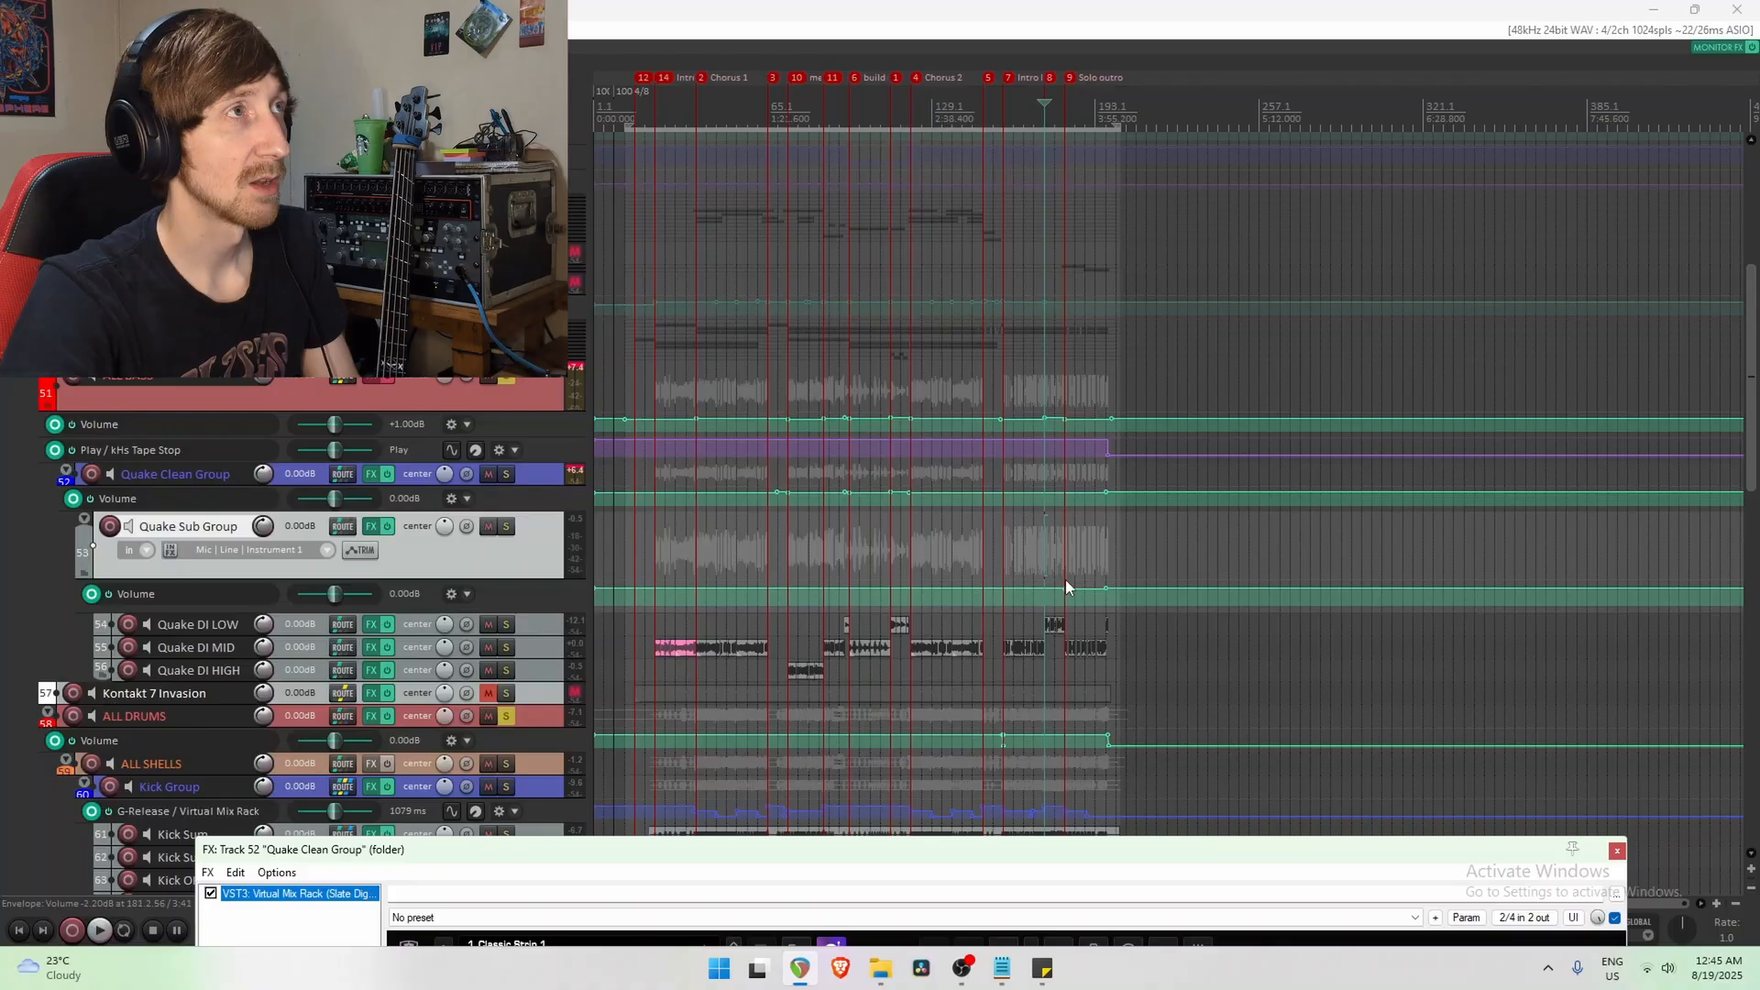
Review the bass group structure by selecting the Quake Sub Group, the Quake Clean Group and their parent bass track in turn.
click(510, 549)
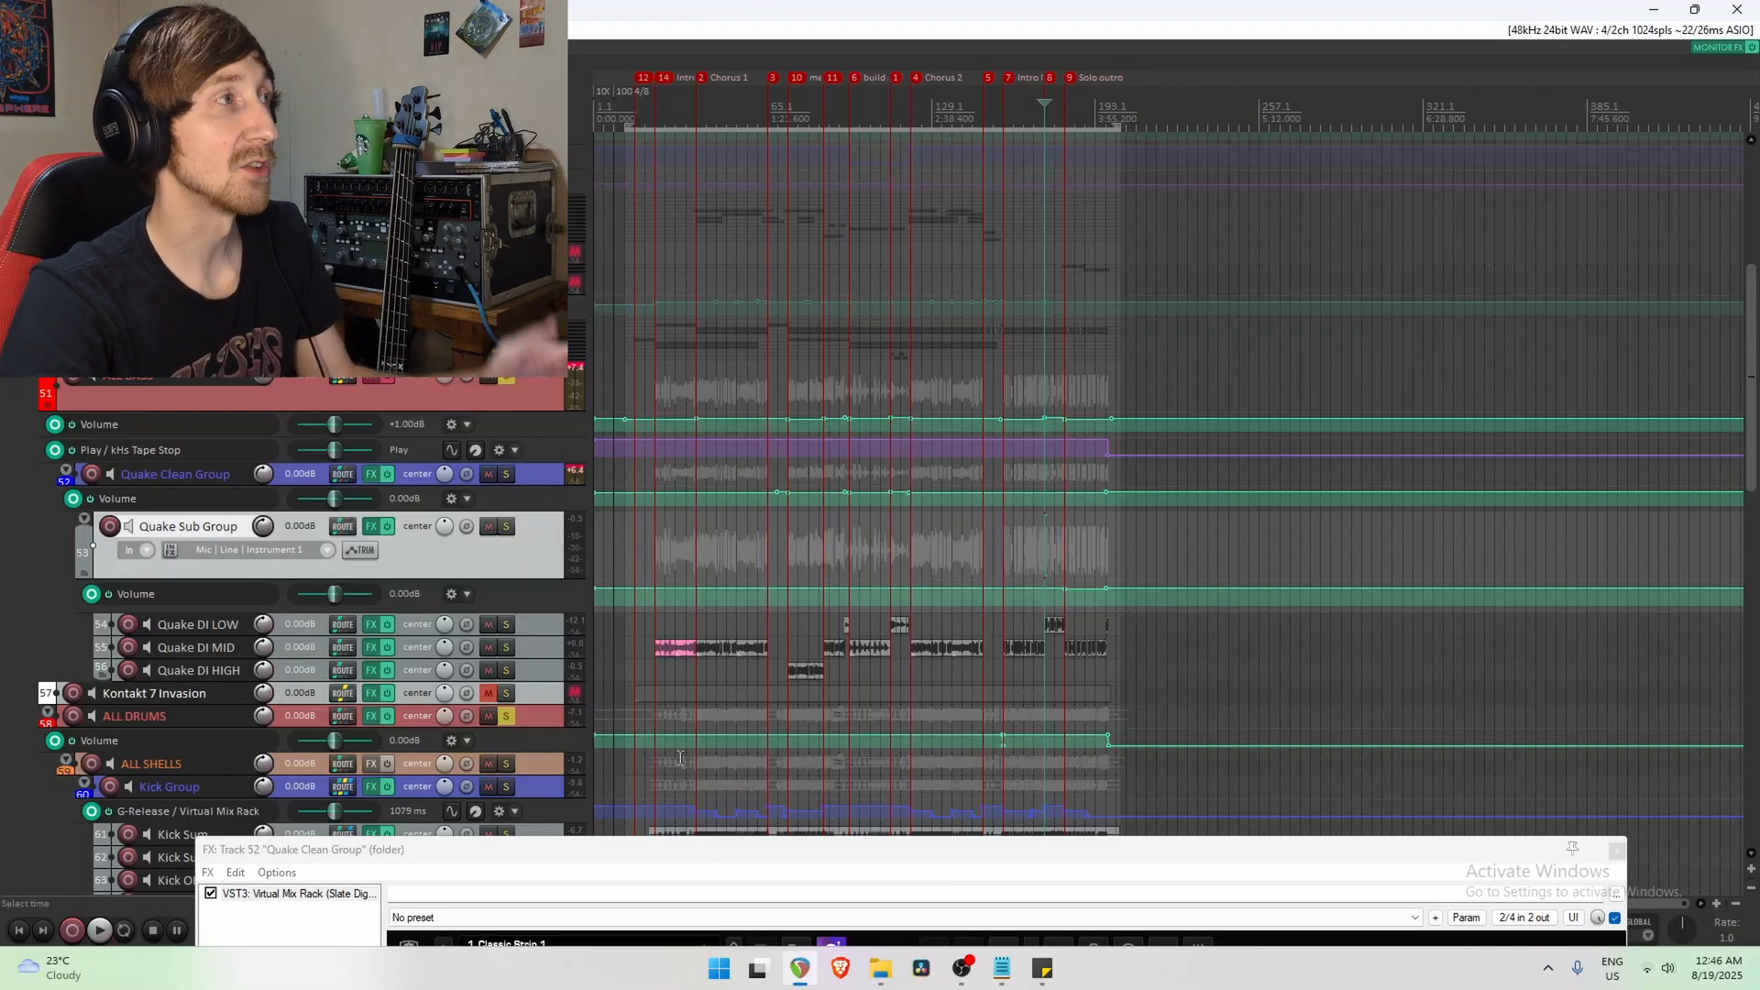
drag(678, 848, 743, 877)
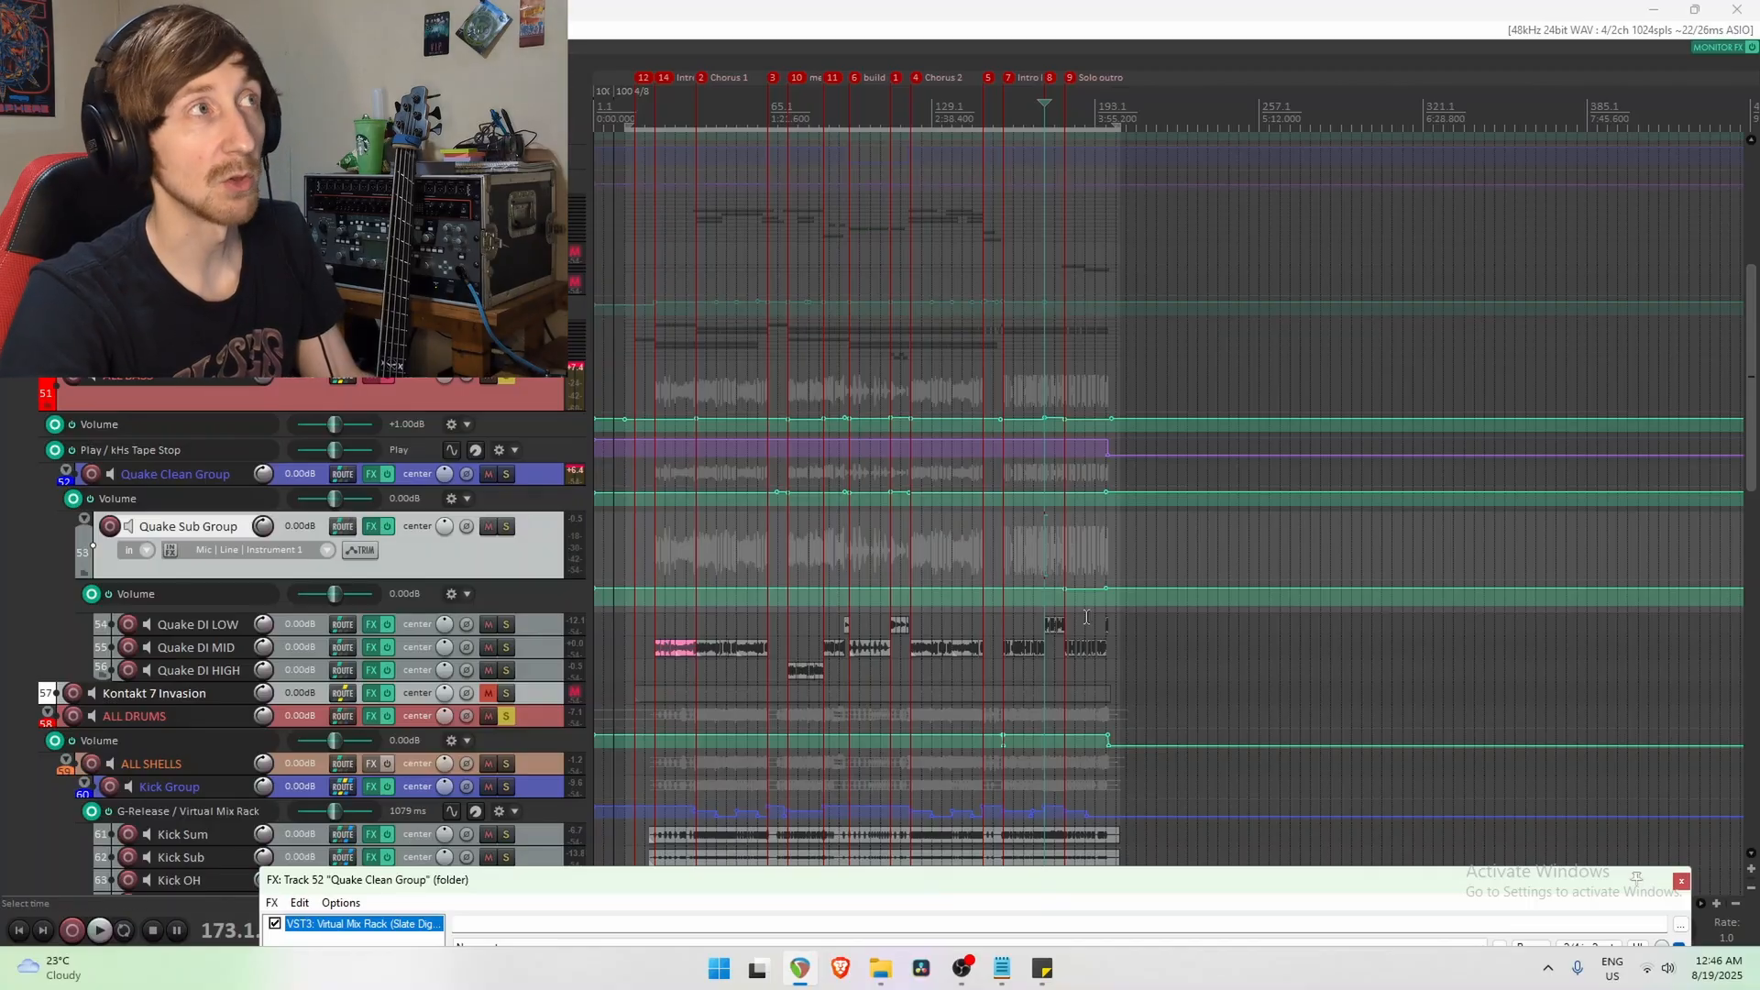
click(543, 541)
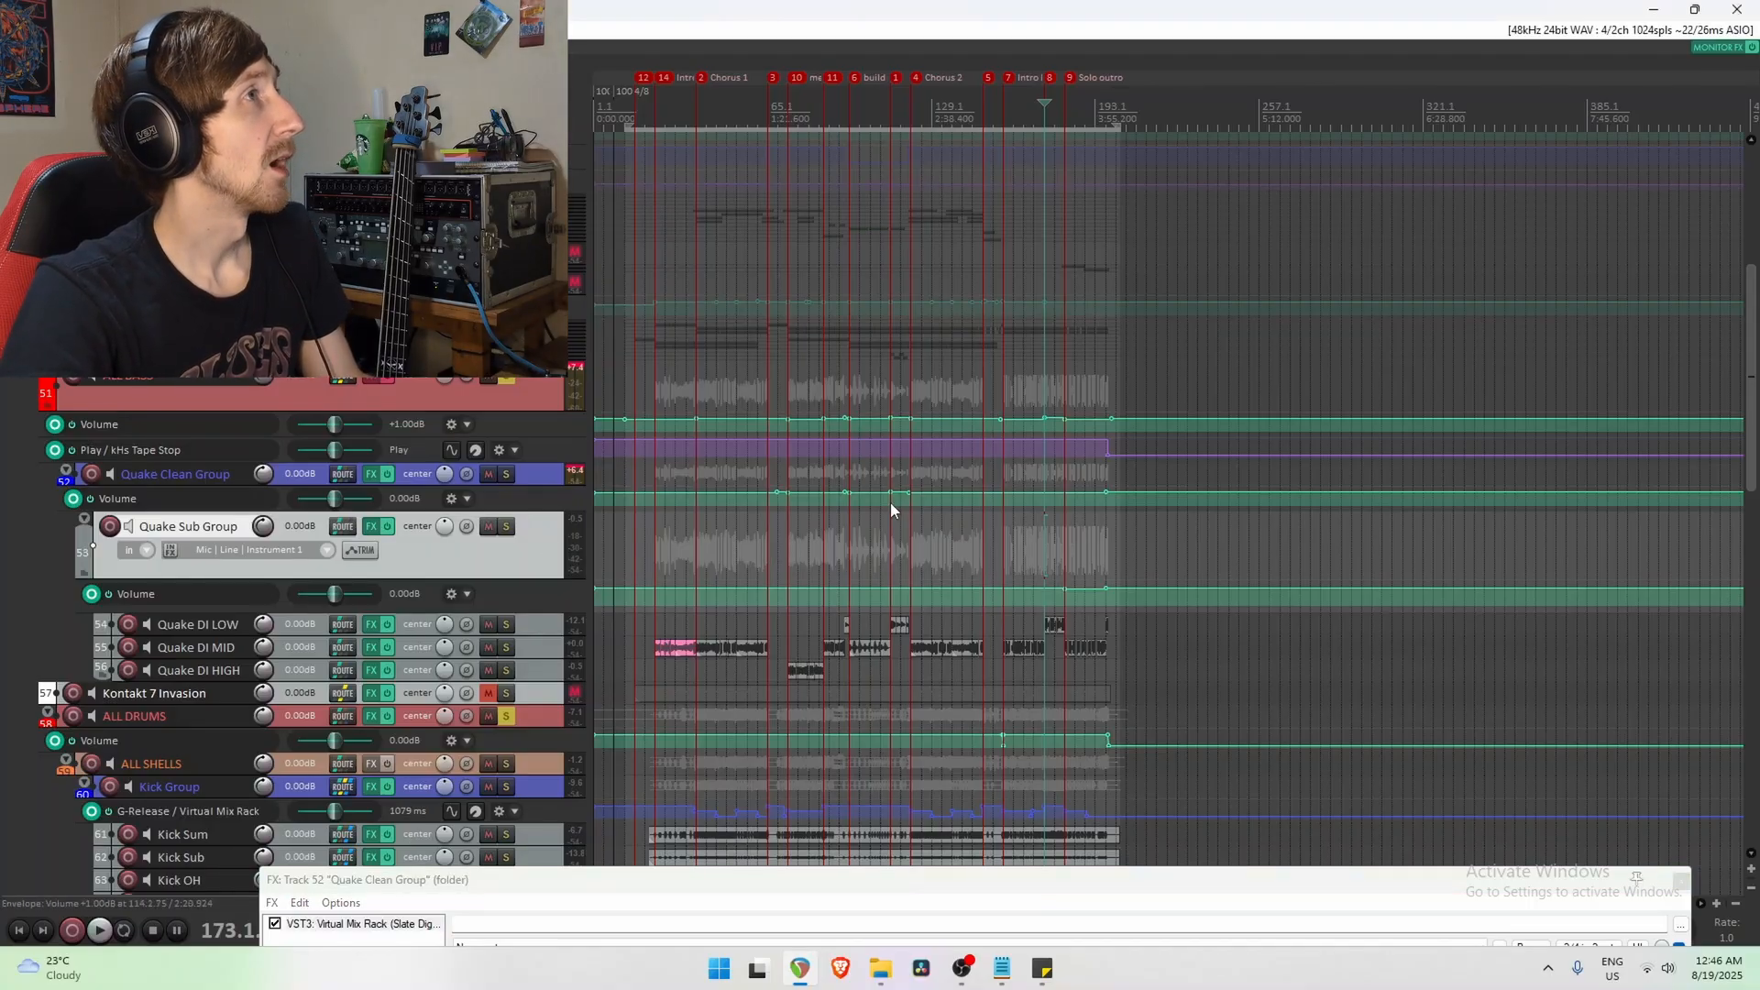
click(519, 477)
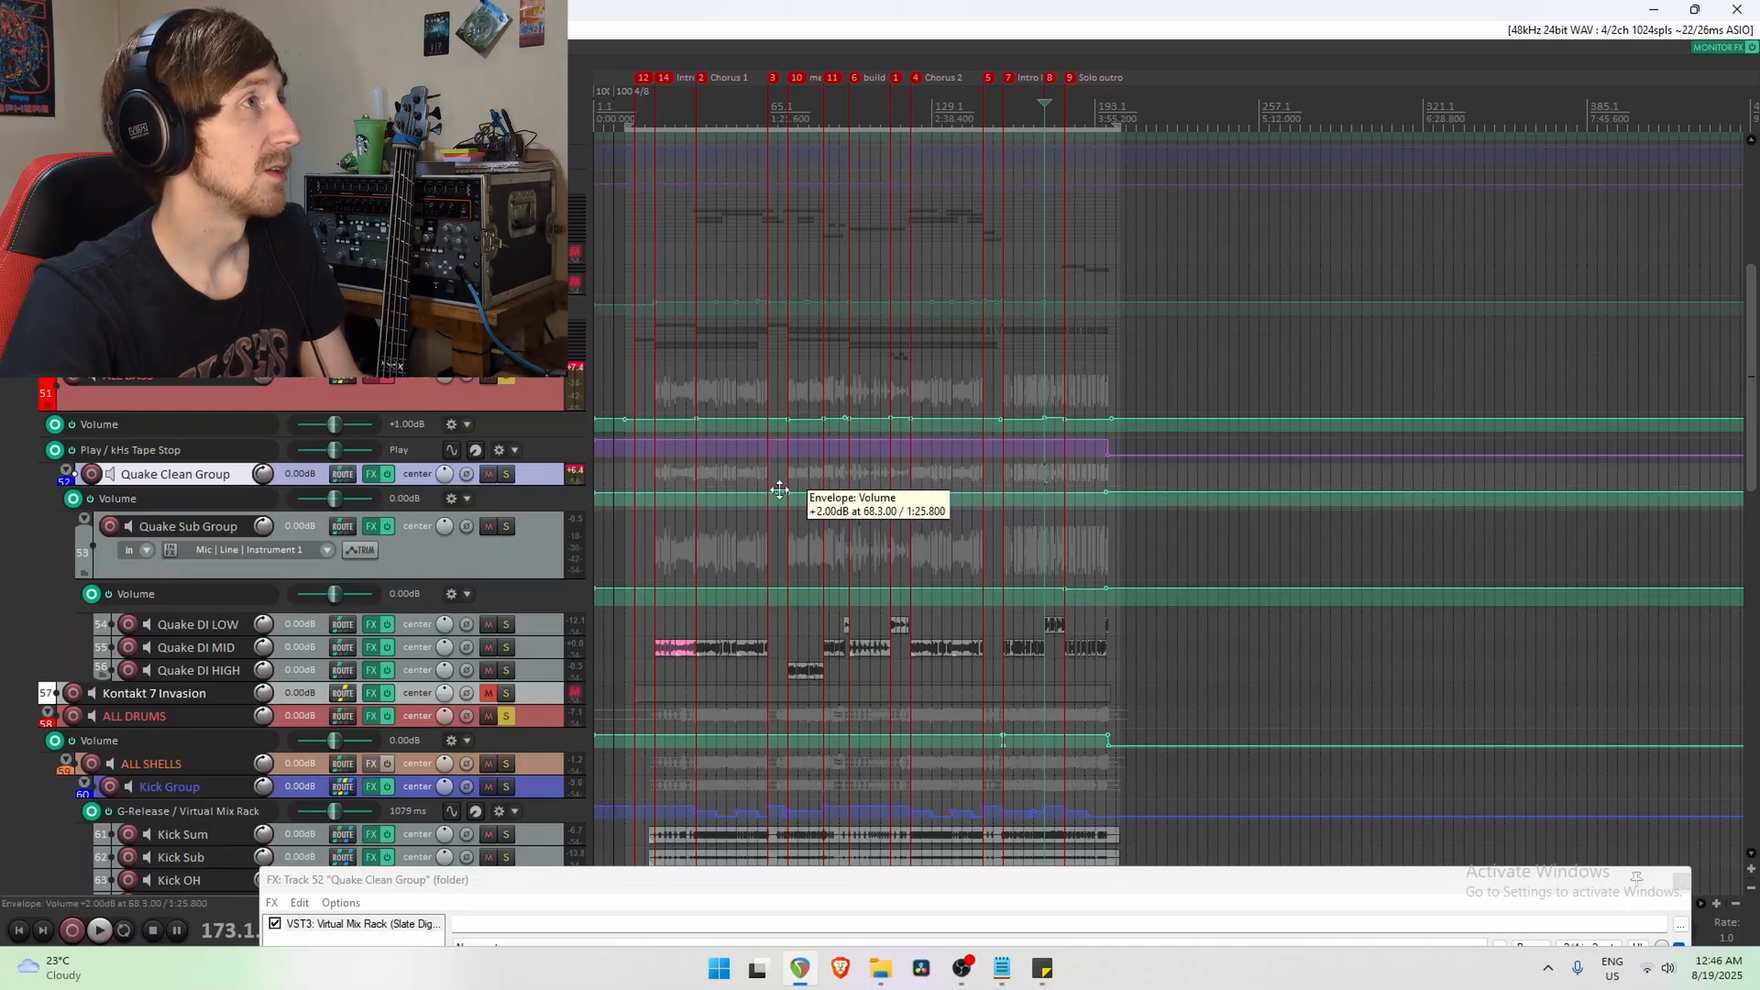
click(733, 438)
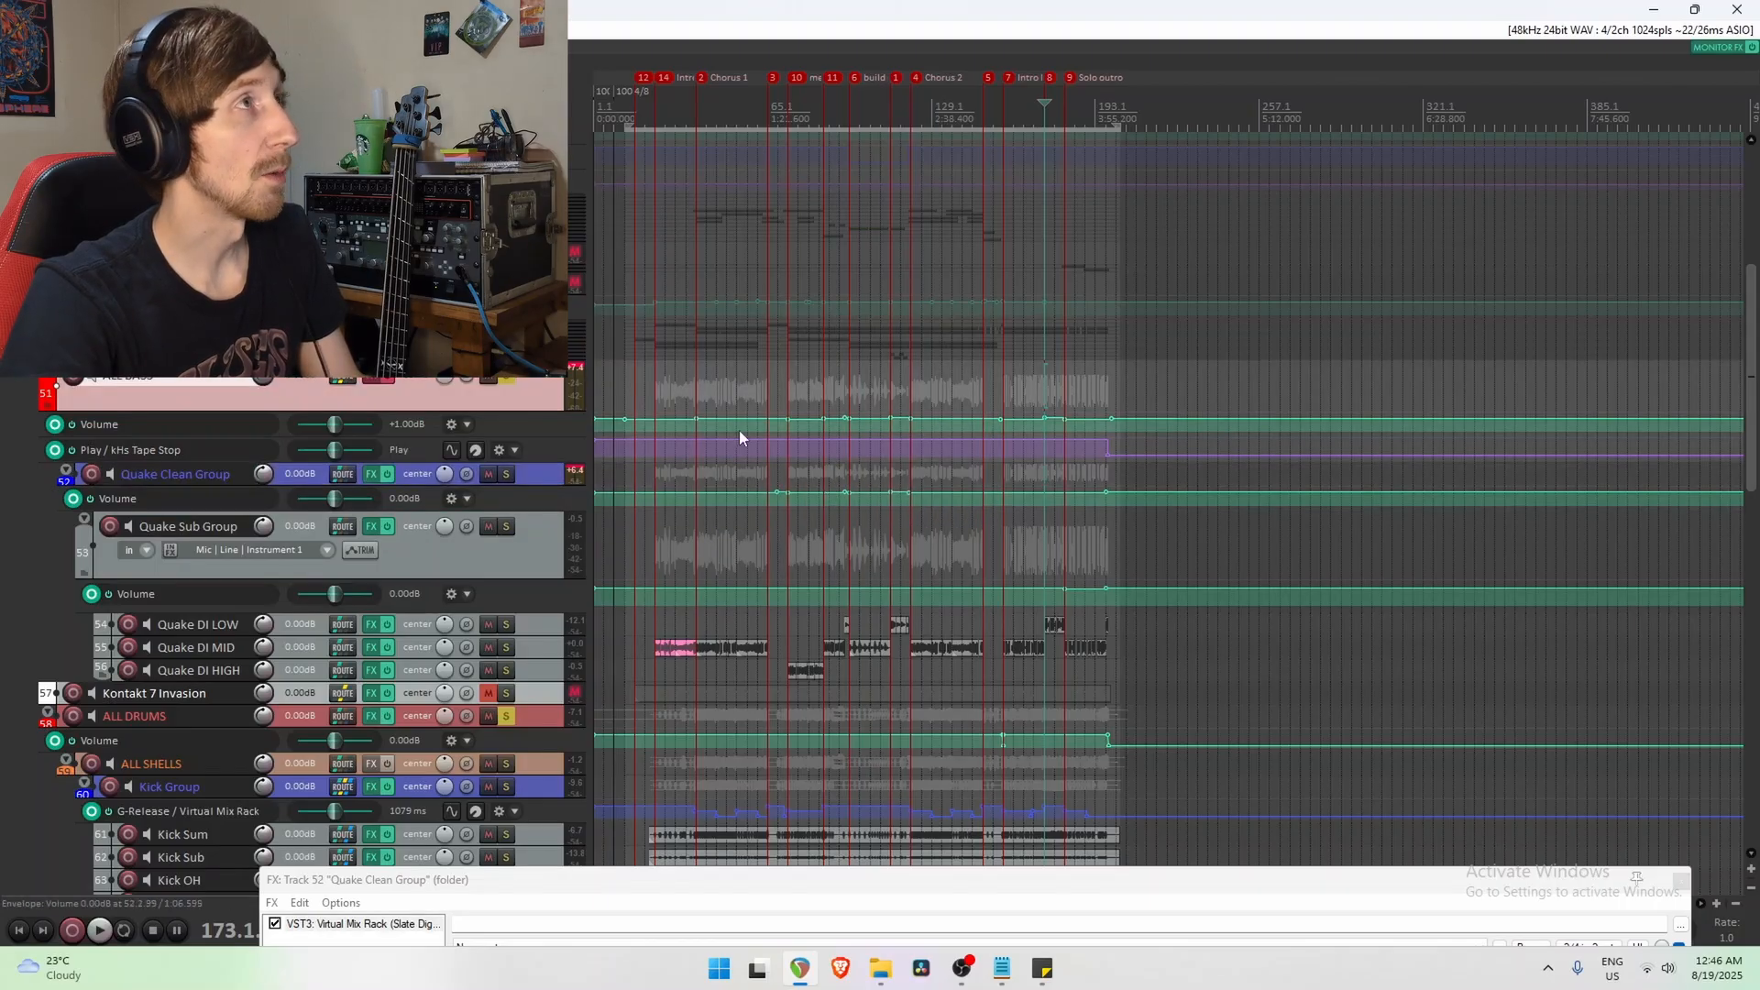
click(550, 476)
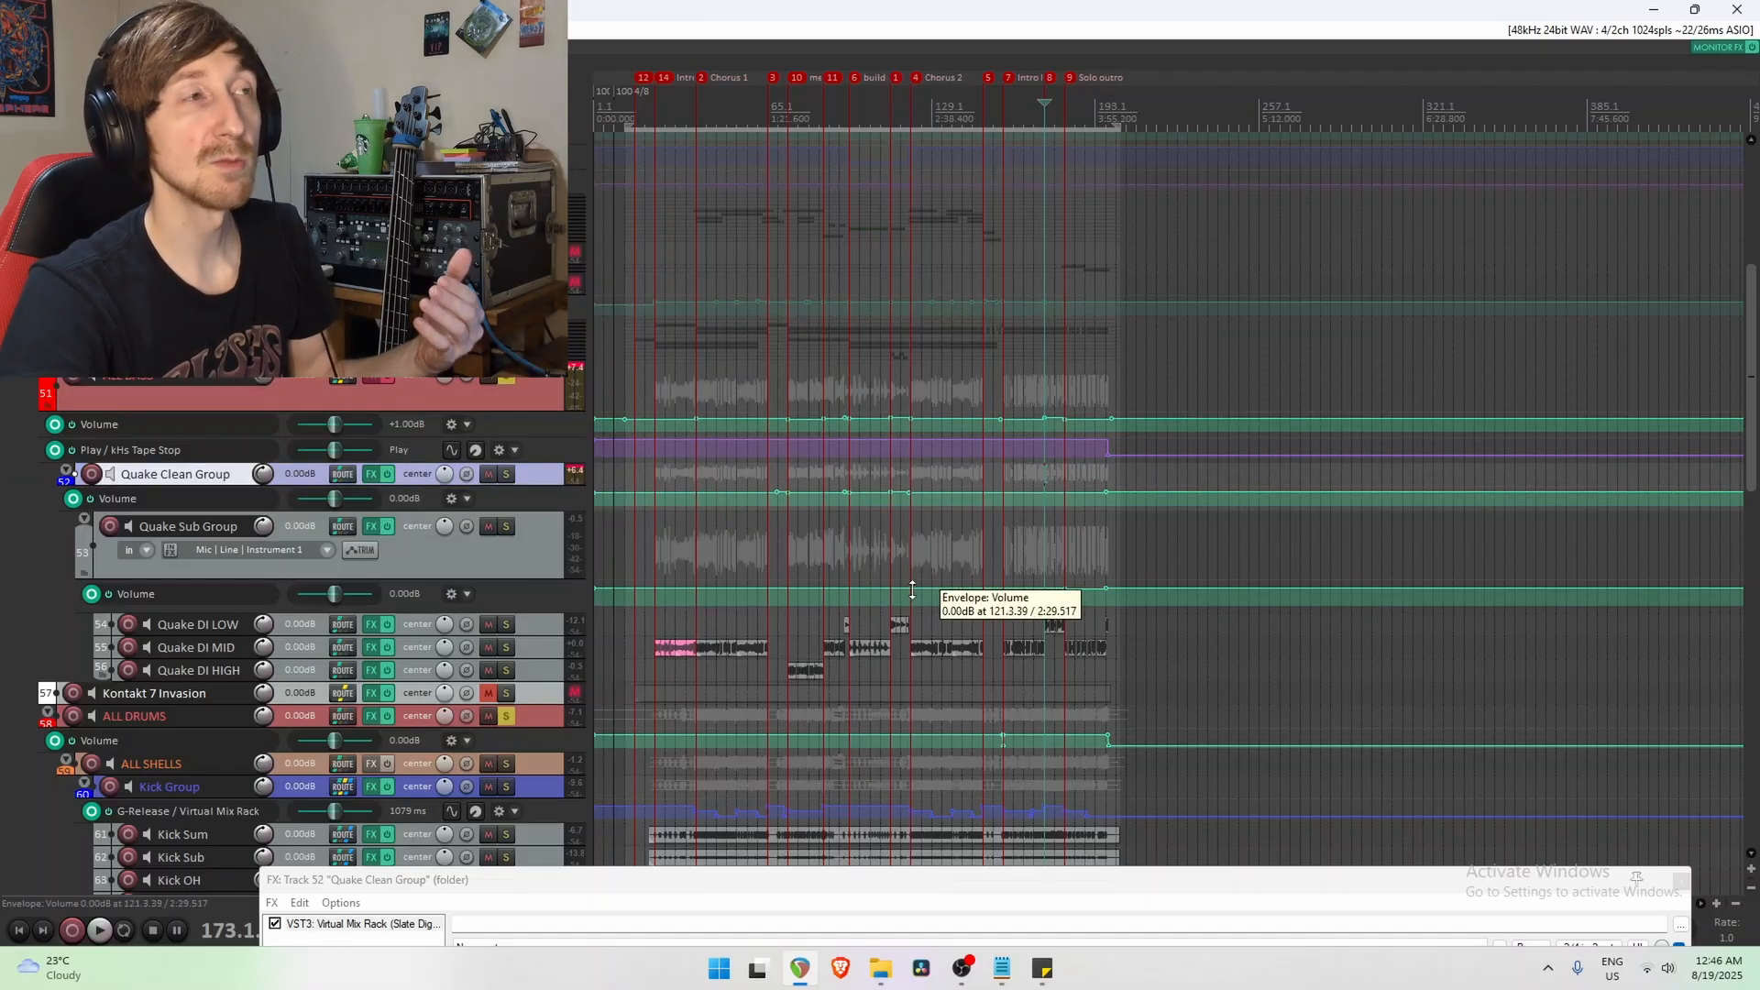
click(548, 576)
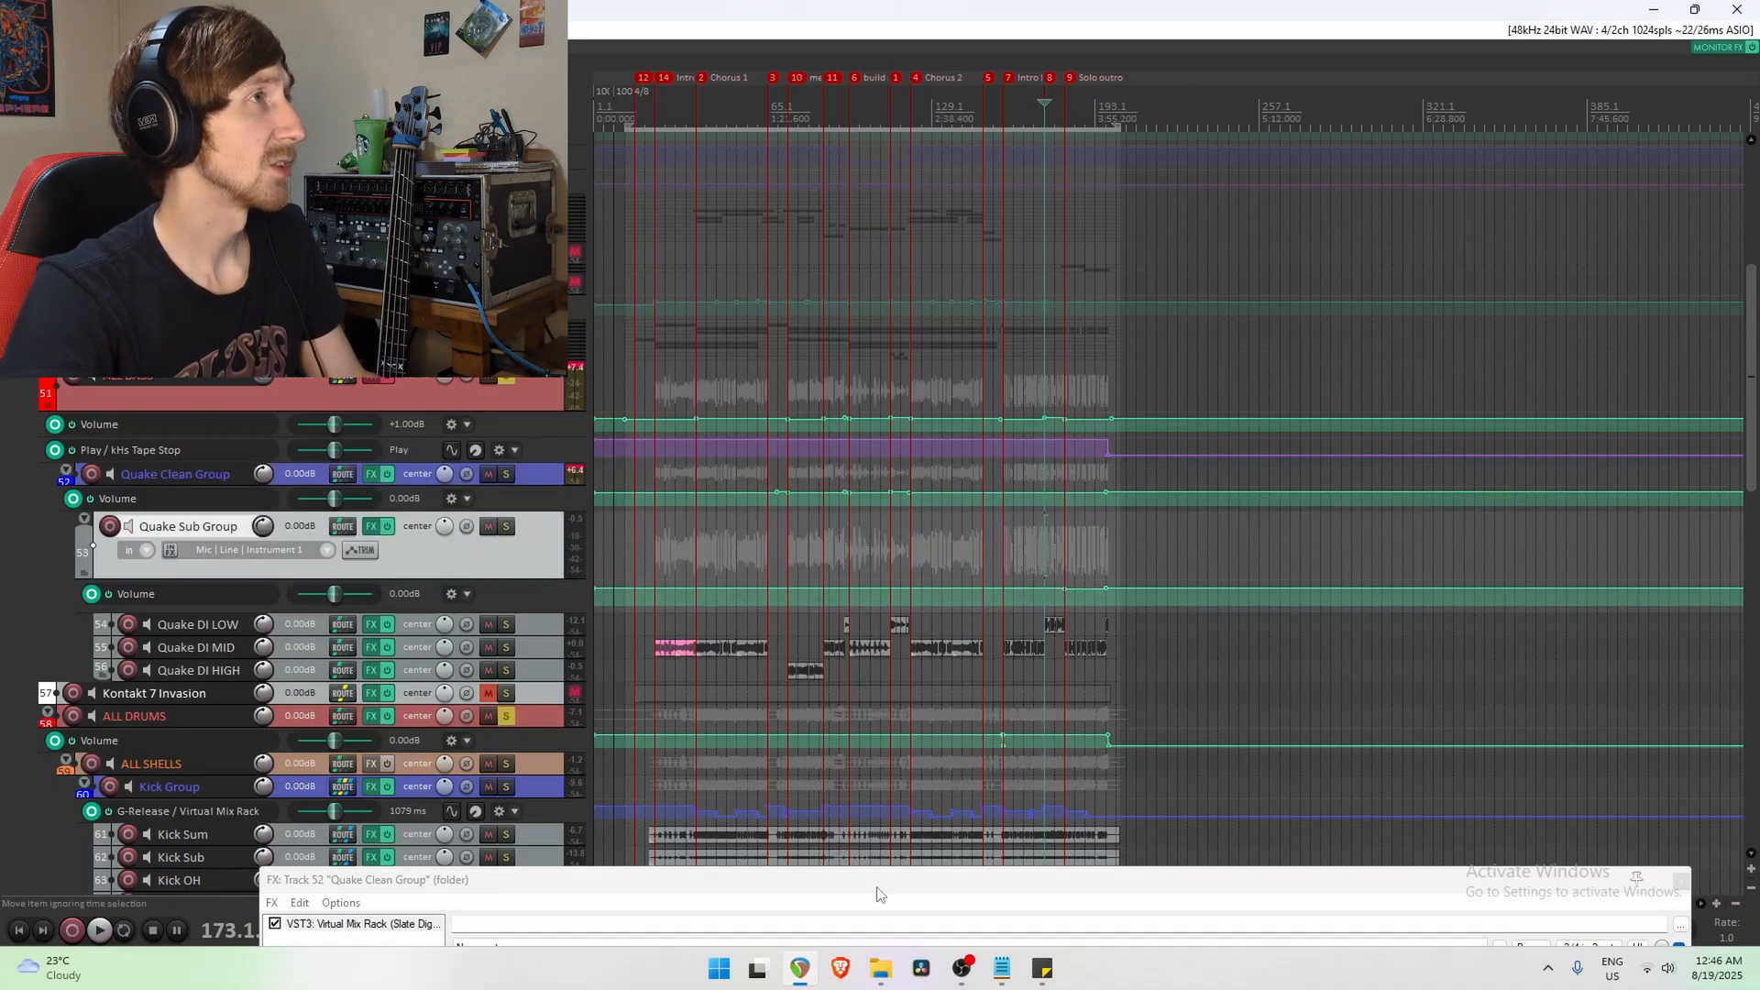
Place the playhead at Chorus 1 and bypass every Virtual Mix Rack module after the first FG-Stress on the Quake Clean Group.
click(697, 615)
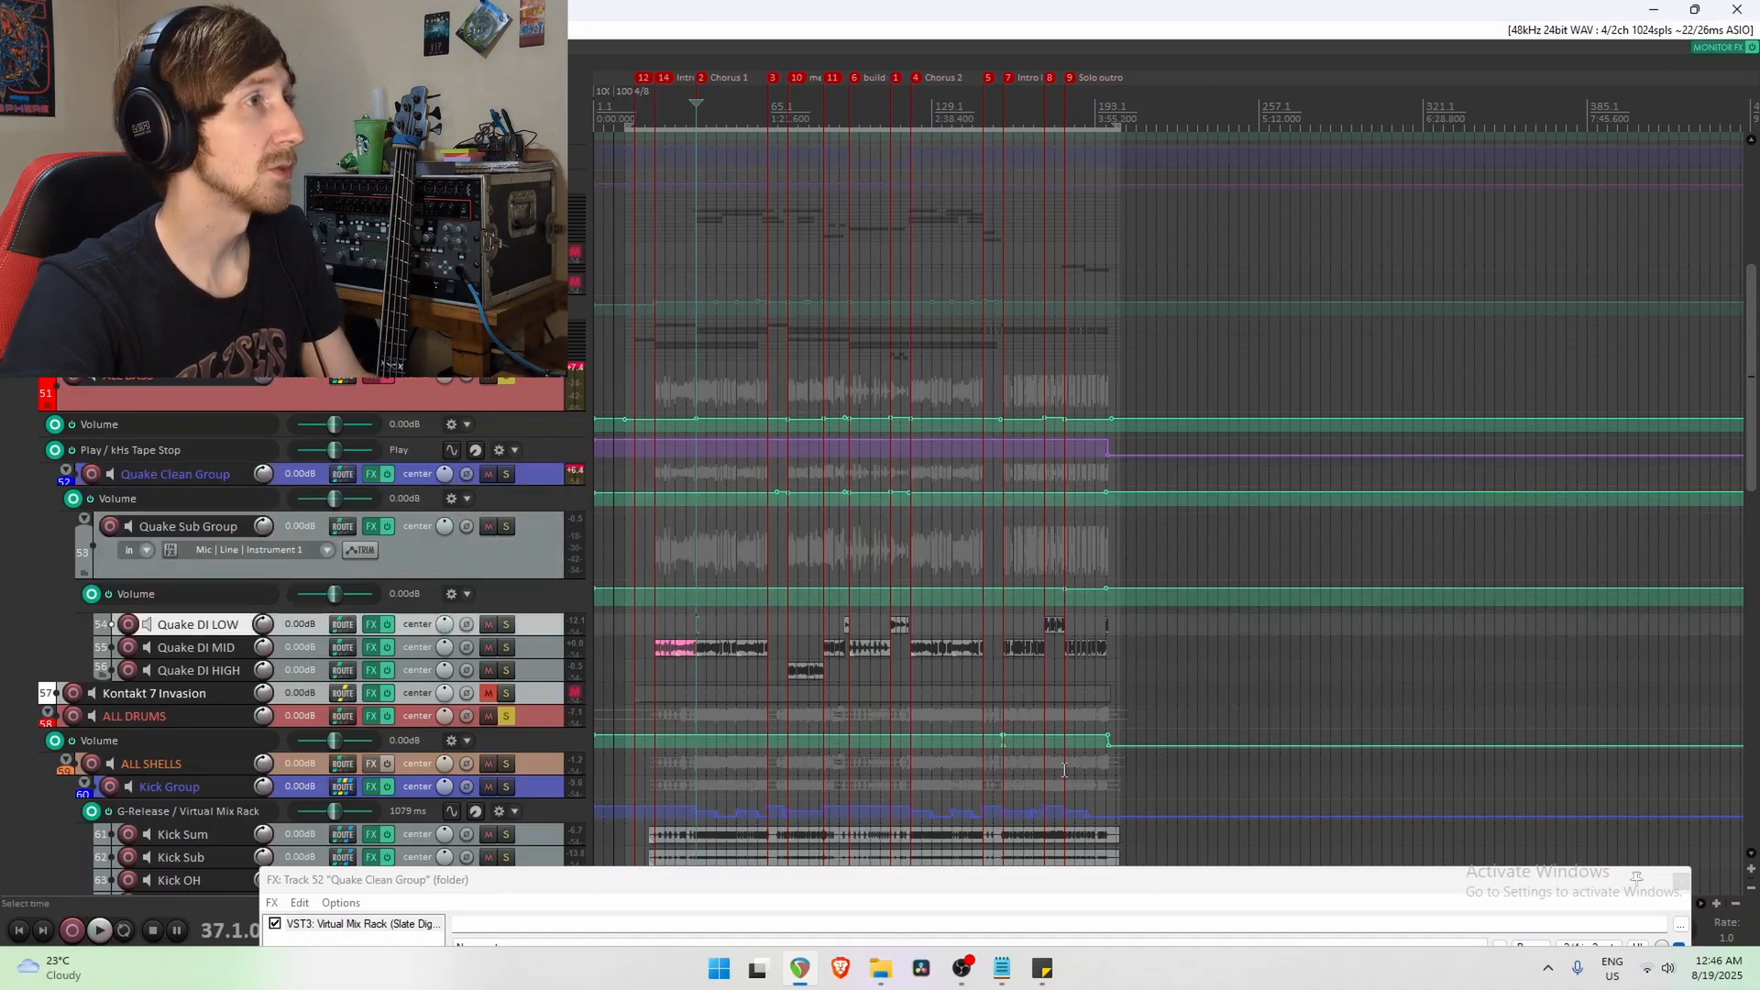
drag(1023, 881, 1012, 134)
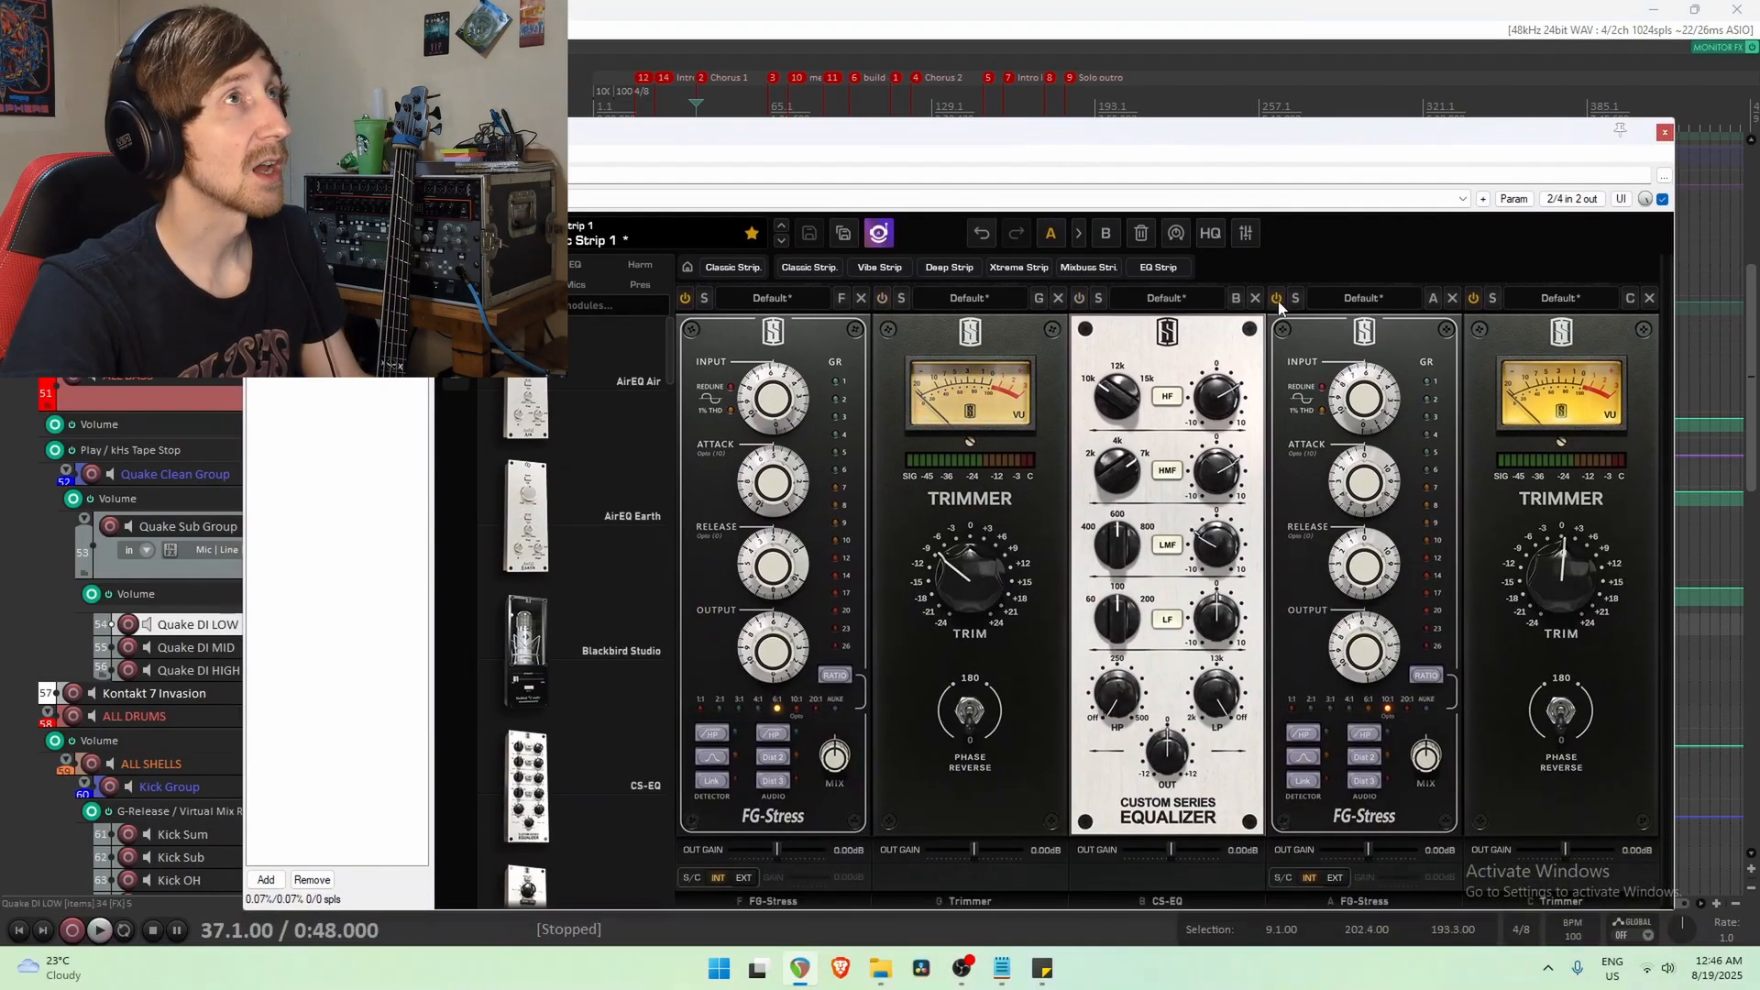
click(1472, 299)
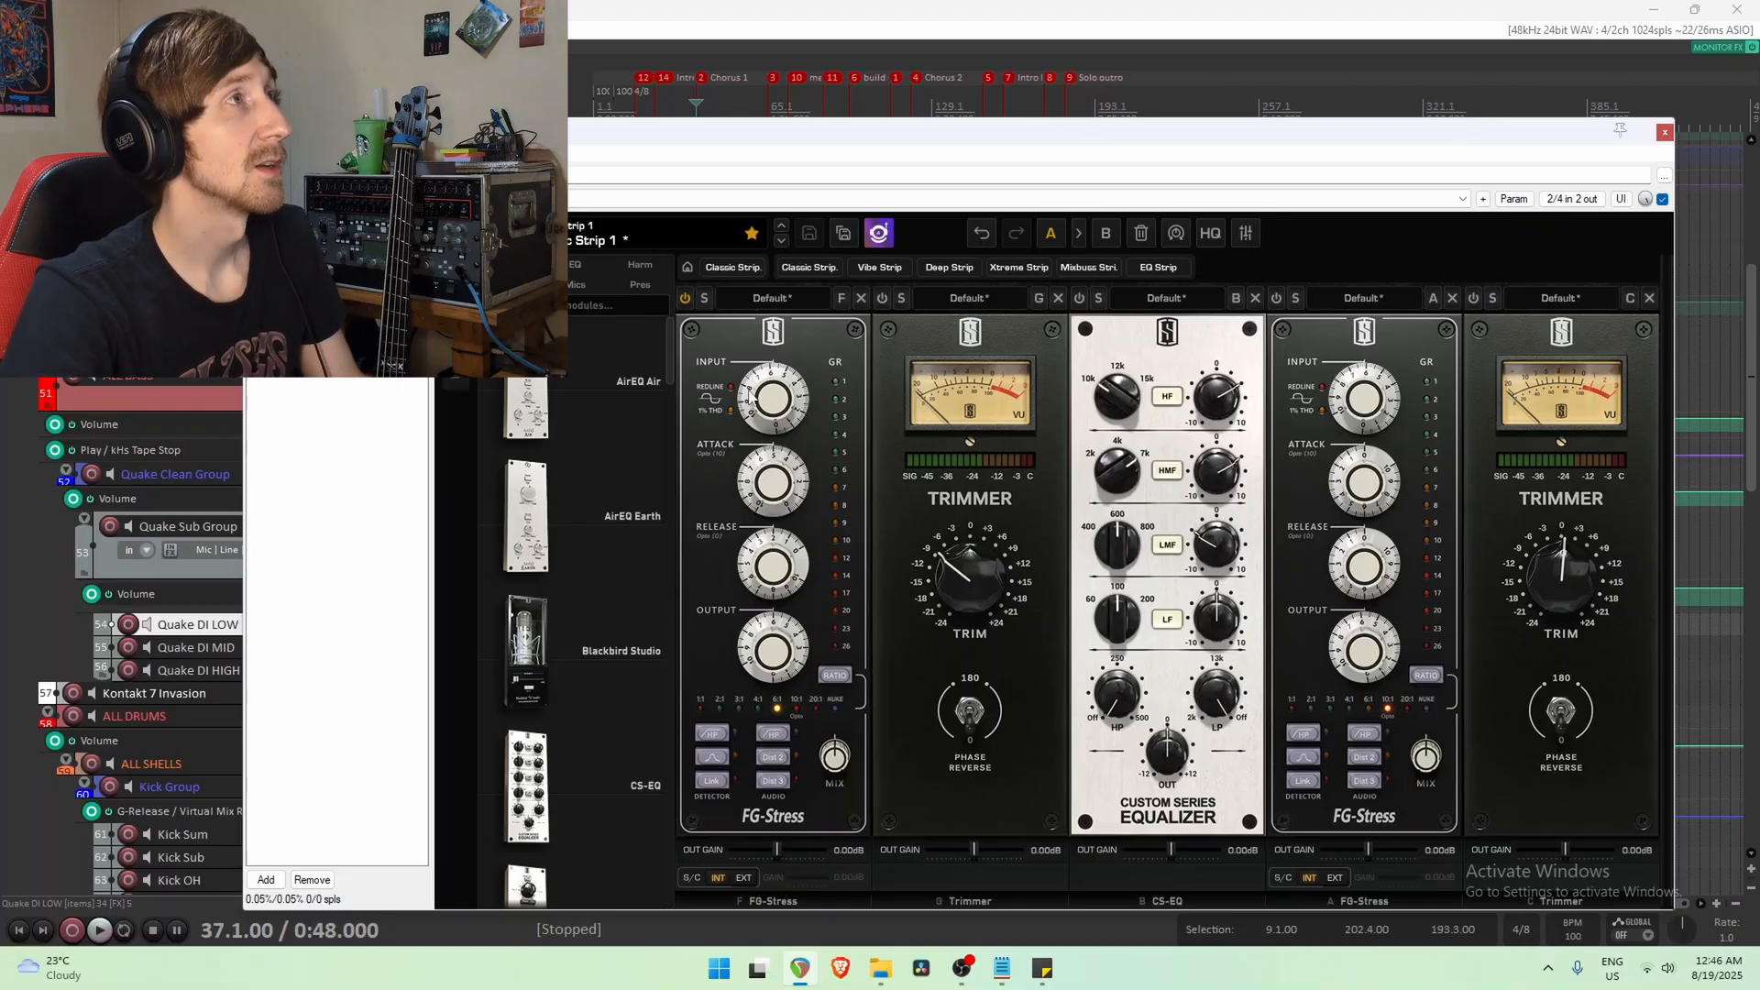
Play Chorus 1 while bypassing and re-enabling the first FG-Stress, and check its mix amount.
mouse_move(780, 465)
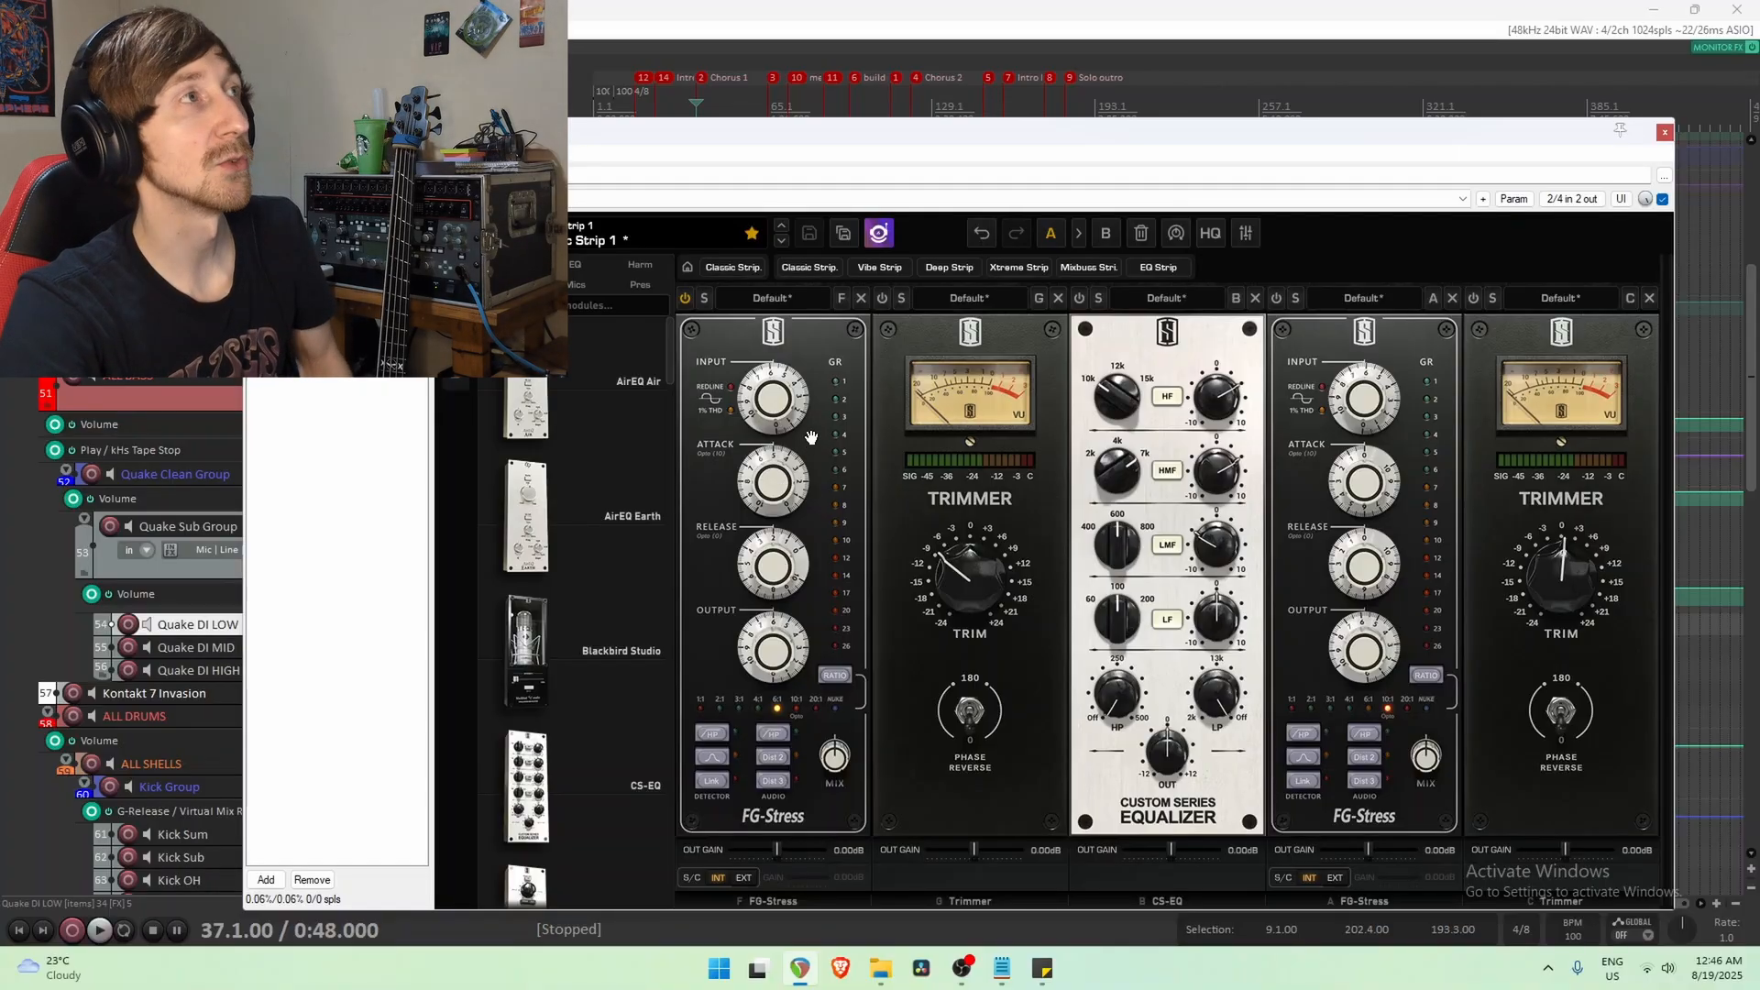
drag(574, 140, 565, 738)
key(space)
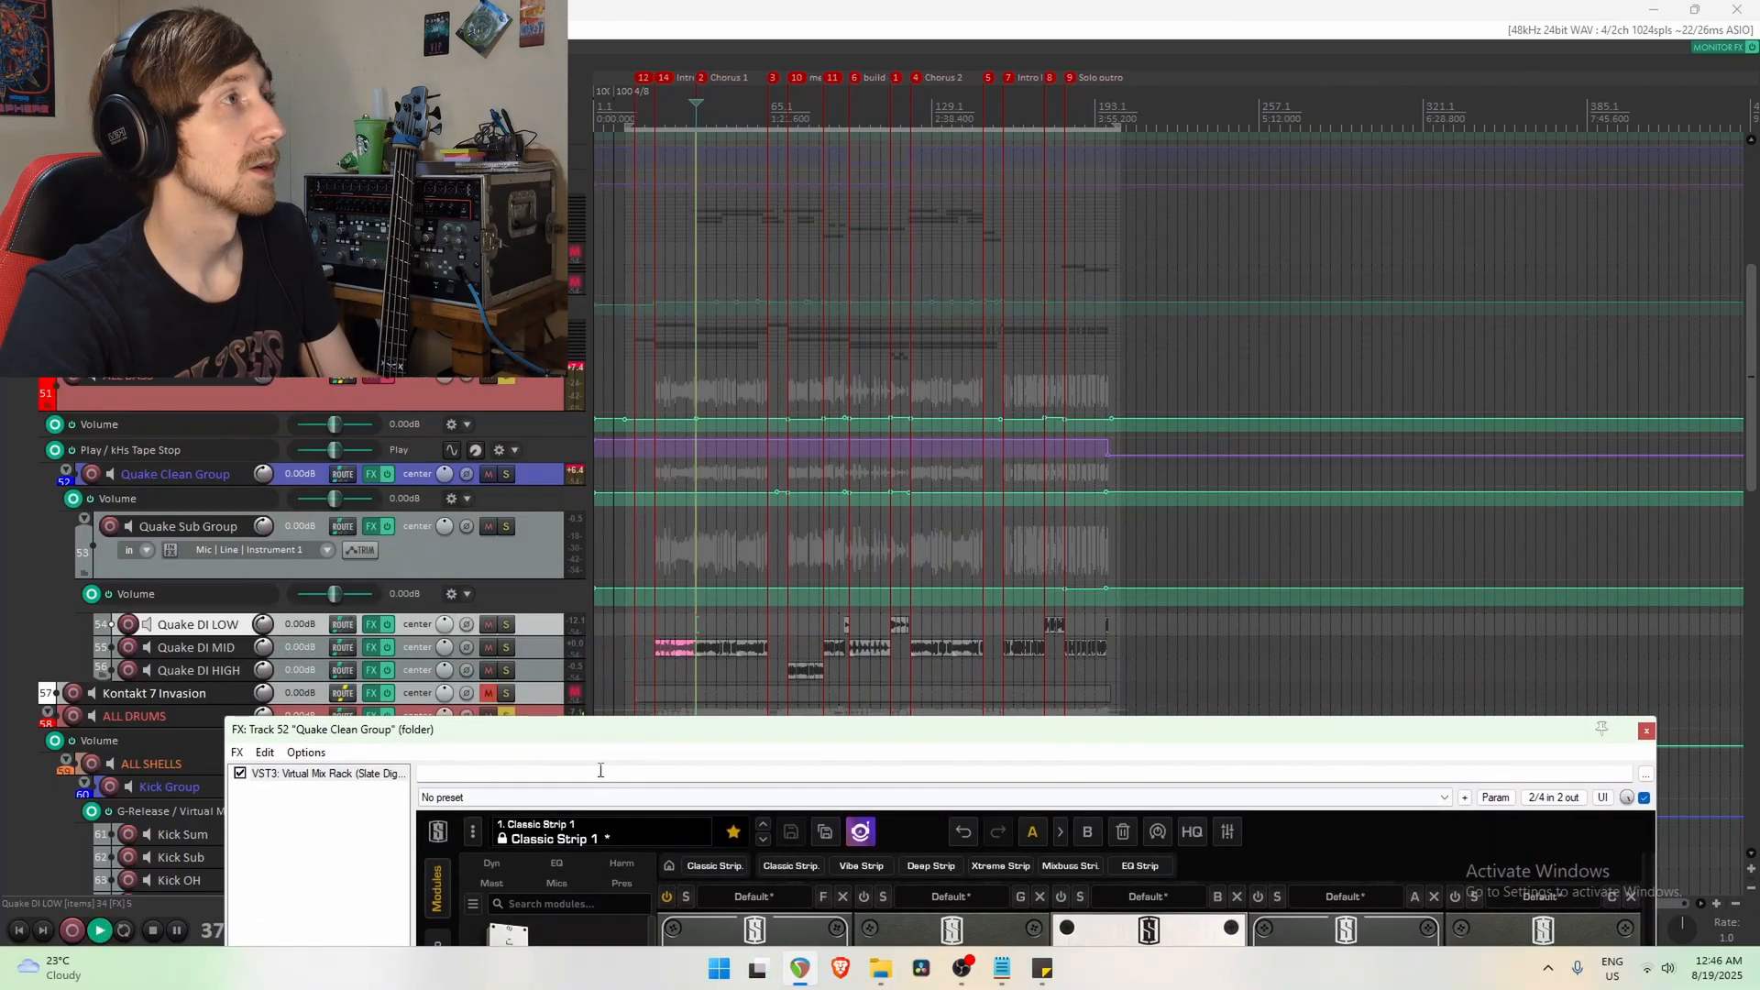
drag(700, 729, 722, 183)
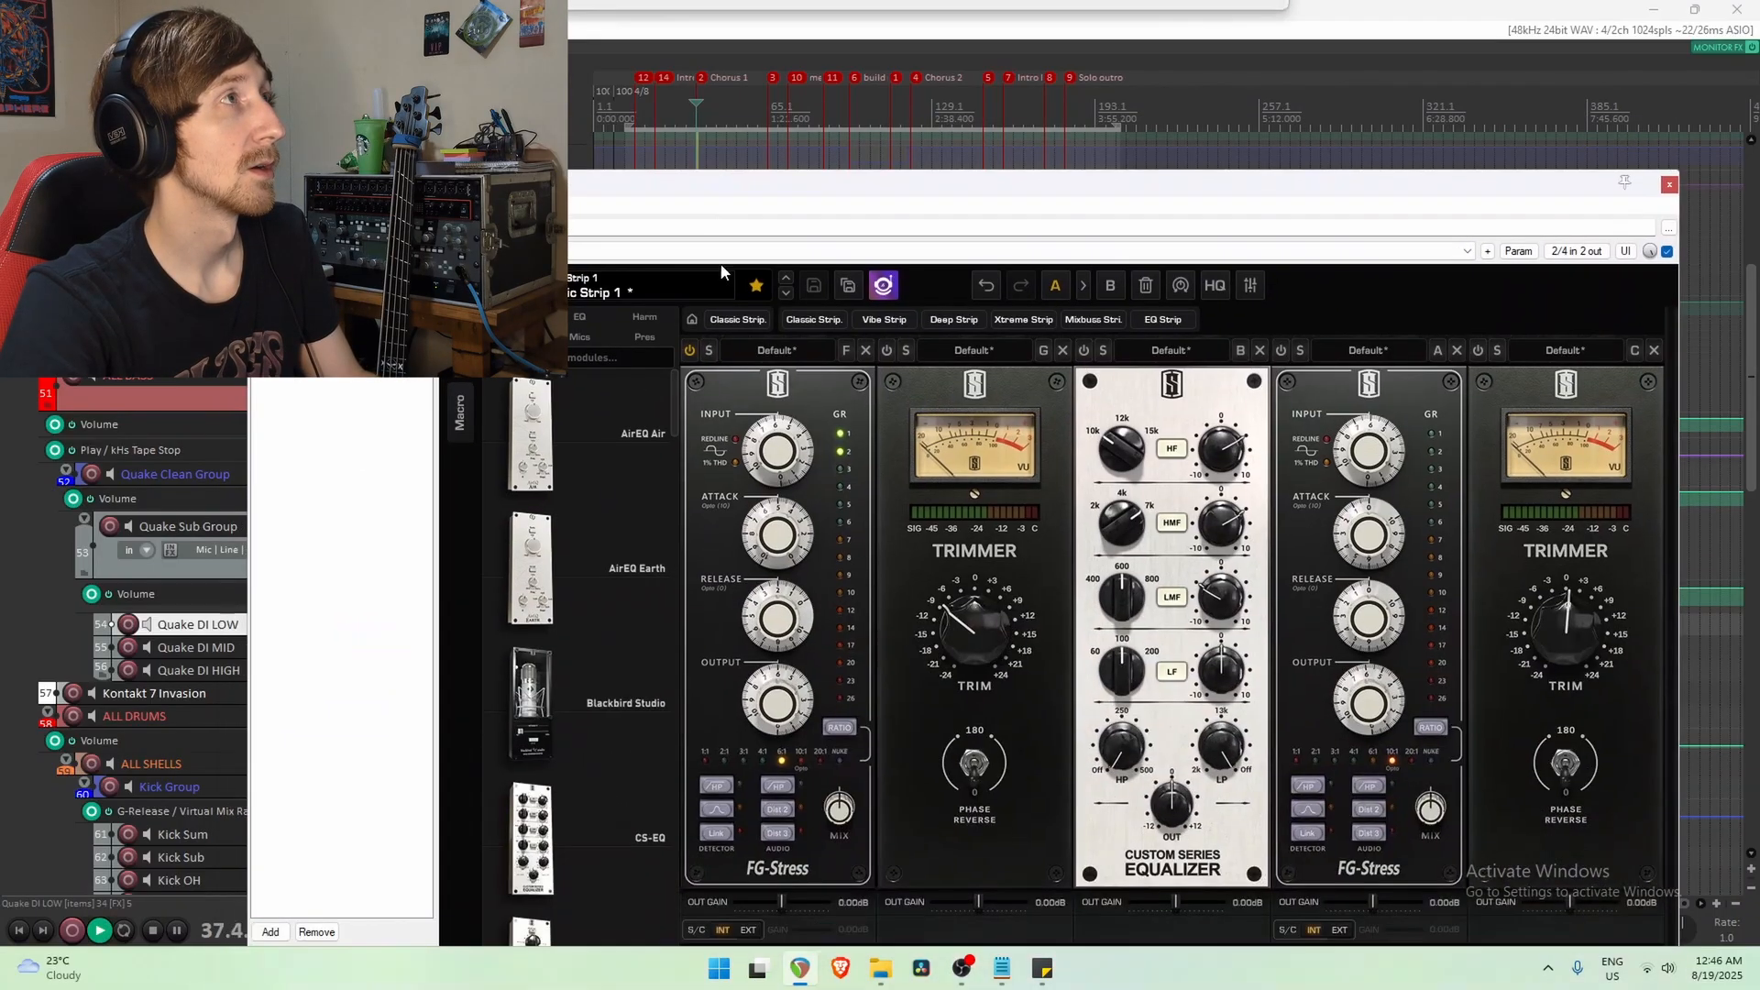
click(689, 351)
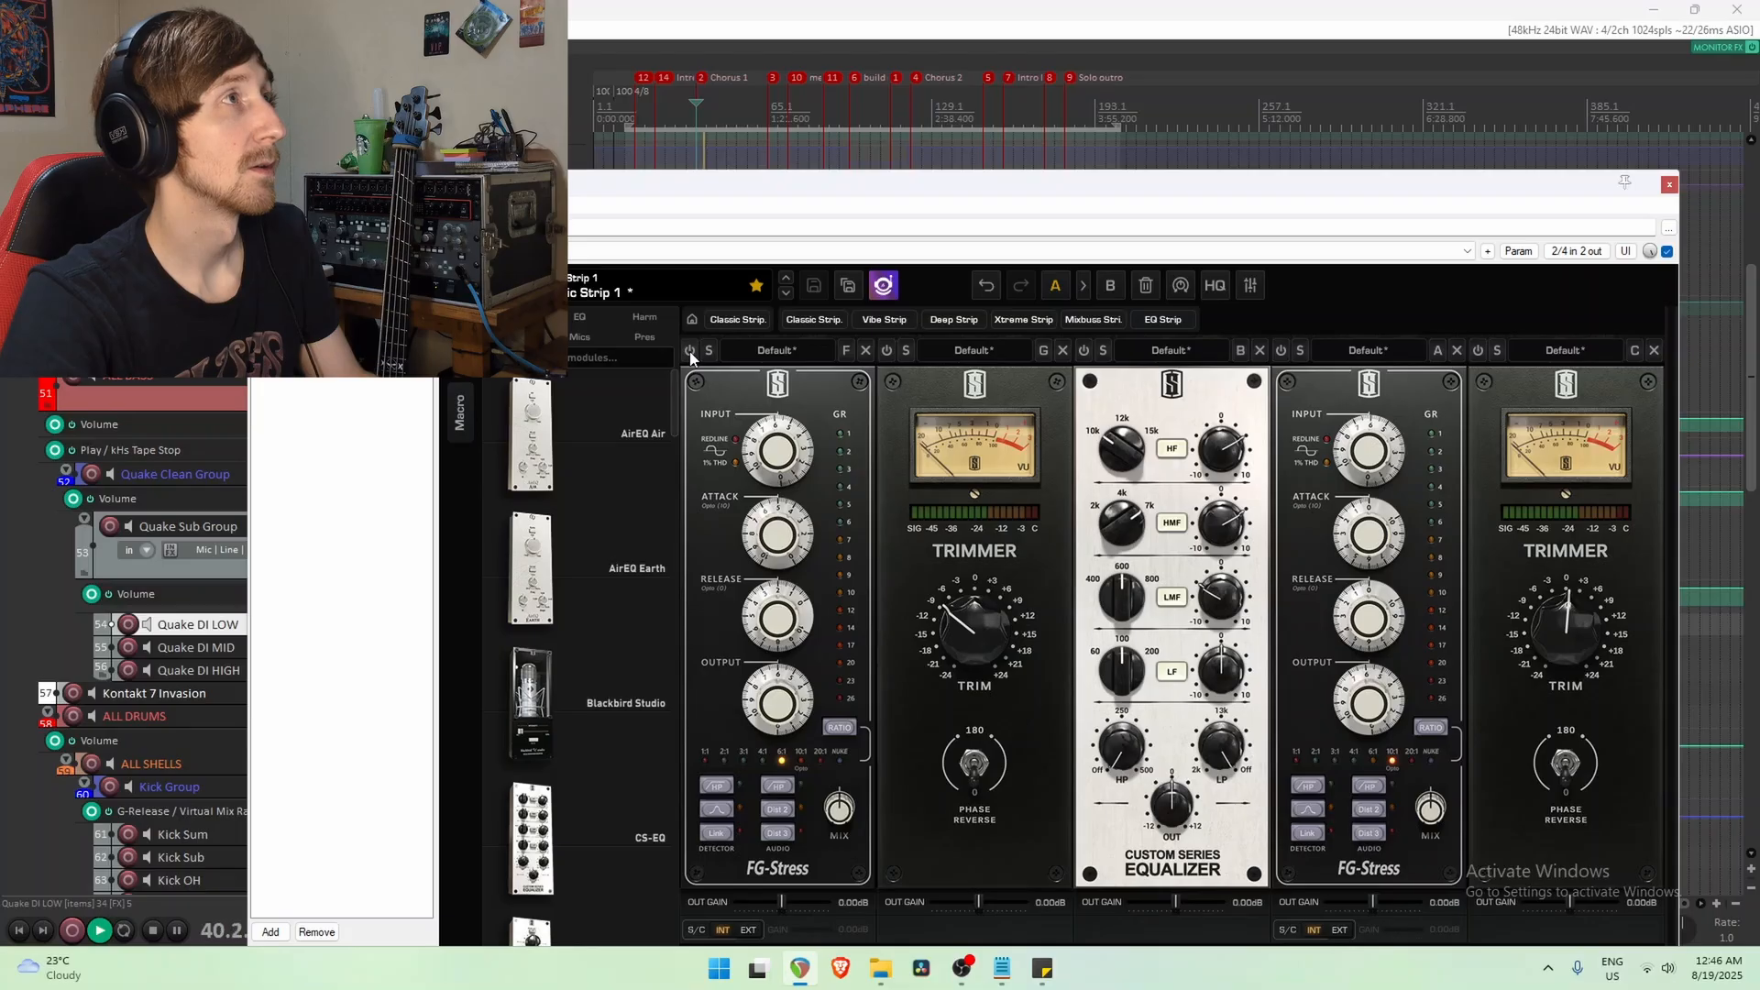
key(space)
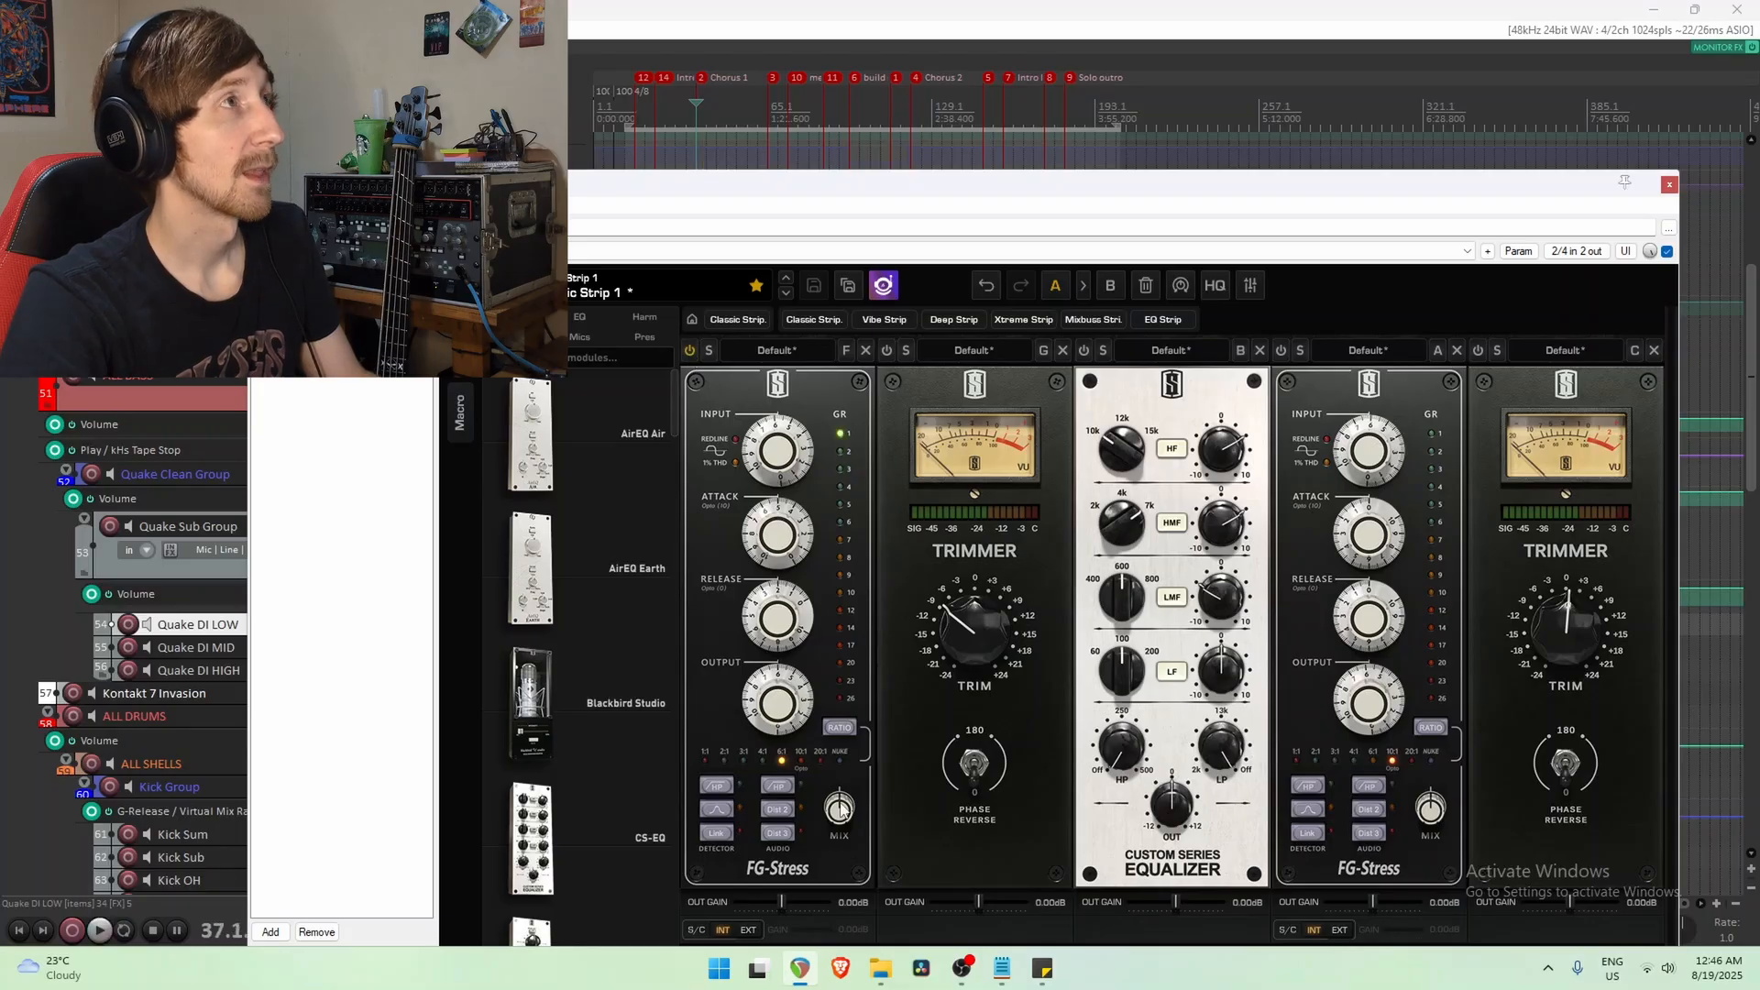
mouse_move(839, 818)
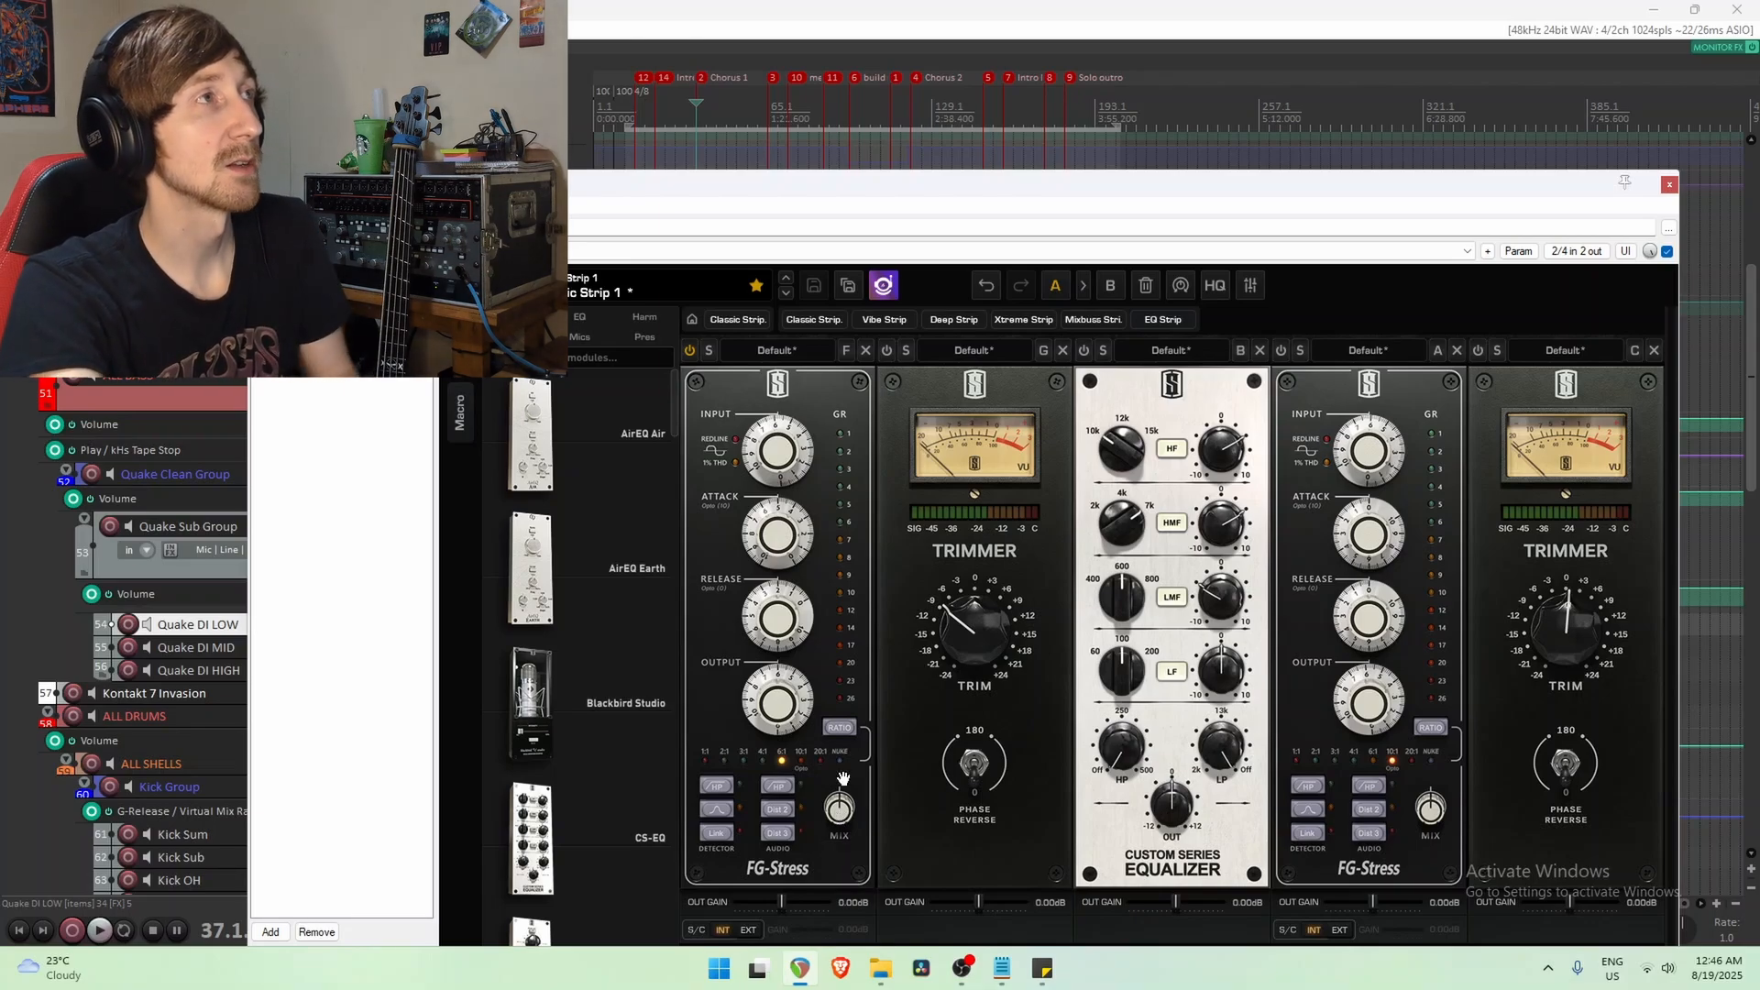
Enable the first Trimmer in the Quake Clean Group's rack and audition Chorus 1 through it.
click(886, 351)
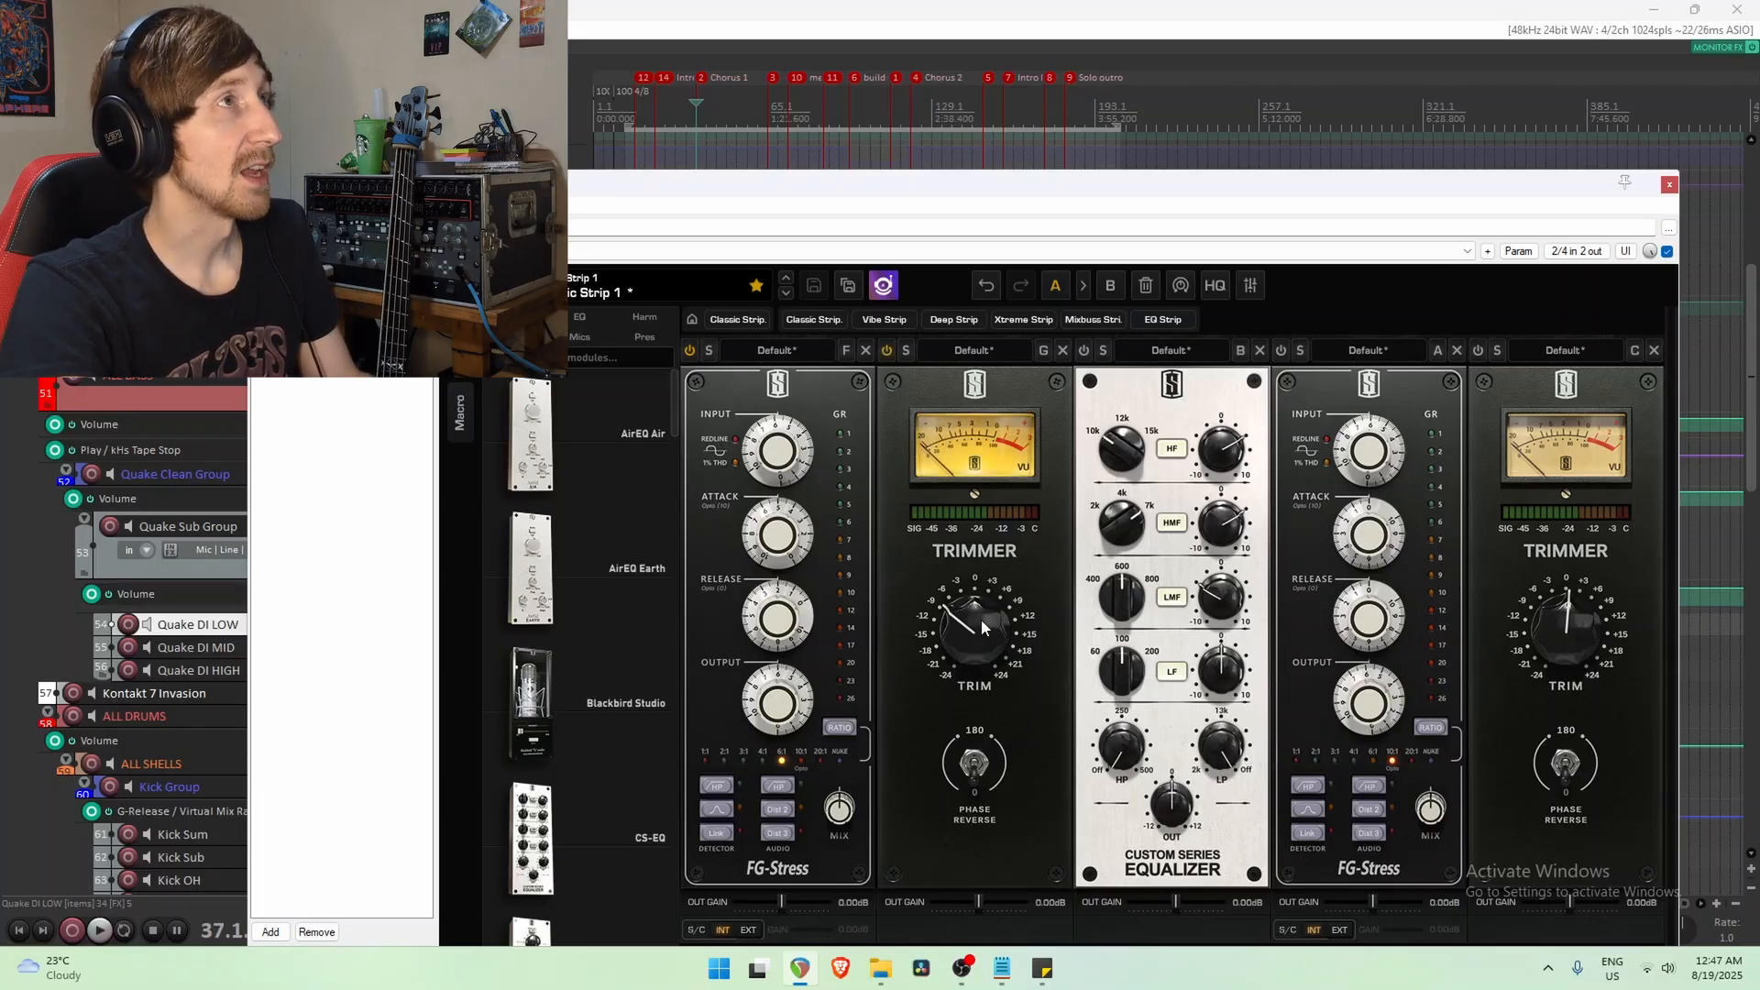
key(space)
key(space)
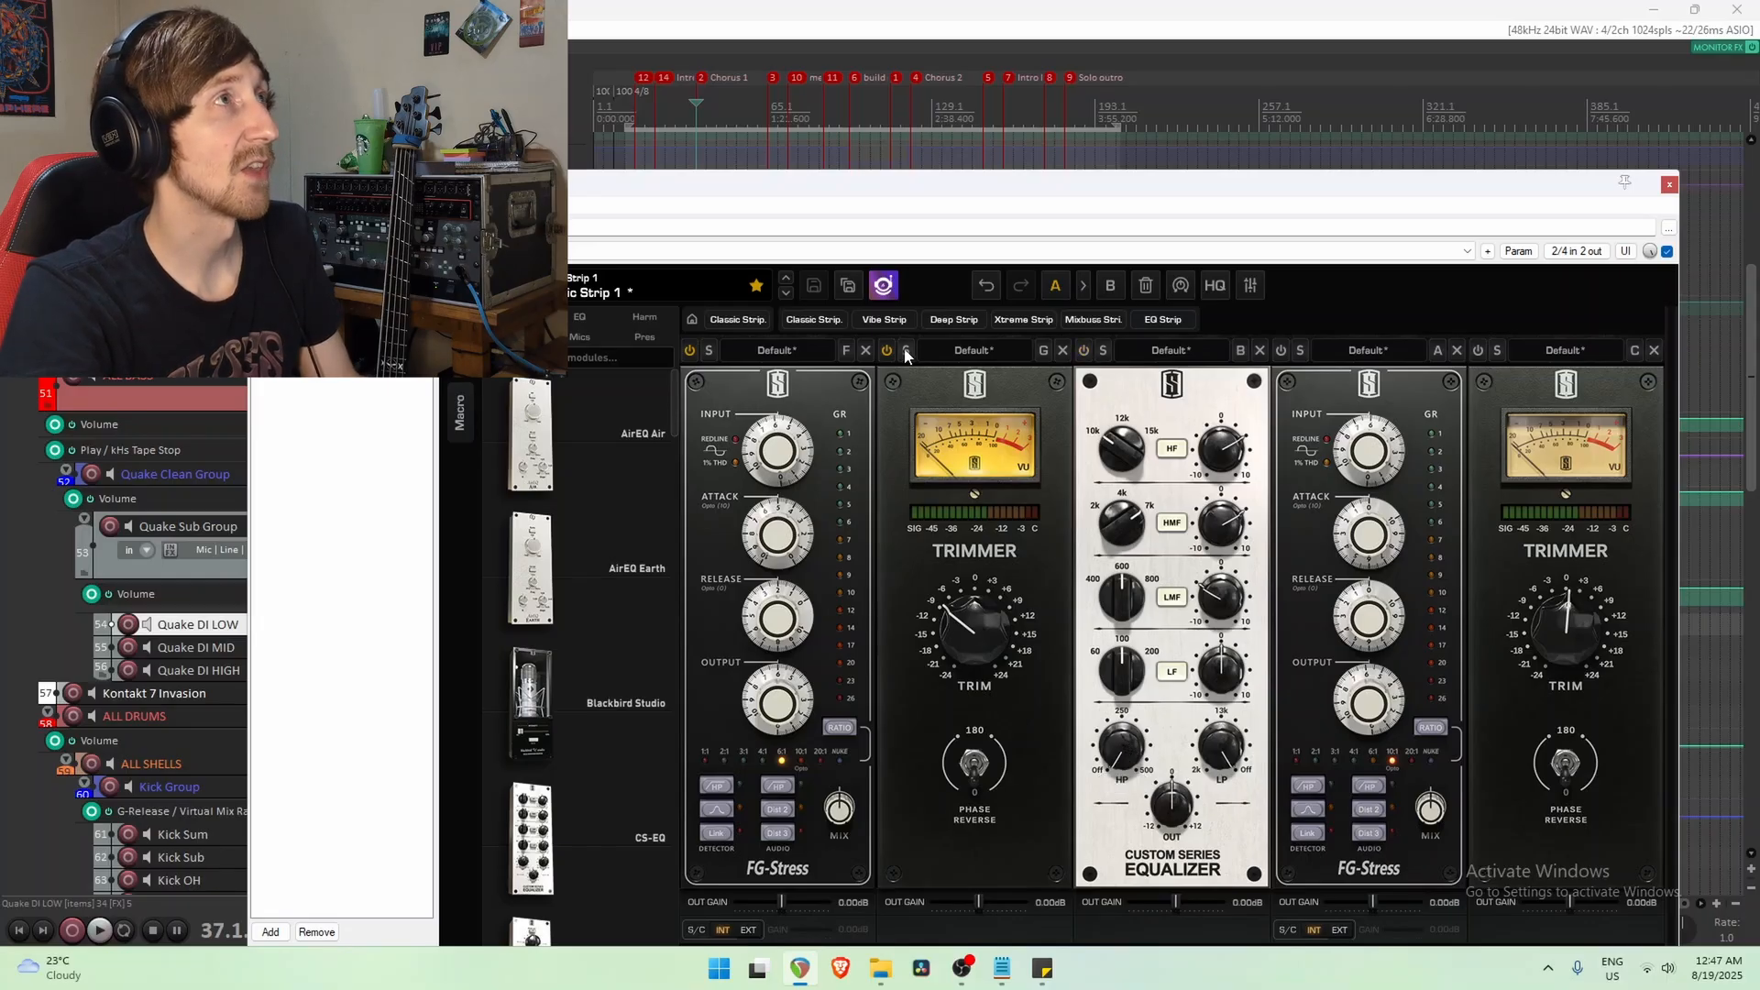
key(space)
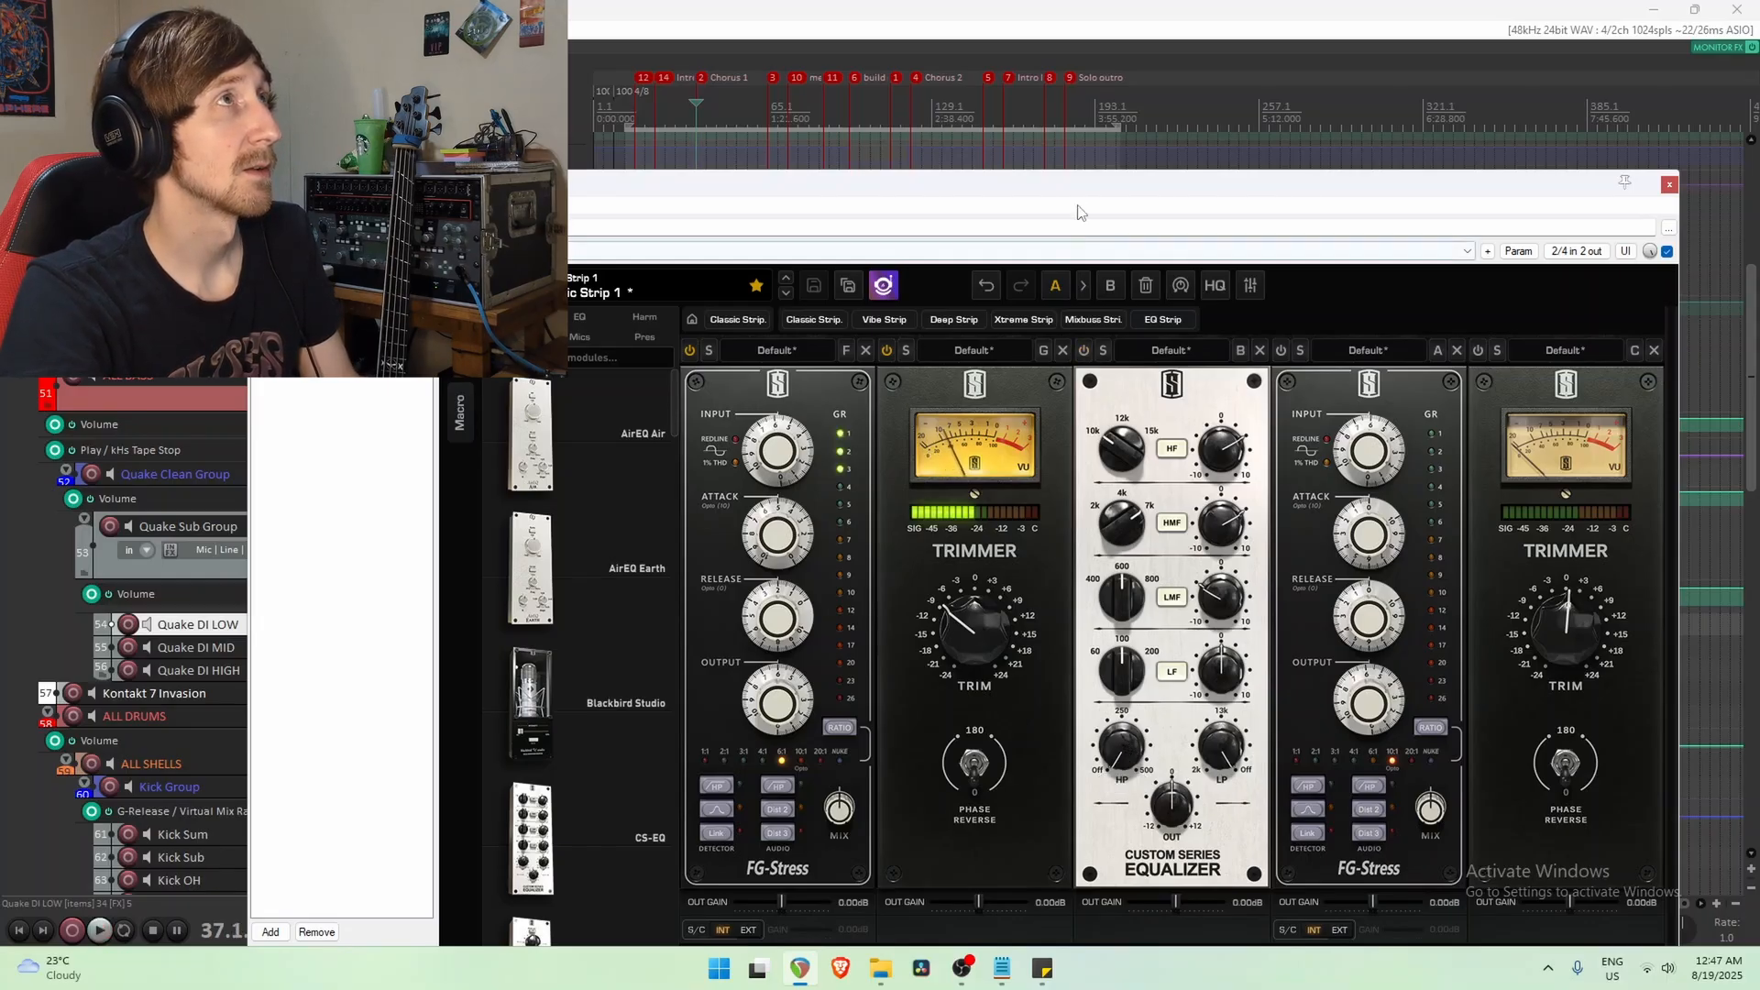
Audition Chorus 2 and the metalcore riff through the Quake Clean Group's FG-Stress and Trimmer.
drag(1077, 182, 1030, 641)
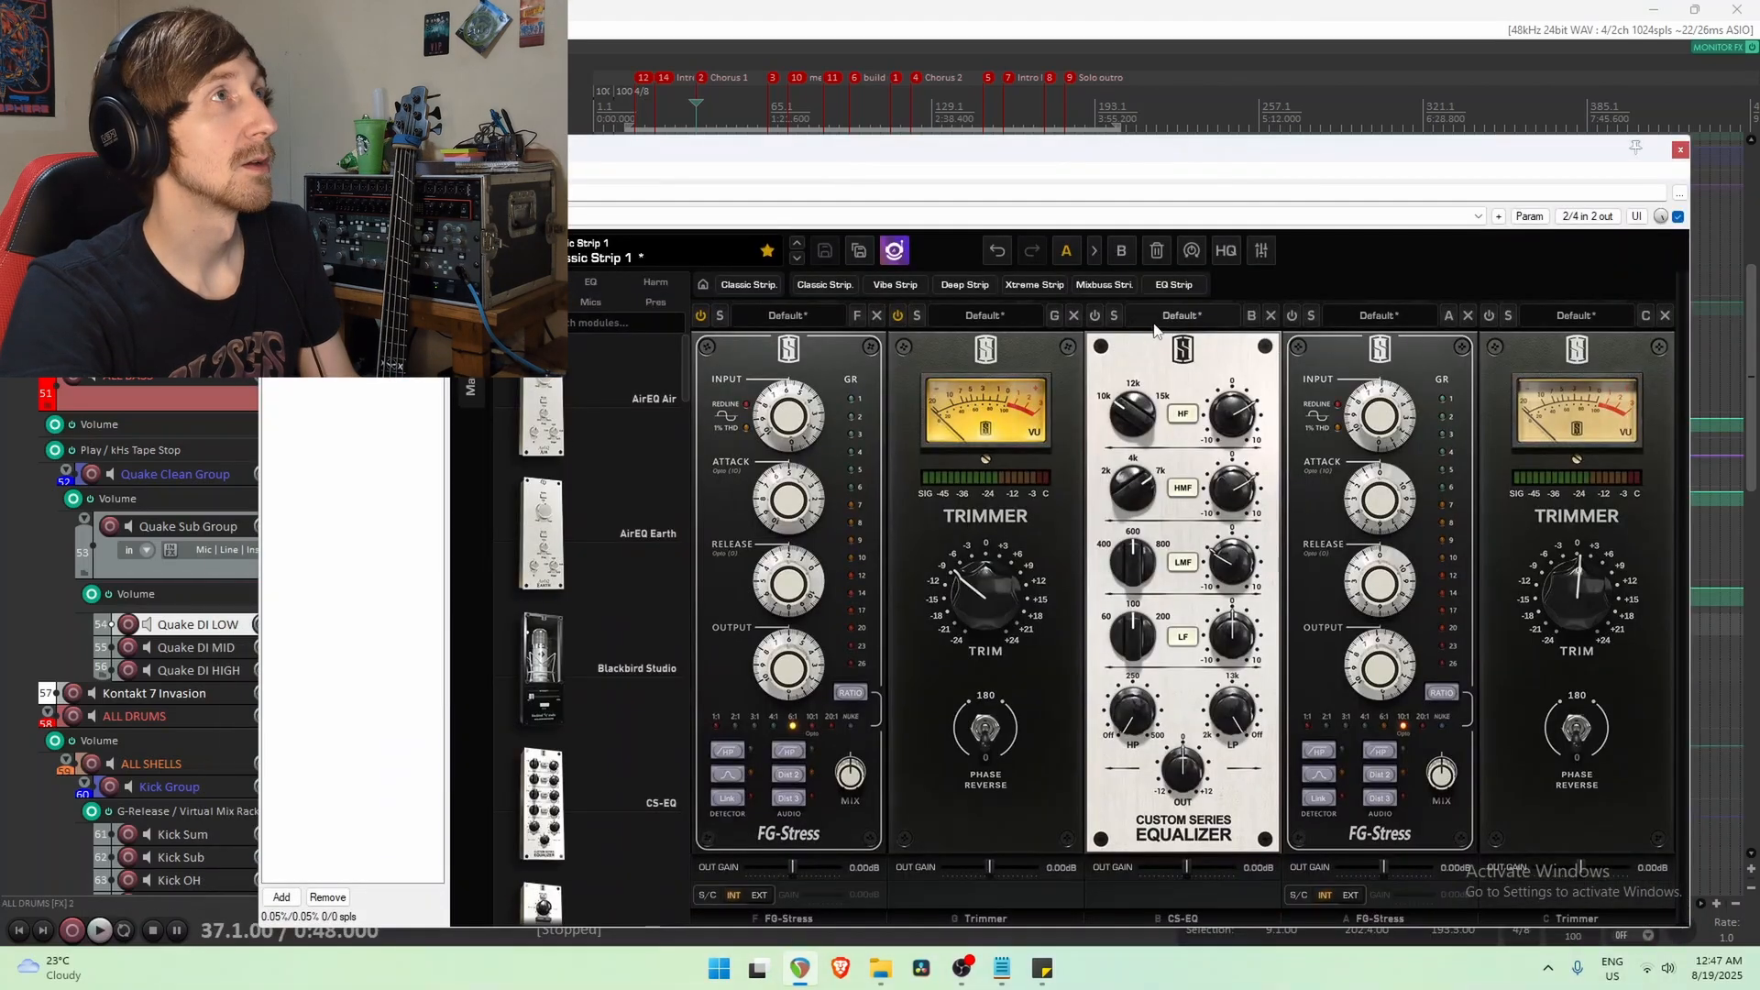
key(space)
drag(1123, 207, 1038, 844)
click(907, 622)
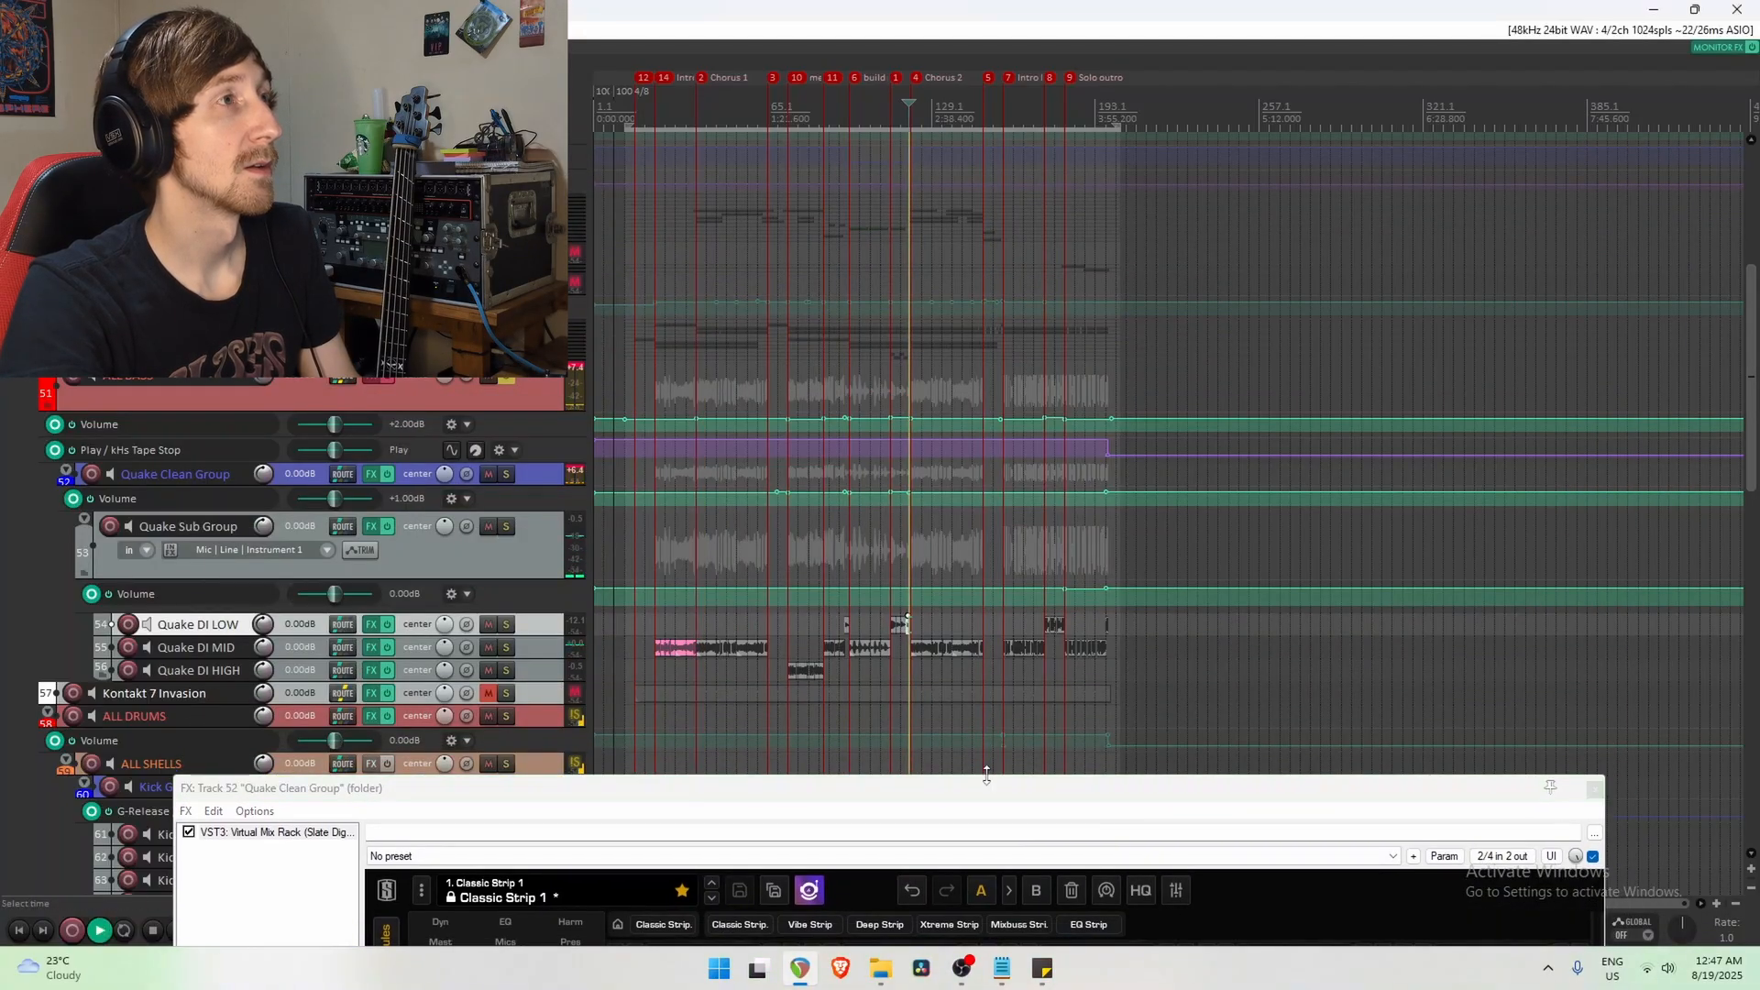
mouse_move(1000, 800)
mouse_down()
mouse_move(1036, 260)
mouse_move(991, 767)
mouse_up()
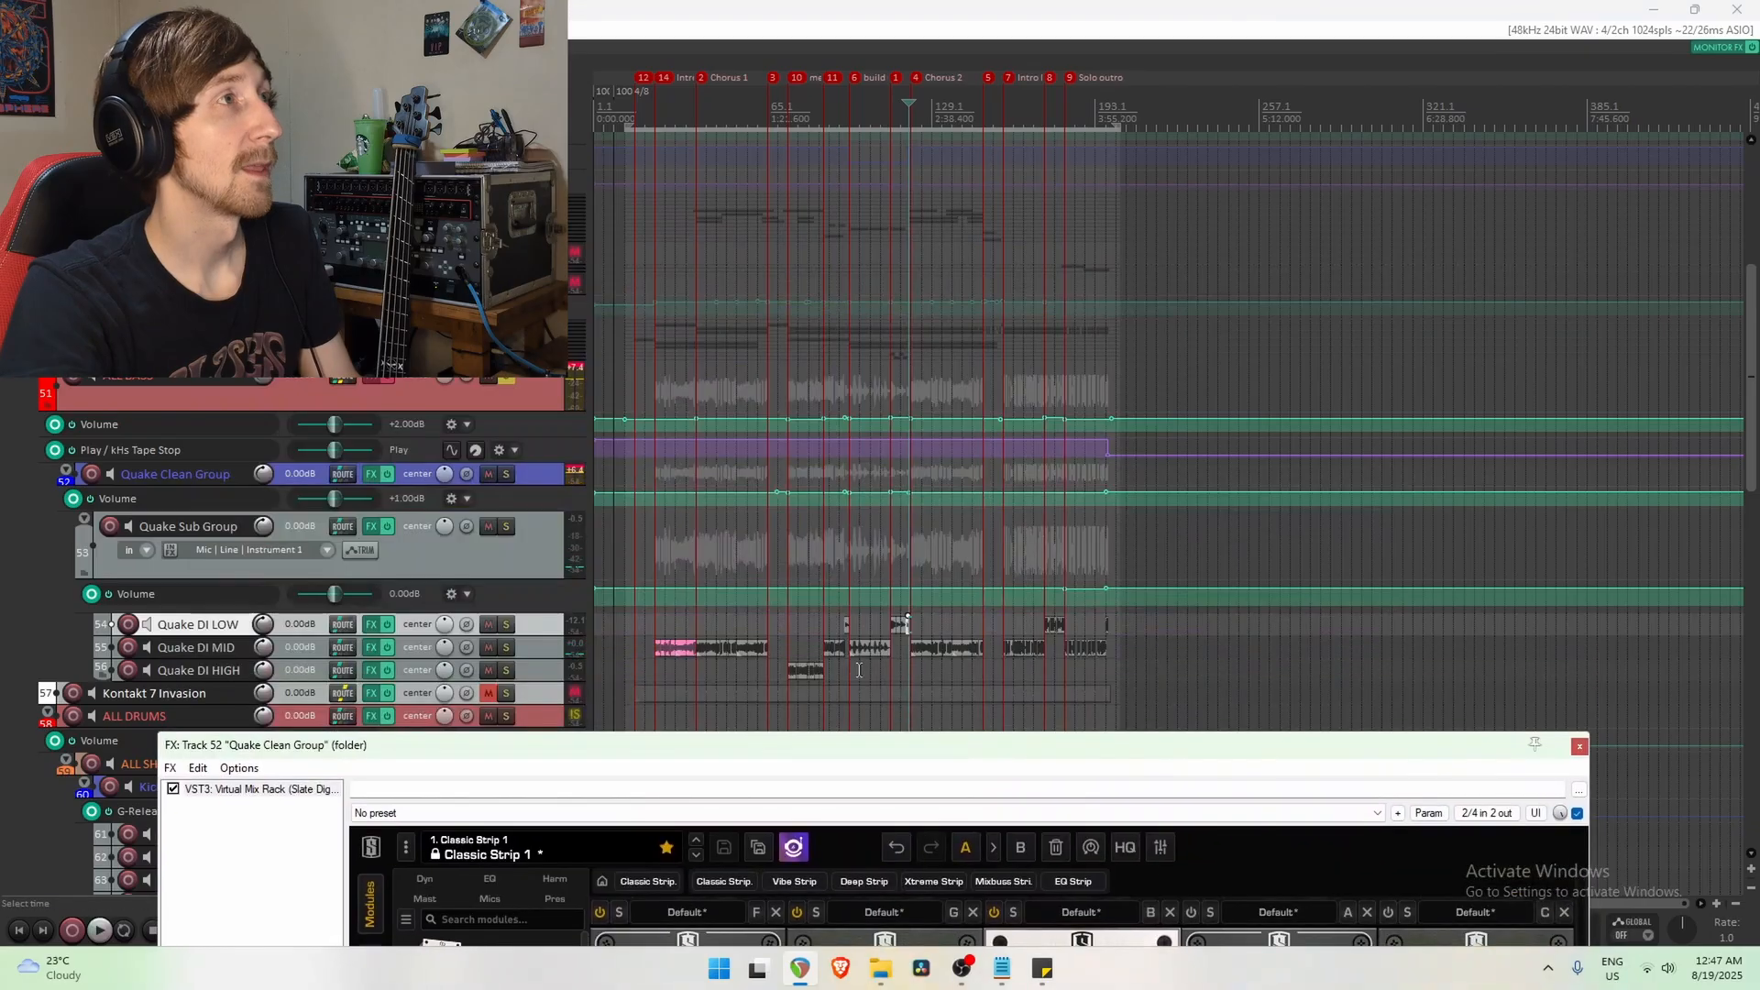
click(792, 646)
click(787, 640)
key(space)
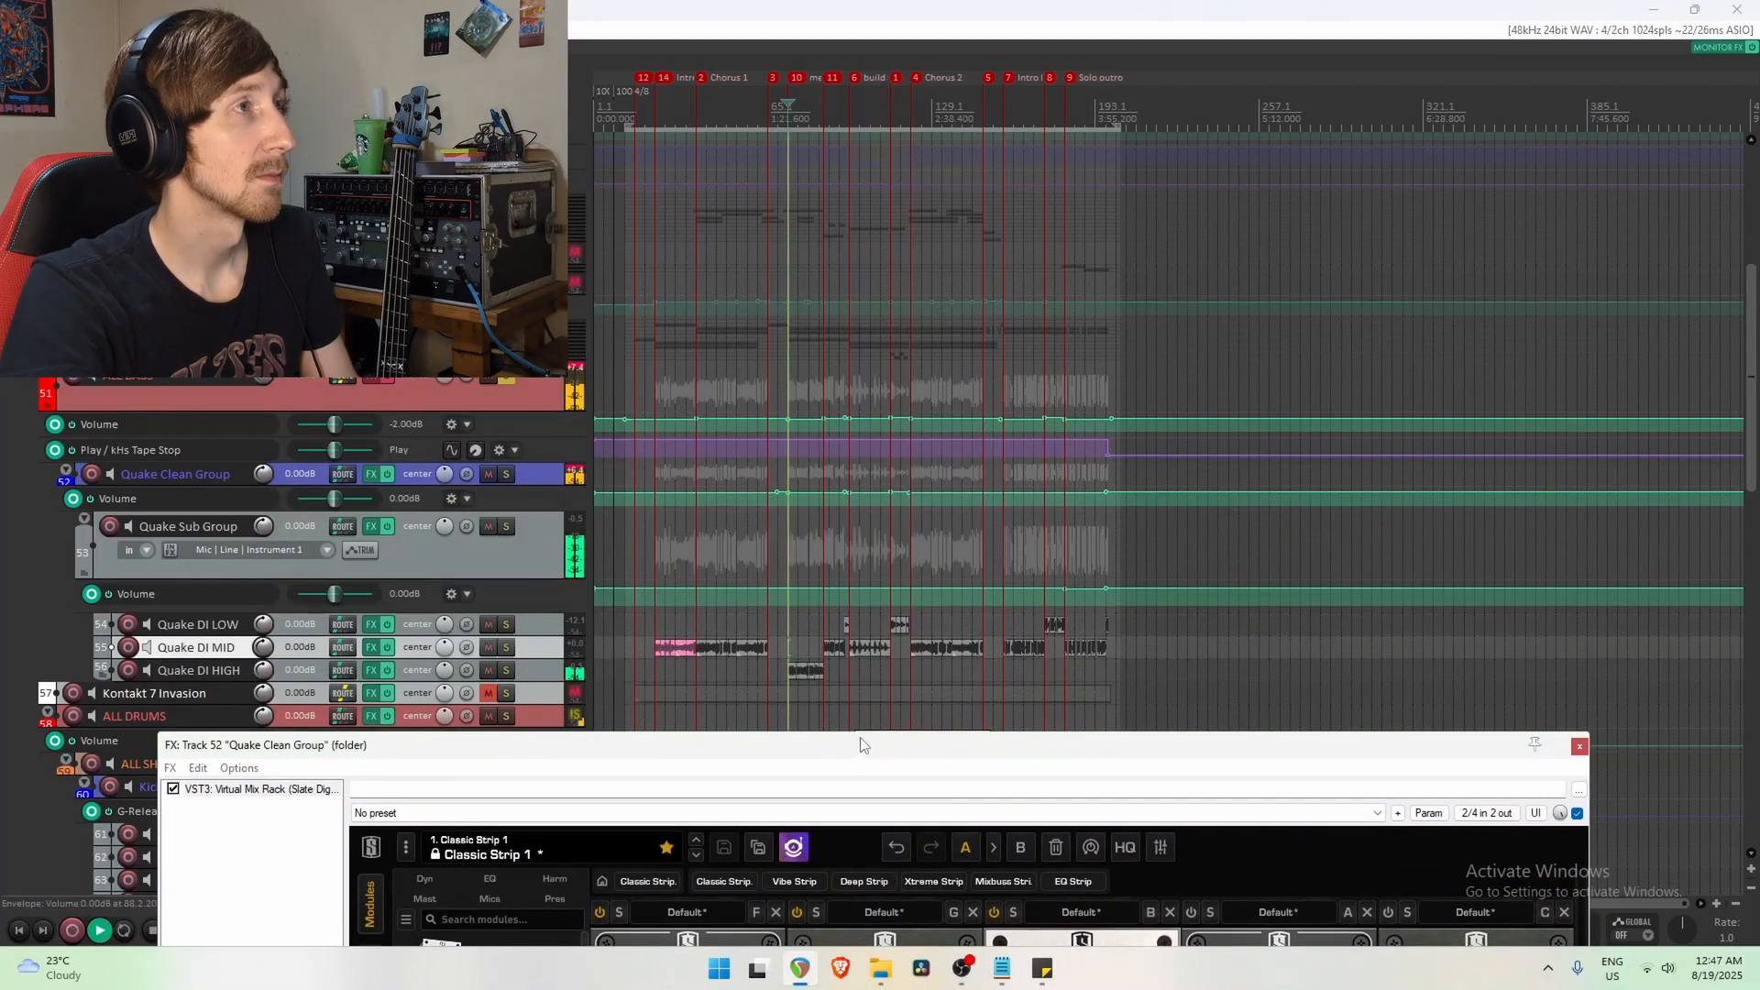
Enable the last Trimmer in the Quake Clean Group's Virtual Mix Rack and close the effect window.
drag(856, 747, 920, 245)
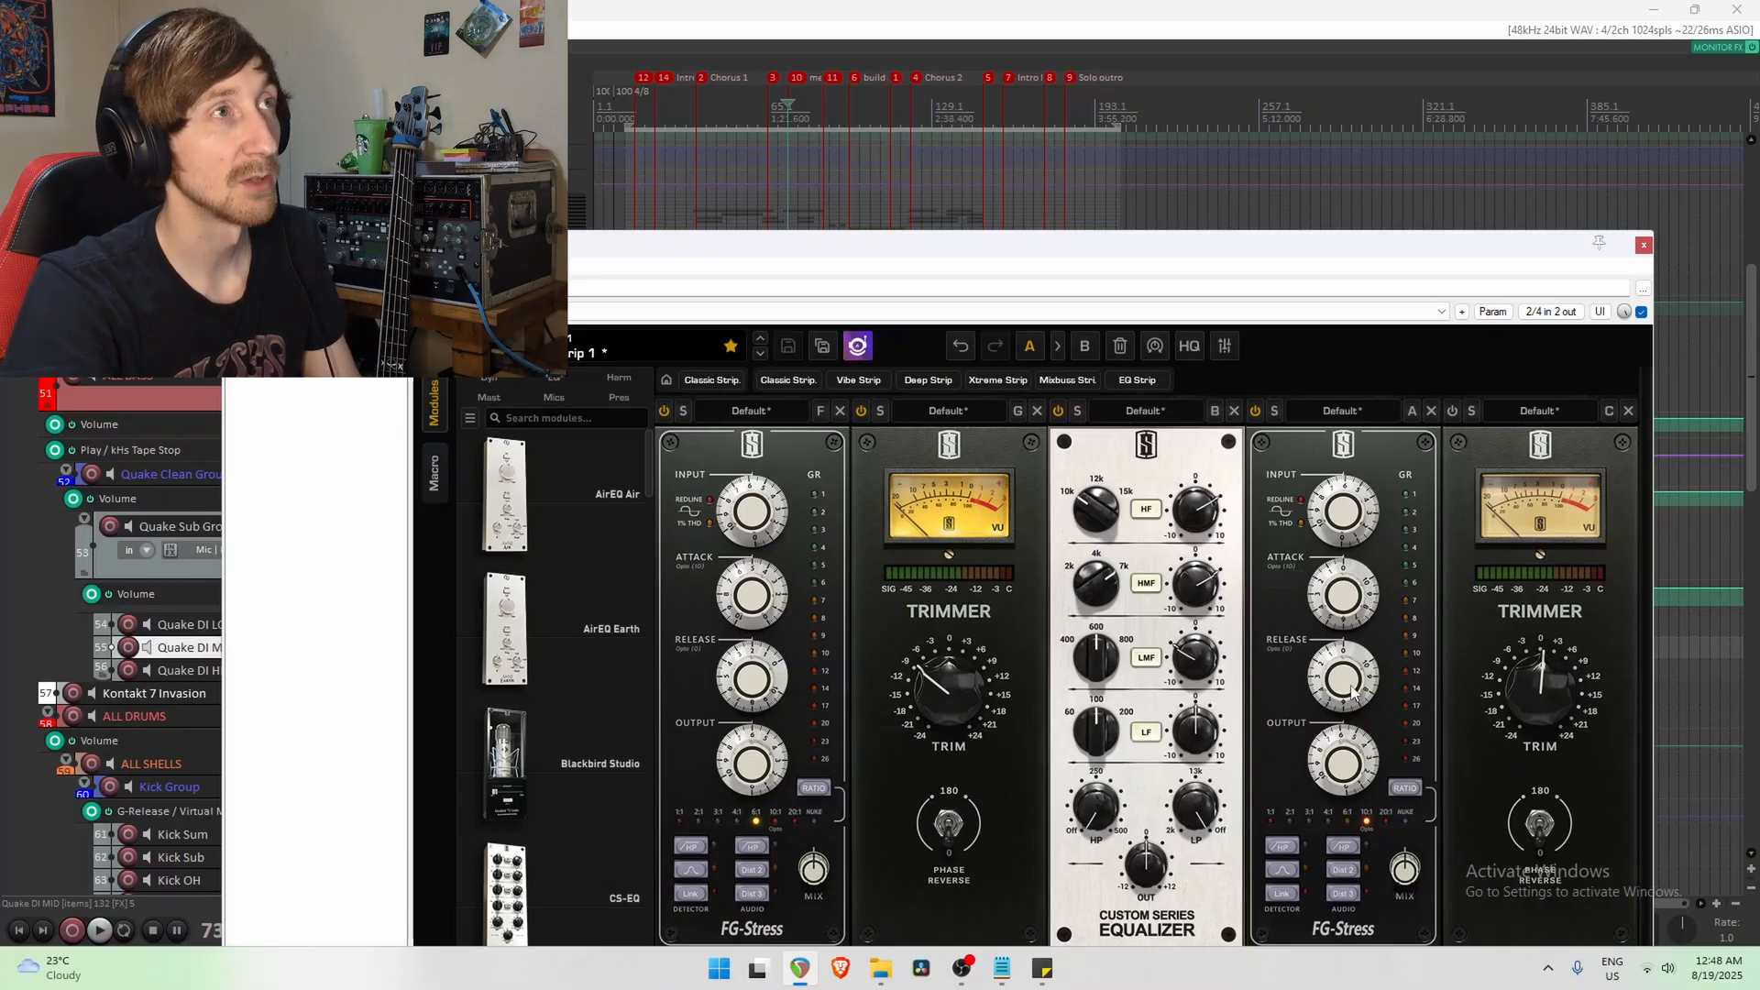
click(1454, 411)
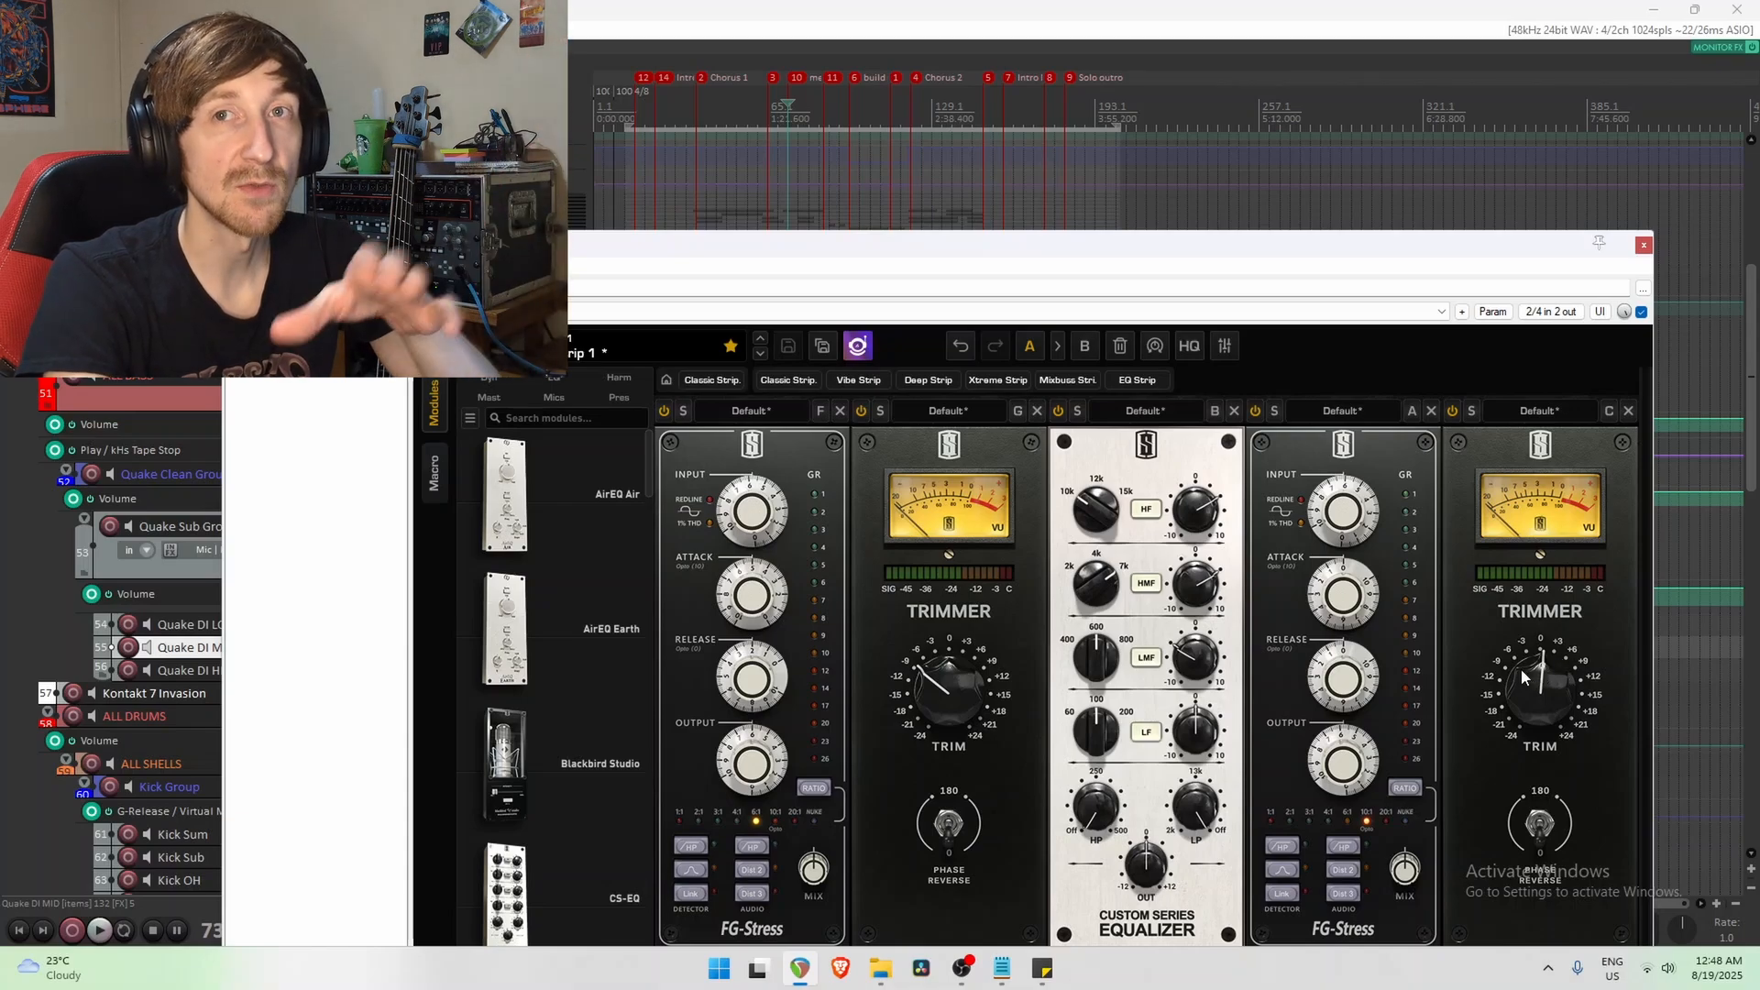
click(1643, 245)
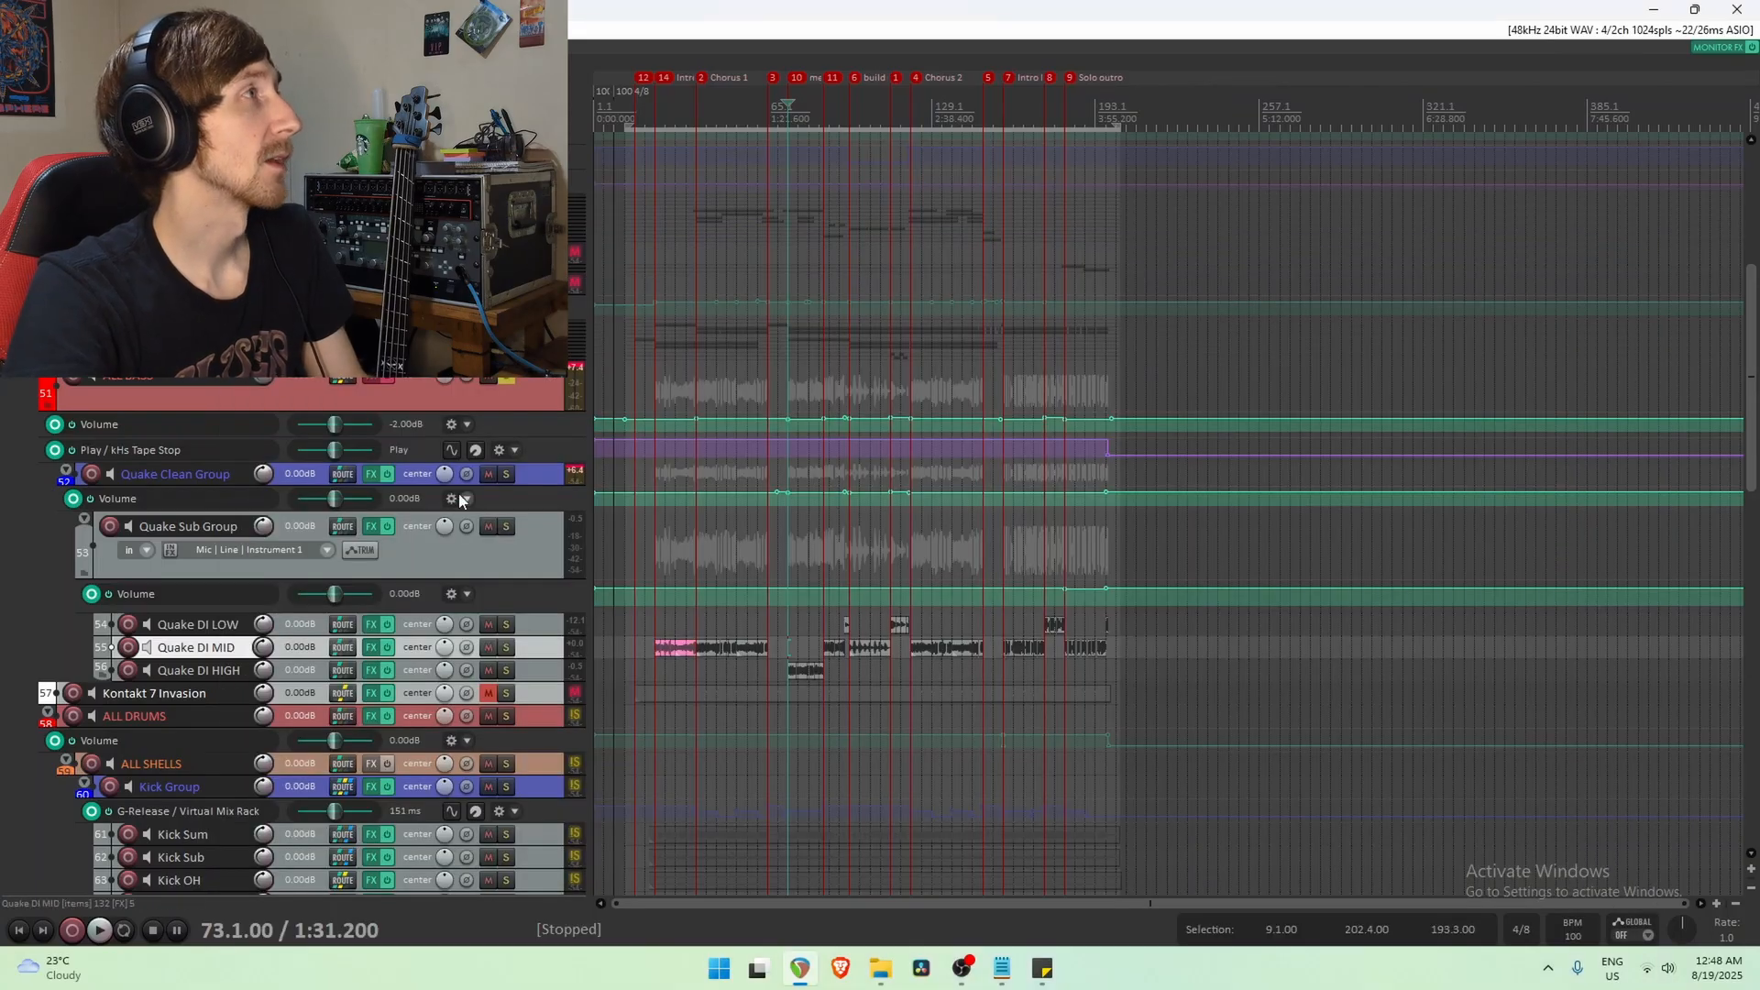
Inspect the ALL BASS folder's effects: the Multipass Saturn Bass preset and the kHs Tape Stop.
click(371, 377)
click(403, 137)
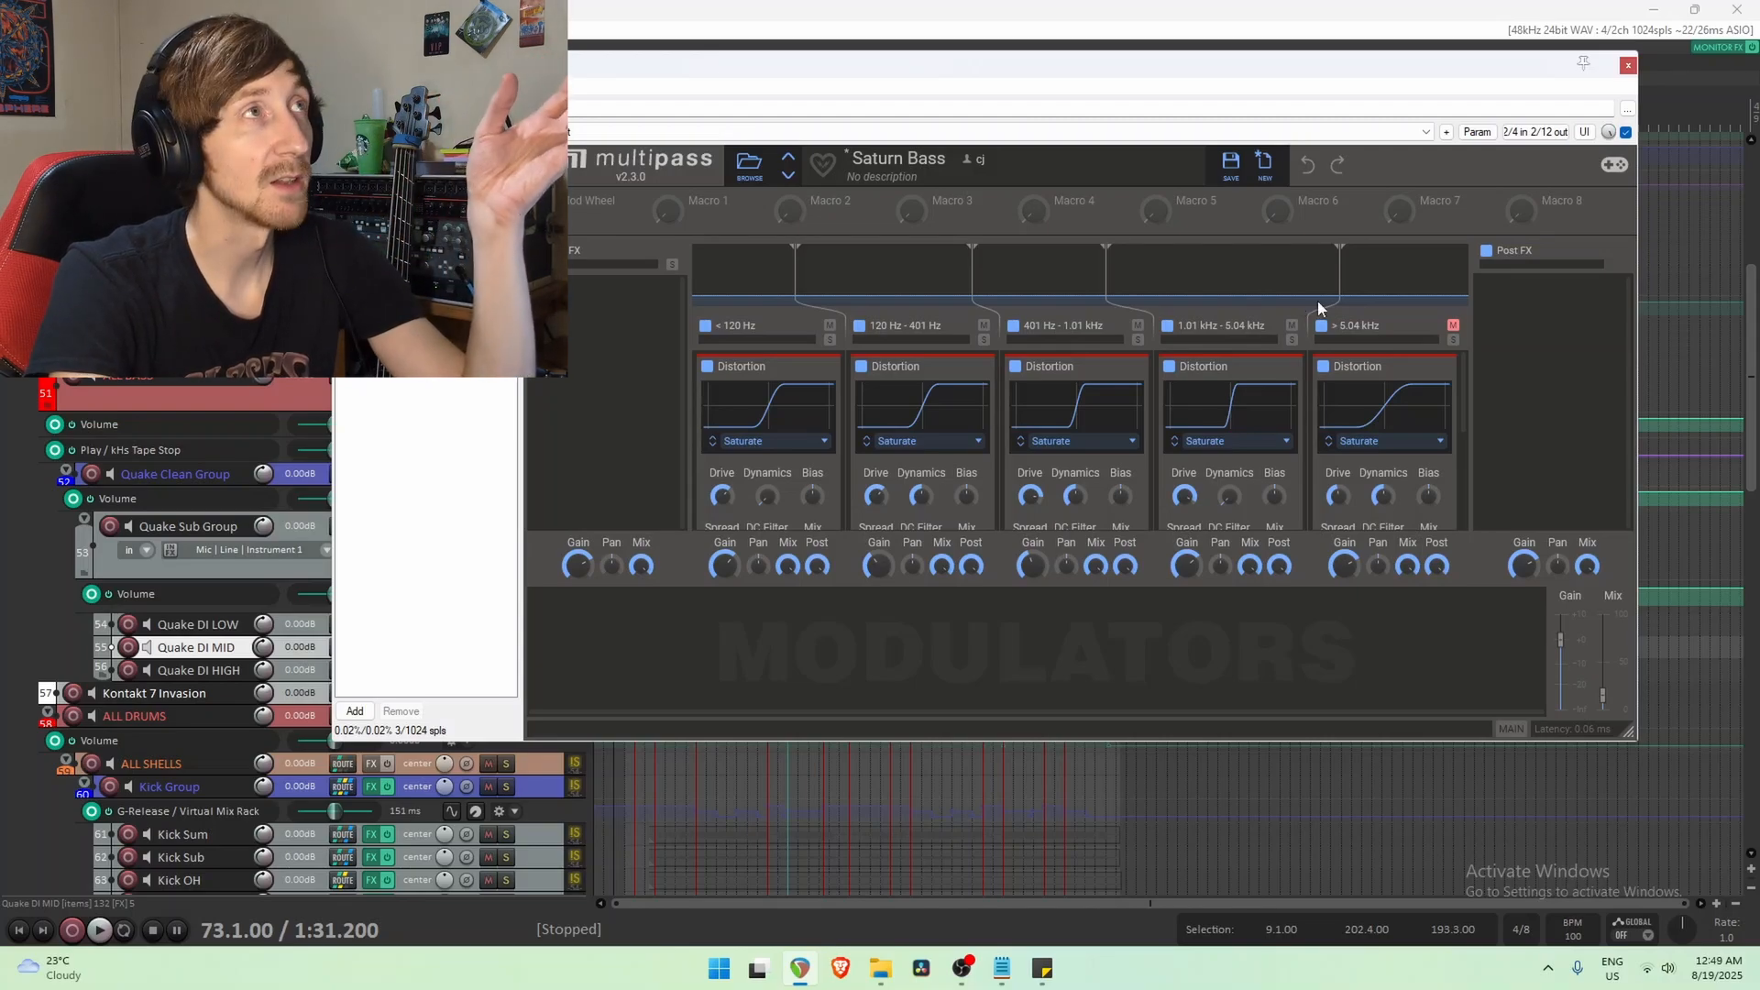
click(422, 192)
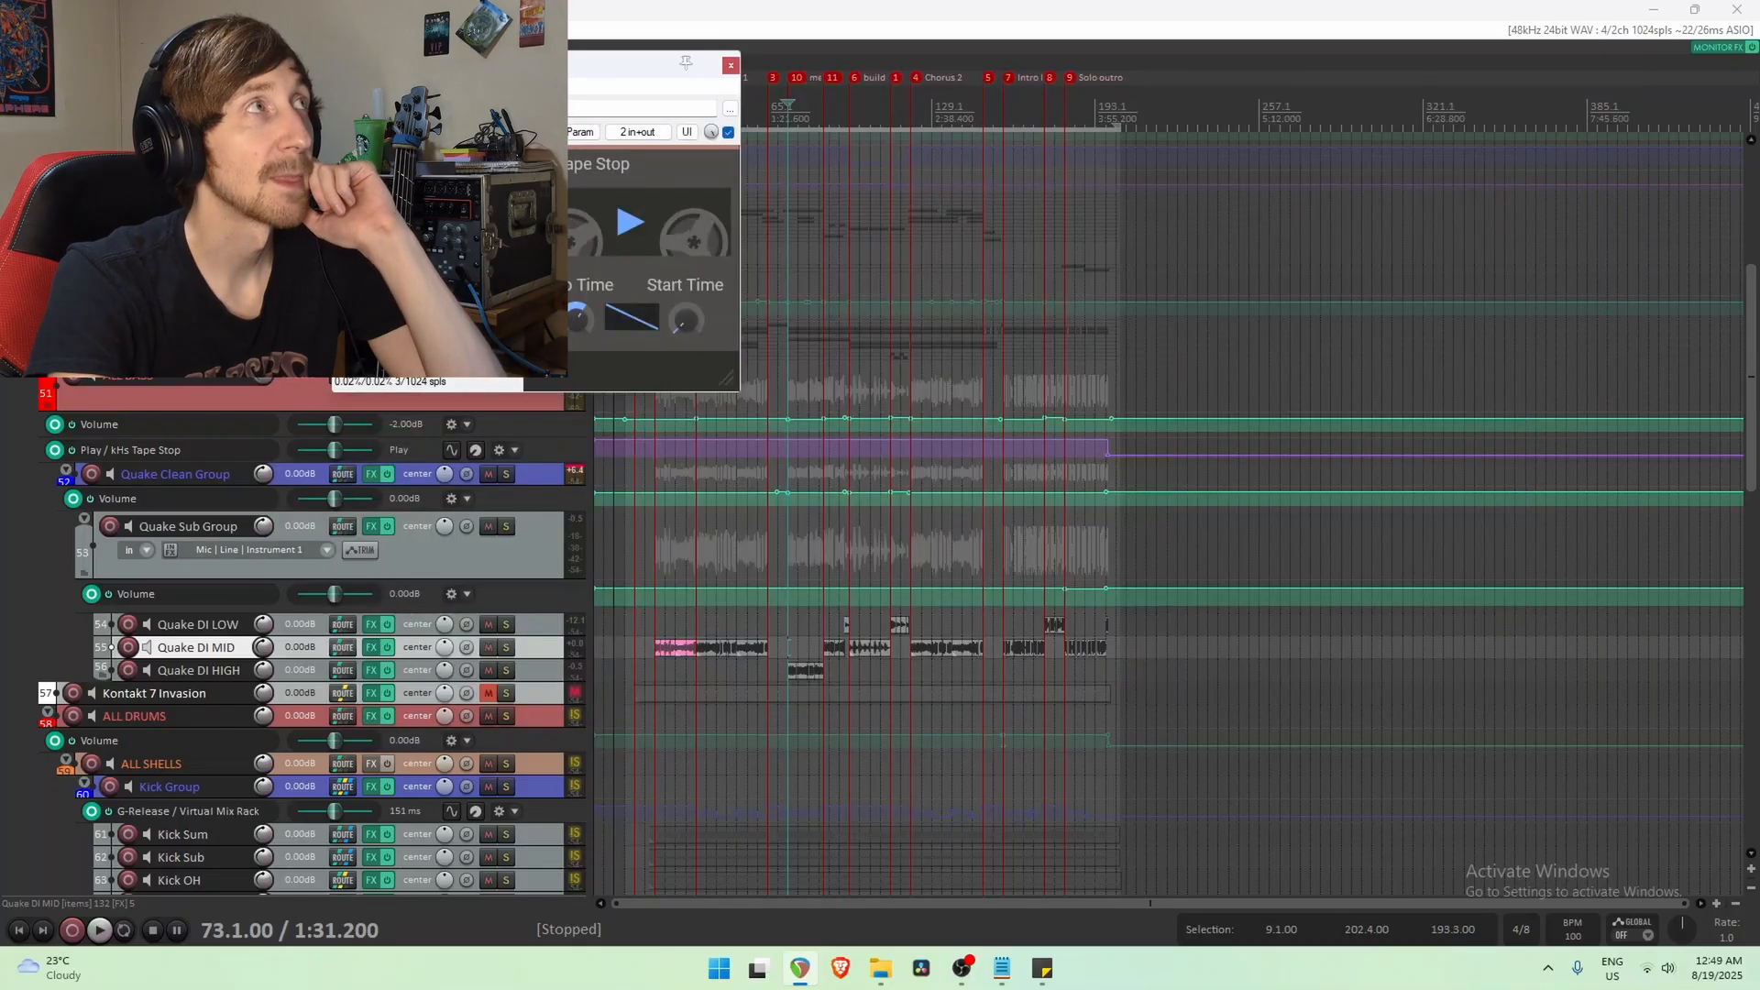
drag(542, 66, 1348, 117)
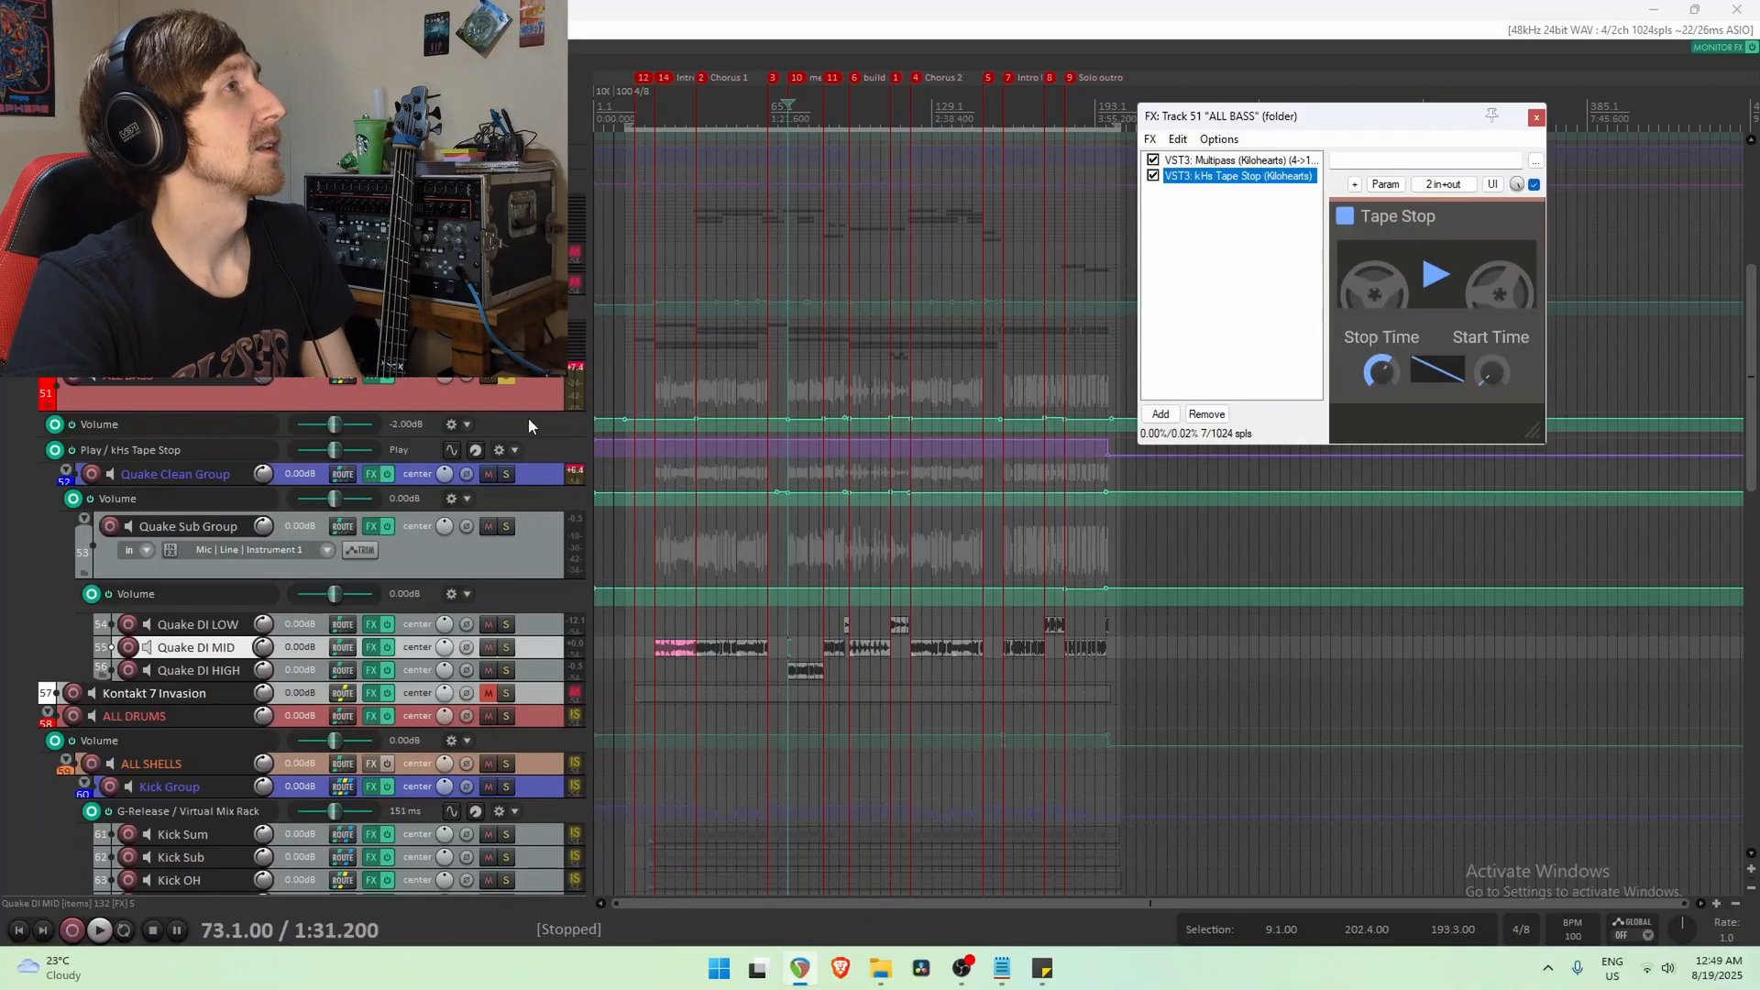
Close the ALL BASS effects and audition the Tape Stop automation at the song's end from measure 194.
click(1099, 398)
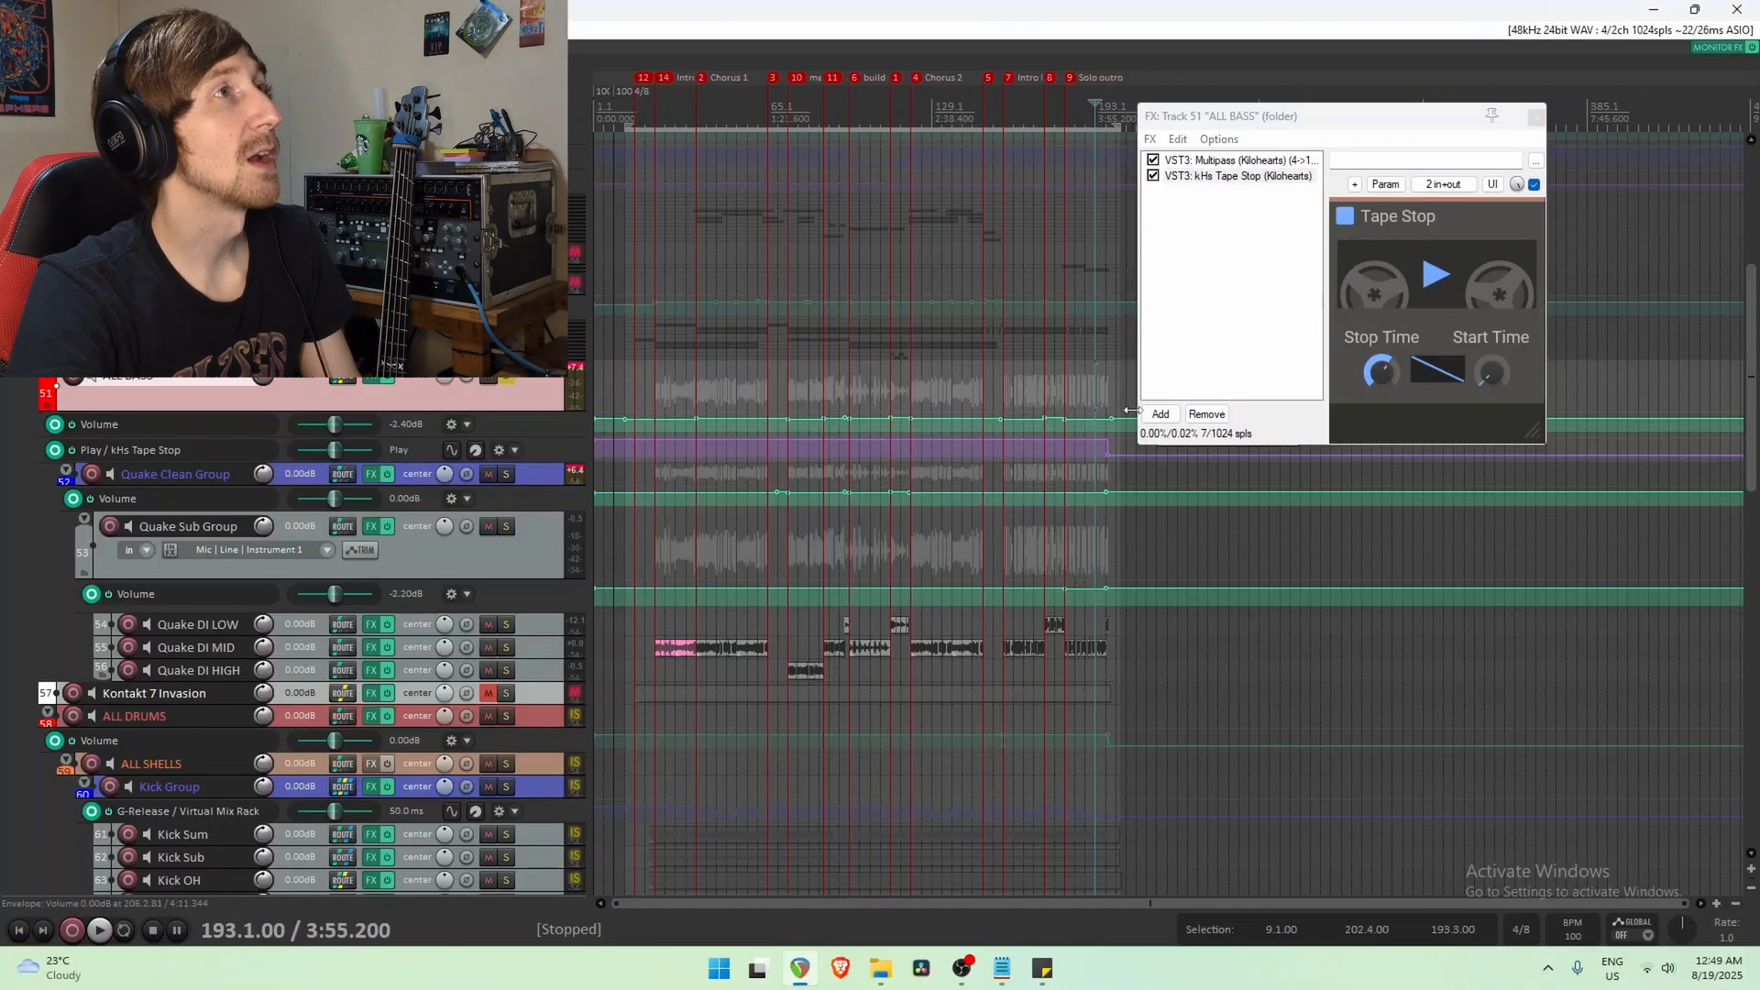
click(1536, 119)
click(1105, 394)
scroll(1105, 394, up, 15)
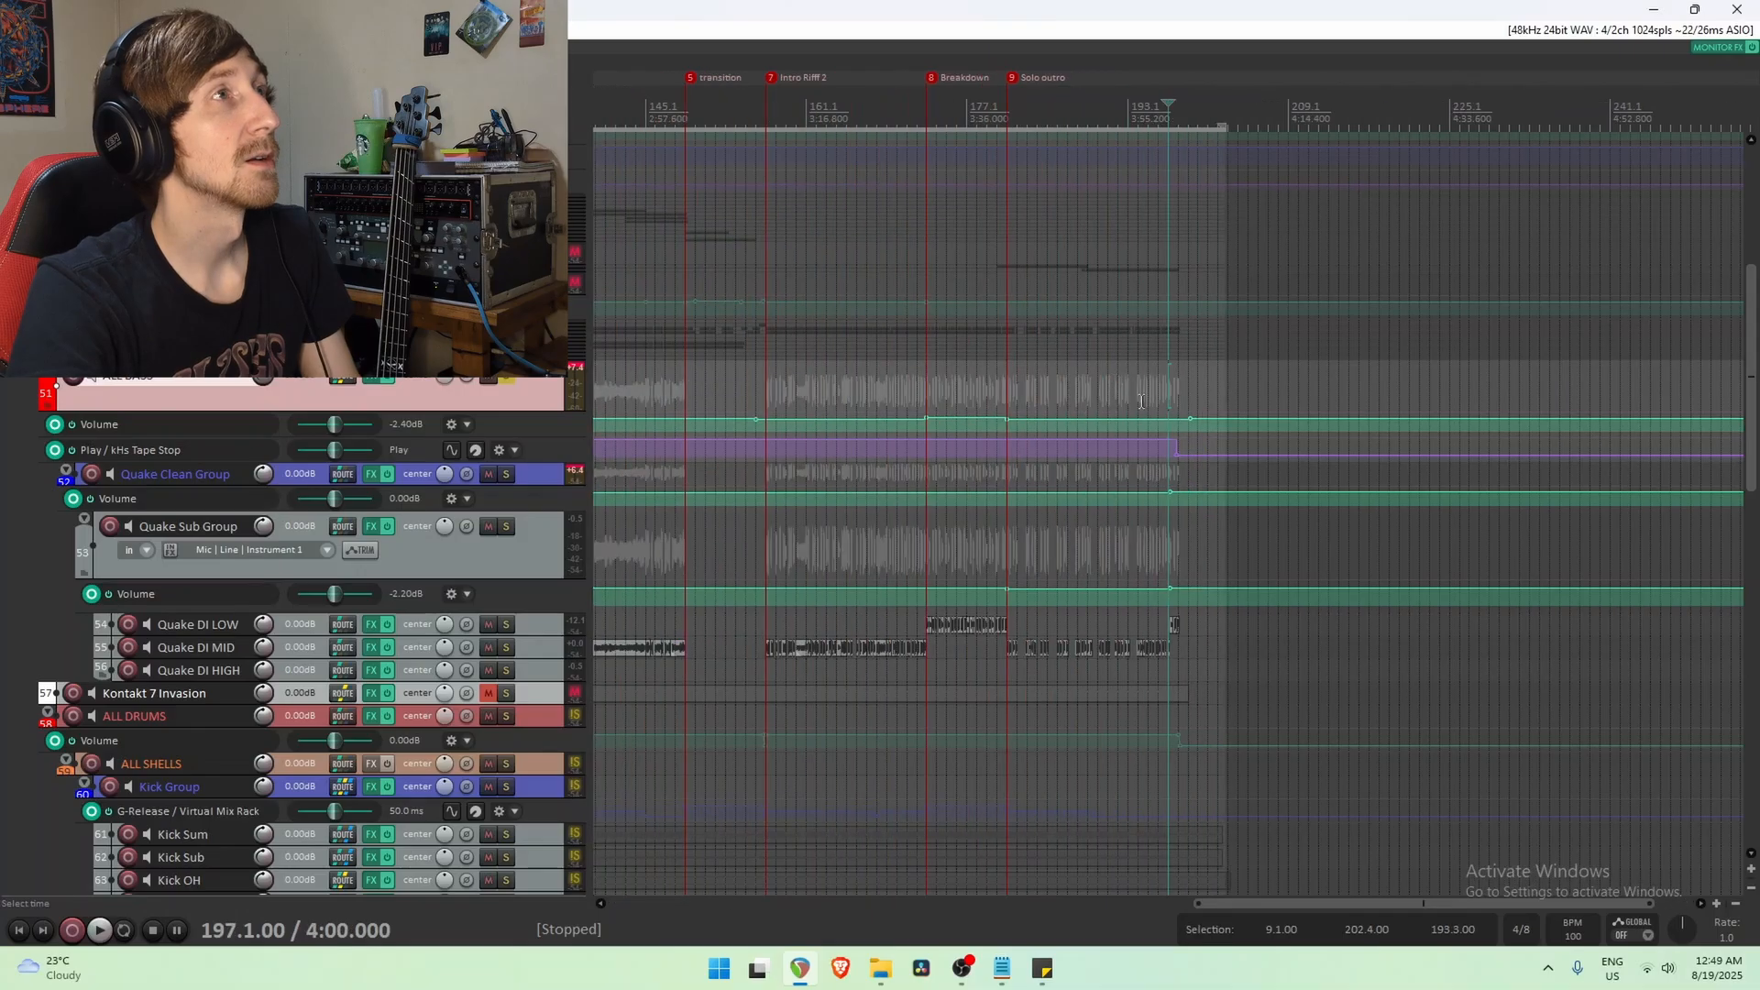
click(934, 407)
key(space)
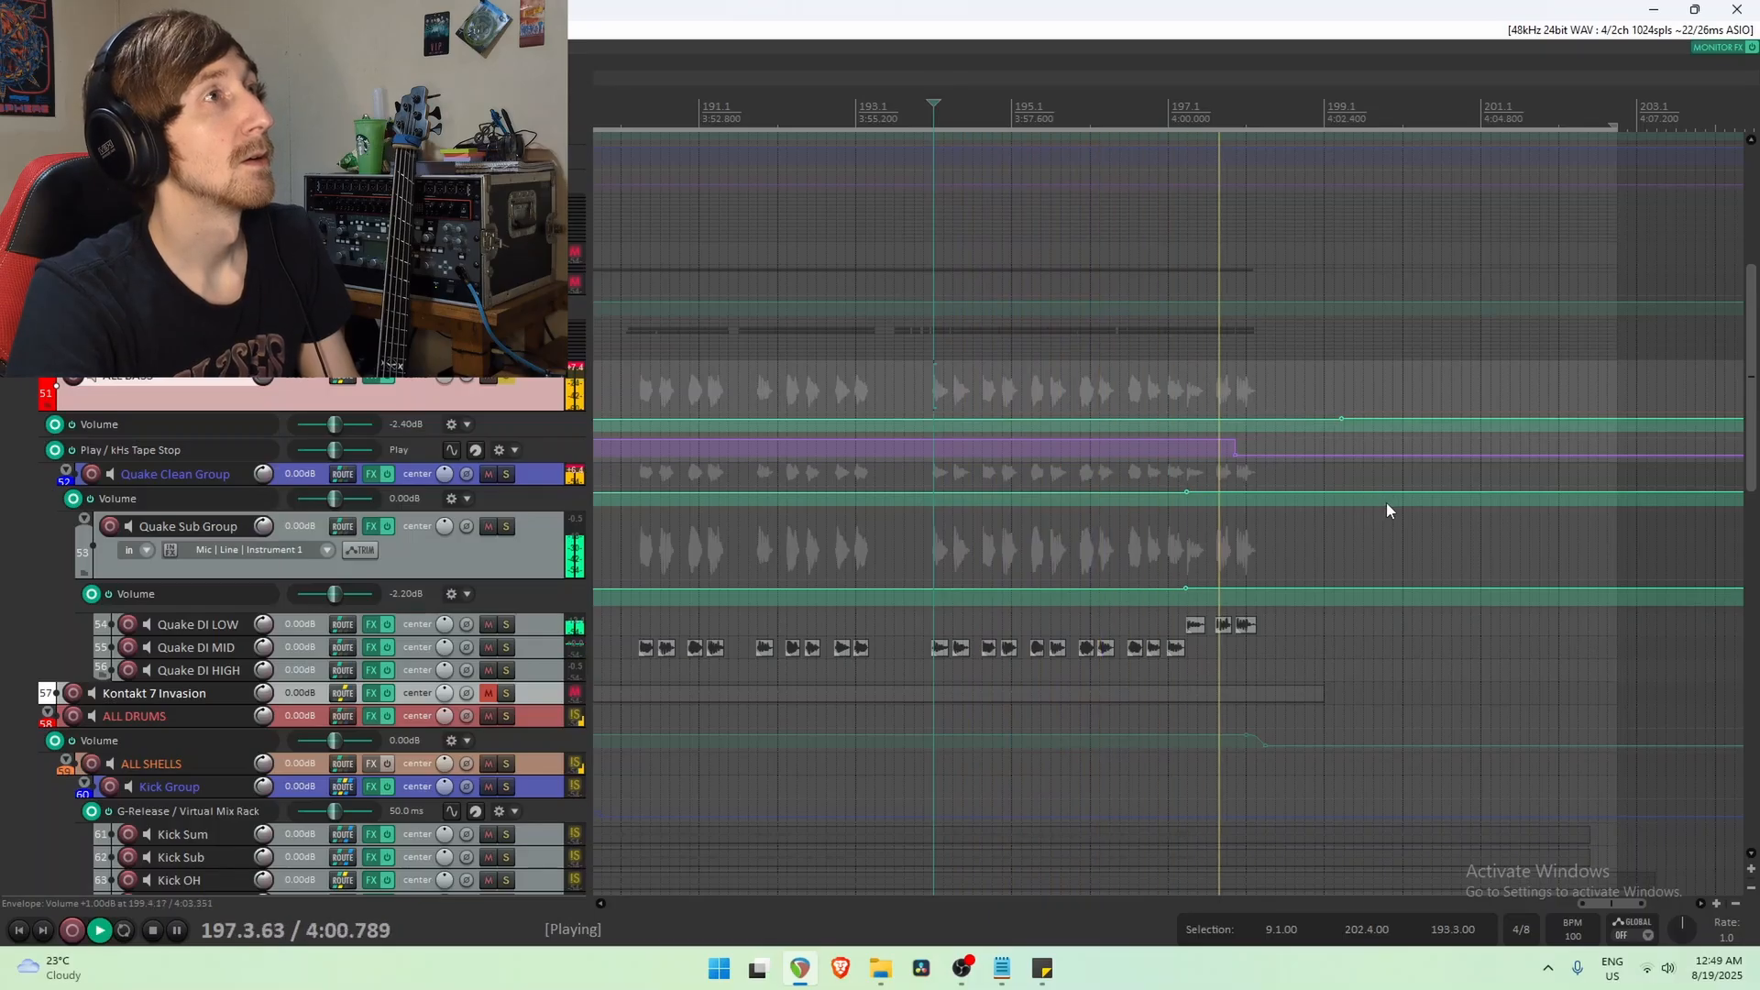
key(space)
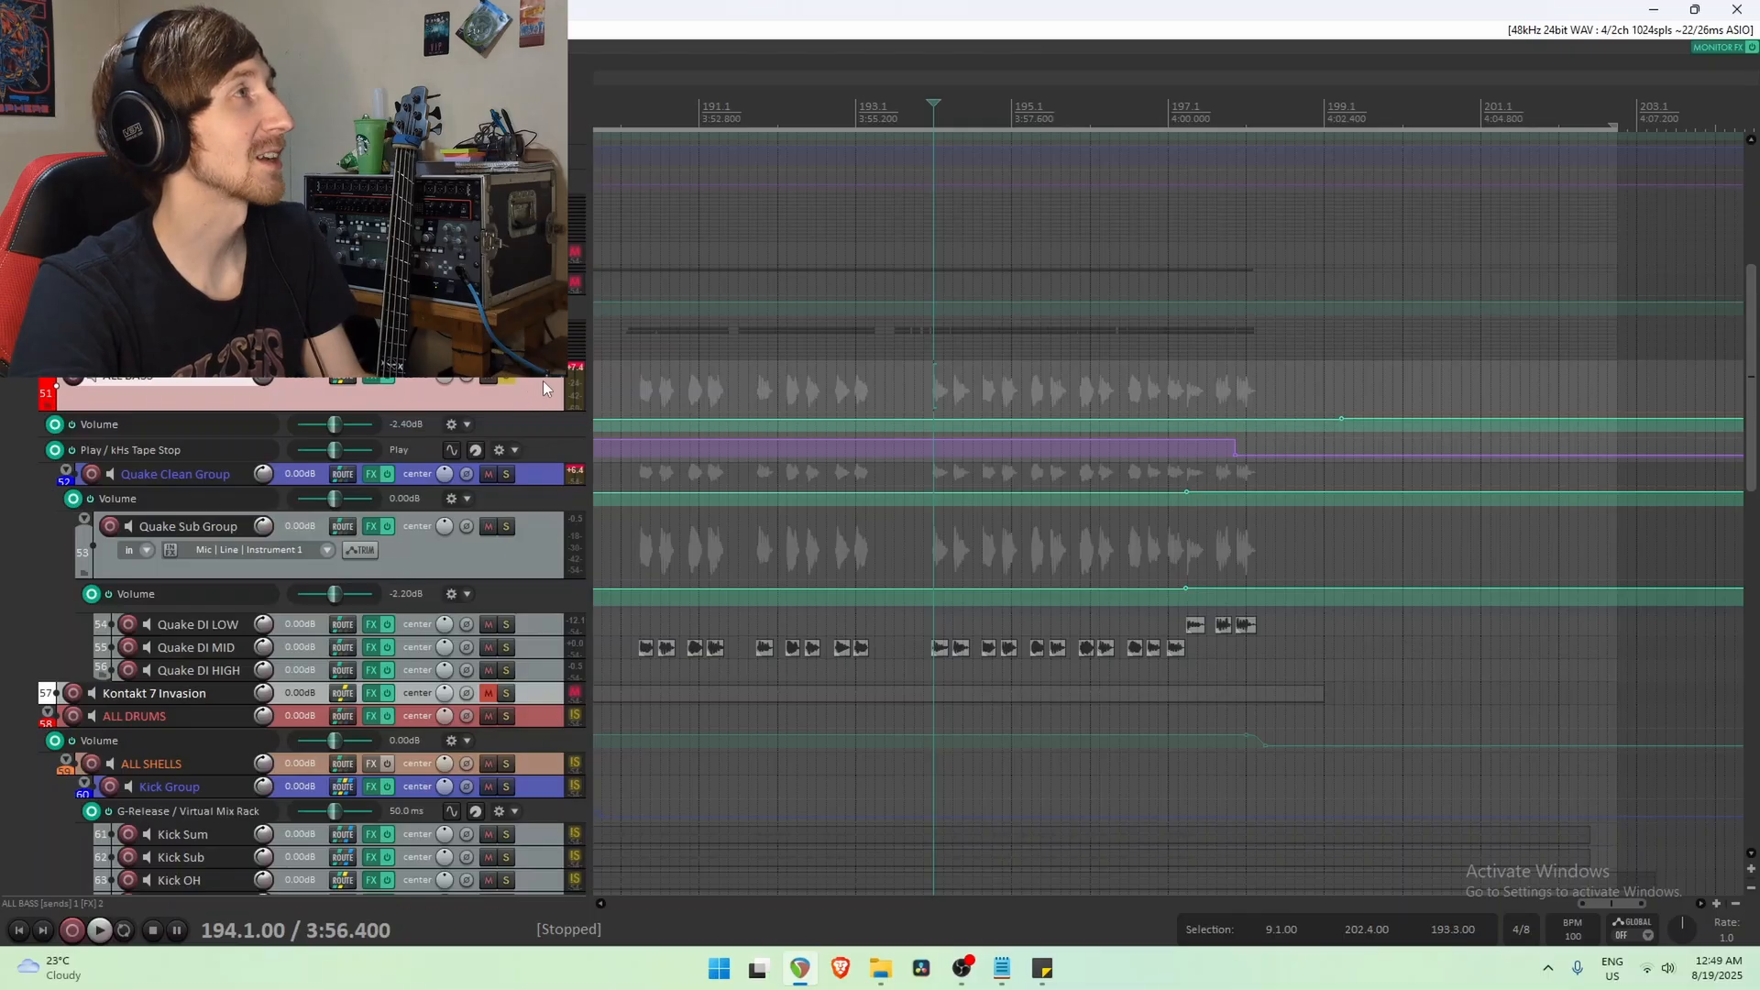
Unsolo ALL BASS and audition the Solo outro with bass and drums together.
scroll(1135, 452, down, 4)
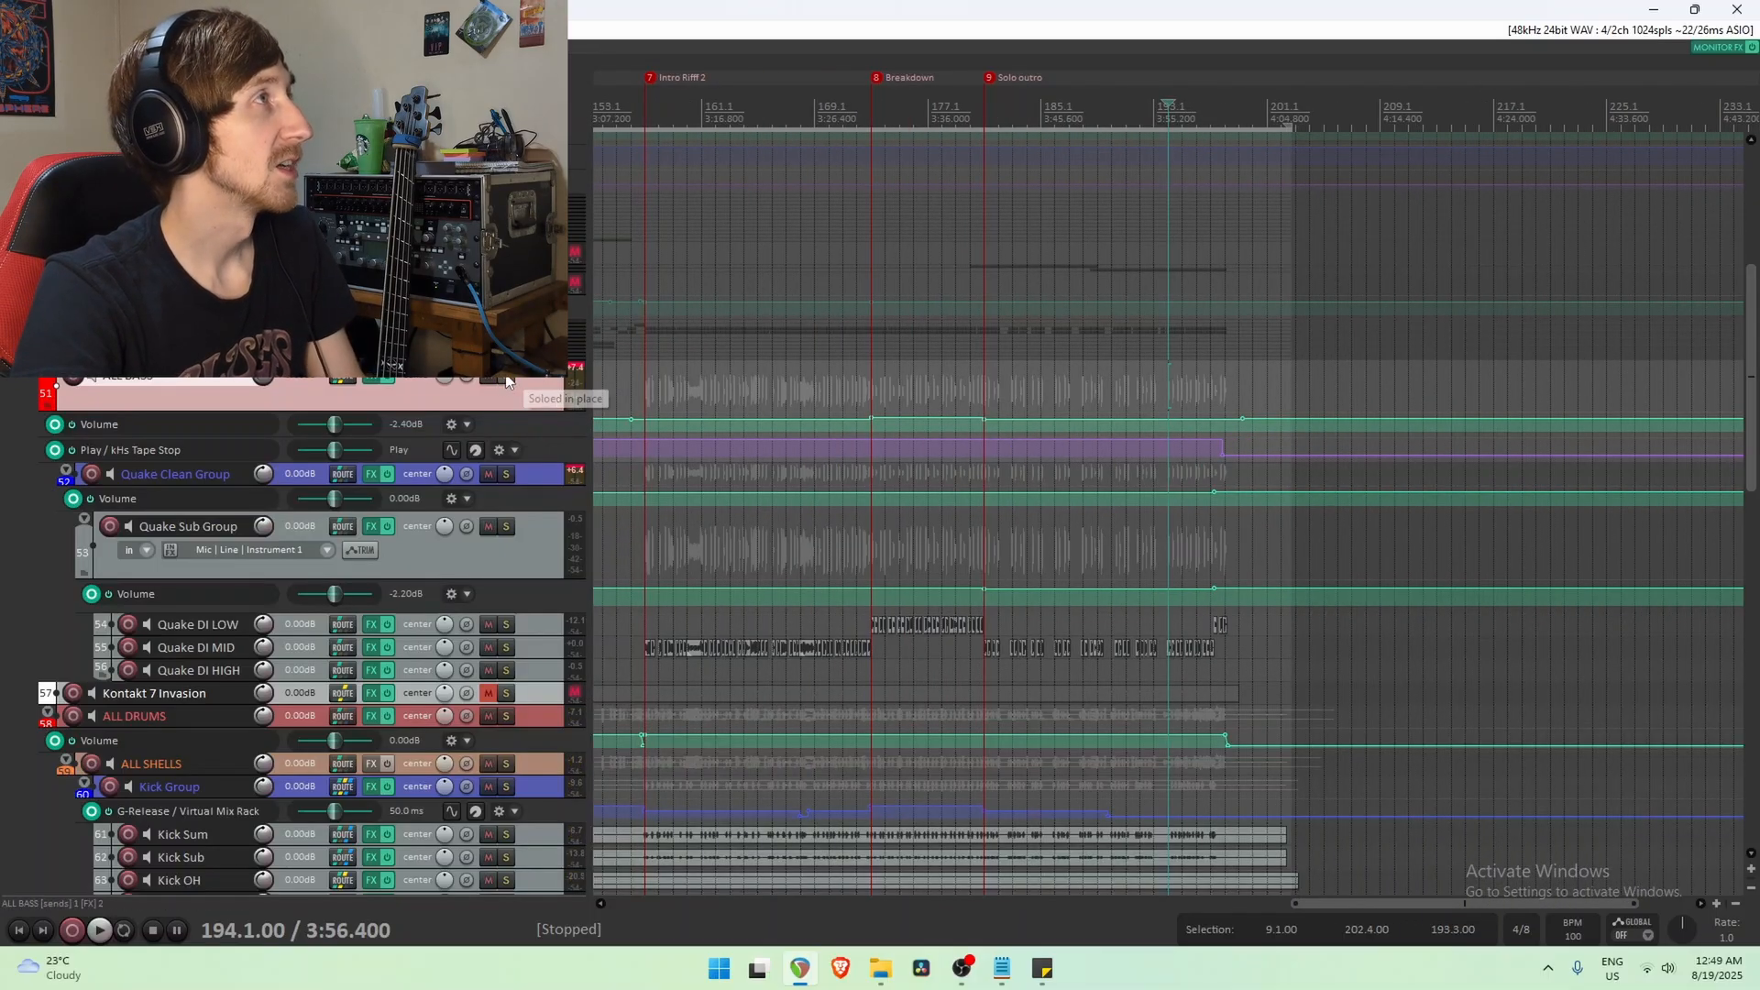
click(983, 470)
key(space)
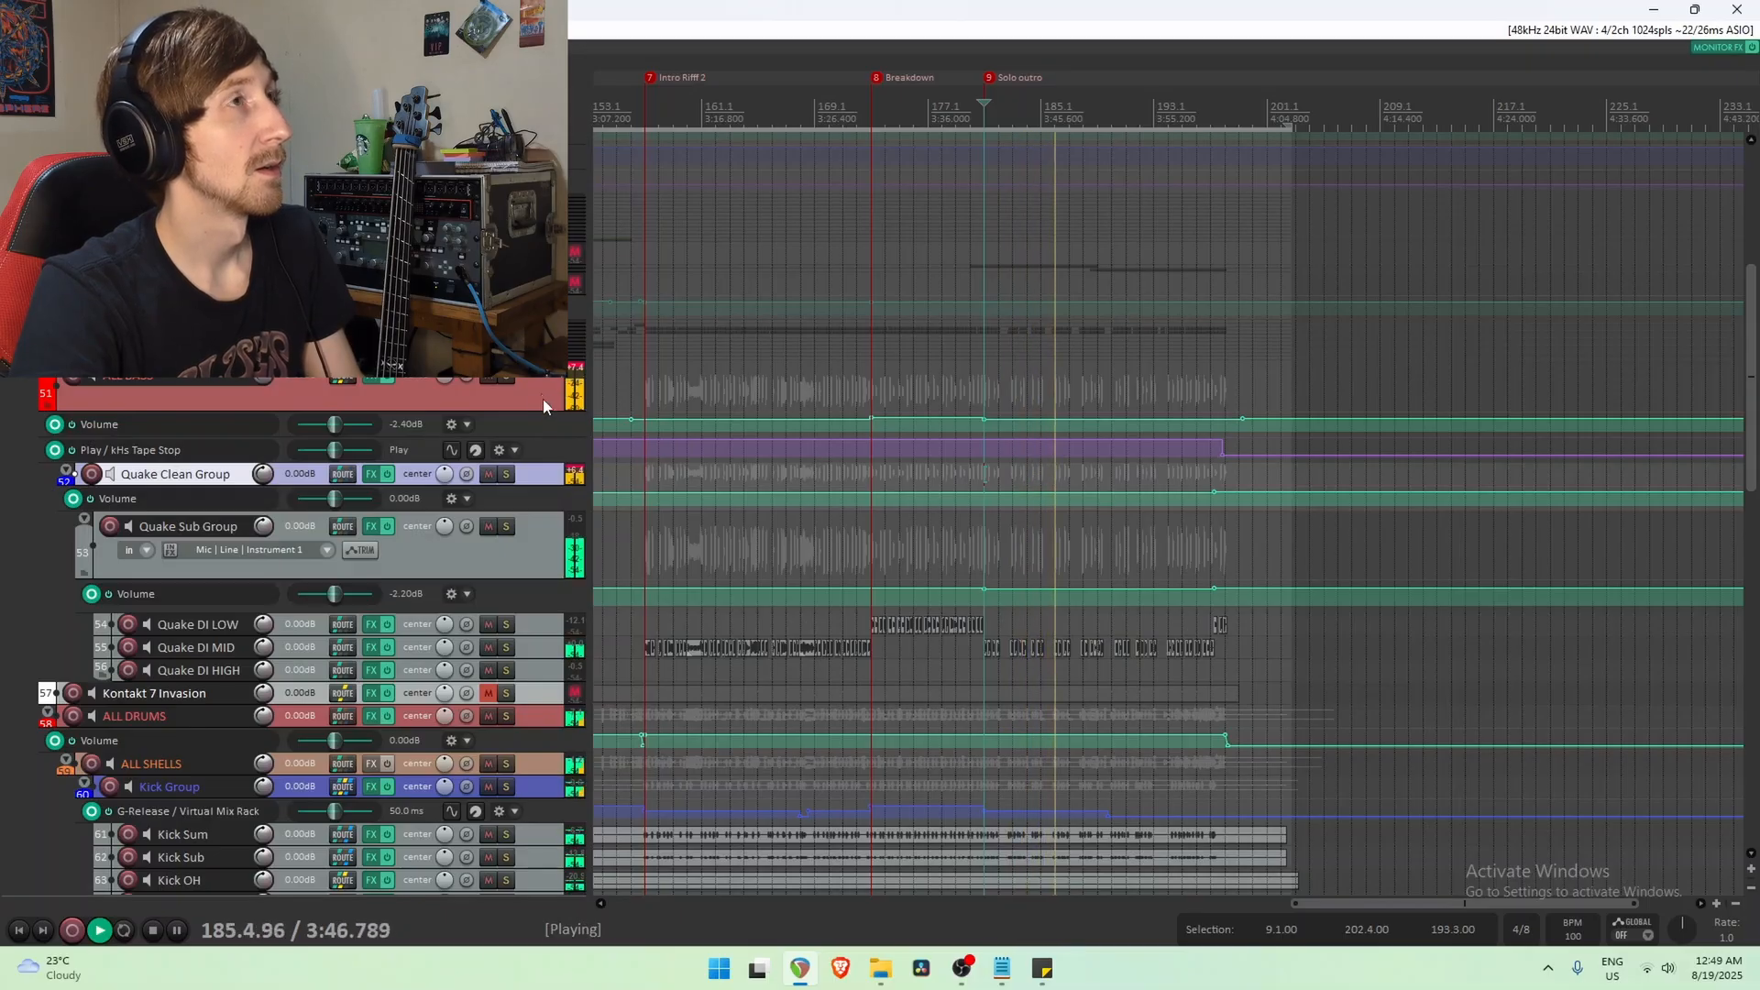
key(space)
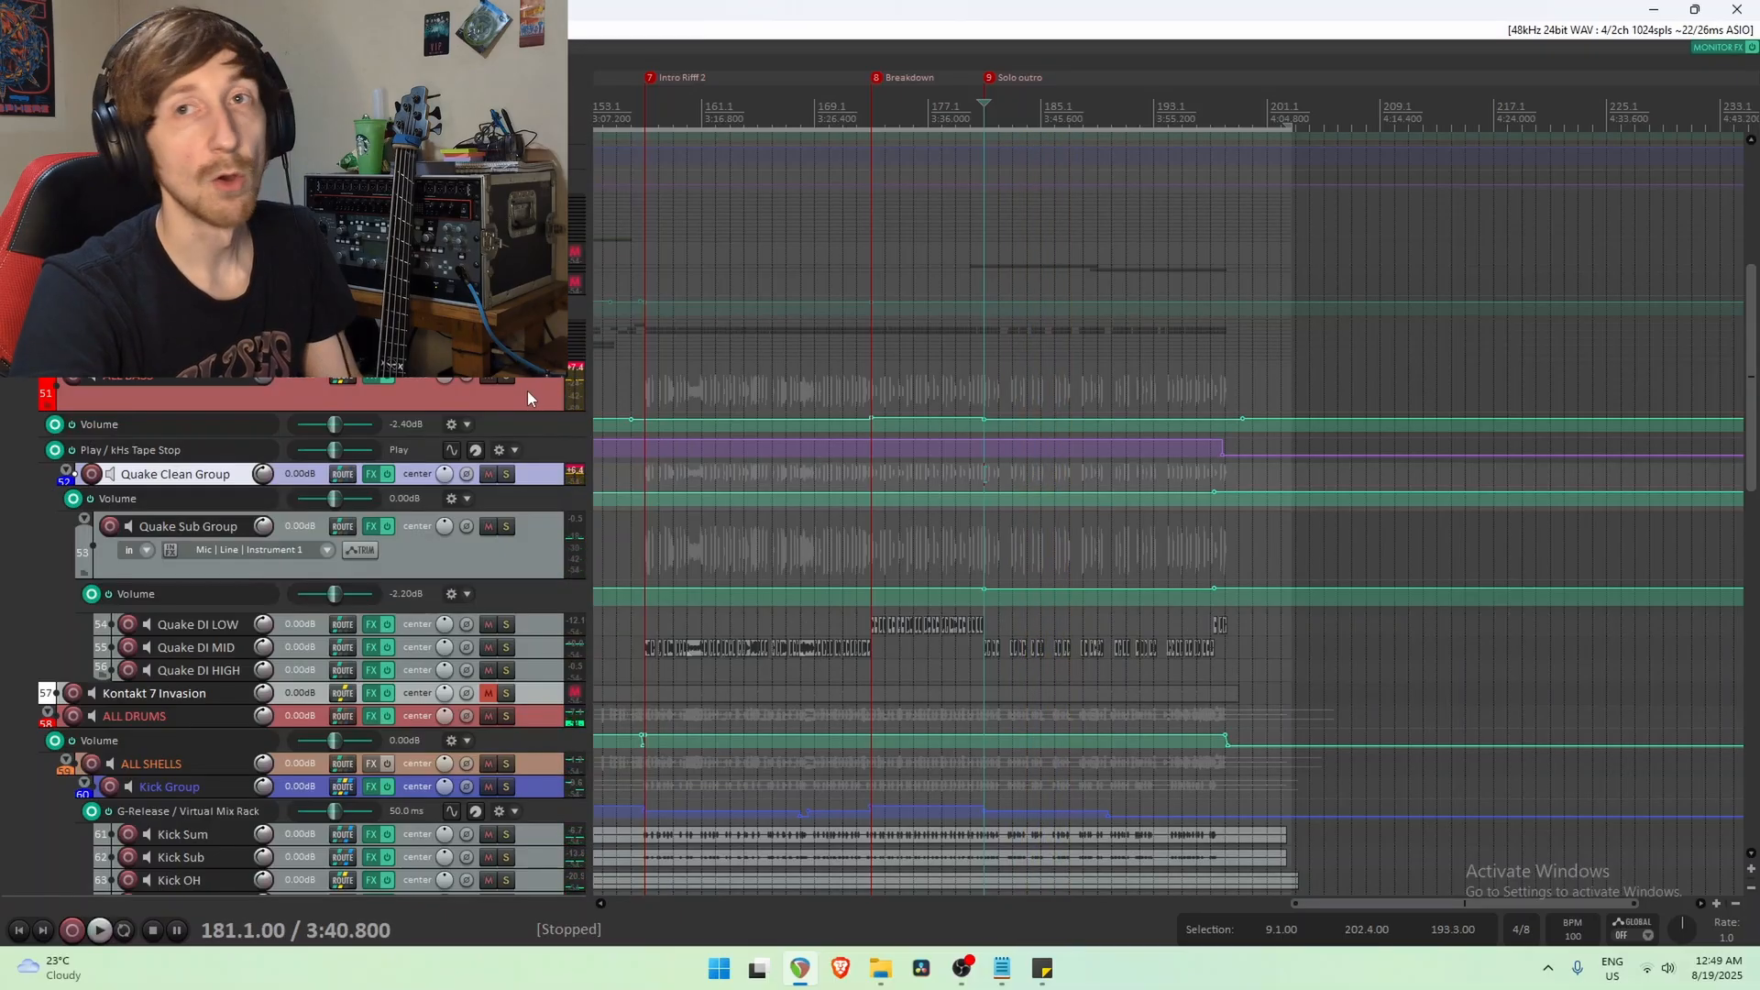
Expand the ALL GUITARS folder and unmute it.
scroll(184, 421, up, 3)
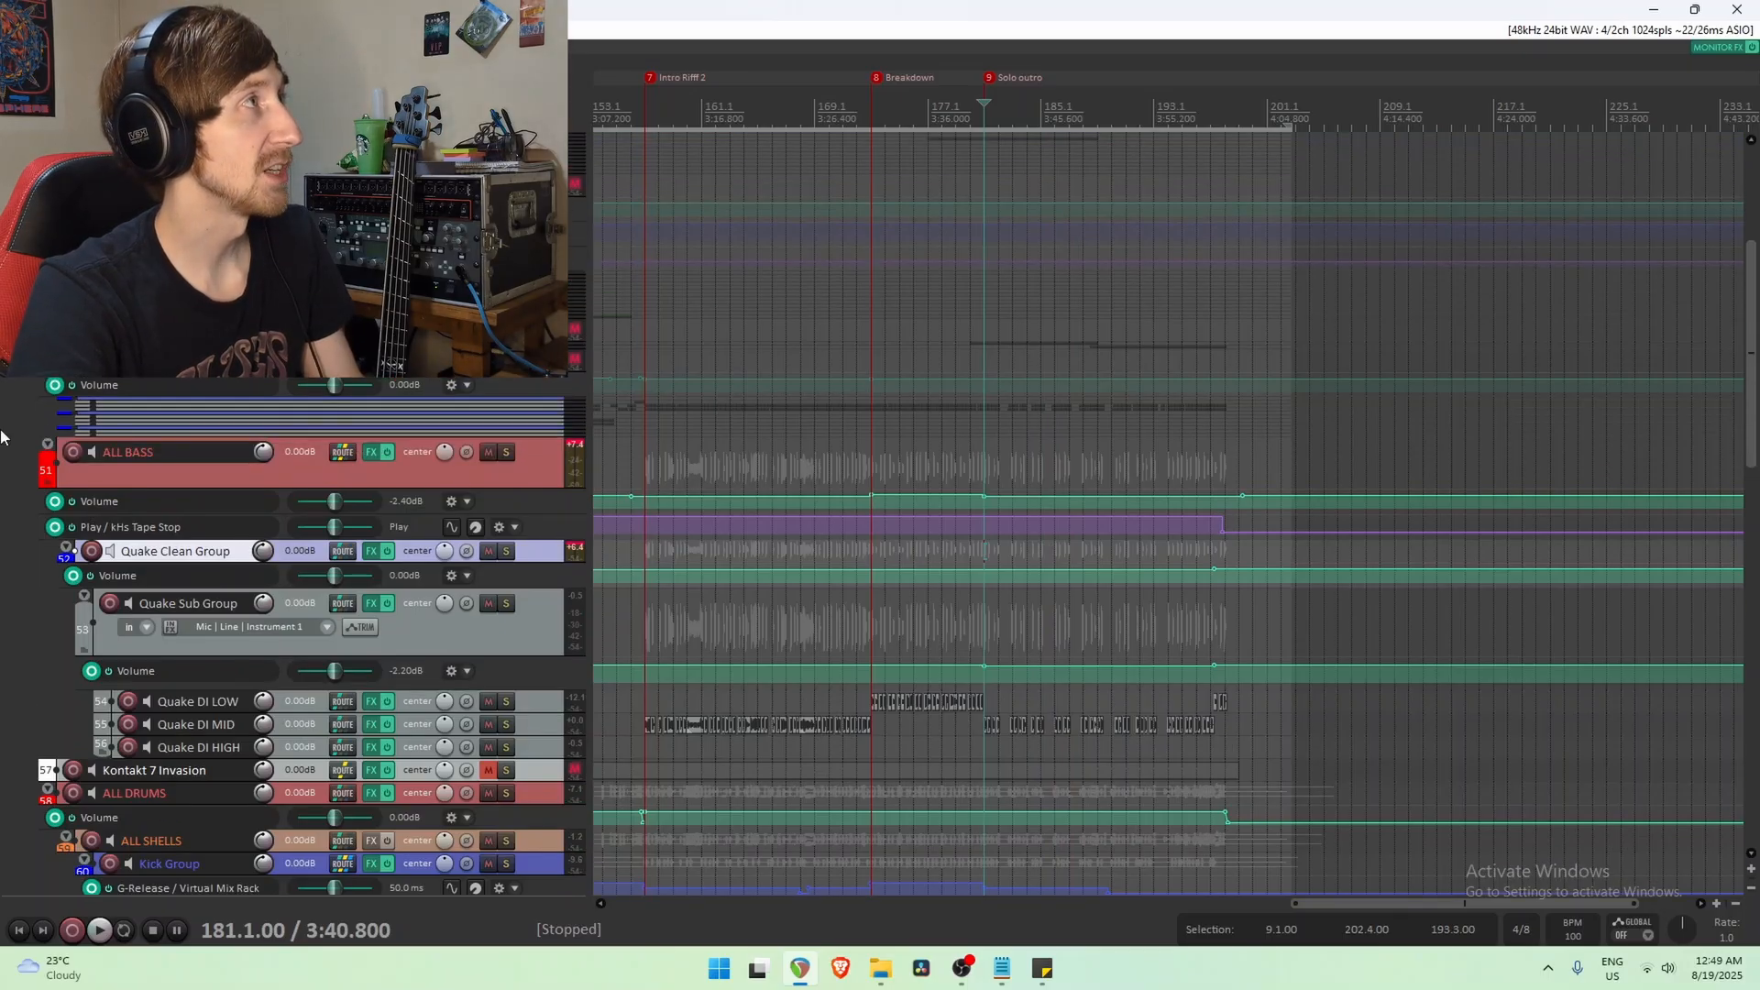
click(544, 422)
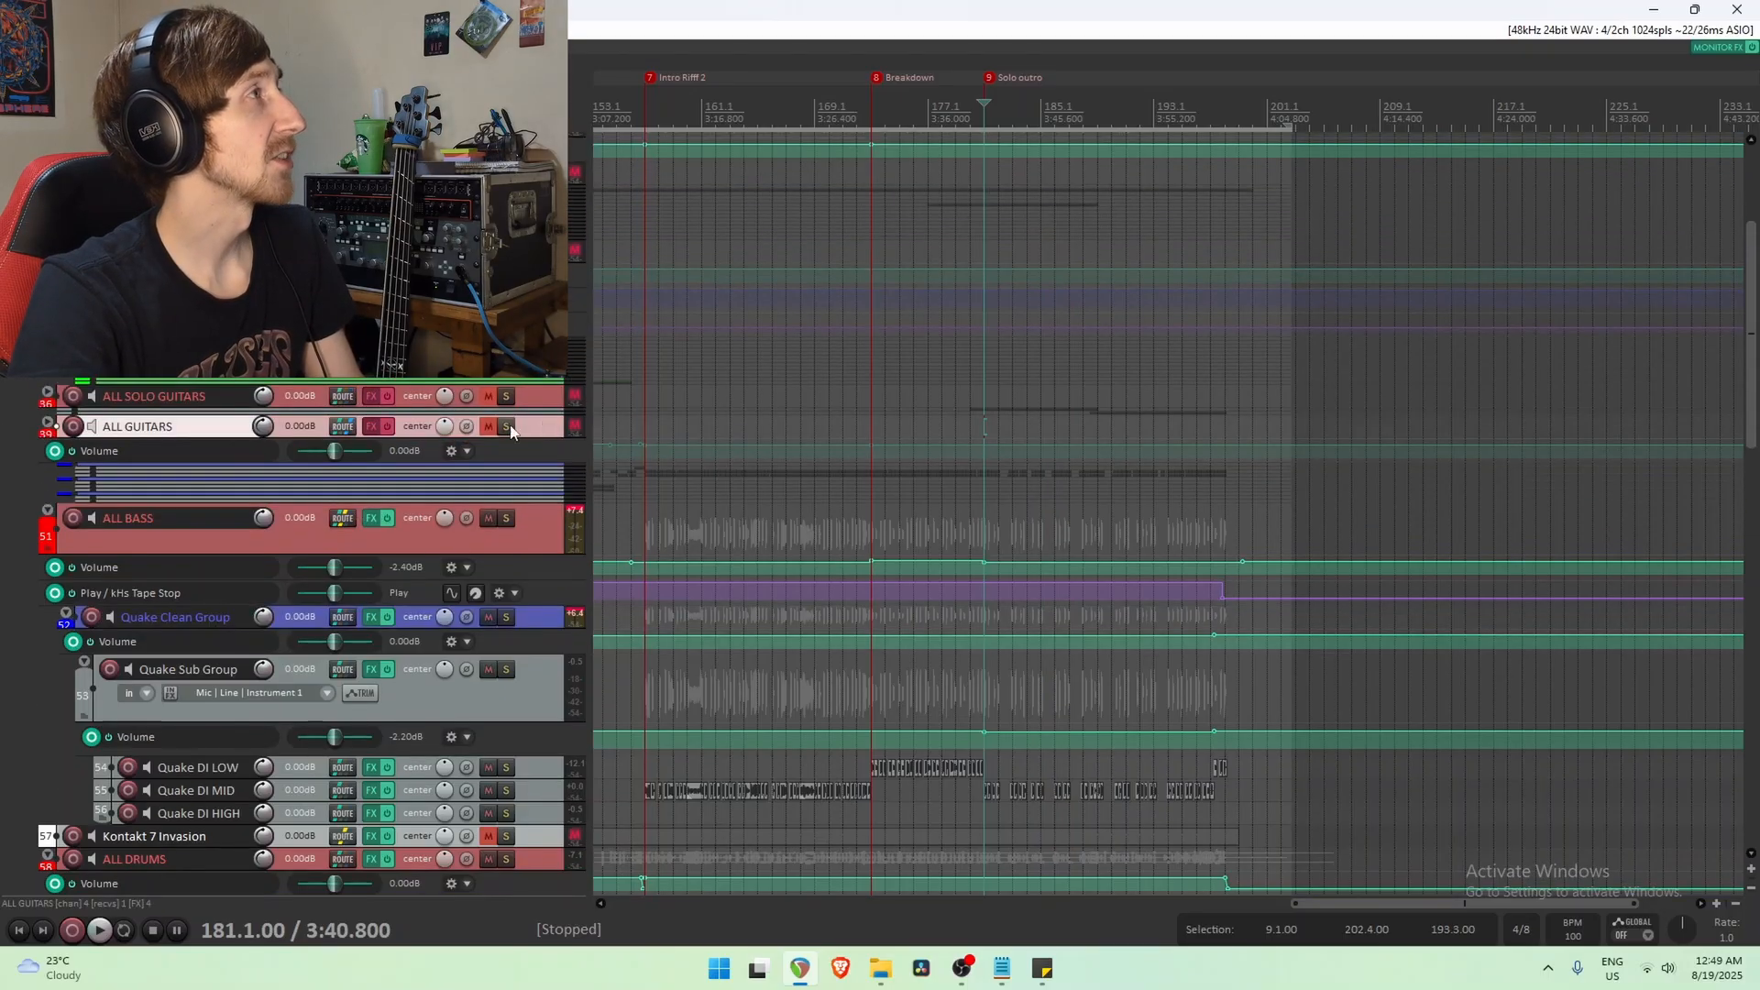
click(48, 422)
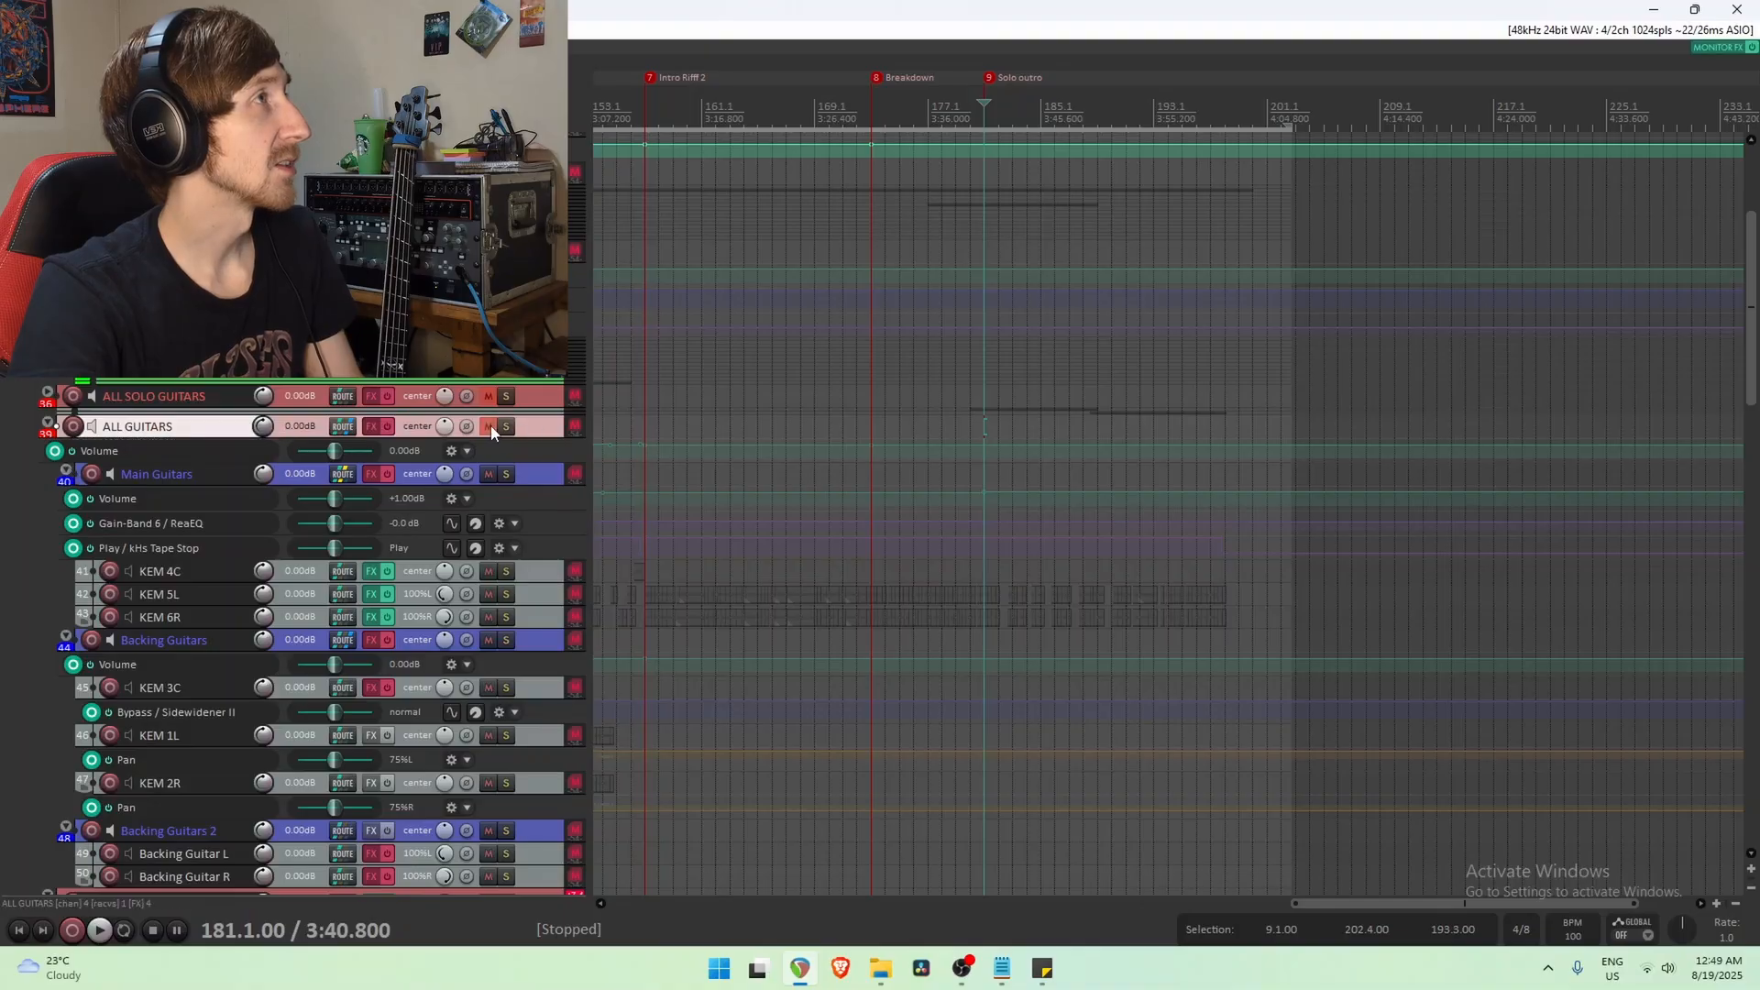
click(488, 426)
Play Chorus 1 from its start to hear the guitars together with the bass and drums.
scroll(773, 545, down, 8)
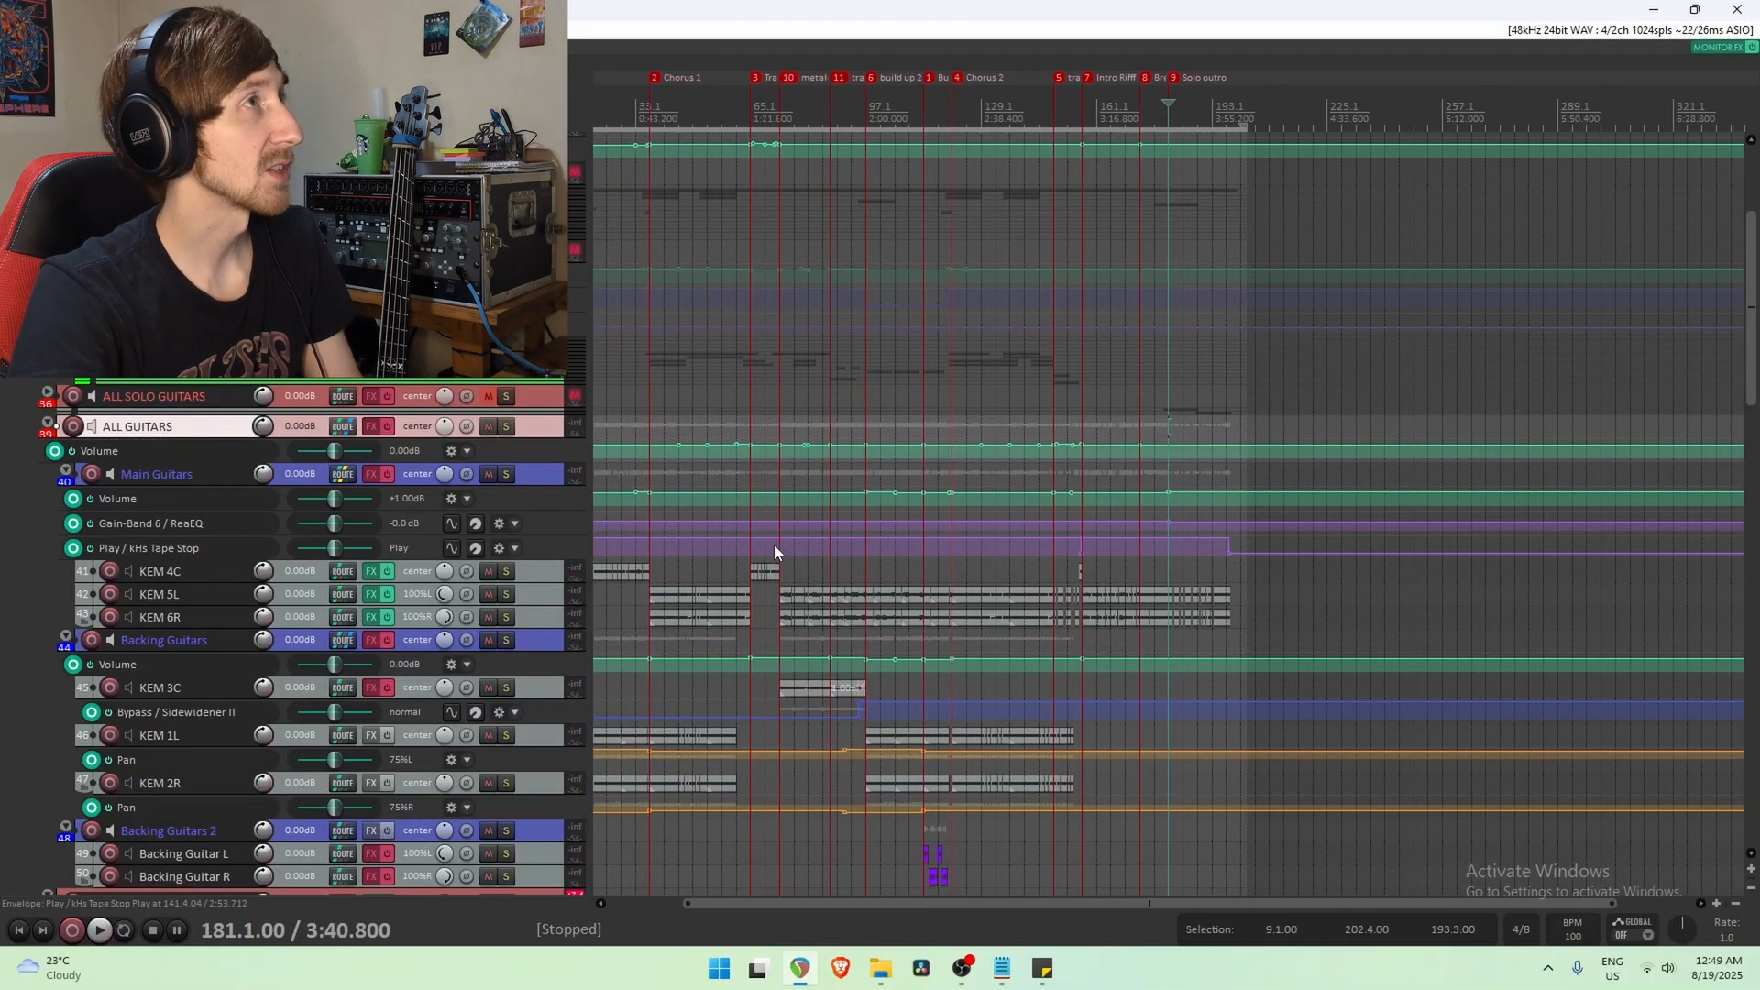
click(648, 474)
scroll(711, 519, up, 8)
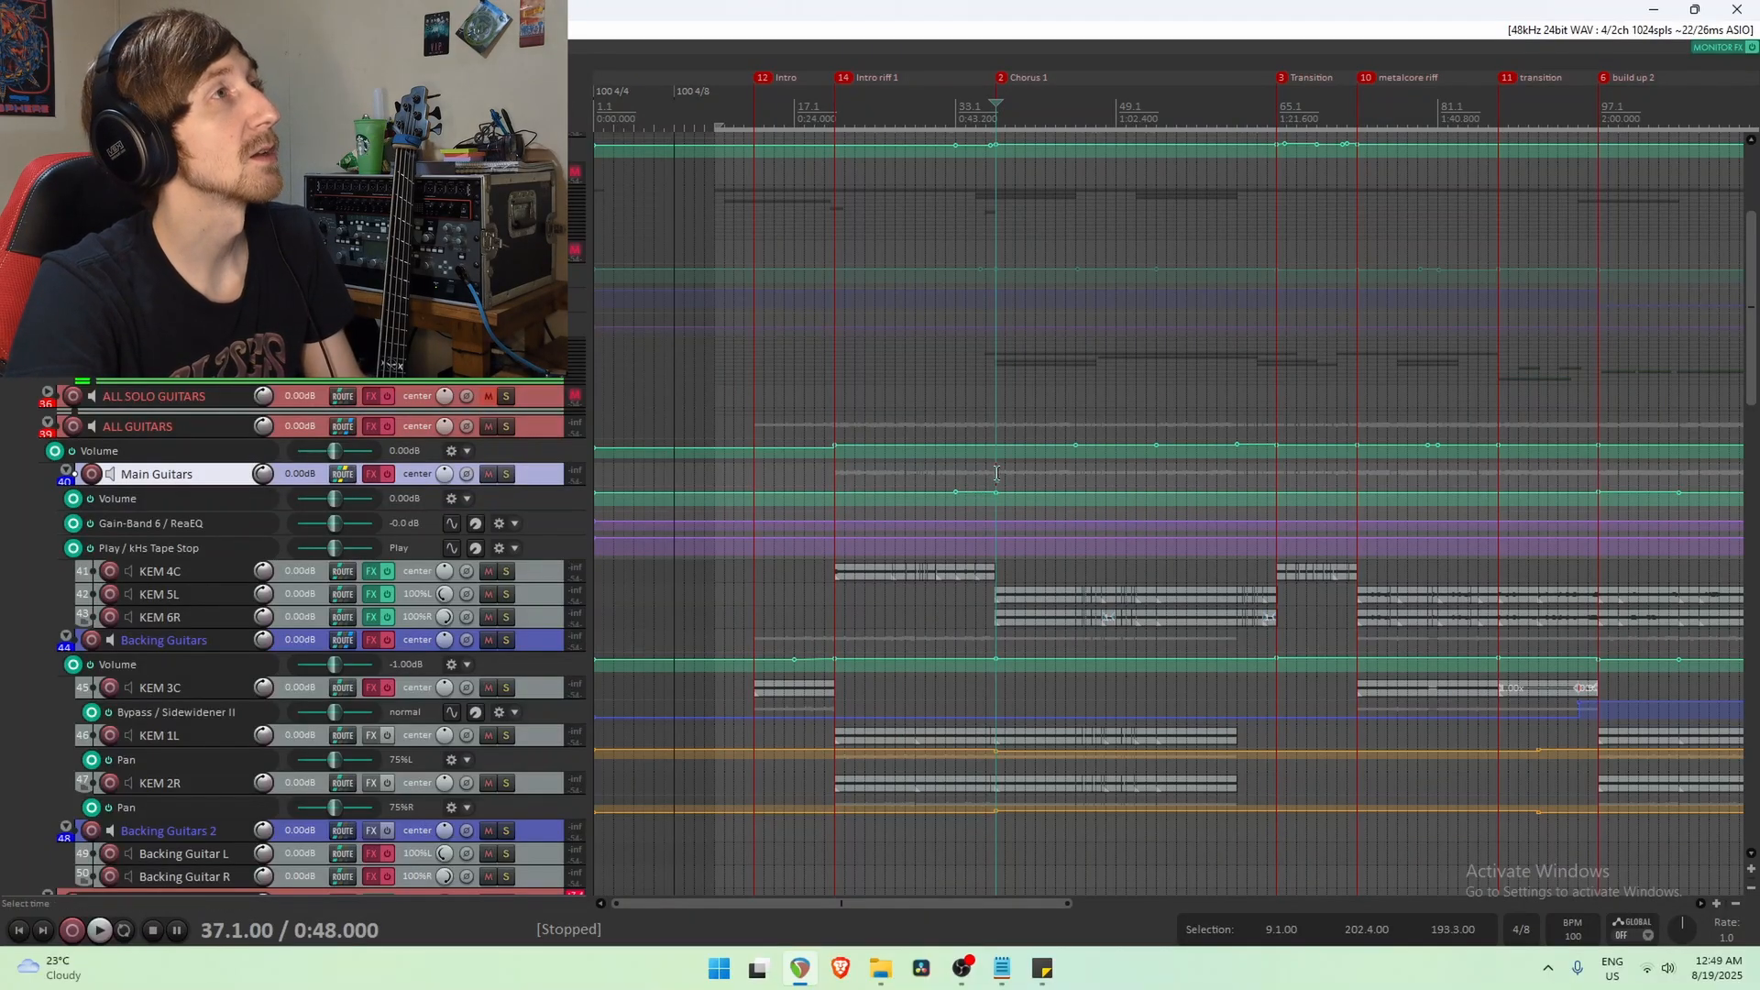
key(space)
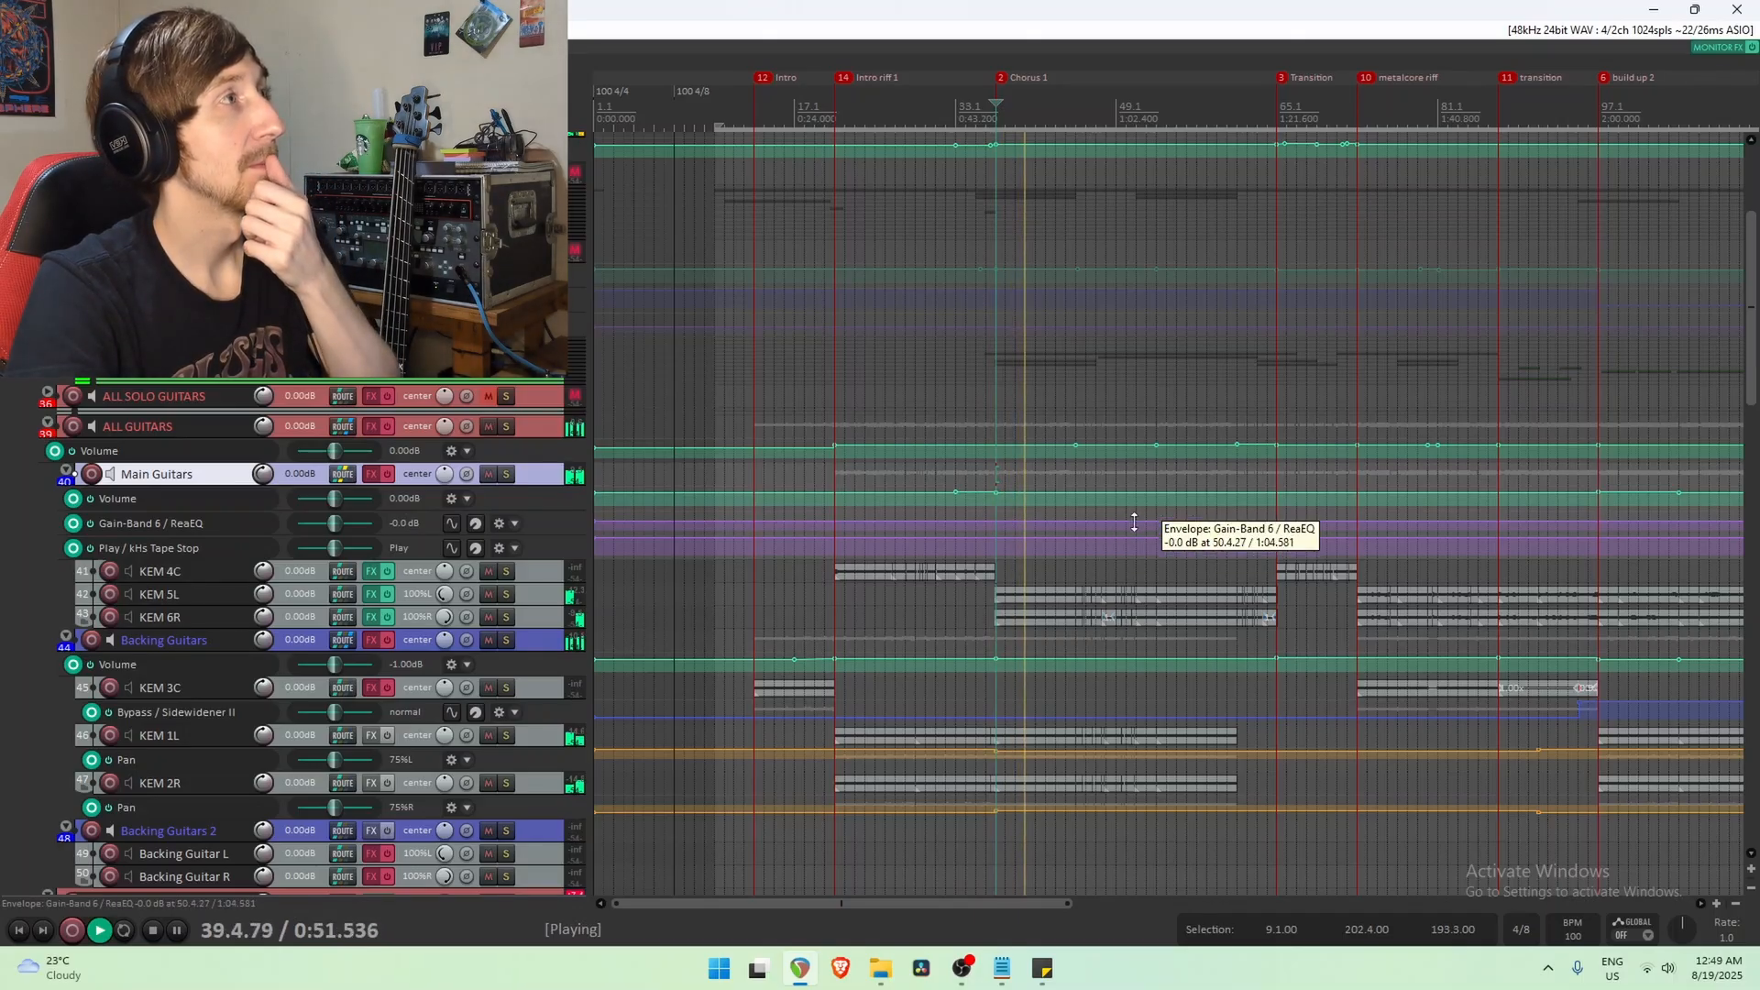
drag(1218, 73, 1014, 81)
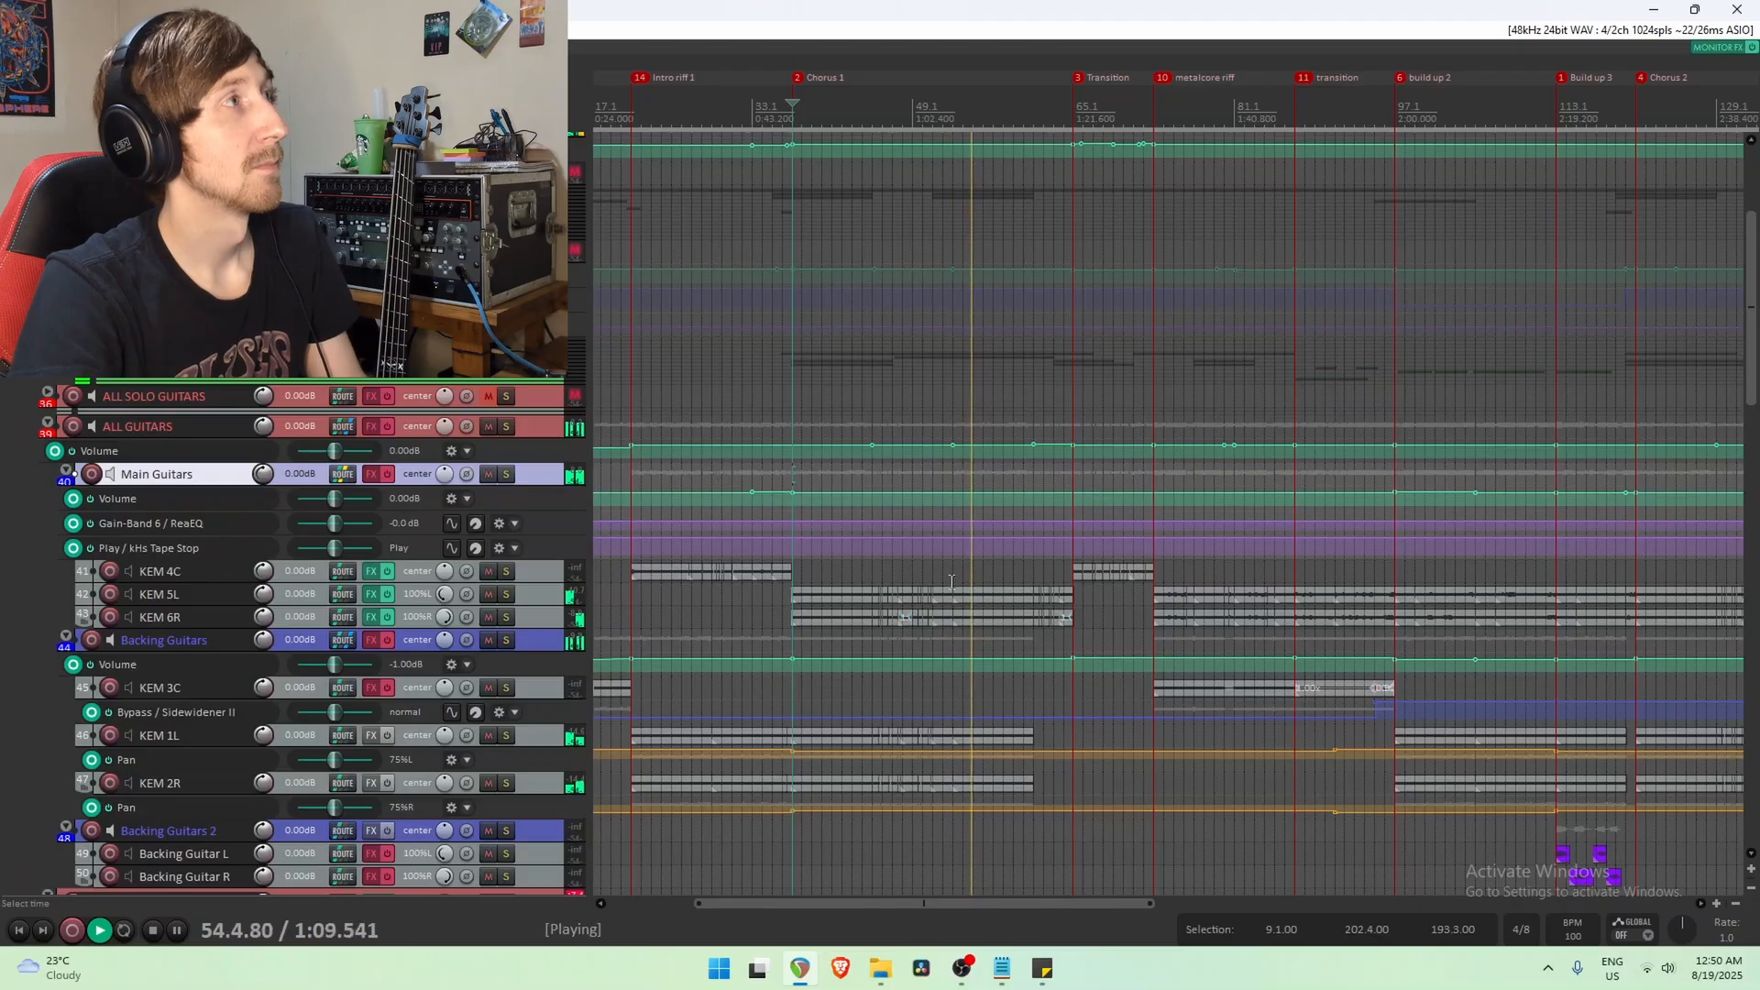
scroll(9, 728, down, 2)
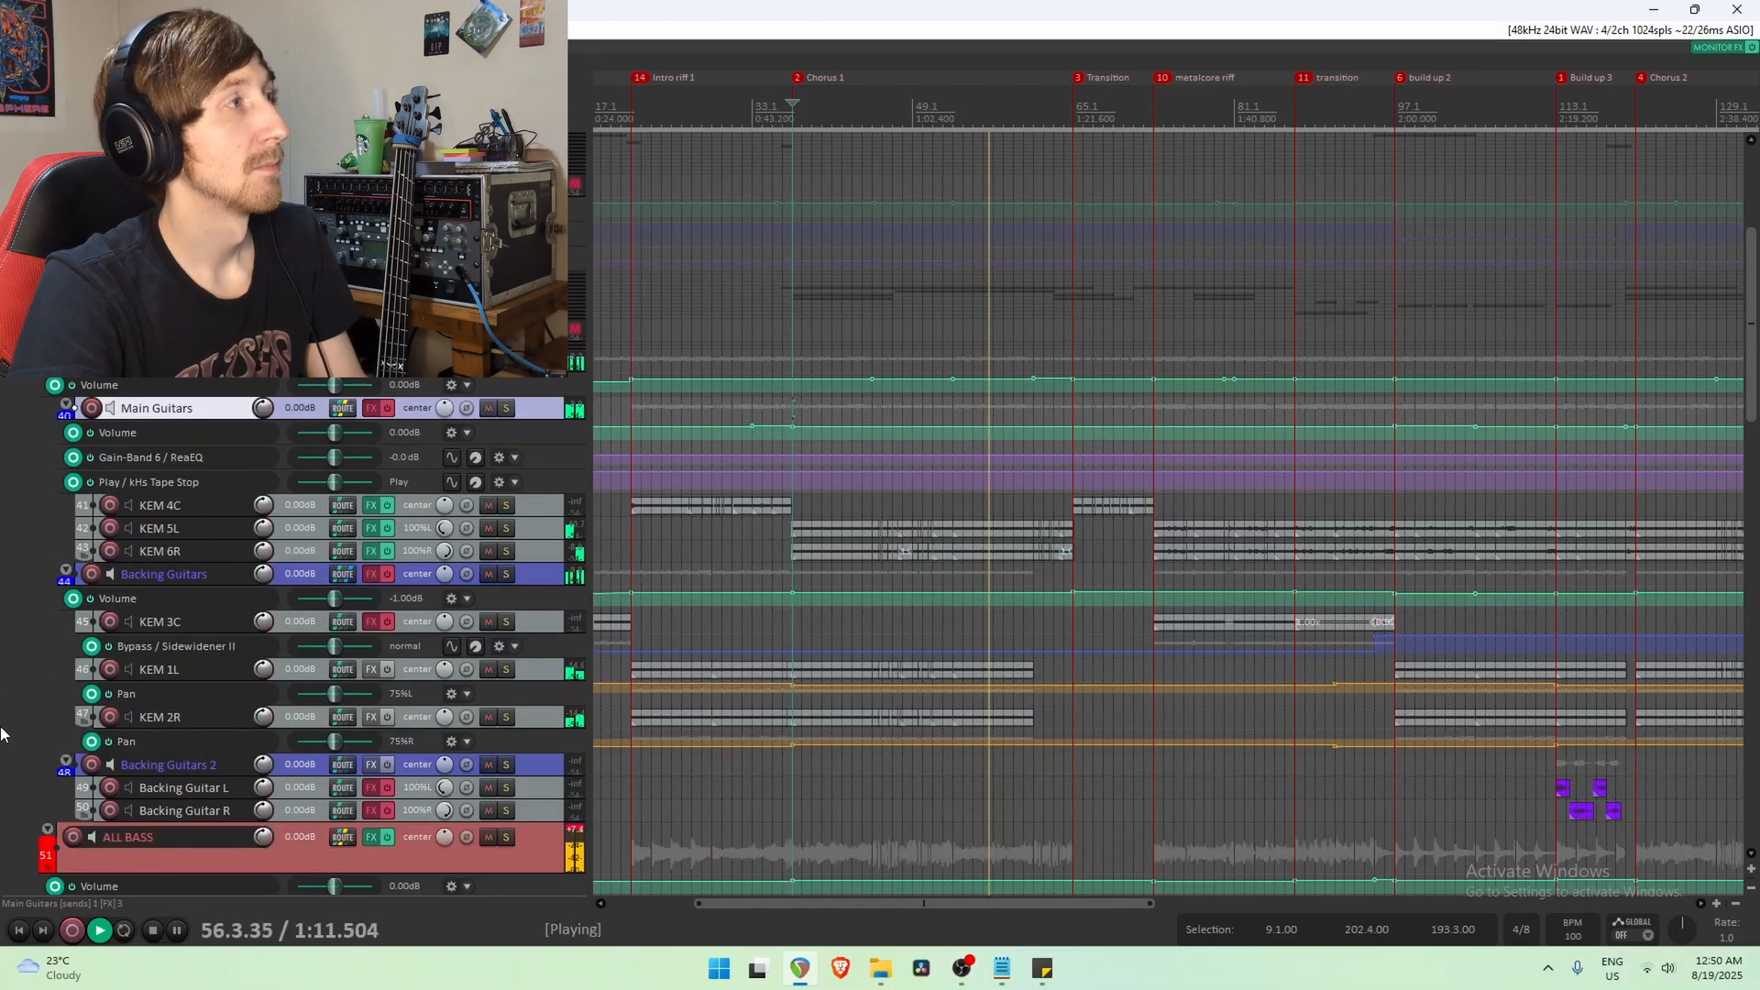
scroll(3, 733, down, 2)
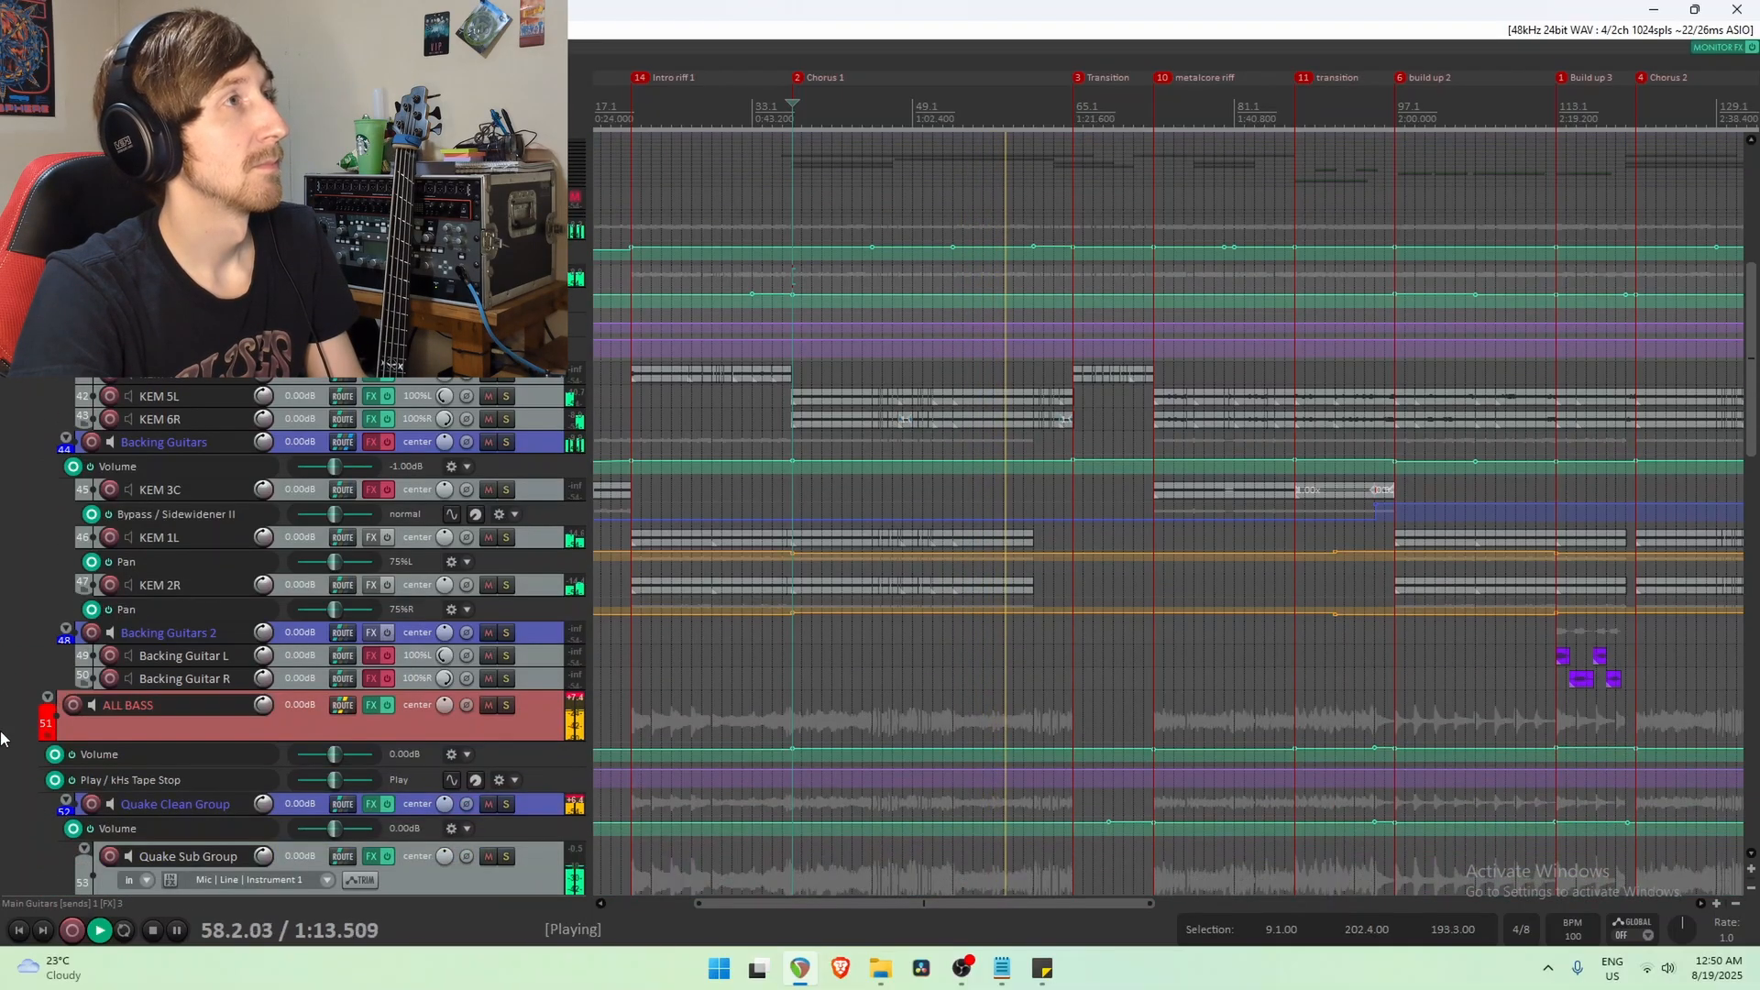
key(space)
Solo the Main Guitars group and audition the start of Chorus 1.
scroll(2, 738, up, 4)
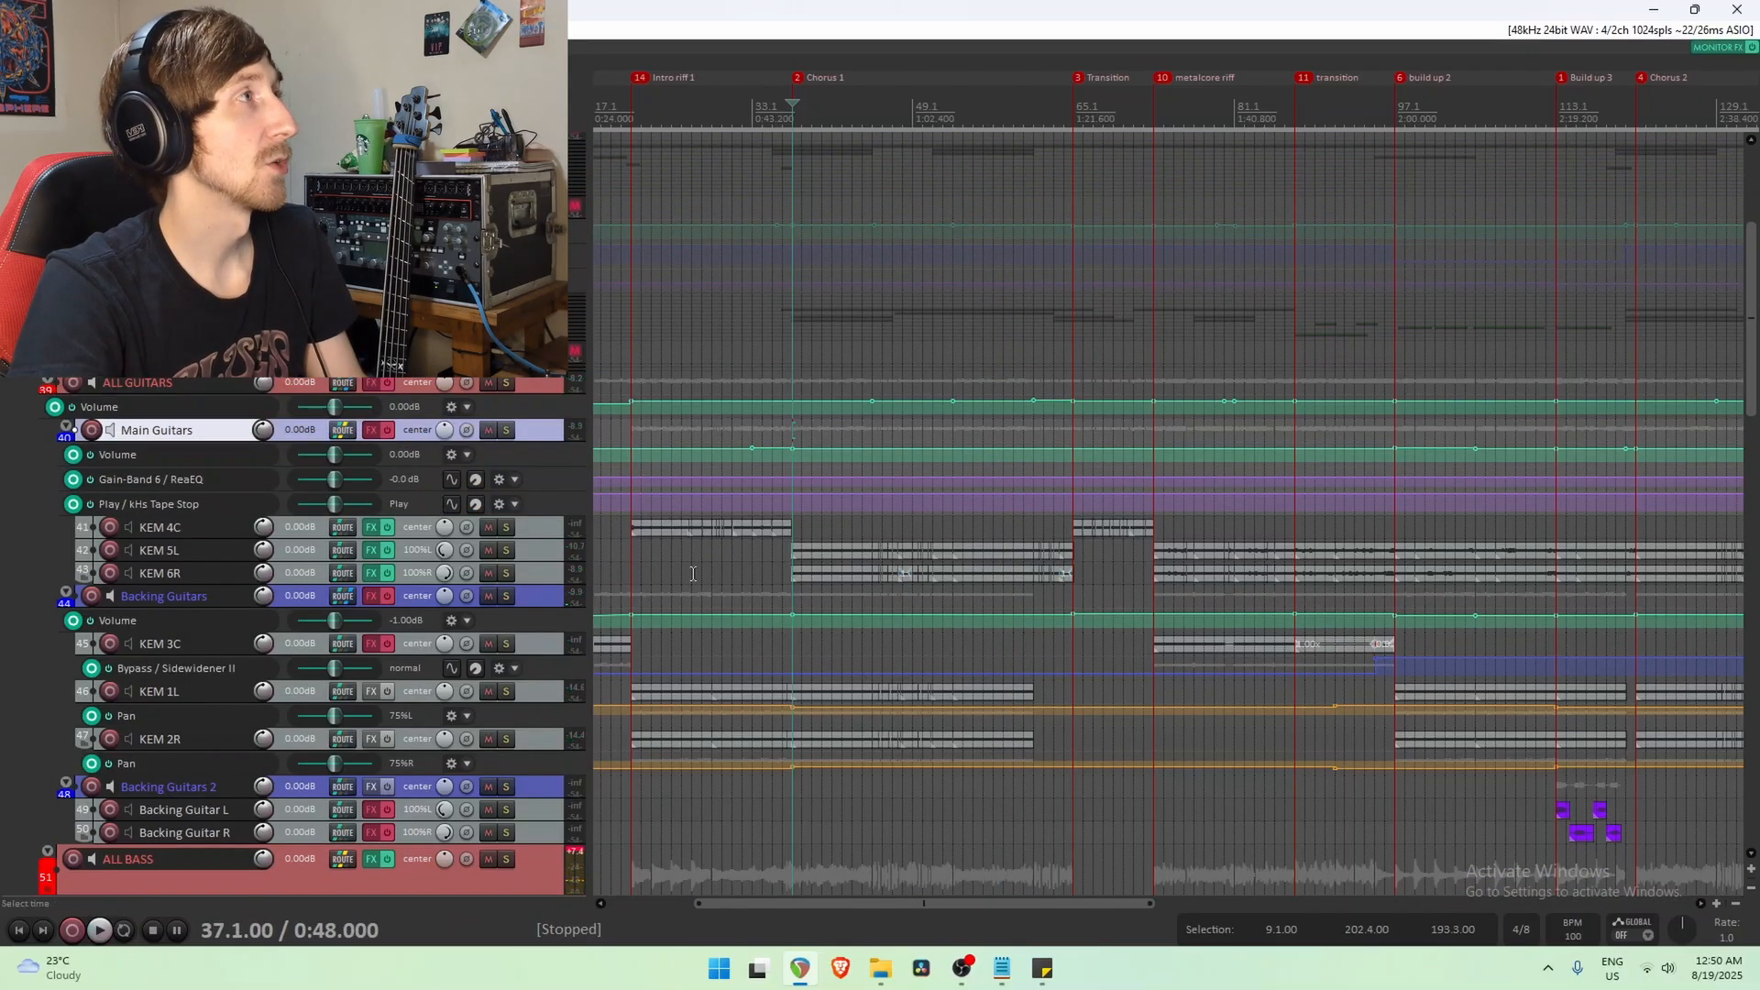
scroll(770, 560, up, 2)
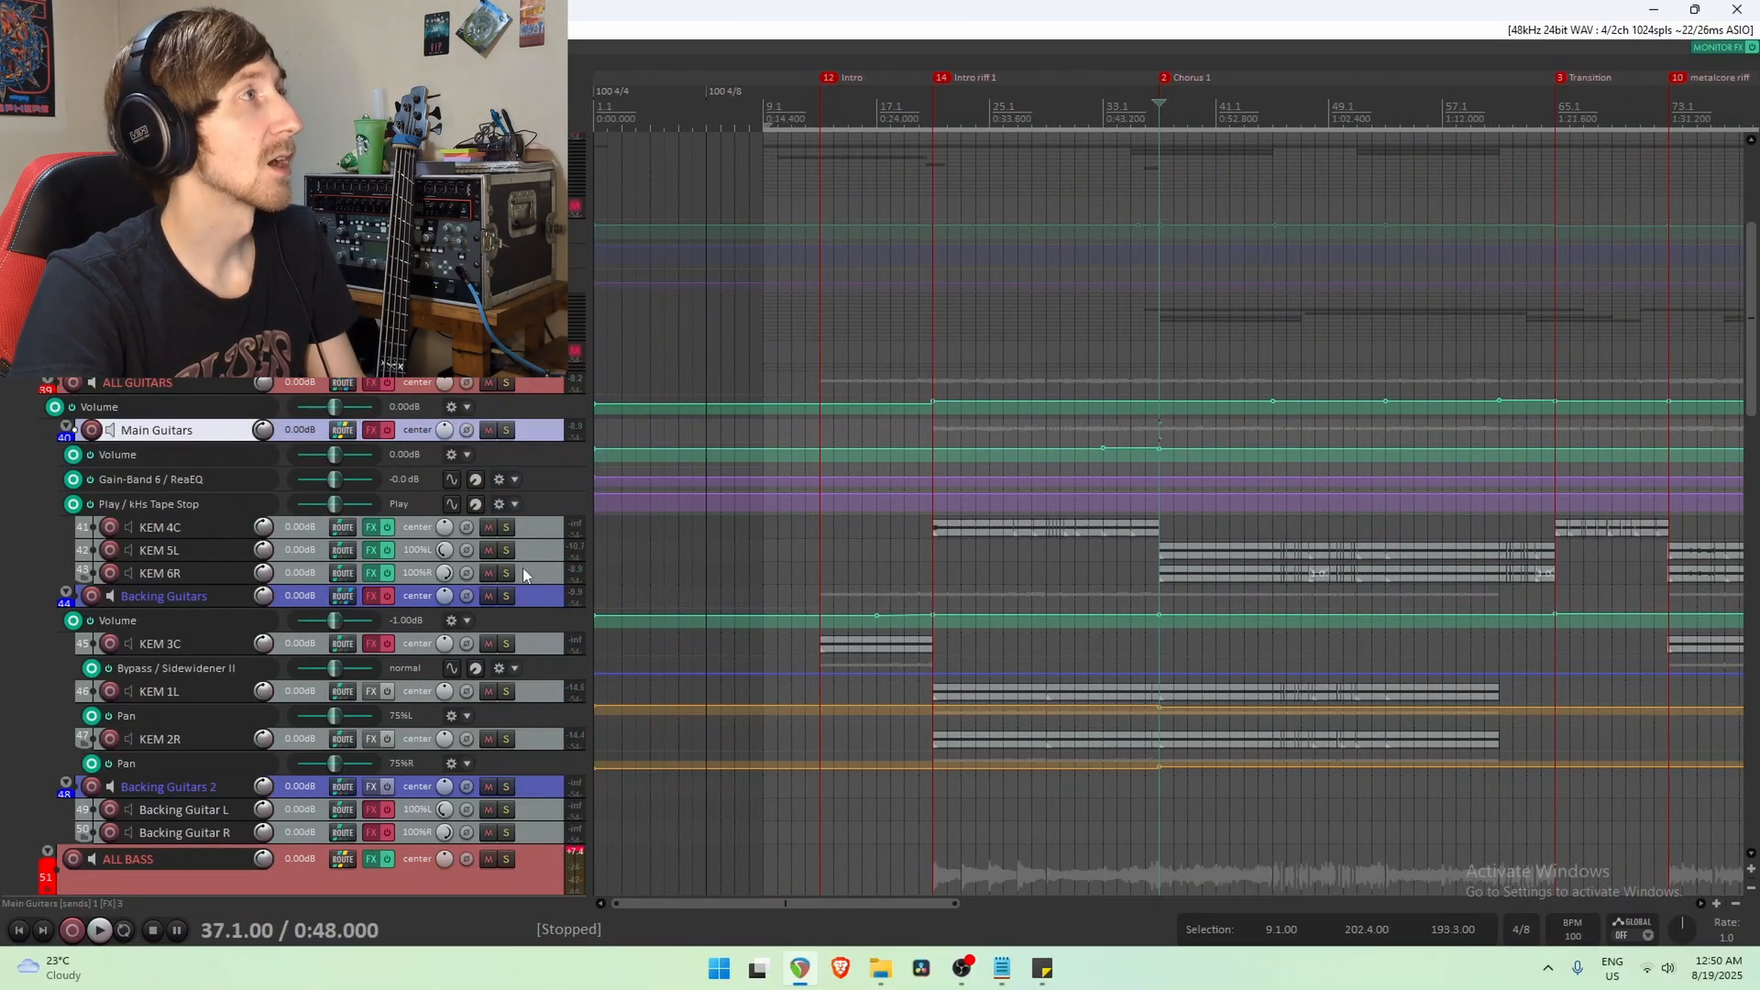
click(506, 430)
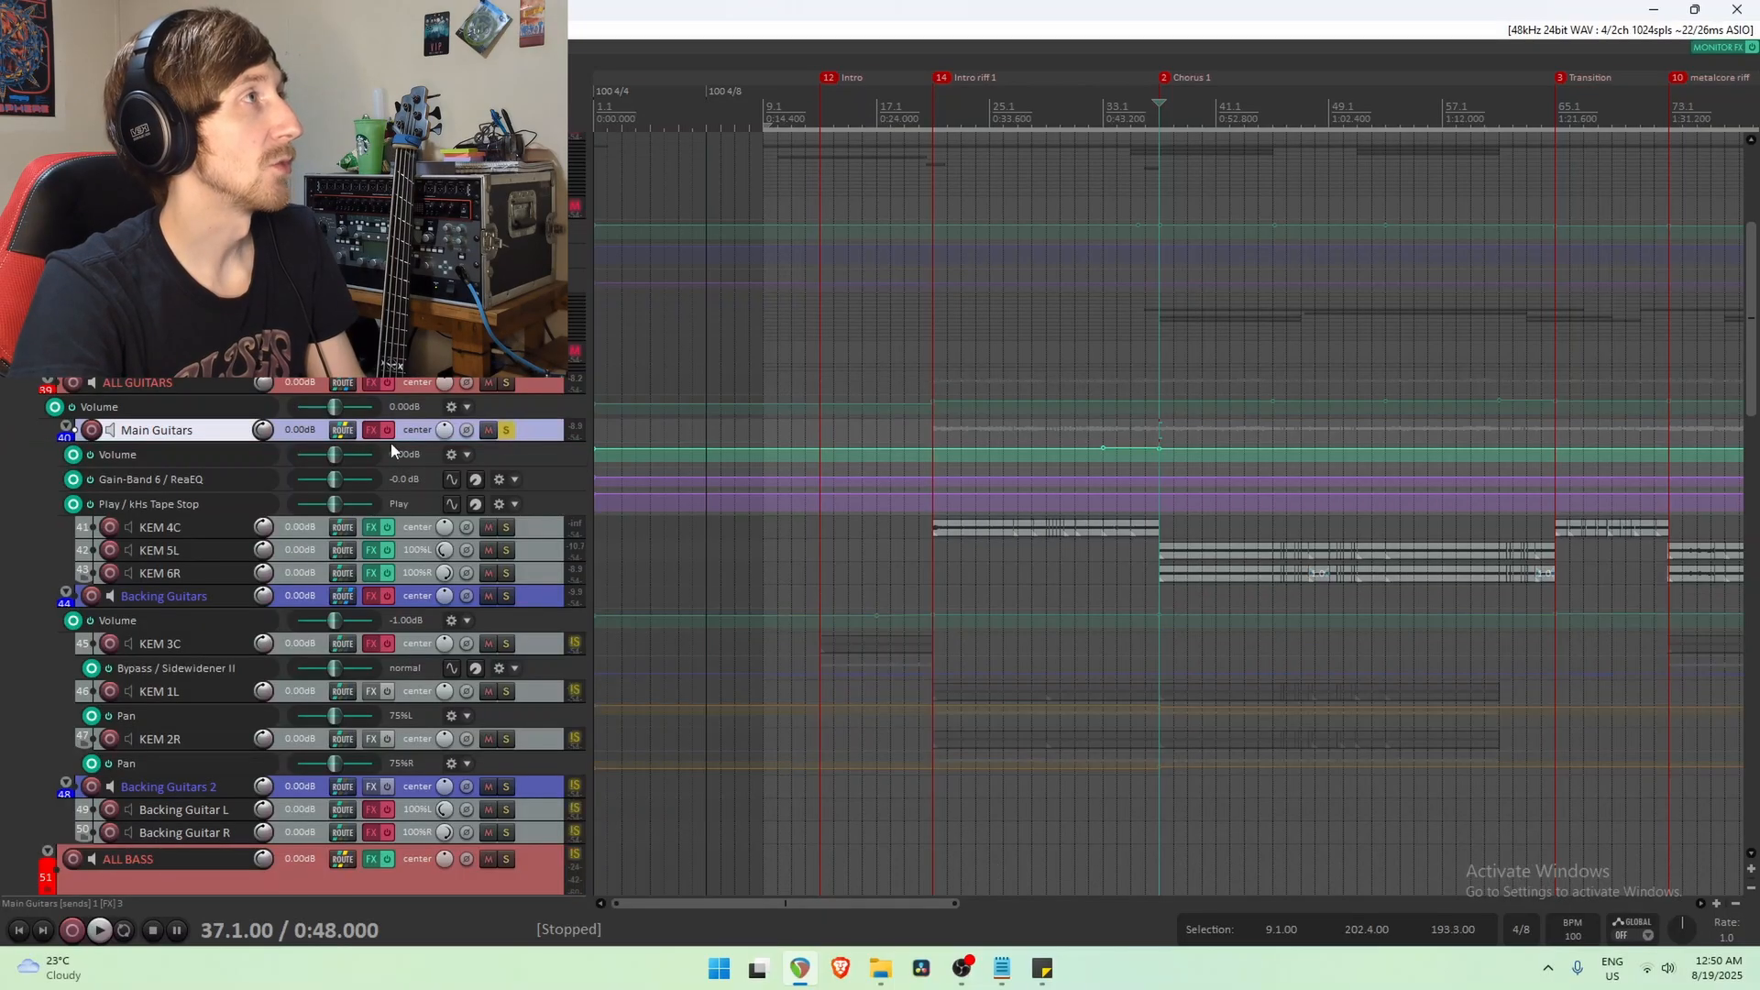
key(space)
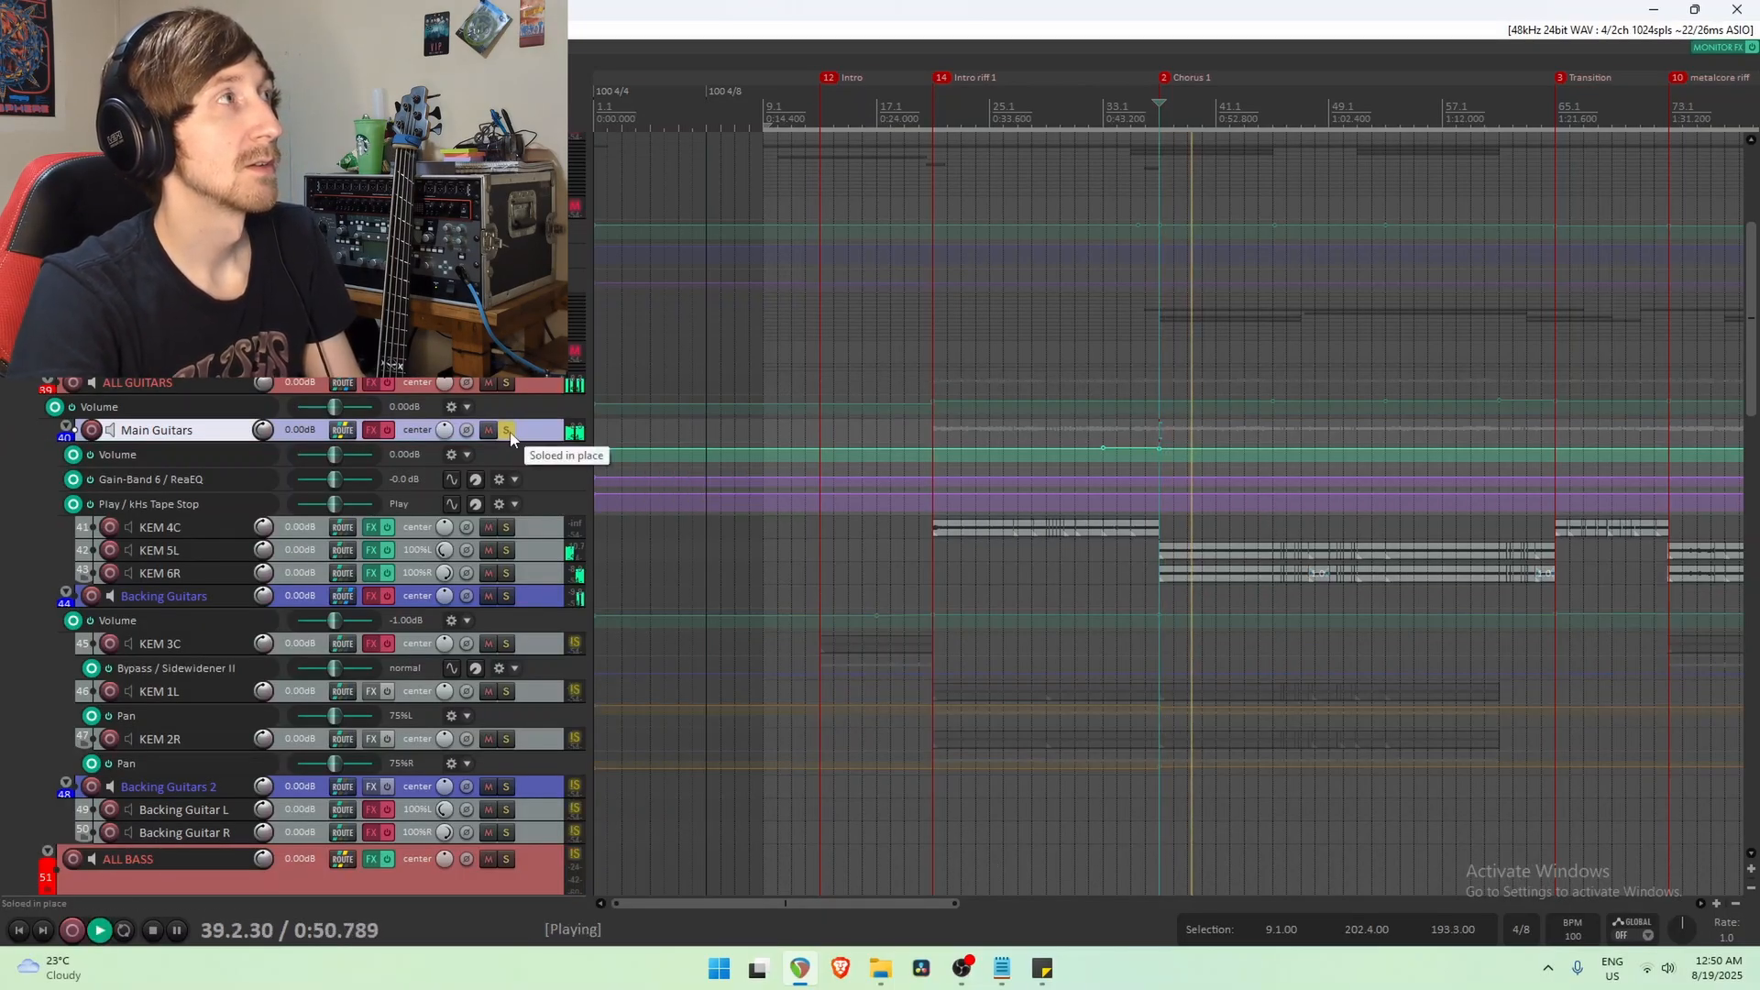
key(space)
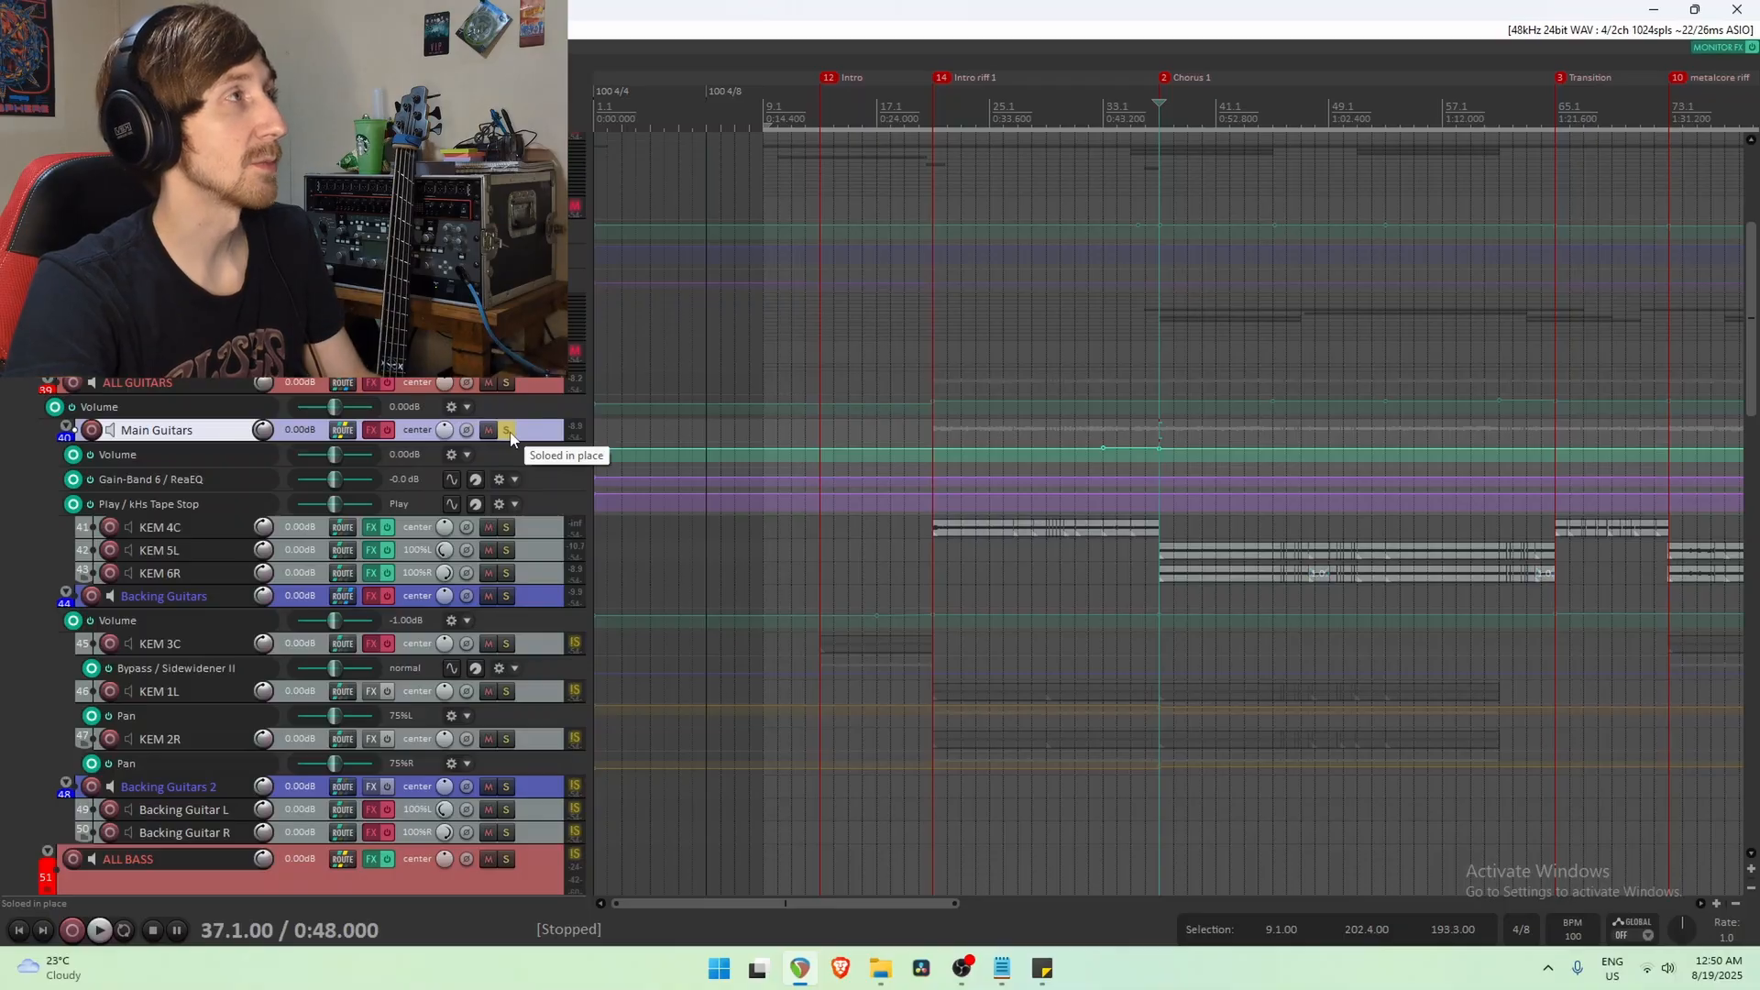
Switch the solo from Main Guitars to Backing Guitars and audition Chorus 1.
click(507, 430)
click(507, 596)
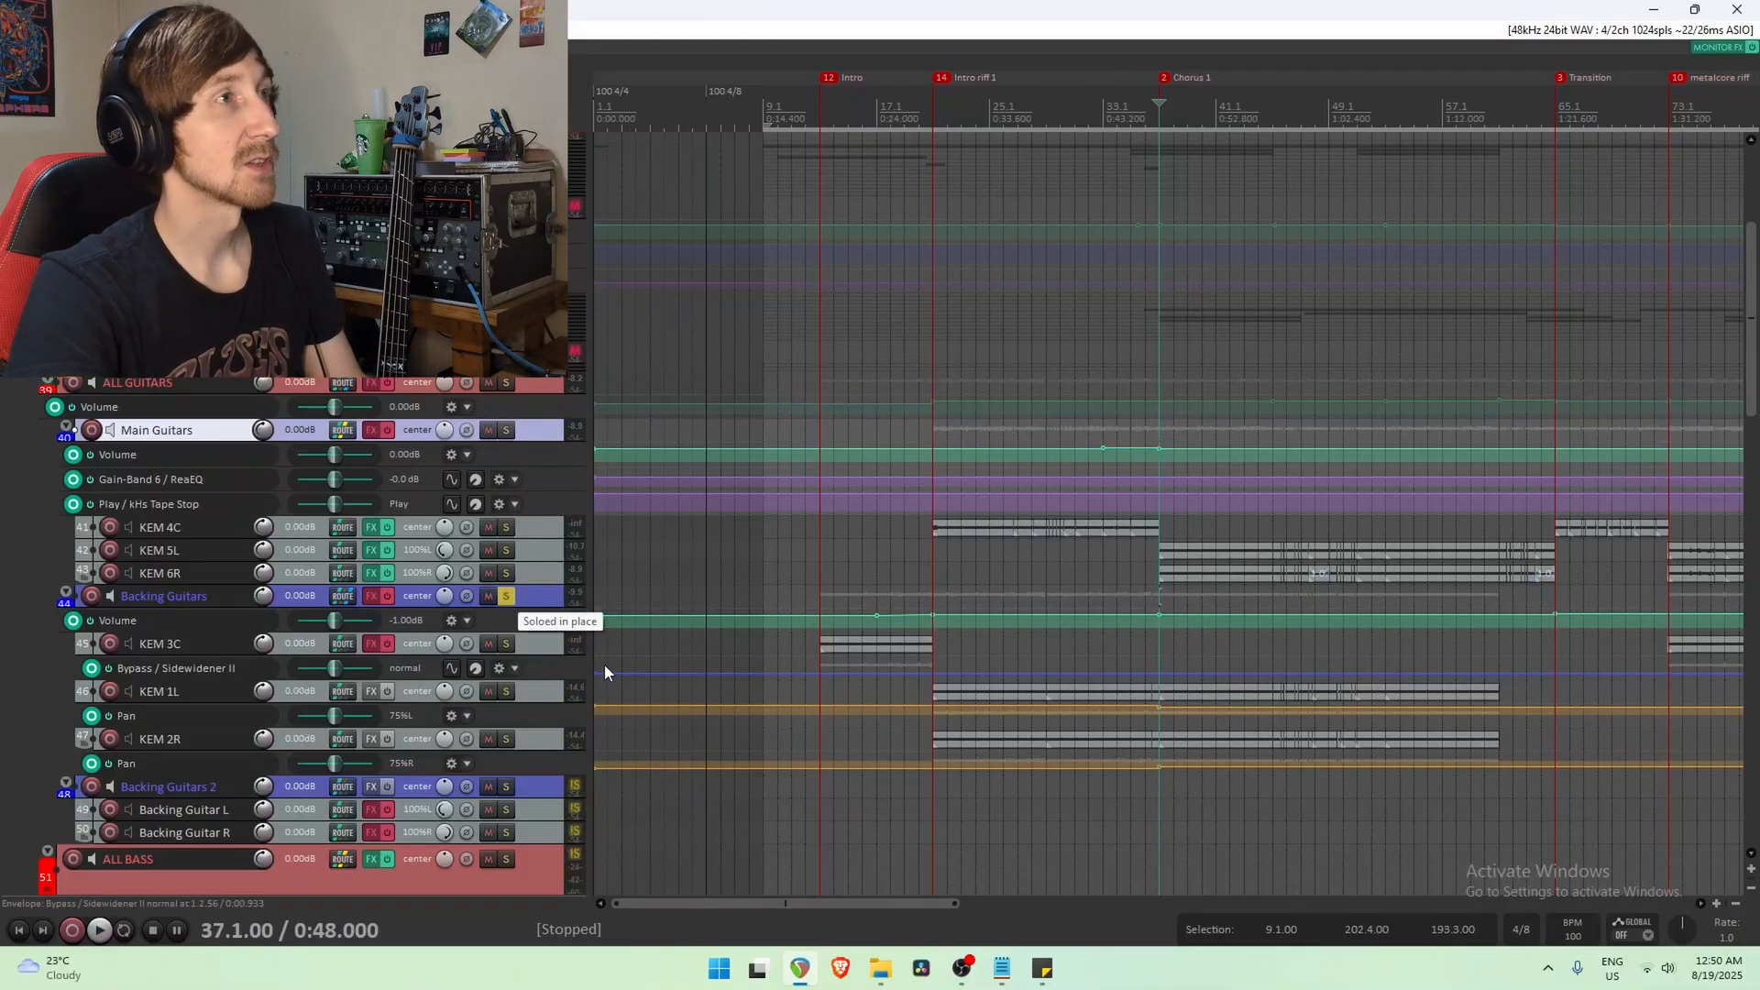
key(space)
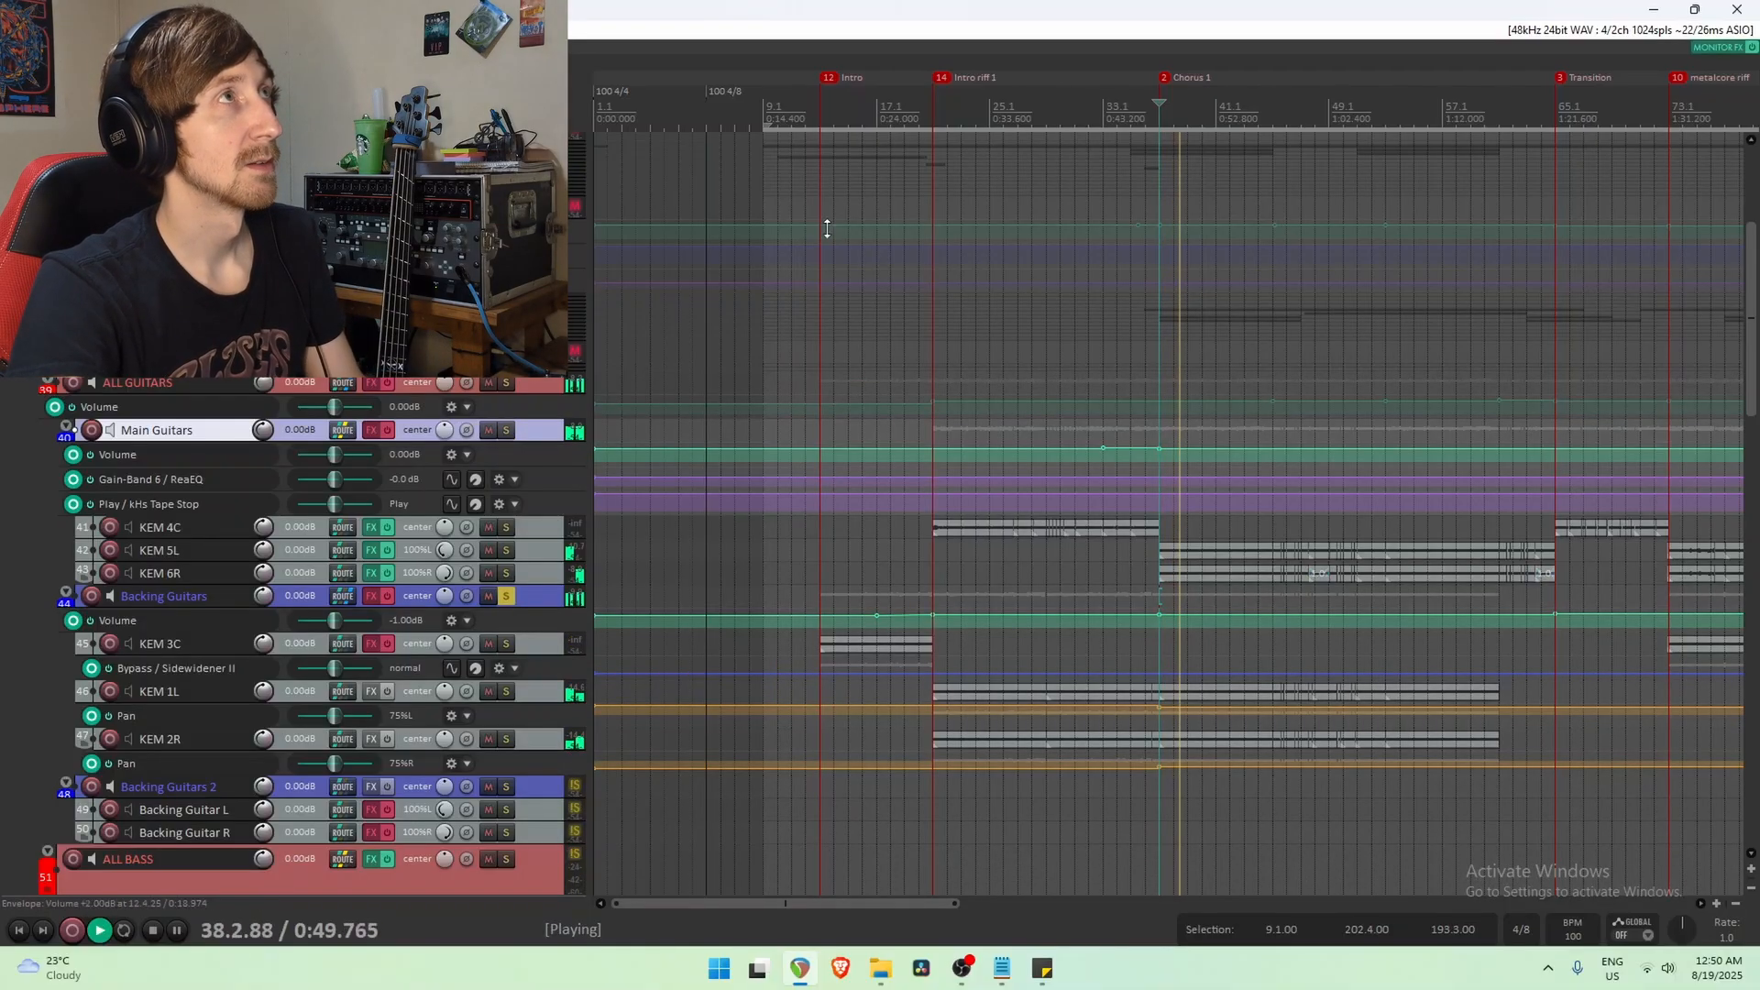
drag(1053, 79, 919, 85)
drag(846, 91, 837, 91)
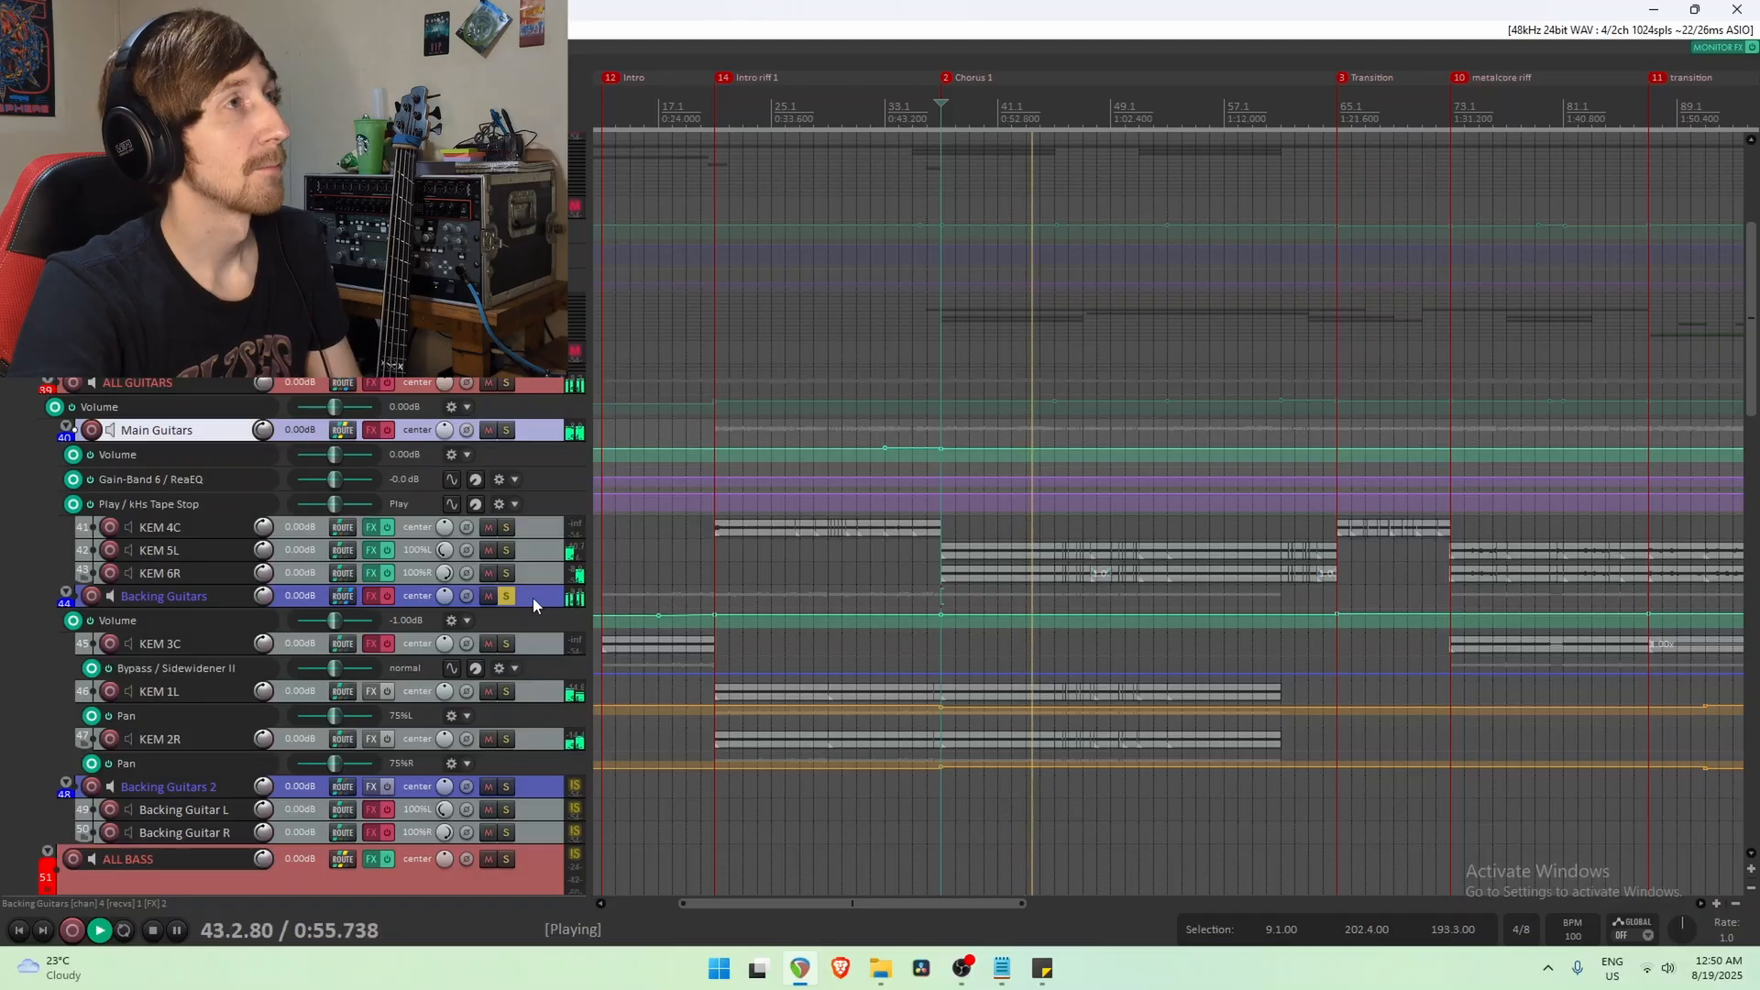
key(space)
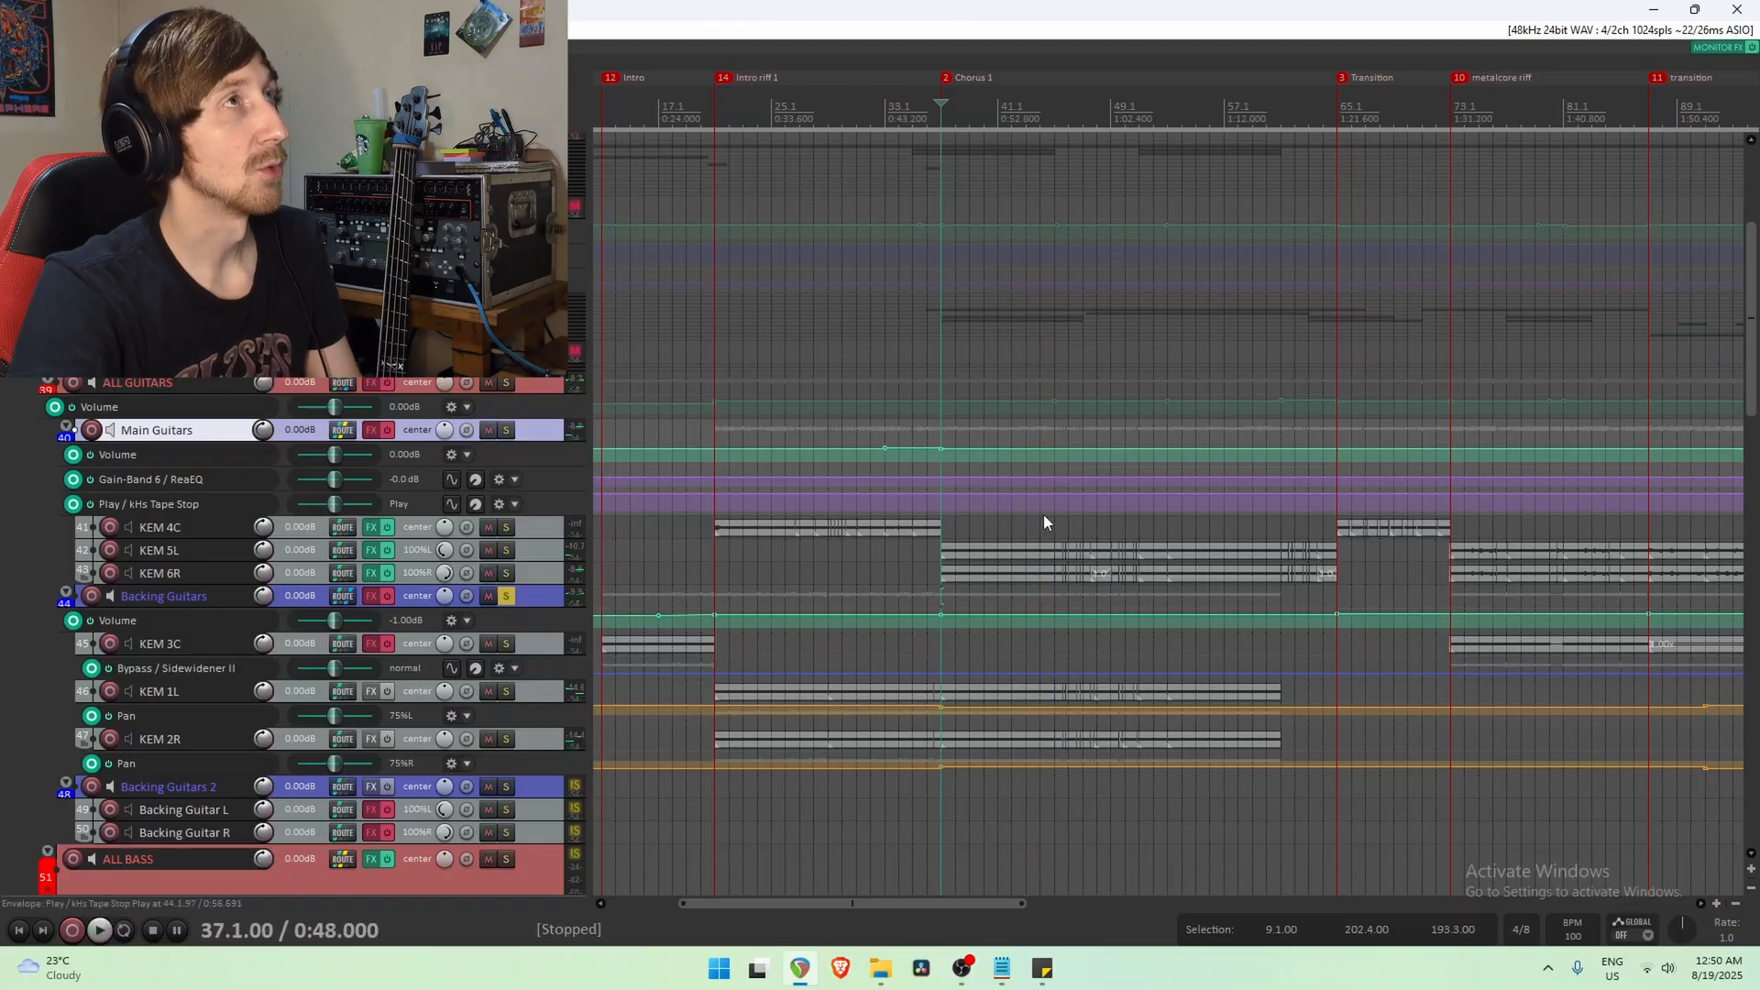
drag(1151, 94, 988, 93)
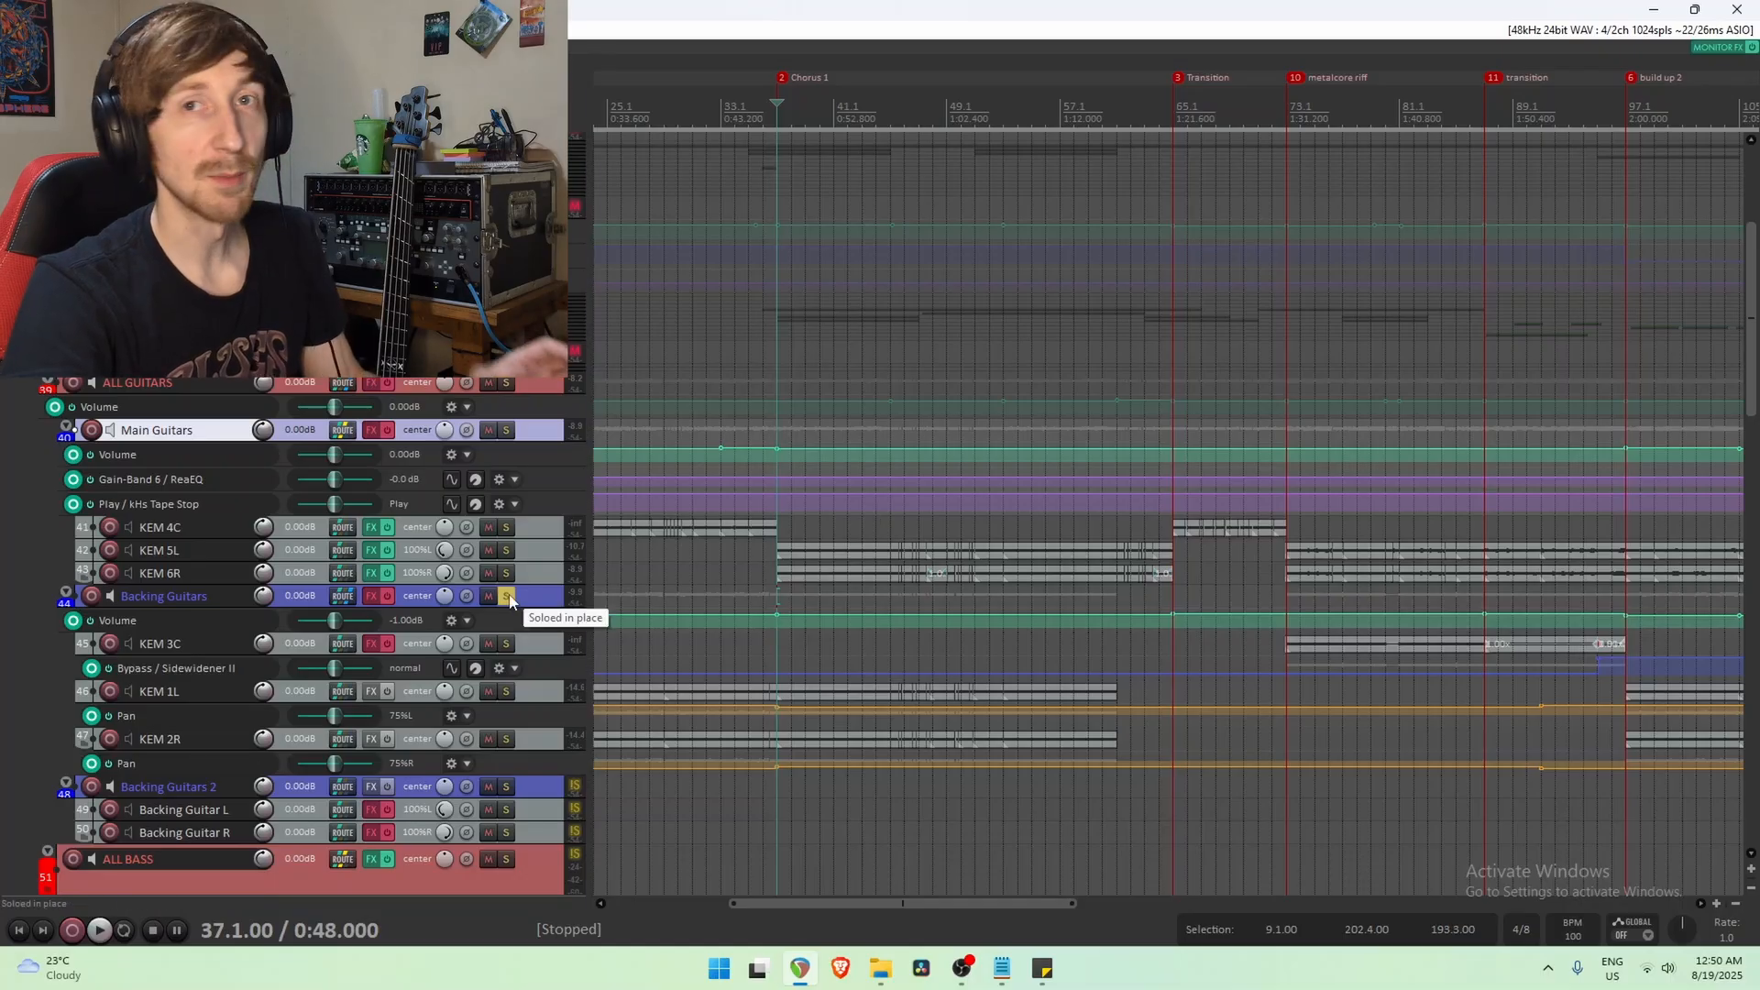
Play the soloed Backing Guitars group from the start of Intro riff 1.
scroll(951, 579, down, 4)
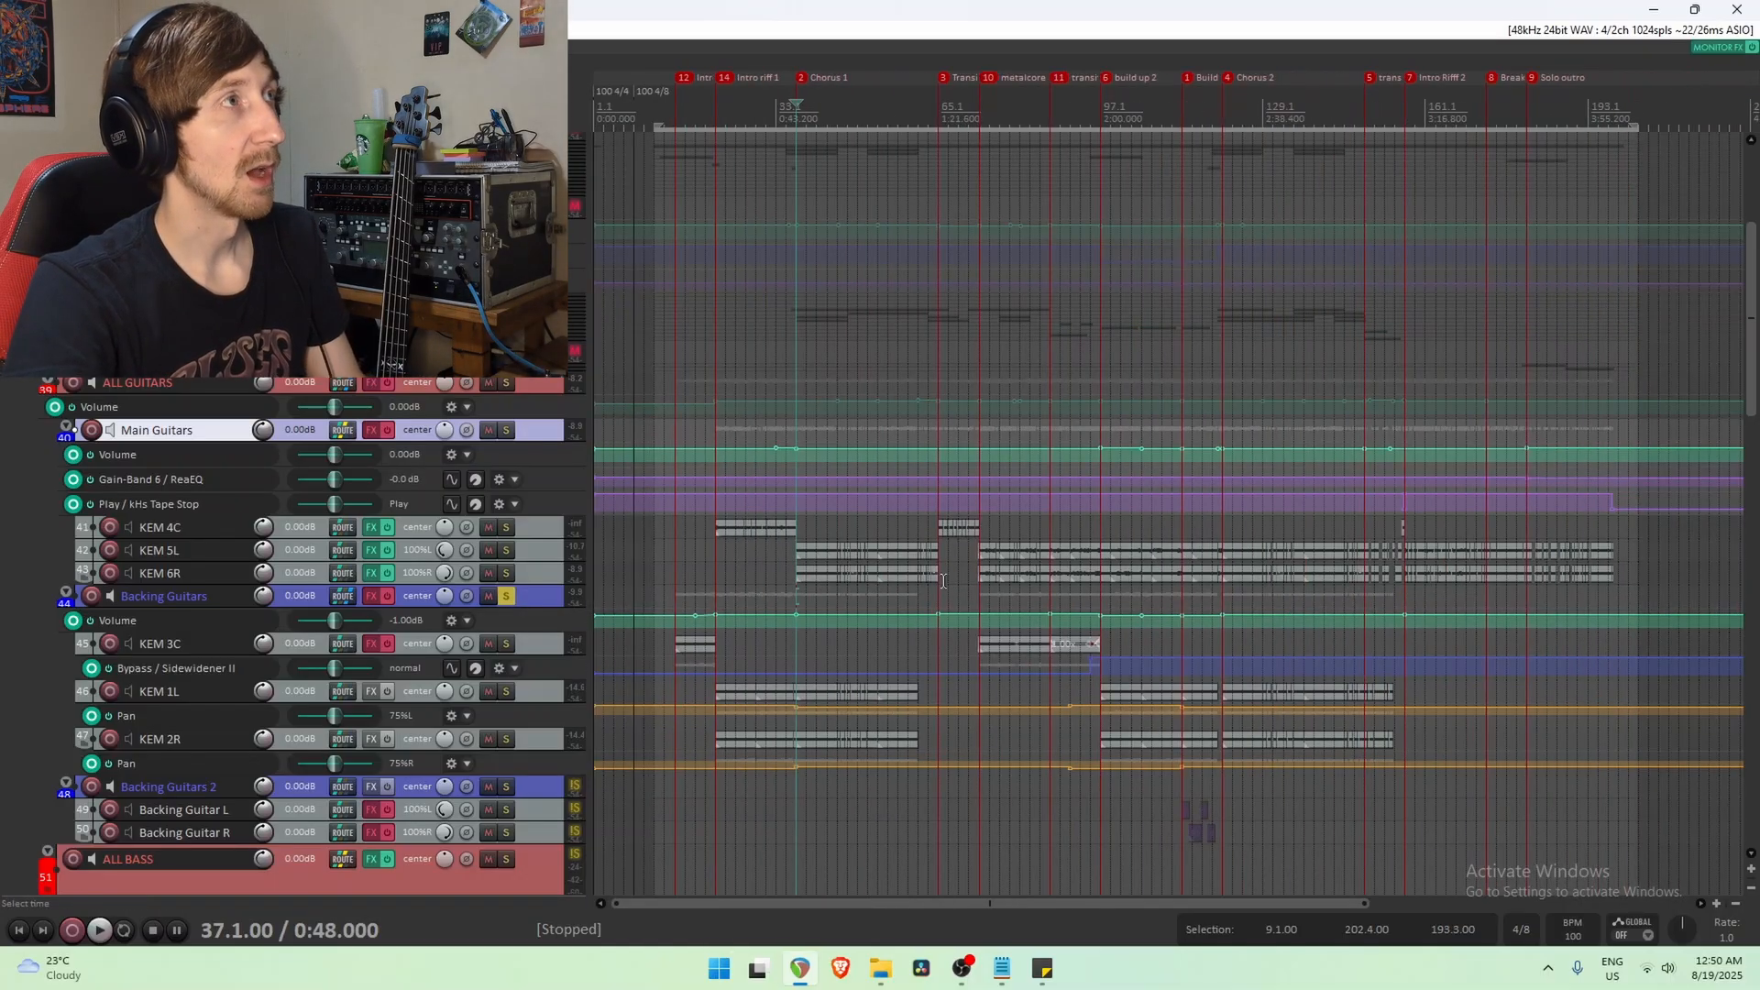
click(721, 532)
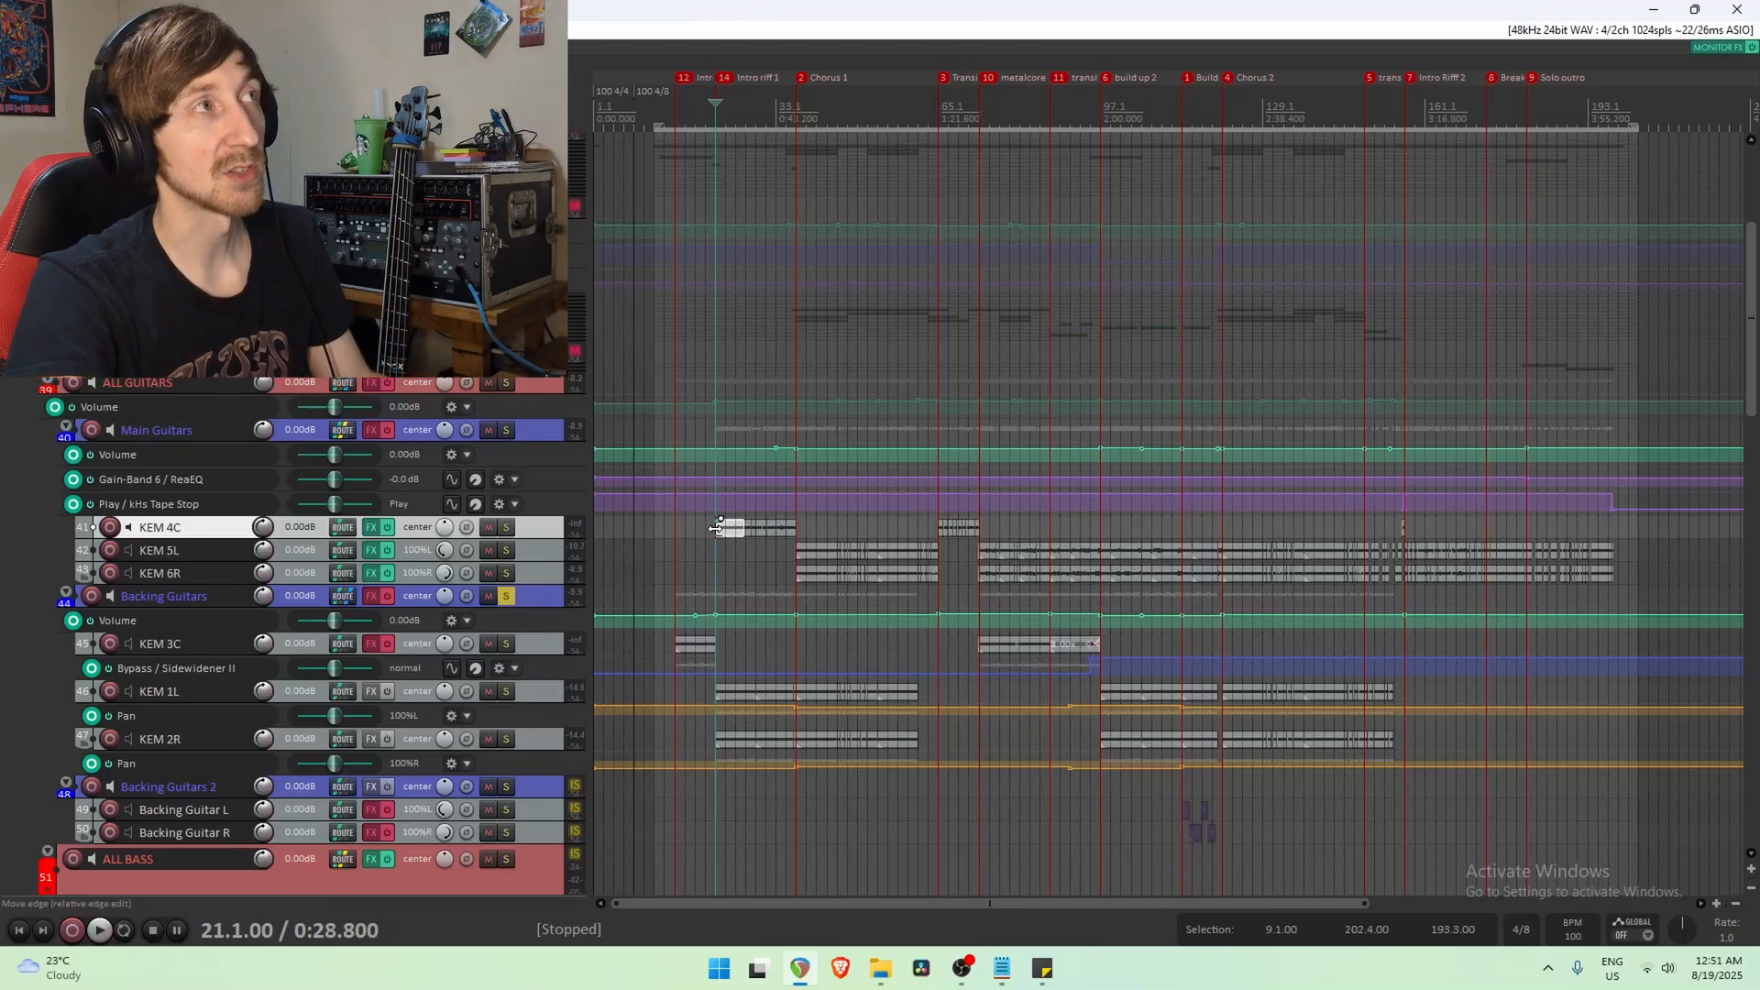
key(space)
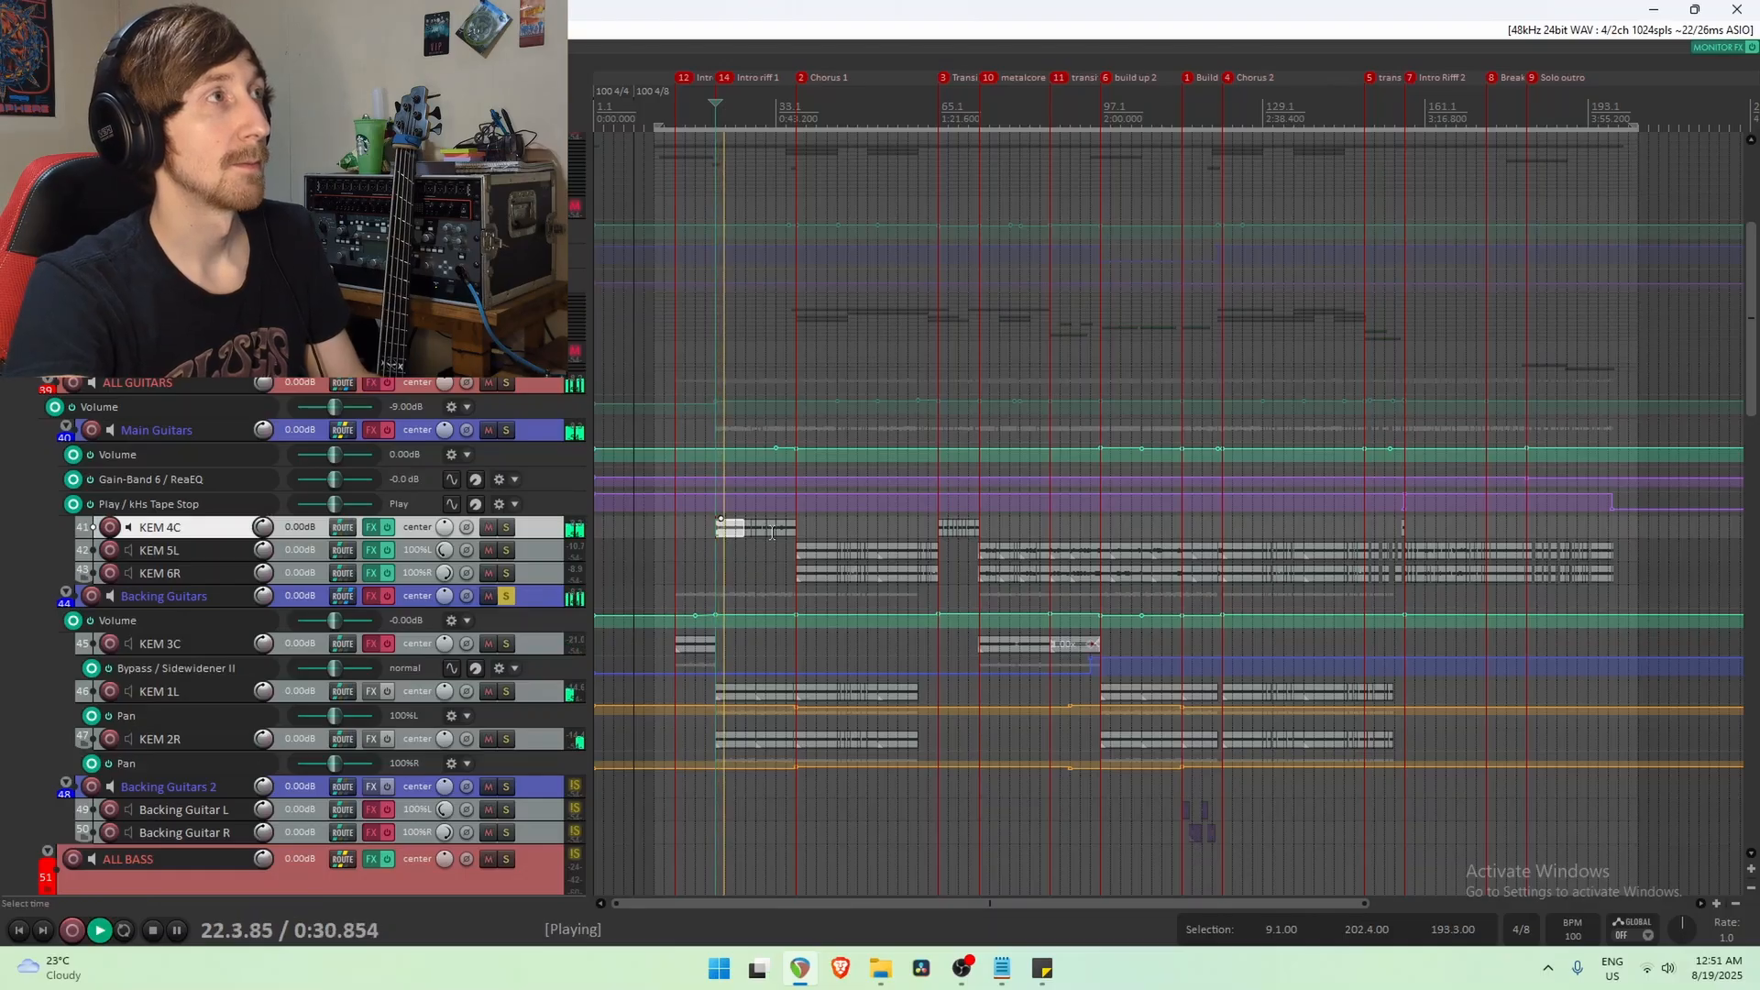
key(space)
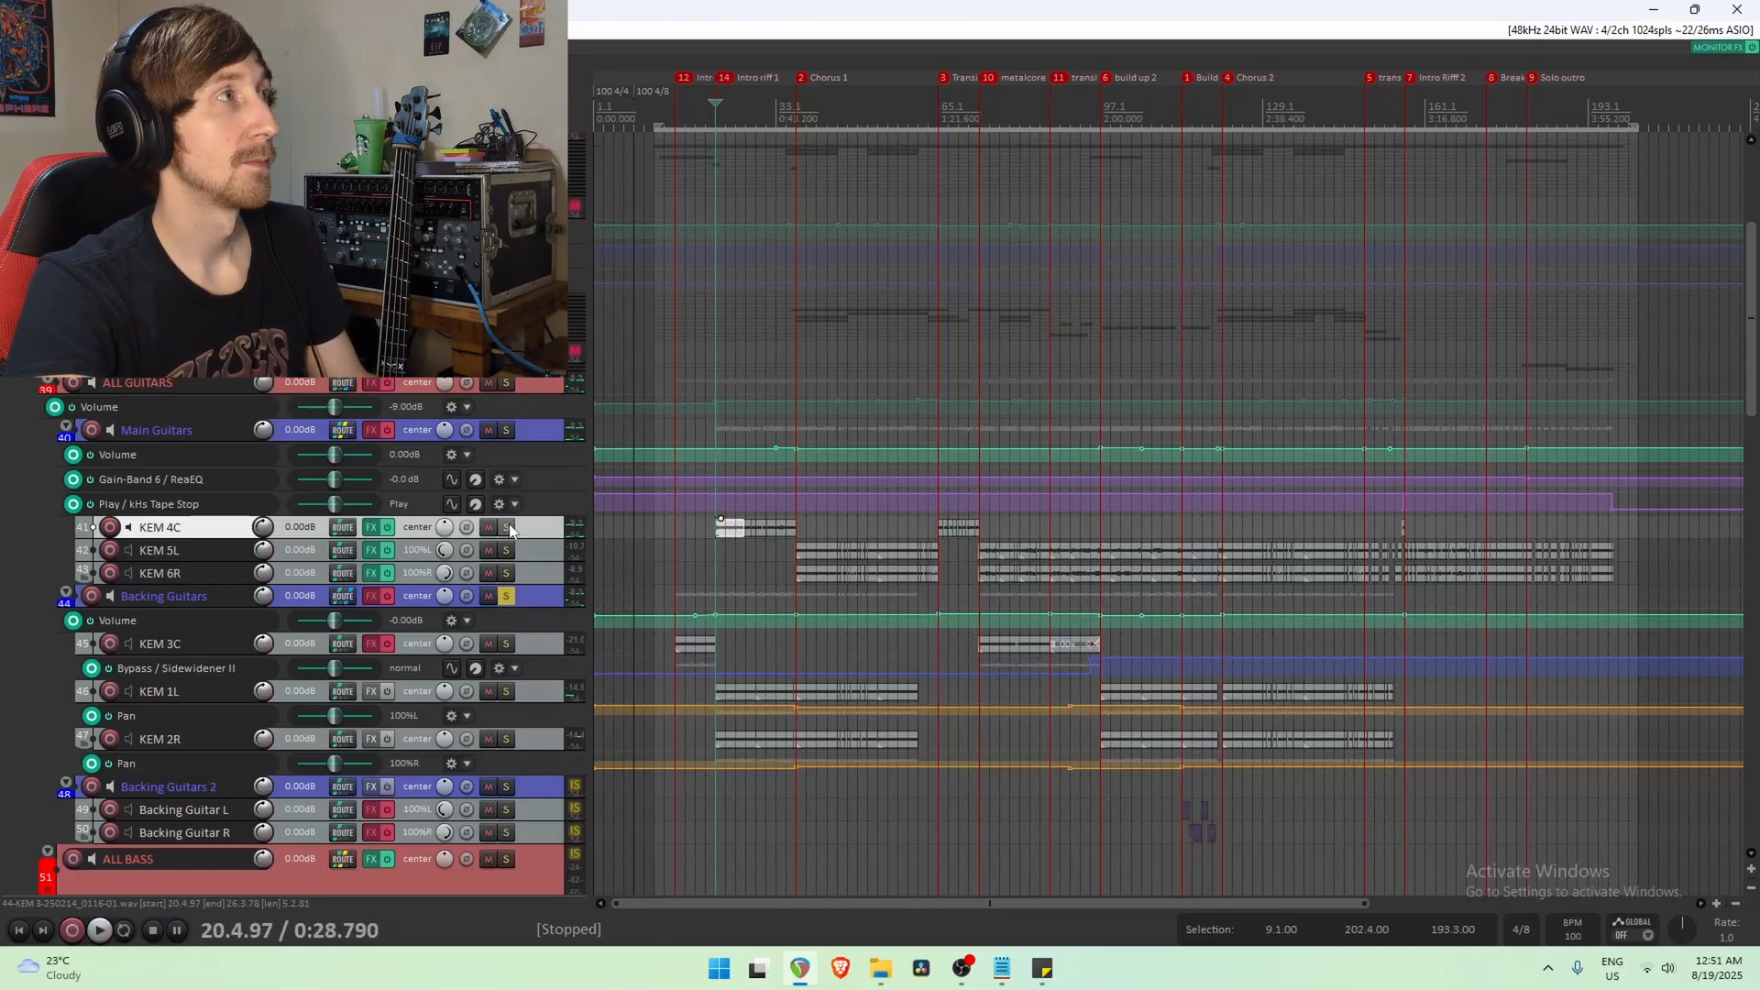
Switch the solo from Backing Guitars to KEM 4C, audition Intro riff 1, and clear the solo.
click(507, 526)
key(space)
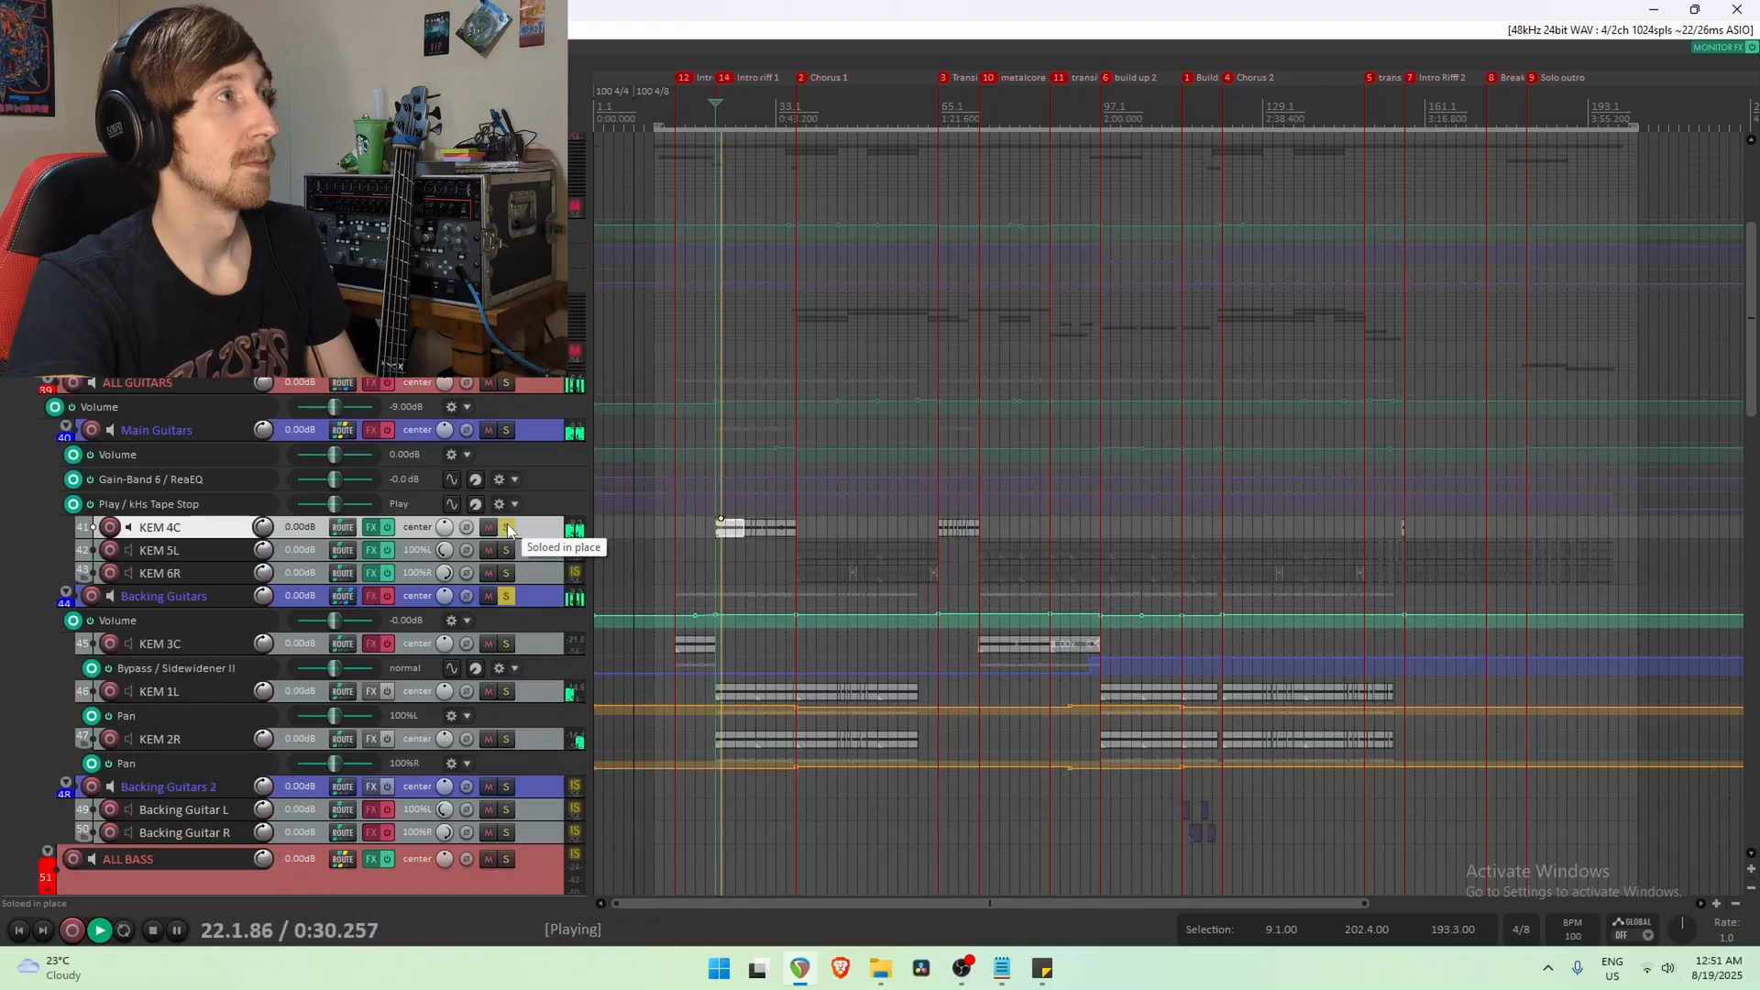
click(508, 601)
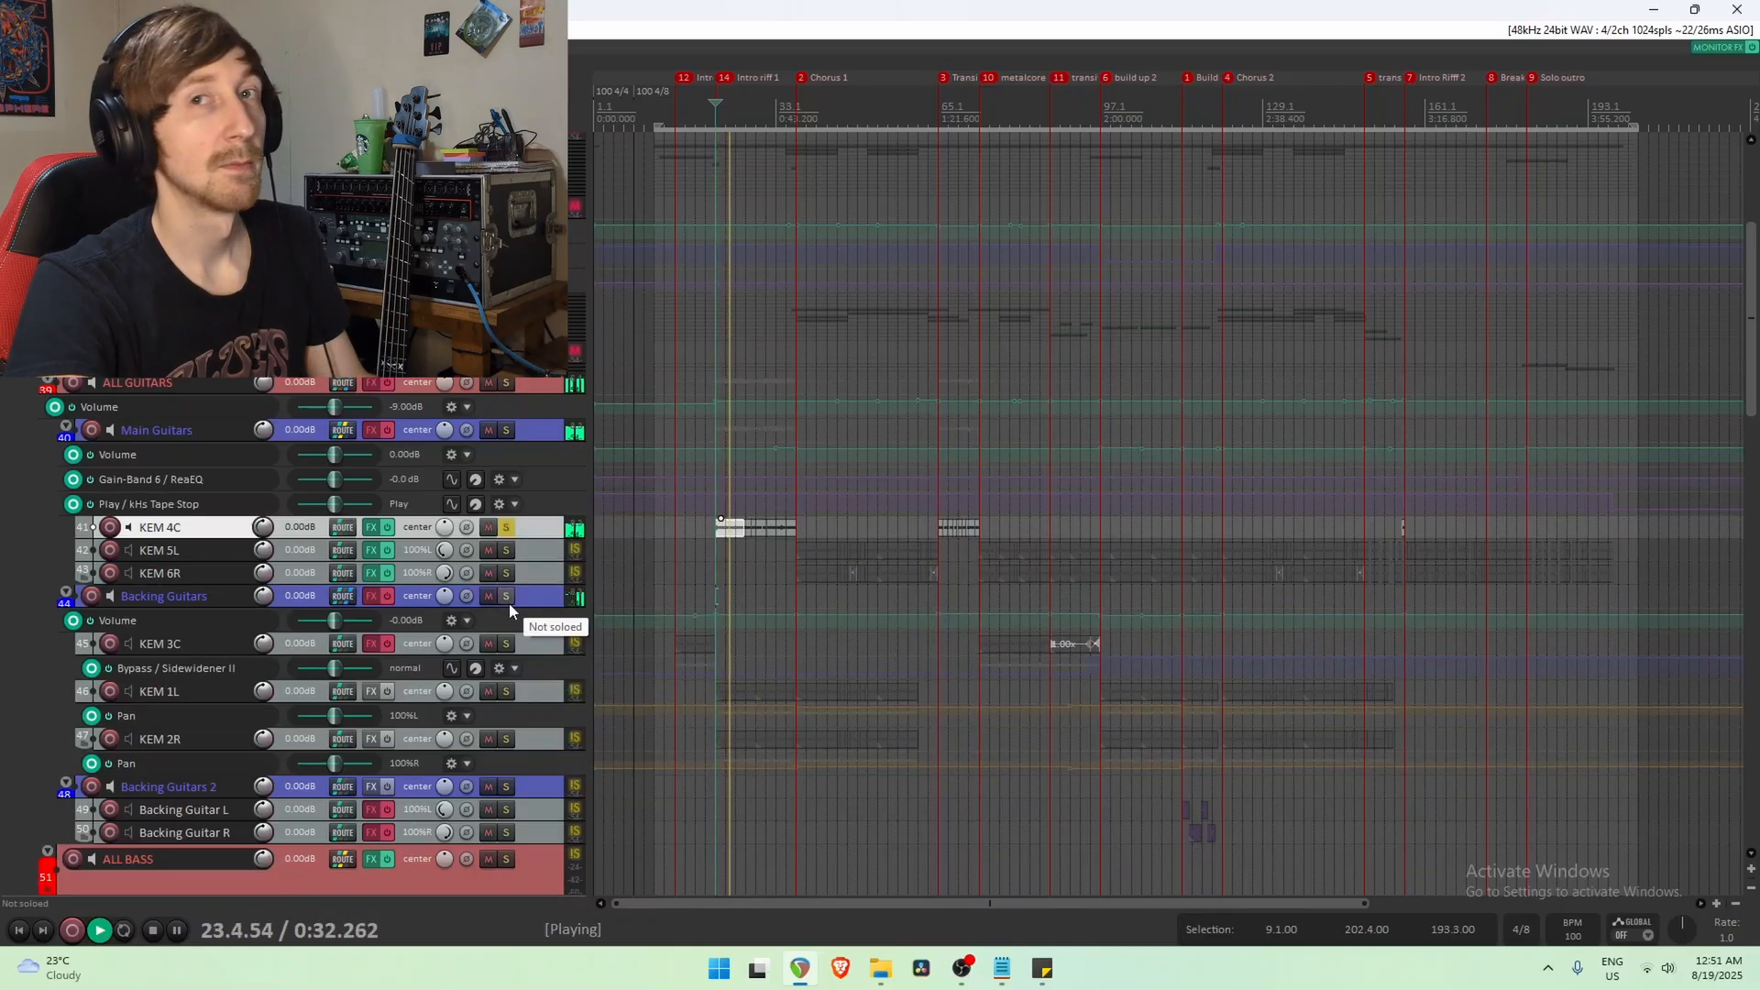
key(space)
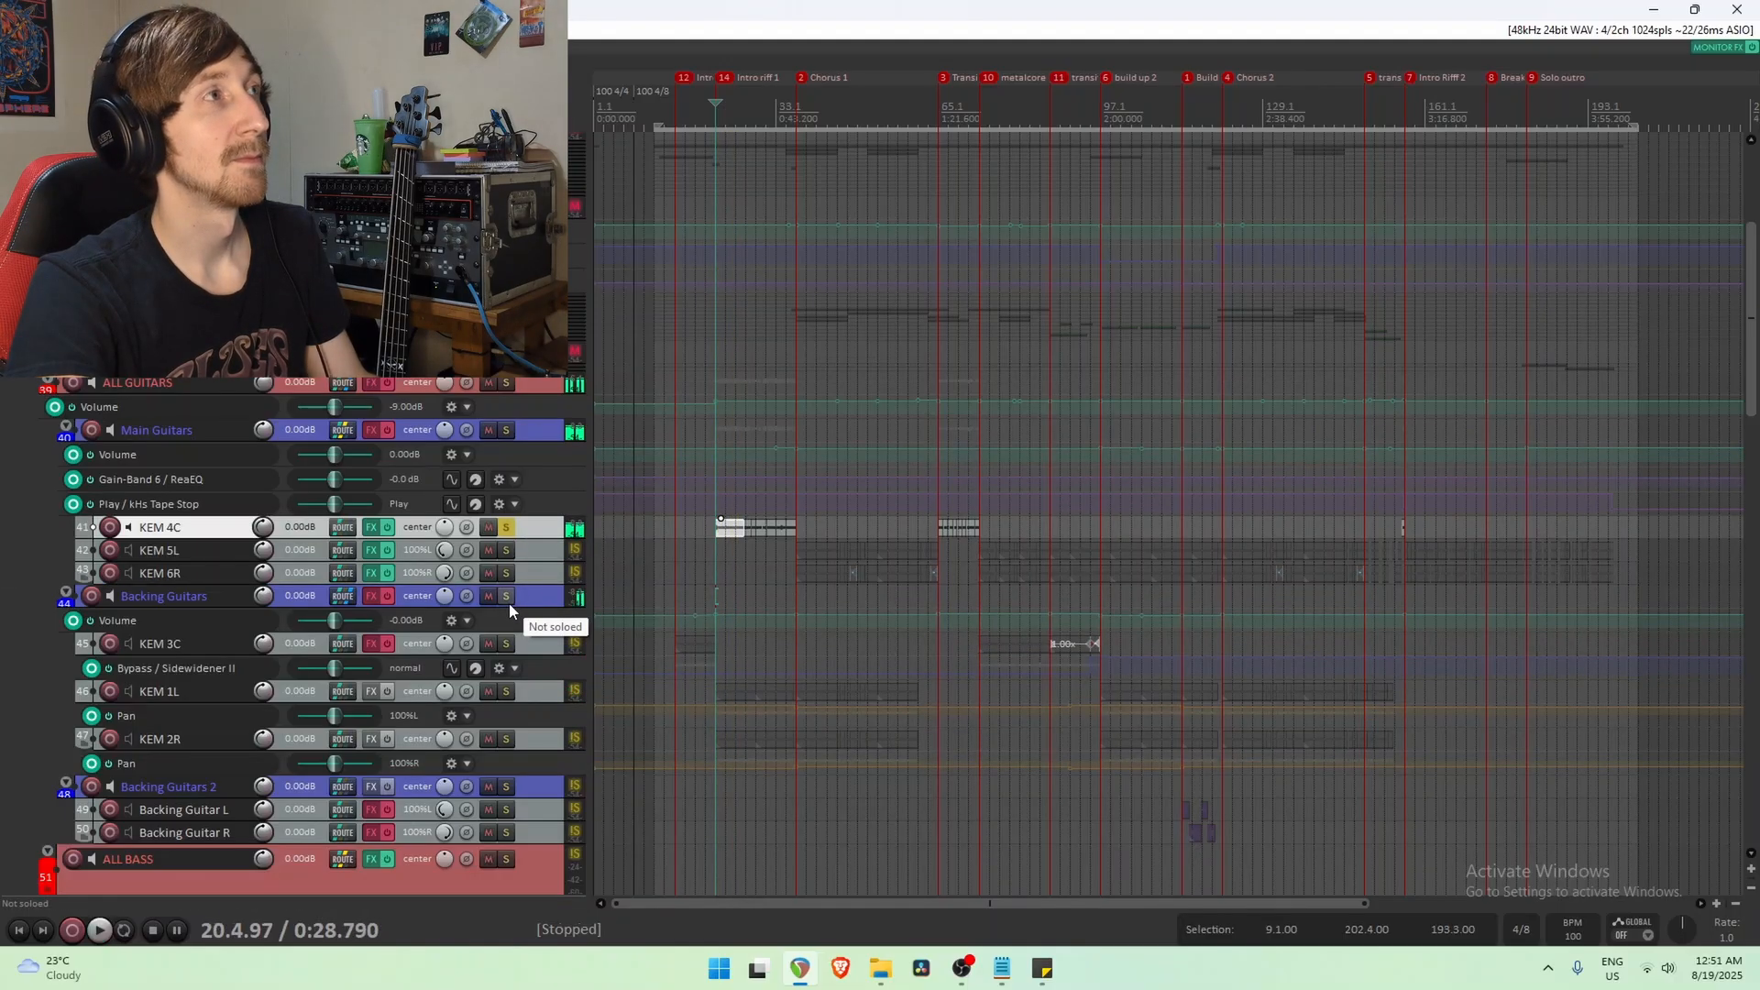
click(507, 528)
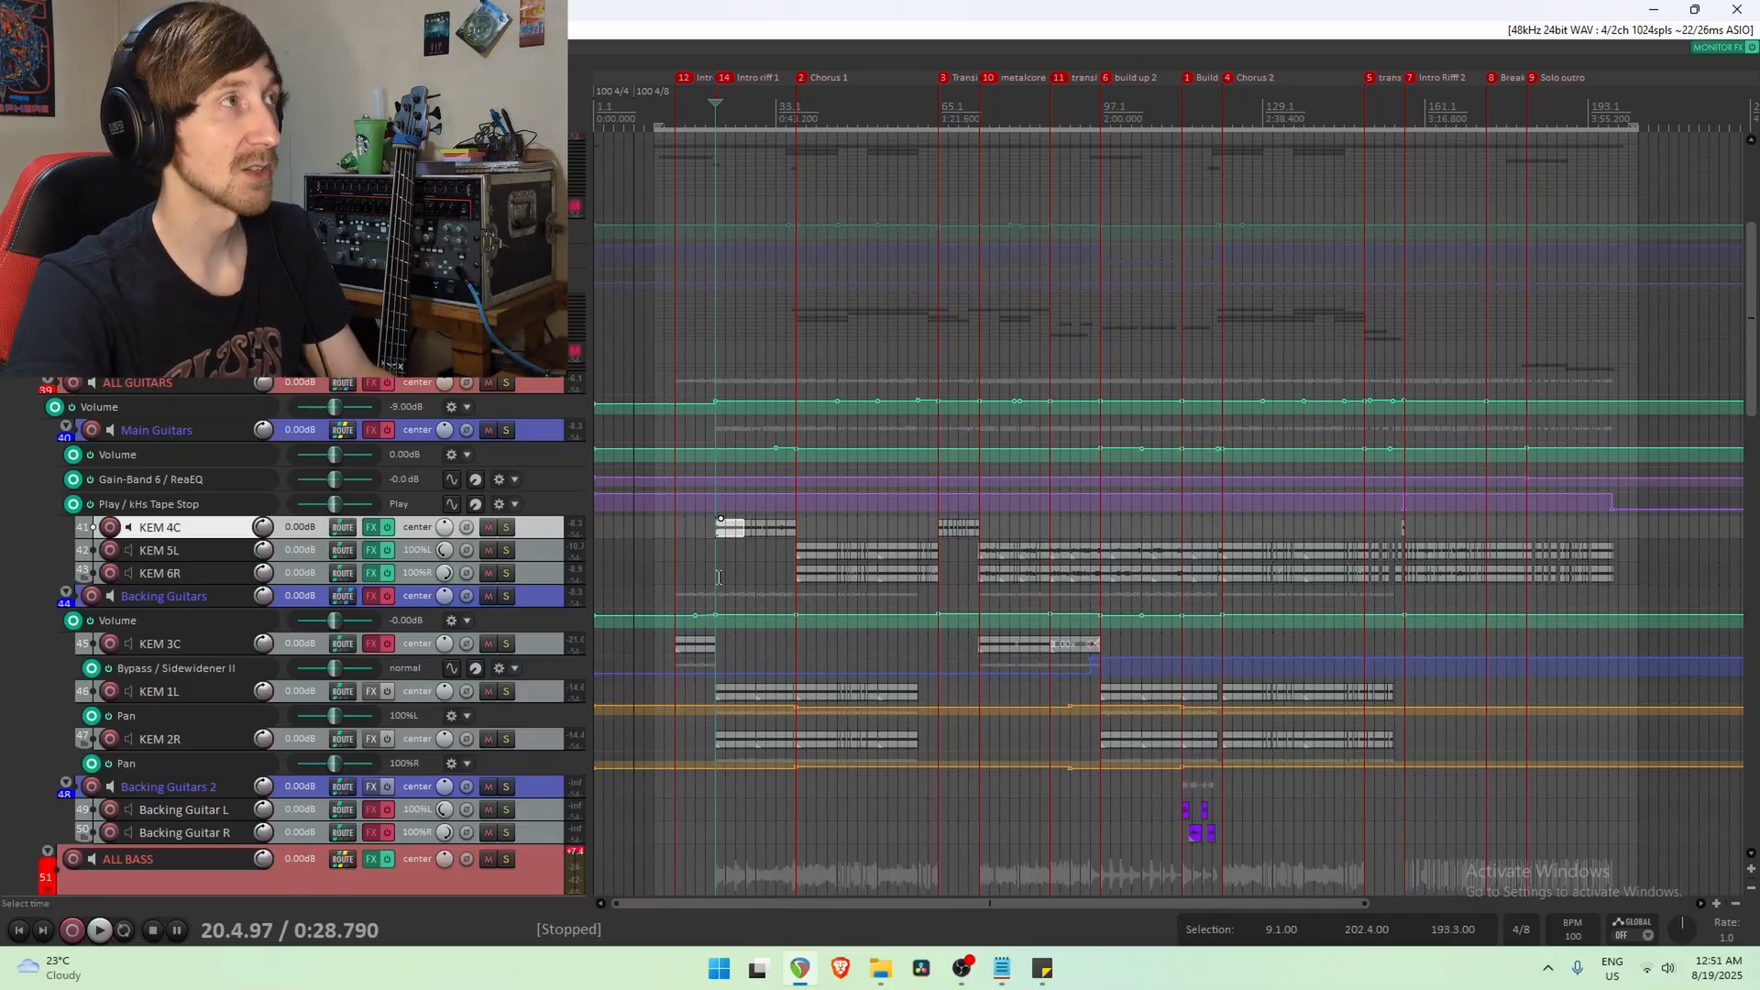
Solo KEM 3C, audition it from the start of the intro at bar 13, and unsolo it.
click(678, 573)
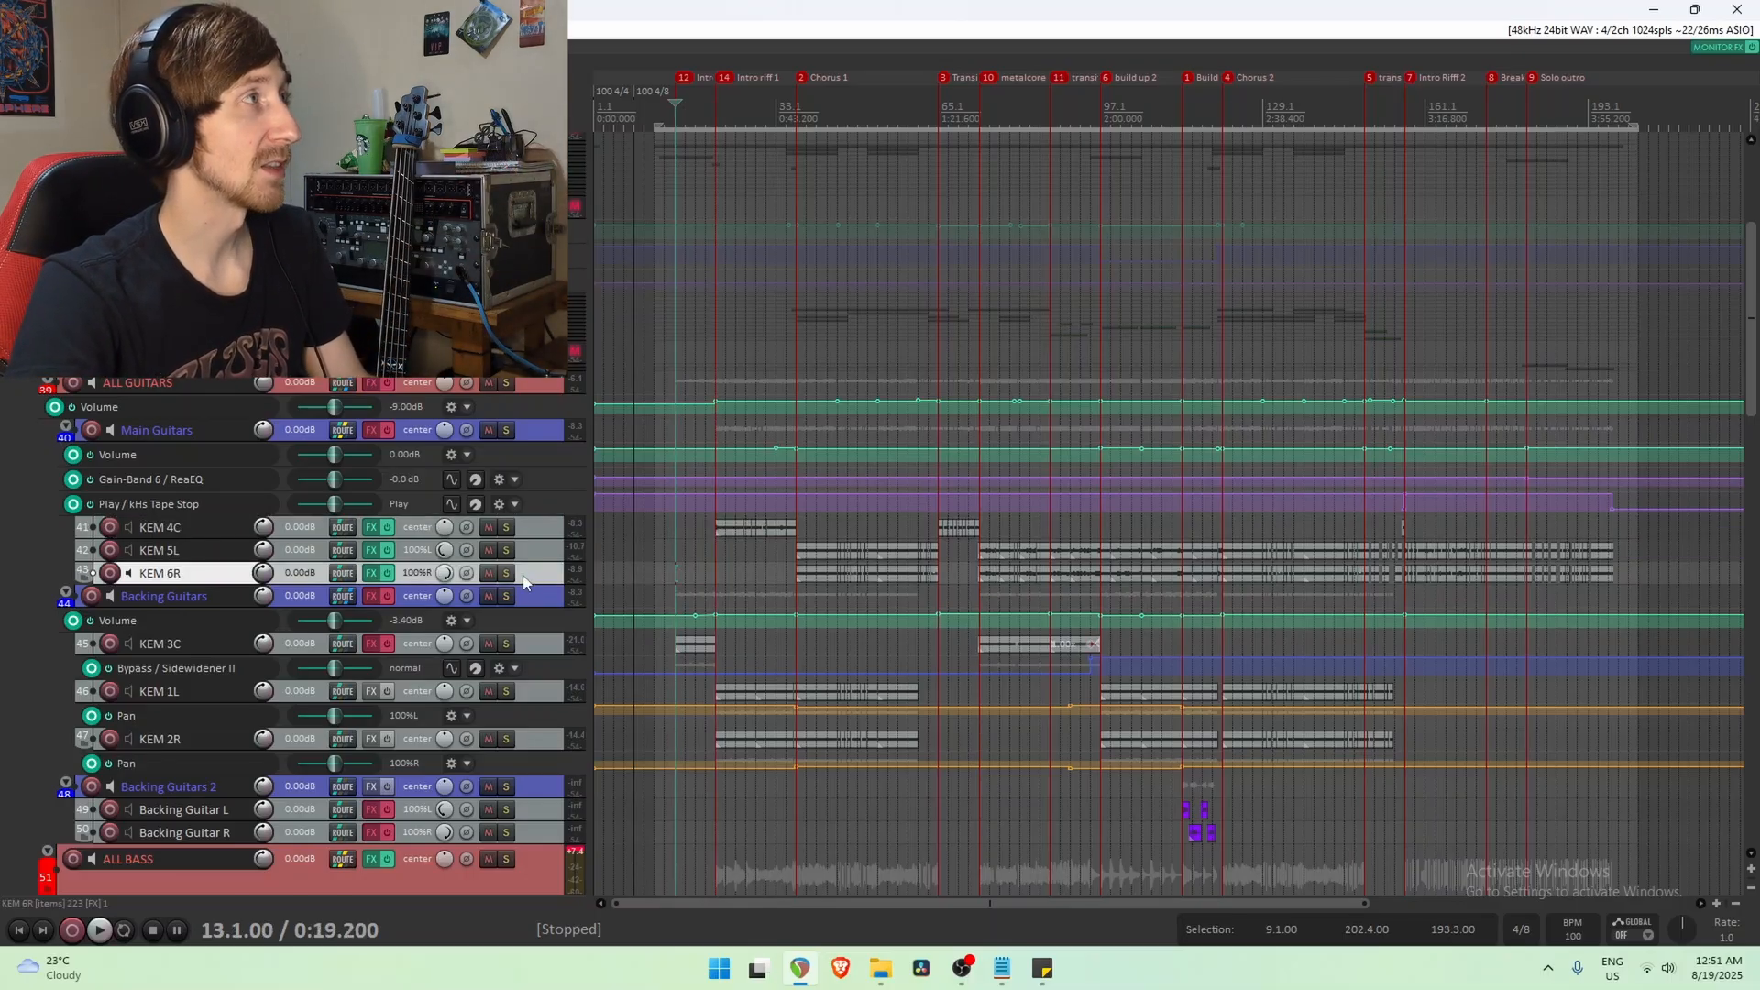
click(507, 644)
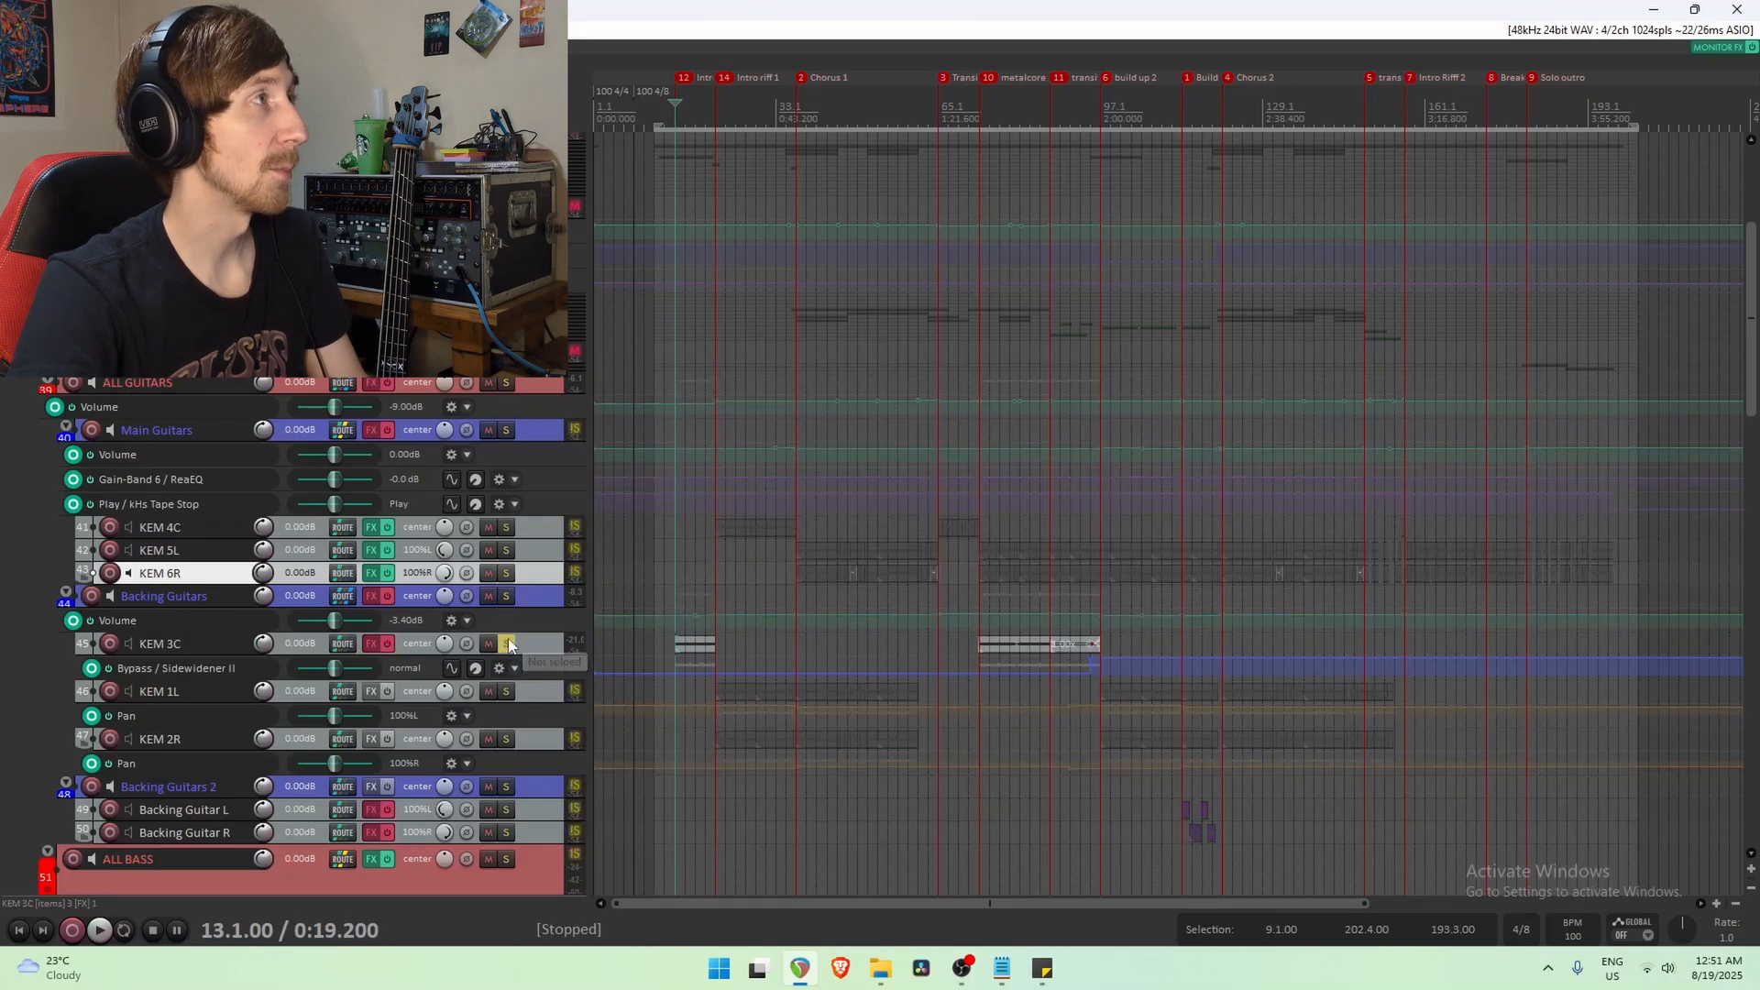
key(space)
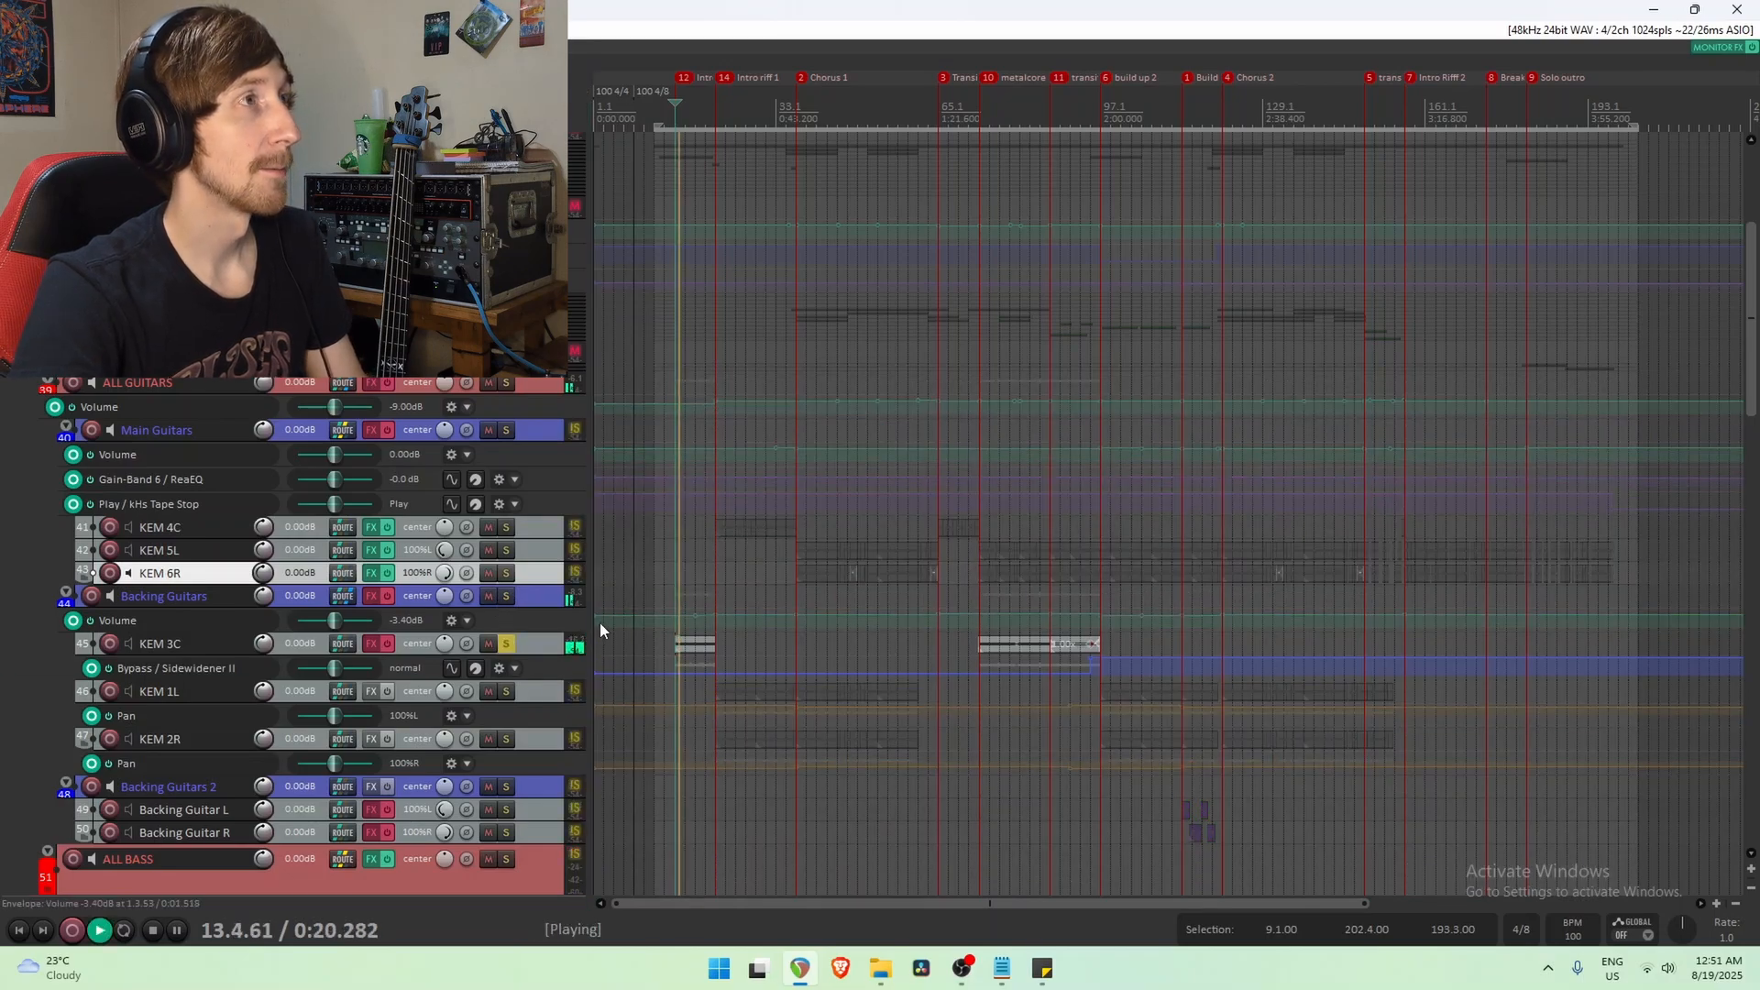
key(space)
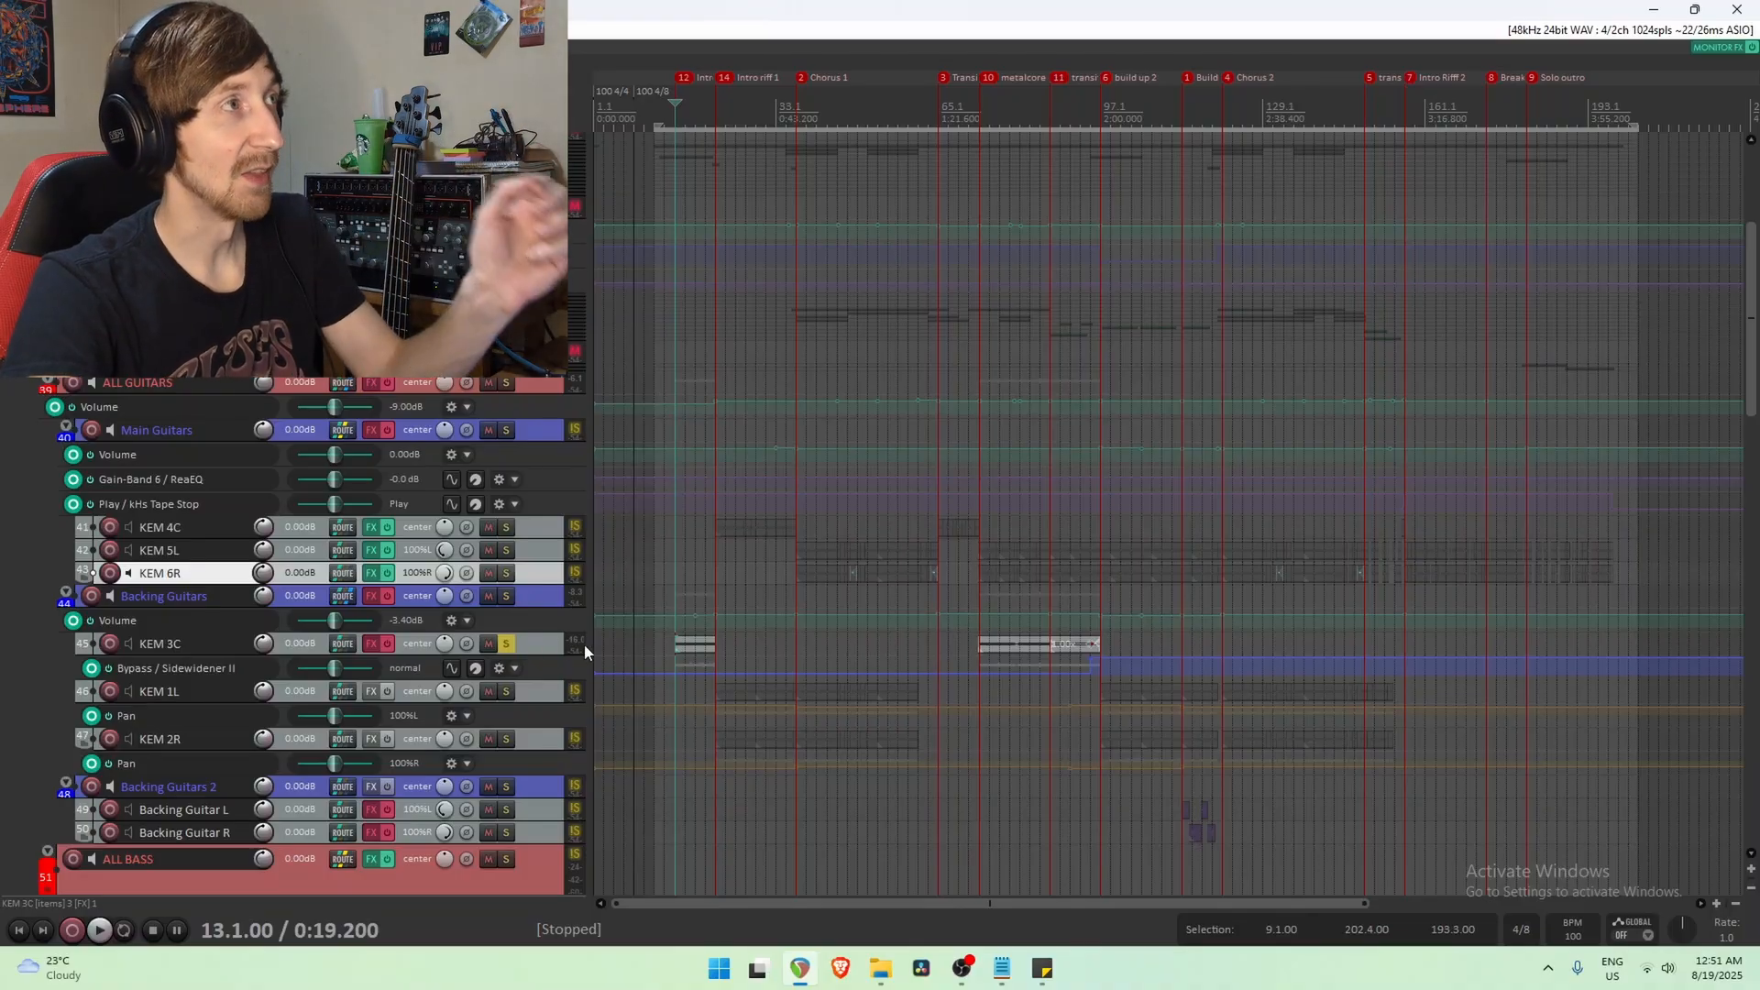
click(507, 645)
Solo the Backing Guitars group, play from bar 19 across the change into Intro riff 1, and unsolo it.
click(706, 645)
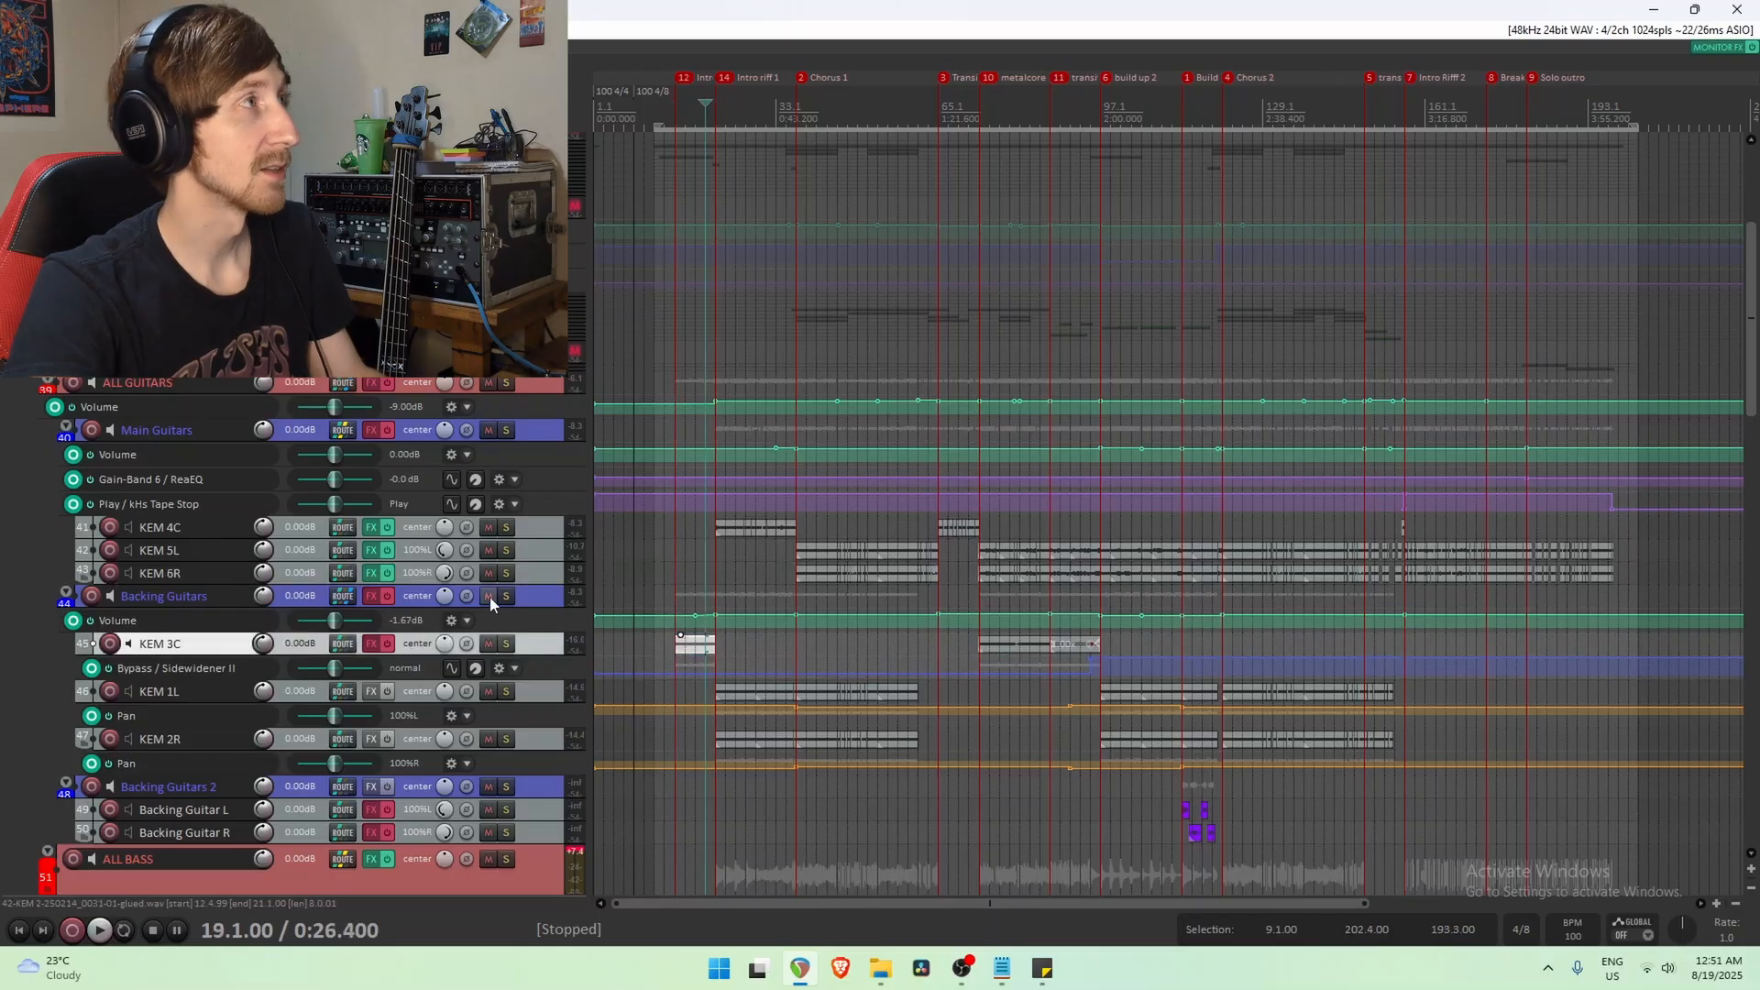
click(507, 596)
key(space)
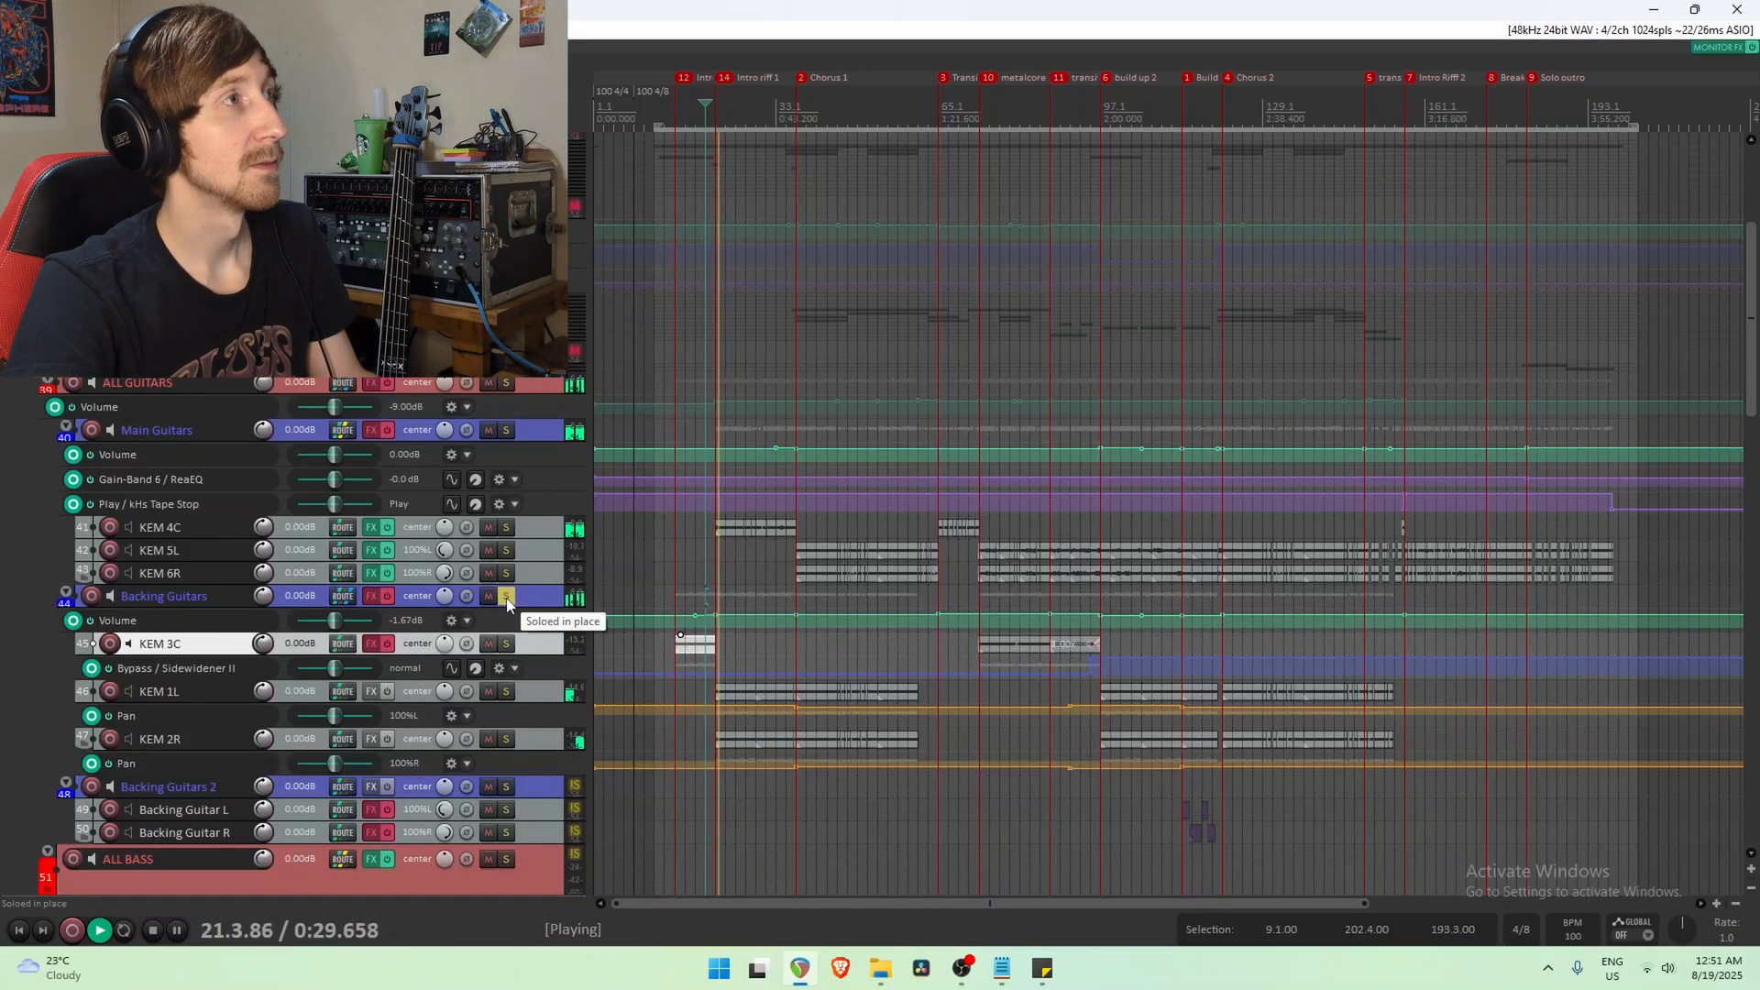
key(space)
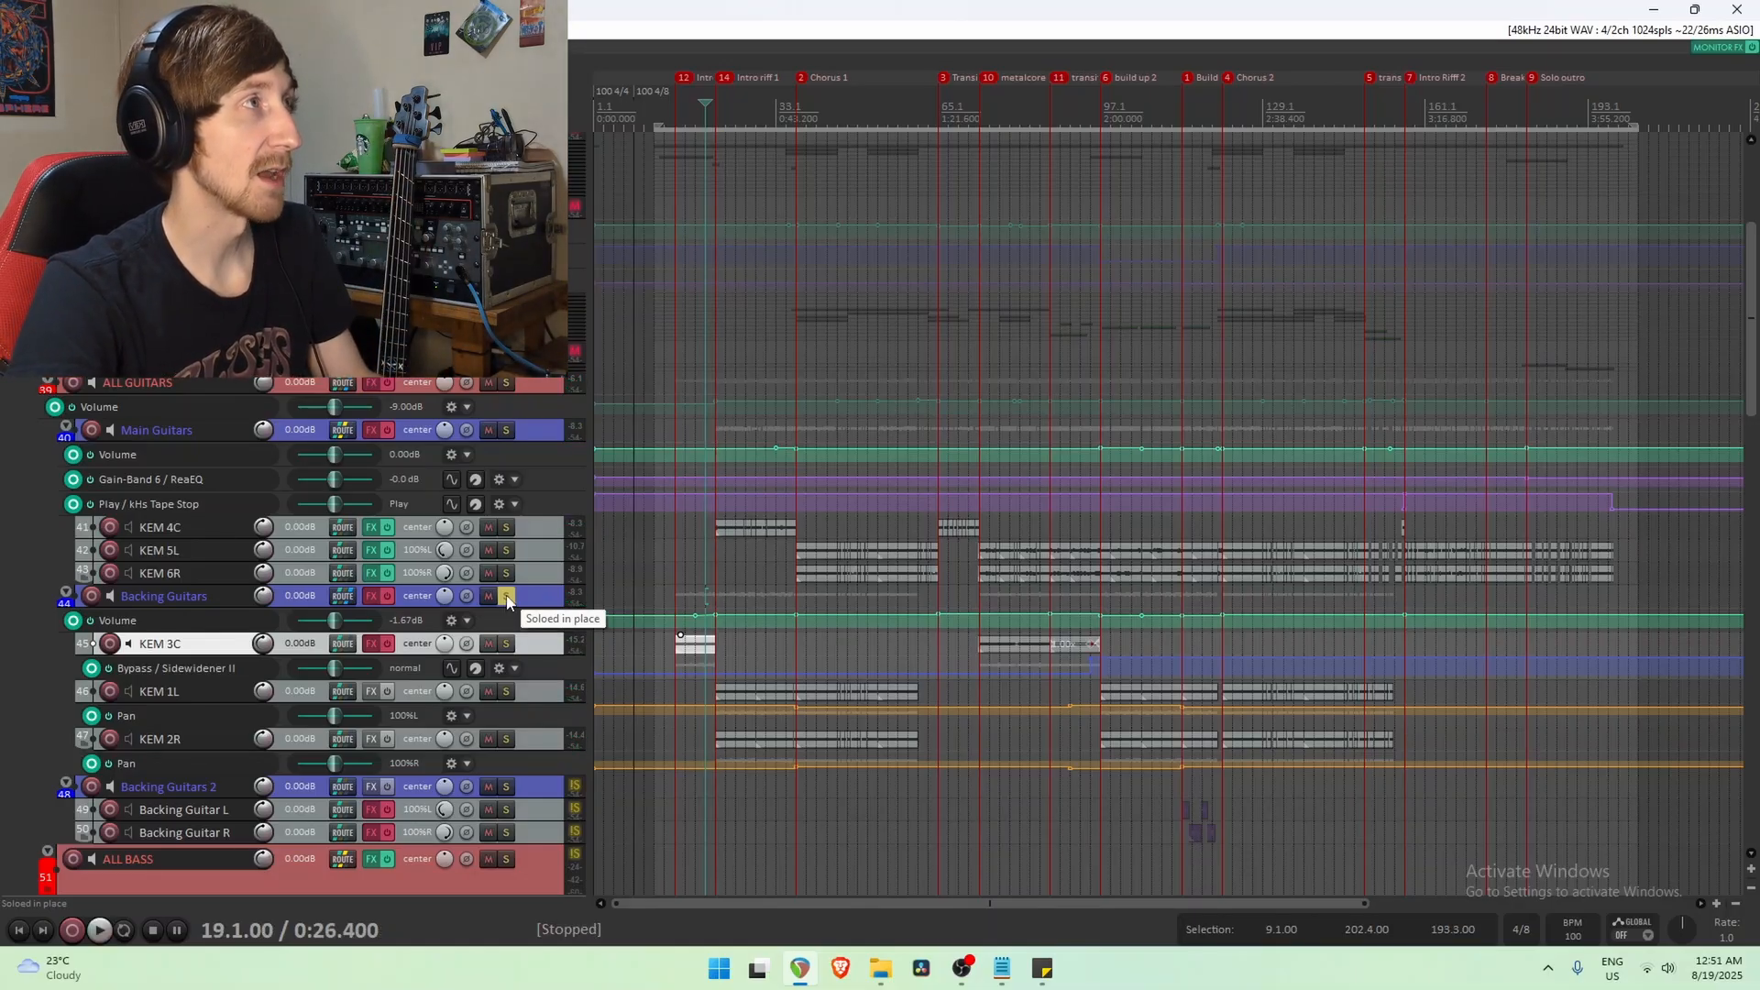
click(507, 598)
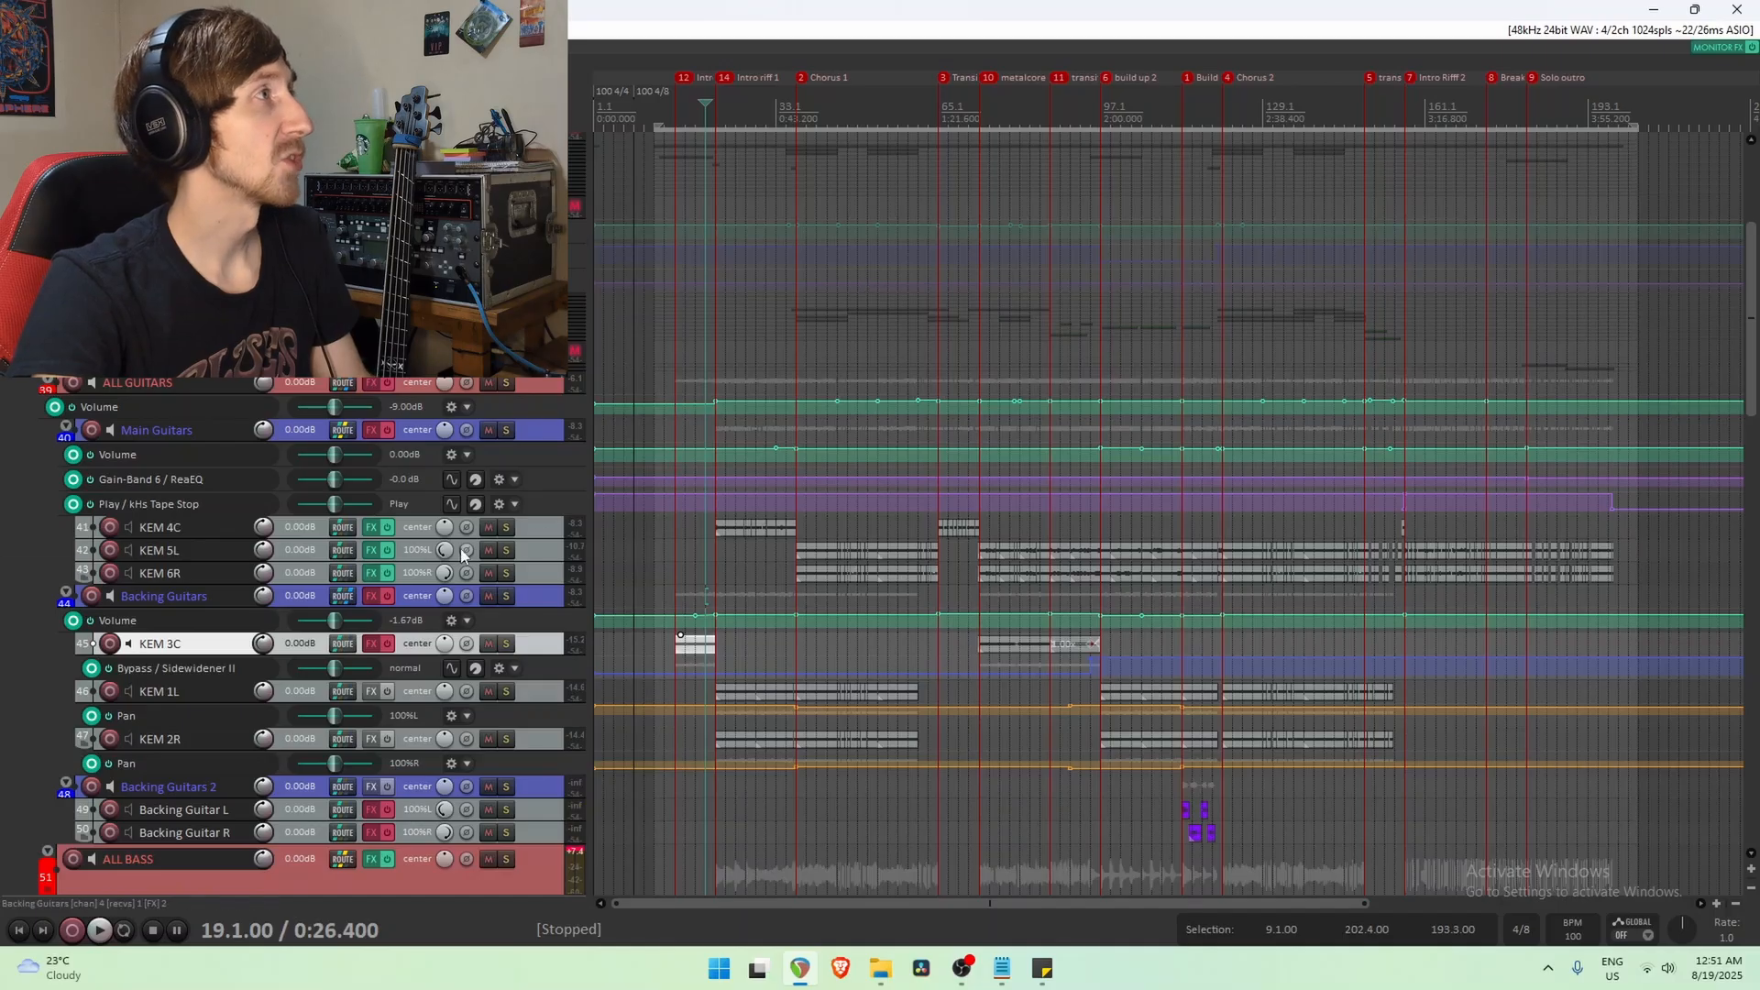
Place the cursor at KEM 5L's first Chorus 1 item and open the track's Toneforge DI Match plugin to examine its profile settings.
click(550, 526)
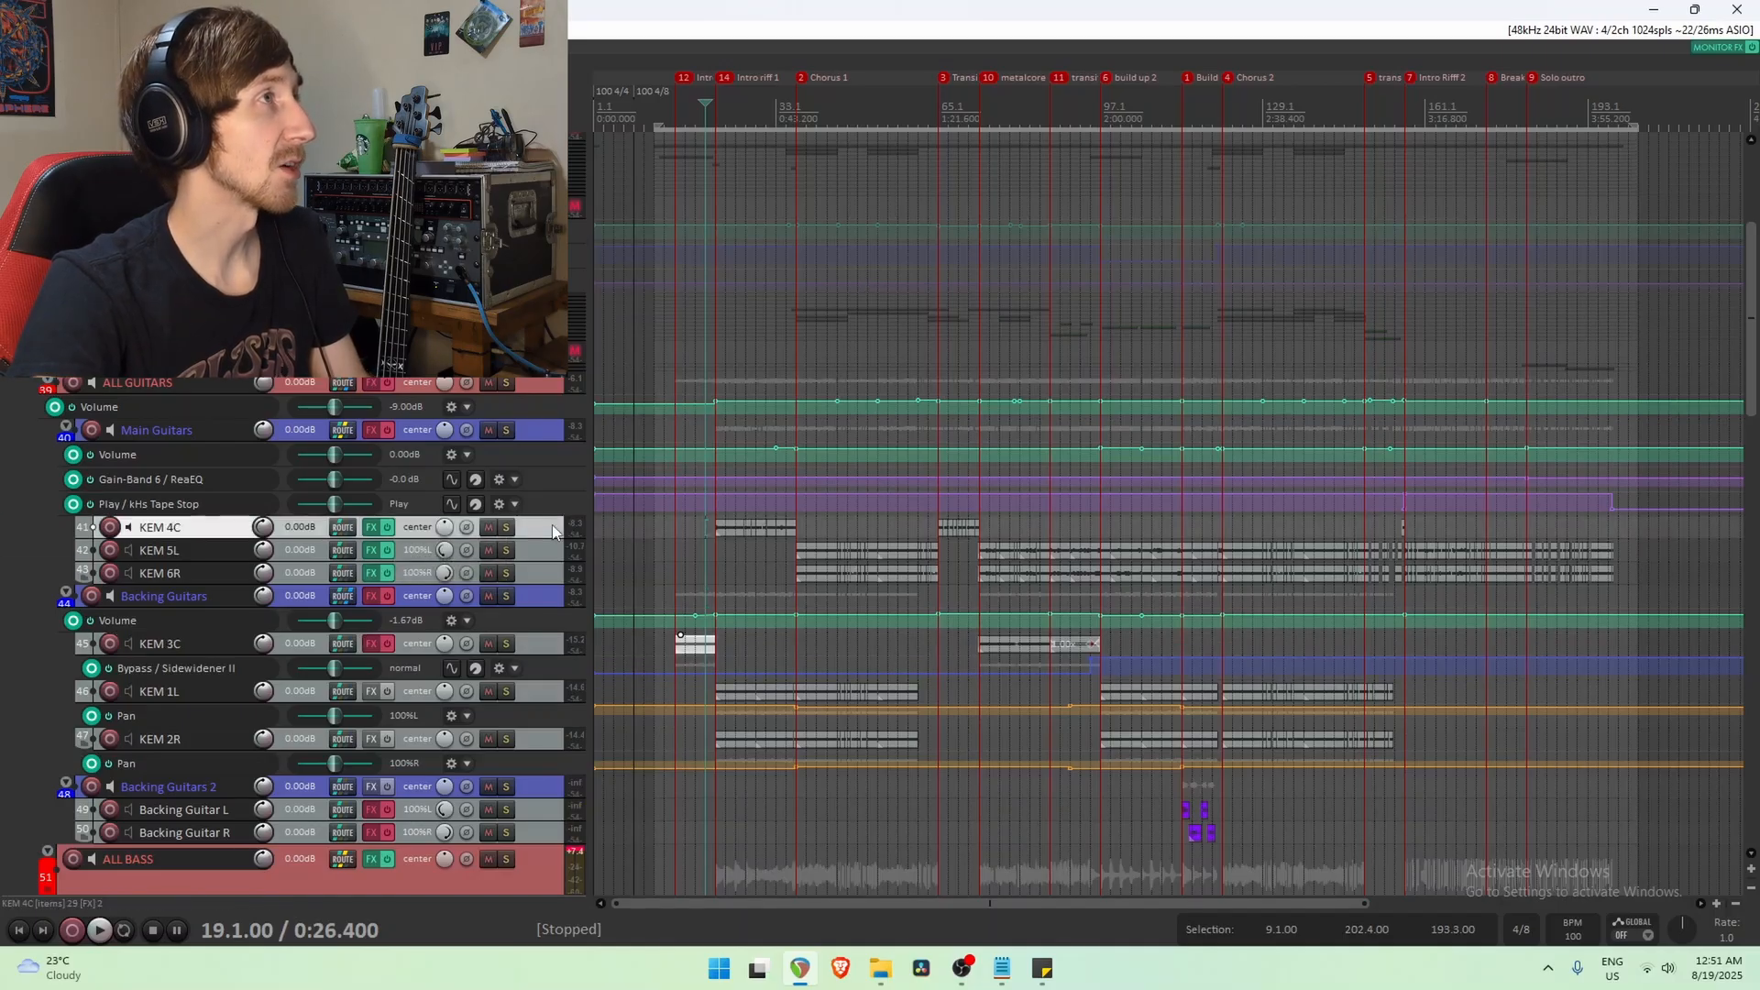
click(541, 550)
click(807, 550)
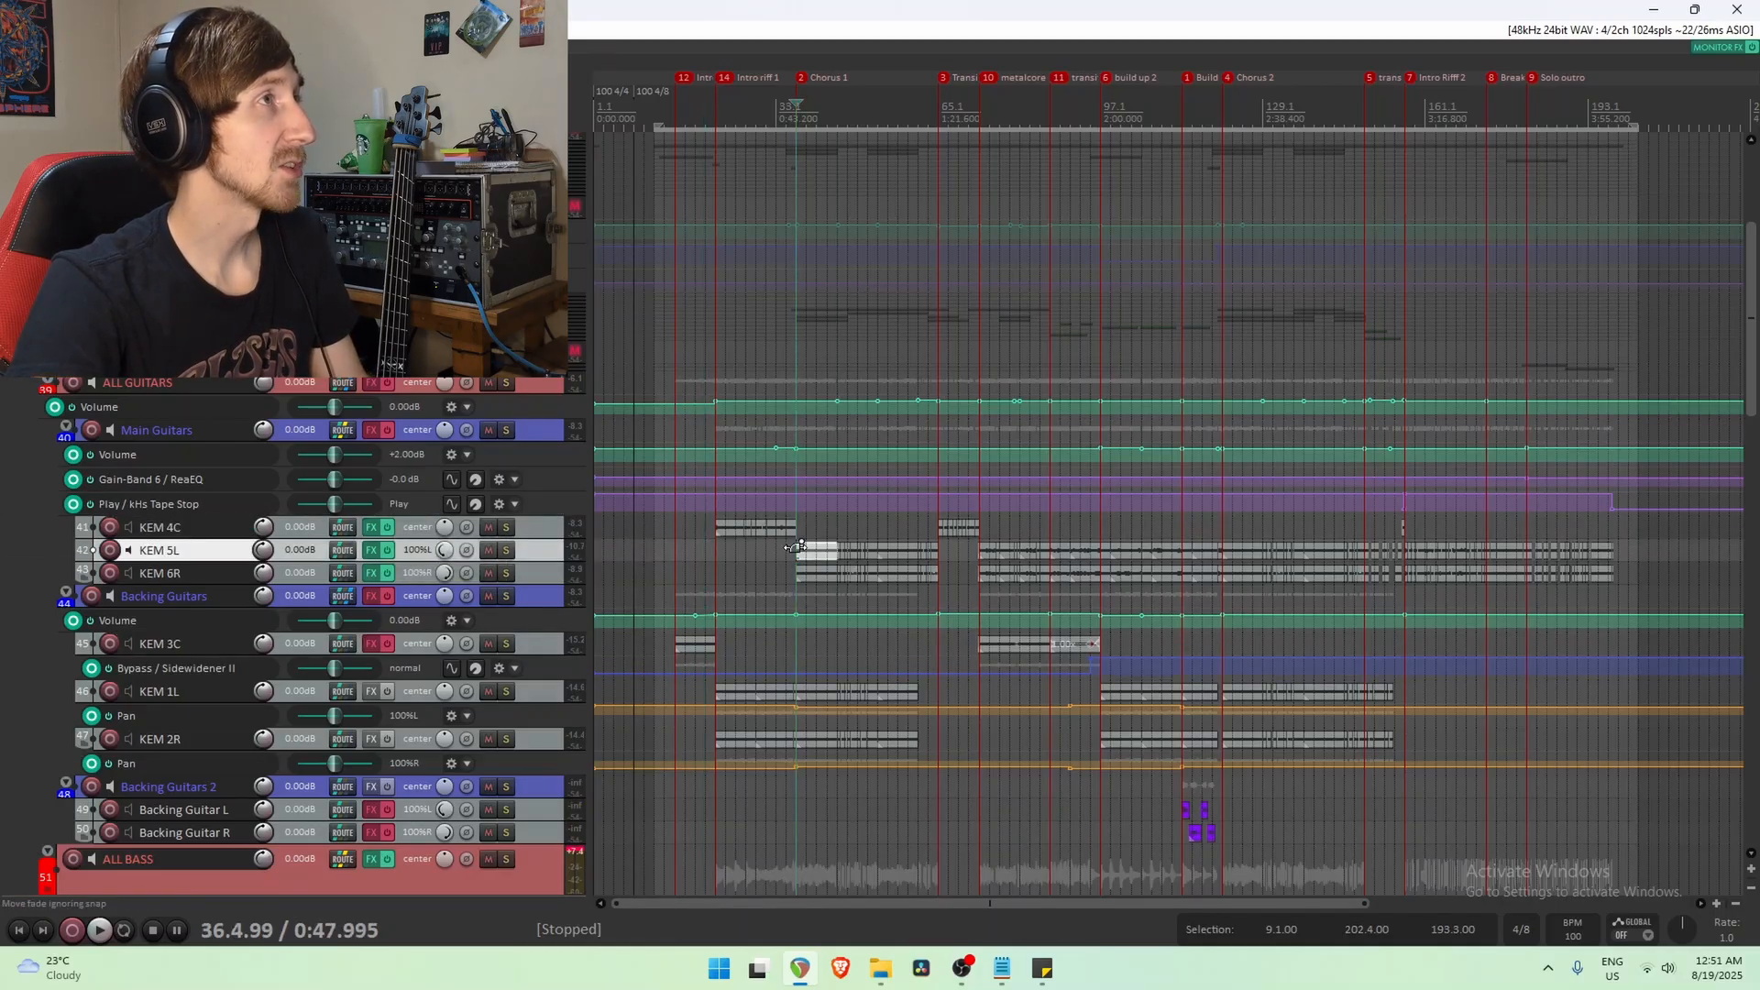
click(370, 550)
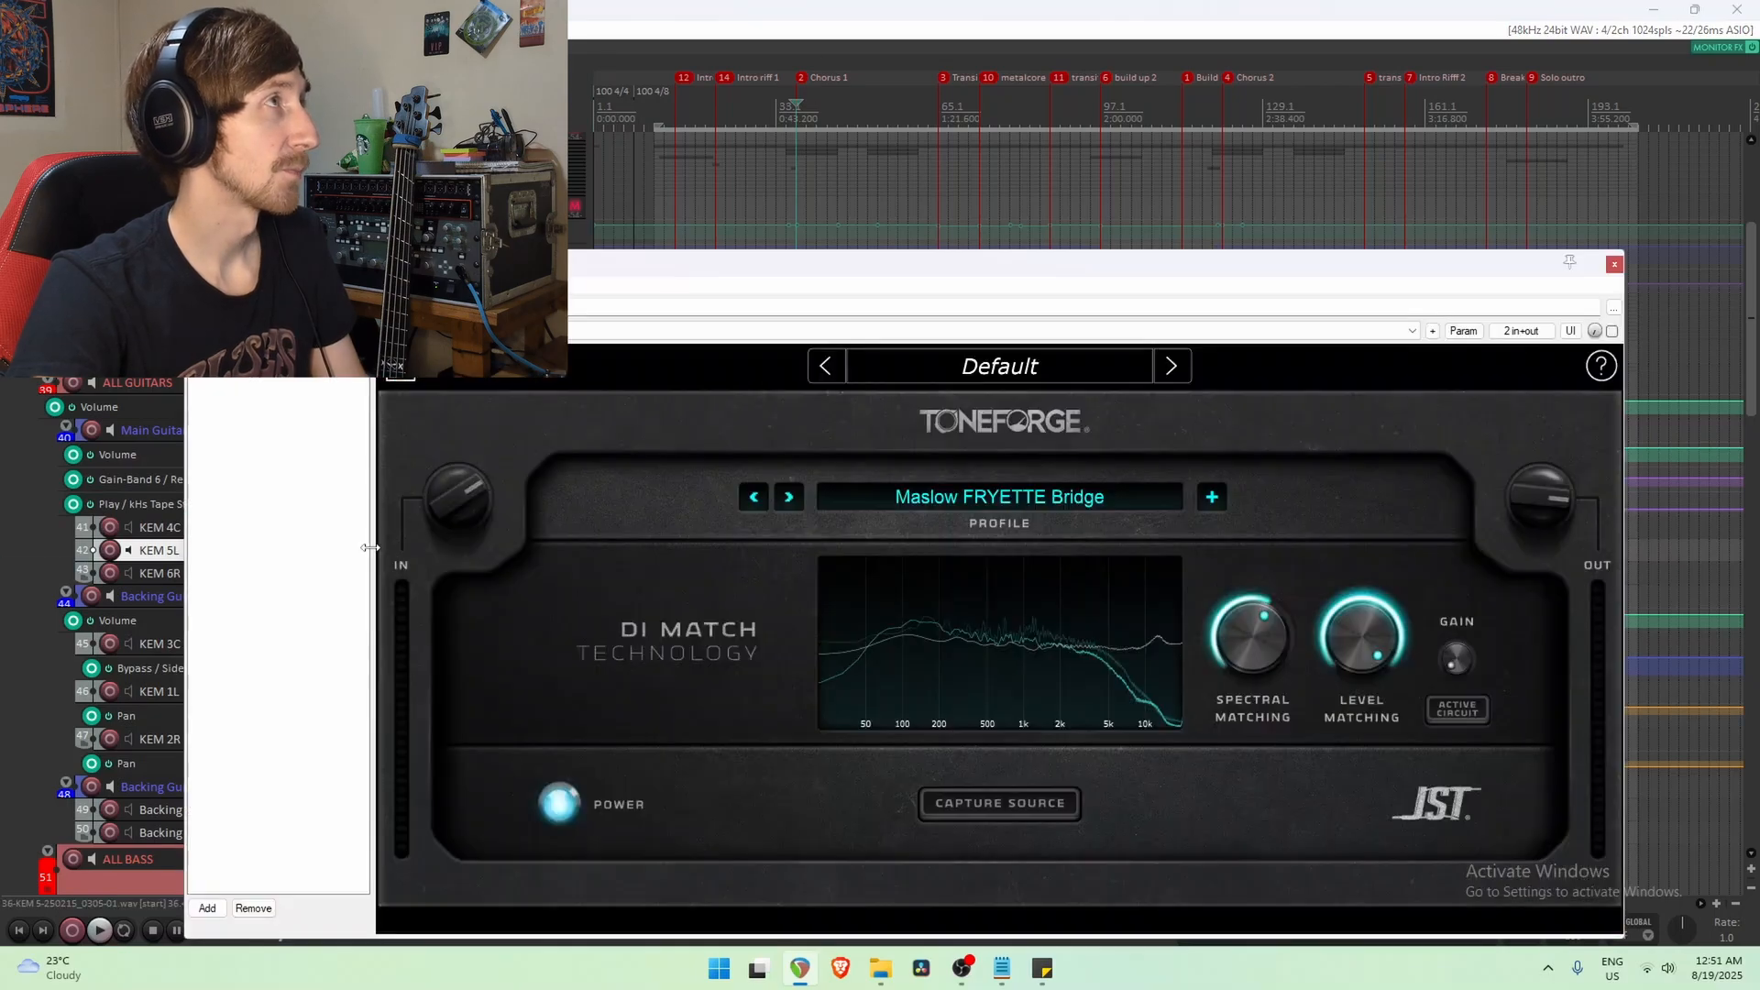
drag(580, 263, 599, 127)
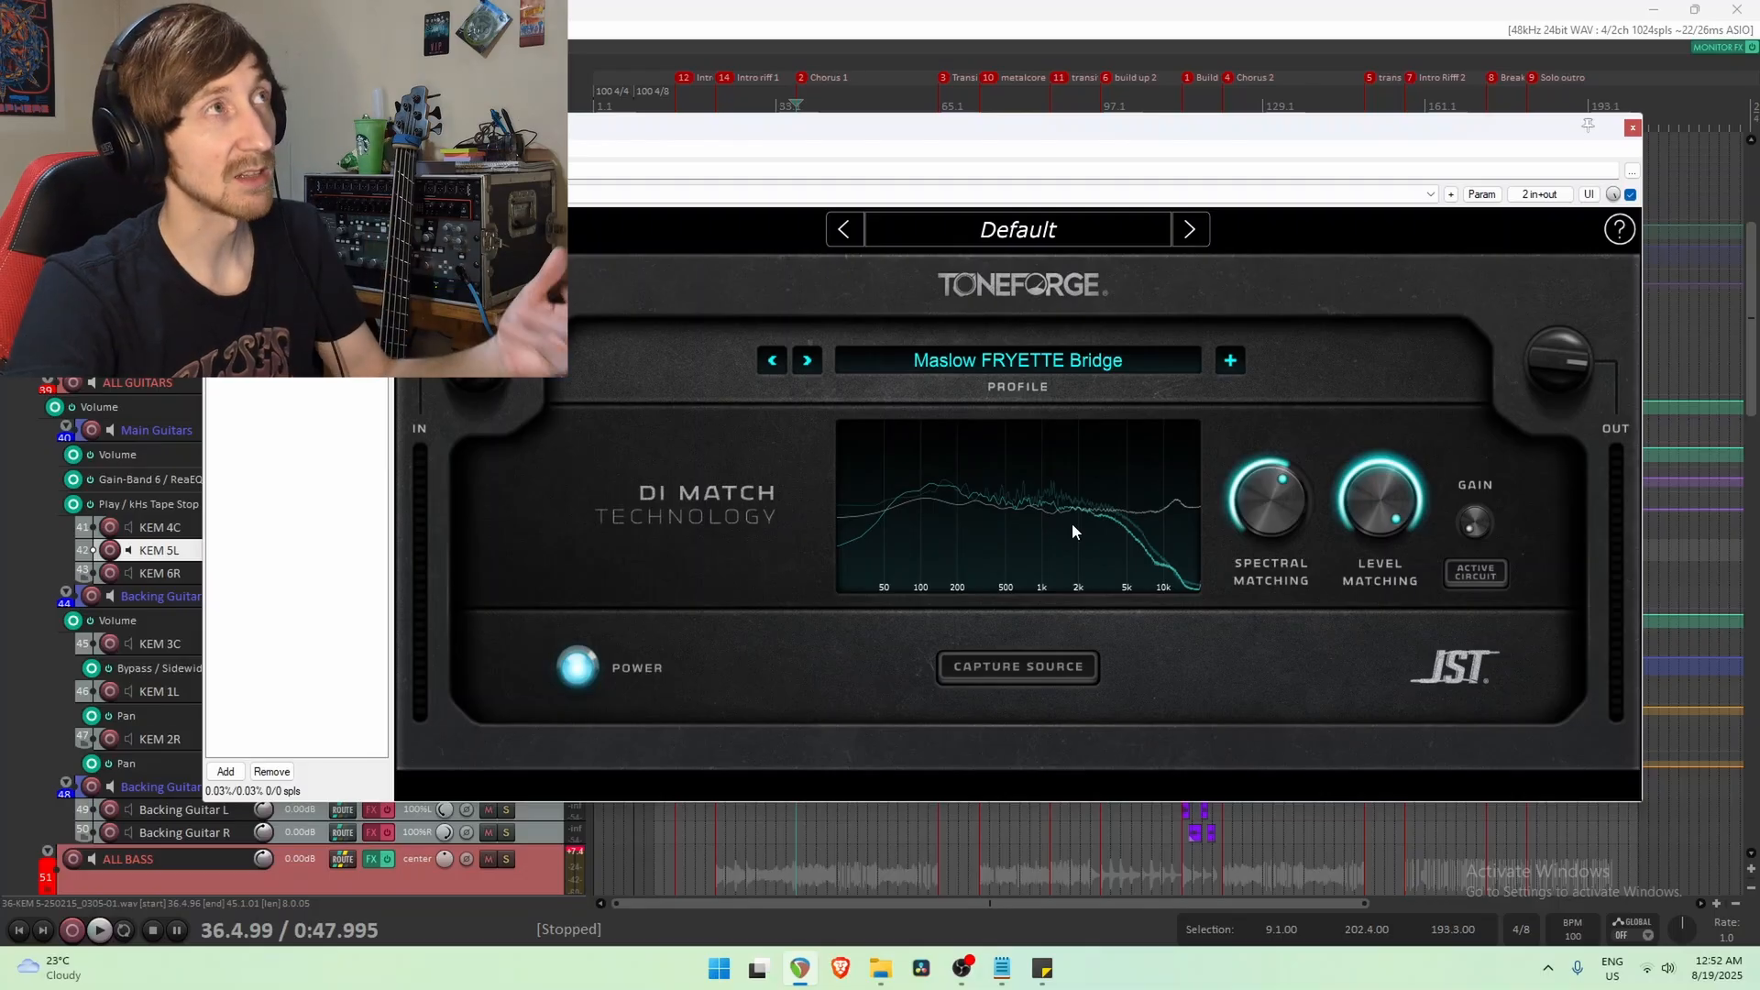
drag(1086, 130, 1107, 262)
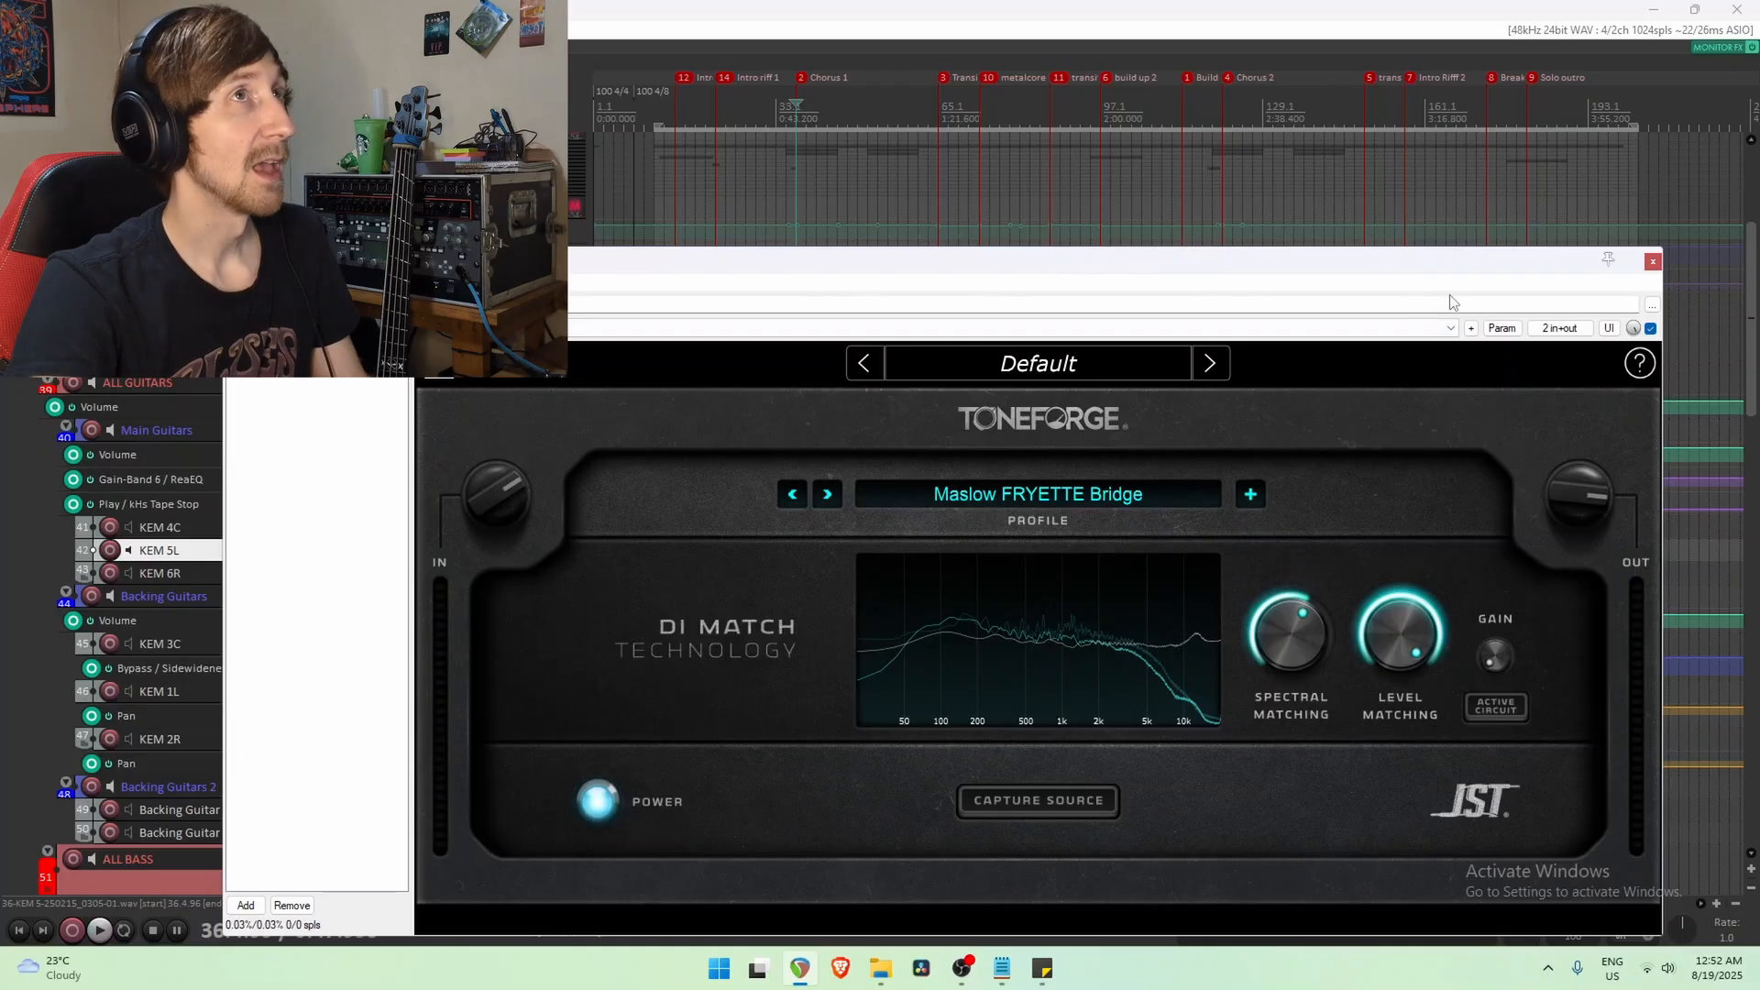
Solo KEM 5L with its pan centered and play Chorus 1, toggling DI Match off and on to compare the sound.
drag(1254, 258, 1294, 701)
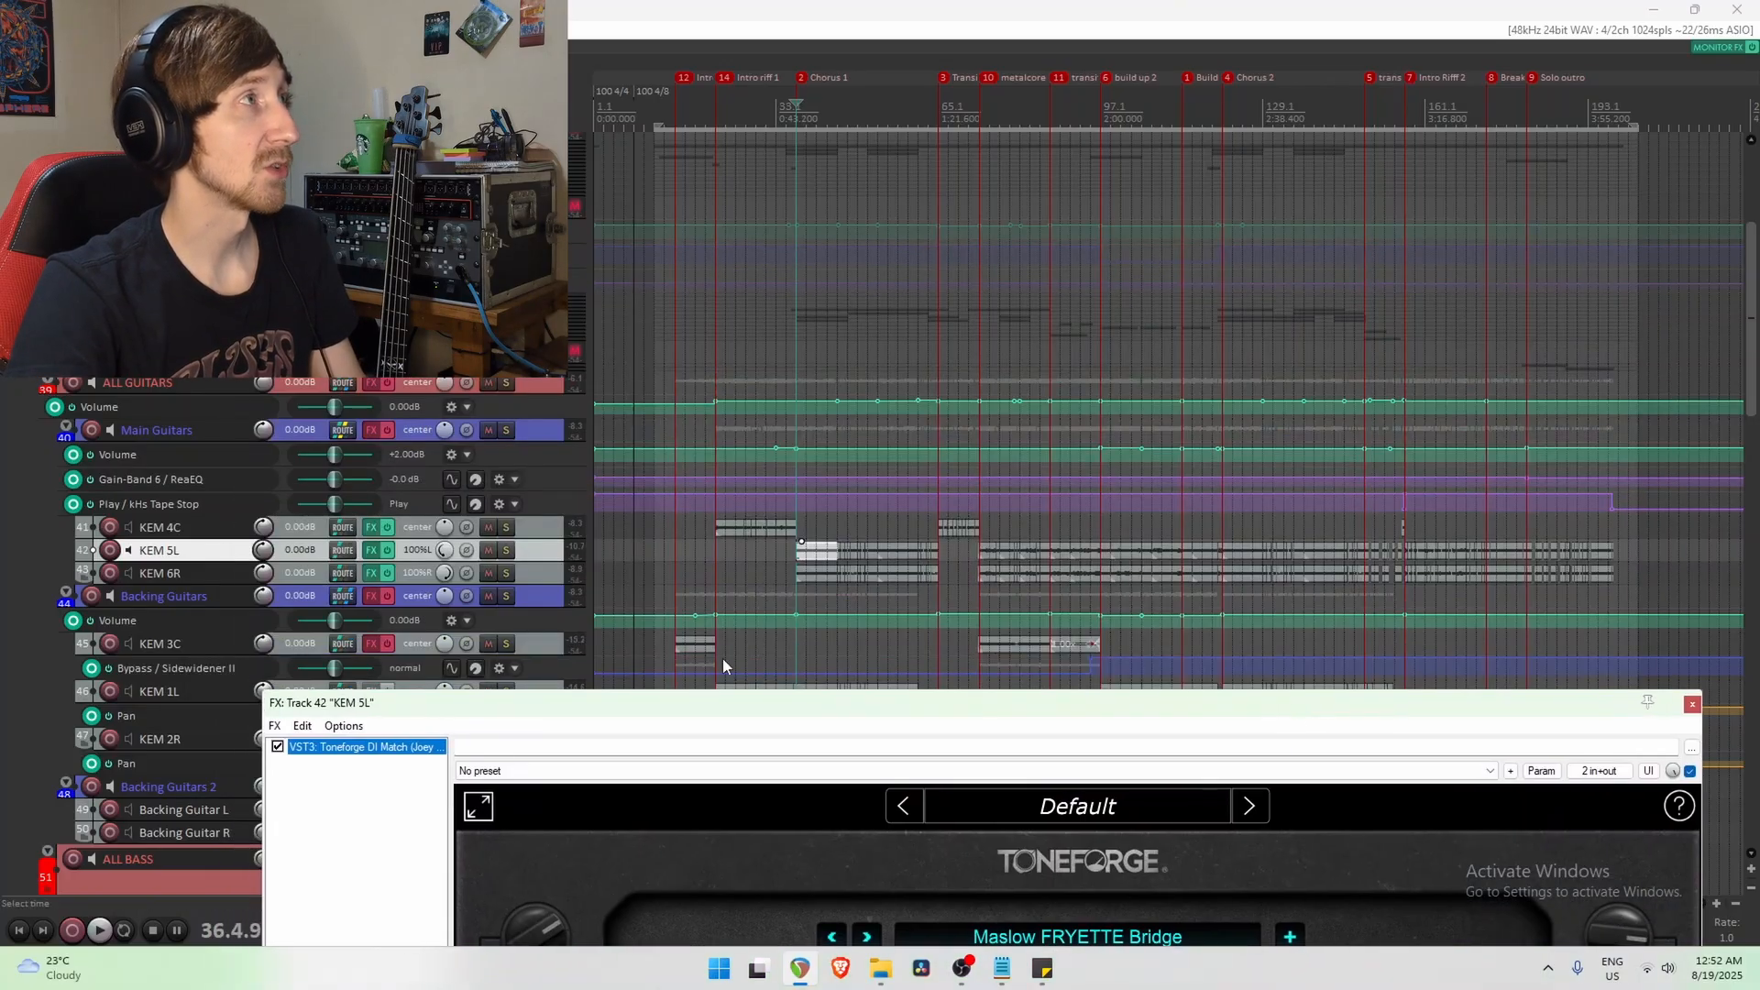
click(505, 550)
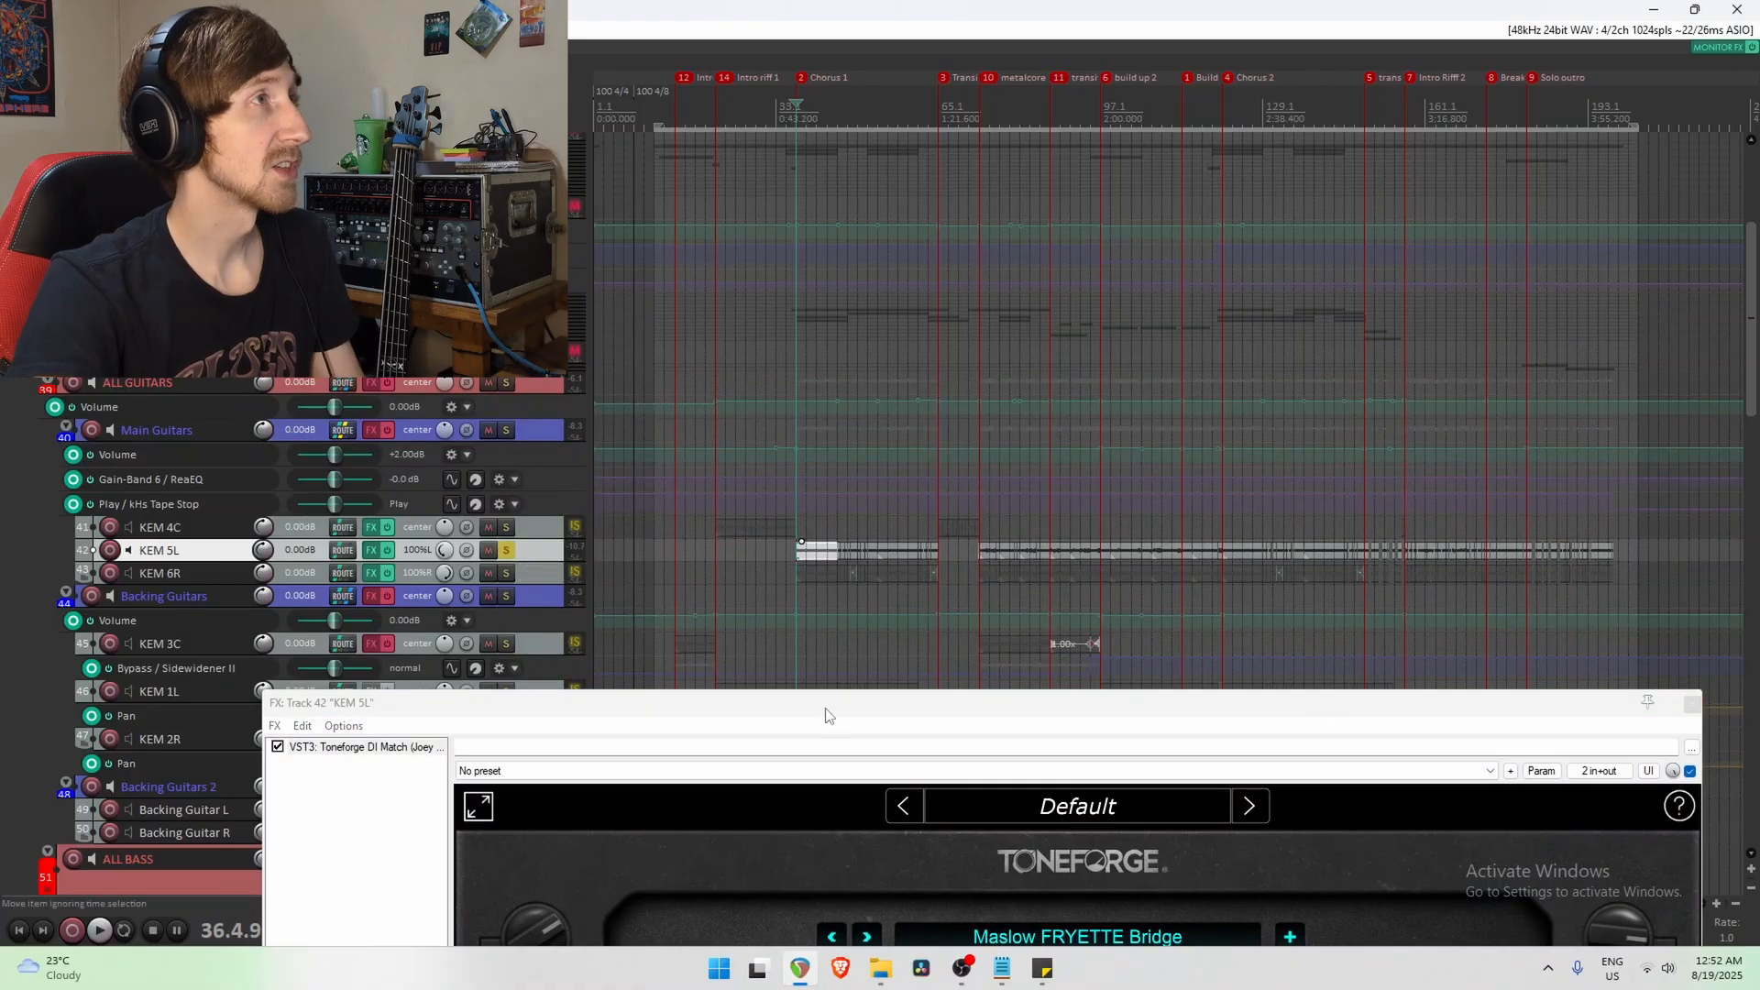
double_click(445, 550)
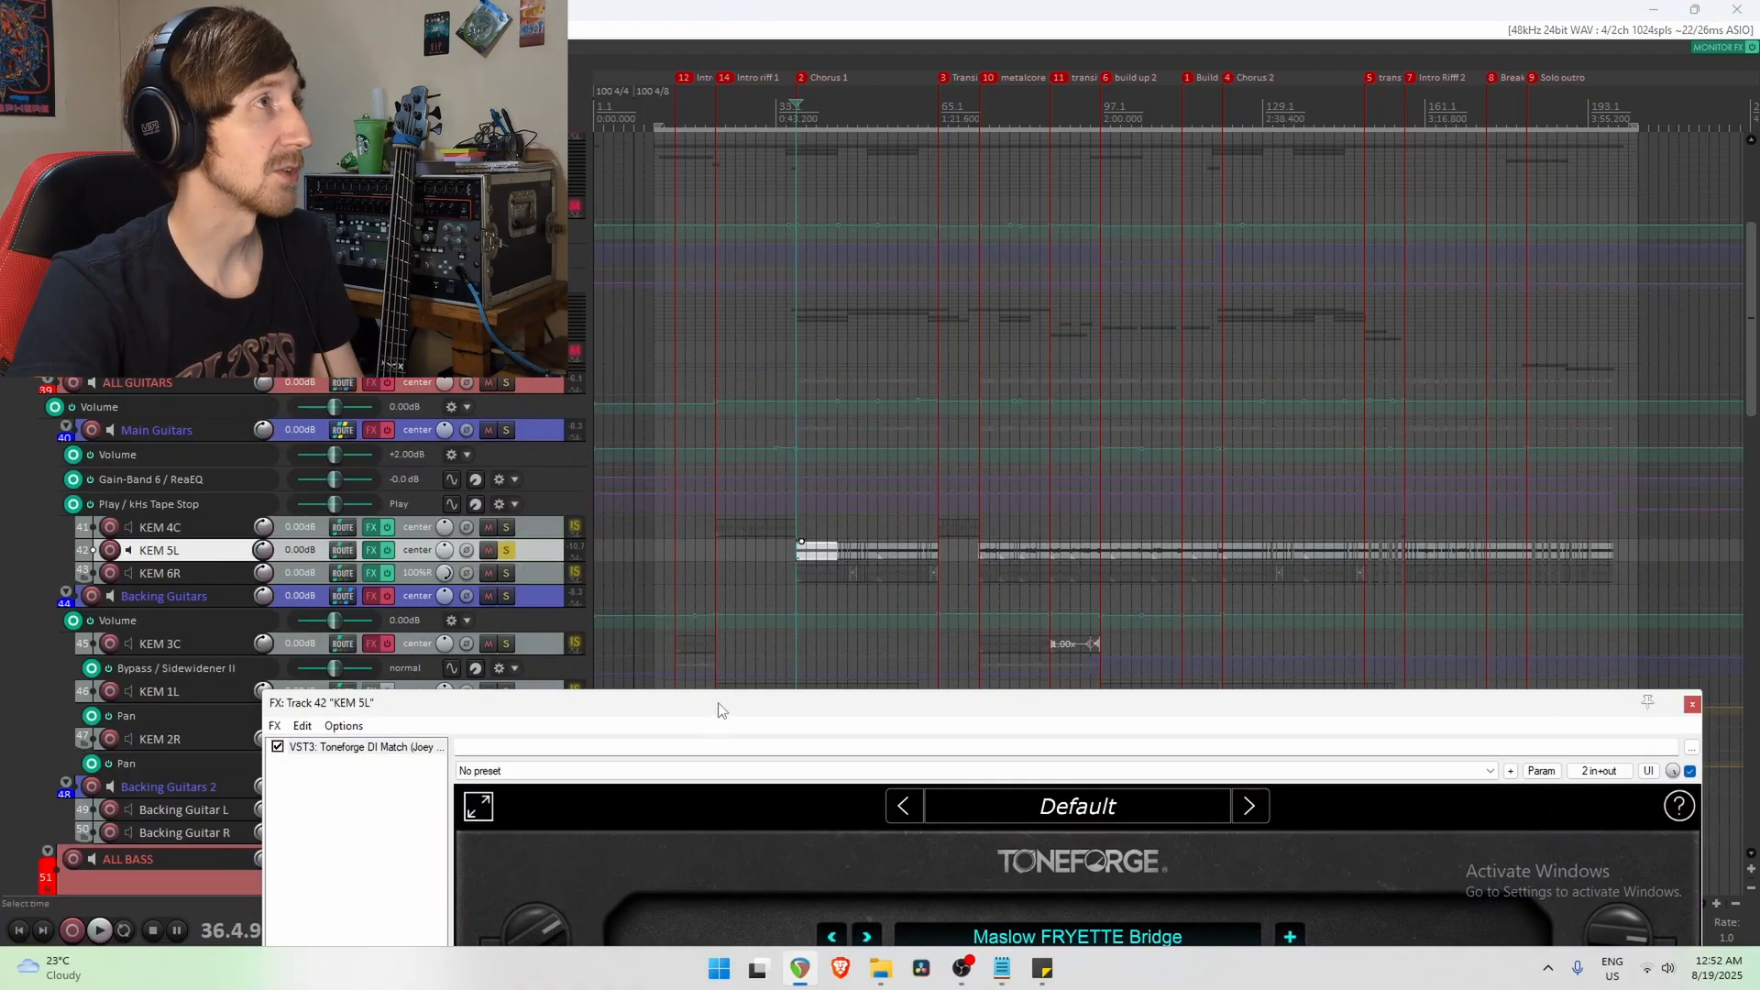
drag(718, 710, 737, 377)
key(space)
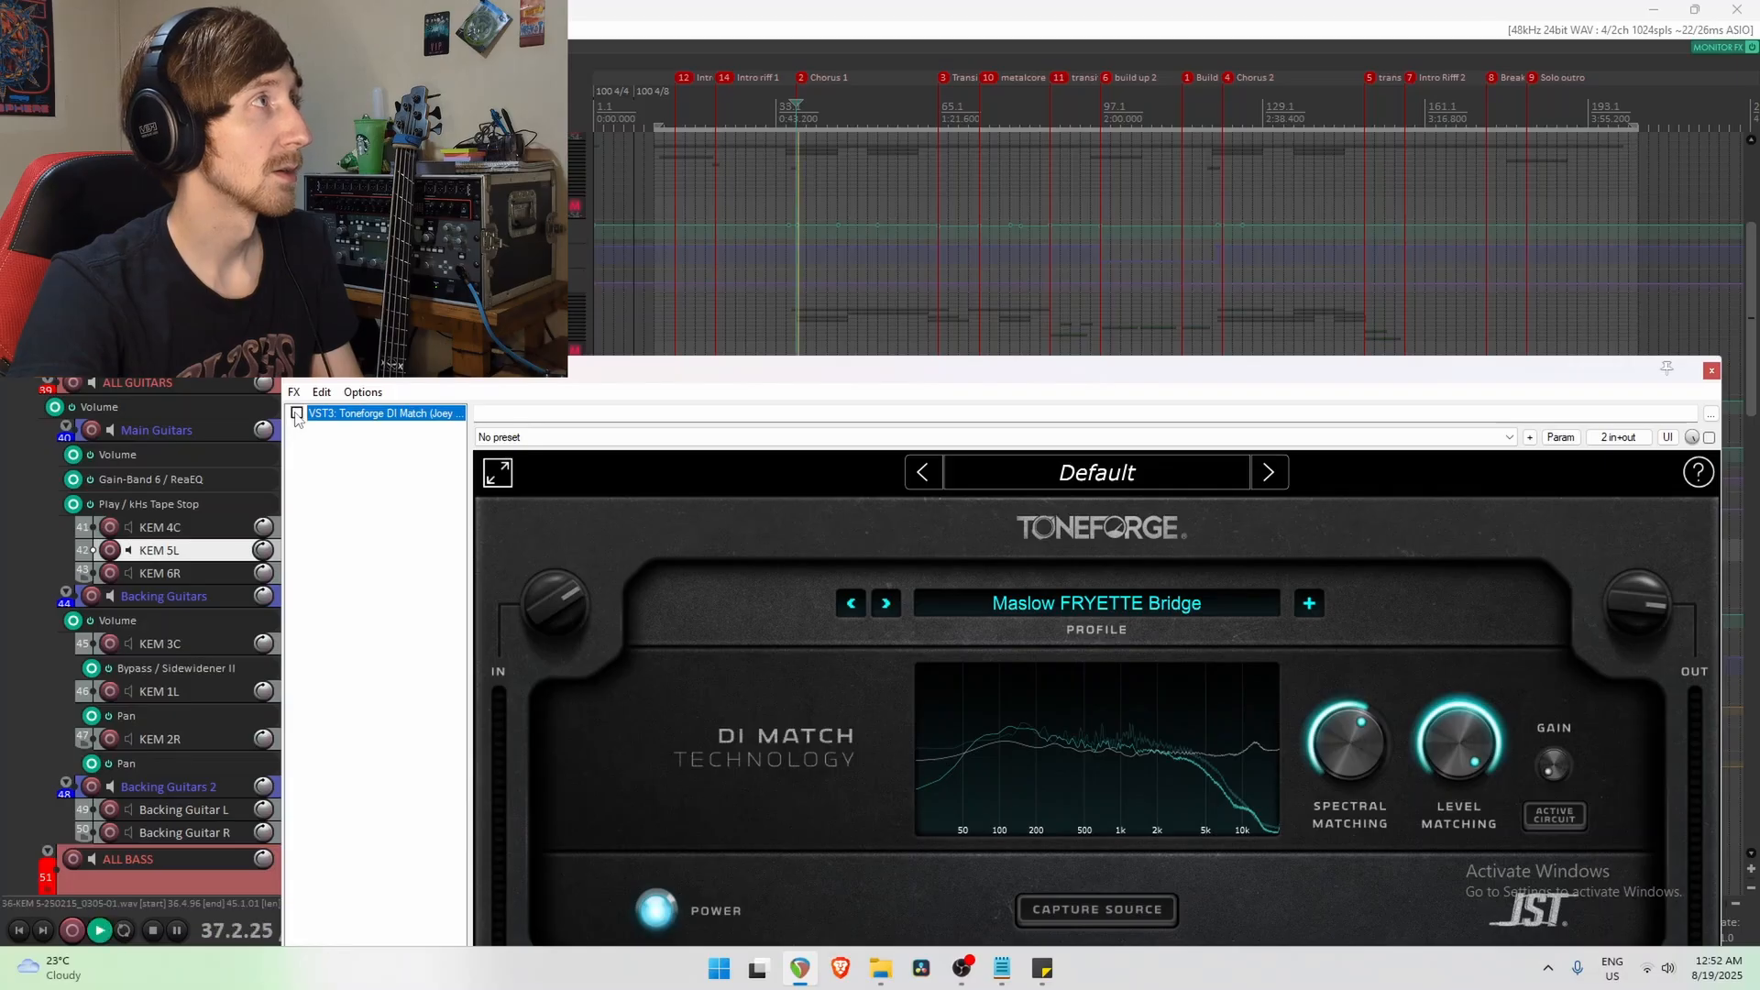
click(296, 414)
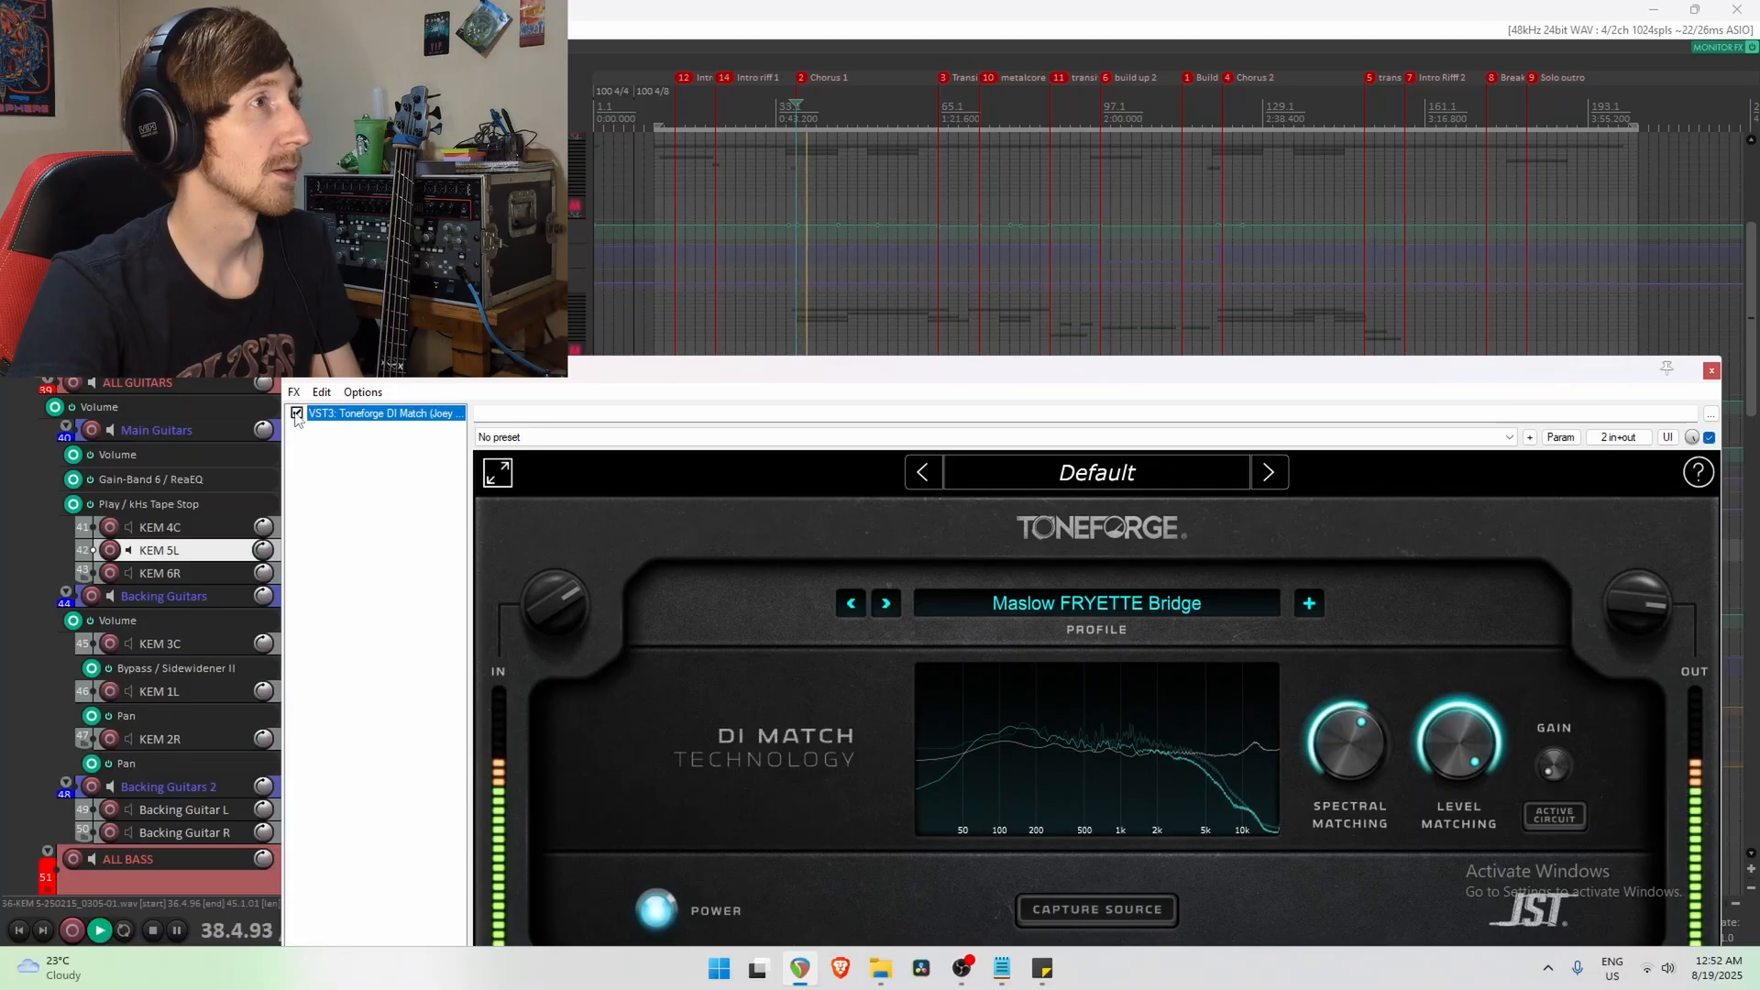
click(296, 413)
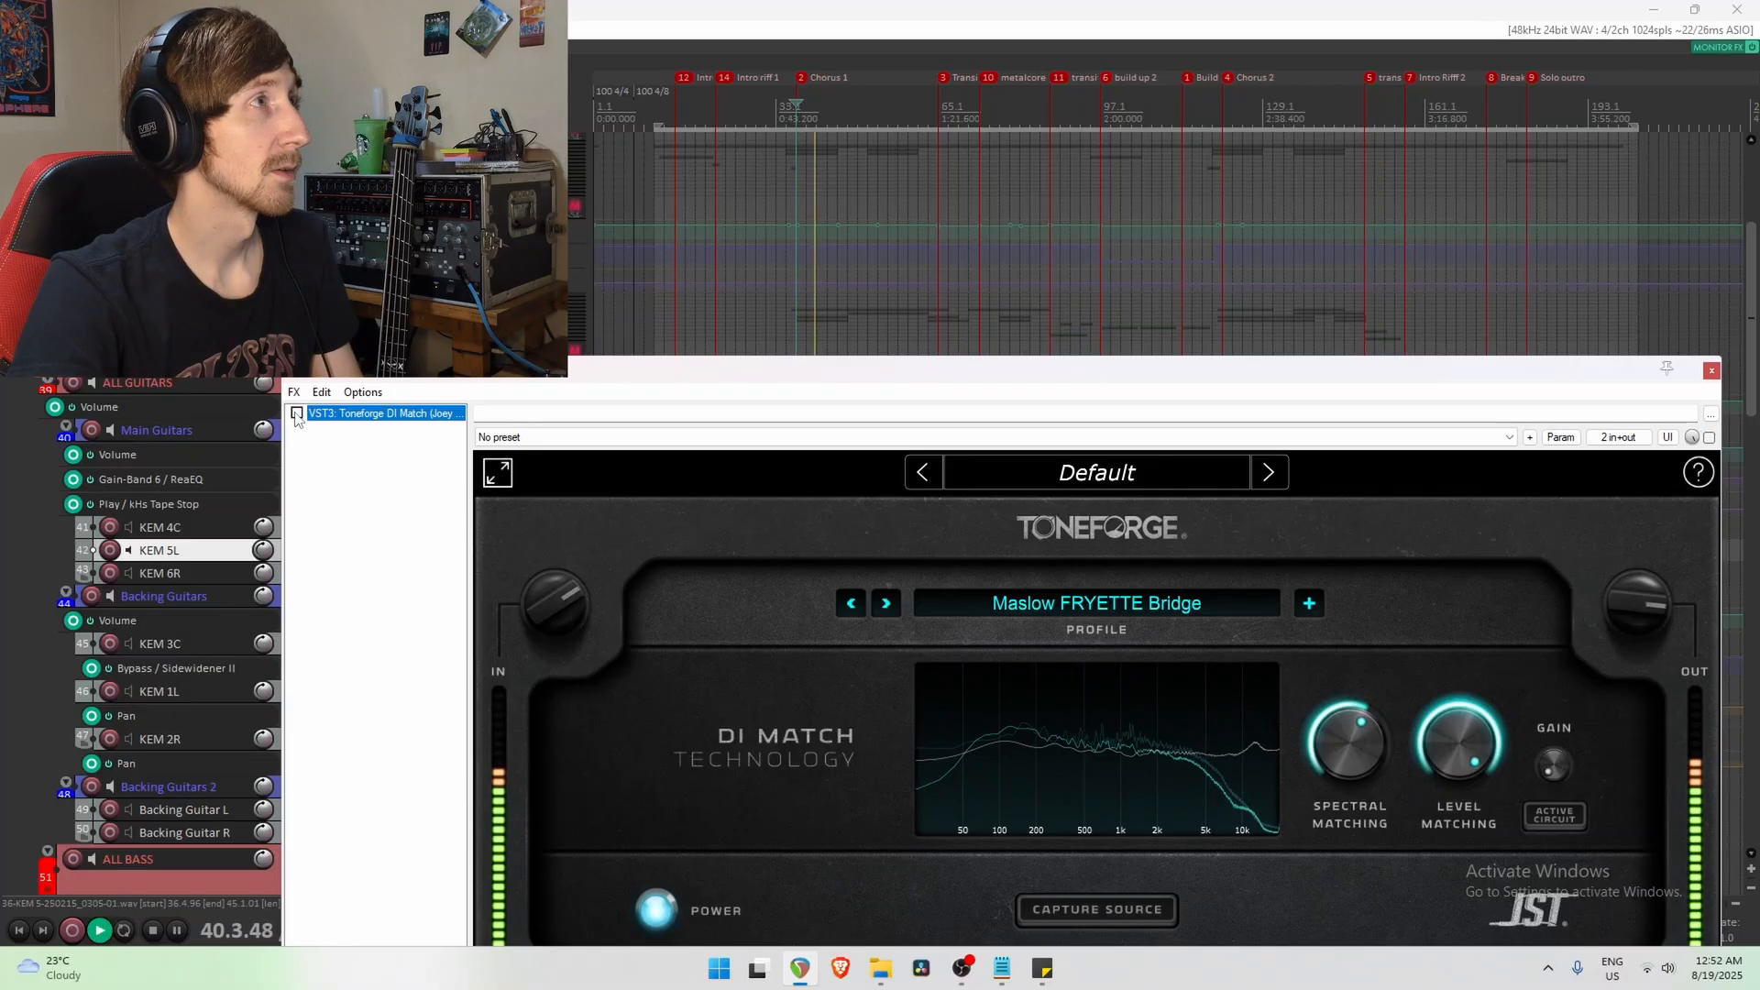
click(296, 413)
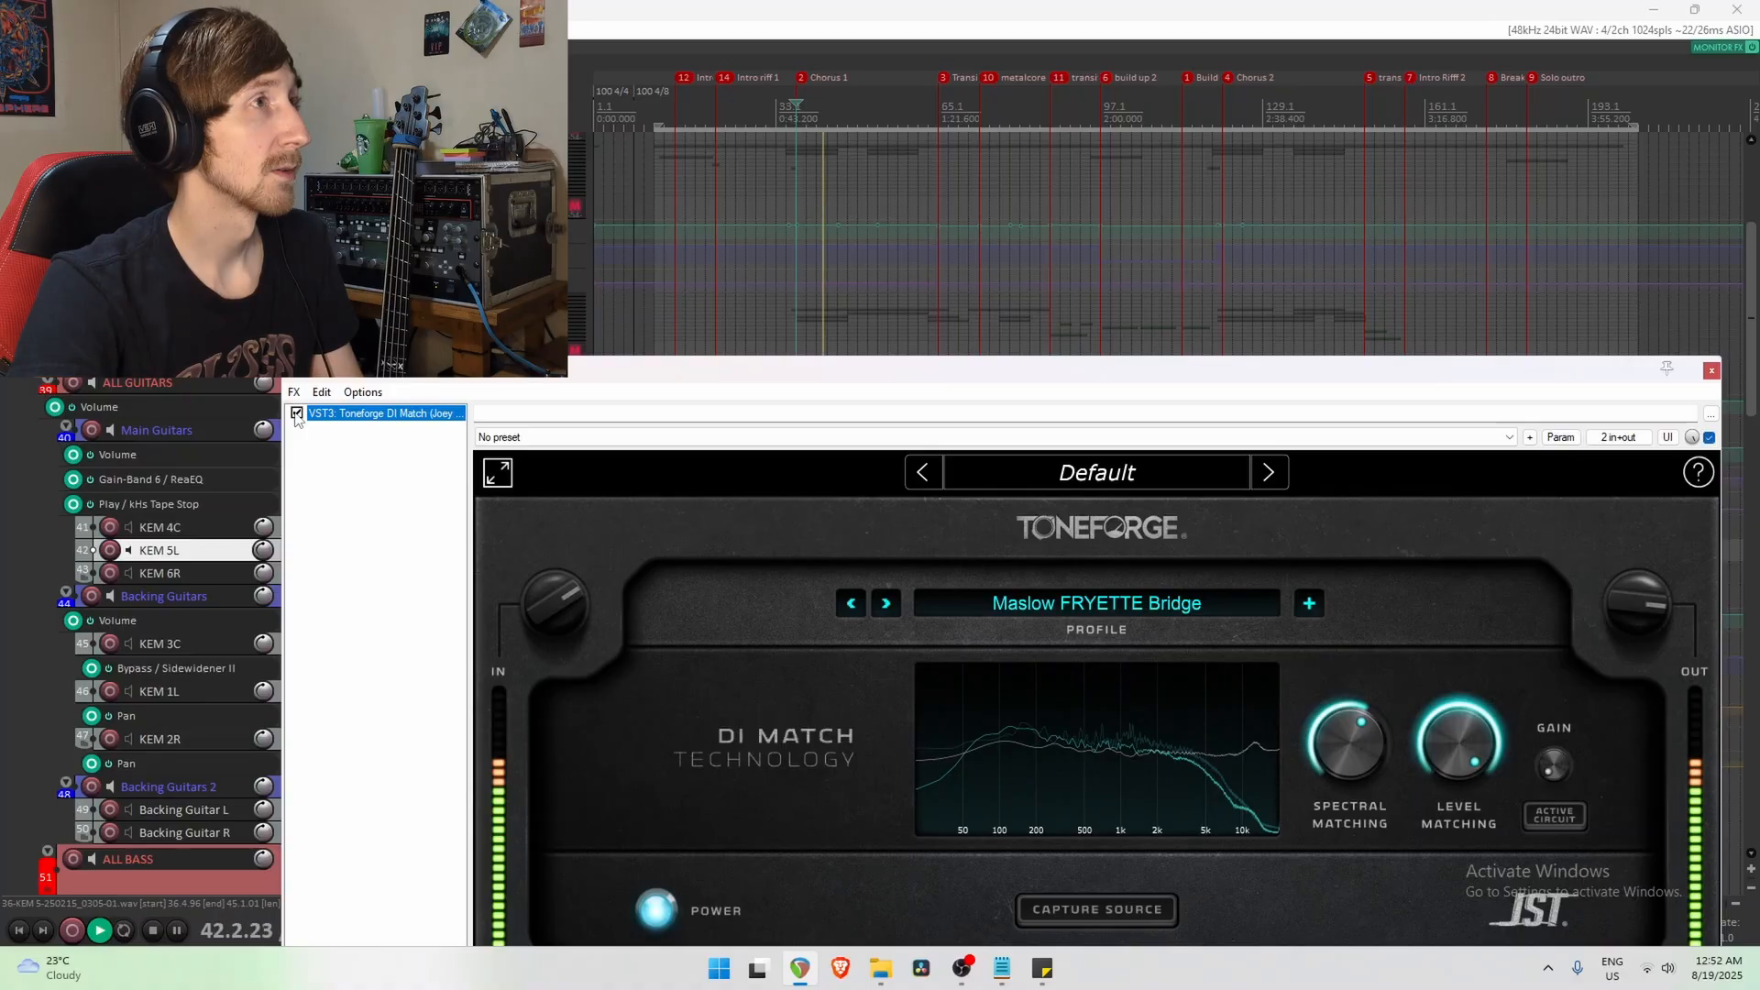
key(space)
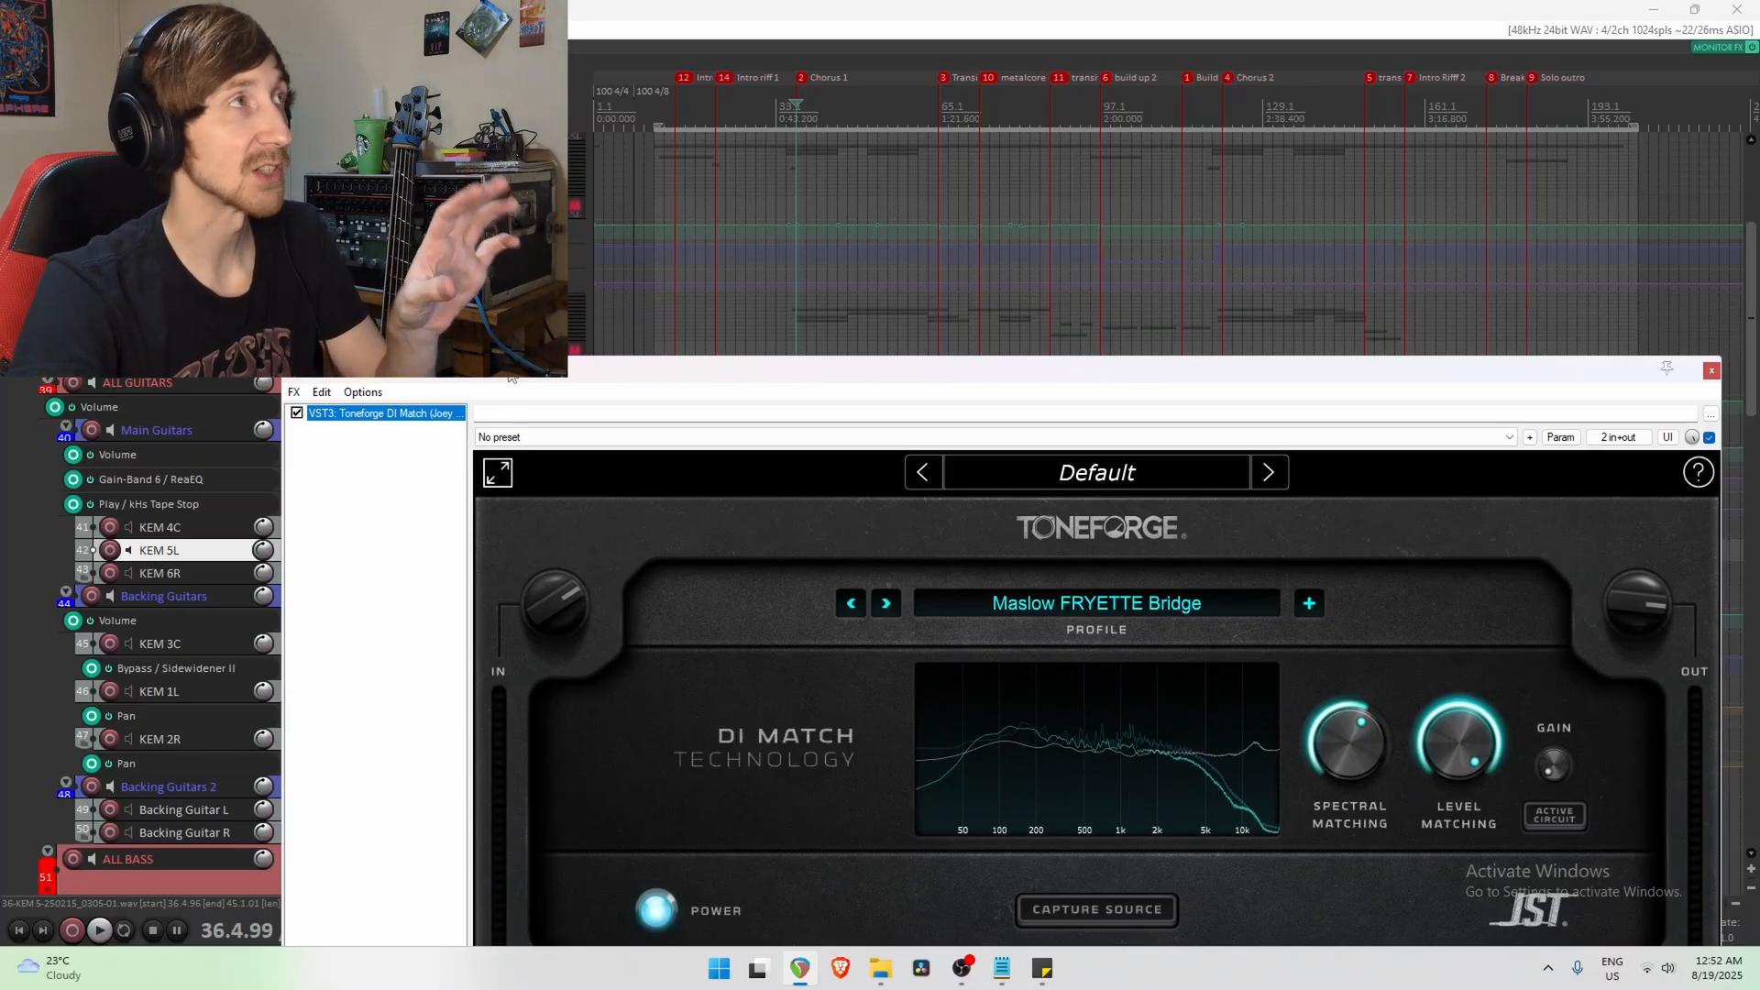
Check the Spectral Matching amount in KEM 5L's DI Match plugin and close its effects window.
drag(569, 370, 545, 238)
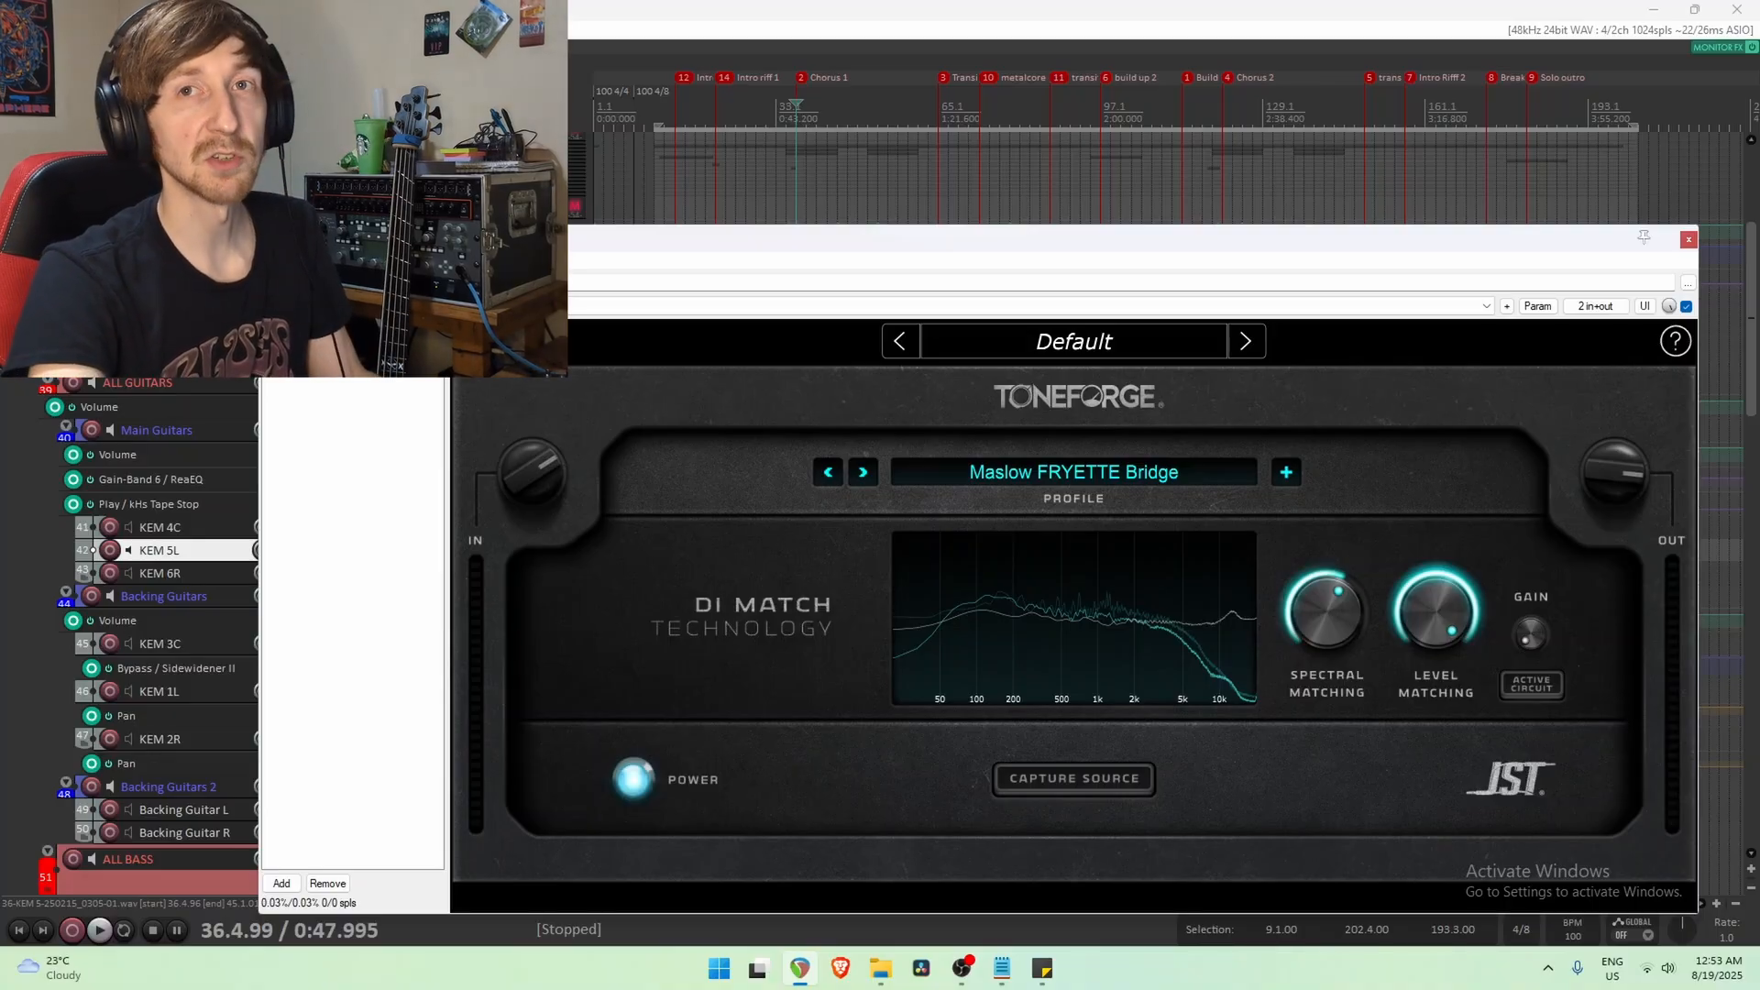
mouse_move(1303, 620)
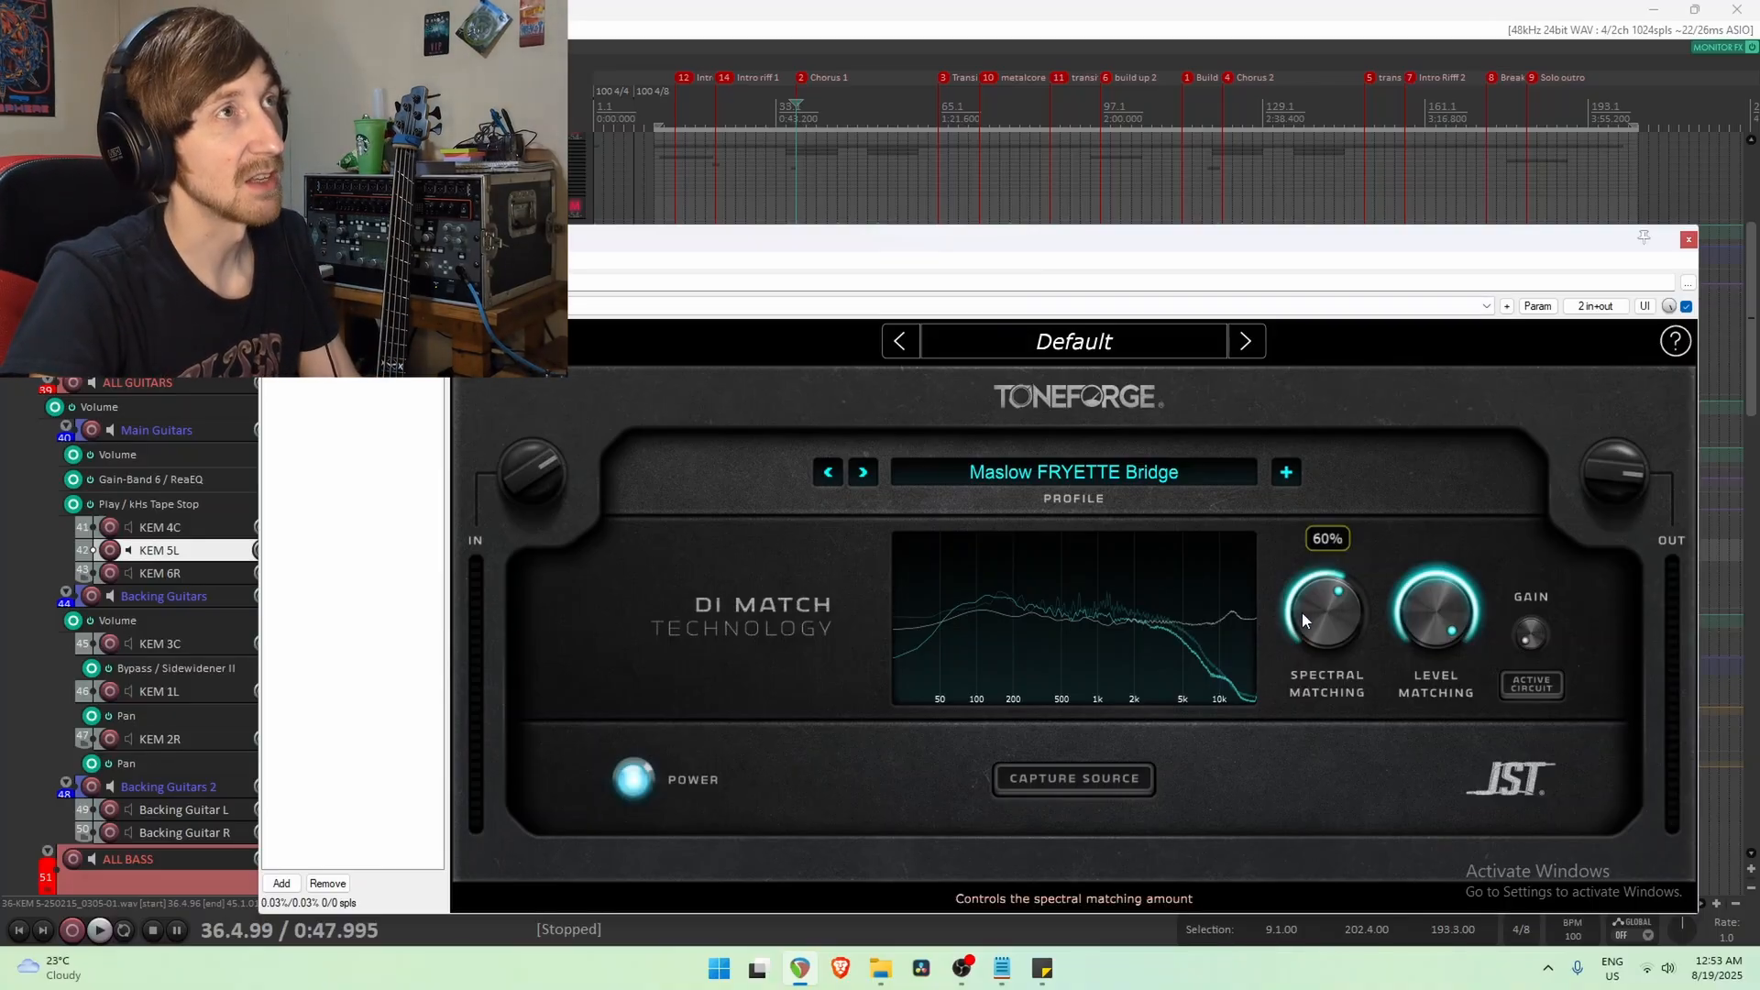
click(1689, 239)
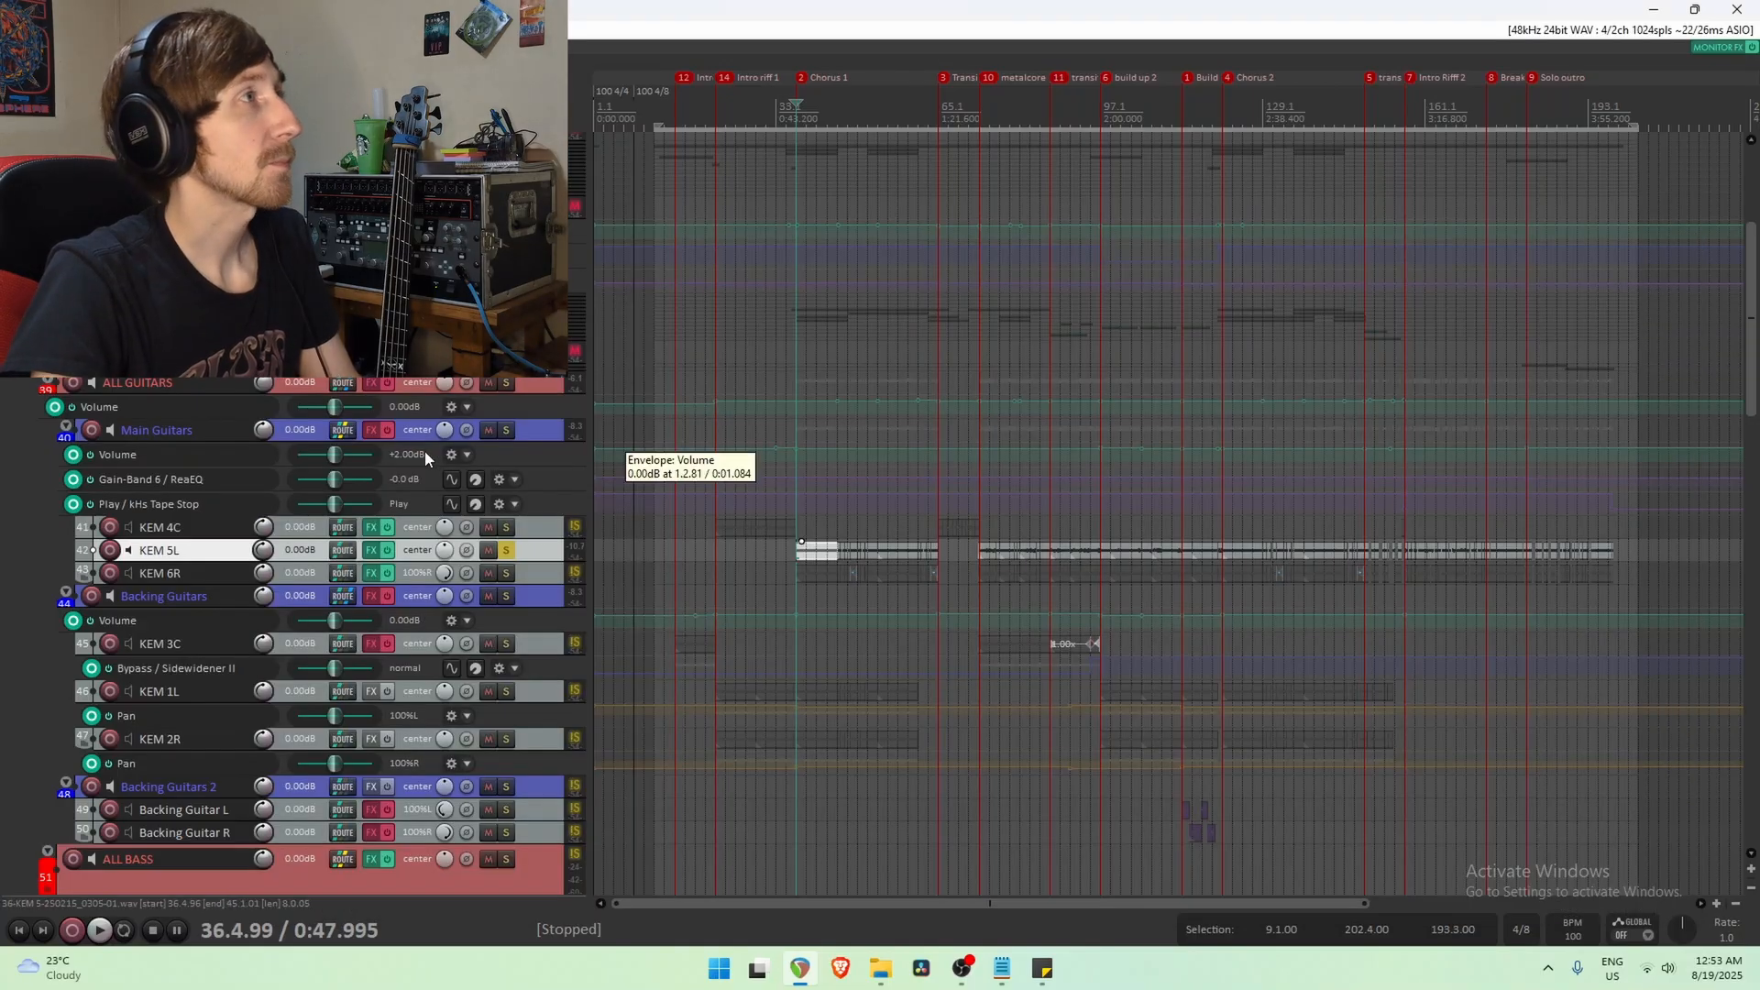
Unsolo KEM 5L and check the DI Match profile used on KEM 6R, closing its effects window.
click(506, 550)
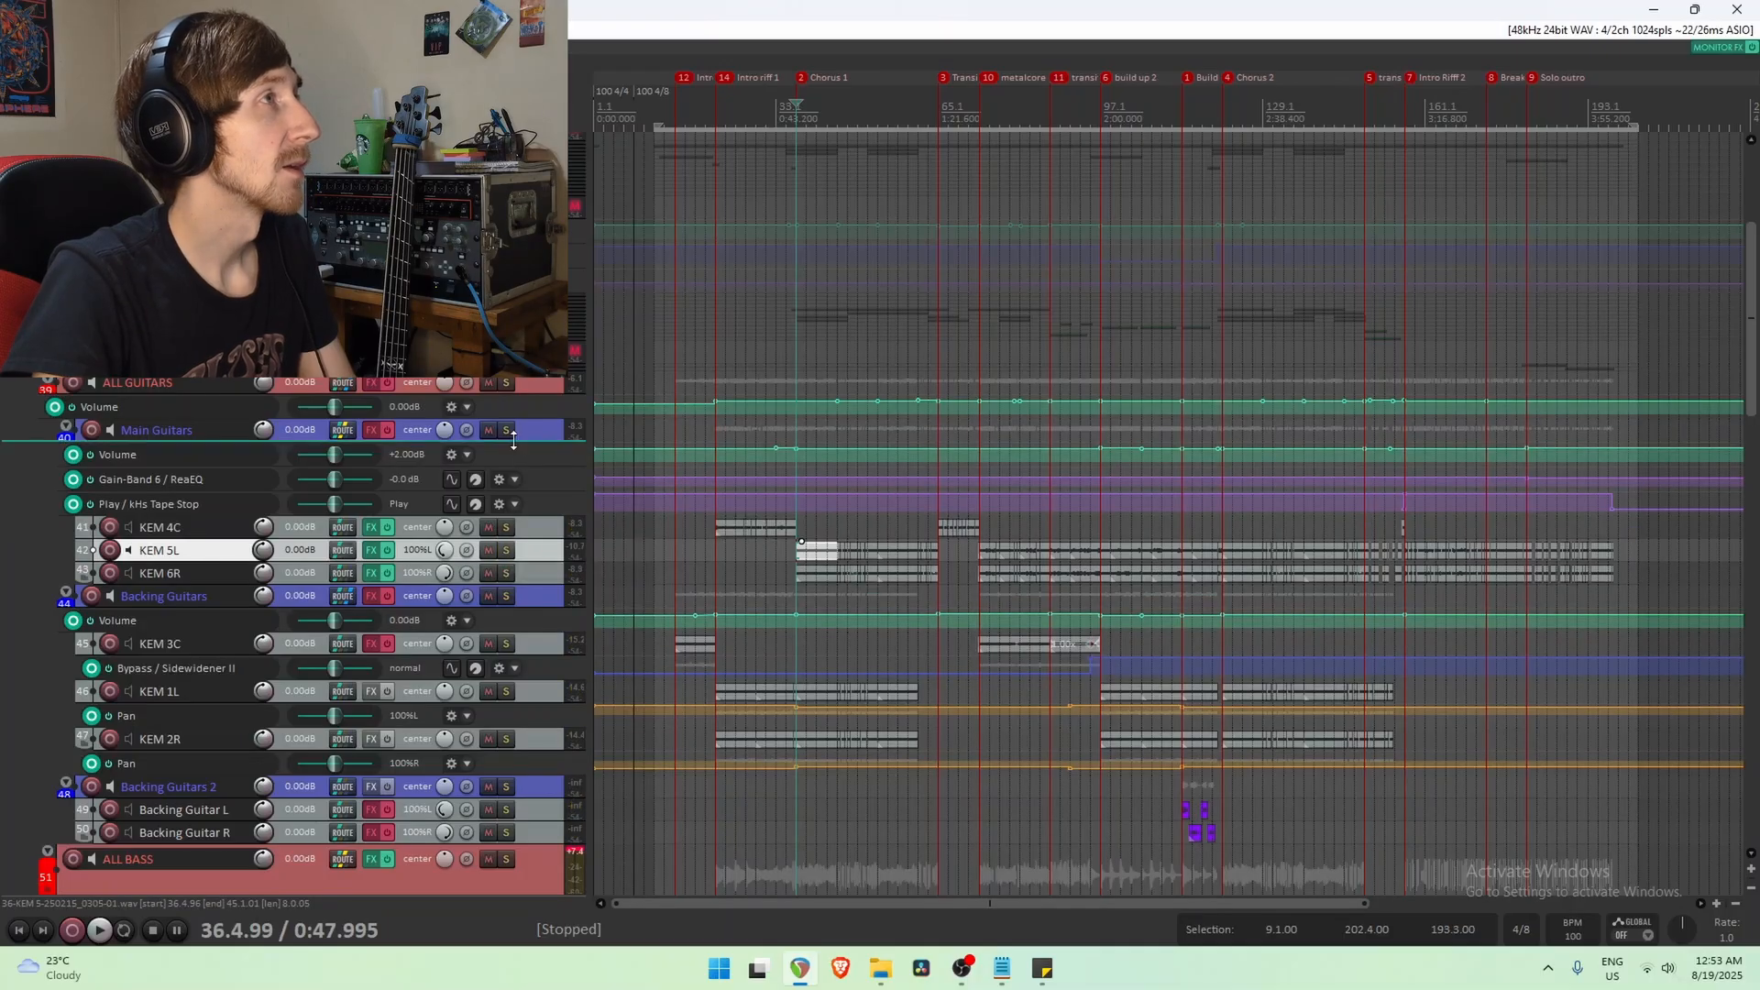
click(369, 572)
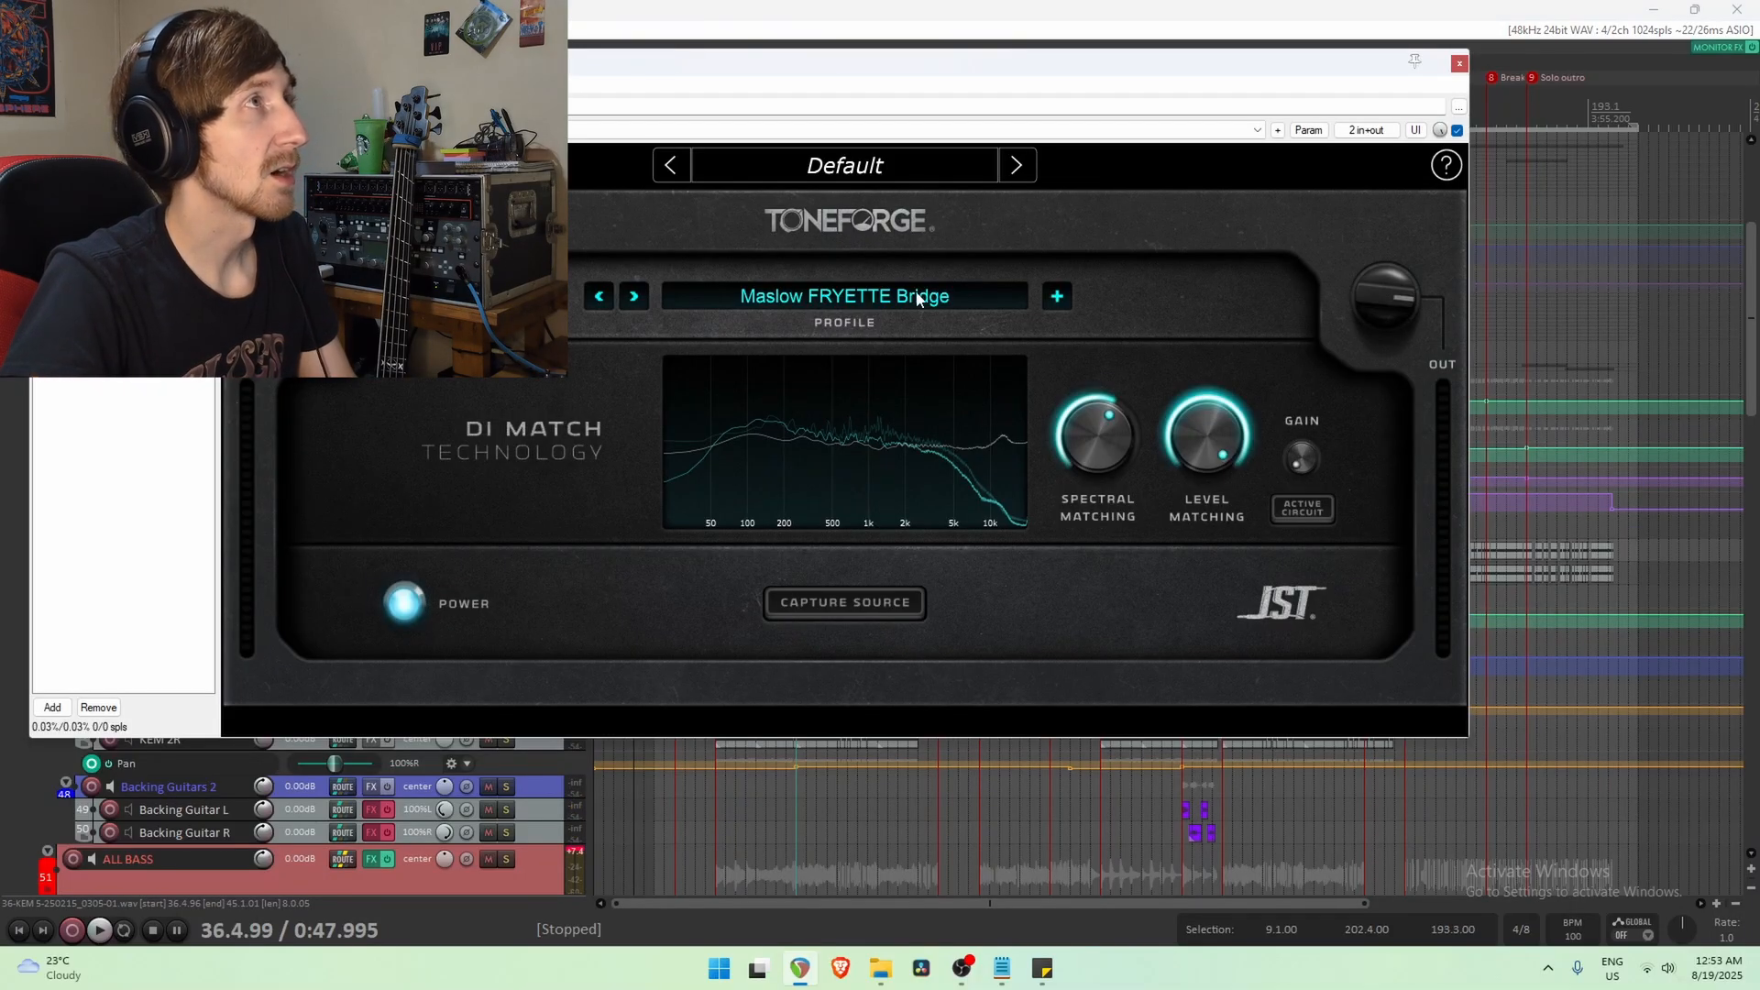
click(1460, 64)
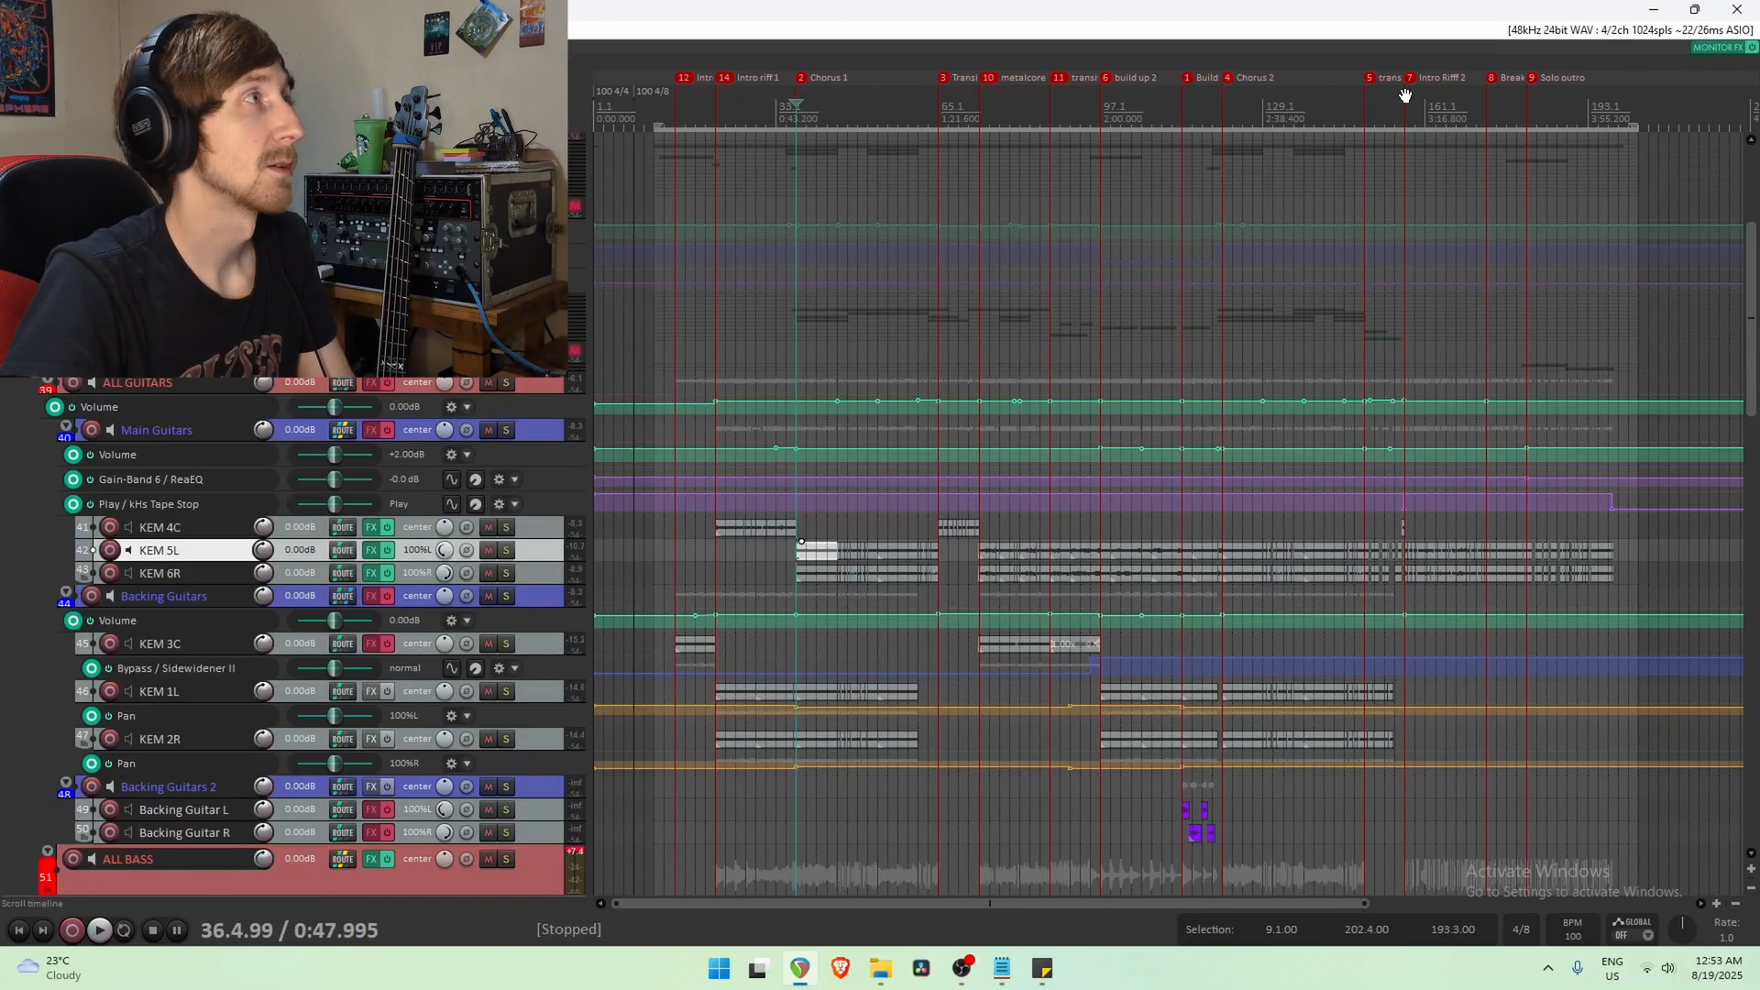
Enable and open the Main Guitars folder's effects chain, bypass soothe2 and kHs Tape Stop, and display ReaEQ.
click(550, 433)
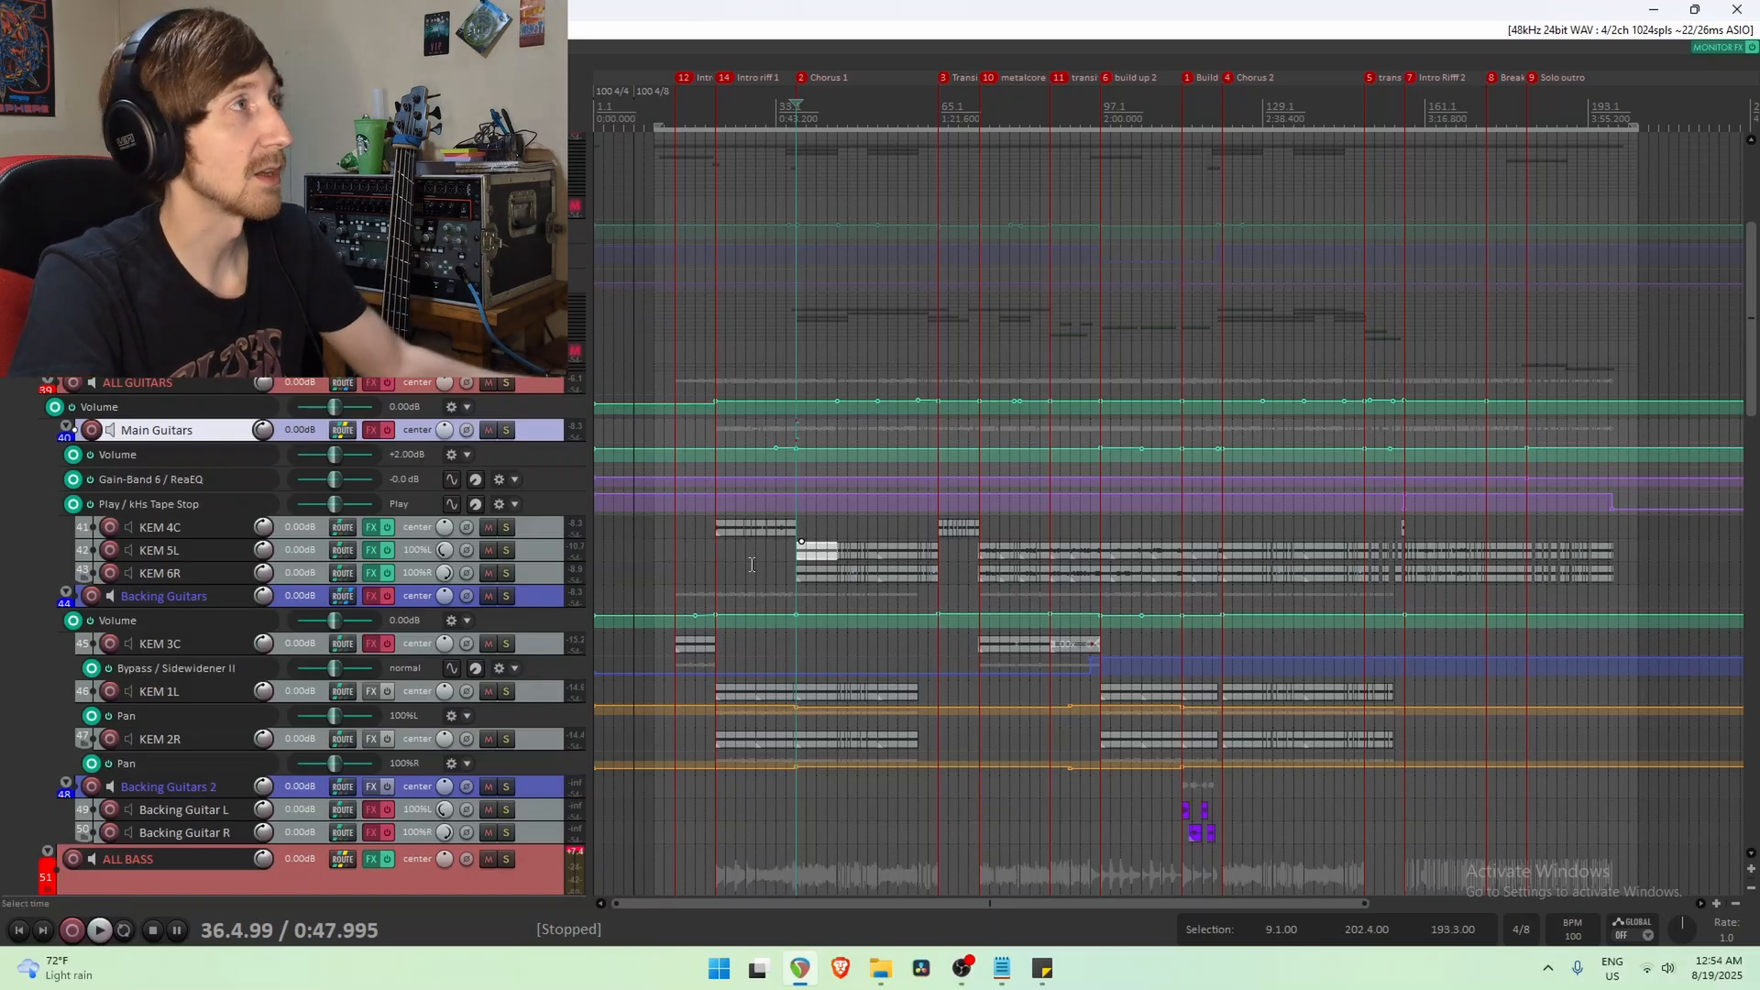
click(541, 528)
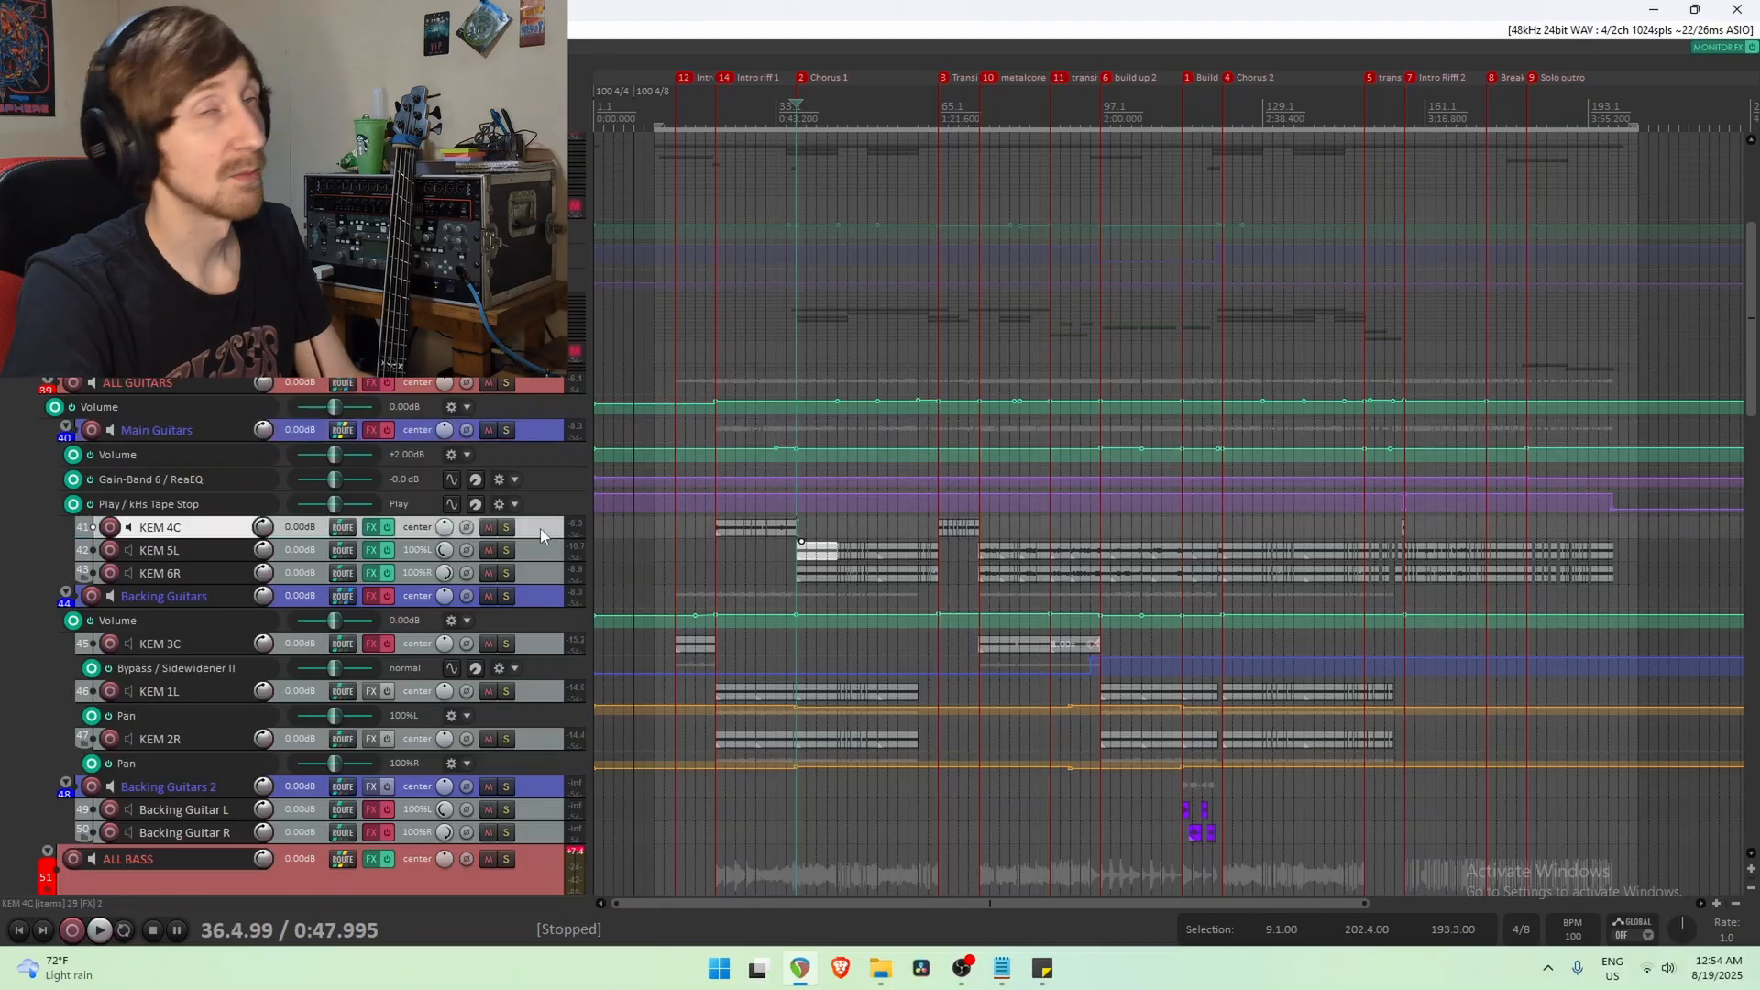
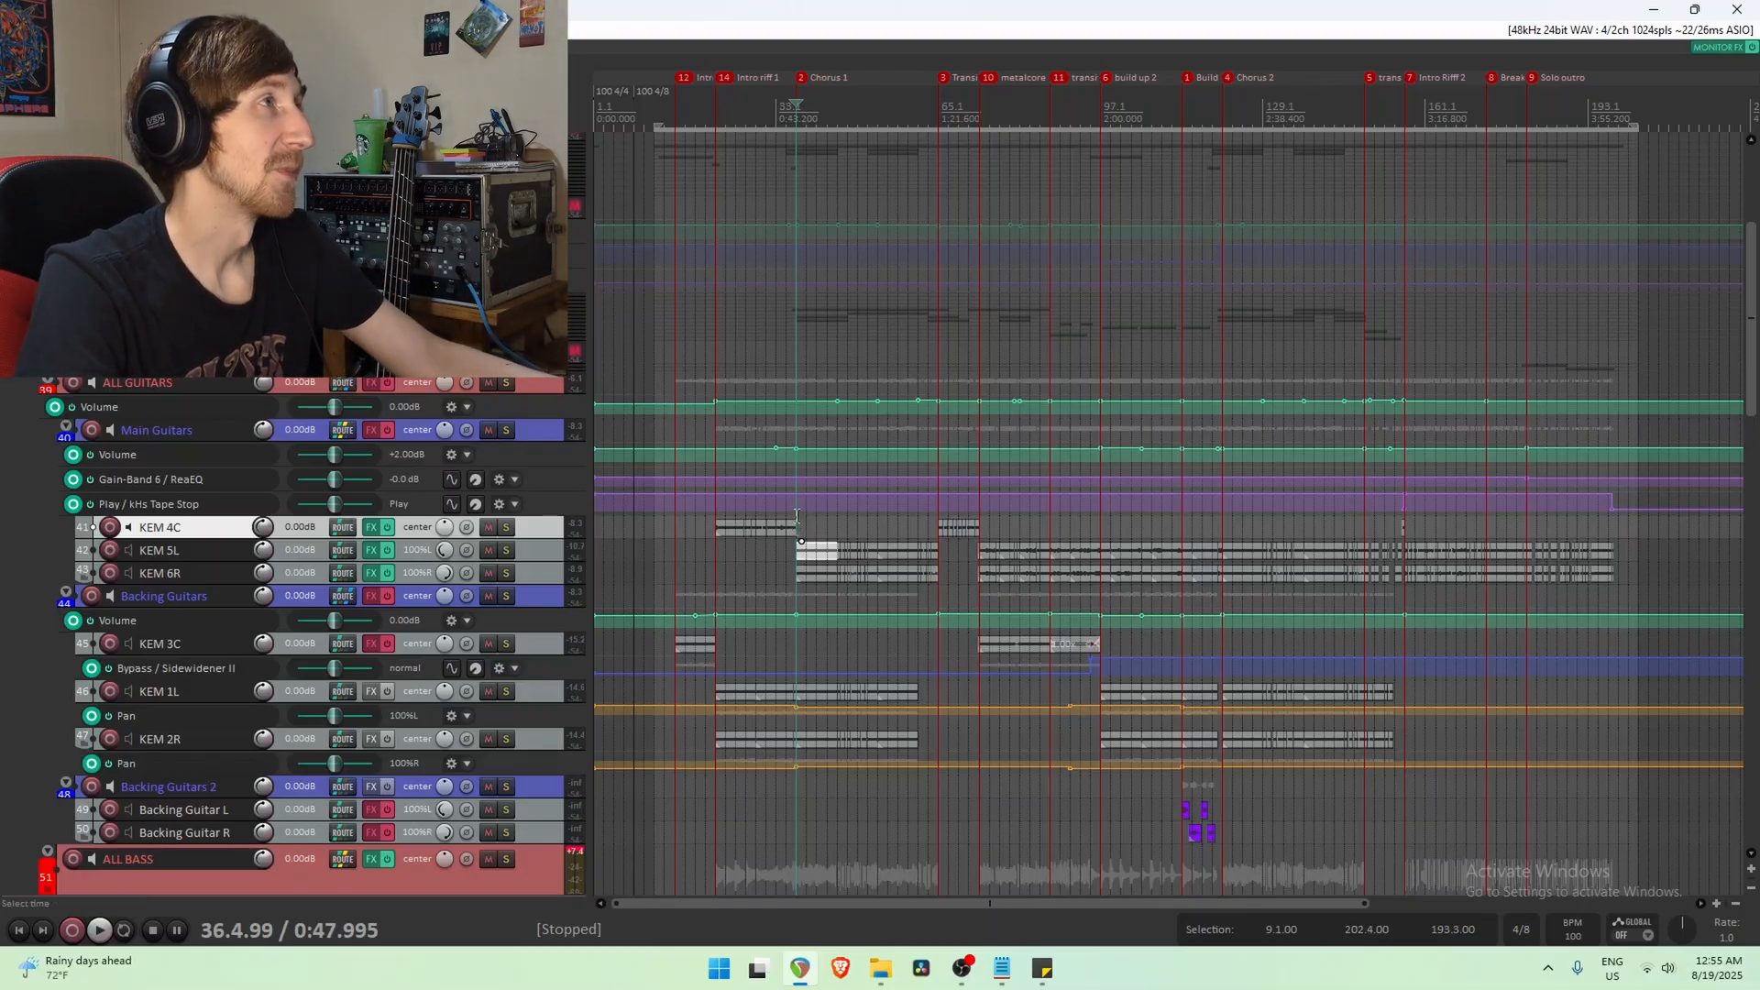
click(530, 432)
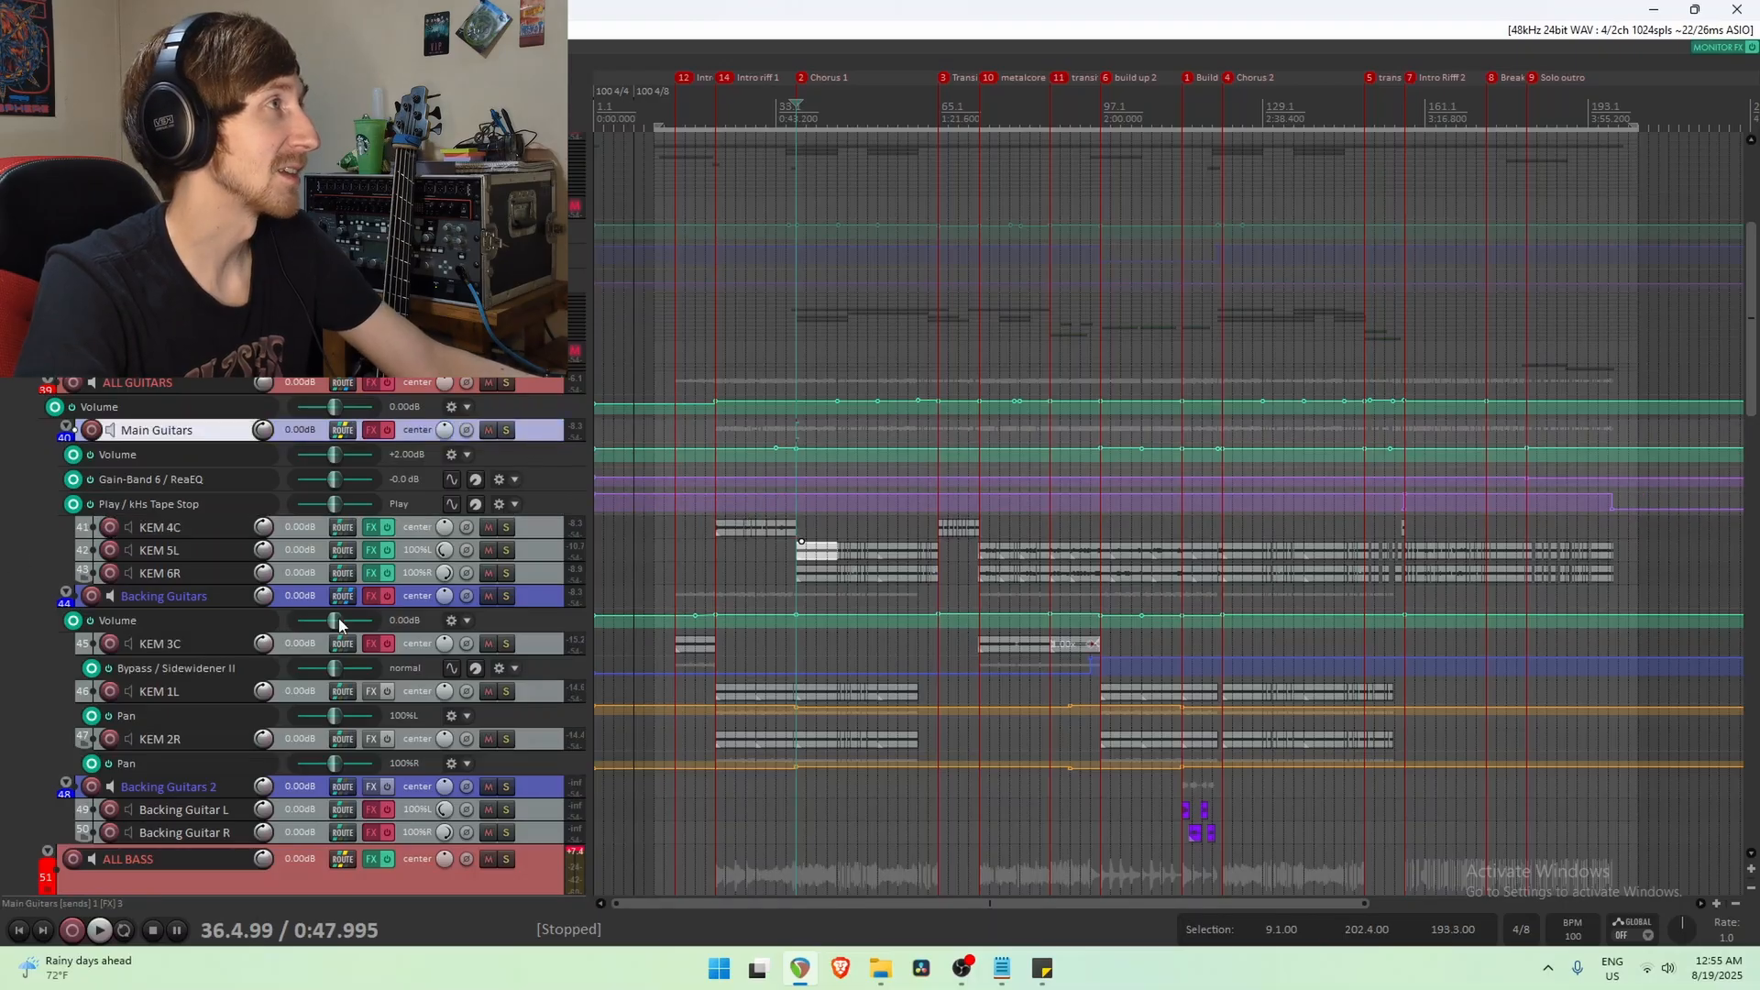
click(371, 434)
click(387, 430)
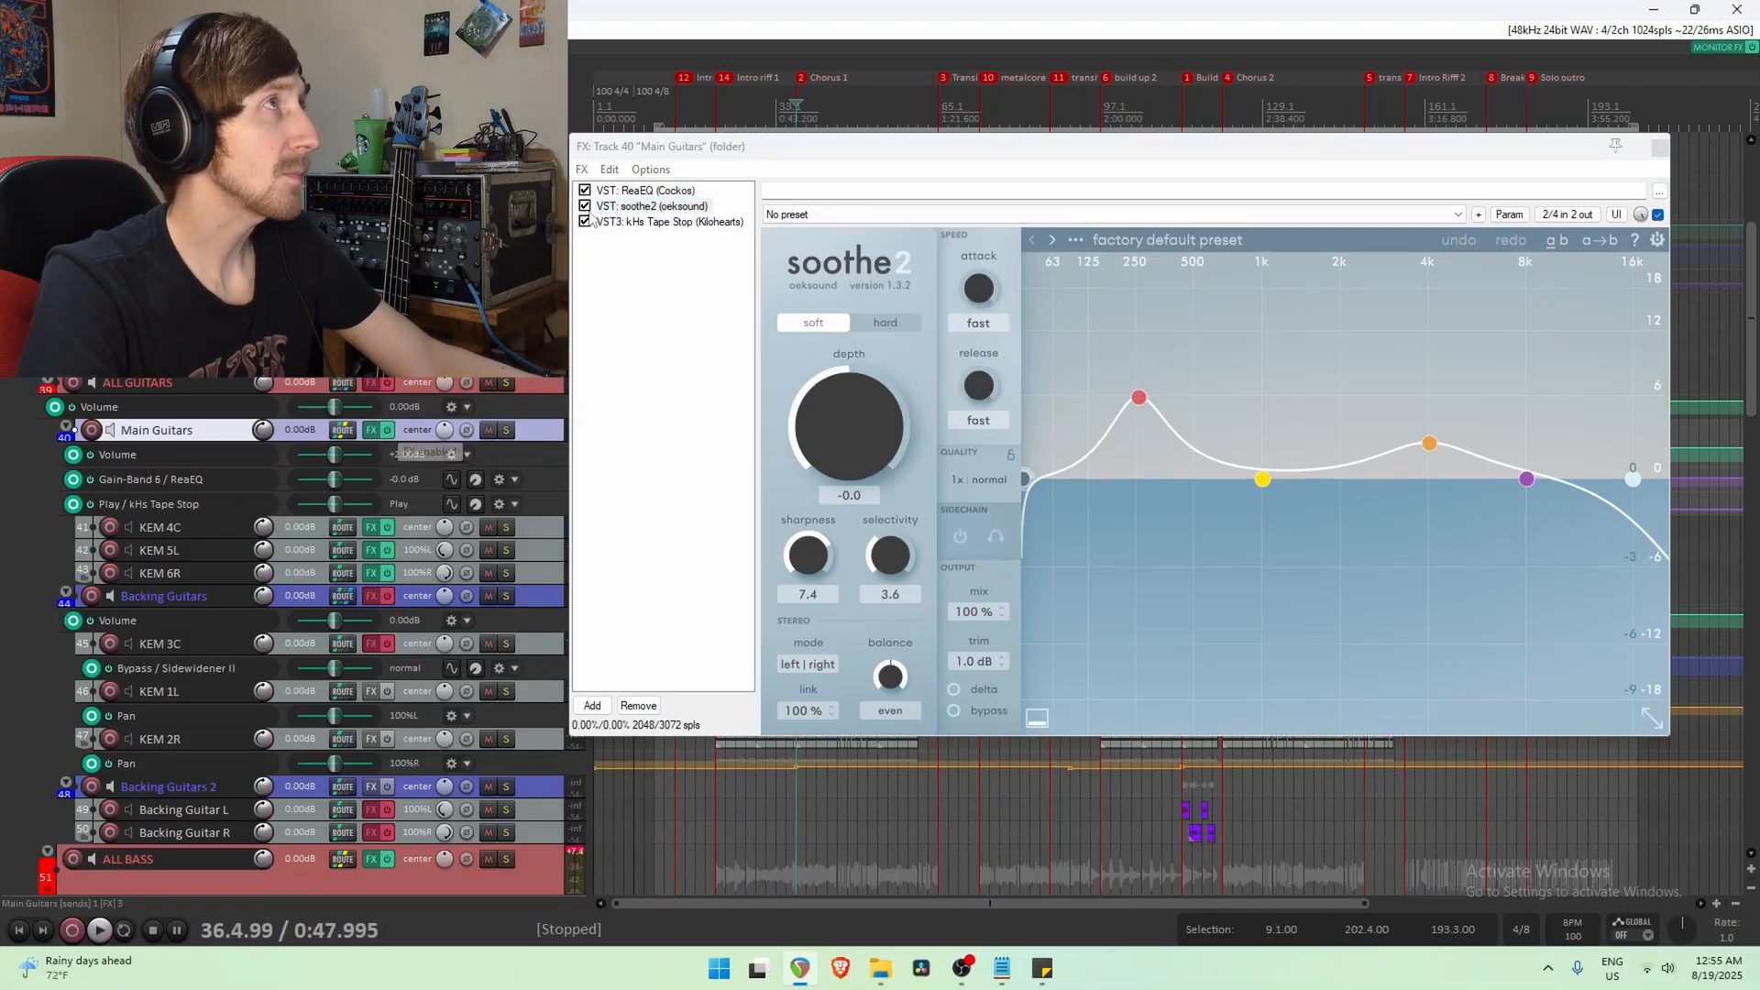
click(584, 205)
click(585, 221)
click(641, 190)
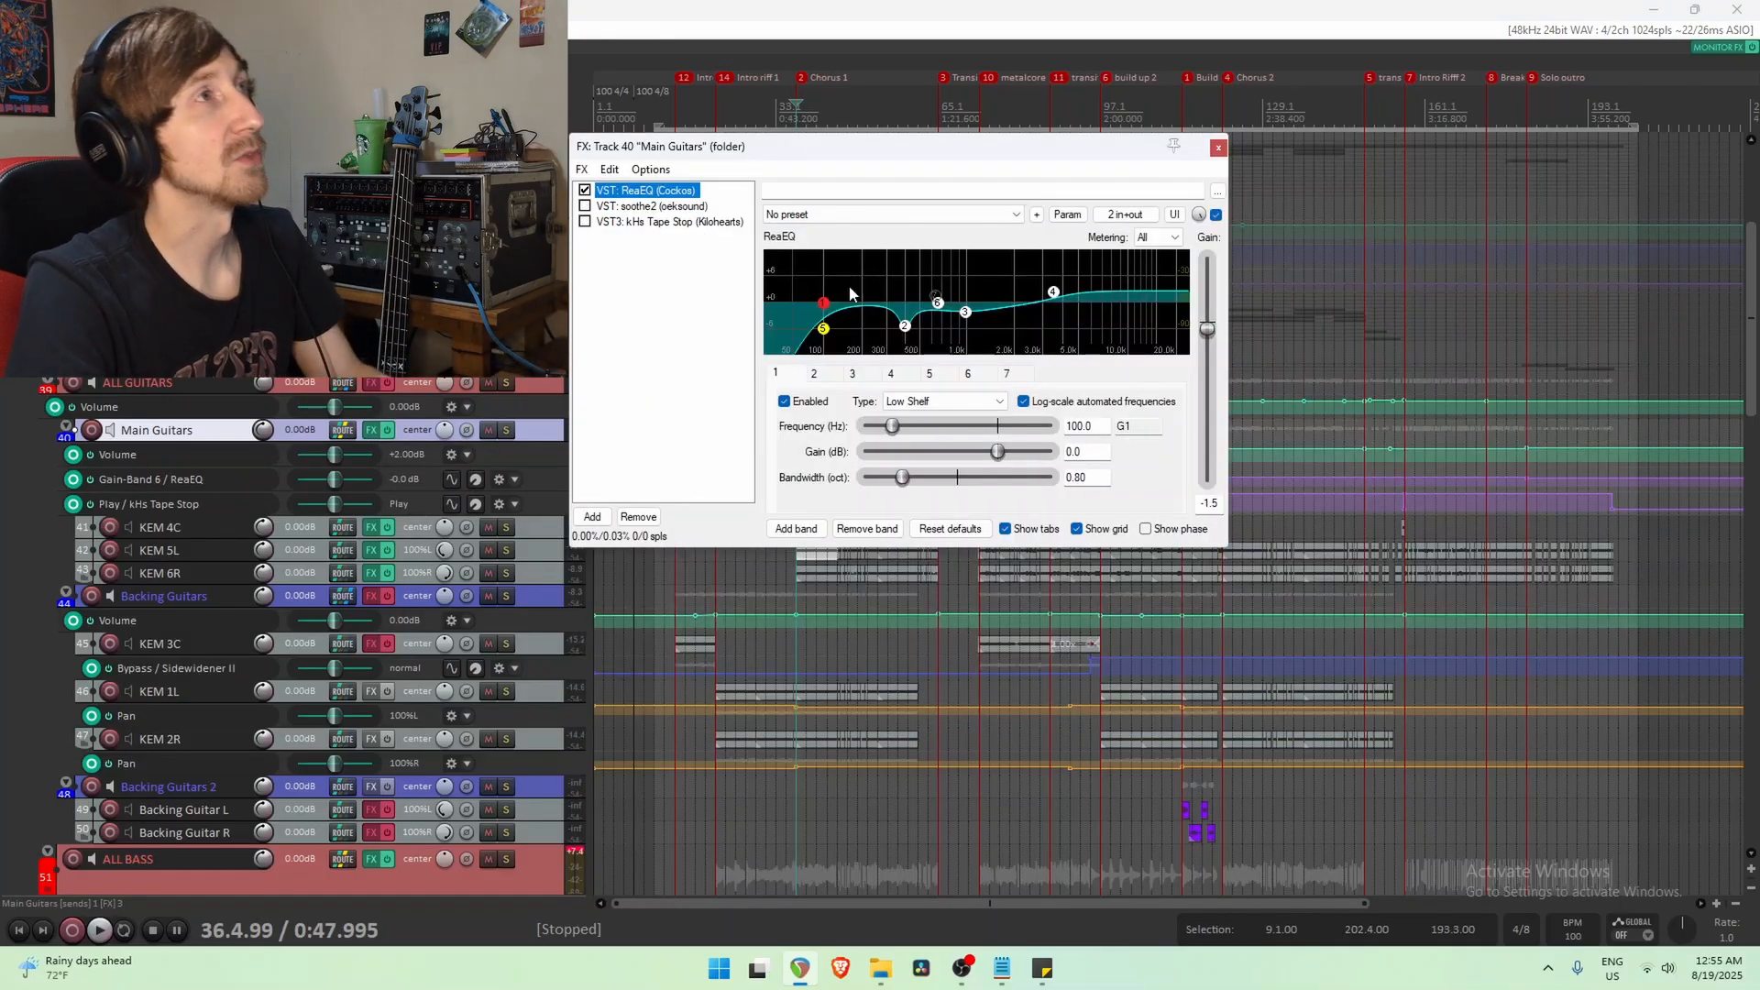
Examine the high-pass, band 2 and high-shelf settings in the Main Guitars ReaEQ.
click(823, 326)
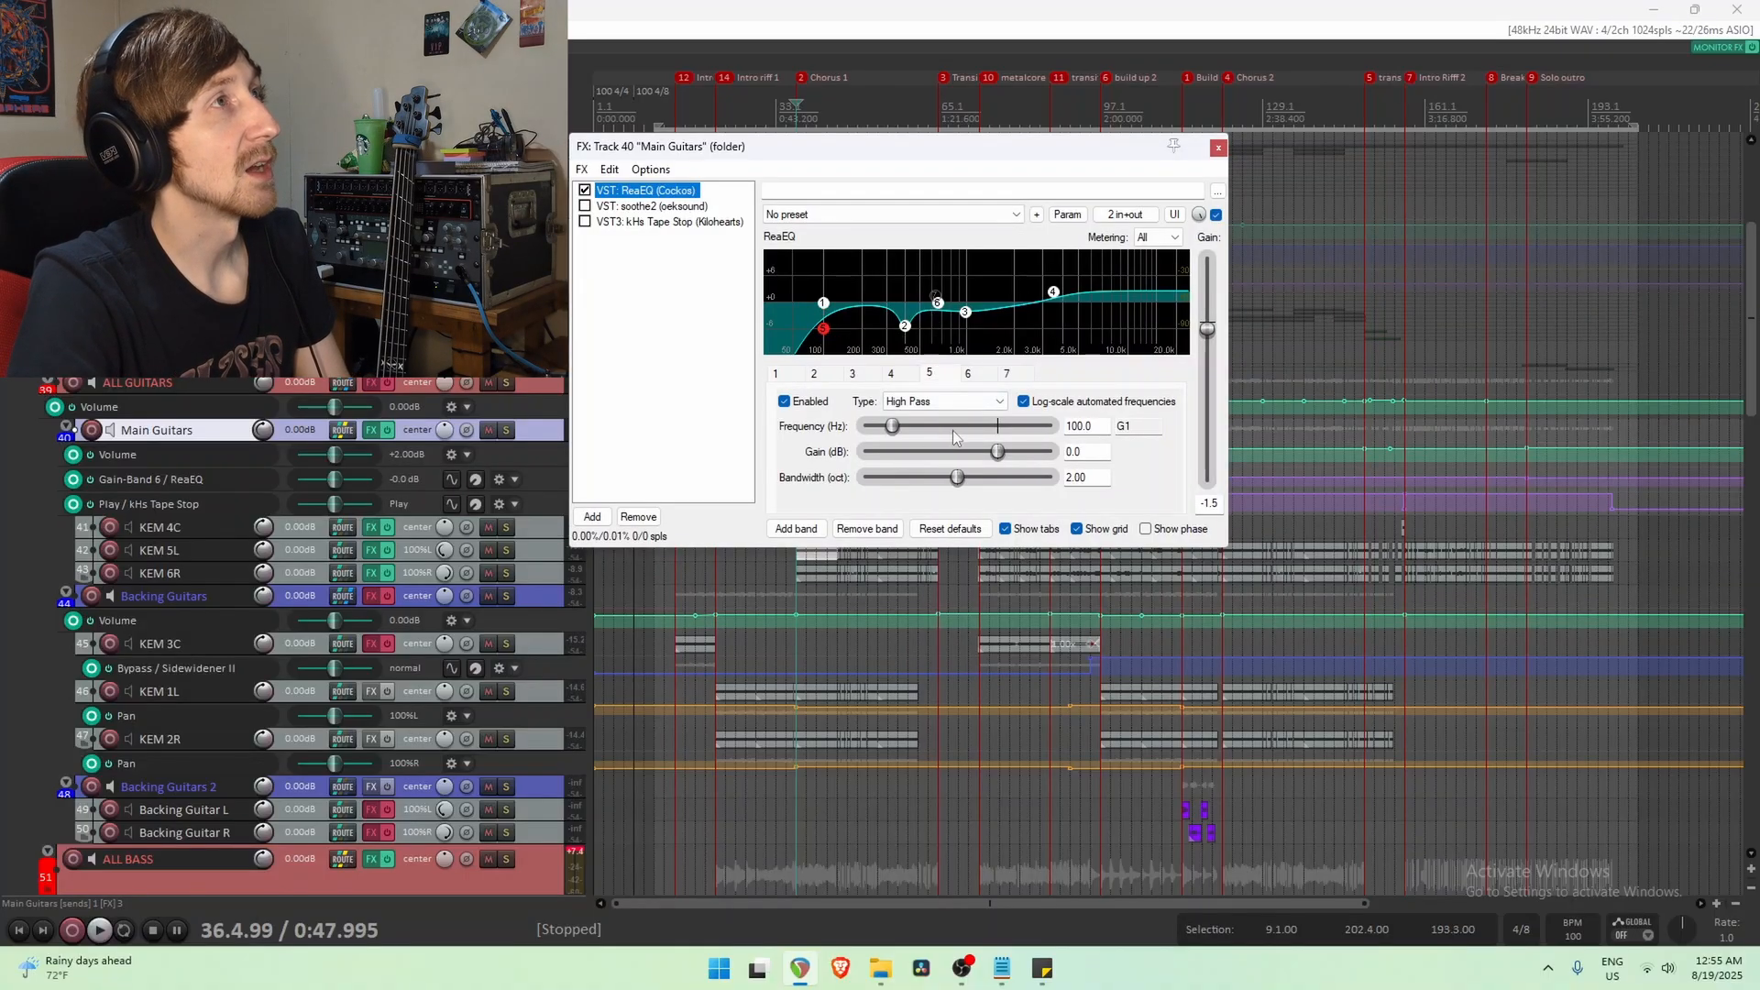
mouse_move(823, 329)
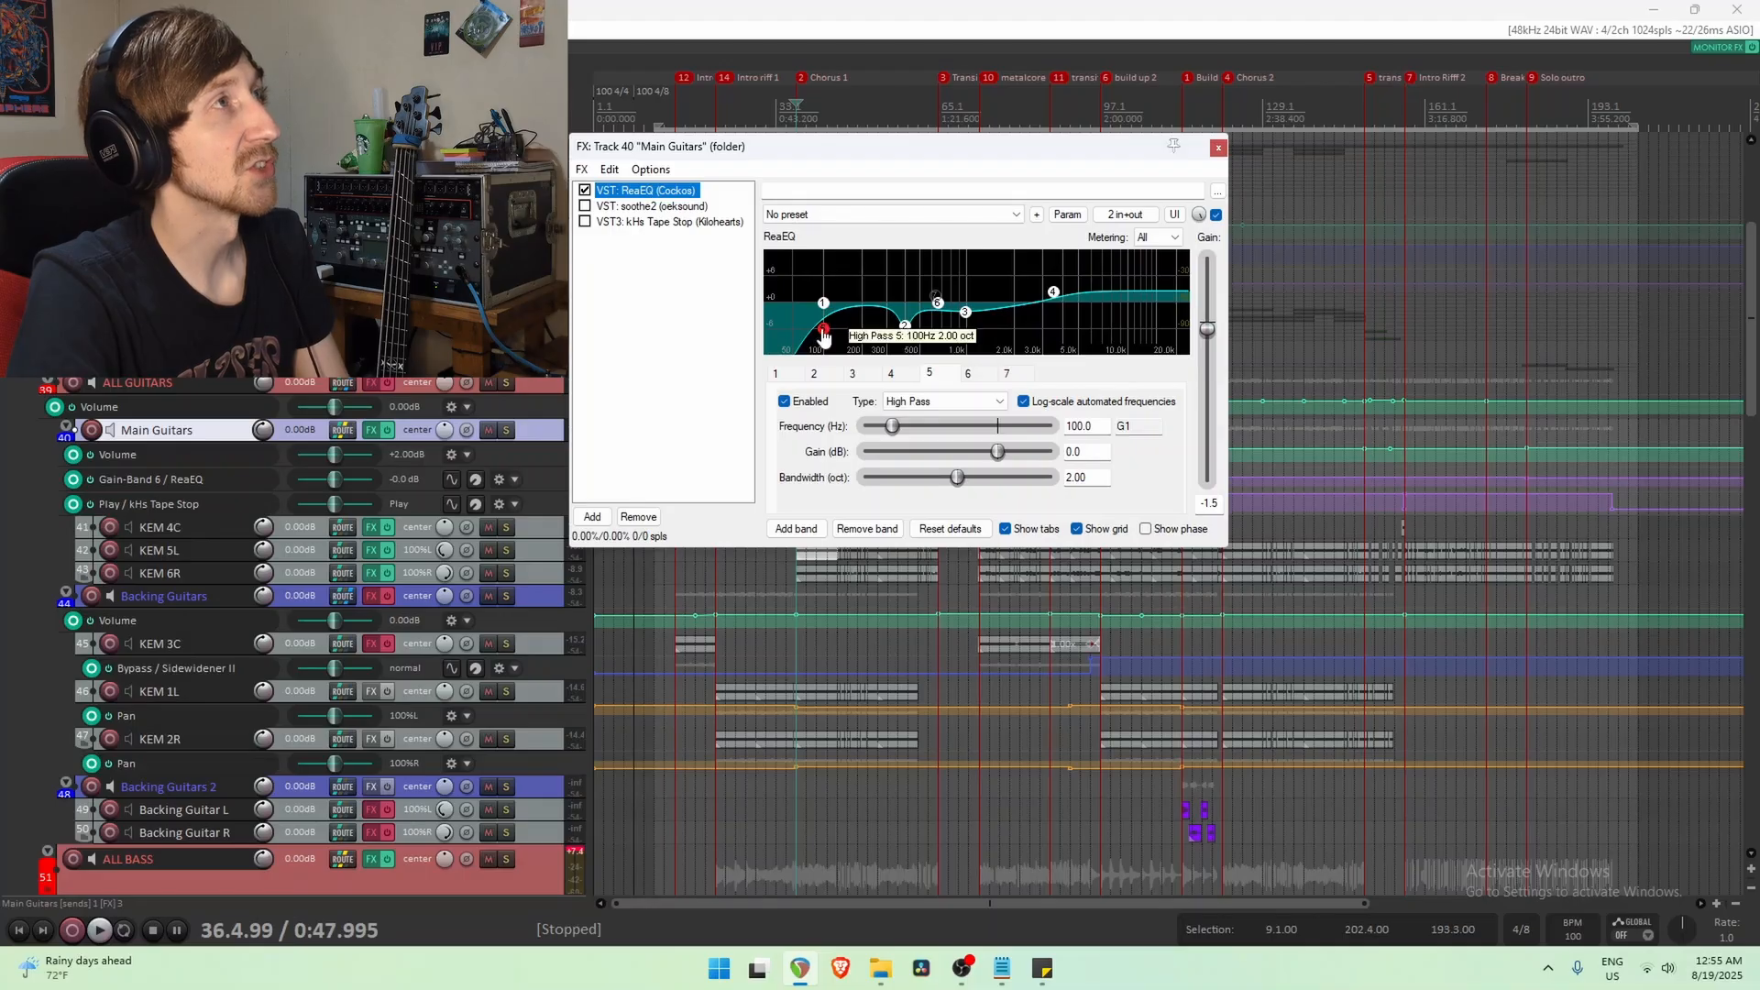
click(906, 327)
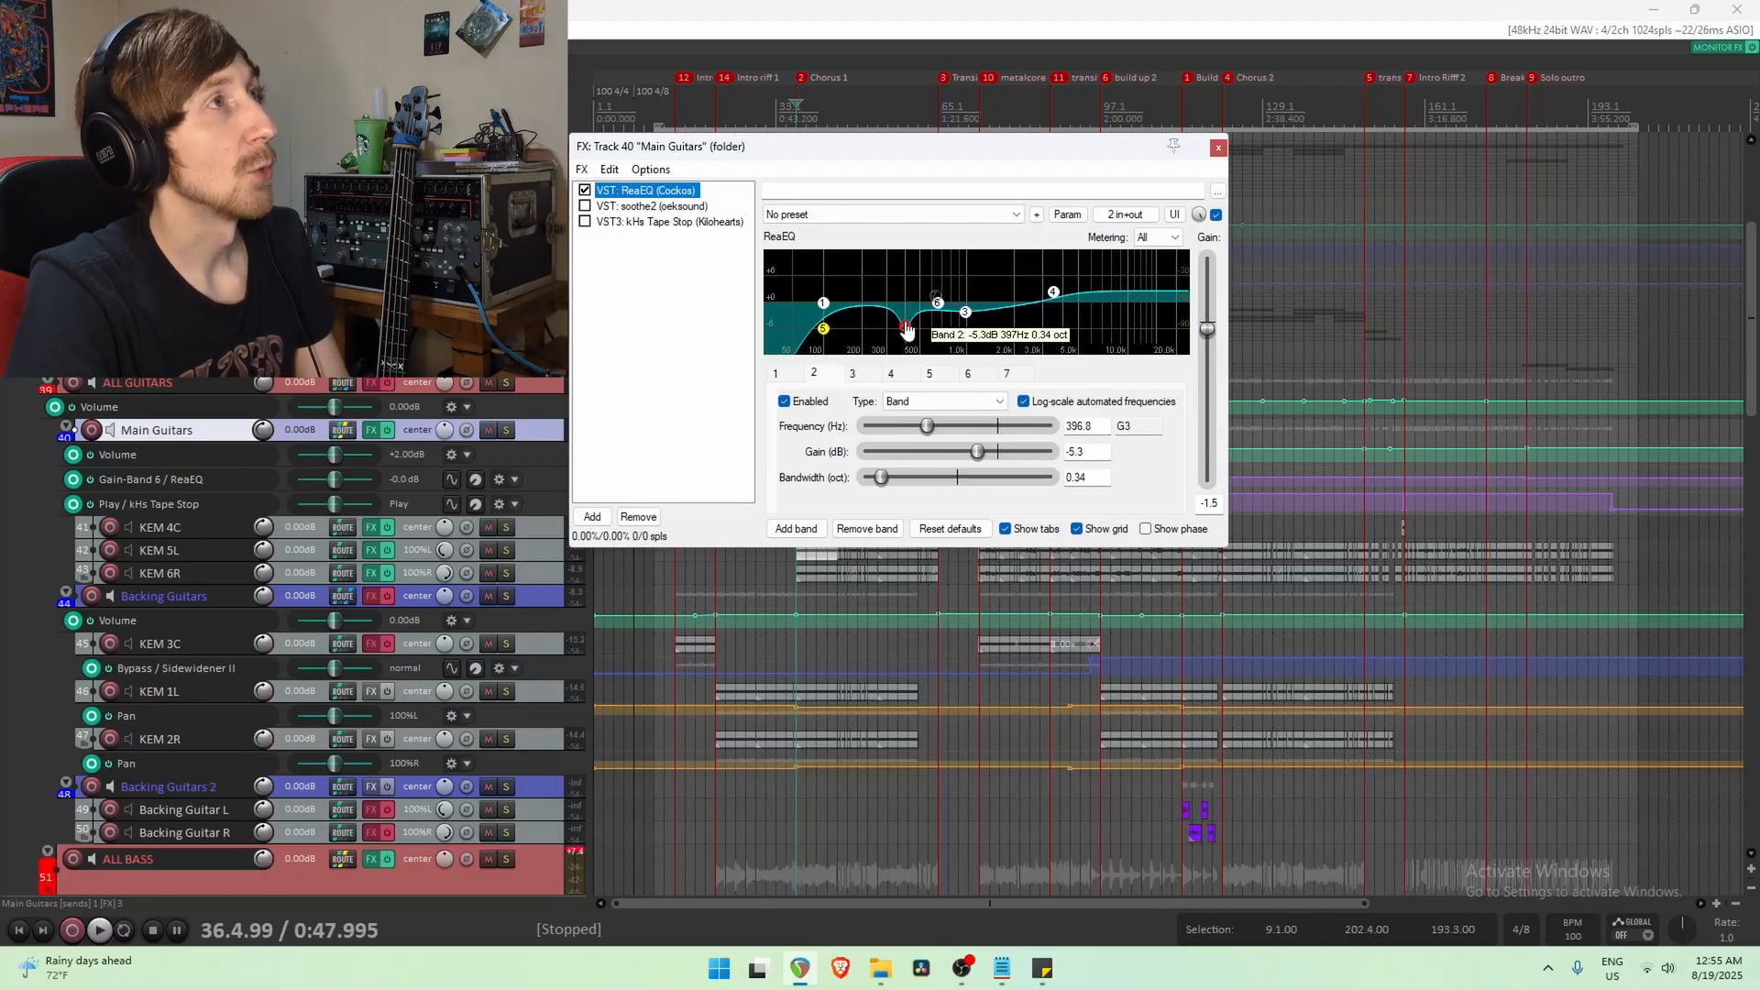
click(1051, 294)
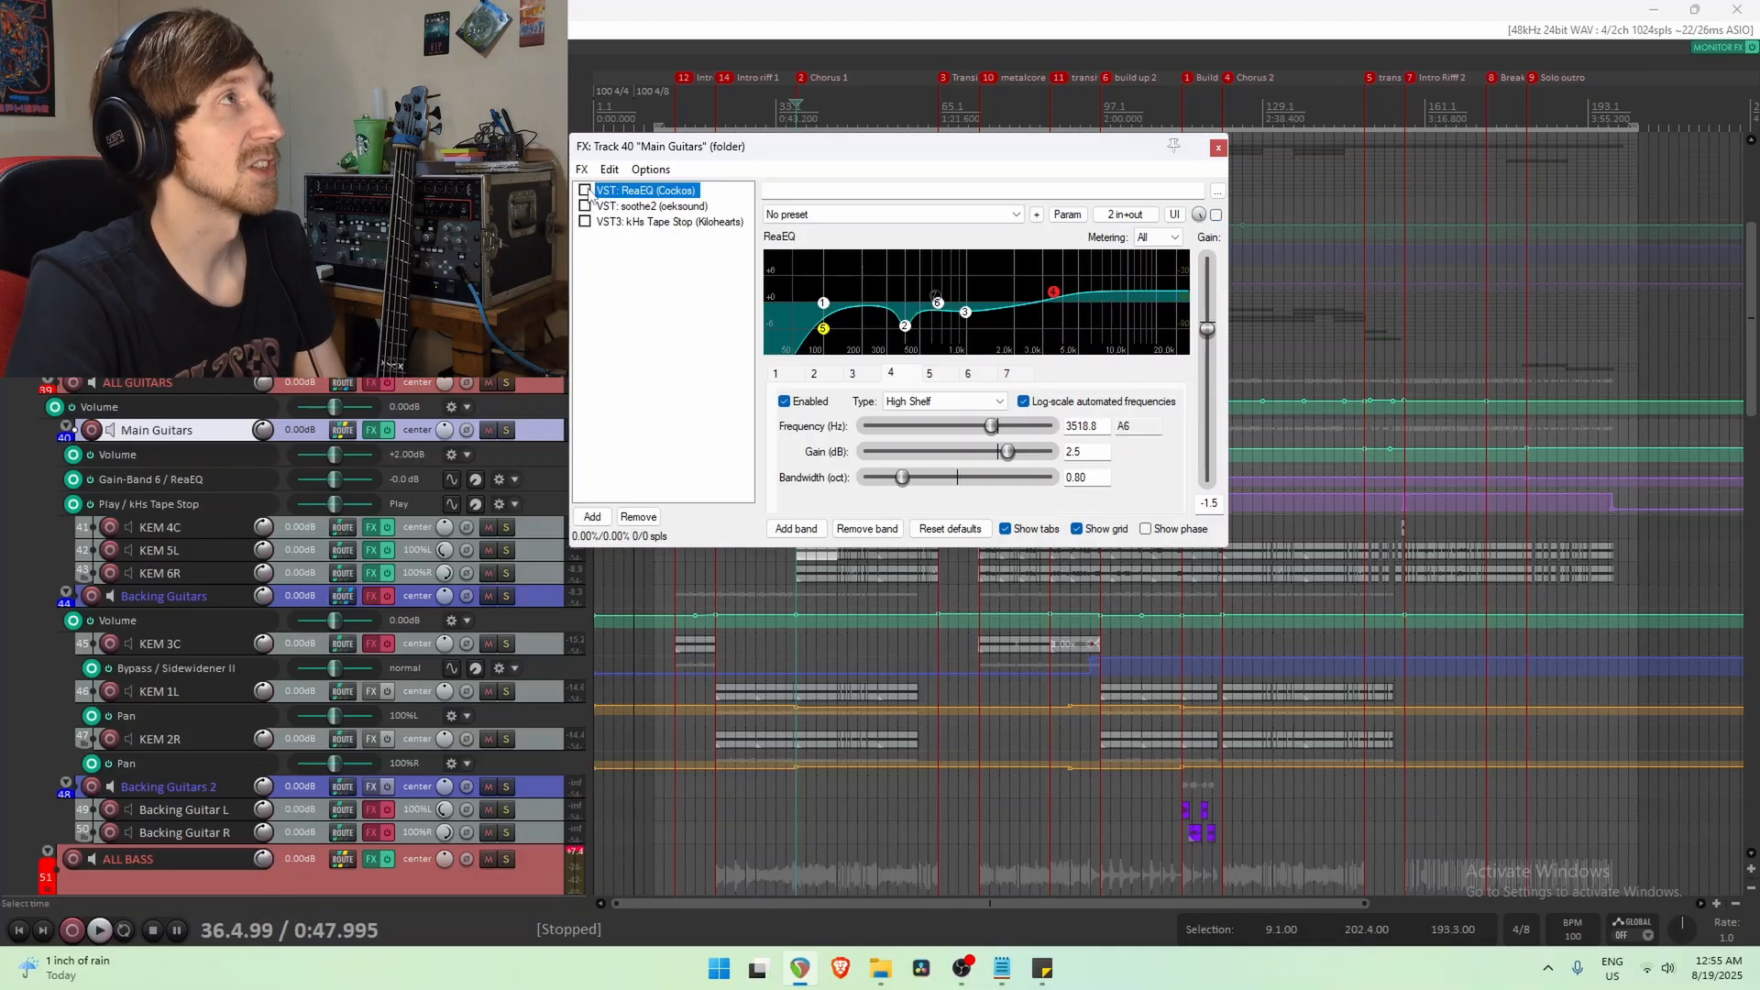
Play Chorus 1 in the full mix while toggling the Main Guitars ReaEQ to compare the sound, leaving it enabled.
drag(777, 154, 1080, 500)
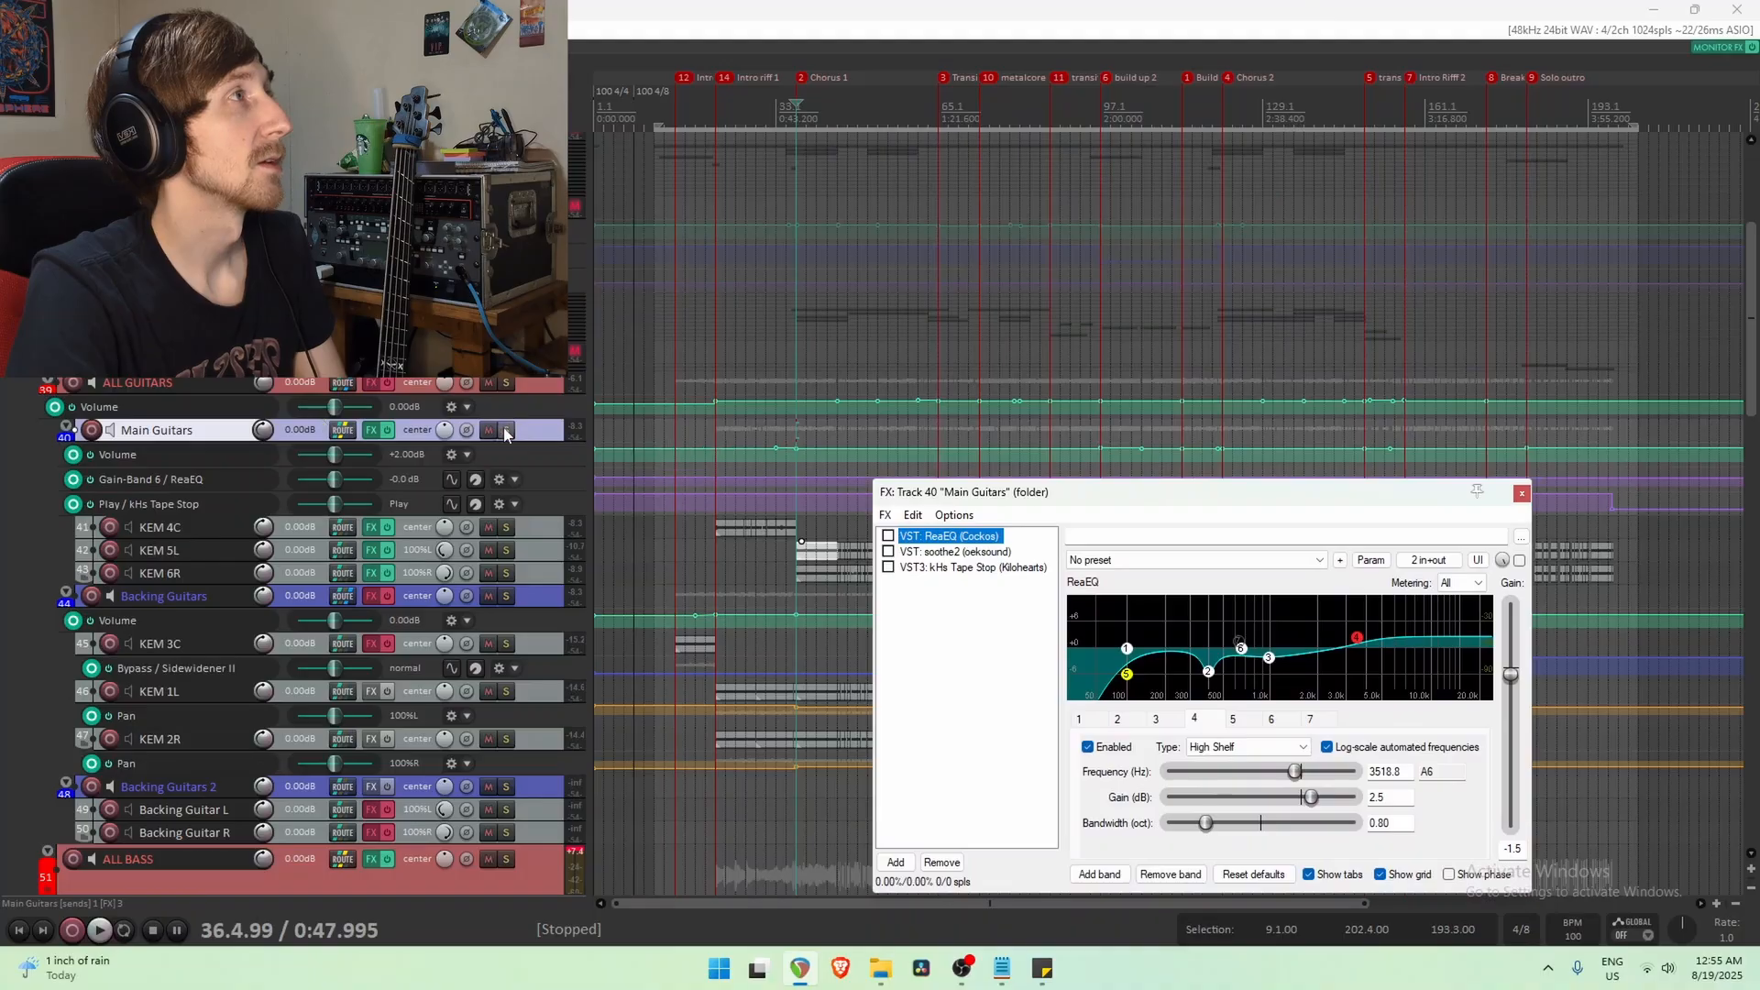
click(506, 430)
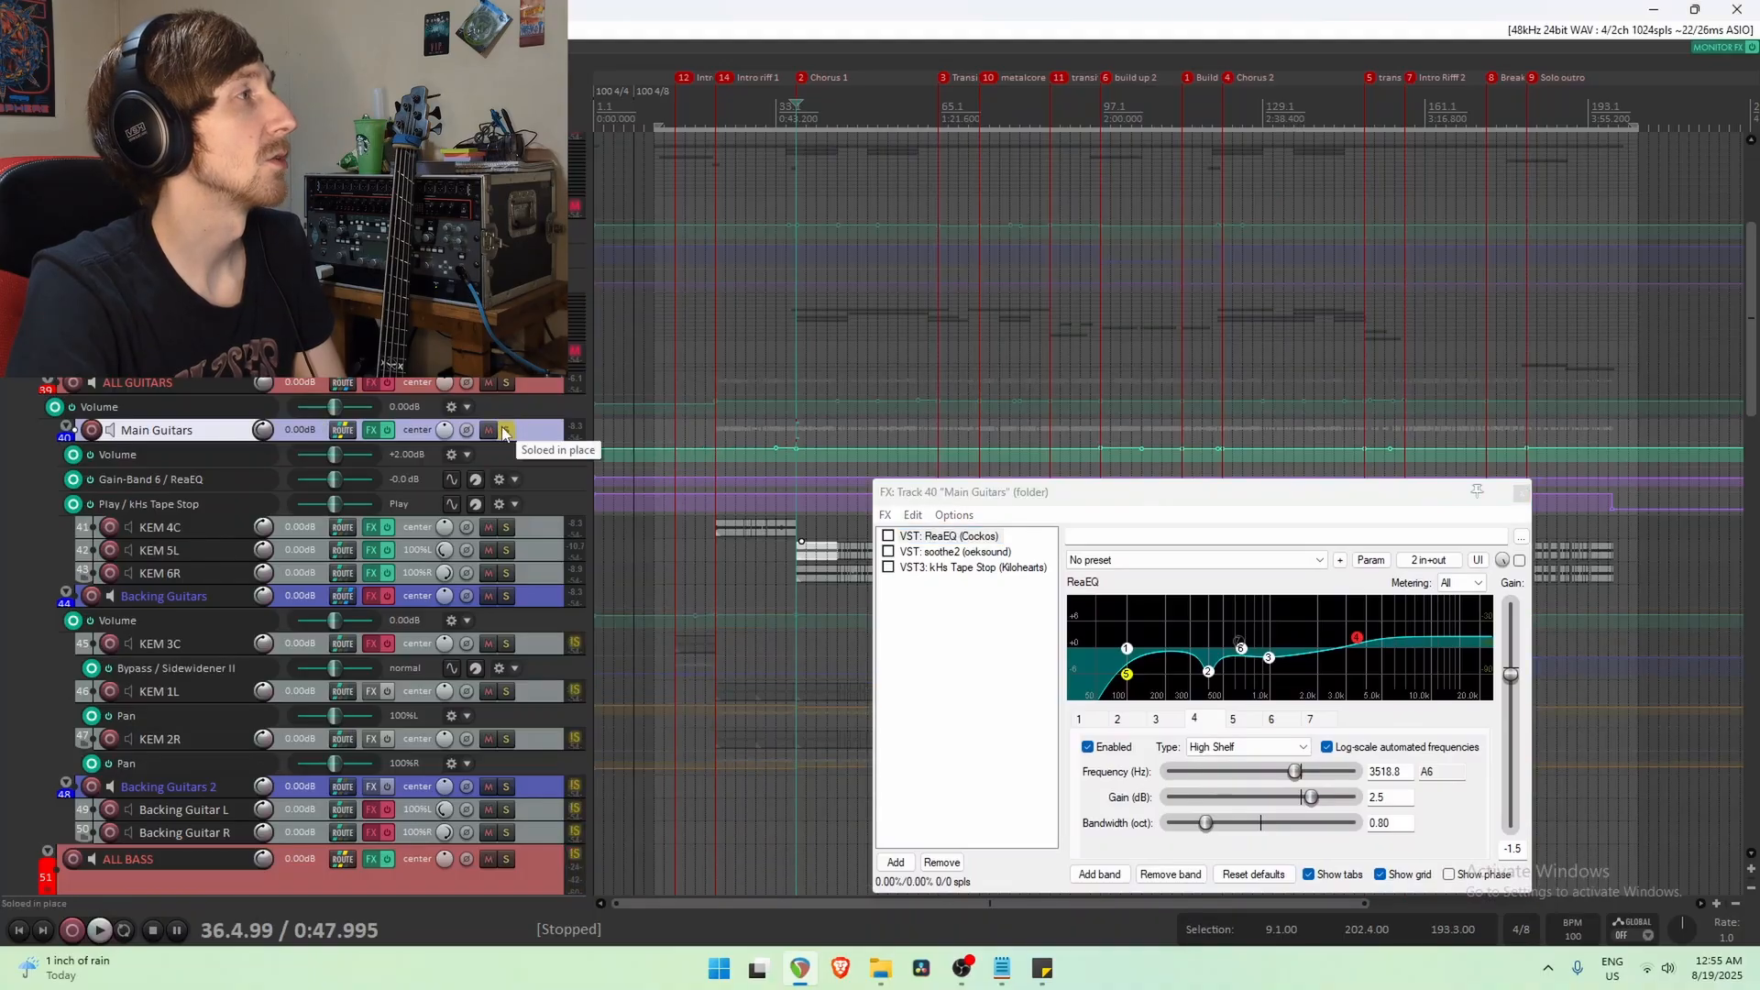
click(505, 430)
key(space)
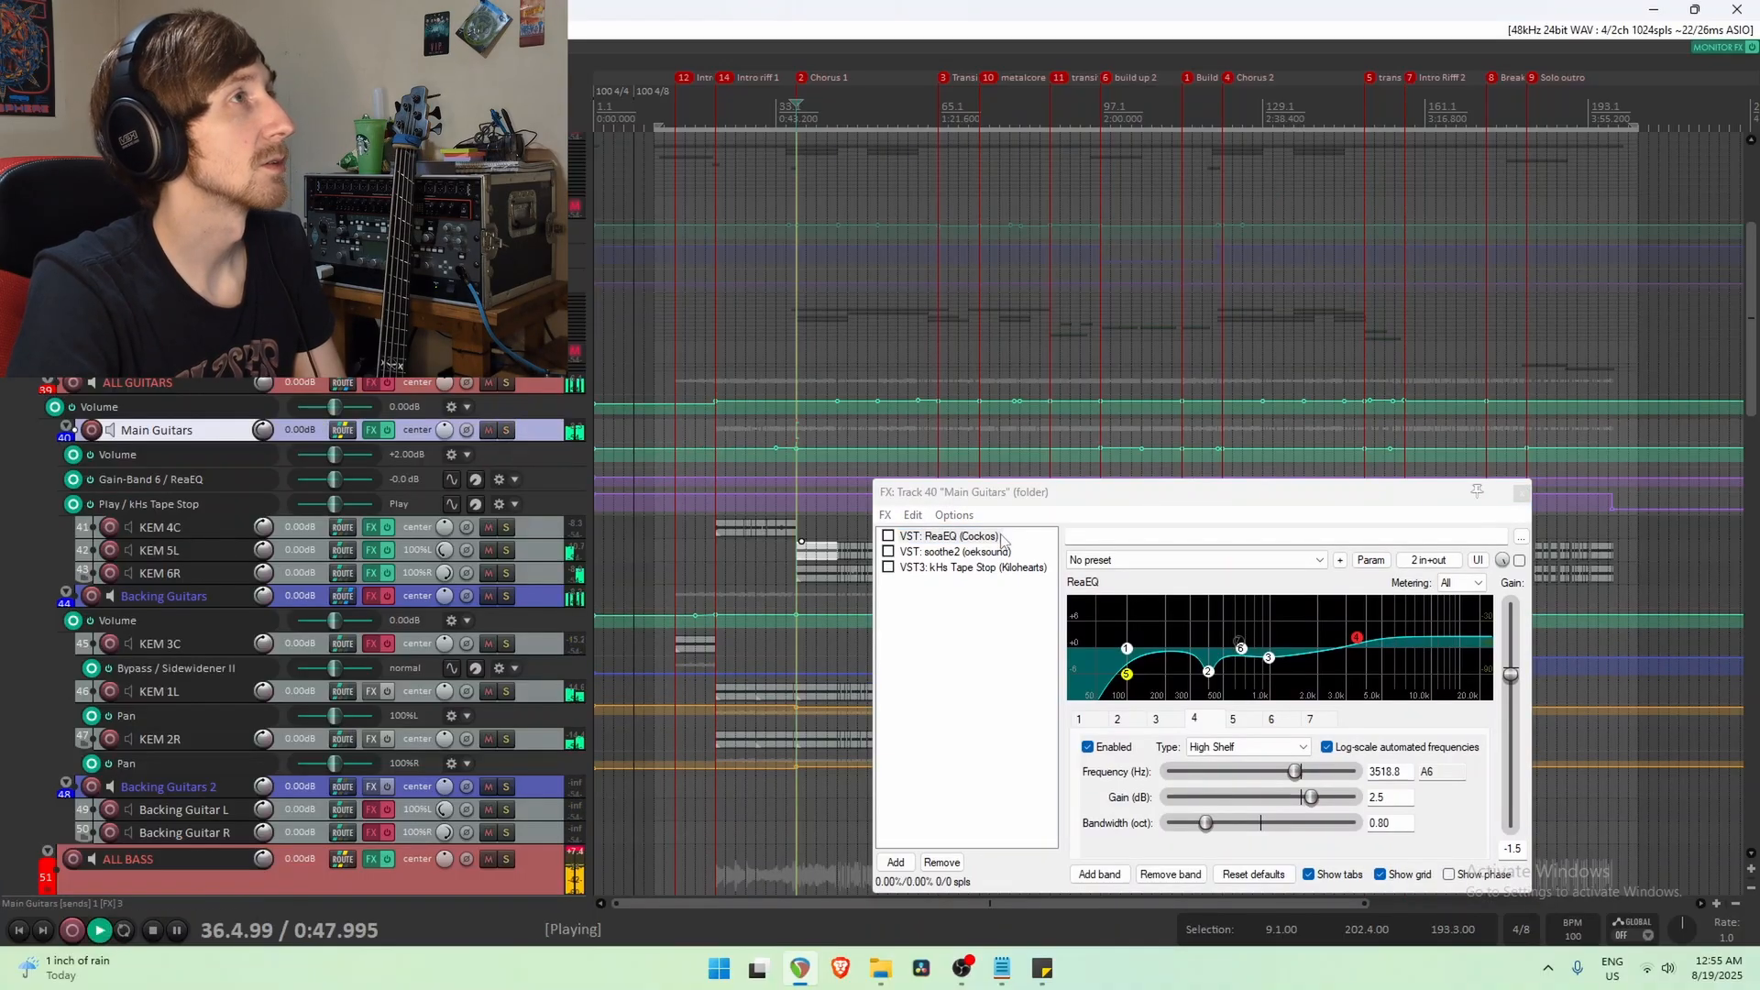
drag(1139, 493, 1137, 173)
click(886, 217)
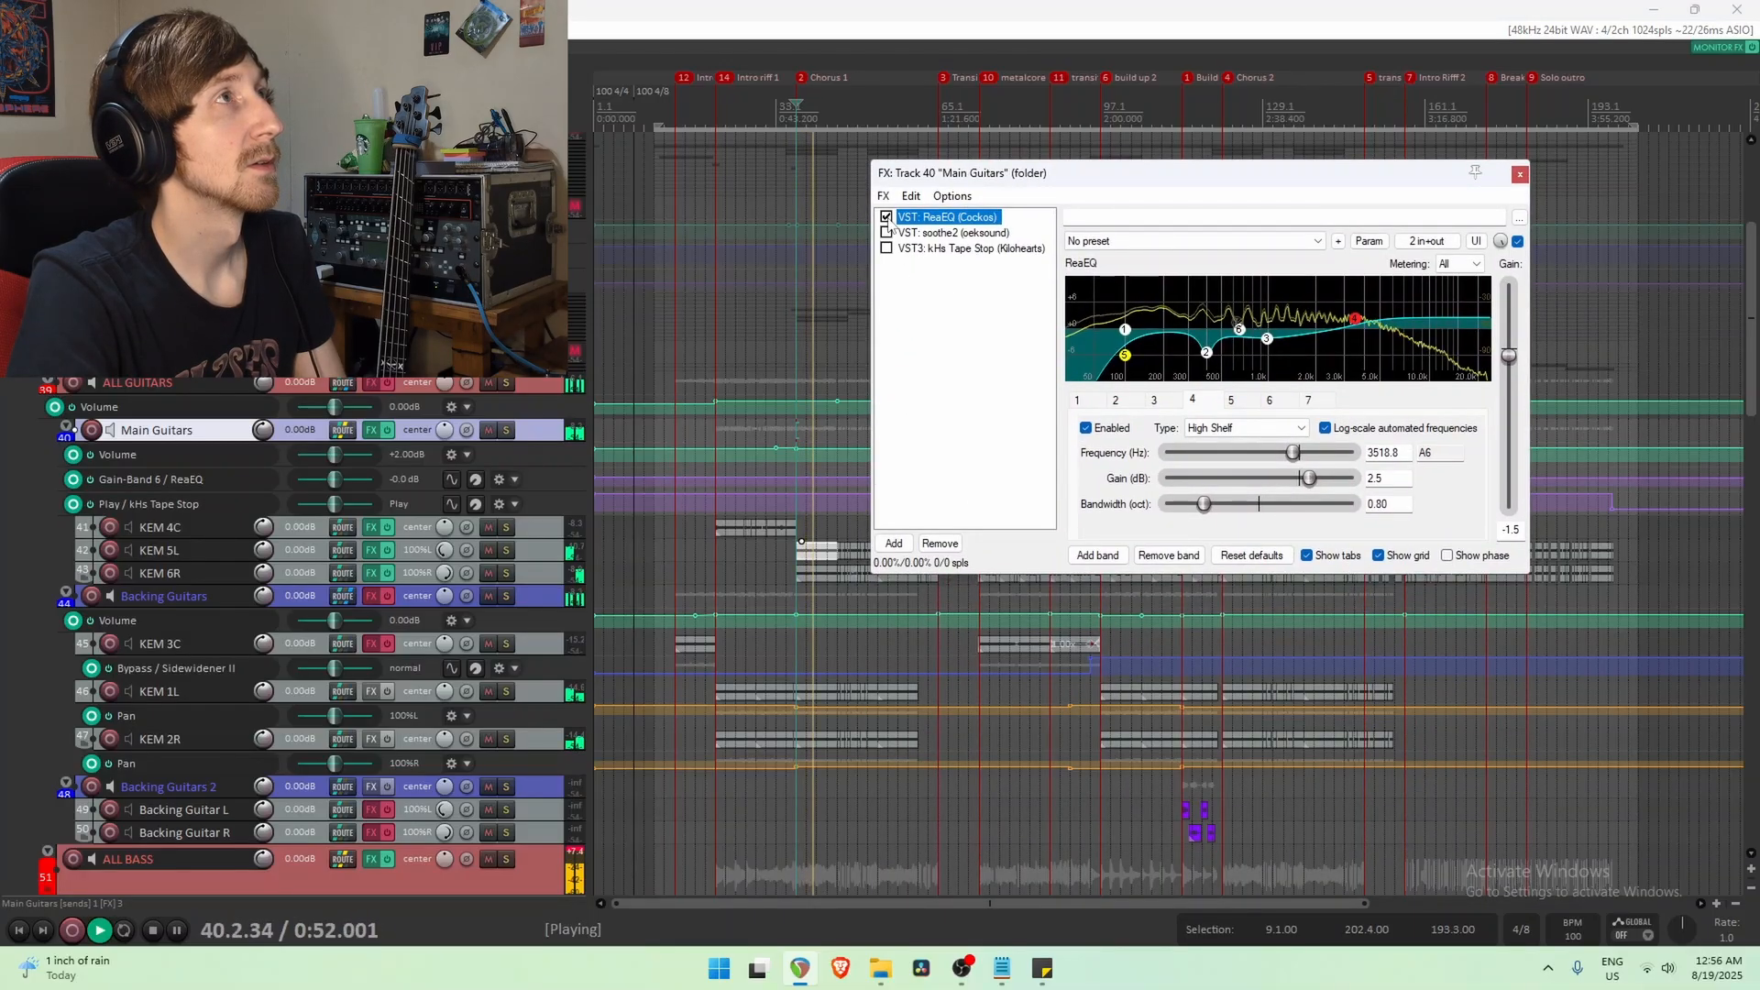
click(890, 223)
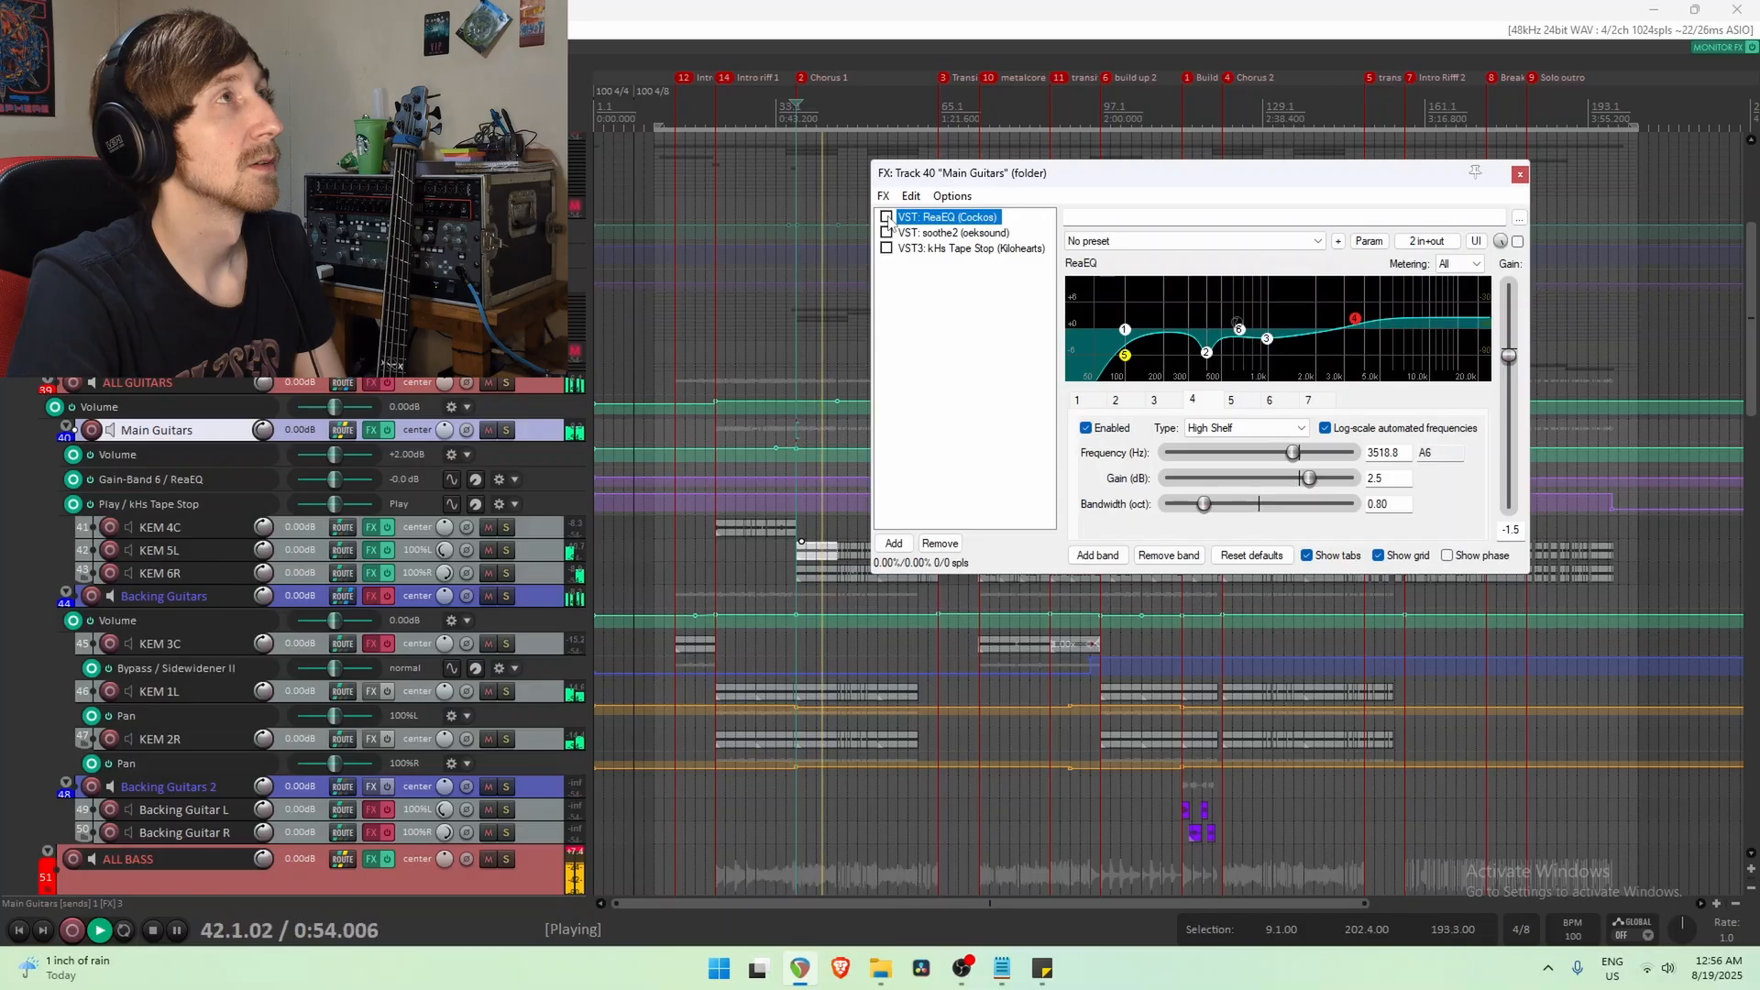
click(890, 222)
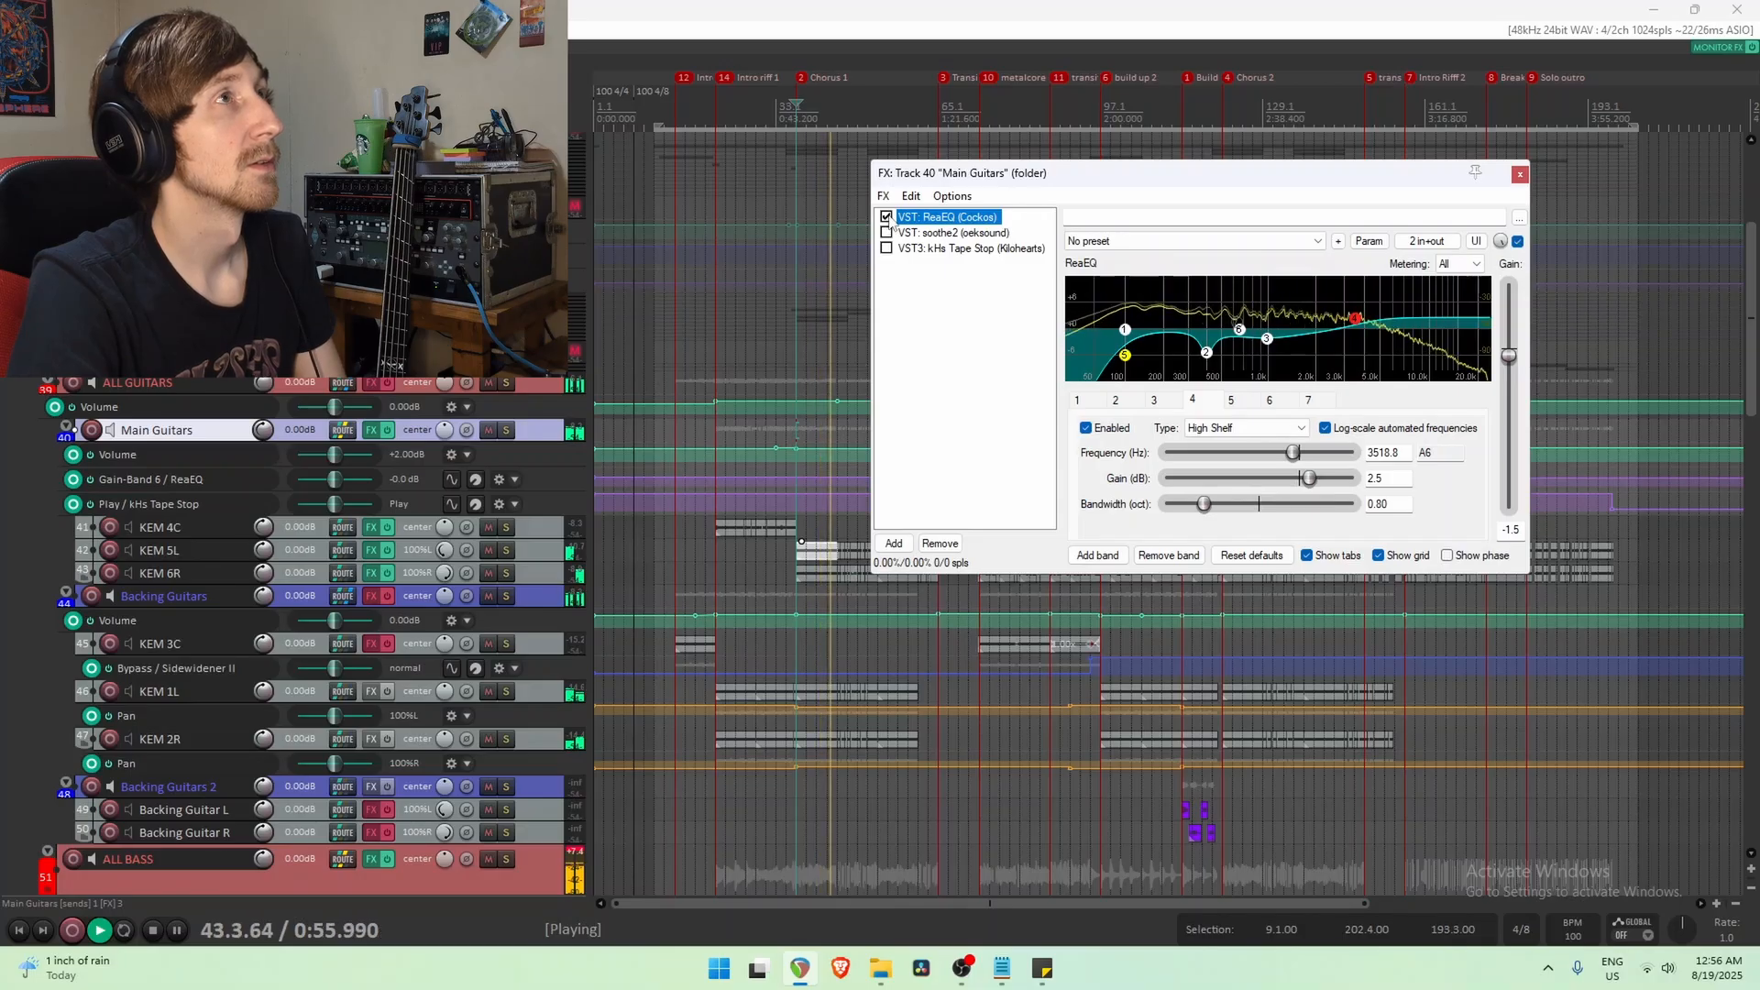
click(887, 217)
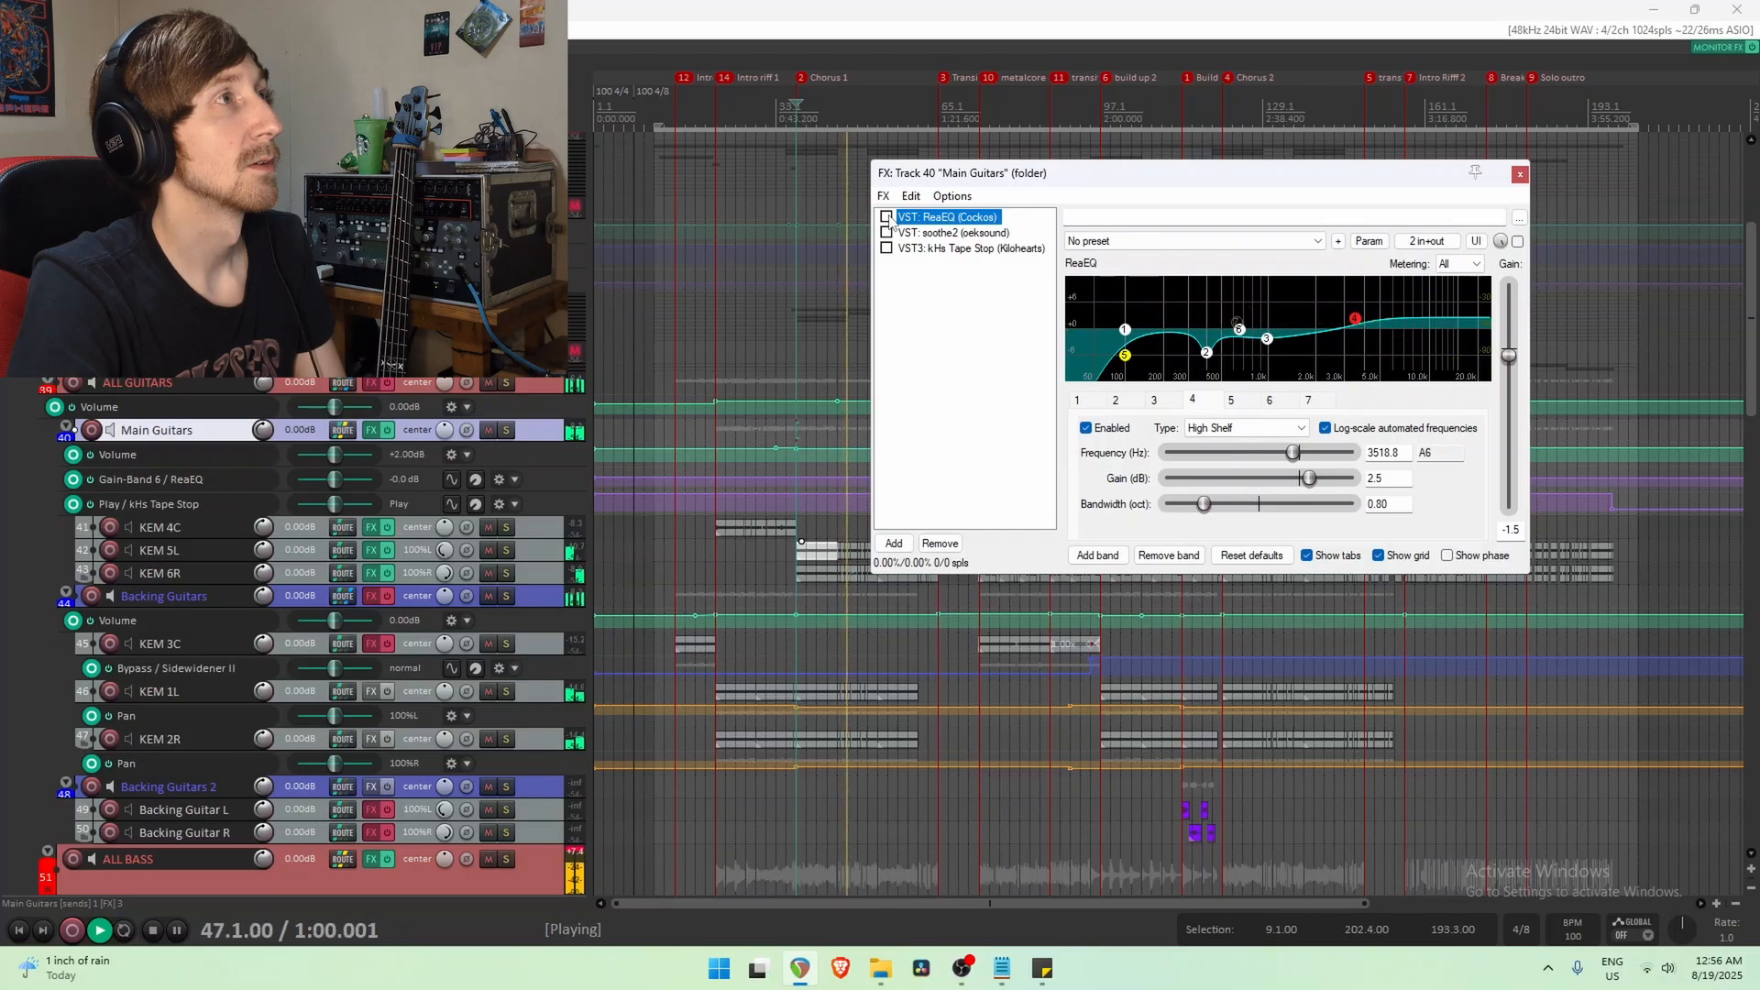
click(886, 217)
key(space)
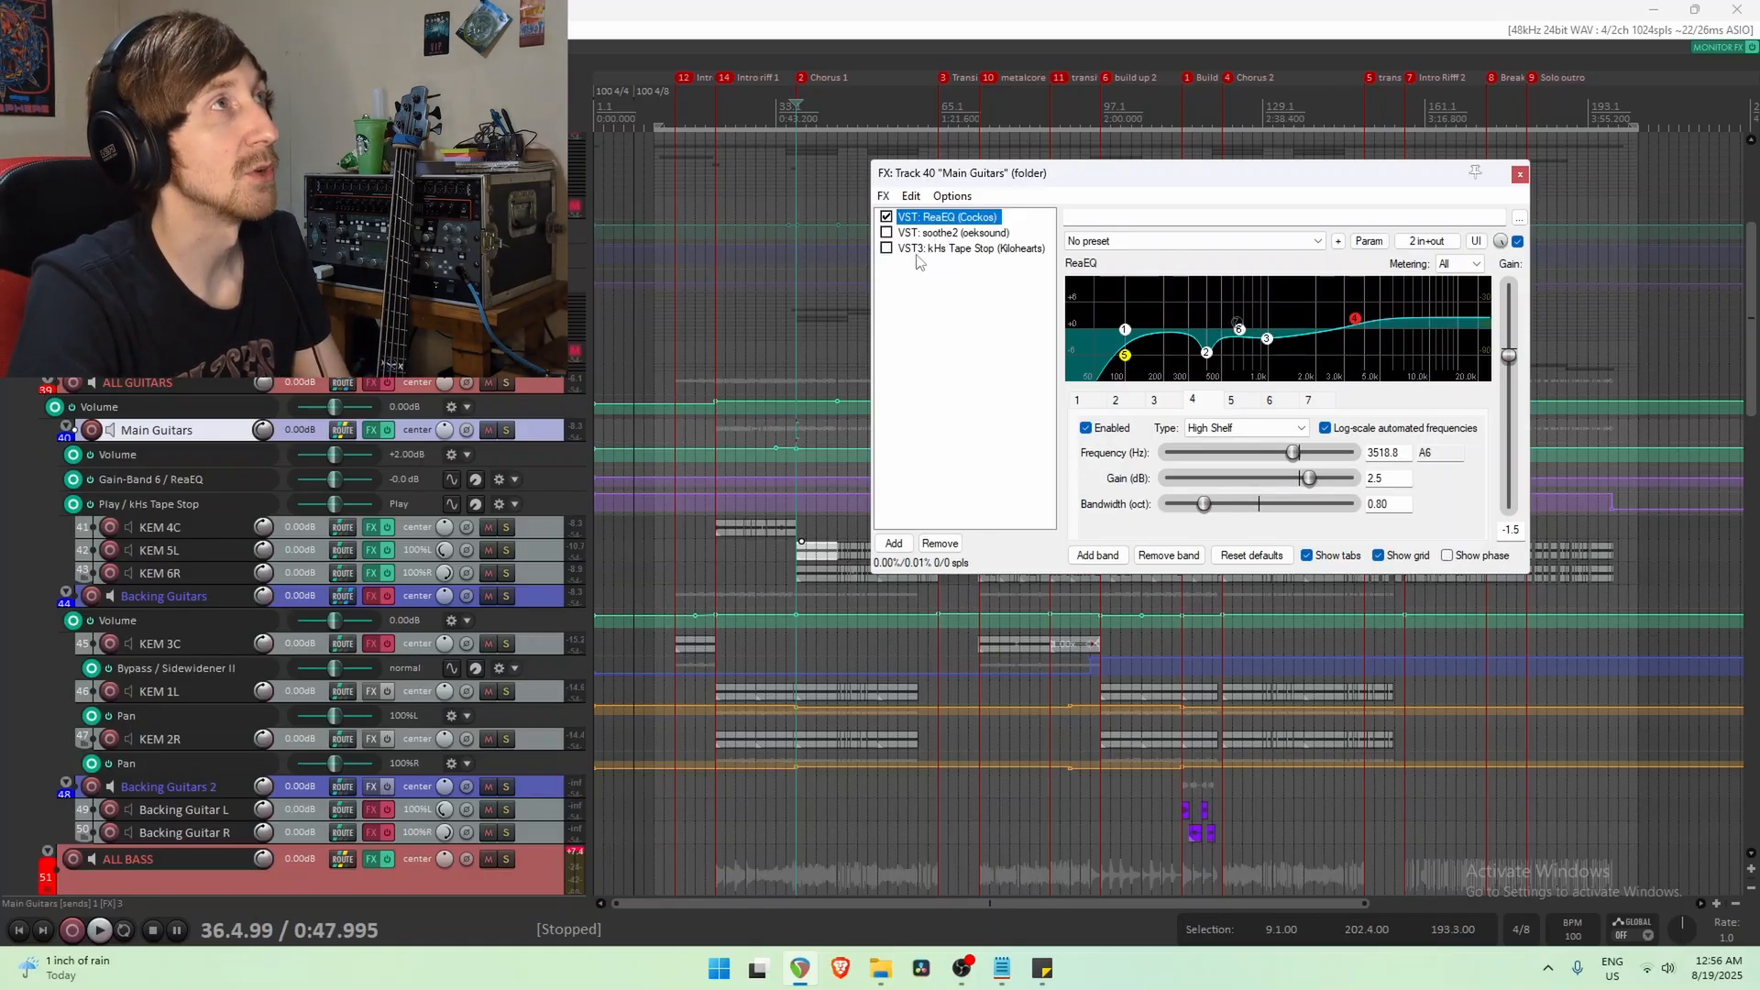
Enable soothe2 on Main Guitars, recheck ReaEQ's high shelf, and play Chorus 1 while bypassing soothe2 to compare.
click(935, 234)
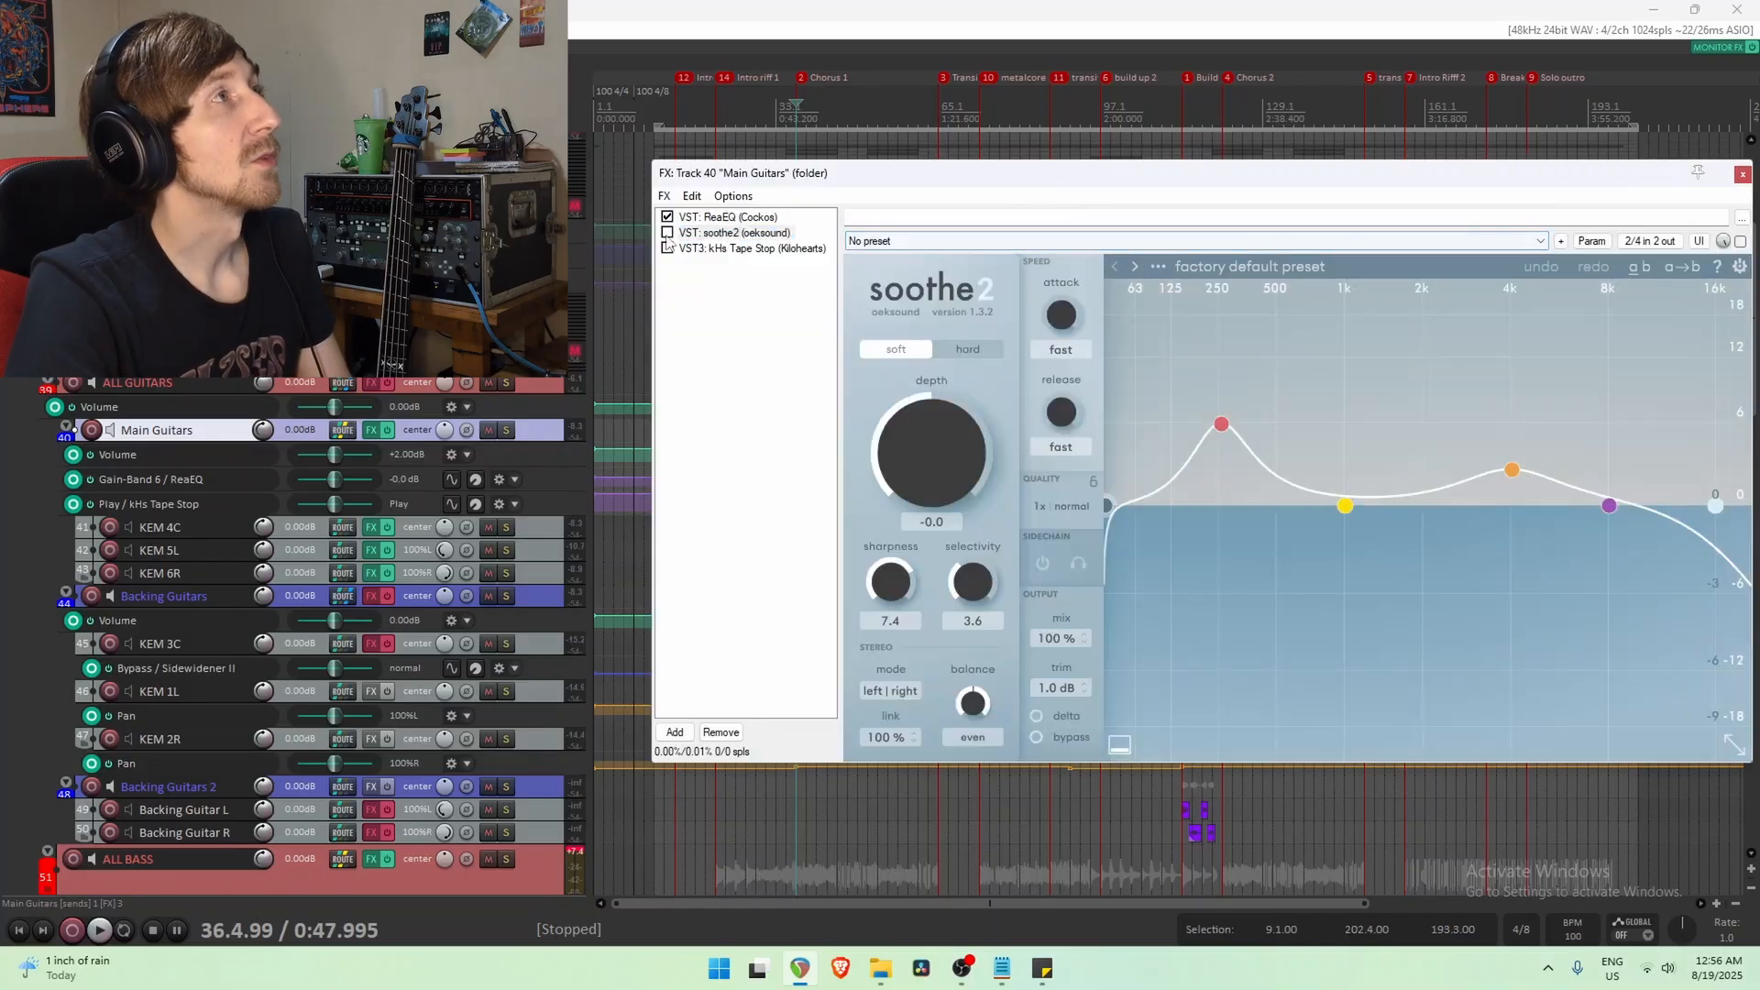
click(668, 234)
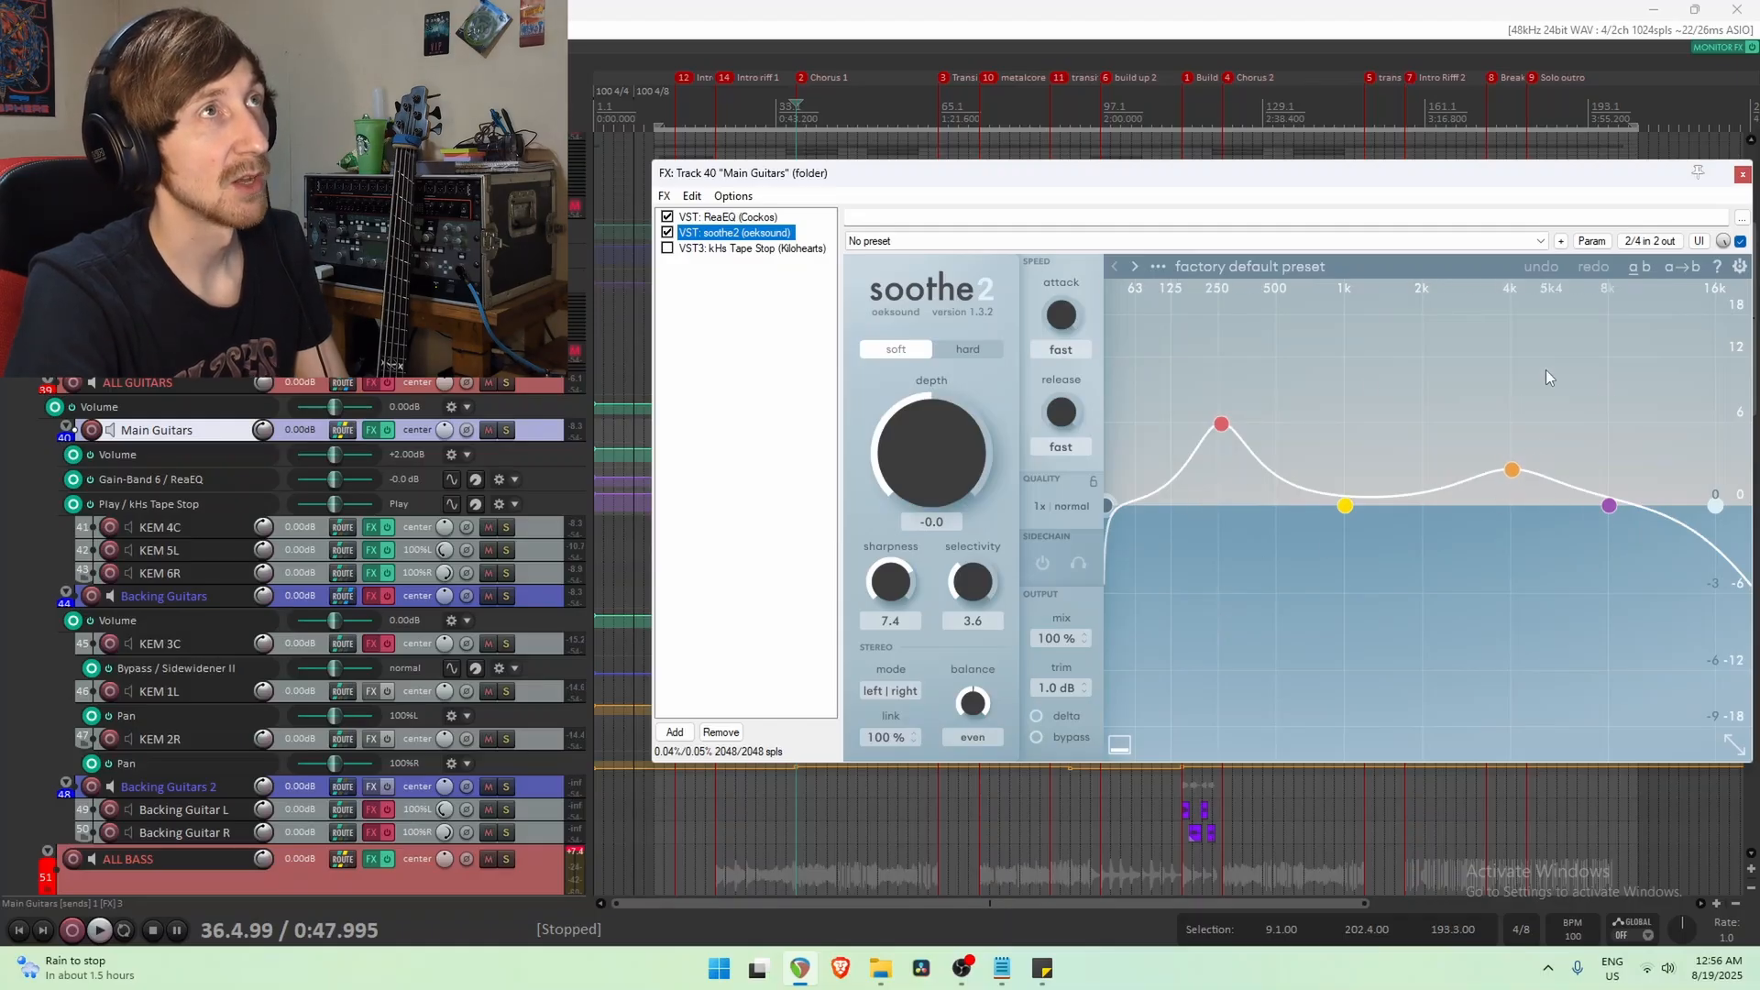
click(757, 218)
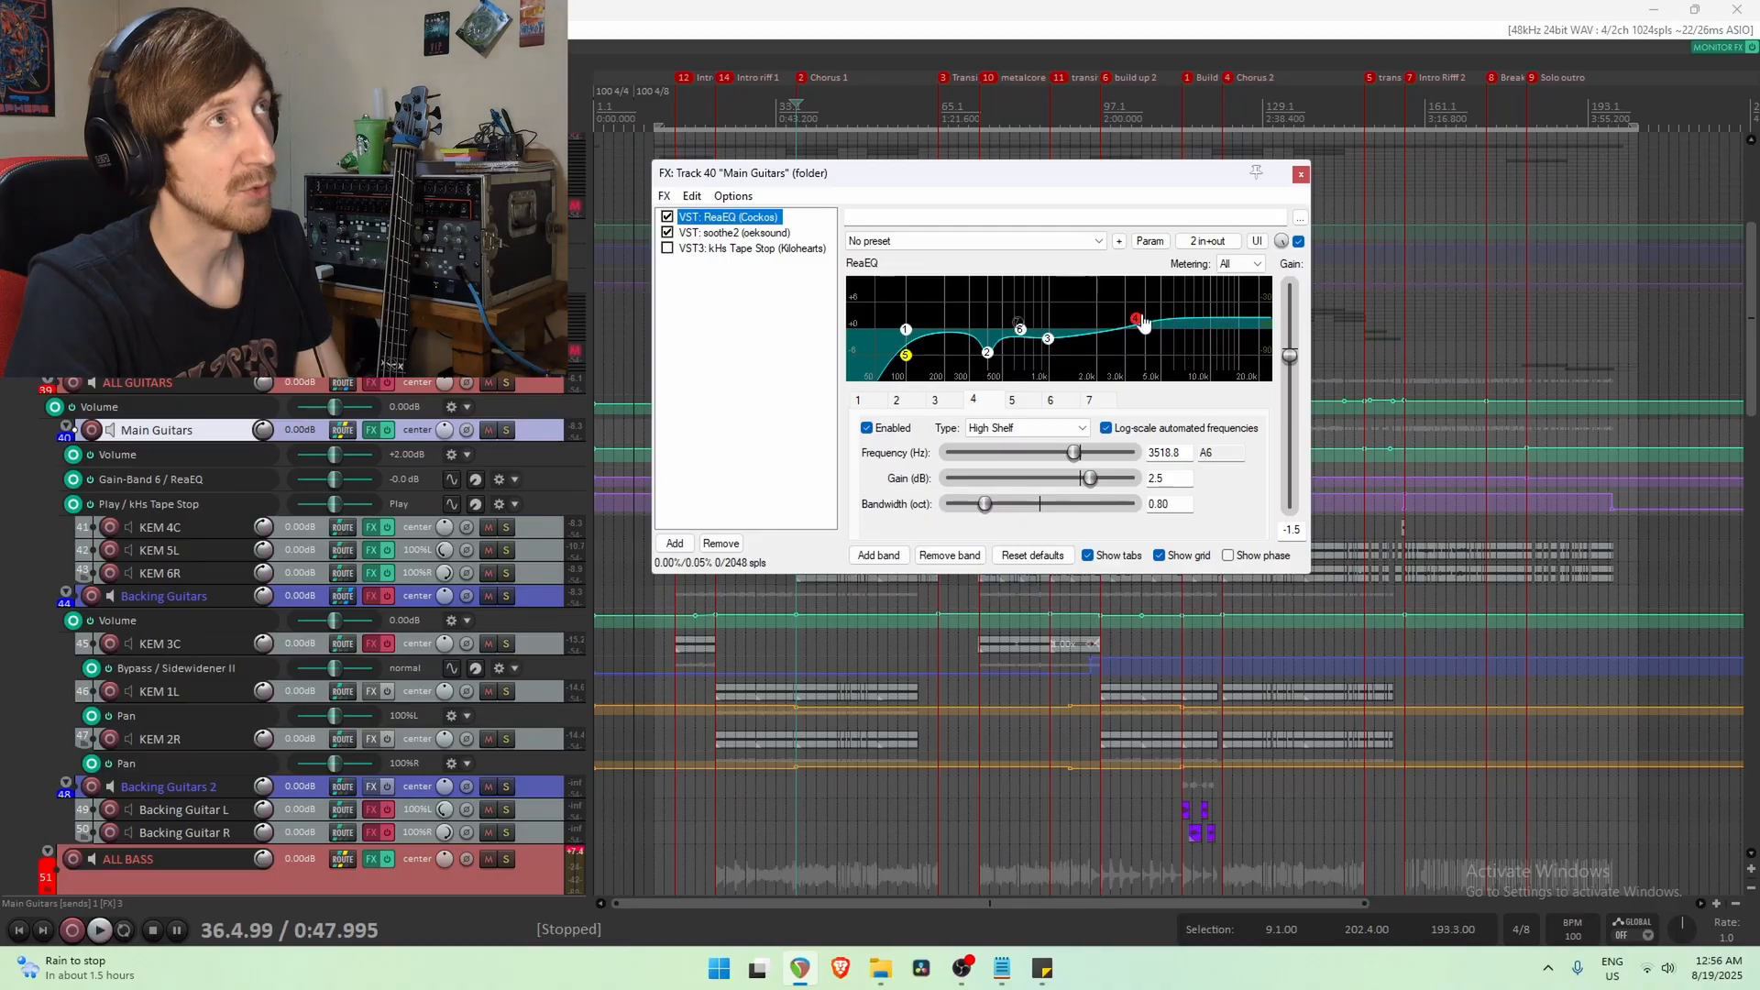
click(748, 234)
key(space)
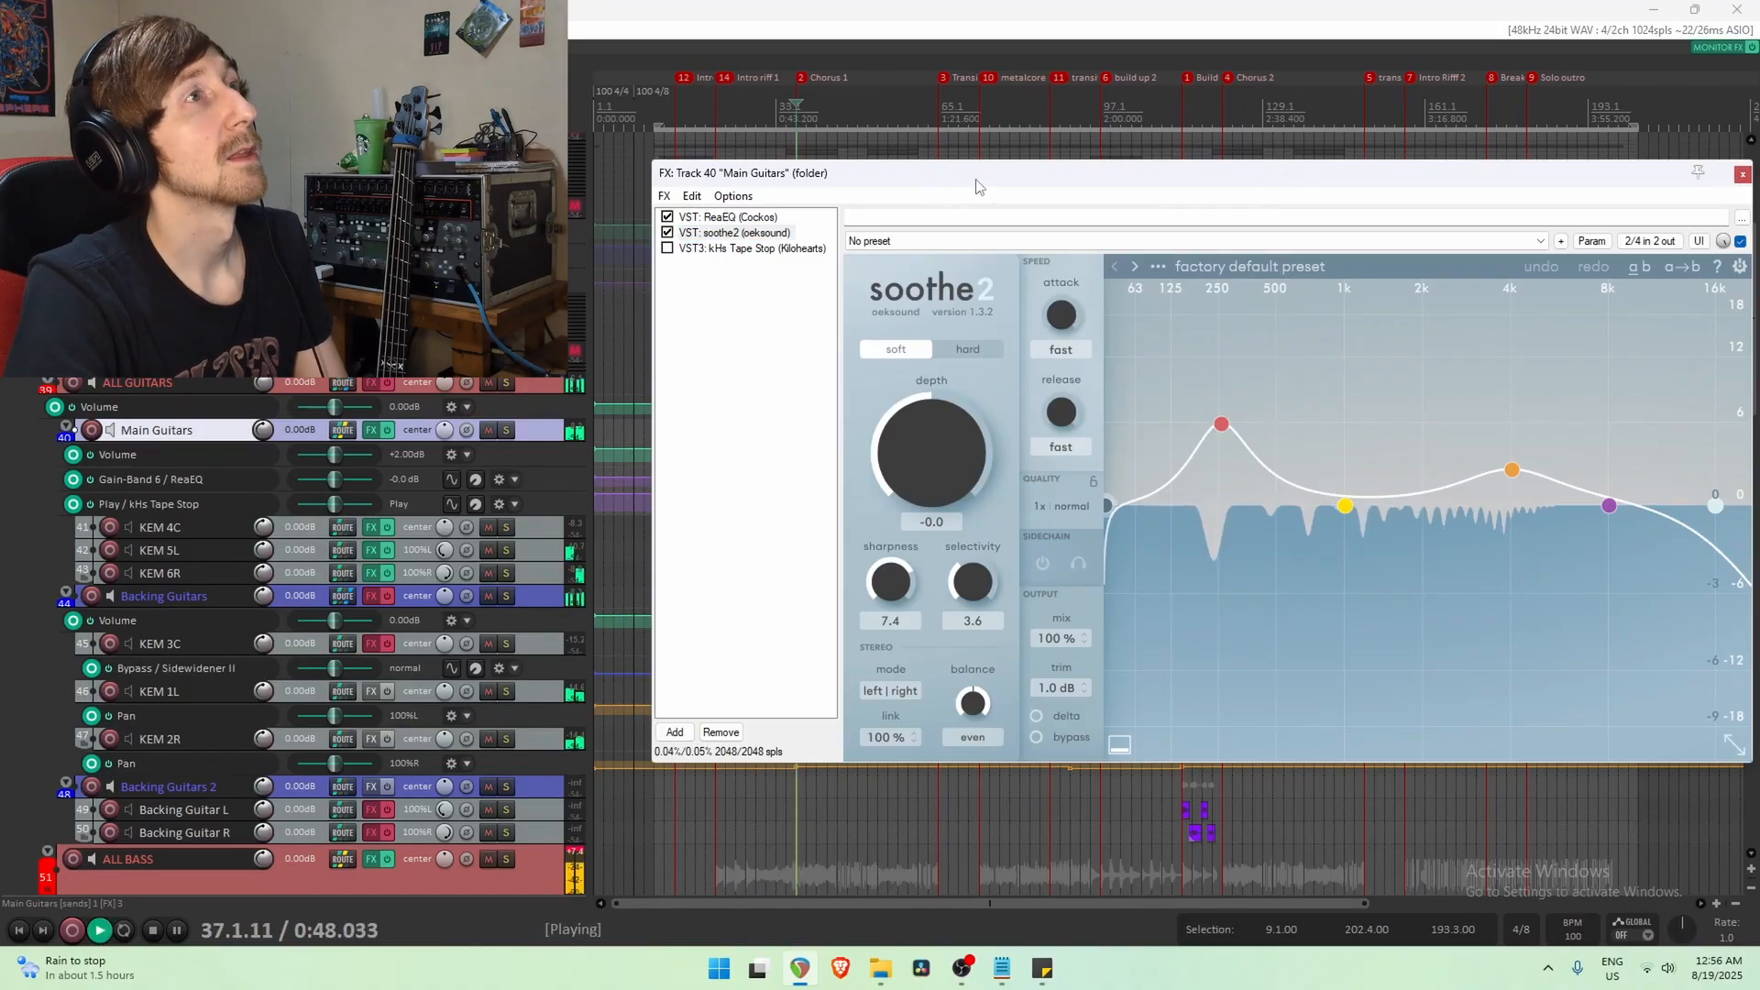
click(668, 233)
key(space)
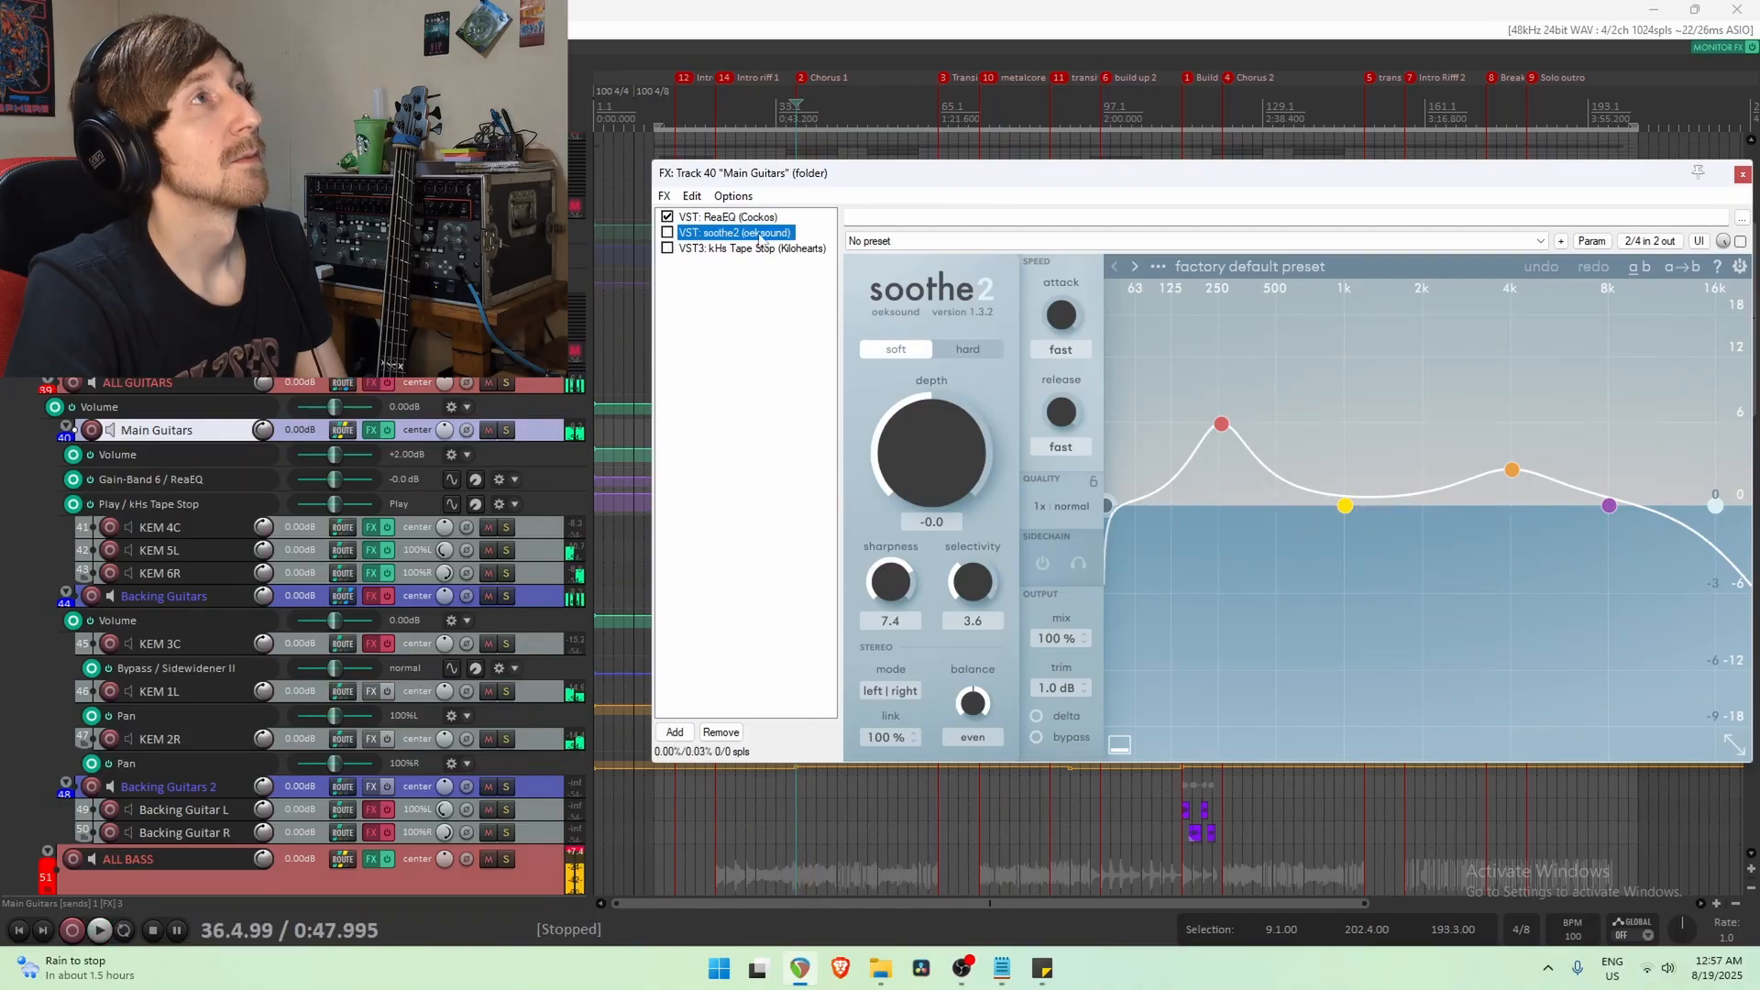
Play from Intro Riff 2 at KEM 5L while toggling soothe2 on Main Guitars for comparison, leaving it enabled.
drag(956, 180, 847, 752)
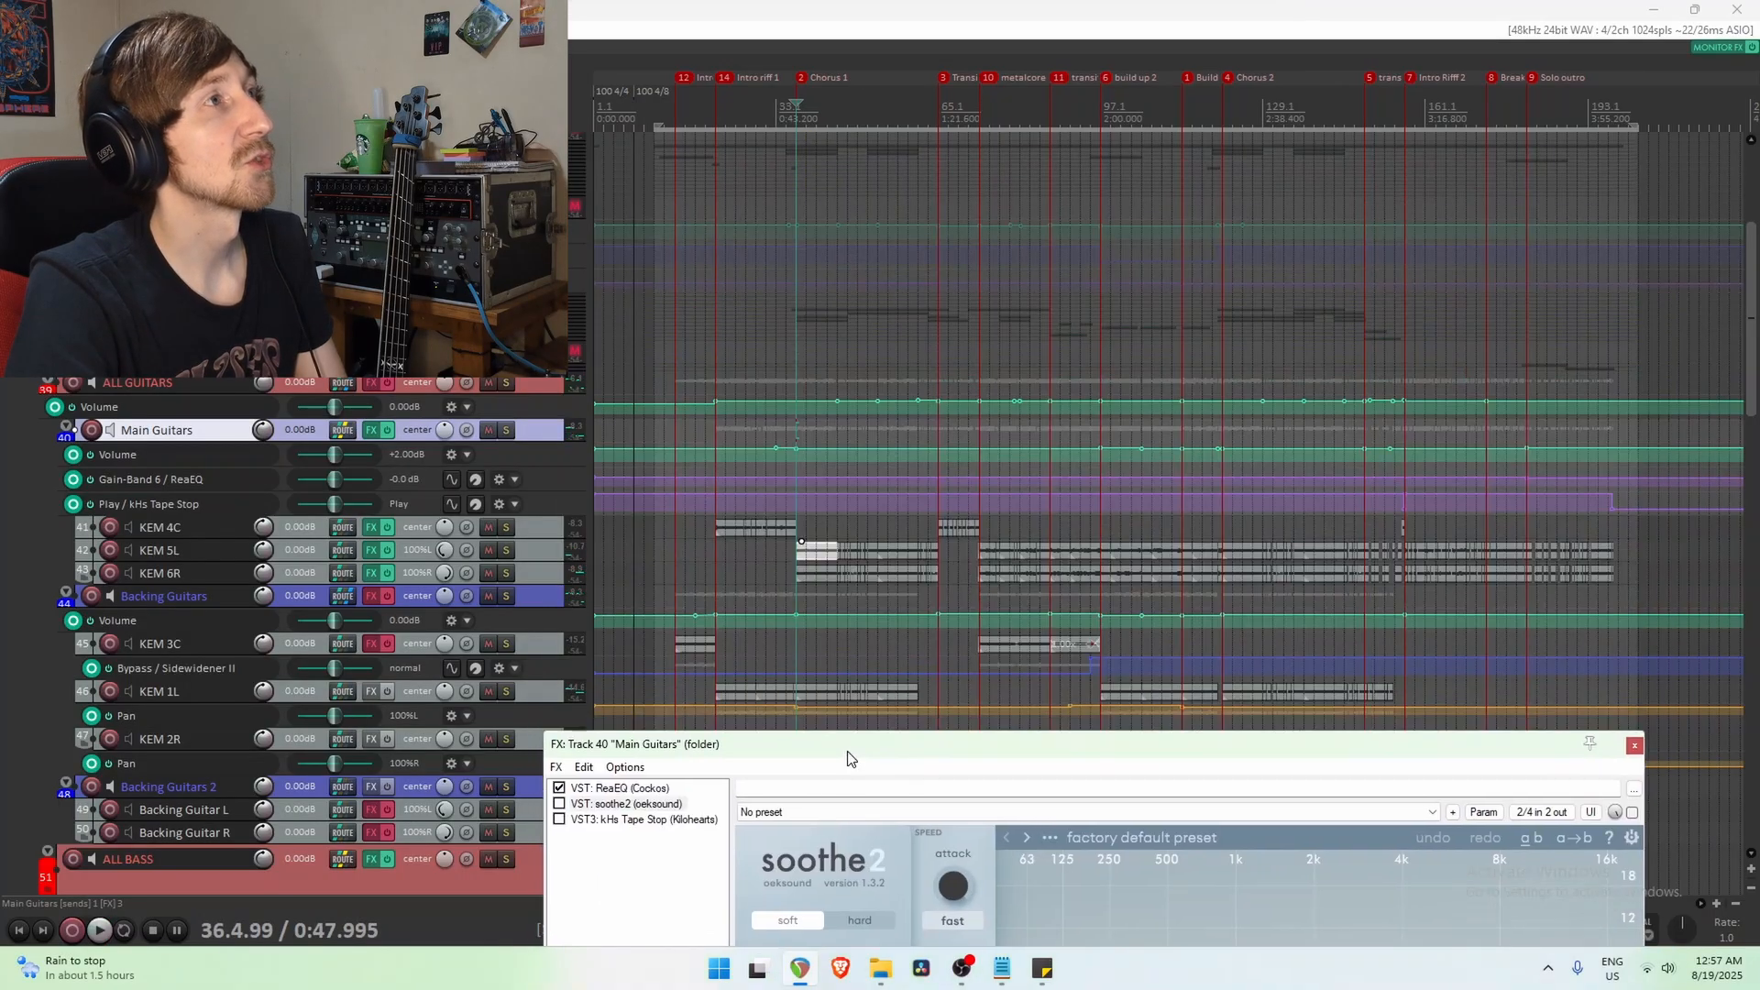
click(987, 552)
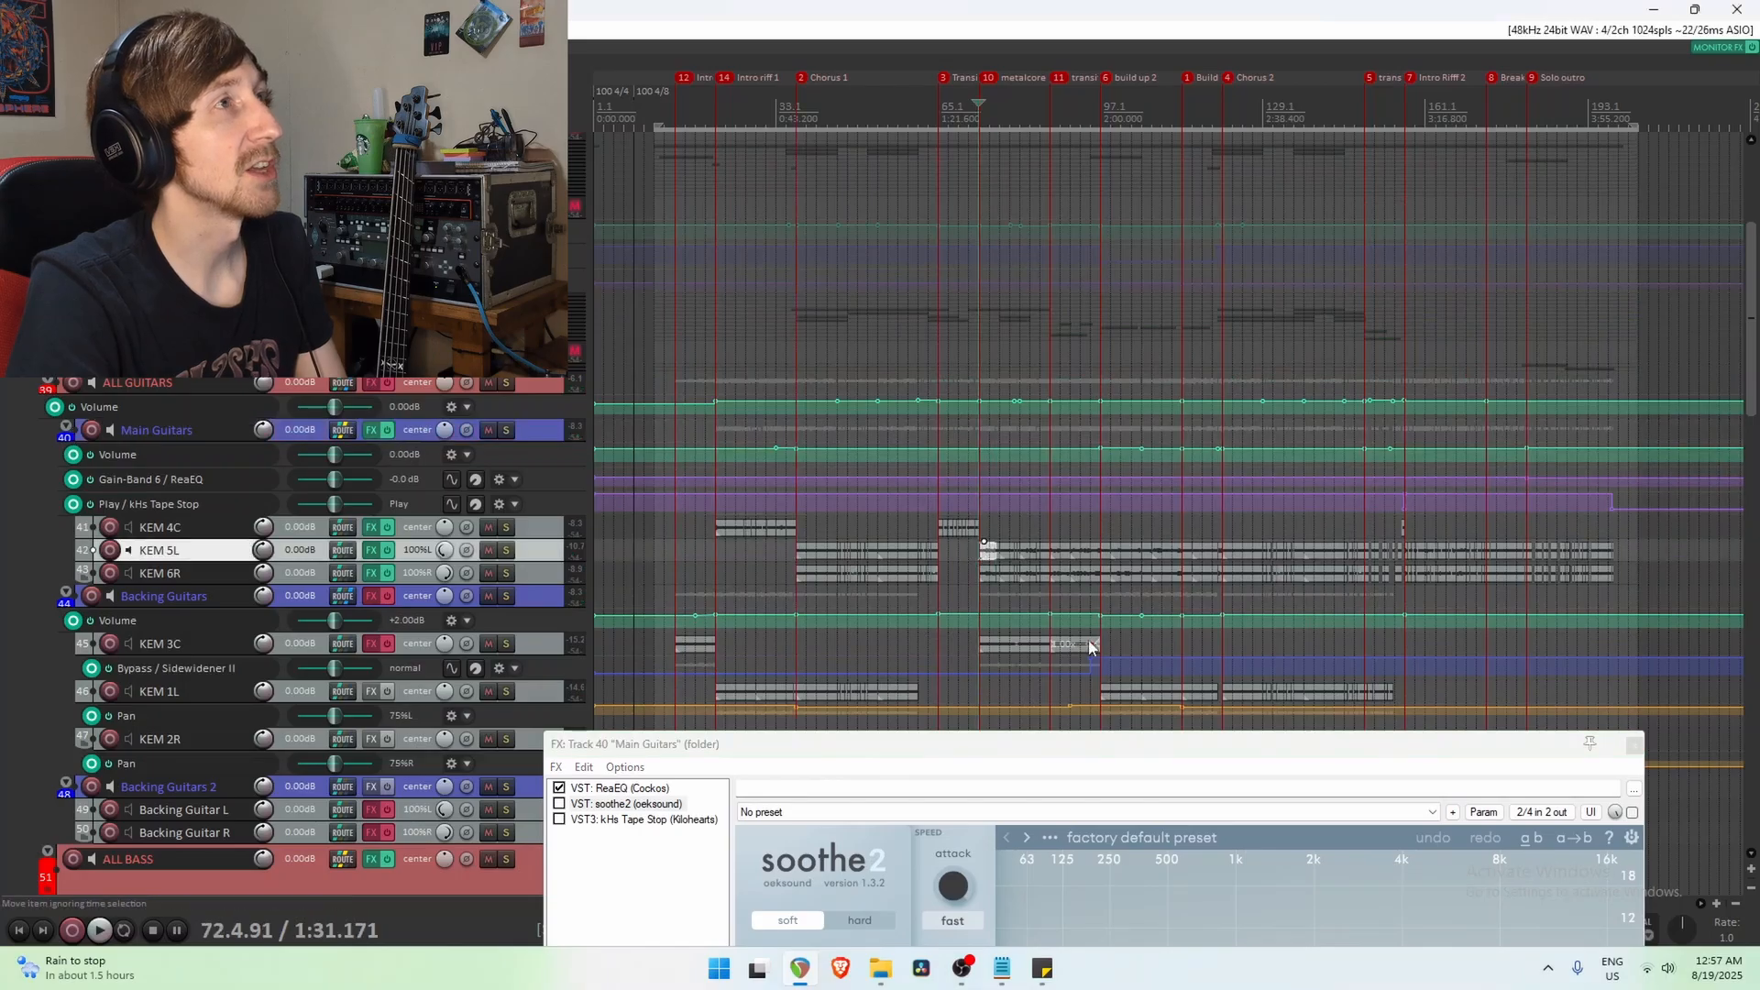
click(1408, 552)
scroll(1409, 552, up, 5)
key(space)
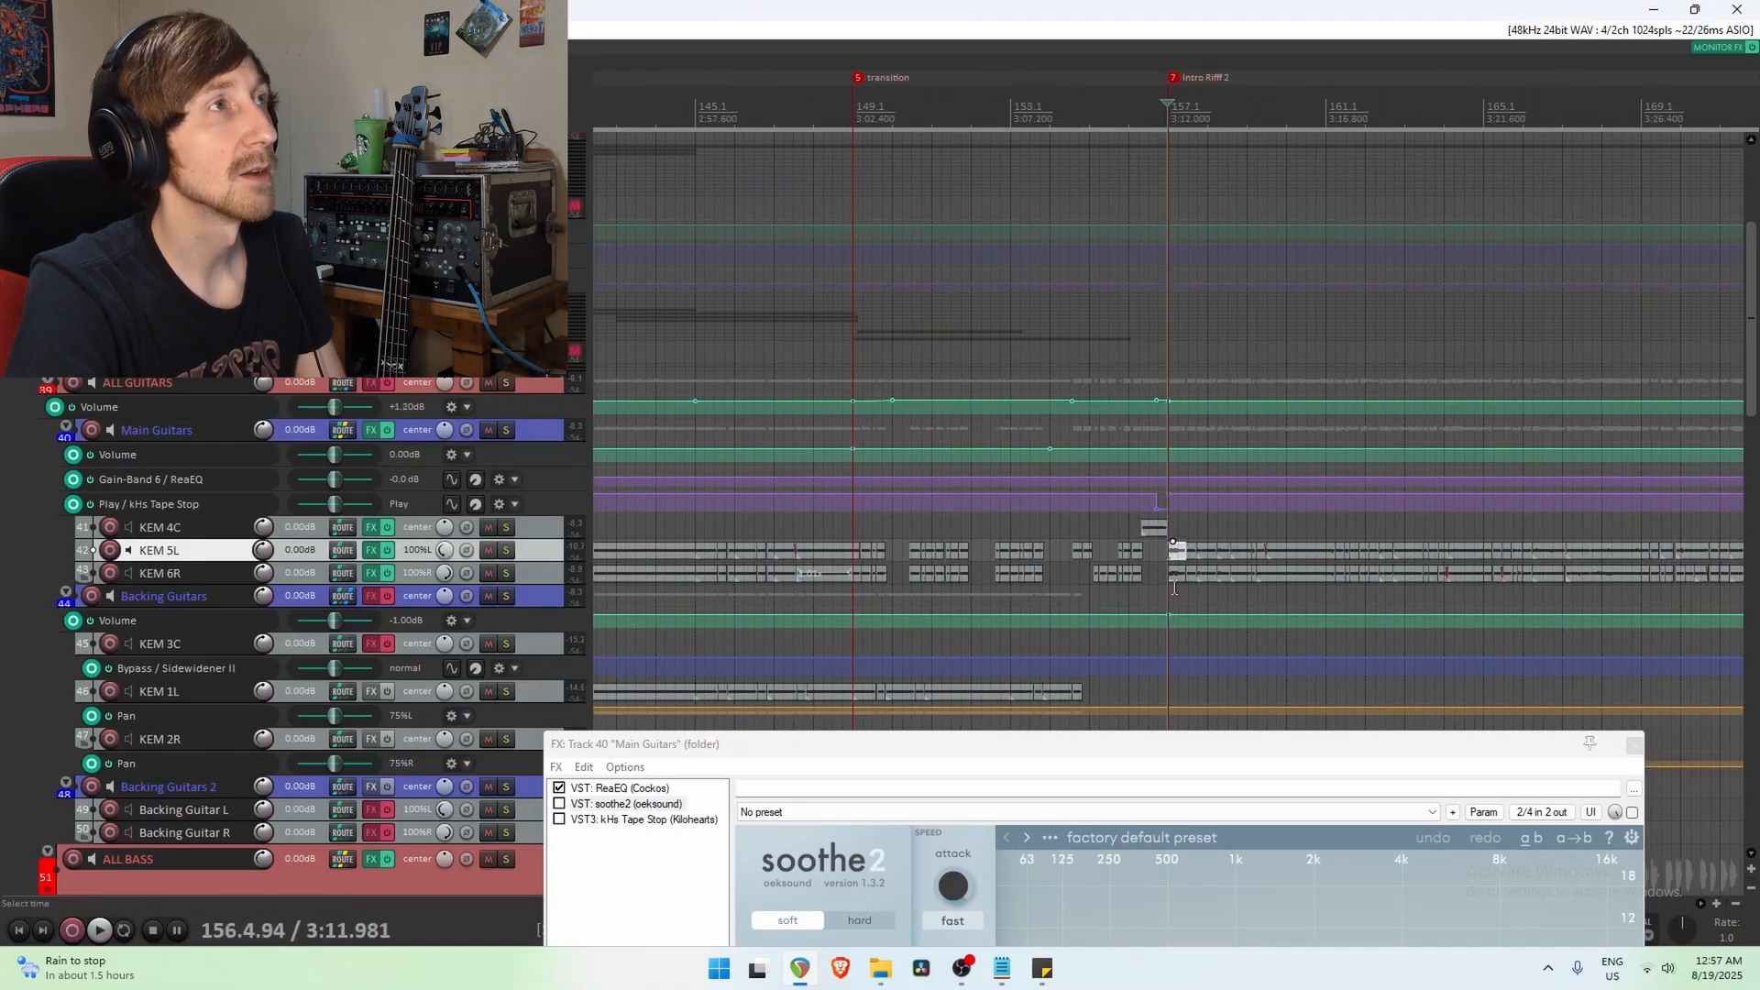
drag(1143, 746, 1157, 171)
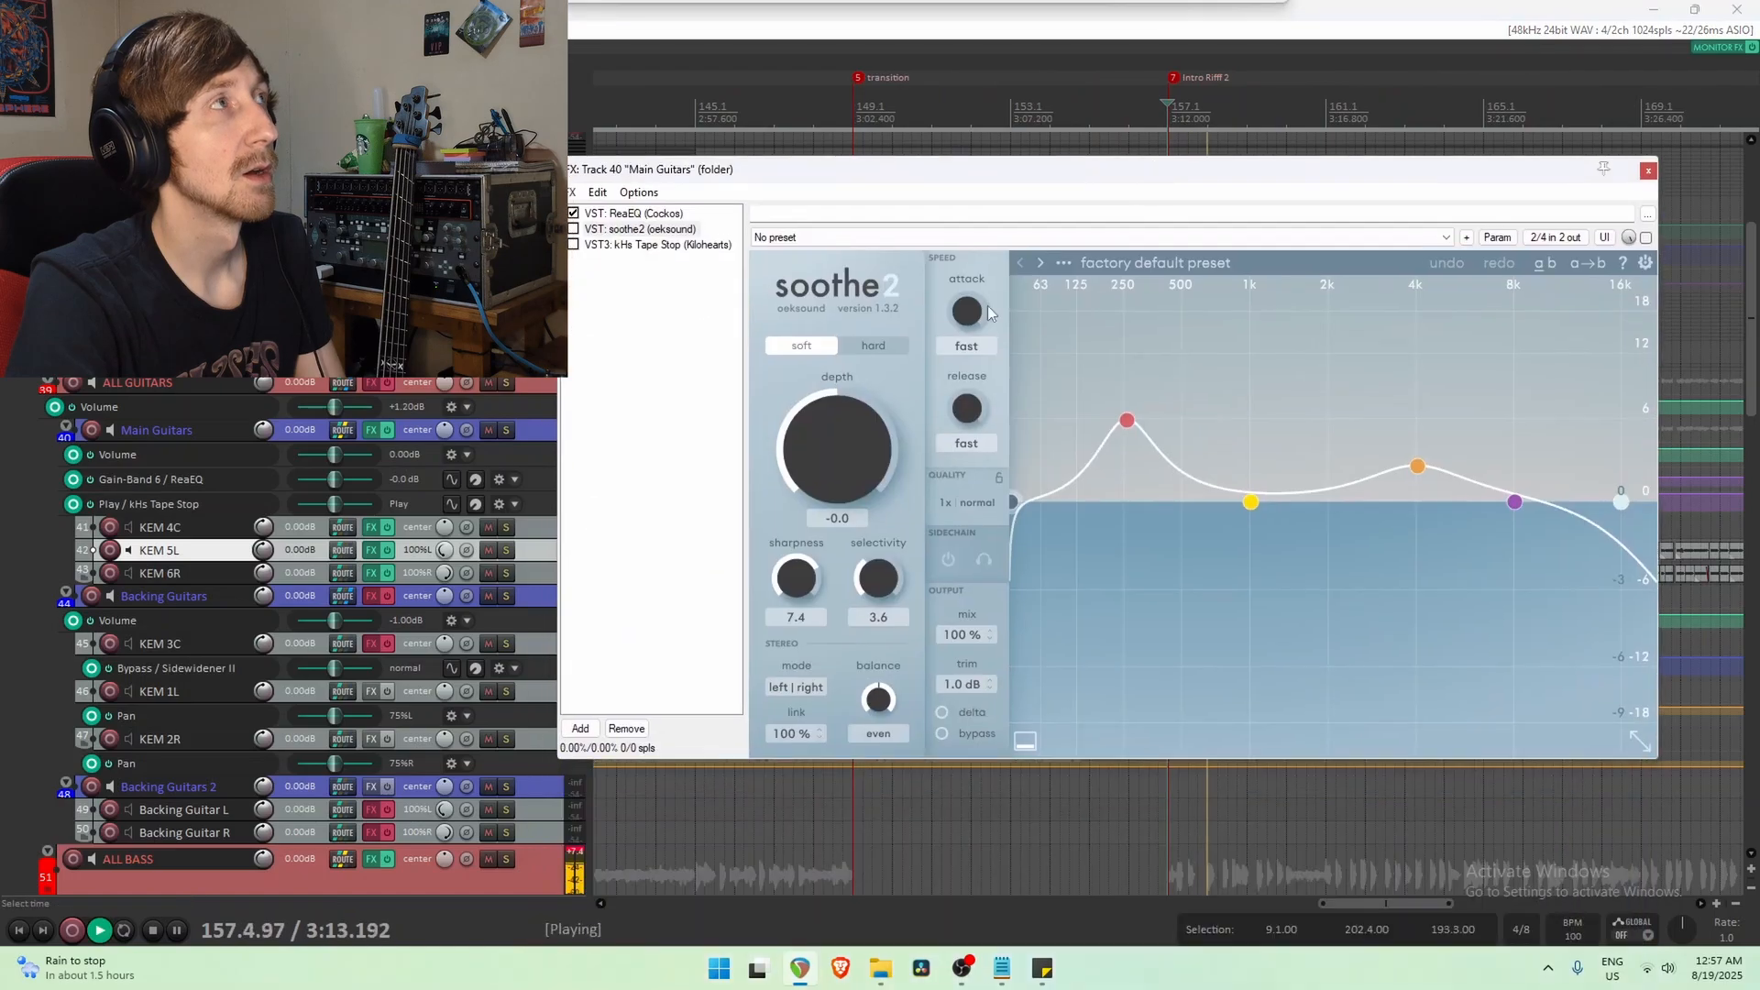
click(574, 230)
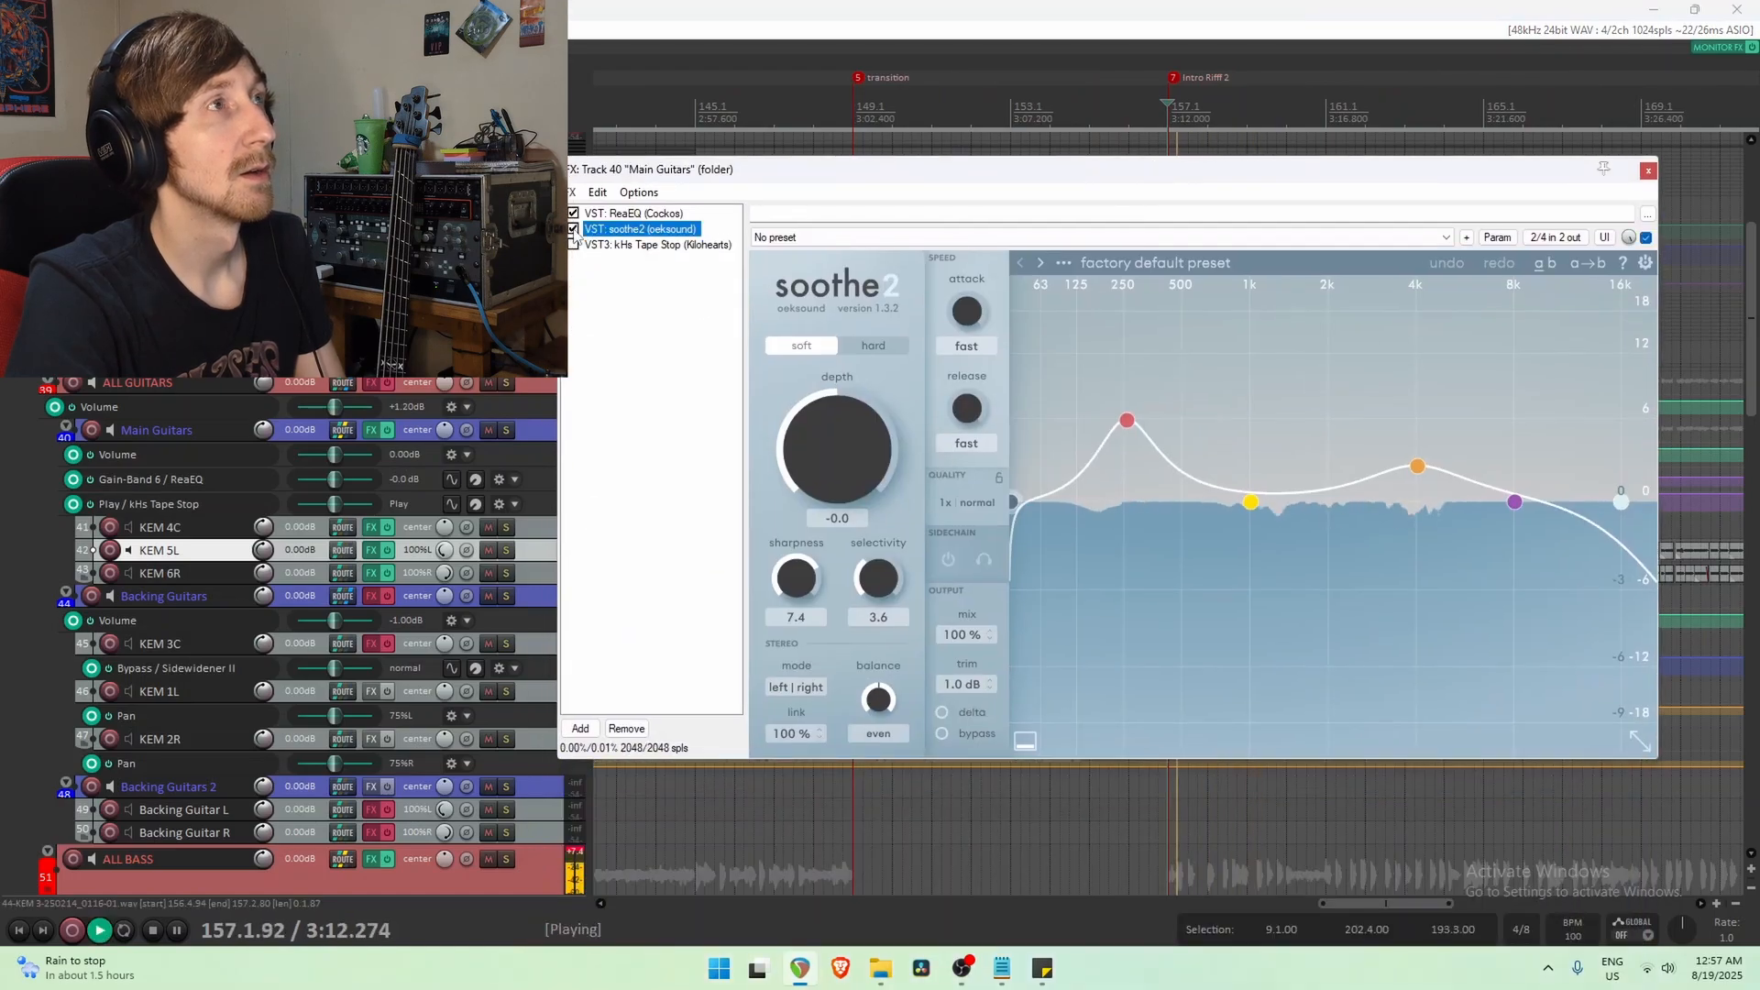
click(574, 229)
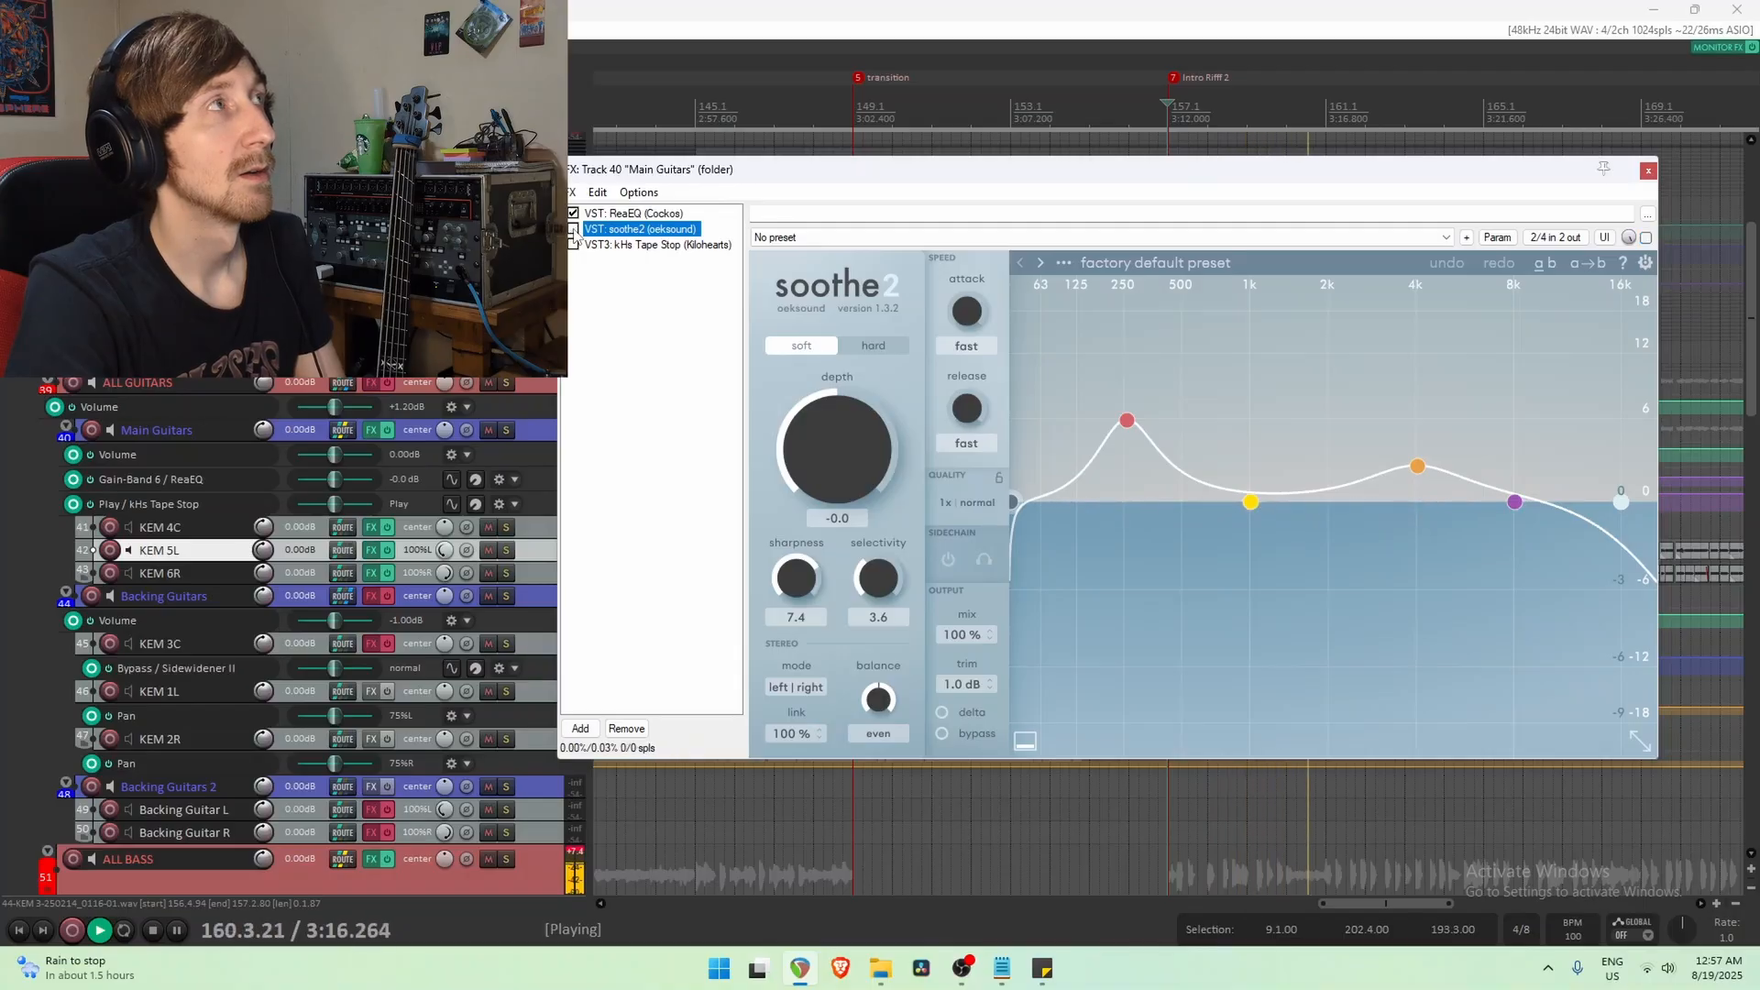
click(573, 229)
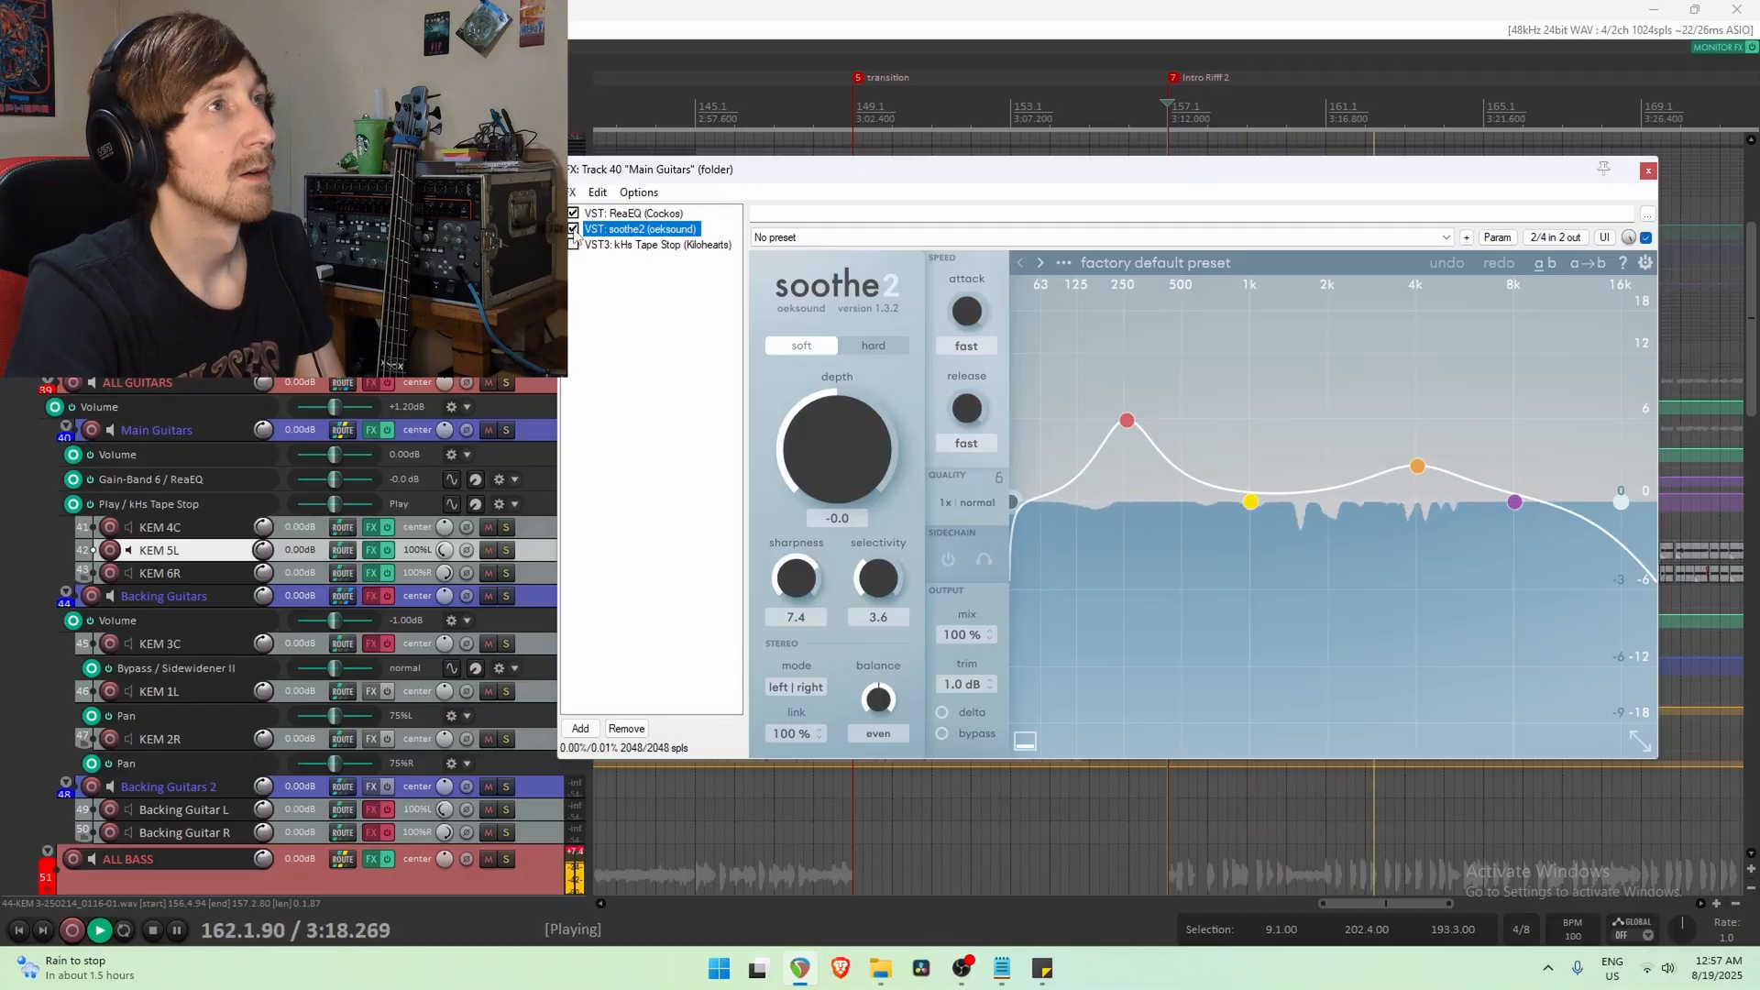
key(space)
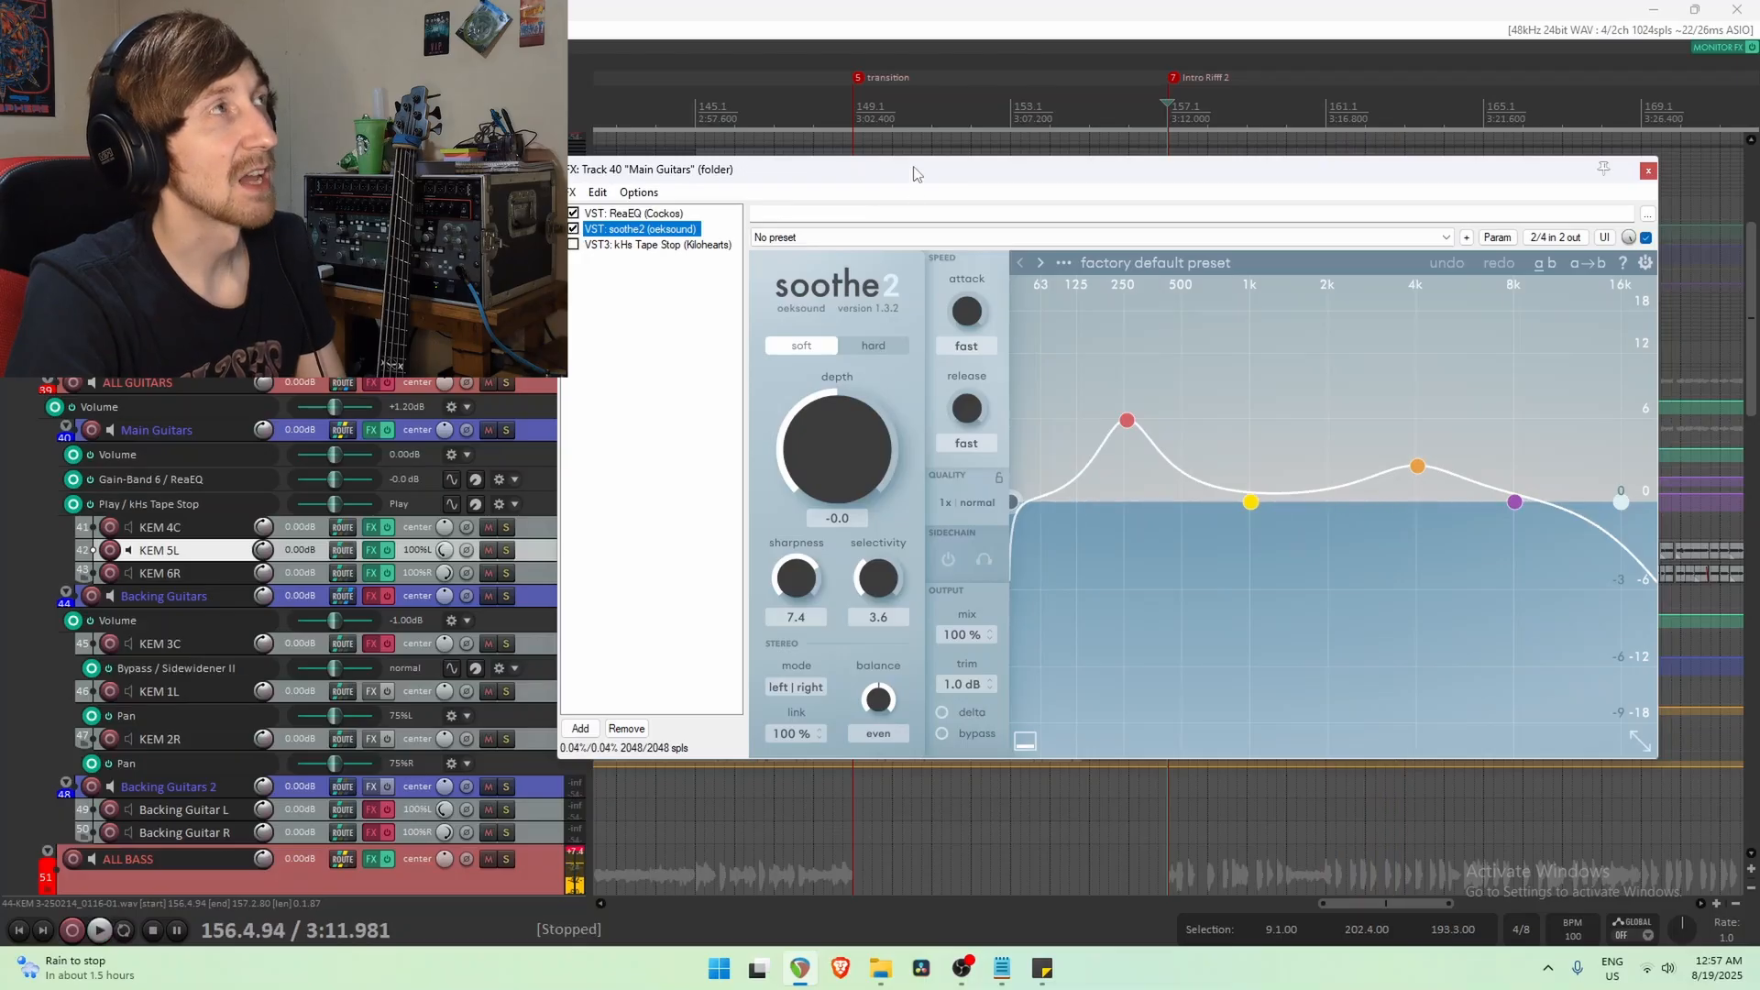
Enable kHs Tape Stop on Main Guitars, display its settings, and move the effects window clear of the guitar tracks.
click(574, 245)
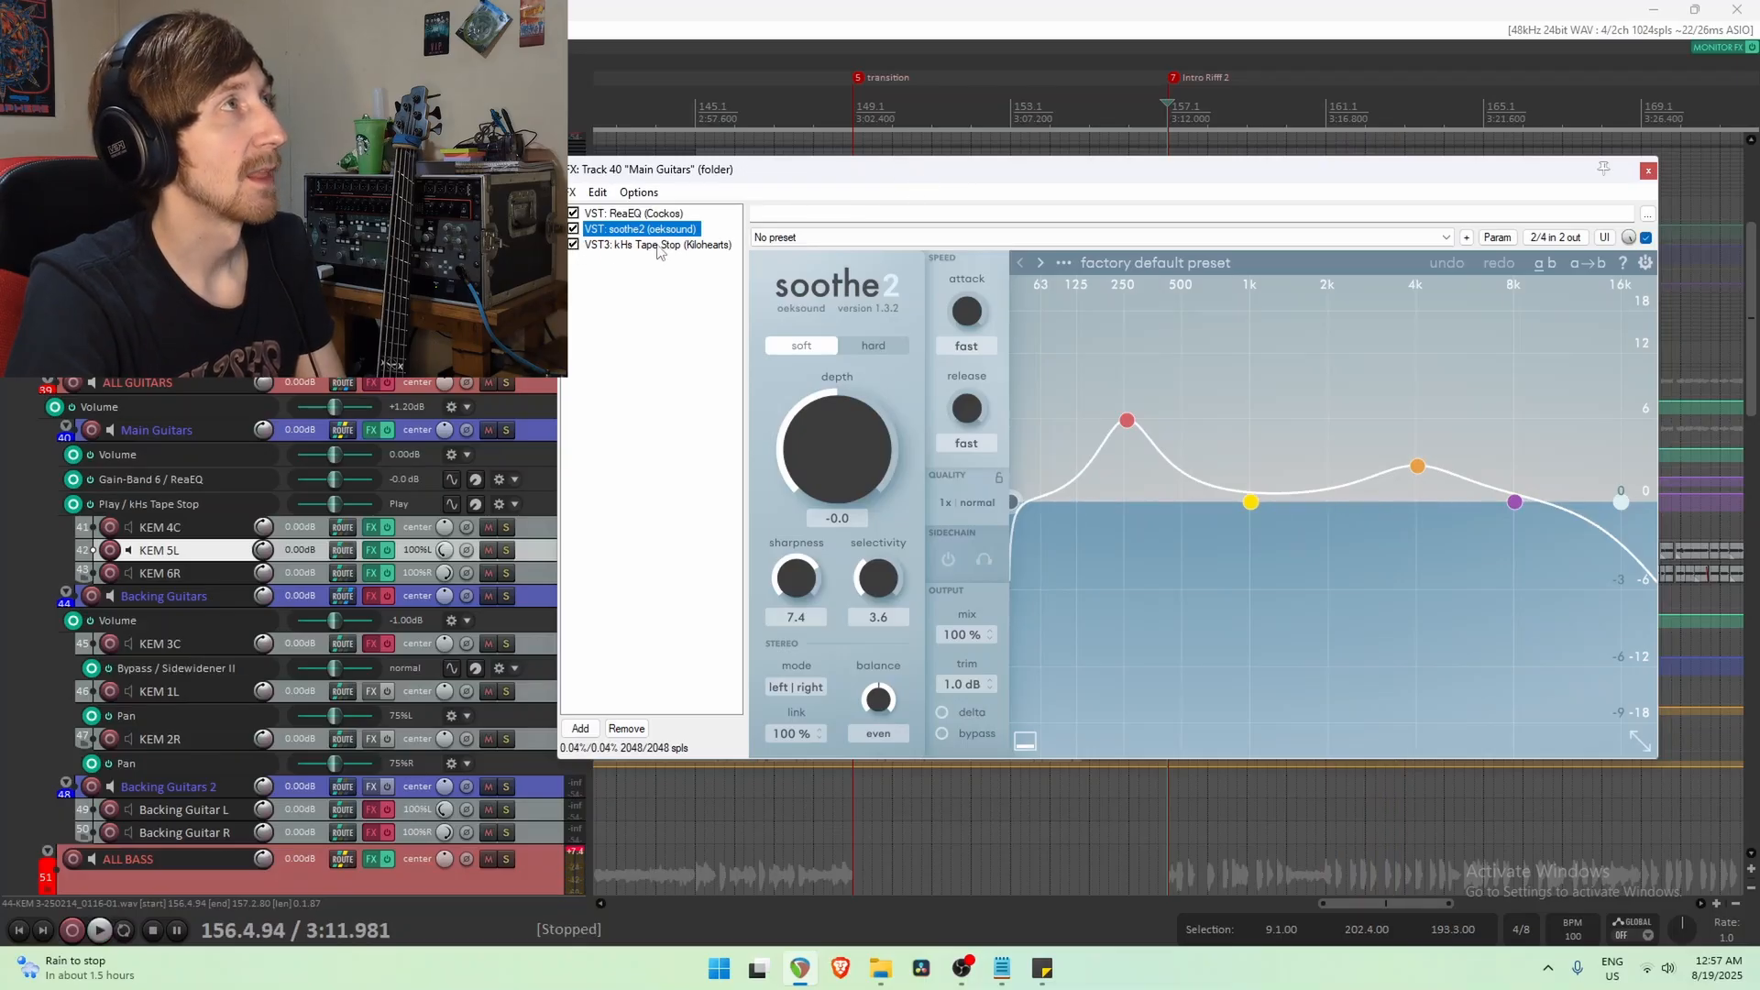
click(658, 246)
drag(837, 177, 930, 738)
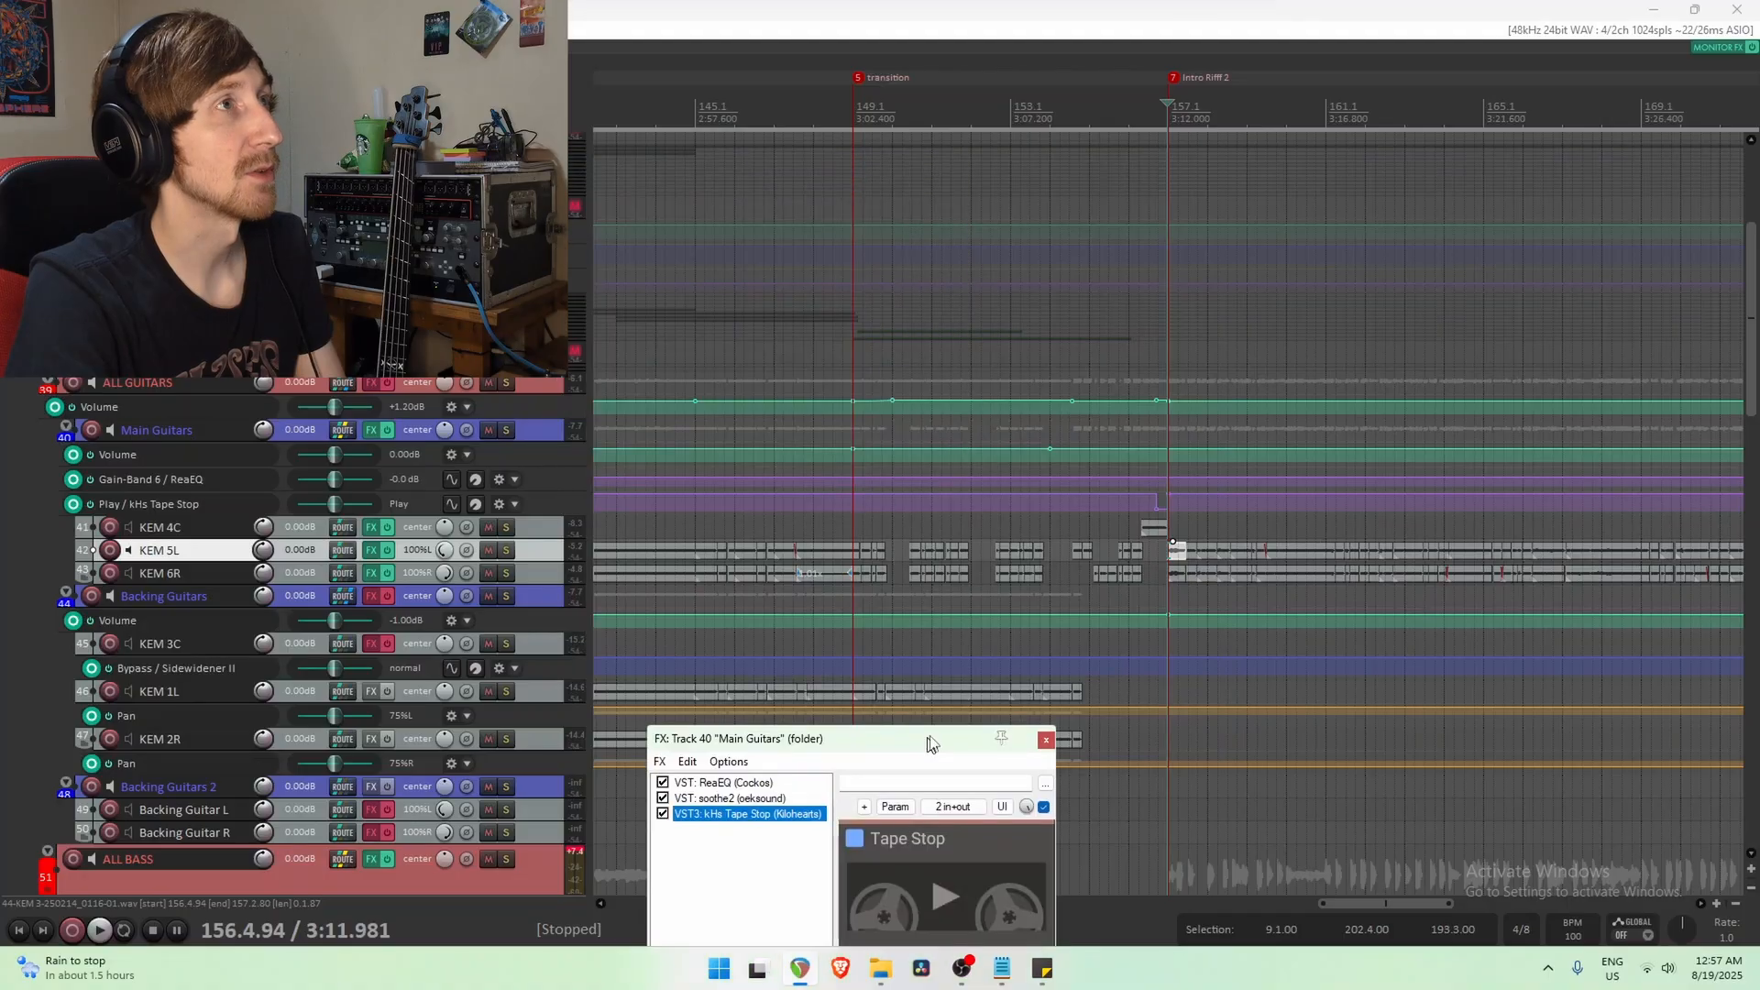
Play the transition into Intro Riff 2 from bar 154 to hear the Tape Stop automation on the KEM 4C part.
scroll(1202, 570, down, 5)
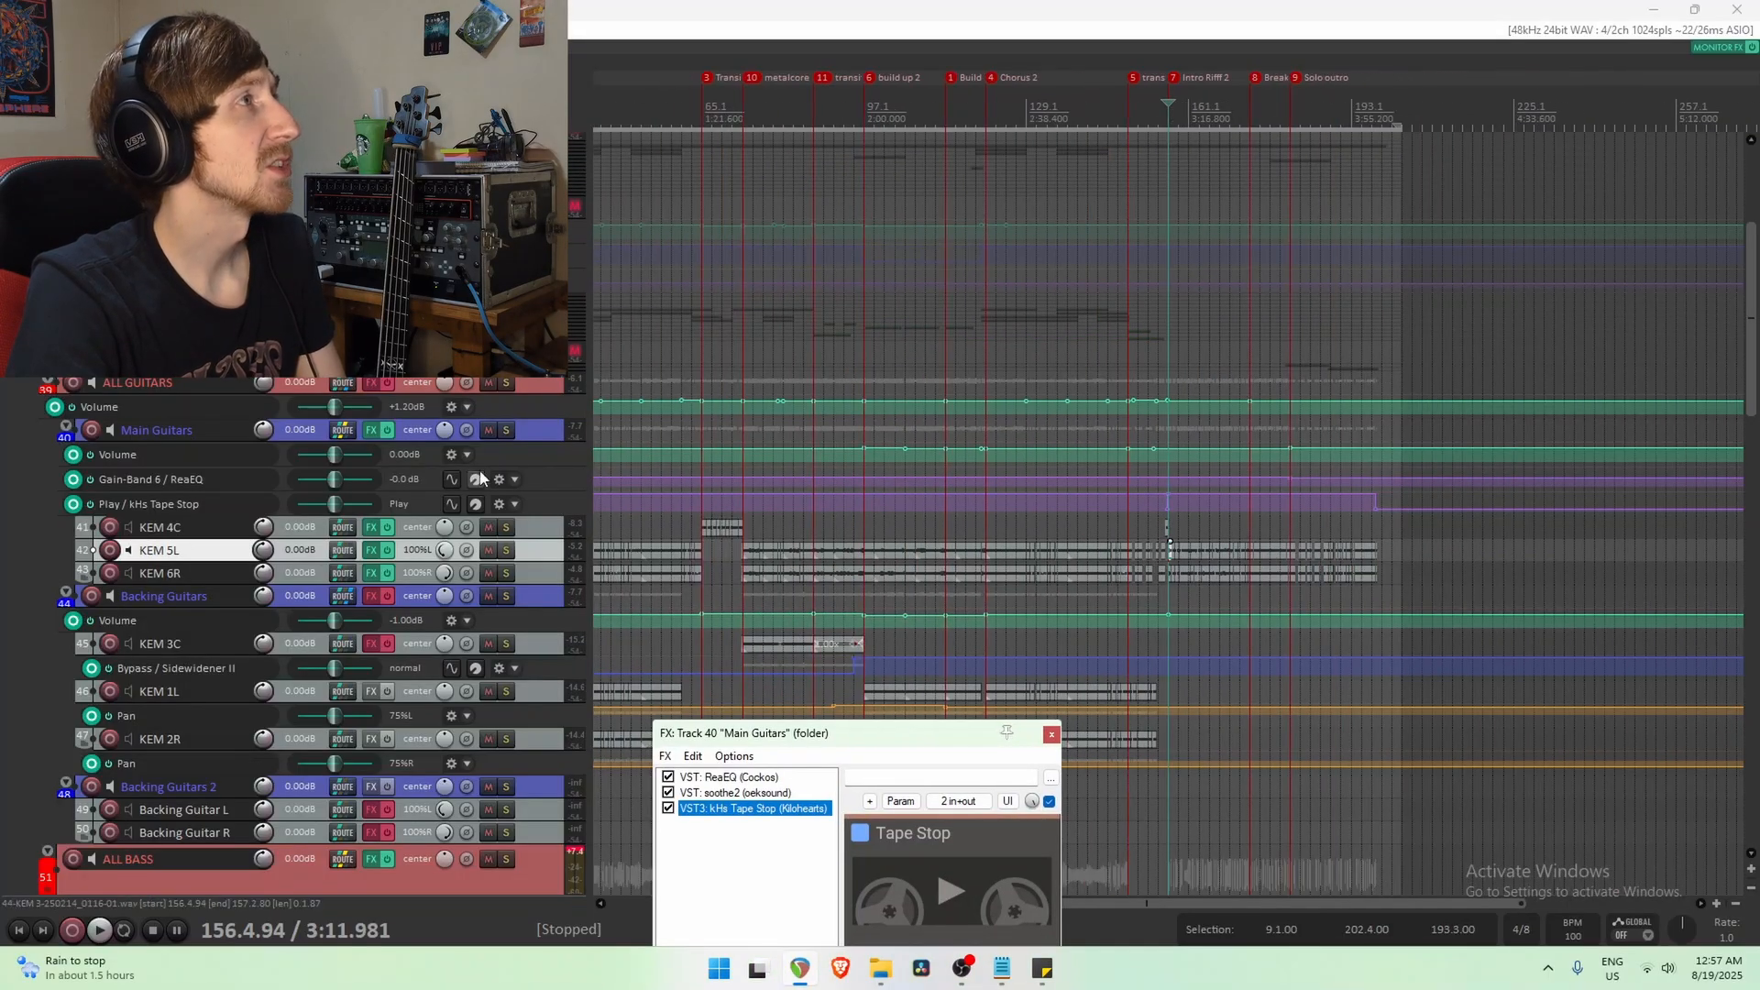
click(579, 433)
scroll(1012, 529, up, 7)
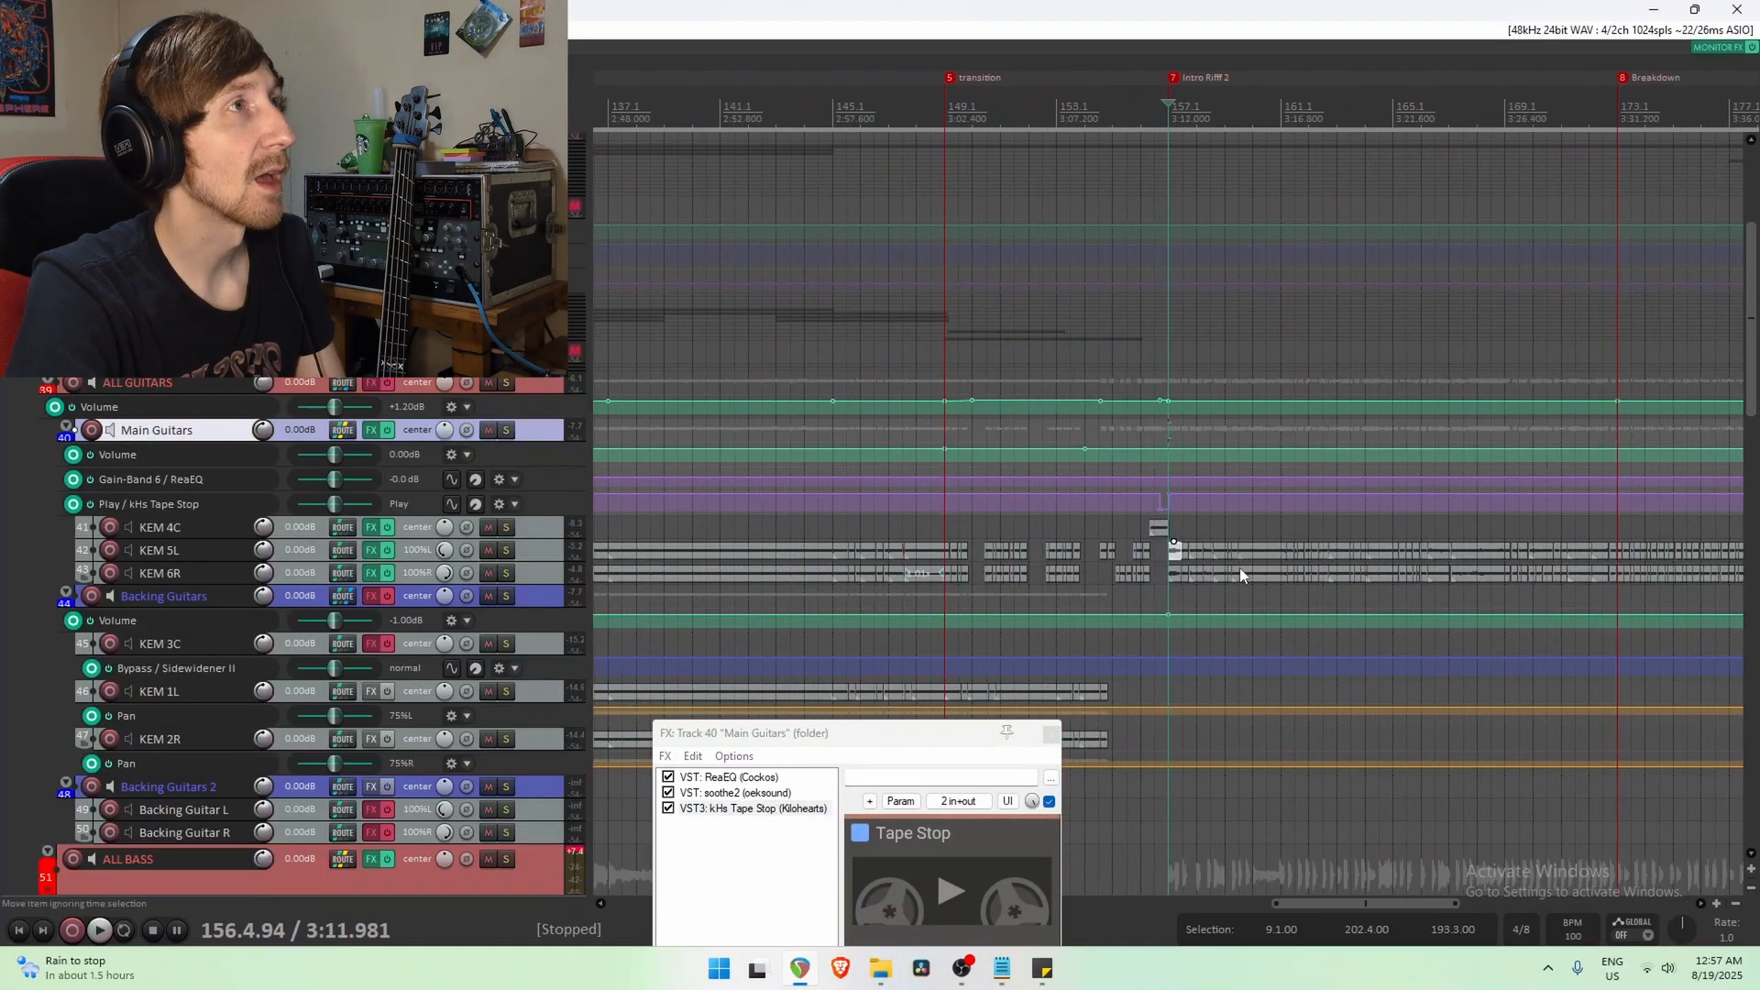
click(903, 532)
key(space)
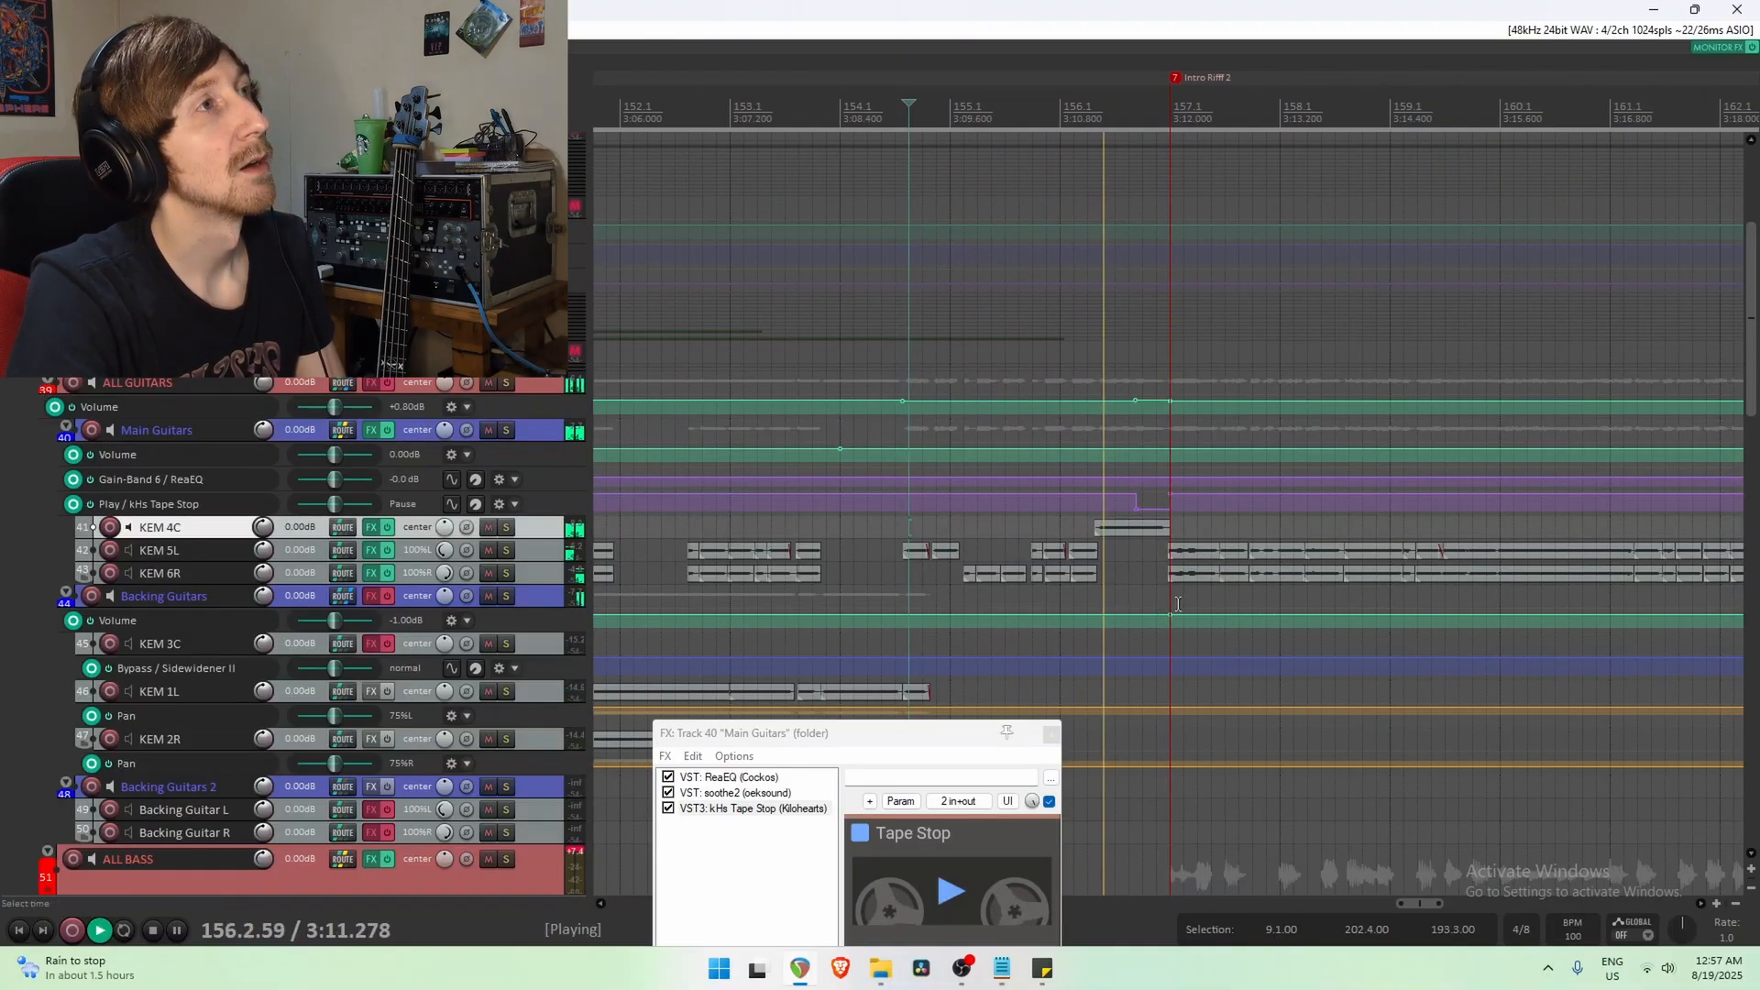
key(space)
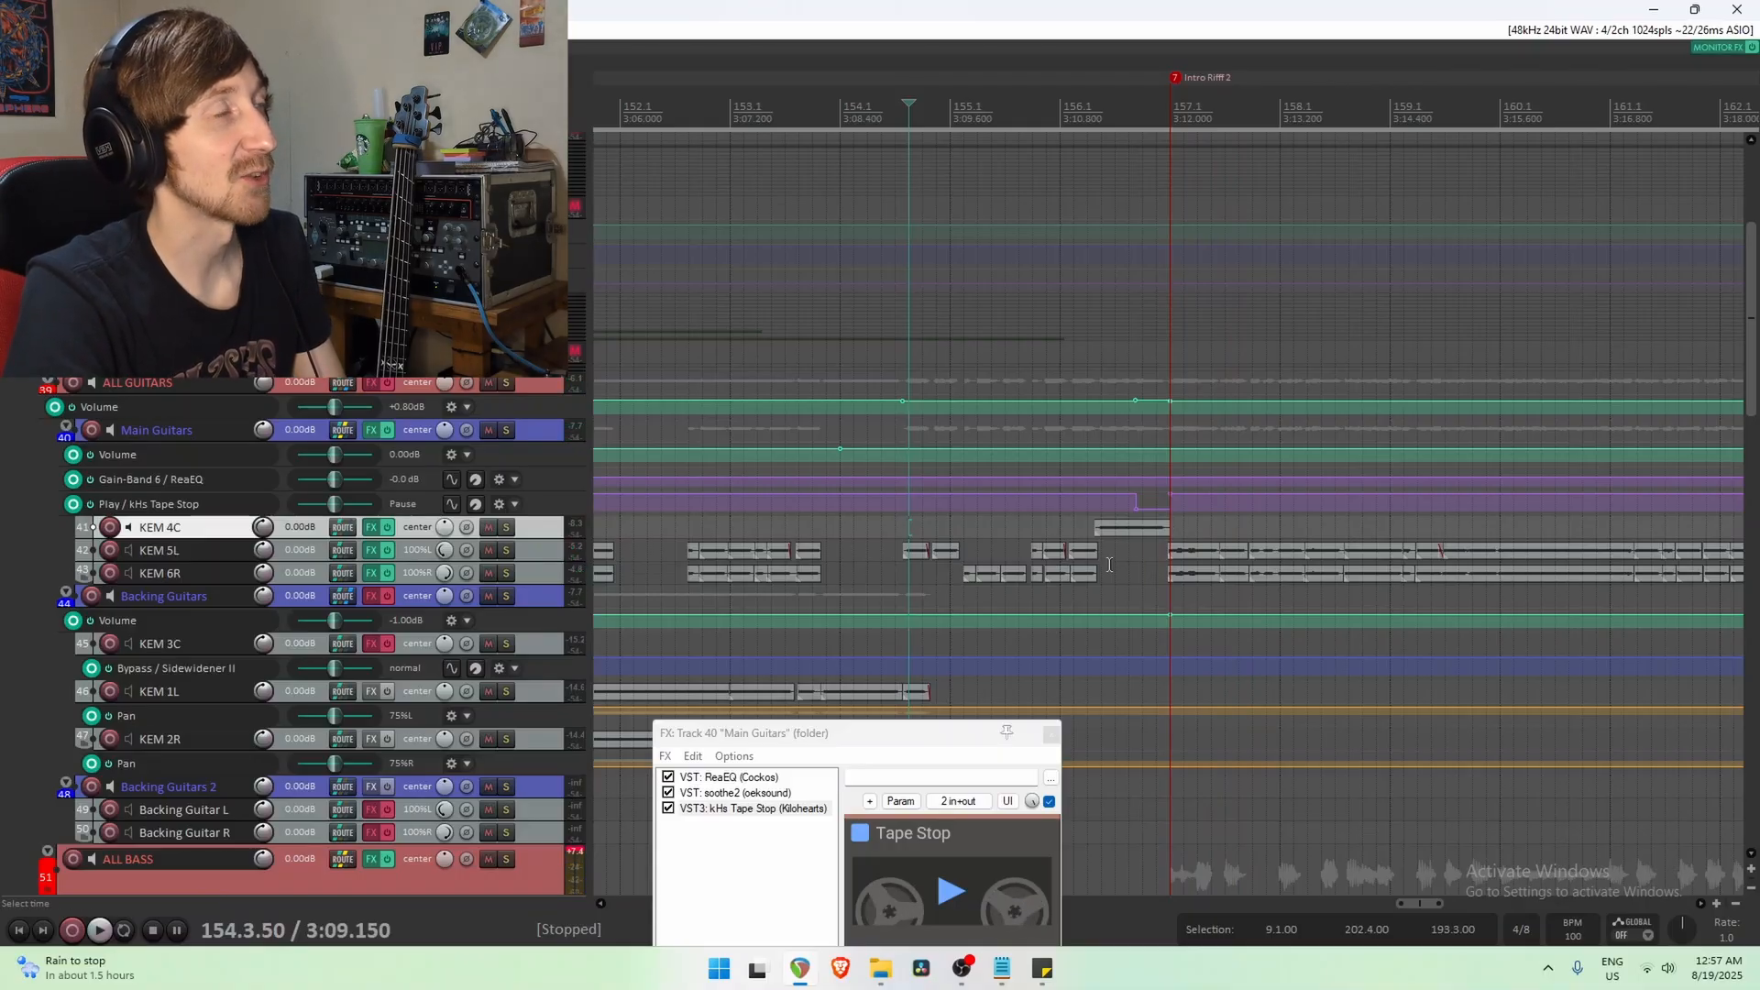
Close the Main Guitars effects window and select the Backing Guitars folder track.
scroll(1109, 564, down, 3)
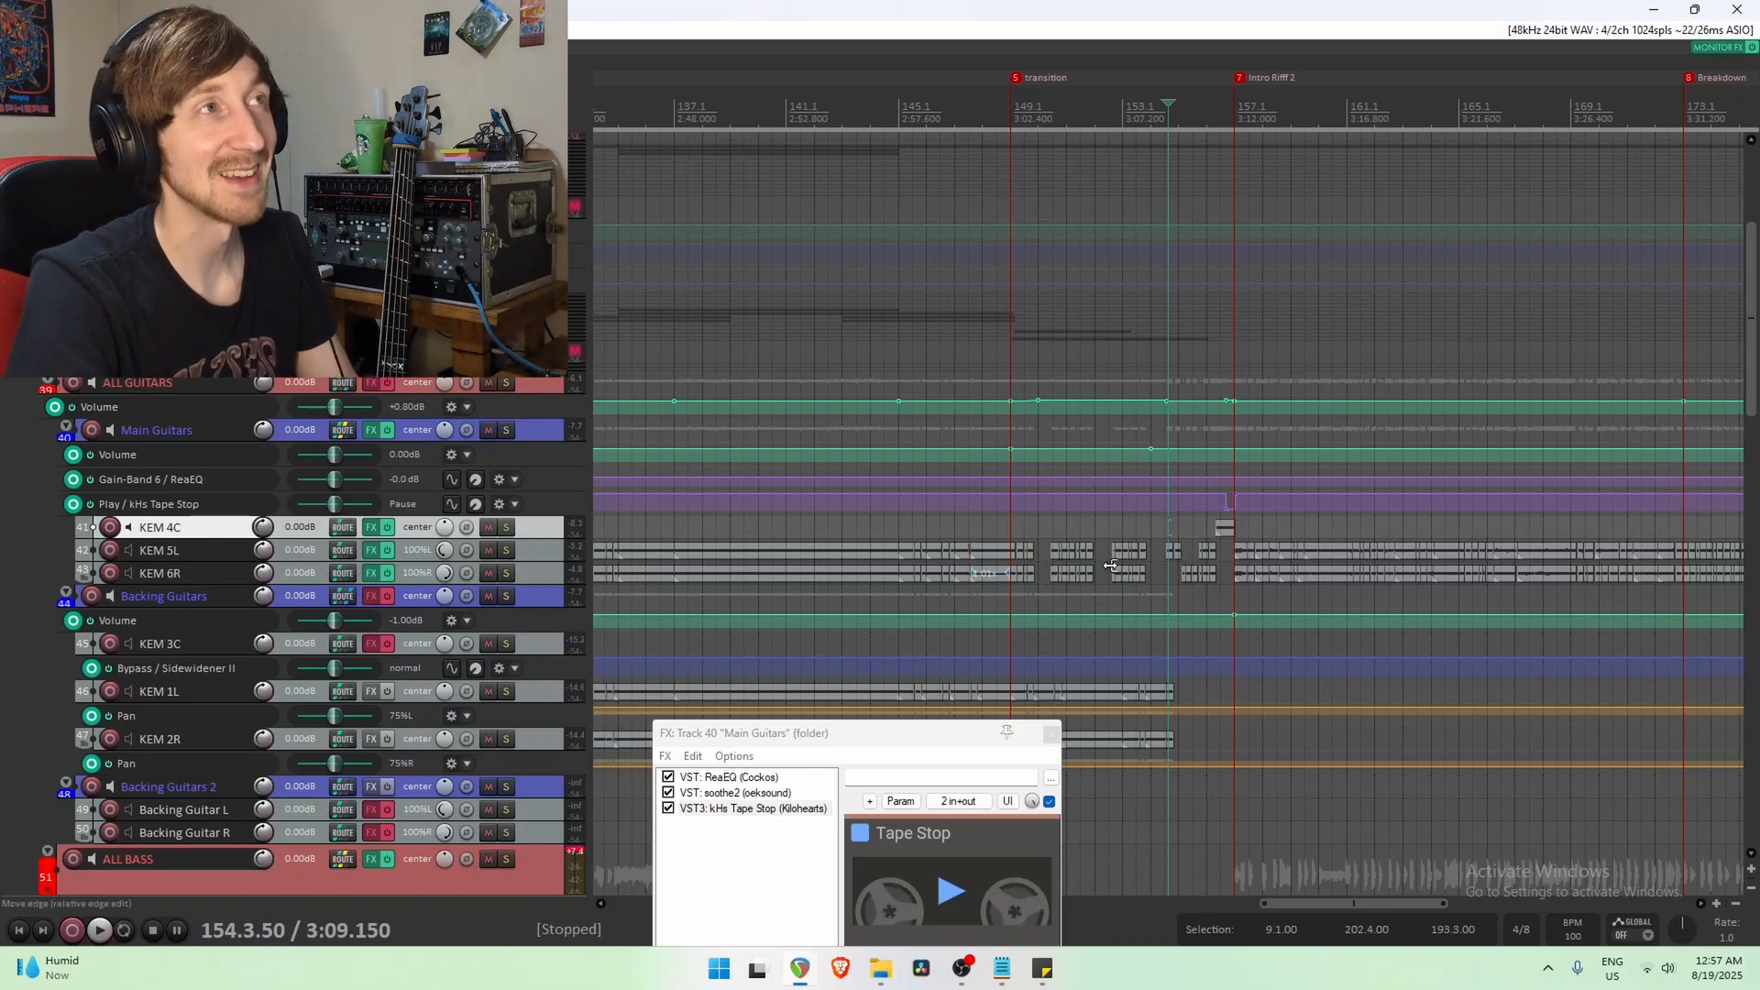
click(1188, 533)
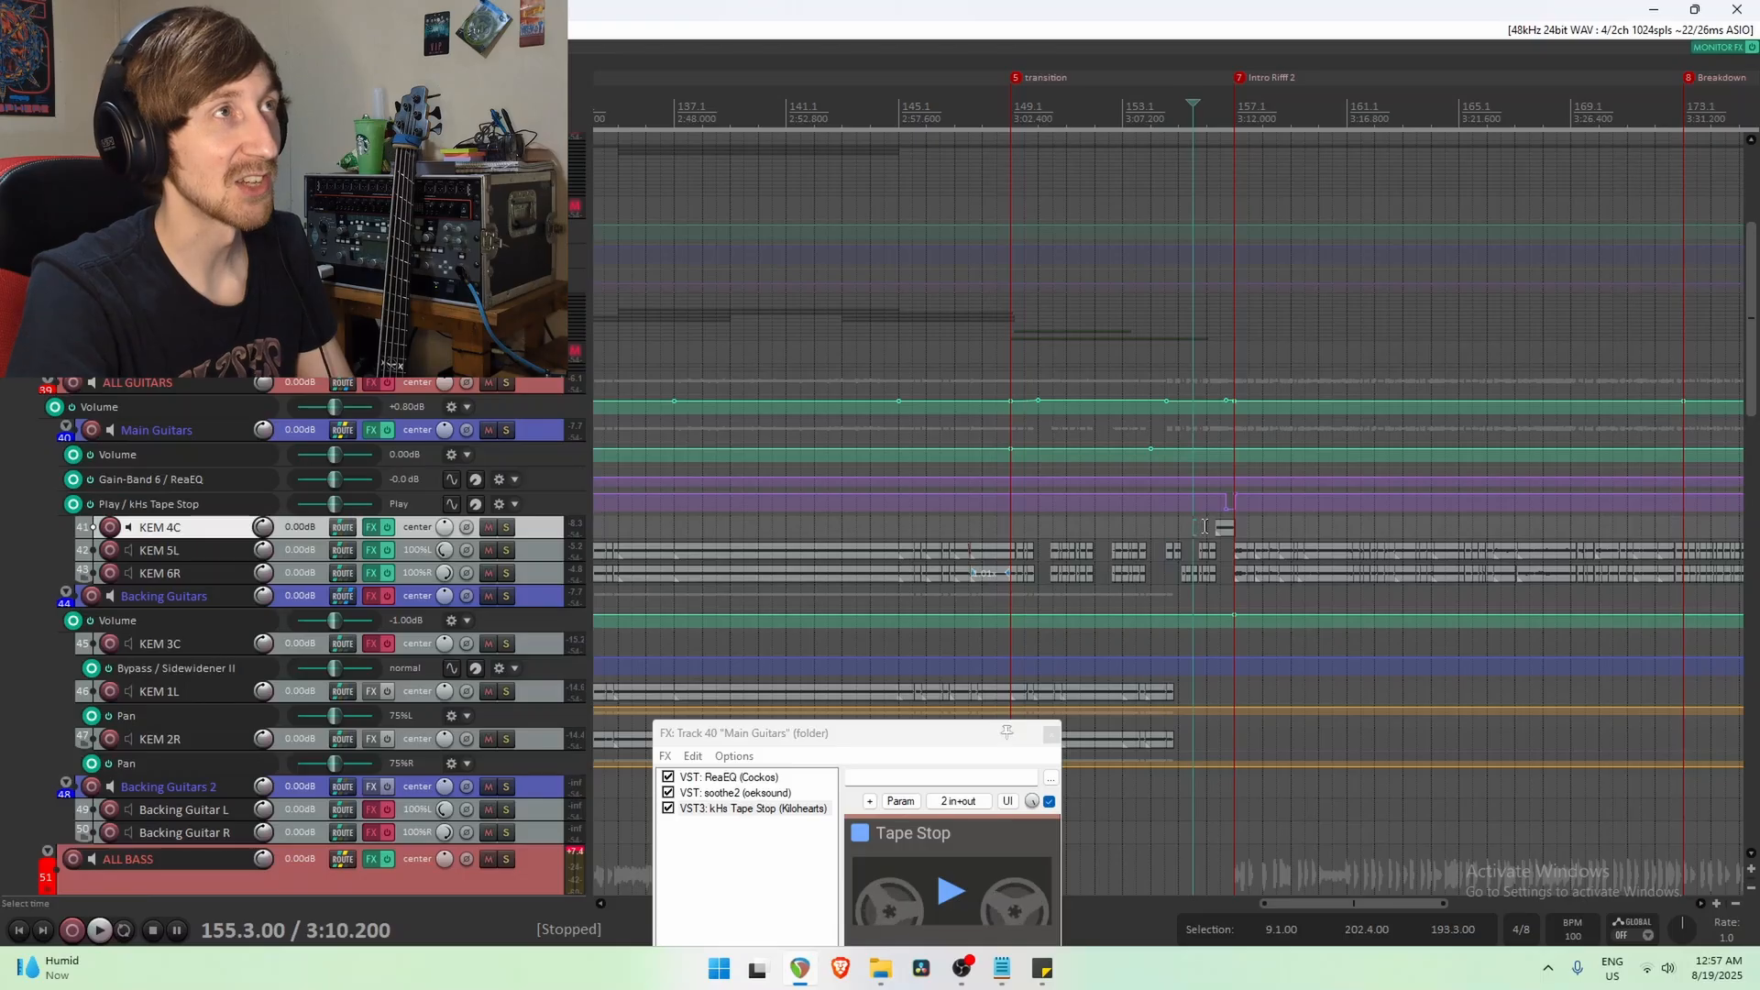
scroll(1208, 525, down, 4)
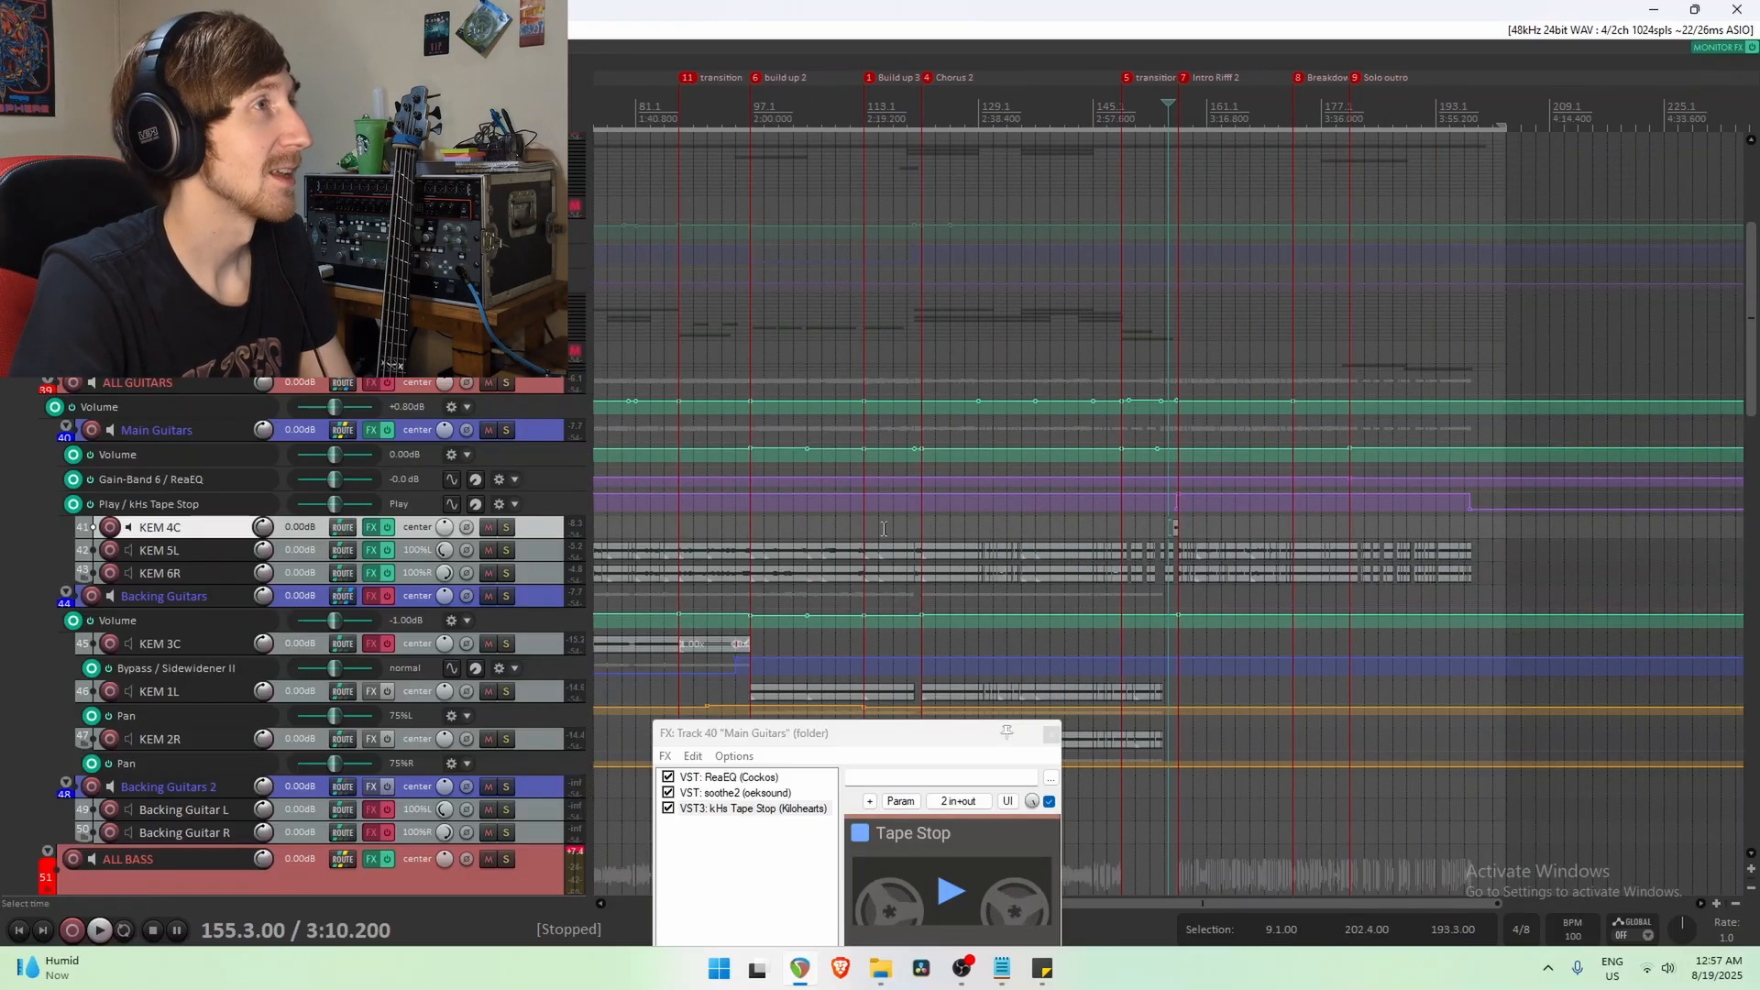
drag(938, 733, 920, 353)
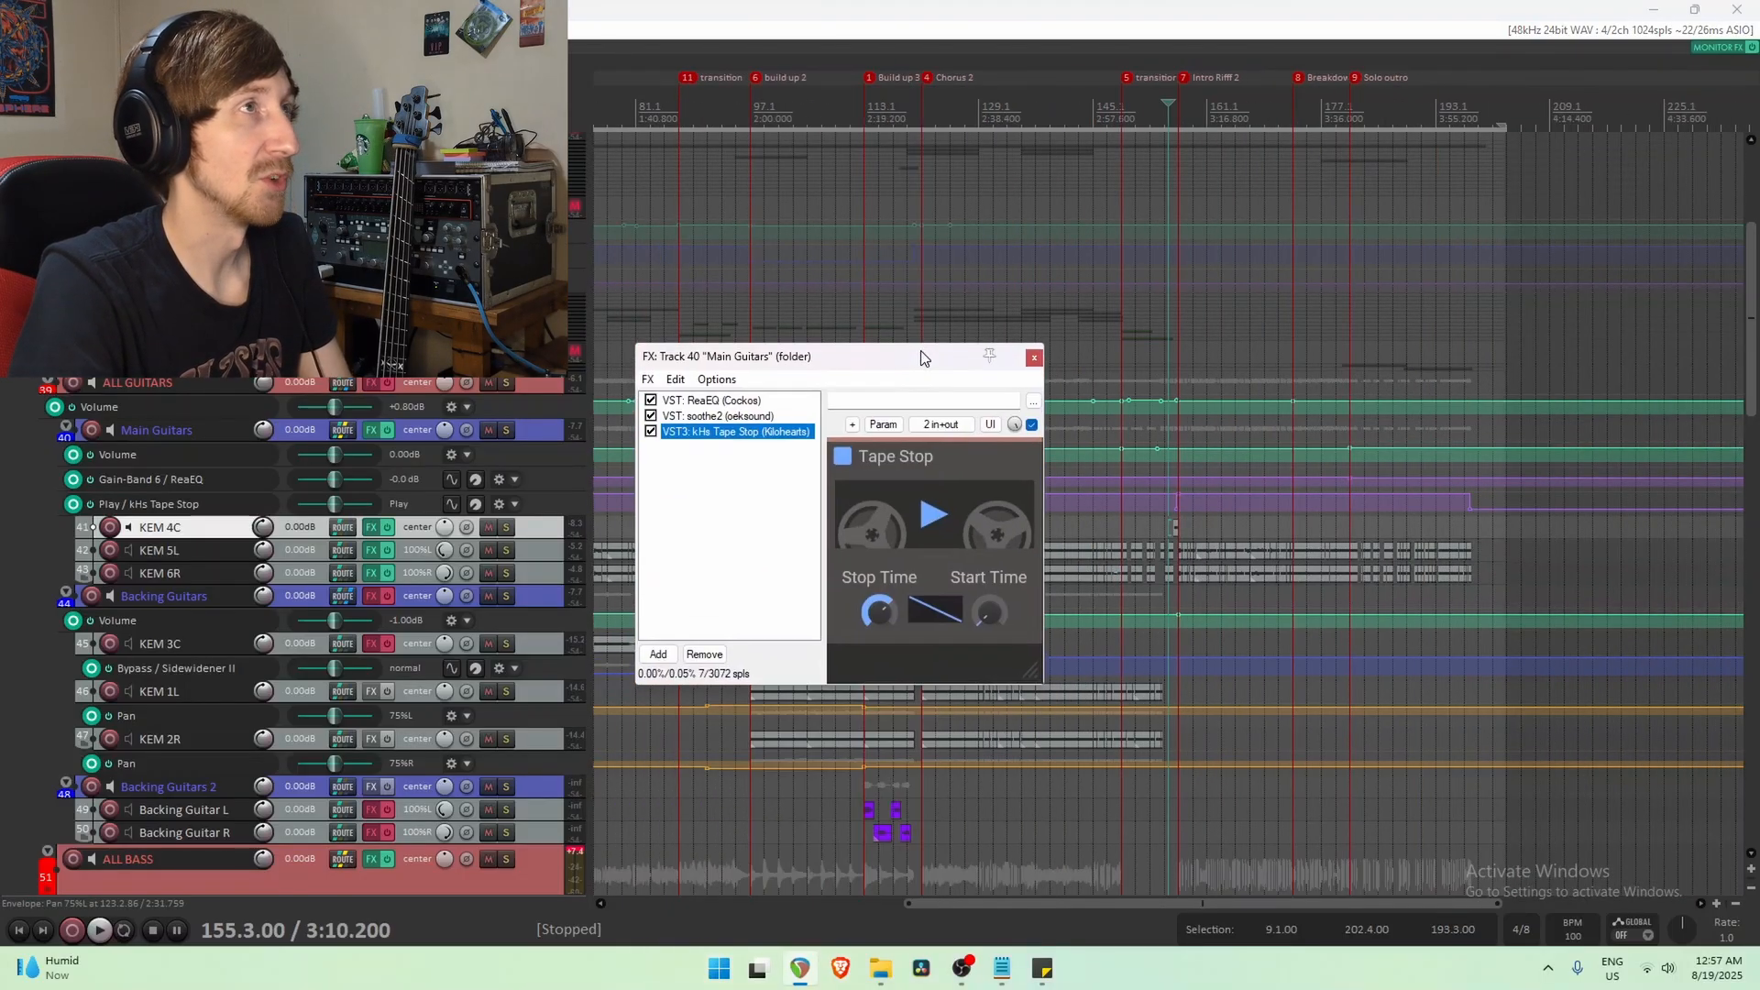
click(1035, 355)
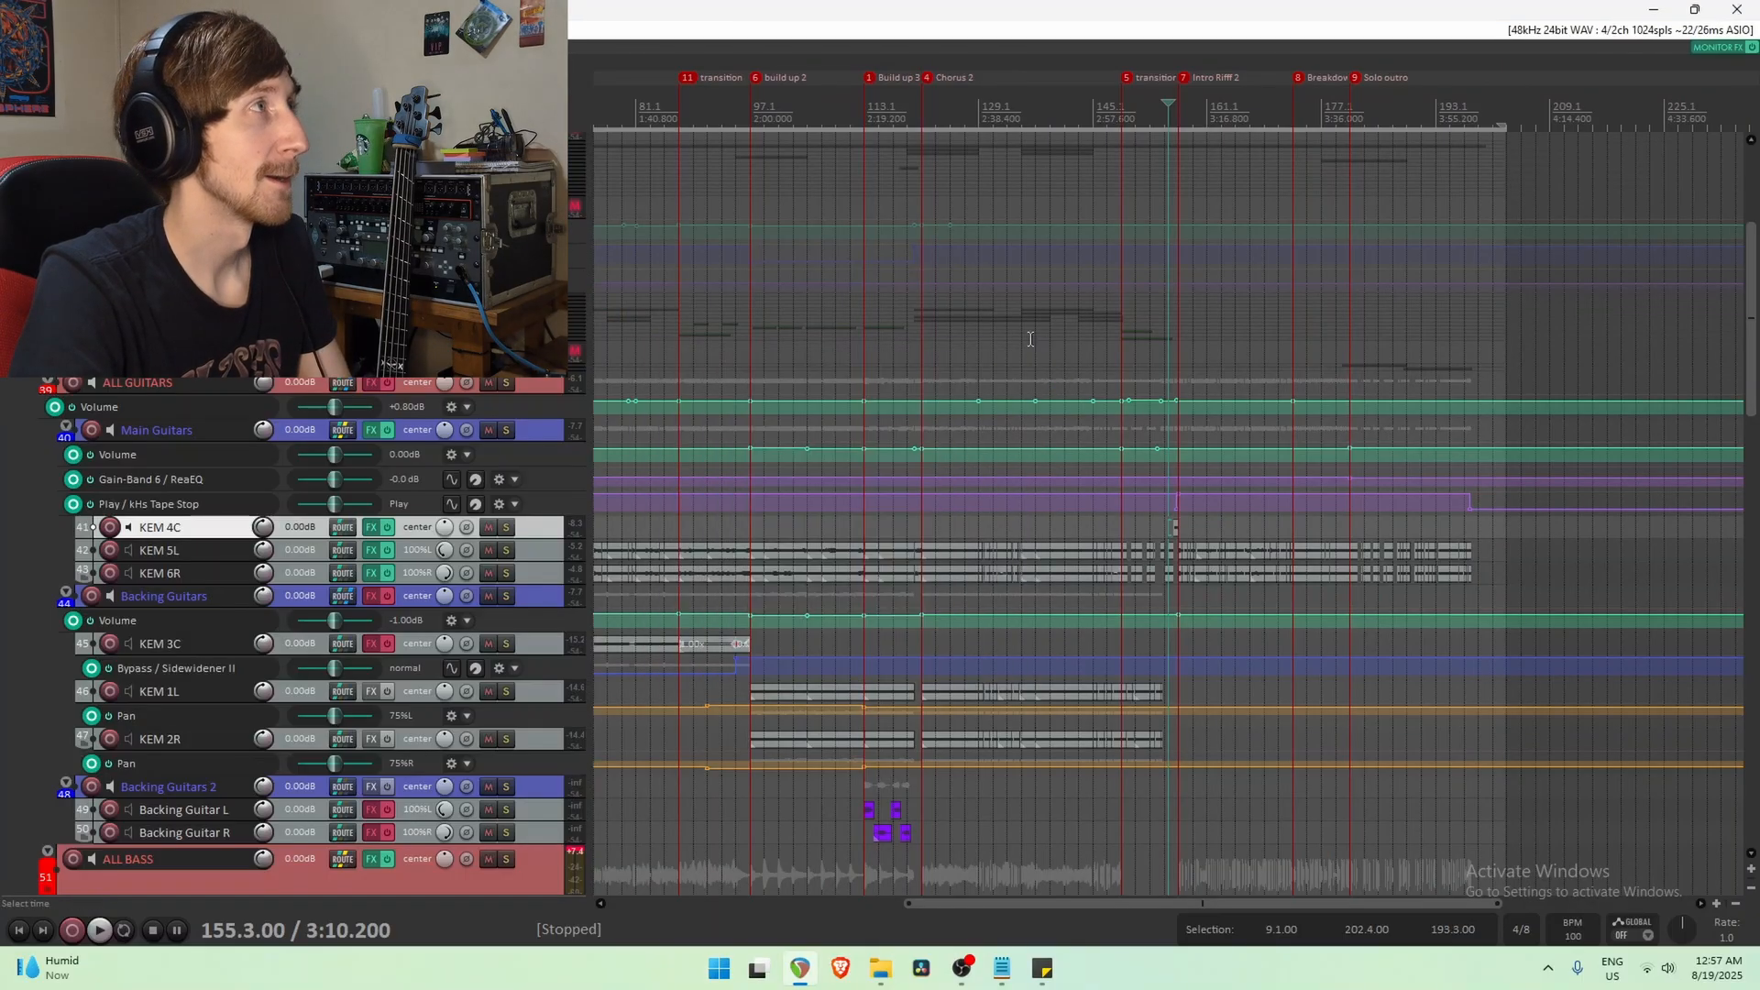
click(535, 429)
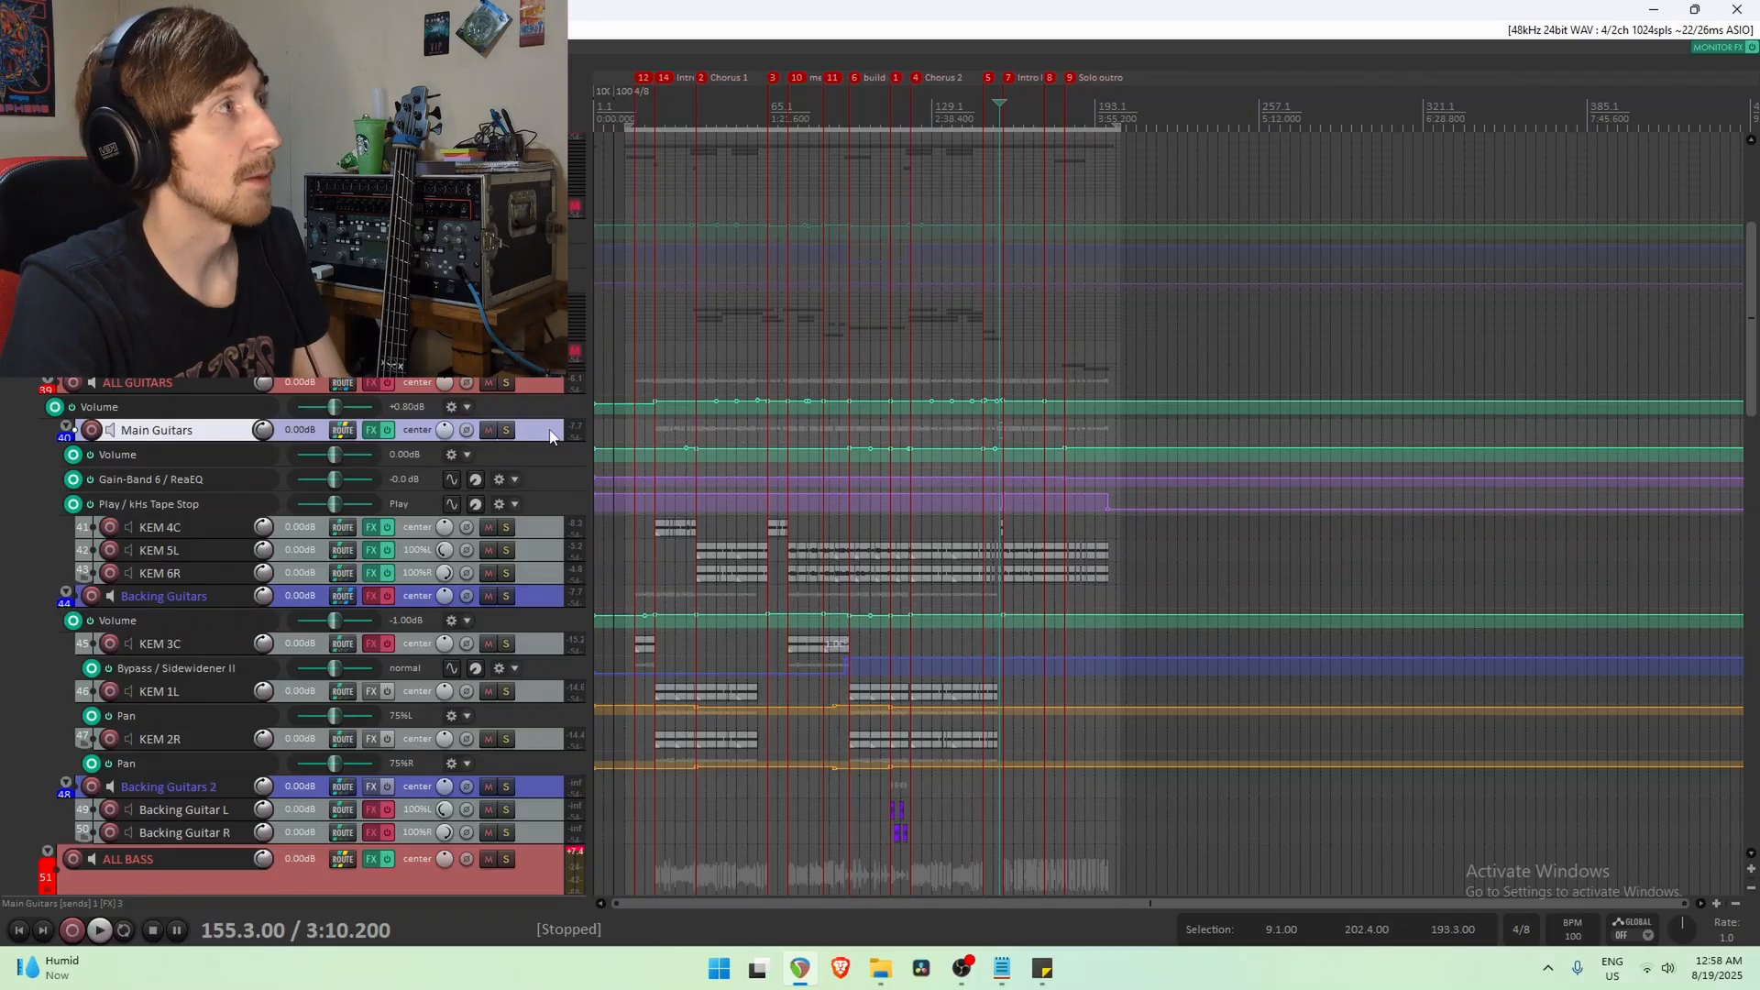
click(541, 592)
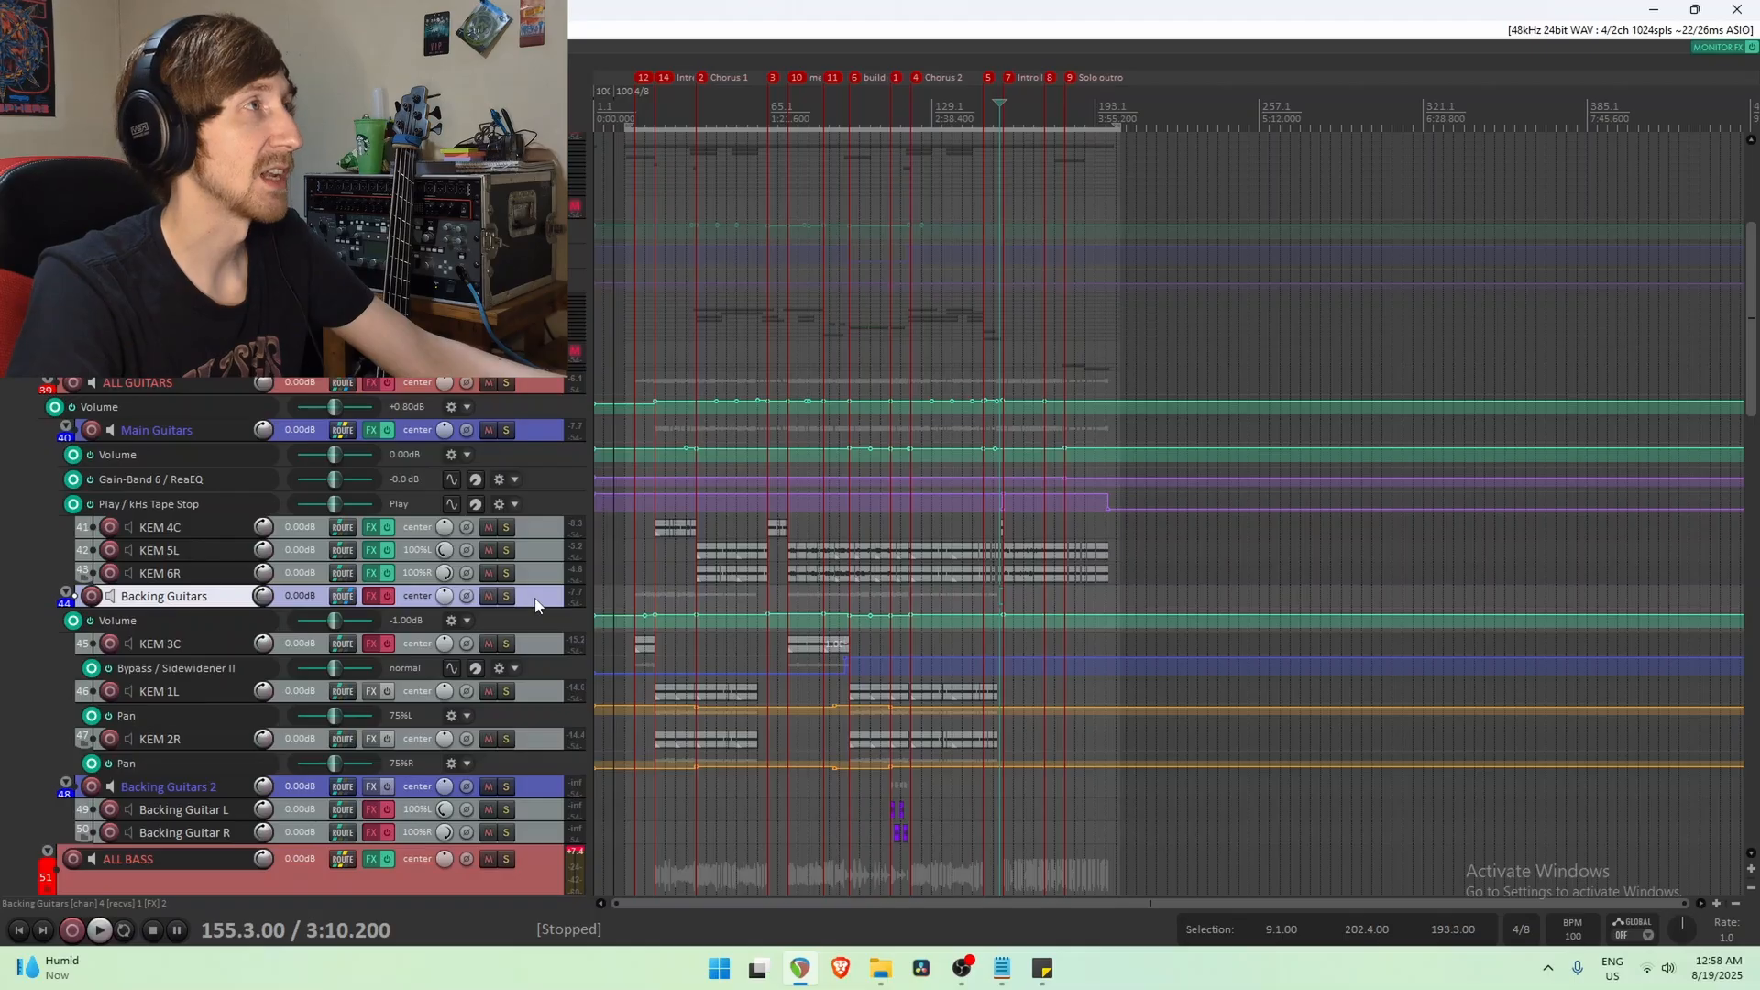
Open Sidewidener II on KEM 3C from its Intro item and examine the mode and width settings.
scroll(2, 678, down, 1)
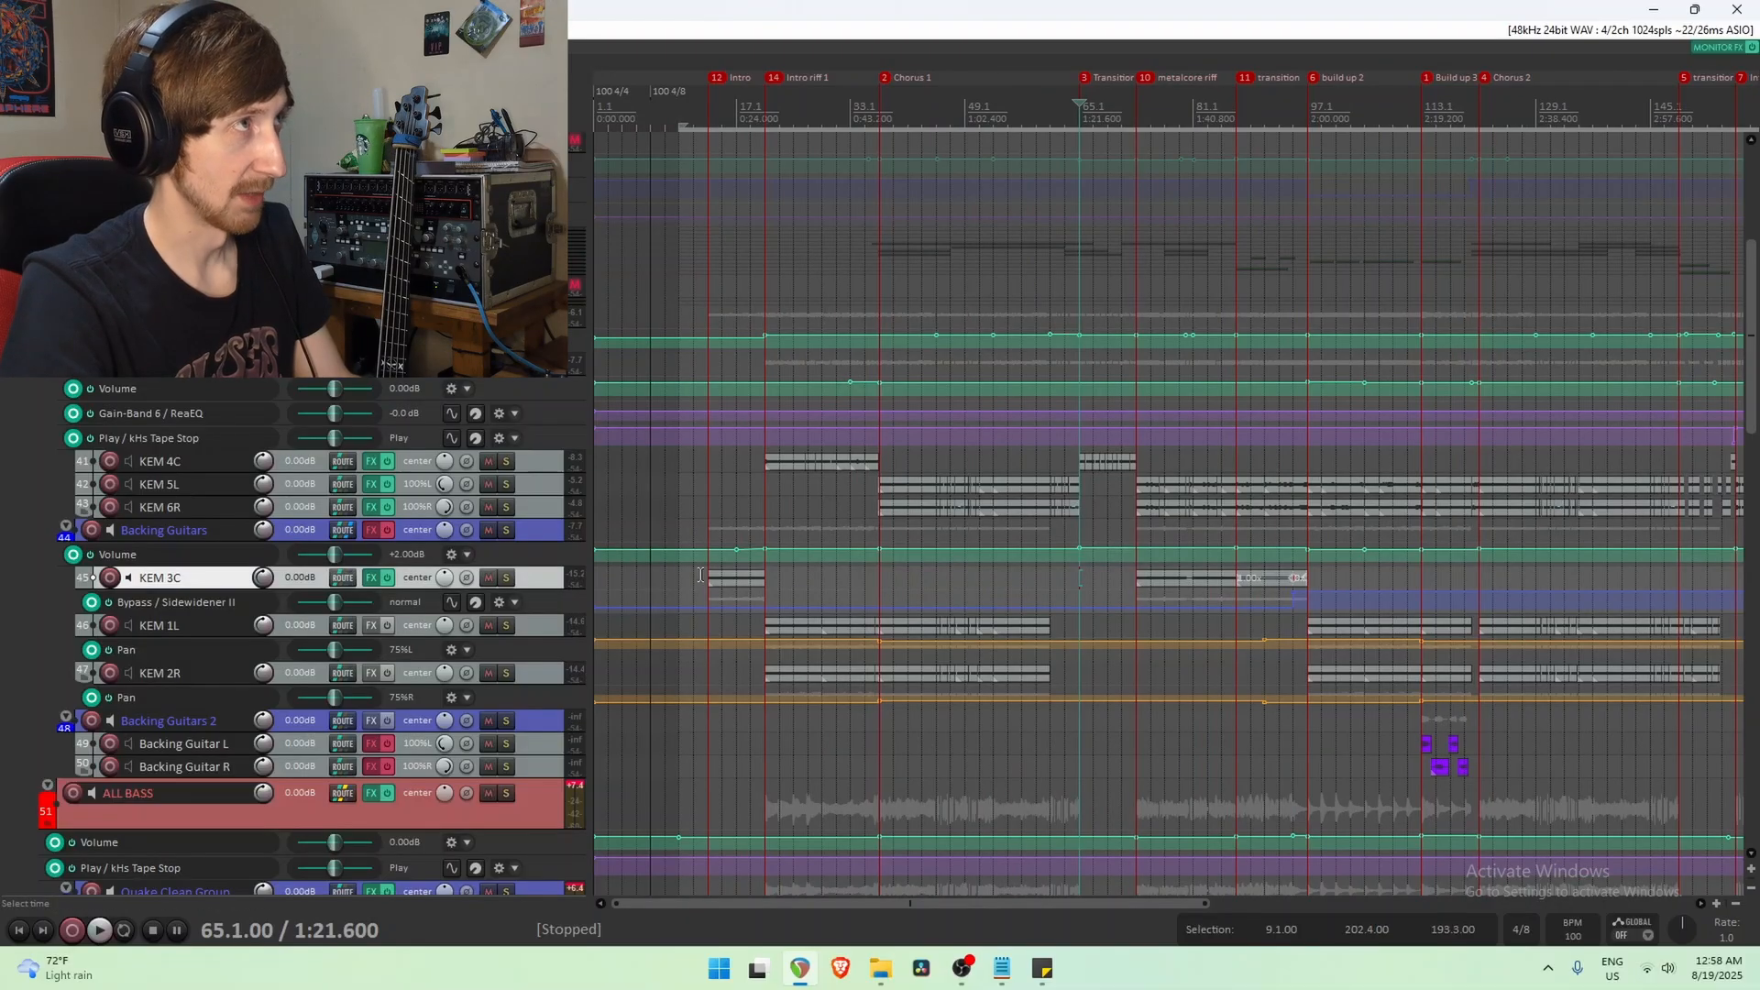
click(717, 578)
click(372, 577)
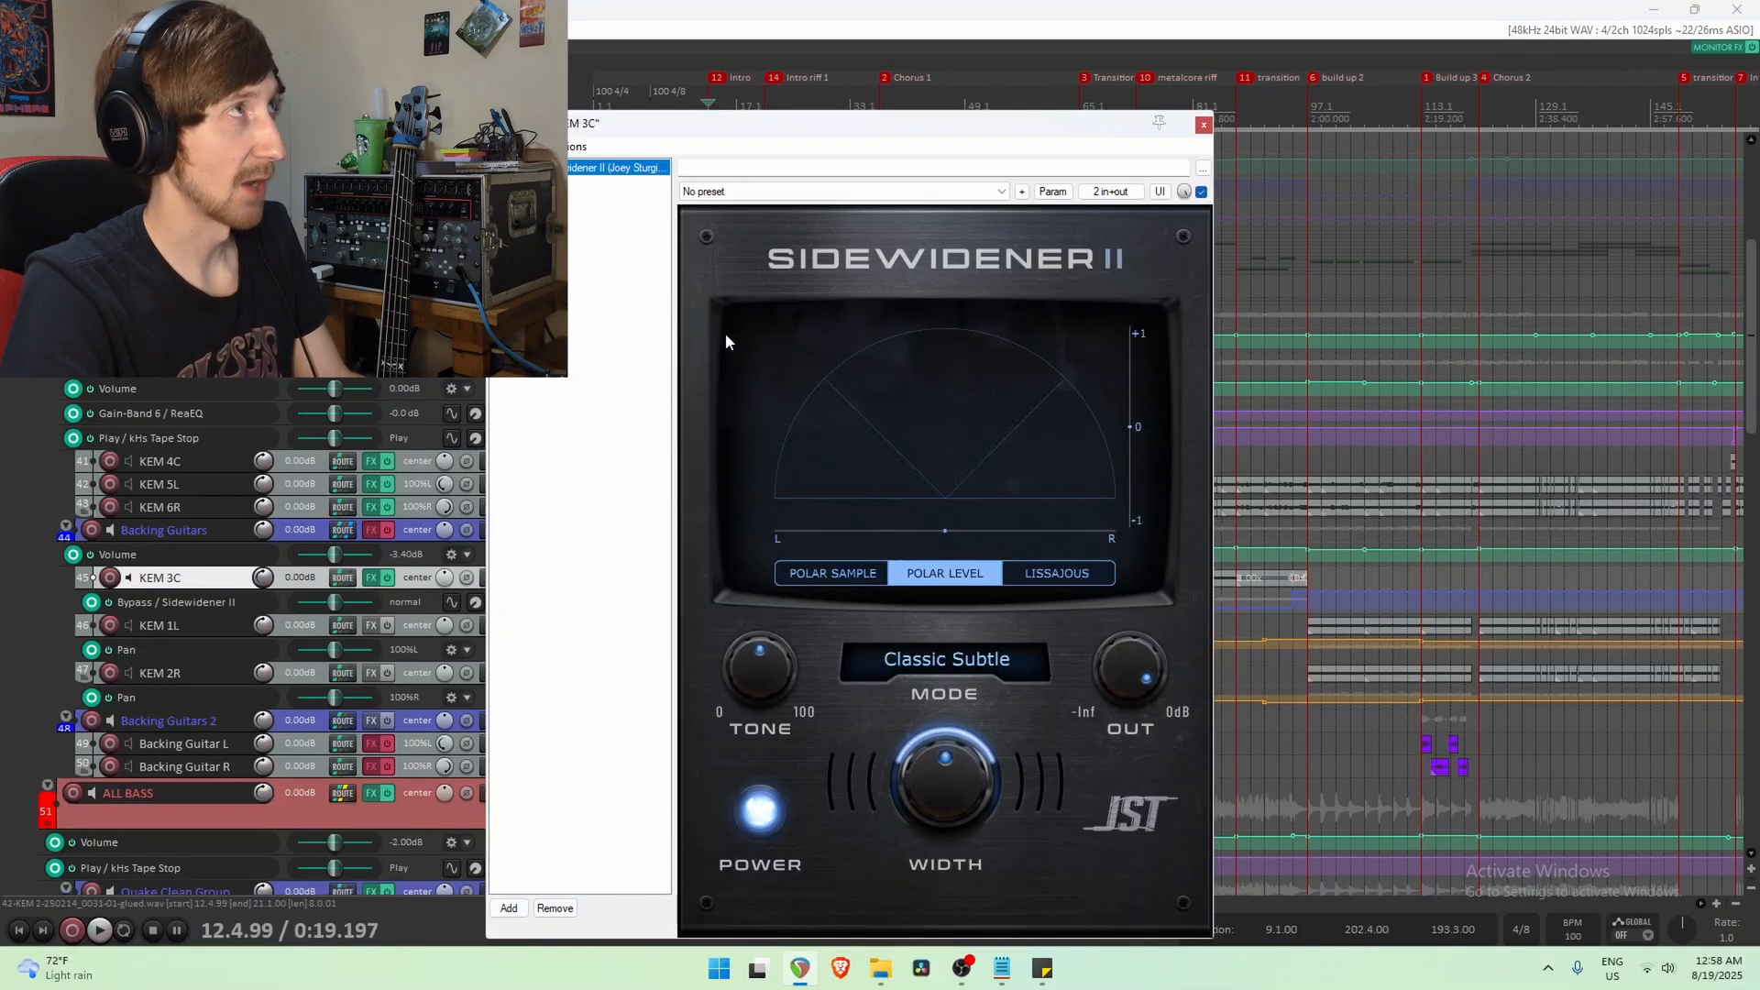
mouse_move(953, 787)
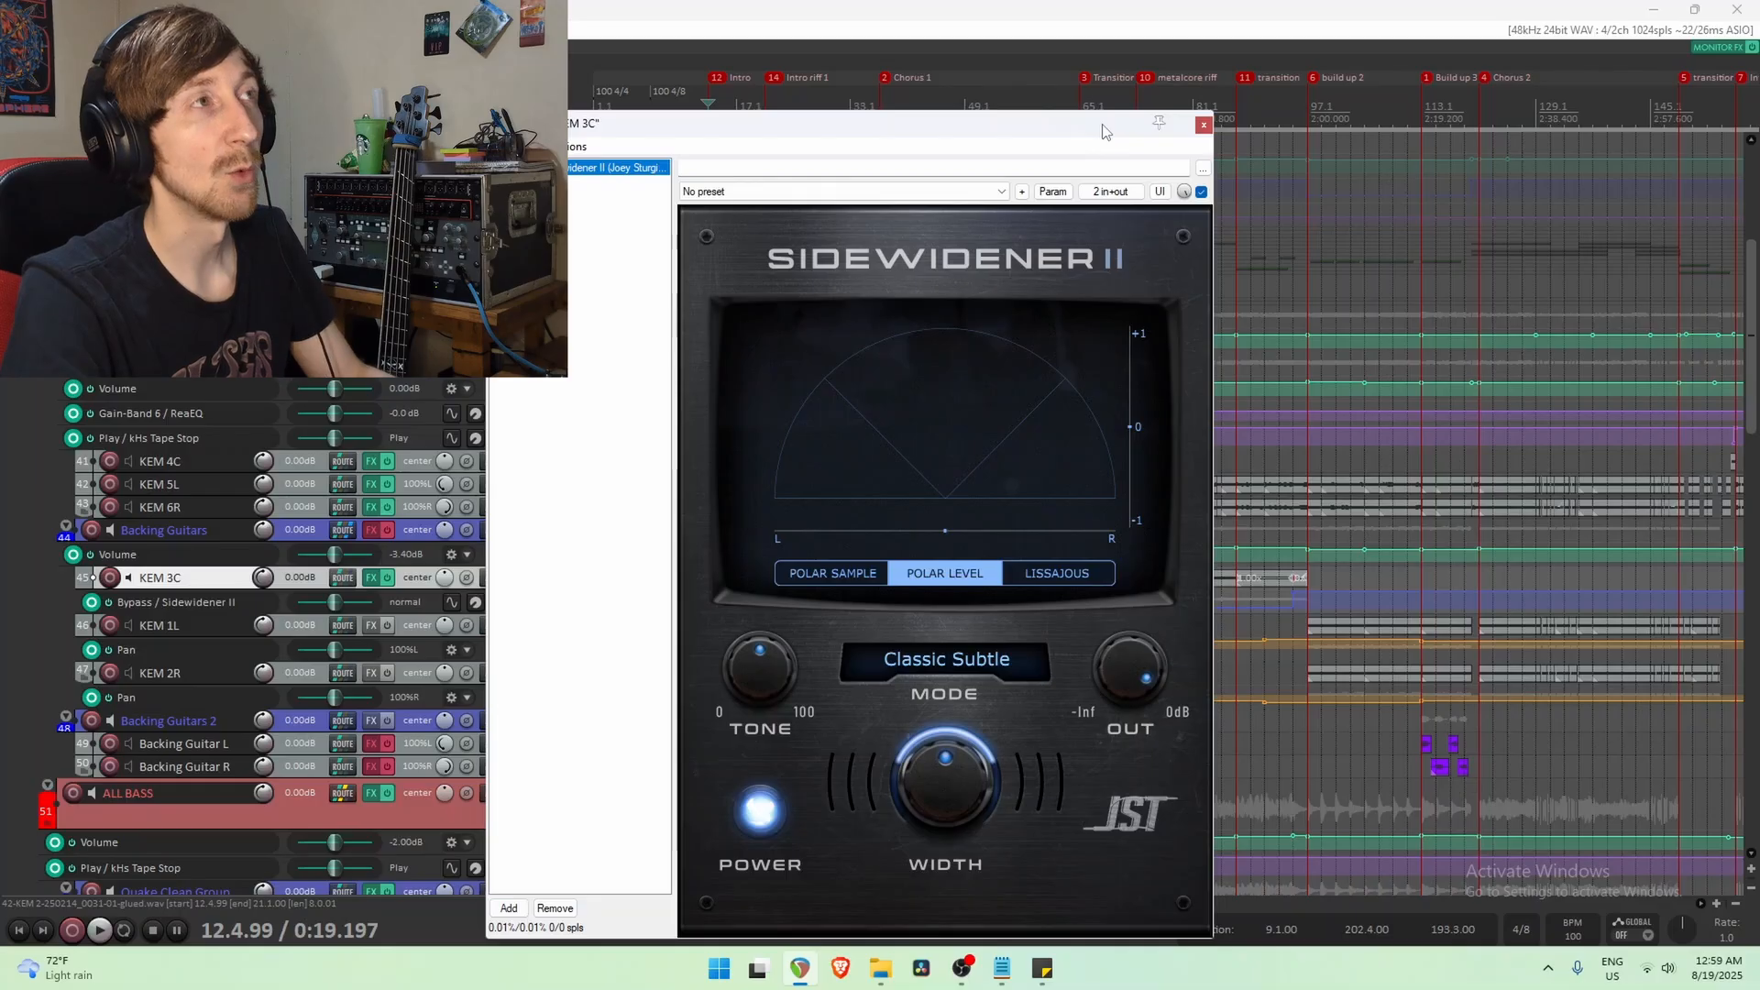
Play the Intro while toggling KEM 3C's effects to compare Sidewidener II, leaving them enabled.
drag(1106, 131, 1167, 775)
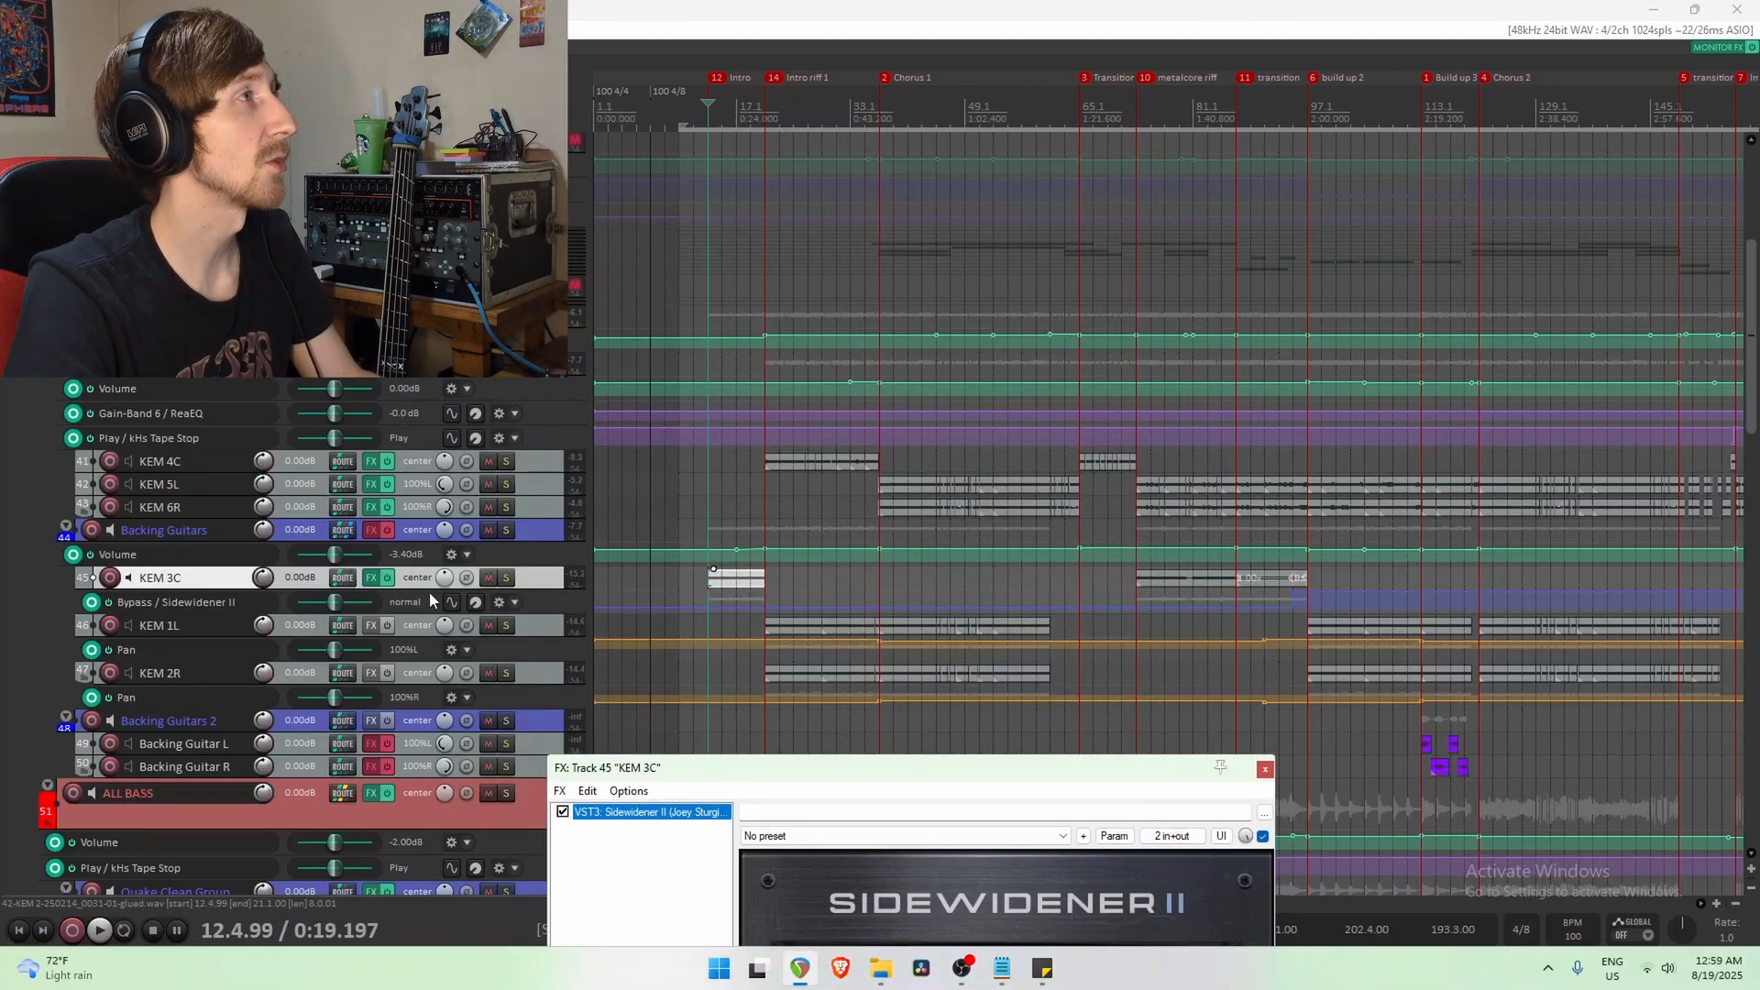
click(391, 581)
key(space)
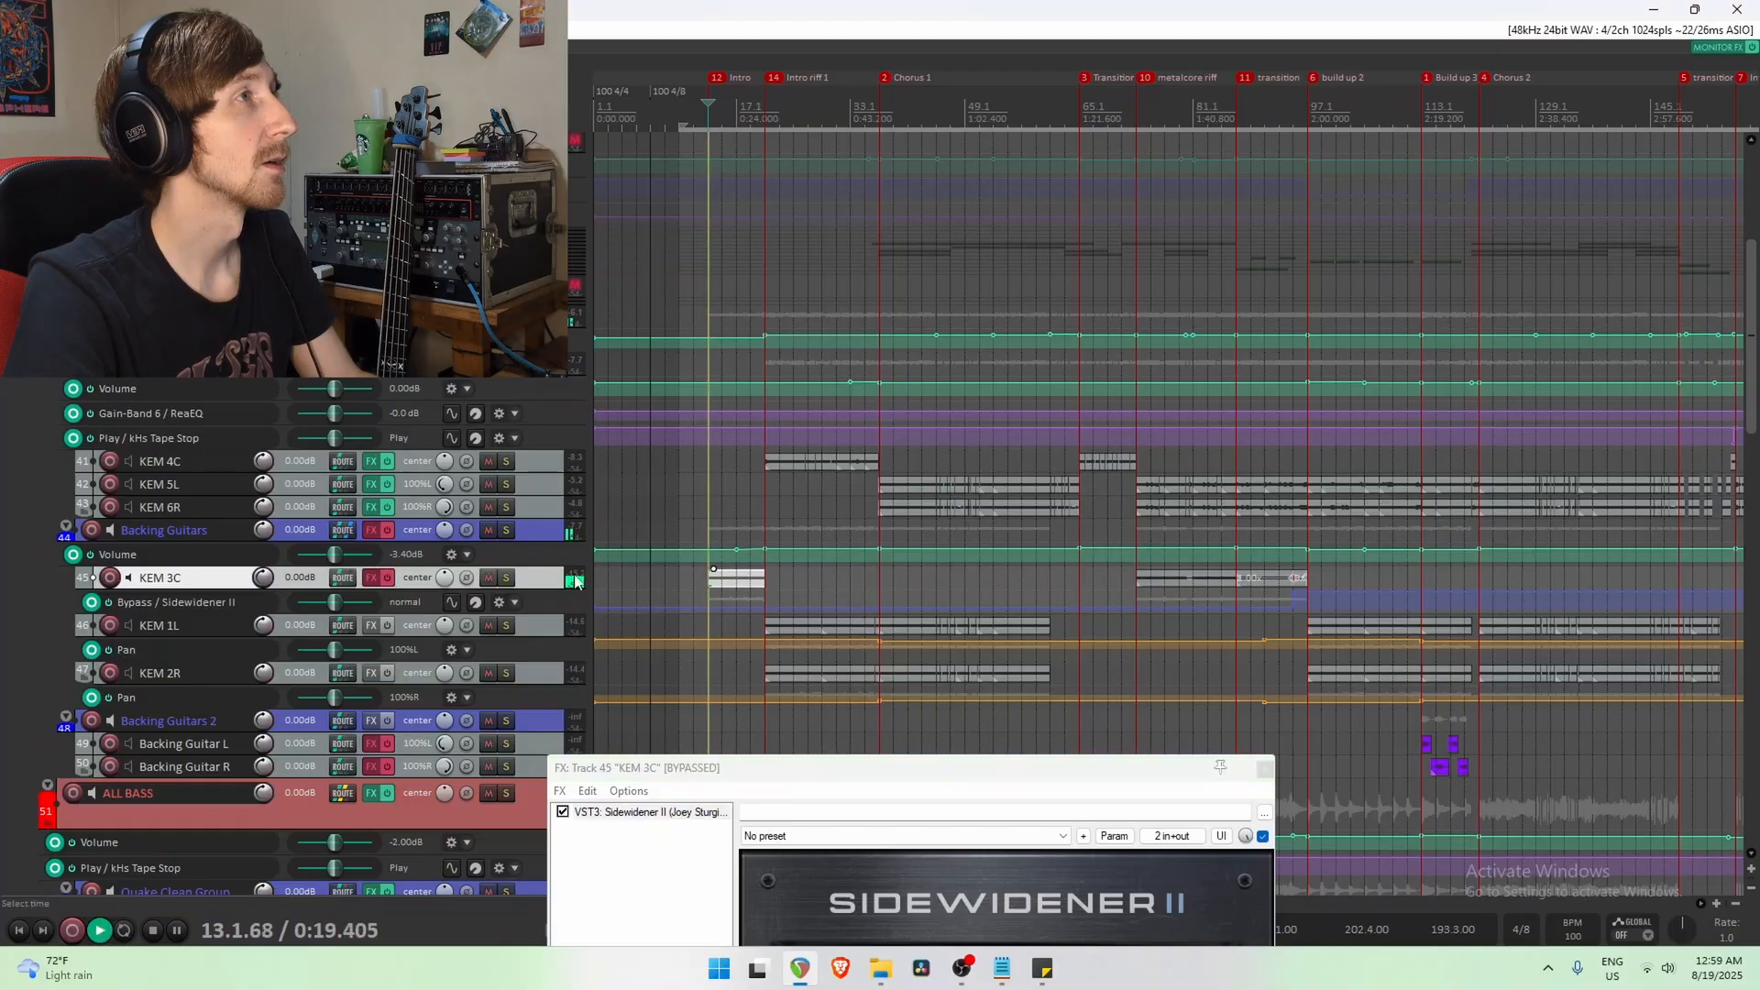
click(388, 579)
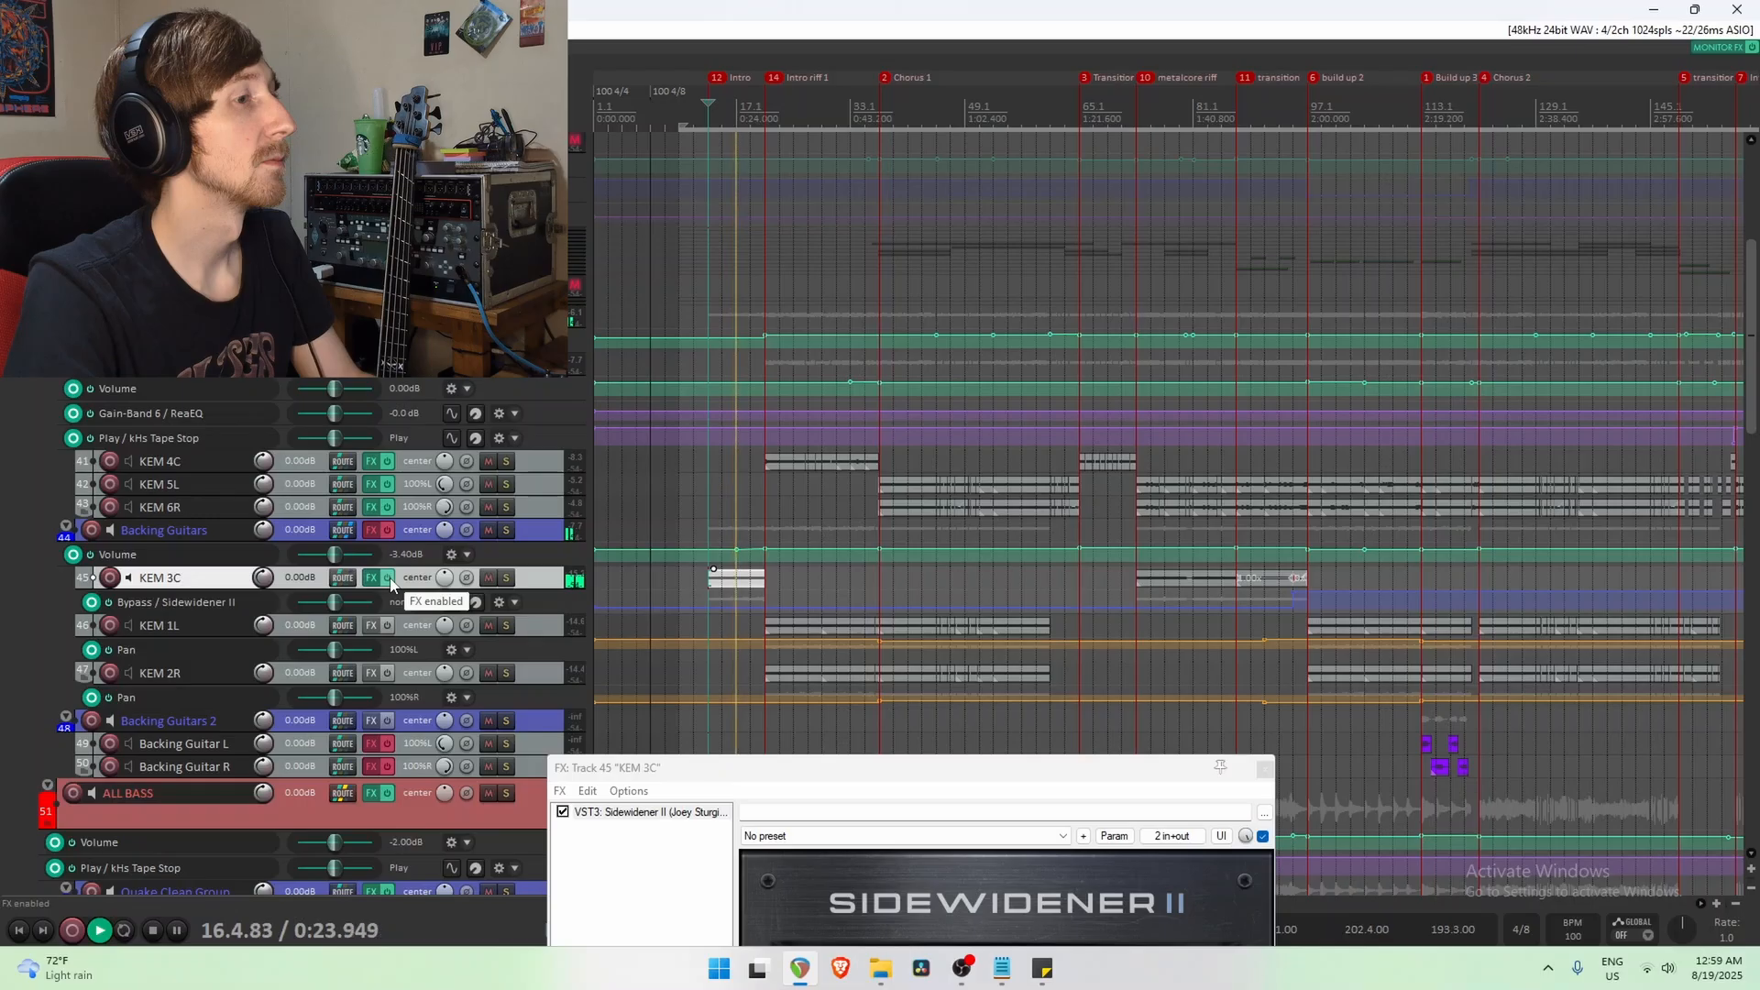
click(390, 581)
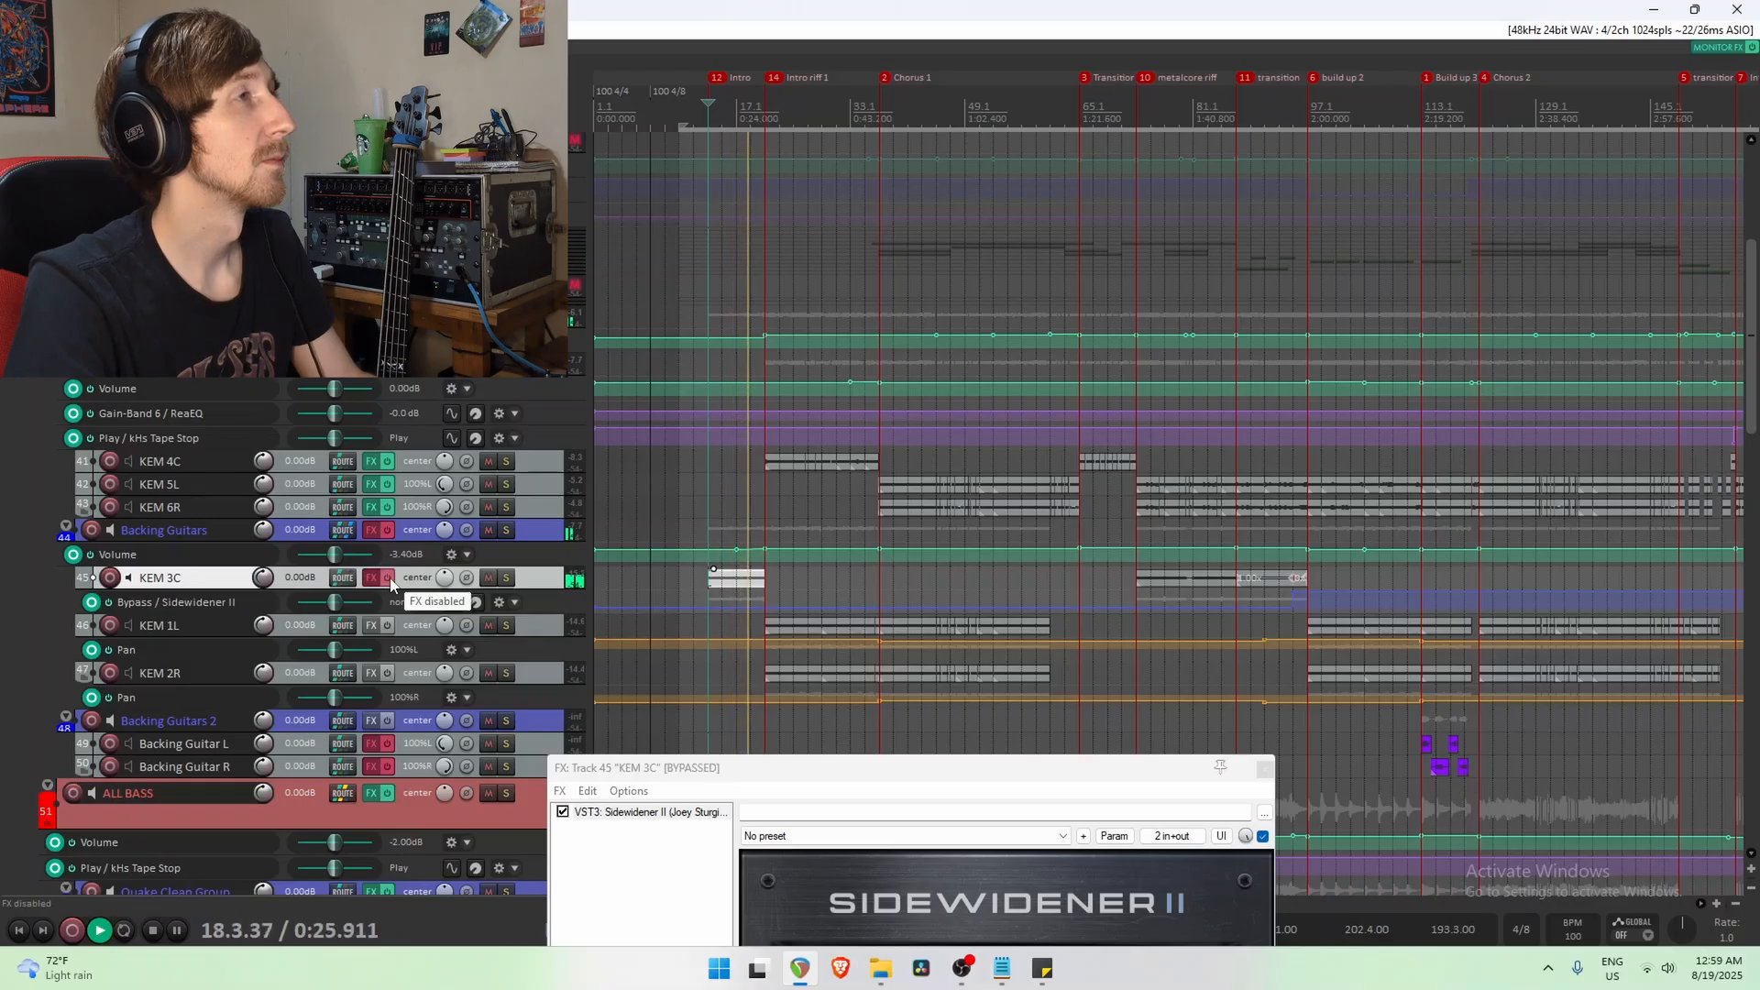
click(388, 578)
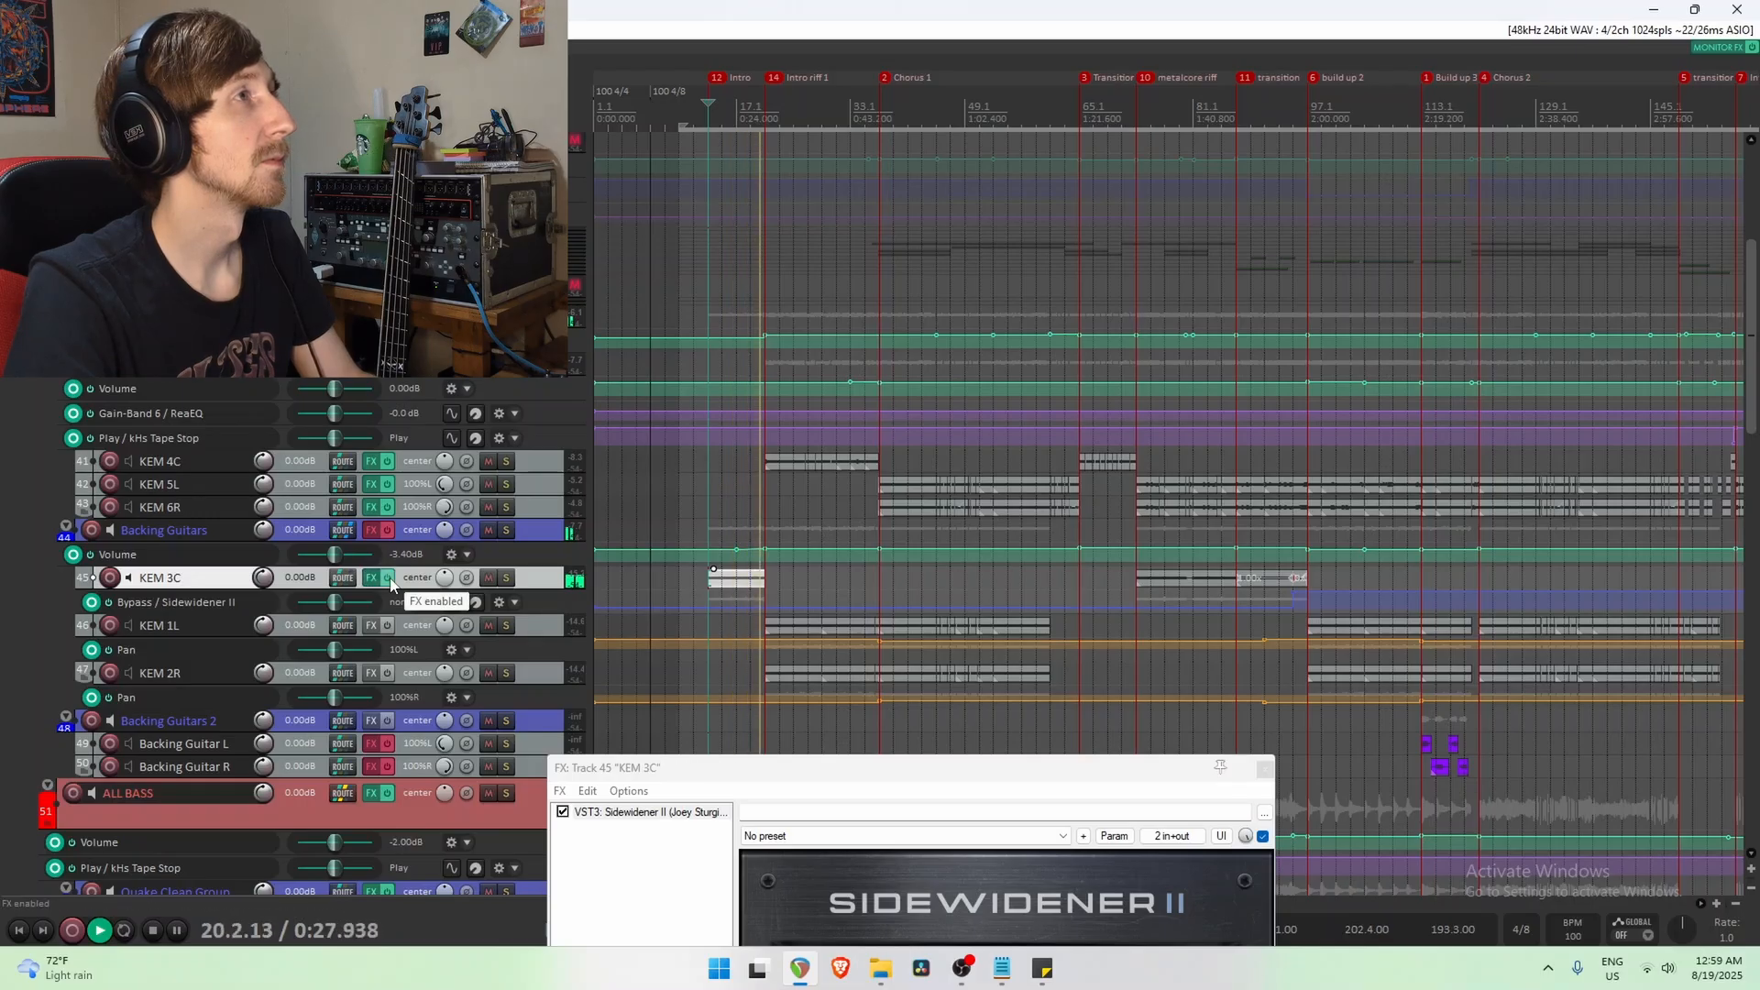
key(space)
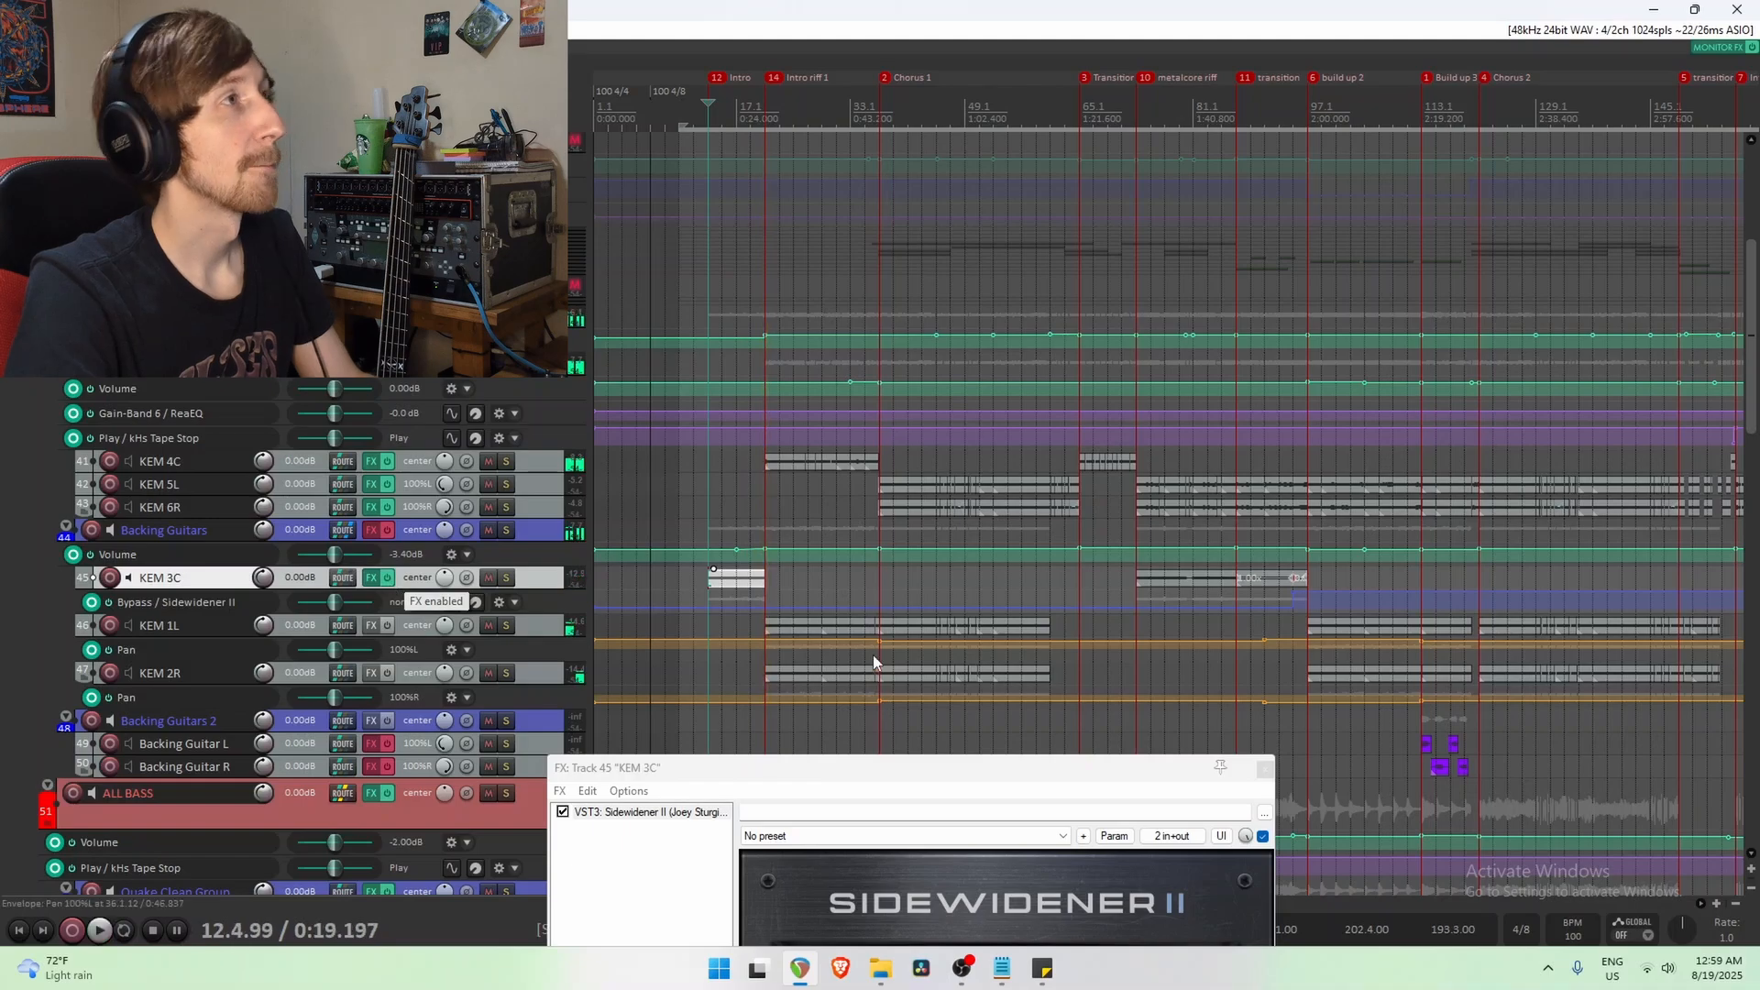
drag(942, 781, 985, 764)
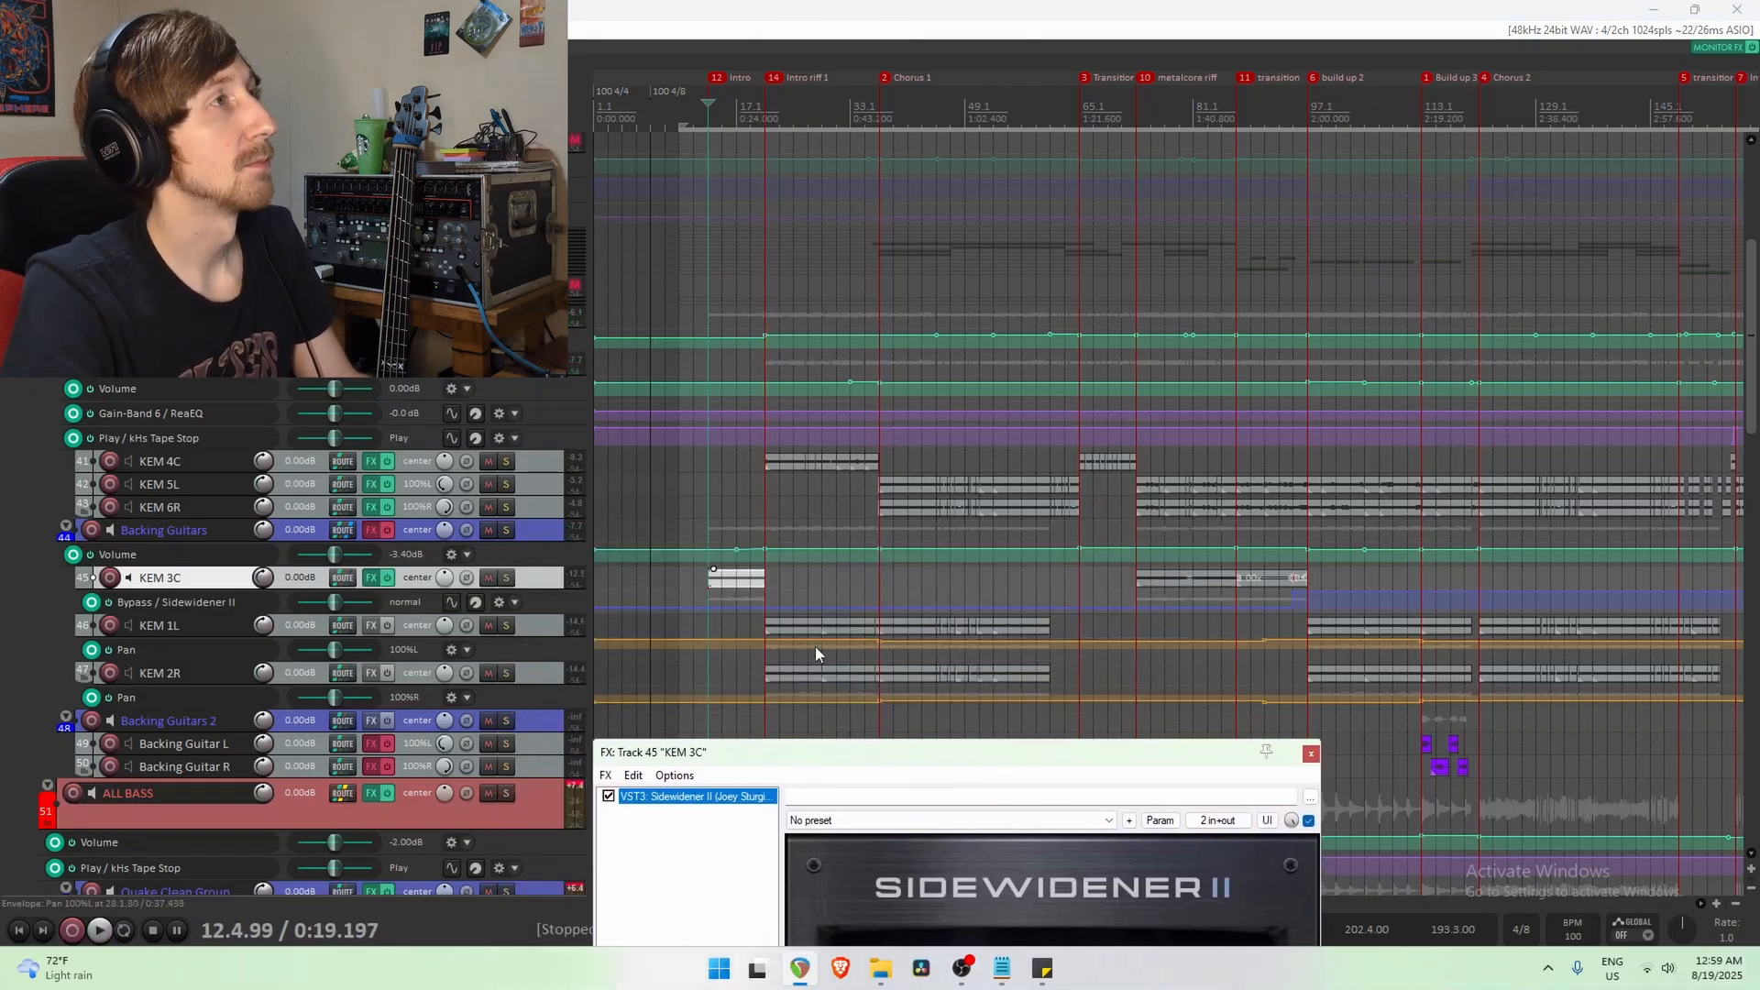
Play the metalcore riff from KEM 3C while toggling solo on Backing Guitars, leaving it unsoloed, and close the KEM 3C effects window.
click(747, 584)
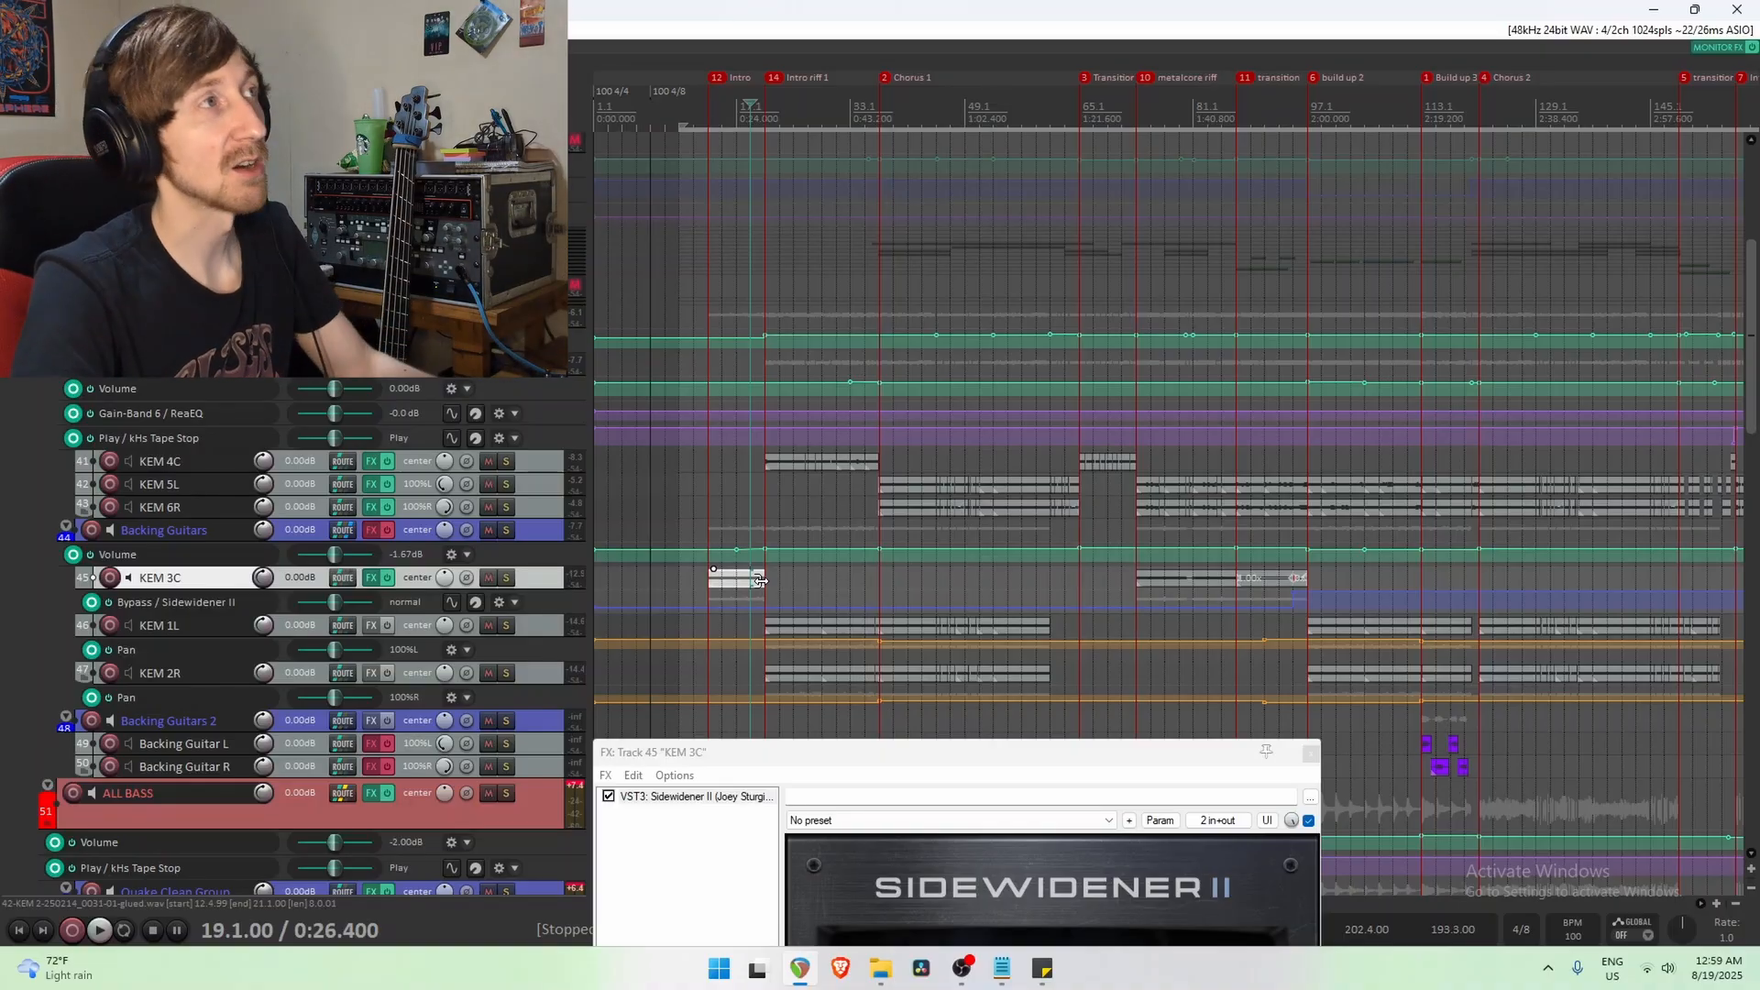
click(1140, 577)
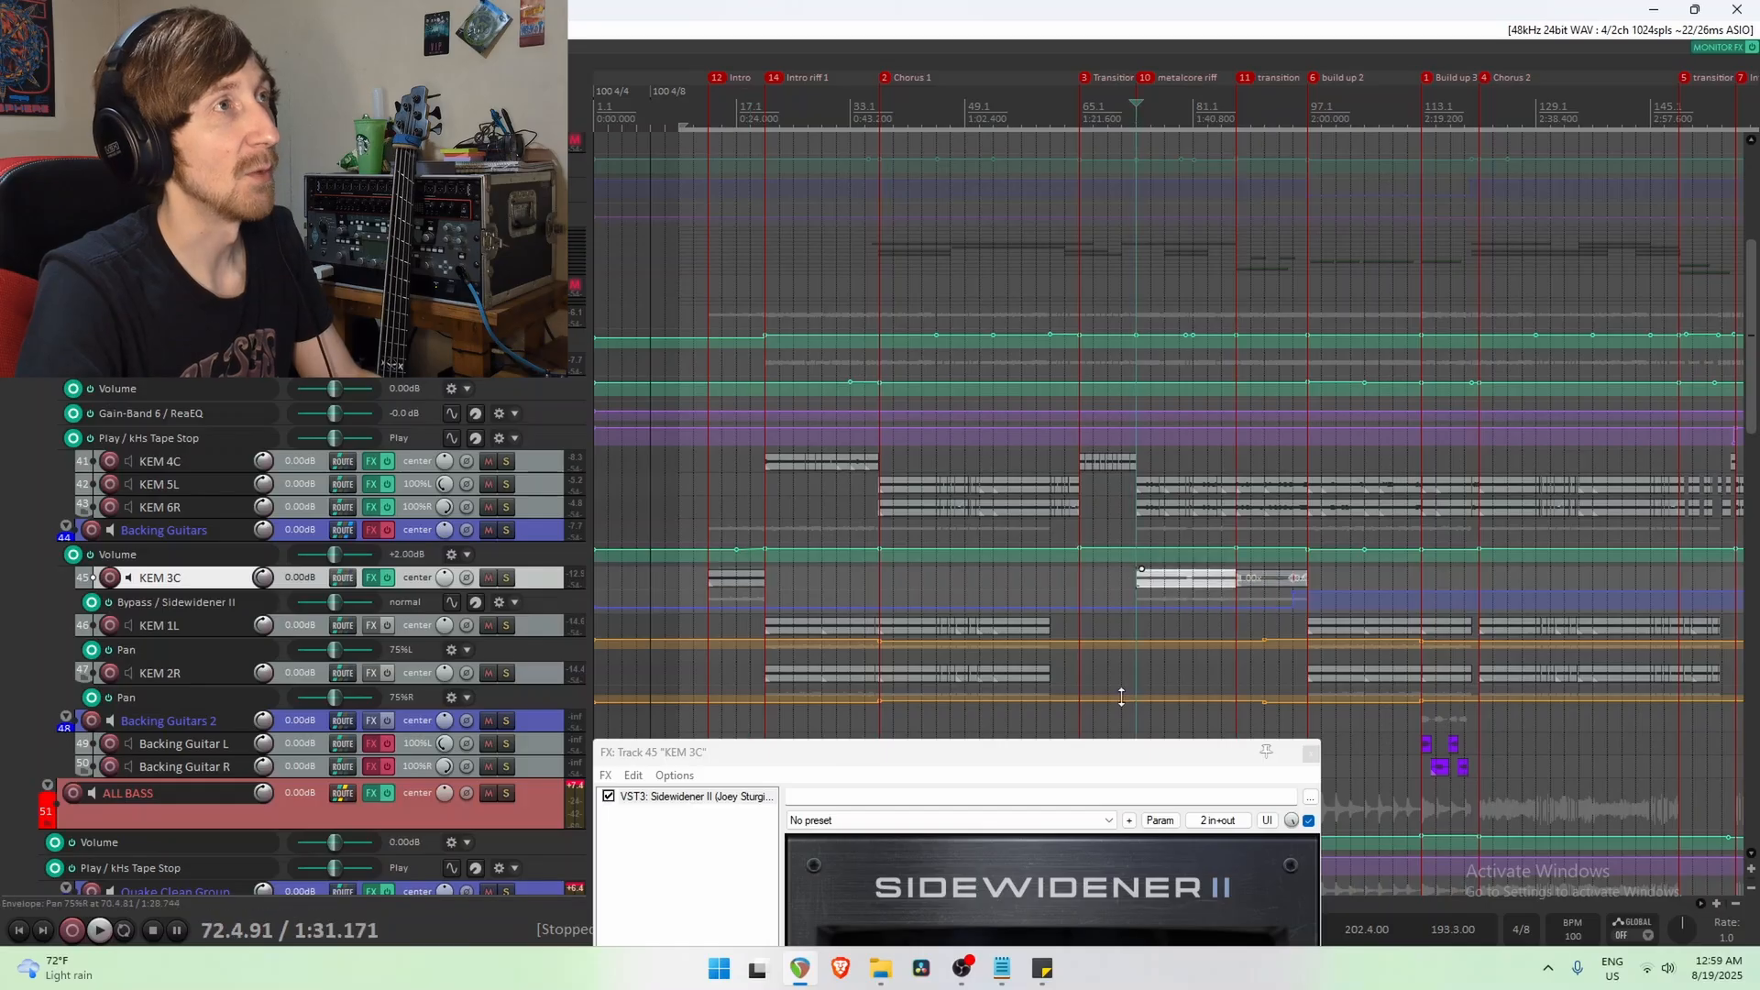
scroll(1188, 332, right, 3)
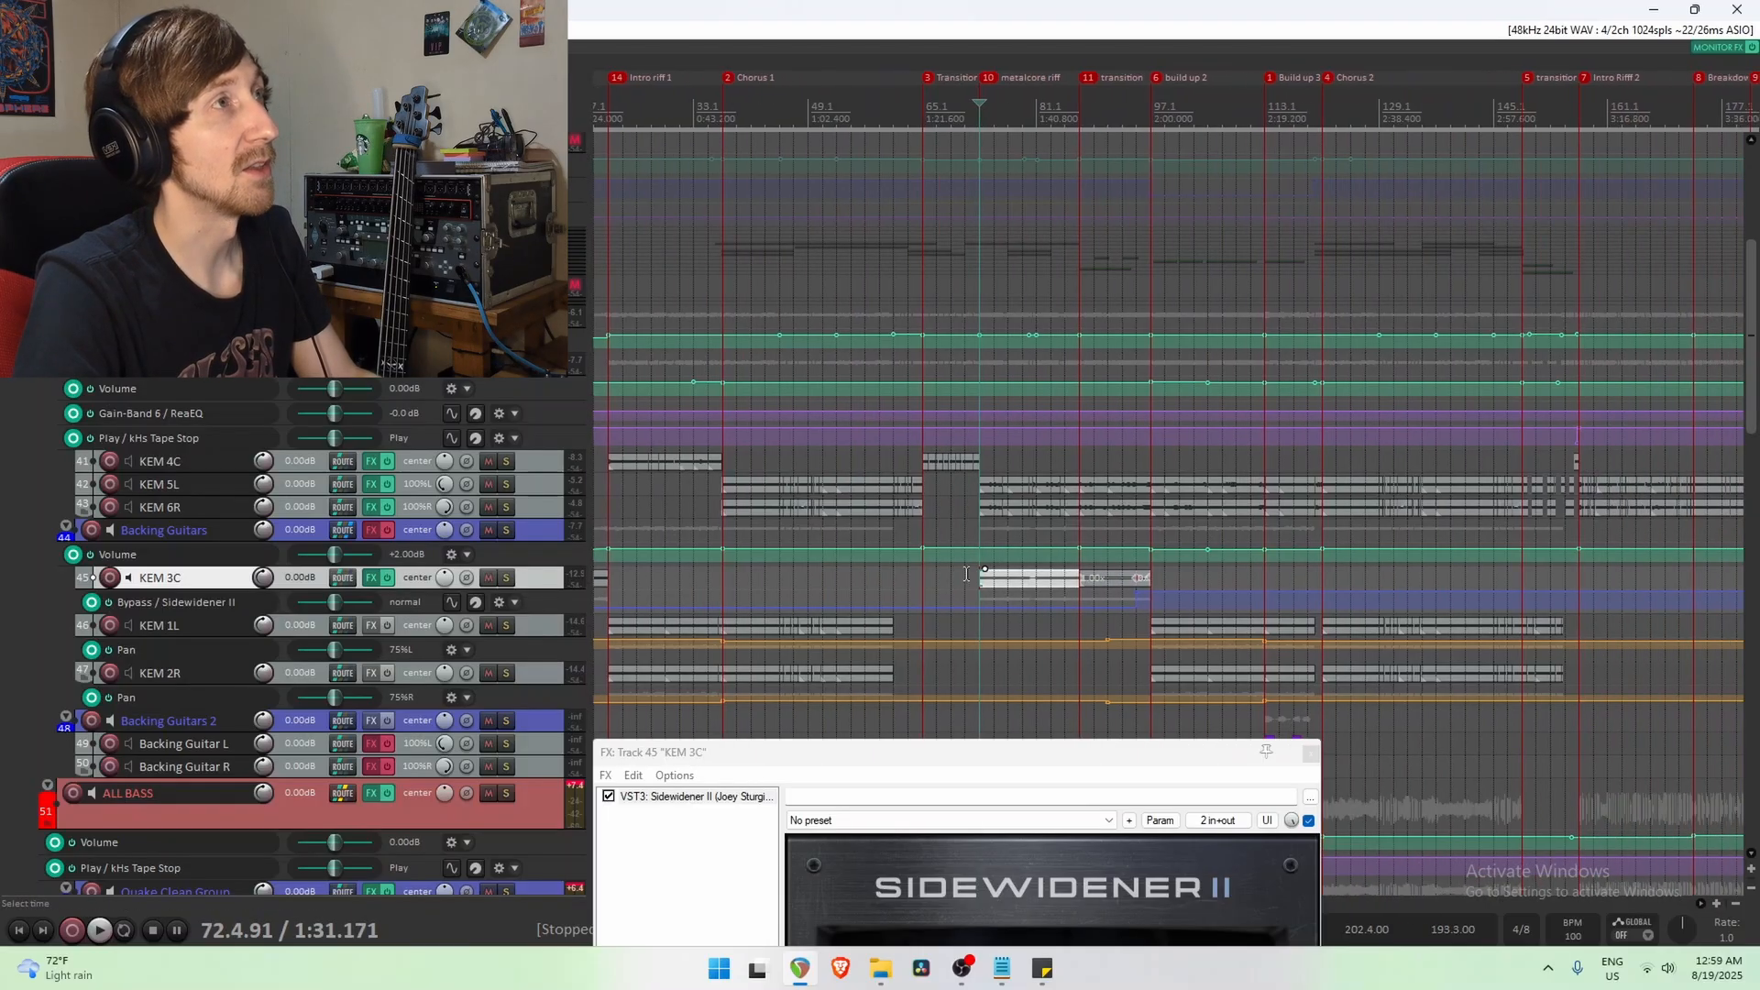
click(506, 530)
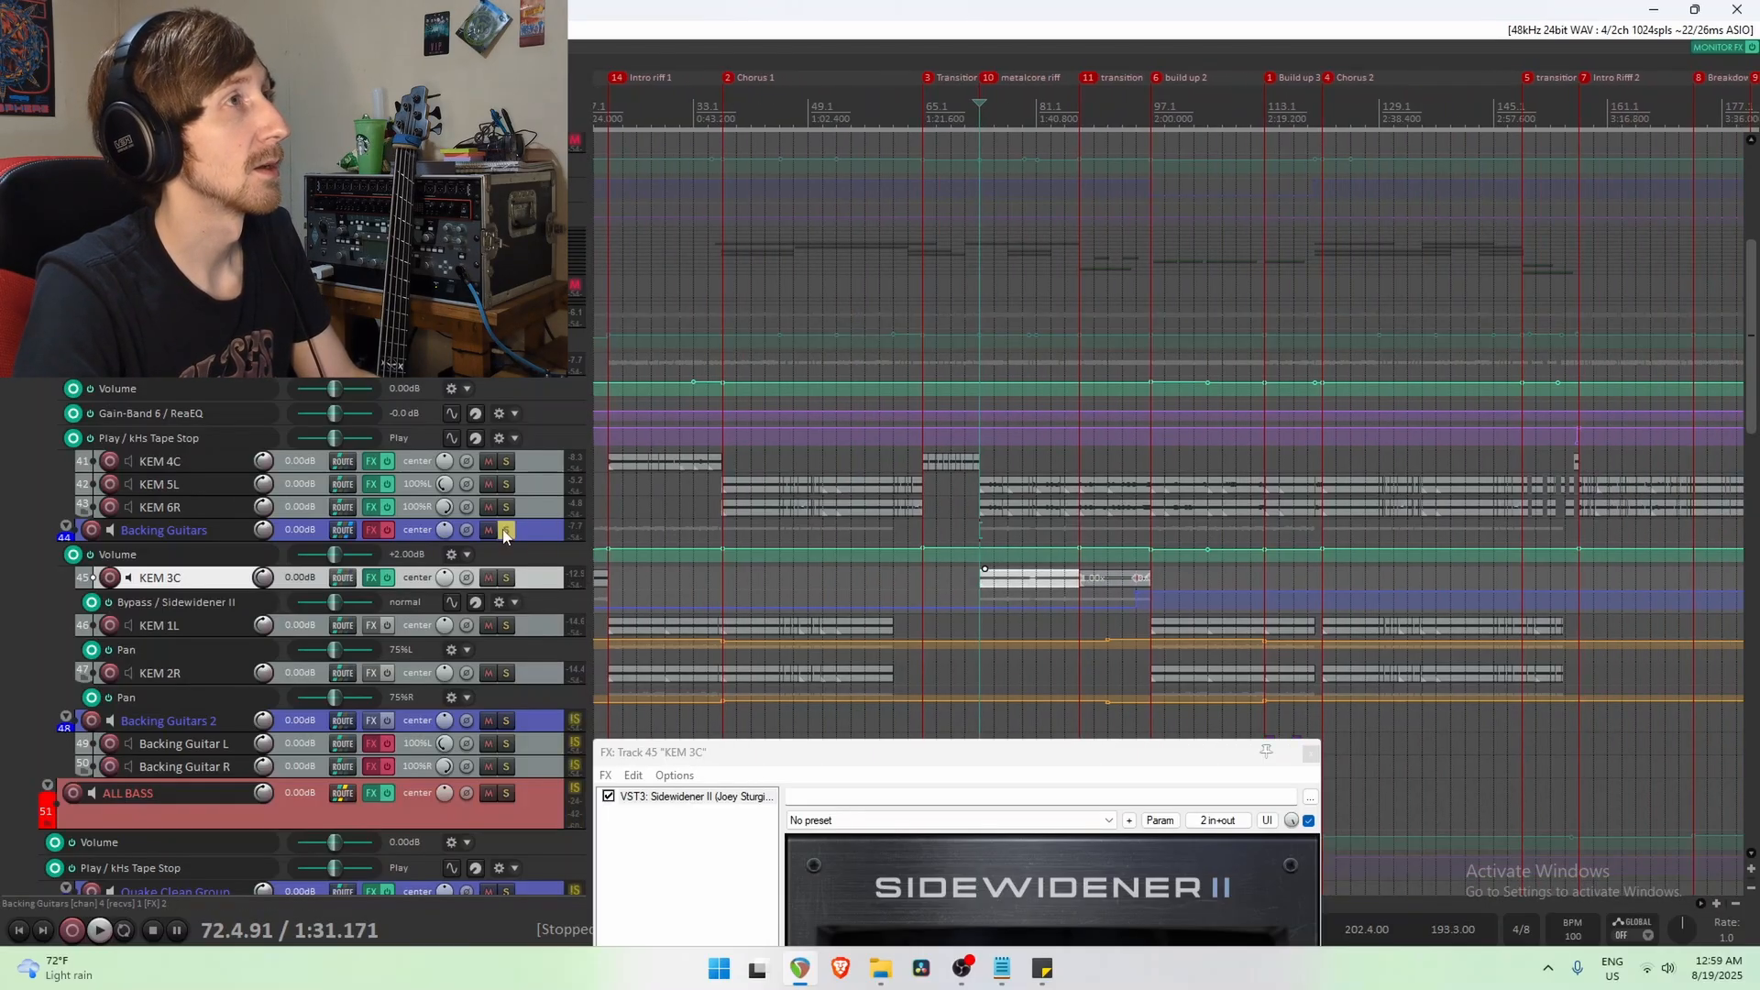
key(space)
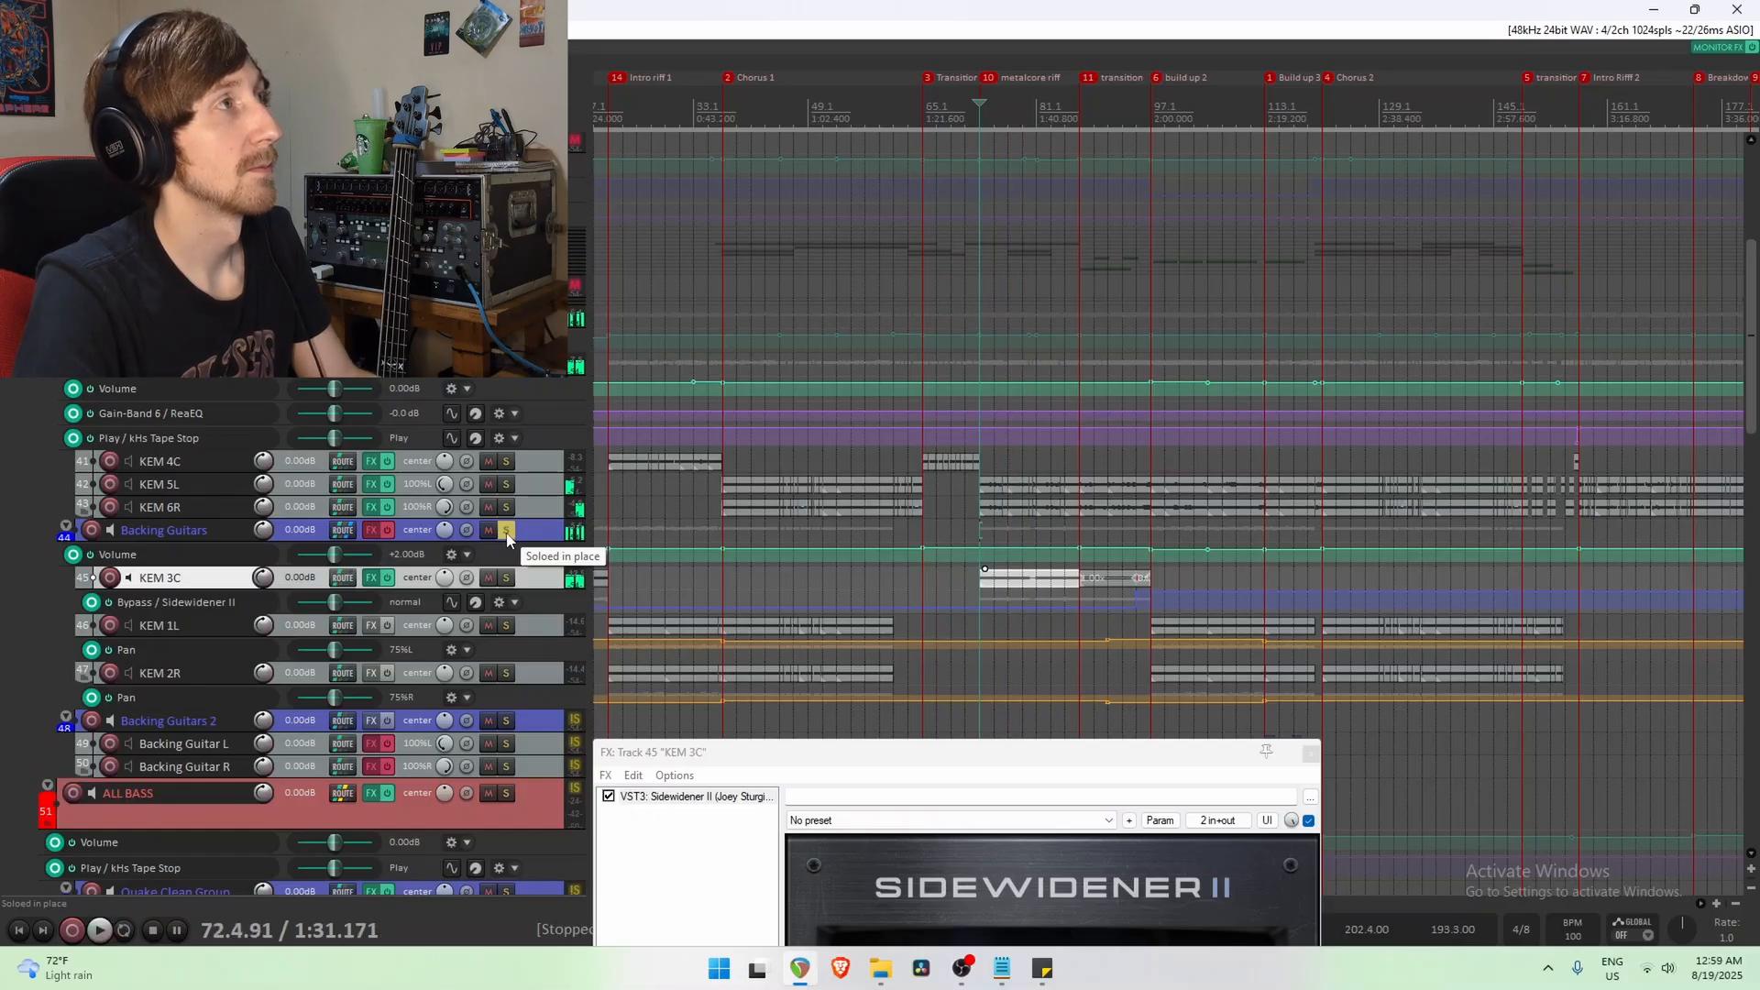
click(506, 531)
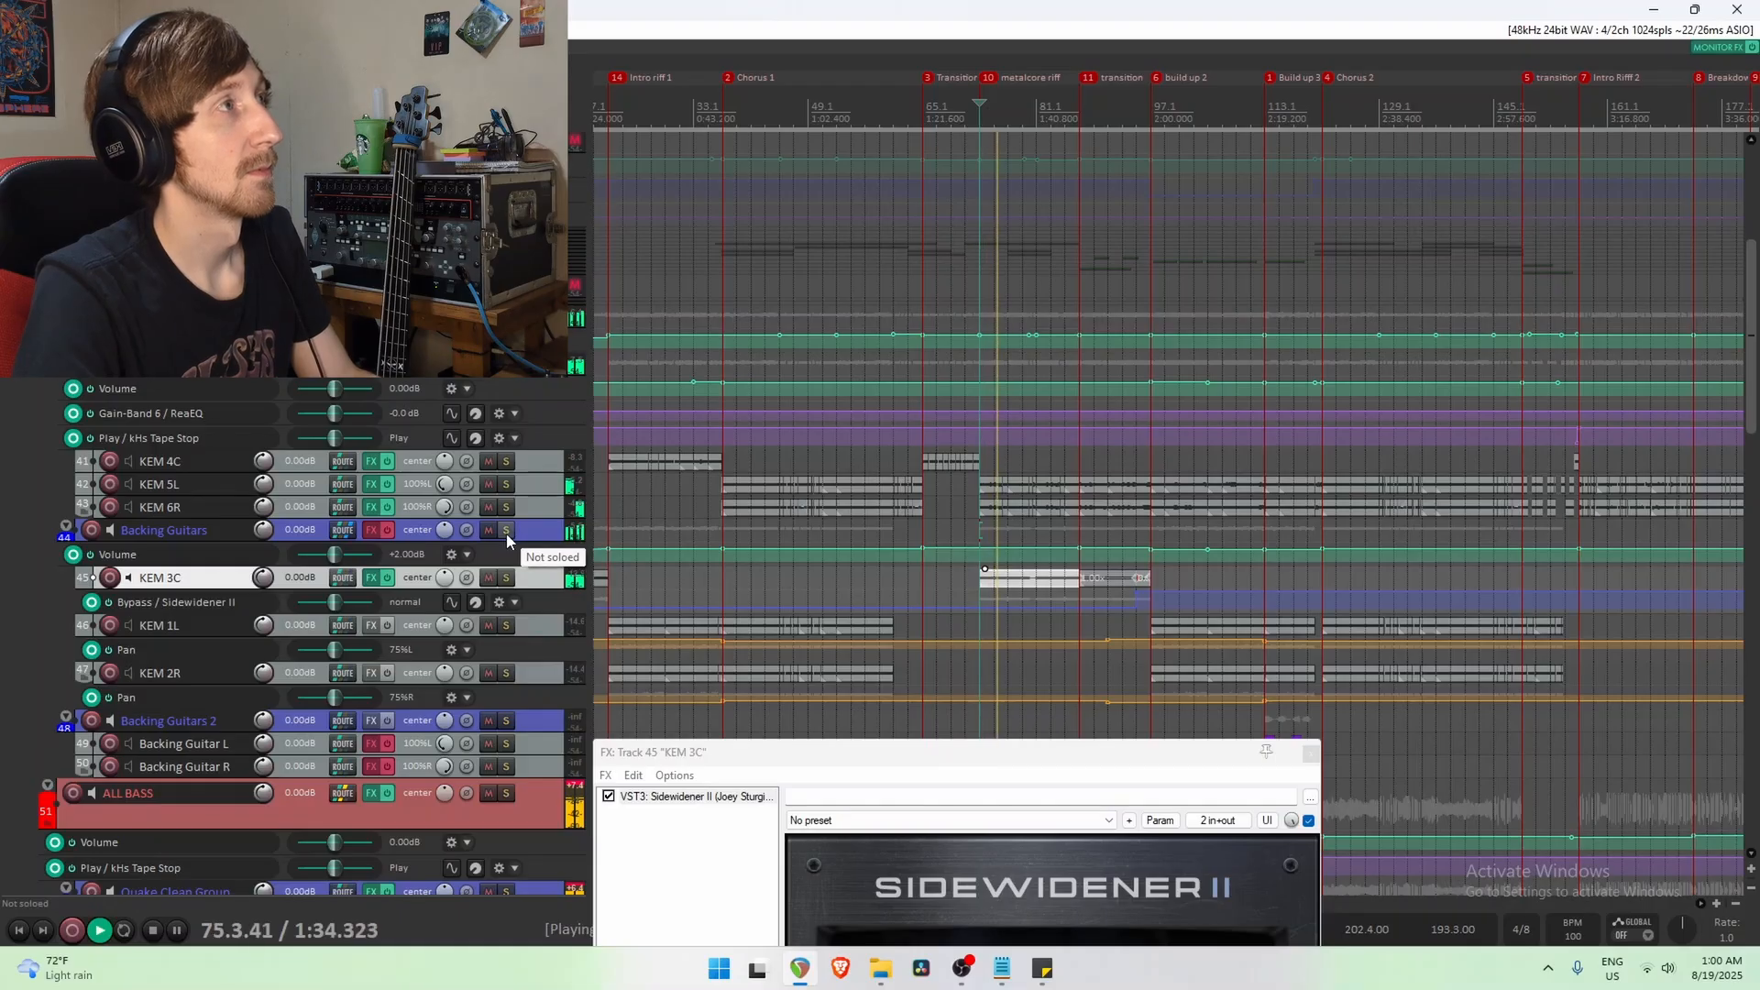
click(508, 531)
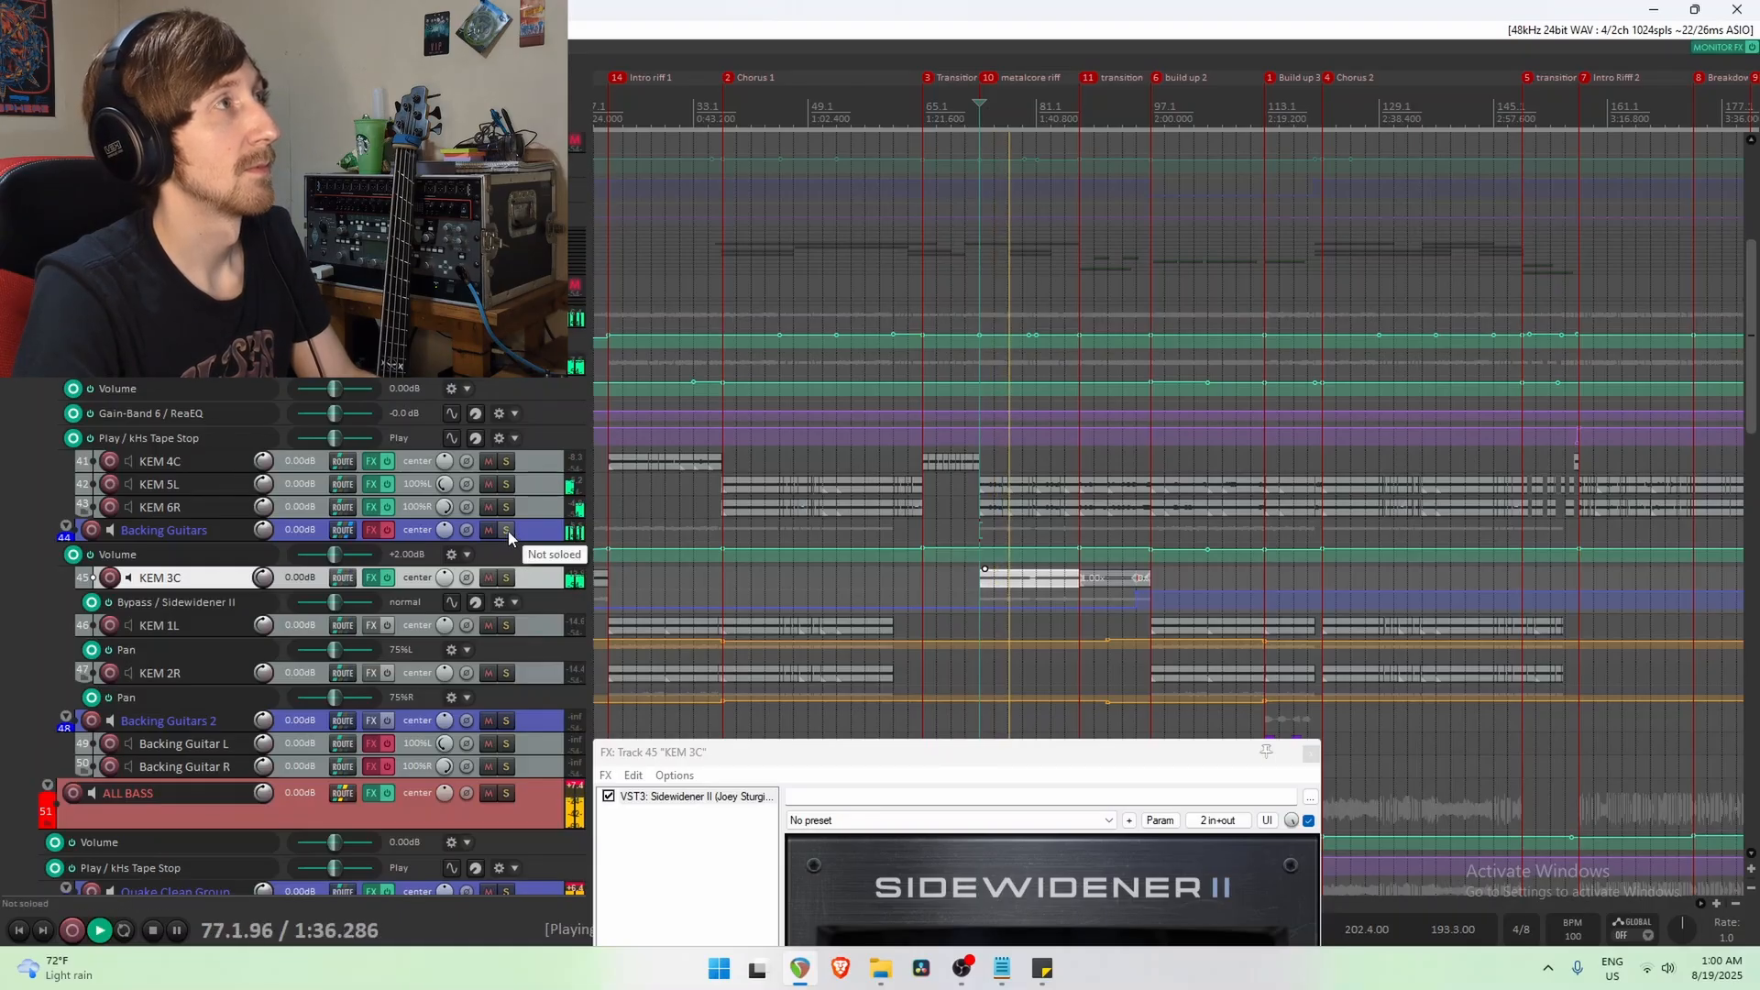
click(508, 531)
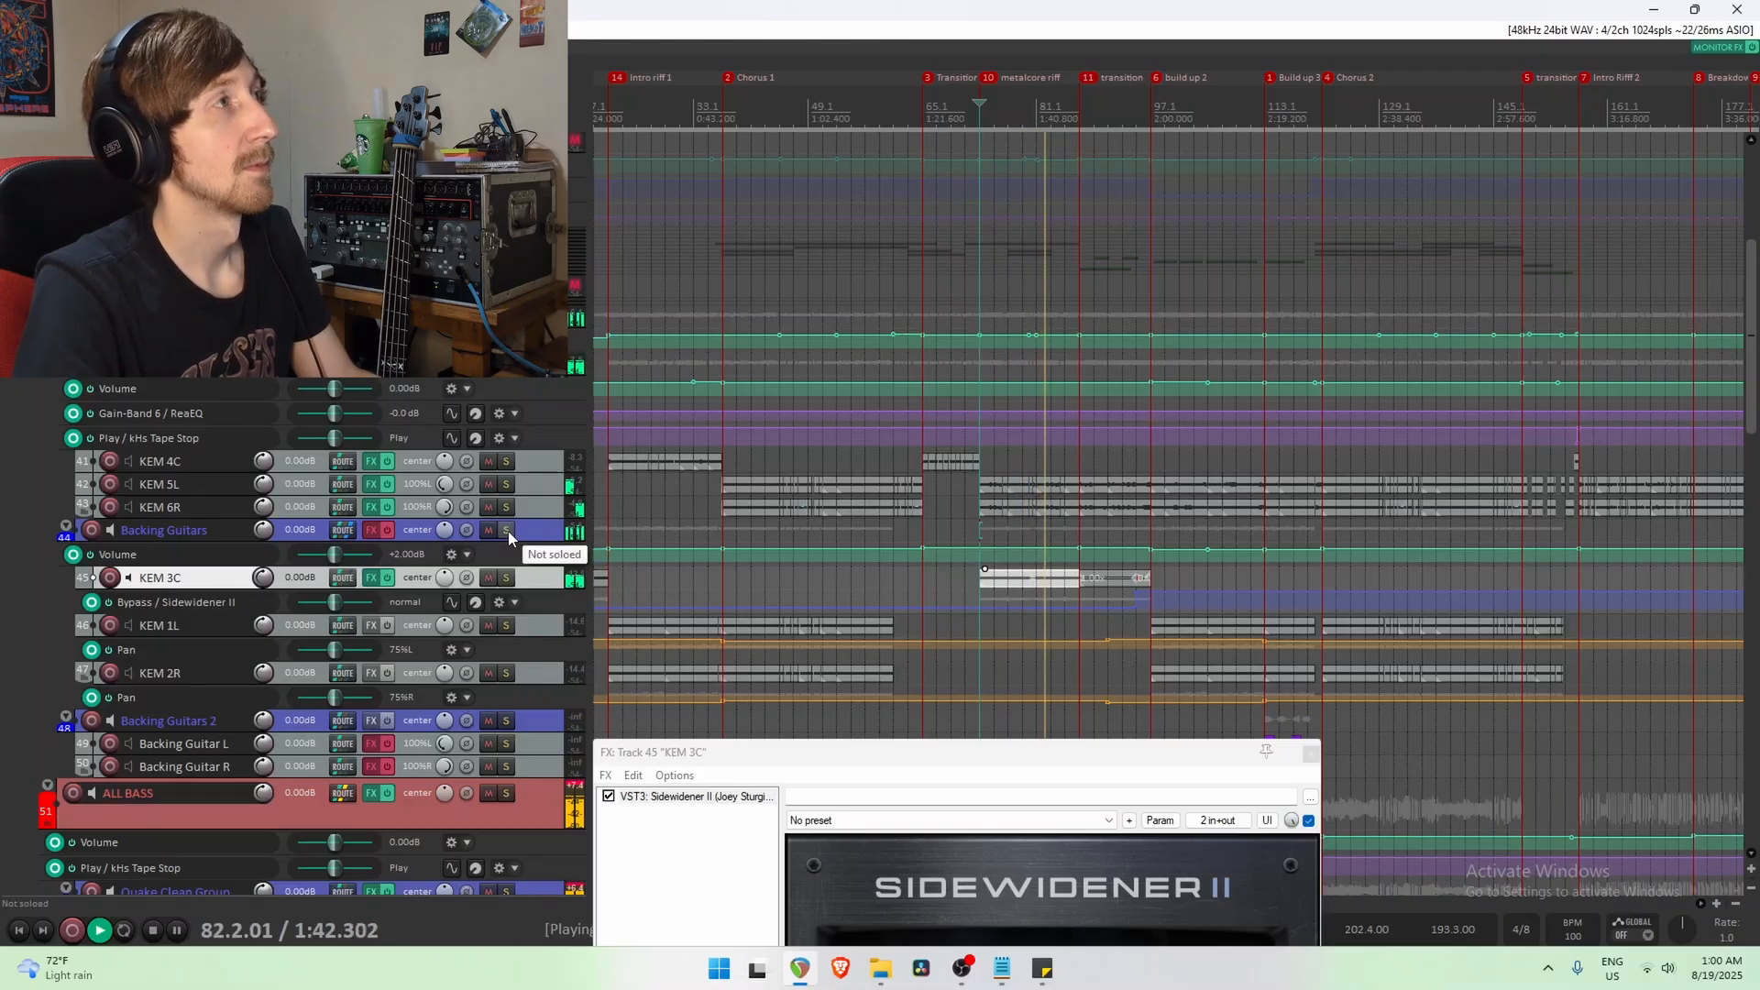
click(508, 531)
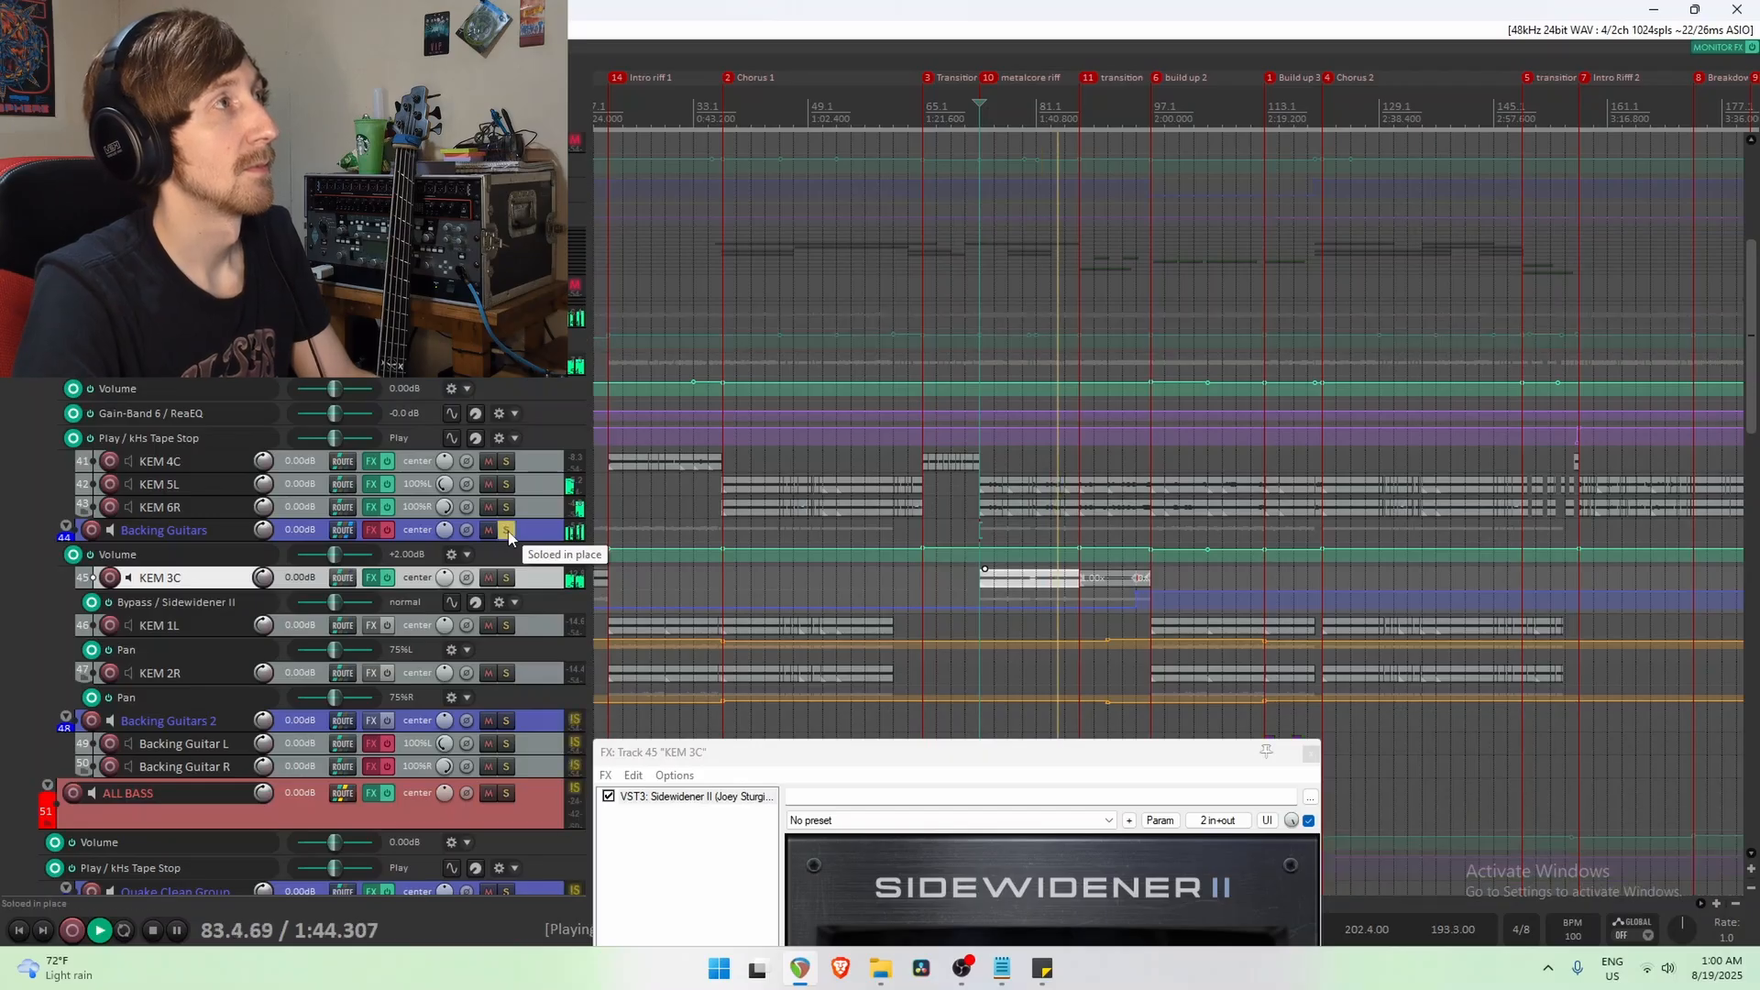
click(508, 531)
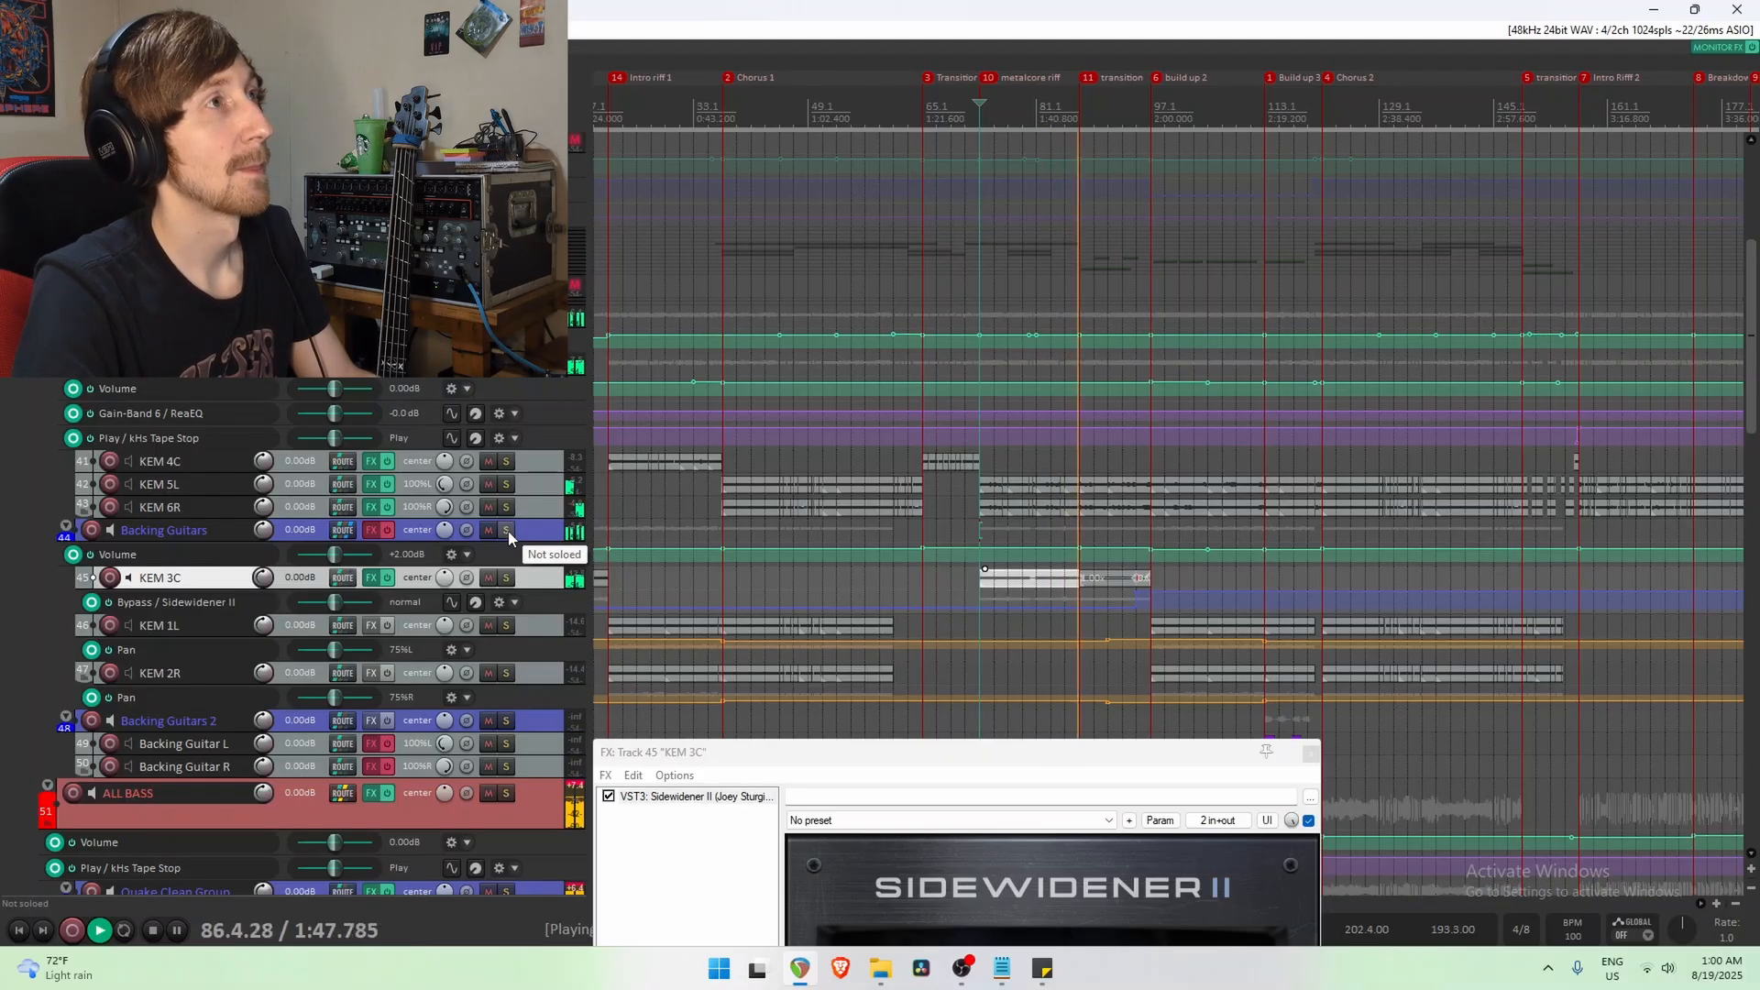
key(space)
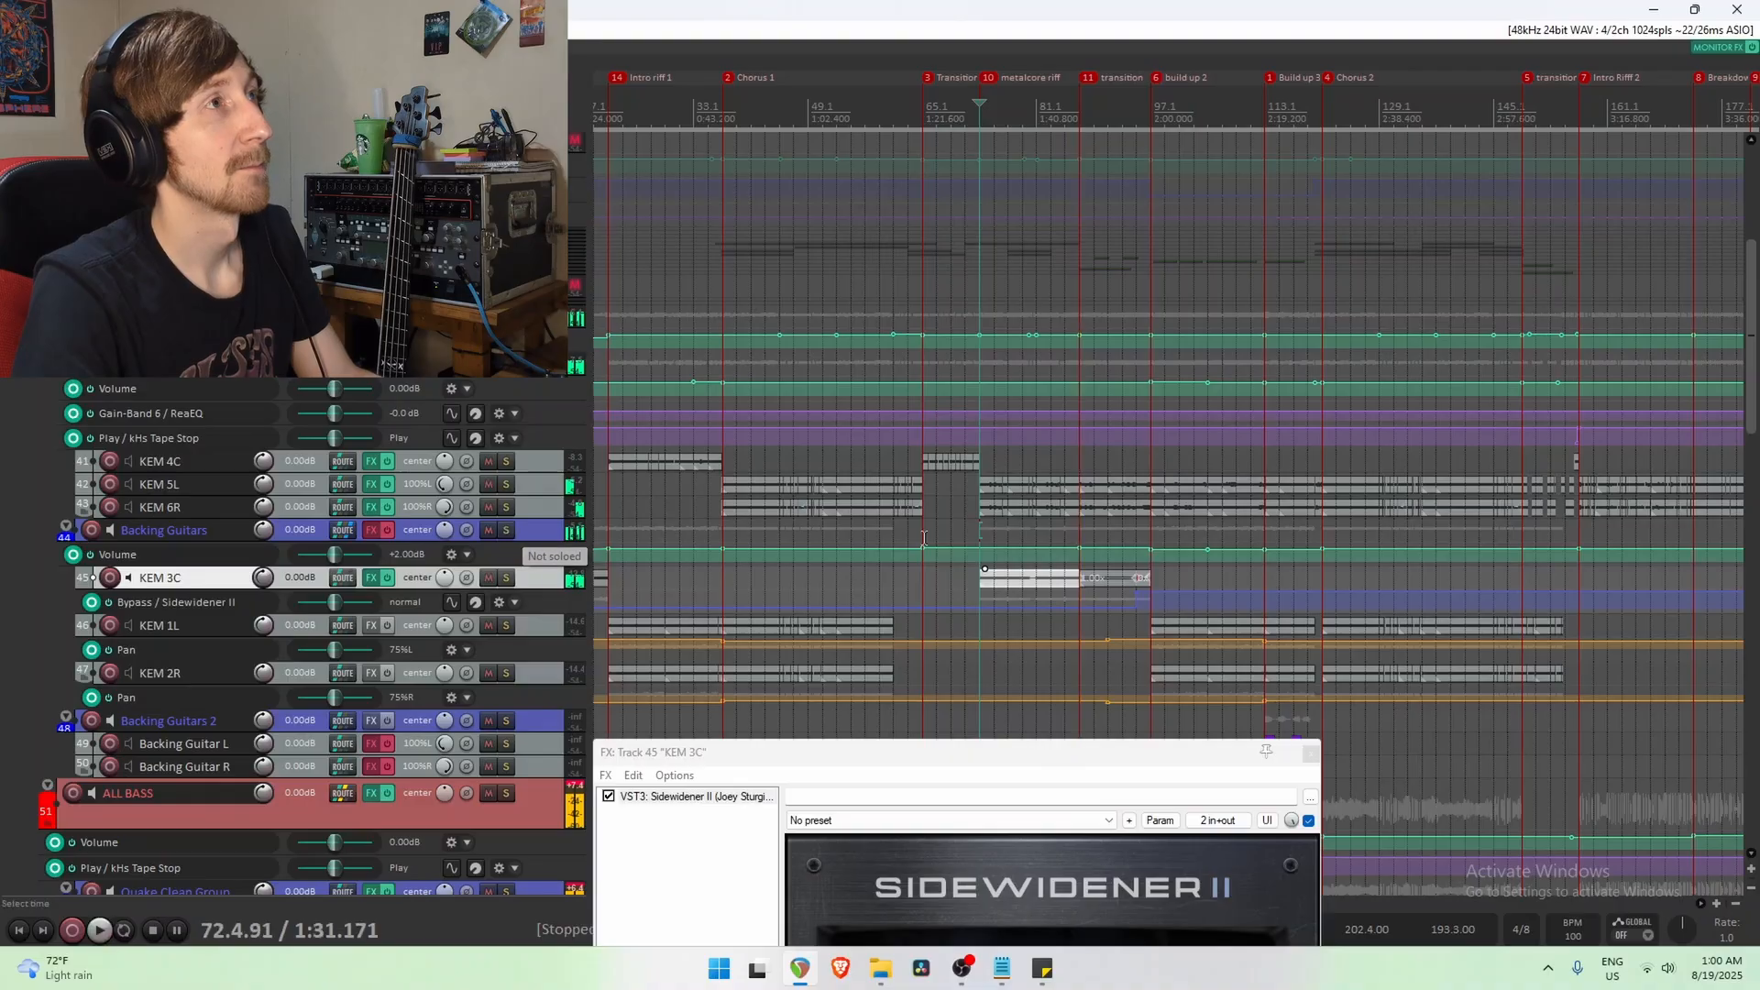
drag(1093, 763, 1217, 156)
click(1433, 146)
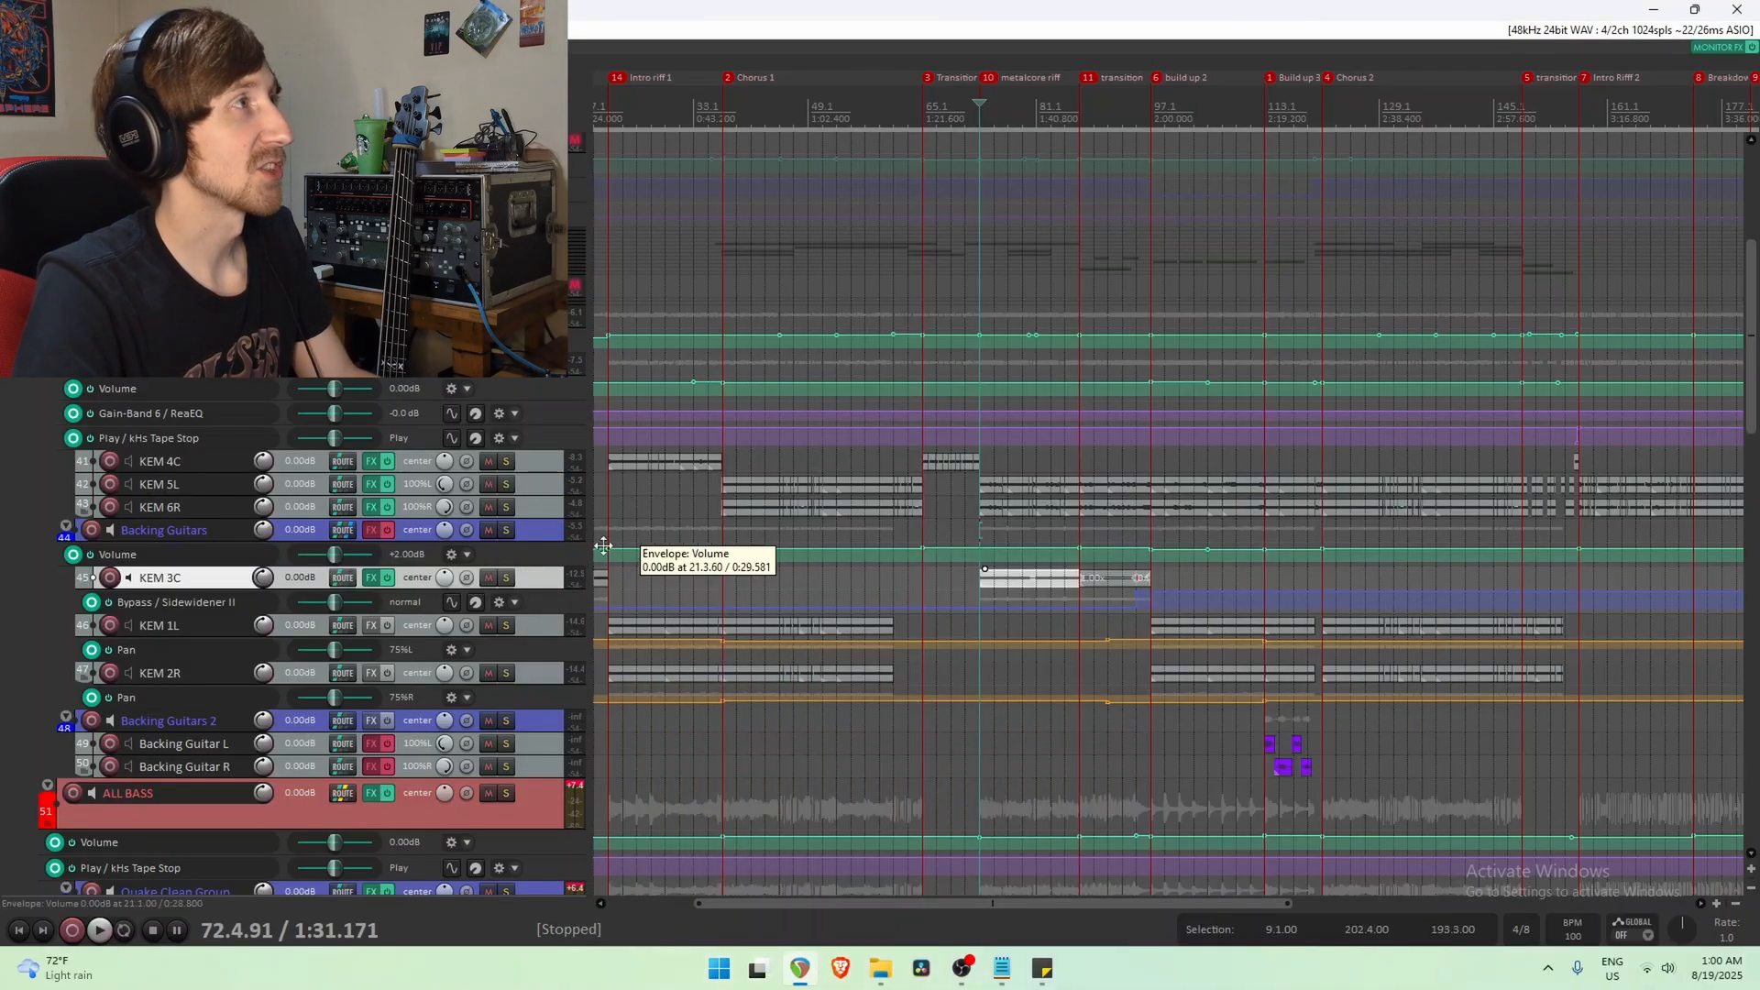
Place the edit cursor at the start of KEM 1L's Intro riff 1 and select the KEM 1L and KEM 2R tracks.
click(554, 633)
scroll(1031, 675, down, 3)
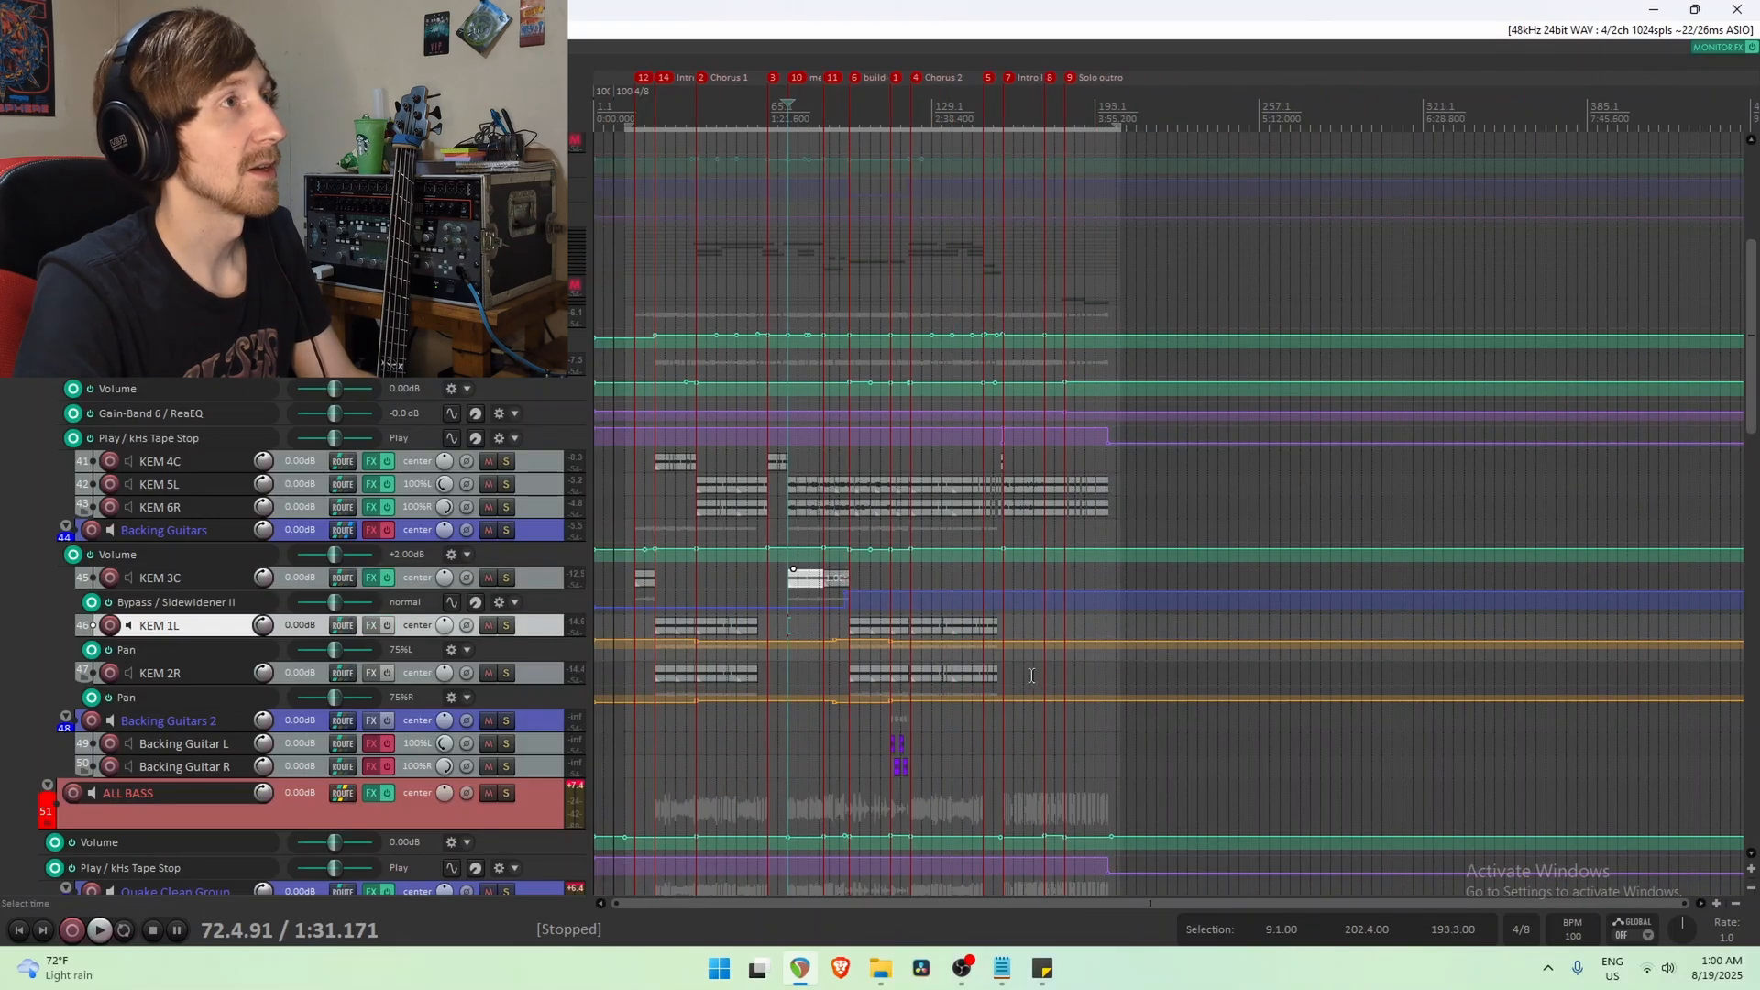
scroll(1032, 676, up, 3)
click(725, 625)
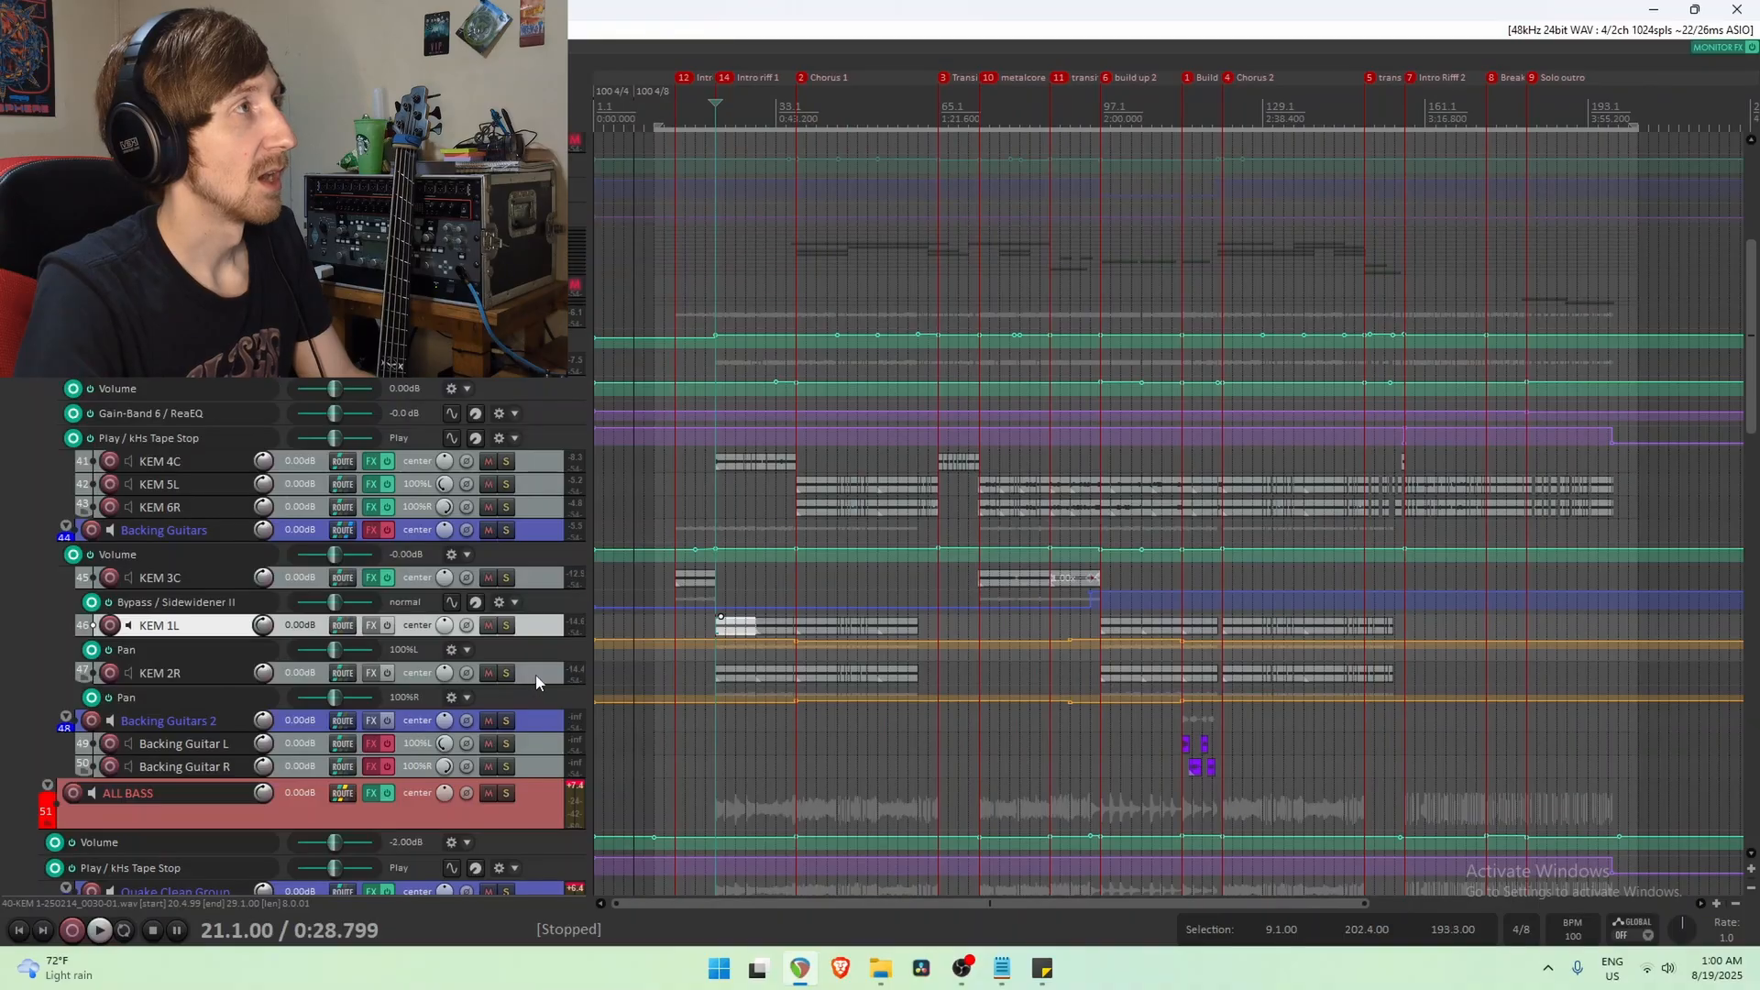
click(536, 676)
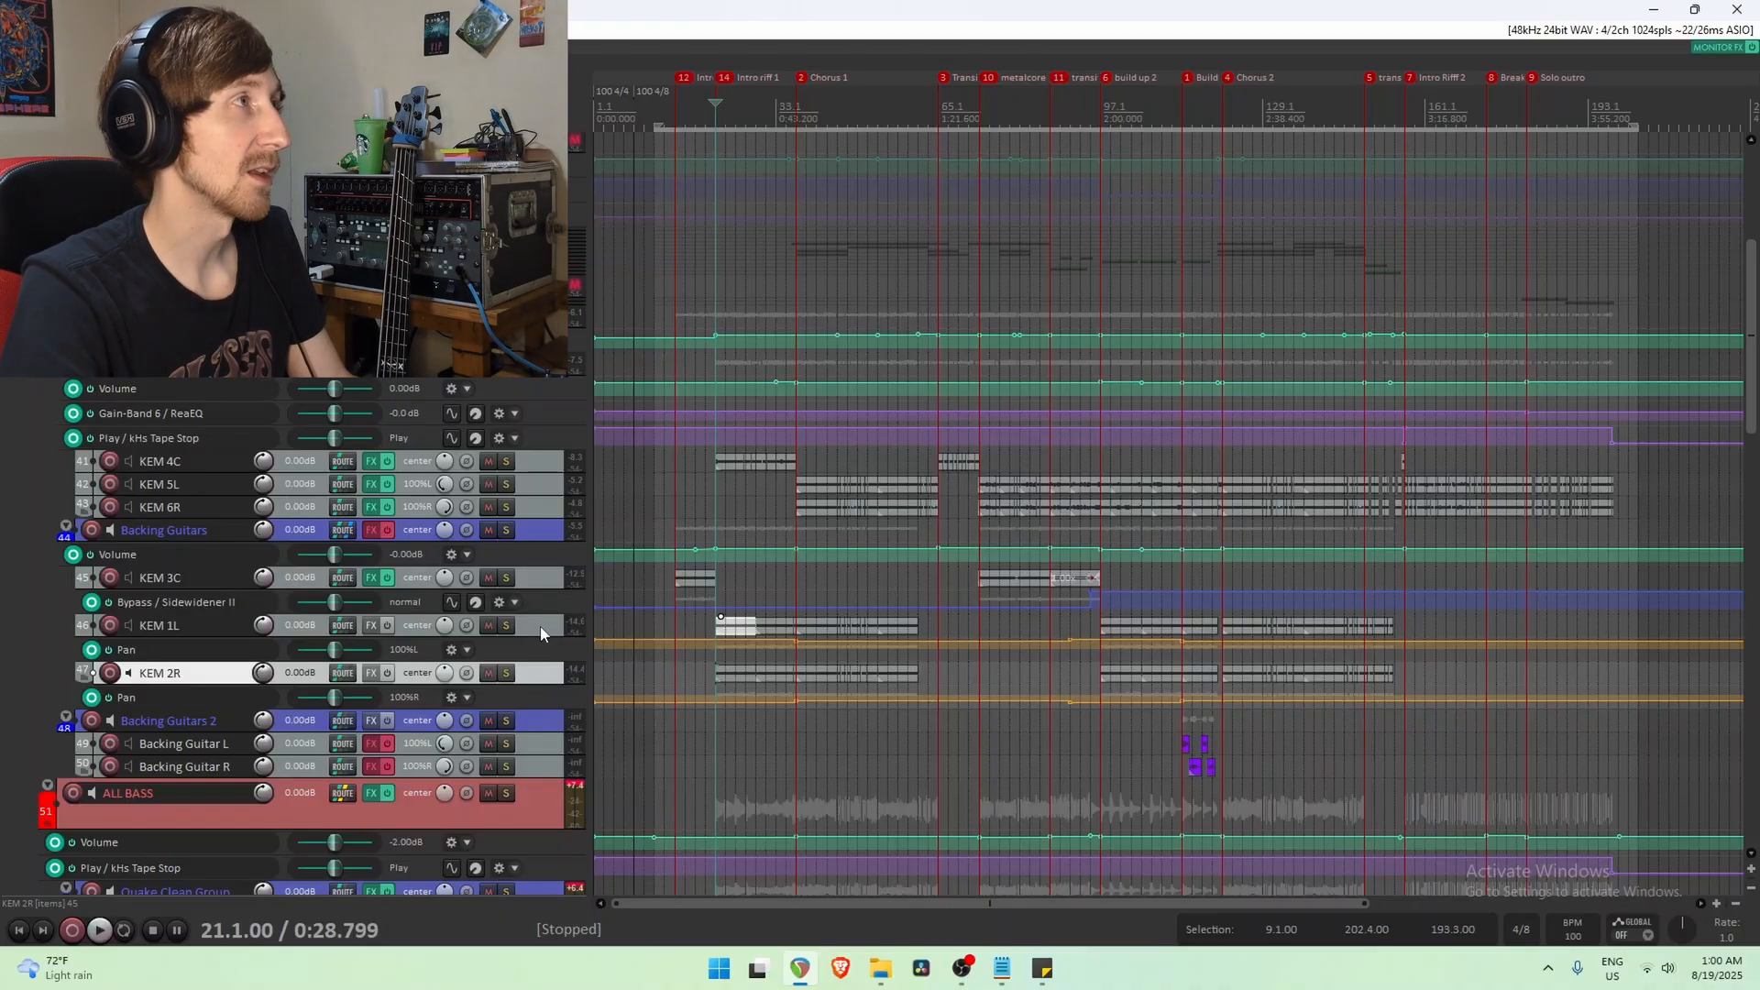
click(540, 626)
shift+click(543, 673)
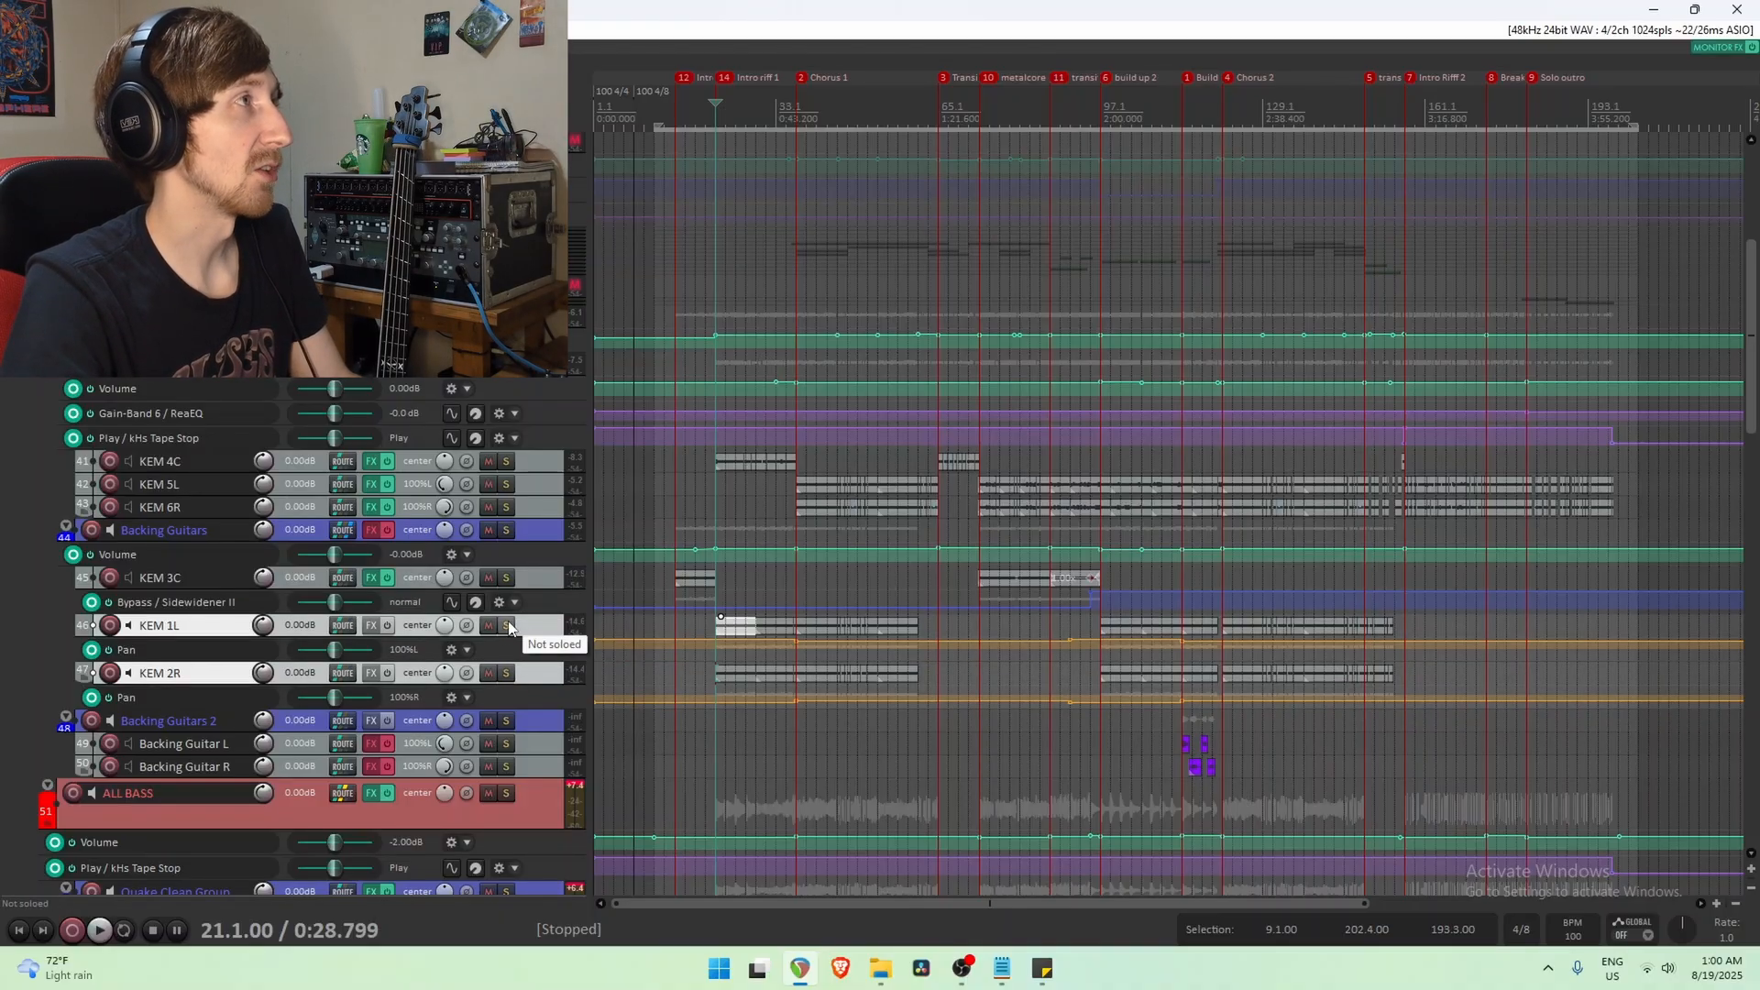
Solo the Backing Guitars folder and play Intro riff 1, followed by Chorus 1 from its KEM 1L item.
click(505, 529)
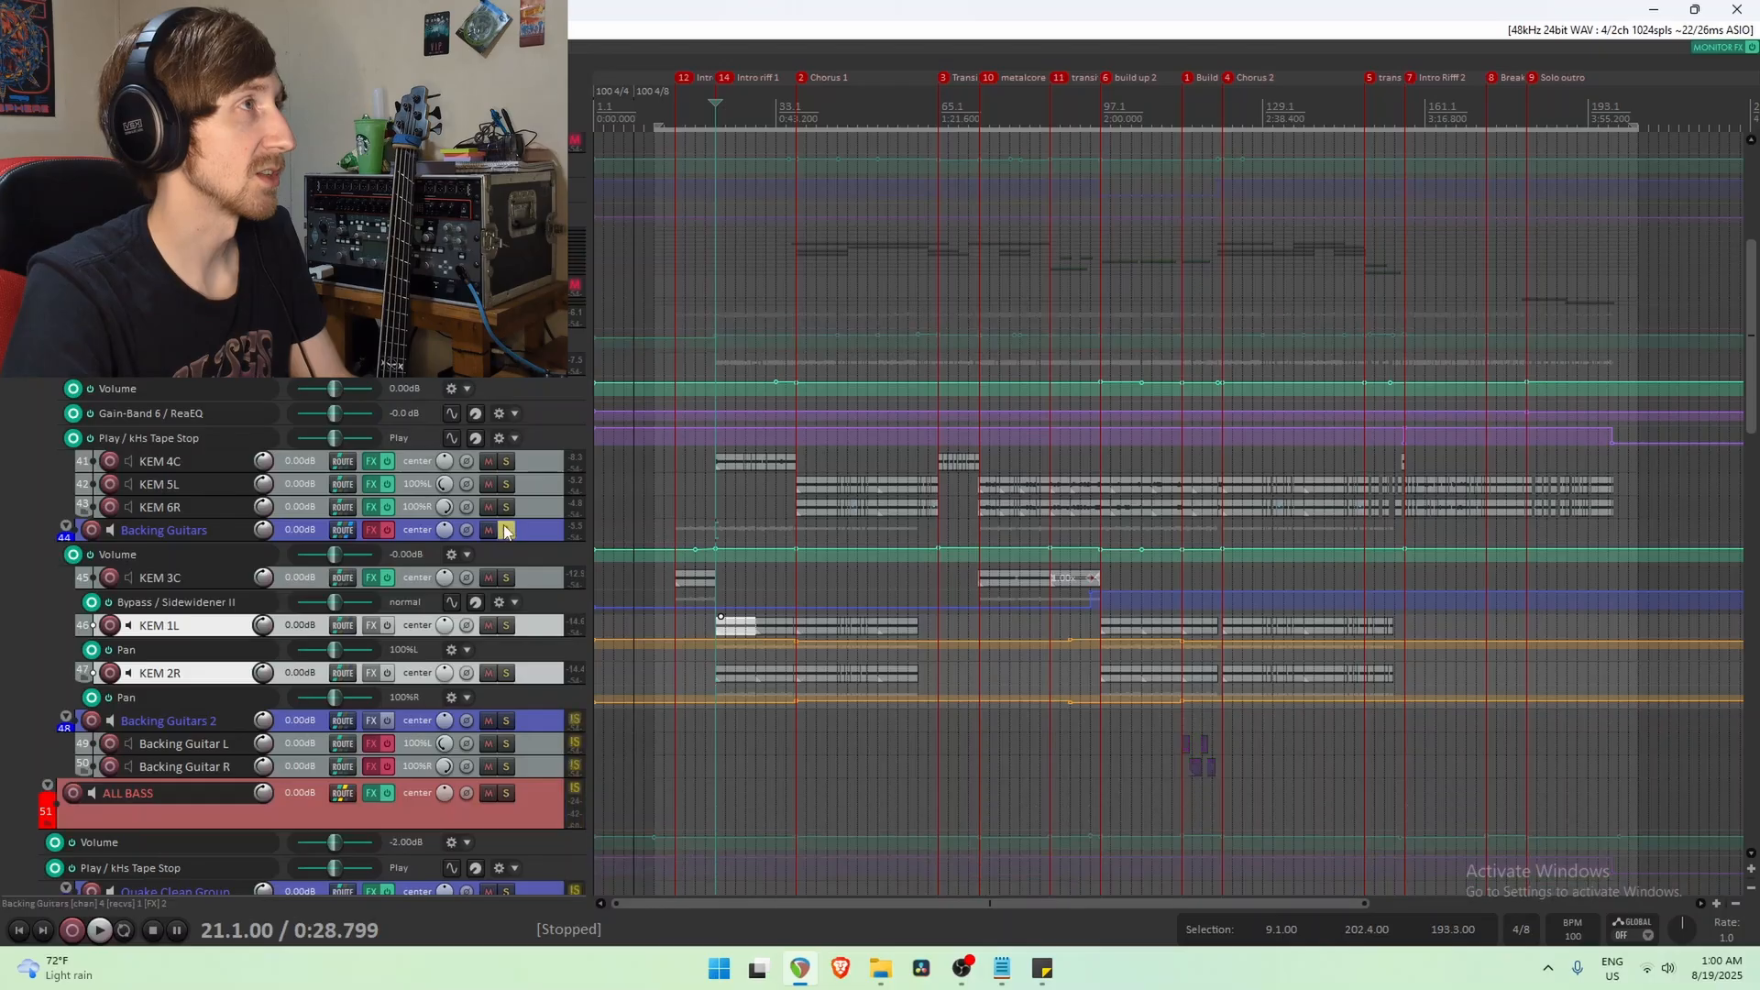
key(space)
key(space)
click(808, 628)
key(space)
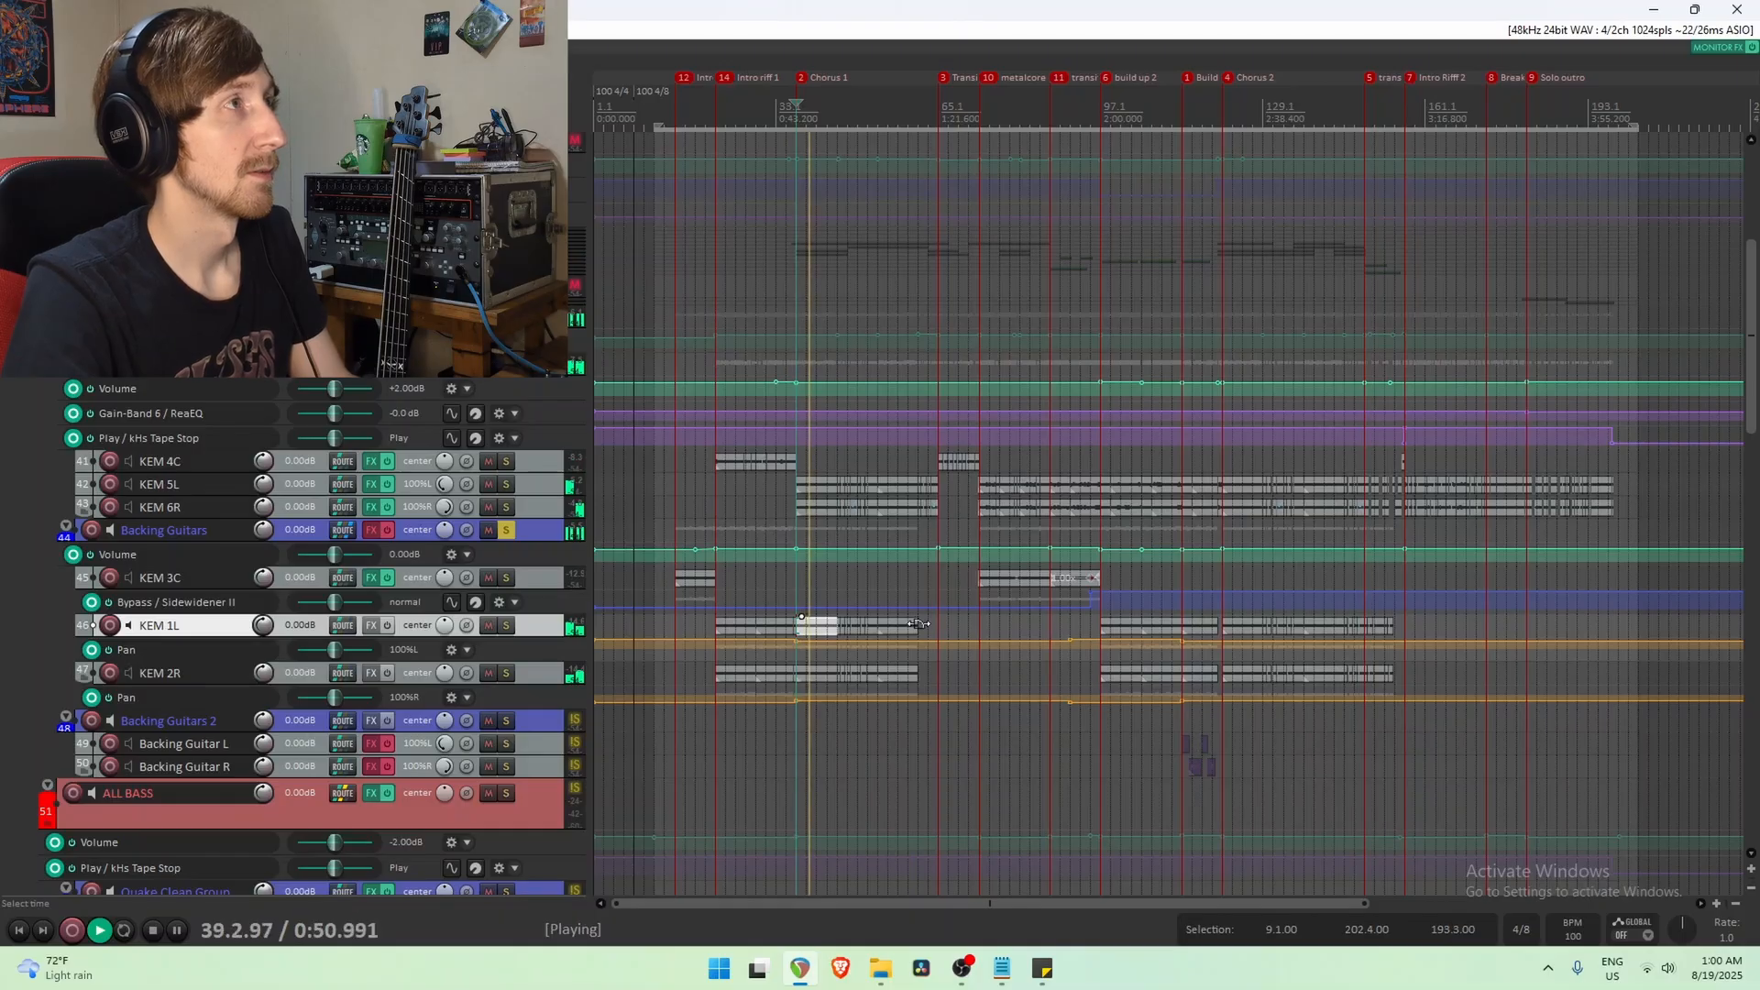
key(space)
Switch the solo from Backing Guitars to Main Guitars, play Chorus 1, and play it again with the solo removed.
click(506, 531)
click(506, 363)
key(space)
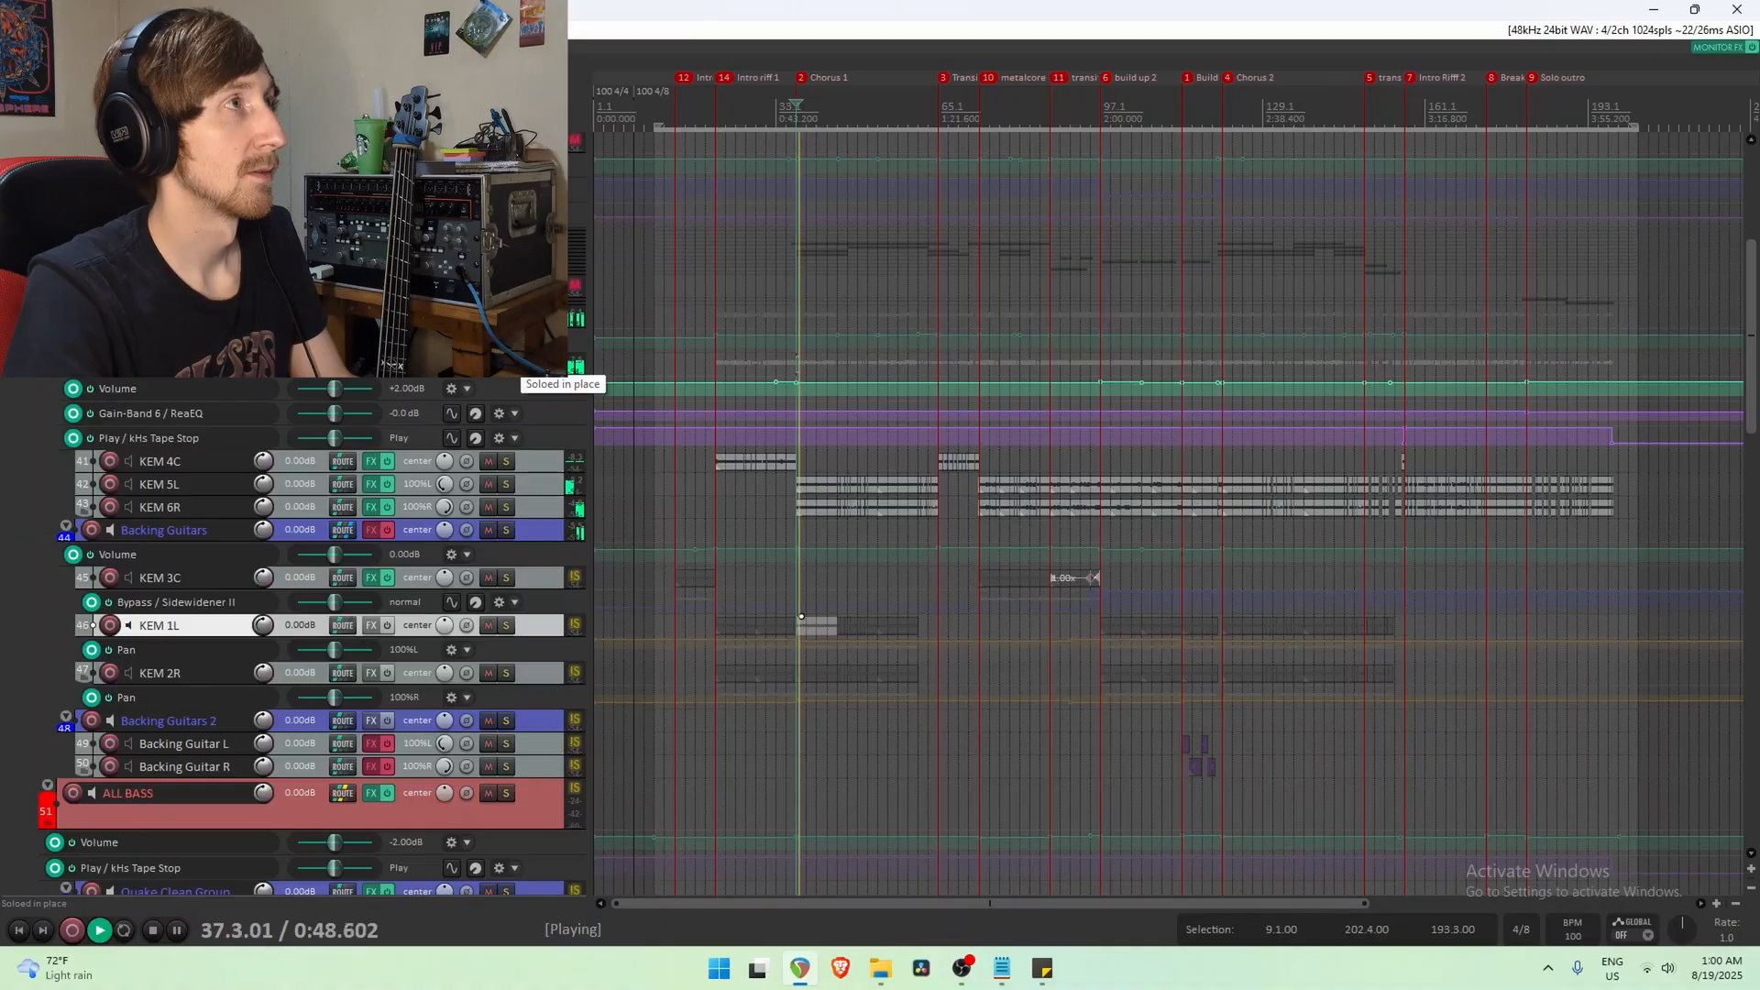
key(space)
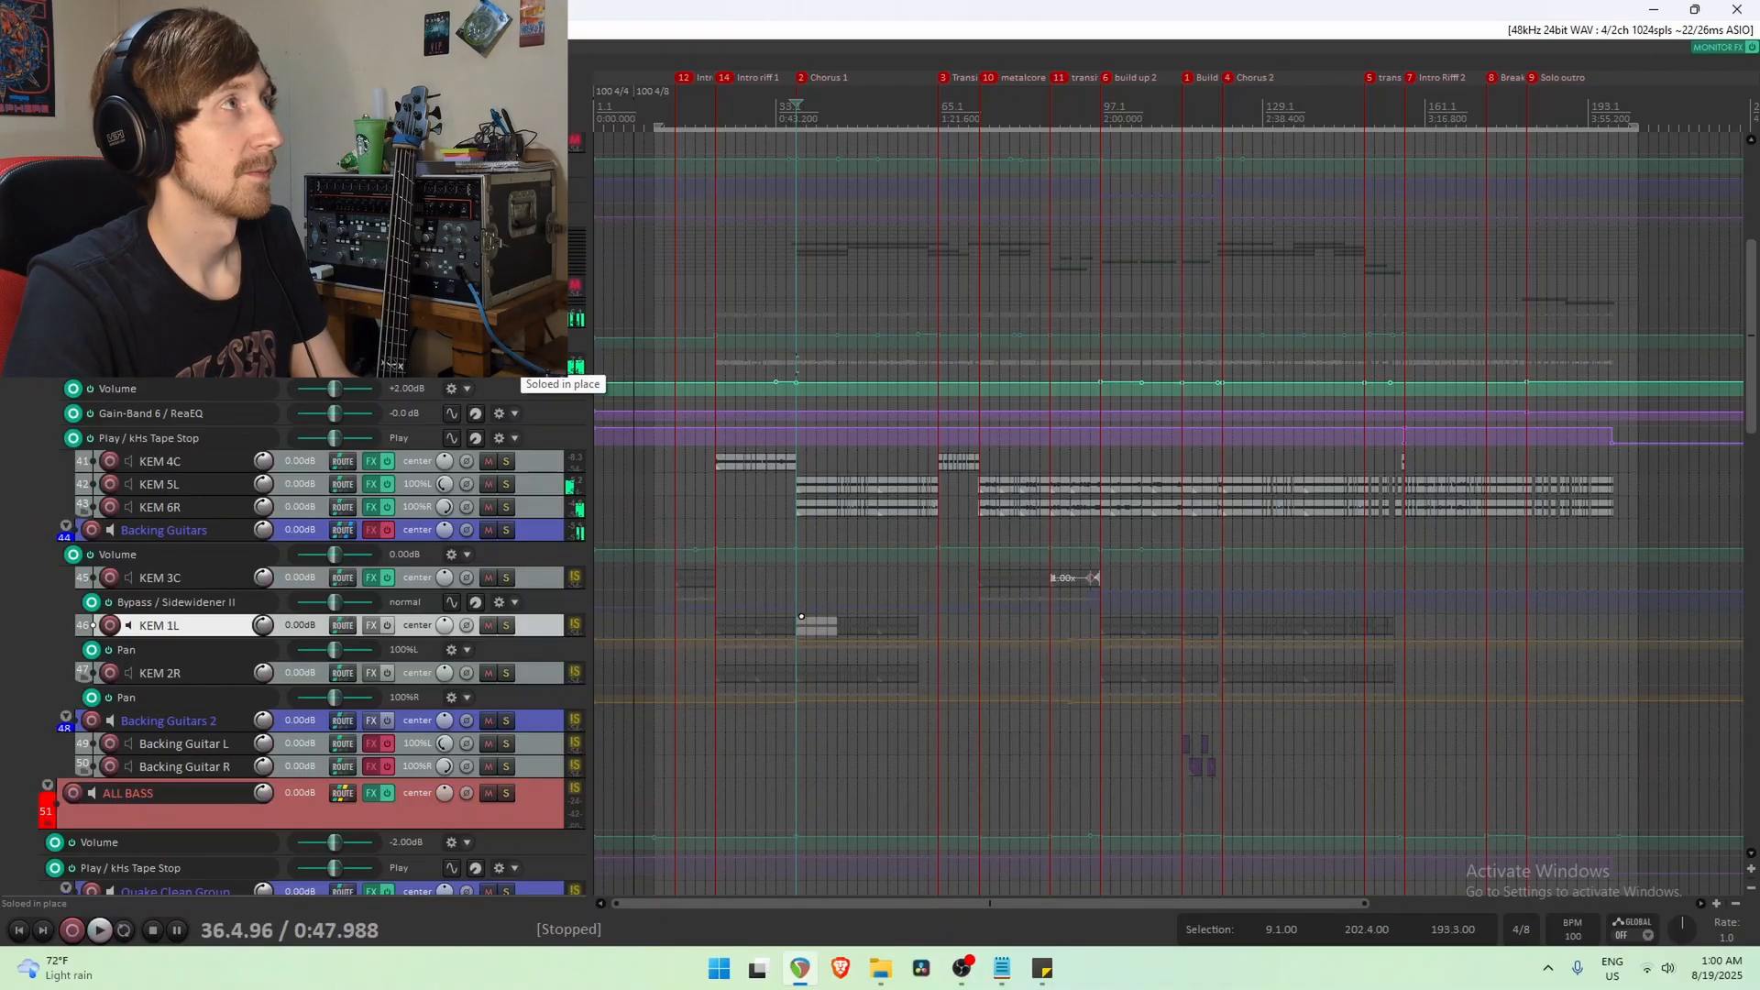
click(506, 362)
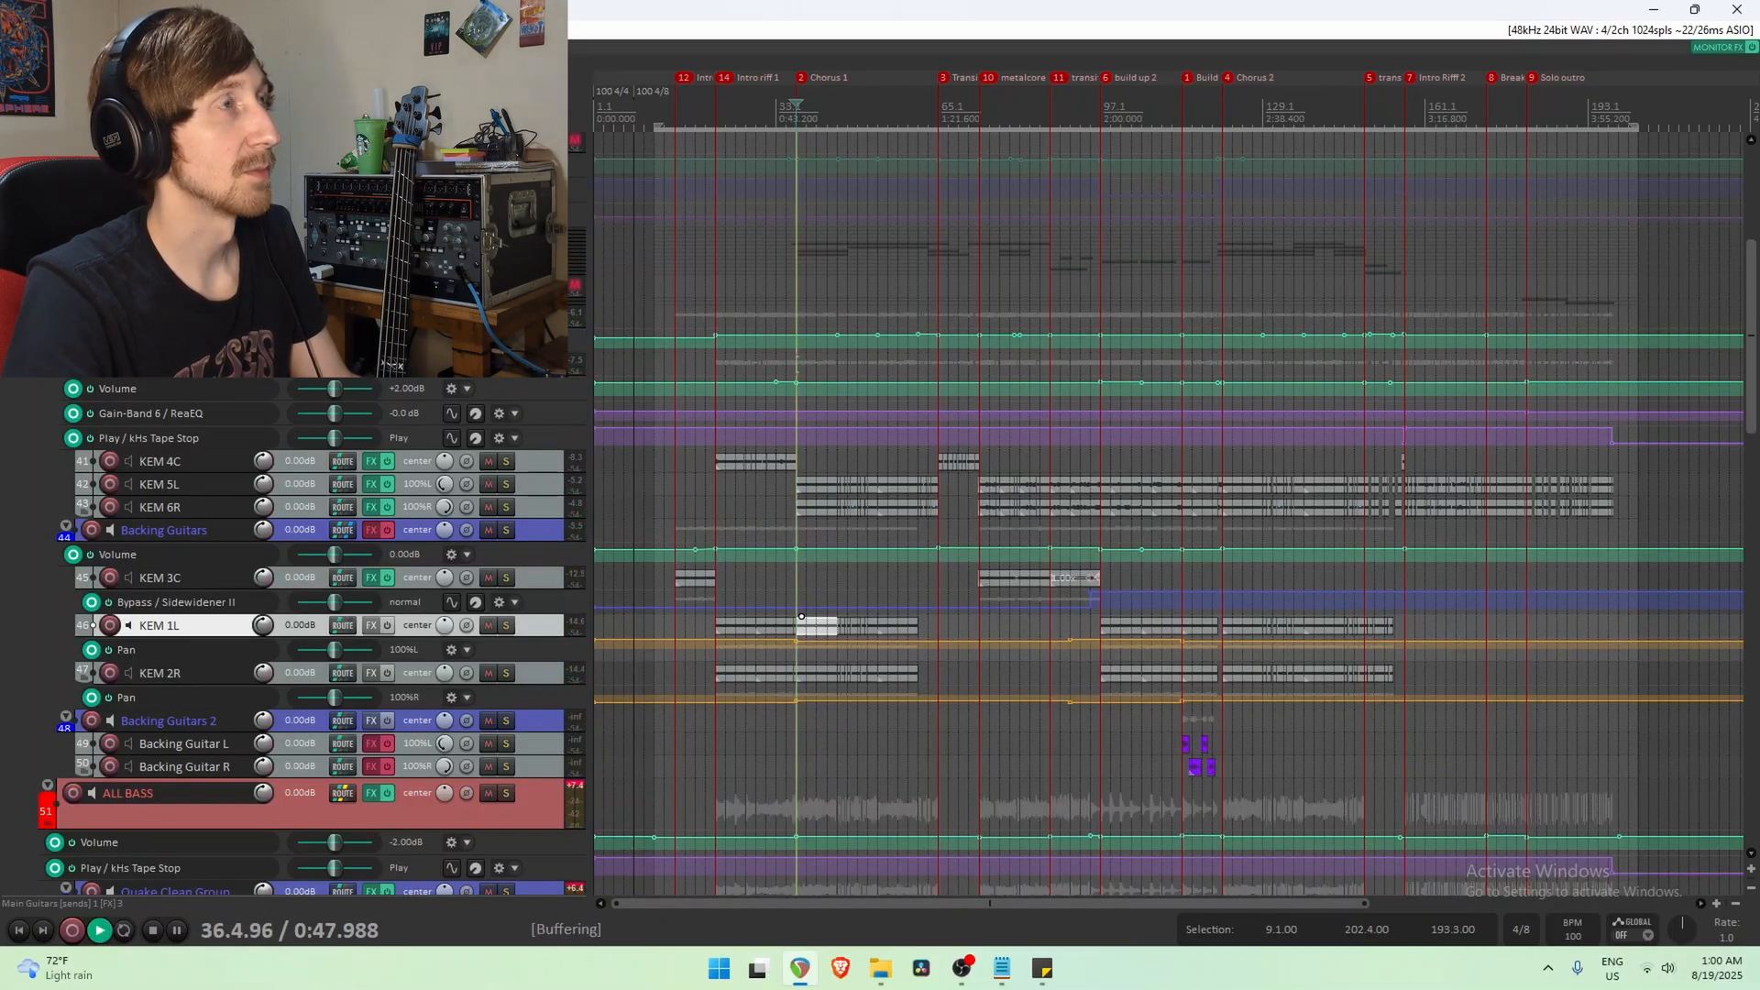
key(space)
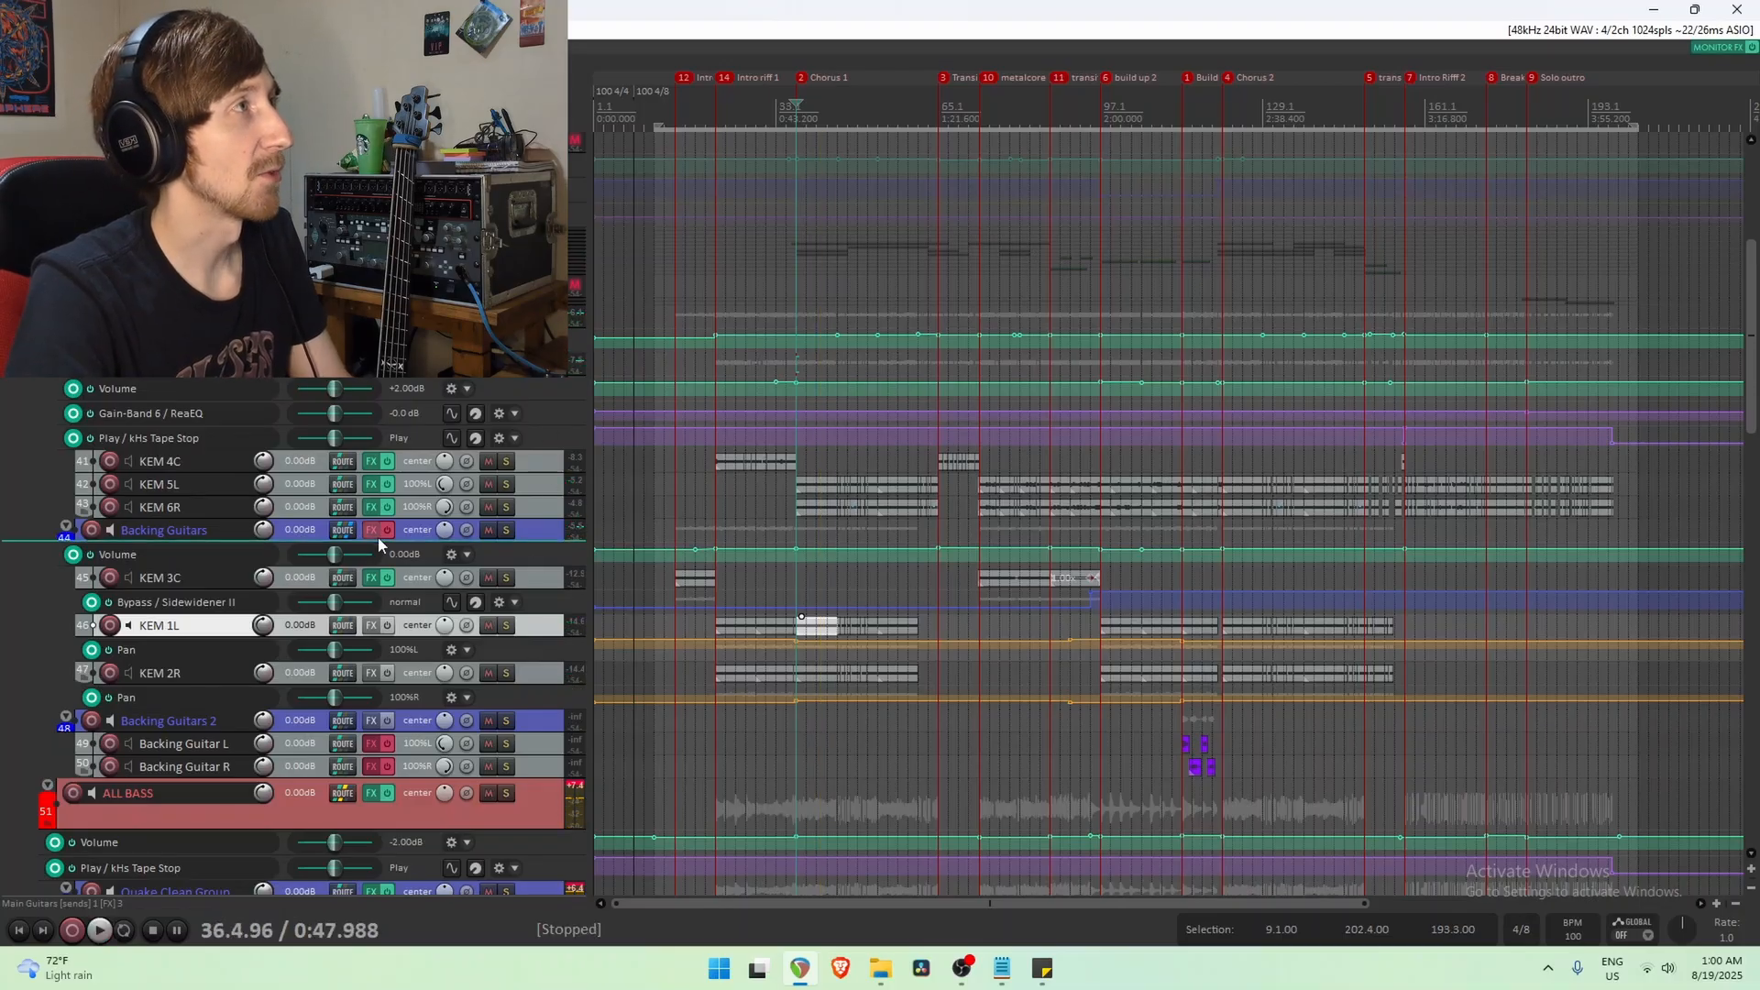
Enable and open the Backing Guitars effects, and examine the low-cut band in Infinity EQ 2 with KEM 3C's Intro item for reference.
click(548, 533)
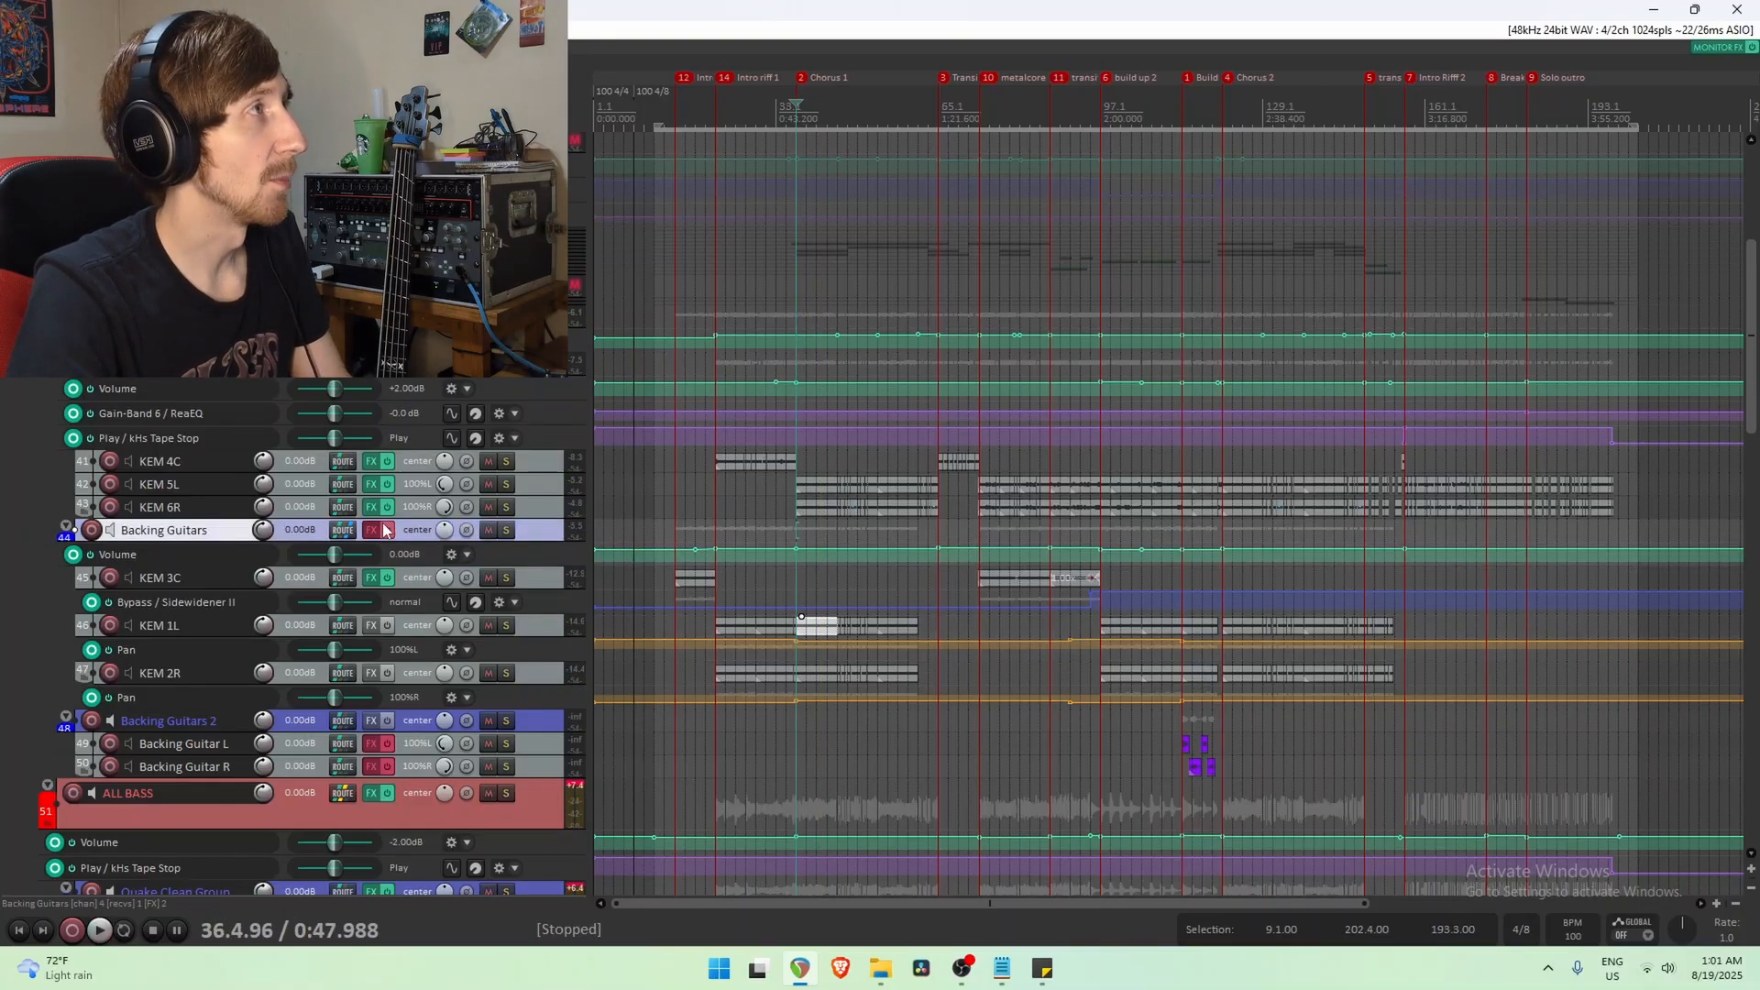
click(371, 531)
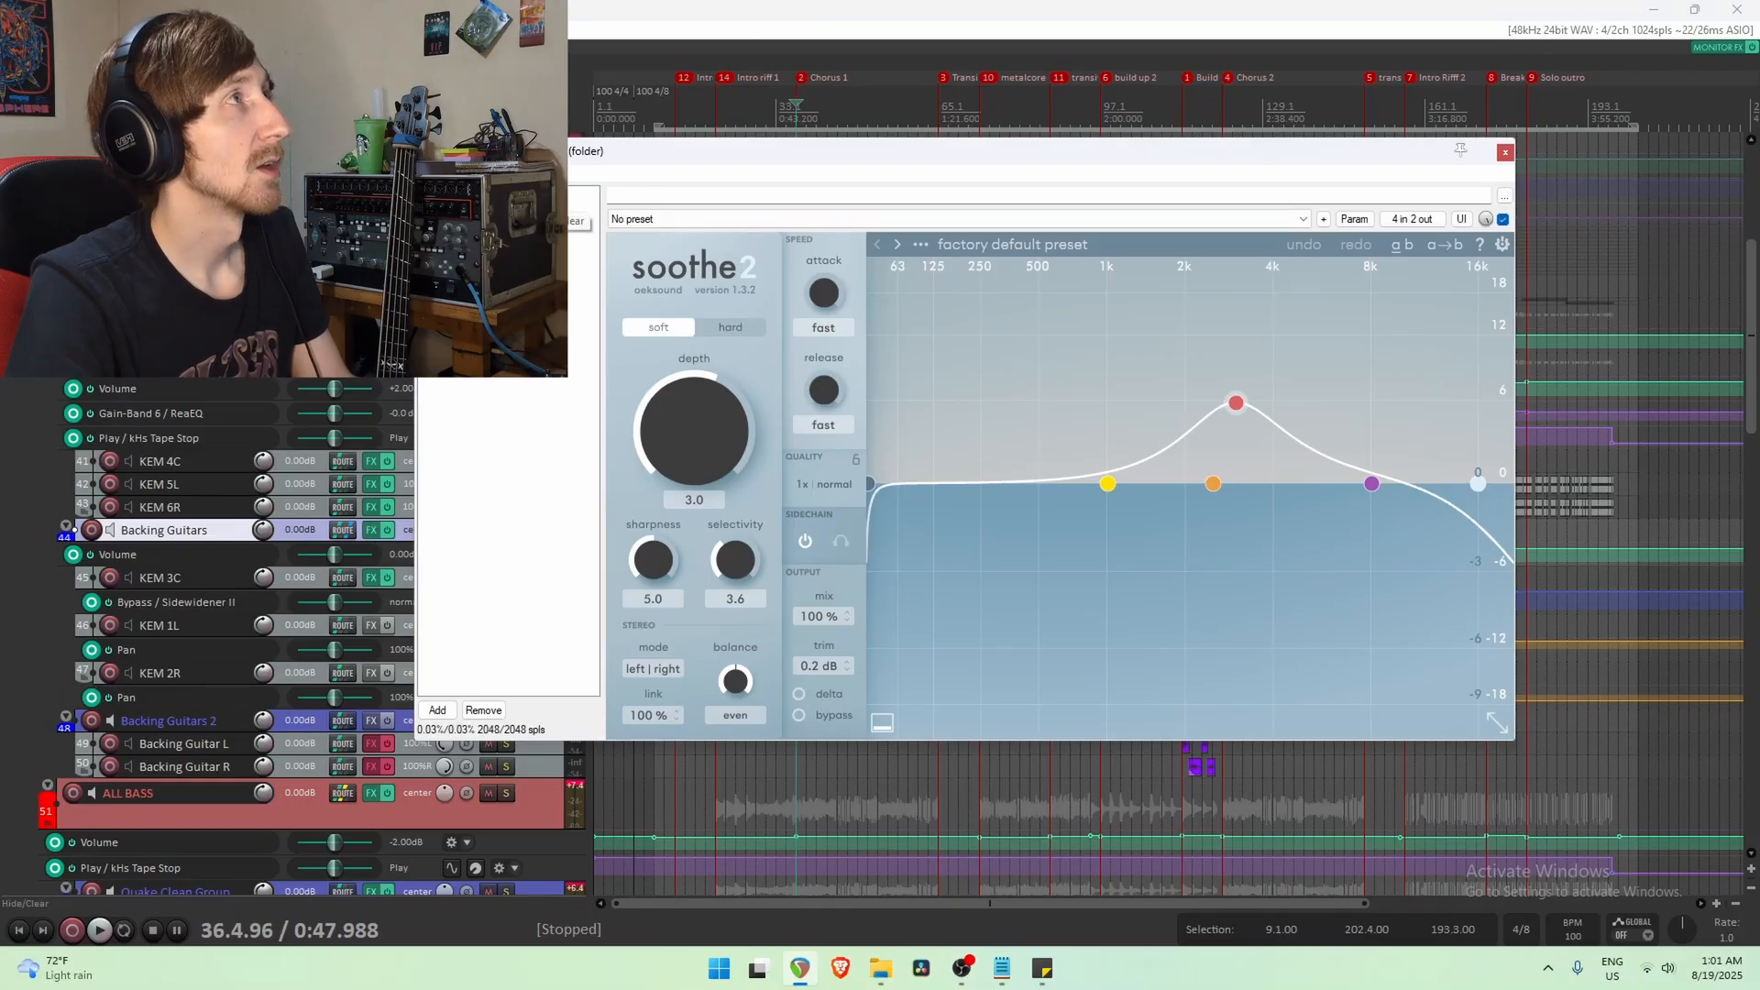
key(Down)
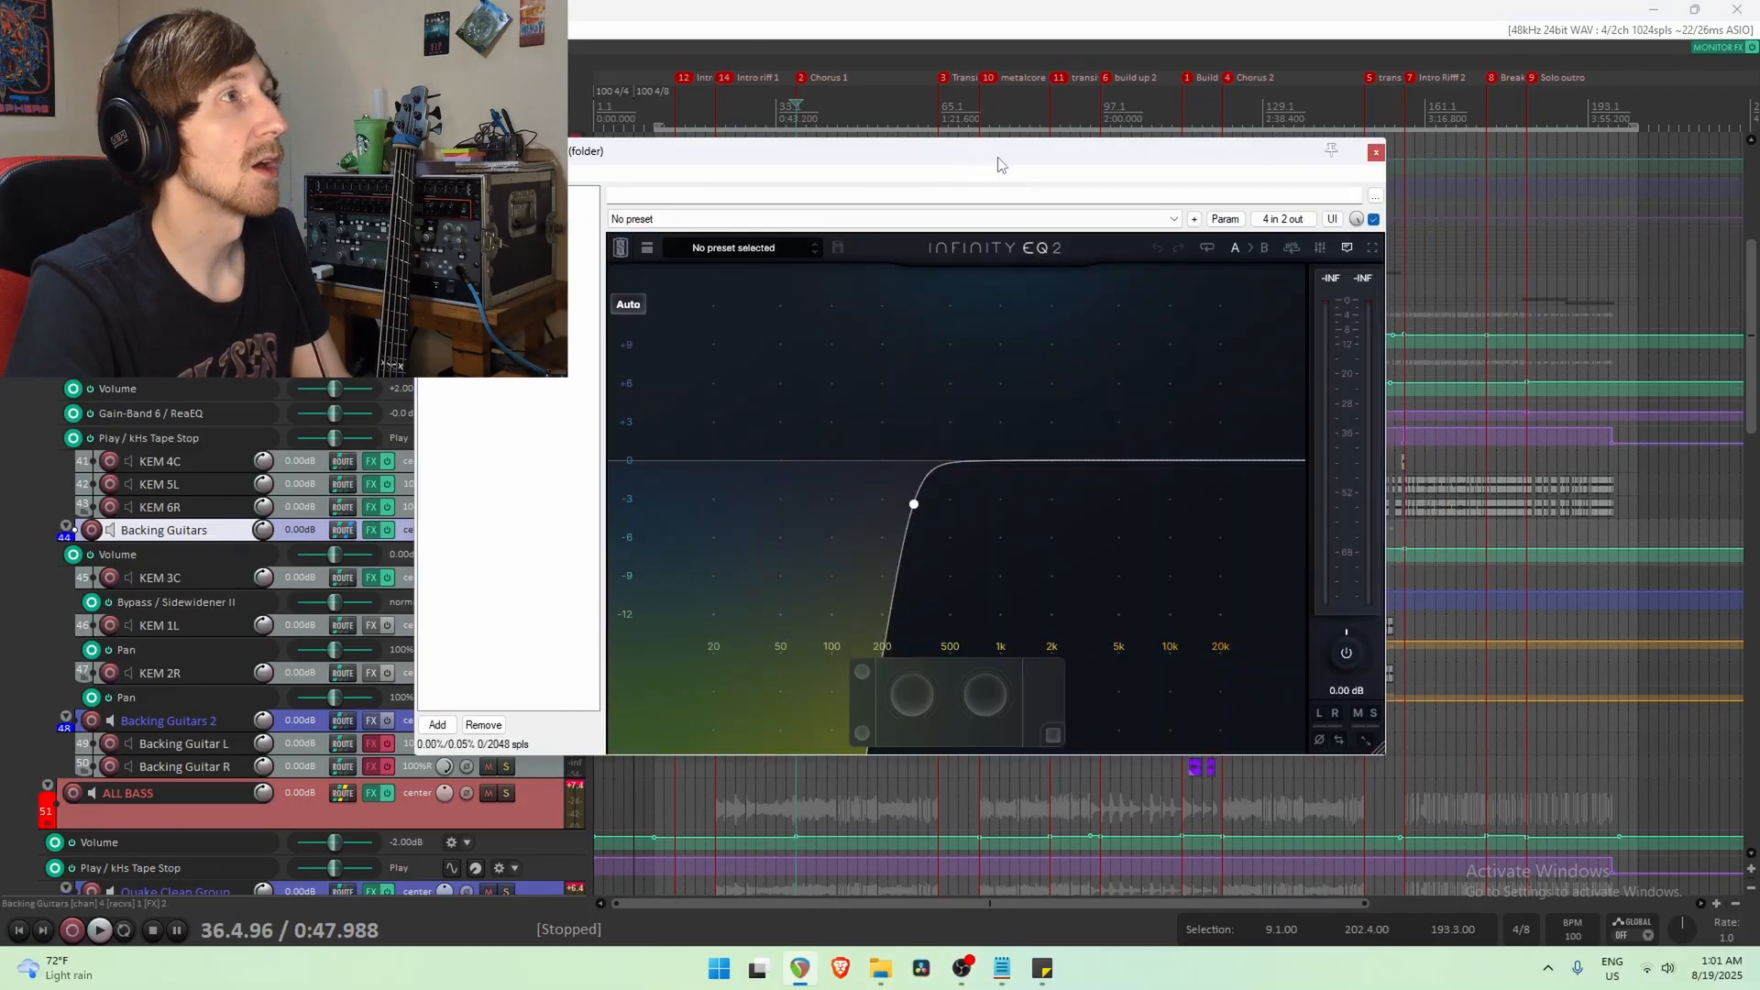
click(914, 505)
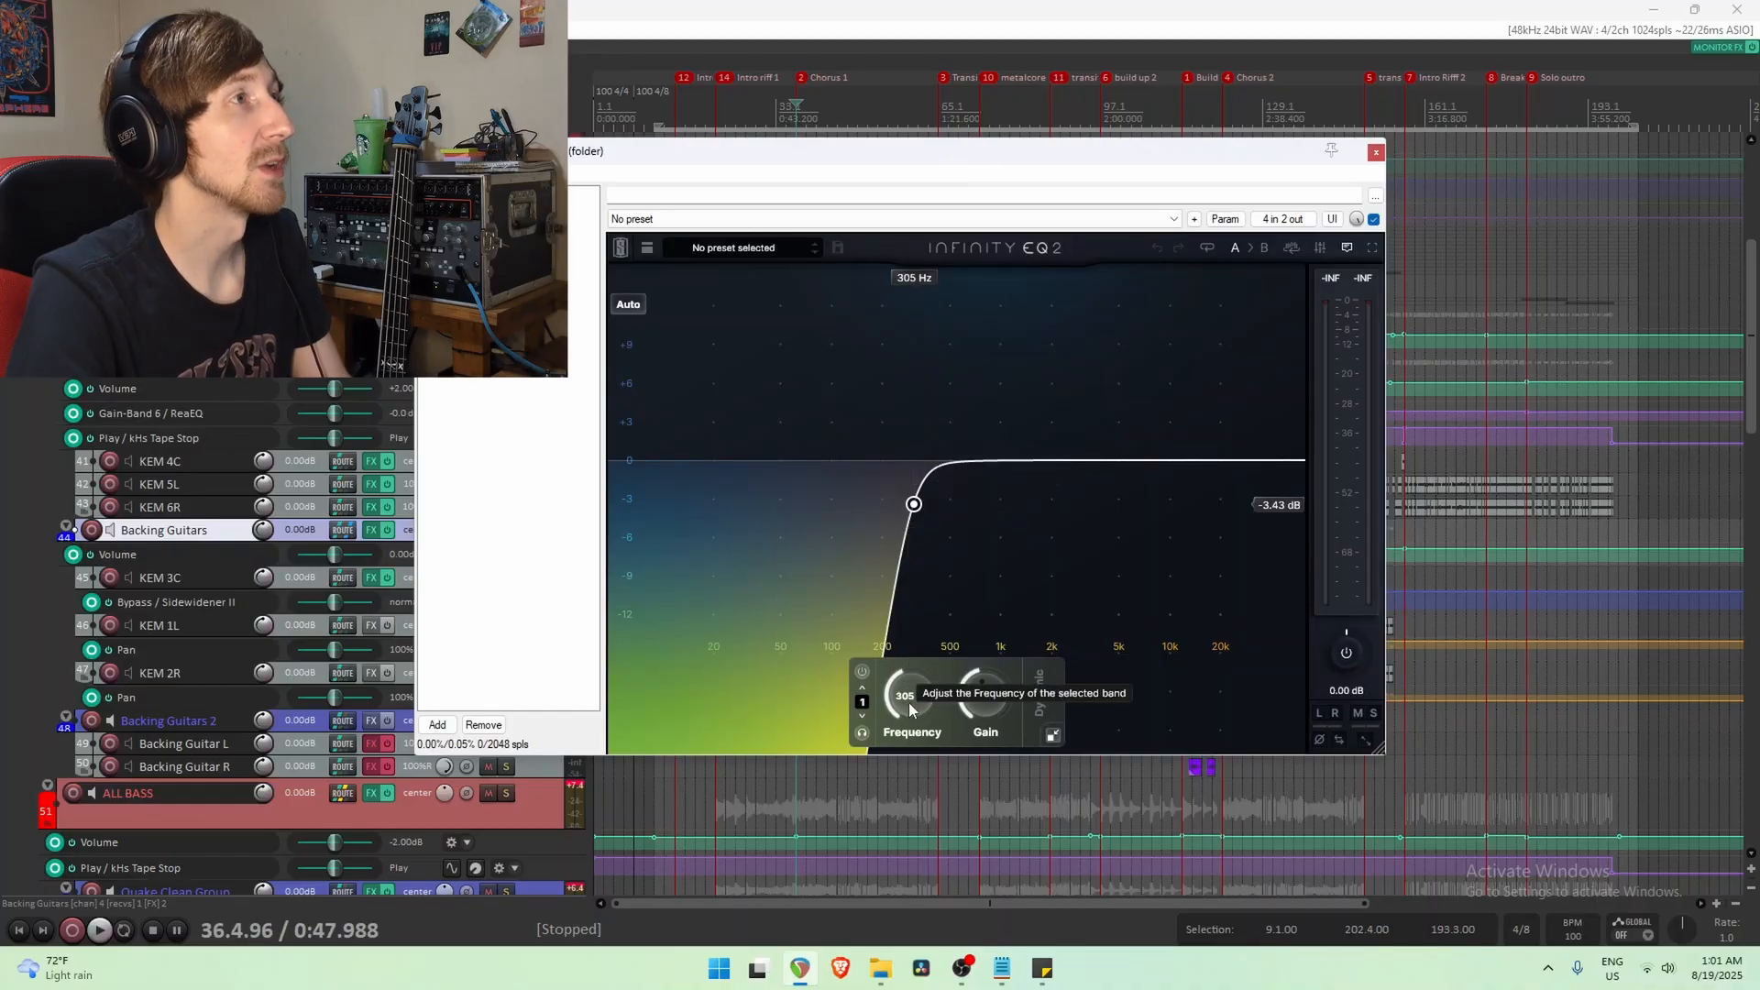
drag(1042, 156, 1029, 819)
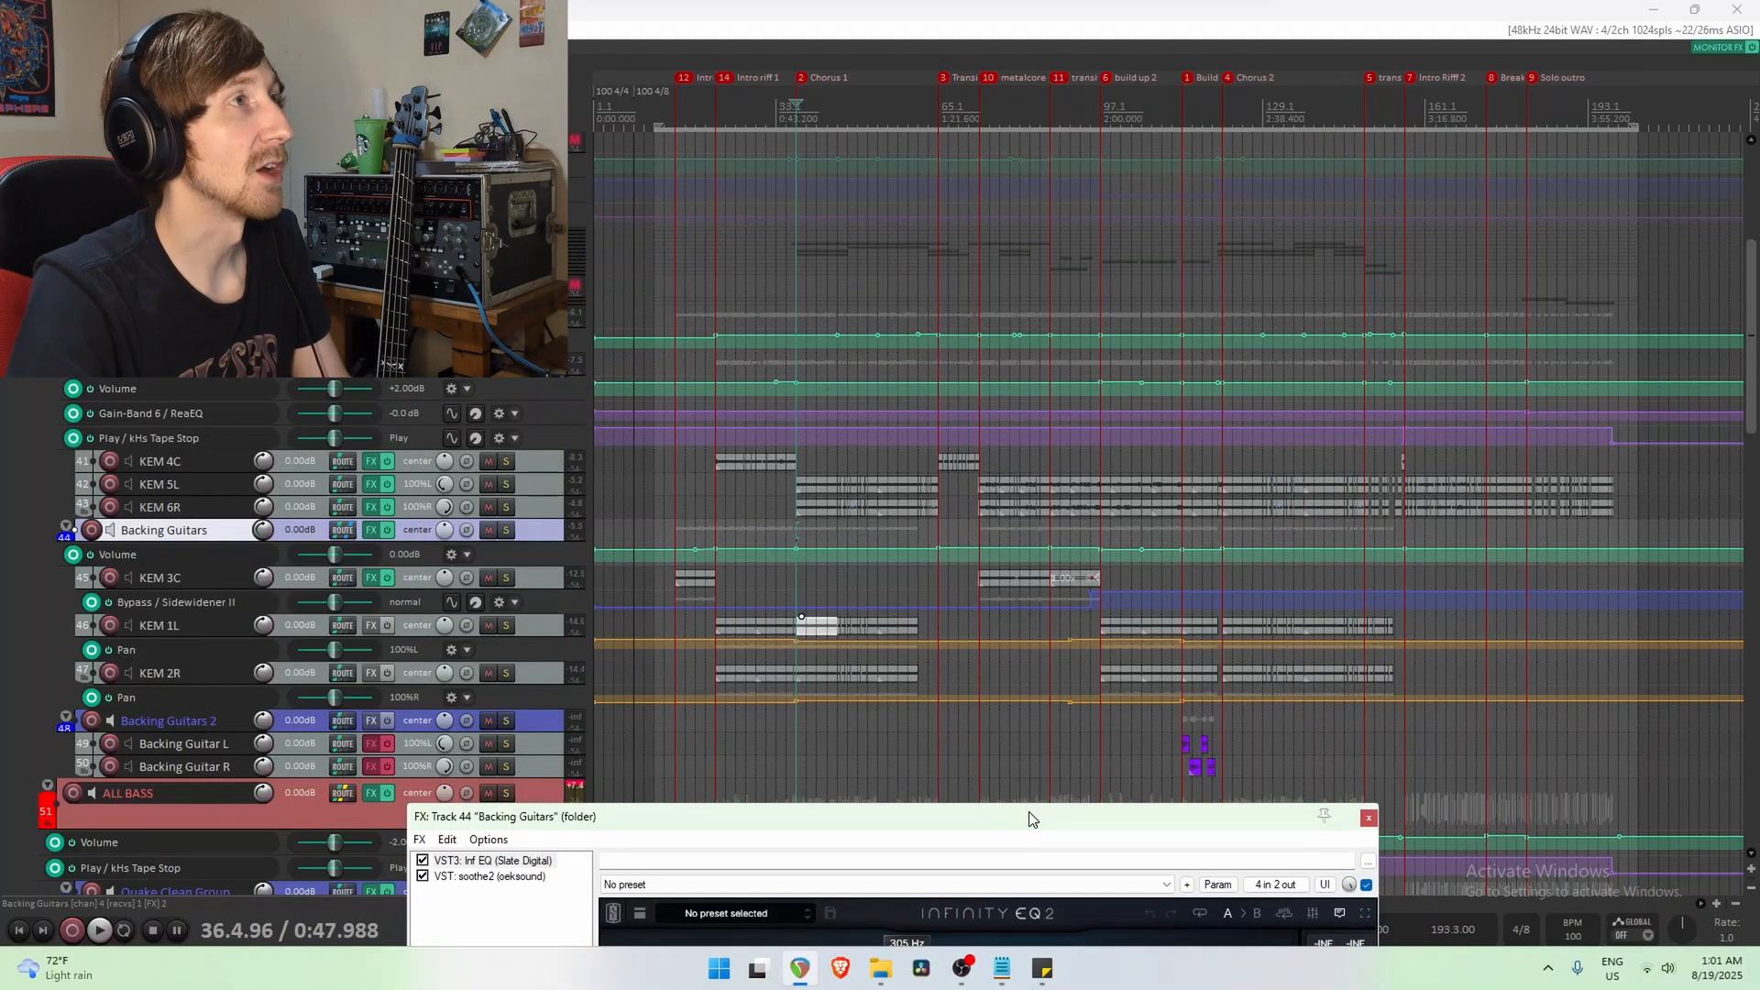
click(711, 580)
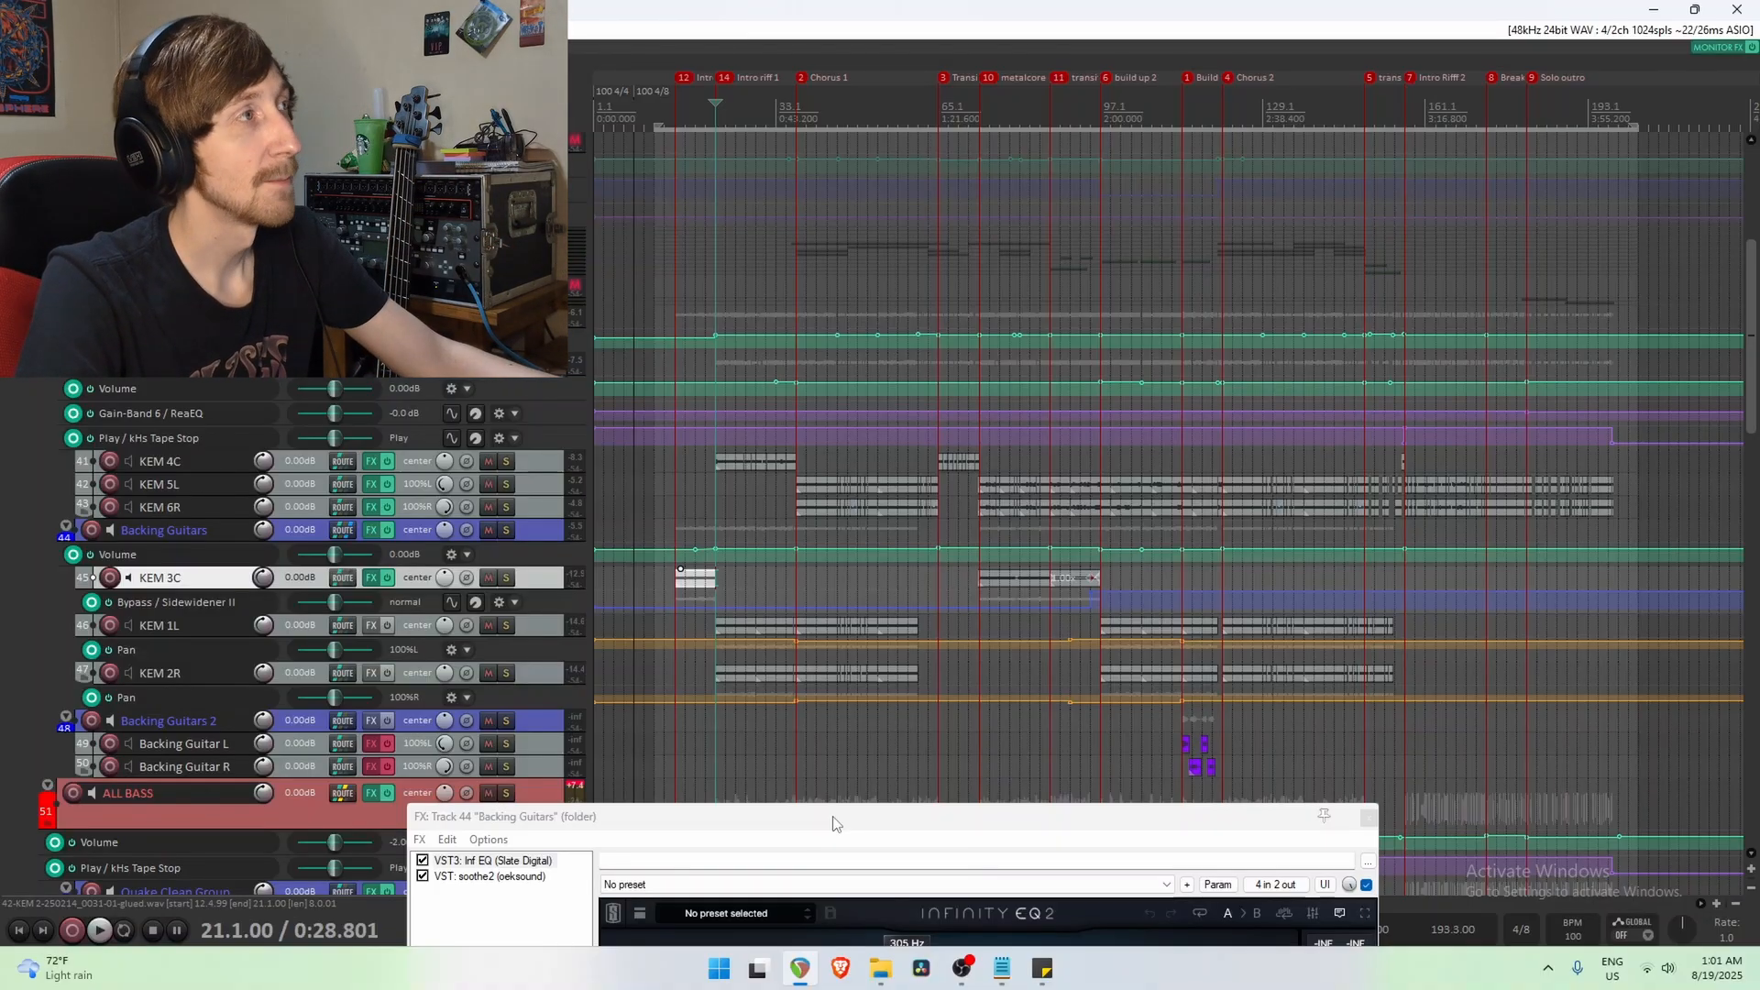
drag(834, 823, 916, 311)
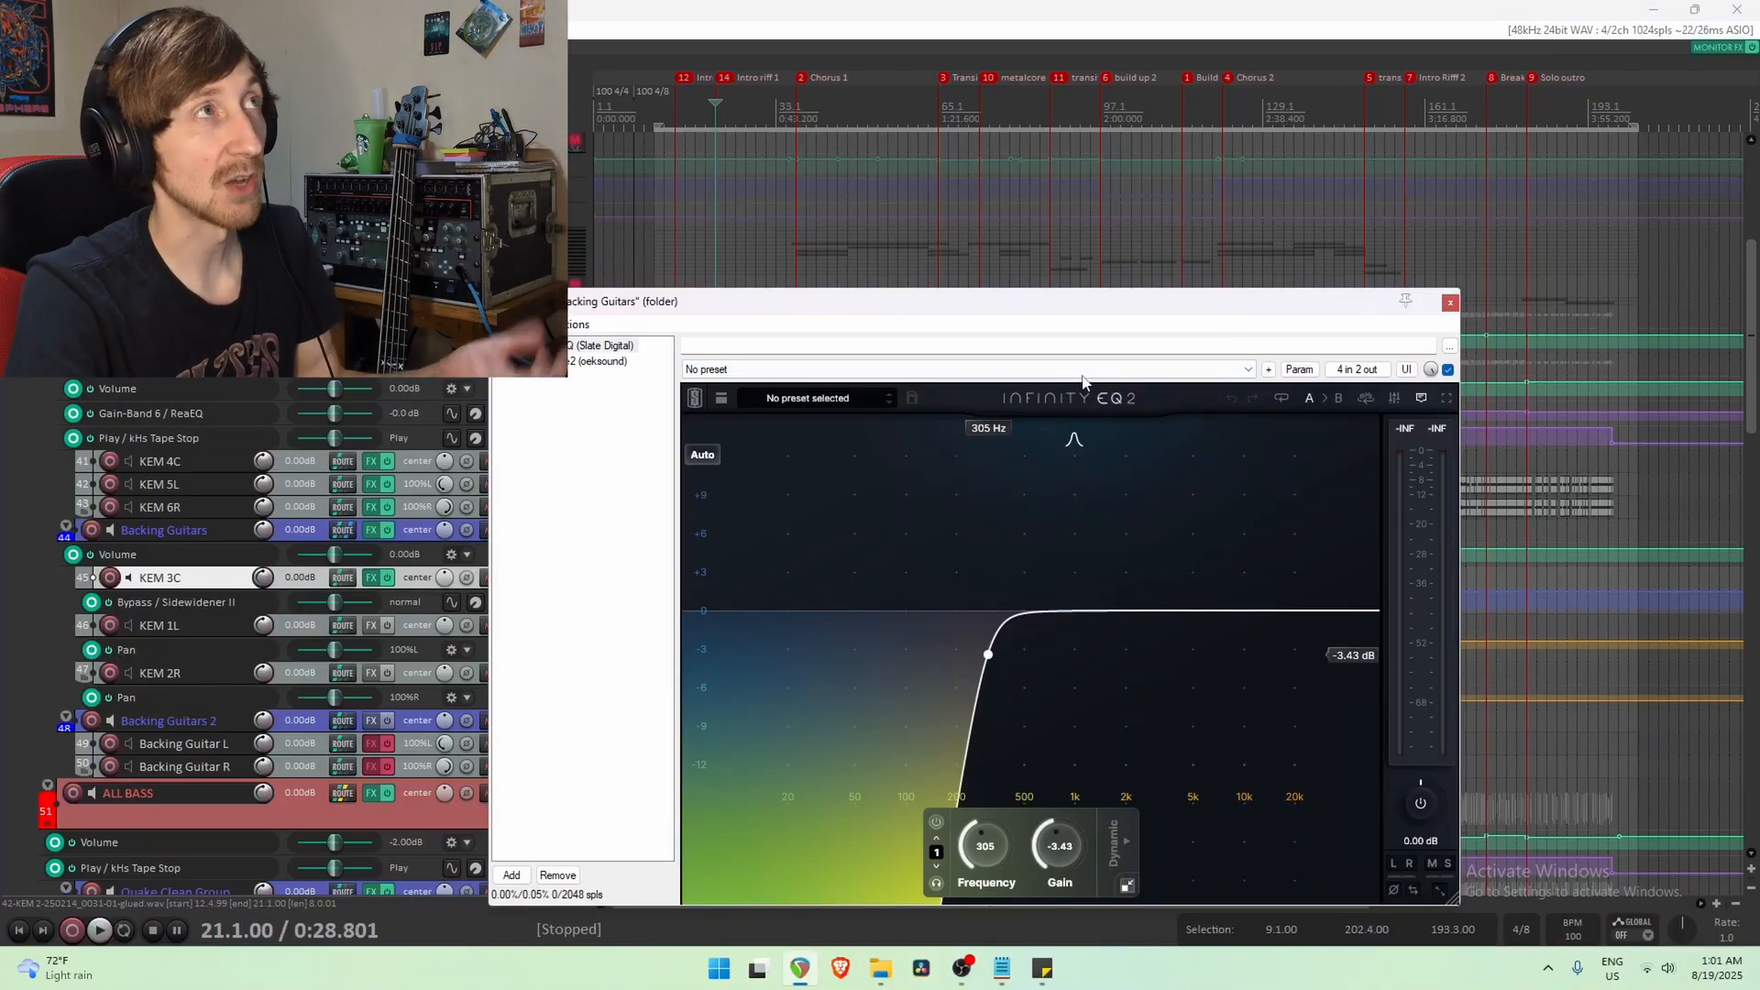
drag(1085, 320, 1078, 884)
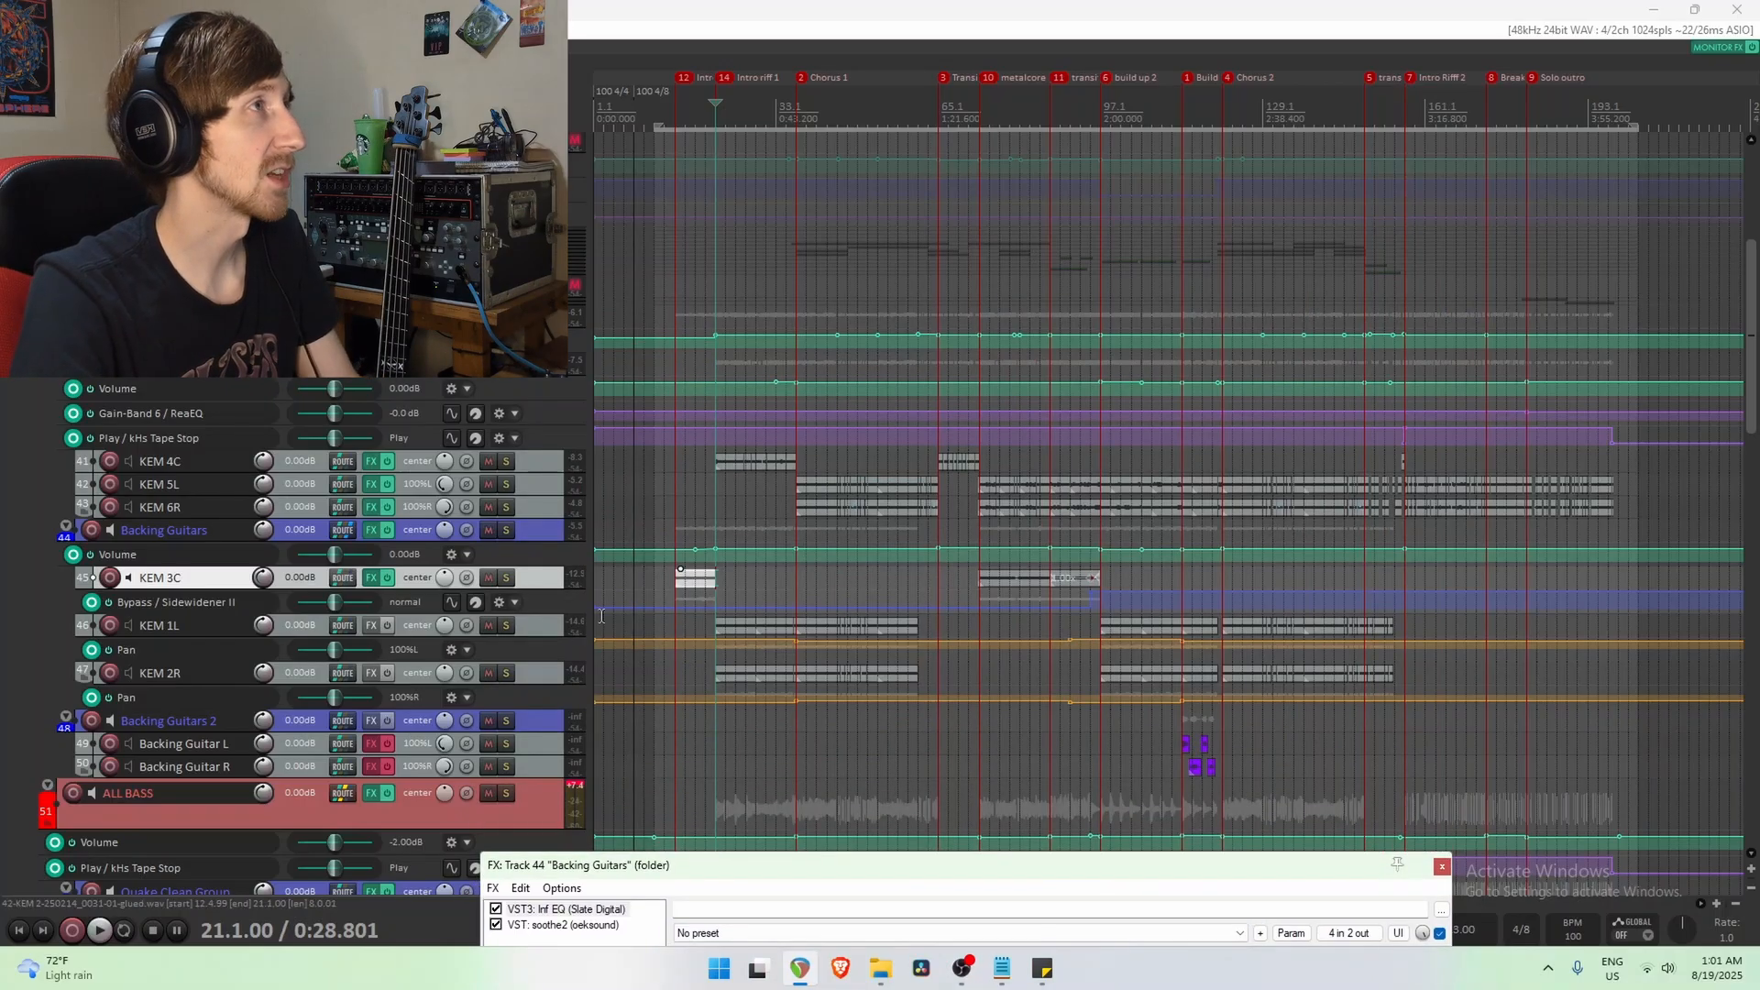
Play Chorus 1 with Backing Guitars soloed while toggling Infinity EQ 2 to compare the low cut, leaving it enabled.
click(789, 585)
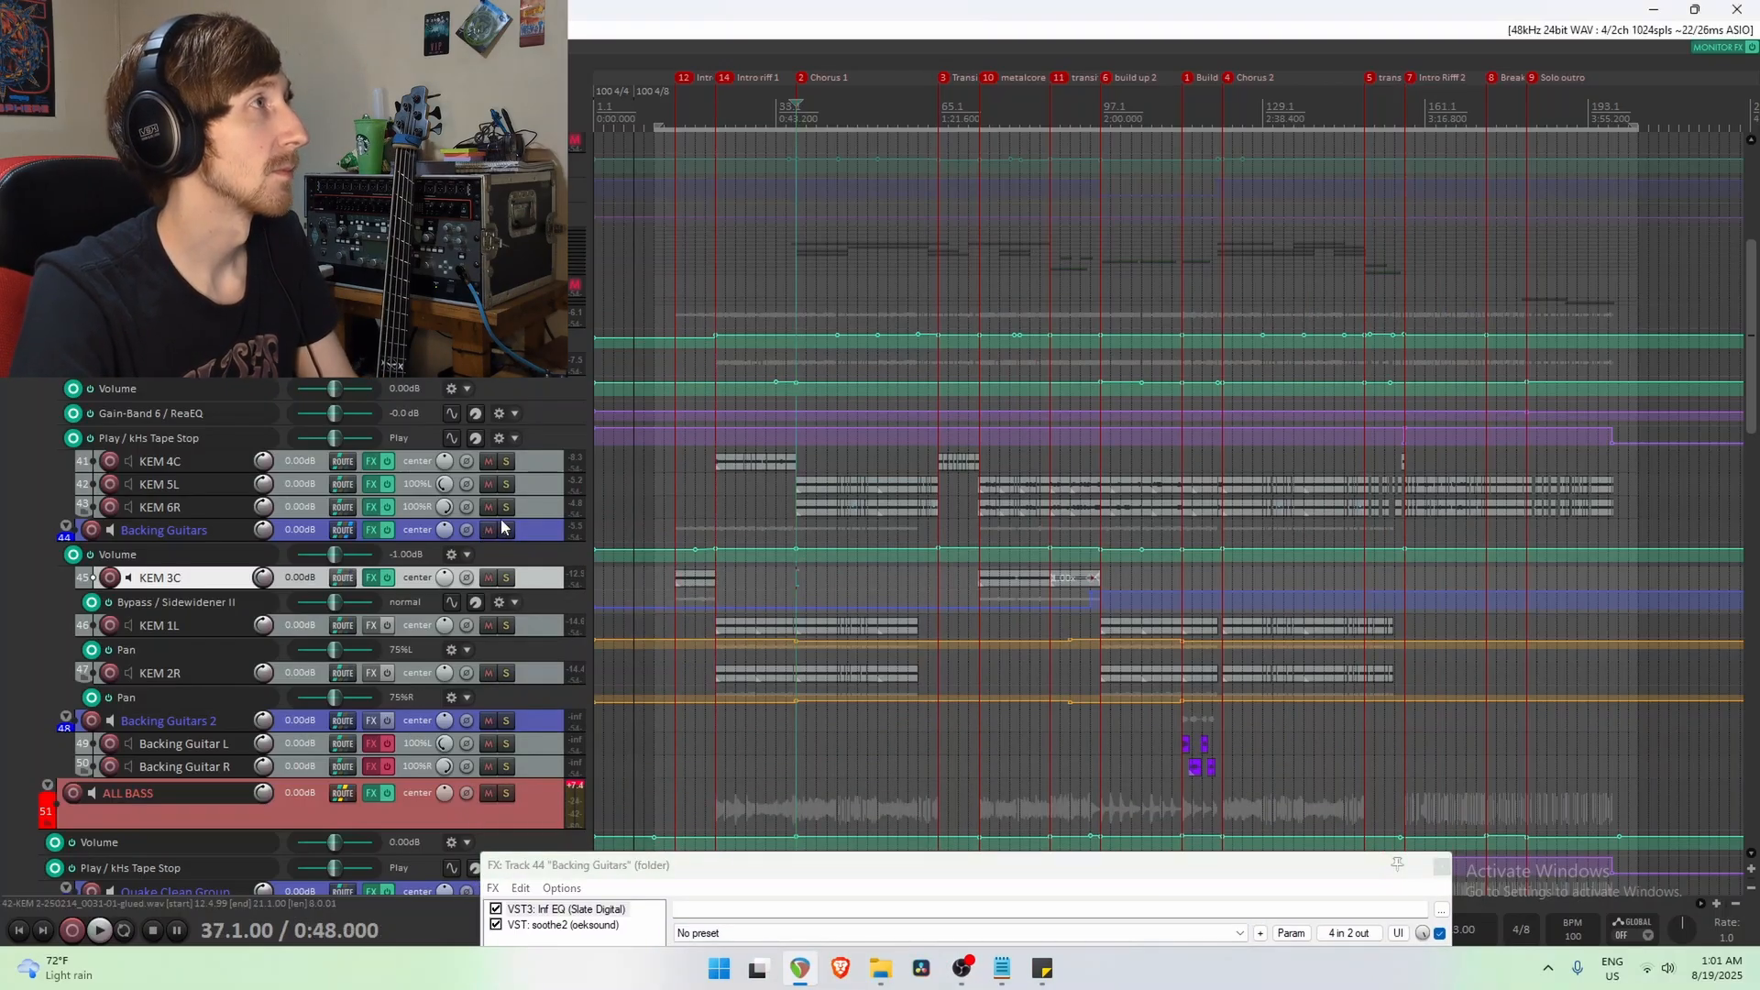
click(506, 530)
key(space)
drag(811, 865, 1147, 133)
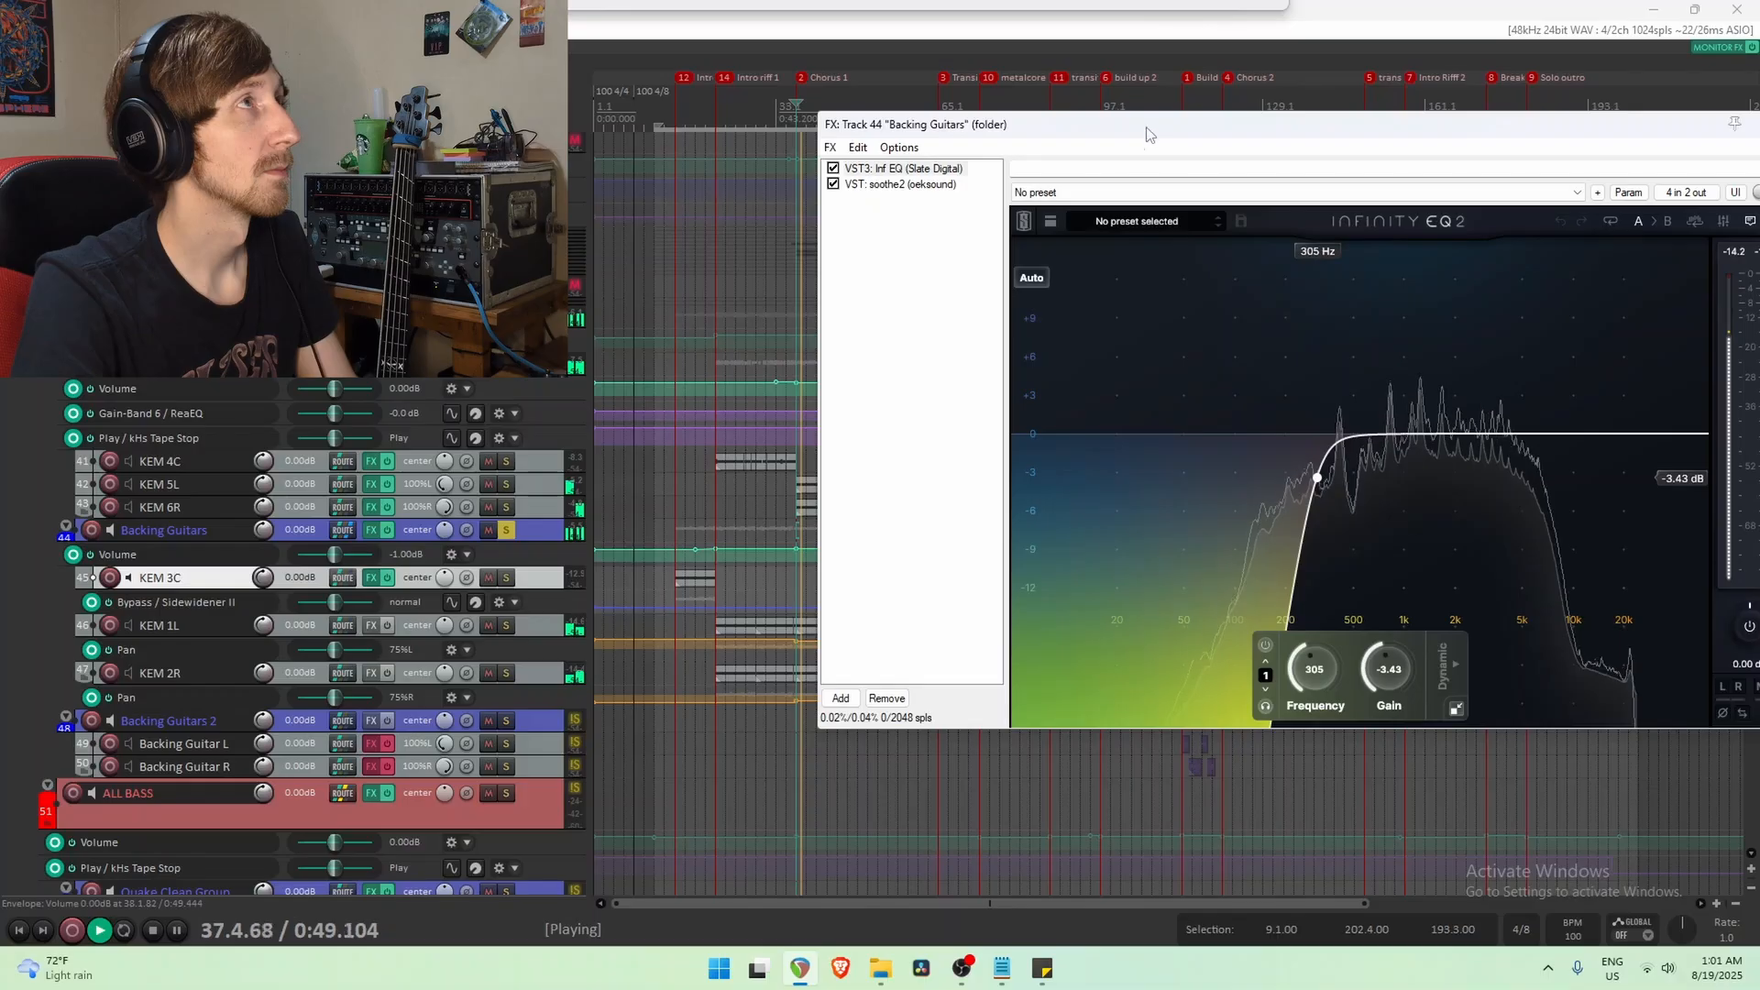
click(833, 169)
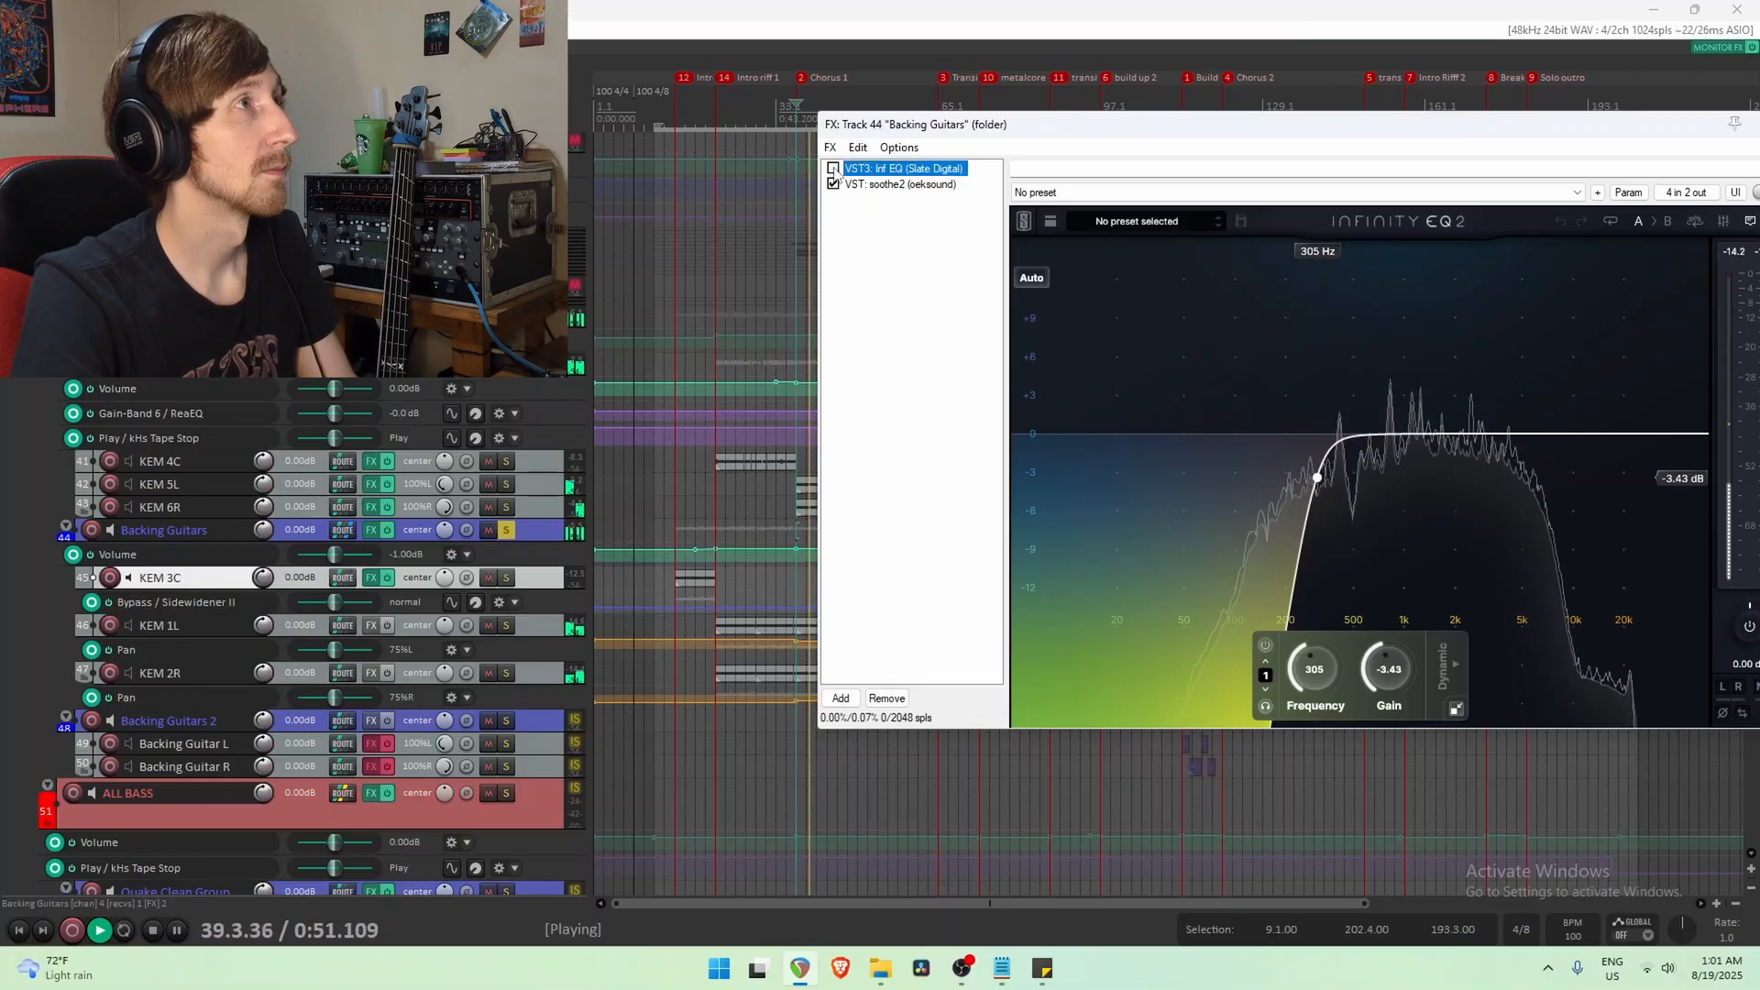
click(833, 169)
click(834, 169)
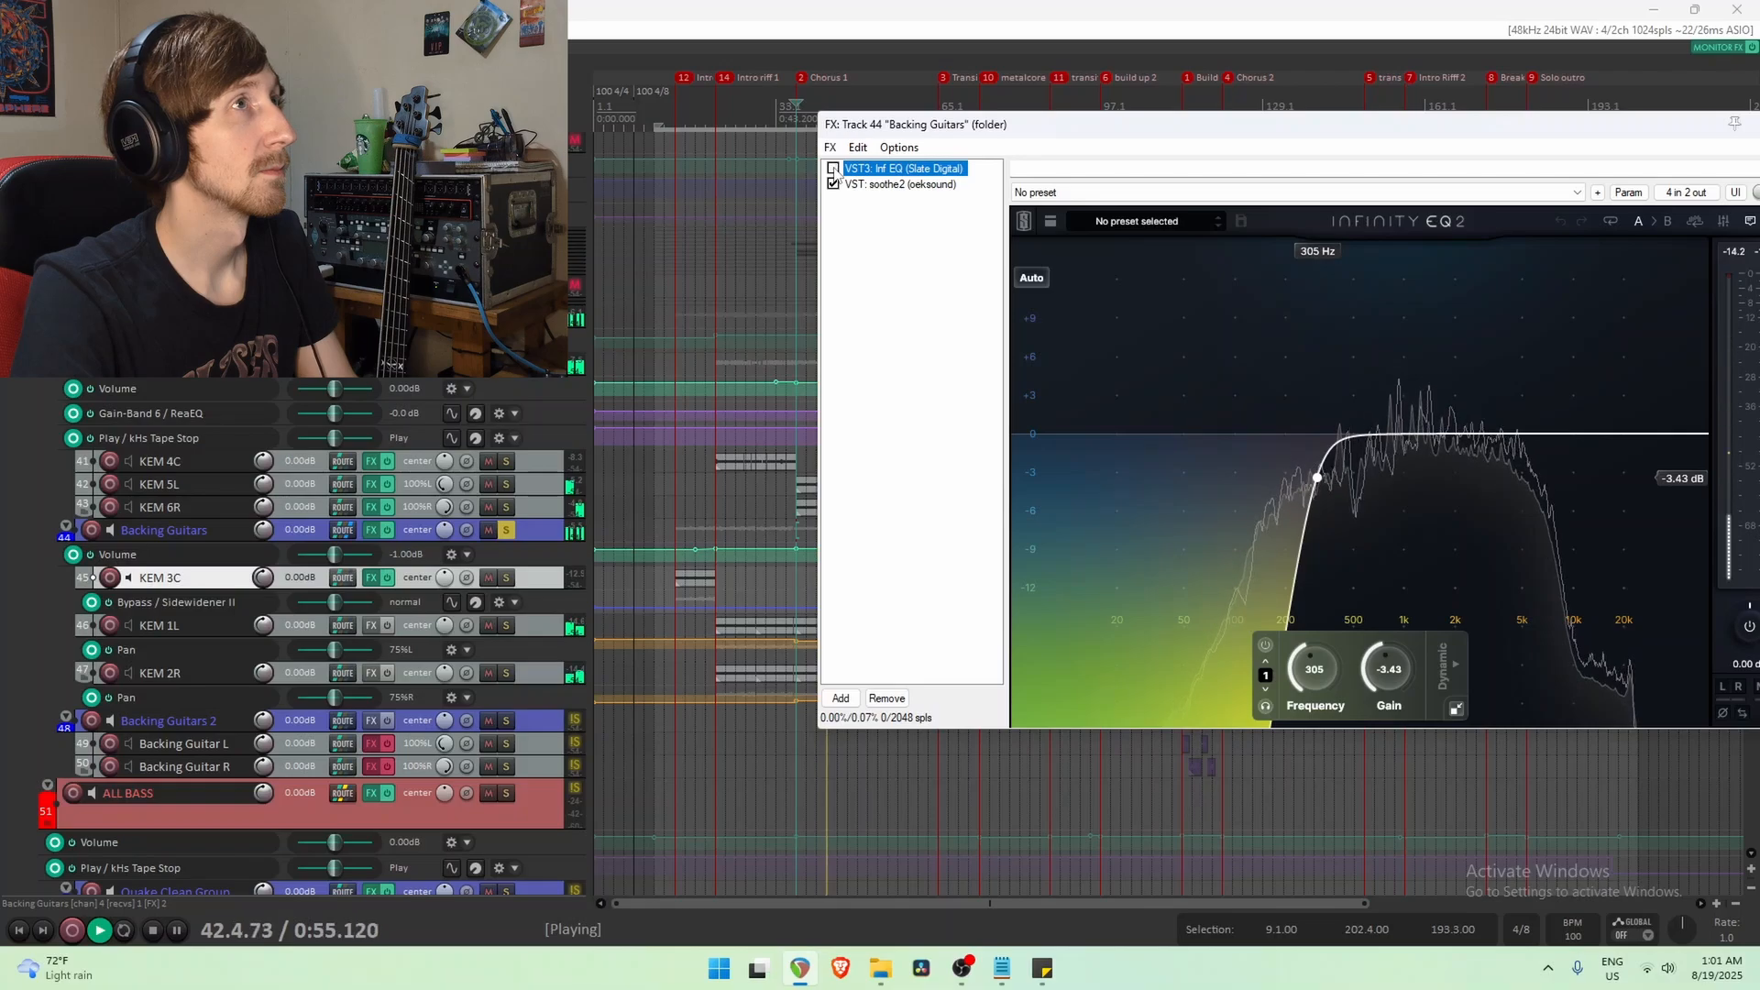
click(834, 168)
key(space)
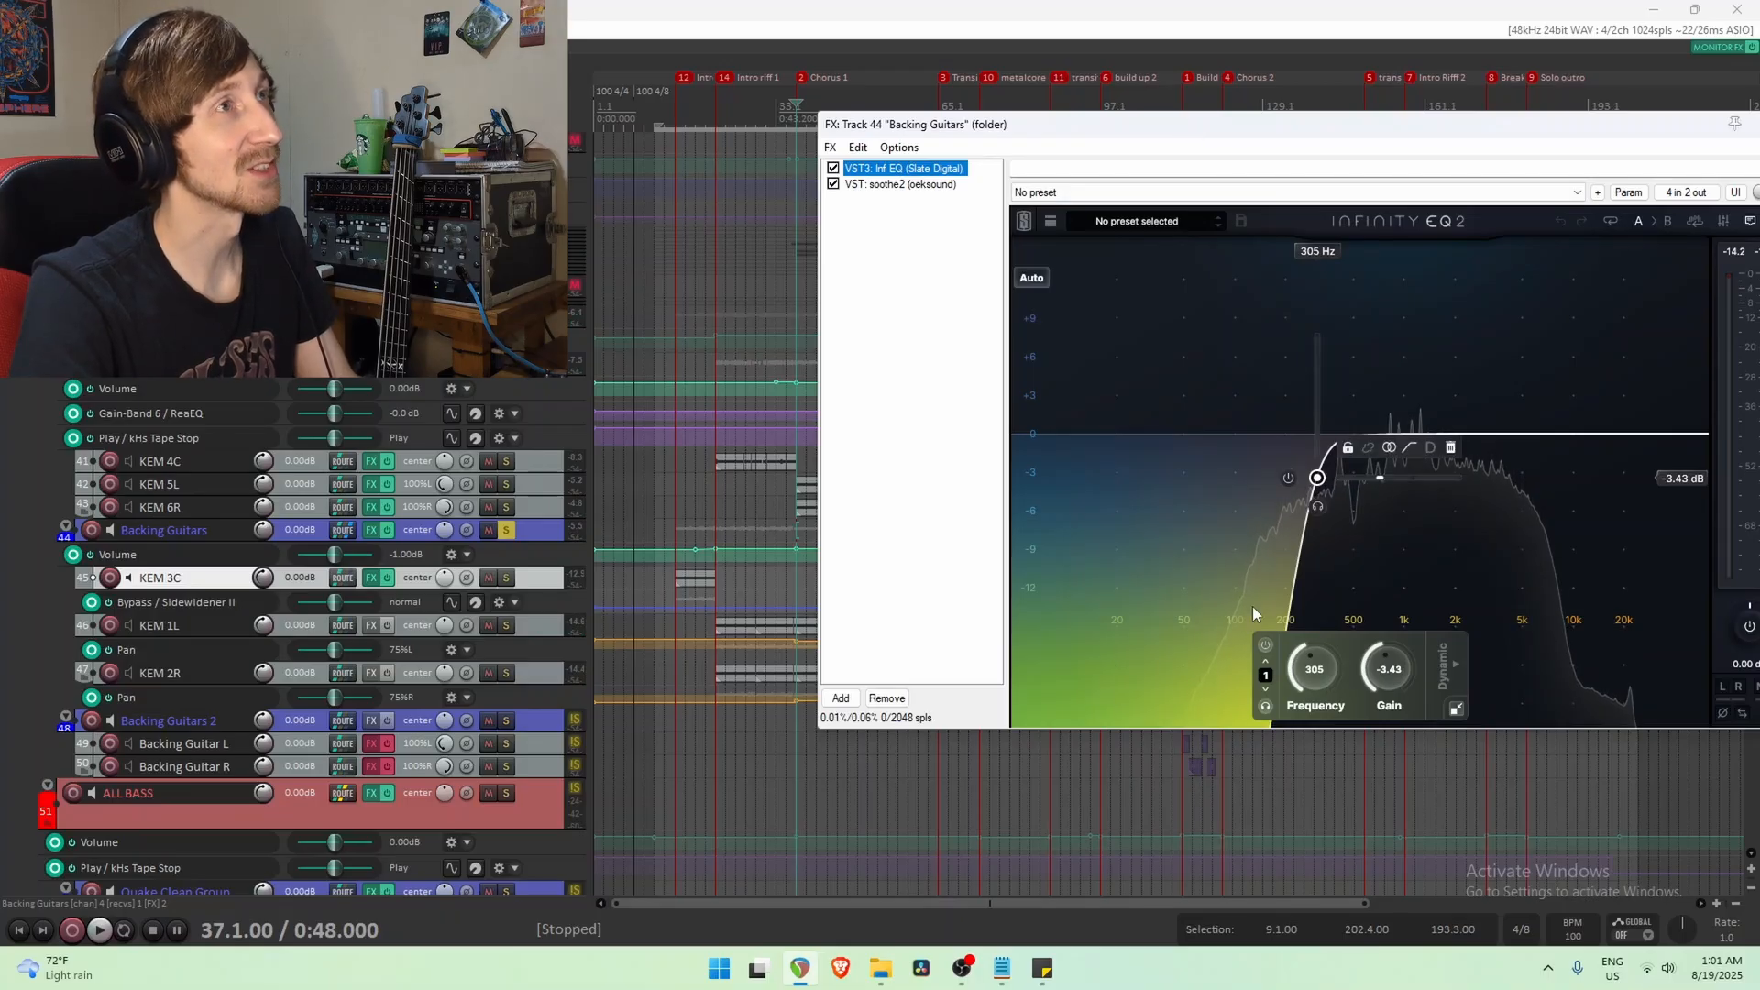
Compare Infinity EQ 2 on and off during Build up 2, leave it enabled, close the effects window and unsolo Backing Guitars.
drag(1275, 120, 1119, 818)
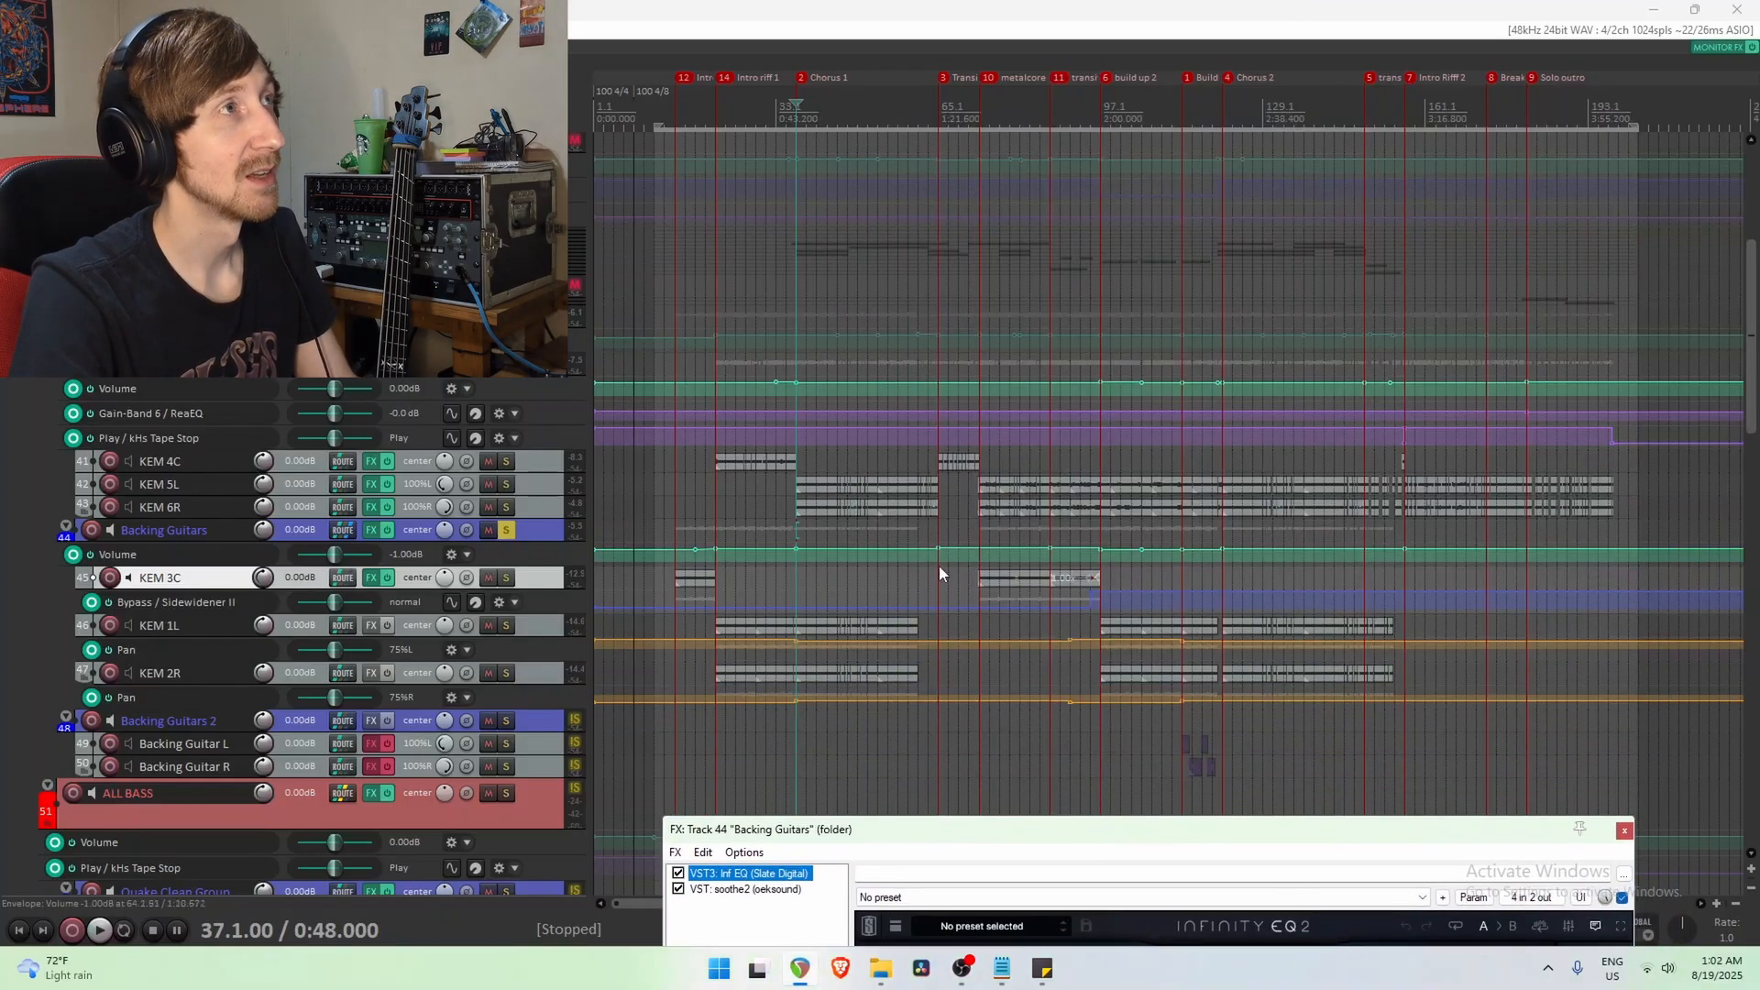
click(1105, 628)
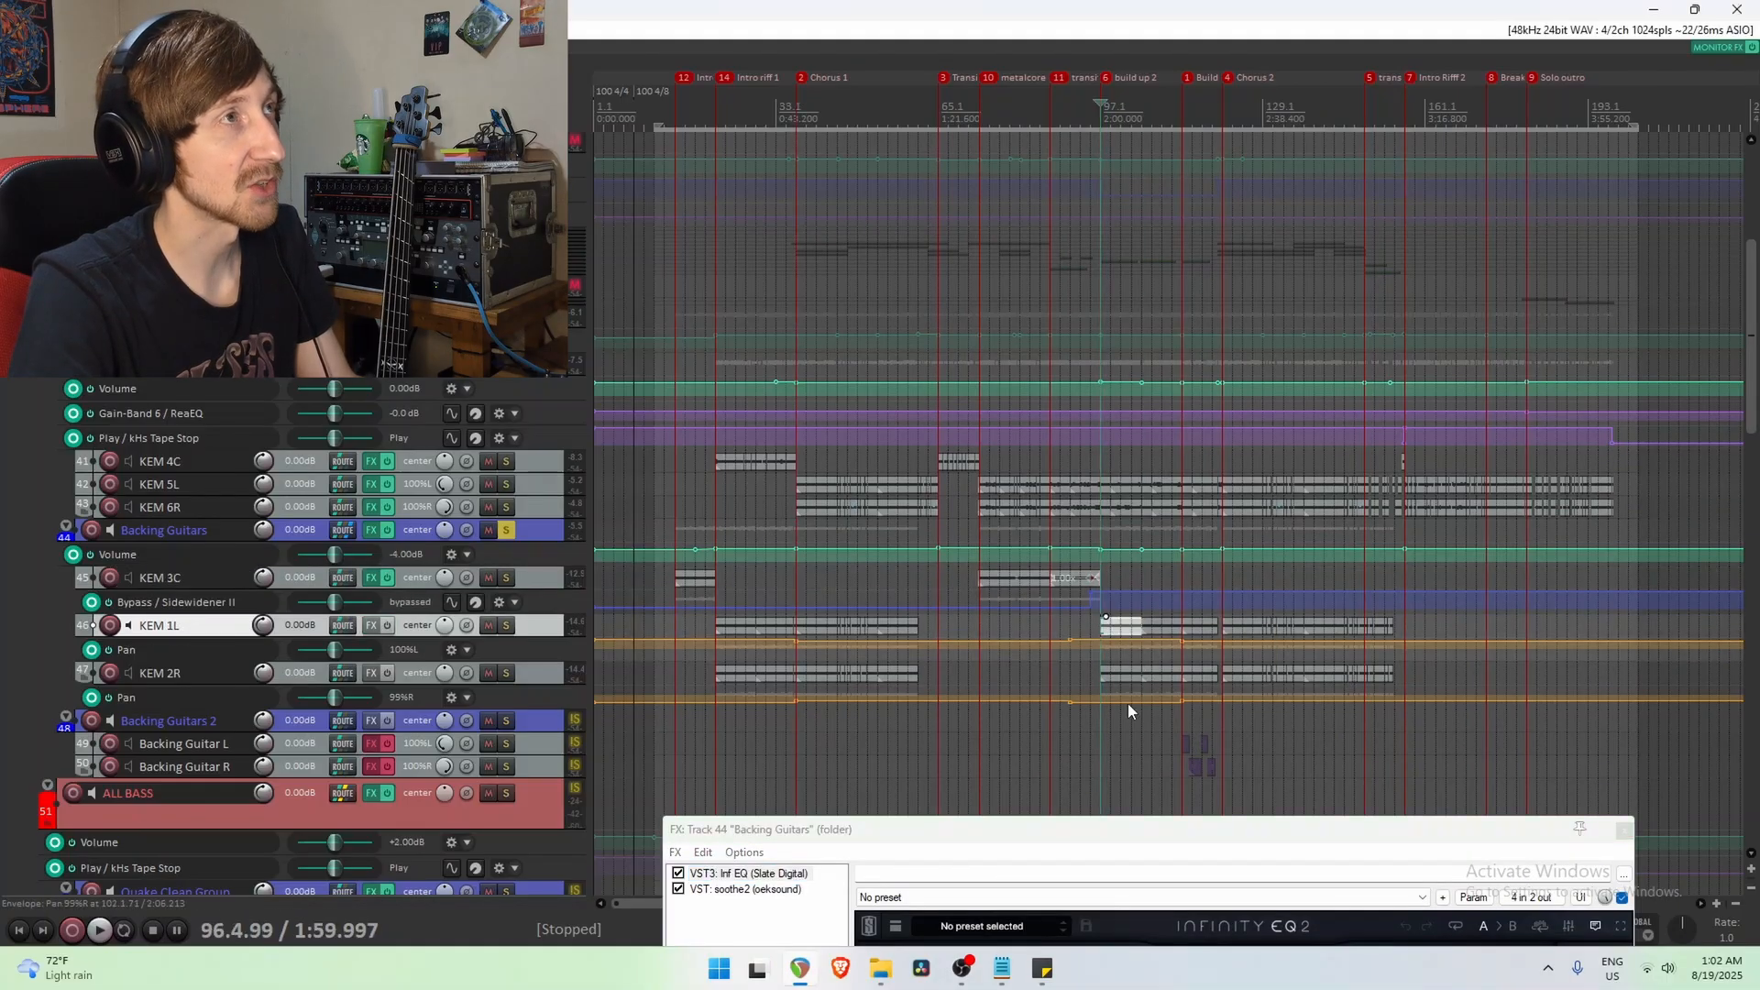
click(1225, 629)
click(1106, 631)
key(space)
drag(1123, 829, 1095, 317)
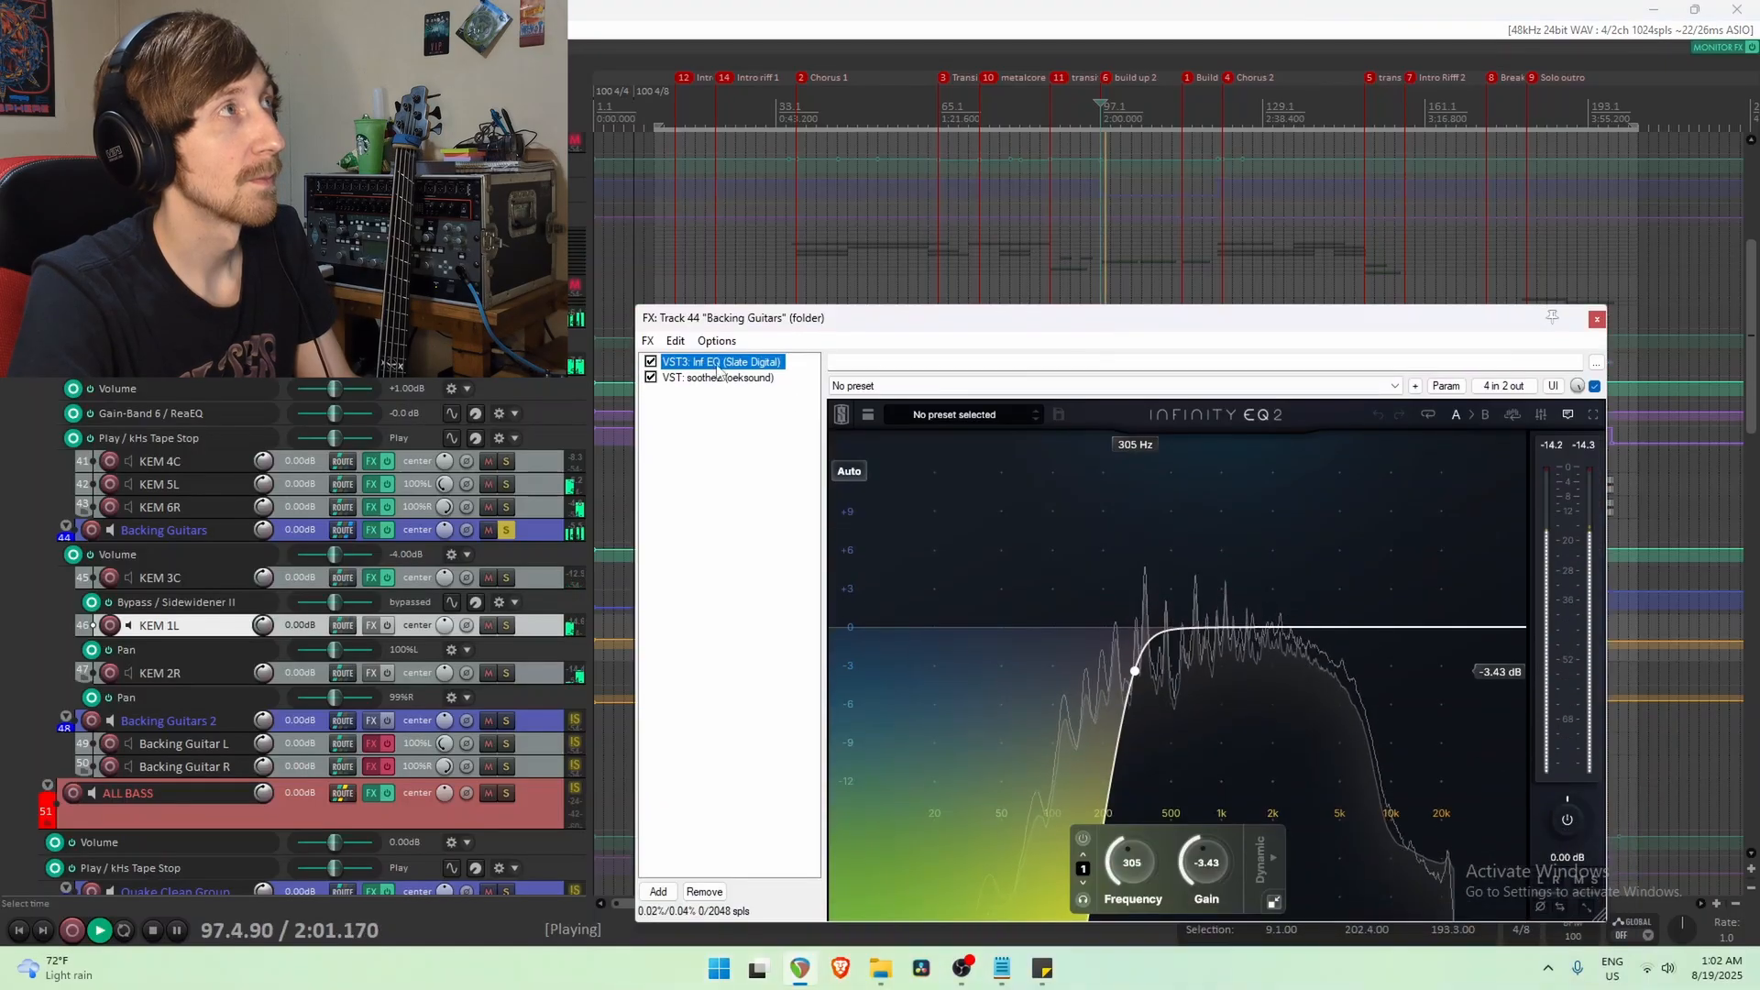
click(651, 362)
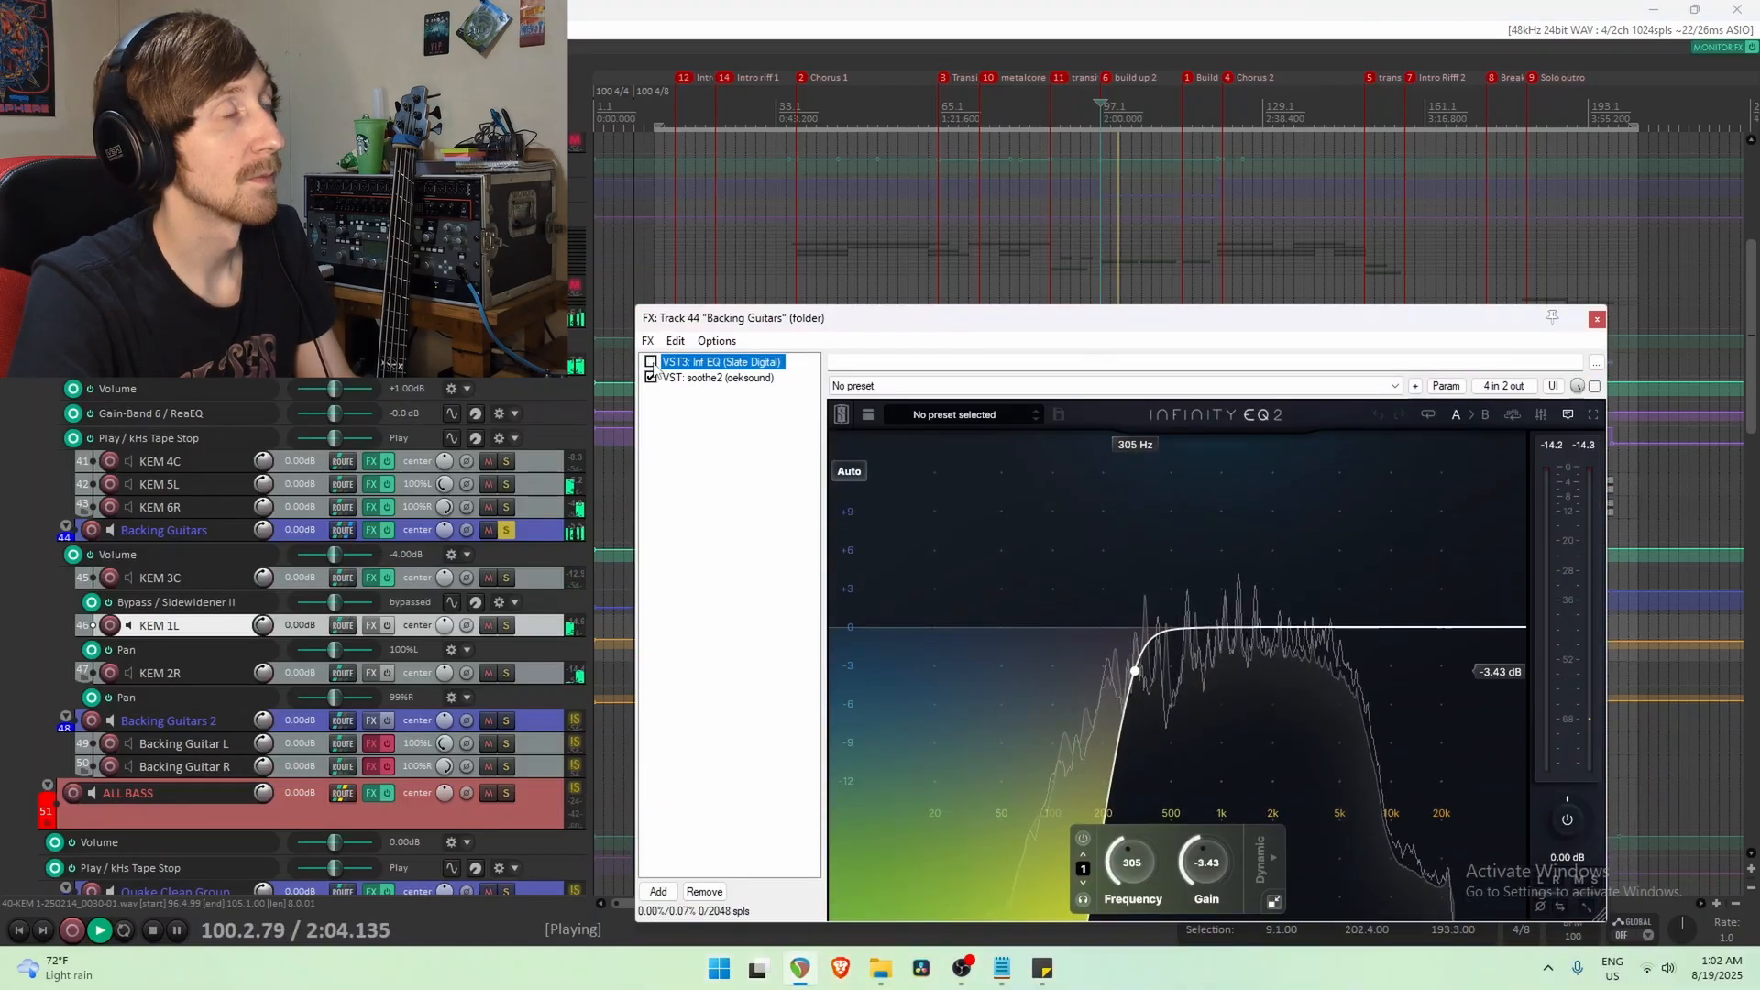
click(651, 362)
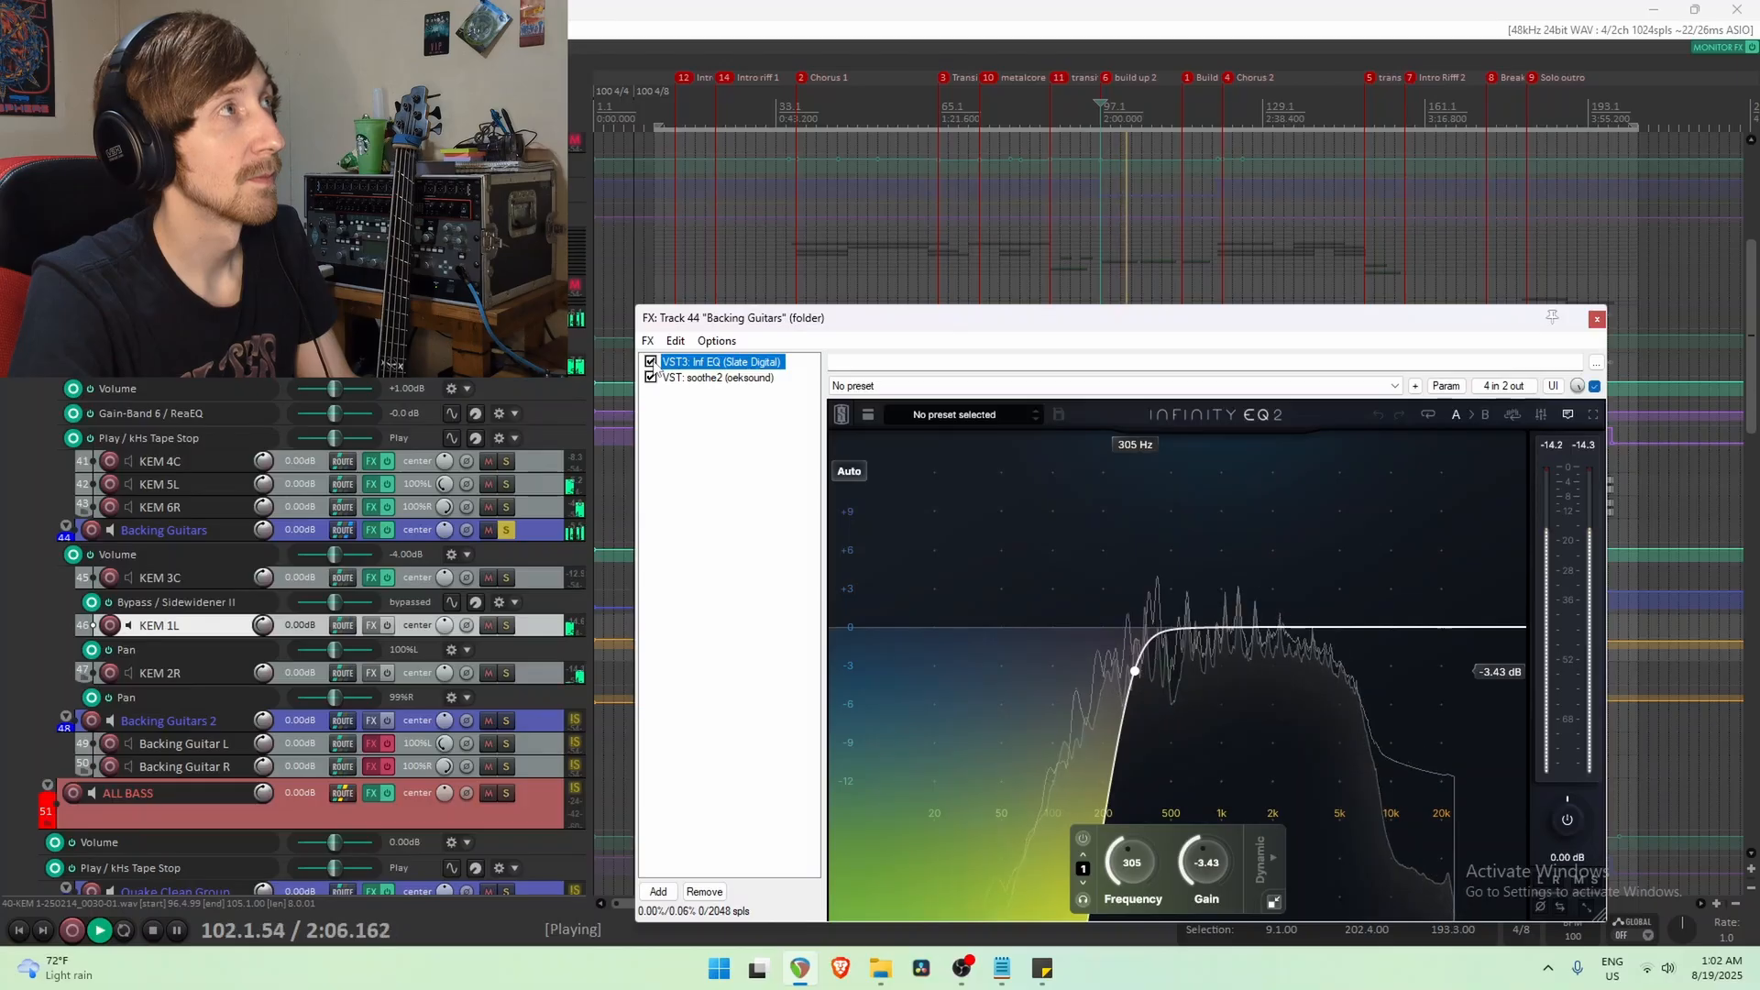
key(space)
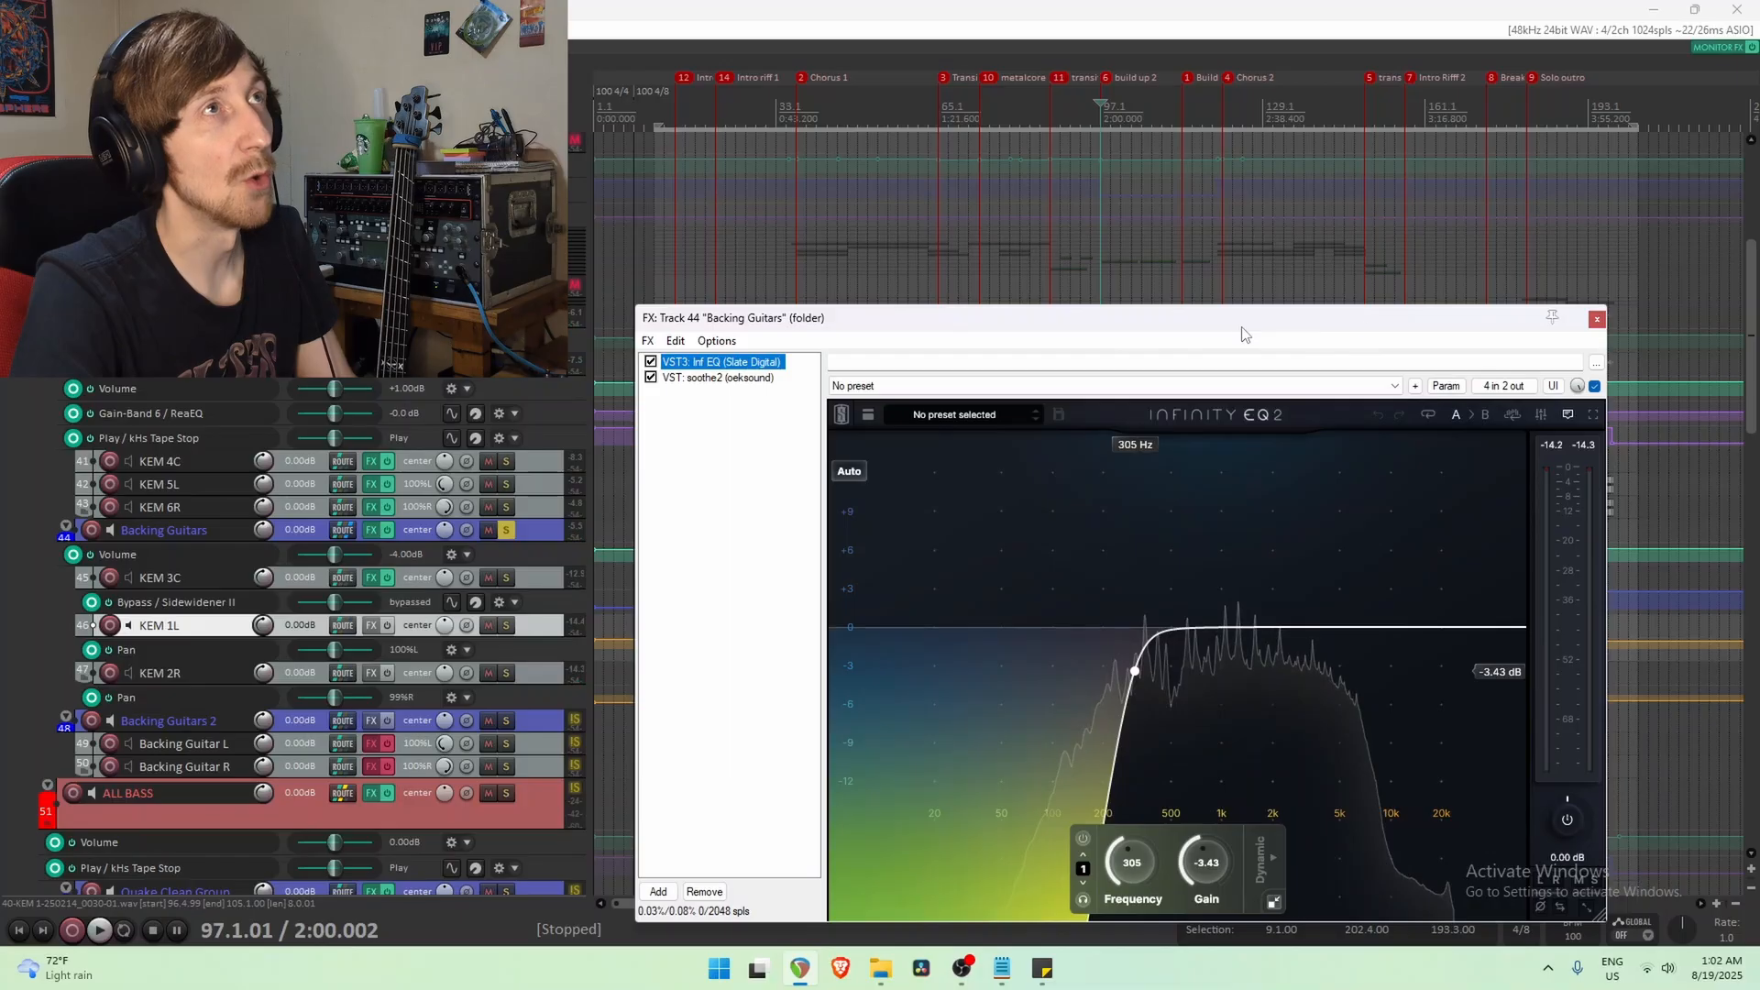
click(1595, 320)
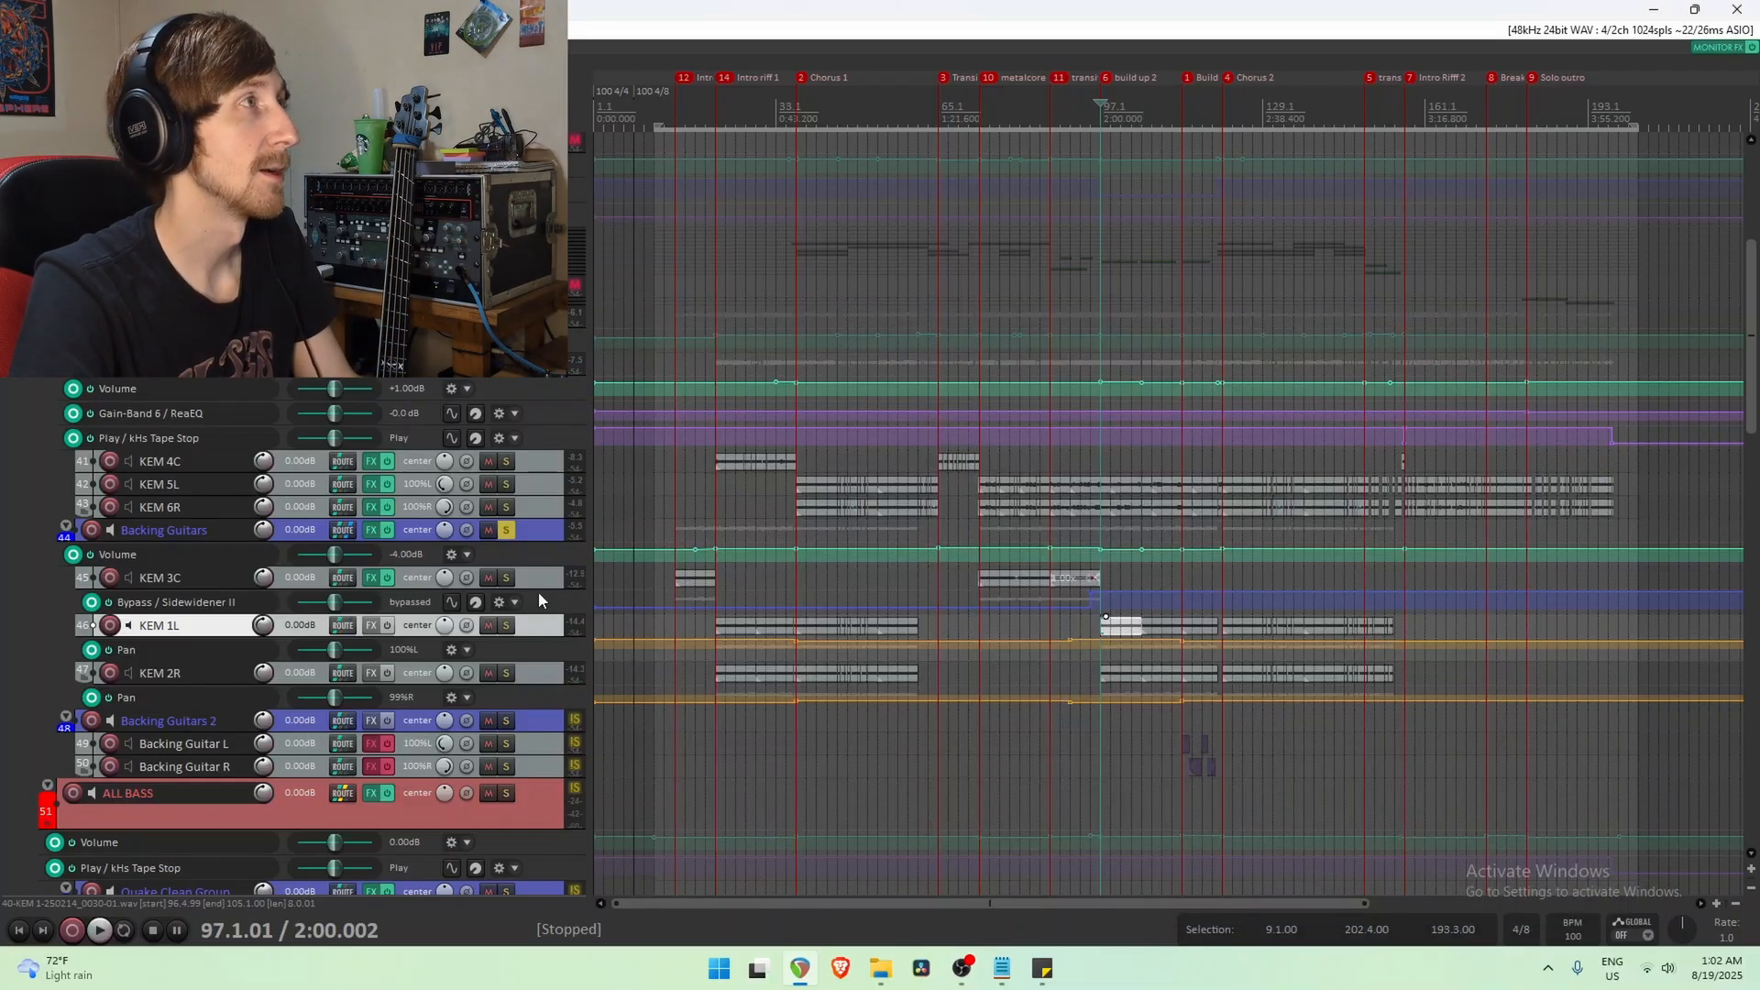
click(504, 530)
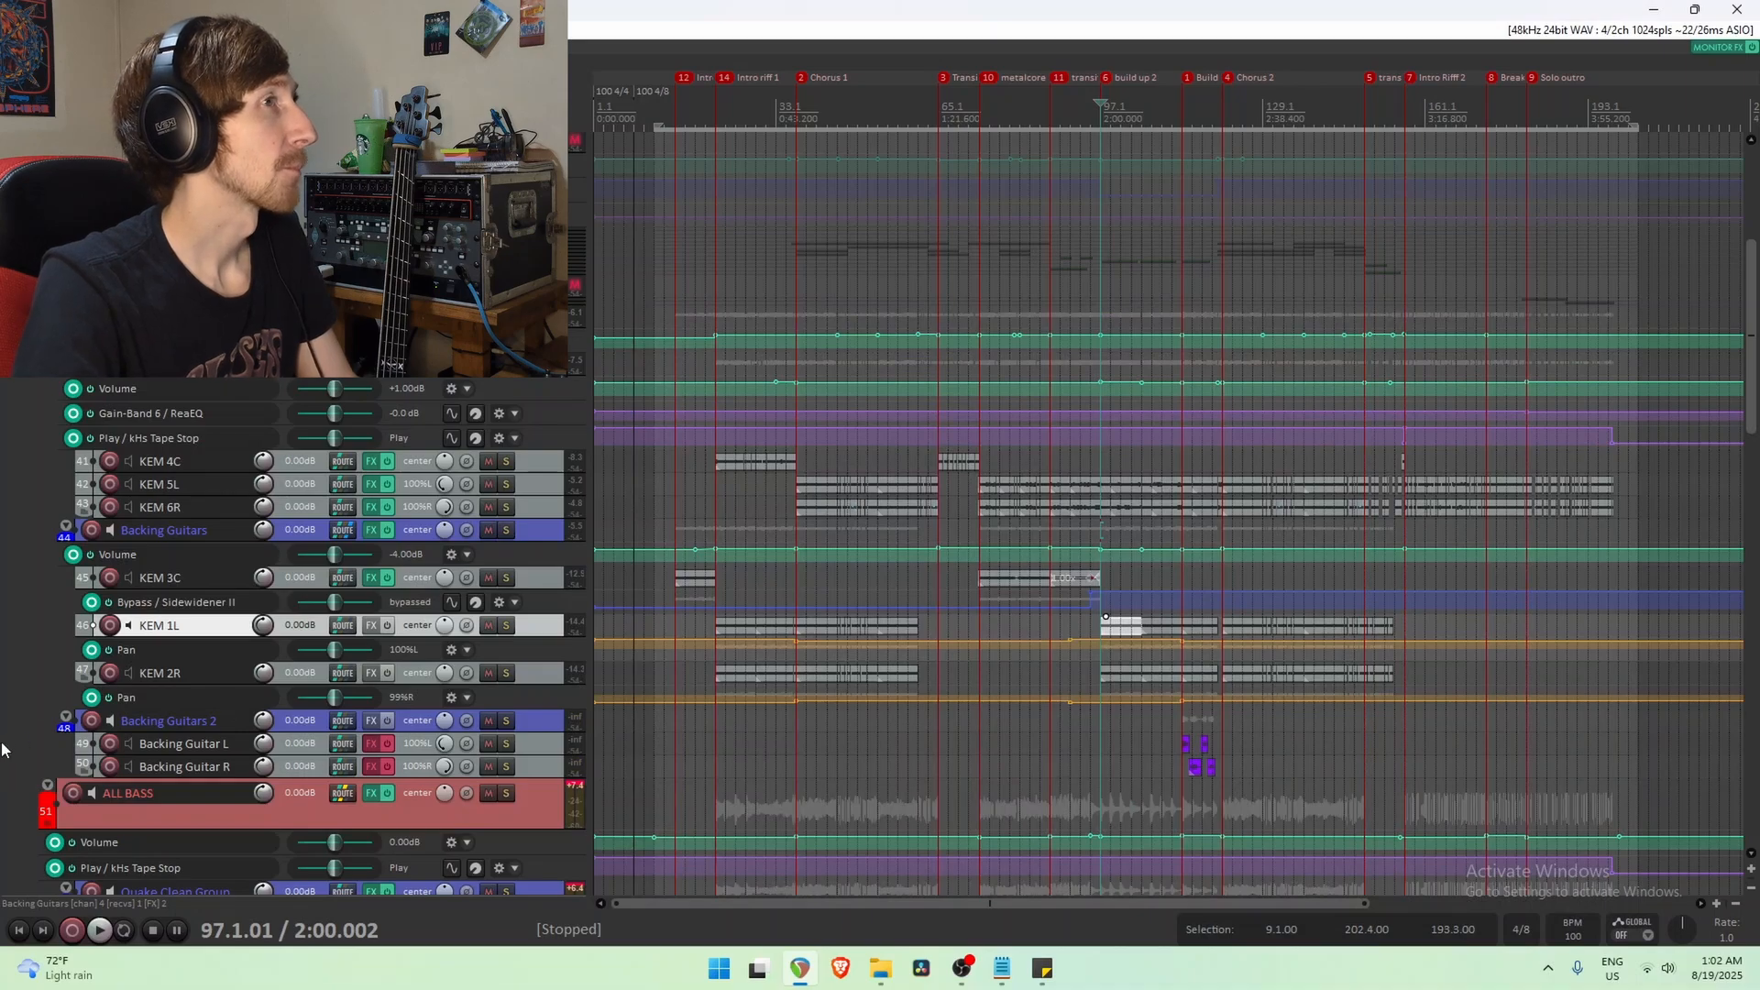
Select the Backing Guitars 2 folder track and all the Backing Guitar L and R items in Build up 3.
scroll(18, 725, down, 2)
click(40, 655)
scroll(40, 660, down, 2)
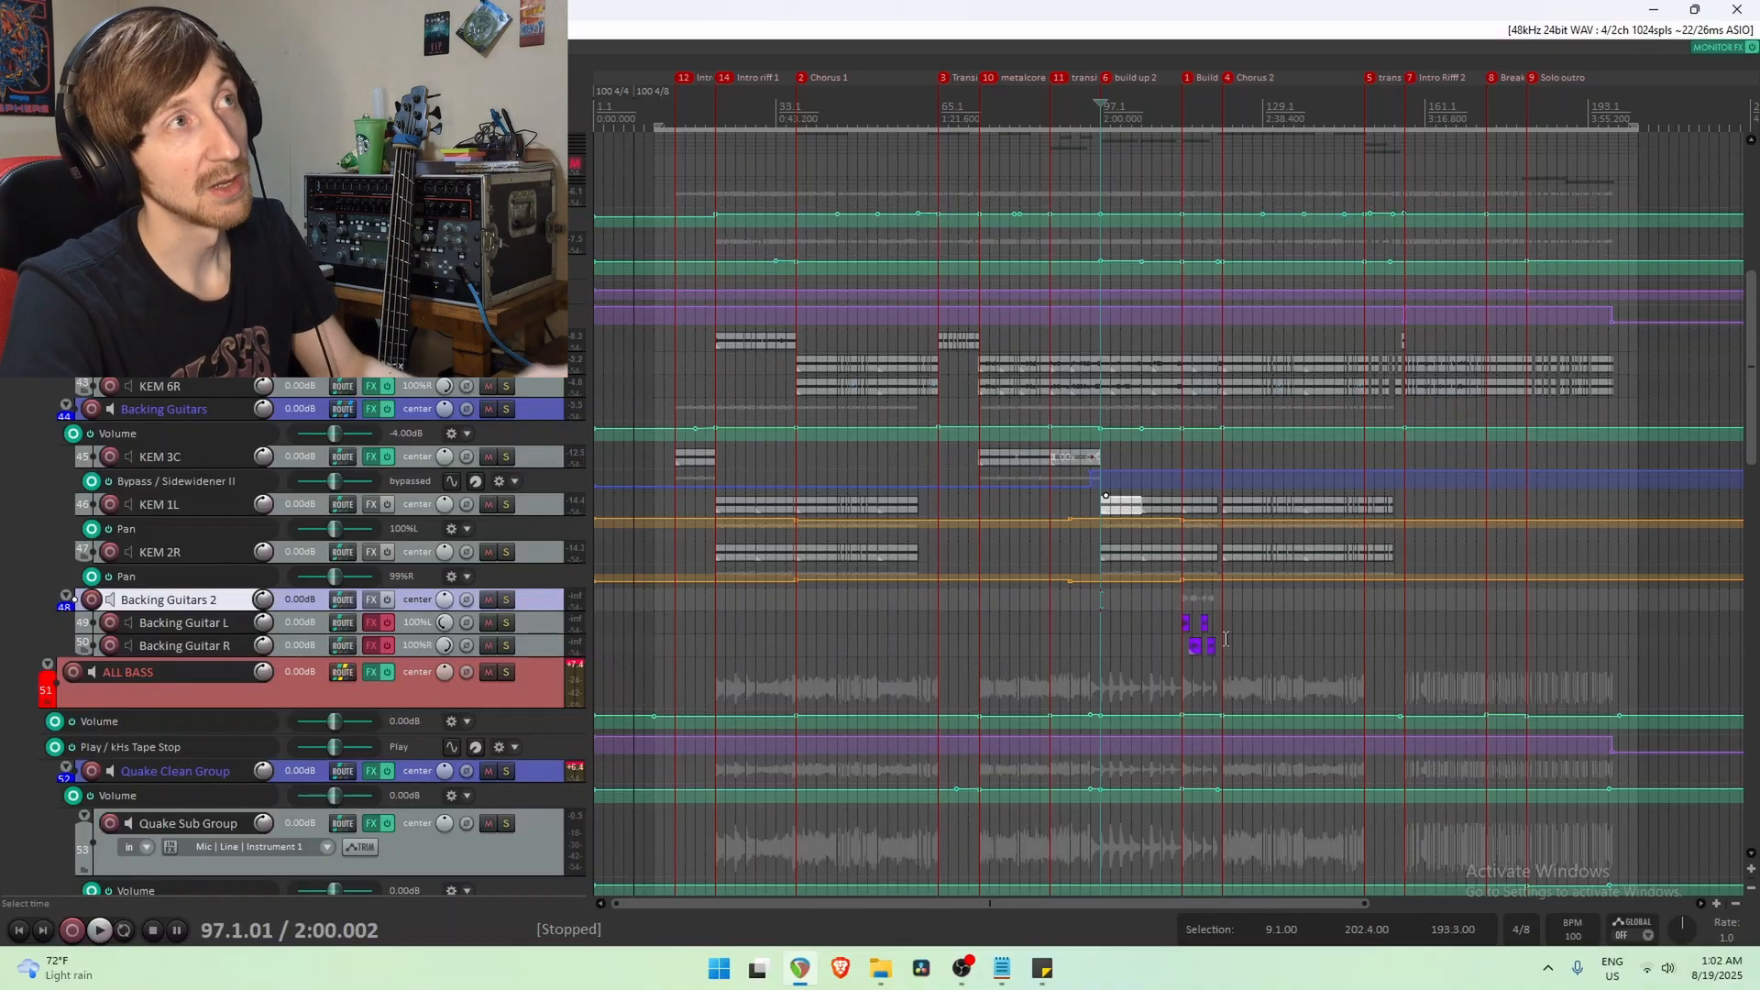
drag(1172, 617, 1243, 657)
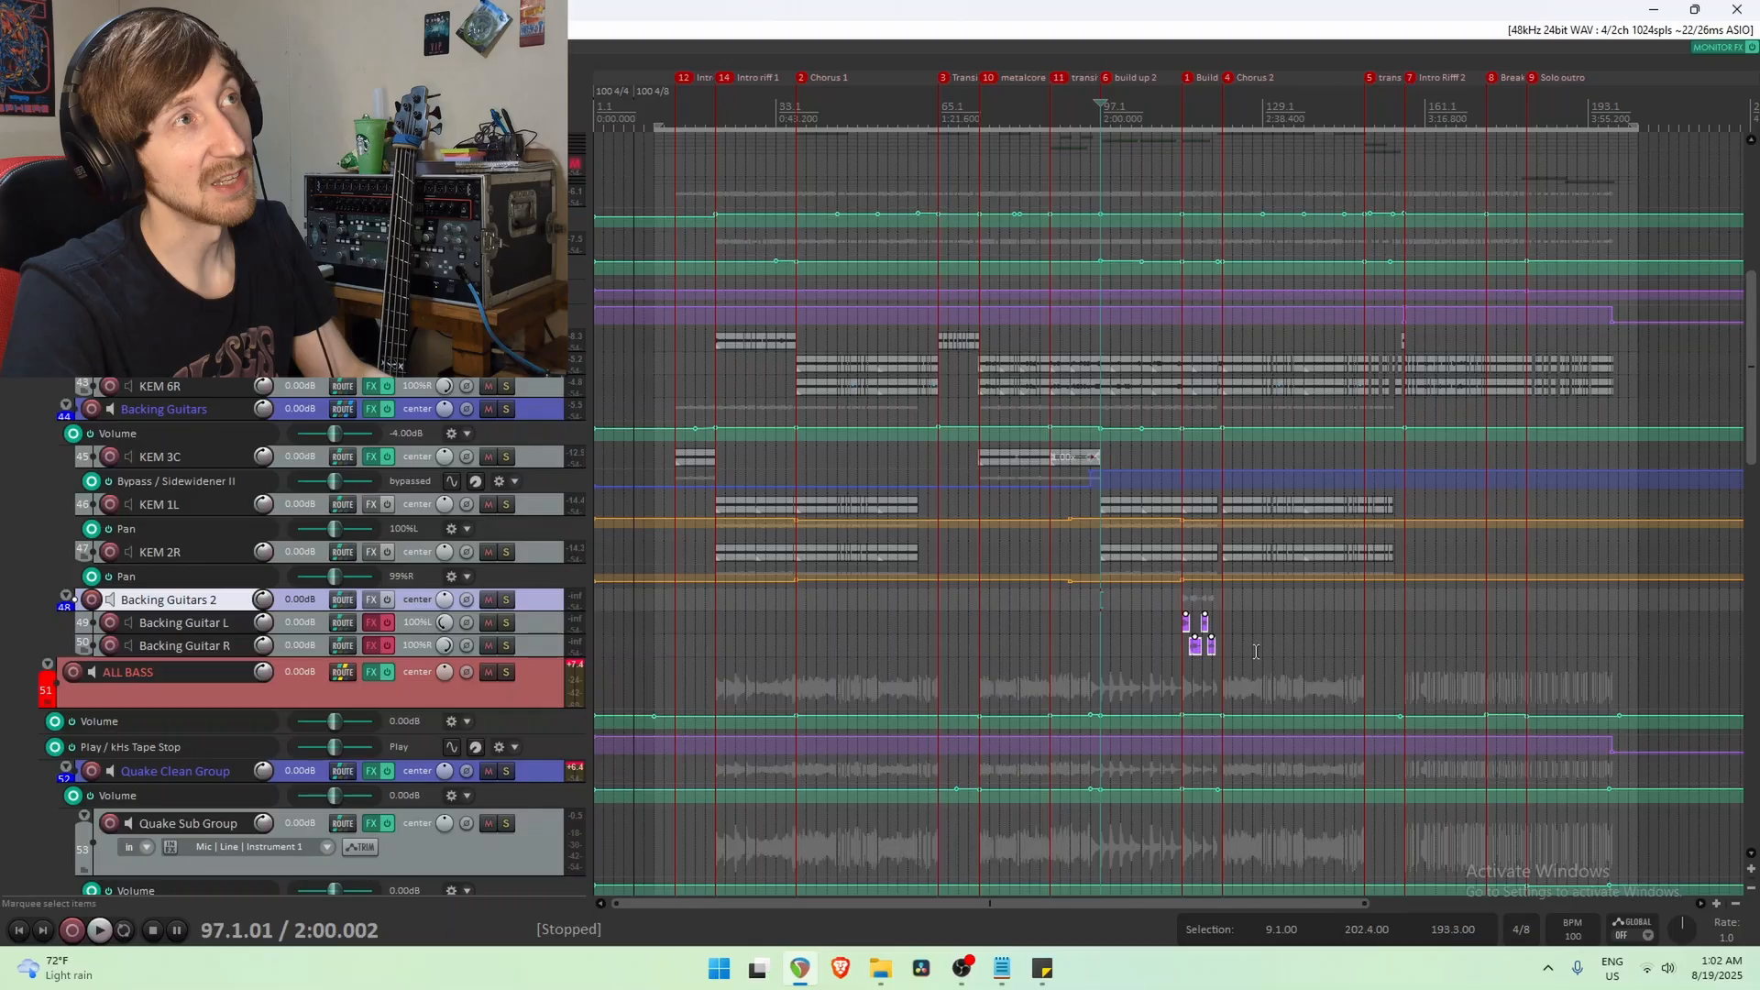
Solo Backing Guitars 2 and play Build up 3 from the first Backing Guitar L item.
click(1183, 626)
scroll(1196, 626, up, 5)
scroll(1373, 128, right, 3)
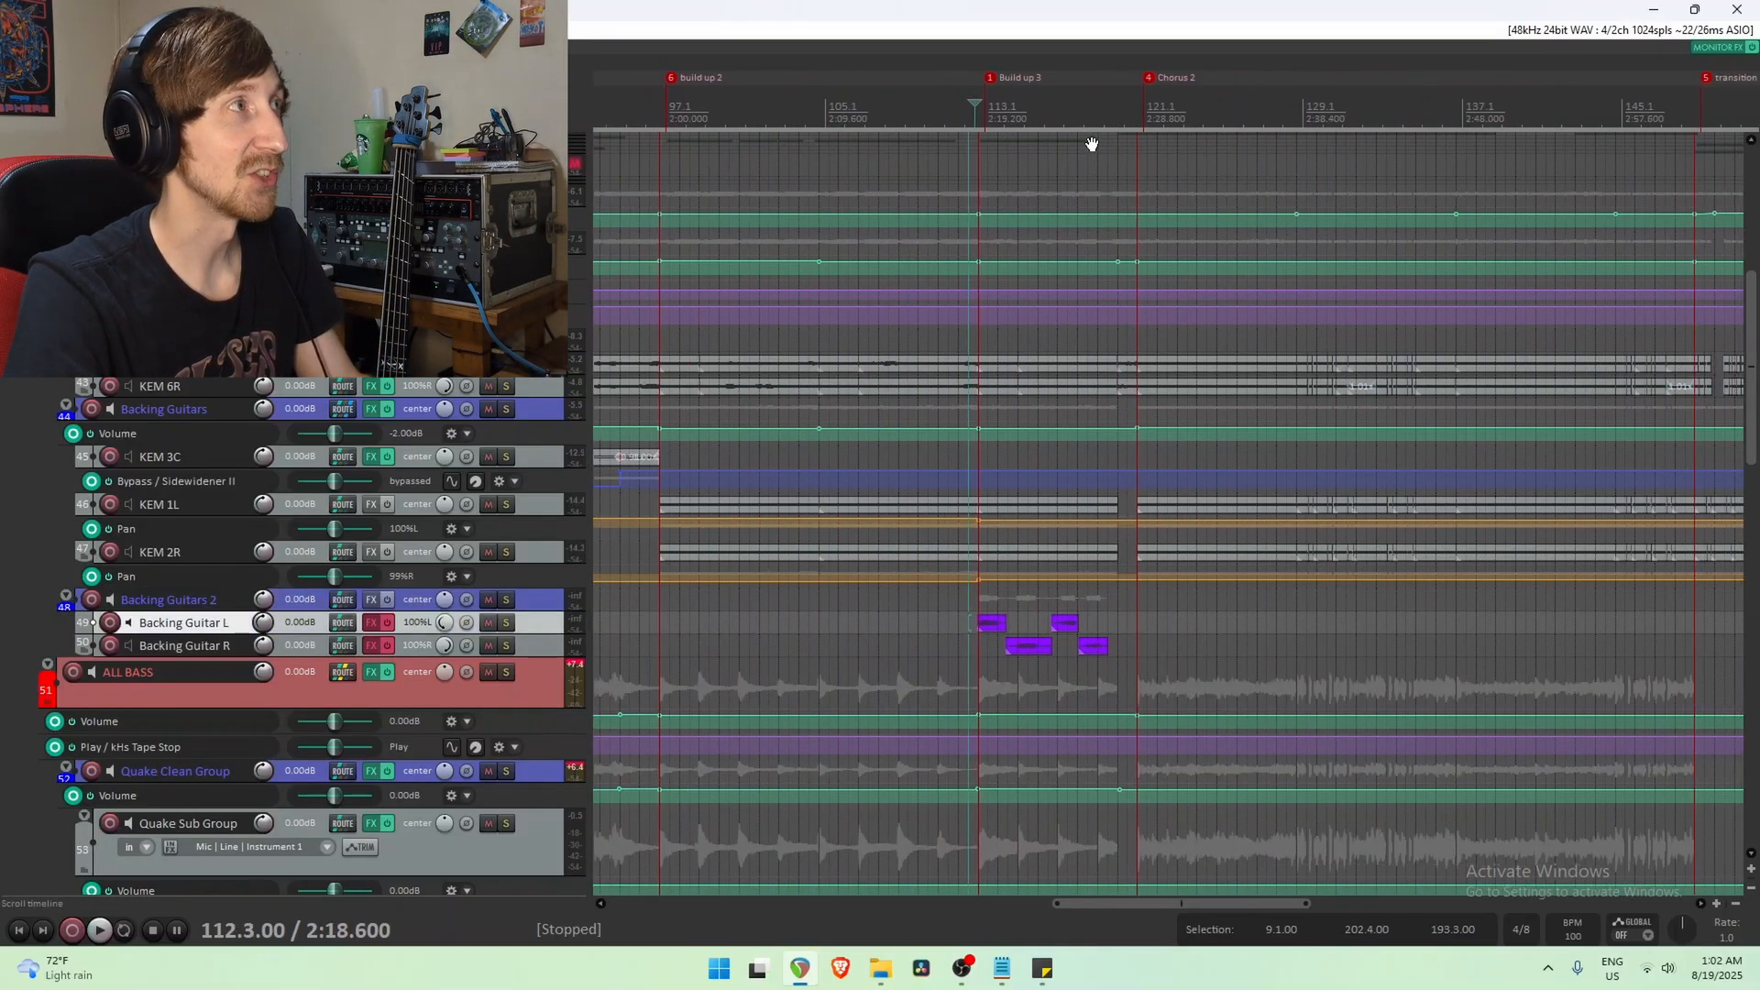
click(506, 600)
key(space)
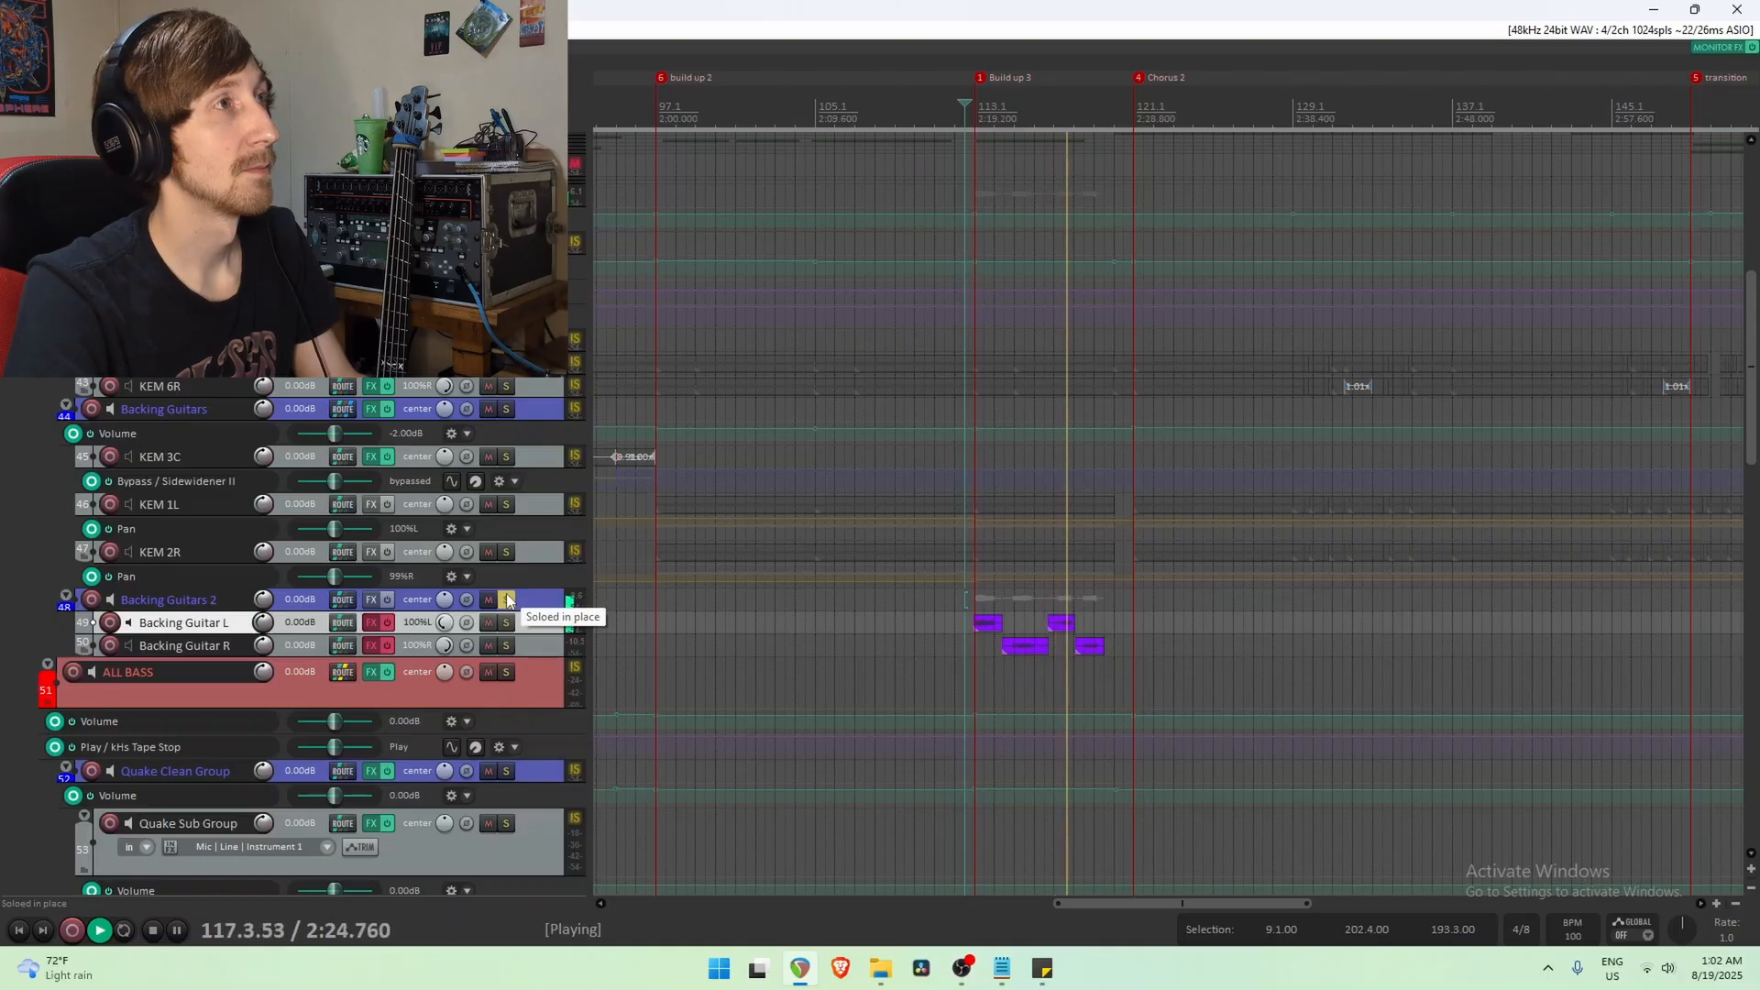
Stop playback, unsolo Backing Guitars 2 and select its folder track.
key(space)
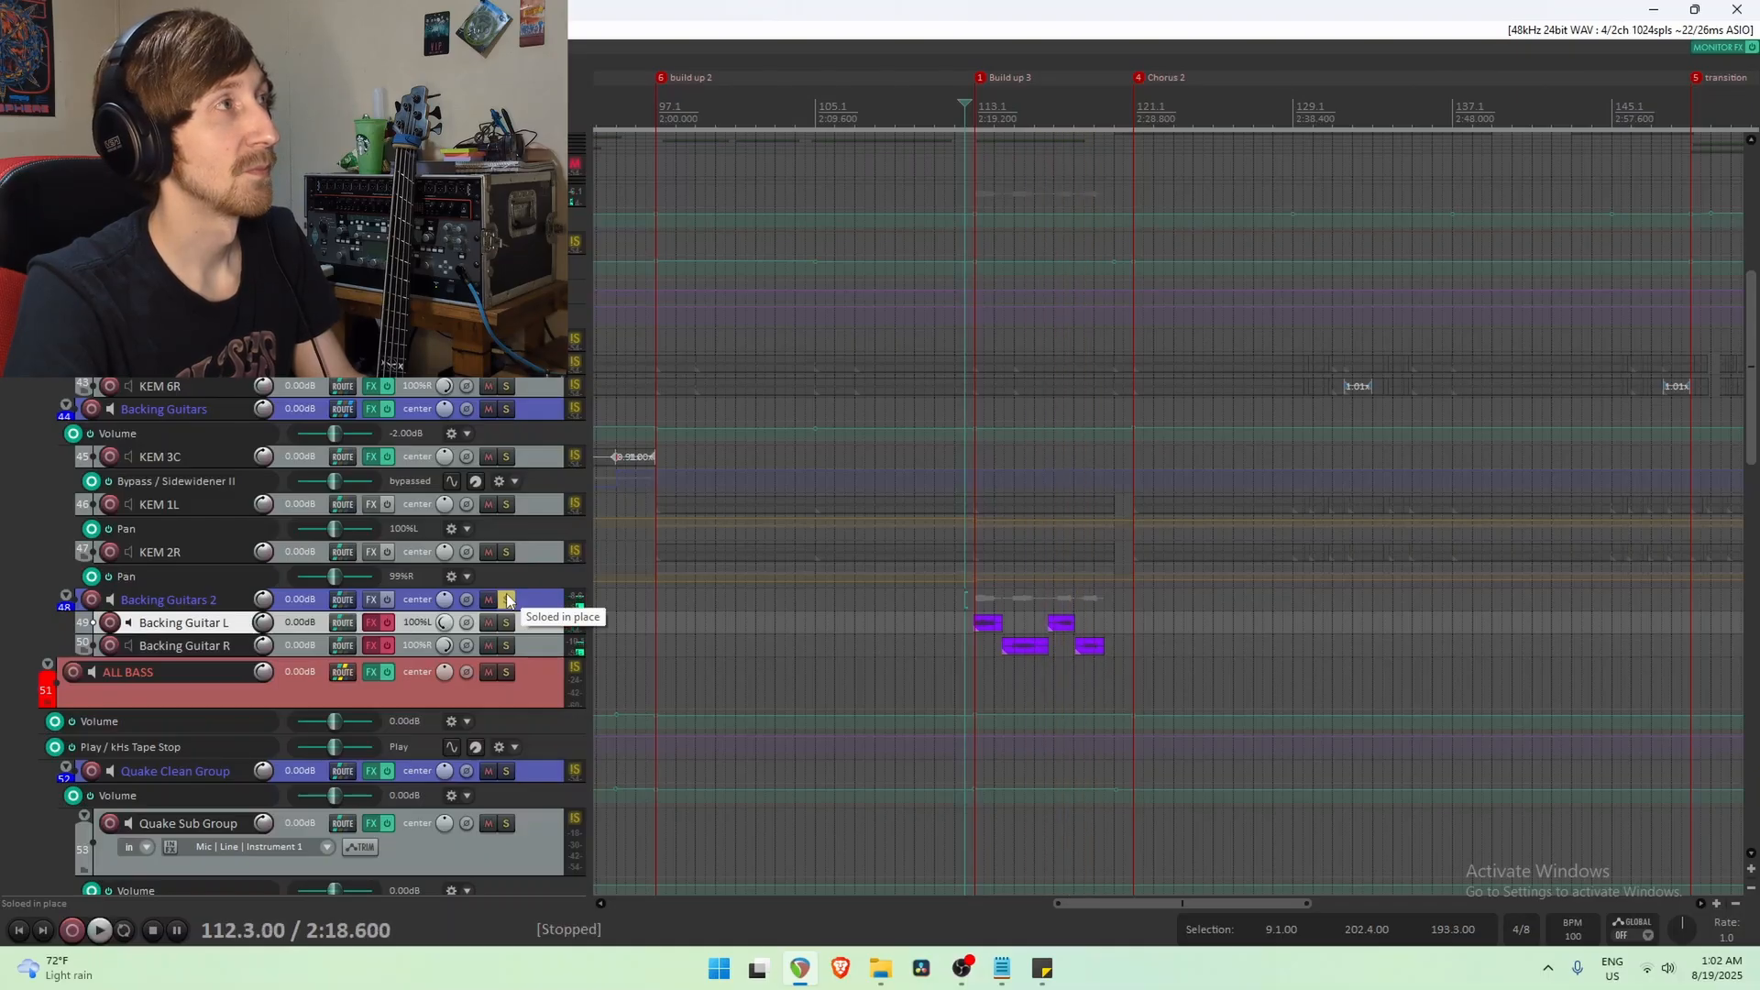
click(507, 600)
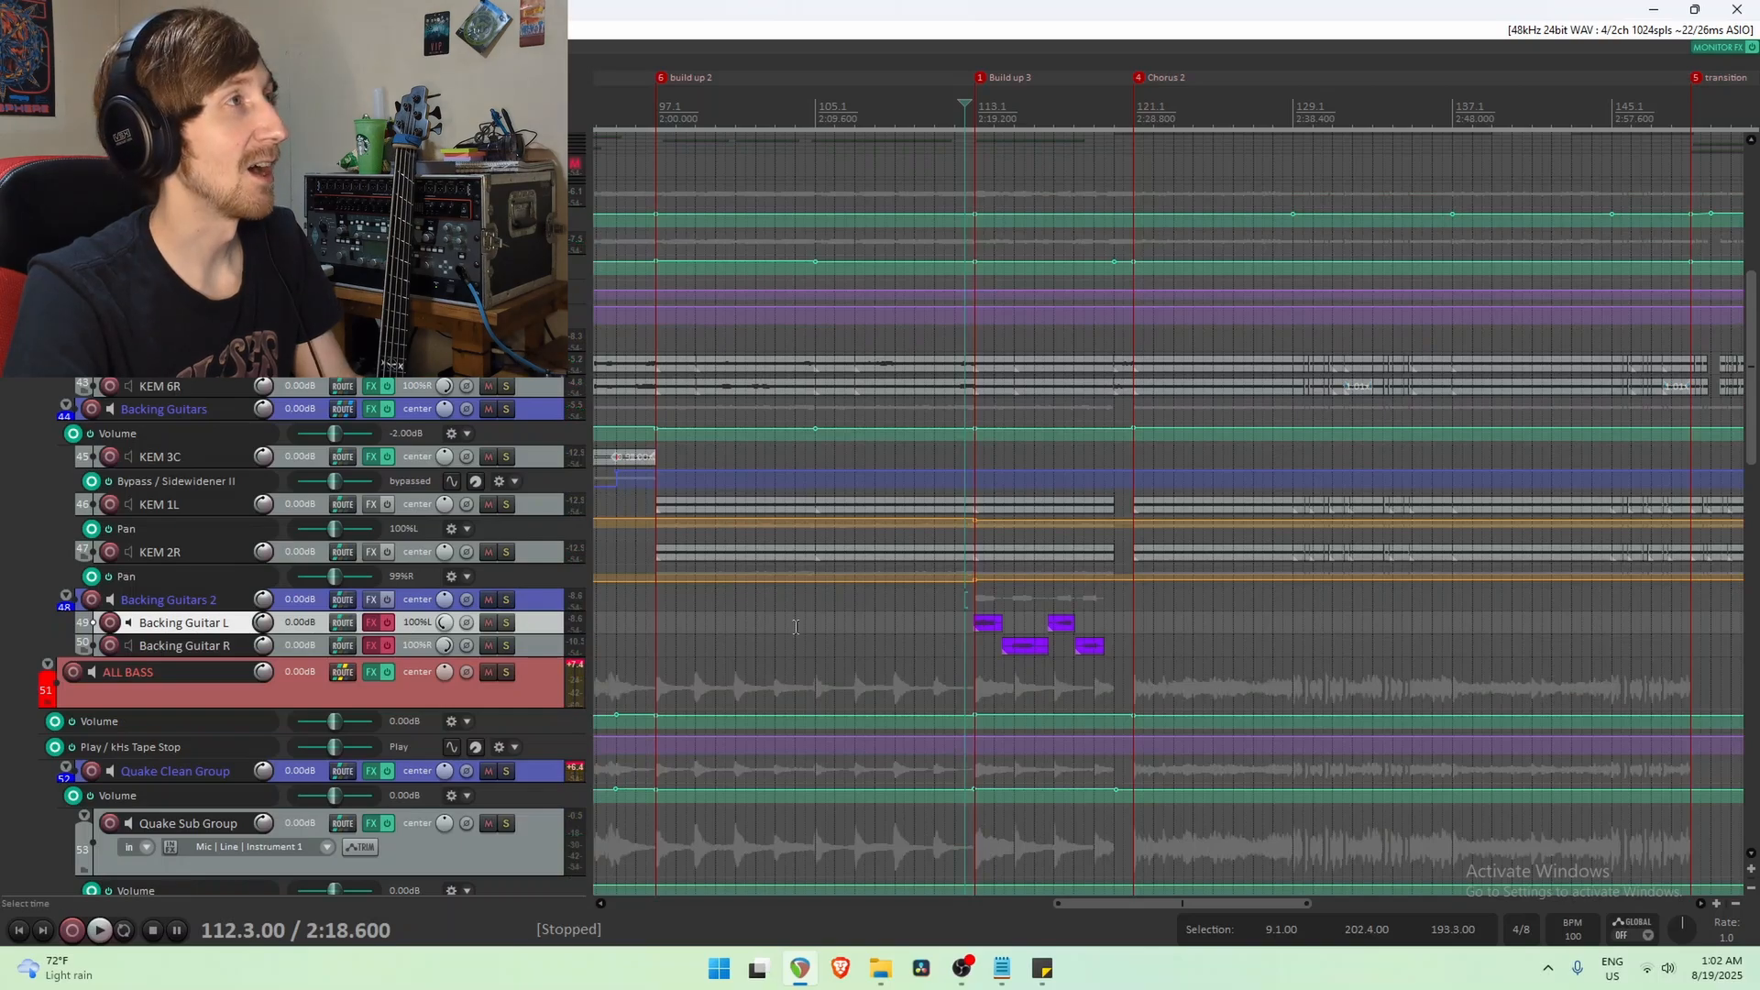
click(544, 600)
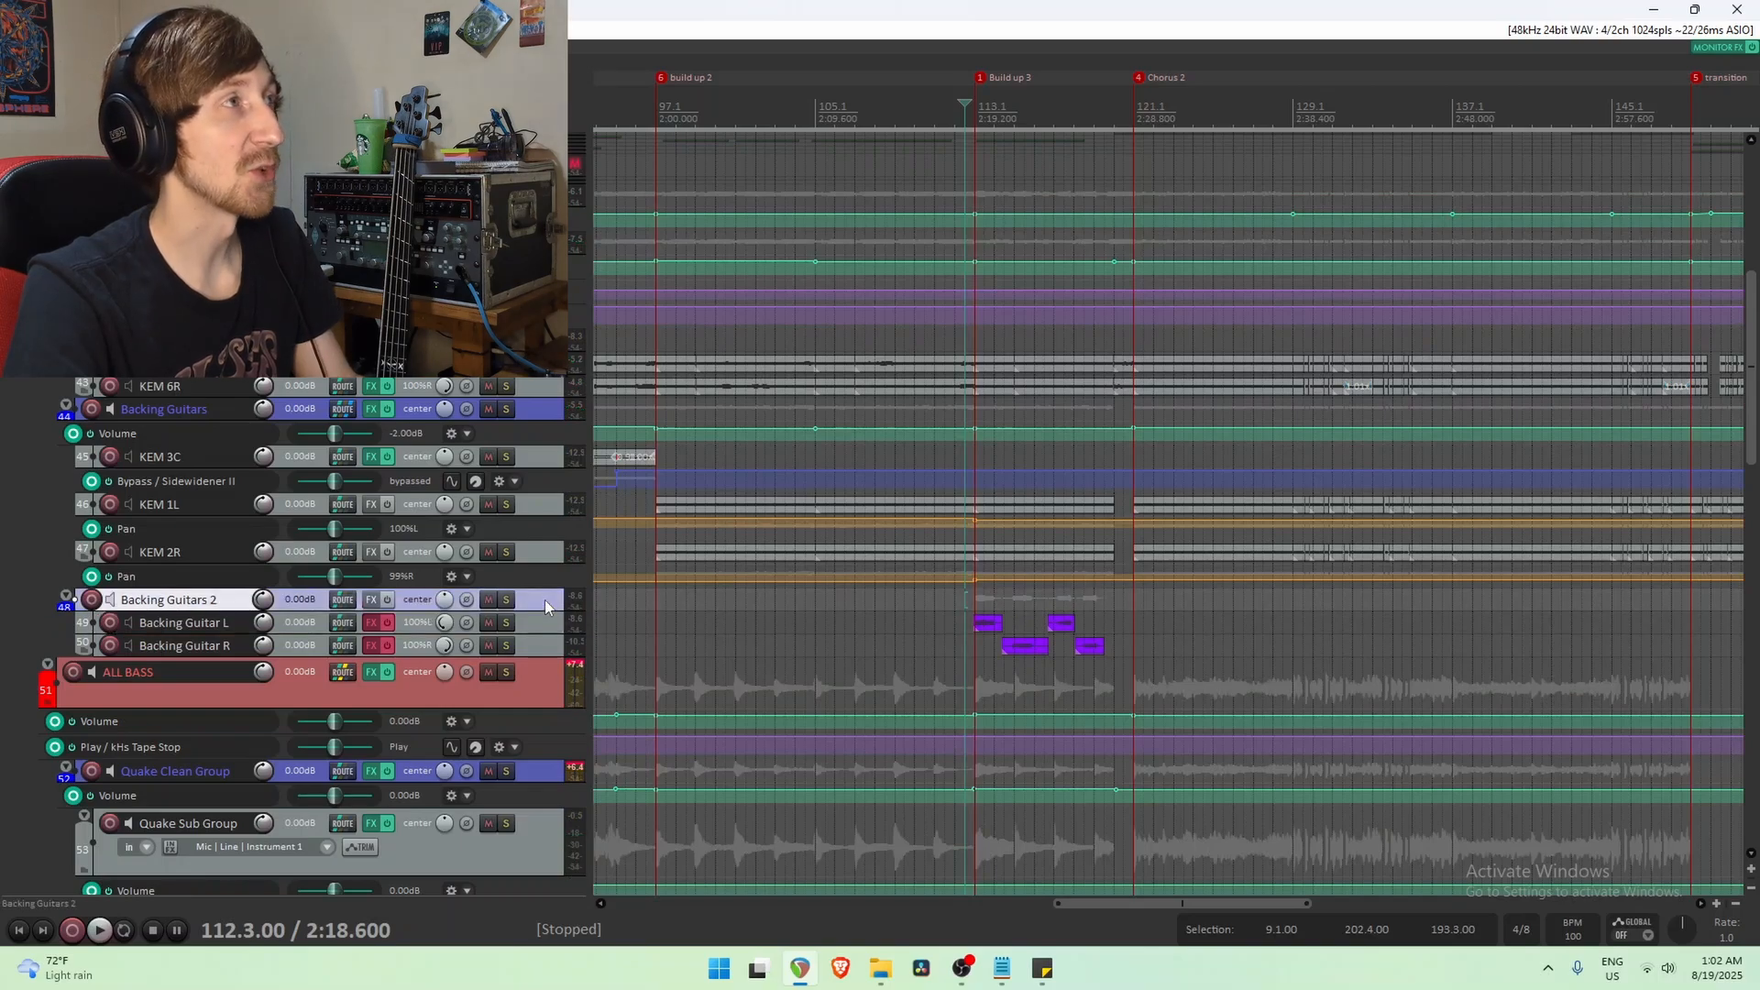
Open the effects of Backing Guitar L and Backing Guitar R to compare their ReaEQ curves, and close the Backing Guitar R window.
click(375, 644)
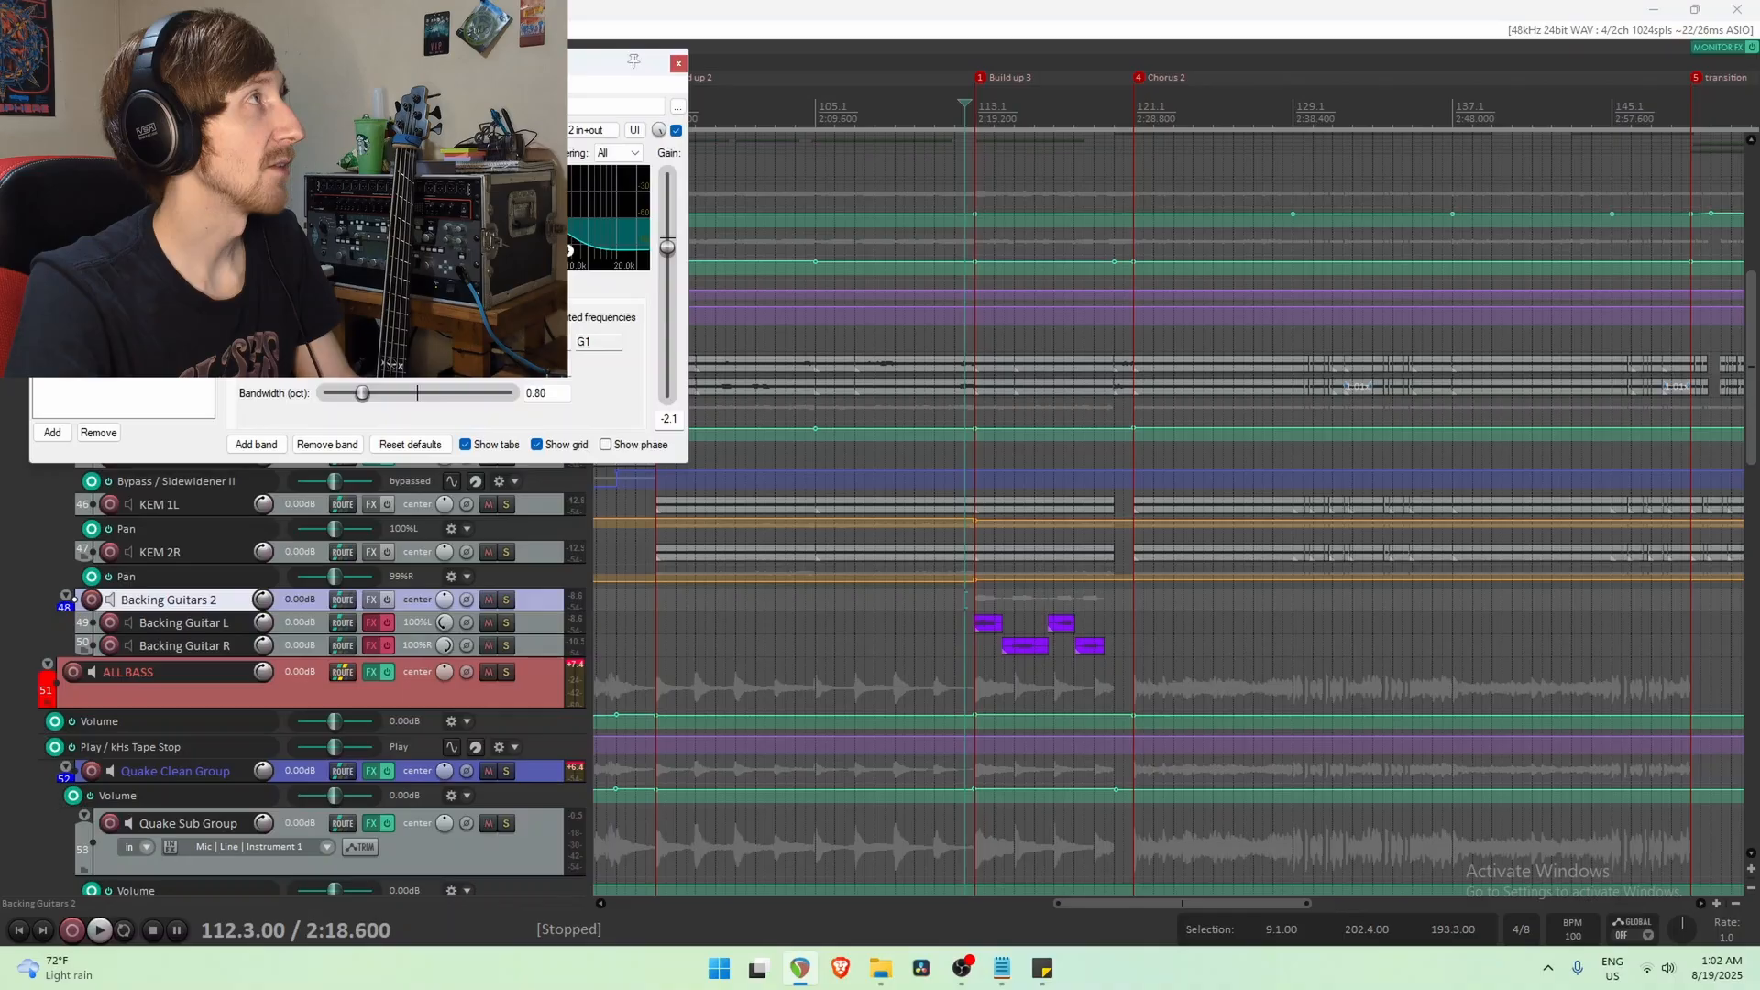
drag(366, 62, 1003, 117)
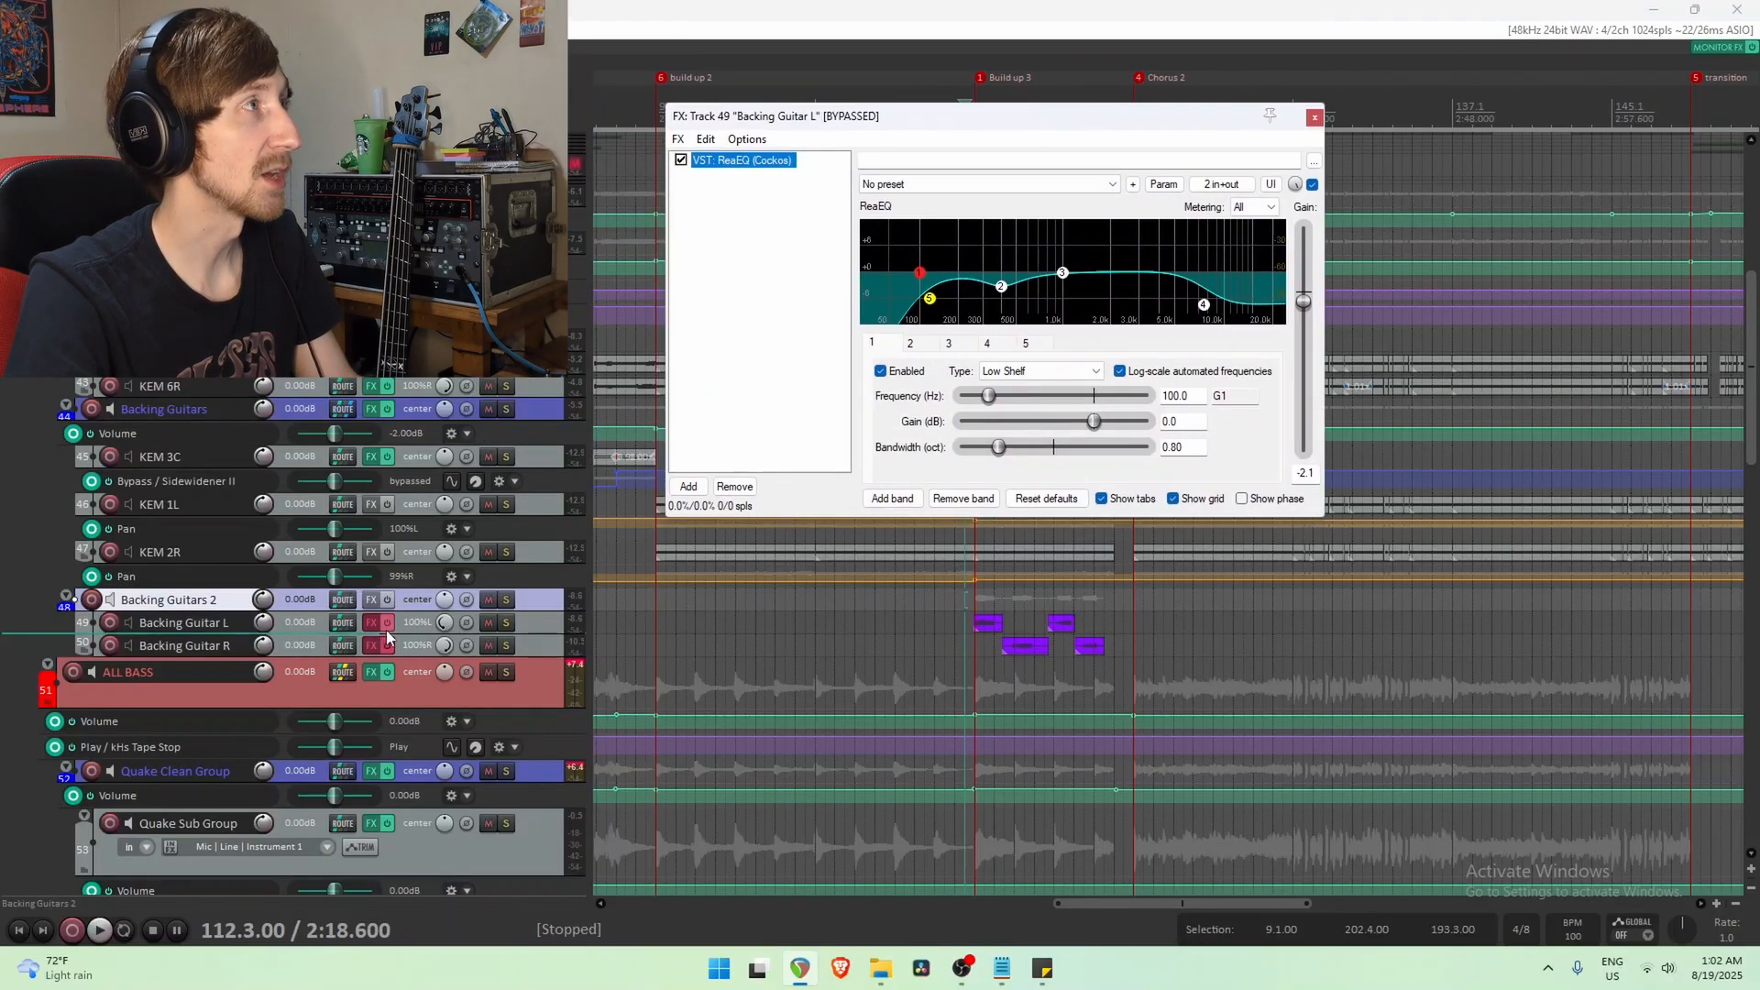
click(374, 645)
drag(1107, 416, 1029, 381)
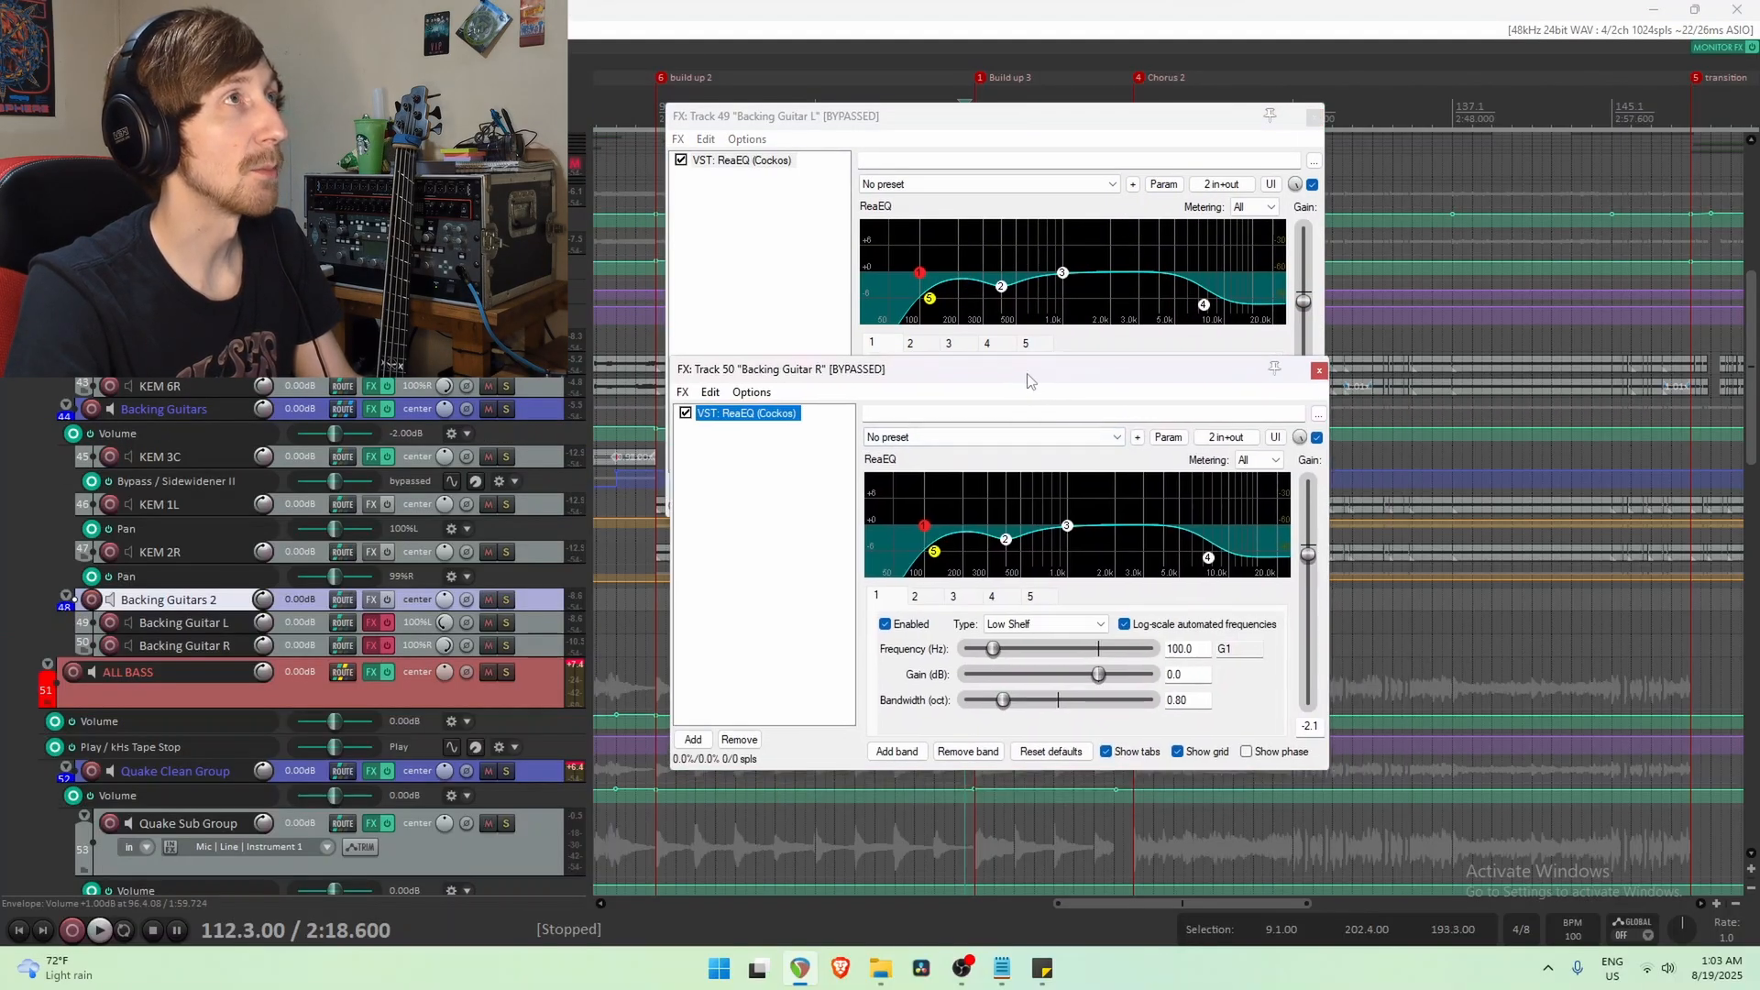
click(1319, 370)
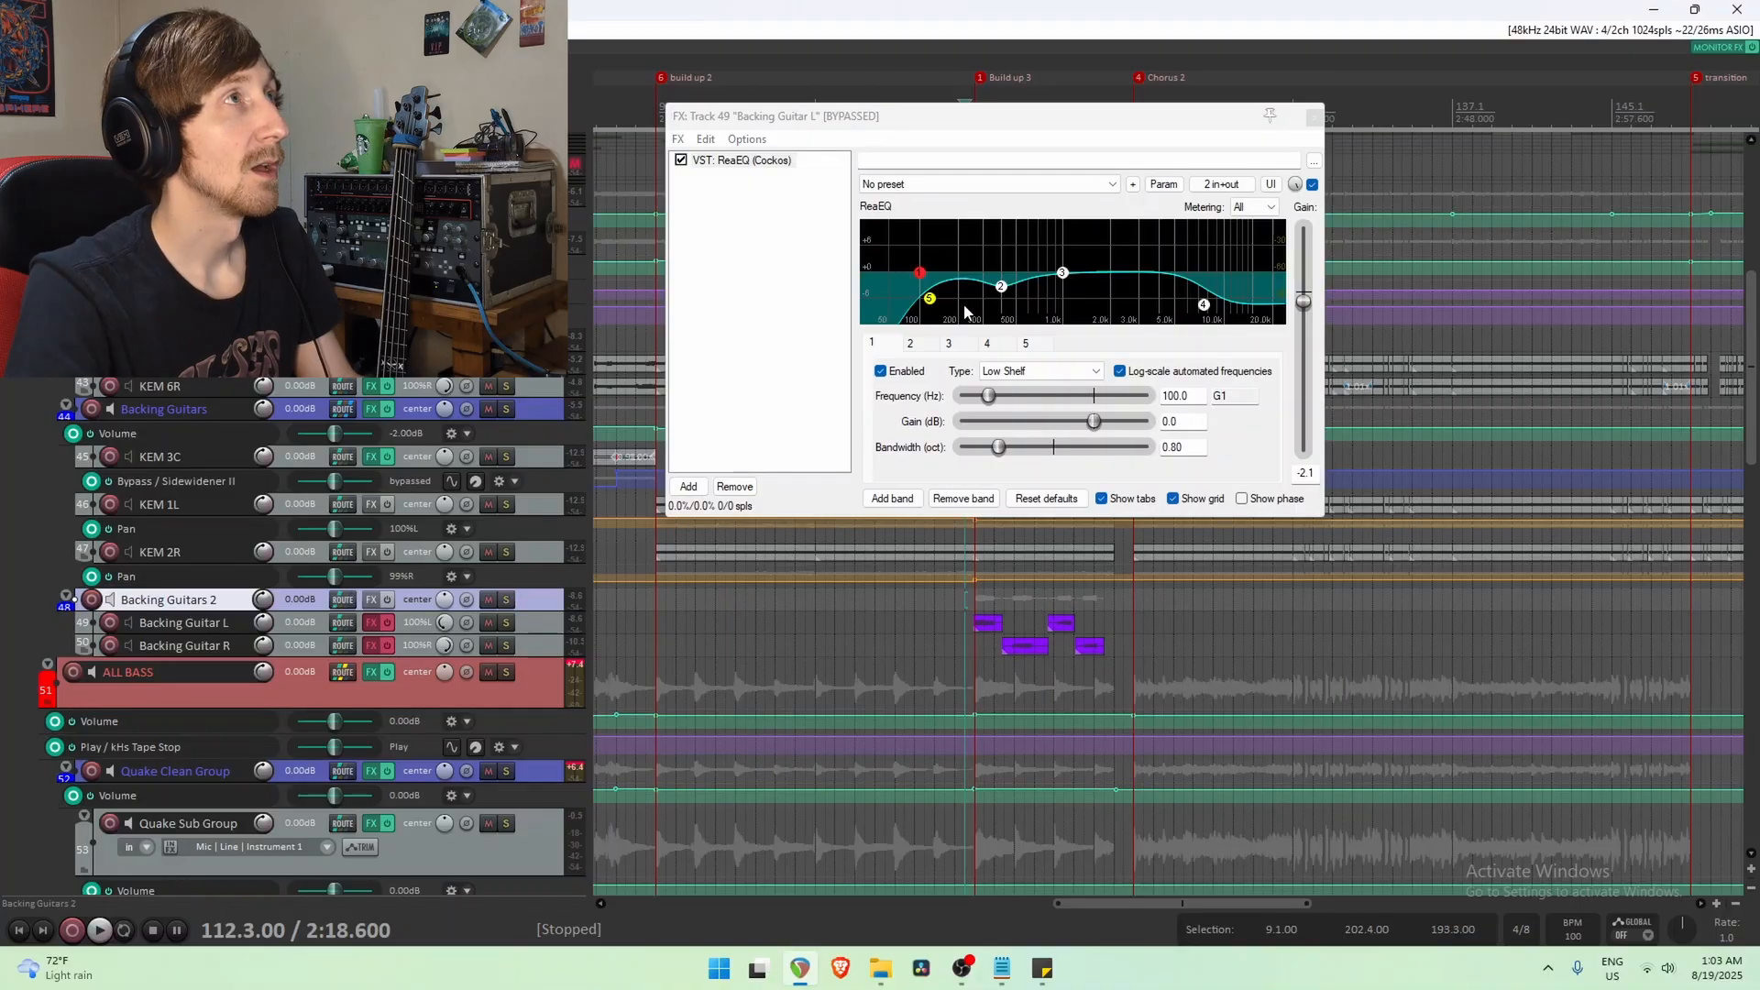
Examine the high-pass, low-mid and high-shelf bands of Backing Guitar L's ReaEQ and close its effects window.
click(930, 298)
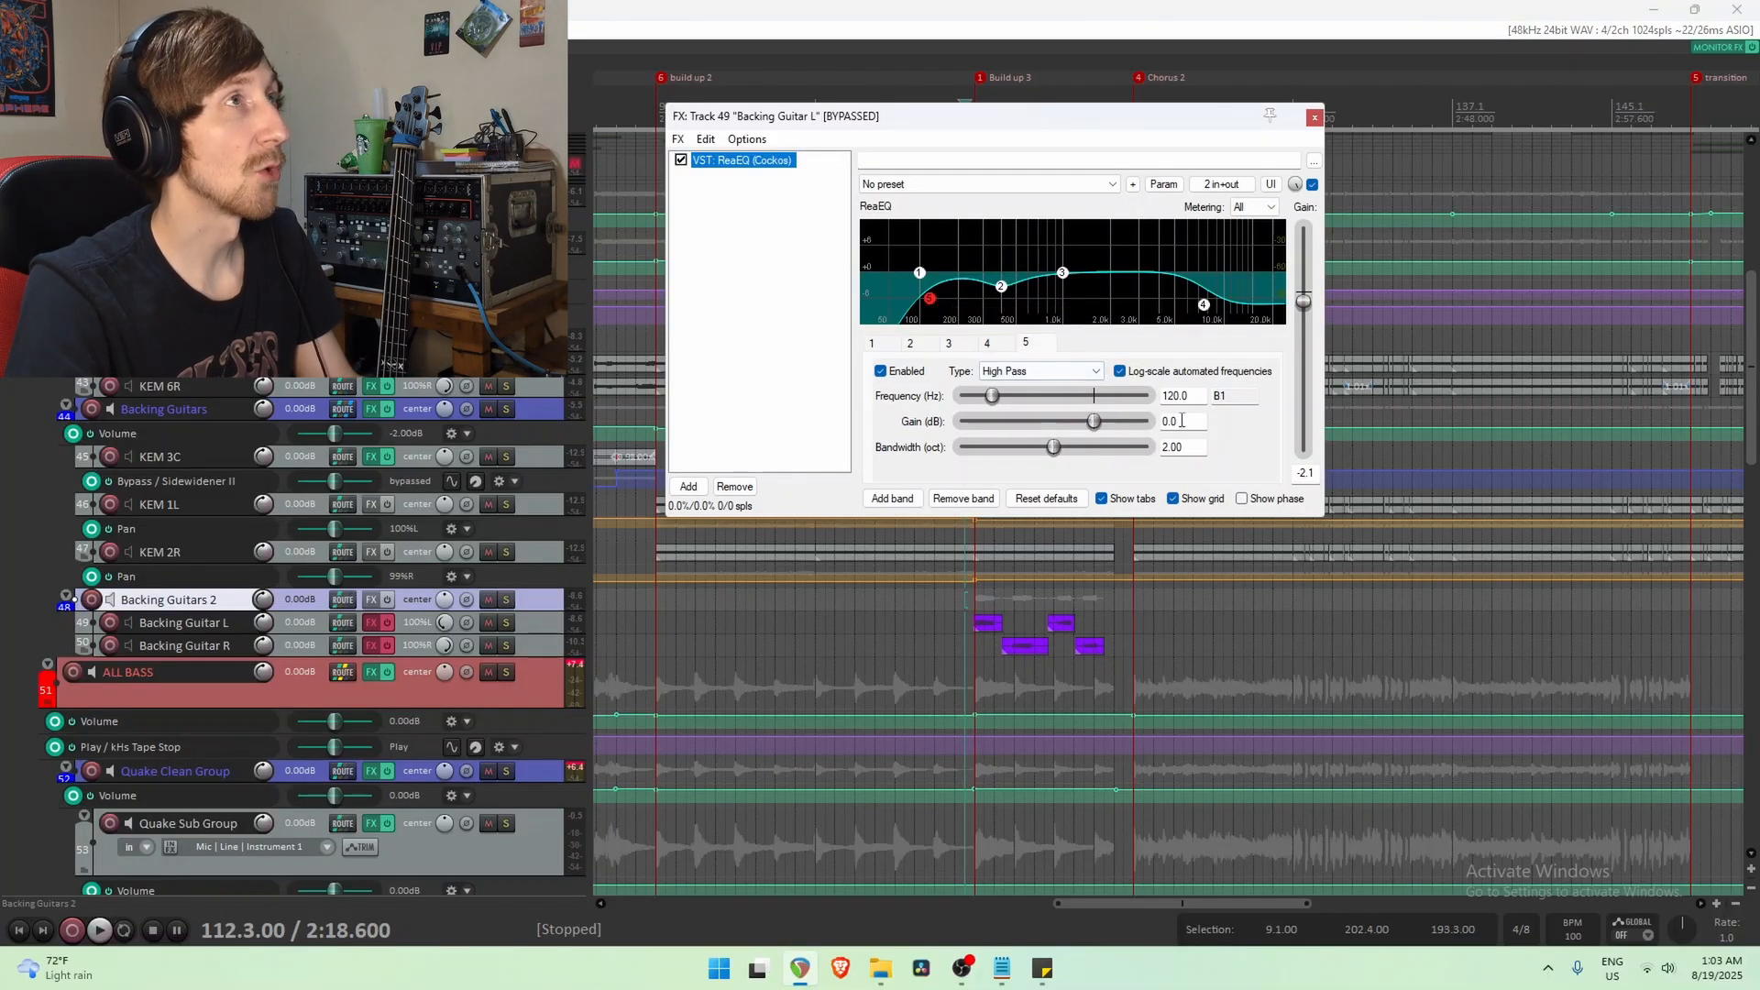
click(1004, 290)
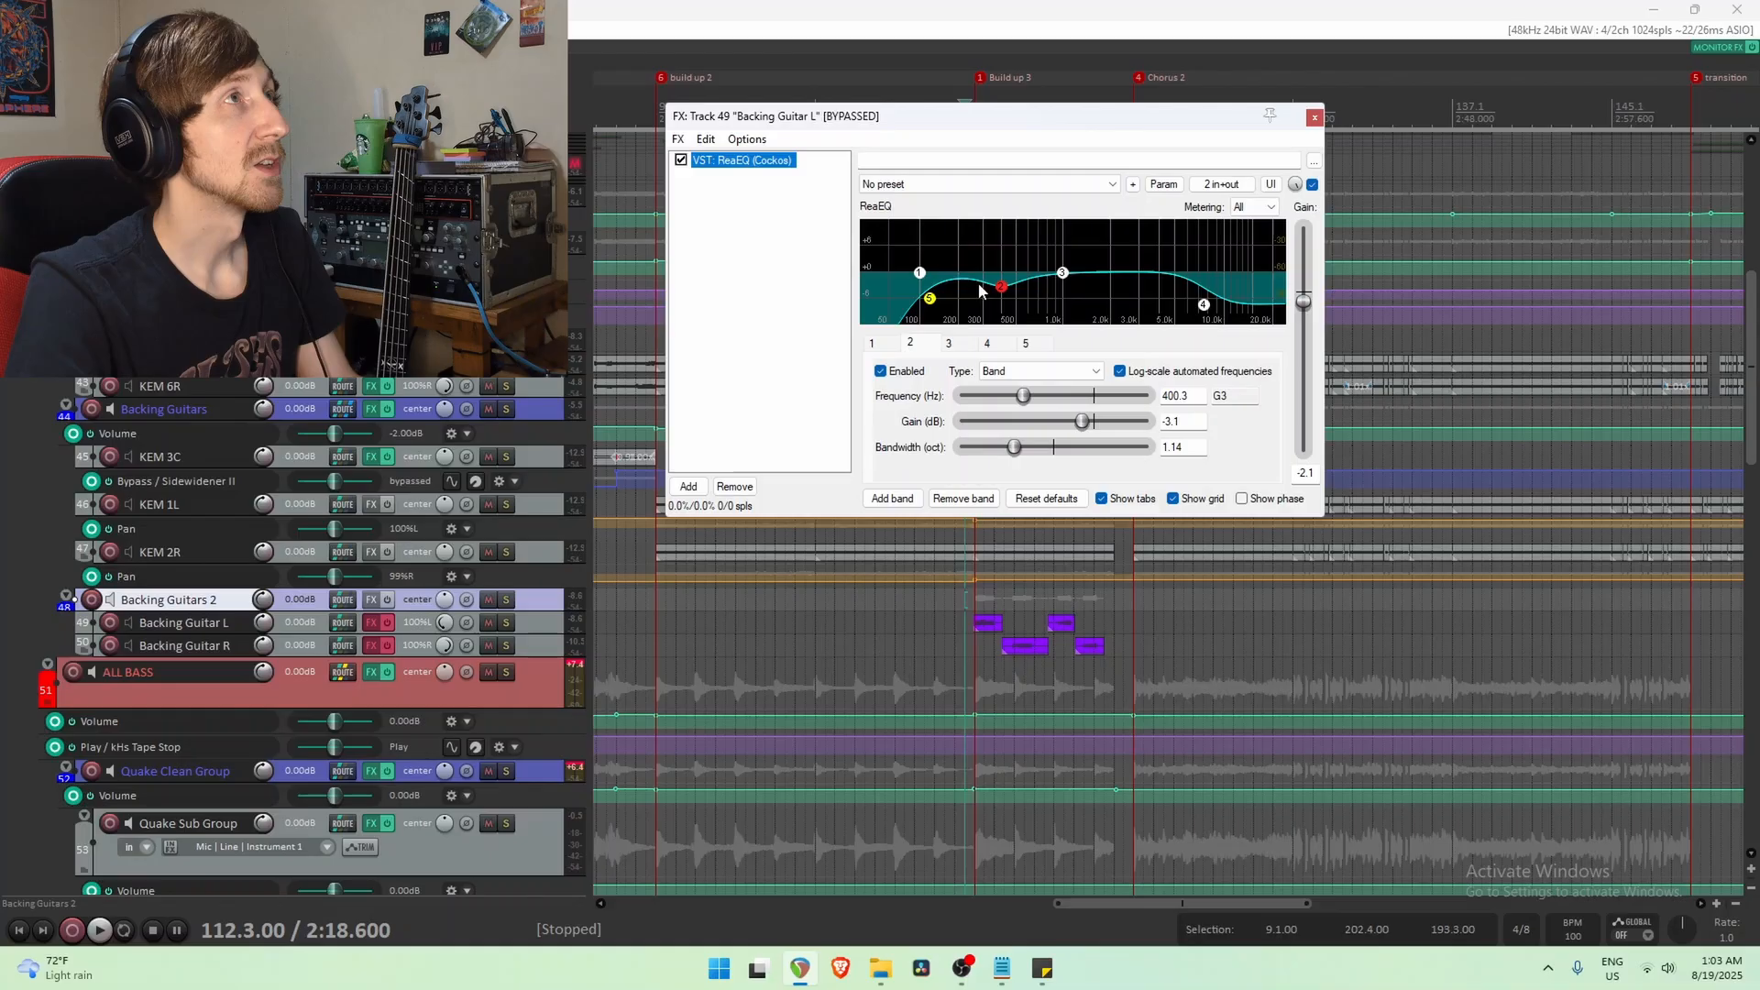
click(1204, 304)
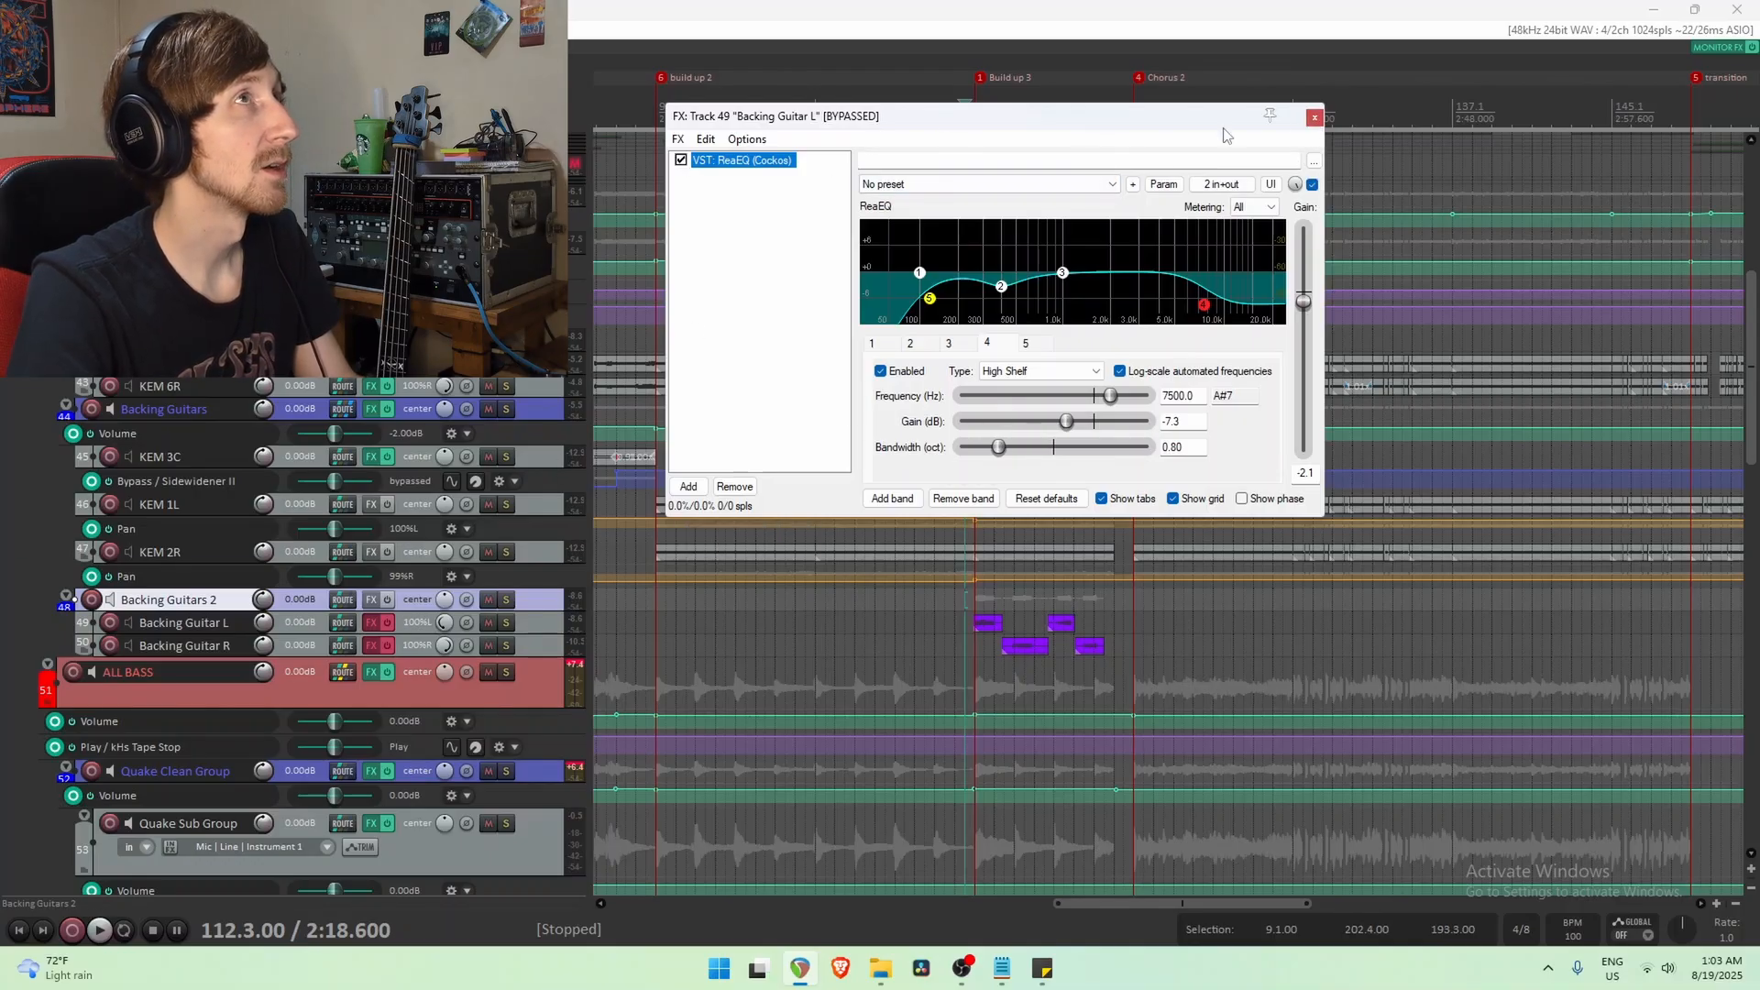
click(1314, 118)
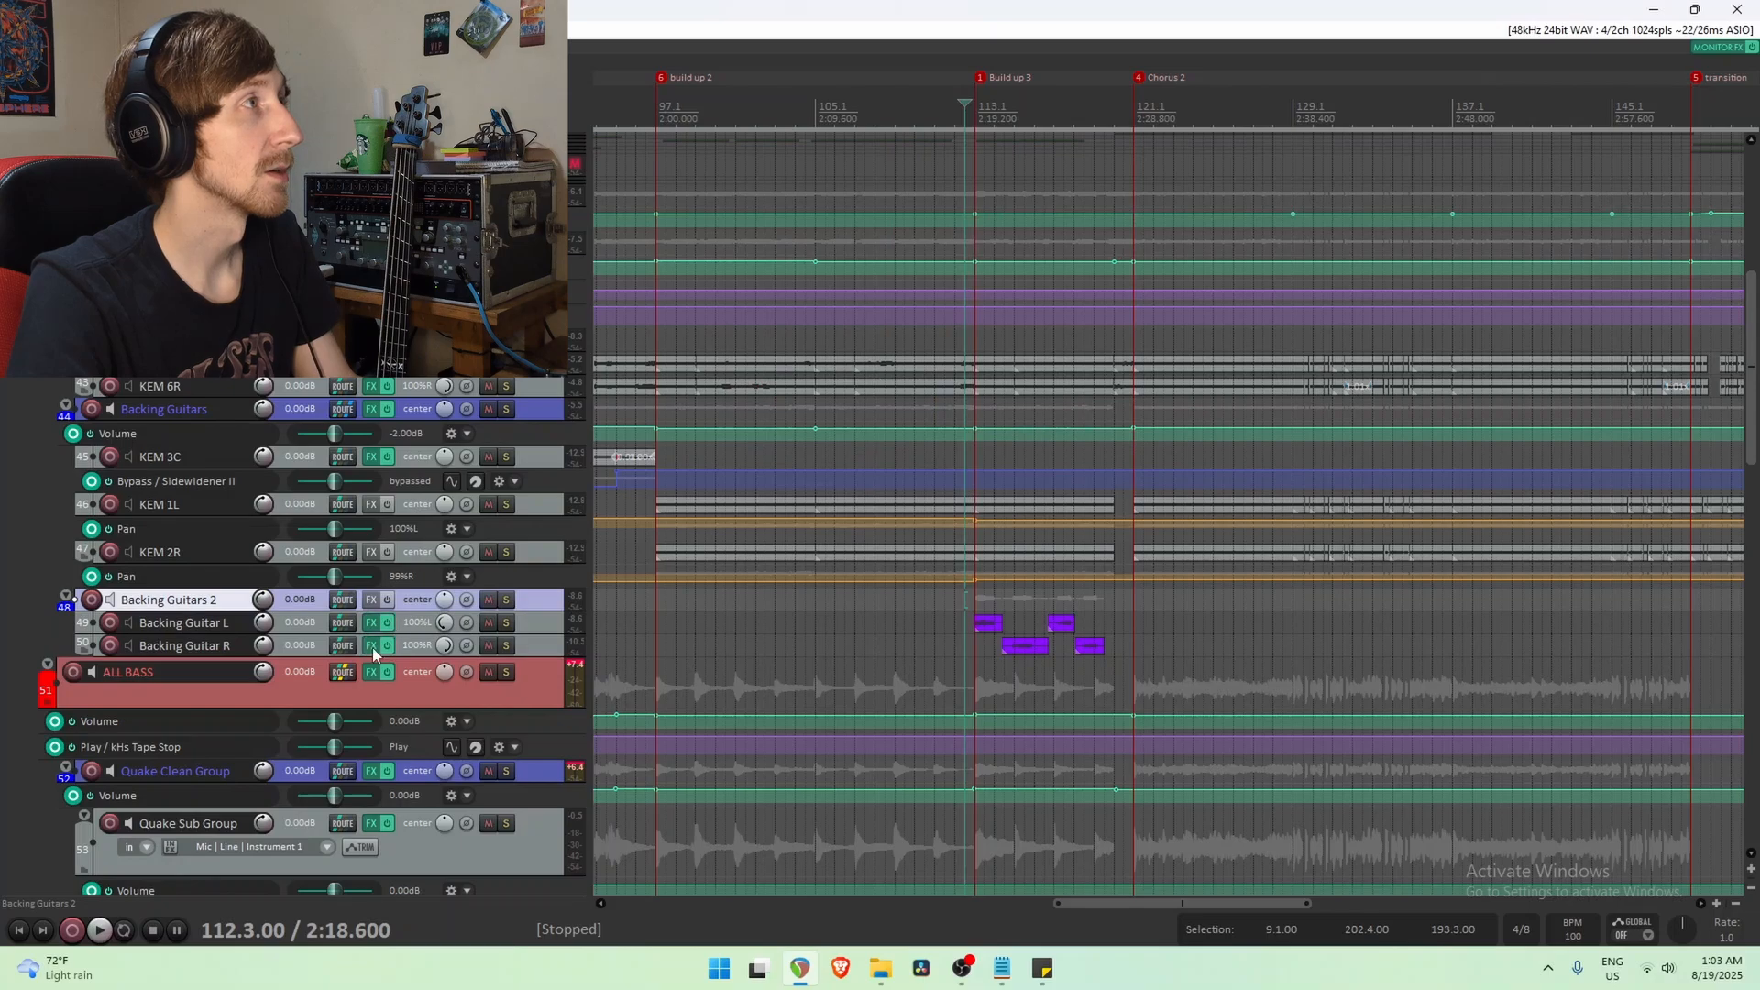
Solo Backing Guitars 2 and audition Build up 3 while toggling the effects bypass on Backing Guitar L and R.
click(371, 647)
click(1319, 371)
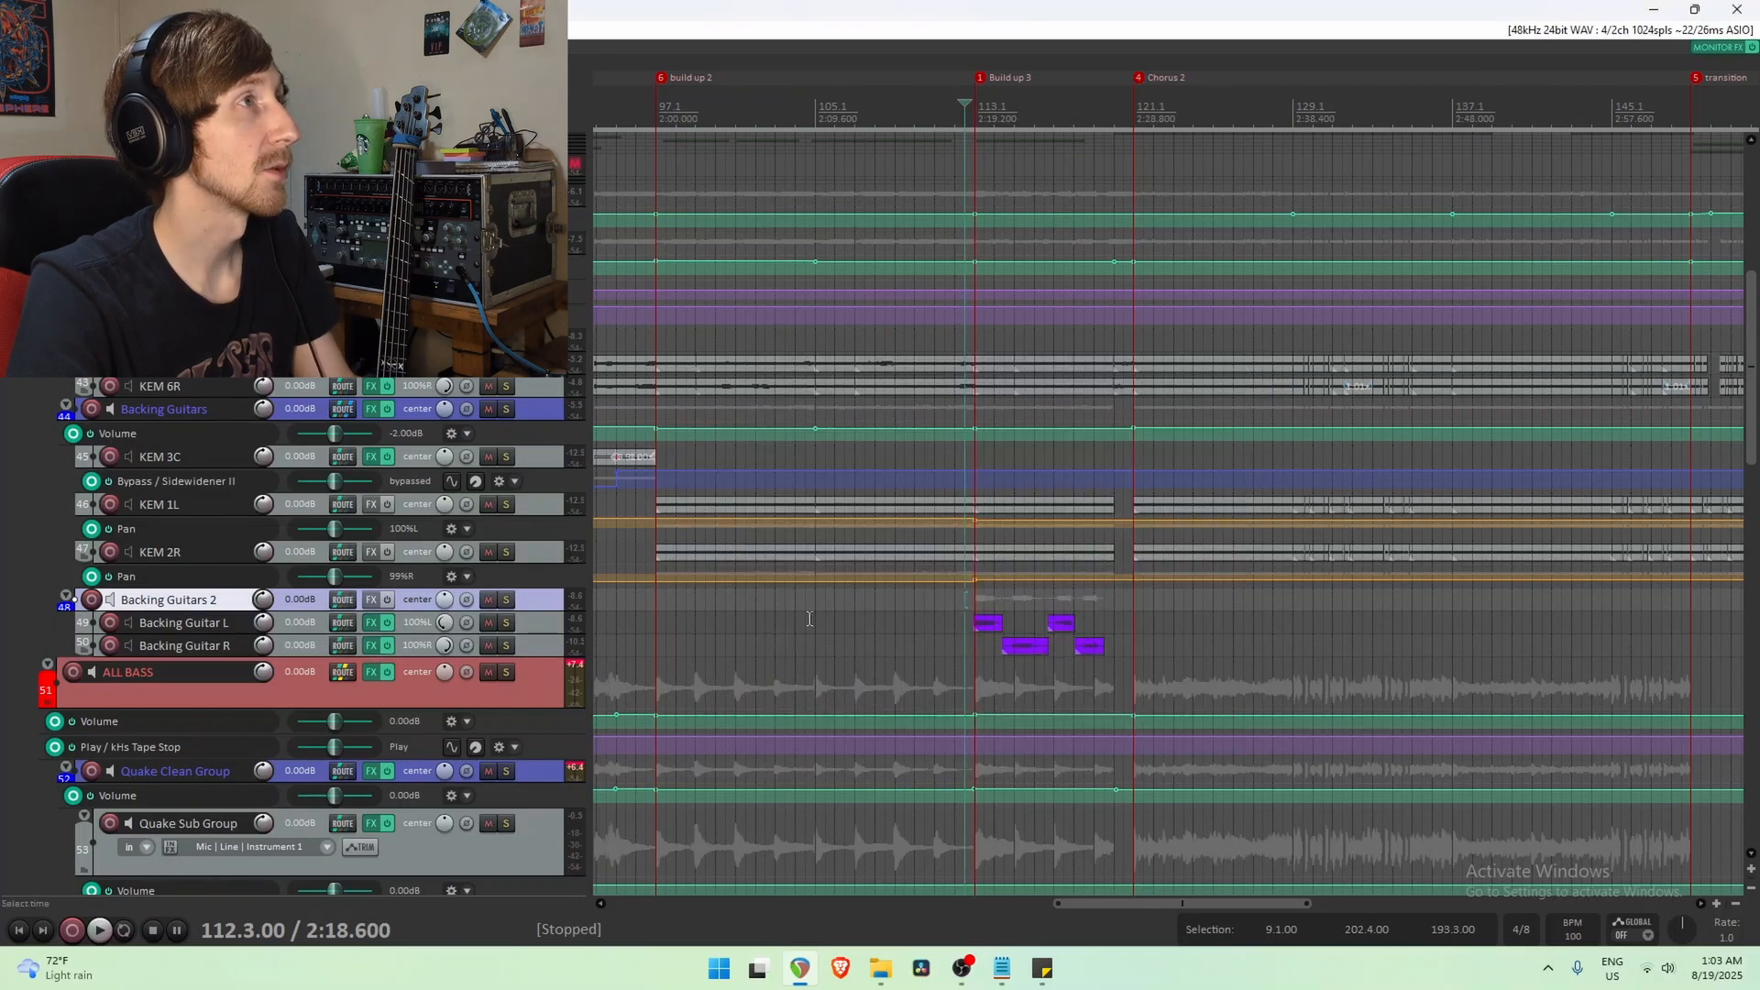
click(506, 599)
key(space)
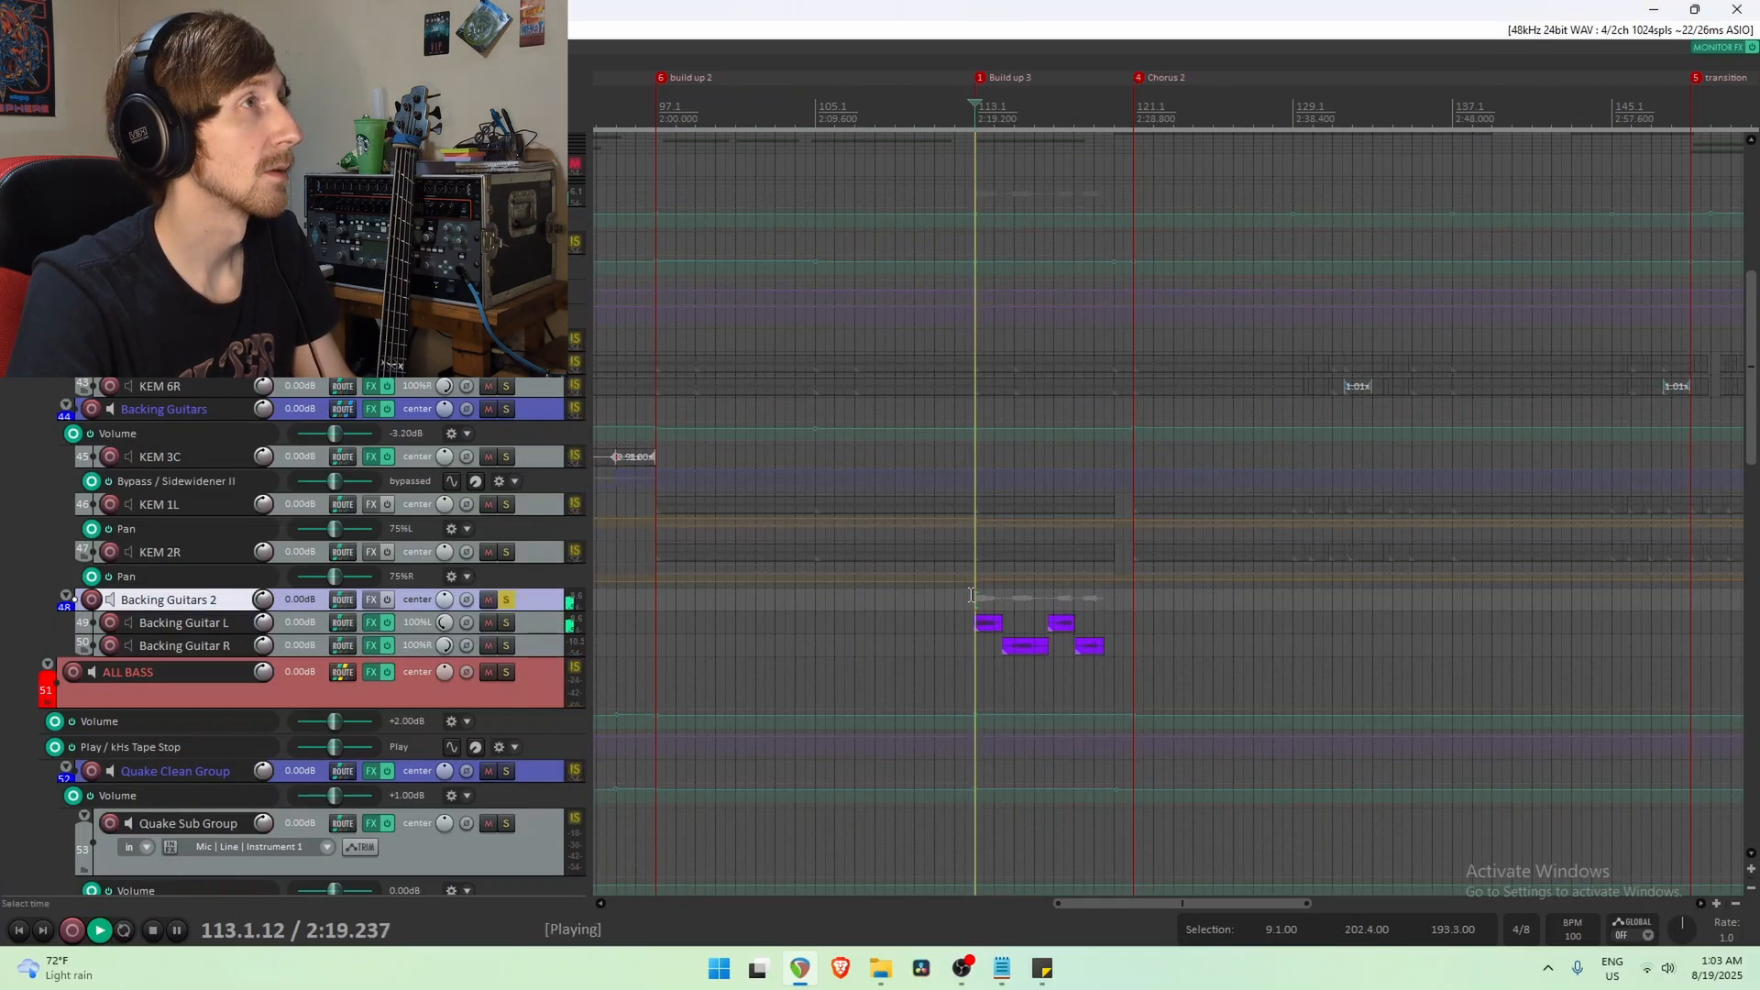
click(387, 623)
key(space)
click(389, 644)
key(space)
key(space)
Check Backing Guitar L's ReaEQ and play Build up 3 with both Backing Guitar L and R effects enabled.
click(385, 624)
click(371, 621)
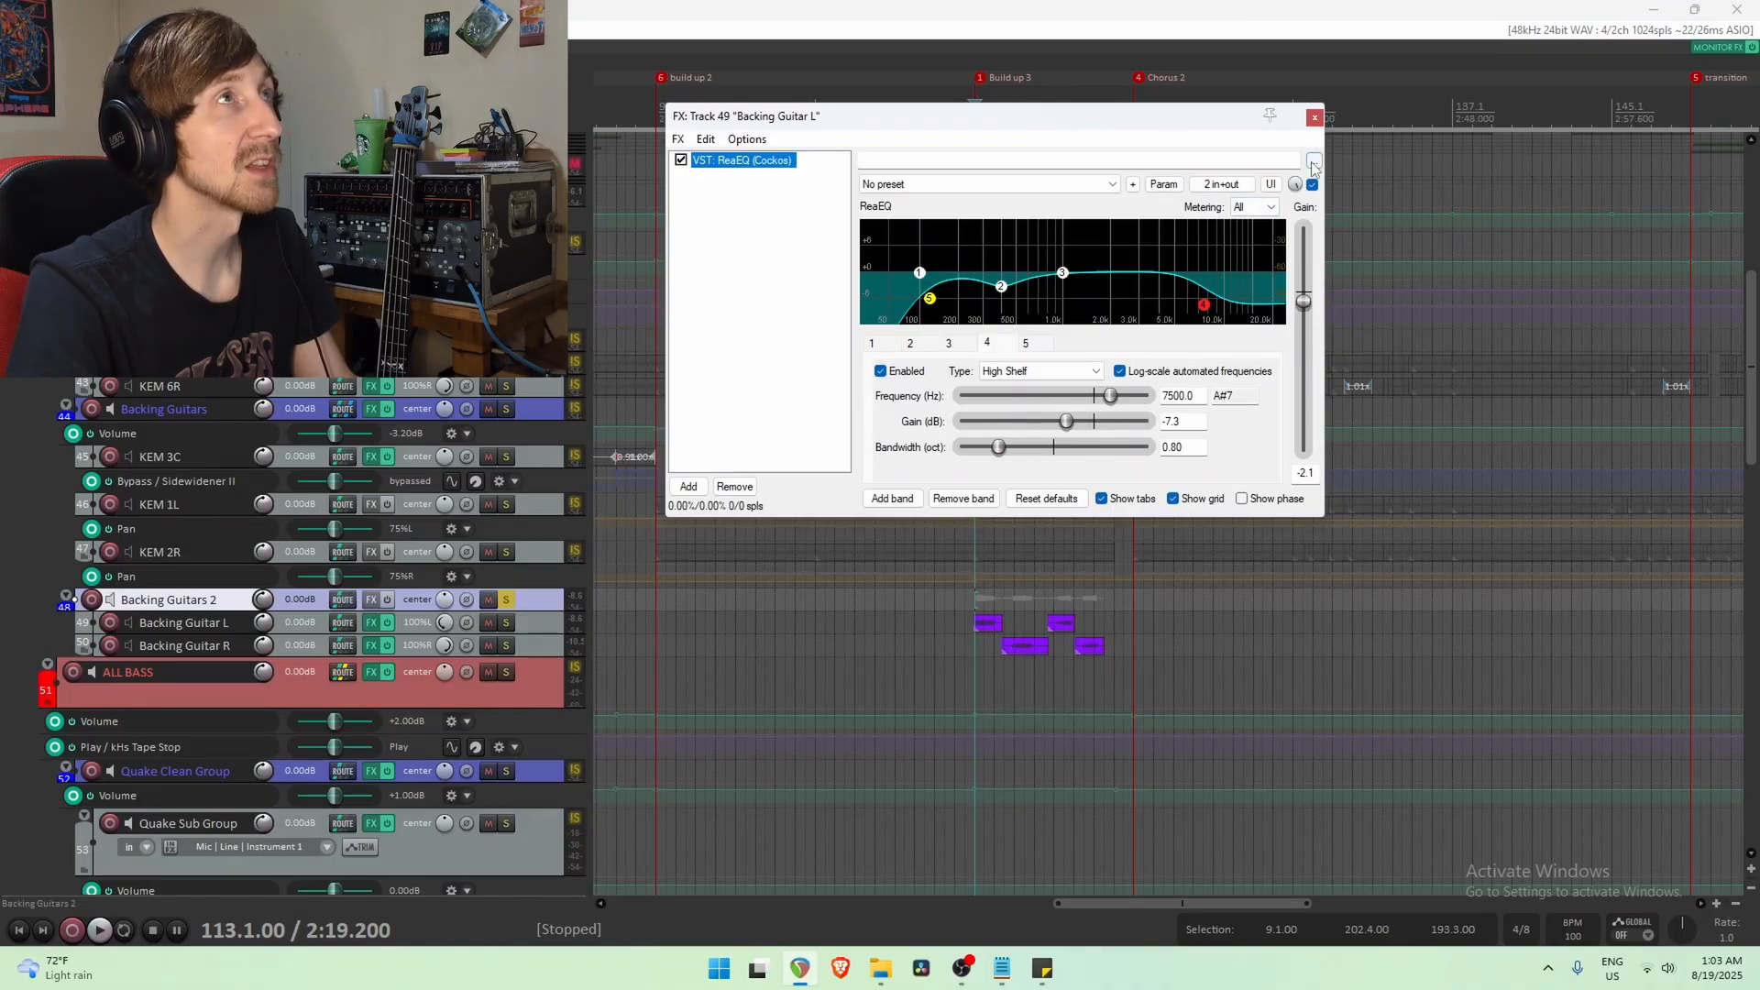
click(1315, 119)
key(space)
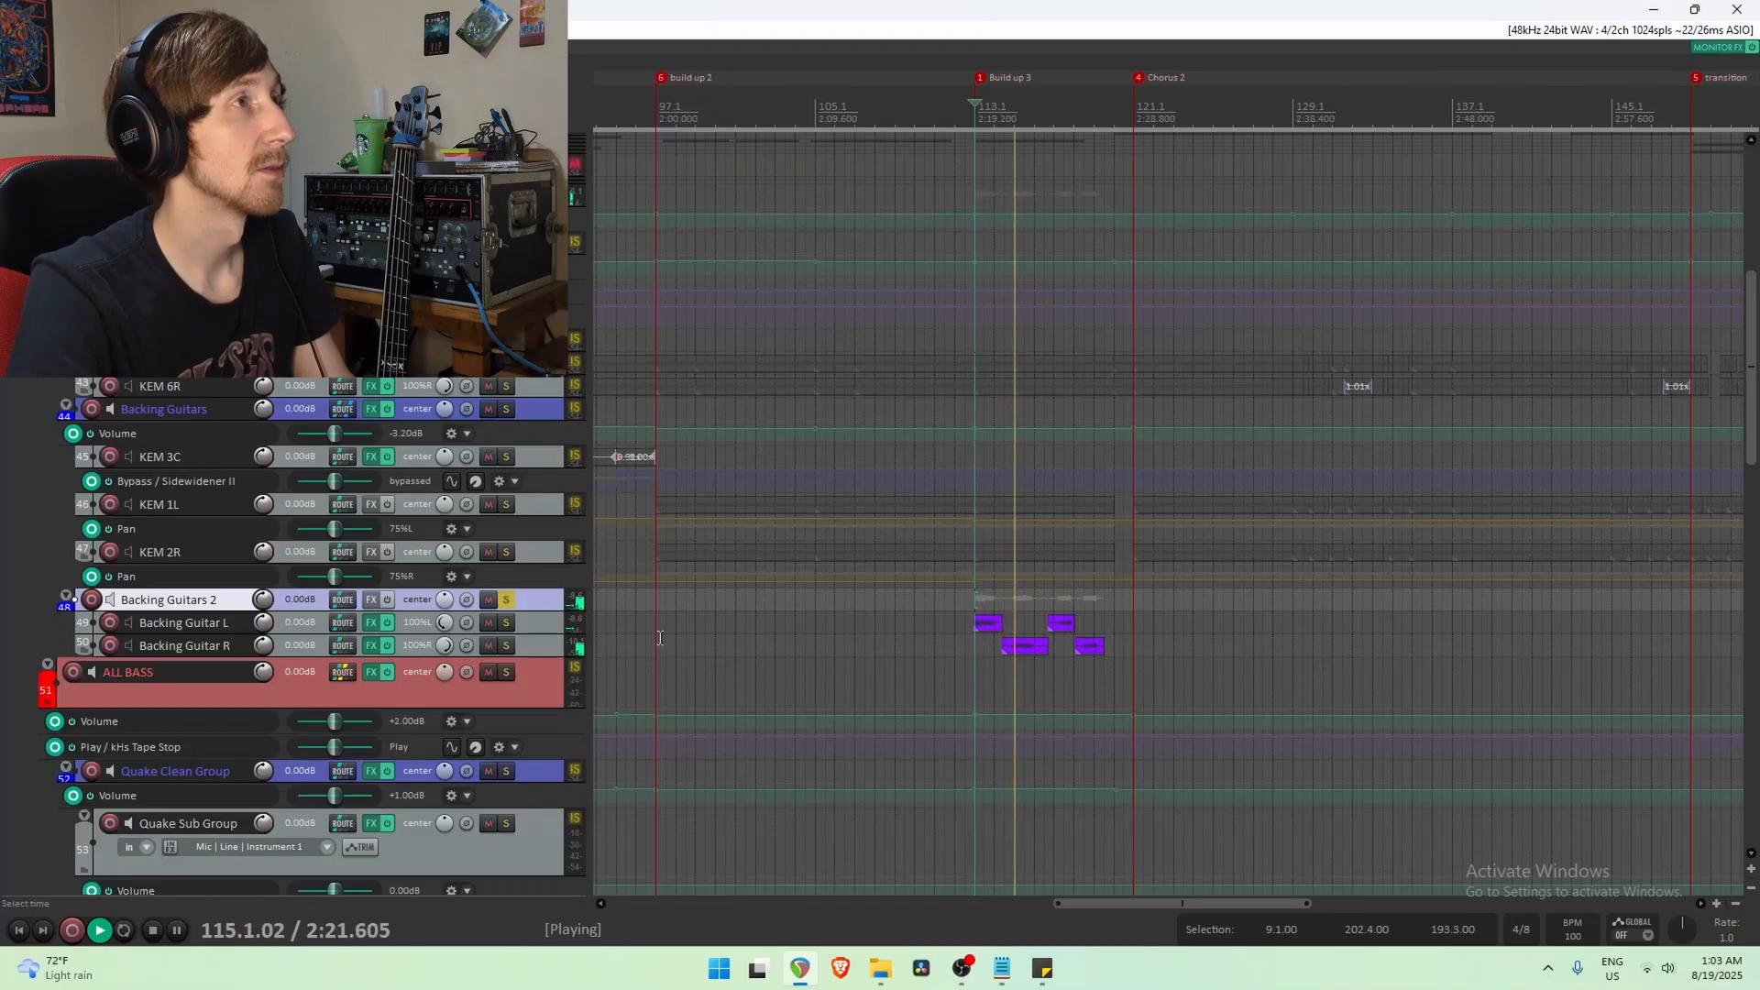
key(space)
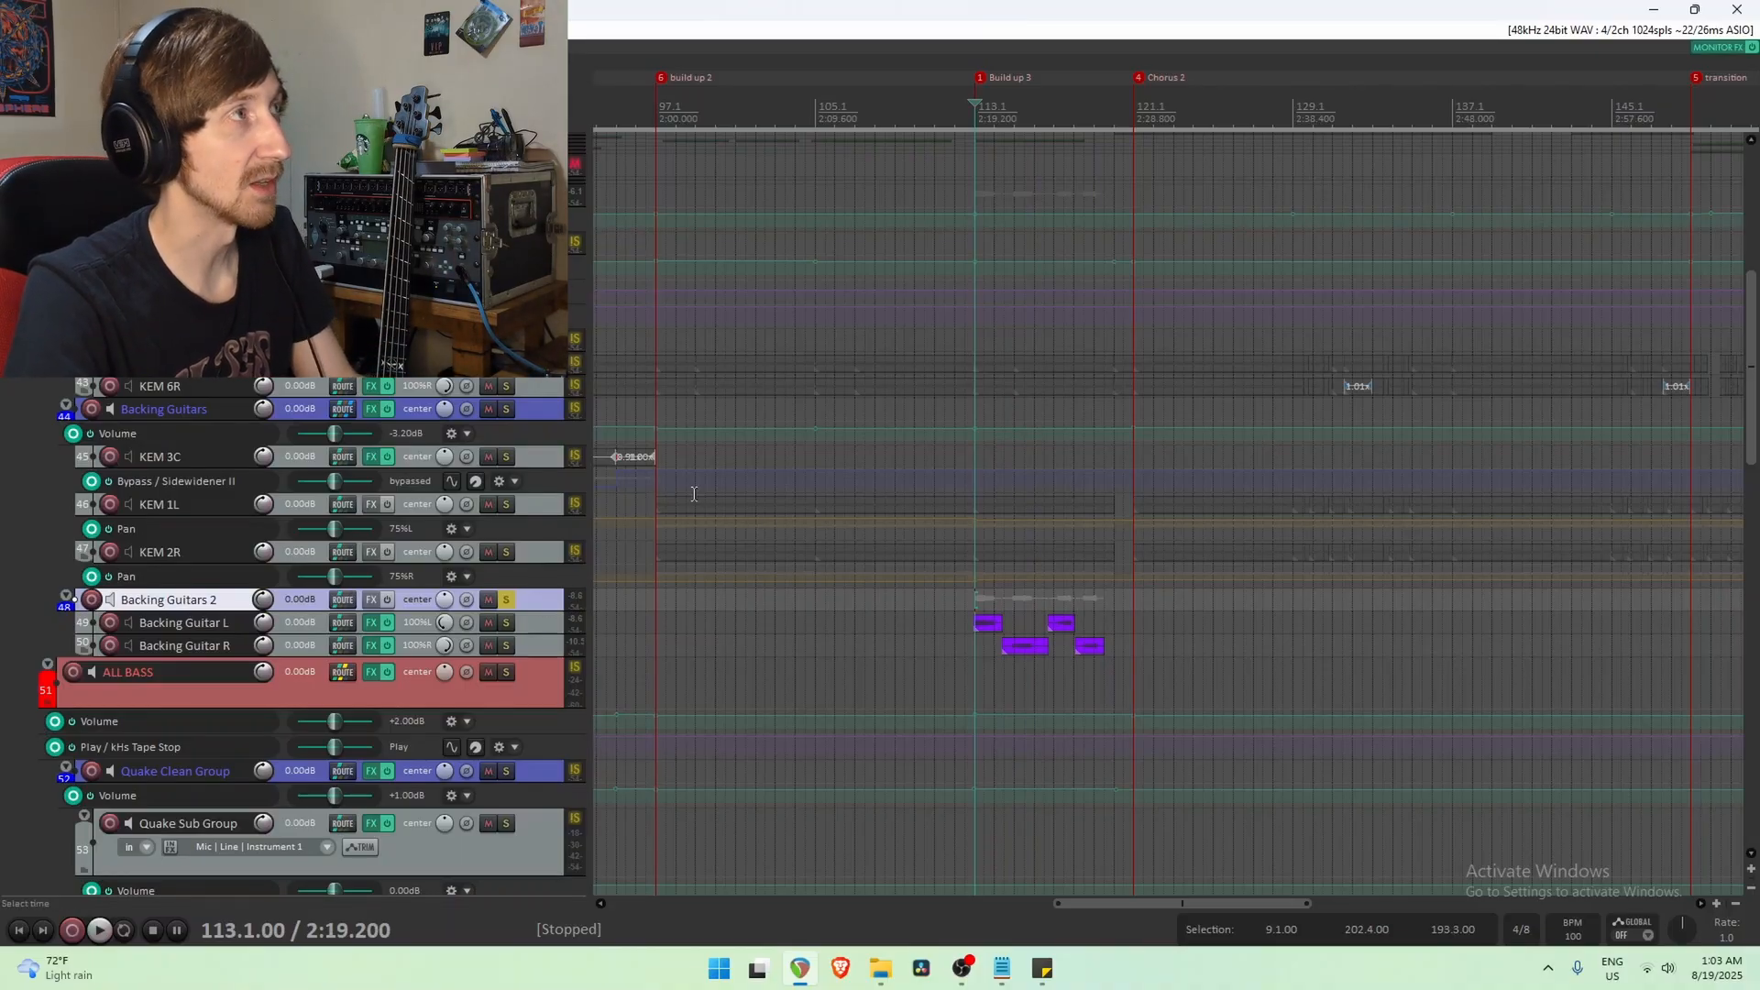
Unsolo Backing Guitars 2 and place the edit cursor at 112.1, just before Build up 3.
scroll(275, 642, up, 1)
scroll(1093, 702, down, 5)
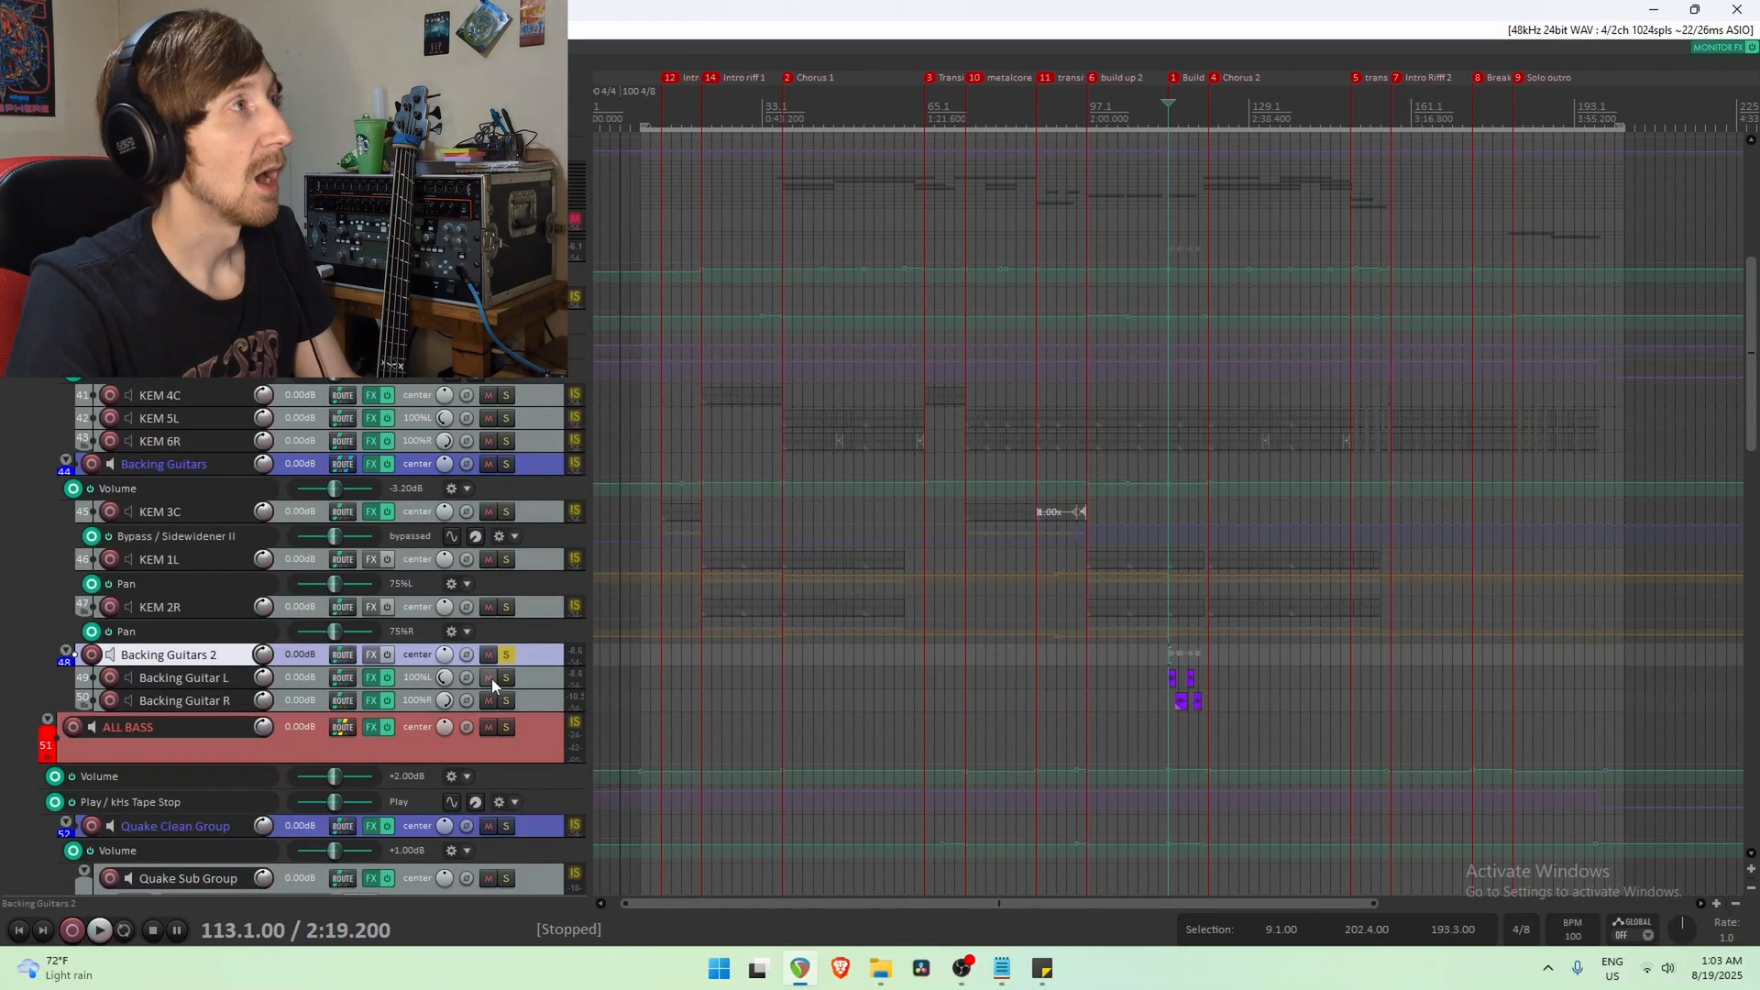
click(1210, 678)
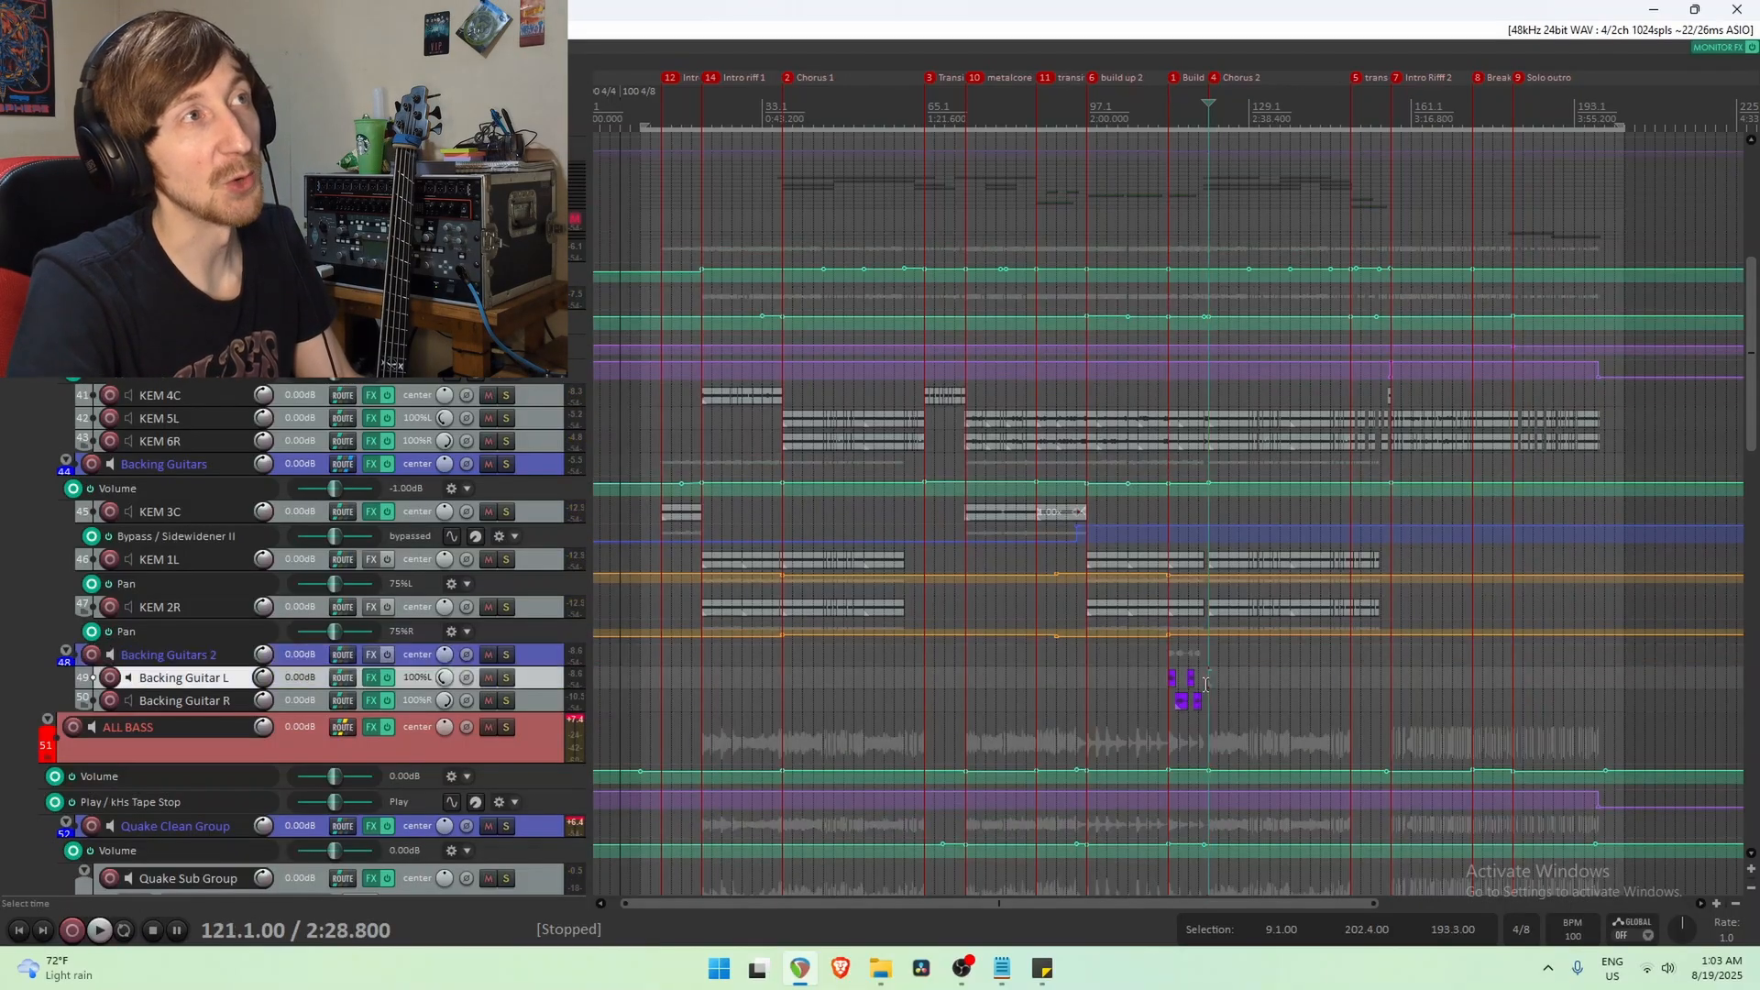
scroll(1026, 701, up, 3)
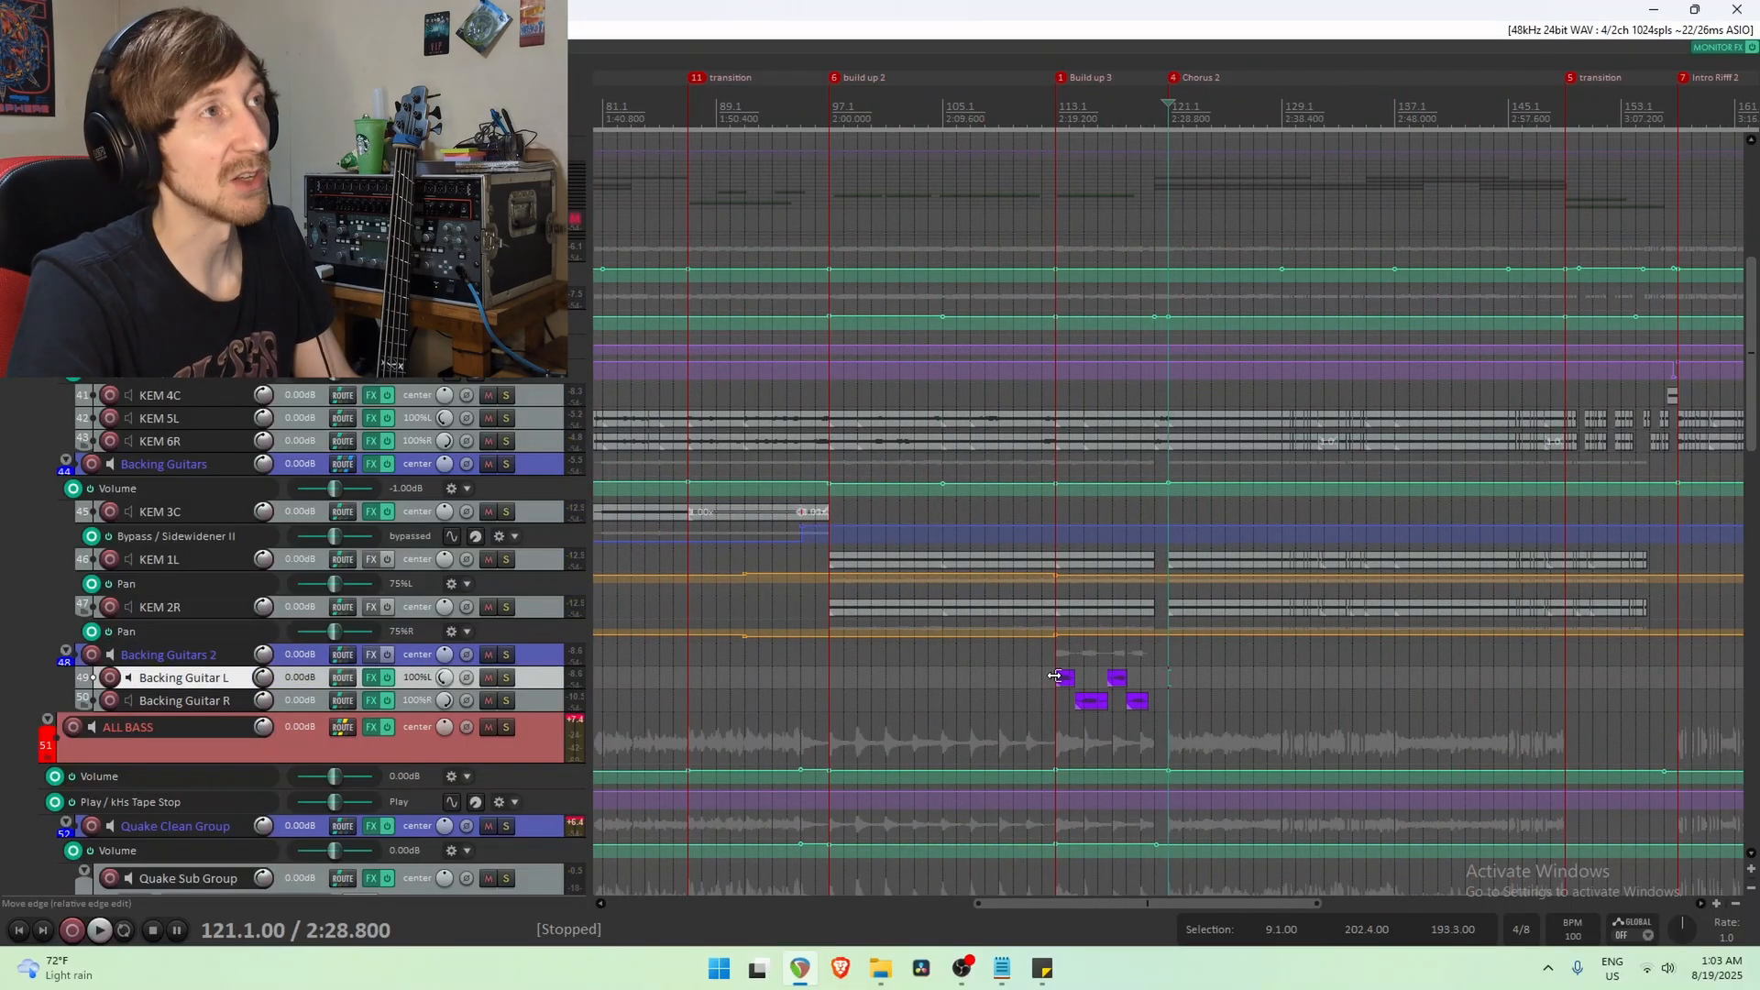
click(1043, 674)
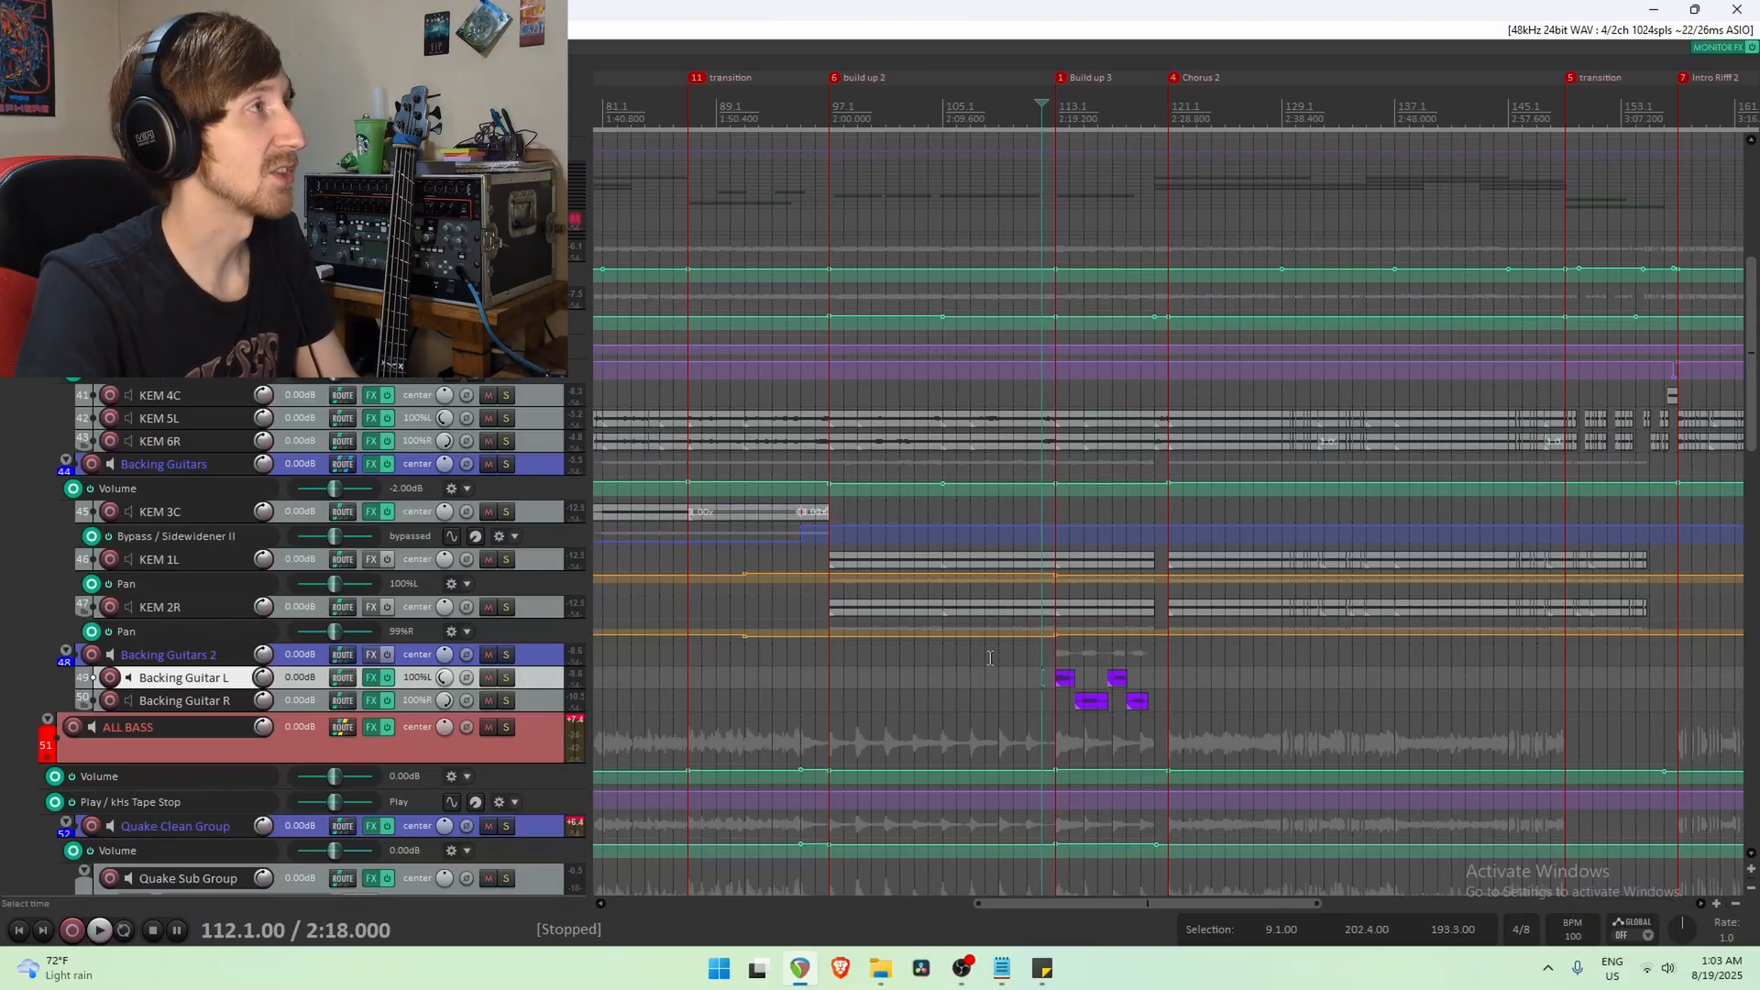
Play Build up 3 in the full mix from 112.1 to hear the backing guitars in context.
scroll(995, 654, down, 4)
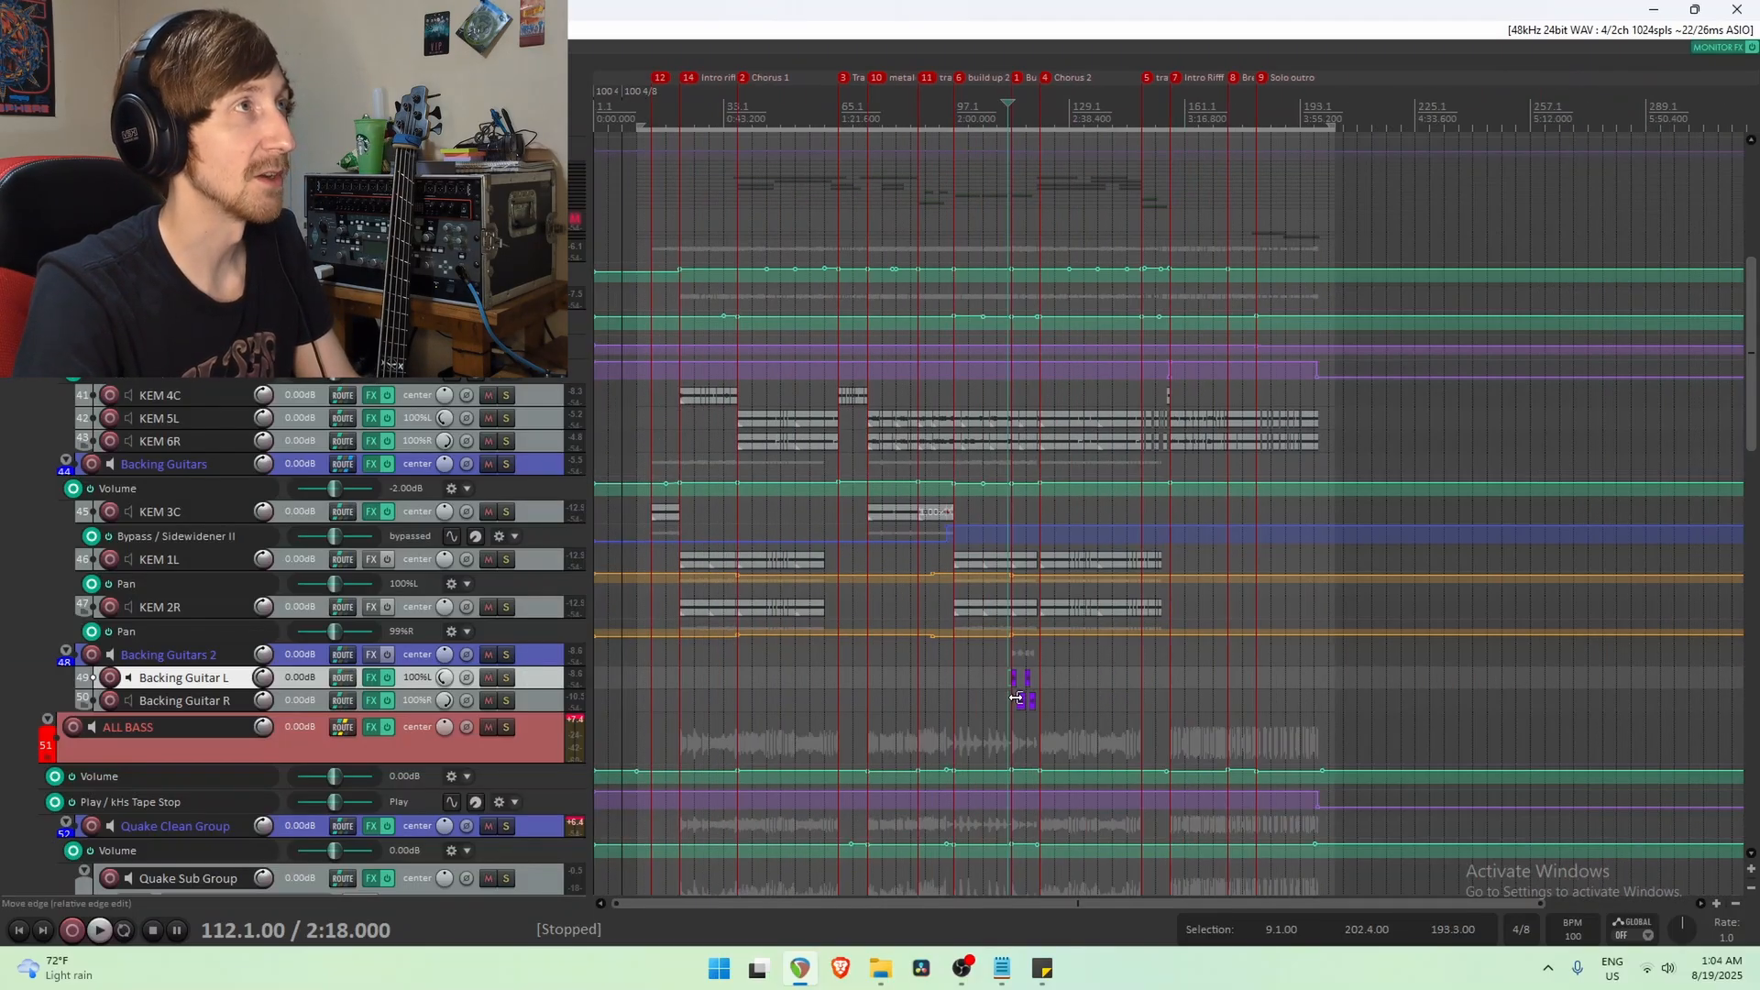
scroll(975, 550, up, 5)
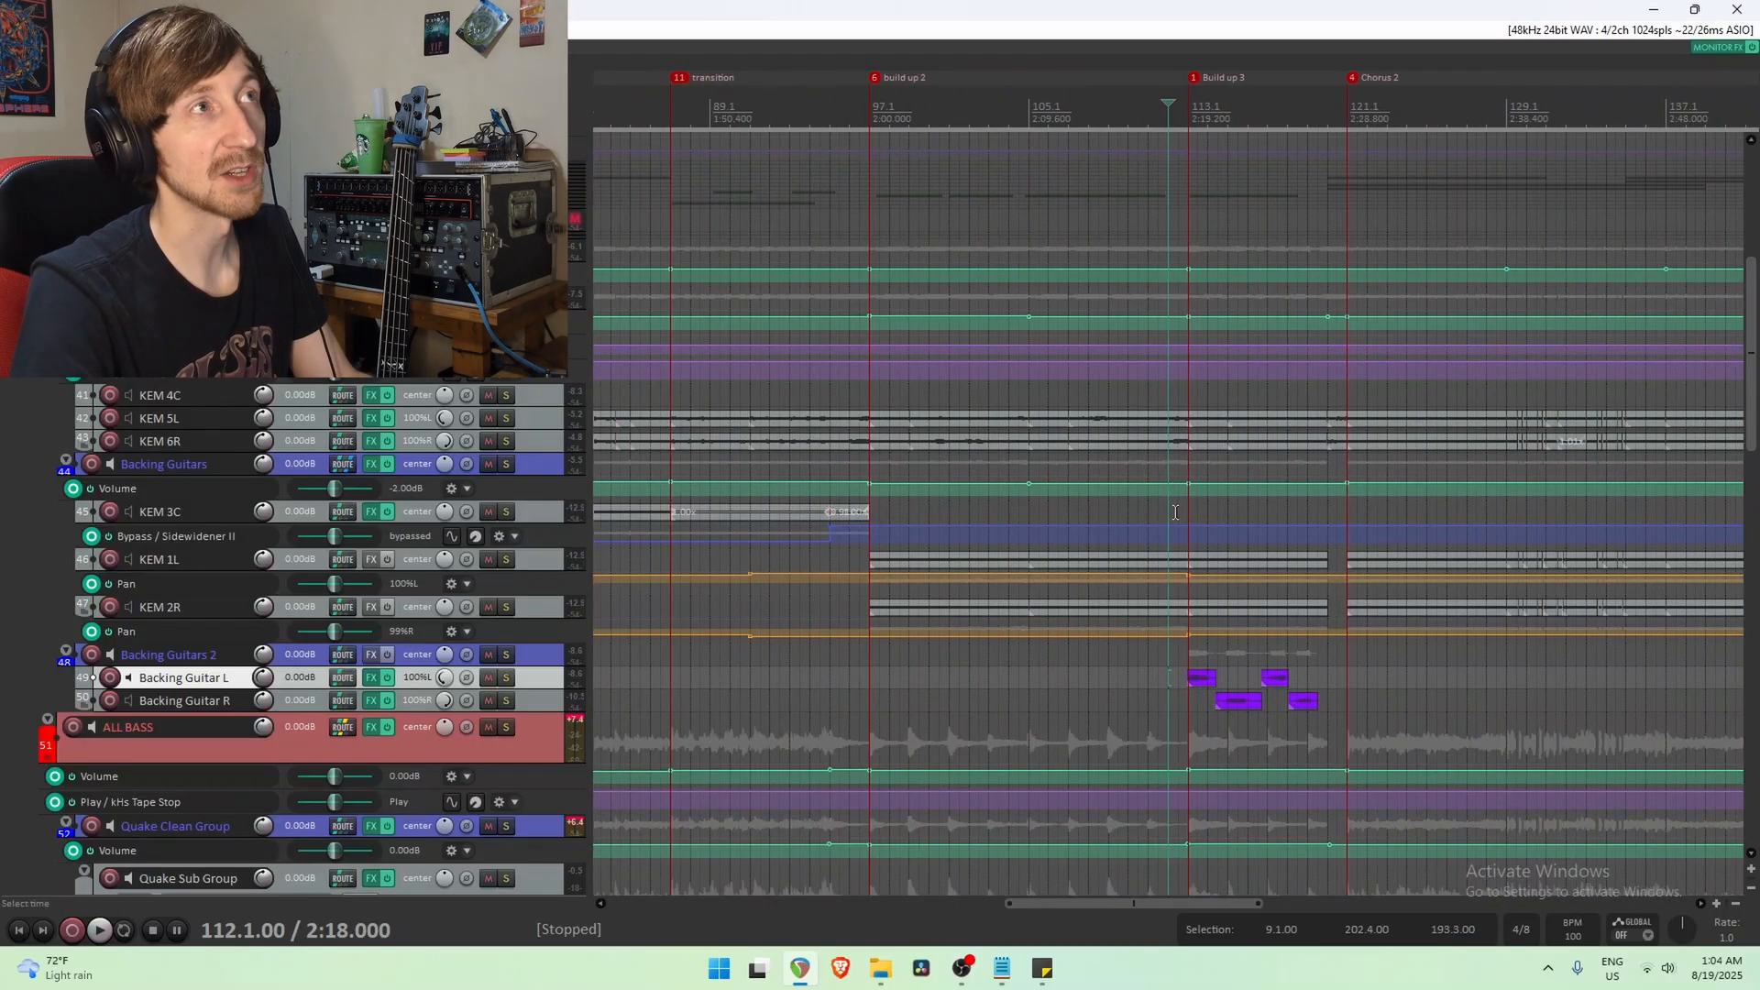
key(space)
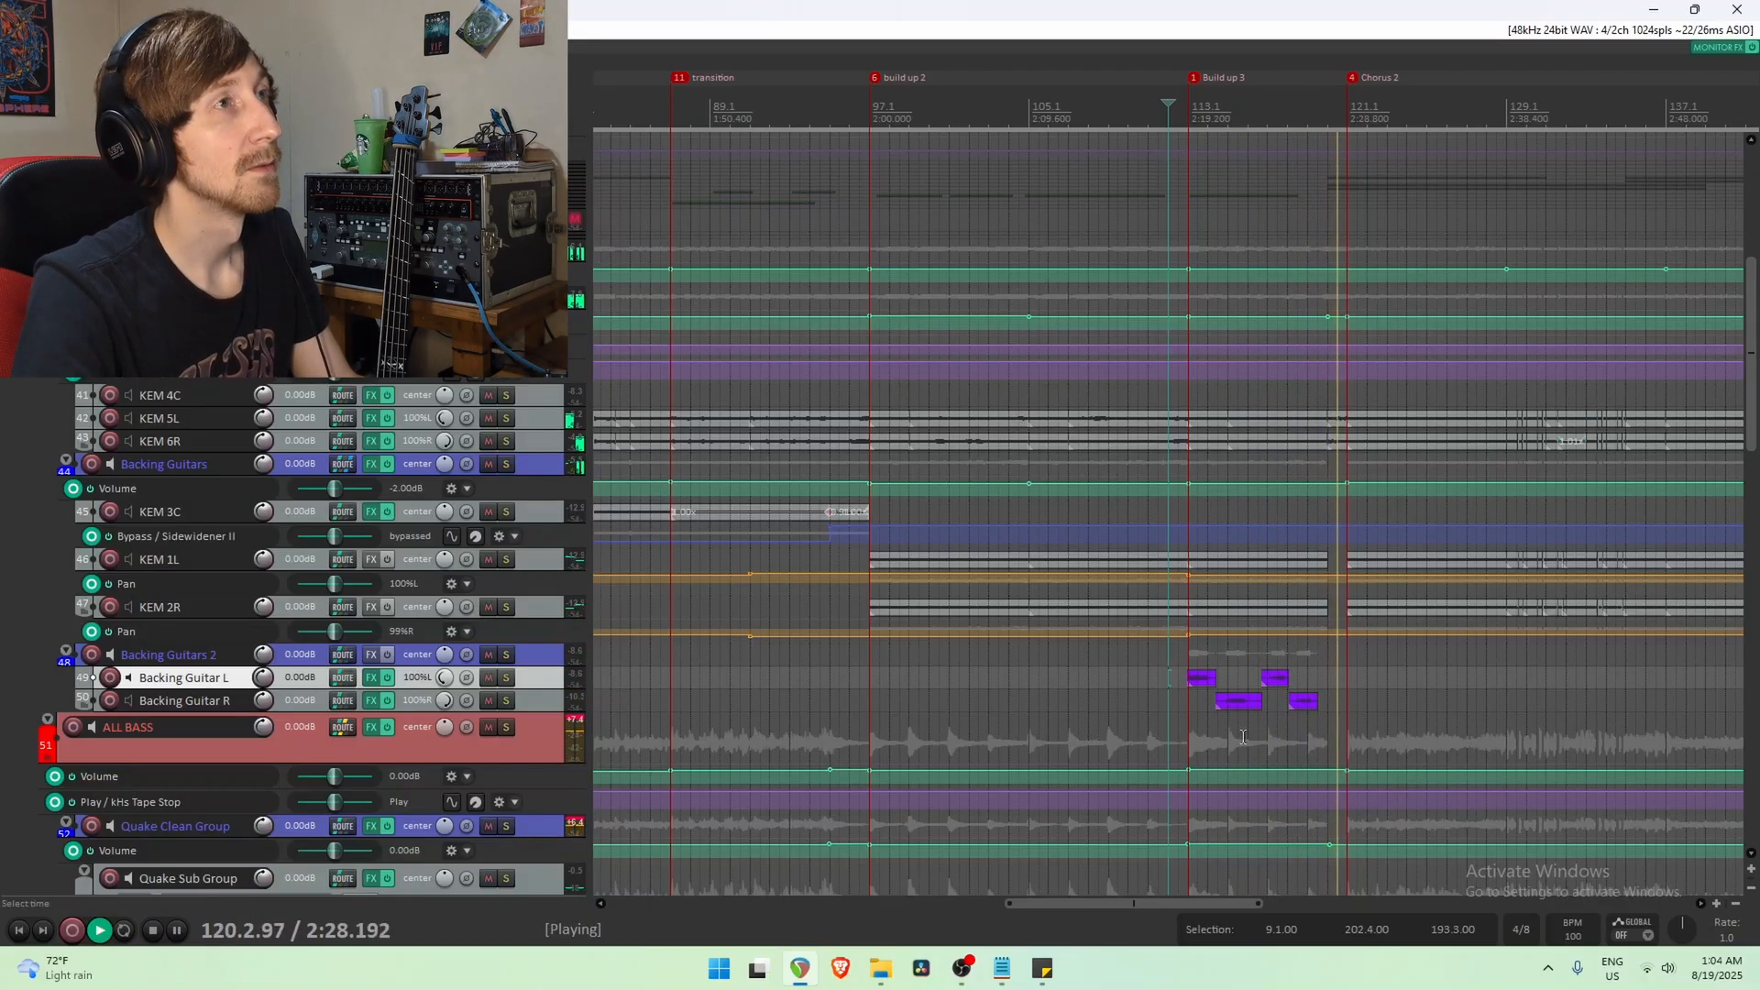
key(space)
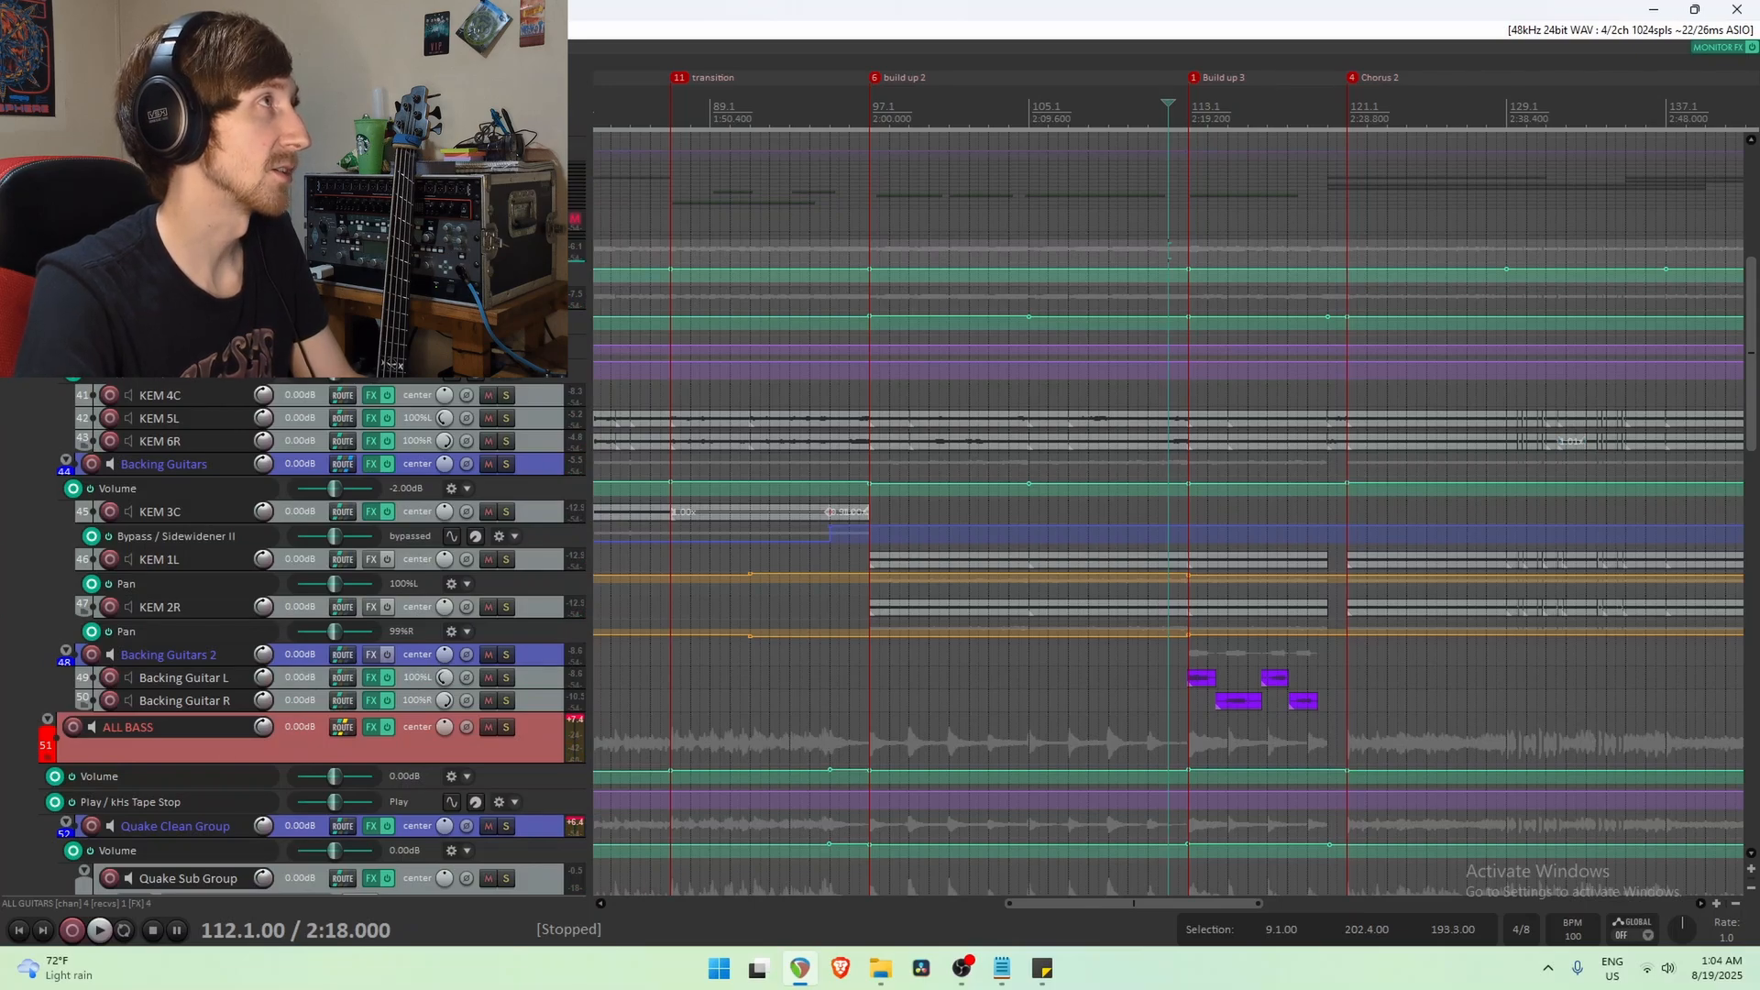
Open the ALL GUITARS folder's effects and view its ReaEQ and PuigTec MEQ5 Stereo.
click(371, 251)
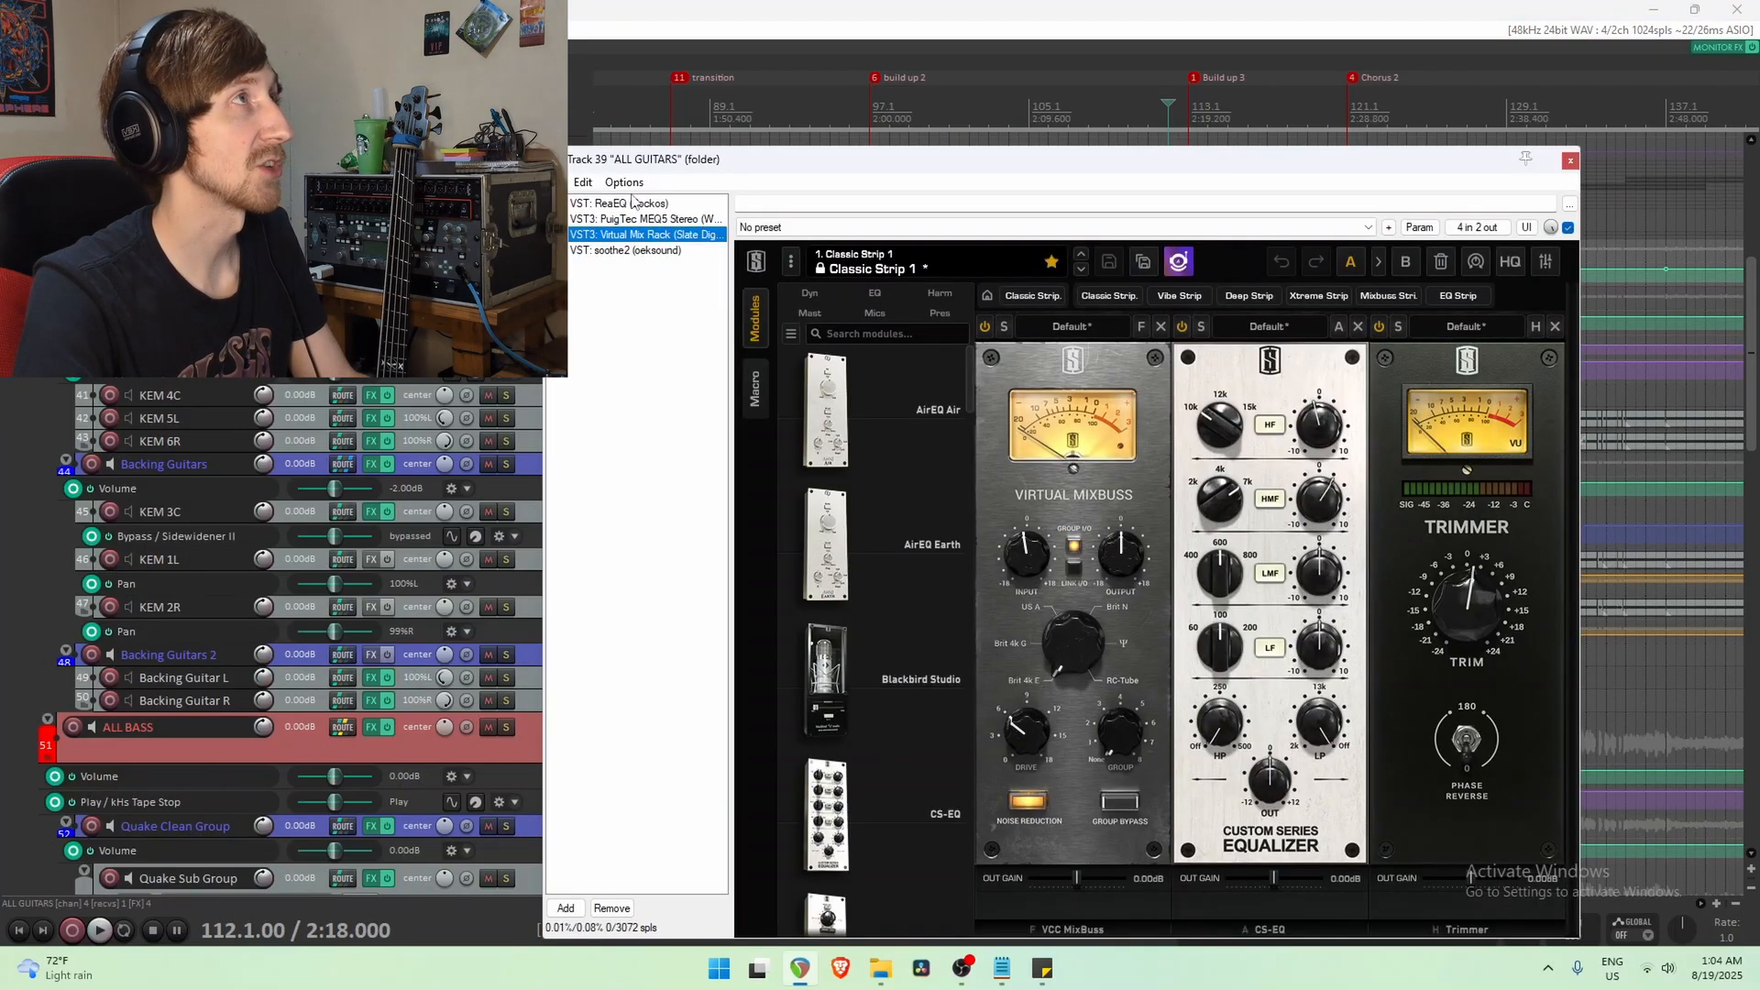
click(633, 202)
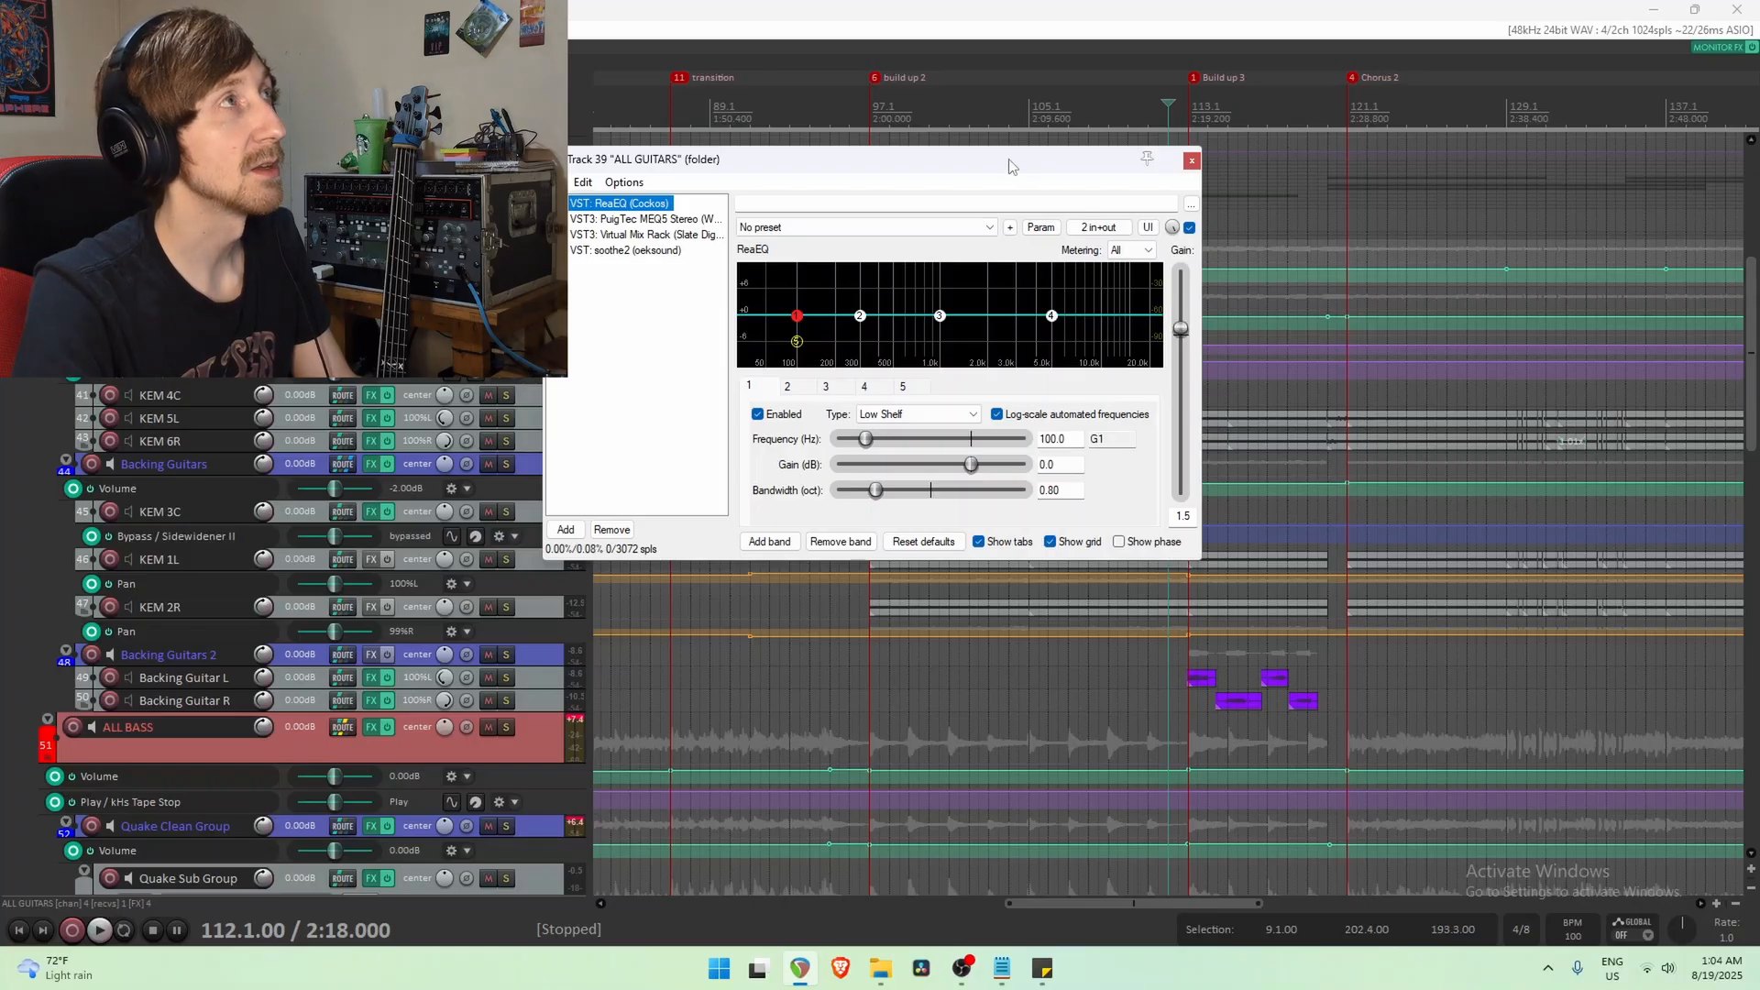
drag(1010, 166, 1243, 95)
click(853, 148)
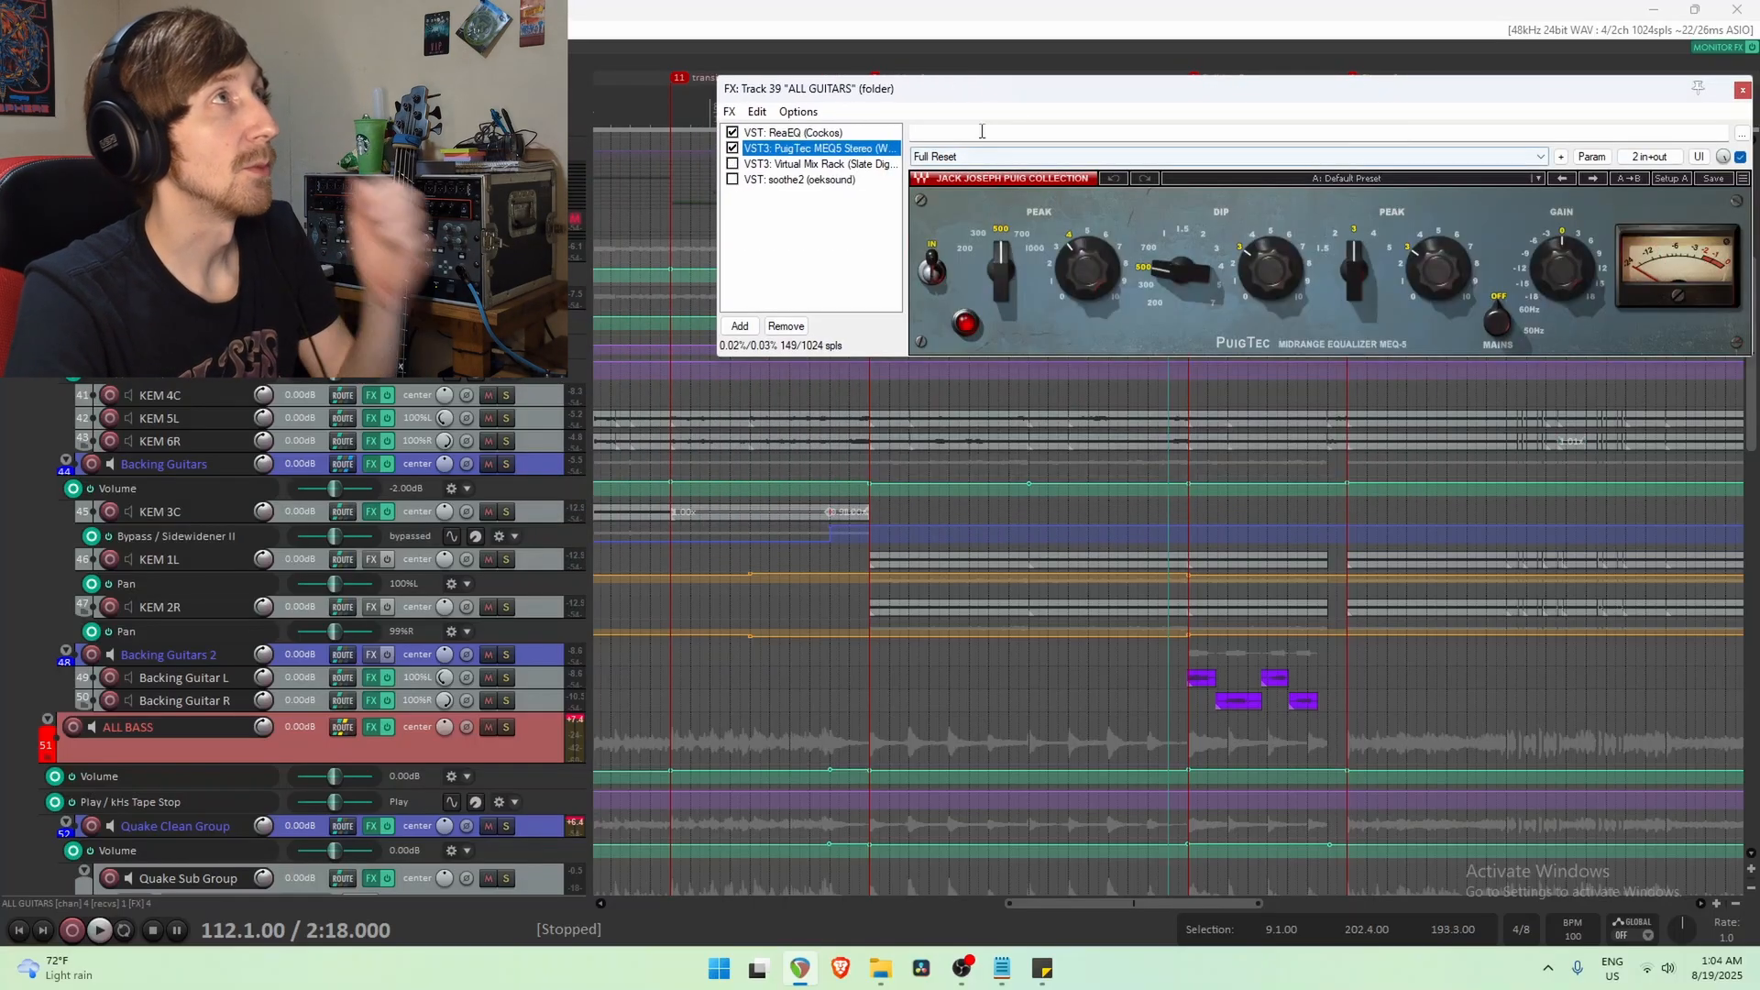
drag(1080, 89, 878, 66)
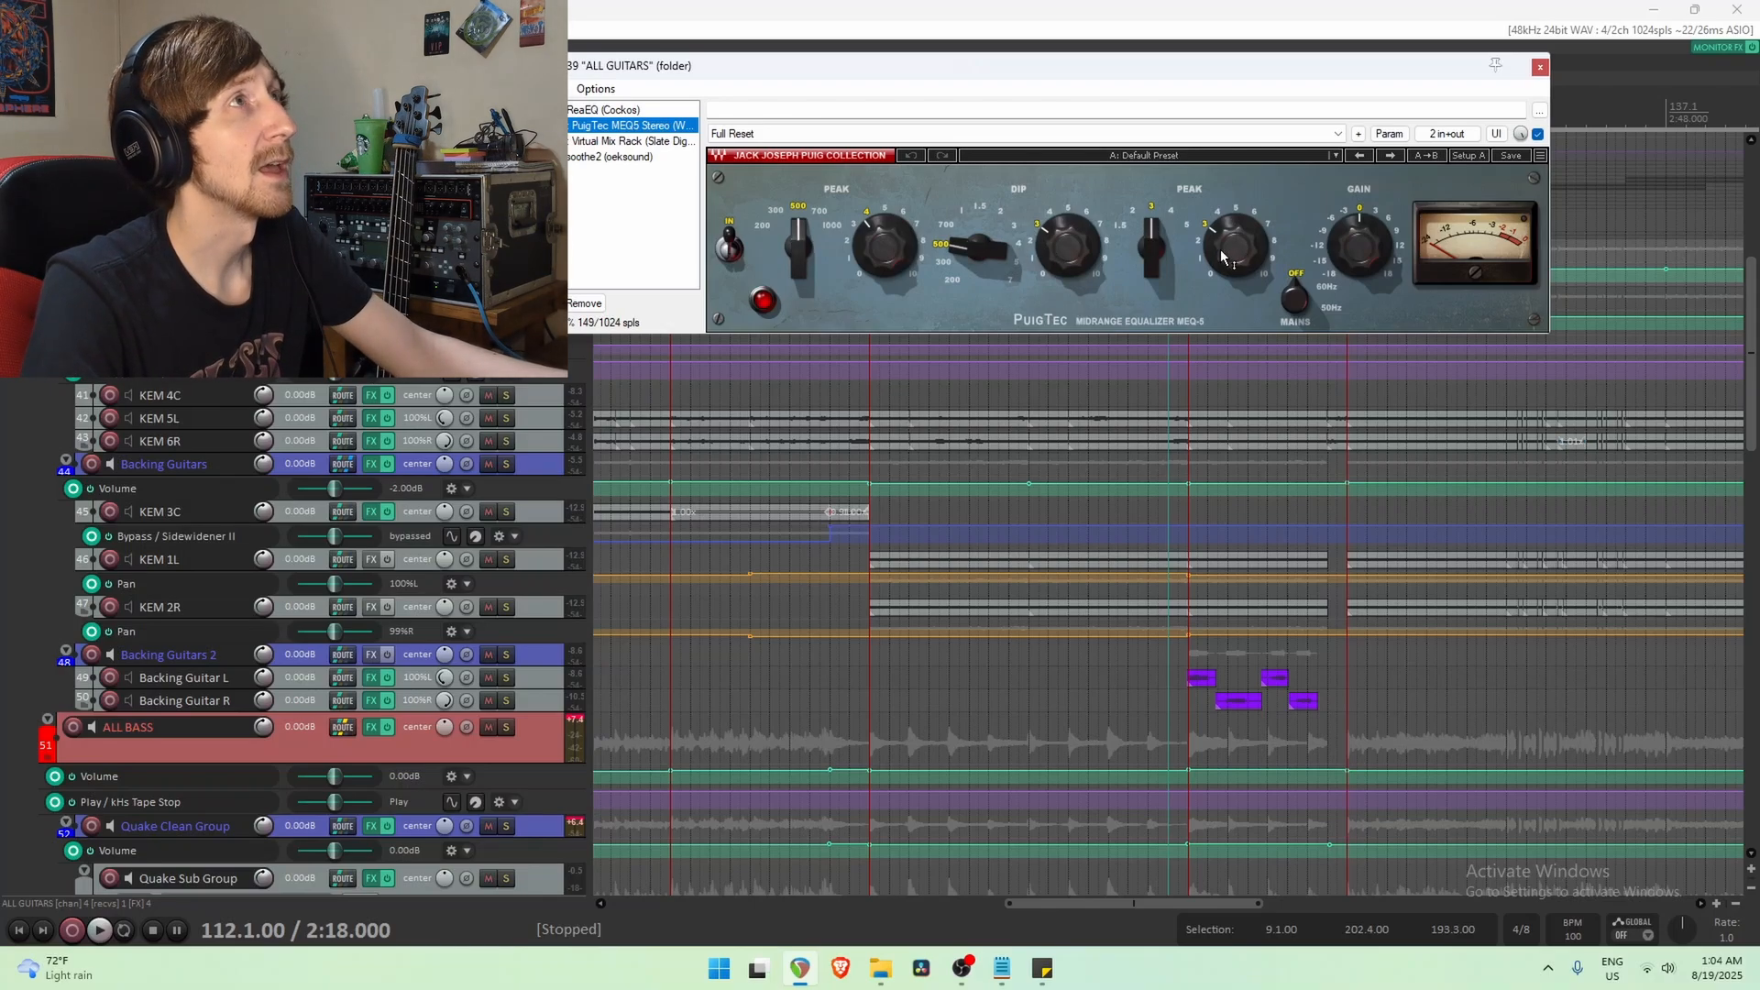
Examine the PuigTec MEQ5's low peak, dip and high peak controls on ALL GUITARS.
click(806, 247)
click(881, 254)
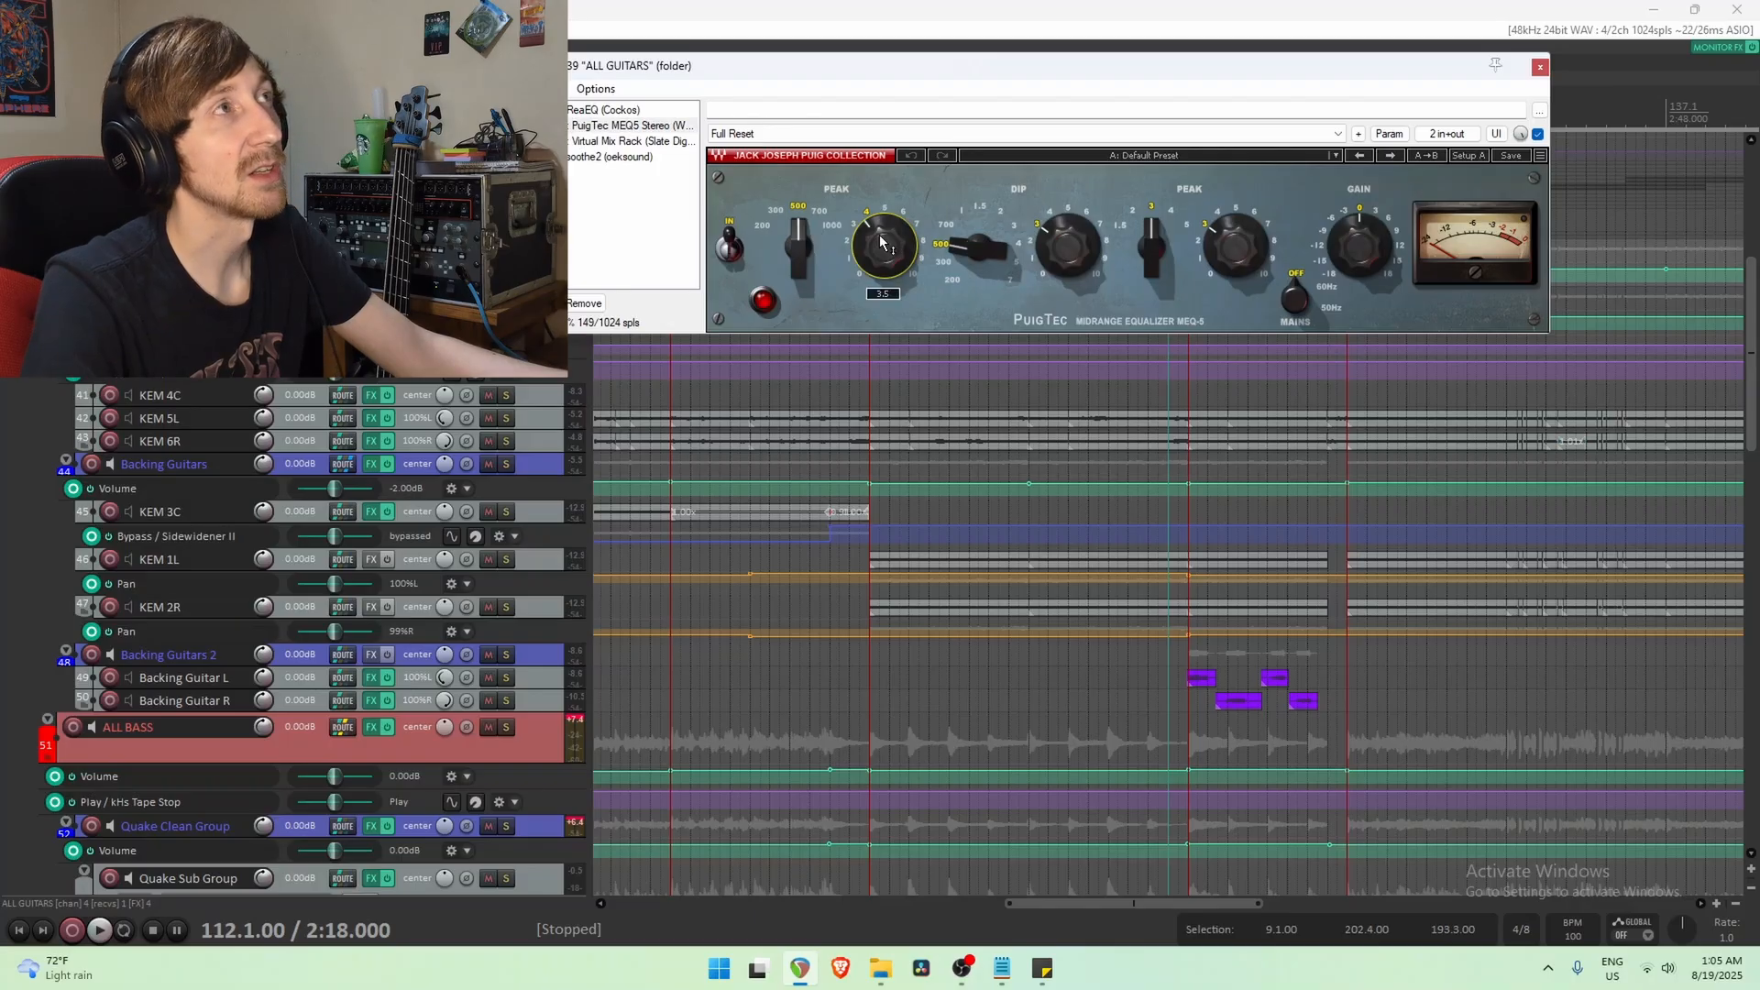
click(1066, 248)
click(1245, 255)
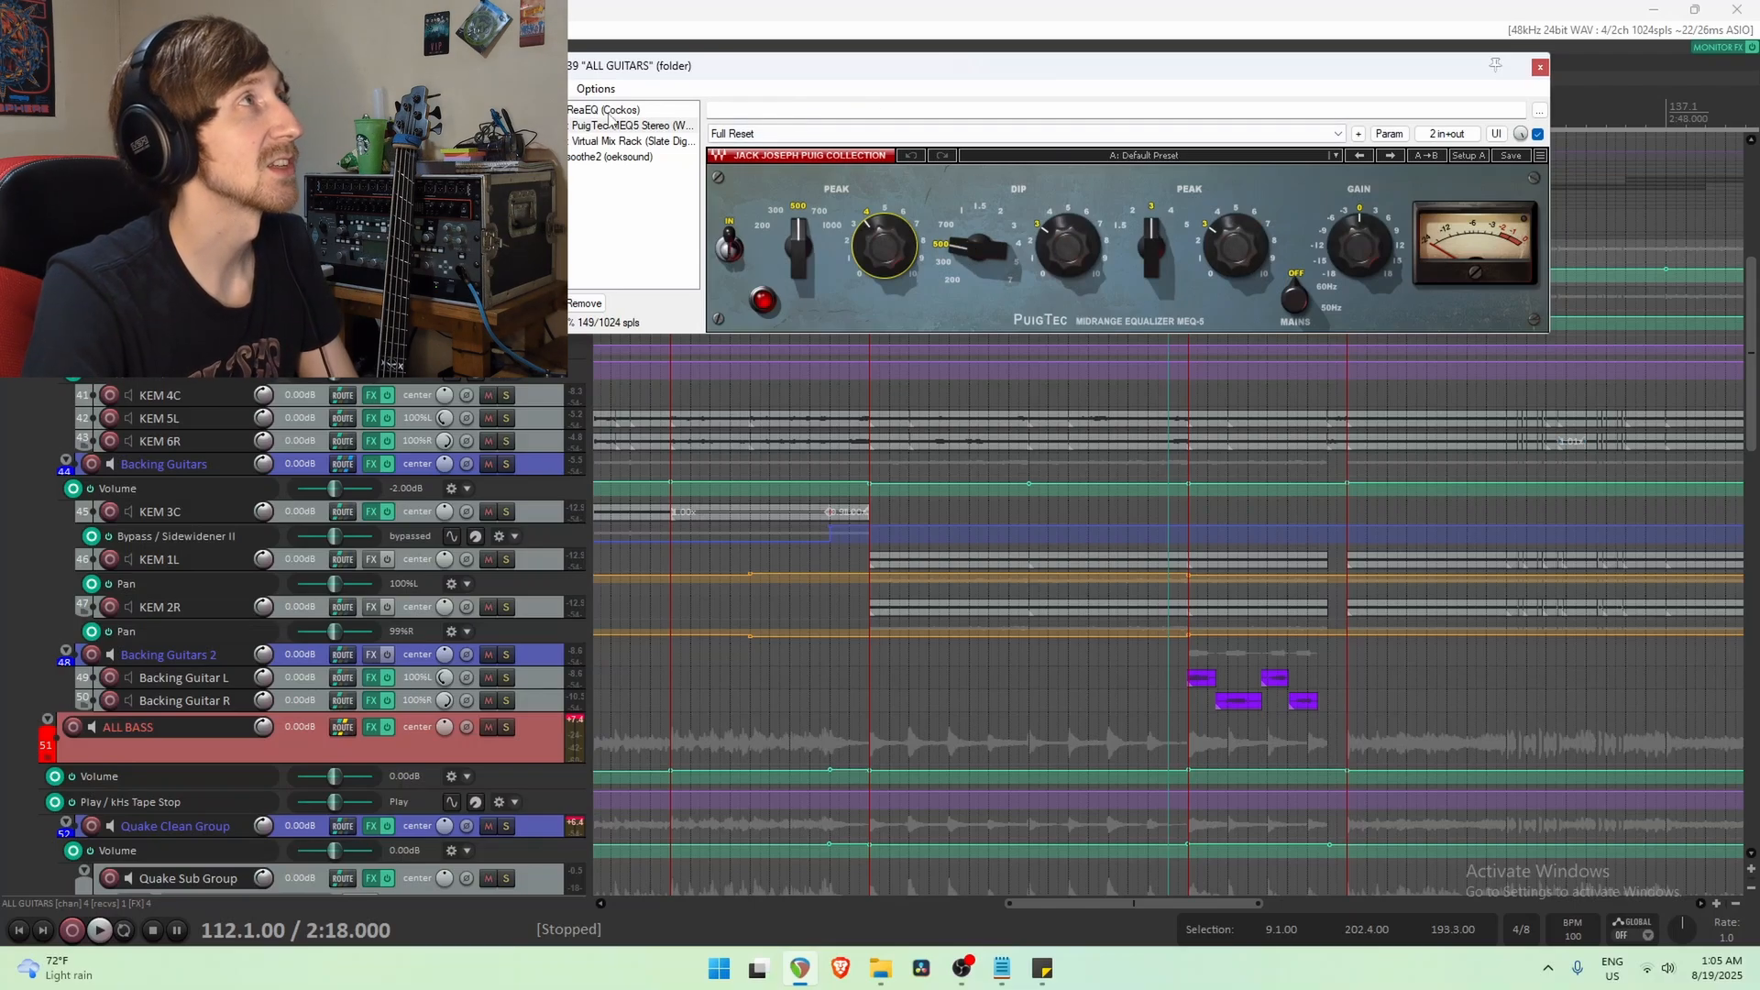
Bypass the PuigTec MEQ5, move the effects window clear of the tracks and place the edit cursor at the start of Chorus 1.
click(536, 126)
drag(720, 71, 817, 770)
scroll(1091, 480, down, 5)
scroll(1091, 479, down, 2)
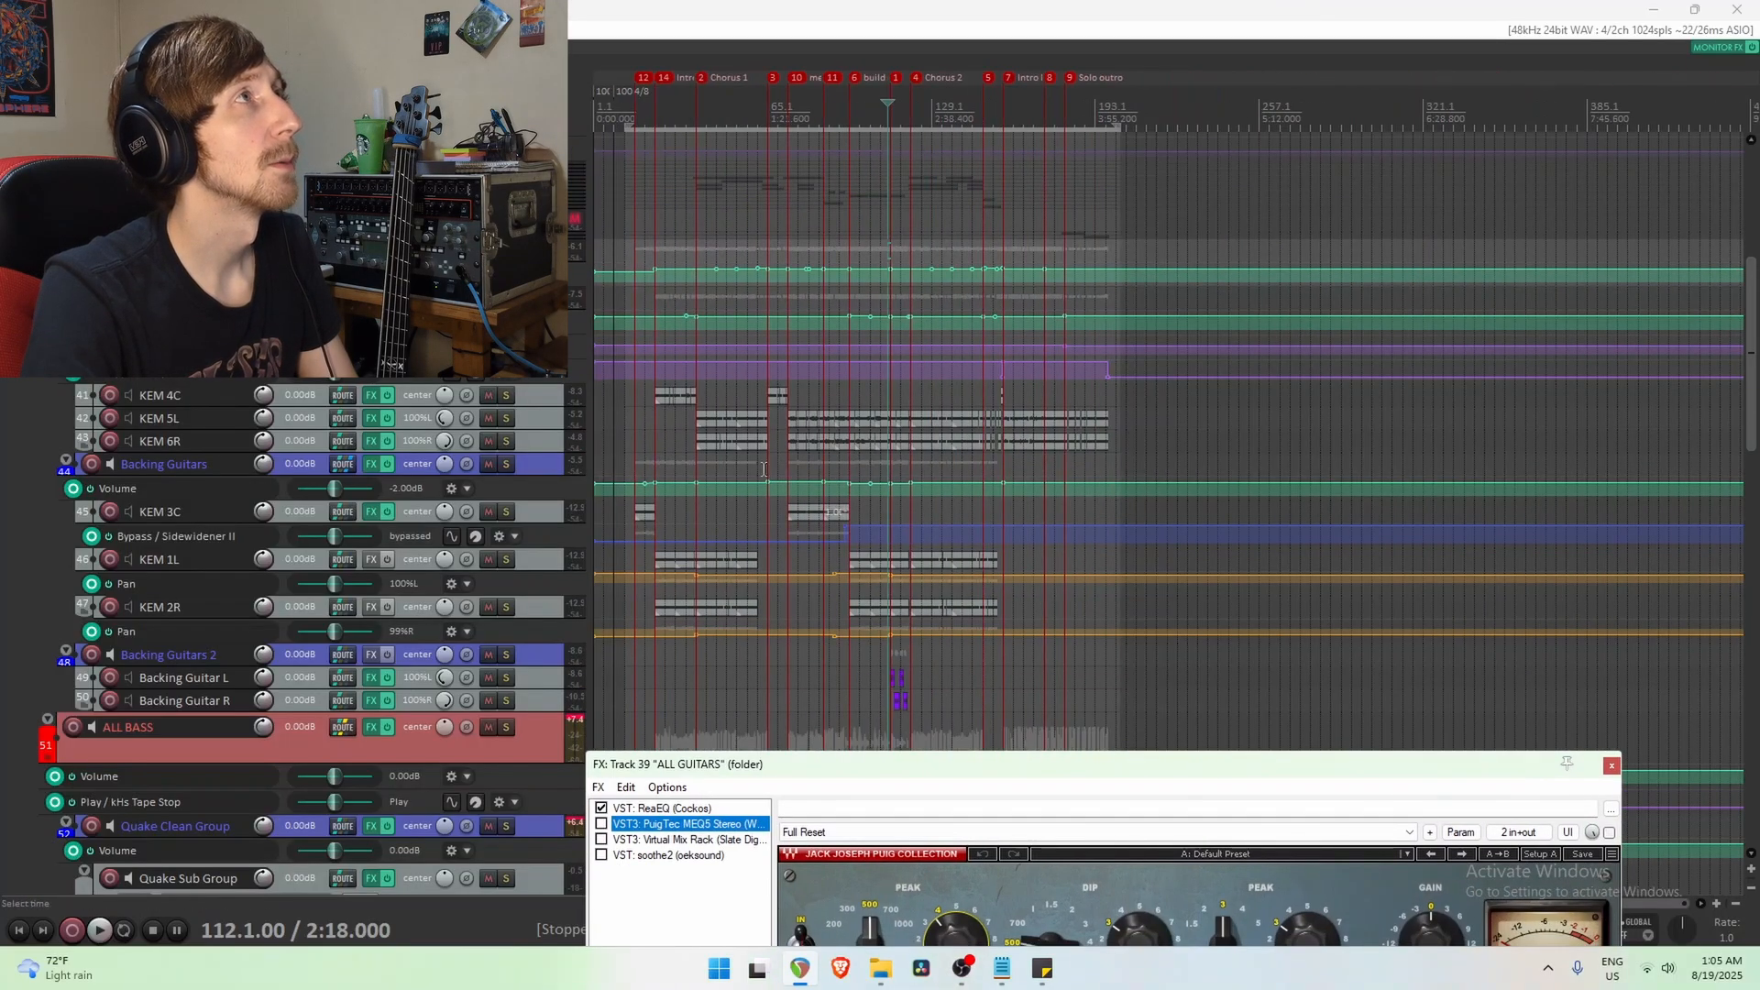
click(698, 509)
scroll(1101, 507, up, 5)
Compare Chorus 1 with the PuigTec MEQ5 on ALL GUITARS bypassed and enabled during playback, leaving it enabled.
key(space)
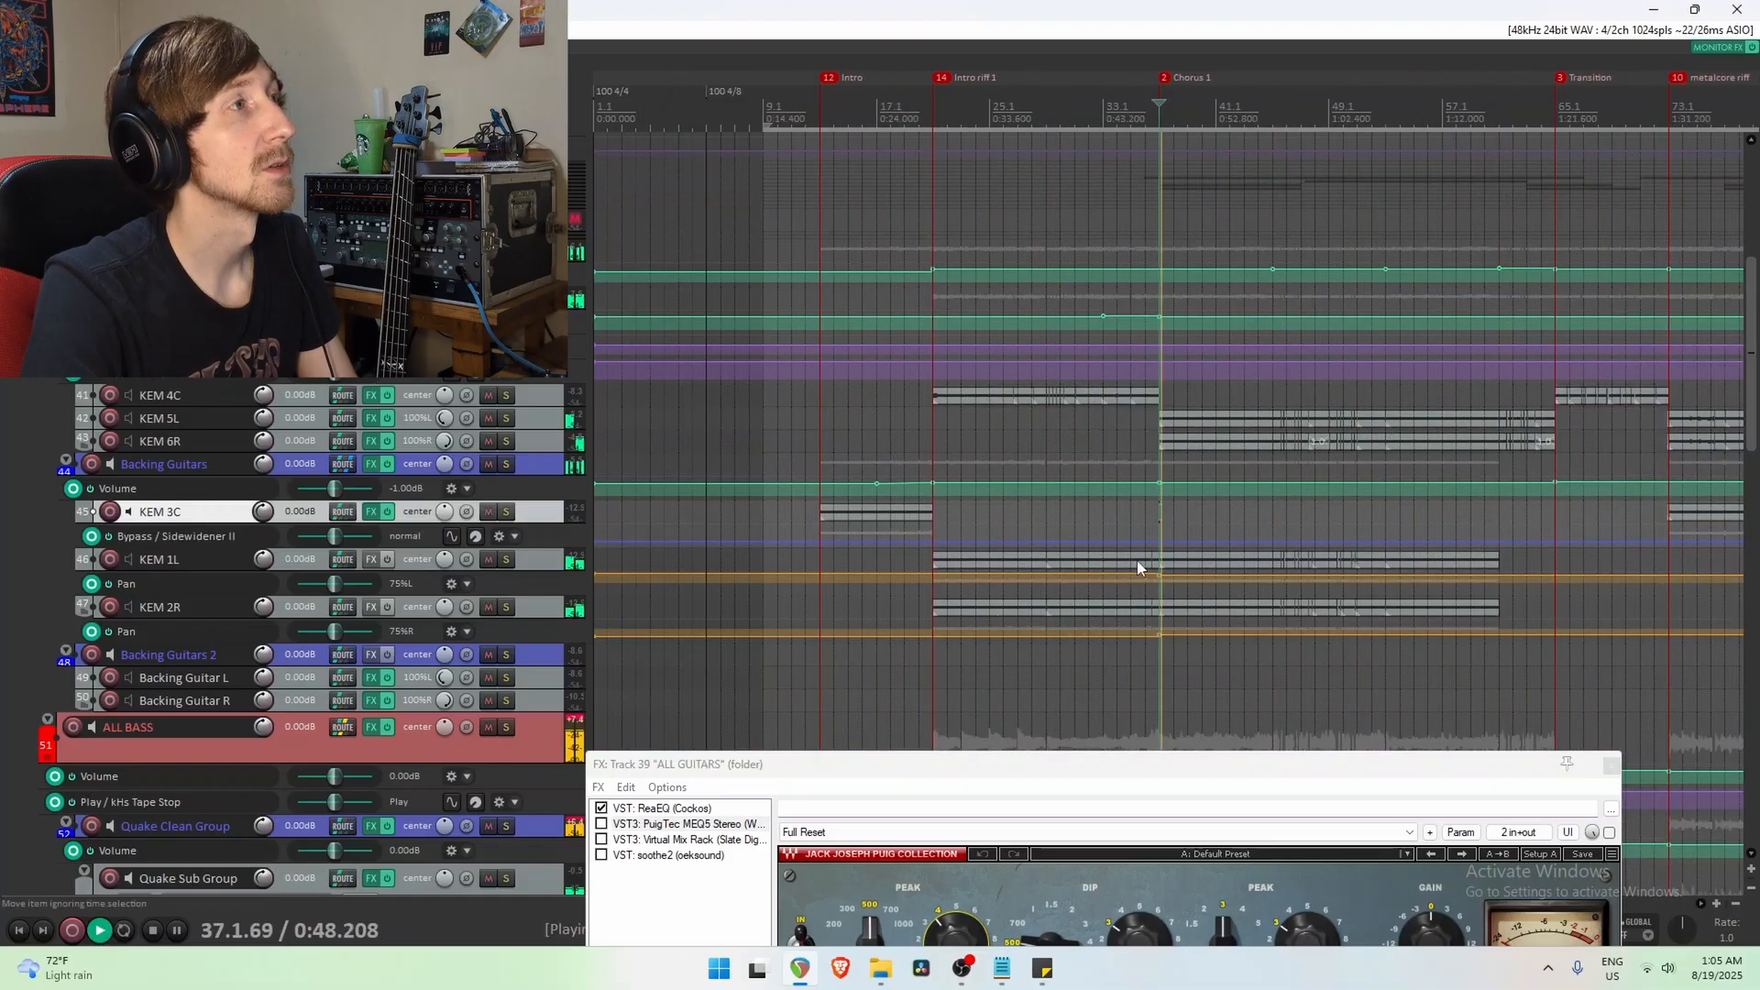
click(602, 824)
click(603, 824)
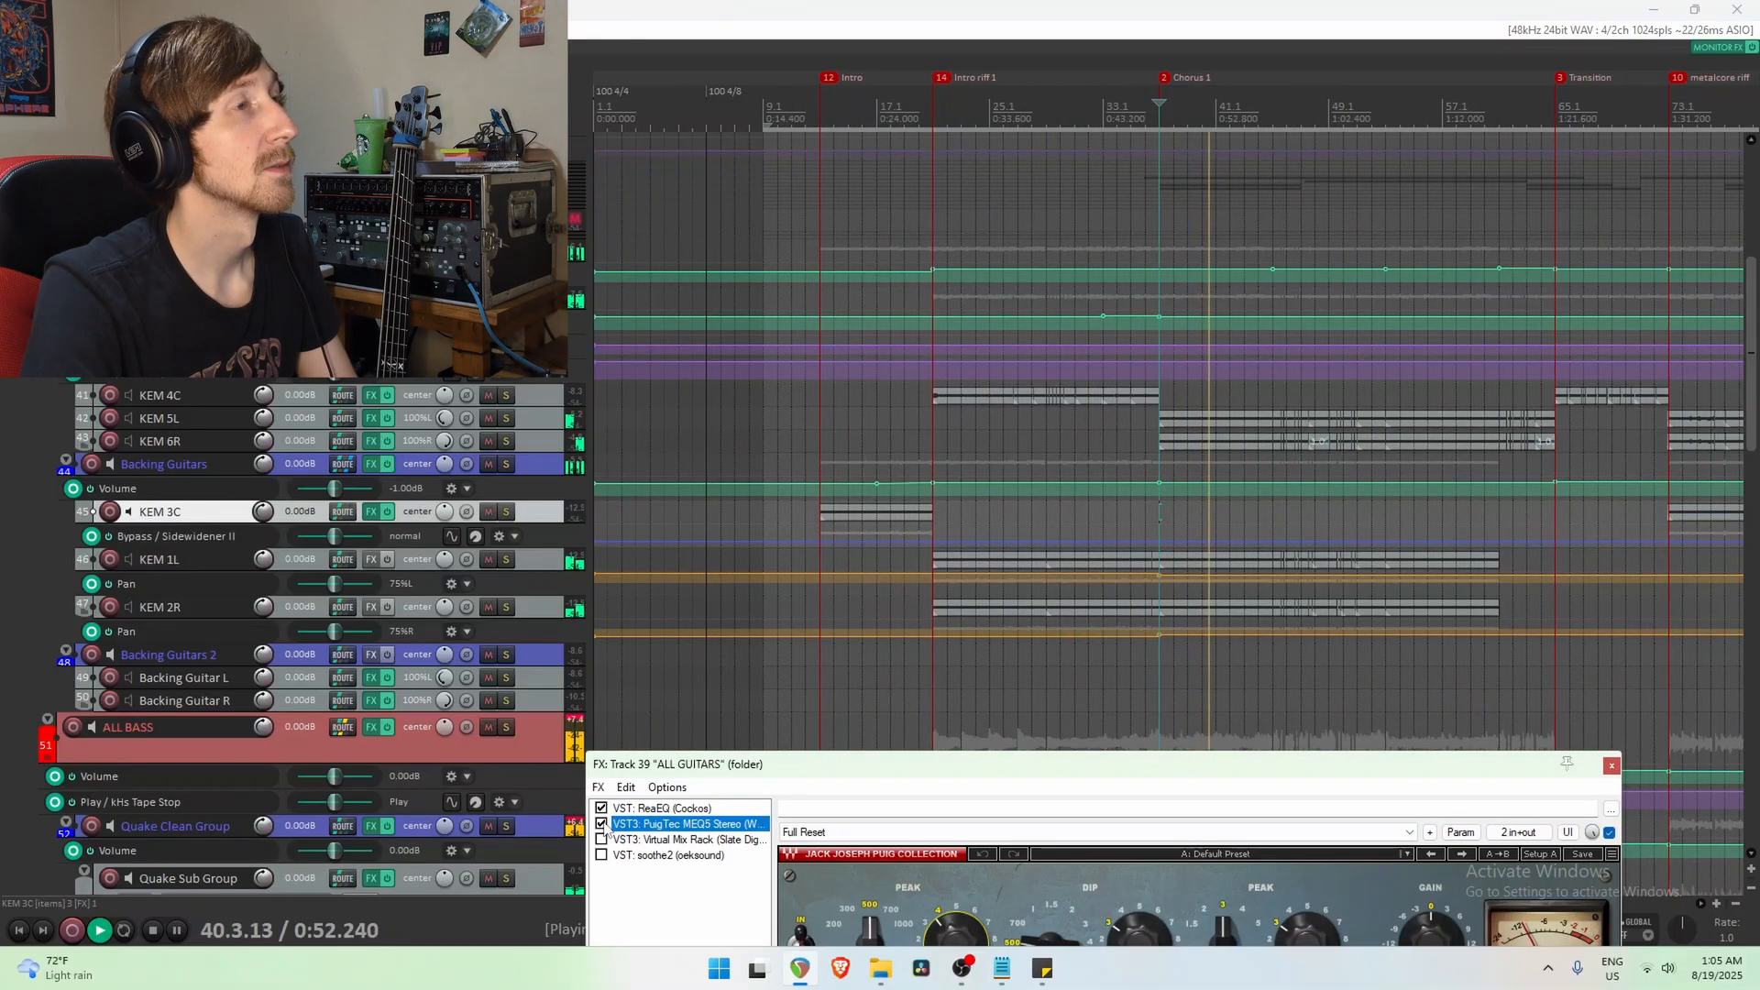
click(602, 824)
key(space)
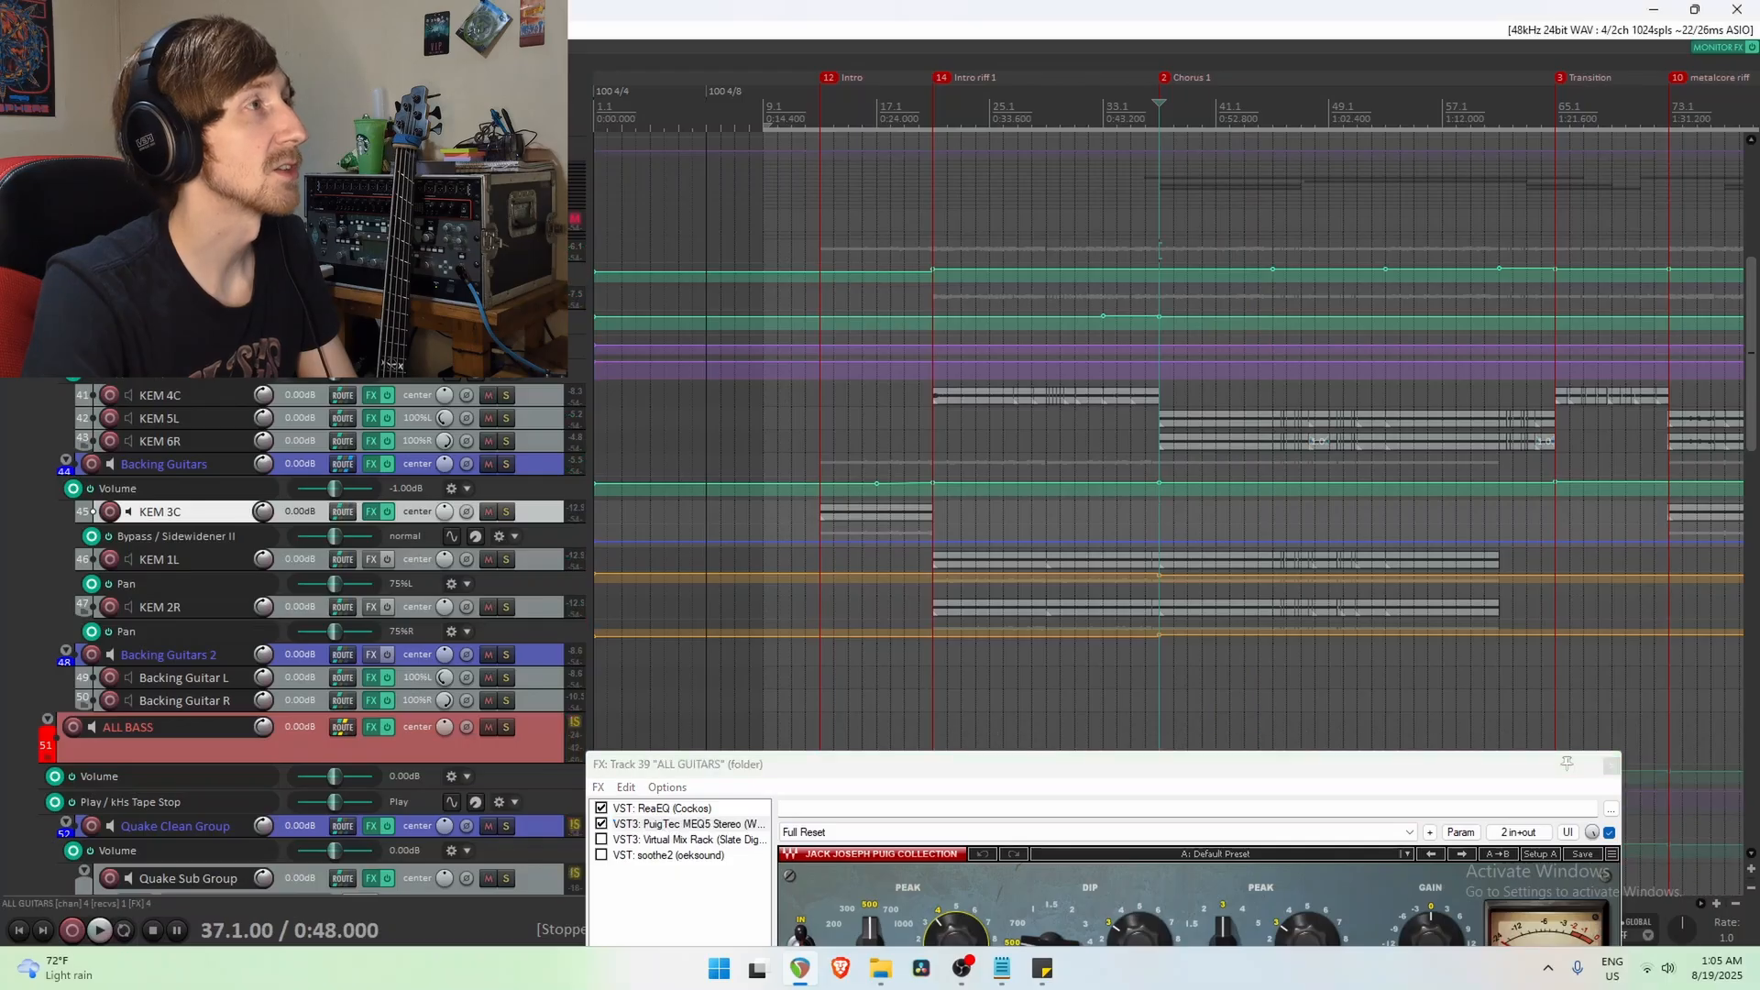
click(602, 824)
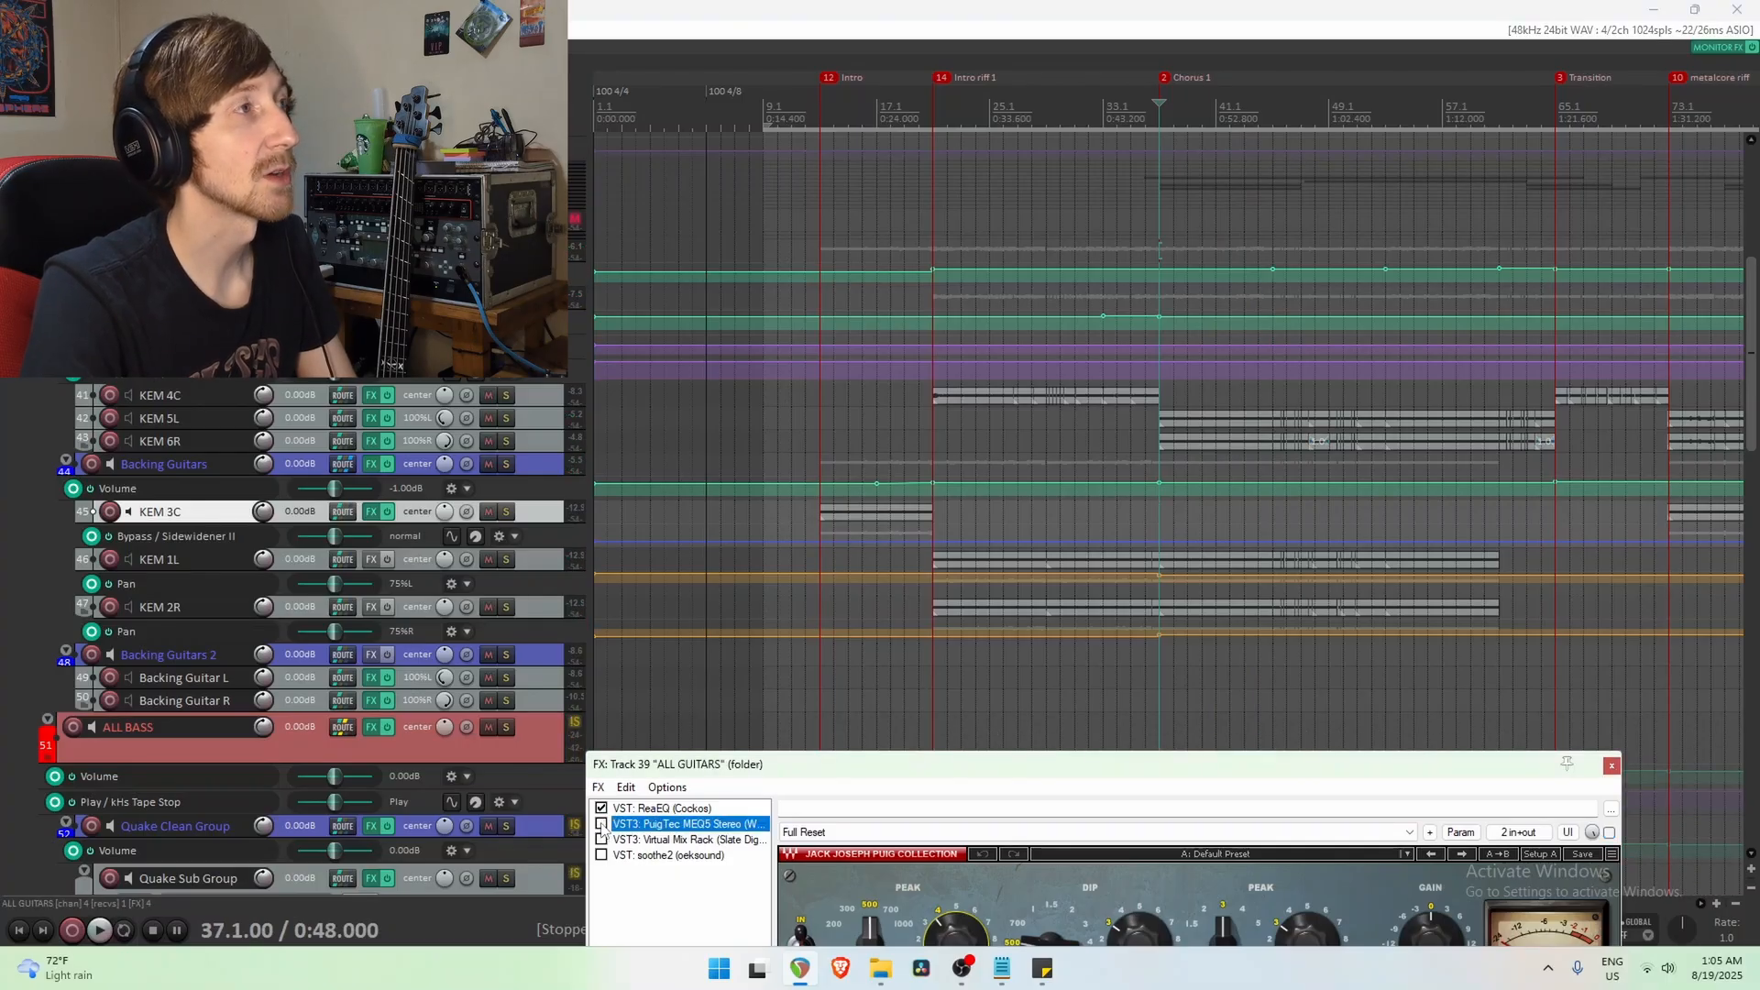
key(space)
click(601, 824)
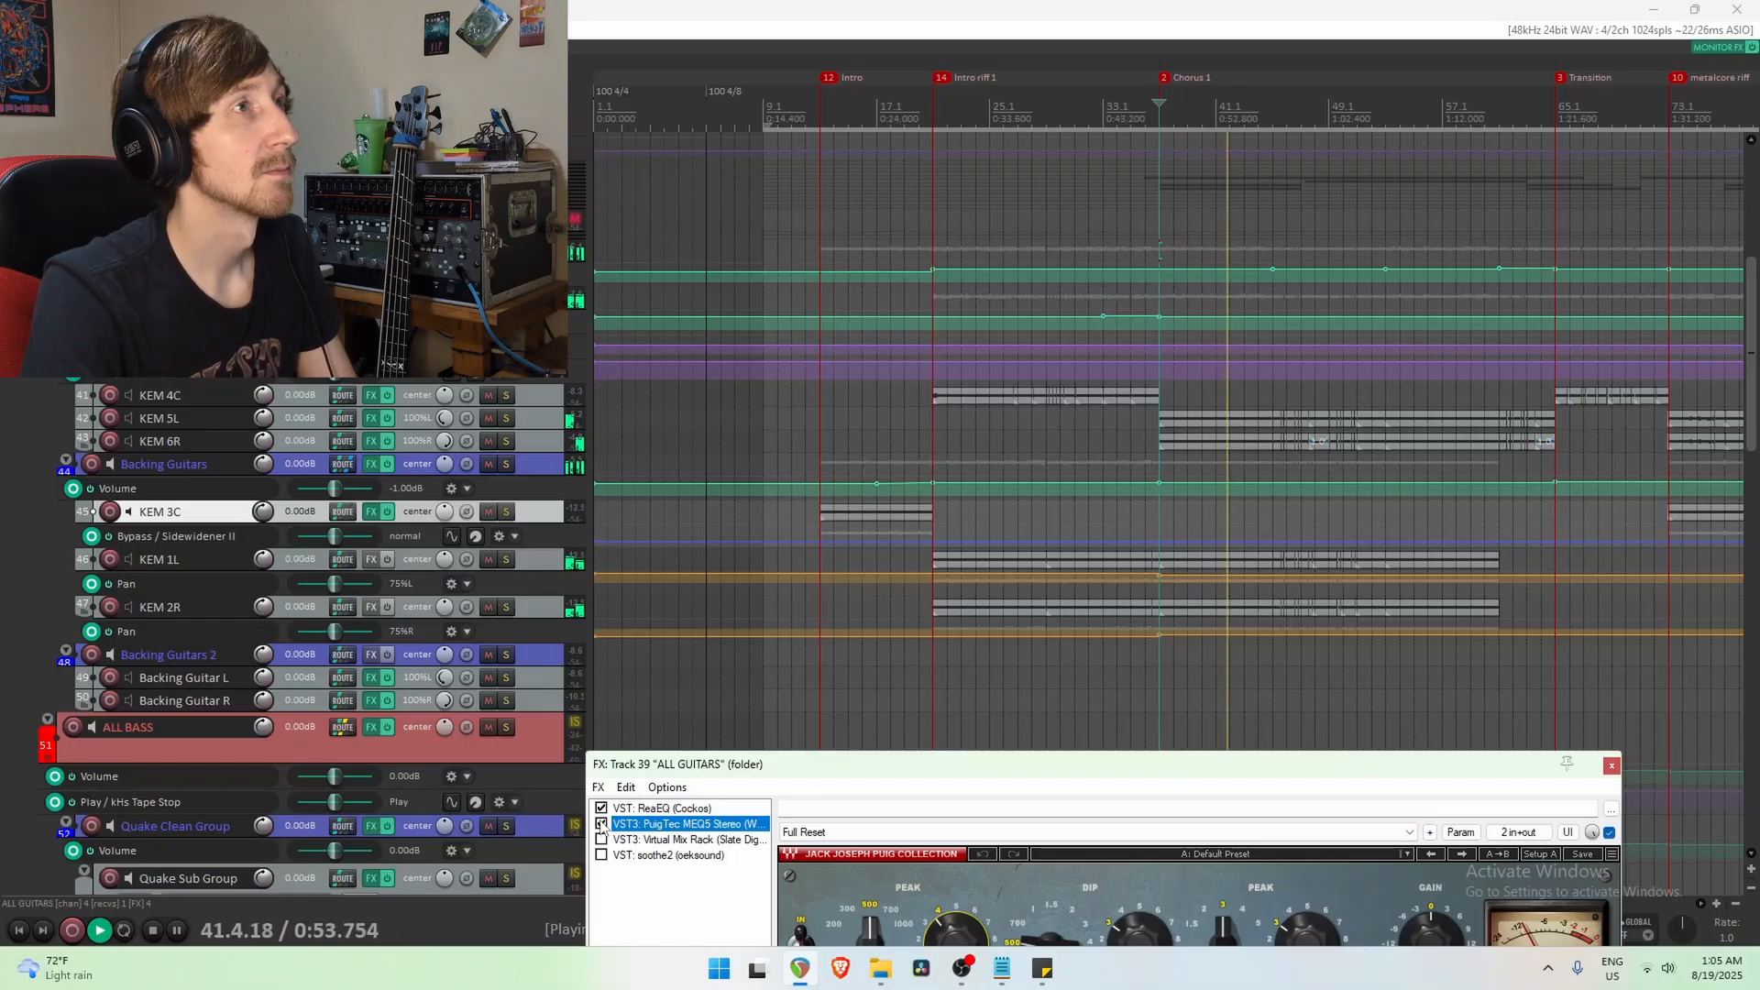
key(space)
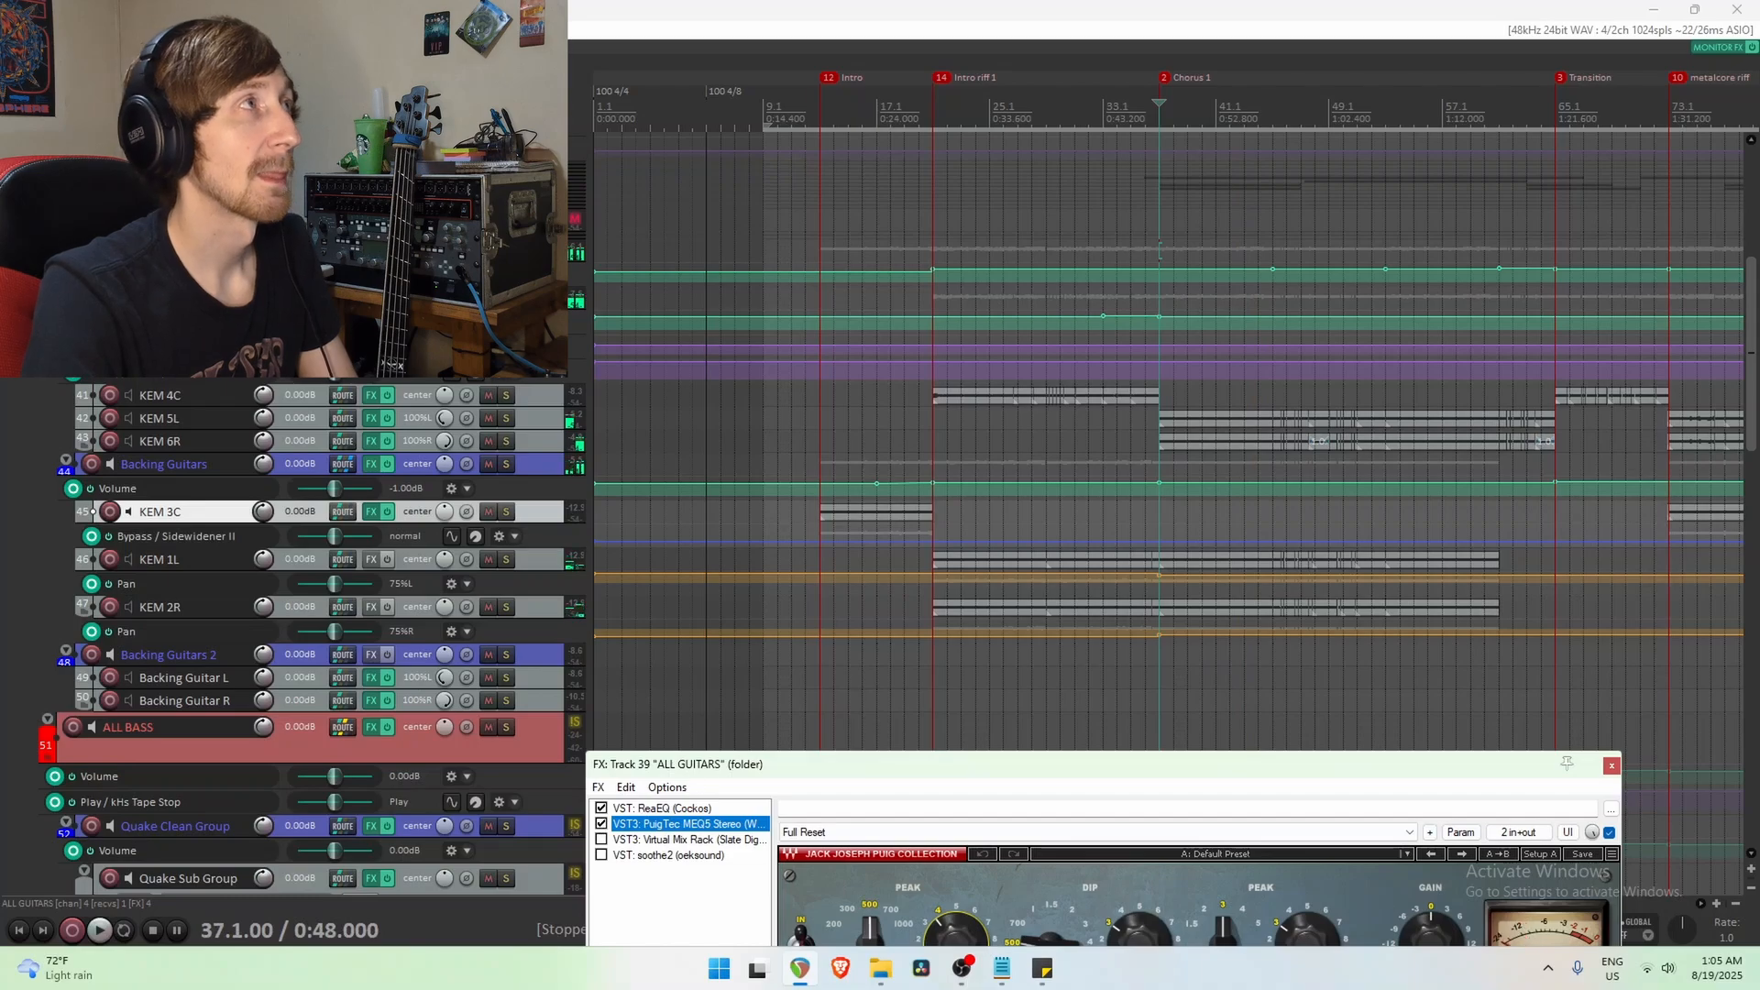
Solo ALL BASS as well and compare Chorus 1 with the PuigTec MEQ5 on ALL GUITARS bypassed and enabled.
click(506, 726)
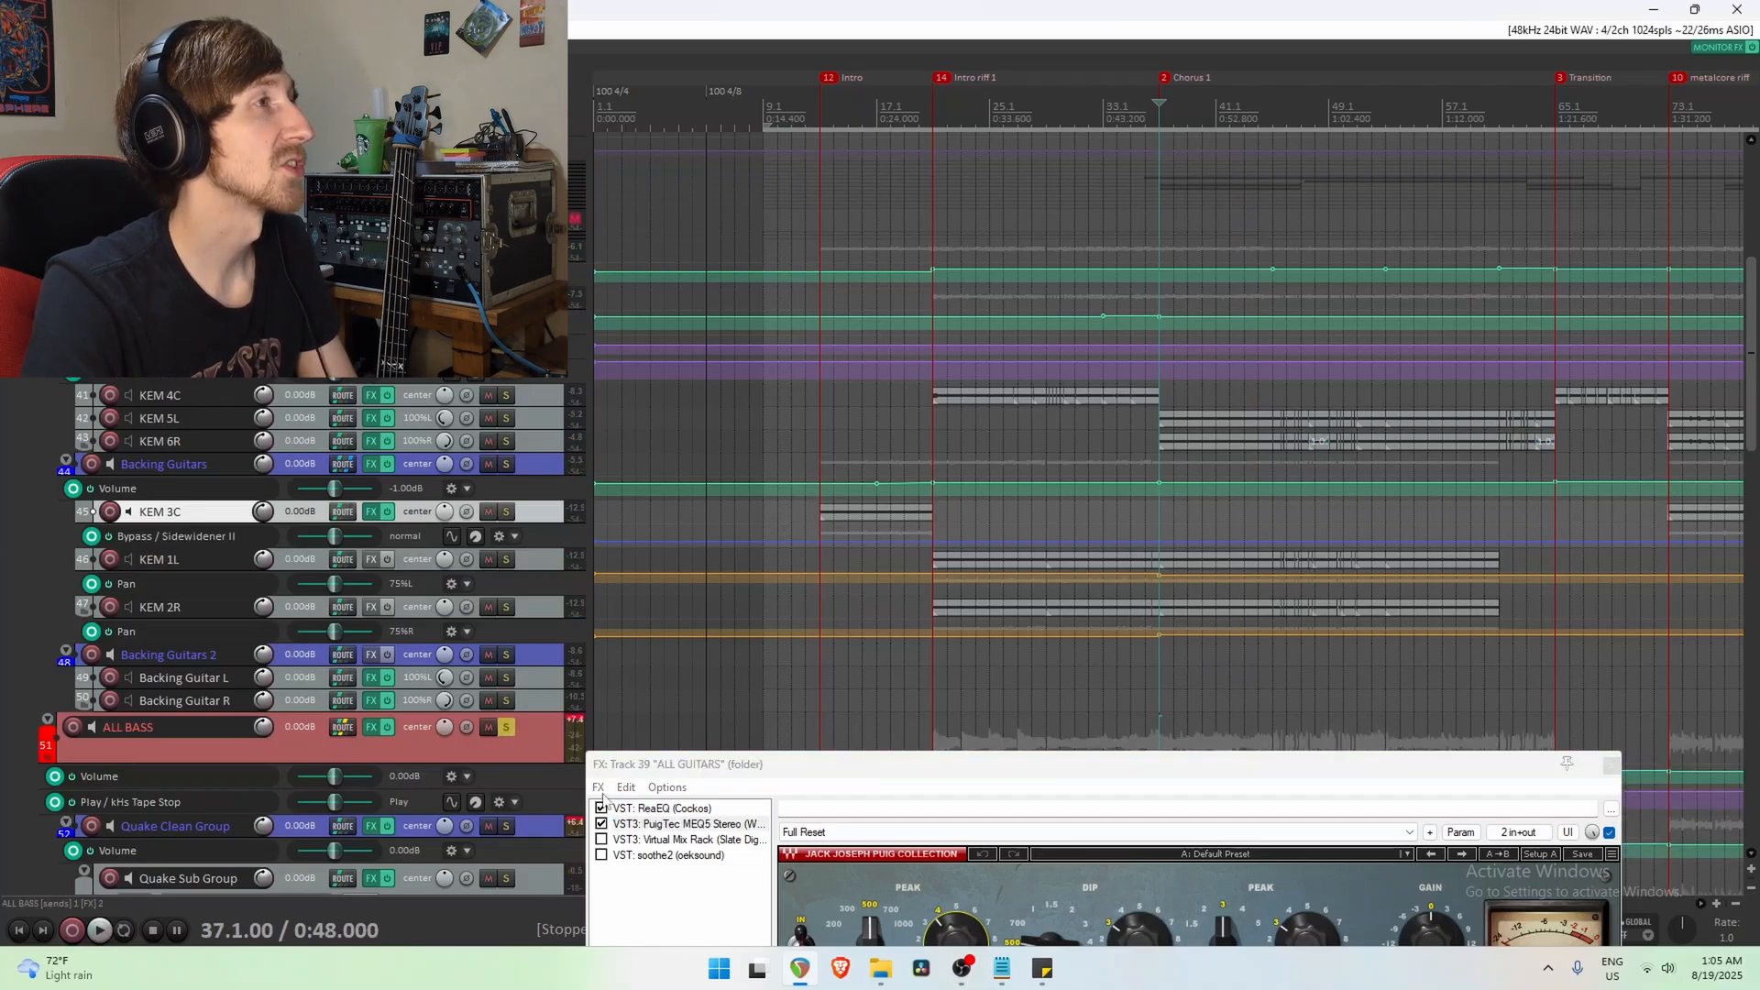
click(602, 825)
key(space)
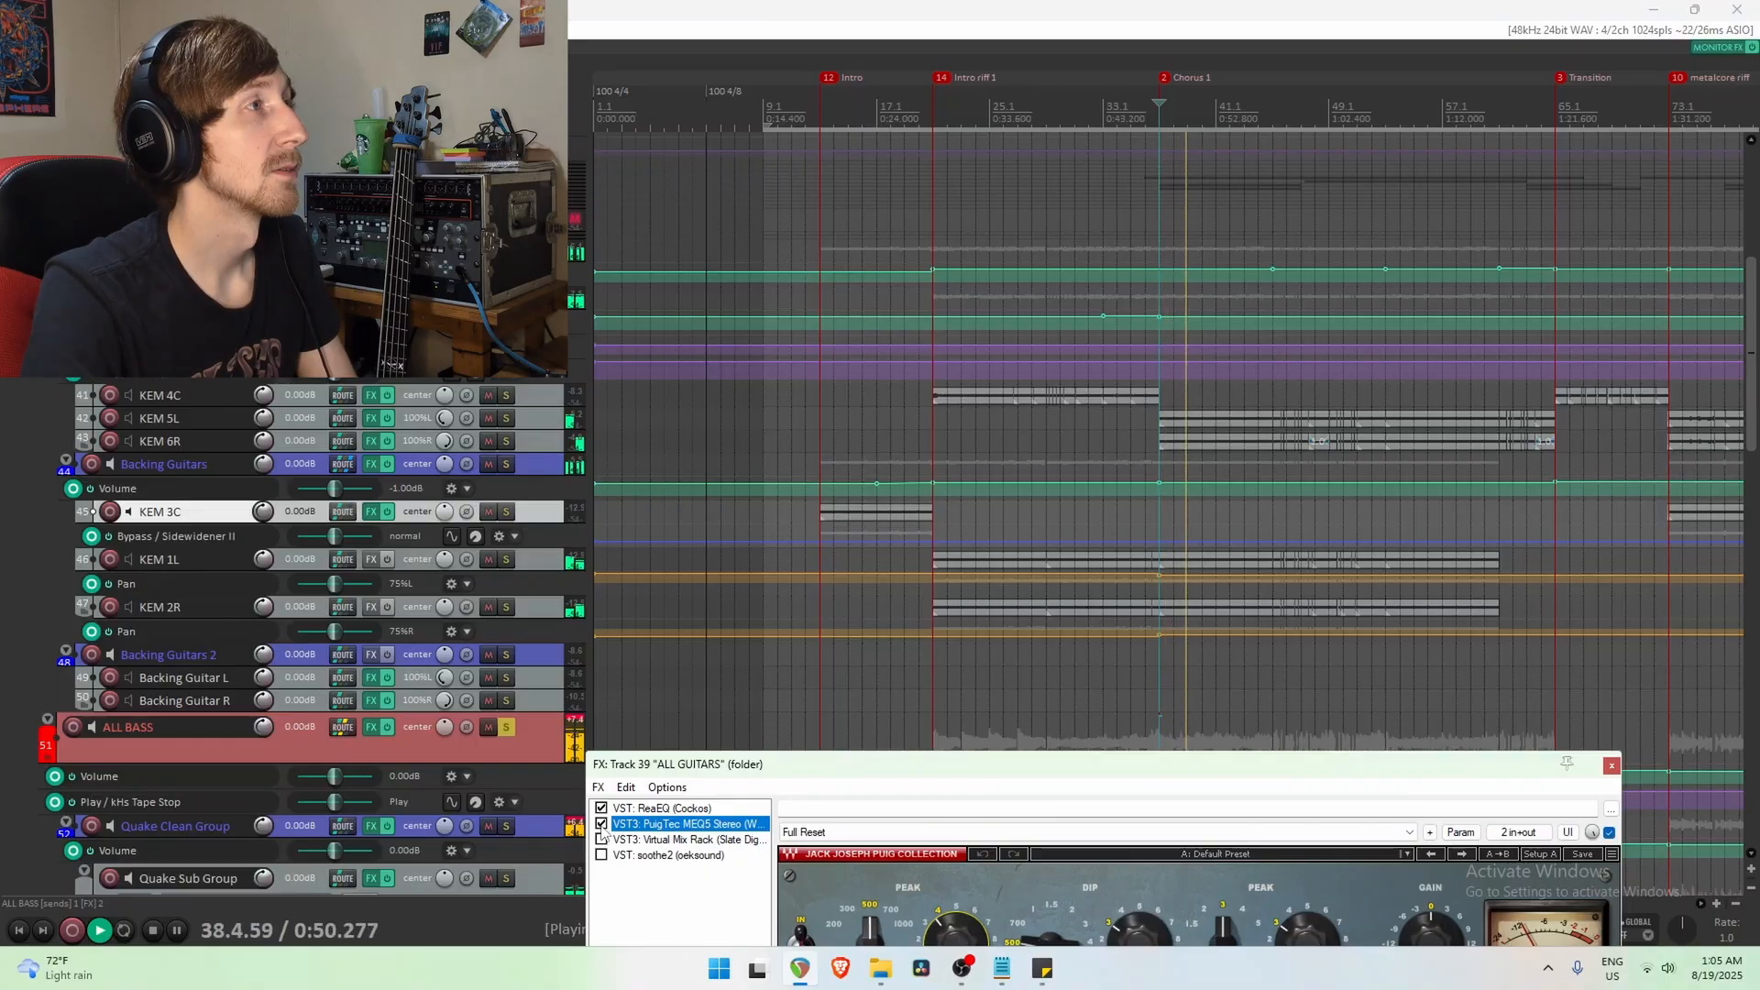
click(601, 824)
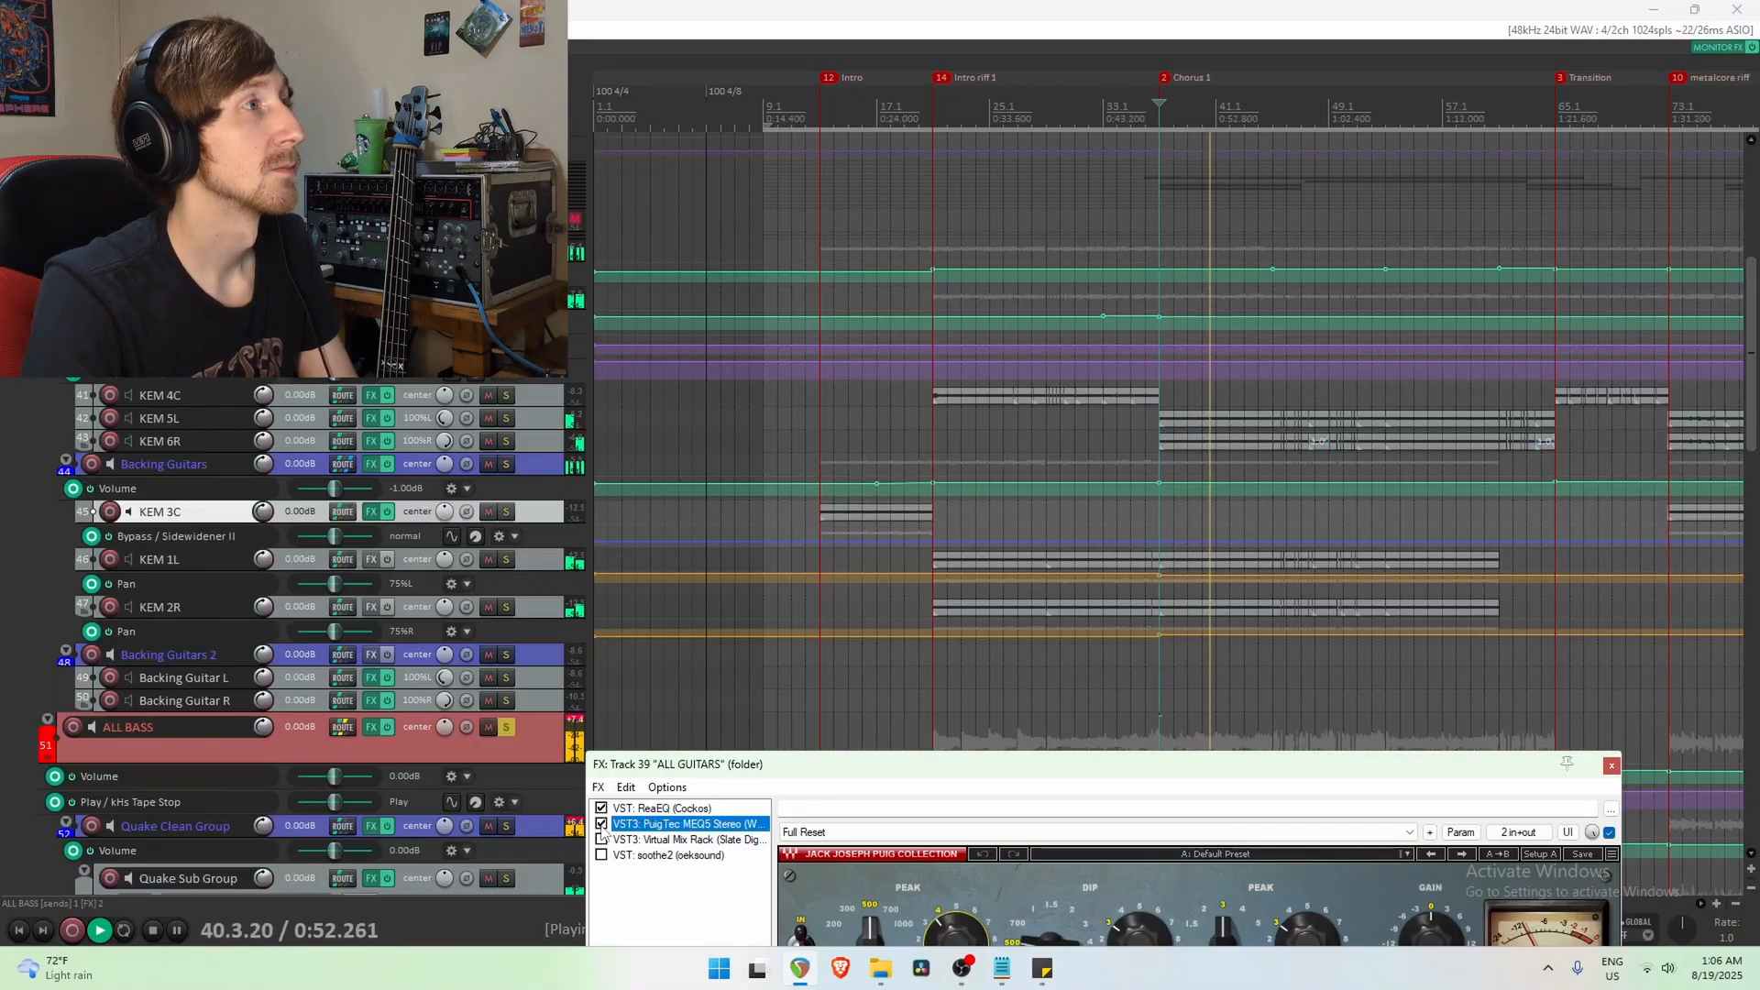
click(602, 824)
click(601, 824)
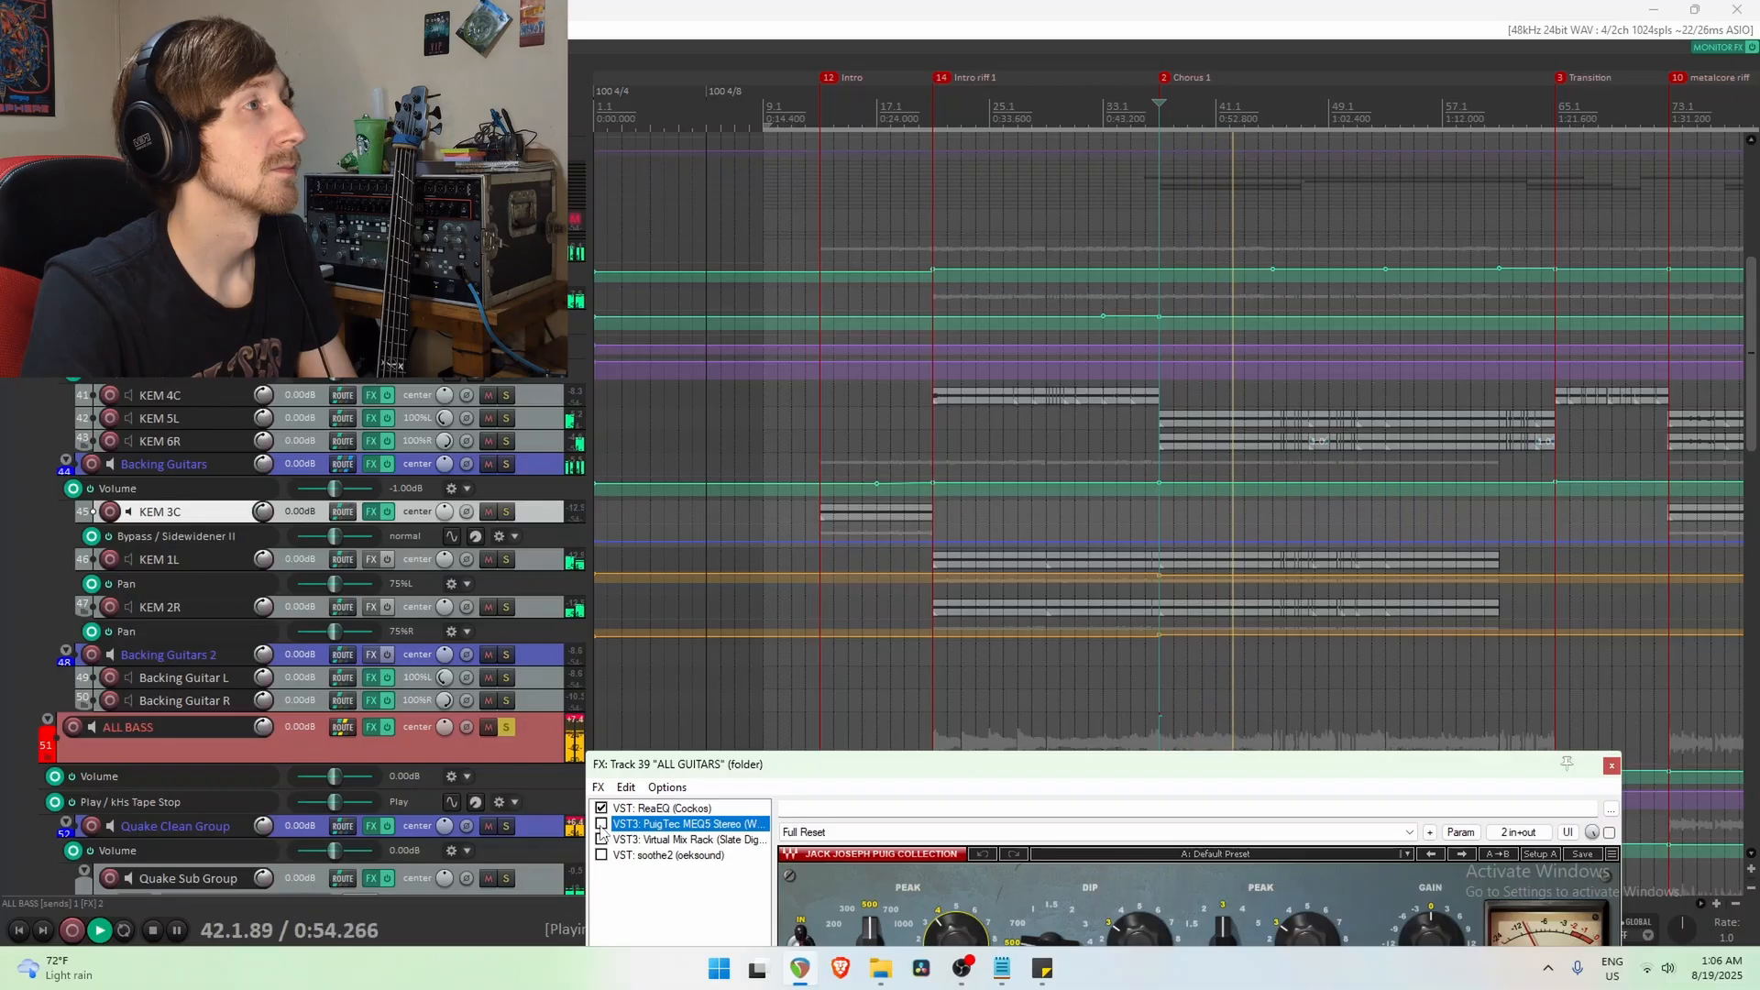
key(space)
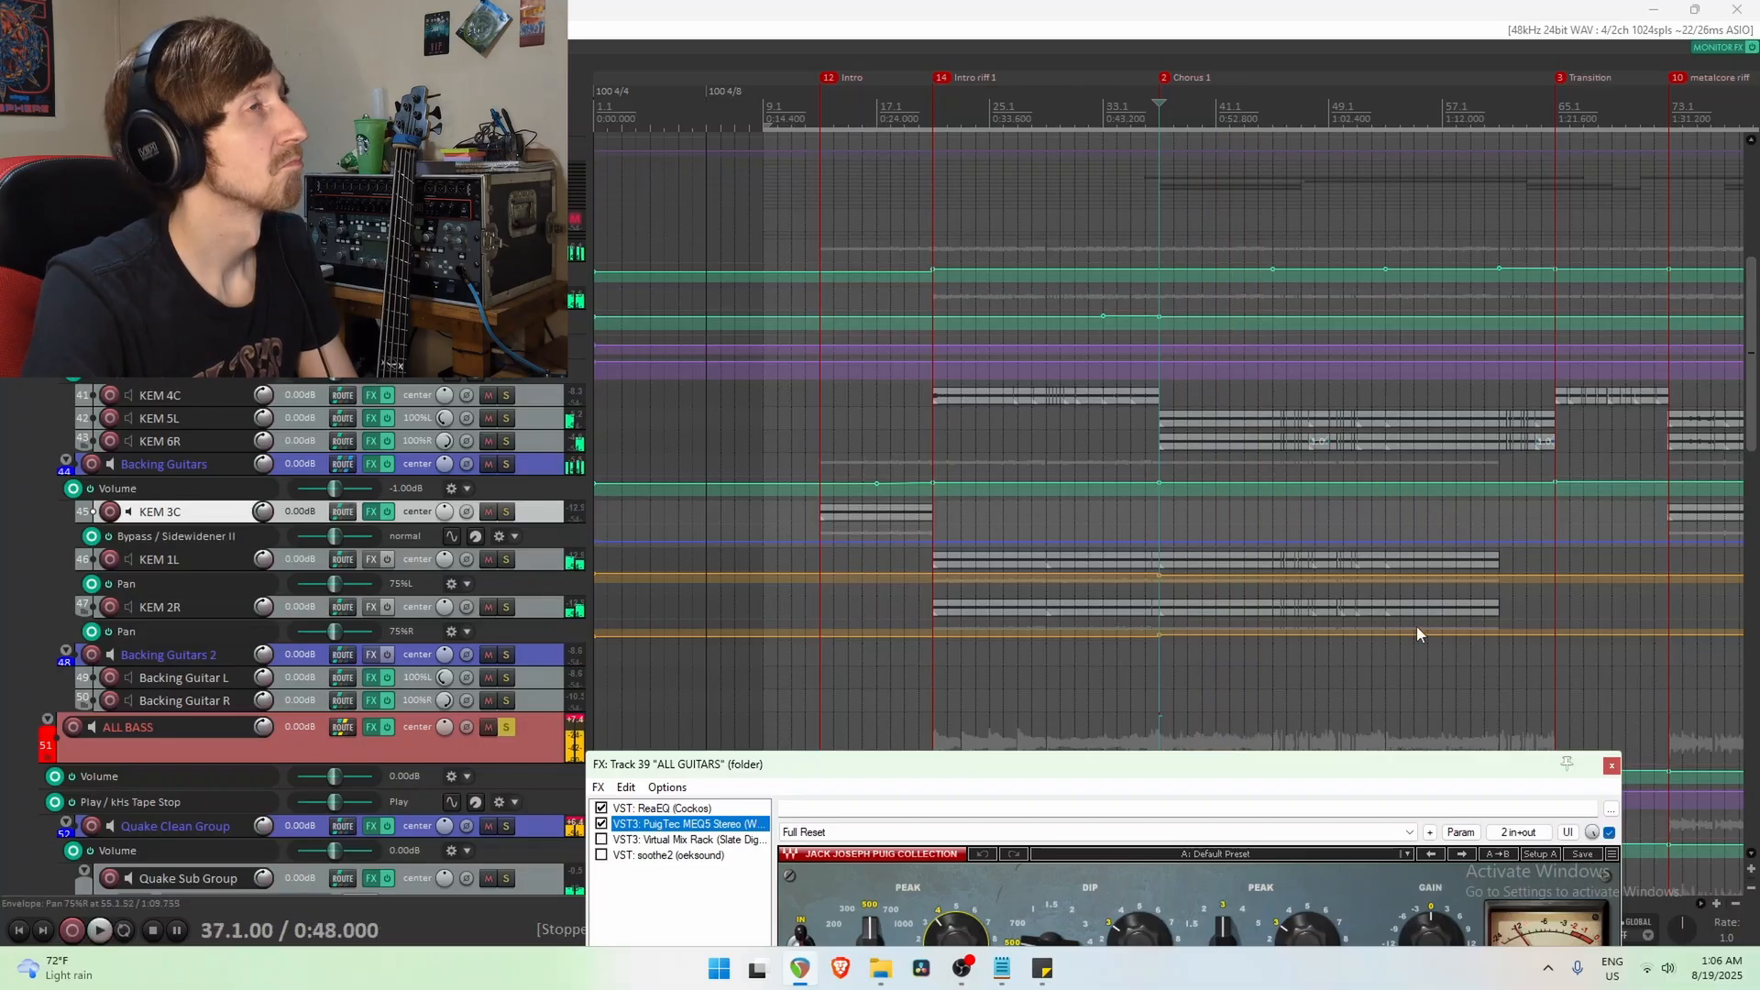
Place the edit cursor at the start of Chorus 2 and examine the PuigTec MEQ5's peak and dip controls.
scroll(1180, 499, down, 3)
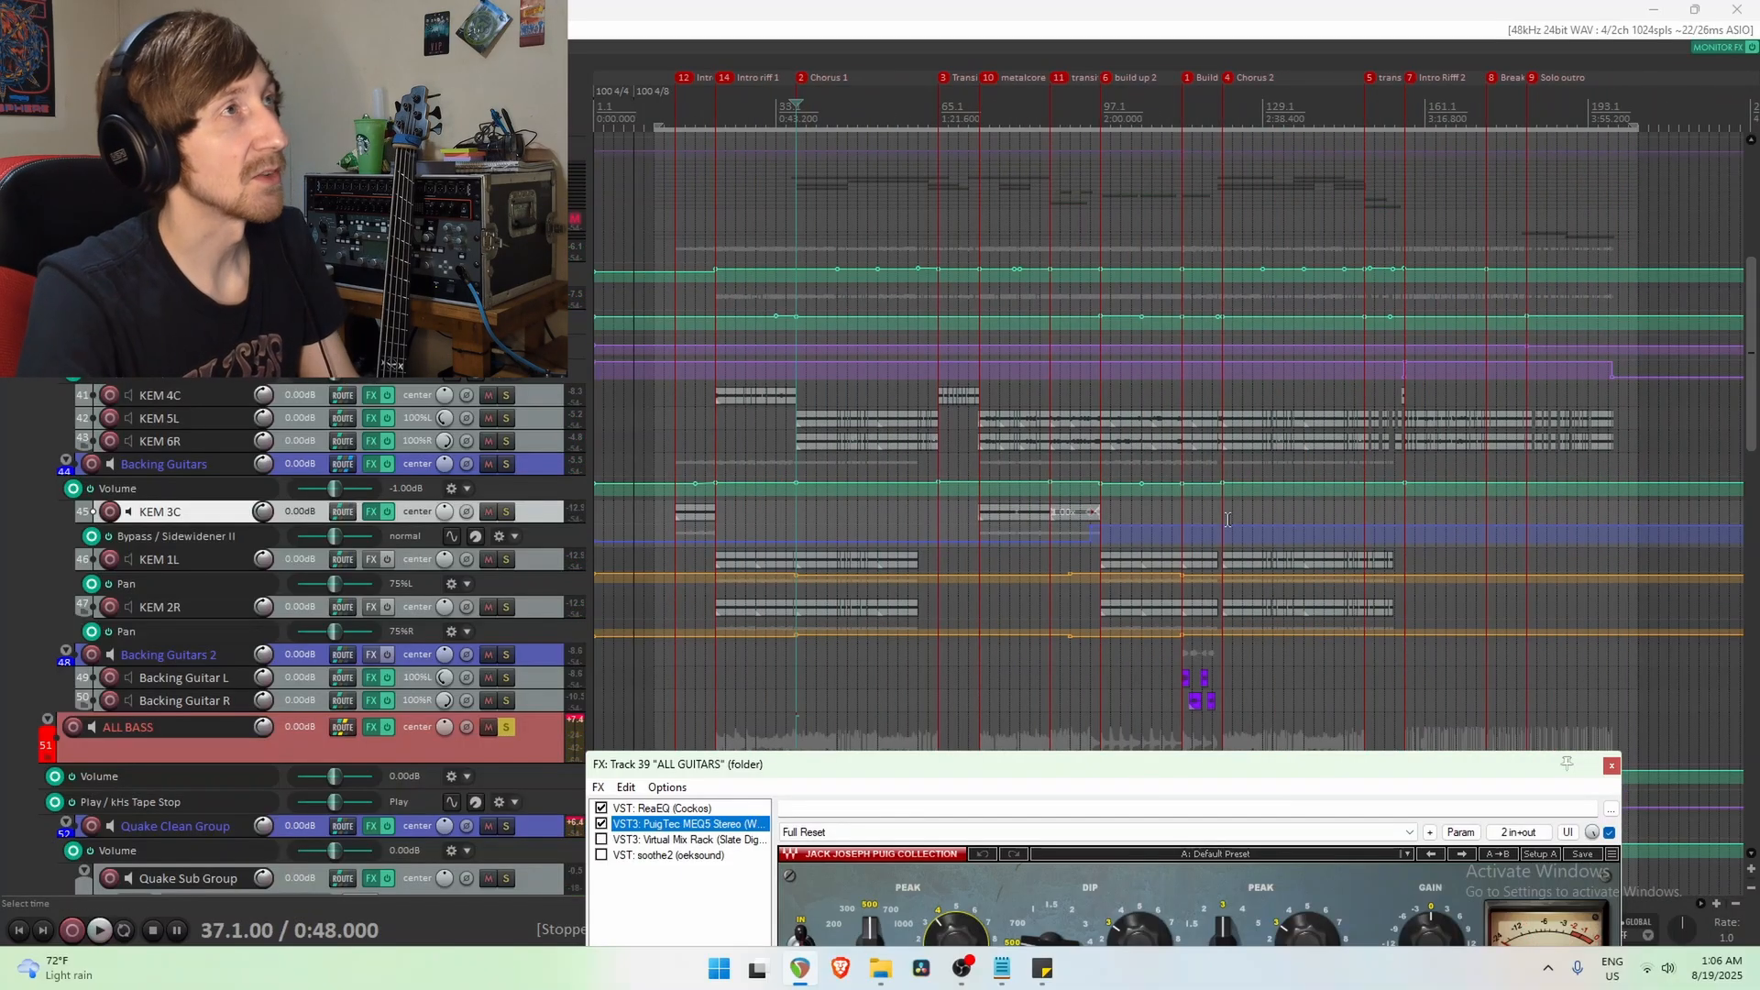
click(1224, 513)
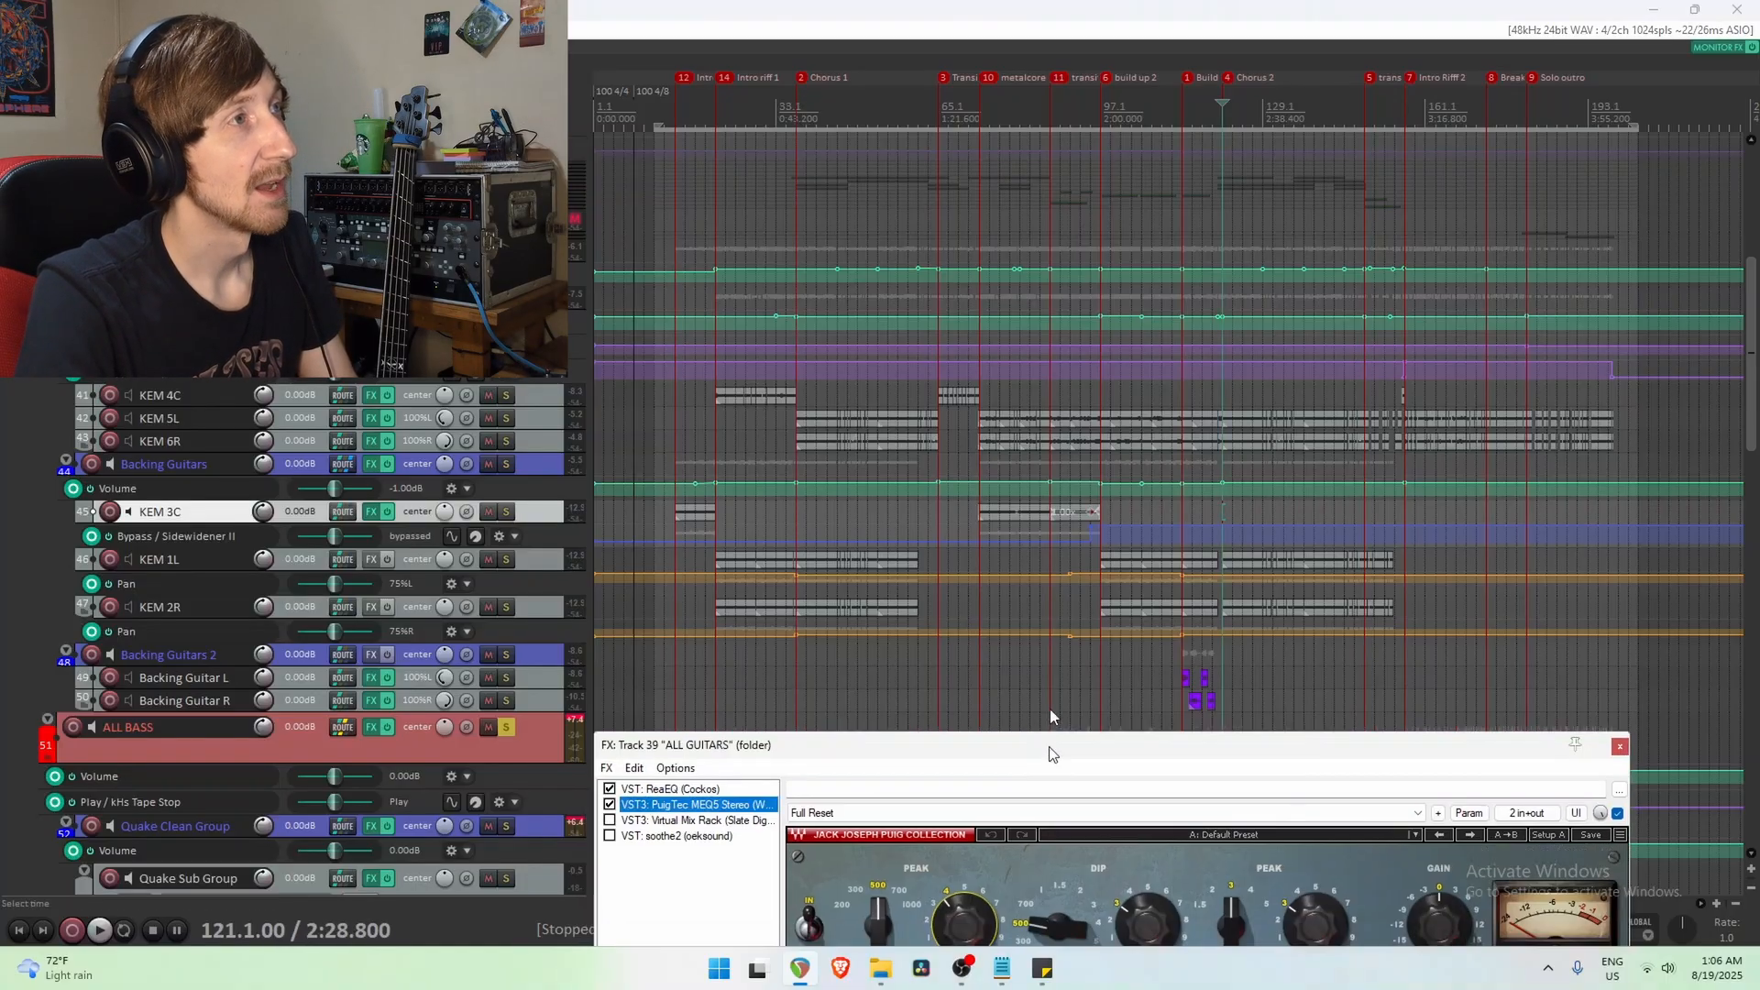
drag(1049, 763, 1013, 294)
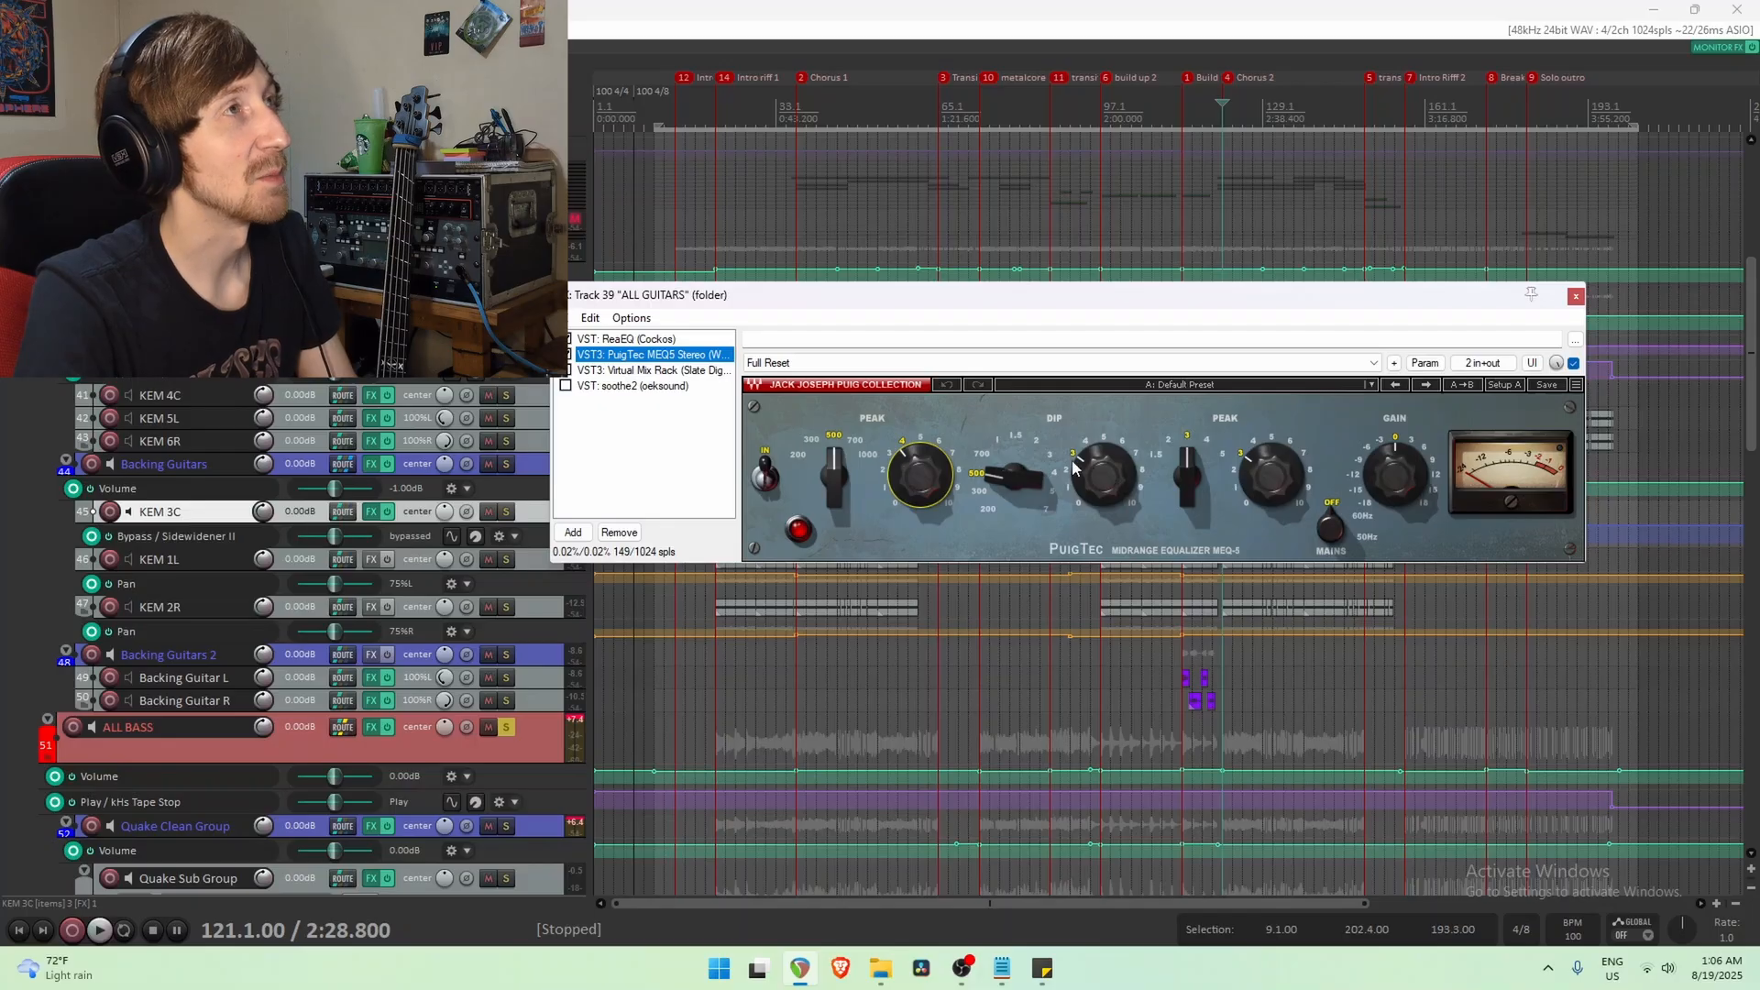
click(1263, 470)
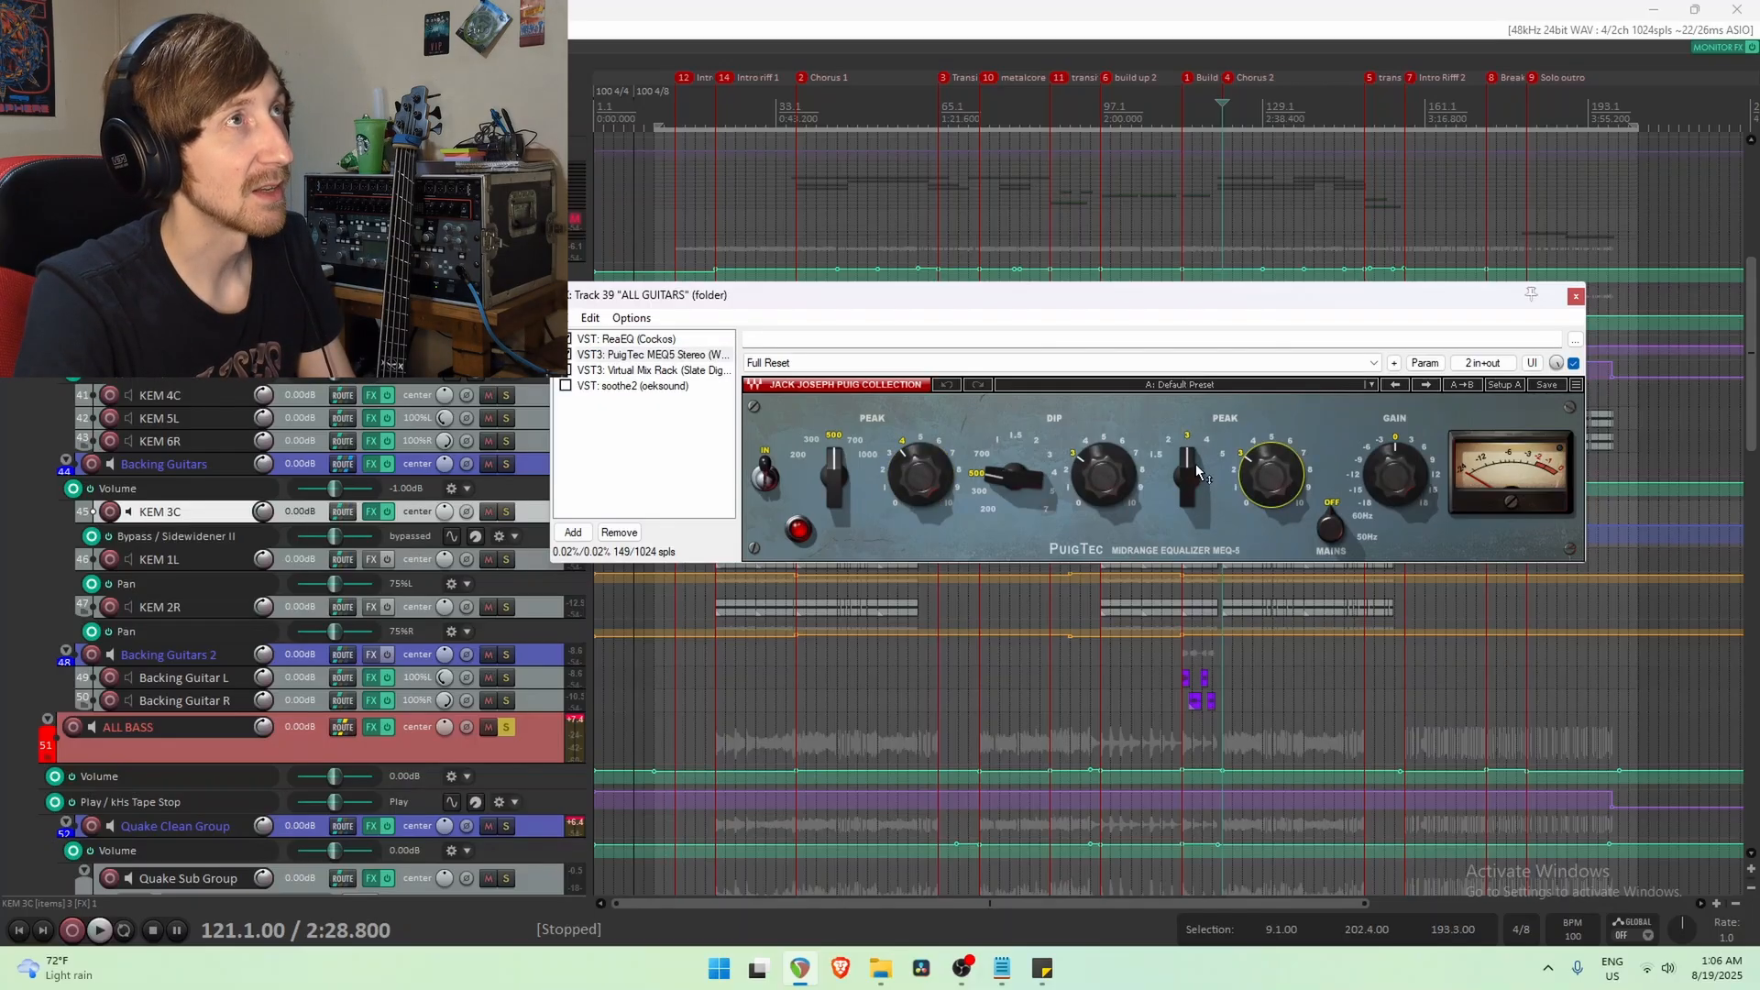
mouse_move(1197, 469)
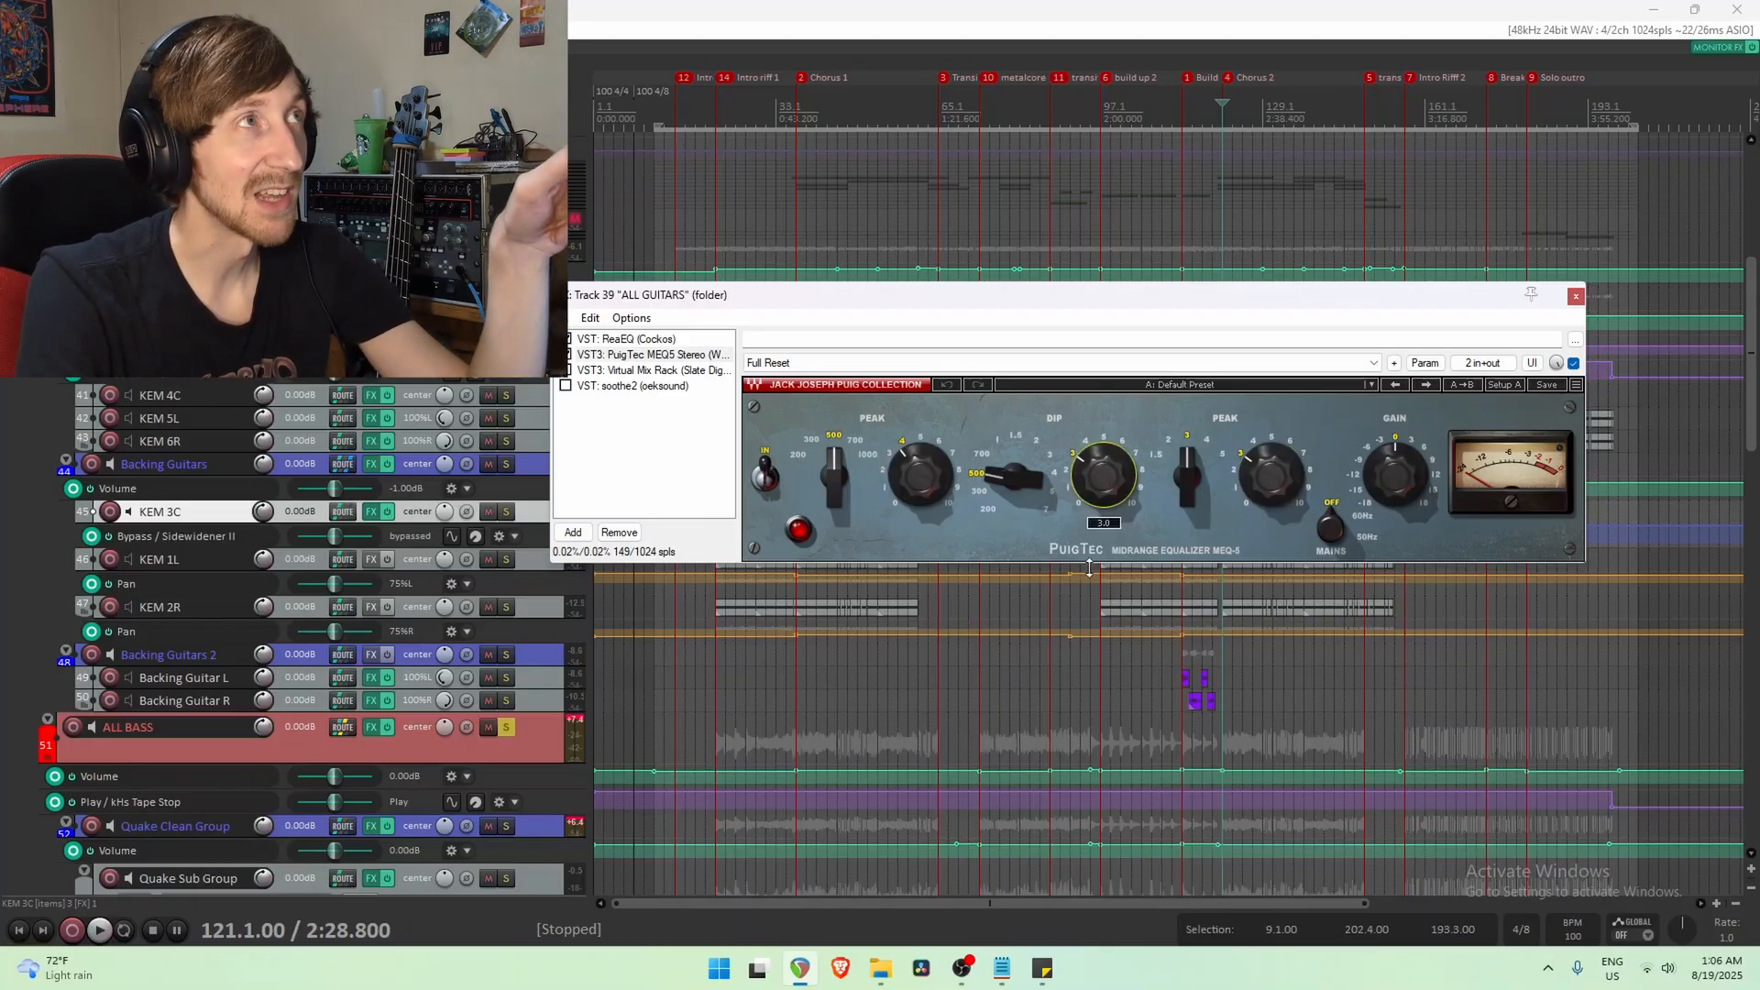
mouse_move(913, 477)
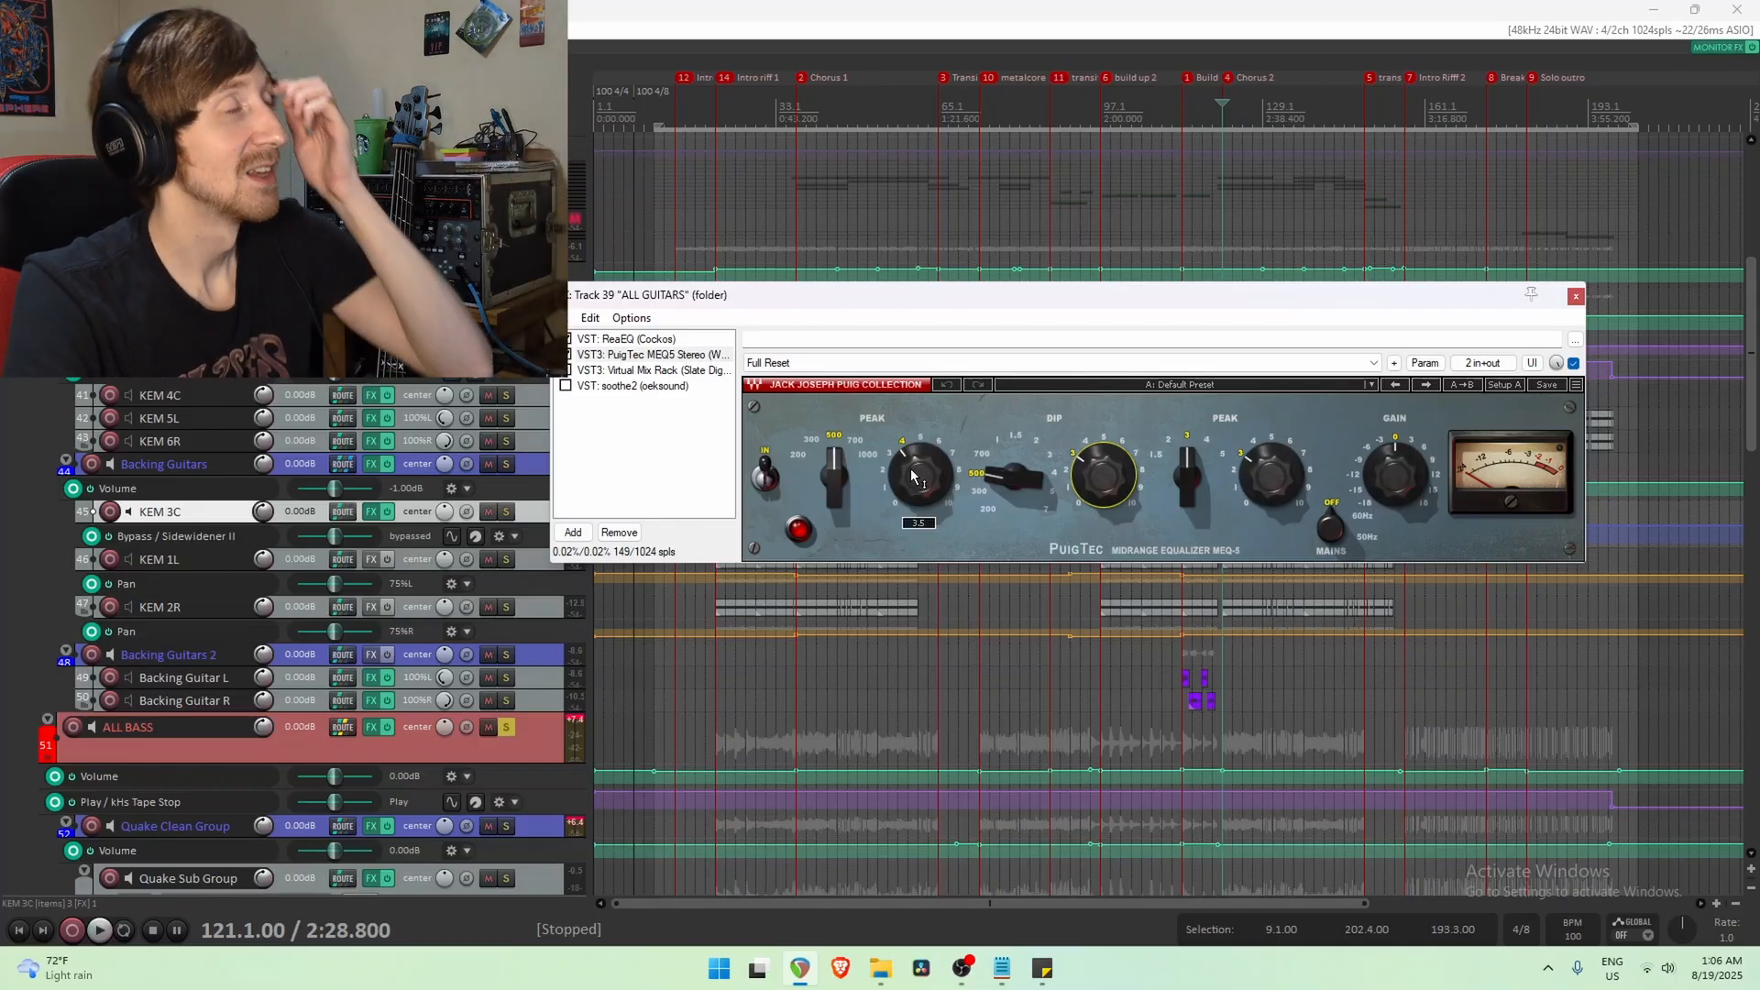
Enable the Virtual Mix Rack on ALL GUITARS with its modules bypassed and move the effects window clear of the tracks.
click(692, 371)
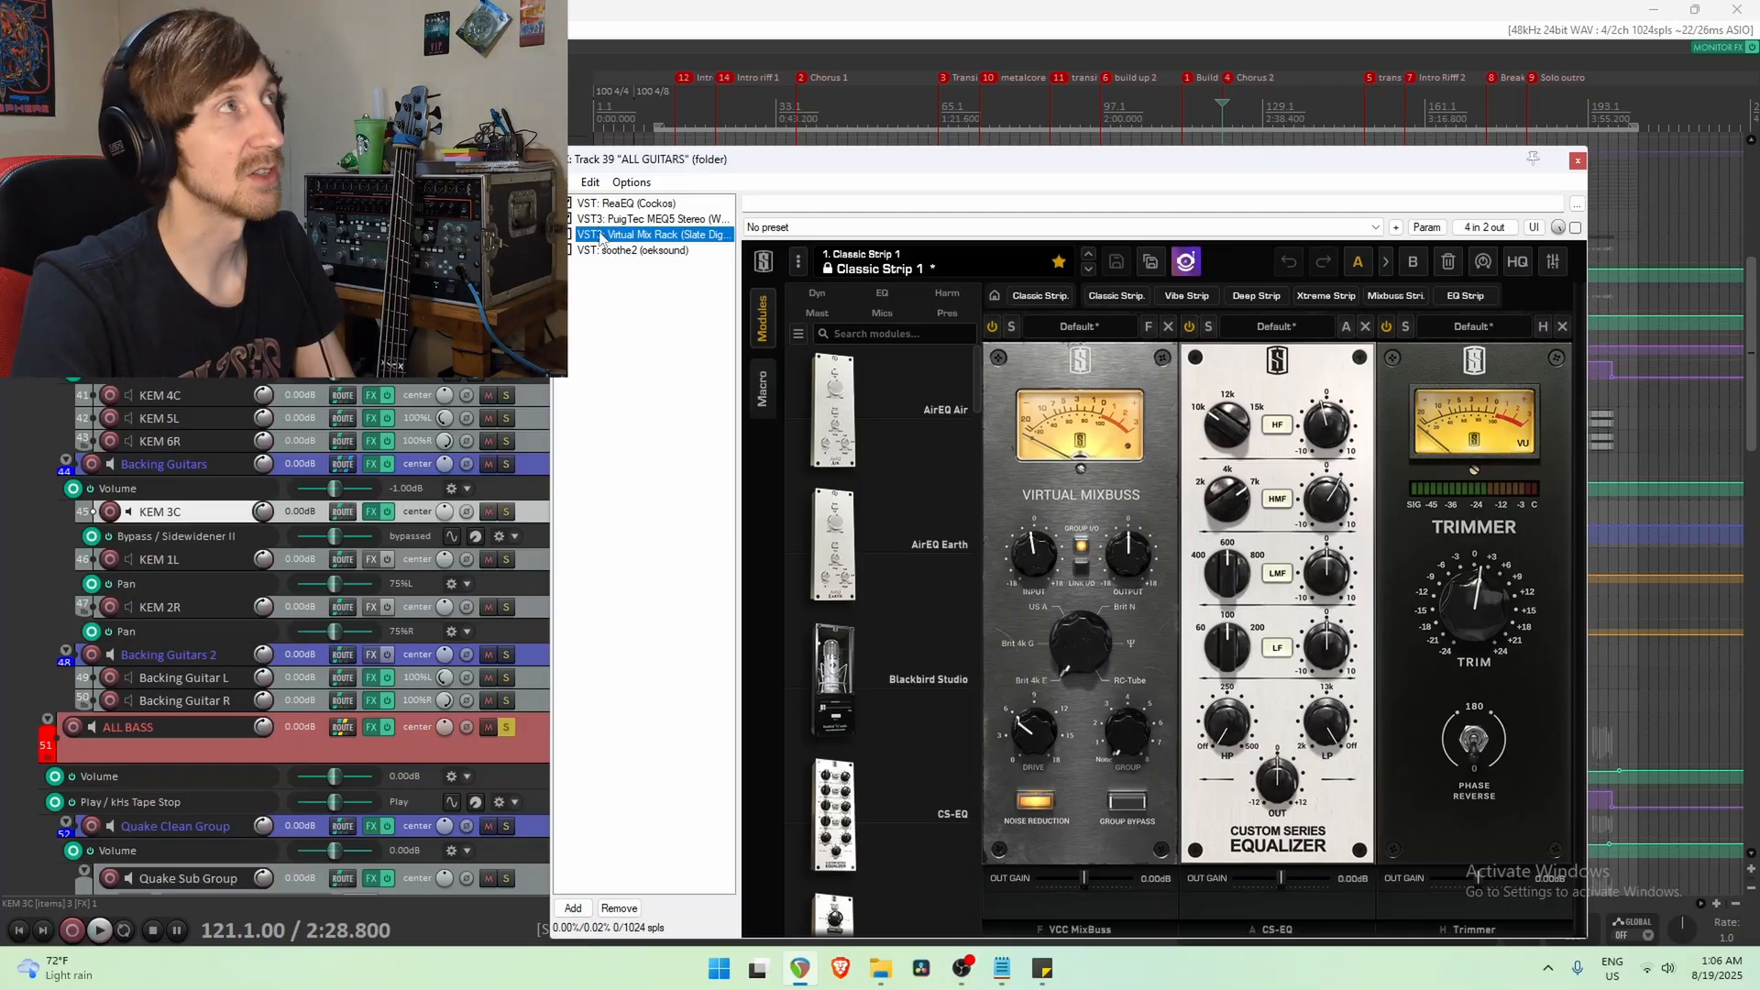
drag(848, 162, 793, 101)
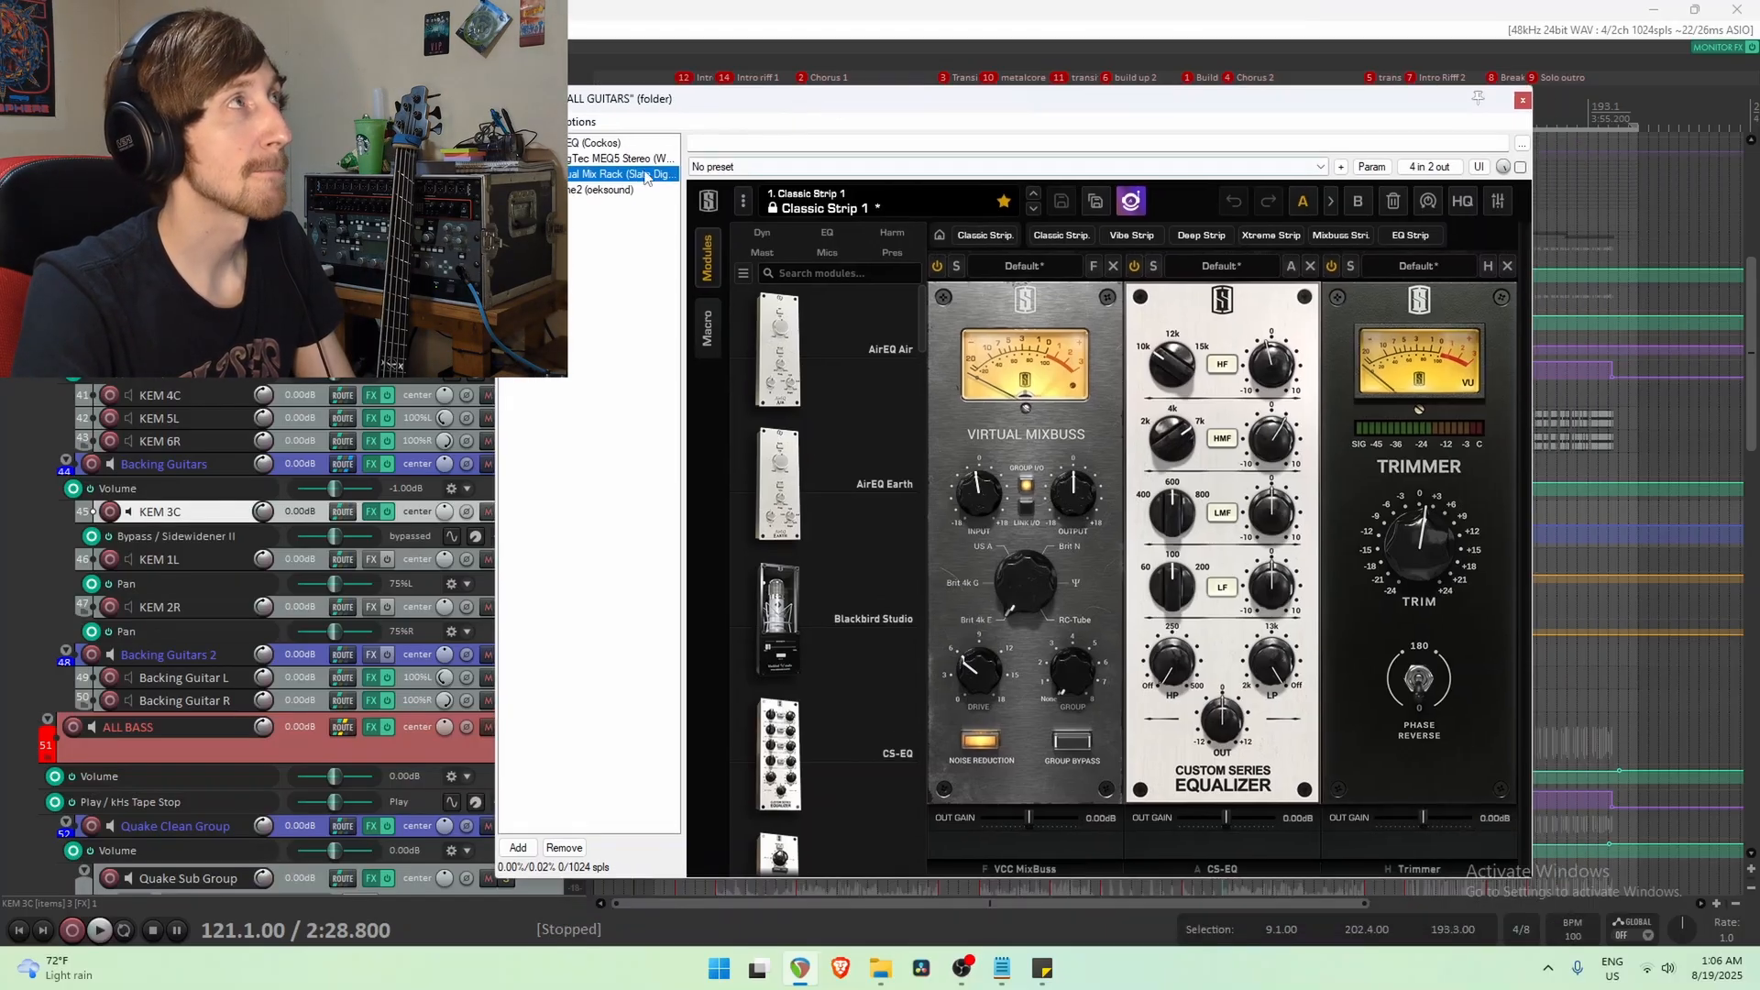
click(506, 174)
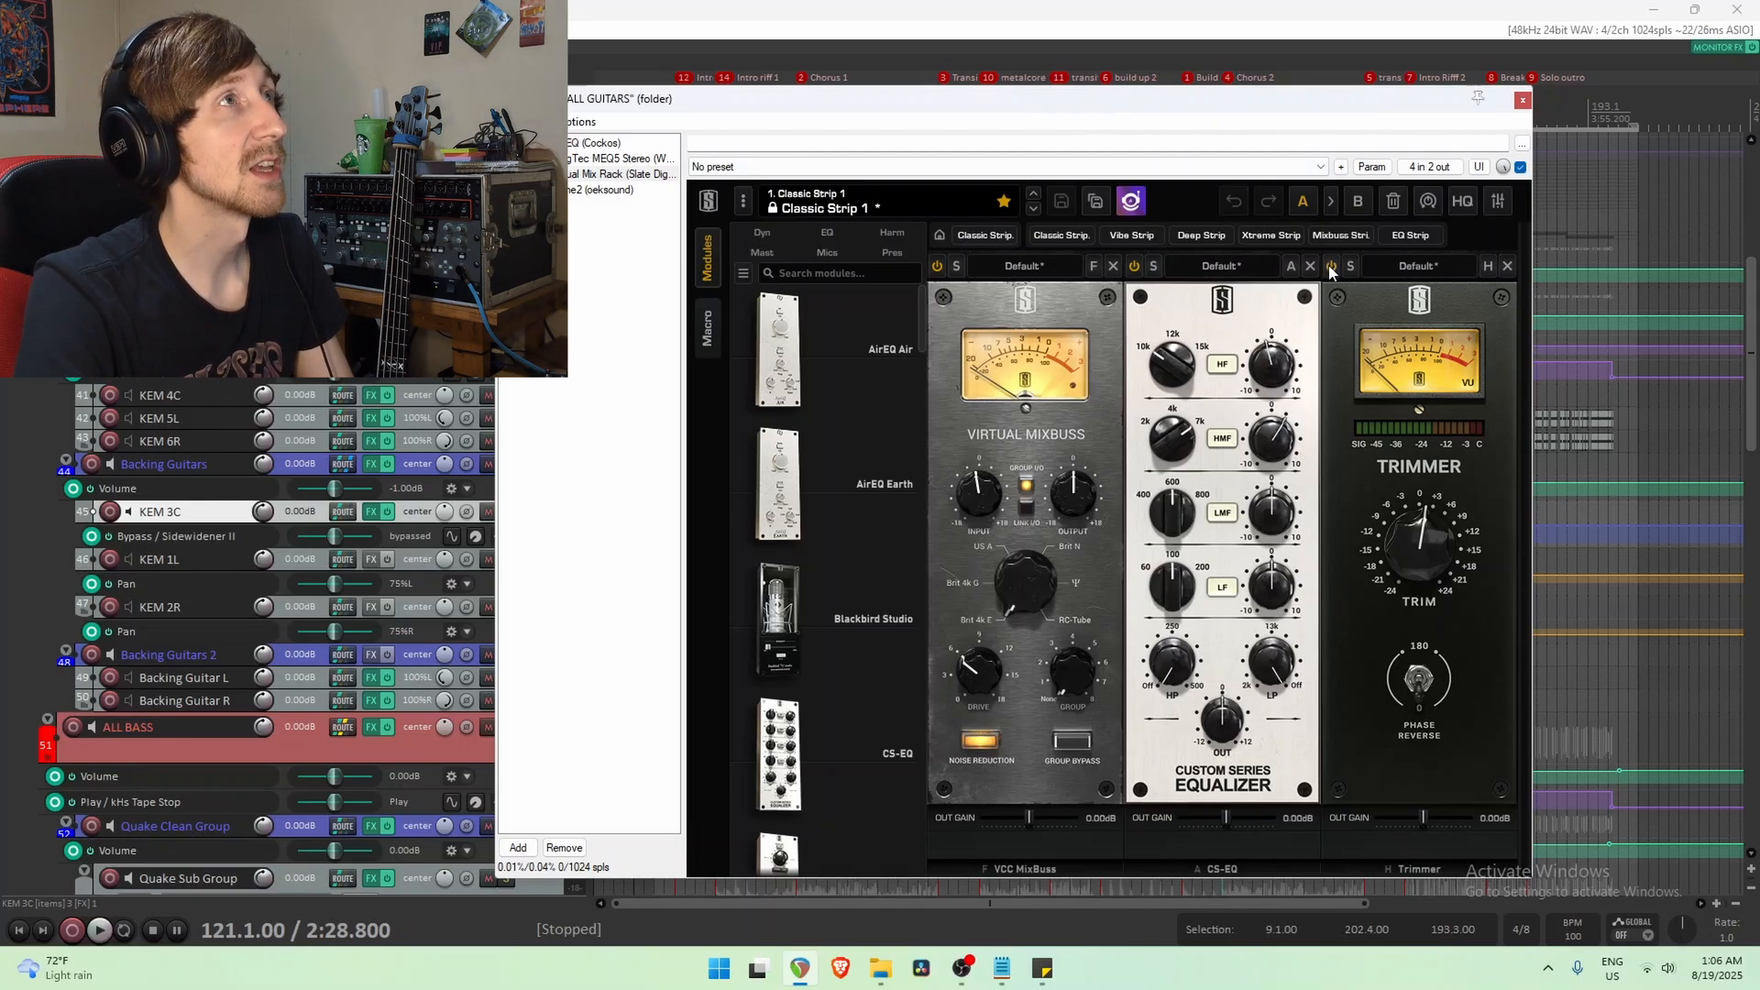
drag(1020, 99, 1020, 730)
Audition the starts of Intro Riff 2, the transition before it and the Breakdown to choose a comparison passage.
click(1405, 514)
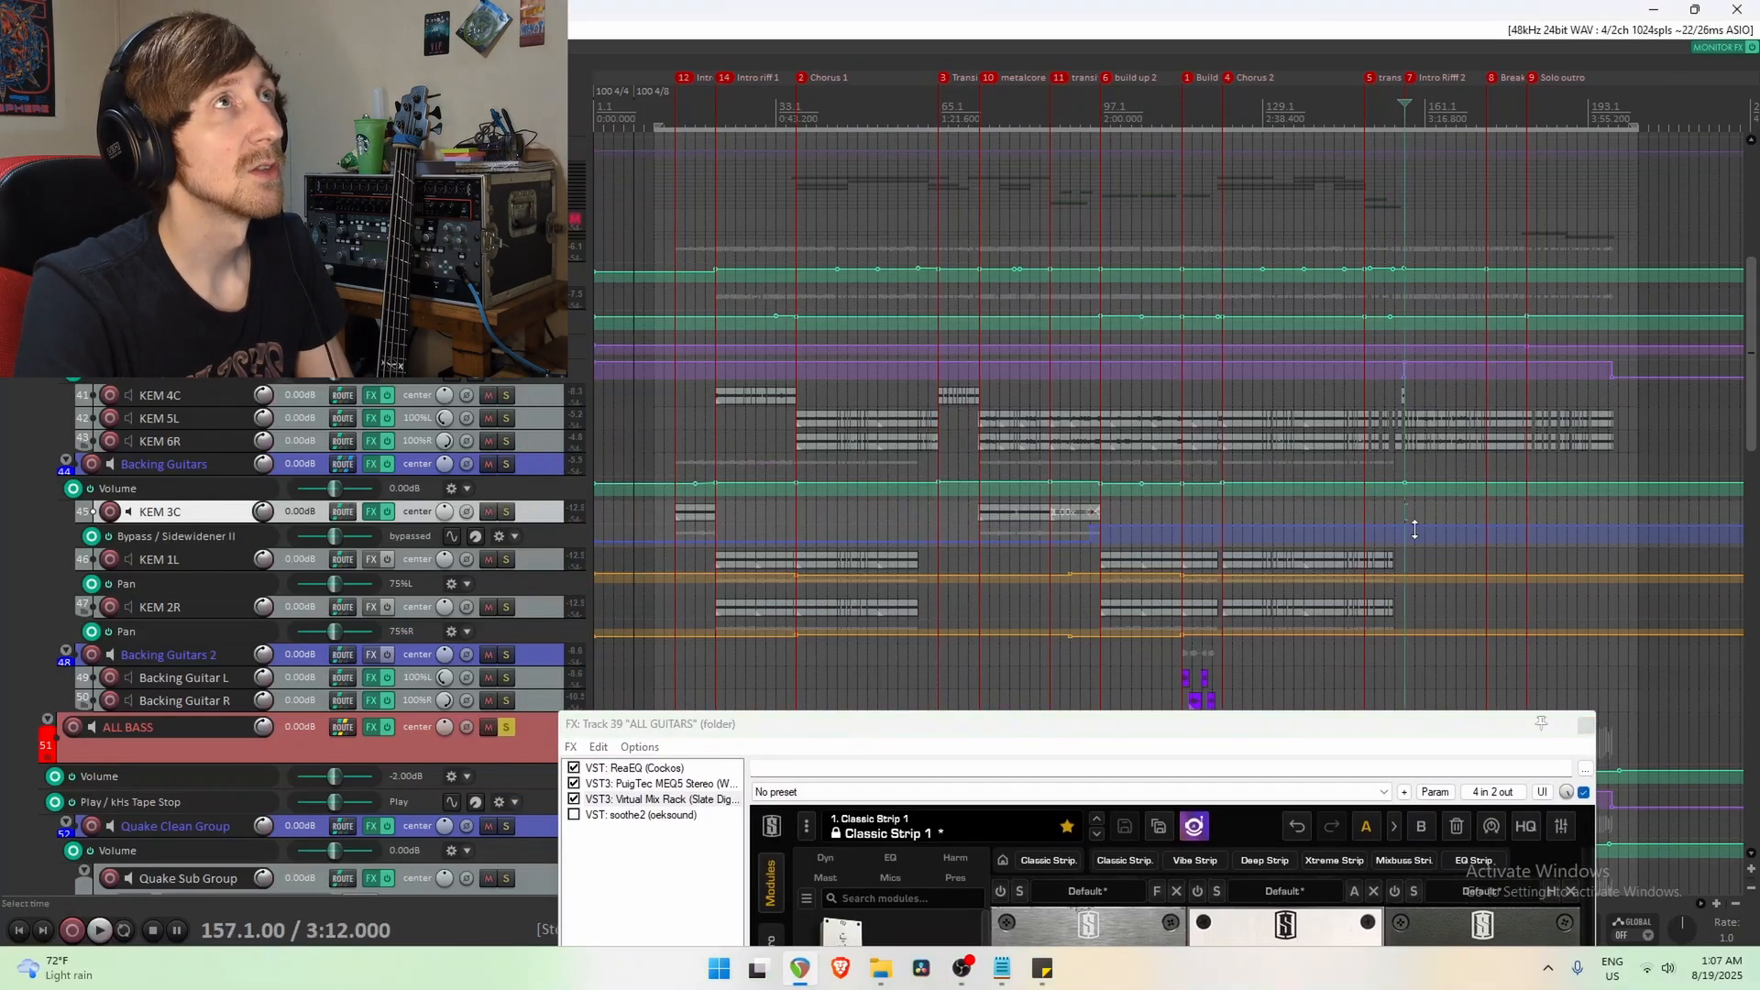
scroll(1158, 528, up, 2)
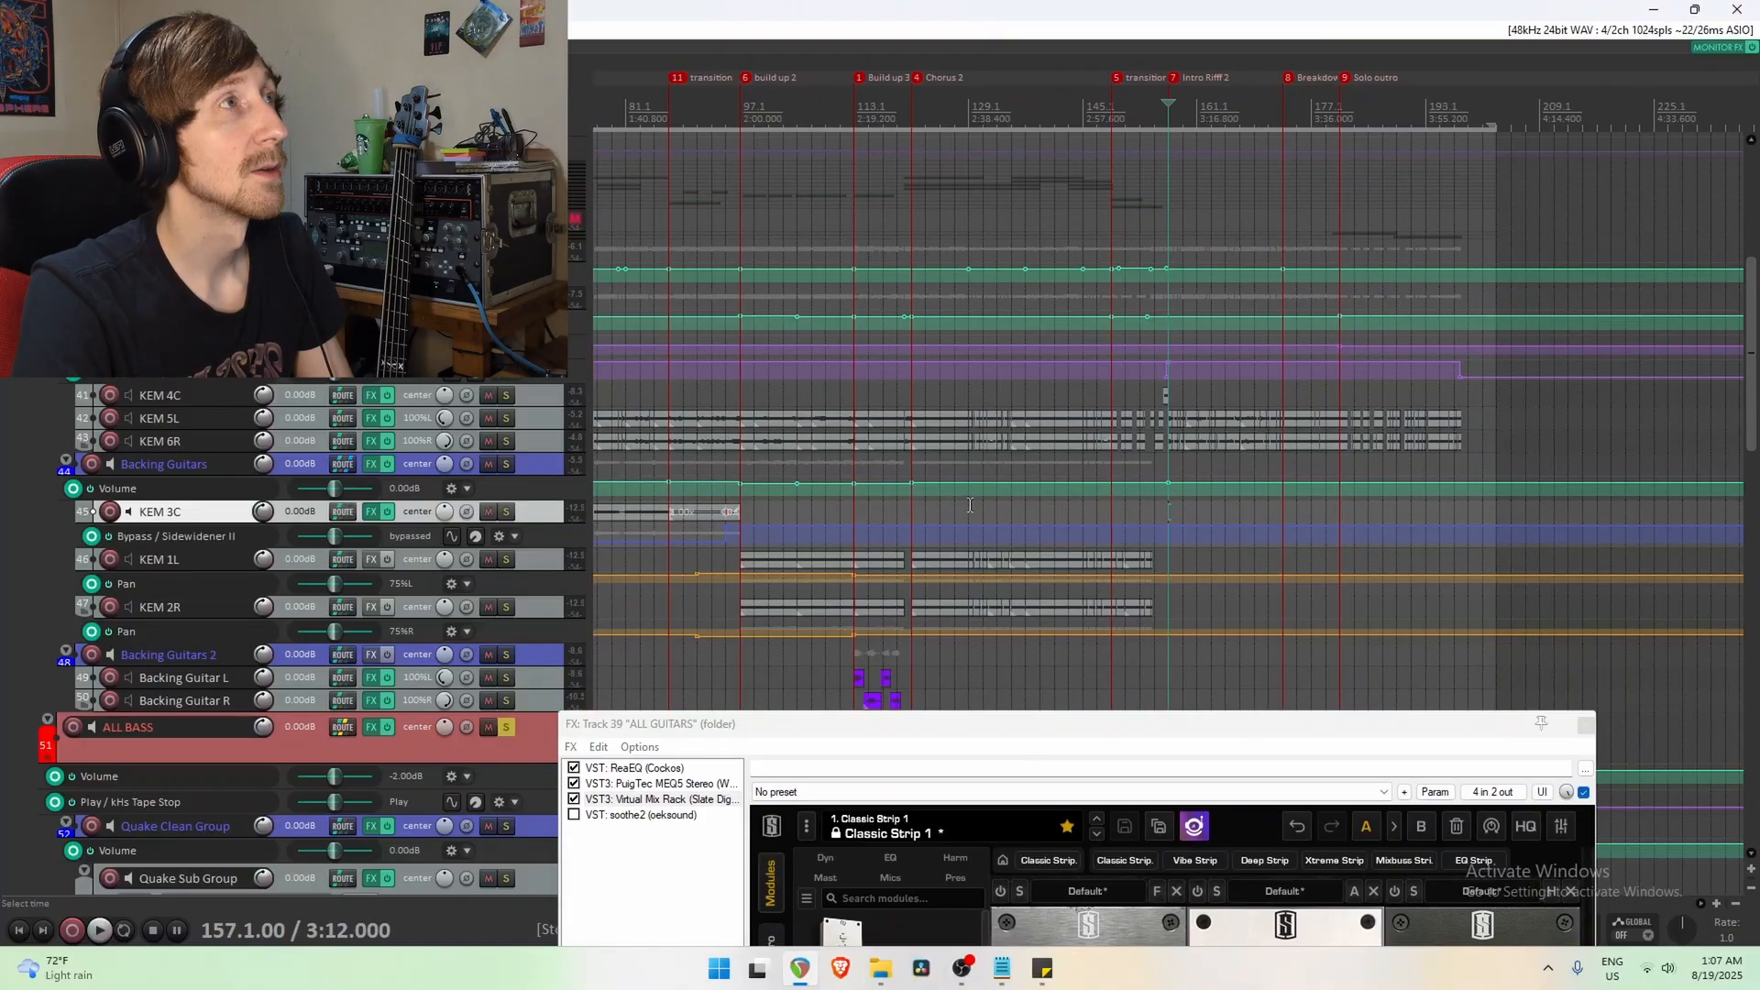
key(space)
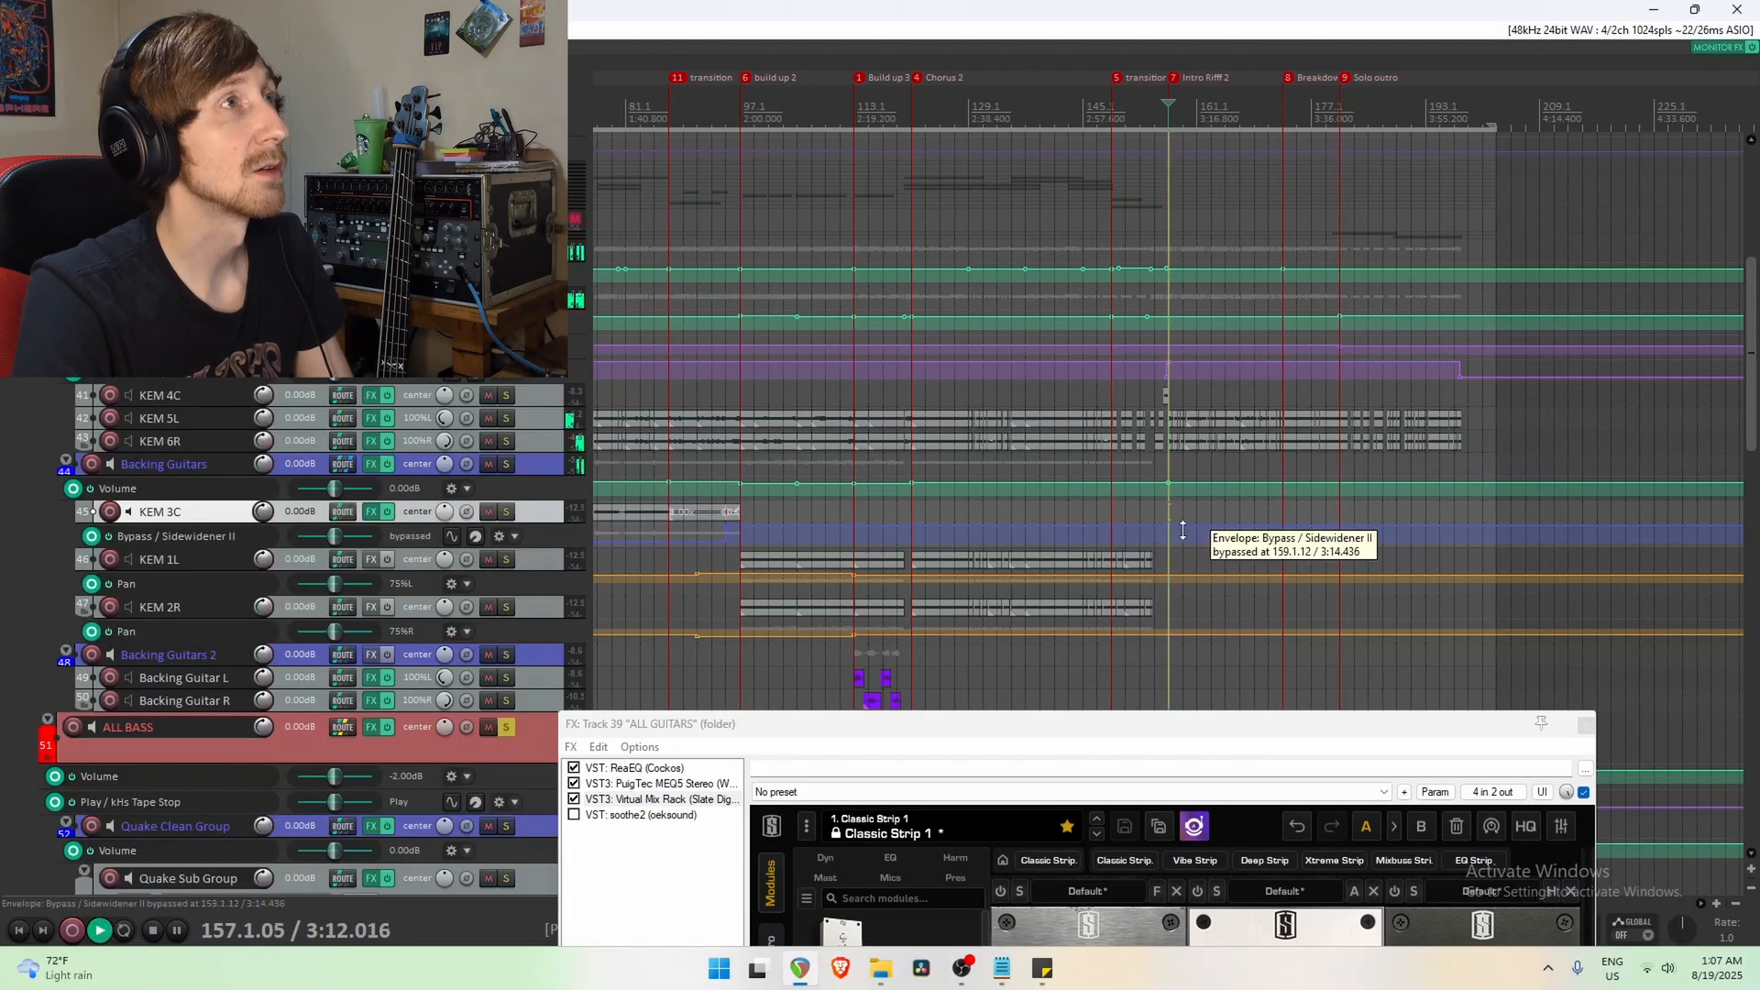
key(space)
click(1118, 511)
key(space)
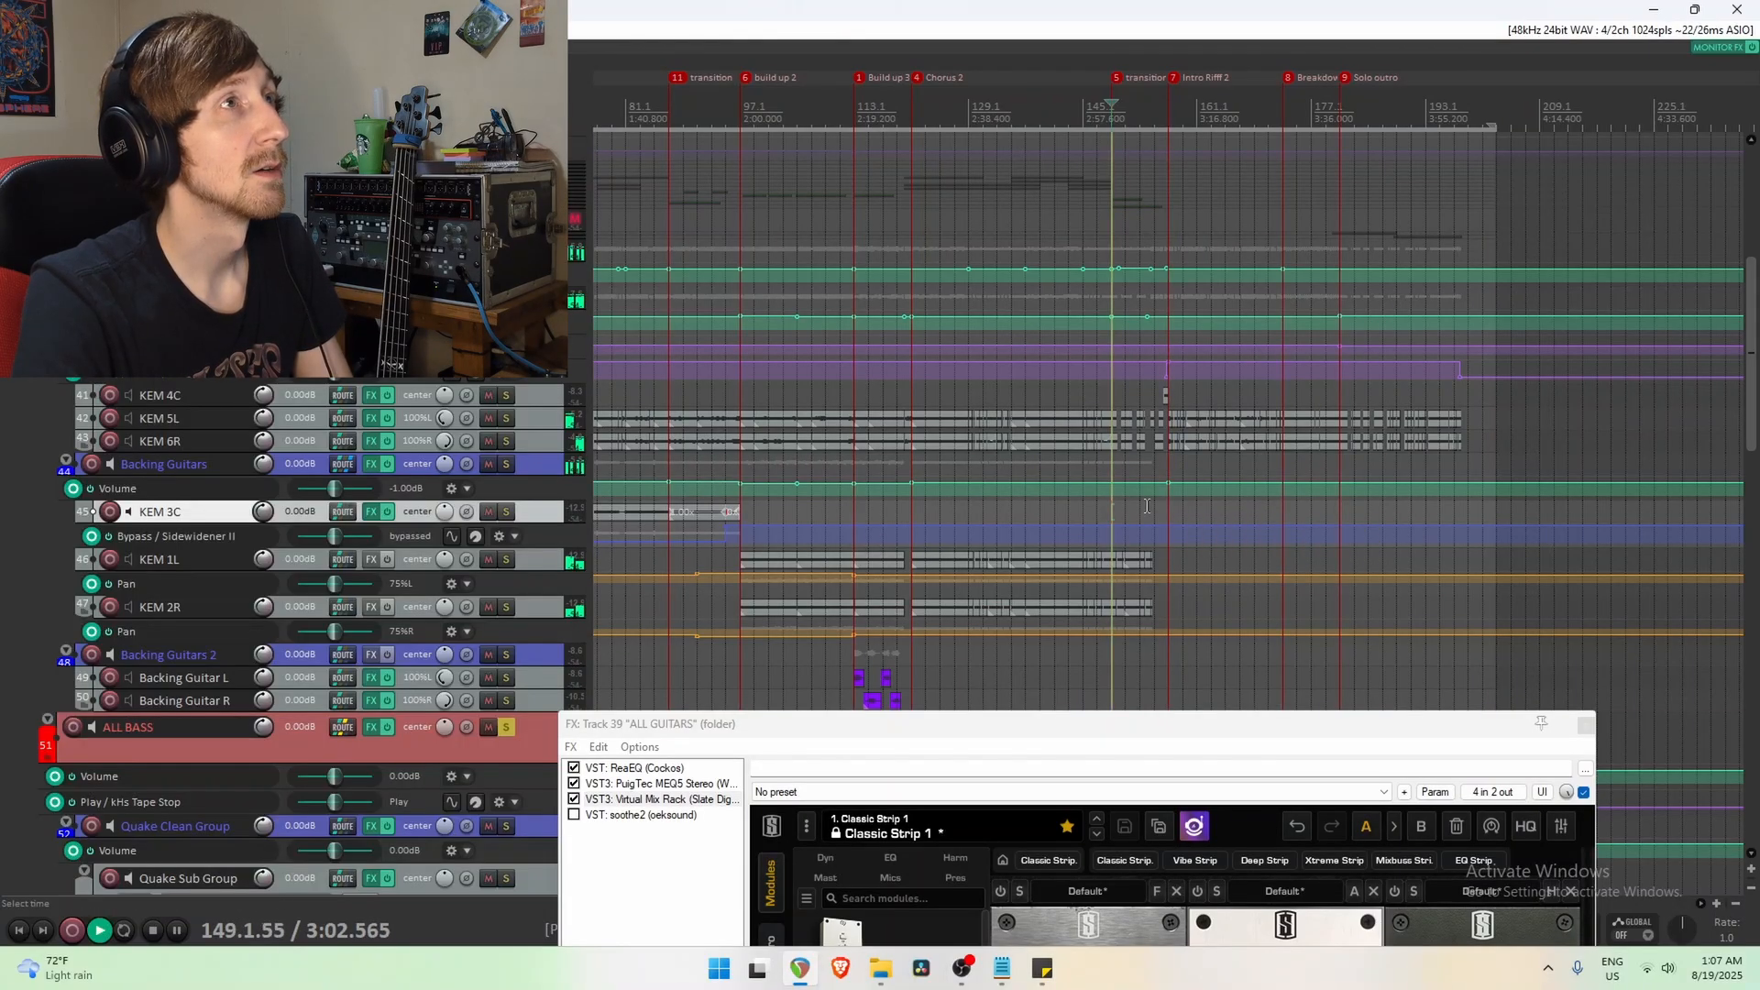
key(space)
click(1283, 509)
key(space)
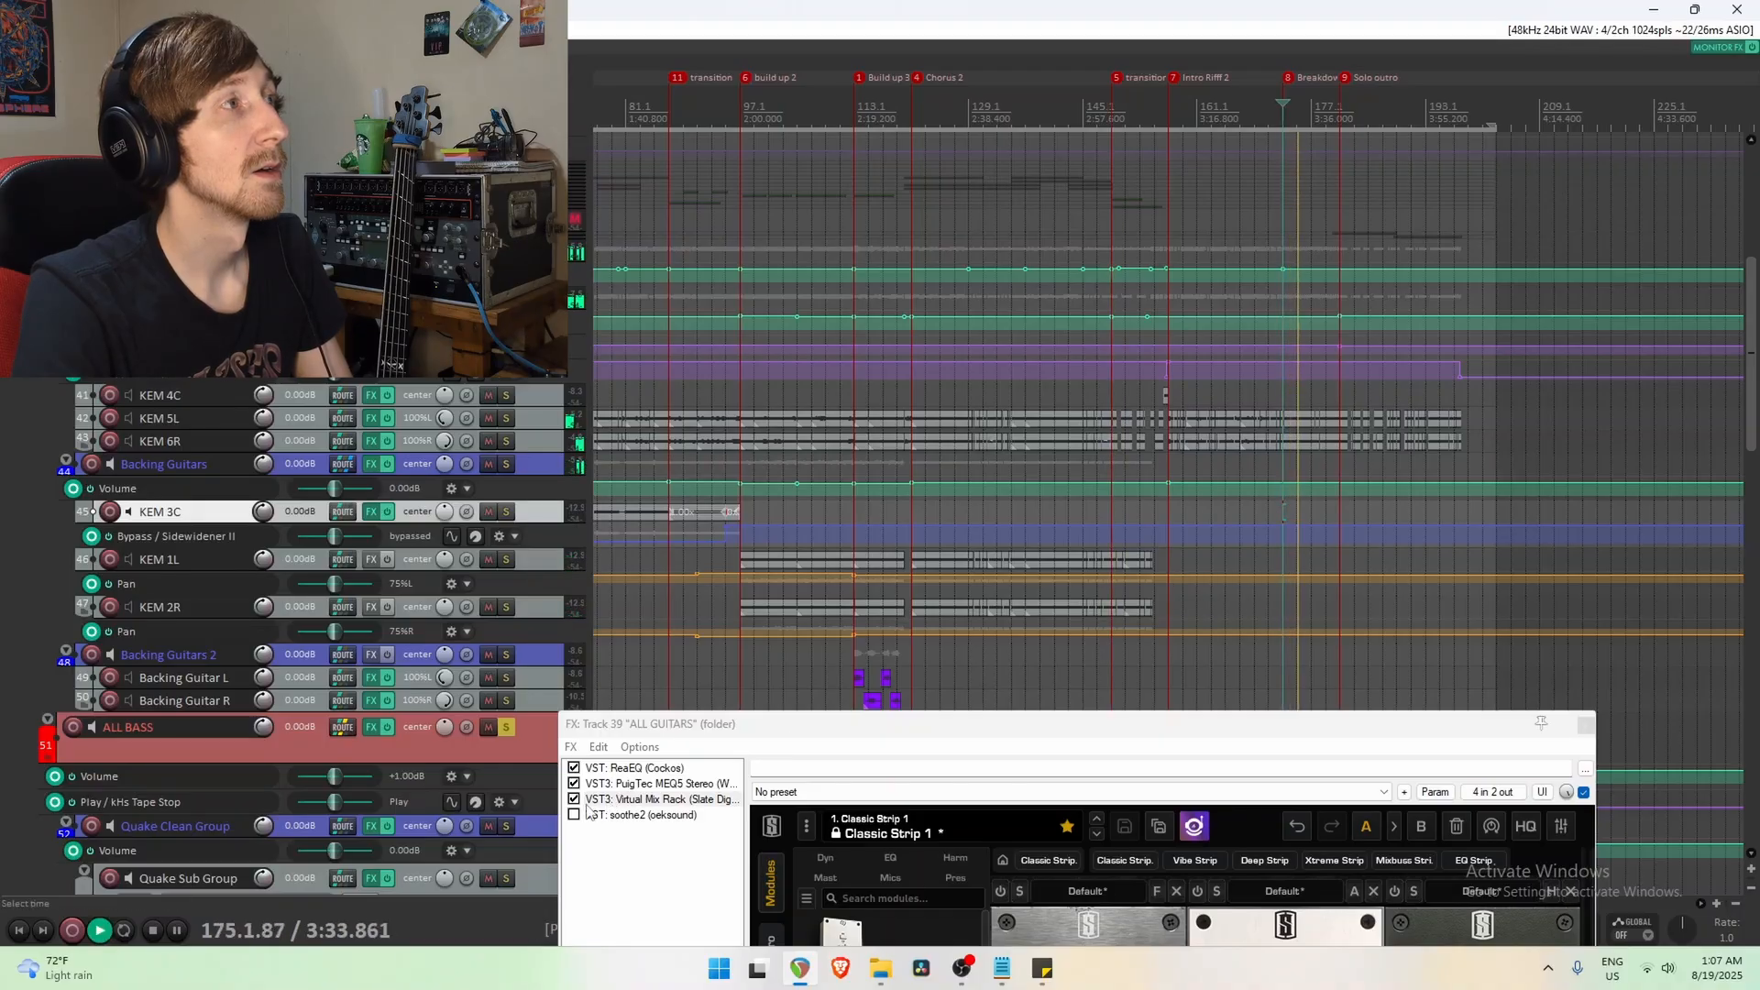
key(space)
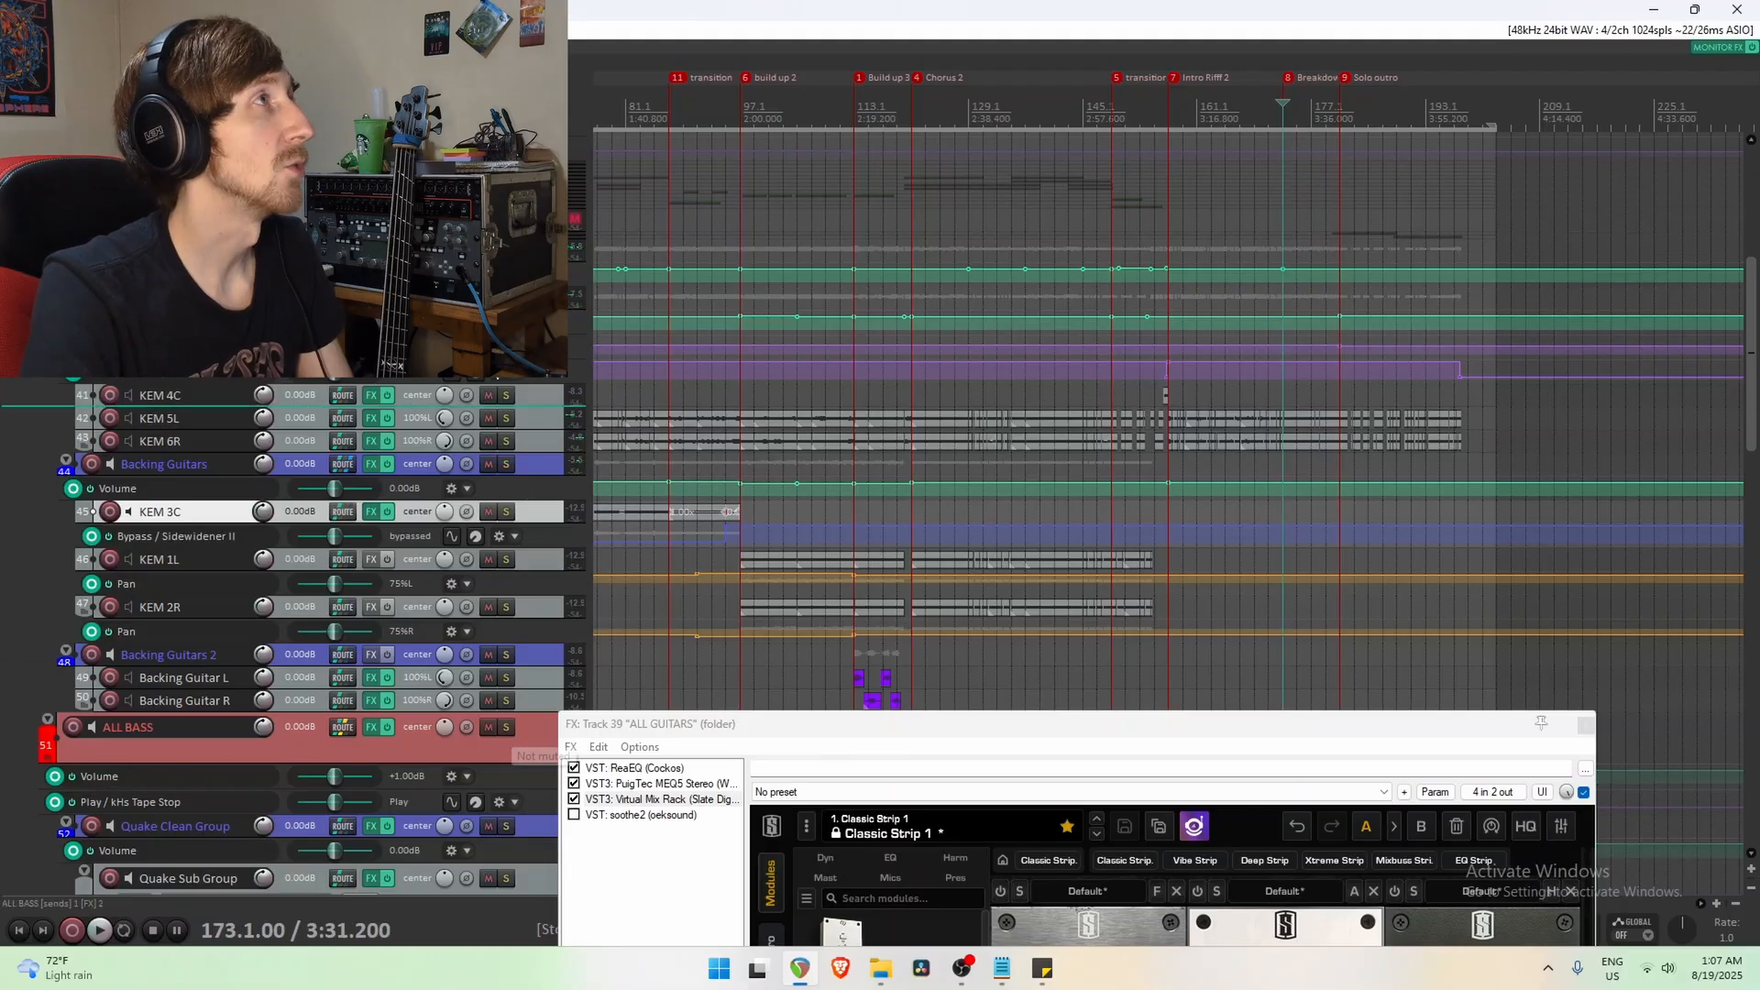
Play the Breakdown from 173.1 and turn on the Virtual Mix Rack's VCC MixBuss module during playback.
key(space)
drag(1266, 721, 1147, 305)
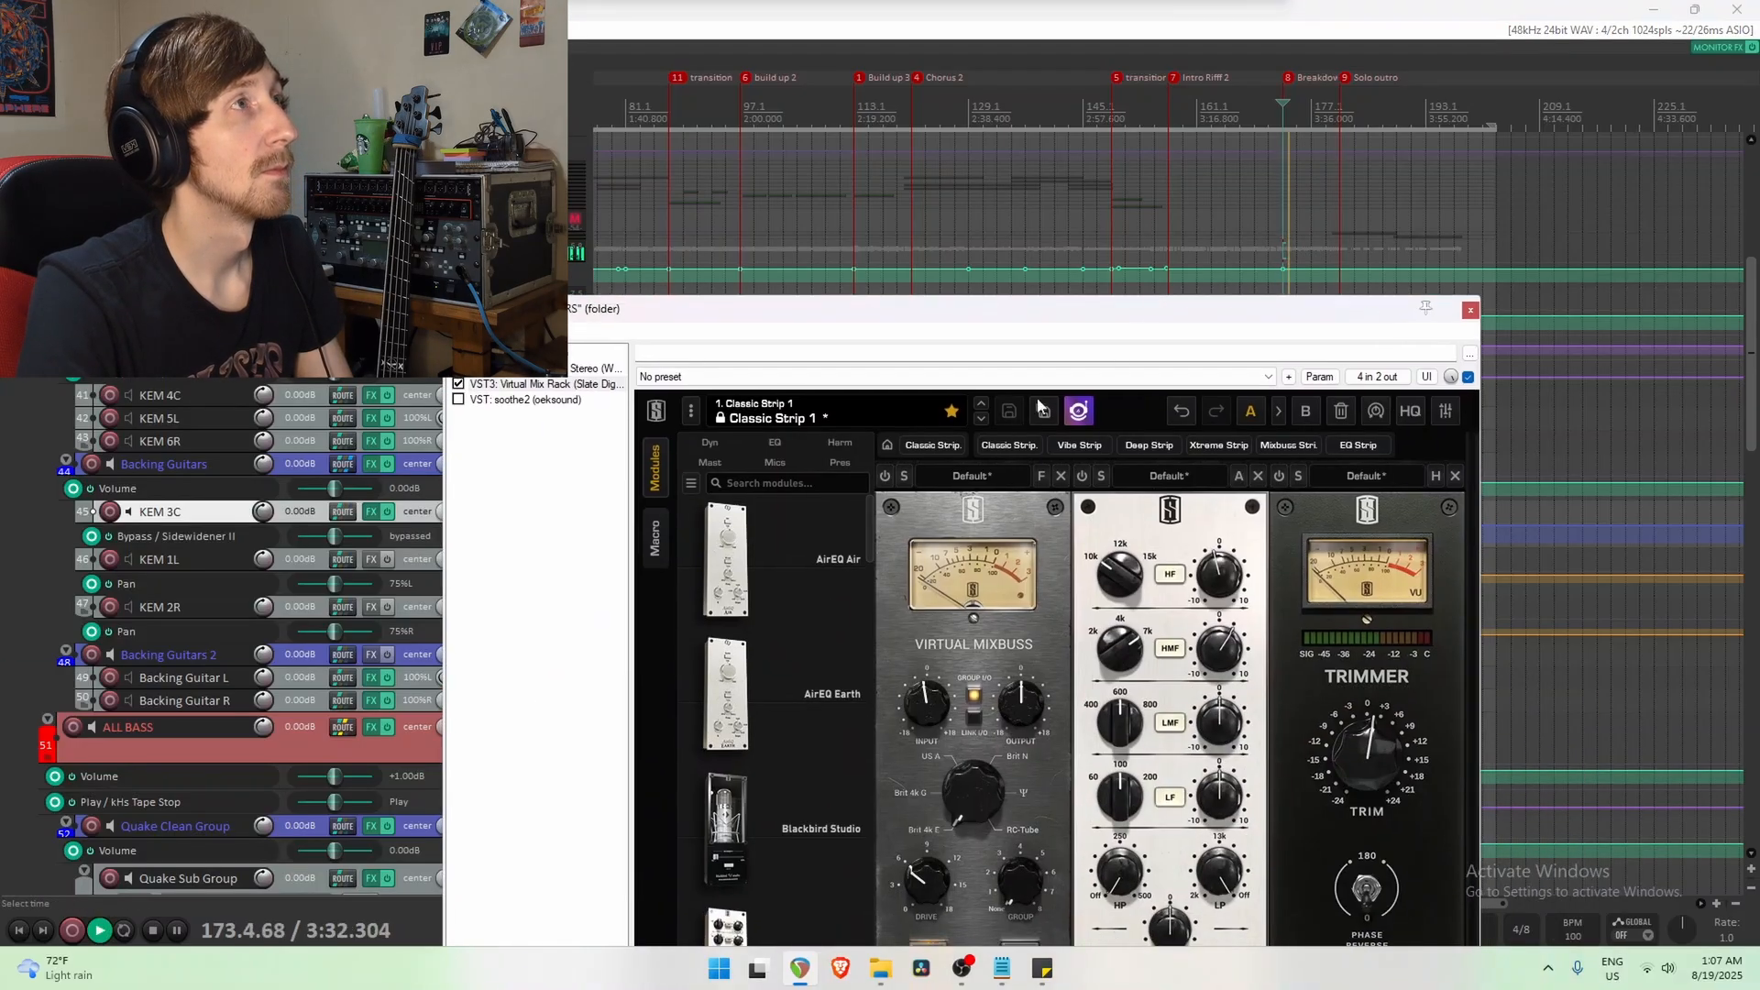
click(884, 477)
key(space)
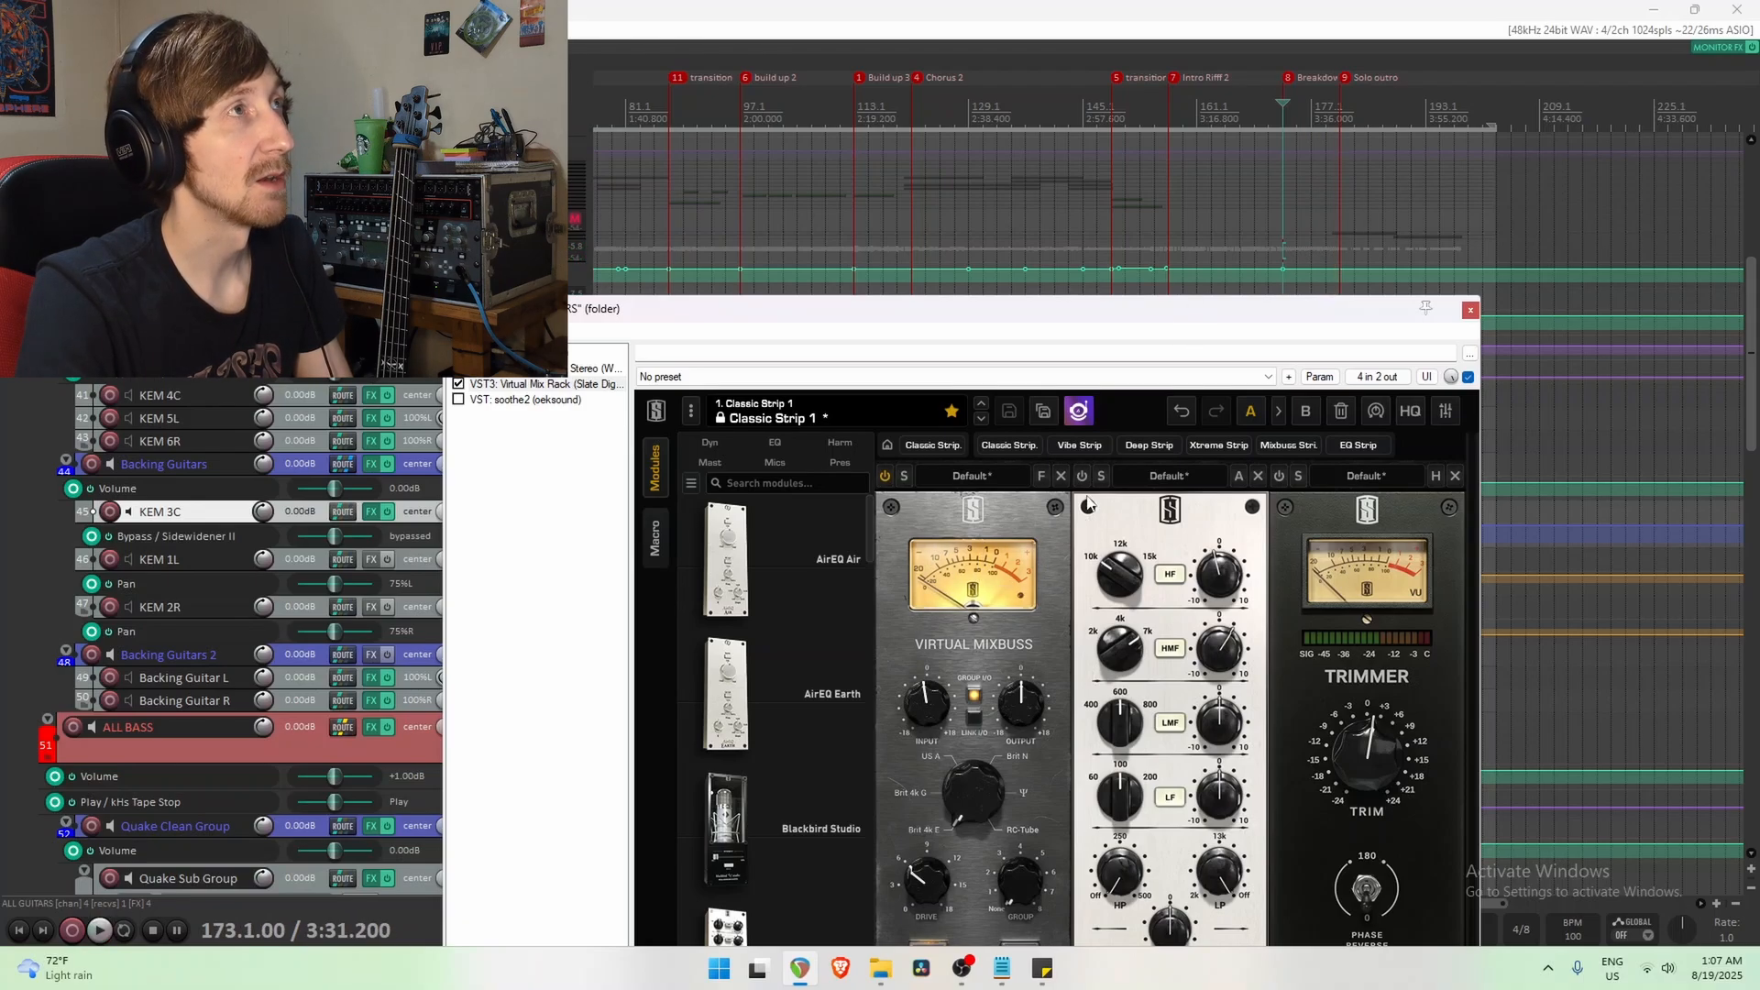
Turn on the CS-EQ and Trimmer modules while examining the equalizer's gain and filter controls and the trim amount.
mouse_move(1220, 575)
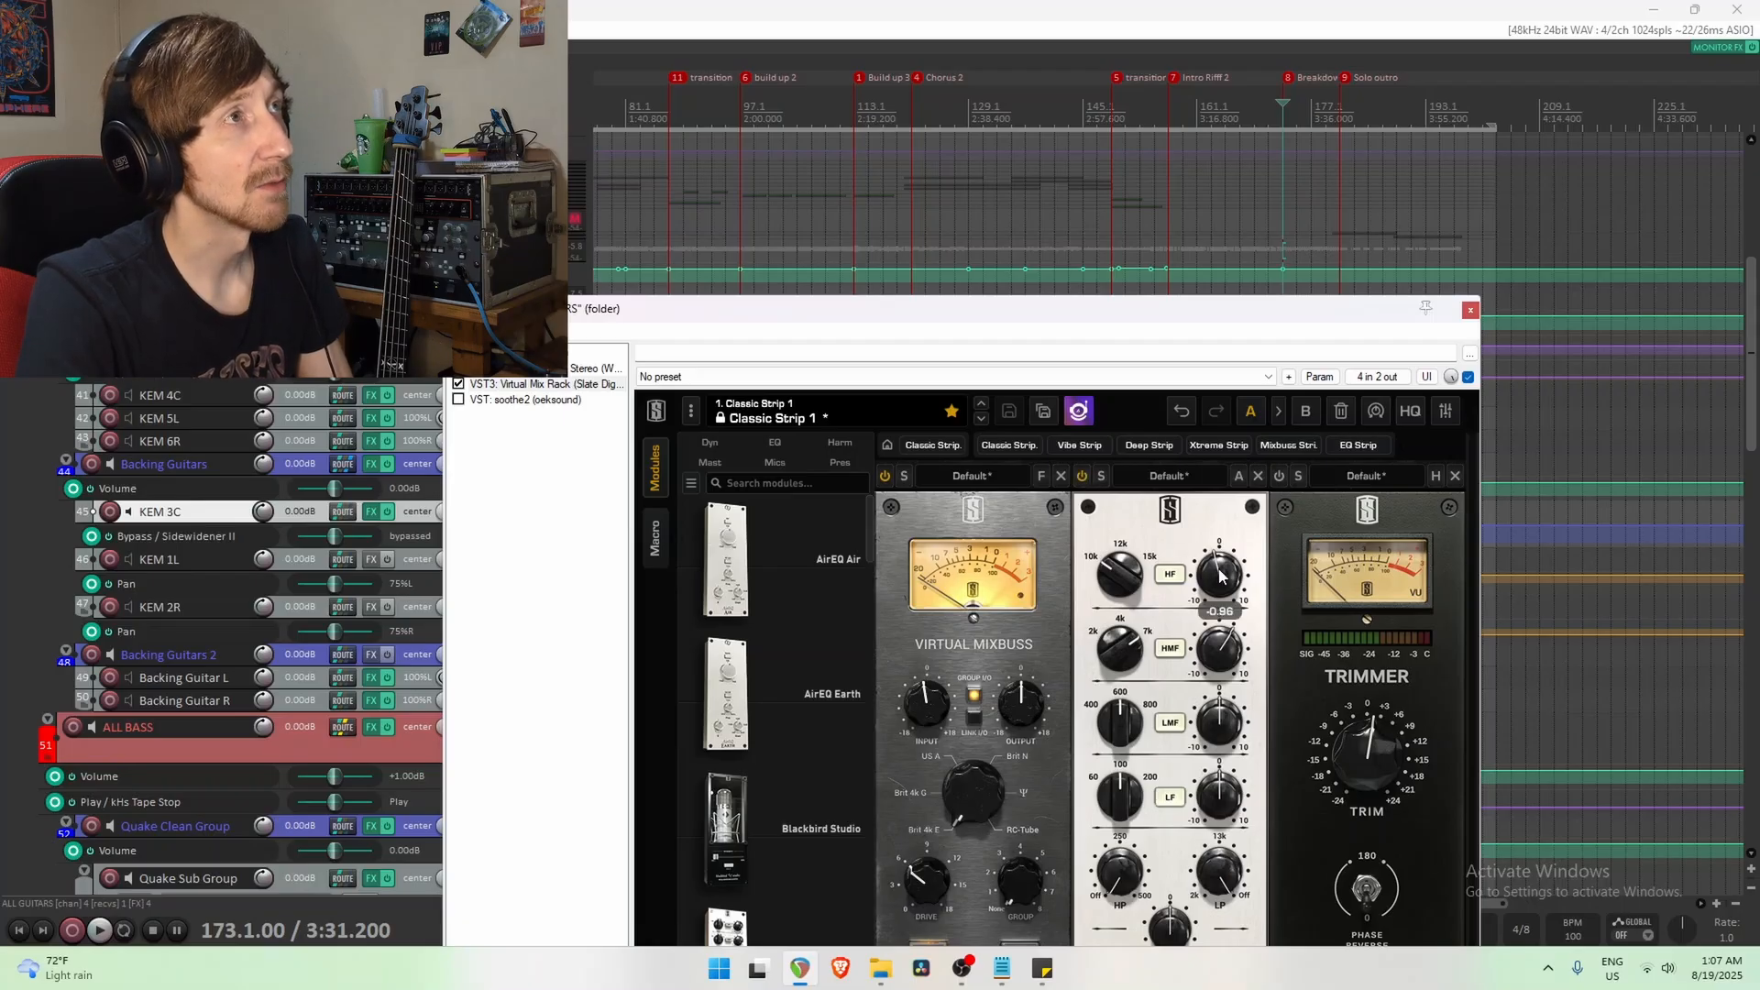
mouse_move(1226, 652)
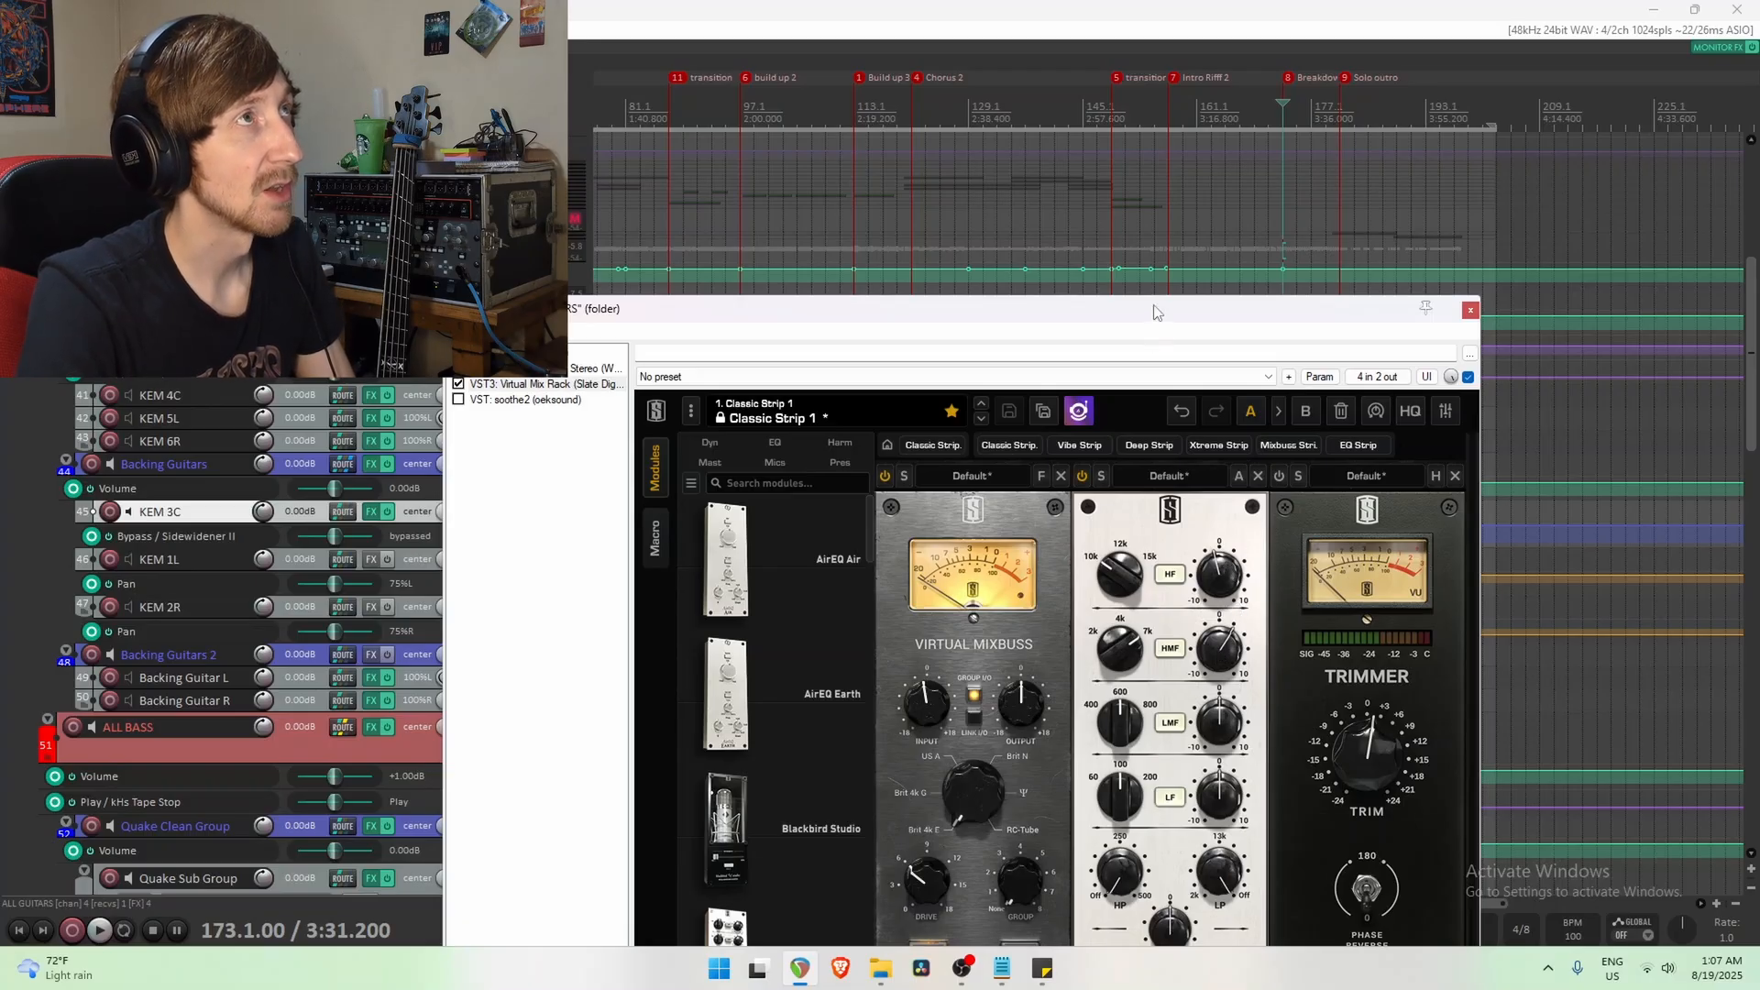
drag(1154, 307, 1151, 201)
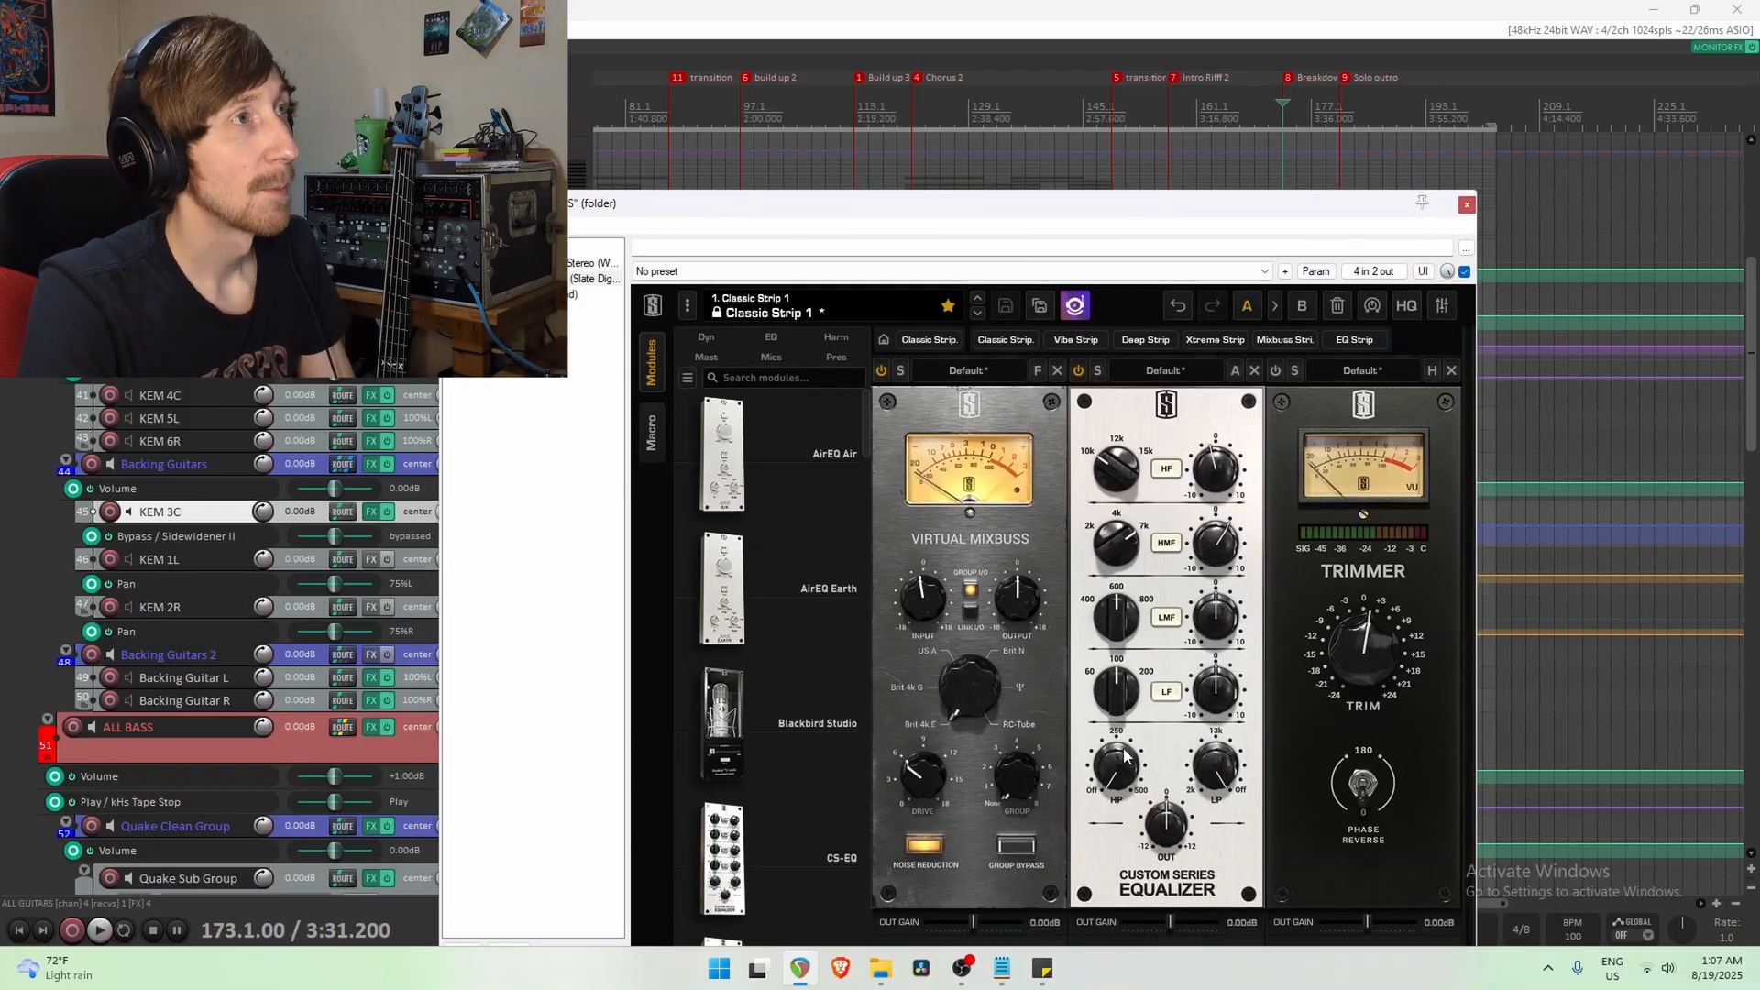
mouse_move(1118, 757)
click(1276, 370)
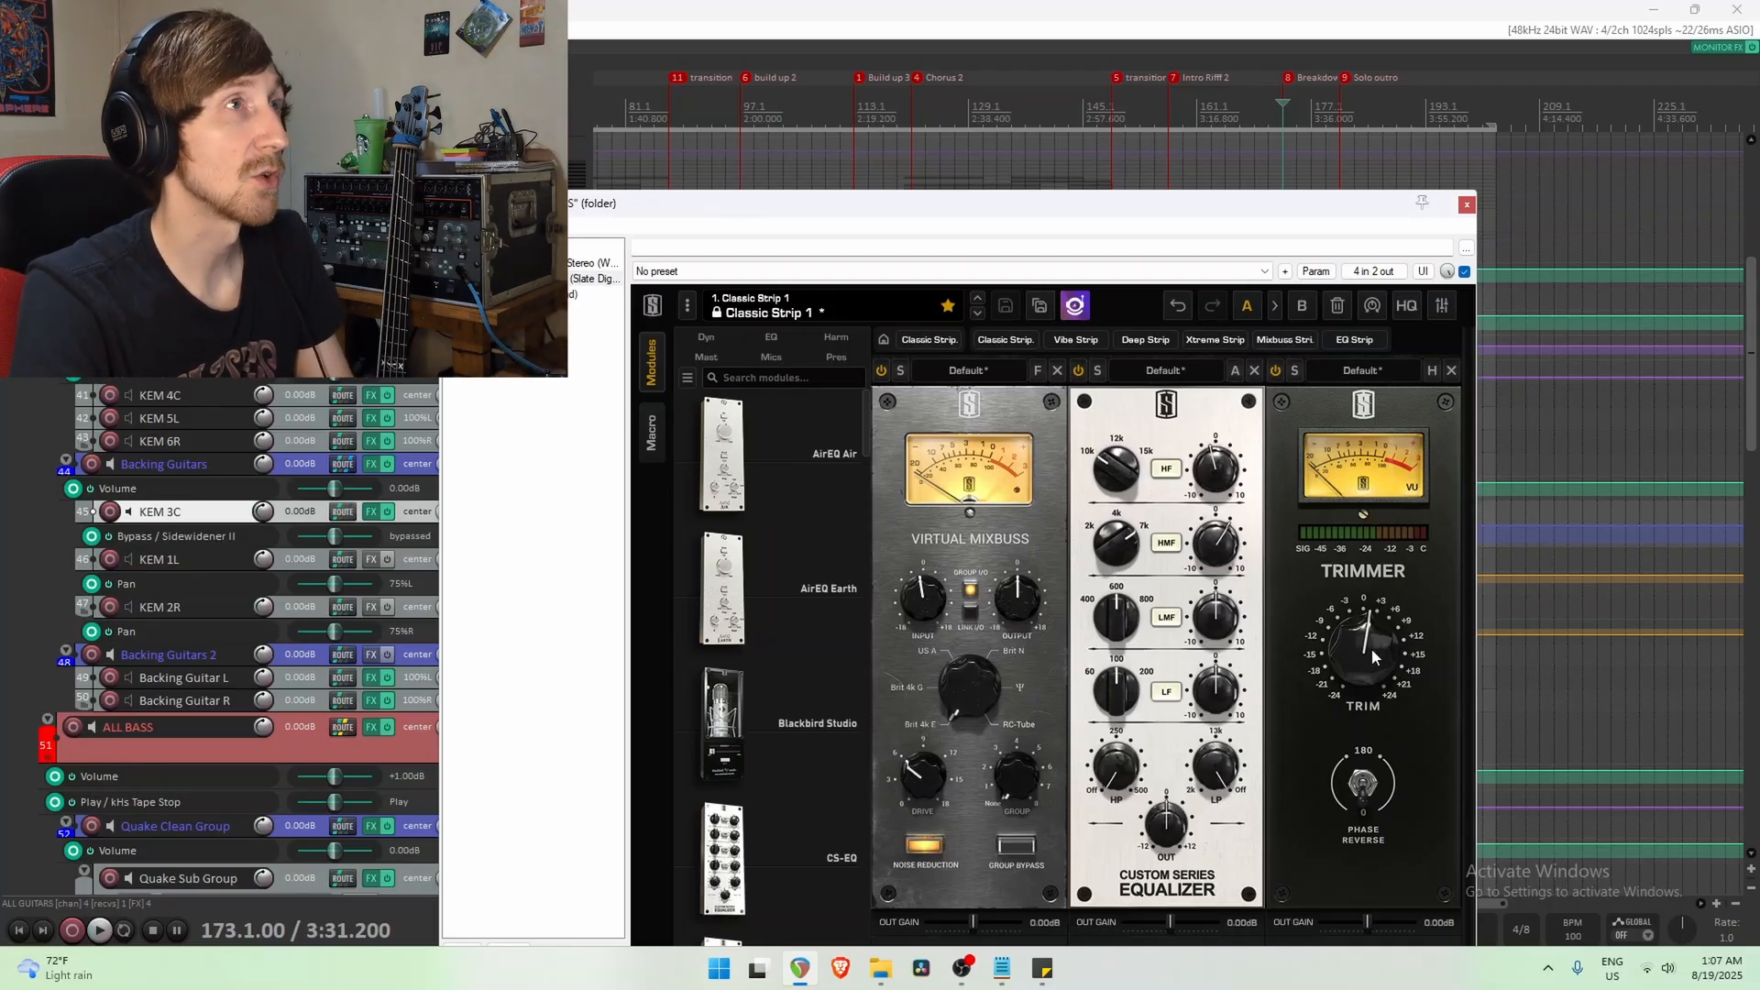
mouse_move(1371, 647)
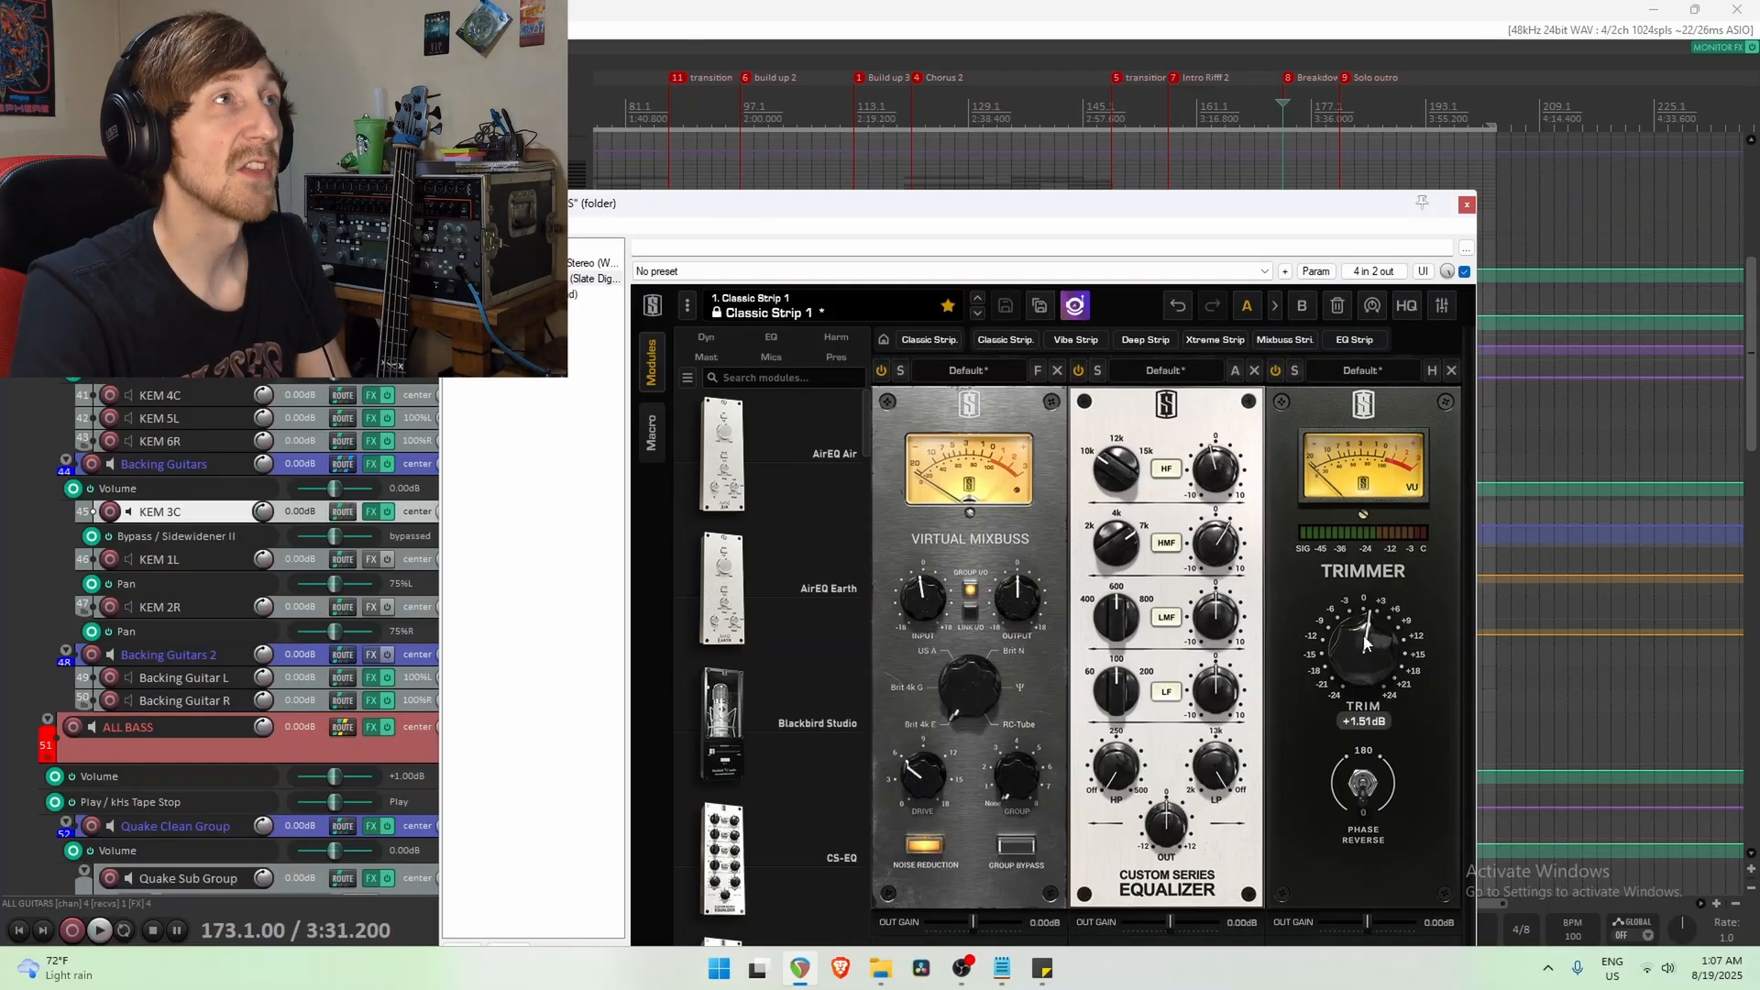
Play the Breakdown from 173.1 and compare ALL GUITARS with the Virtual Mix Rack bypassed and enabled.
drag(1148, 227, 1157, 684)
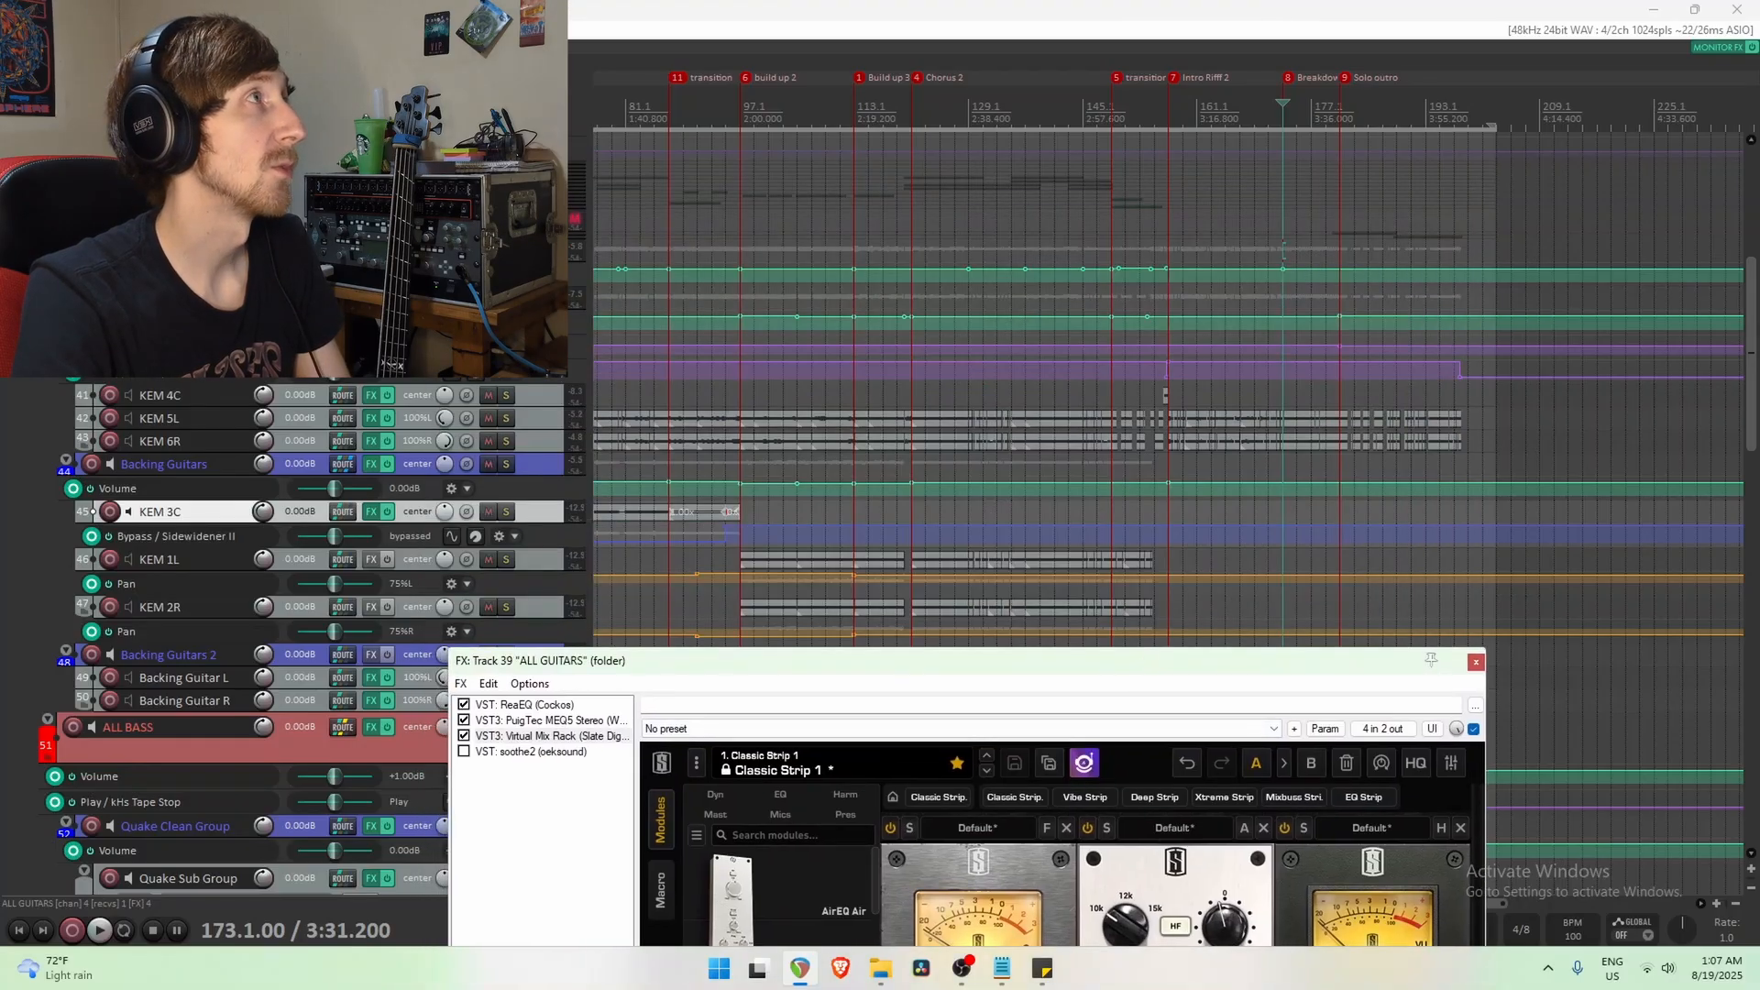
key(space)
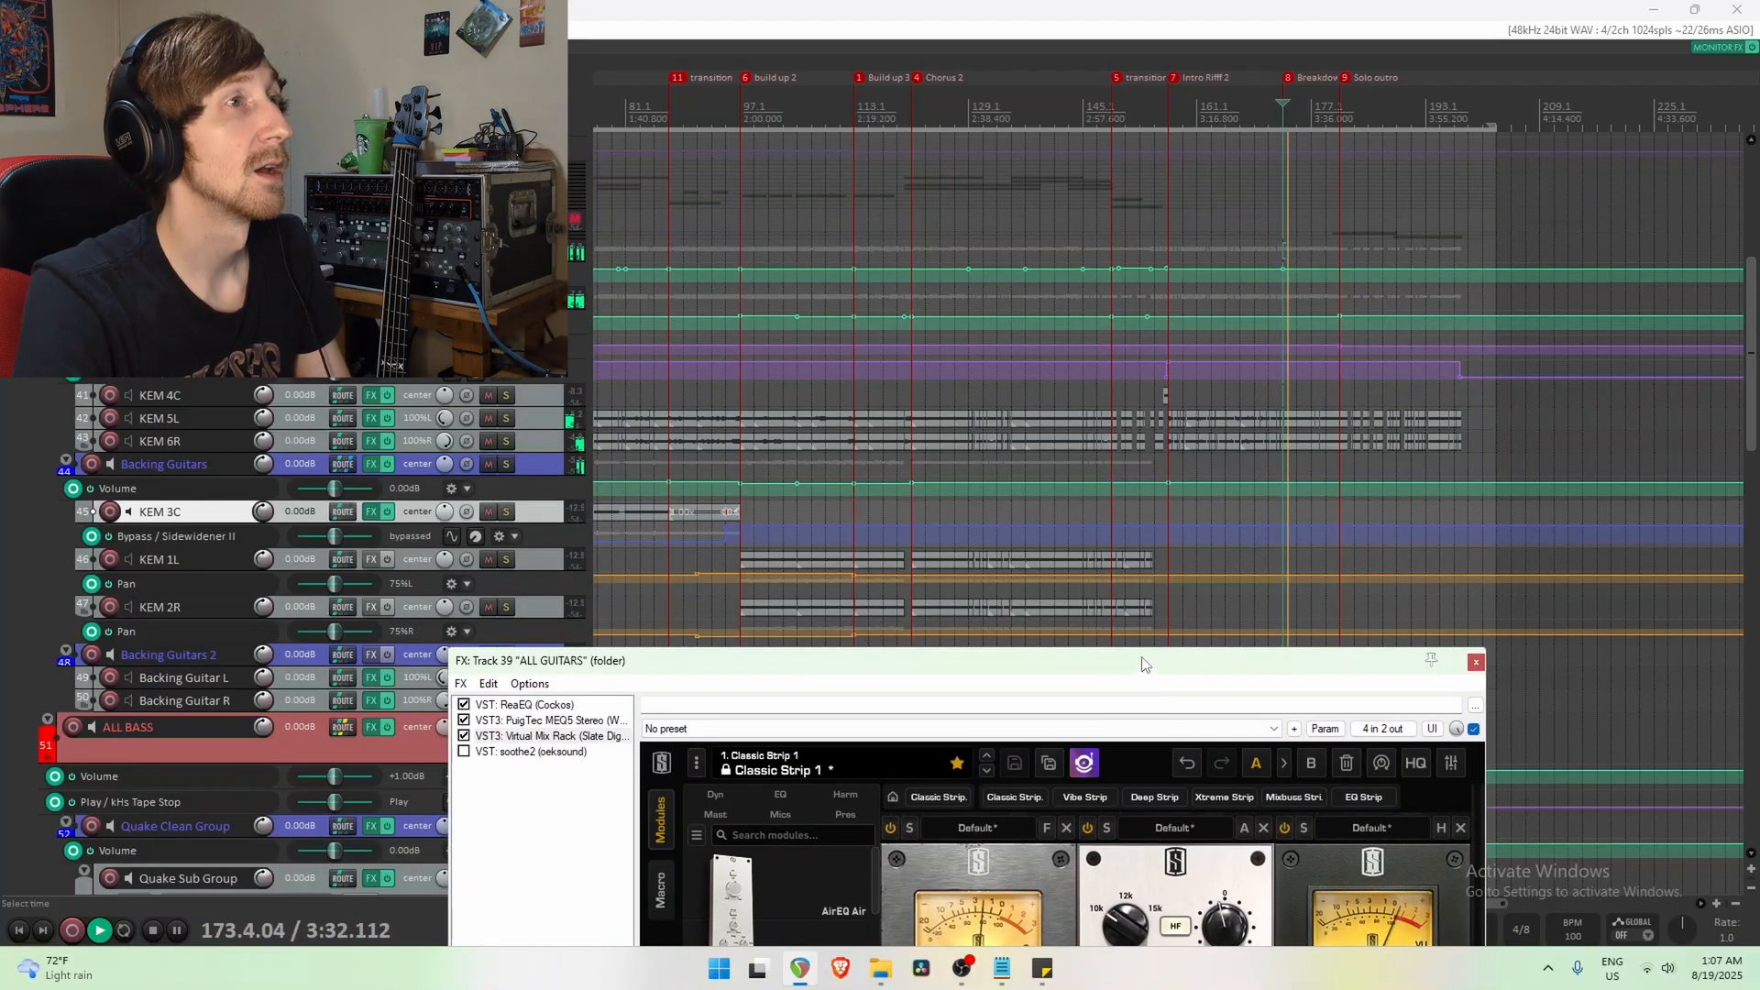
drag(1144, 668, 1145, 327)
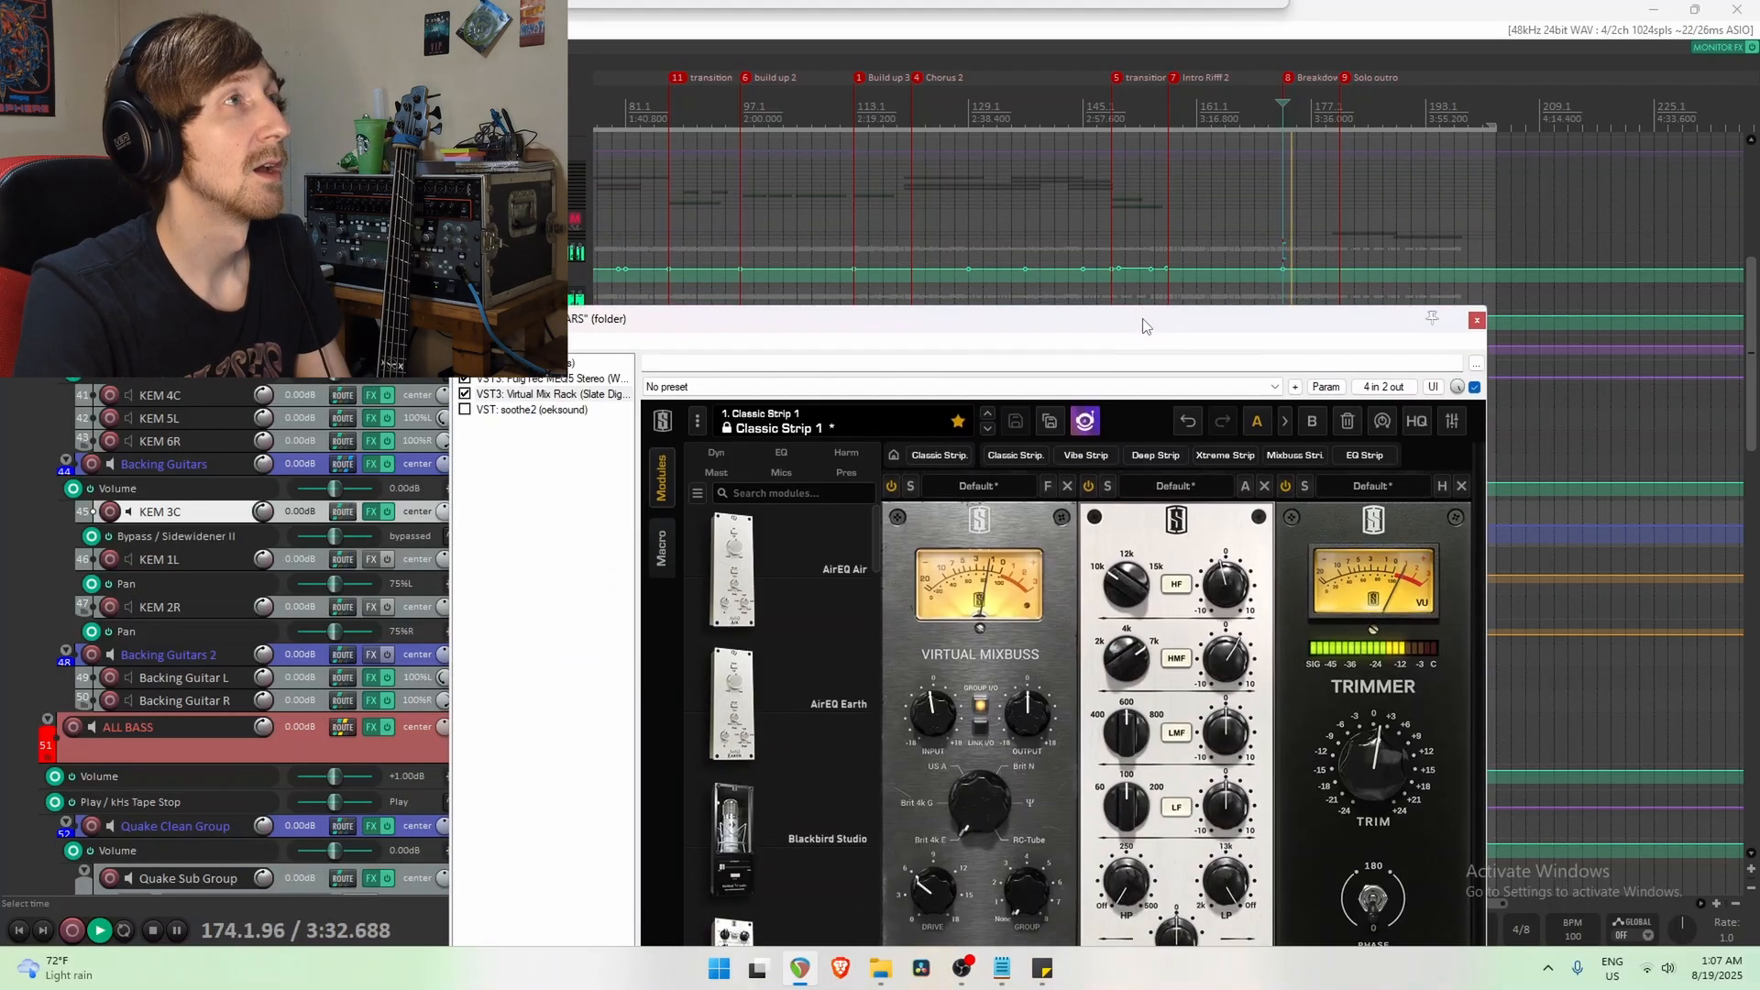
click(465, 394)
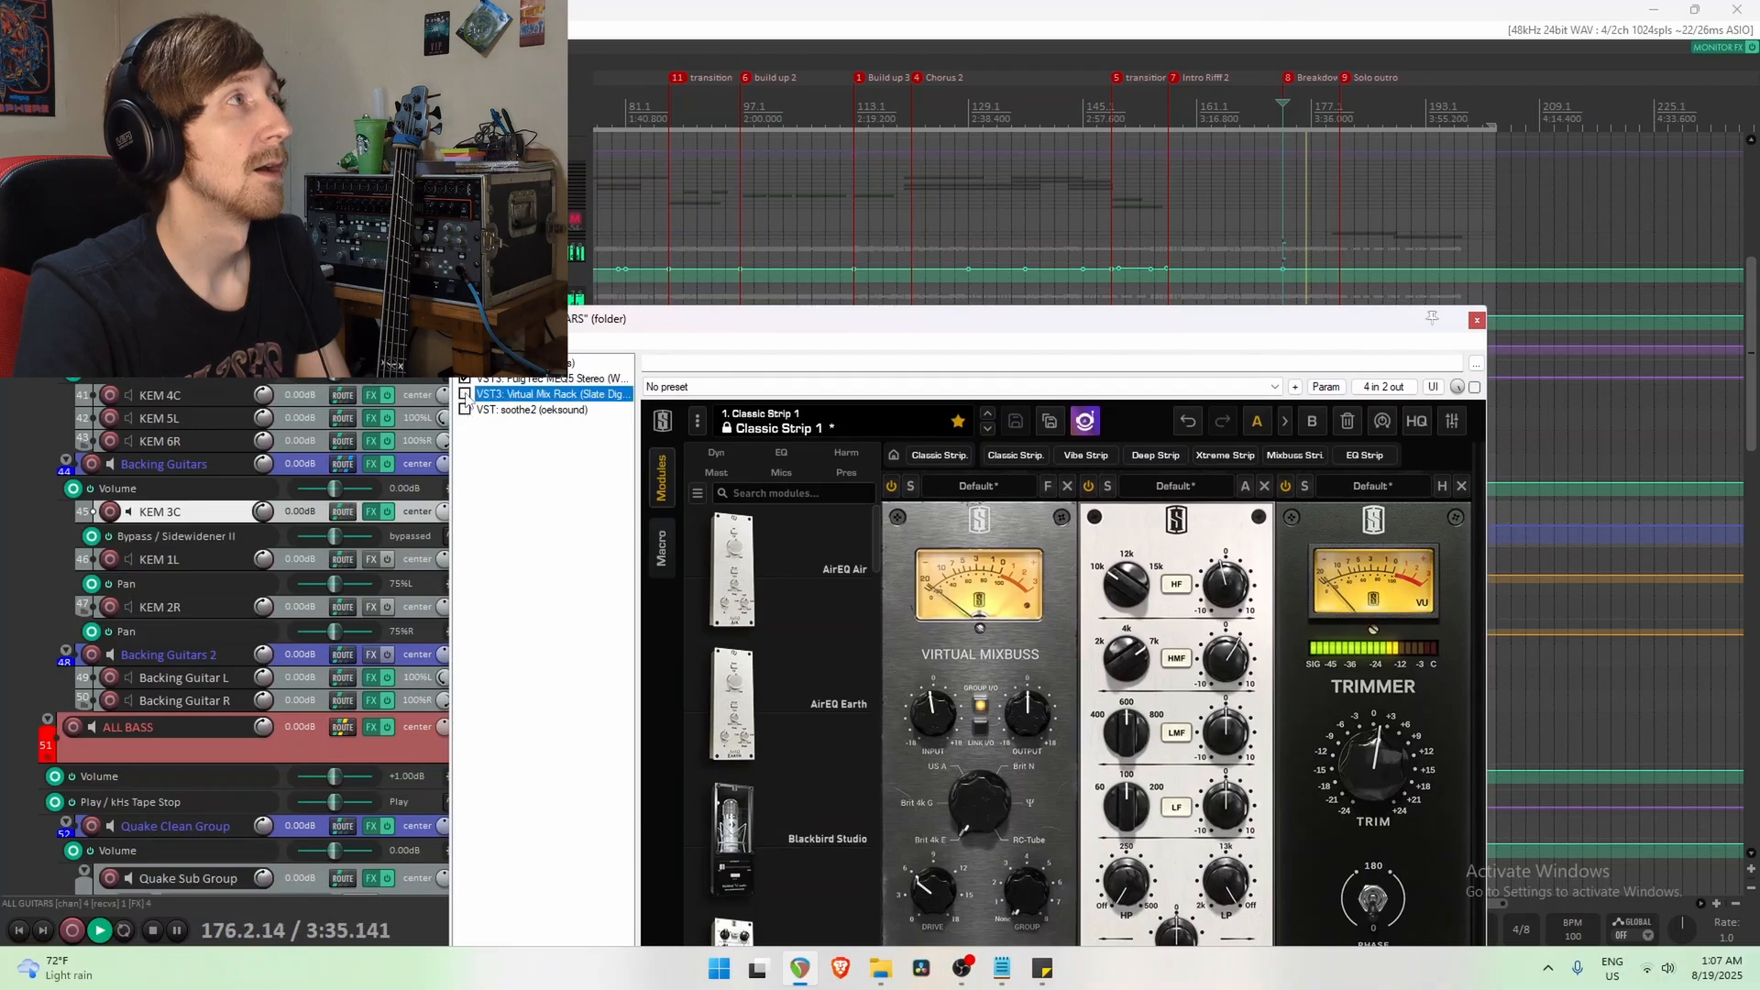
click(465, 394)
key(space)
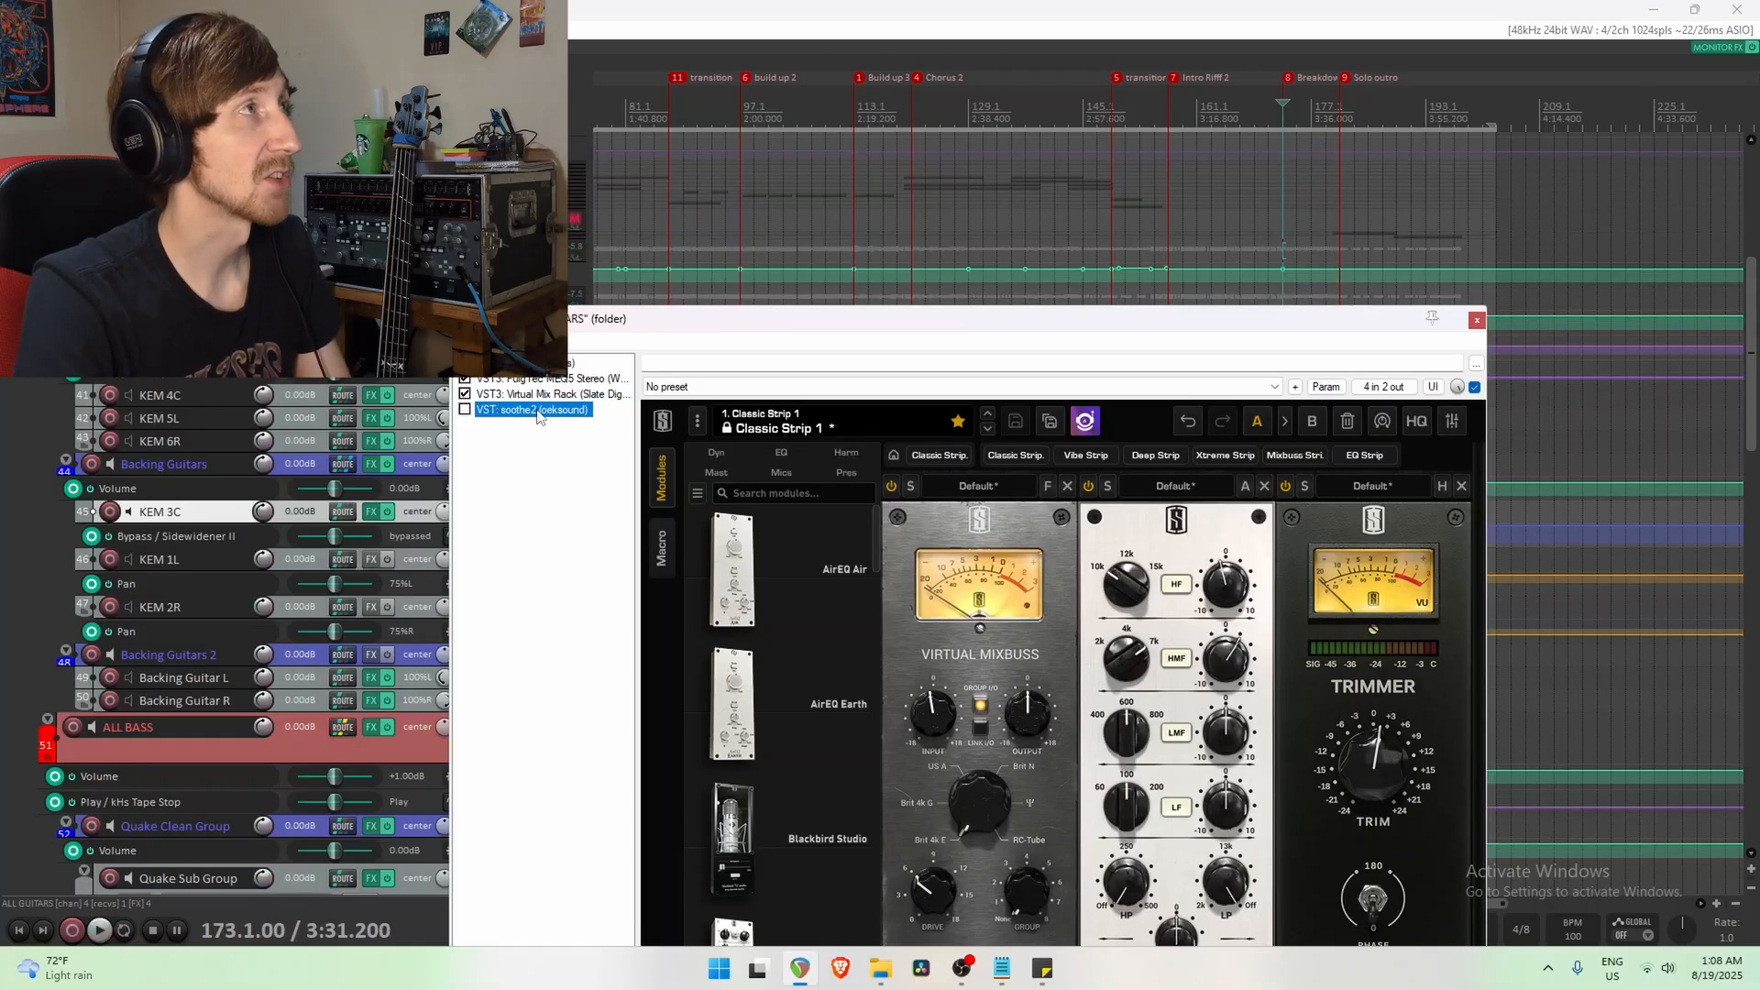
Show the soothe2 settings on ALL GUITARS, move the effects window clear of the track controls, and enable soothe2.
click(541, 411)
drag(778, 317, 759, 132)
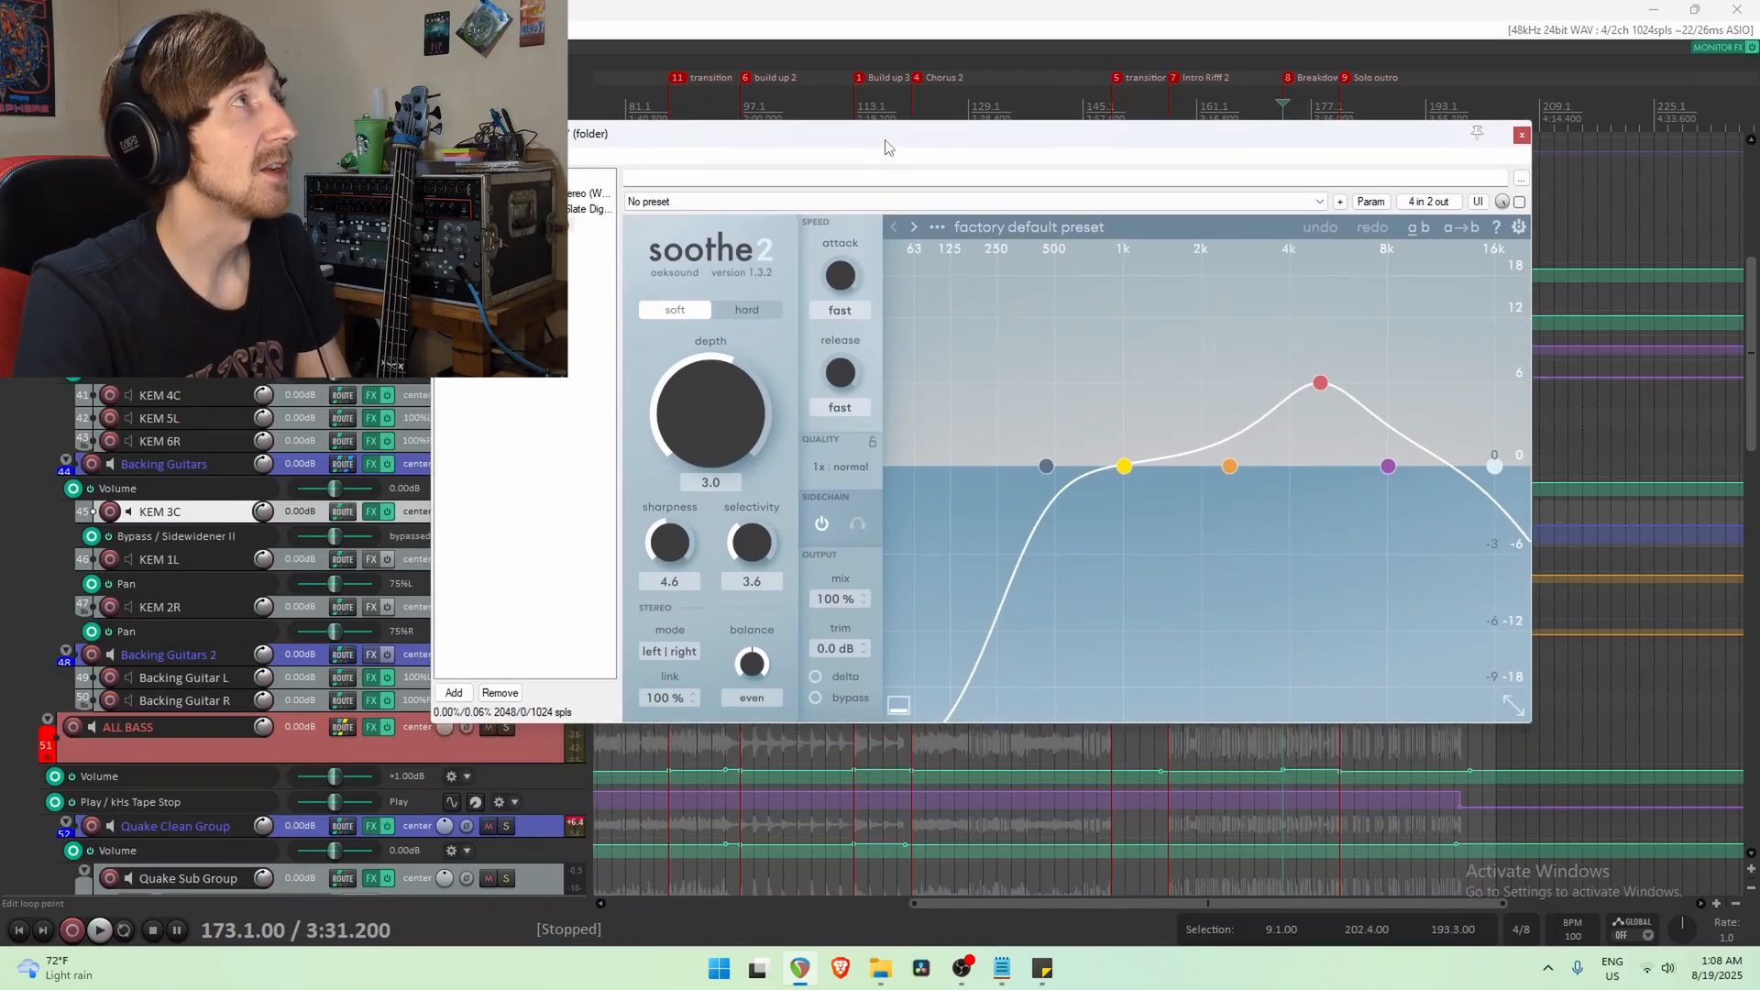
drag(885, 147, 1133, 120)
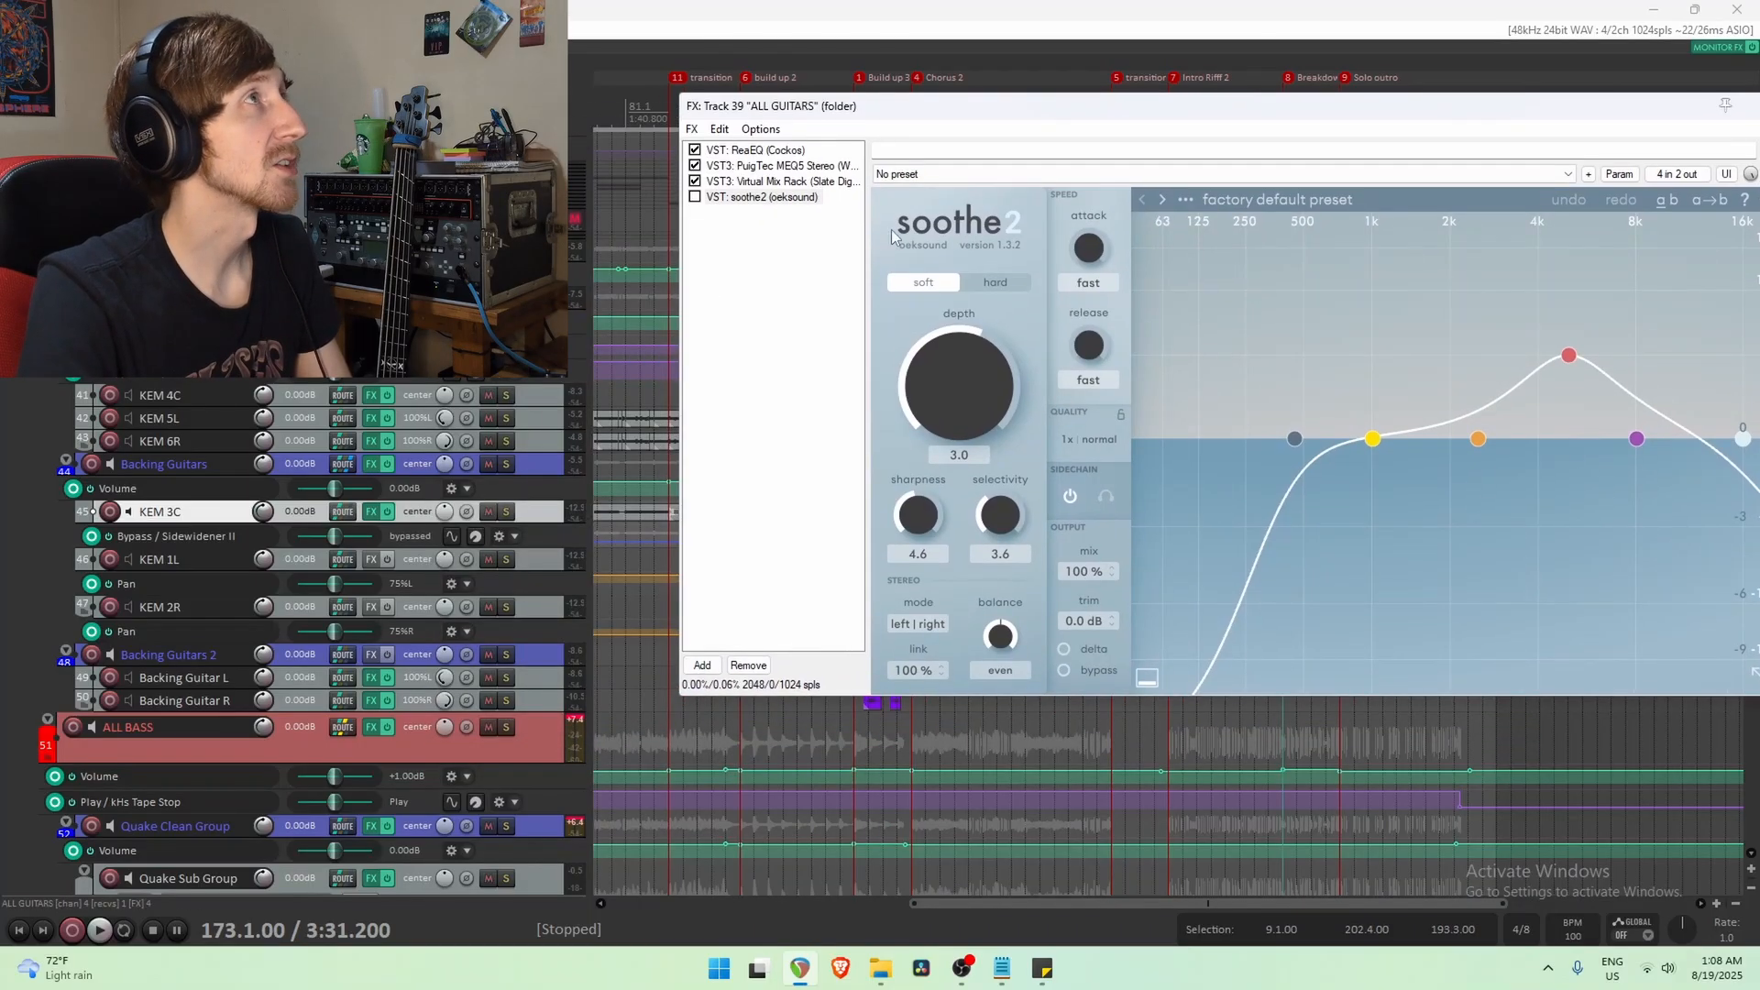
click(694, 196)
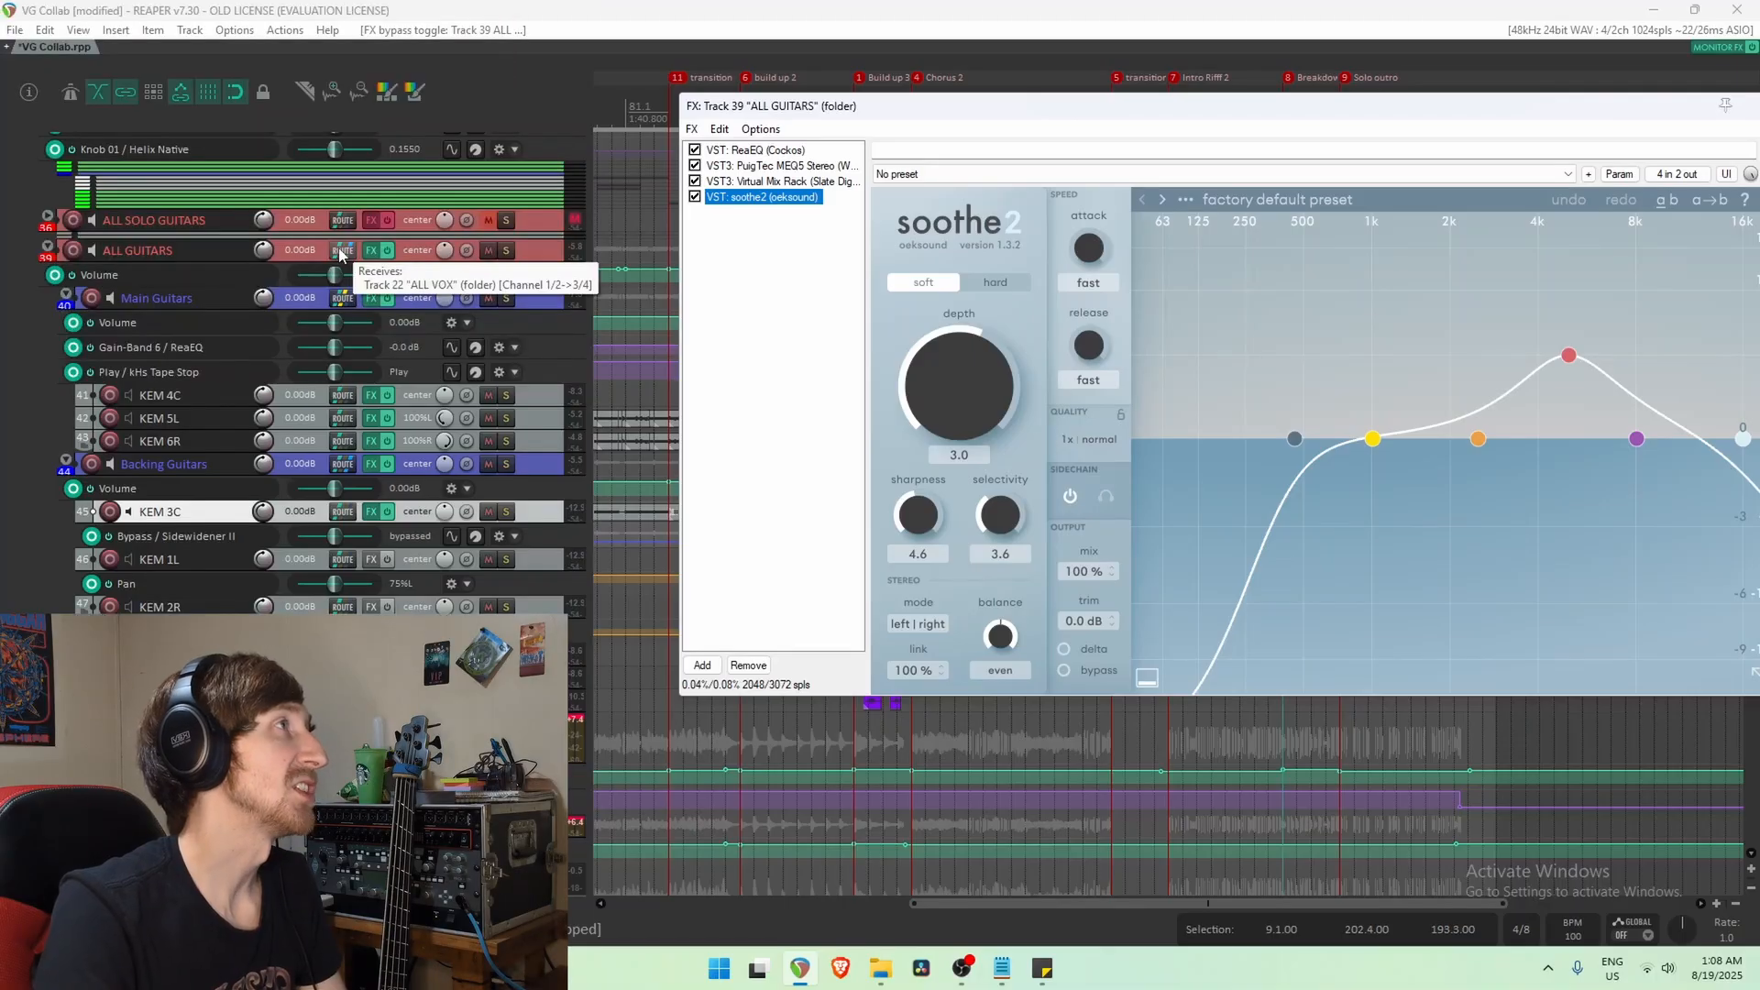
Play the Breakdown with soothe2 enabled and watch its reduction curve on ALL GUITARS.
drag(1530, 112, 1309, 111)
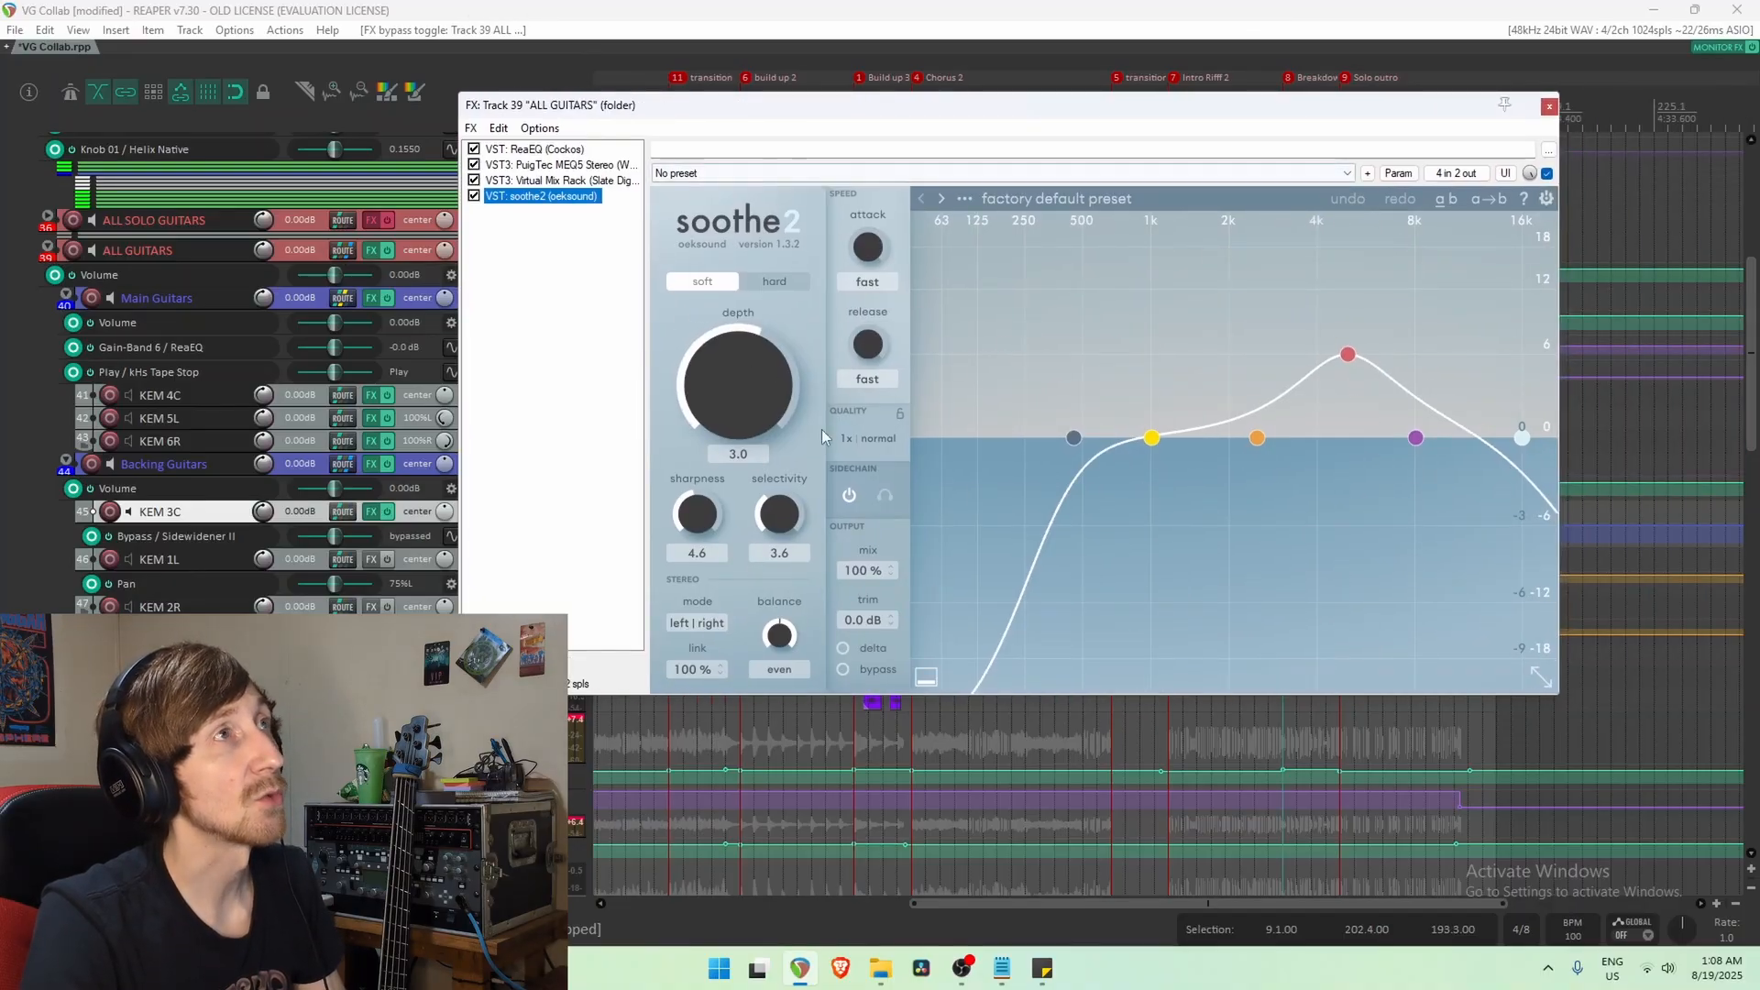
key(space)
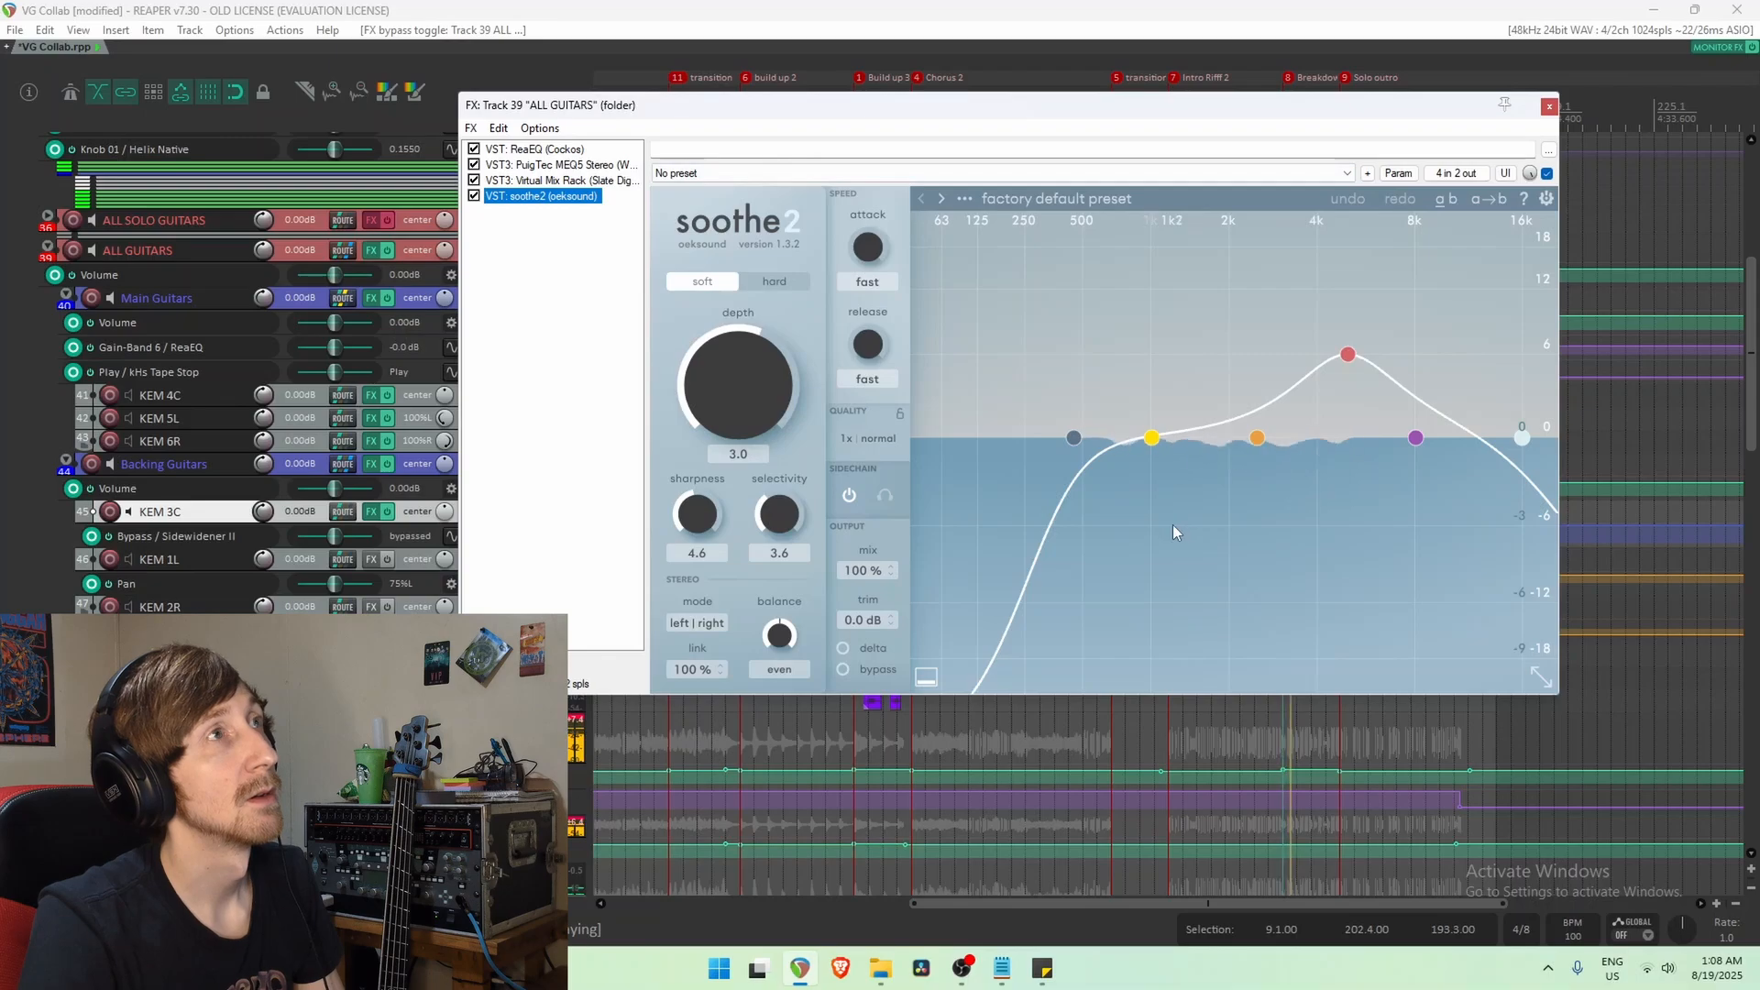
key(space)
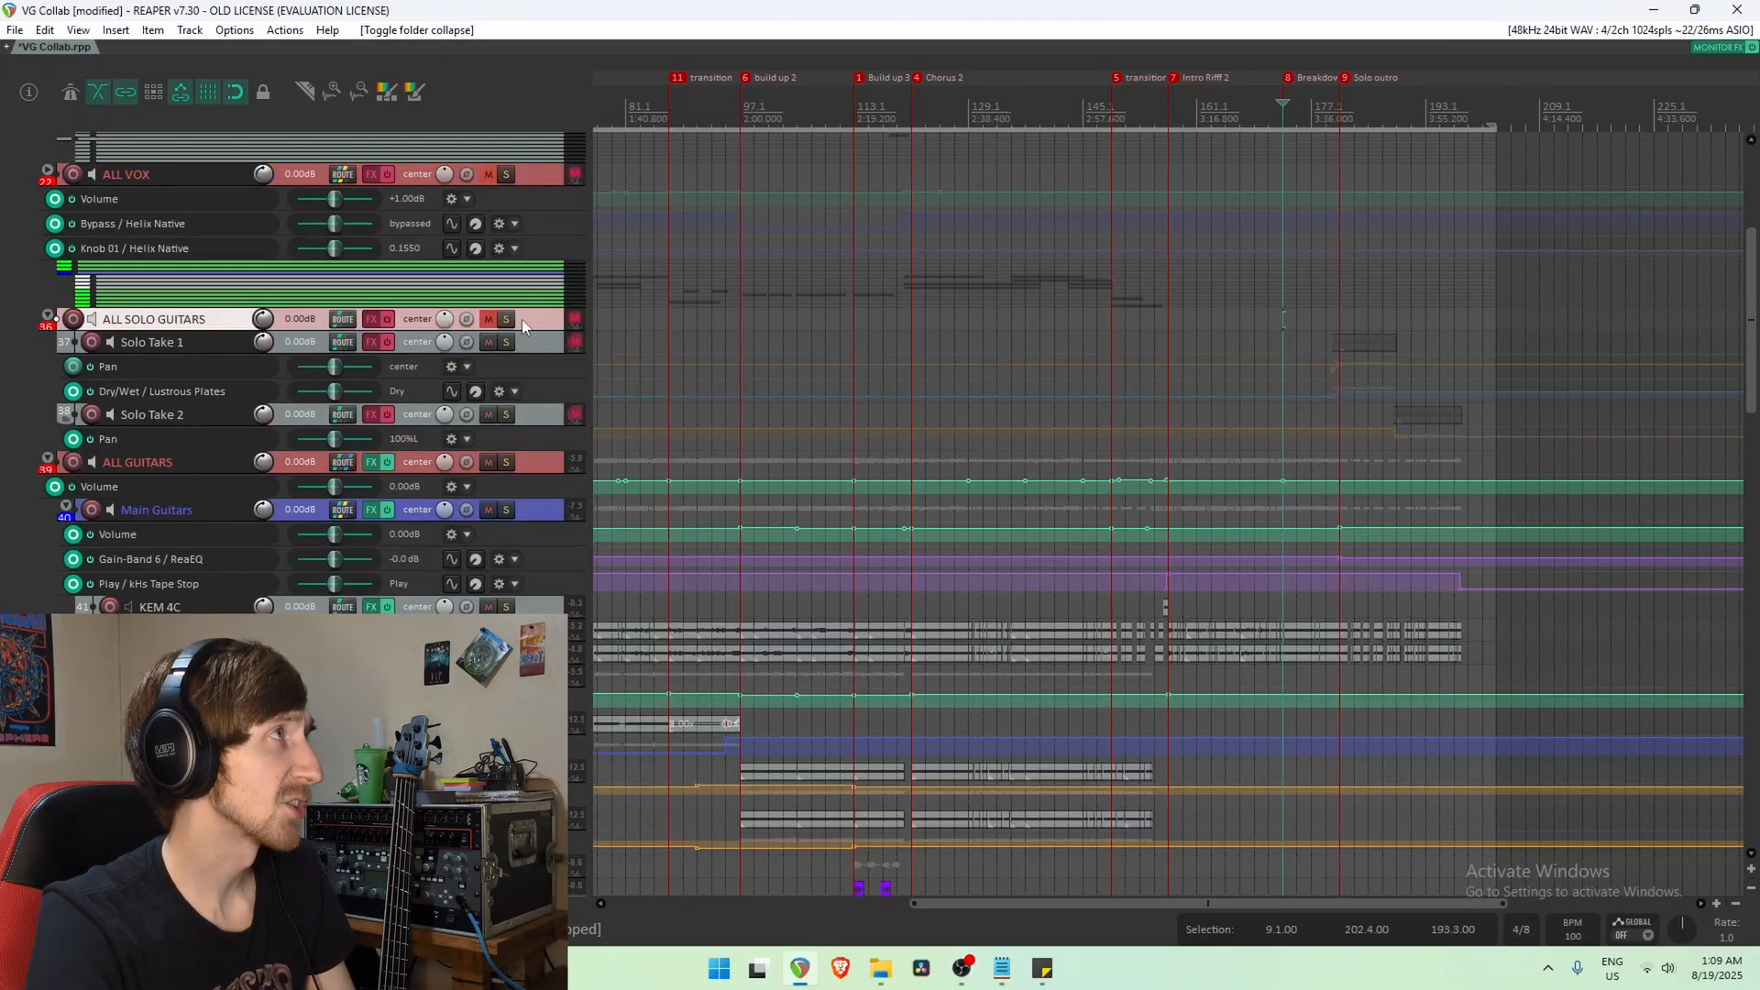
Unmute ALL SOLO GUITARS and examine the Solo Take 1 and Solo Take 2 items with their pan envelopes around the Solo outro.
click(488, 318)
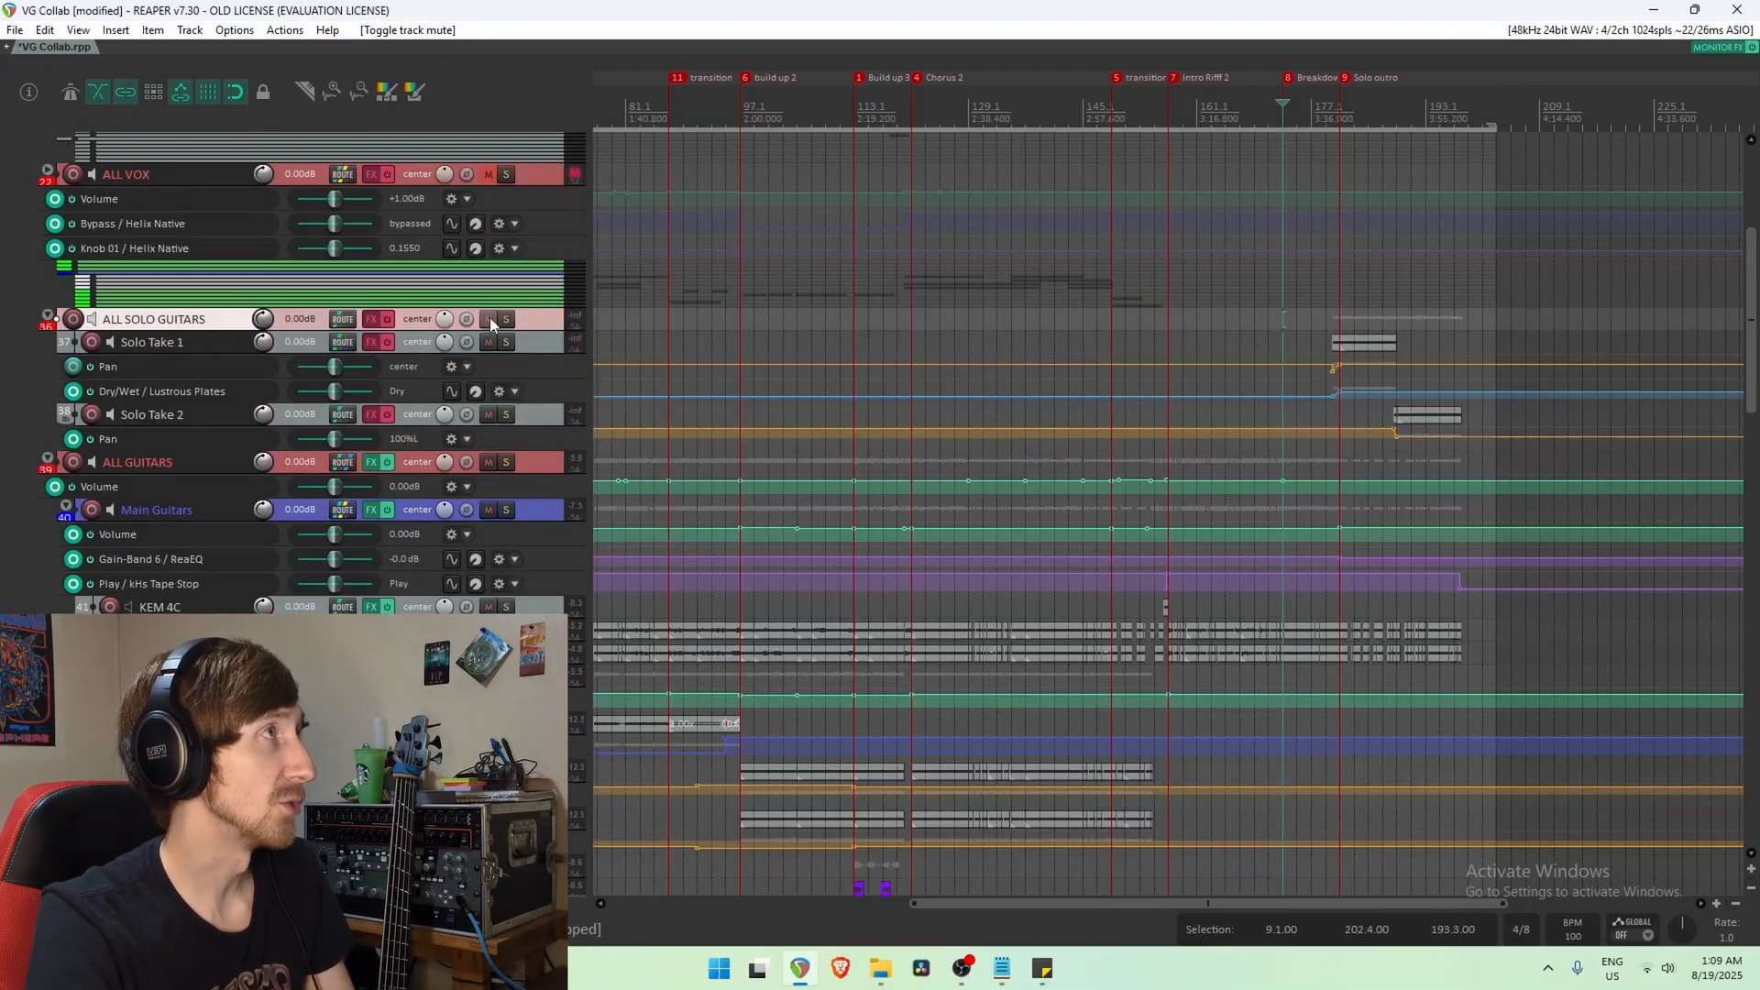
scroll(765, 380, up, 3)
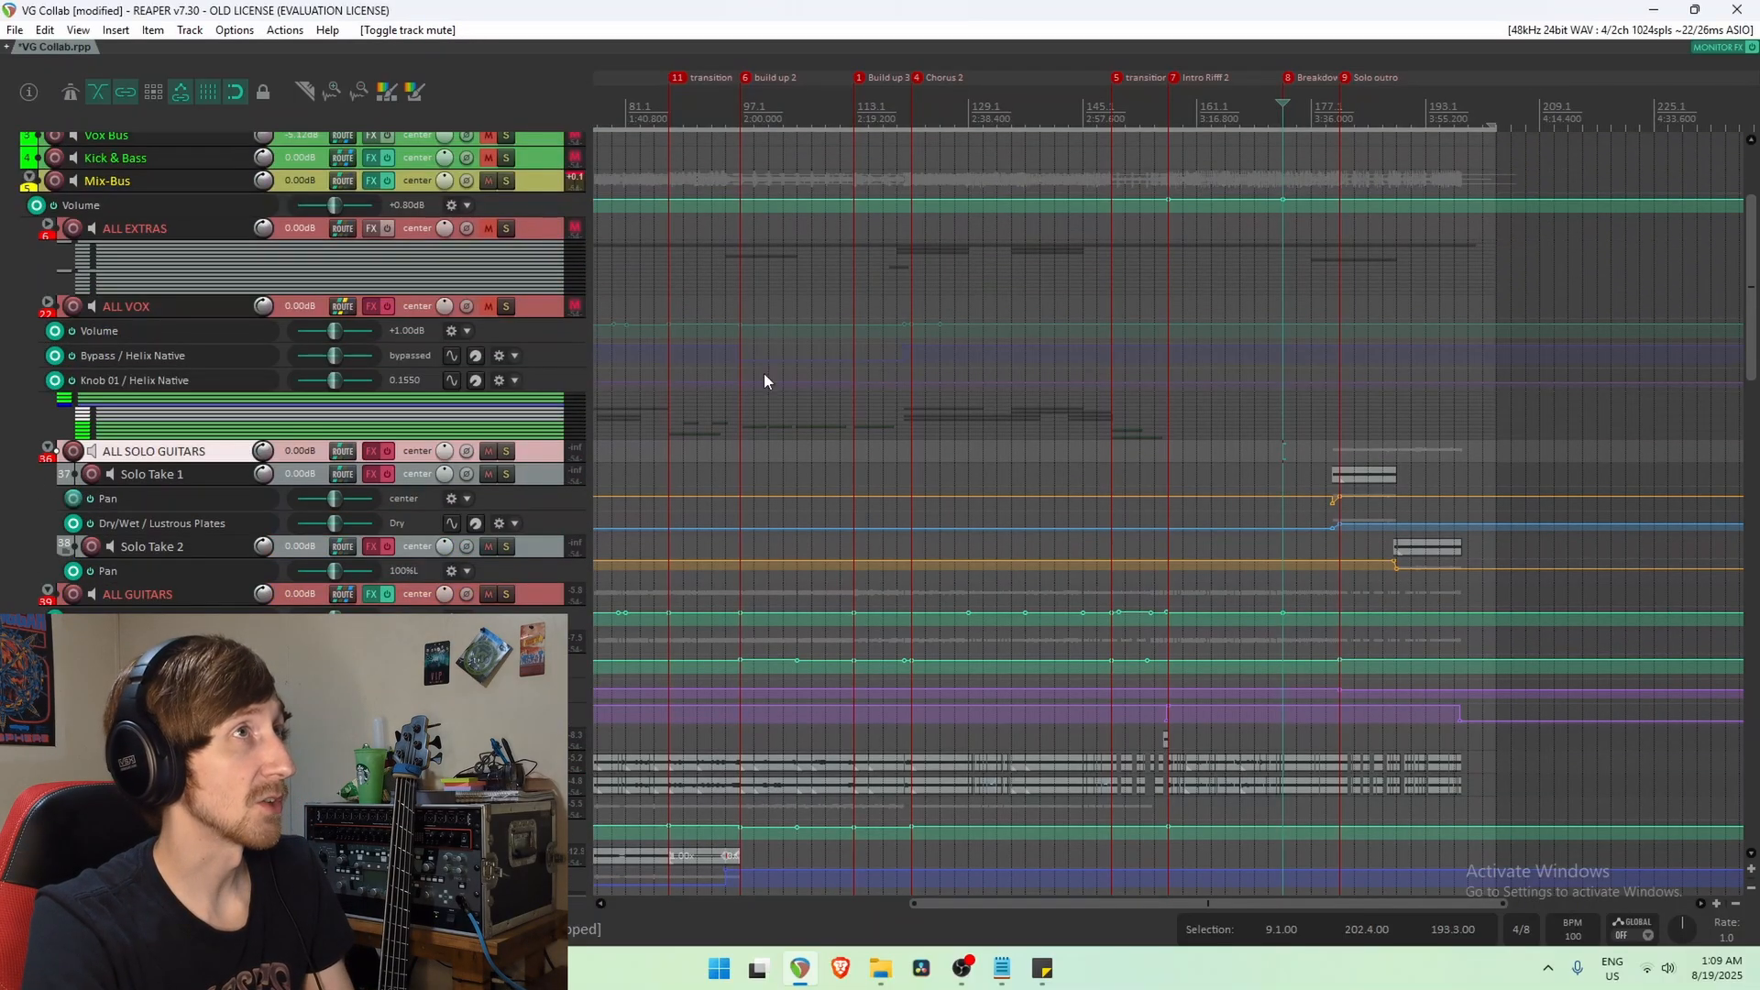
click(1334, 476)
scroll(1180, 527, up, 3)
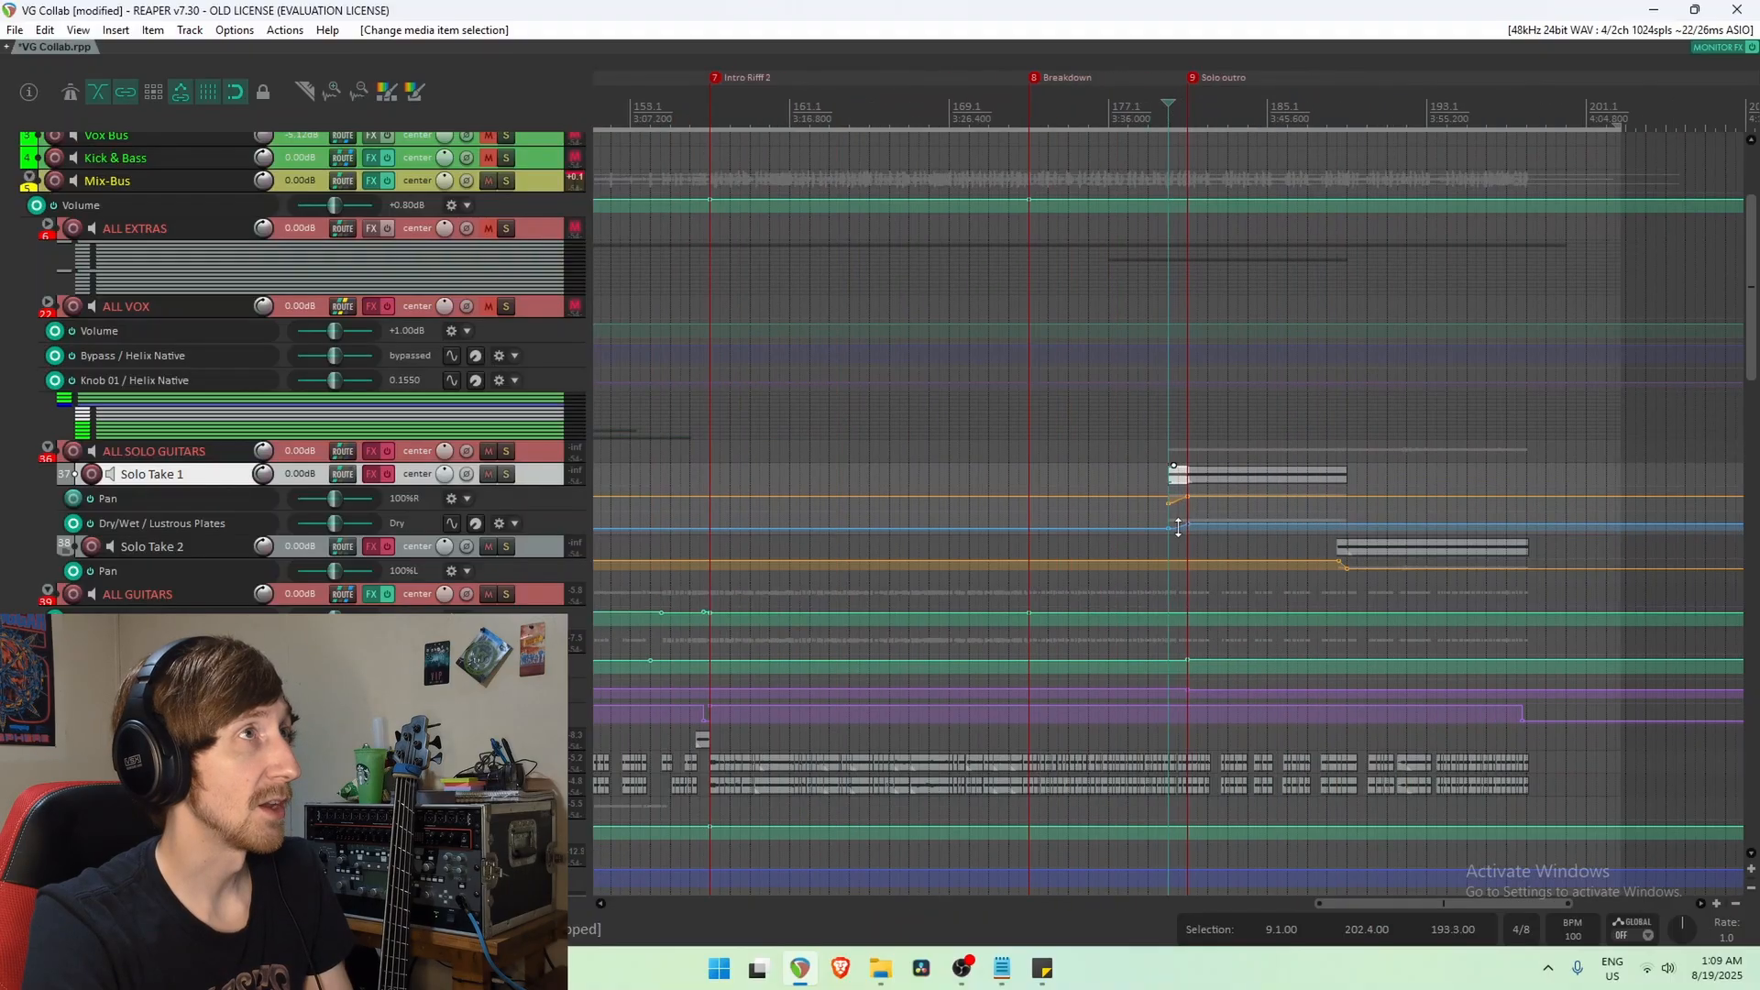
scroll(1180, 528, up, 4)
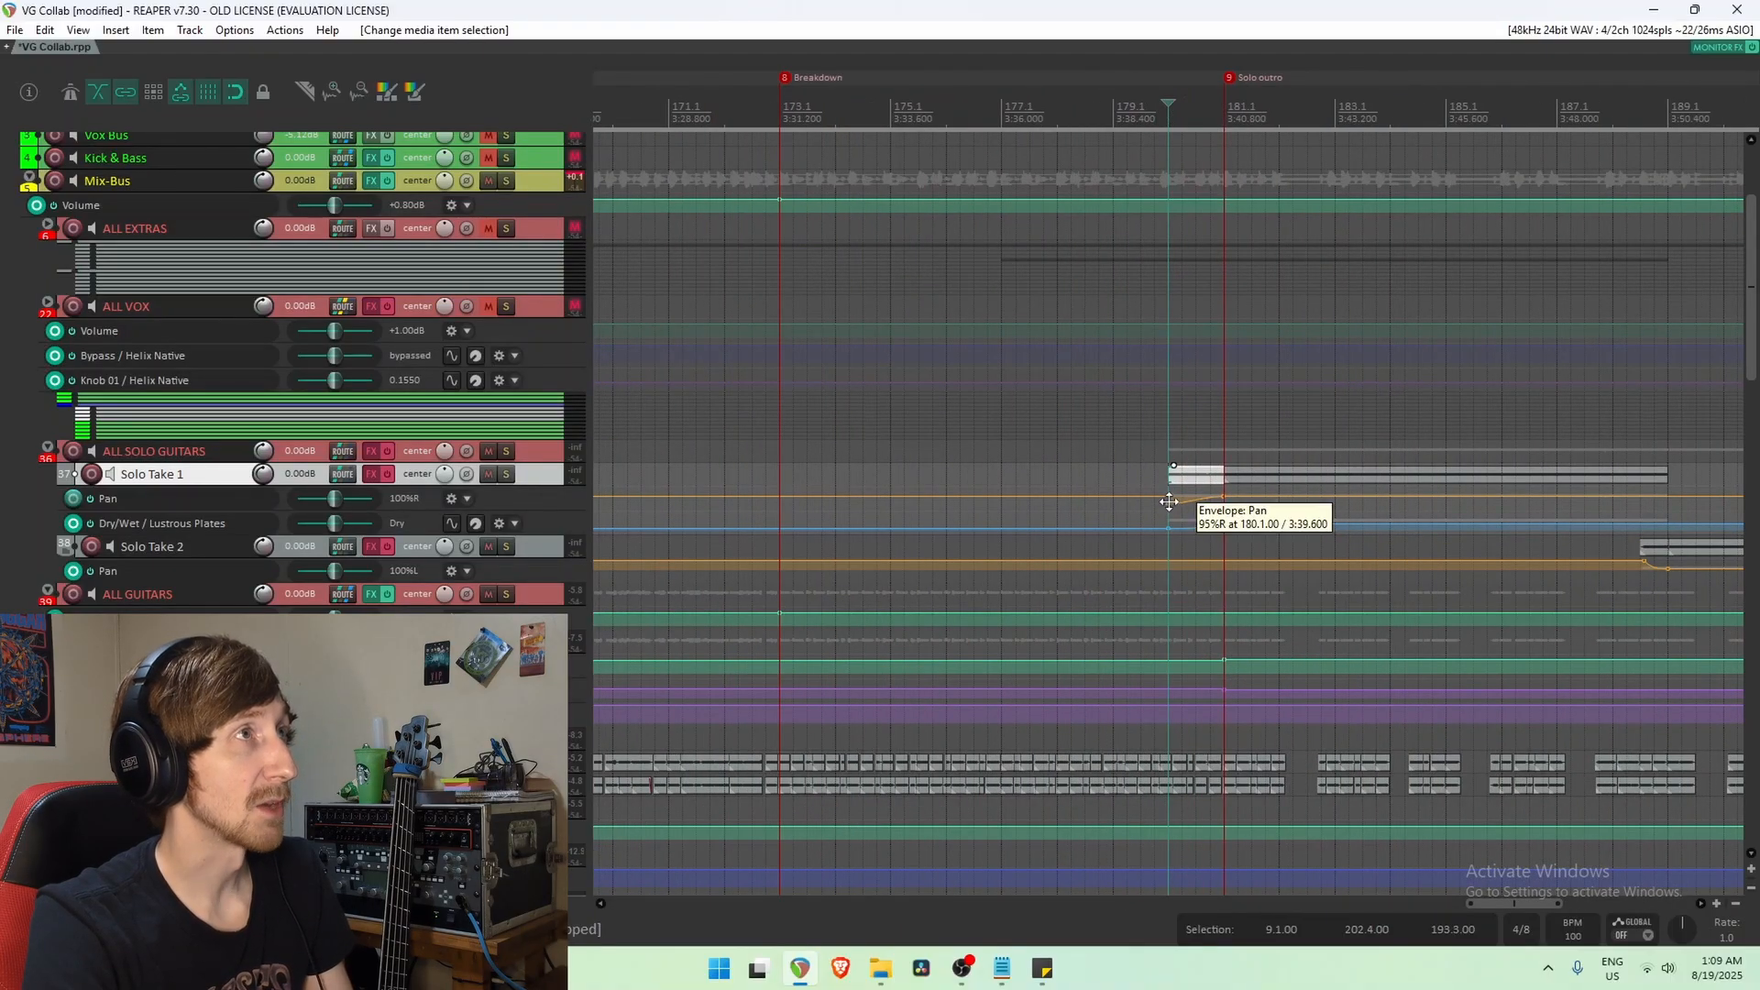
scroll(1320, 486, down, 2)
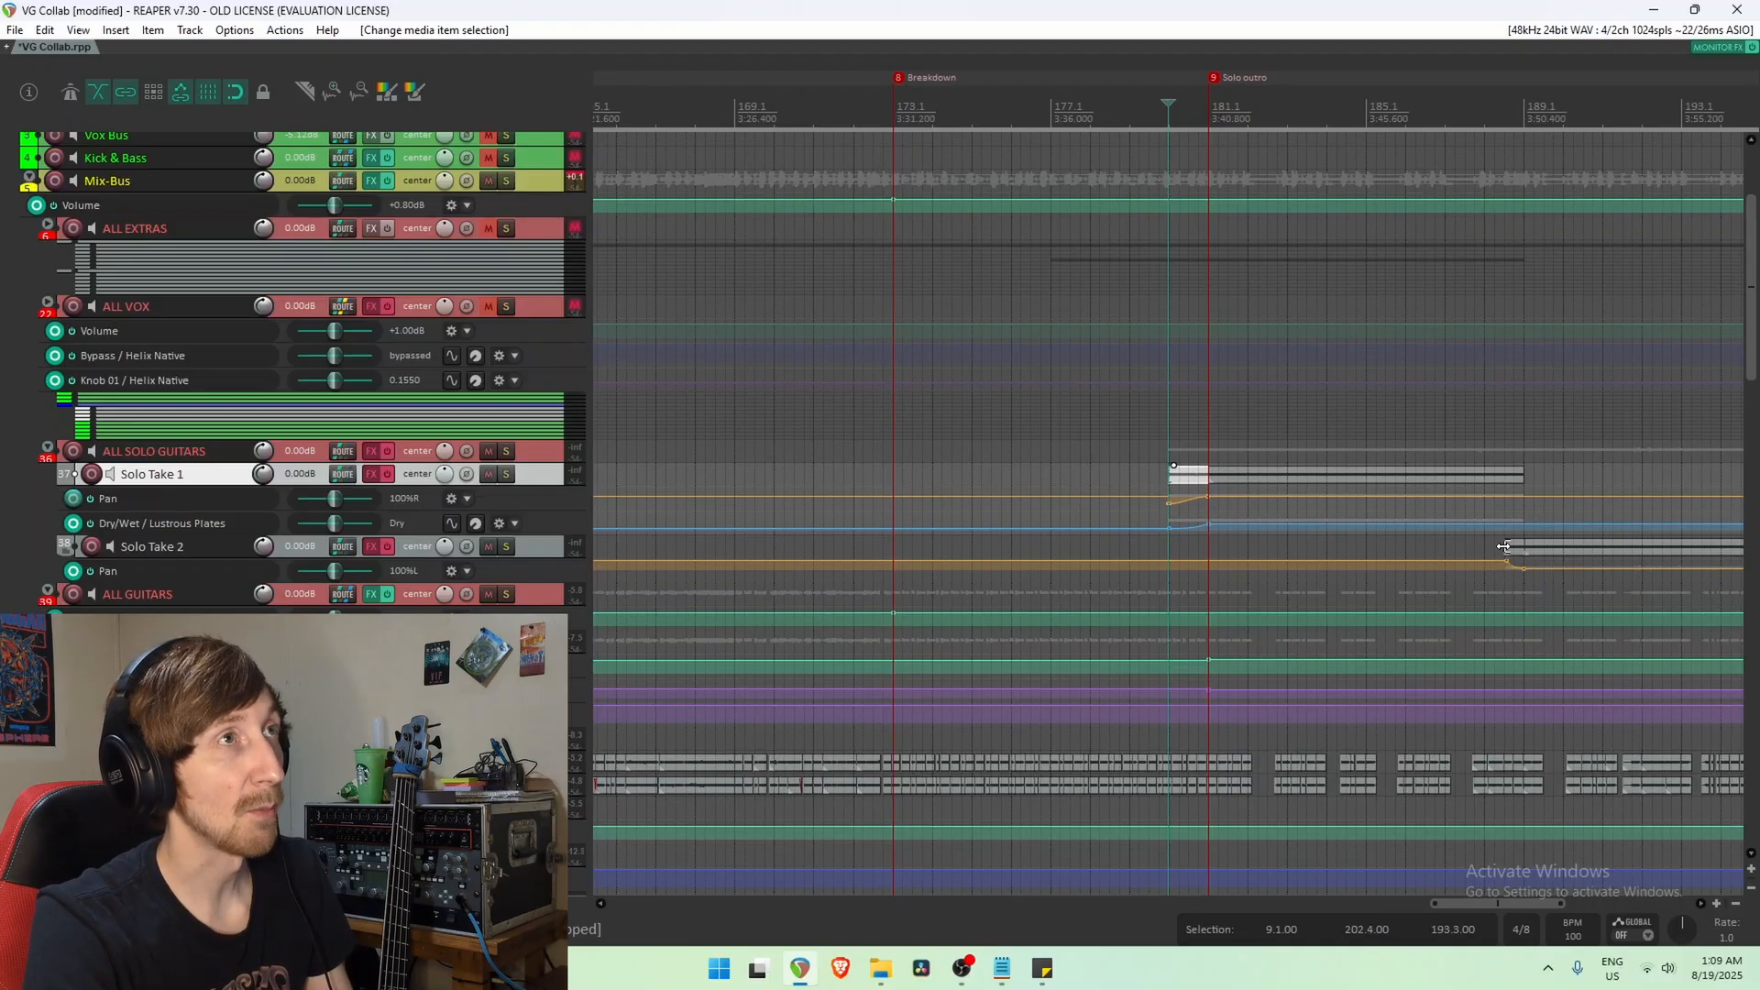
drag(1529, 74, 1293, 81)
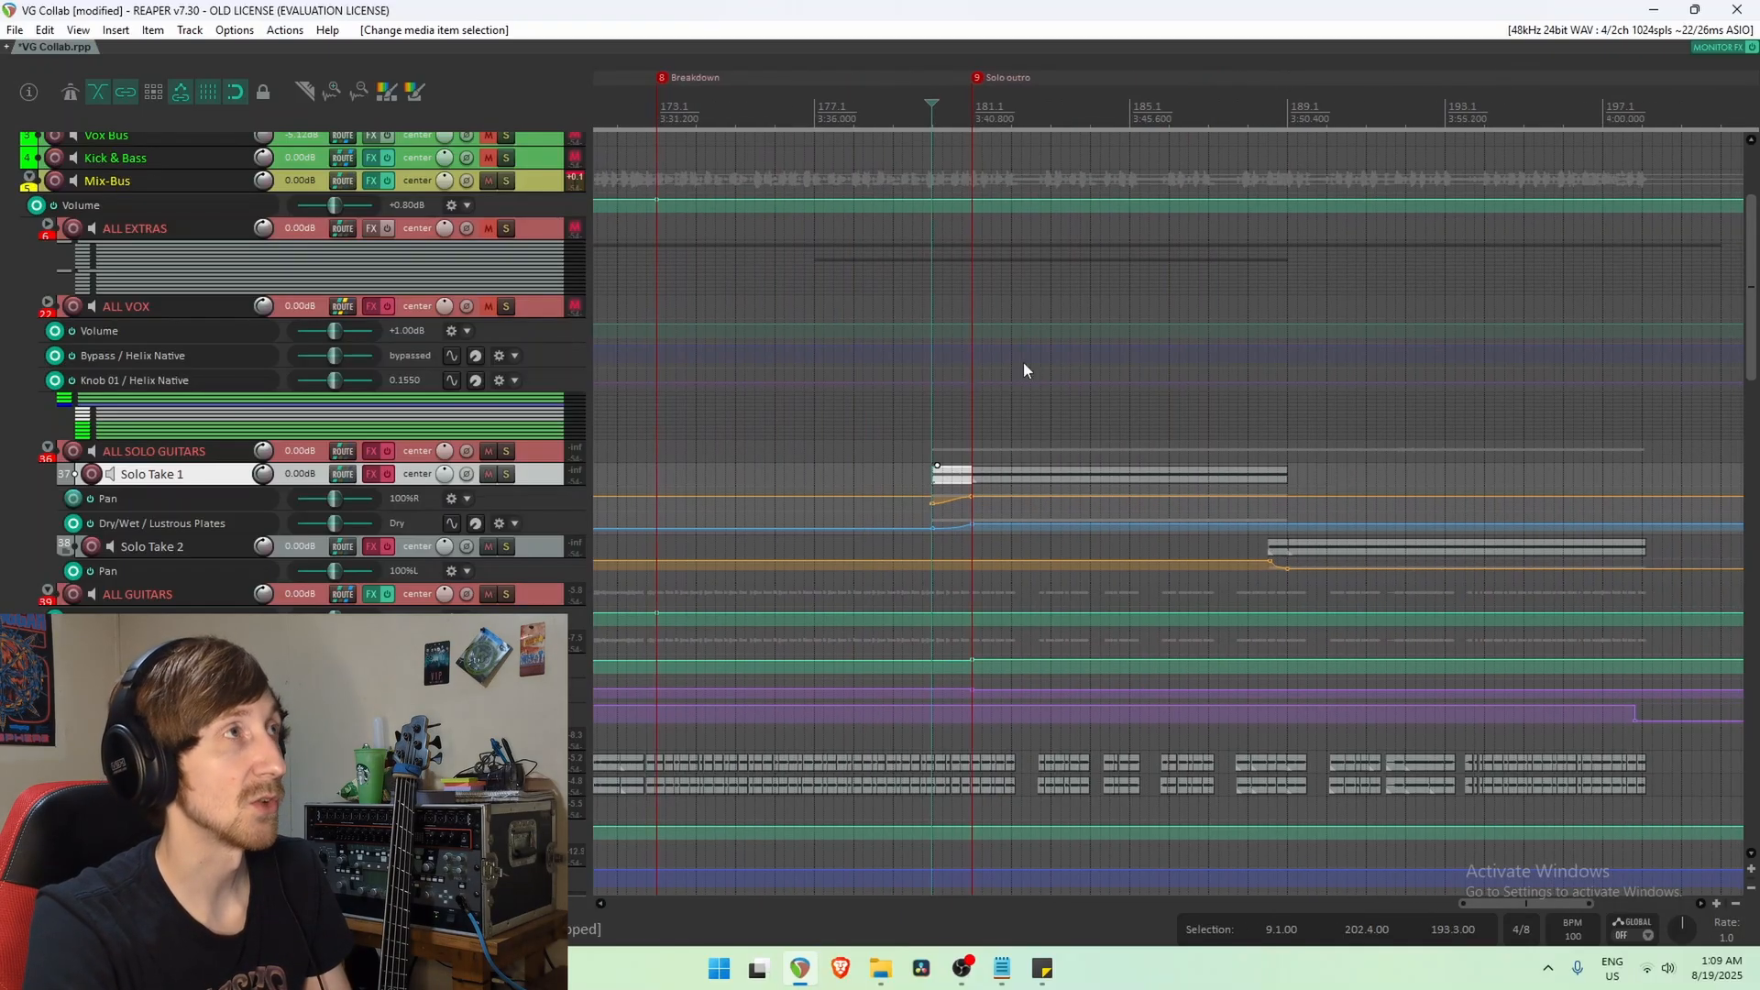
Audition the solo guitars in the mix, first from just before Solo Take 1 and again from 177.1.
click(924, 449)
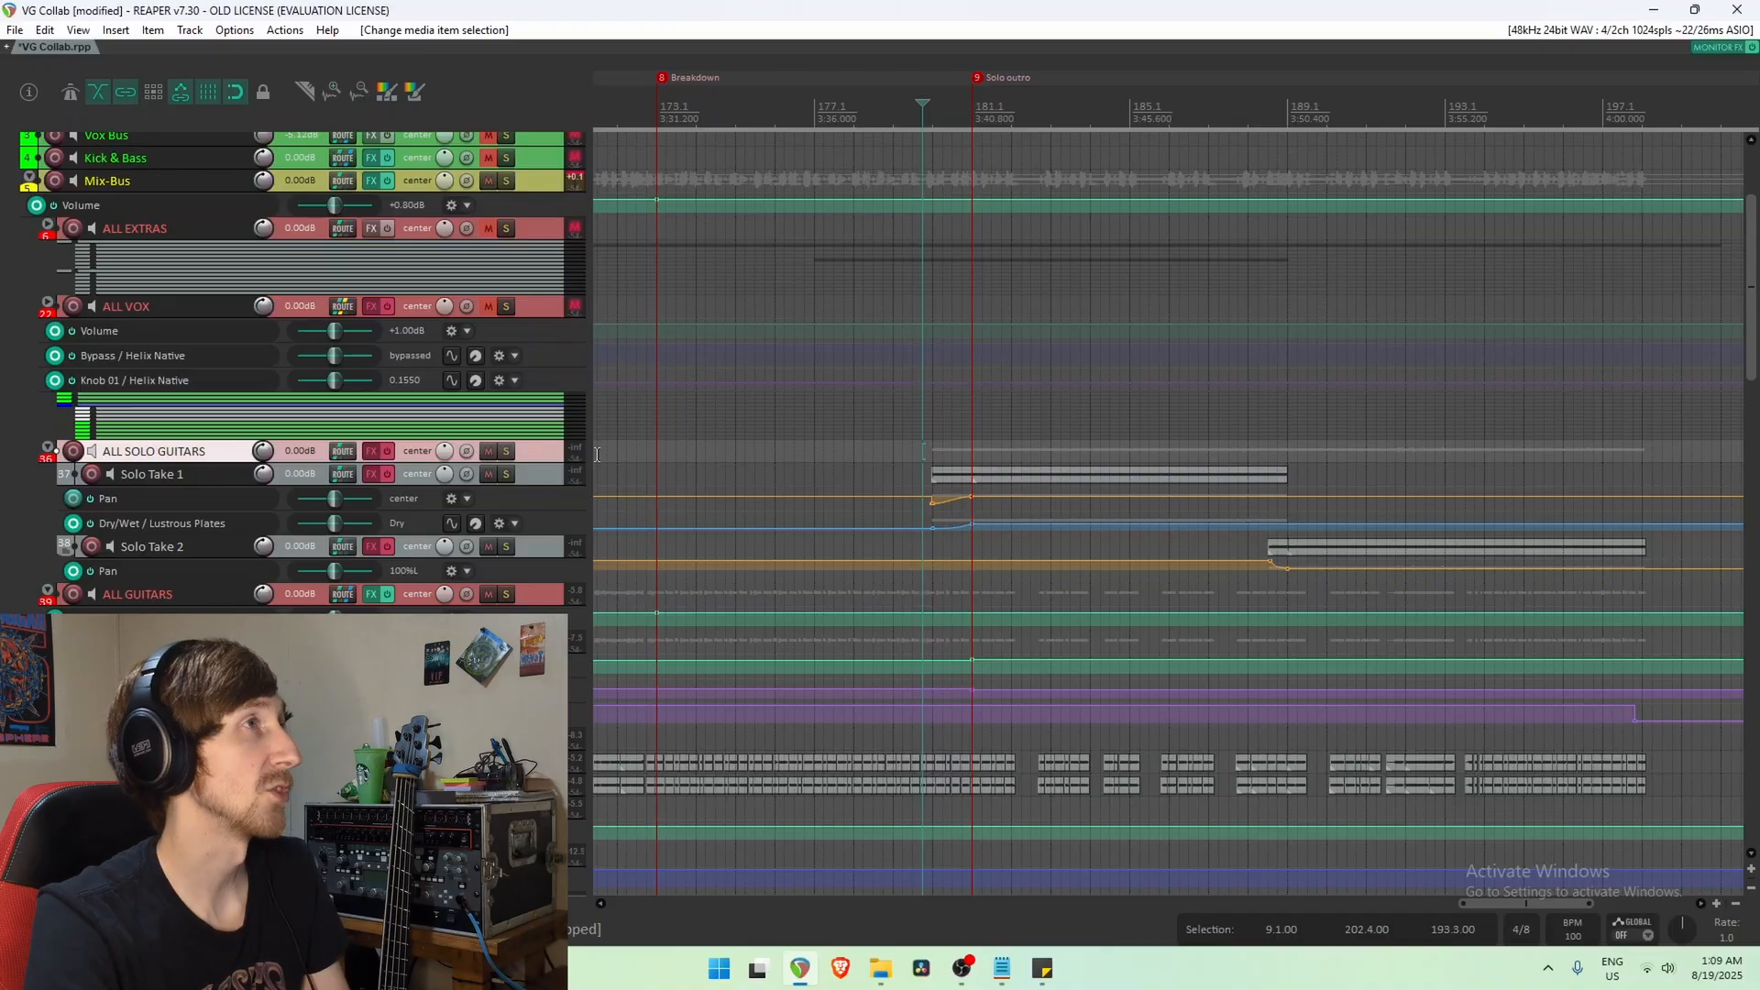
key(space)
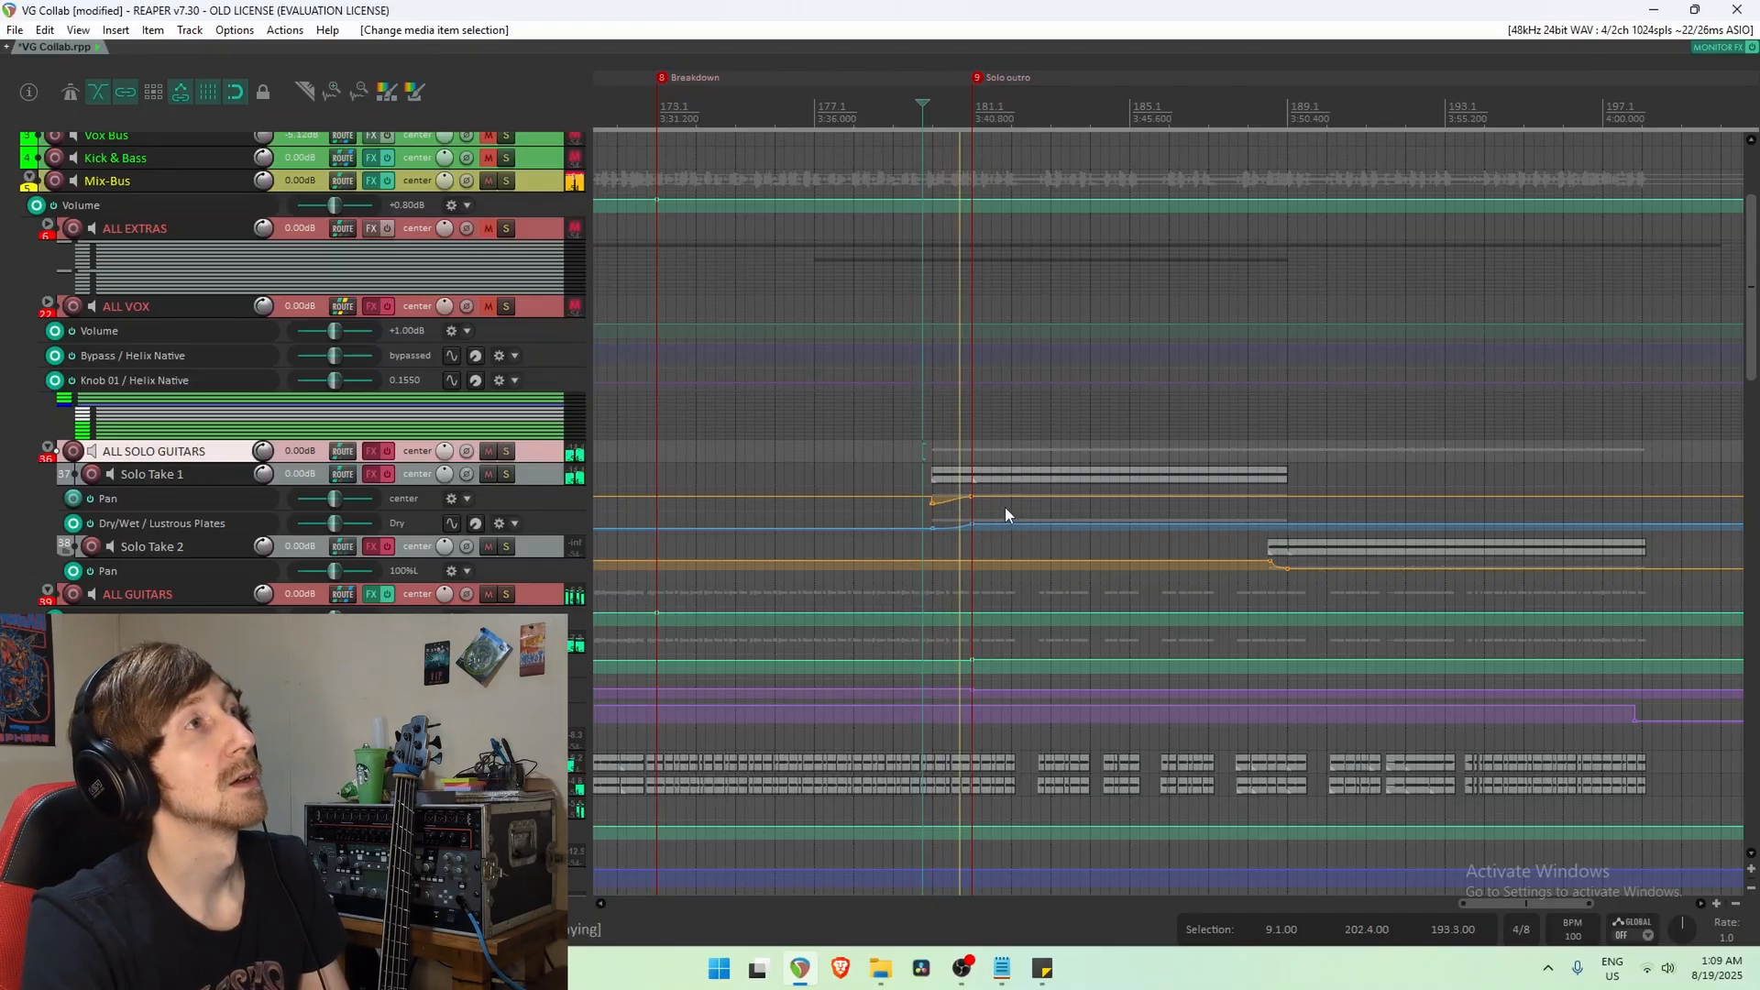
key(space)
click(814, 454)
key(space)
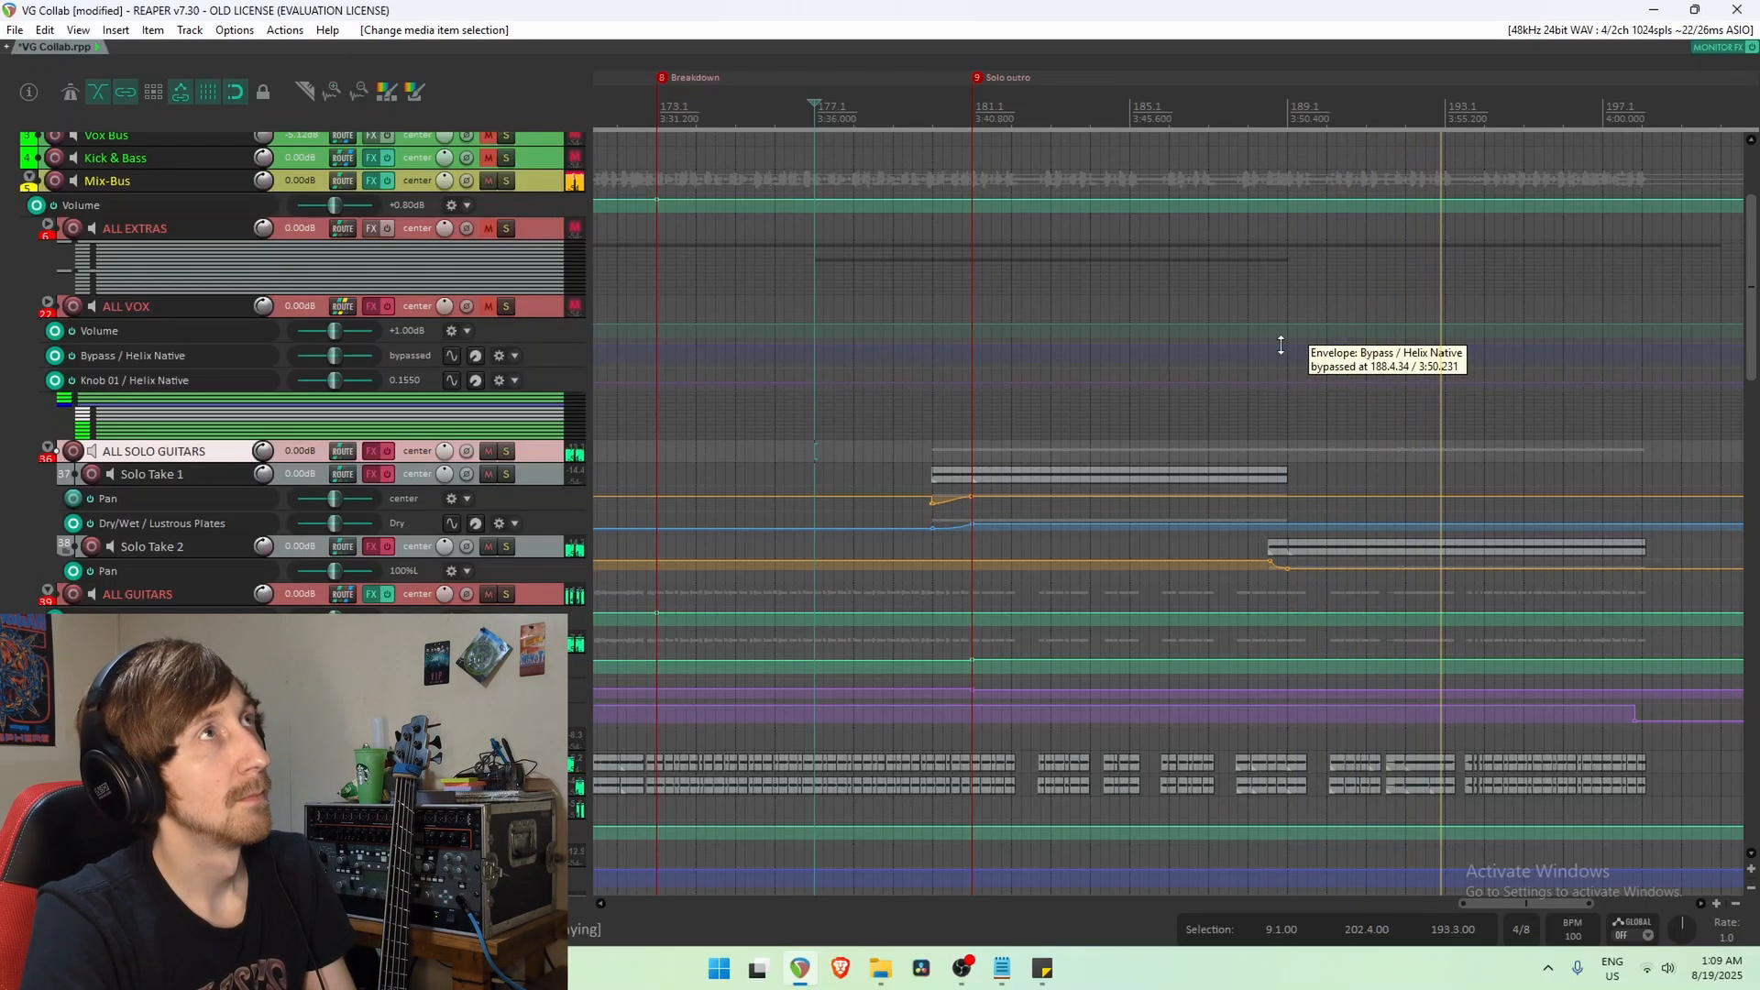
drag(1443, 75, 1210, 79)
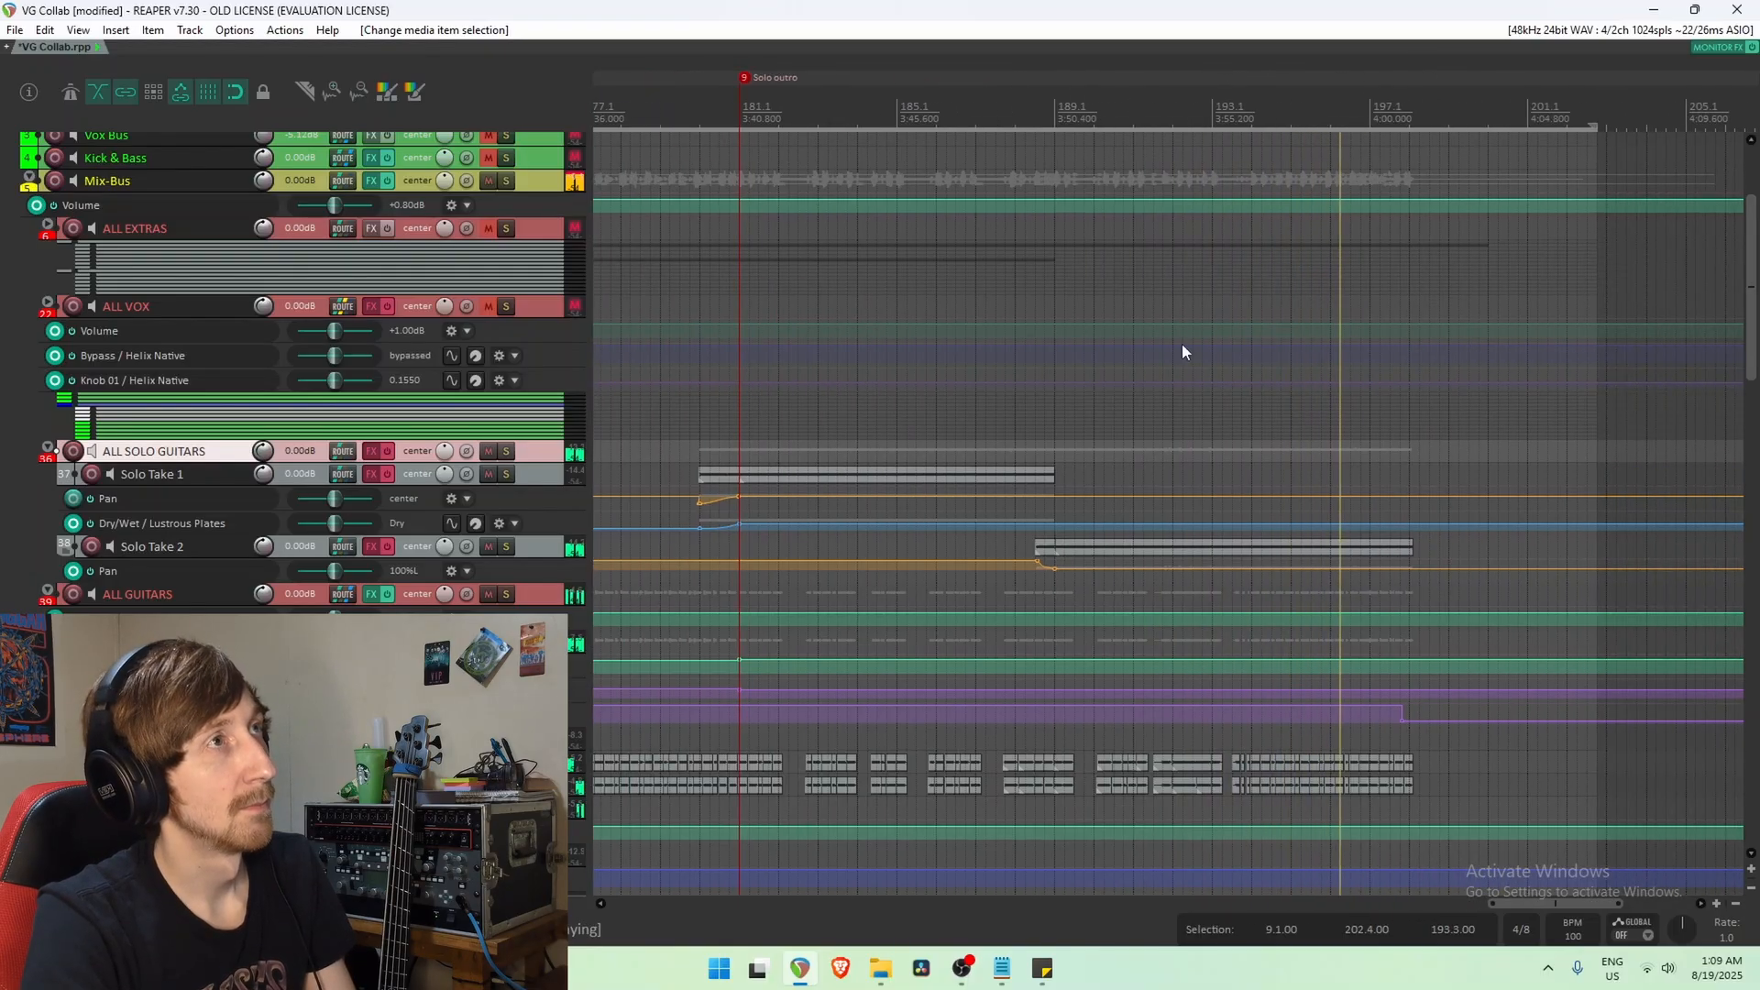
key(space)
Enable the effects on Solo Take 2 and inspect its Repeater delay settings.
drag(862, 79, 1032, 81)
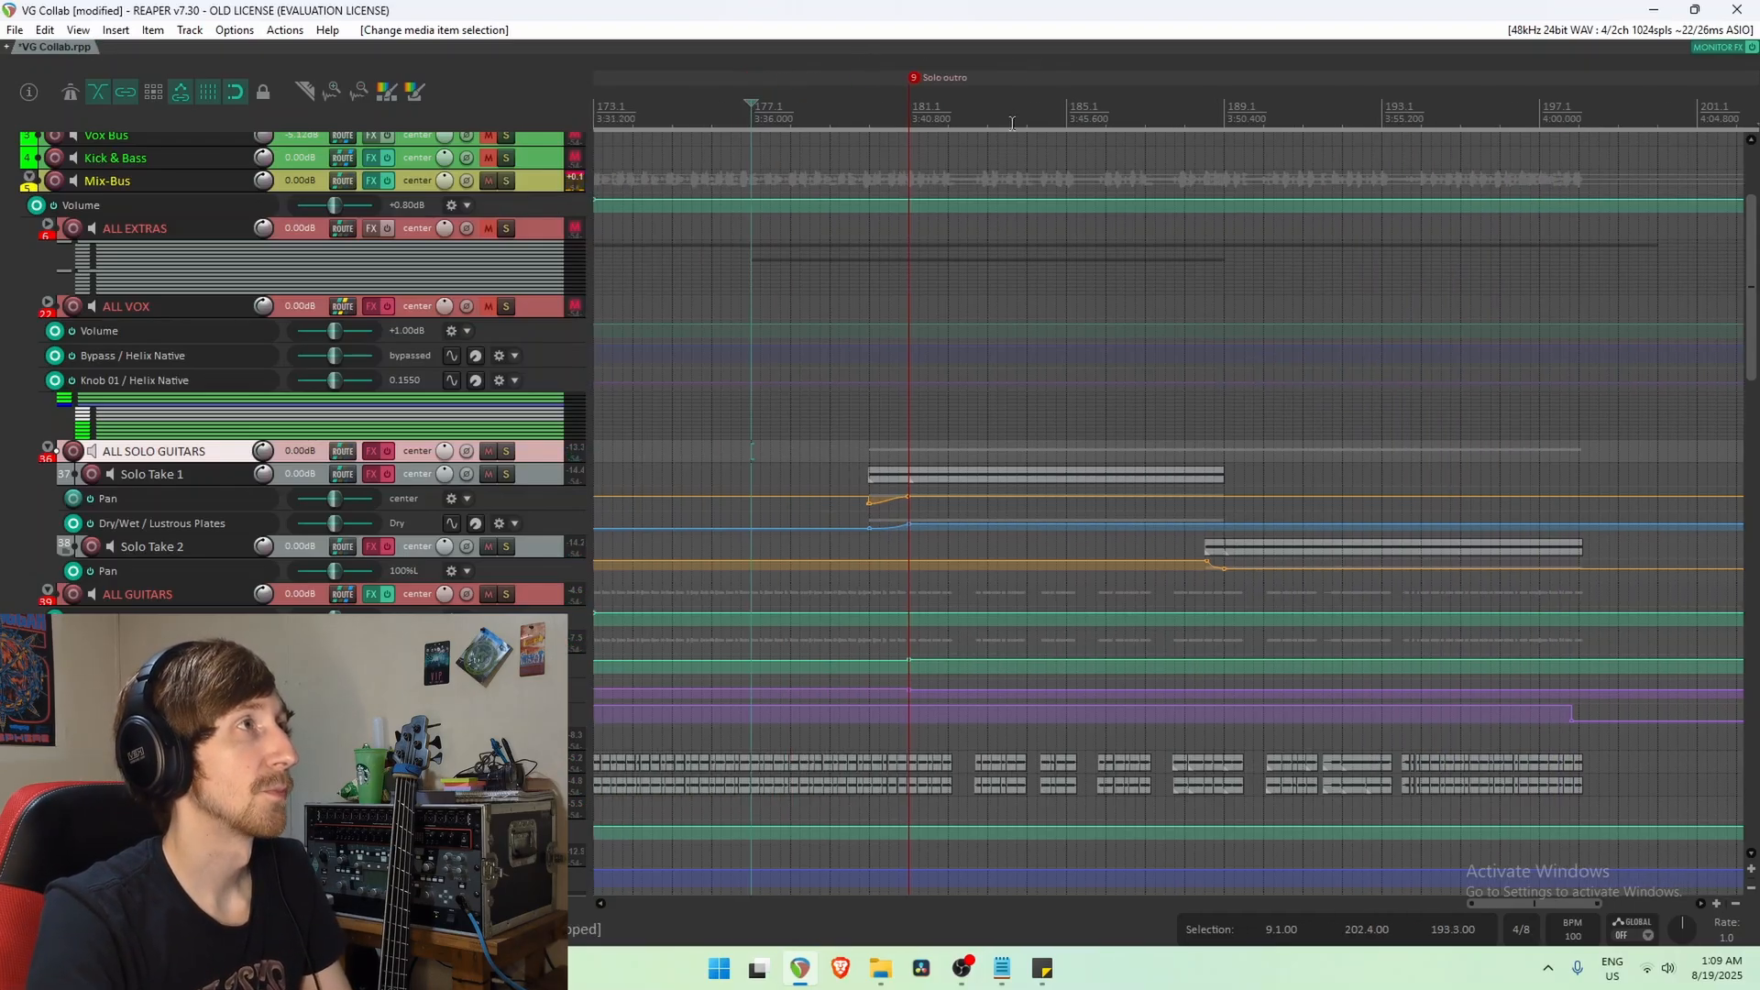
click(387, 547)
click(372, 548)
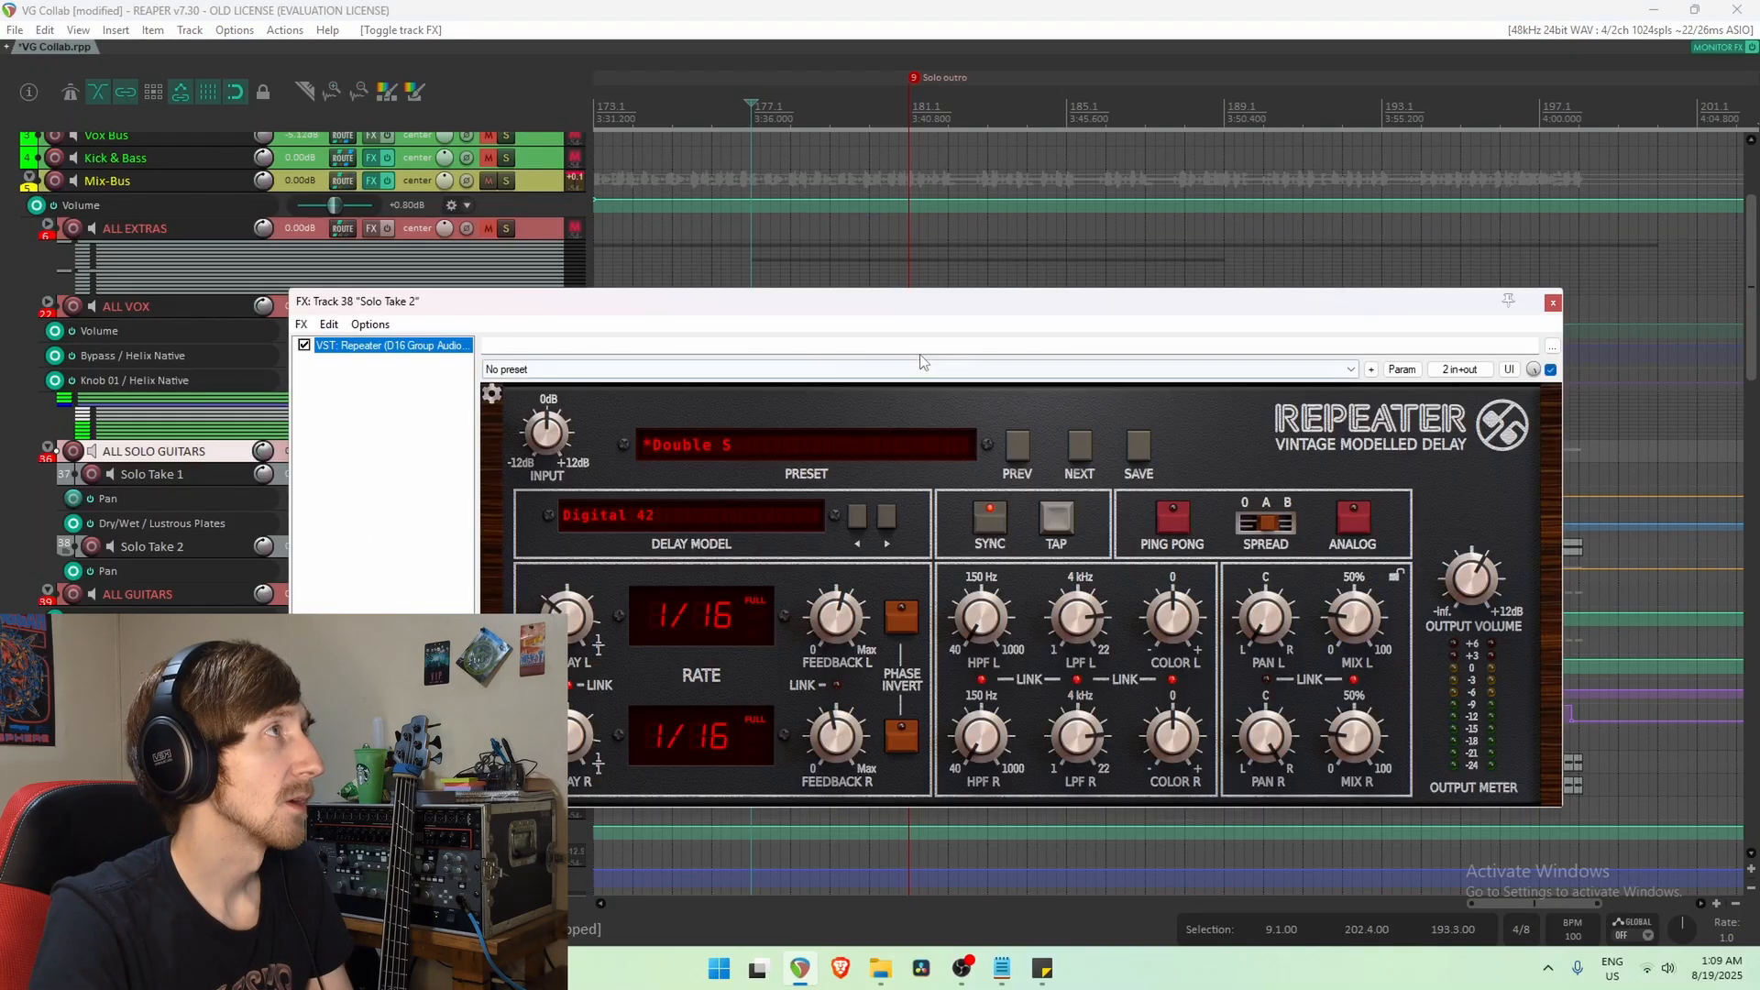
drag(743, 311, 774, 204)
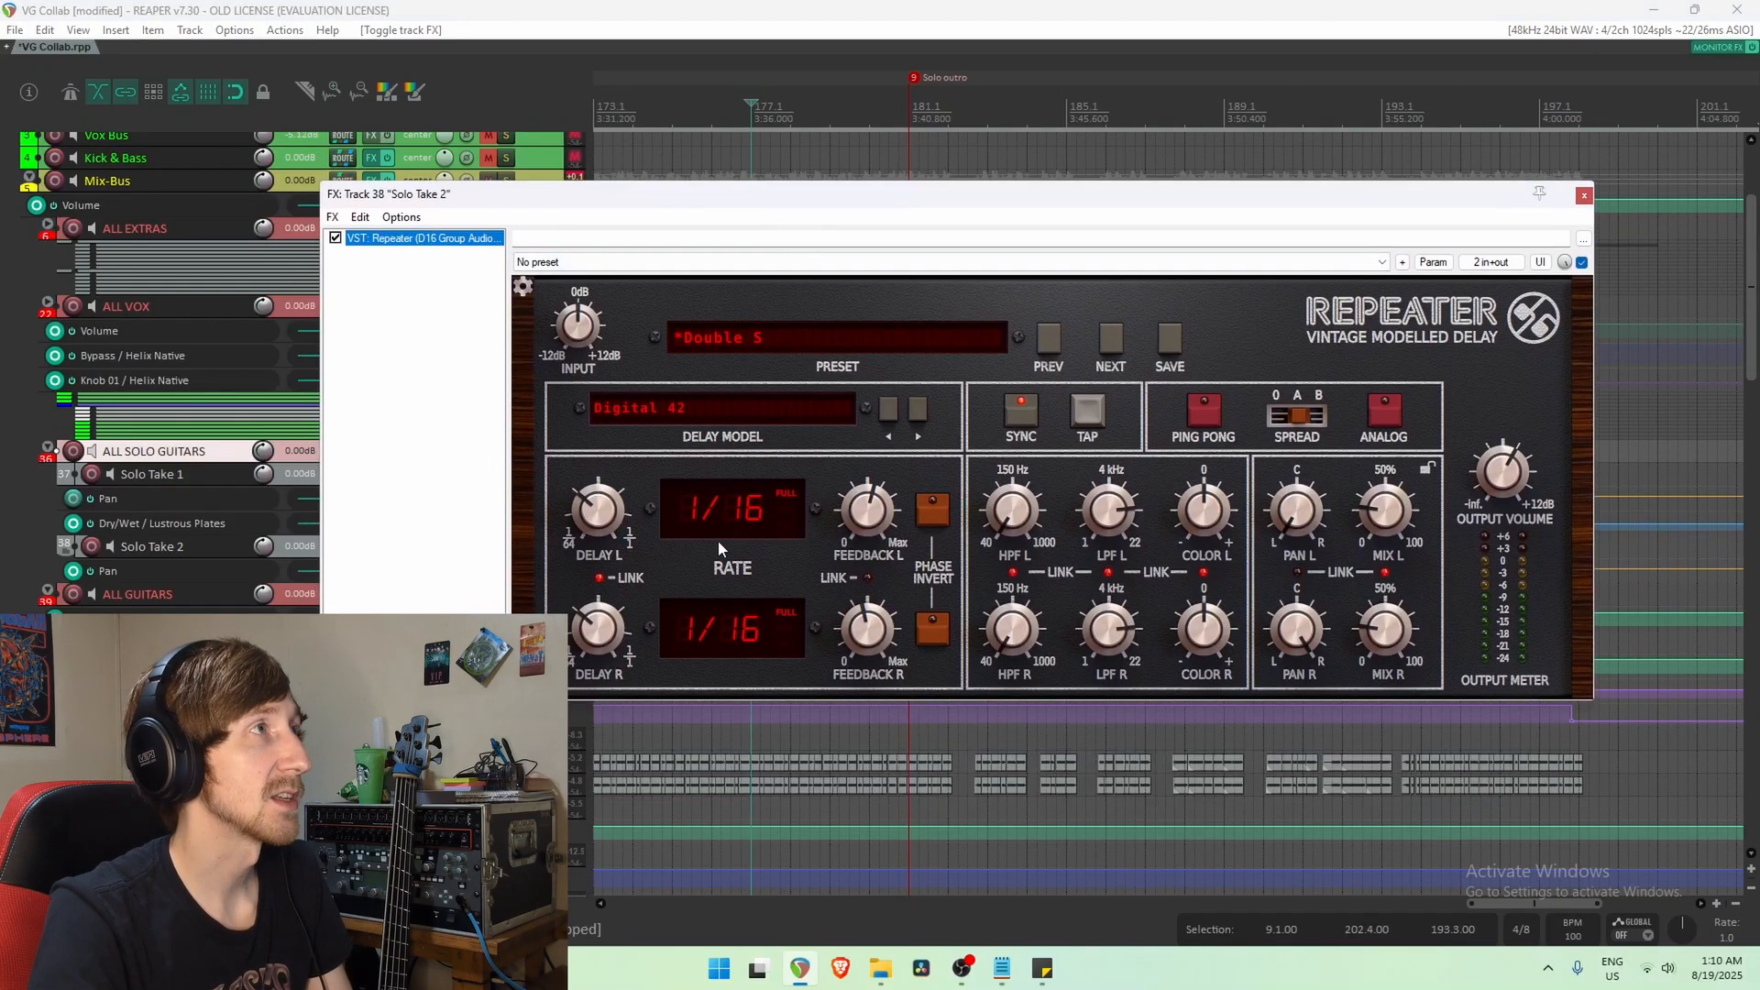
drag(658, 195, 613, 705)
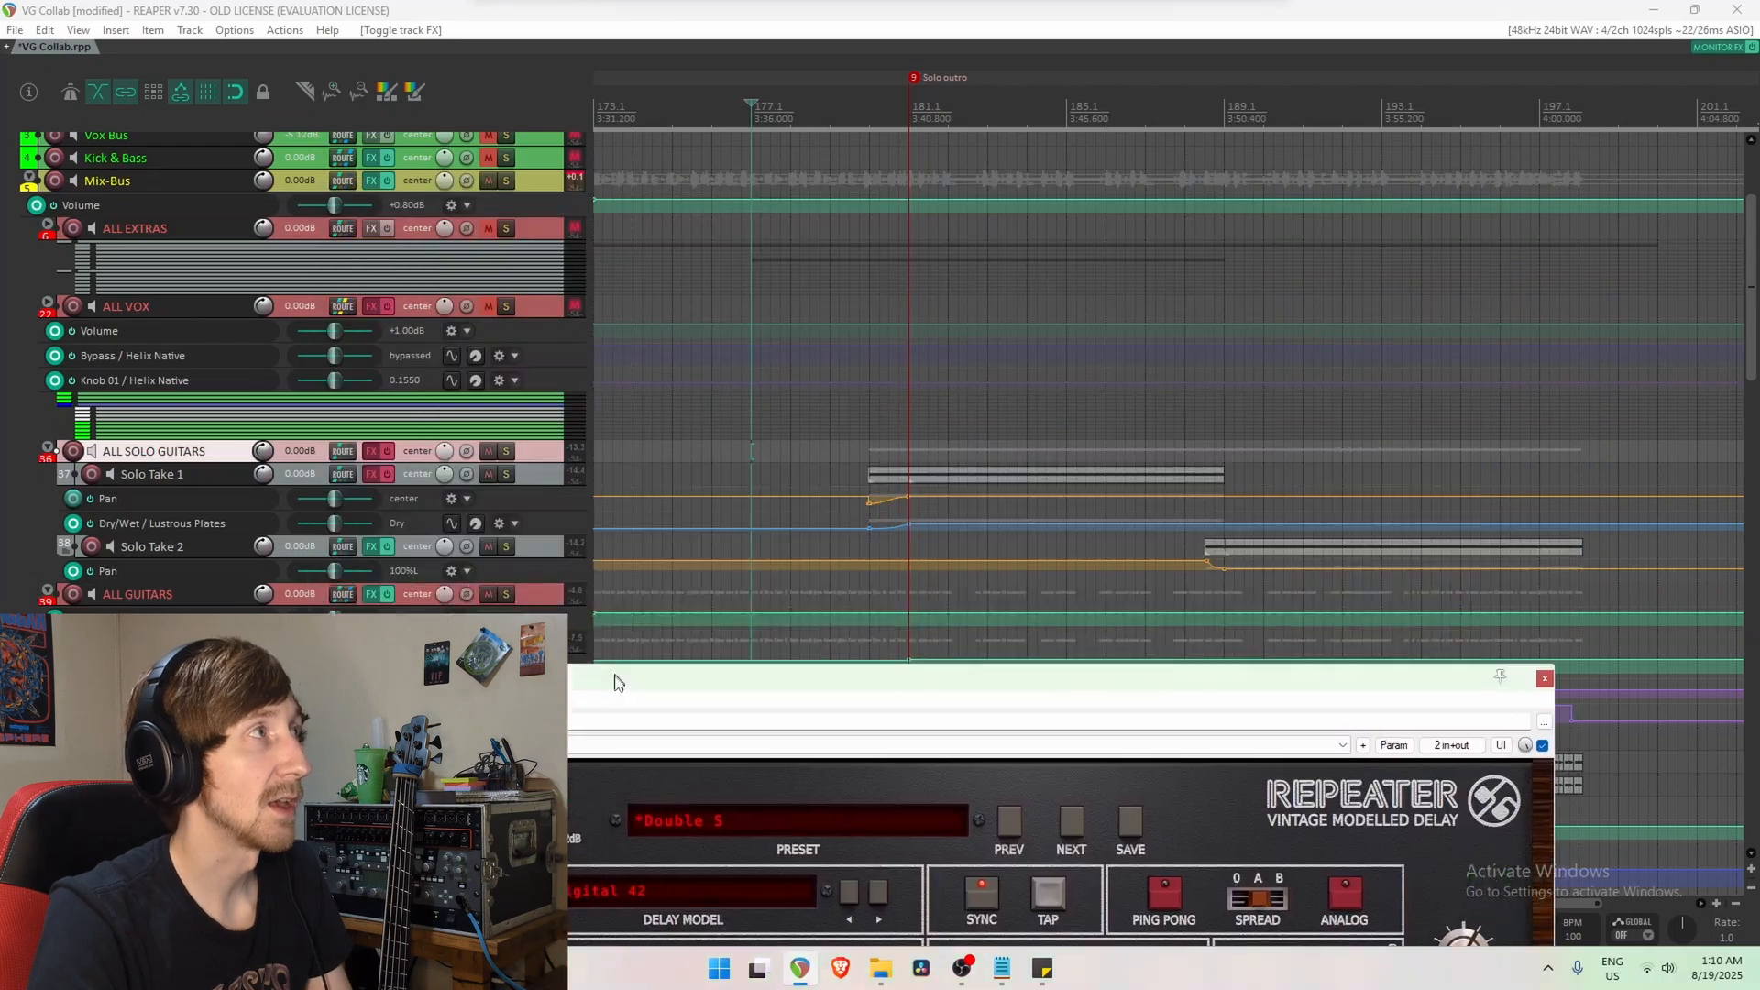
Enable the effects on Solo Take 1, inspect its Lustrous Plates reverb, and close both solo effects windows.
click(387, 475)
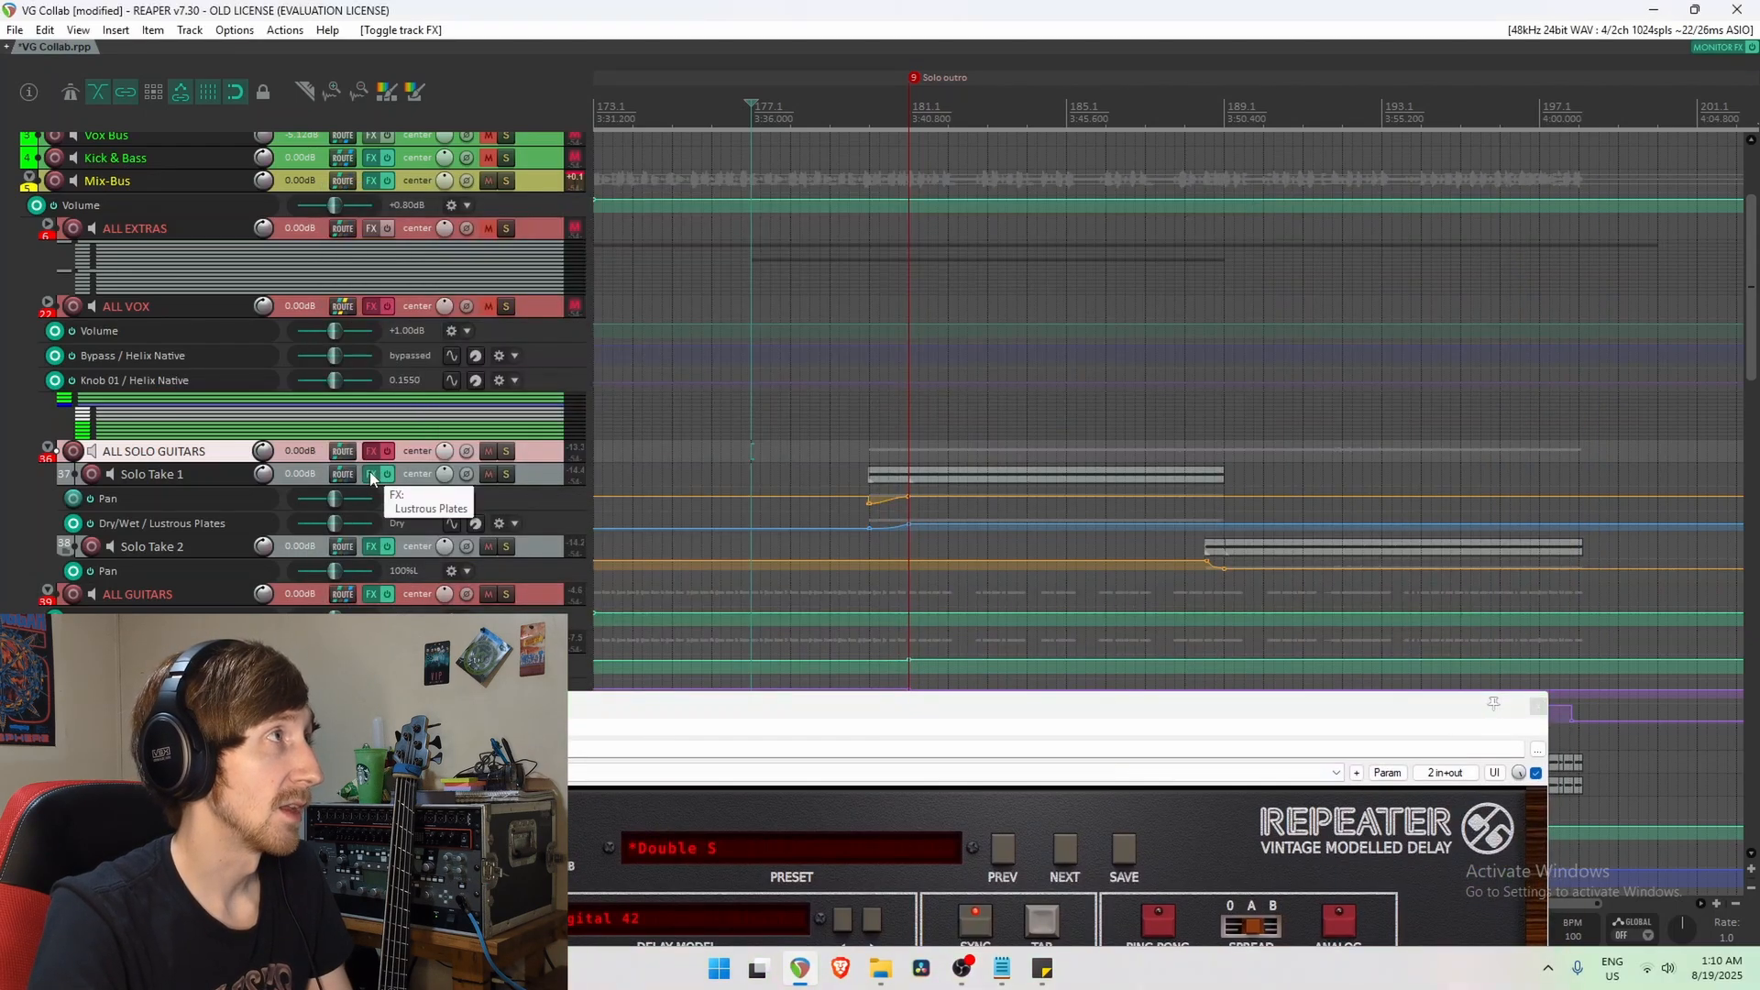
click(370, 472)
drag(786, 471, 705, 261)
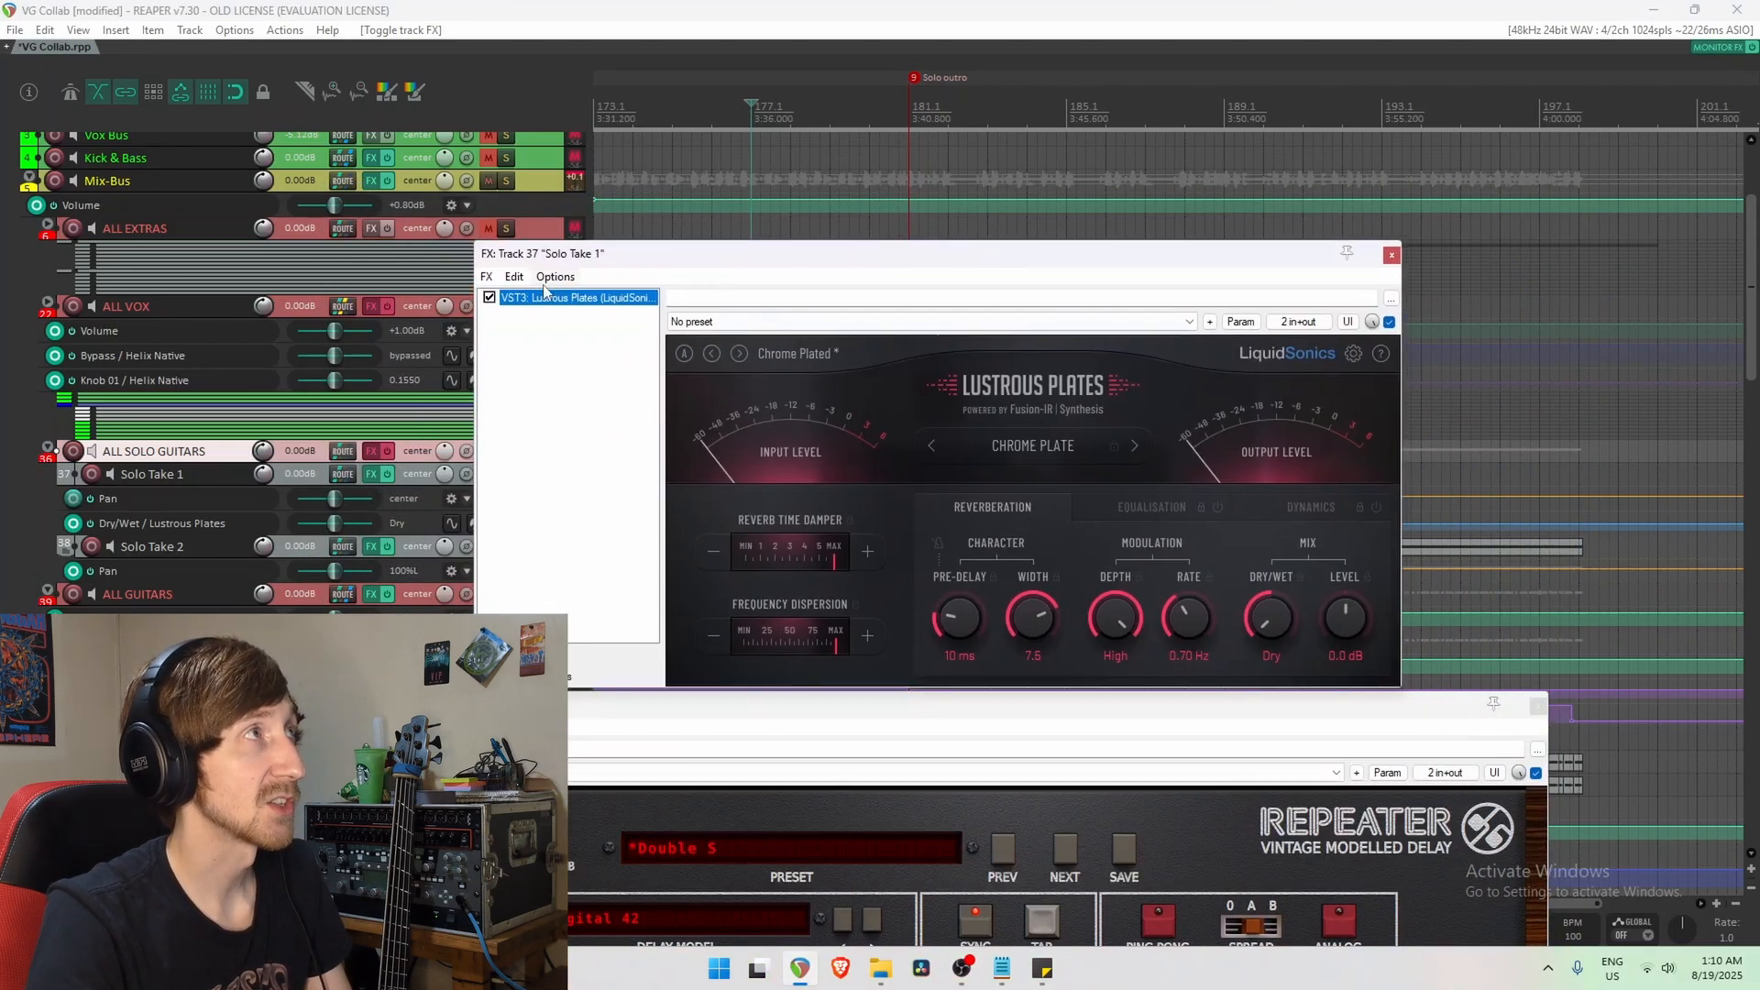
click(1392, 257)
click(1539, 705)
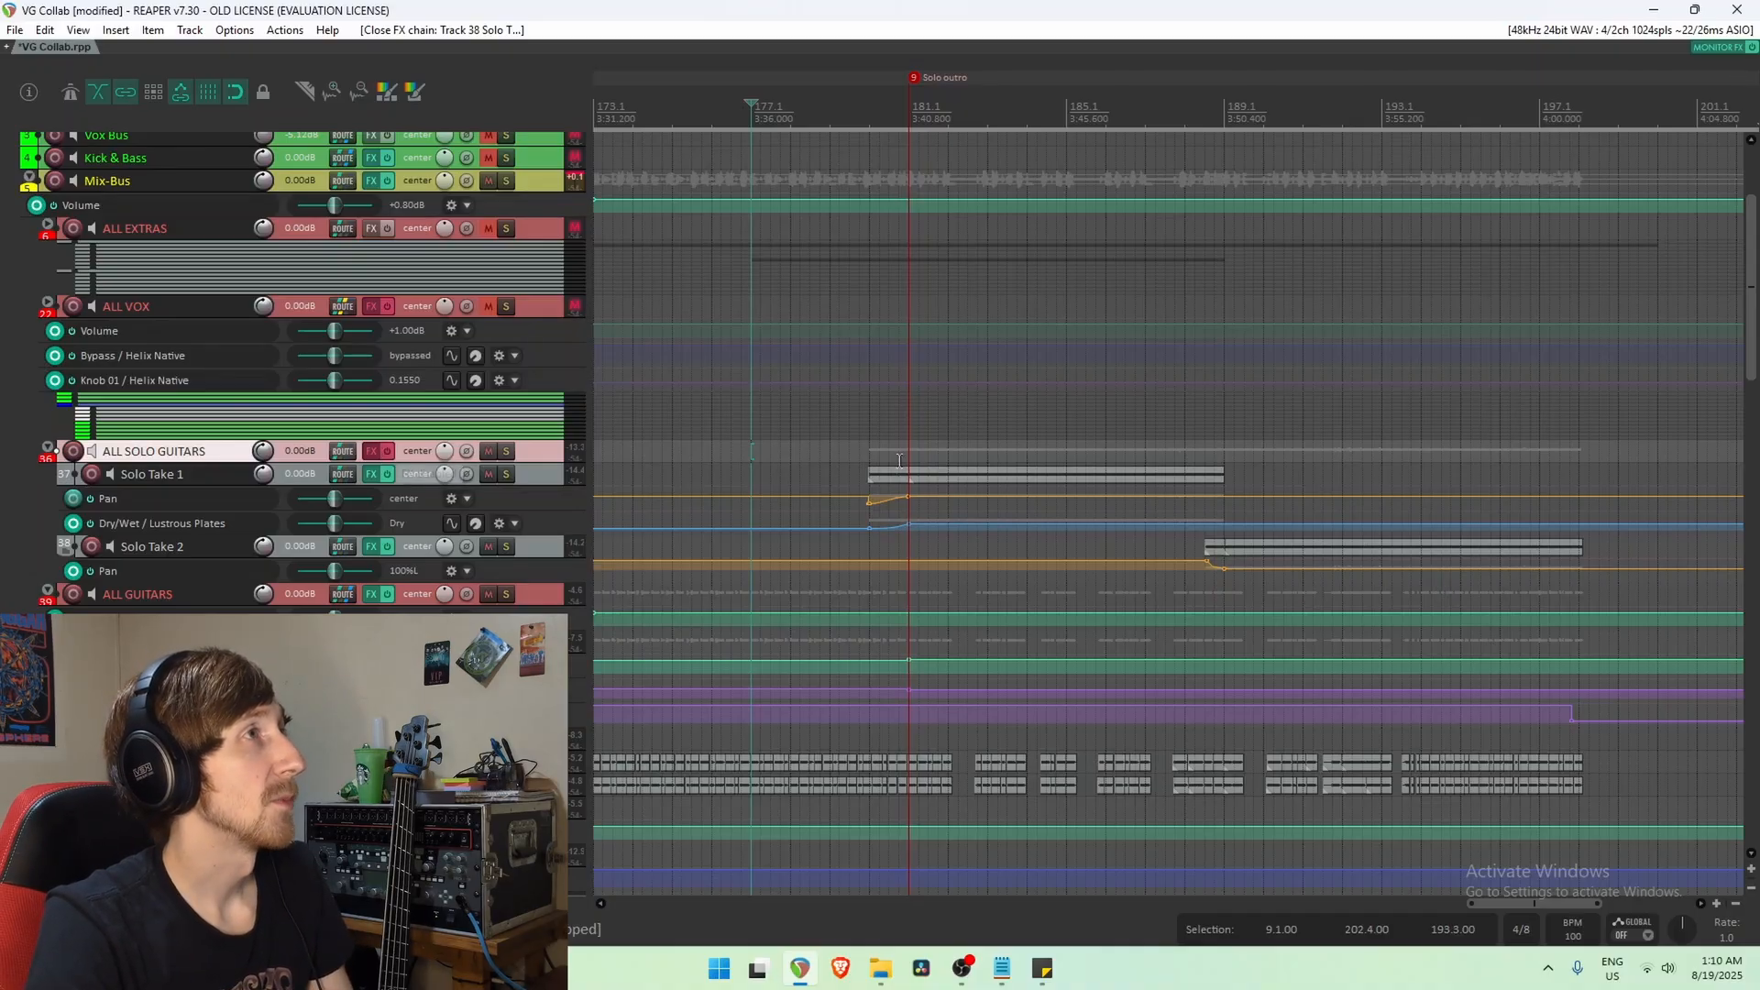
Play Solo Take 1 soloed from just before its start, compare its effects off and on, and unsolo it.
click(858, 472)
click(506, 474)
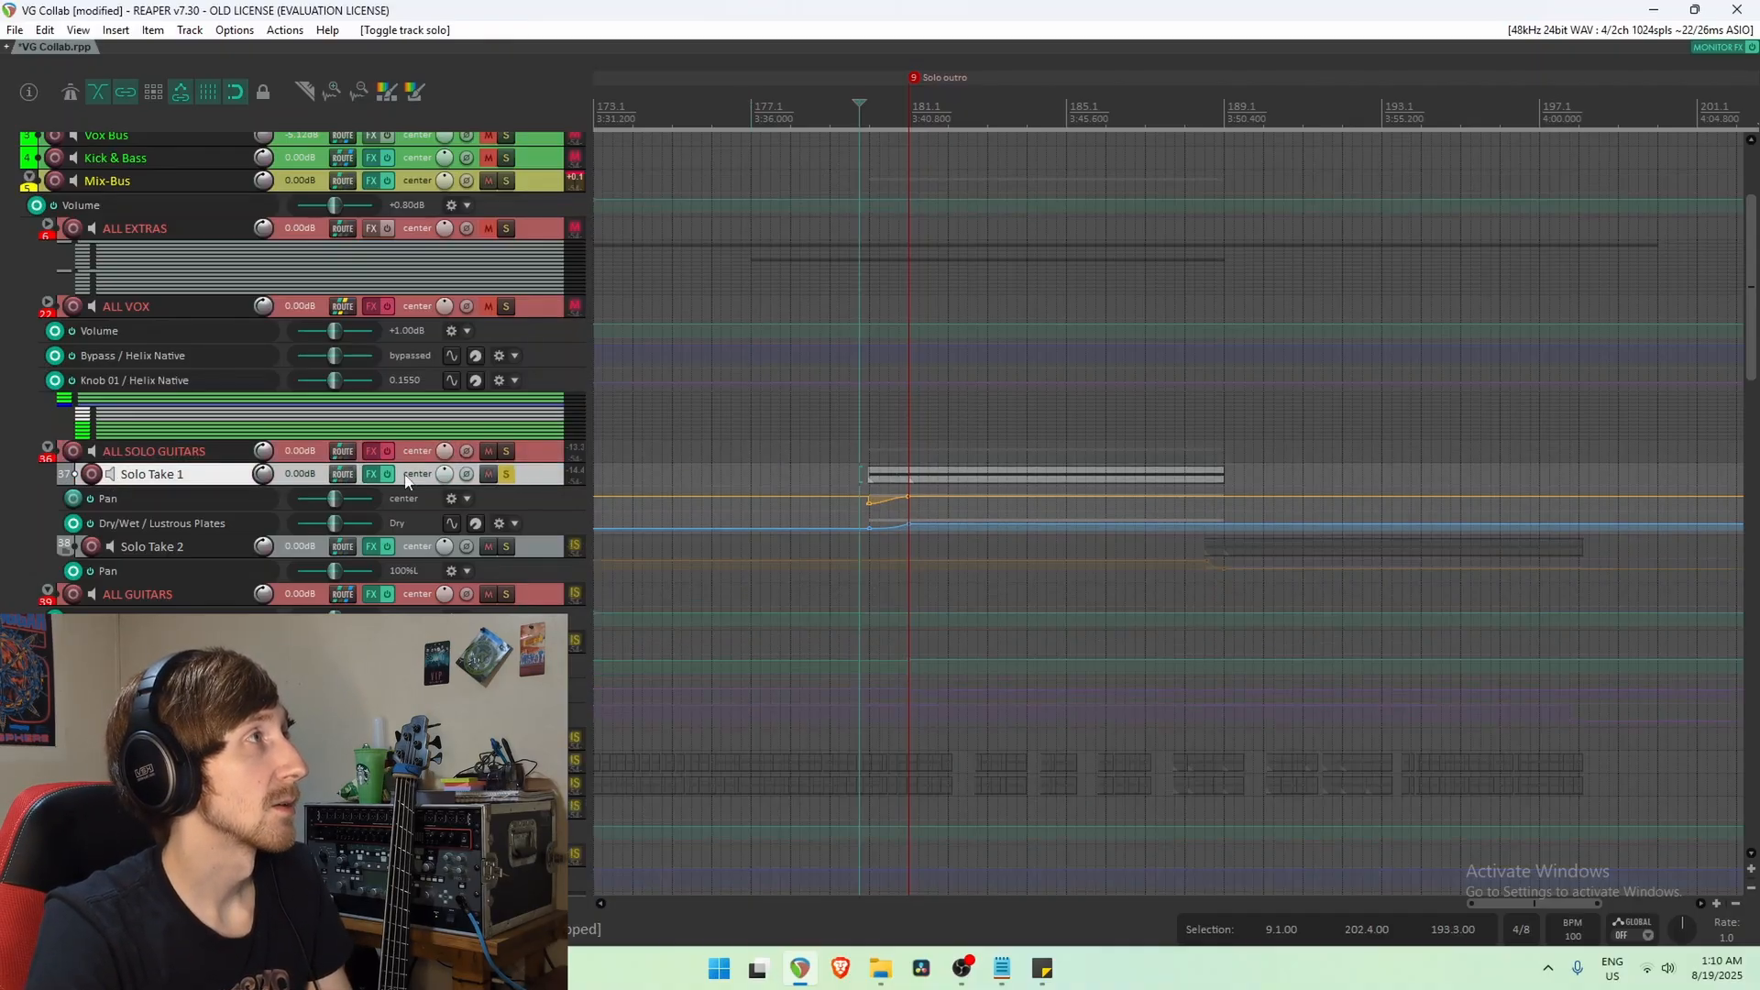
key(space)
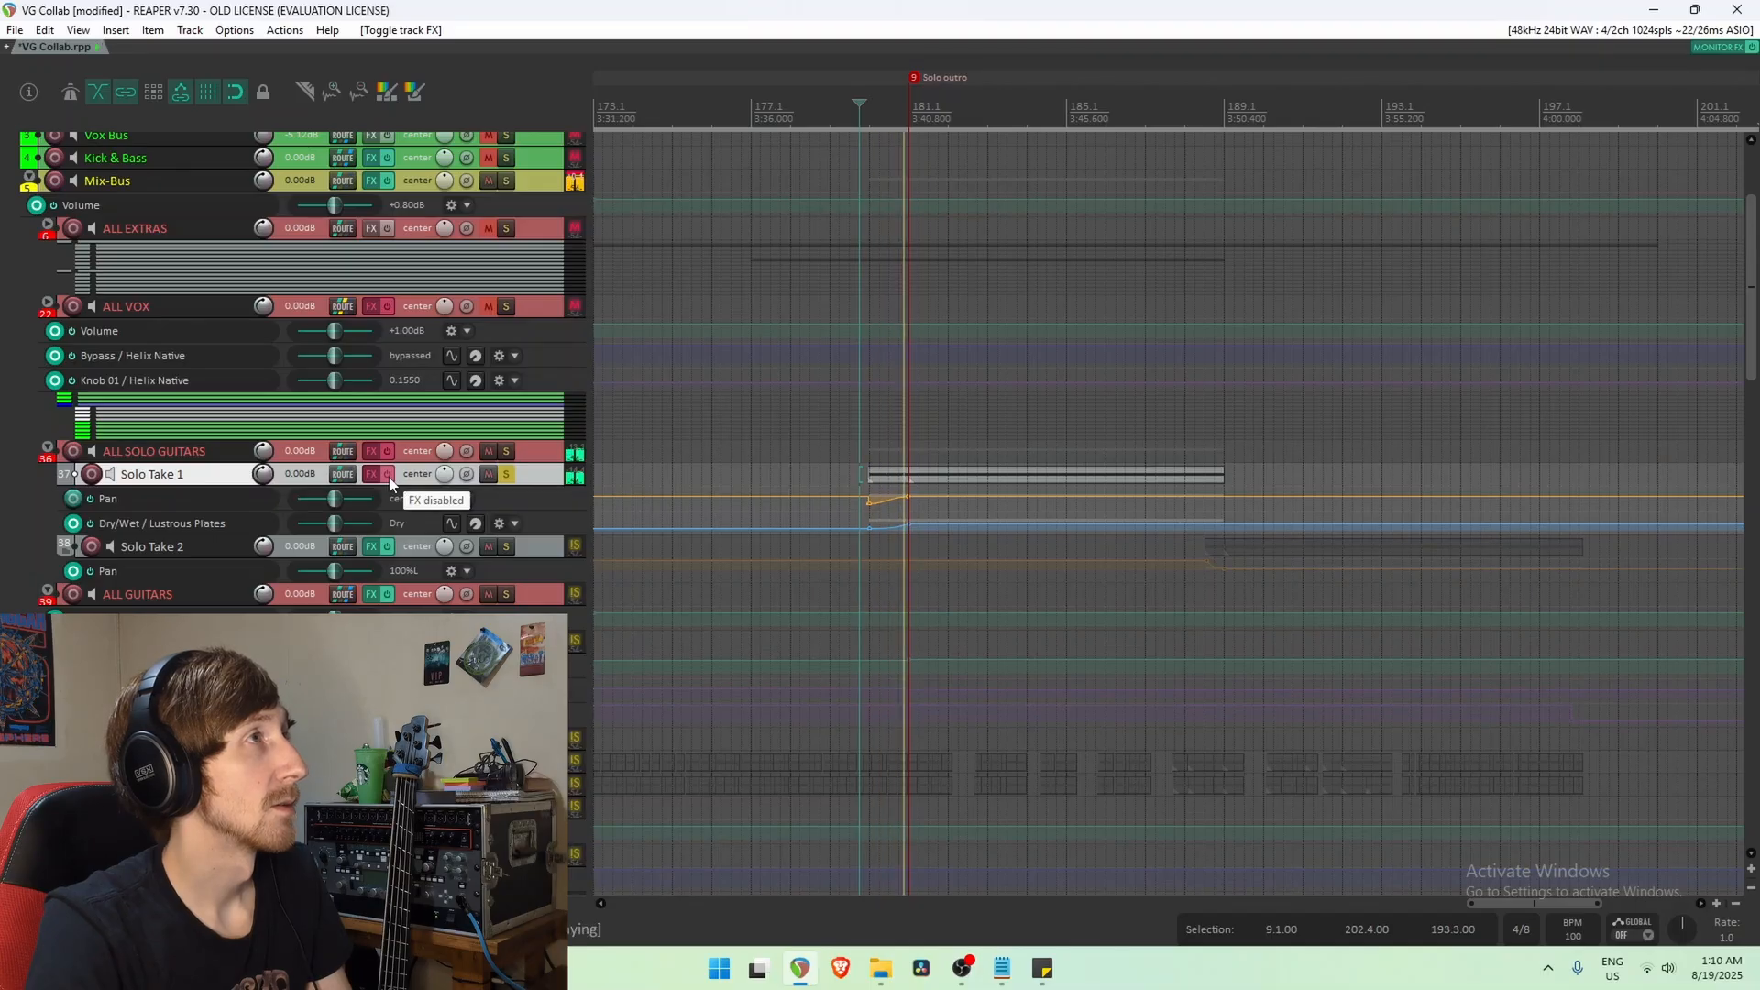
click(388, 475)
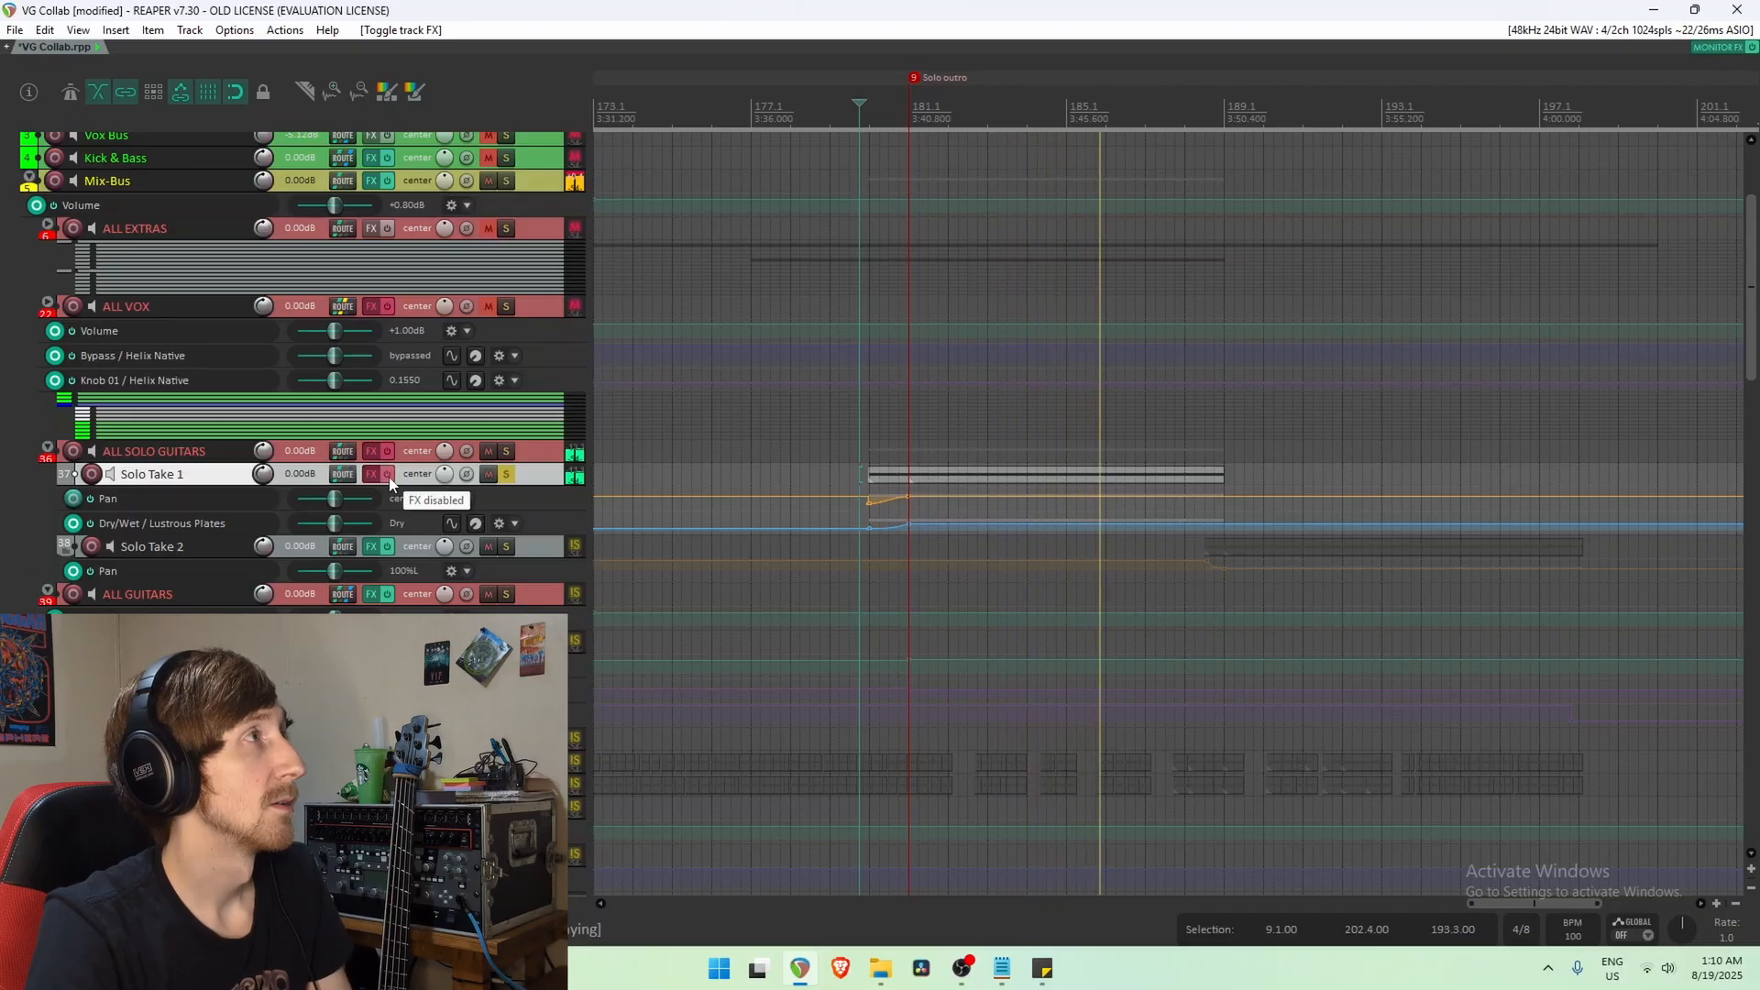
key(space)
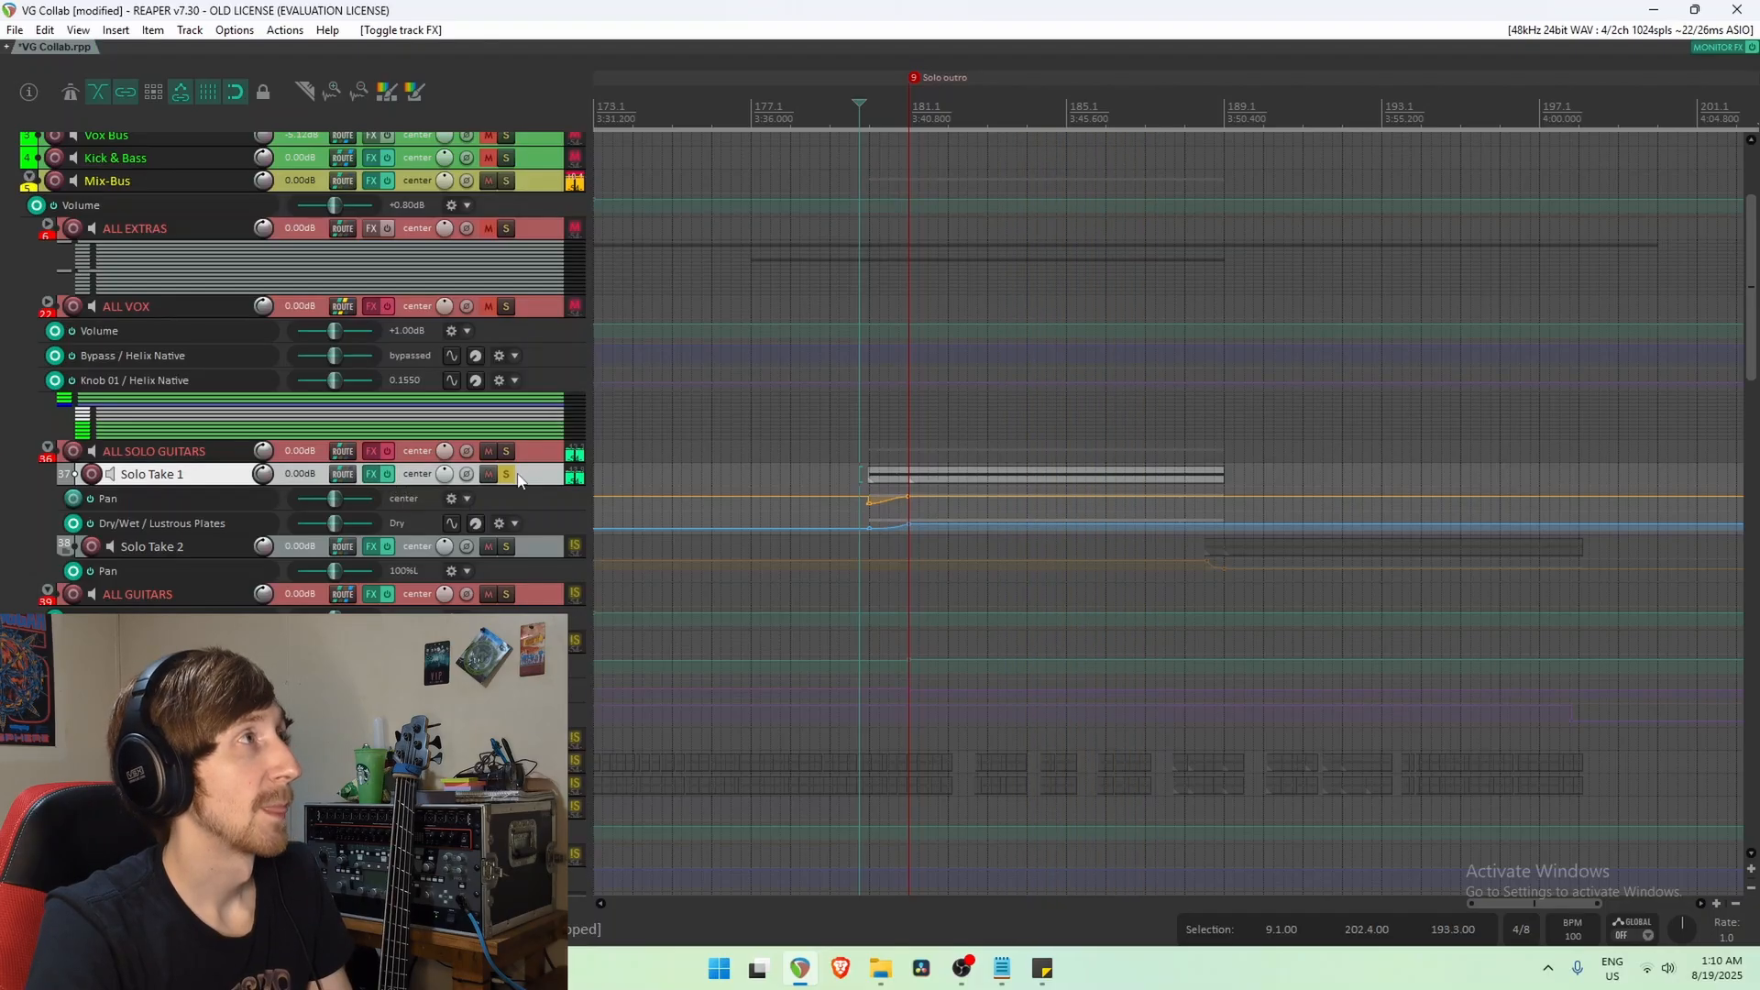
click(507, 474)
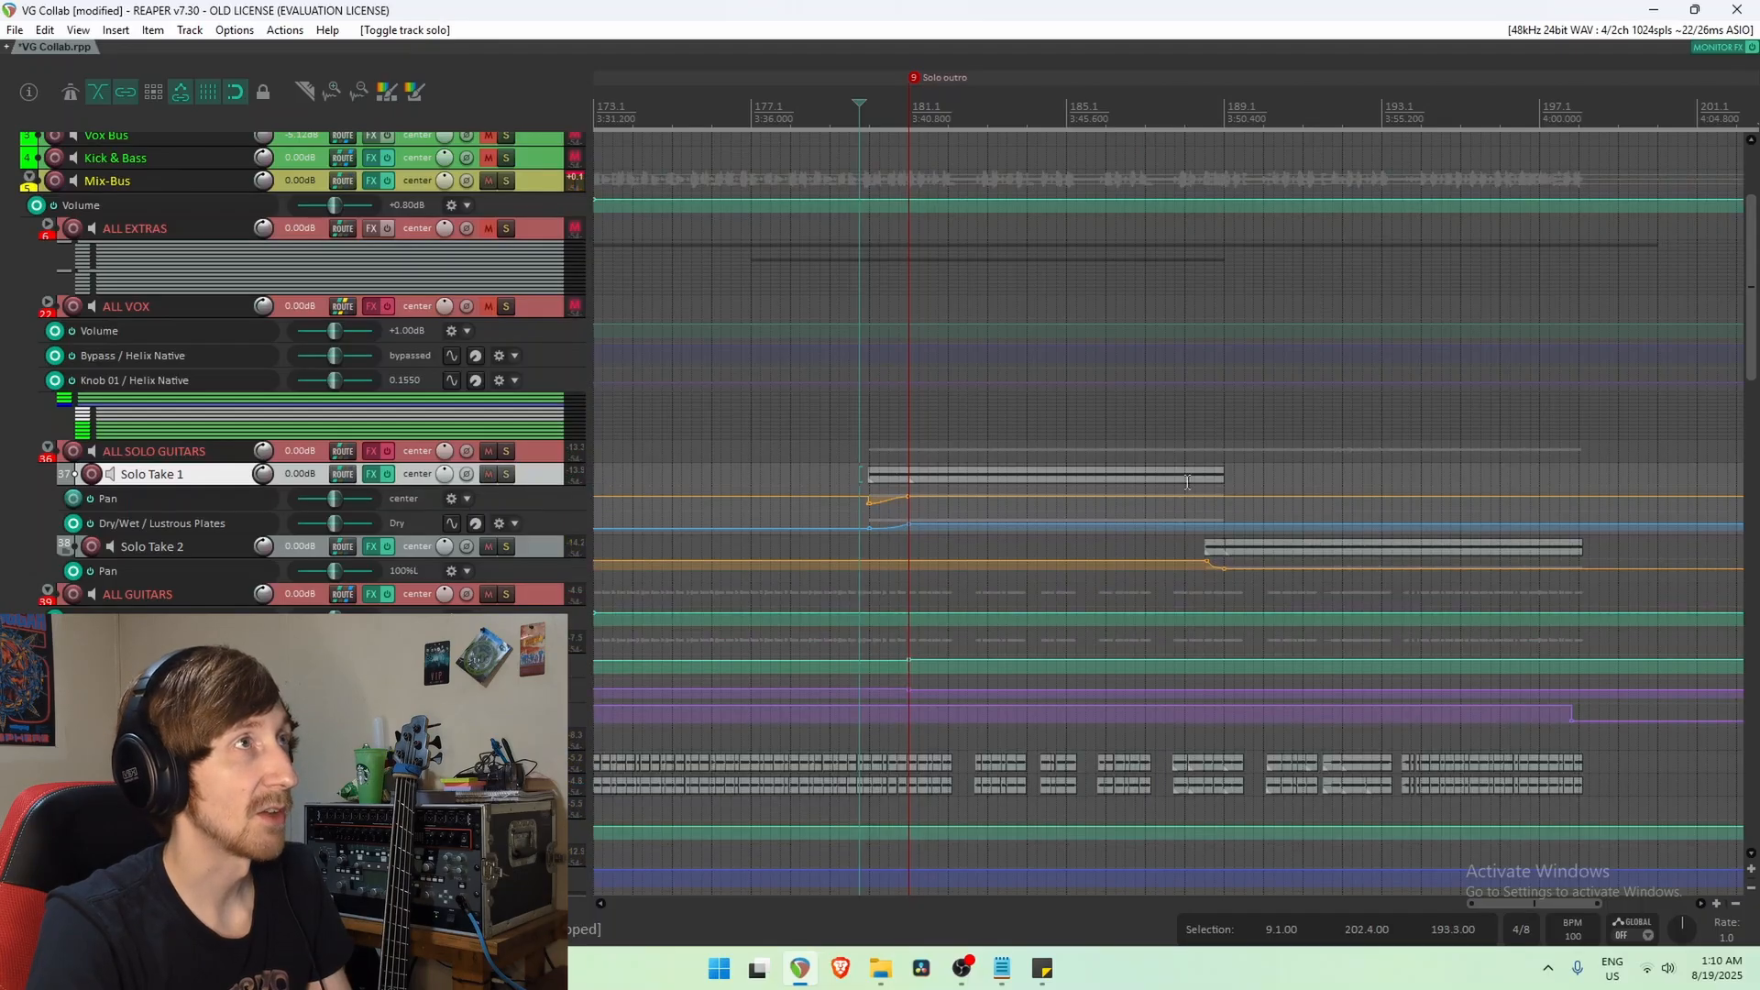
Play from just before Solo Take 2 with its effects off, solo the track, and re-enable its effects to compare.
click(1177, 449)
click(389, 548)
key(space)
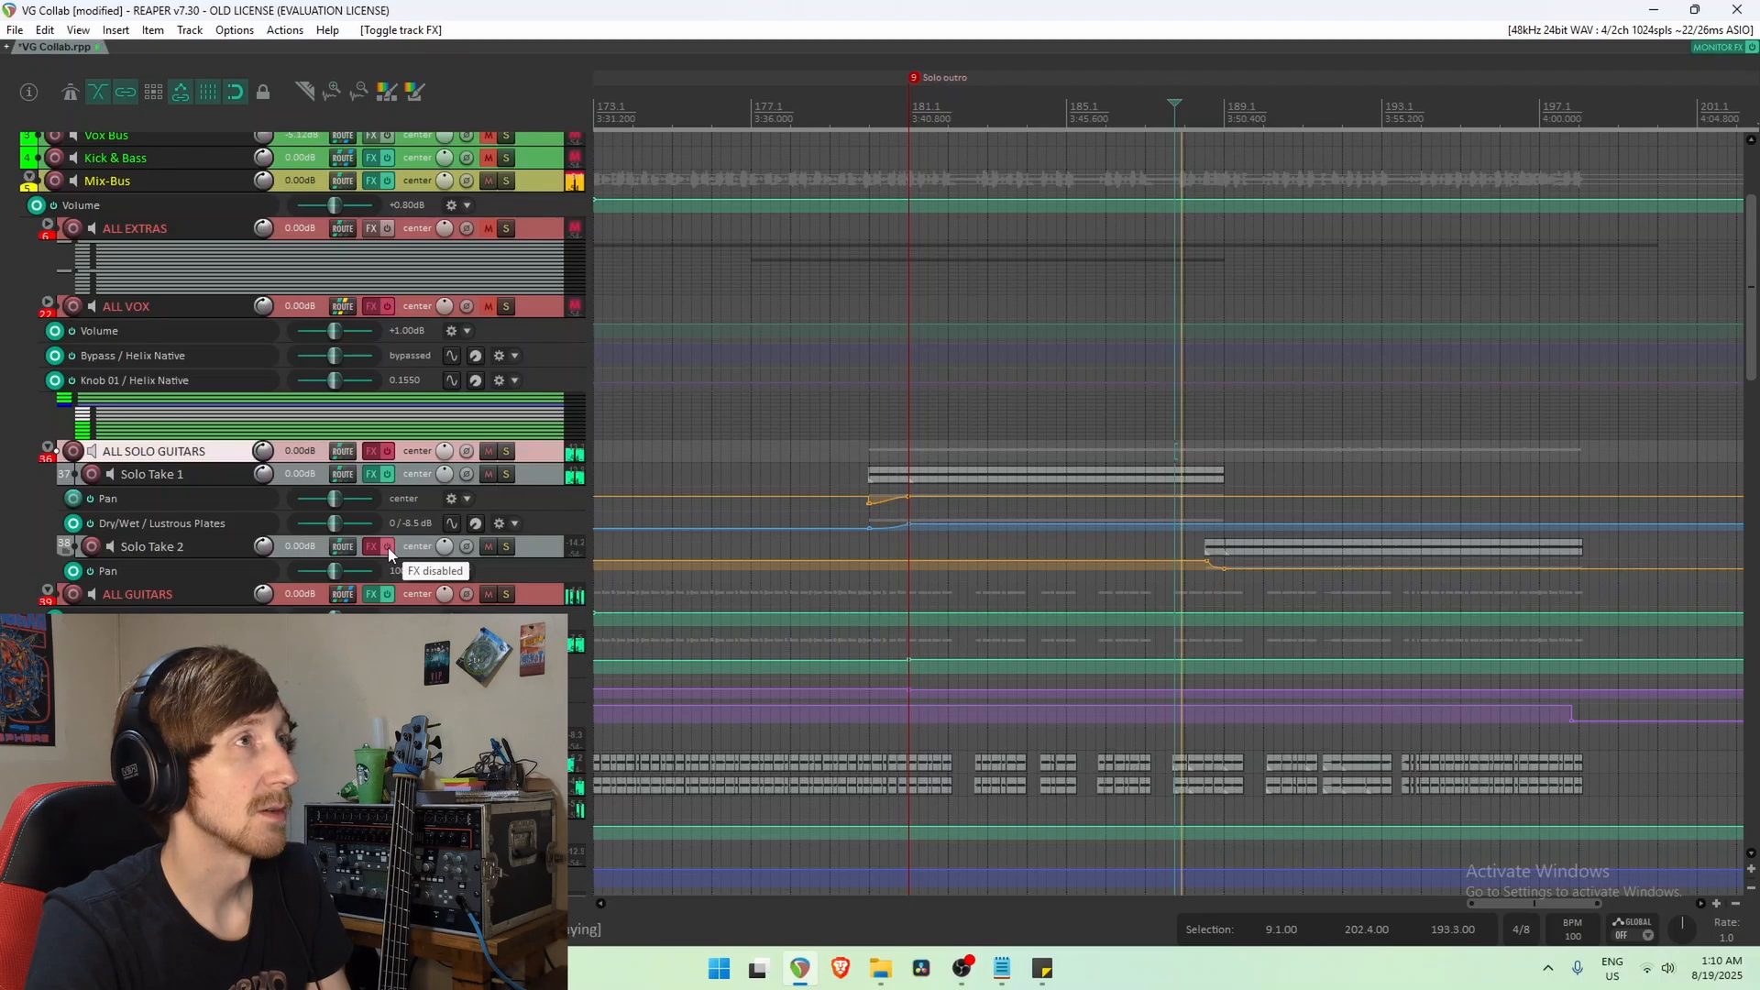
click(506, 547)
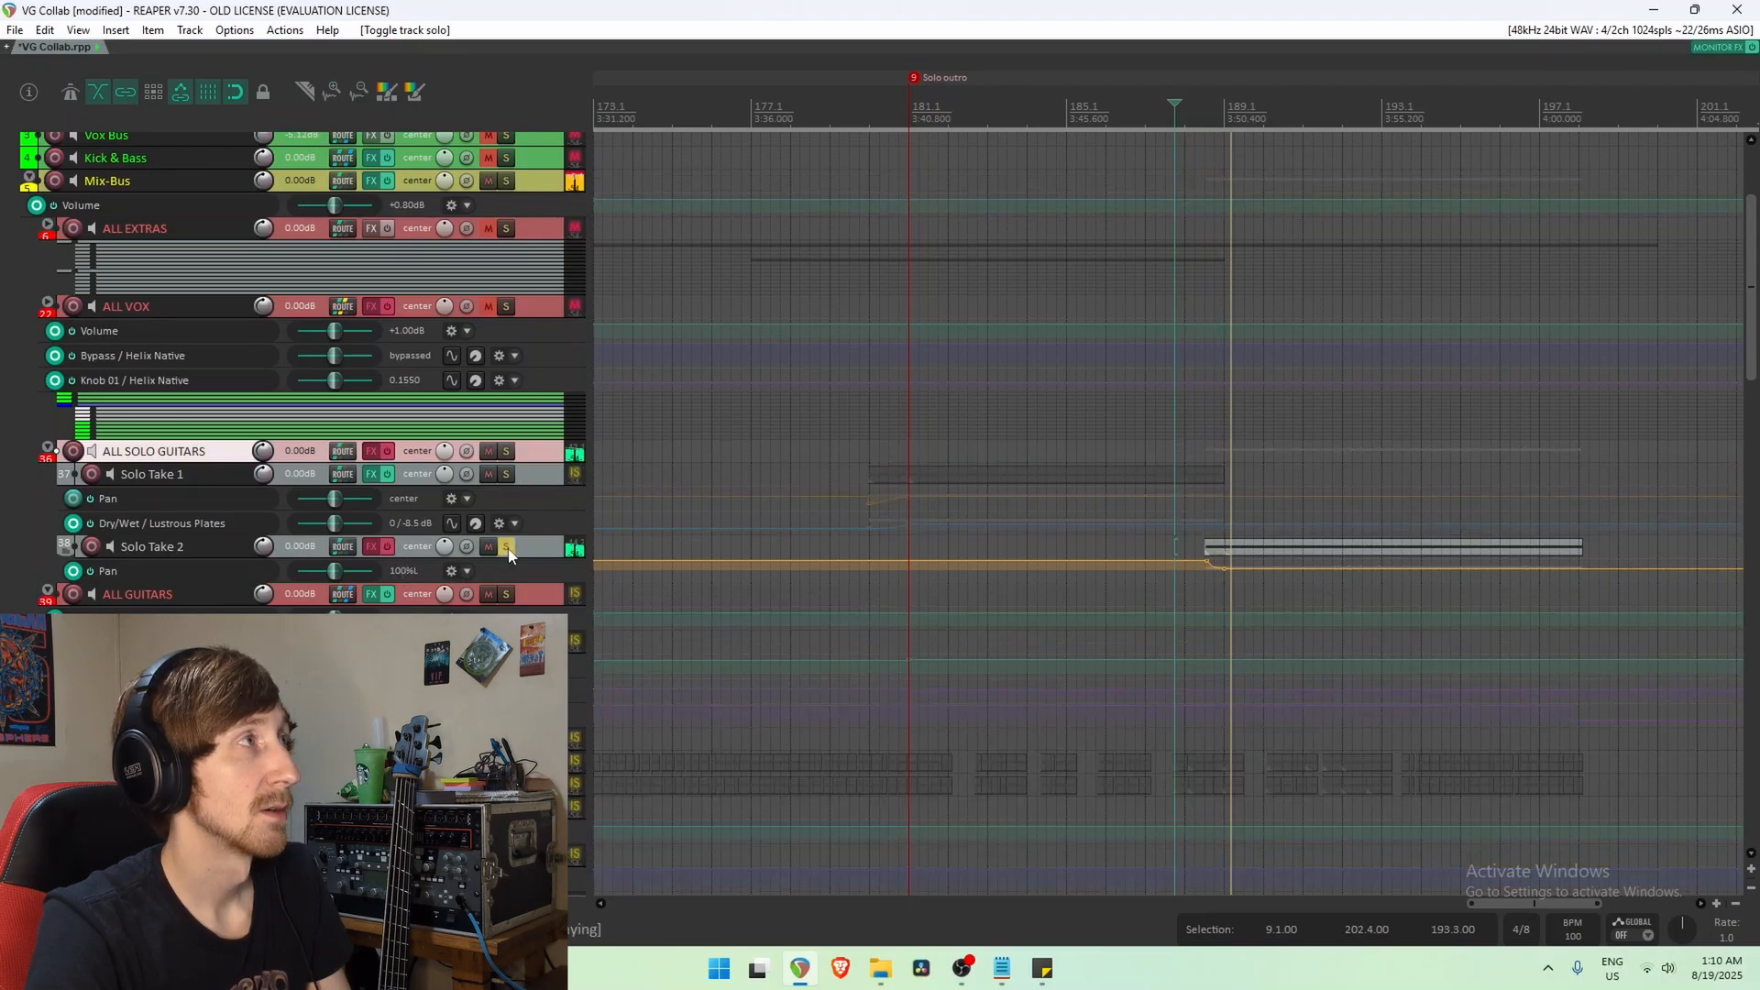
click(388, 548)
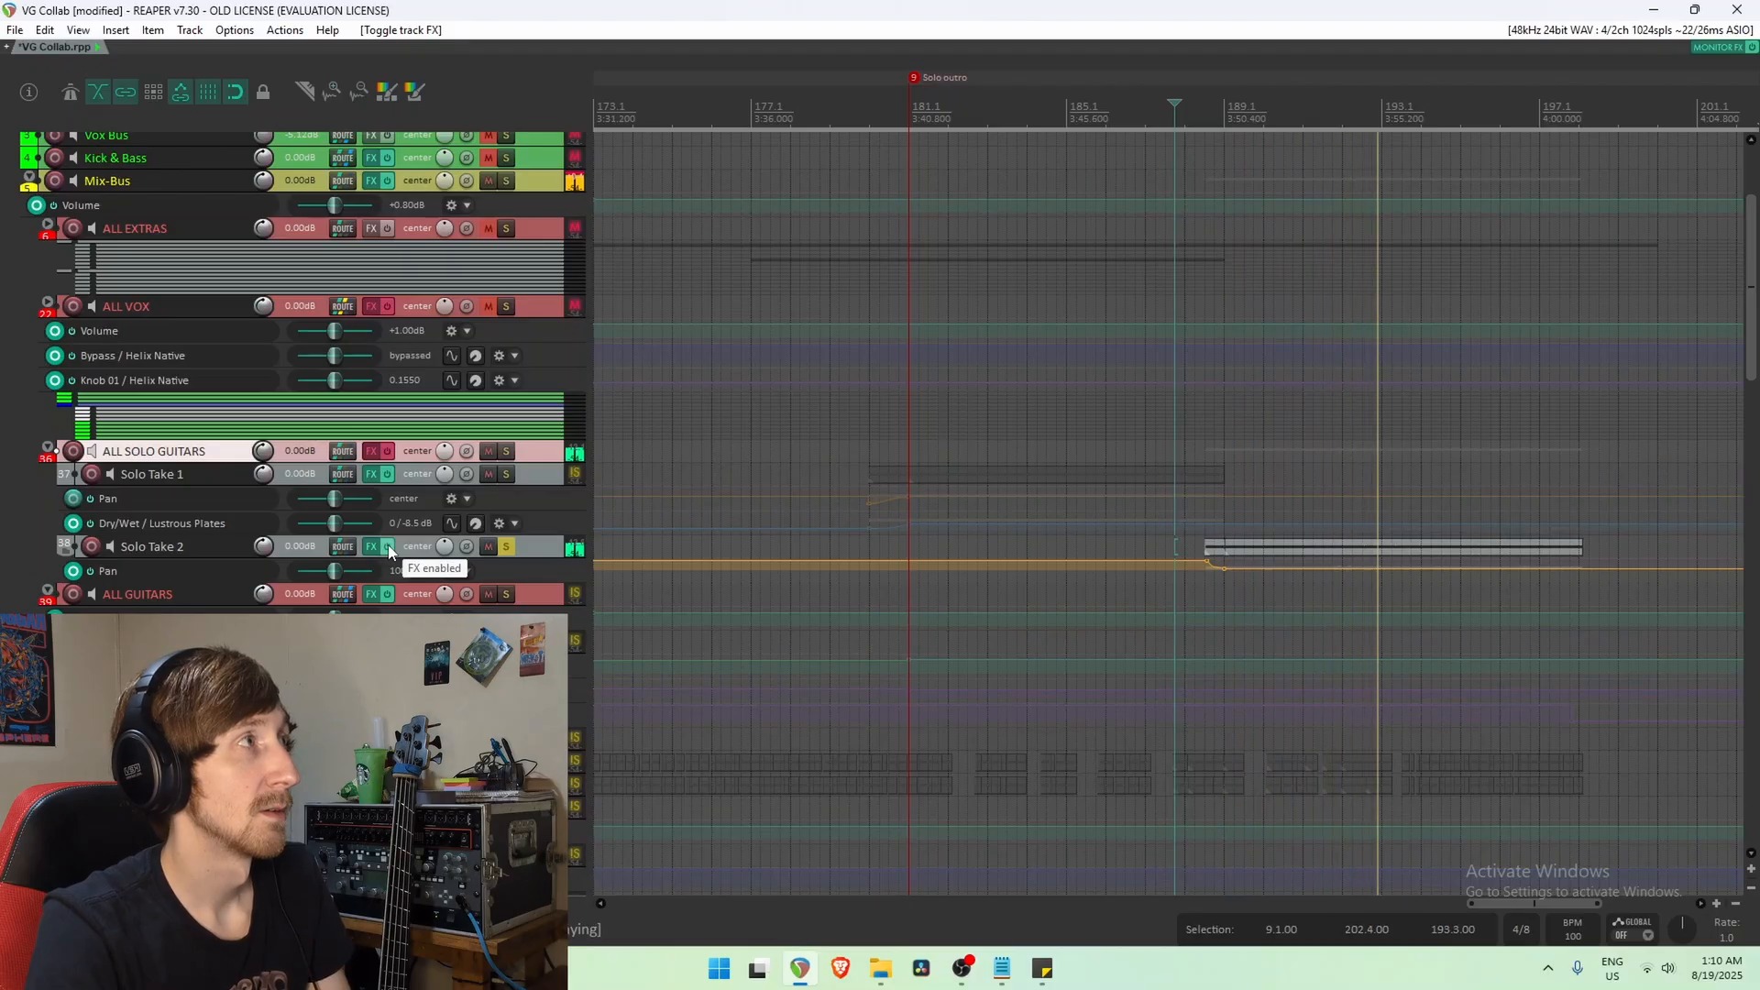
key(space)
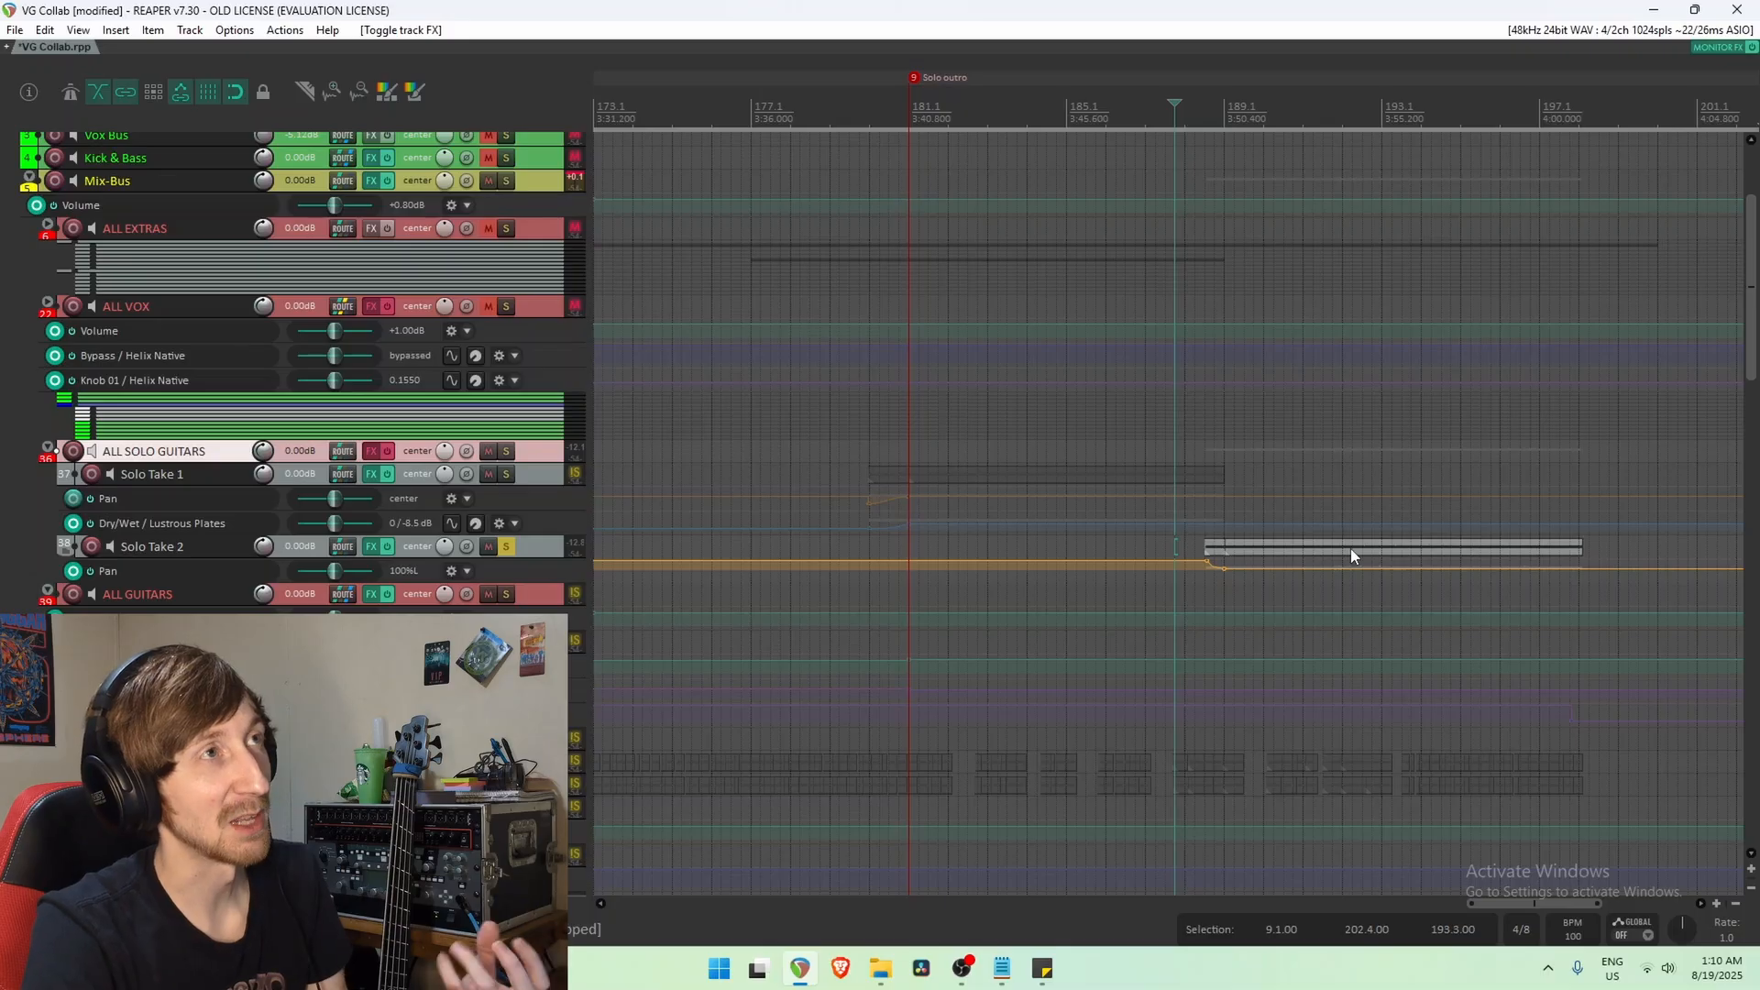
Audition the soloed Solo Take 2 from 189.1 with its effects on, and unsolo it.
click(1224, 508)
key(space)
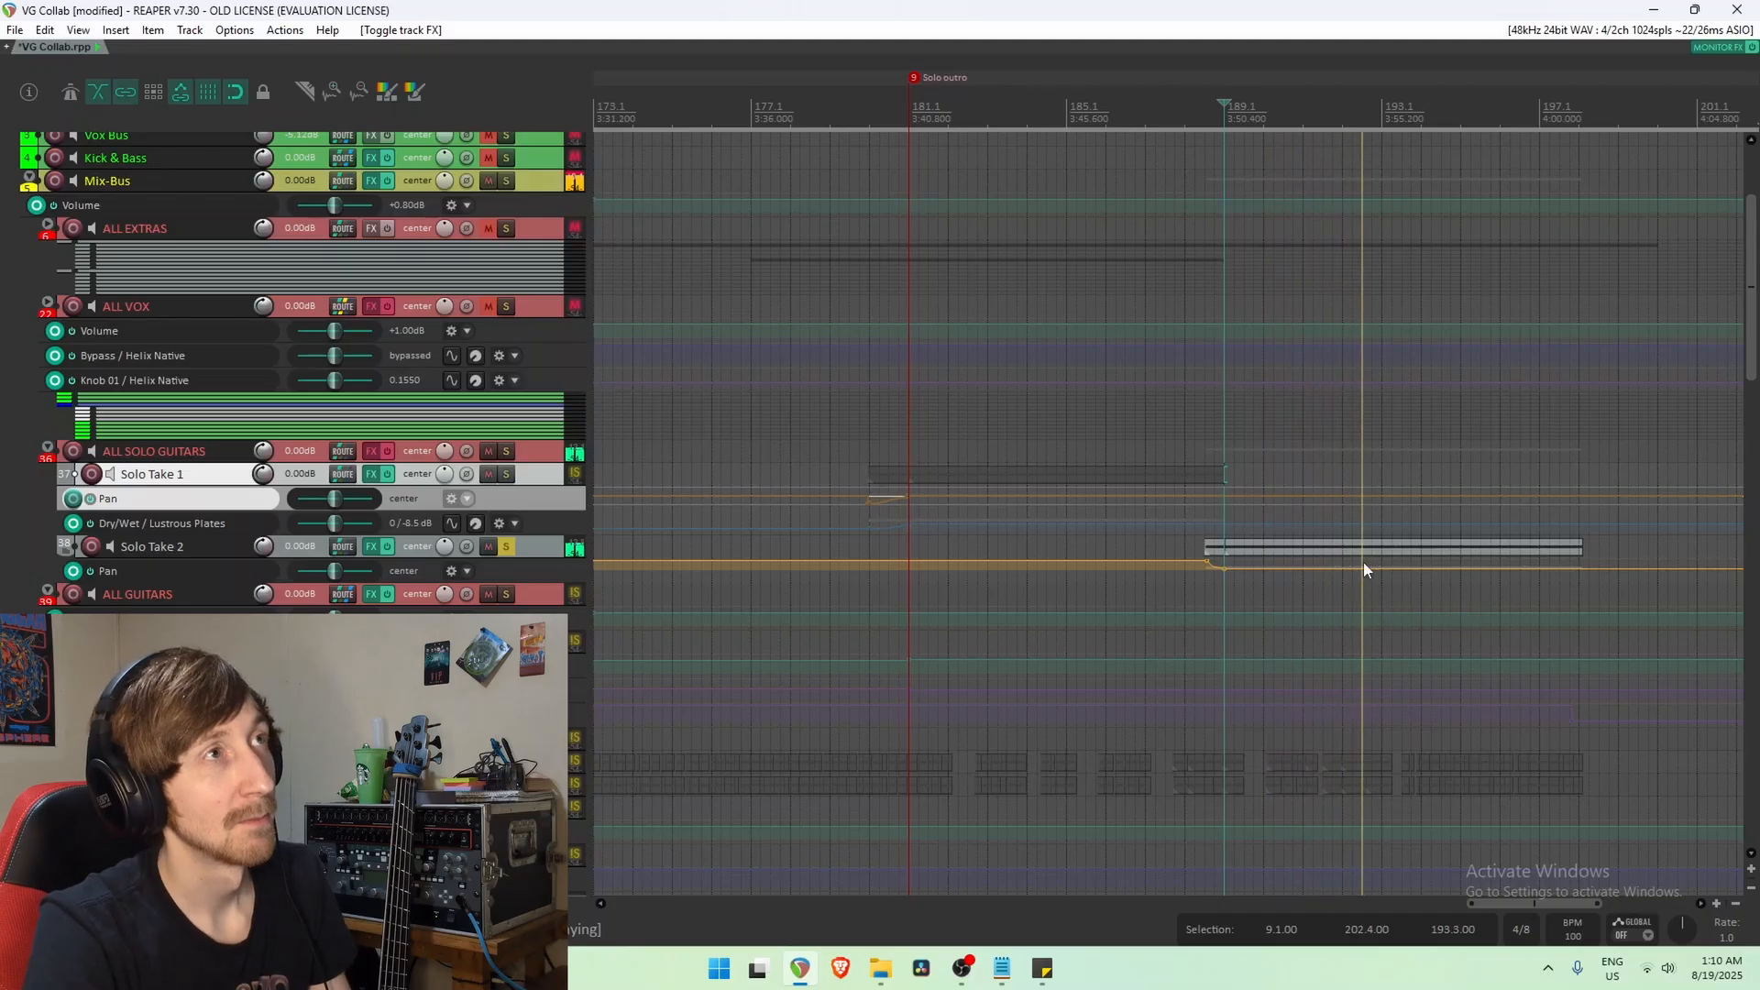
key(space)
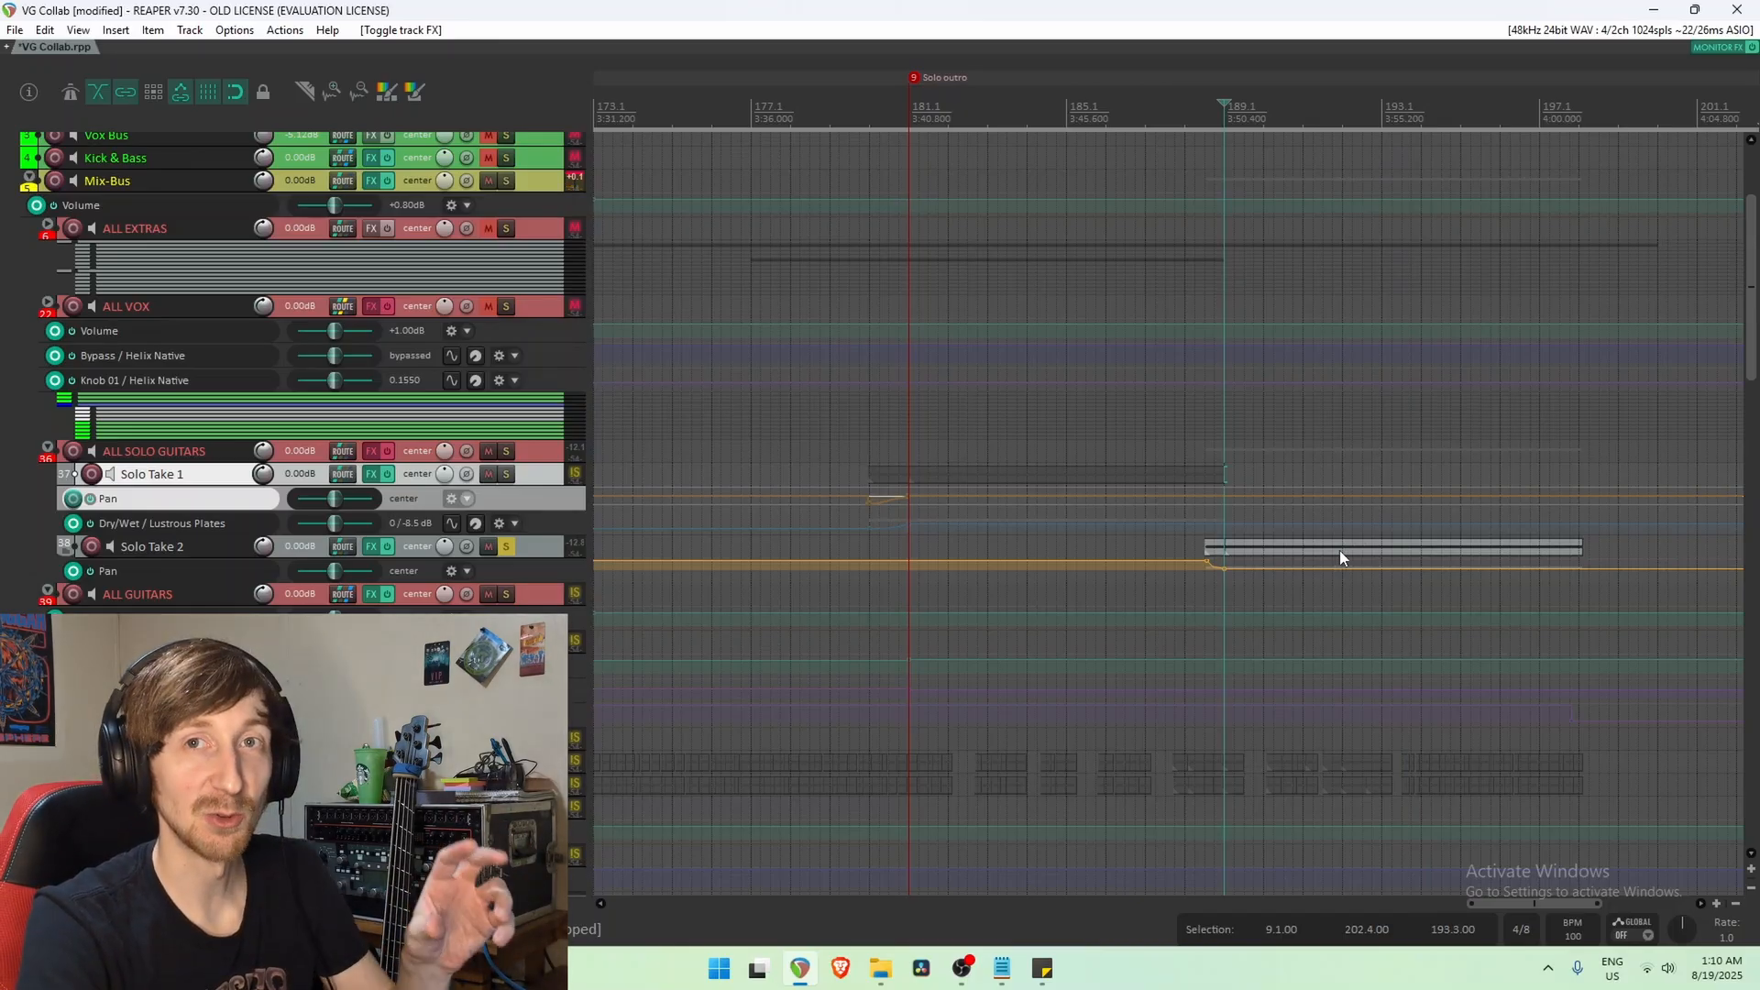
click(507, 547)
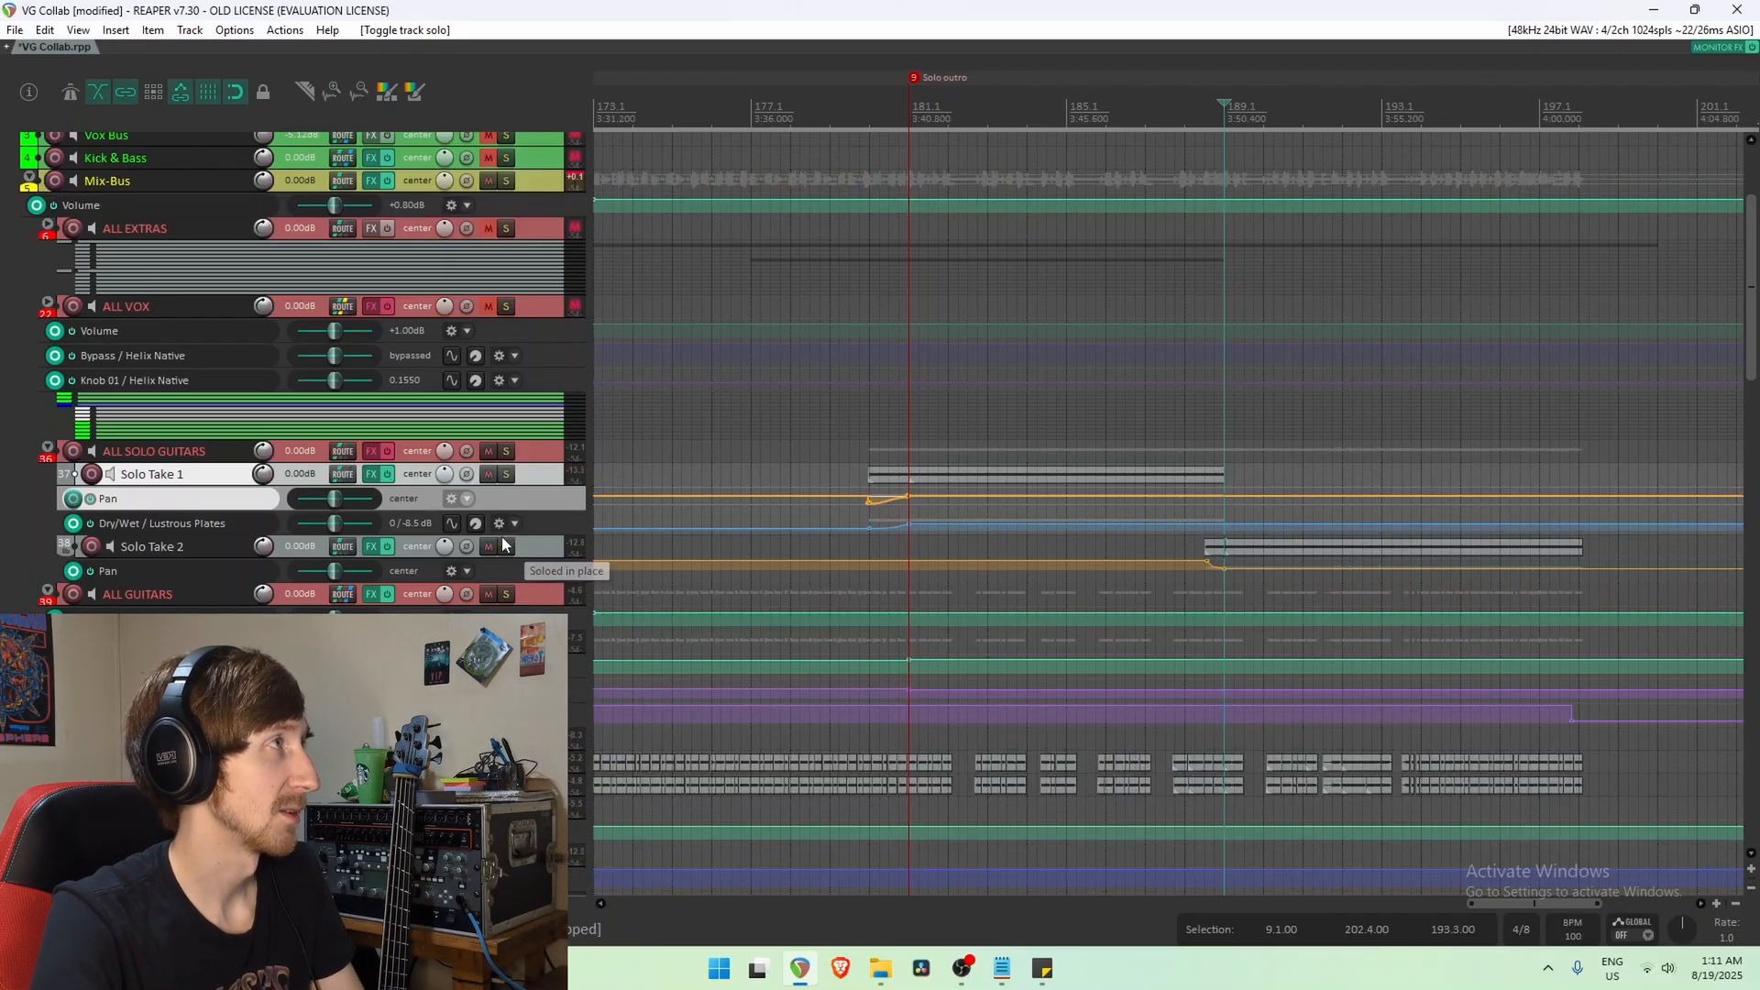
Open the ALL SOLO GUITARS effects chain, bypass ReaEQ, soothe2 and Inf EQ, and show the ReaEQ settings clear of the tracks.
click(365, 450)
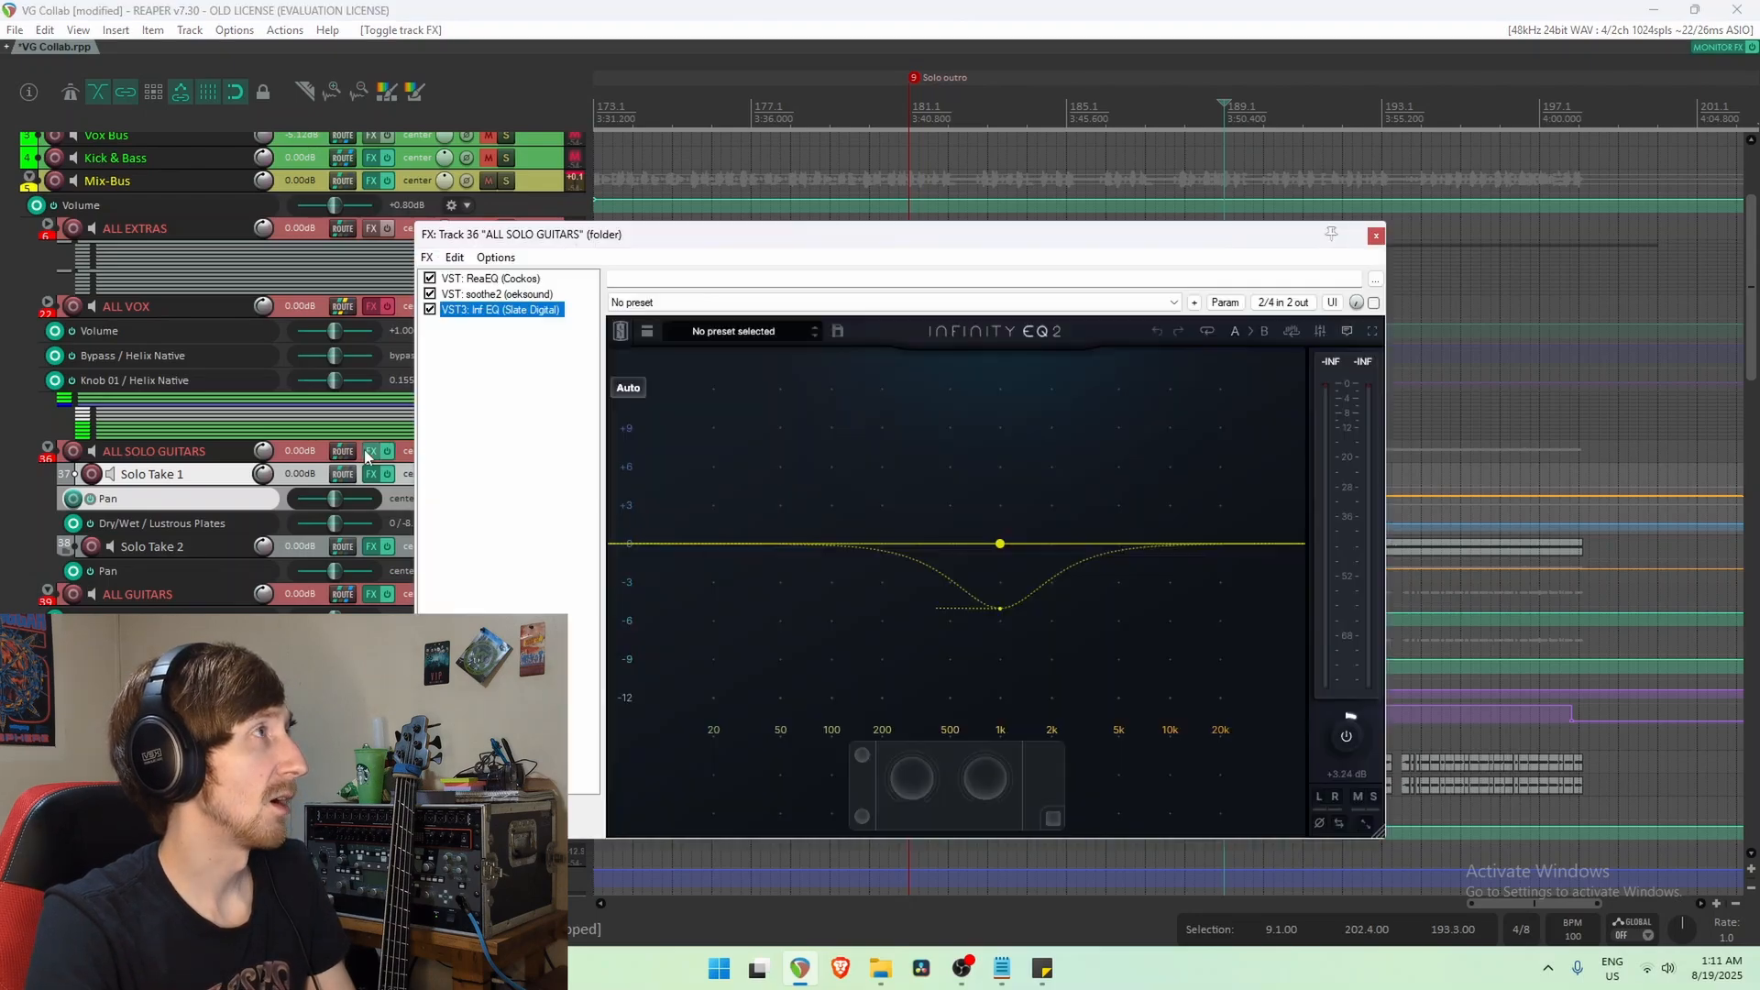
click(376, 305)
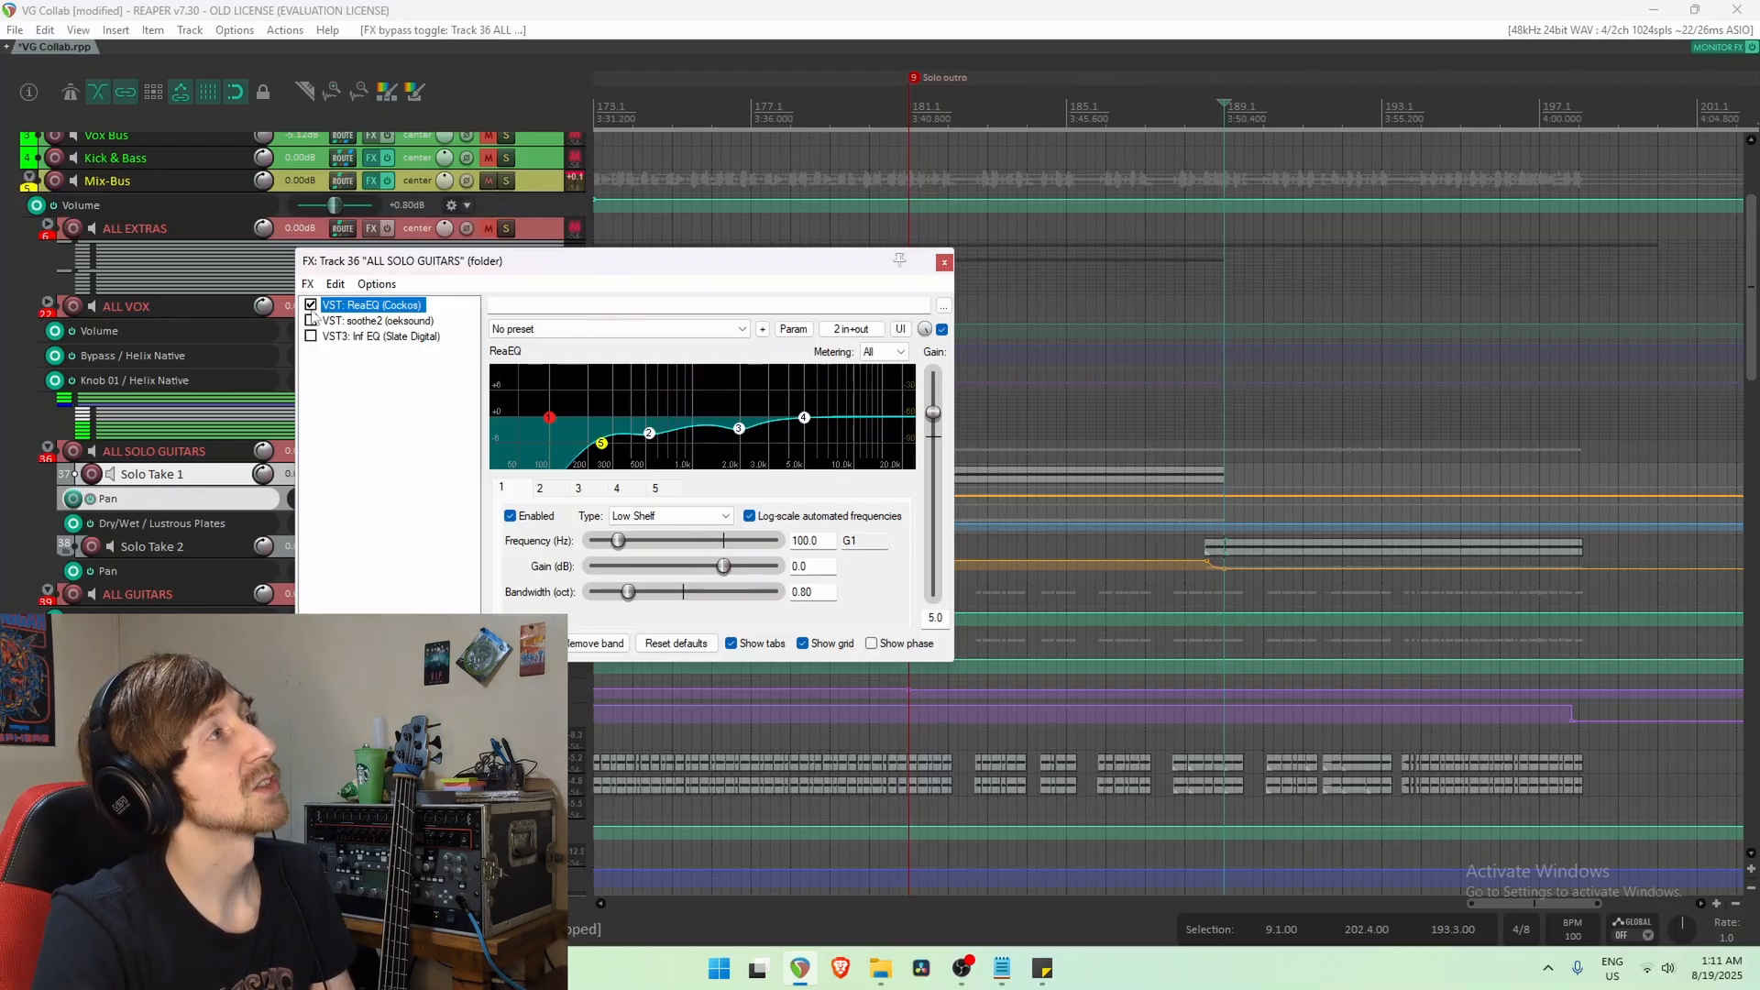
drag(504, 269, 506, 580)
Play ALL SOLO GUITARS soloed from the Solo outro marker and switch ReaEQ on to compare.
click(910, 426)
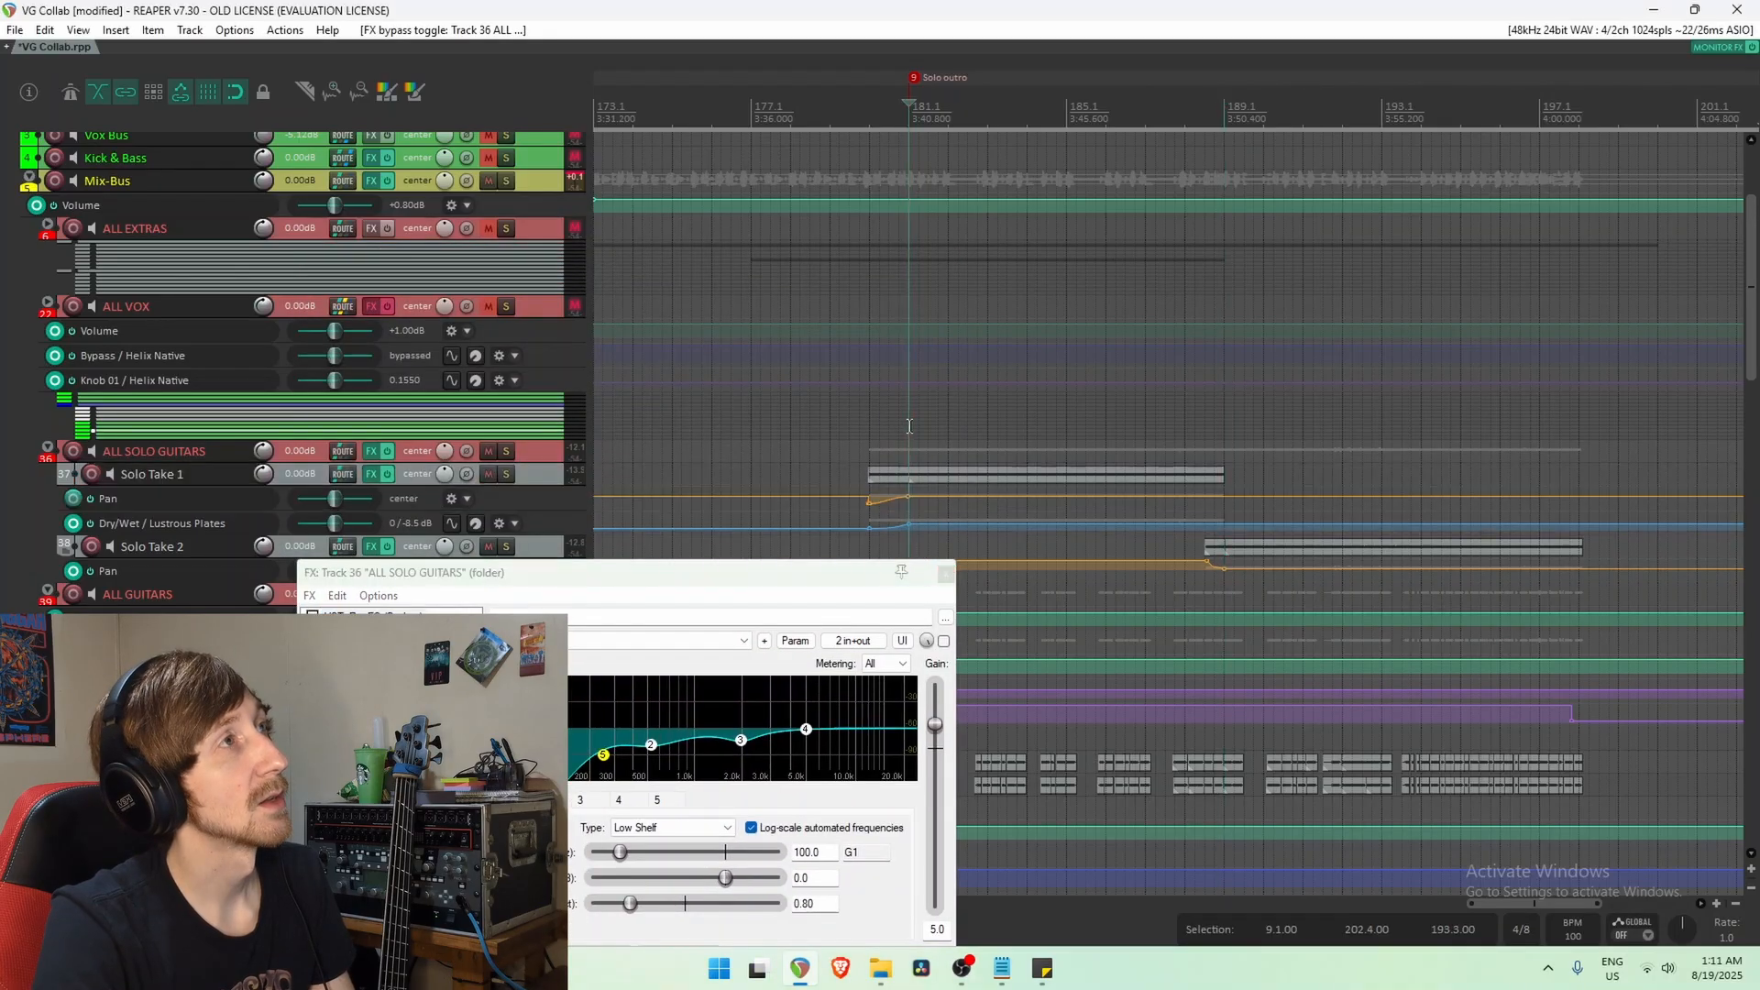
click(507, 453)
key(space)
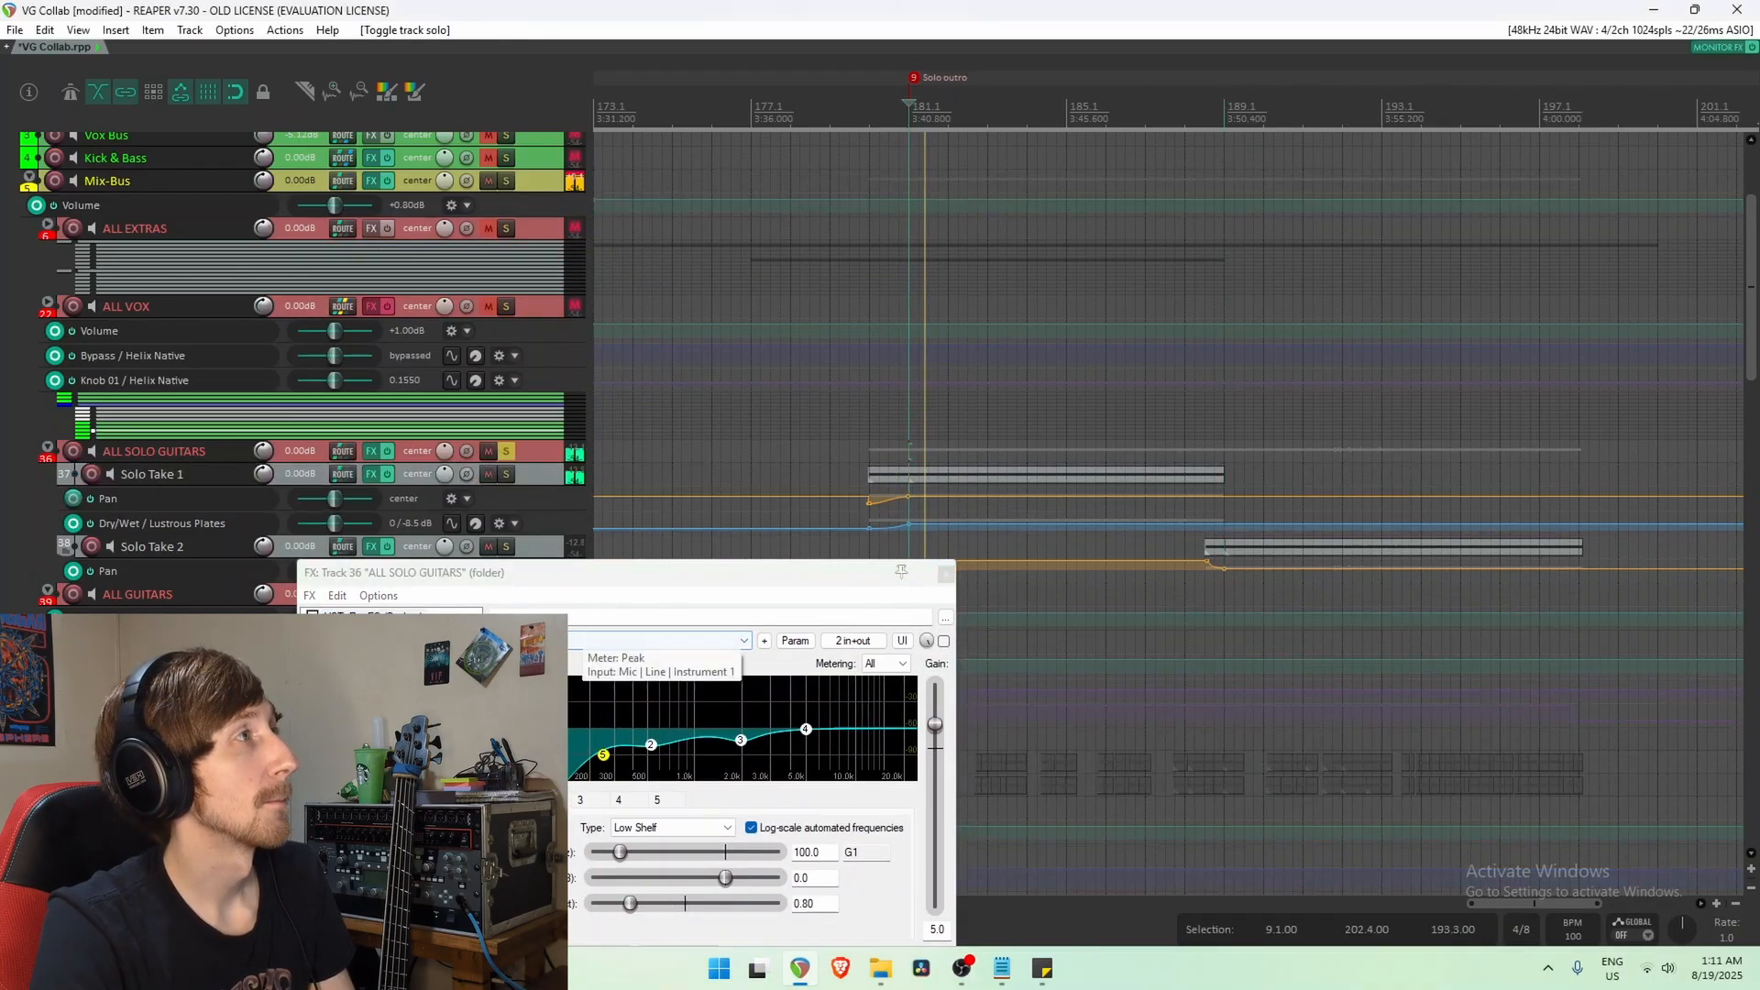
click(944, 641)
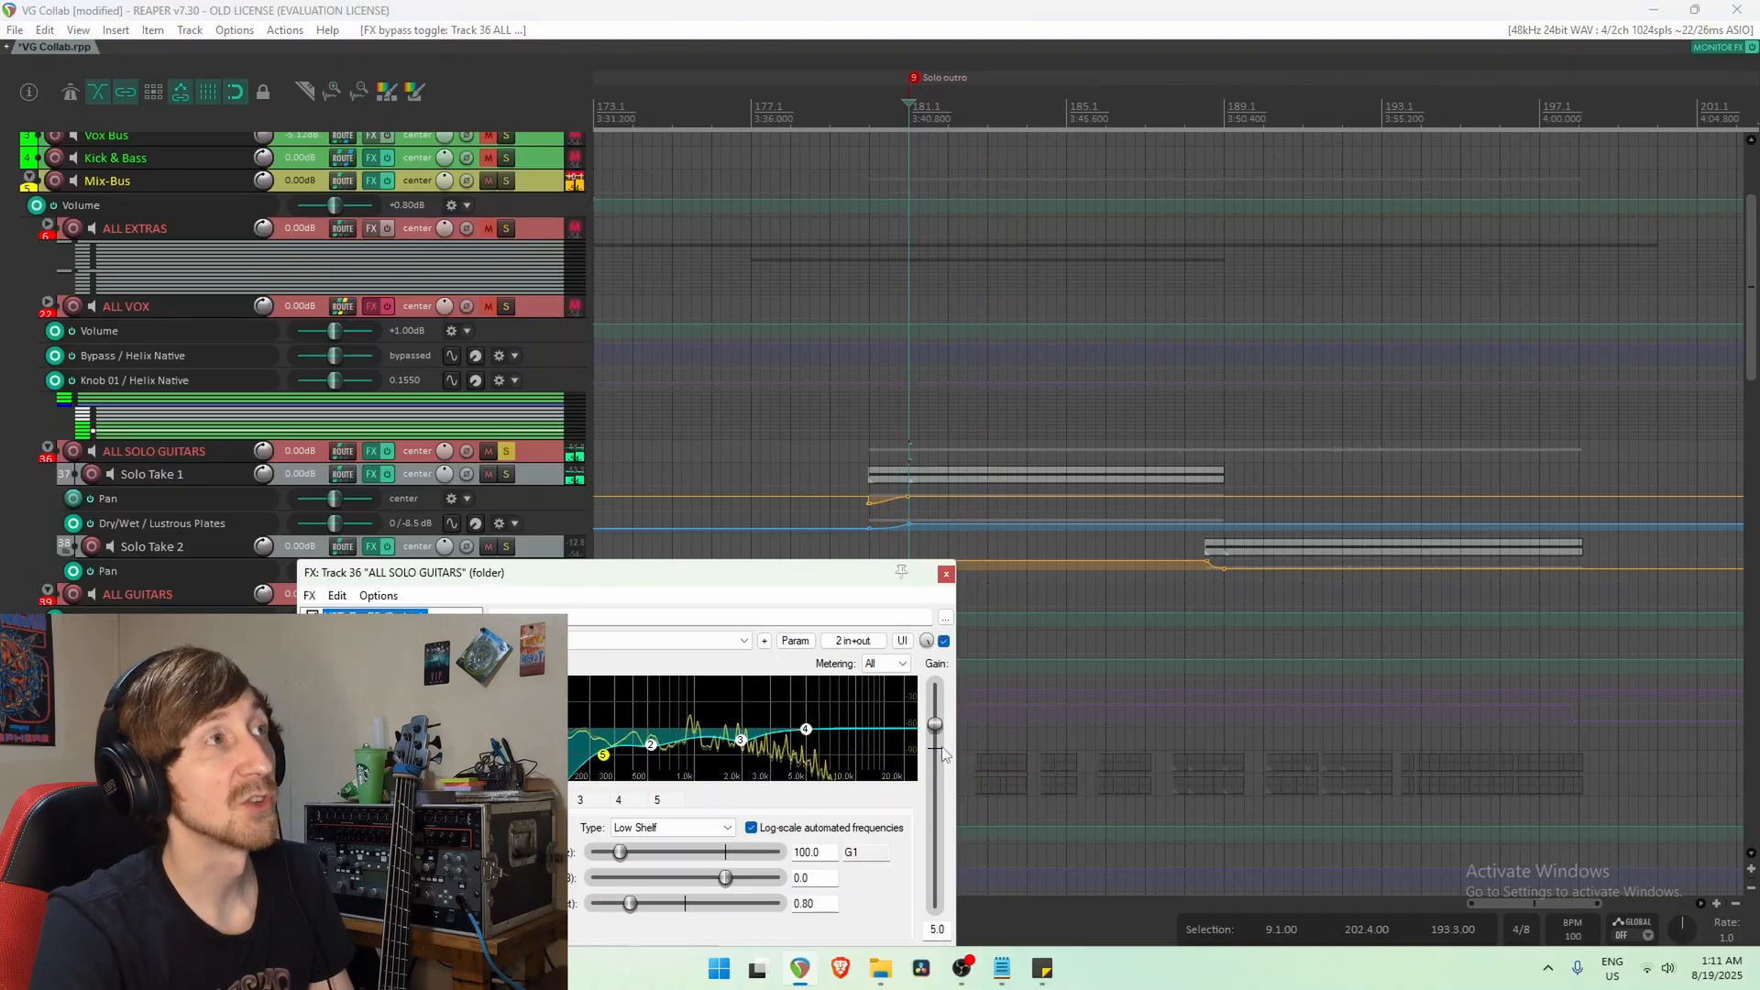
Set the ReaEQ output gain on ALL SOLO GUITARS to 0.0, bypass ReaEQ, and play the soloed bus again.
drag(885, 576, 803, 344)
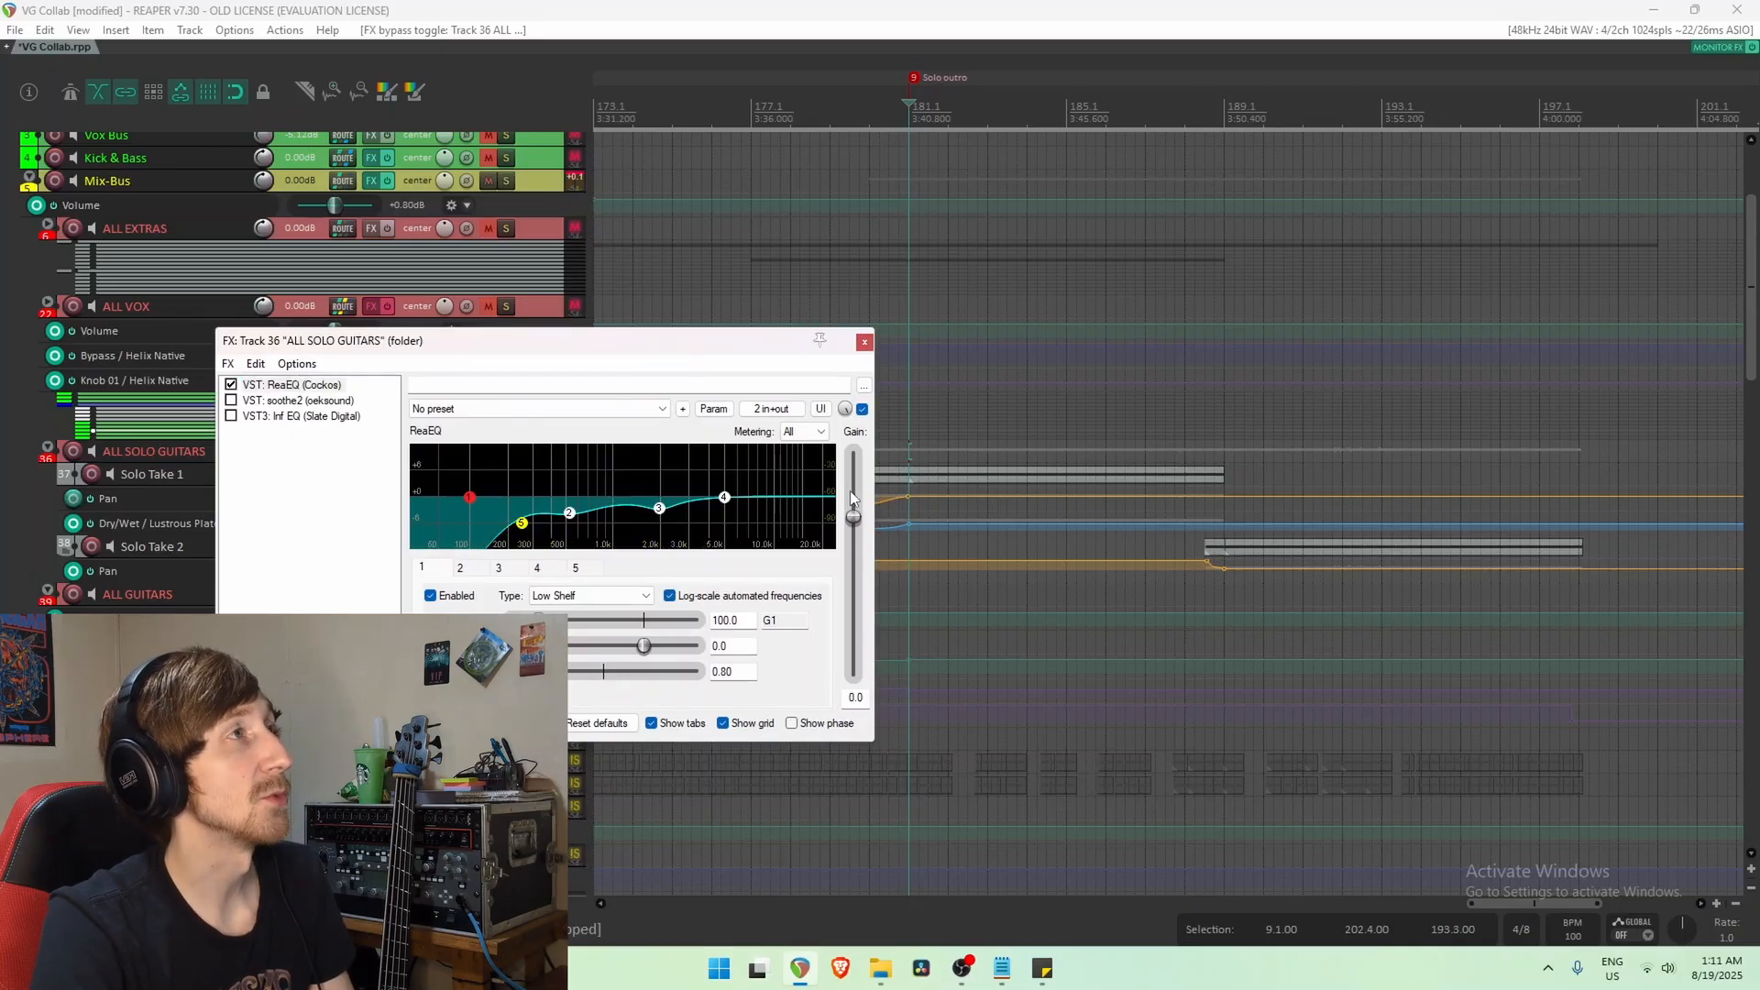
click(231, 385)
key(space)
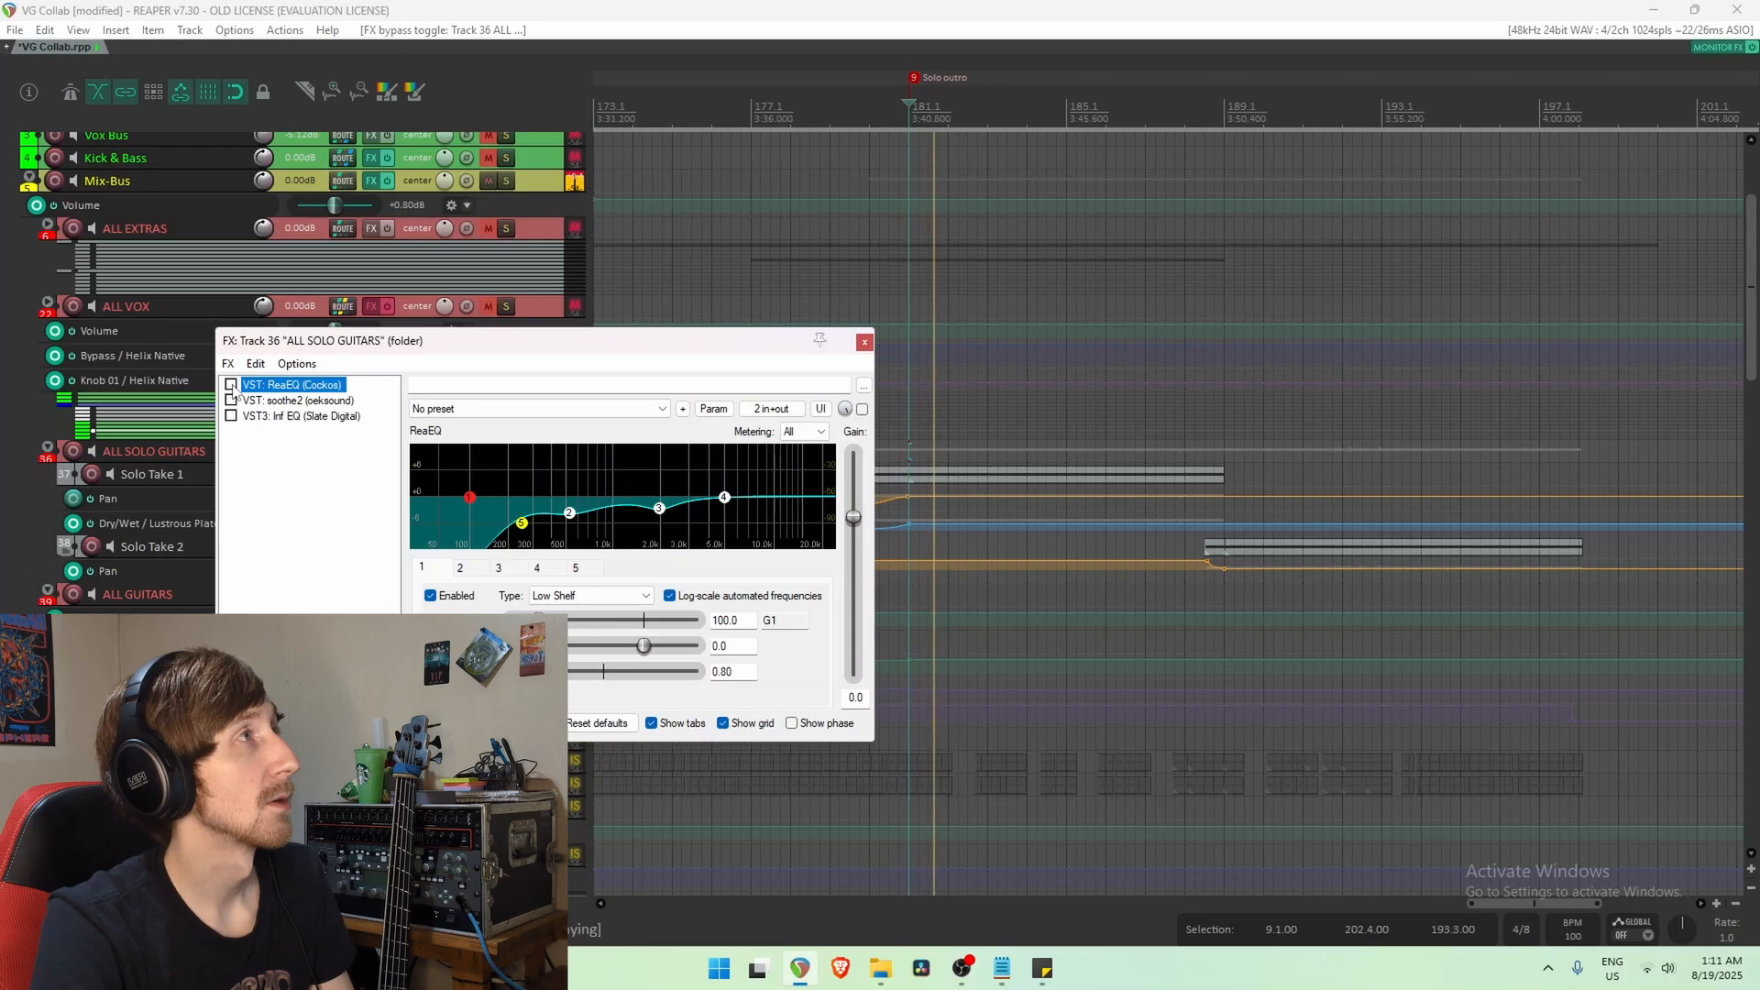
Enable ReaEQ and soothe2 on the ALL SOLO GUITARS folder and audition the soloed guitars.
click(231, 385)
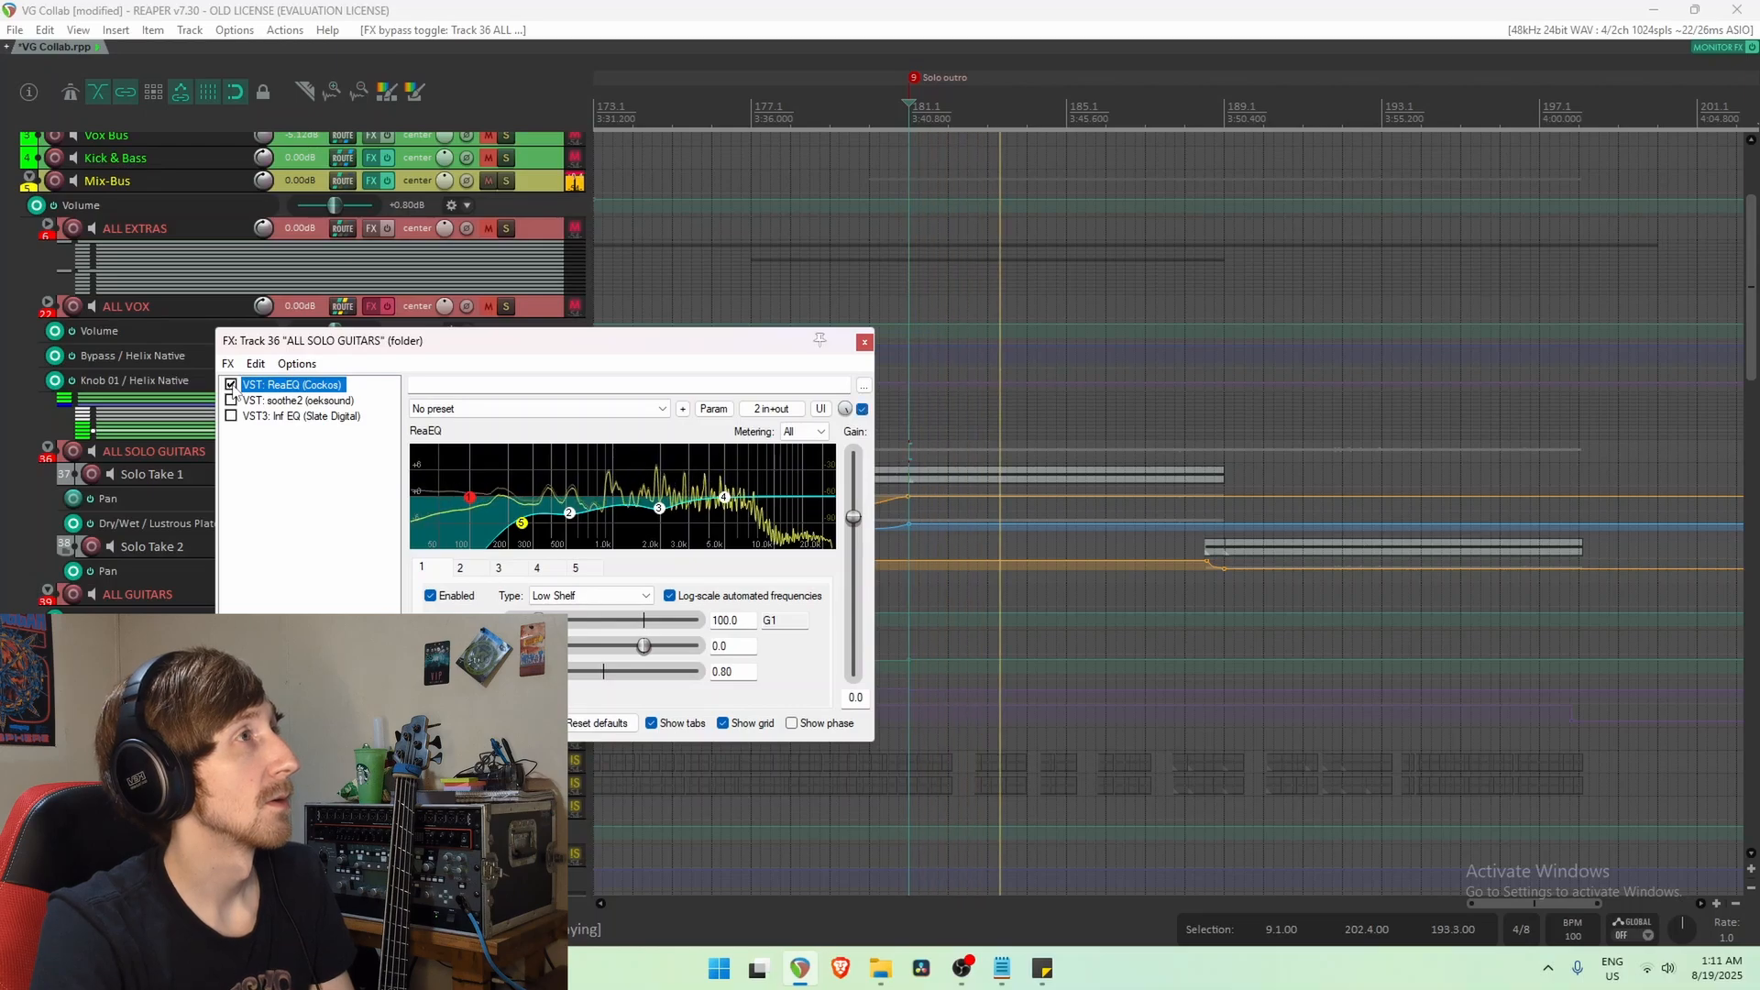
key(space)
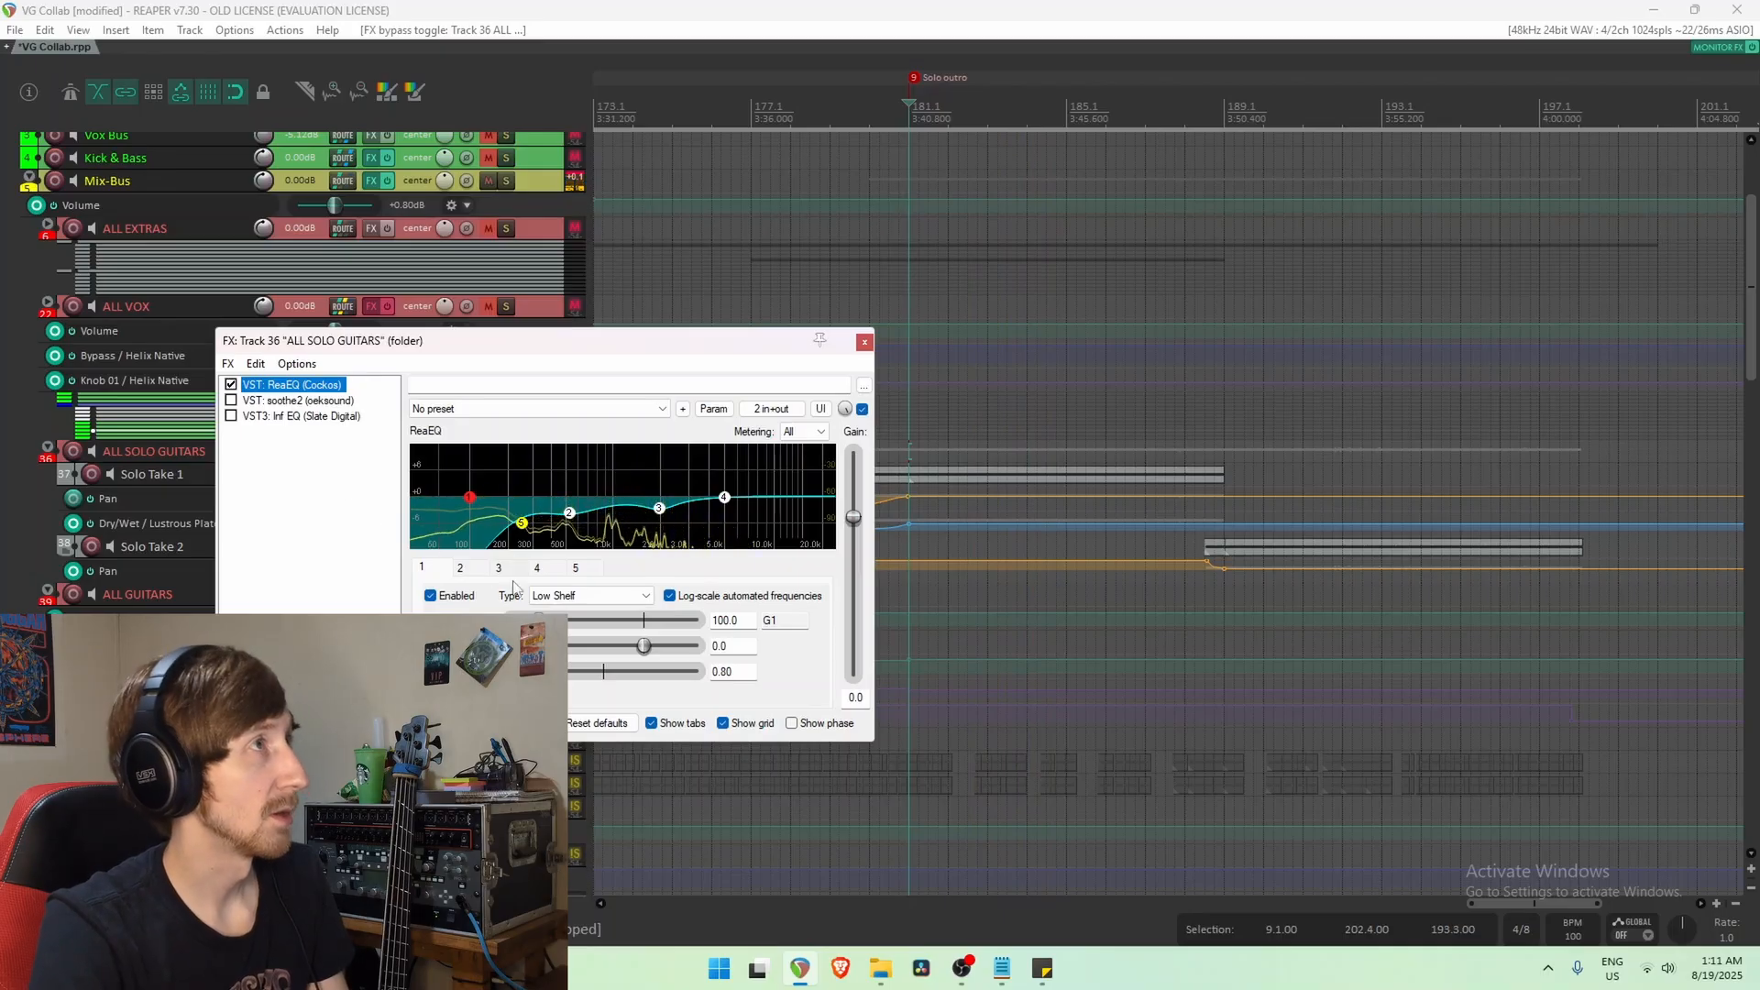
click(296, 400)
click(668, 209)
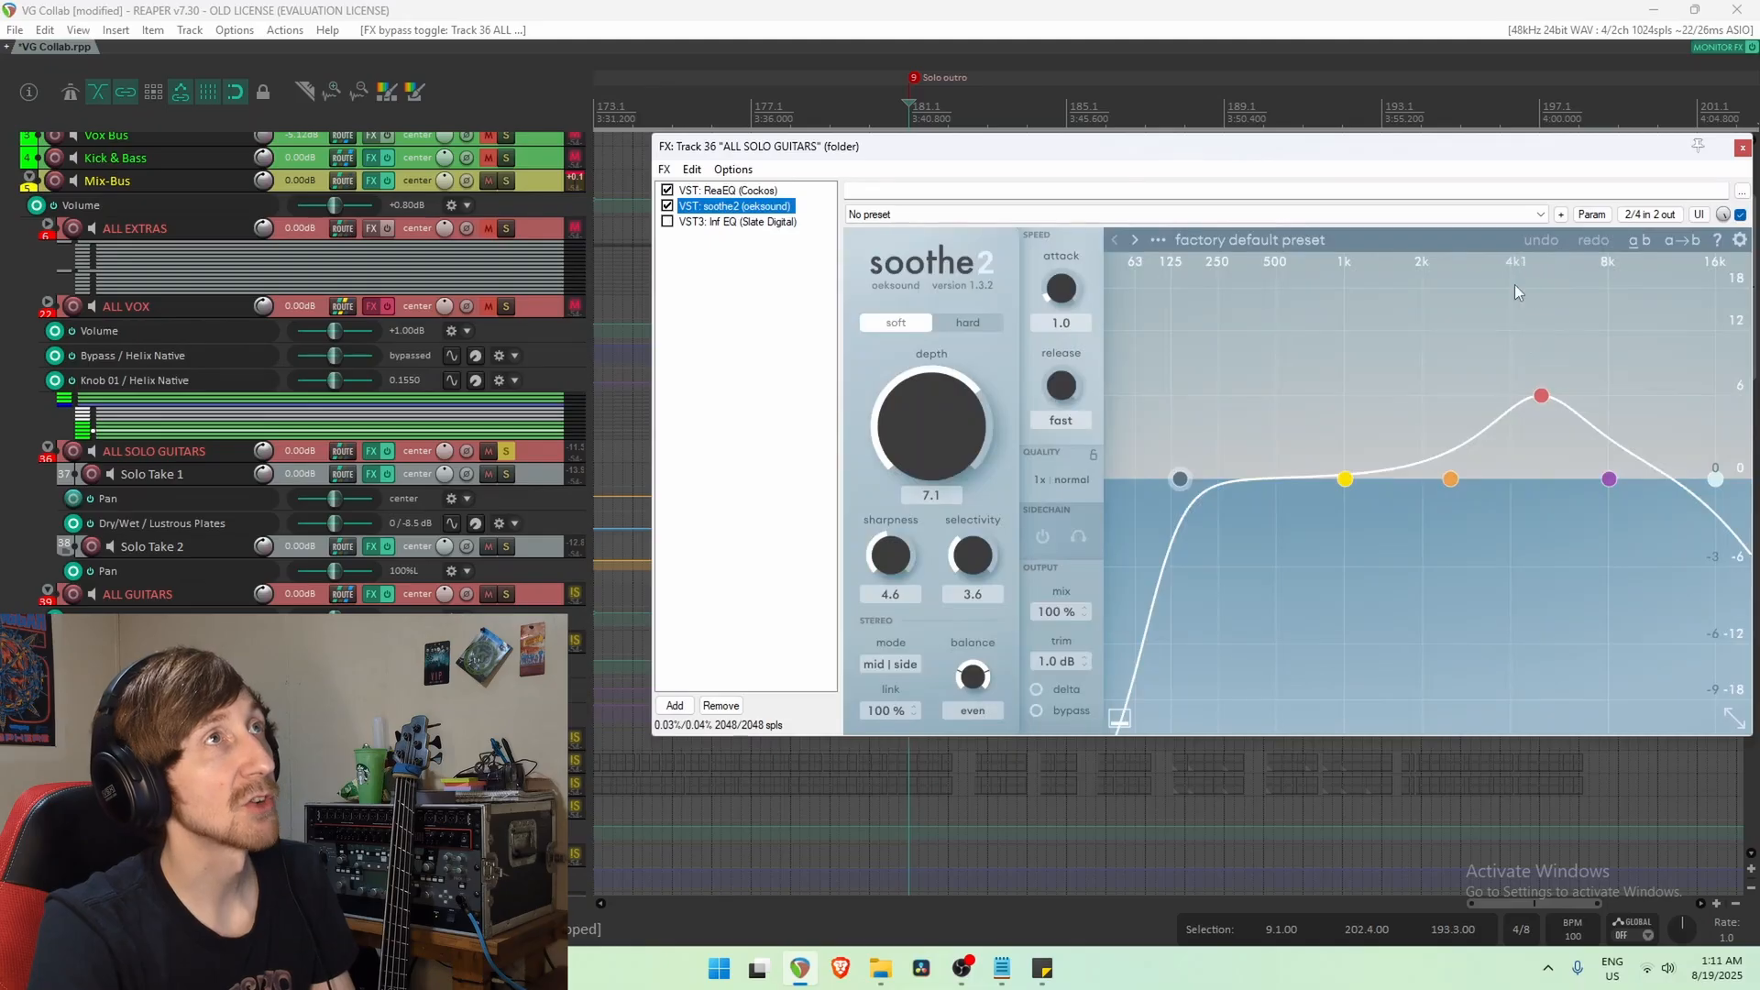
key(space)
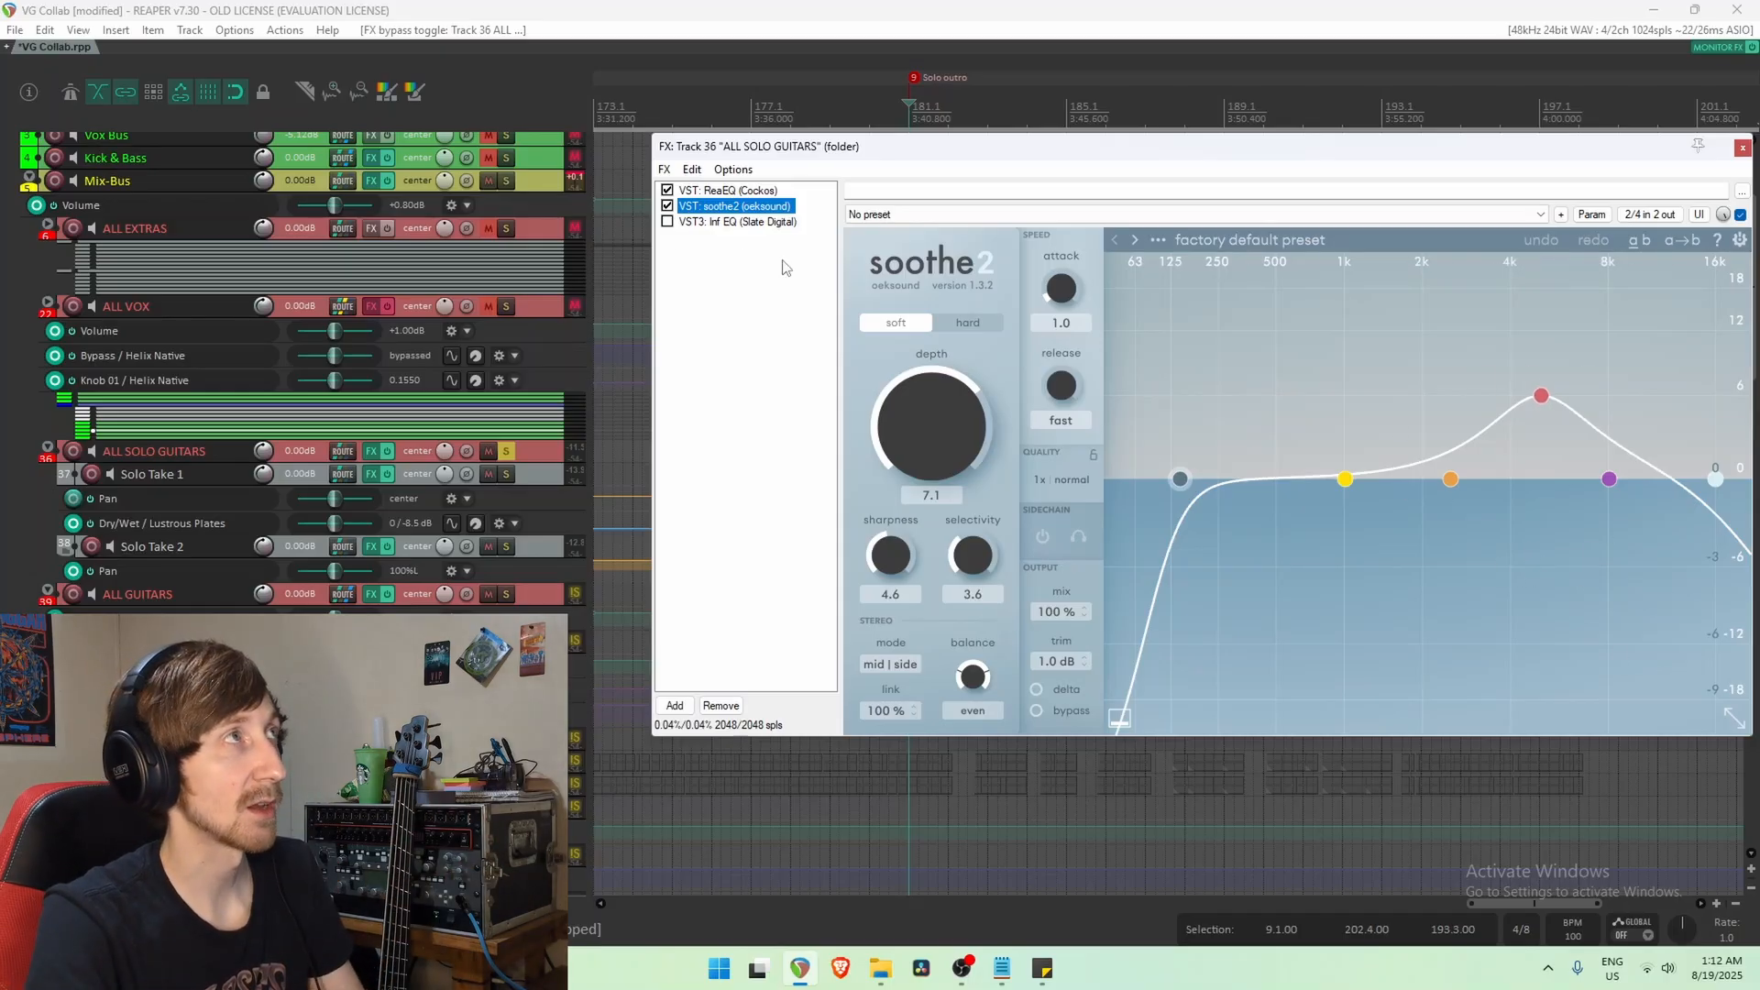
Enable Inf EQ on the ALL SOLO GUITARS folder, select its dynamic 991 Hz band and audition it.
click(693, 222)
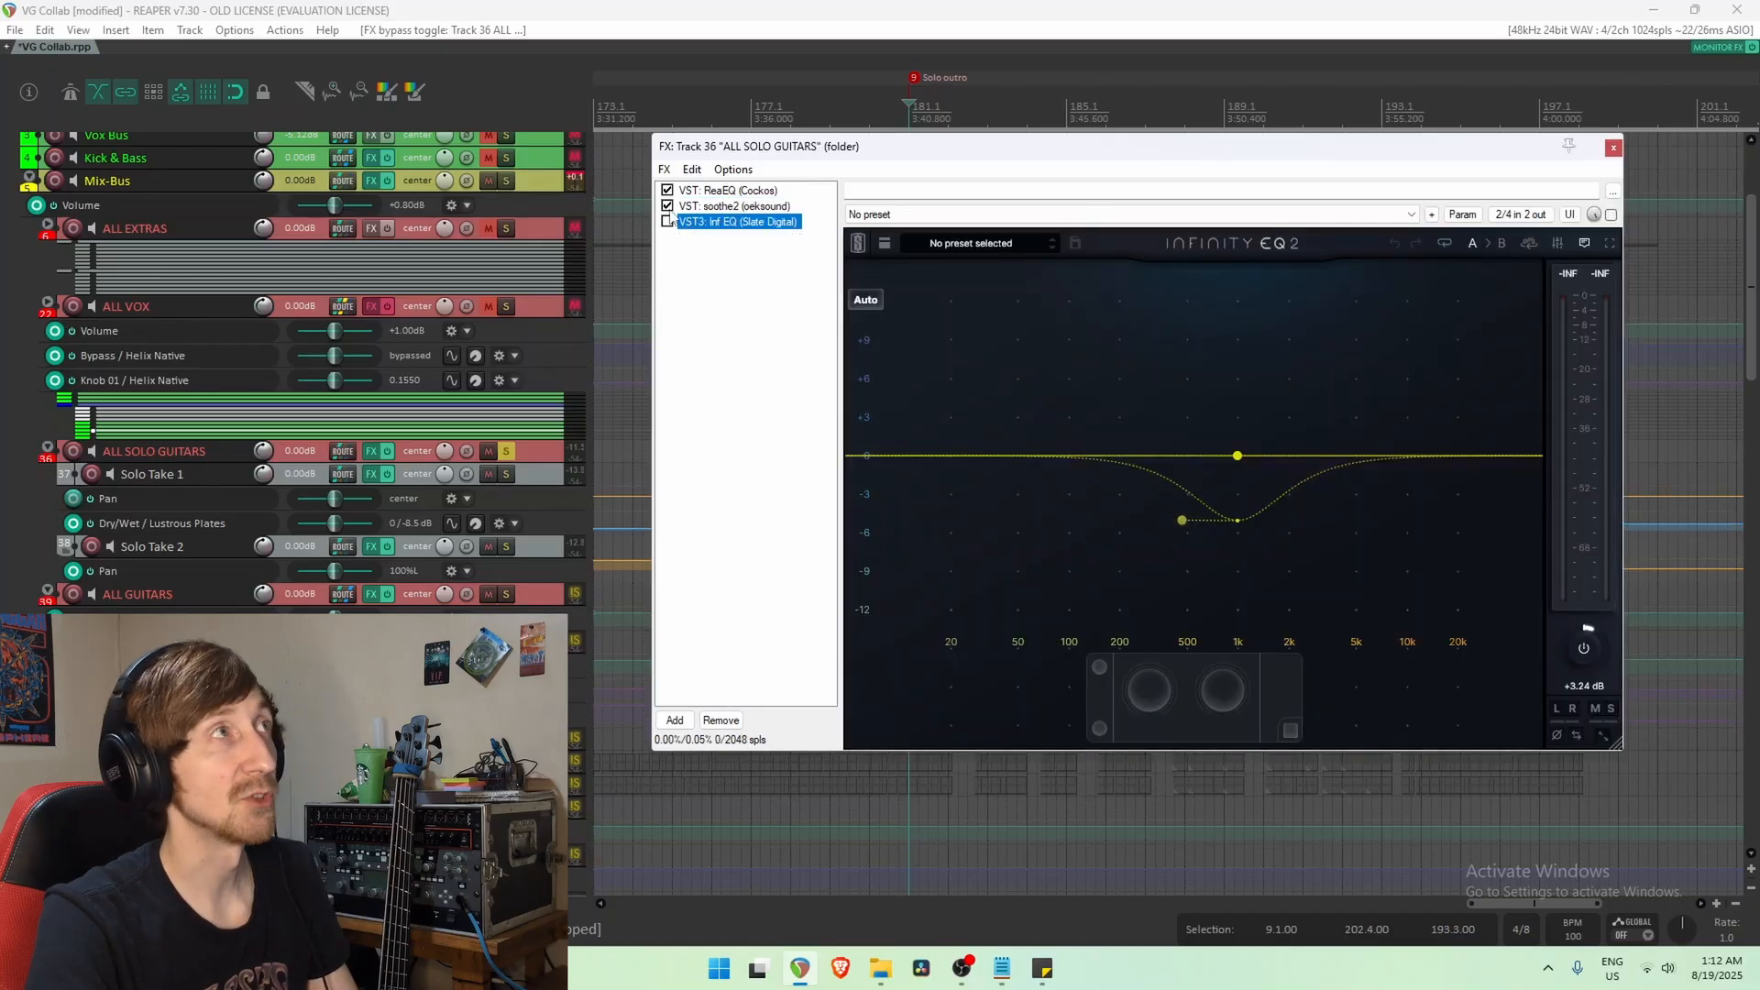
click(1240, 457)
key(space)
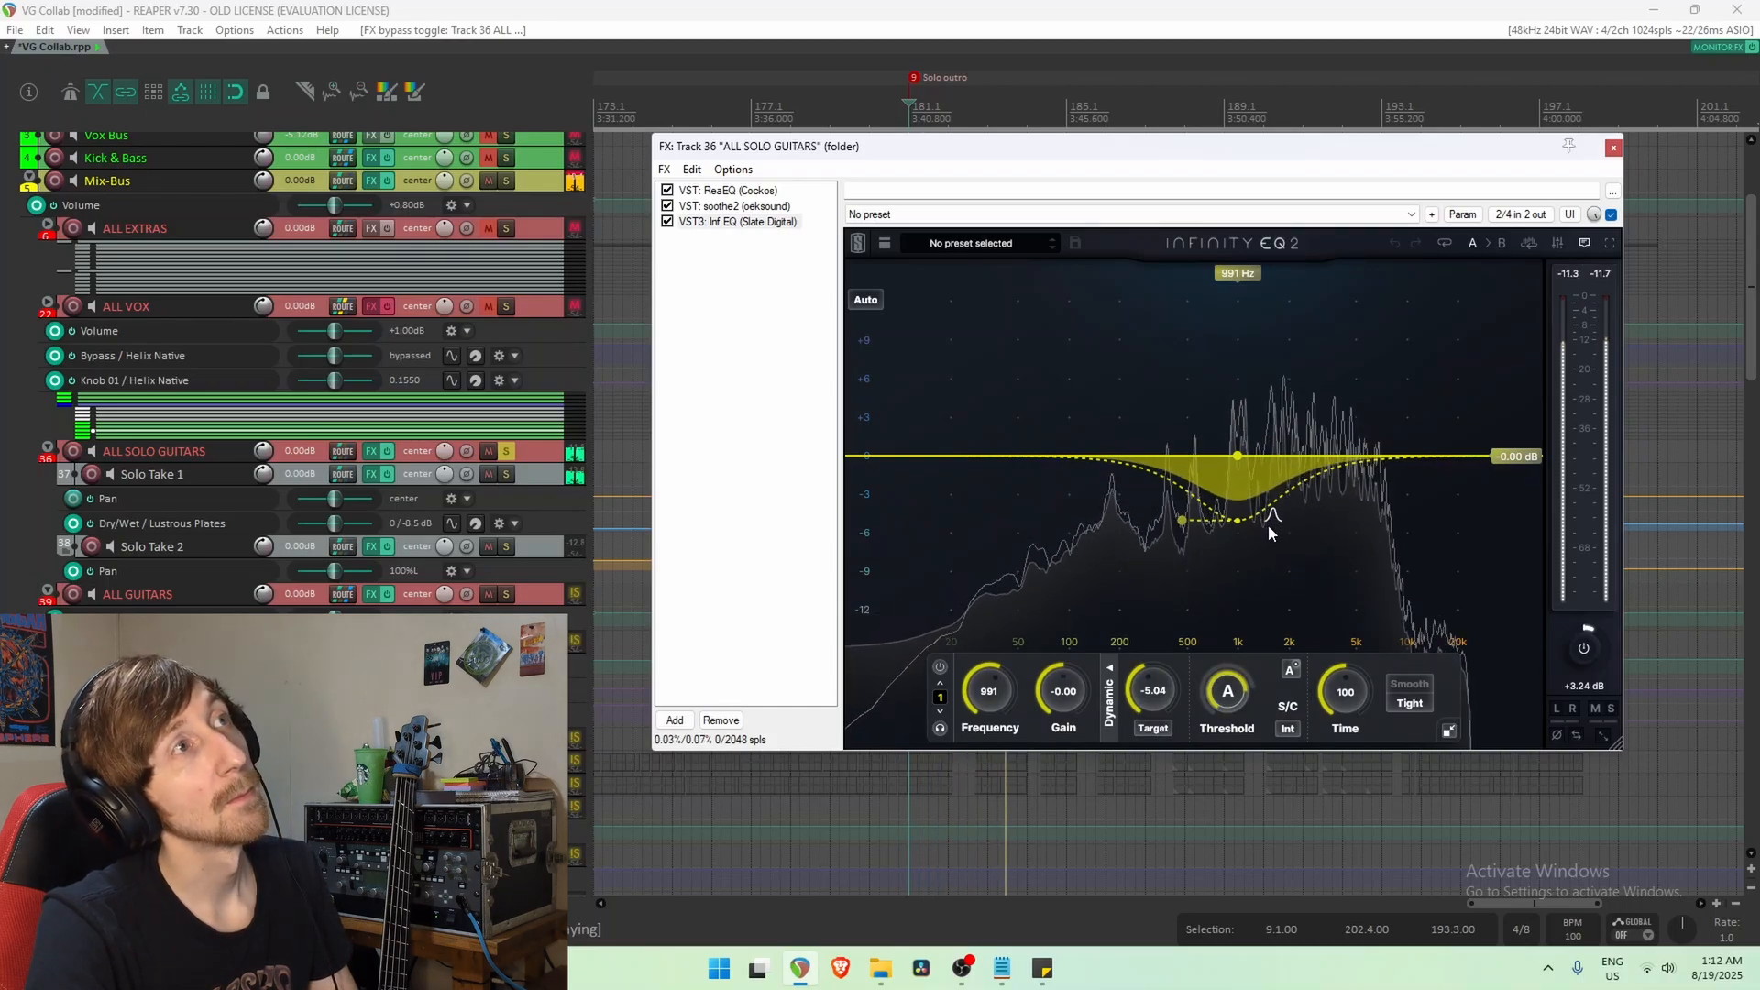
key(space)
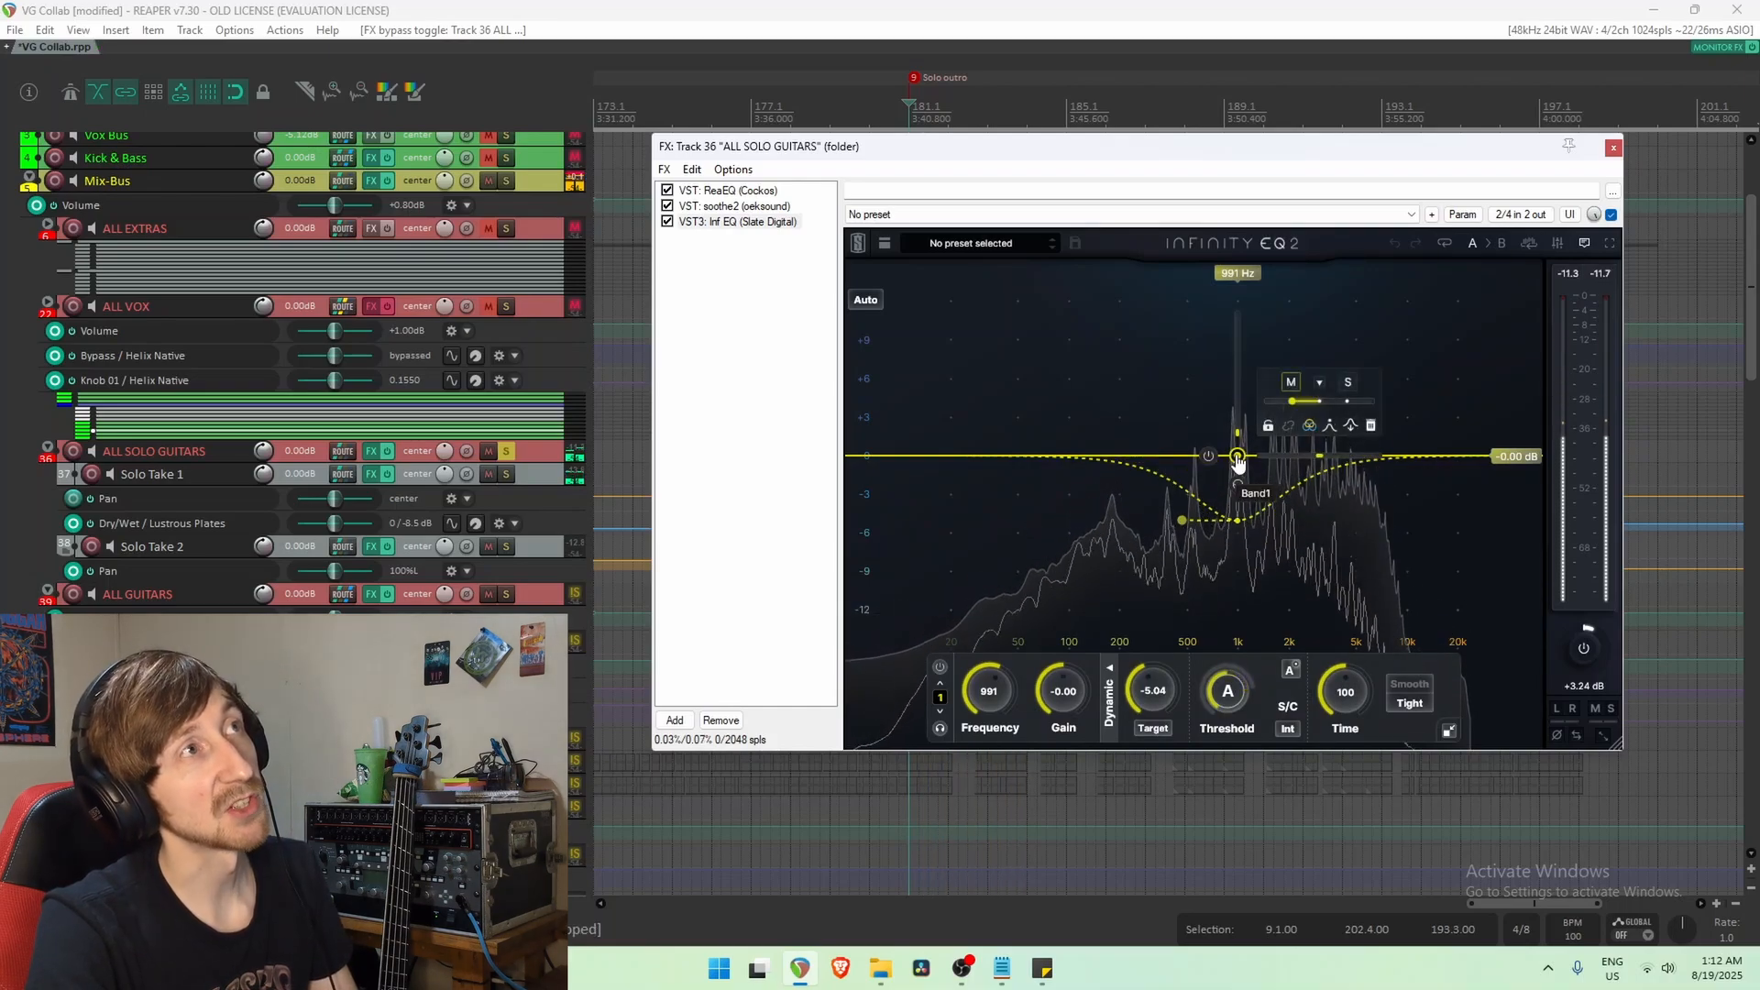
mouse_move(1240, 473)
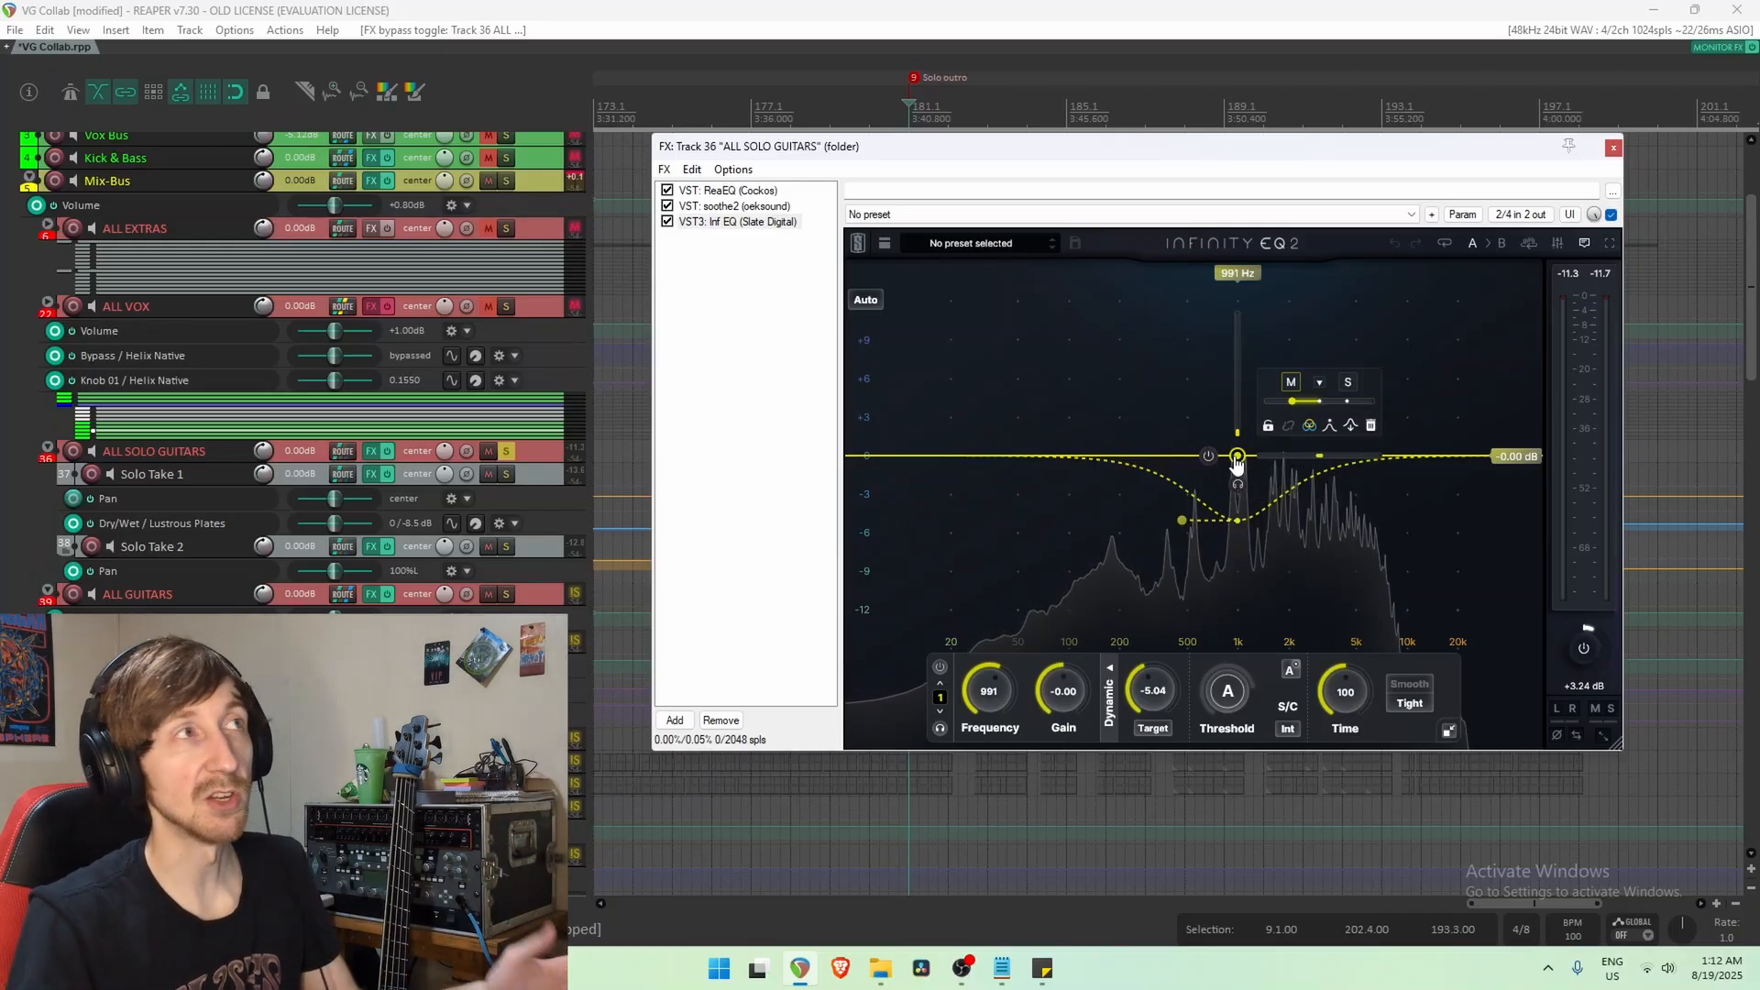
Unsolo the ALL SOLO GUITARS folder, play the solo outro in the full mix and close the folder's FX chain.
click(507, 451)
key(space)
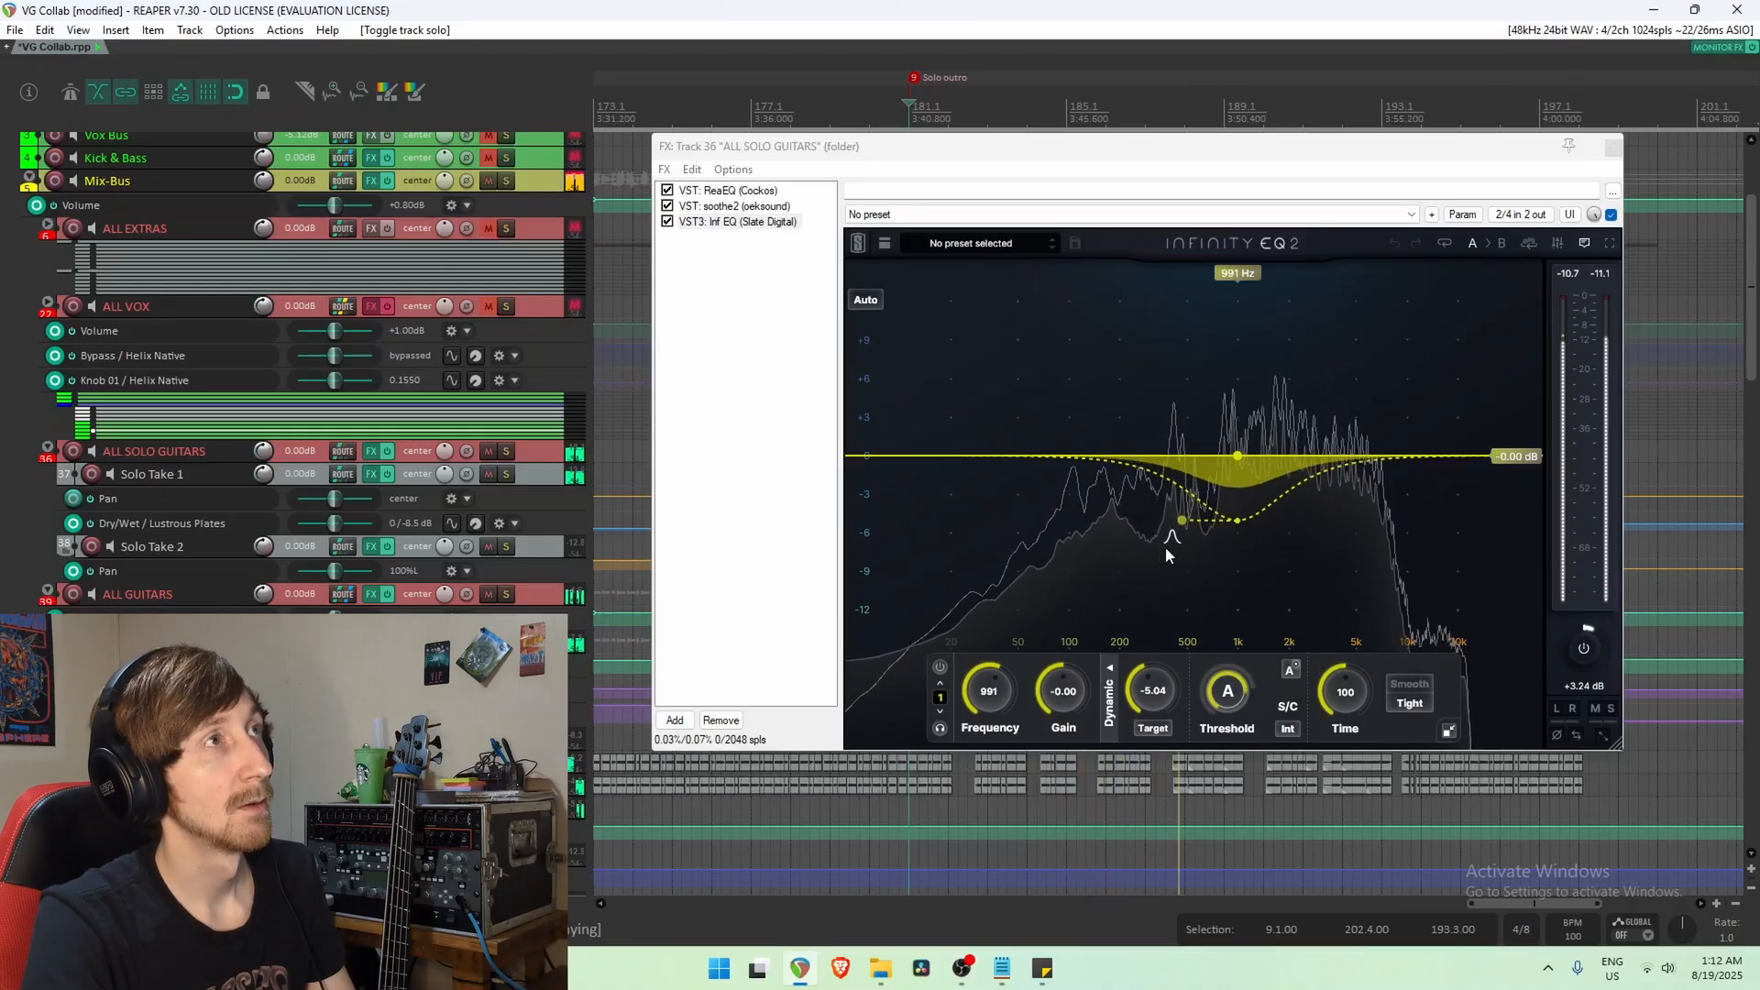
key(space)
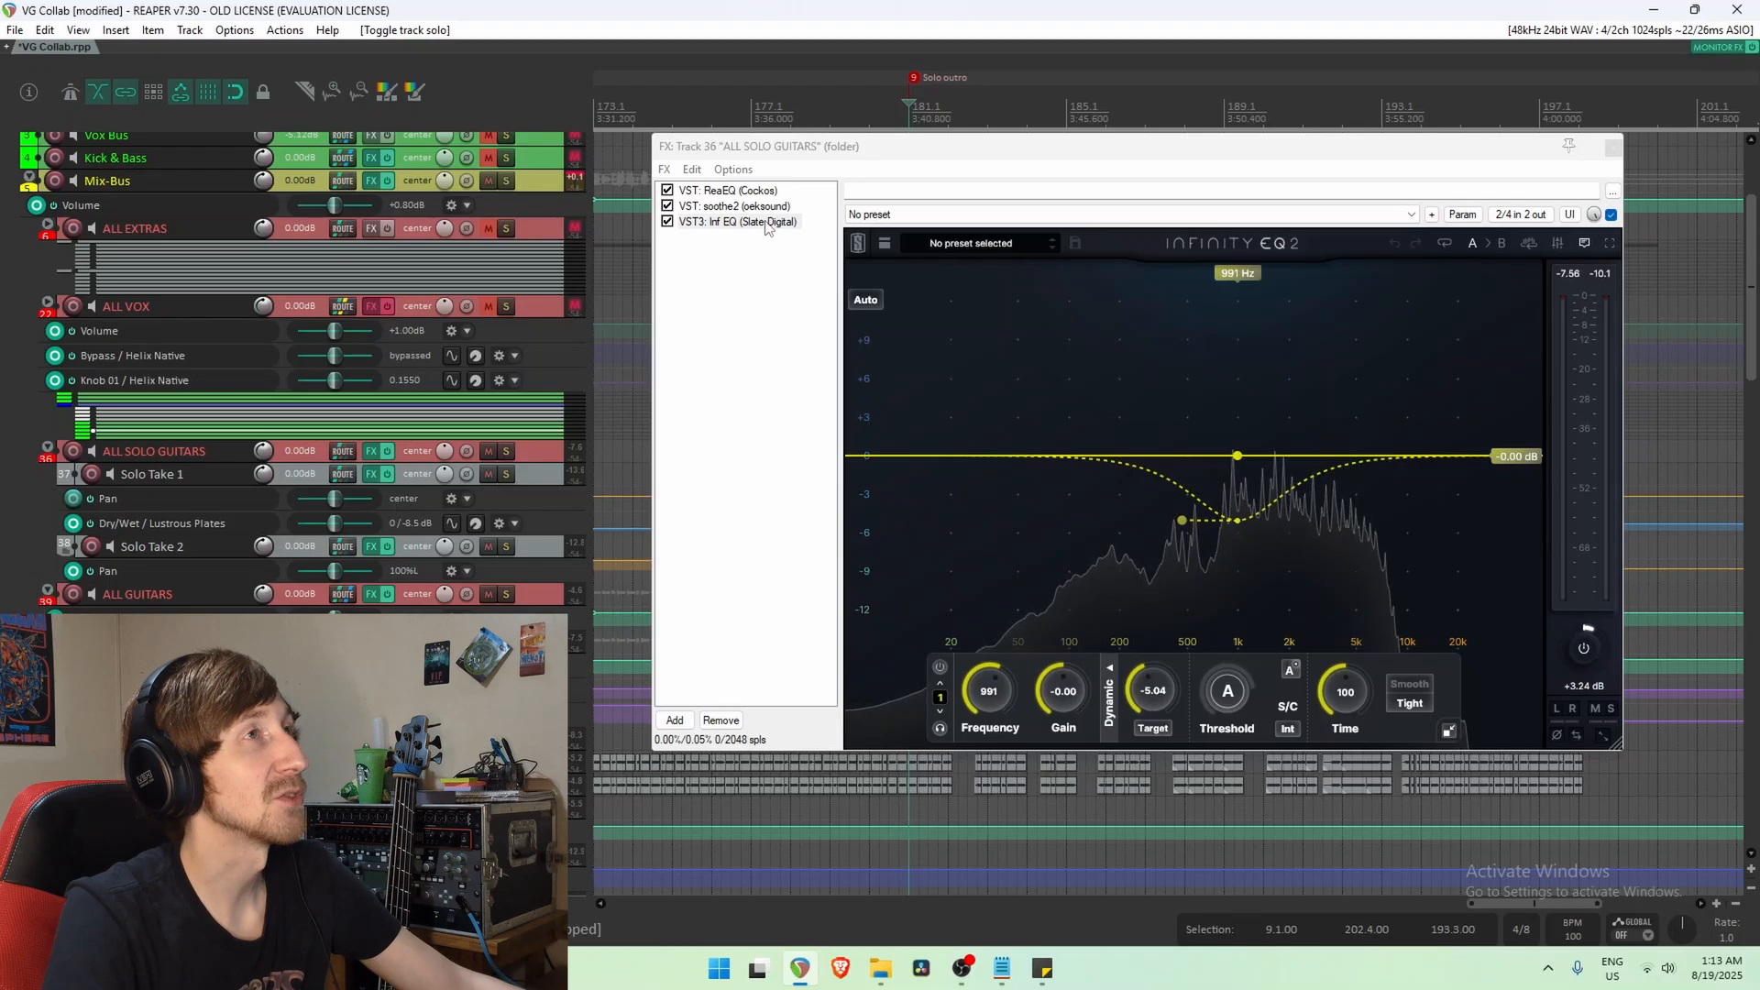
click(1614, 148)
Unmute the ALL VOX folder and place the edit cursor at the start of the first Main Vox item.
scroll(367, 459, up, 2)
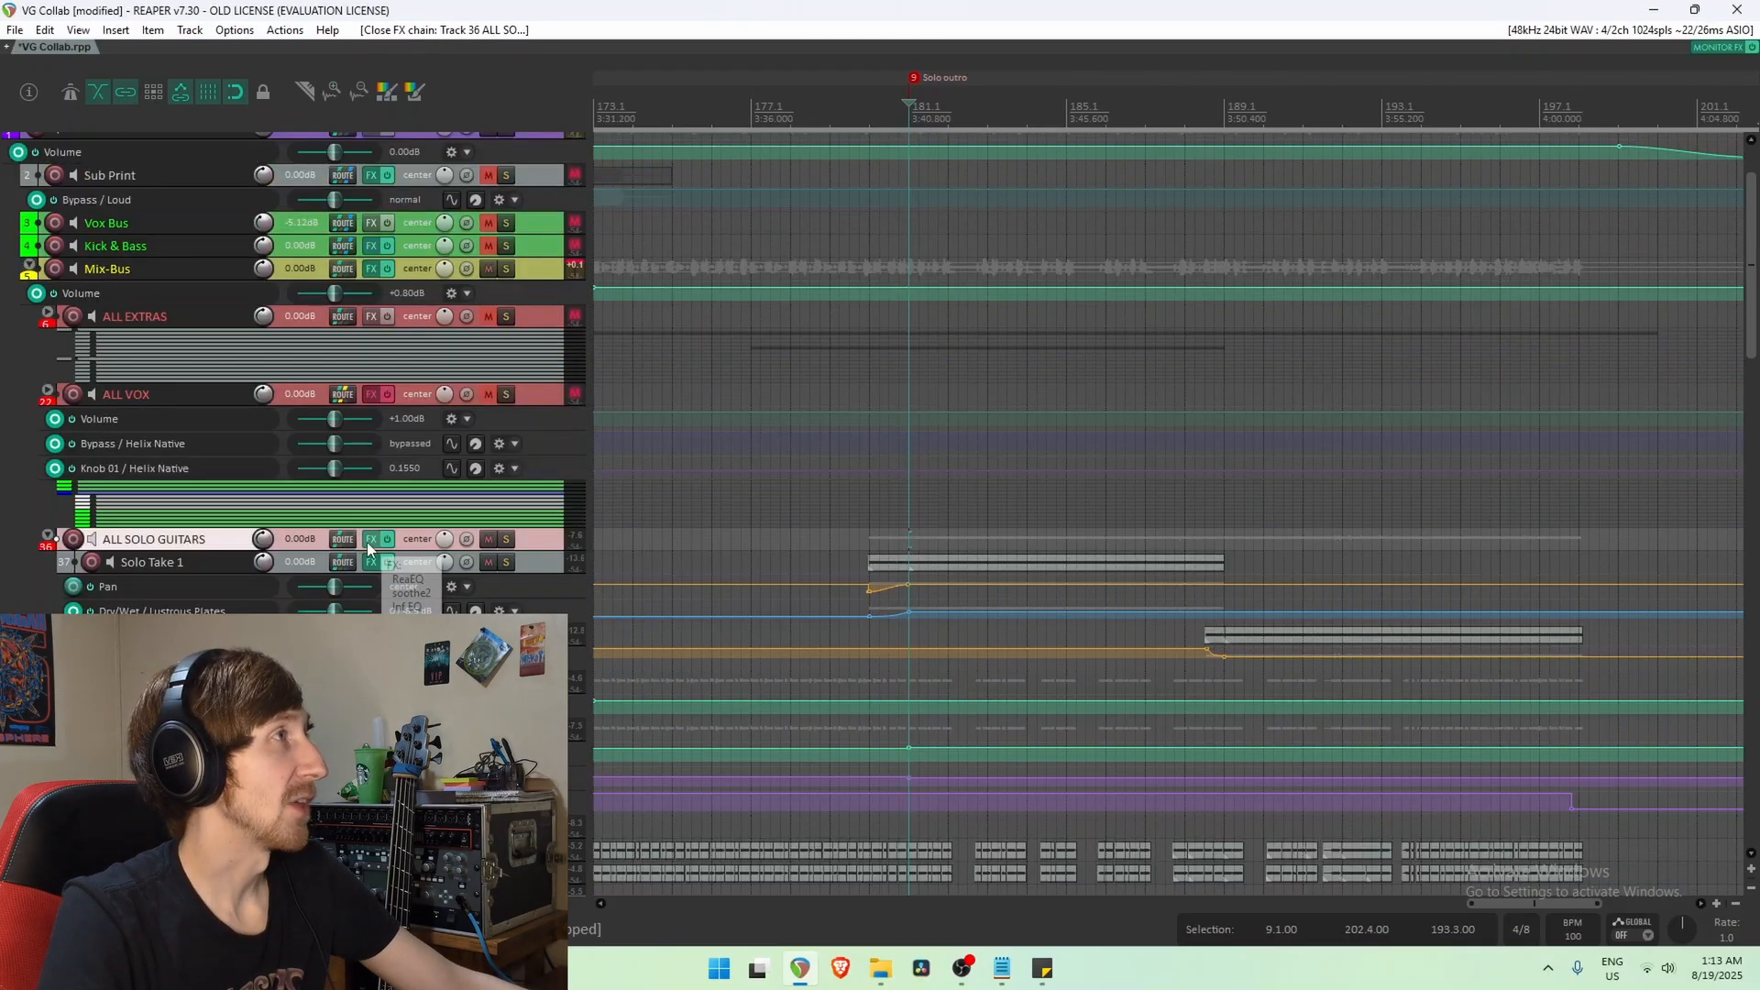
scroll(1032, 648, down, 4)
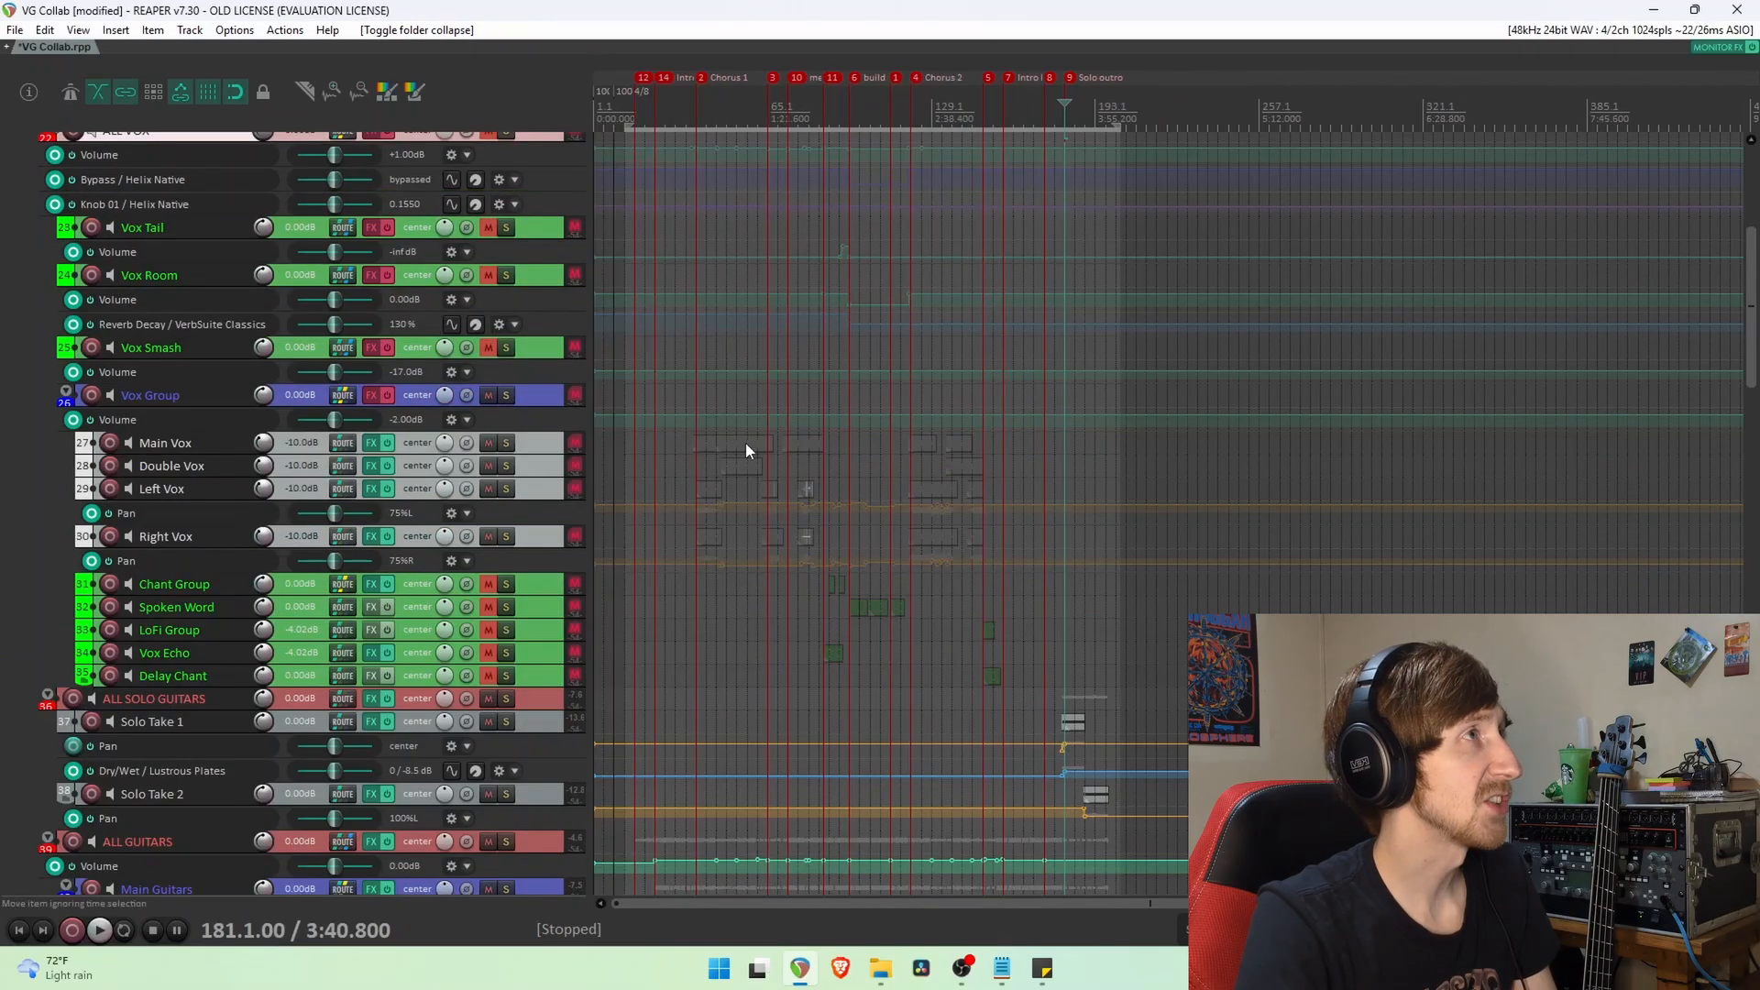
click(745, 443)
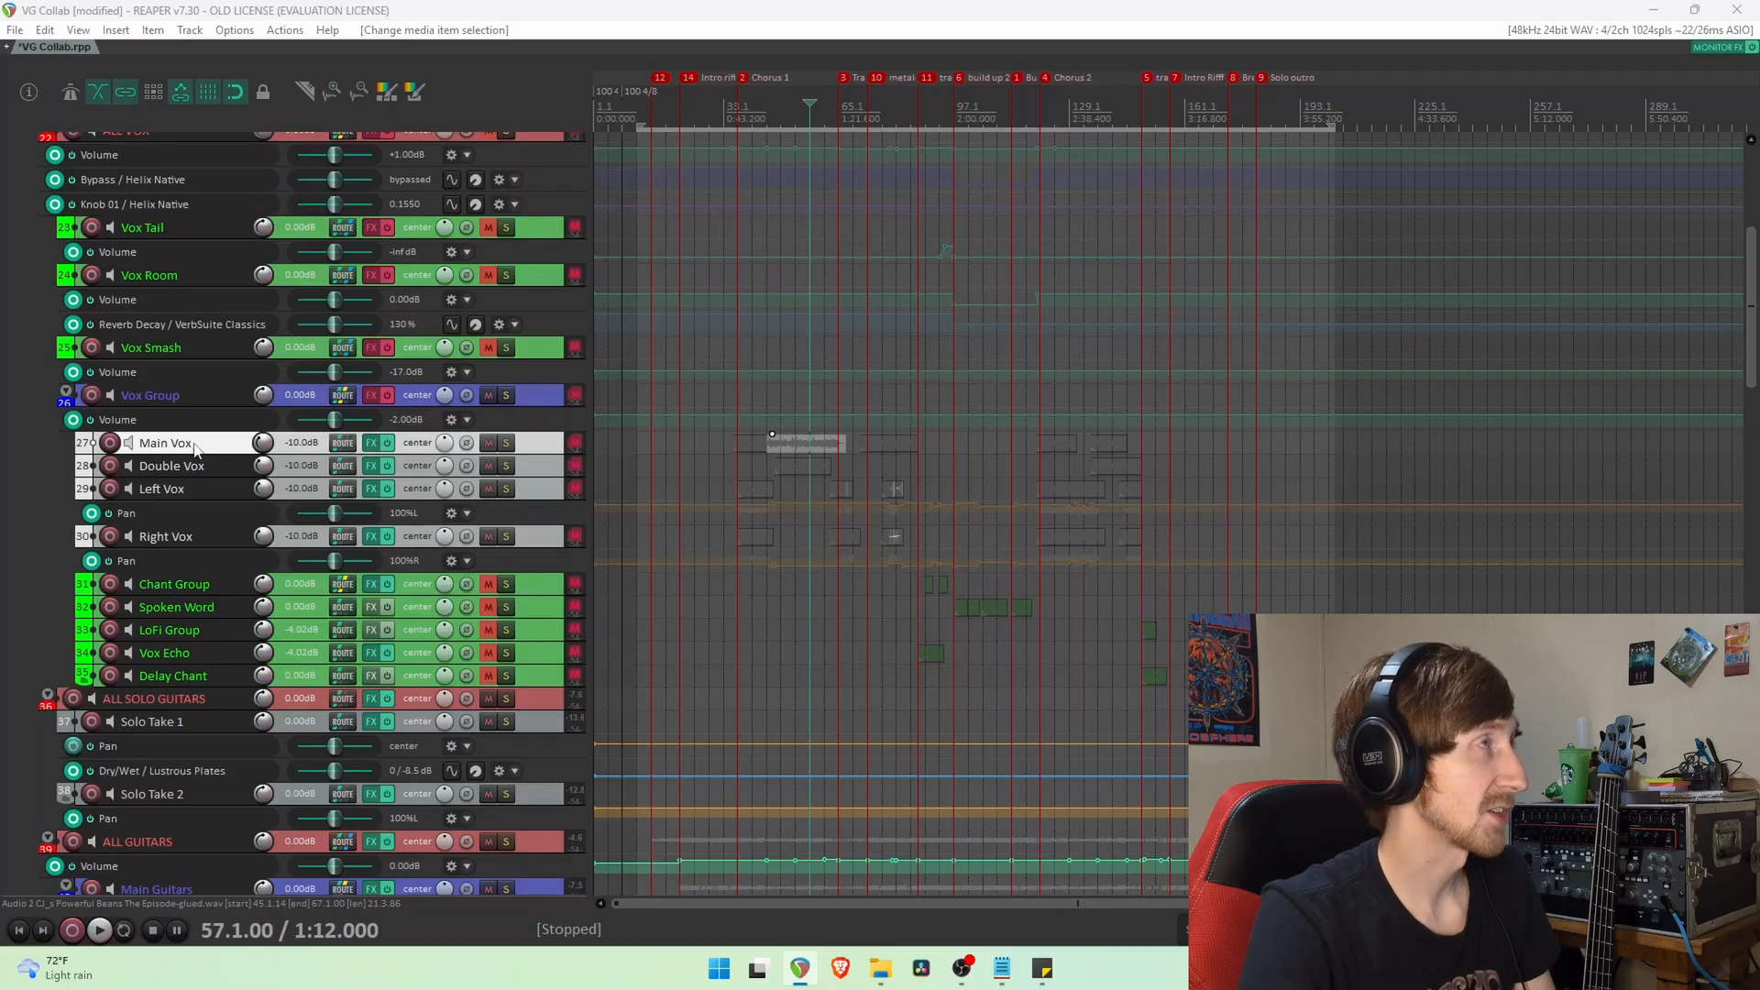
scroll(383, 228, up, 2)
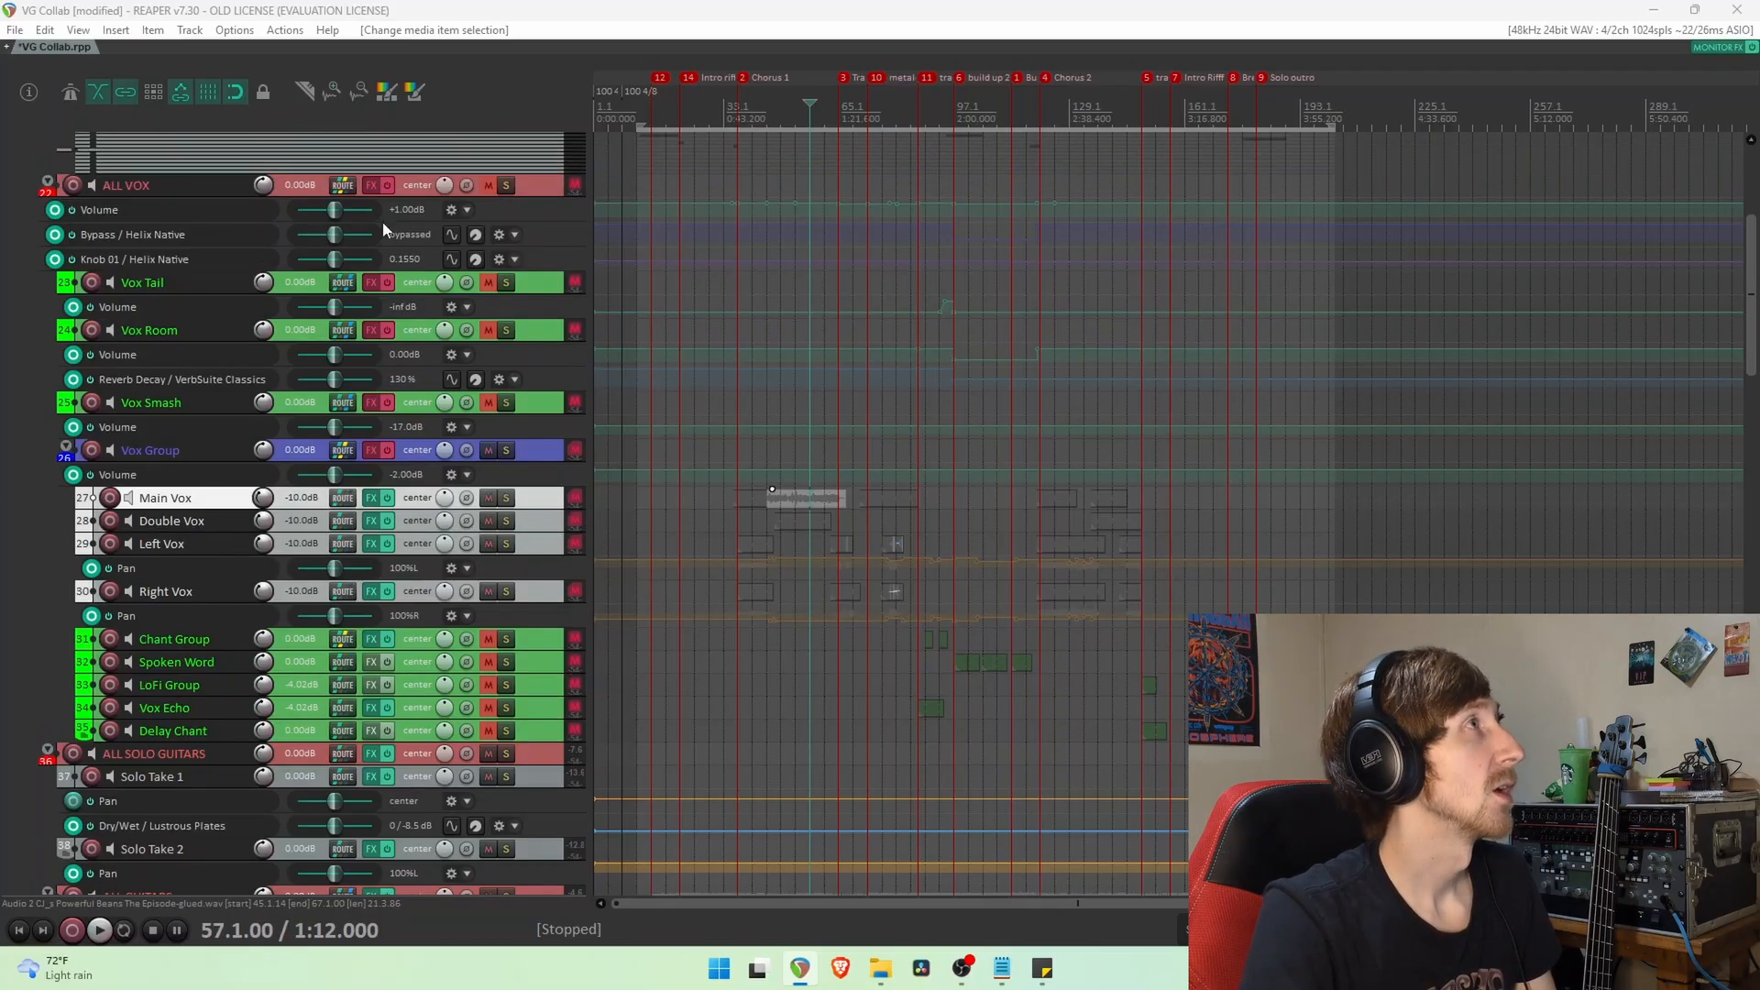
click(488, 184)
scroll(2, 534, down, 2)
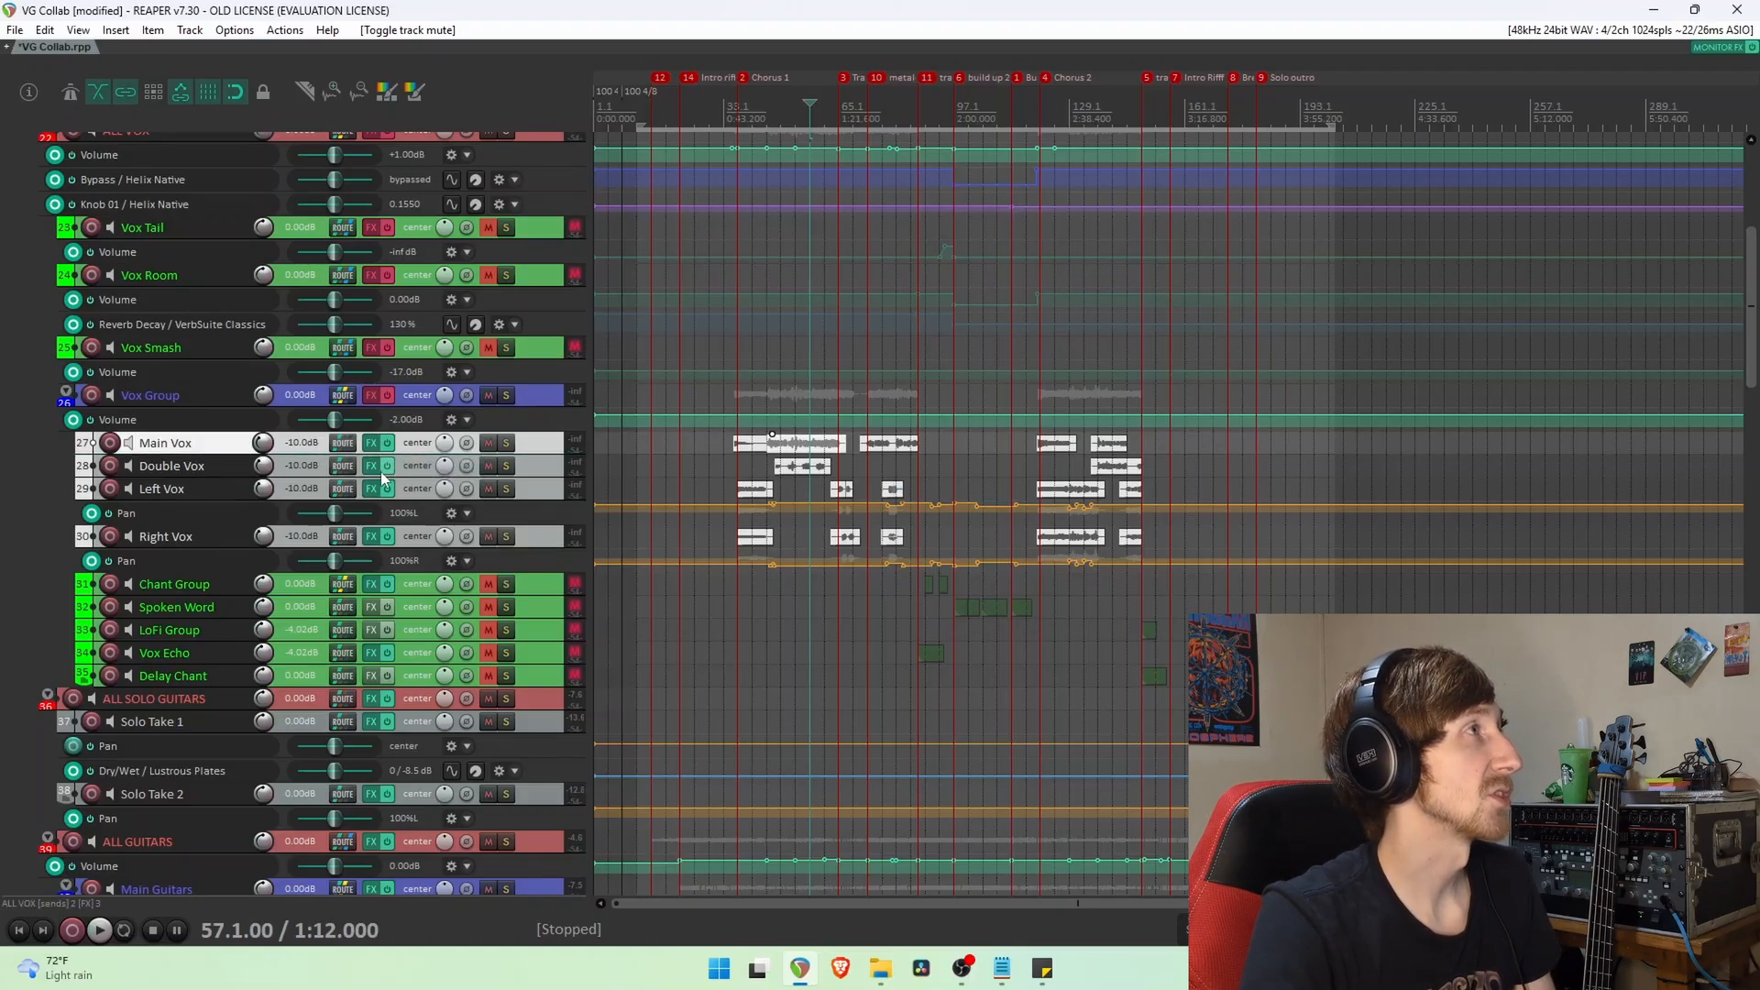
click(735, 443)
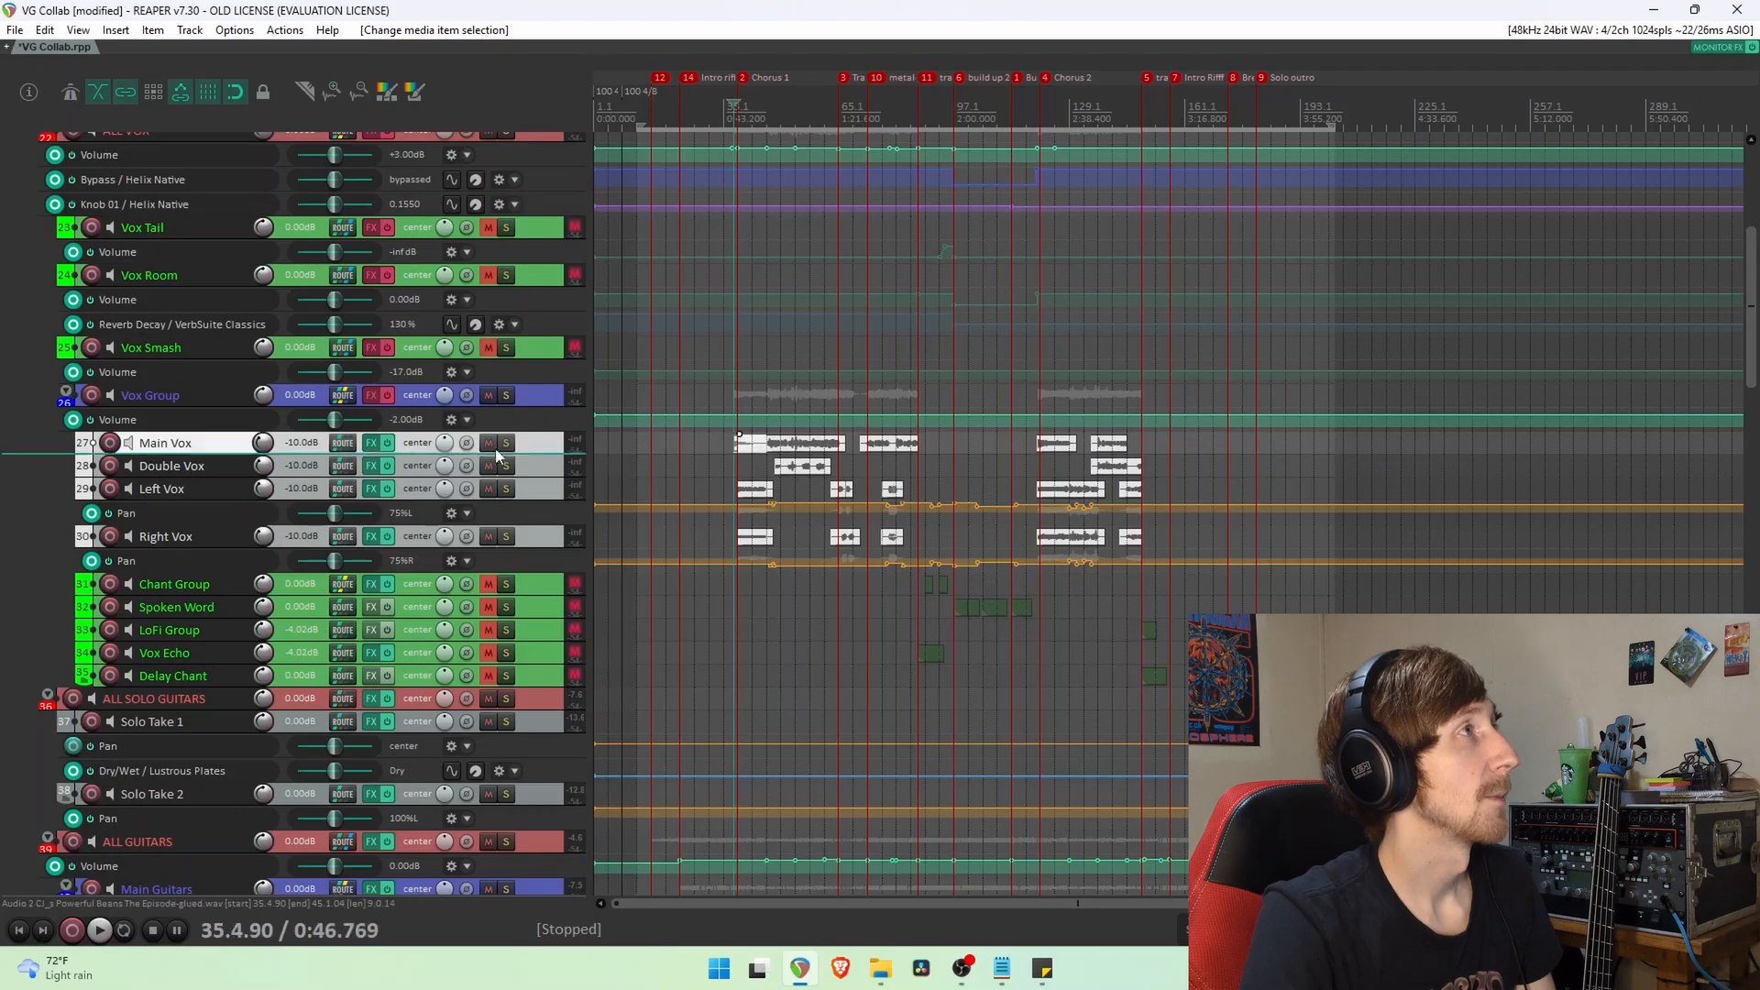
Examine the Inf EQ low-cut curve and the Gain Reduction 2 settings in the Main Vox FX chain.
click(371, 445)
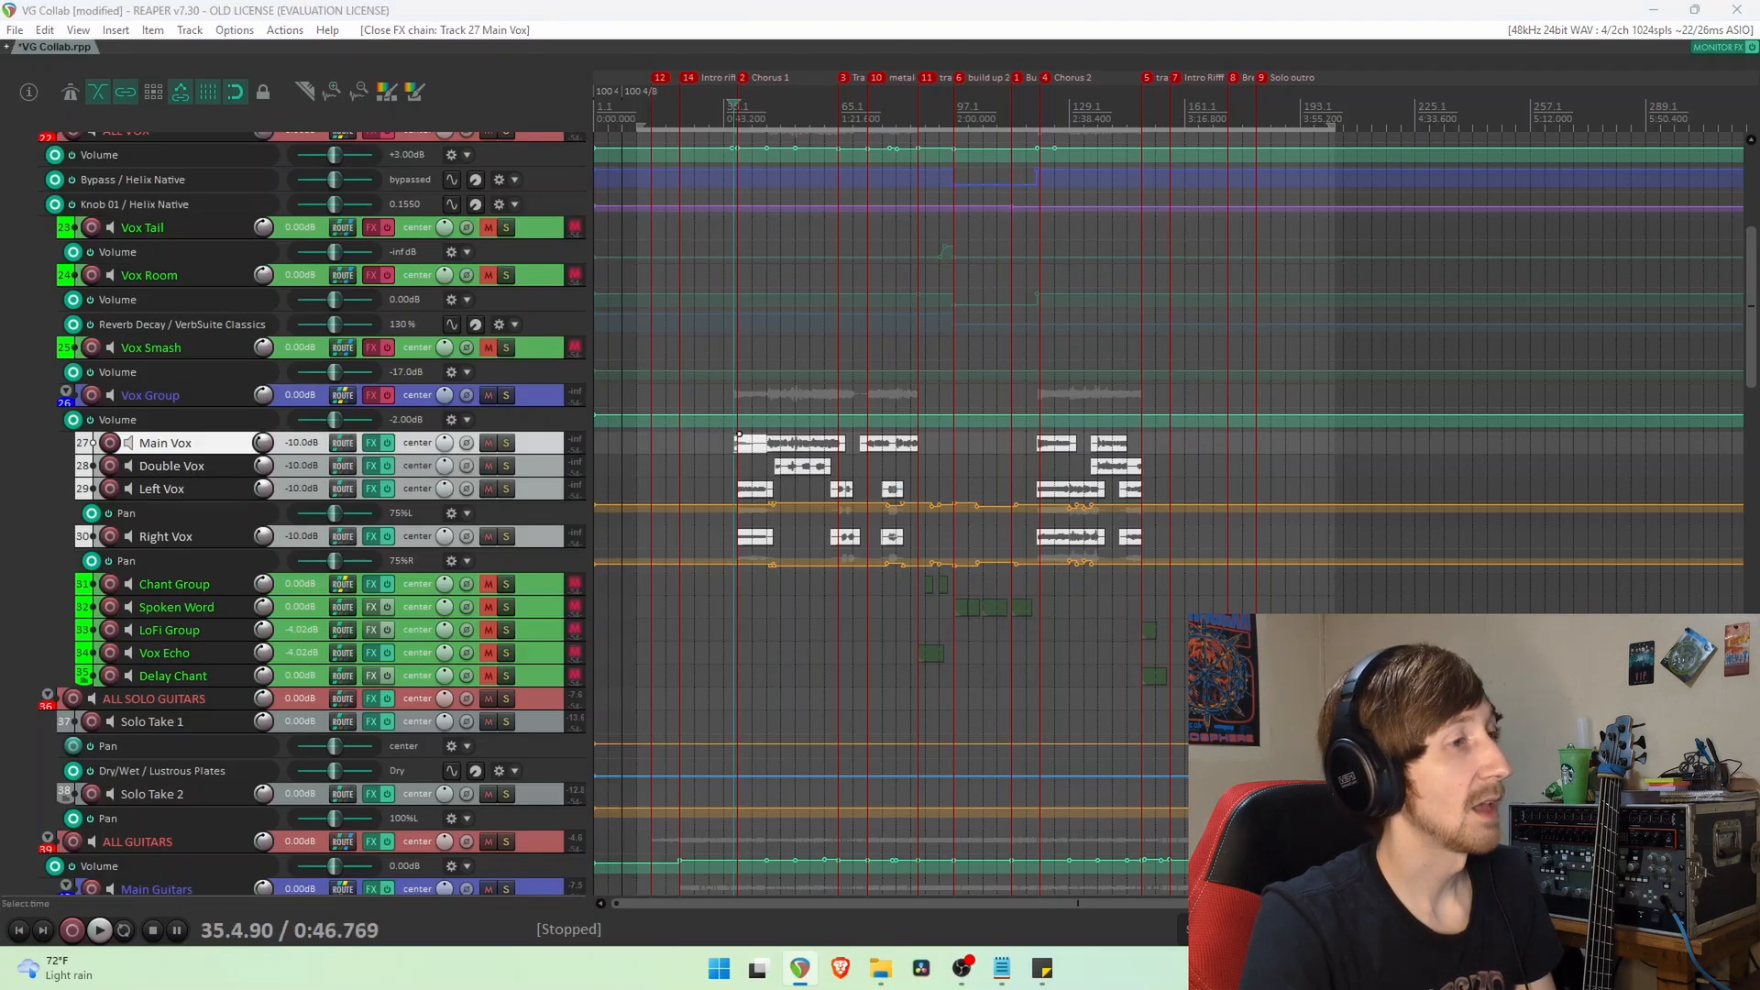
click(371, 445)
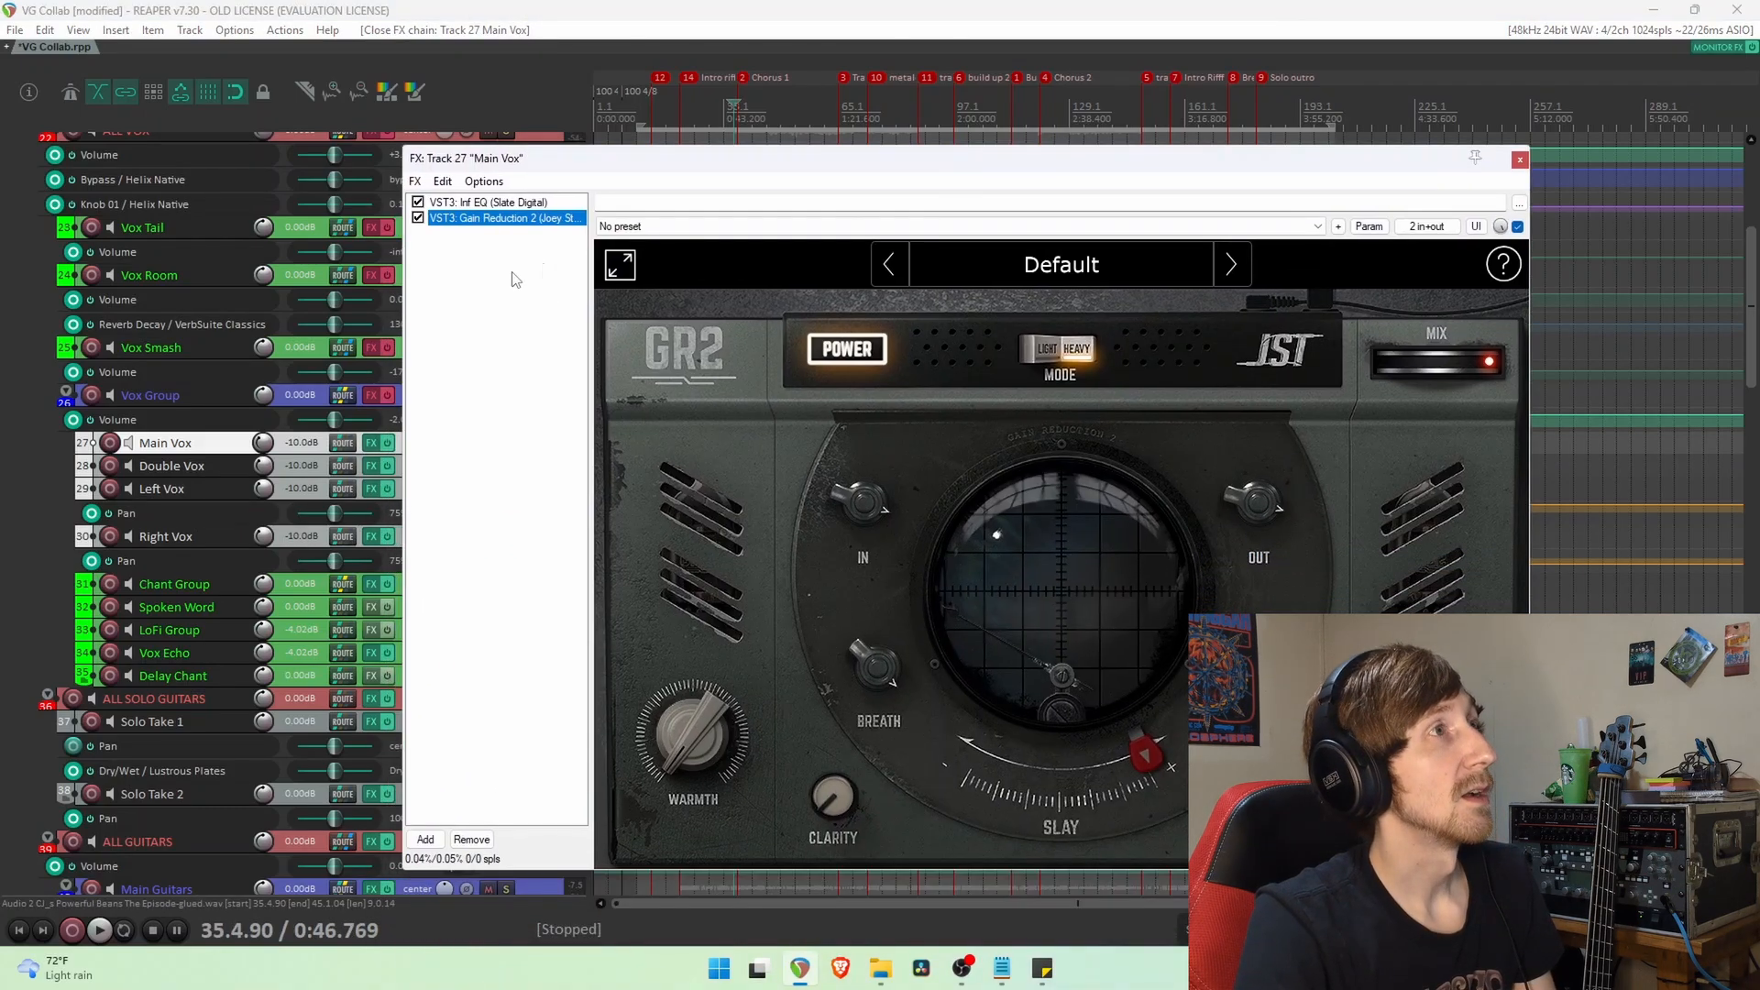
click(431, 201)
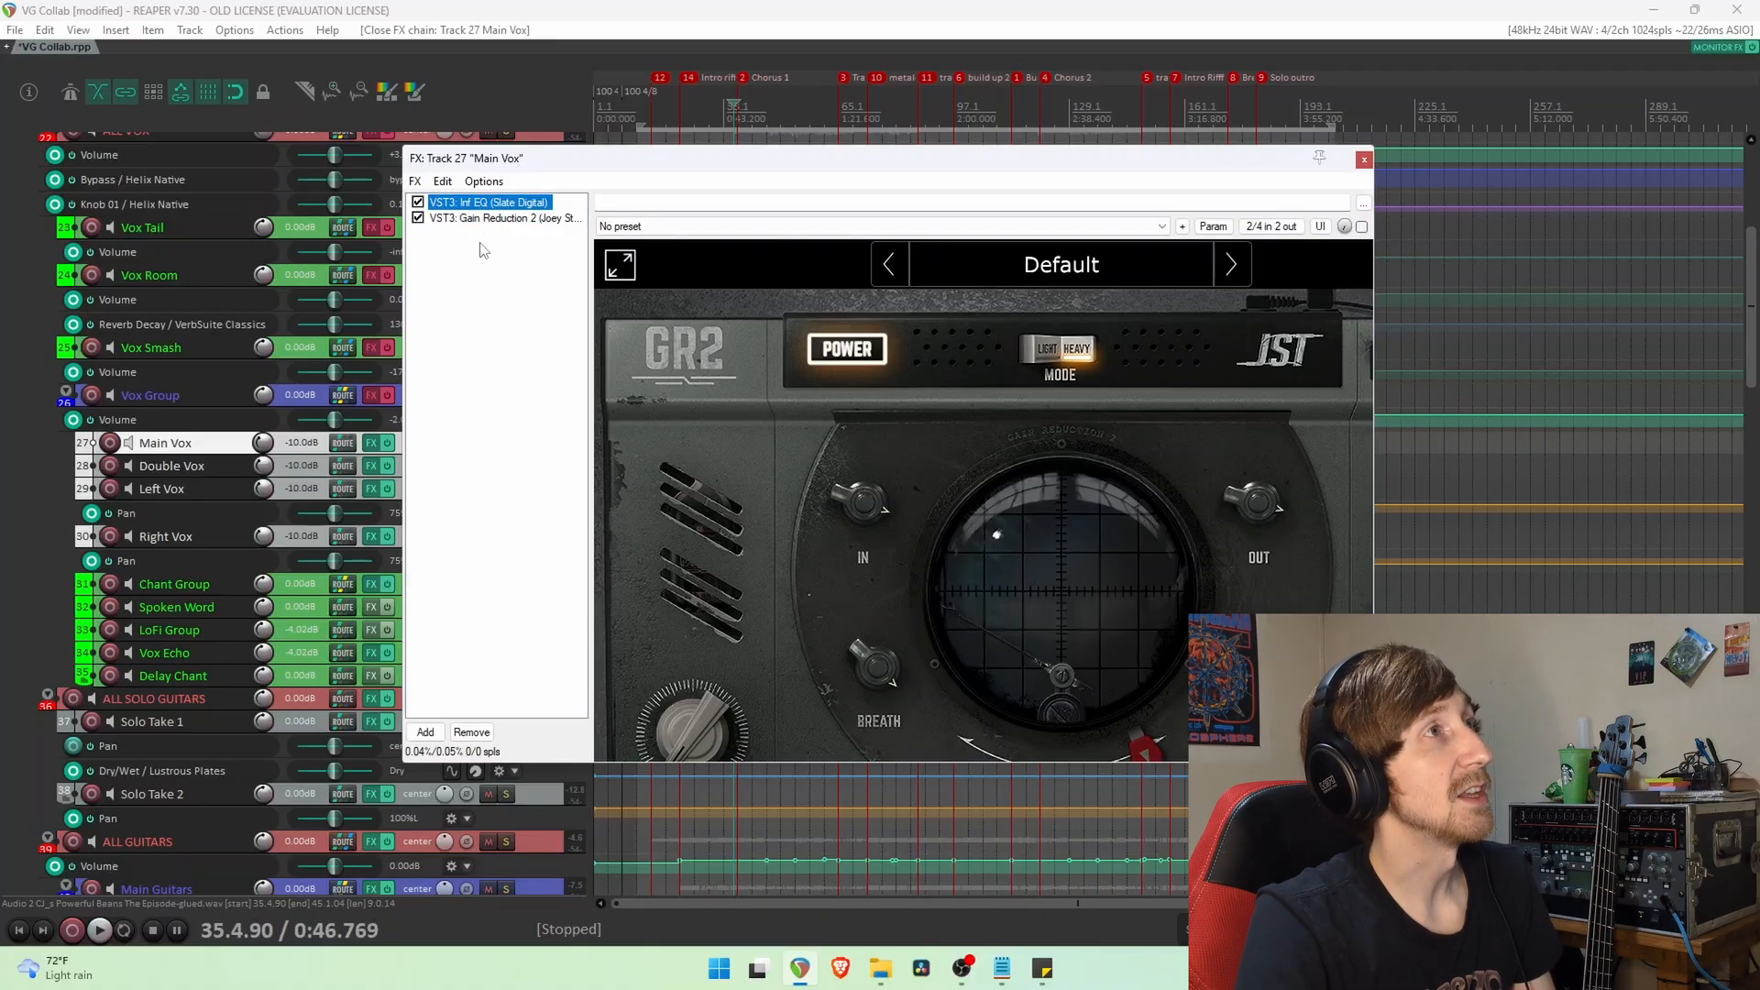
mouse_move(890, 474)
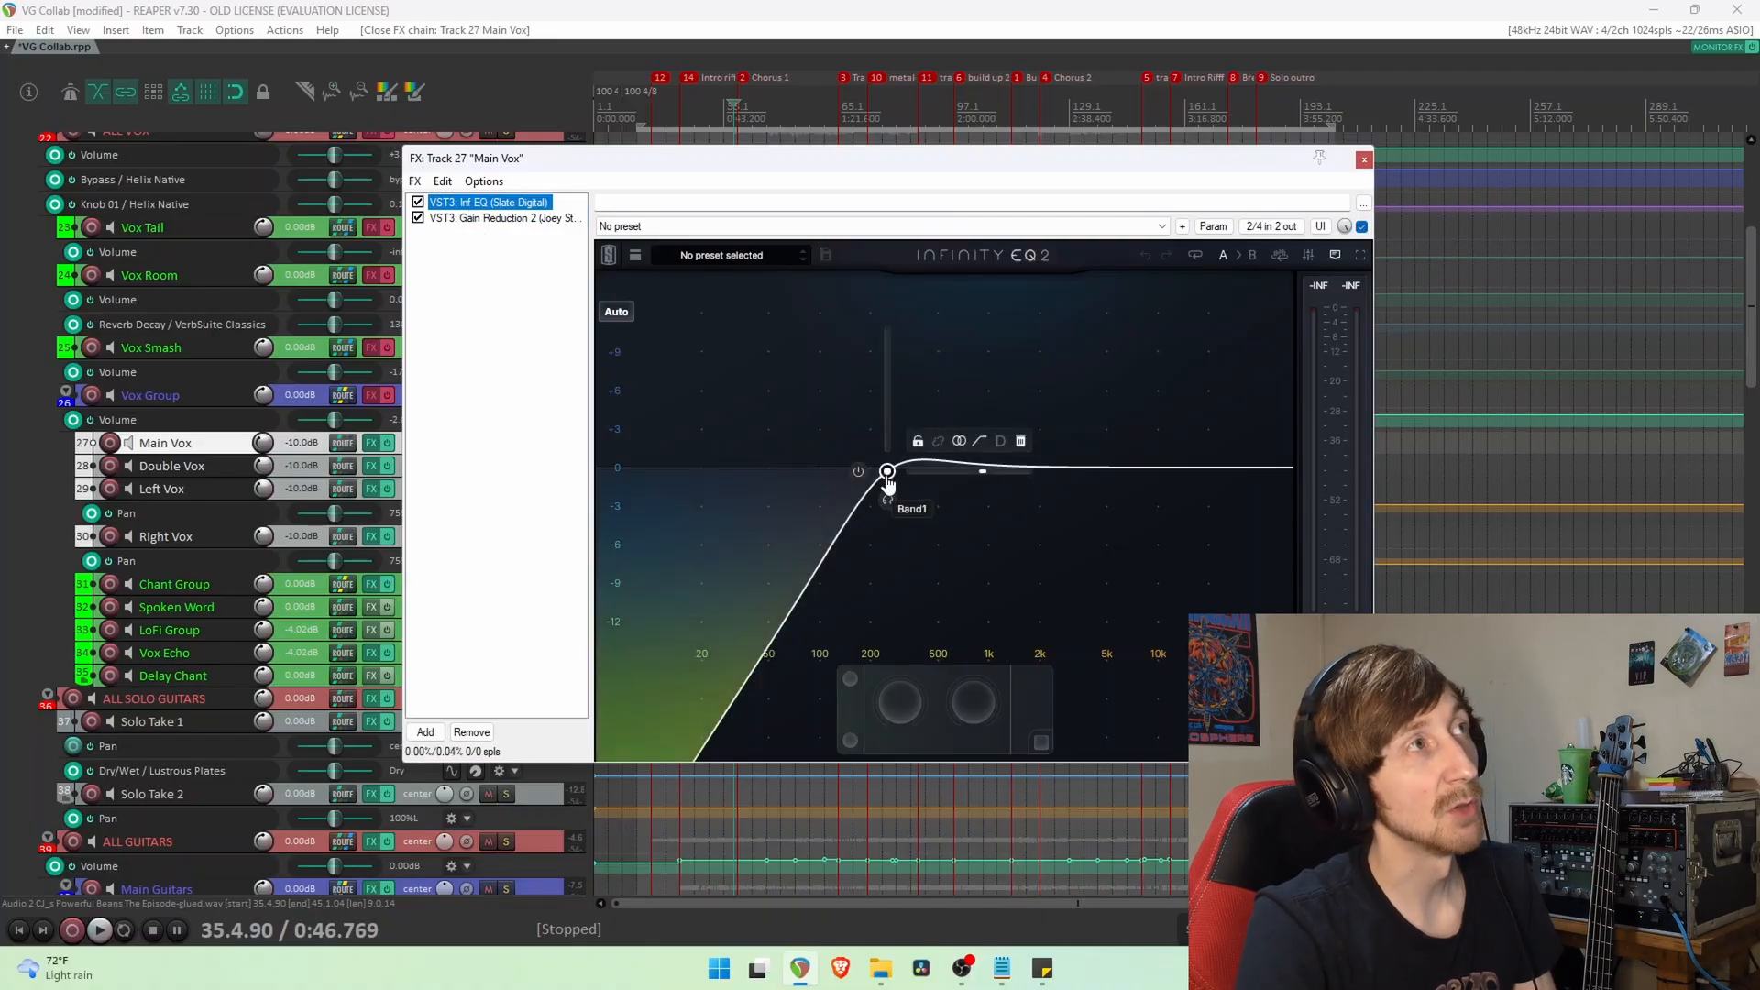
click(470, 221)
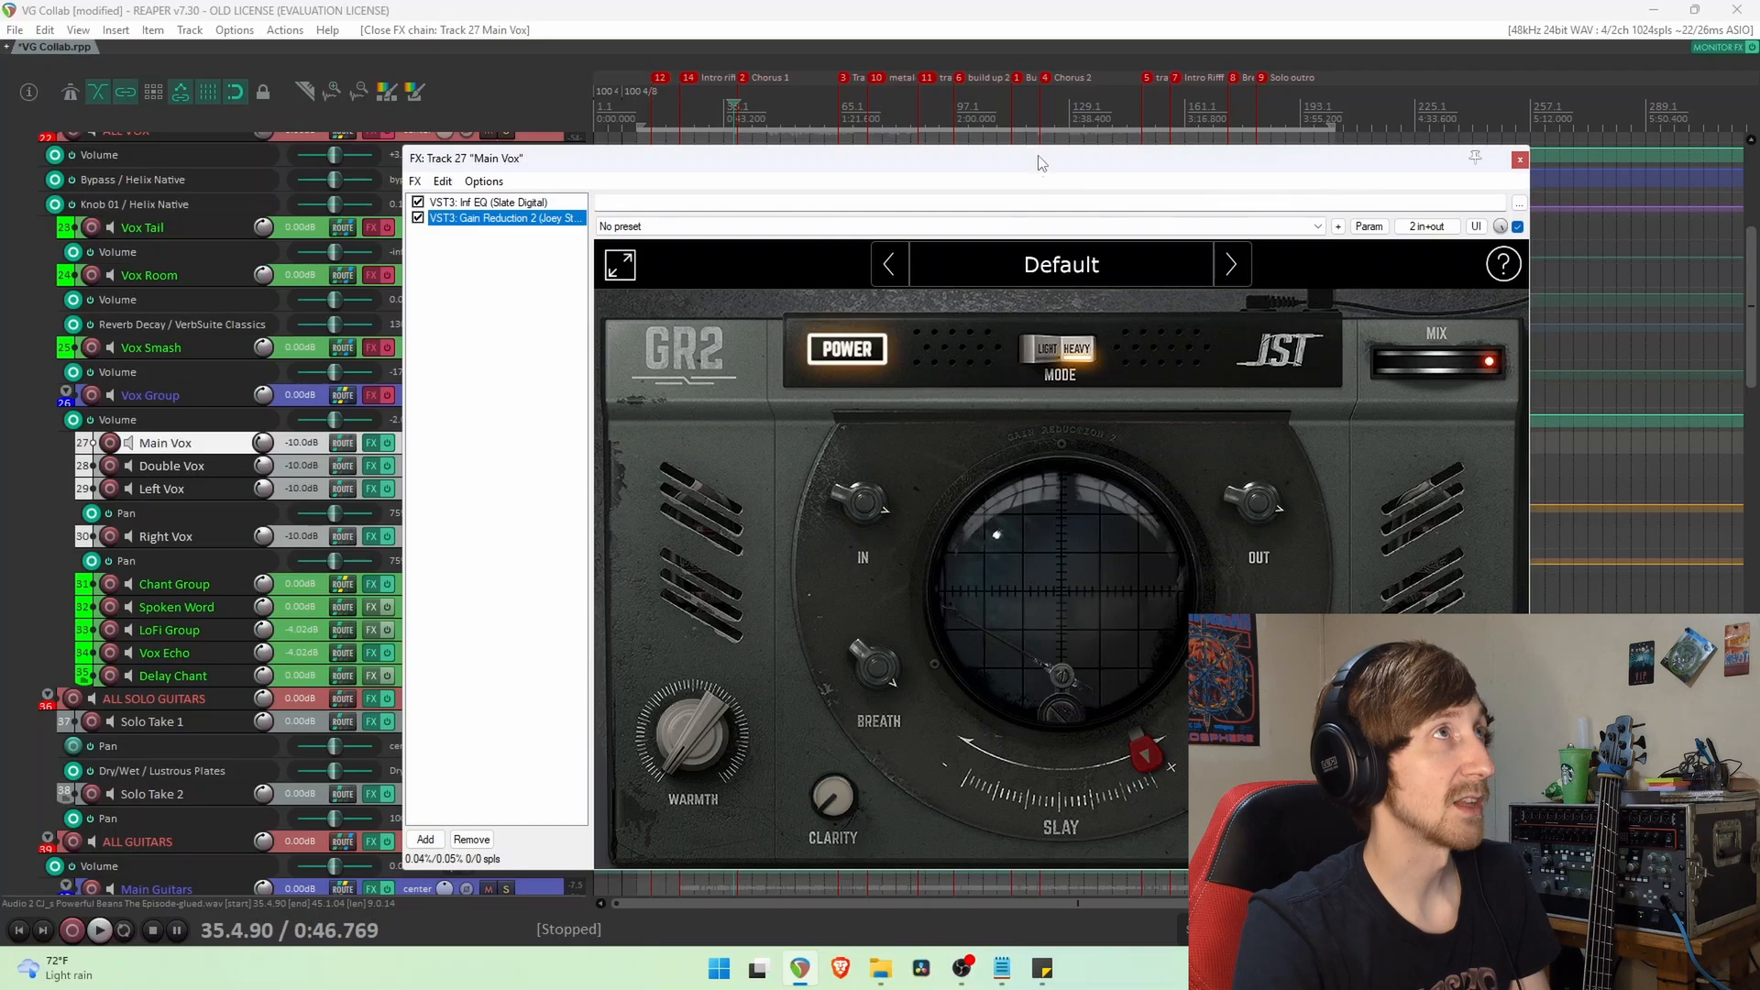
Bypass Gain Reduction 2 on Main Vox, solo ALL VOX and Main Vox, and play the vocal from its first item.
drag(1043, 163, 1056, 630)
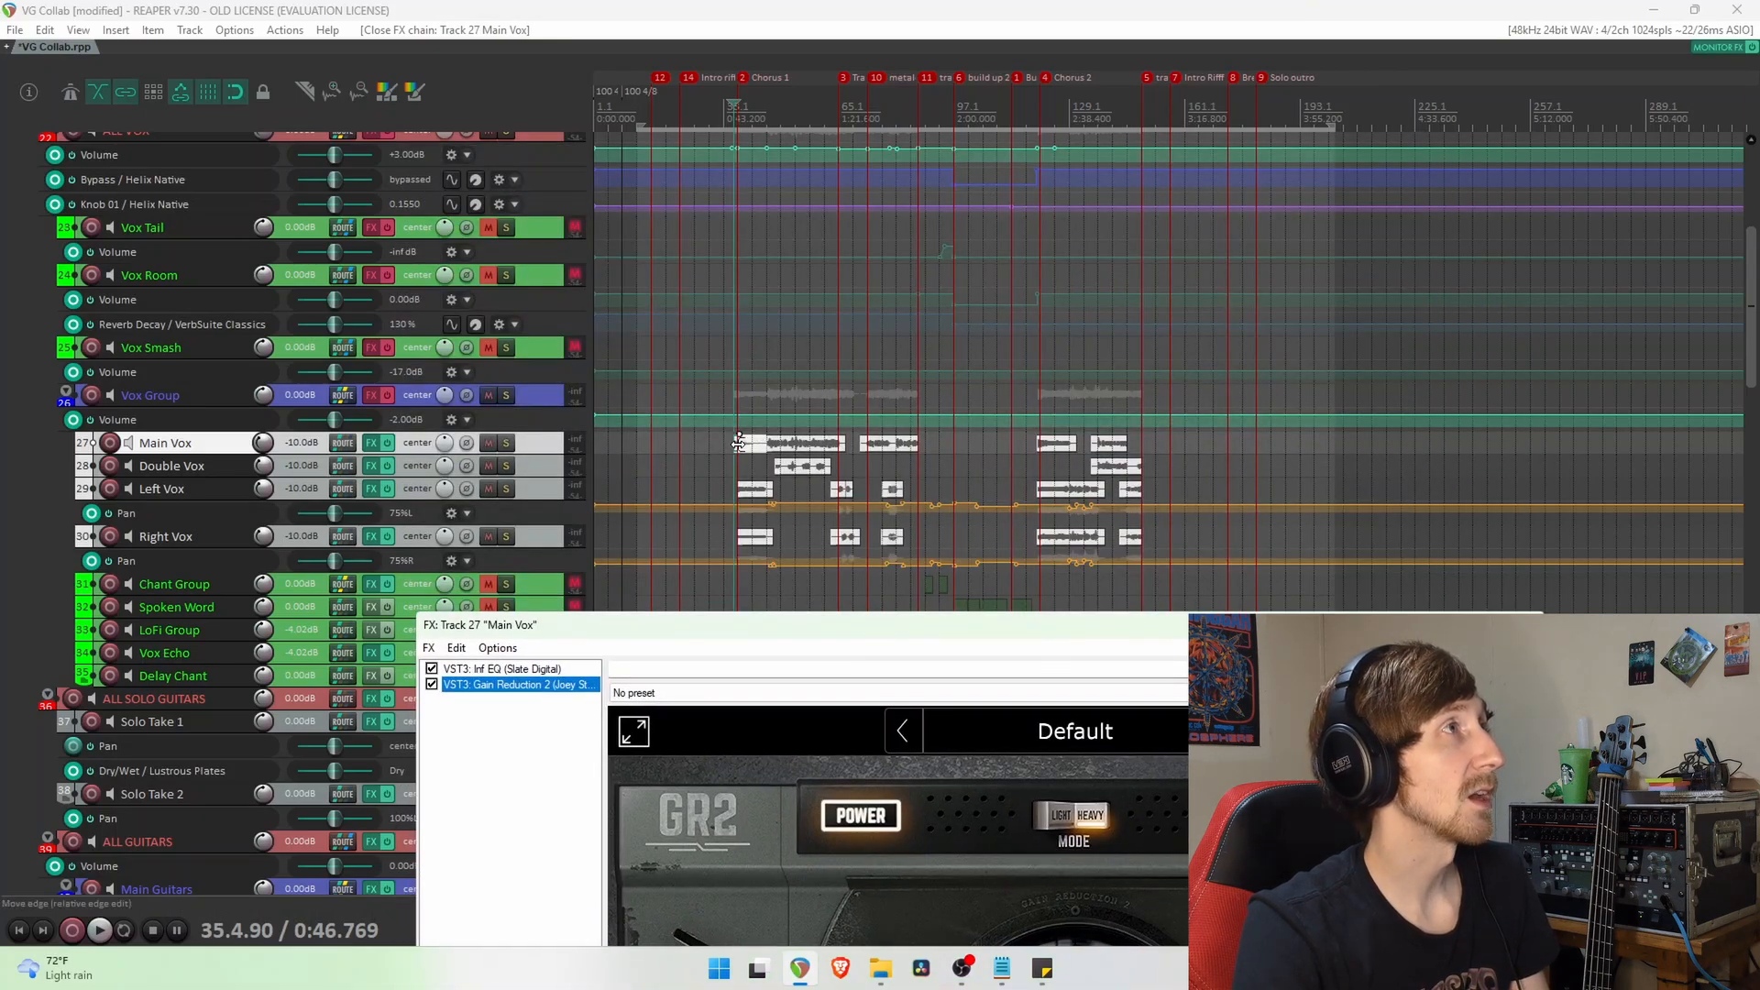
click(738, 443)
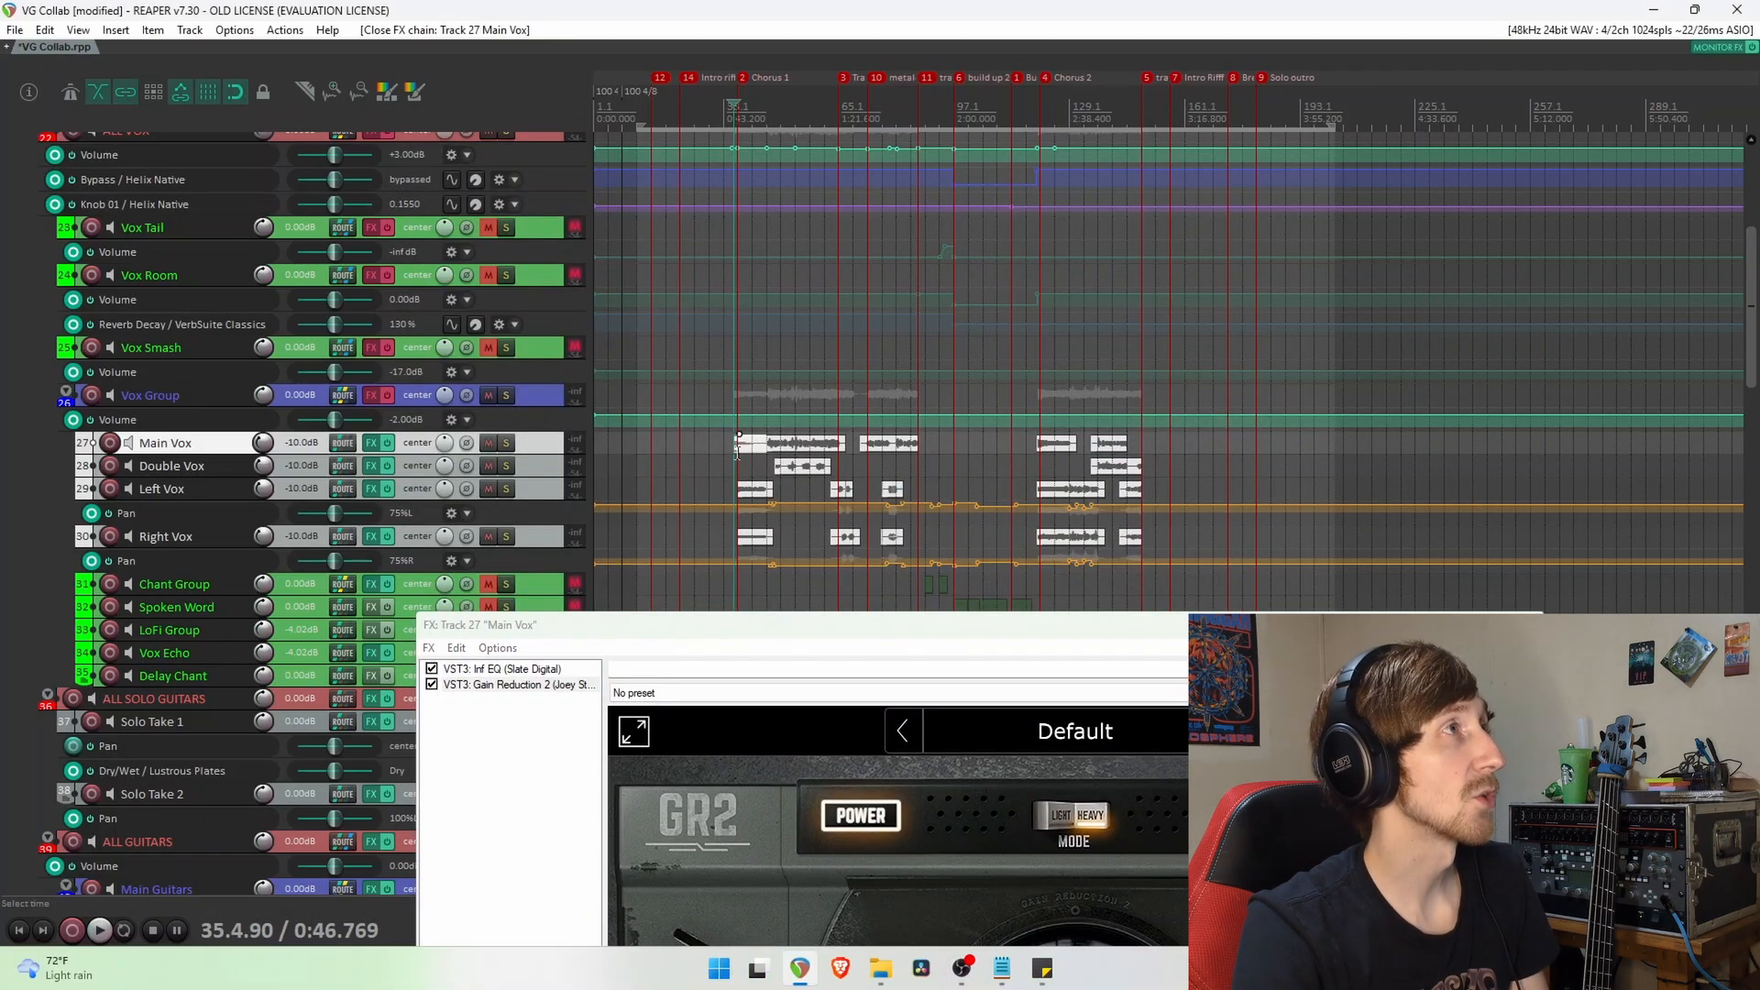
click(505, 134)
click(436, 686)
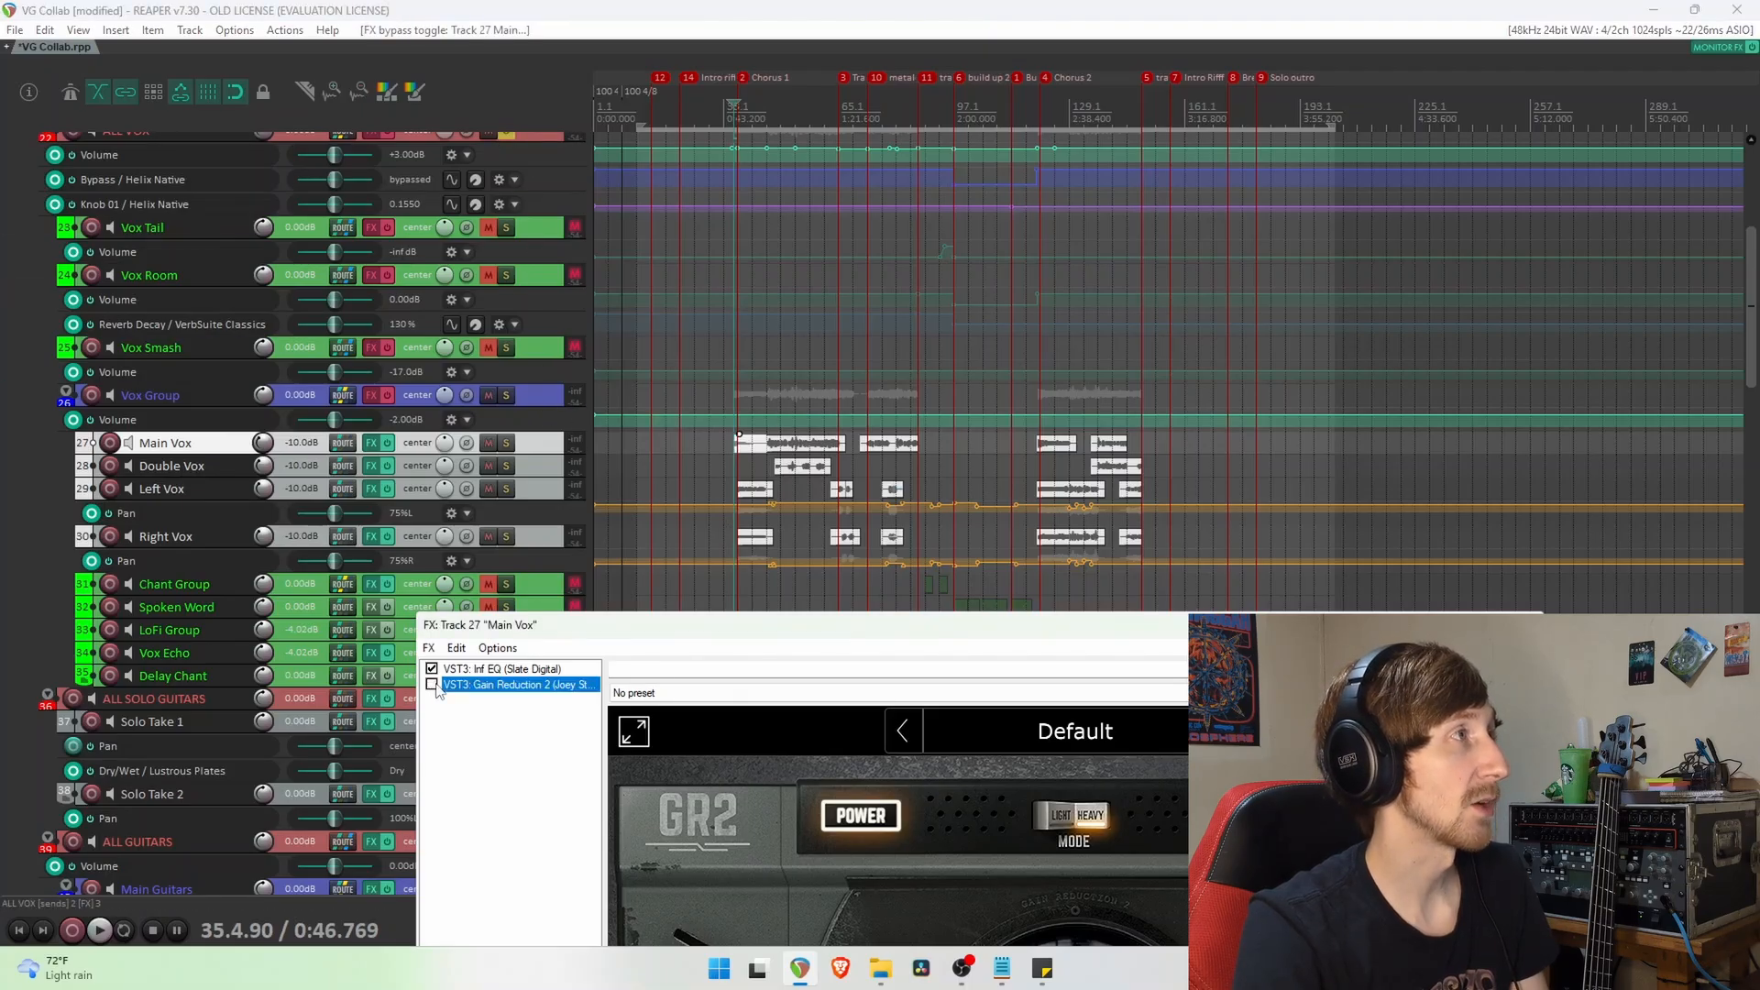
click(505, 444)
key(space)
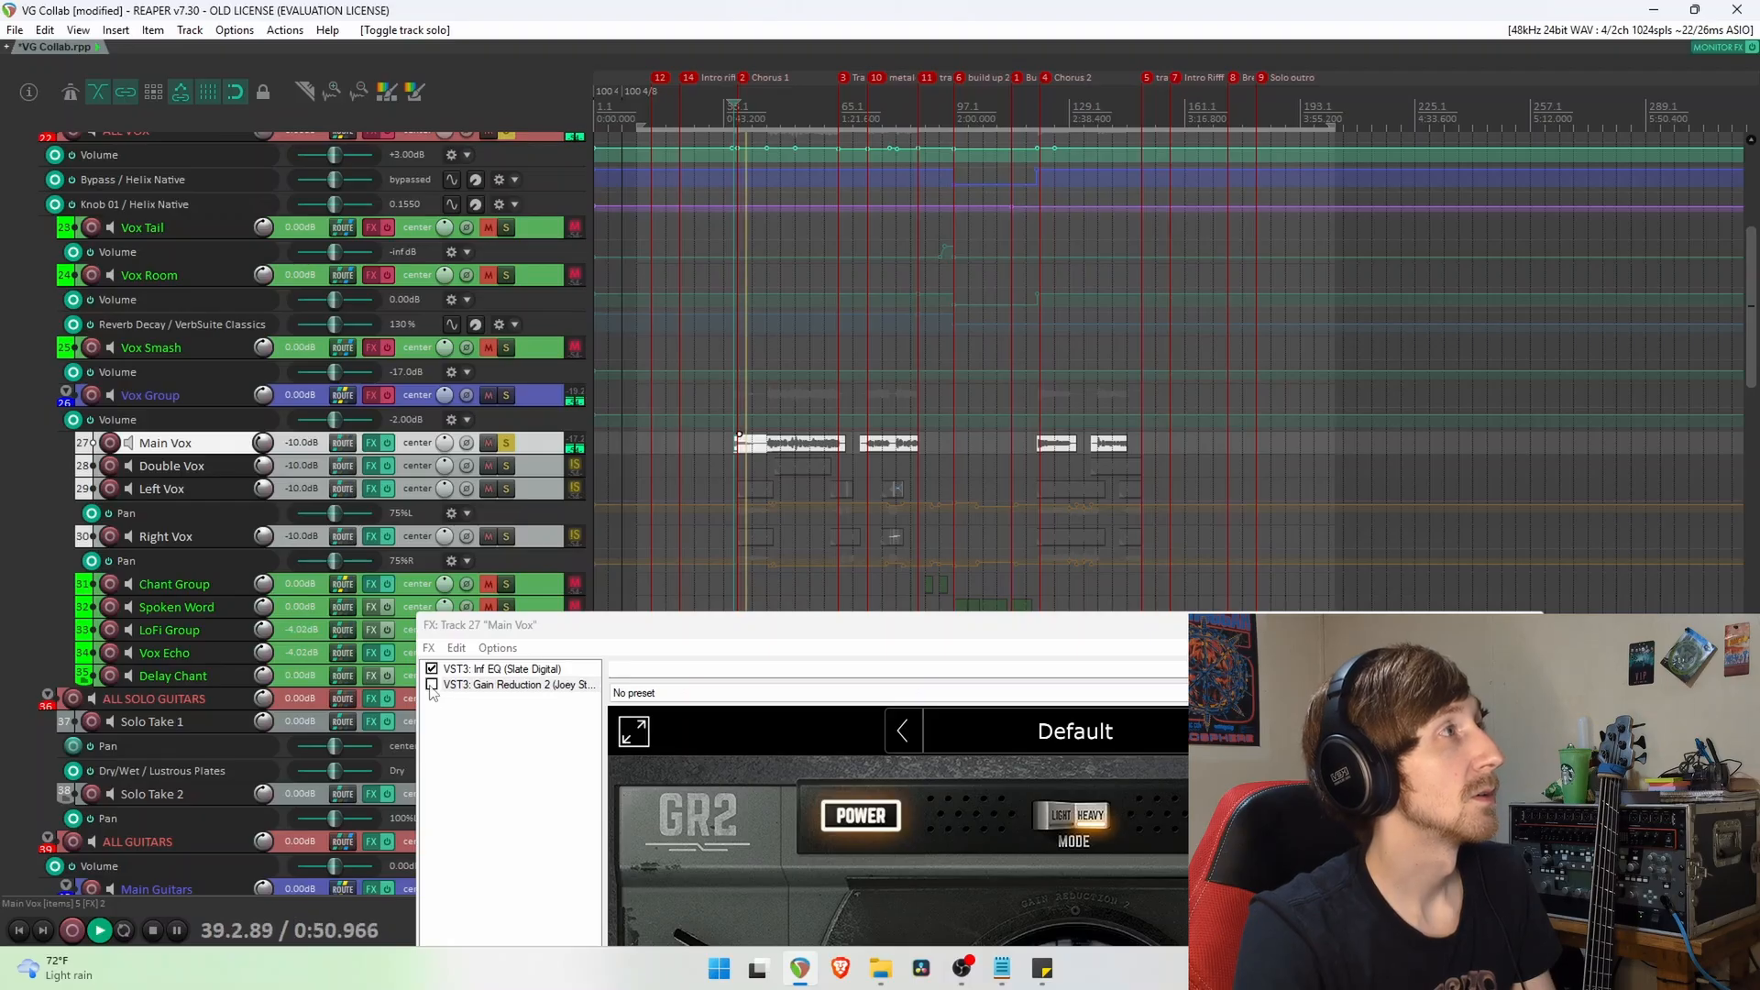
key(space)
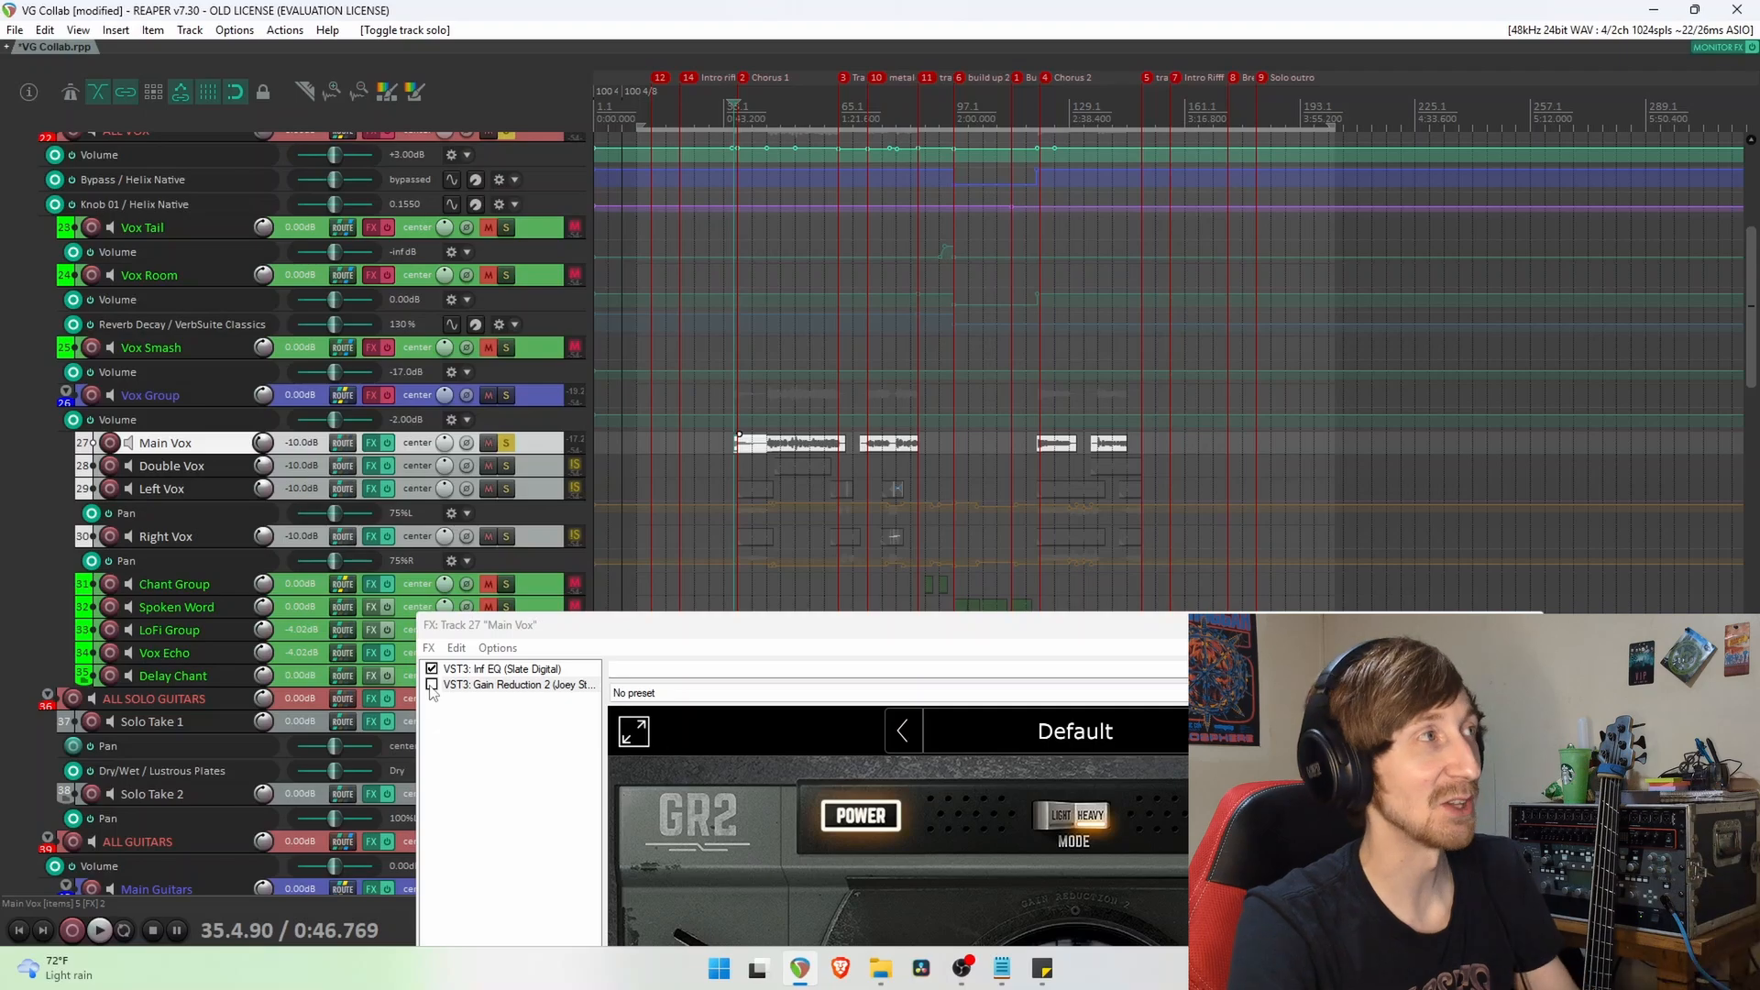
Re-enable Gain Reduction 2 on Main Vox, play the soloed vocal again and close the track's FX chain.
click(432, 685)
key(space)
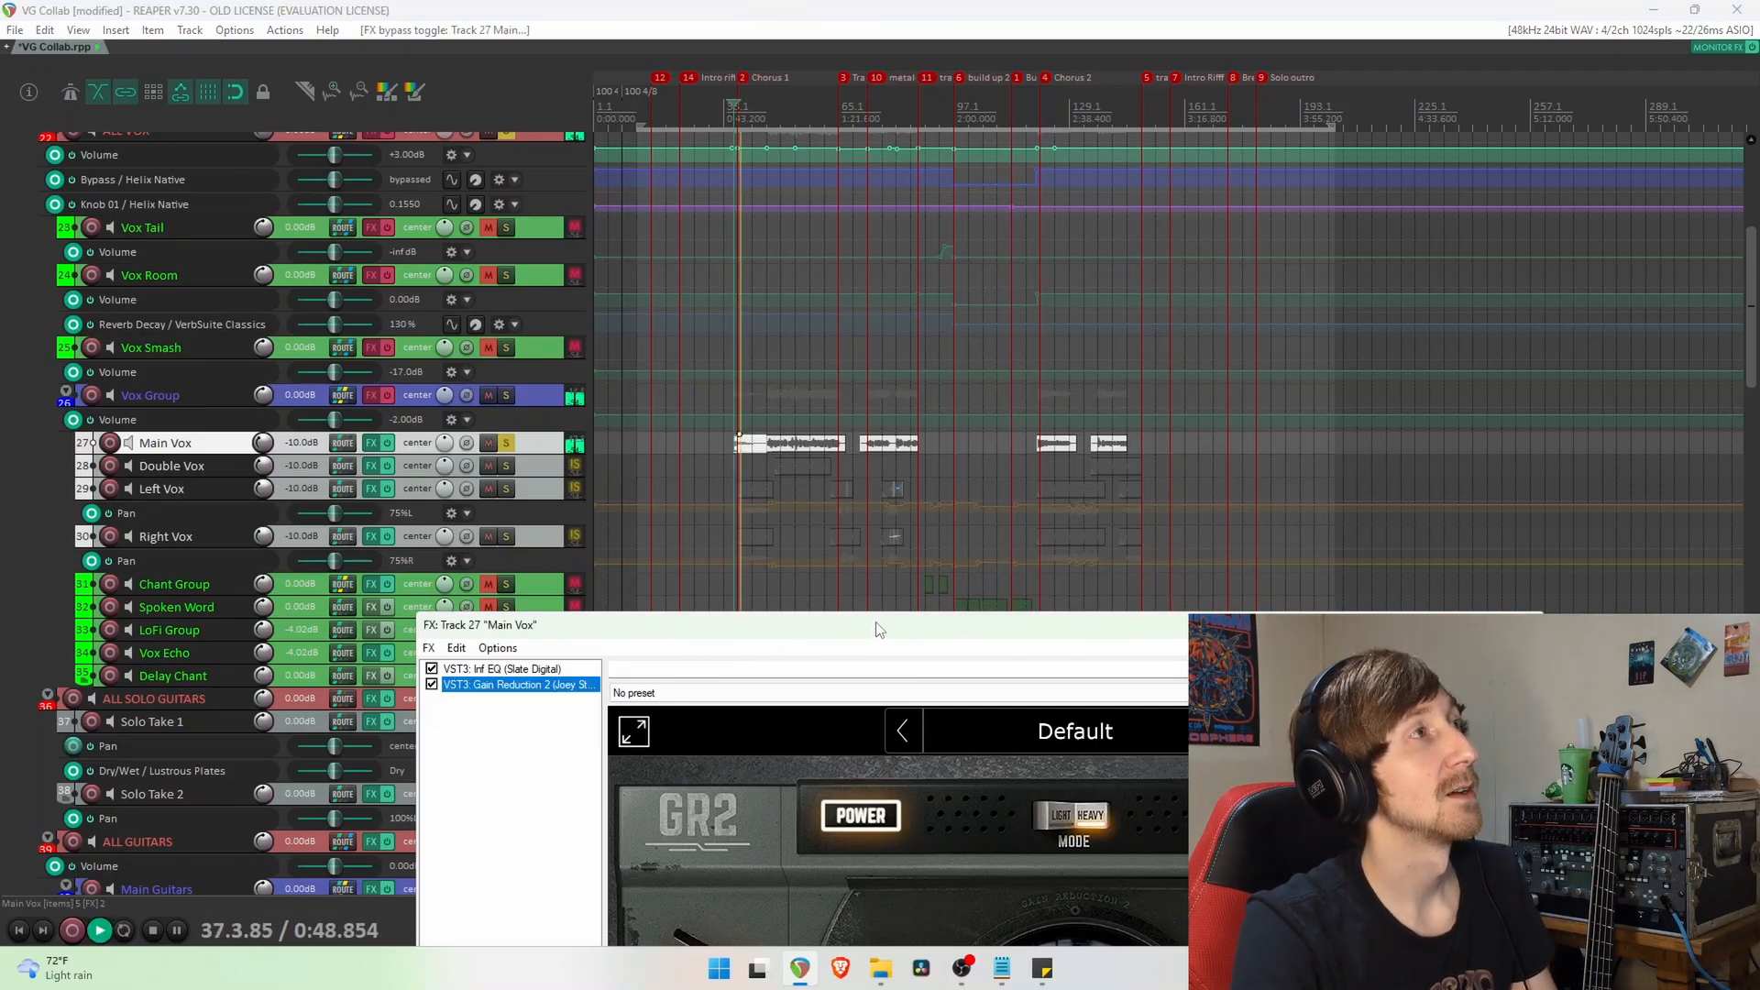
key(space)
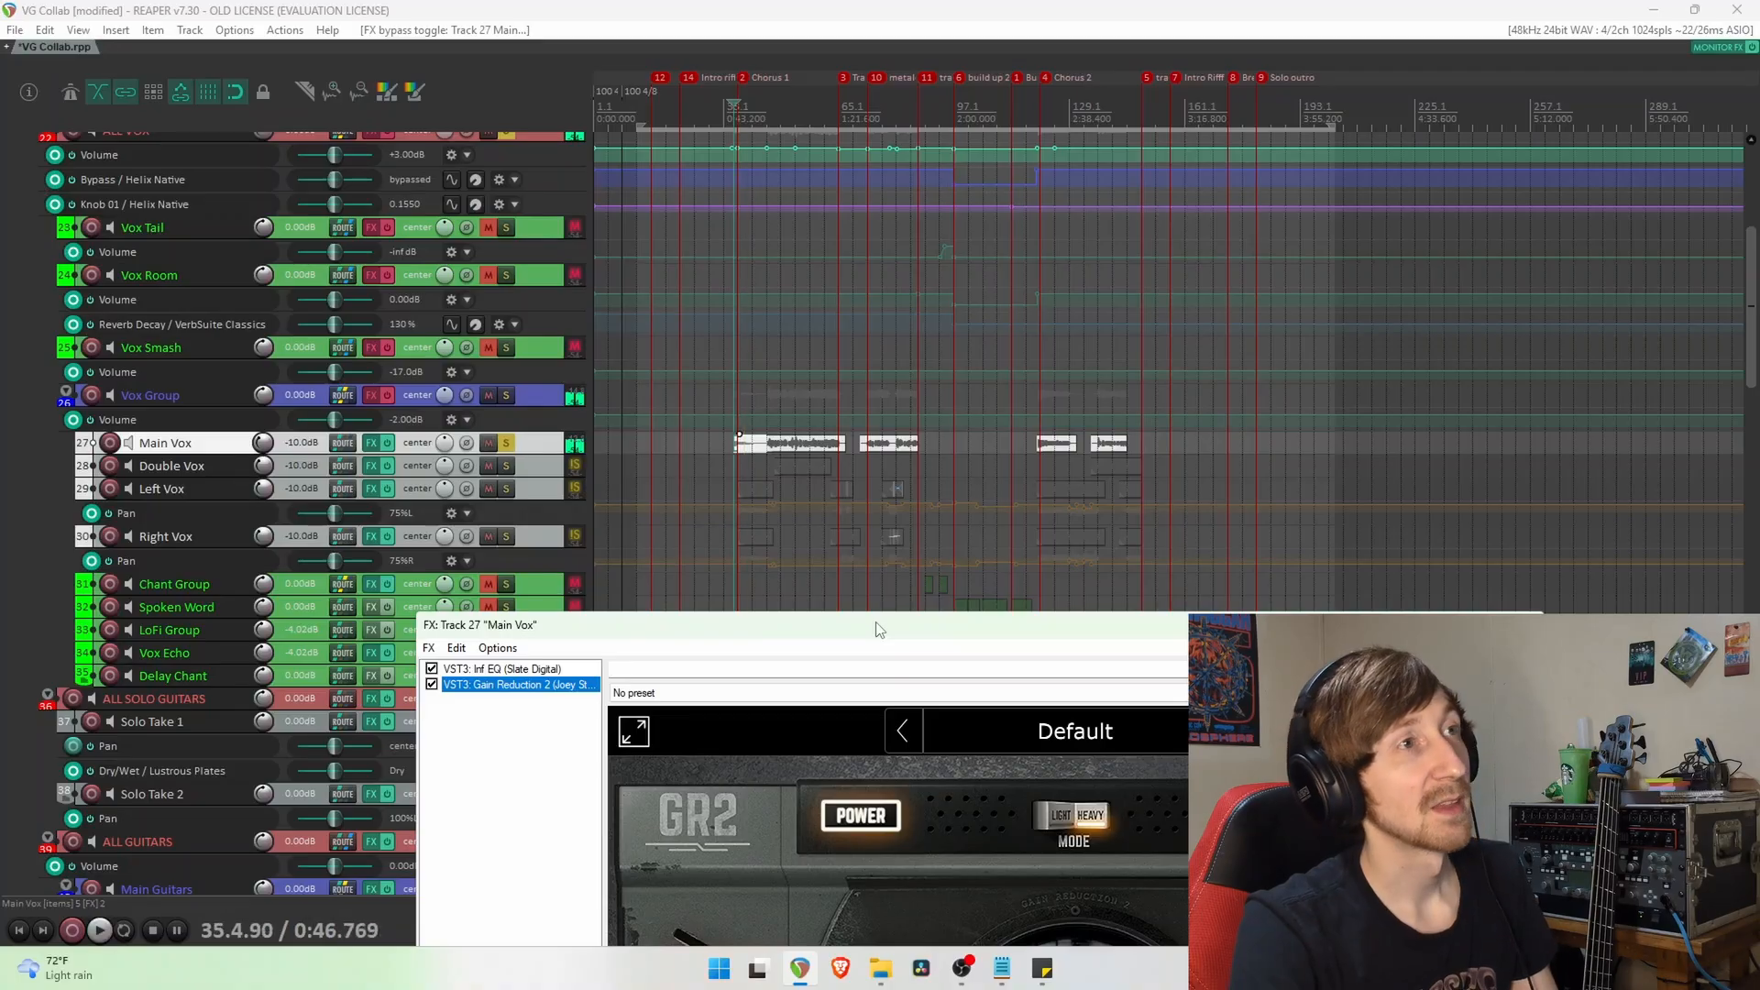
drag(878, 629, 908, 178)
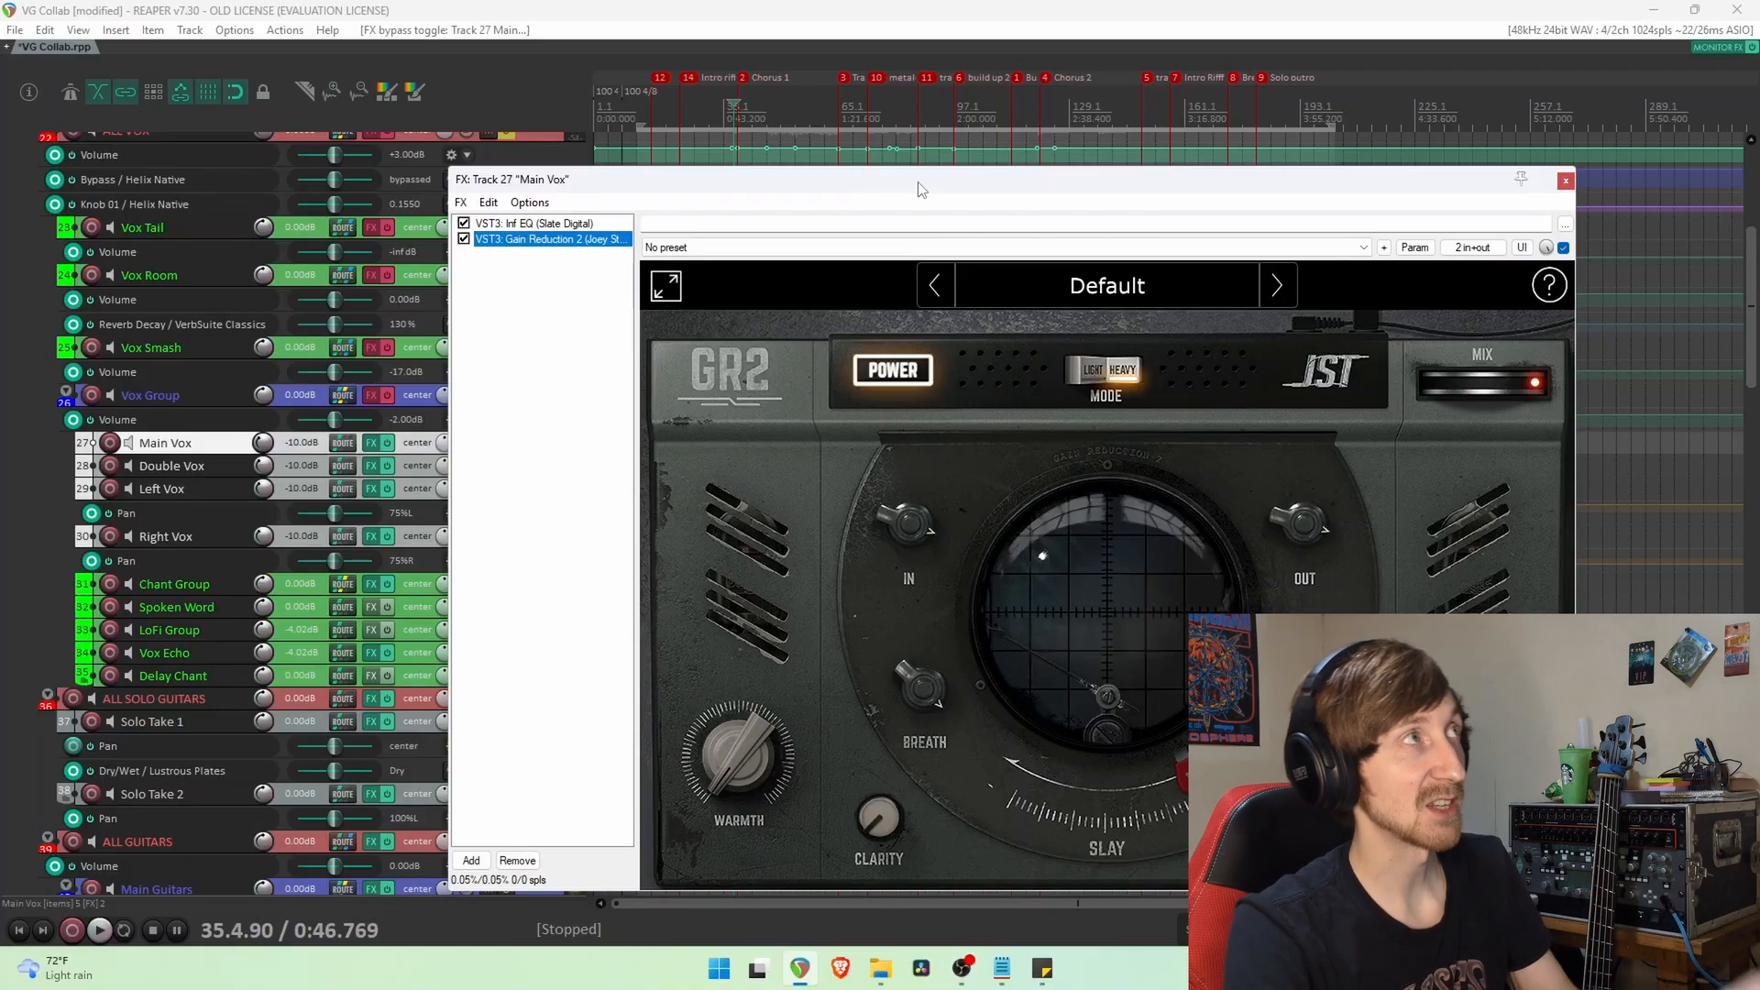
drag(922, 187, 782, 772)
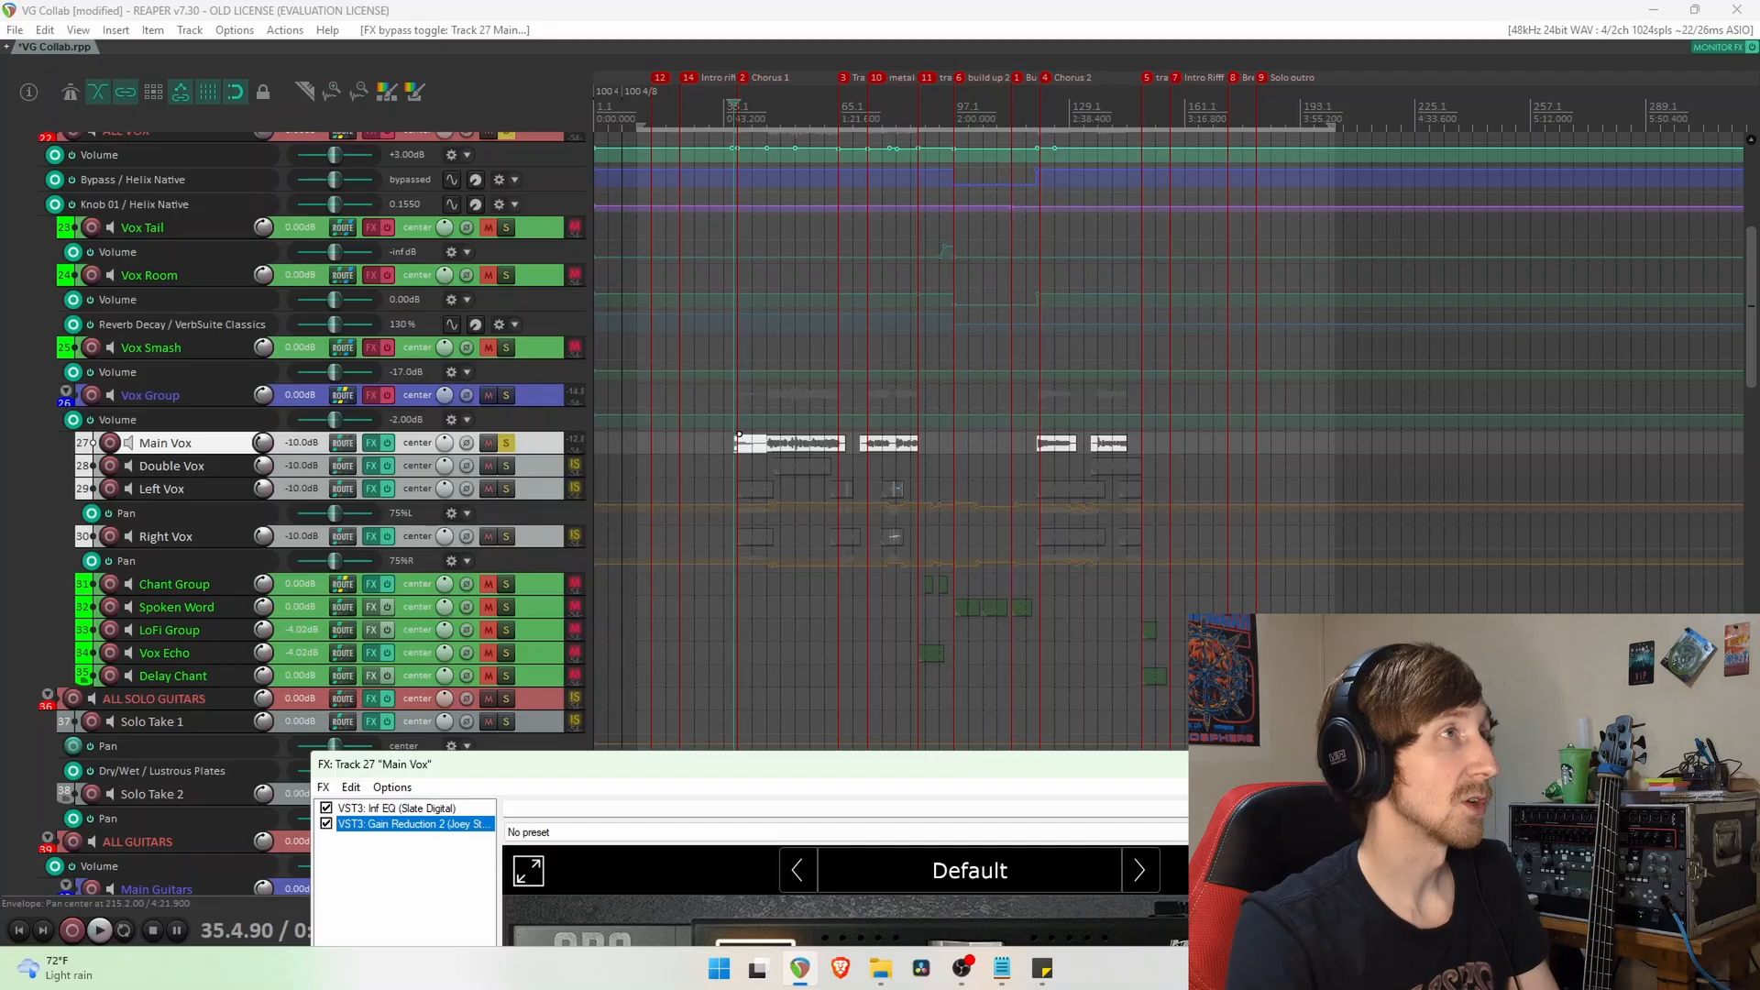
click(1419, 764)
Switch the solo from Main Vox to the Vox Group and play the layered Chorus 1 vocals.
click(506, 444)
click(506, 396)
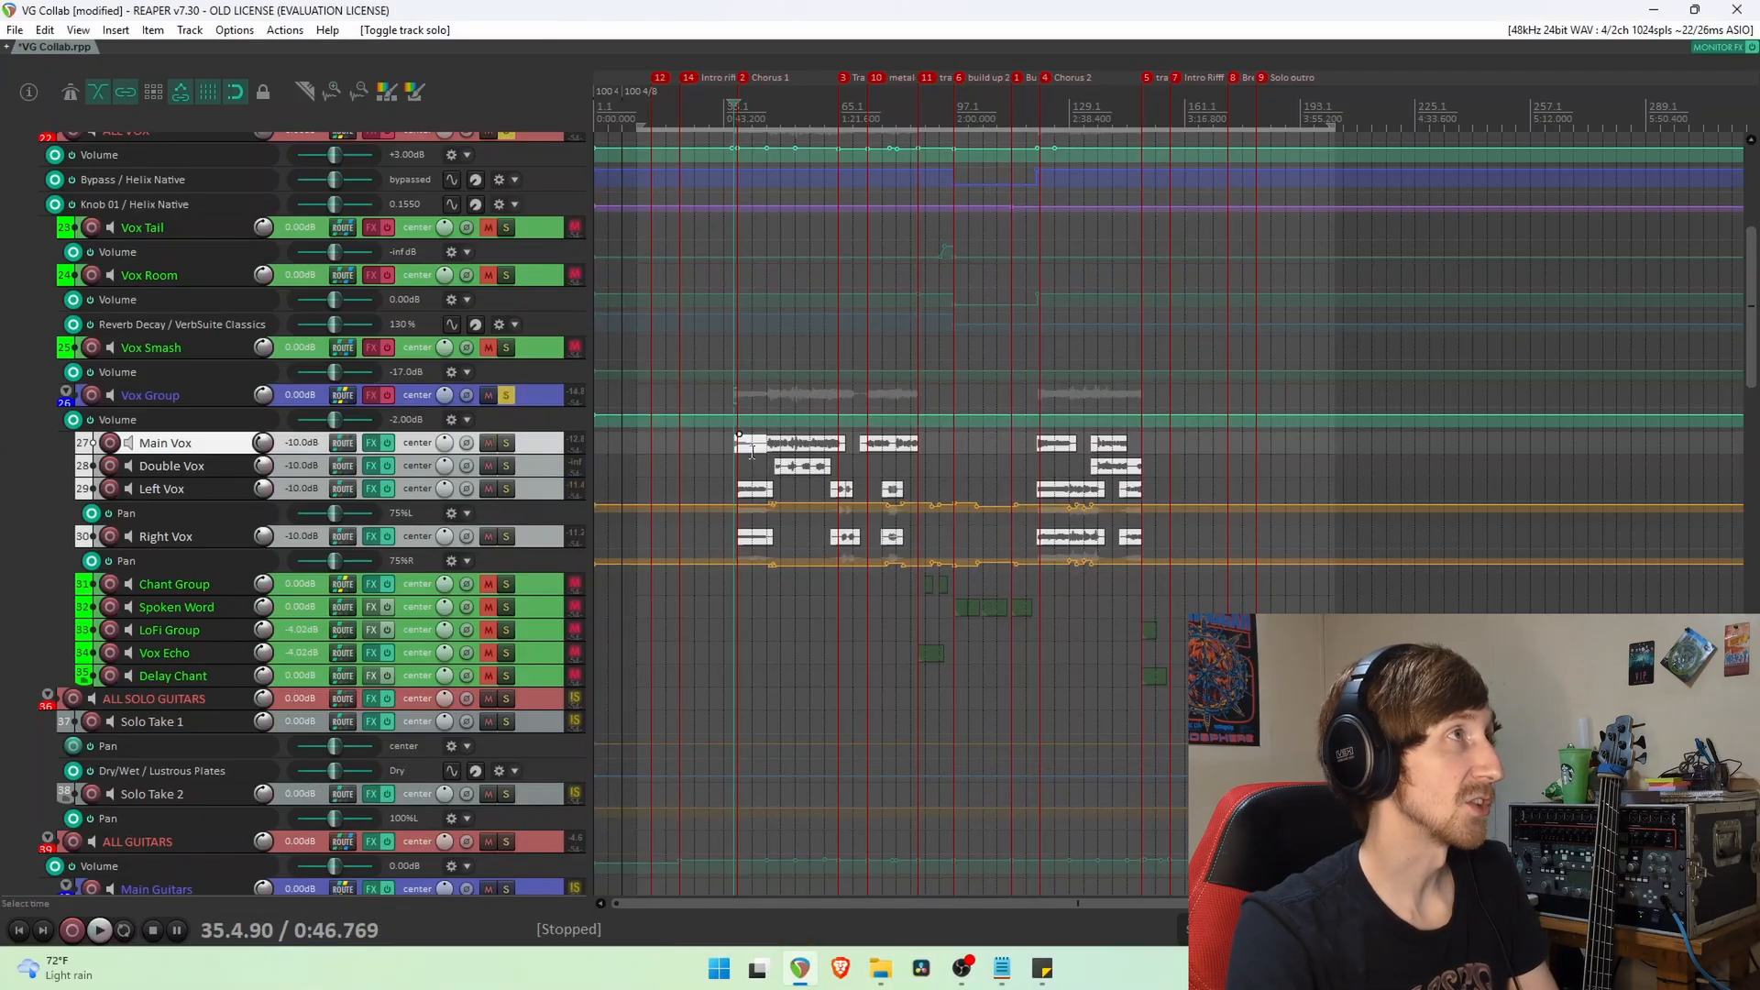
key(space)
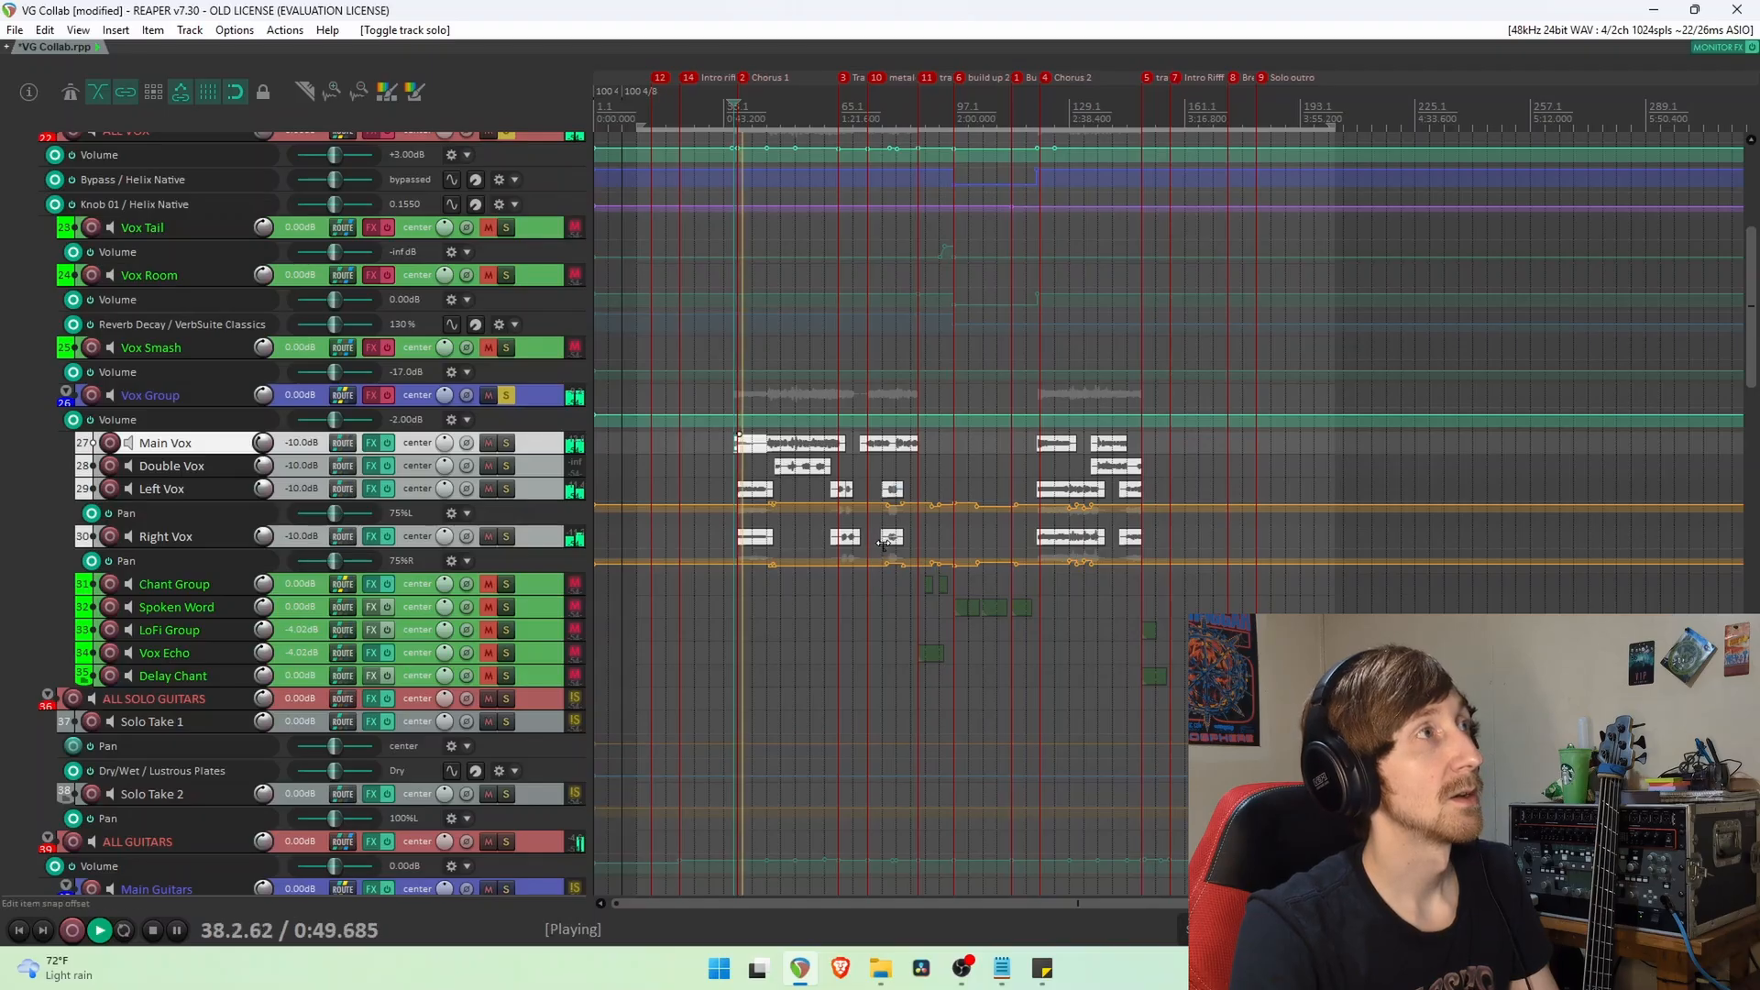
scroll(1107, 554, up, 4)
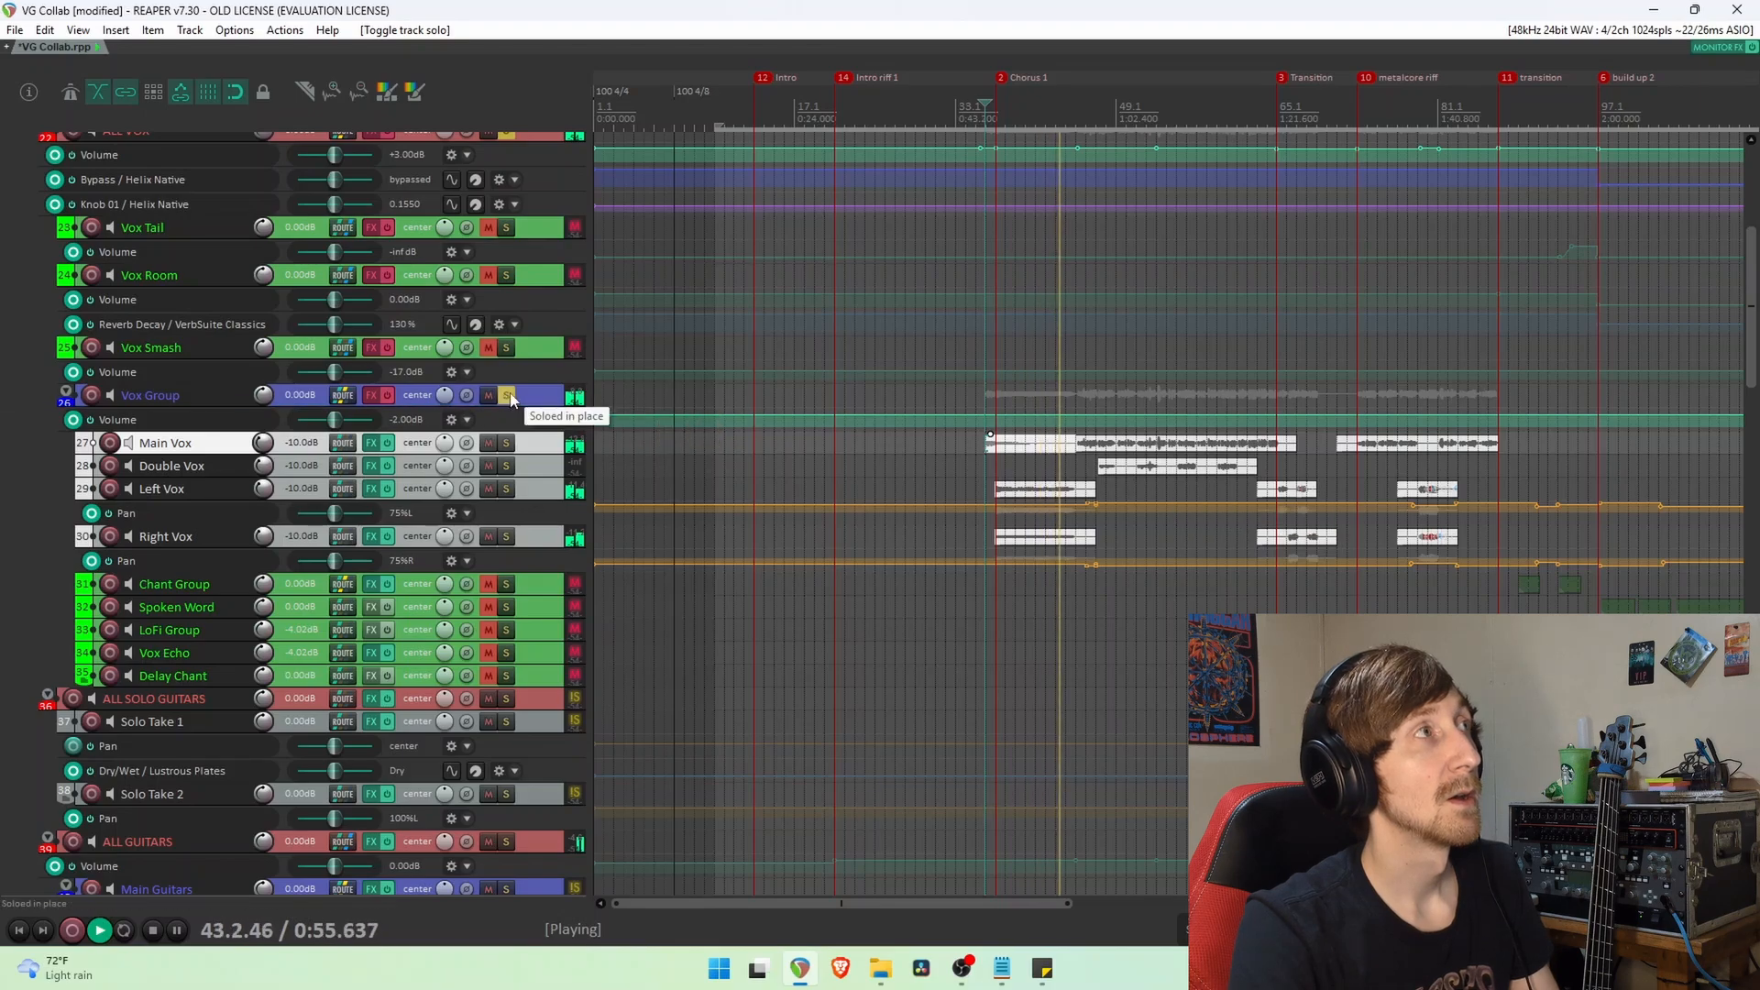
key(space)
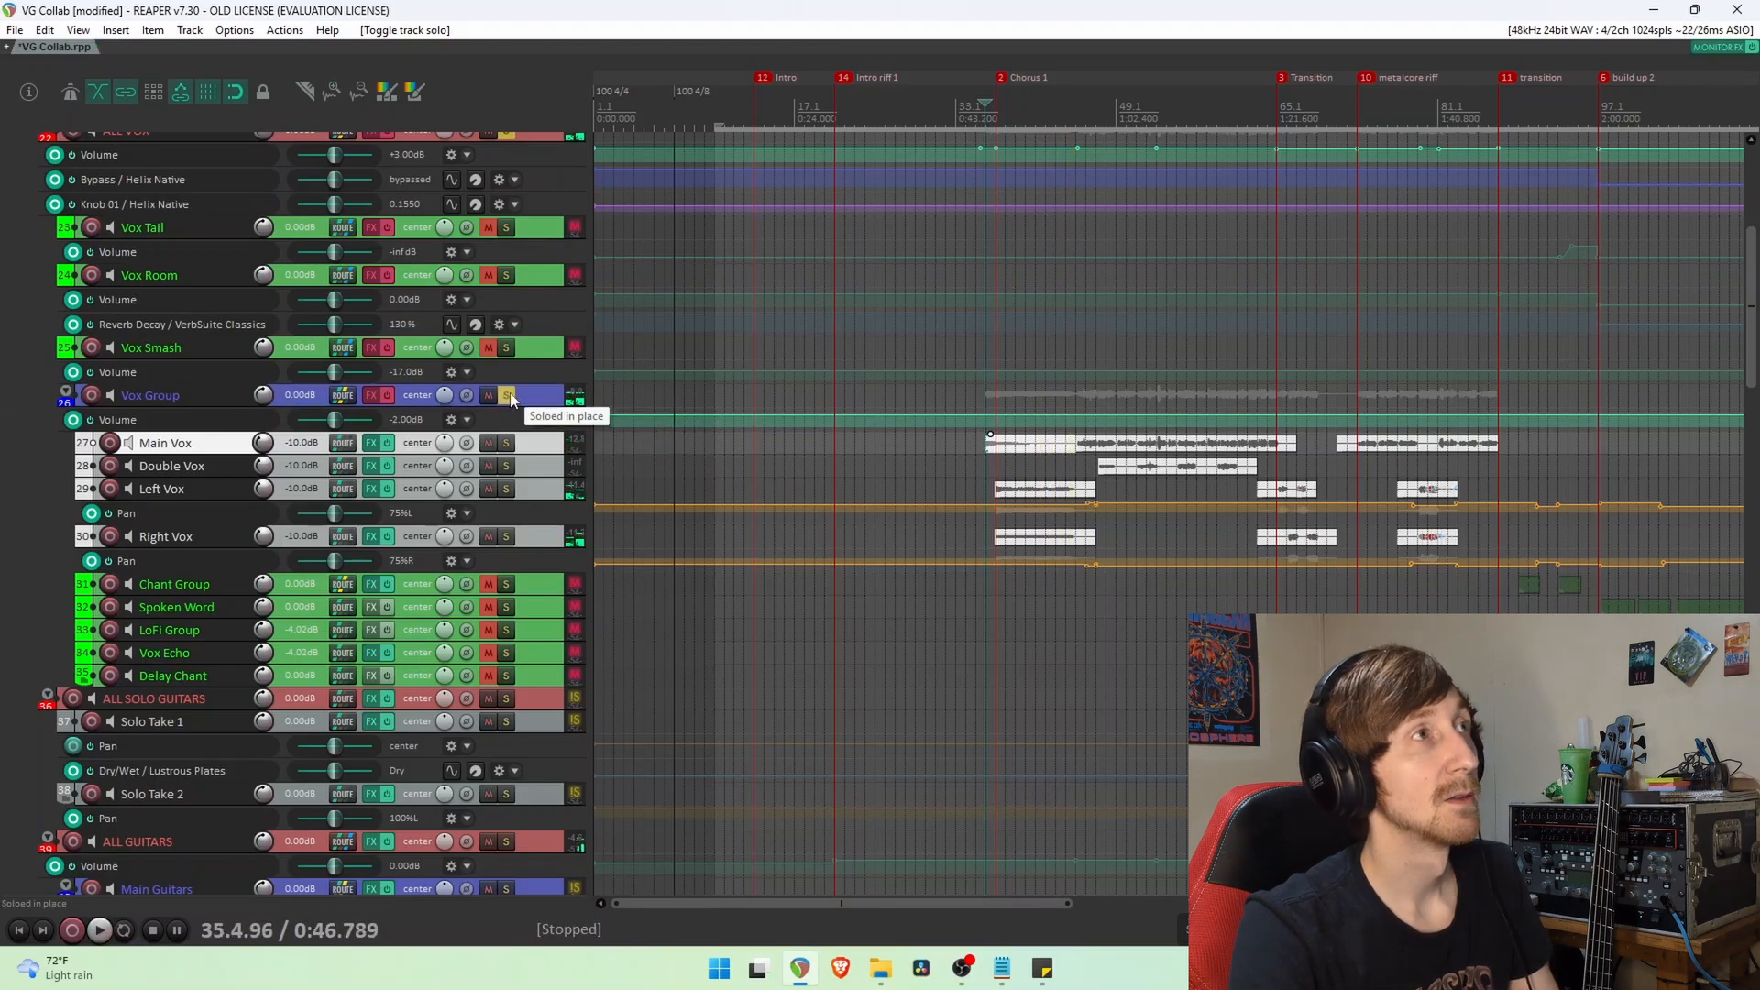
Unsolo the Vox Group and play the vocals in the full mix from just before Chorus 1.
click(977, 443)
click(506, 396)
scroll(513, 422, up, 2)
key(space)
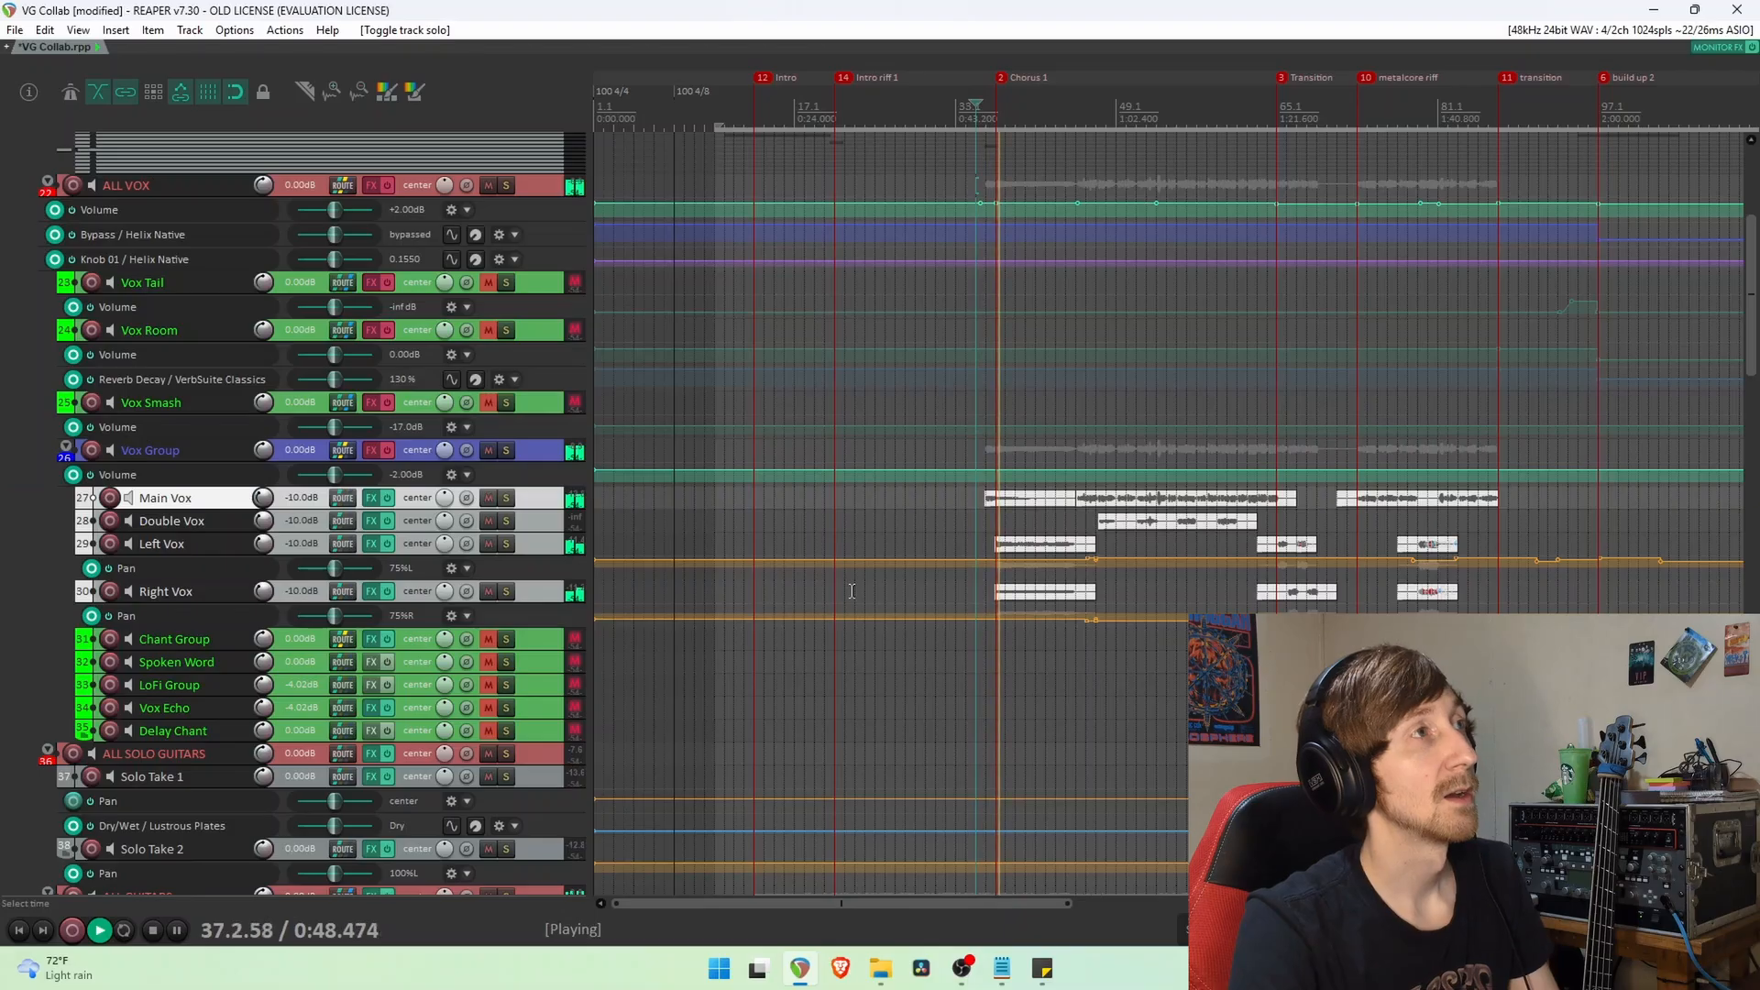
Enable the Vox Group track's effects with playback stopped and open its FX chain.
scroll(3, 564, down, 2)
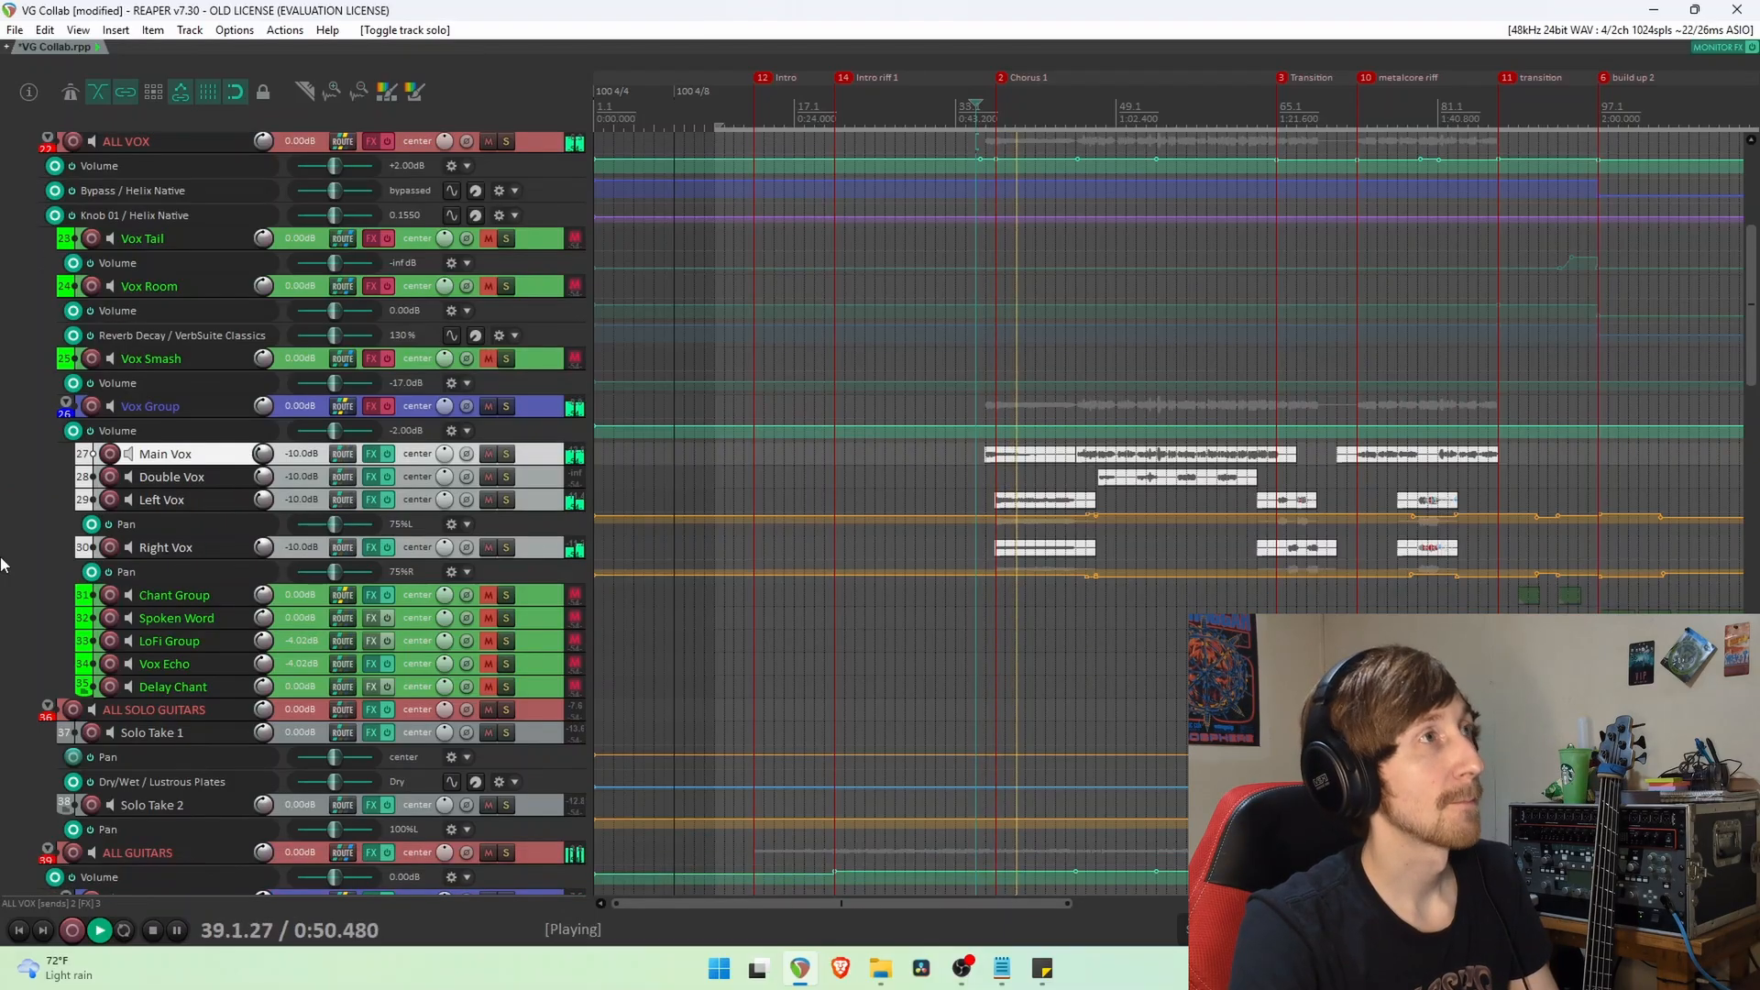
scroll(3, 563, down, 1)
key(space)
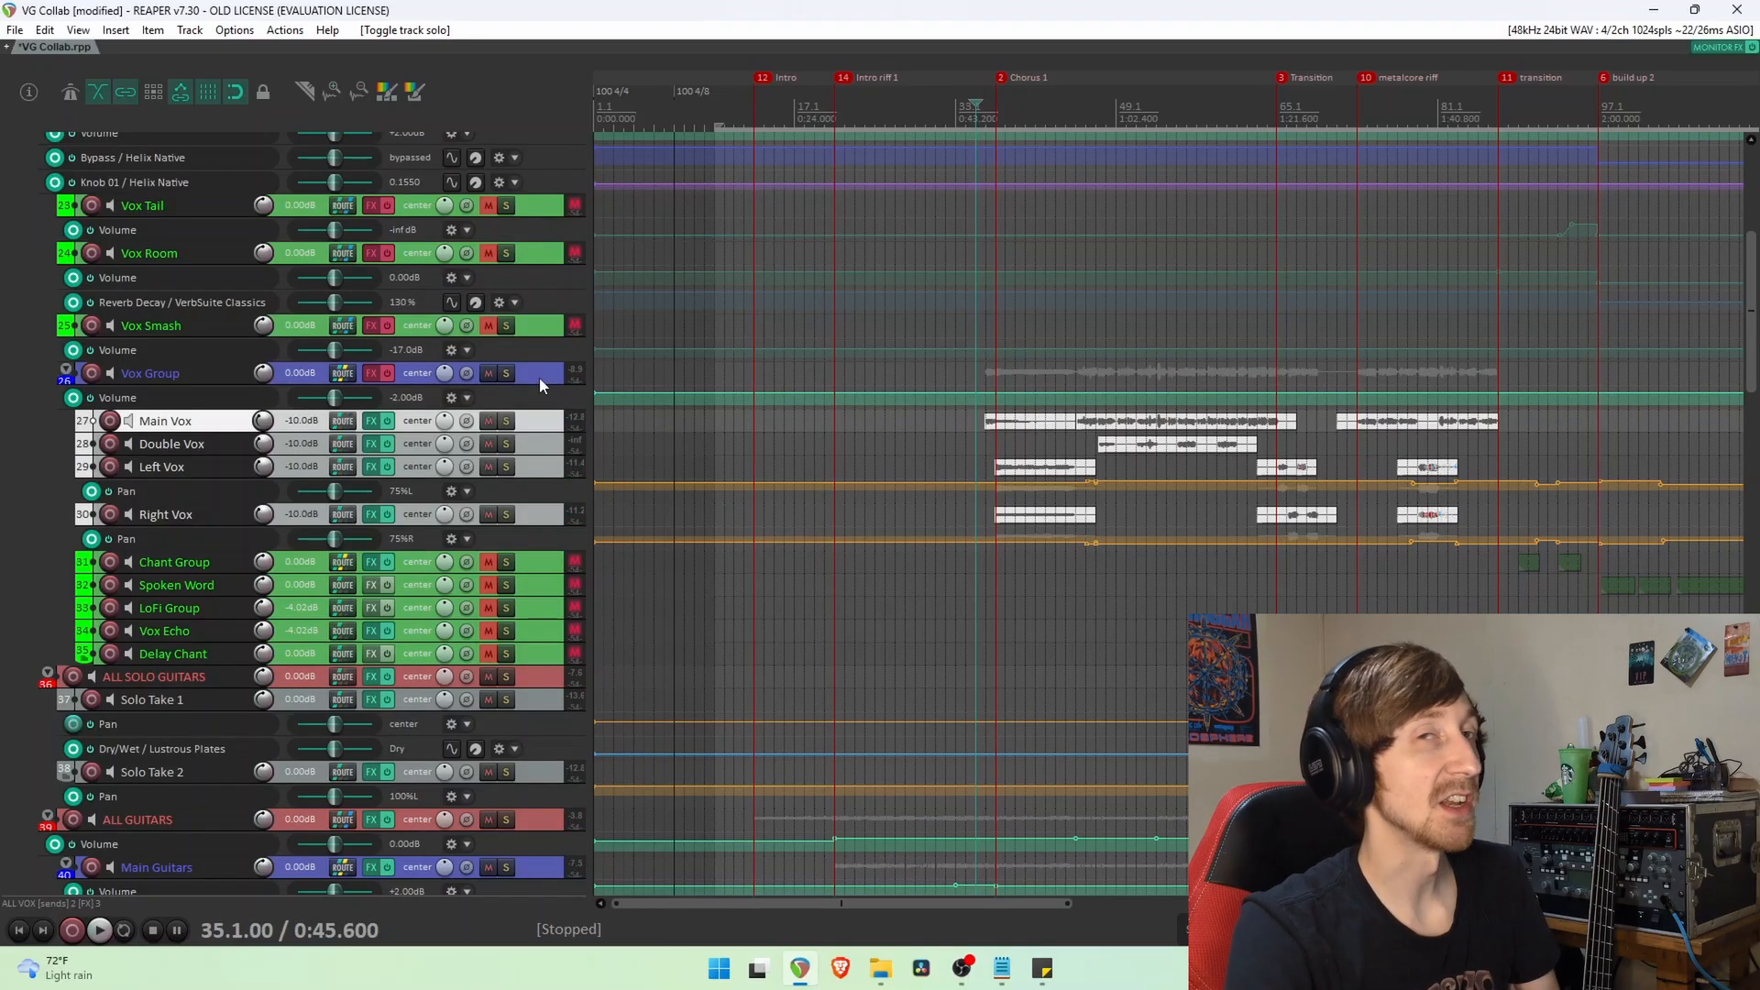
drag(539, 378, 471, 442)
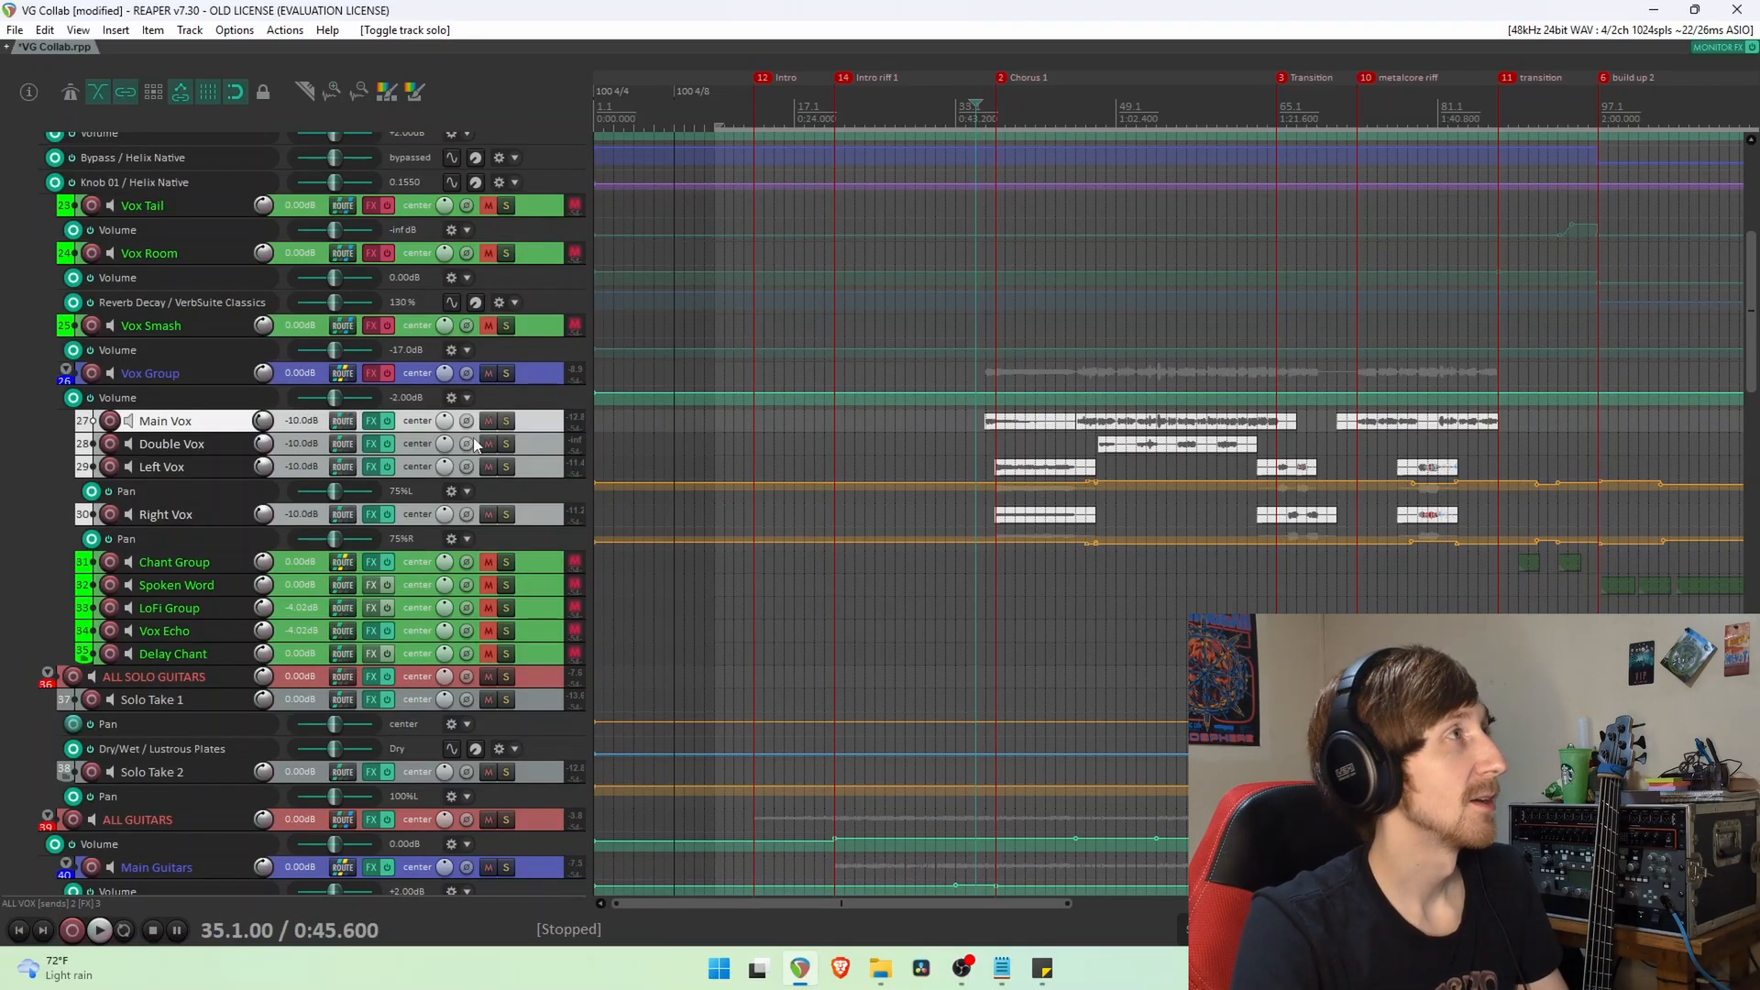
click(534, 381)
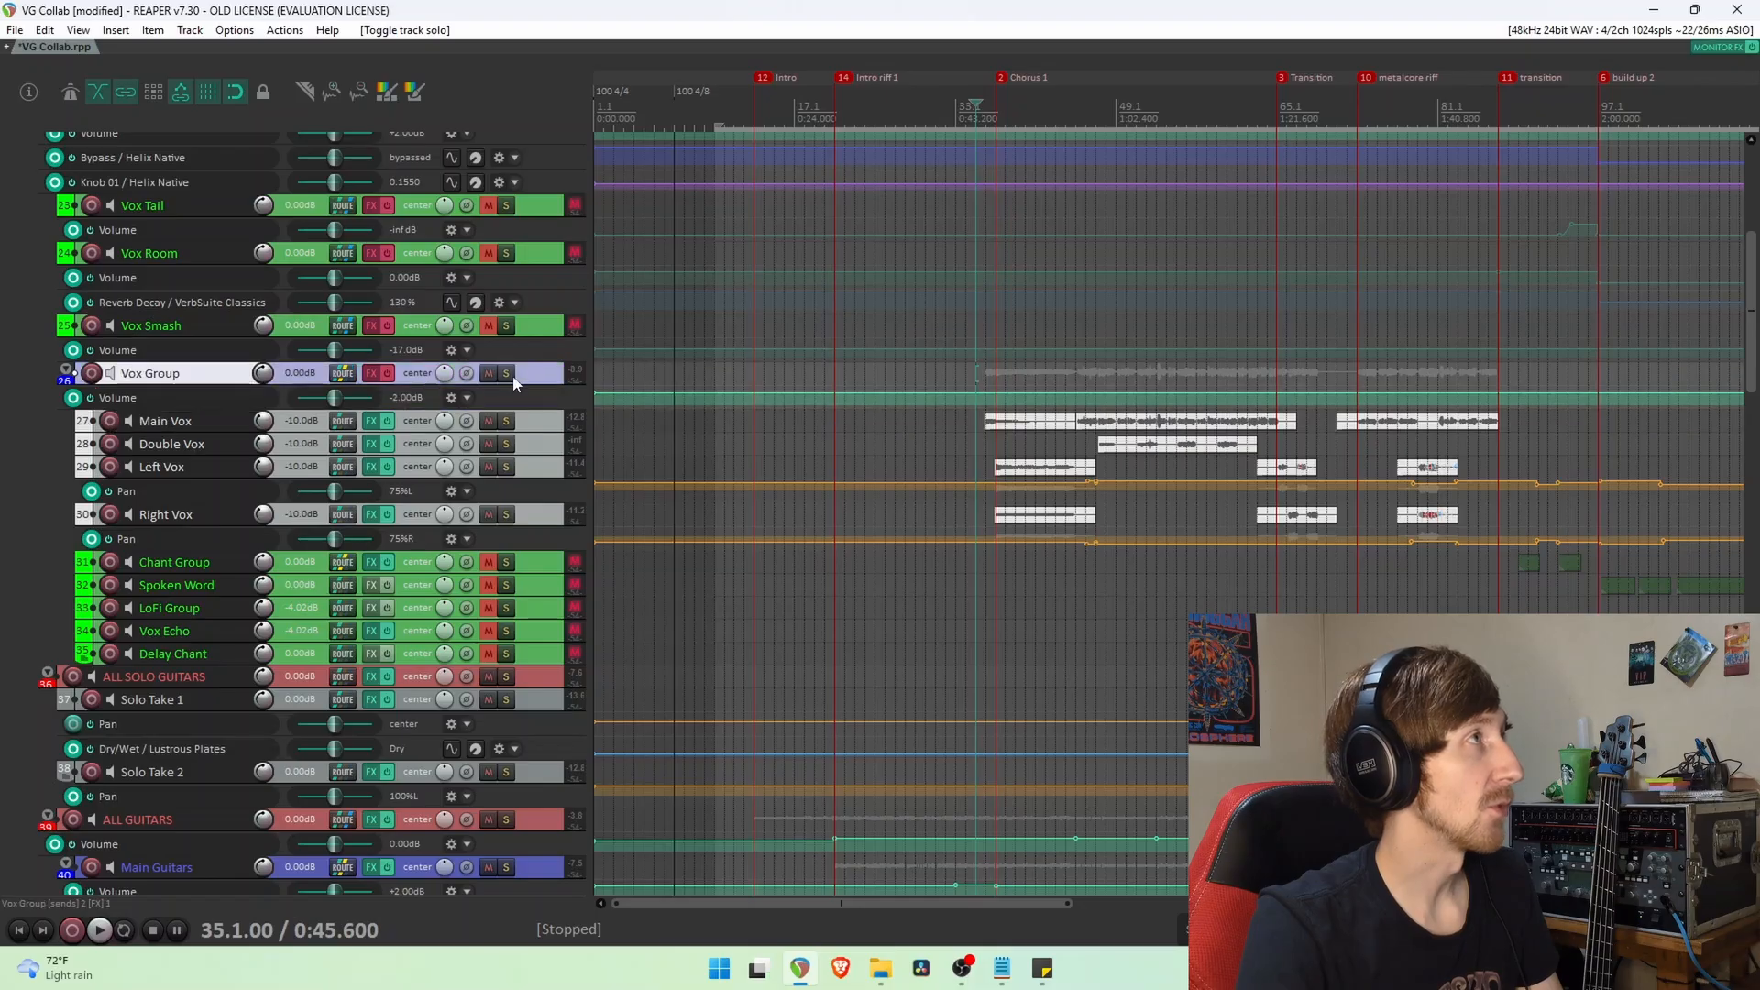
click(386, 374)
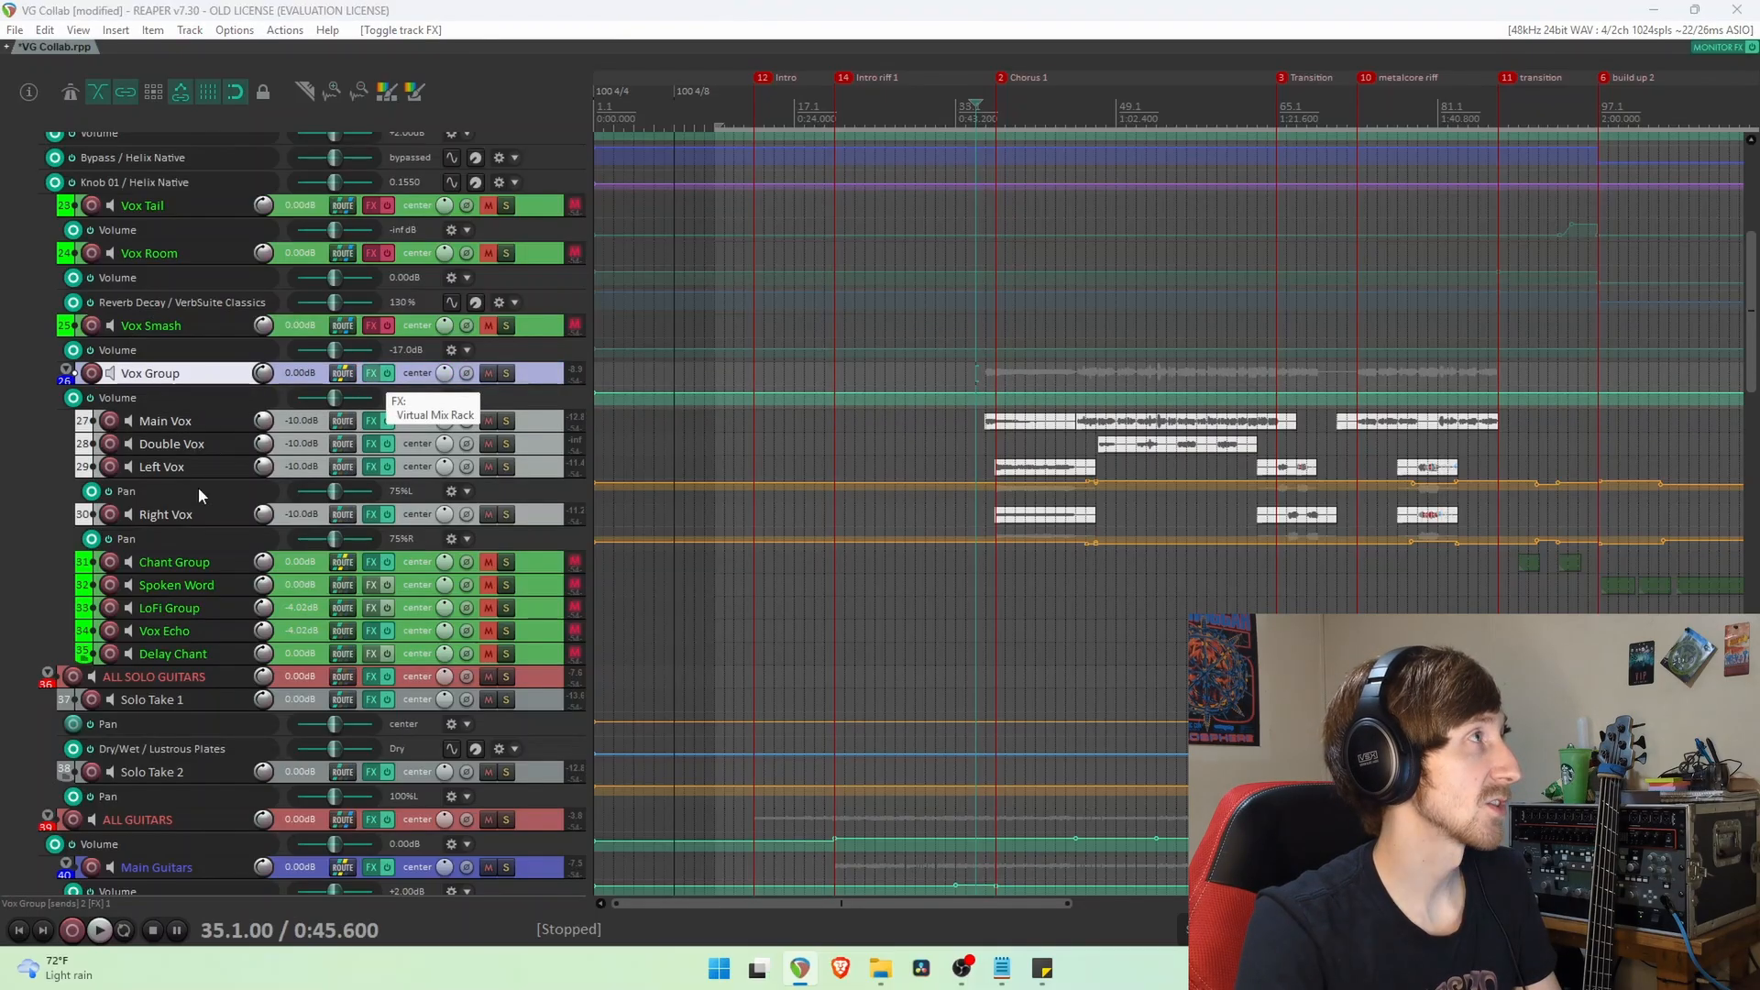
click(371, 373)
drag(916, 463, 915, 142)
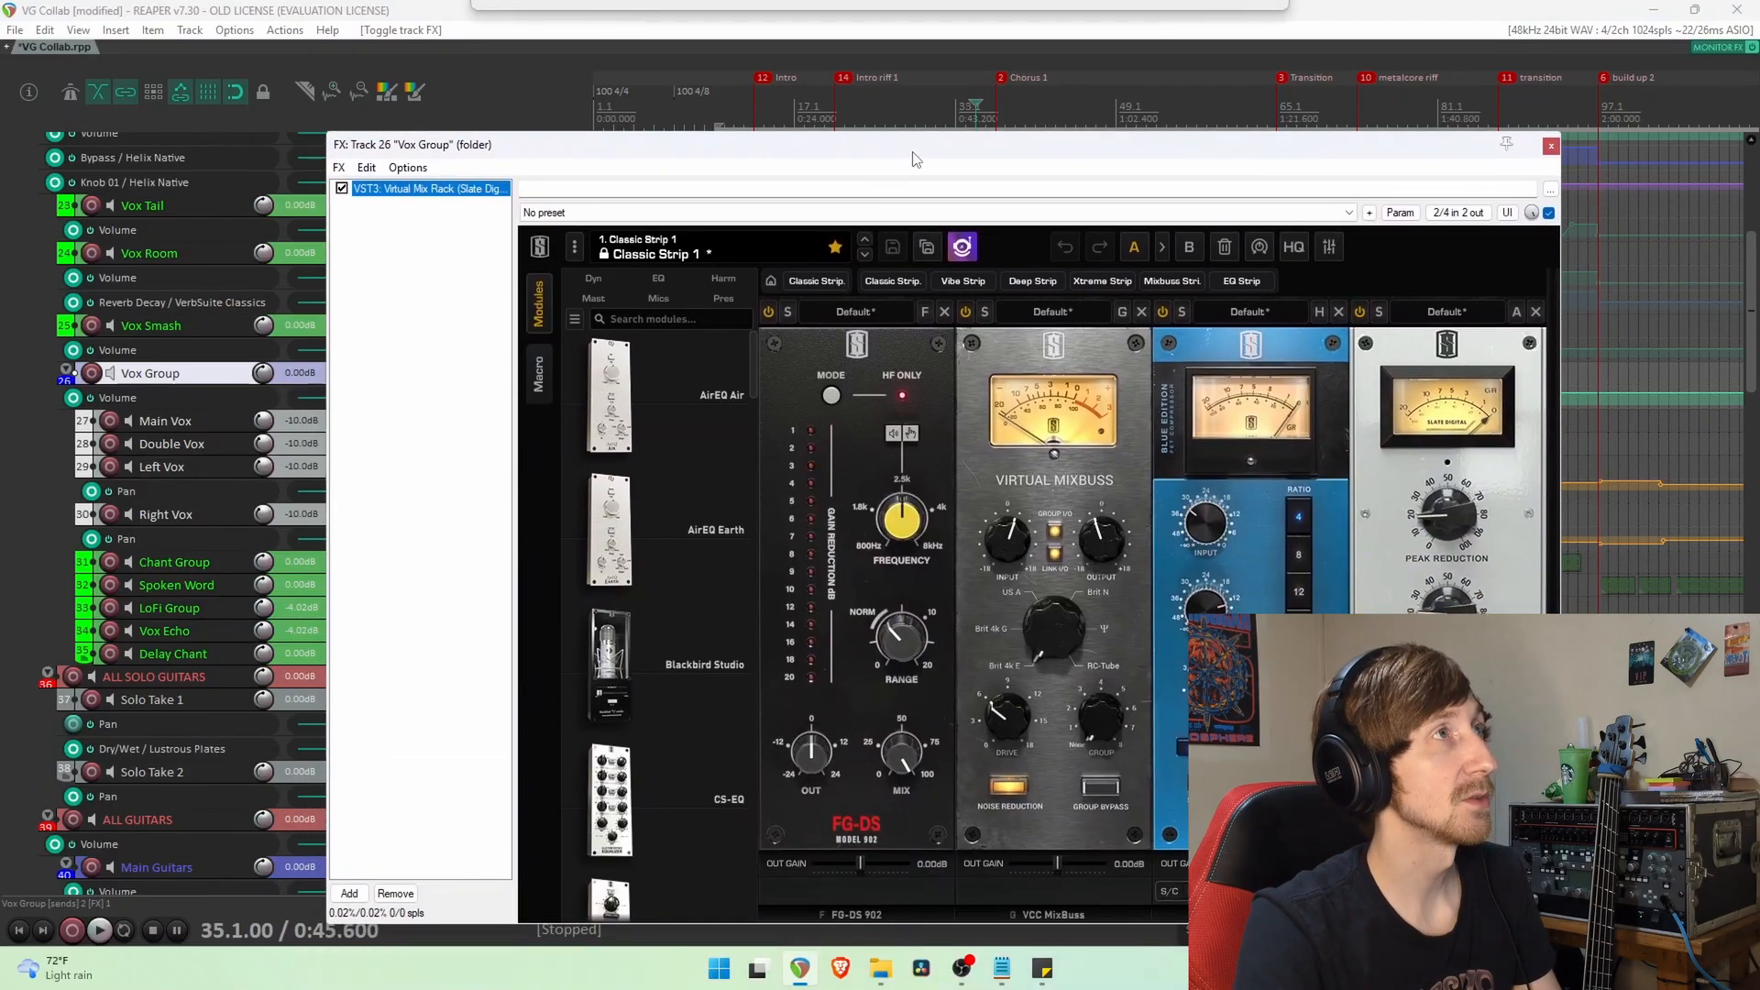
Switch off the VCC MixBuss, FG-116 and FG-2A modules in the Vox Group's Virtual Mix Rack, keeping only FG-DS active.
click(965, 312)
click(1163, 312)
click(1360, 312)
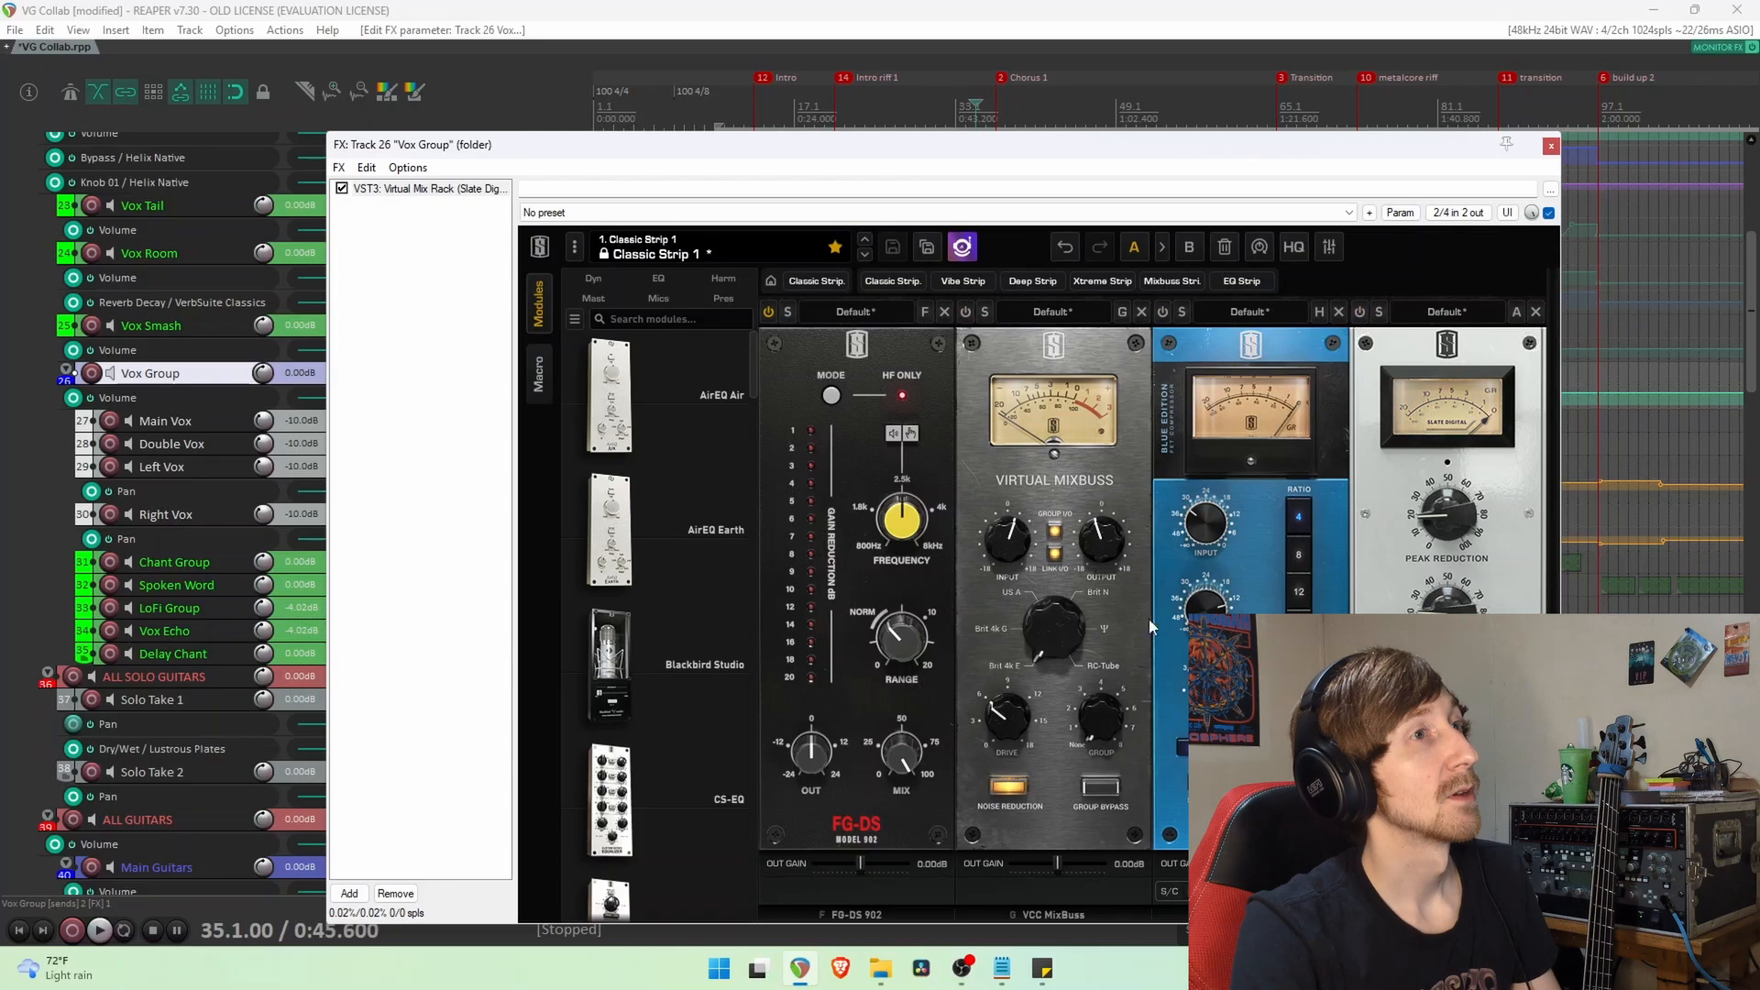
Audition the Vox Group with only the FG-DS module active, first from bar 35 and again from bar 46 before the Double Vox entry.
drag(913, 156, 931, 112)
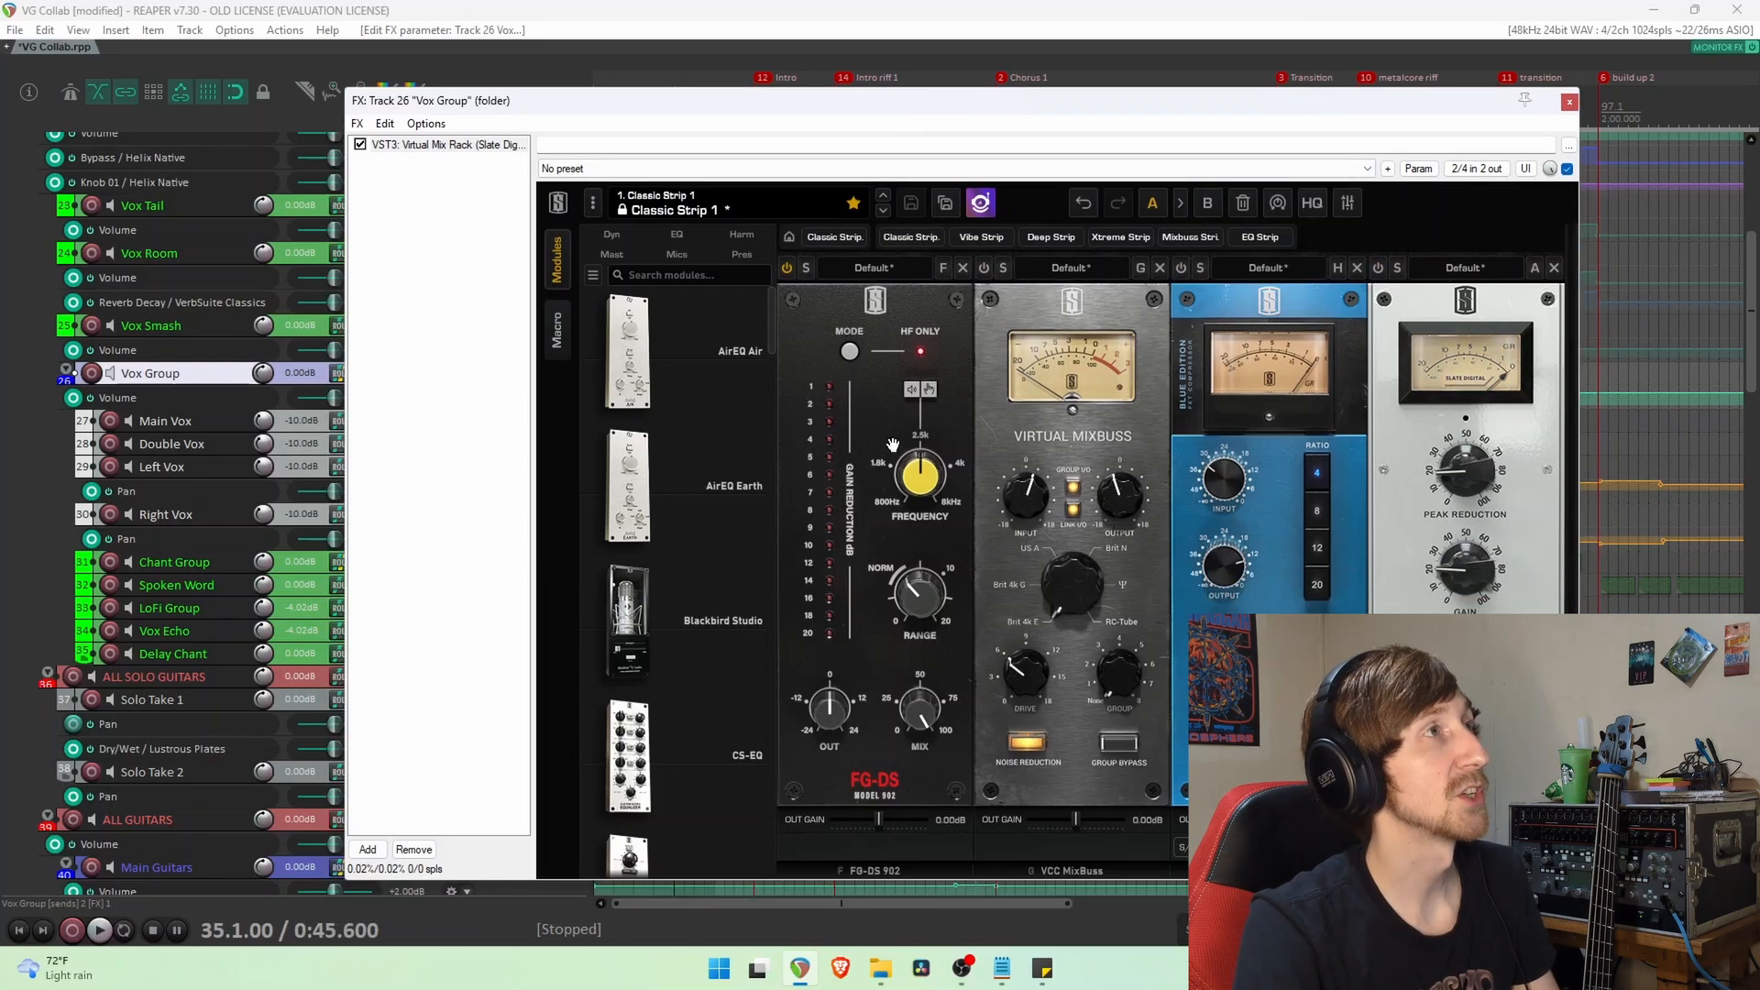
key(space)
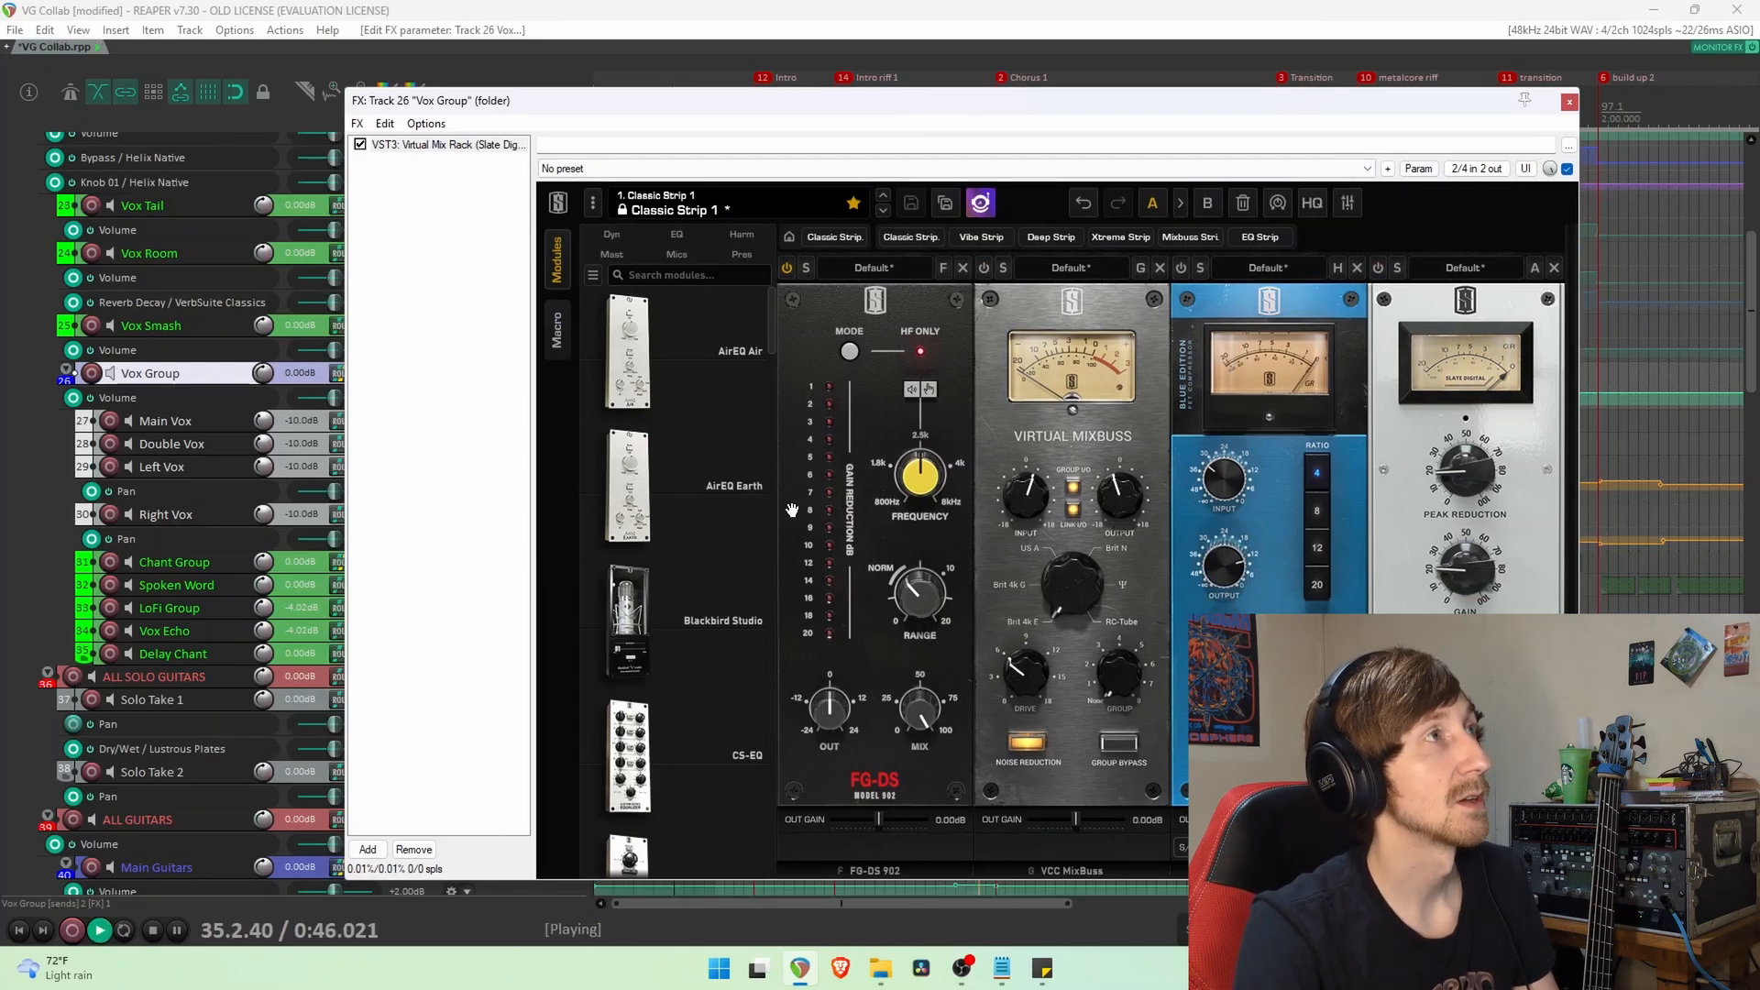
key(space)
drag(937, 115, 886, 675)
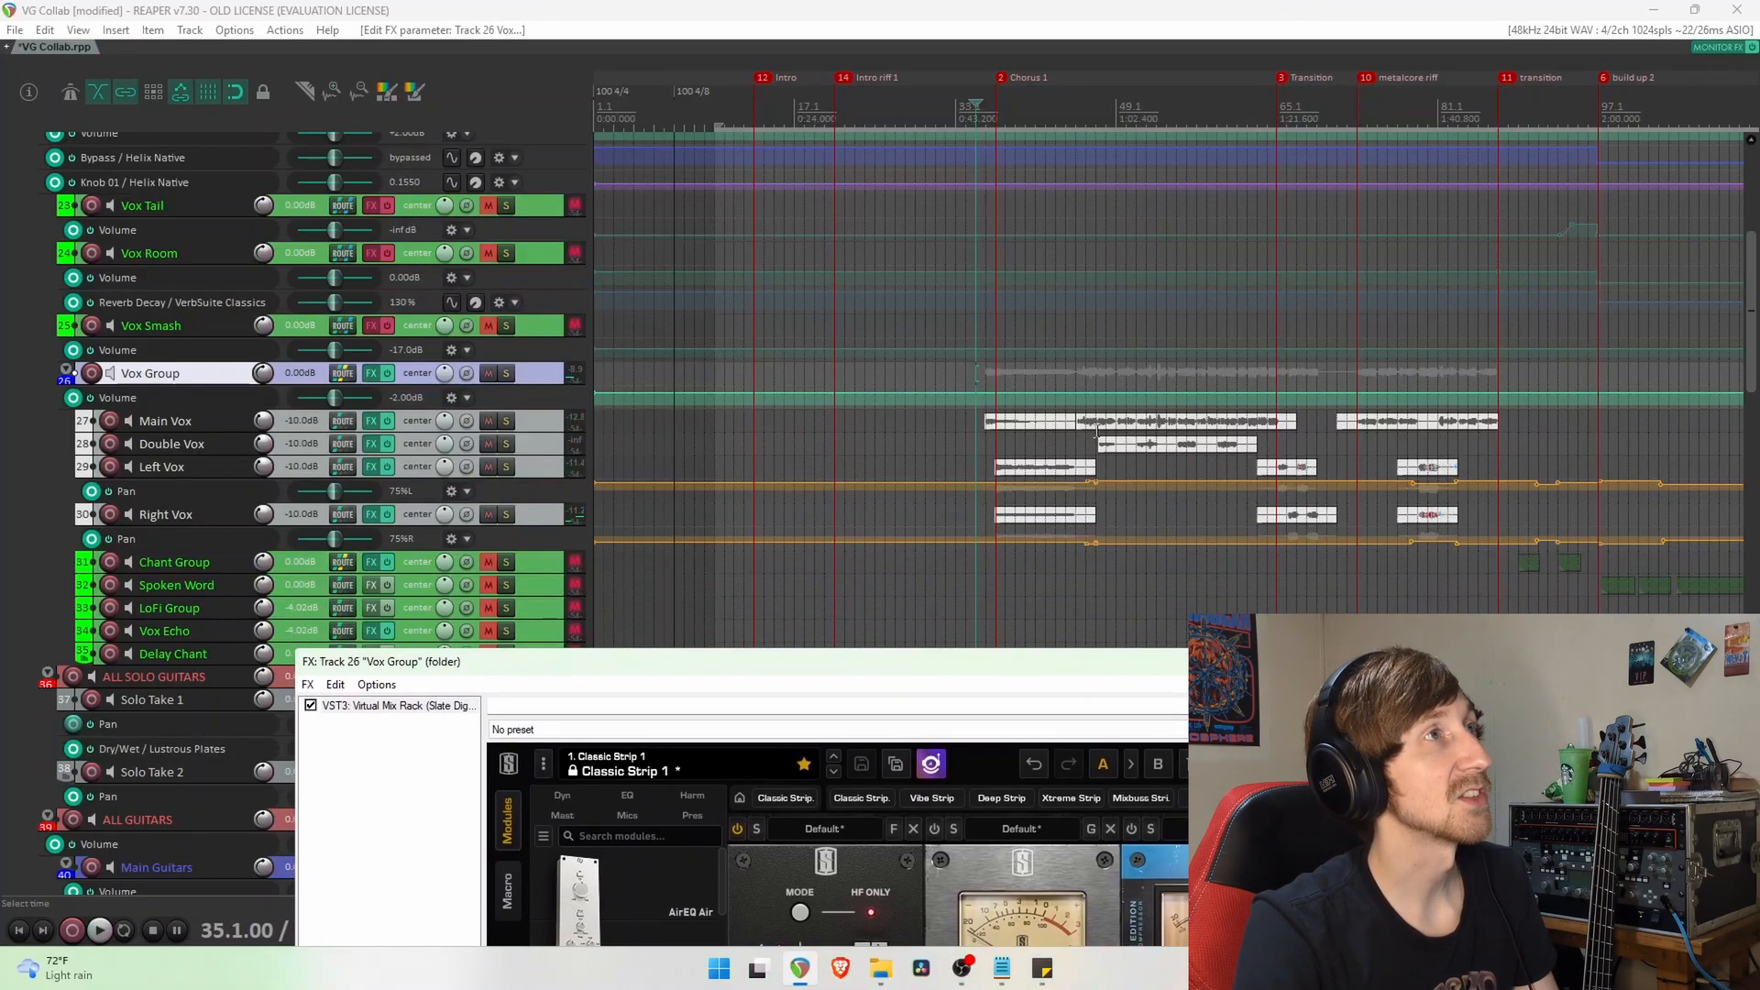
click(1086, 444)
key(space)
drag(1080, 665, 1083, 230)
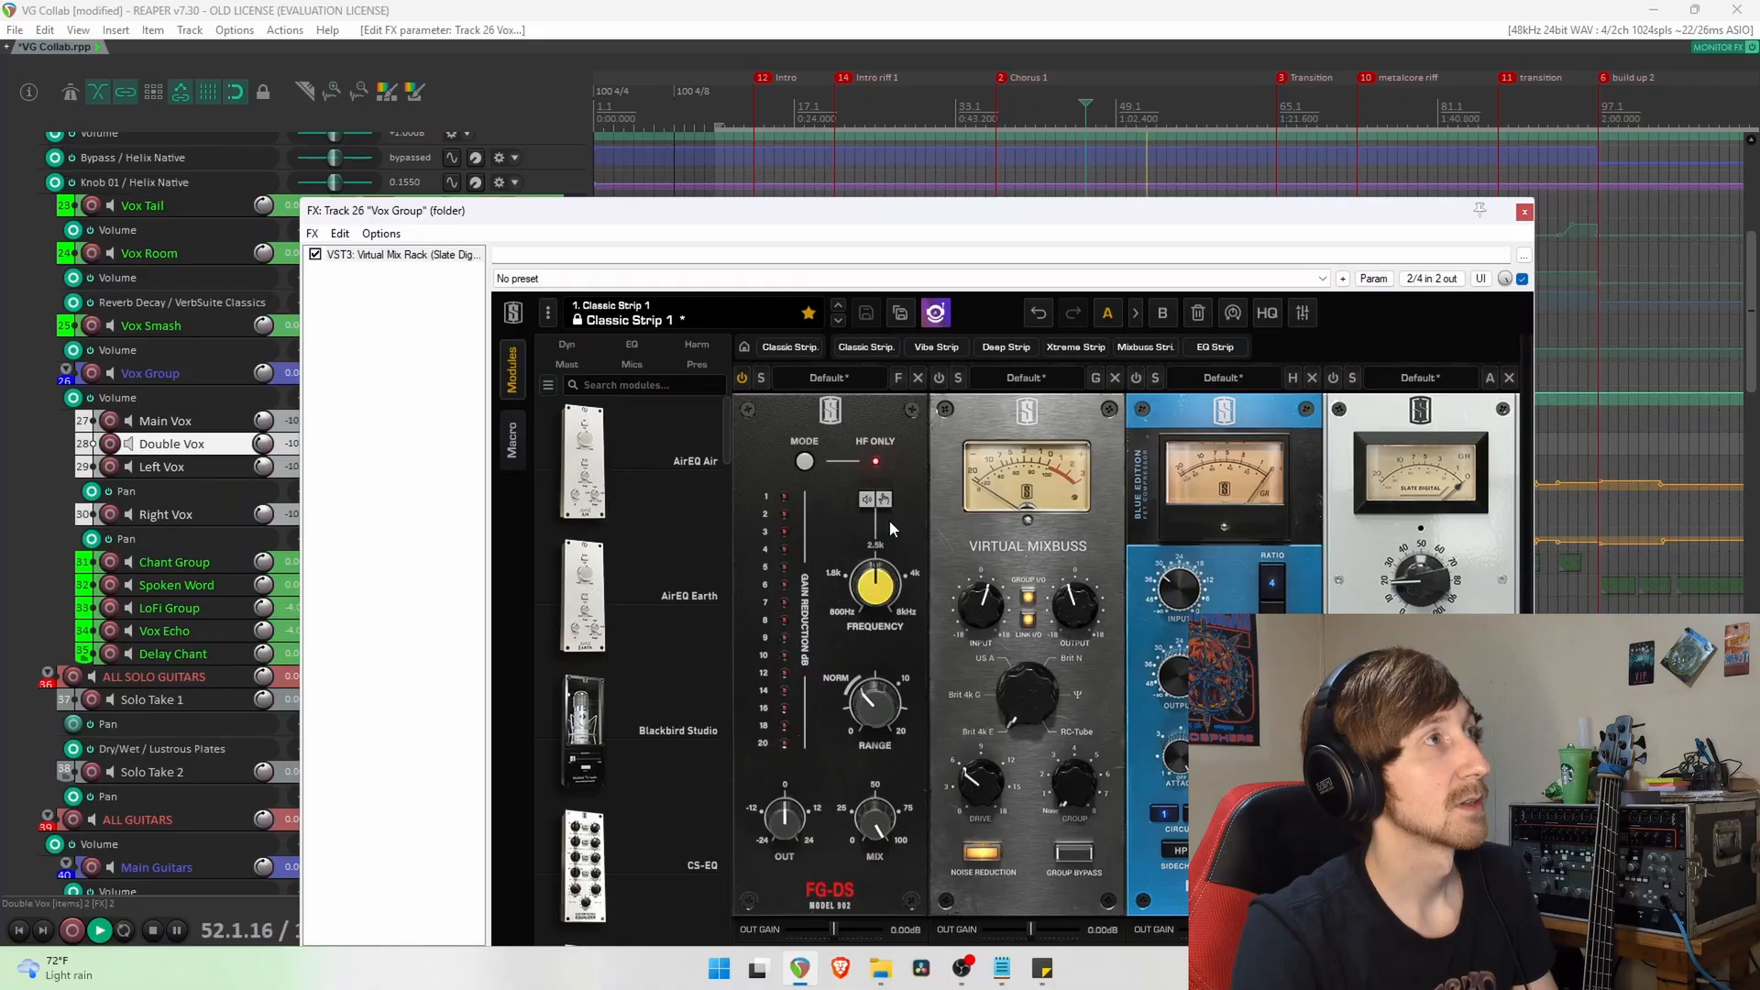
key(space)
Switch on the VCC MixBuss module in the Virtual Mix Rack and play the vocals from bar 46.
drag(1014, 472, 1011, 392)
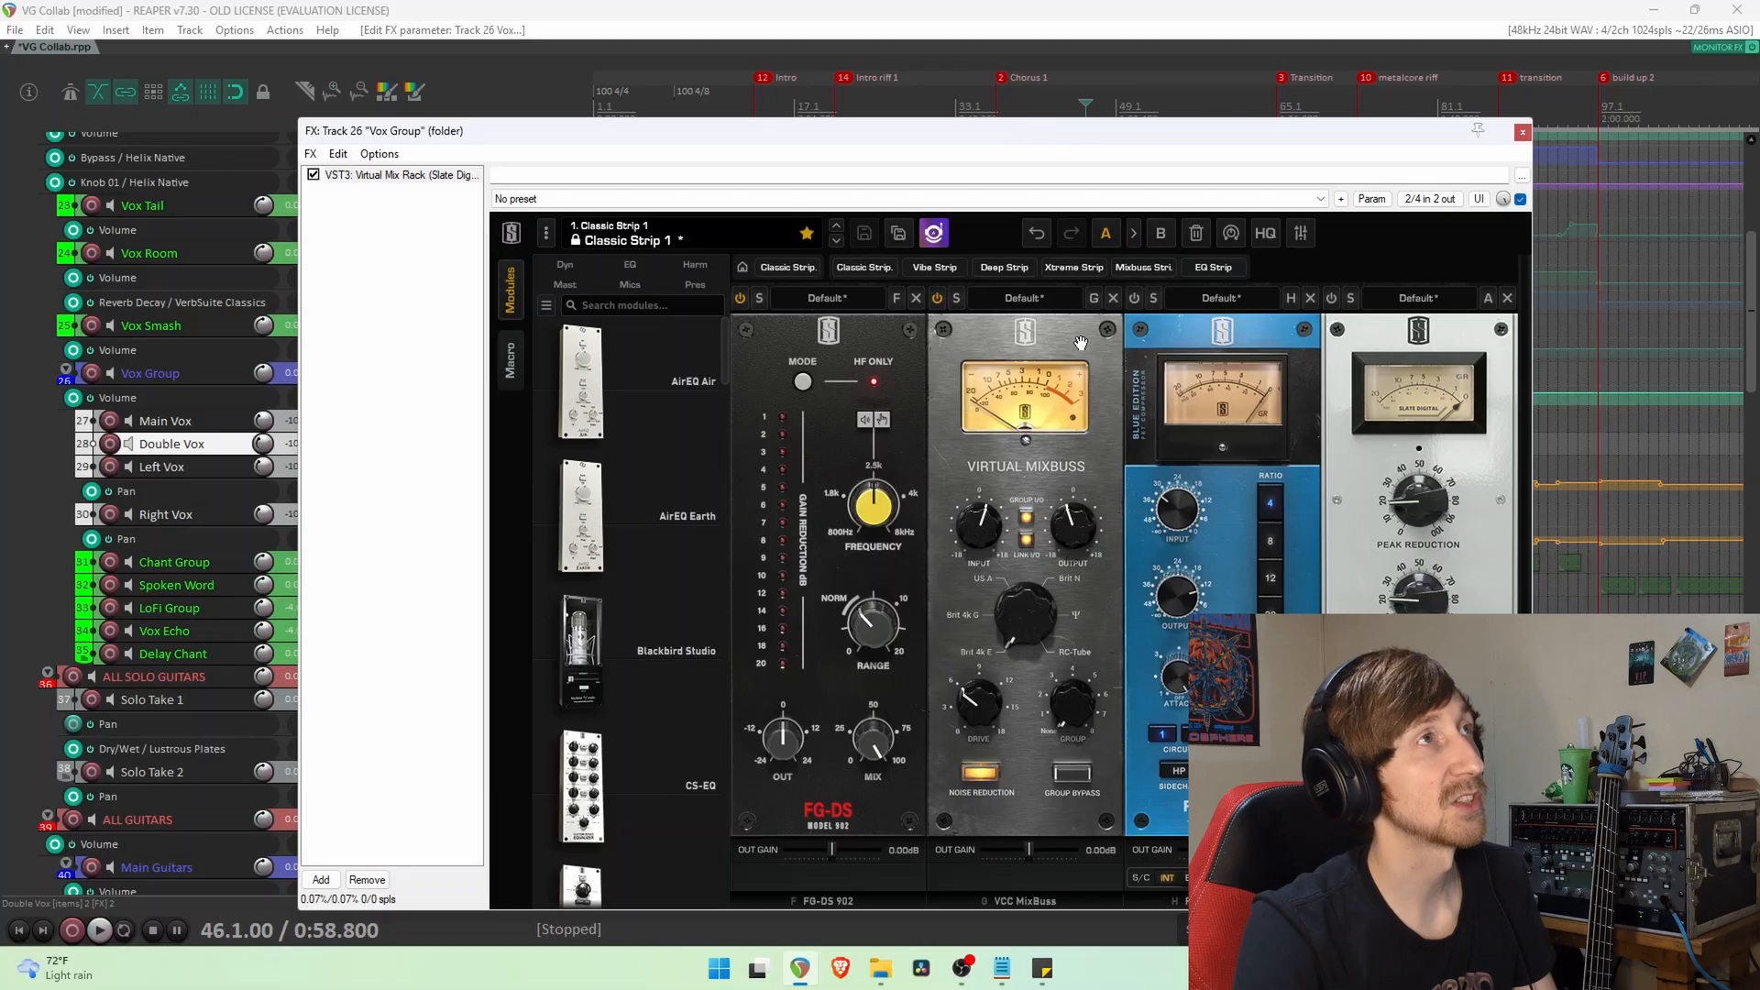
key(space)
mouse_move(1093, 534)
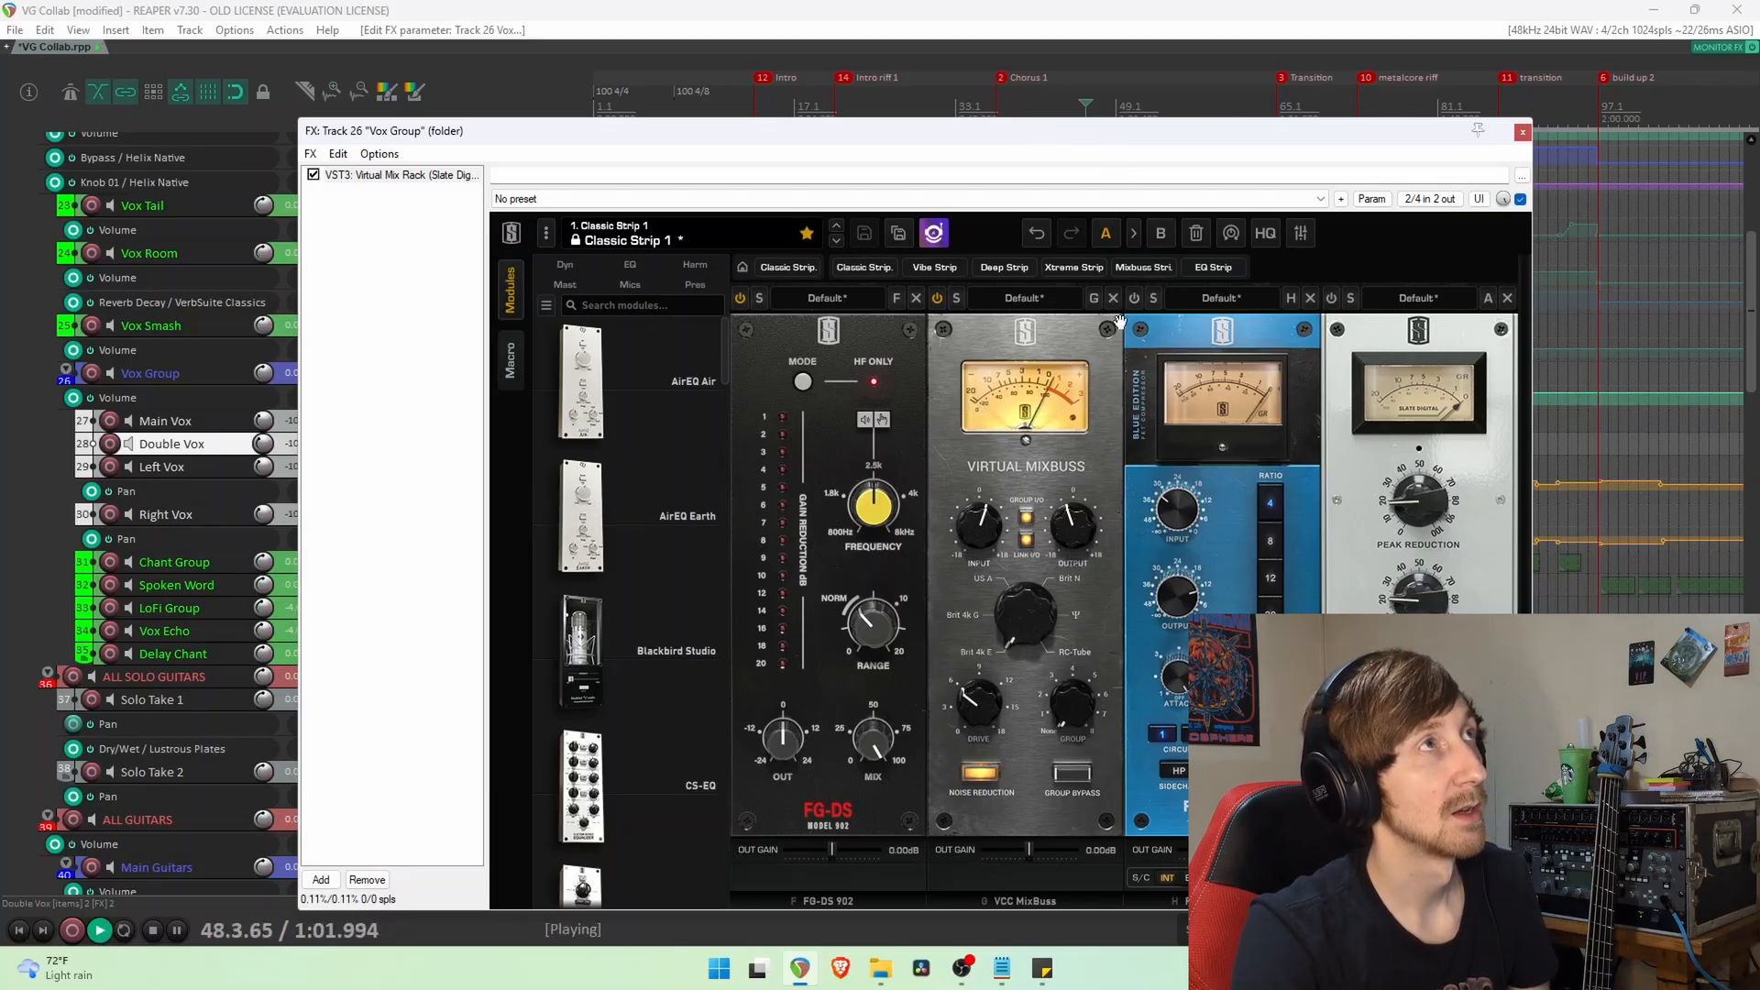
key(space)
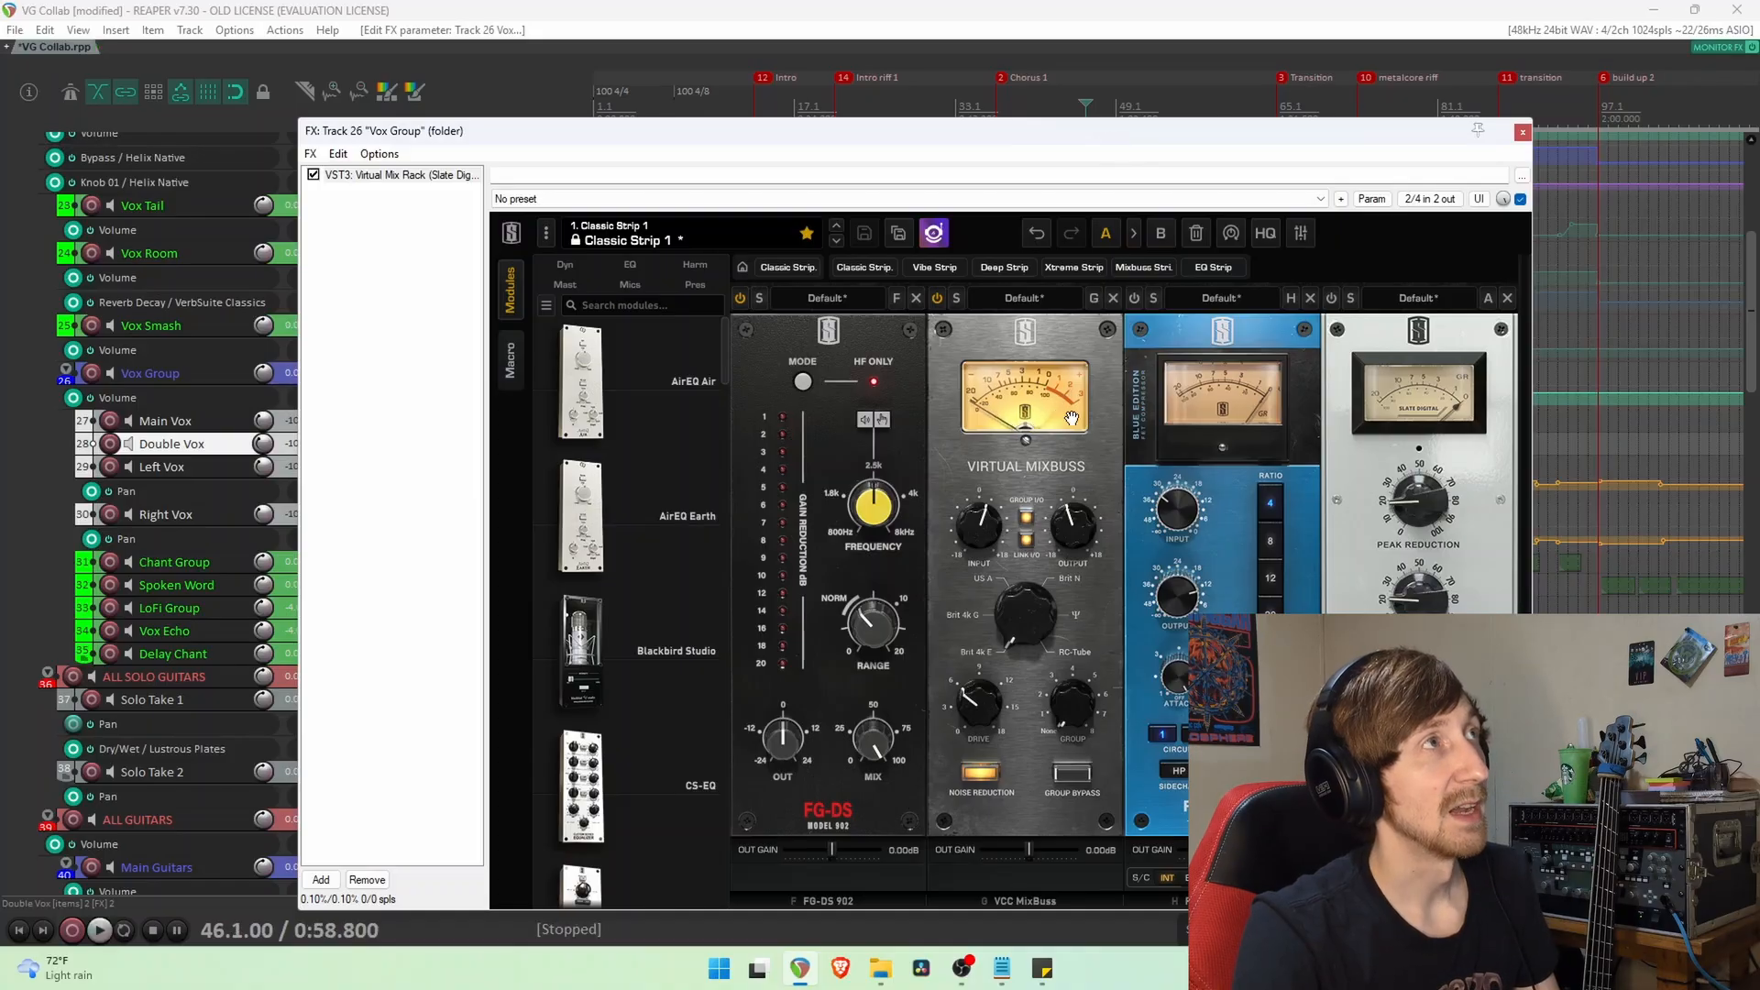
Move the edit cursor to bar 36, just before Chorus 1, and play the vocals with FG-DS and VCC MixBuss active.
drag(1066, 136, 1145, 713)
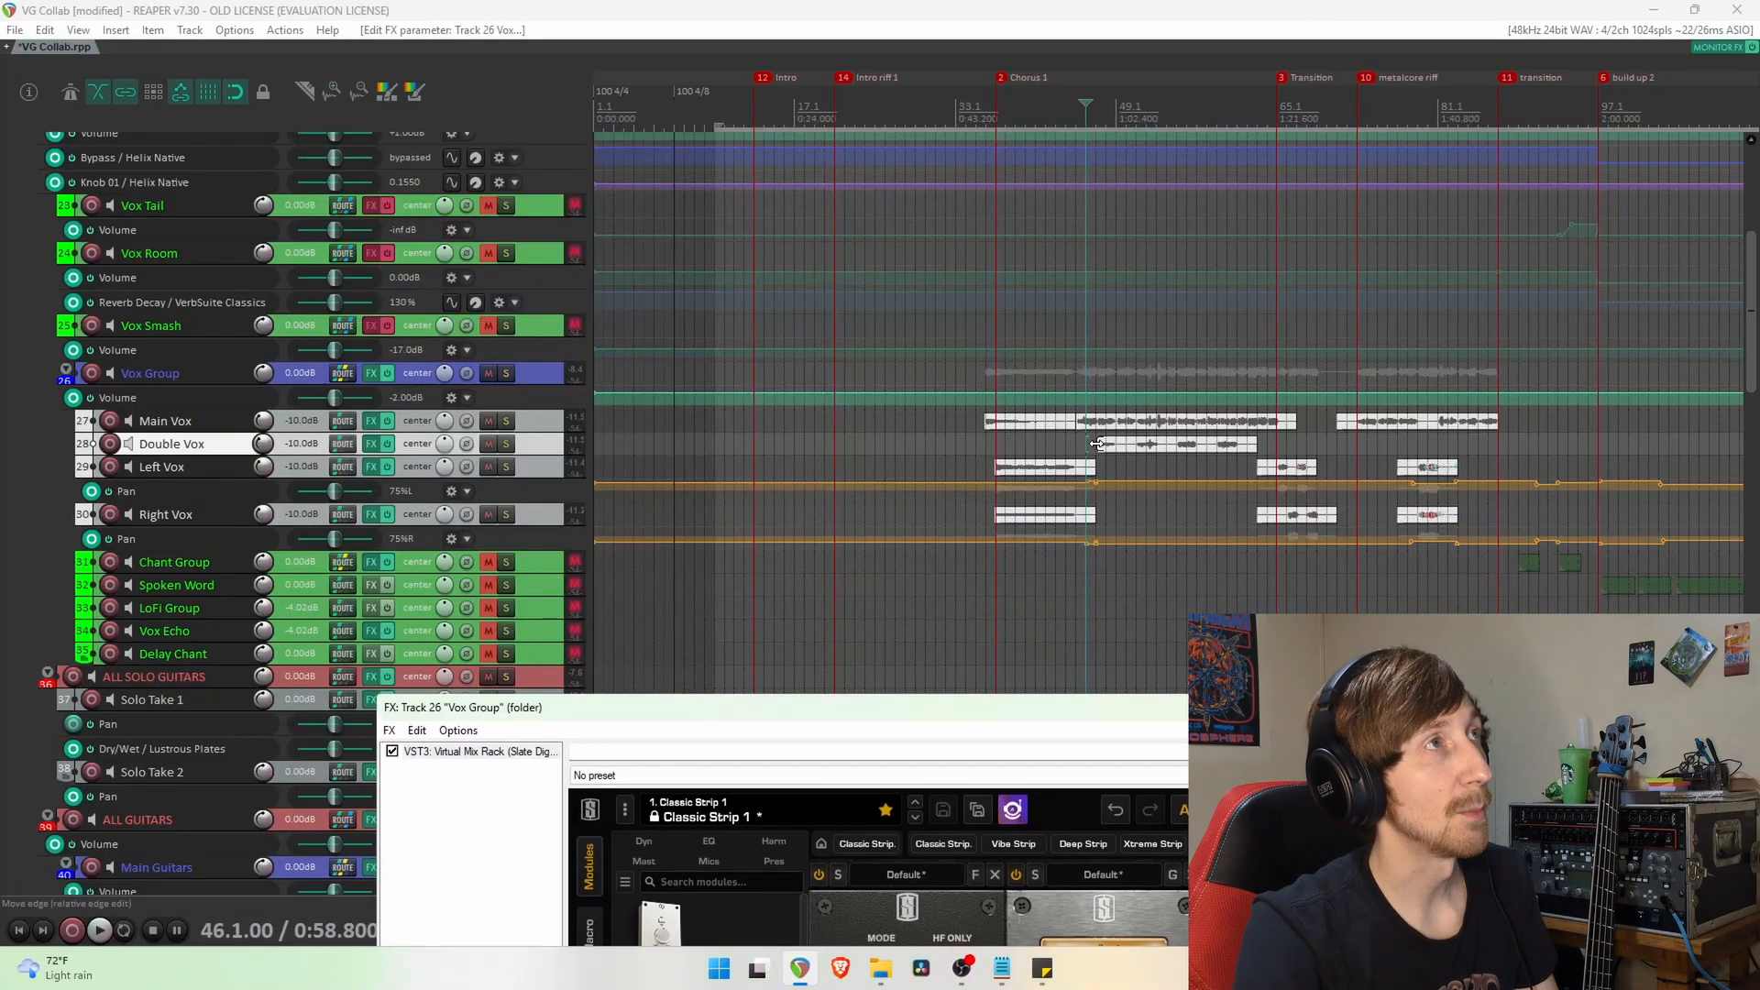
click(987, 443)
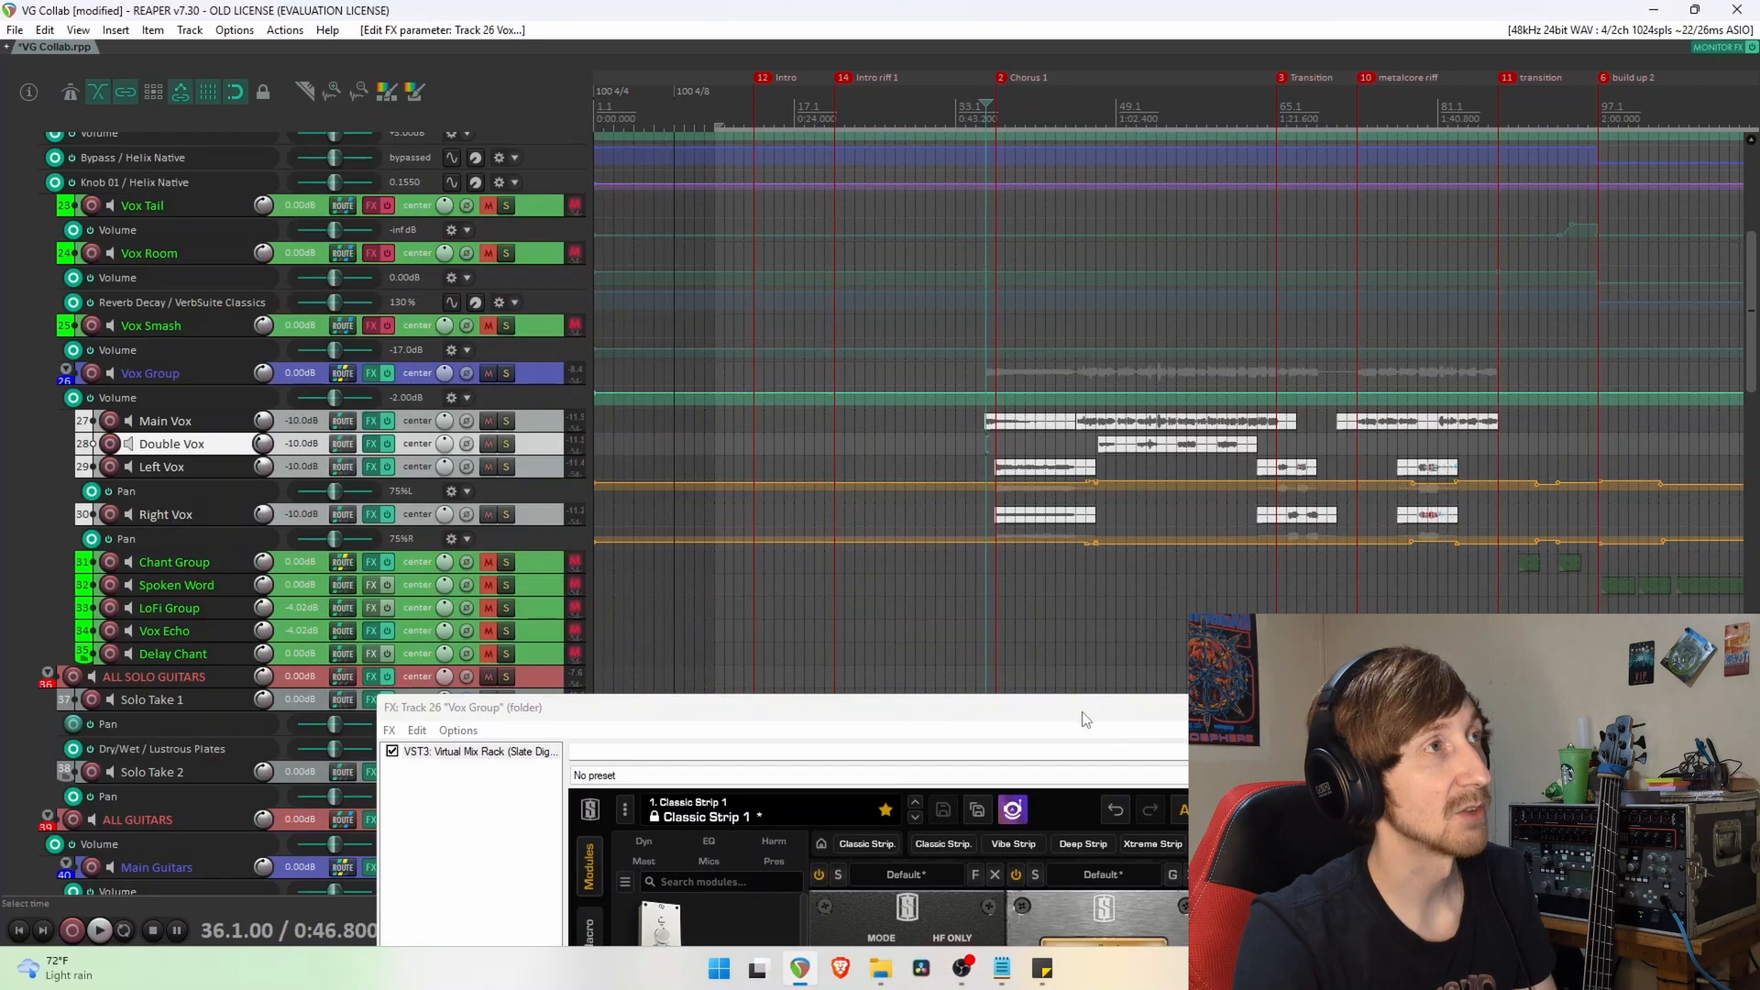
drag(1137, 707, 1153, 189)
key(space)
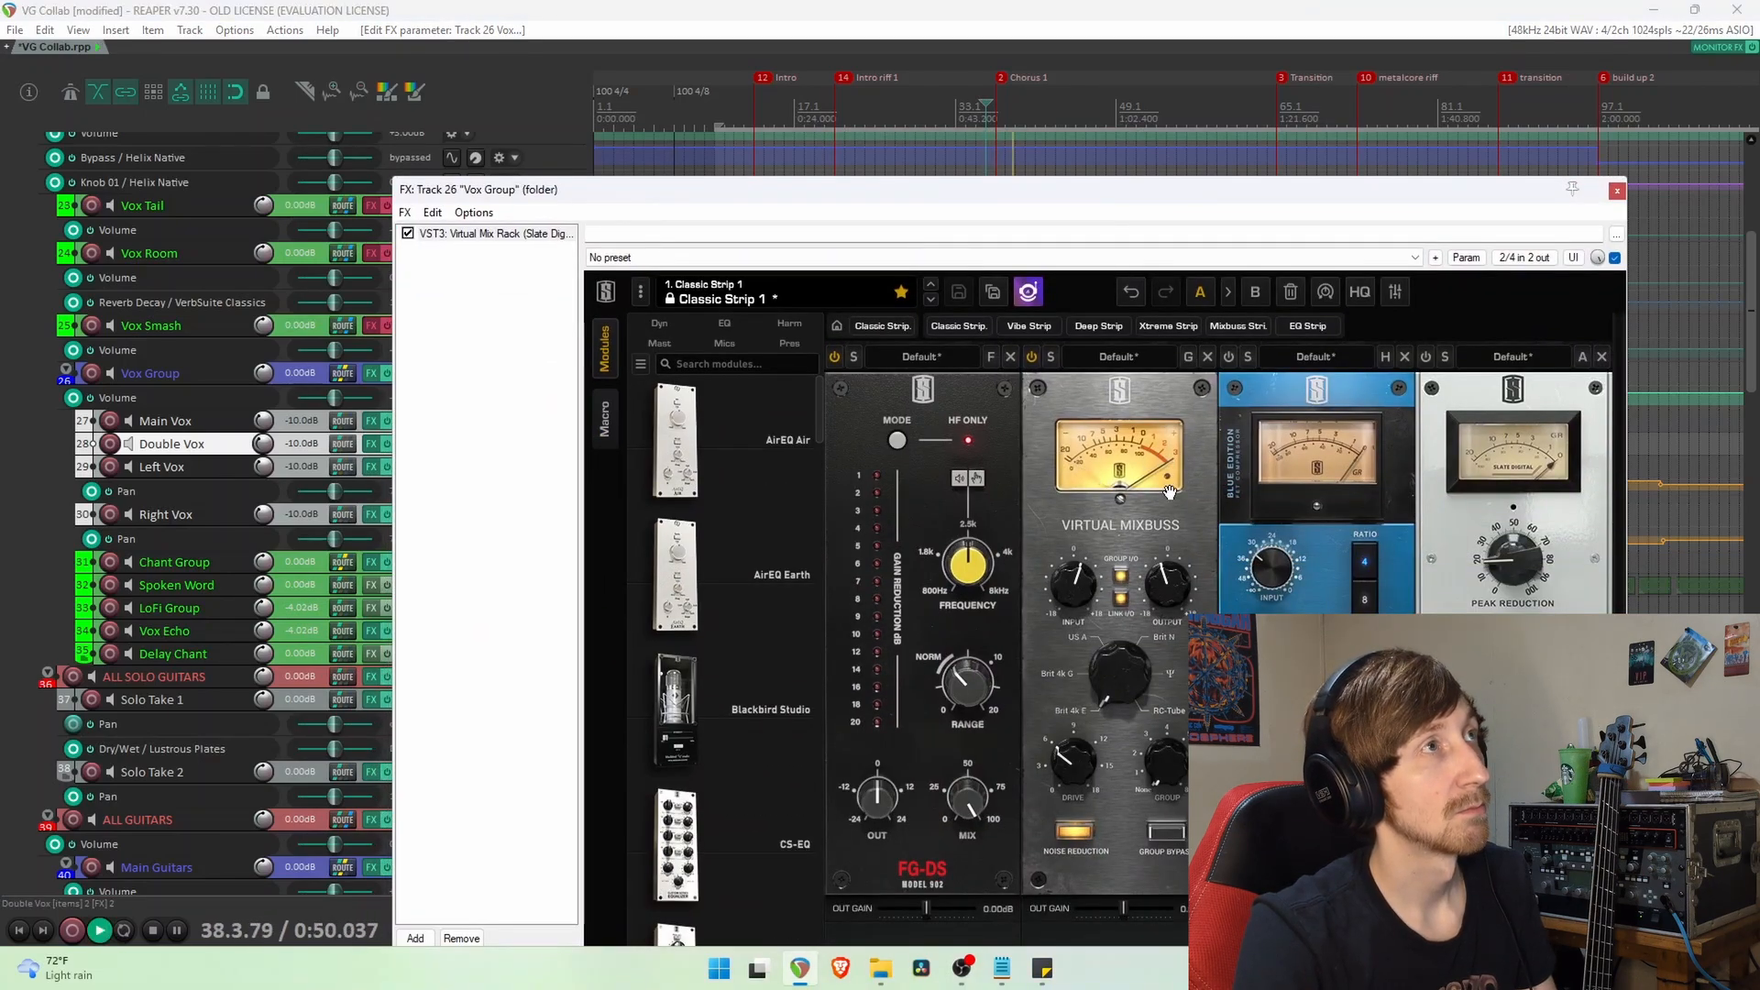
key(space)
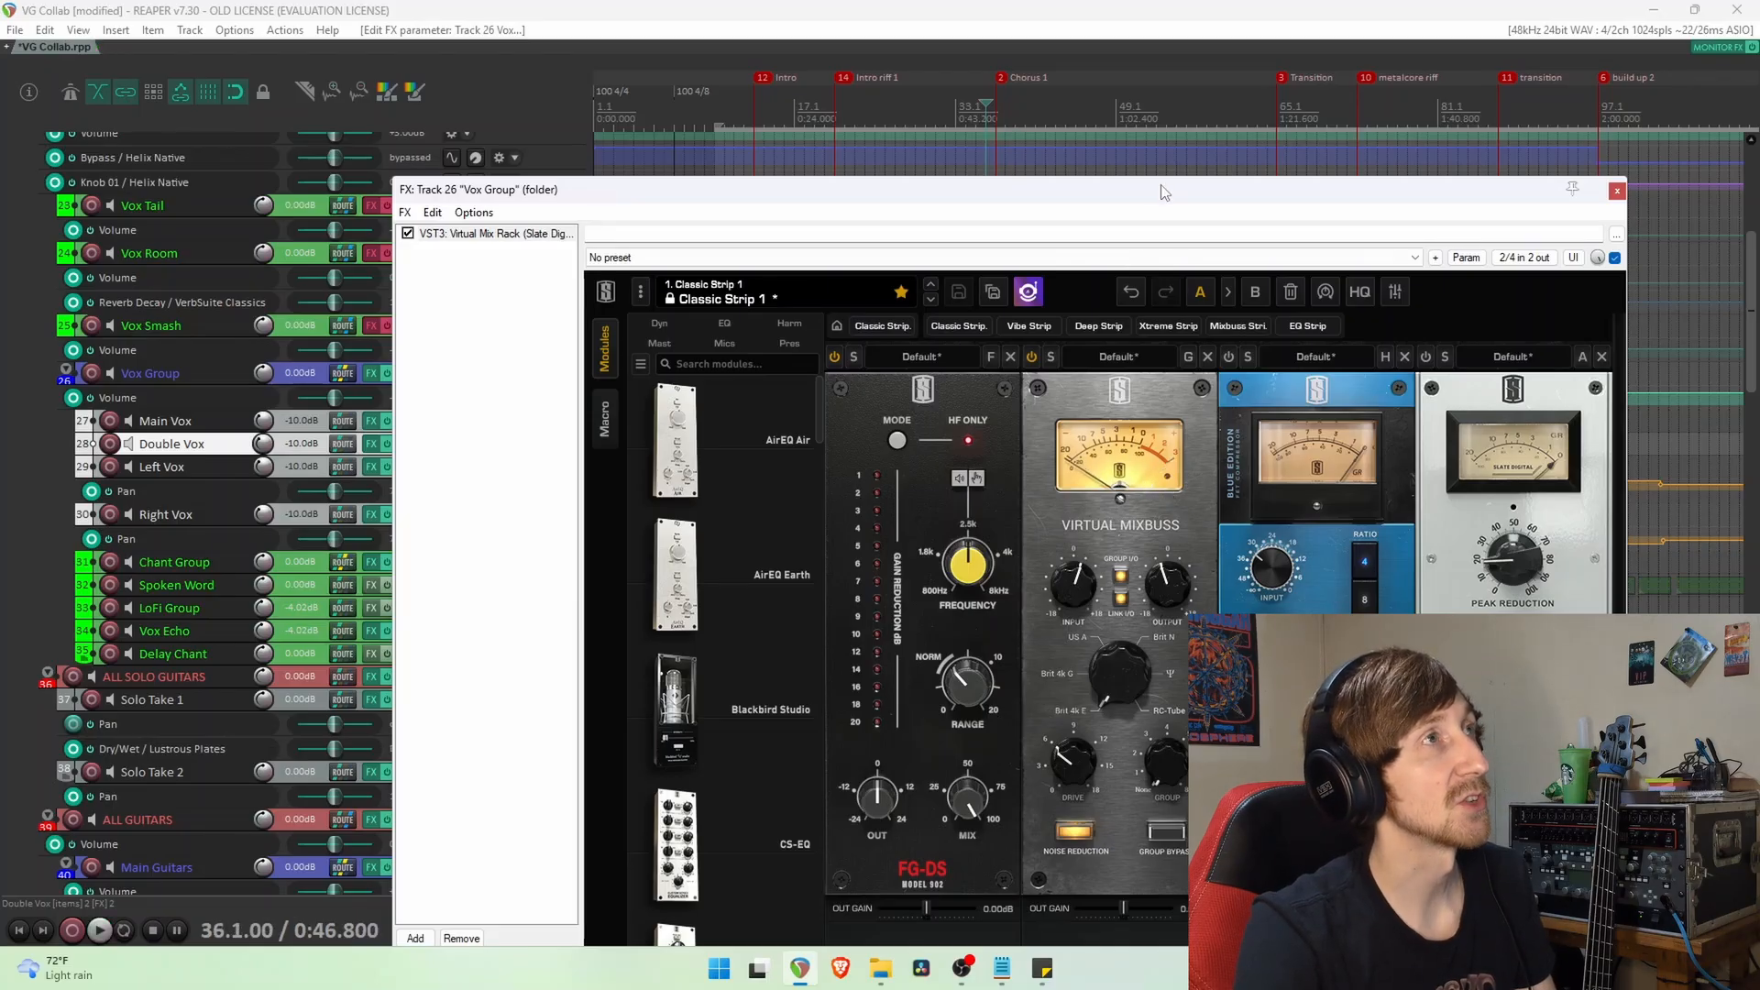
Switch on the FG-116 and FG-2A compressor modules in the Vox Group's Virtual Mix Rack.
drag(1163, 185, 1088, 239)
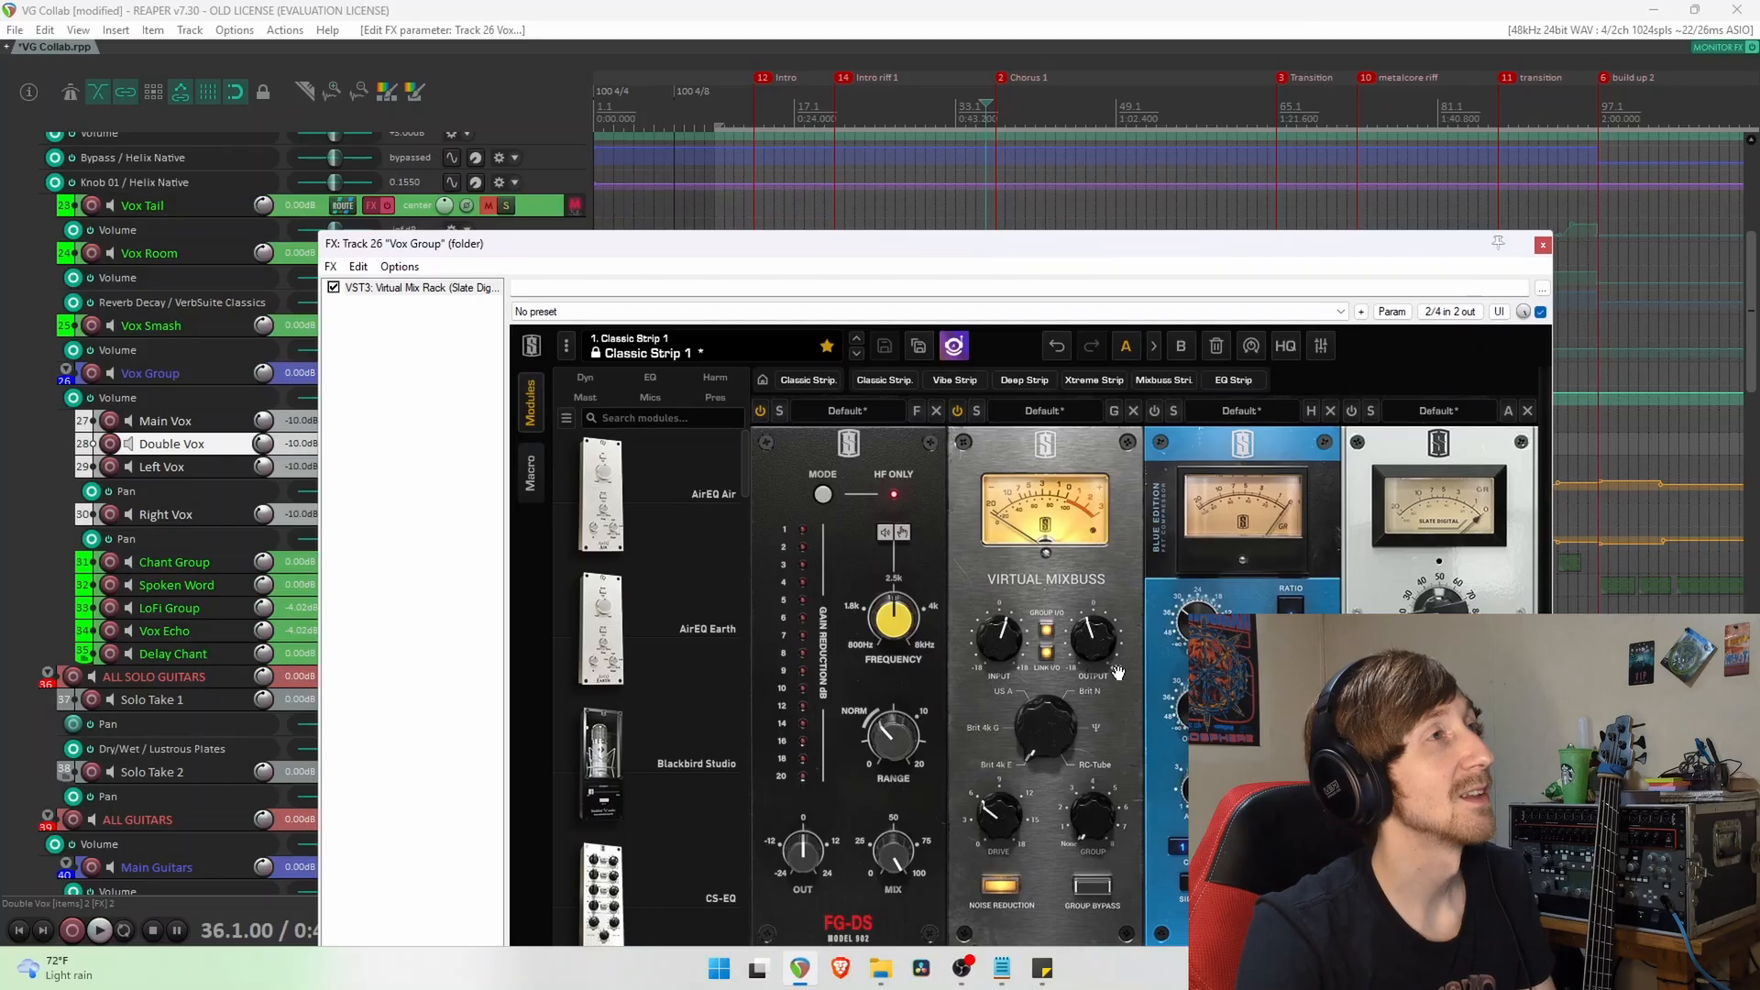
drag(1141, 249, 1055, 134)
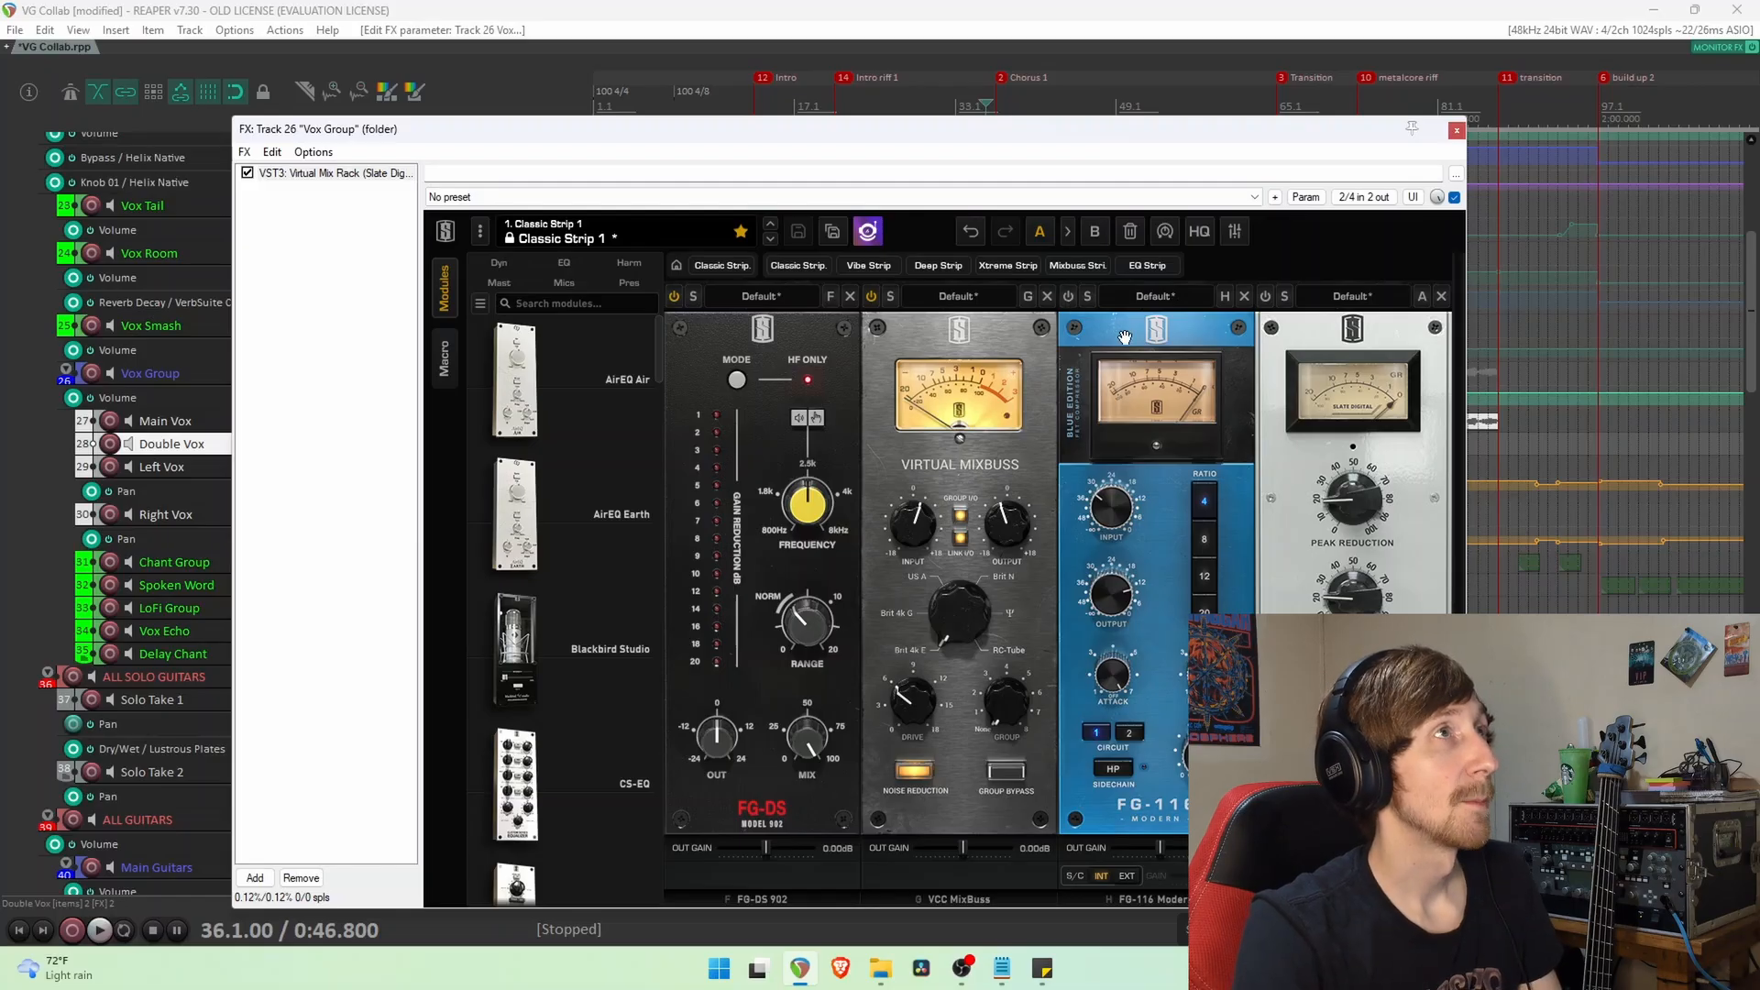
drag(1283, 123, 1257, 83)
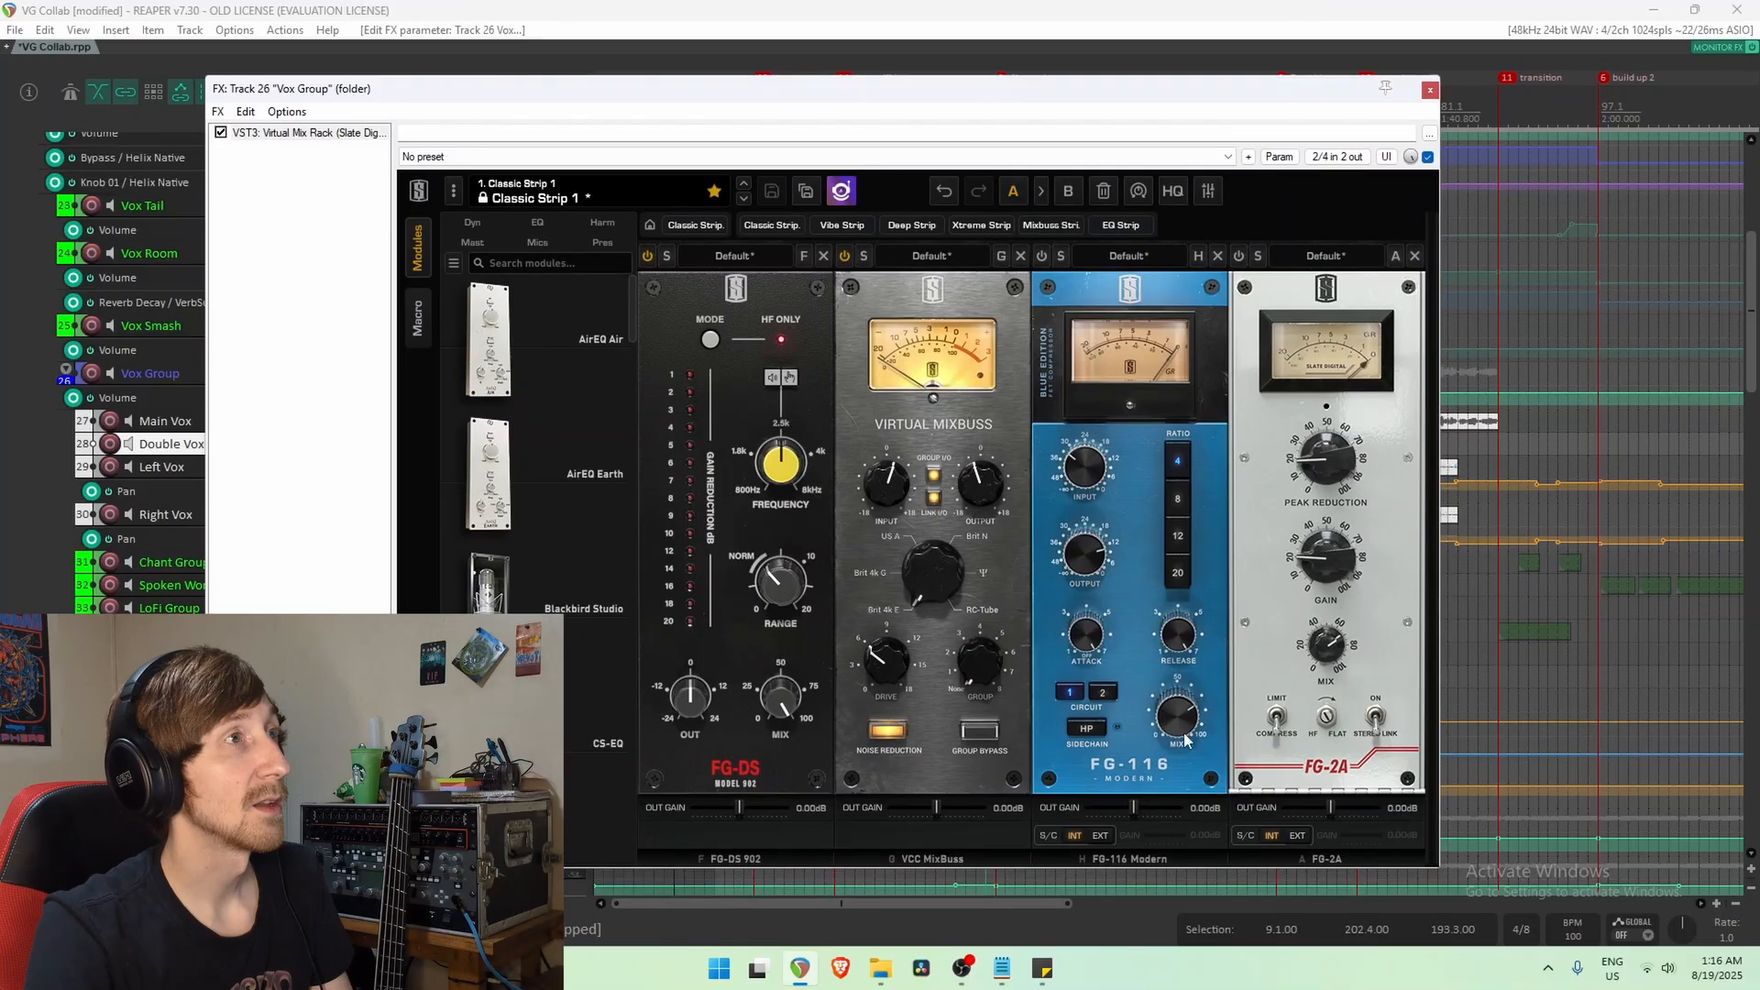
mouse_move(1326, 646)
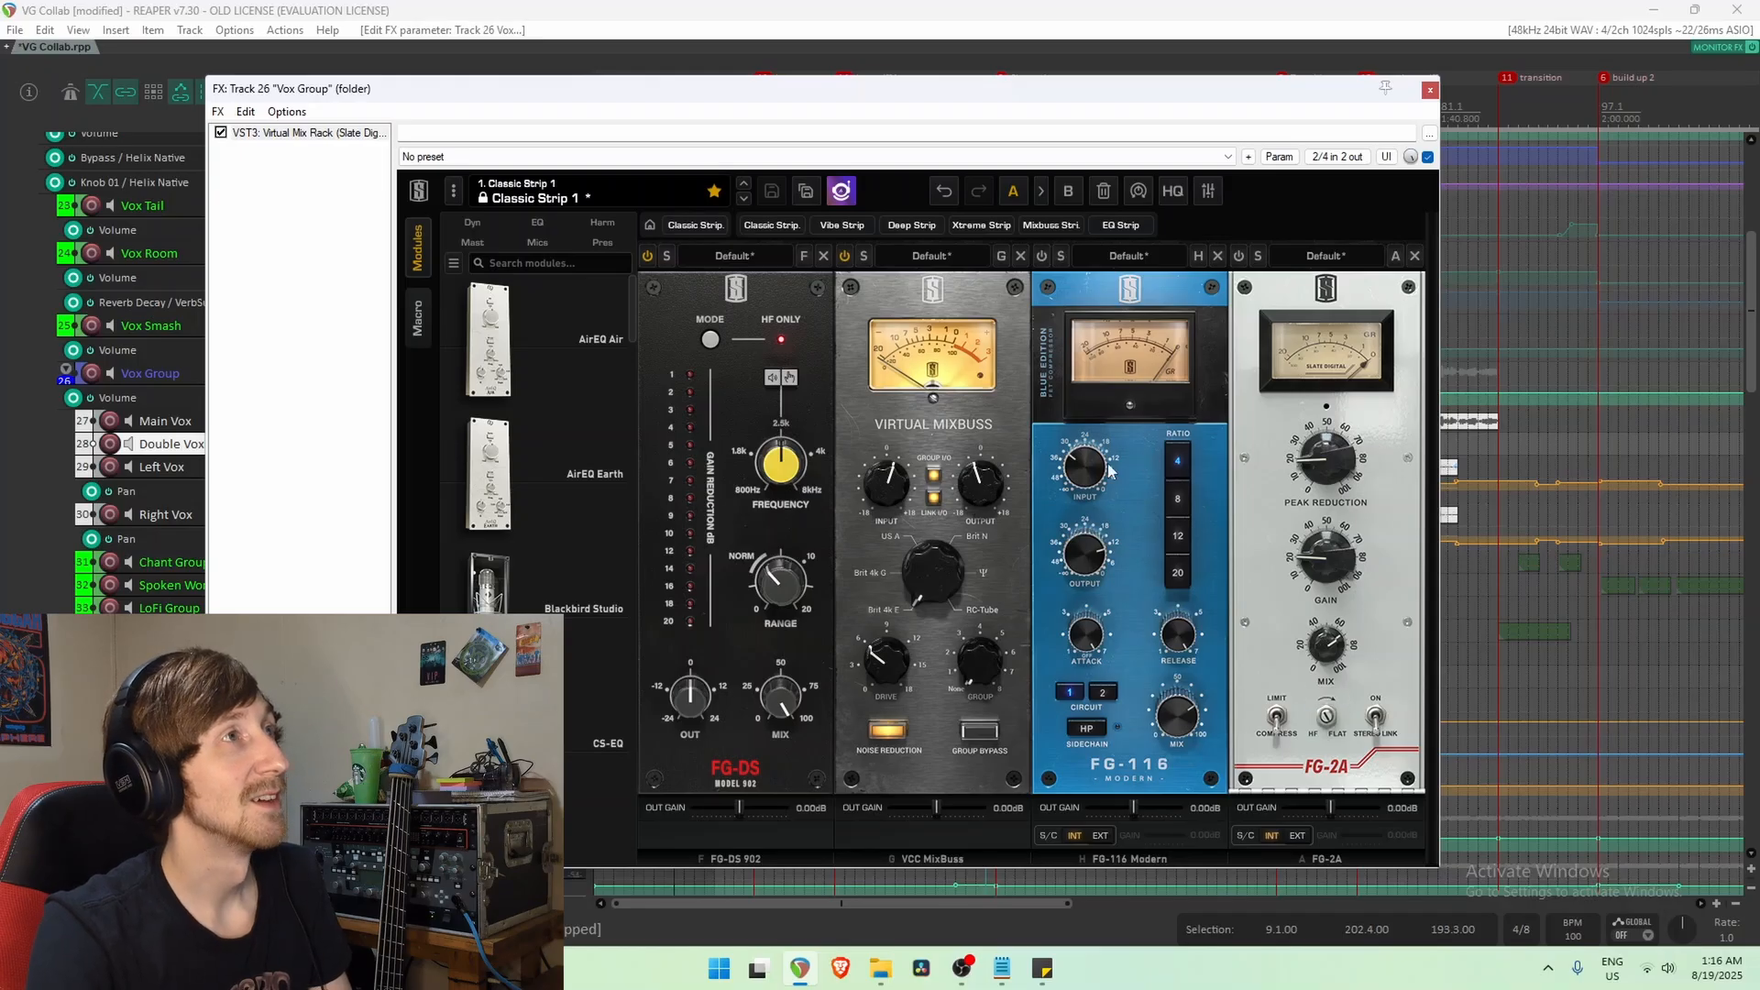
click(1042, 257)
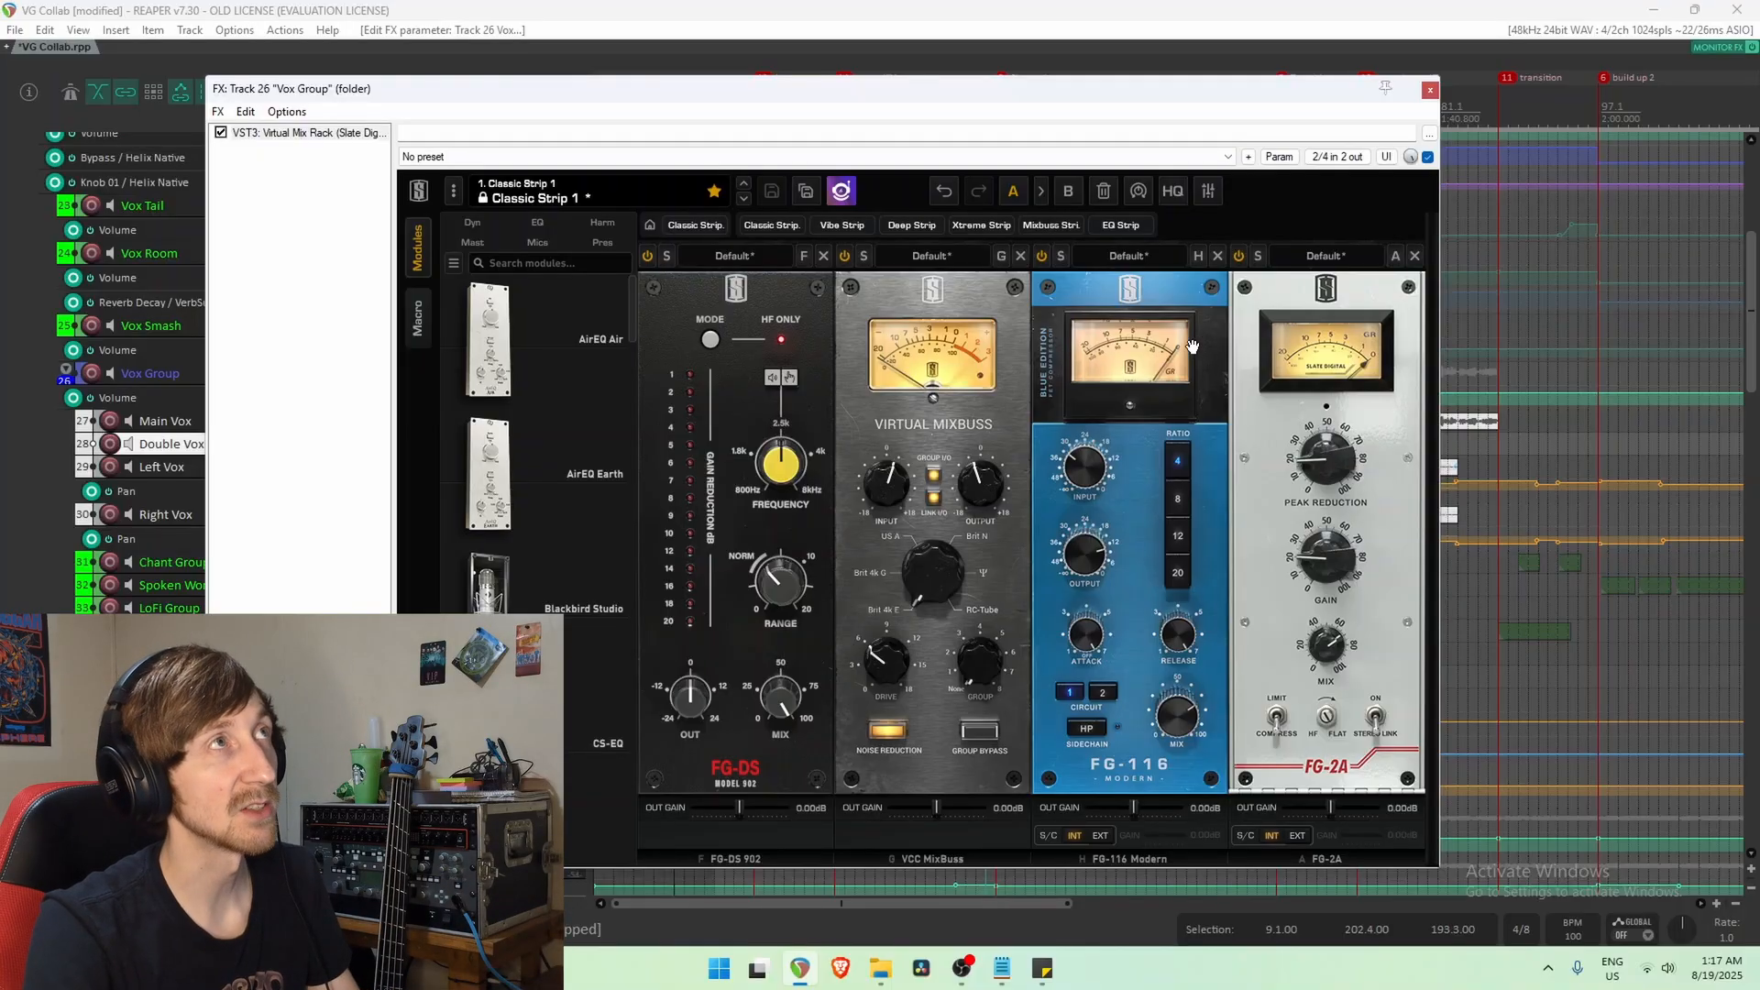
Compare the Chorus 1 vocals with Virtual Mix Rack bypassed and re-enabled during playback, and close the Vox Group's FX chain.
drag(1152, 85, 1312, 74)
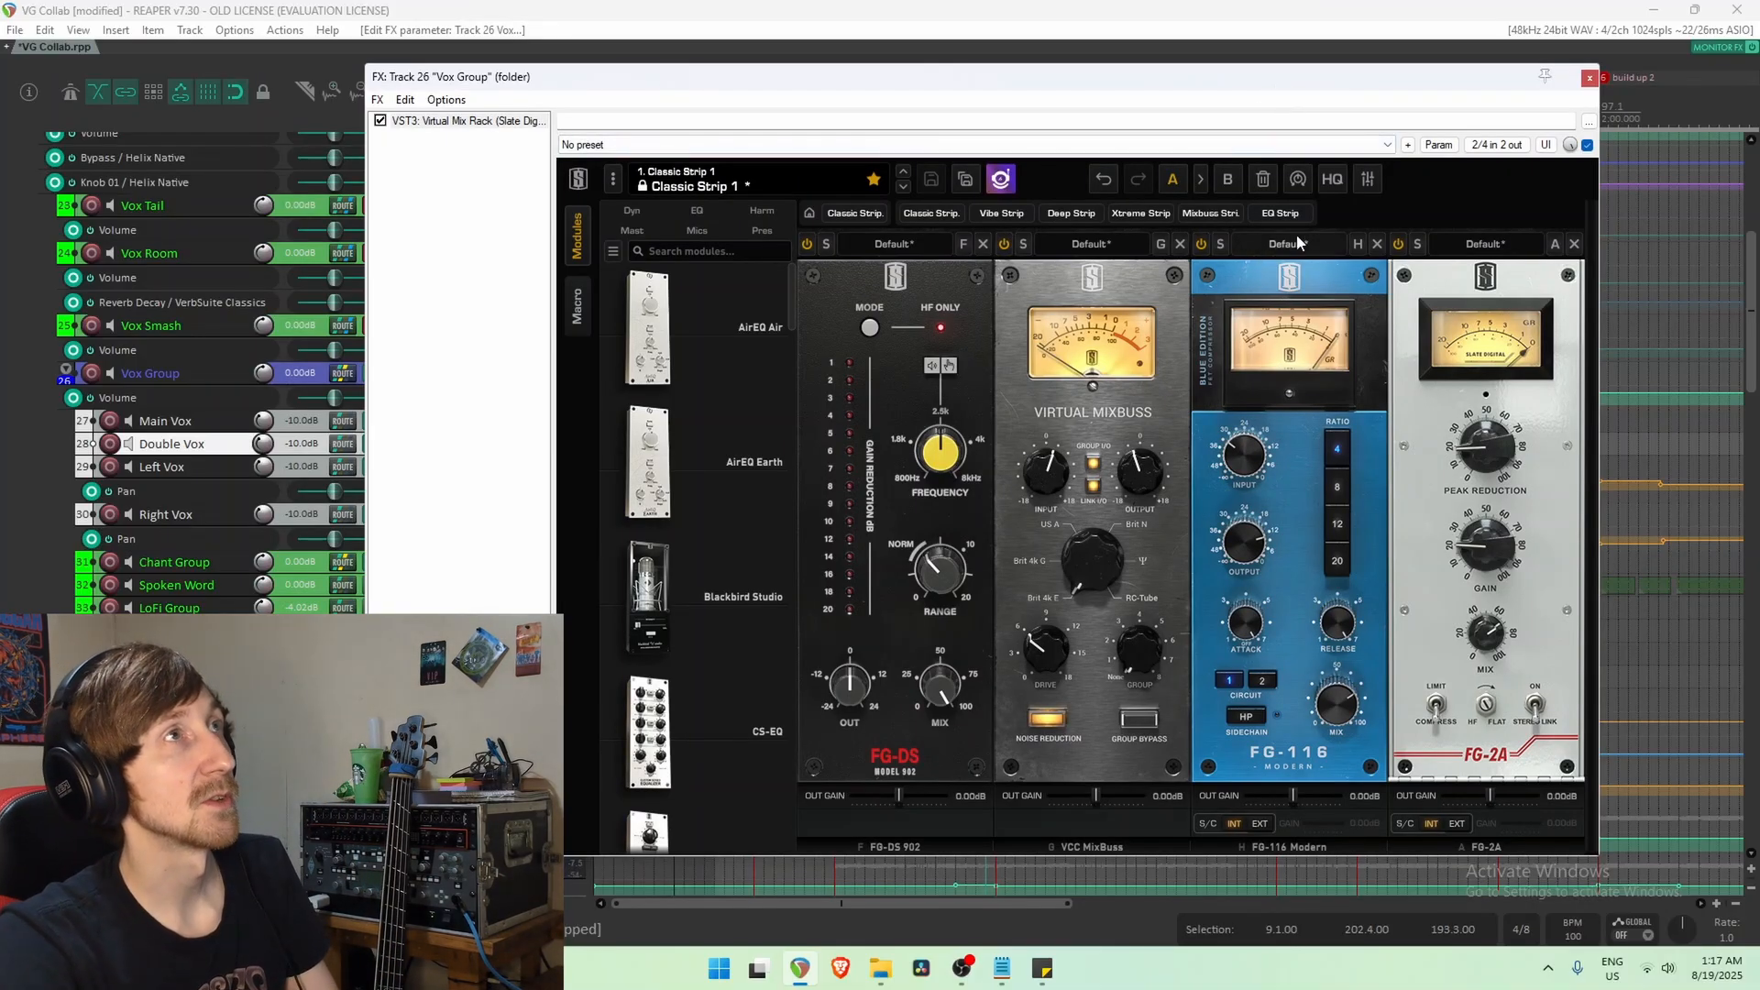
click(381, 120)
drag(664, 82, 588, 734)
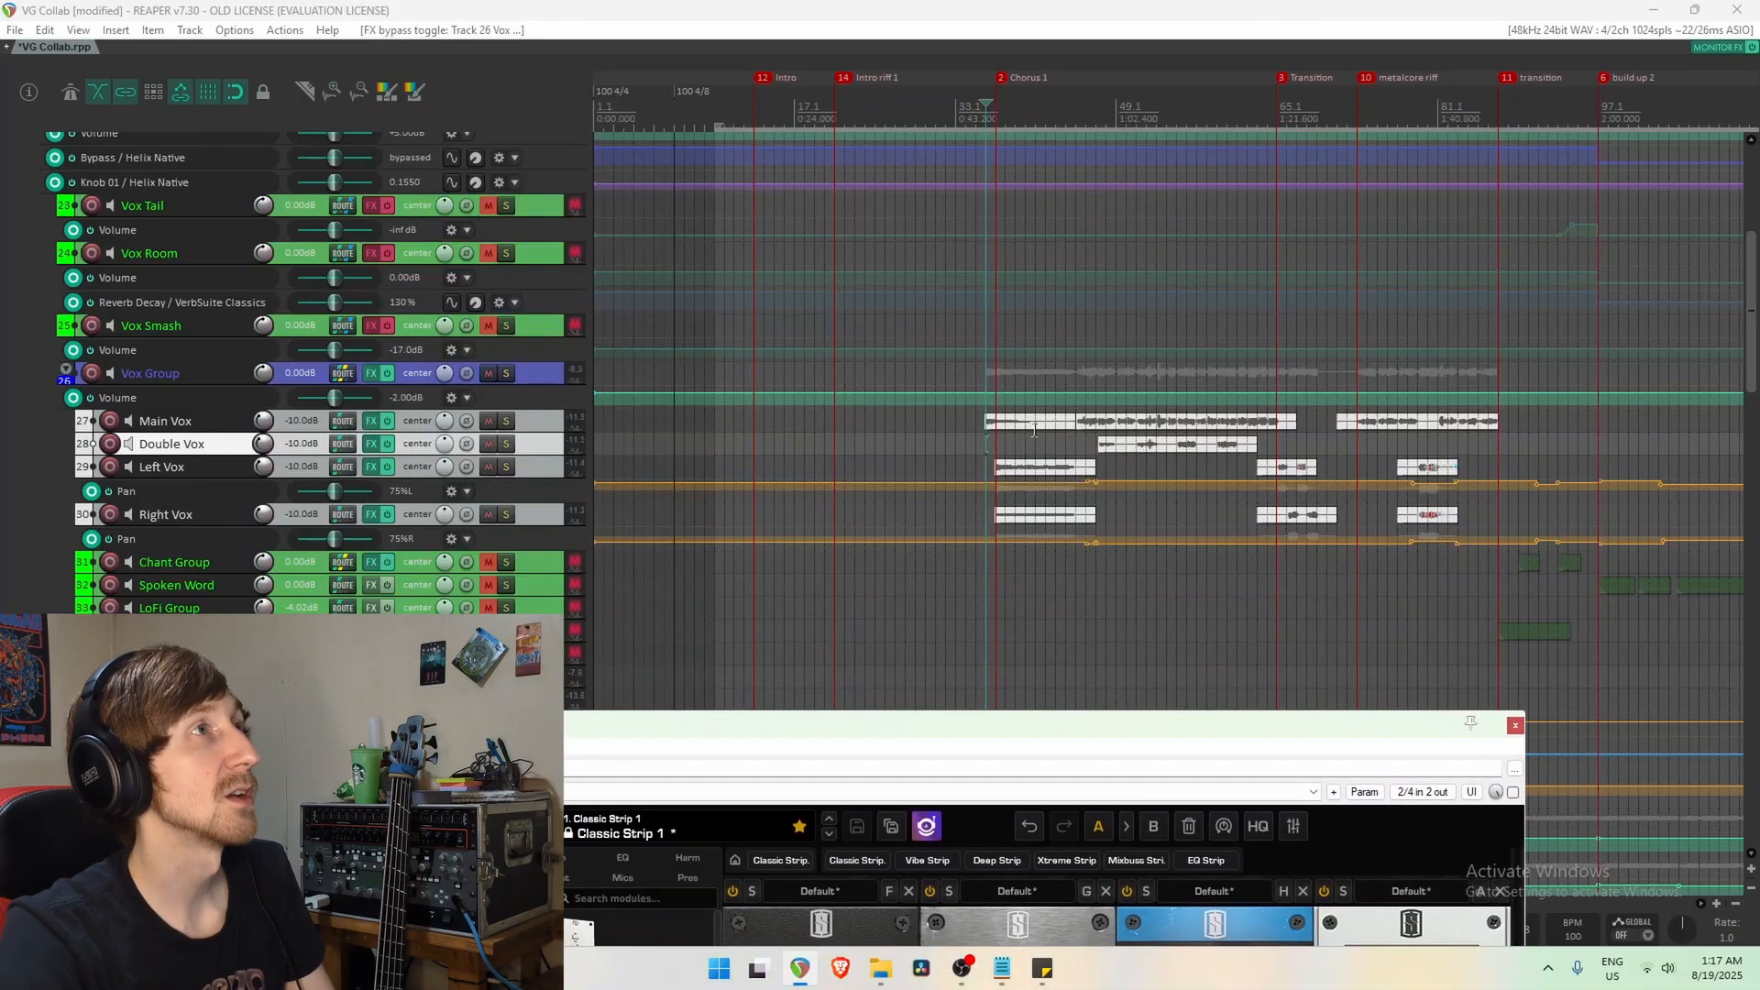
click(1078, 441)
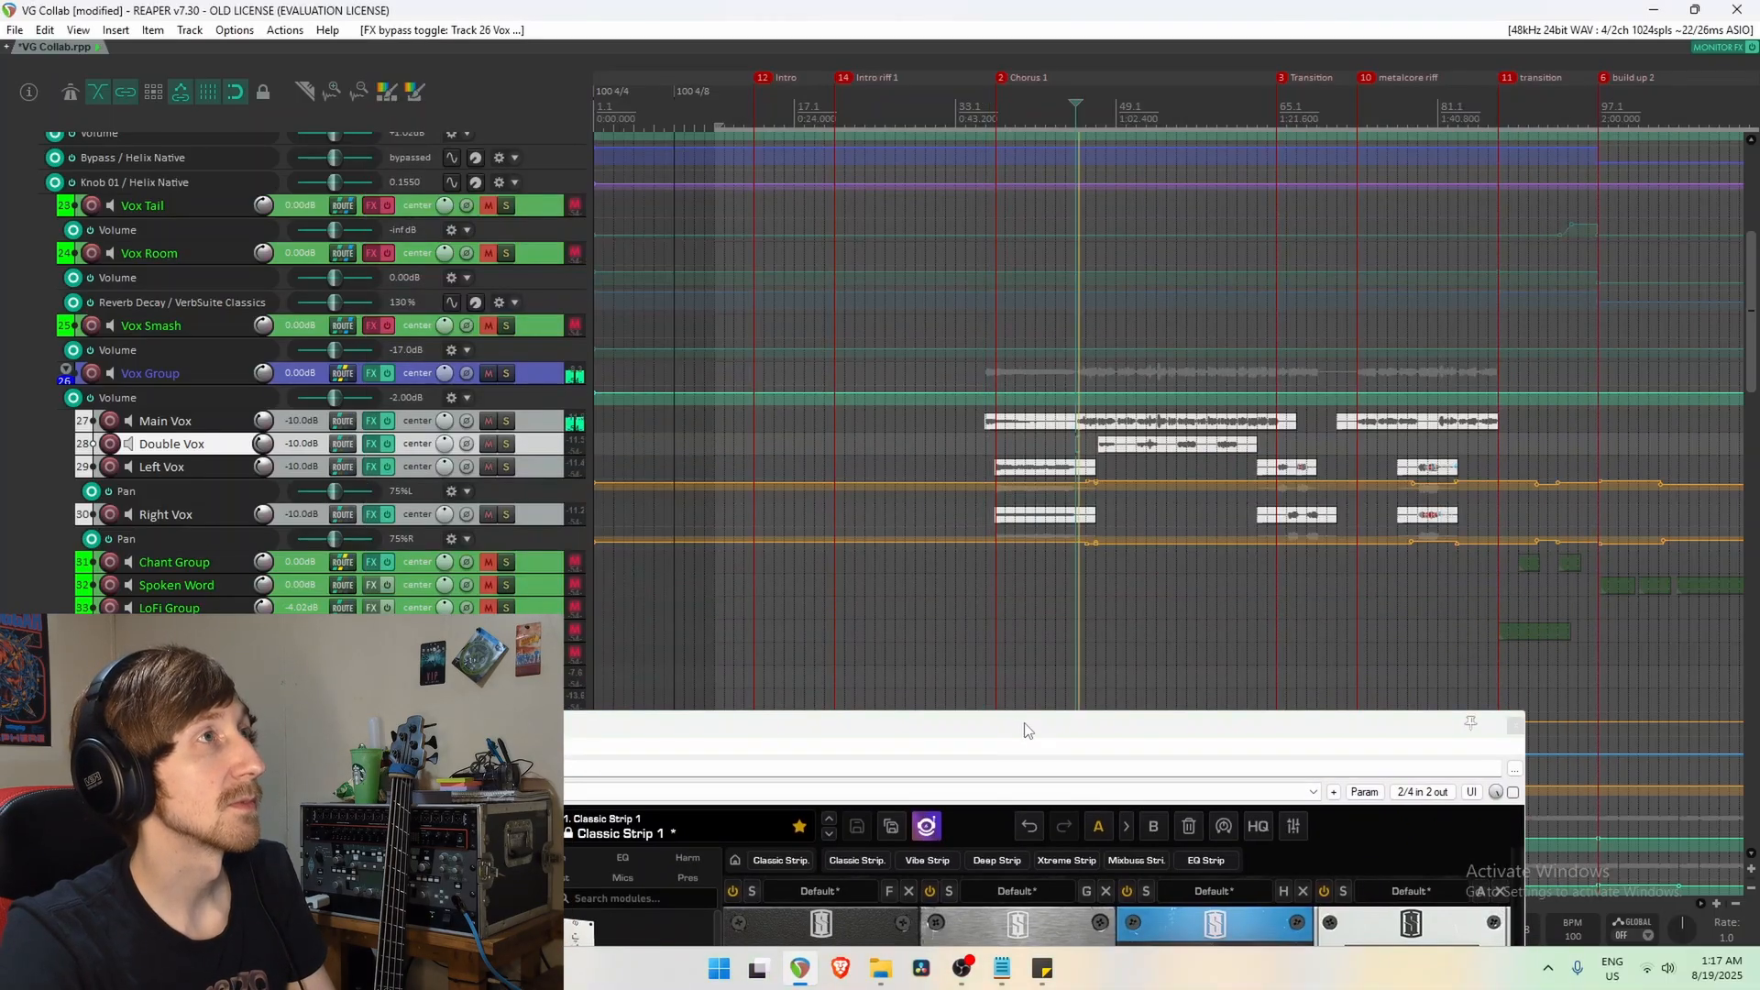
drag(1021, 726, 987, 141)
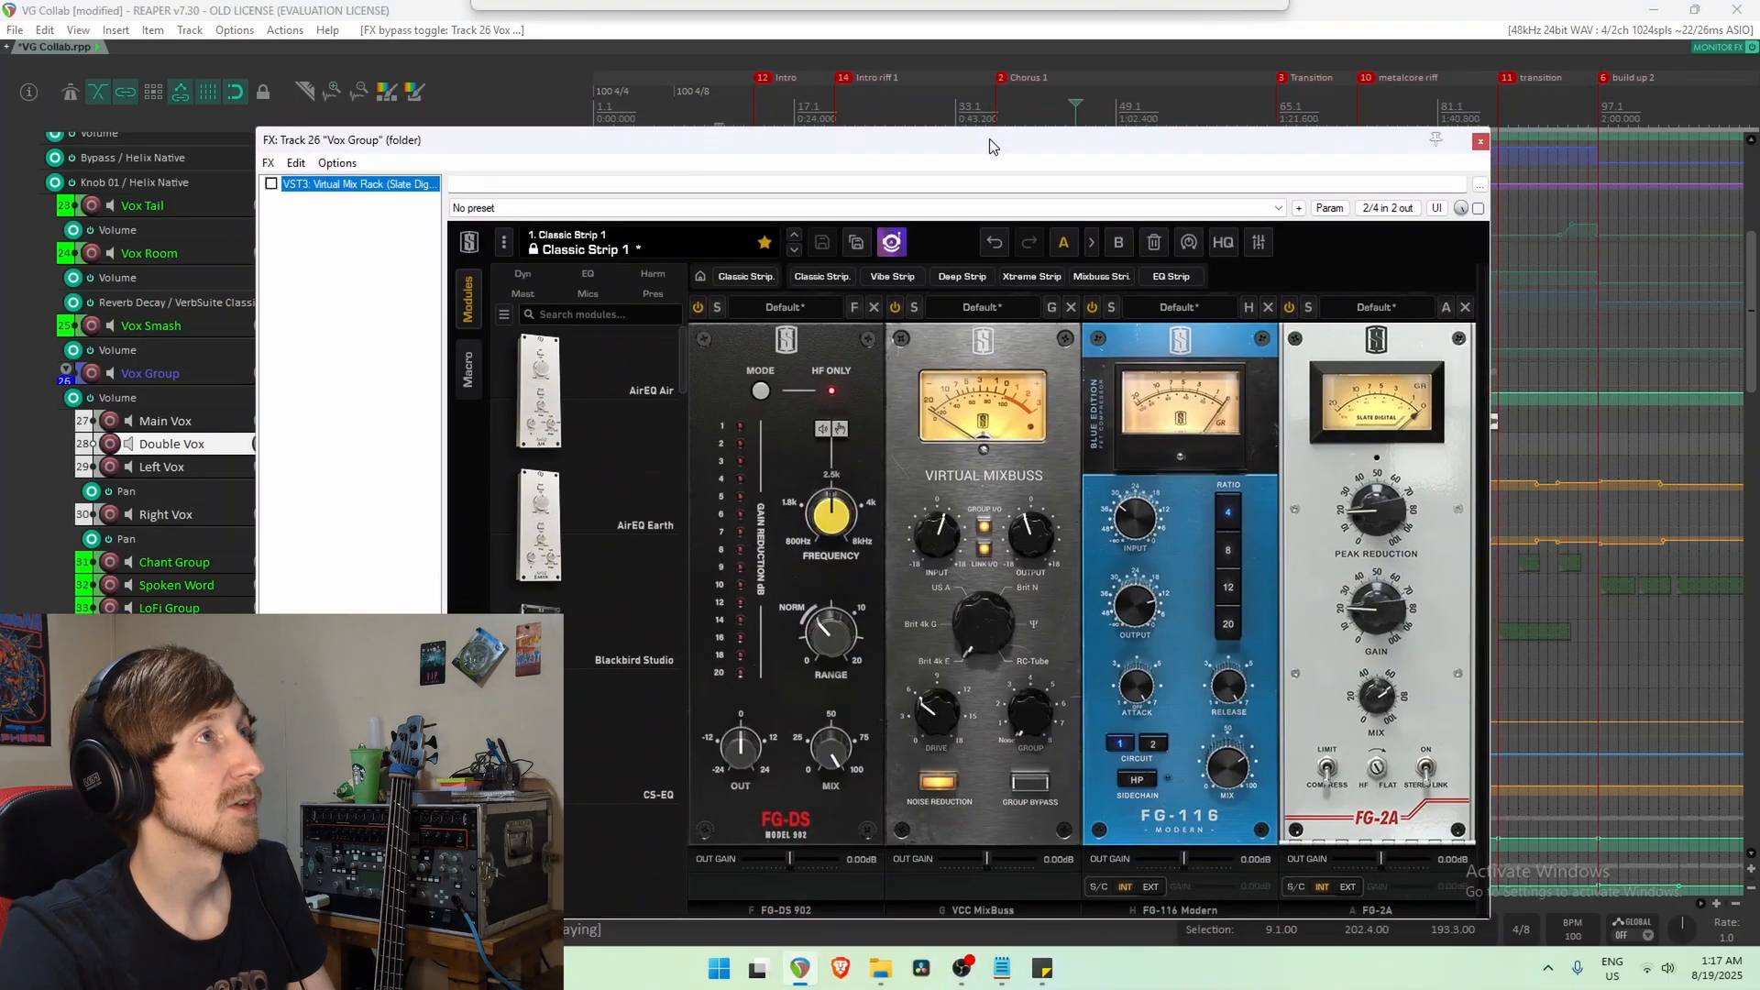
click(271, 183)
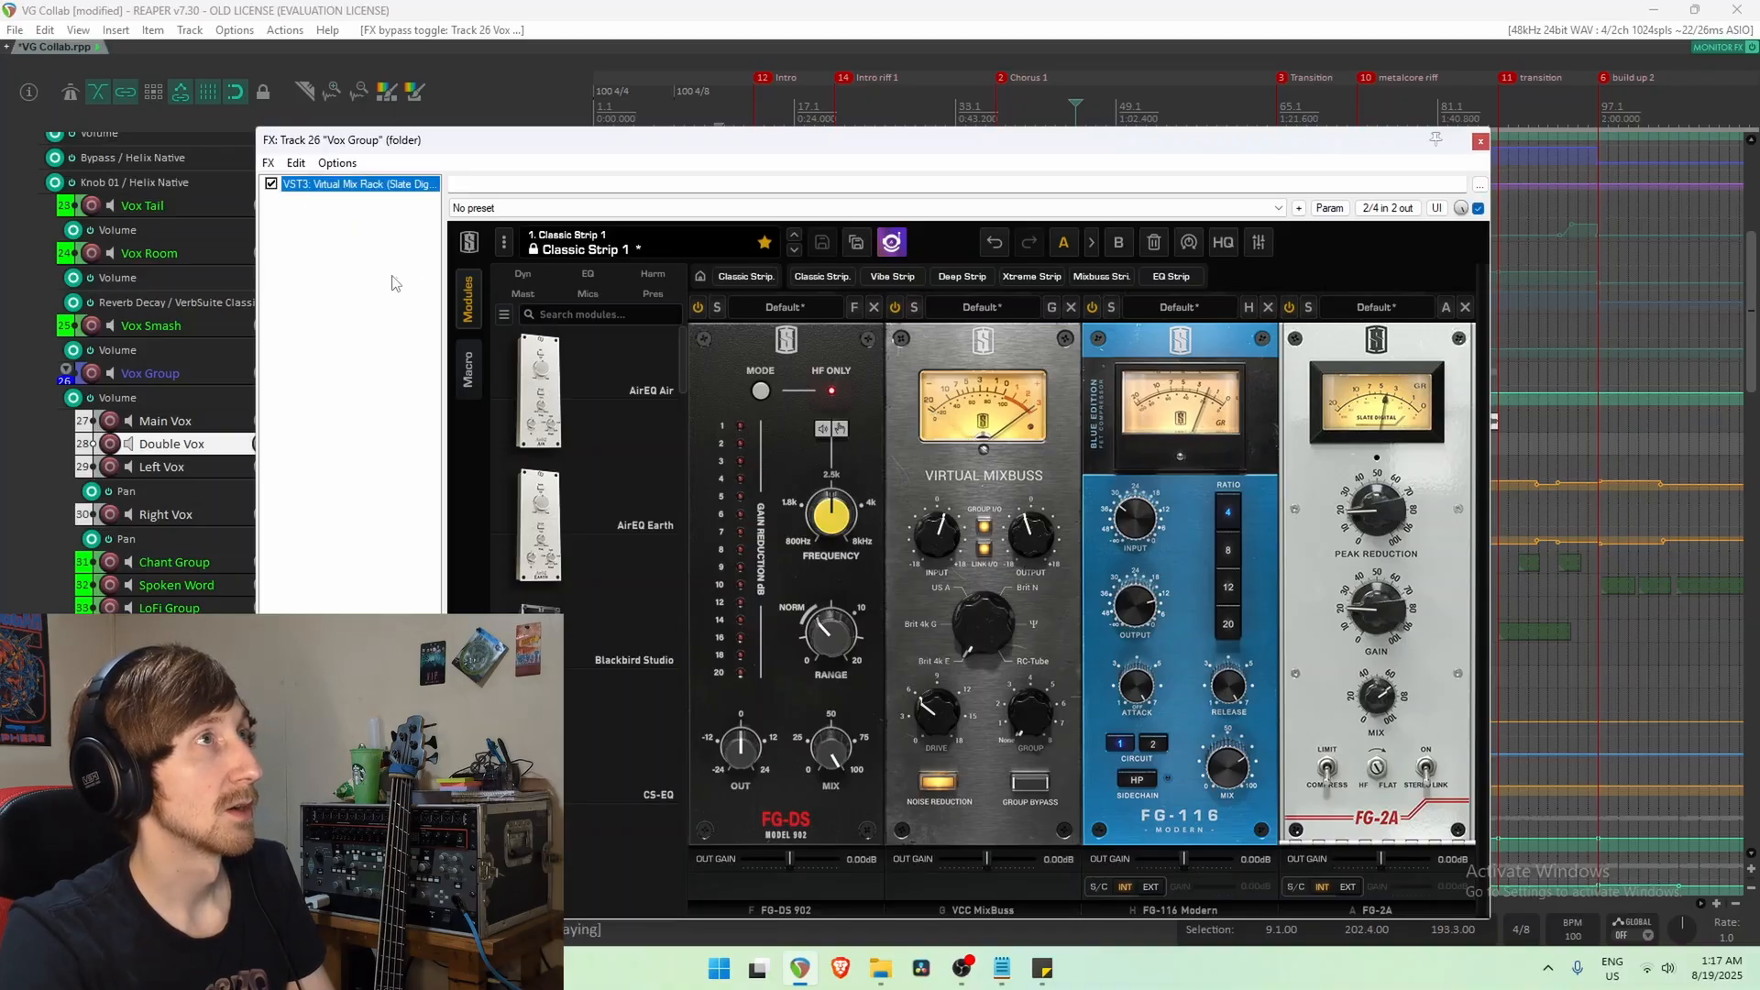
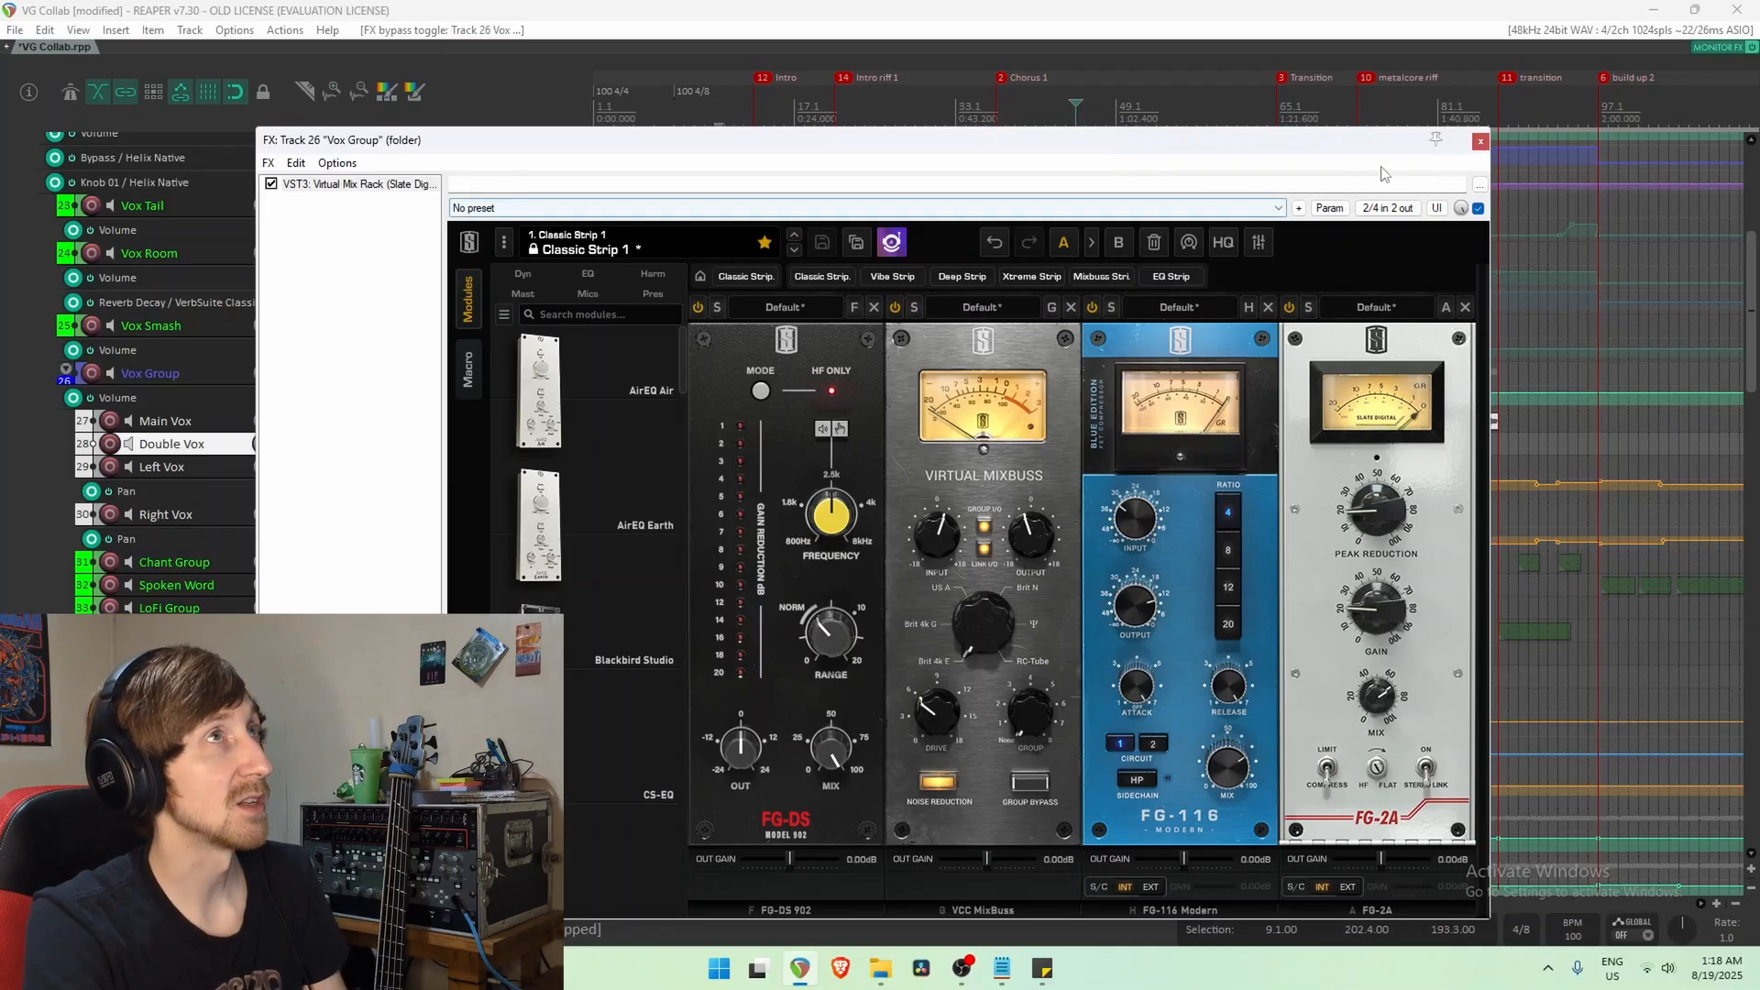
click(1480, 141)
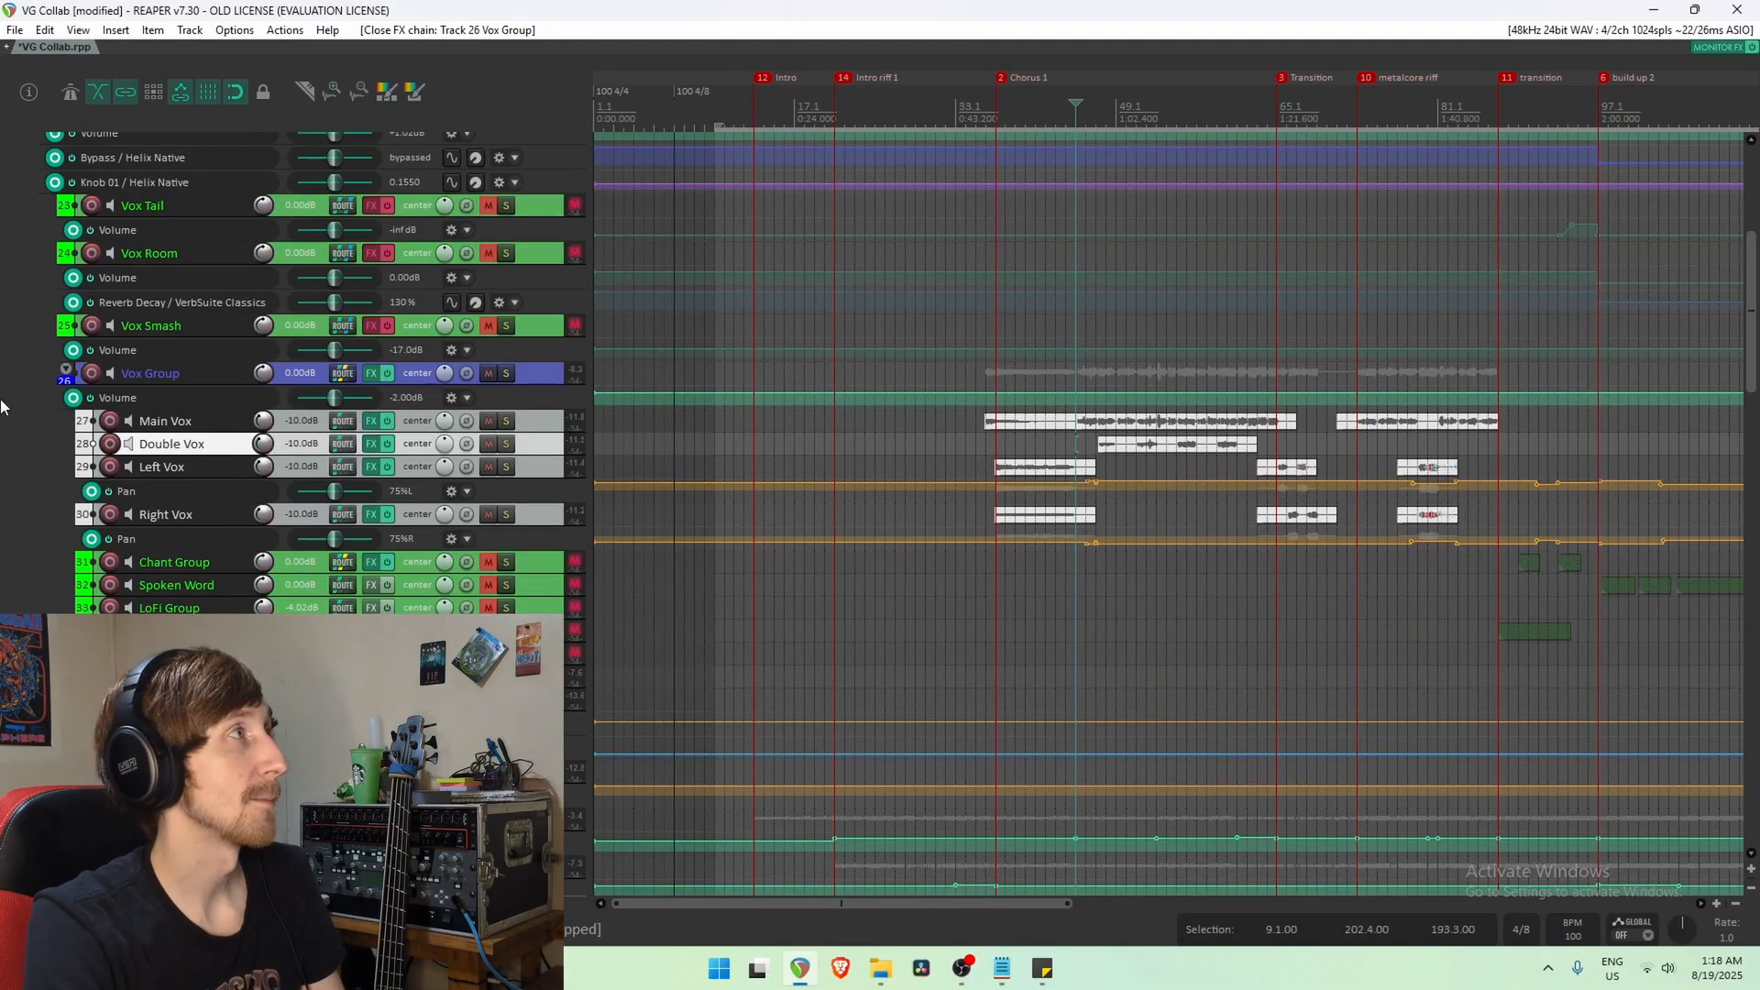
Unmute the Chant Group, Spoken Word, LoFi Group, Vox Echo and Delay Chant tracks in the Vox Group.
click(530, 372)
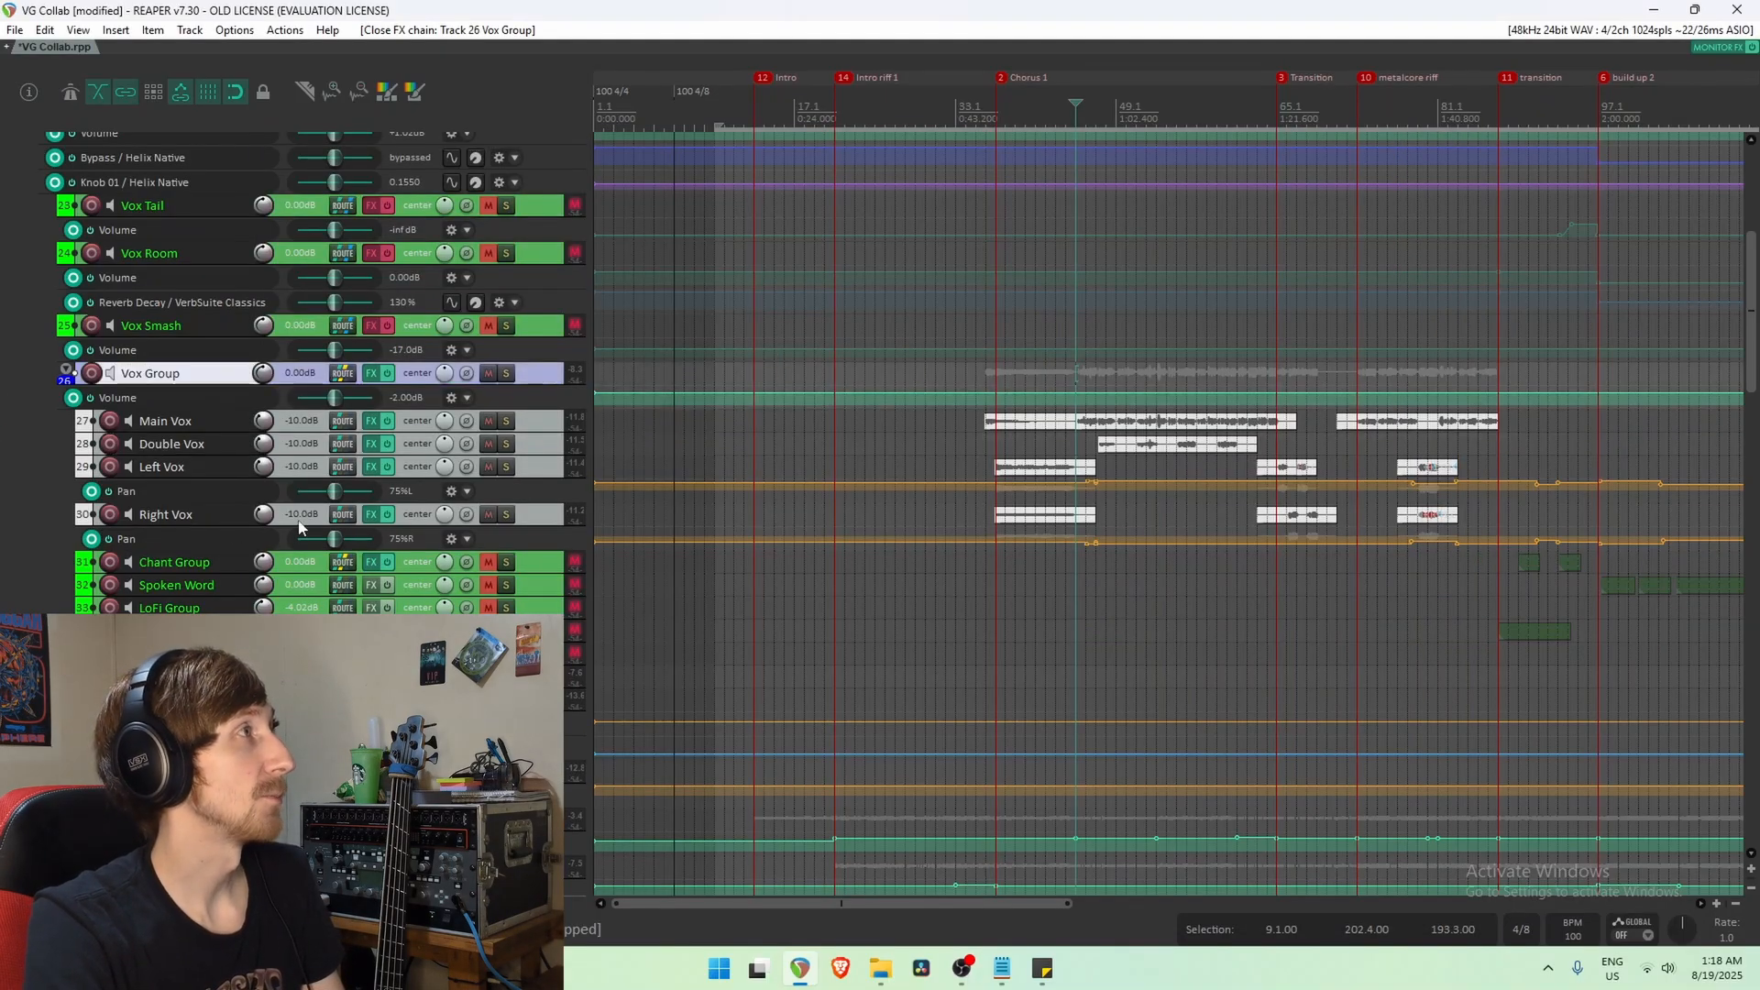
click(490, 563)
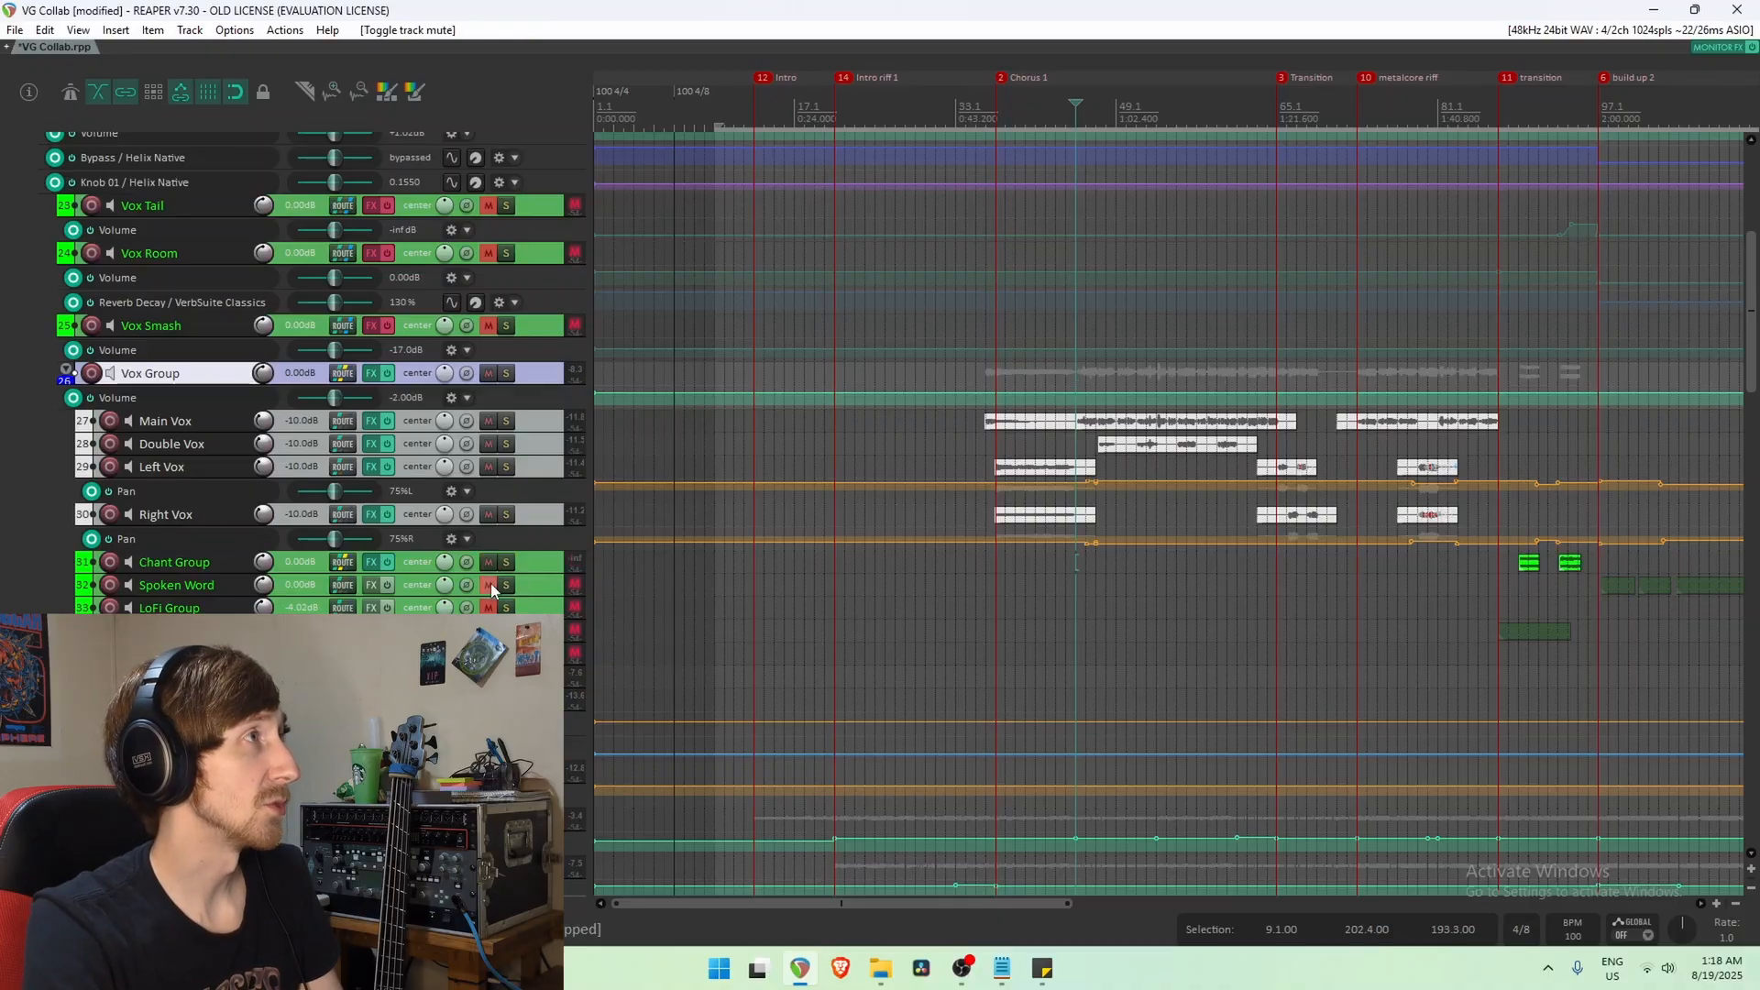
click(489, 585)
click(489, 607)
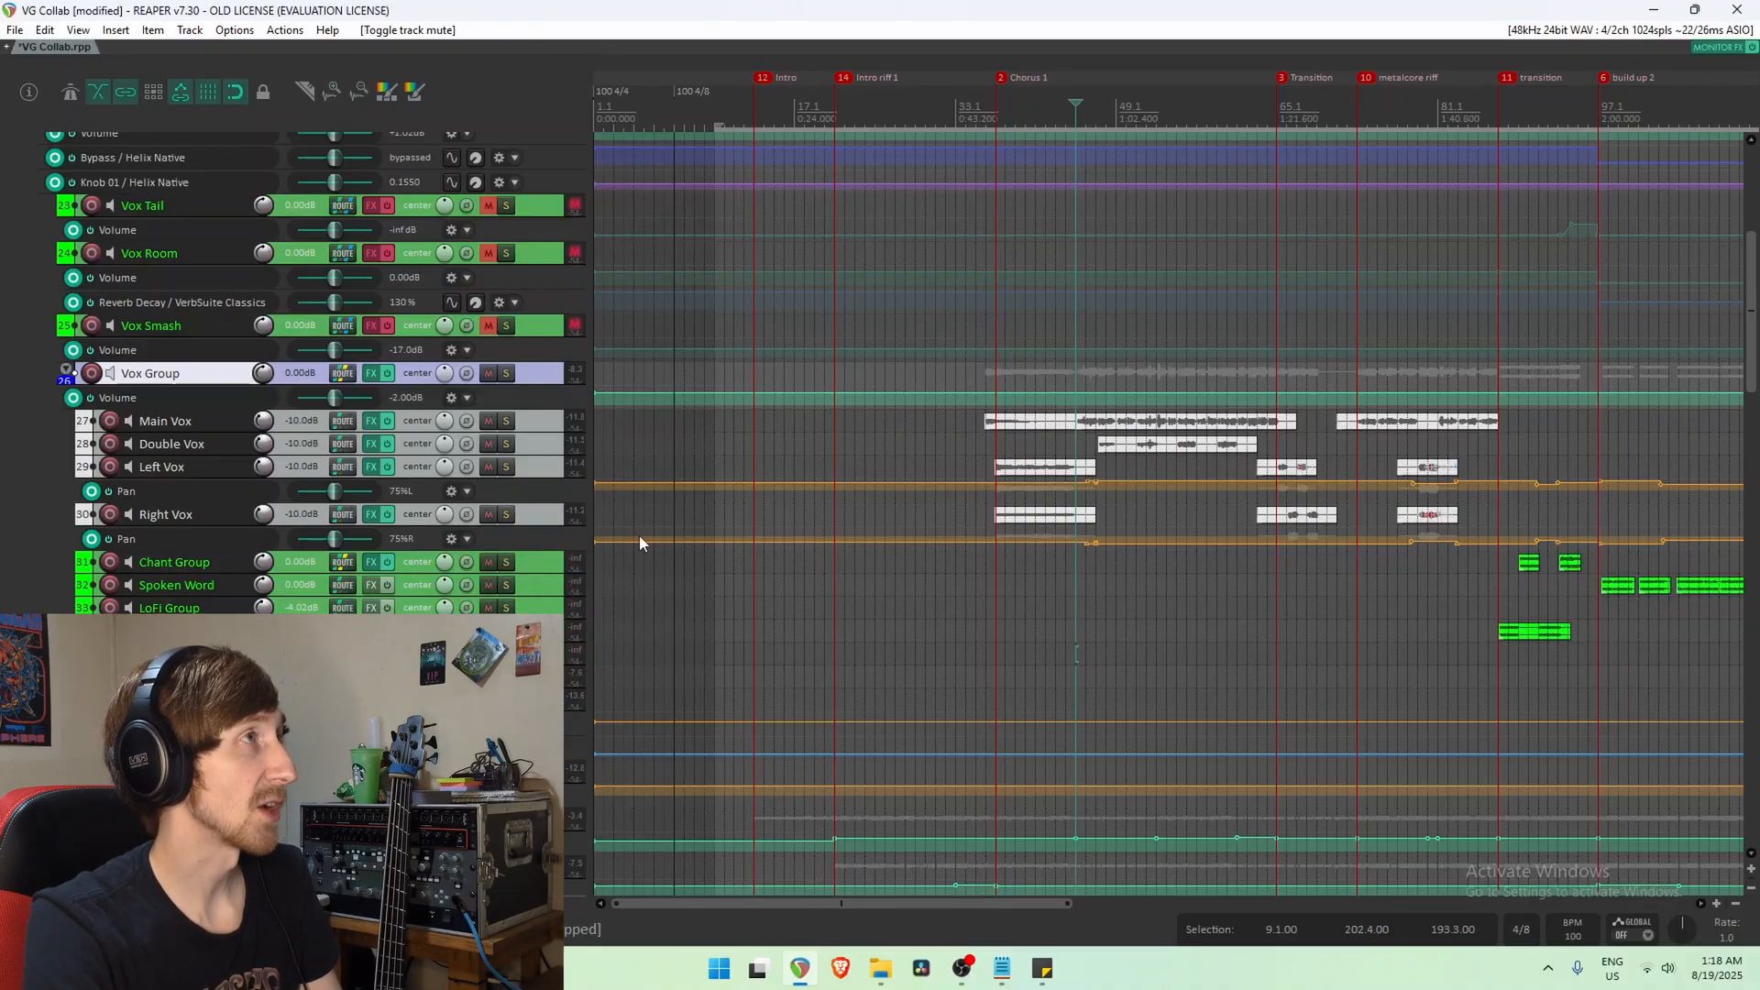
Place the edit cursor at the start of the Spoken Word items at bar 97 and select the Chant Group track.
scroll(965, 594, down, 3)
click(965, 594)
scroll(965, 594, up, 2)
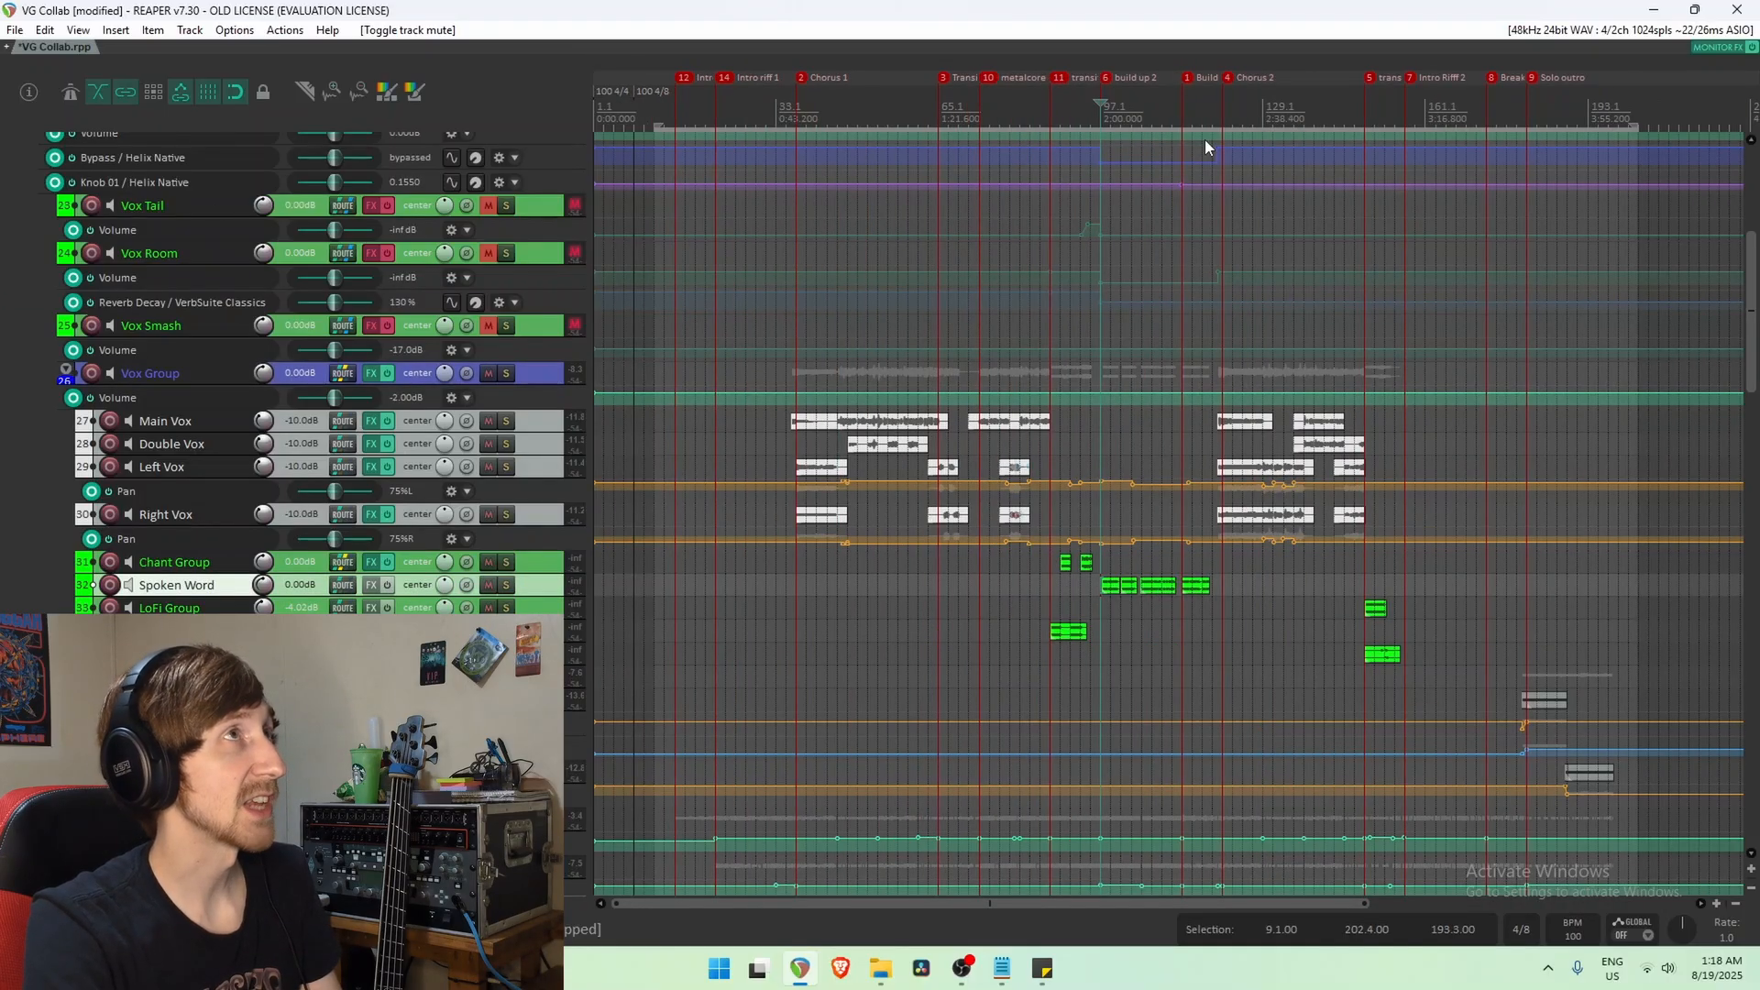
scroll(608, 557, right, 3)
click(174, 562)
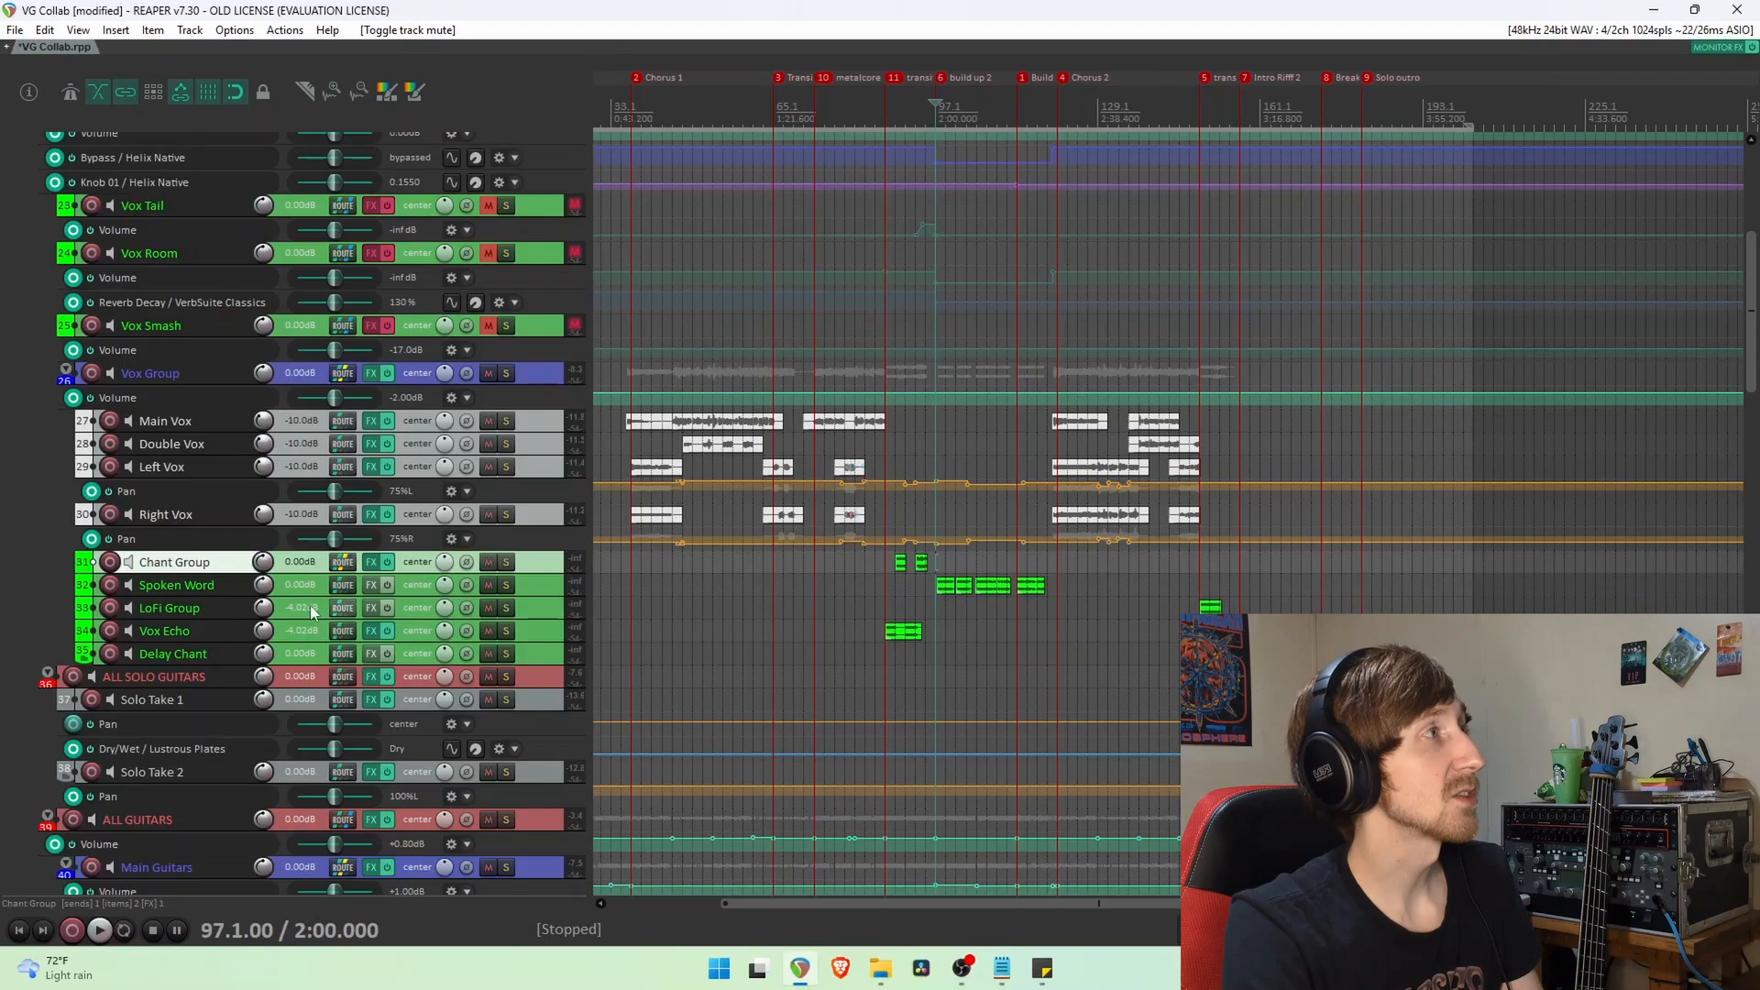
Select the Chant Group, LoFi Group, Vox Echo and Delay Chant tracks one after another to review the additional vocal layers.
click(184, 609)
click(178, 653)
click(183, 630)
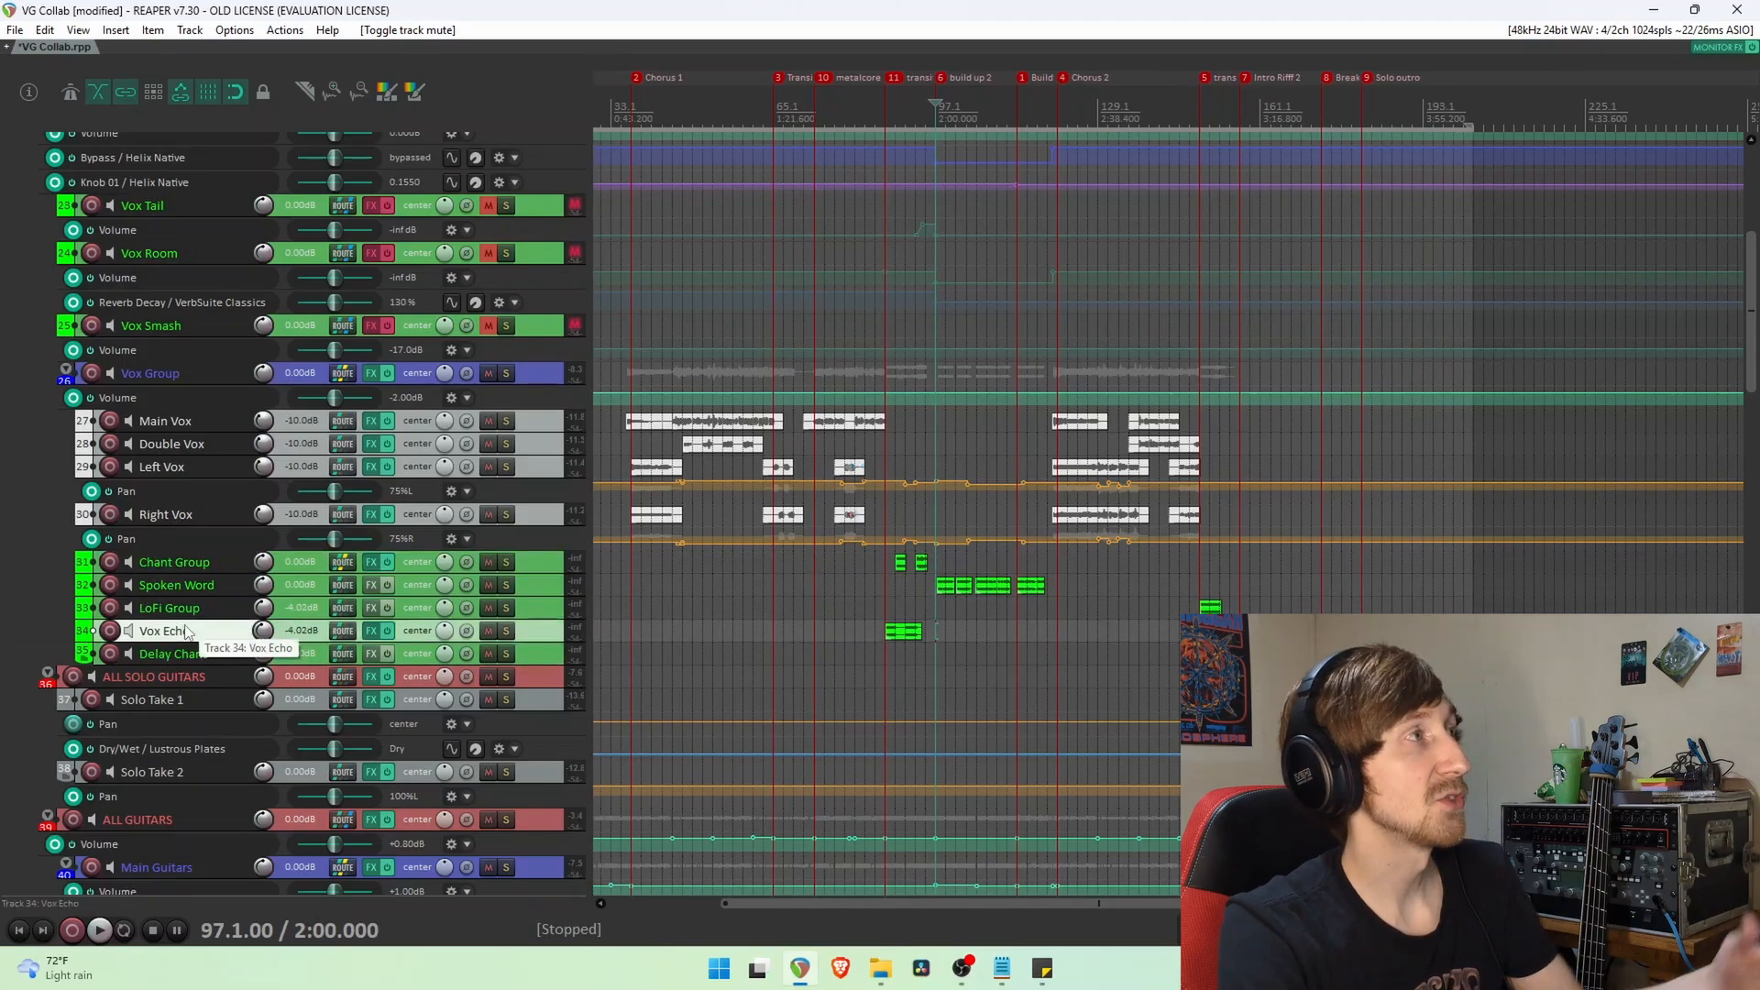
click(212, 563)
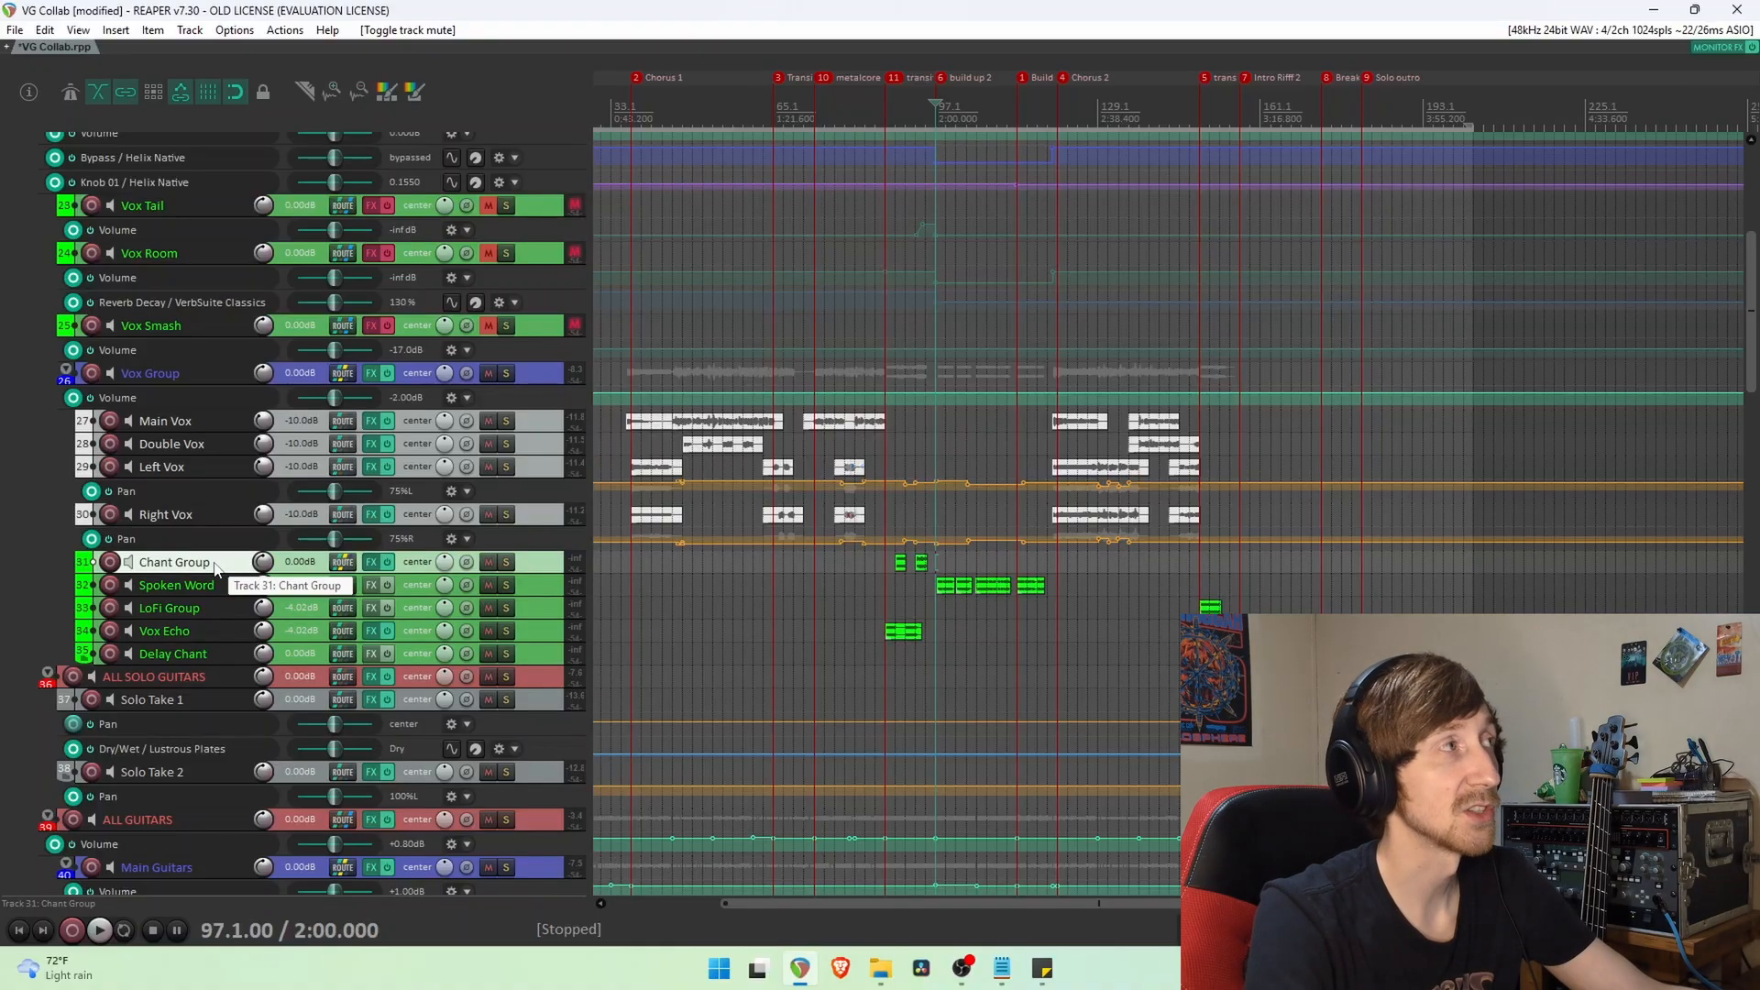
click(187, 609)
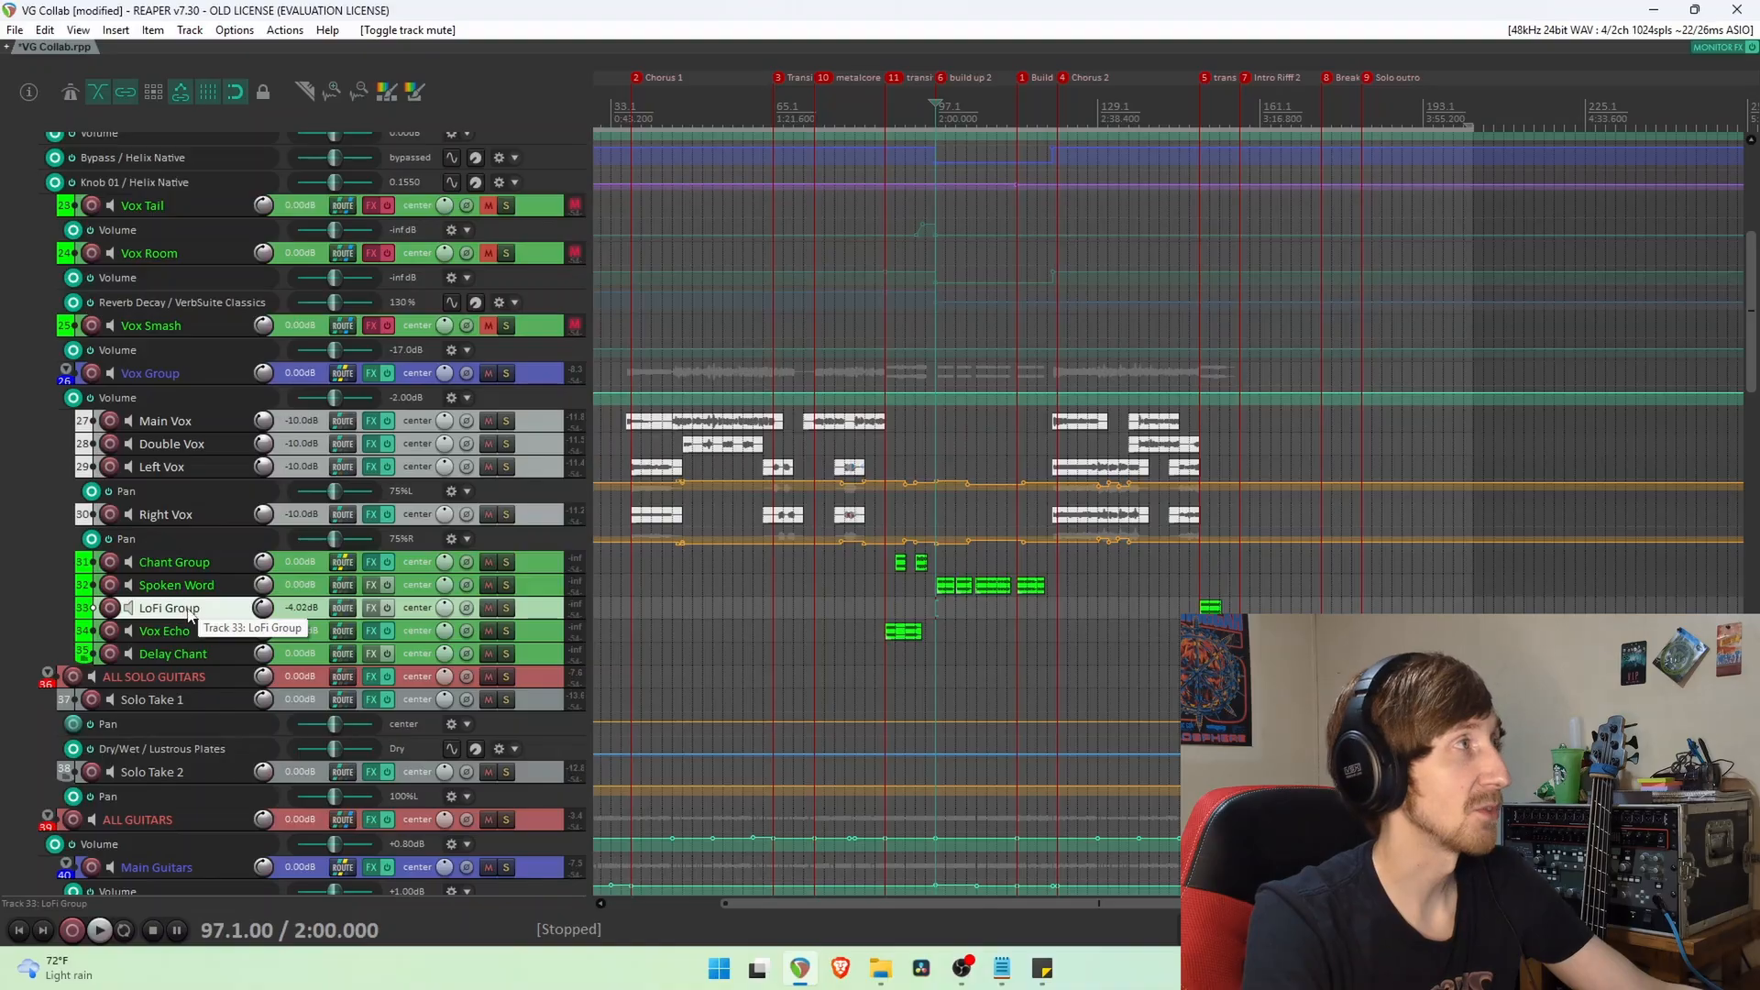
click(189, 633)
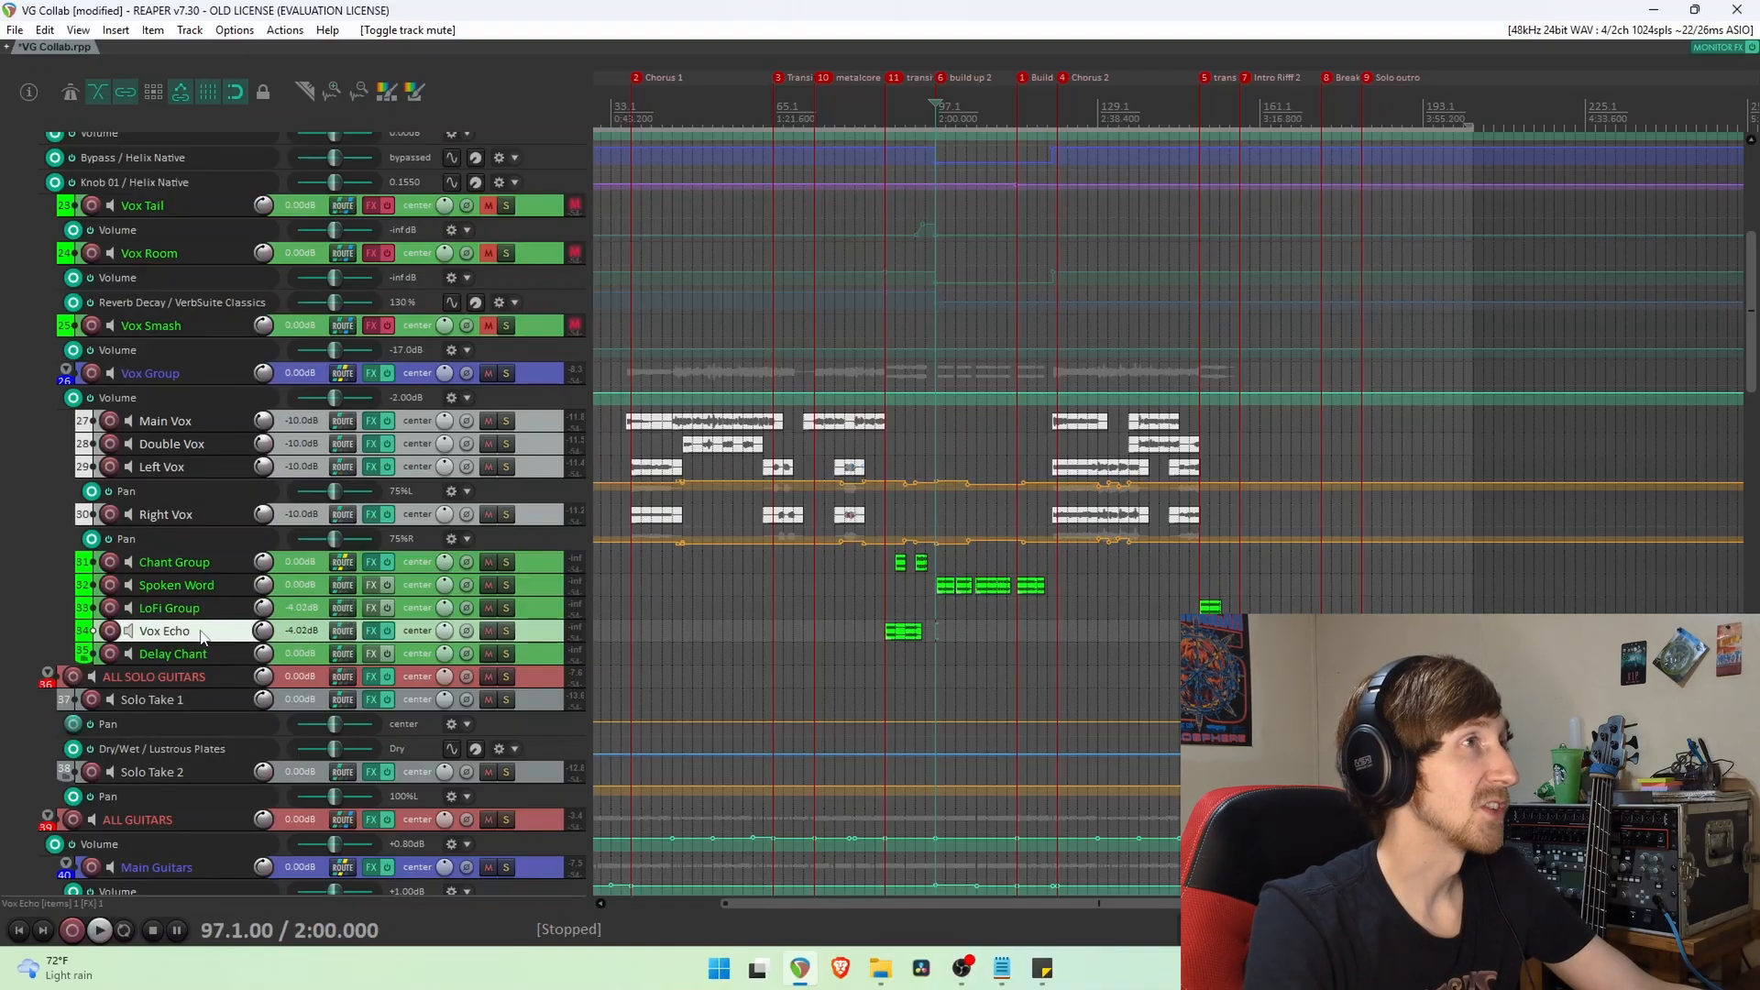
click(519, 660)
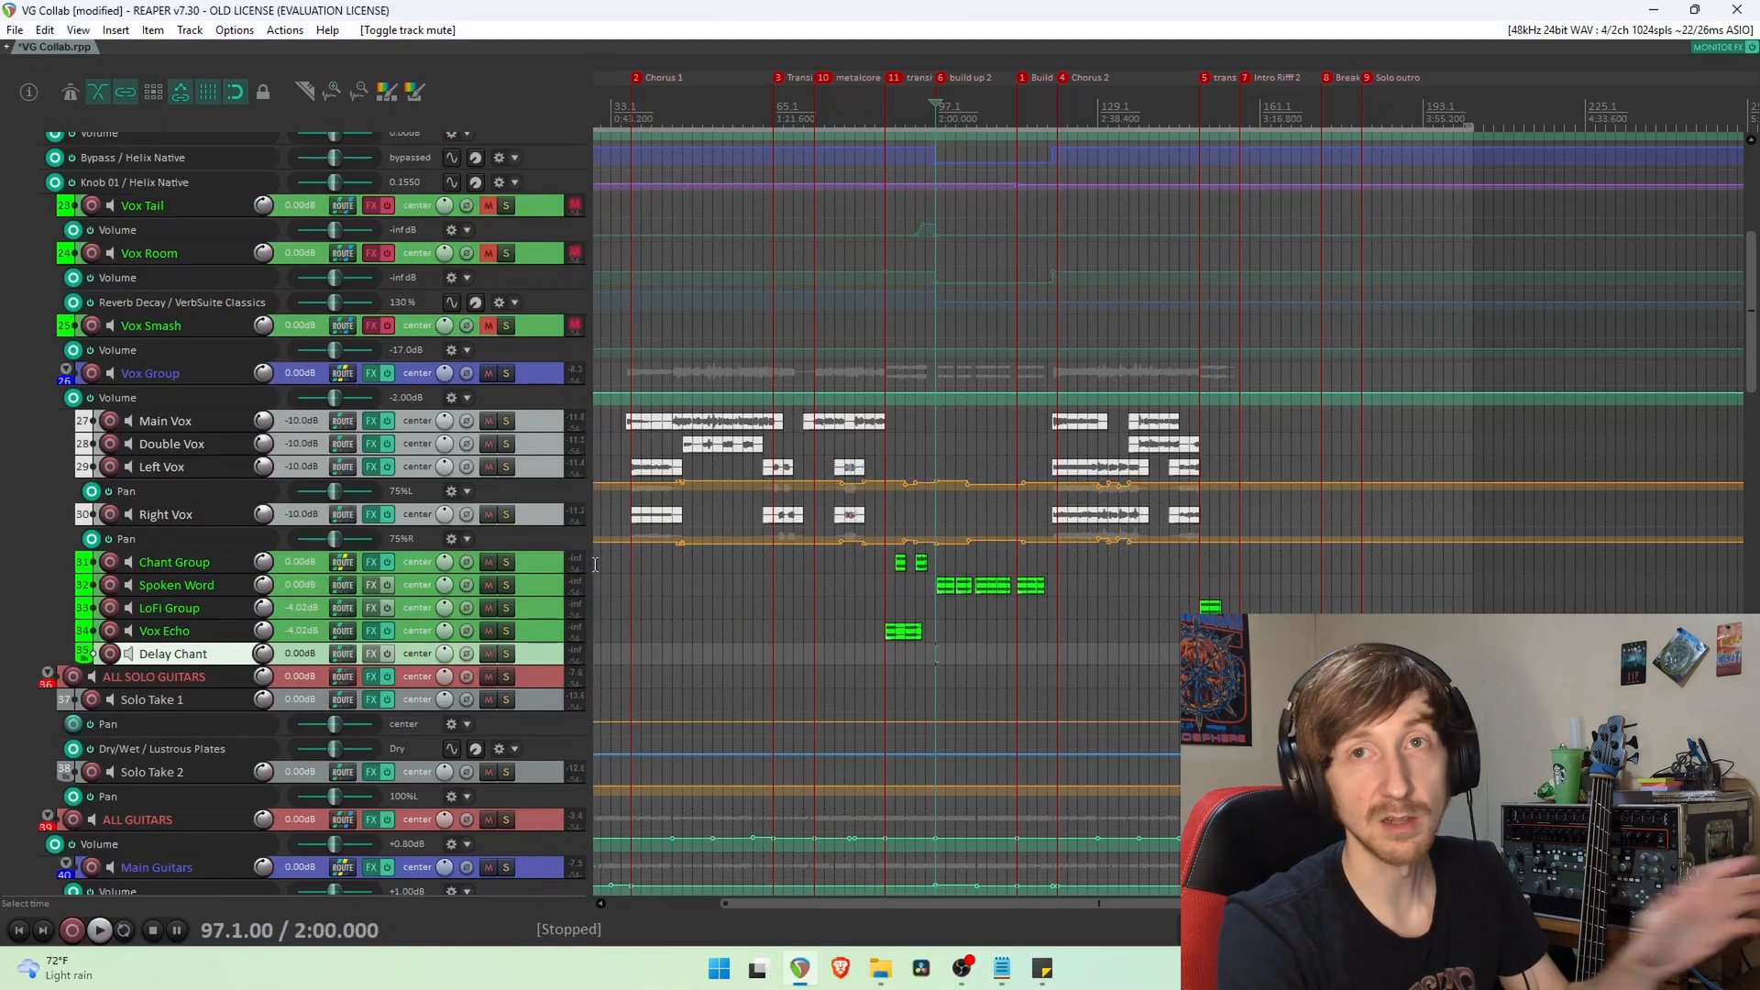
Solo the Vox Group and audition the Chant Group and Vox Echo parts from bar 86 through the transition.
click(882, 576)
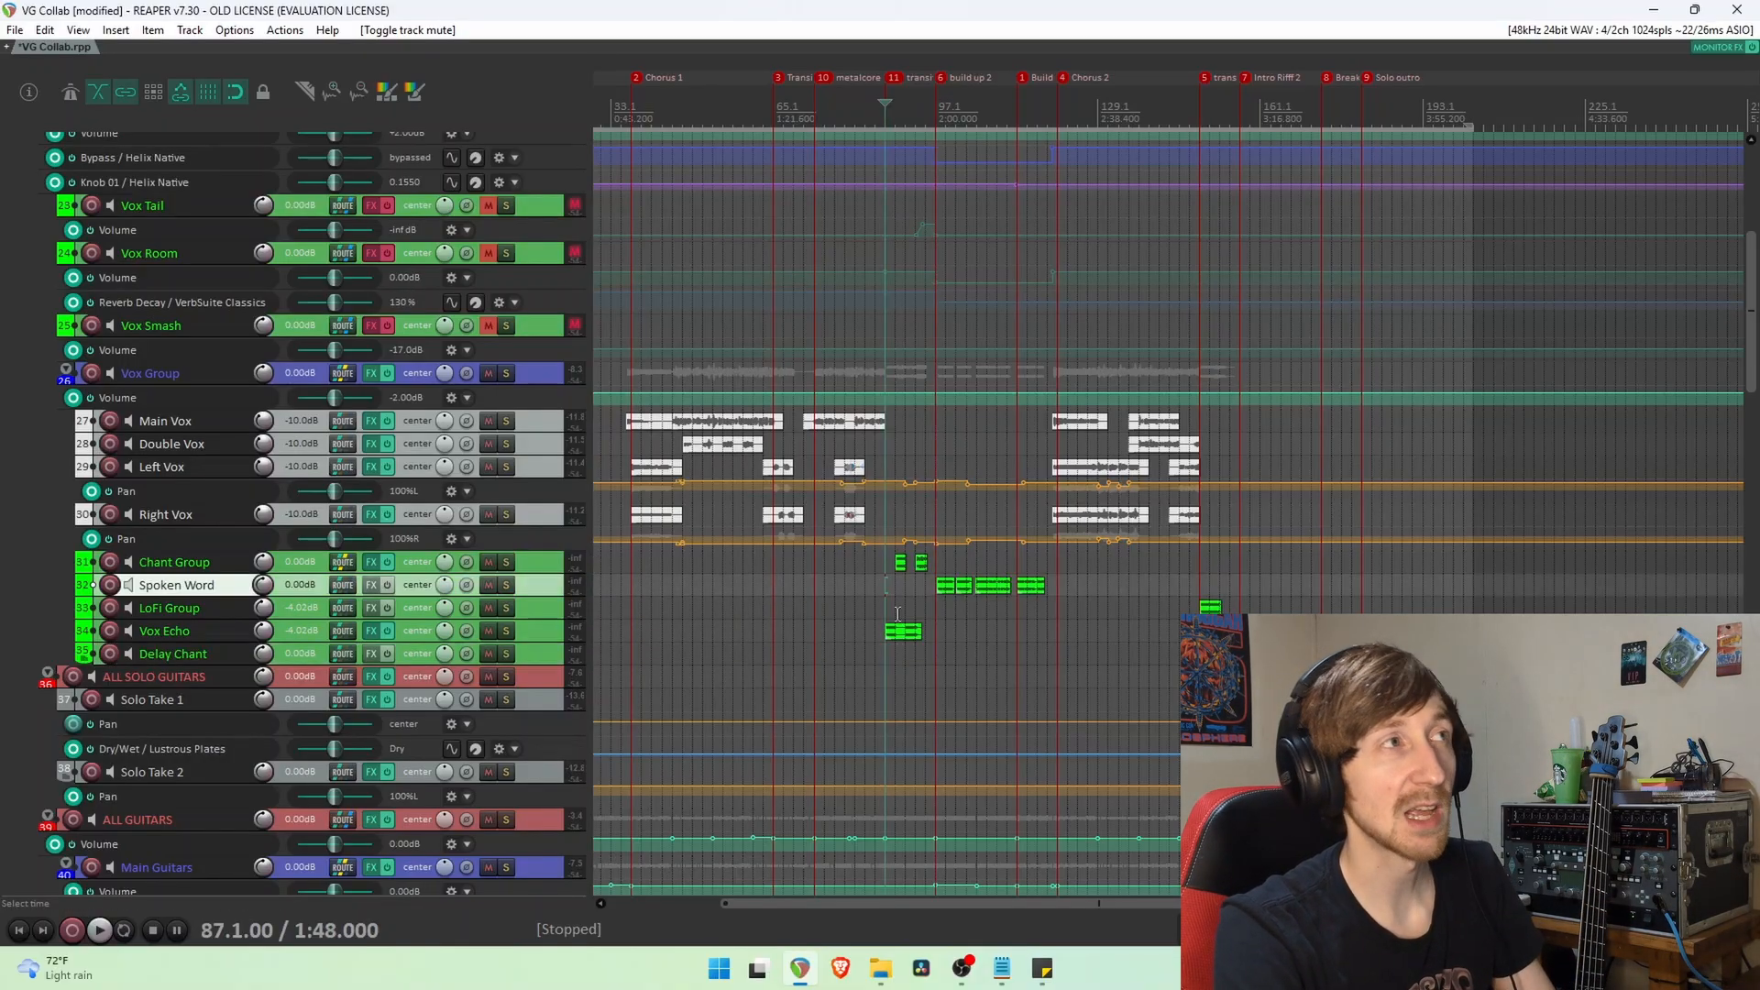
scroll(980, 618, up, 4)
click(1156, 563)
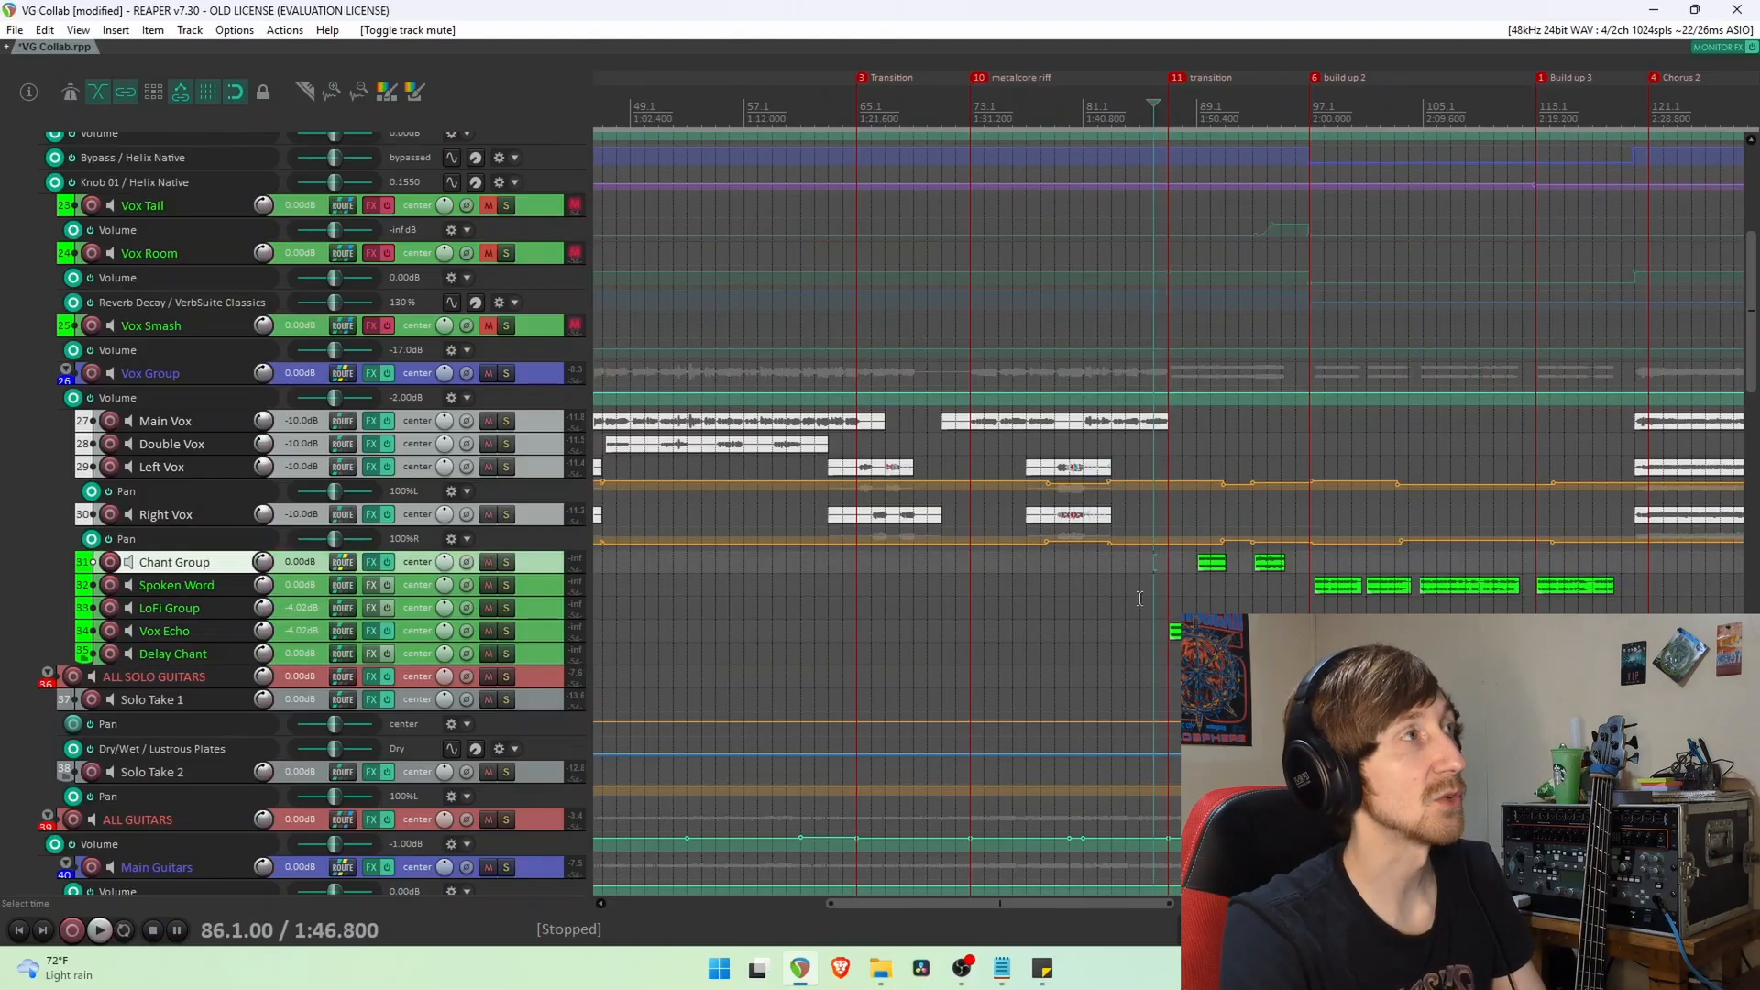
click(506, 374)
key(space)
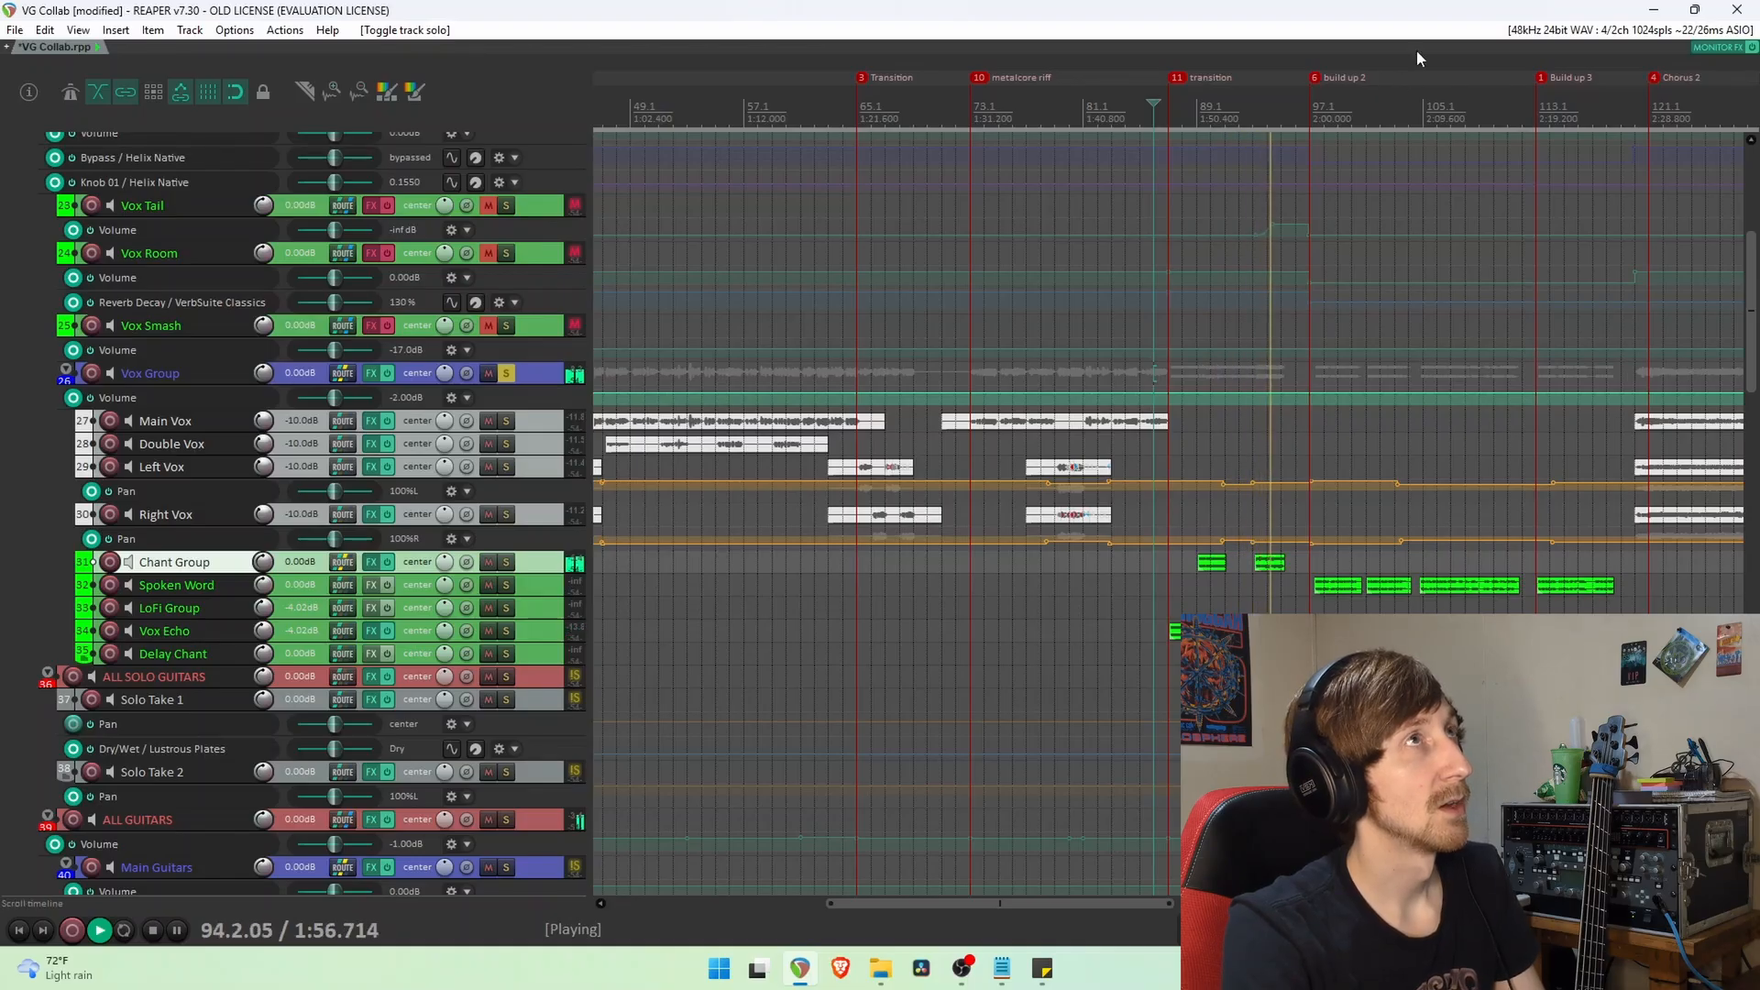
scroll(1015, 206, right, 5)
key(space)
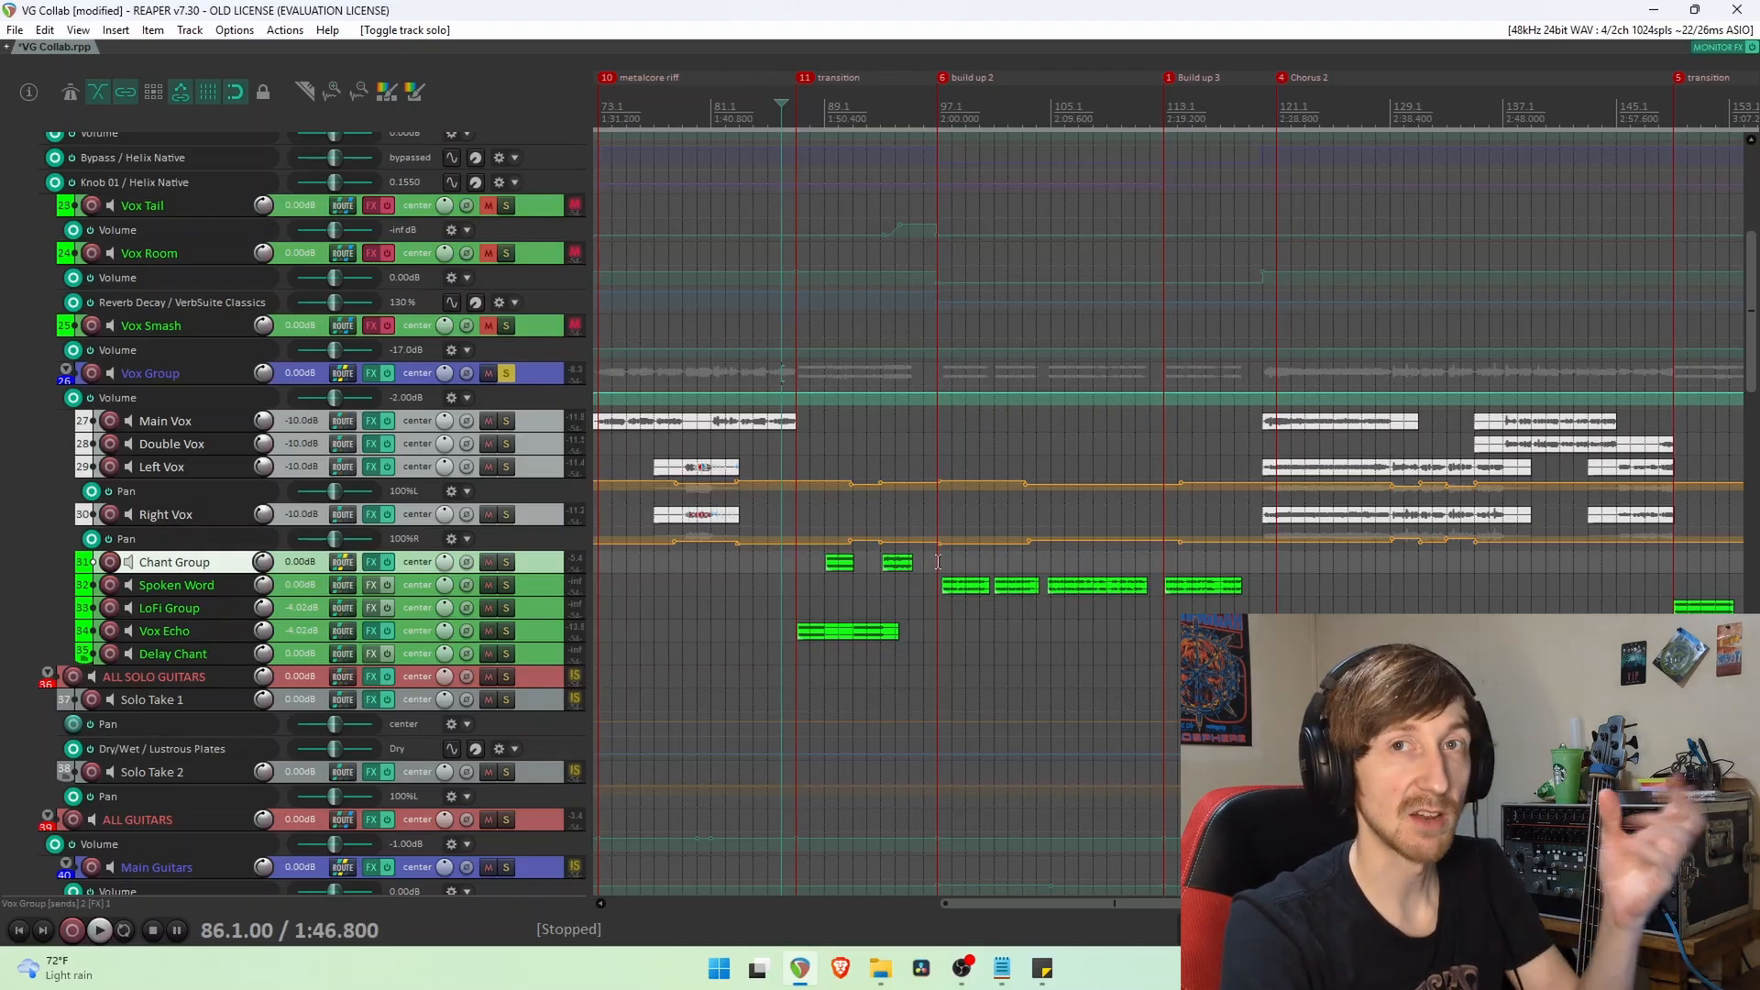
Place the edit cursor at bar 97 on the Spoken Word track and audition its items with the Vox Group soloed.
click(945, 575)
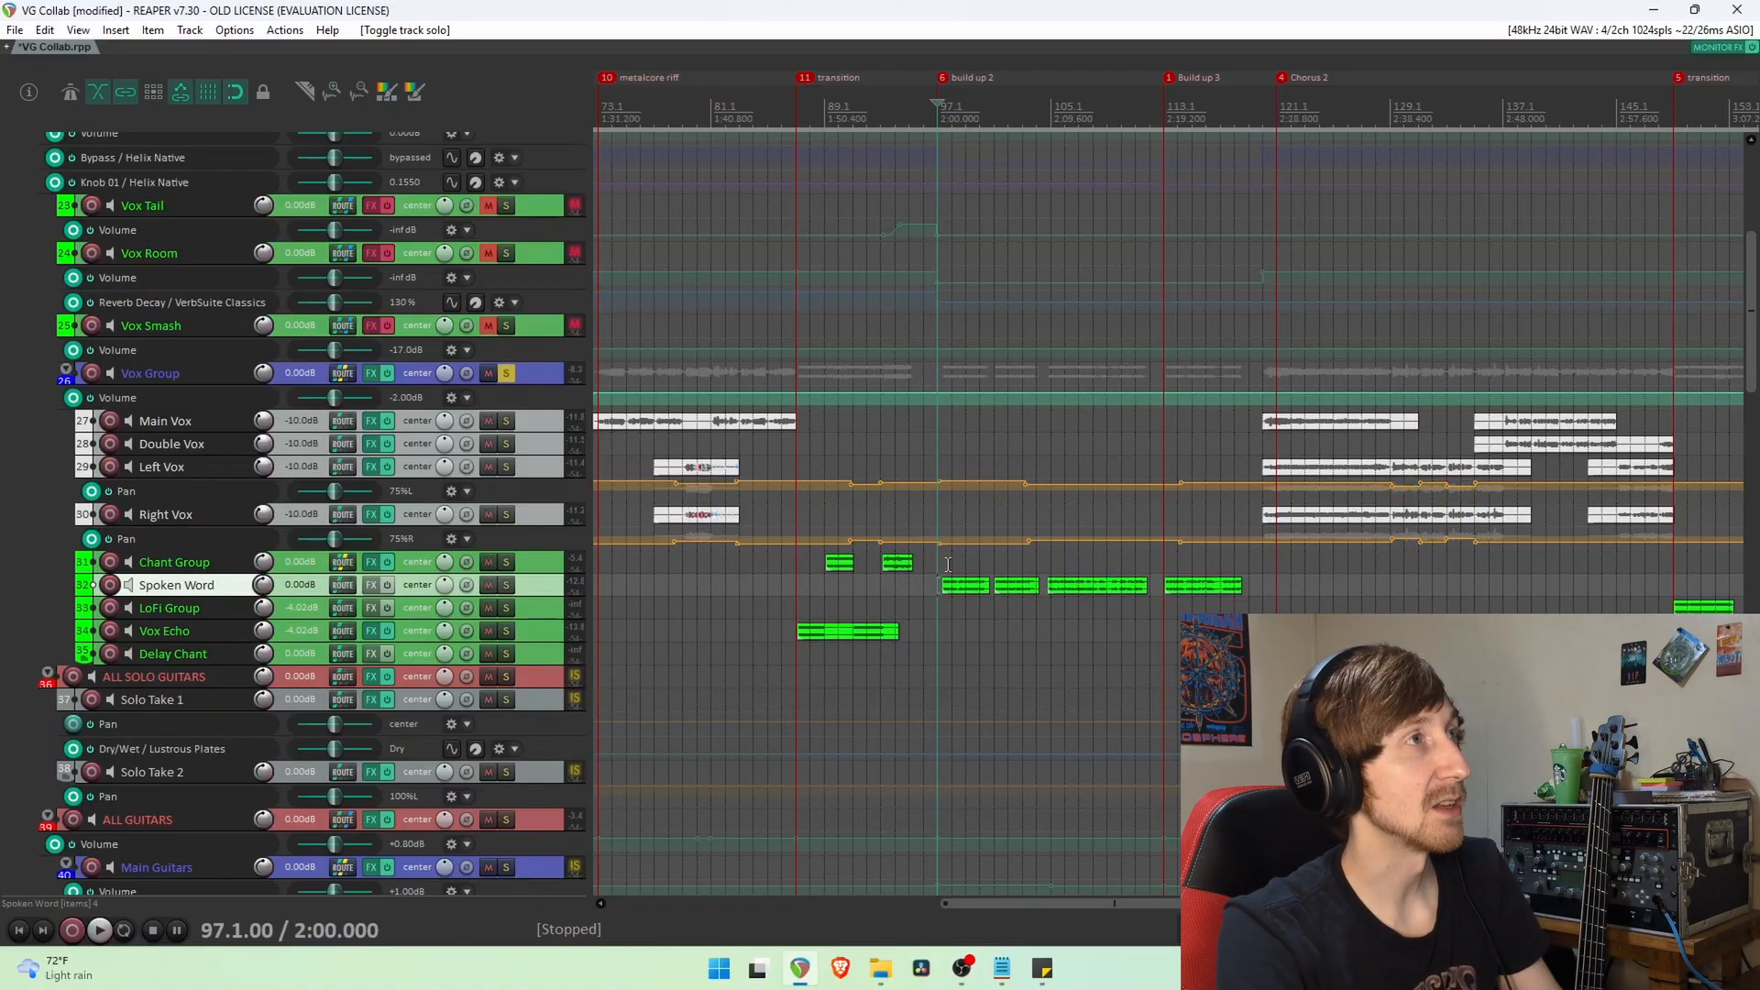
drag(1078, 91, 954, 77)
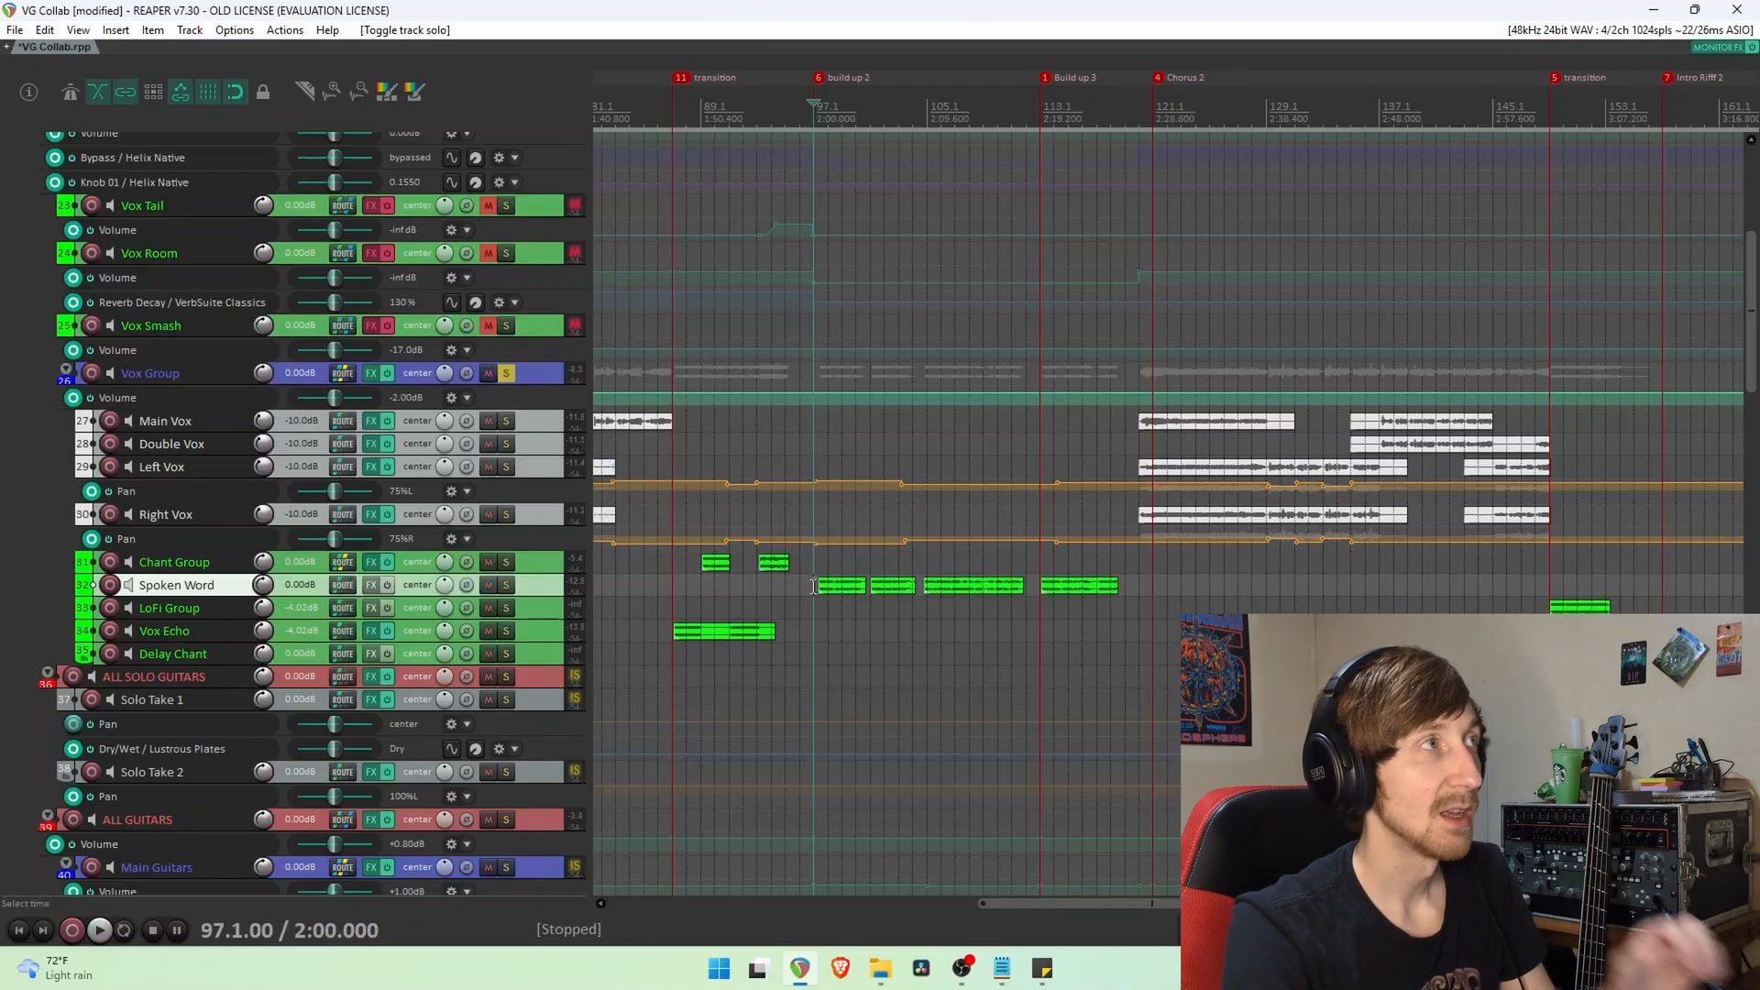
key(space)
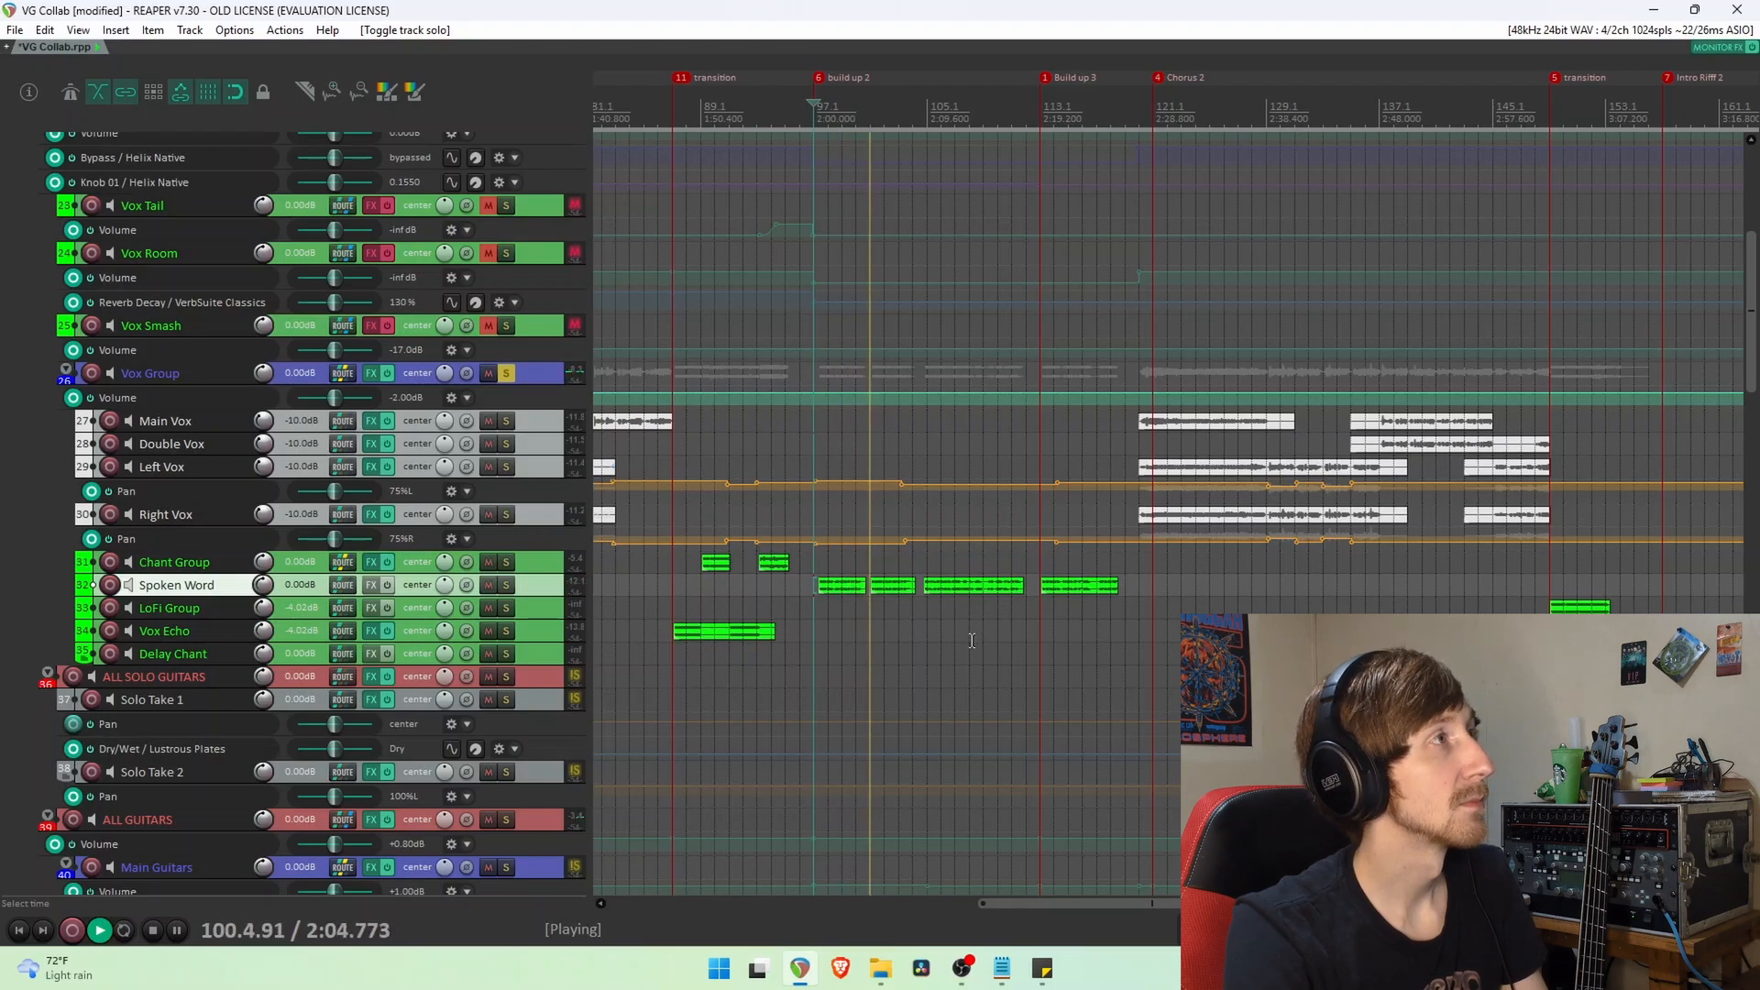
scroll(2, 649, up, 2)
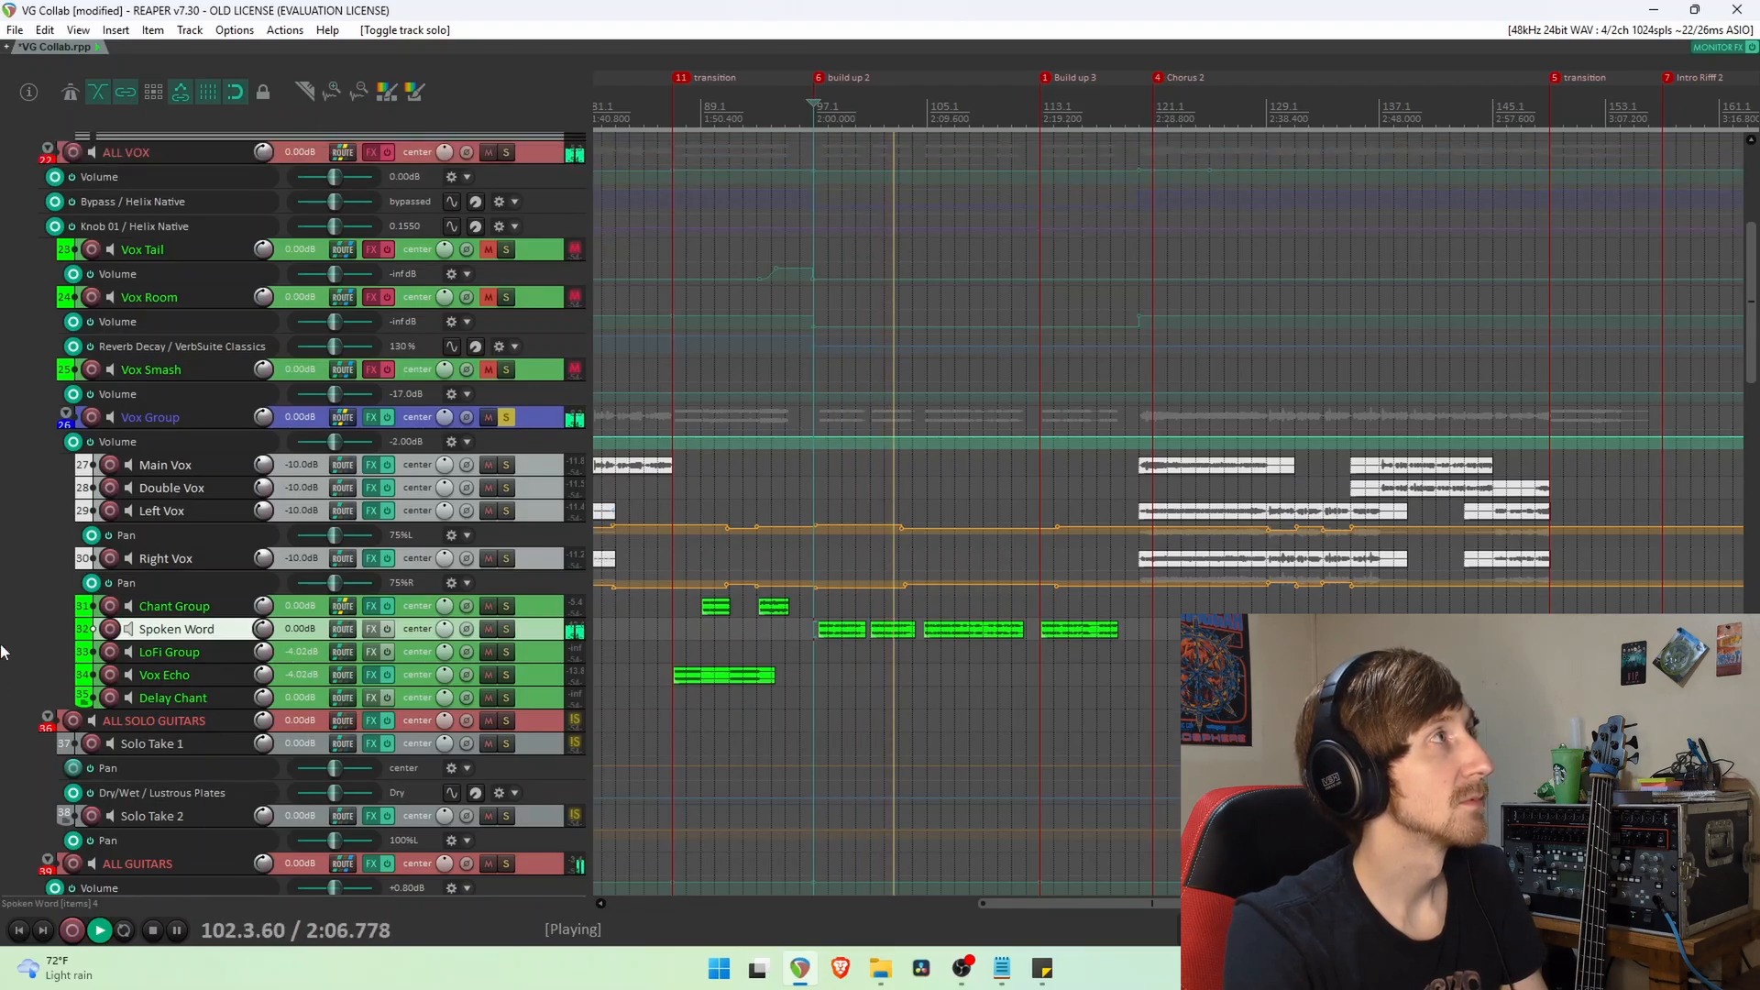
key(space)
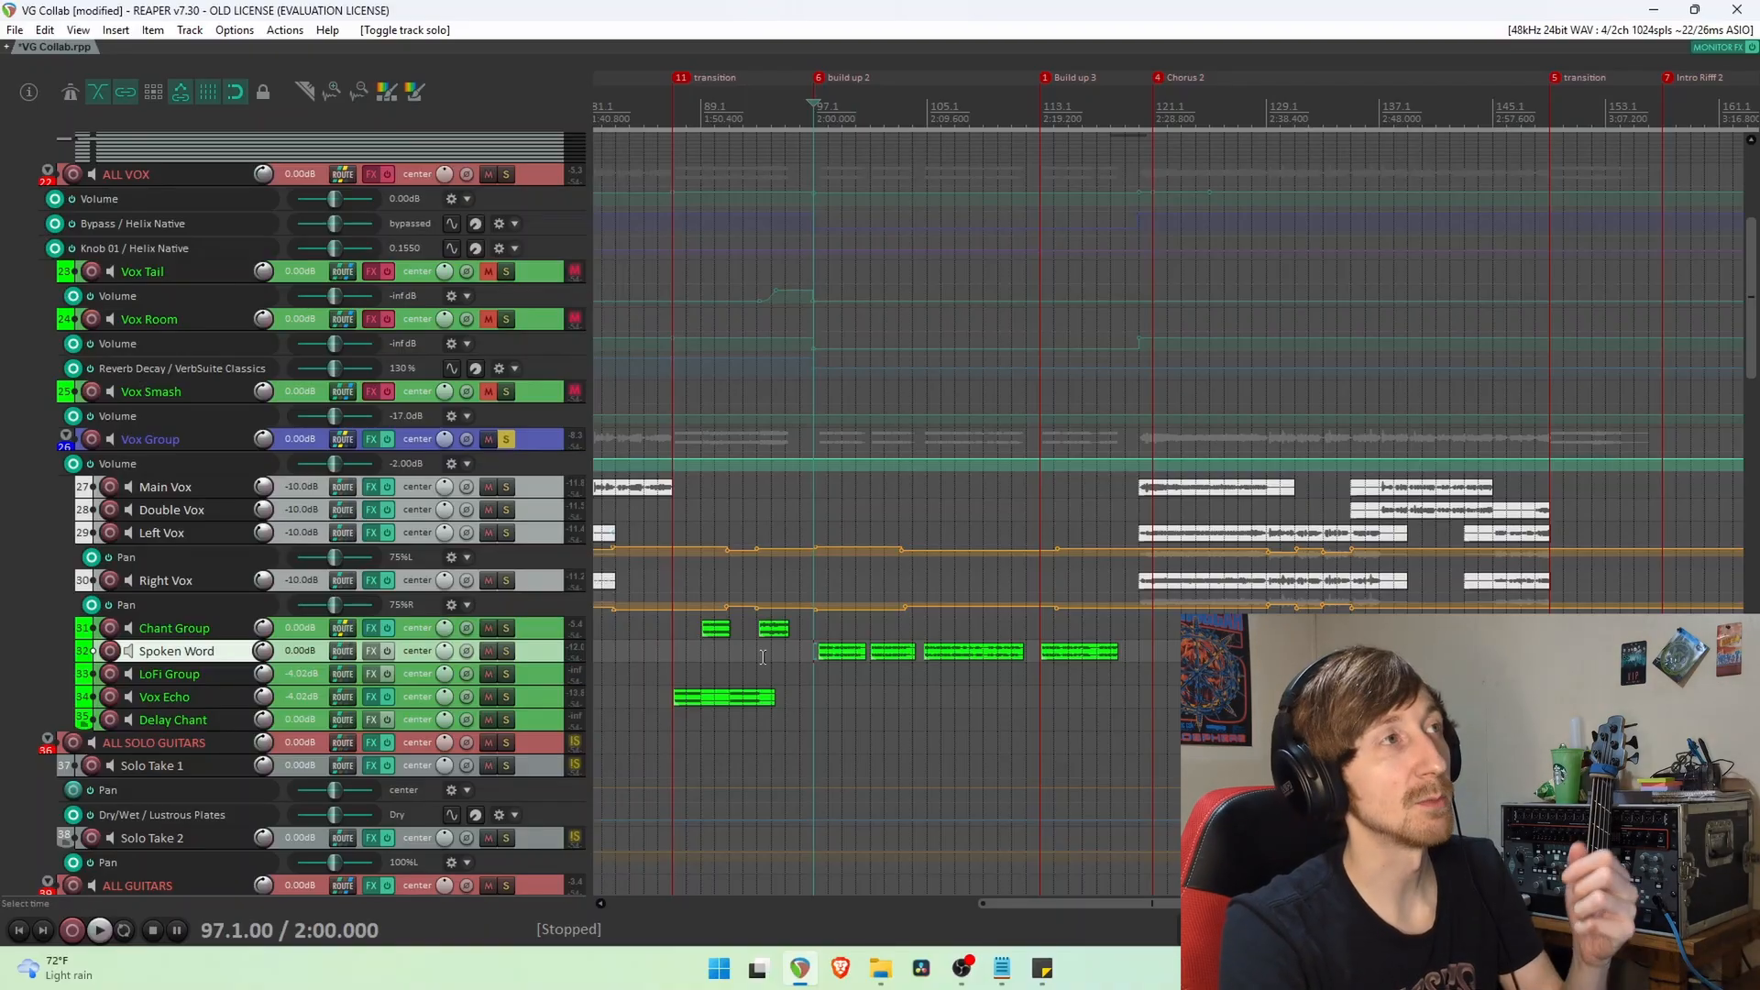
Unsolo the Vox Group and play the spoken word section from bar 97 in the context of the mix.
click(507, 440)
key(space)
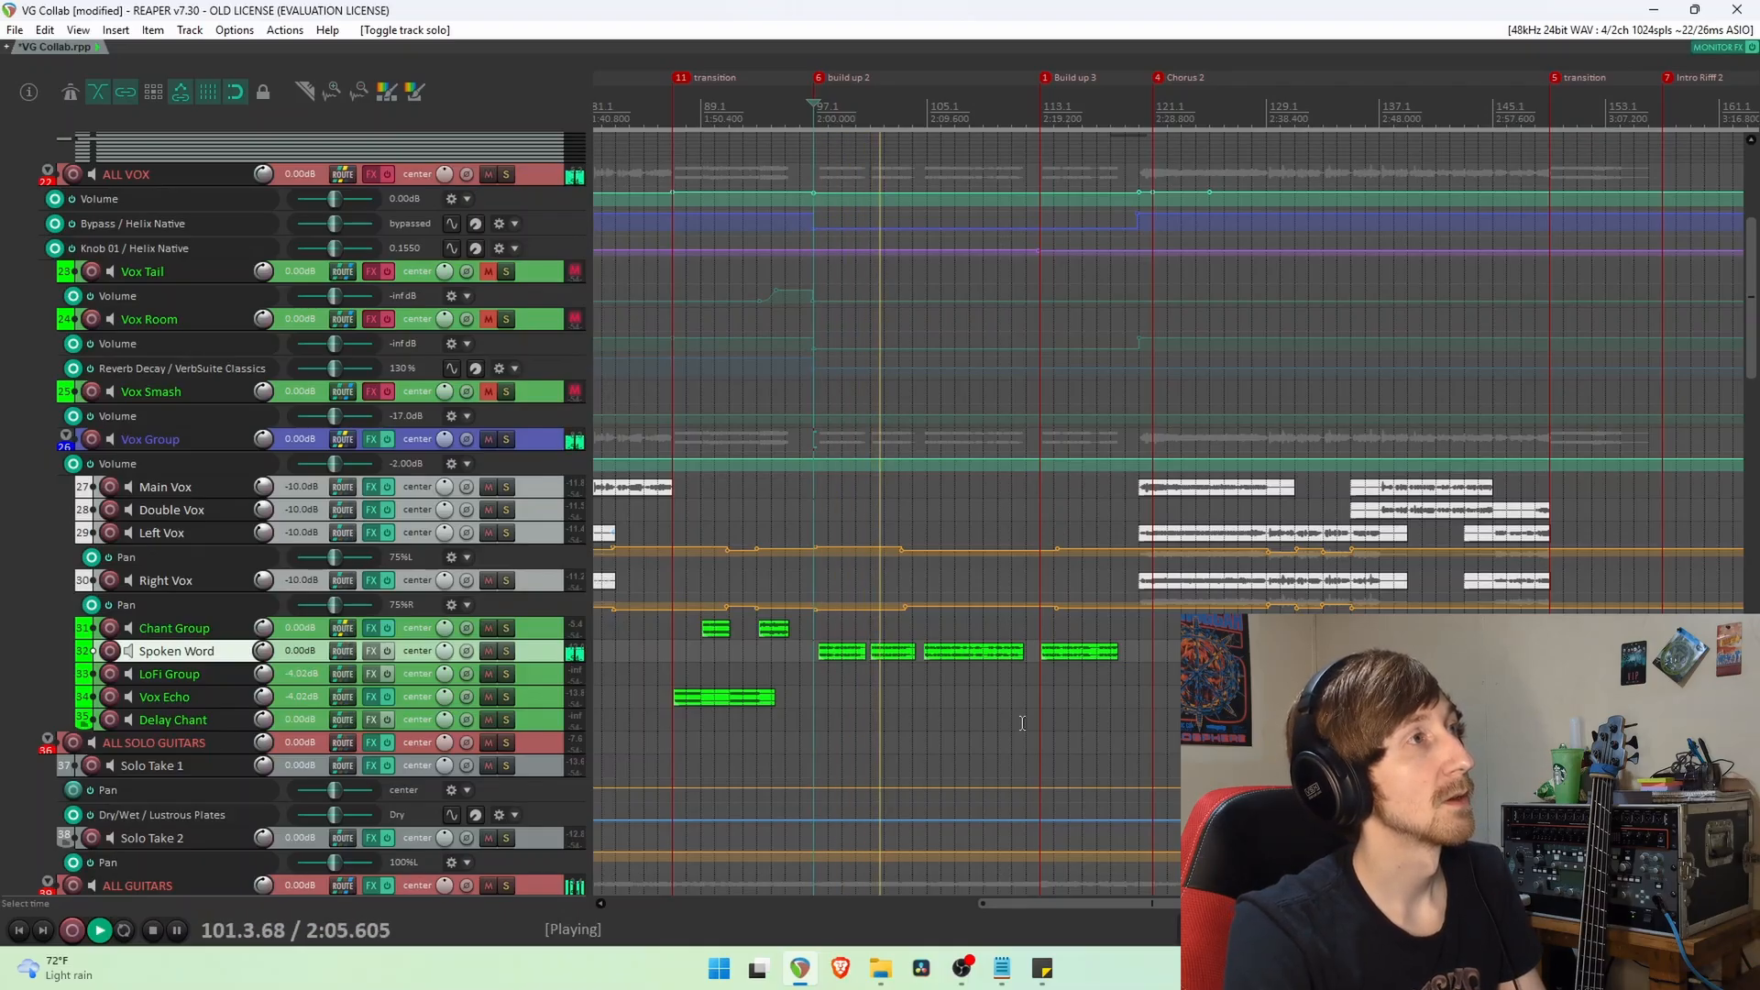
key(space)
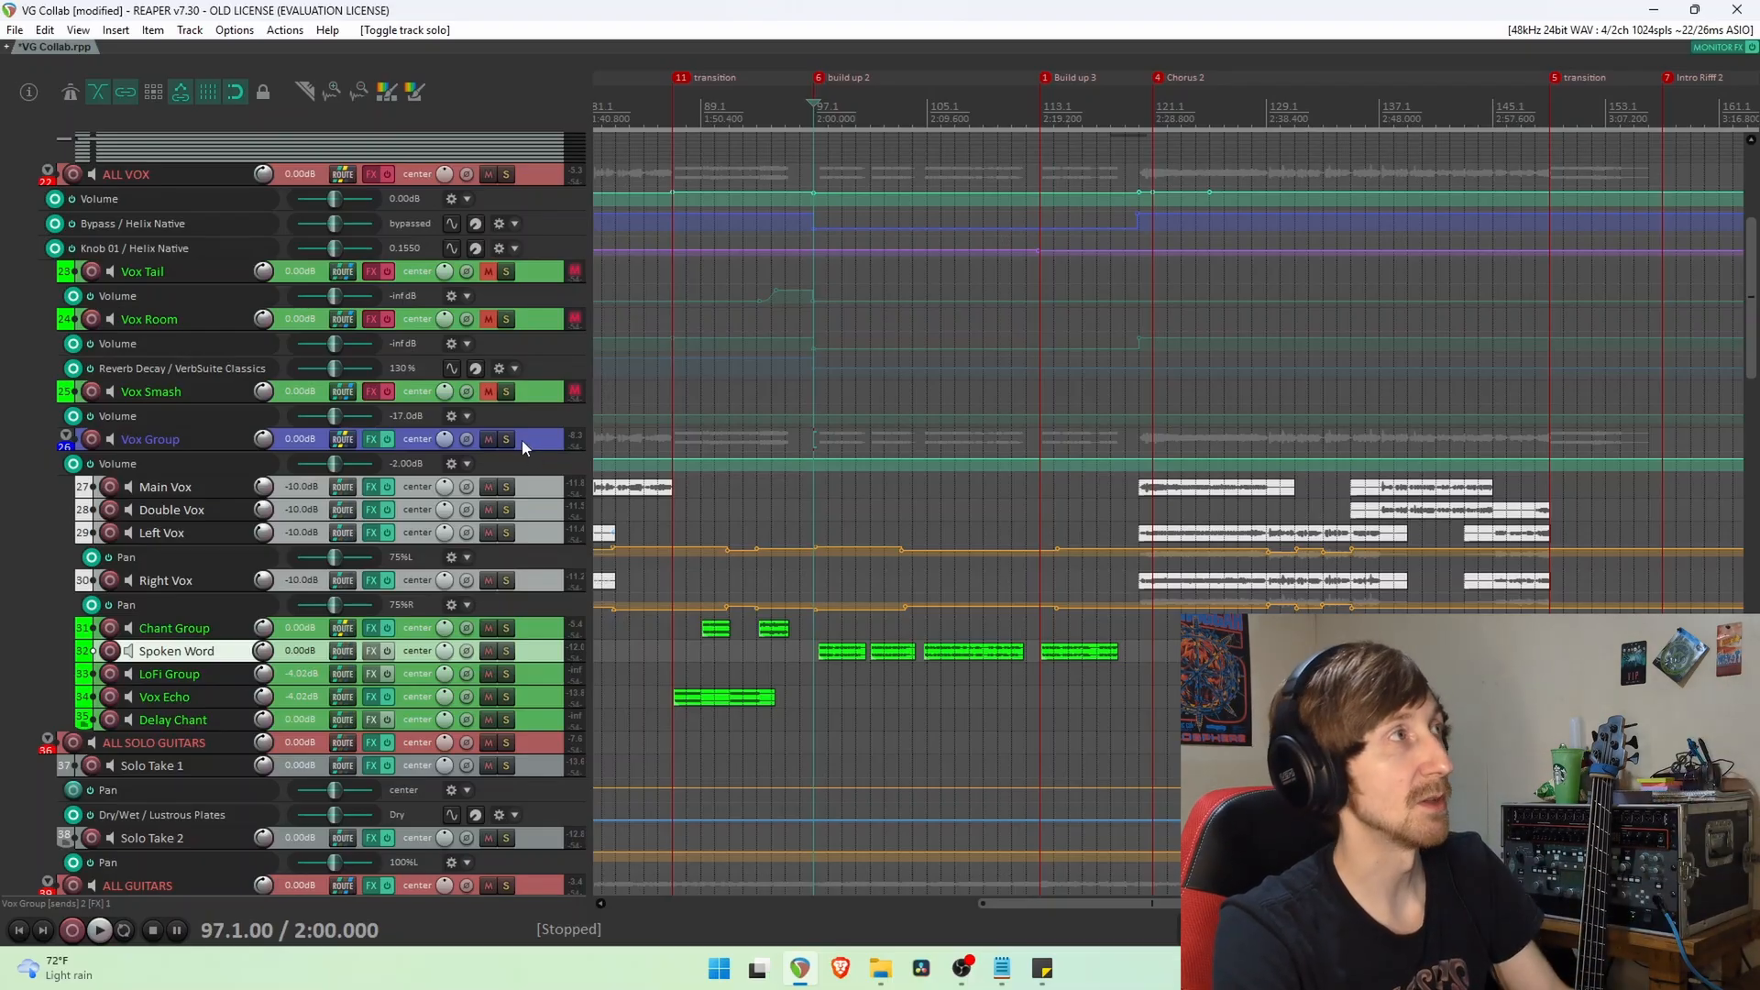
Unmute the Vox Smash track, enable its effects and solo it.
scroll(521, 440, up, 1)
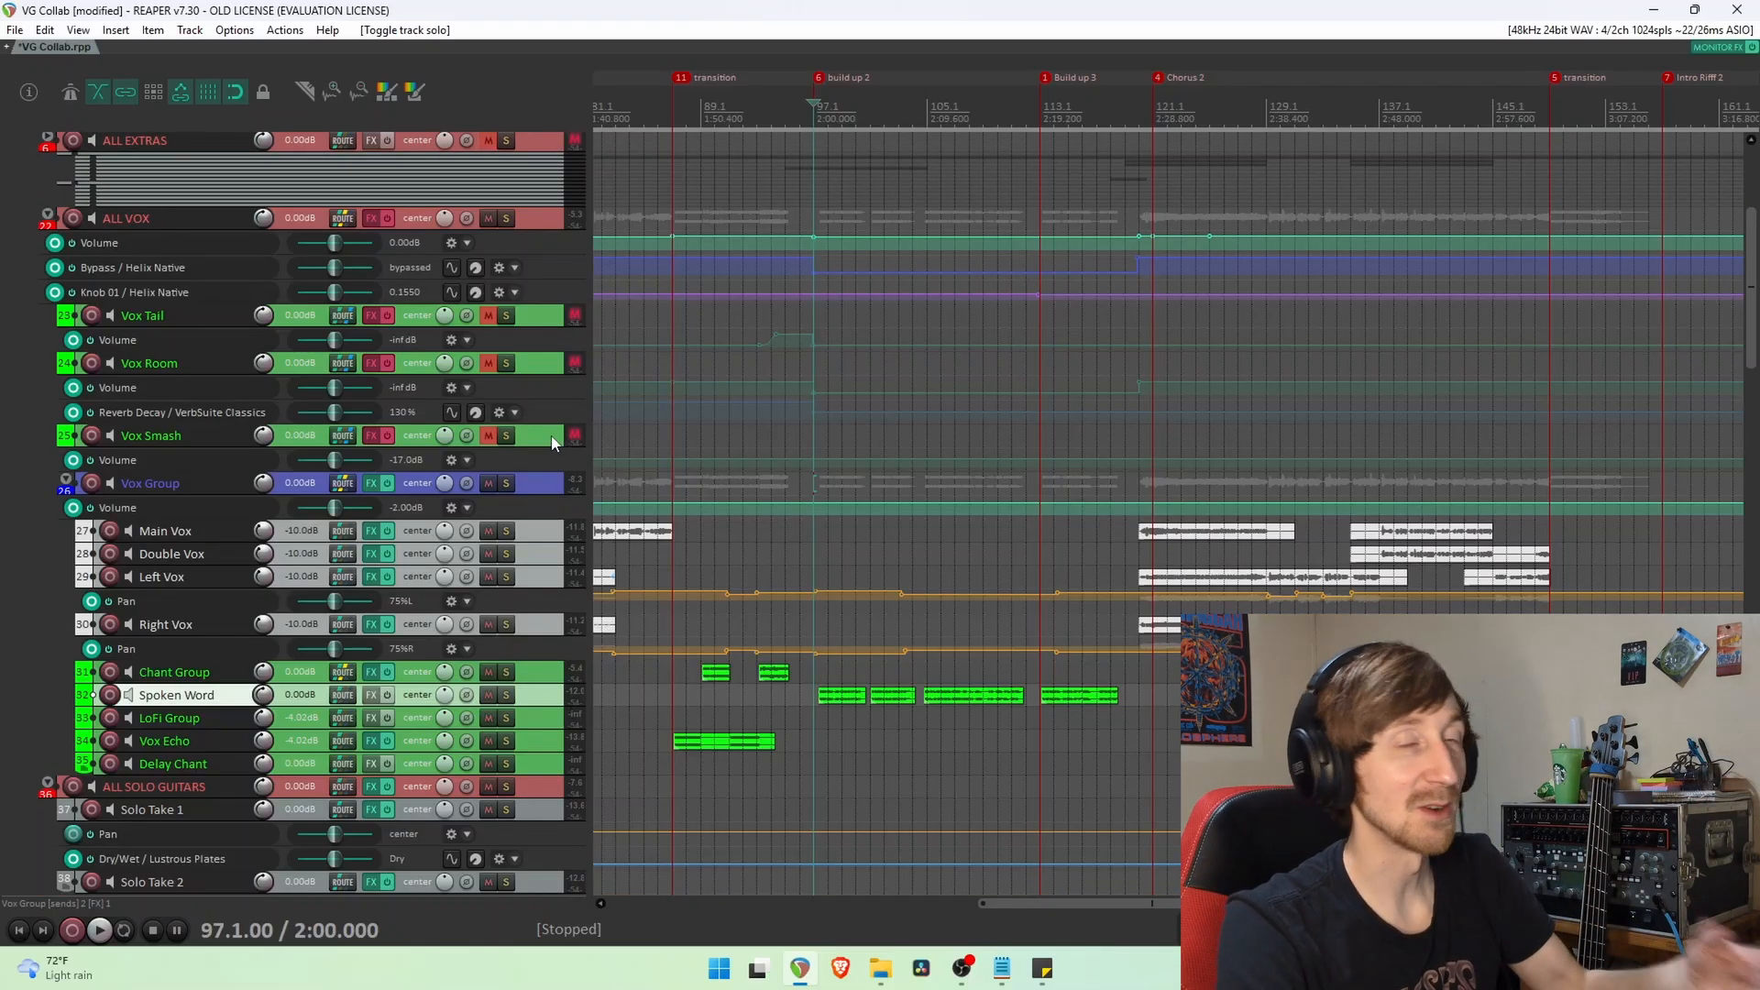
click(220, 437)
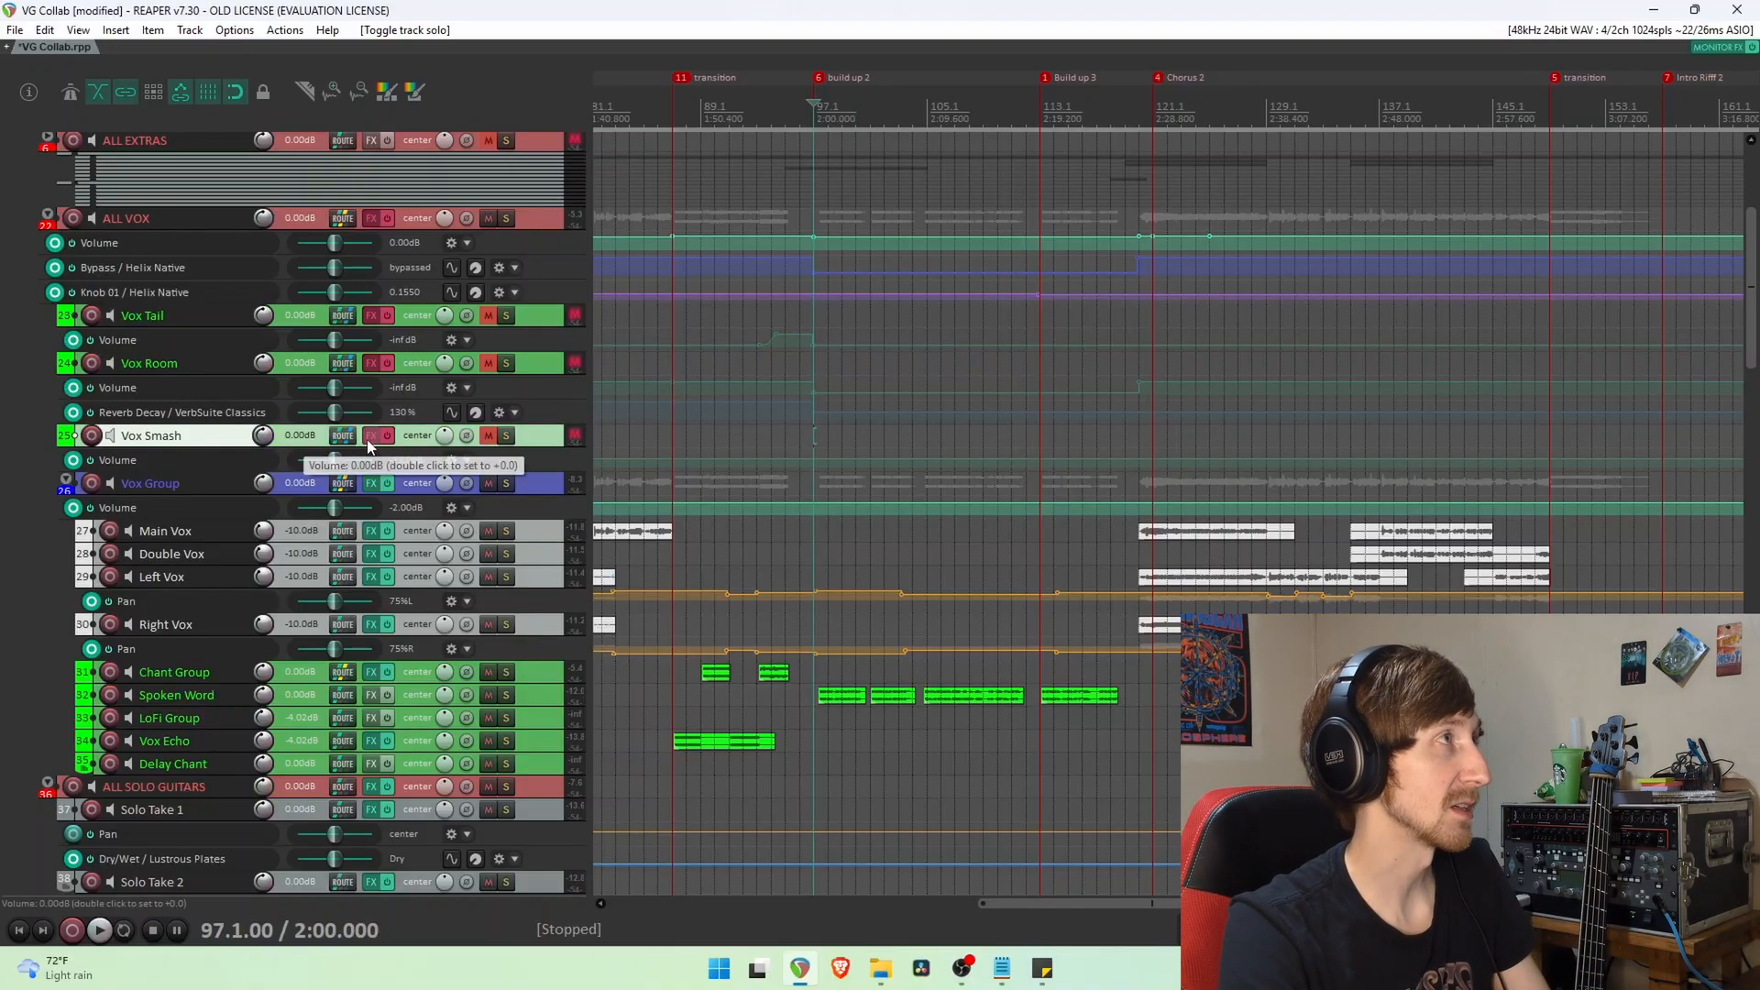
scroll(96, 480, up, 1)
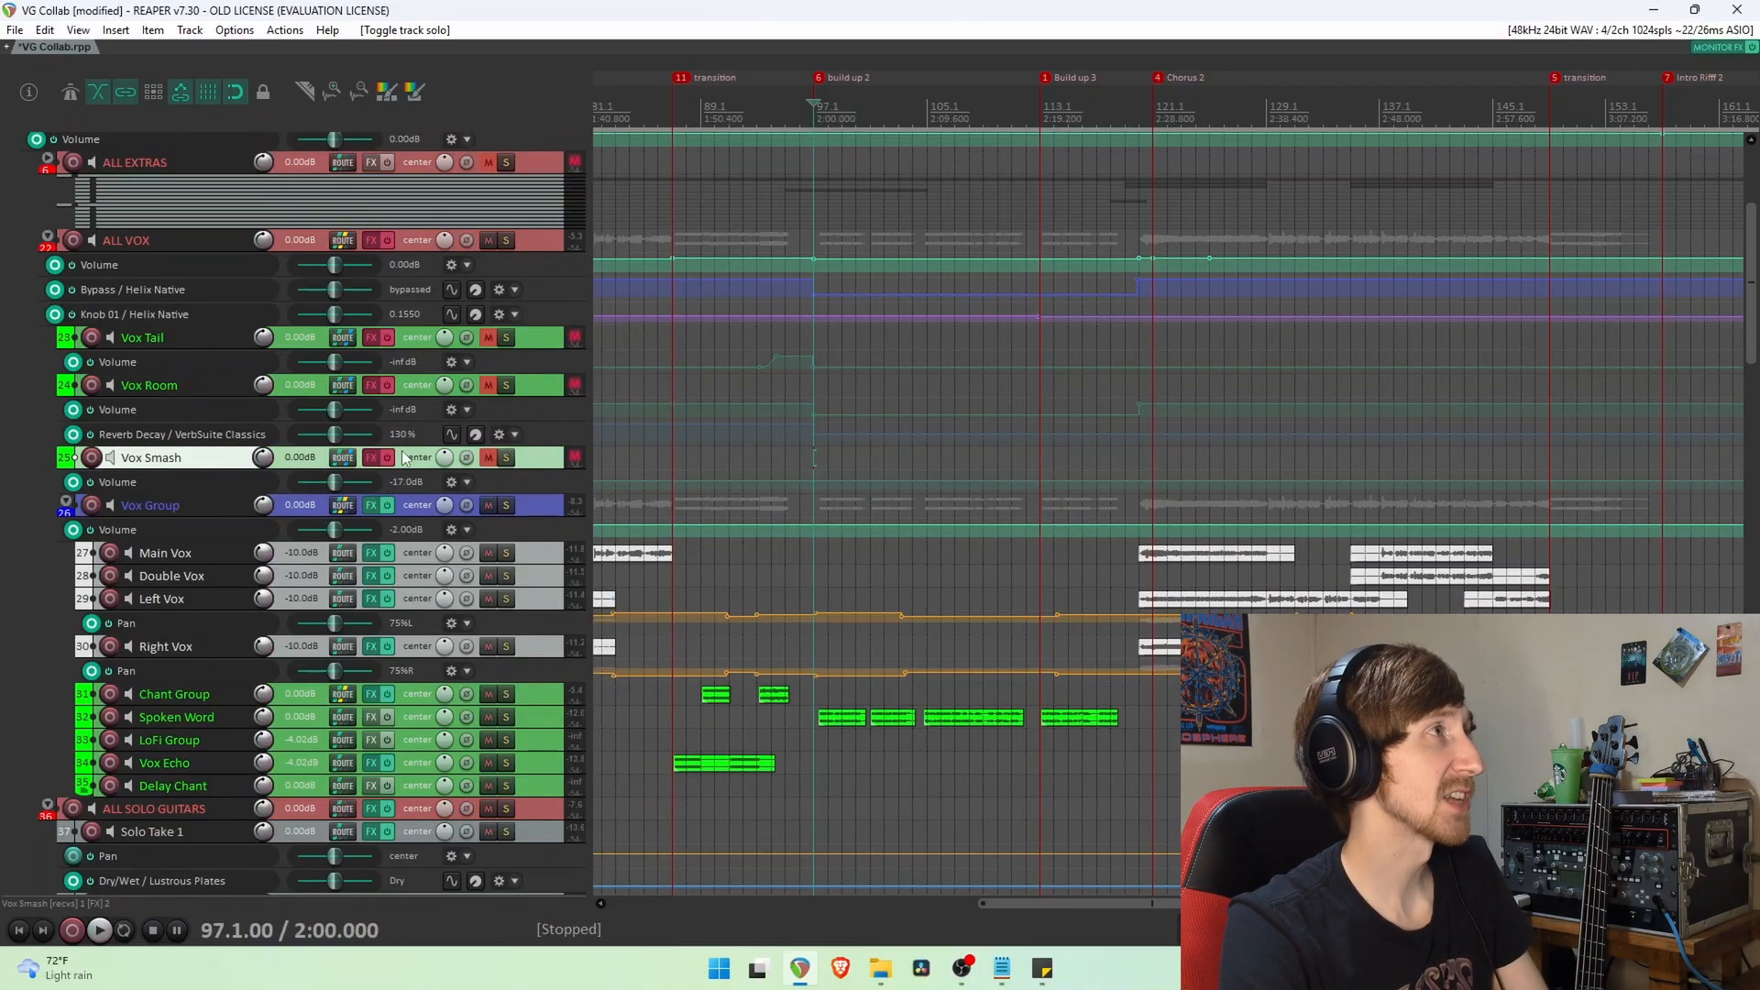
click(487, 457)
click(506, 458)
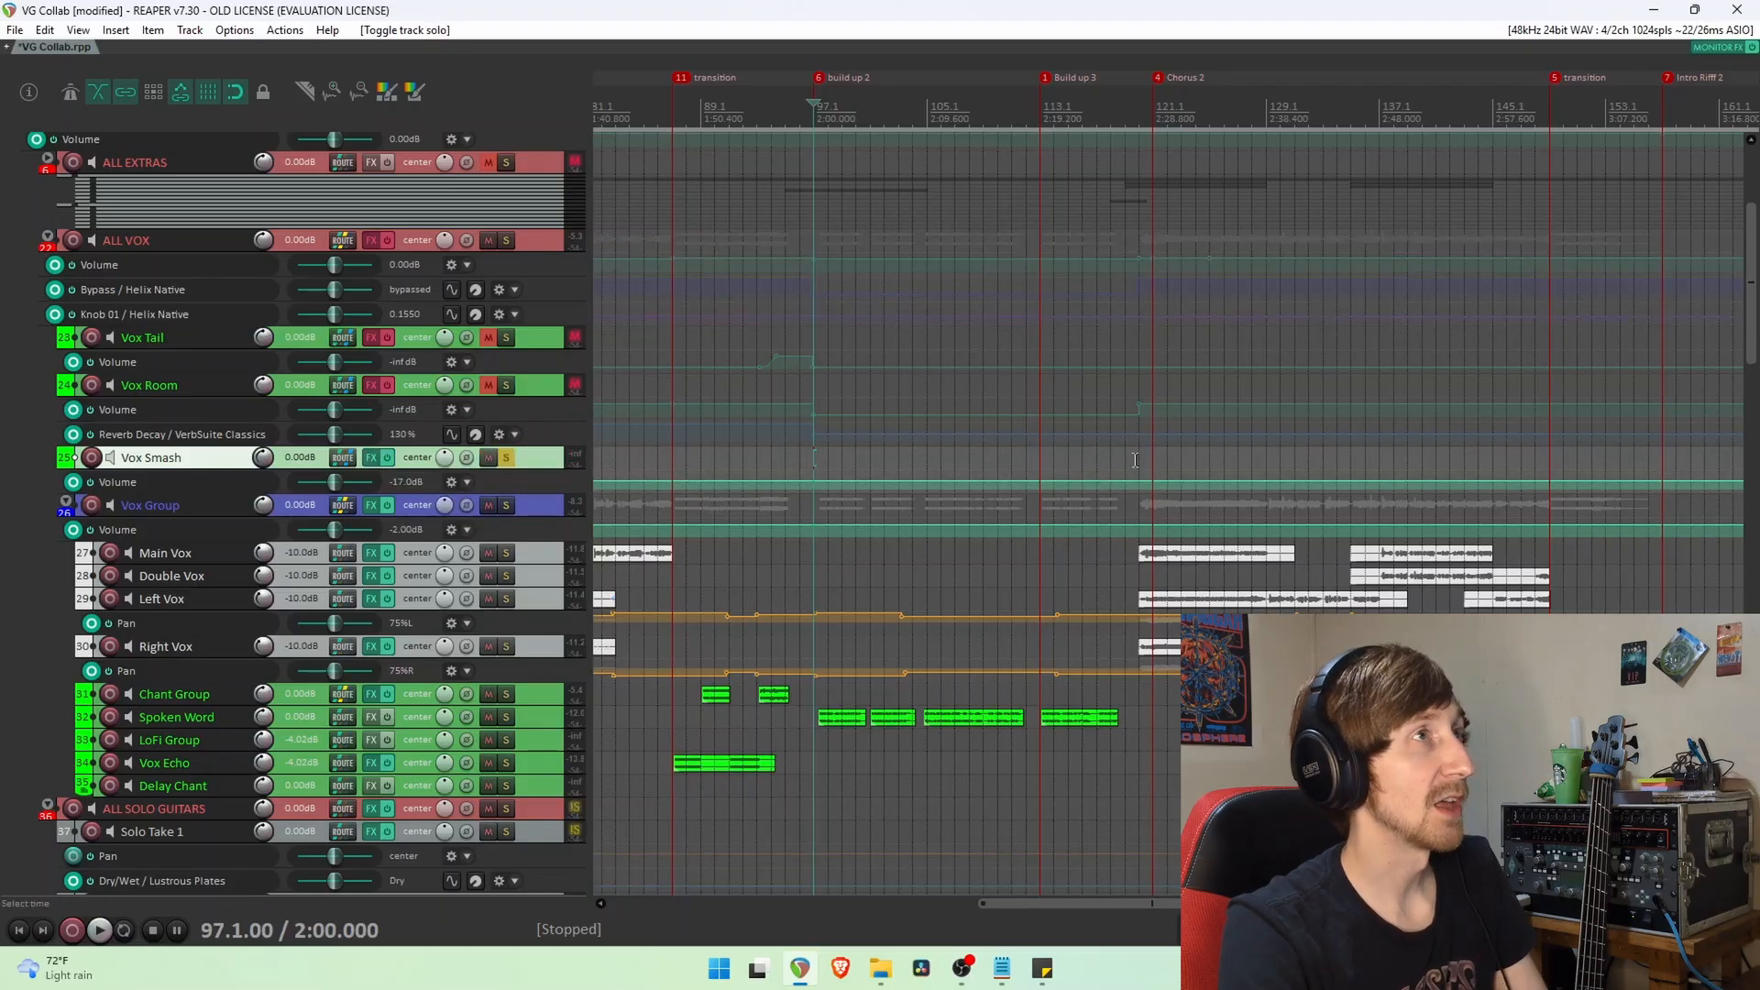
Play the soloed Vox Smash track from bar 120, at the start of the Chorus 2 vocals.
click(1137, 458)
key(space)
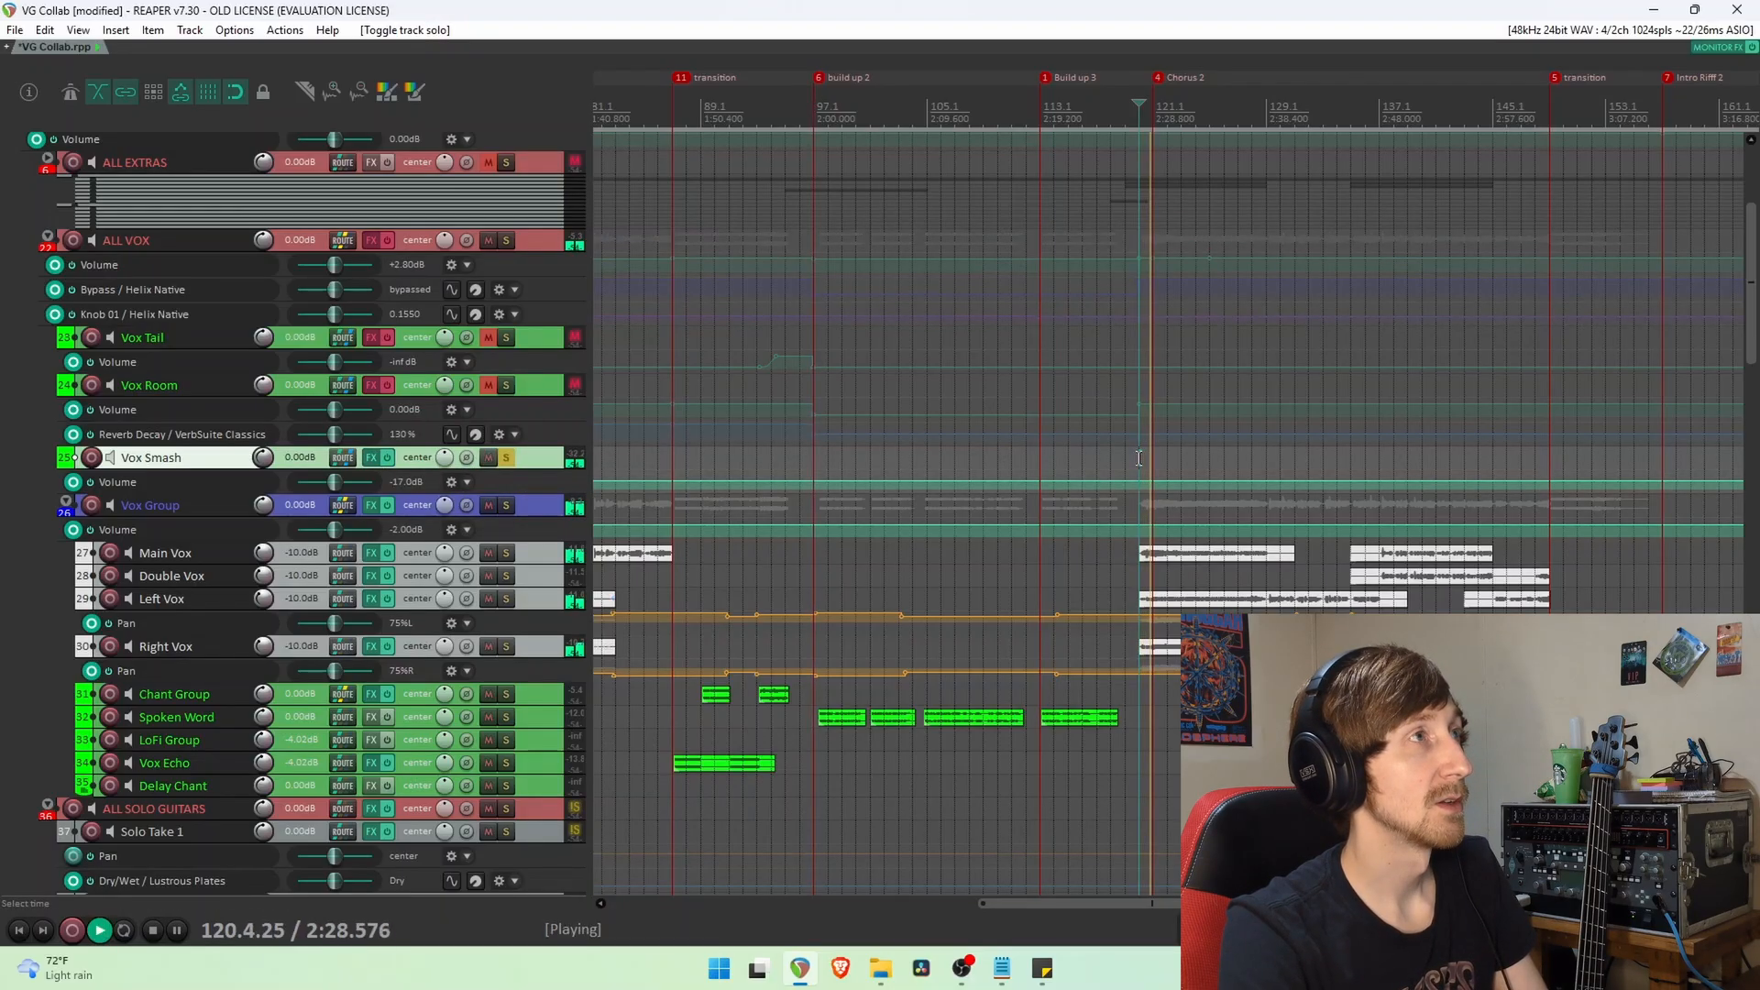
key(space)
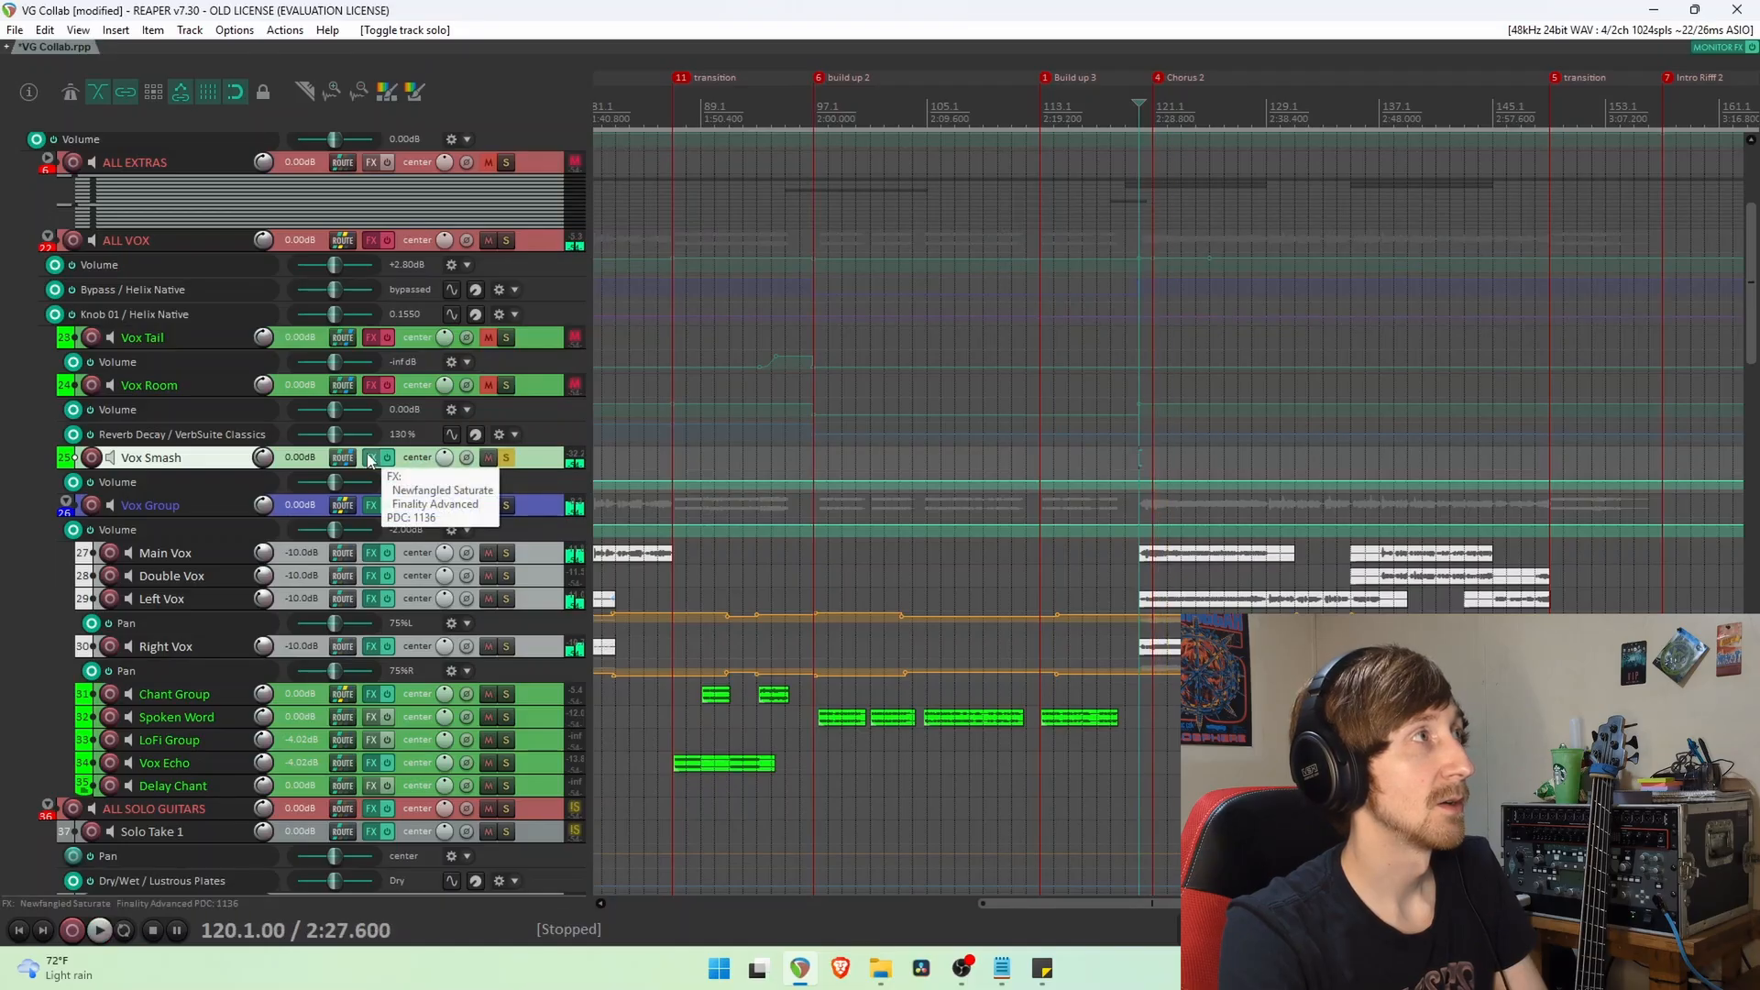
Open the Vox Smash FX chain and examine the Newfangled Saturate and Finality Advanced settings.
click(369, 461)
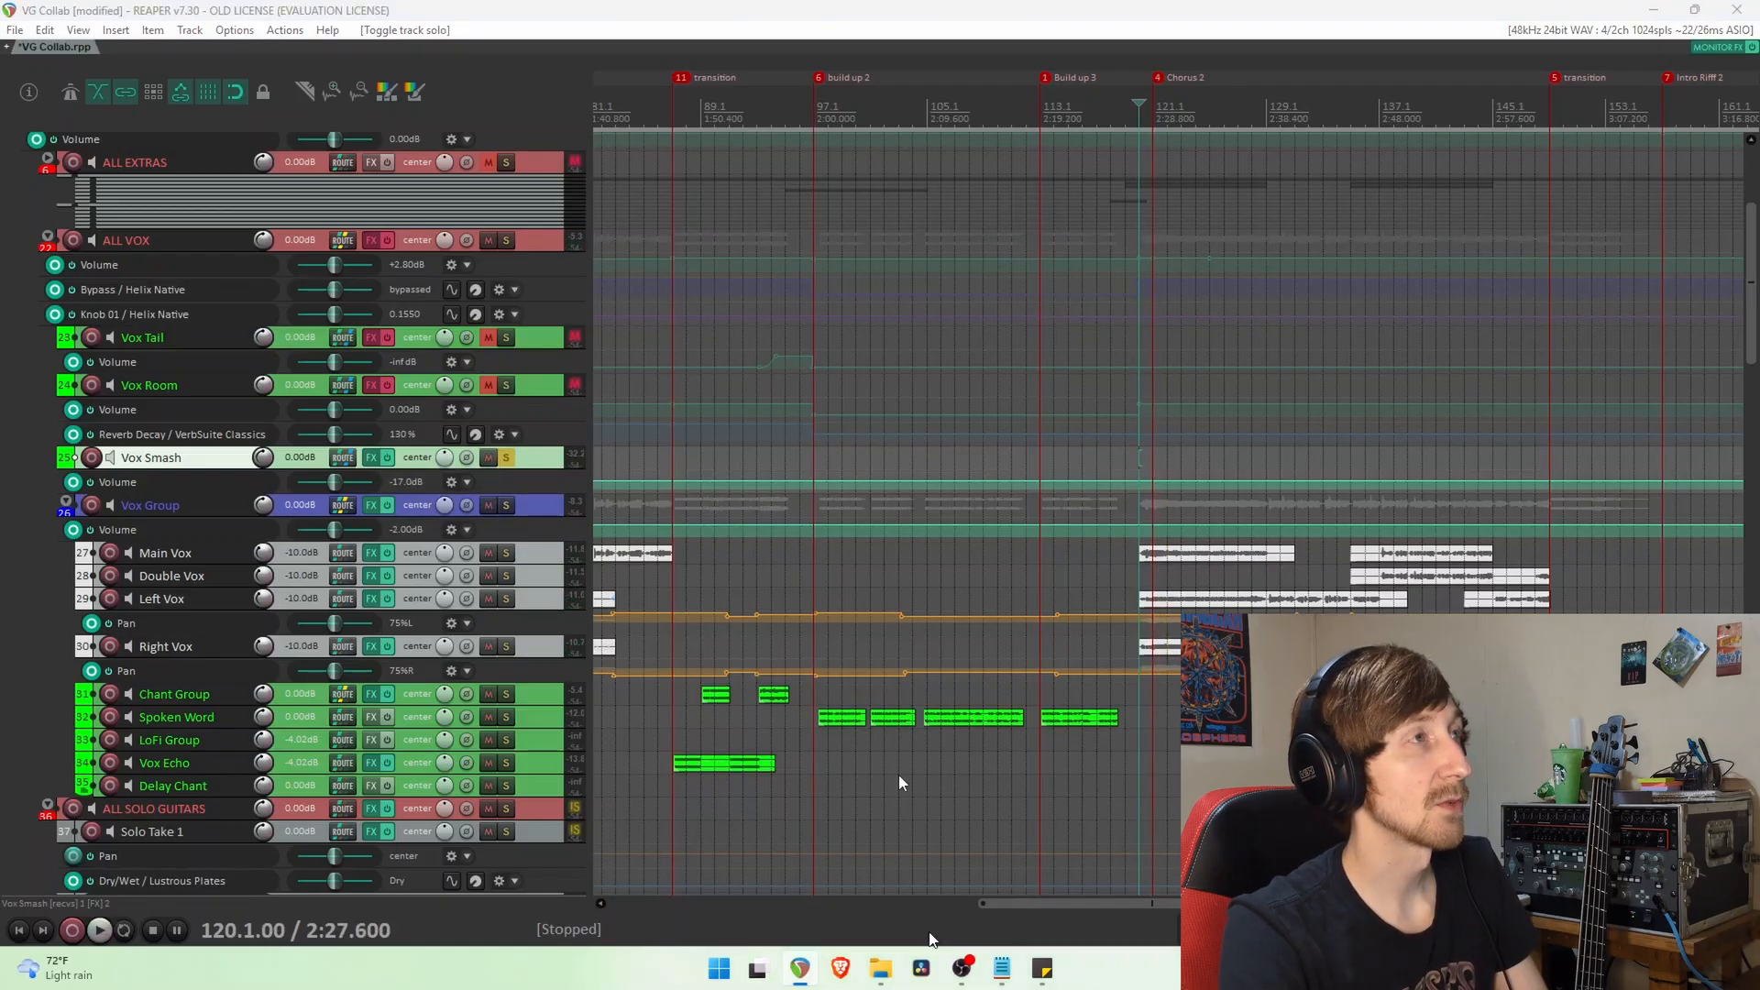
click(622, 305)
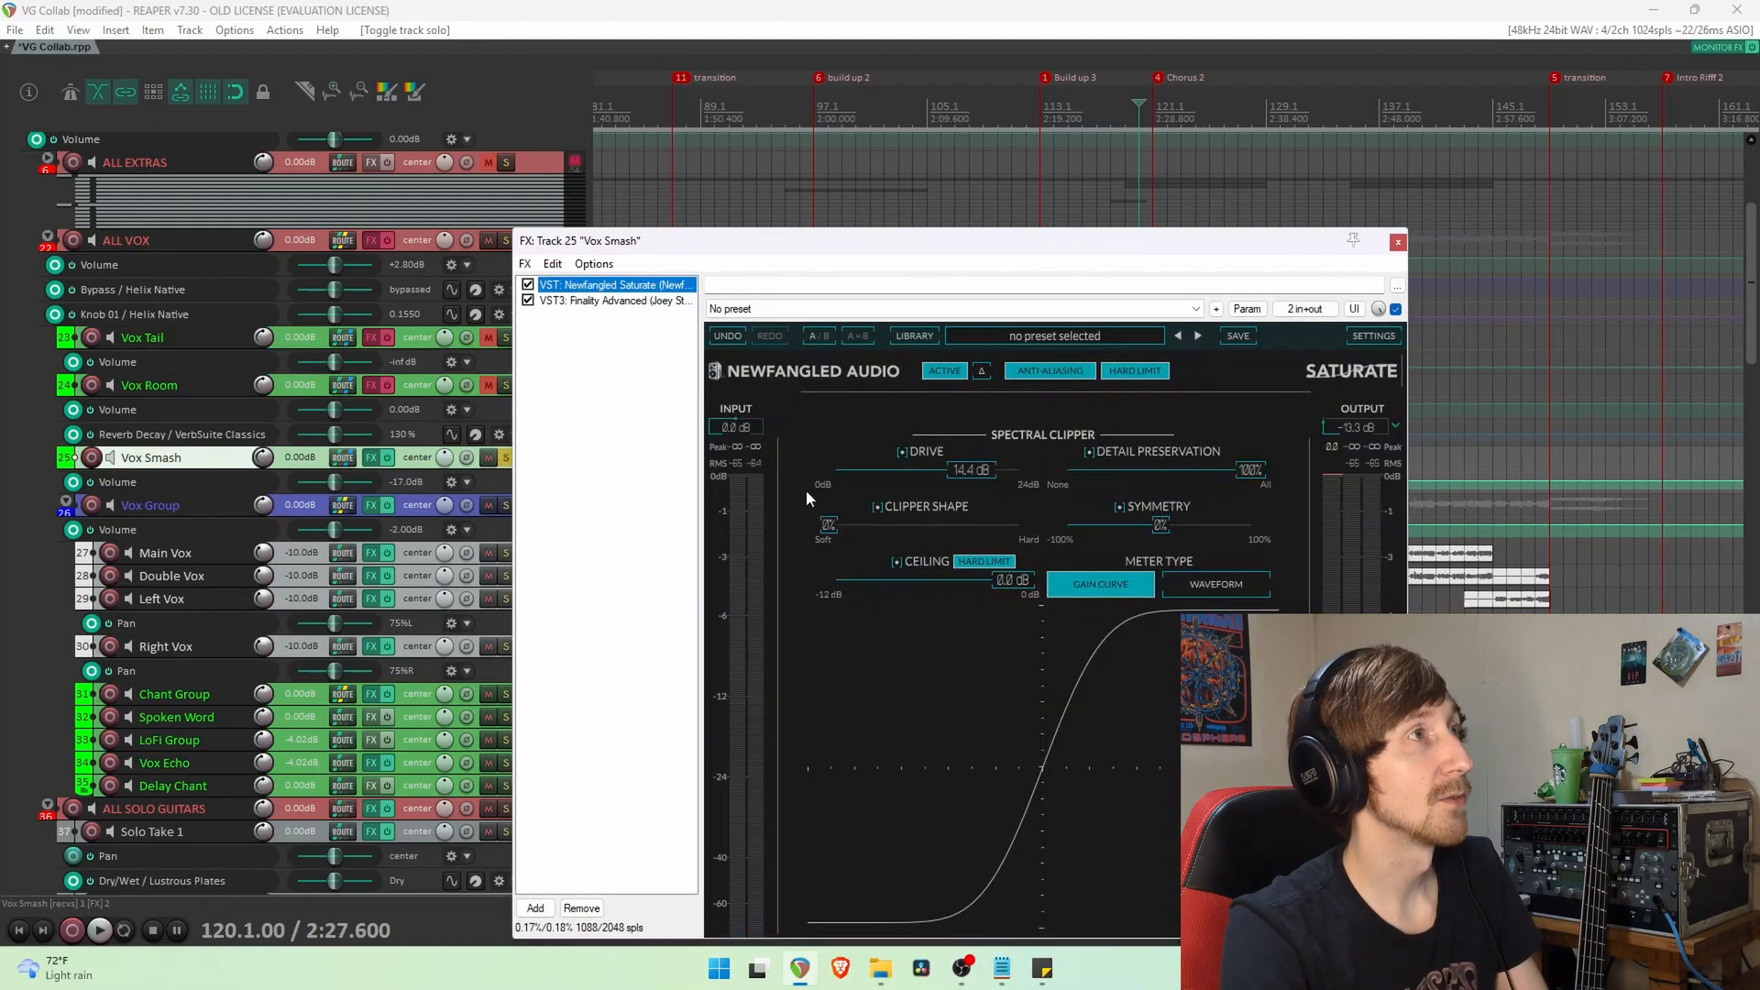
click(581, 301)
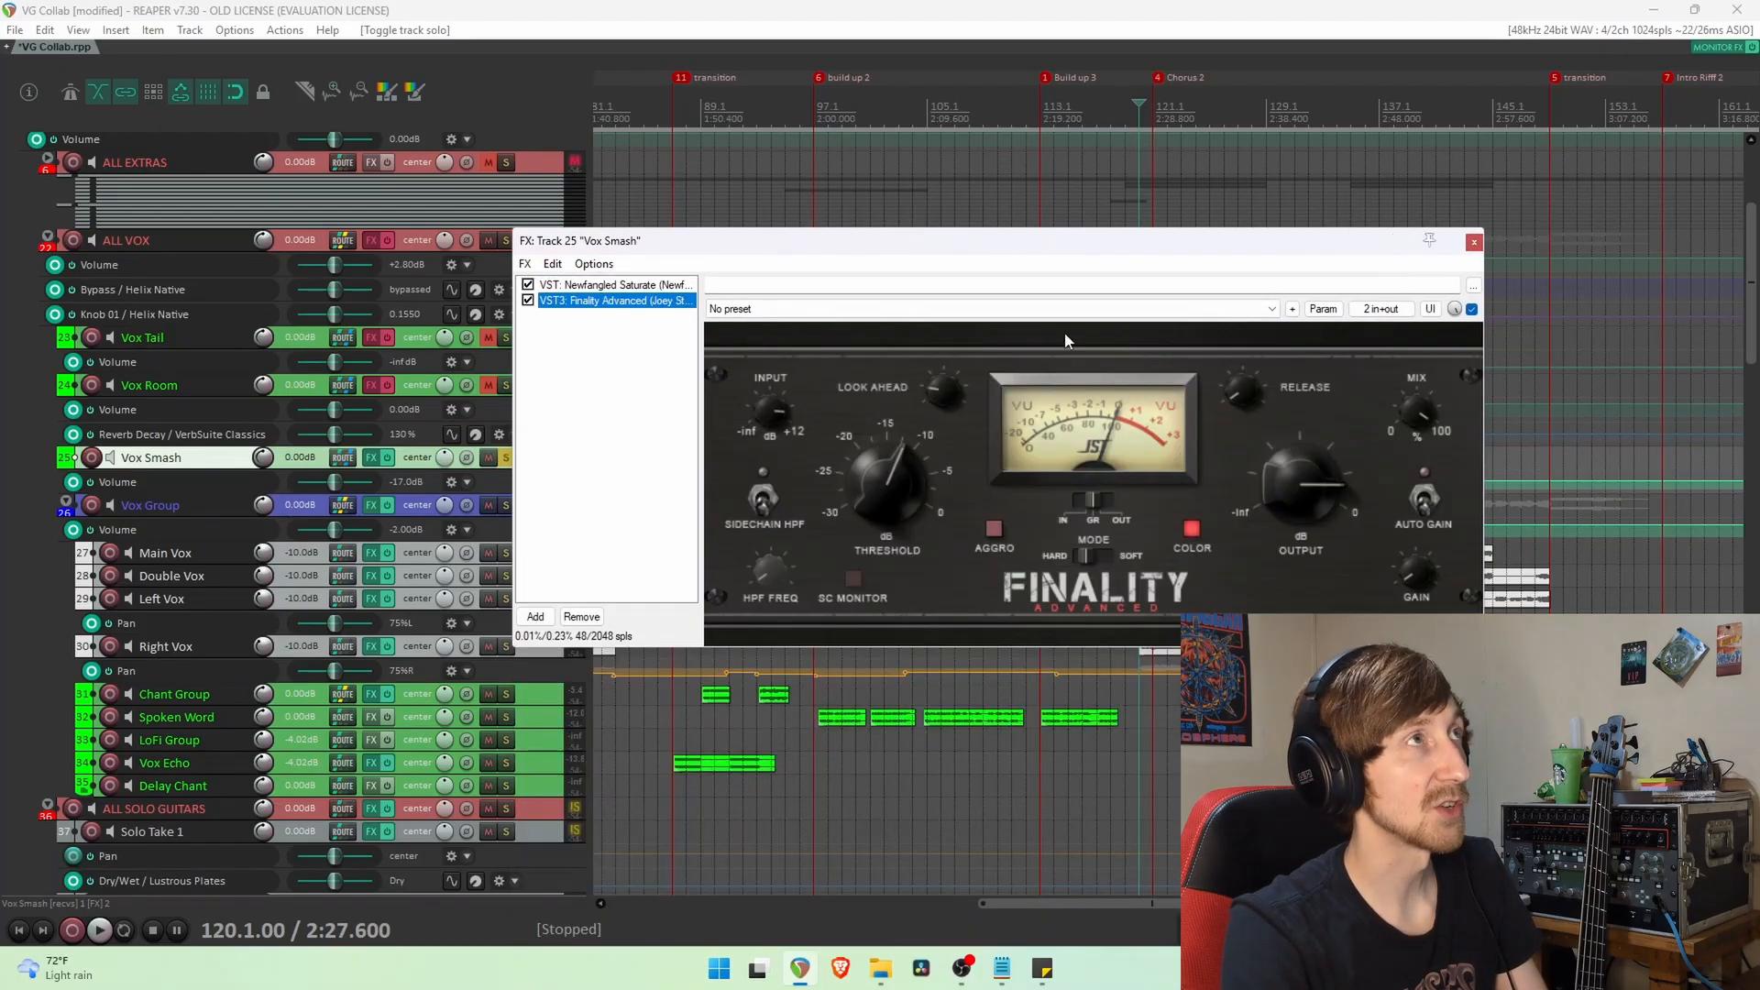
drag(757, 257, 967, 244)
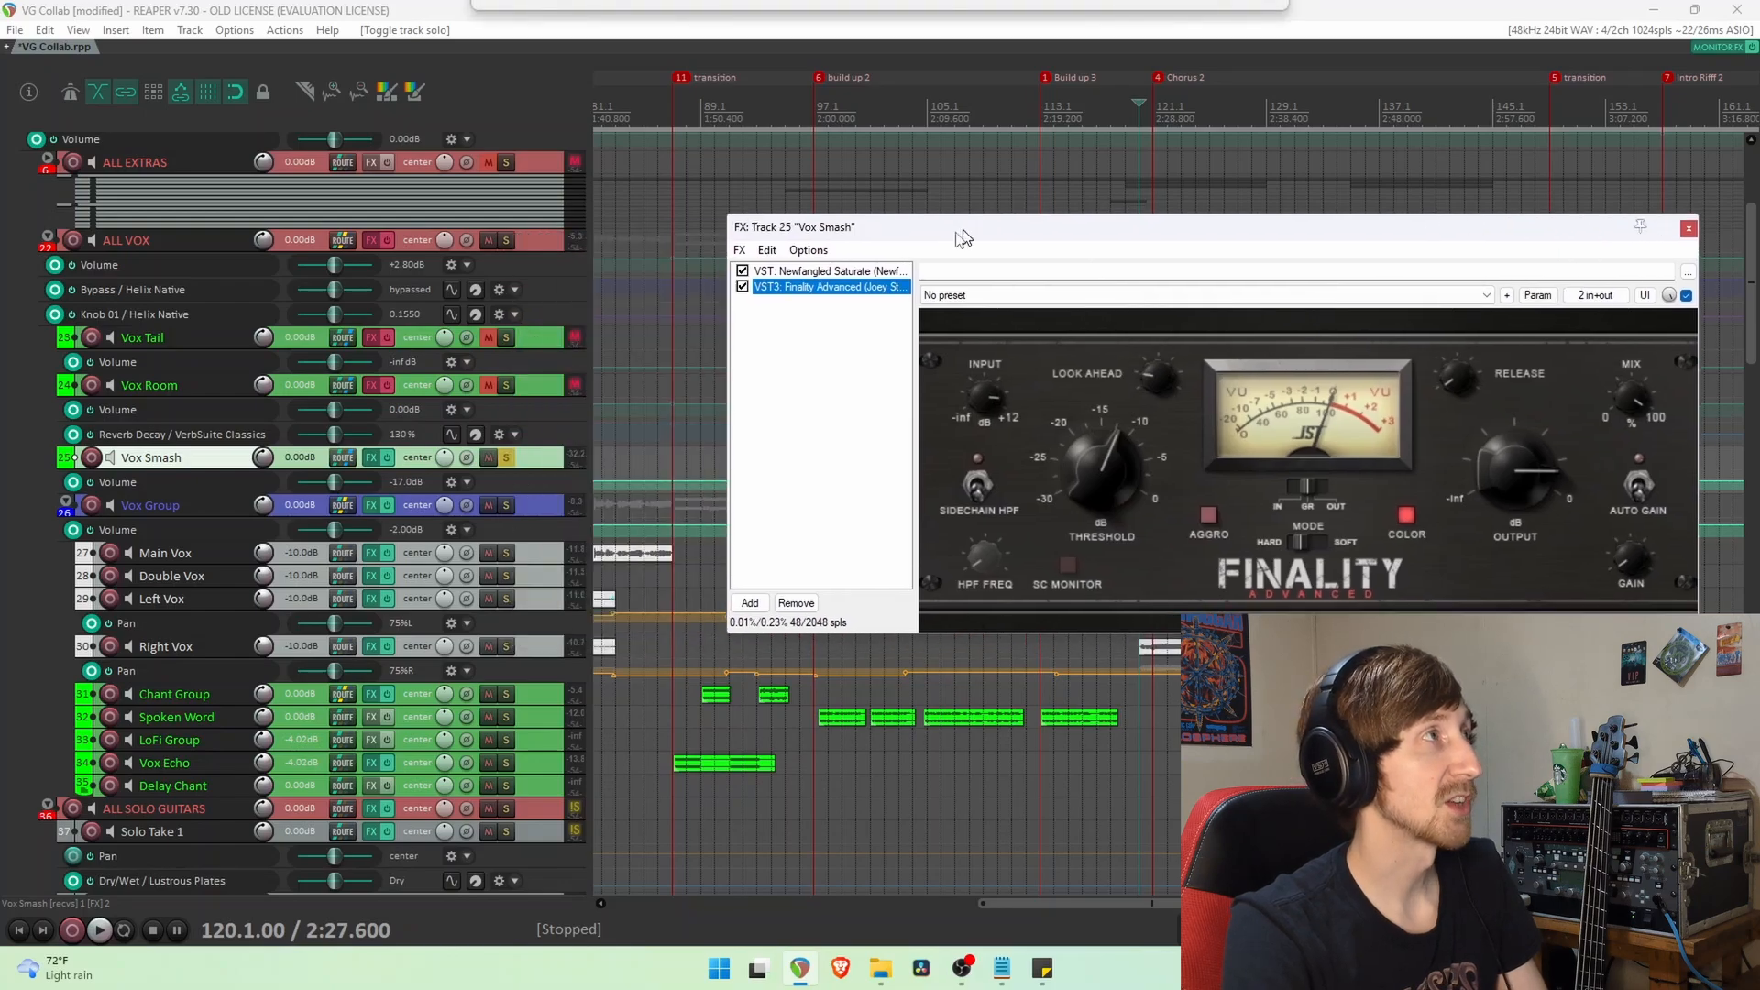
Compare Vox Smash with its whole FX chain bypassed and re-enabled during playback from bar 120.
click(387, 459)
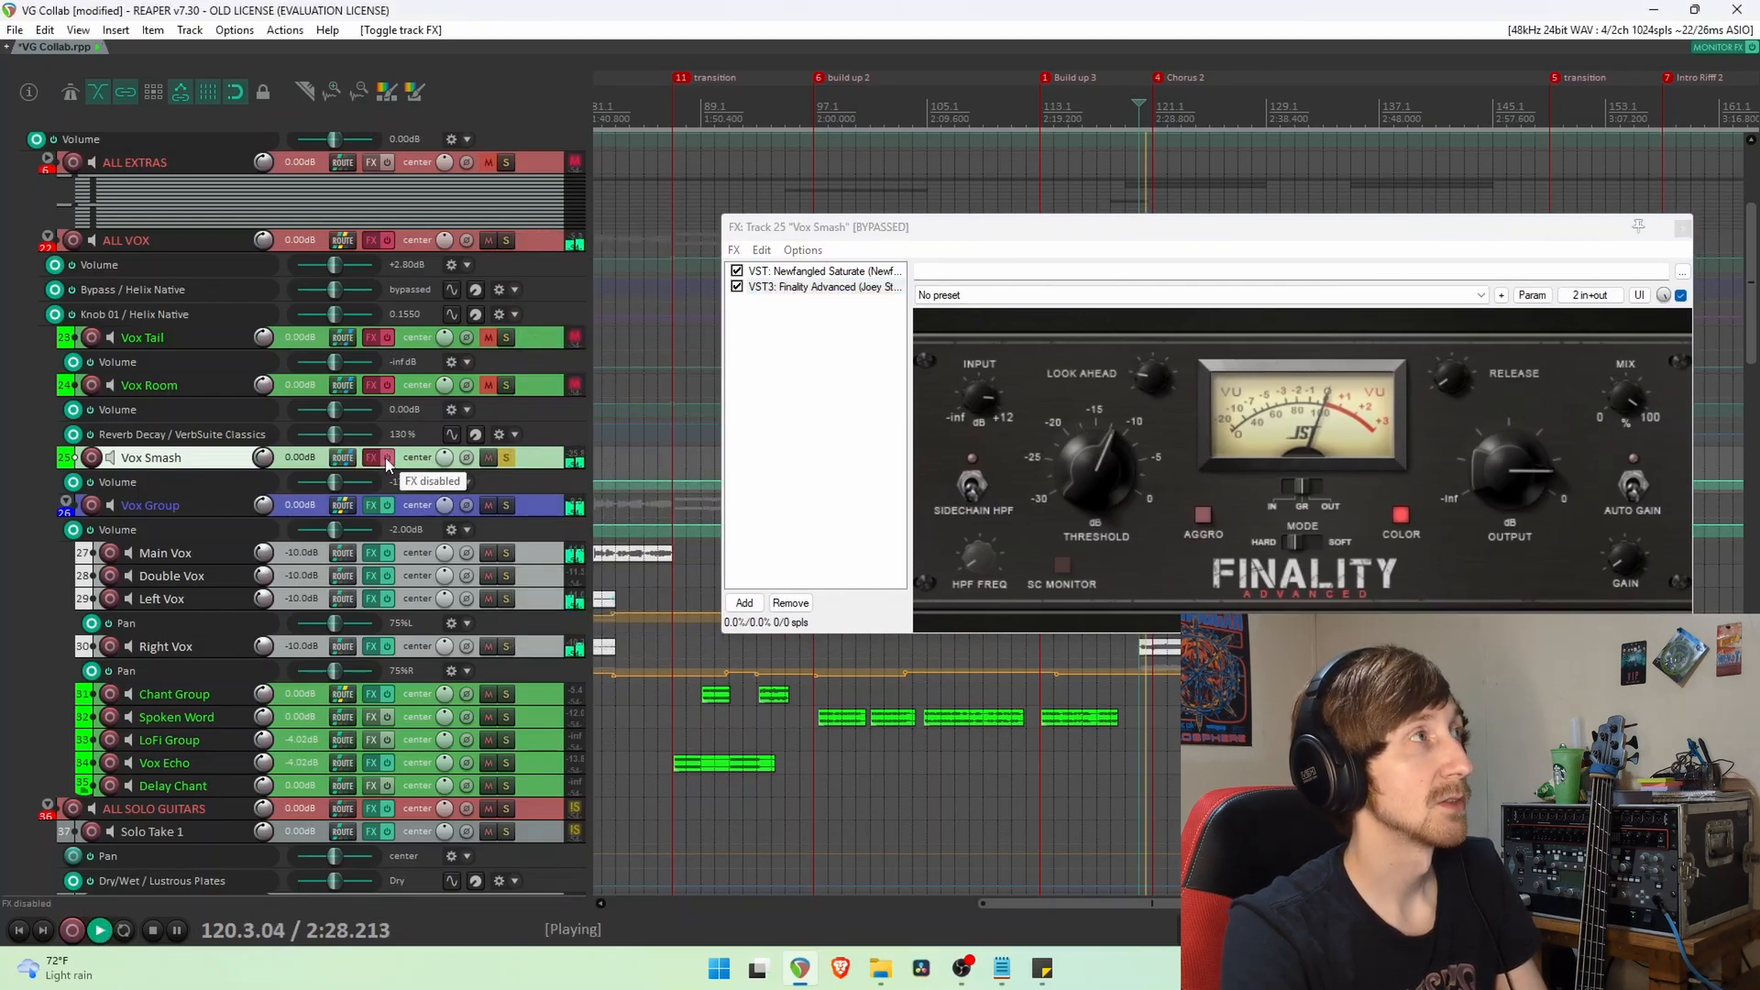
key(space)
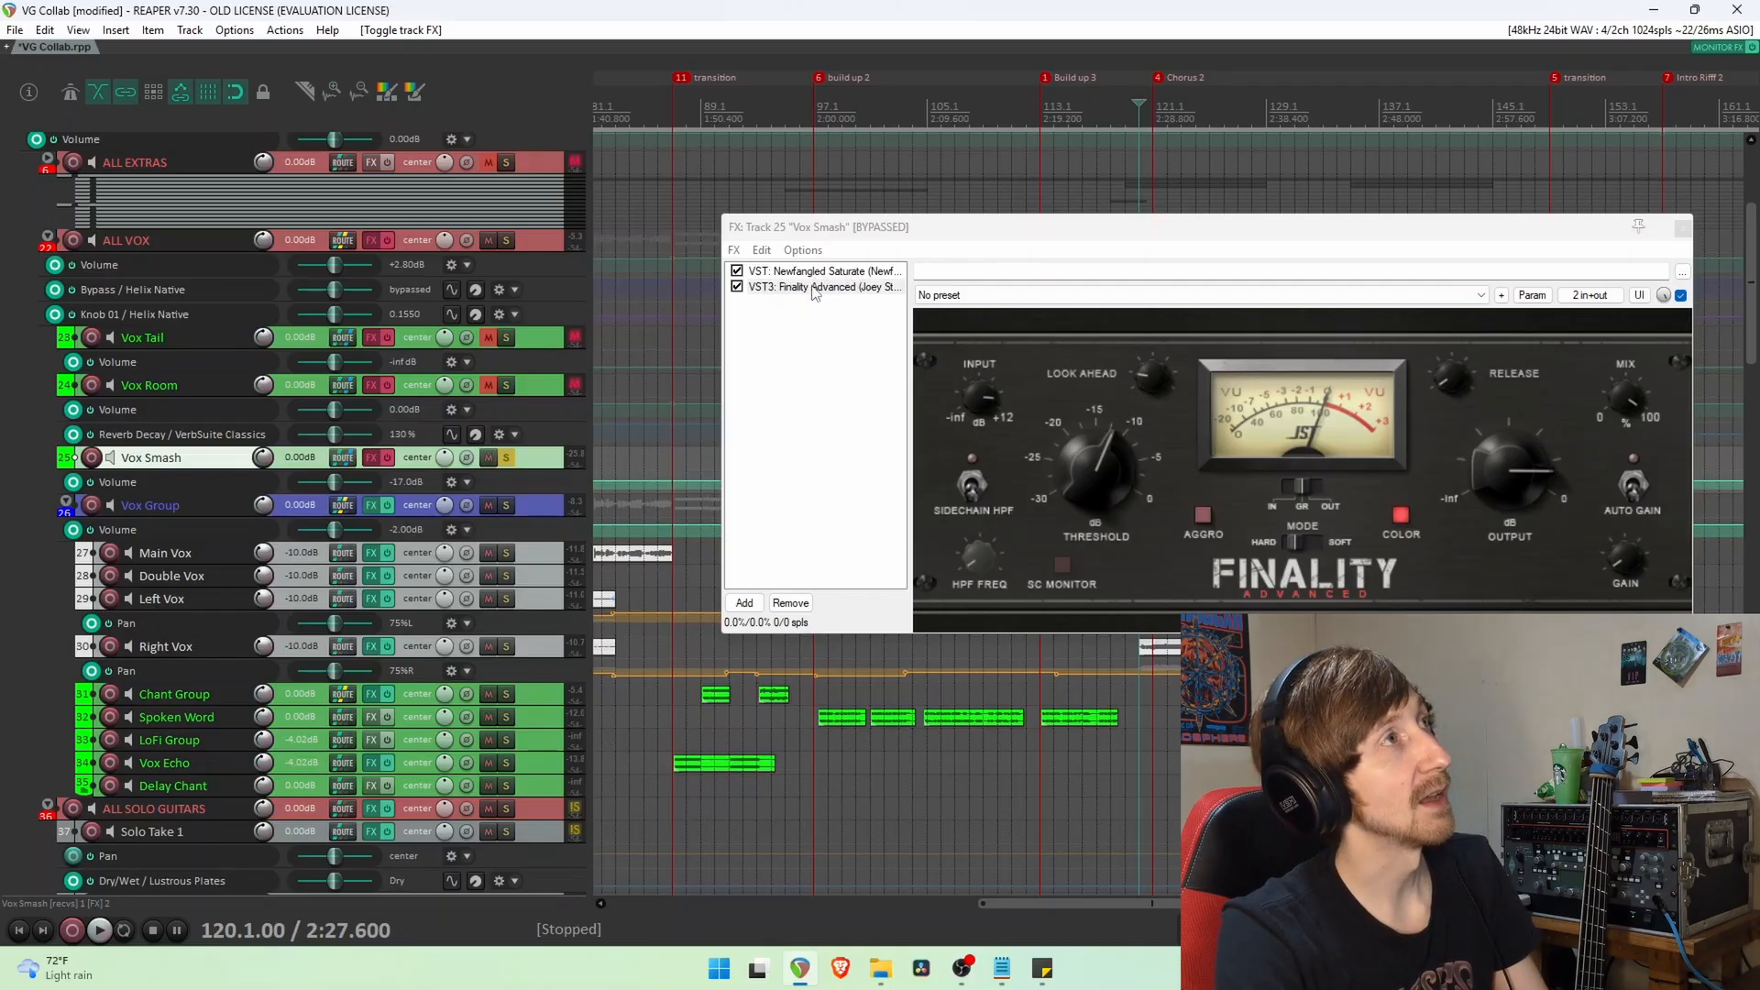
key(space)
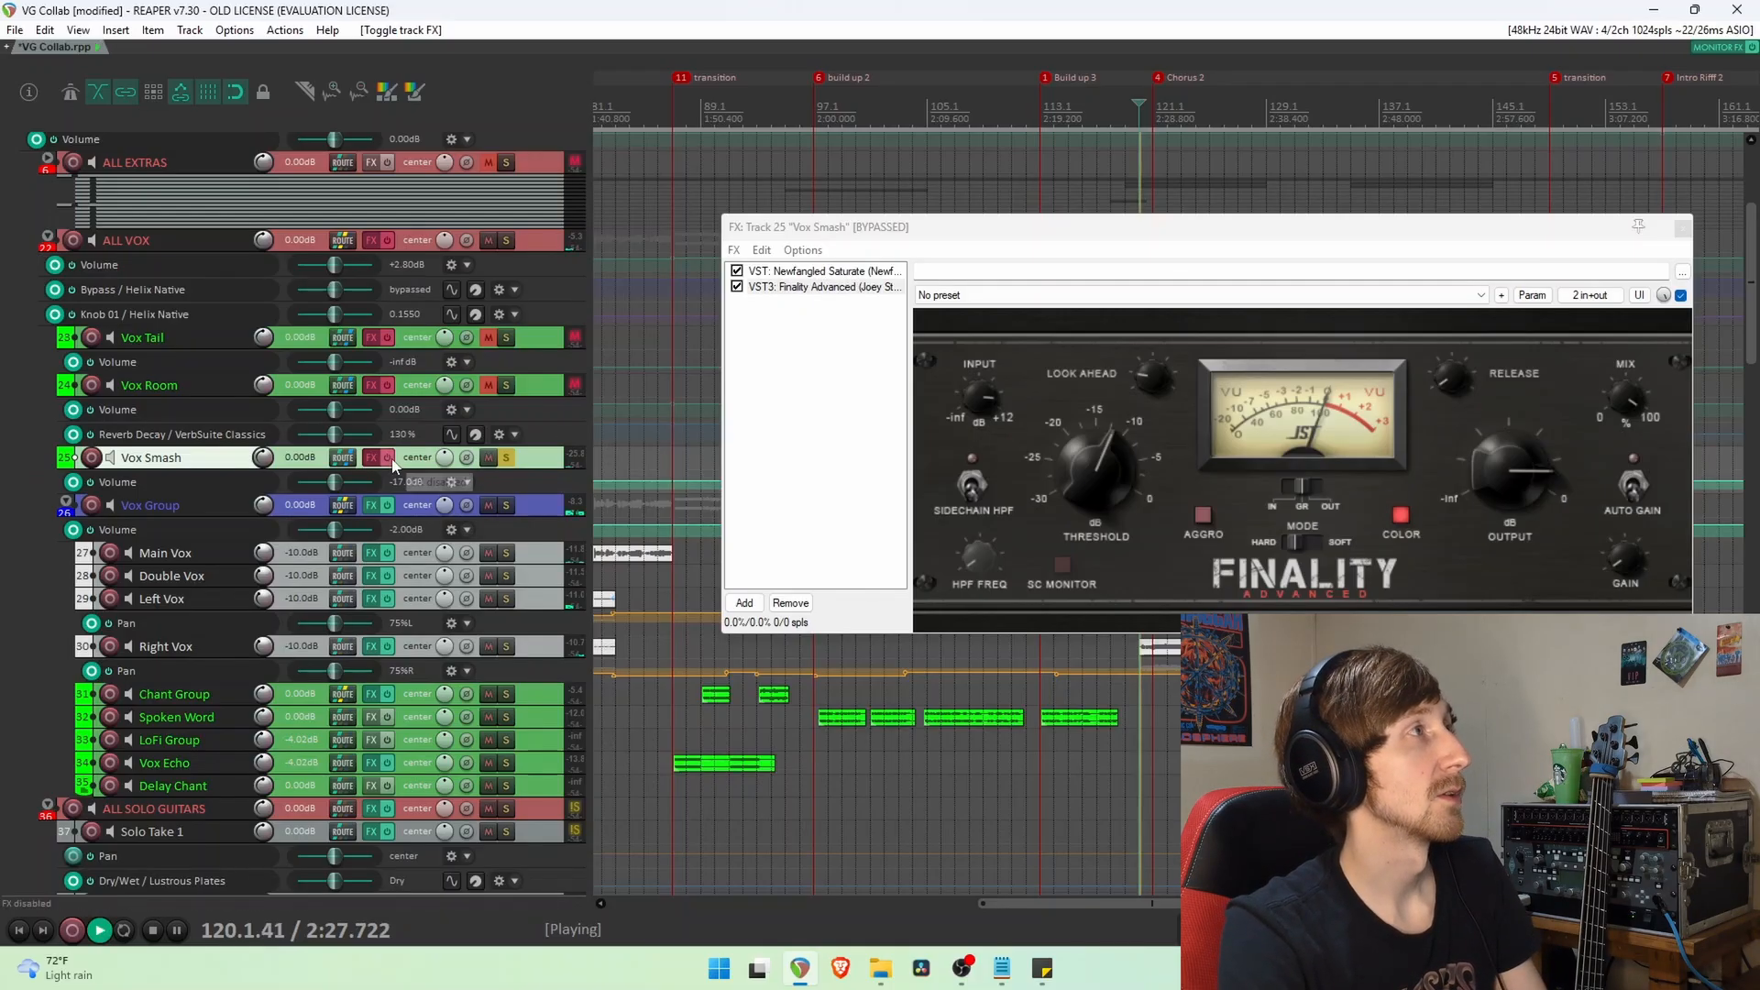
click(388, 458)
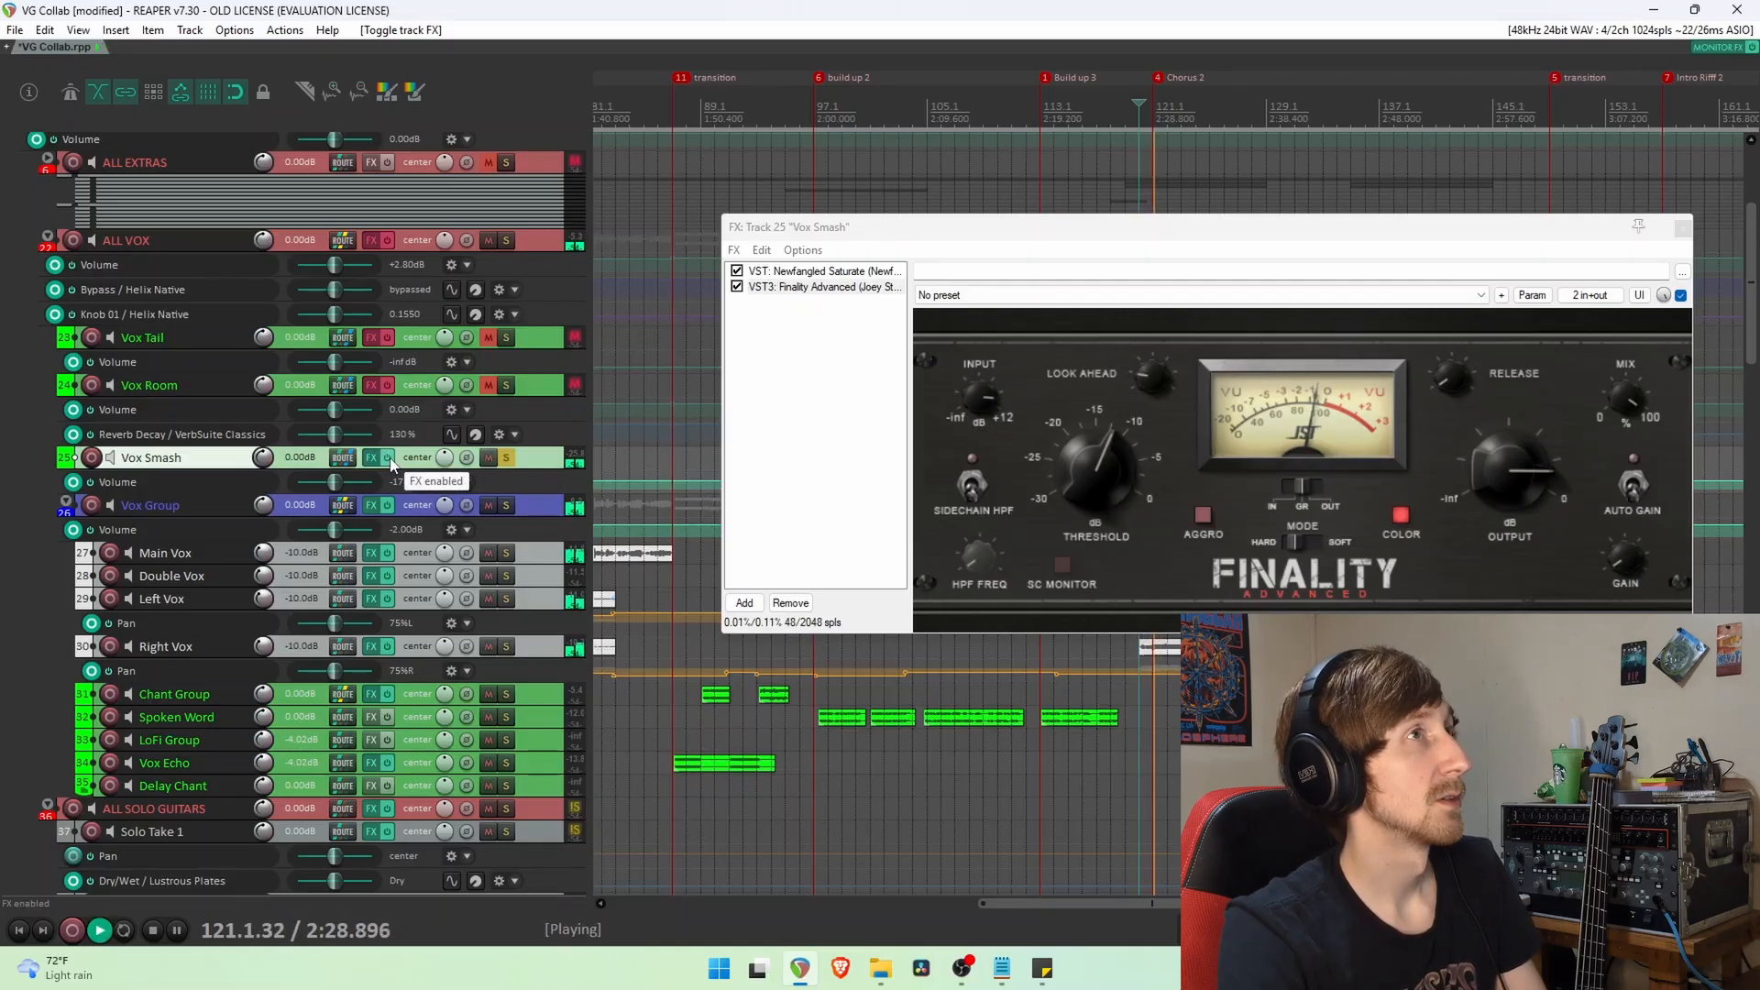
key(space)
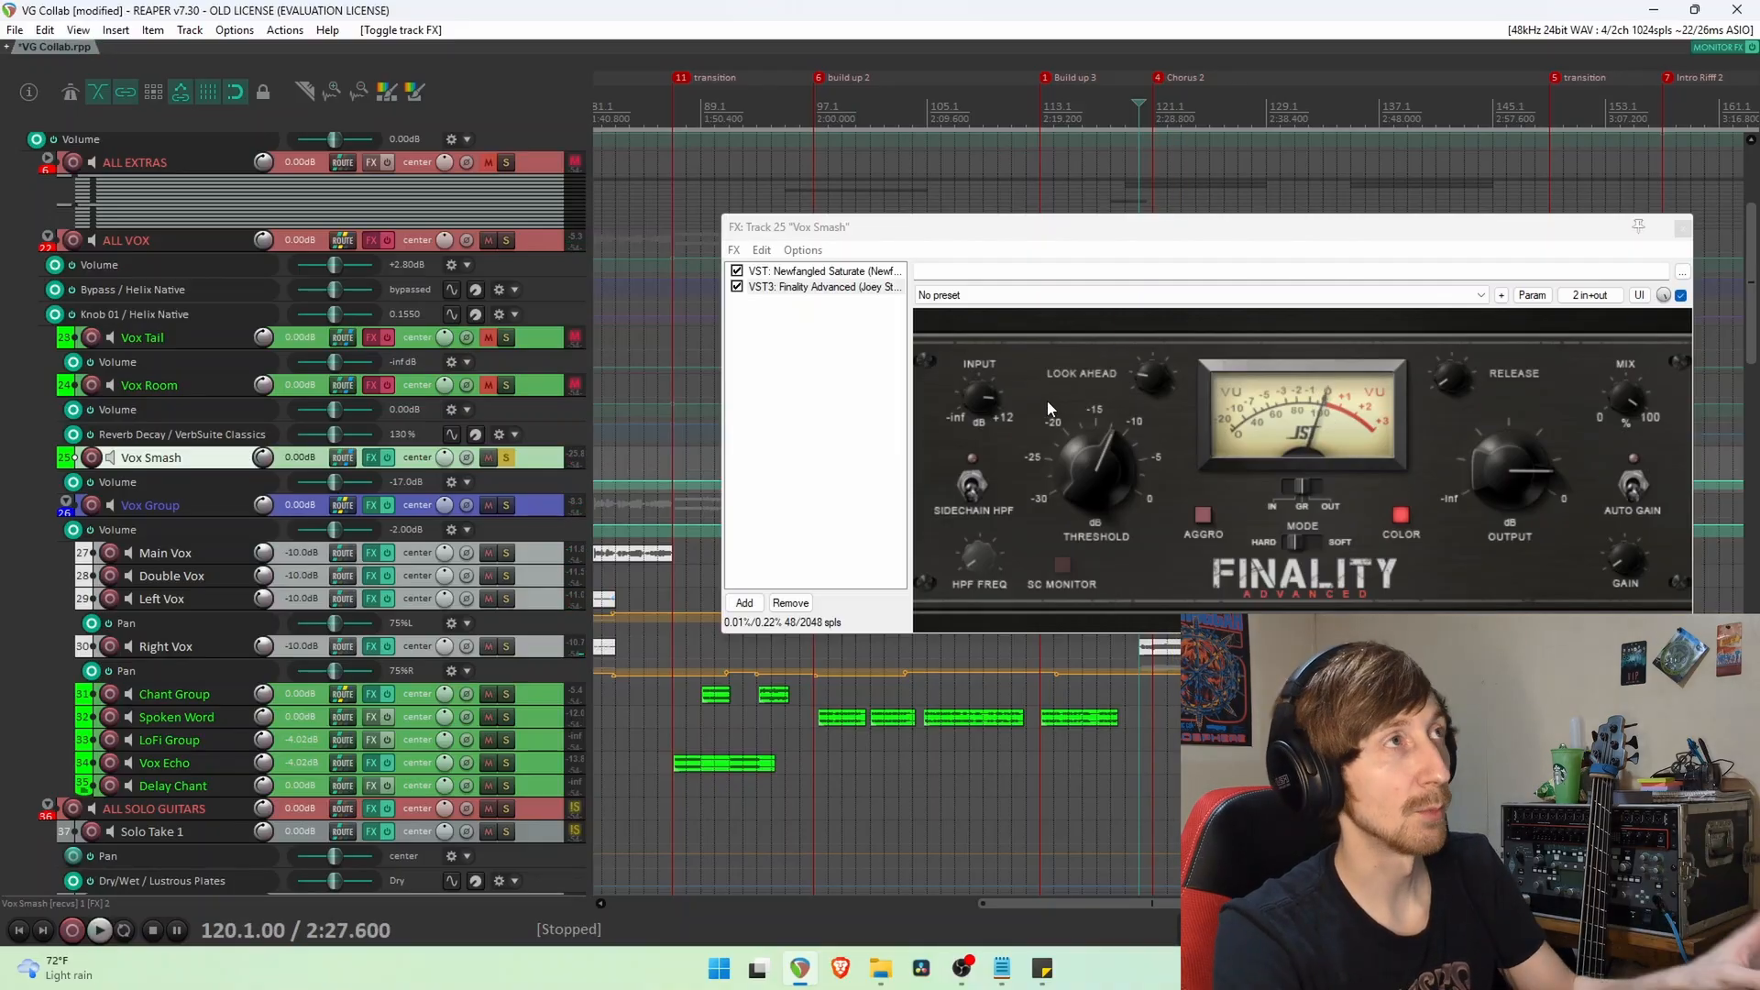
Examine Newfangled Saturate's drive and output on Vox Smash during playback, and close the FX chain.
click(825, 270)
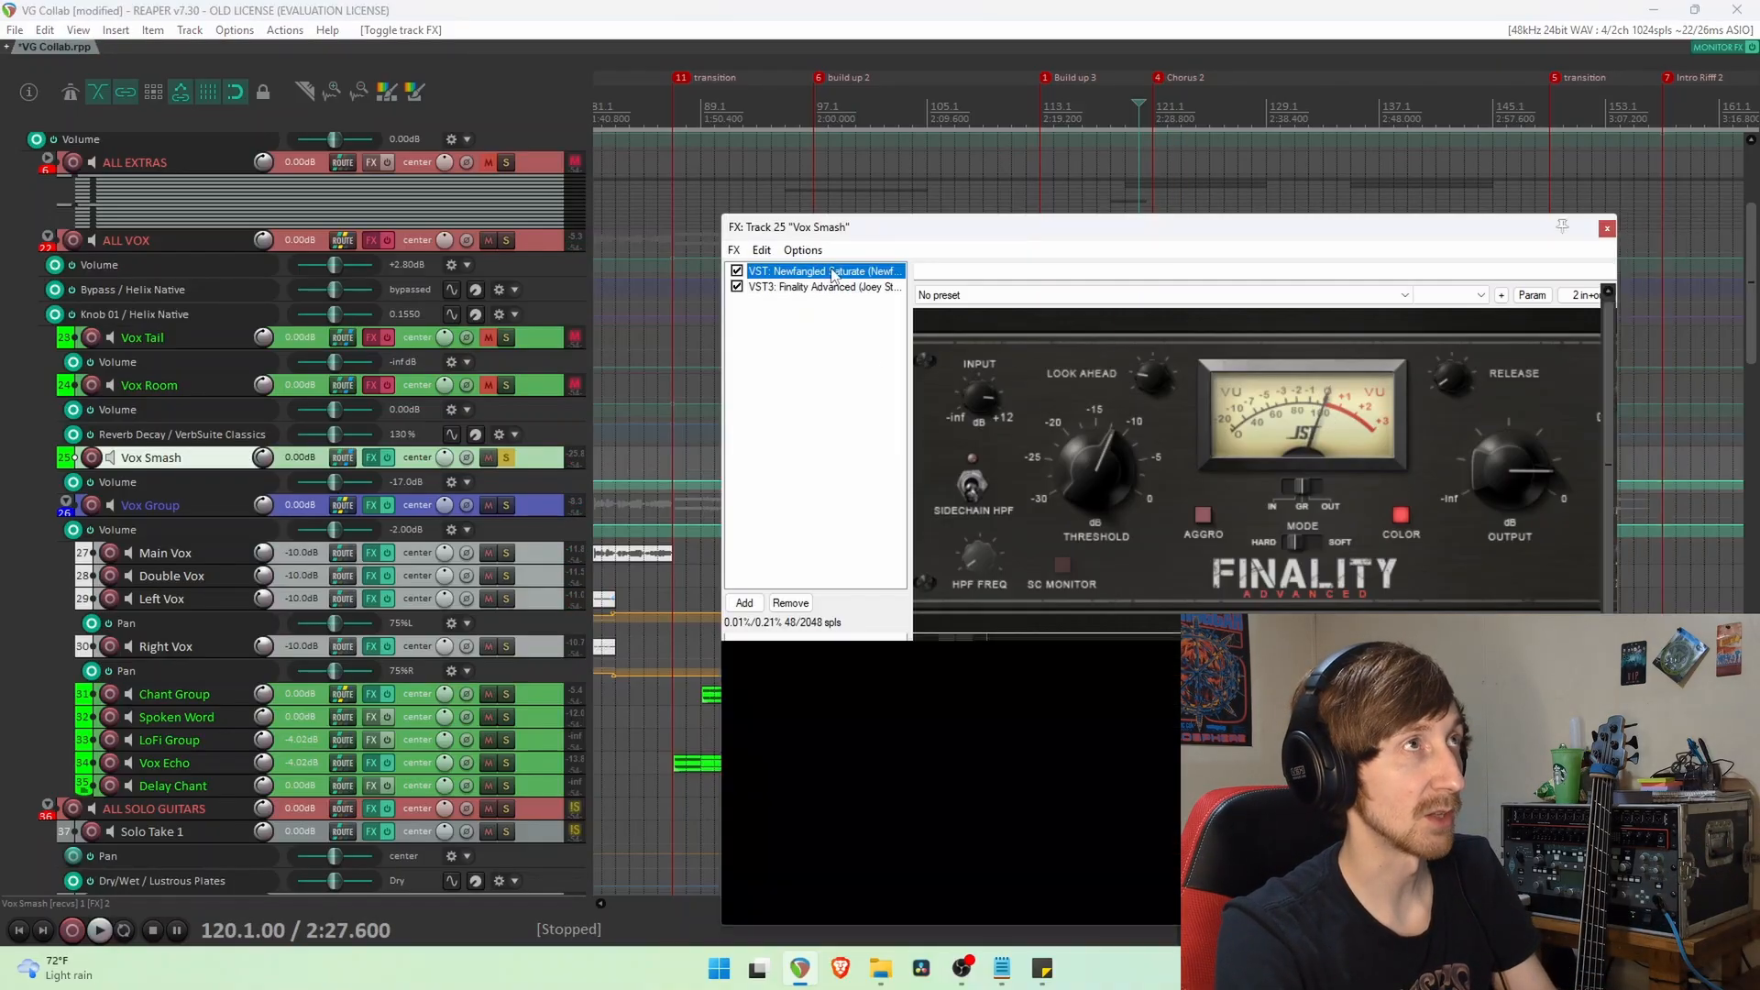
key(space)
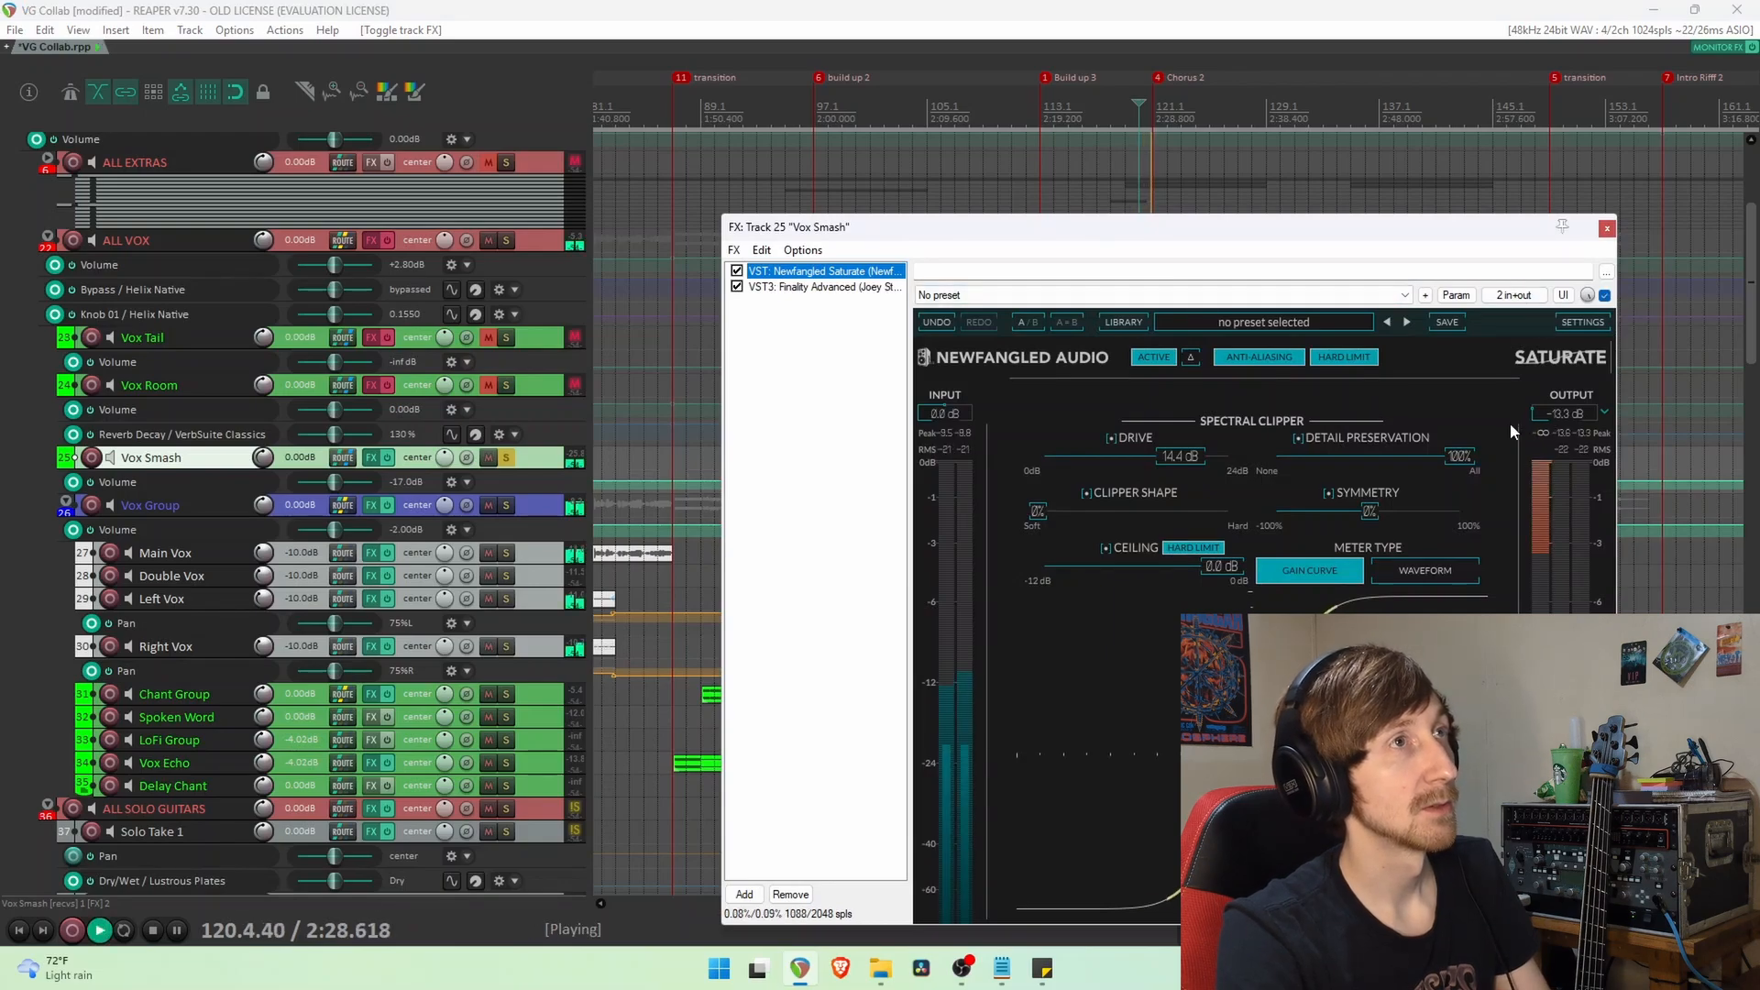
key(space)
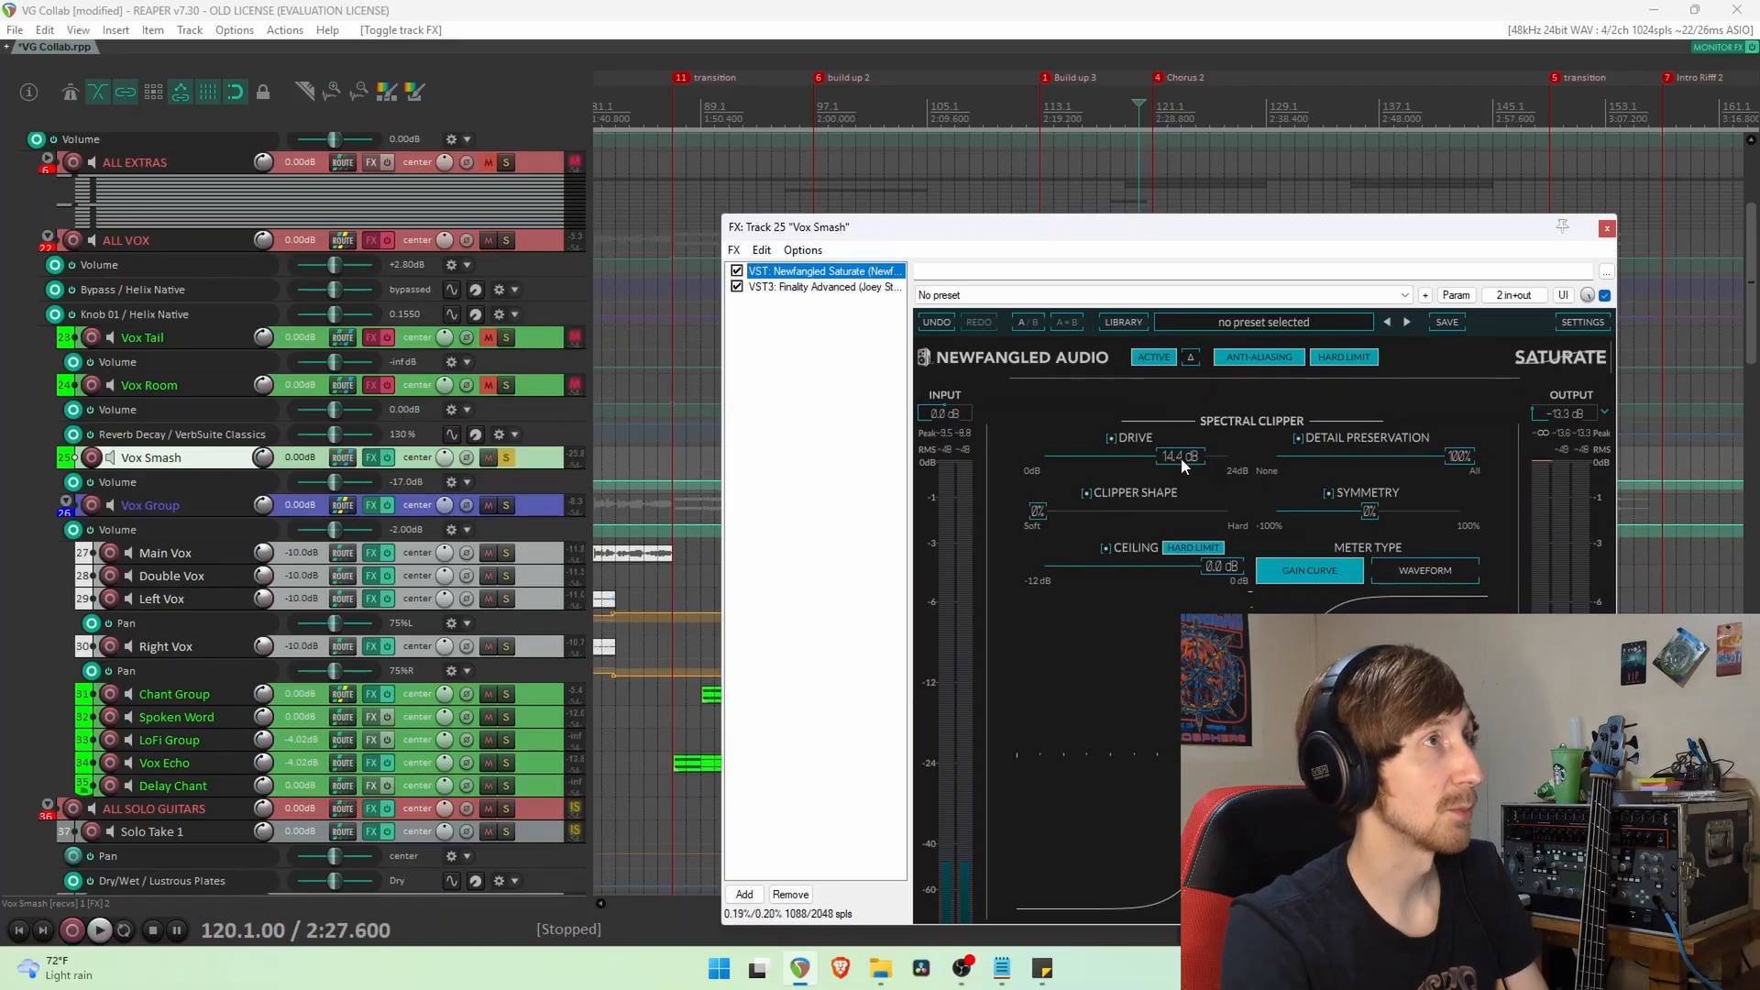
click(1607, 230)
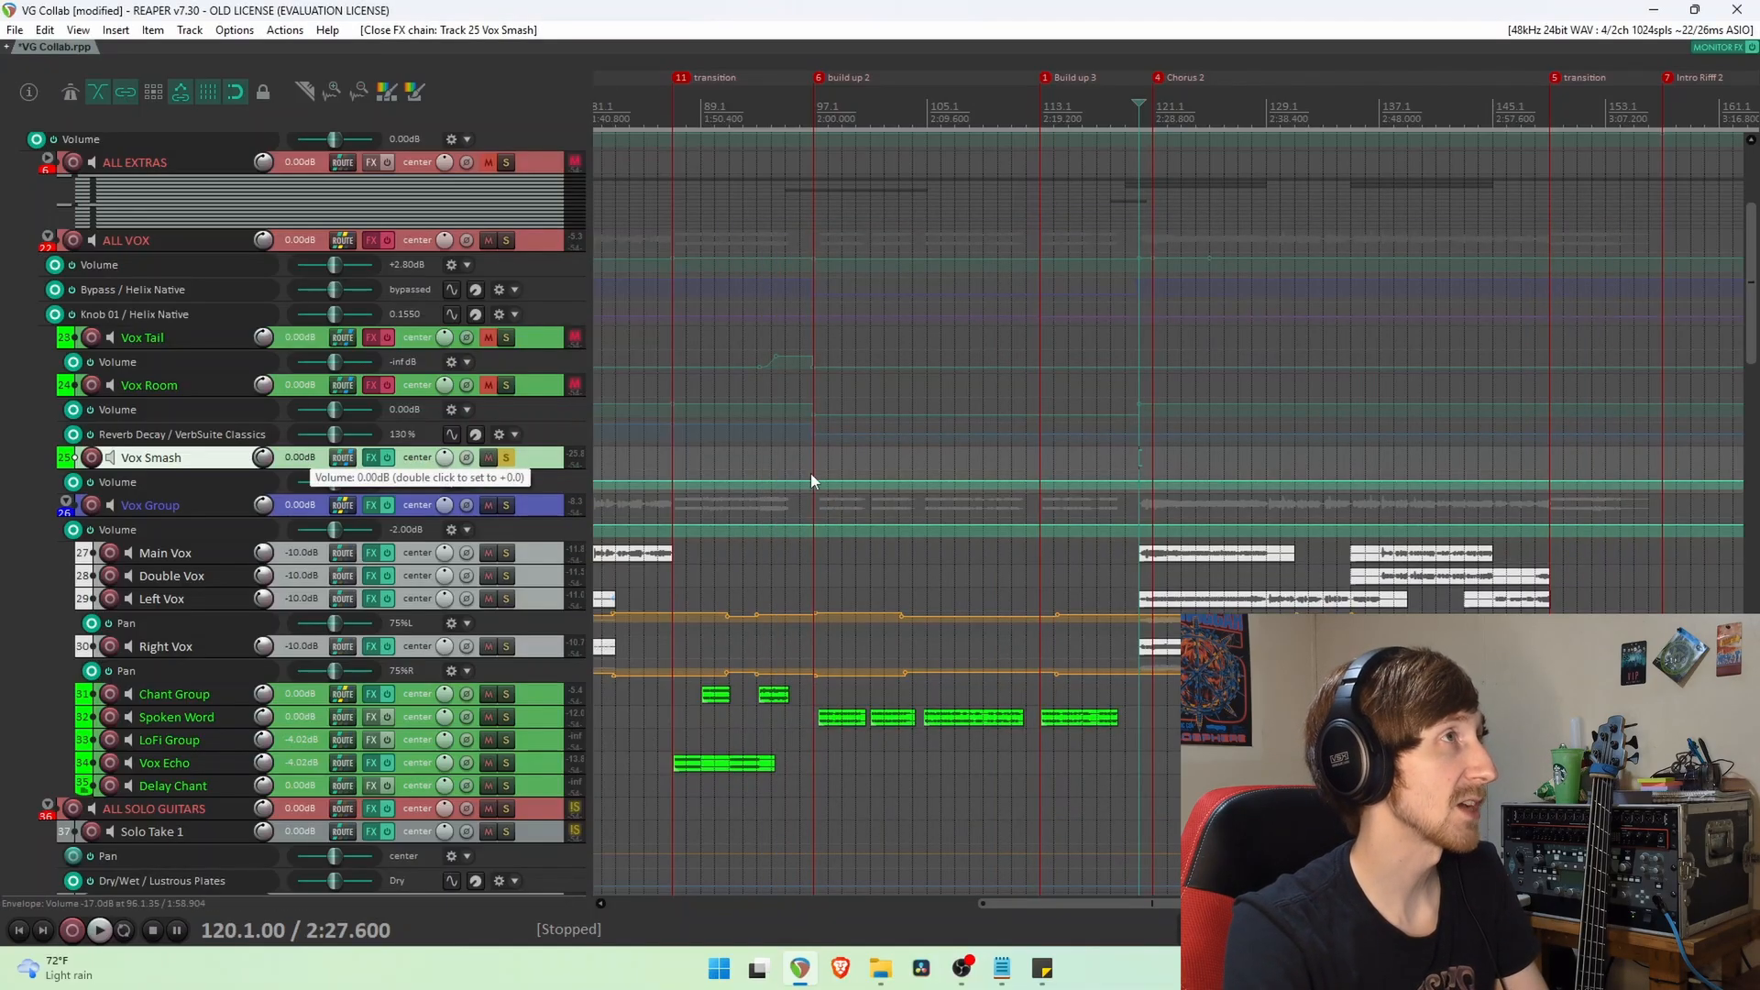
Clear the solo on Vox Smash, and unmute and solo the Vox Room track.
scroll(871, 485, down, 6)
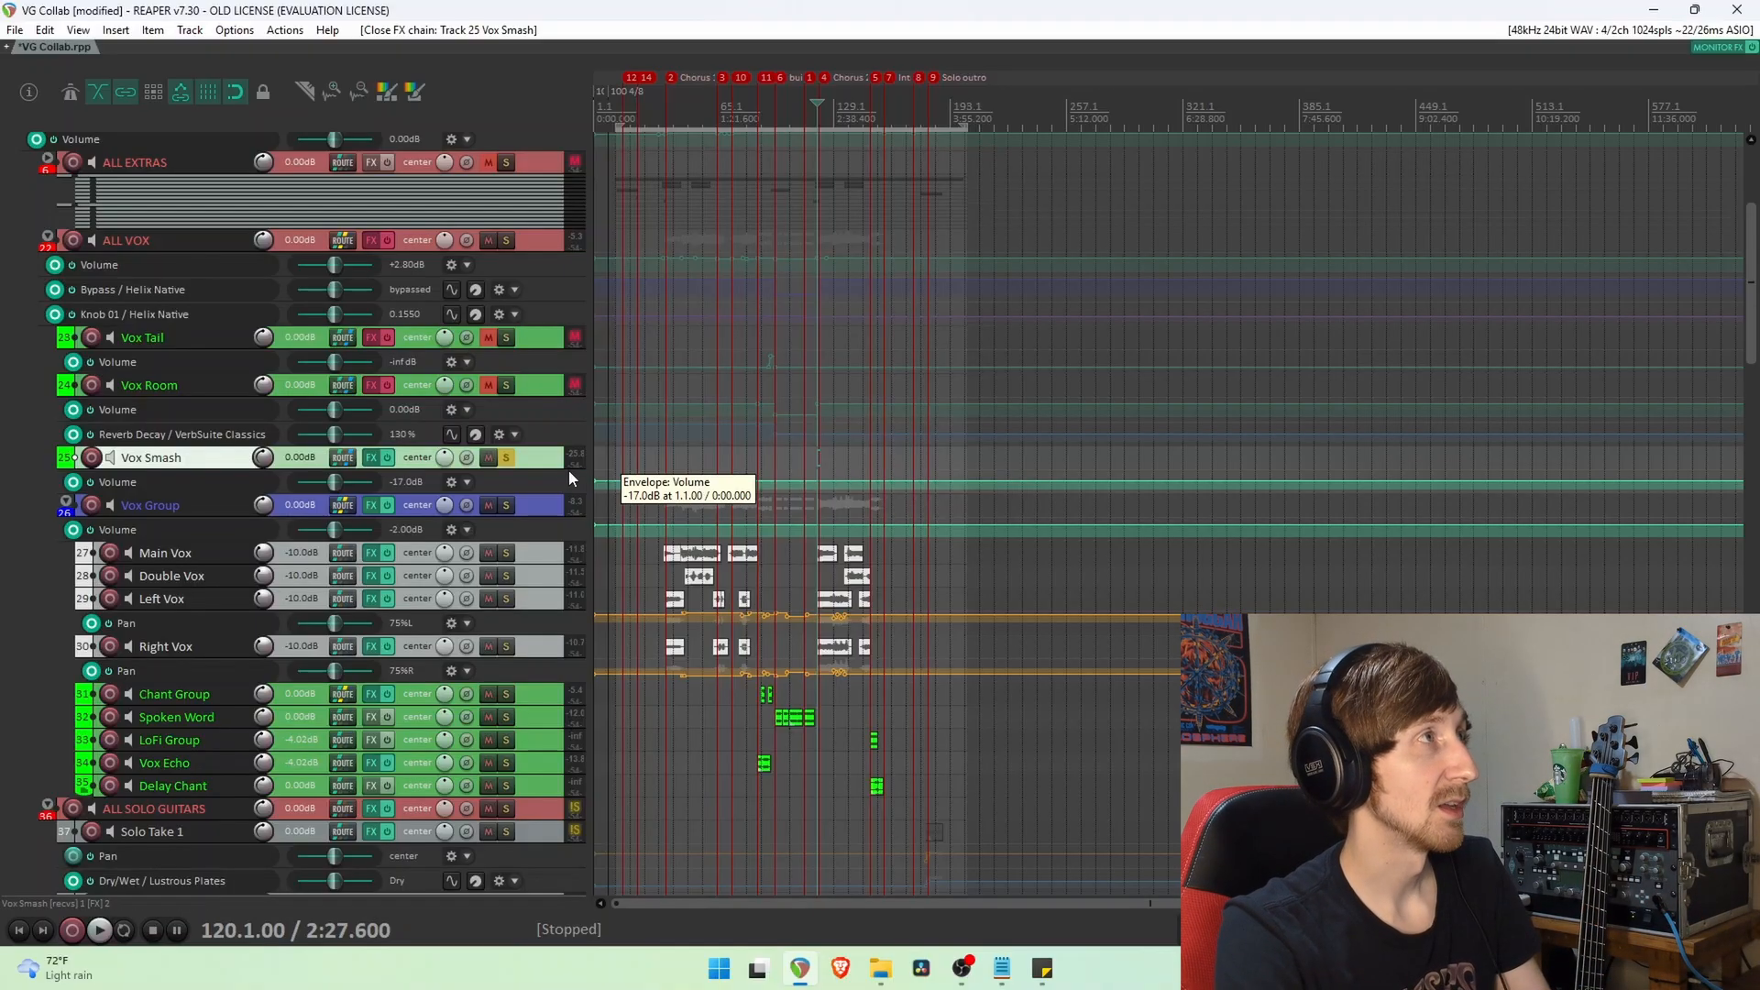
click(507, 457)
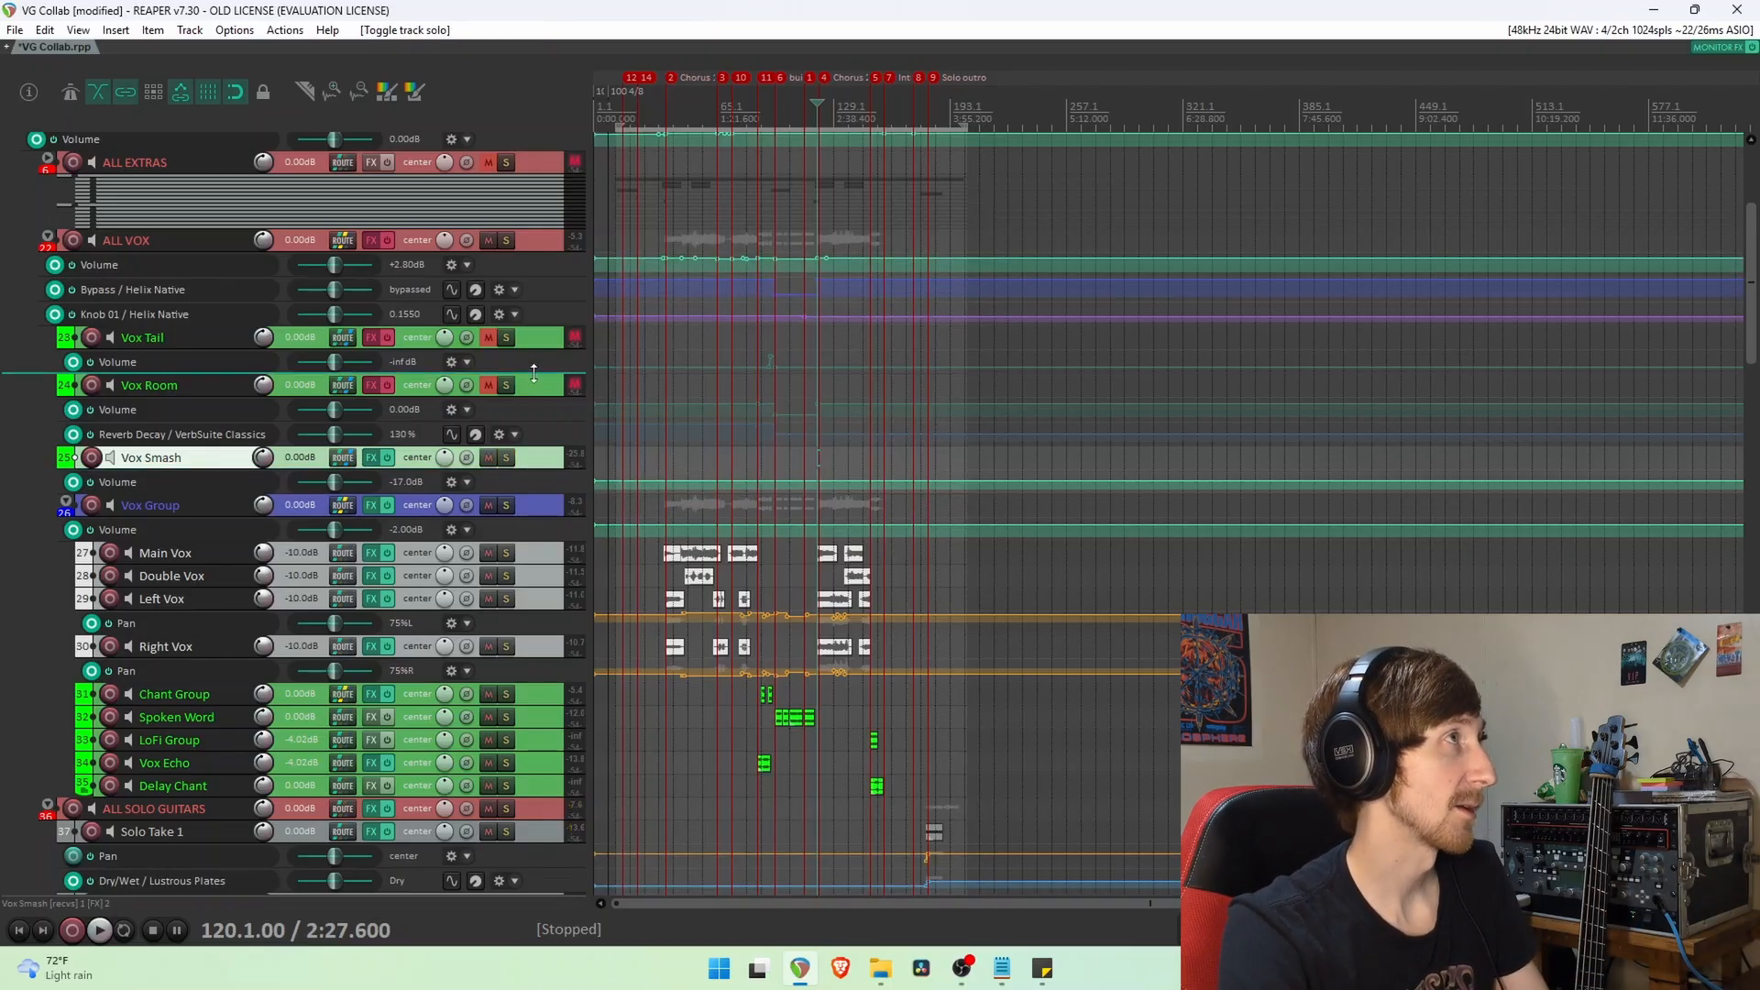
click(534, 390)
click(506, 385)
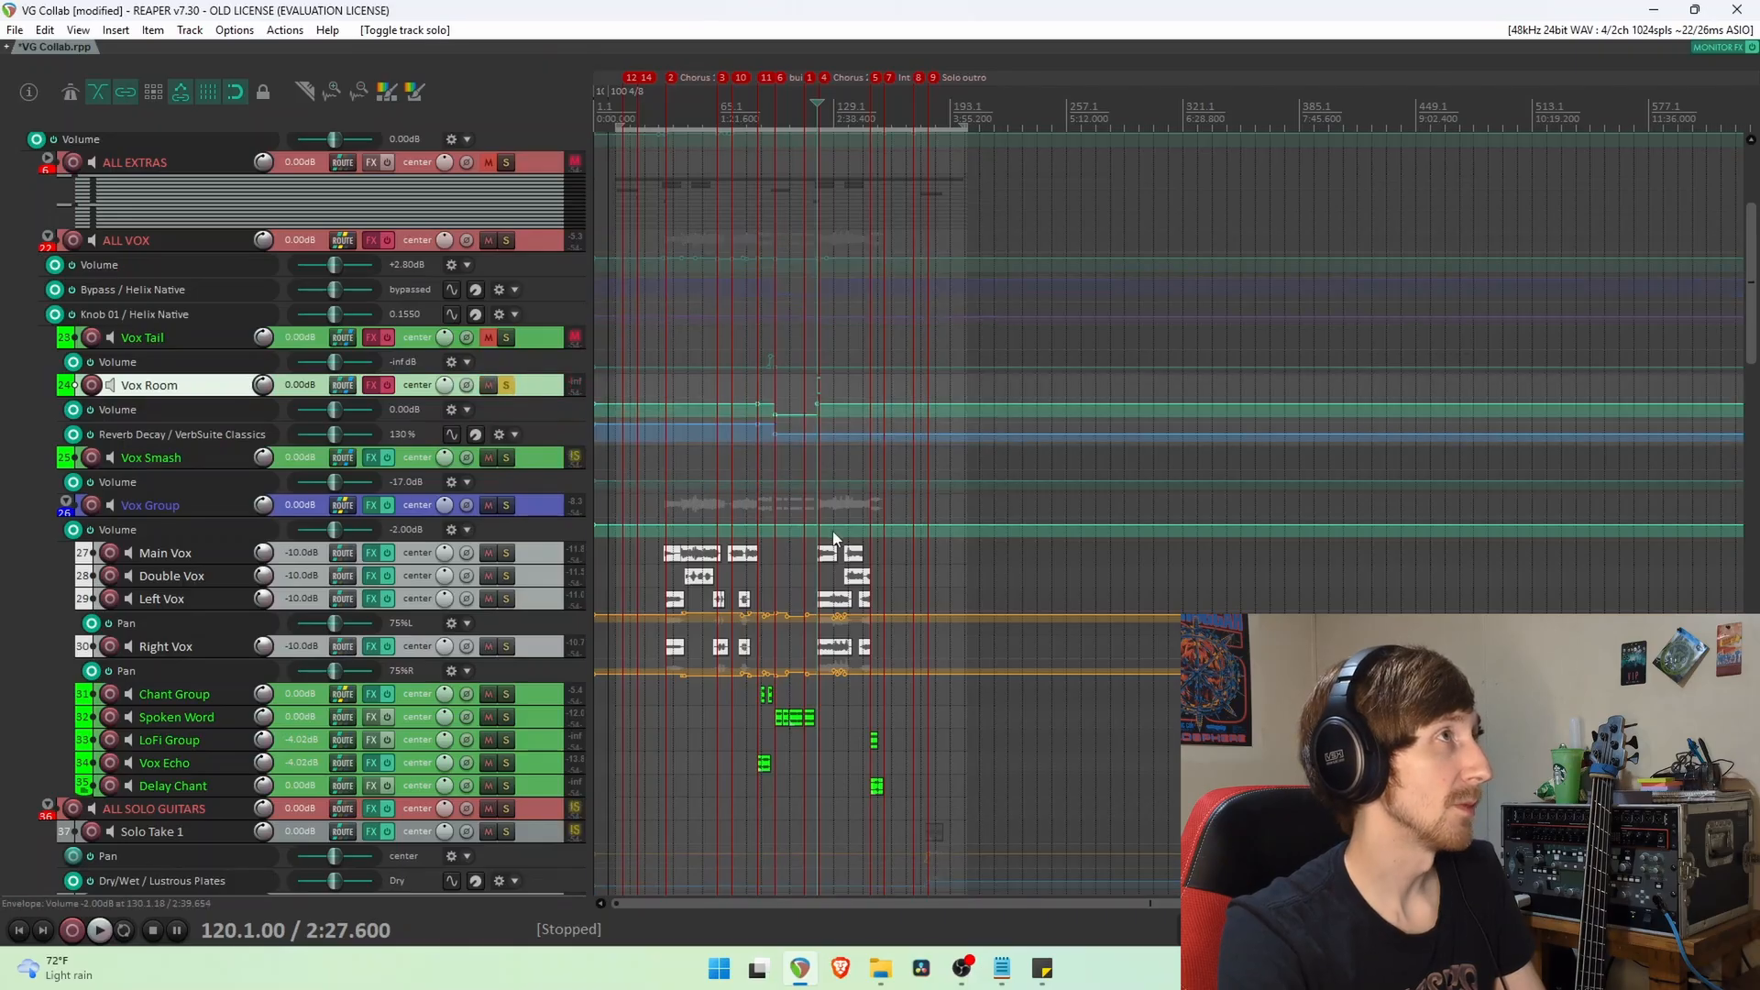
Enable and open Vox Room's FX chain with VerbSuite Classics, and play the soloed track from bar 120.
scroll(843, 495, up, 2)
click(376, 388)
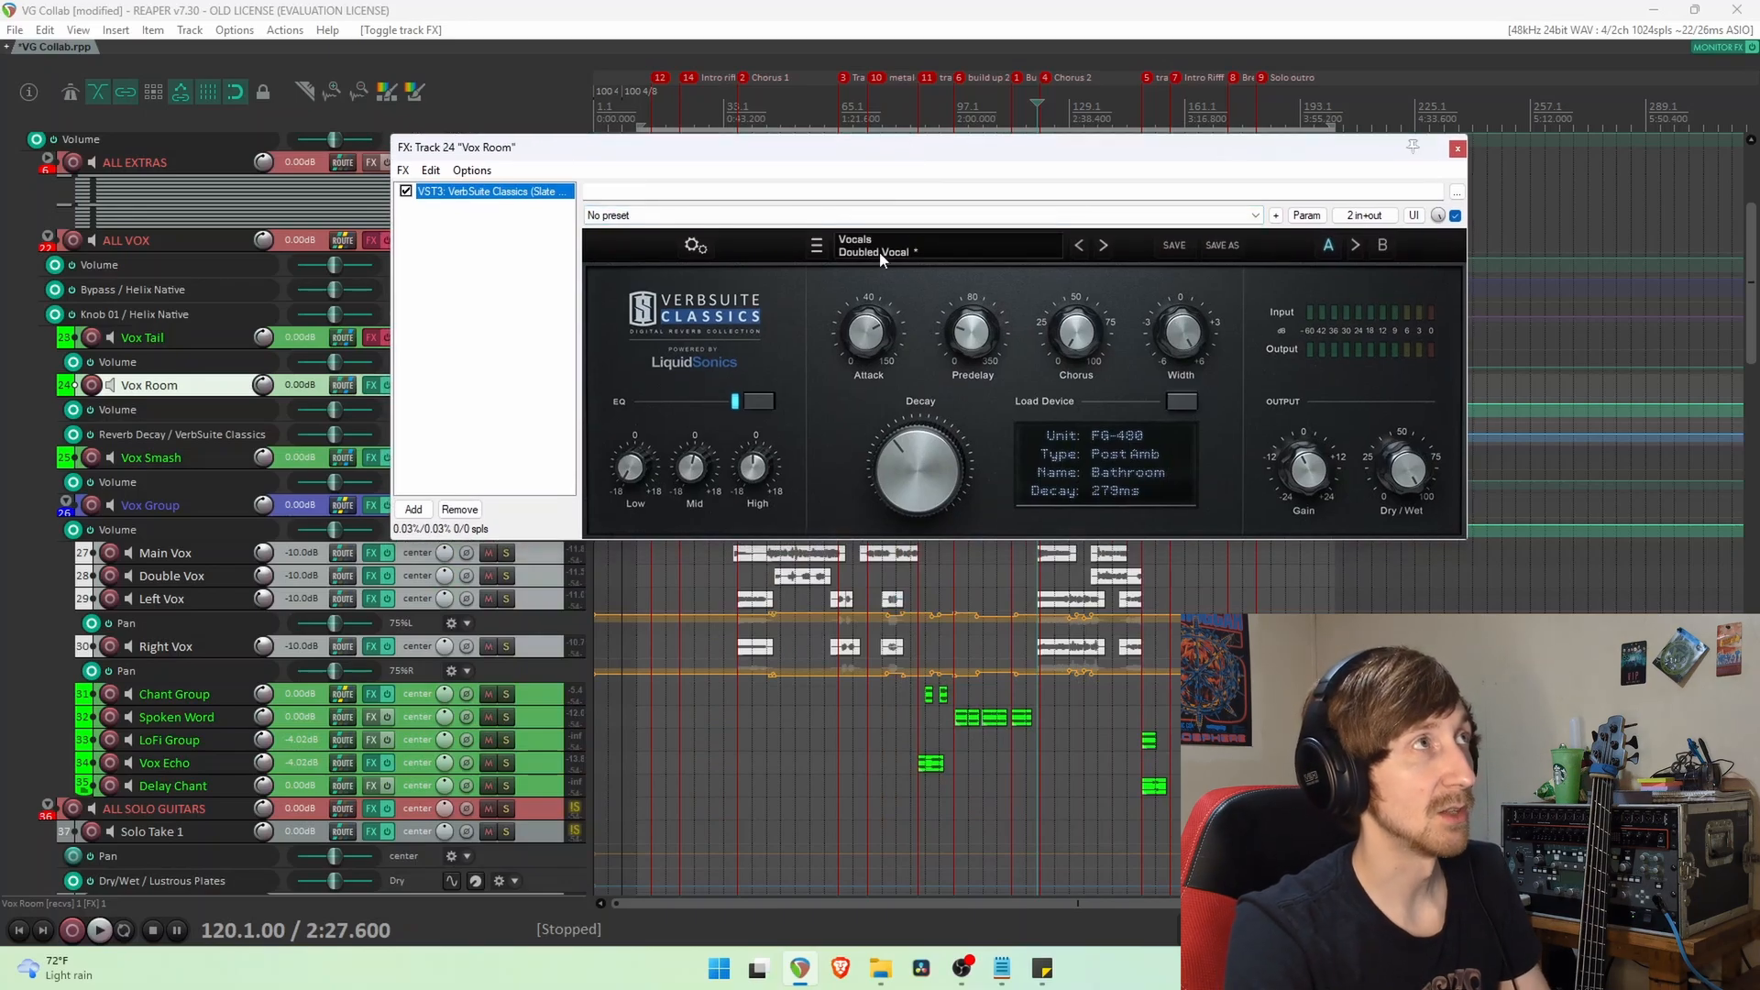
drag(926, 155, 1039, 550)
drag(677, 548, 611, 586)
key(space)
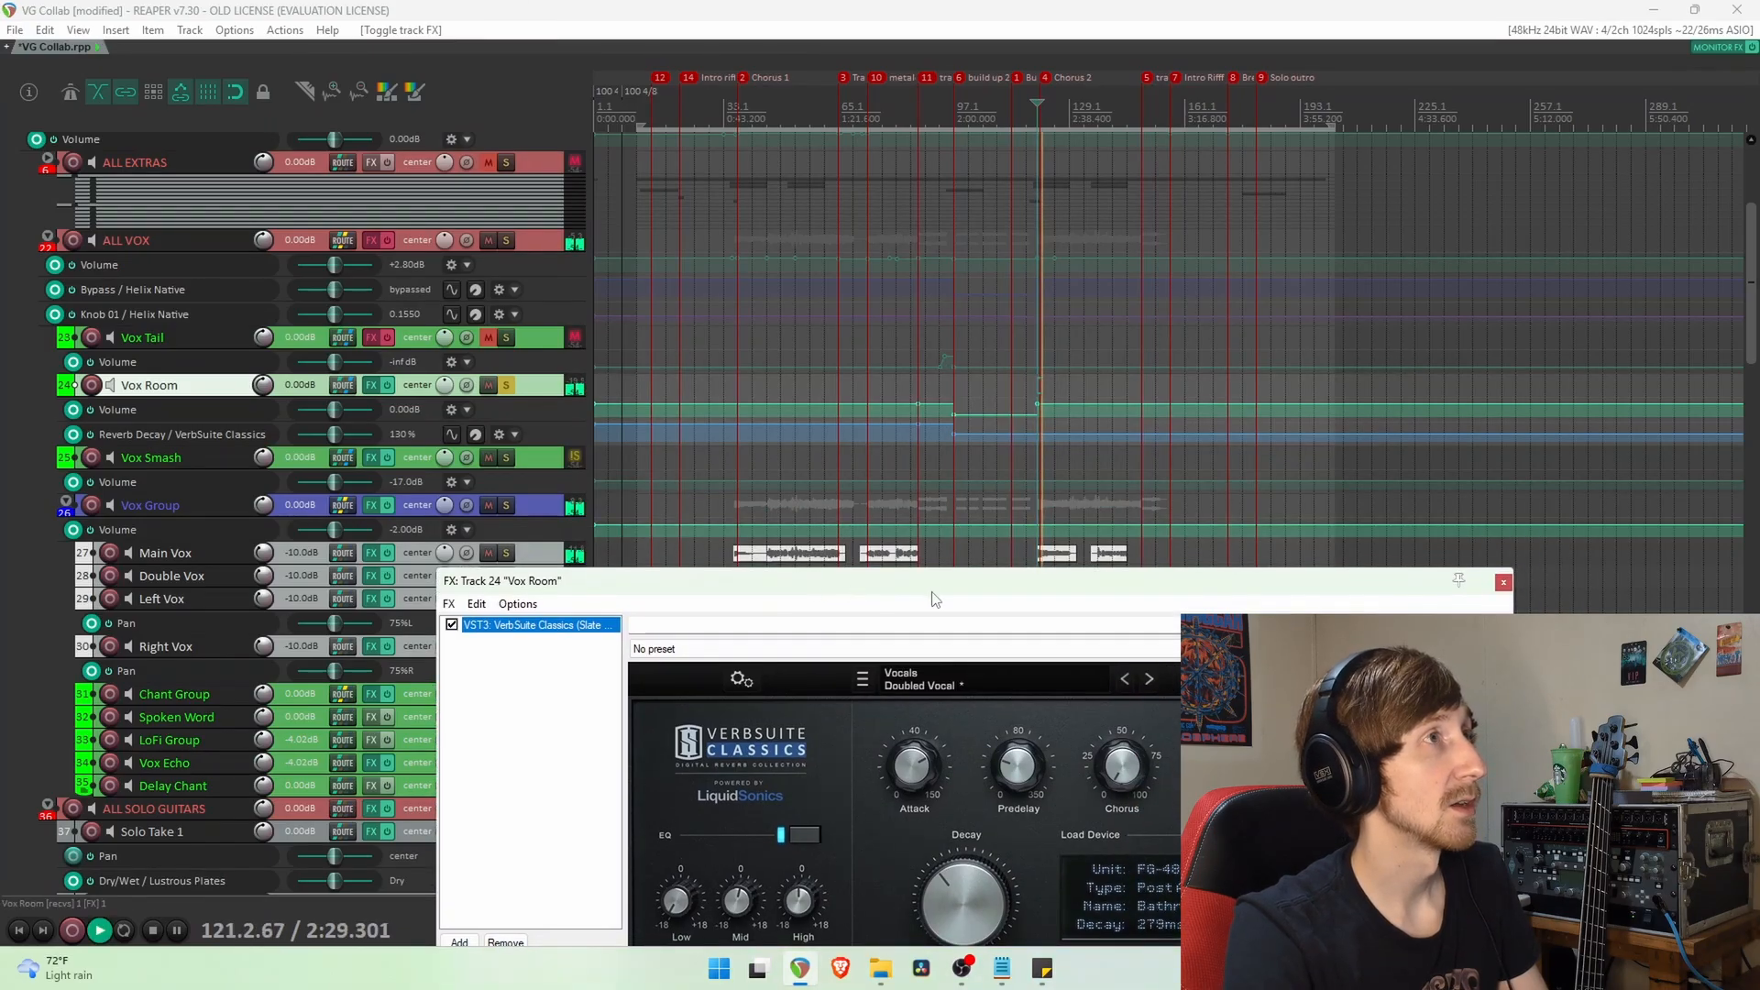
key(space)
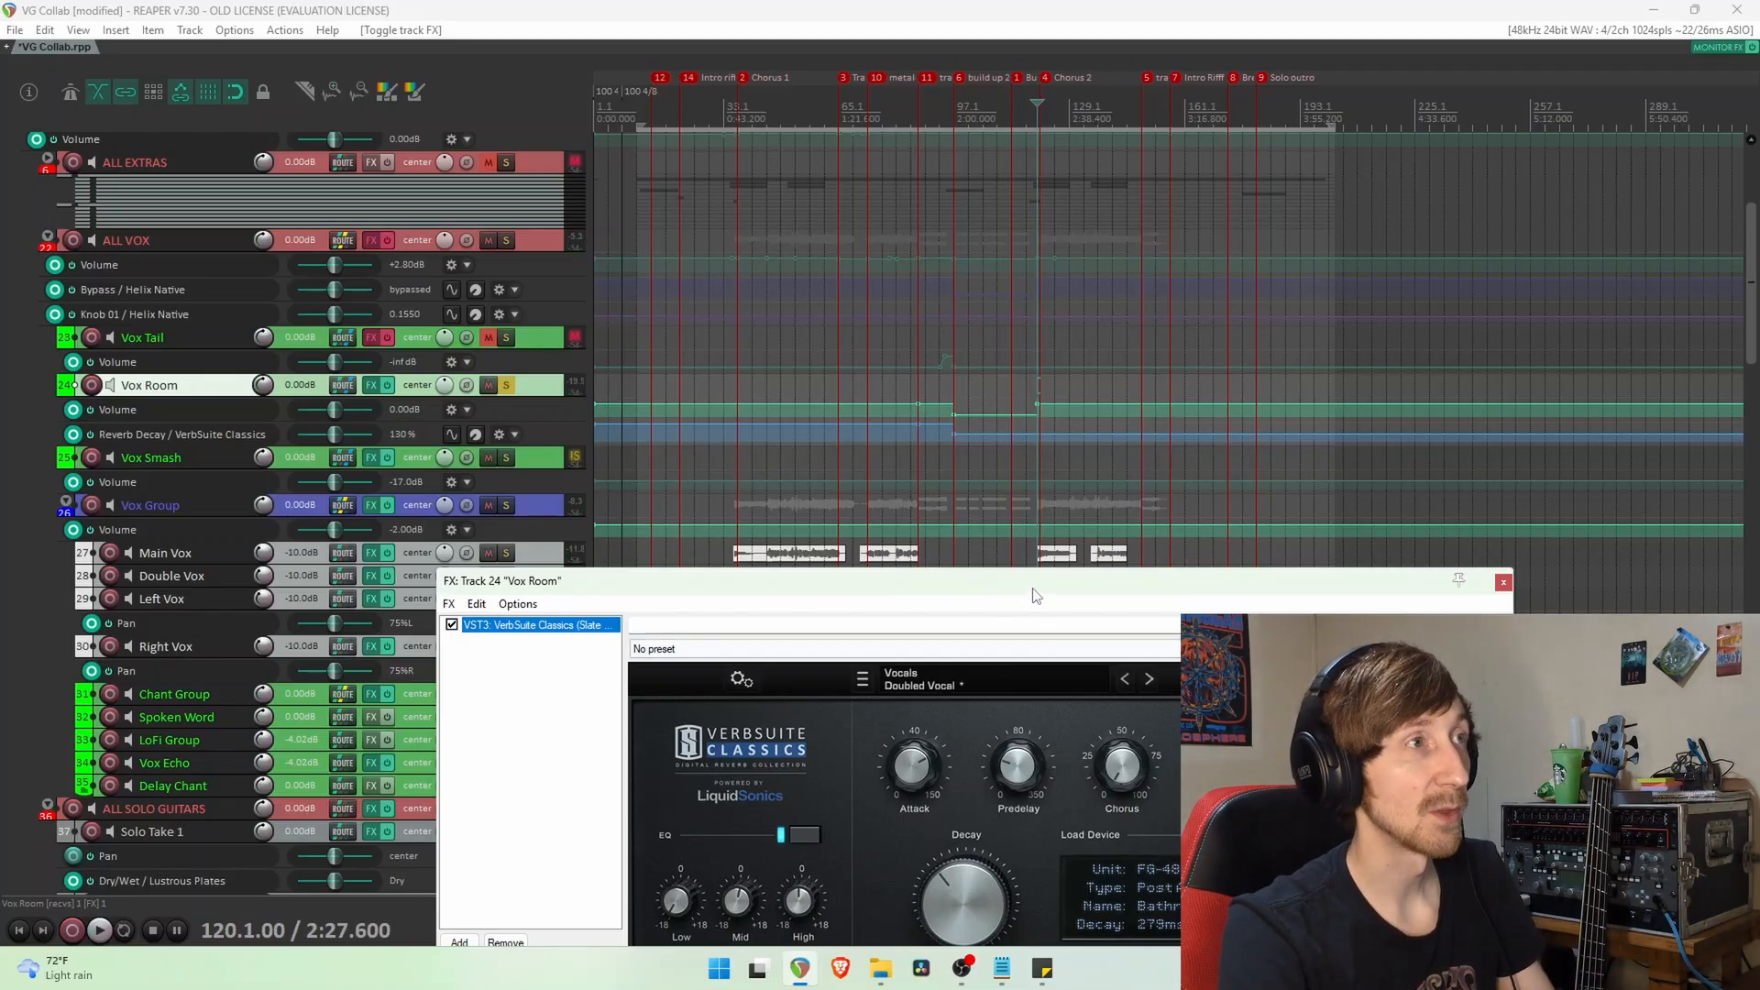
drag(1036, 596, 1050, 362)
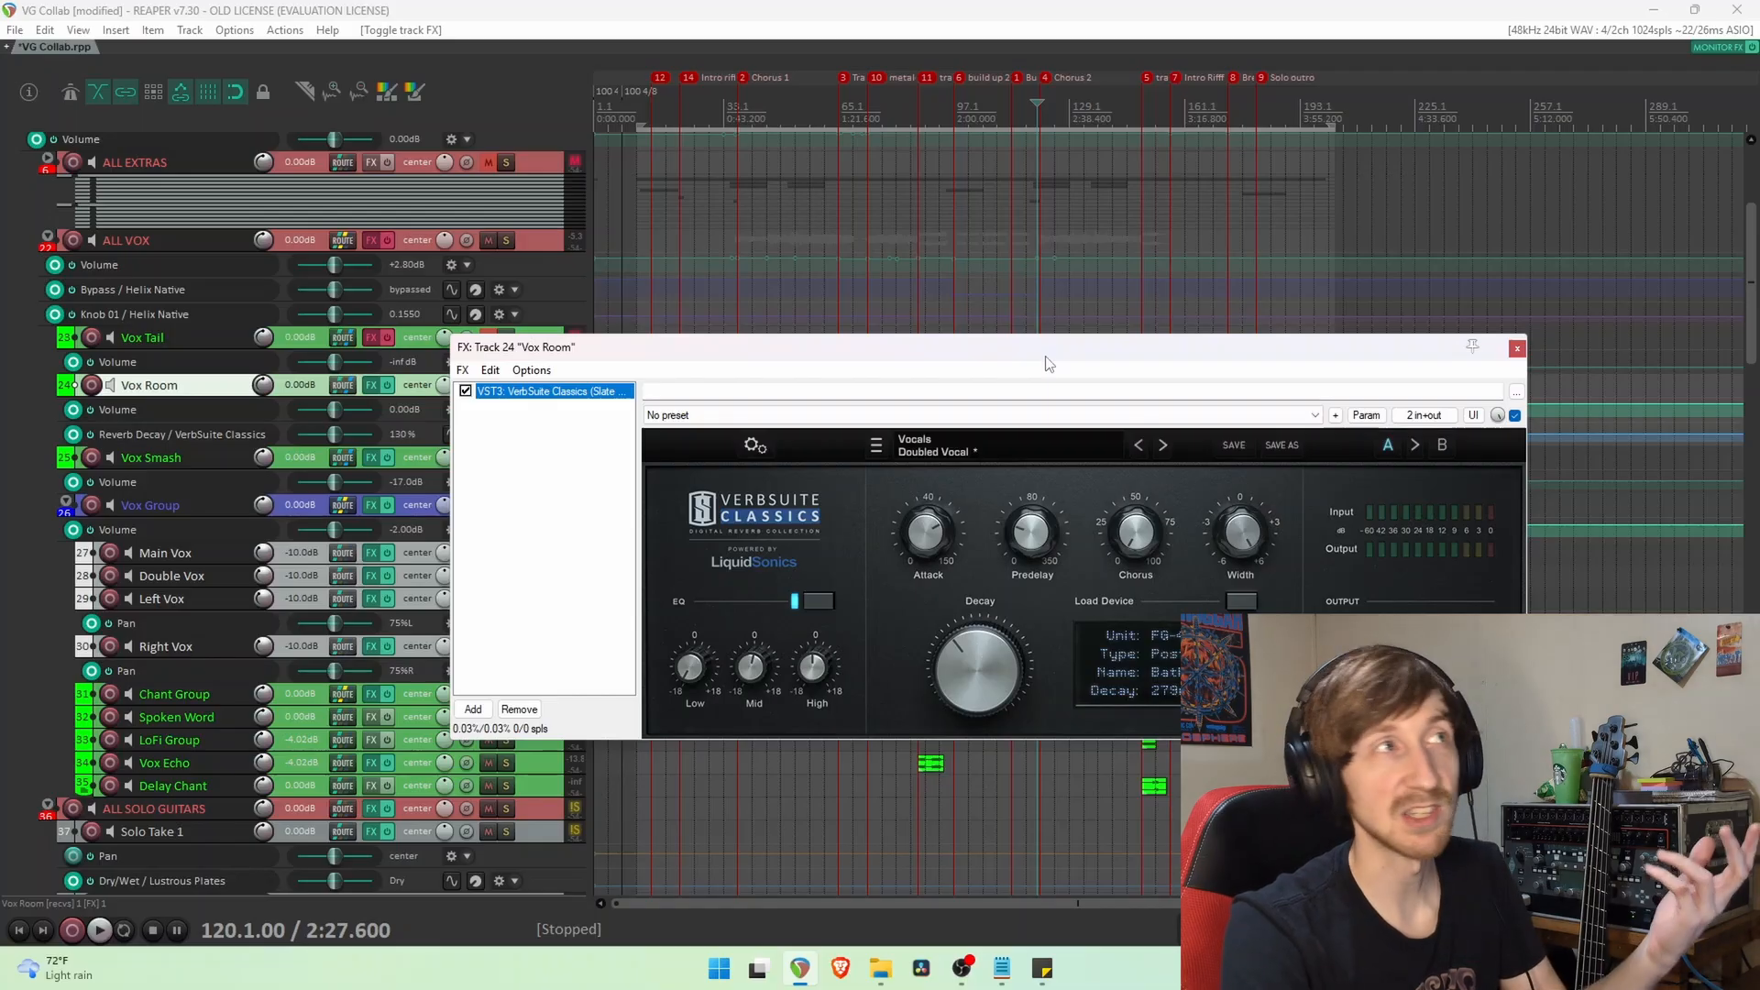
drag(1059, 346, 1073, 774)
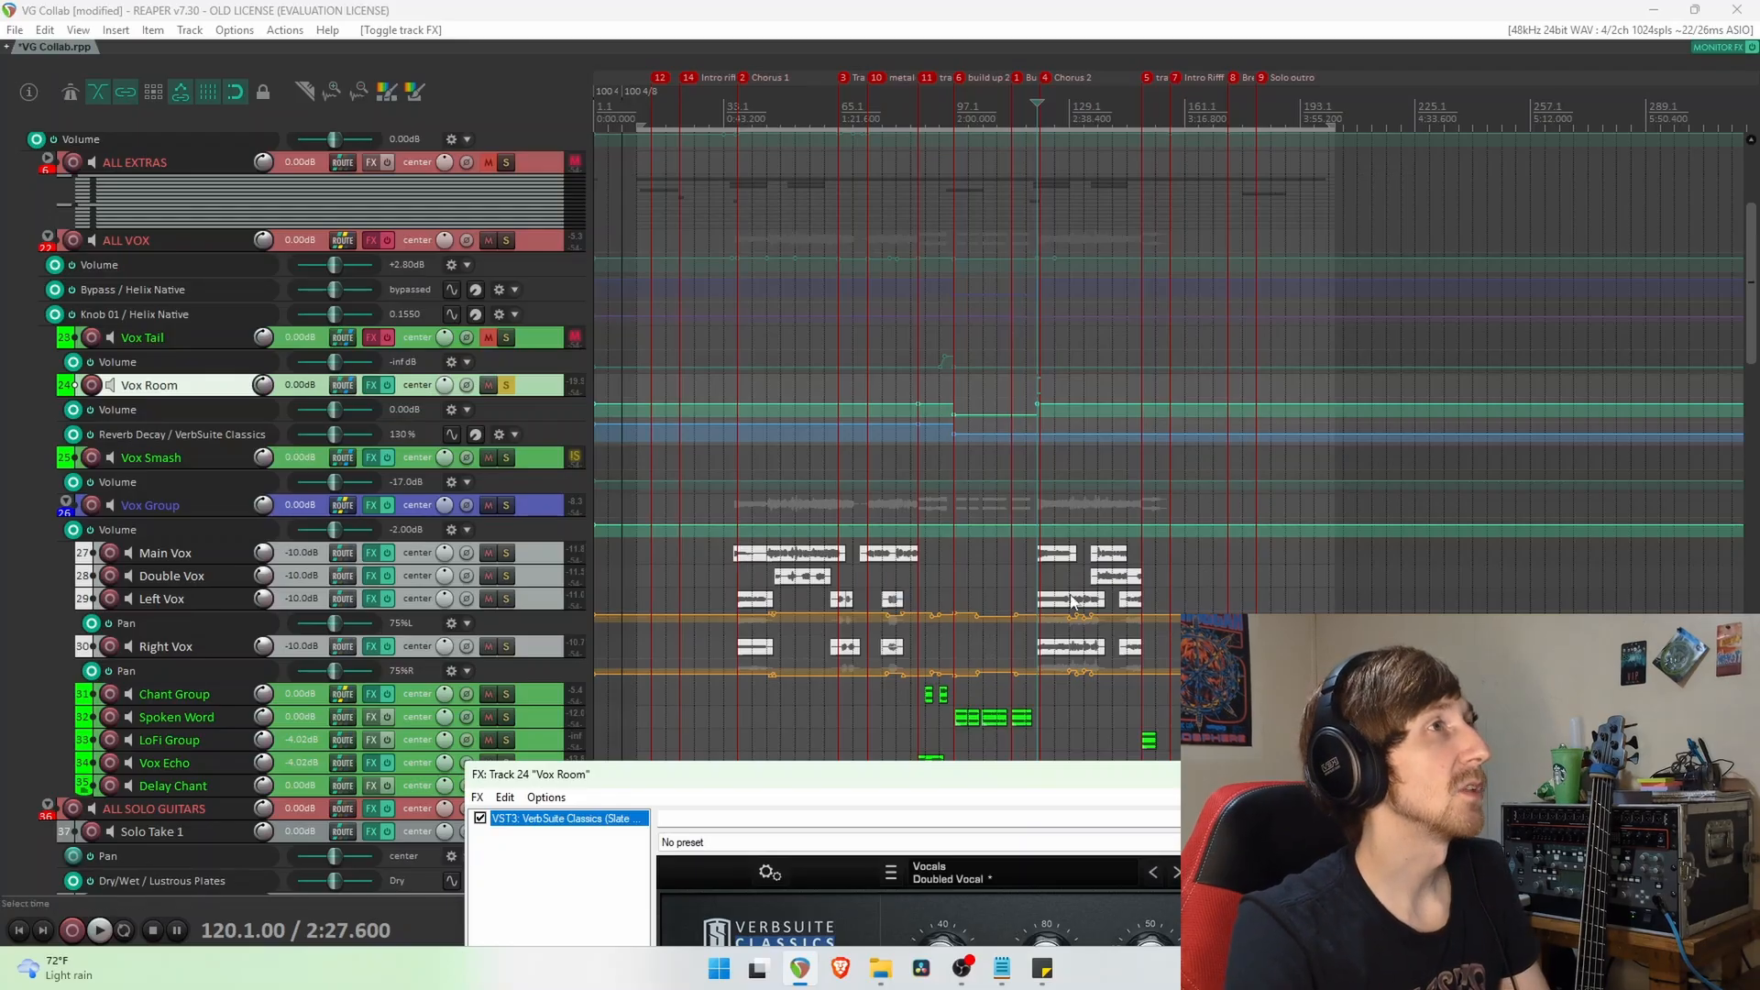
Compare the soloed Vox Group with and without Vox Room from bar 73, and close Vox Room's FX chain.
scroll(1088, 584, up, 3)
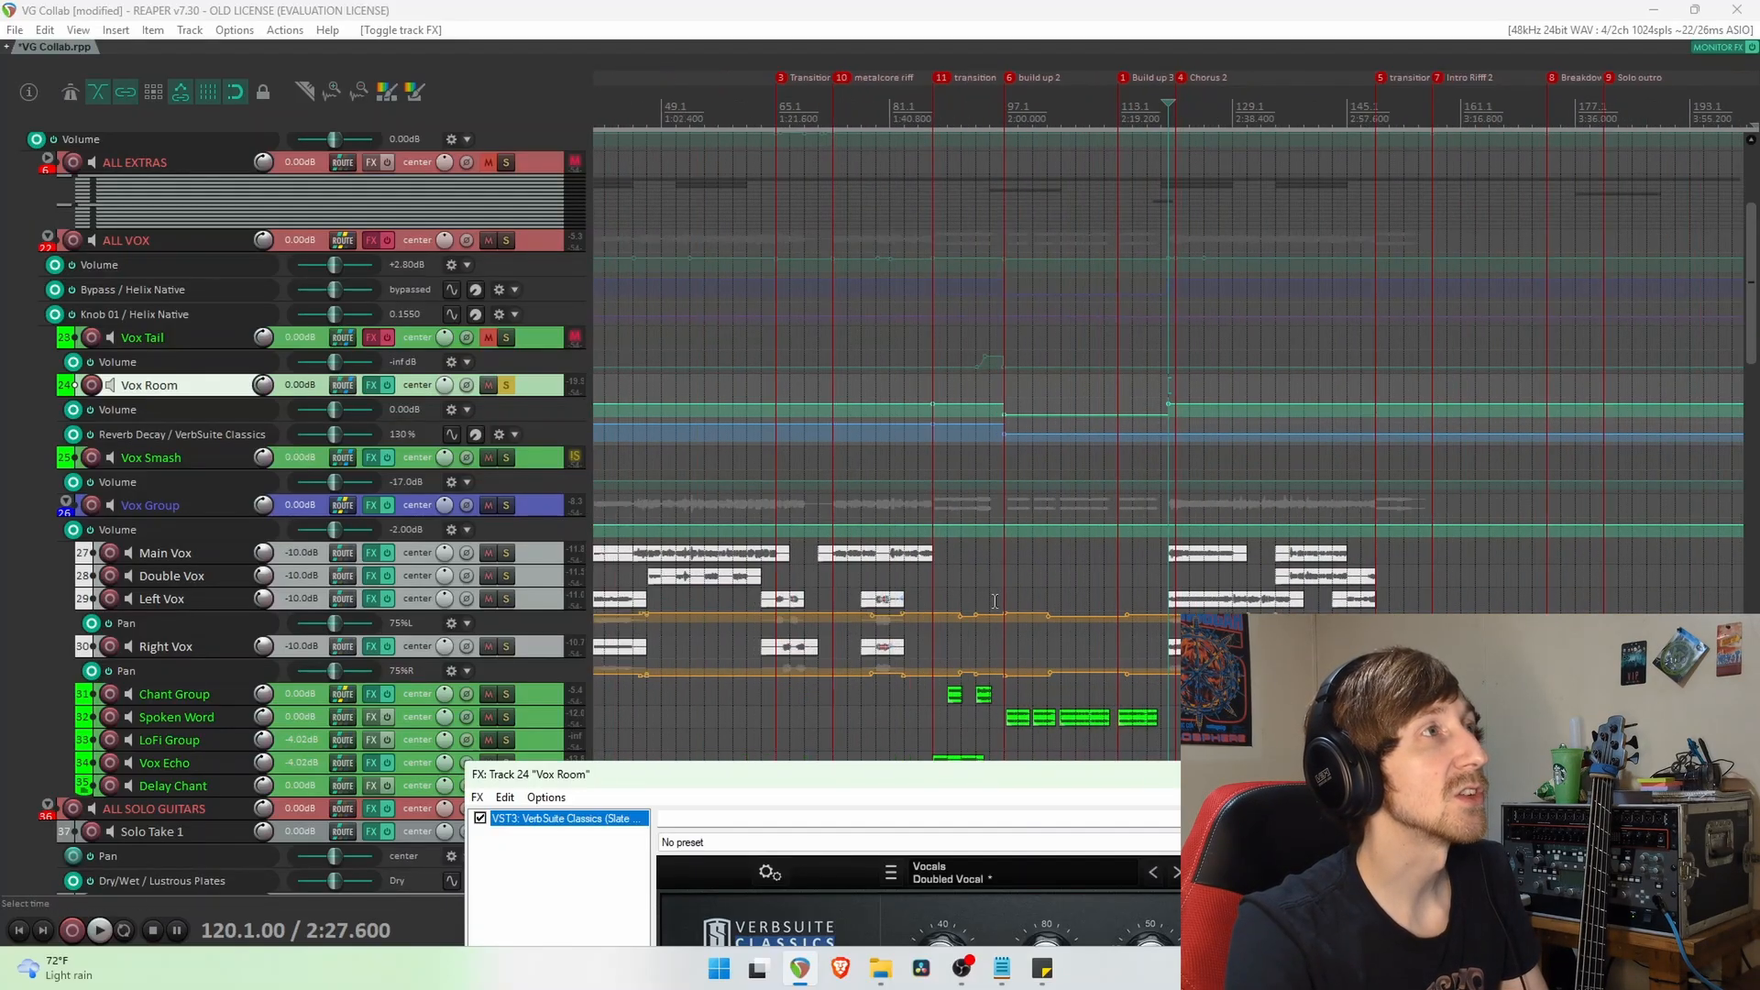
click(832, 575)
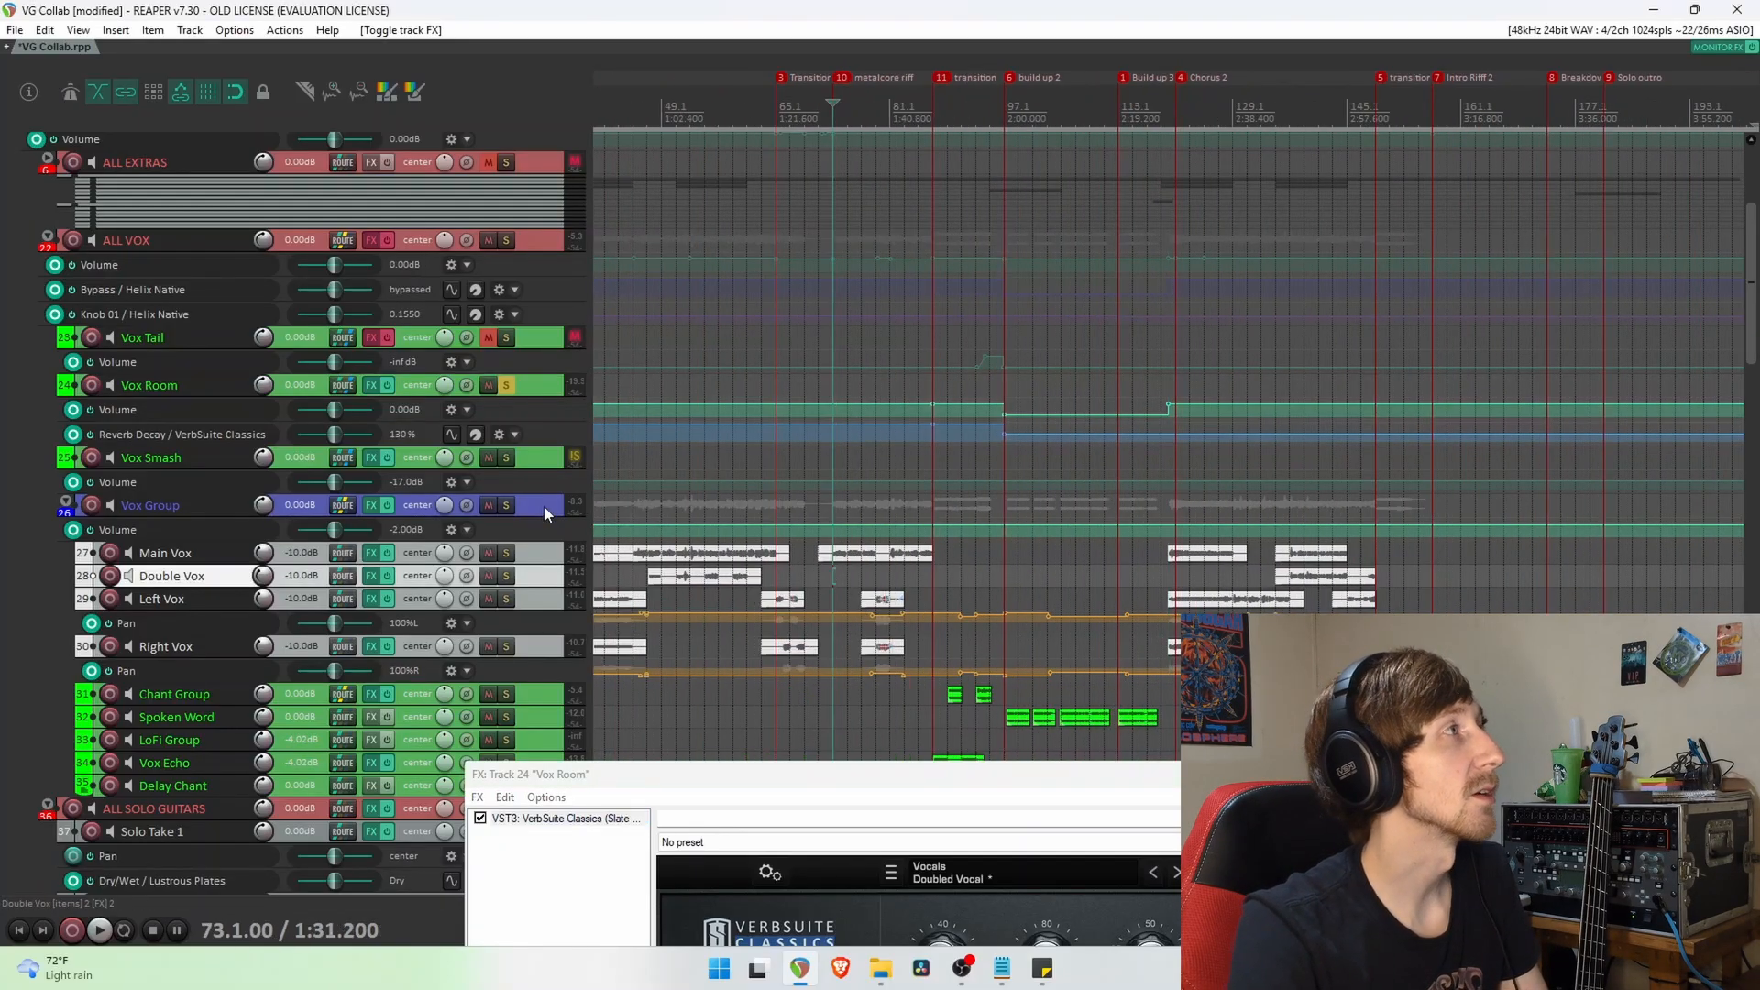
click(507, 506)
key(space)
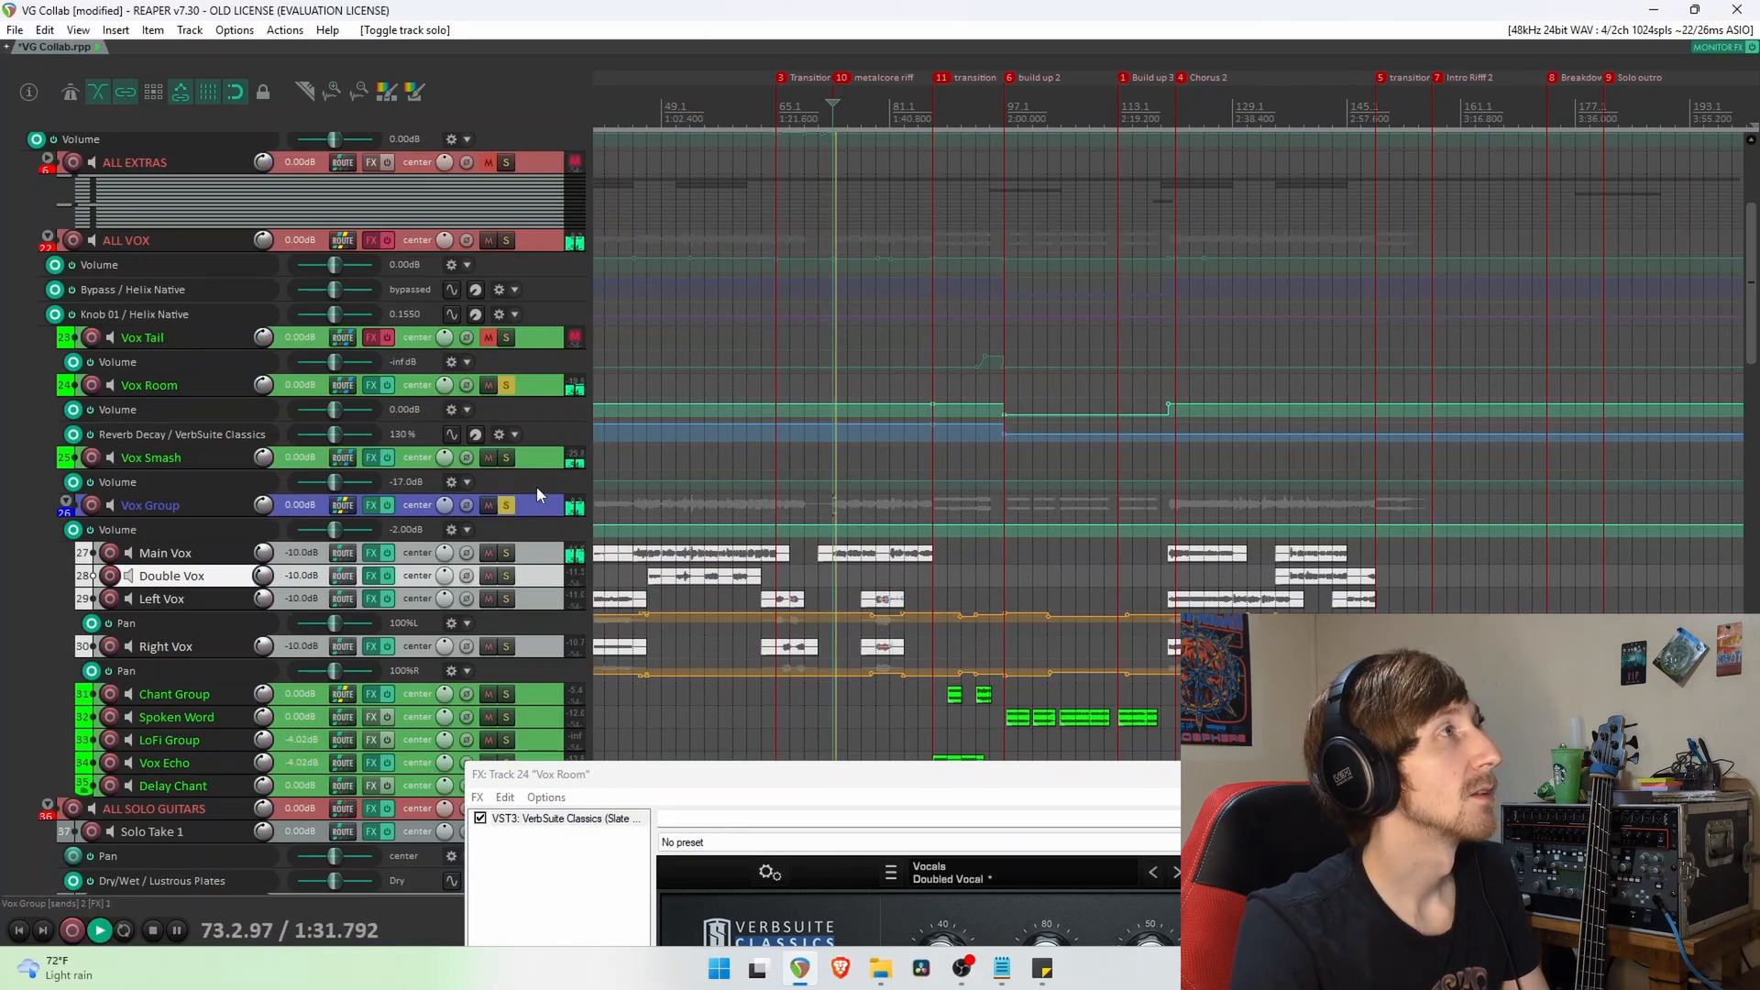
key(space)
click(507, 382)
key(space)
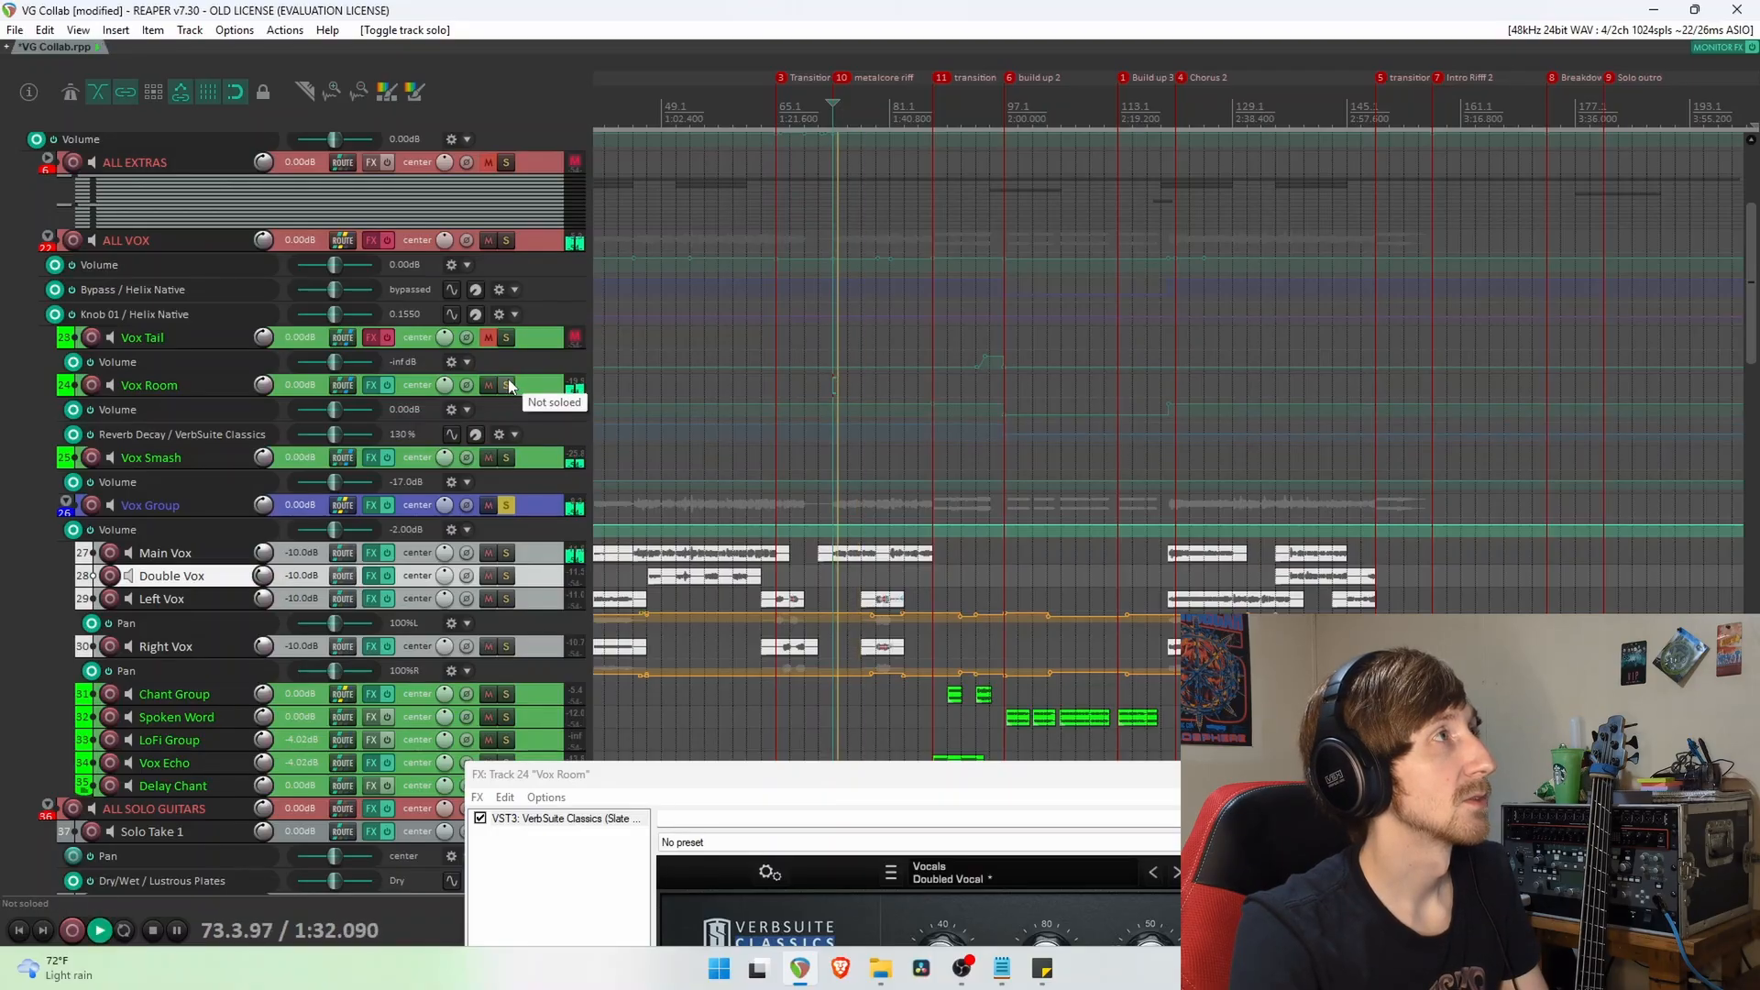
click(509, 384)
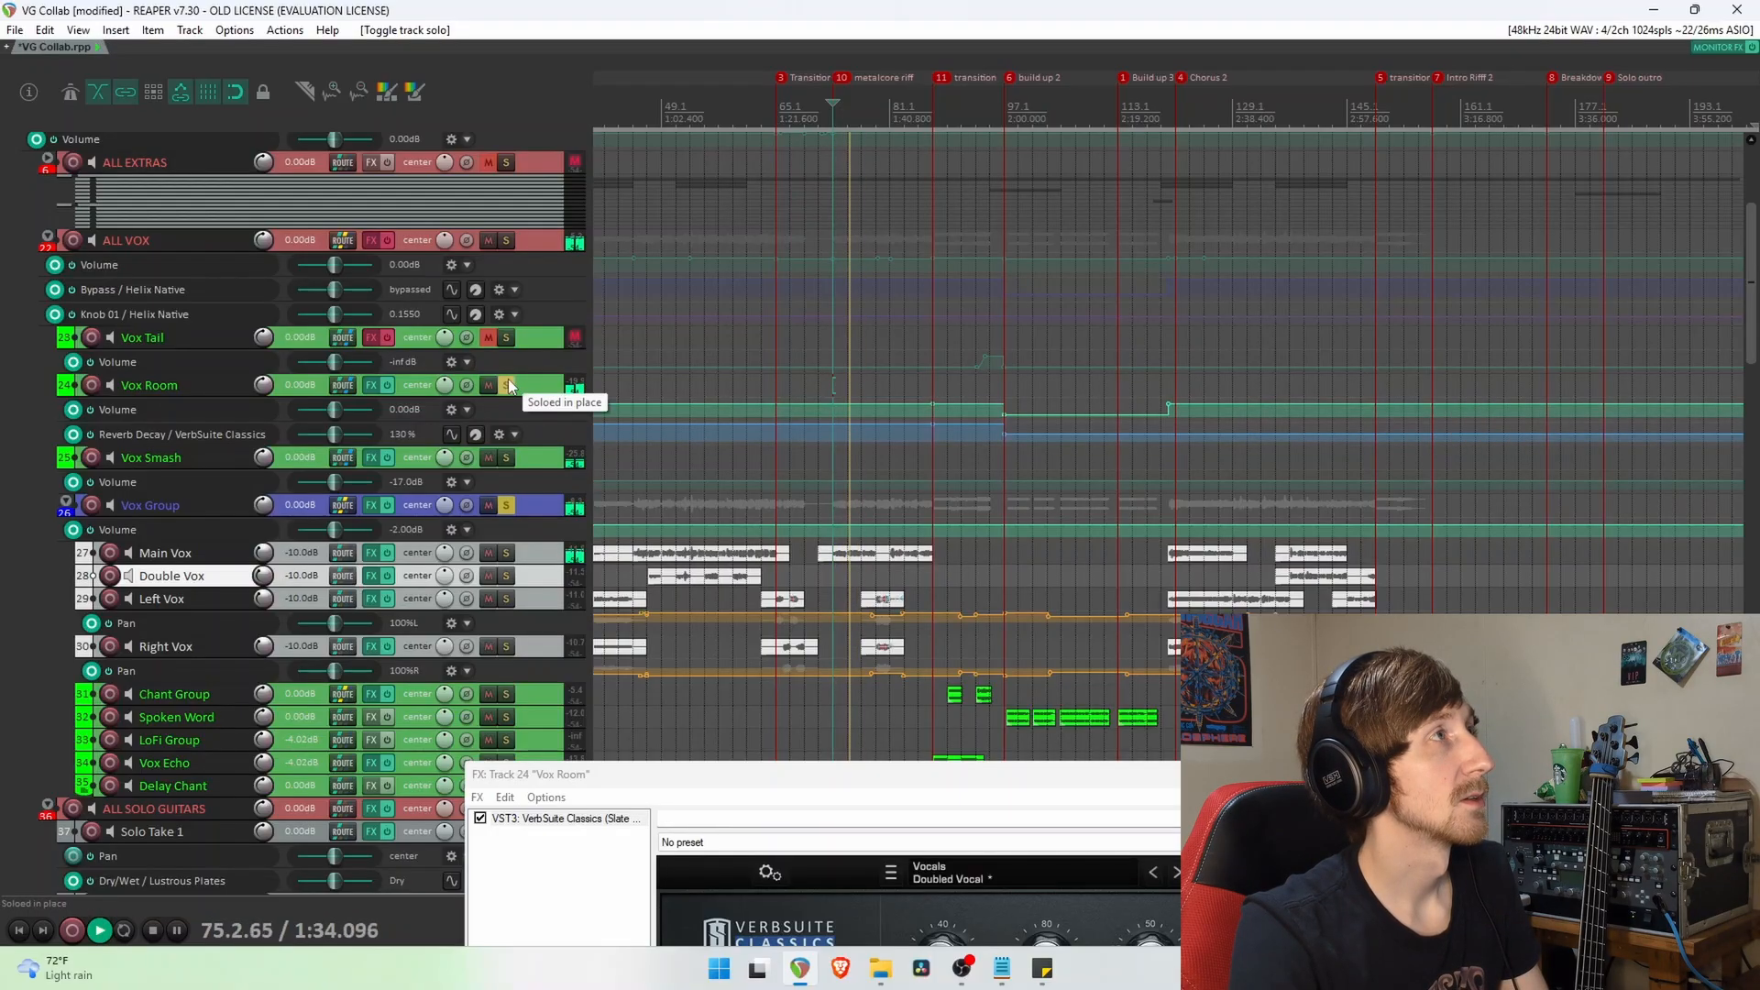
key(space)
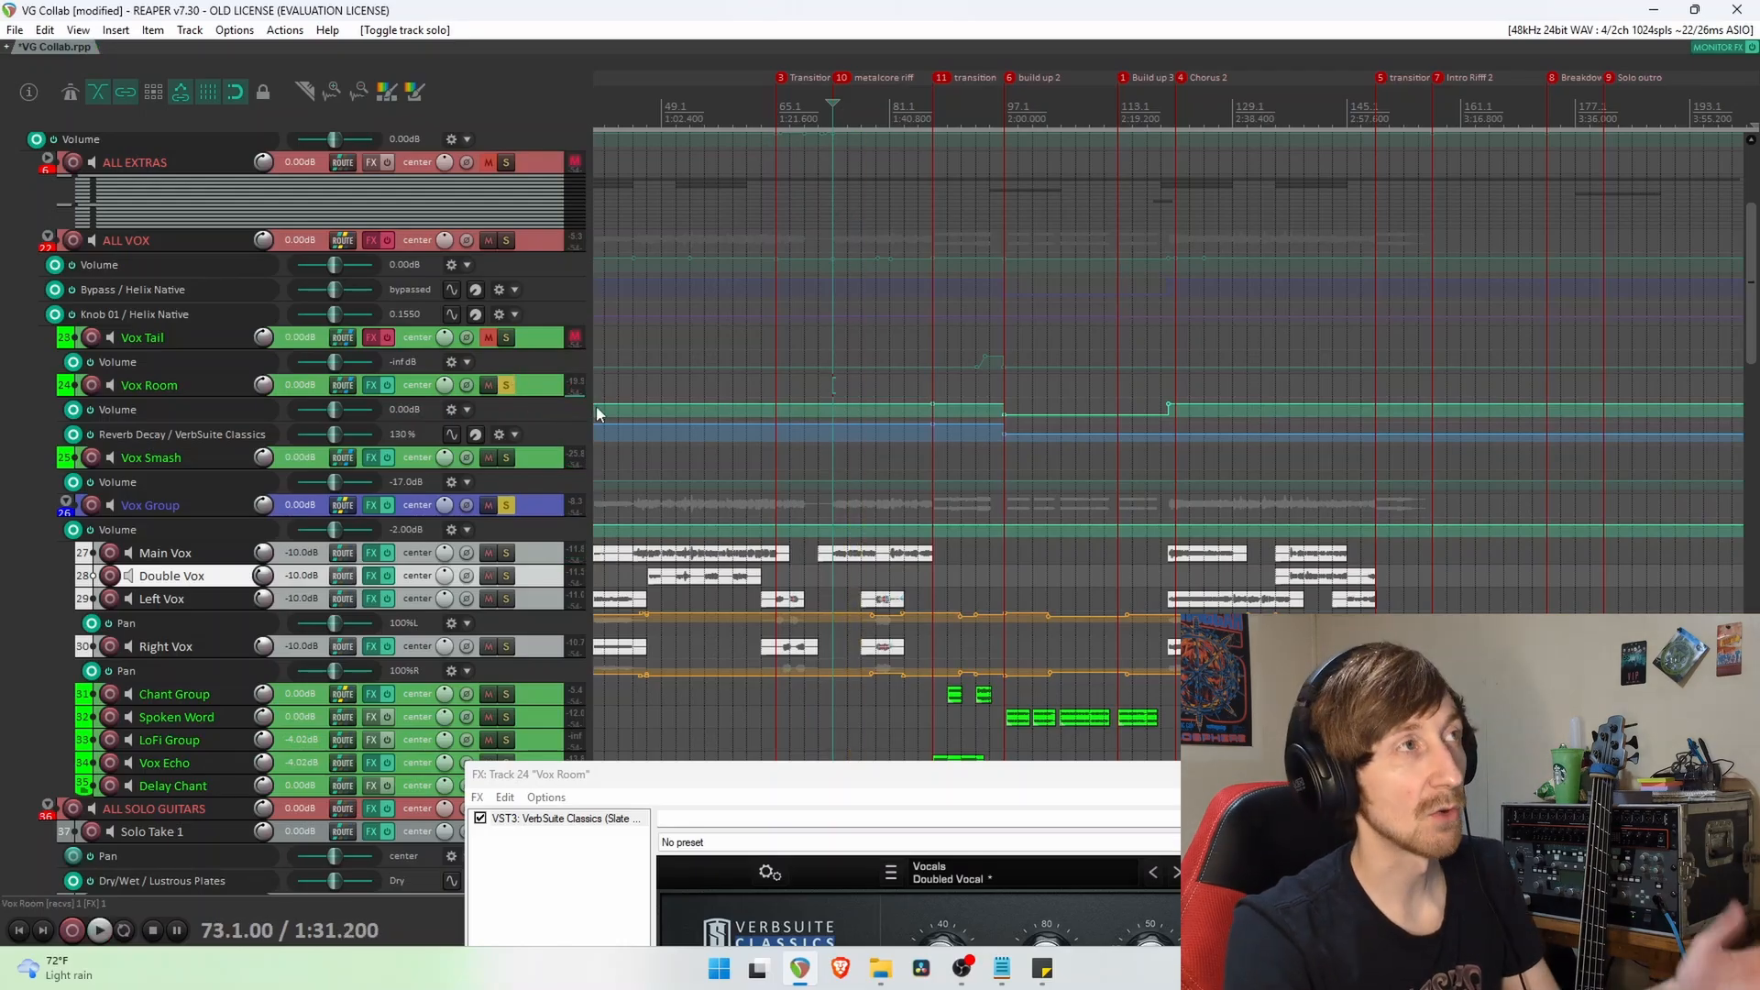
drag(1412, 778, 1370, 383)
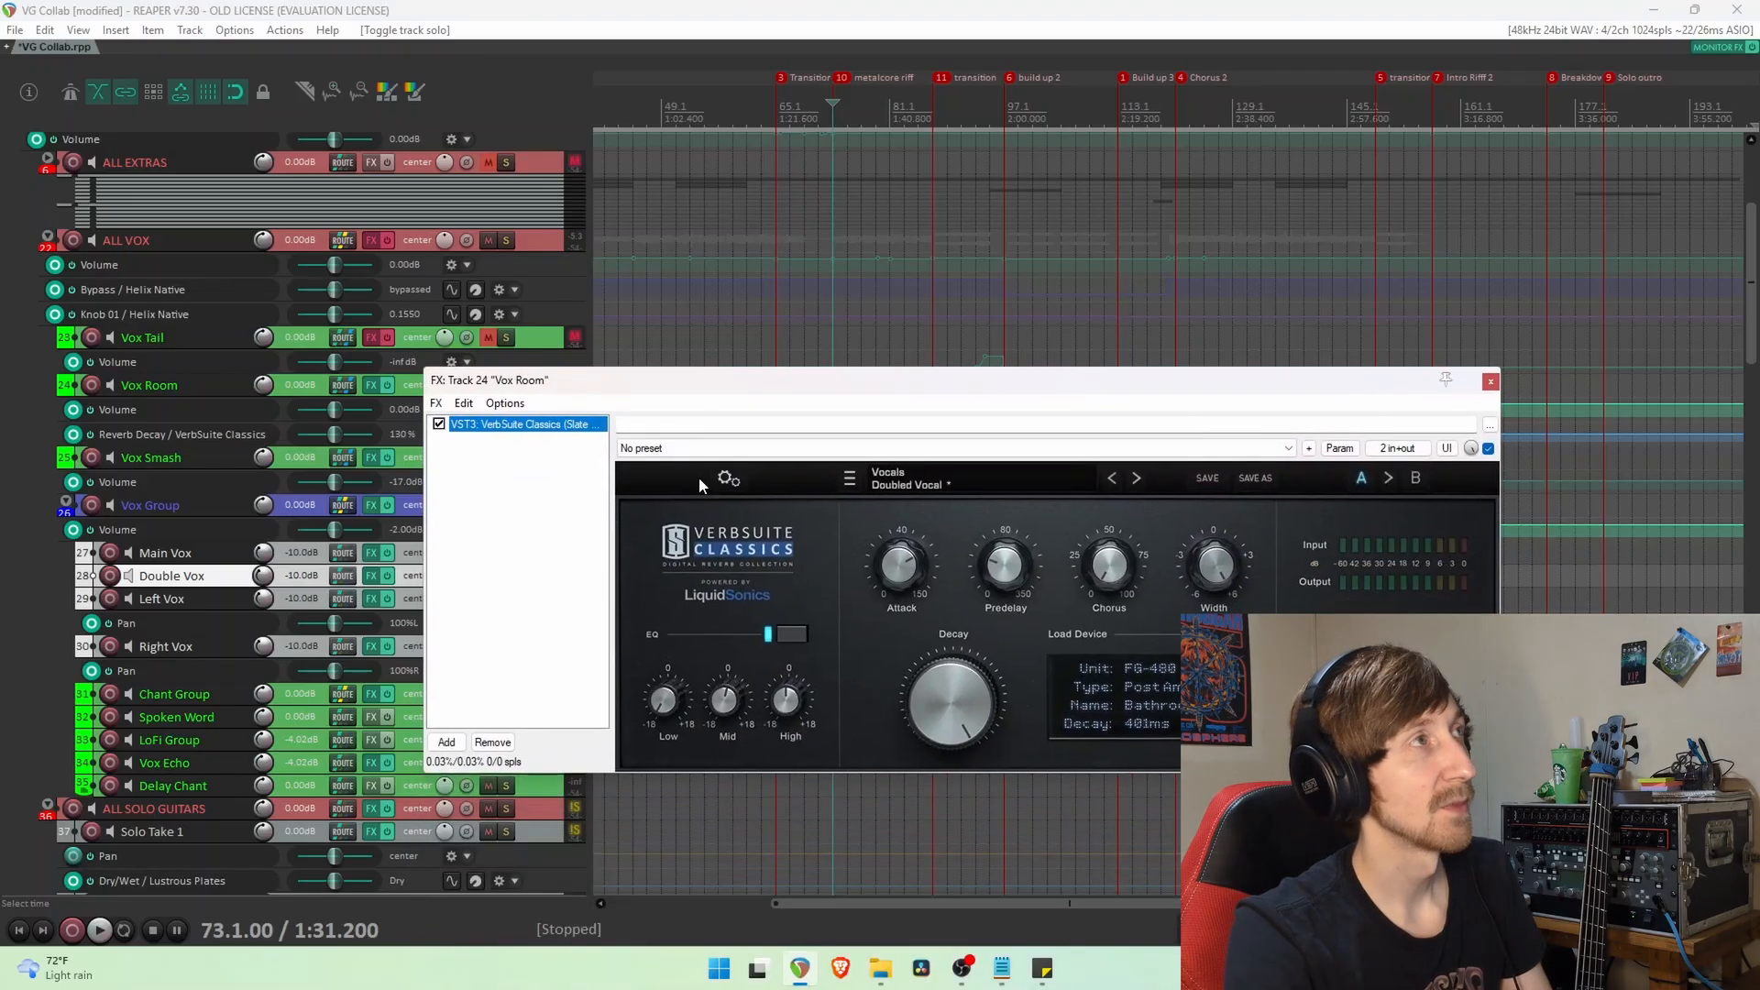
click(1490, 382)
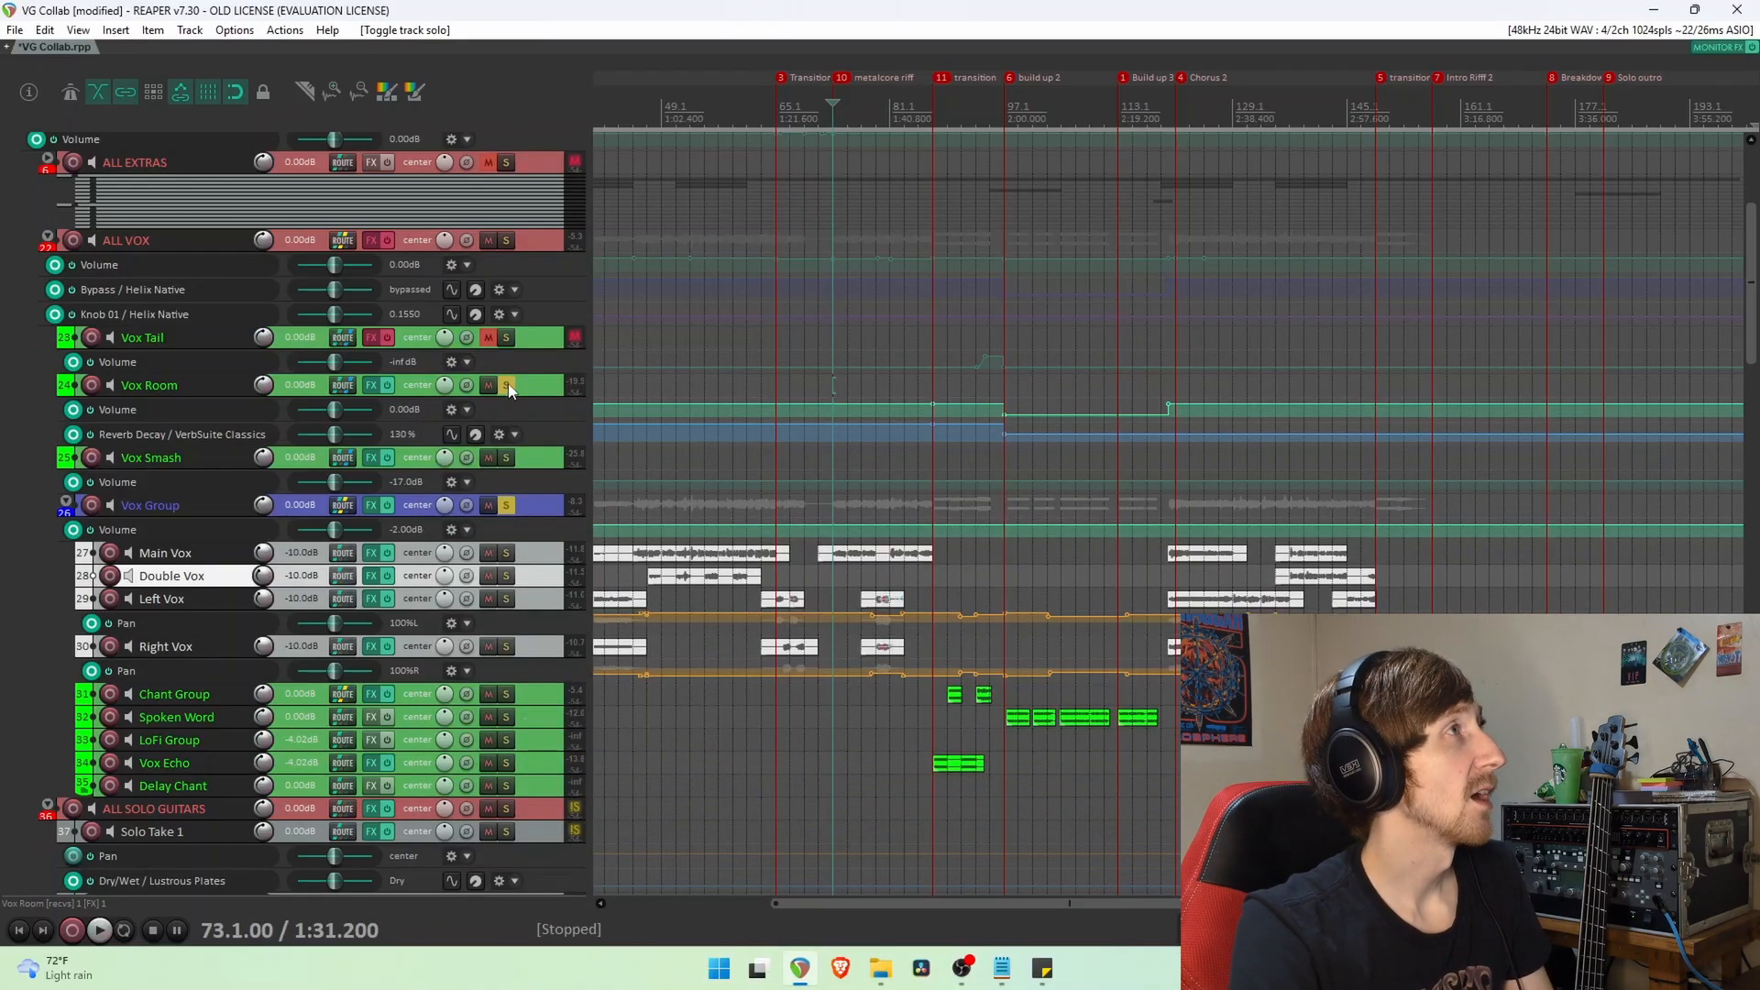
Unmute and solo Vox Tail in place of Vox Room, enable its effects and open its Lustrous Plates reverb.
click(496, 341)
click(371, 338)
click(486, 339)
click(506, 338)
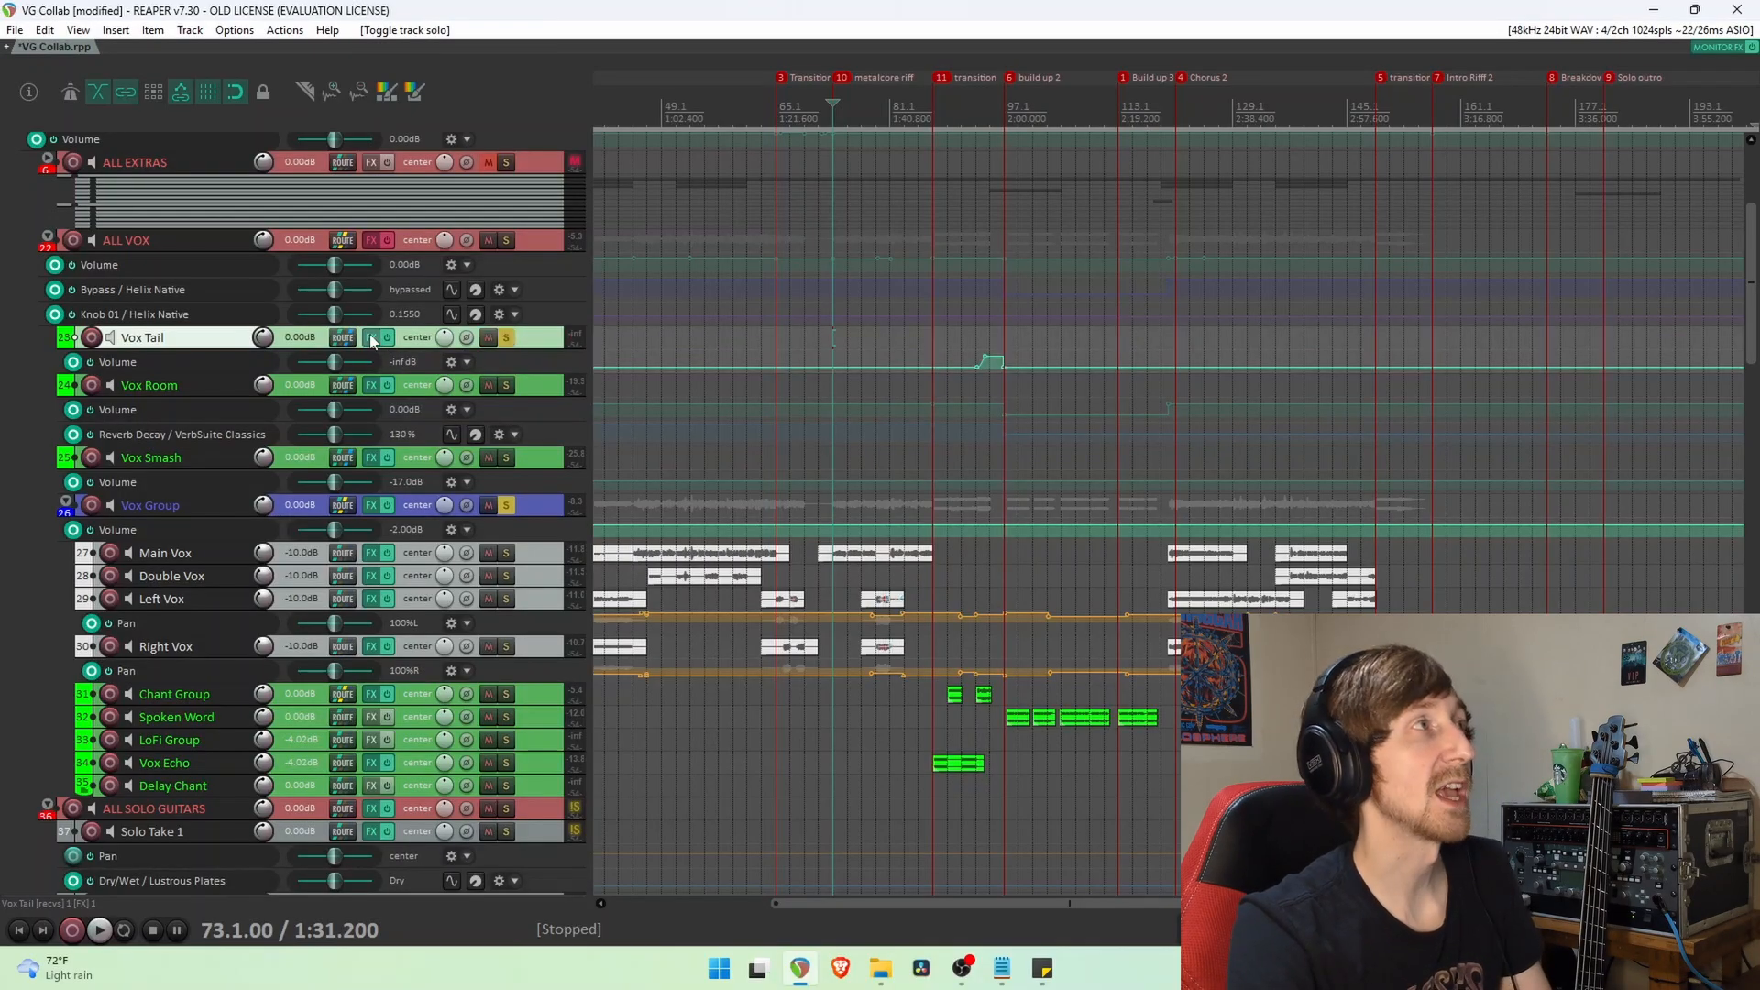
click(372, 339)
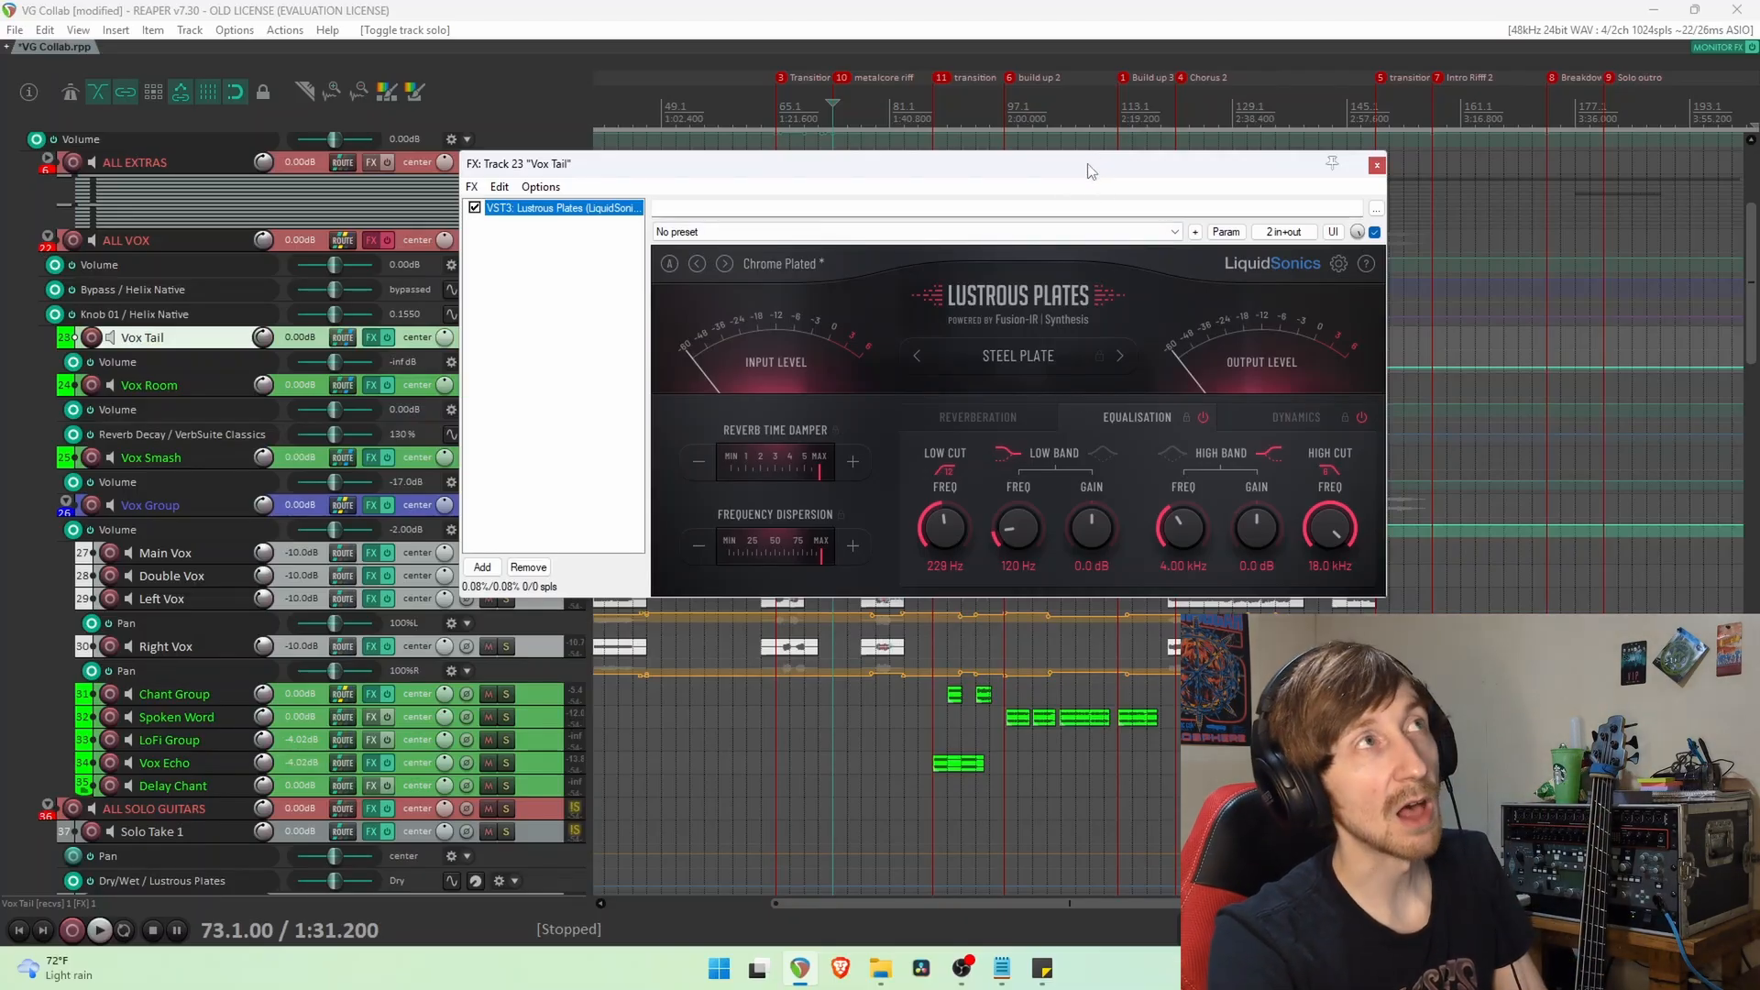
drag(1090, 166, 1128, 133)
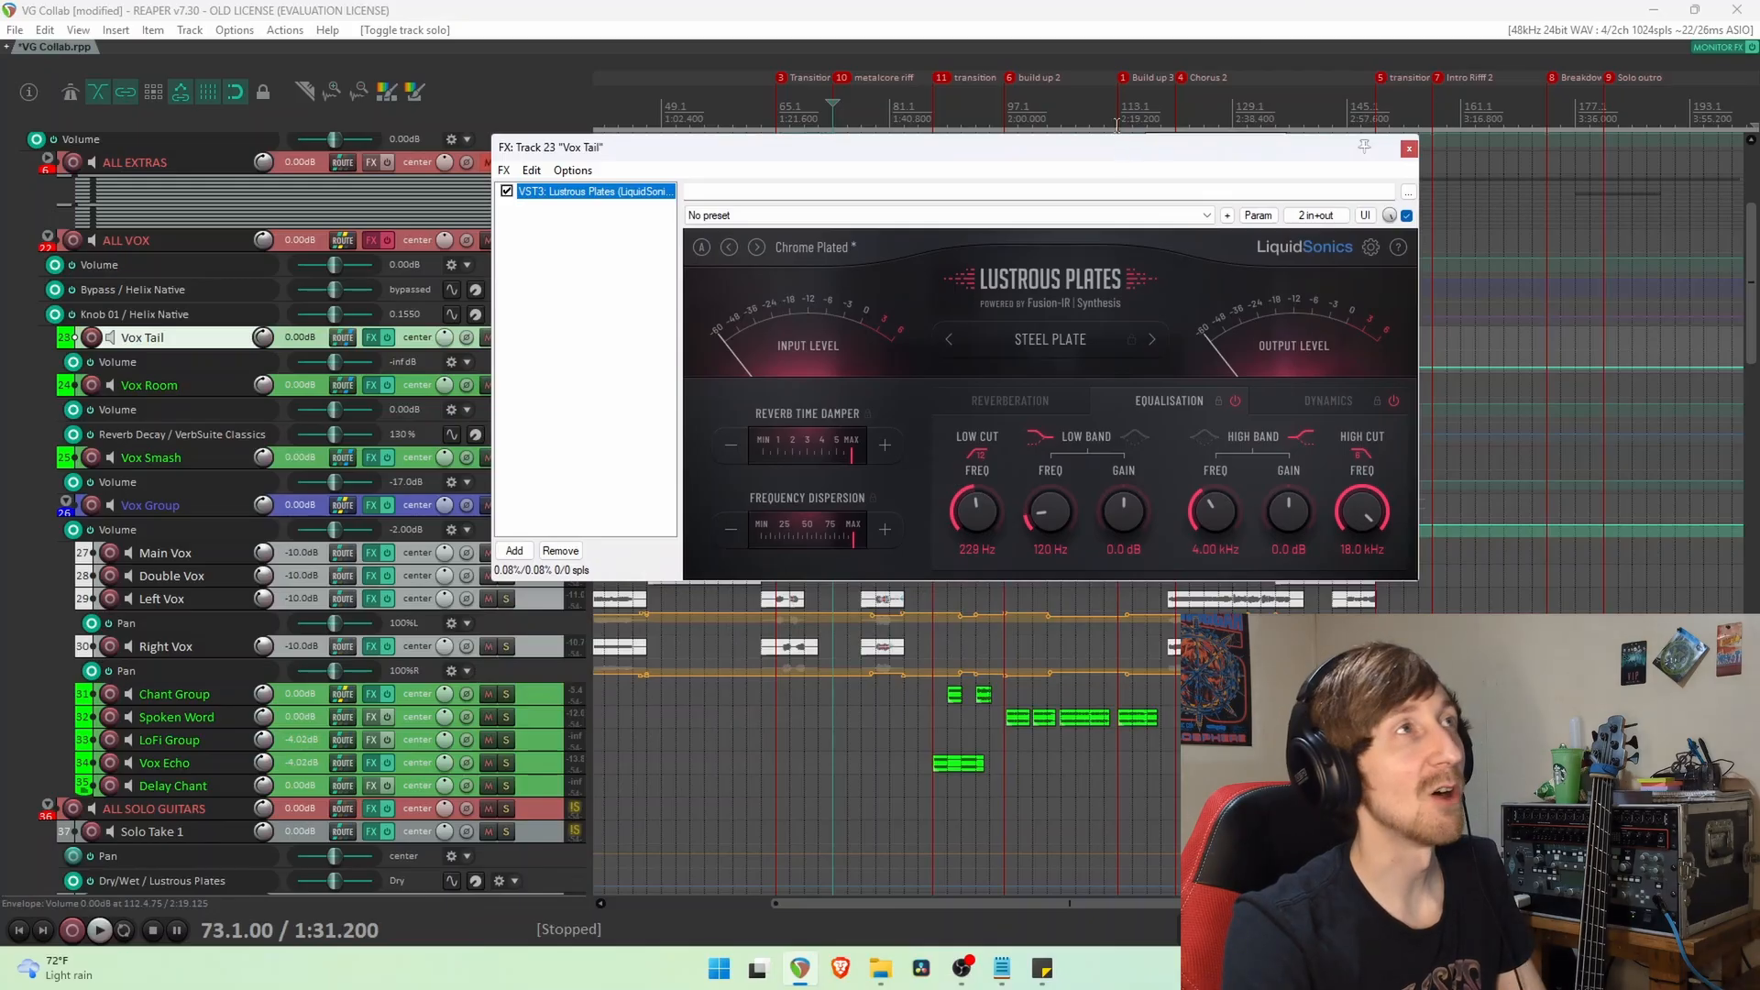
Place the edit cursor at bar 93 before Vox Tail's volume swell, and clear the solos on Vox Tail and Vox Group.
drag(1122, 157, 1087, 795)
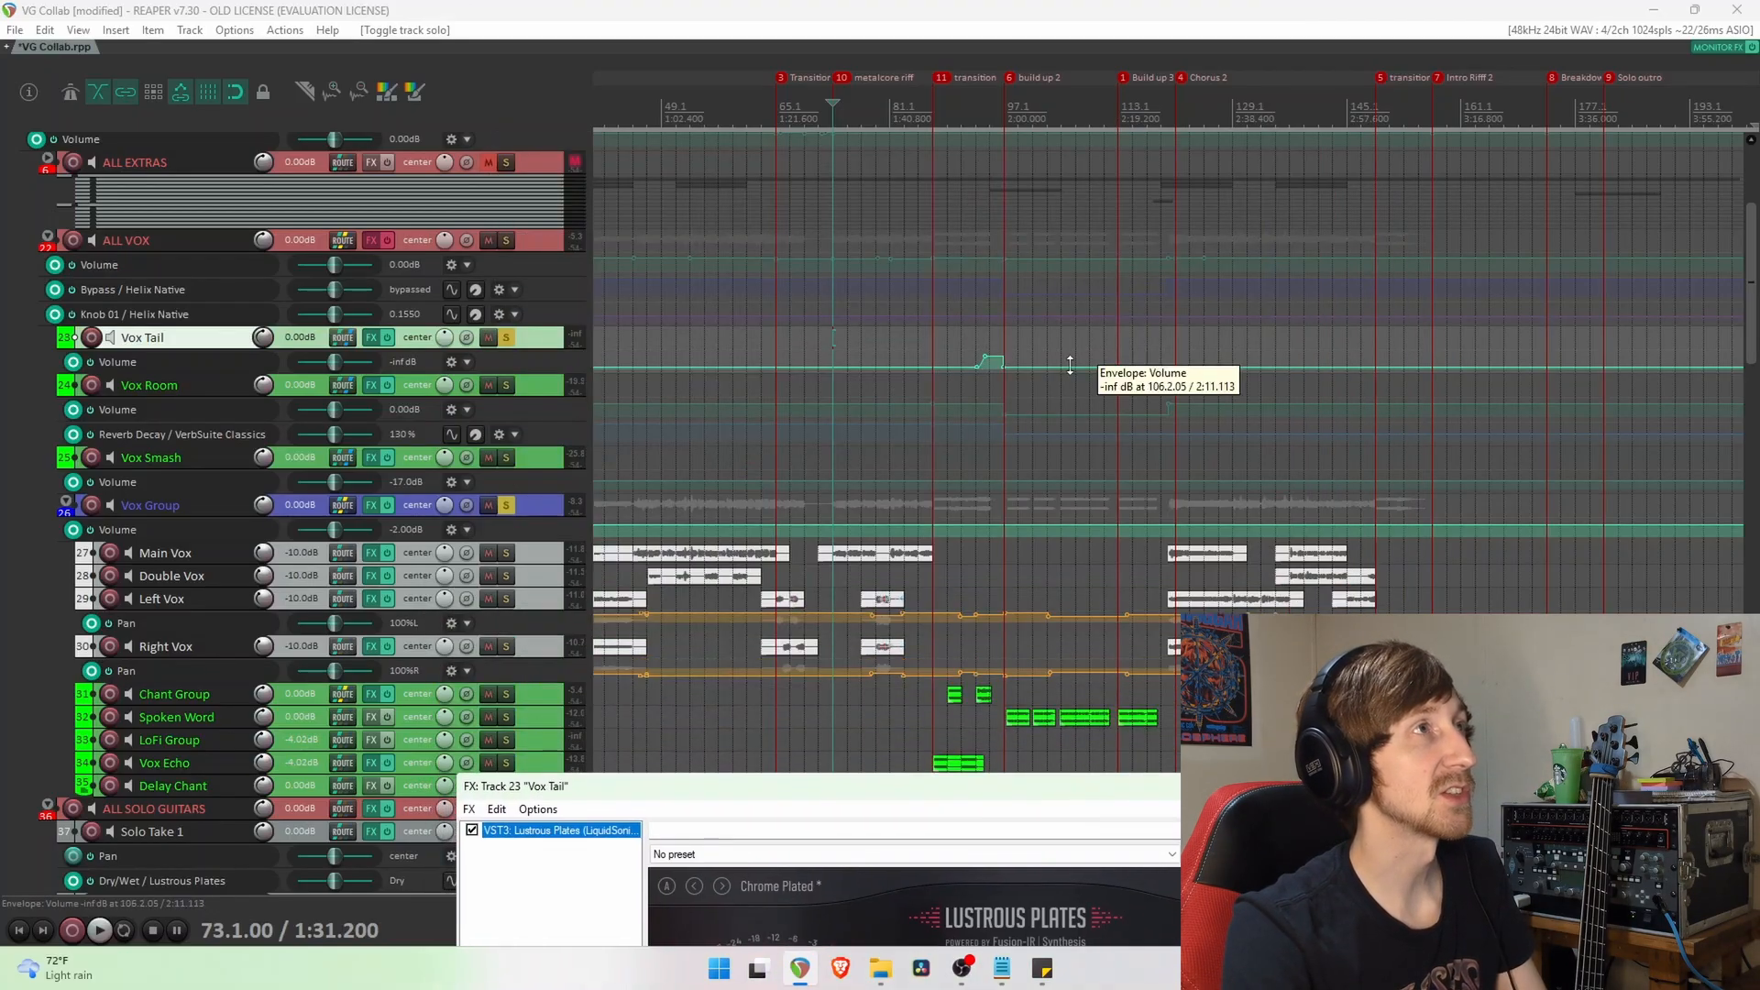
scroll(1070, 366, down, 4)
click(773, 379)
scroll(907, 379, up, 5)
click(1126, 379)
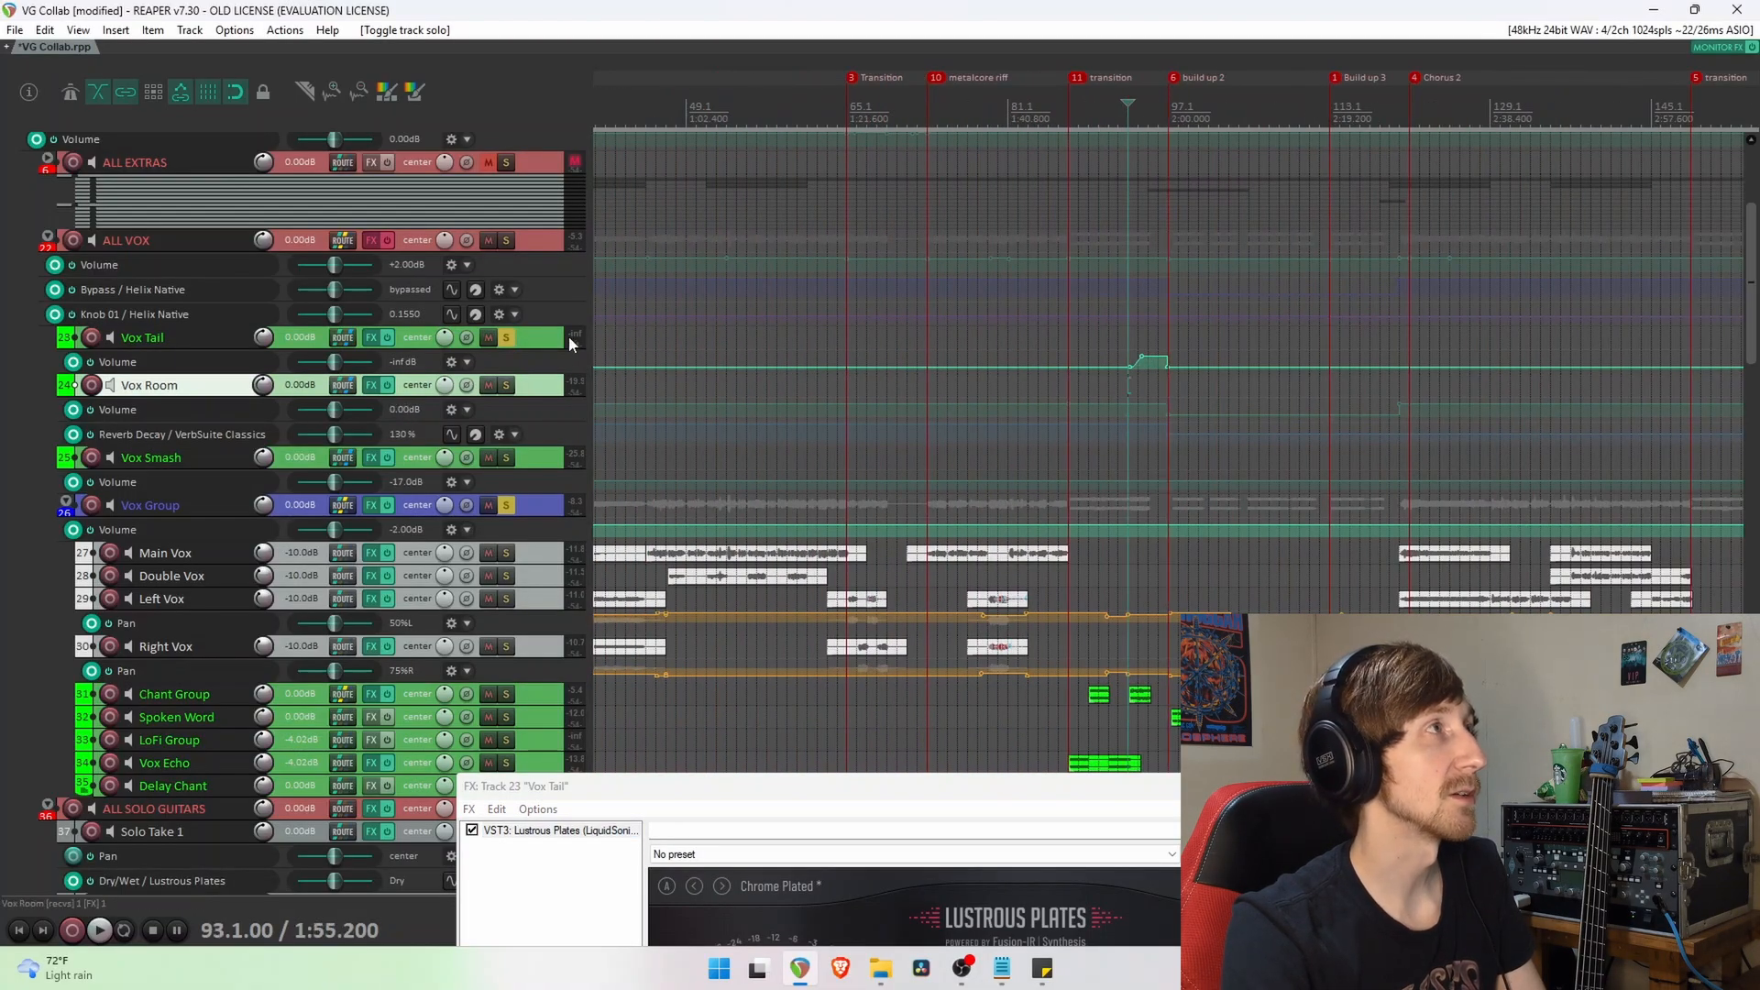
click(504, 337)
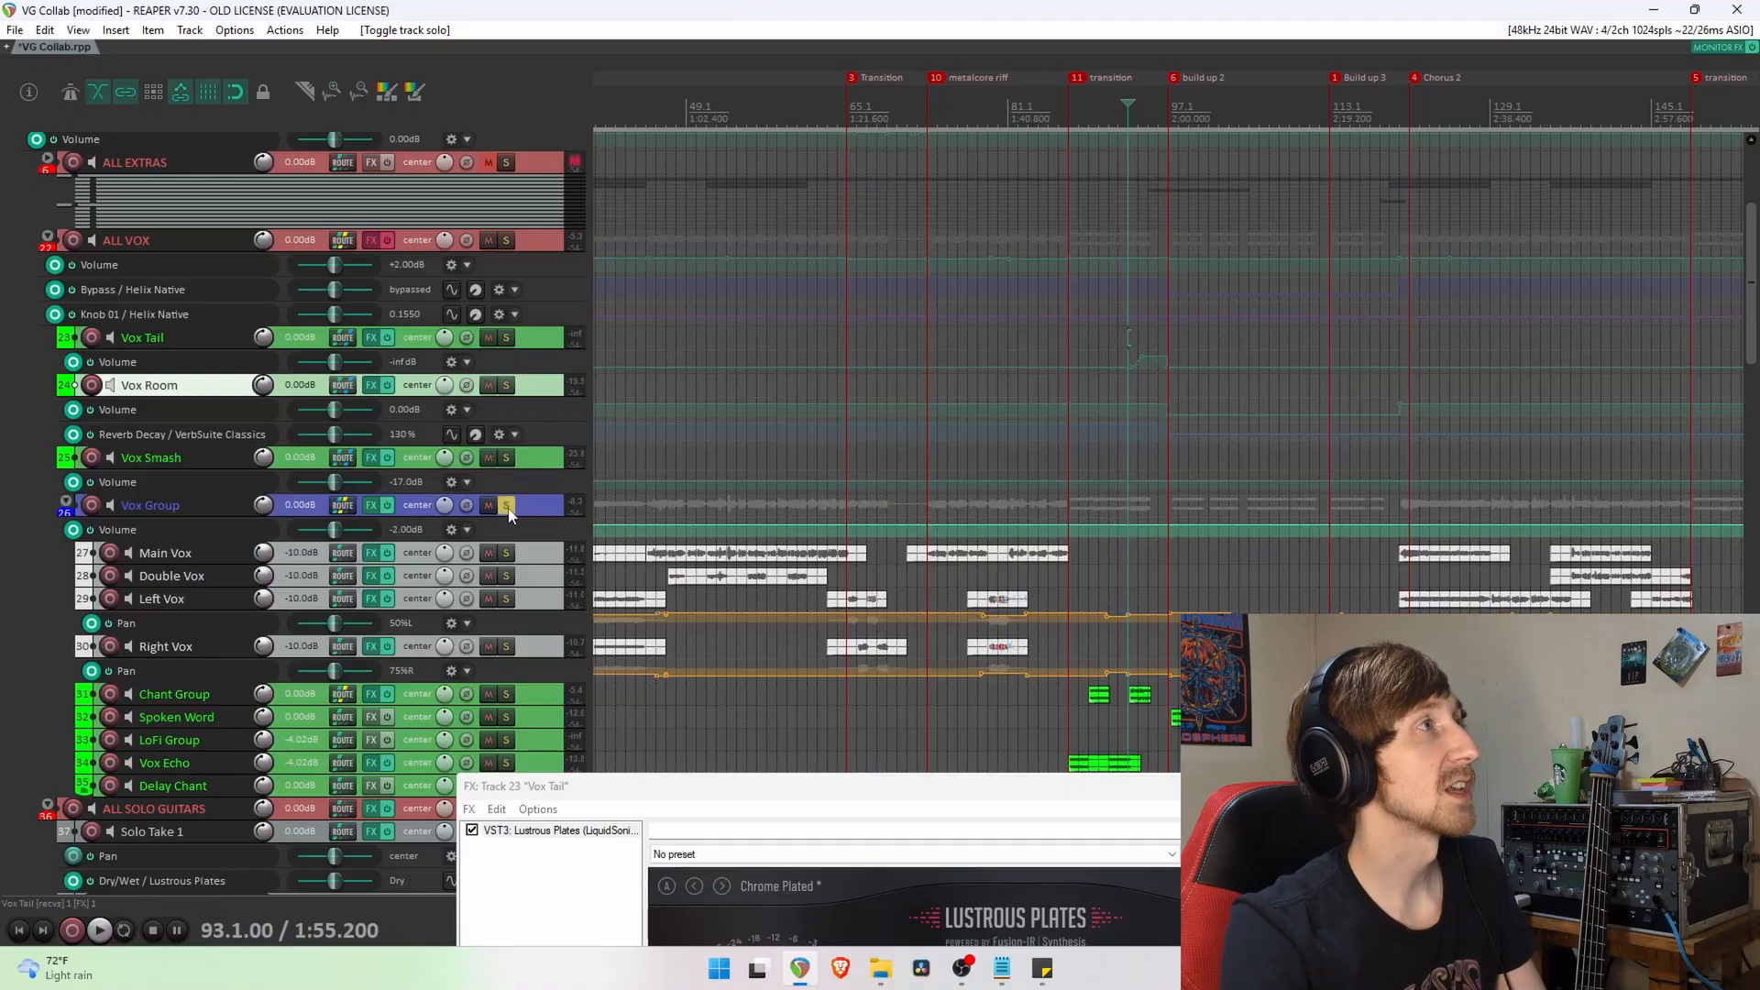
click(506, 505)
Play the unsoloed mix from bar 87 through Vox Tail's volume swell before build up 2.
click(1069, 458)
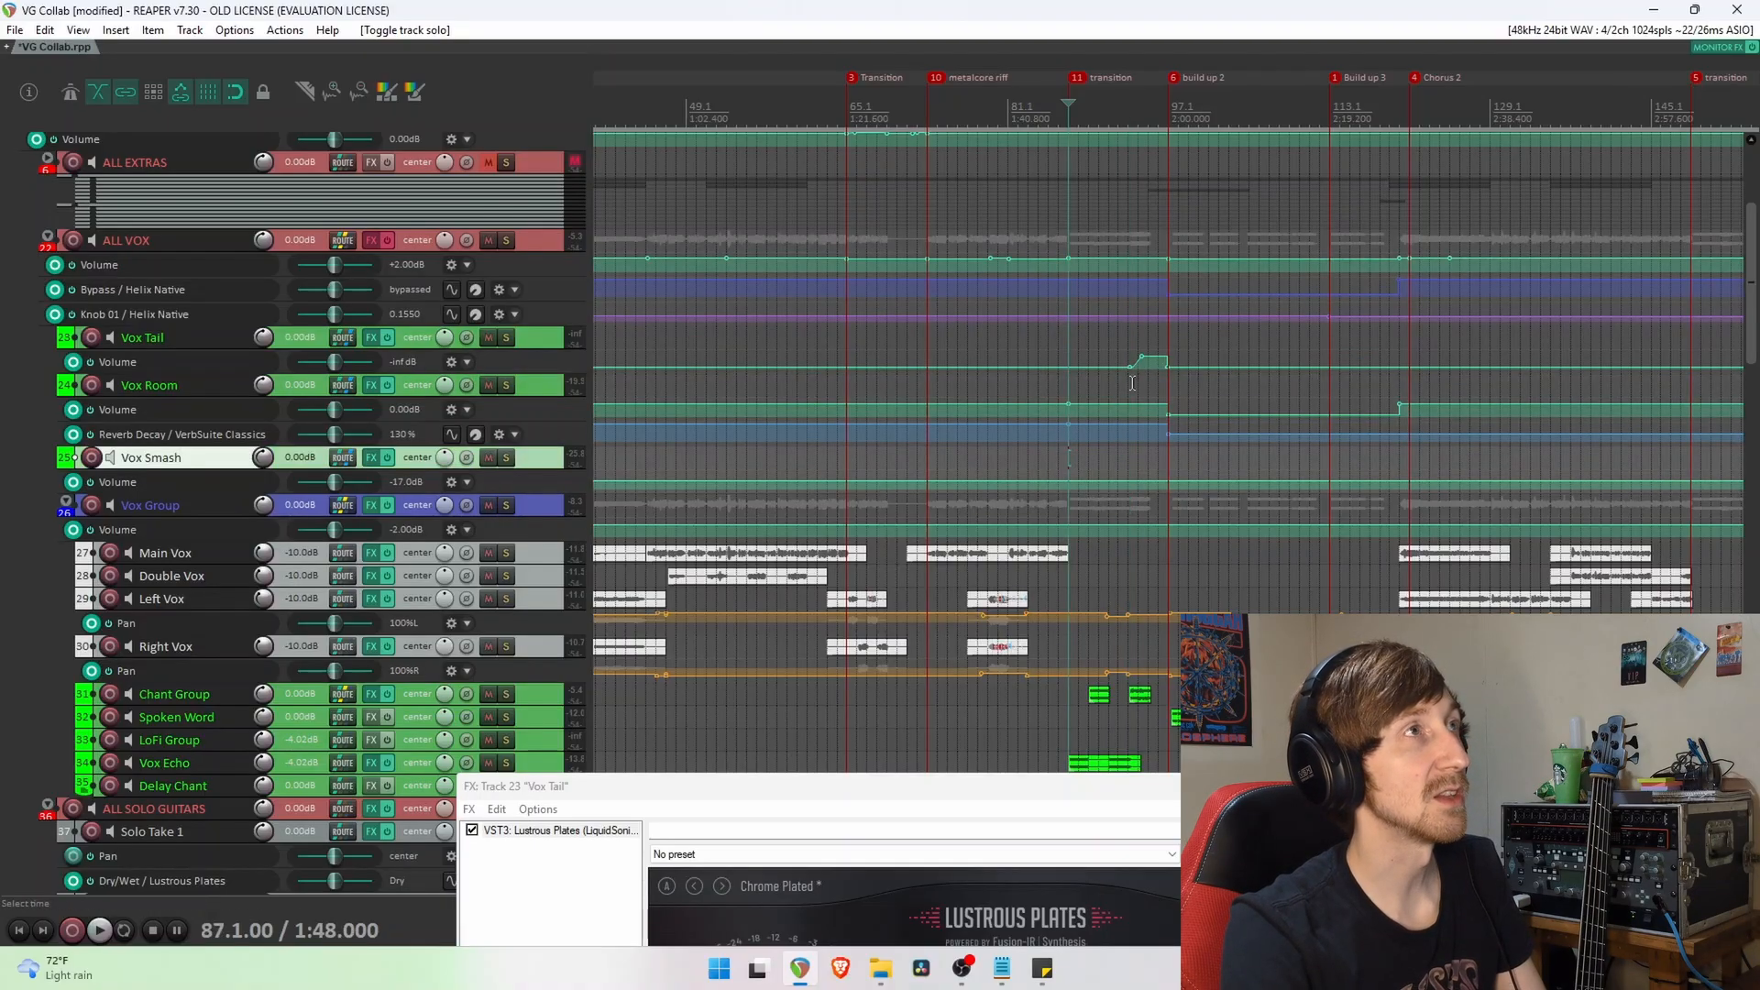
key(space)
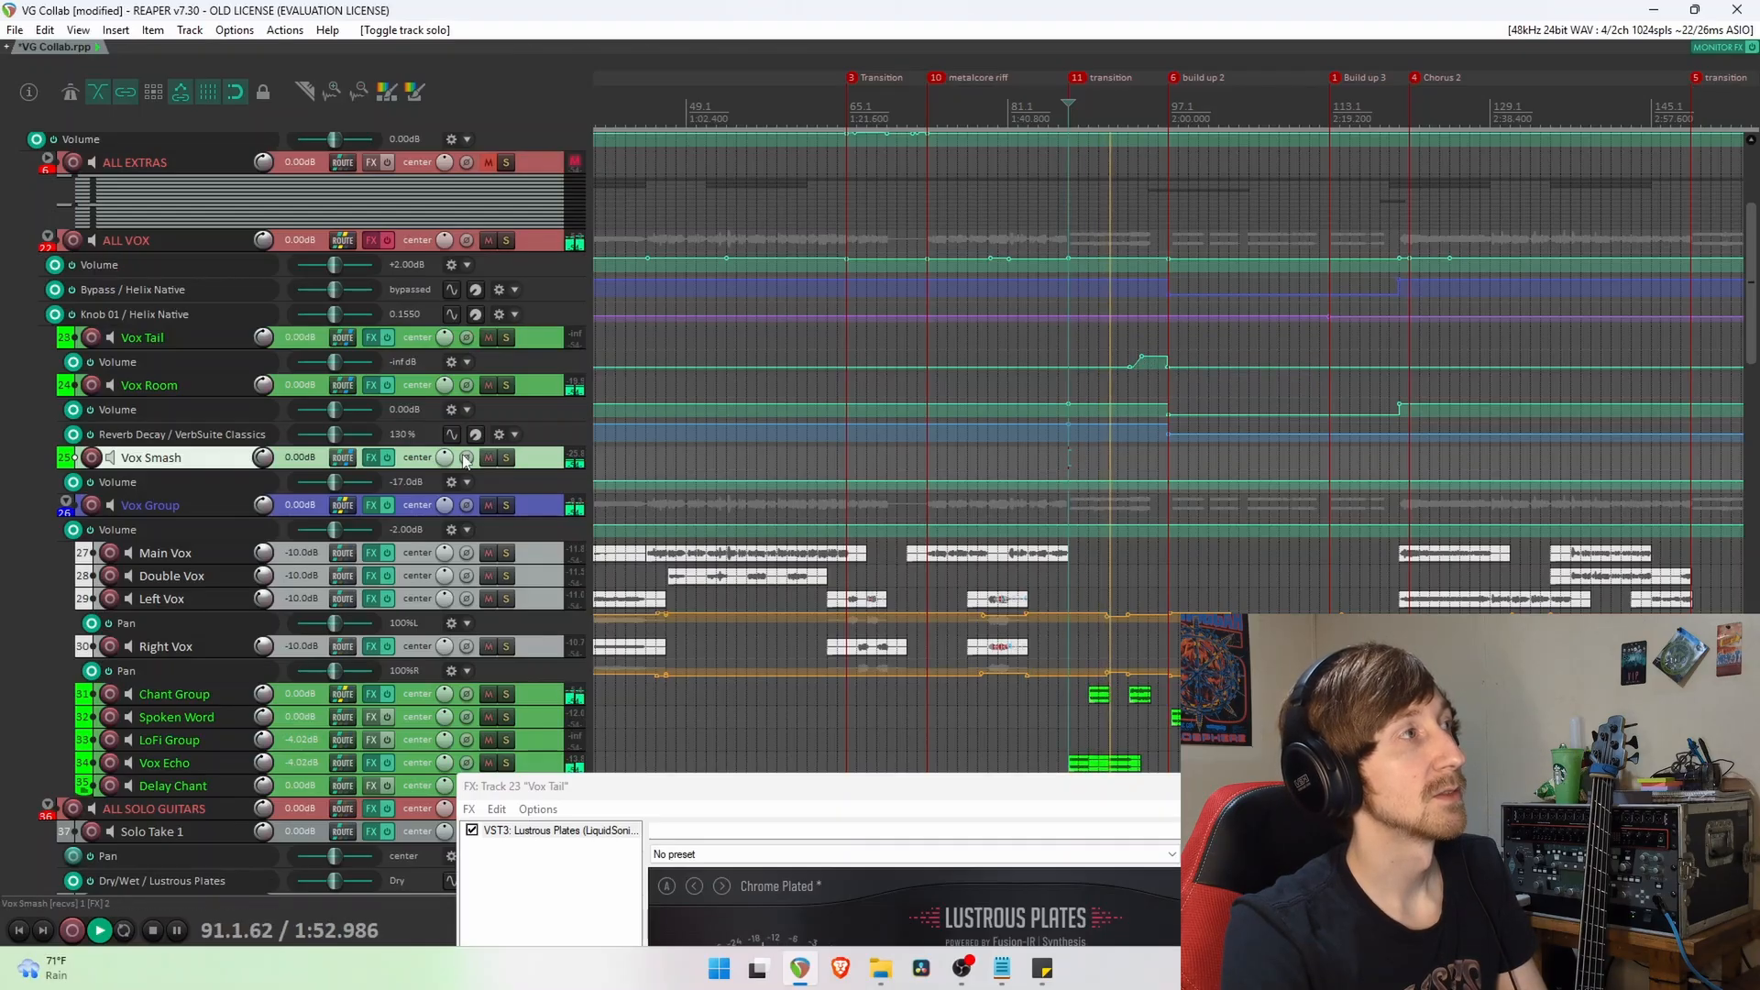
scroll(3, 491, down, 1)
scroll(3, 490, down, 1)
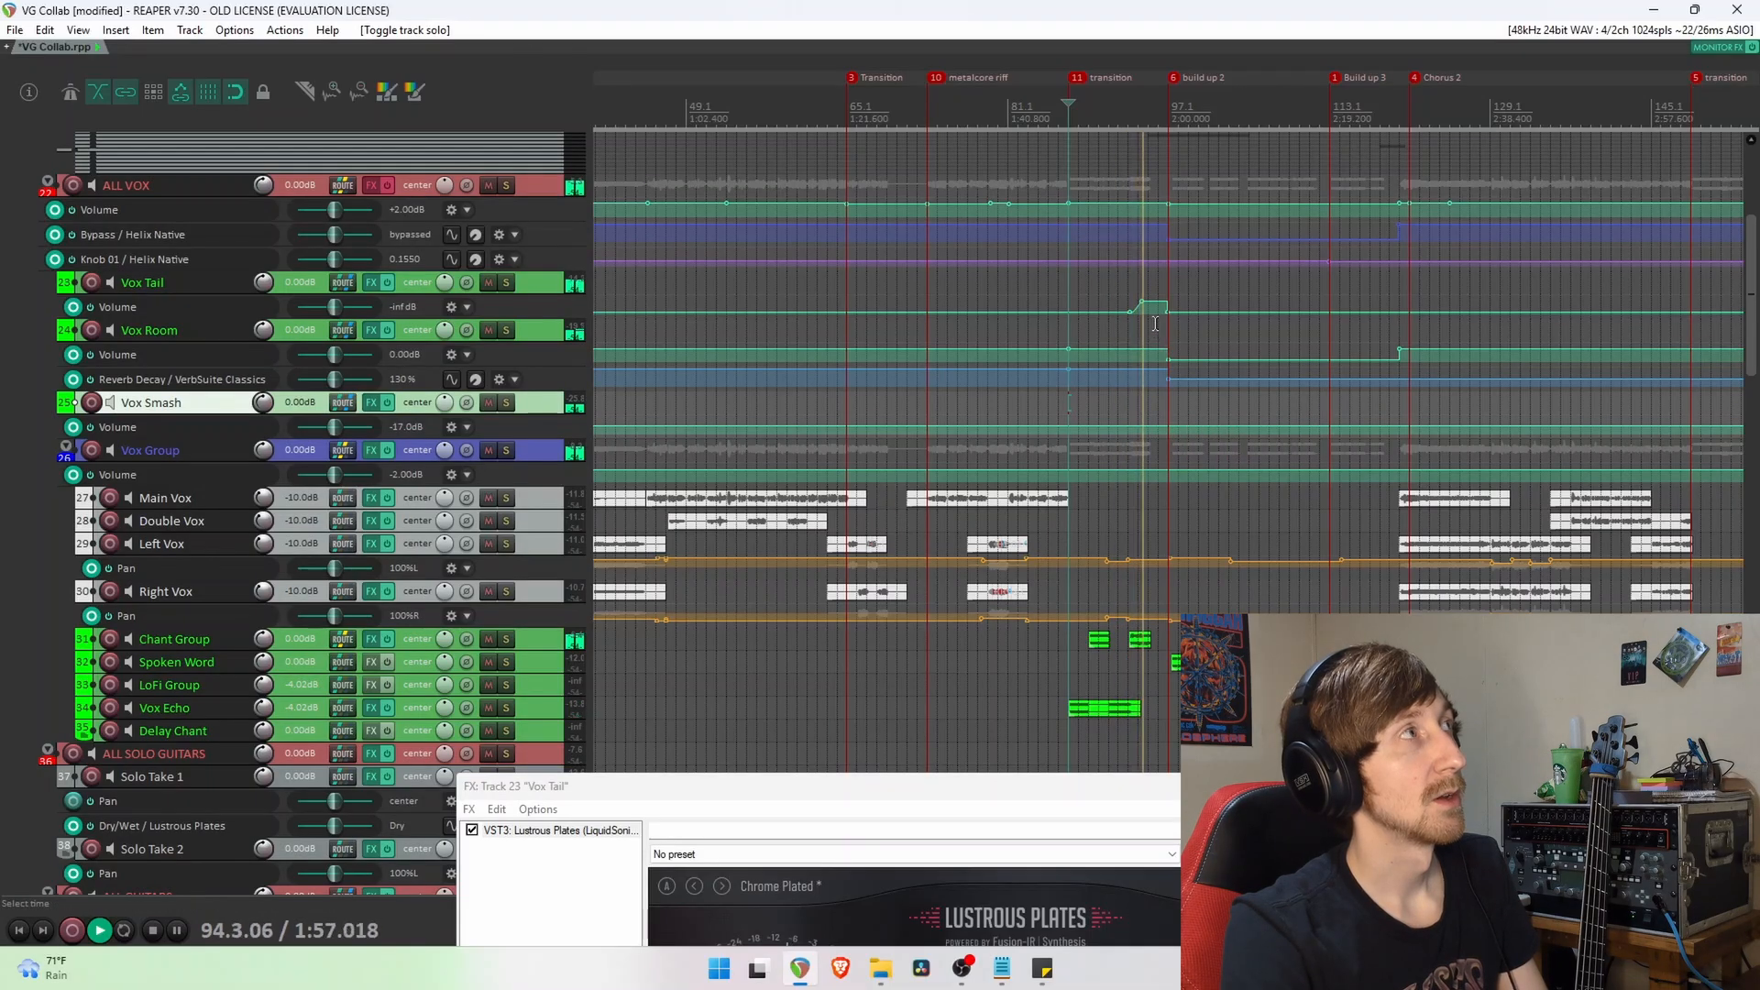
key(space)
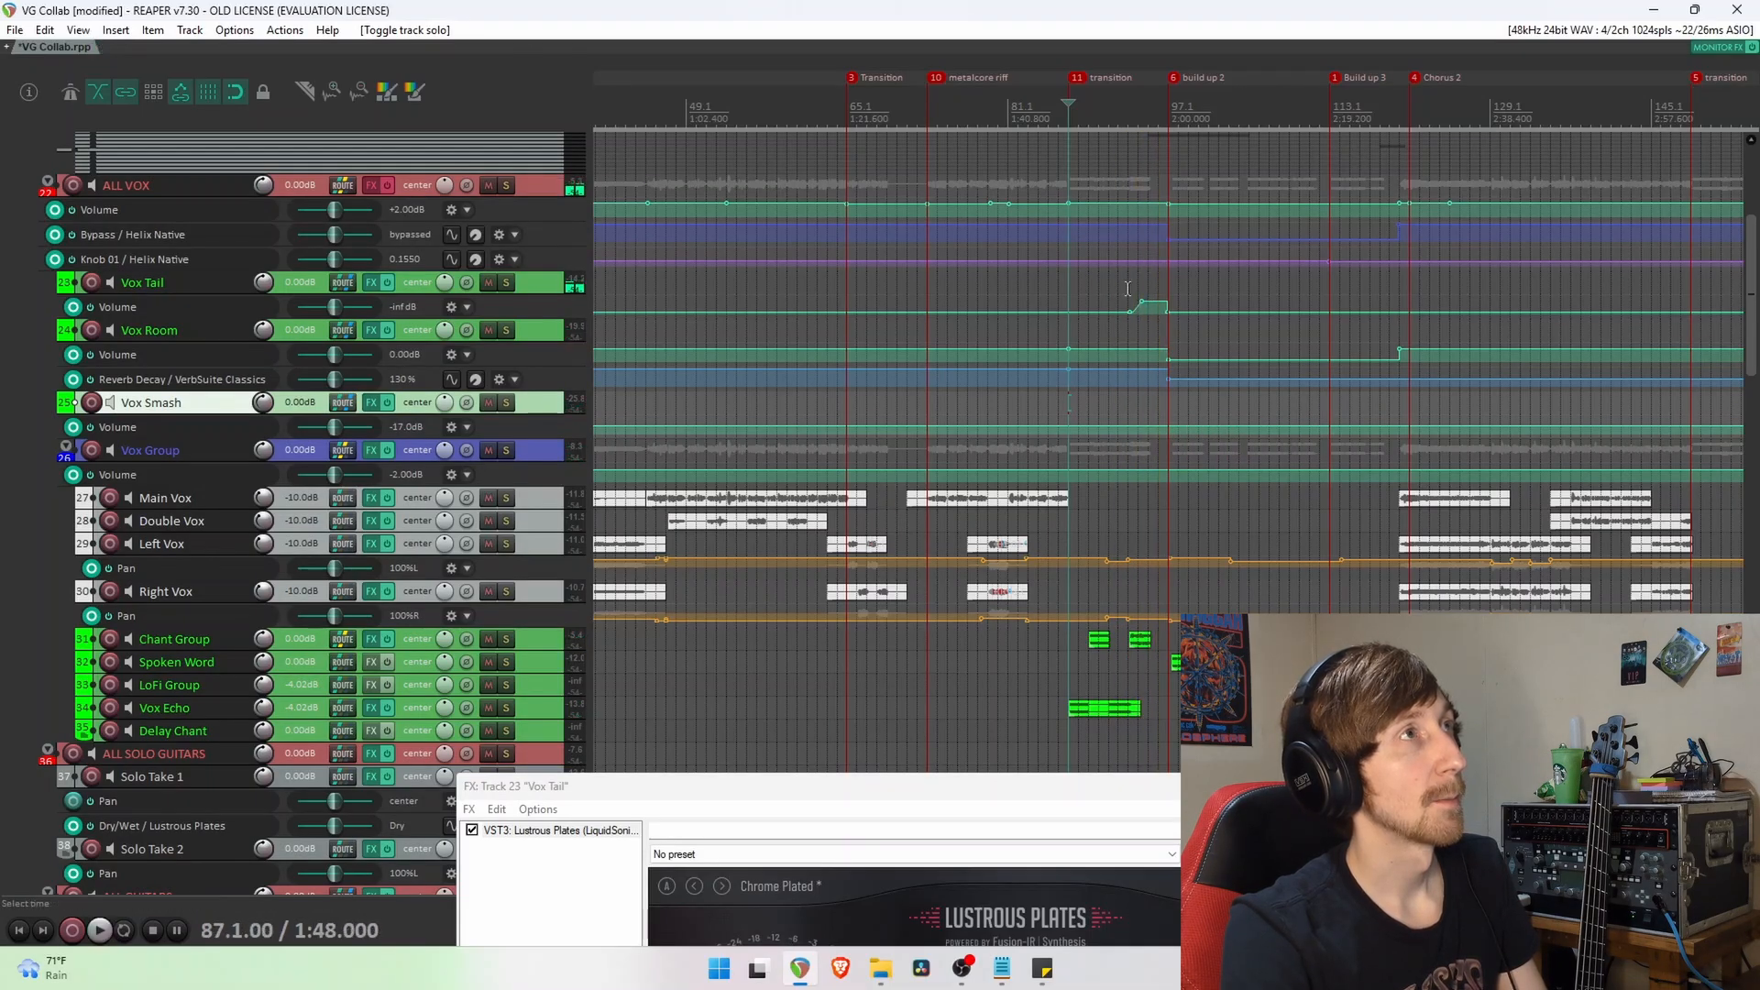
Solo the ALL VOX folder and play the vocal tail from bar 93.
click(1129, 296)
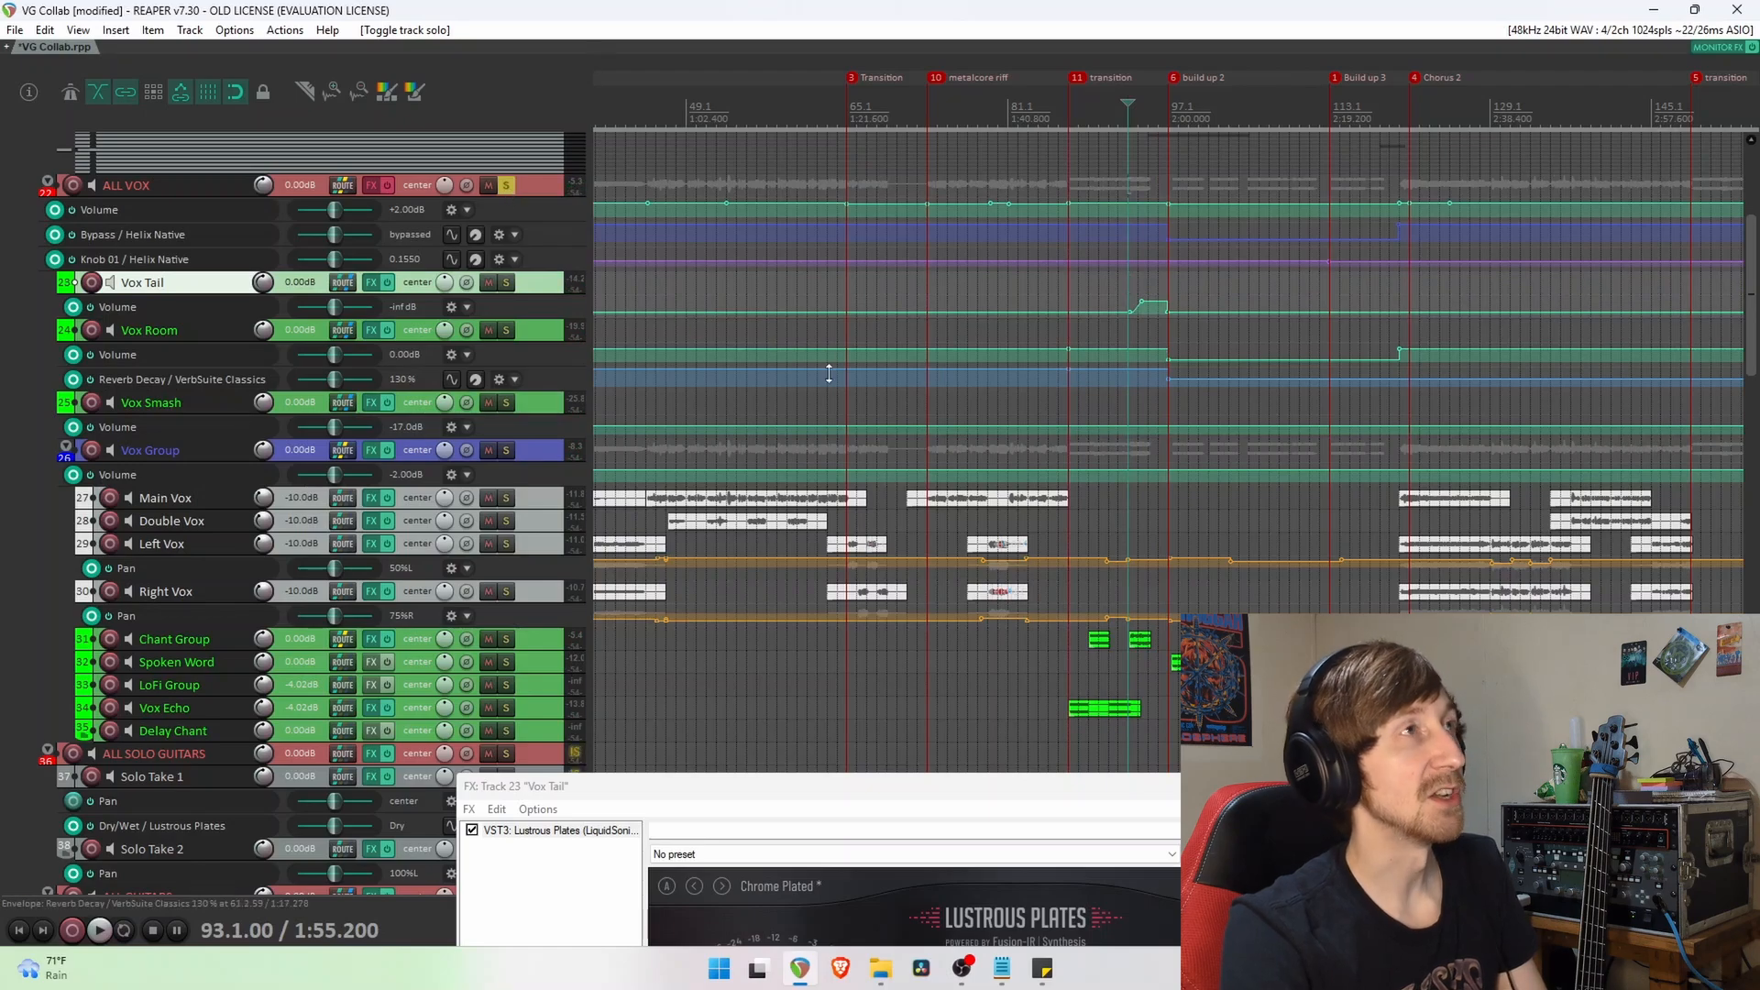
key(space)
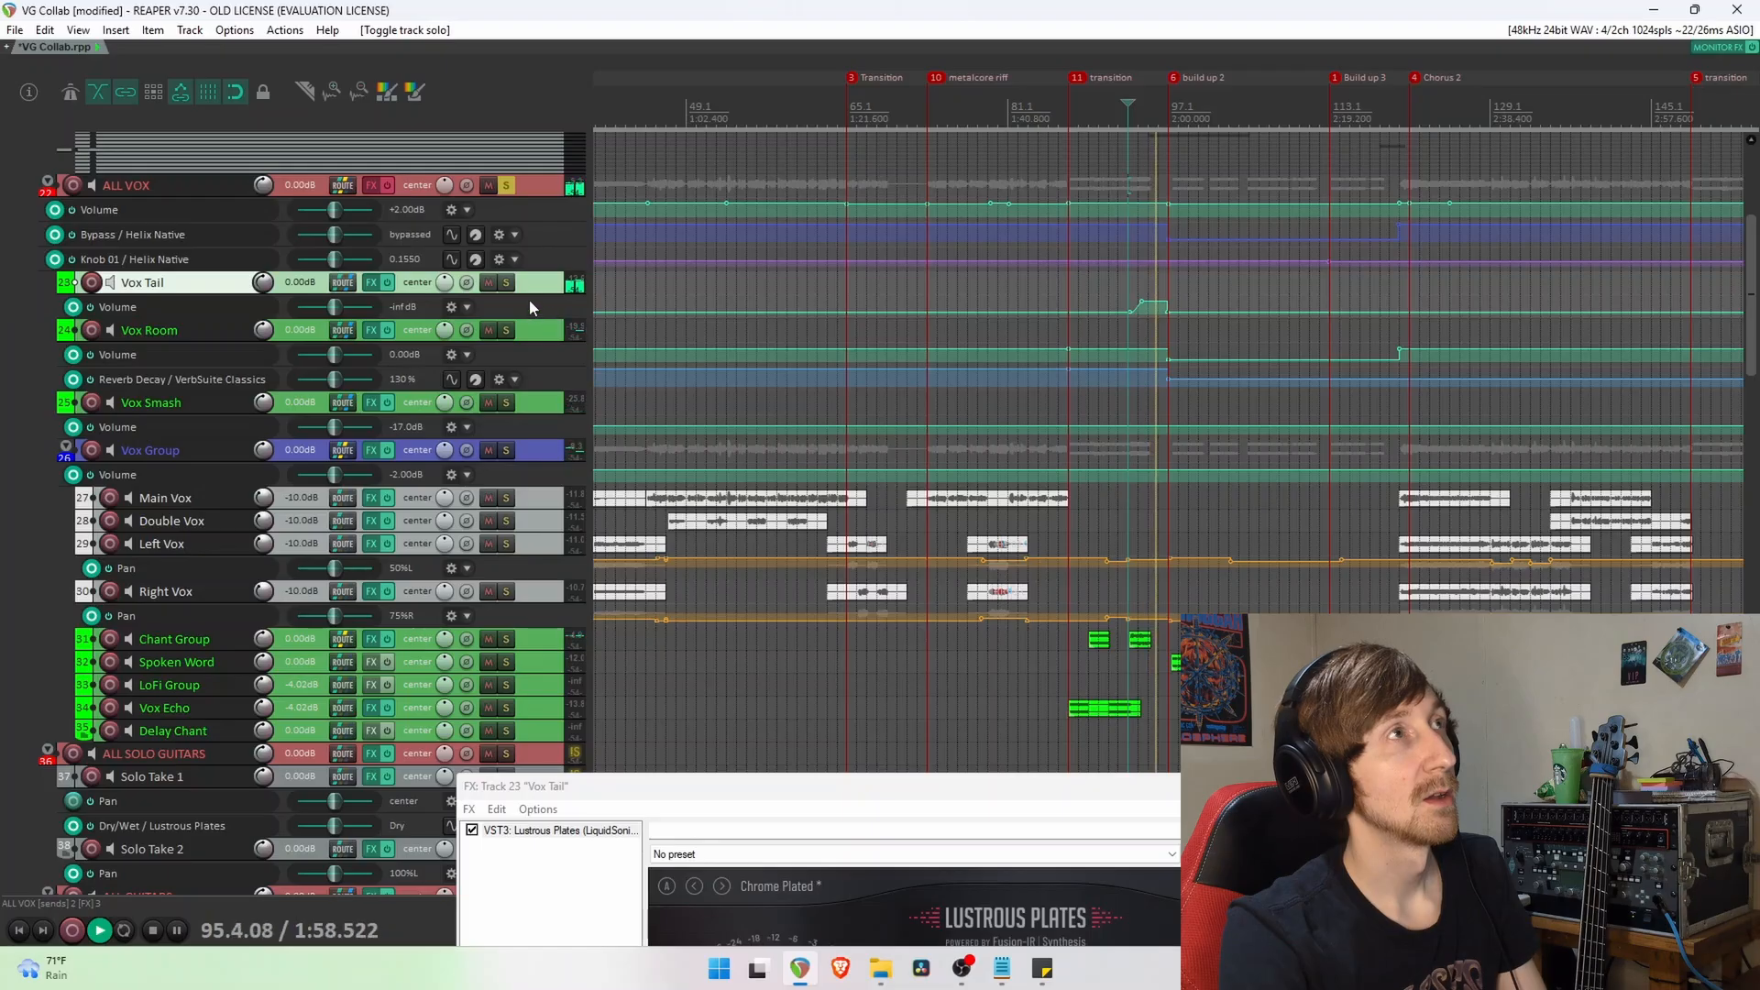
key(space)
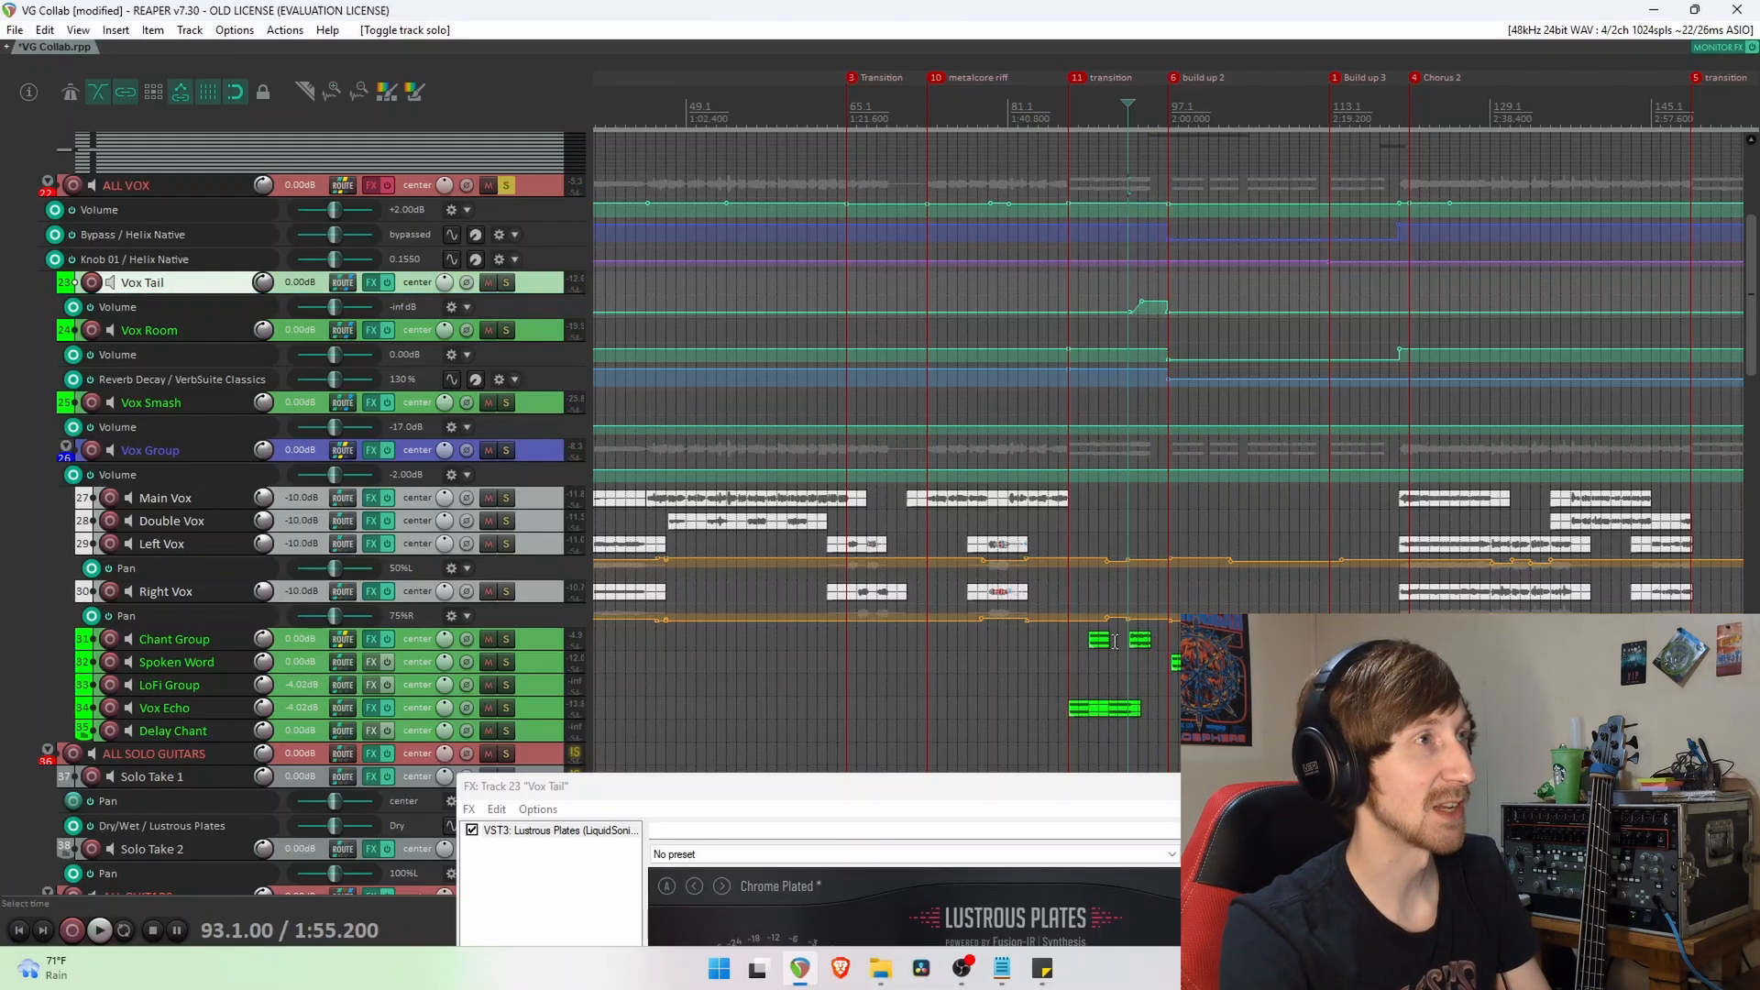
Clear the ALL VOX solo, enable the folder's effects, and open its FX chain in place of Vox Tail's.
click(387, 186)
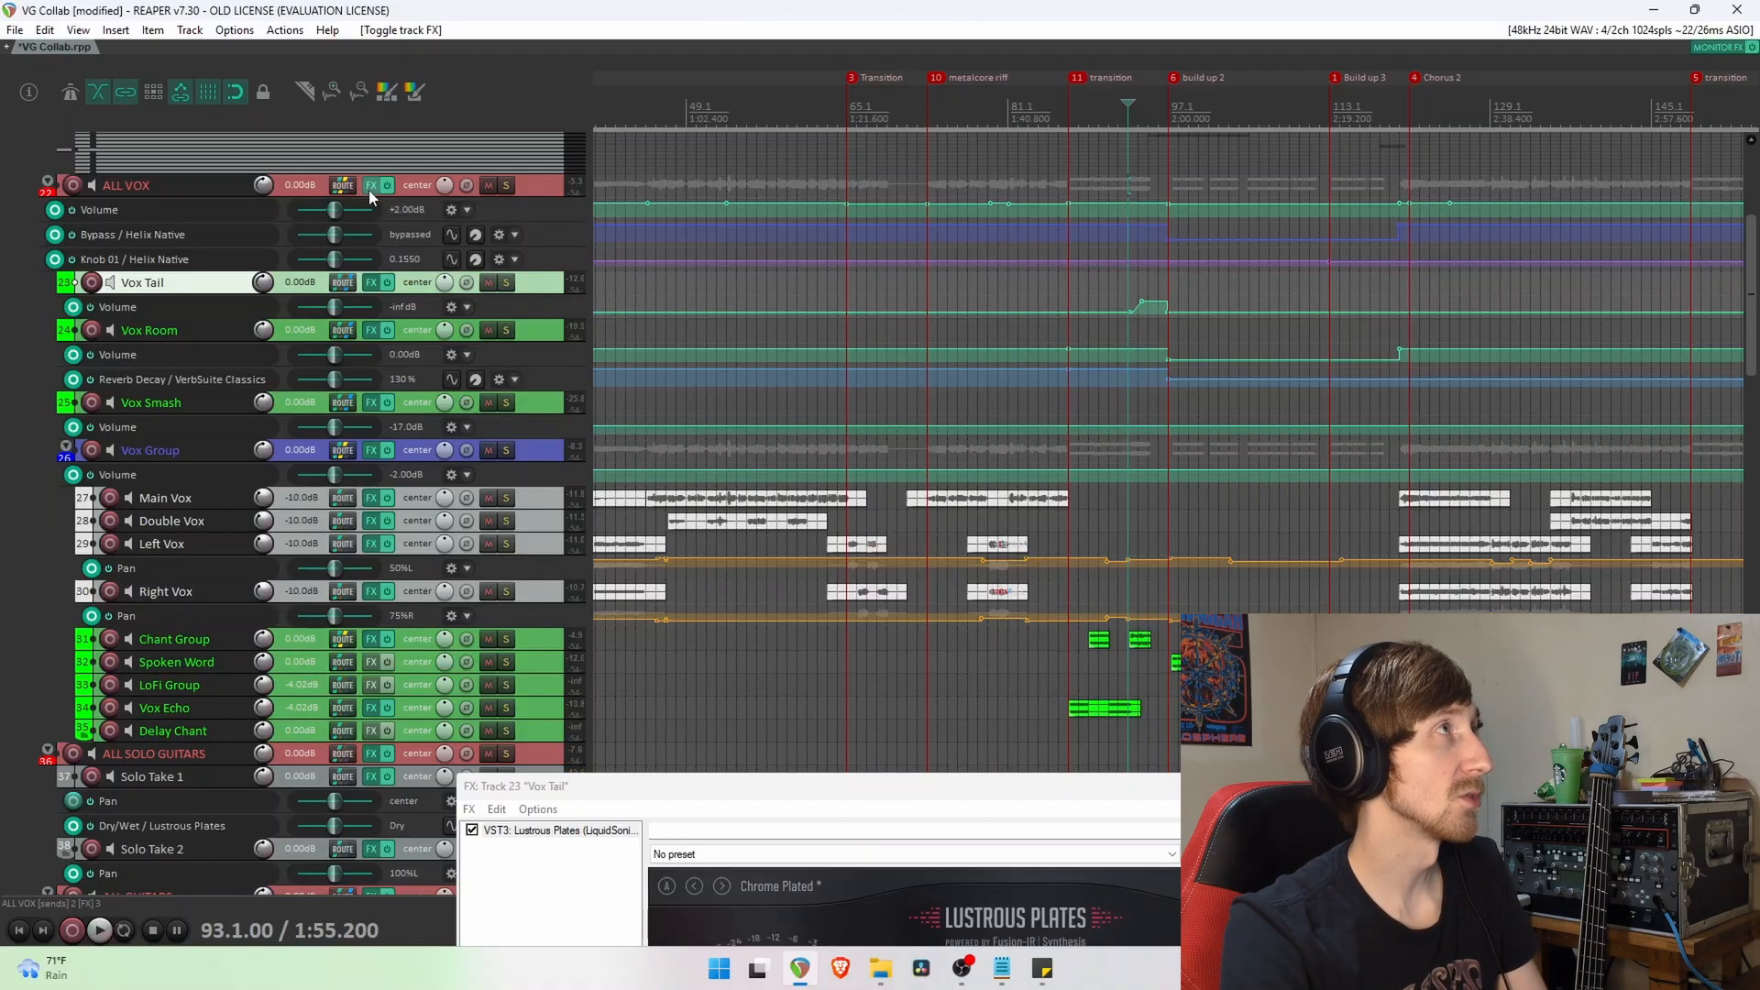
click(1368, 786)
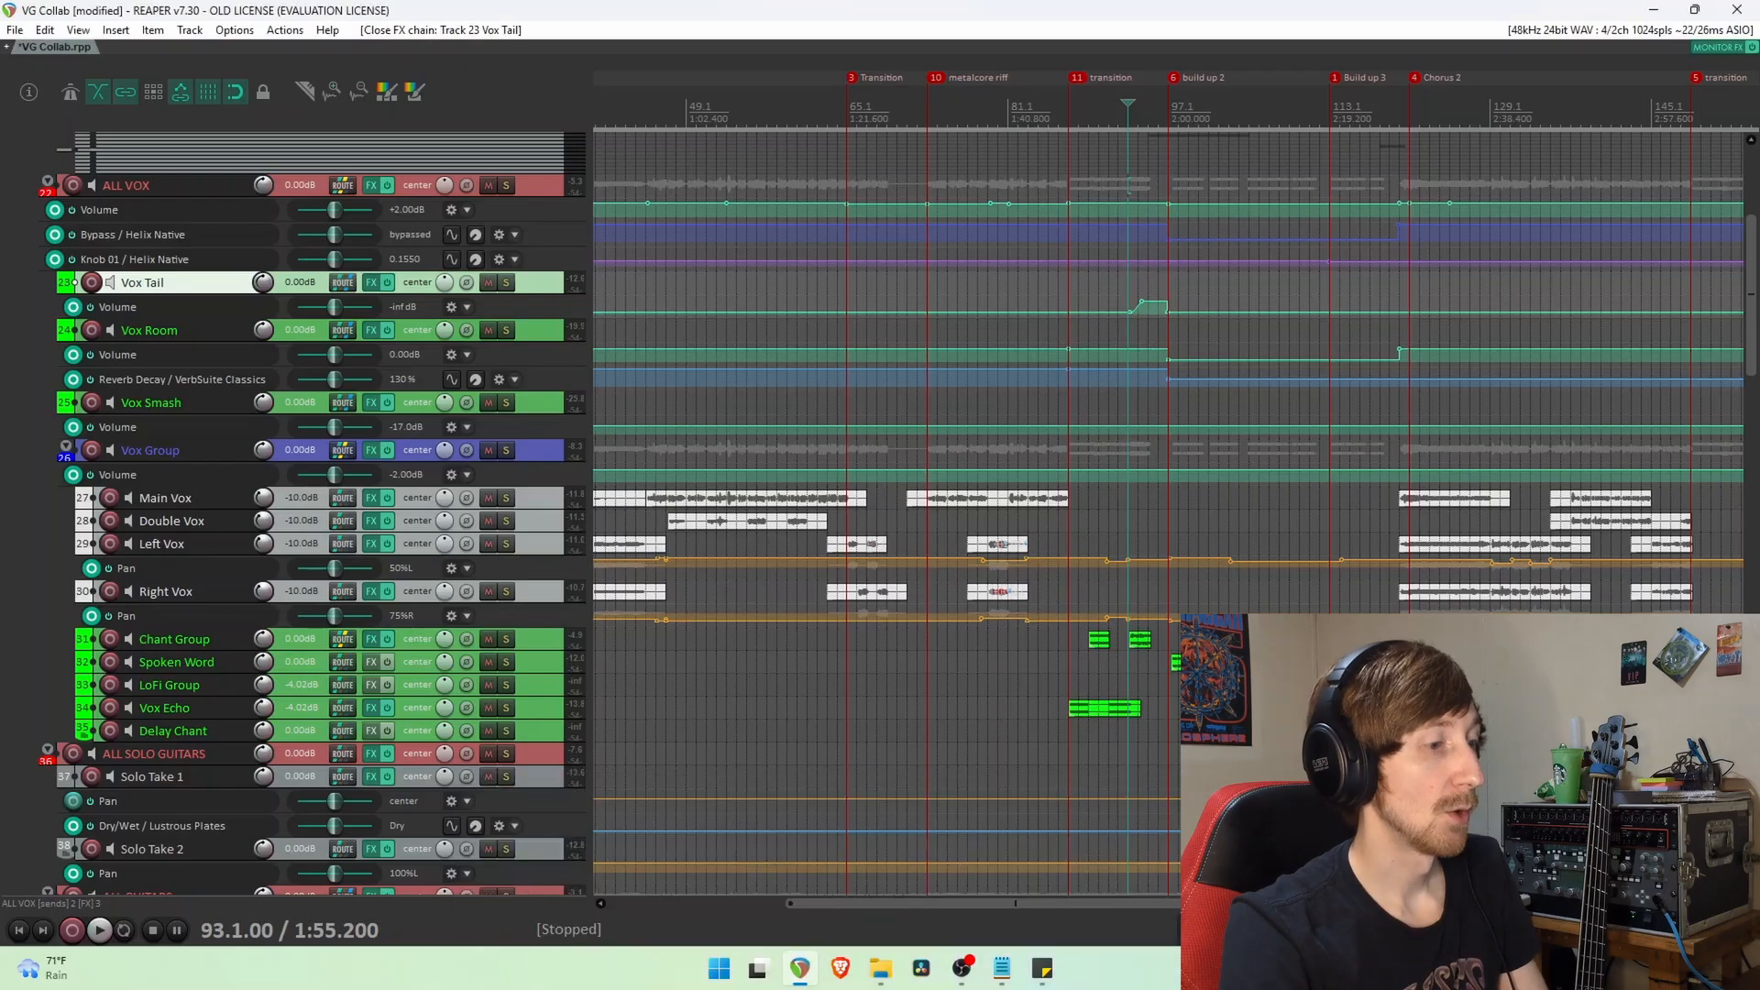
click(371, 186)
drag(1013, 313, 1022, 147)
drag(630, 142, 731, 229)
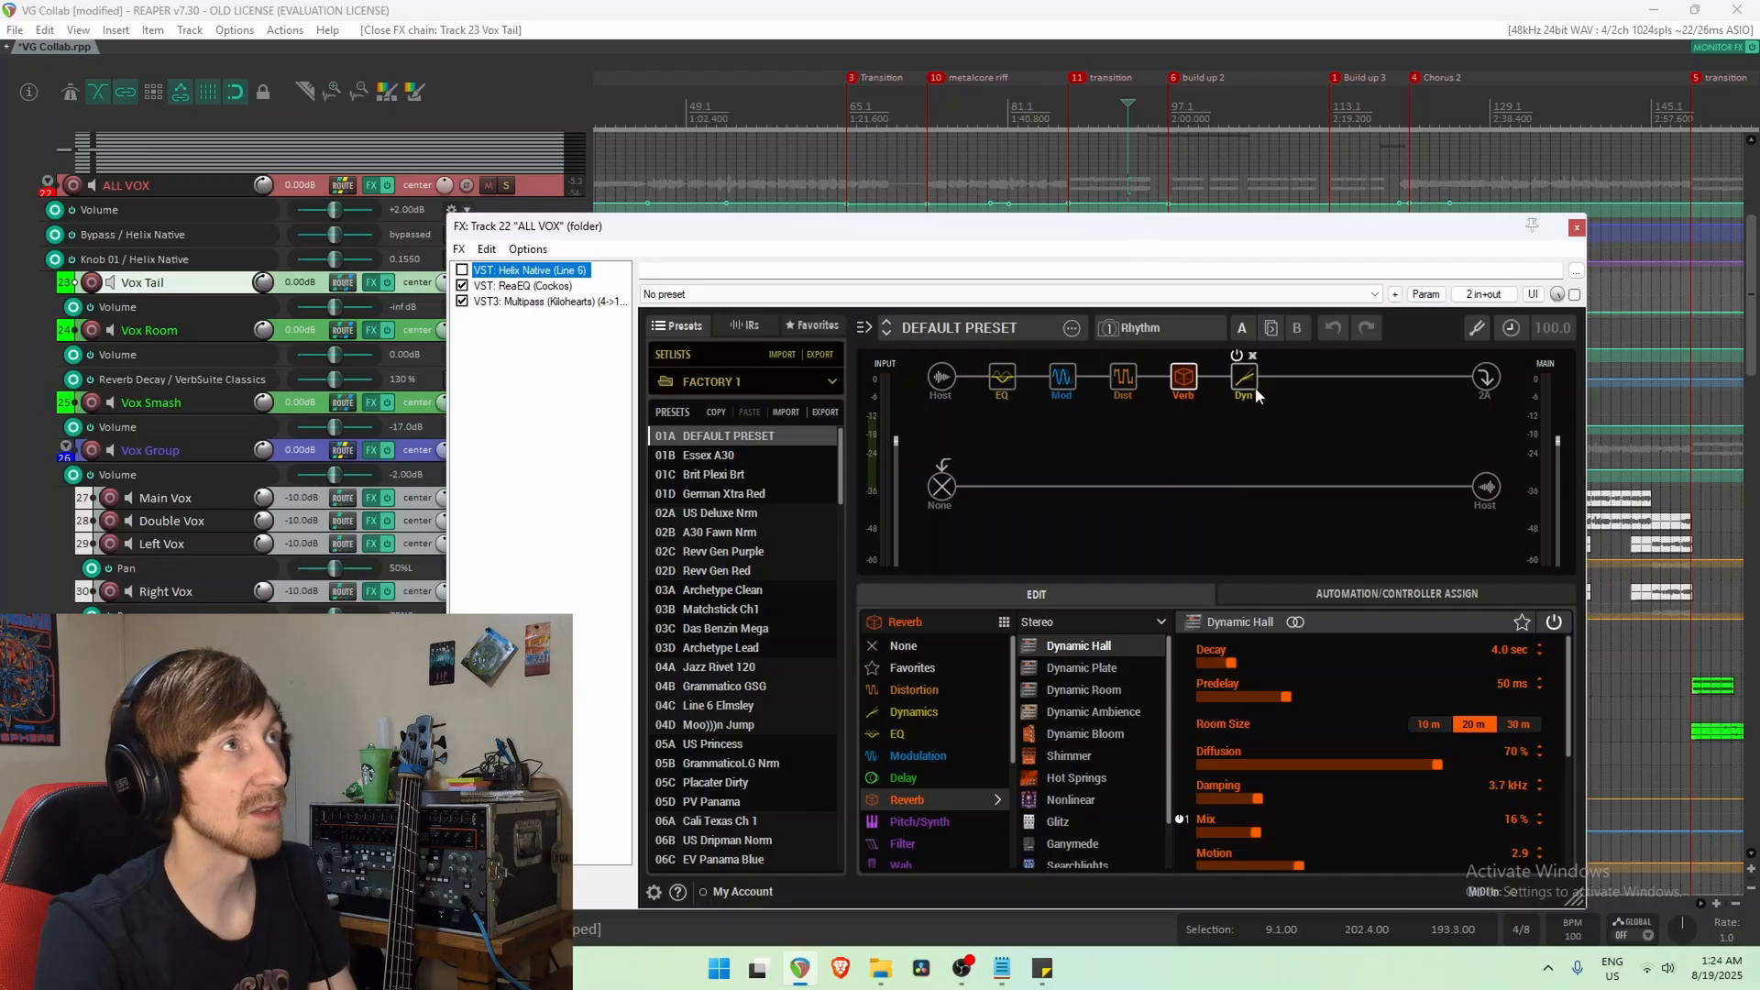
Inspect the settings of Helix Native's EQ, modulation, distortion, reverb and dynamics blocks on the ALL VOX folder.
click(1004, 383)
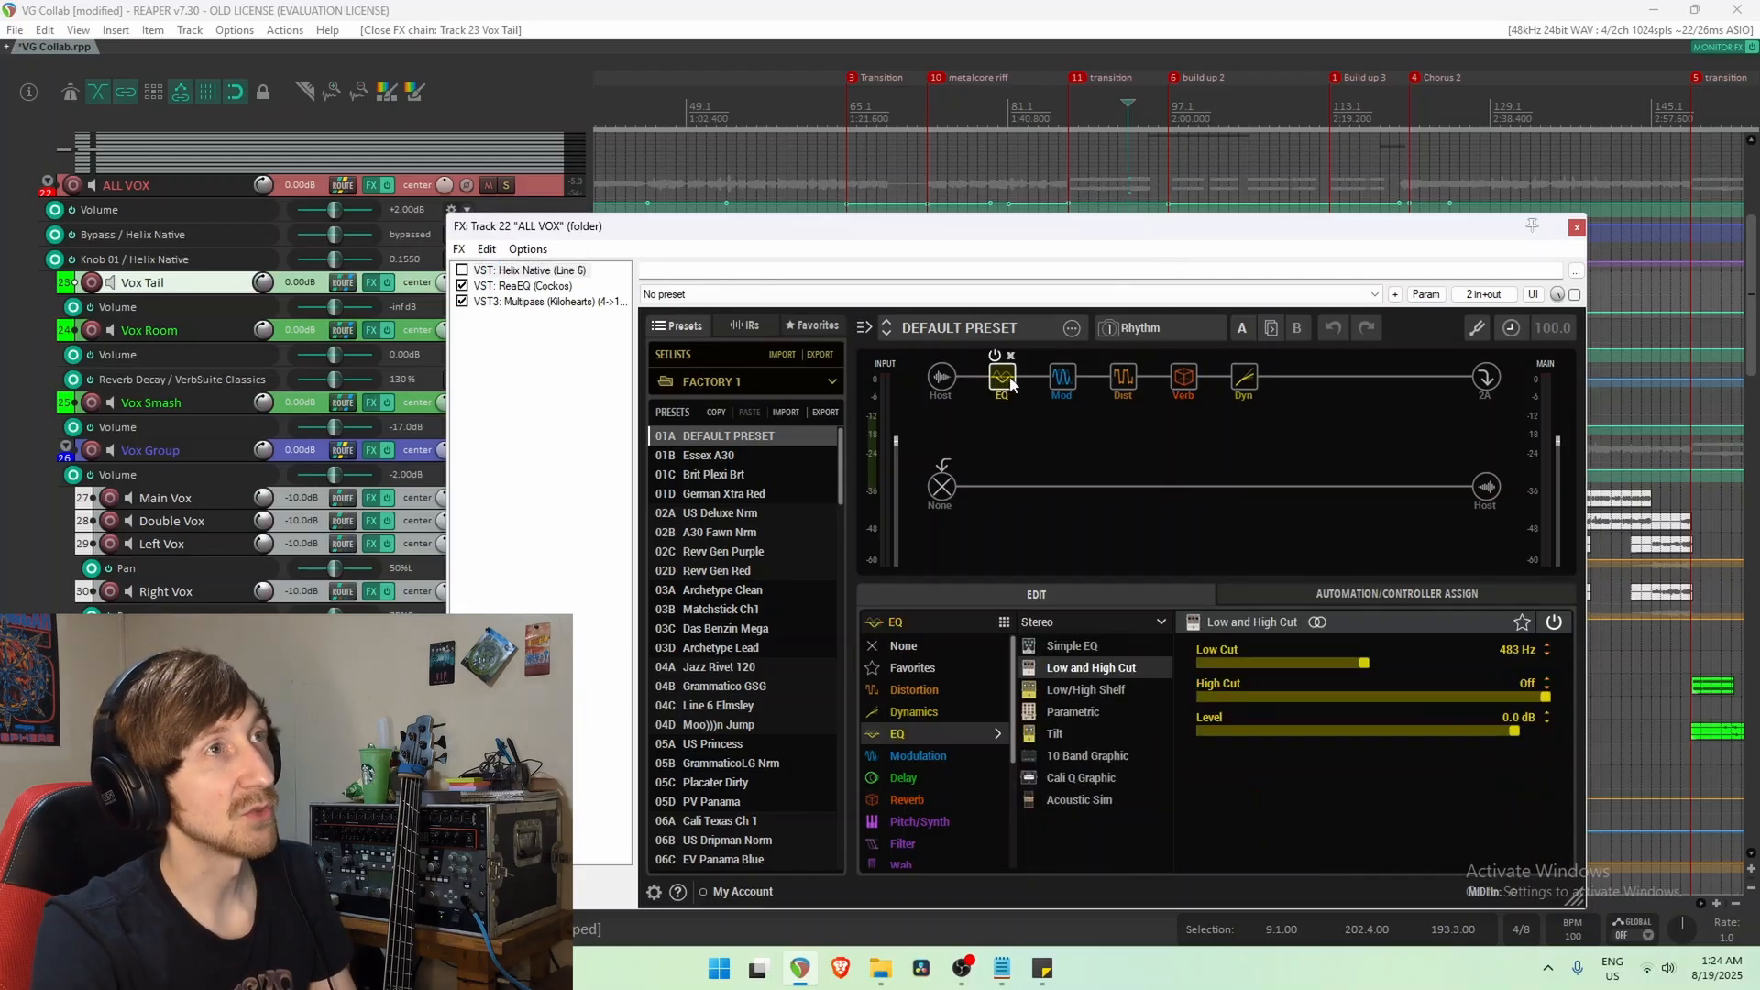
click(1061, 374)
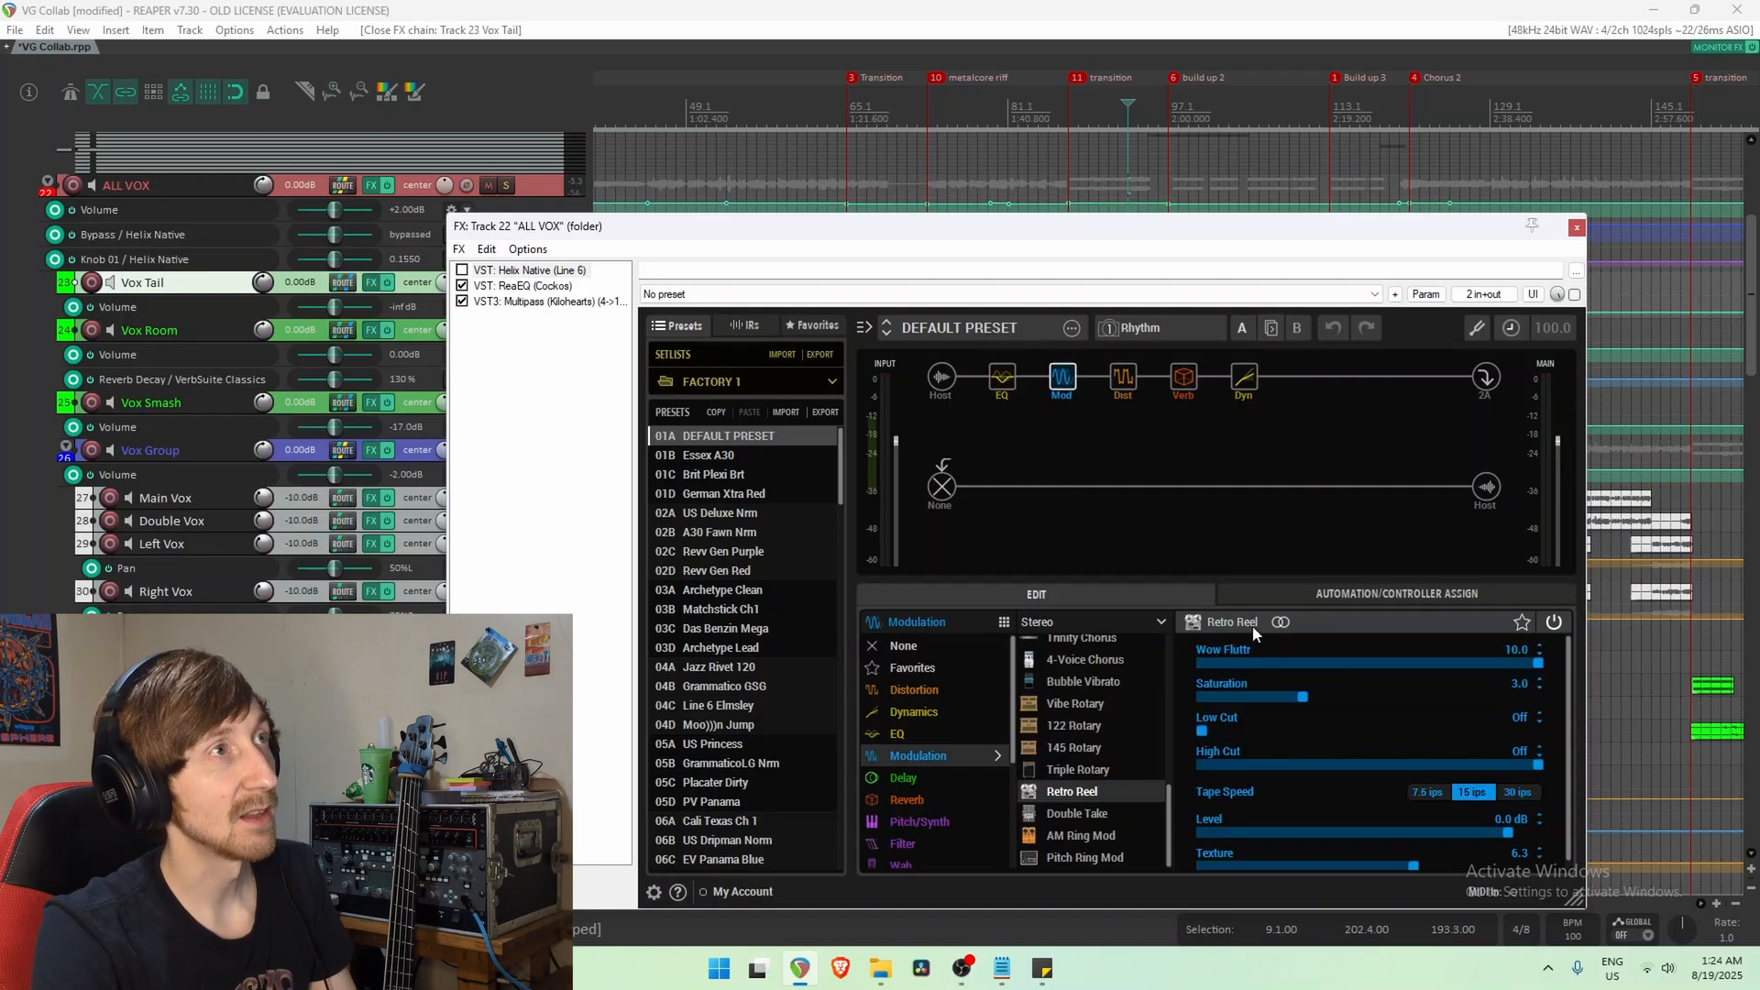
click(1125, 380)
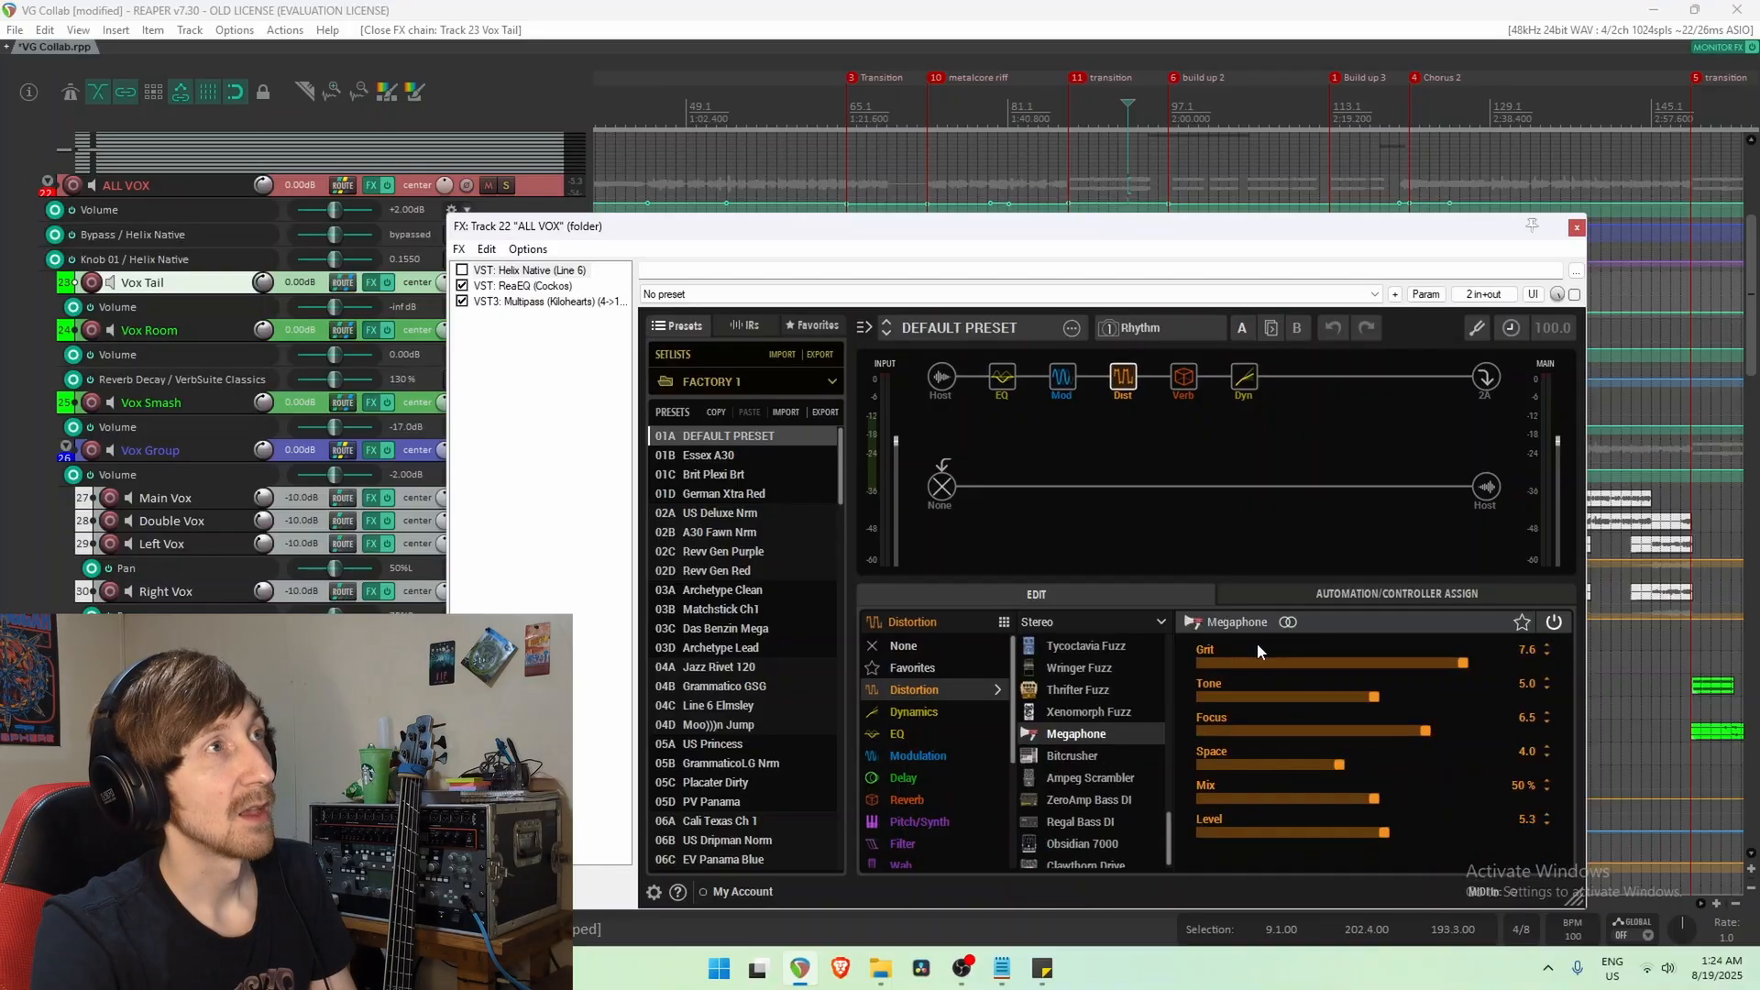
click(1179, 381)
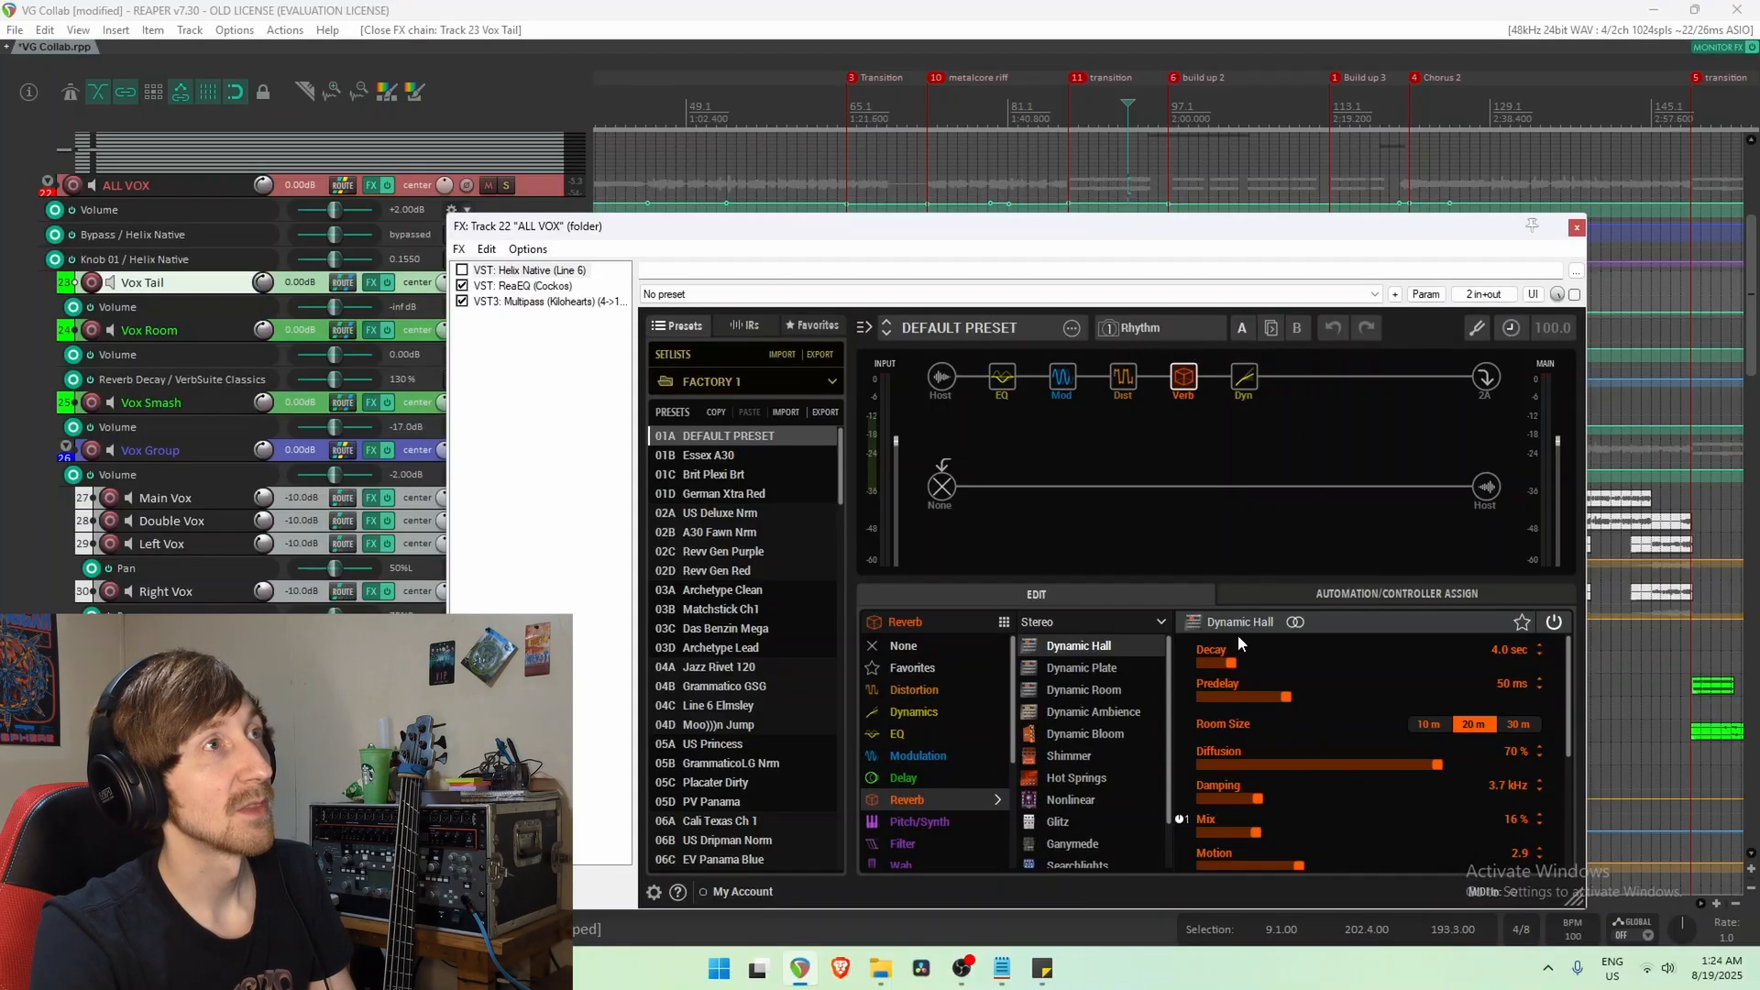
click(1244, 377)
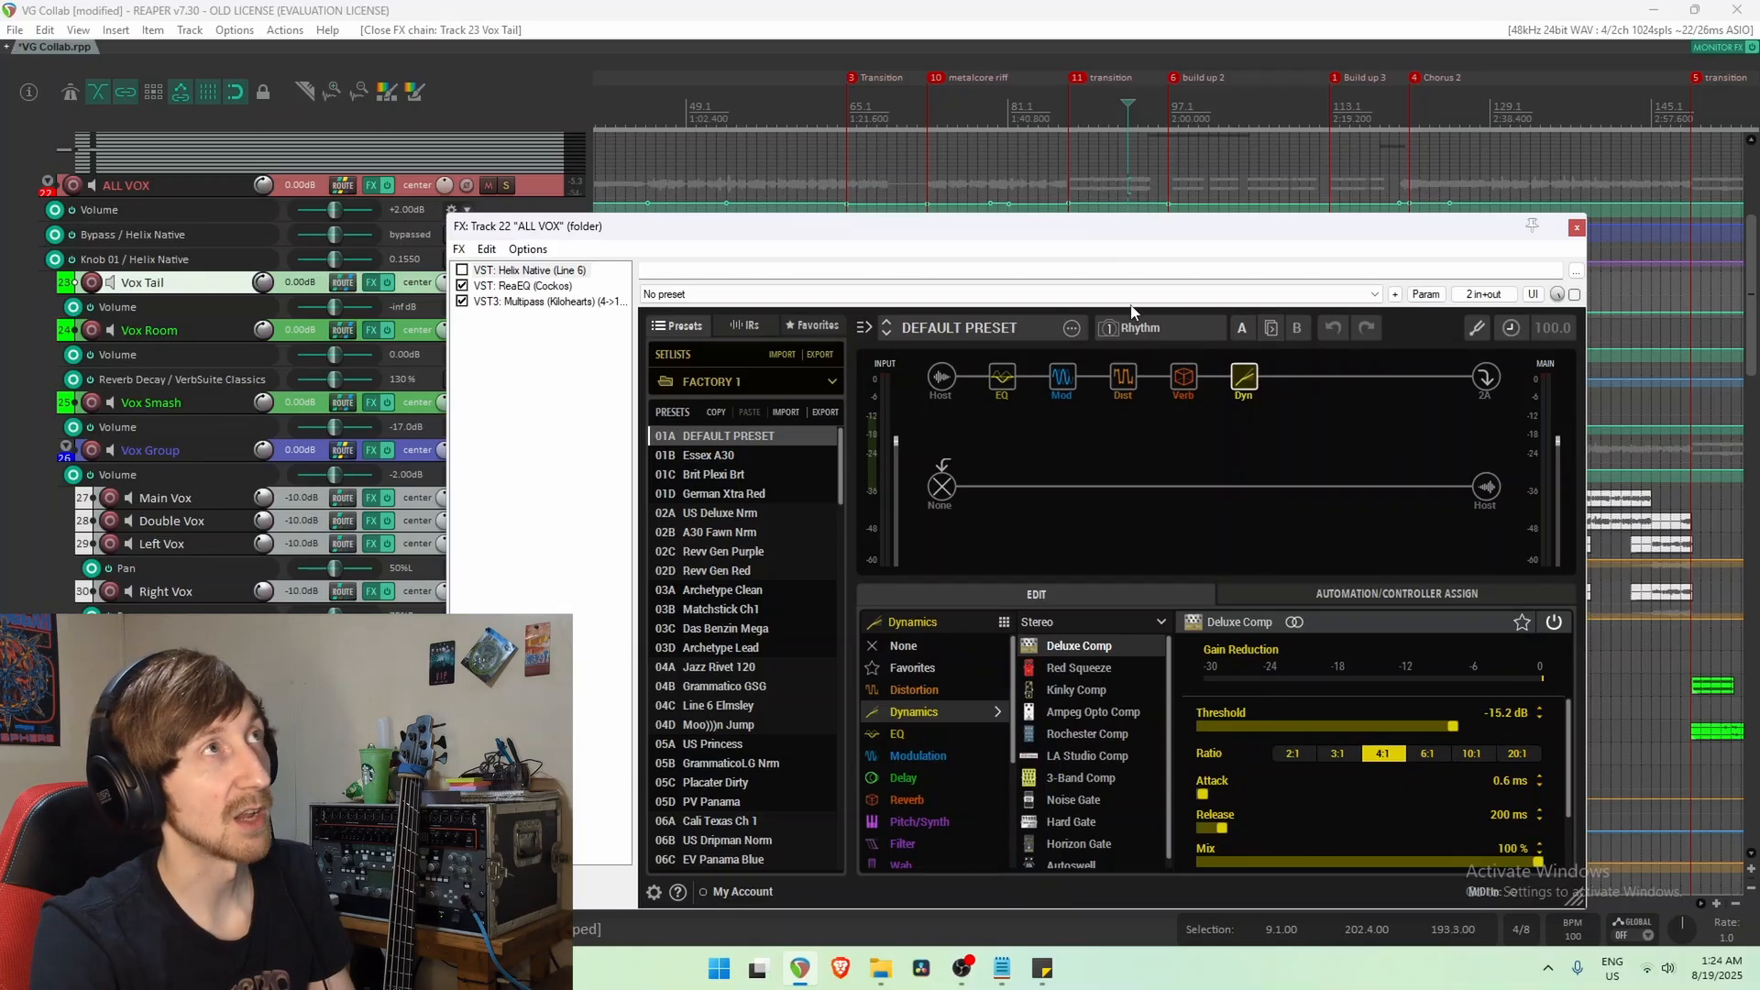
Place the edit cursor at bar 97 where Helix Native's bypass envelope drops, and briefly play the start of build up 2.
drag(1134, 229, 1169, 745)
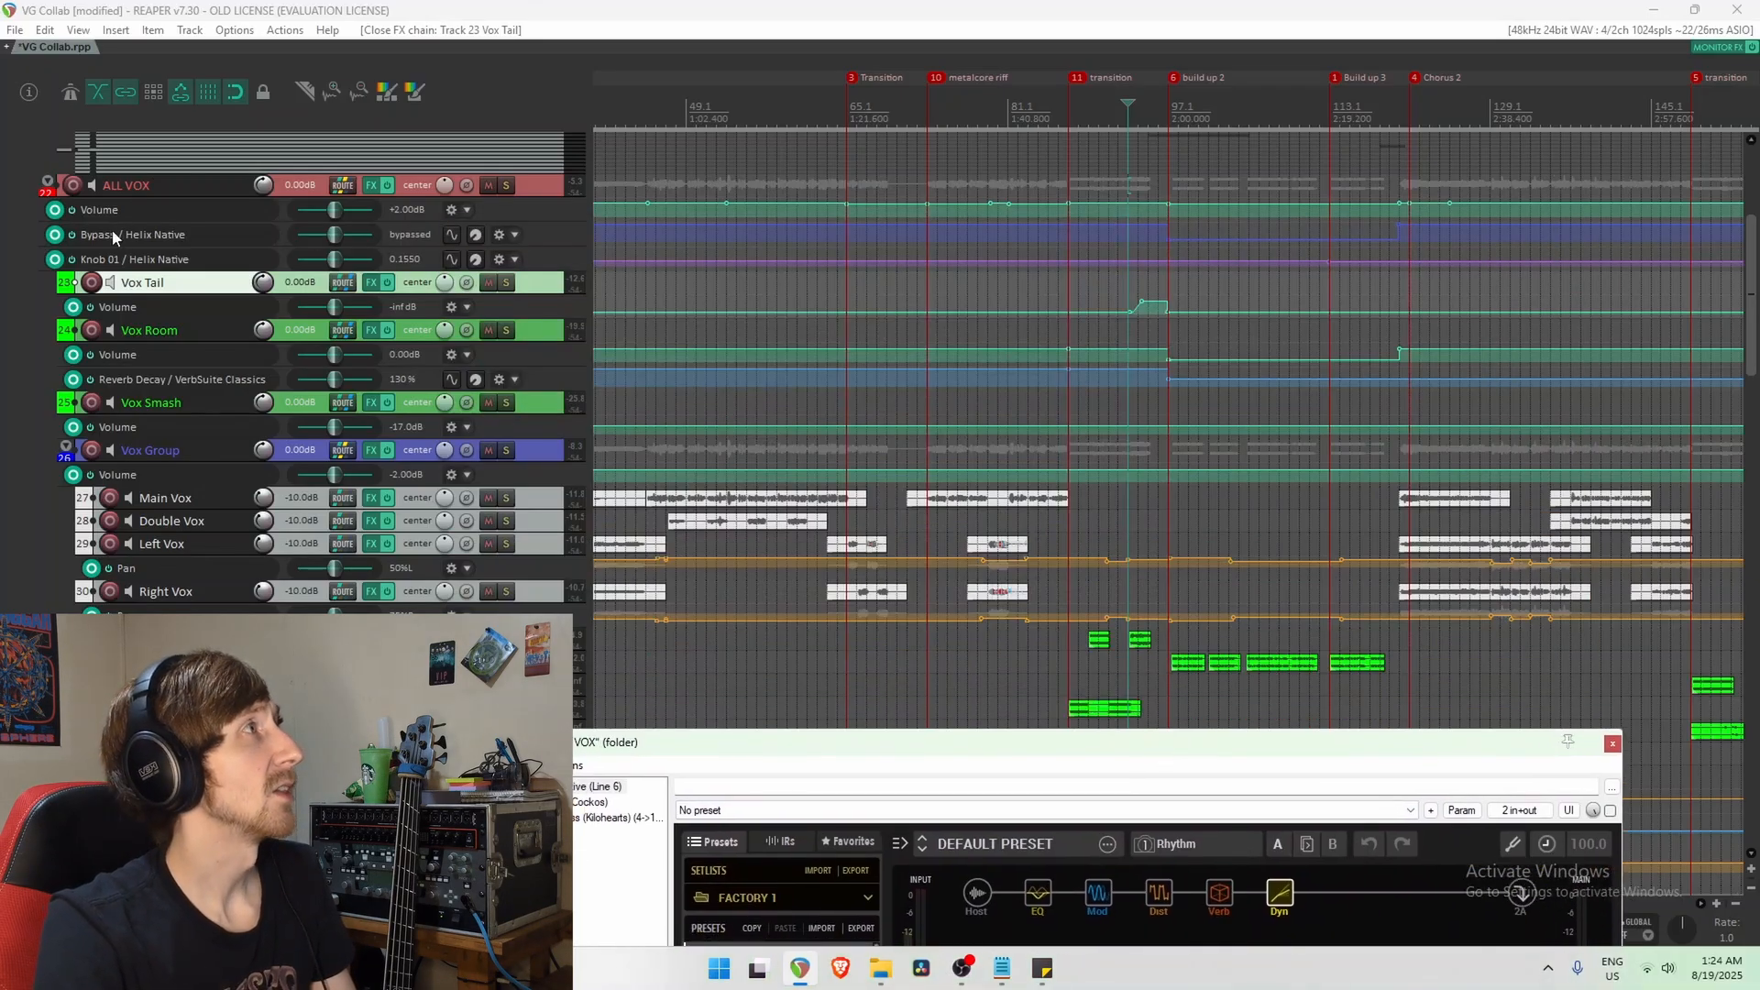
click(556, 238)
scroll(1037, 306, down, 4)
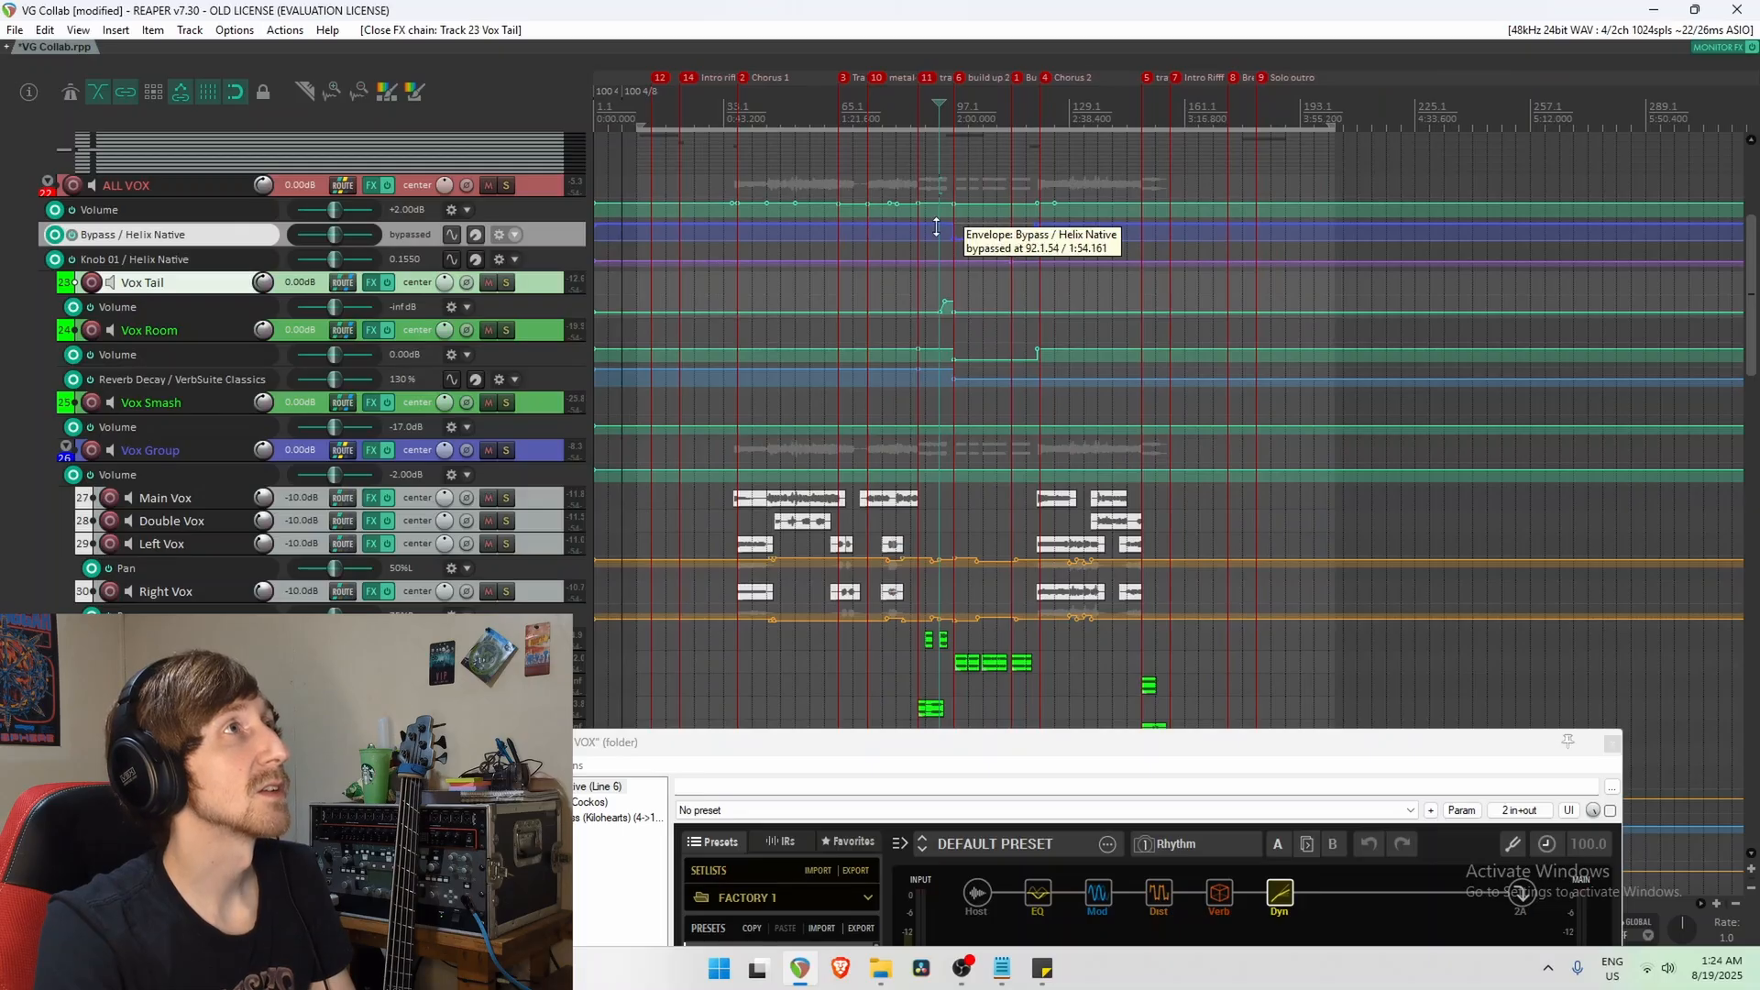
click(954, 252)
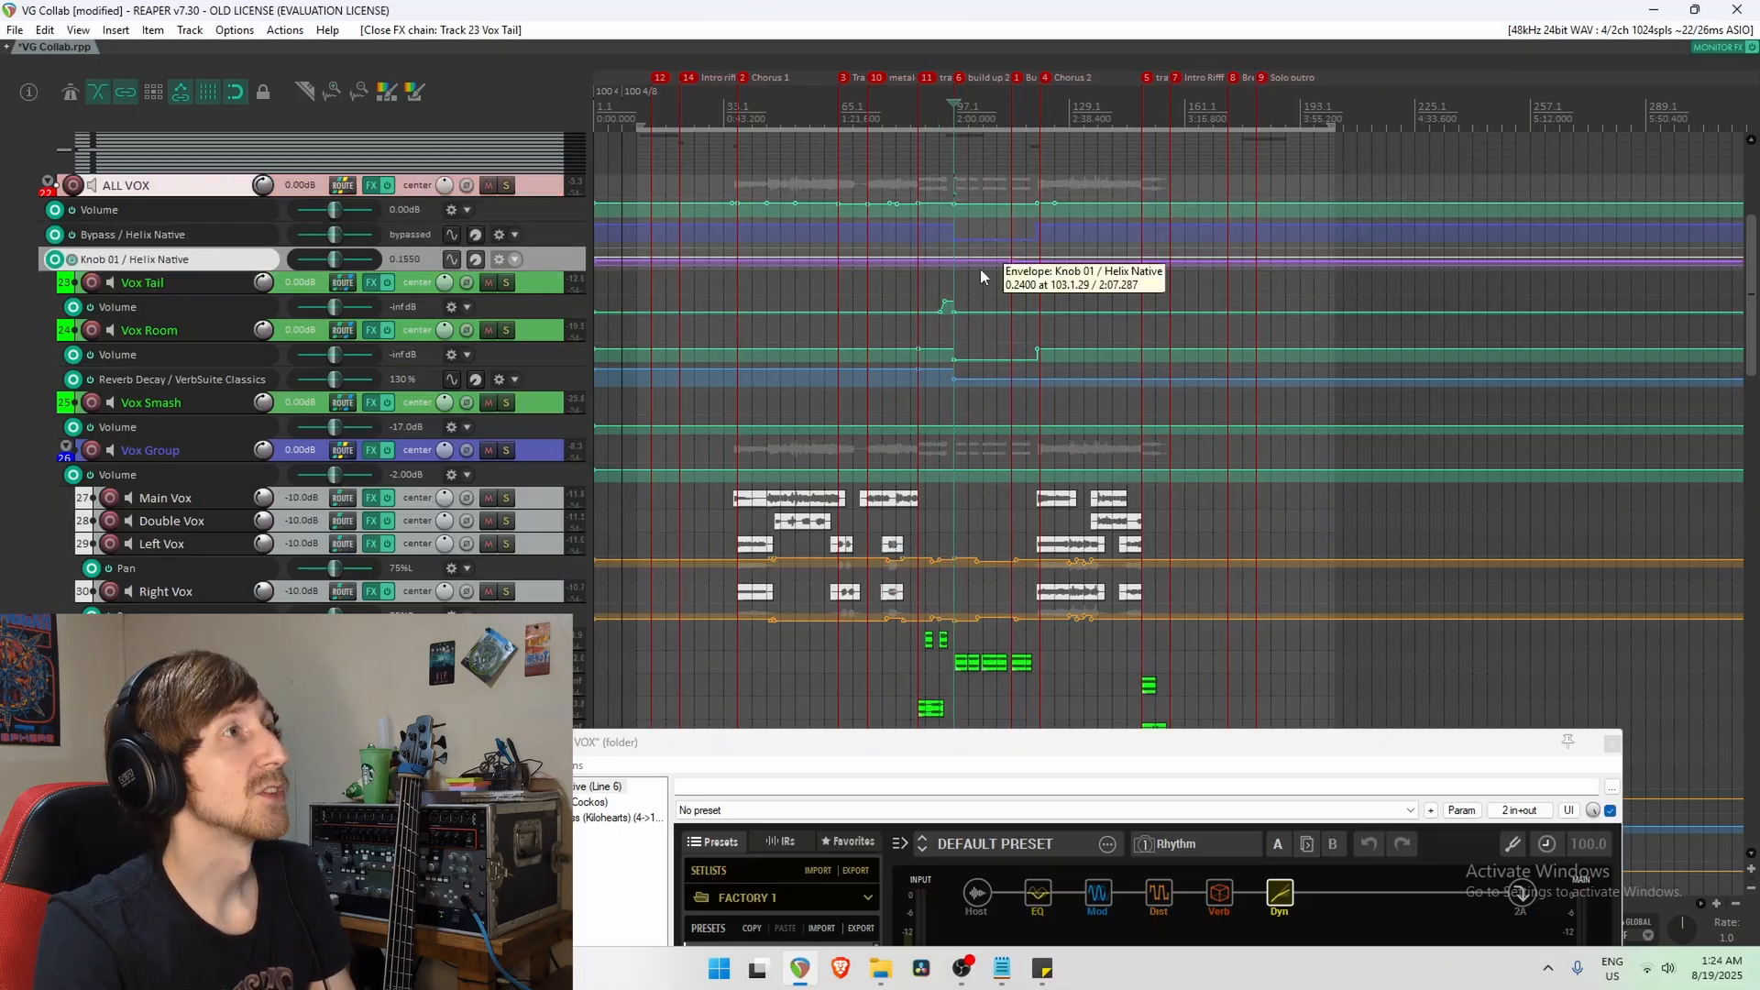
scroll(987, 270, up, 3)
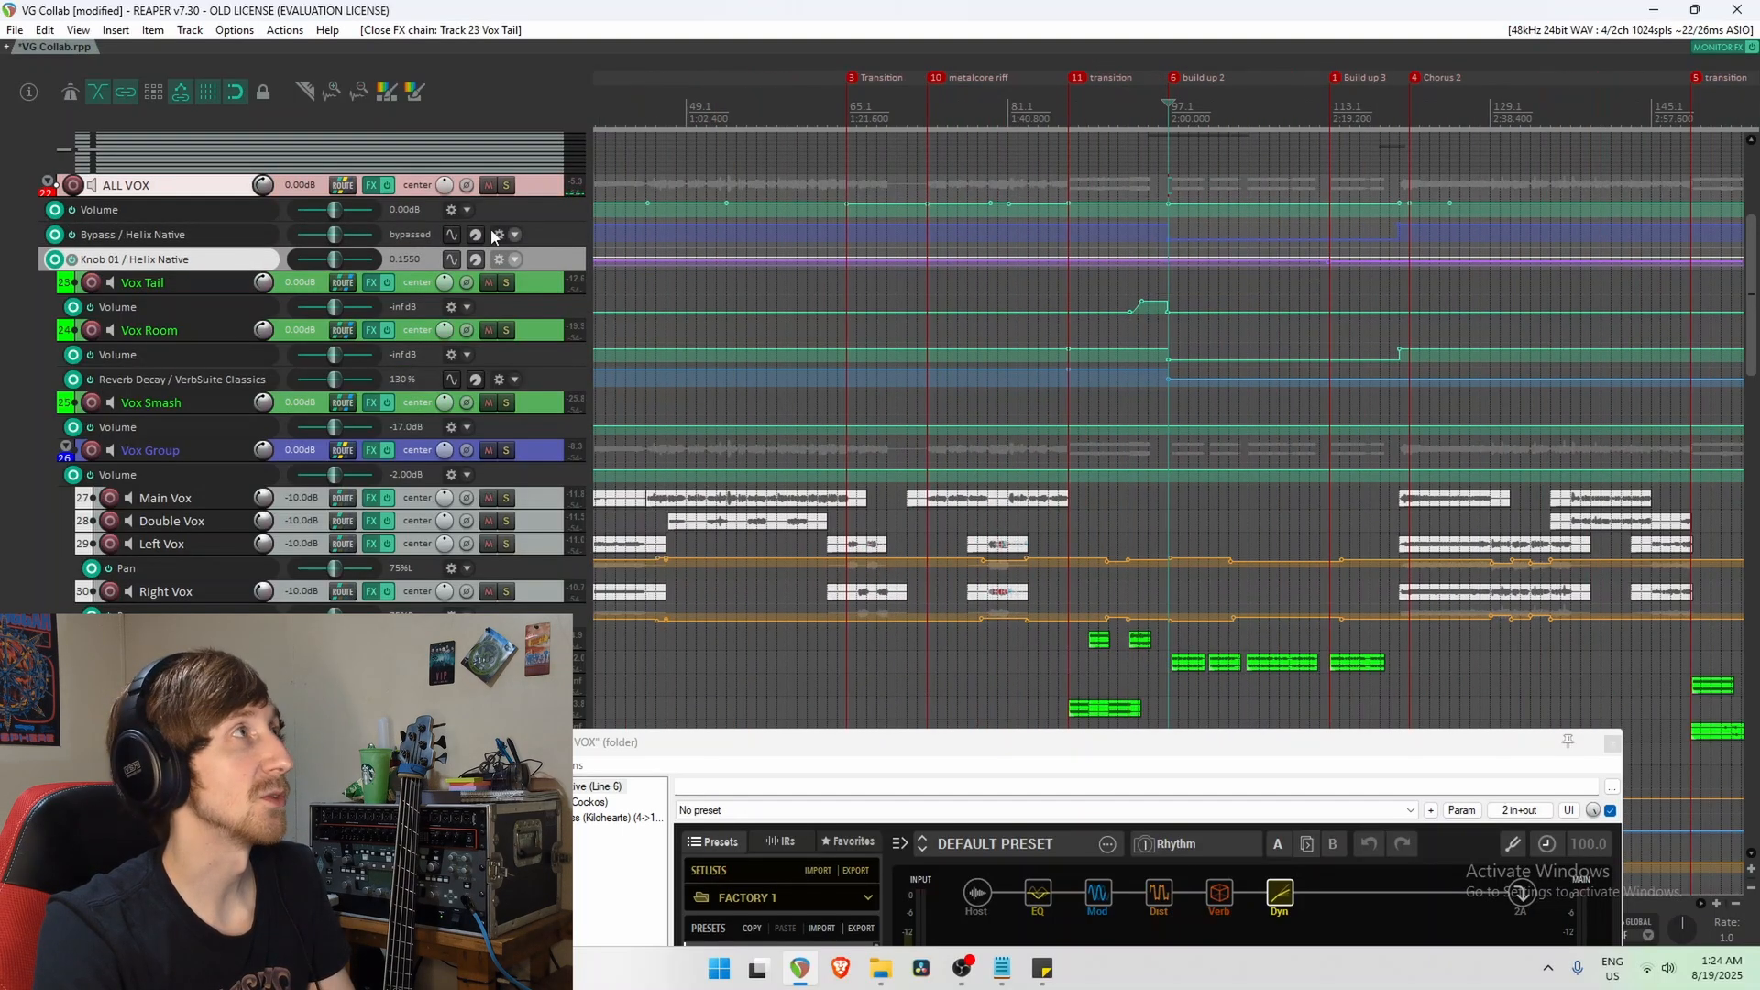
key(space)
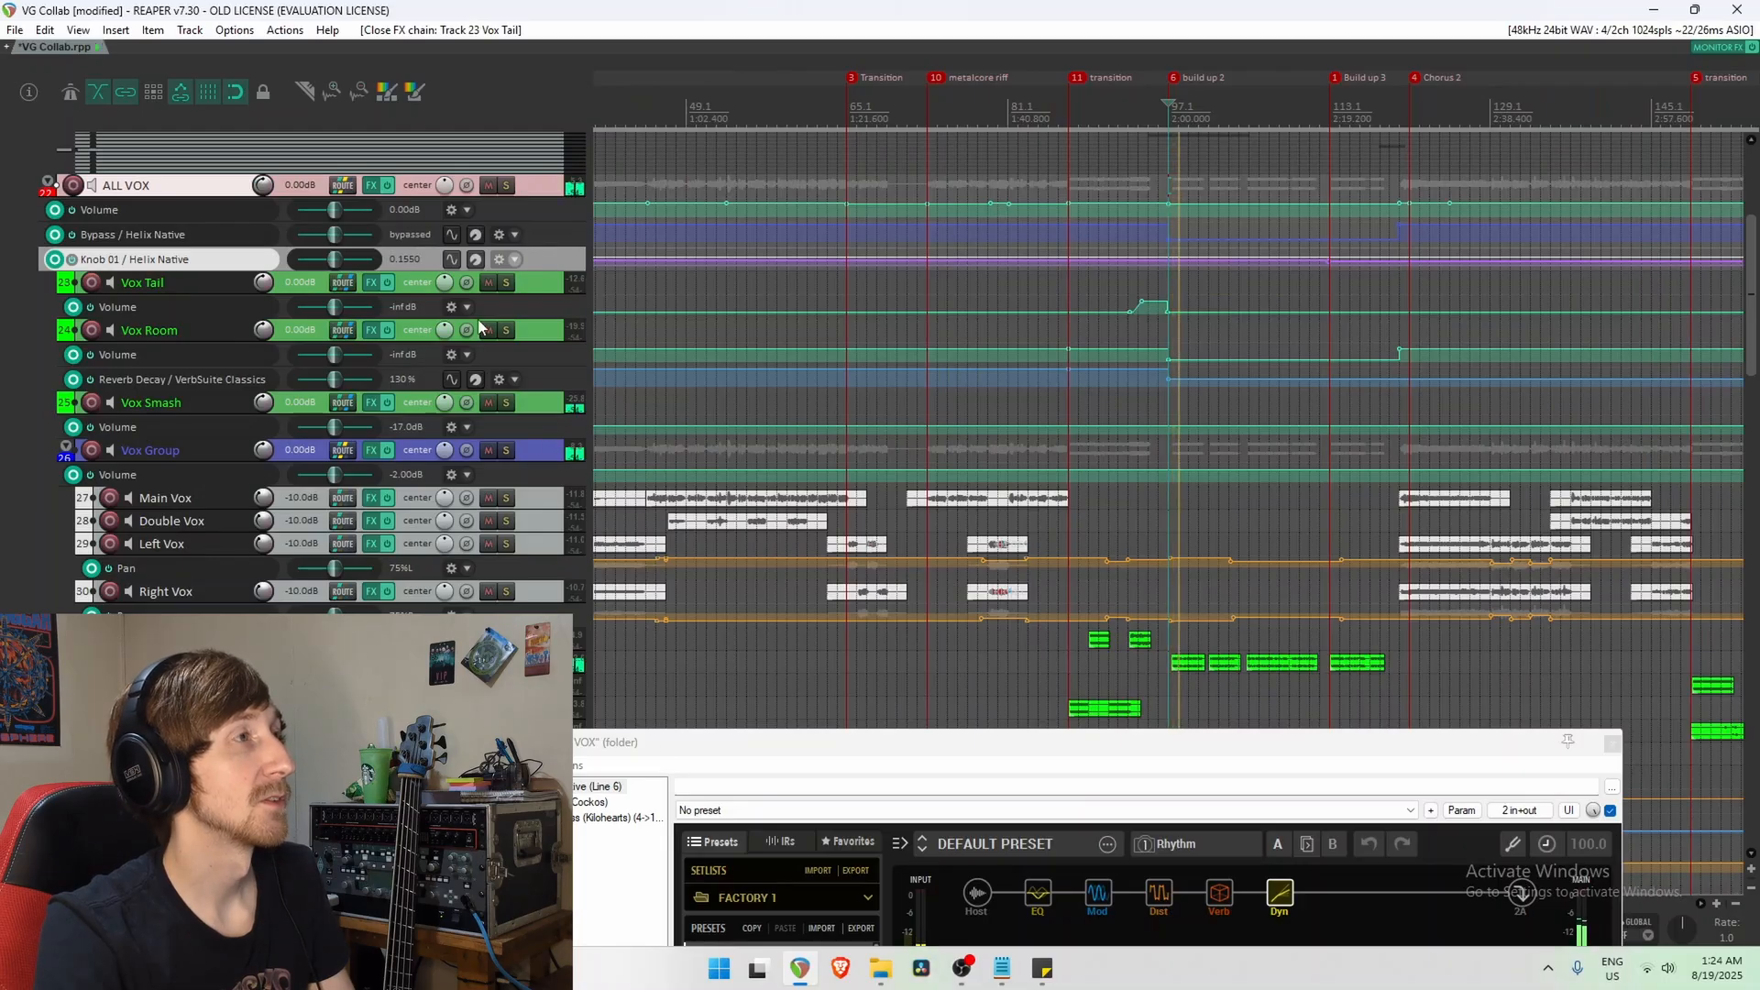
key(space)
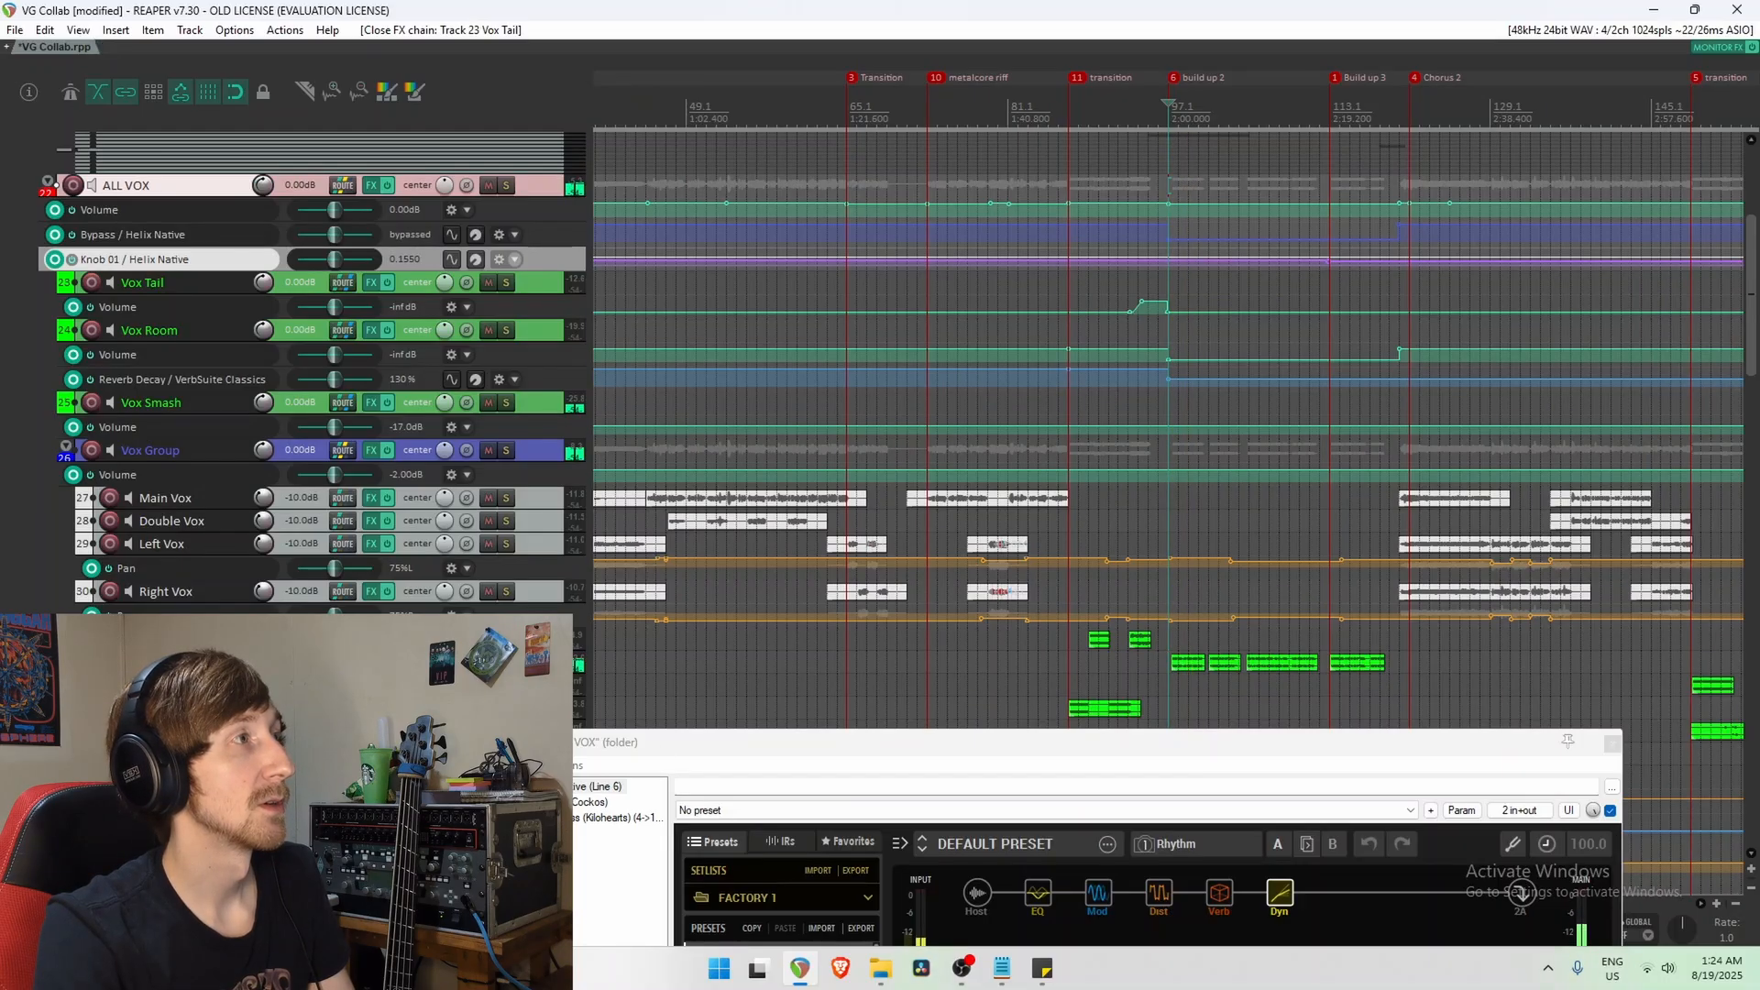
Enlarge the Helix Native bypass lane and, with ALL VOX soloed, compare the build up 2 envelope segment at bypassed and normal.
click(491, 787)
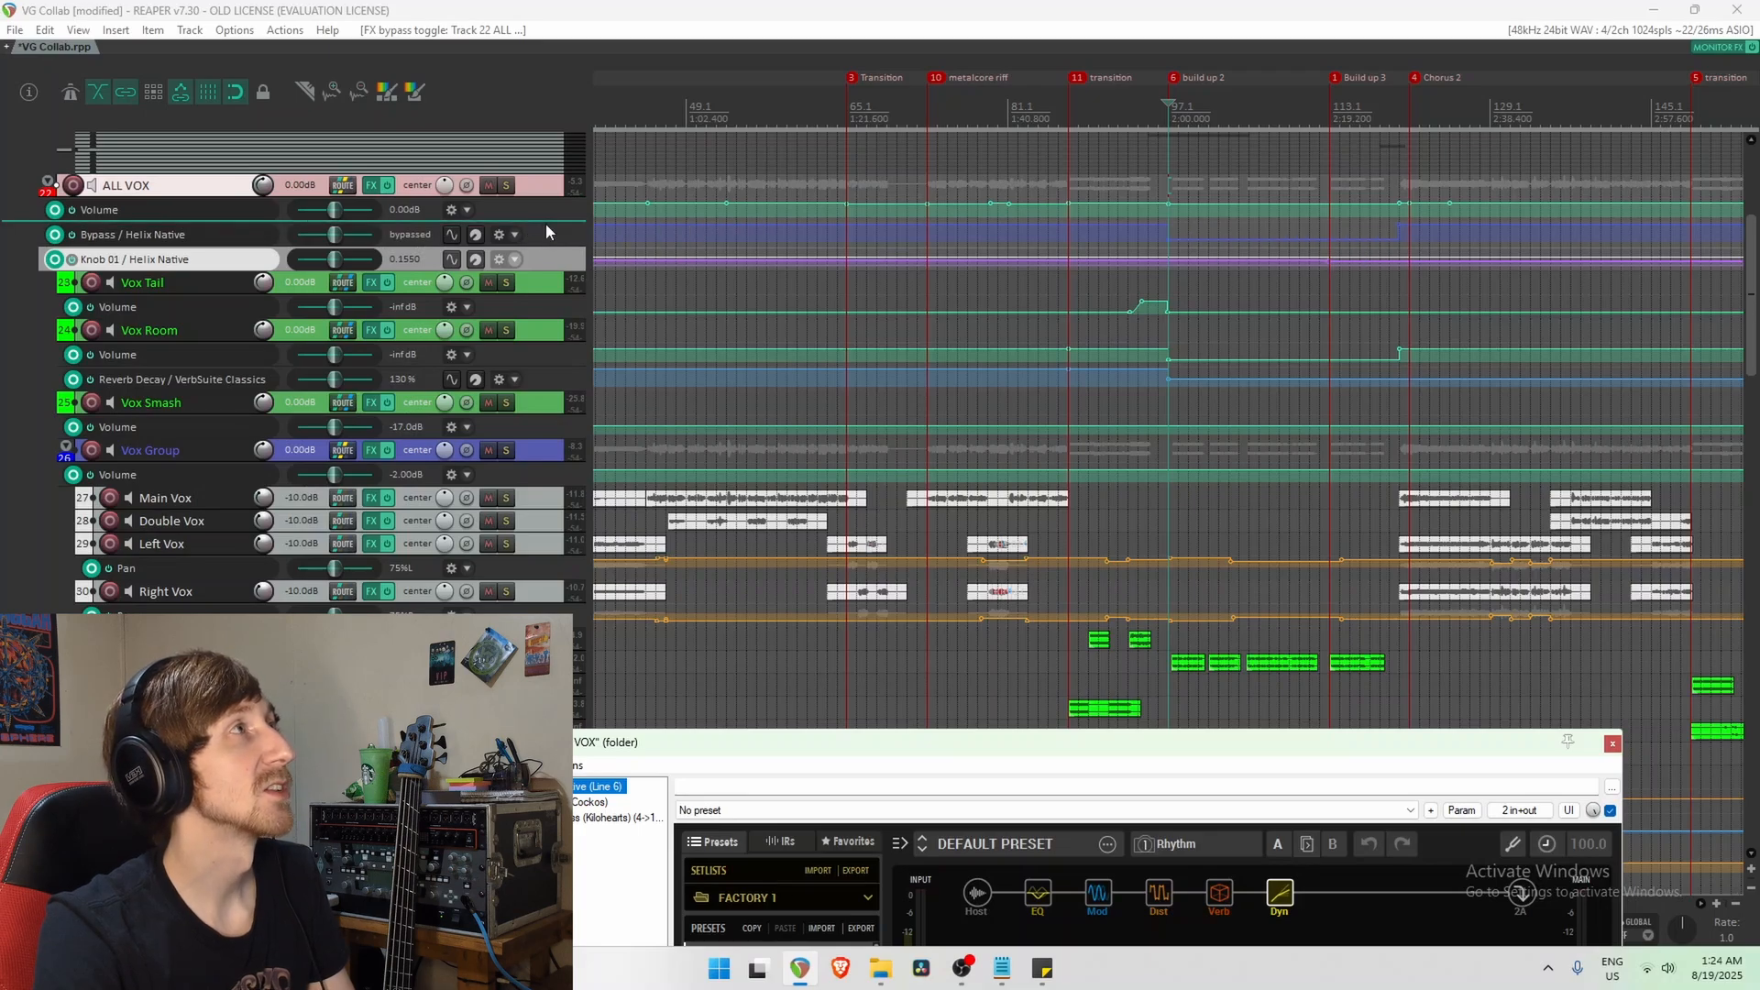
drag(536, 244, 536, 402)
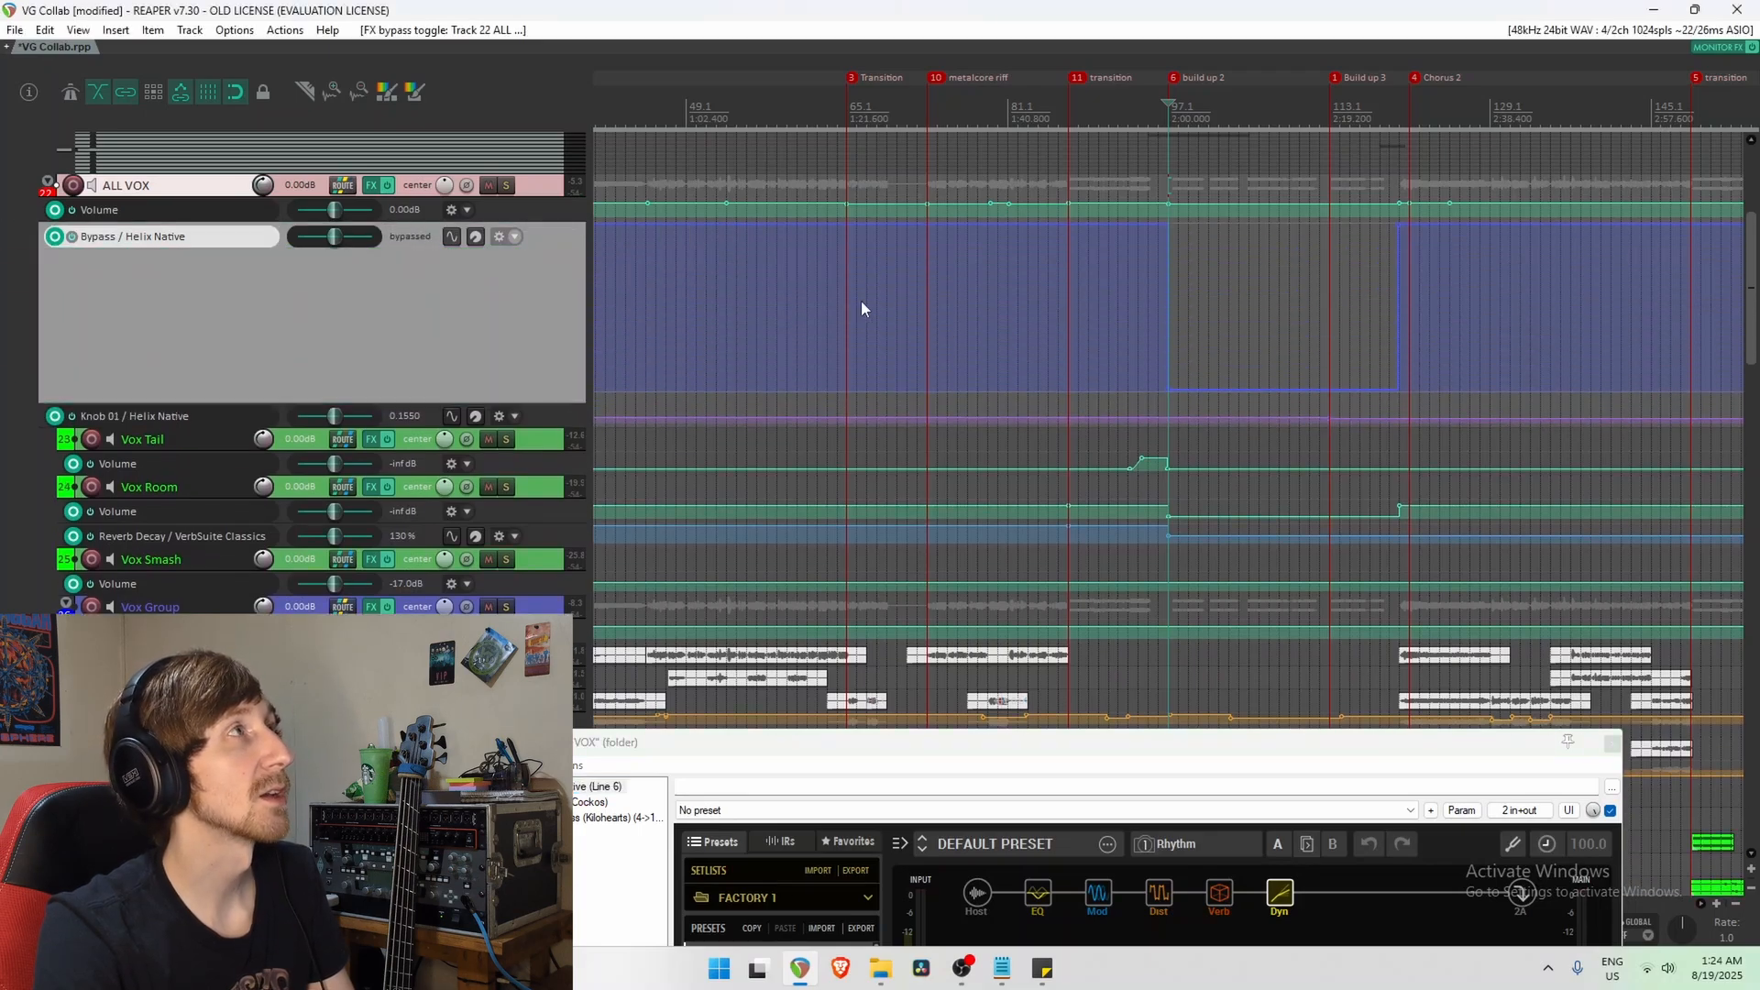
key(space)
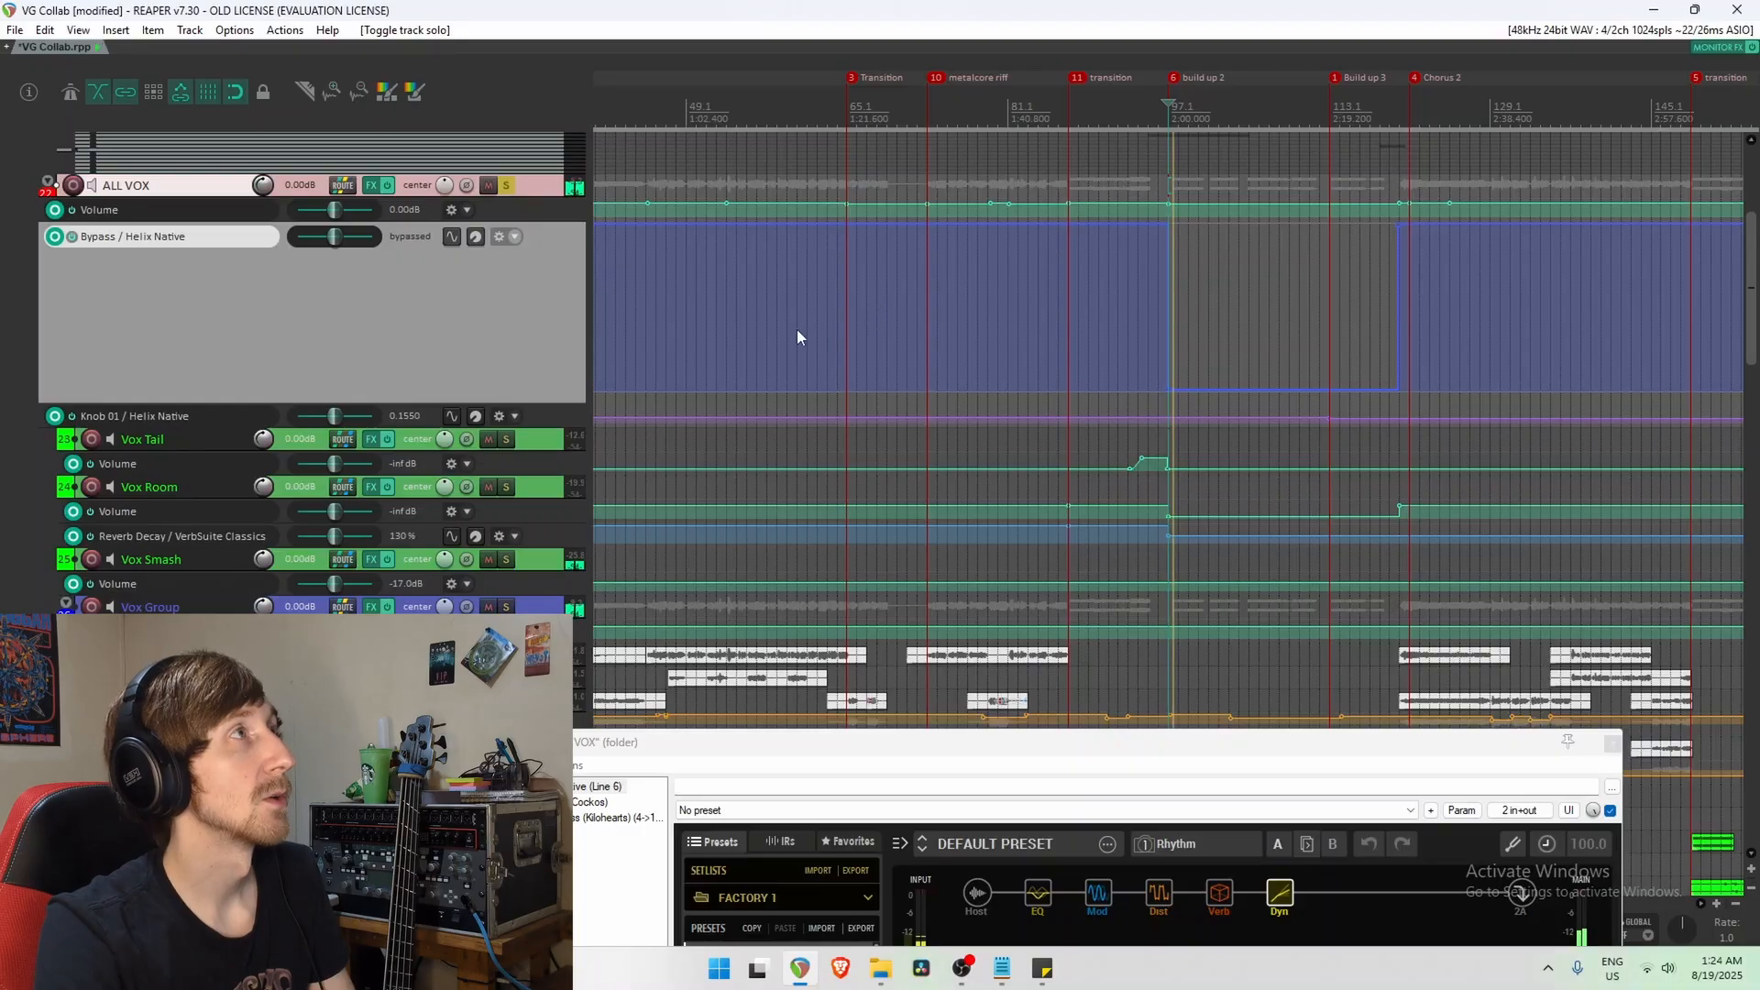
drag(1251, 392, 1247, 242)
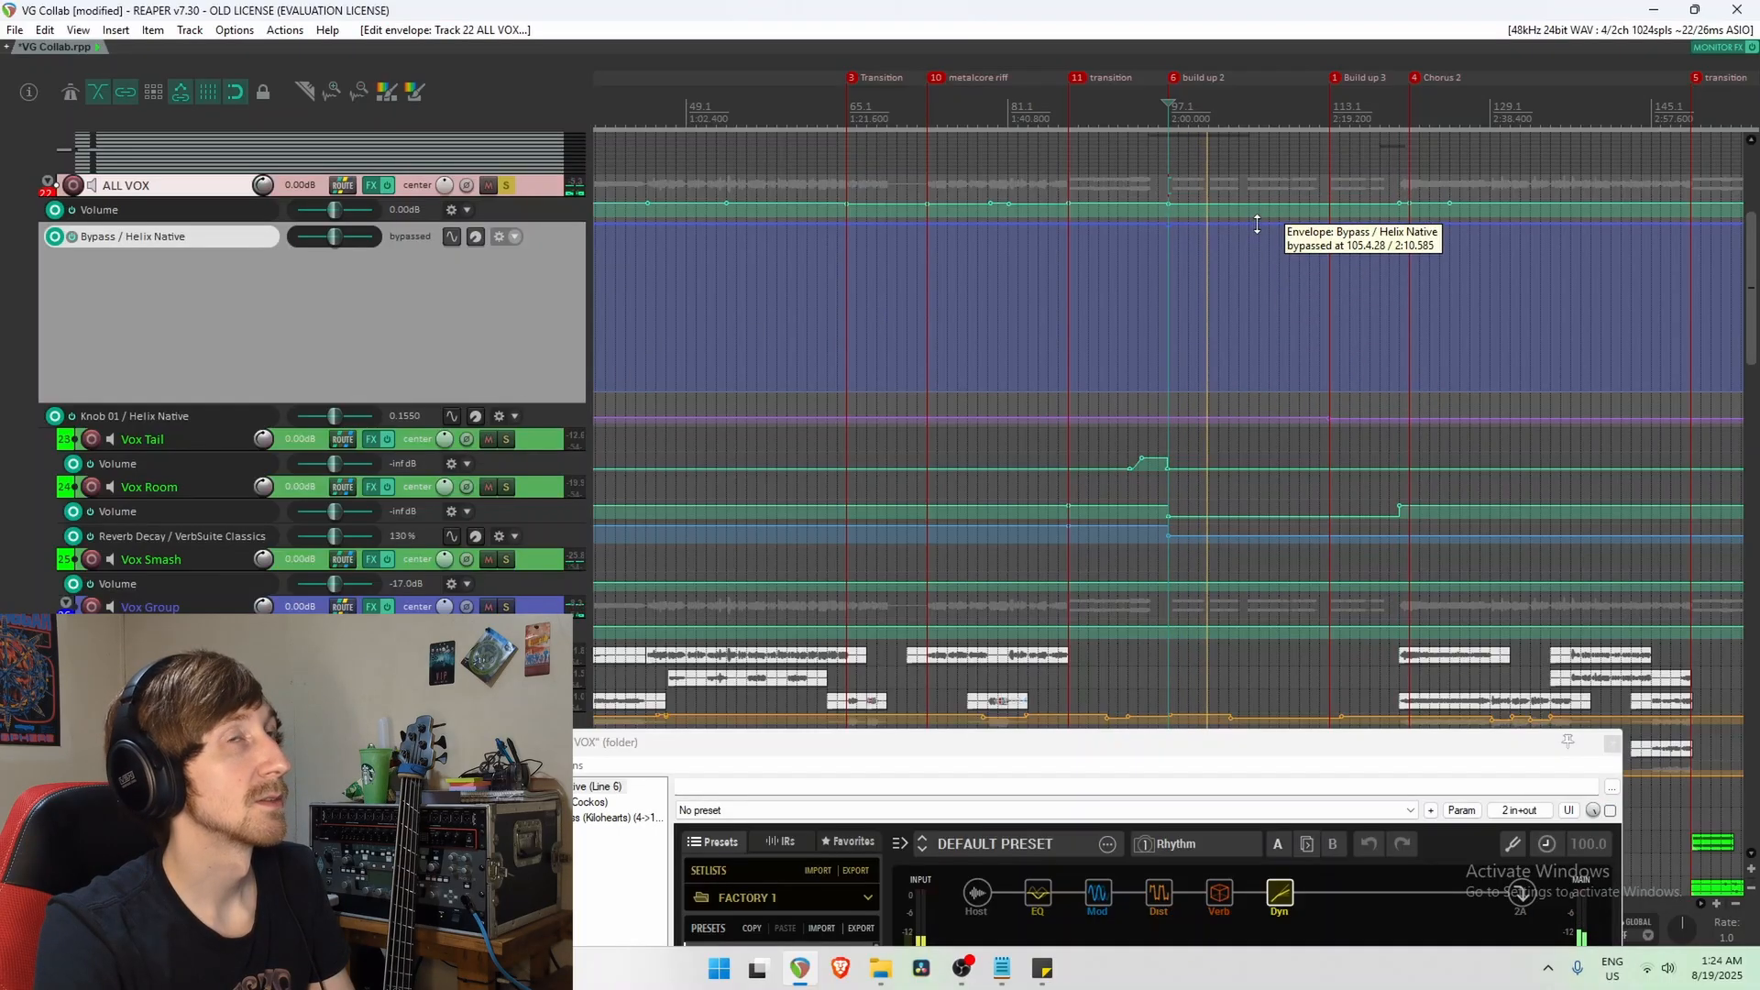
drag(1256, 225, 1249, 423)
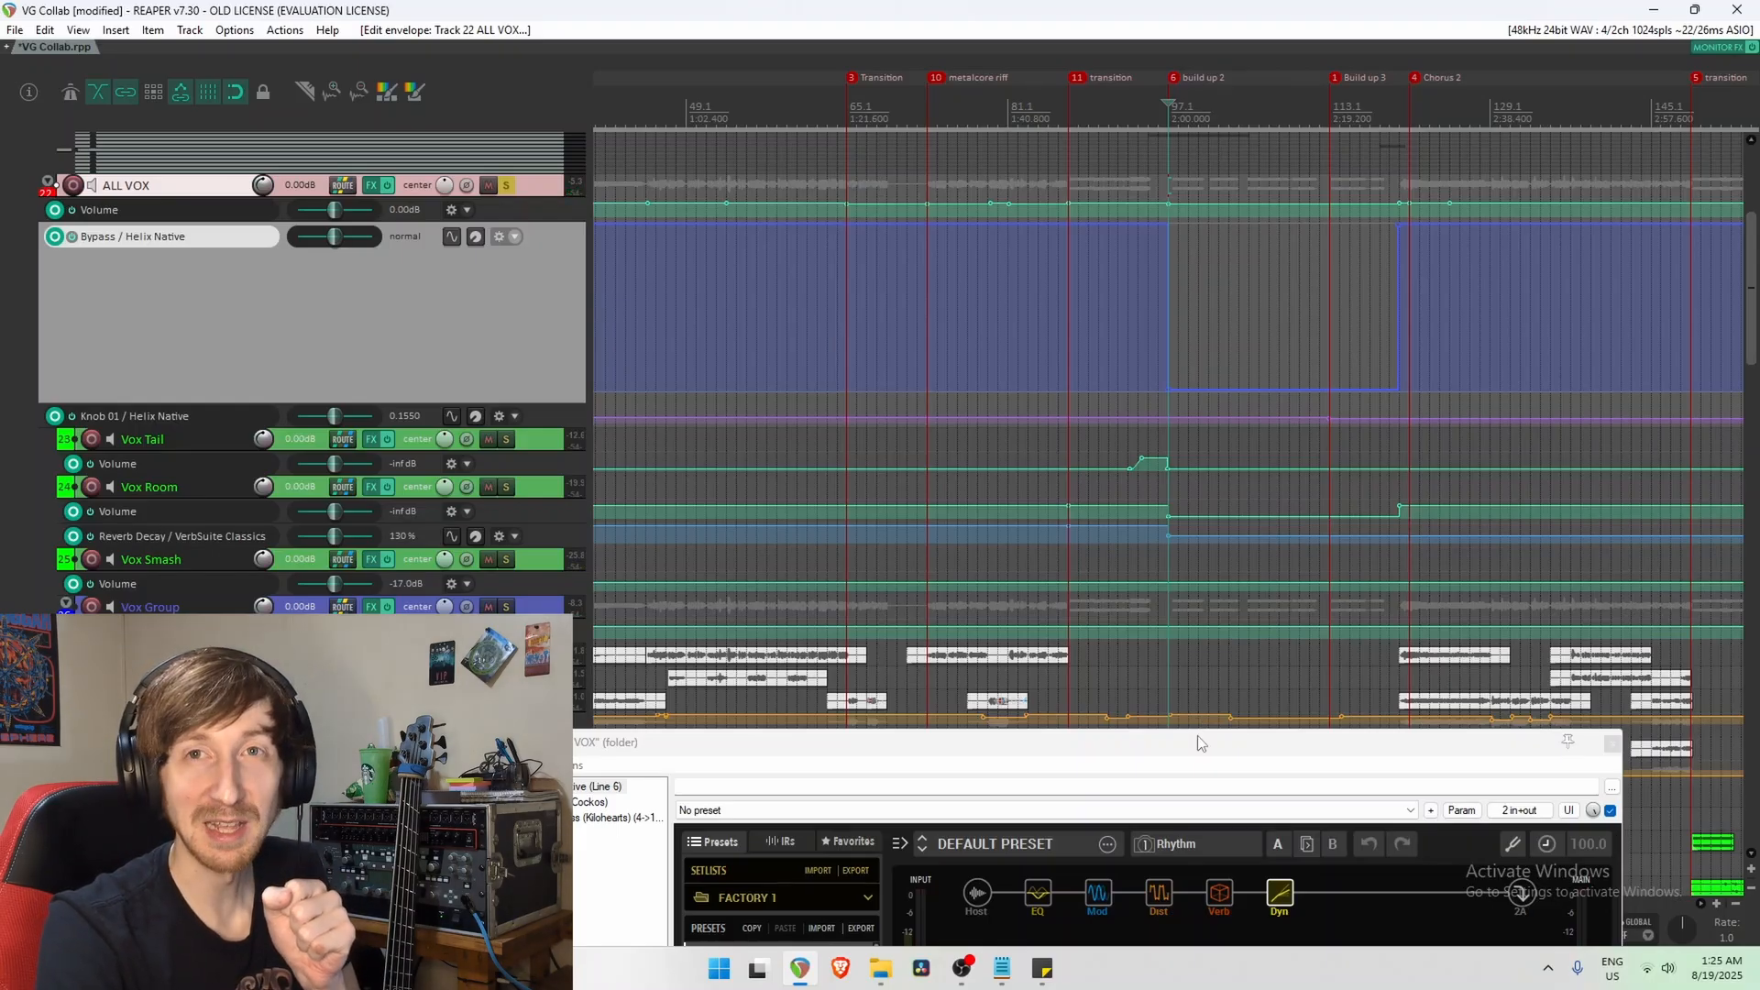
Review Helix Native's Retro Reel, Megaphone and Dynamic Hall blocks in the ALL VOX chain.
drag(1198, 737, 1229, 424)
click(1133, 568)
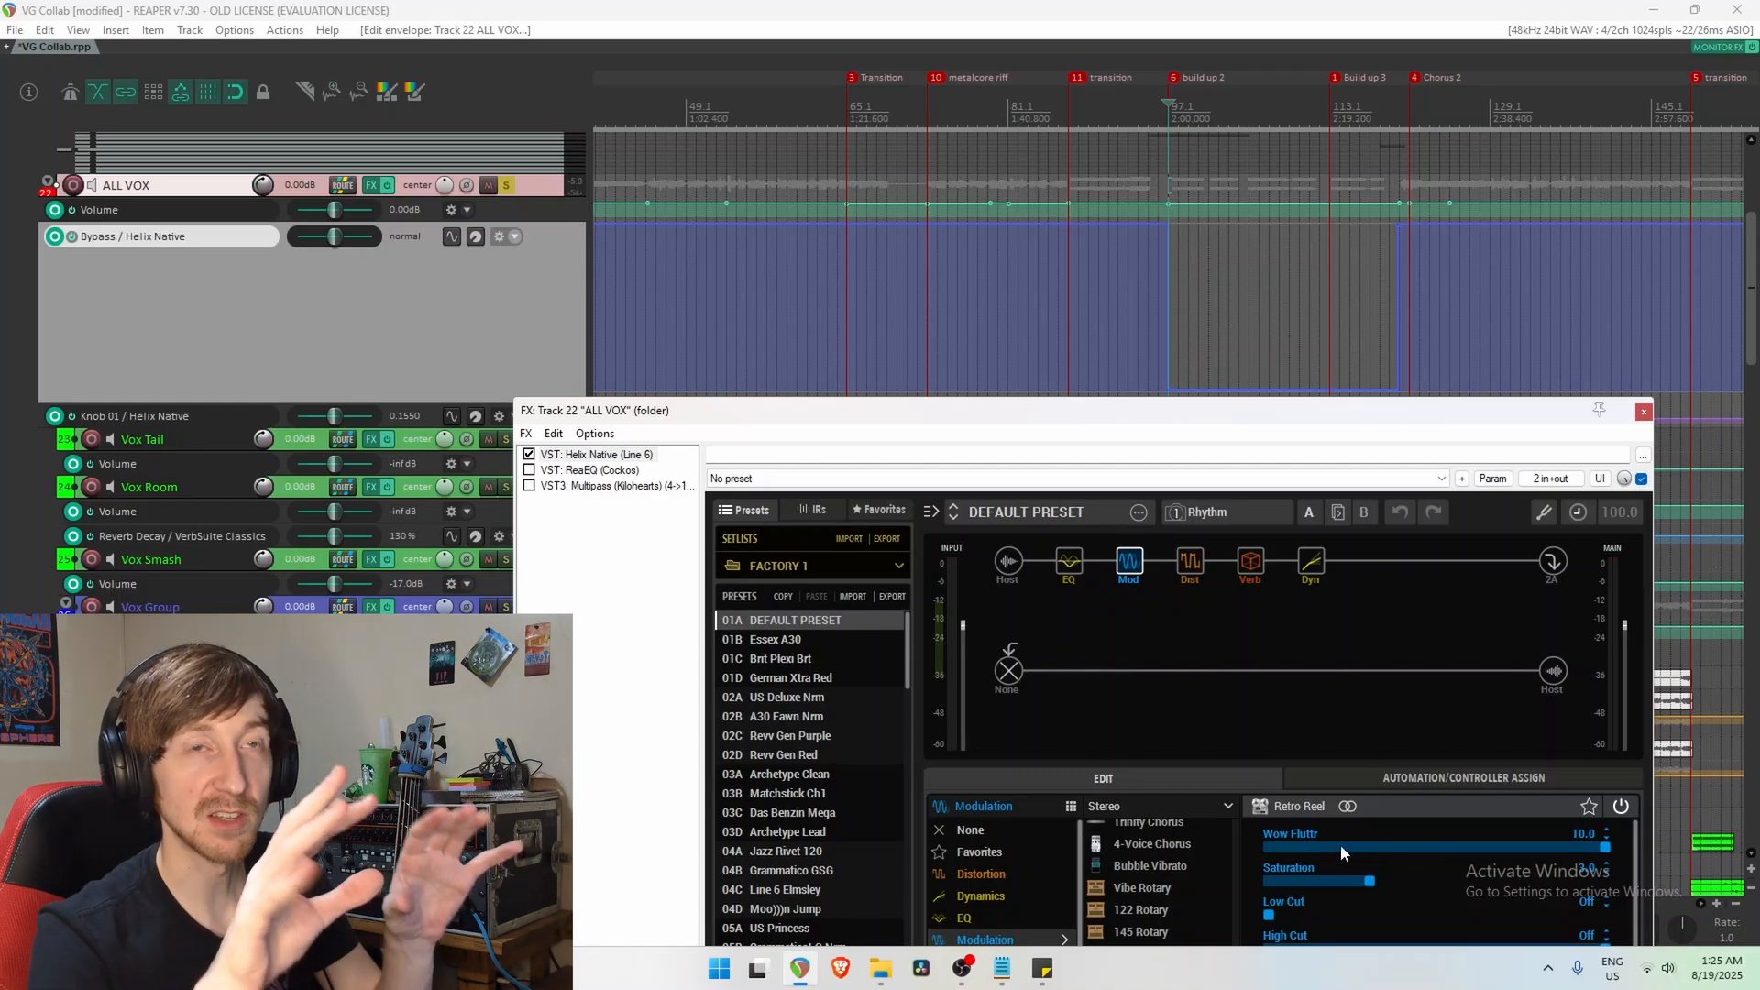
click(1189, 562)
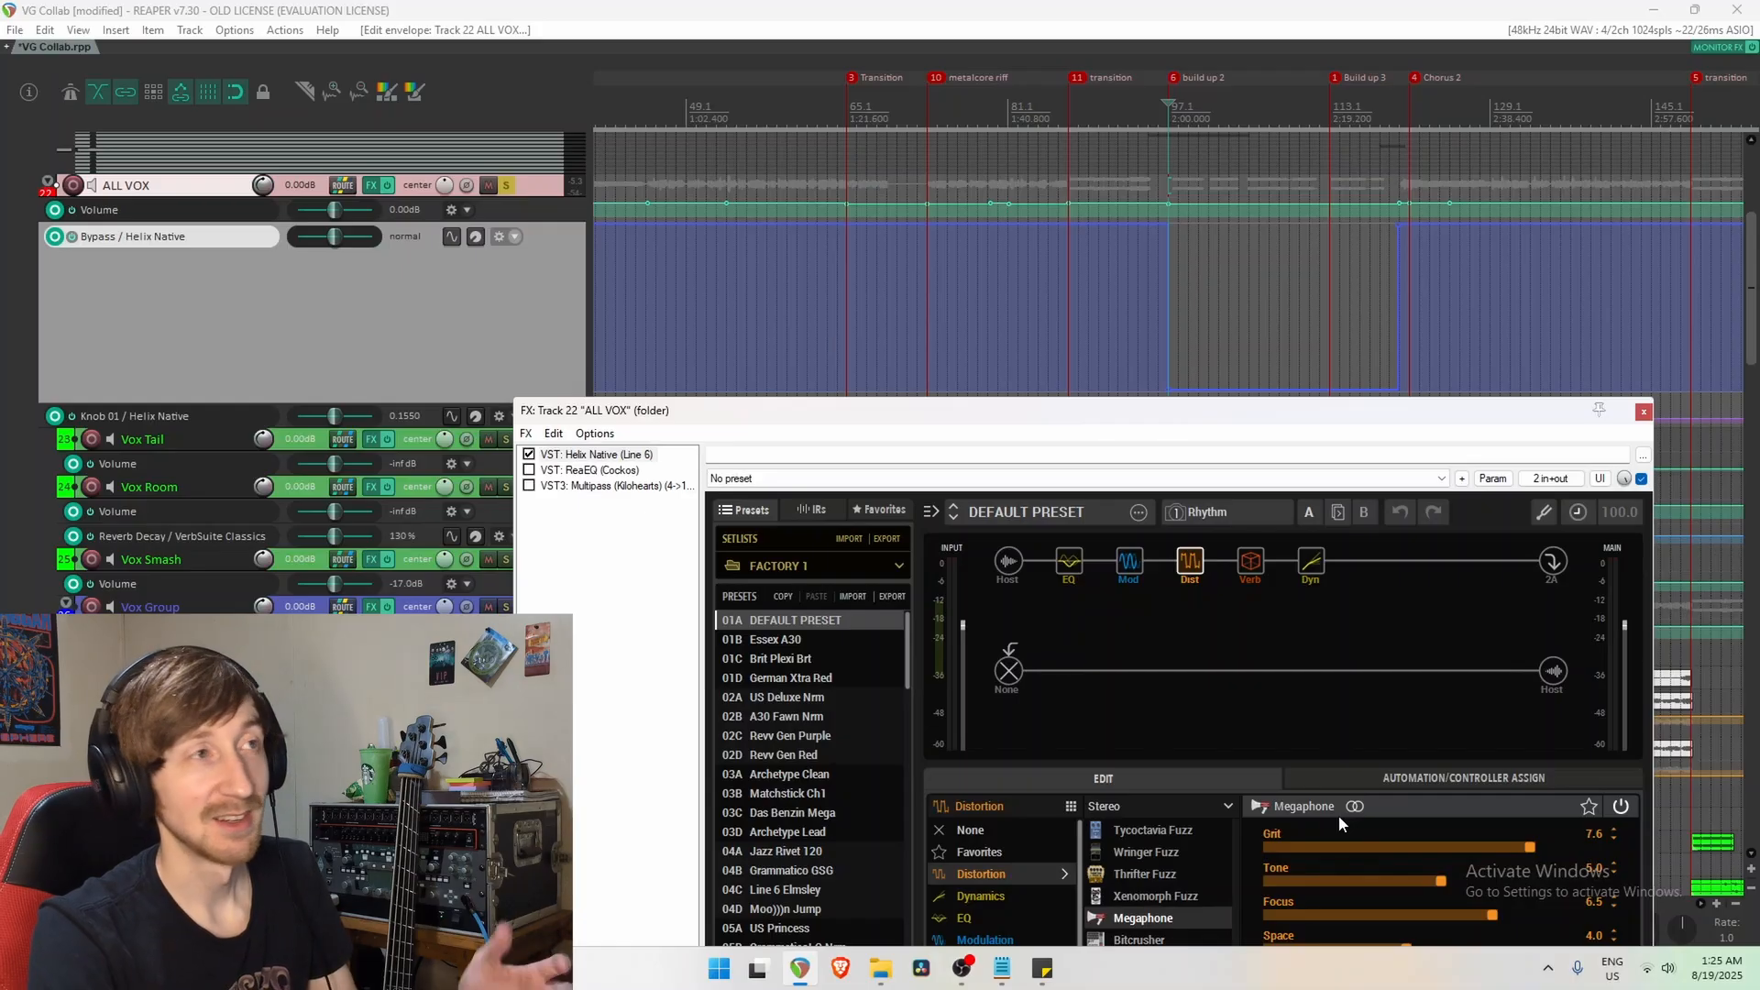
mouse_move(1188, 563)
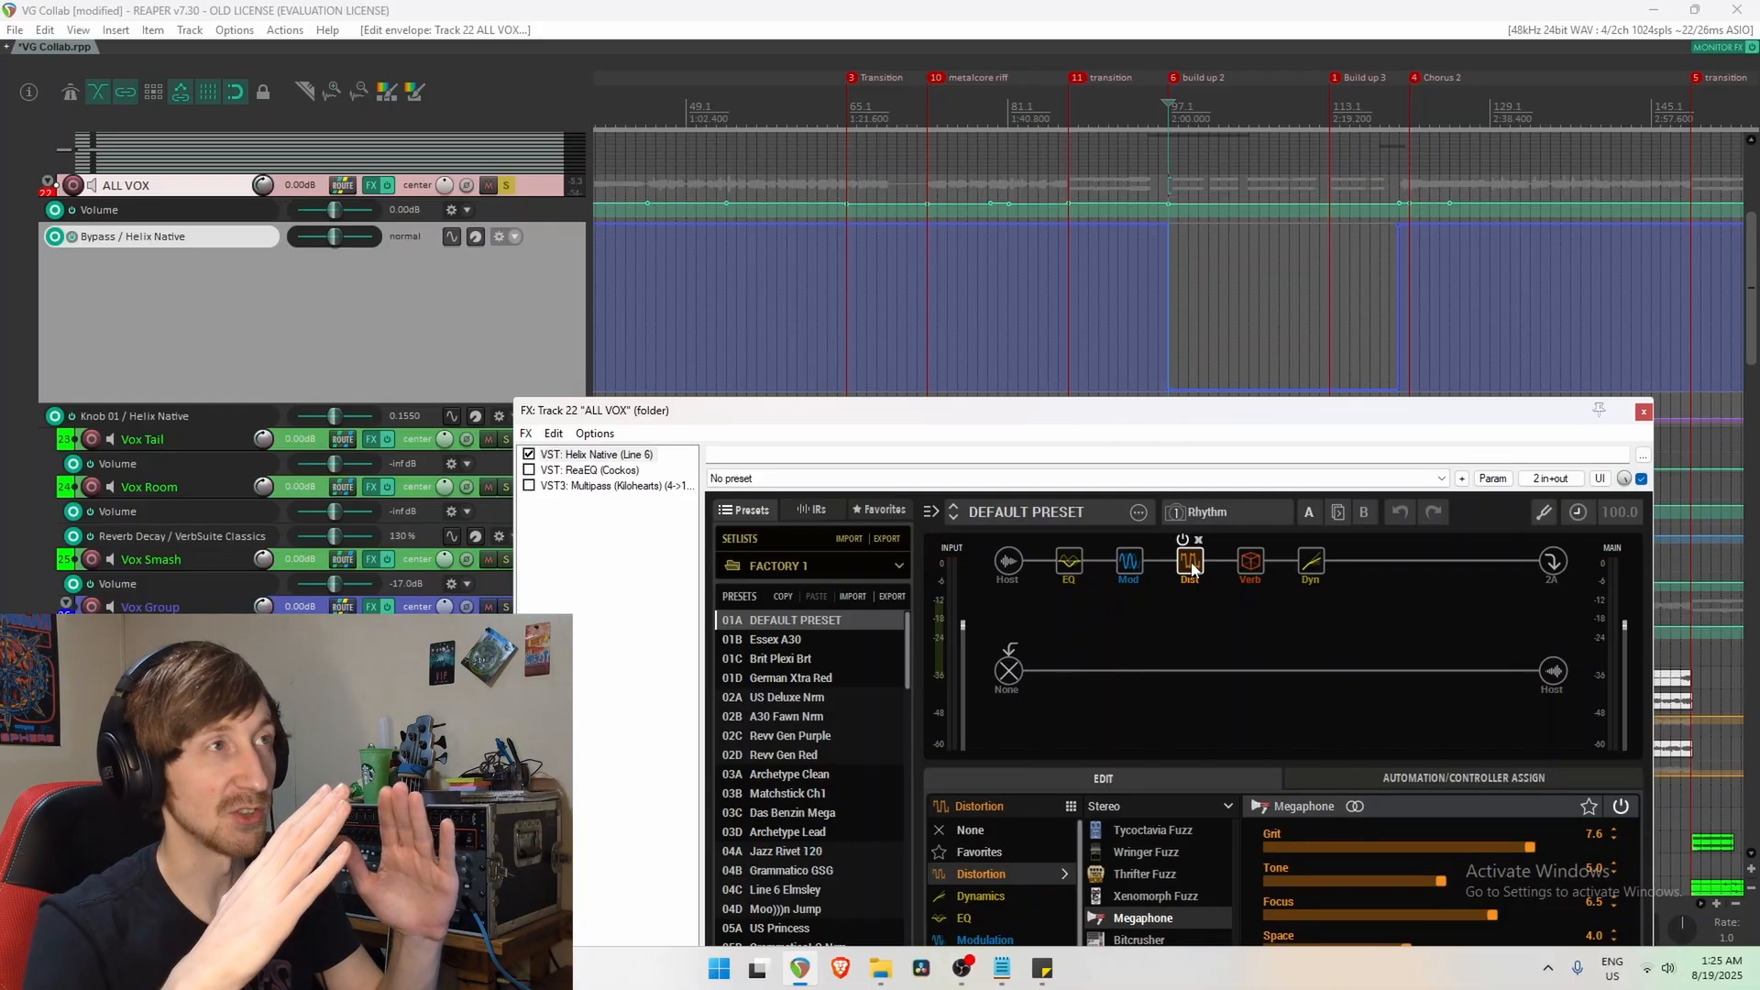
click(1247, 563)
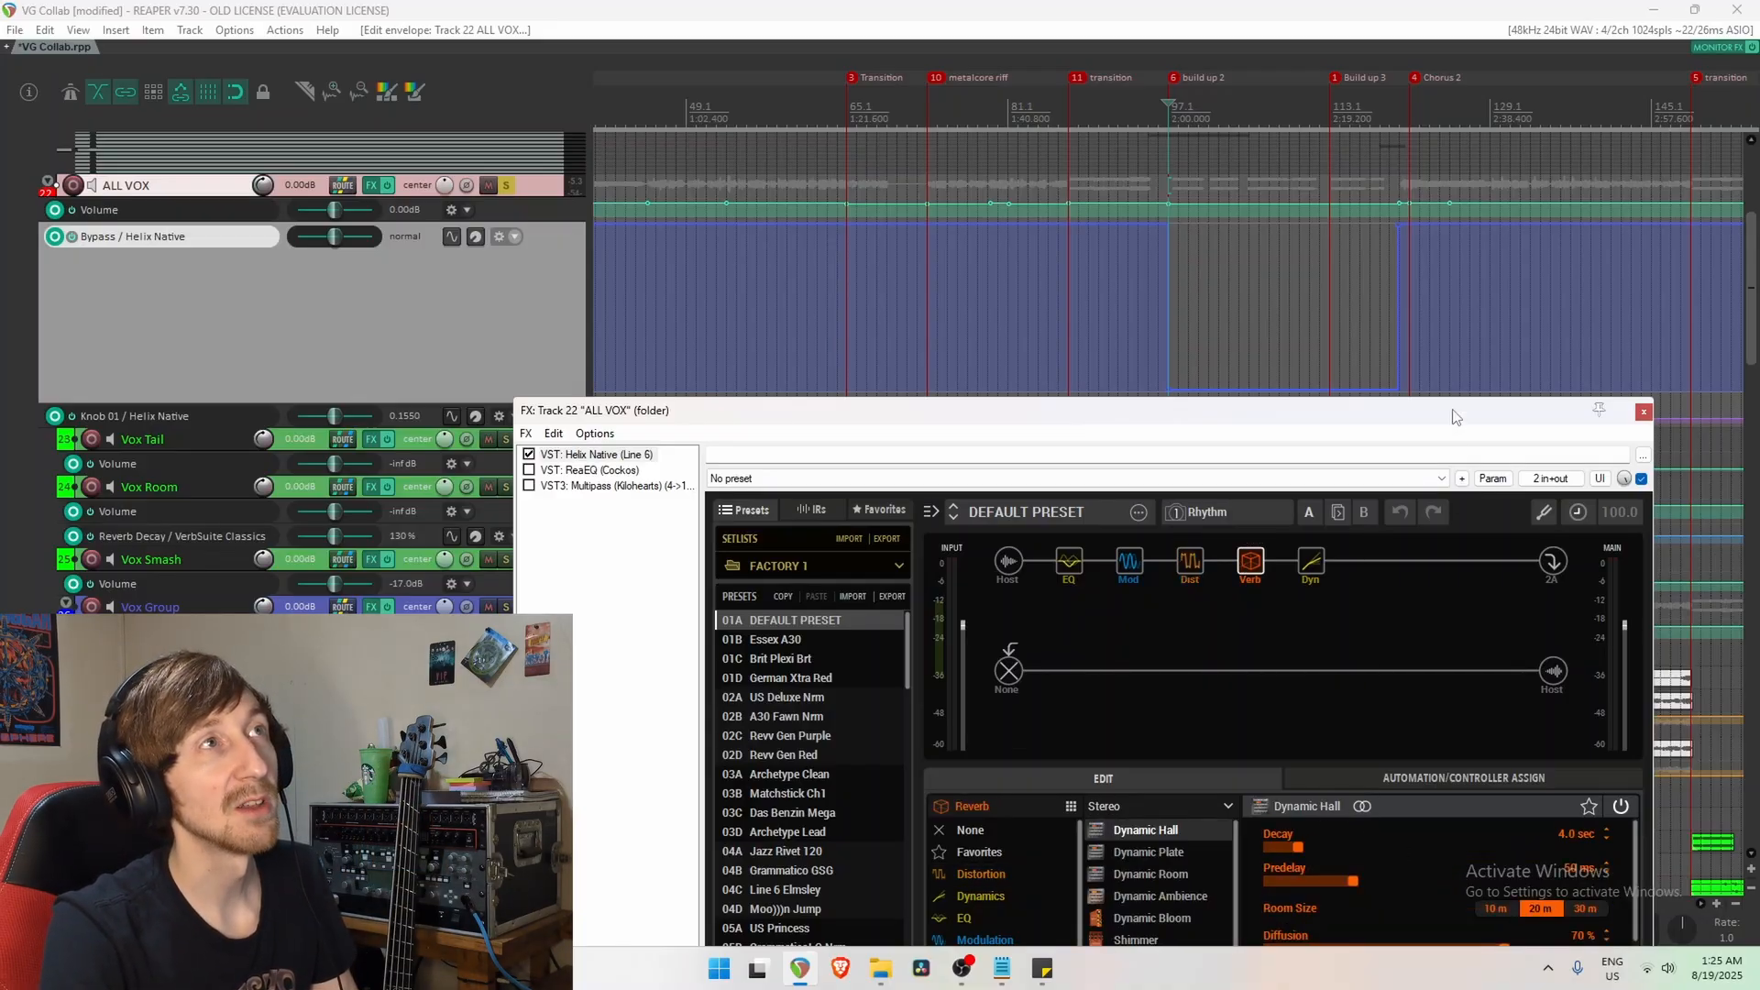
Close the ALL VOX FX window and play the soloed folder from bar 97 with its effects switched off and back on.
drag(1455, 417, 1416, 603)
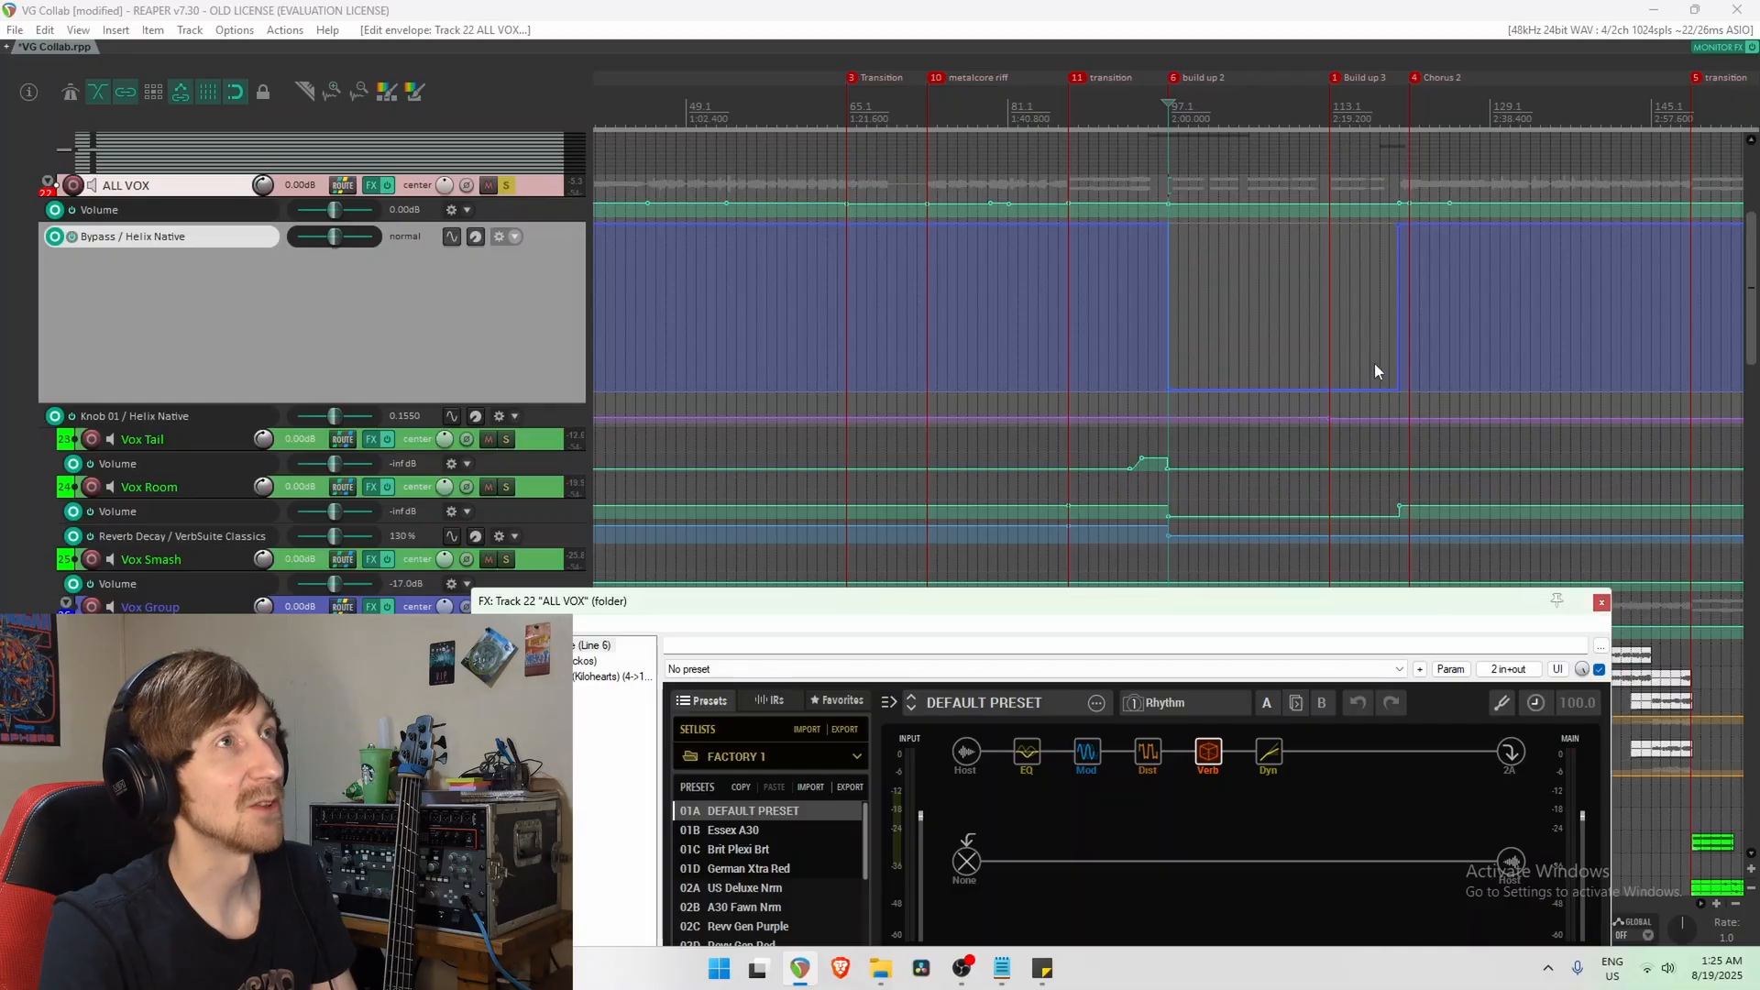
key(Escape)
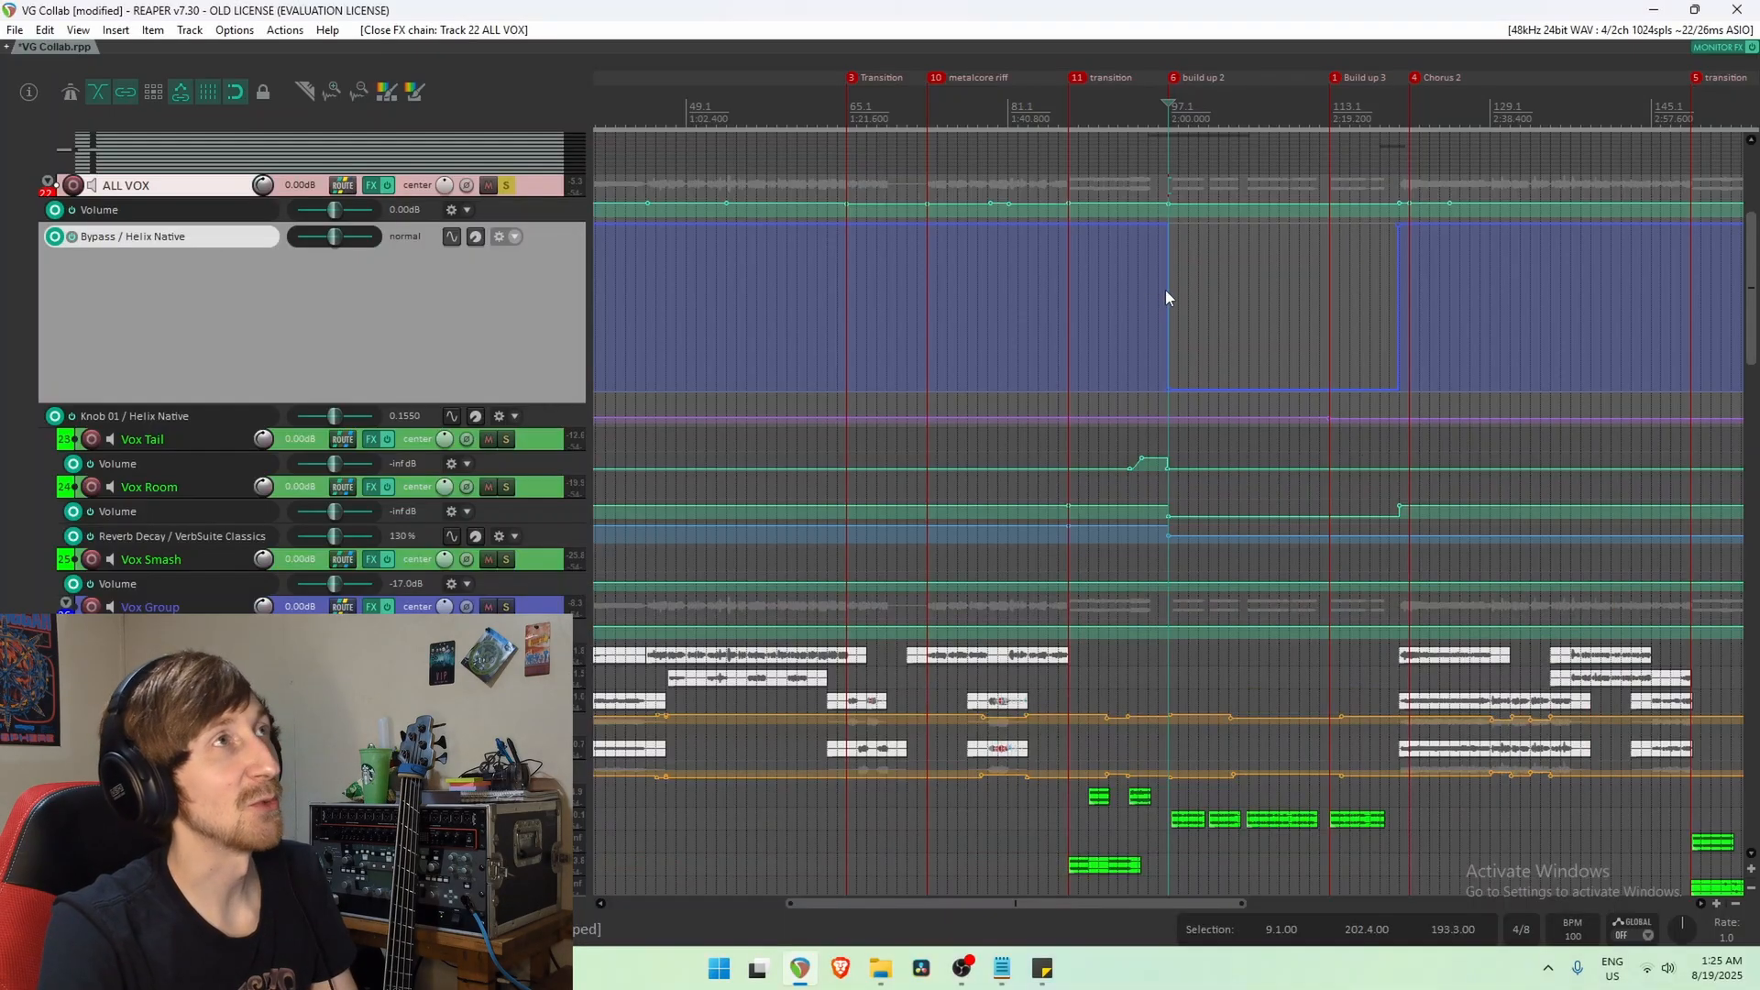
key(space)
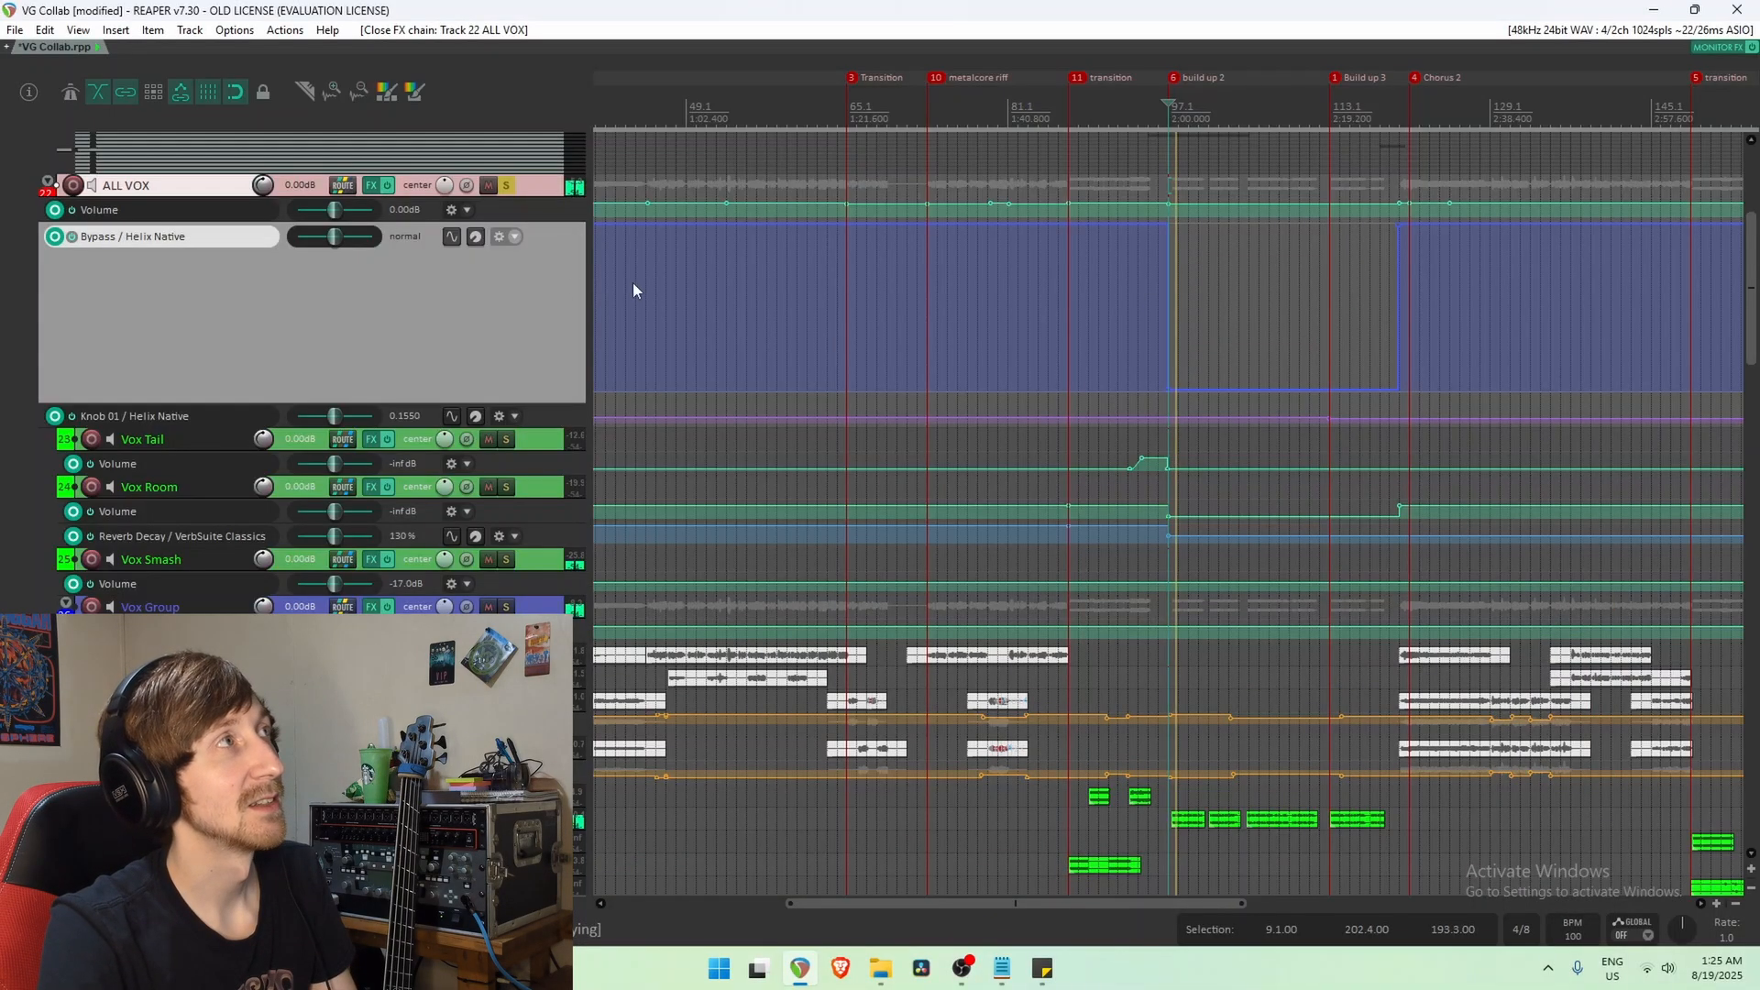
click(387, 185)
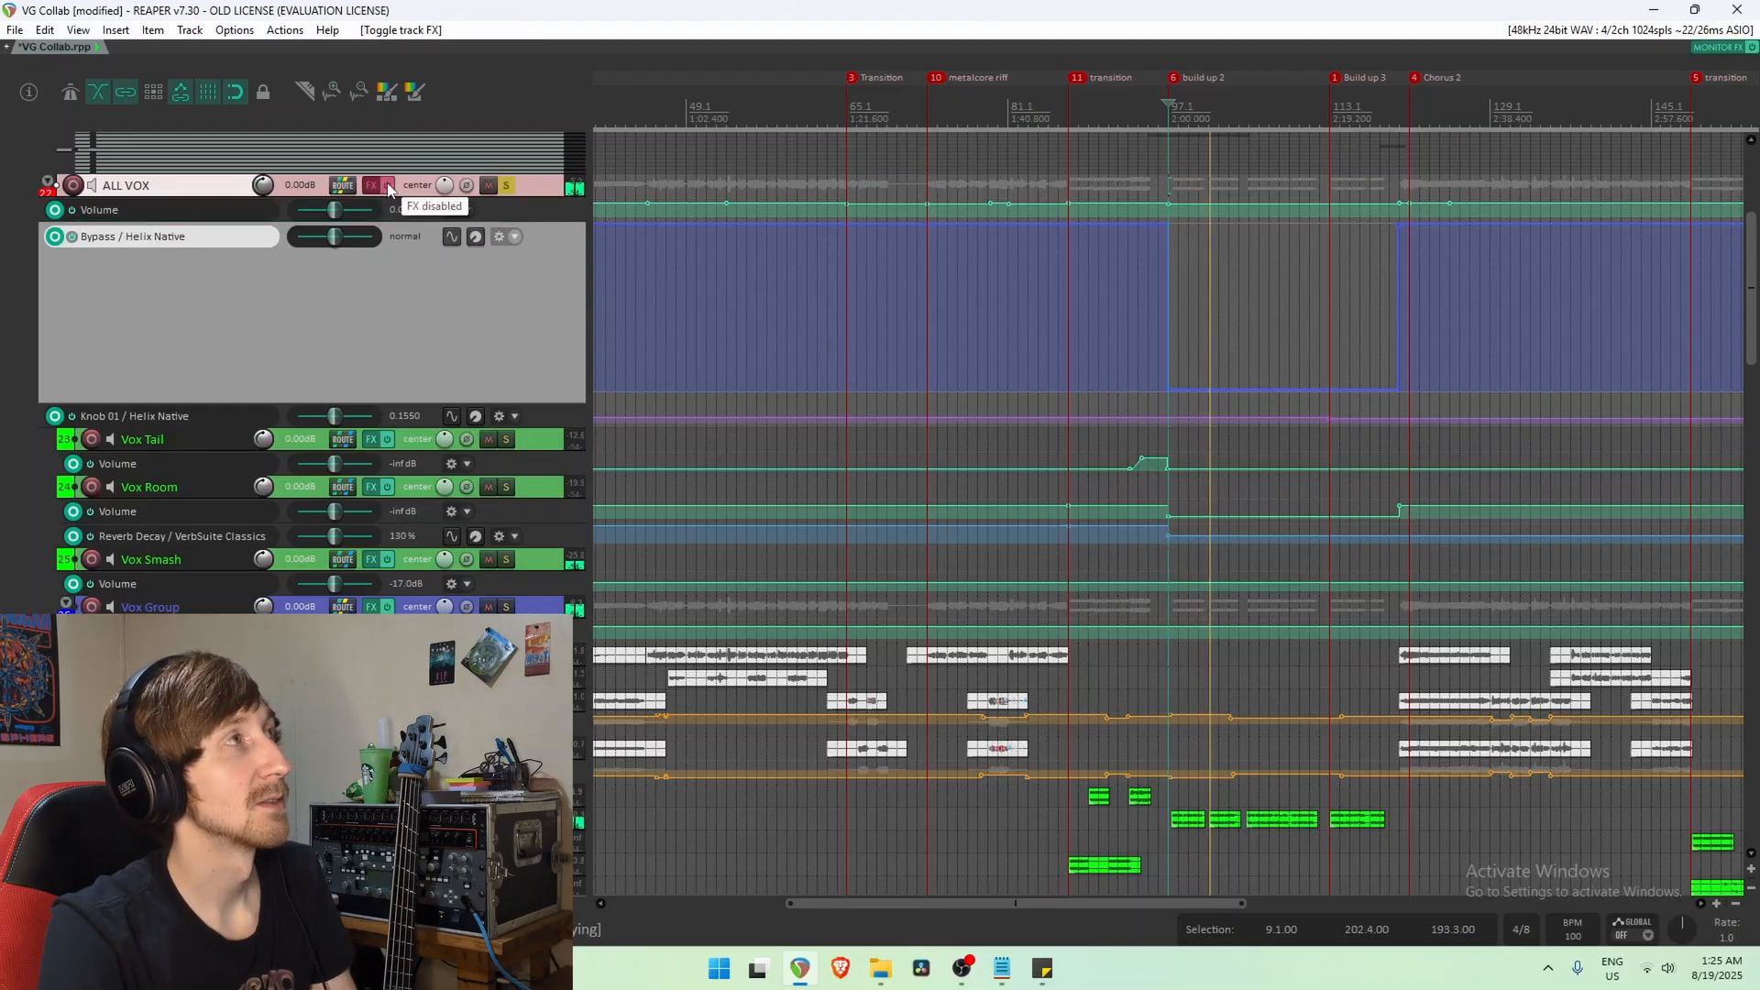
click(387, 186)
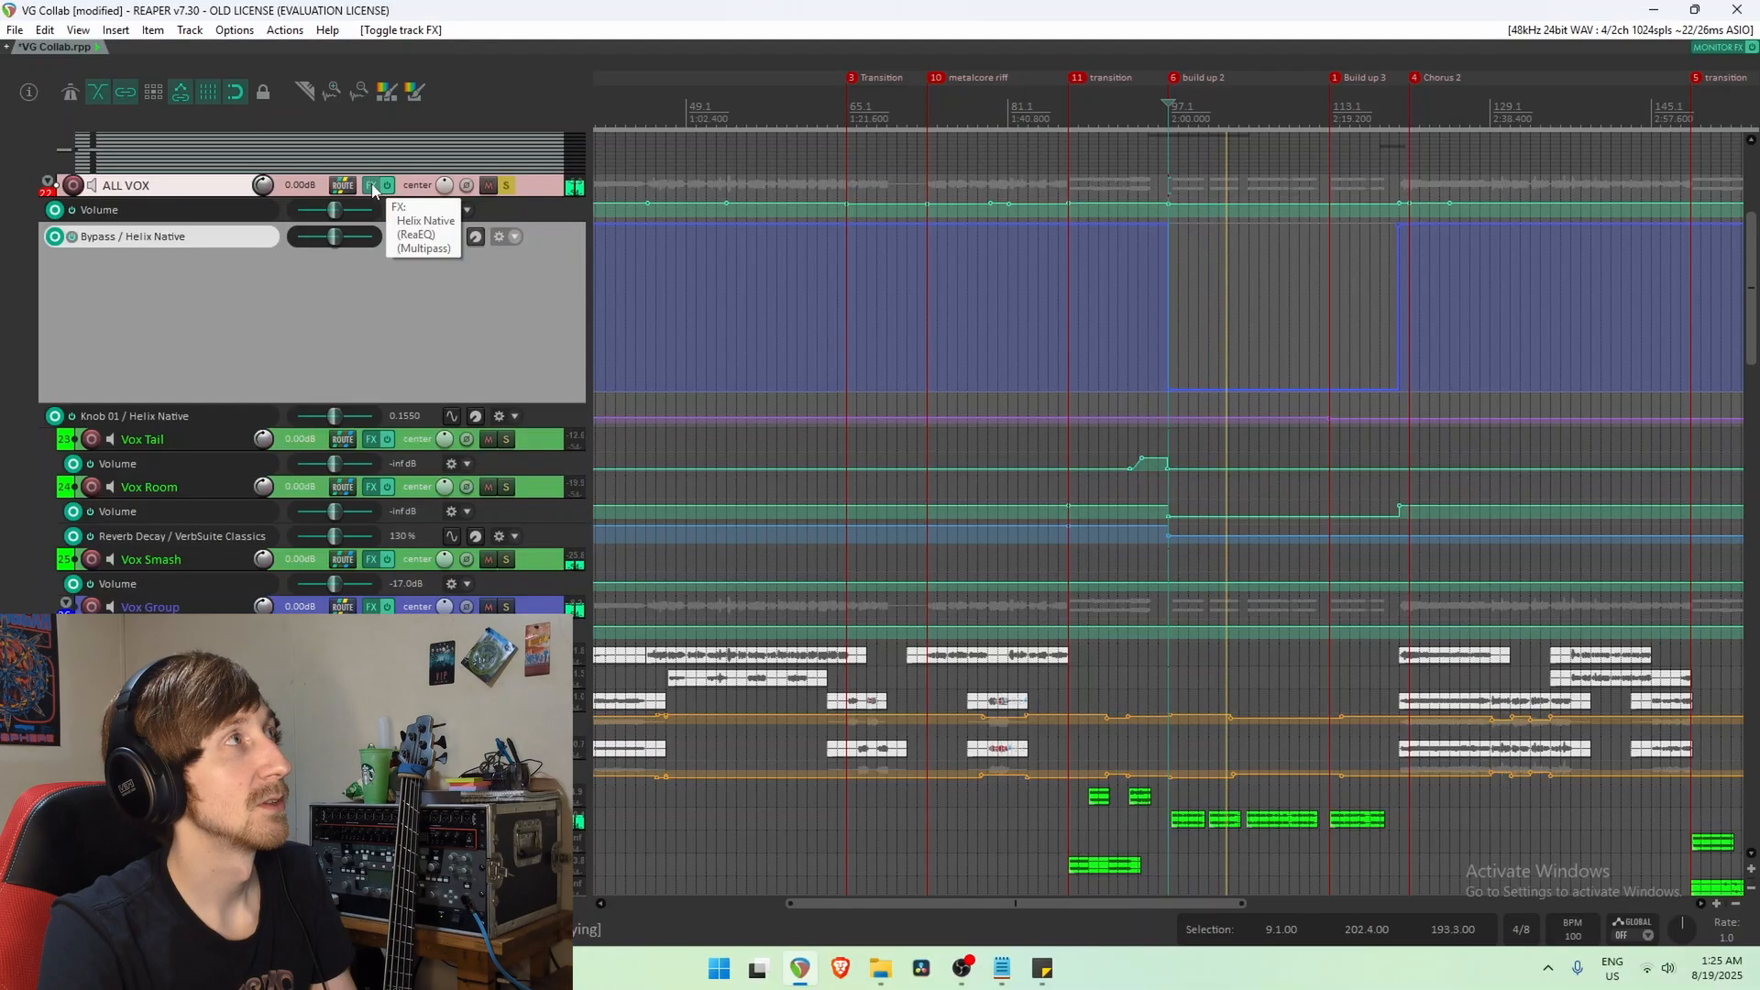
Reopen the ALL VOX FX chain, clear the folder's solo, and play the full mix through build up 2 into Chorus 2.
click(372, 186)
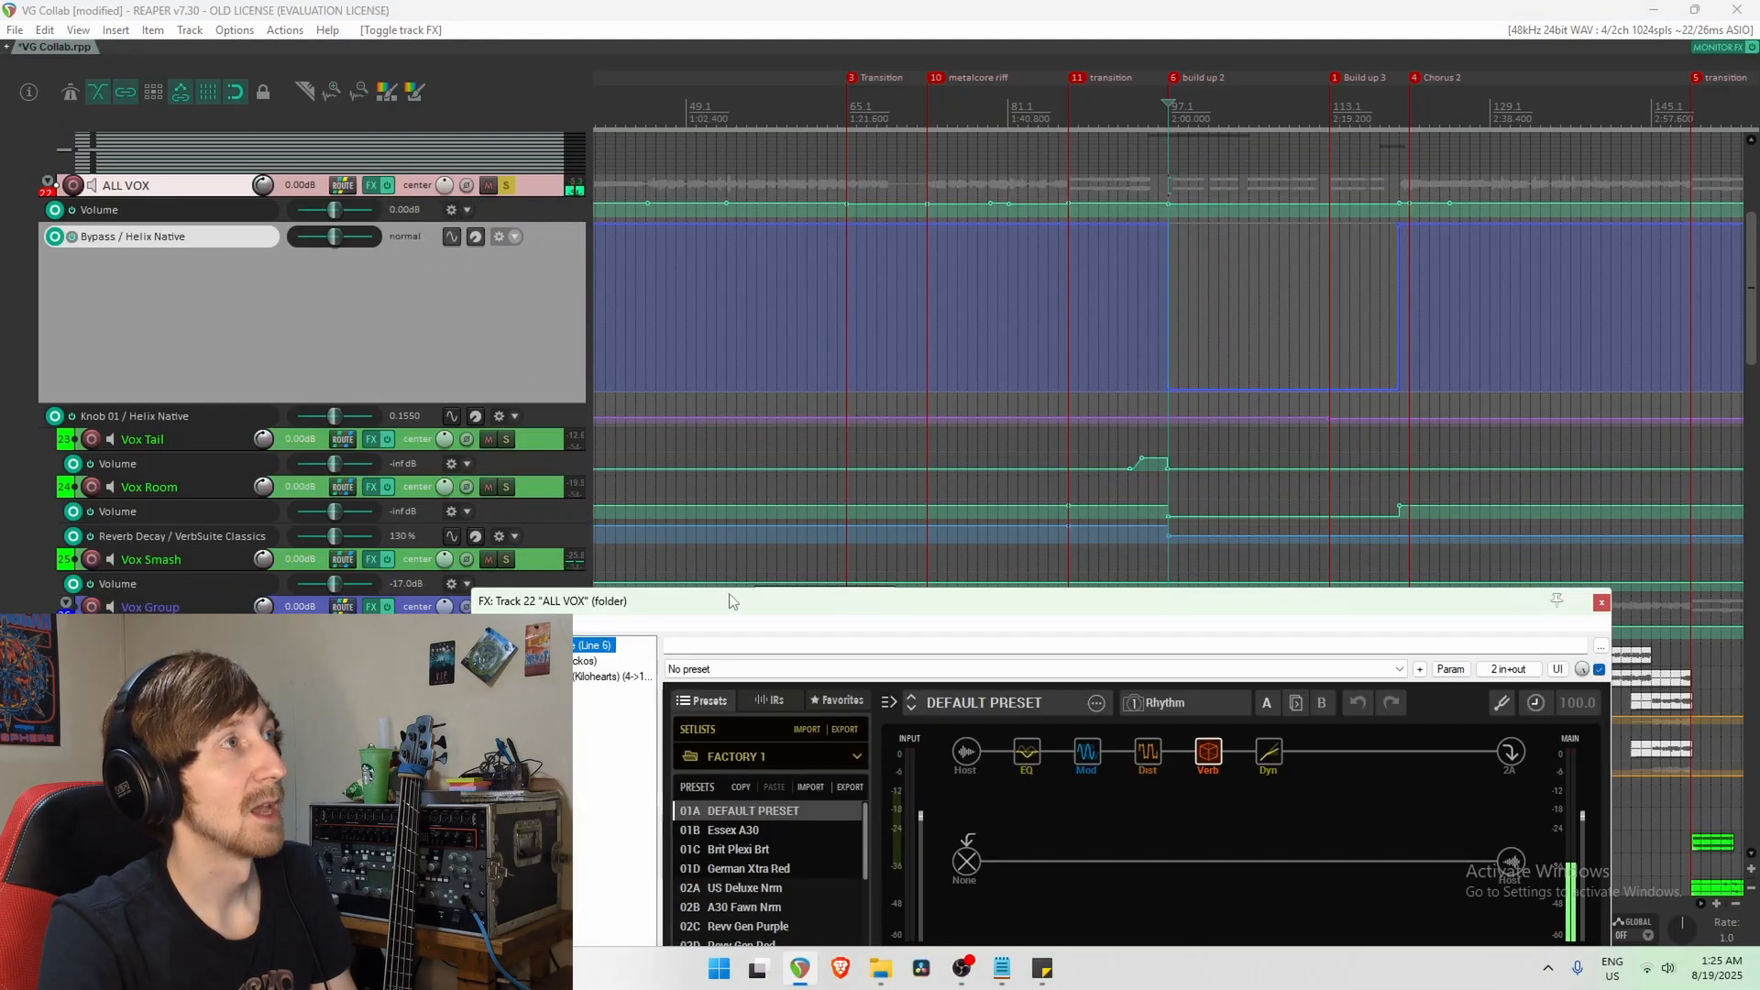
click(507, 186)
key(space)
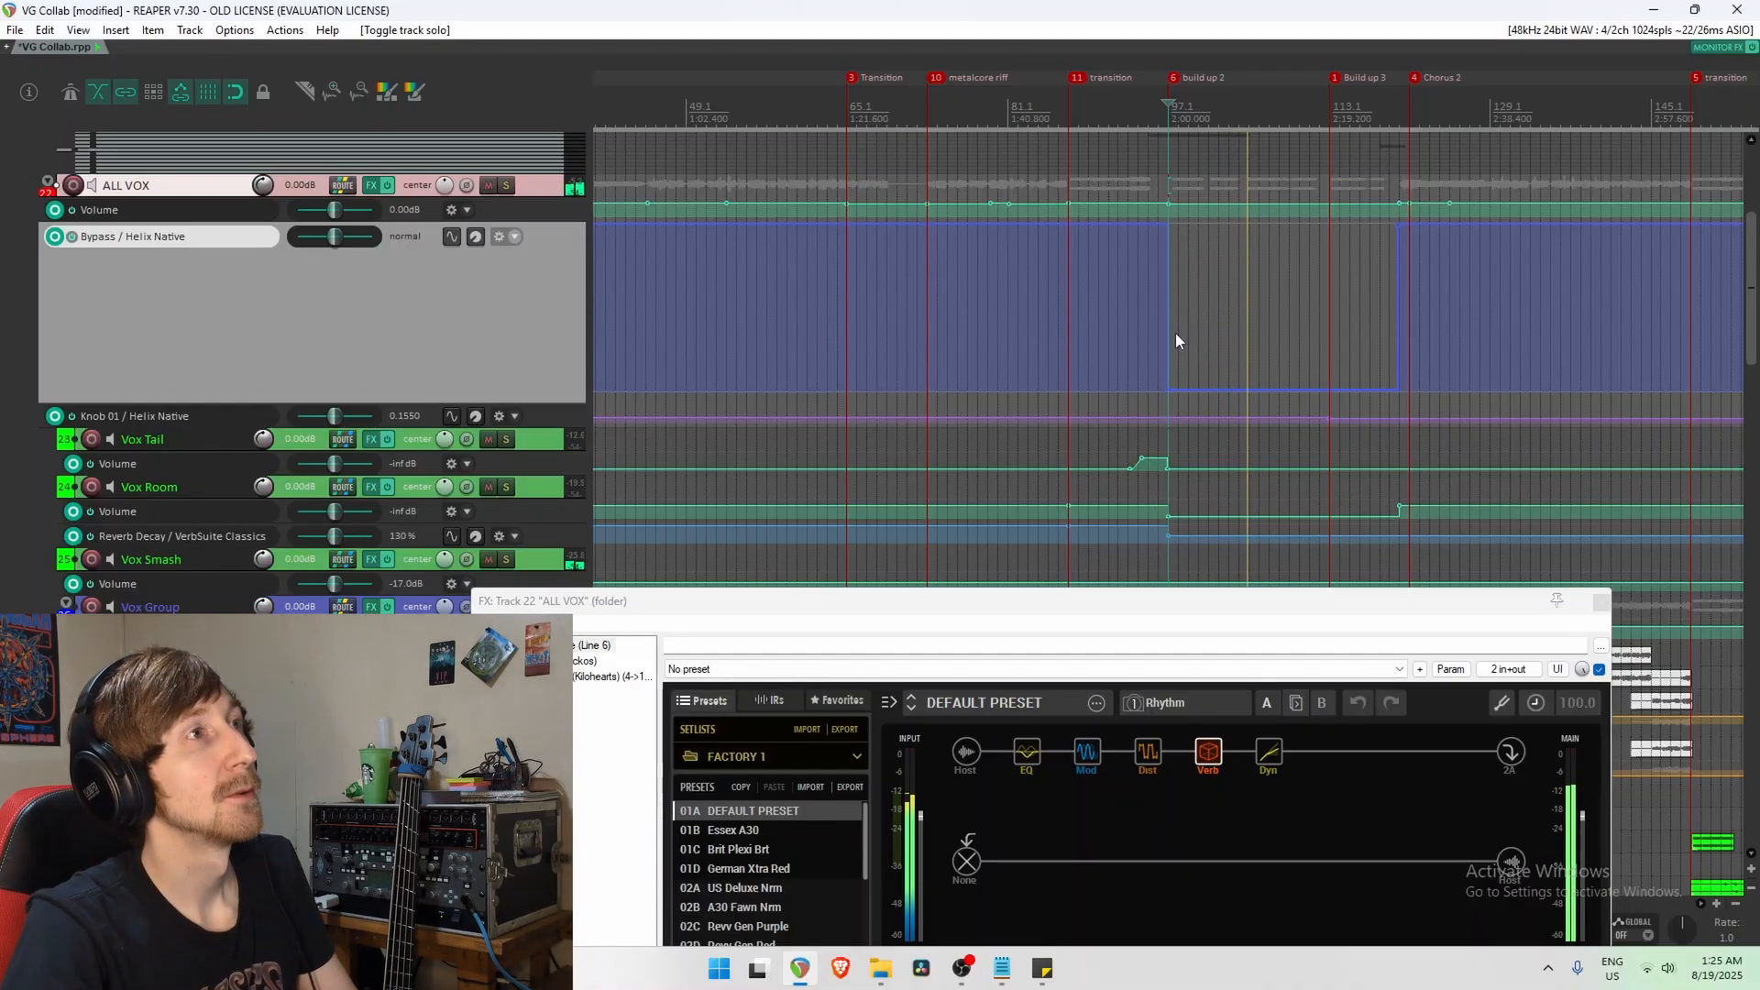
drag(1270, 612, 1281, 735)
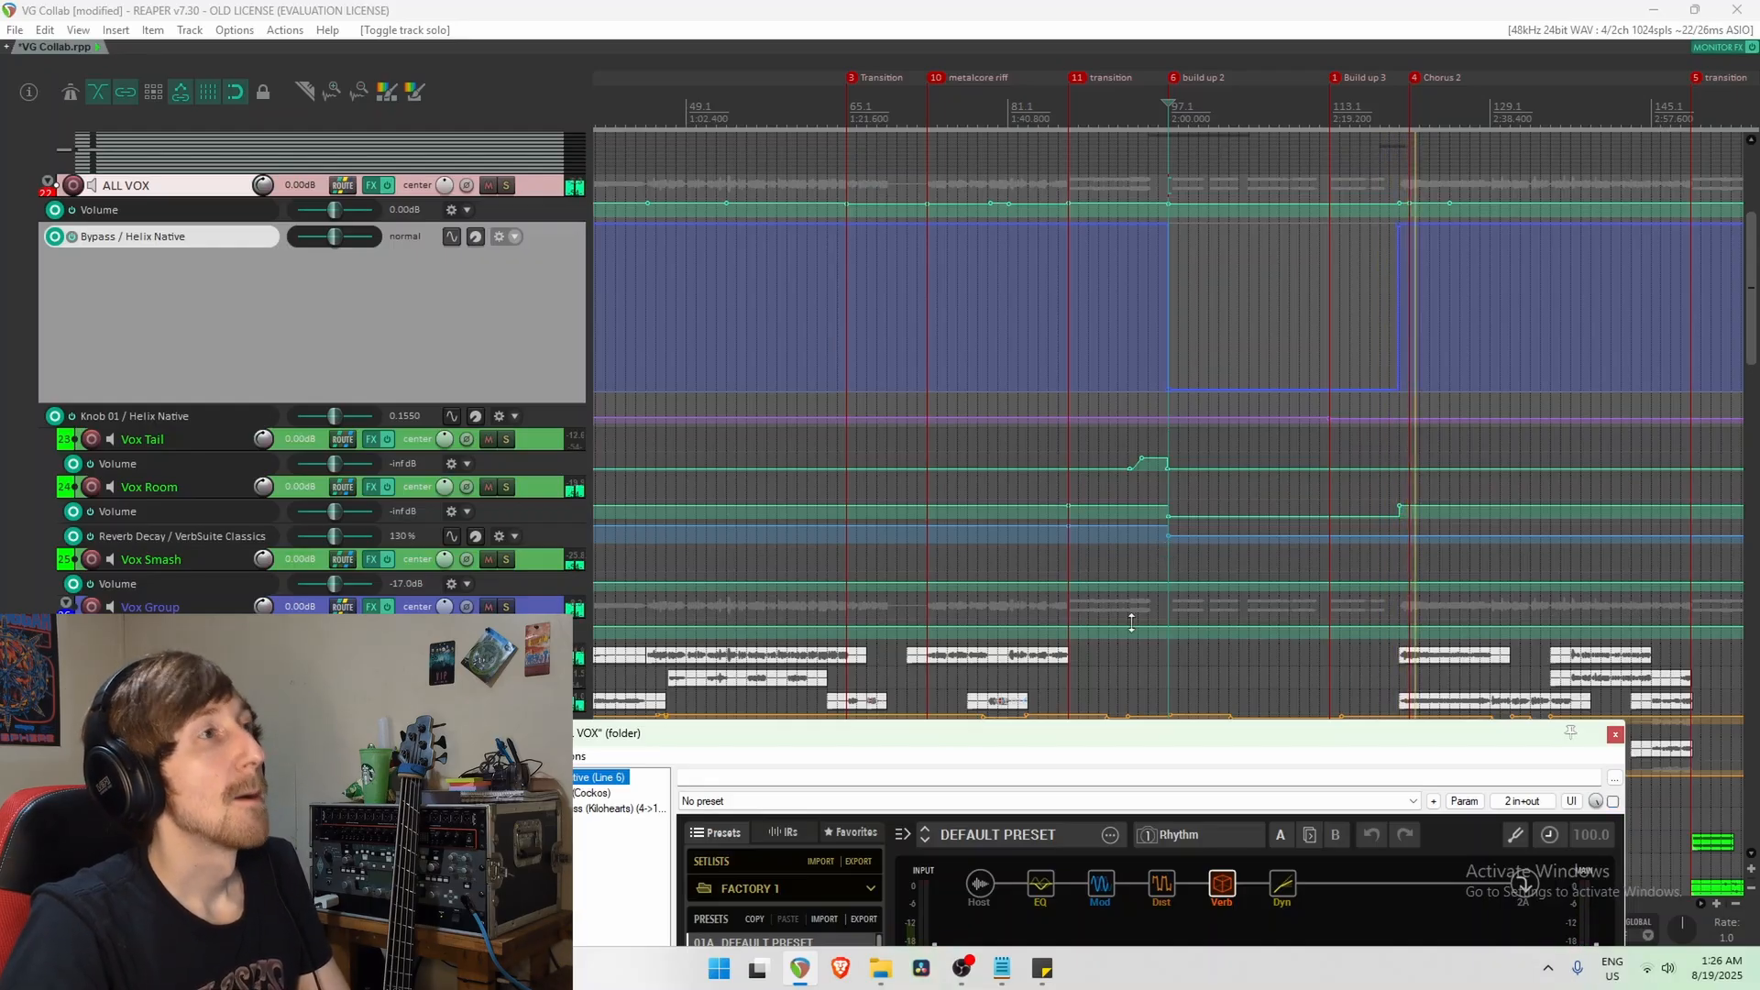
drag(1090, 743, 1100, 321)
drag(862, 319, 864, 576)
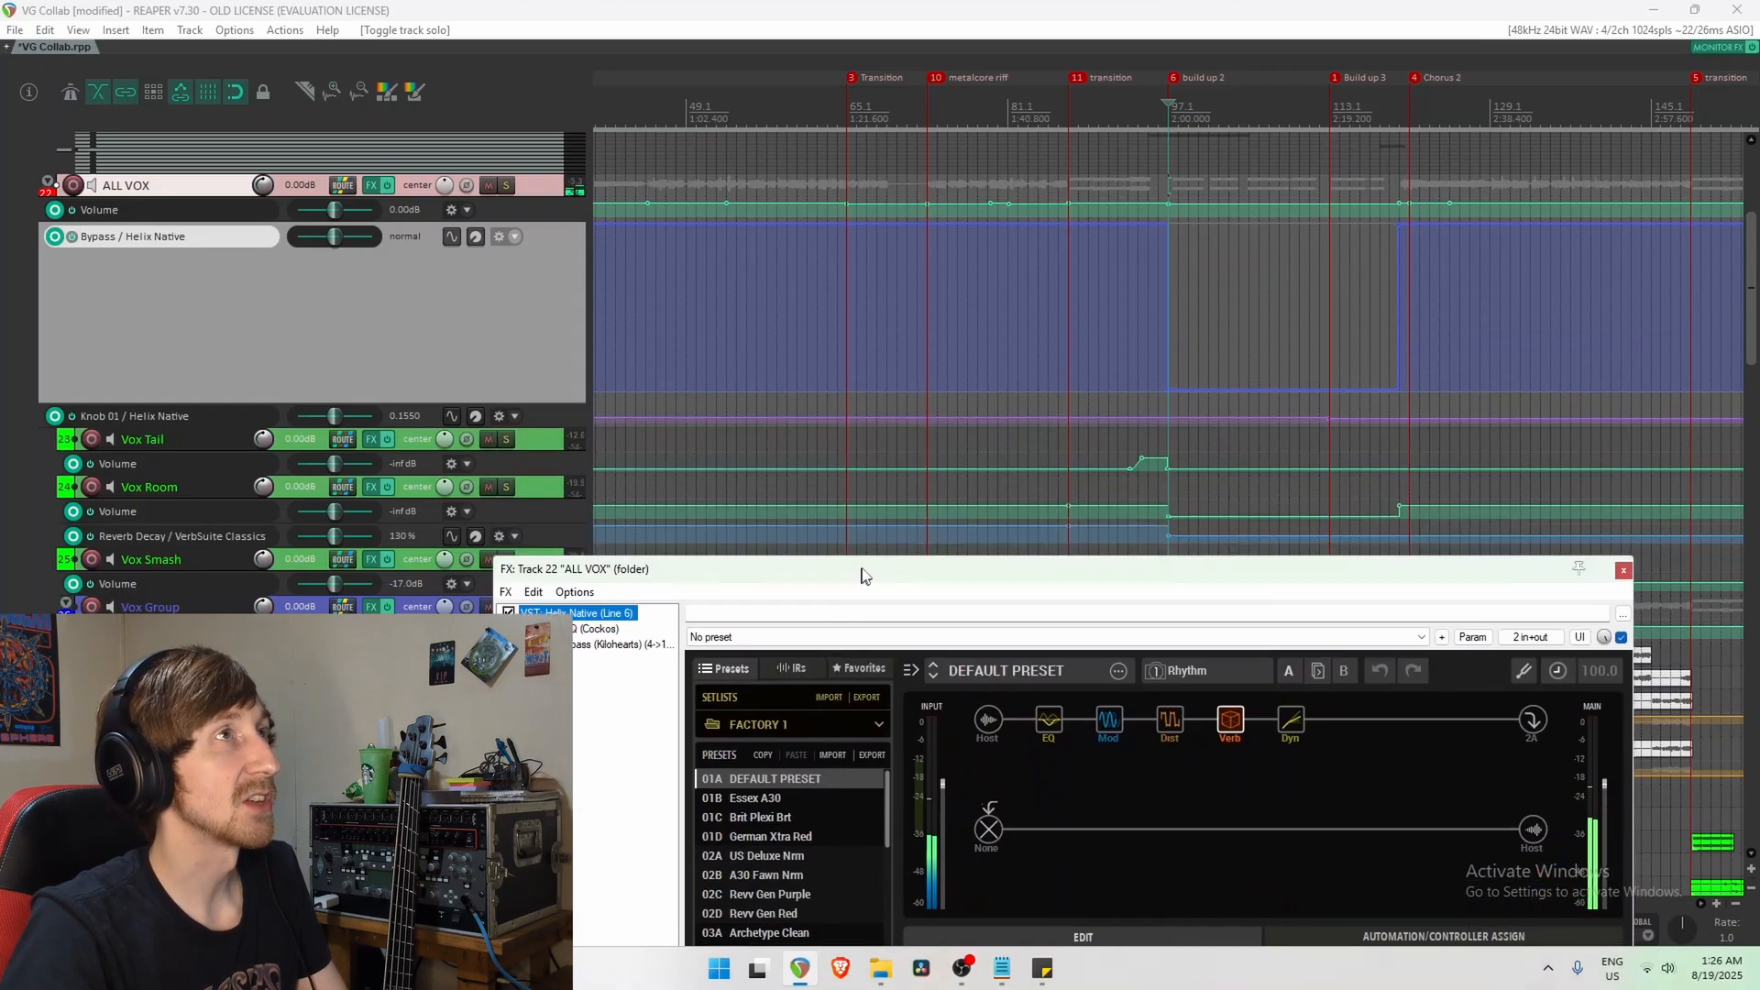
Place the edit cursor ahead of build up 2 and toggle Helix Native's bypass in the ALL VOX chain.
click(1045, 352)
scroll(1042, 350, down, 4)
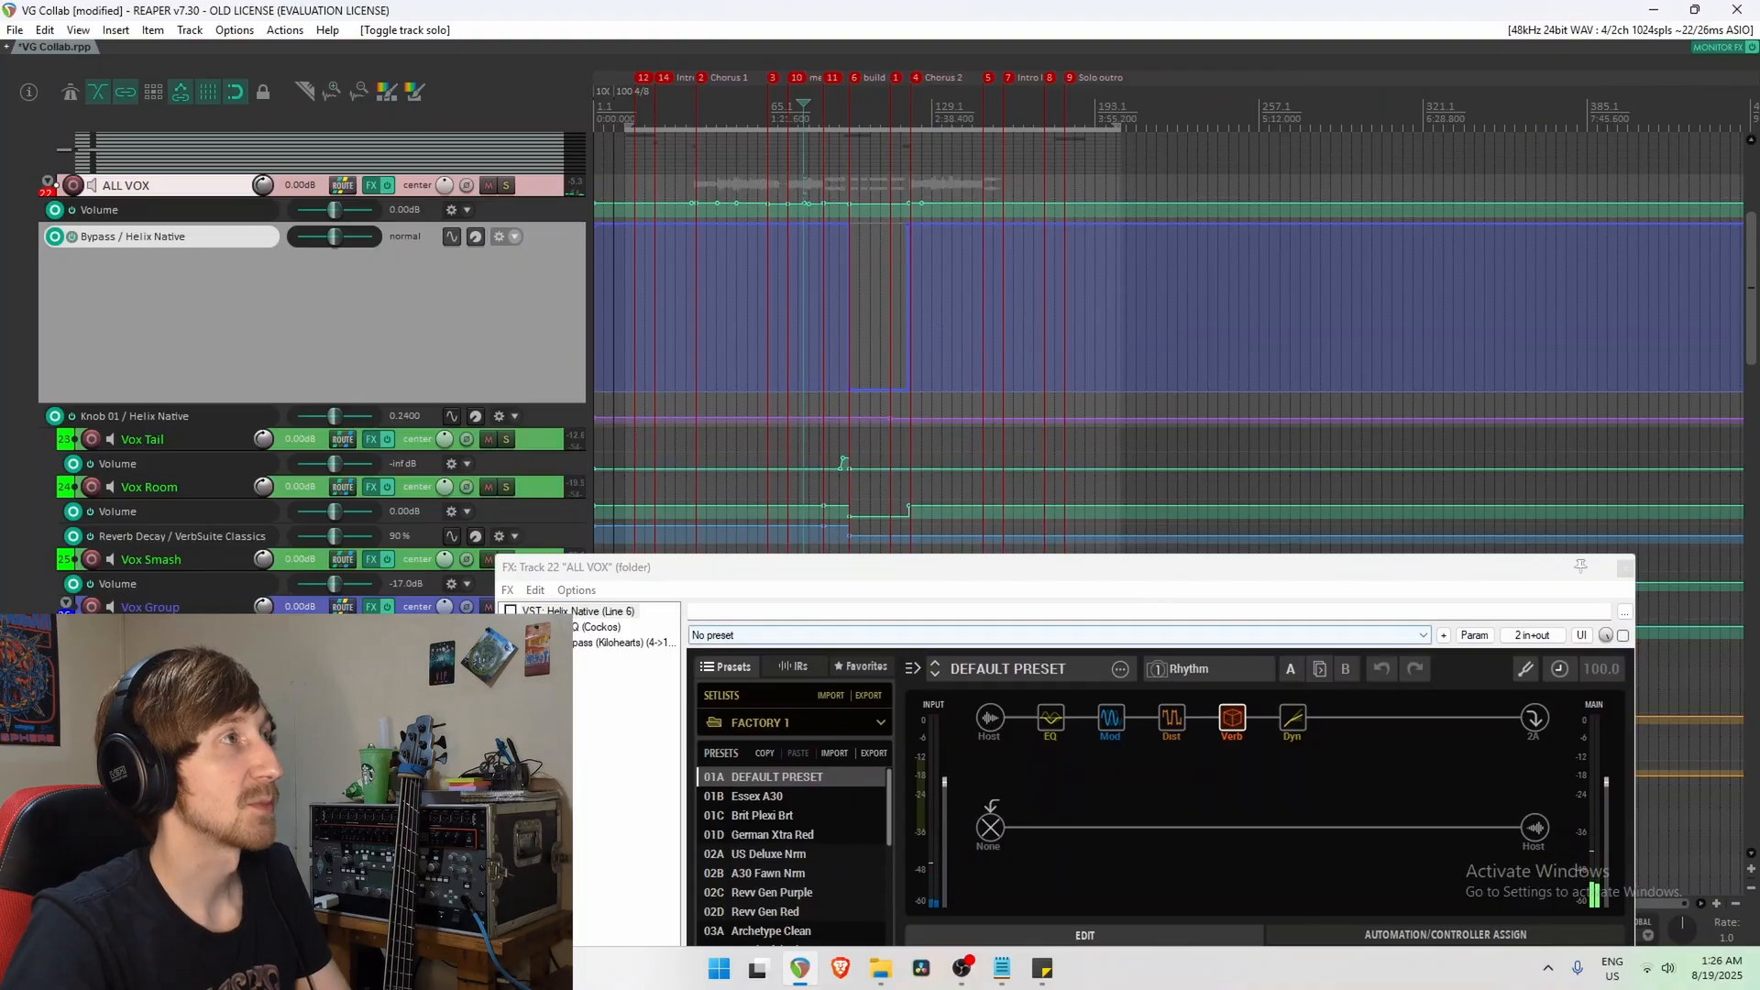
click(511, 613)
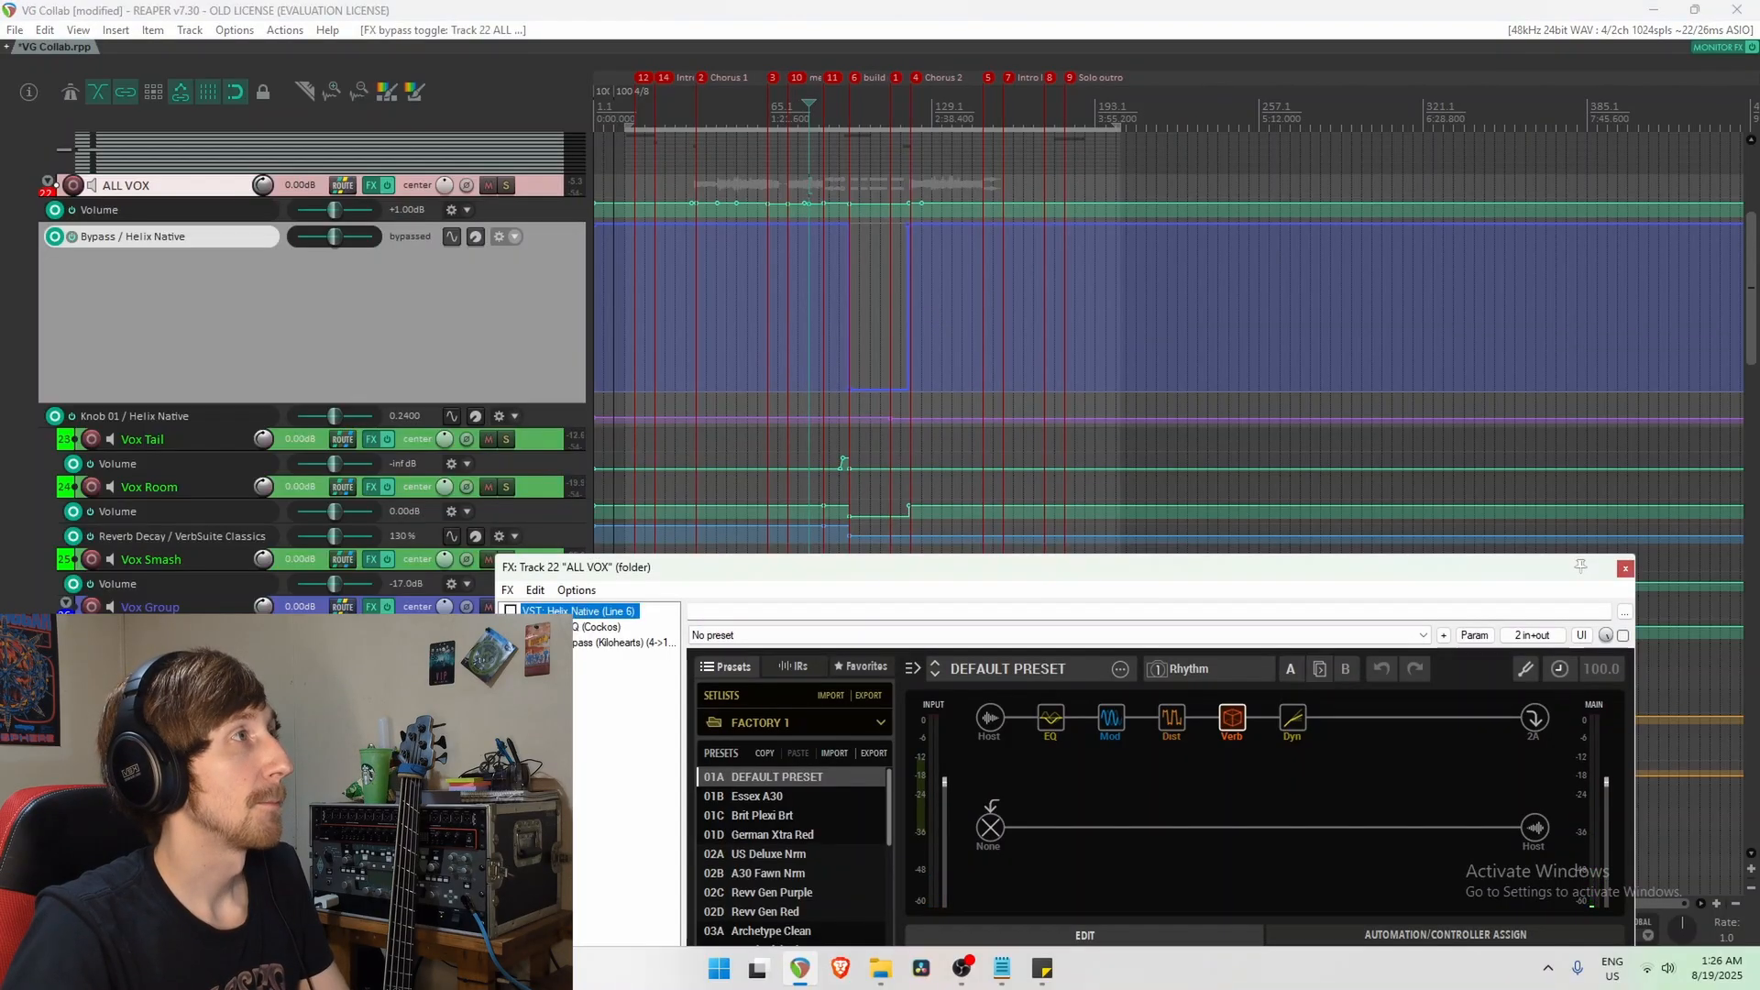
Open ReaEQ in the ALL VOX chain and show the settings of its high-pass band 5.
click(587, 628)
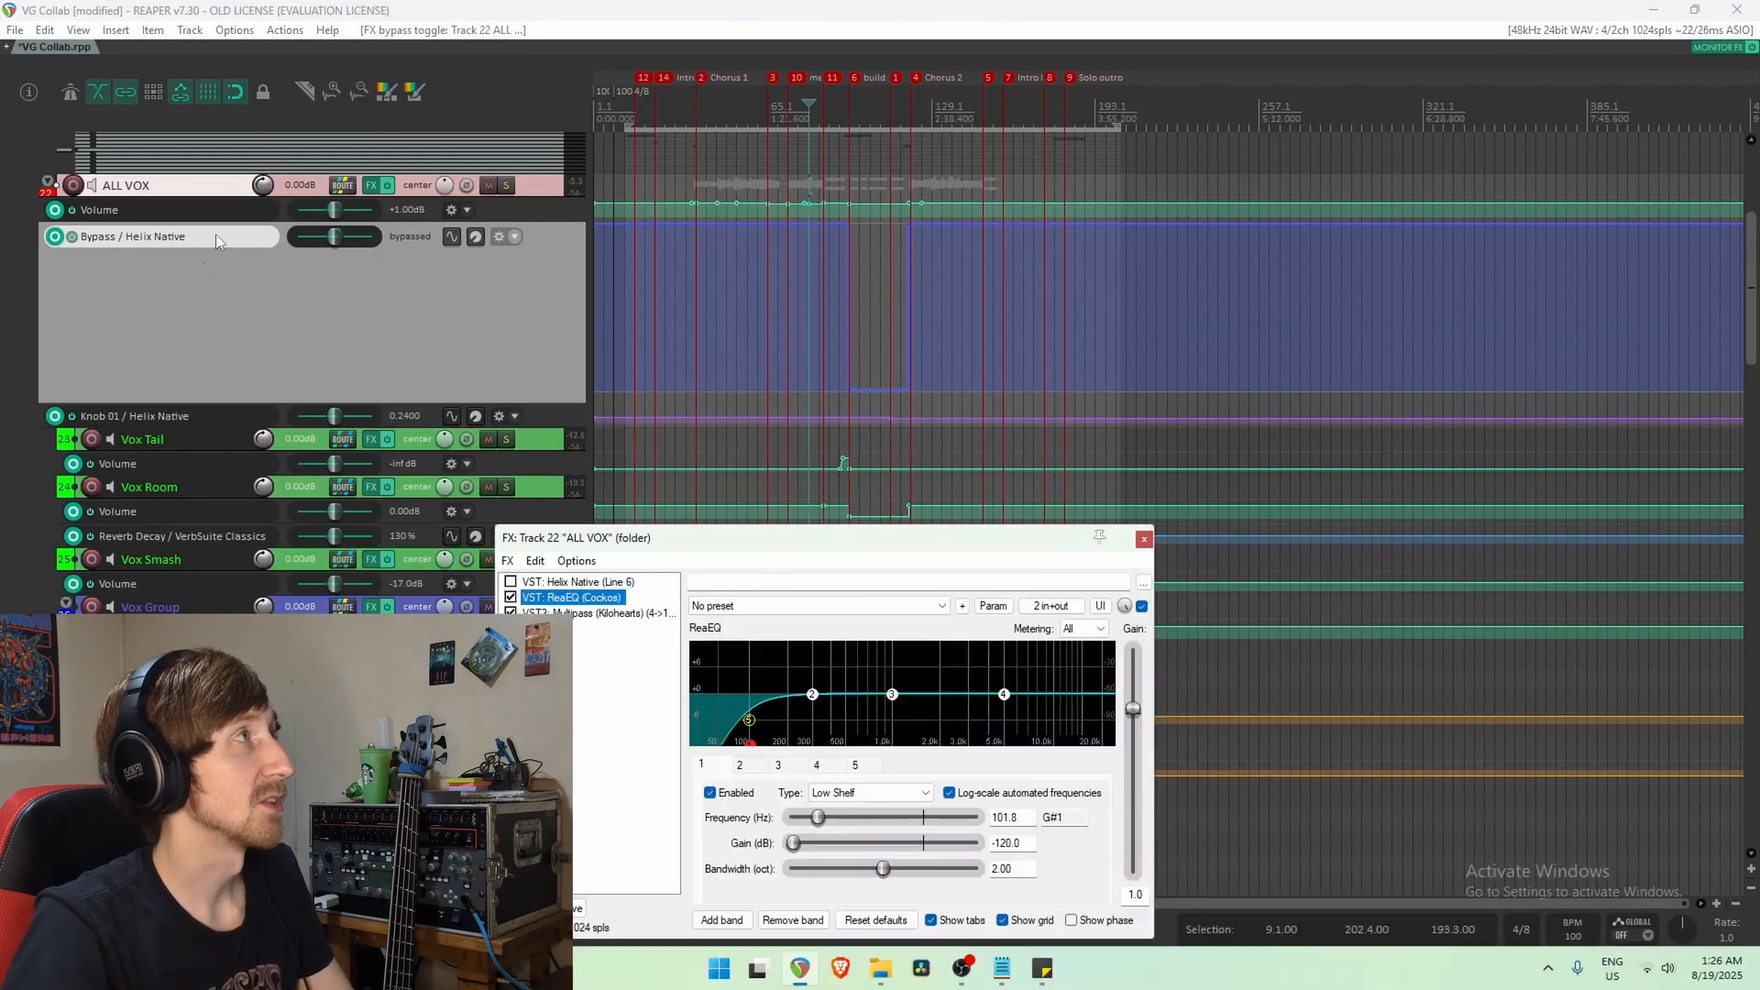
drag(697, 550, 1134, 354)
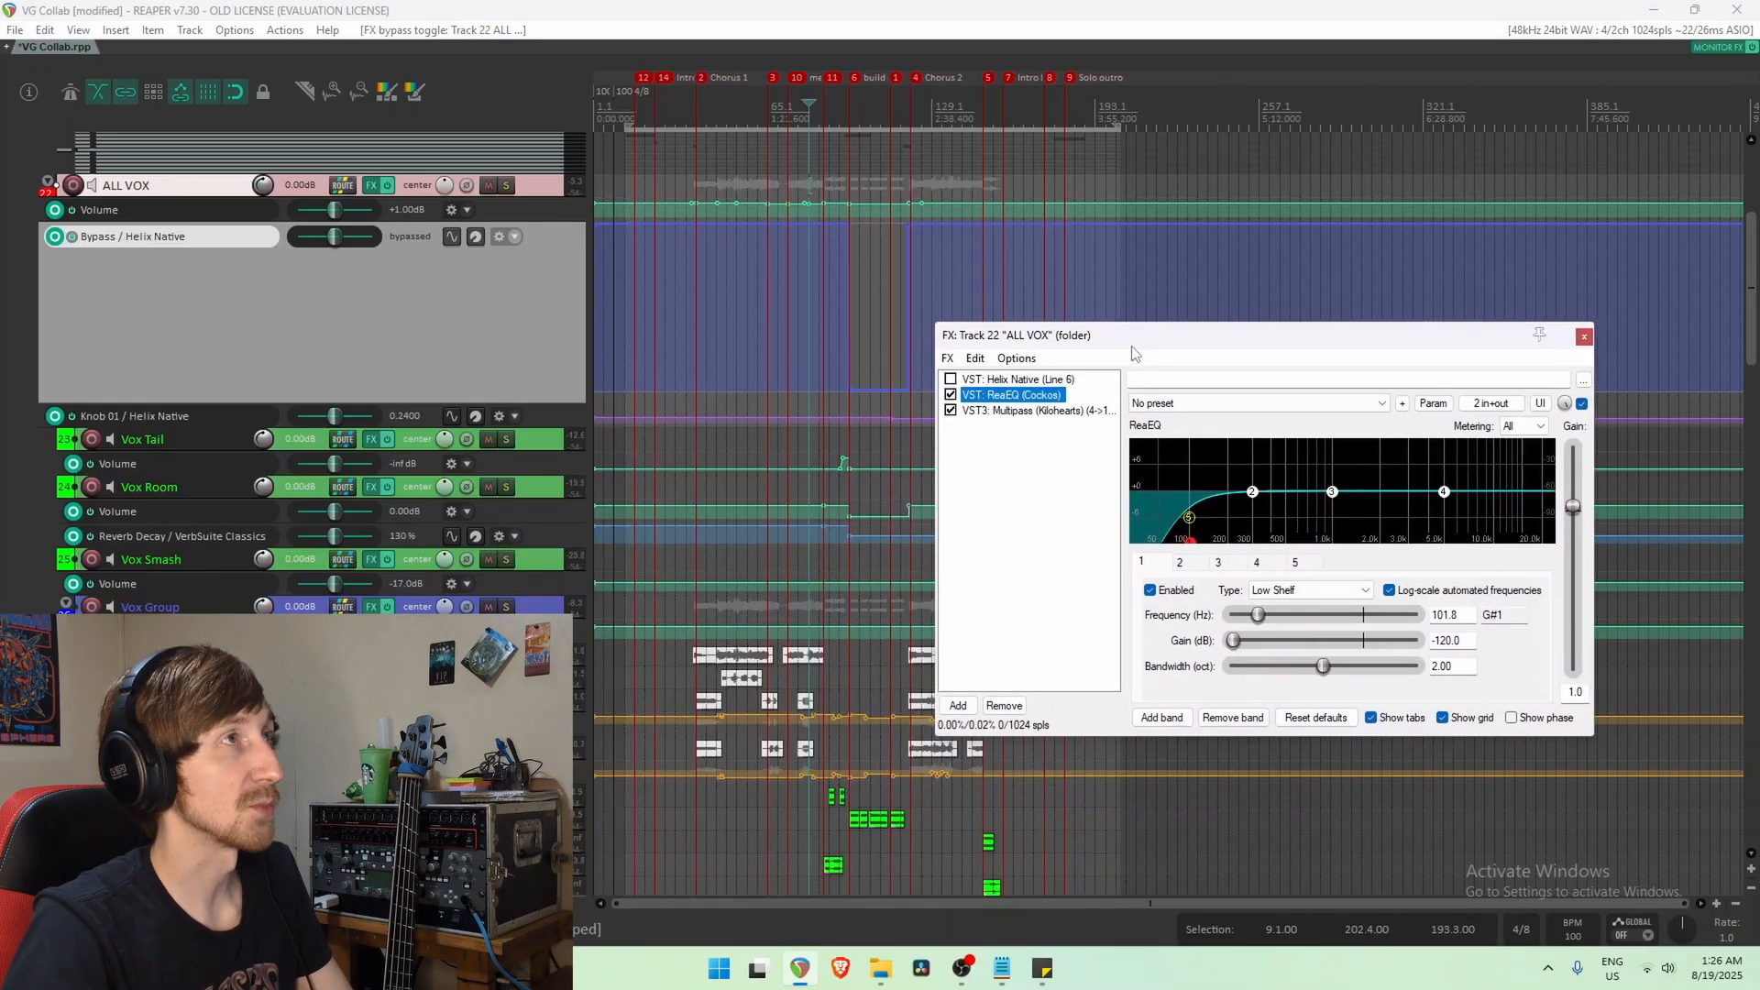
drag(160, 190, 292, 211)
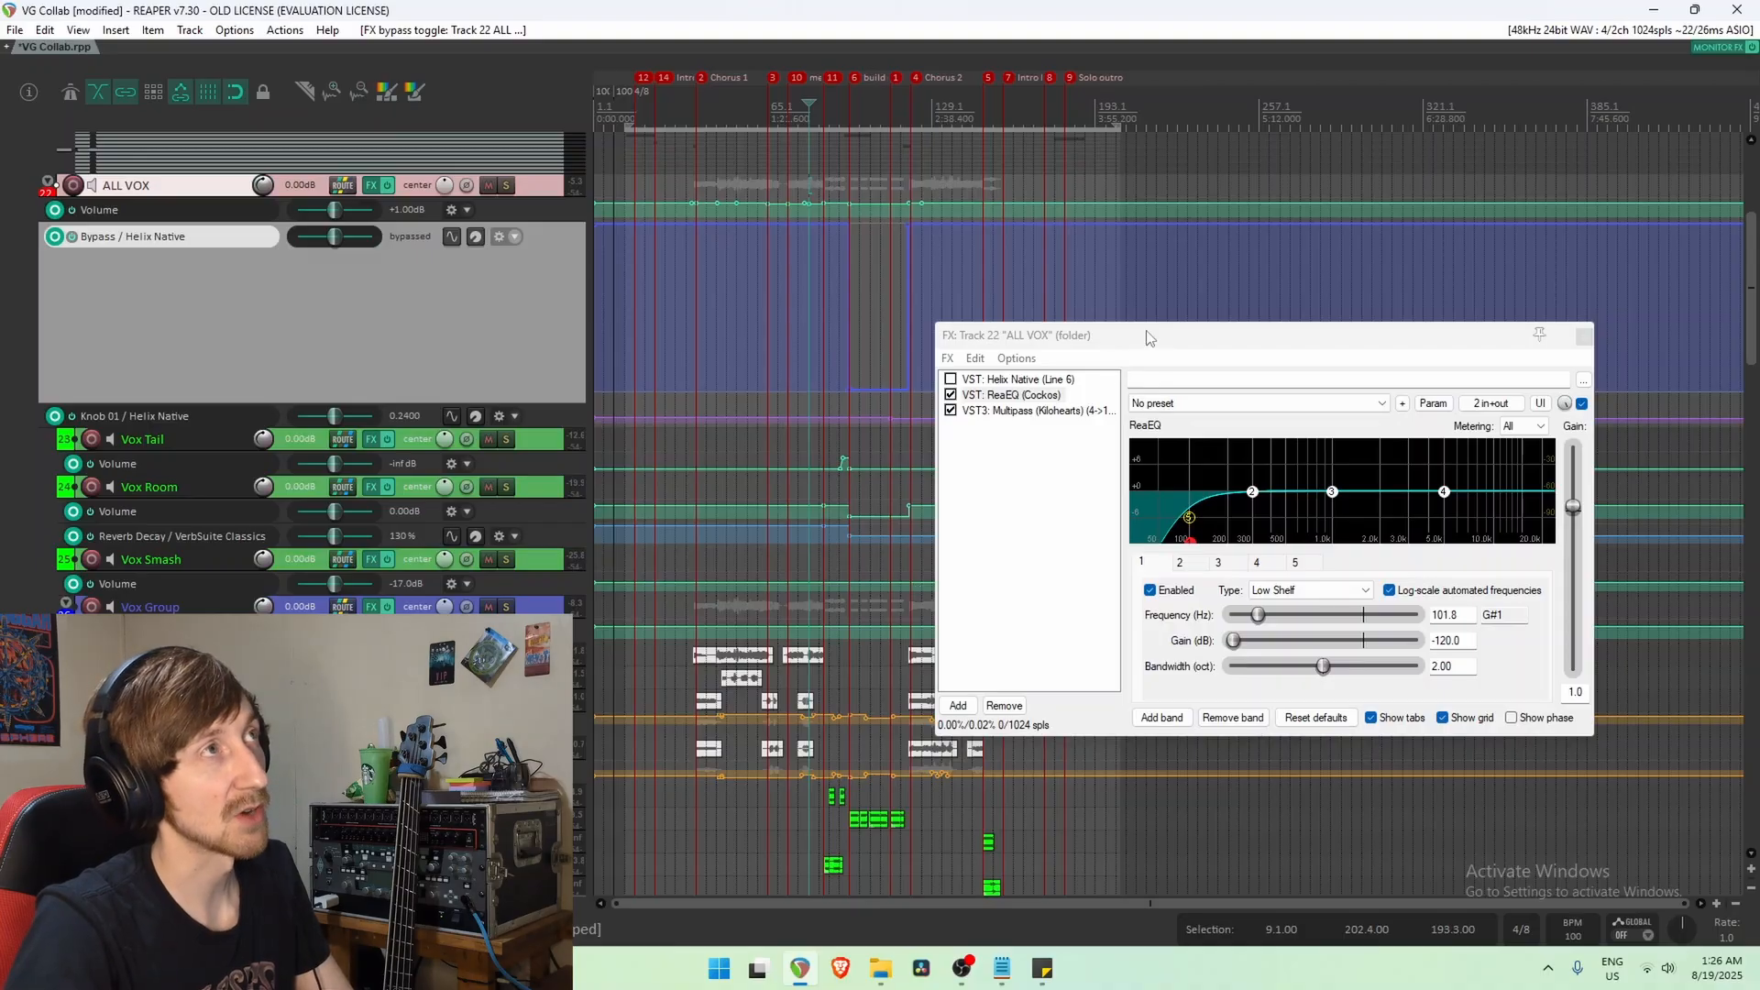
drag(1147, 338, 1155, 261)
click(1200, 449)
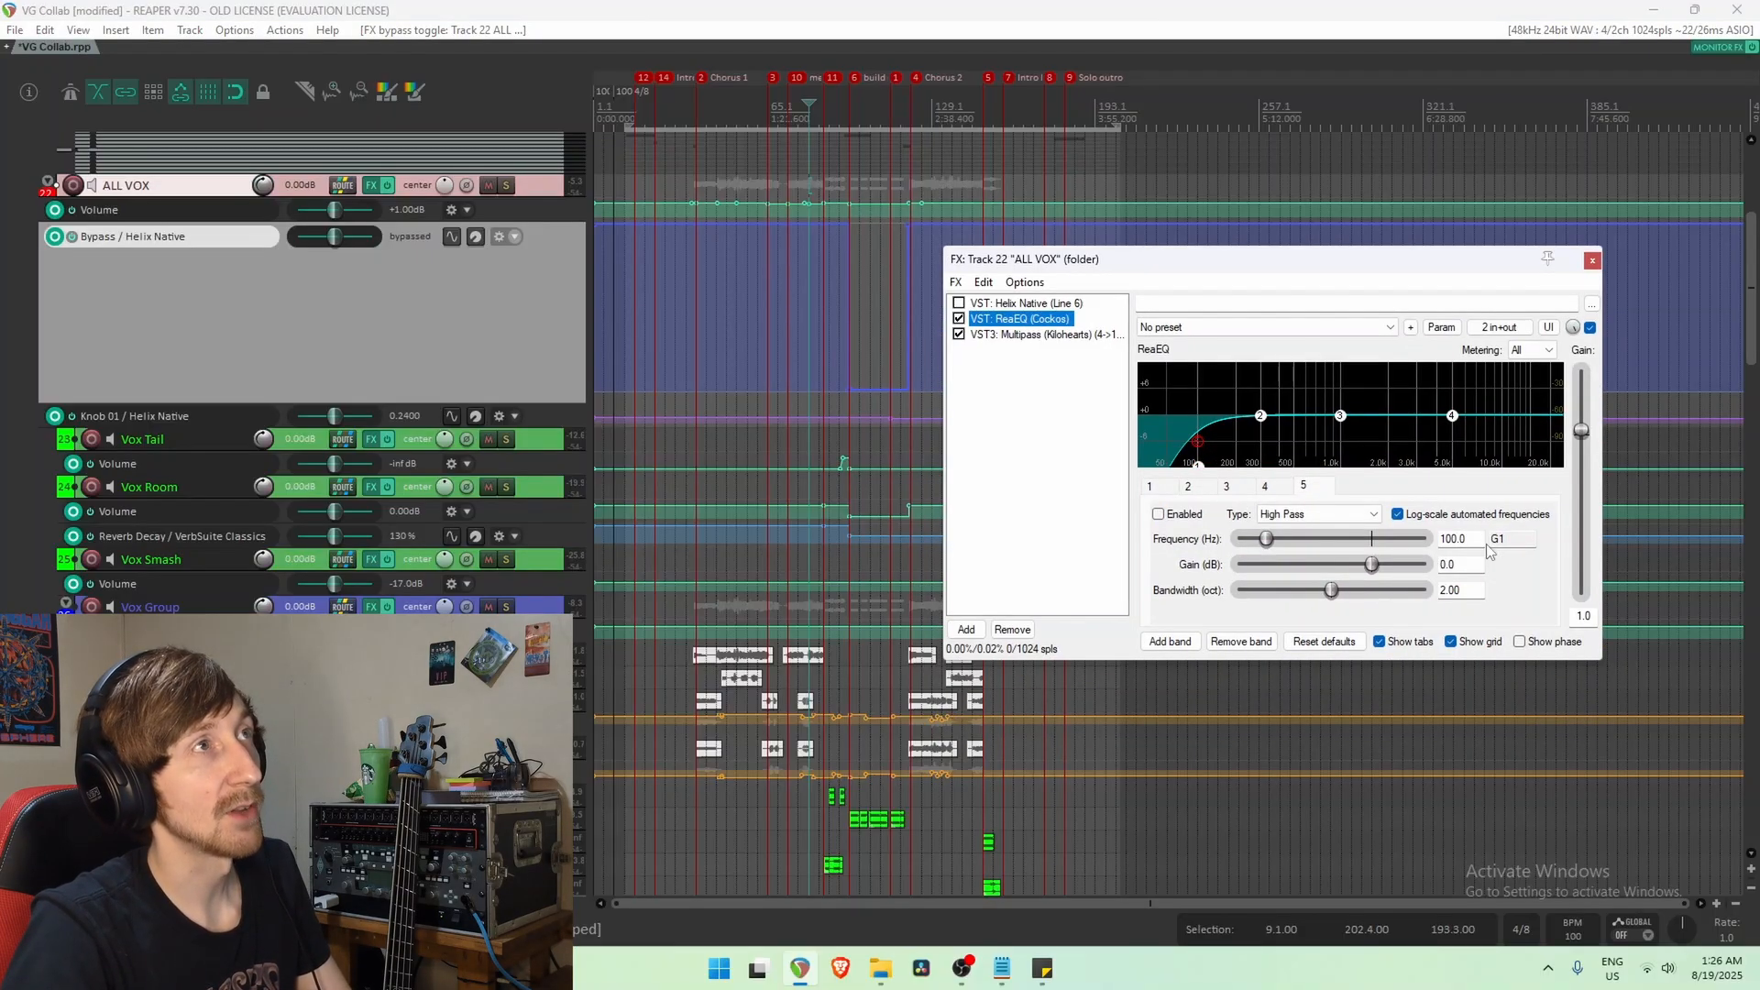
Show Multipass's multiband distortion settings in the ALL VOX chain and shift the FX window to check the envelopes behind it.
click(998, 335)
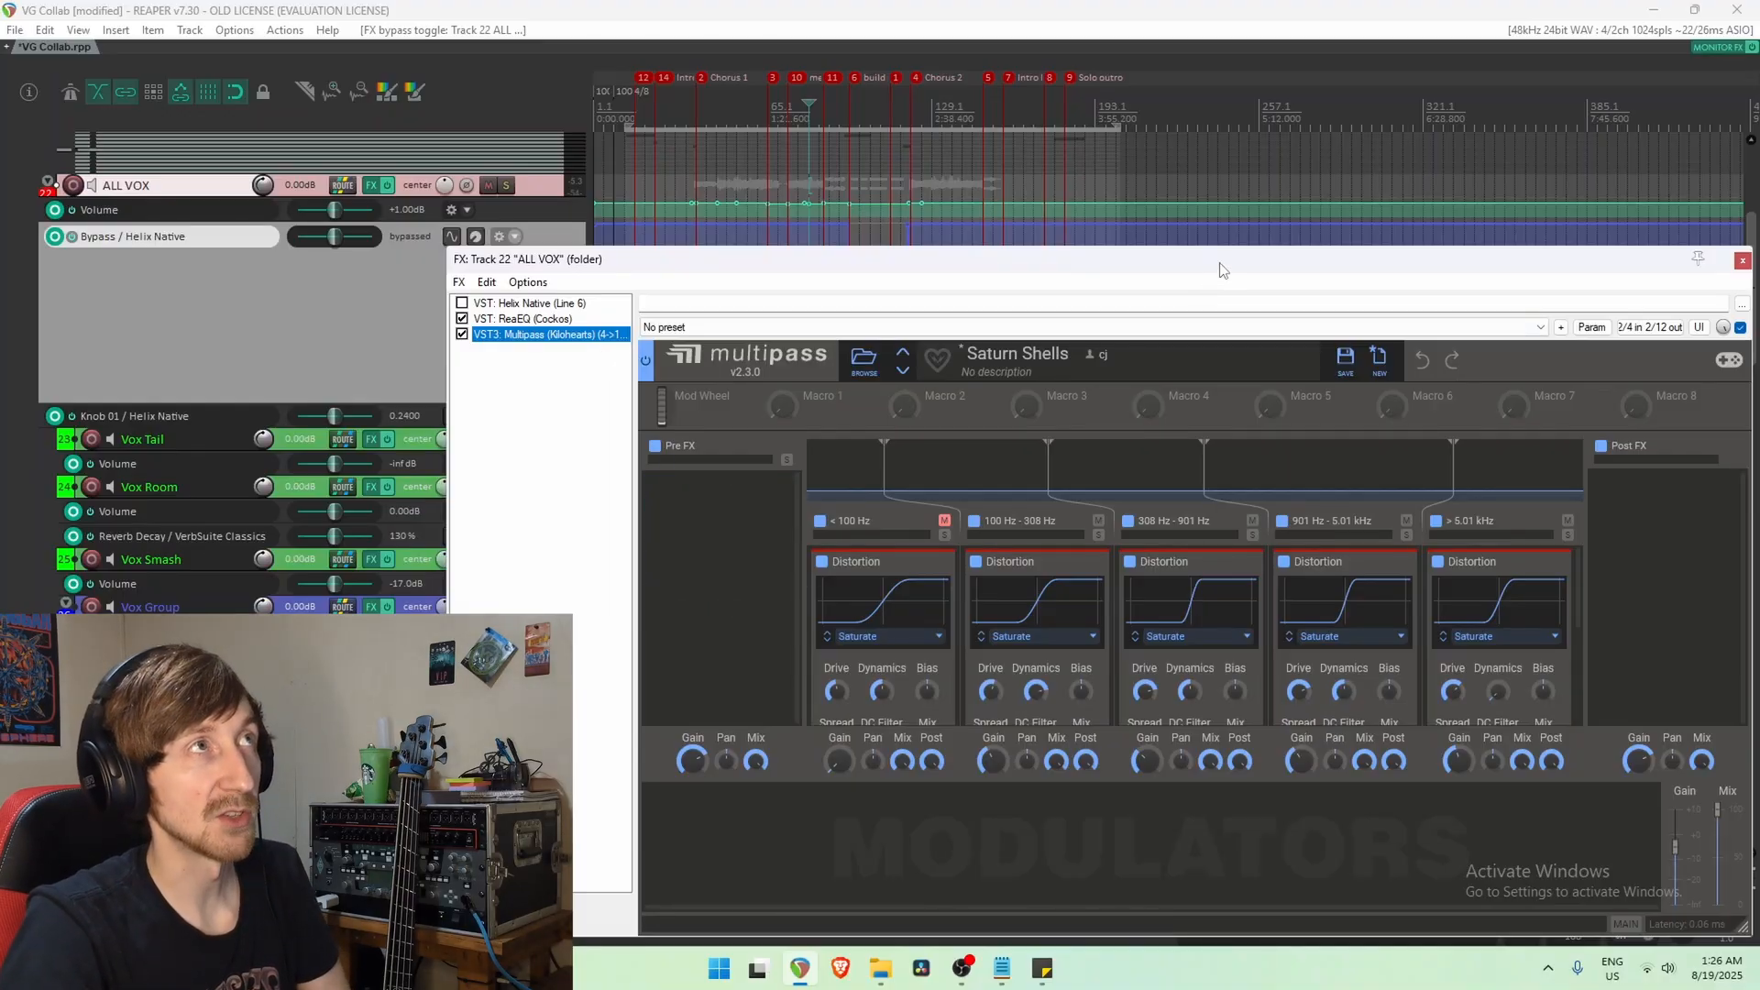
drag(1227, 264, 1145, 179)
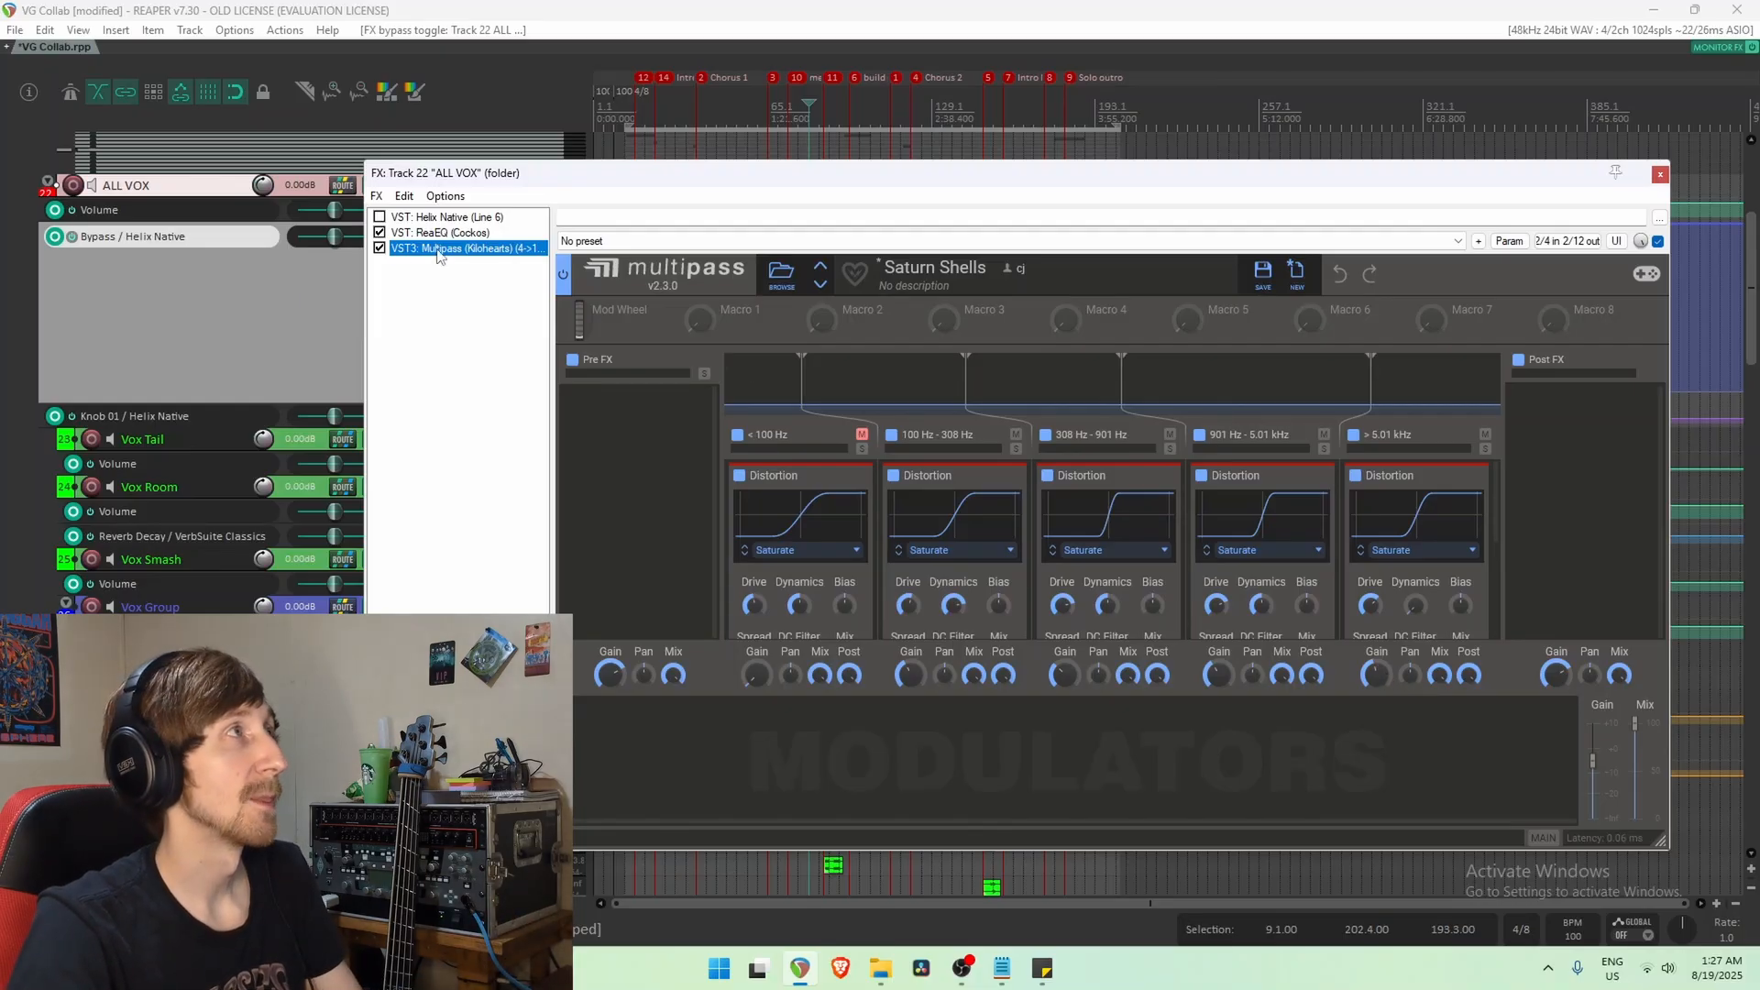
drag(477, 173, 455, 656)
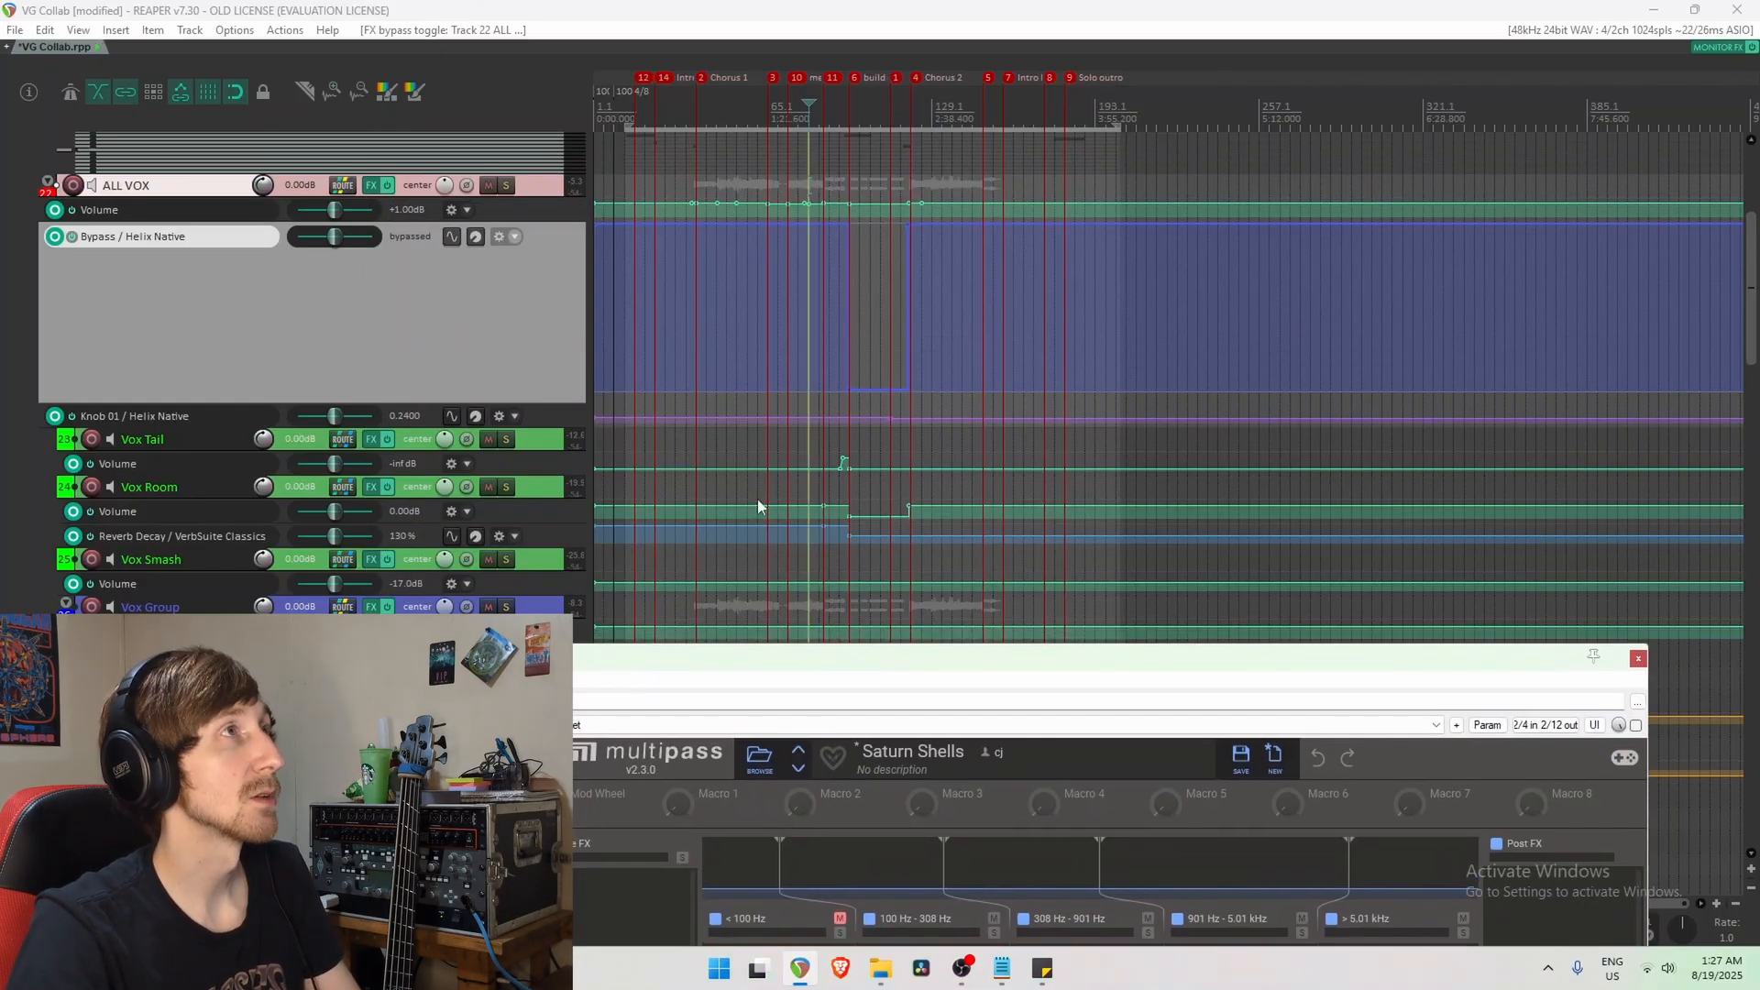
drag(775, 660, 856, 223)
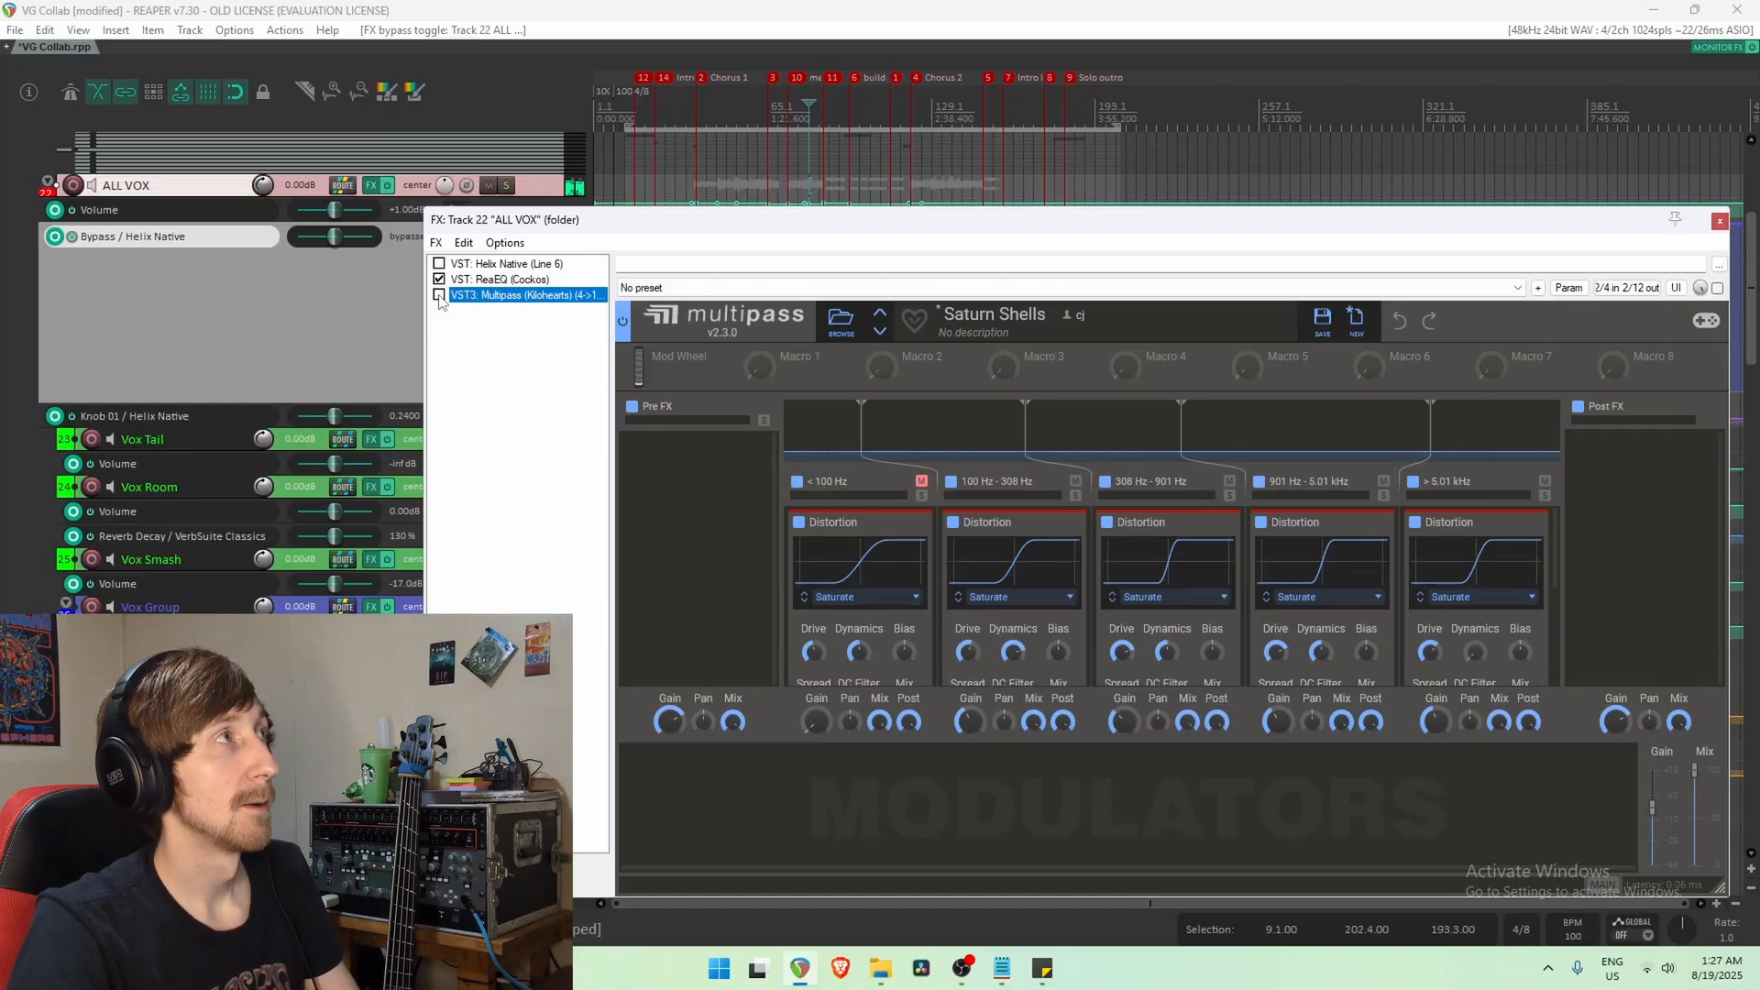
Play the mix with Multipass switched off and back on in the ALL VOX chain, stop, and close the FX window.
key(space)
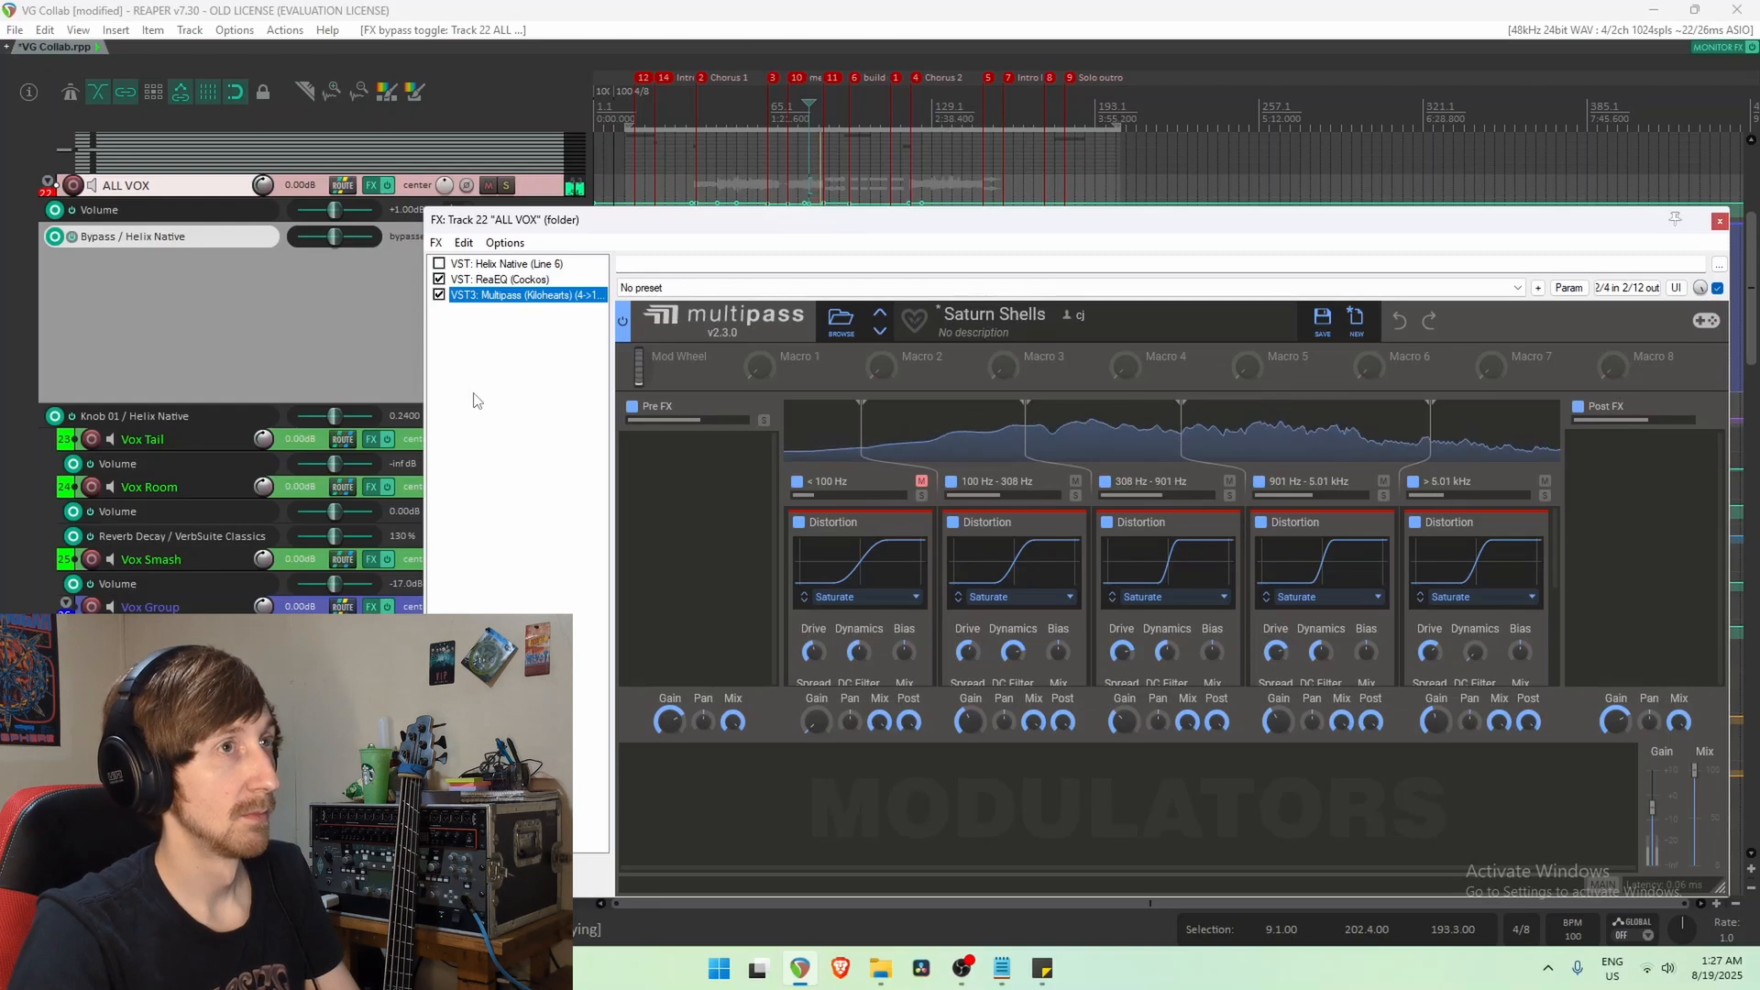
key(space)
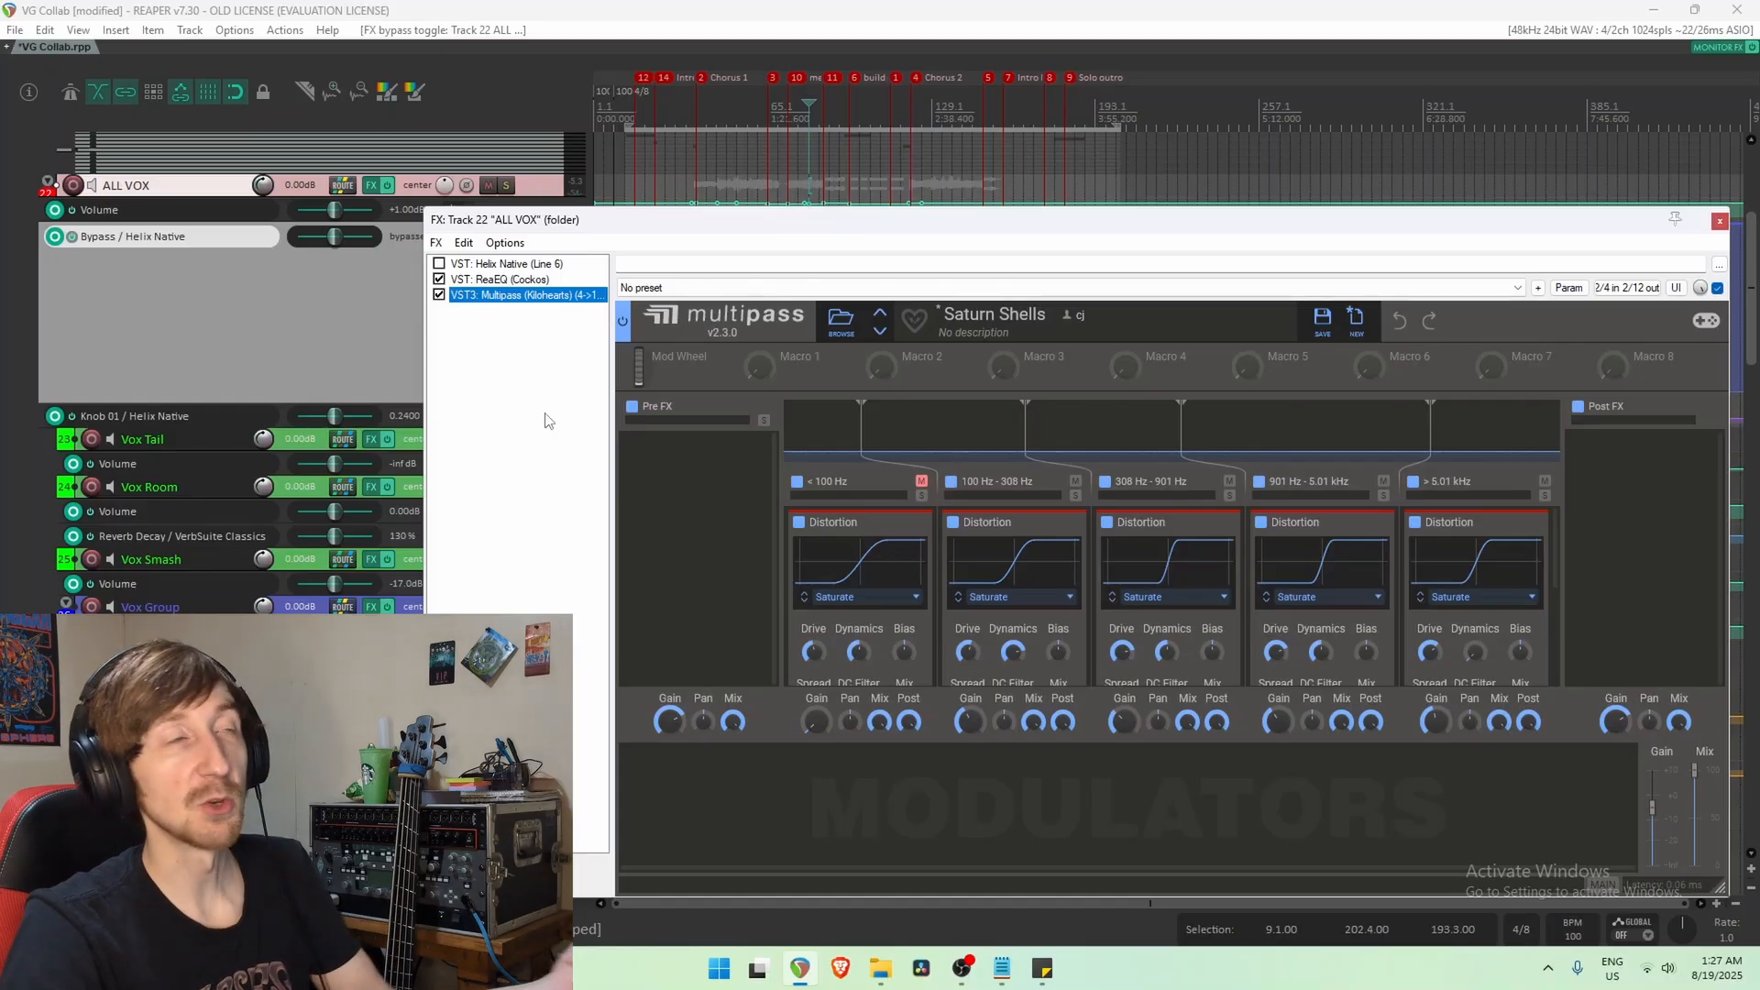
drag(901, 219, 743, 189)
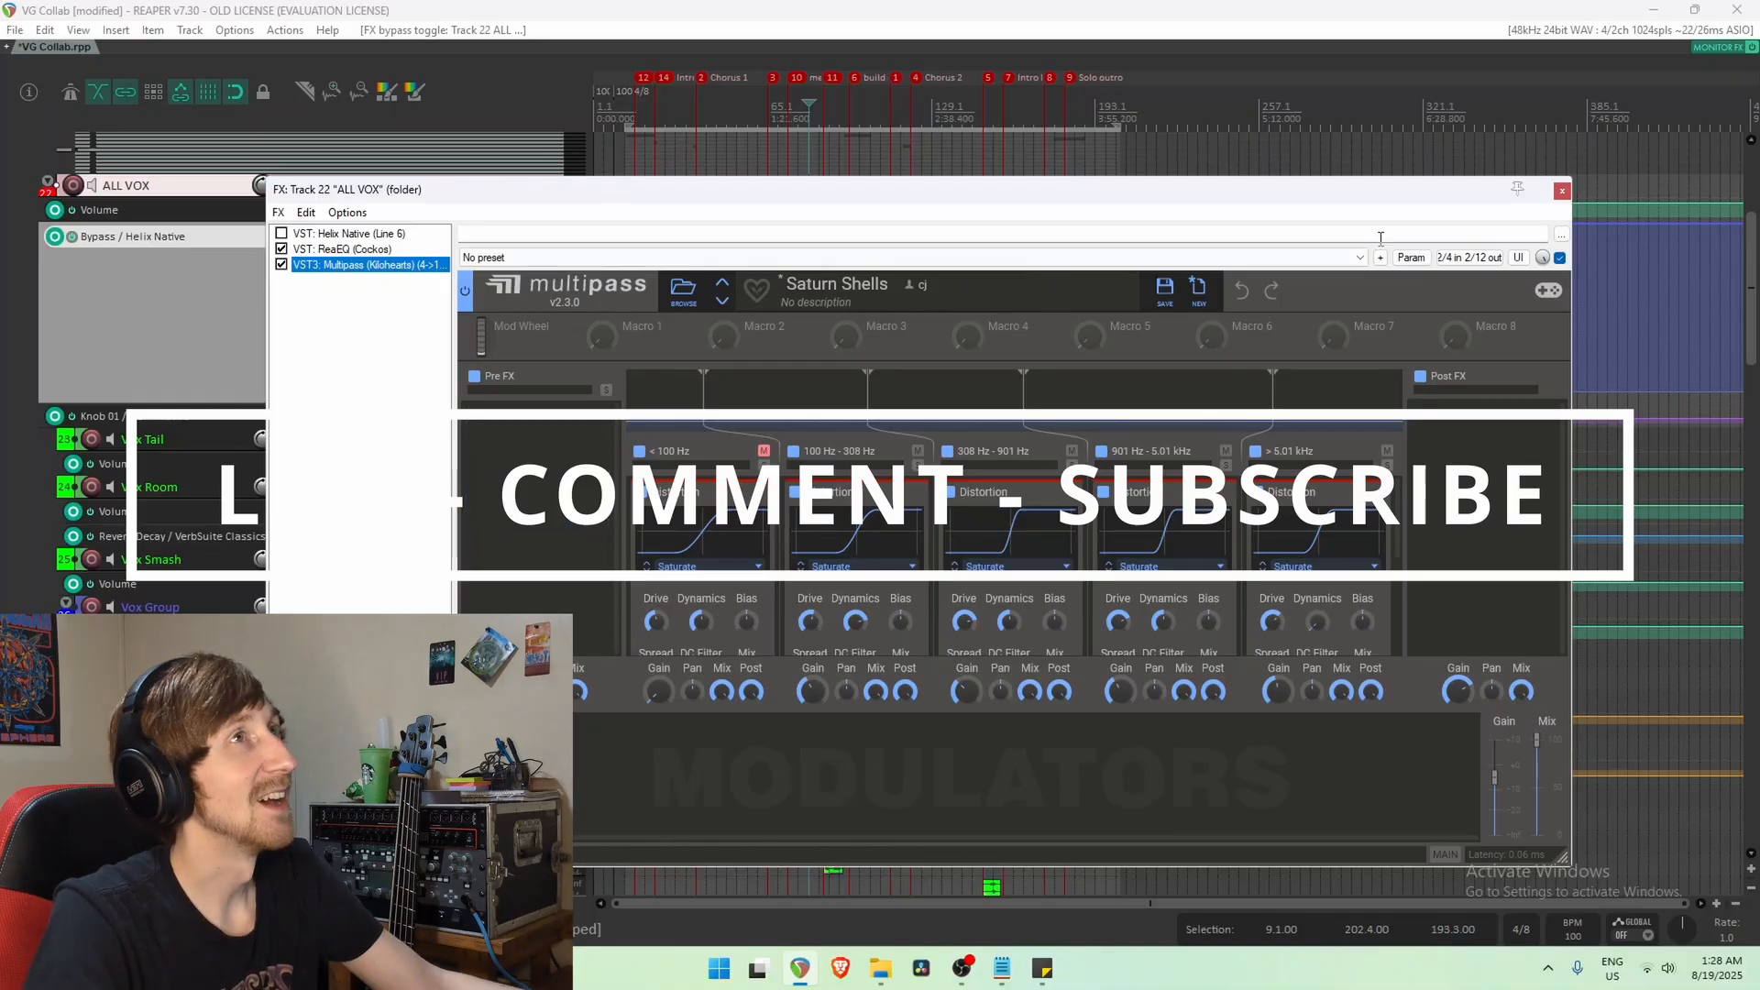
click(1561, 193)
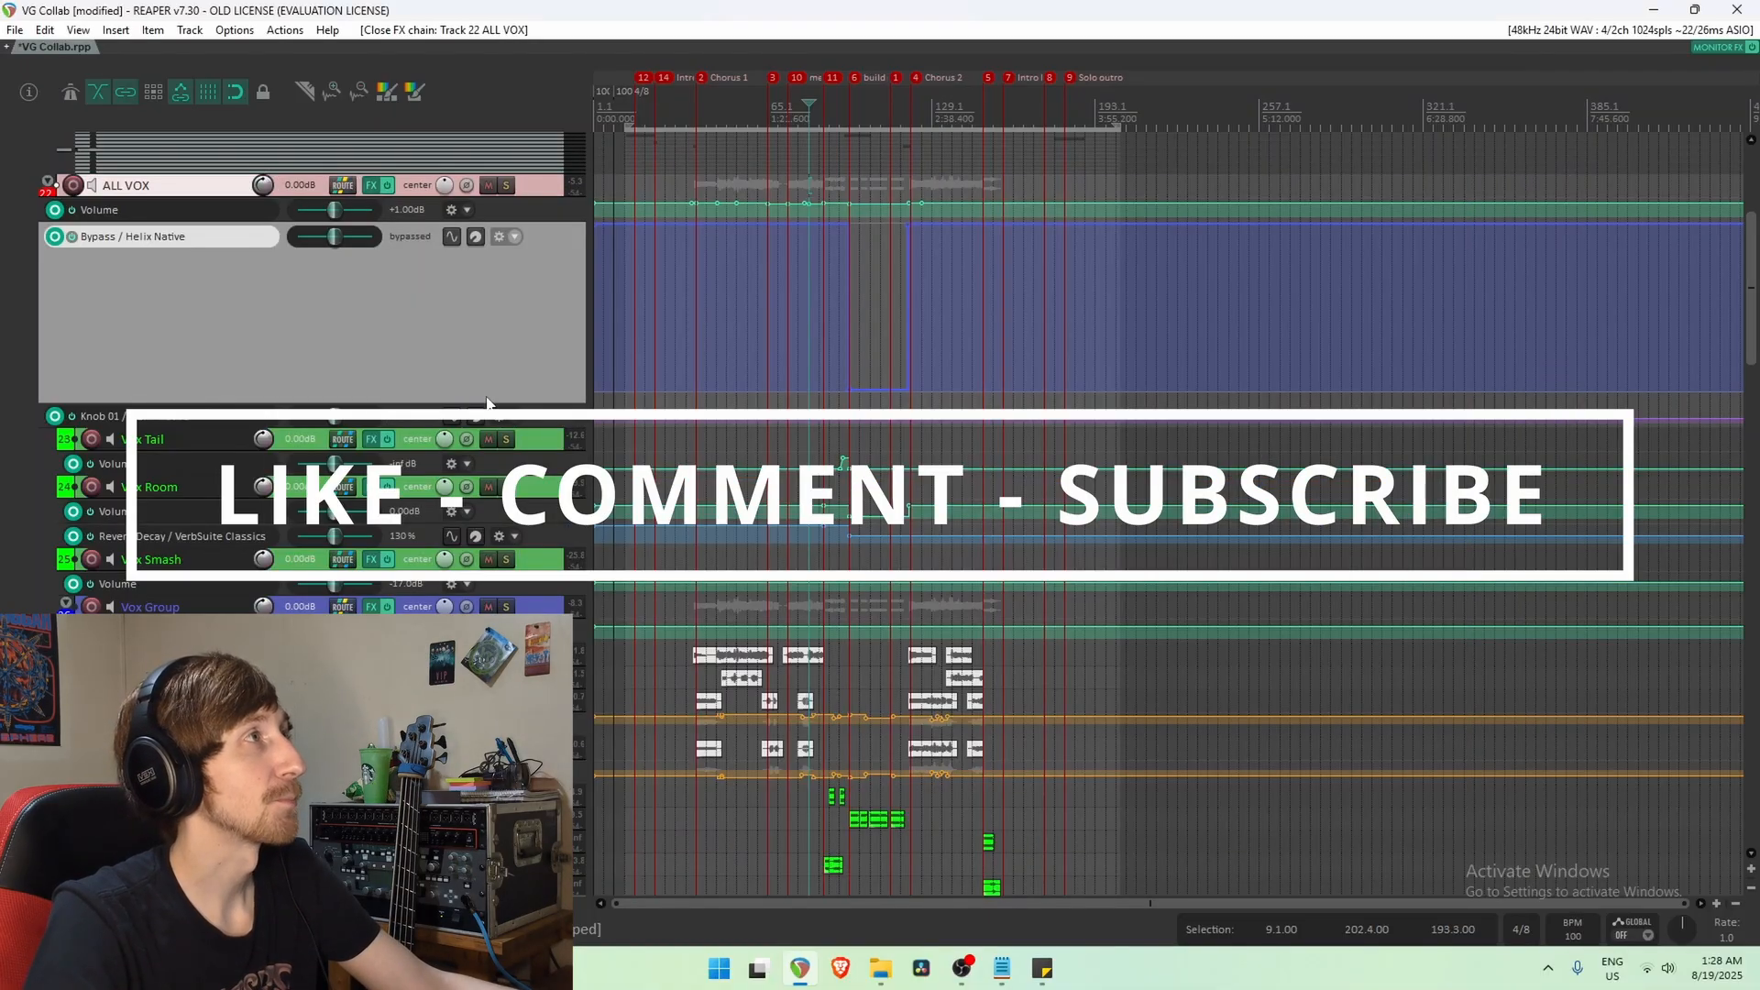
Shrink the Helix Native bypass envelope lane and expand the ALL EXTRAS folder to show its tracks.
drag(489, 404, 490, 247)
scroll(3, 351, up, 3)
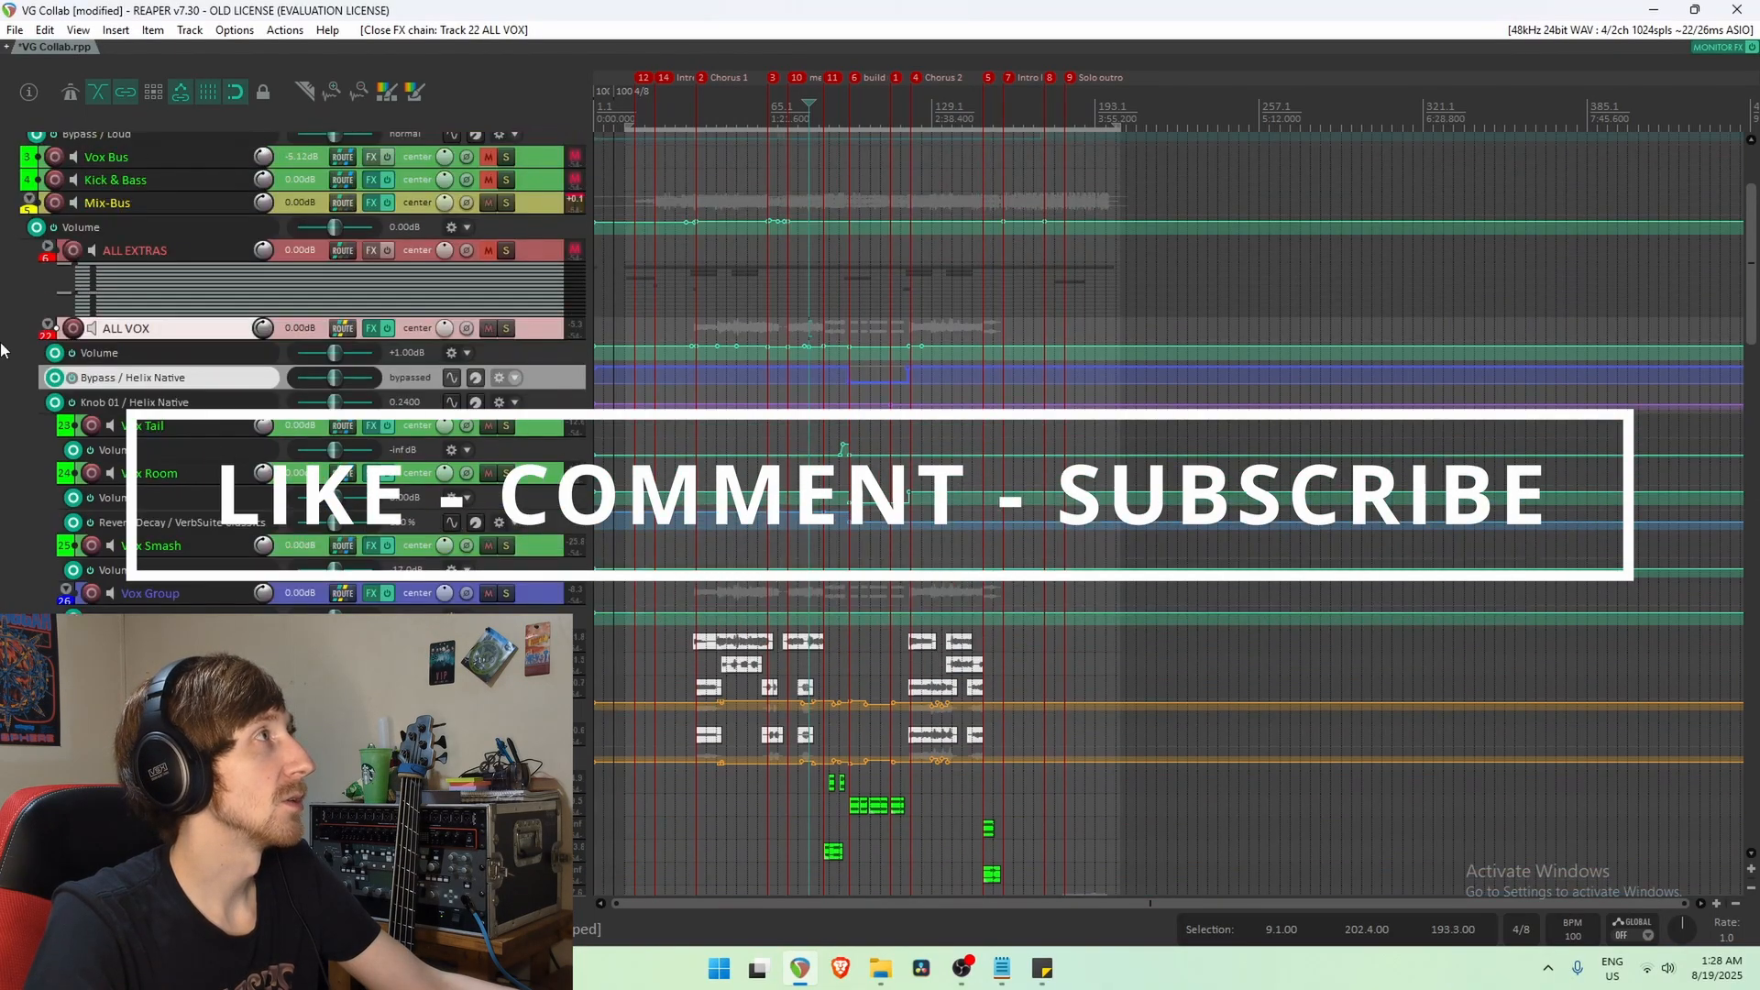
click(49, 245)
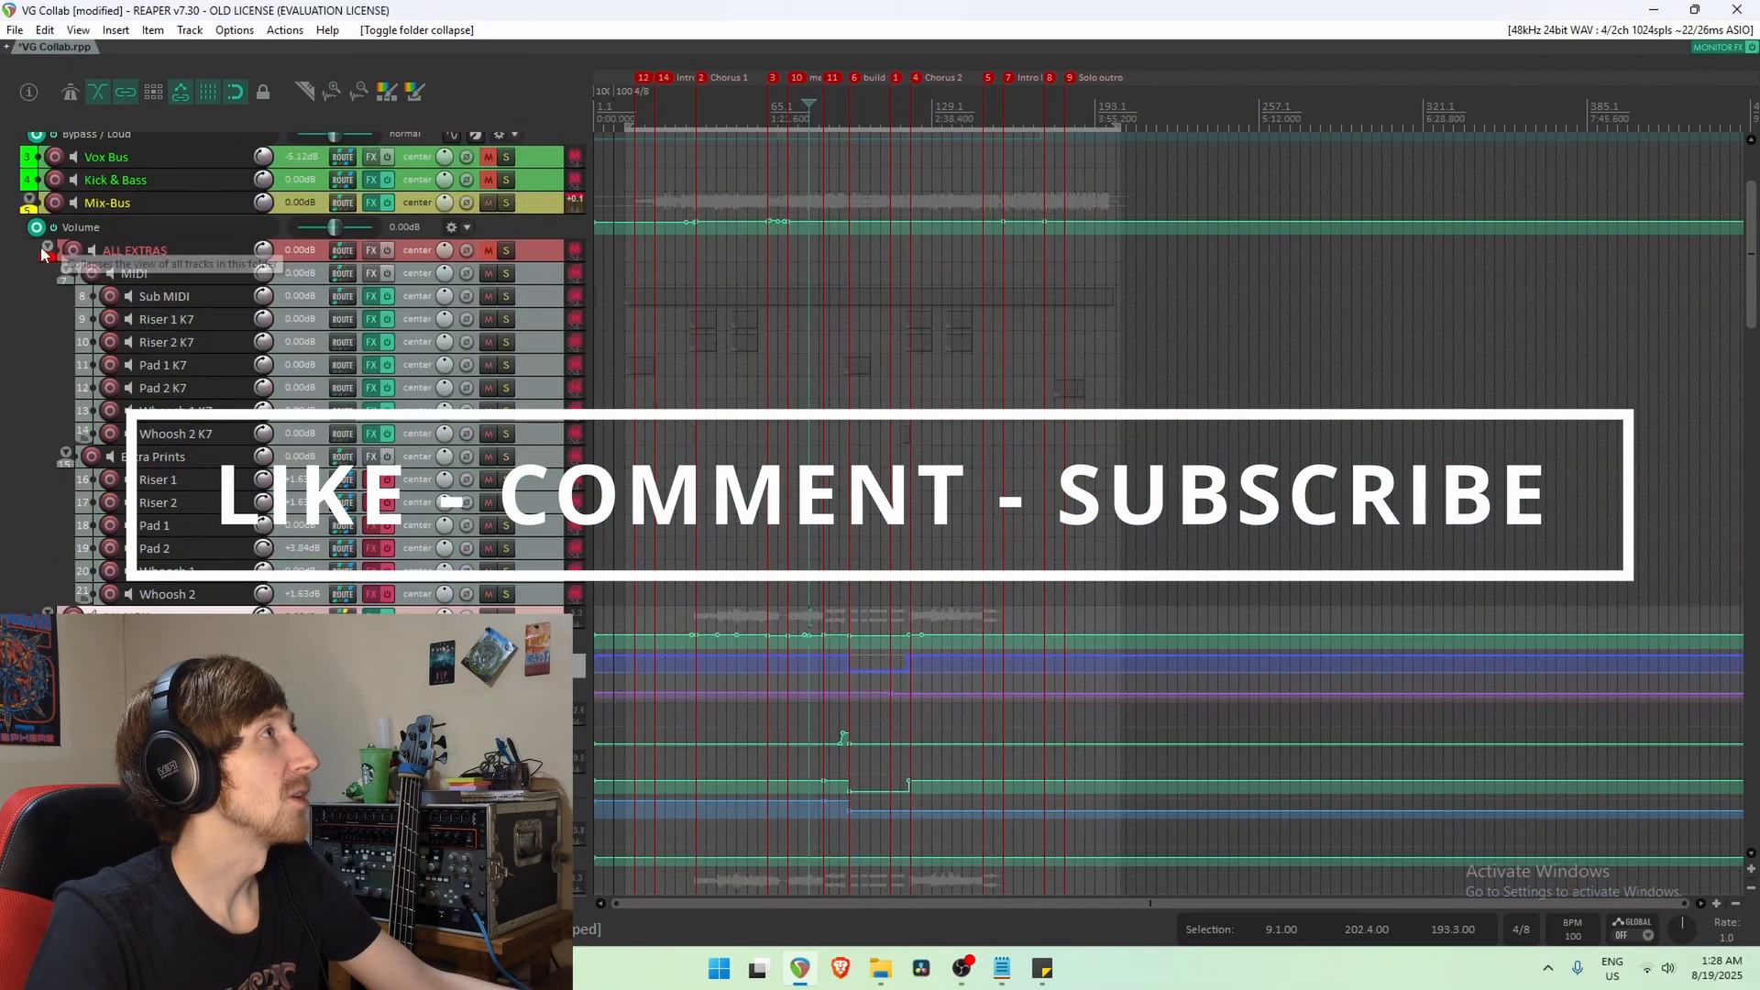
scroll(177, 439, up, 2)
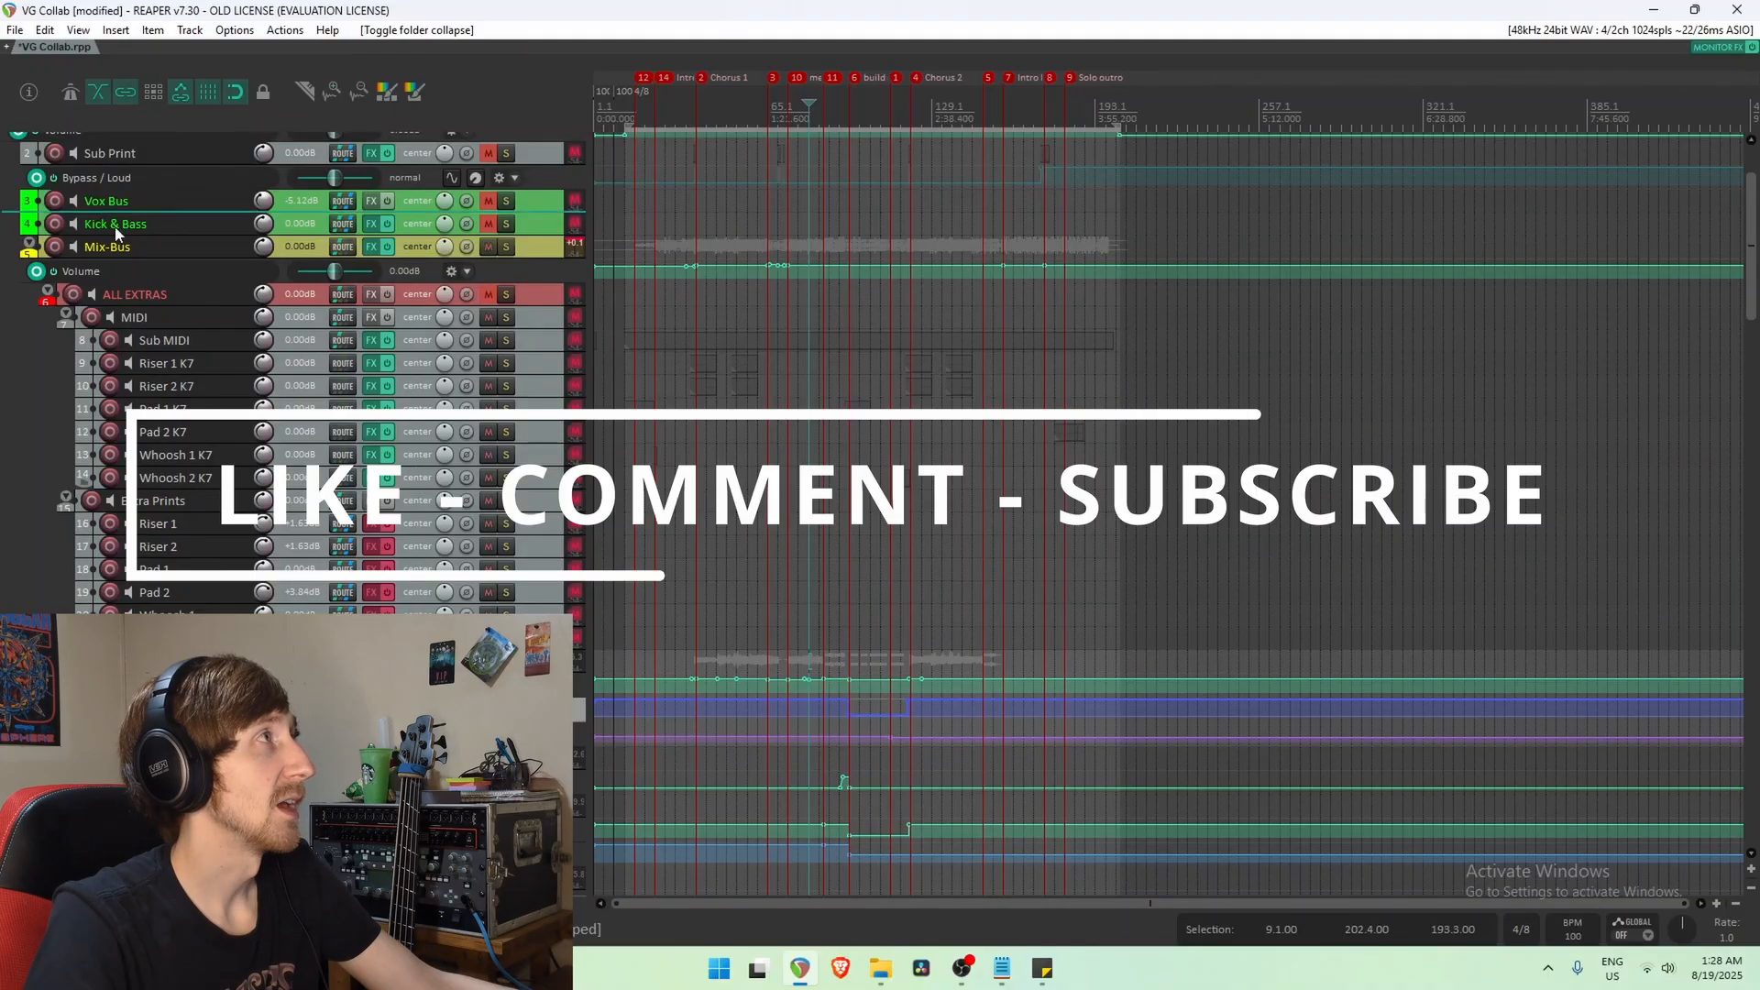
scroll(151, 304, up, 2)
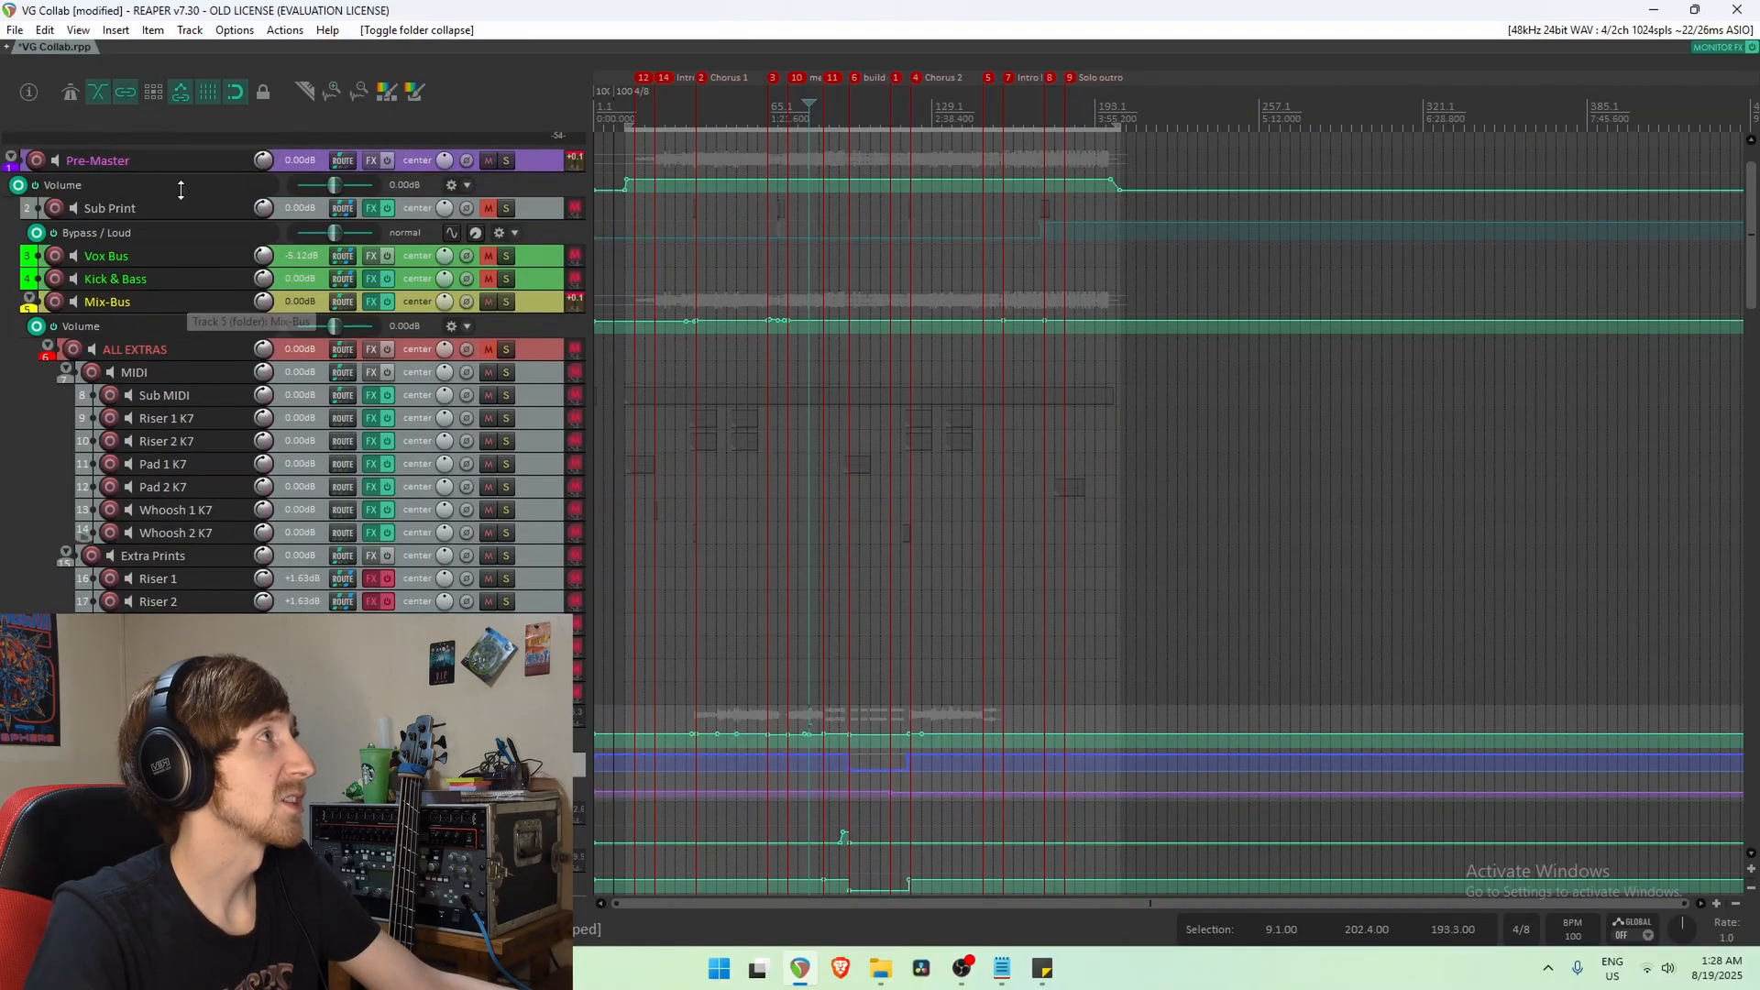
Look over the bus tracks from Pre-Master downwards and select the Extra Prints folder.
click(129, 261)
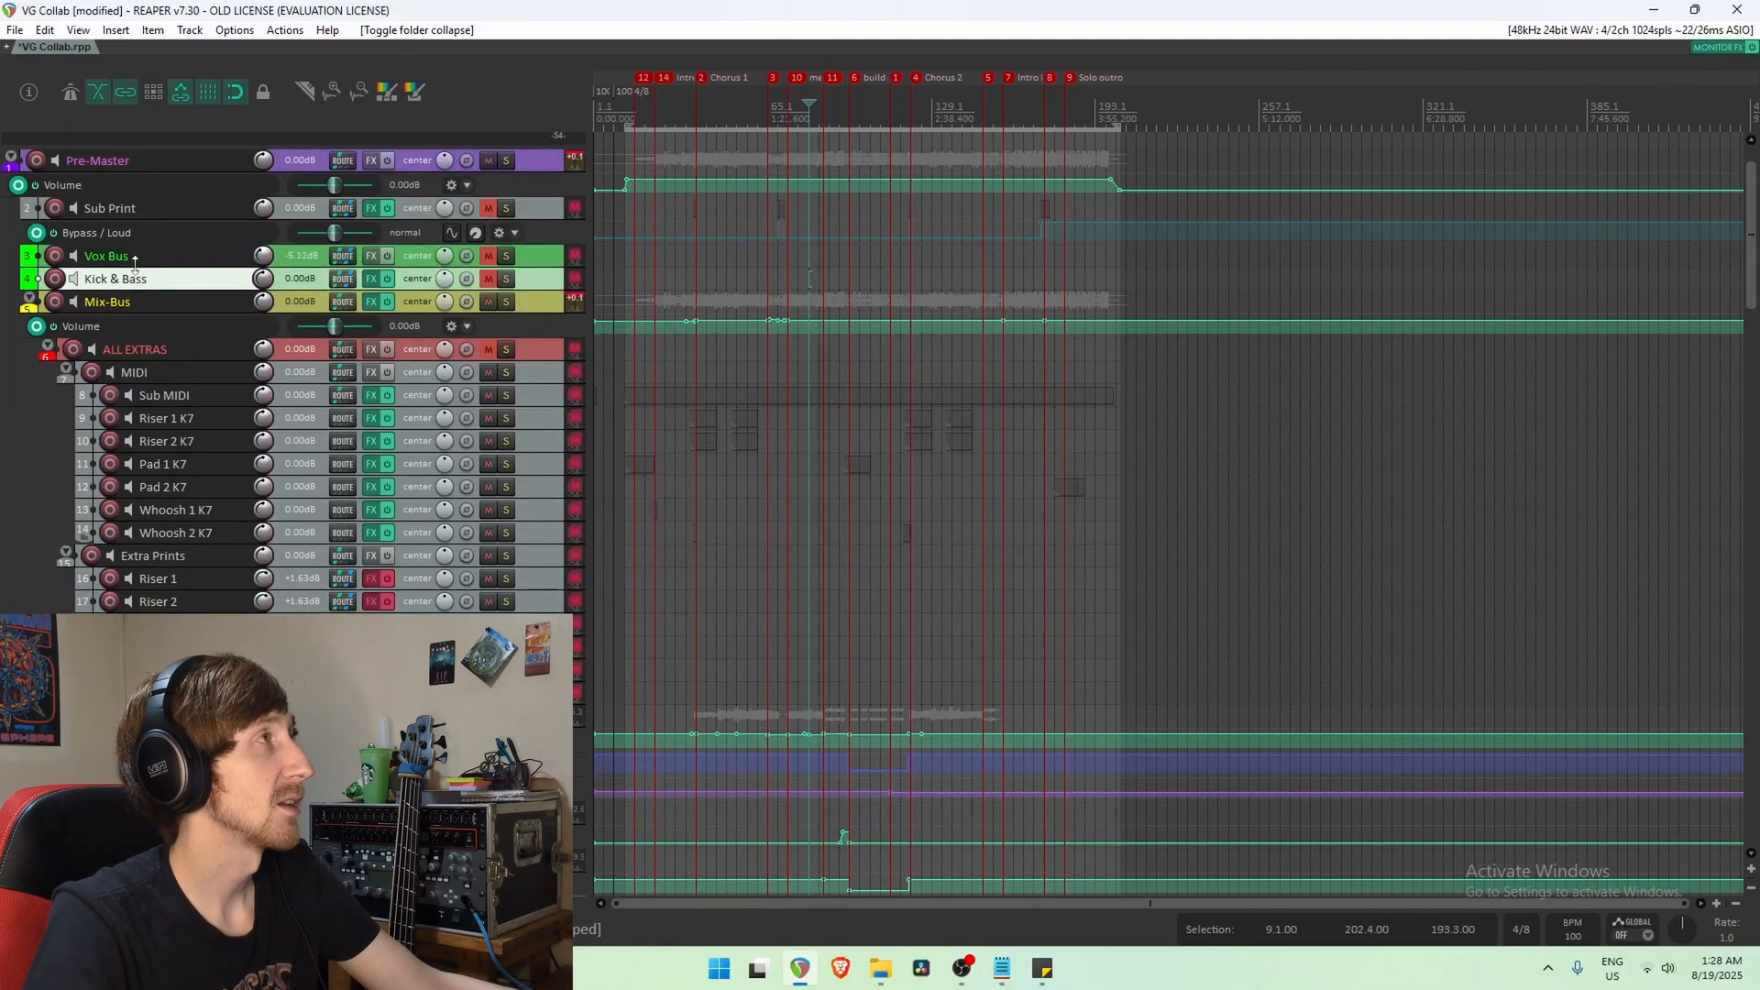
click(145, 162)
scroll(31, 200, up, 1)
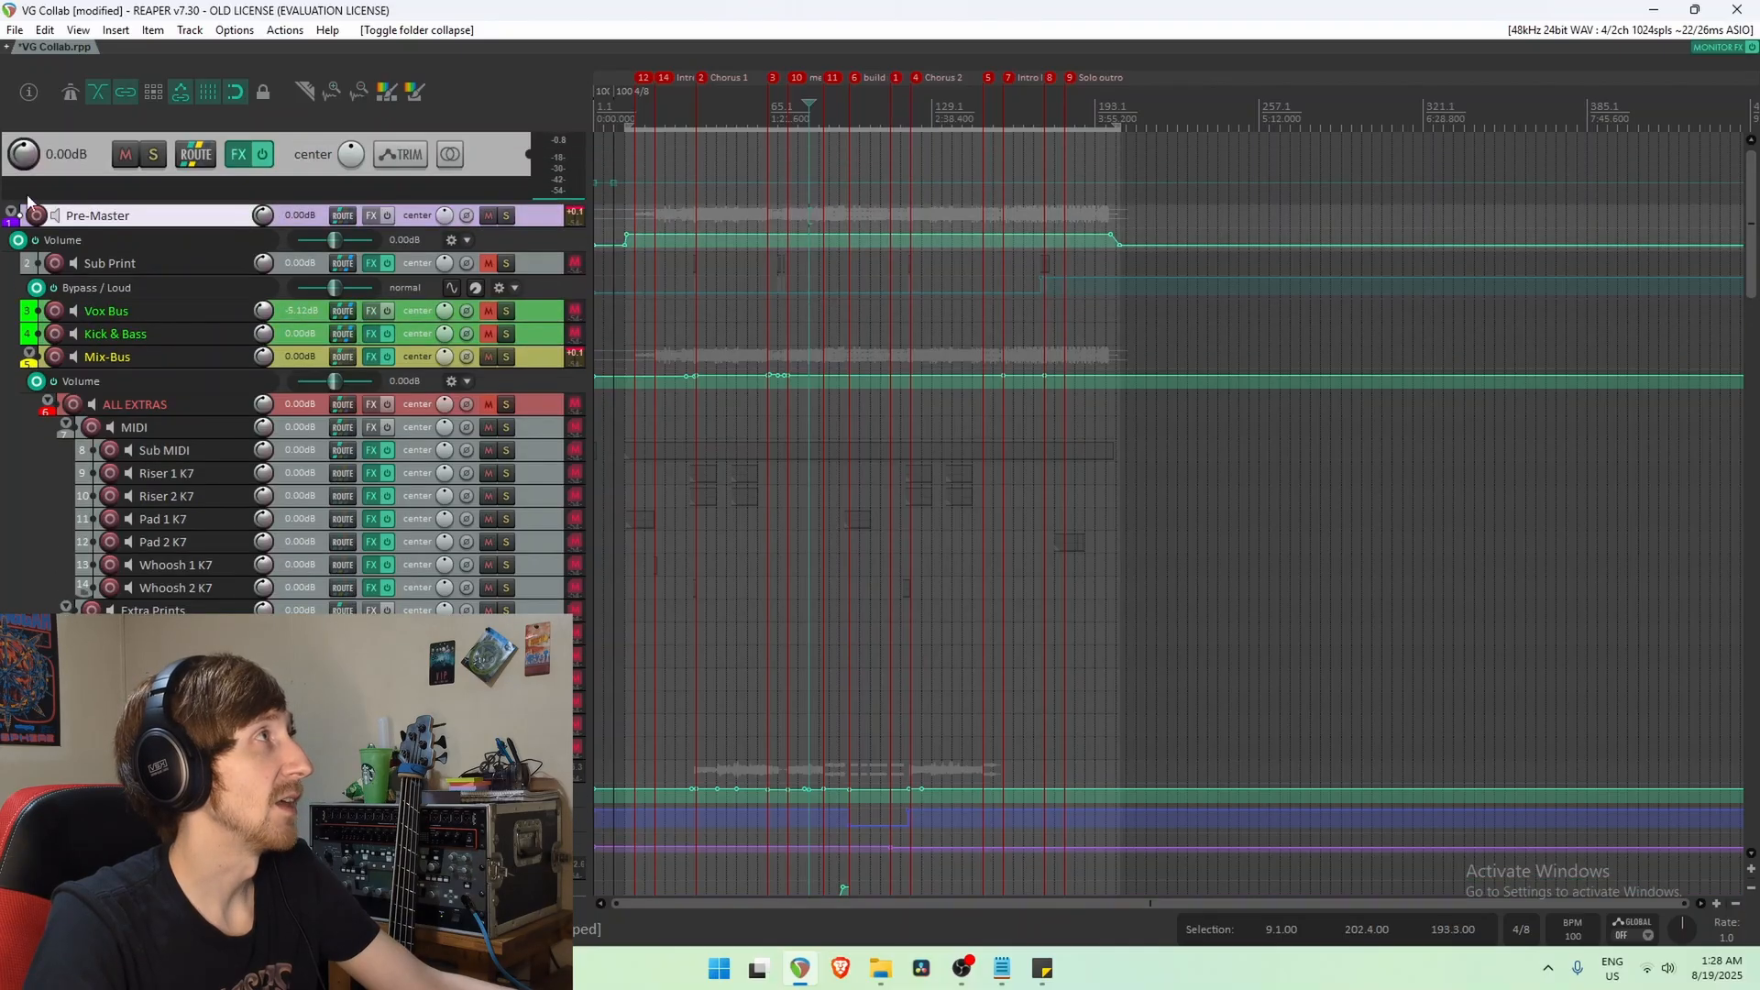
scroll(11, 512, down, 1)
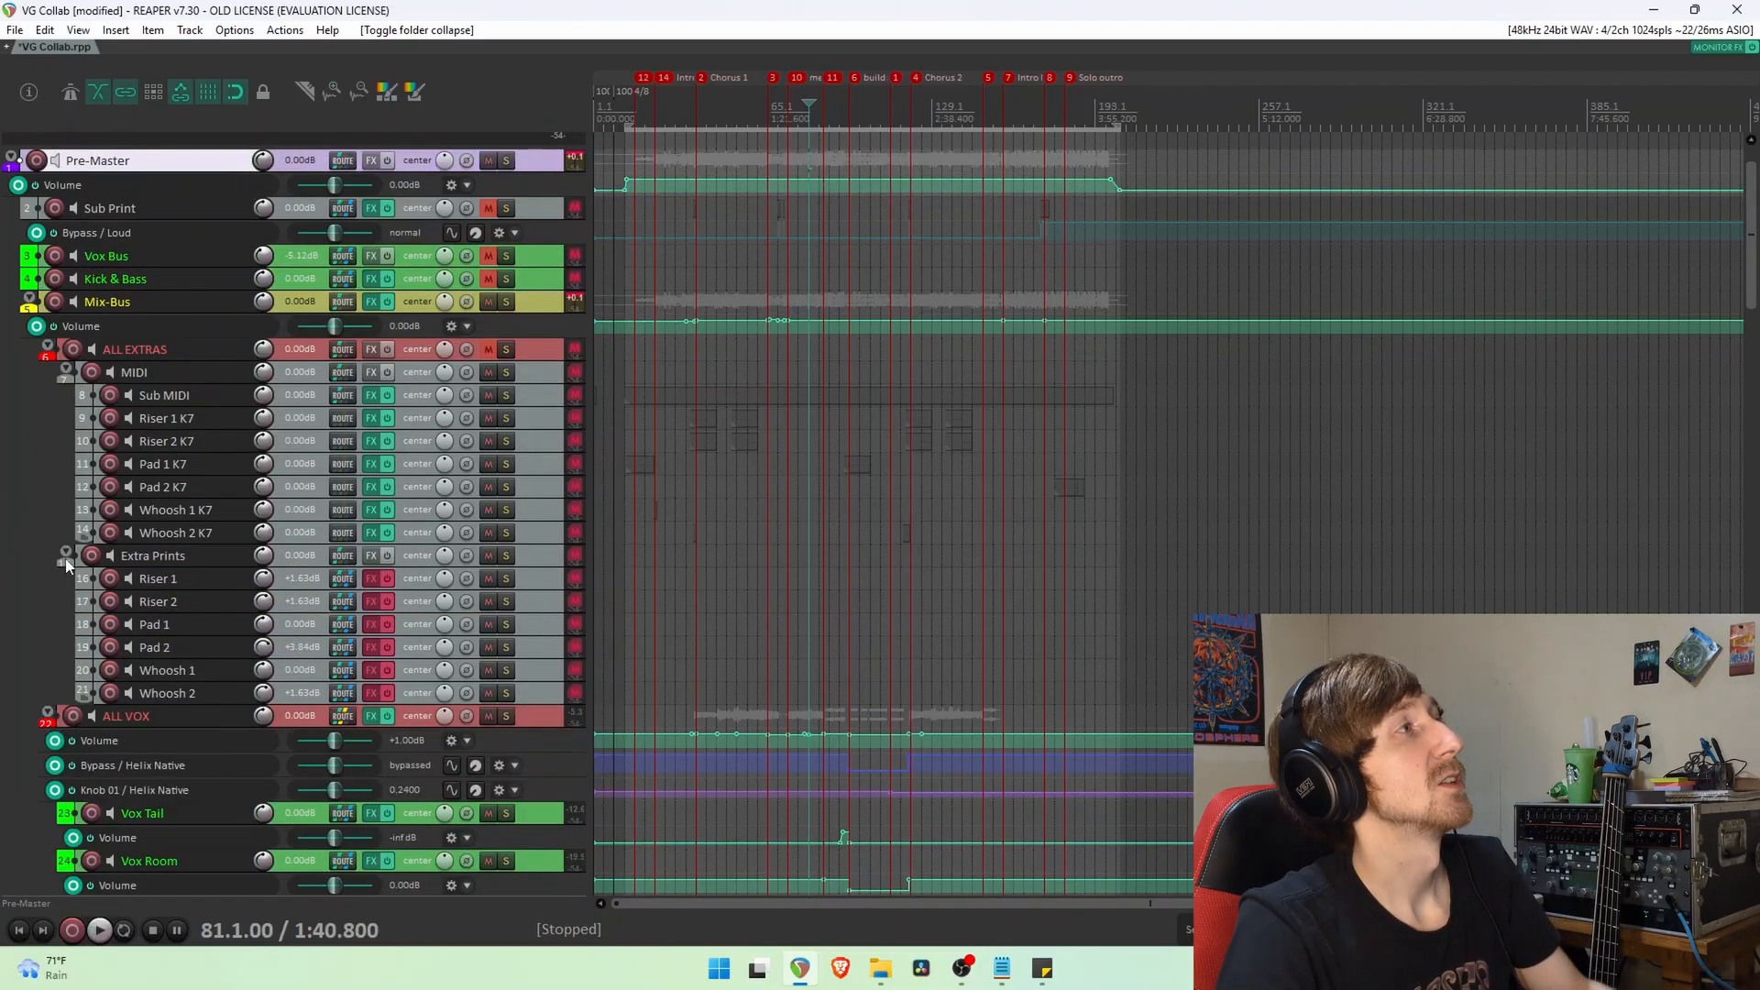
click(174, 556)
scroll(351, 393, down, 1)
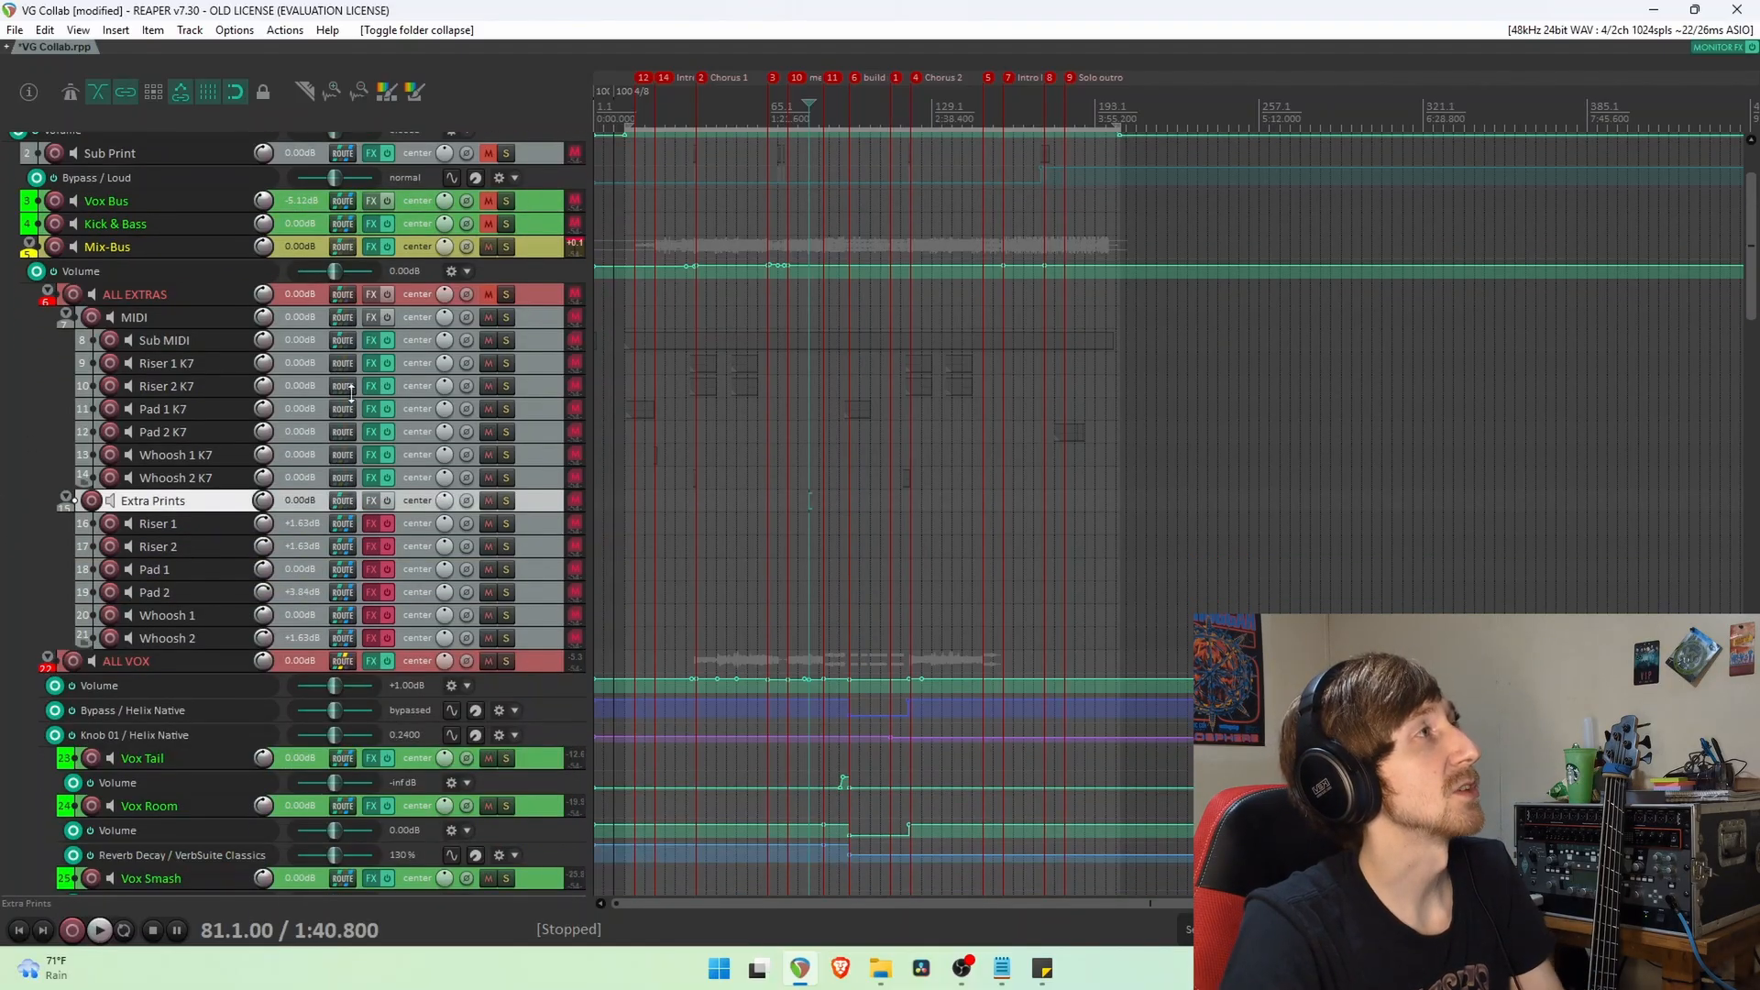
Inspect Sub Destroyer on Sub MIDI and the Risers Ultra instrument in Kontakt 7 on Riser 1 K7, closing each FX window.
click(372, 340)
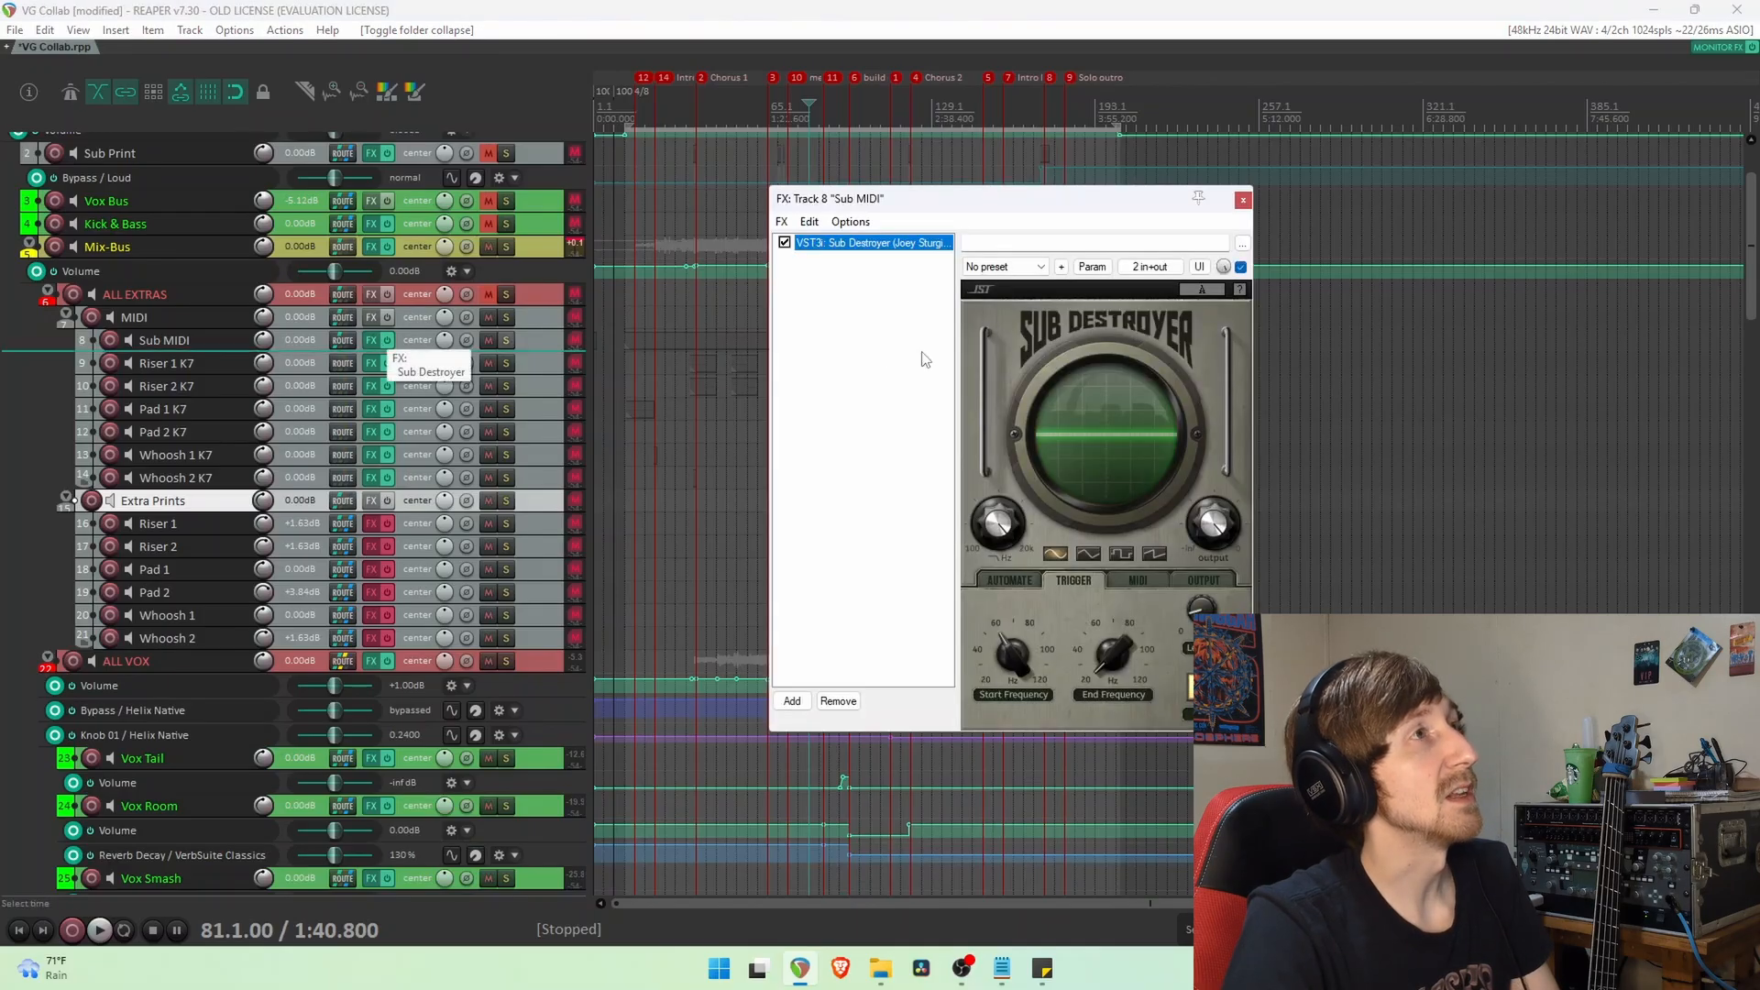
click(1242, 201)
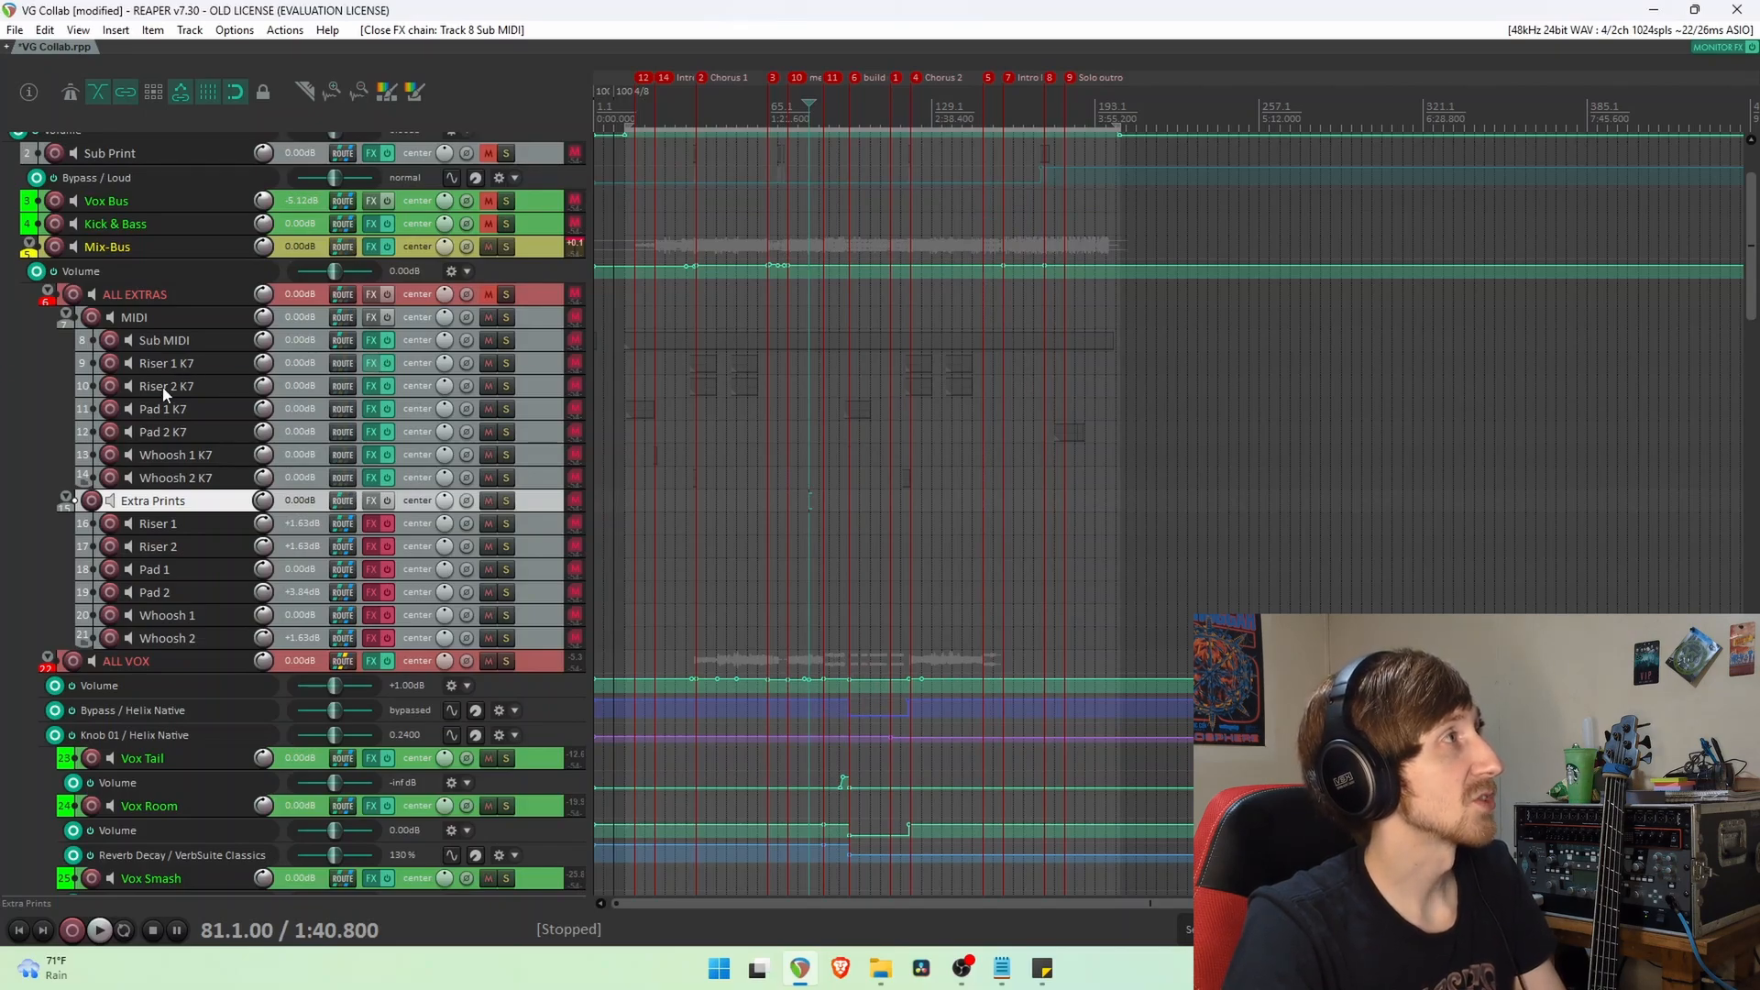
click(371, 364)
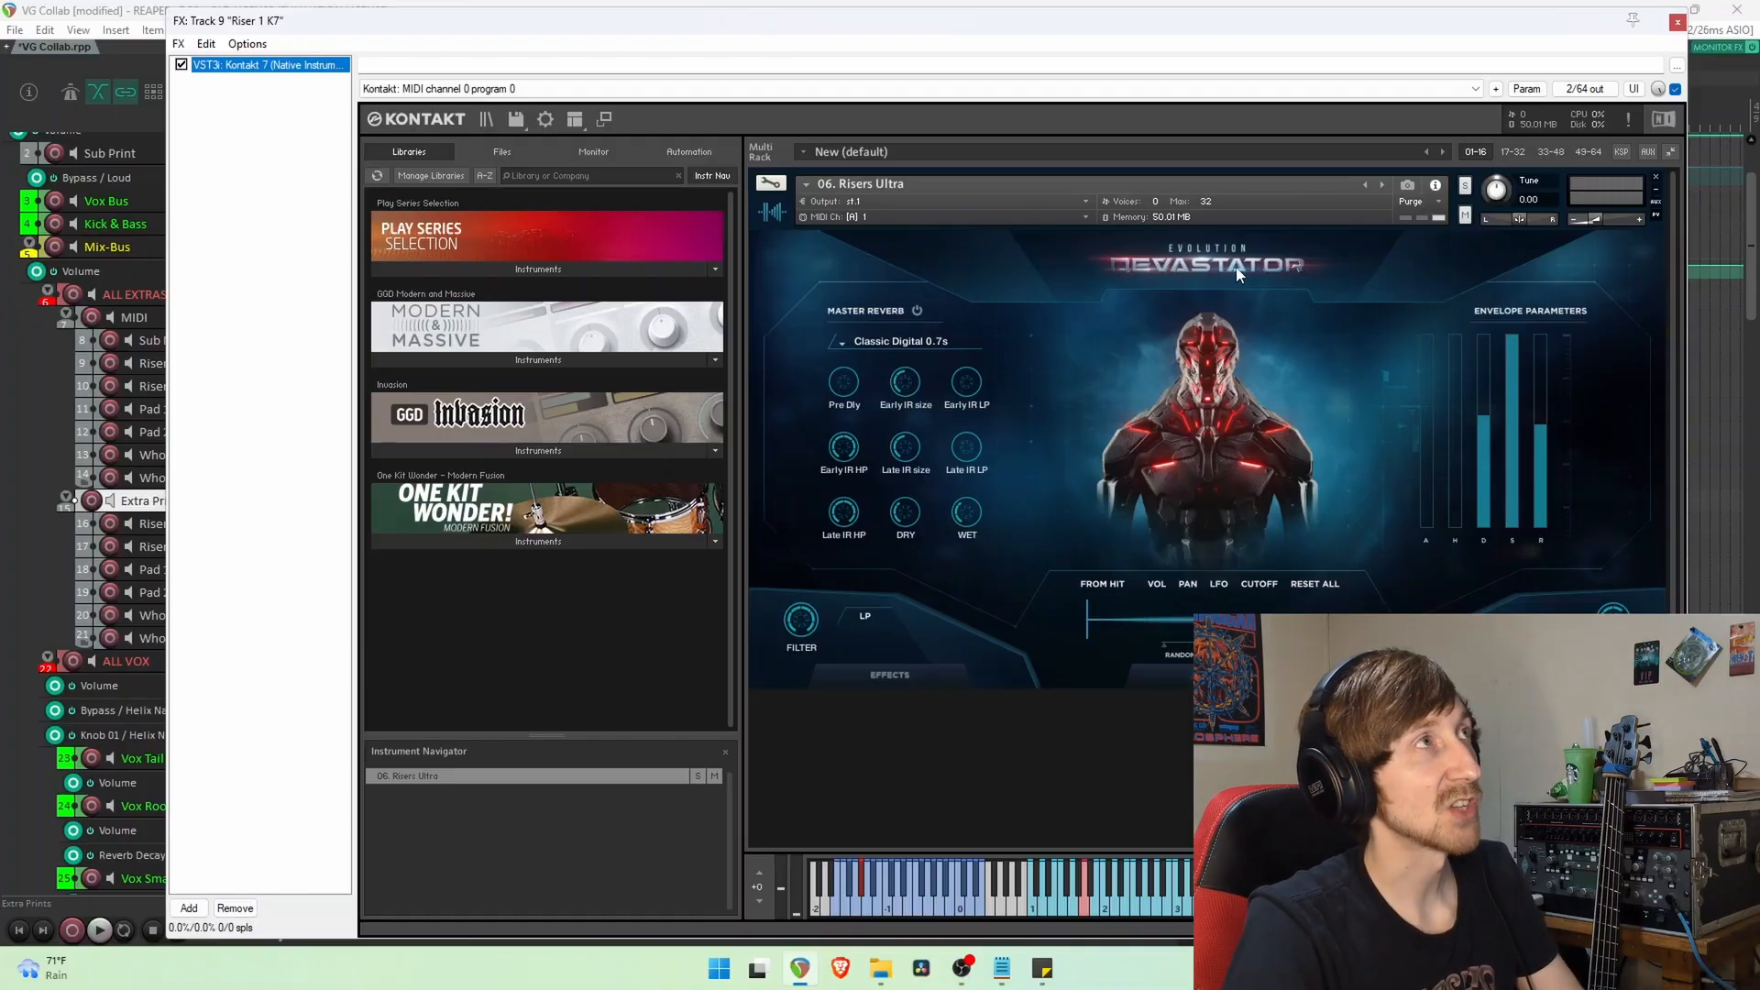
click(856, 180)
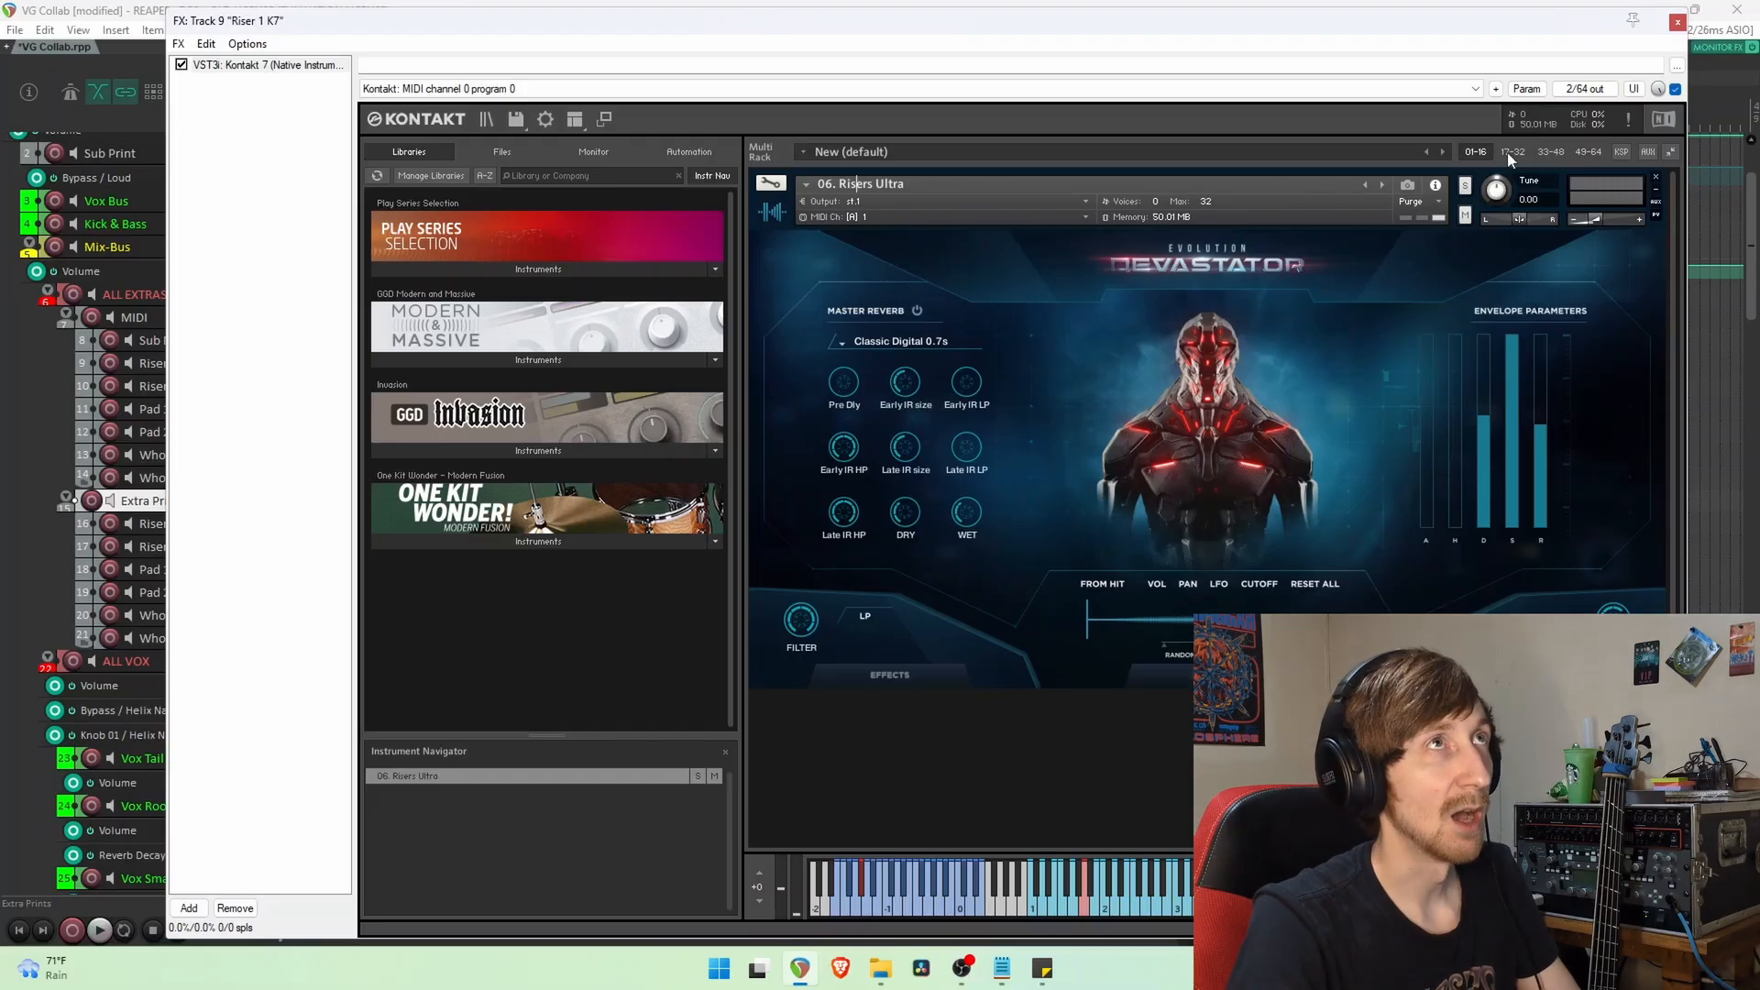
click(1678, 23)
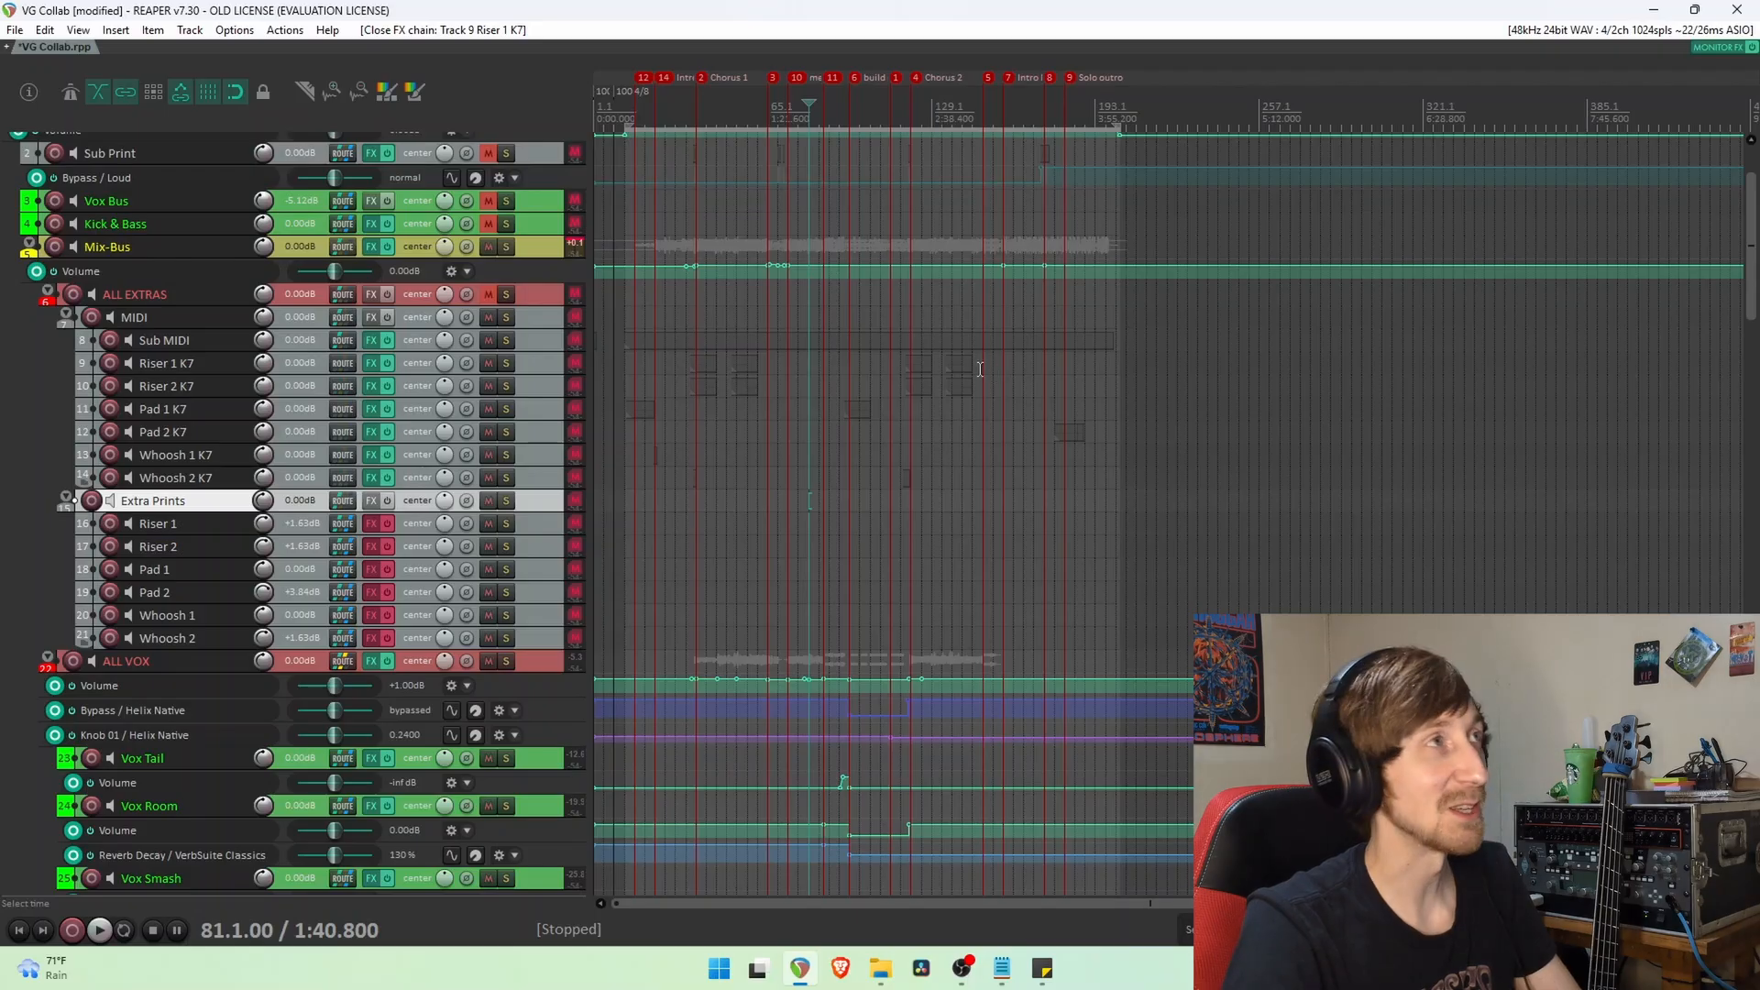
Unmute the ALL EXTRAS folder and select the Riser 1 track inside Extra Prints.
click(562, 303)
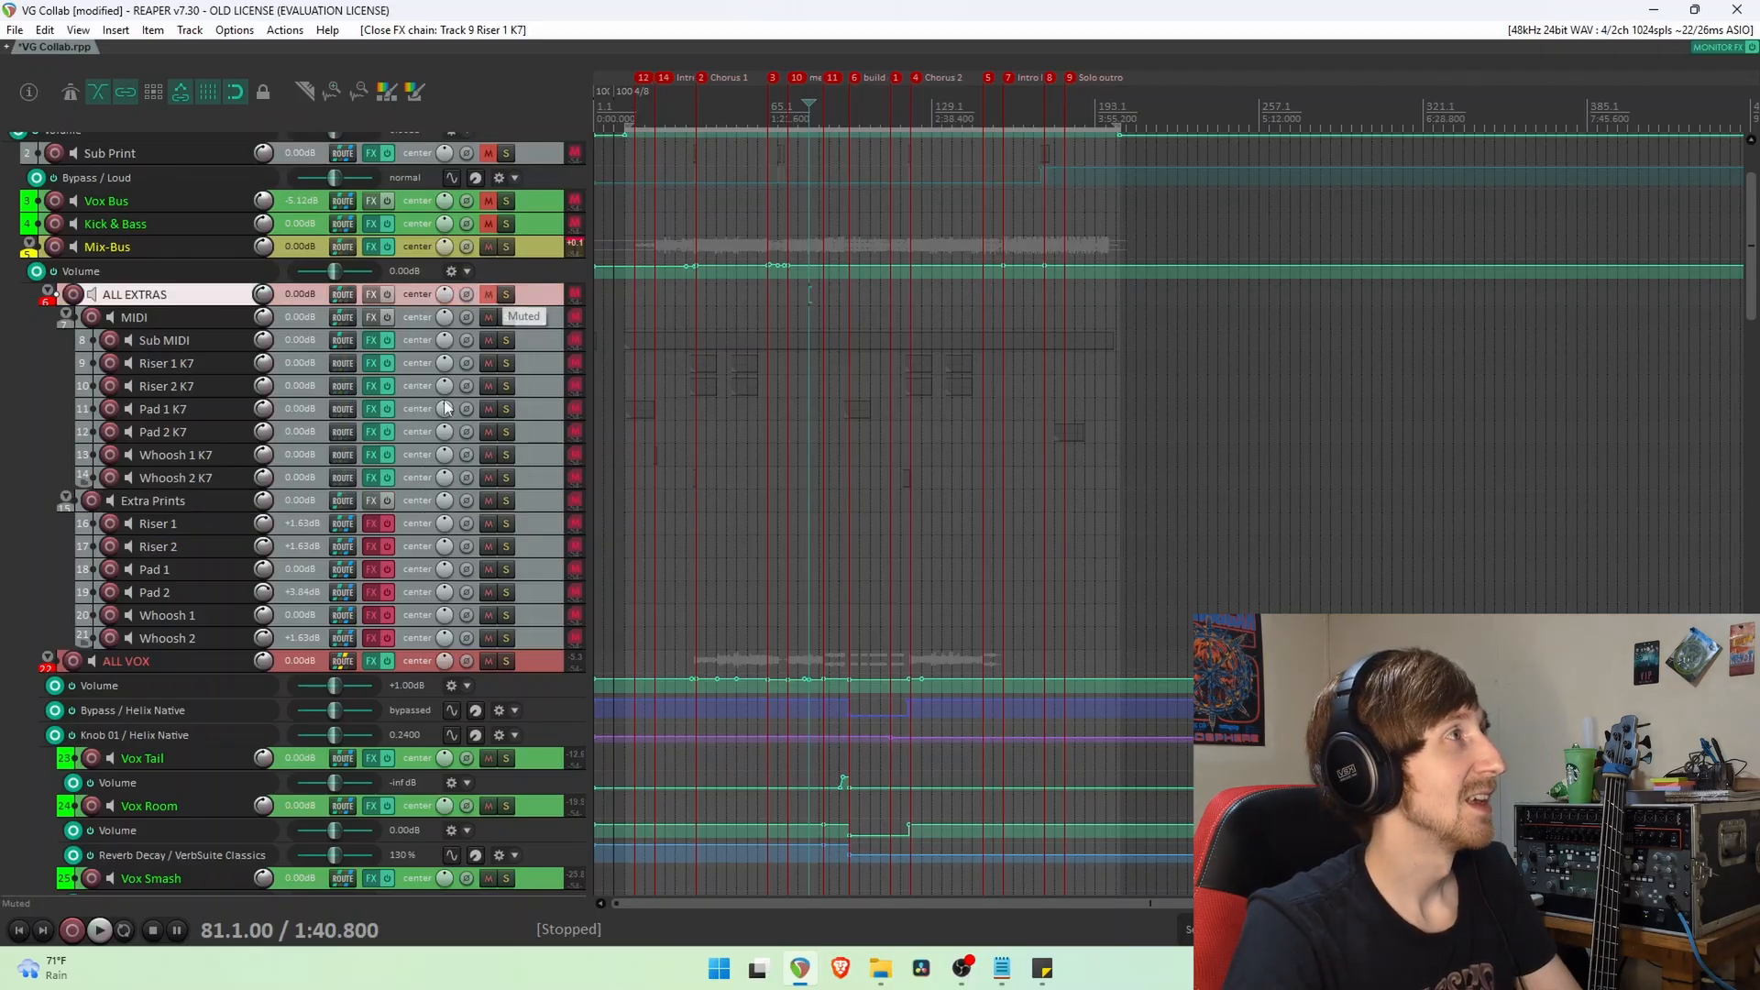
click(489, 293)
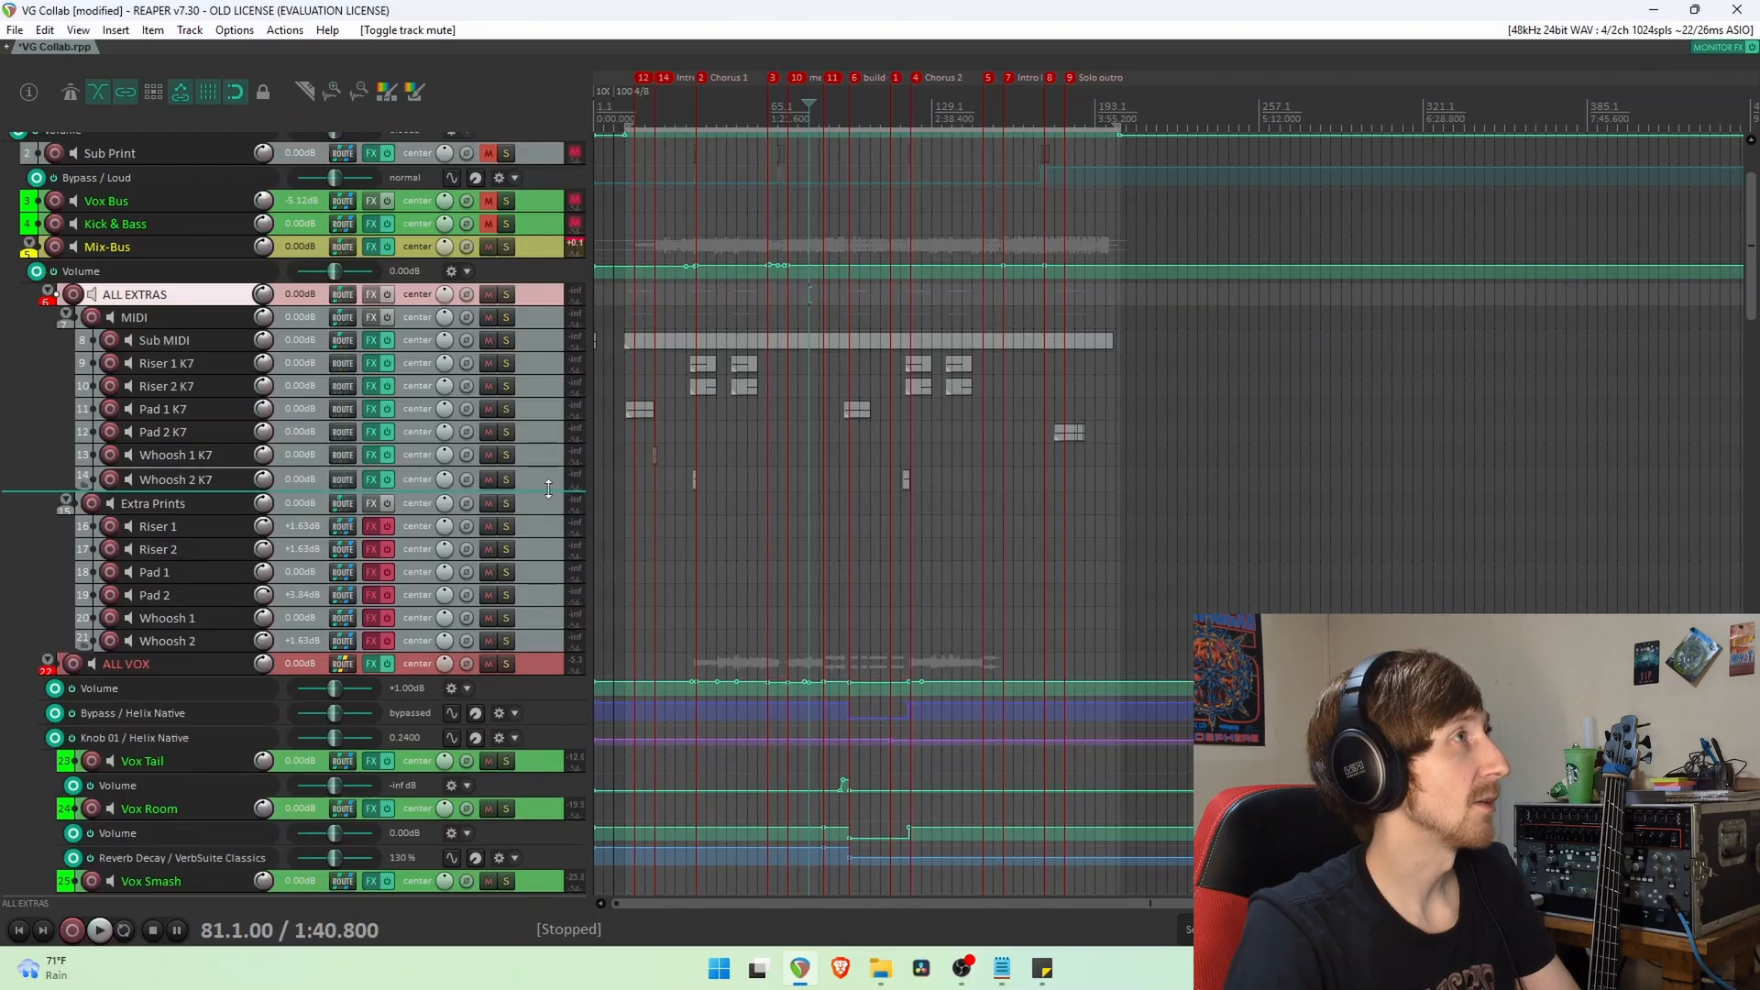
click(525, 521)
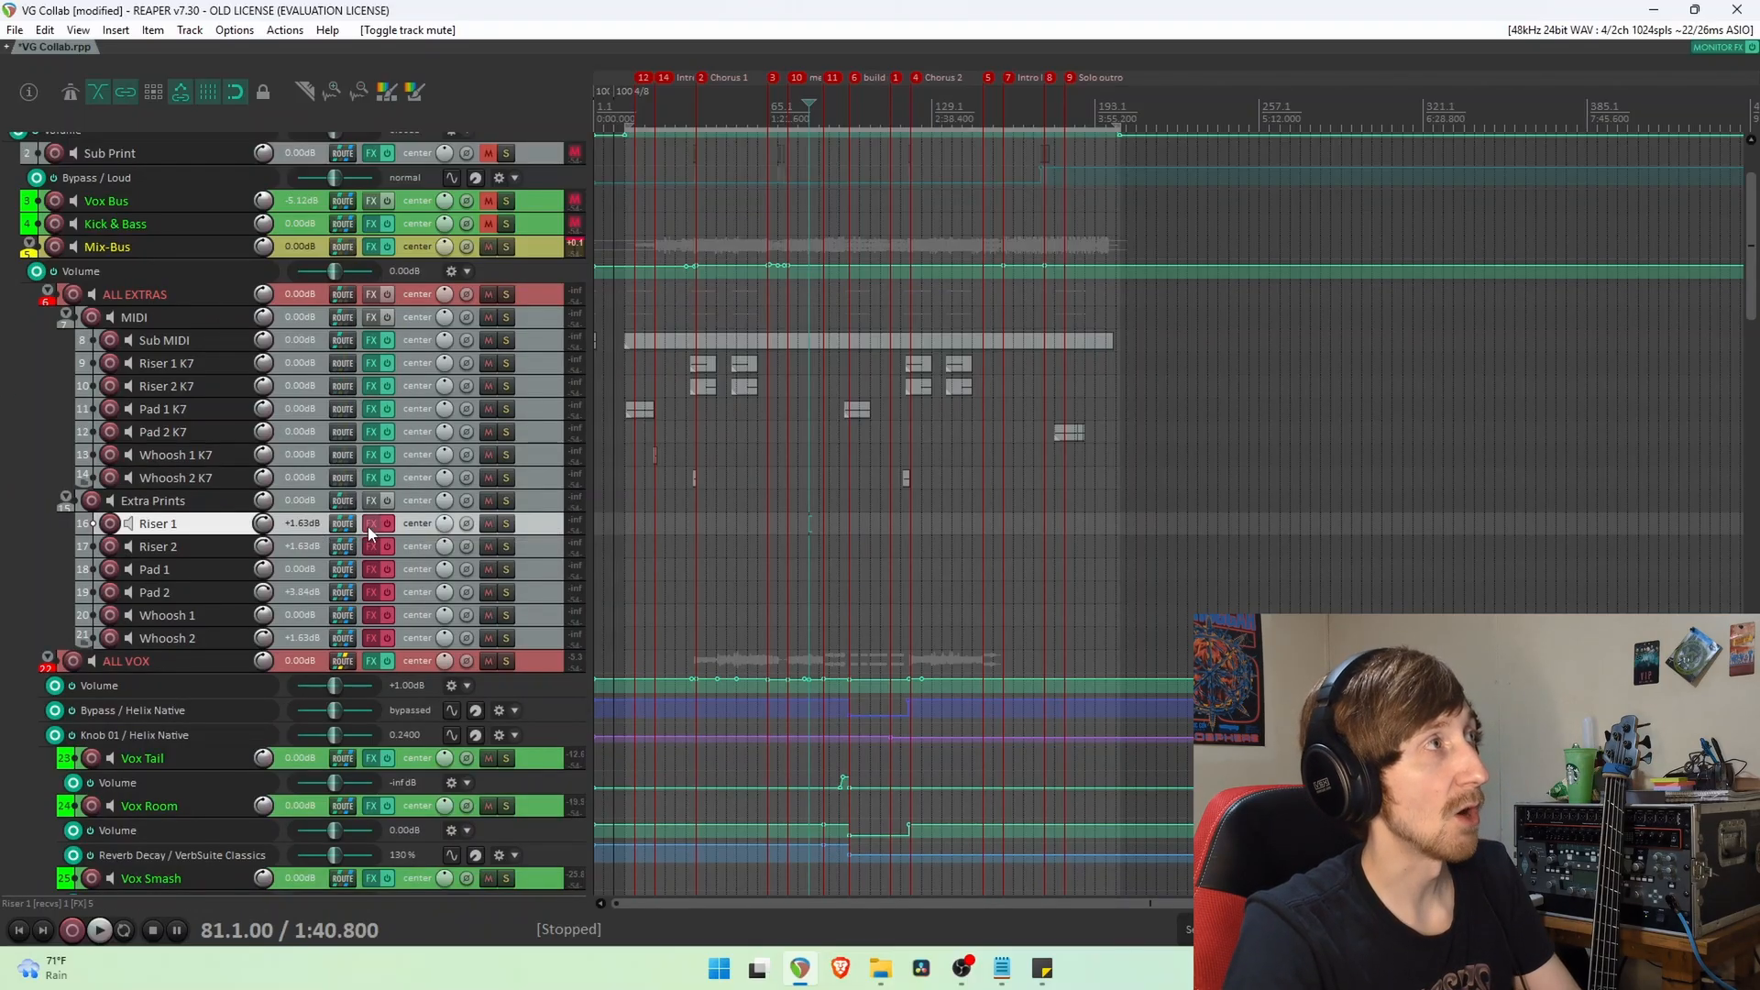
click(146, 503)
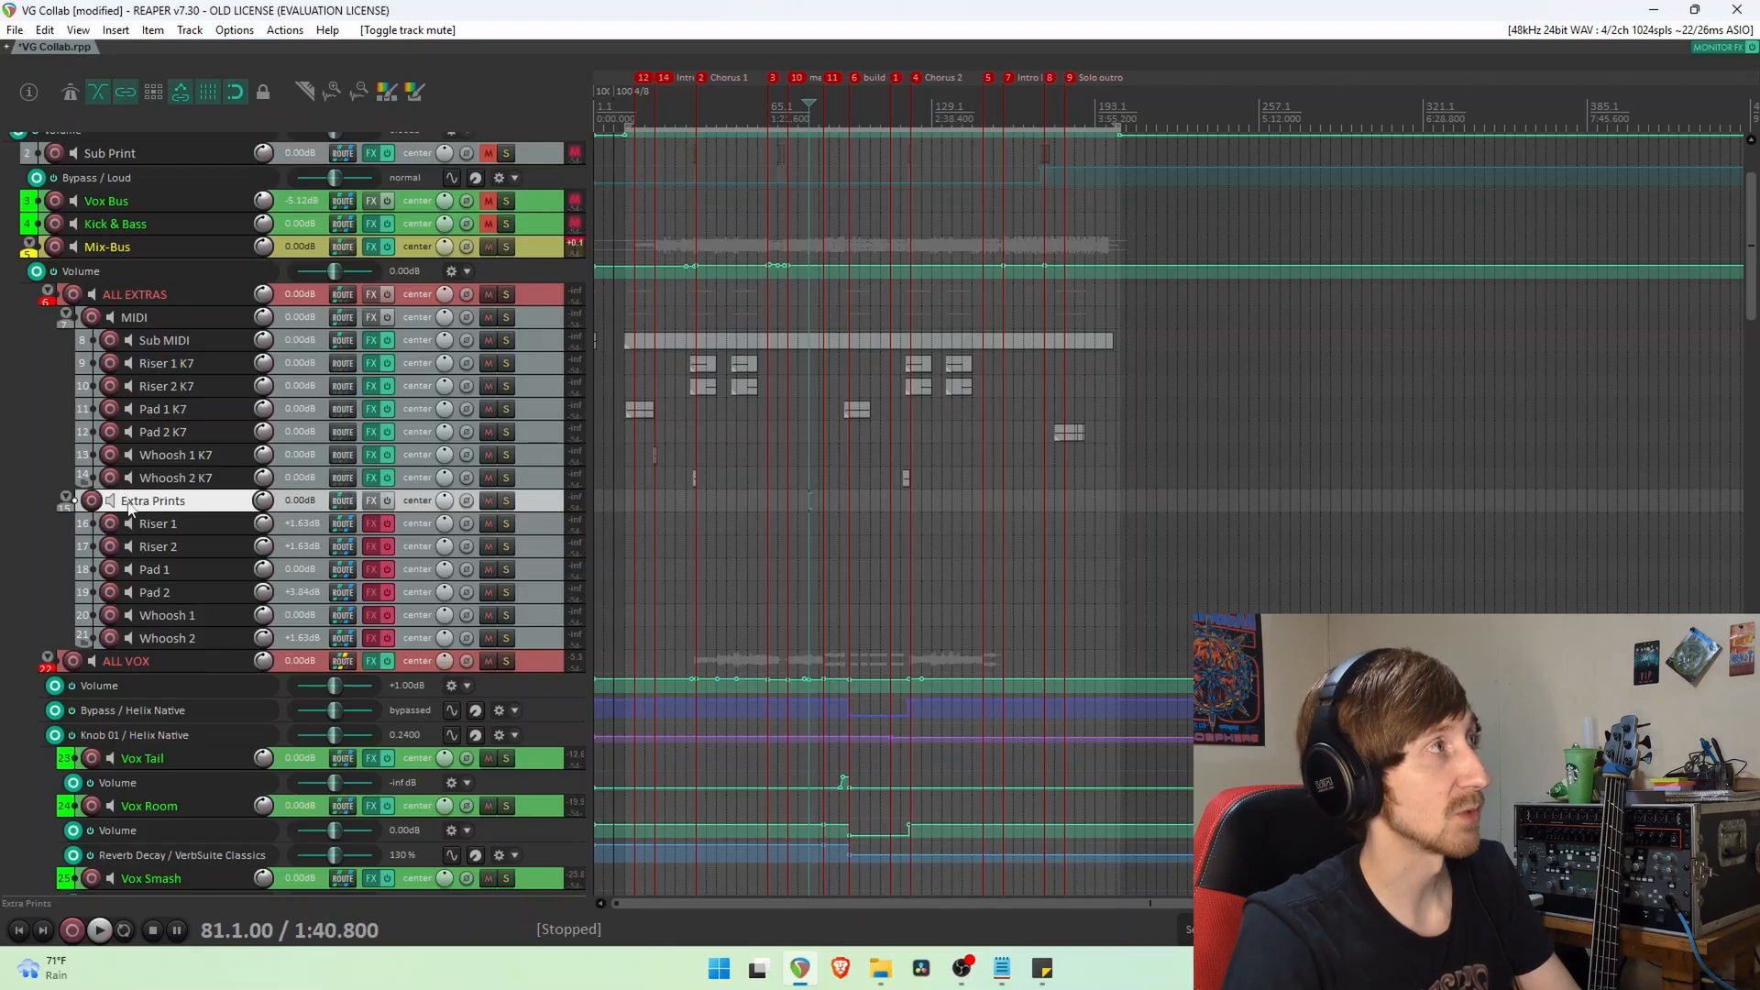
click(532, 526)
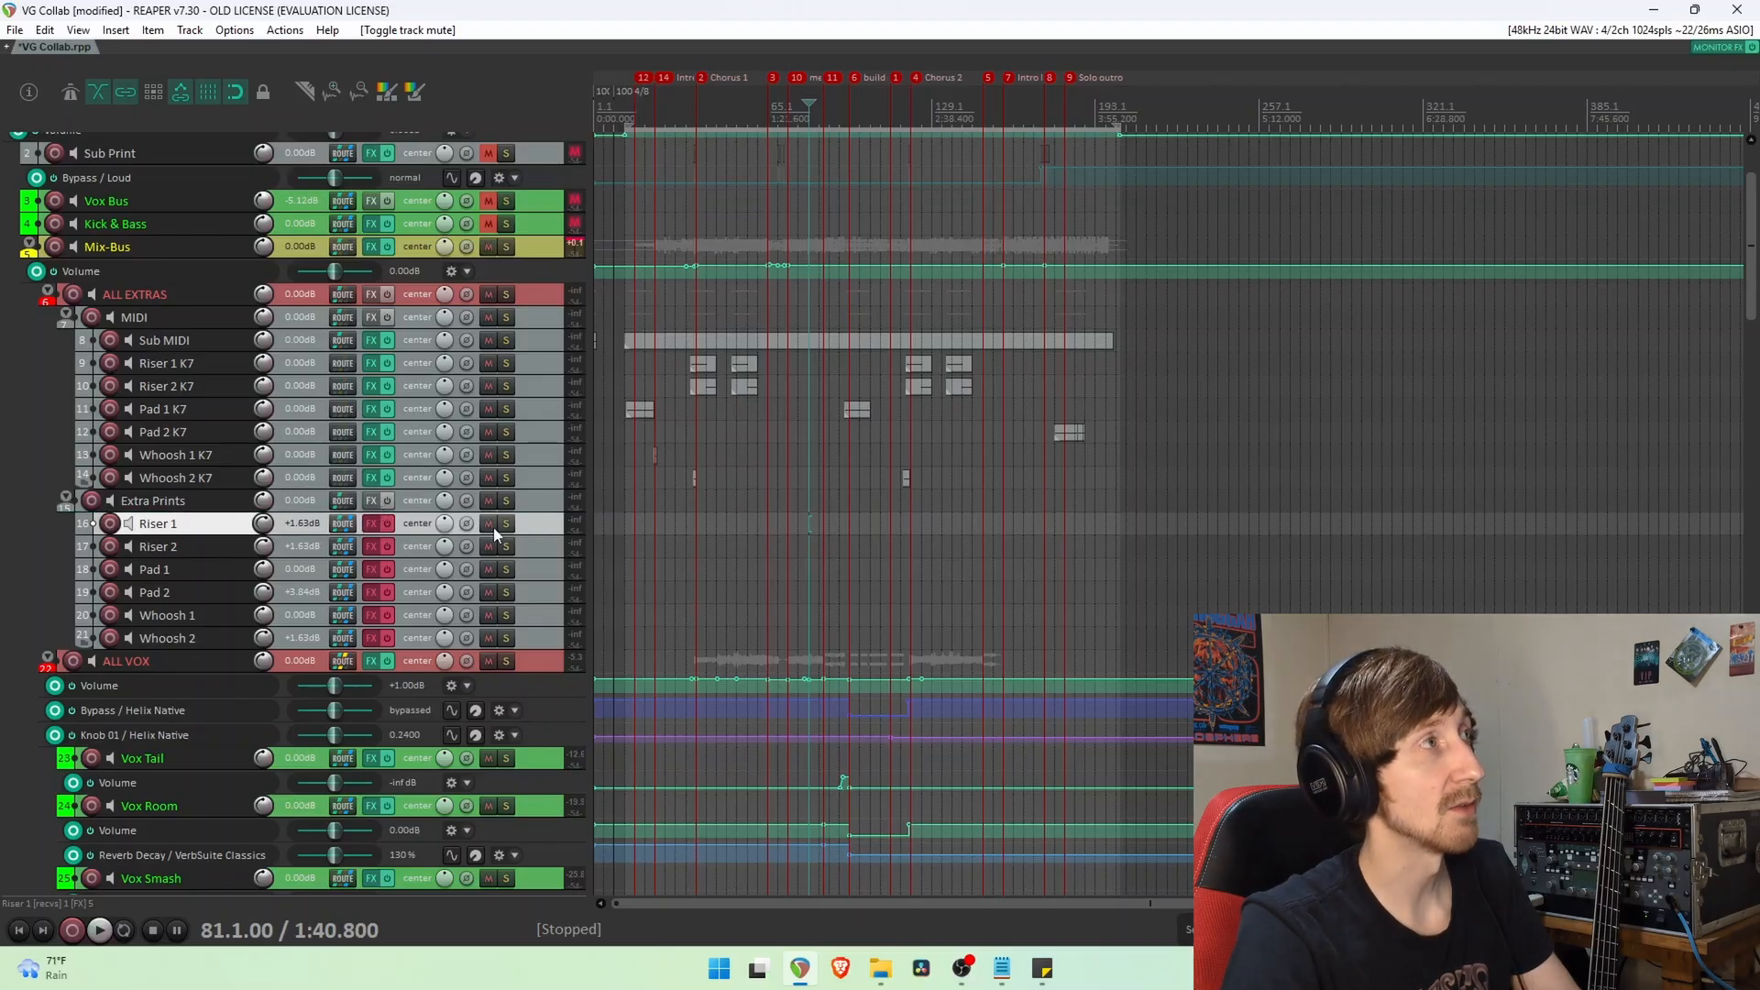
Place the edit cursor at bar 13, solo the Extra Prints folder, and play it through the intro.
scroll(495, 535, down, 1)
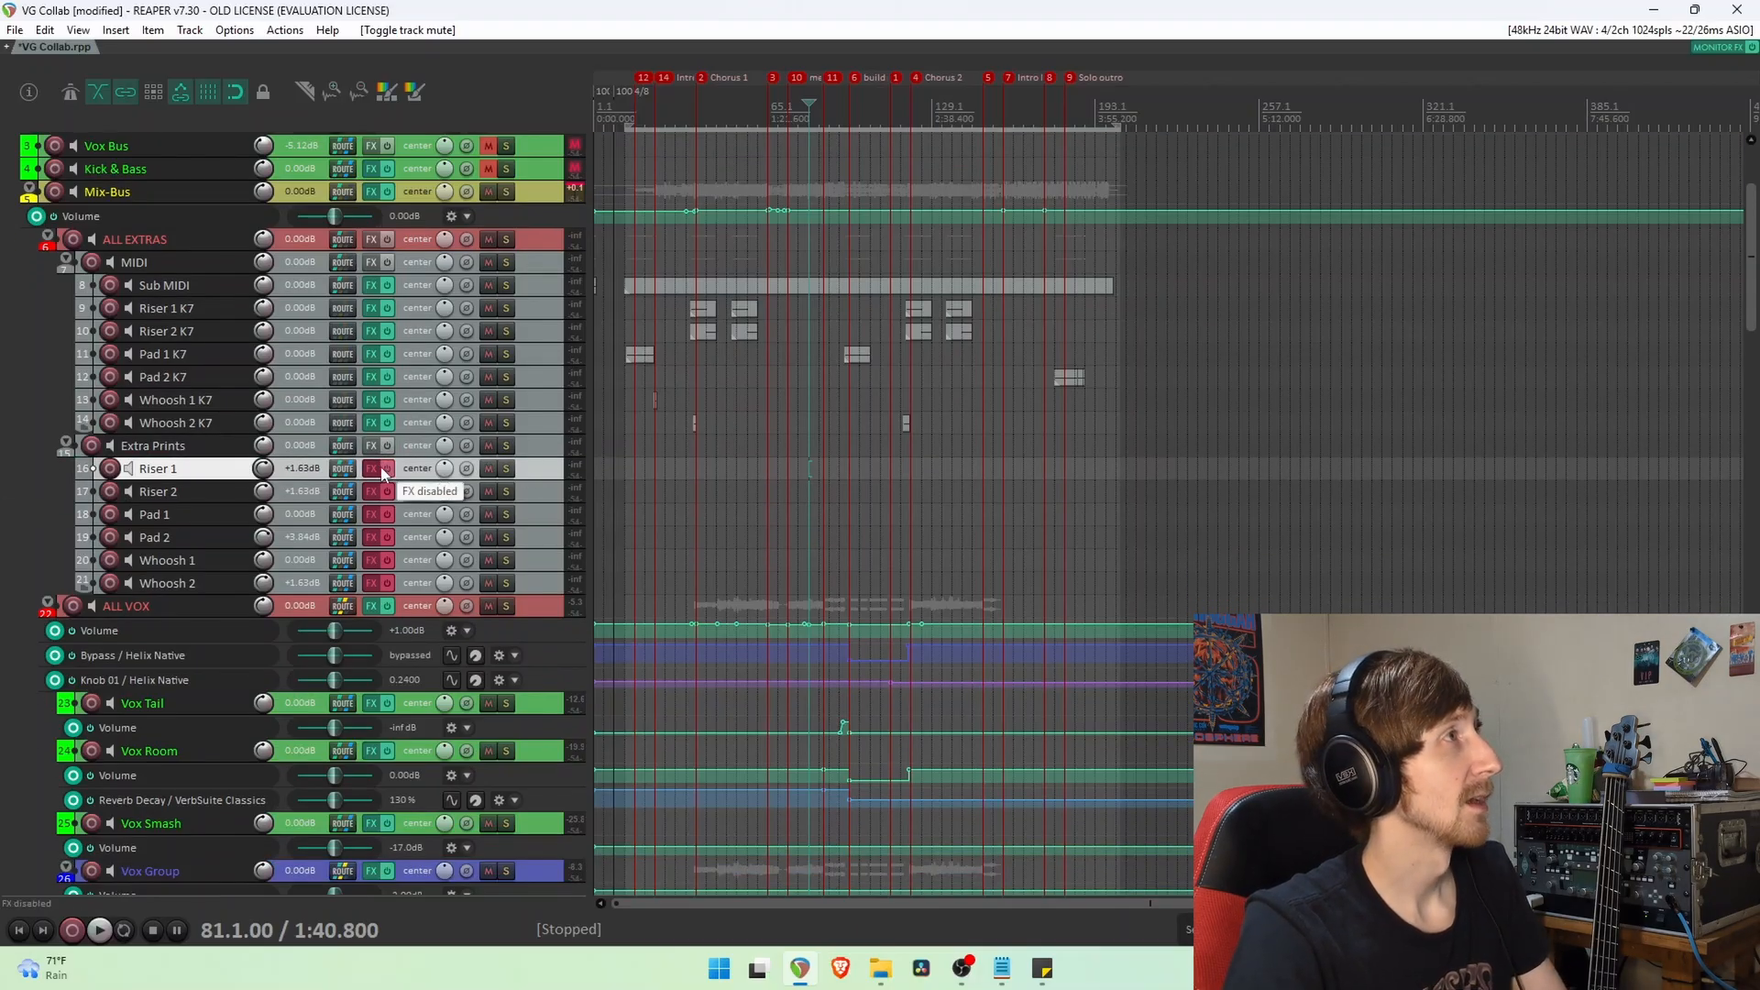
scroll(690, 509, up, 3)
scroll(690, 510, down, 2)
click(737, 473)
click(649, 470)
scroll(617, 384, up, 2)
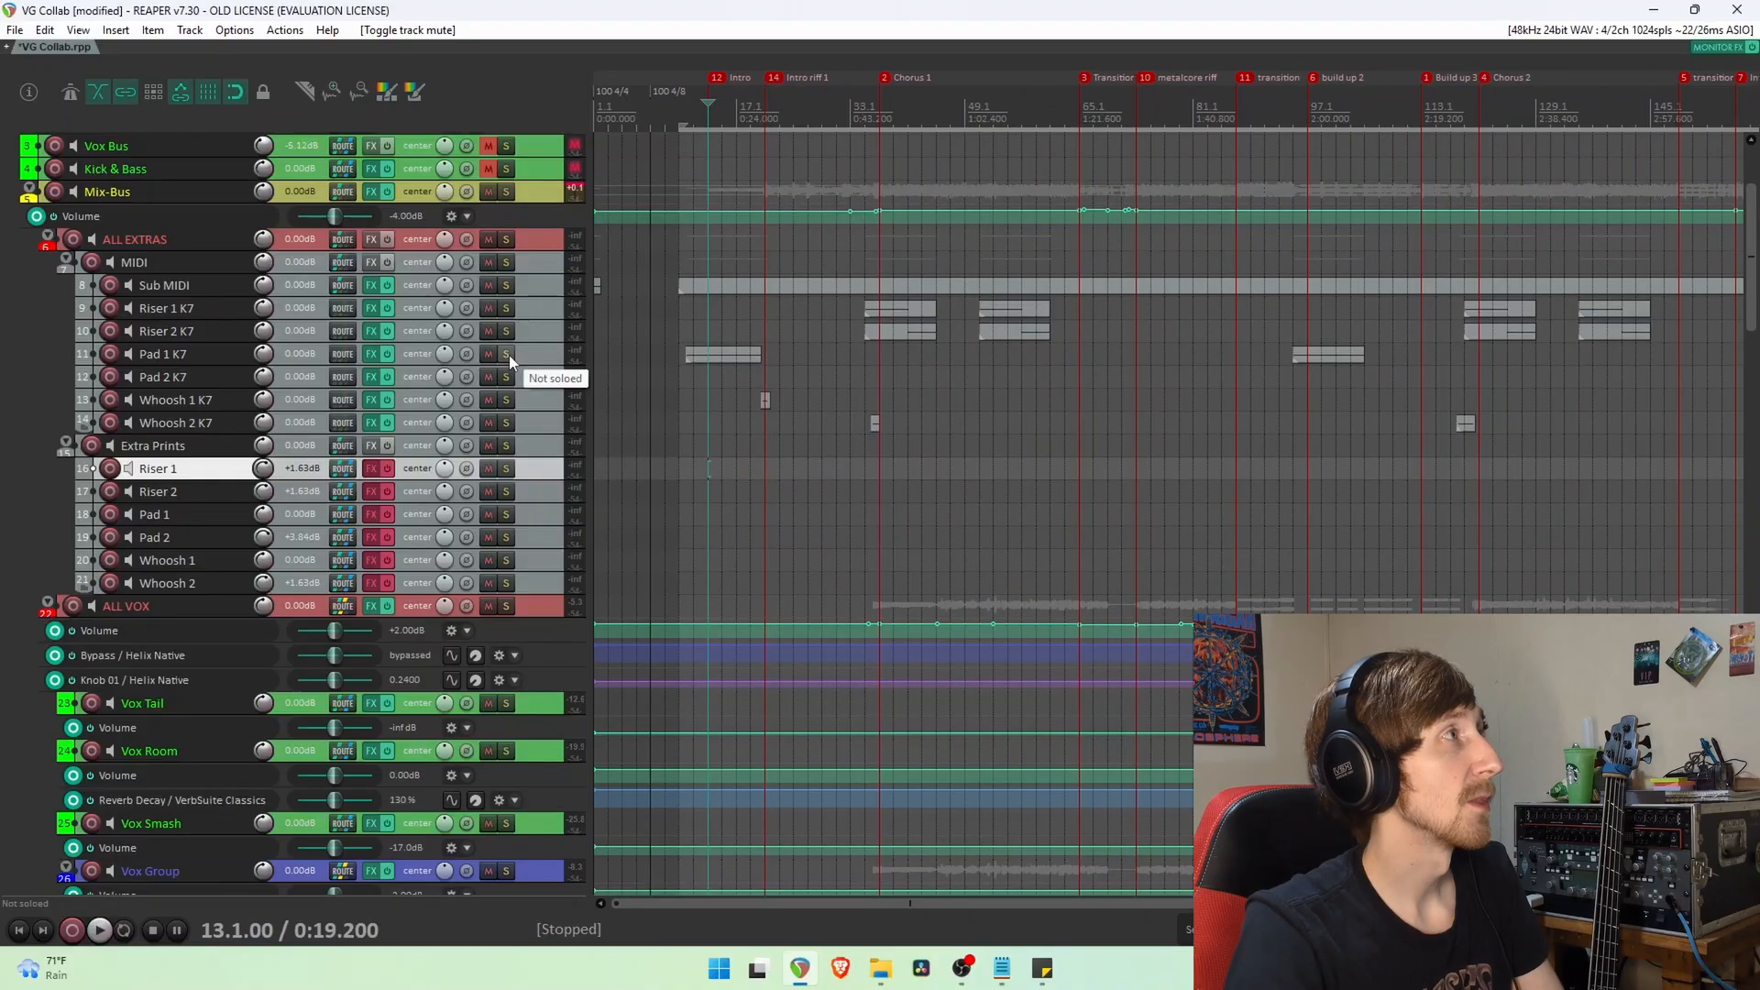
click(506, 447)
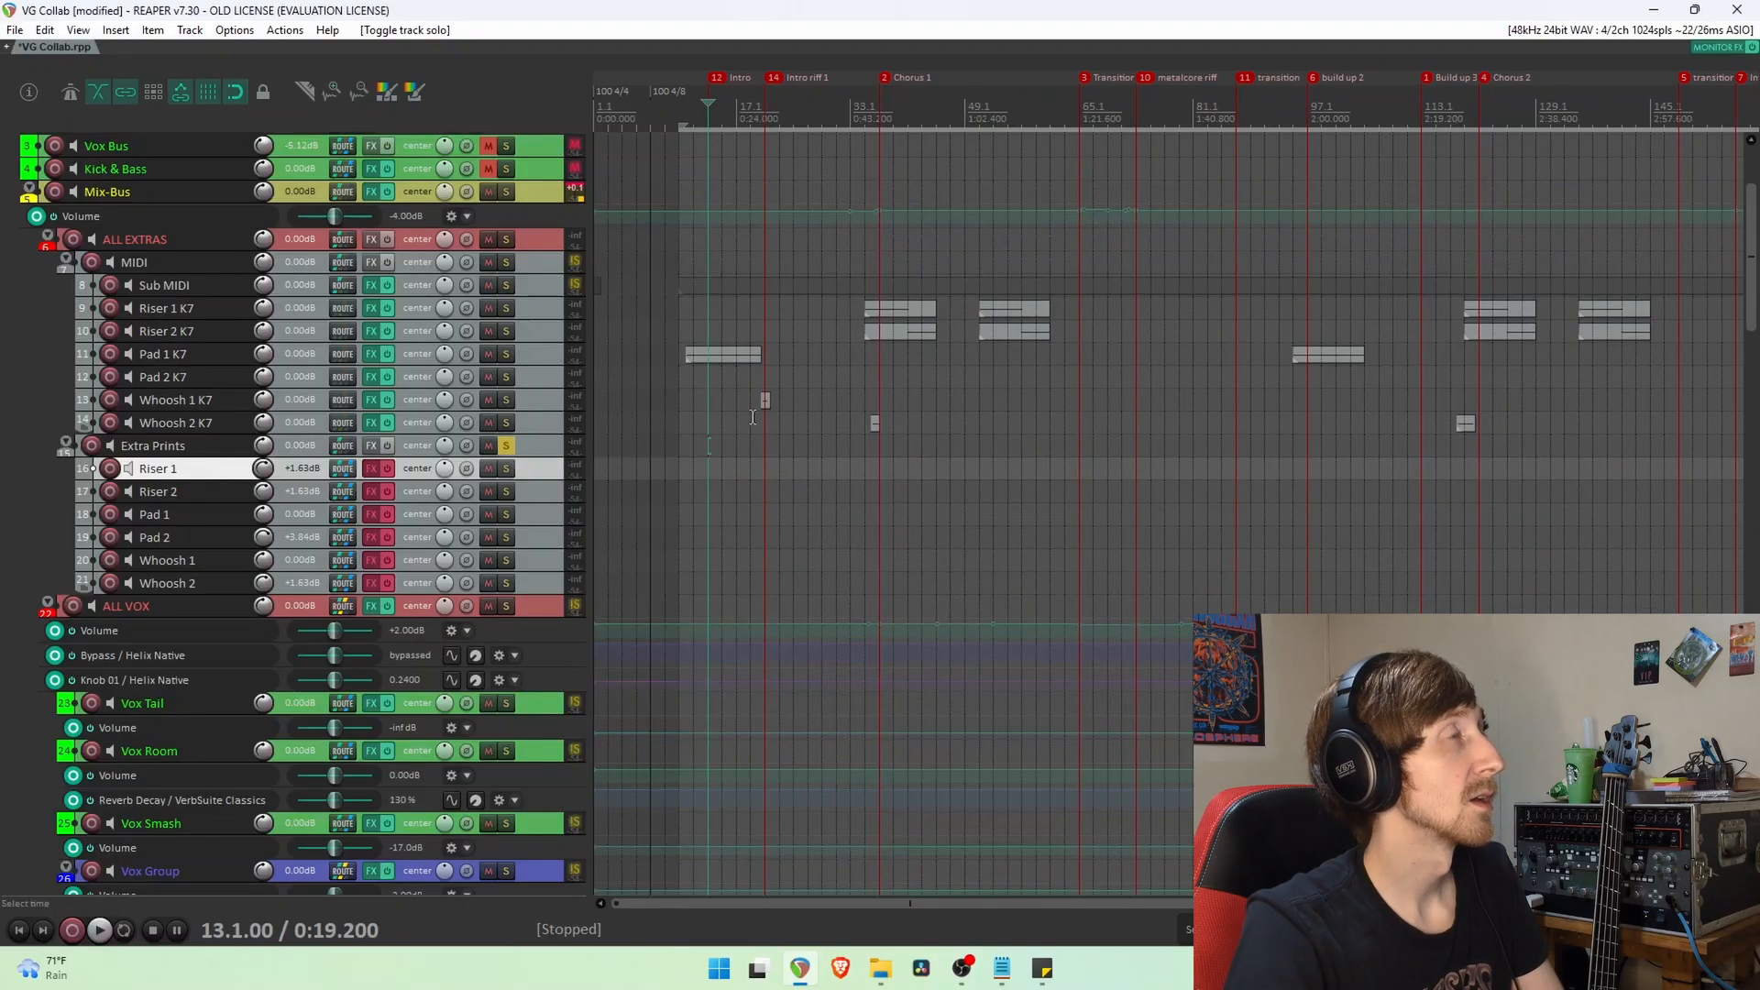
key(space)
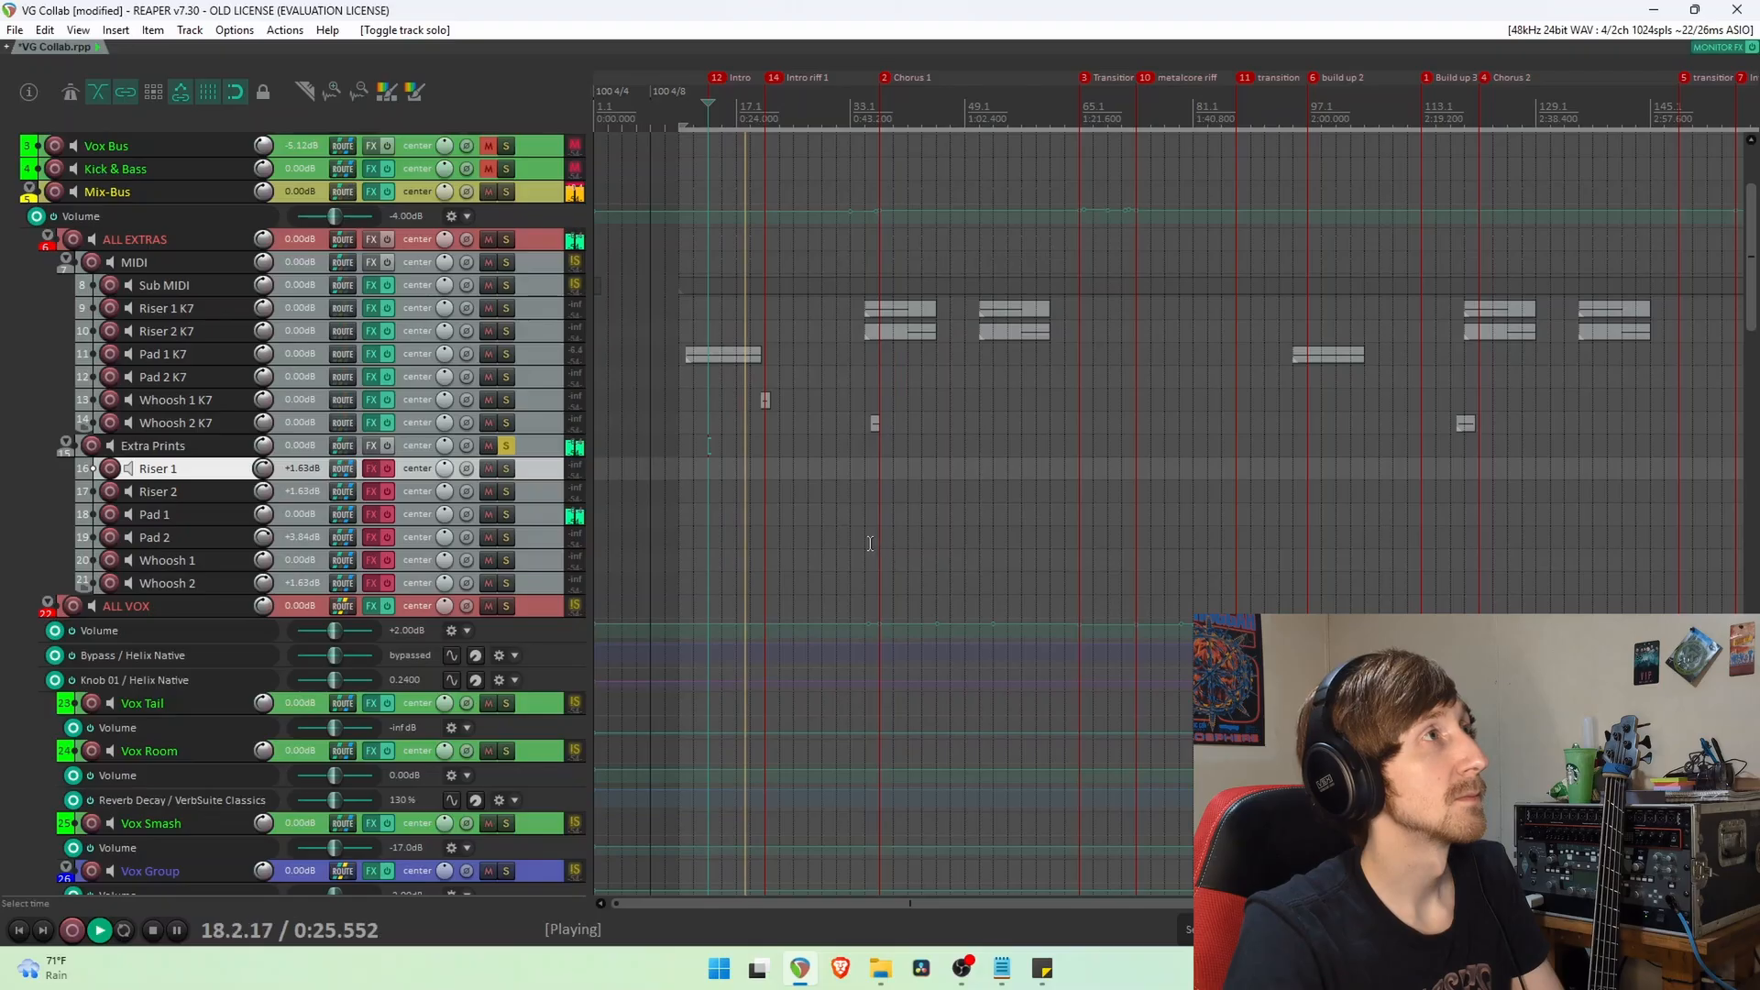
key(space)
Clear the Extra Prints solo and play the full mix from bar 9 into the intro.
click(683, 468)
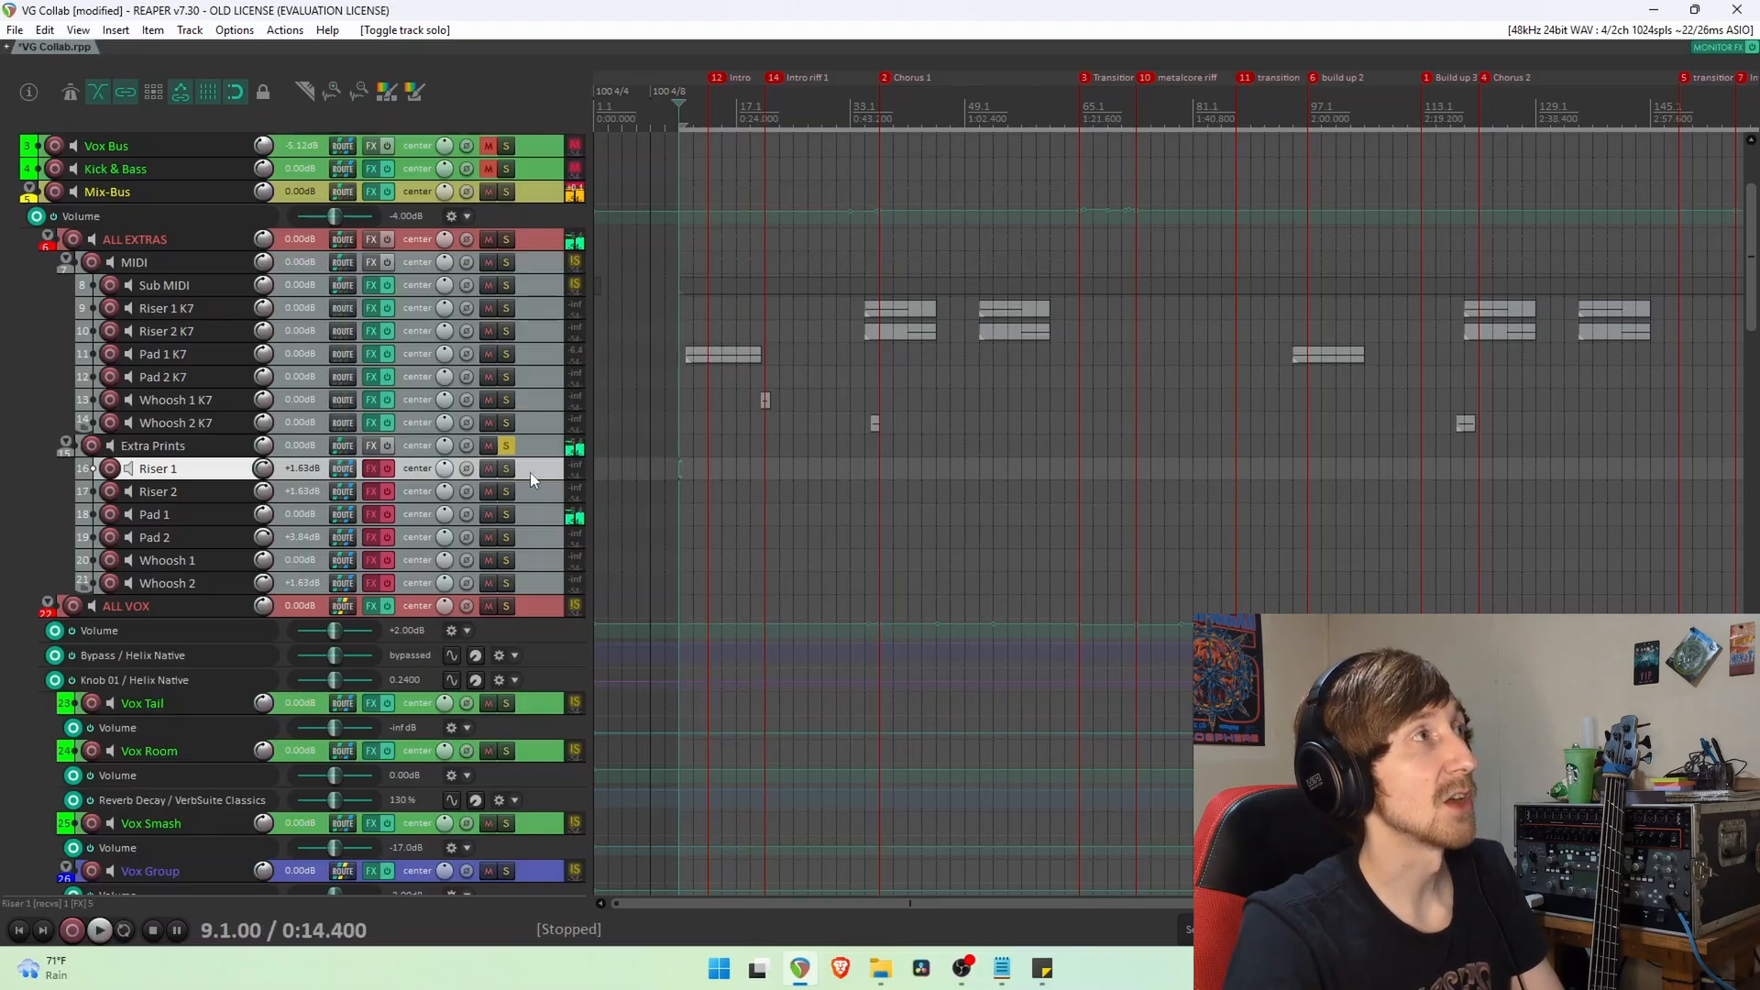
click(506, 446)
key(space)
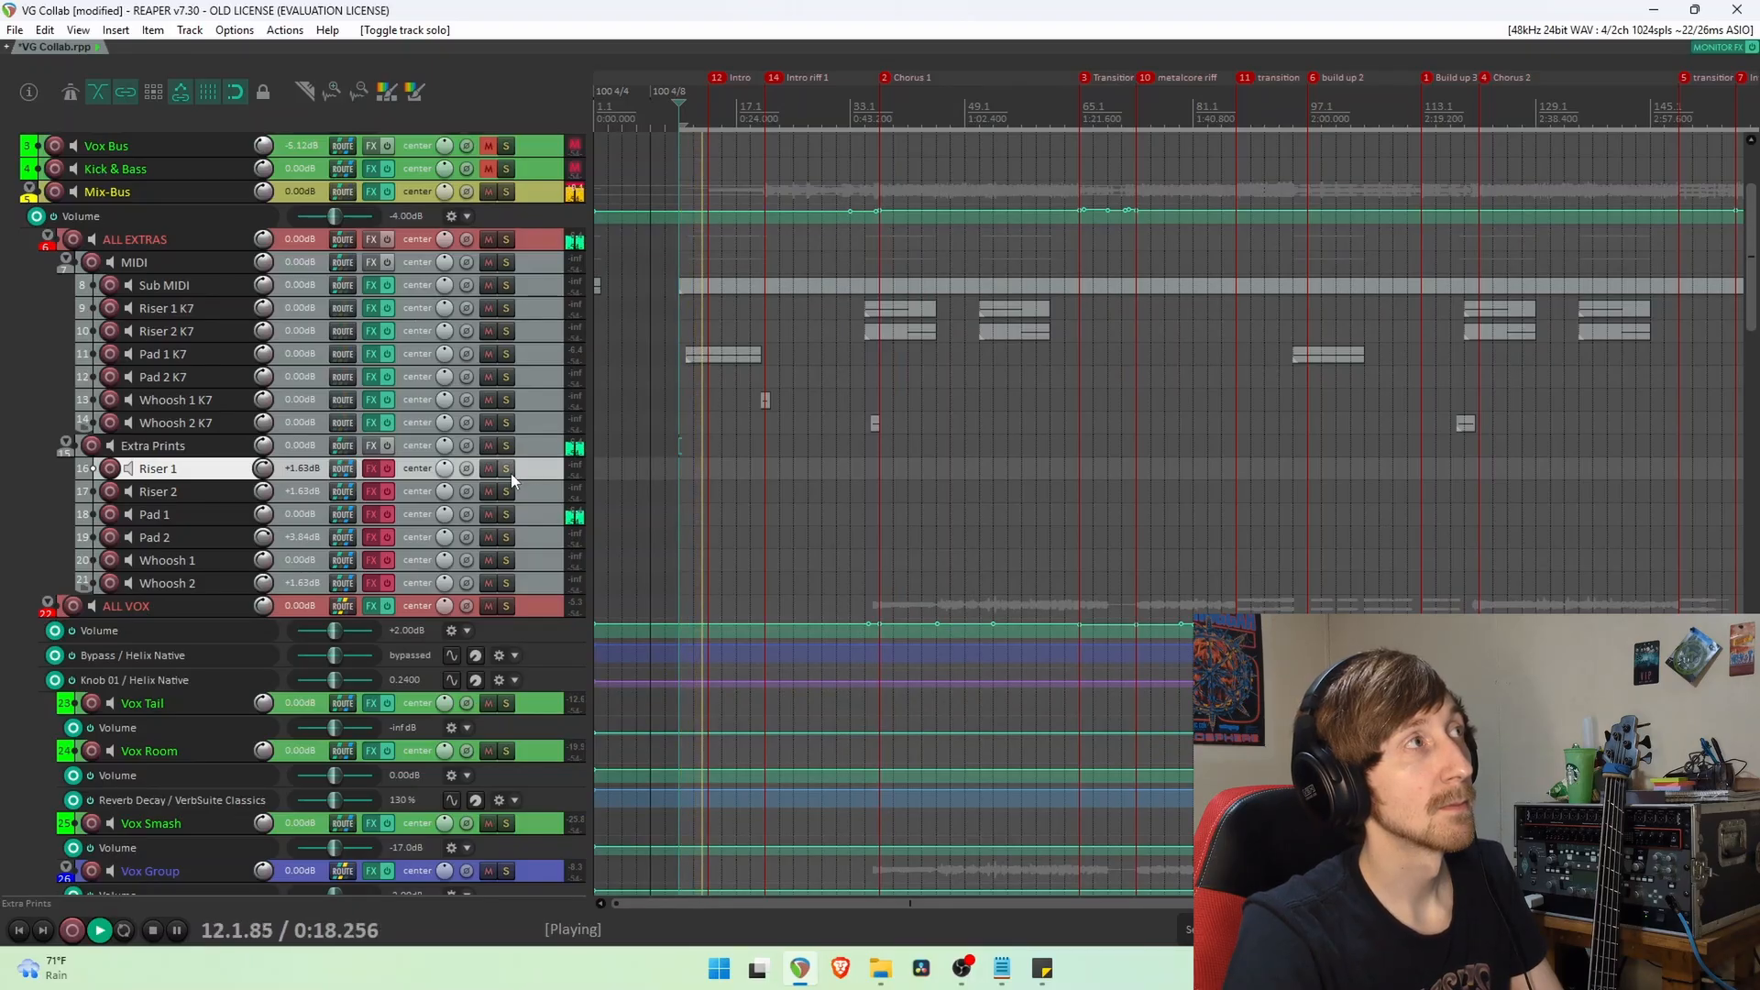
key(space)
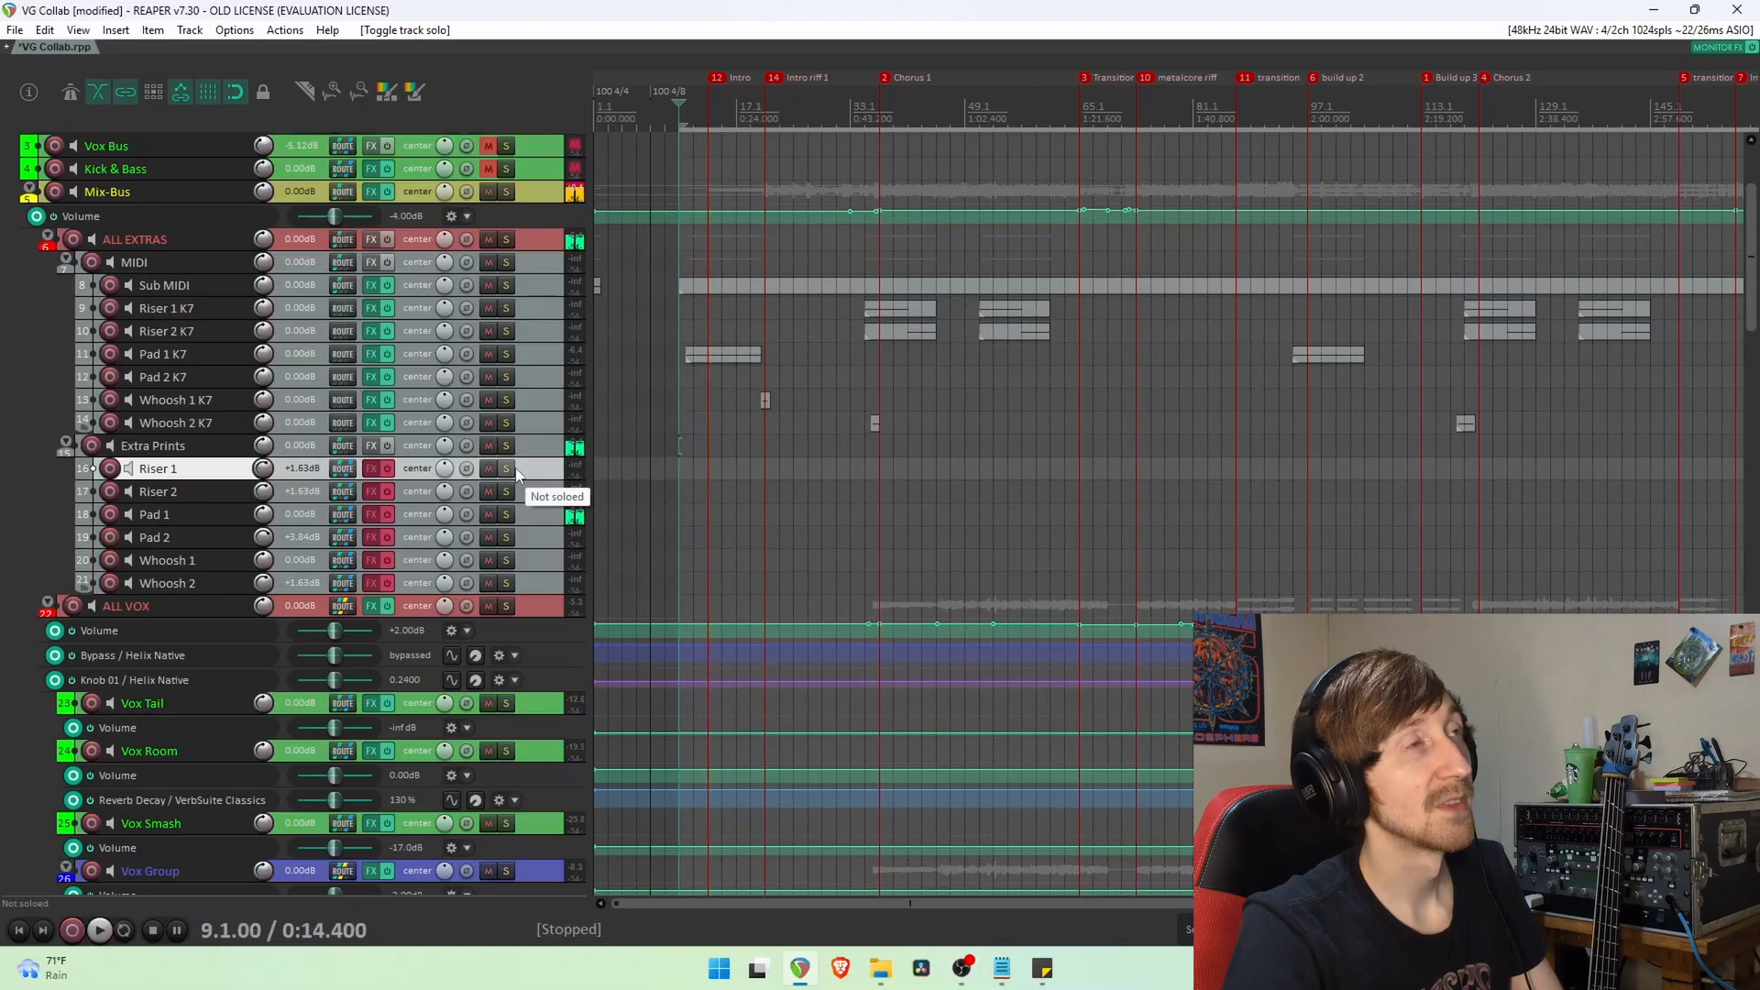
Enable the effects on the Riser 1 track, view its FX chain, and close the window.
click(372, 467)
drag(833, 151, 1227, 480)
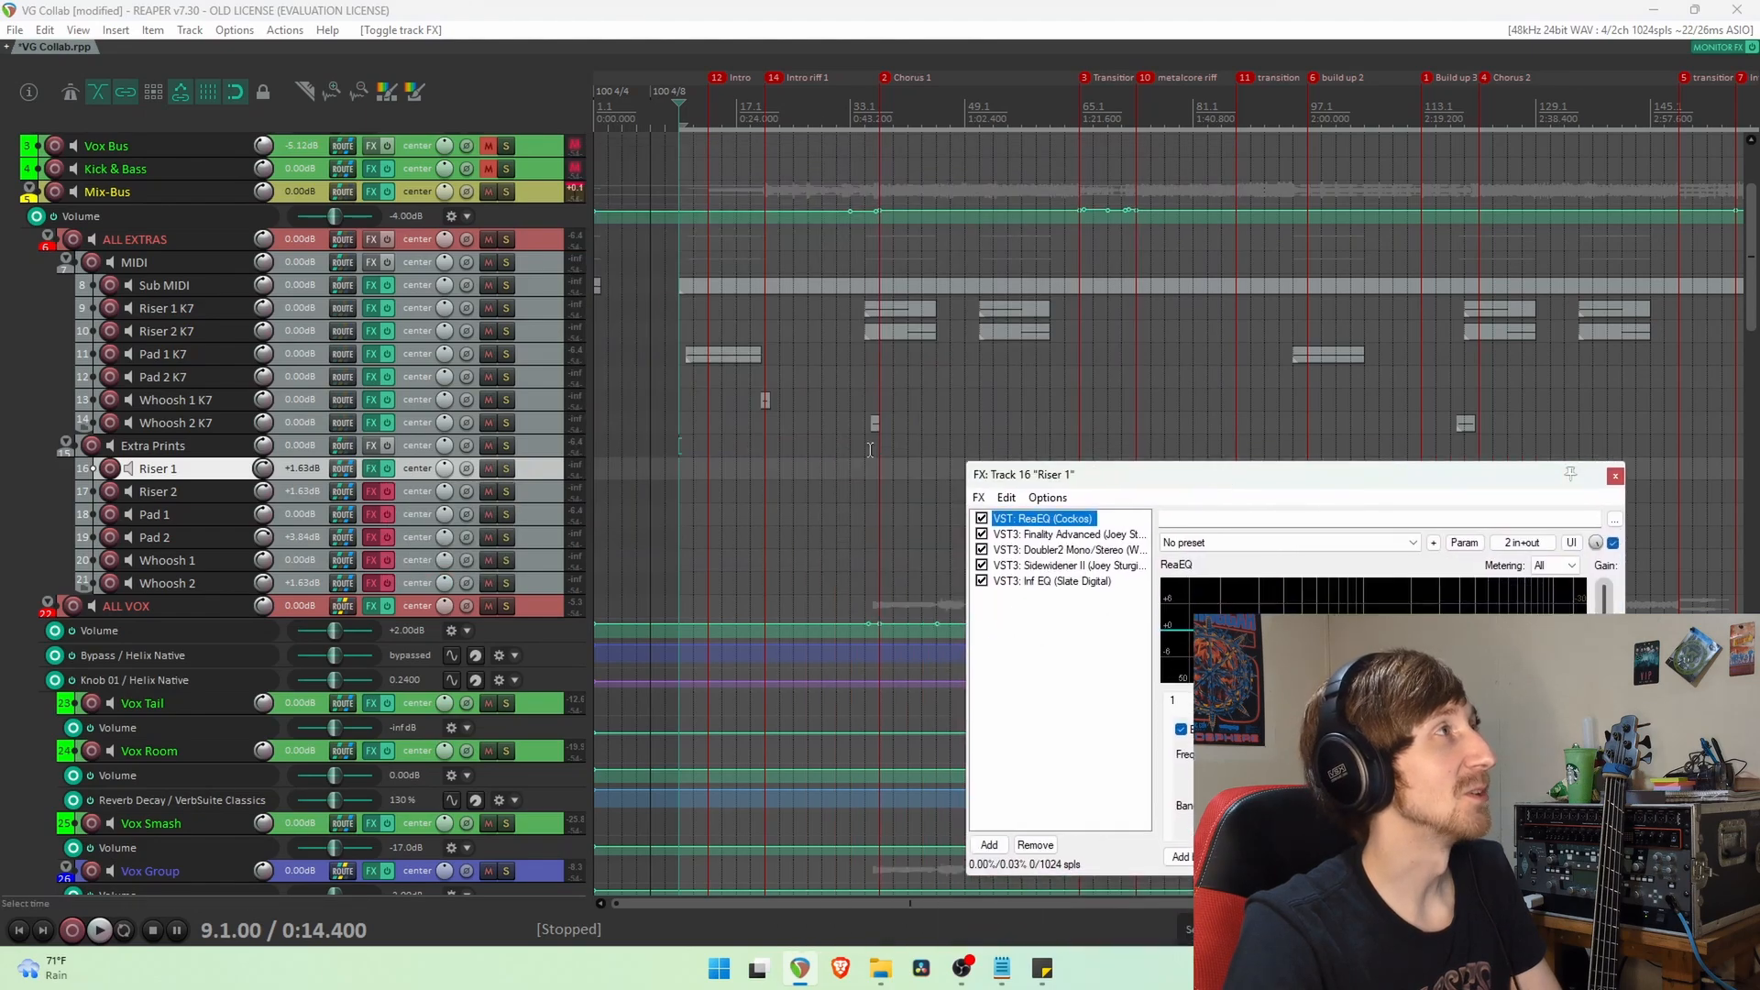
click(1616, 477)
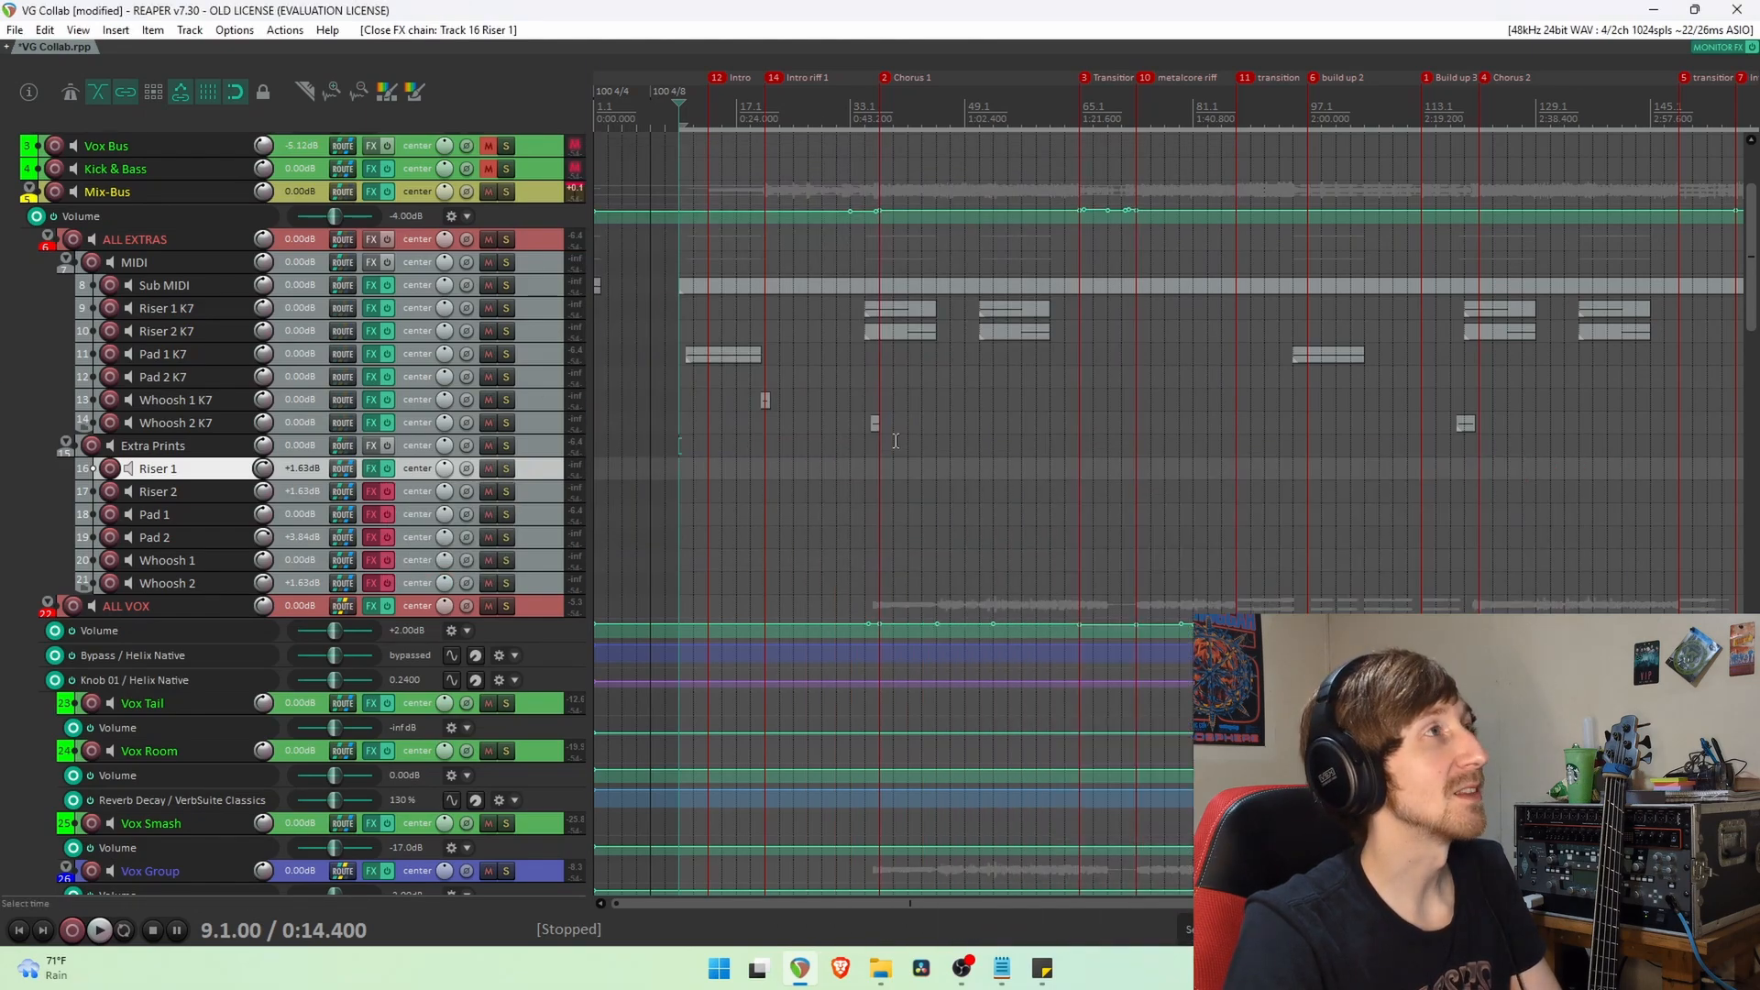
Bypass the effects on the Riser 1 print track and open the FX chain of the Pad 1 print track.
click(388, 469)
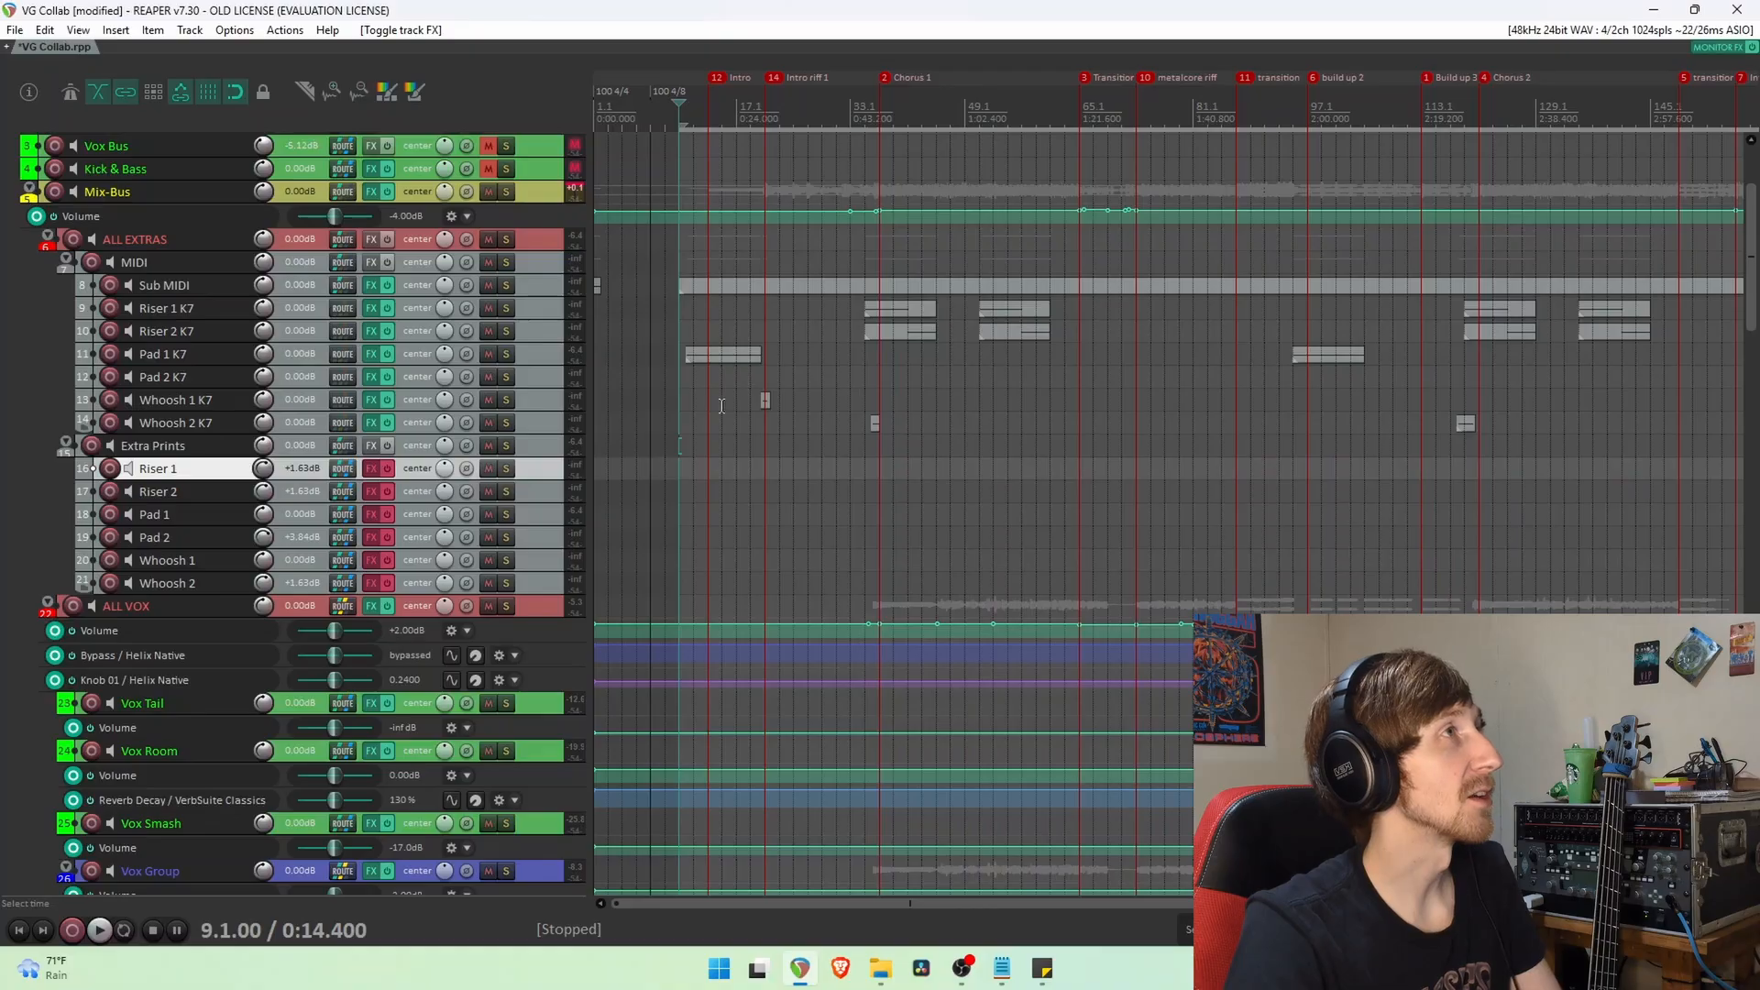
click(184, 364)
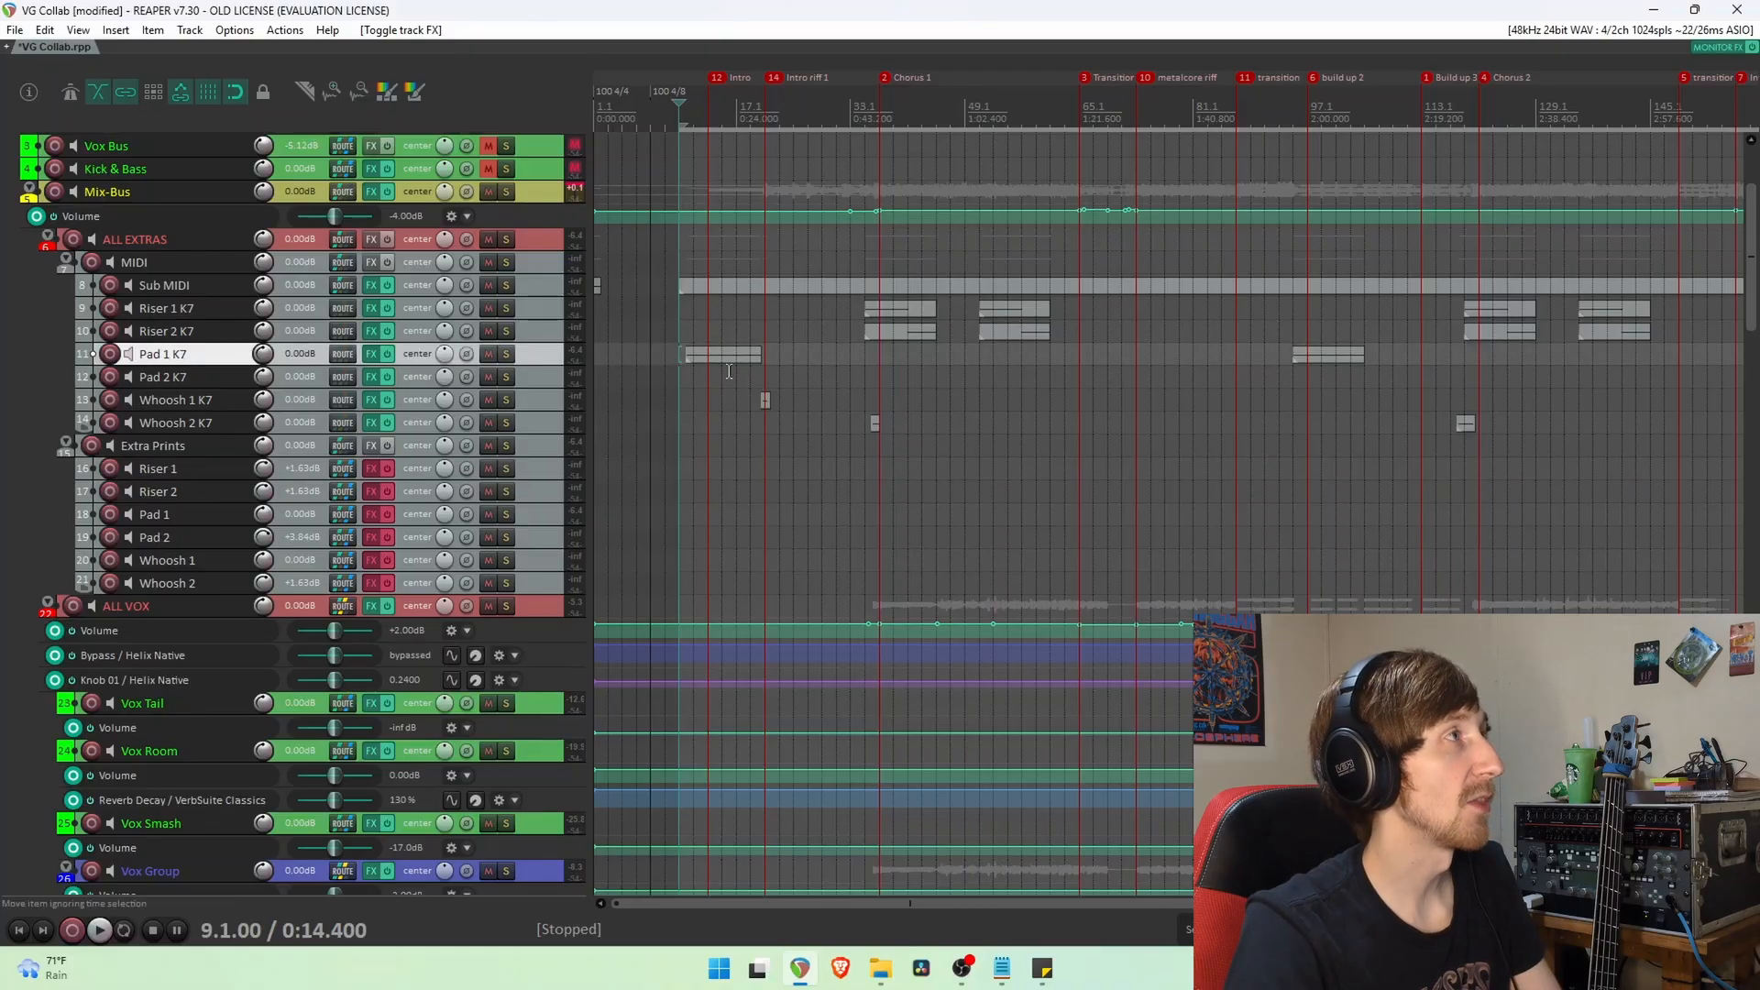
click(191, 513)
click(371, 514)
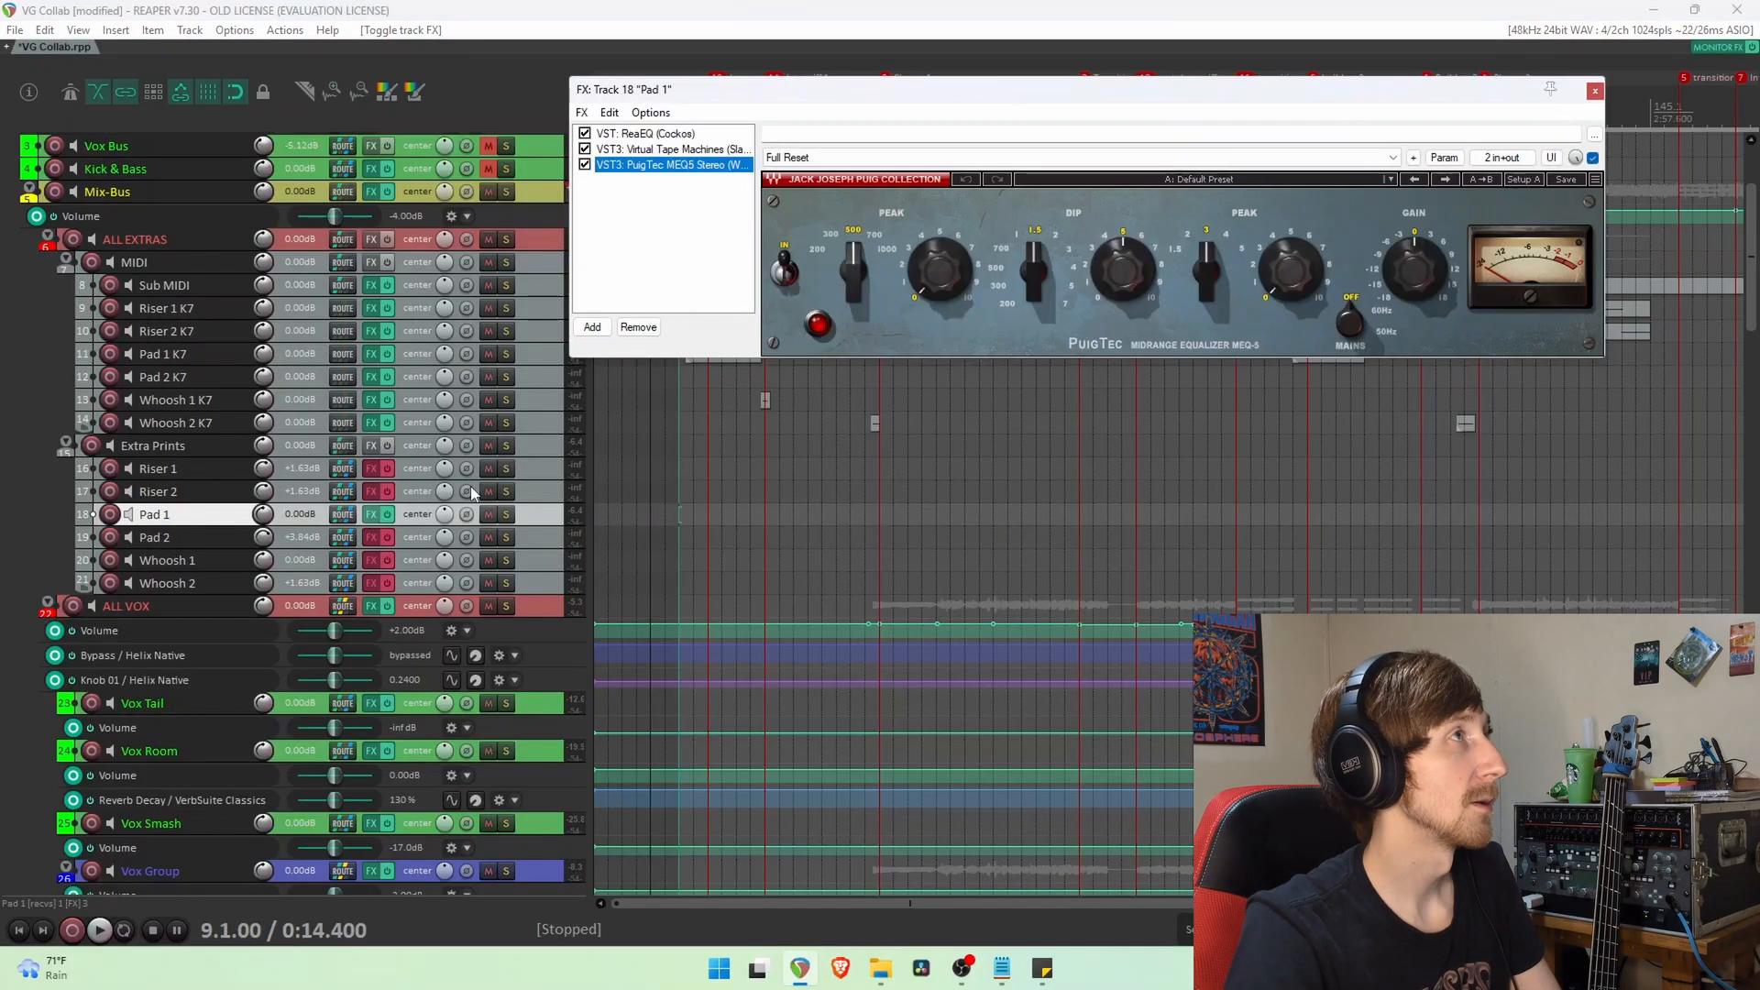
Bypass Pad 1's plugins, then inspect and re-enable ReaEQ, Virtual Tape Machines and PuigTec MEQ5 one by one.
click(586, 162)
click(645, 133)
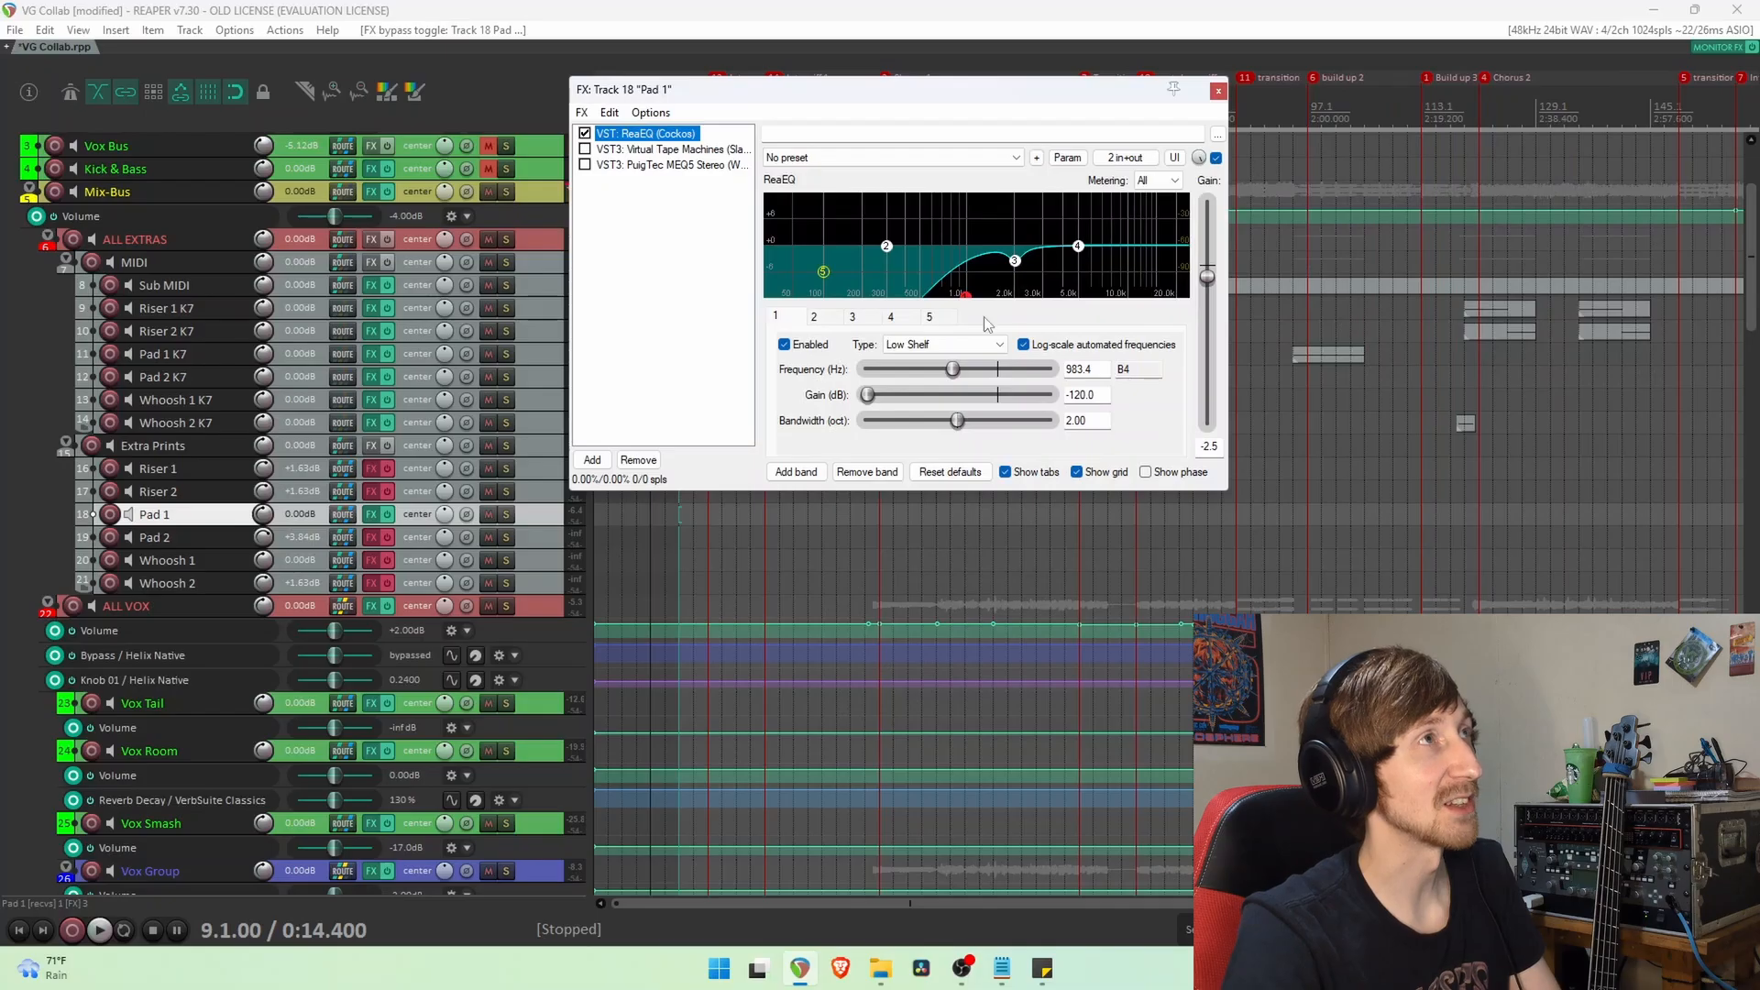
click(646, 151)
click(585, 148)
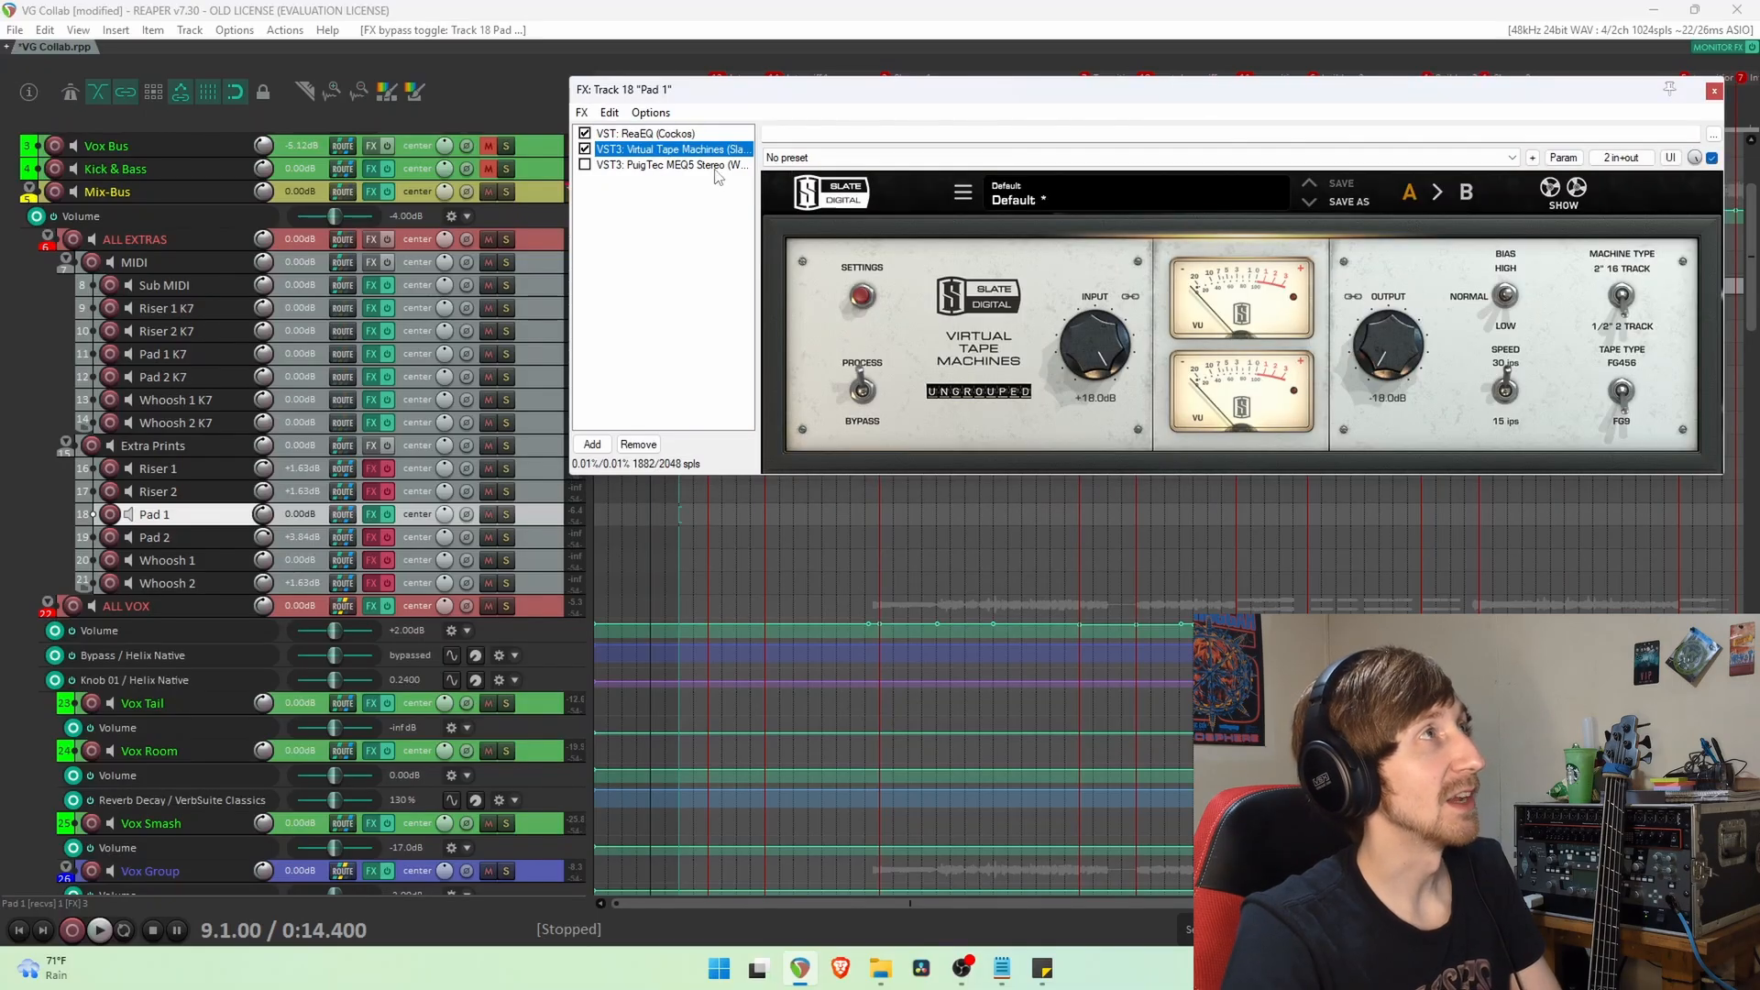
click(669, 165)
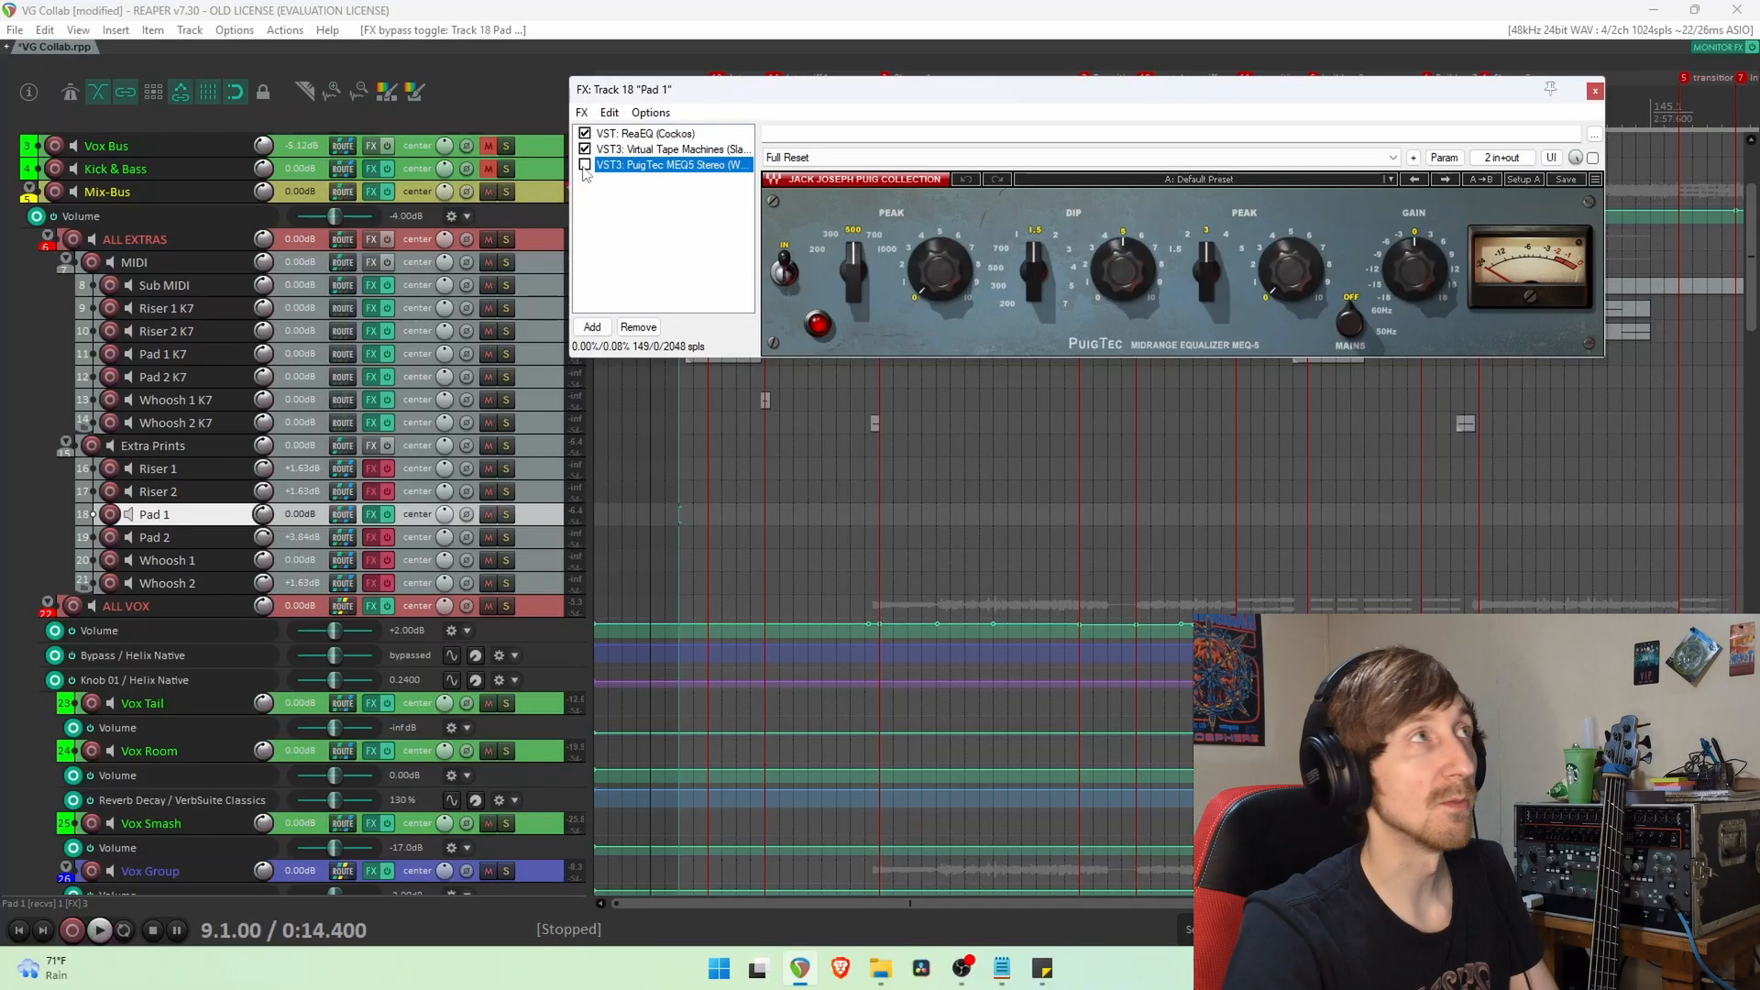
Move the Pad 1 FX window clear of the track lanes and play the mix from bar 9 through the intro.
drag(717, 89, 822, 114)
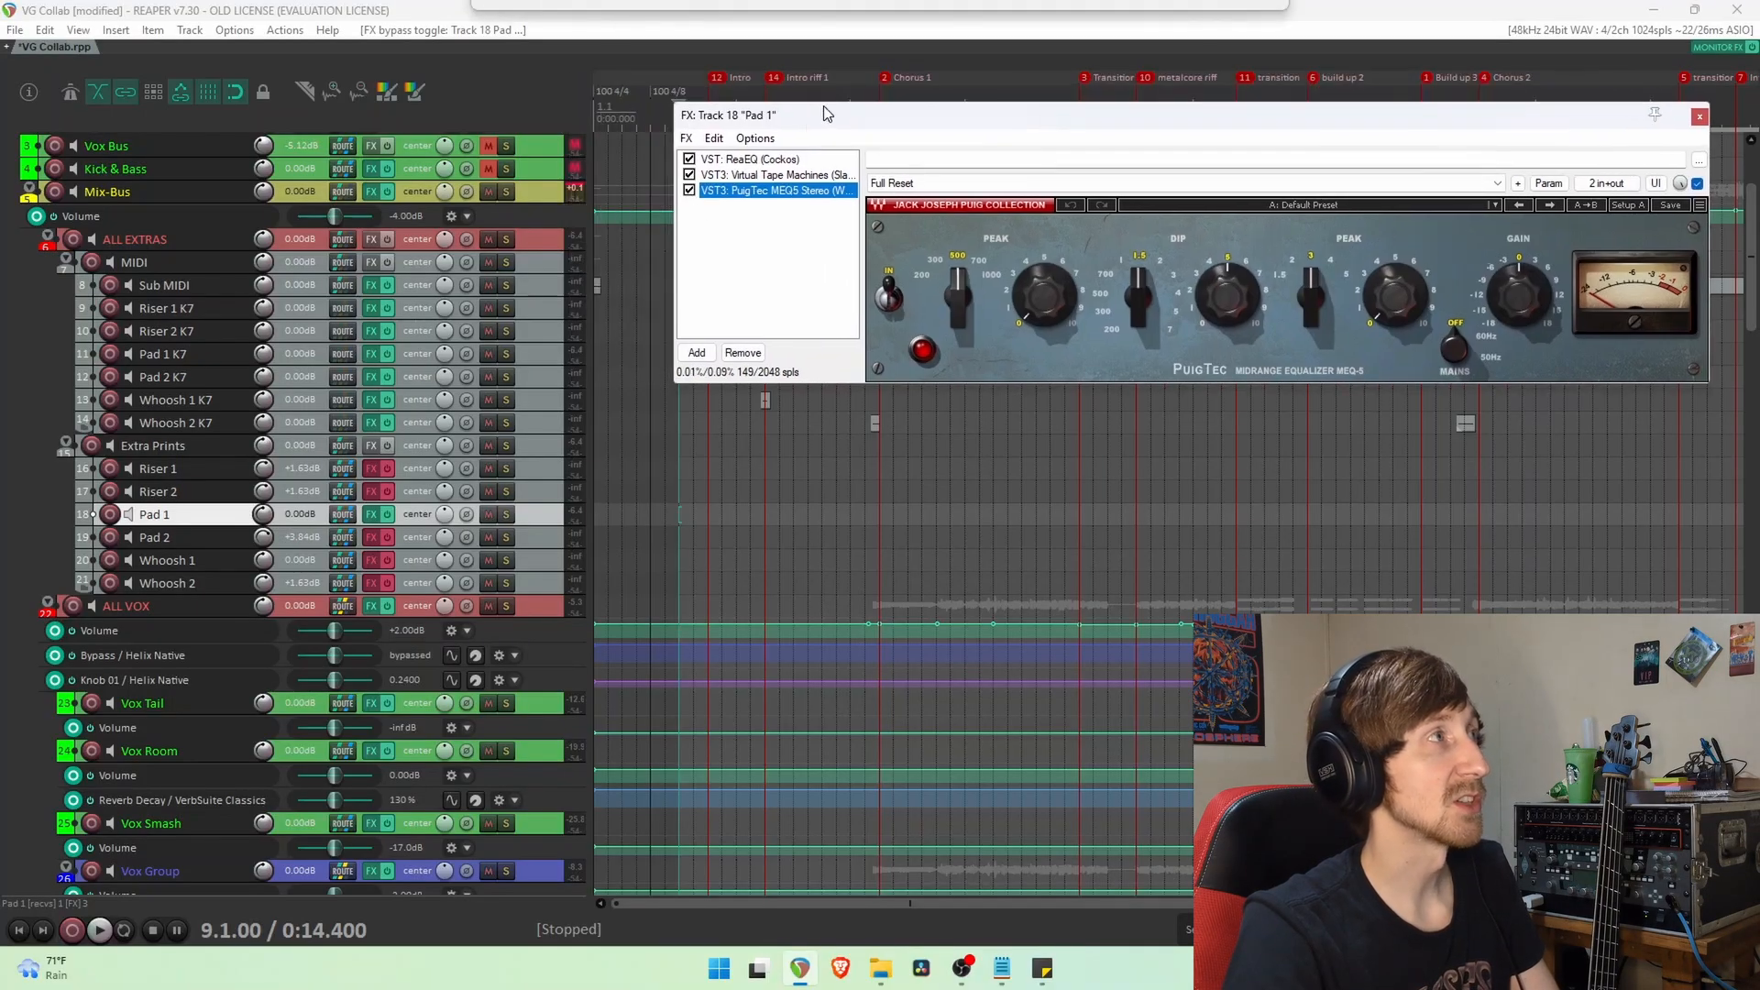
drag(956, 124, 845, 679)
key(space)
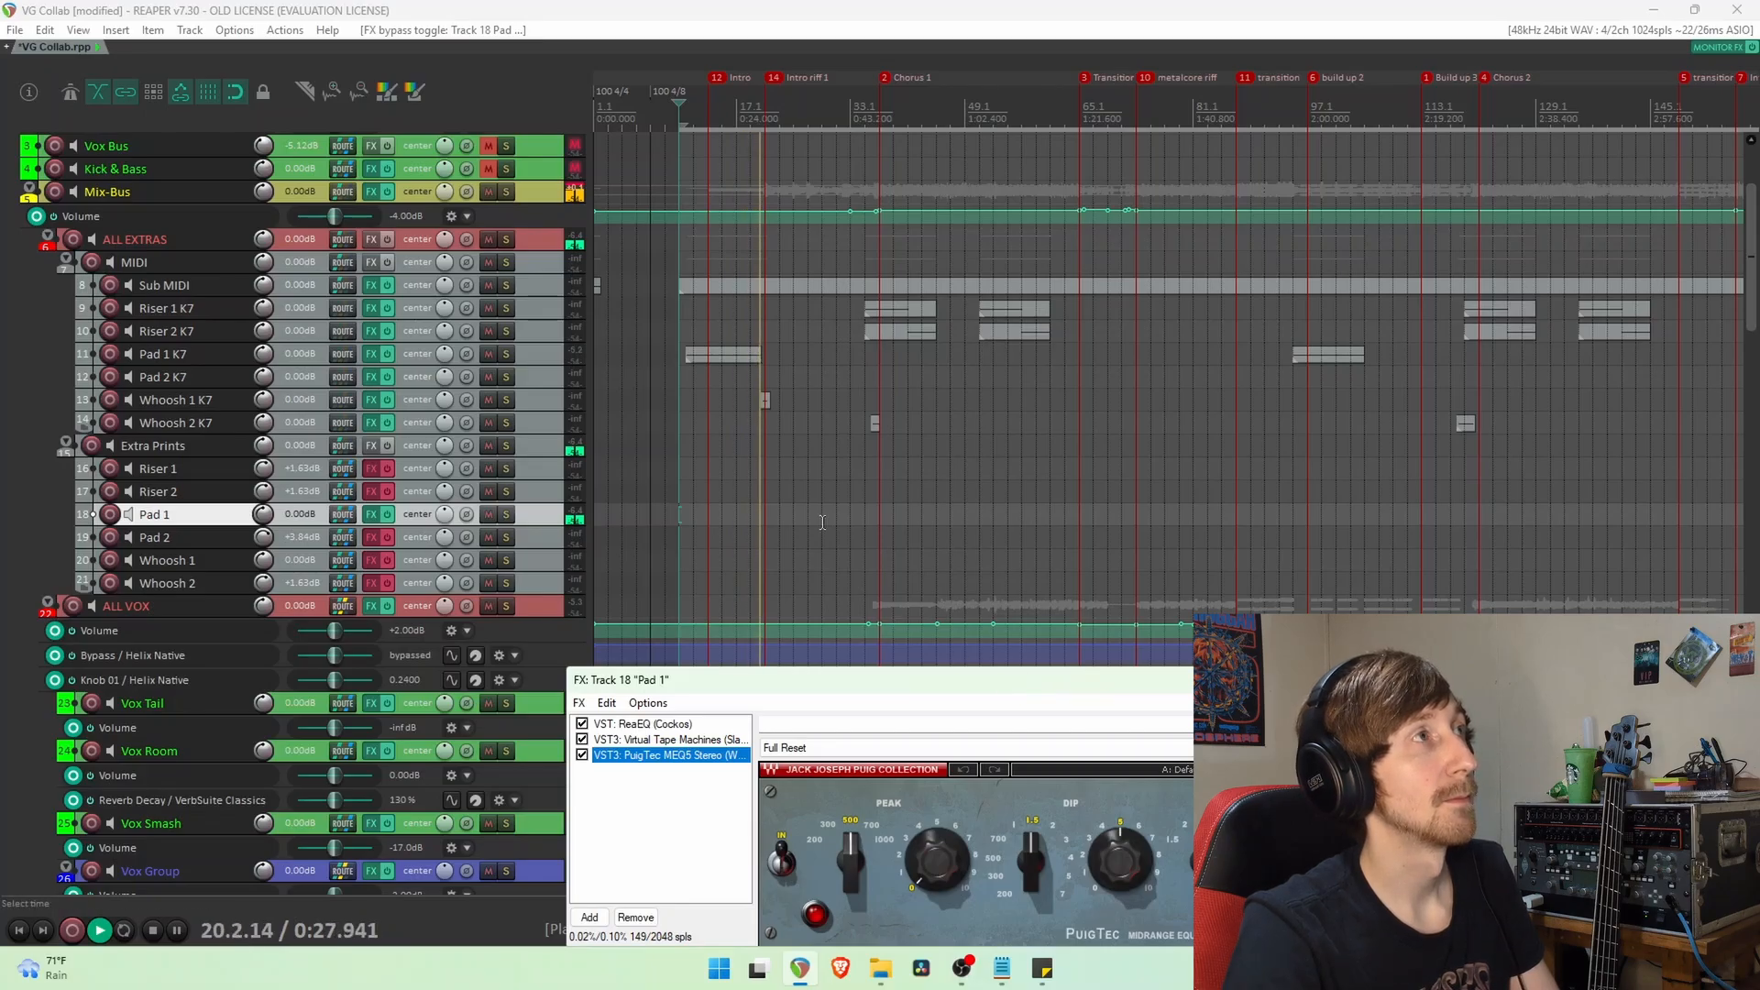
key(space)
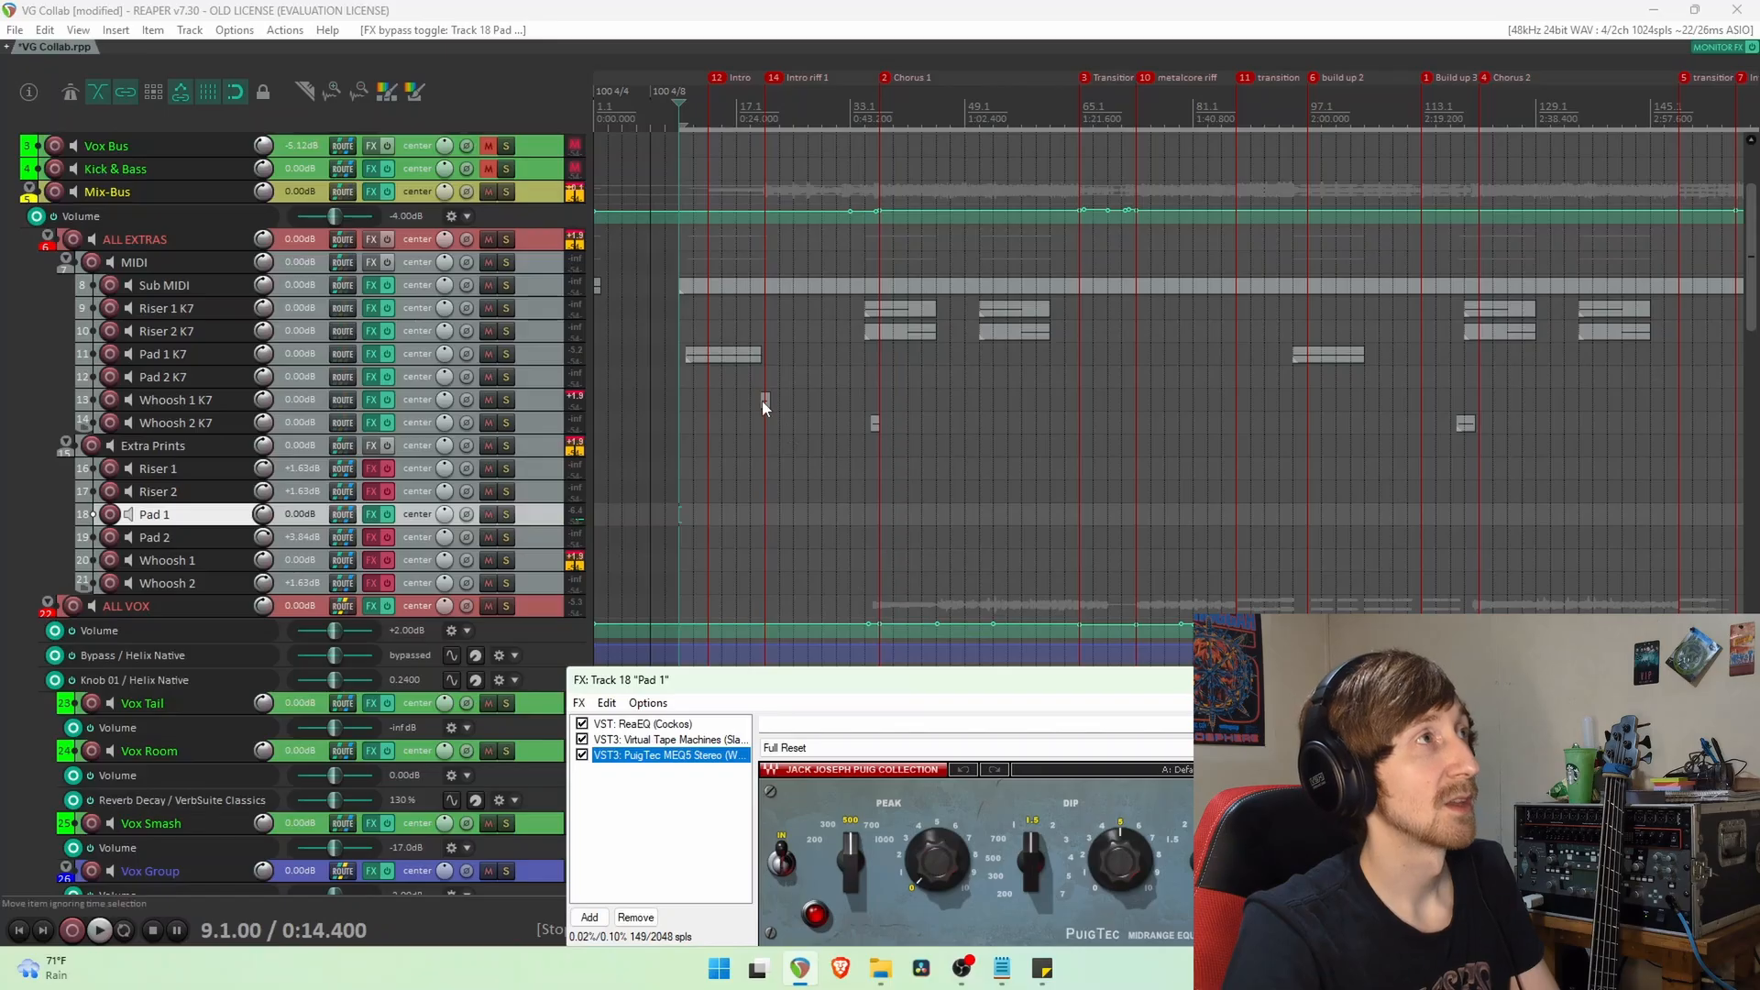
Select the Whoosh 1 K7 track and its clip at the Intro riff 1 marker.
click(554, 409)
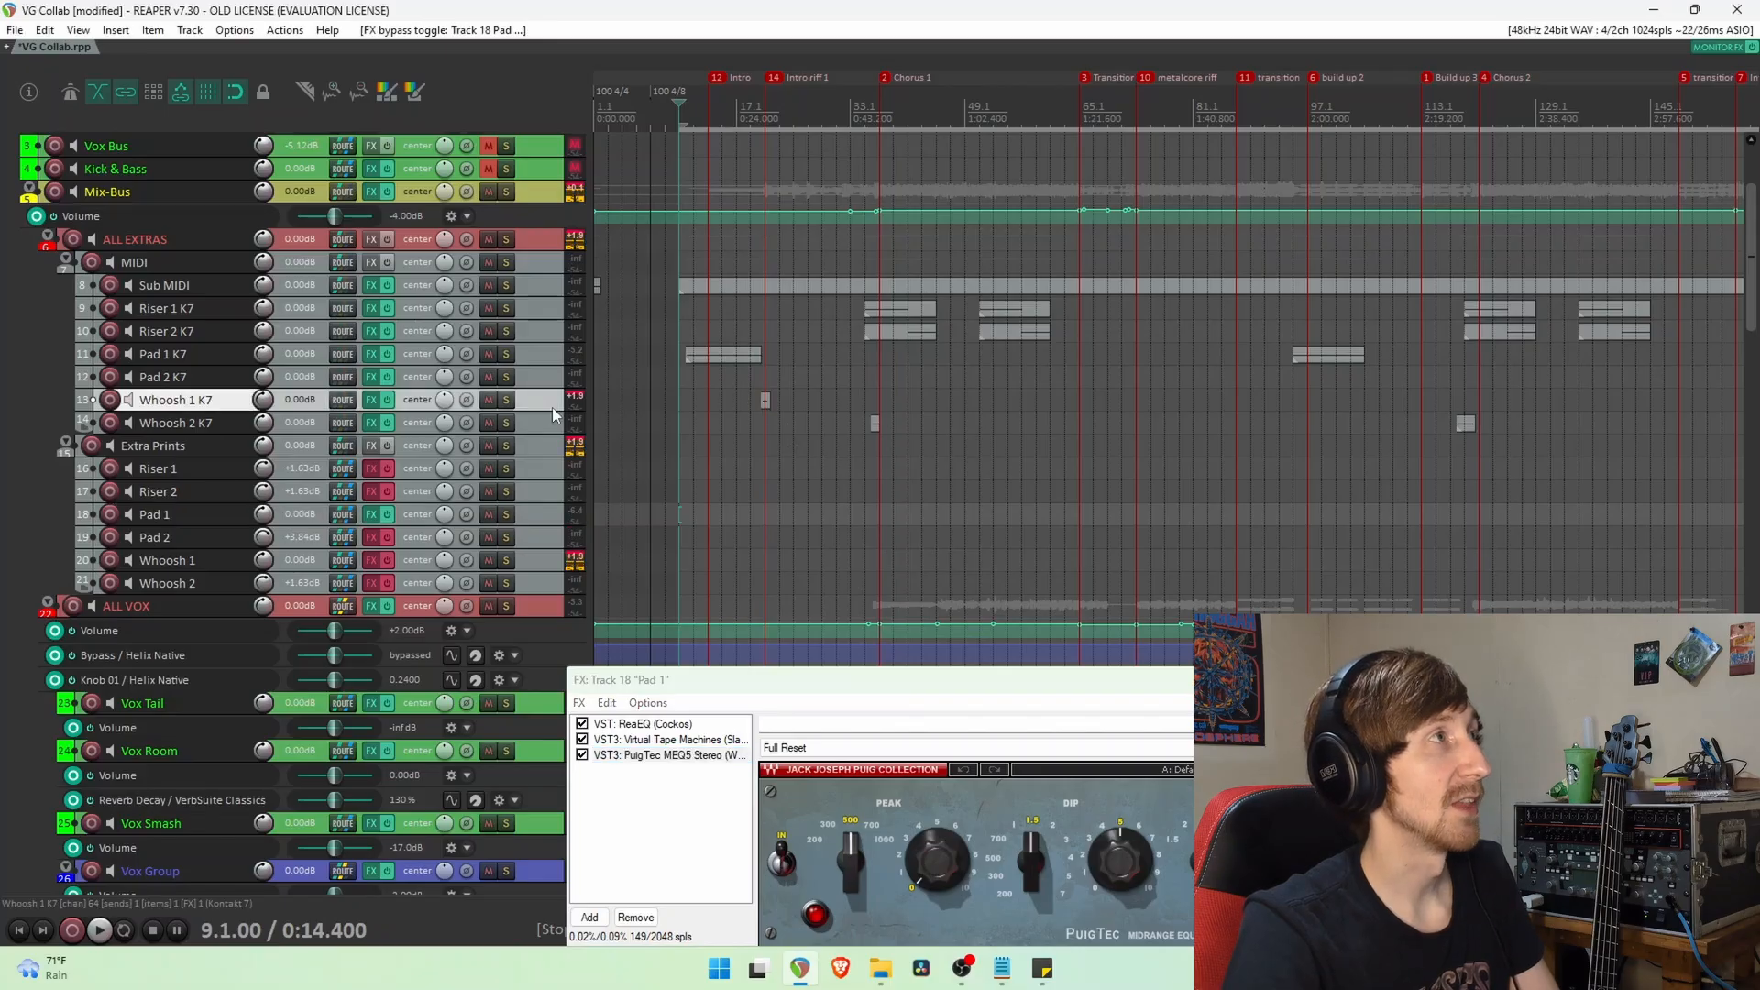
click(753, 395)
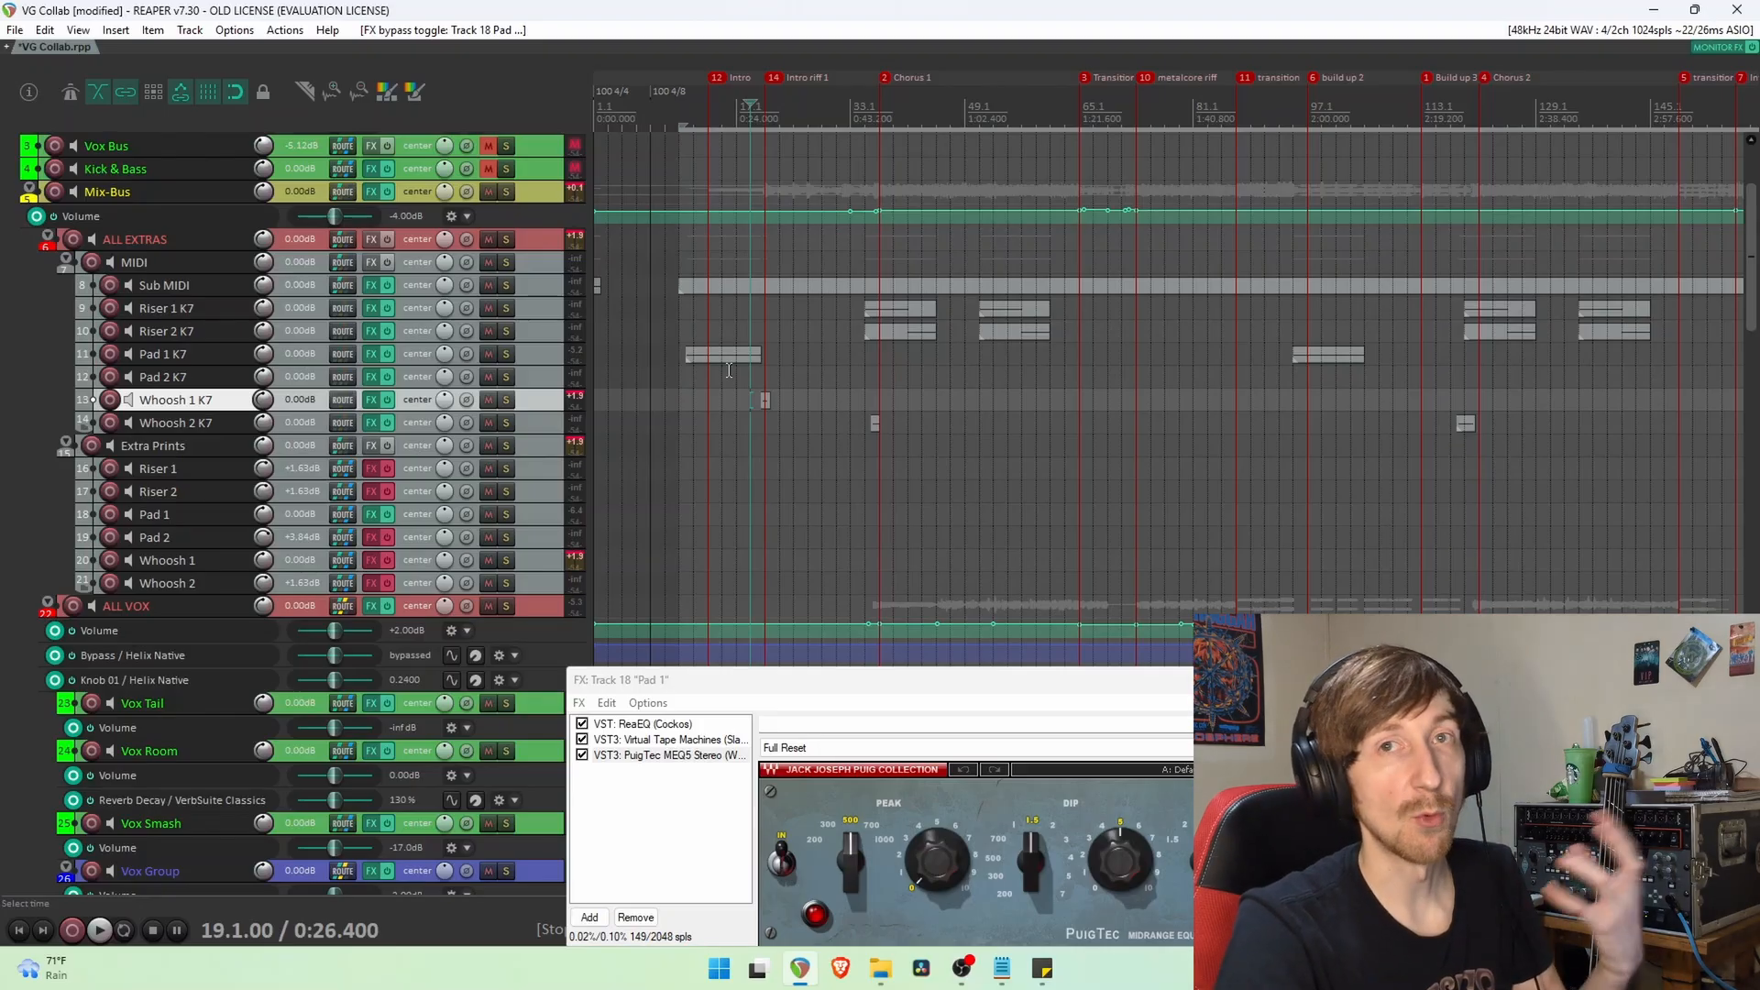
click(767, 403)
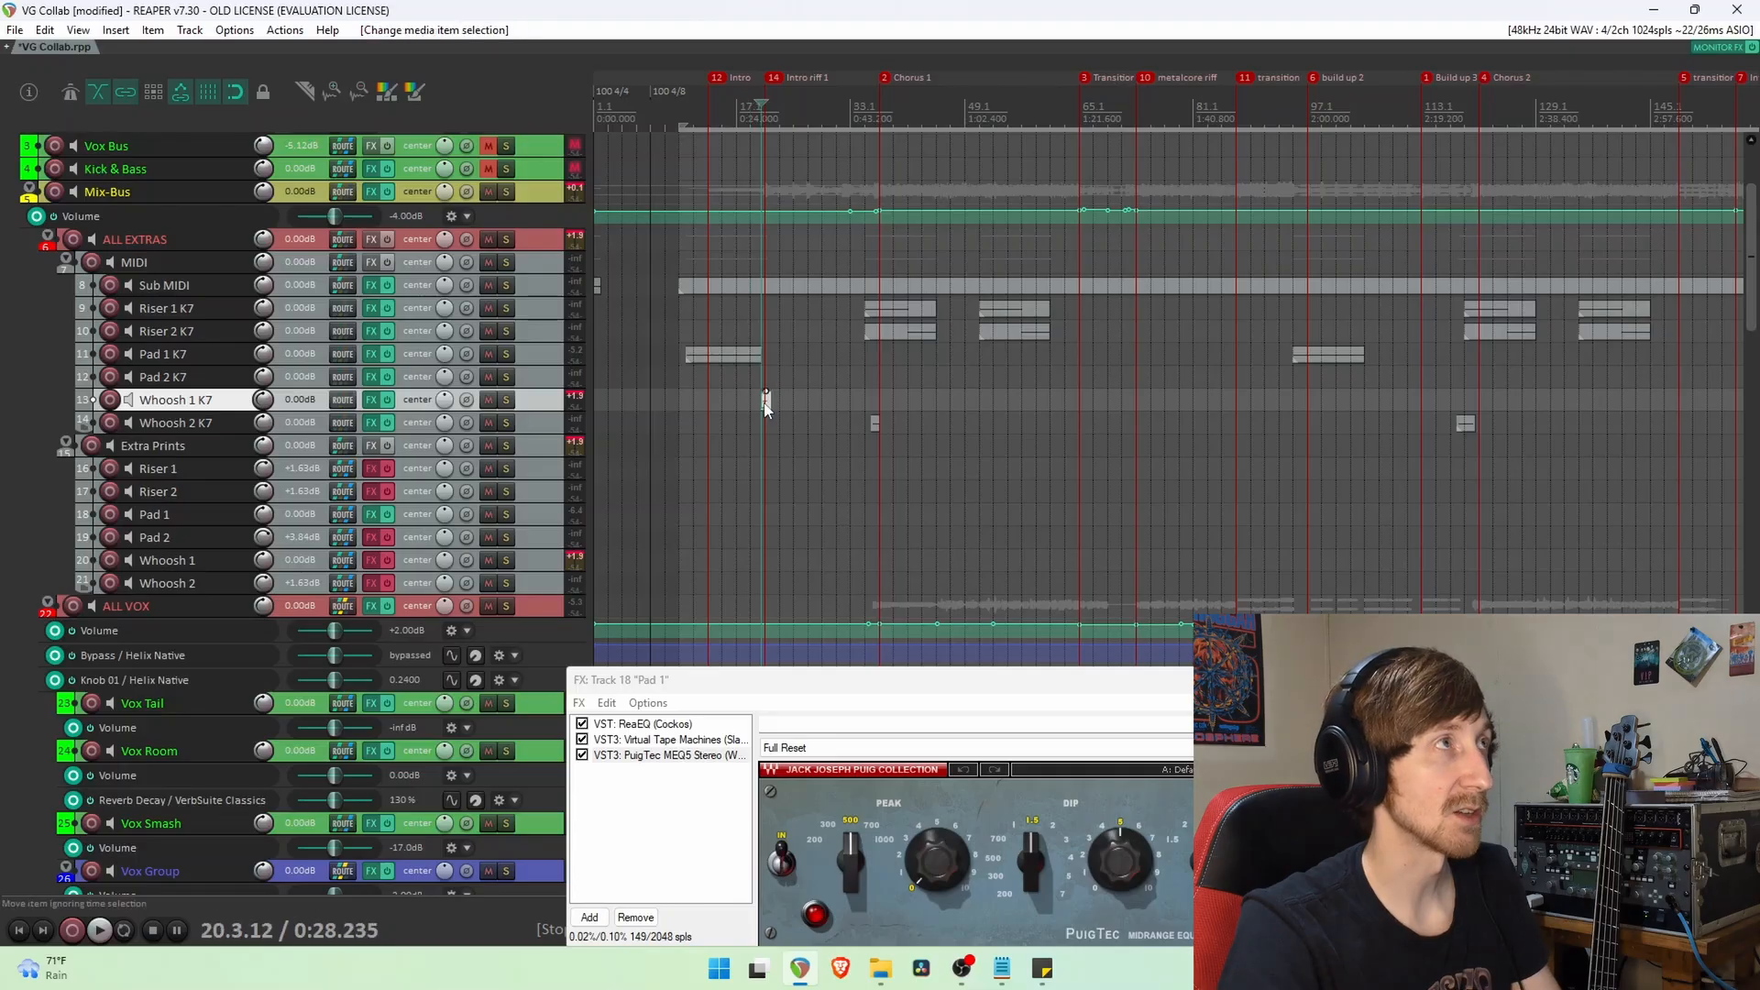
scroll(767, 404, down, 2)
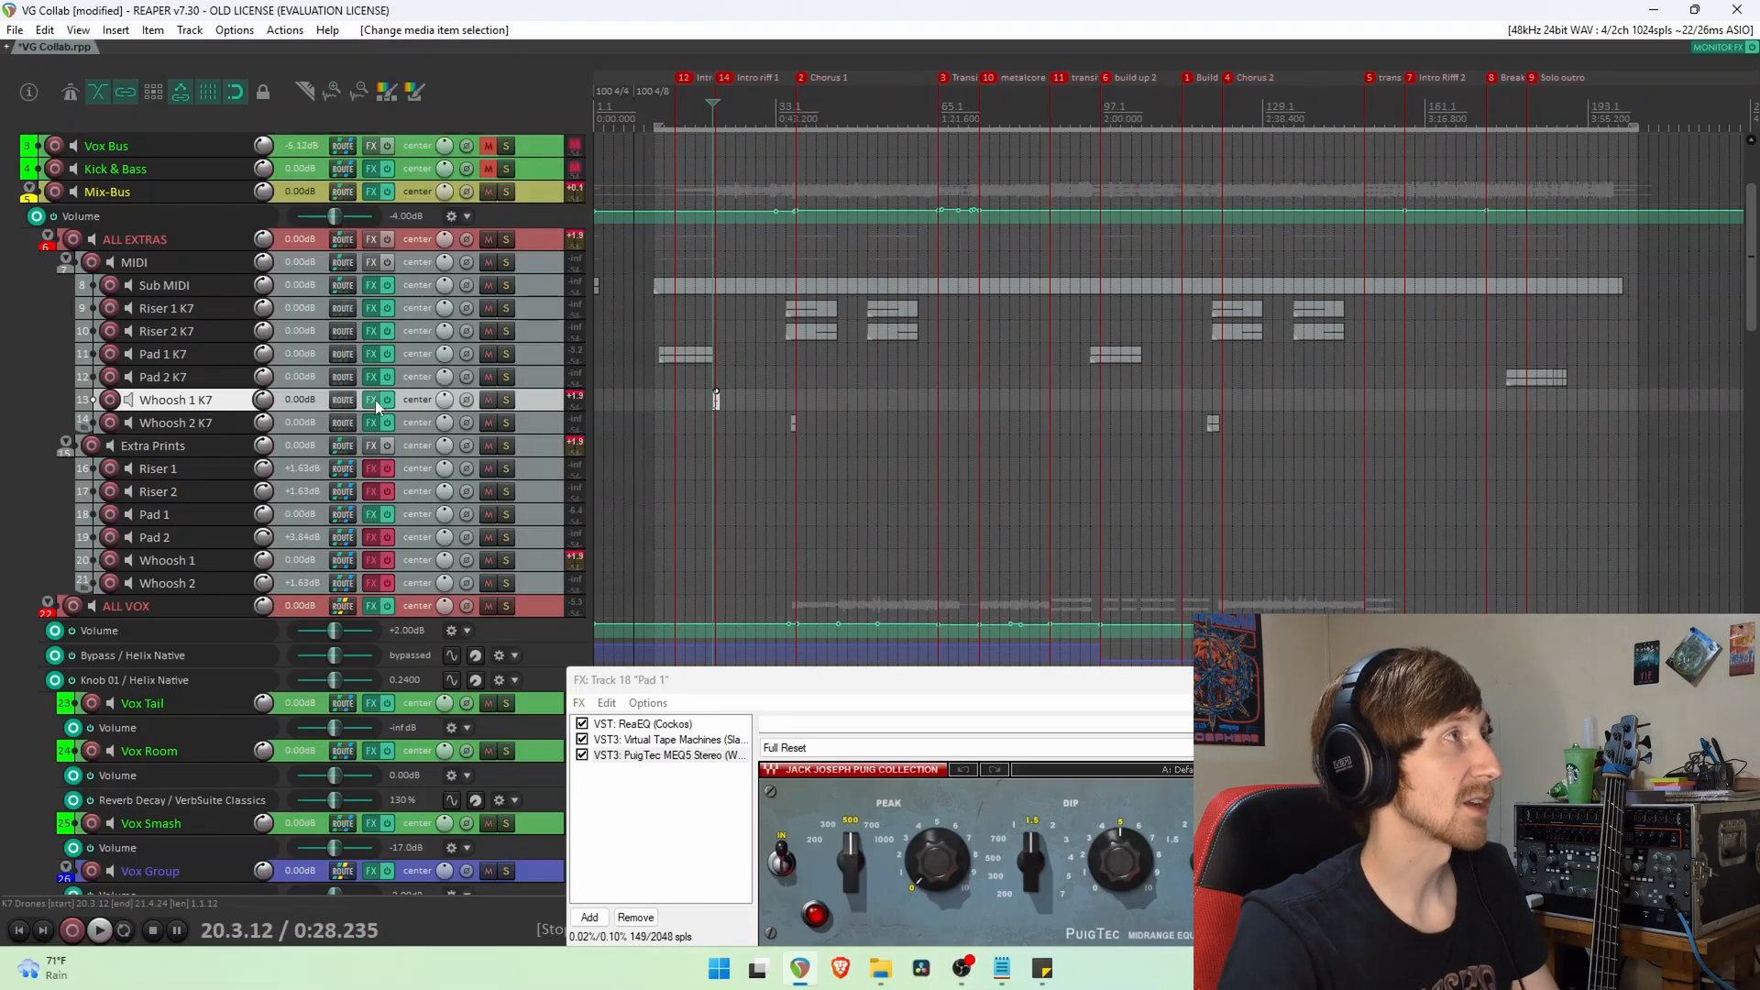
Inspect ReaEQ on the Whoosh 1 print track, then close the open Whoosh 1 and Pad 1 FX windows.
click(371, 560)
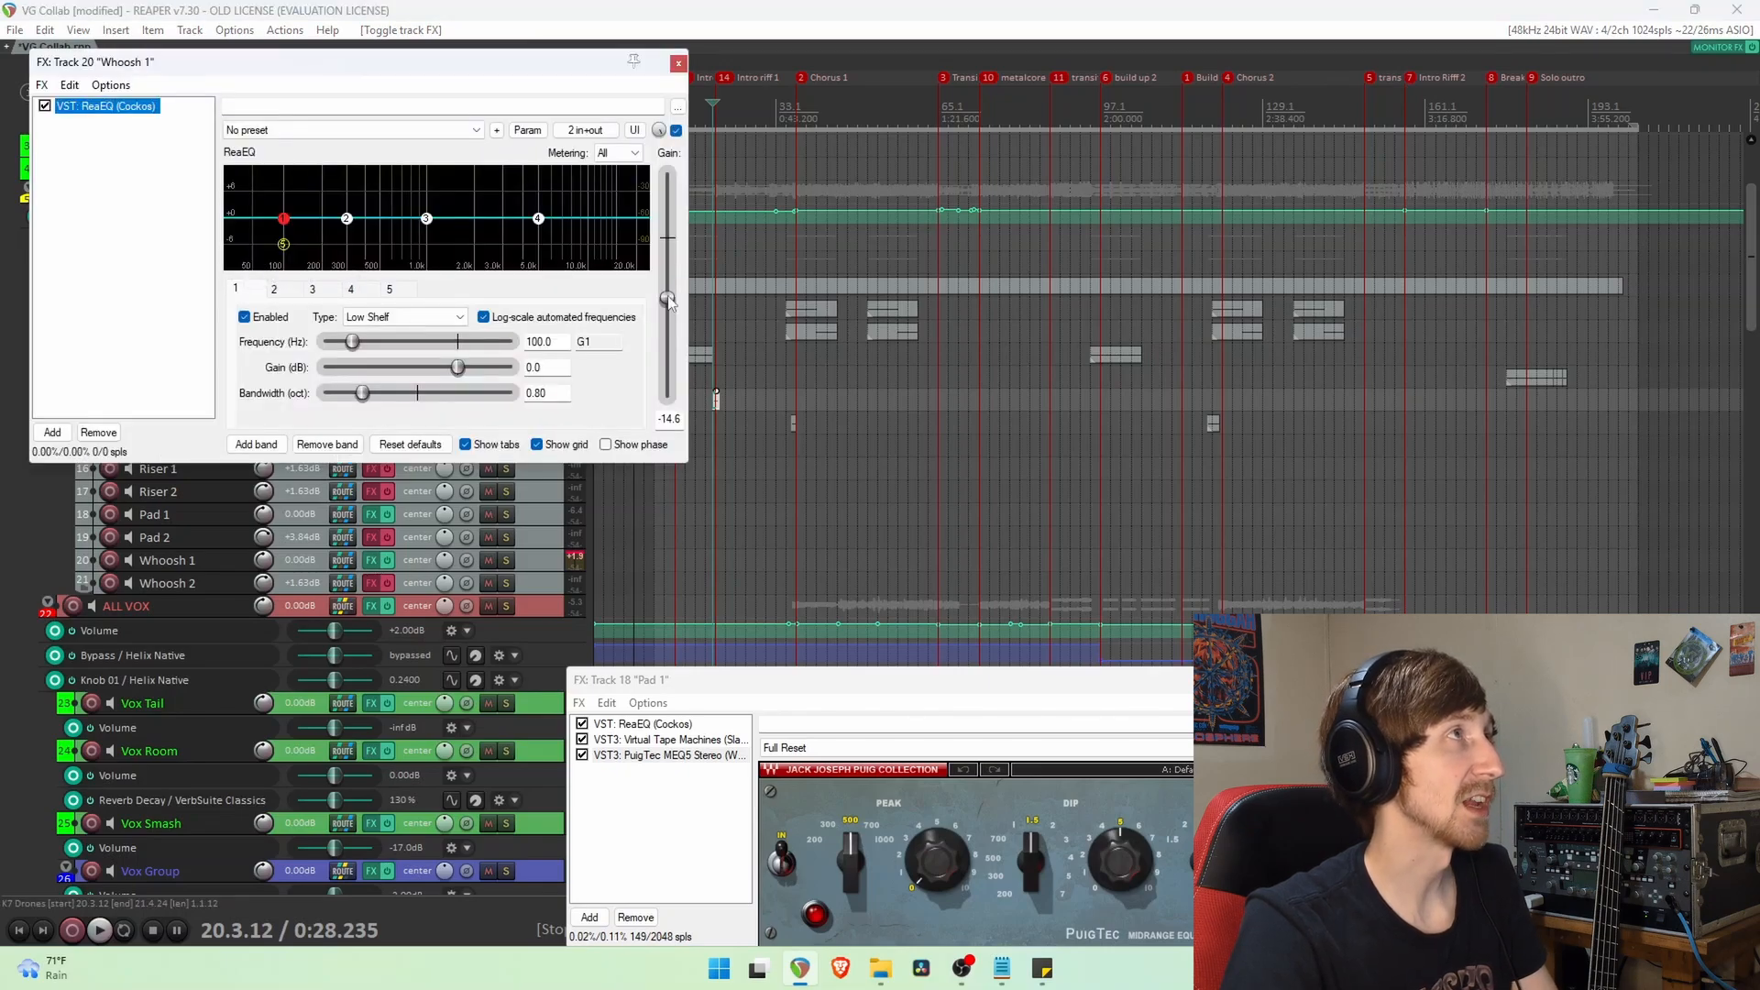
click(680, 62)
key(Escape)
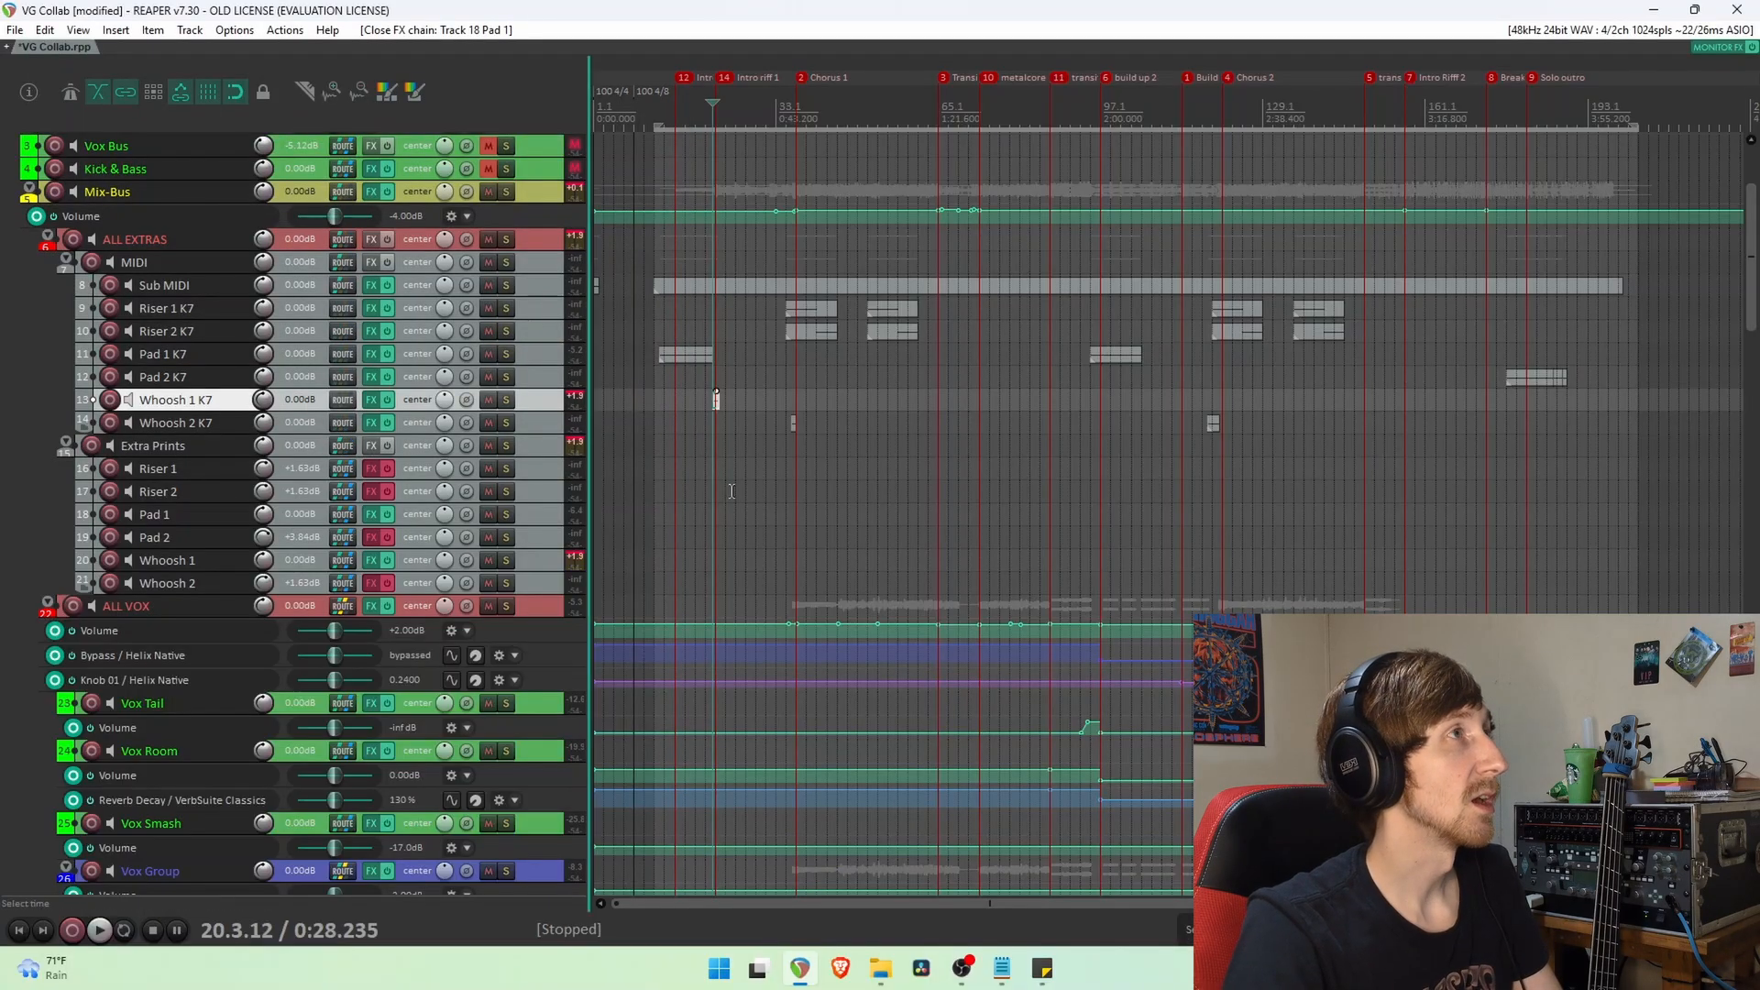
Place the edit cursor at the Whoosh 1 K7 clip, solo the ALL EXTRAS folder, and play the whoosh.
click(716, 401)
scroll(716, 402, up, 5)
click(1063, 400)
click(507, 239)
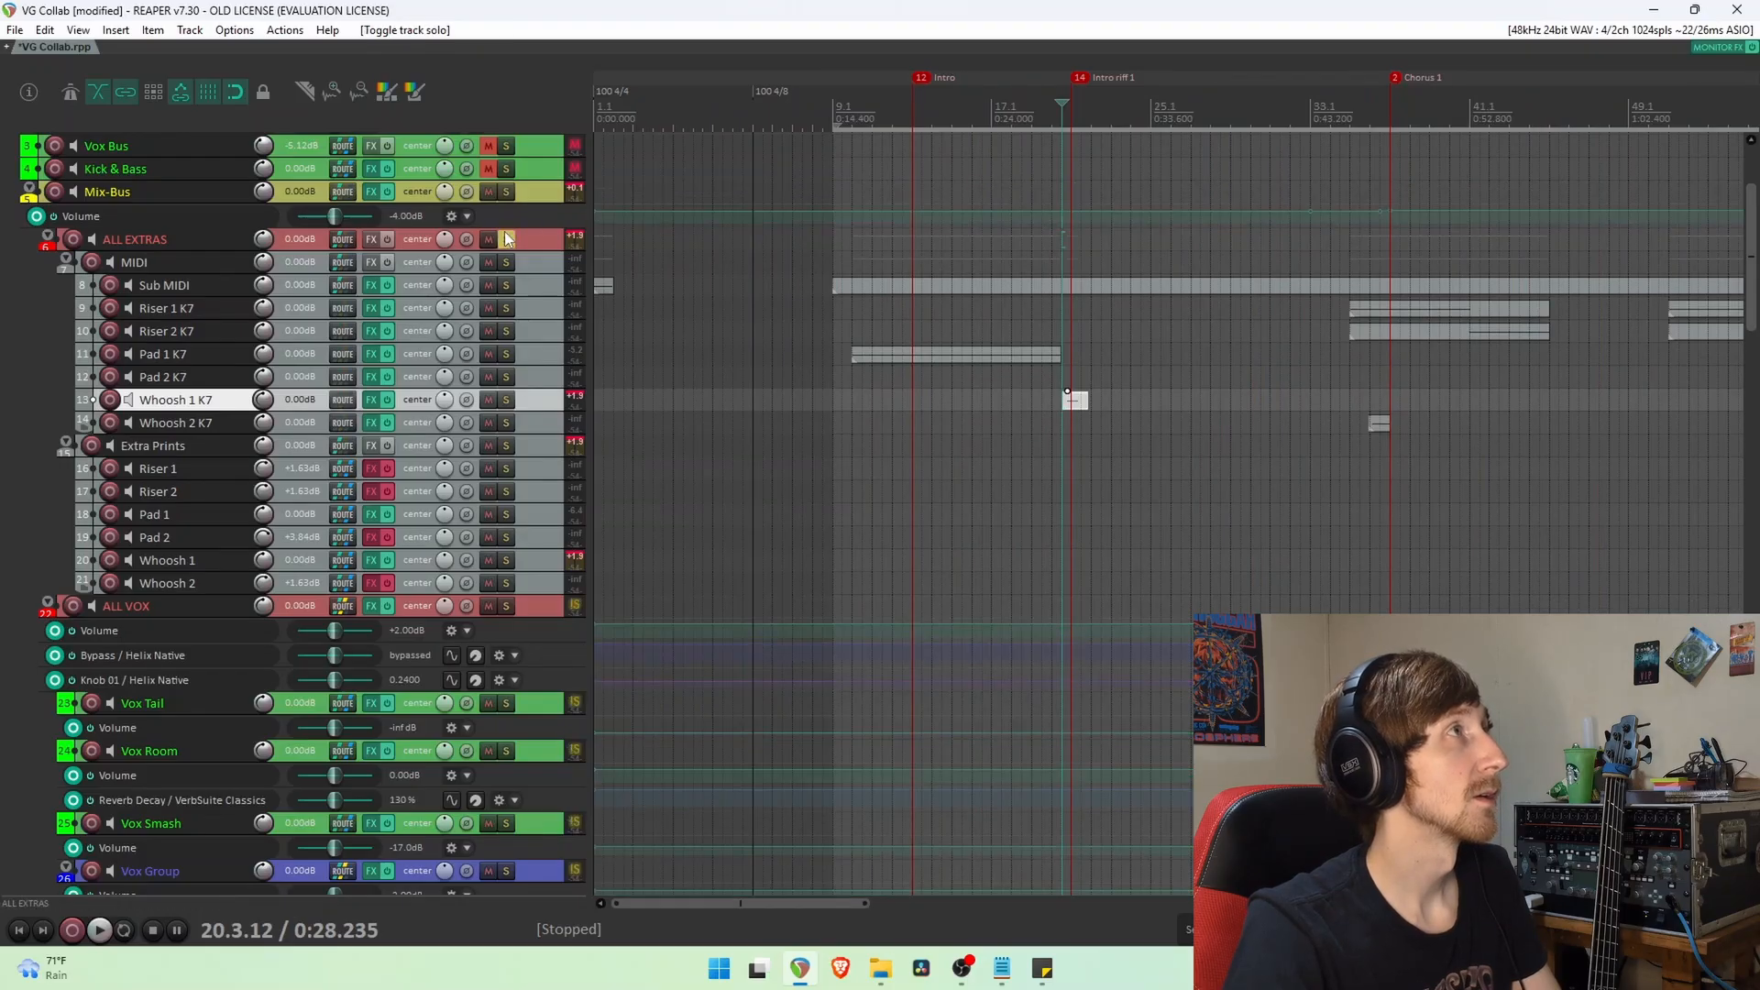
key(space)
key(space)
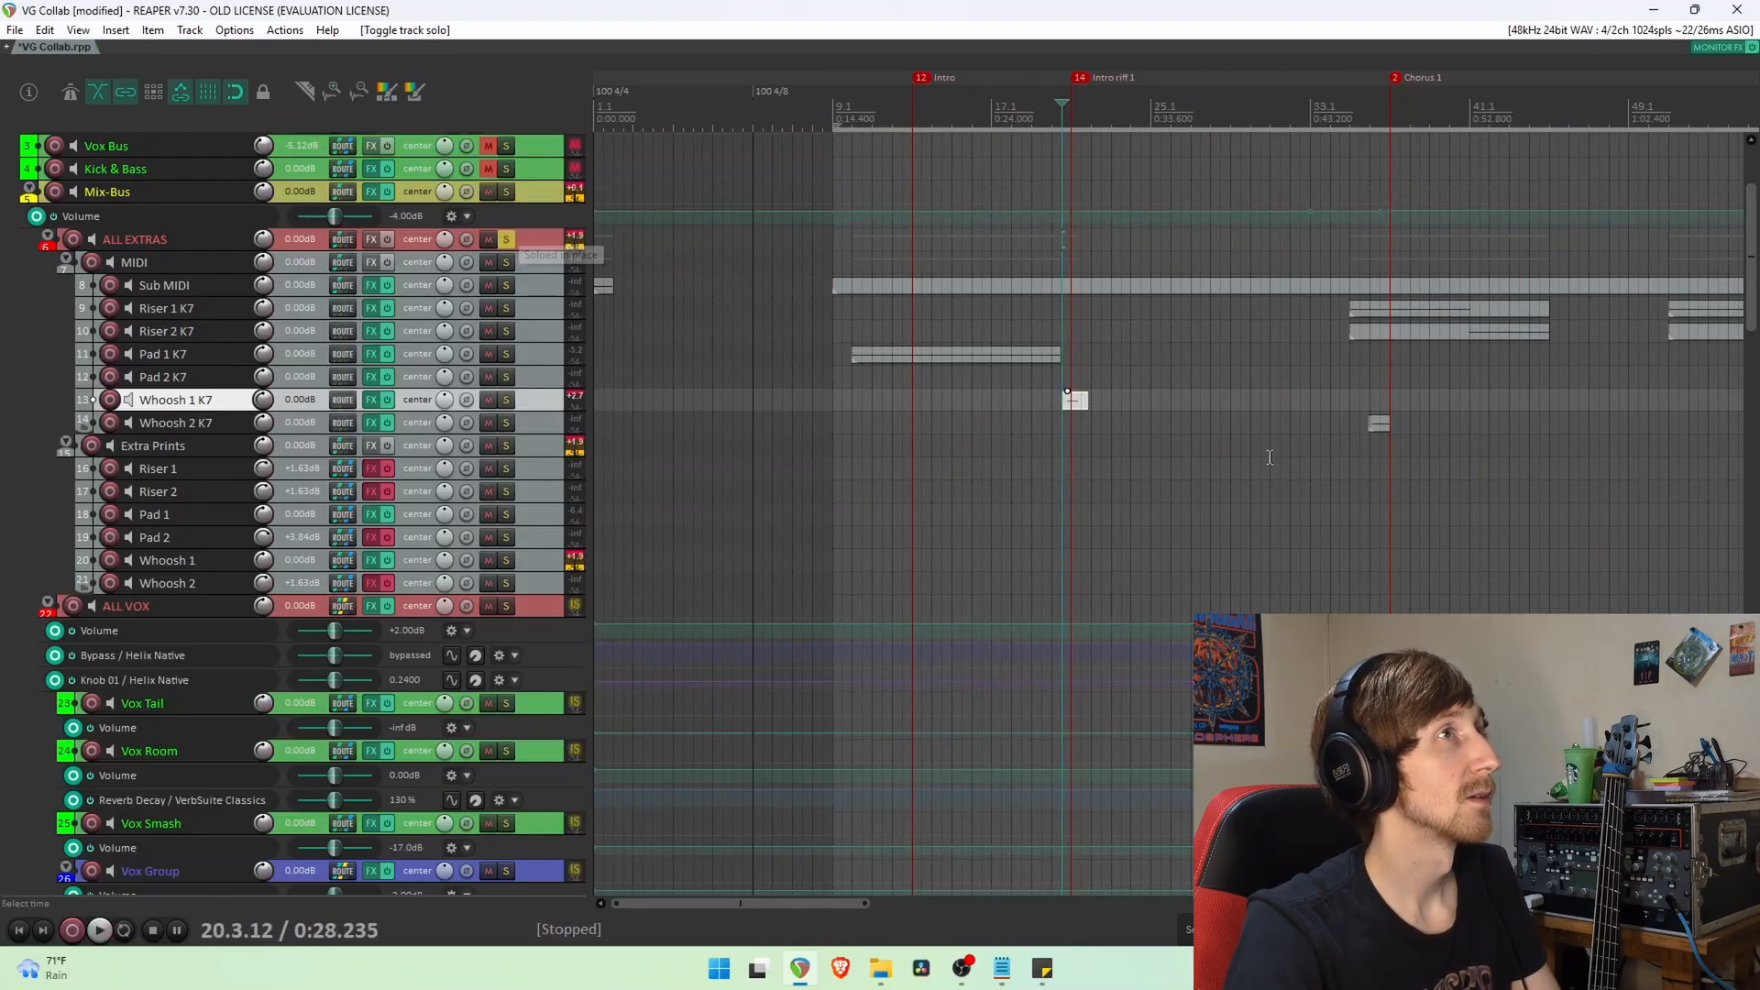
View the FX chain of the Whoosh 2 print track and close its window.
scroll(1269, 456, down, 5)
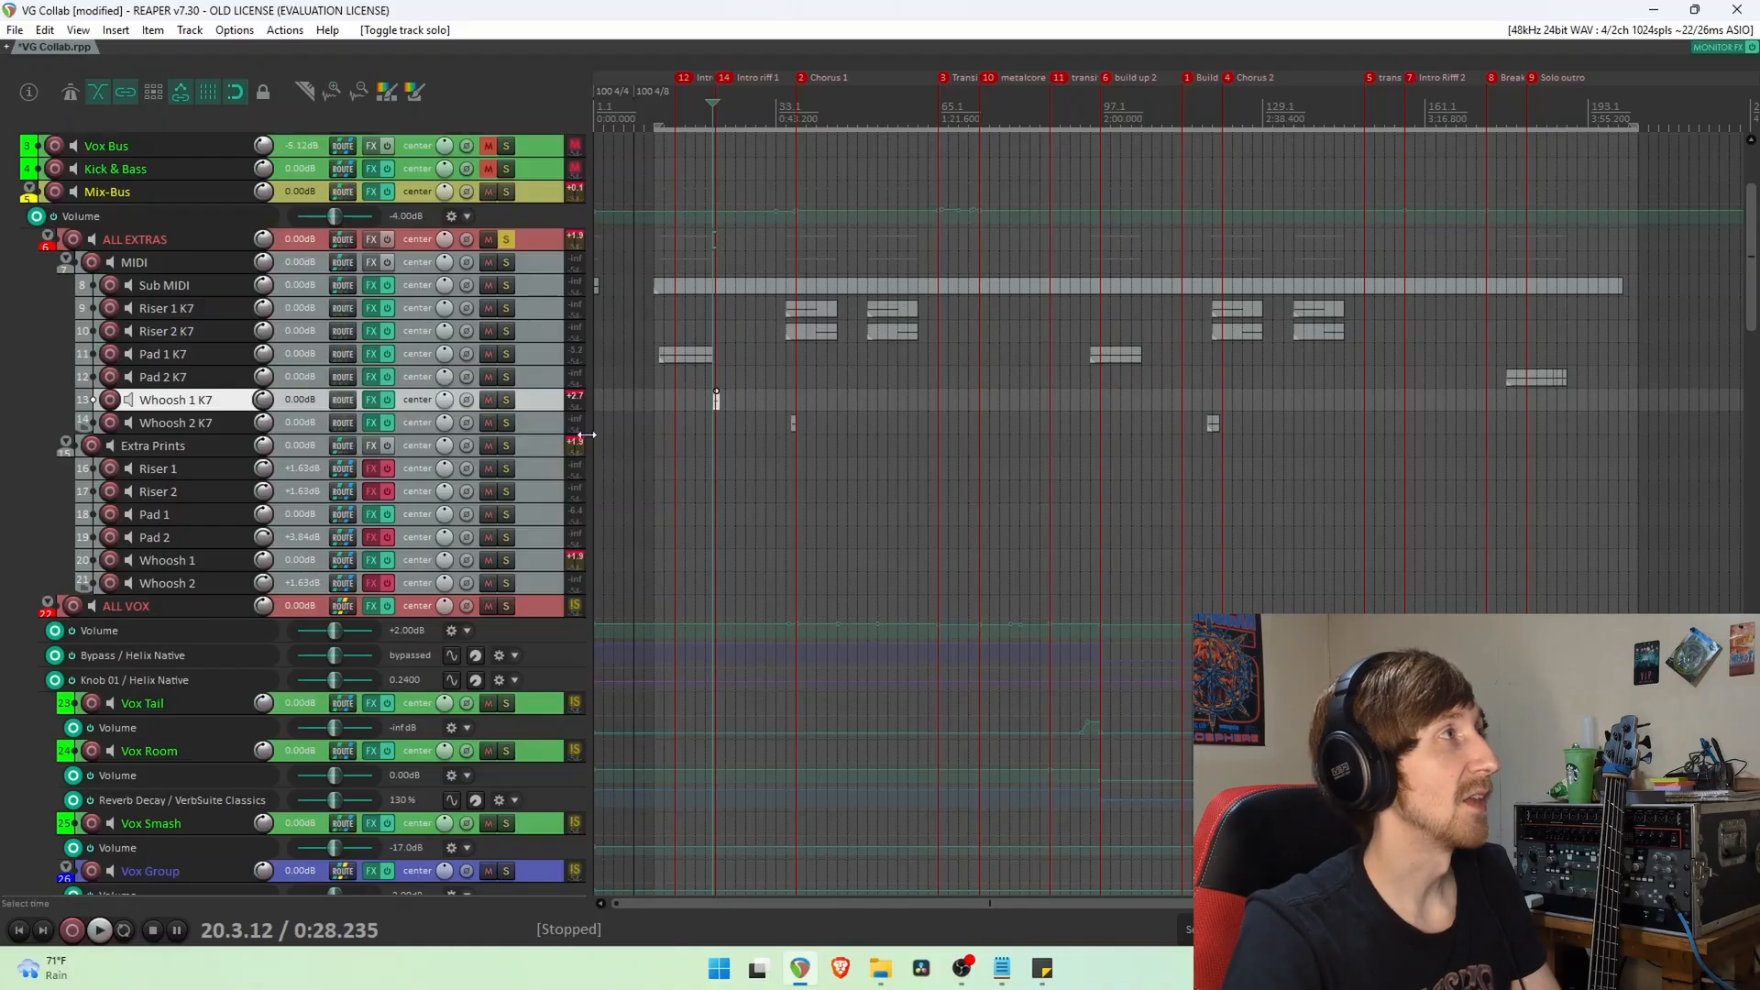
click(371, 583)
click(678, 64)
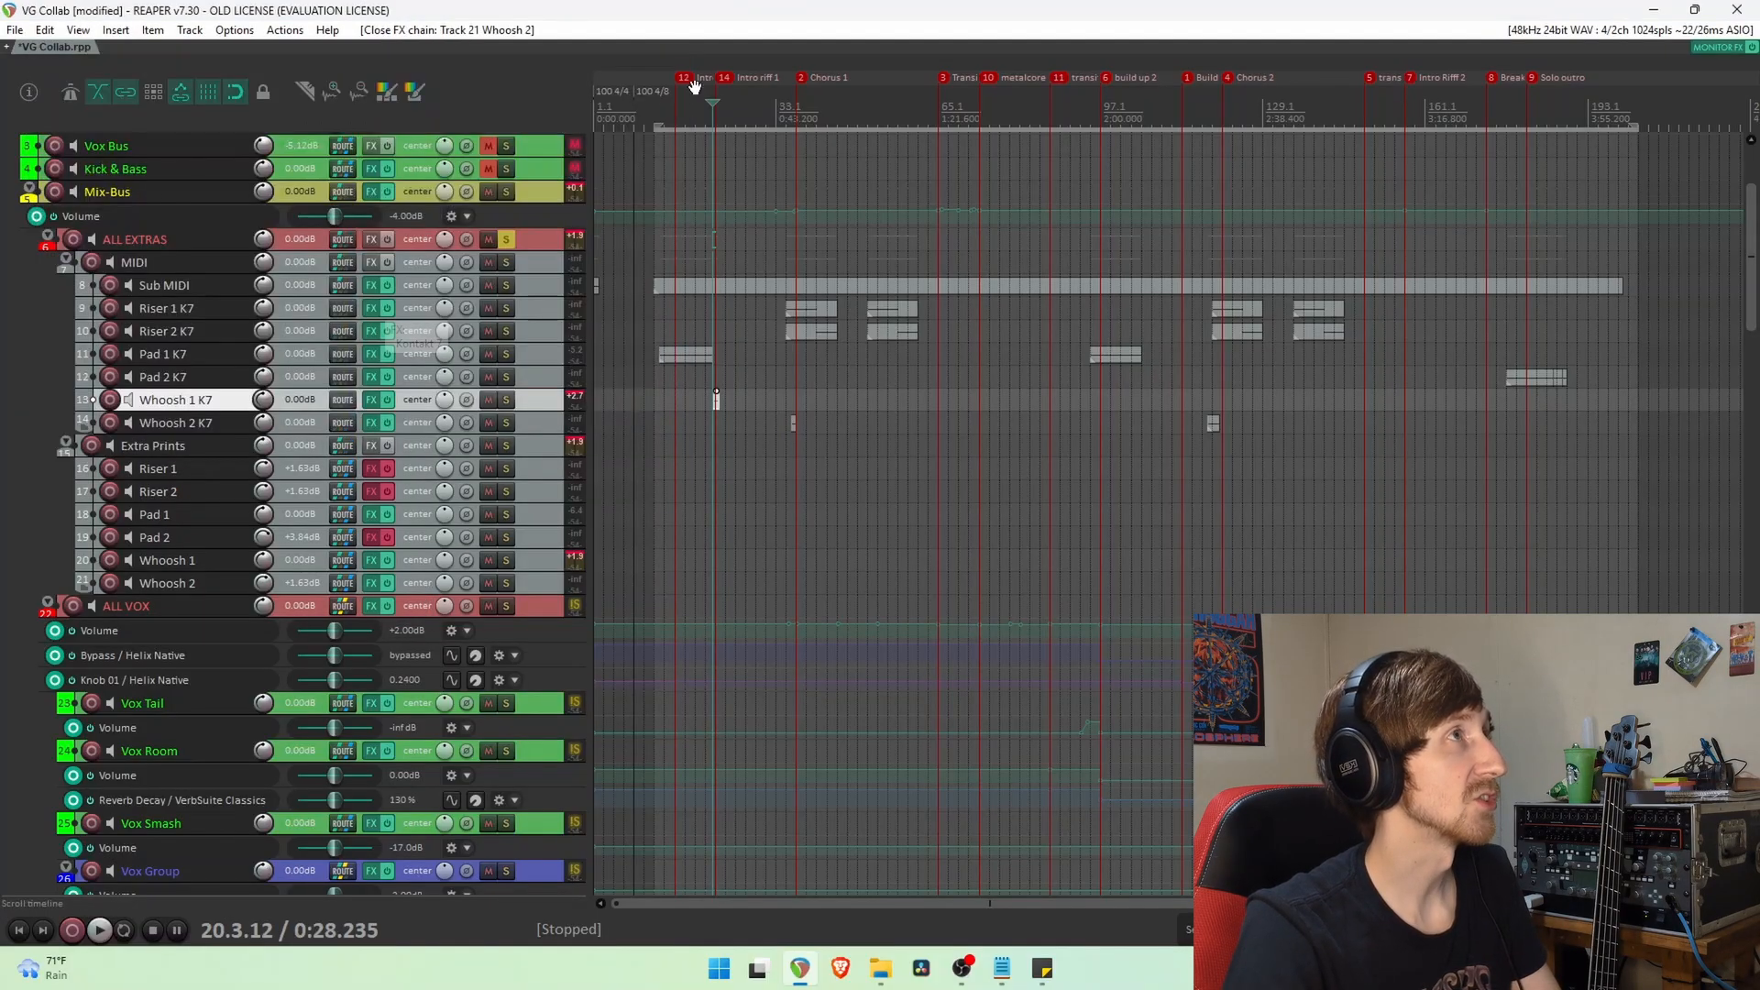
Select the Whoosh 2 K7 clip near Chorus 1 and play the soloed ALL EXTRAS folder from there.
click(793, 423)
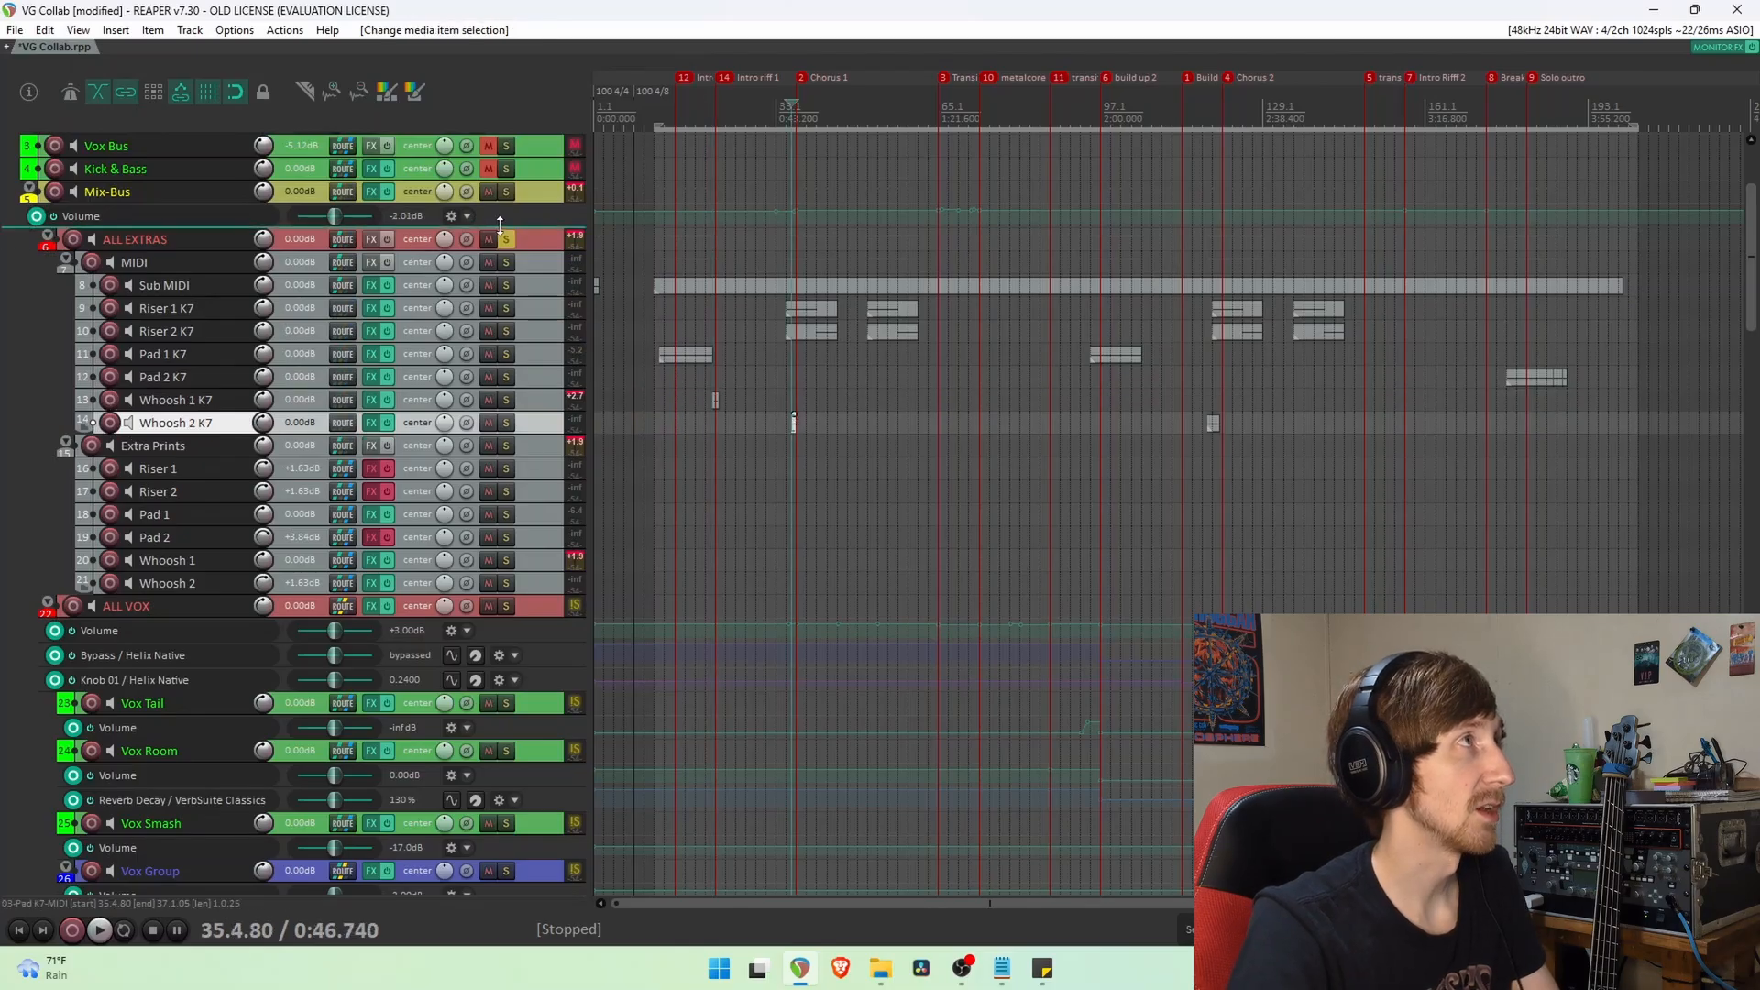
key(space)
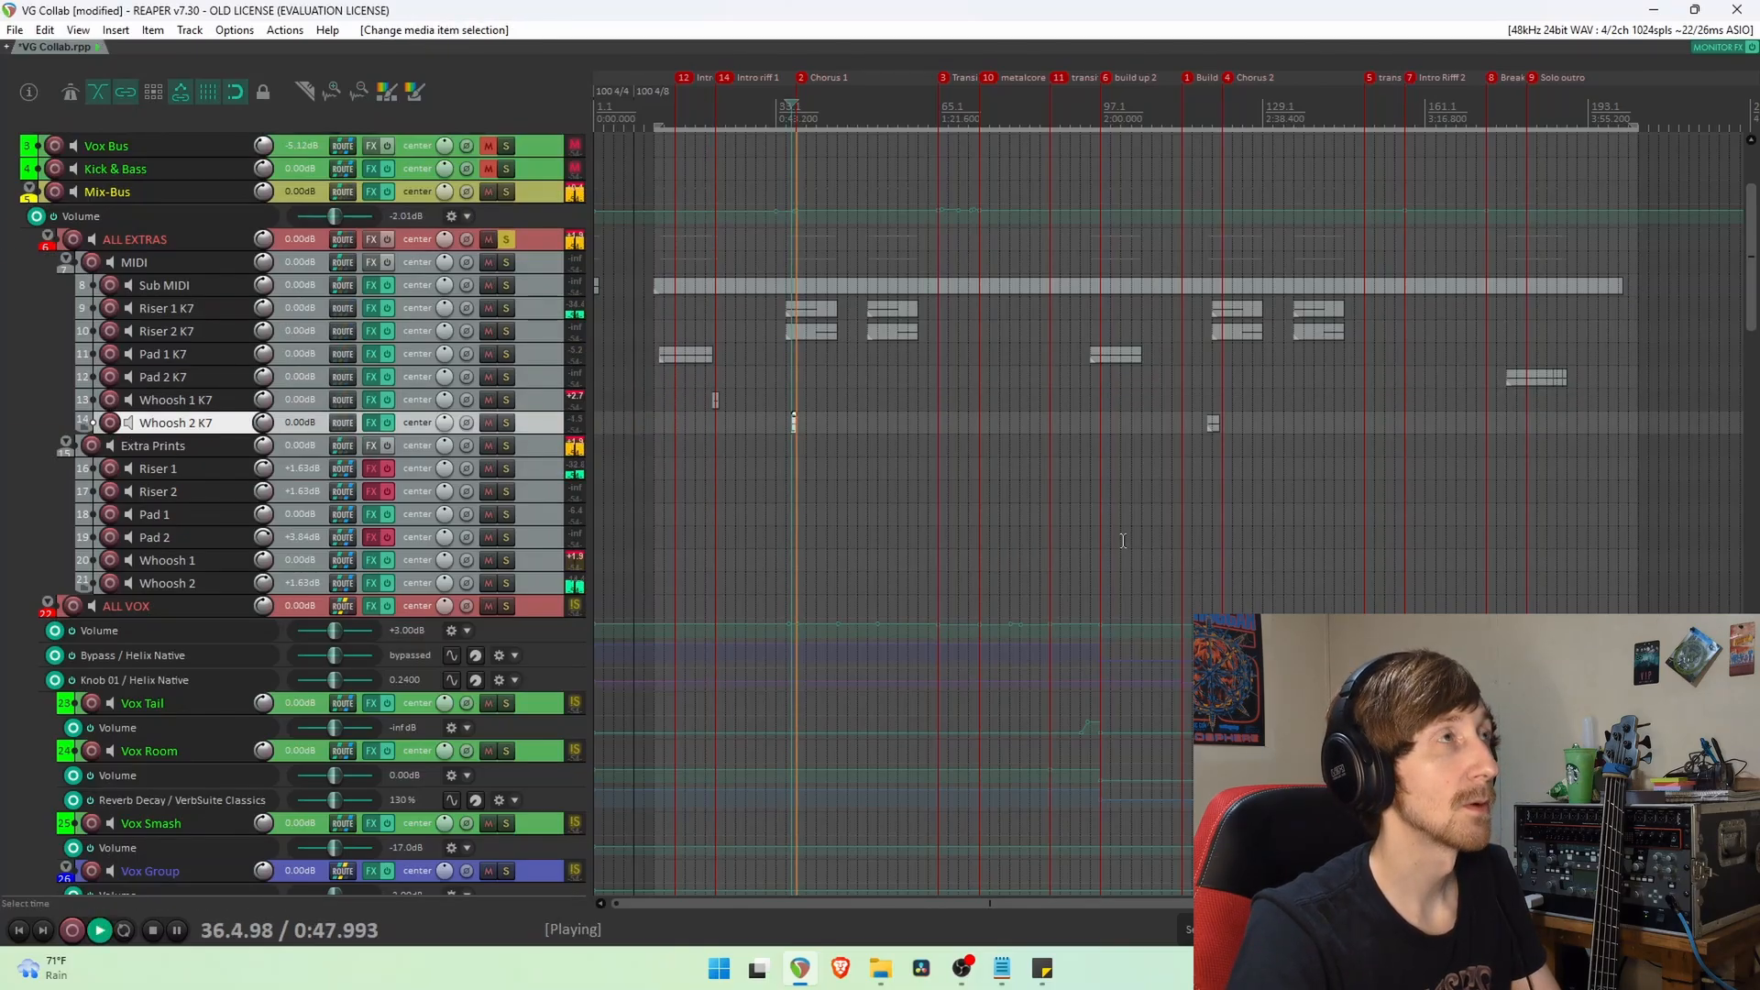
key(space)
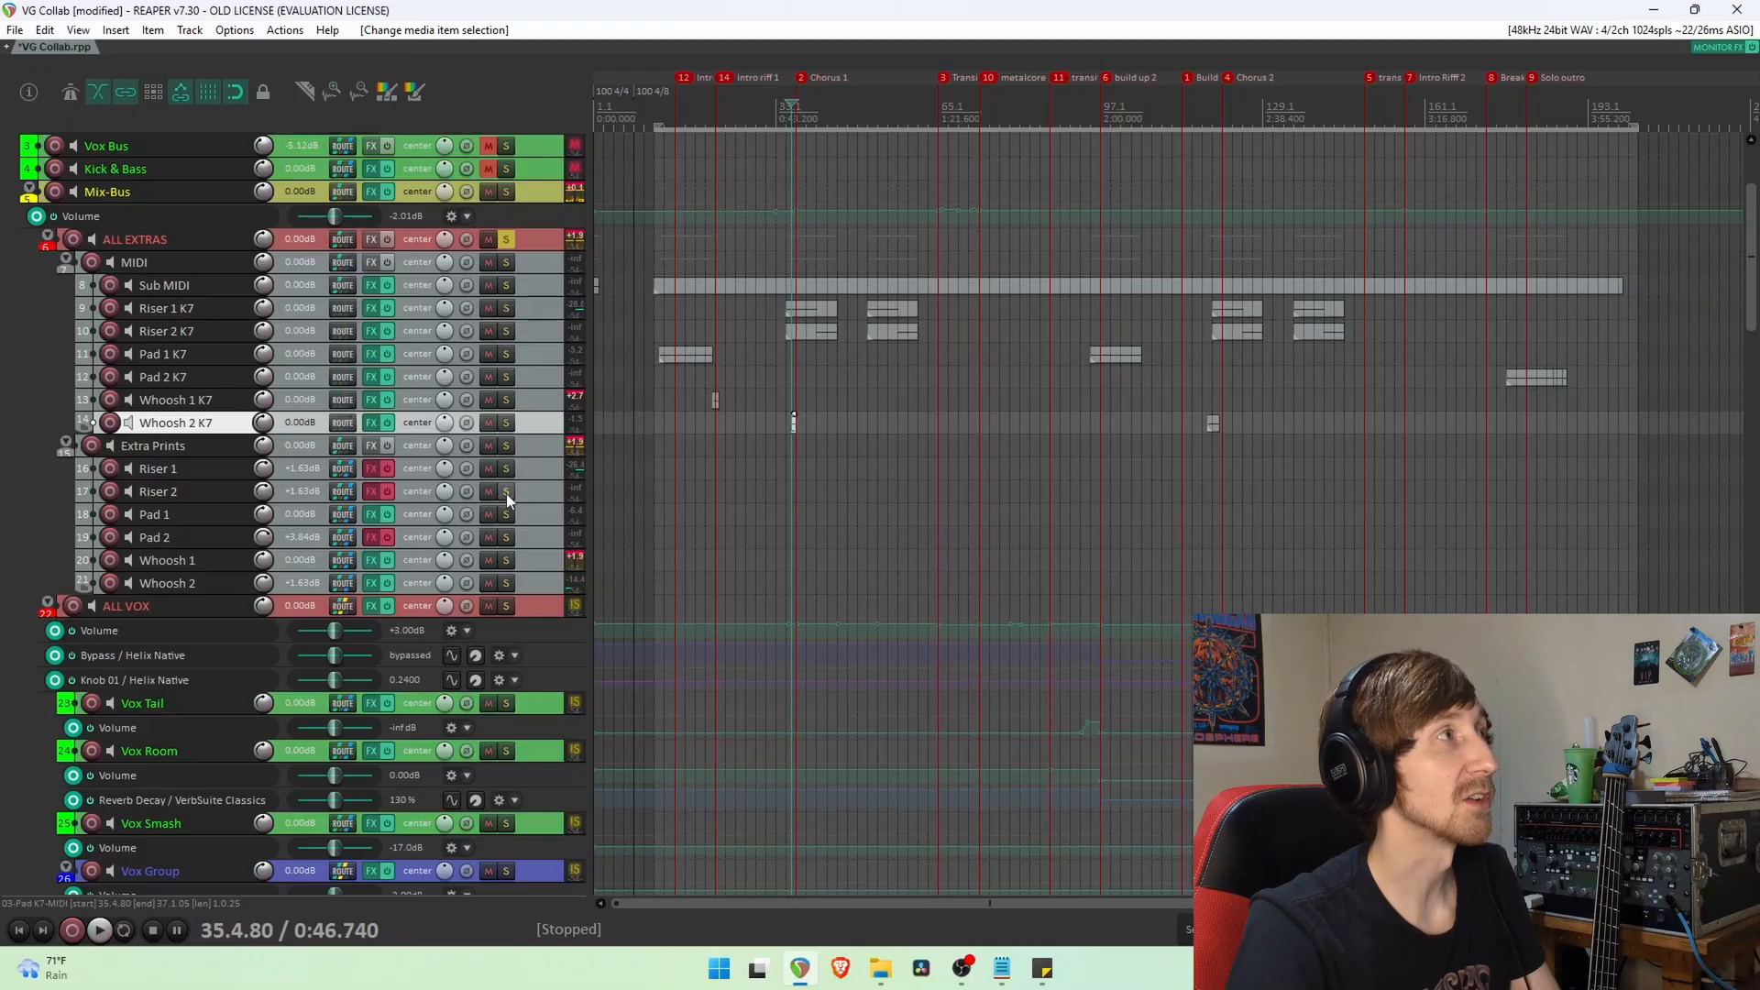
Solo the Whoosh 2 print track and play it on its own at the start of Chorus 1.
click(504, 582)
key(space)
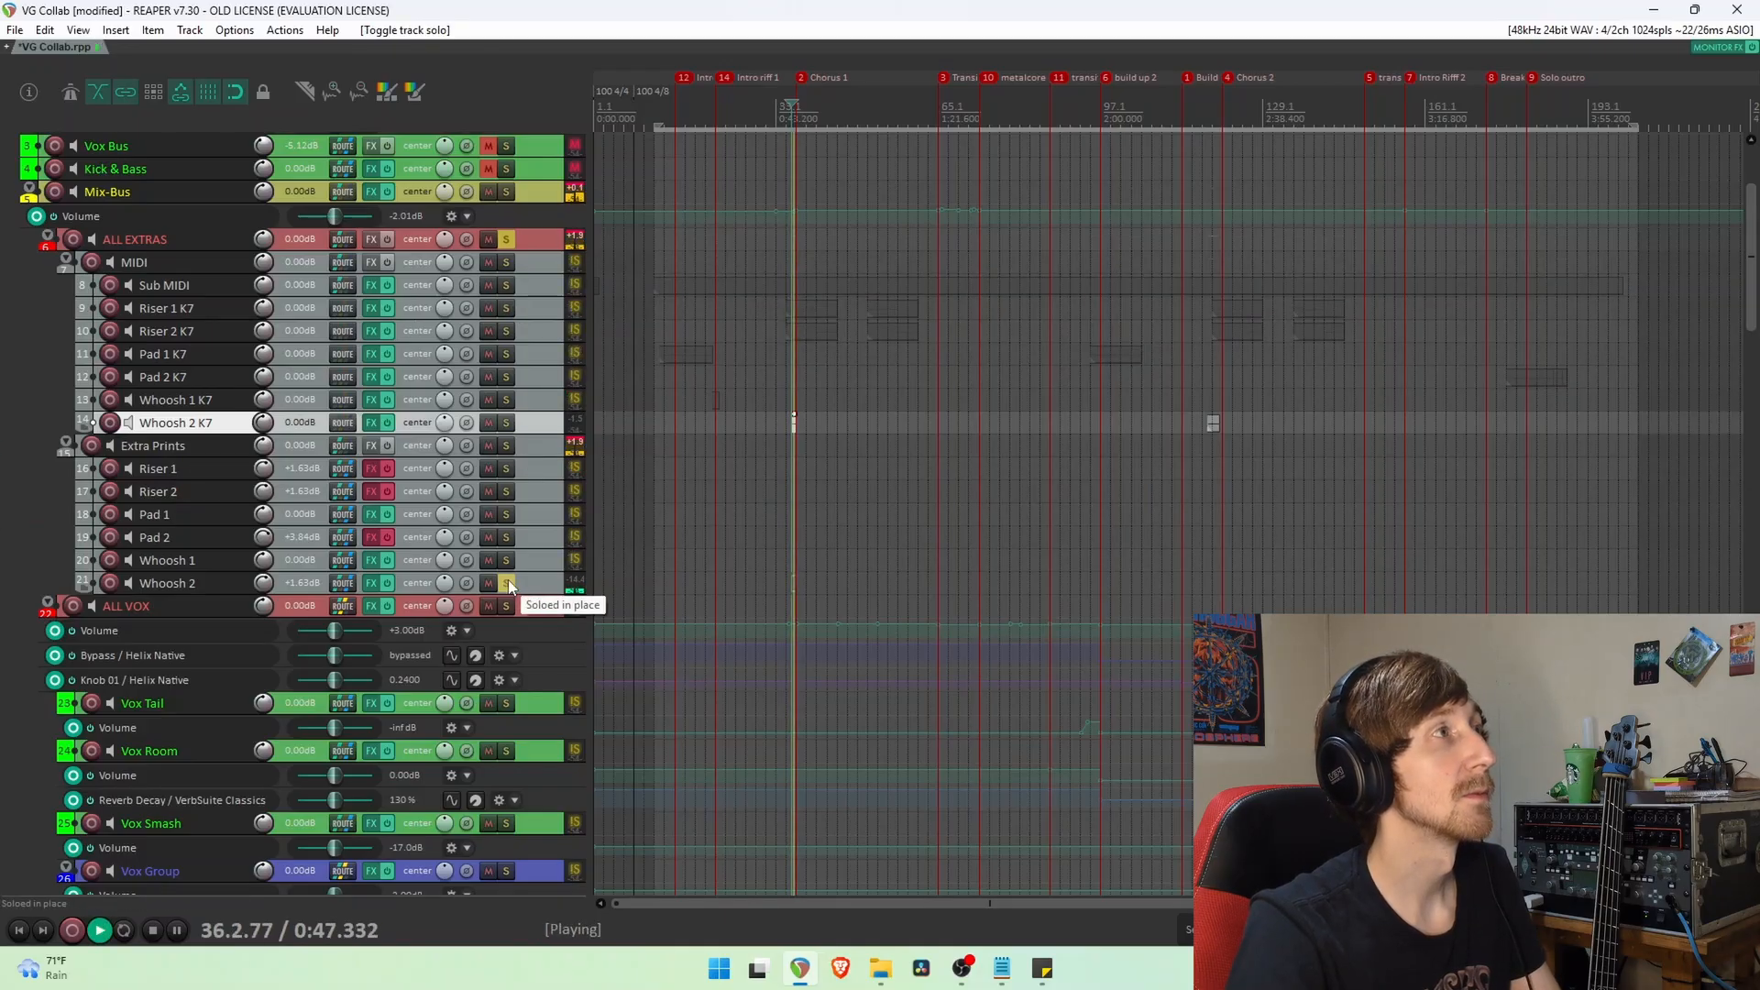
key(space)
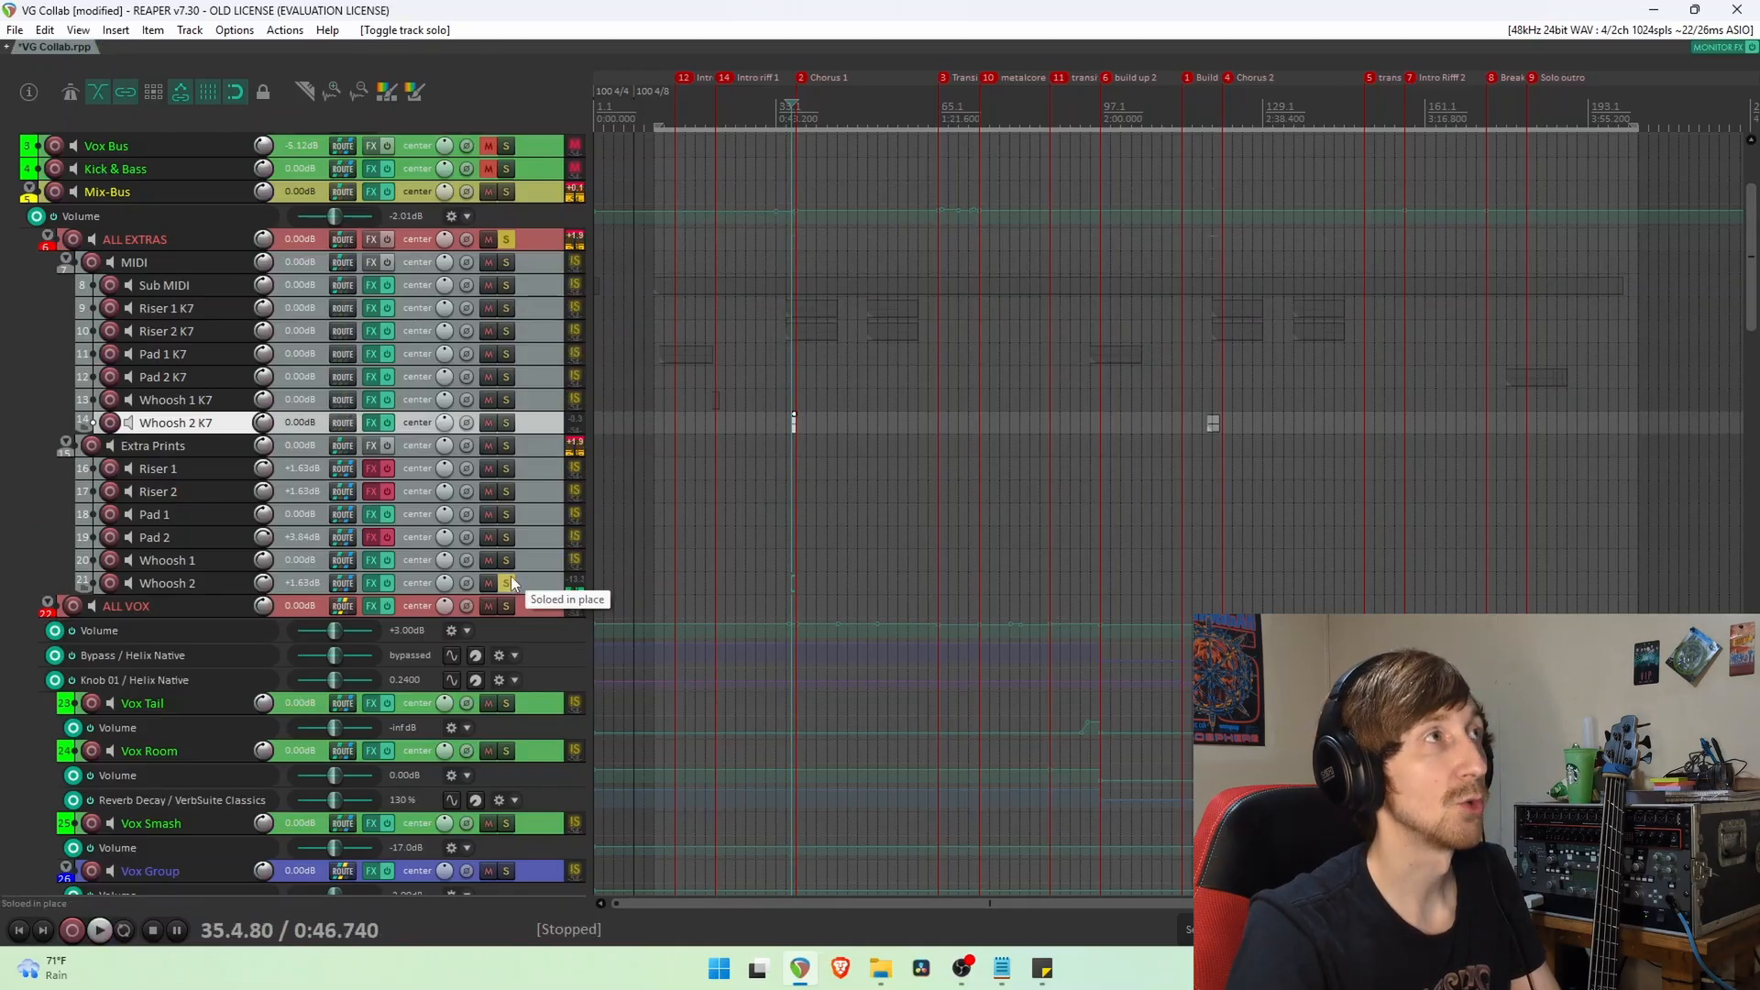
Clear the Whoosh 2 solo and select all the clips on the Whoosh 1 K7 and Whoosh 2 K7 tracks.
click(507, 583)
drag(667, 397, 1229, 436)
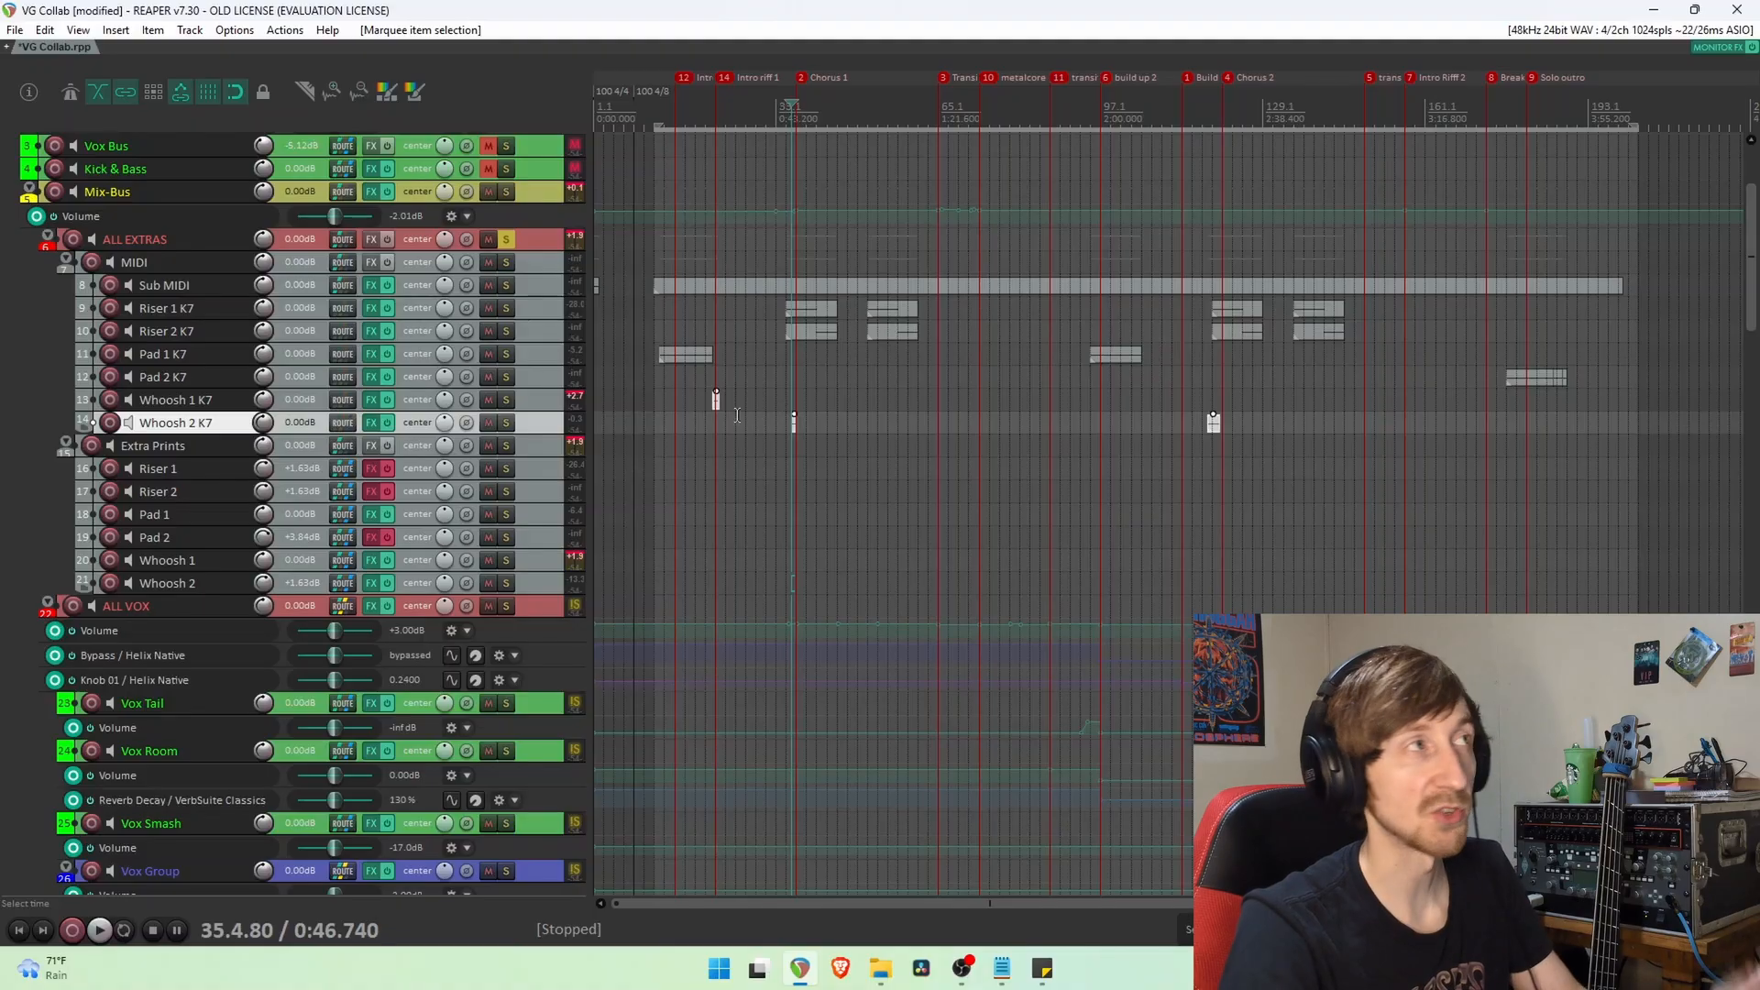
click(547, 444)
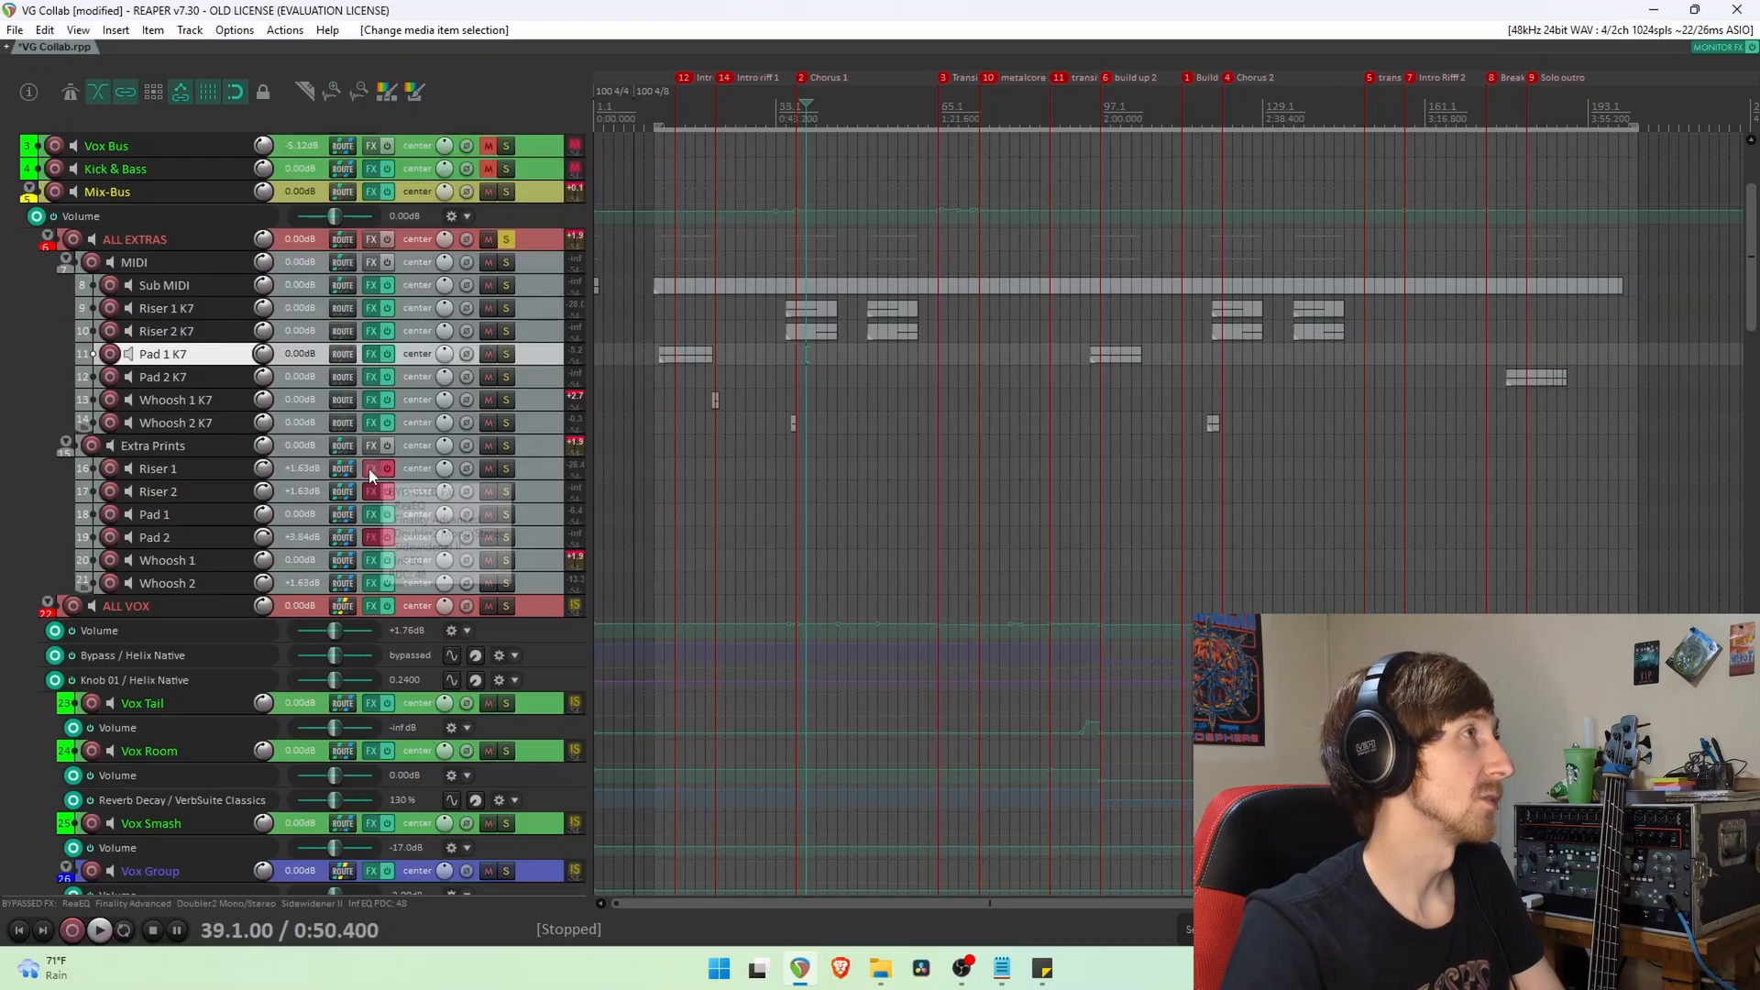
Select the first Riser 1 K7 clip, solo the Riser 1 and Riser 2 prints, and play from bar 35 into Chorus 1.
click(792, 314)
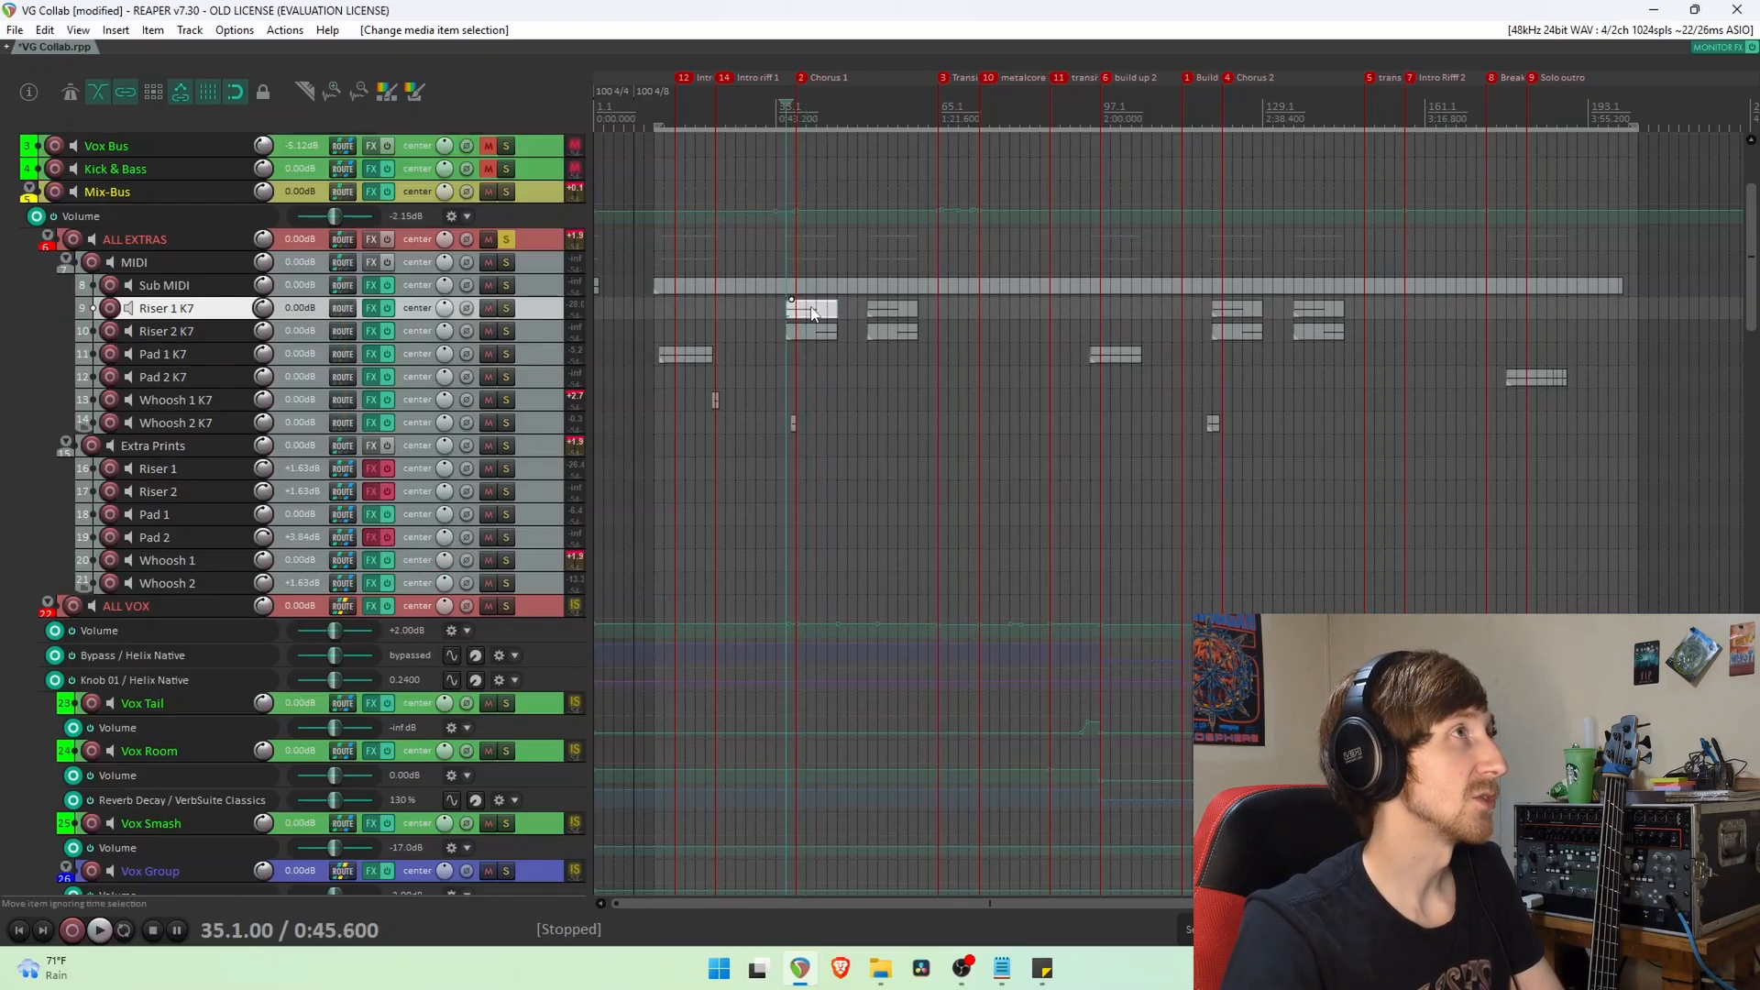
scroll(1121, 341, up, 3)
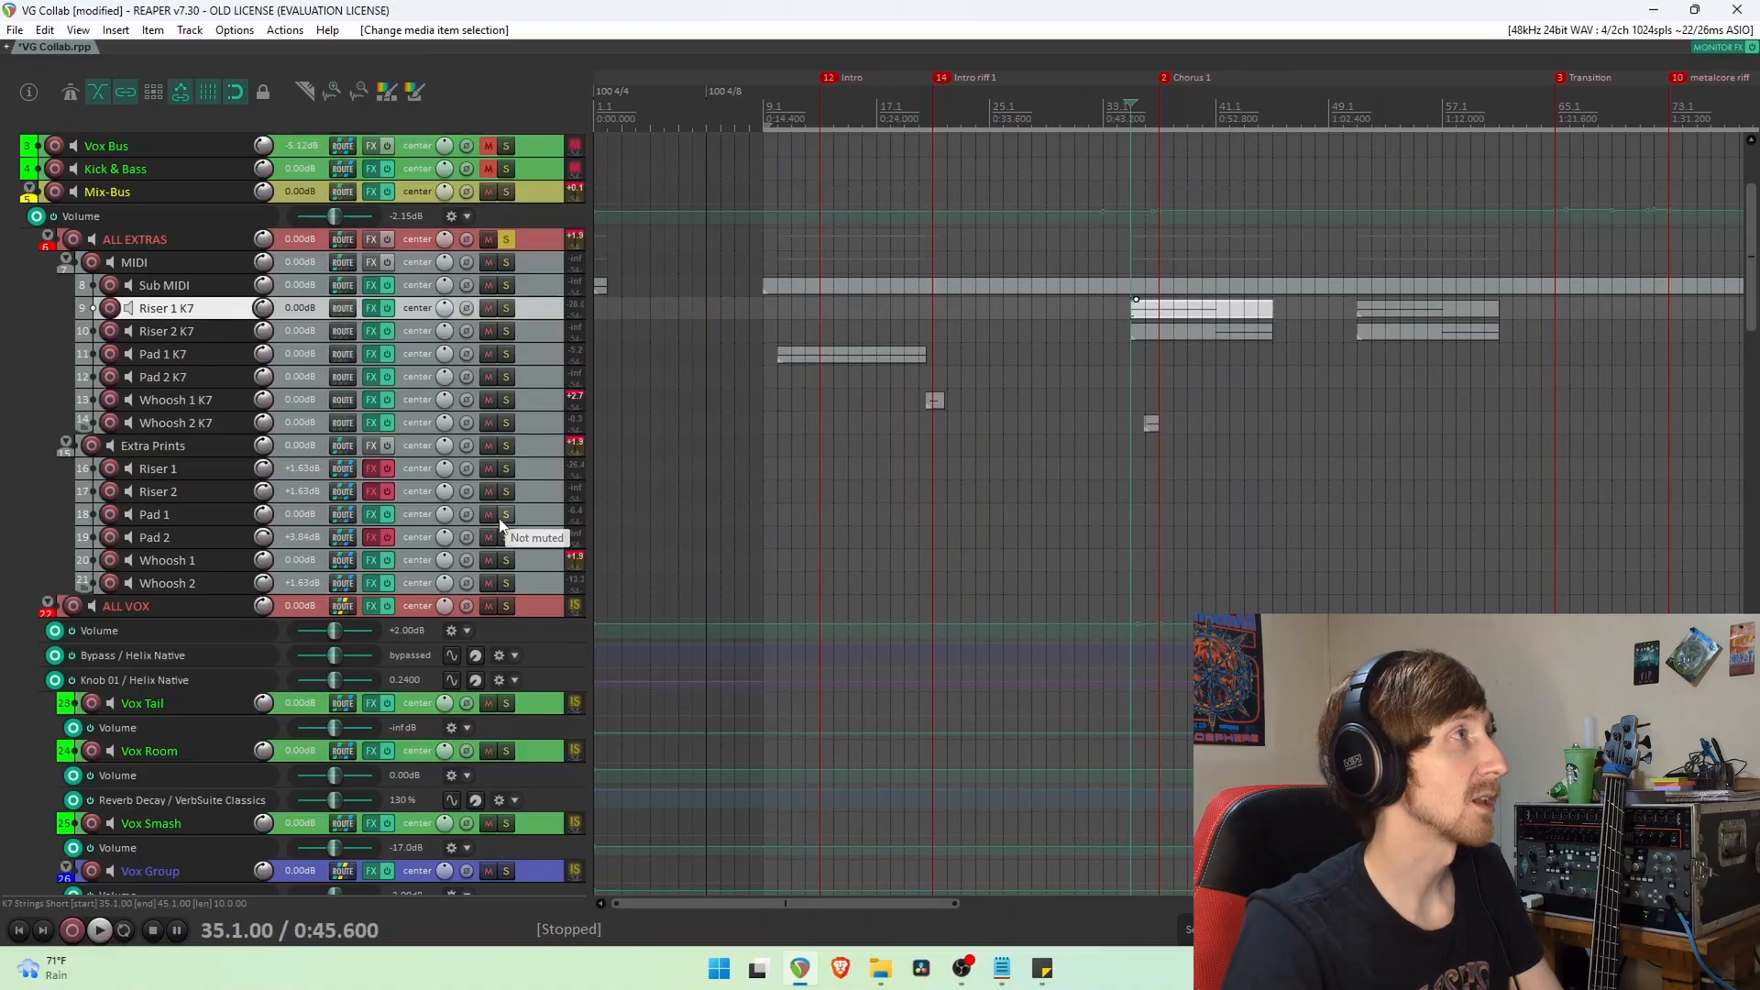
click(506, 469)
click(506, 491)
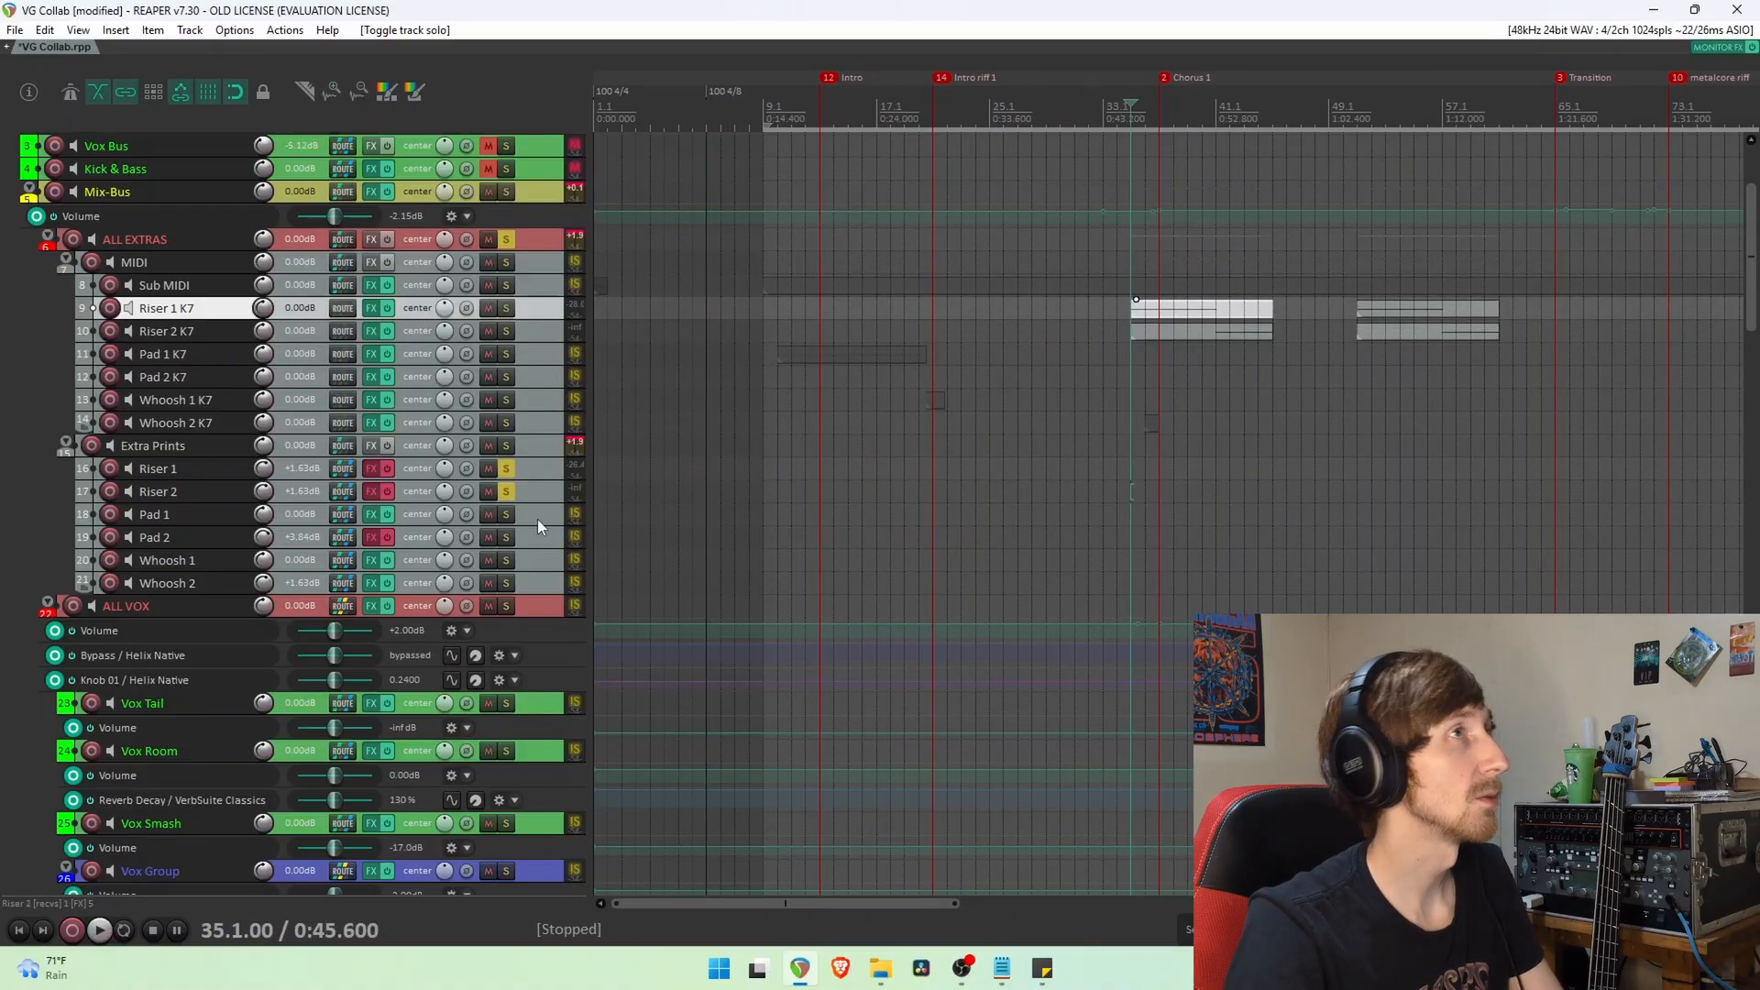
key(space)
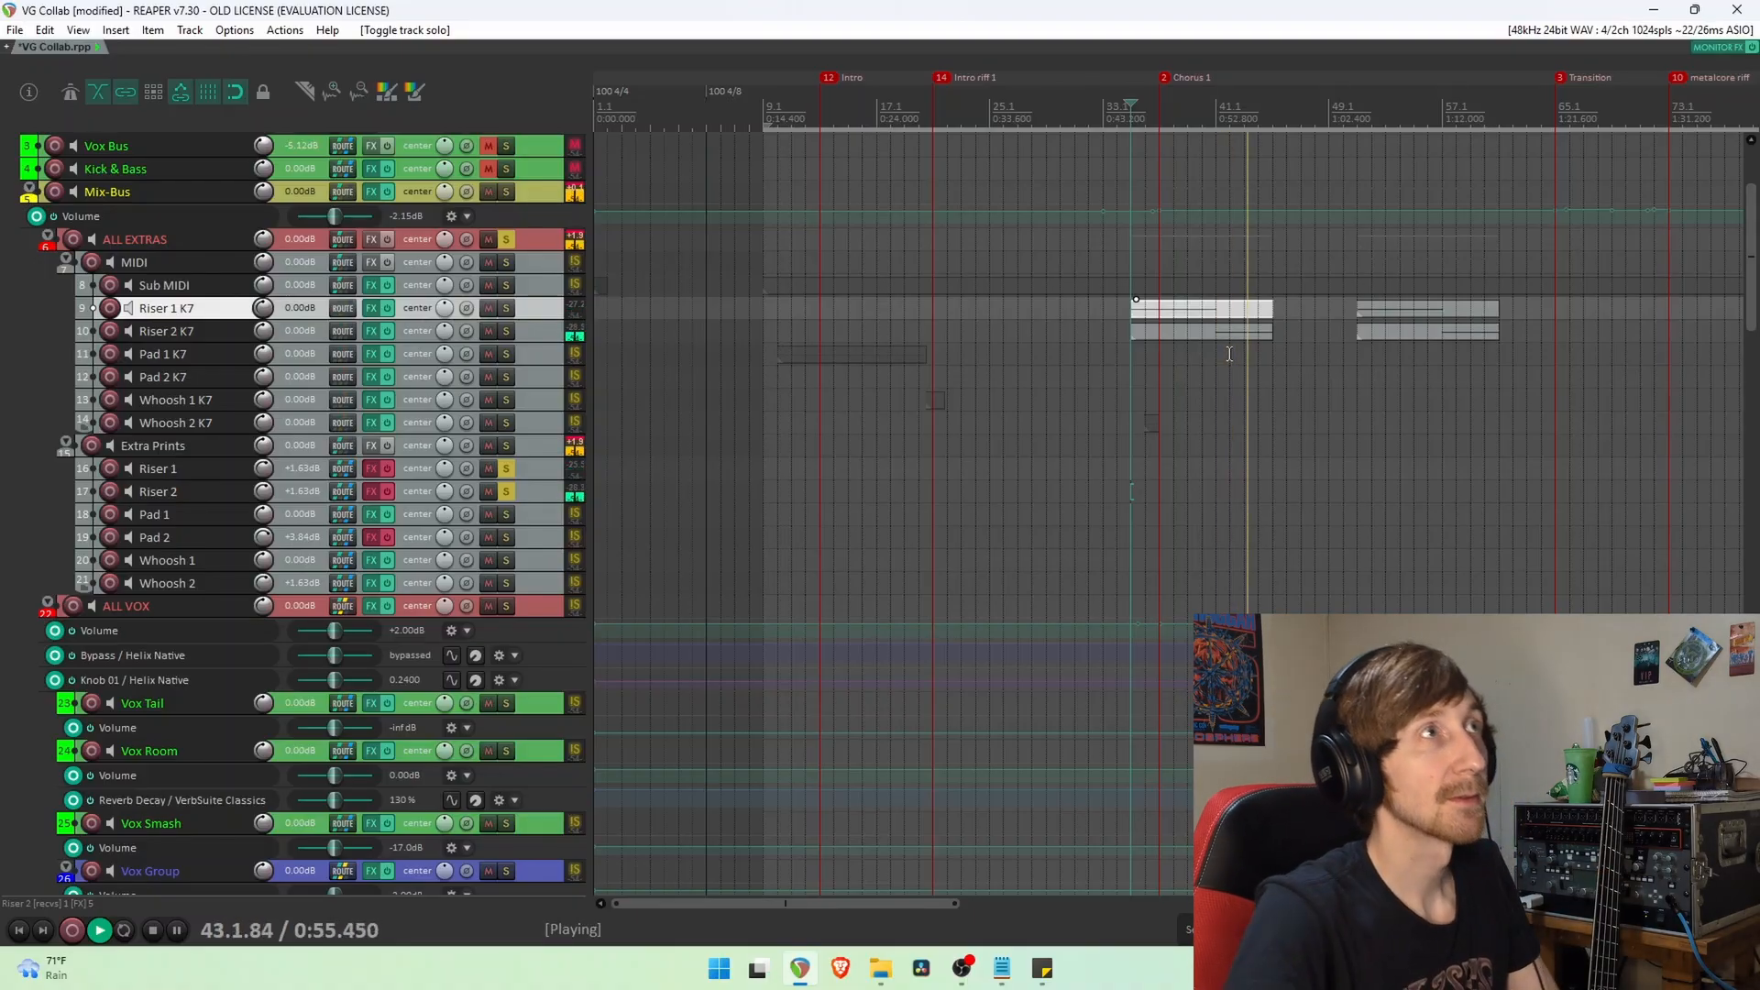
key(space)
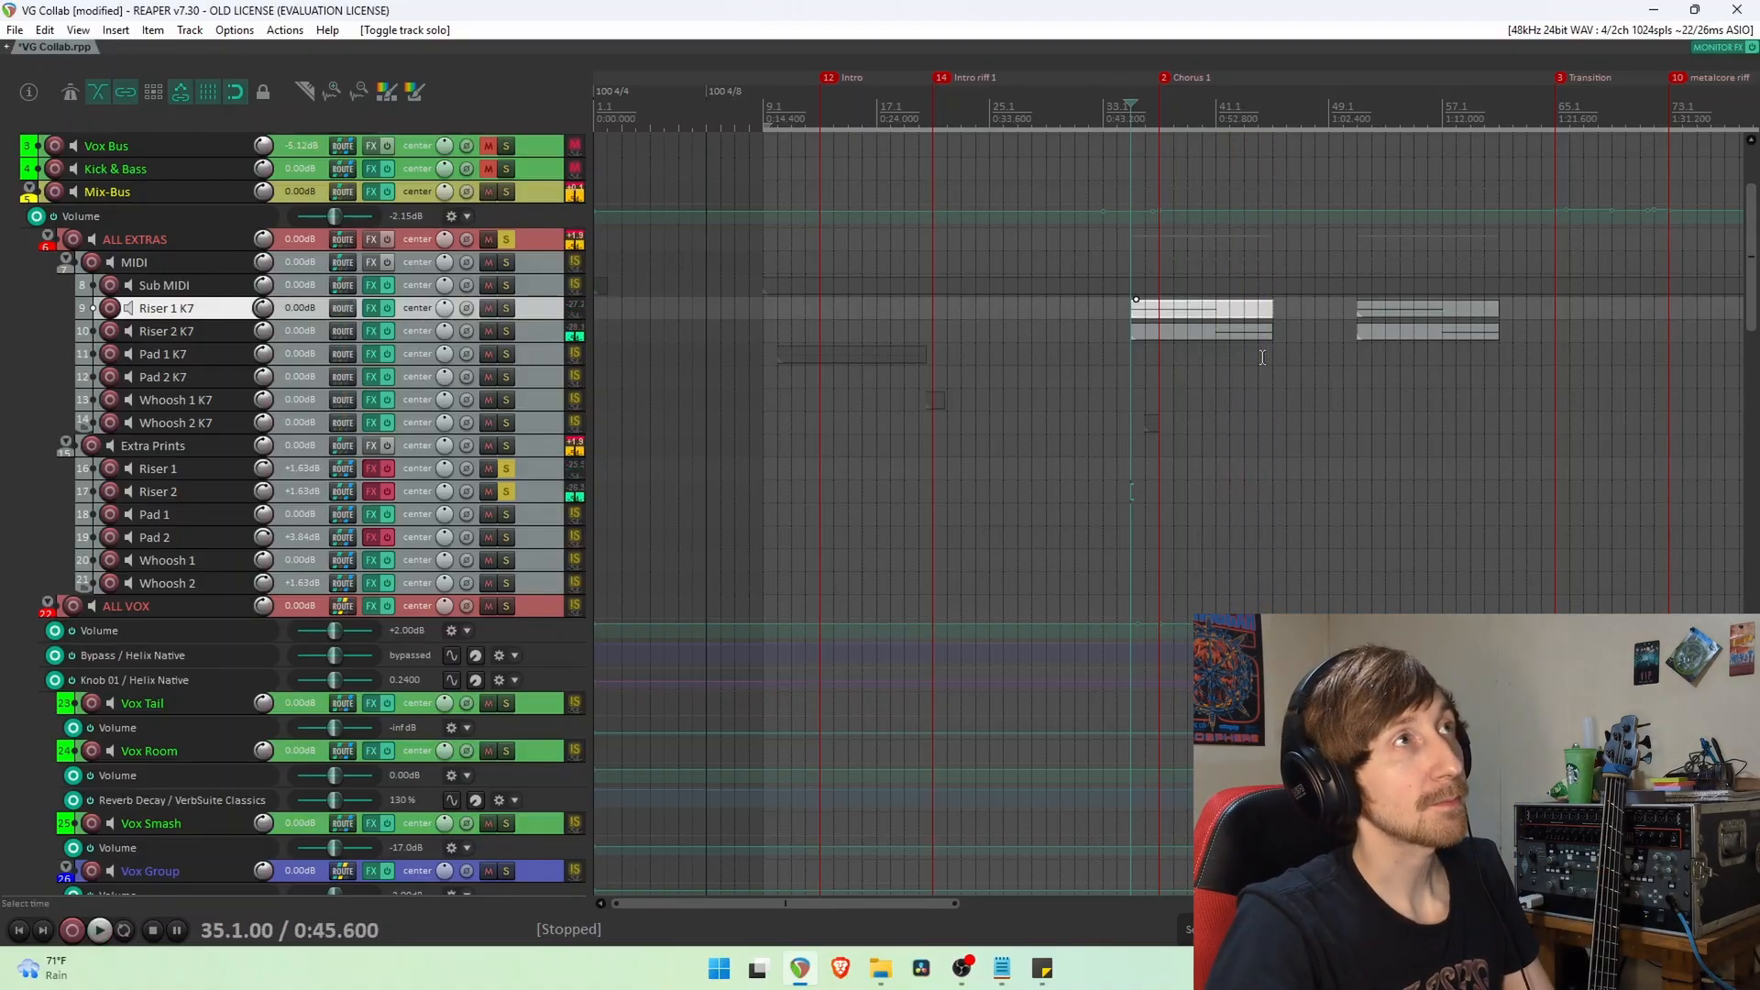
Clear the solos on Riser 1, Riser 2 and the ALL EXTRAS folder.
click(506, 468)
click(506, 491)
click(506, 240)
Mute the ALL EXTRAS folder and play the mix from bar 35 into Chorus 1 without it.
click(489, 239)
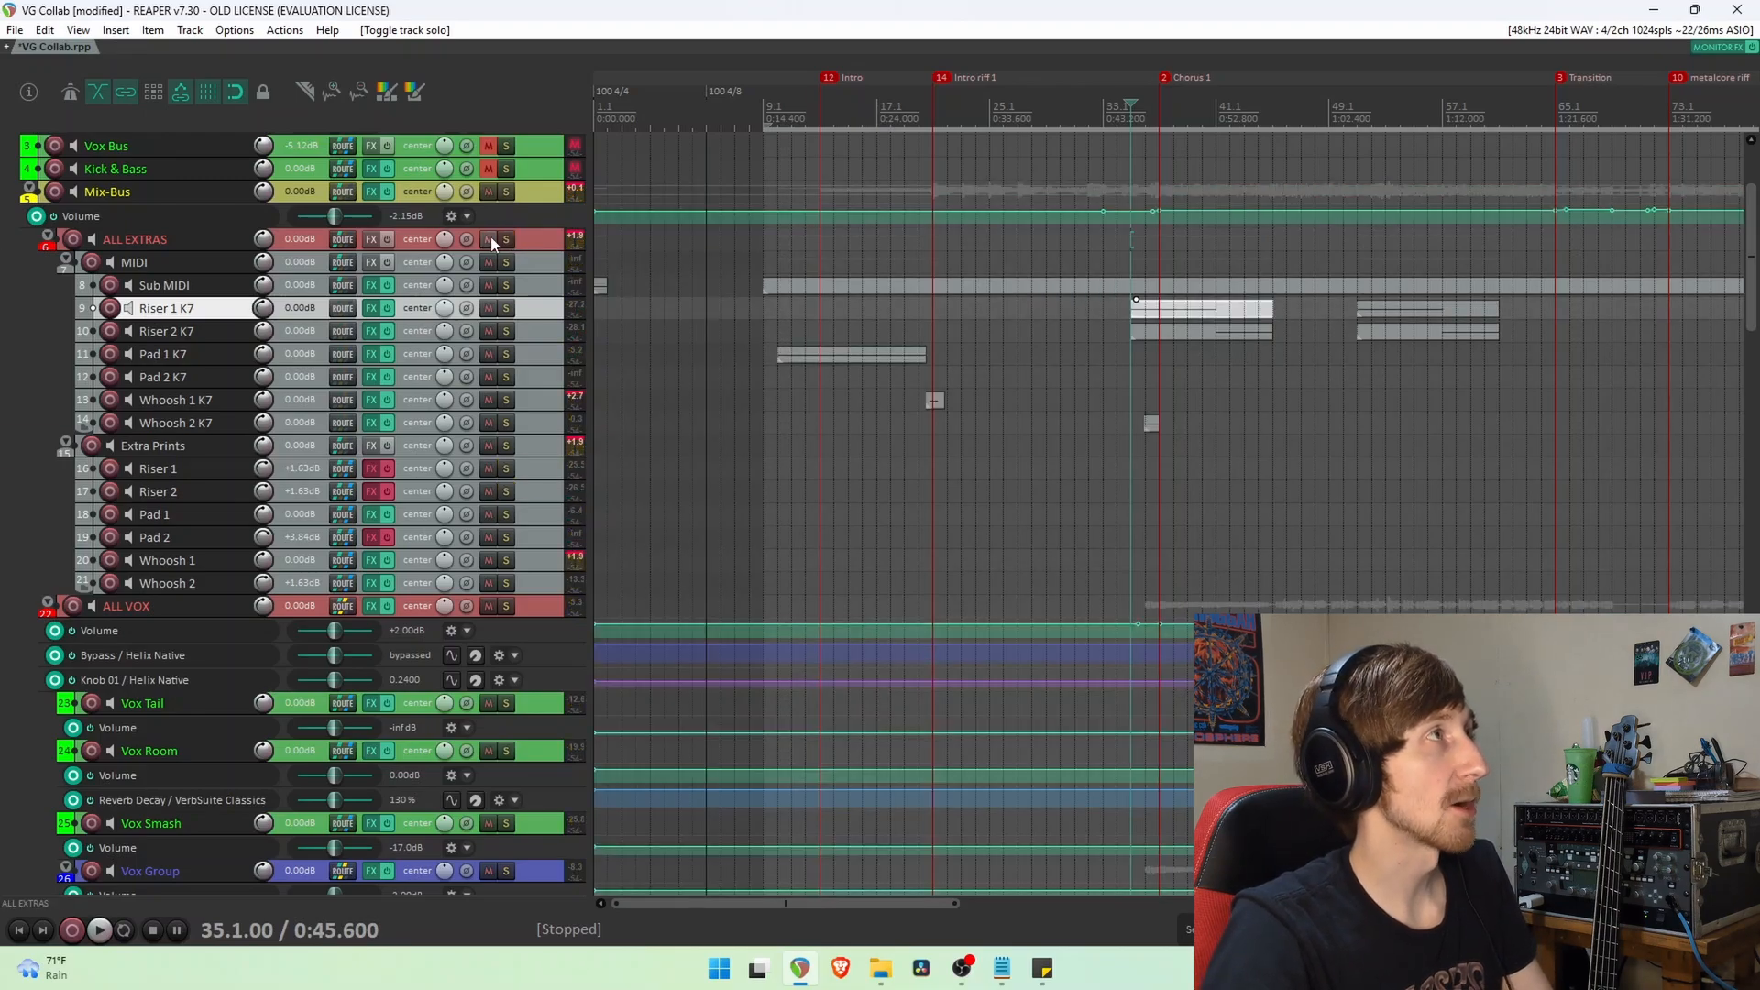
key(space)
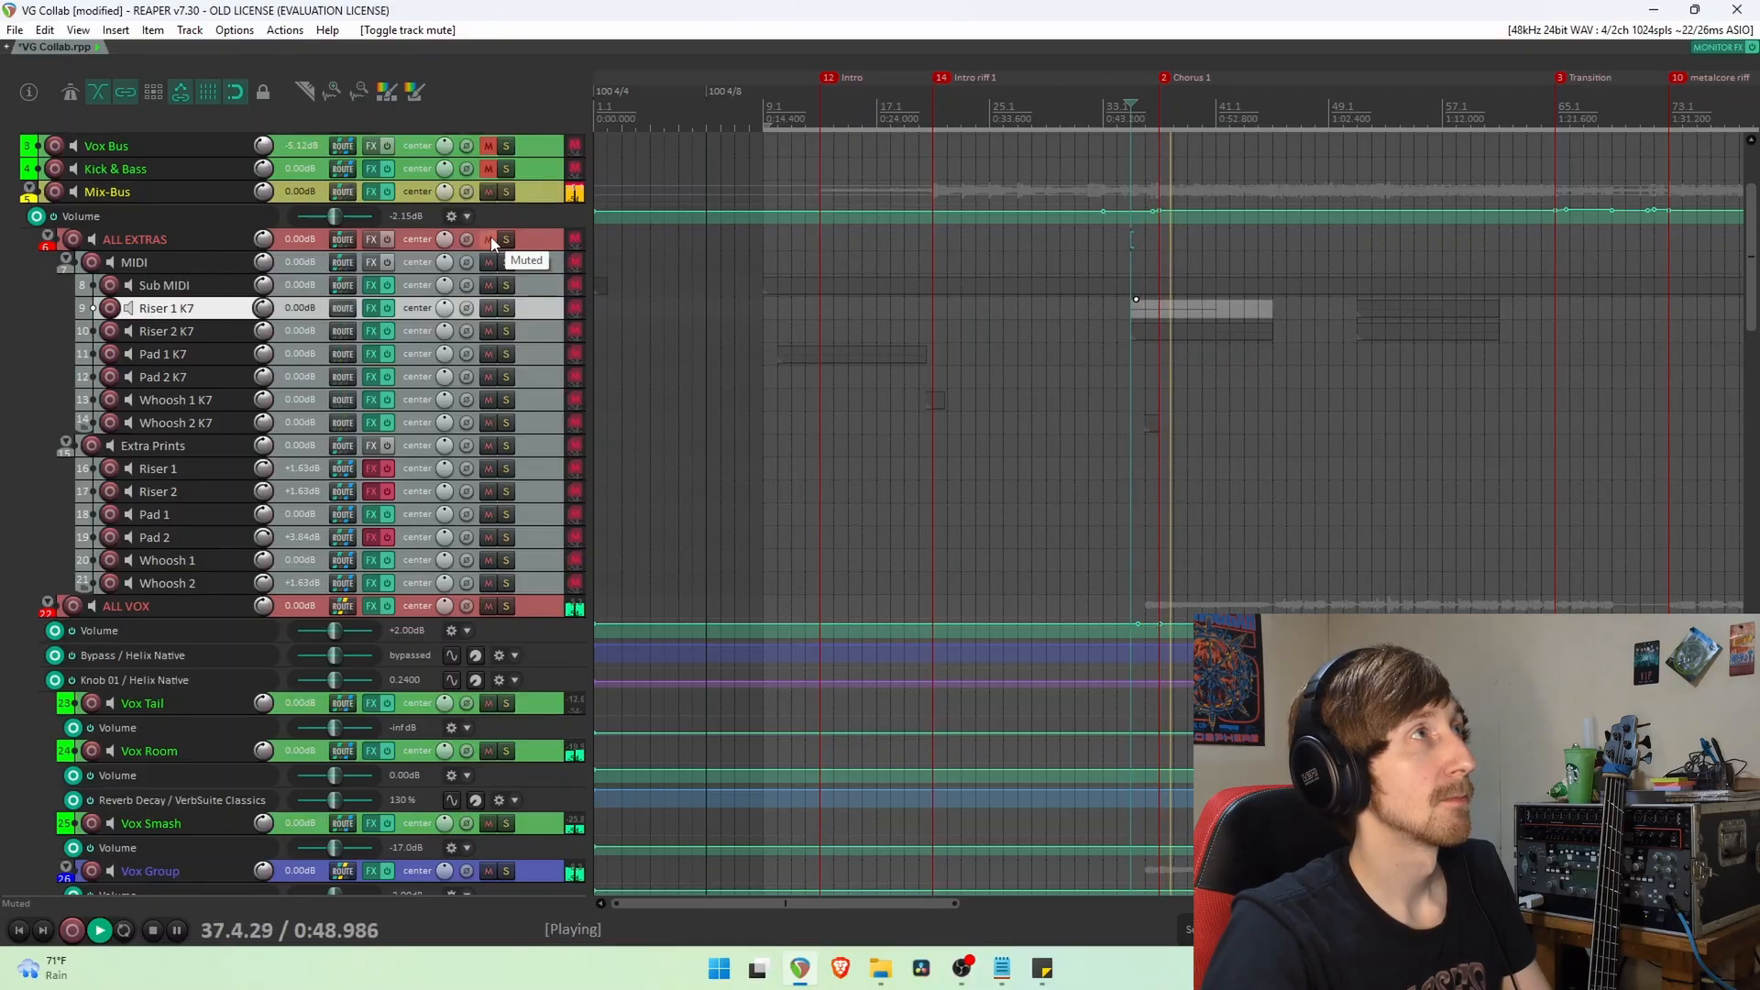
key(space)
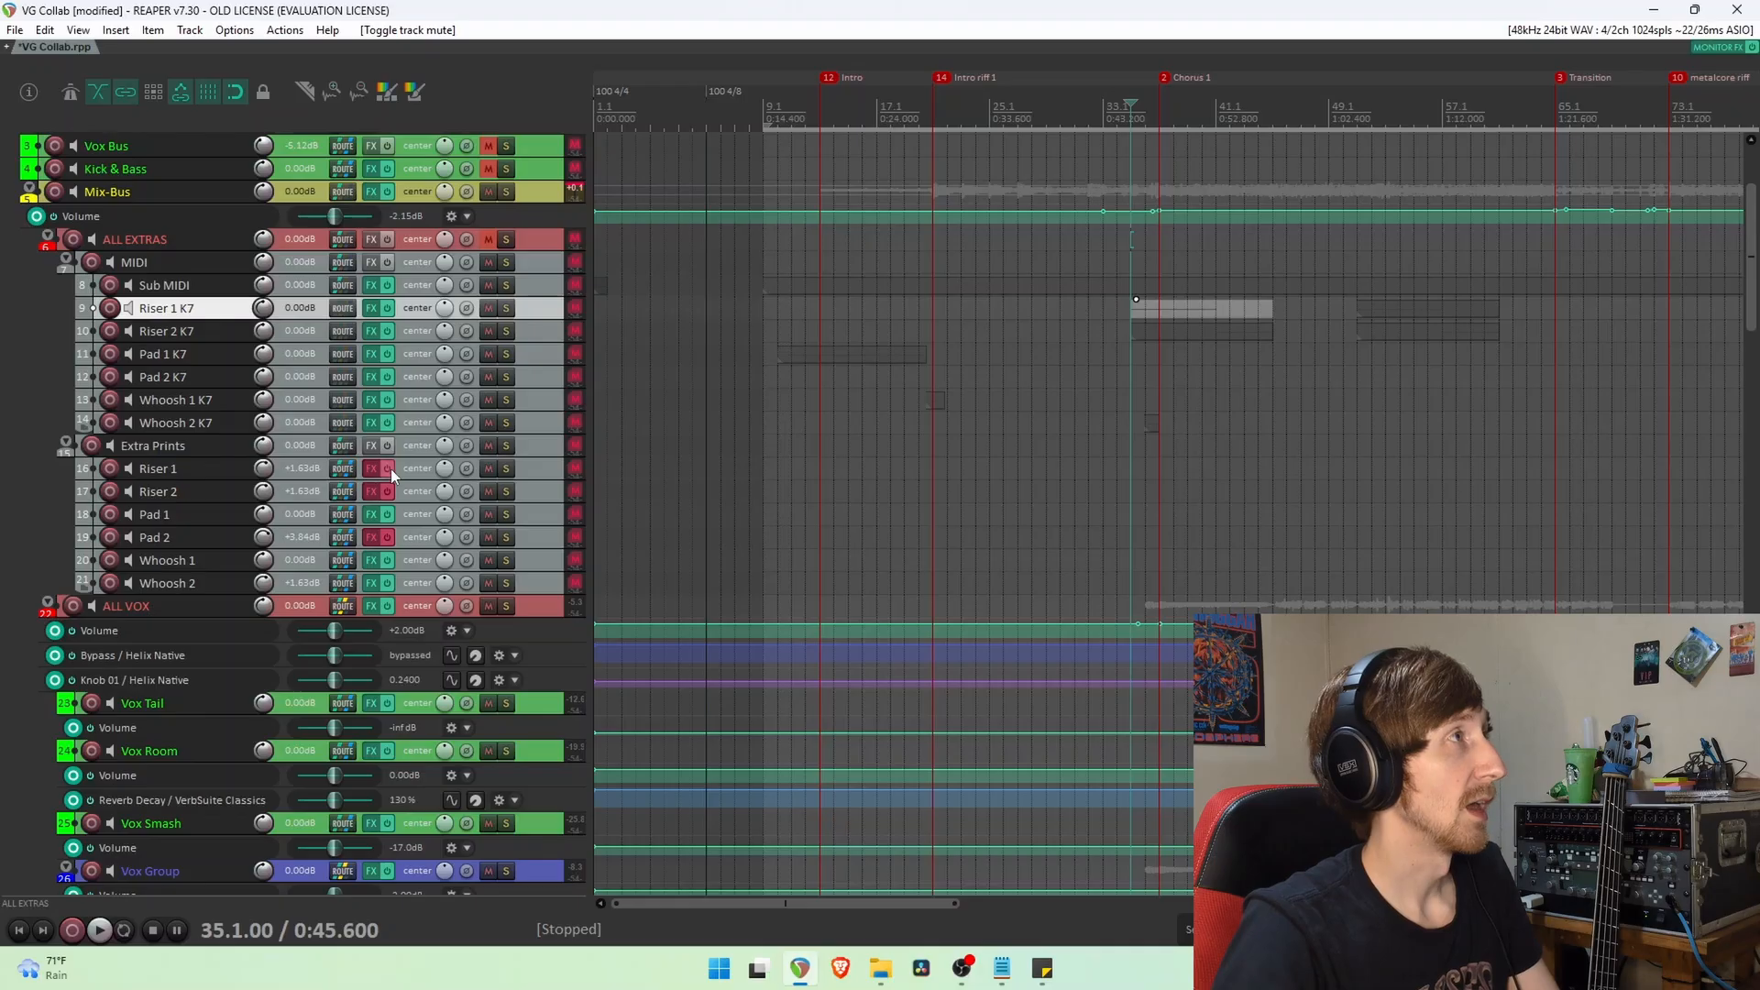
Unmute and solo the ALL EXTRAS folder, and re-enable the effects chains on the Riser 1 and Riser 2 prints.
click(507, 240)
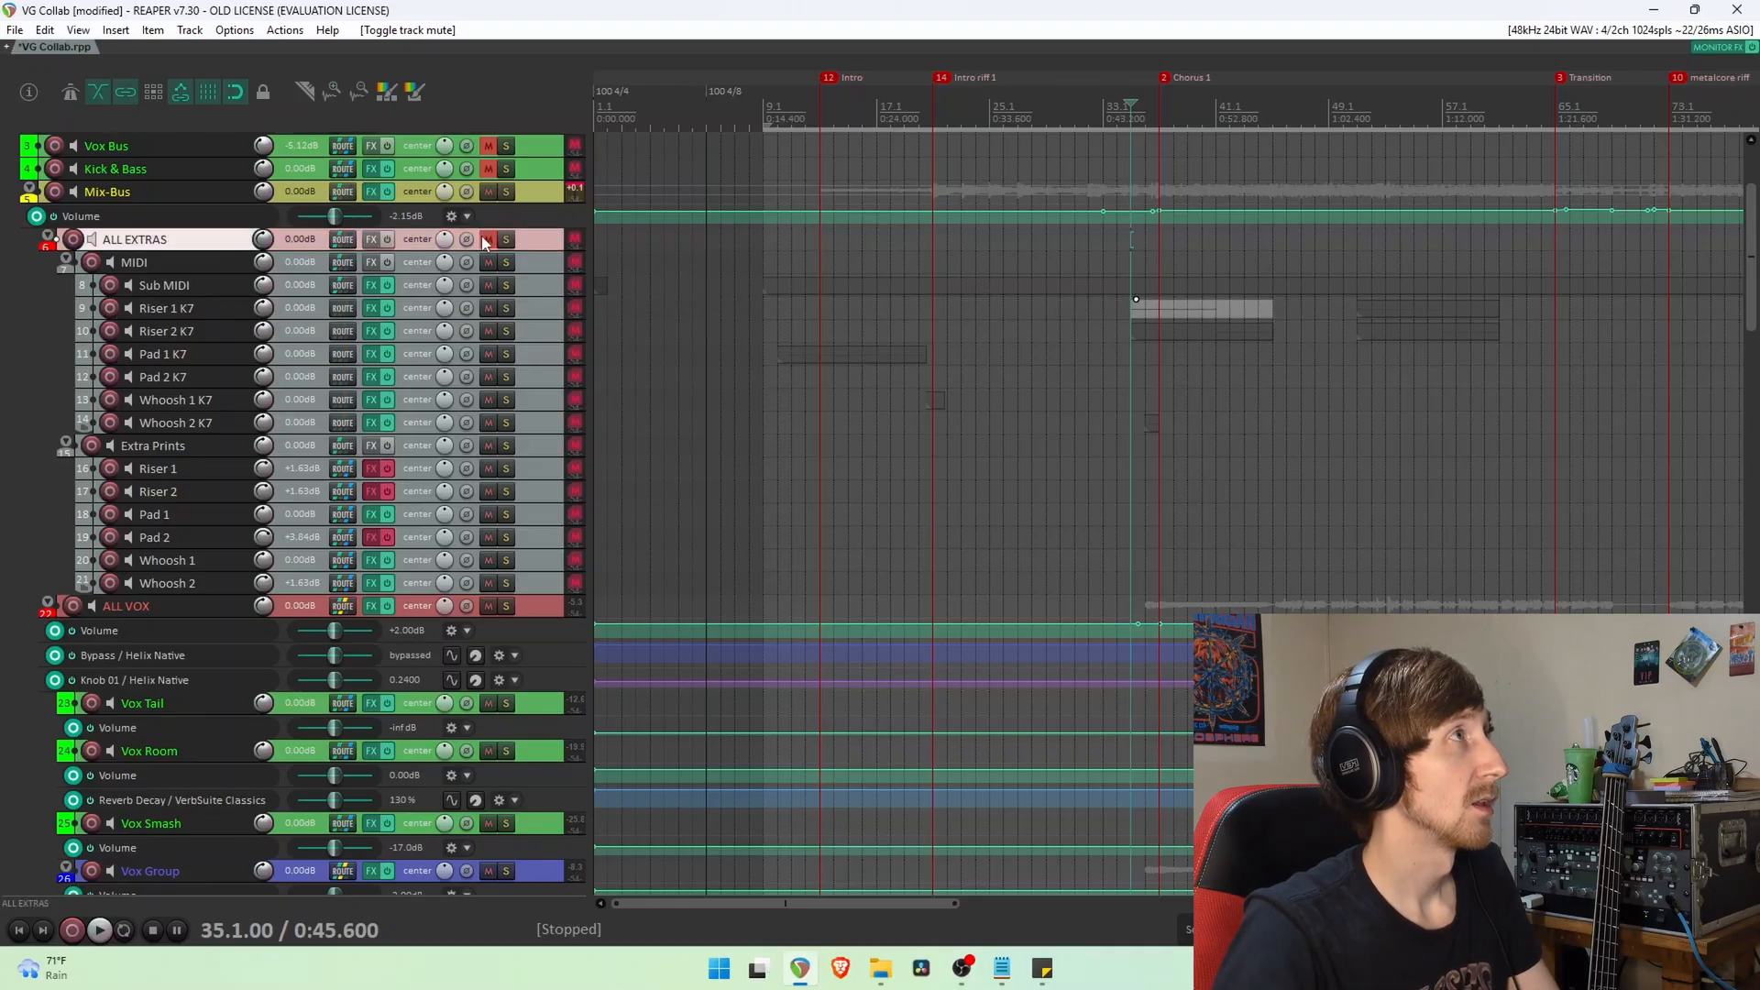
click(387, 469)
click(386, 492)
Inspect the Riser 1 print's effects in order: ReaEQ, Finality Advanced, Doubler2, Sidewidener II and Infinity EQ.
click(370, 468)
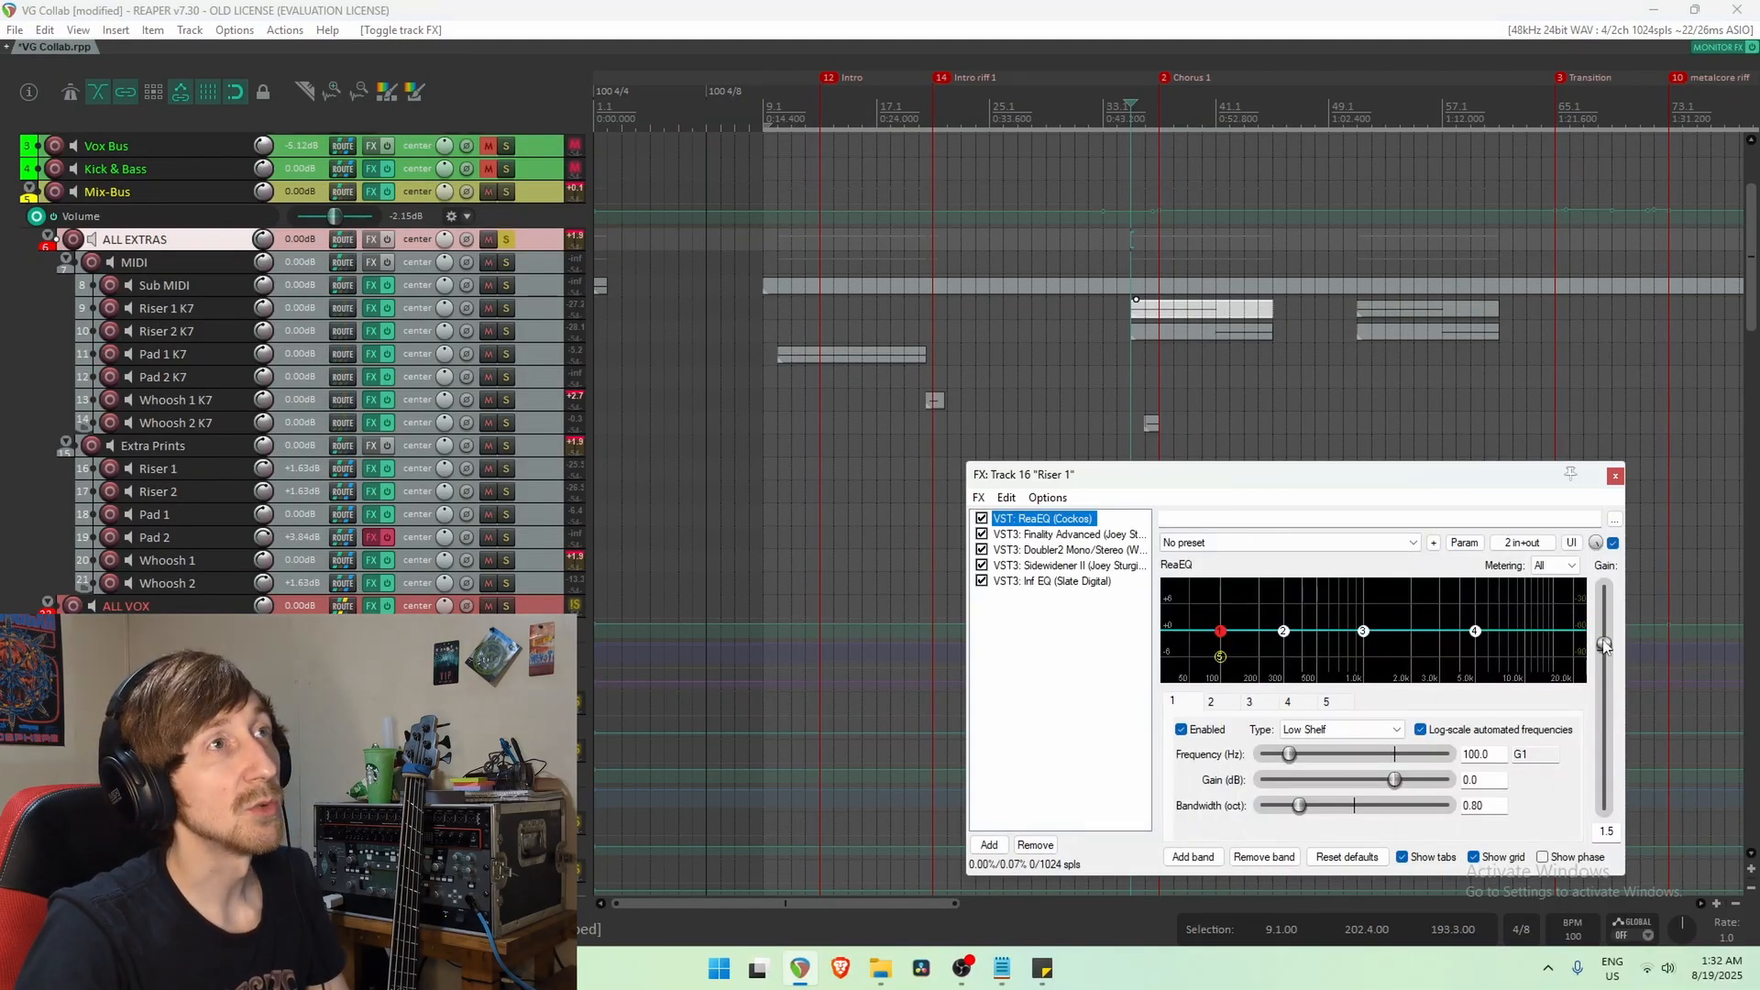
click(1054, 535)
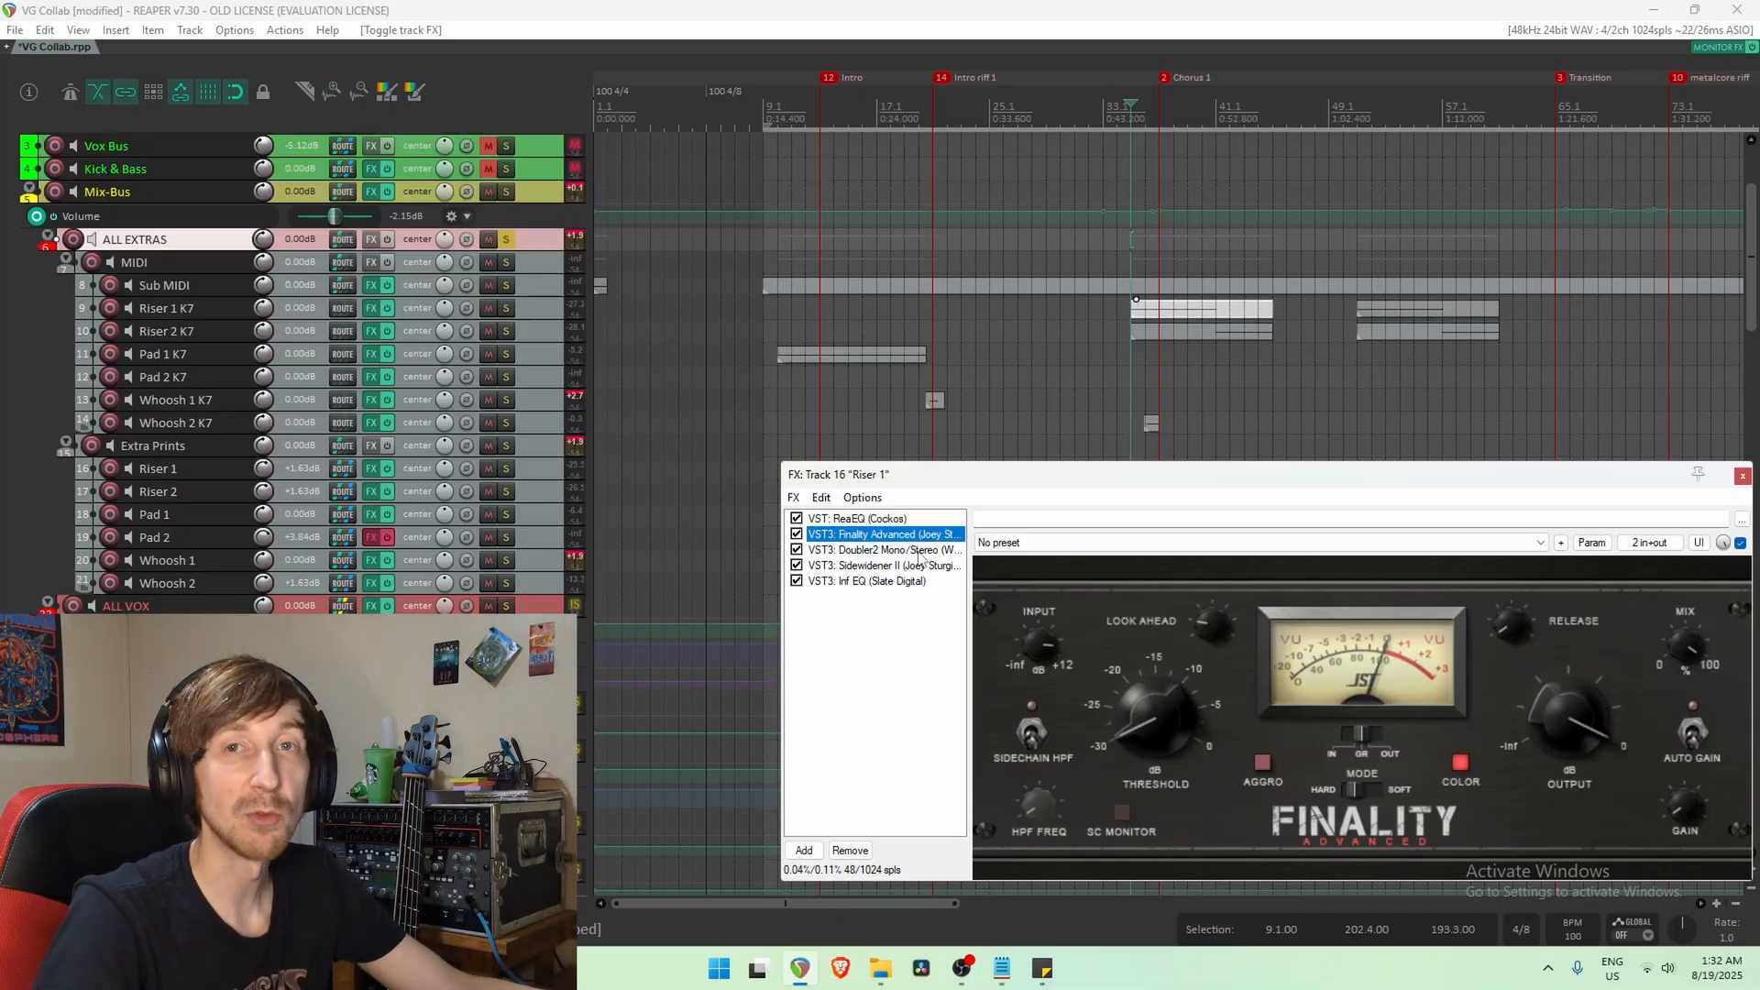
click(919, 550)
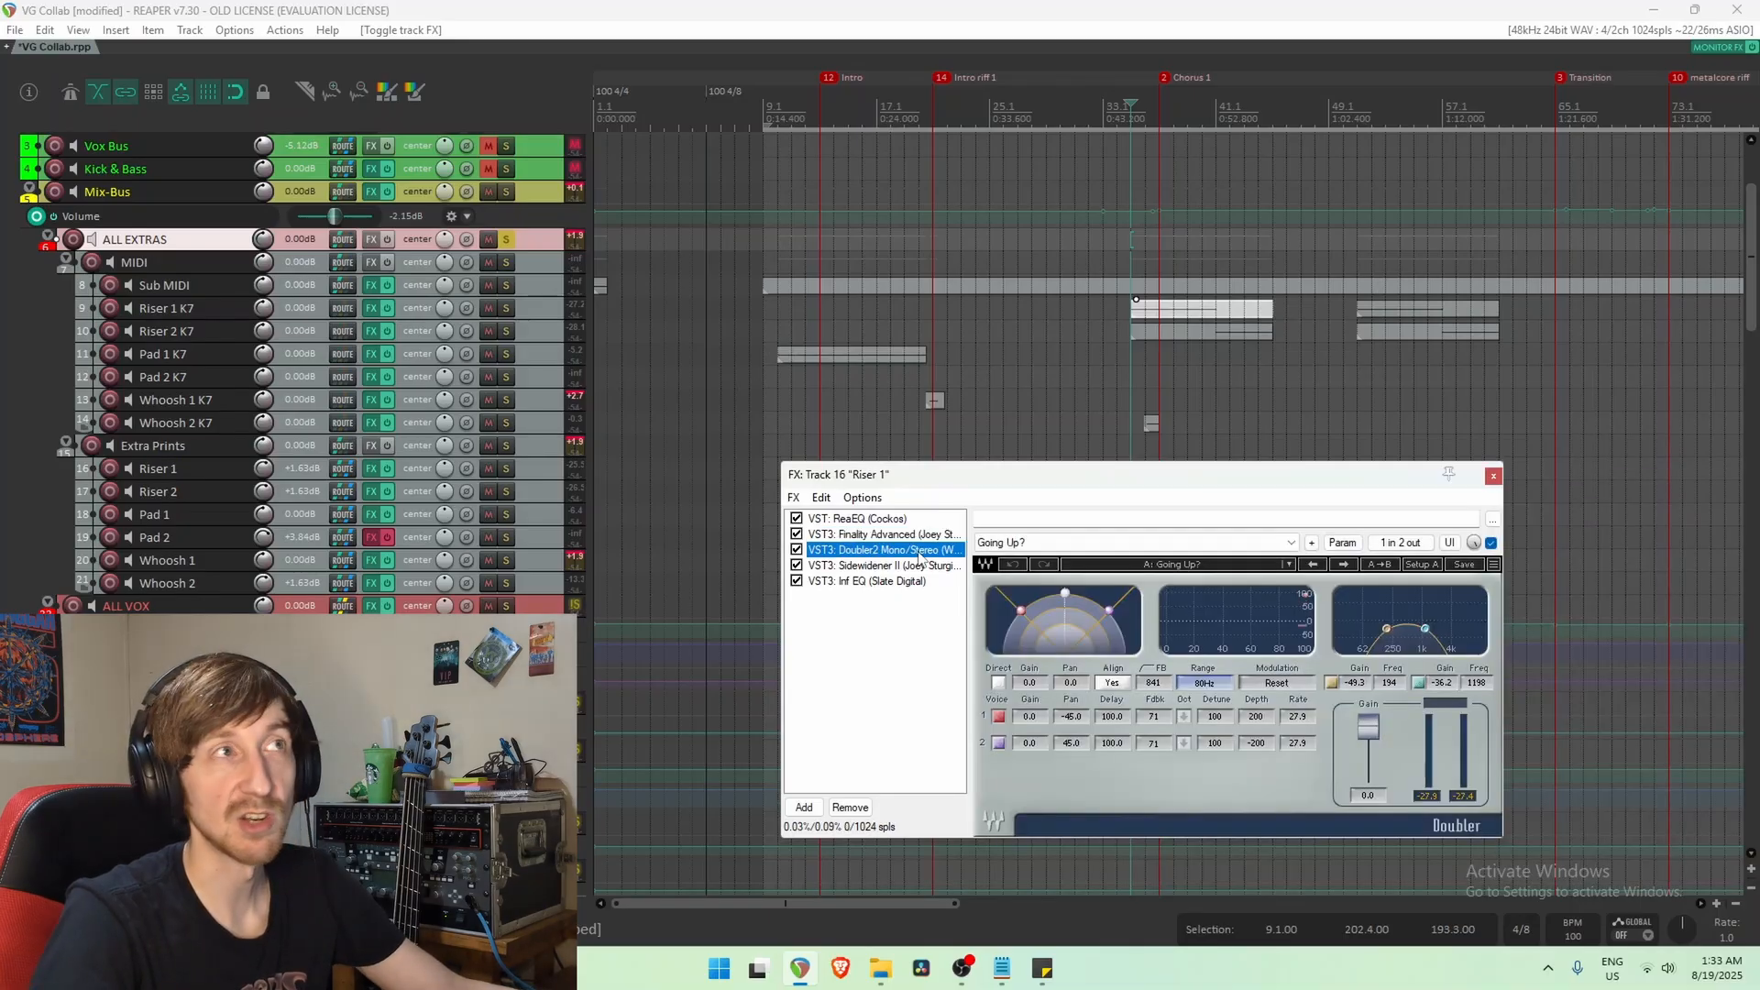
drag(1095, 476, 1140, 329)
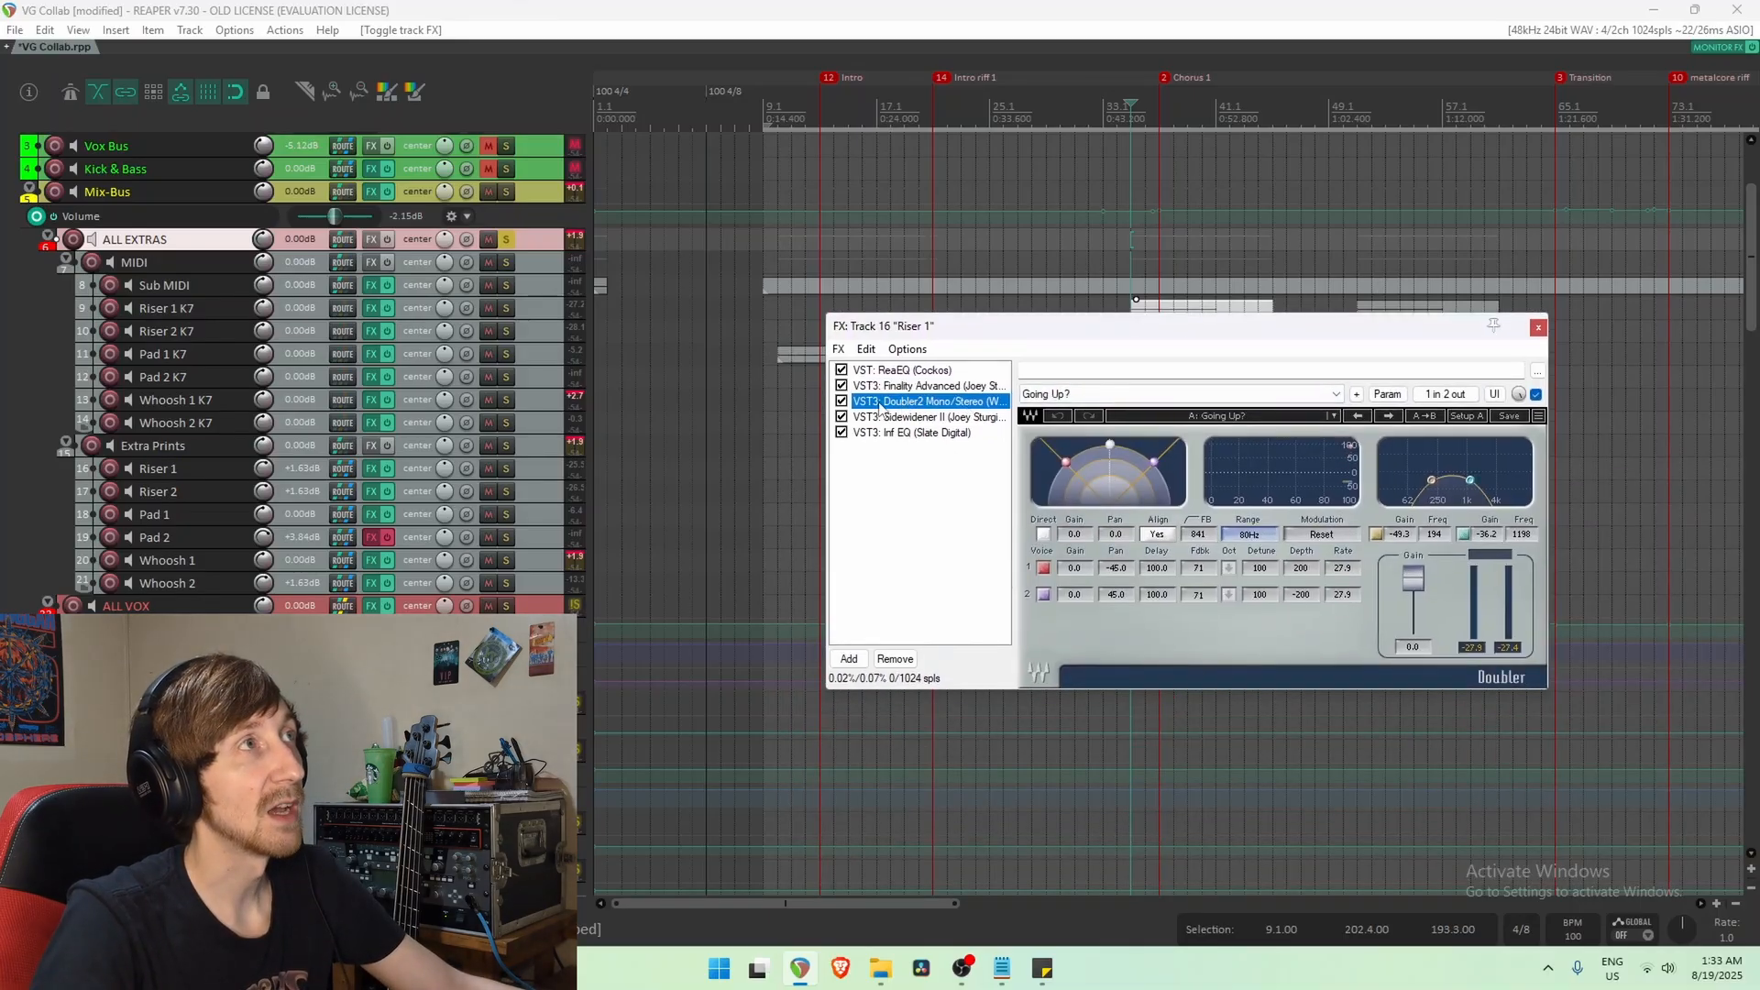
click(939, 416)
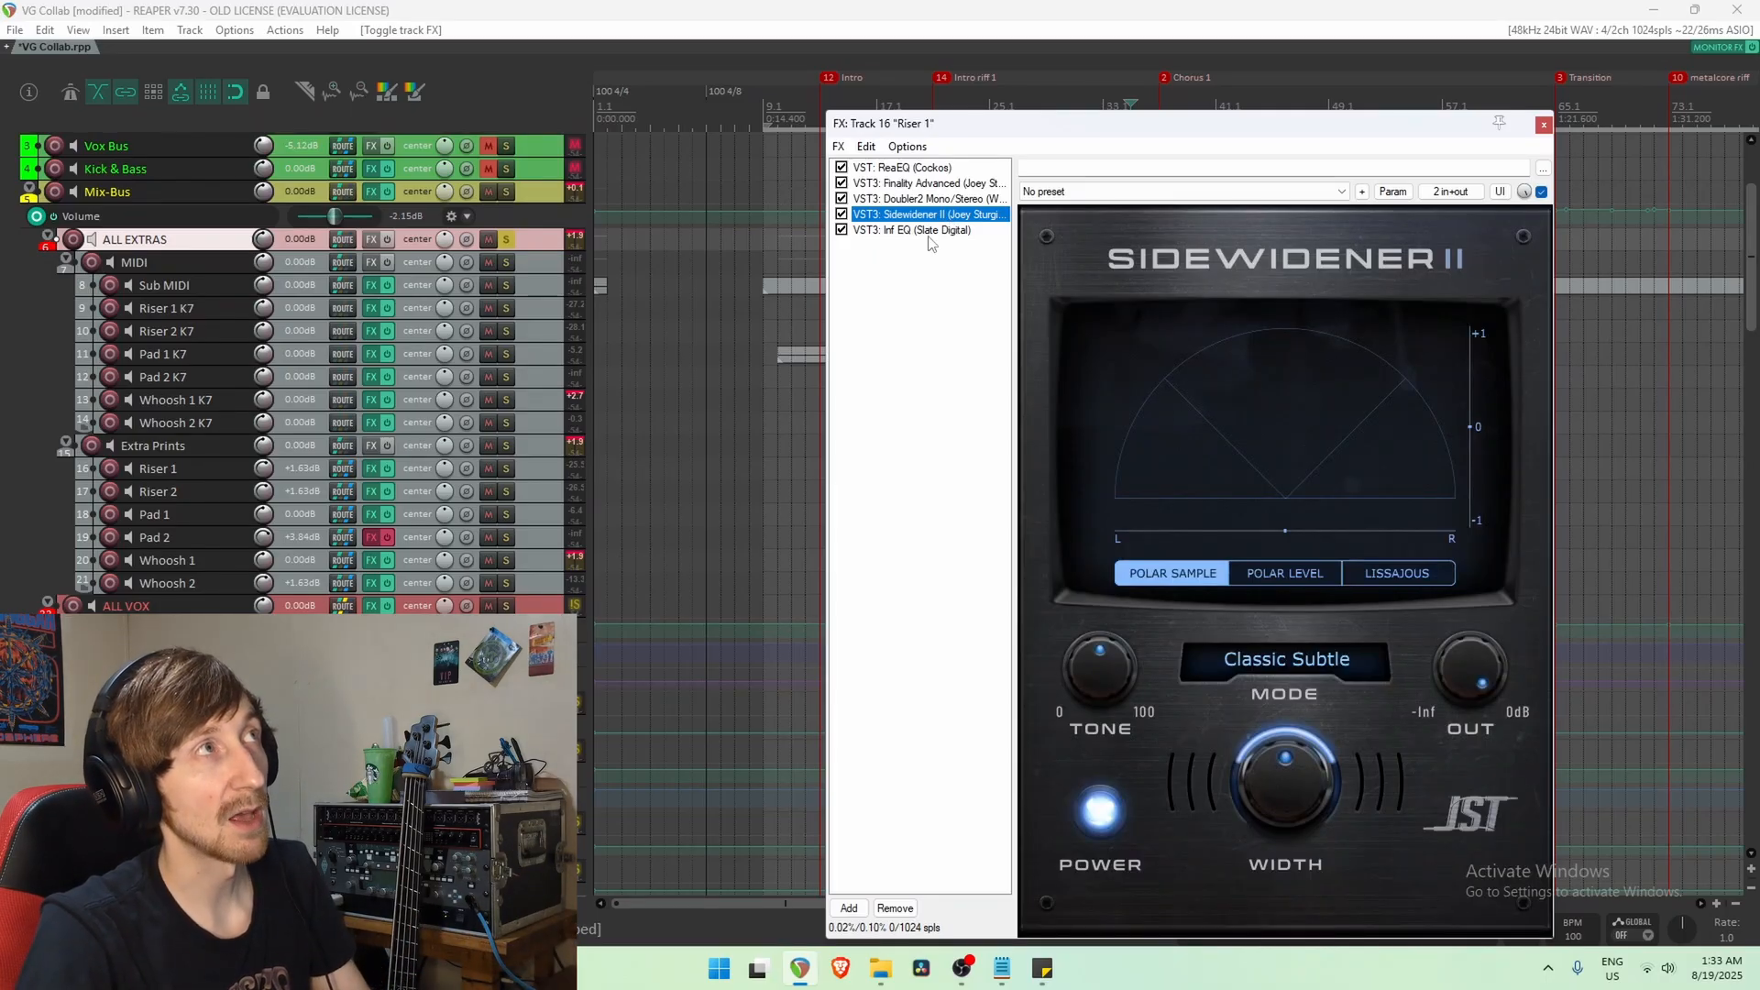
click(933, 230)
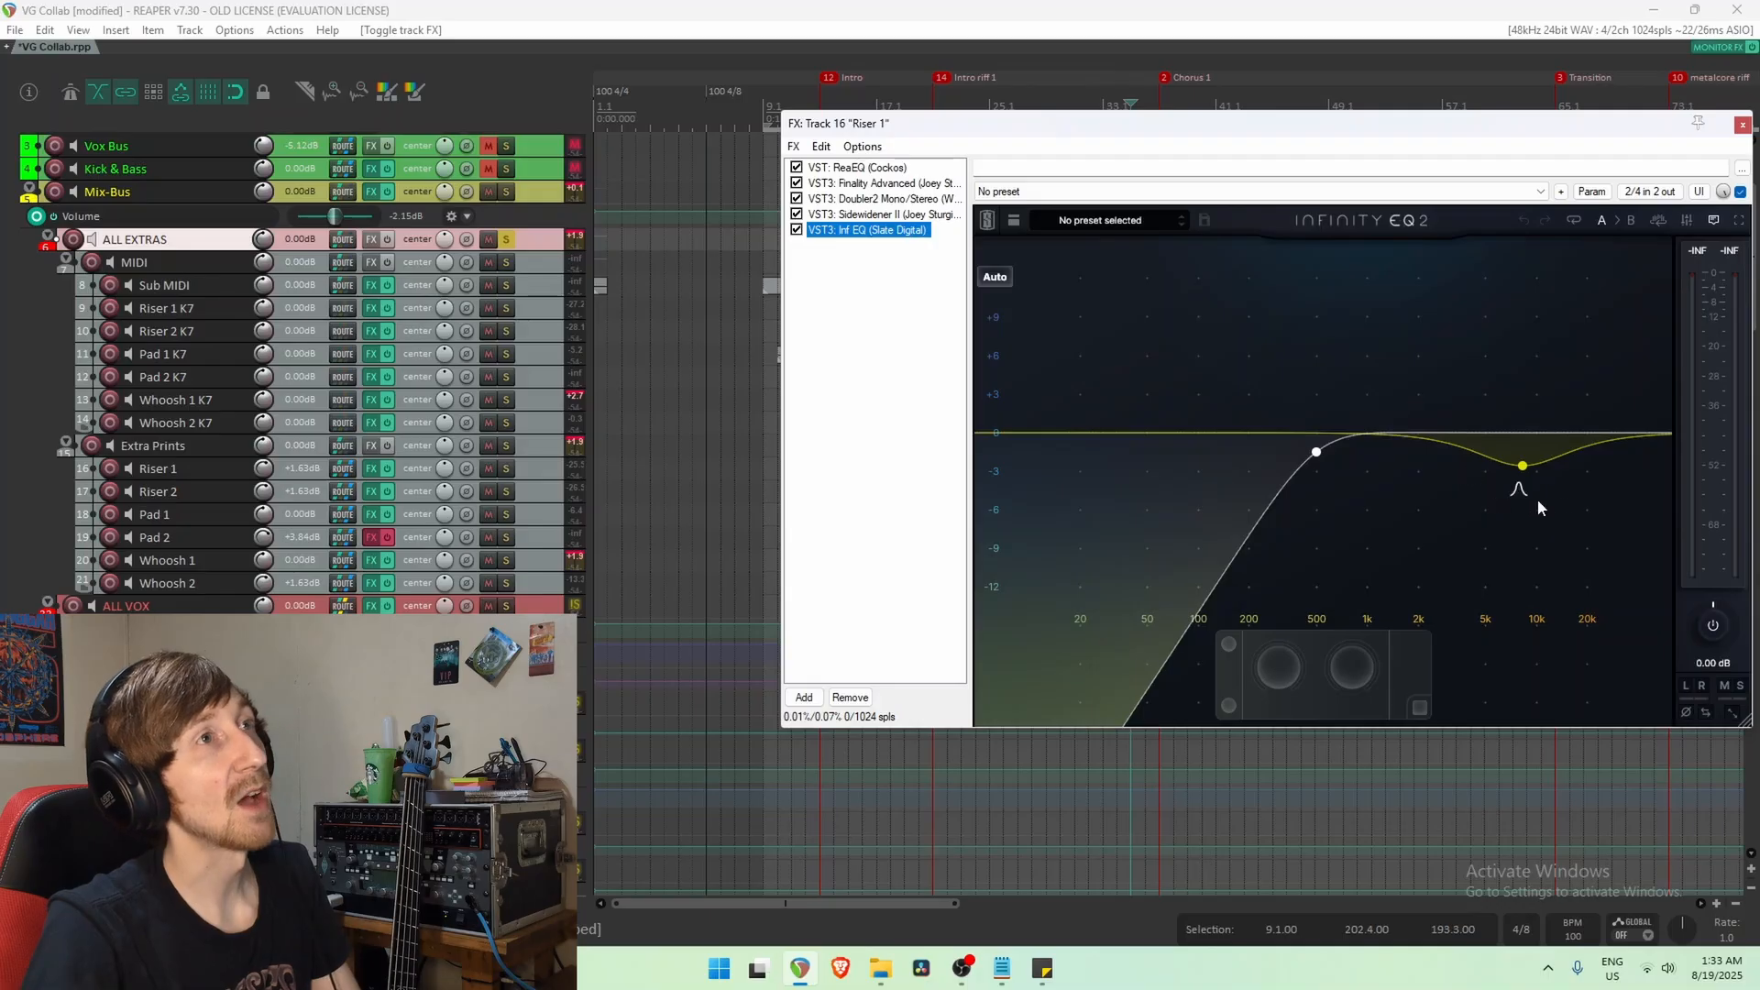
click(1521, 468)
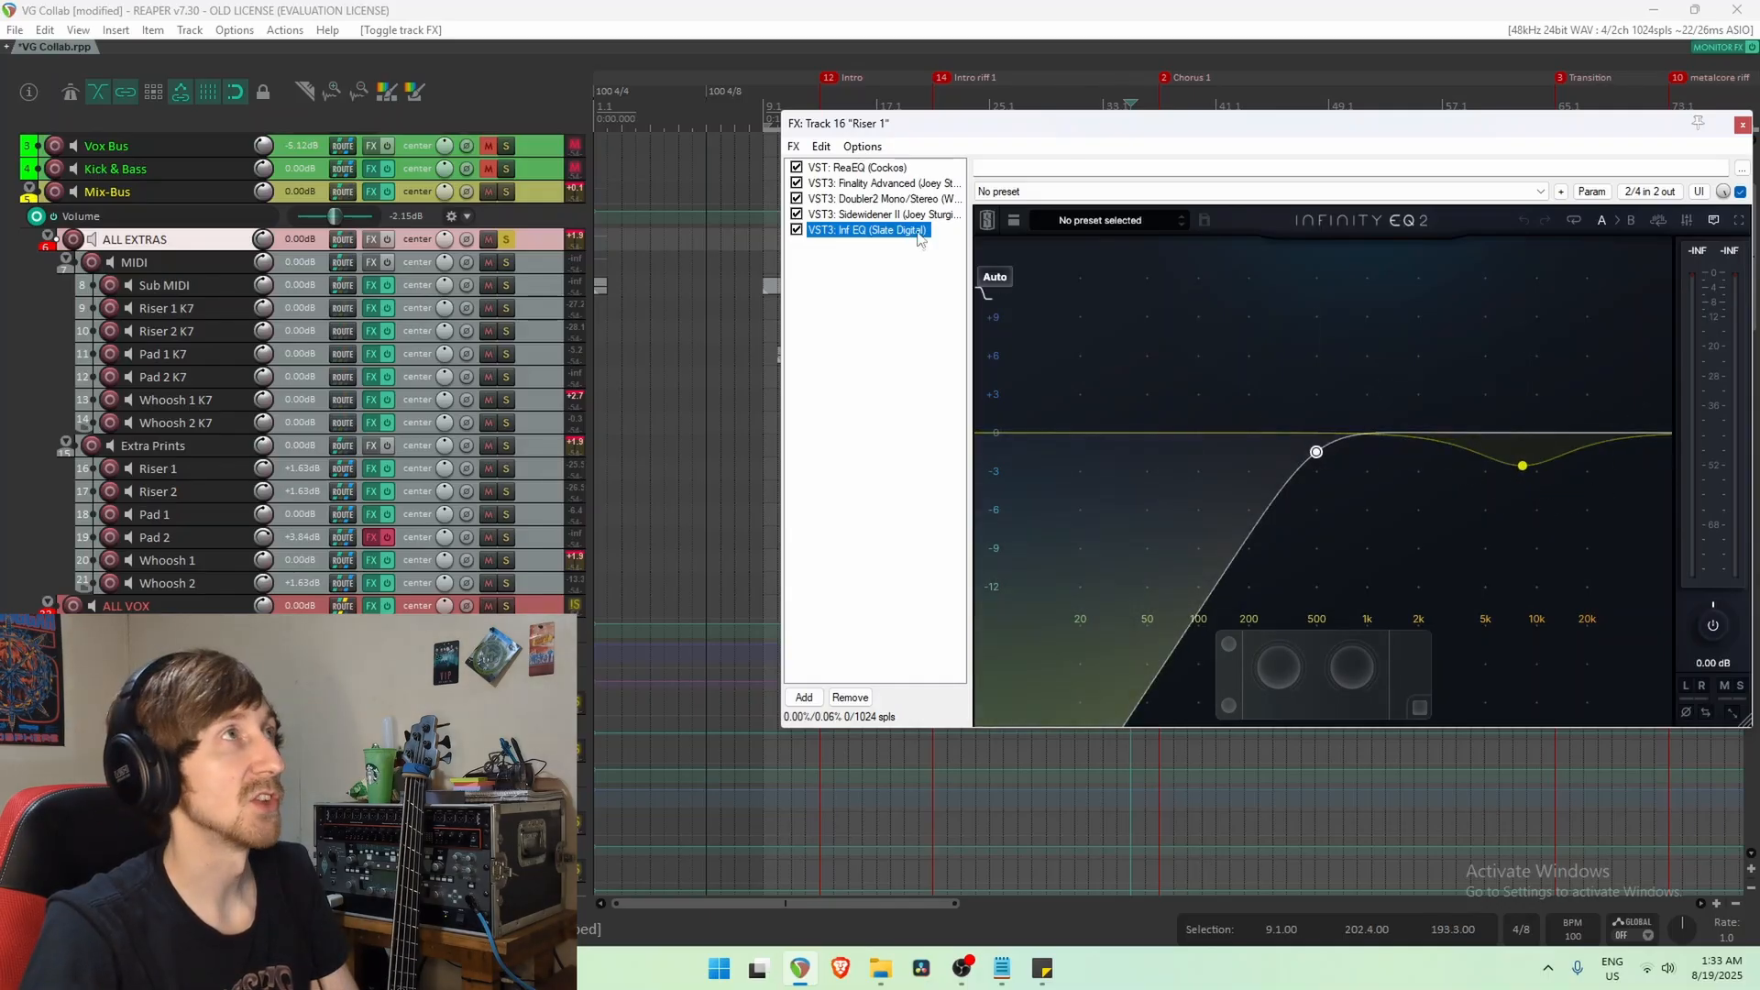
drag(998, 126, 965, 692)
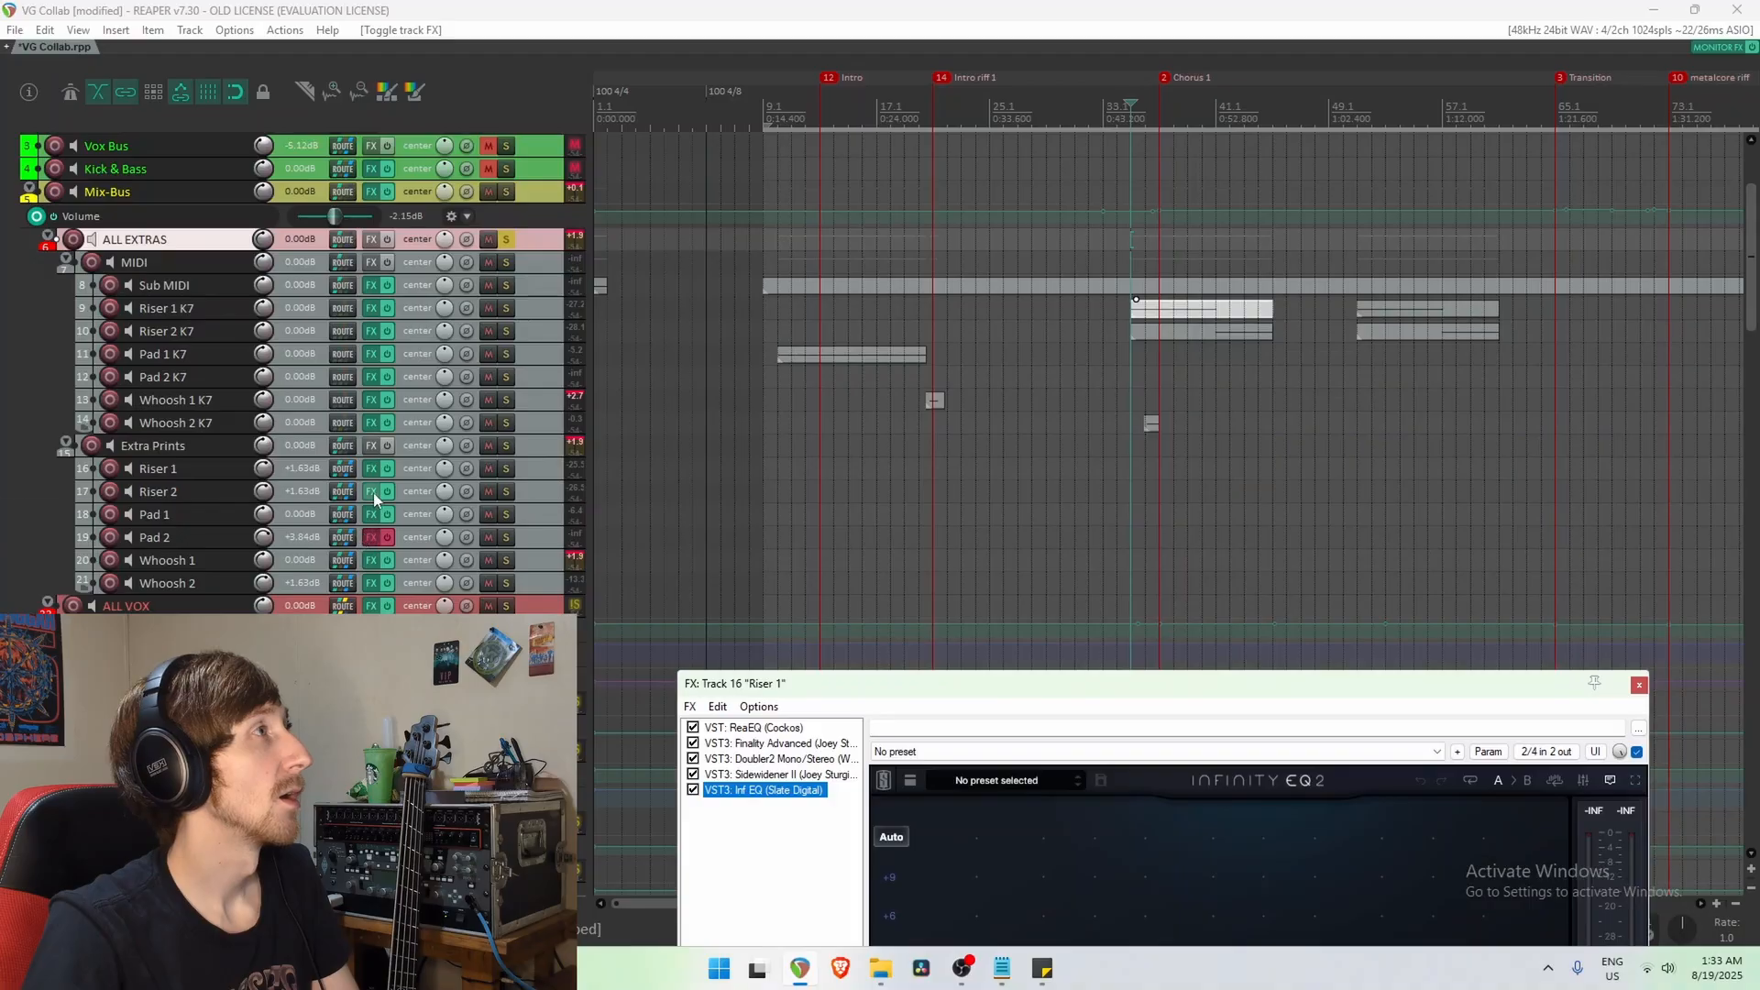
Play the soloed risers with the Riser 1 and Riser 2 effects bypassed and re-enabled, then close the Riser 1 effects chain.
click(386, 469)
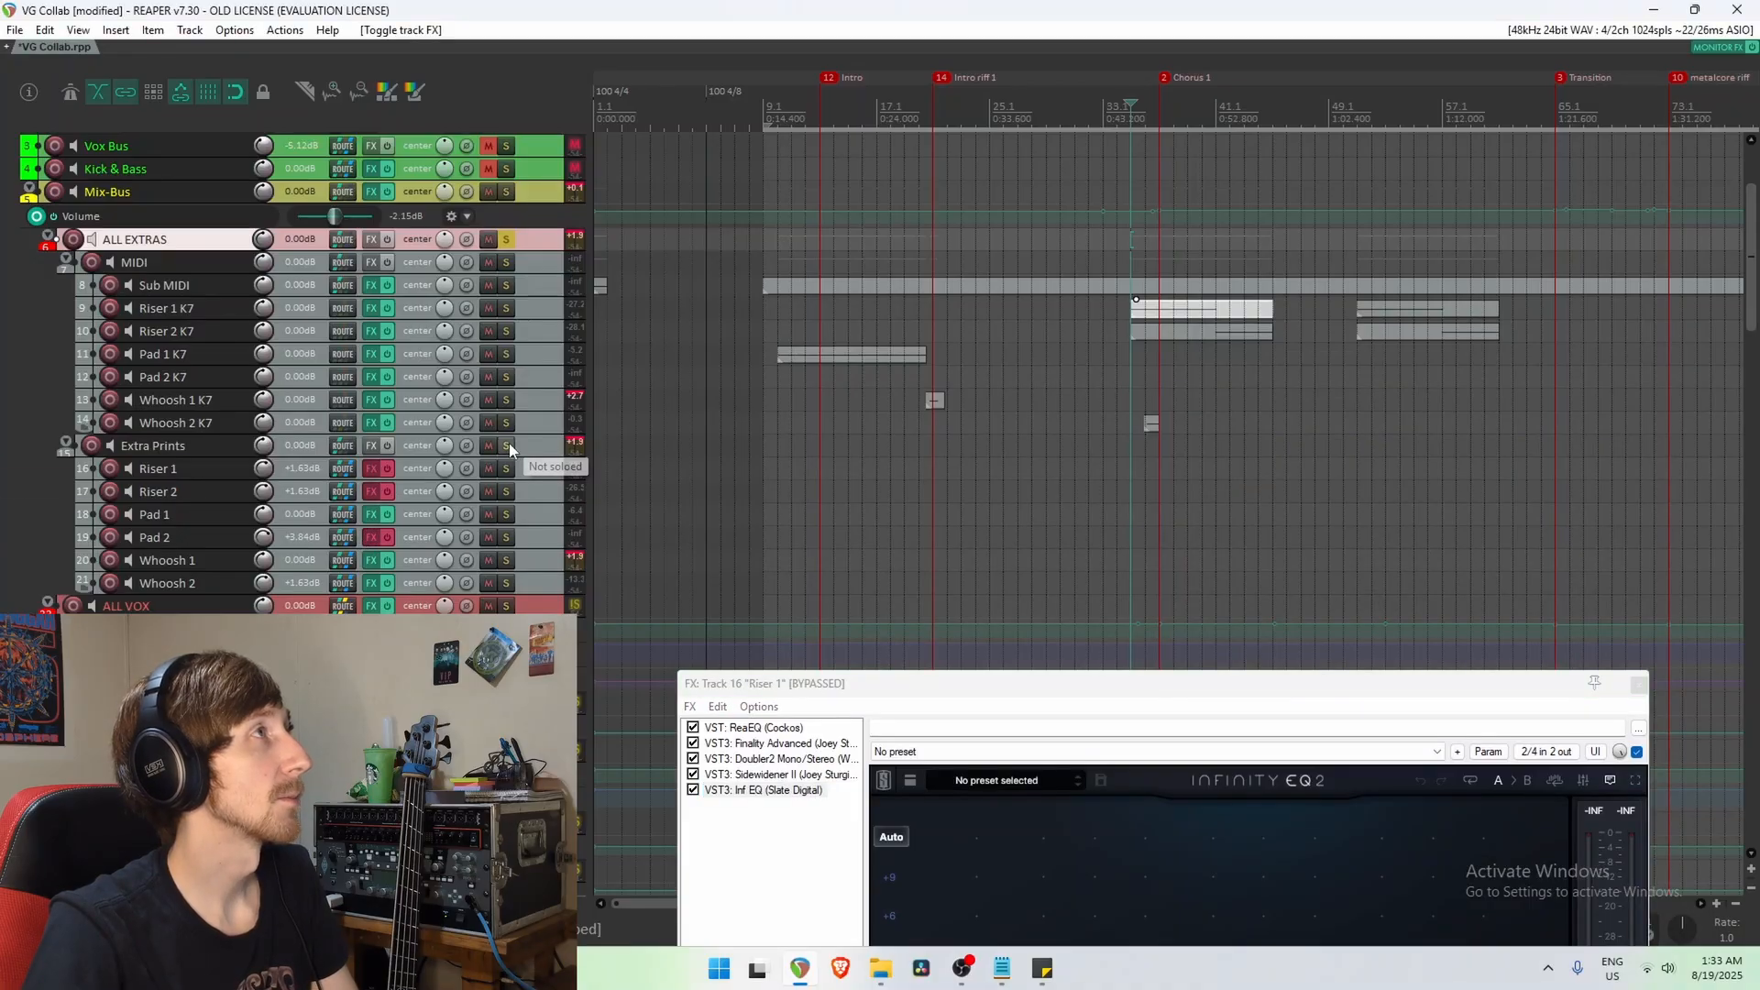
key(space)
click(387, 470)
click(392, 493)
key(space)
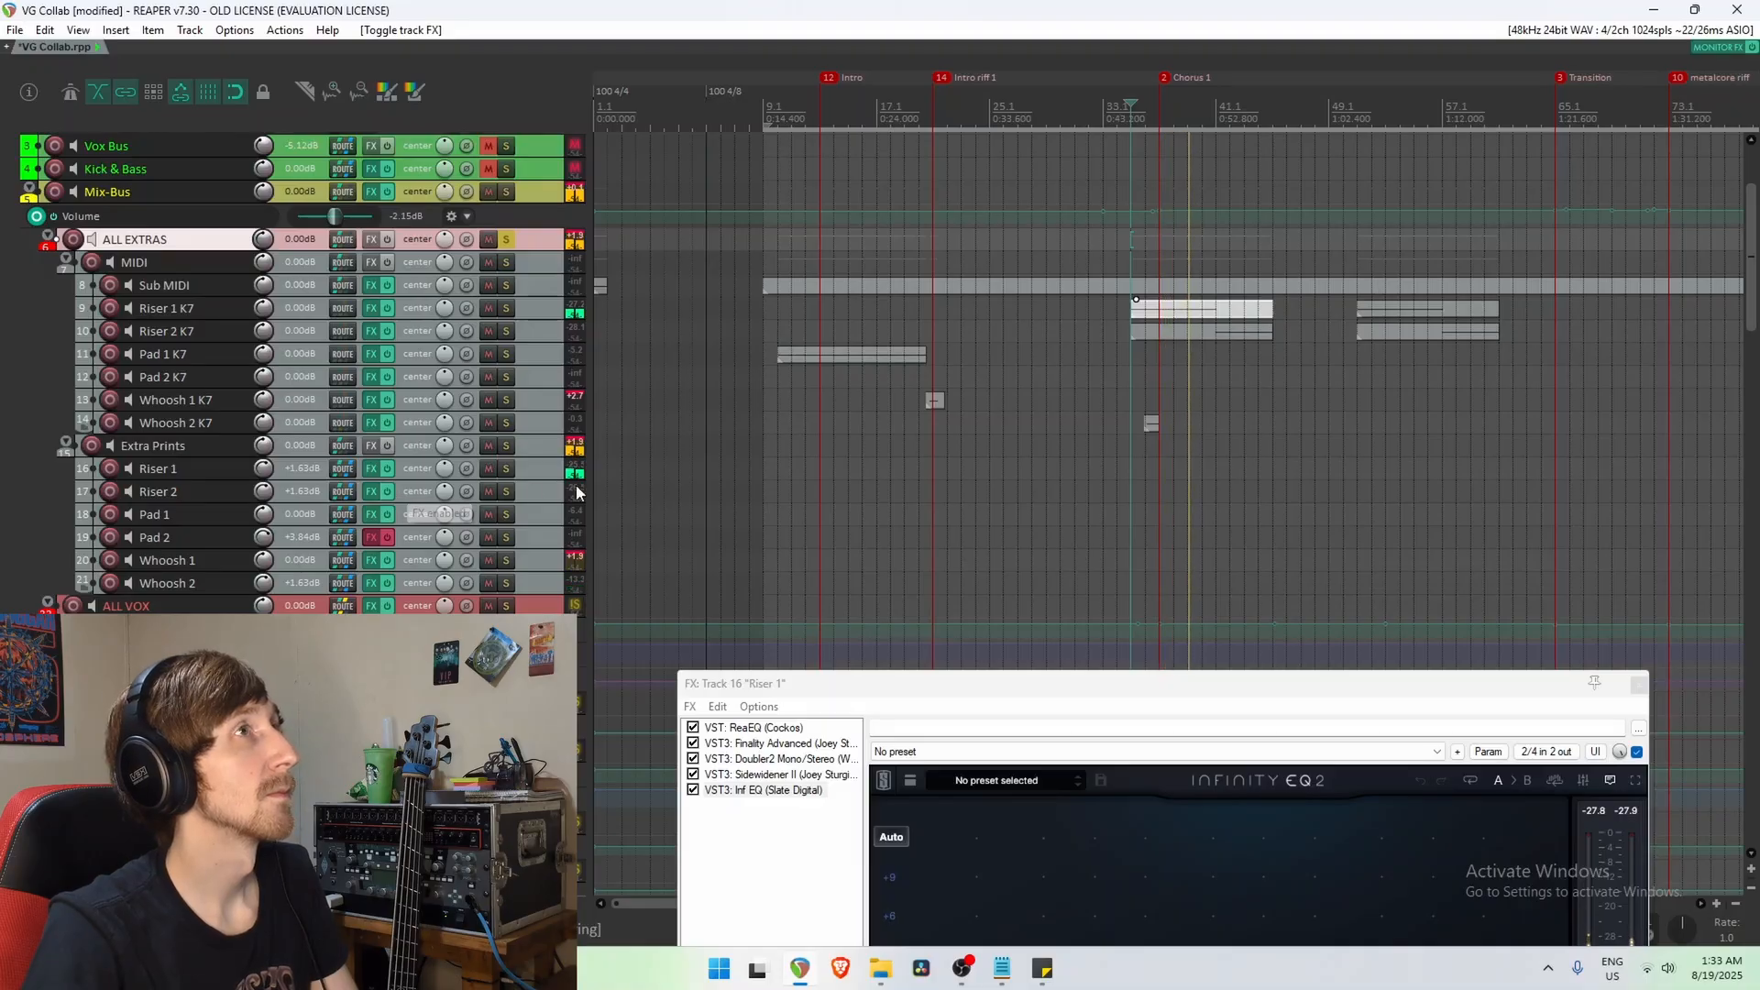
drag(1104, 683, 1061, 313)
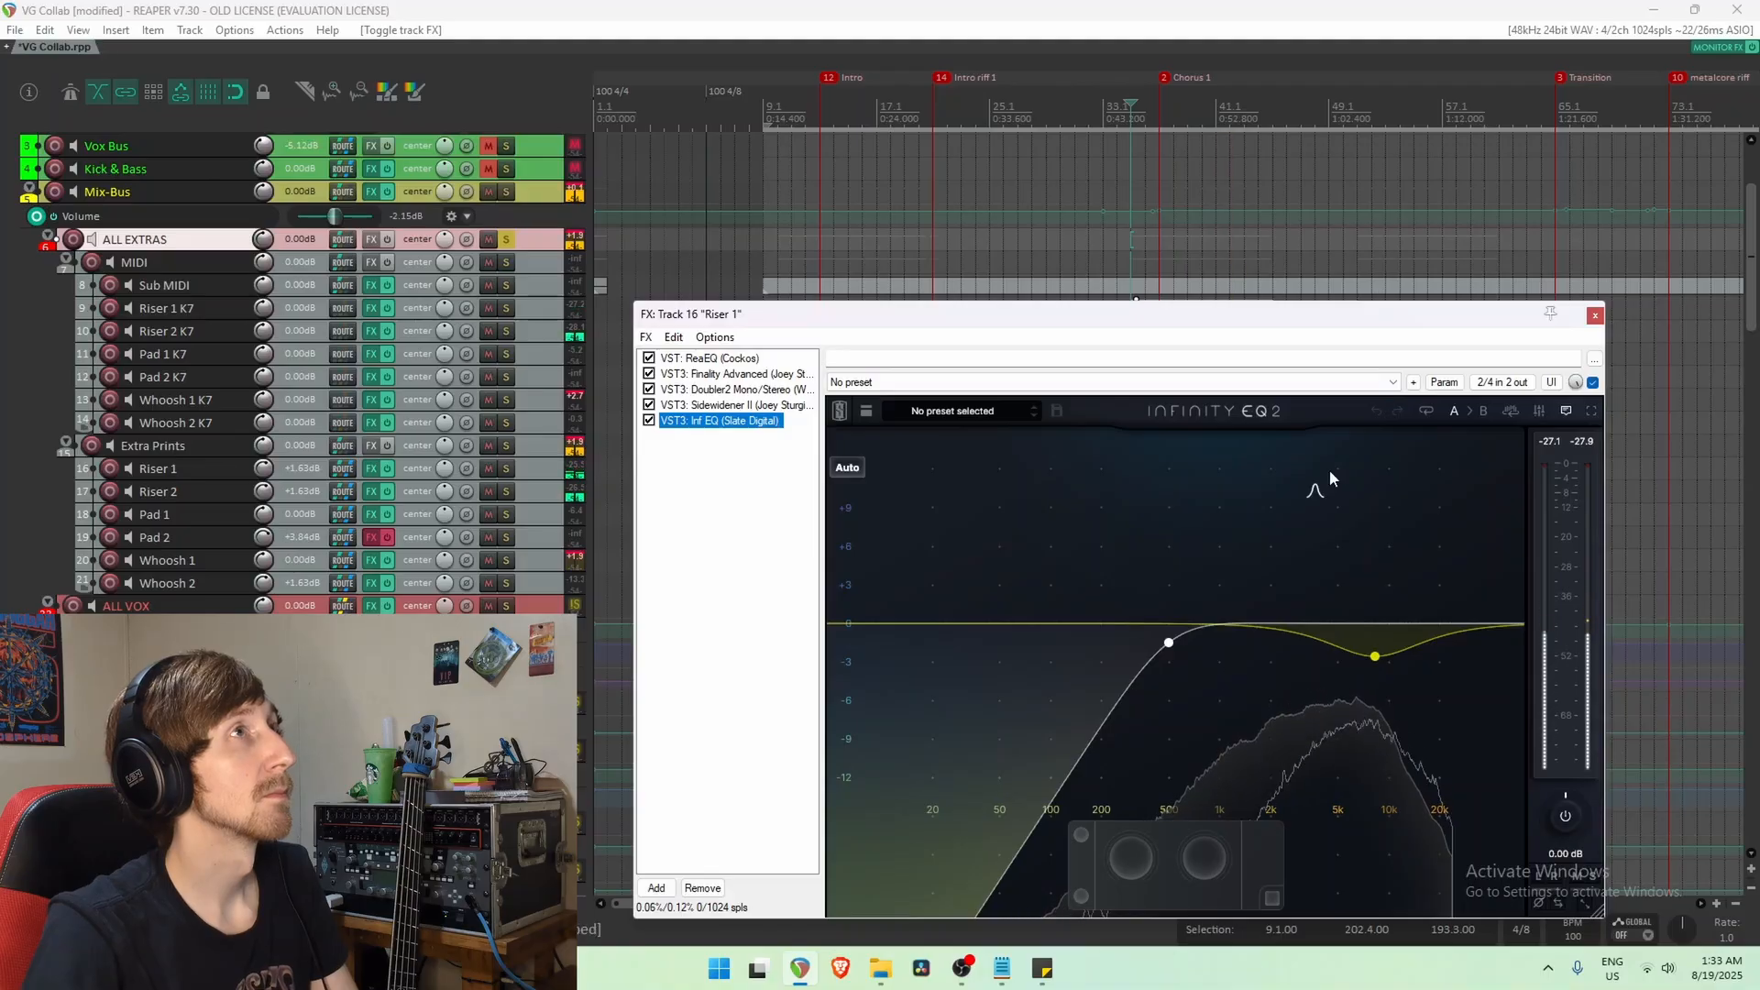
click(1595, 317)
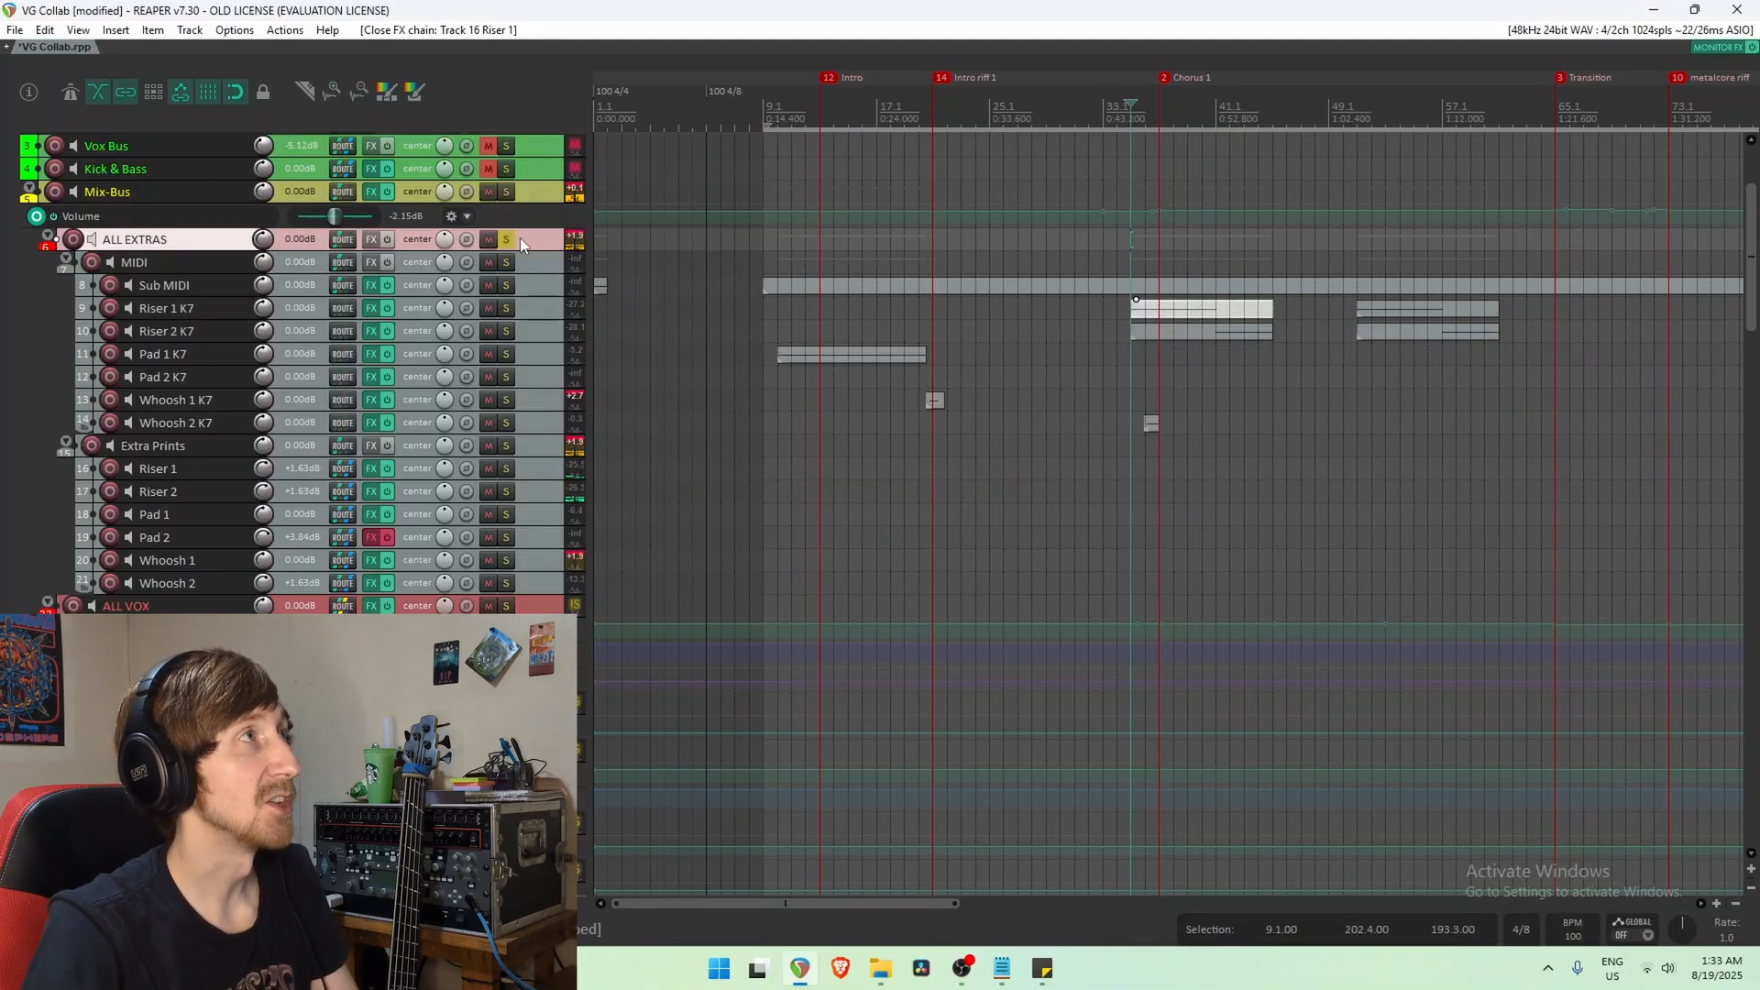
Clear the ALL EXTRAS solo and play the first riser clips in the full mix into Chorus 1.
click(506, 239)
click(1132, 323)
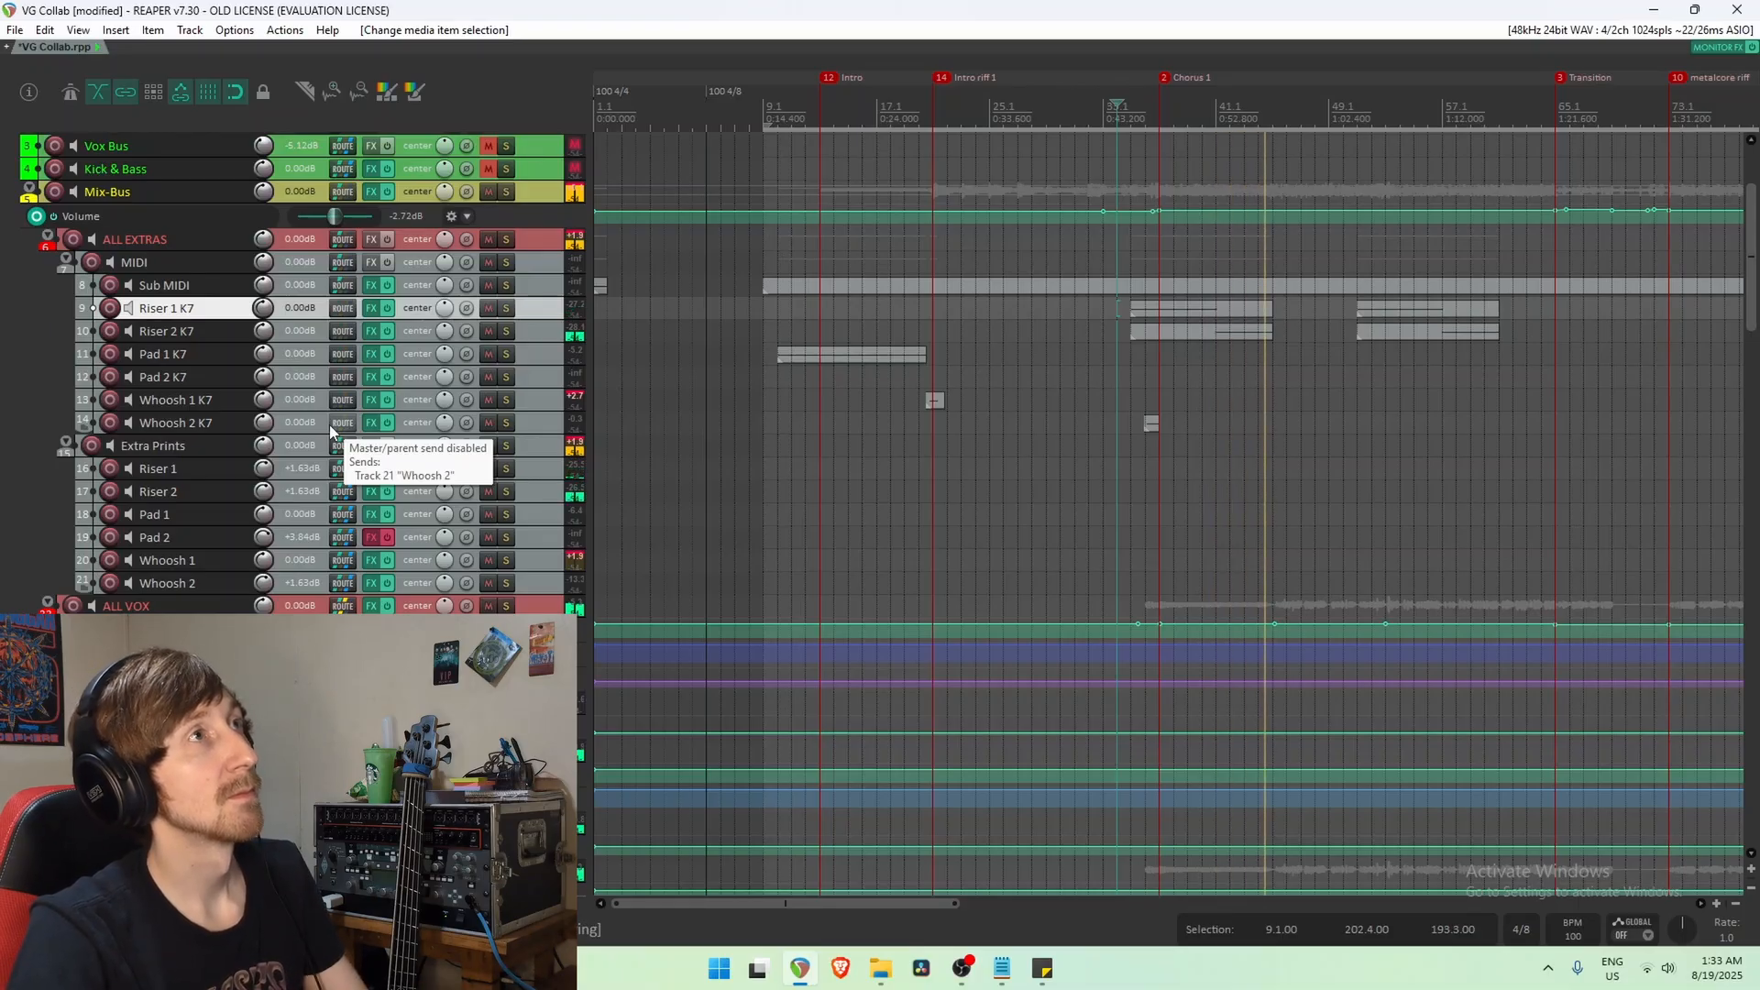
key(space)
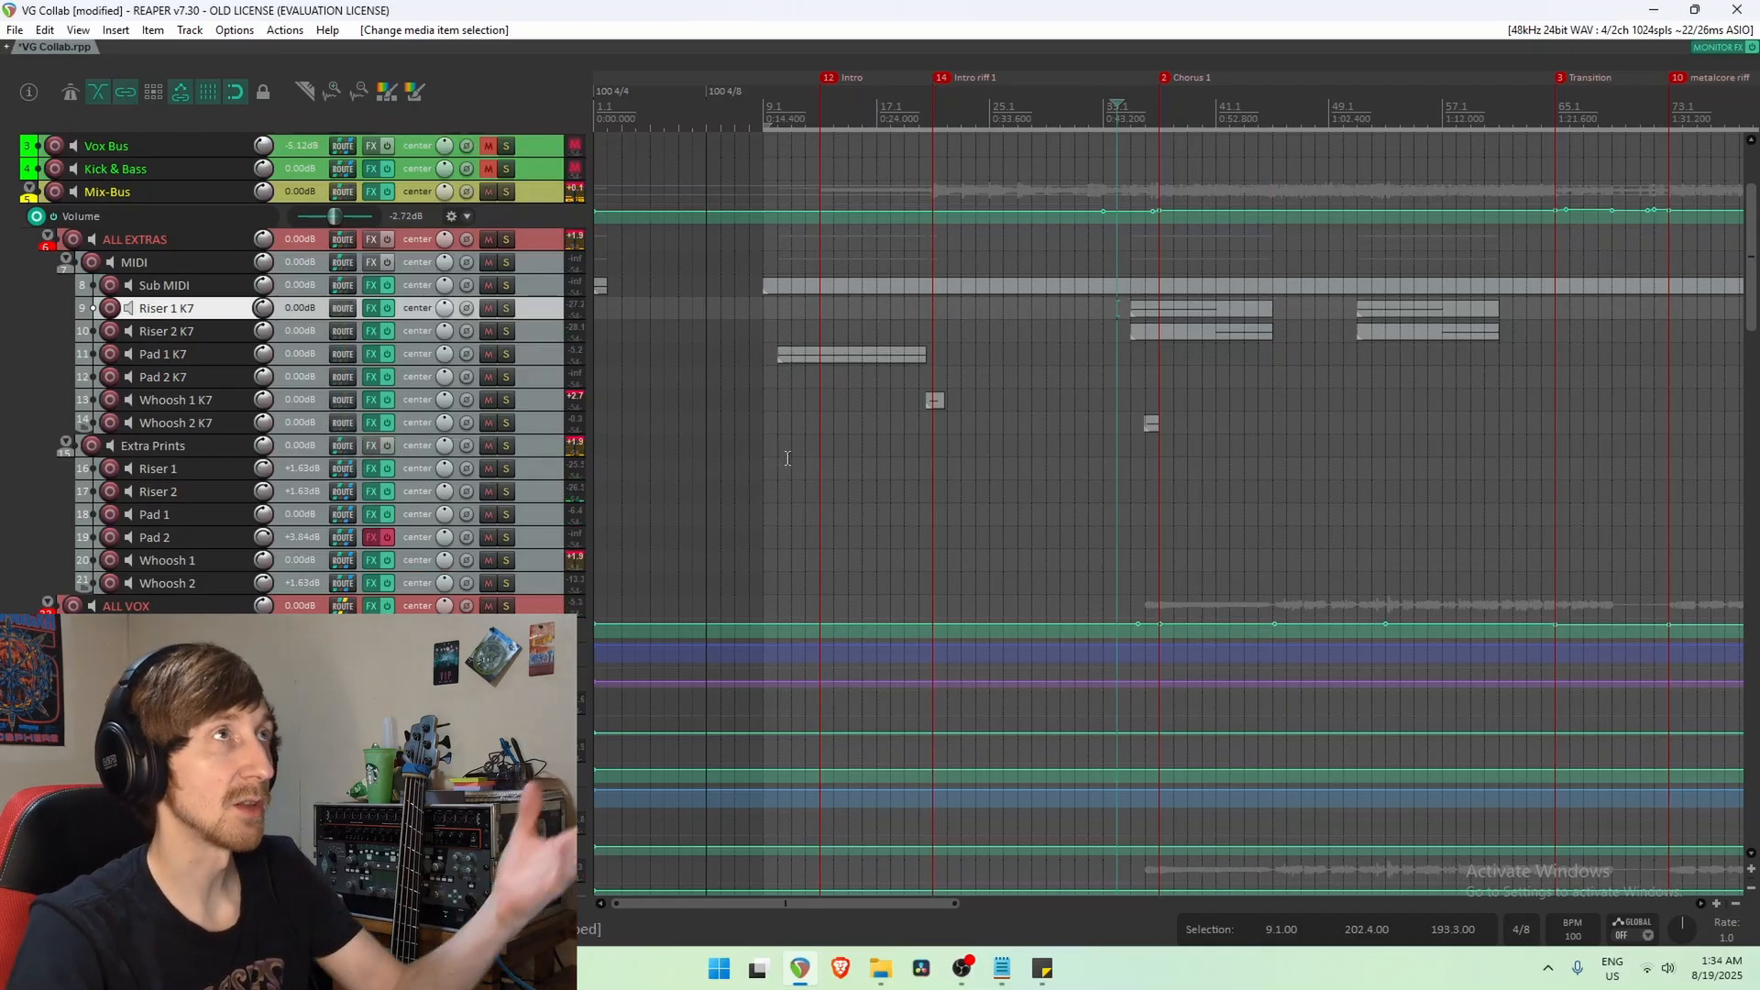
Play the second Pad 1 K7 clip at build up 2 in the mix, temporarily soloing the pad.
scroll(1268, 548, down, 2)
scroll(1269, 549, down, 2)
scroll(1326, 454, down, 2)
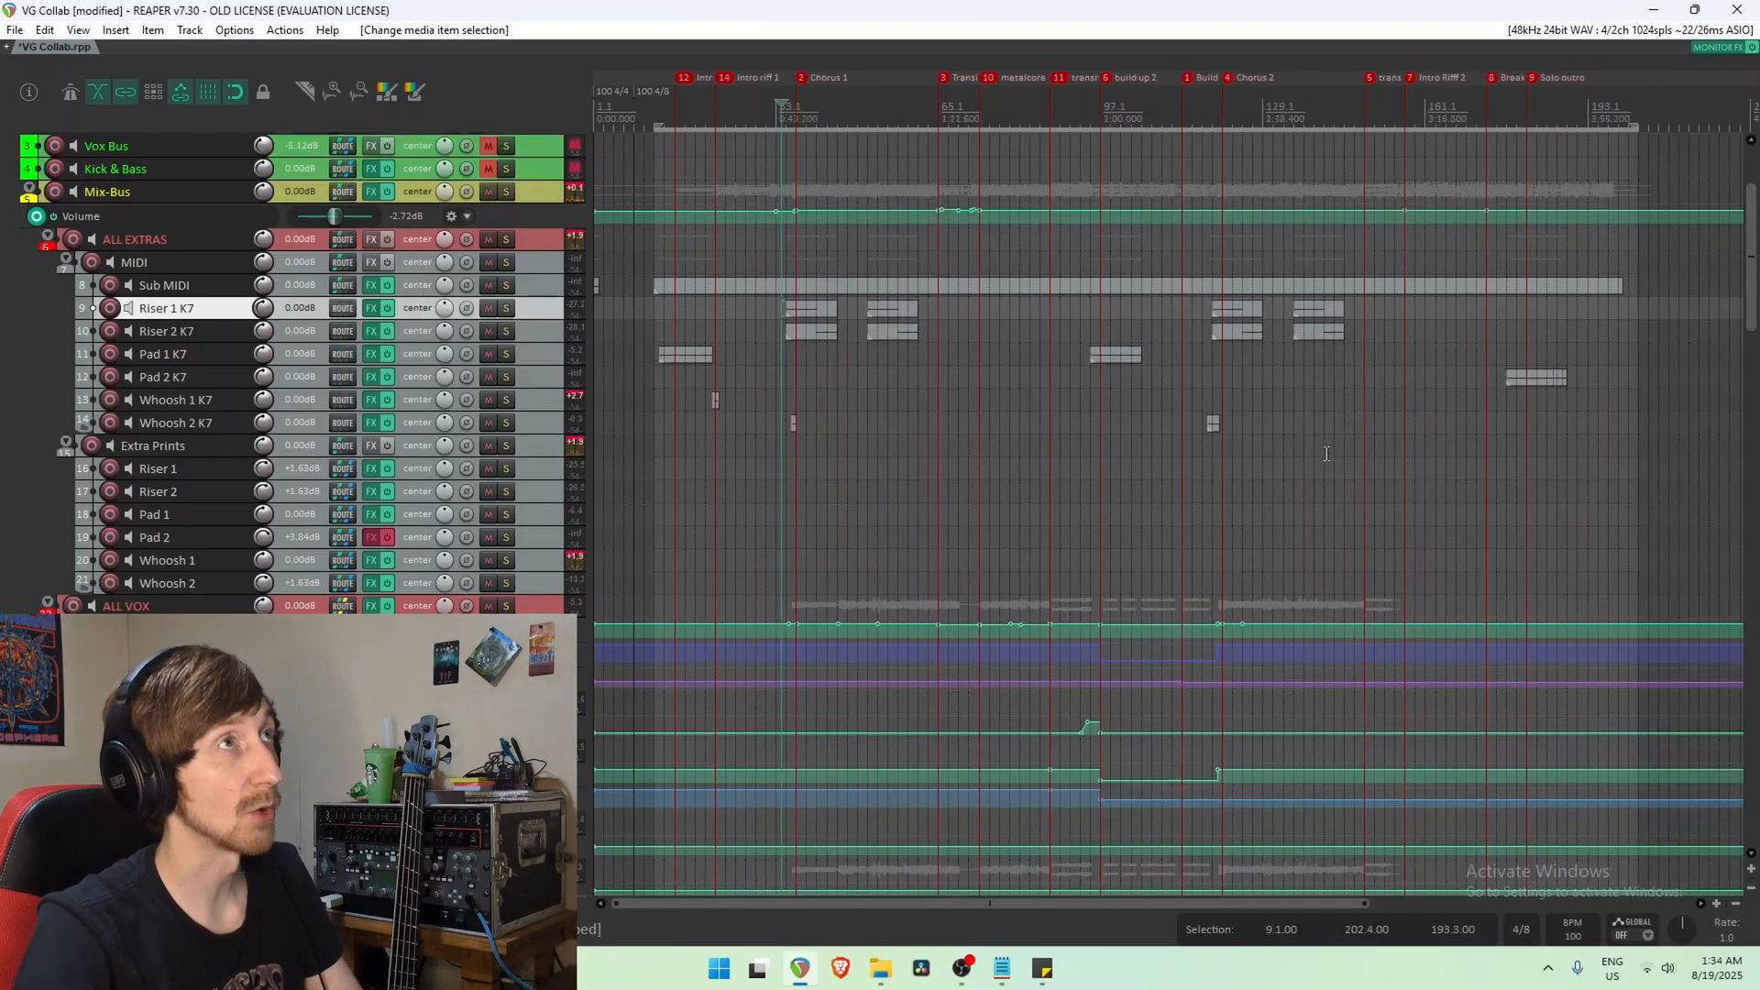
click(1091, 361)
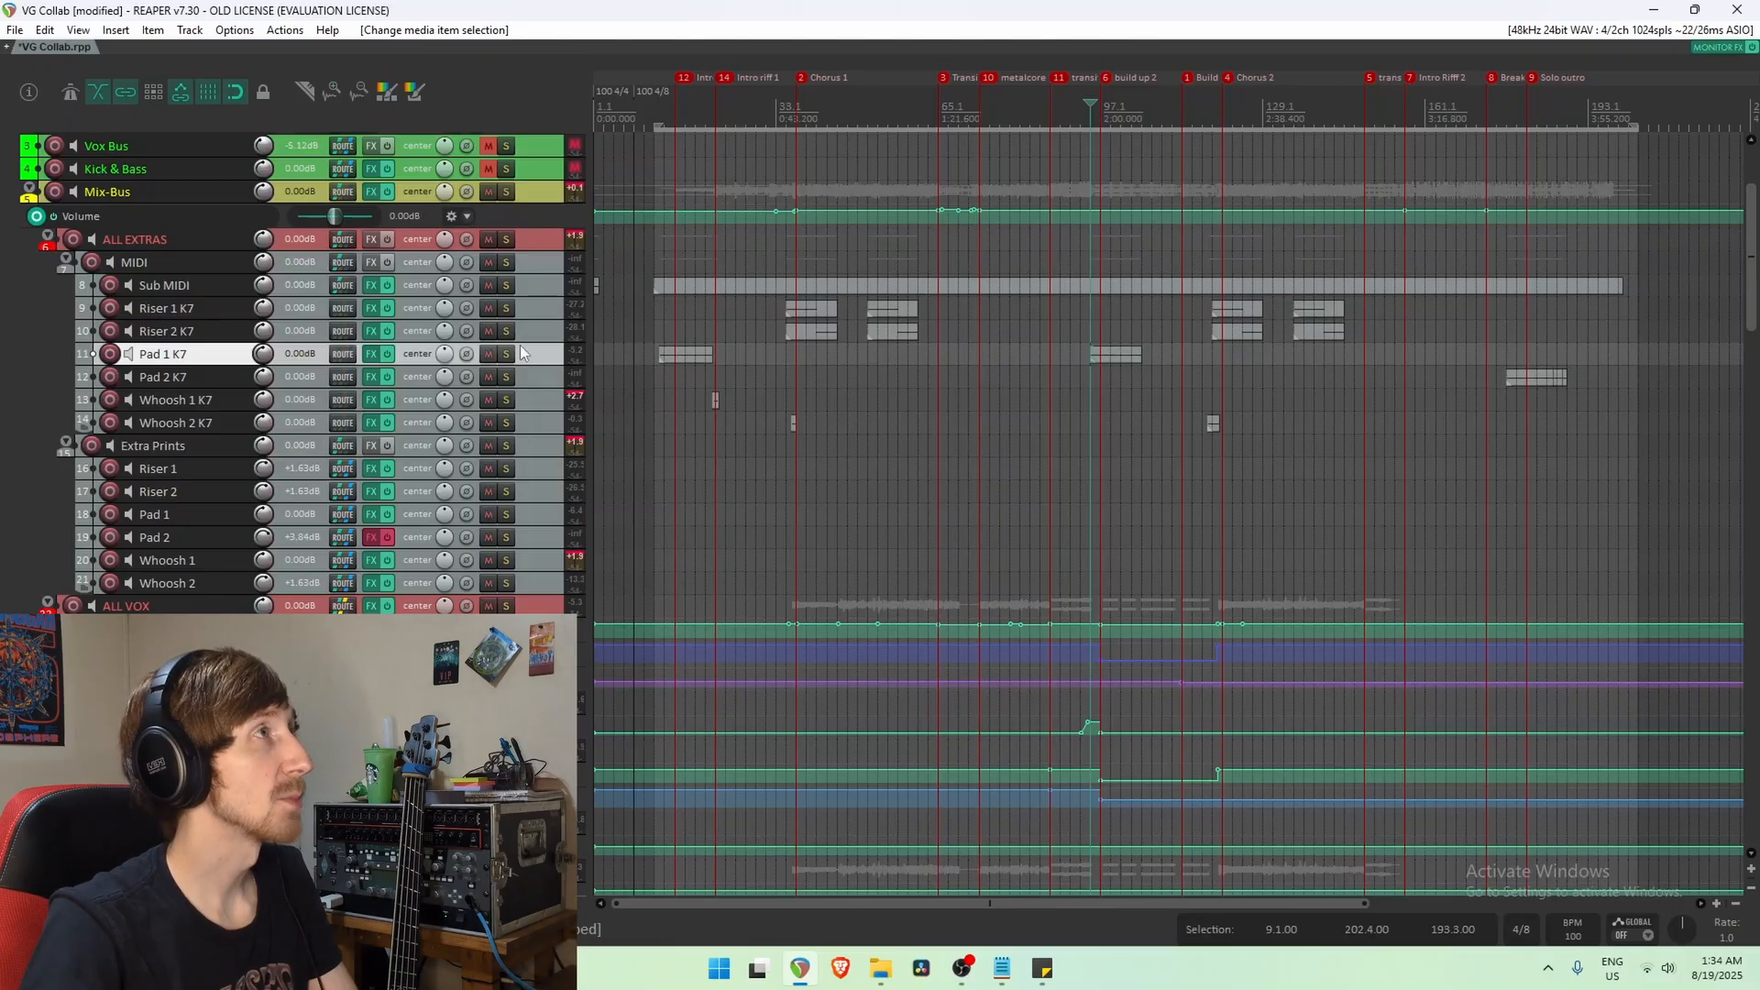
key(space)
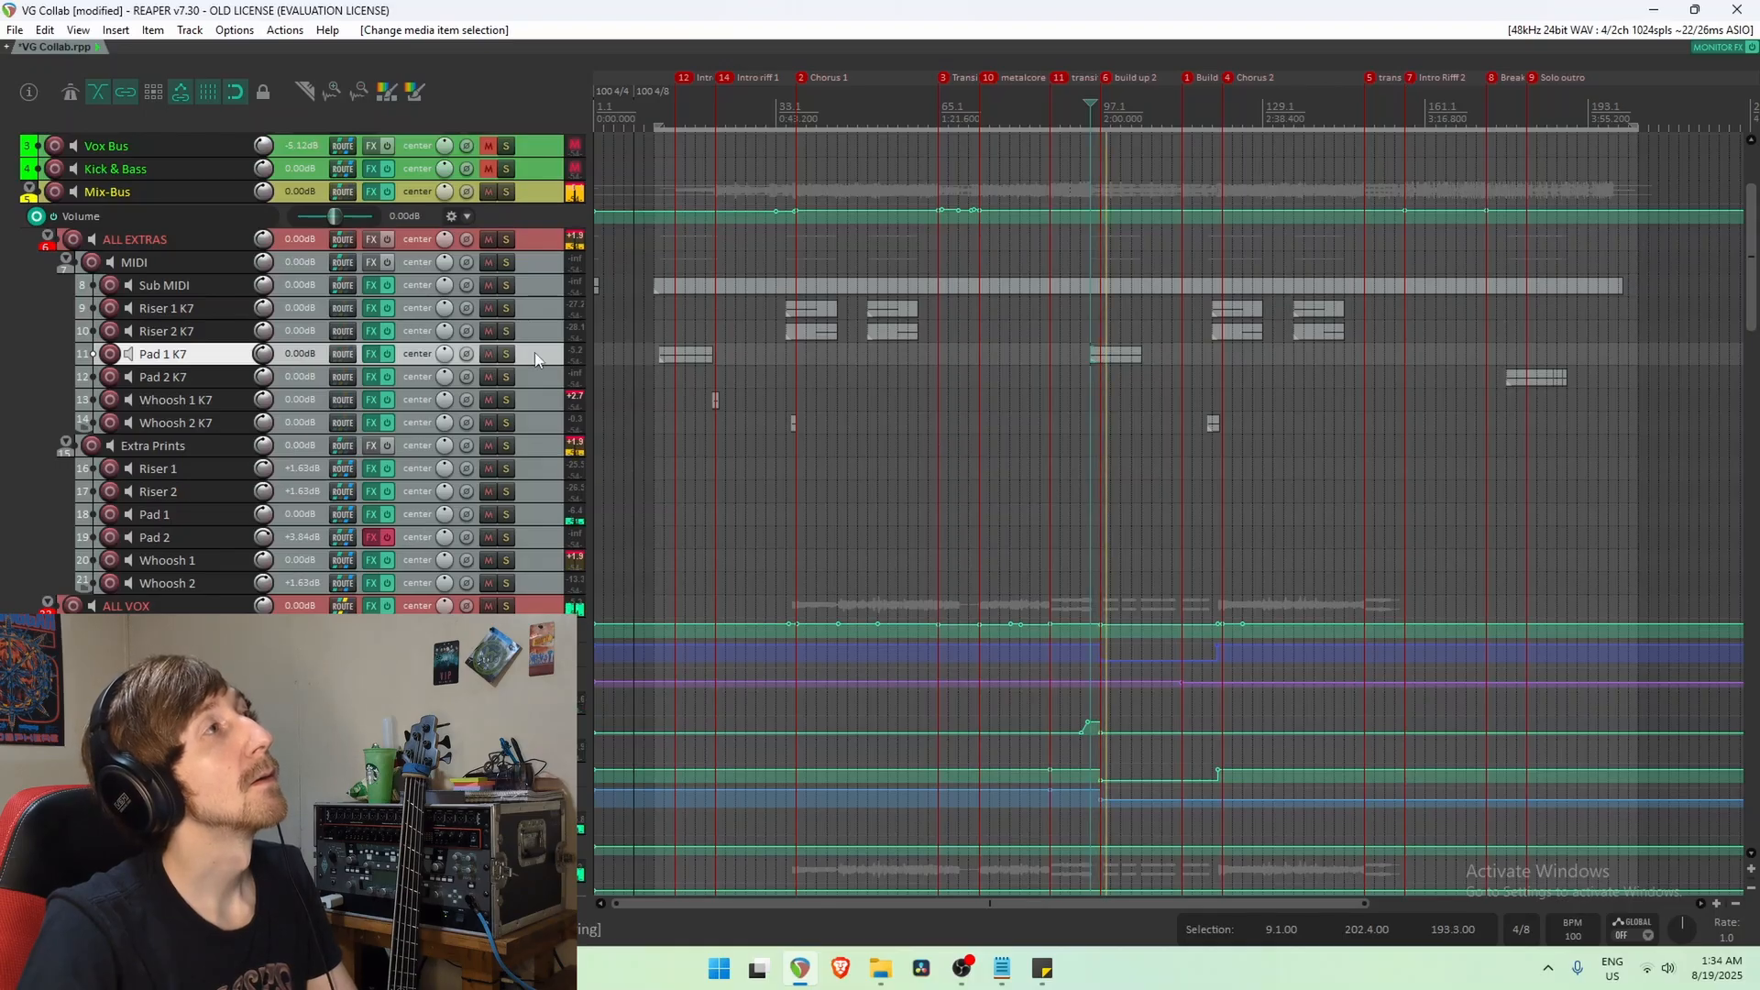
click(509, 353)
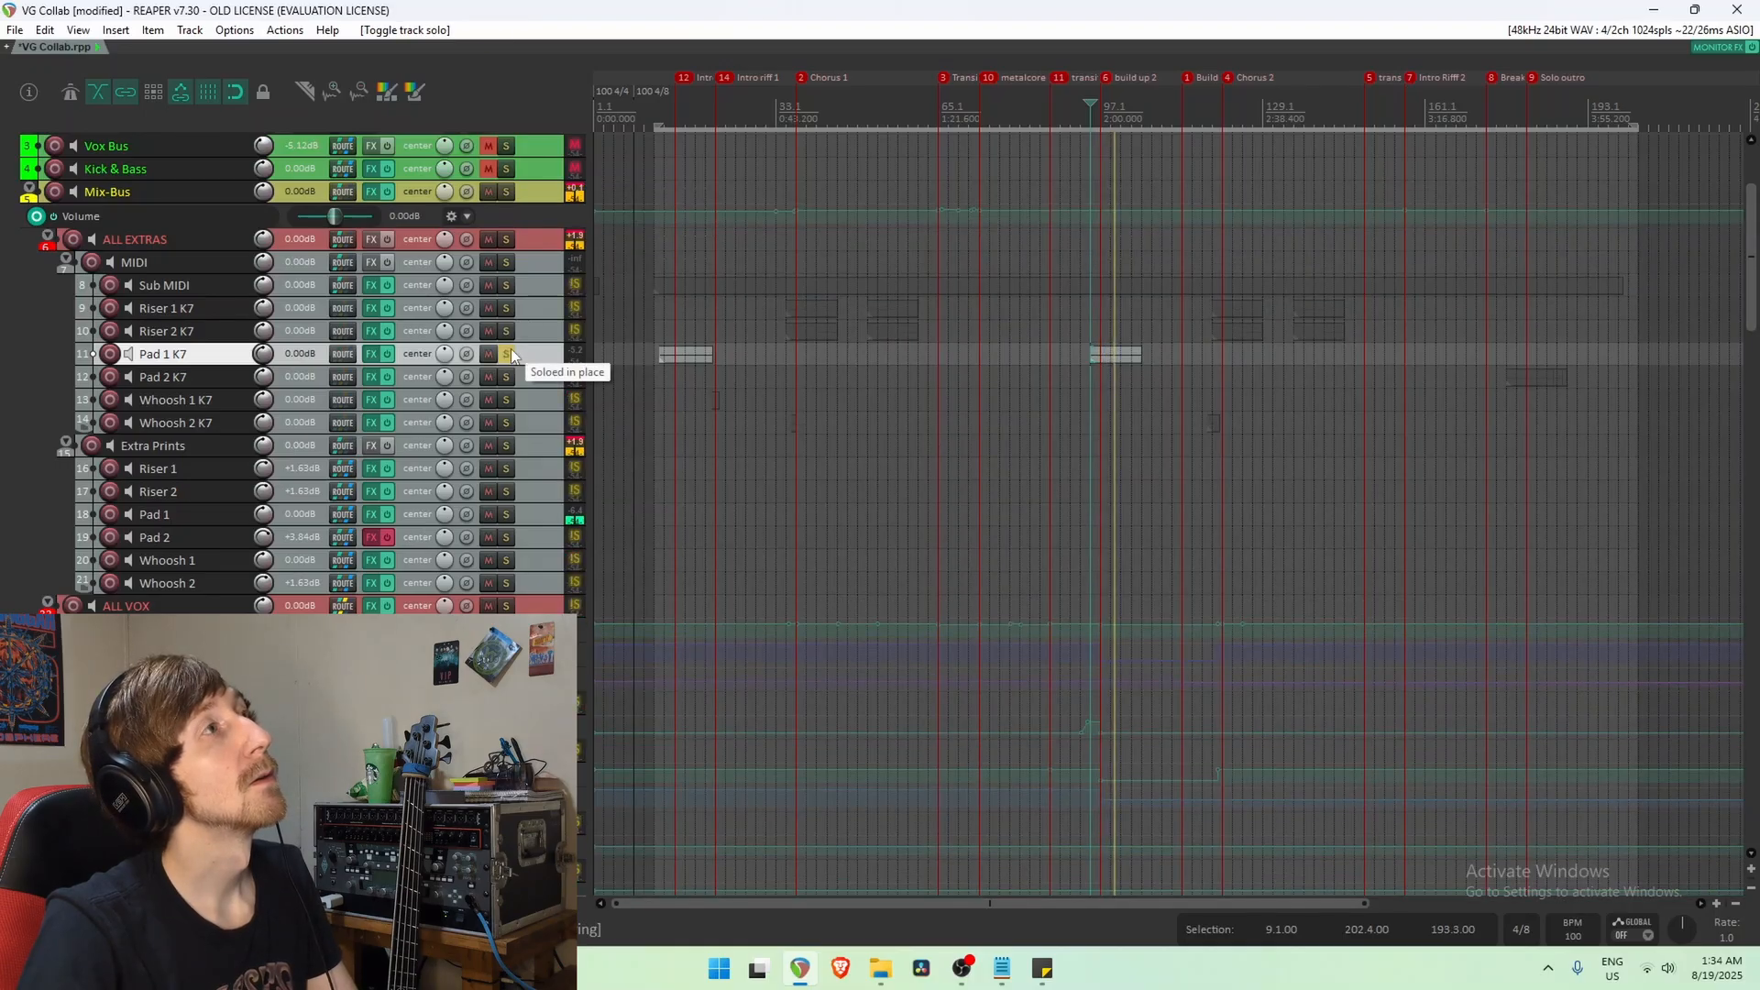
click(509, 353)
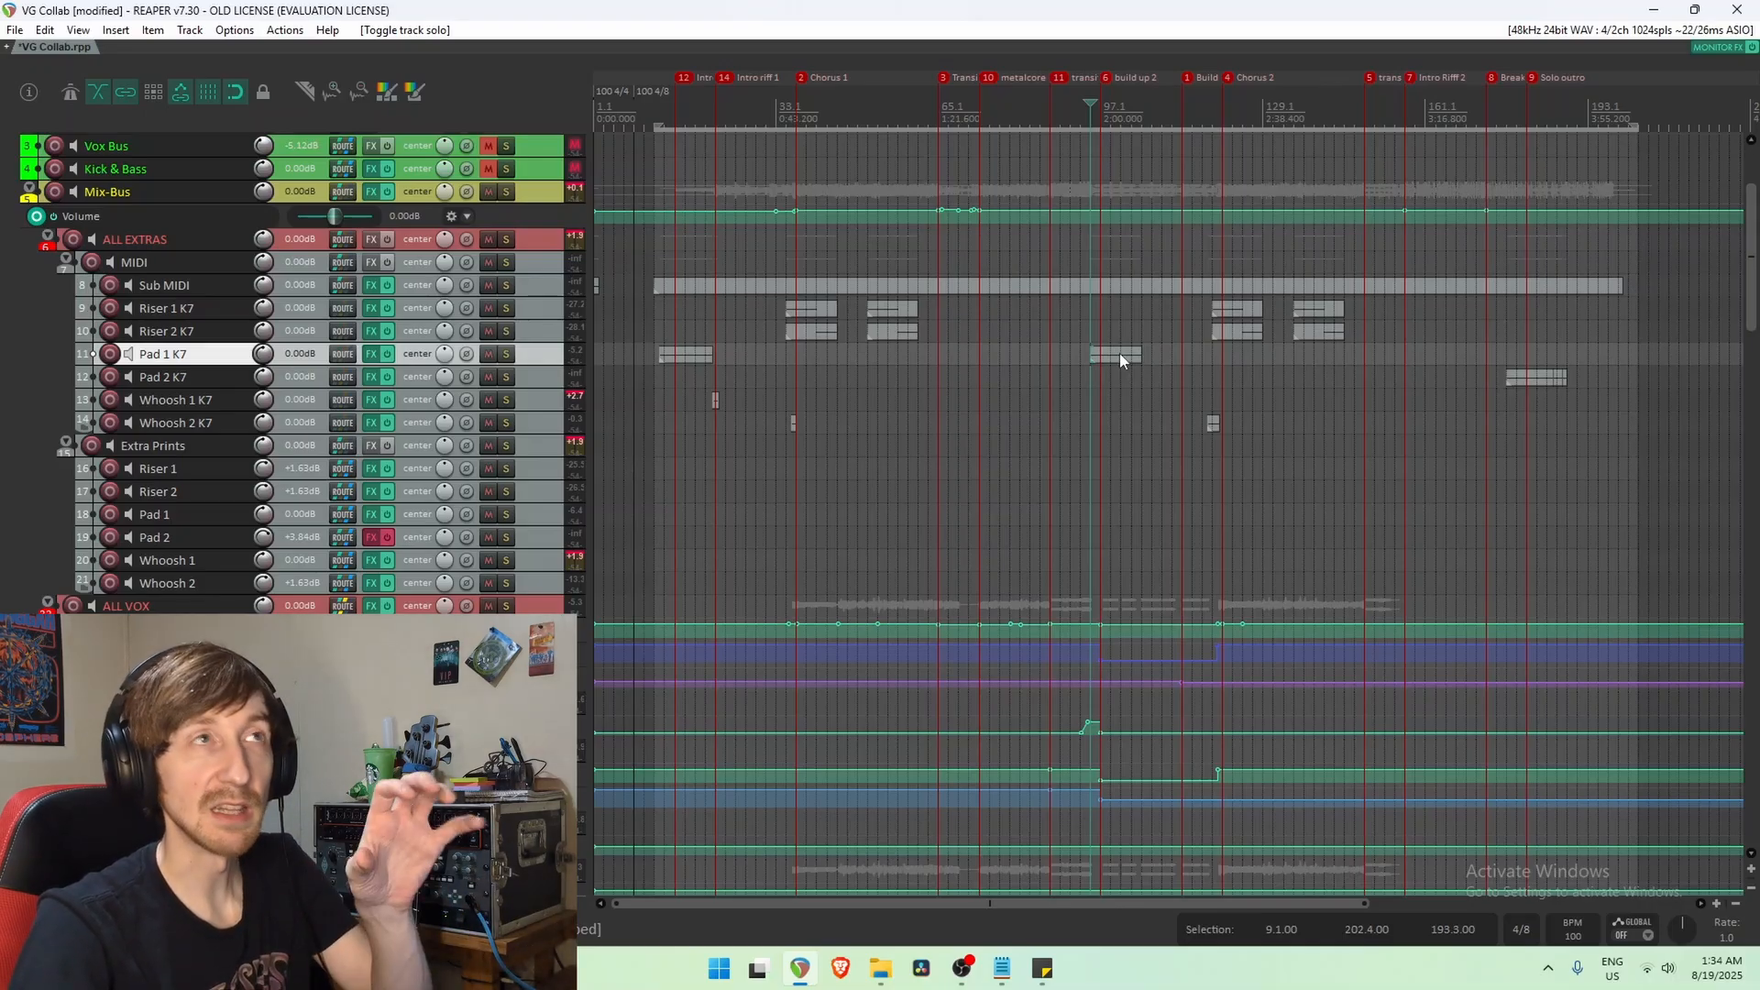
Place the playback position at the start of the Pad 2 K7 clip in the Breakdown and select that clip.
click(1196, 418)
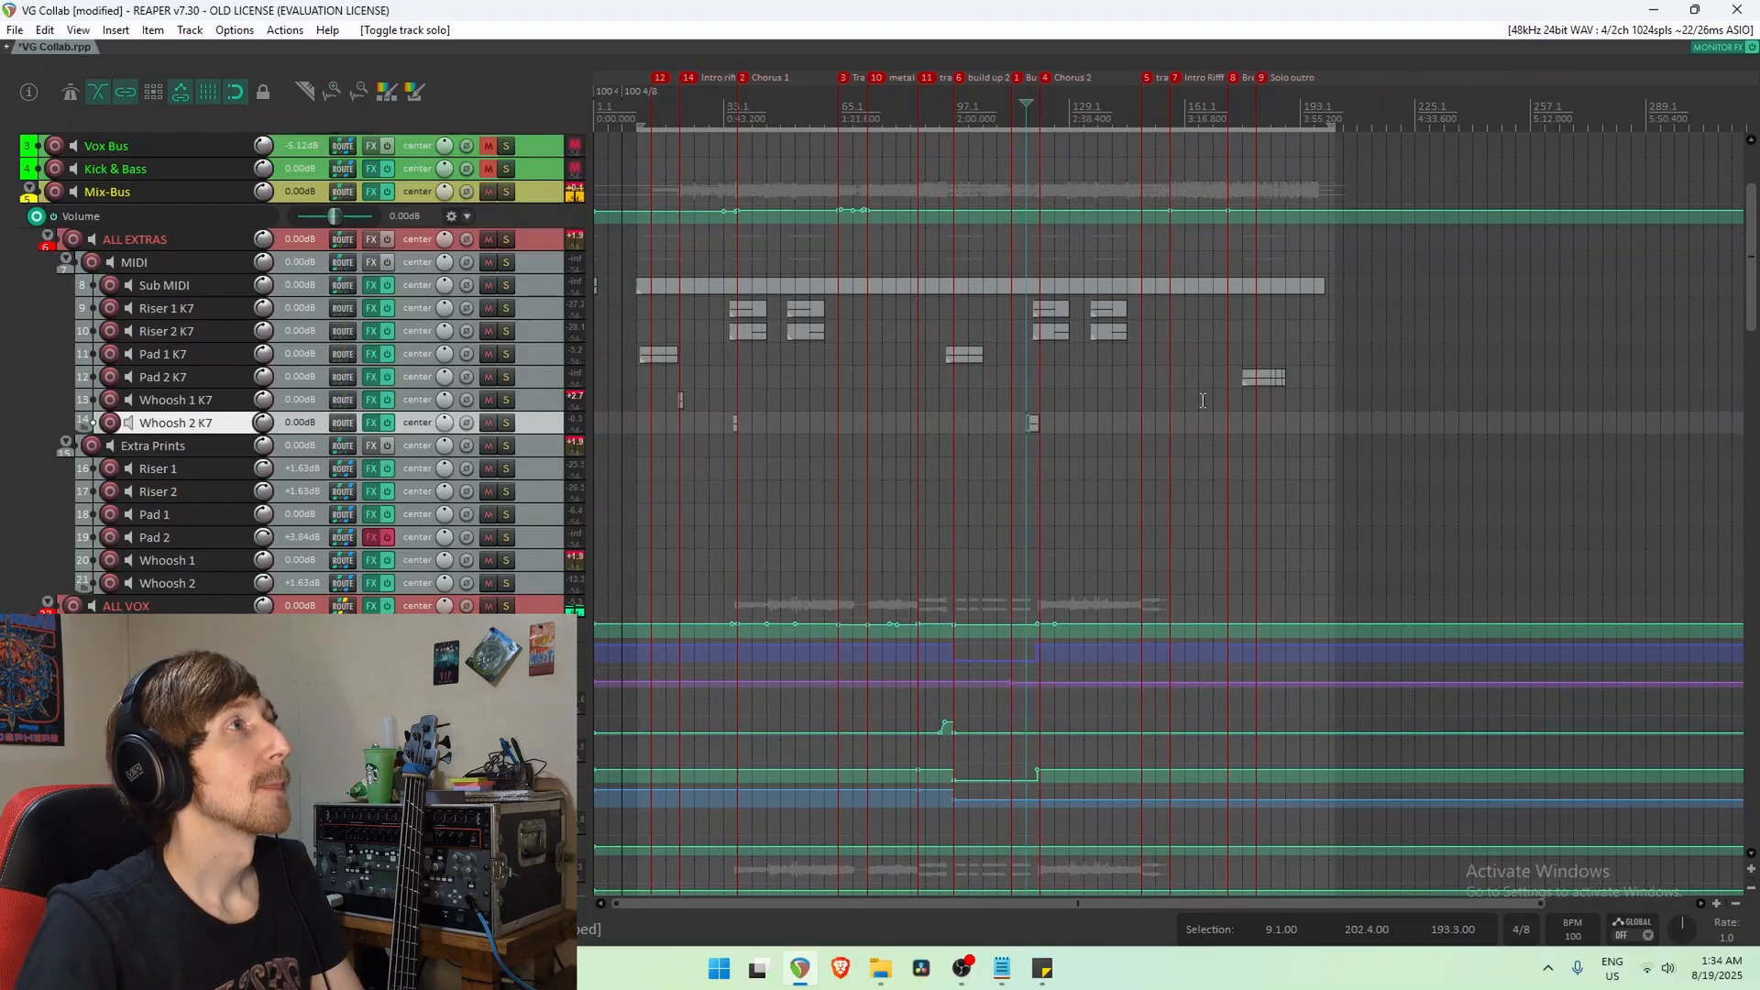
scroll(1177, 374, right, 1)
click(1476, 381)
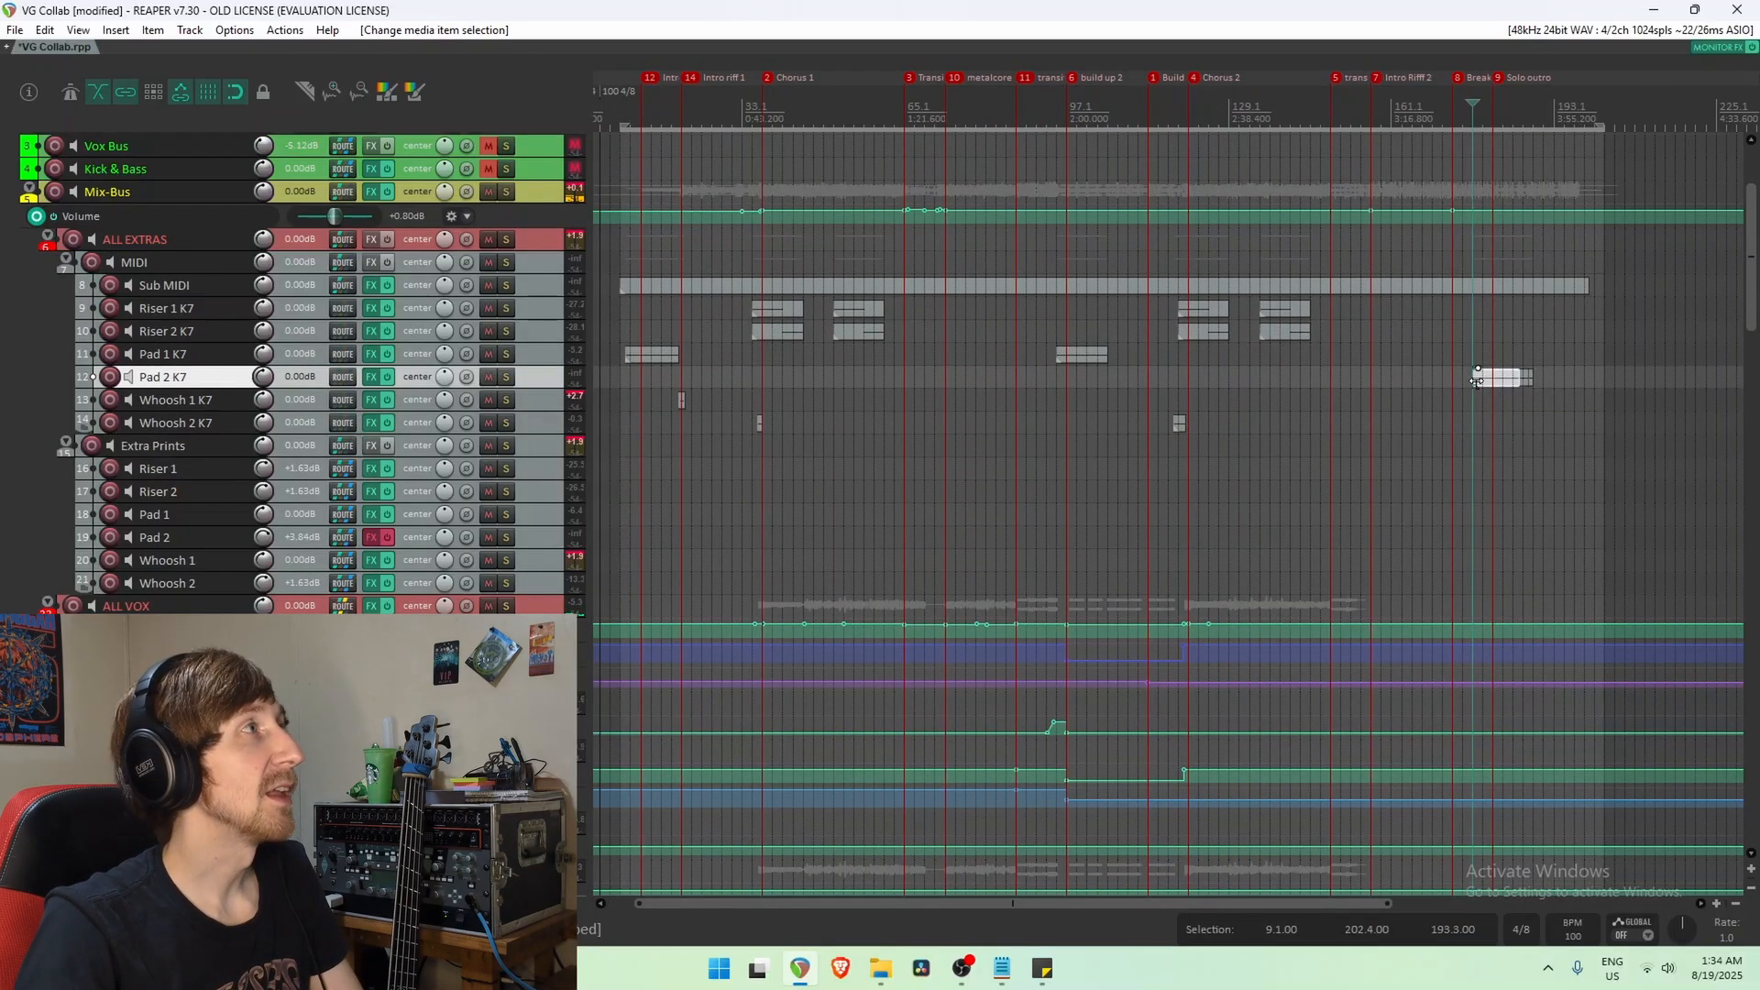
scroll(1144, 394, up, 3)
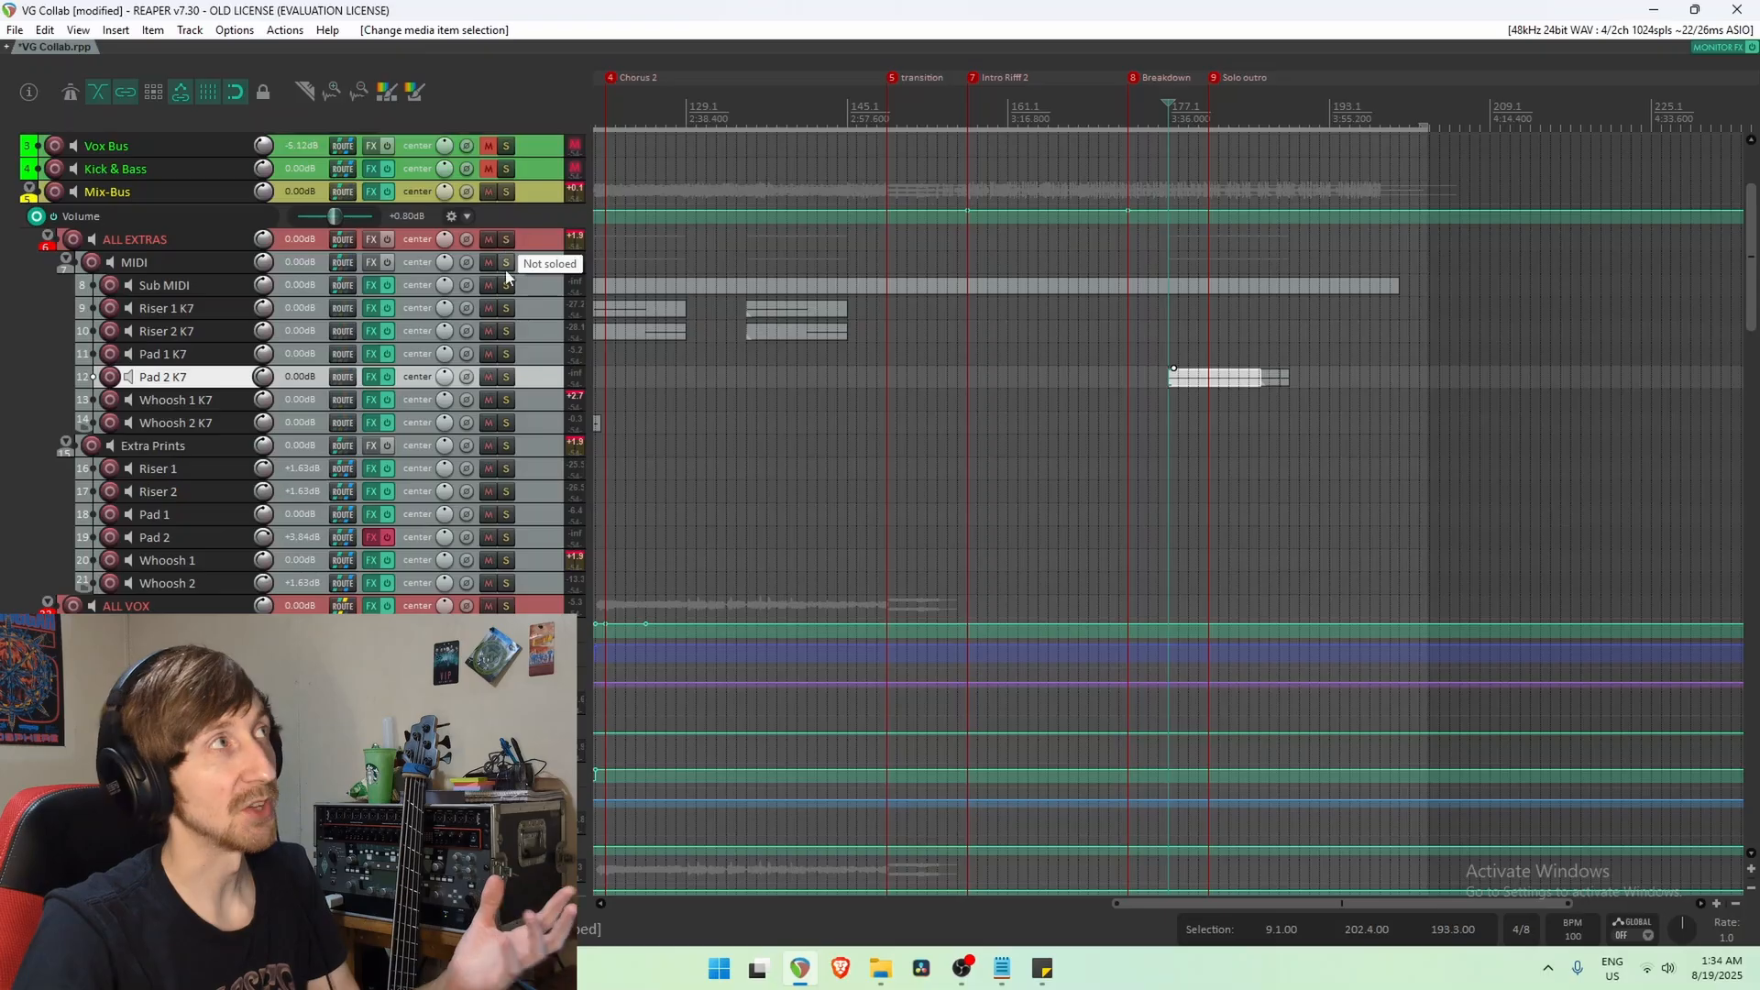
Enable the effects on the Pad 2 print, inspect its ReaEQ and close the effects chain.
click(386, 540)
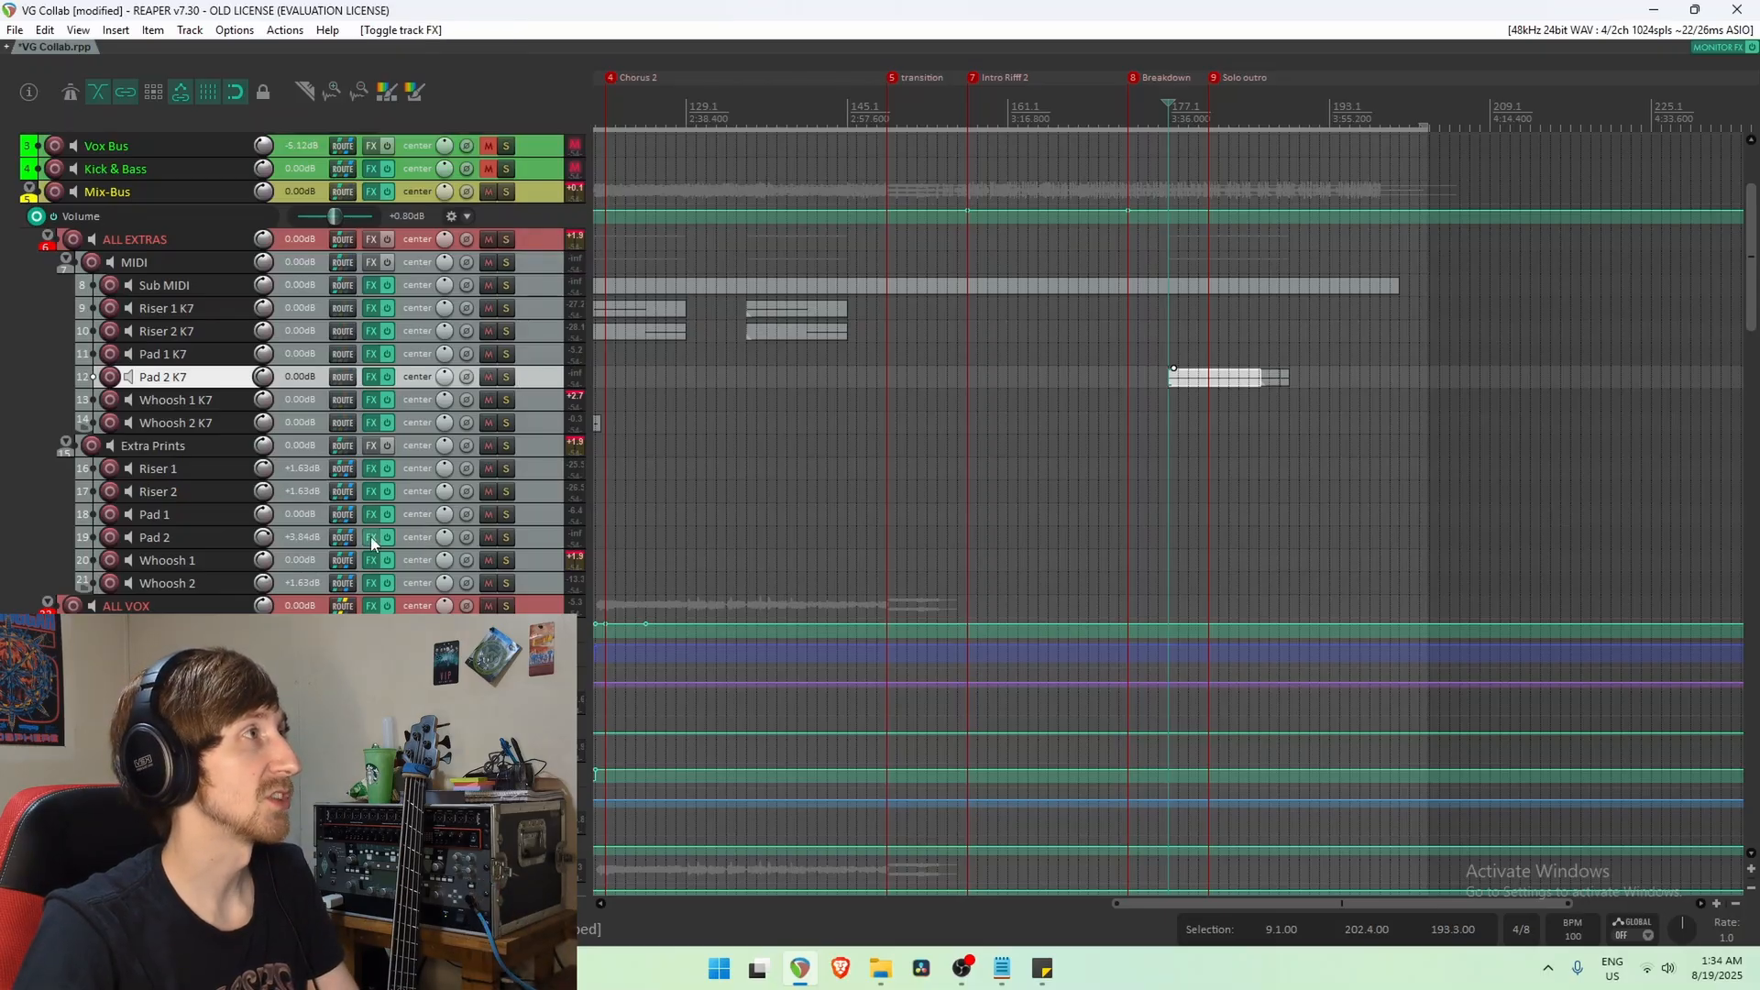
click(371, 537)
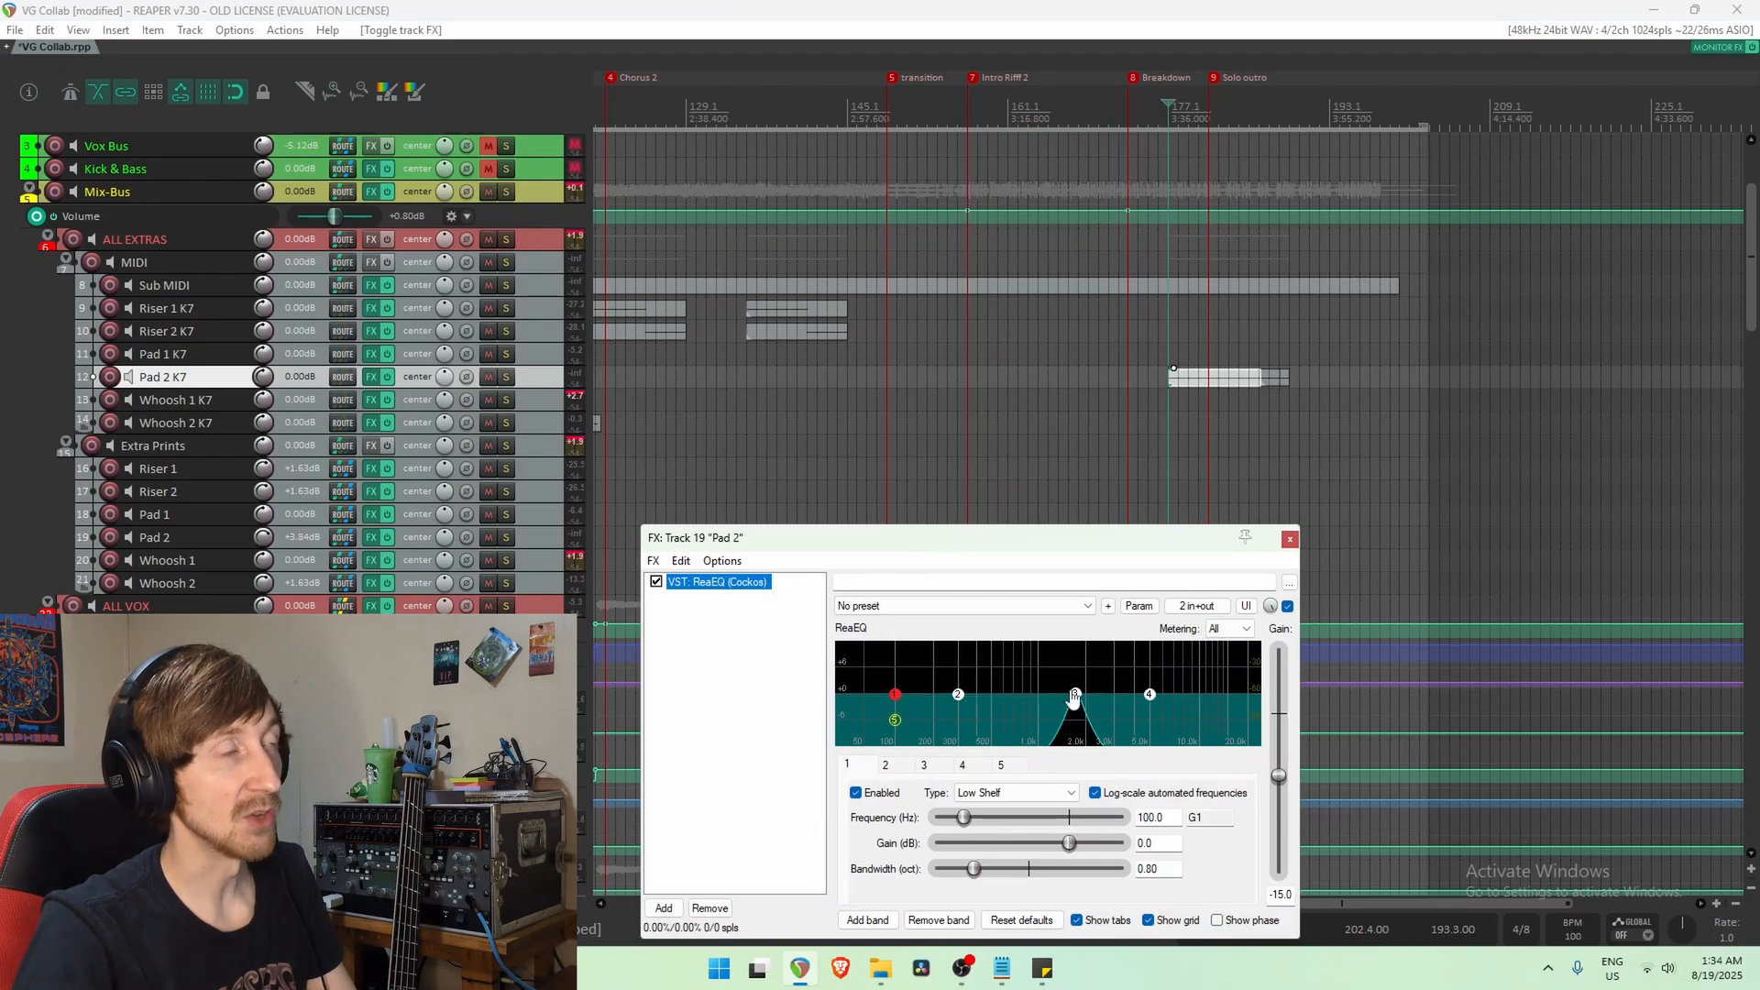
click(1290, 538)
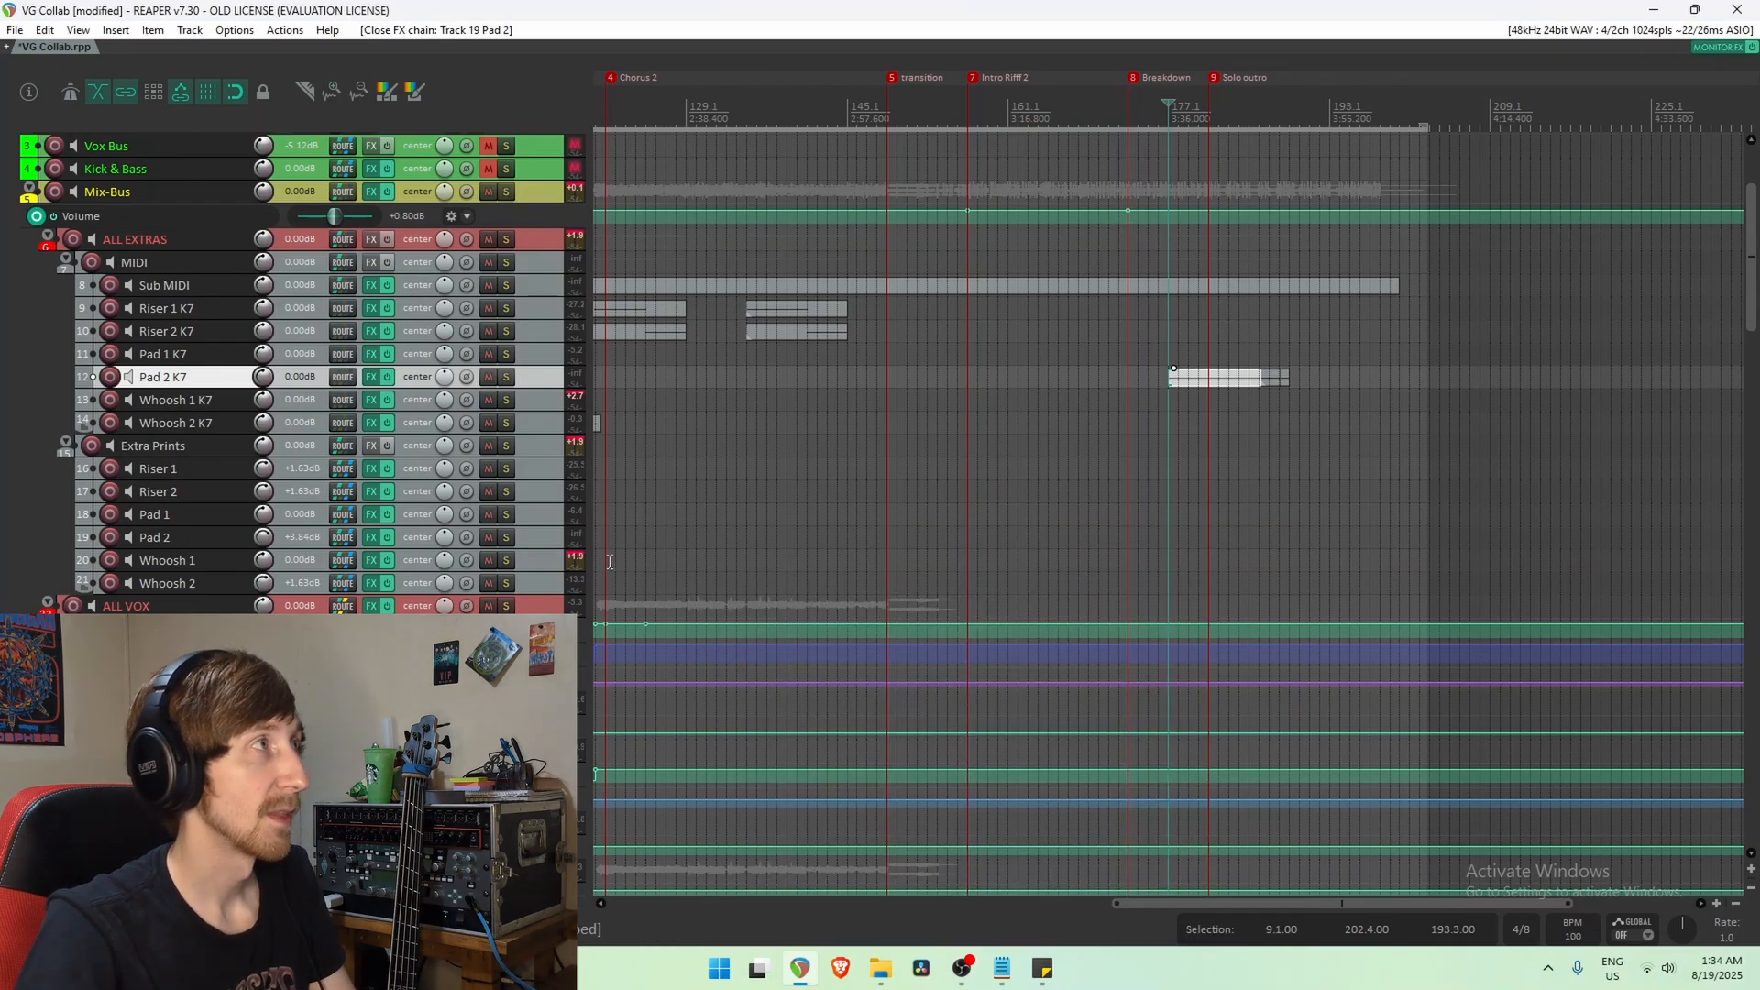
Audition the Pad 2 K7 clip soloed, then clear the solo and play it in the full mix.
click(508, 376)
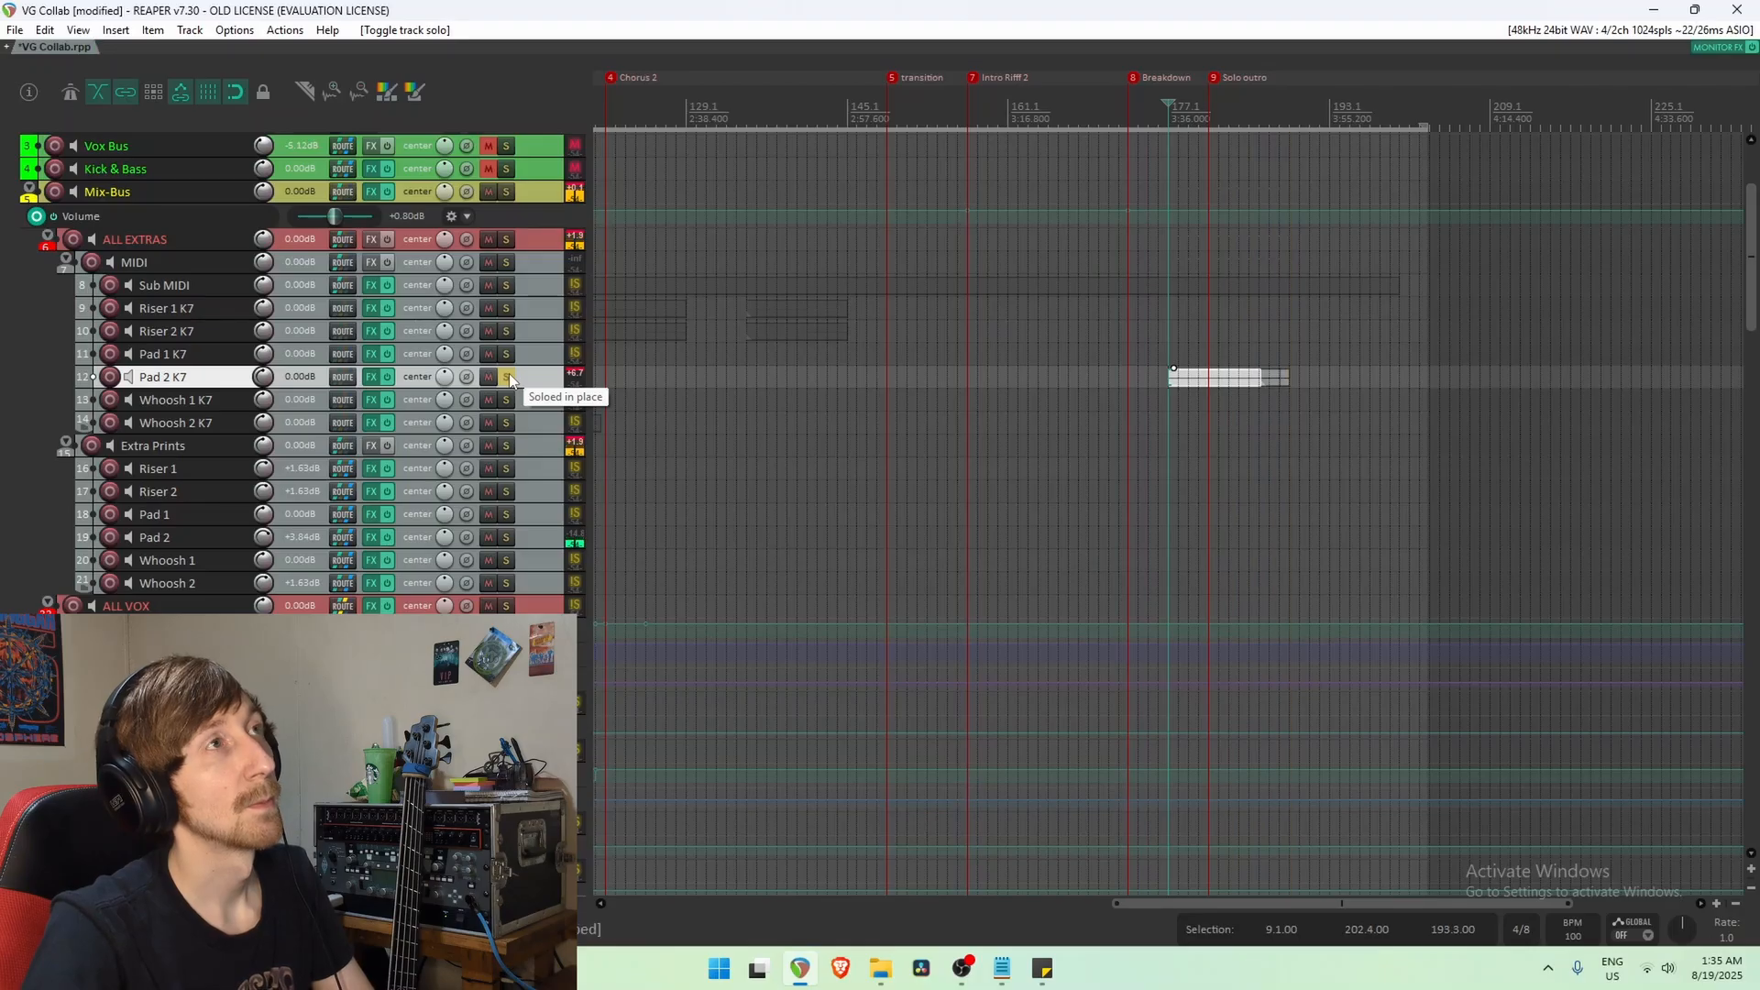
click(506, 376)
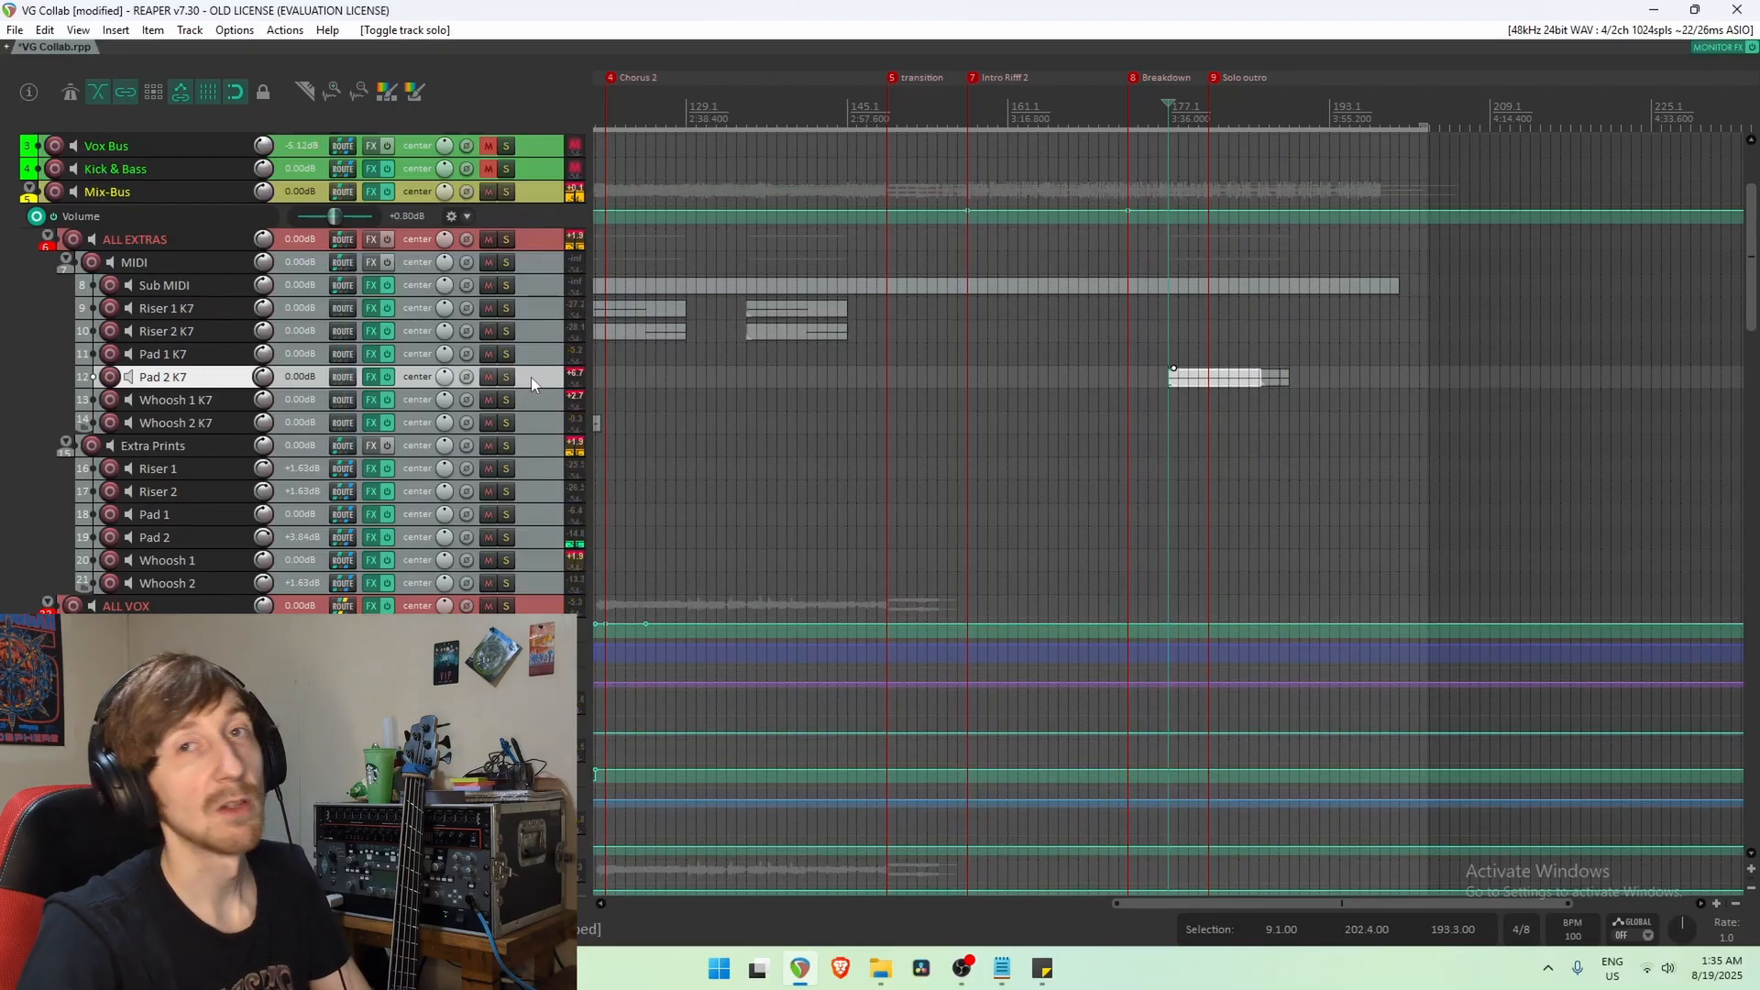
key(space)
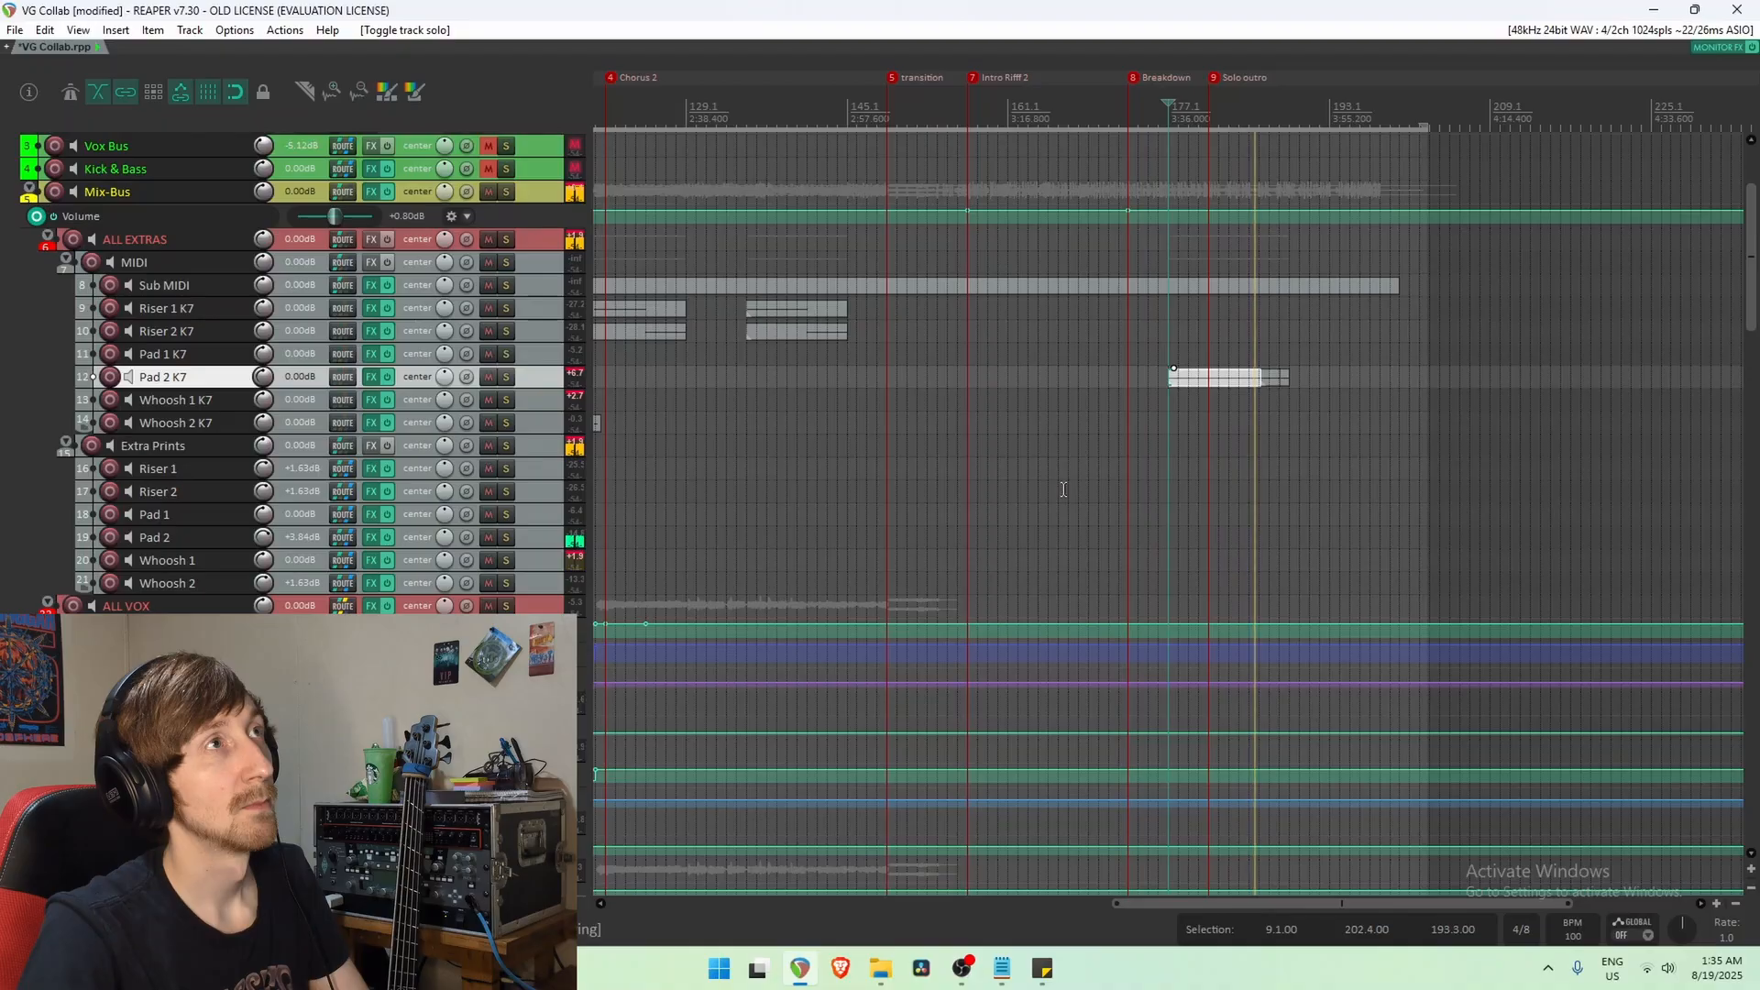
key(space)
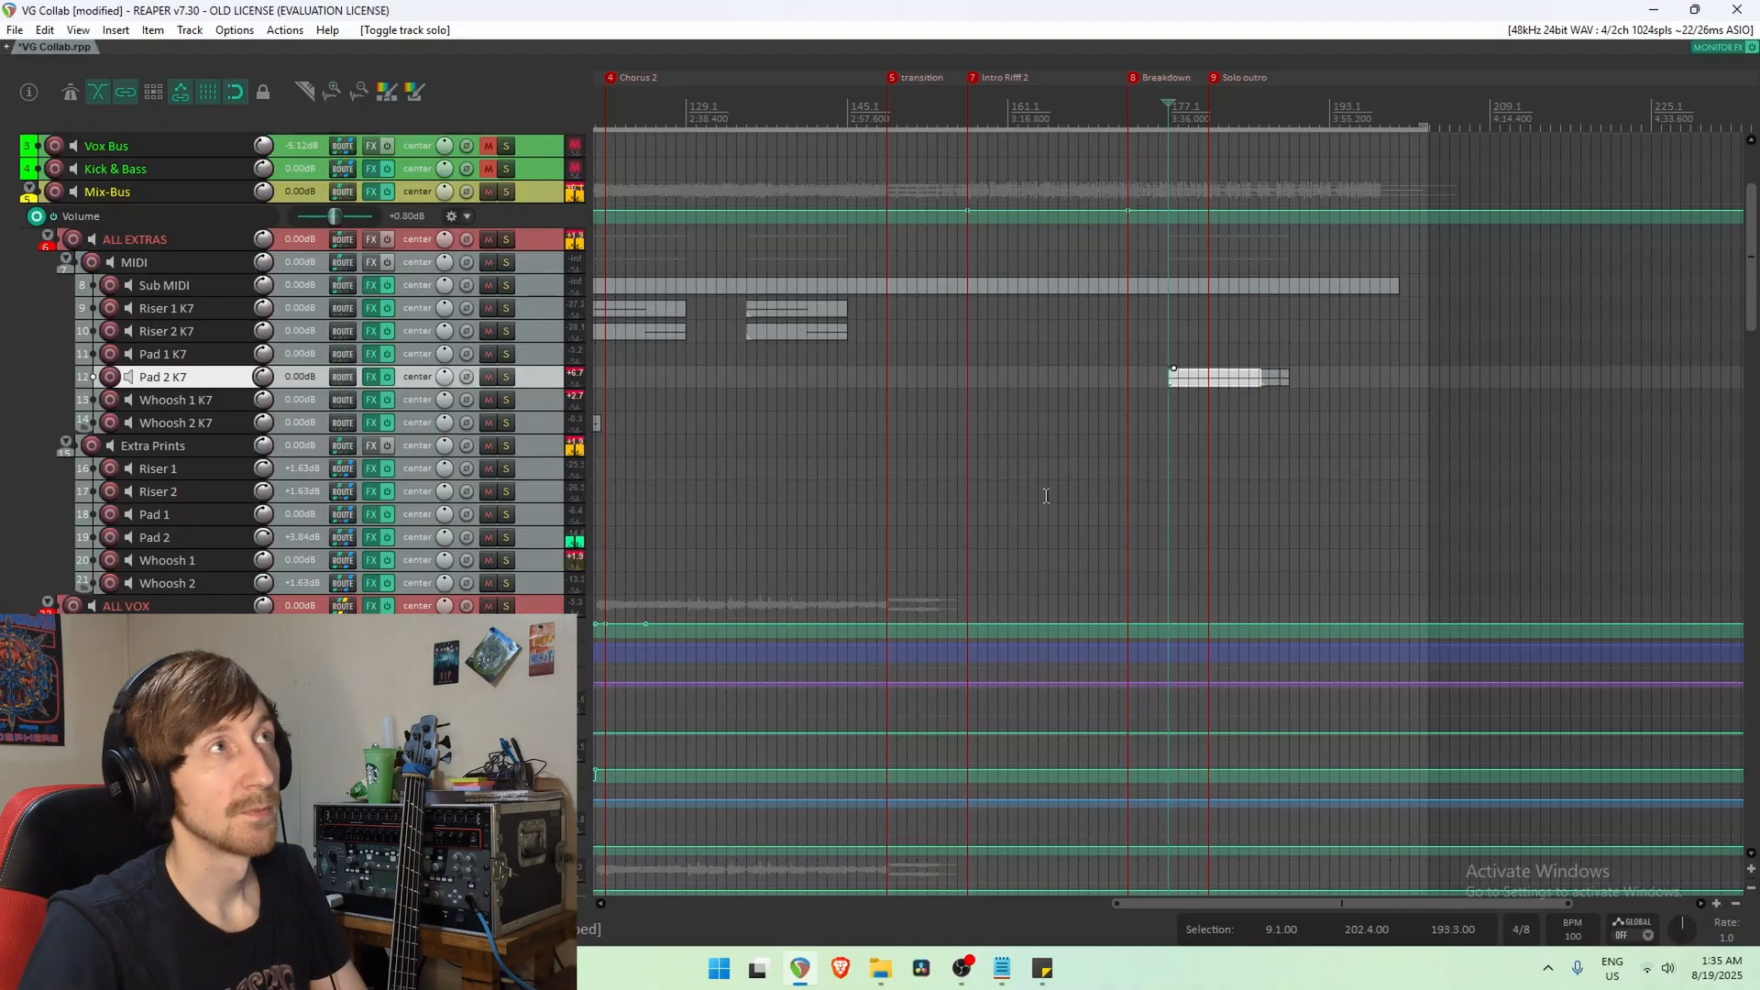
Mute the ALL EXTRAS folder for comparison, then unmute it and select the folder track.
click(493, 240)
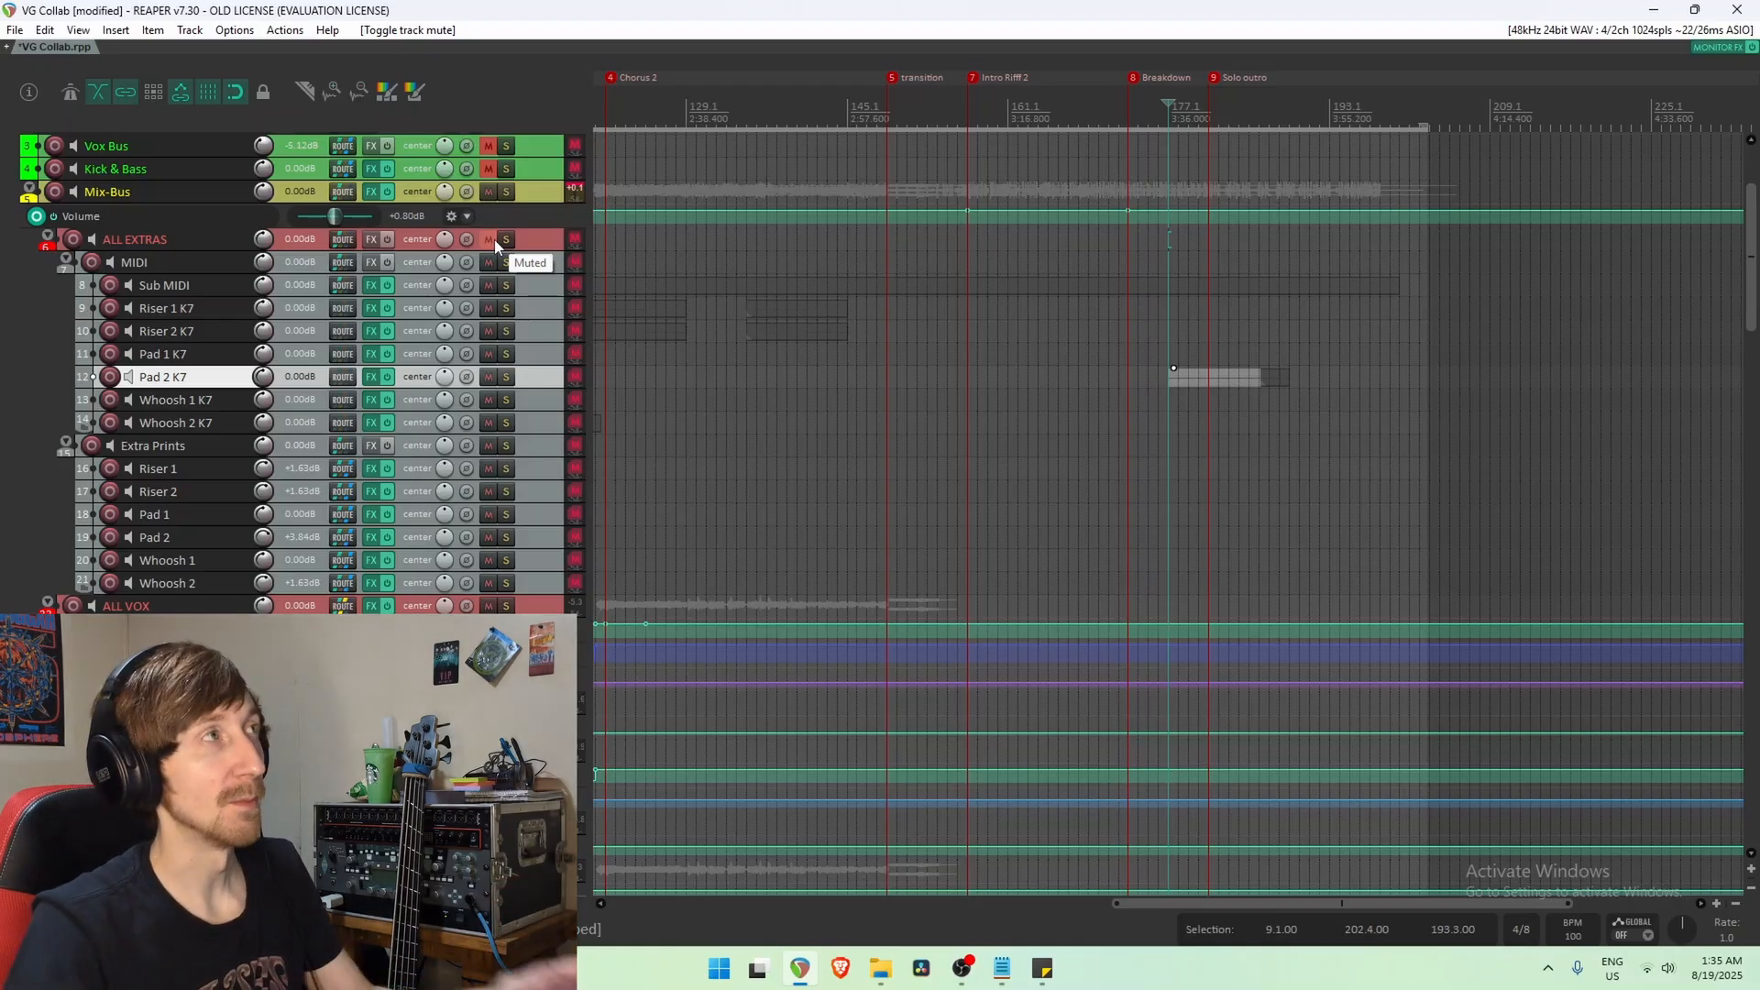
click(490, 240)
click(529, 242)
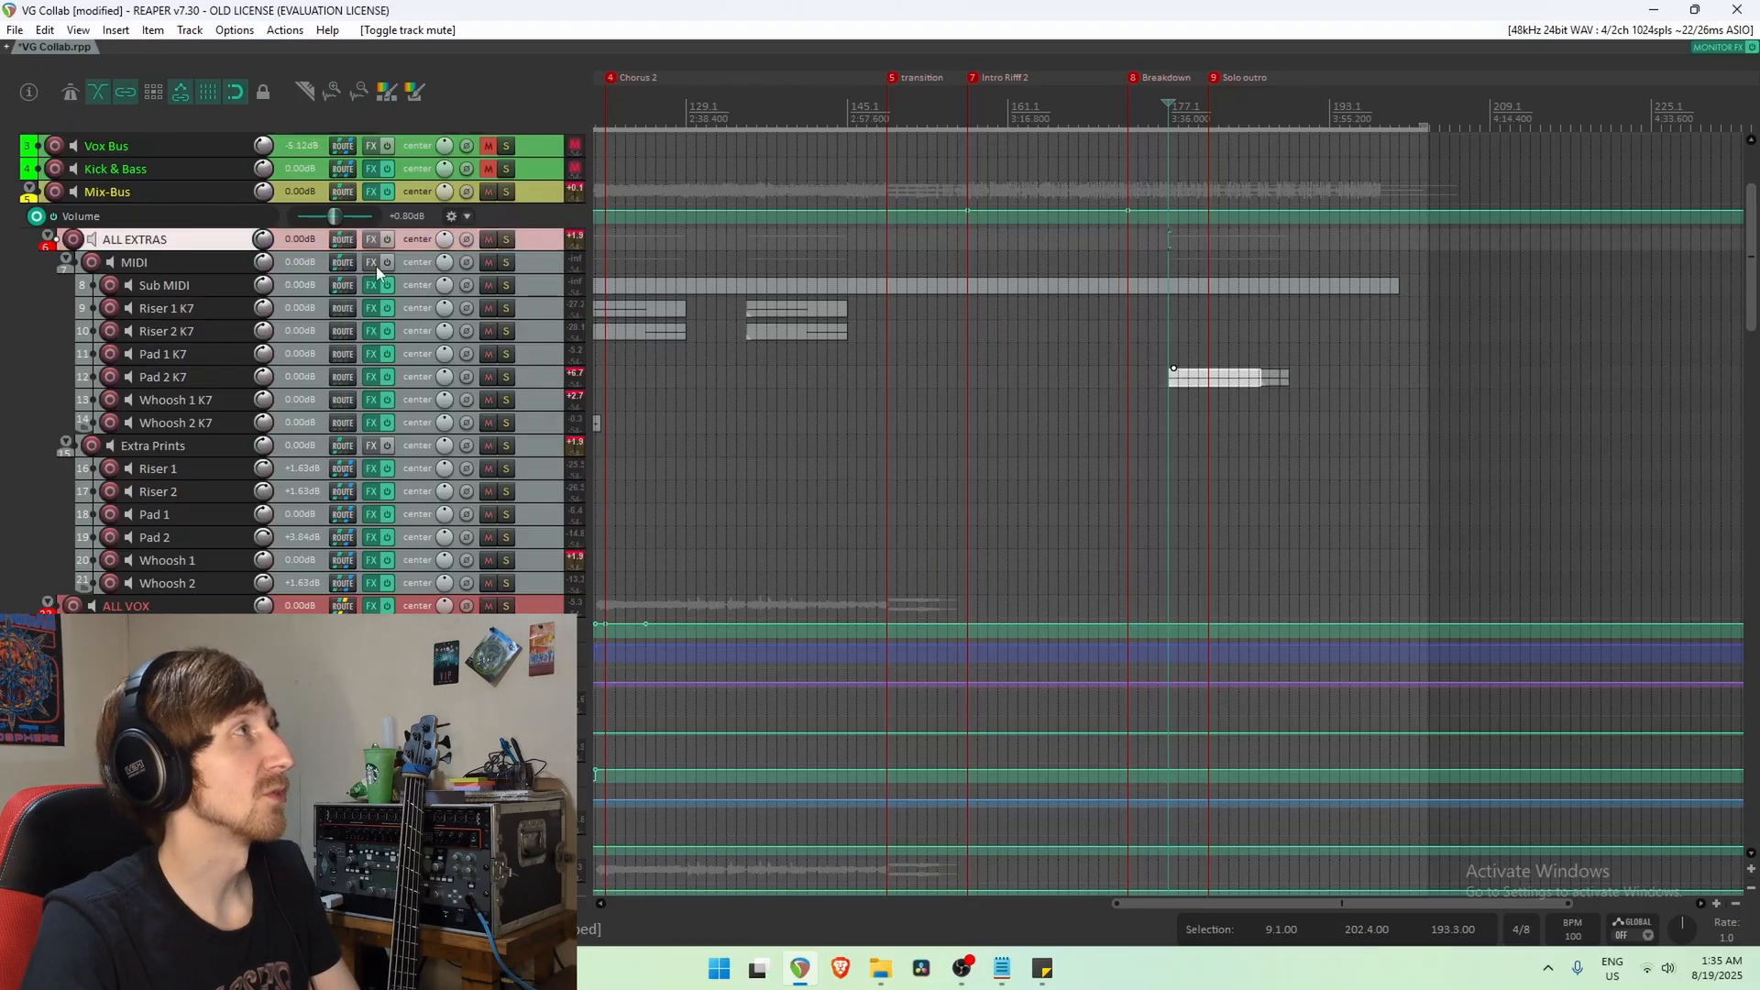
Select the Mix-Bus, open its effects chain and examine the Infinity EQ 2 low-cut band and dynamic 500 Hz band.
scroll(2, 387, up, 1)
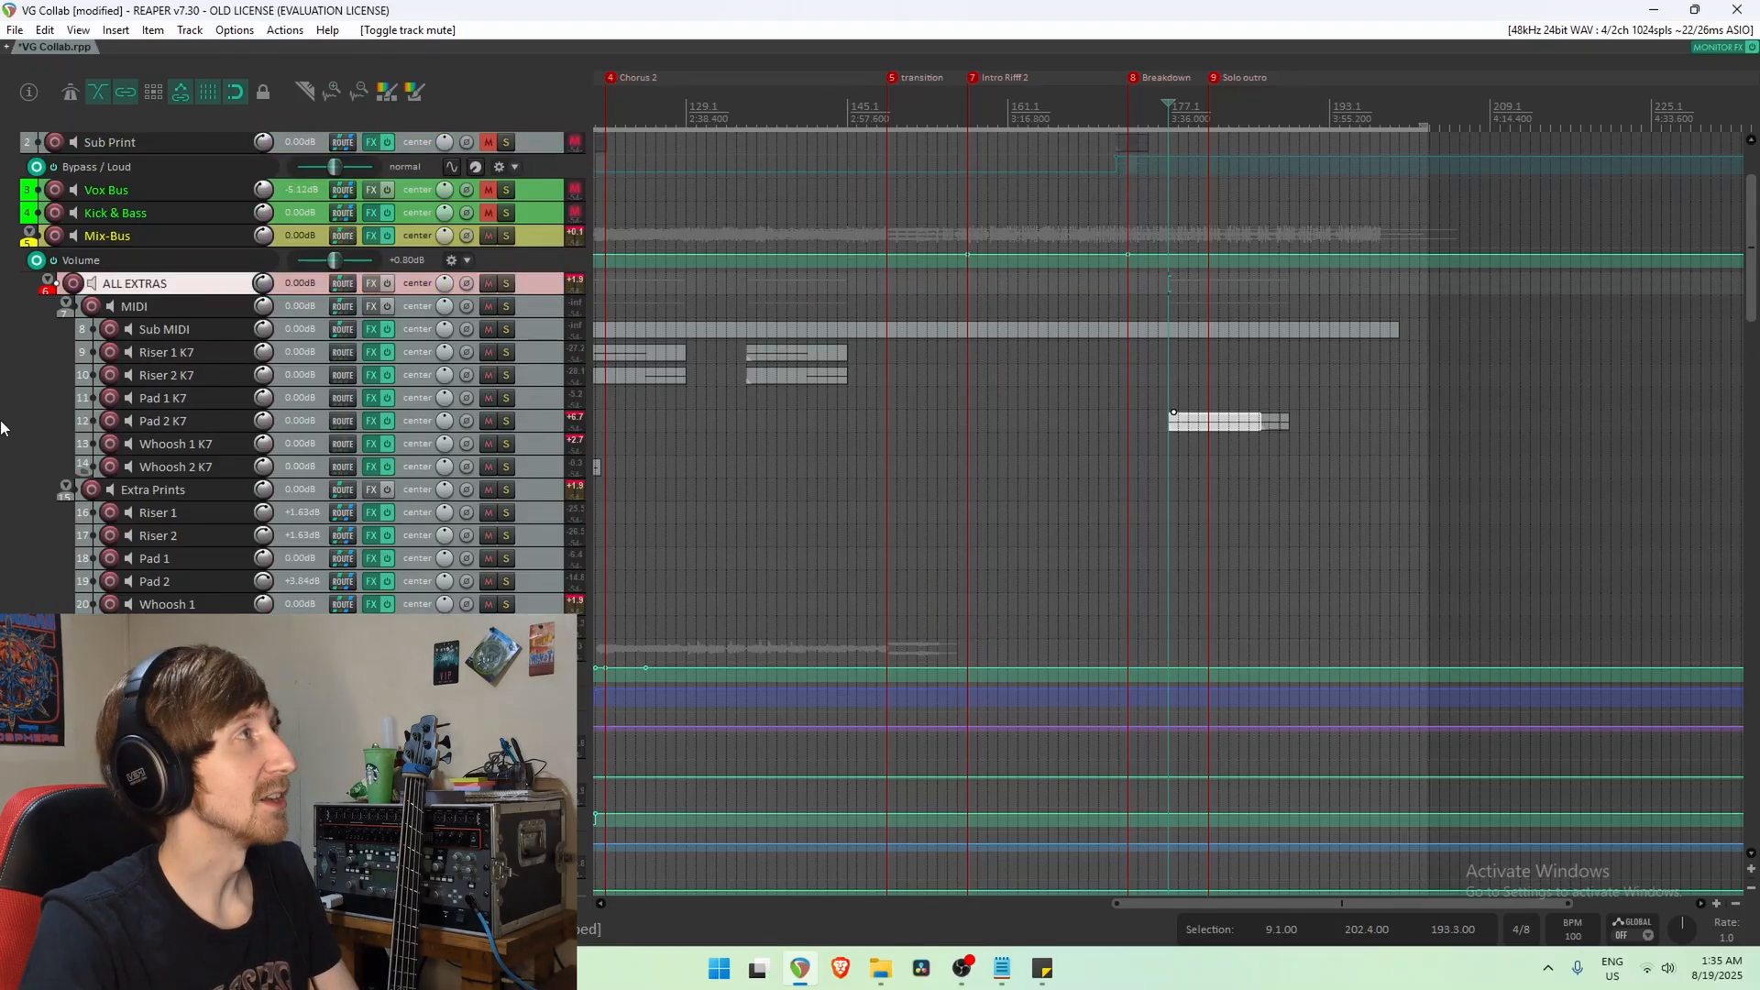
scroll(1, 427, up, 3)
click(527, 366)
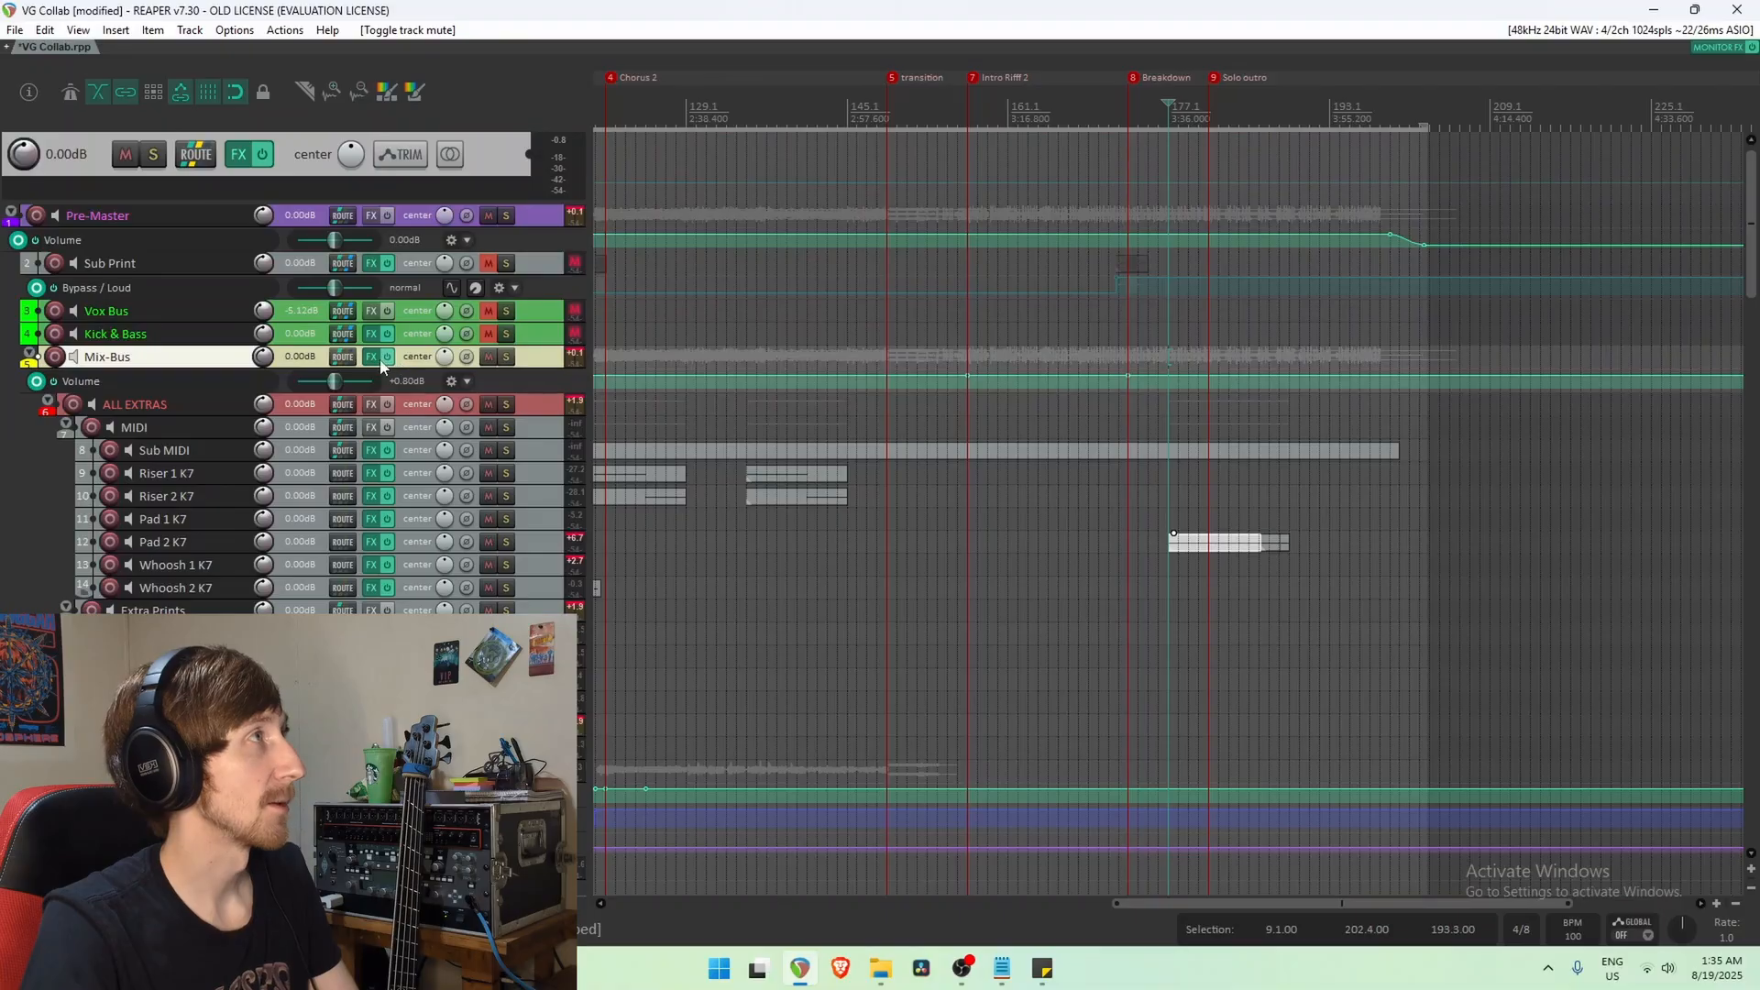
click(370, 356)
drag(612, 132, 795, 101)
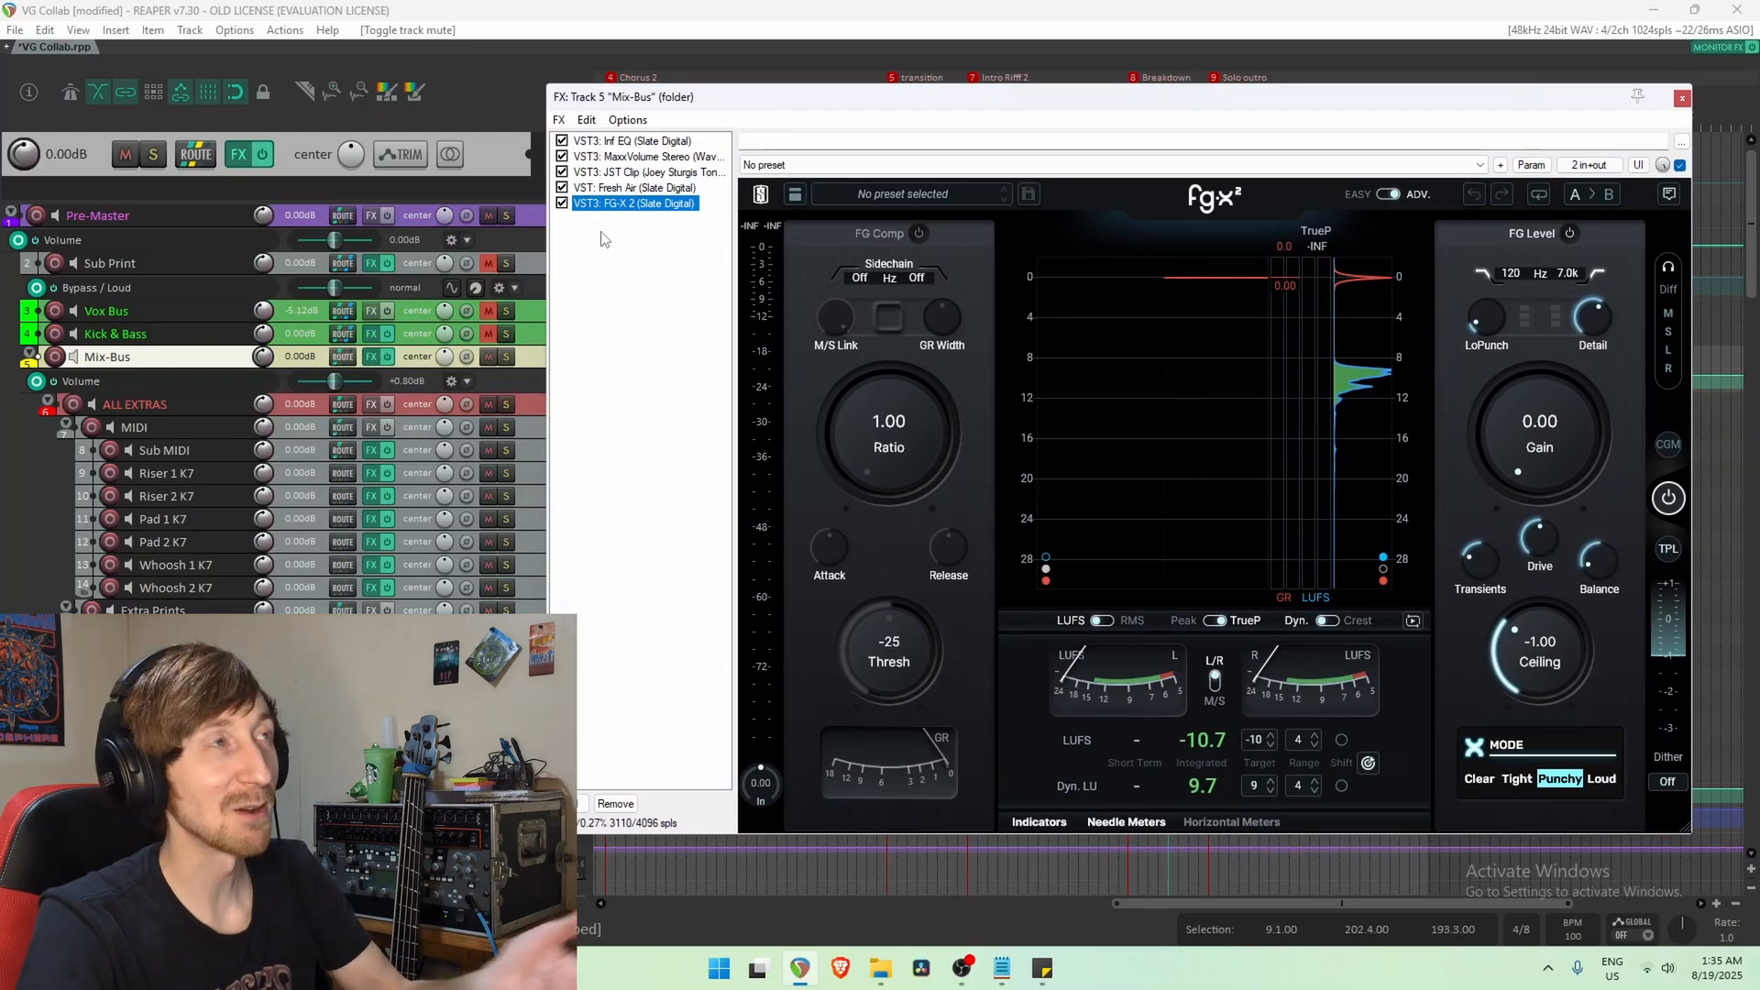
click(636, 142)
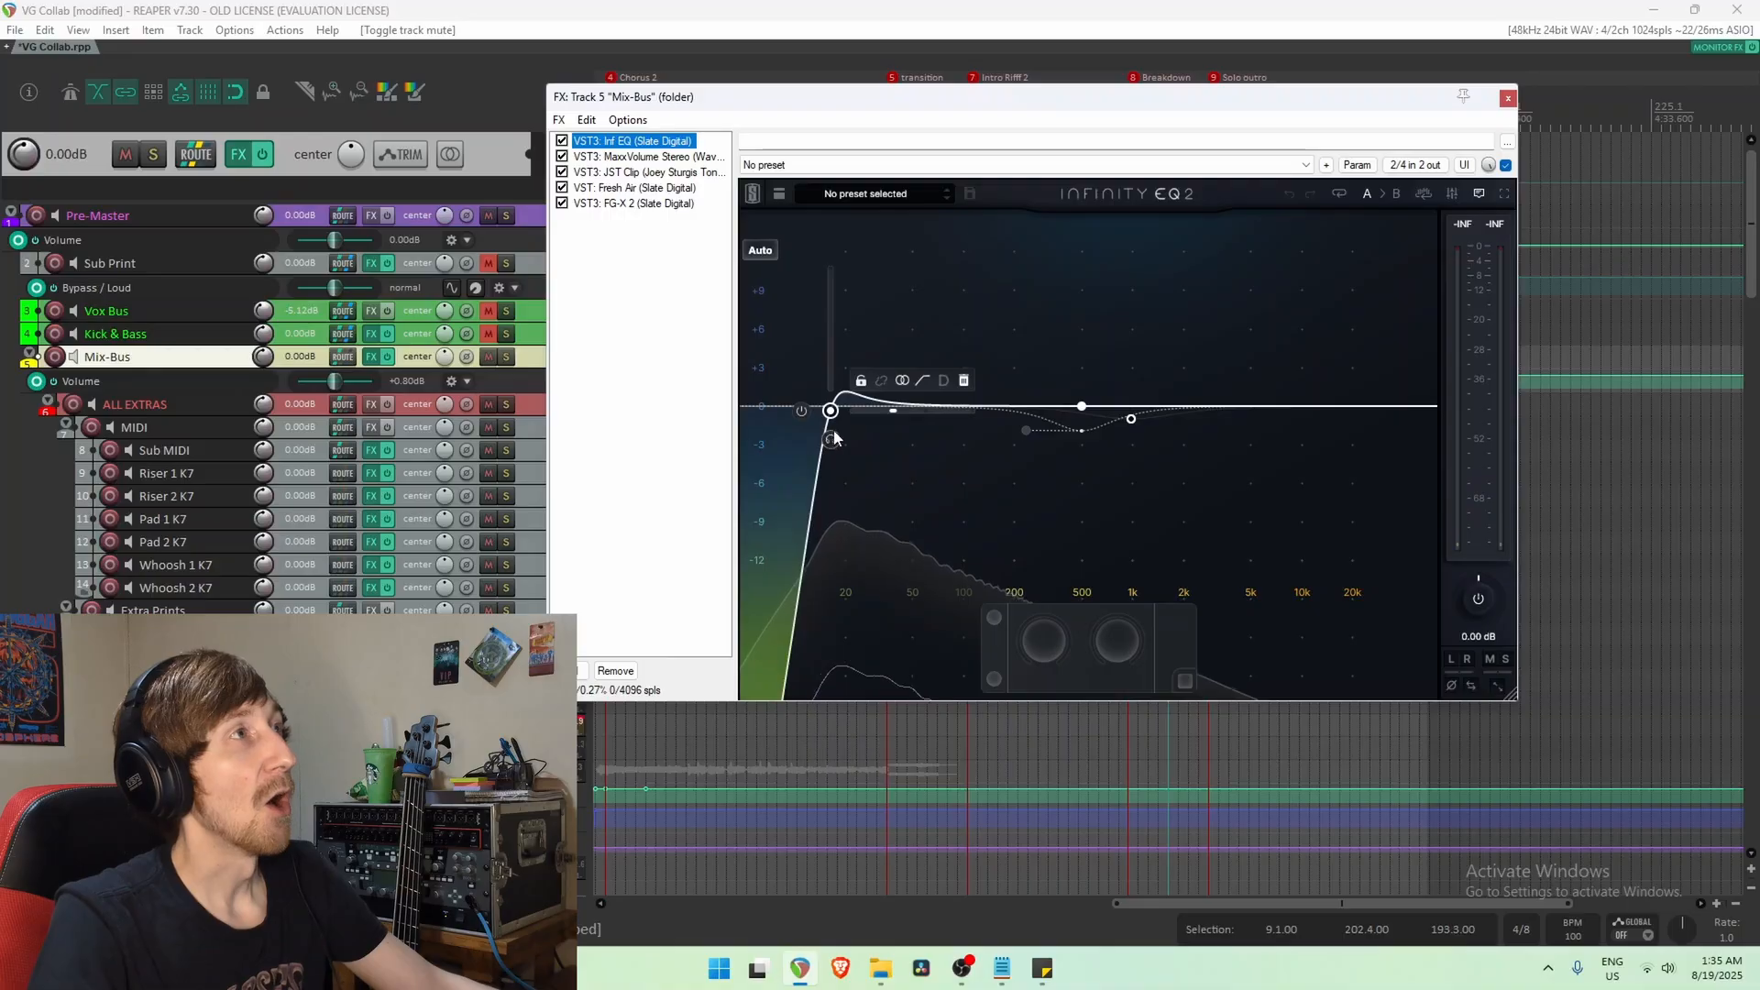
click(831, 412)
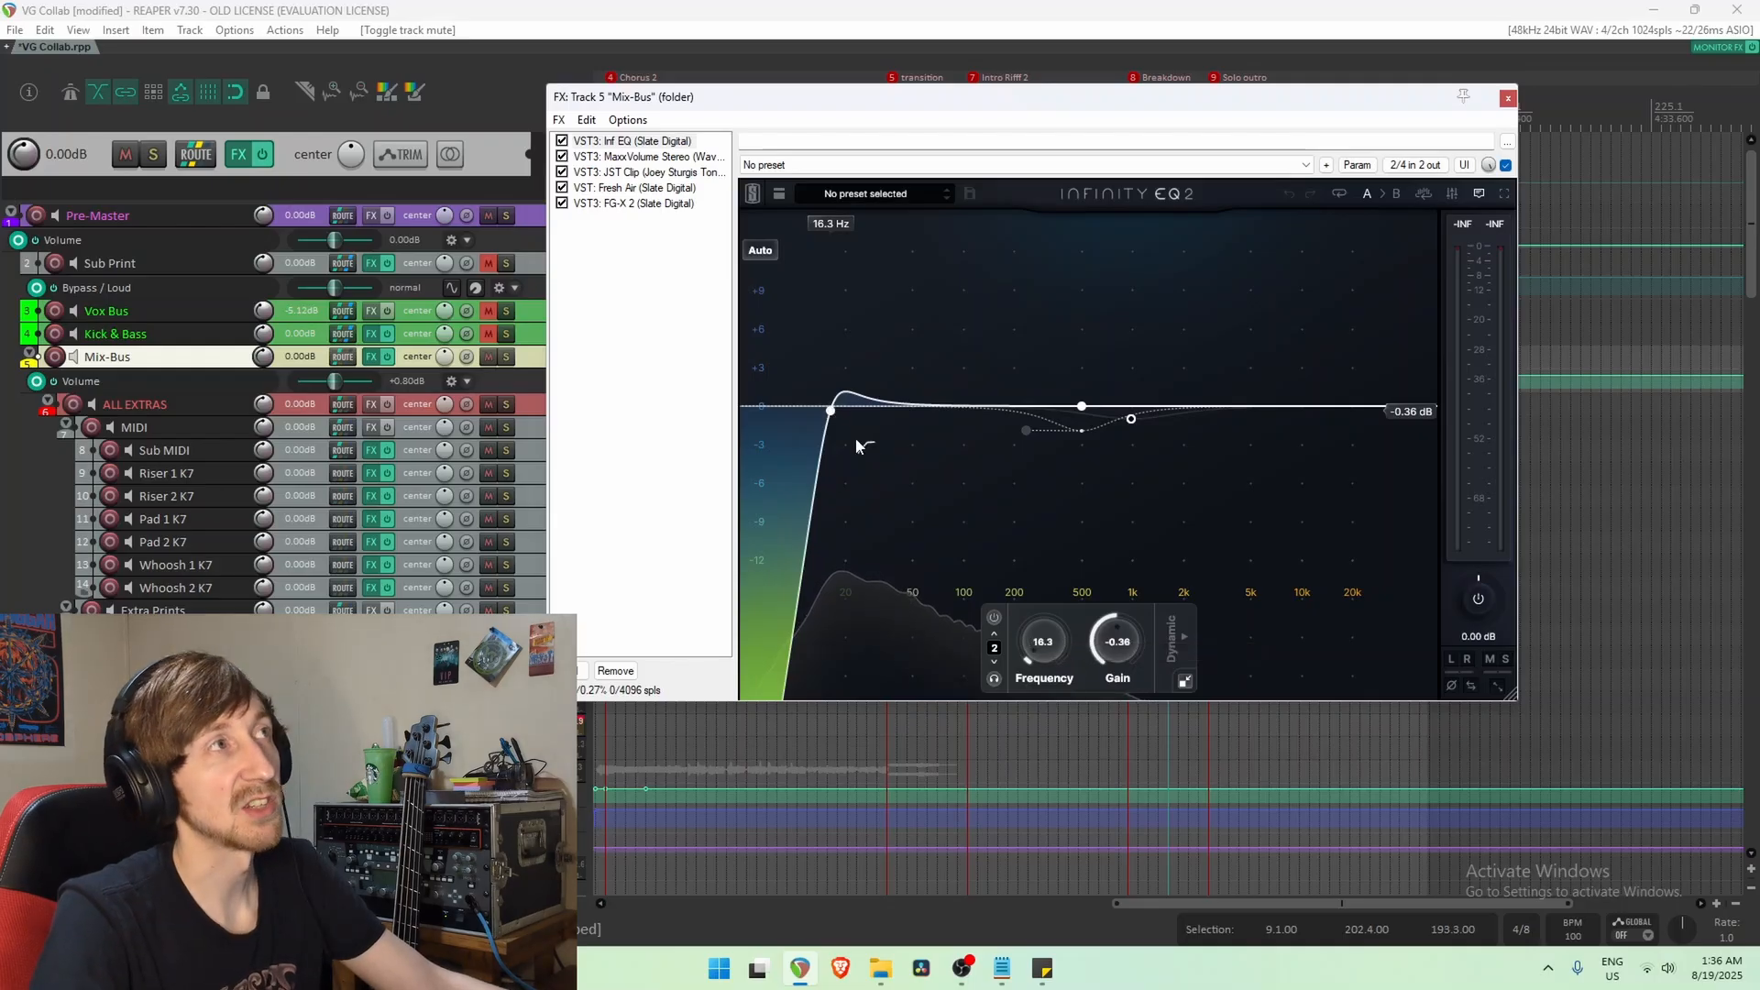
mouse_move(848, 389)
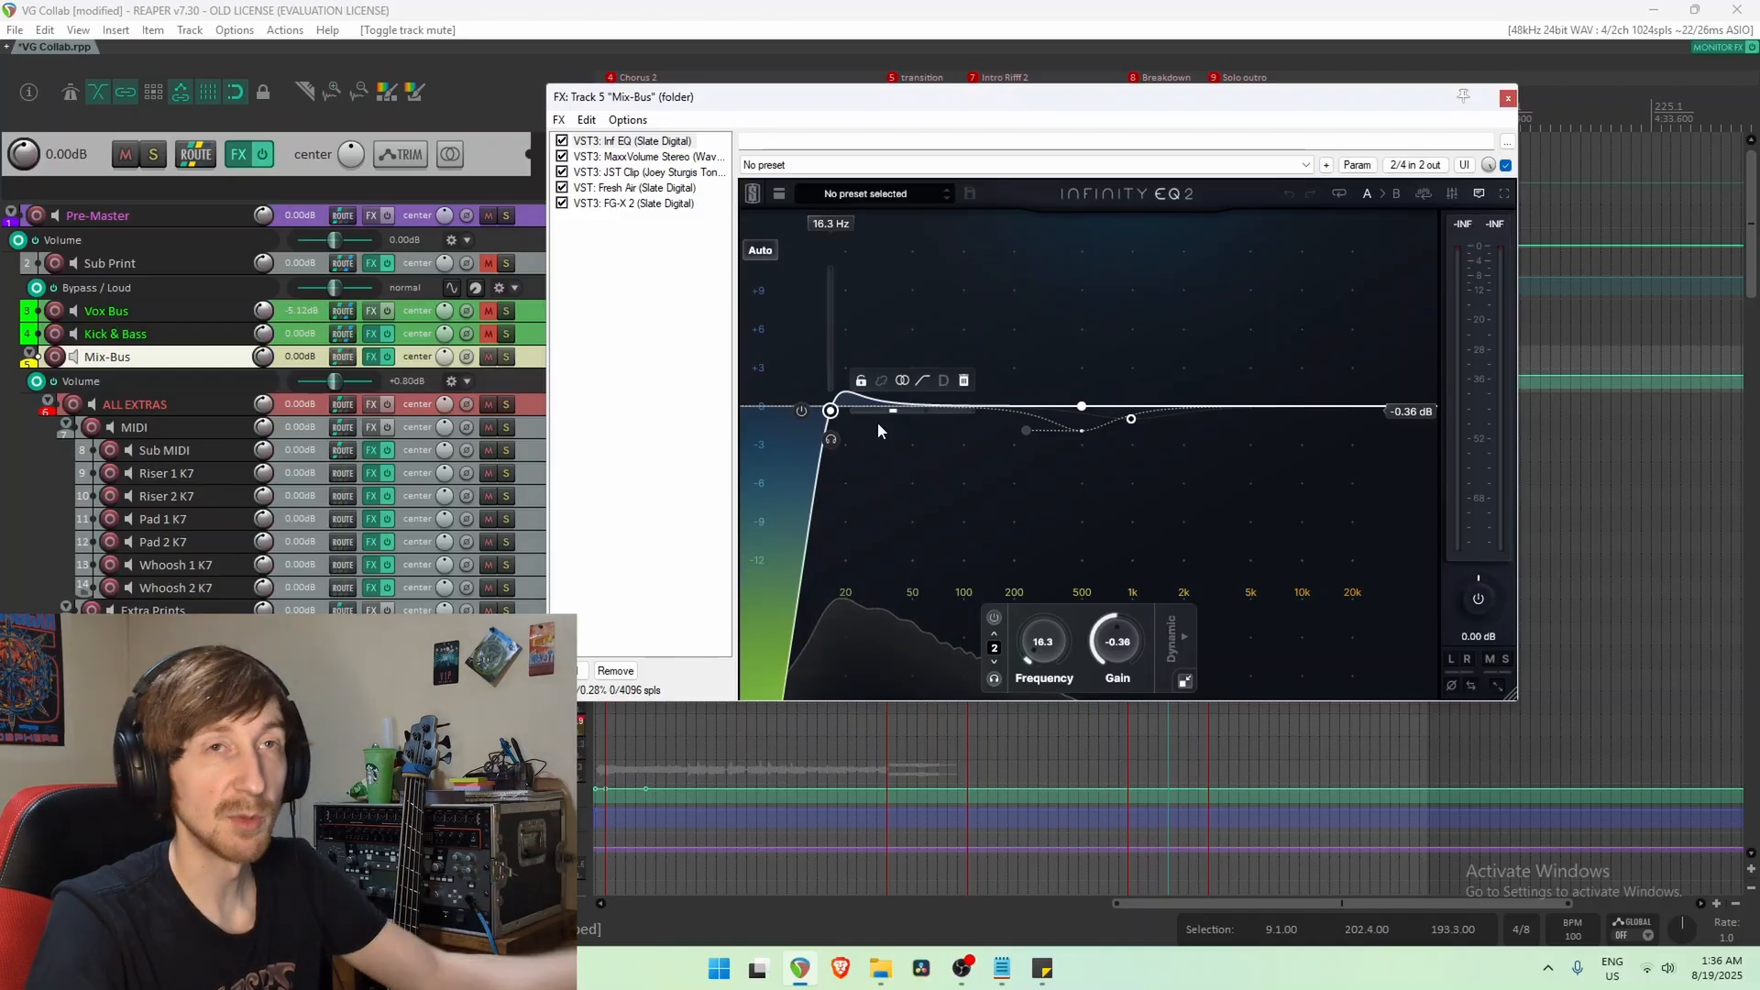
click(1083, 414)
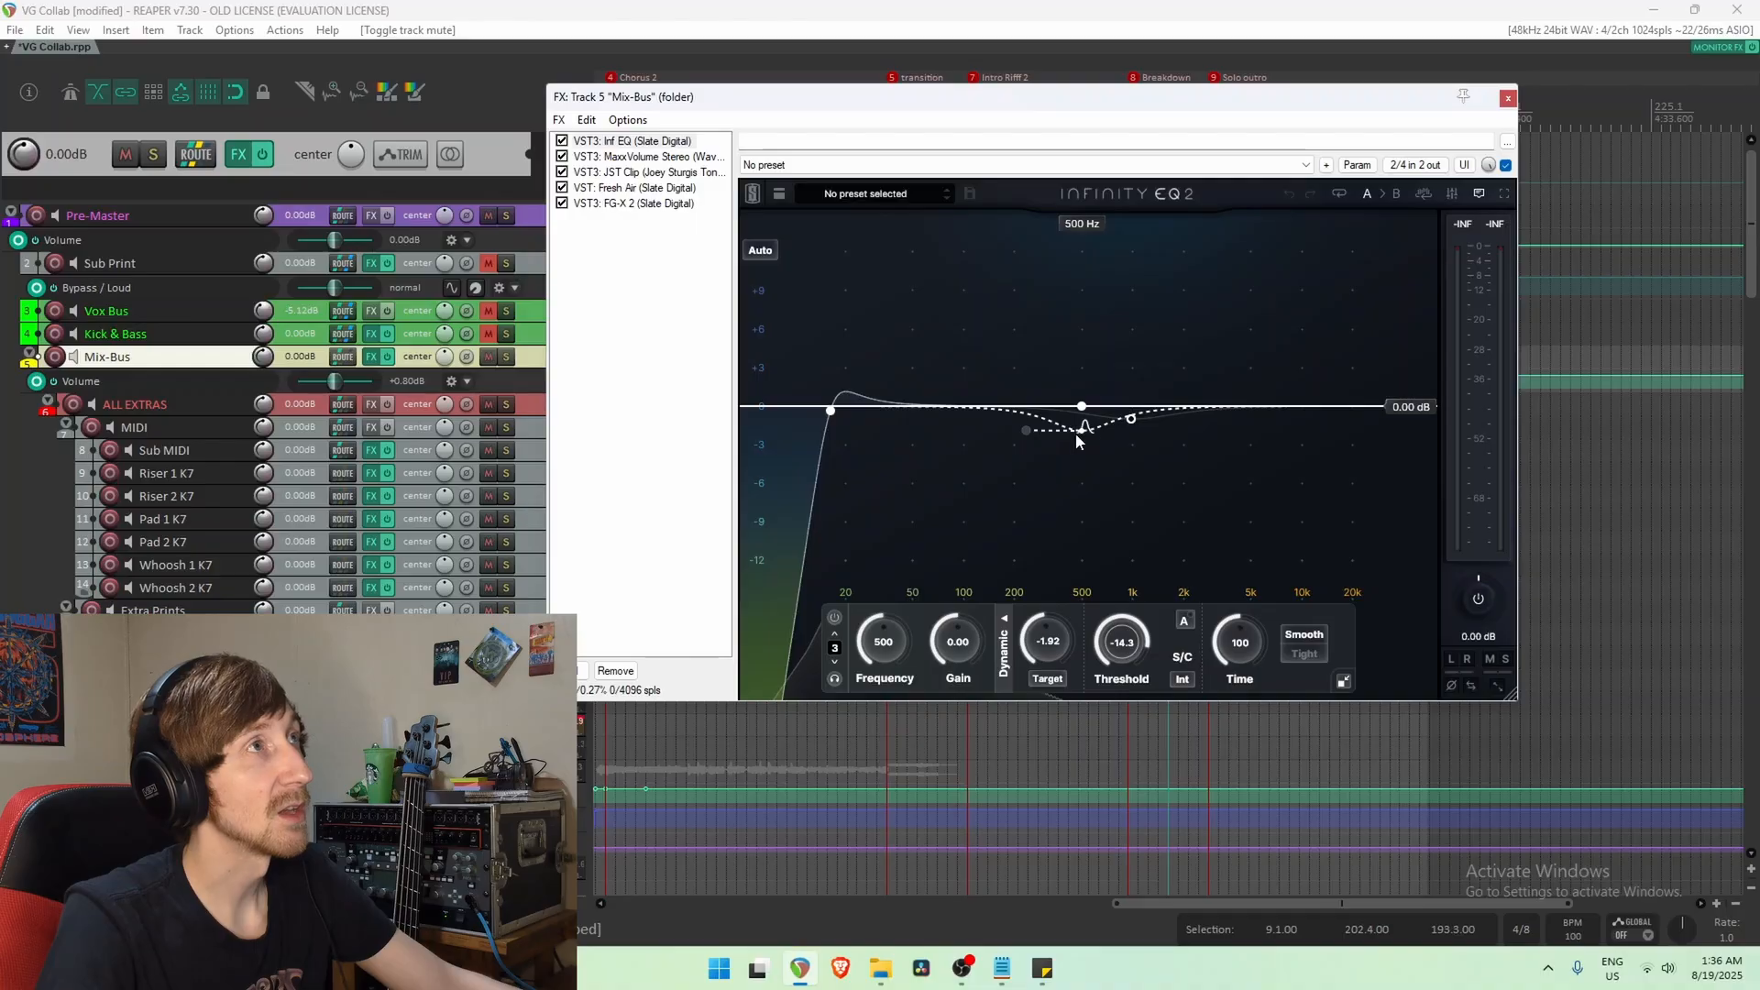
mouse_move(1093, 435)
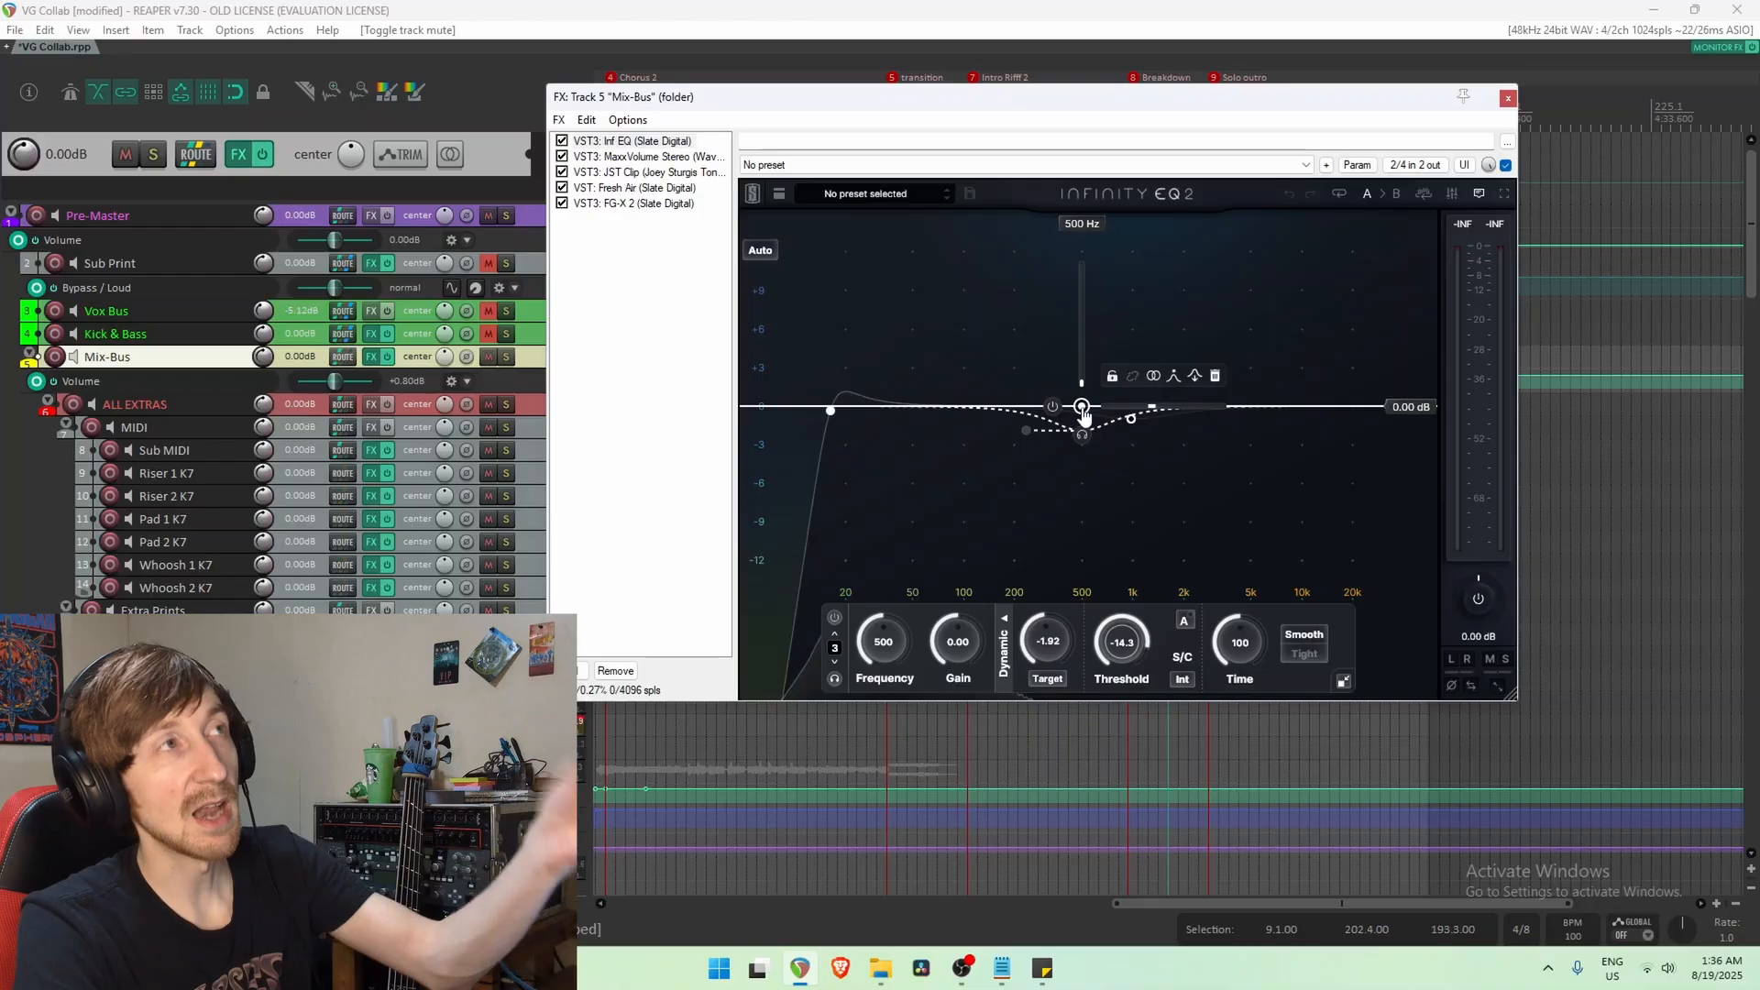
Examine MaxxVolume's low-level threshold and JST Clip's main knob on the Mix-Bus.
click(635, 157)
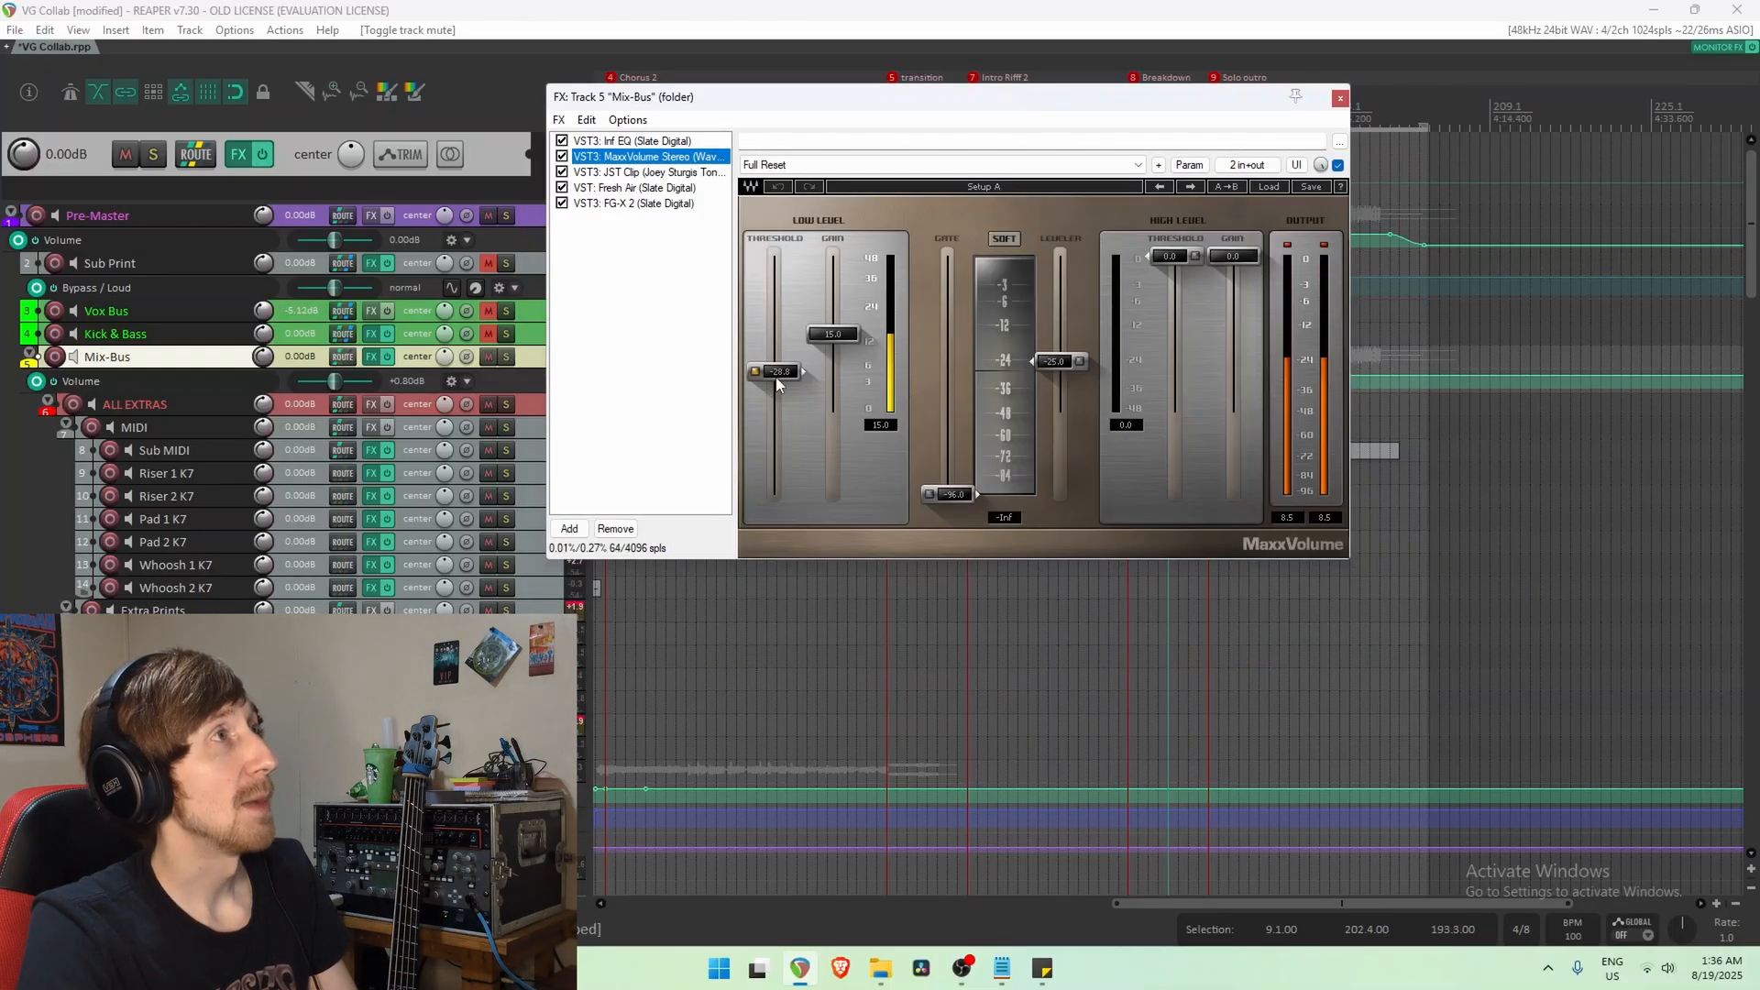
click(786, 374)
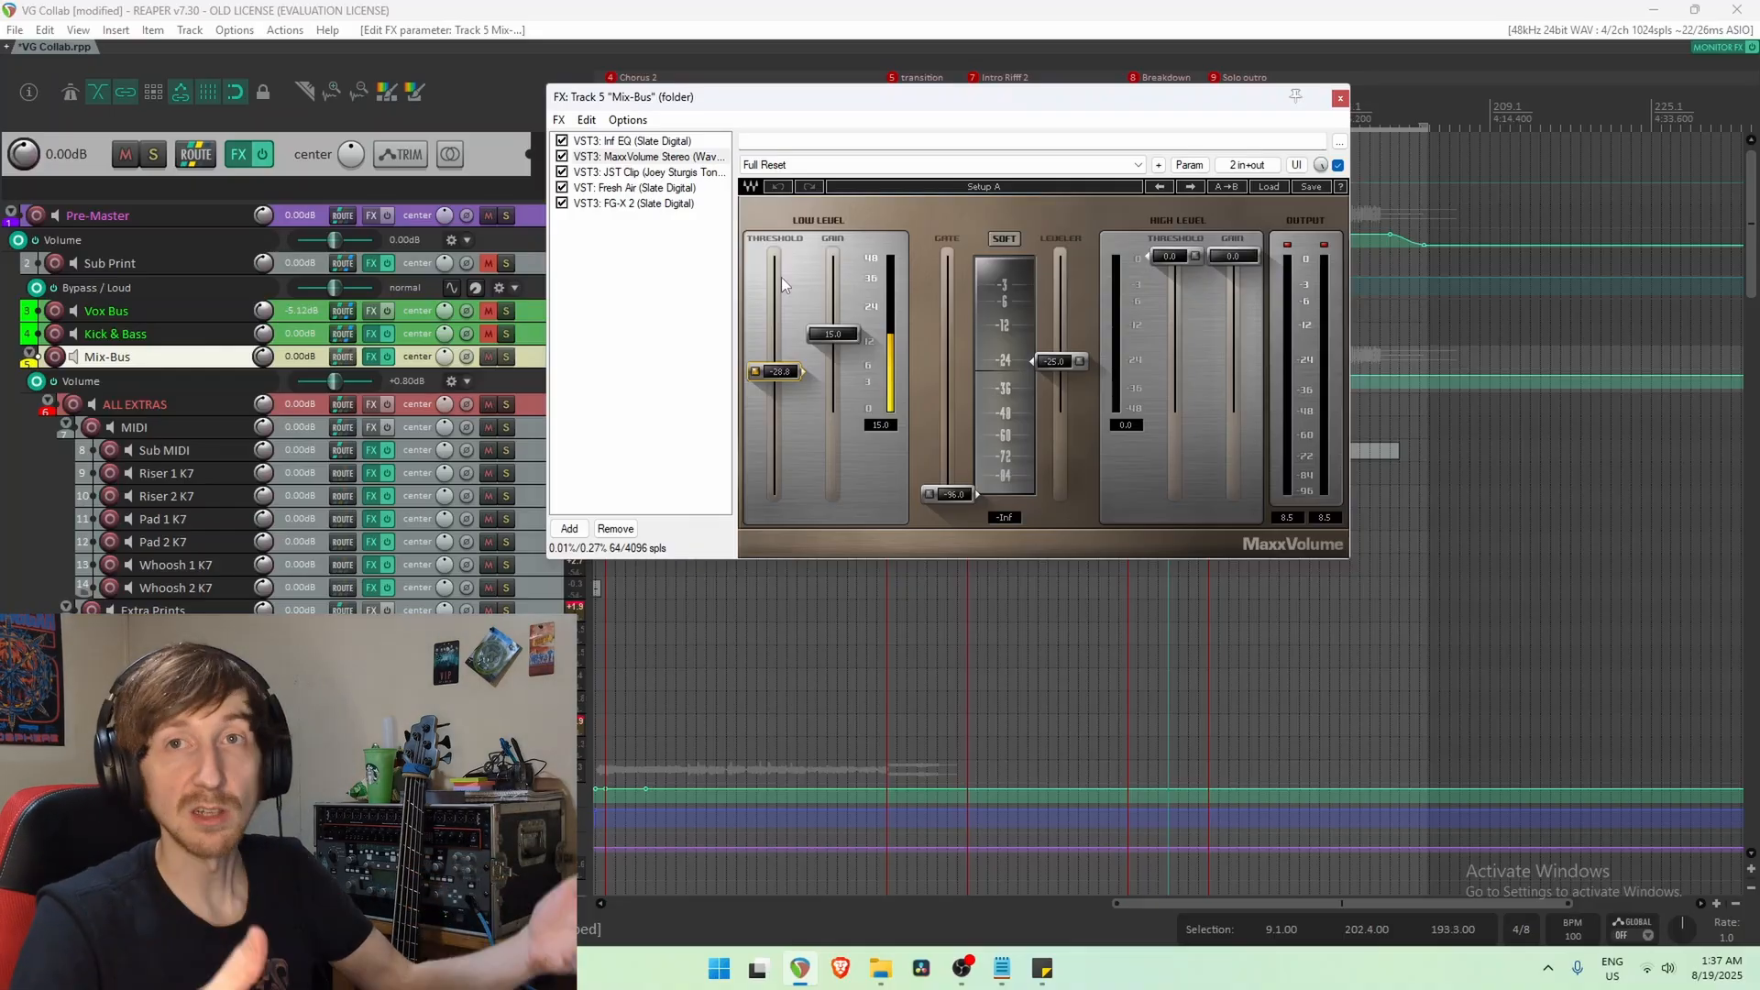
click(661, 174)
mouse_move(1079, 356)
mouse_move(1031, 328)
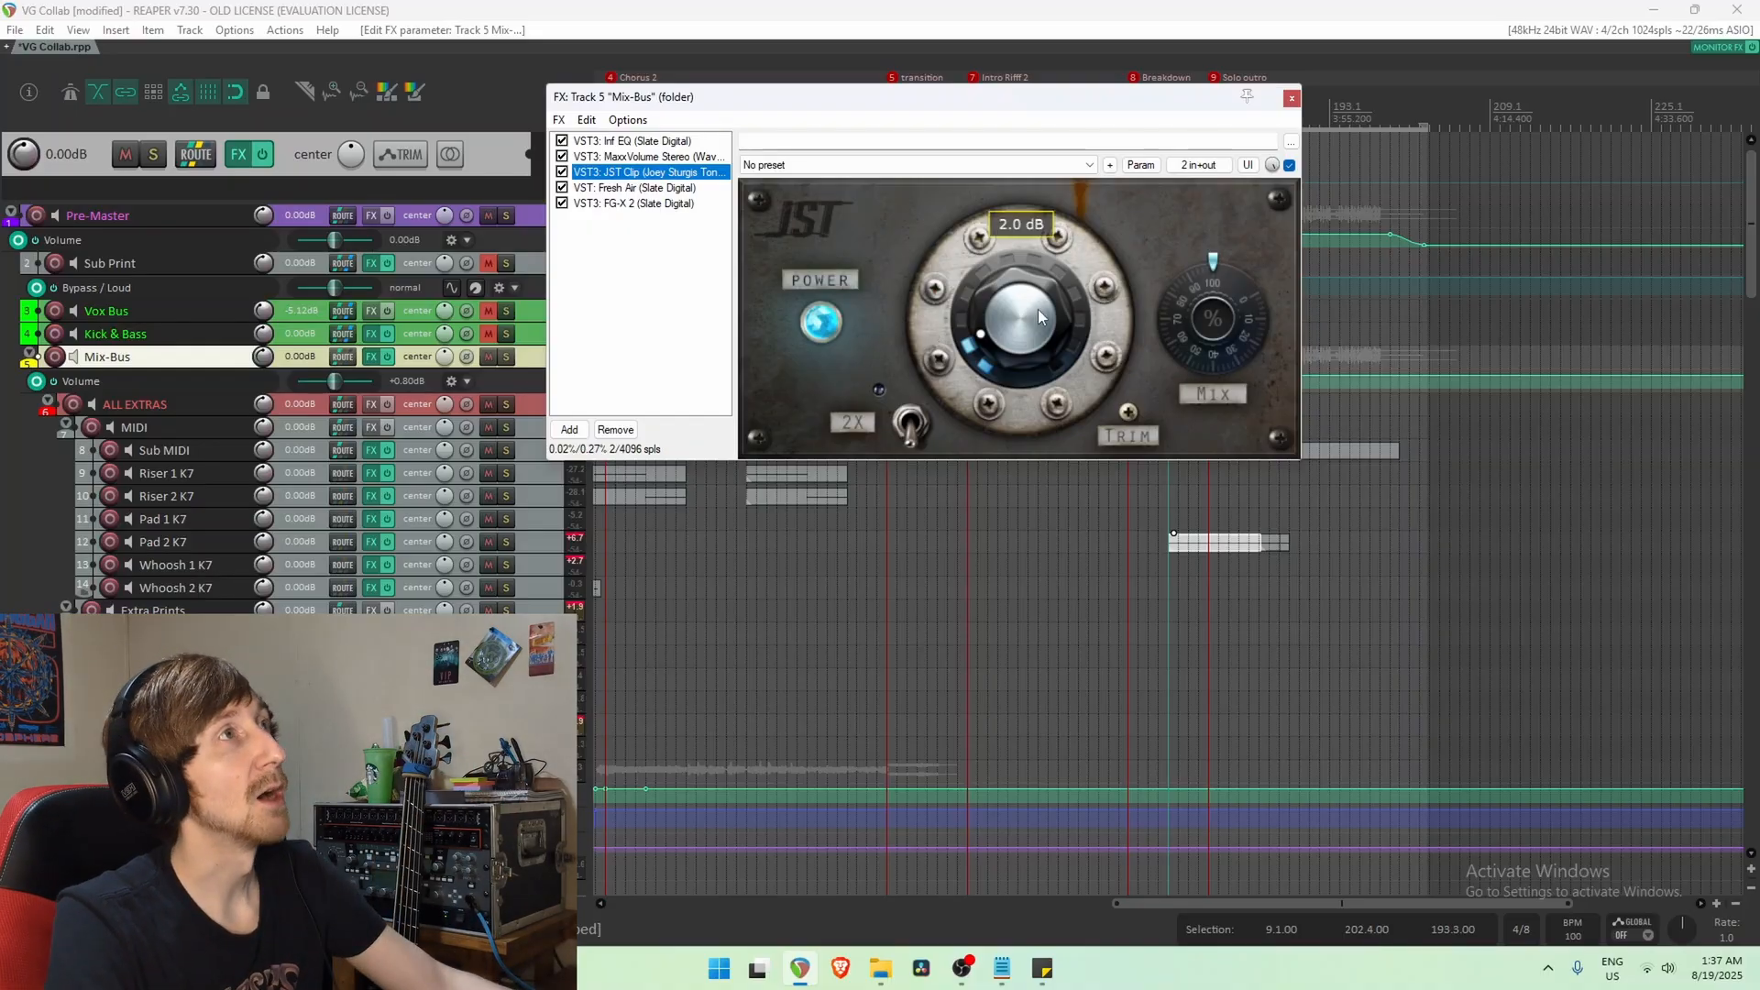
Examine Fresh Air's air and trim controls and the FG-X 2 ceiling on the Mix-Bus.
click(657, 188)
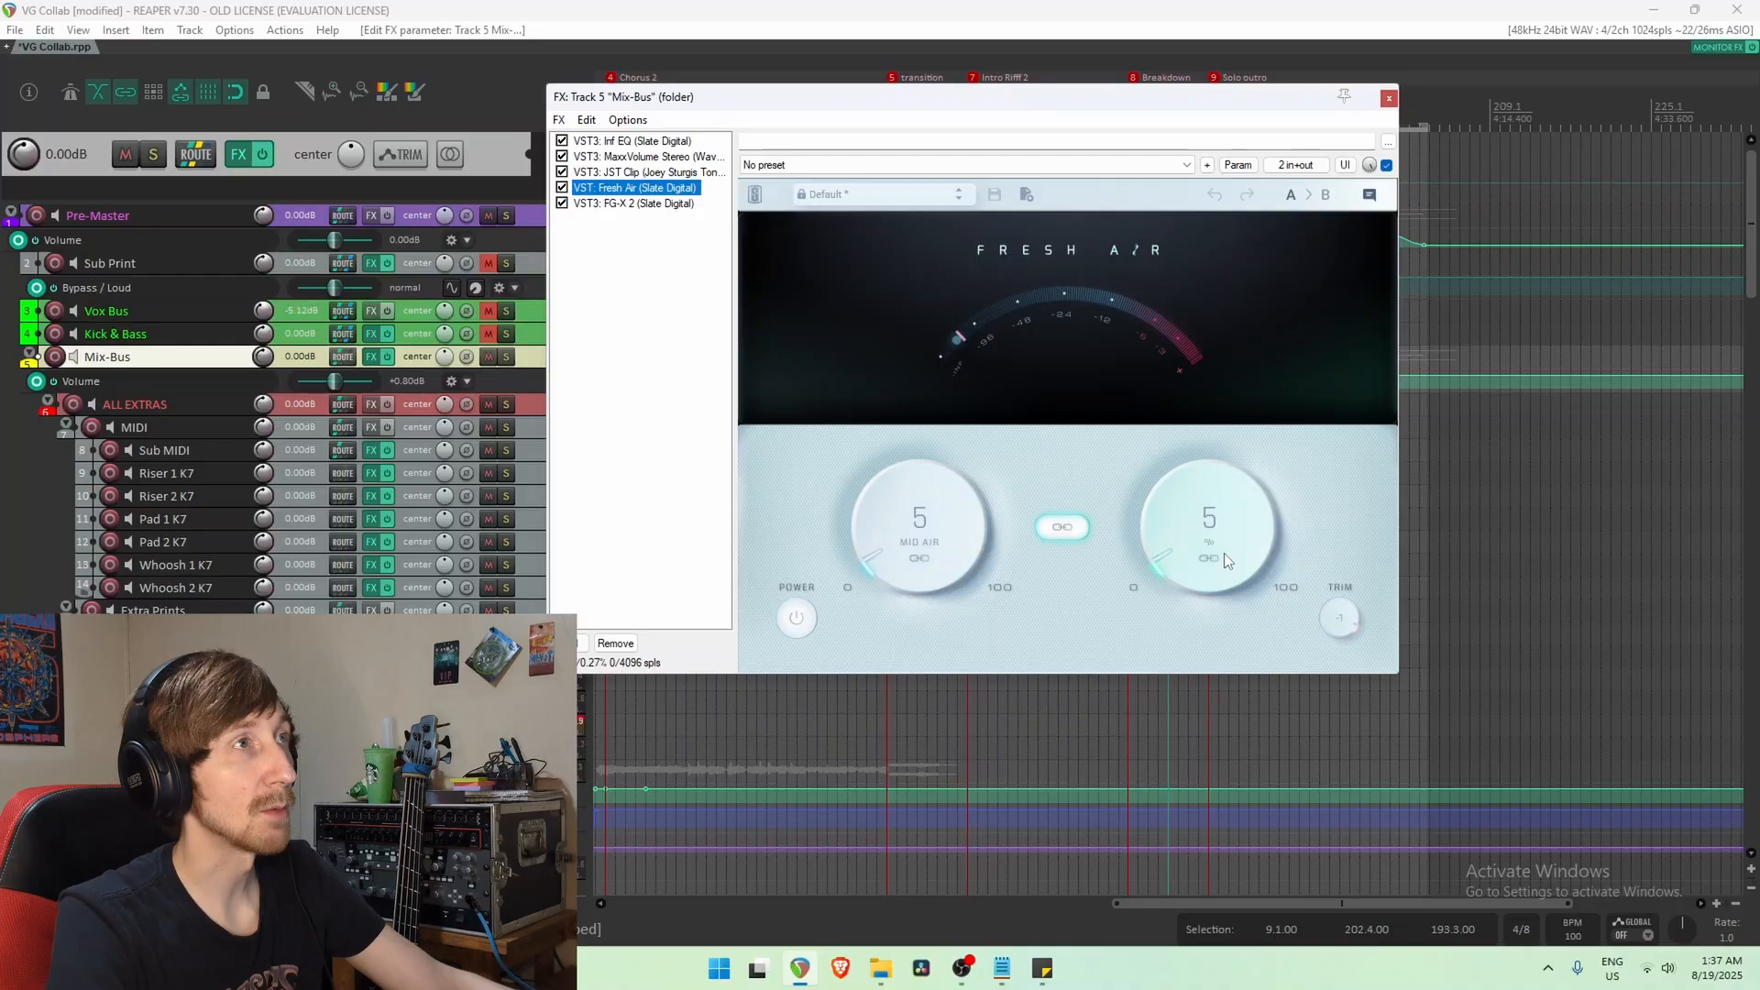
click(1346, 623)
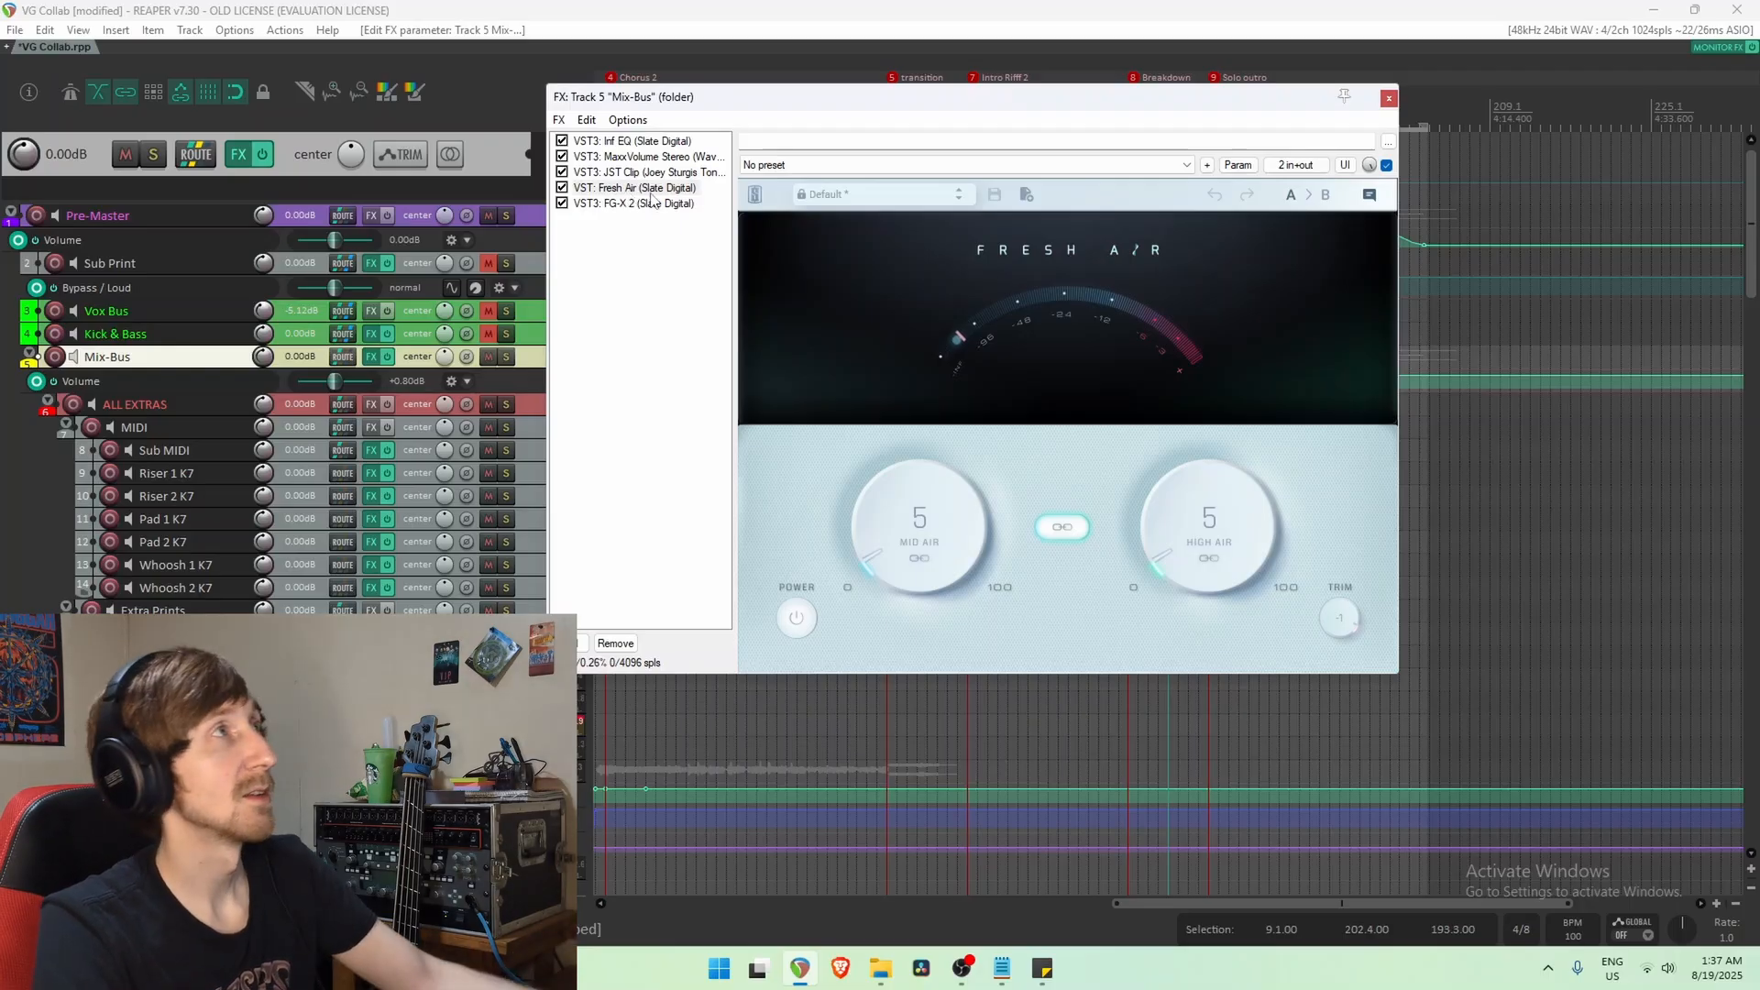
click(616, 205)
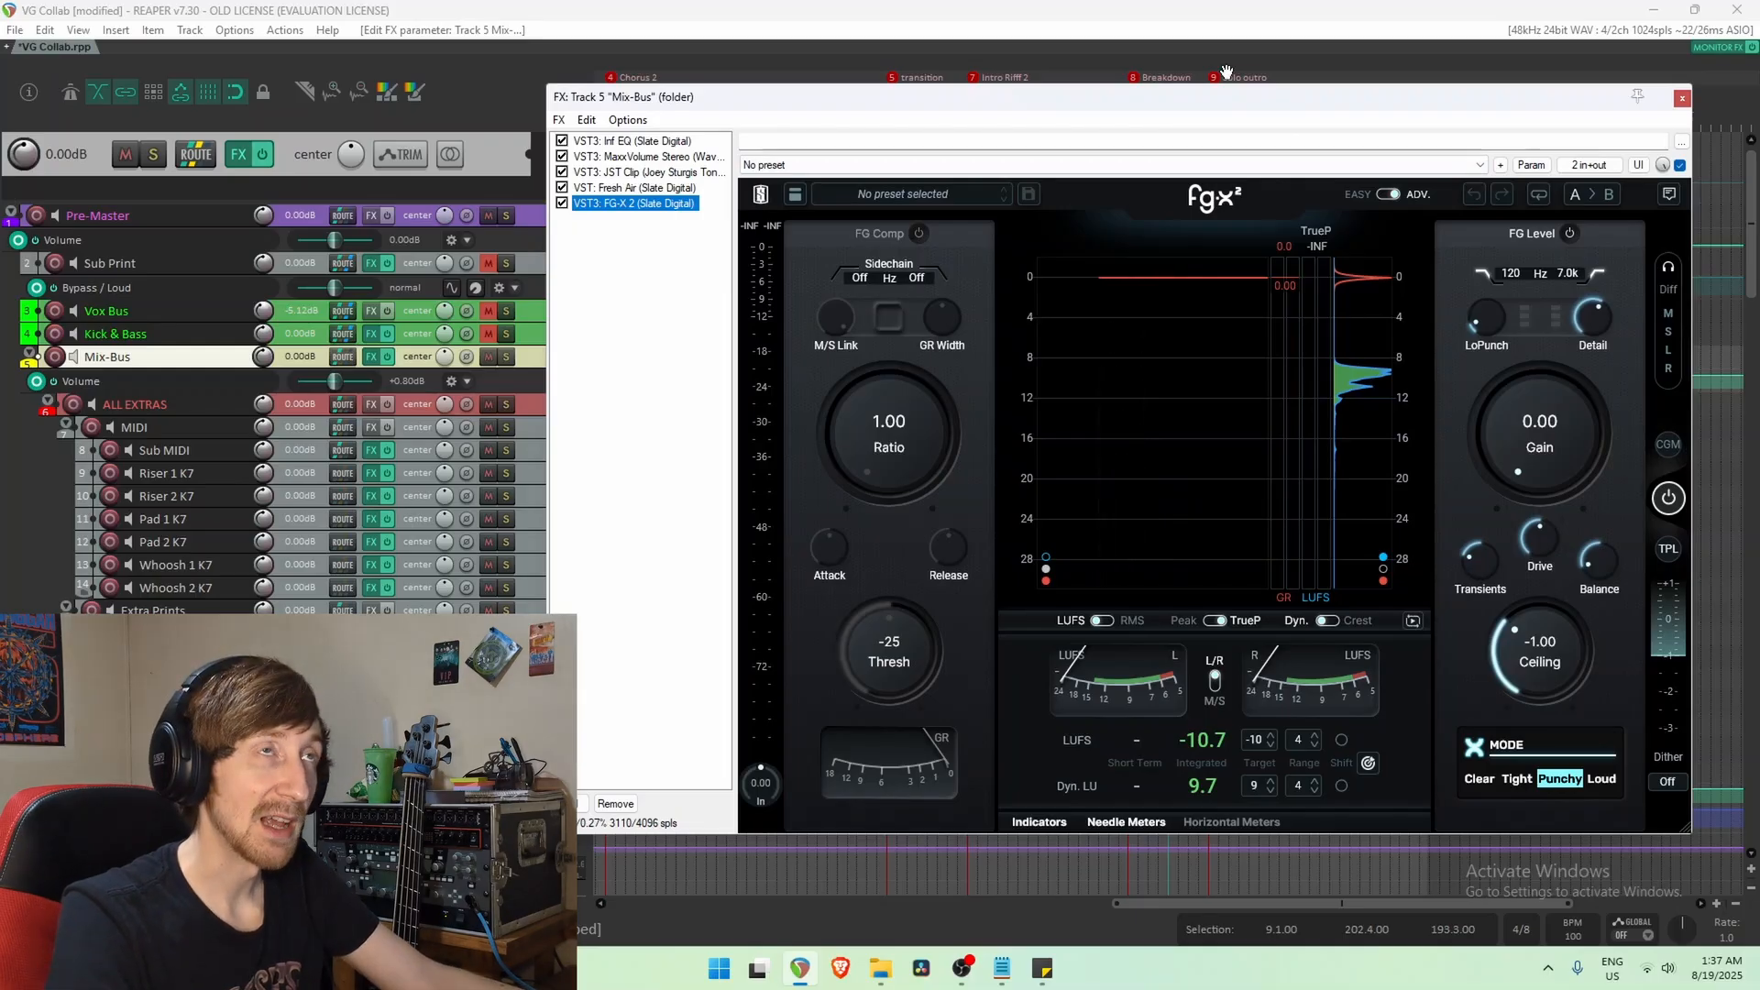
drag(1236, 105, 1161, 71)
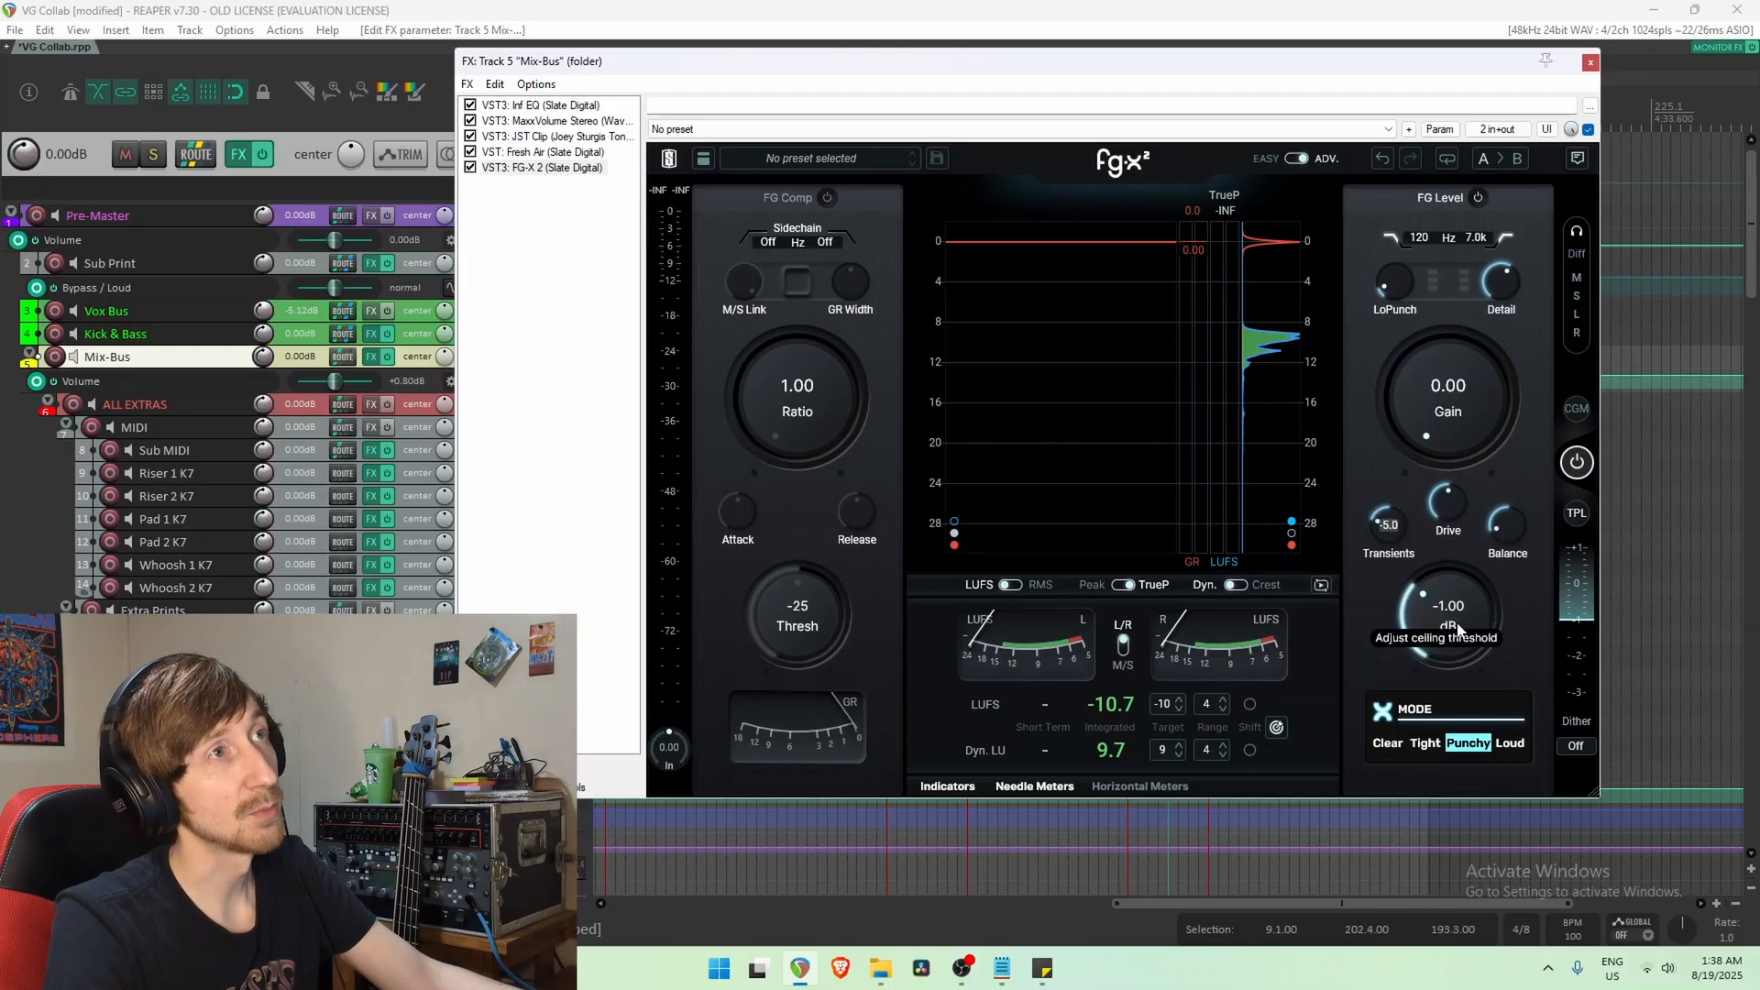
Move the Mix-Bus effects window clear of the timeline and place the playback position just before Chorus 2.
drag(804, 66, 907, 704)
scroll(1023, 318, down, 5)
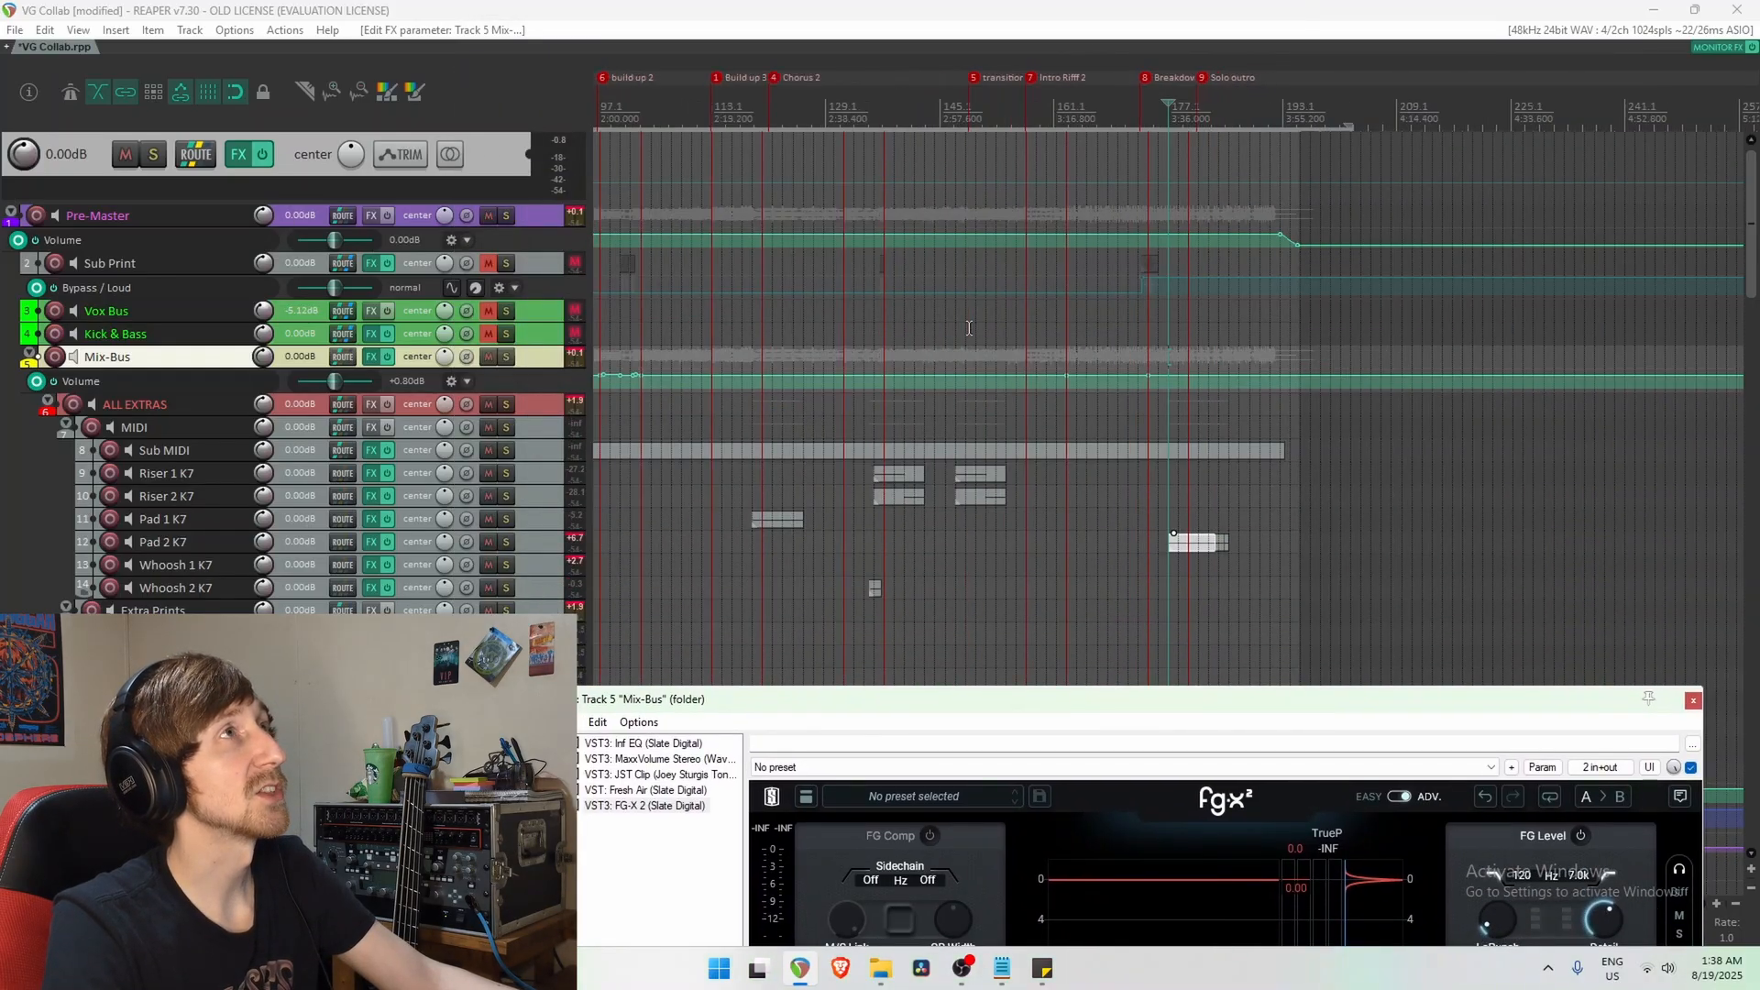
click(917, 325)
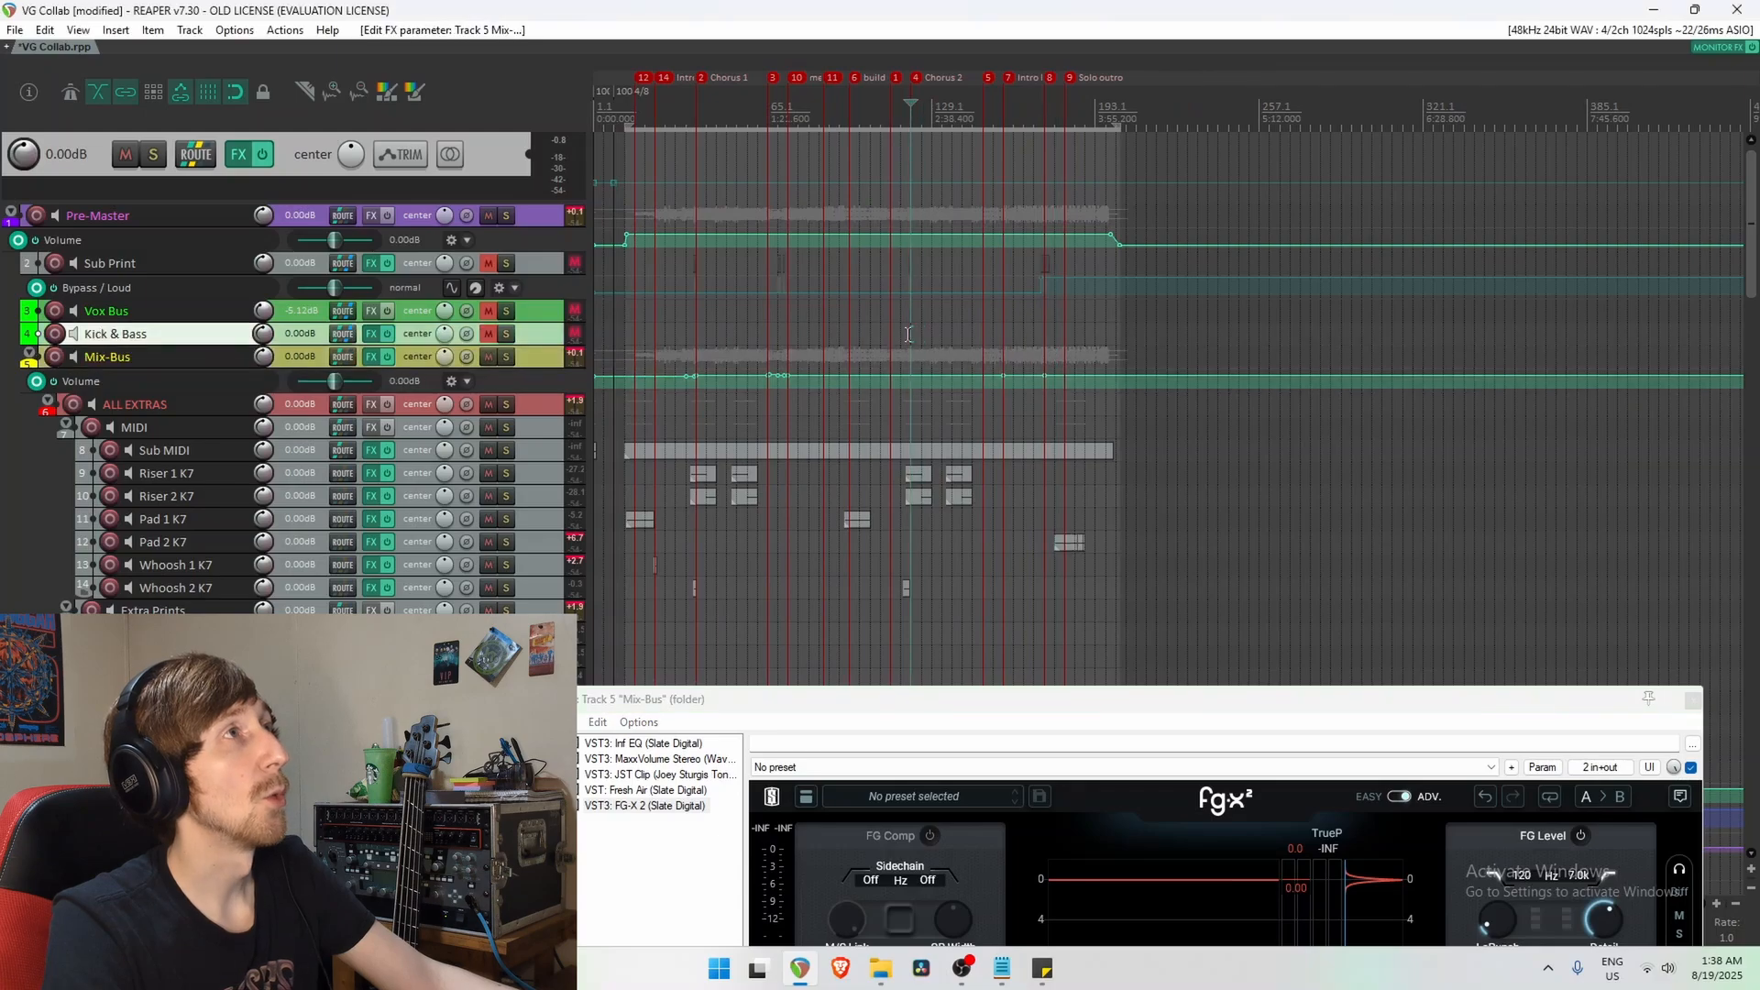
Play the mix while comparing the Mix-Bus effects bypassed and enabled, then review FG-X 2 and close the chain.
click(387, 358)
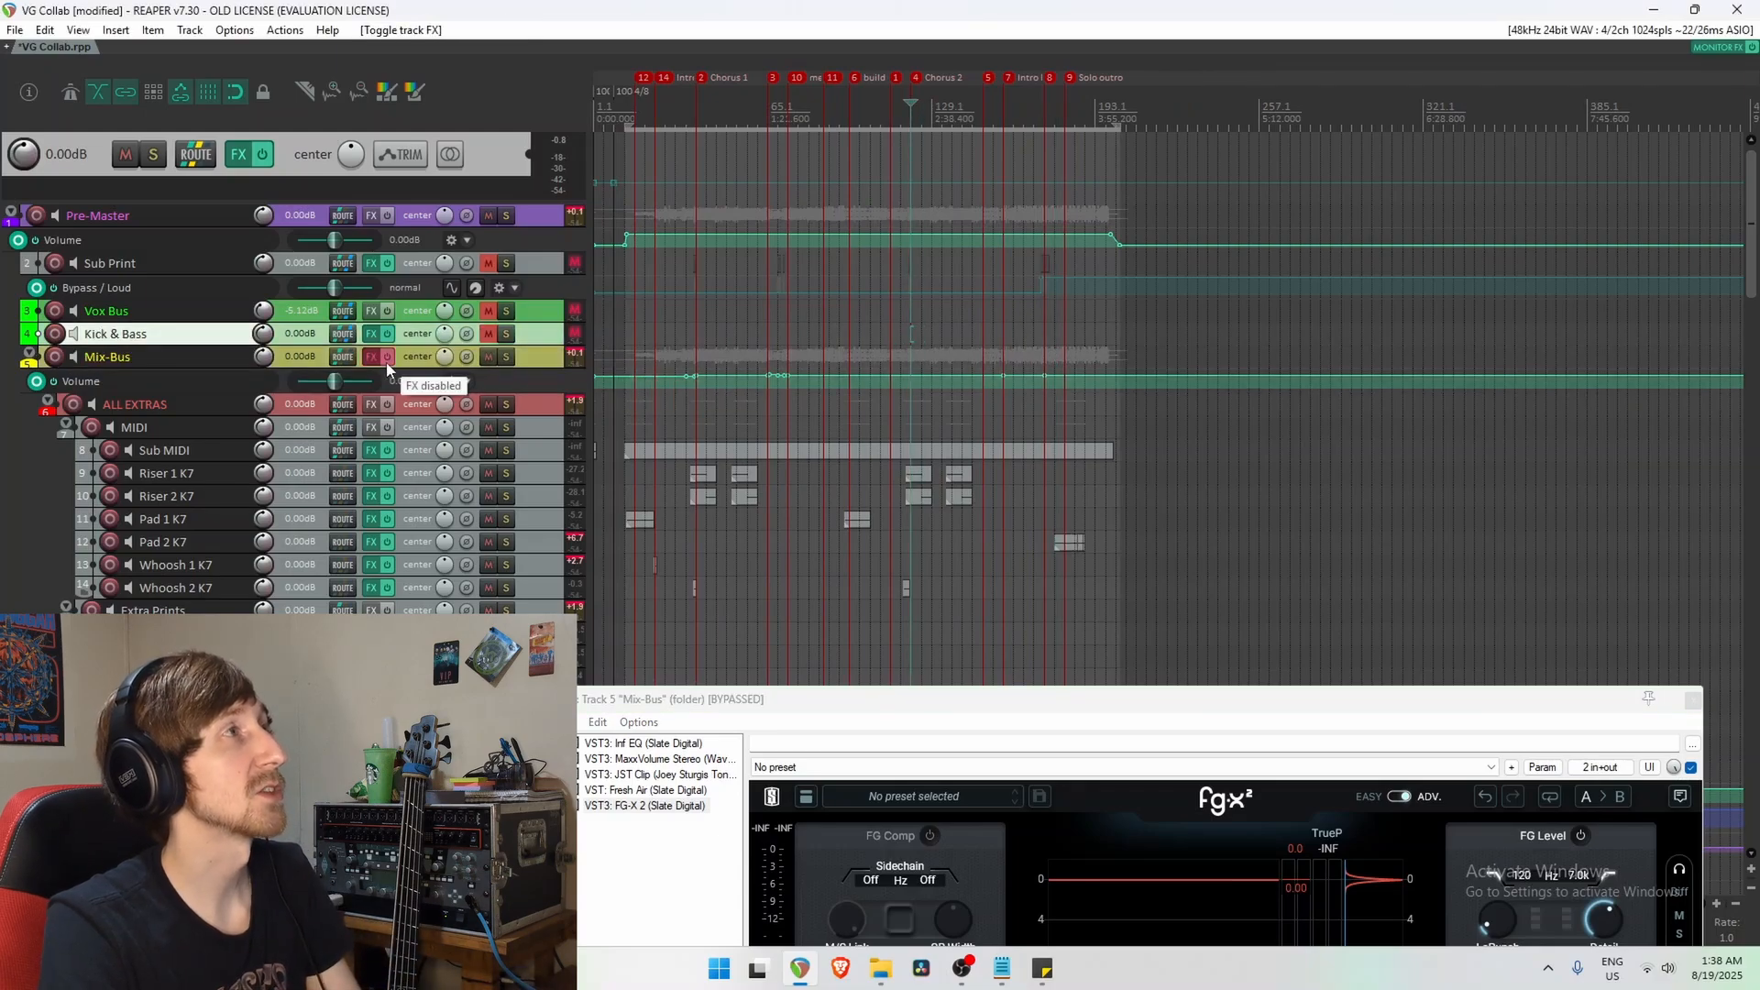
key(space)
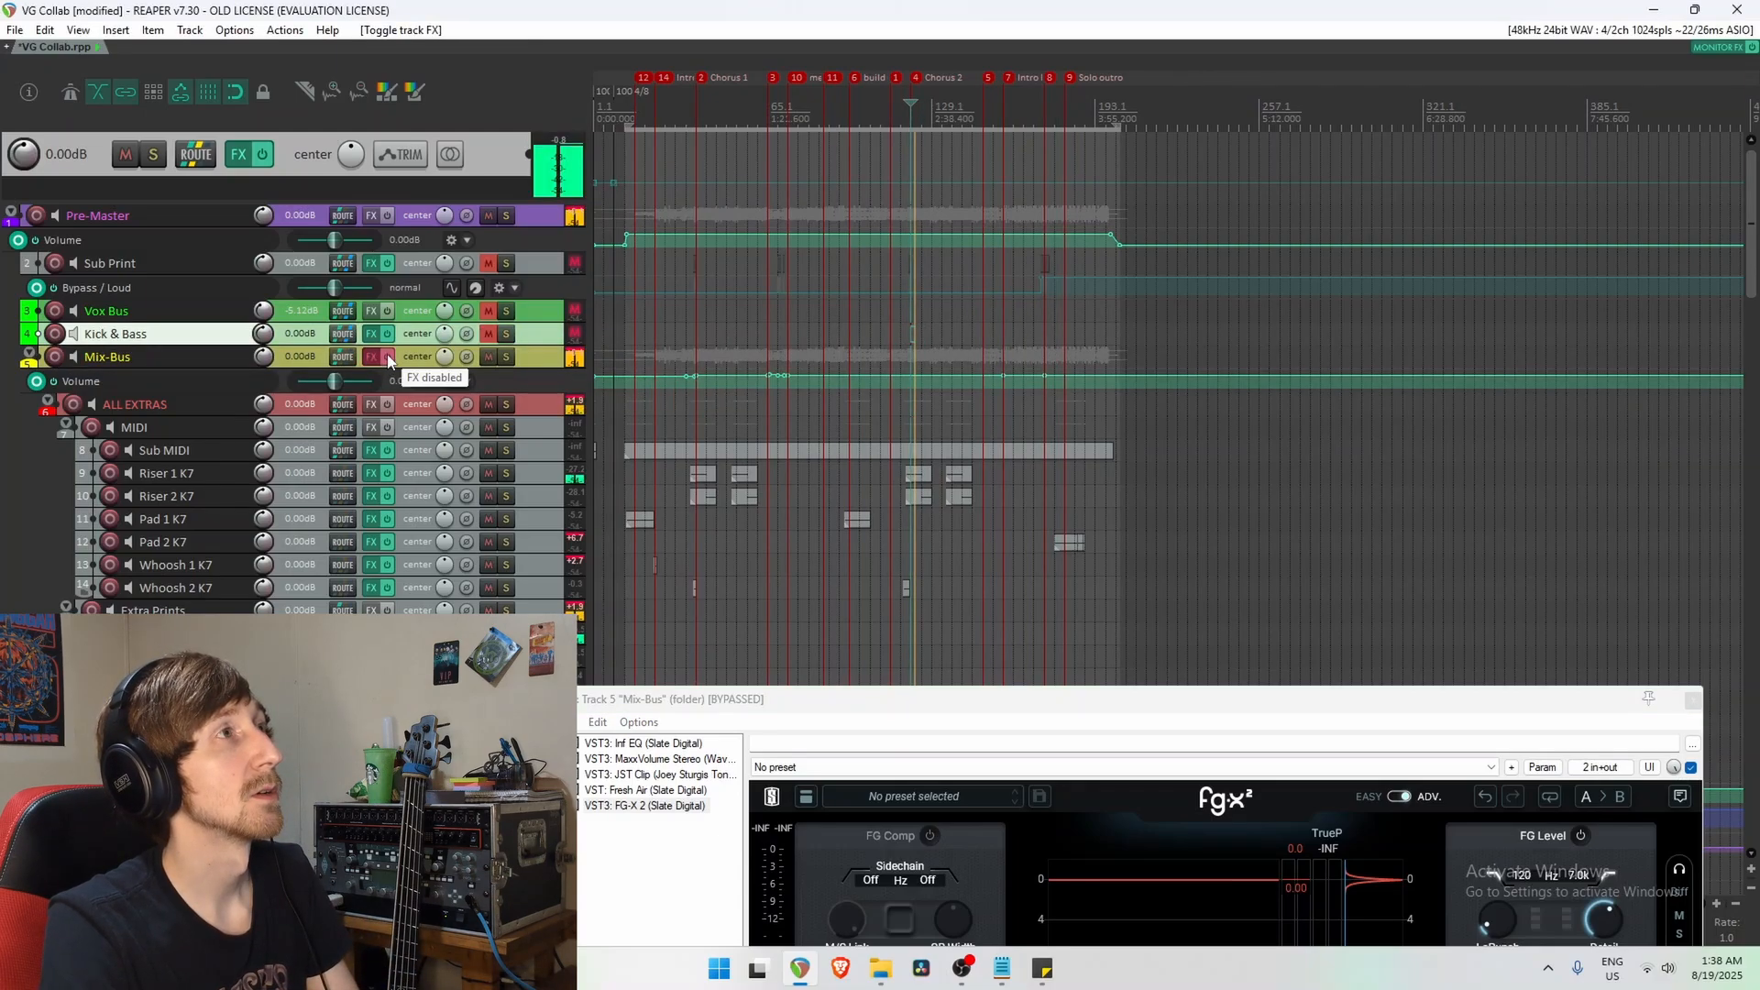
click(388, 357)
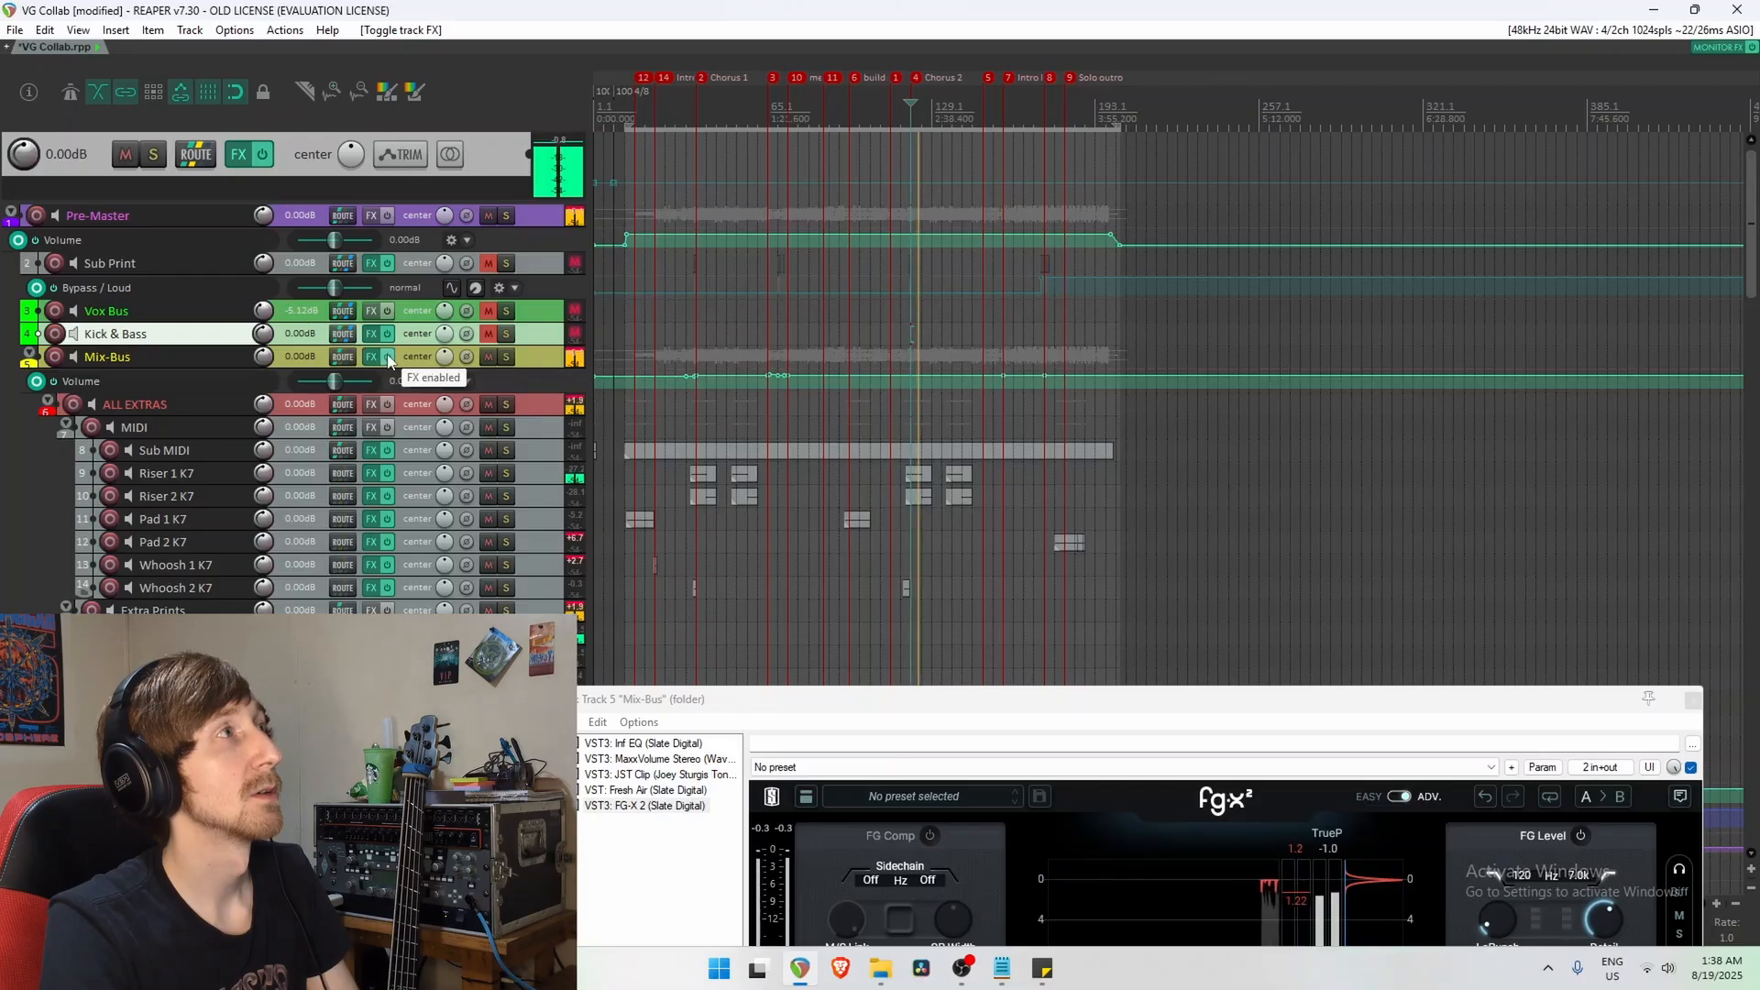
click(388, 357)
click(388, 358)
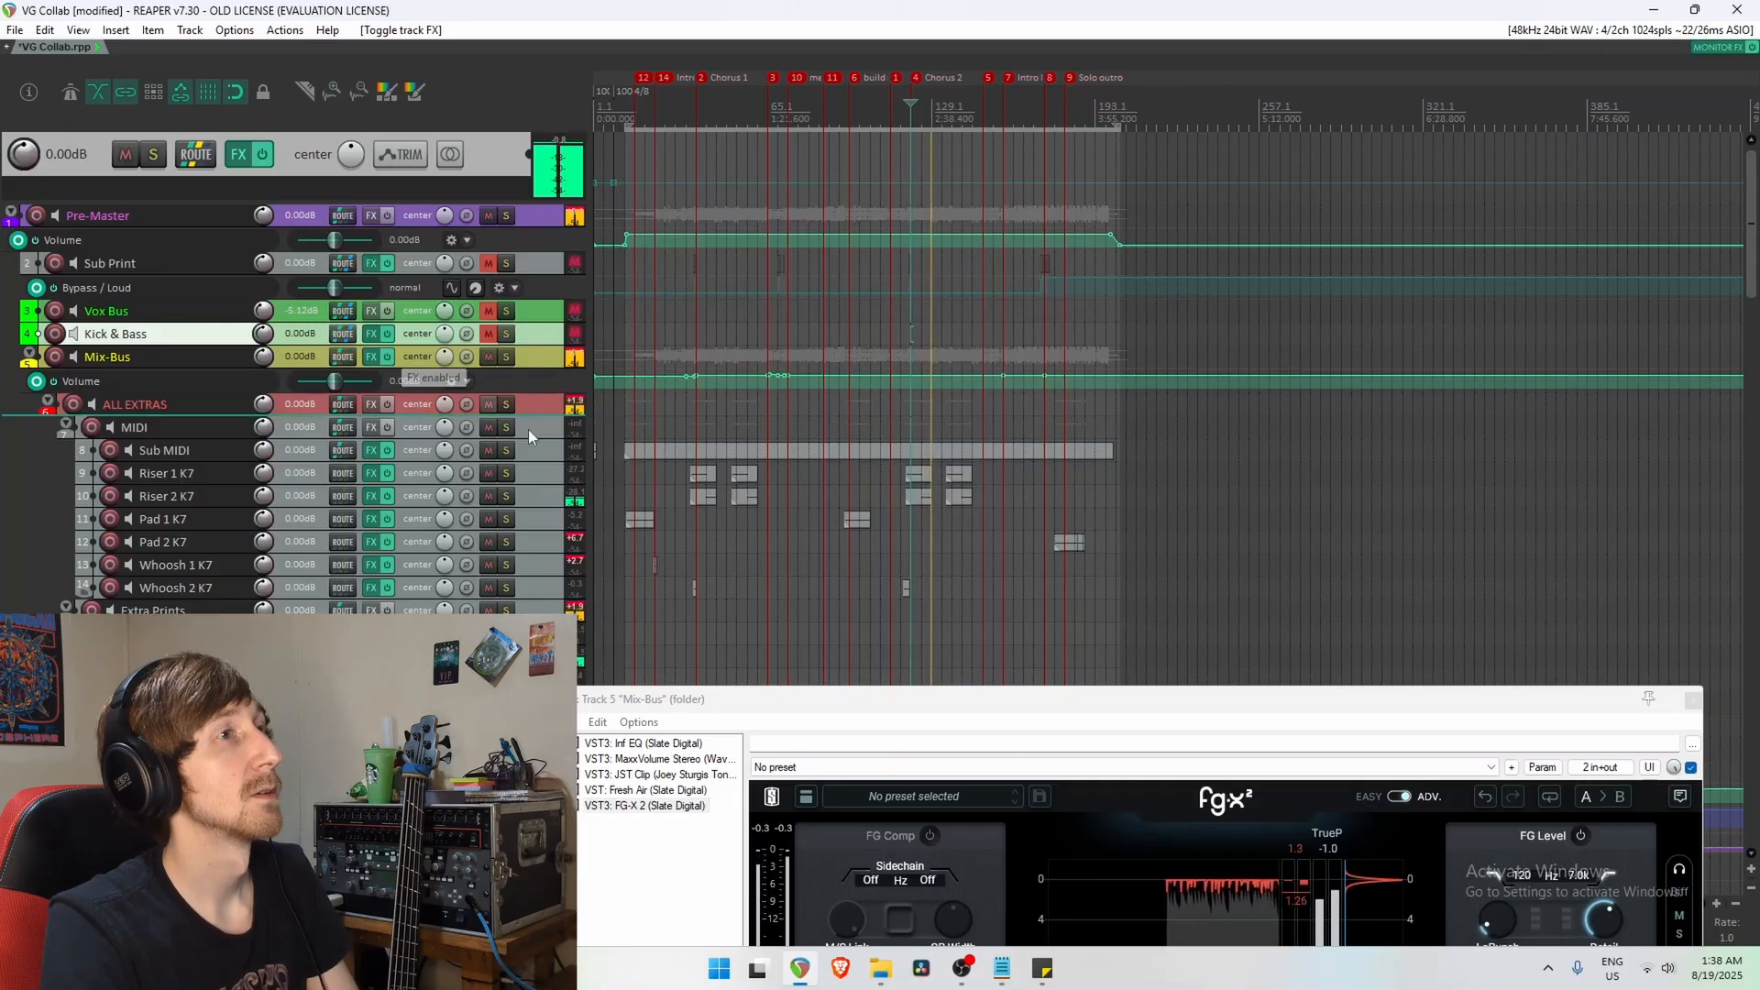
drag(1181, 700, 1128, 191)
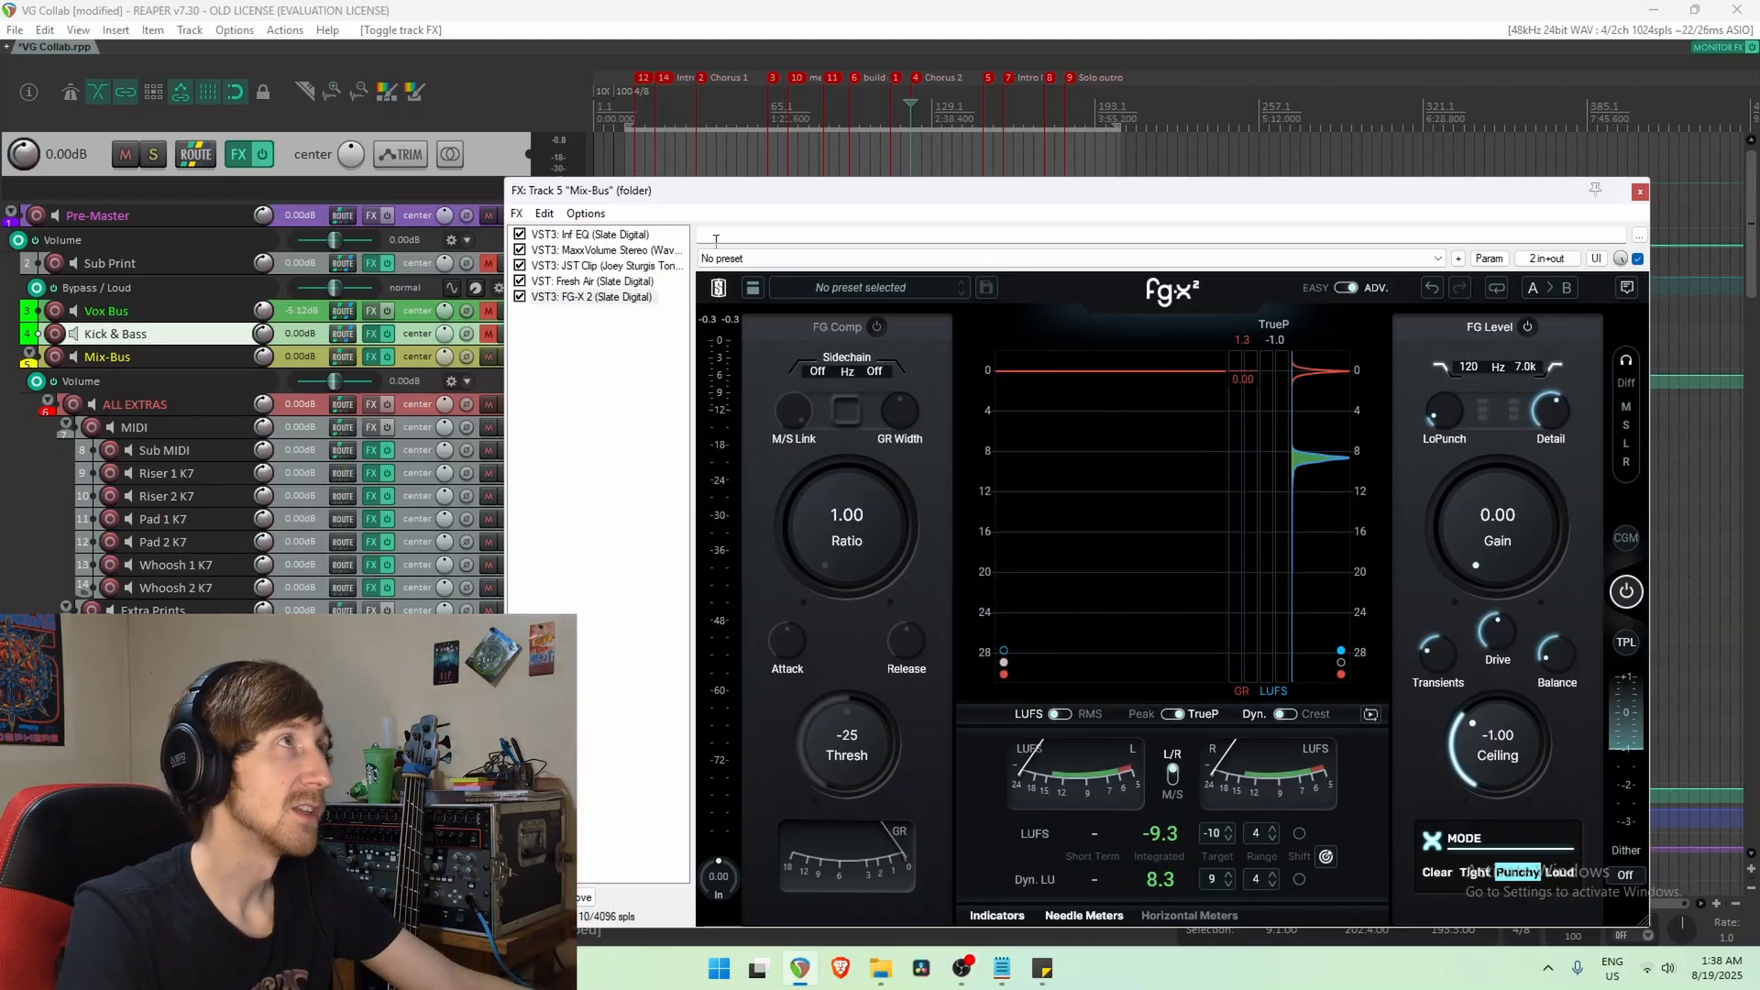
click(1640, 193)
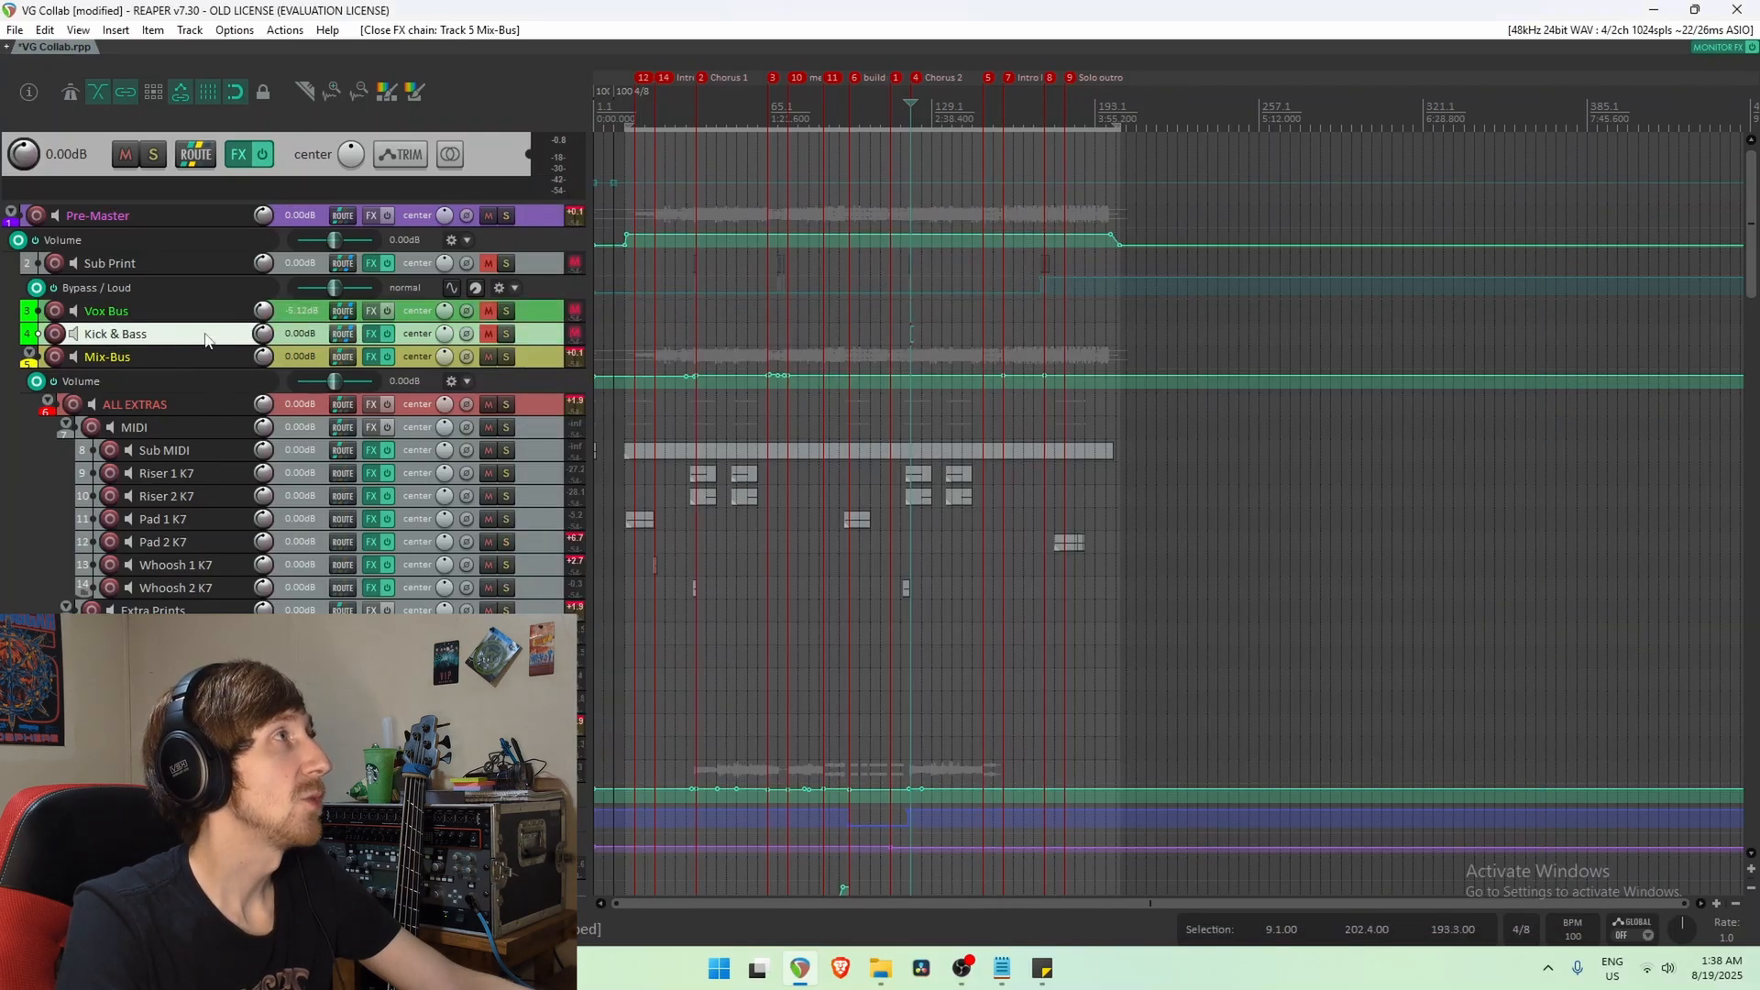
Unmute the Kick & Bass bus and inspect the FG-Stress and Trimmer modules in its Virtual Mix Rack.
click(488, 333)
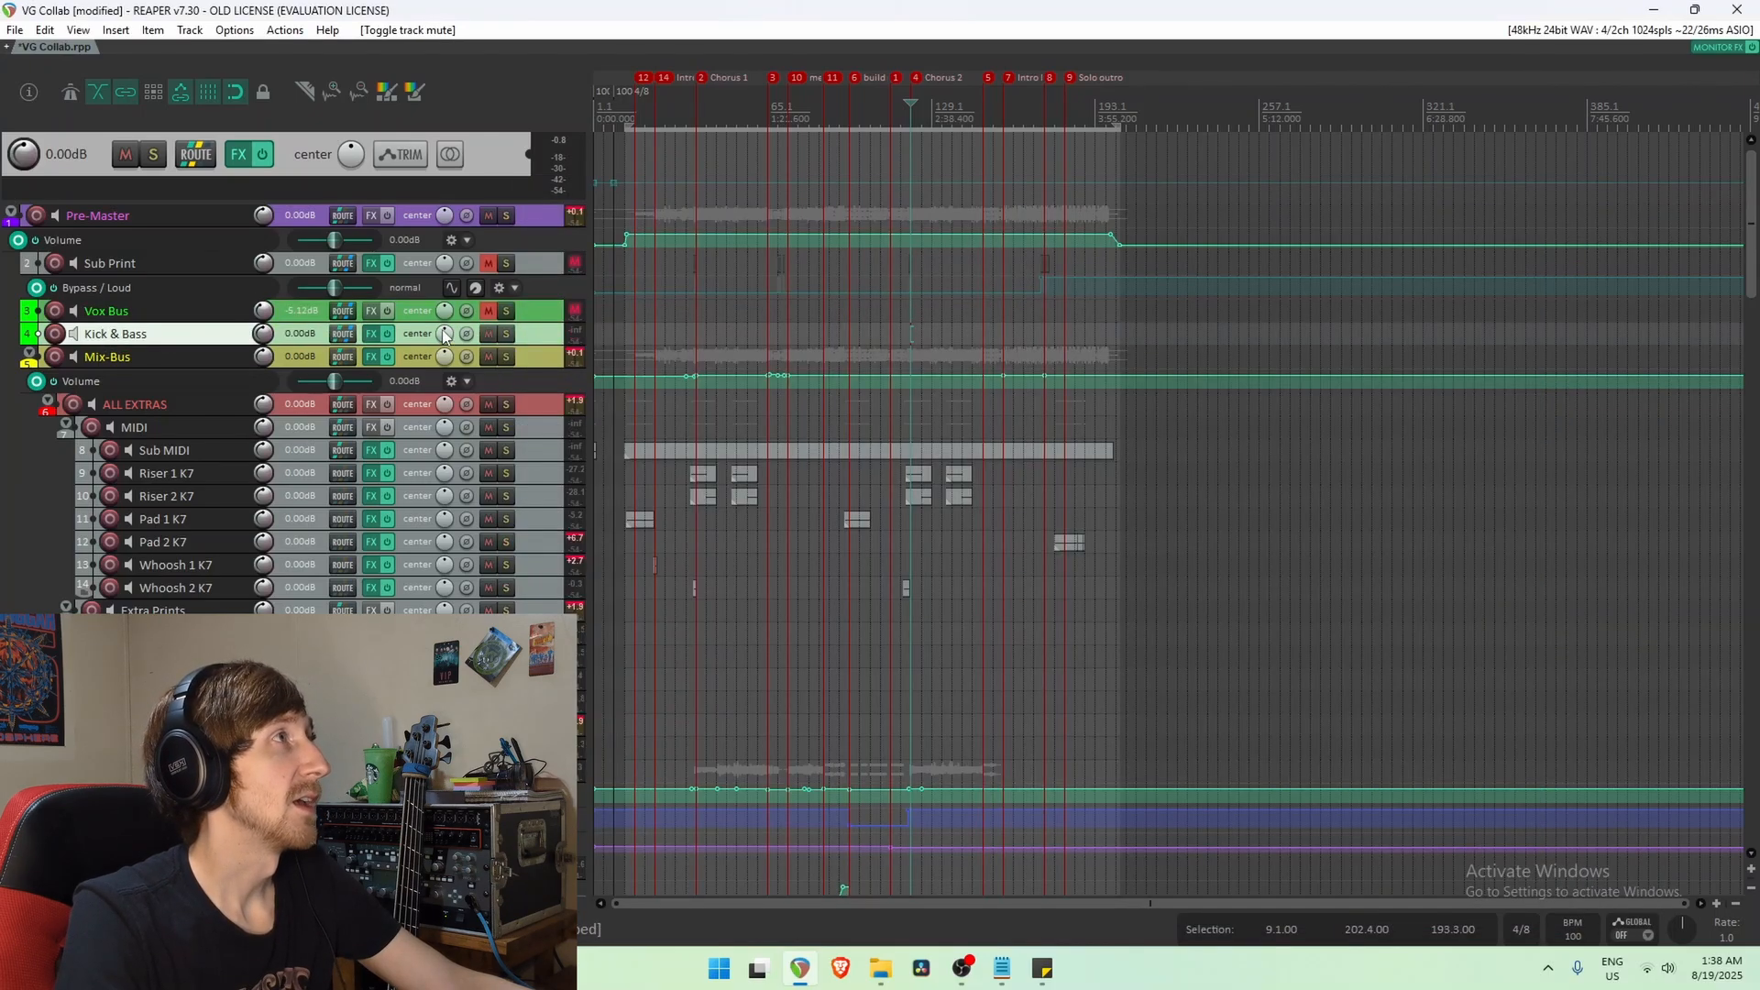
click(371, 334)
drag(926, 112, 986, 146)
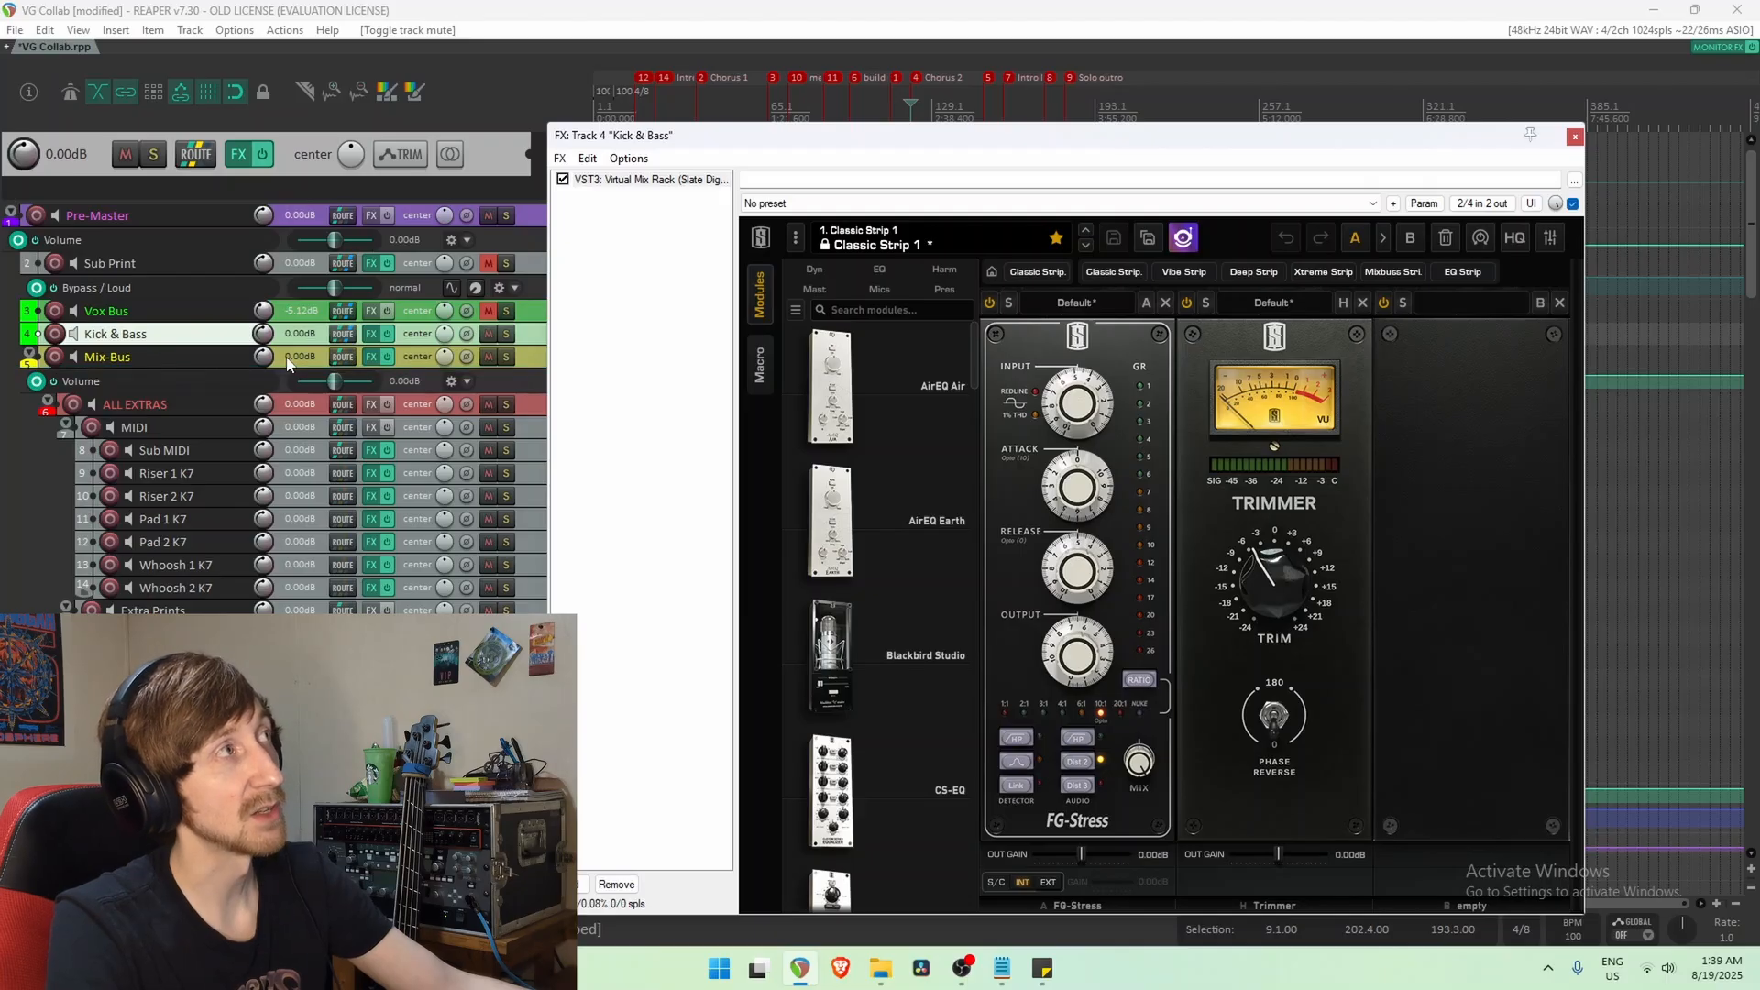
mouse_move(1072, 487)
mouse_move(1069, 580)
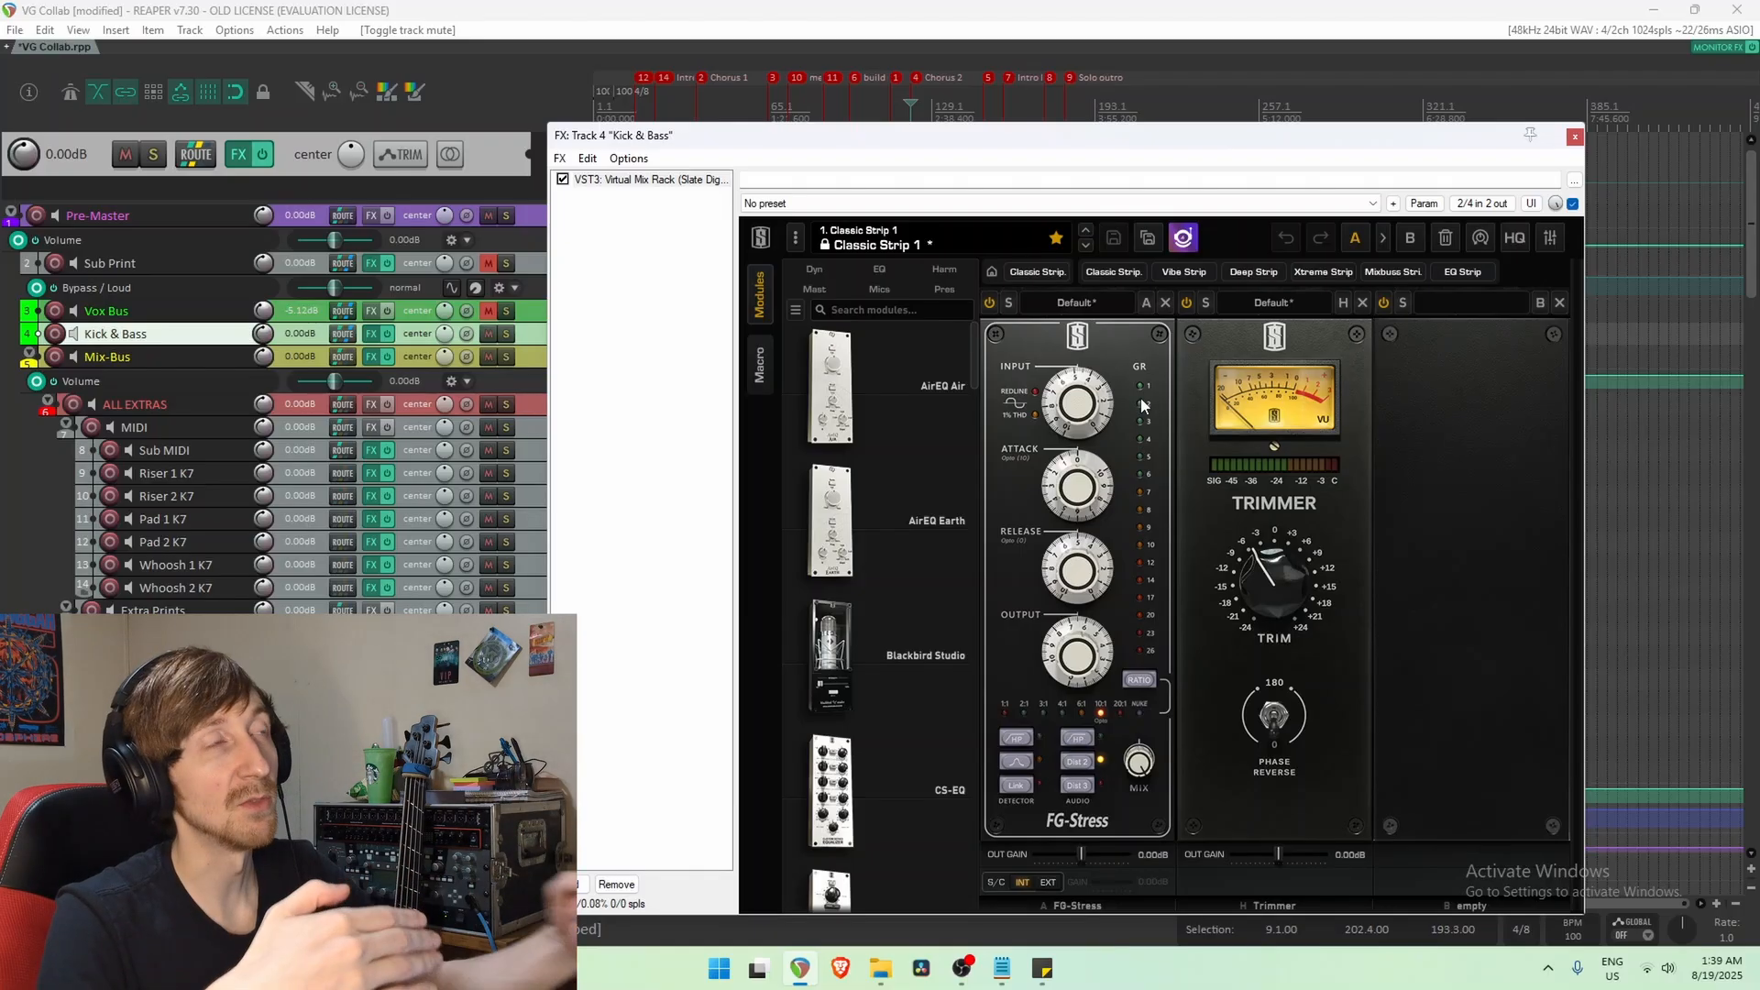
Audition the Kick & Bass bus soloed, review its Virtual Mix Rack, then close the chain and clear the solo.
drag(995, 137, 994, 615)
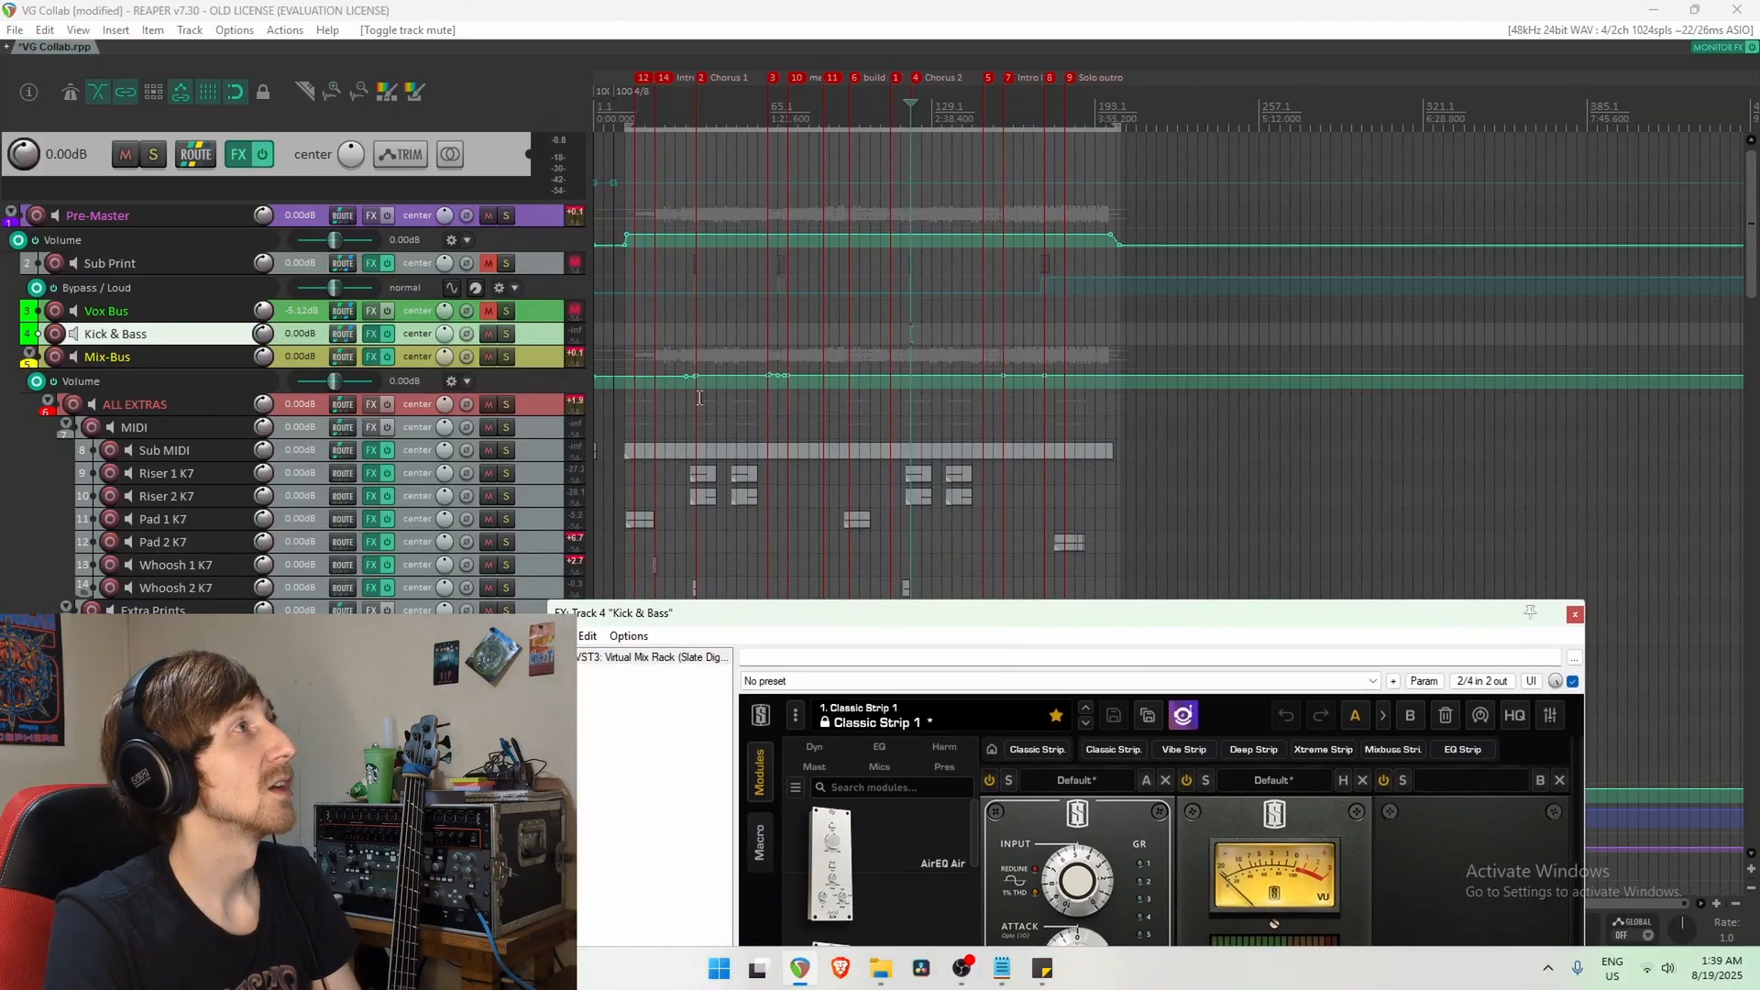
click(506, 334)
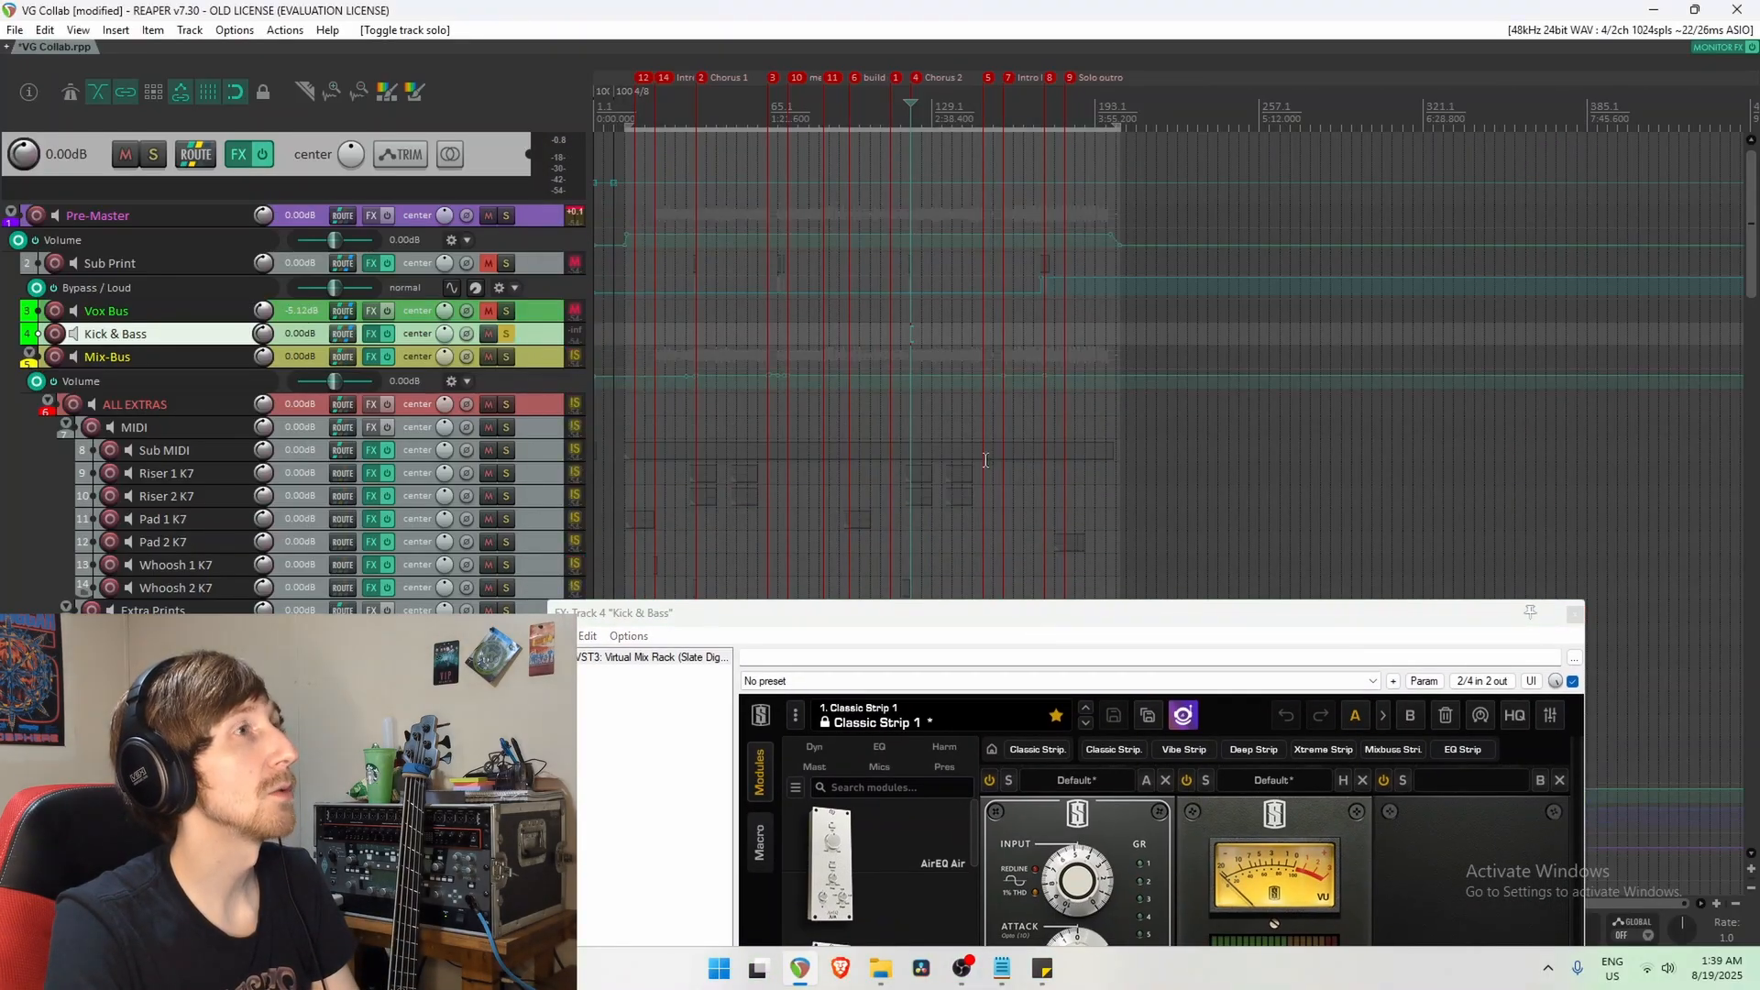
drag(1100, 612, 1081, 153)
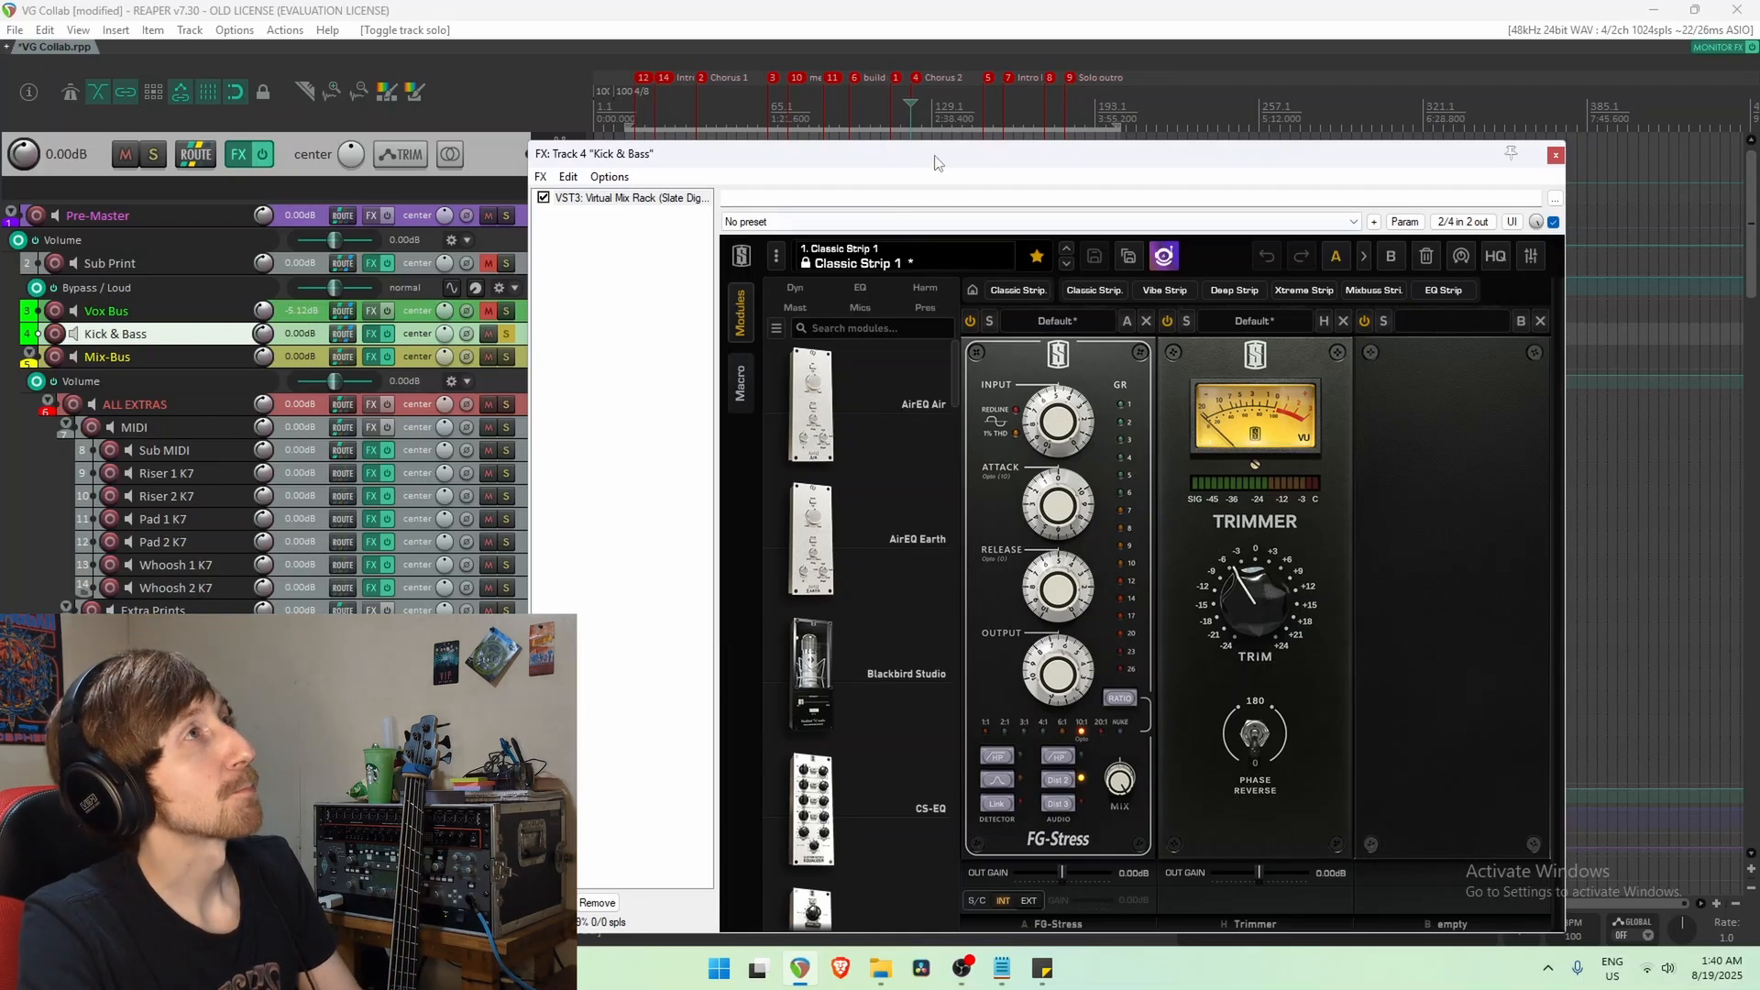
drag(940, 163, 931, 108)
click(639, 175)
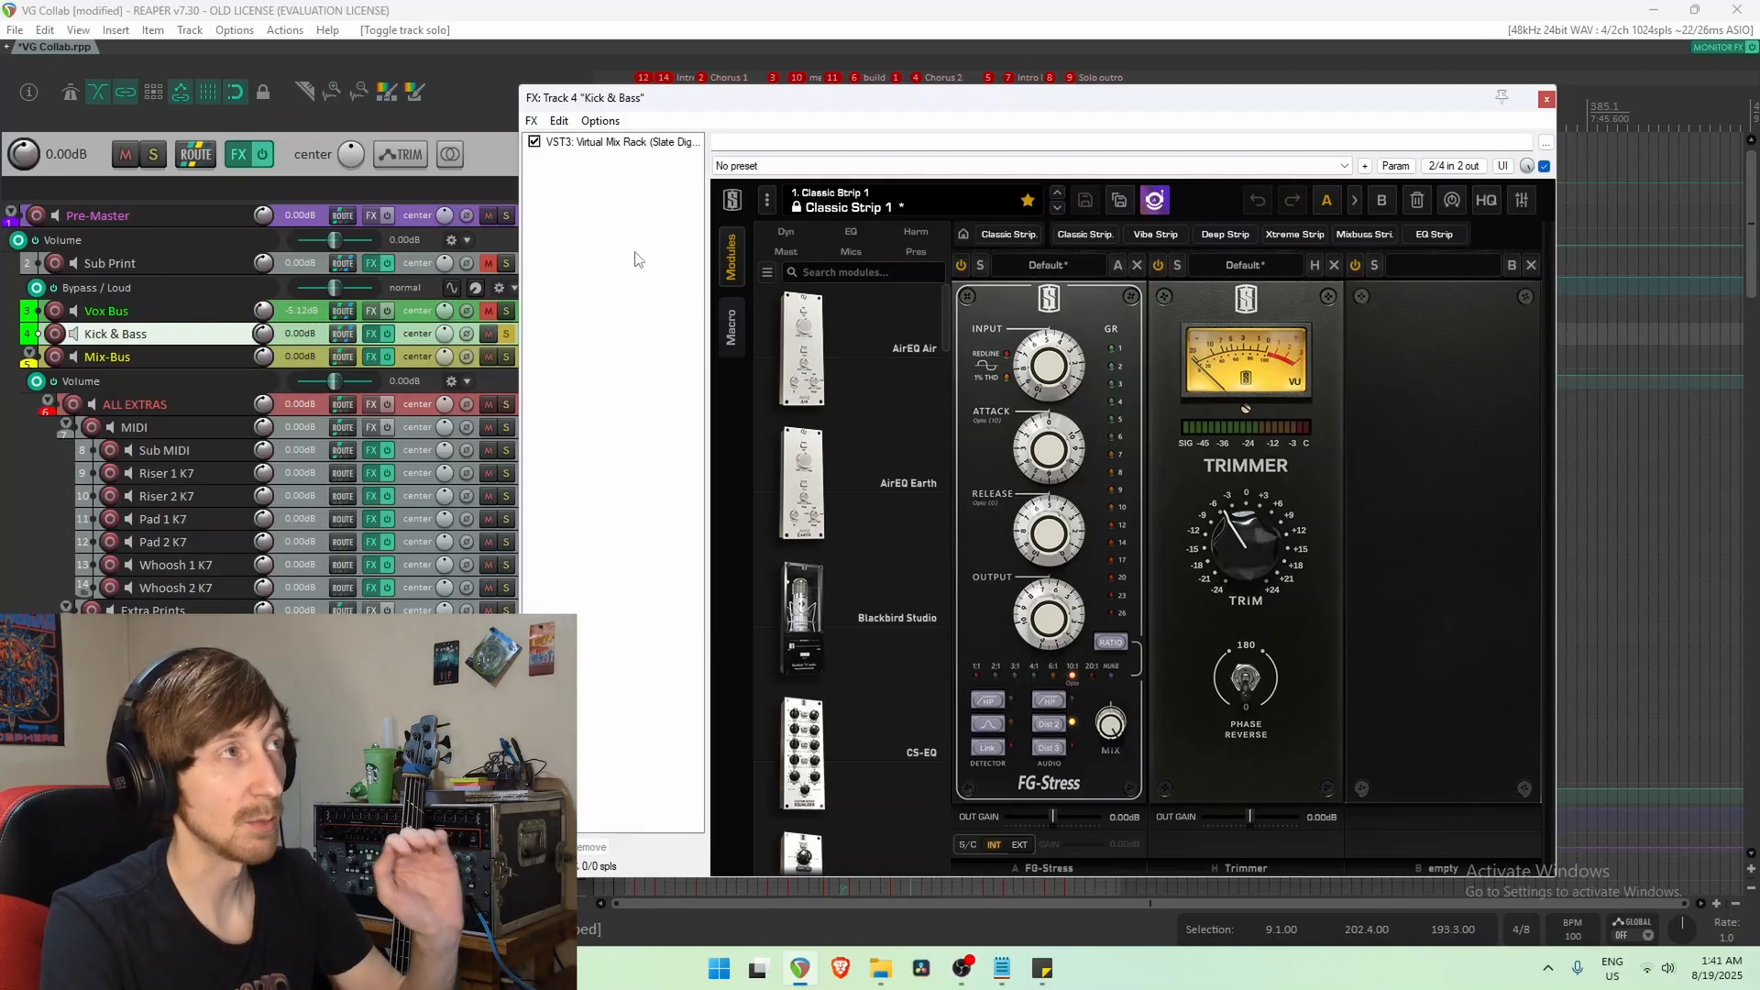
click(1547, 99)
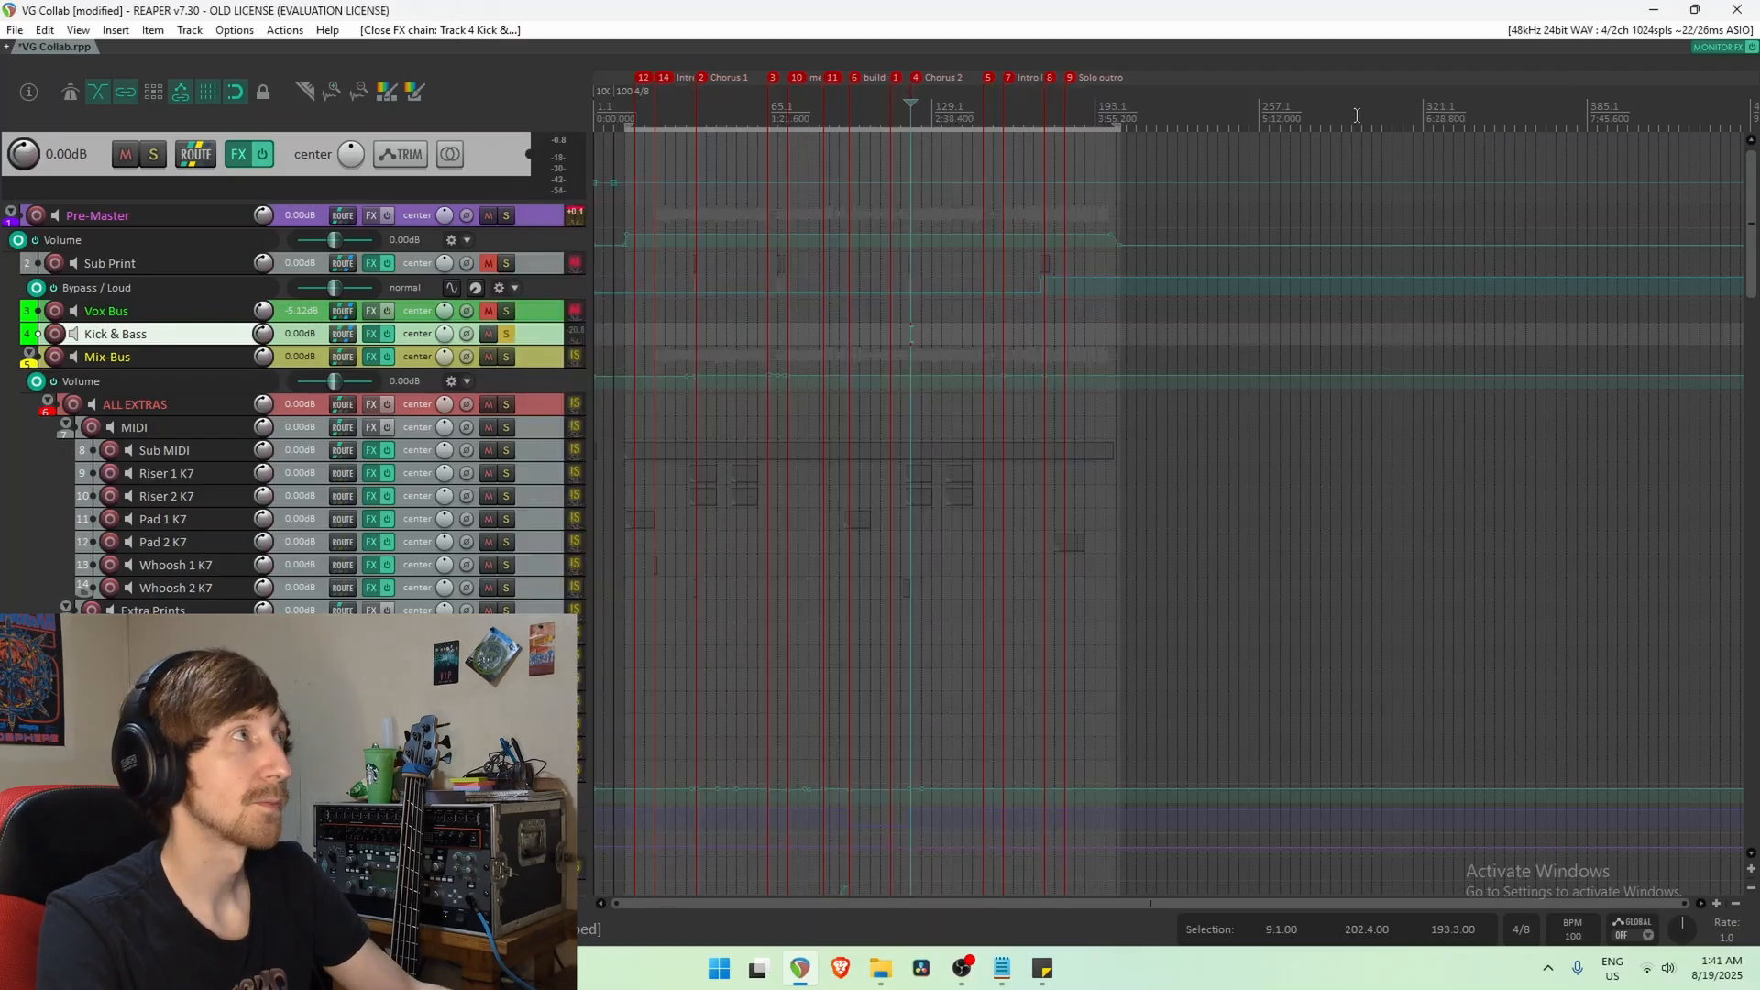
click(506, 336)
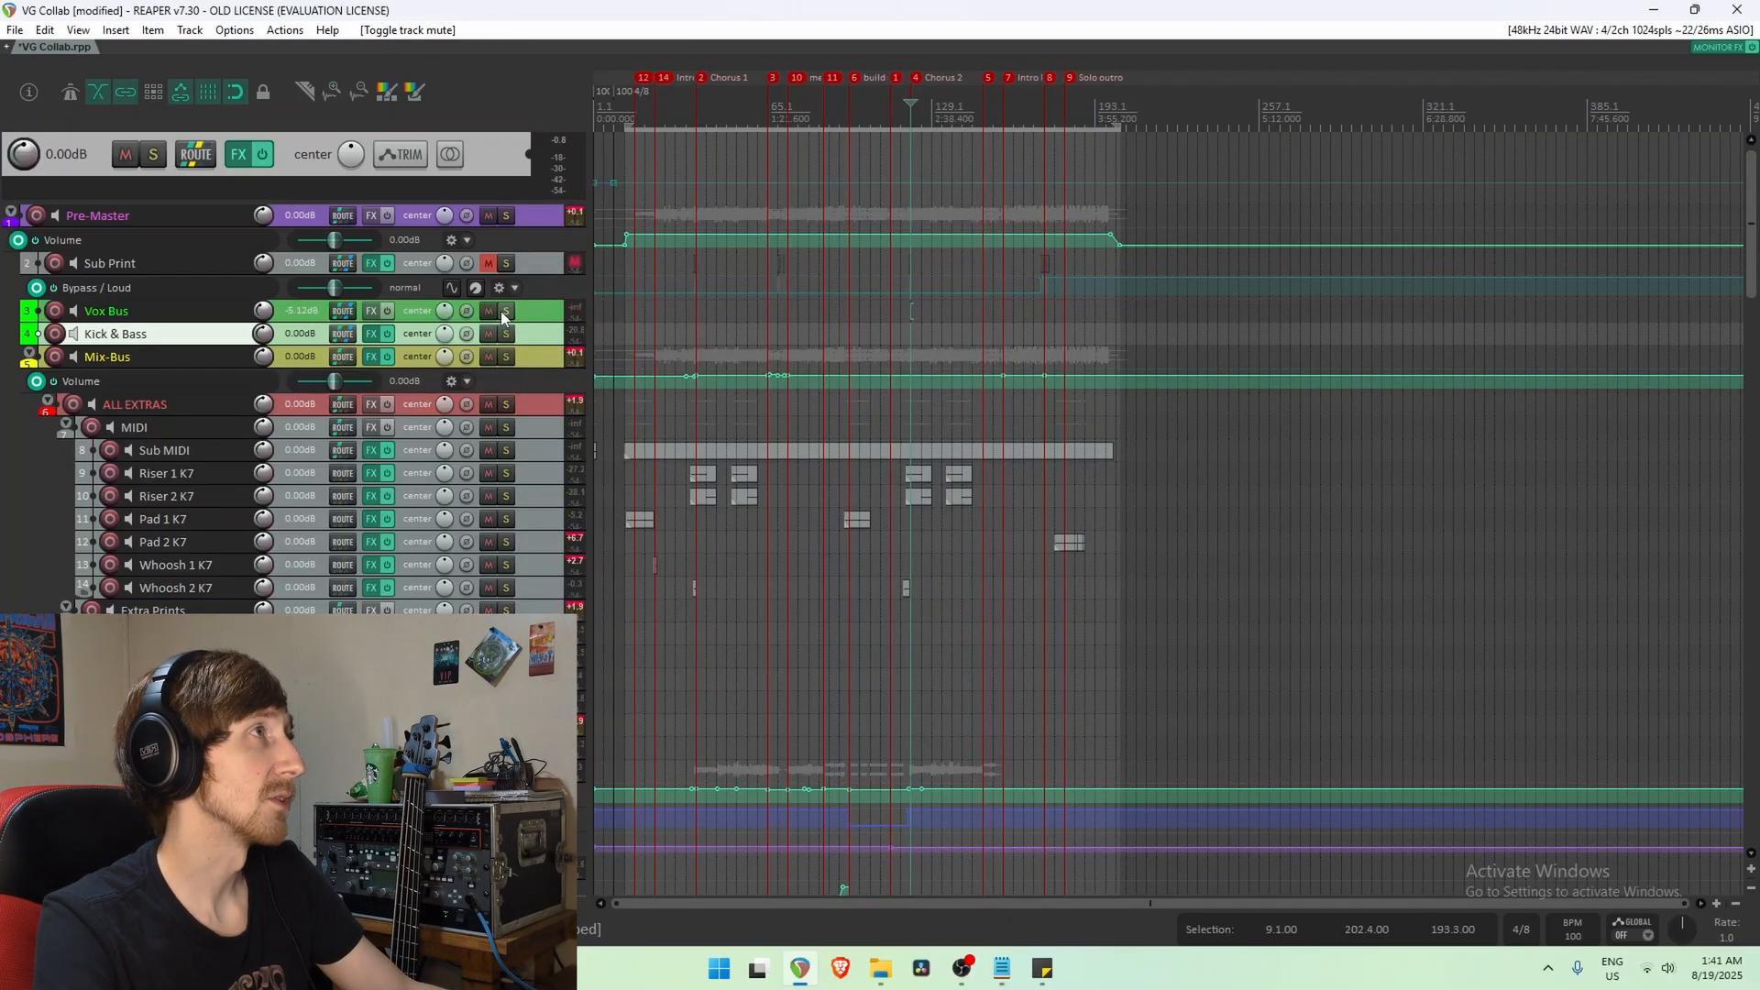
Unmute the Vox Bus, audition it soloed, then clear the solo and play the full mix.
click(505, 311)
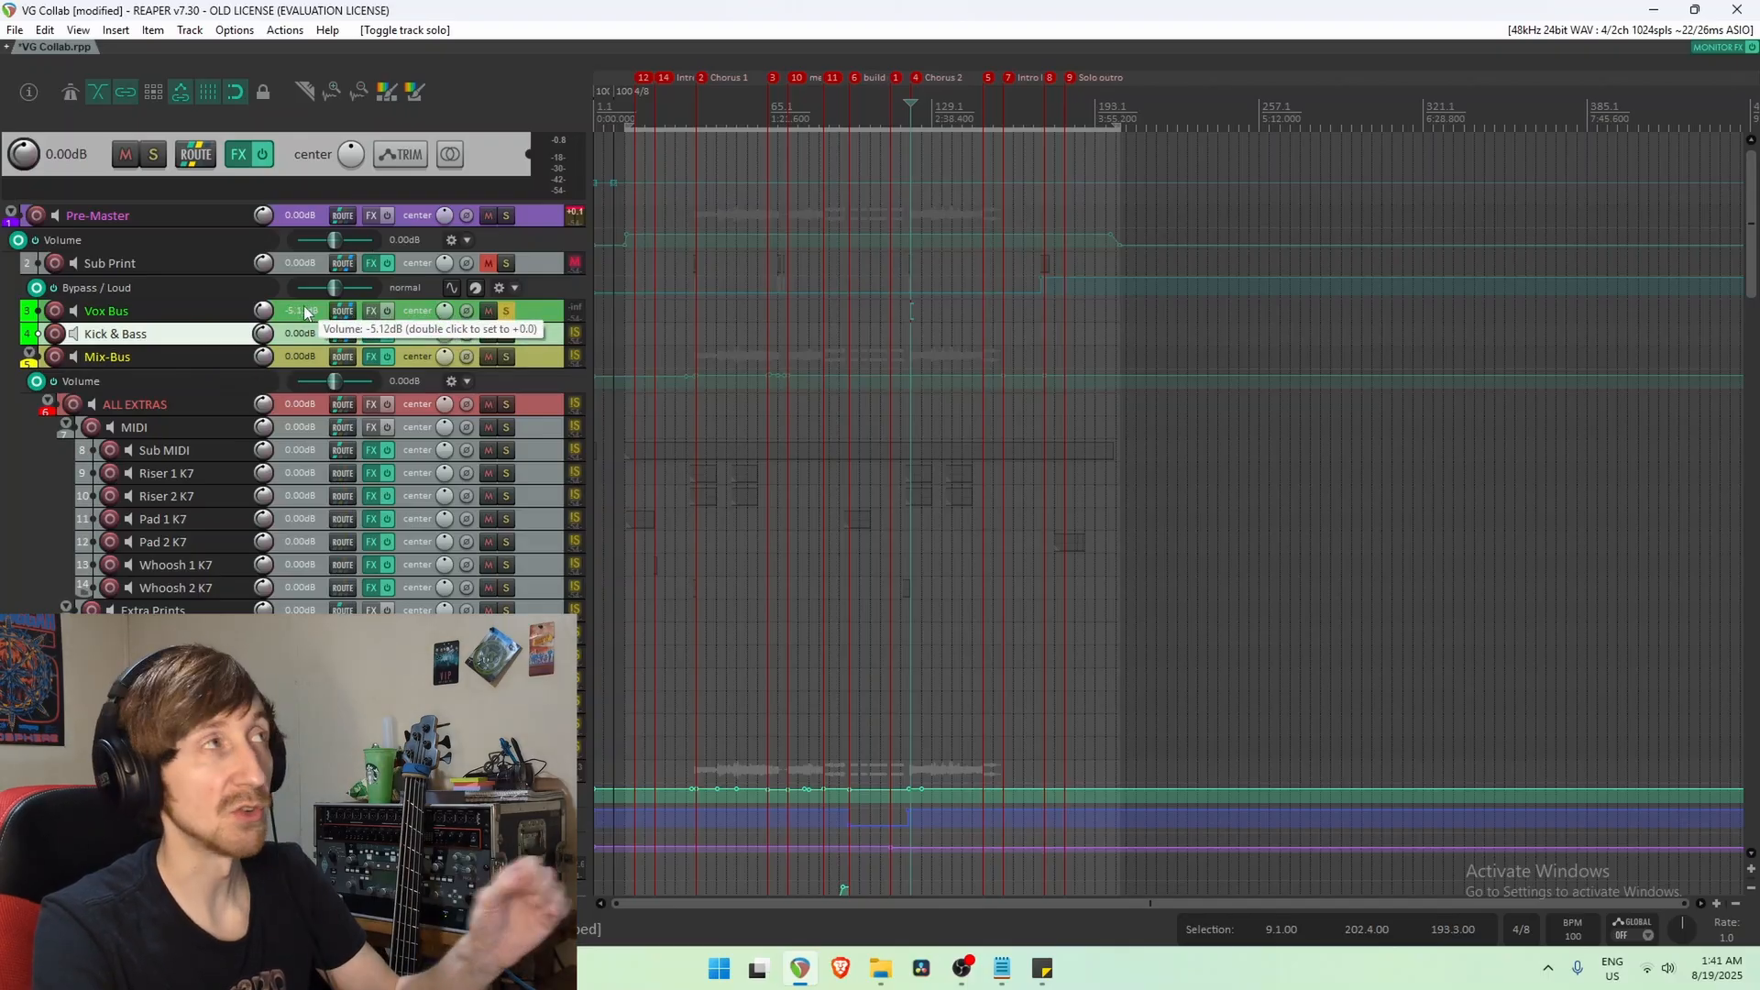
click(506, 310)
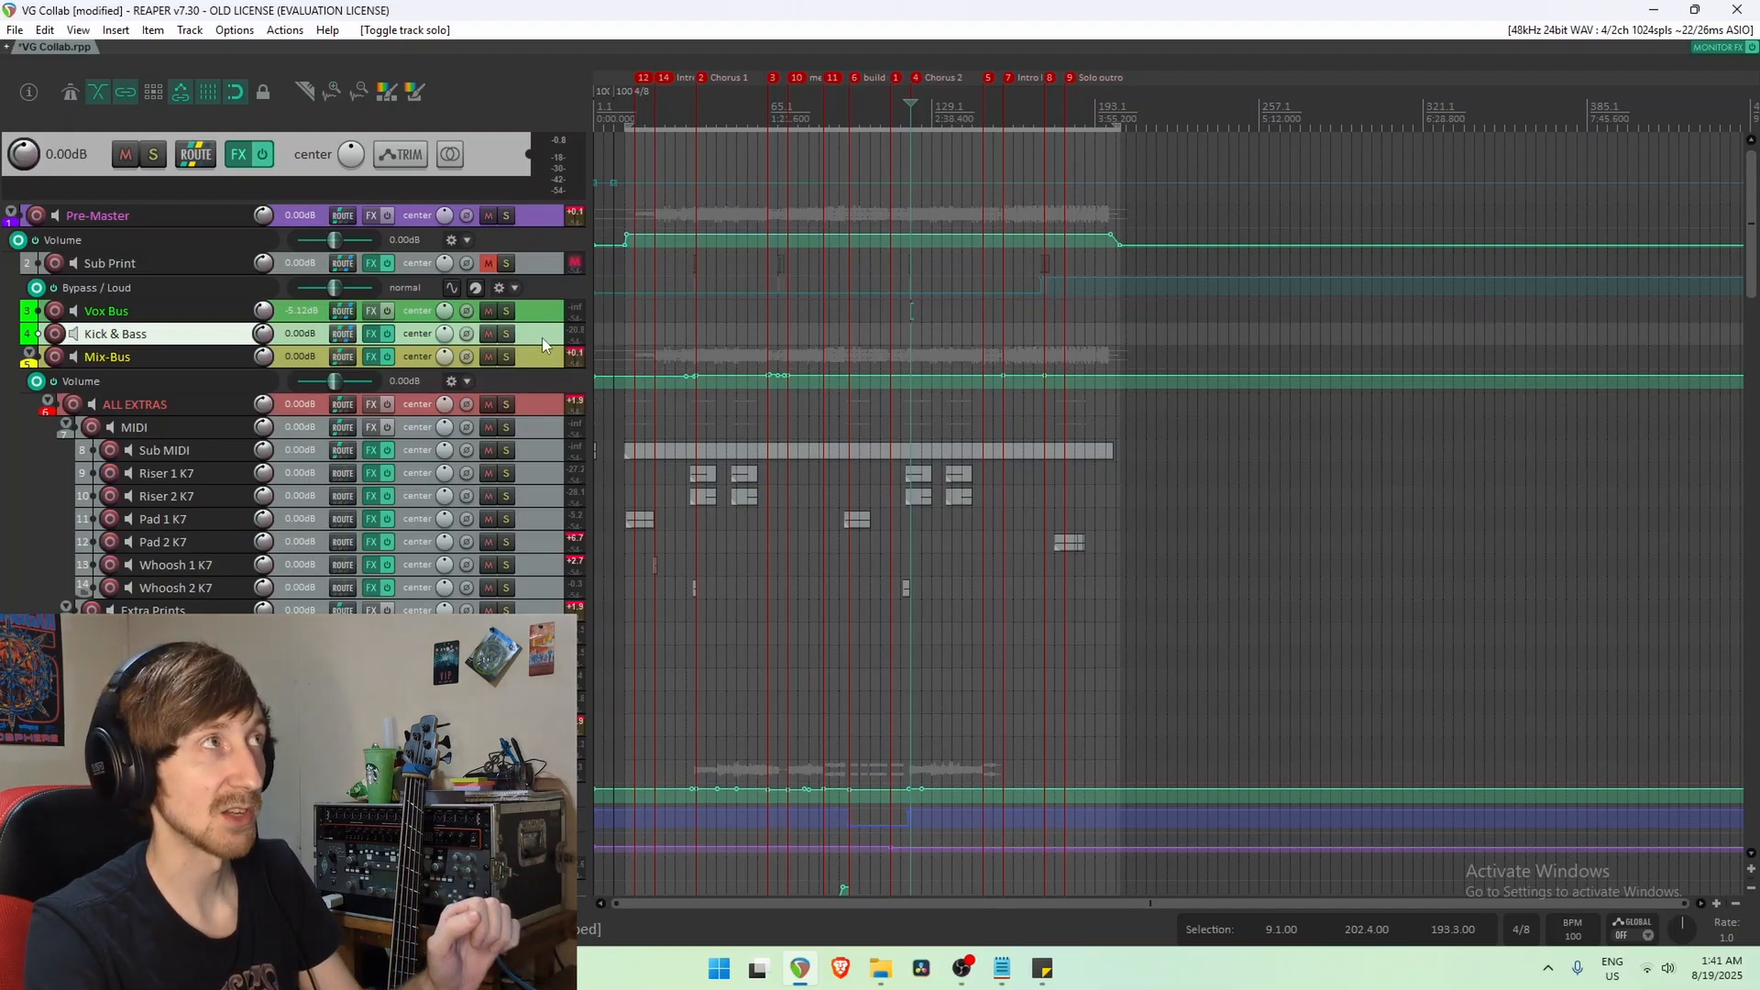
key(space)
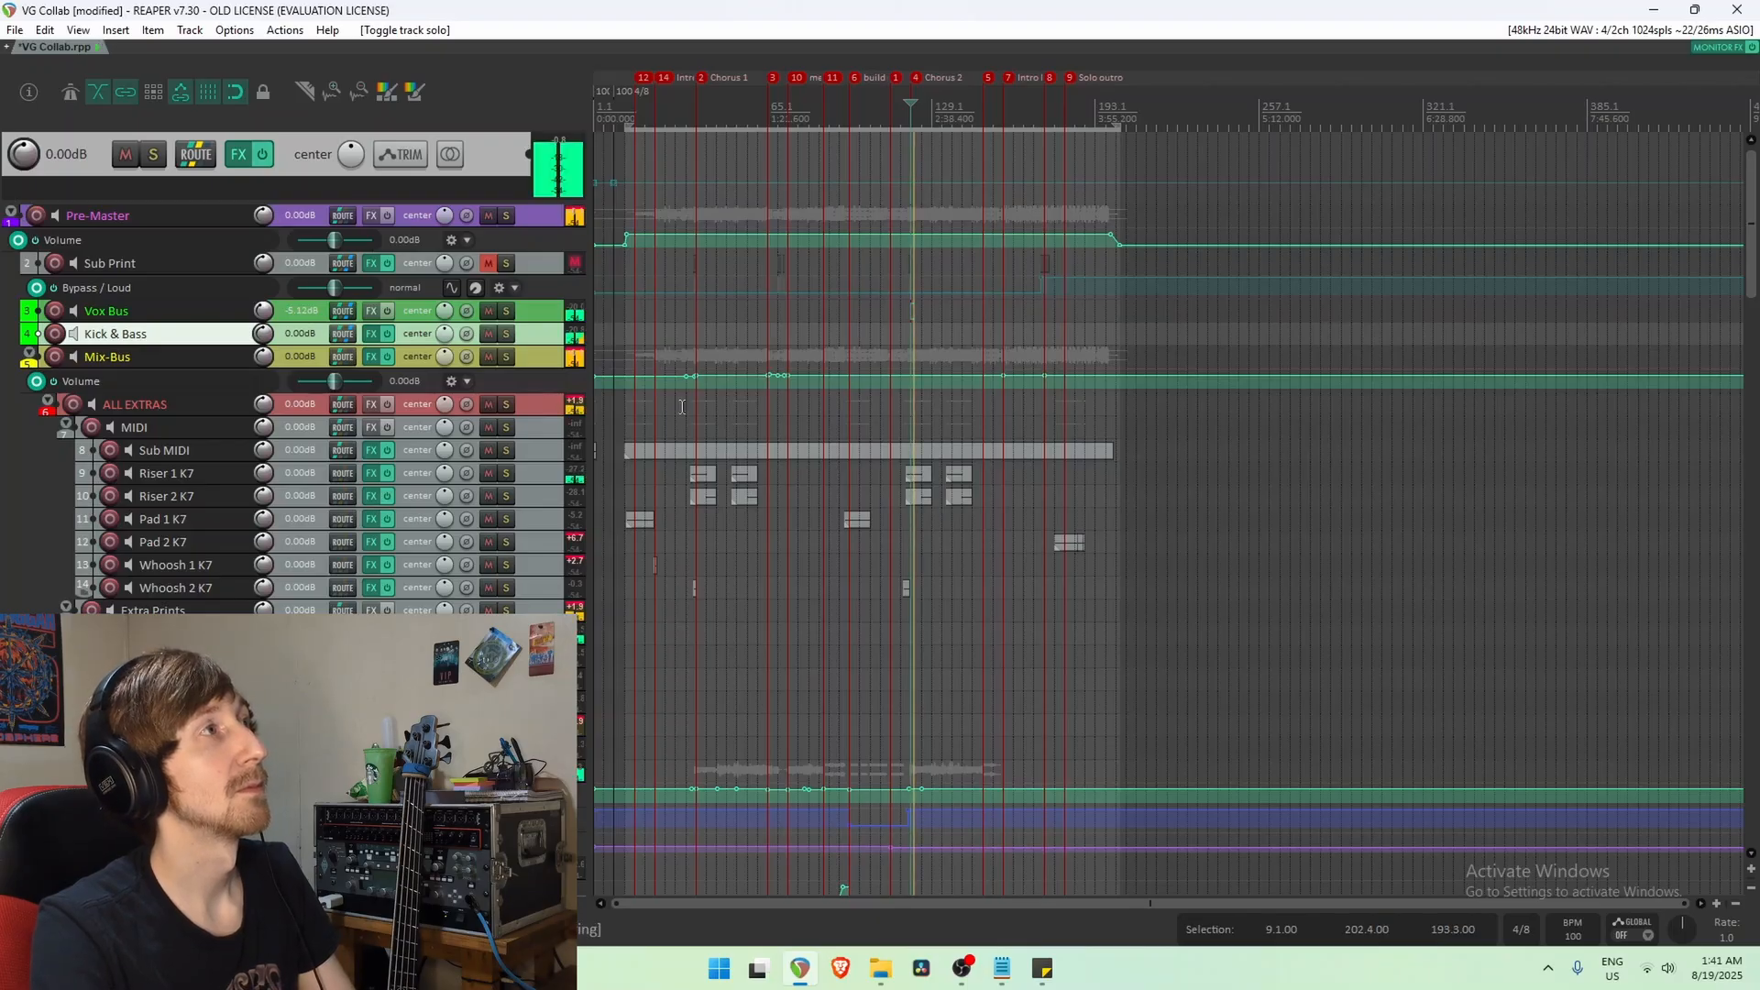
Compare the playing mix with the Vox Bus and Kick & Bass tracks muted together and unmuted, then stop playback.
ctrl+click(534, 313)
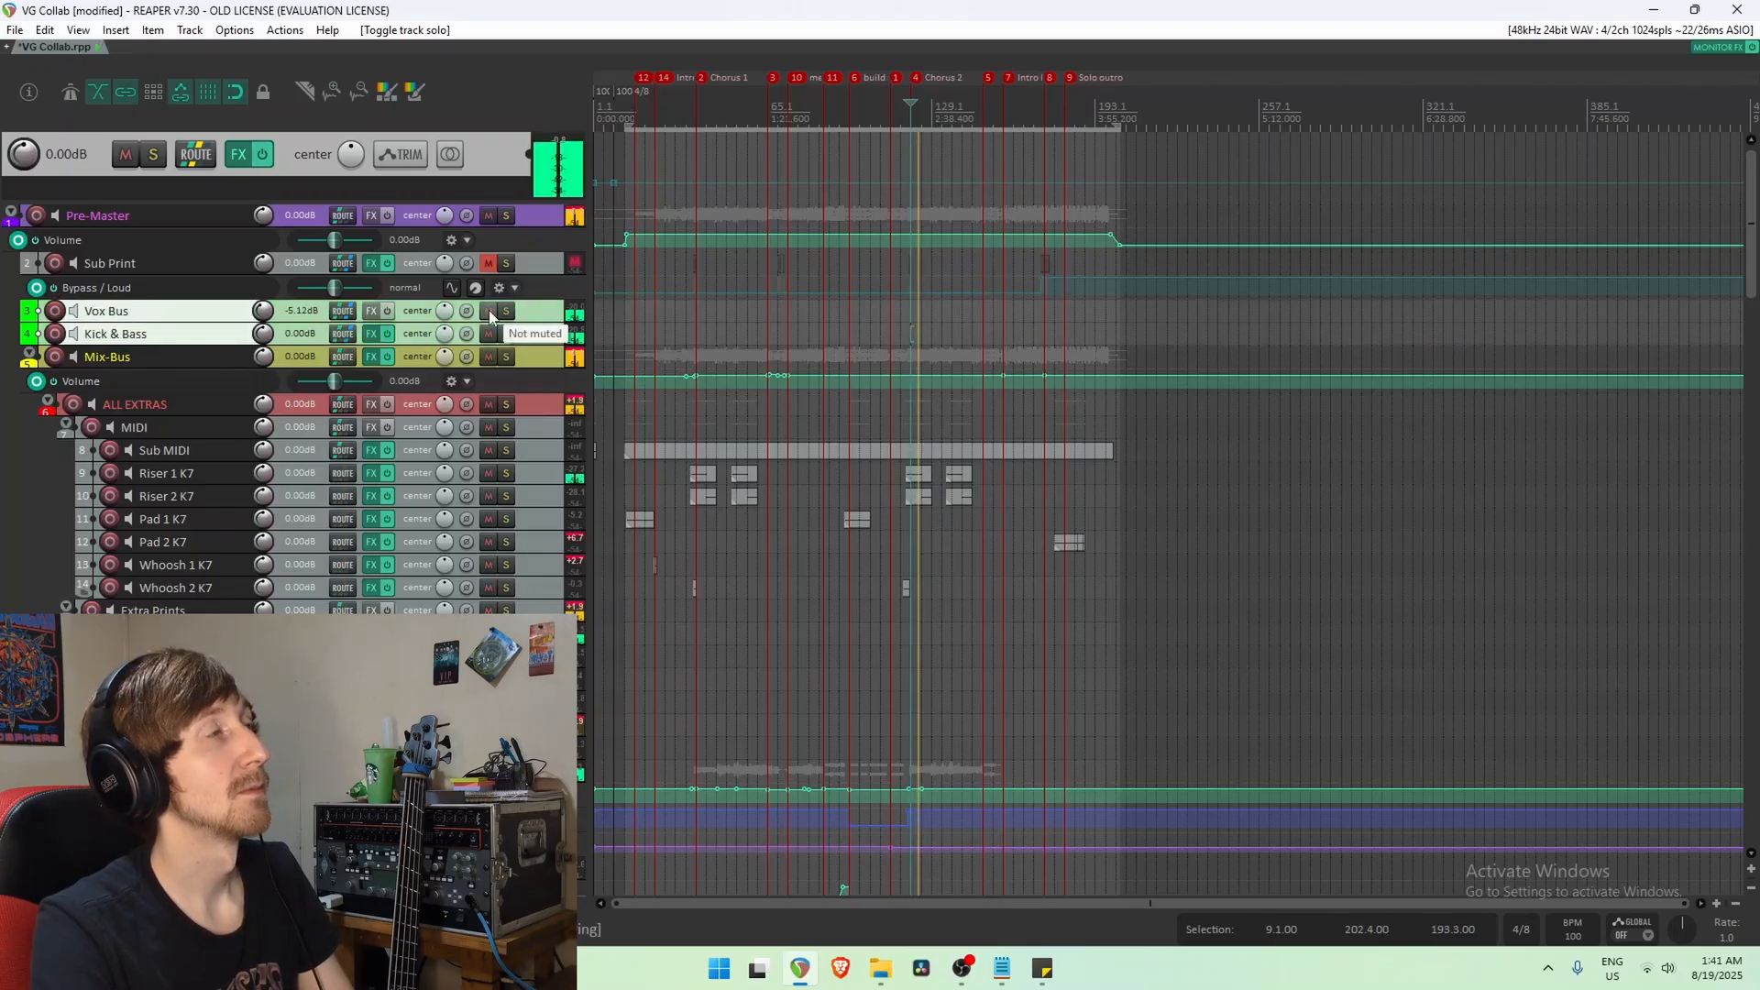
click(490, 314)
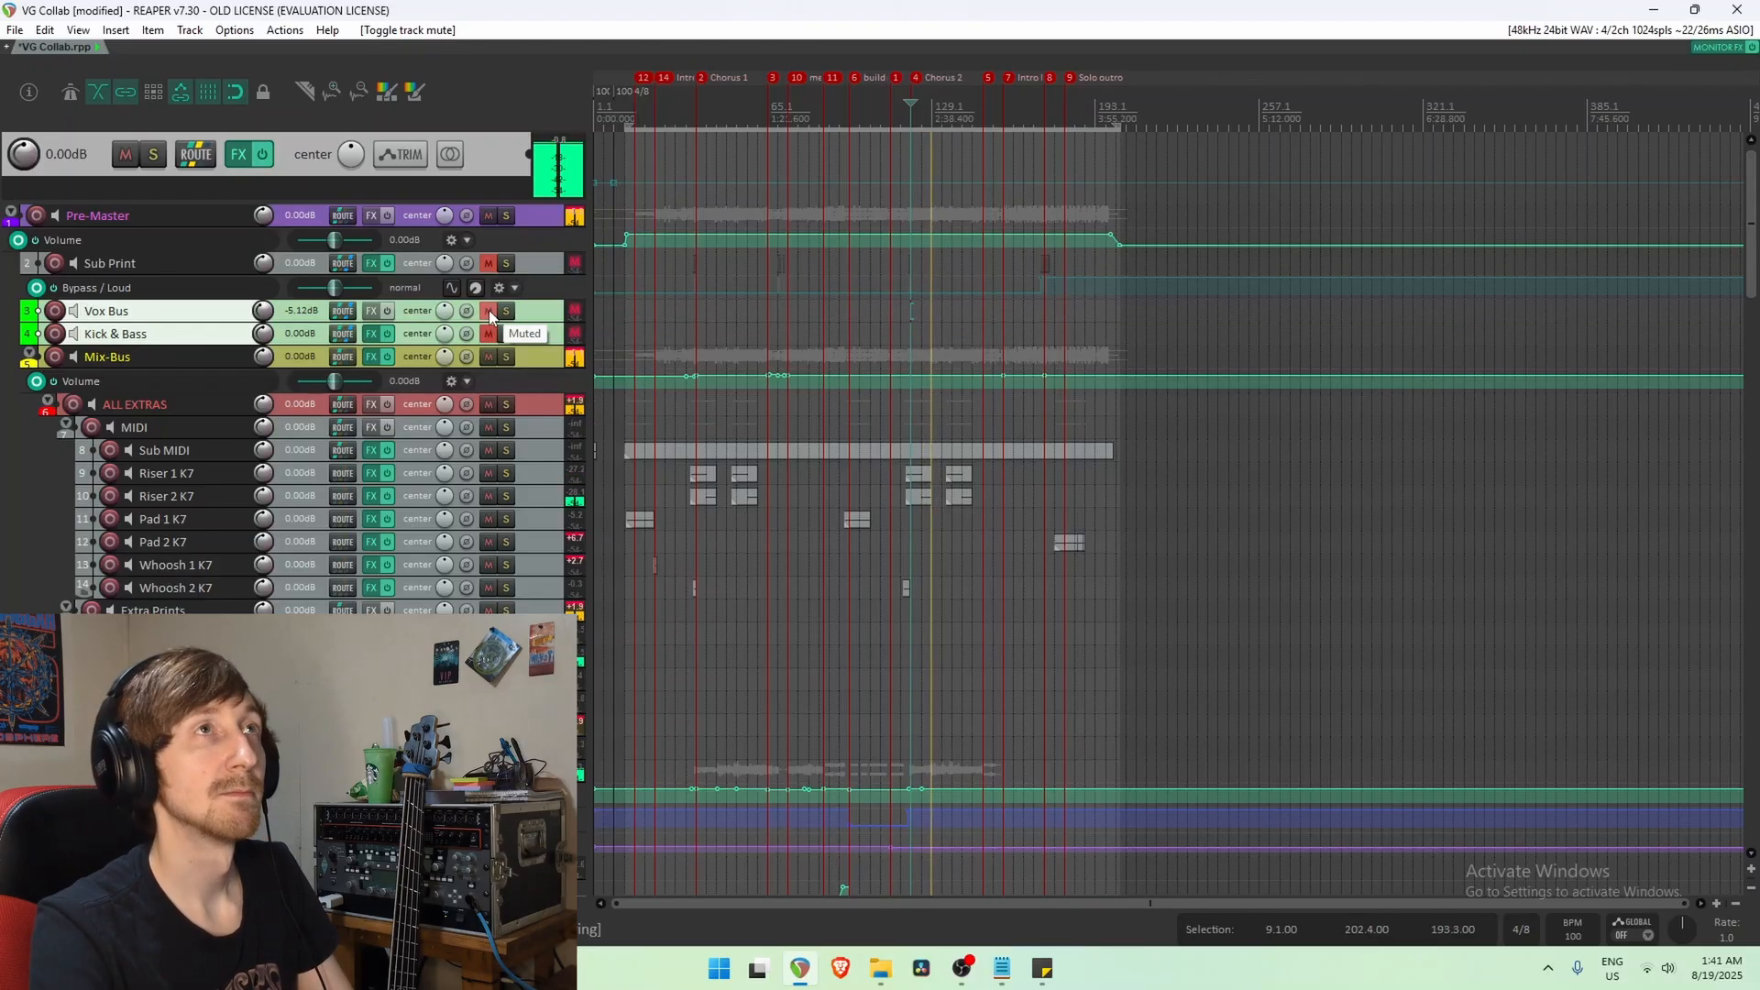
click(490, 314)
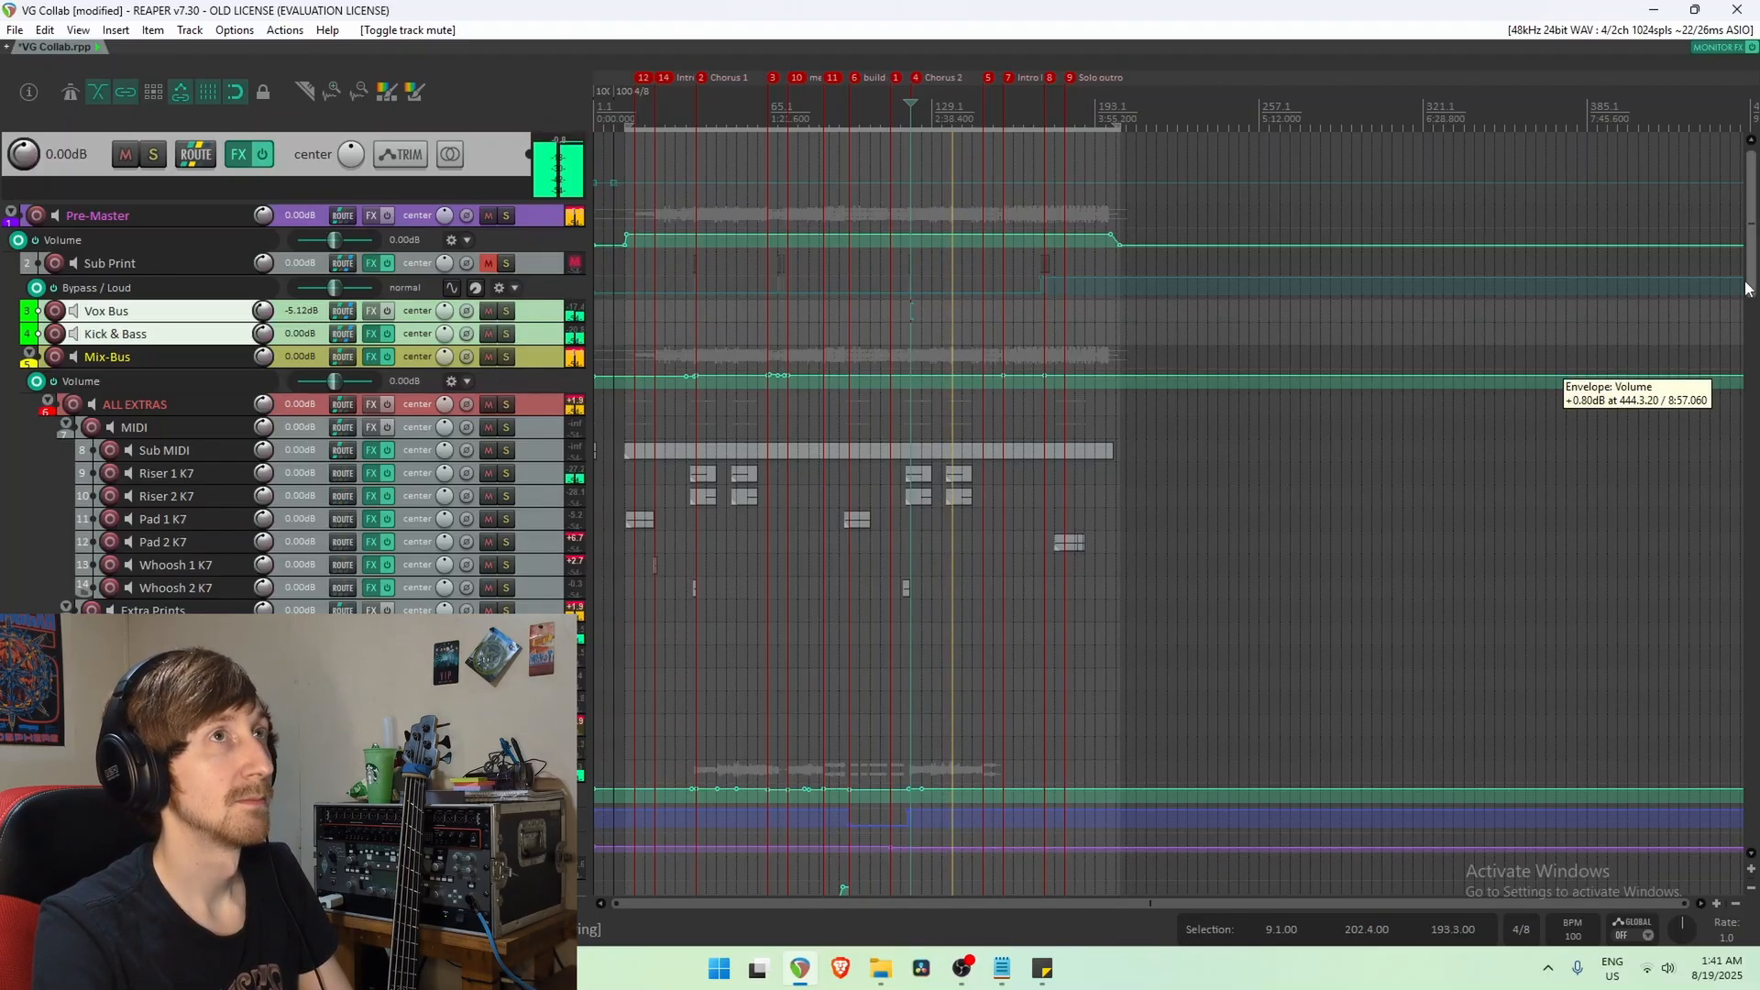
scroll(1749, 374, down, 5)
drag(1749, 374, 1755, 275)
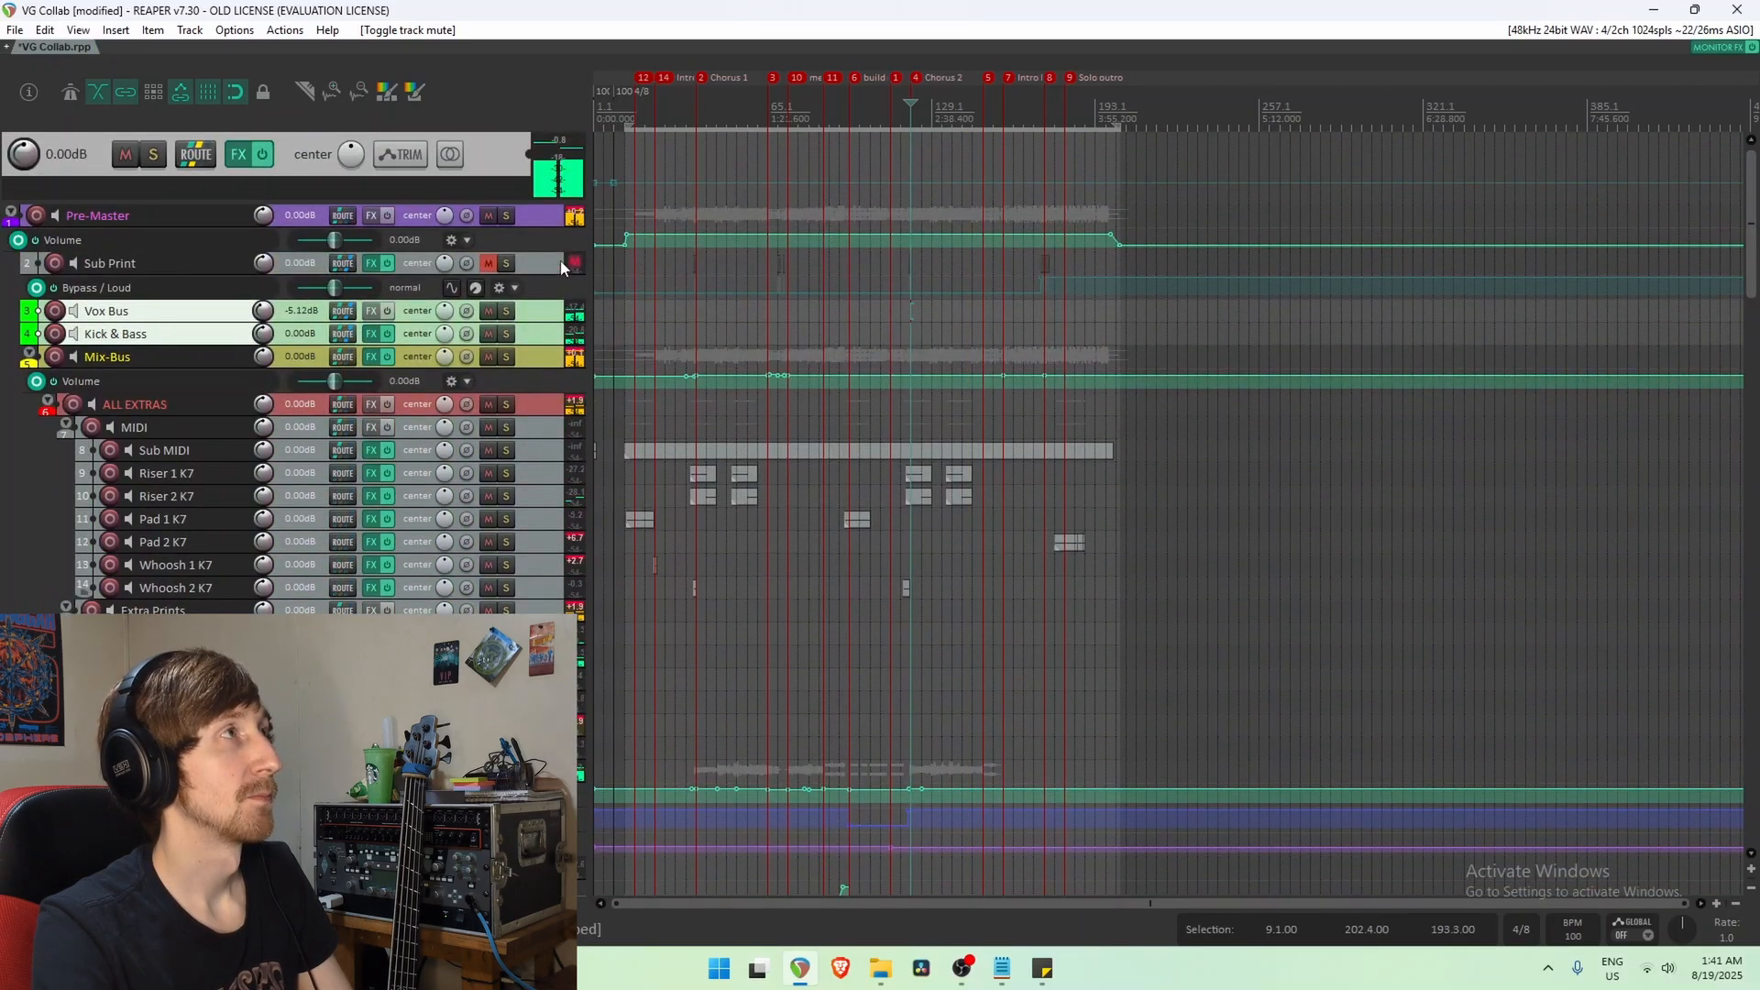
Unmute the Sub Print track and enlarge its height to show the waveforms clearly.
click(96, 291)
click(490, 265)
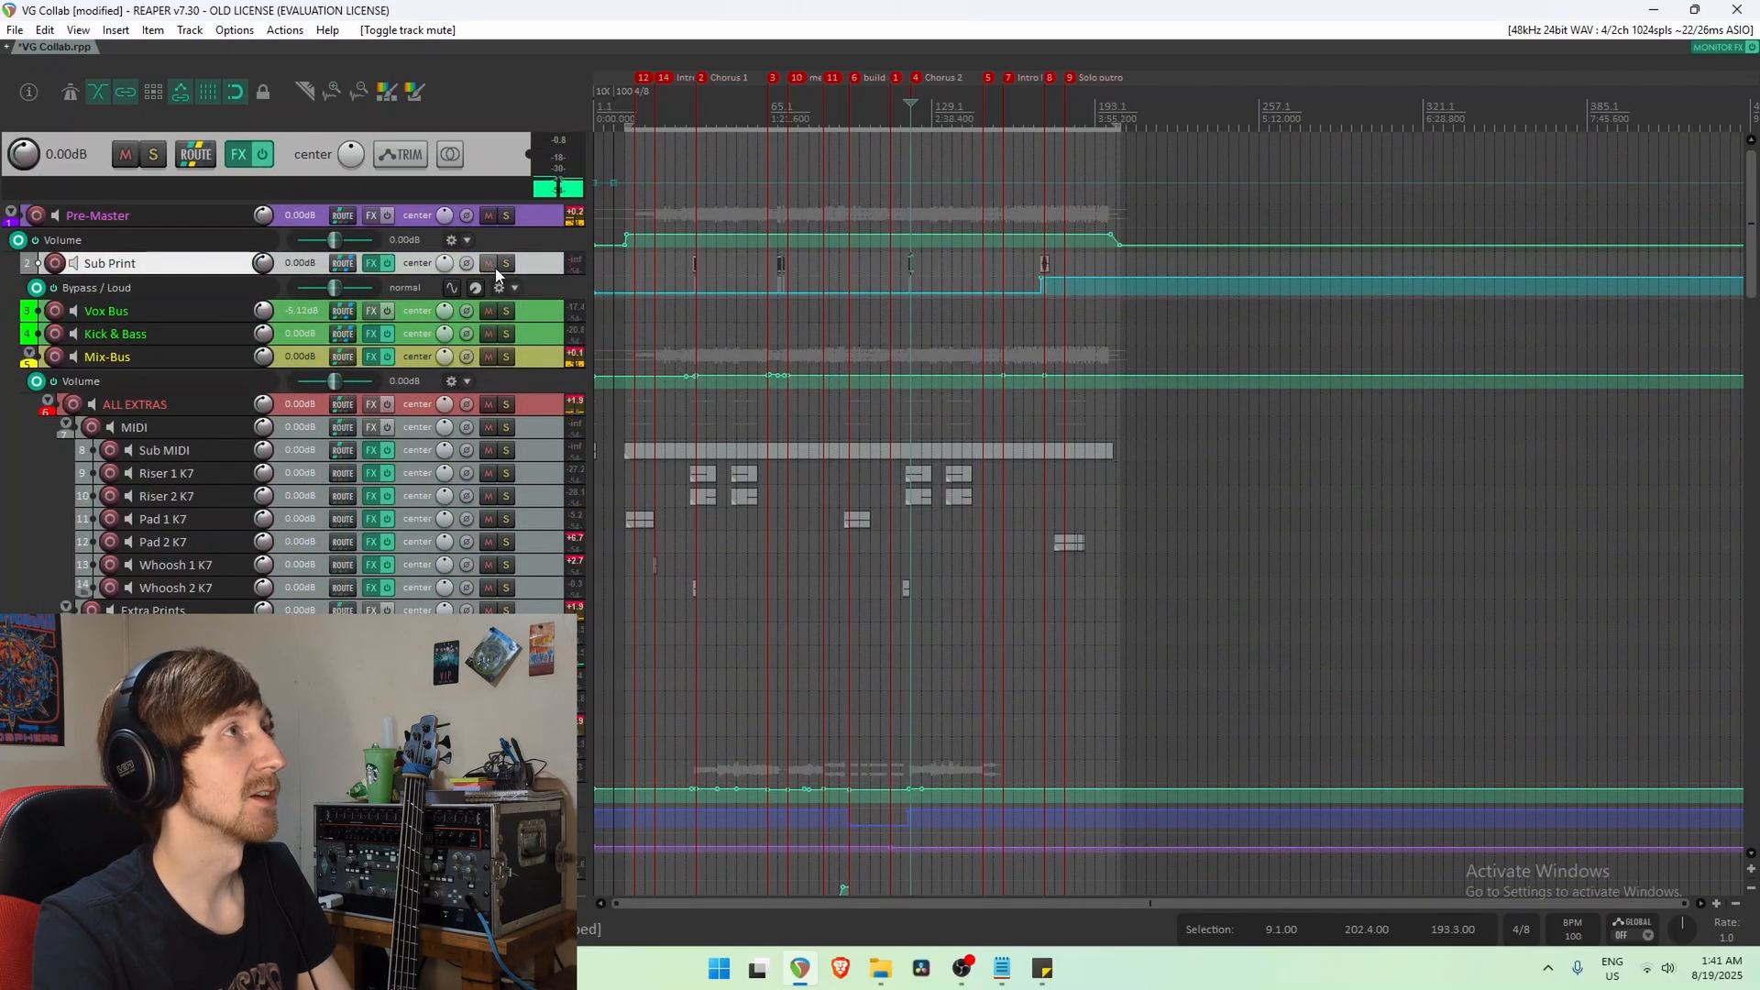
click(880, 267)
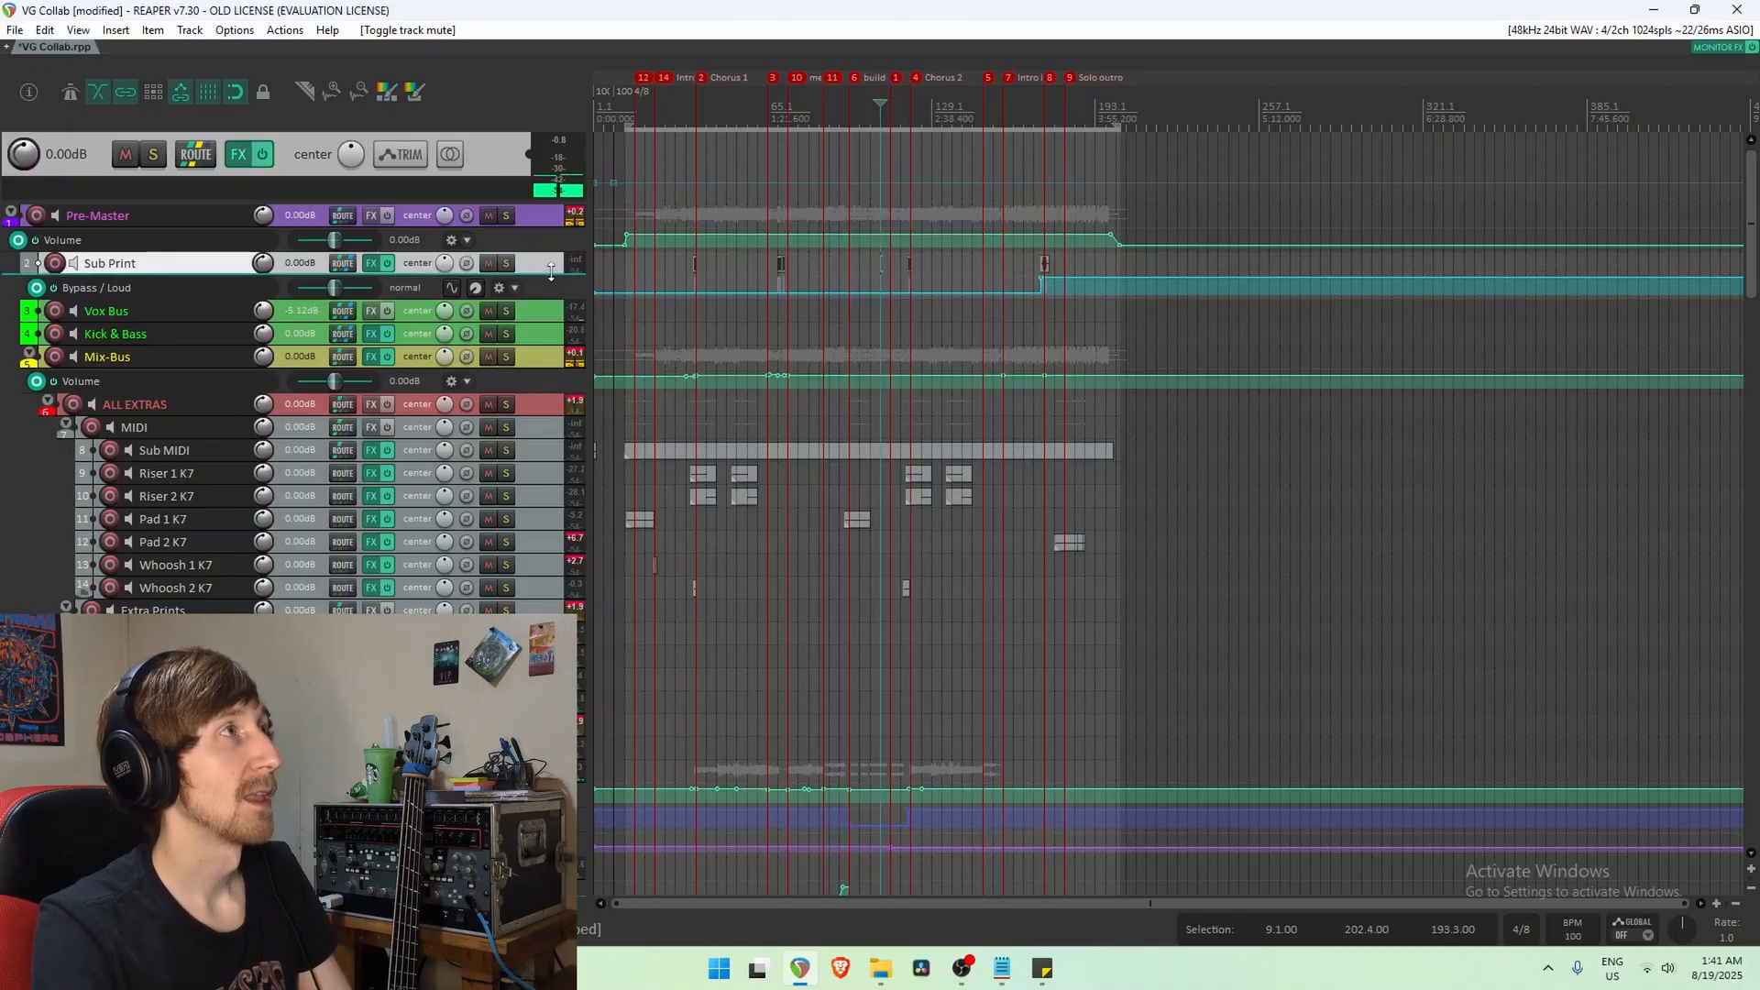
drag(546, 275, 547, 424)
Locate the Sub Print item just before Chorus 1 and audition it soloed.
click(869, 367)
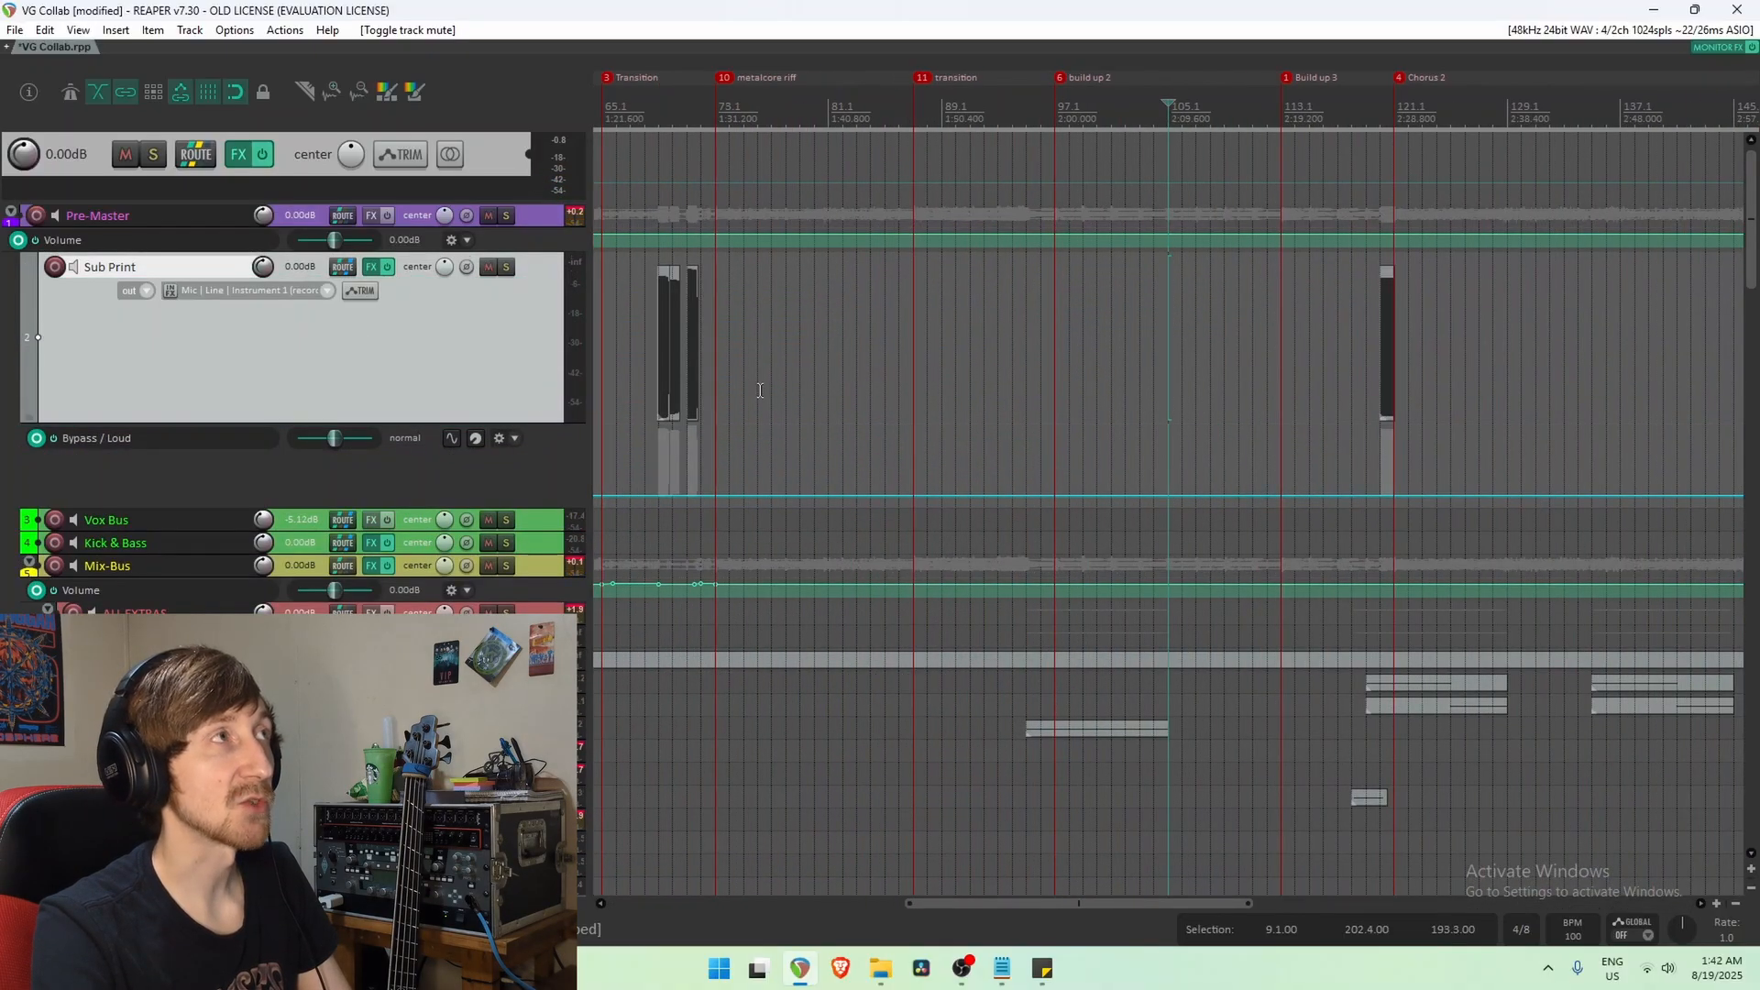
scroll(760, 391, down, 3)
click(715, 372)
scroll(715, 372, left, 3)
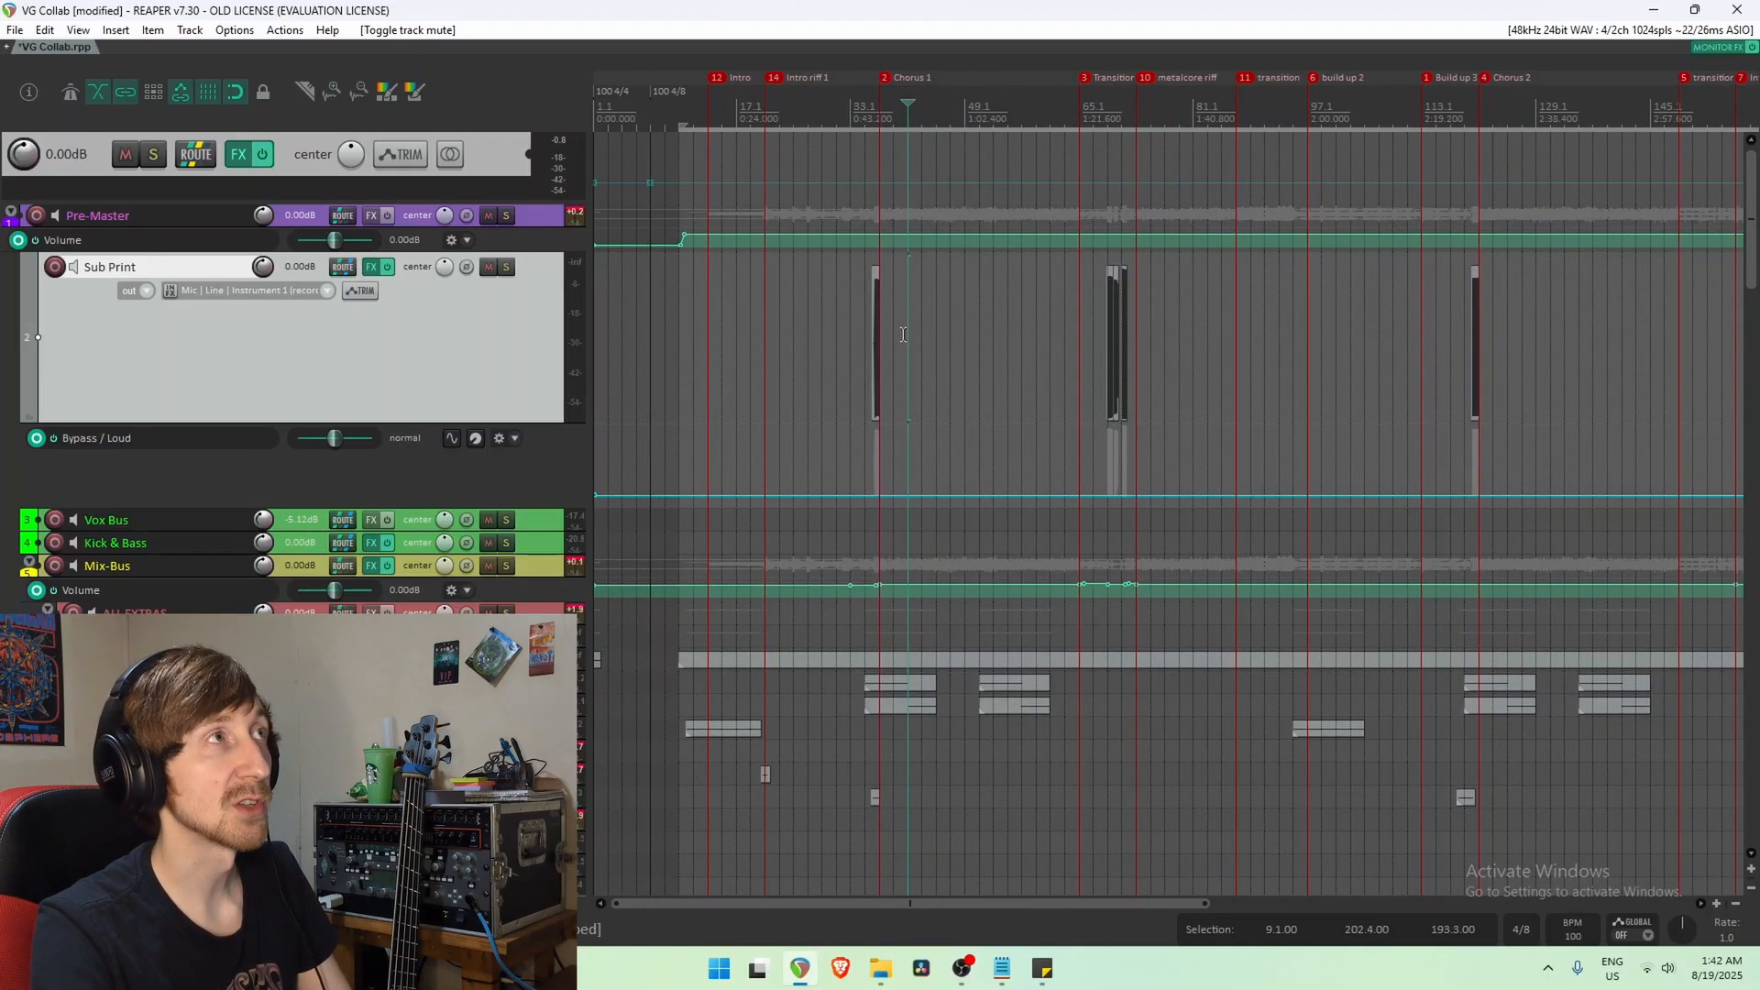
scroll(903, 335, up, 1)
click(989, 345)
scroll(988, 348, up, 7)
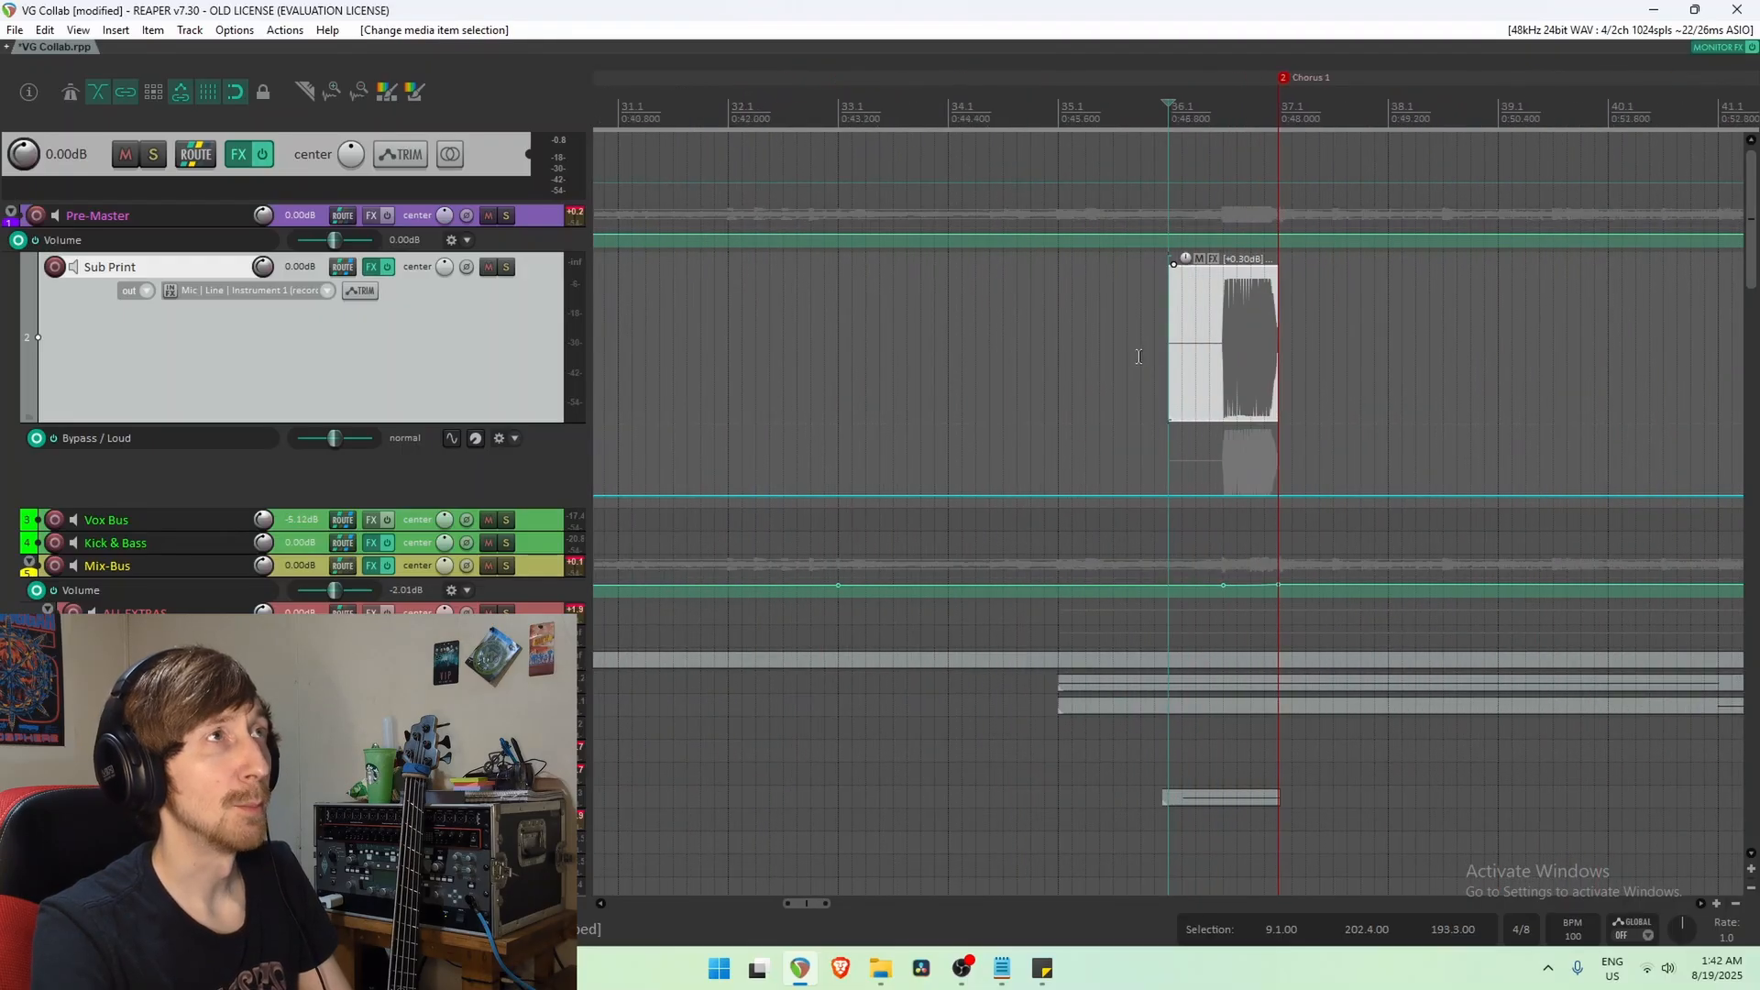
drag(1404, 76, 1231, 82)
click(1038, 304)
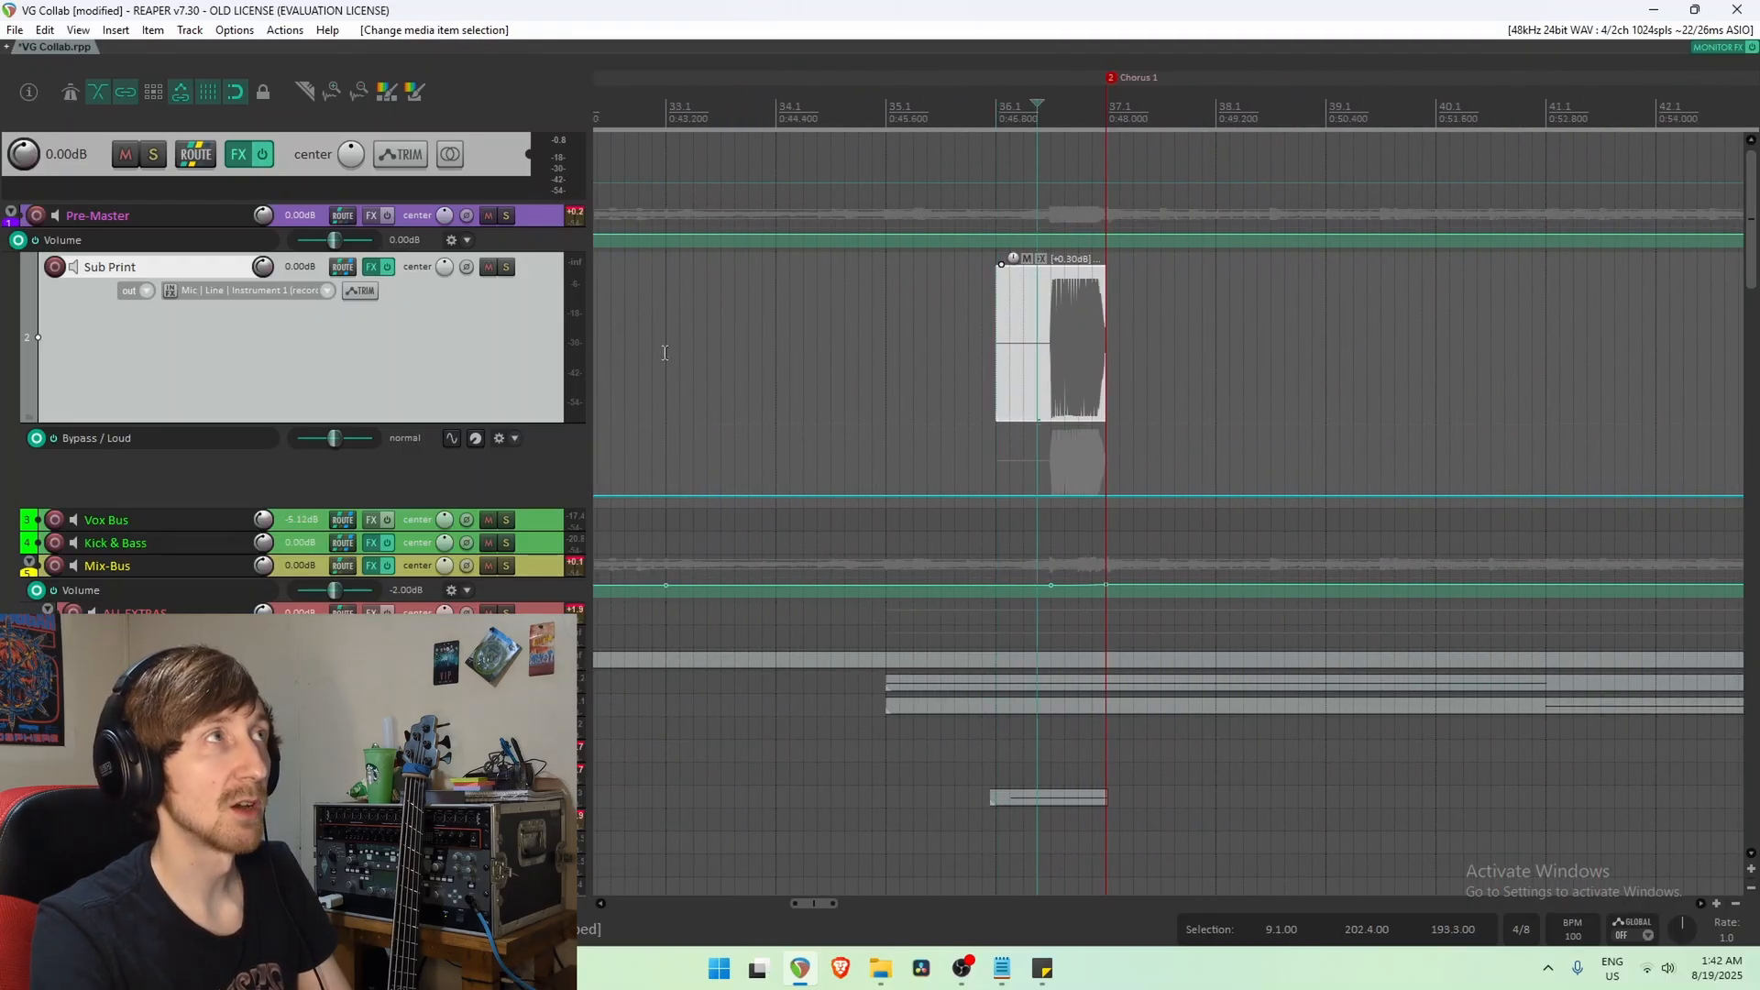
click(506, 267)
key(space)
key(space)
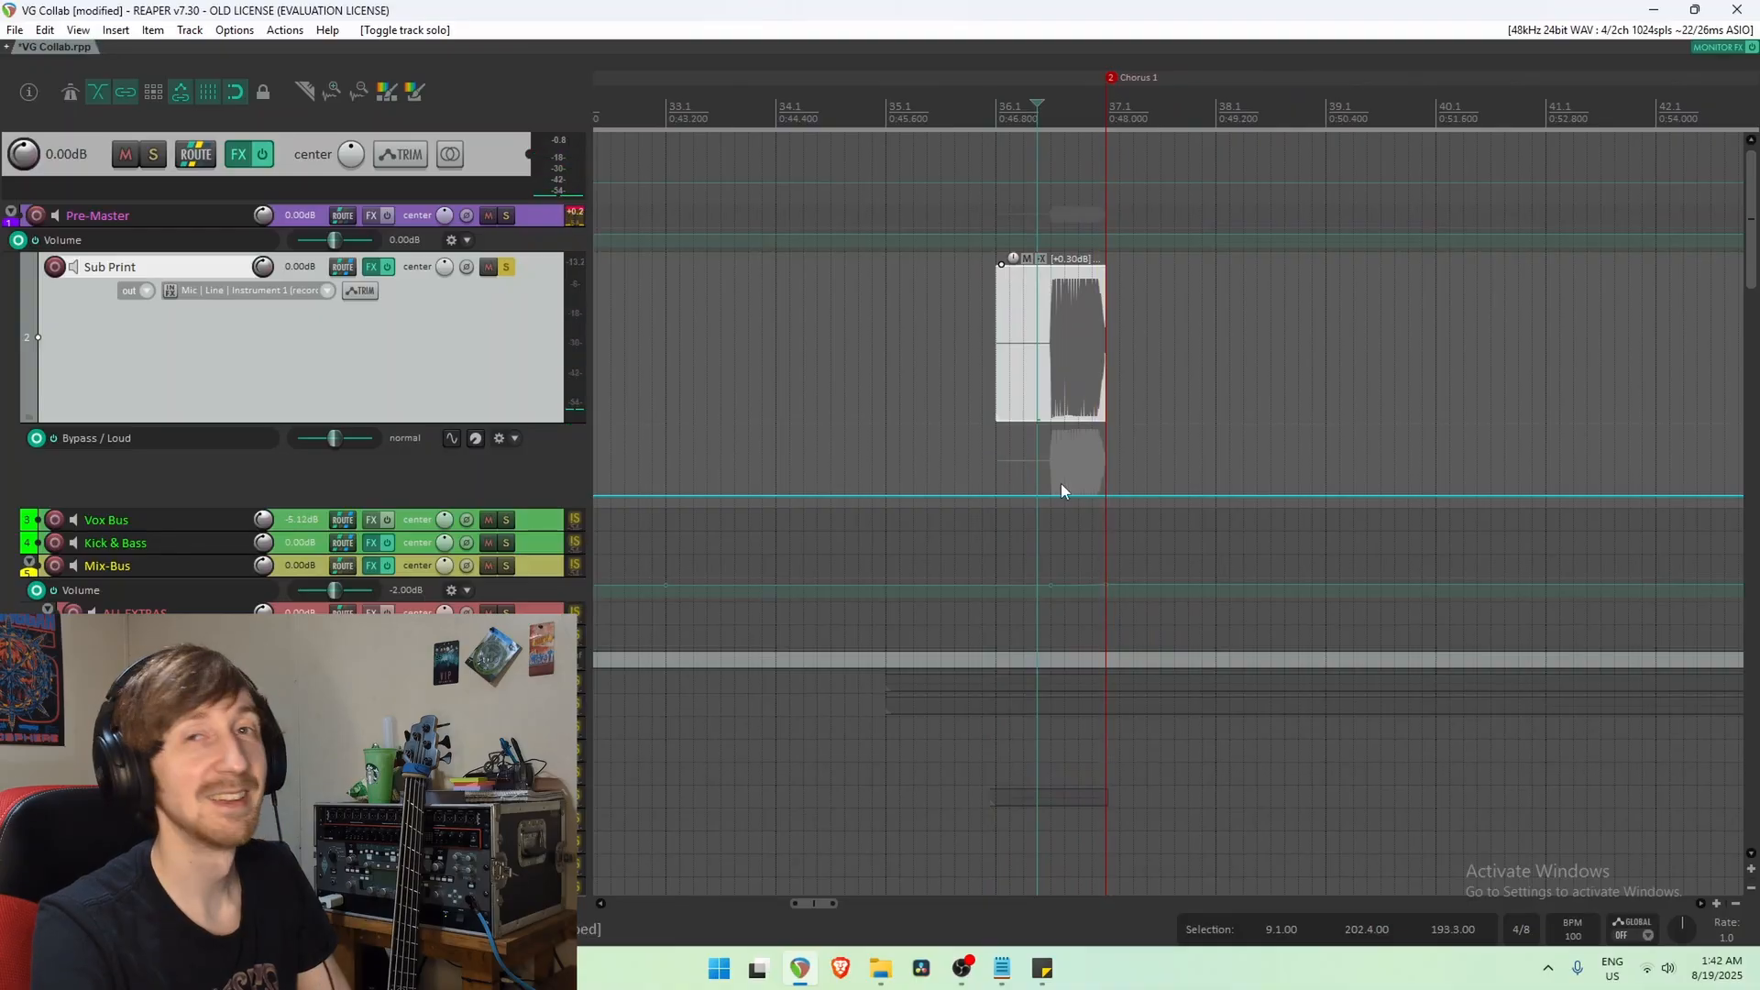
Clear the Sub Print solo and play the lead-in to Chorus 1 with the full mix.
click(902, 331)
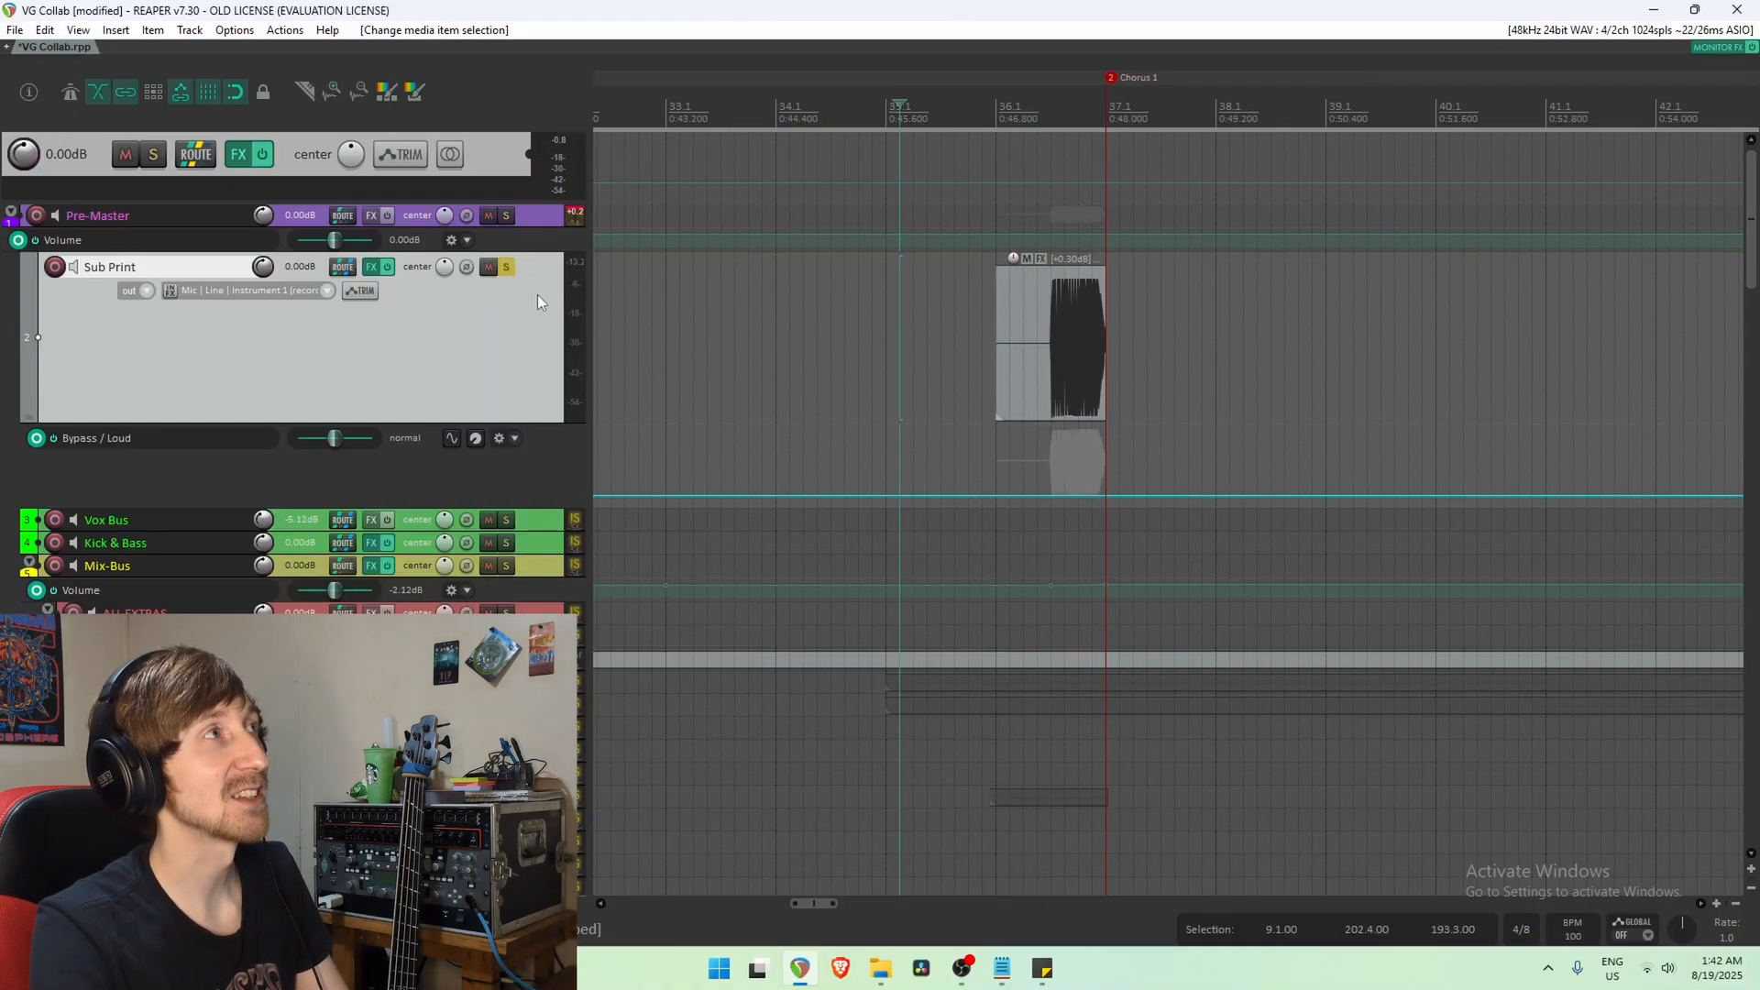
click(511, 266)
click(762, 307)
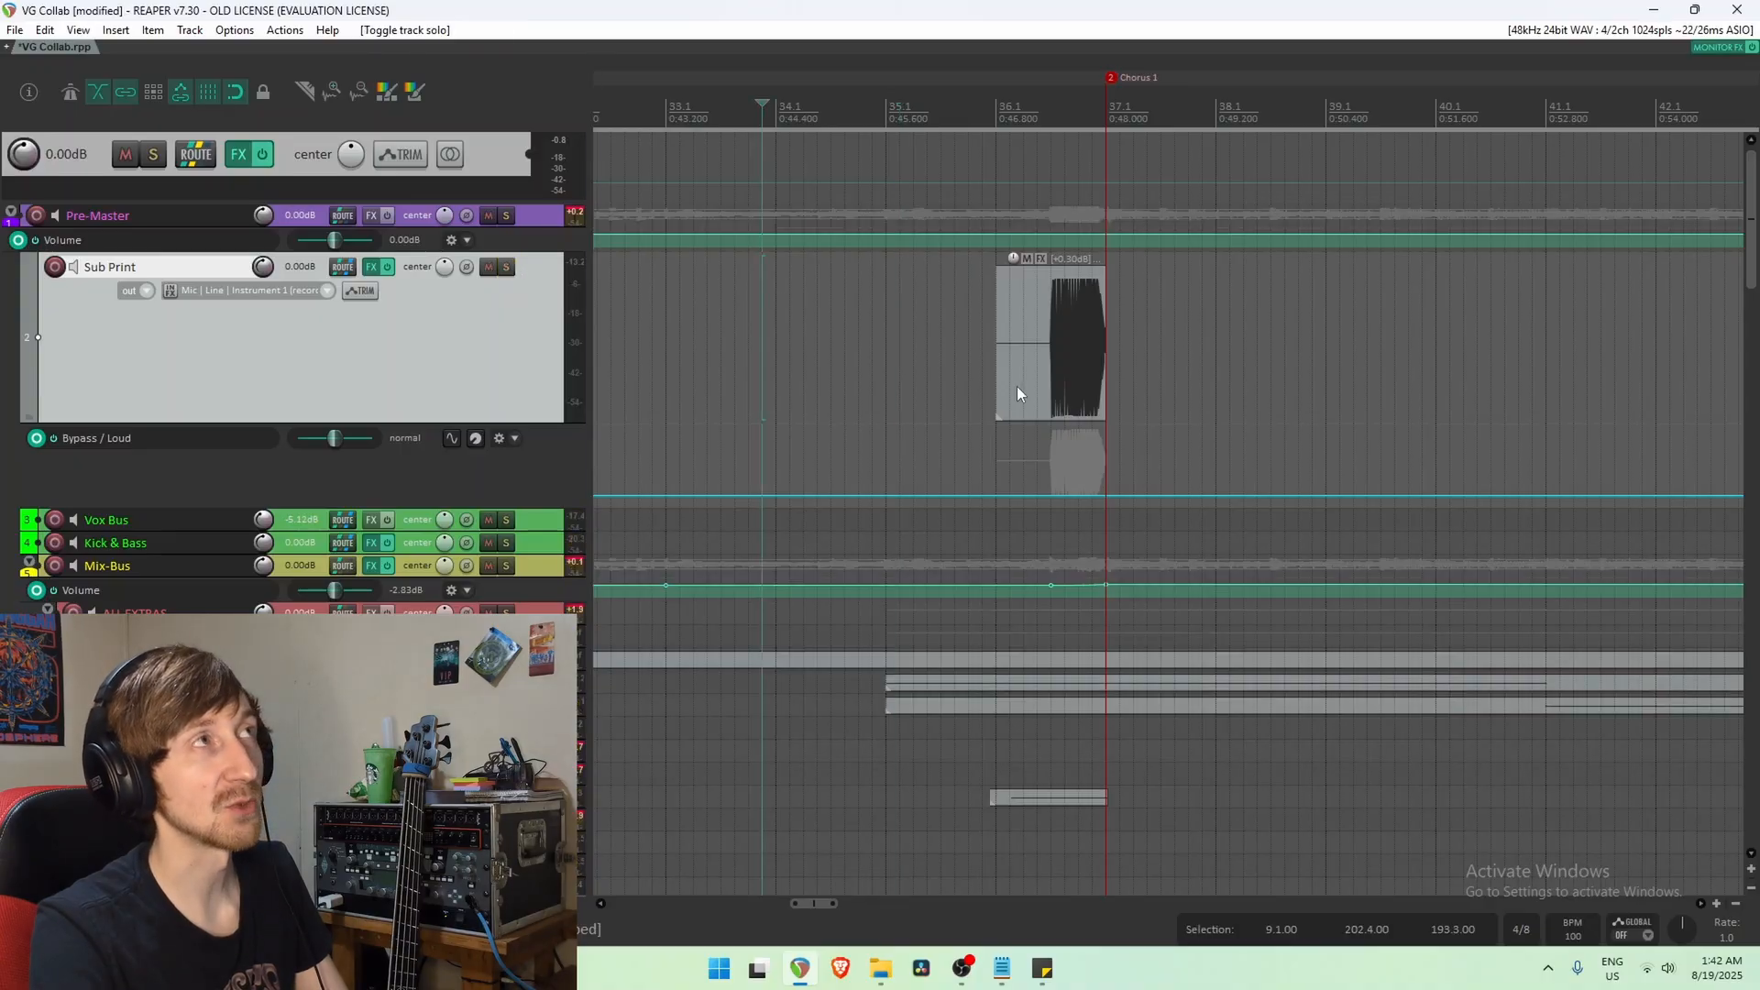
key(space)
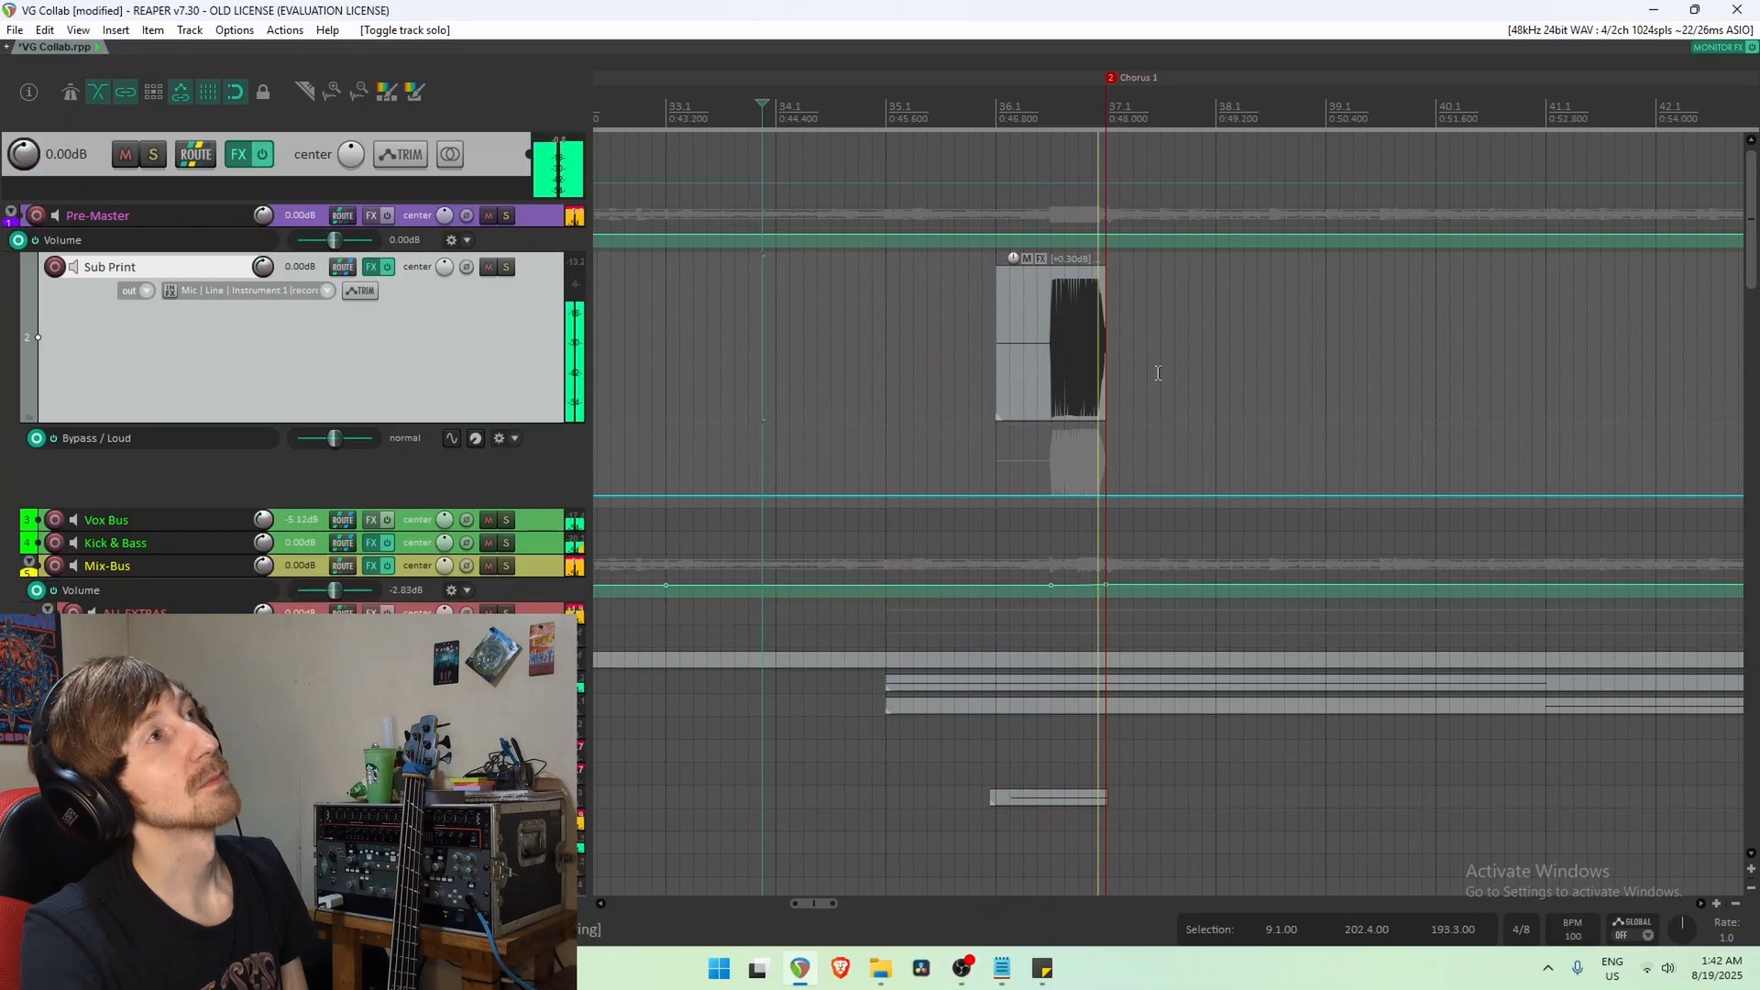
key(space)
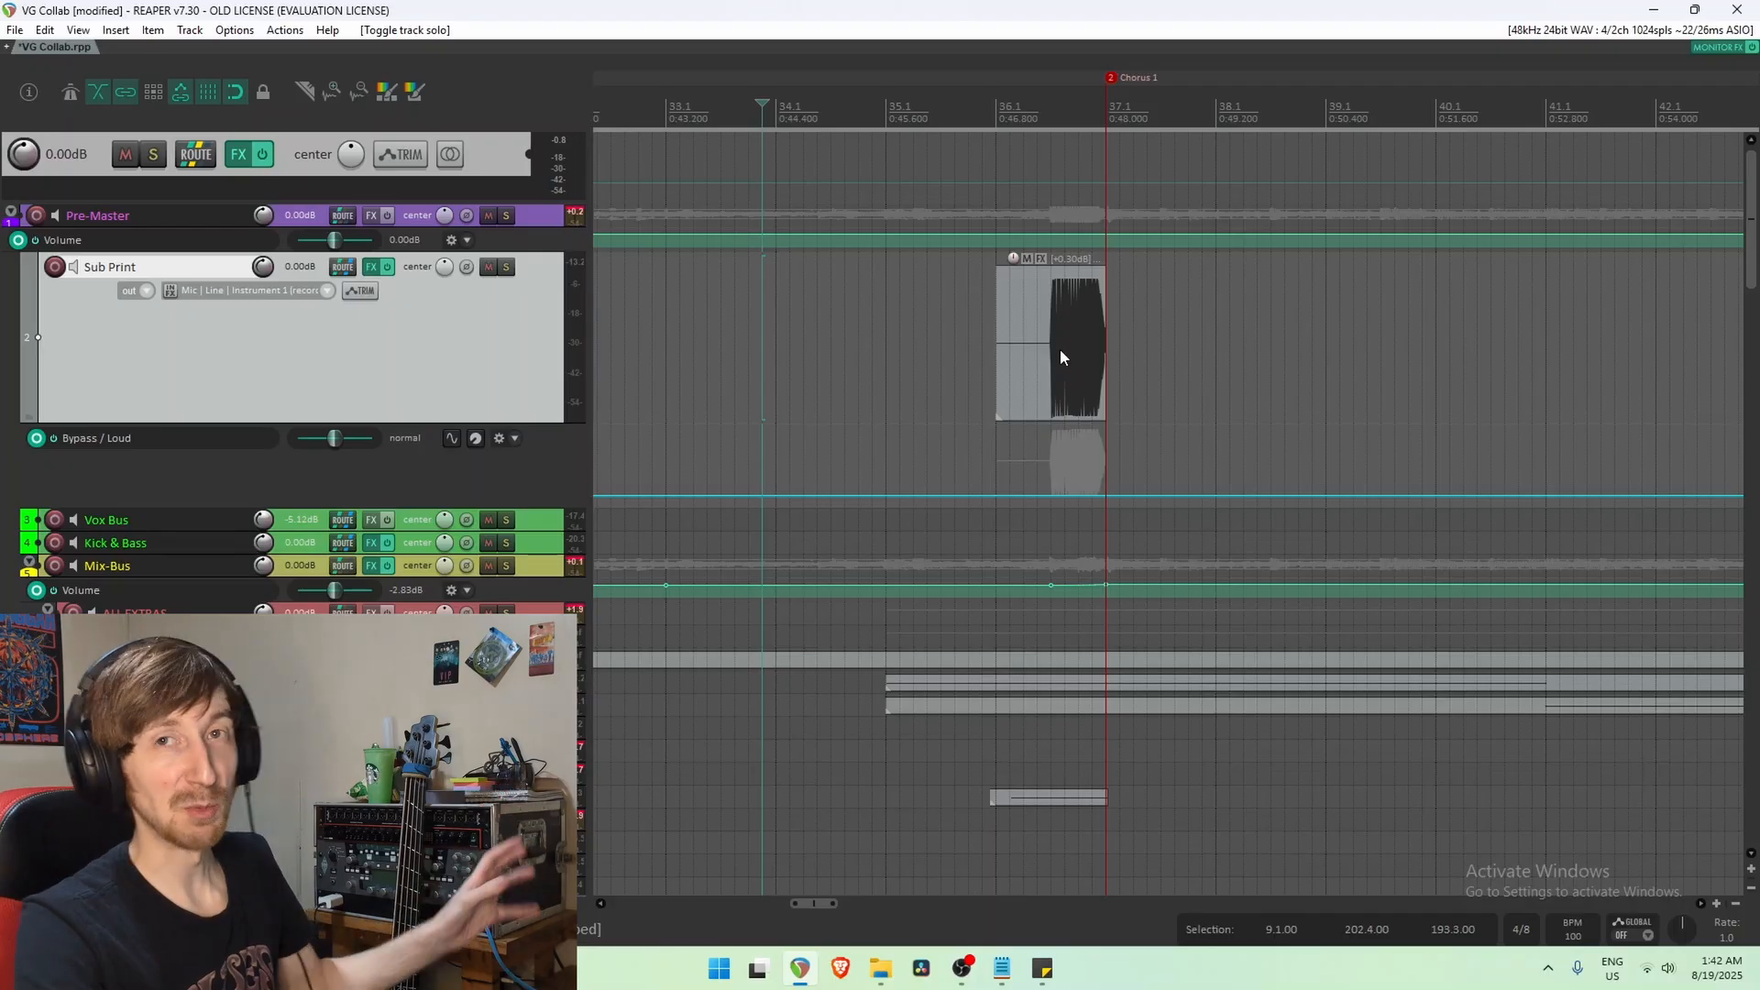
Play the full mix through the Sub Print item leading into Chorus 2.
scroll(1060, 348, down, 8)
scroll(1218, 378, down, 2)
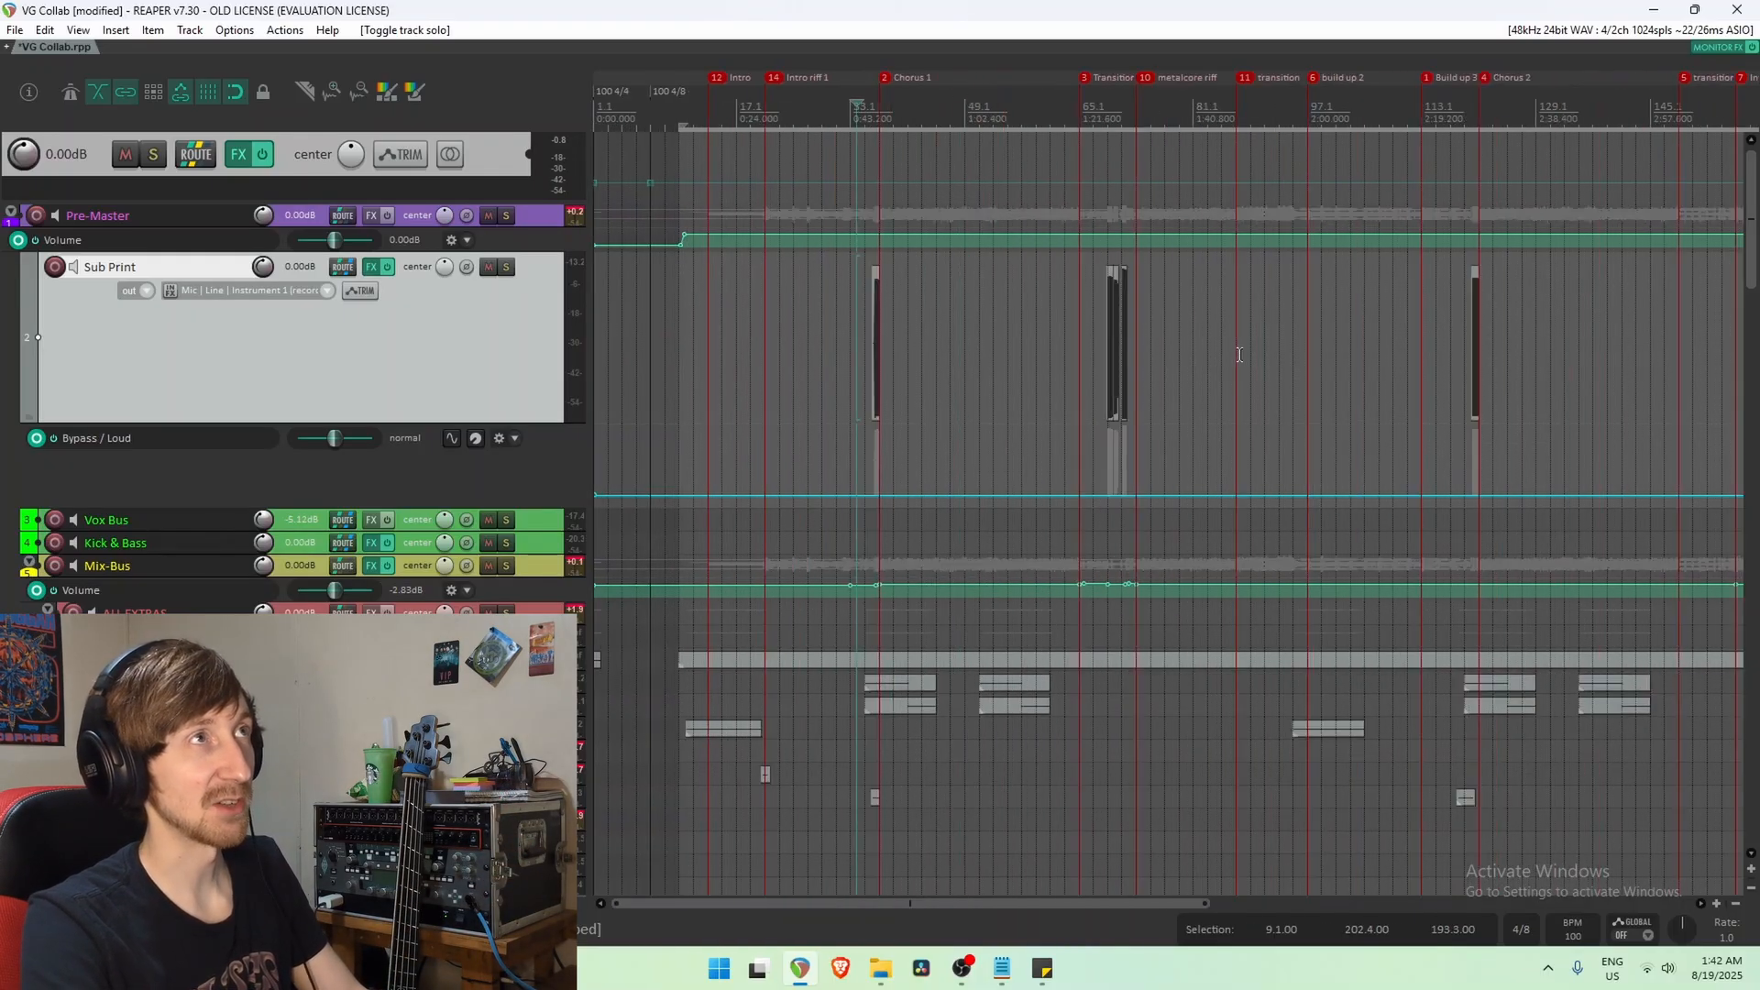
click(1459, 365)
scroll(1443, 367, up, 10)
key(space)
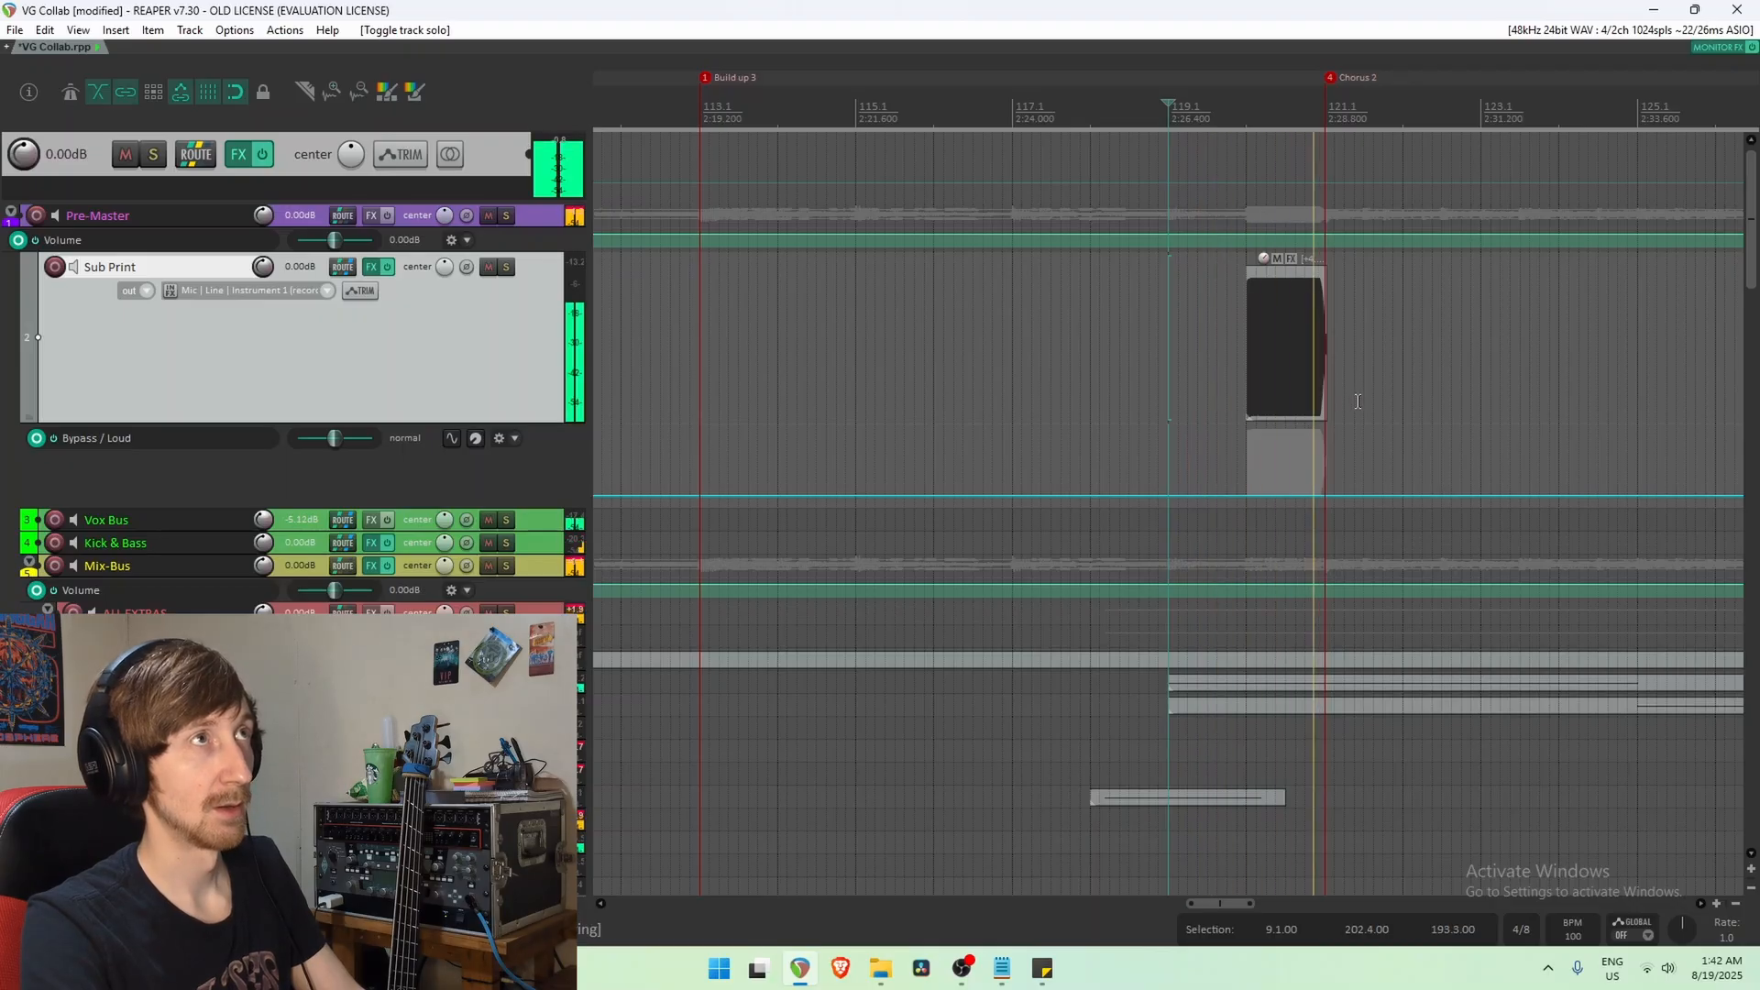
Play the full mix from the Transition marker through the Sub Print items ahead of the metalcore riff.
scroll(1394, 374, down, 12)
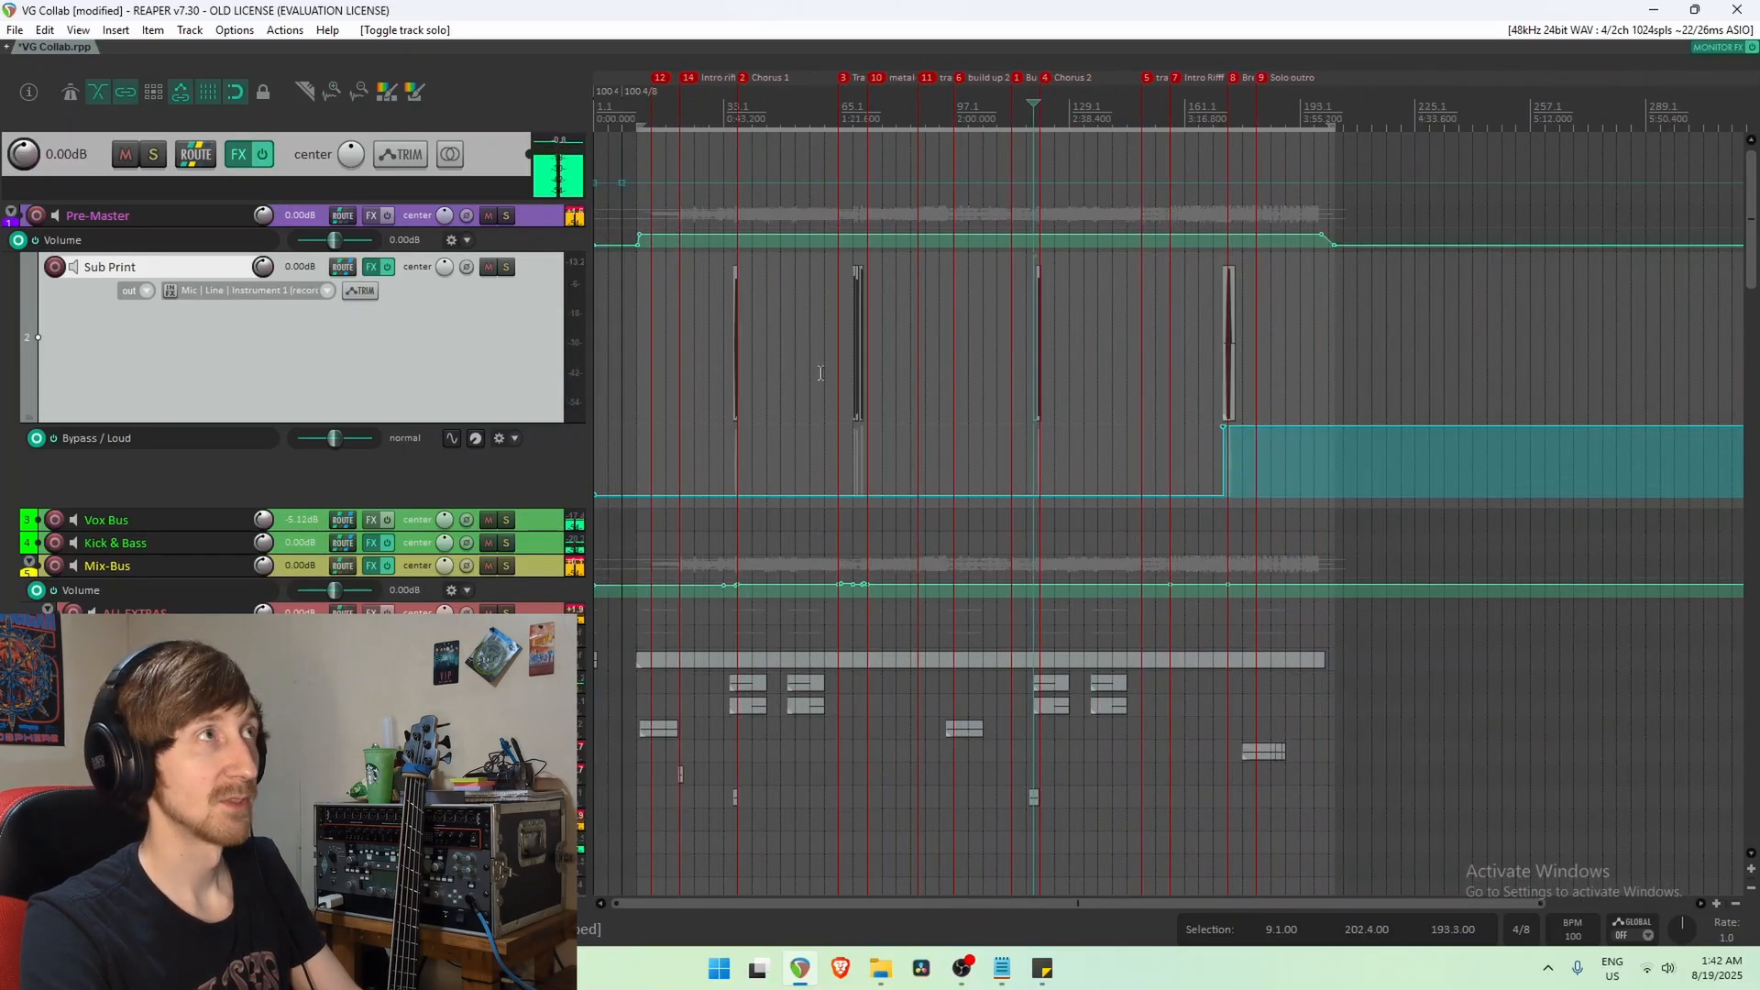
click(852, 371)
scroll(852, 371, up, 12)
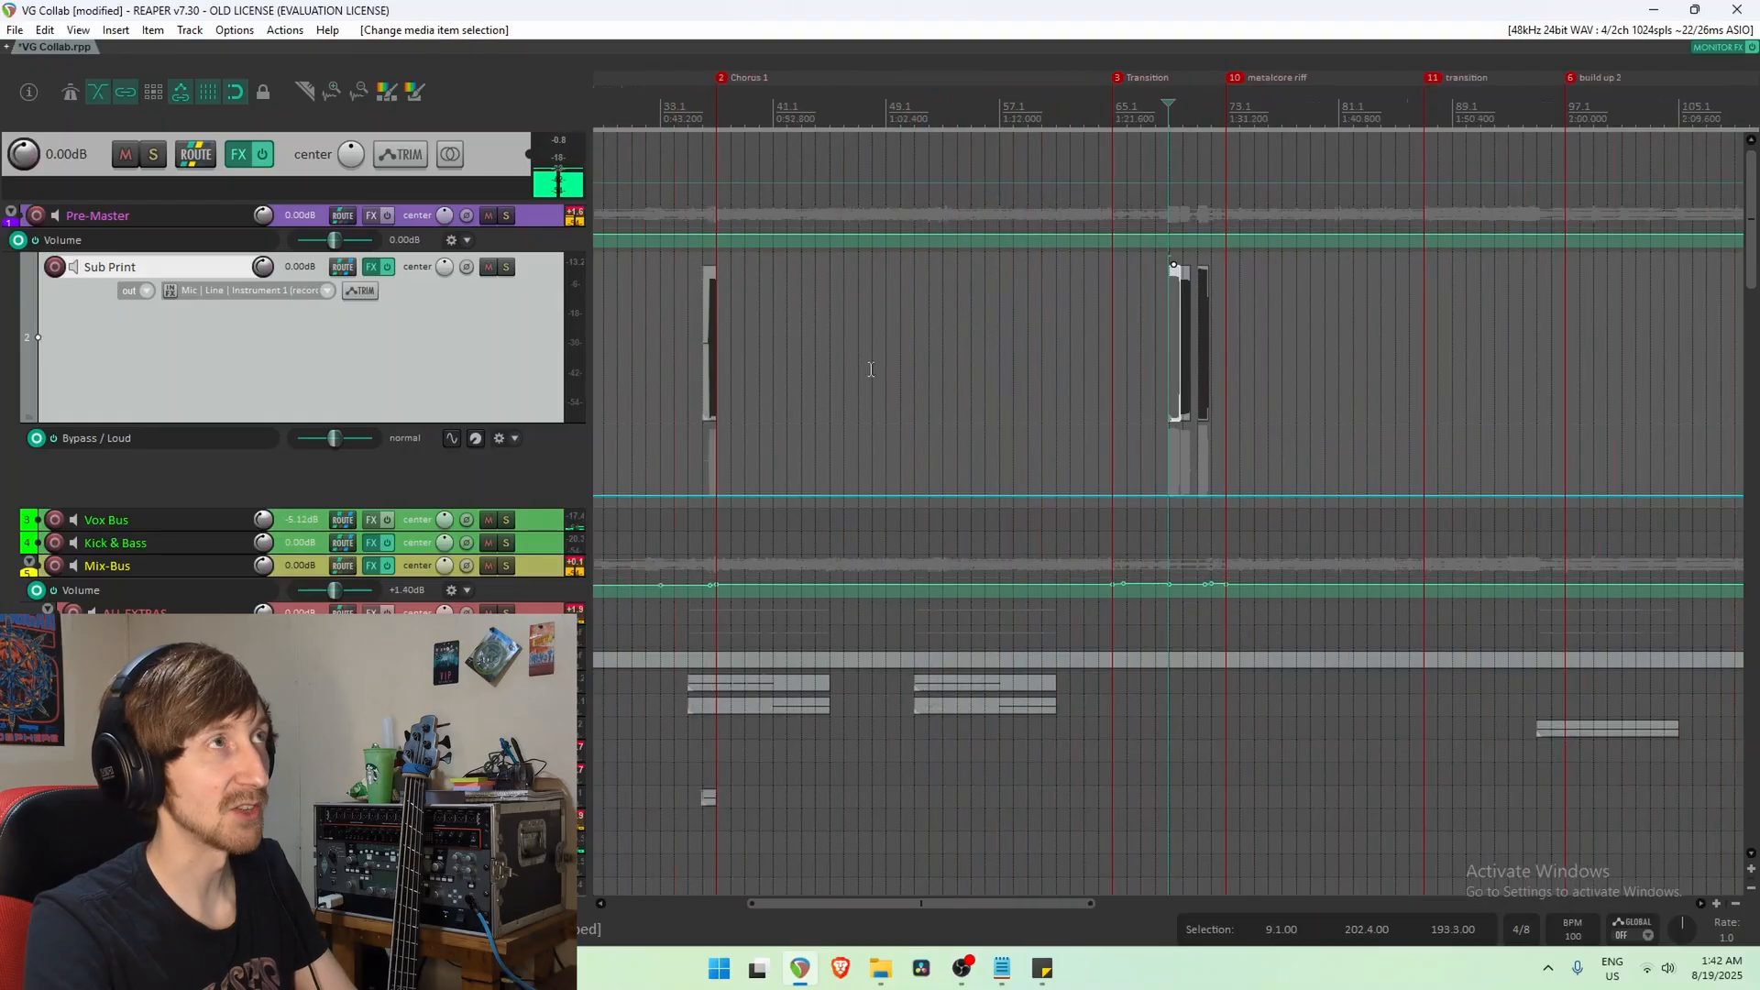
click(1144, 349)
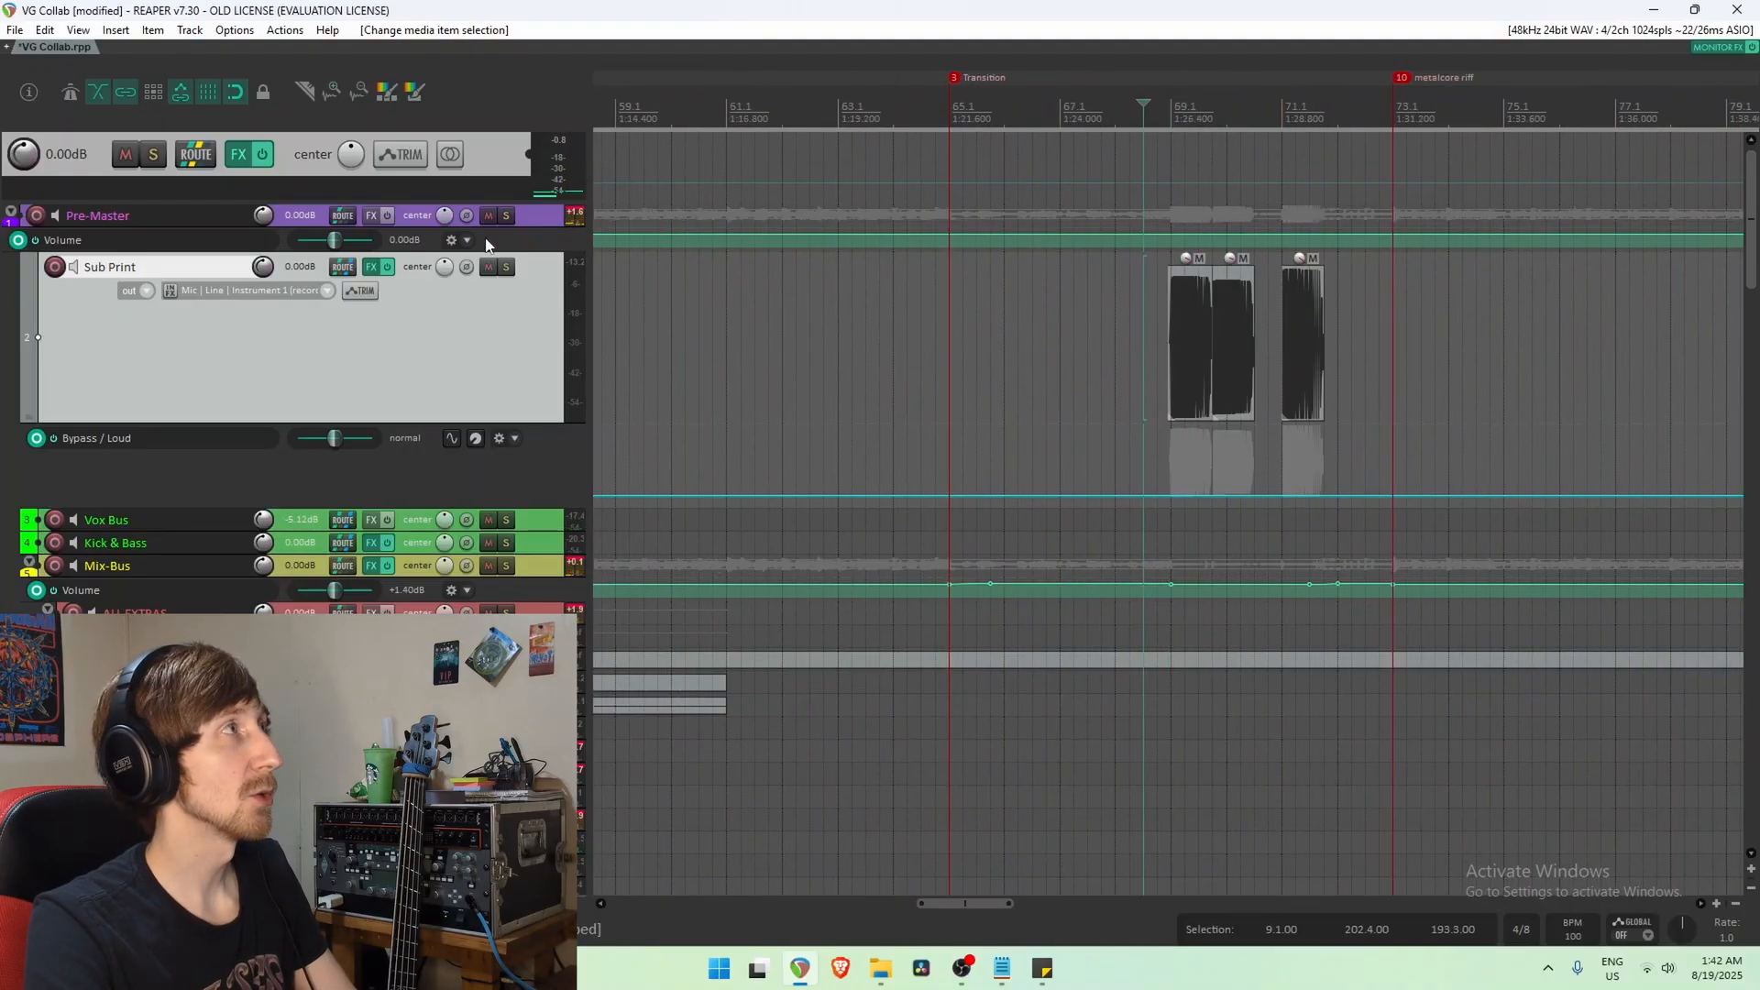
click(951, 351)
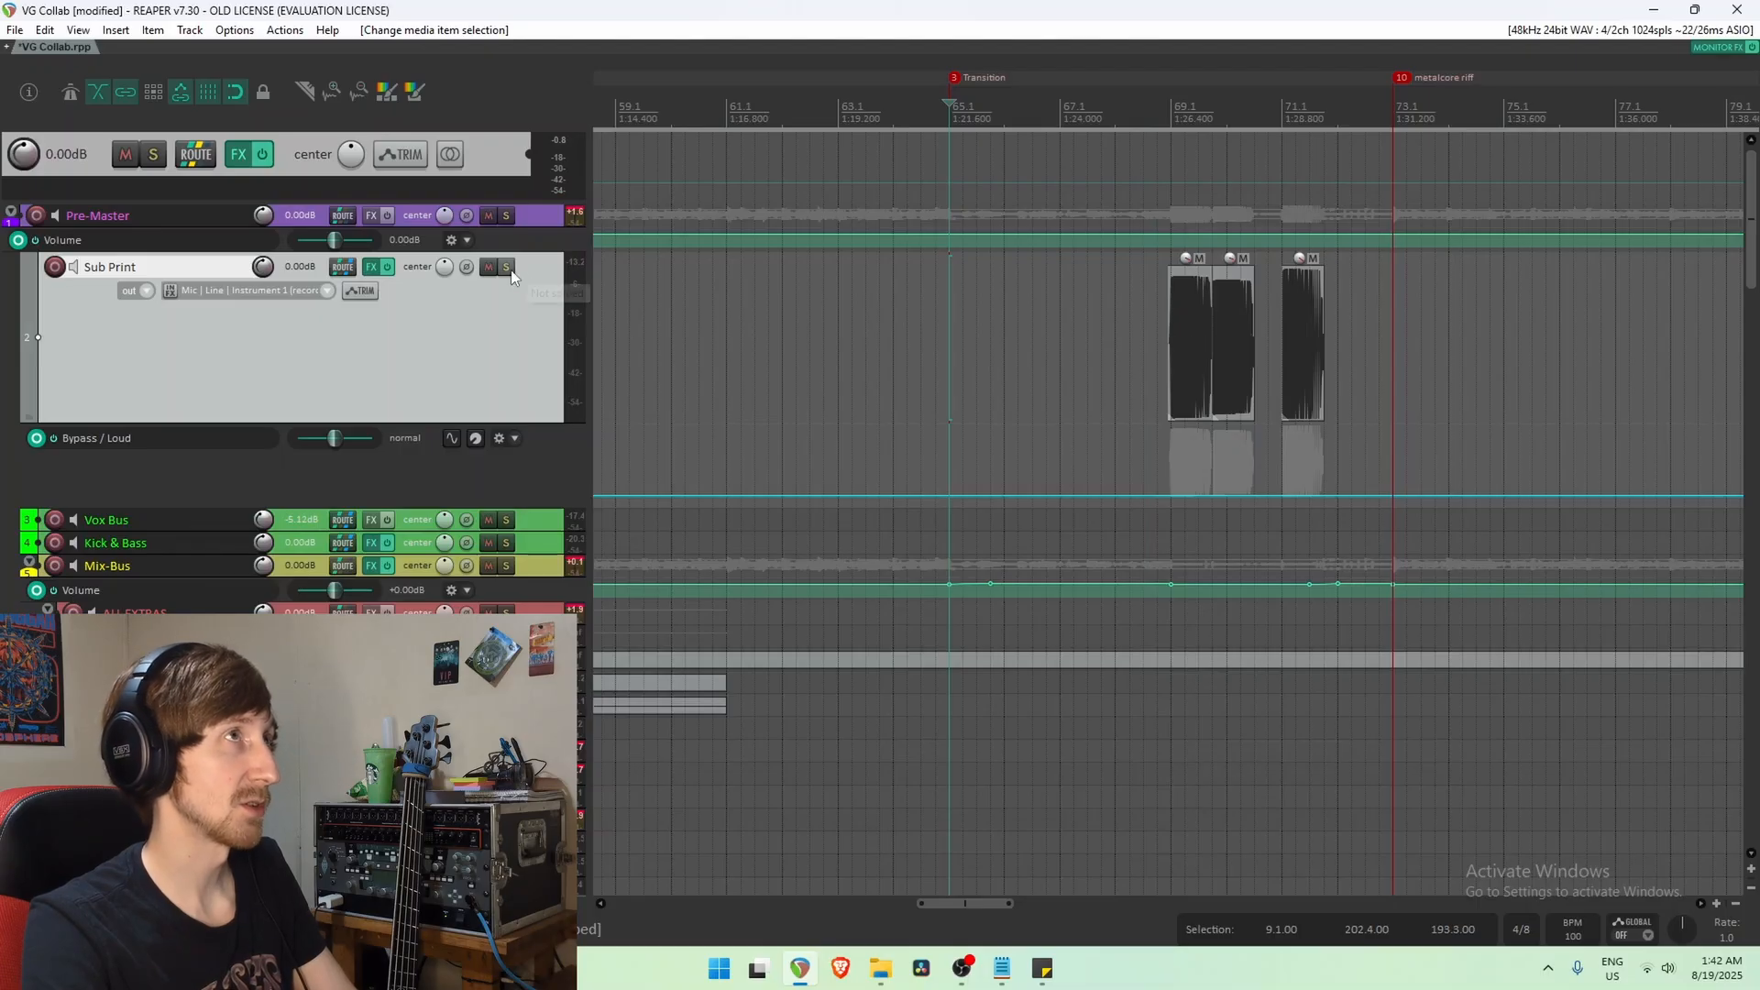
key(space)
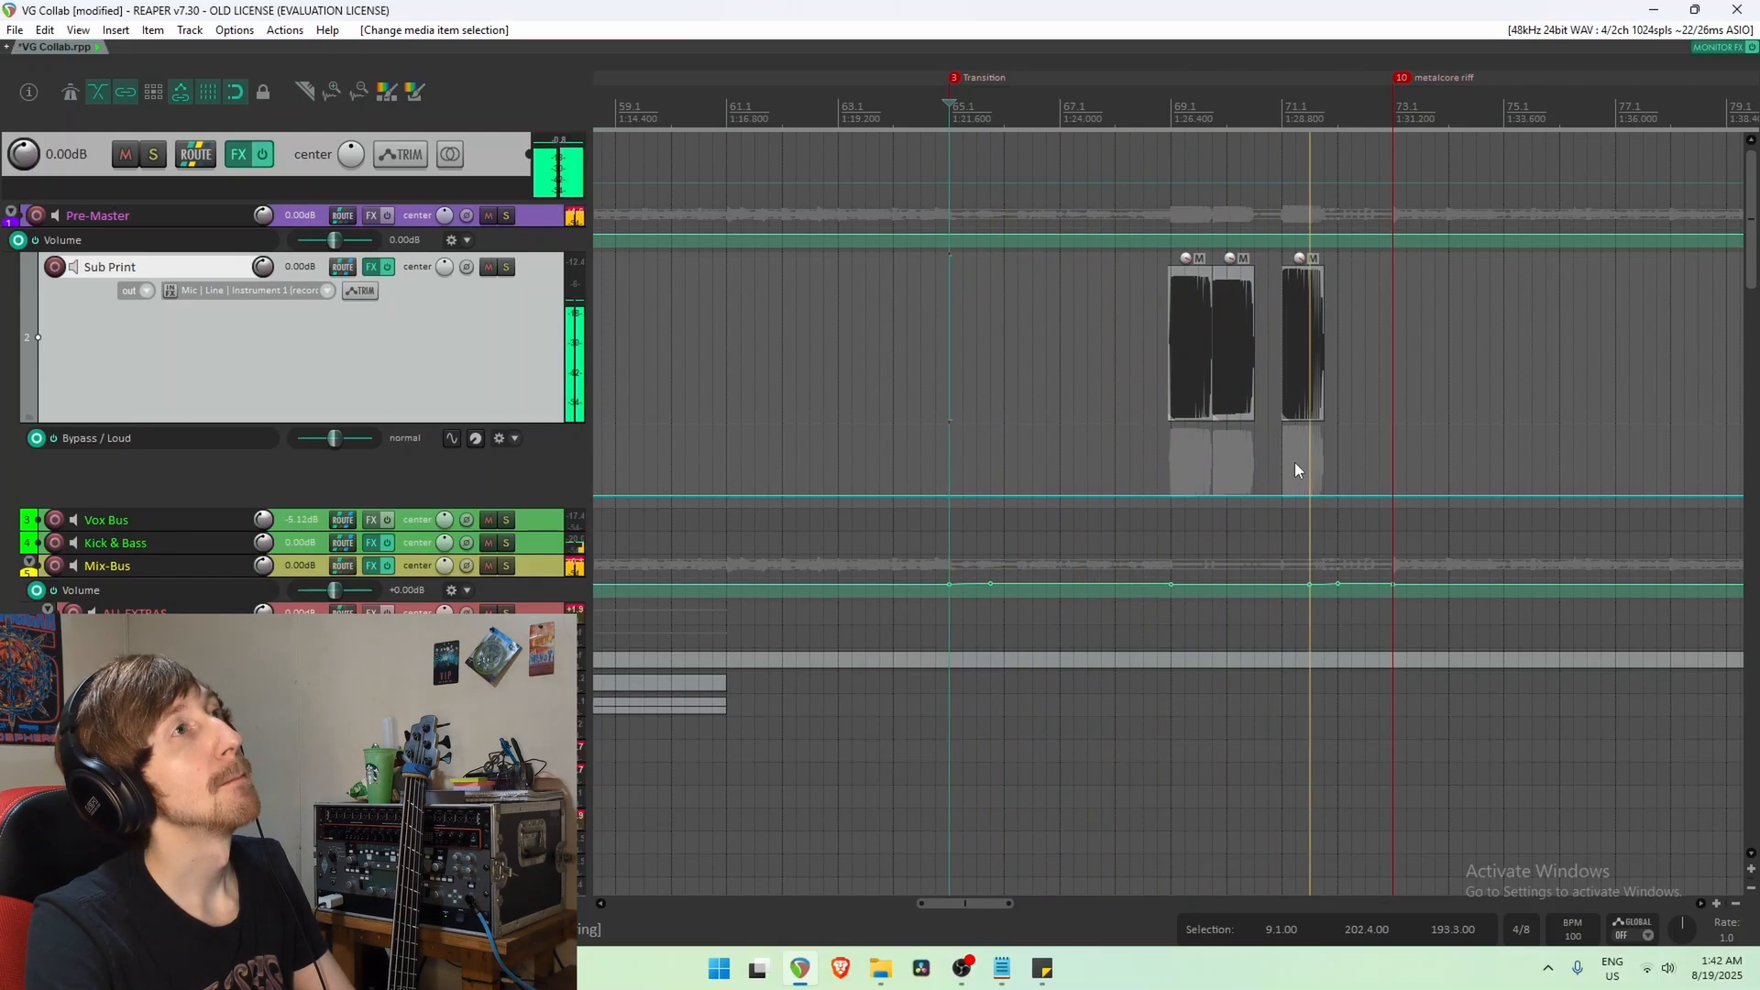
key(space)
Examine the start and end of the Sub Print items between the Transition and metalcore riff markers.
click(1158, 316)
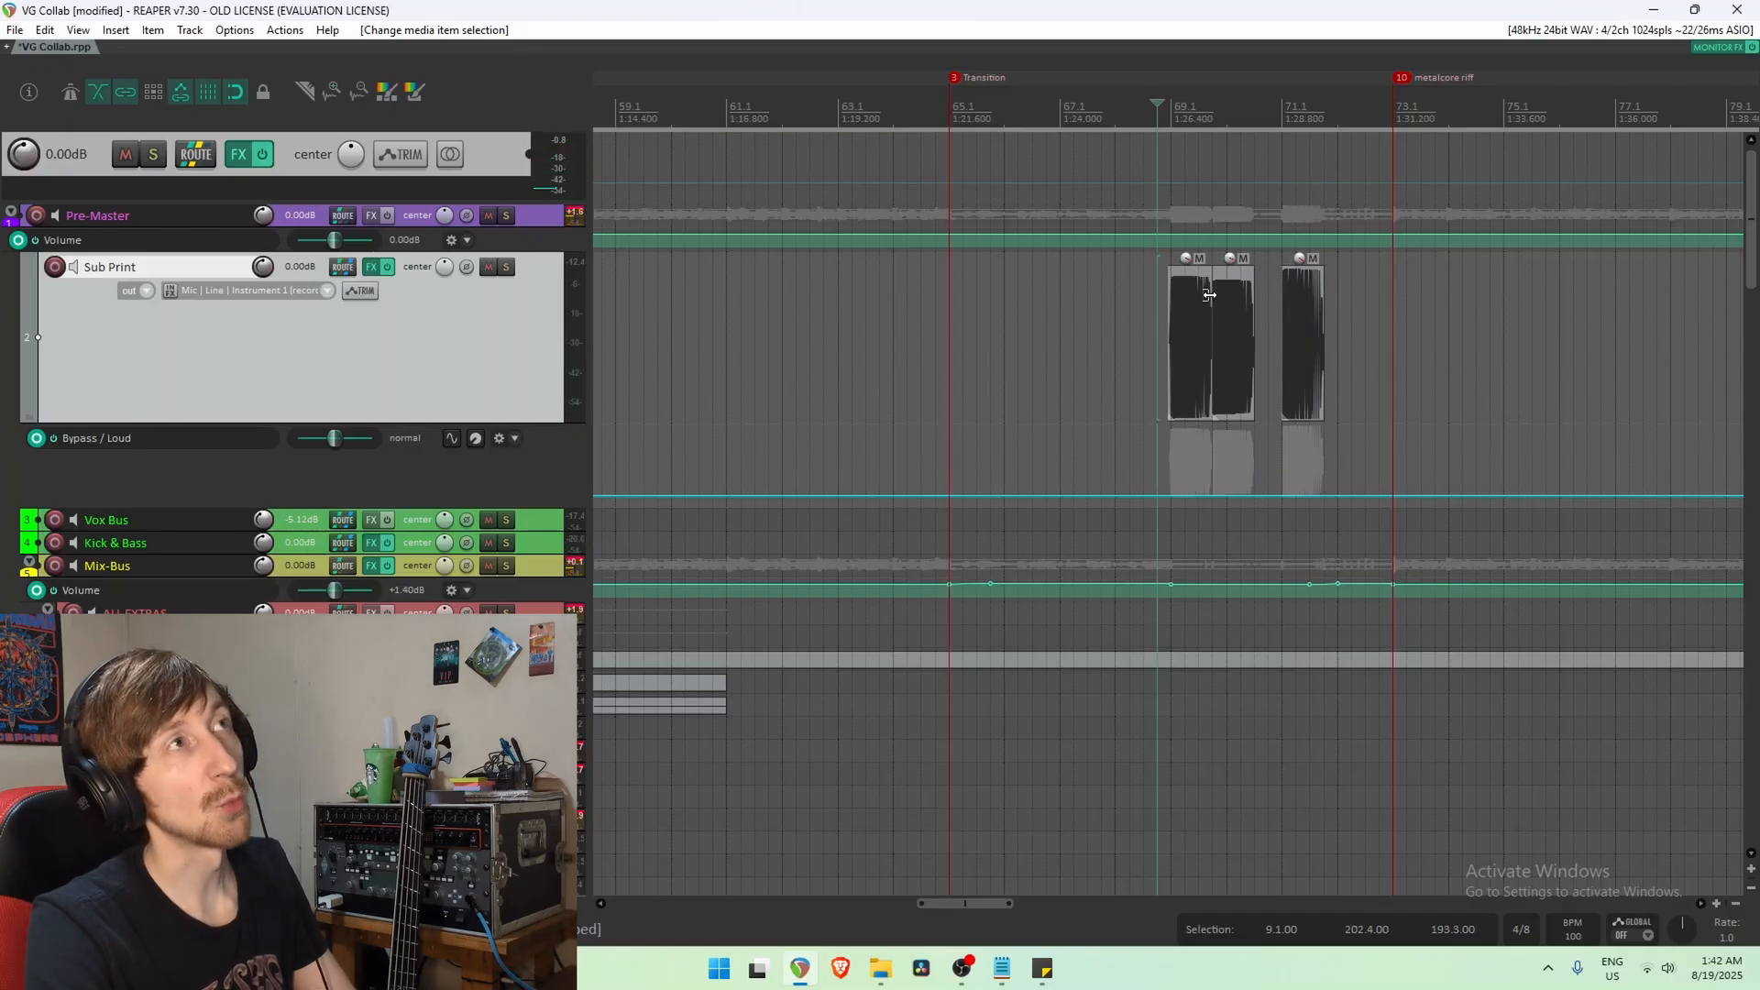
drag(1226, 81, 1026, 92)
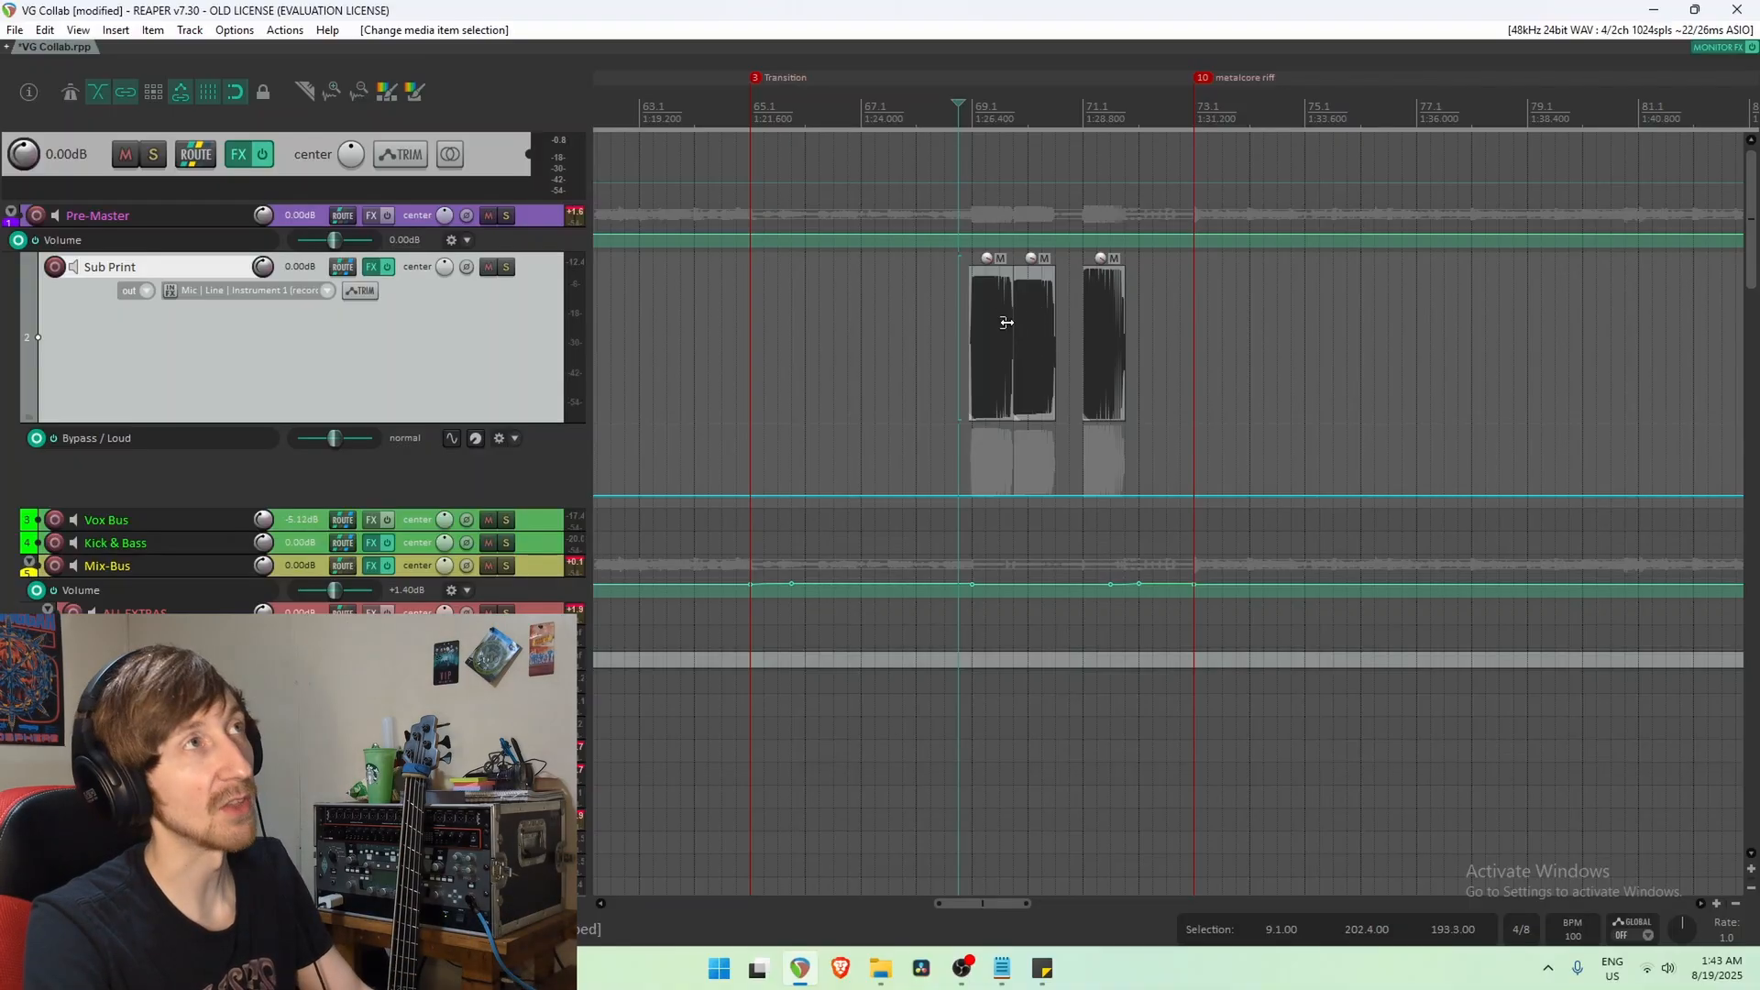
click(1086, 356)
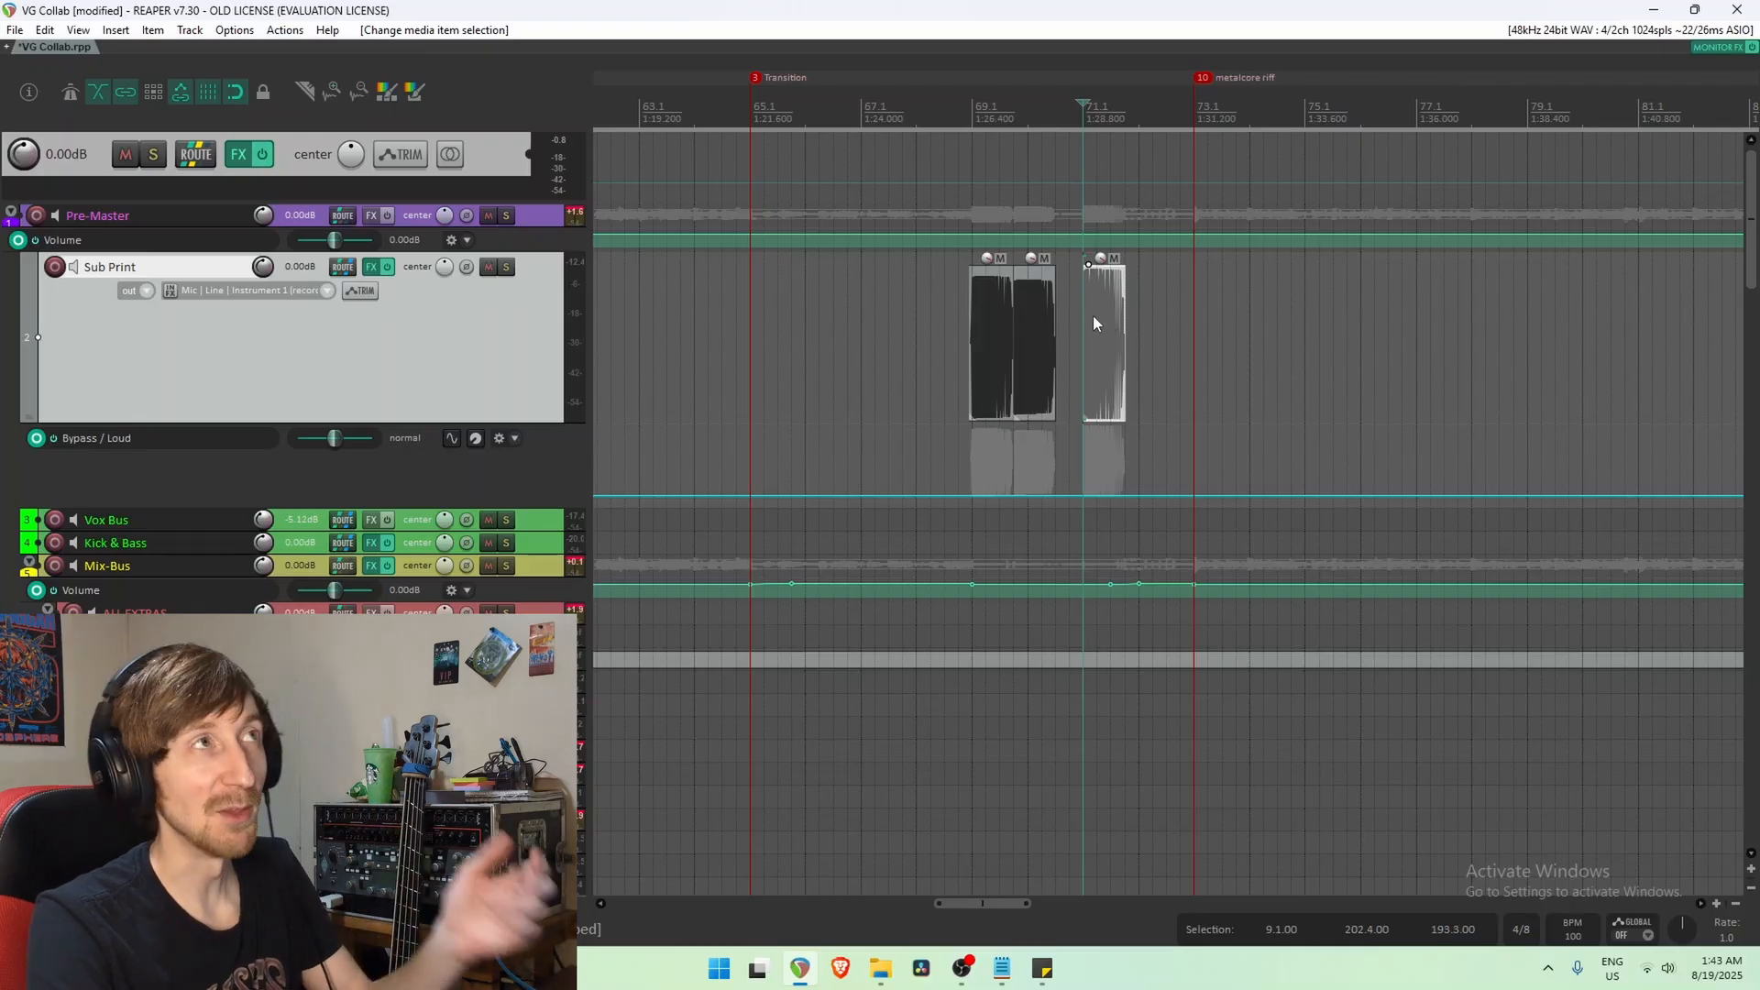
click(1123, 319)
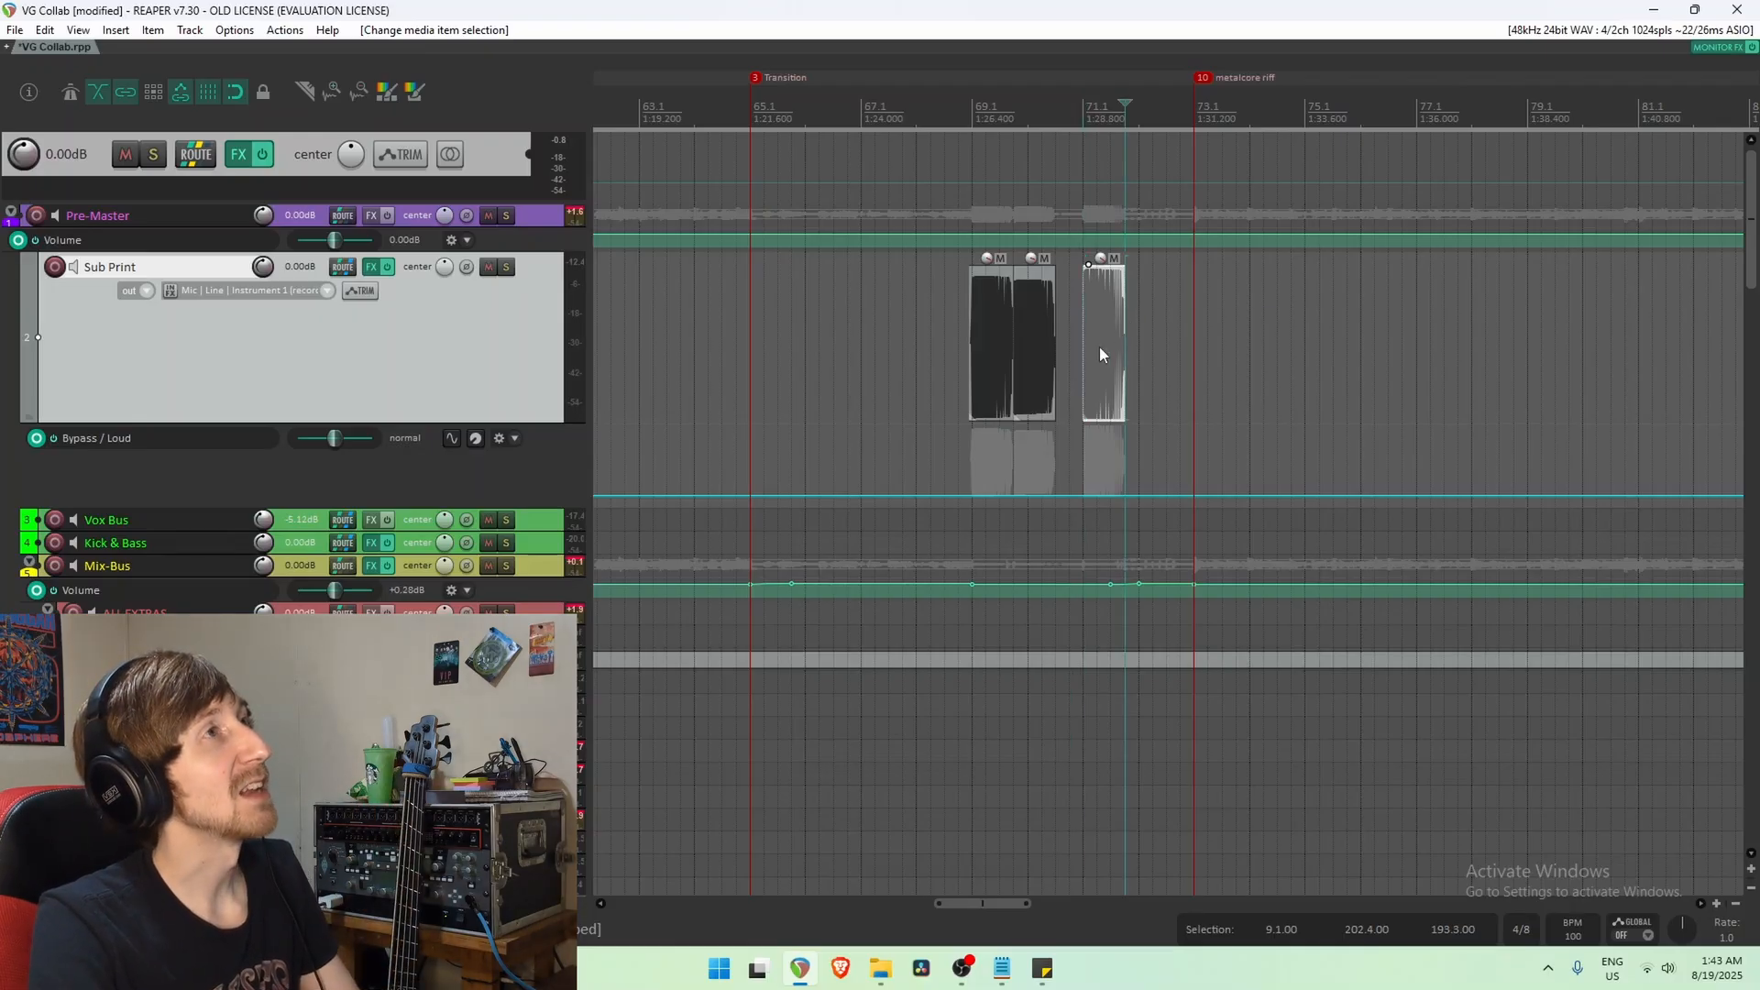
Locate the Sub Print item at the Breakdown marker and audition it soloed.
scroll(1179, 355, down, 5)
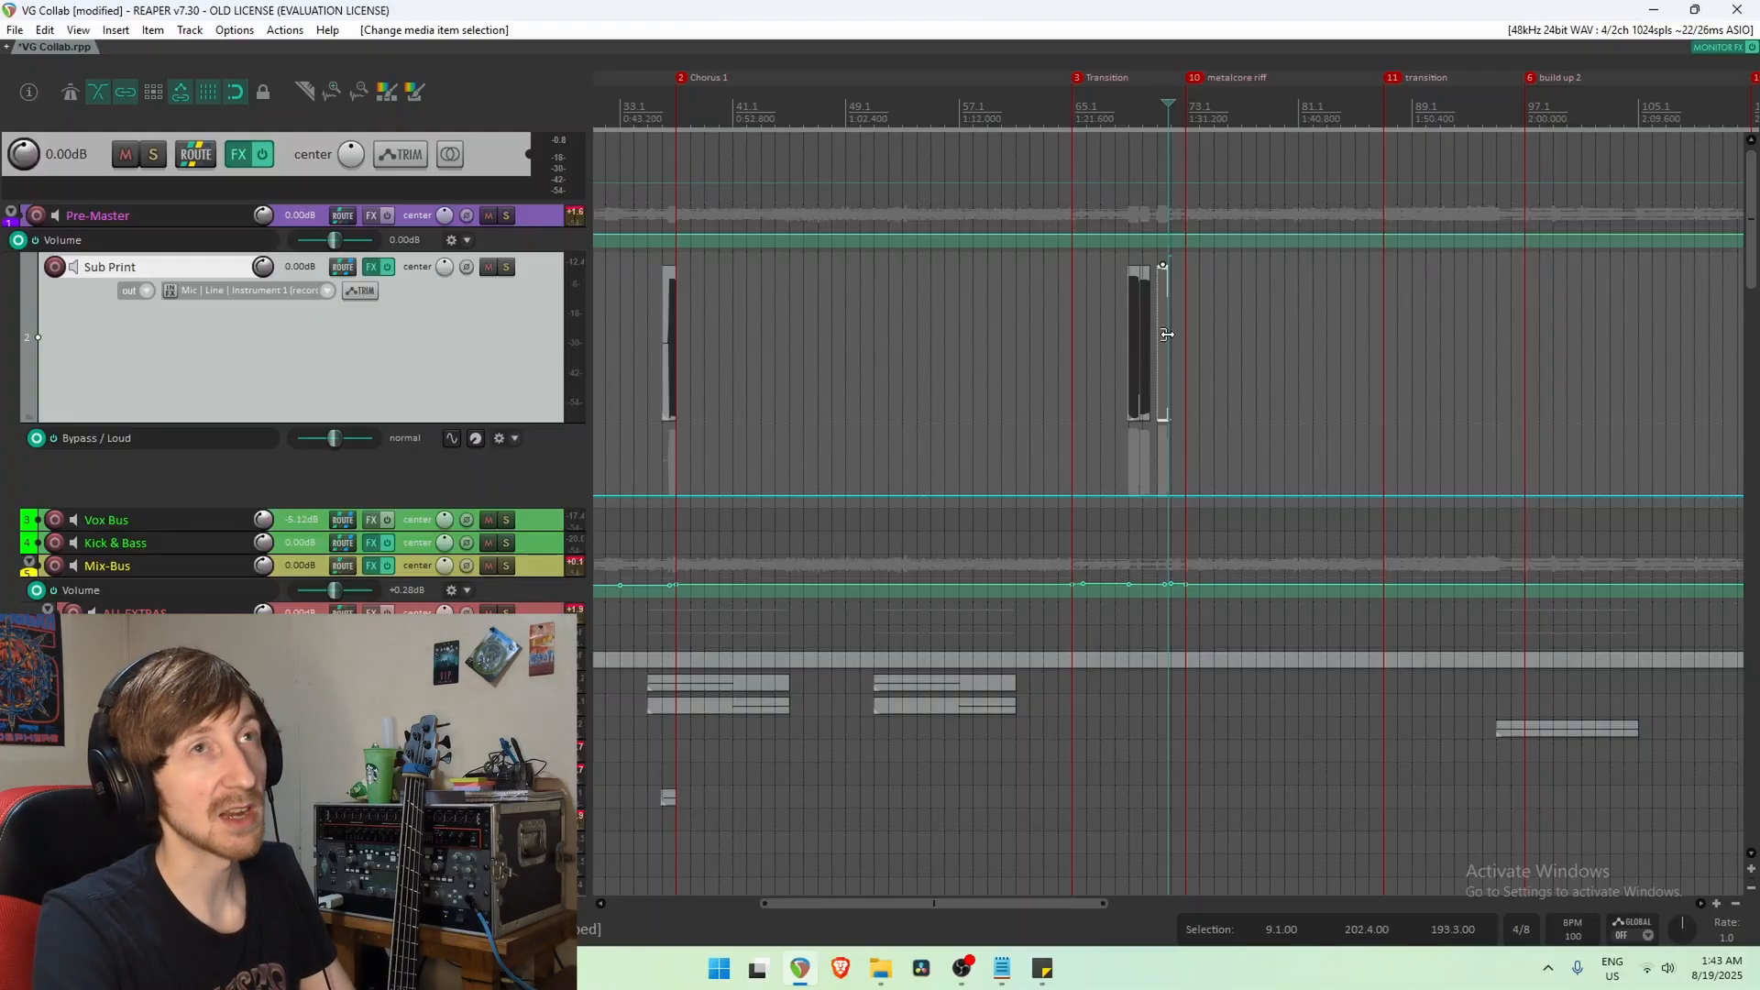
scroll(1166, 336, down, 5)
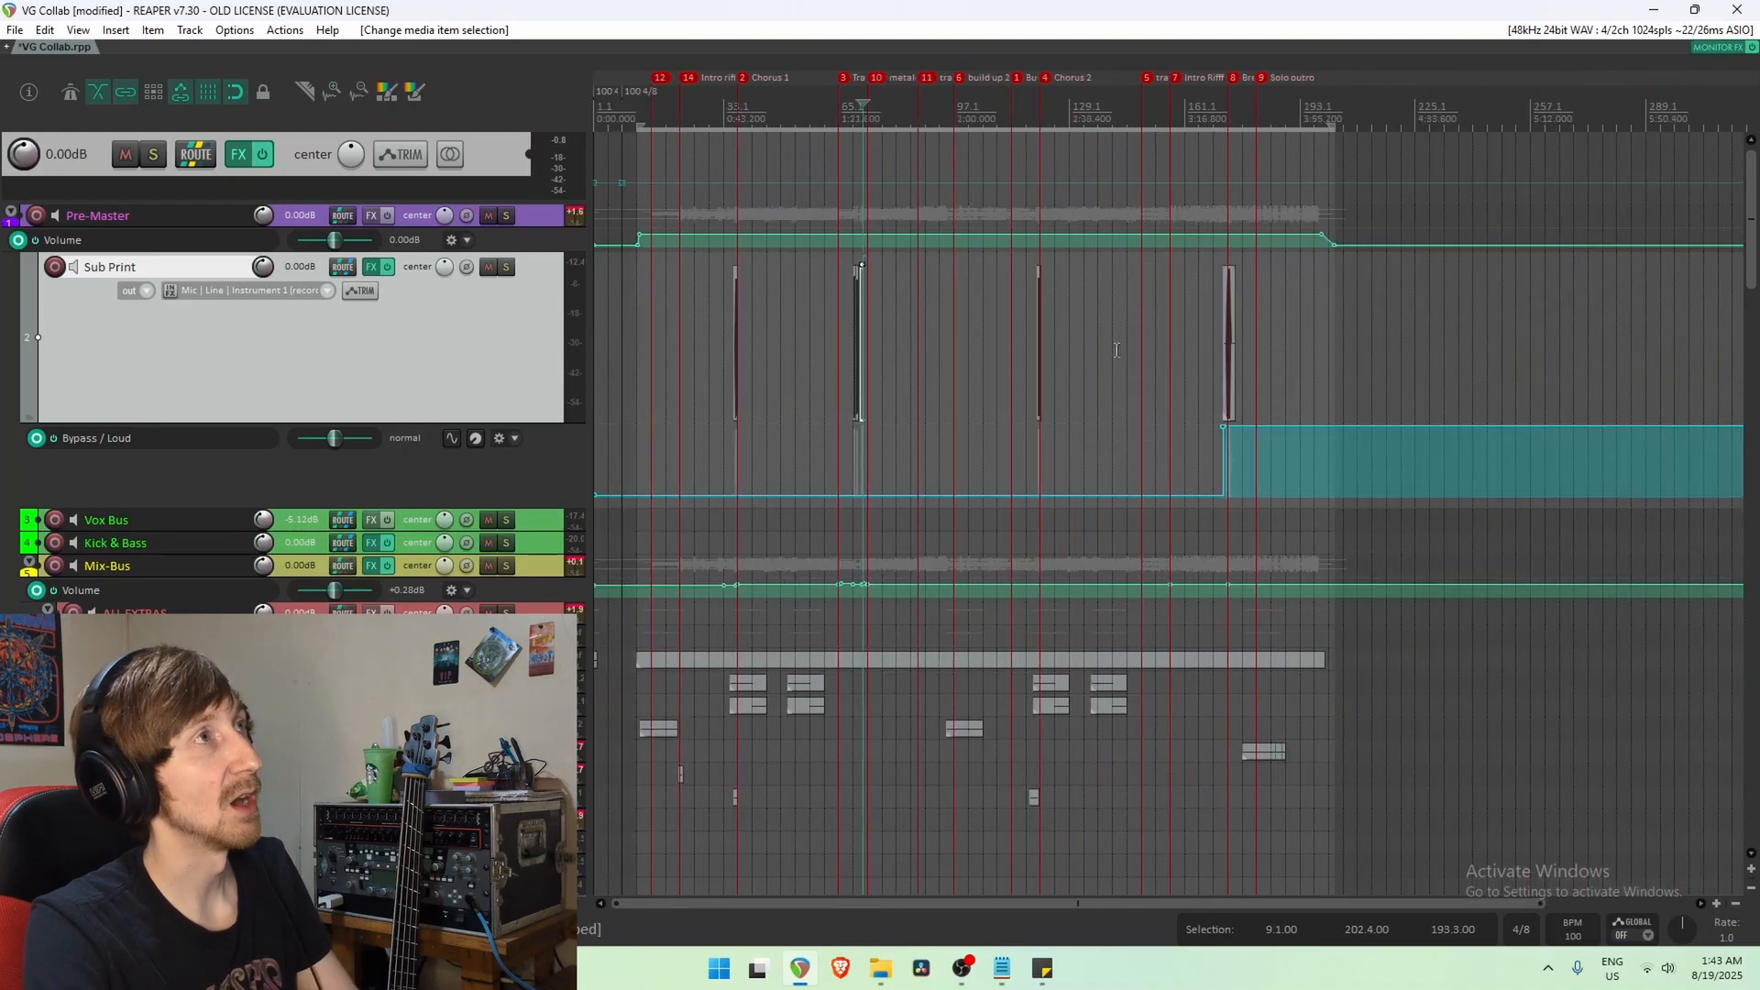
click(1228, 361)
scroll(1228, 362, up, 10)
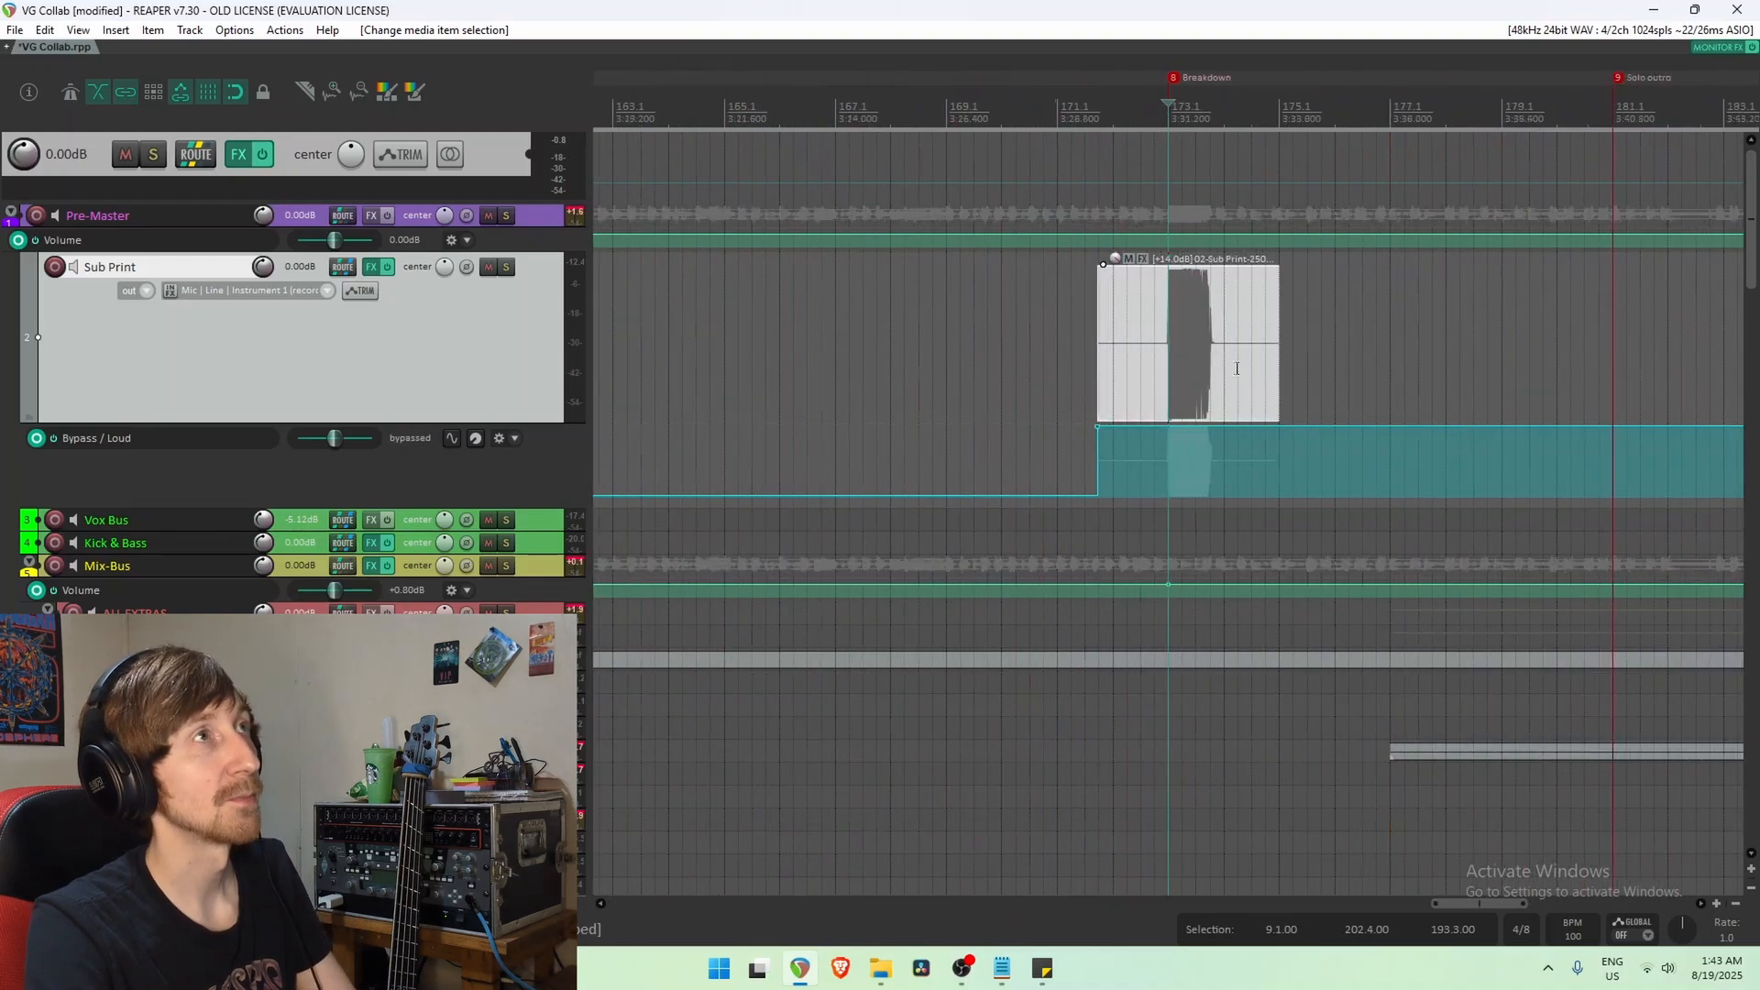
scroll(1206, 323, down, 3)
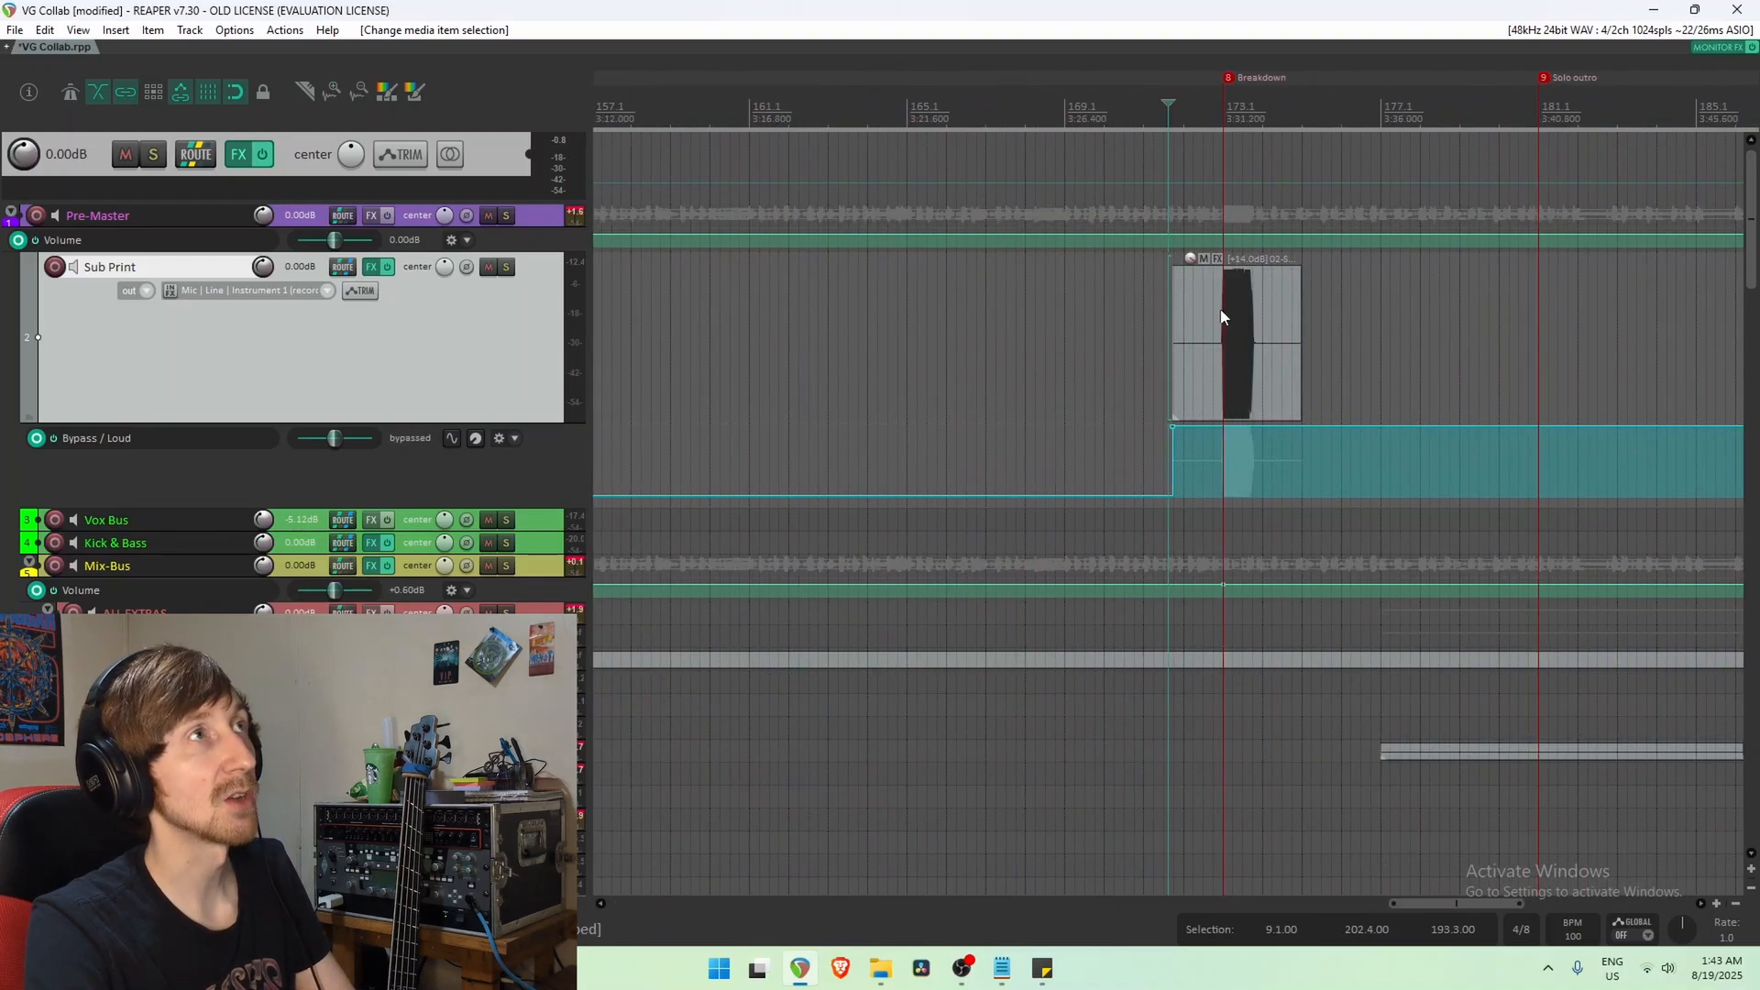
click(1210, 328)
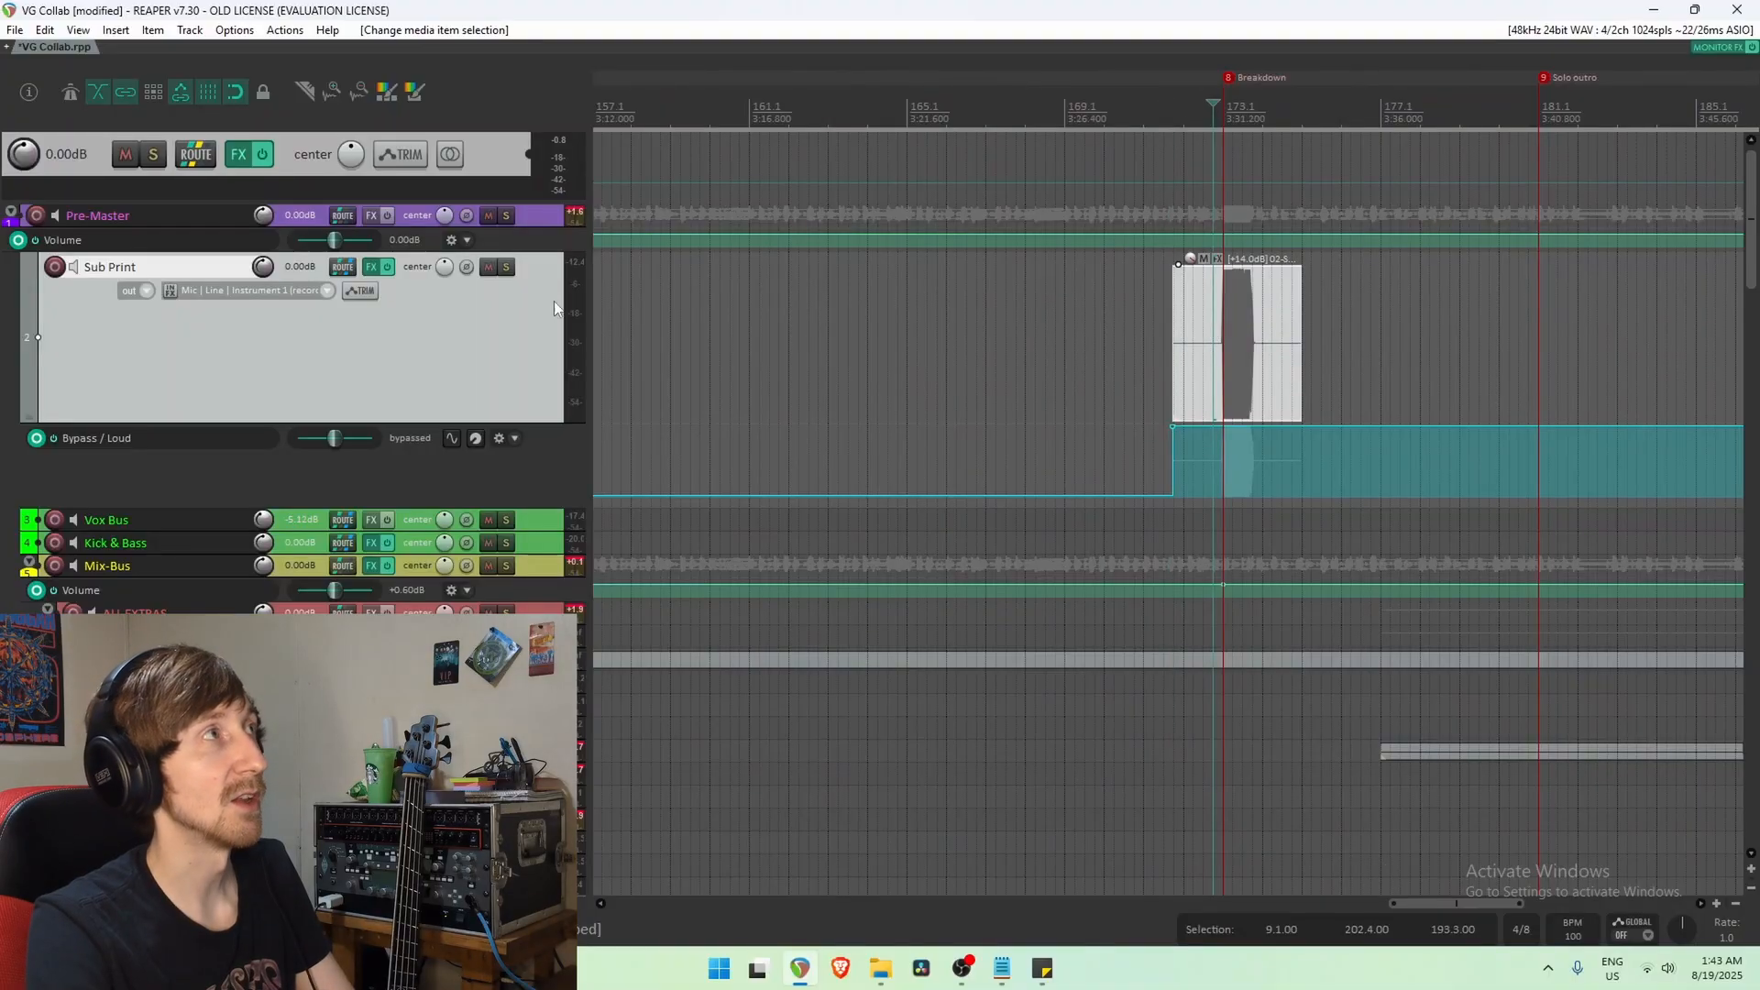
click(509, 269)
key(space)
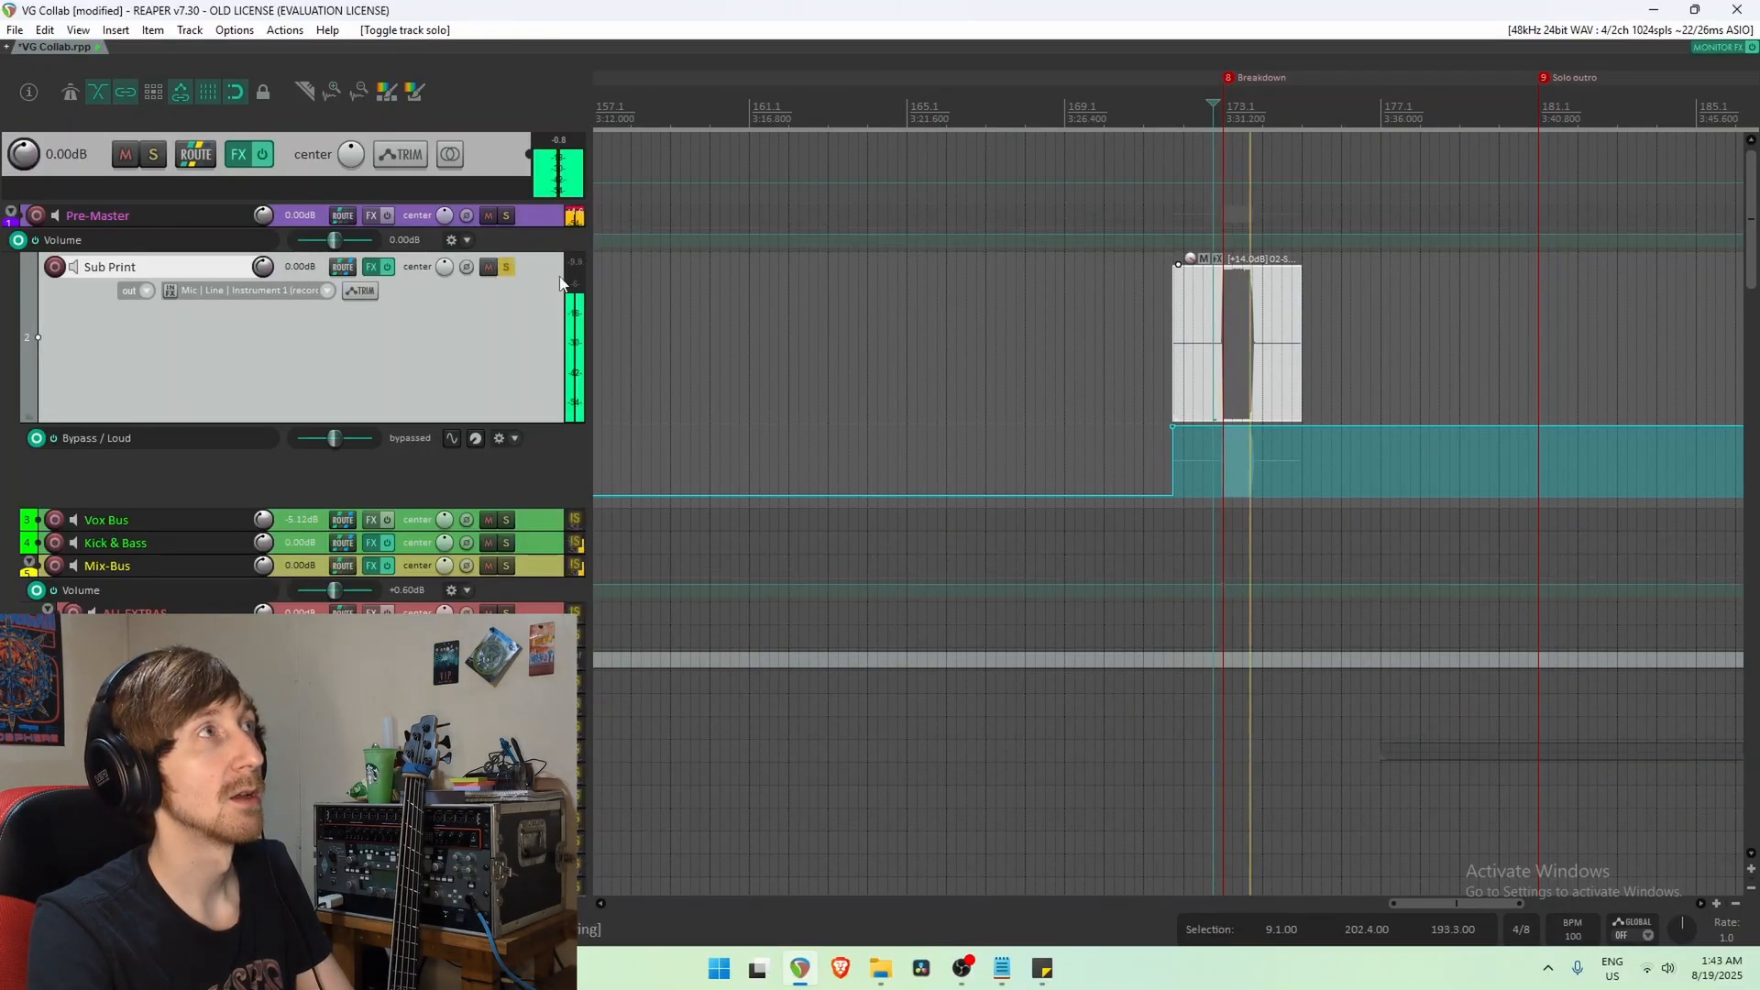
Clear the Sub Print solo, play the full mix into the Breakdown, then mute the Sub Print track.
click(509, 268)
click(1134, 325)
key(space)
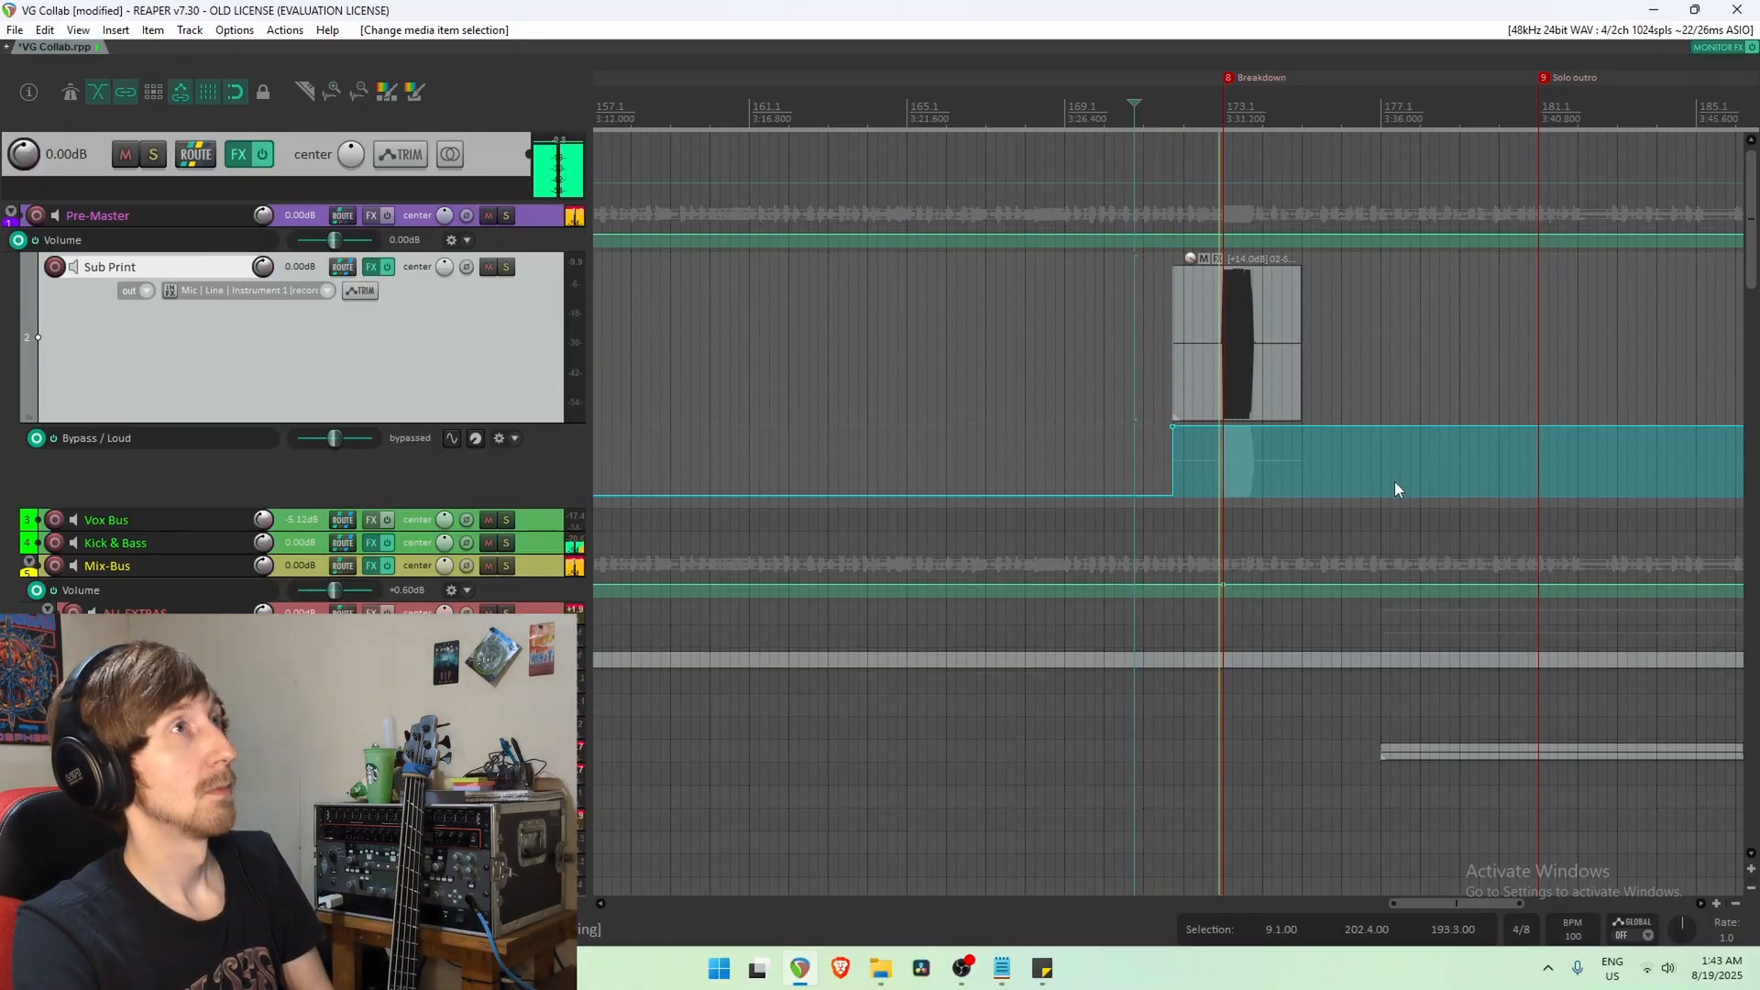
key(space)
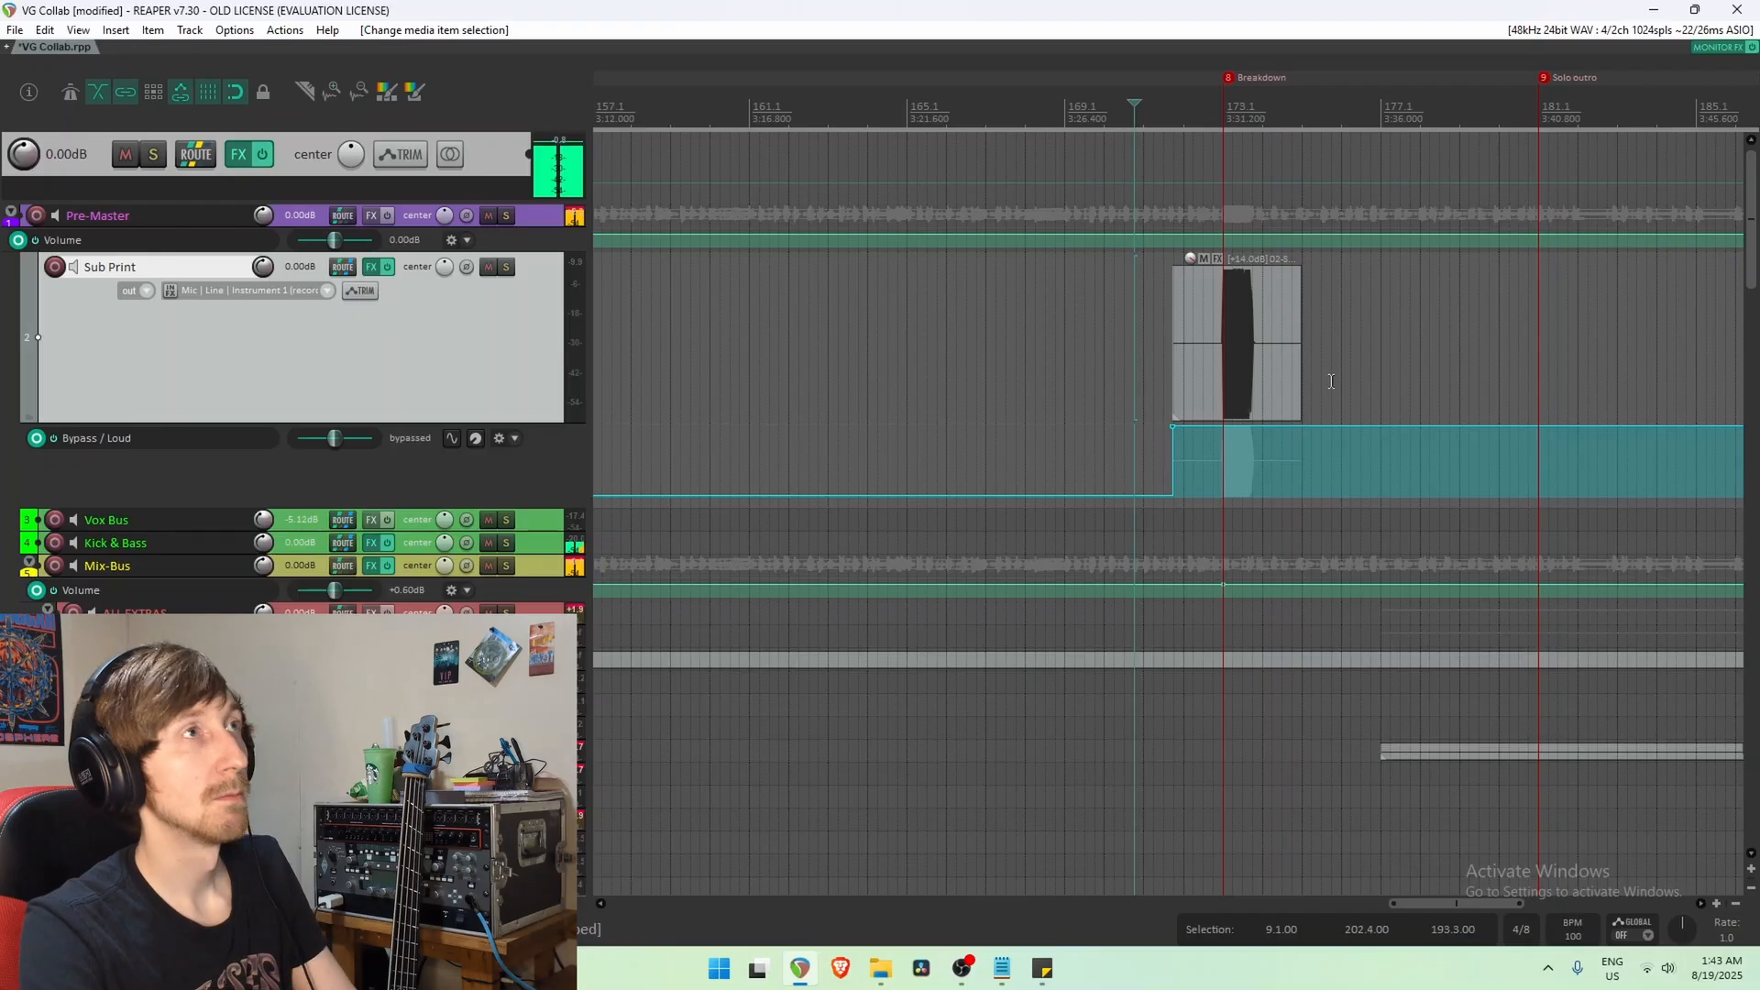
key(minus)
click(487, 267)
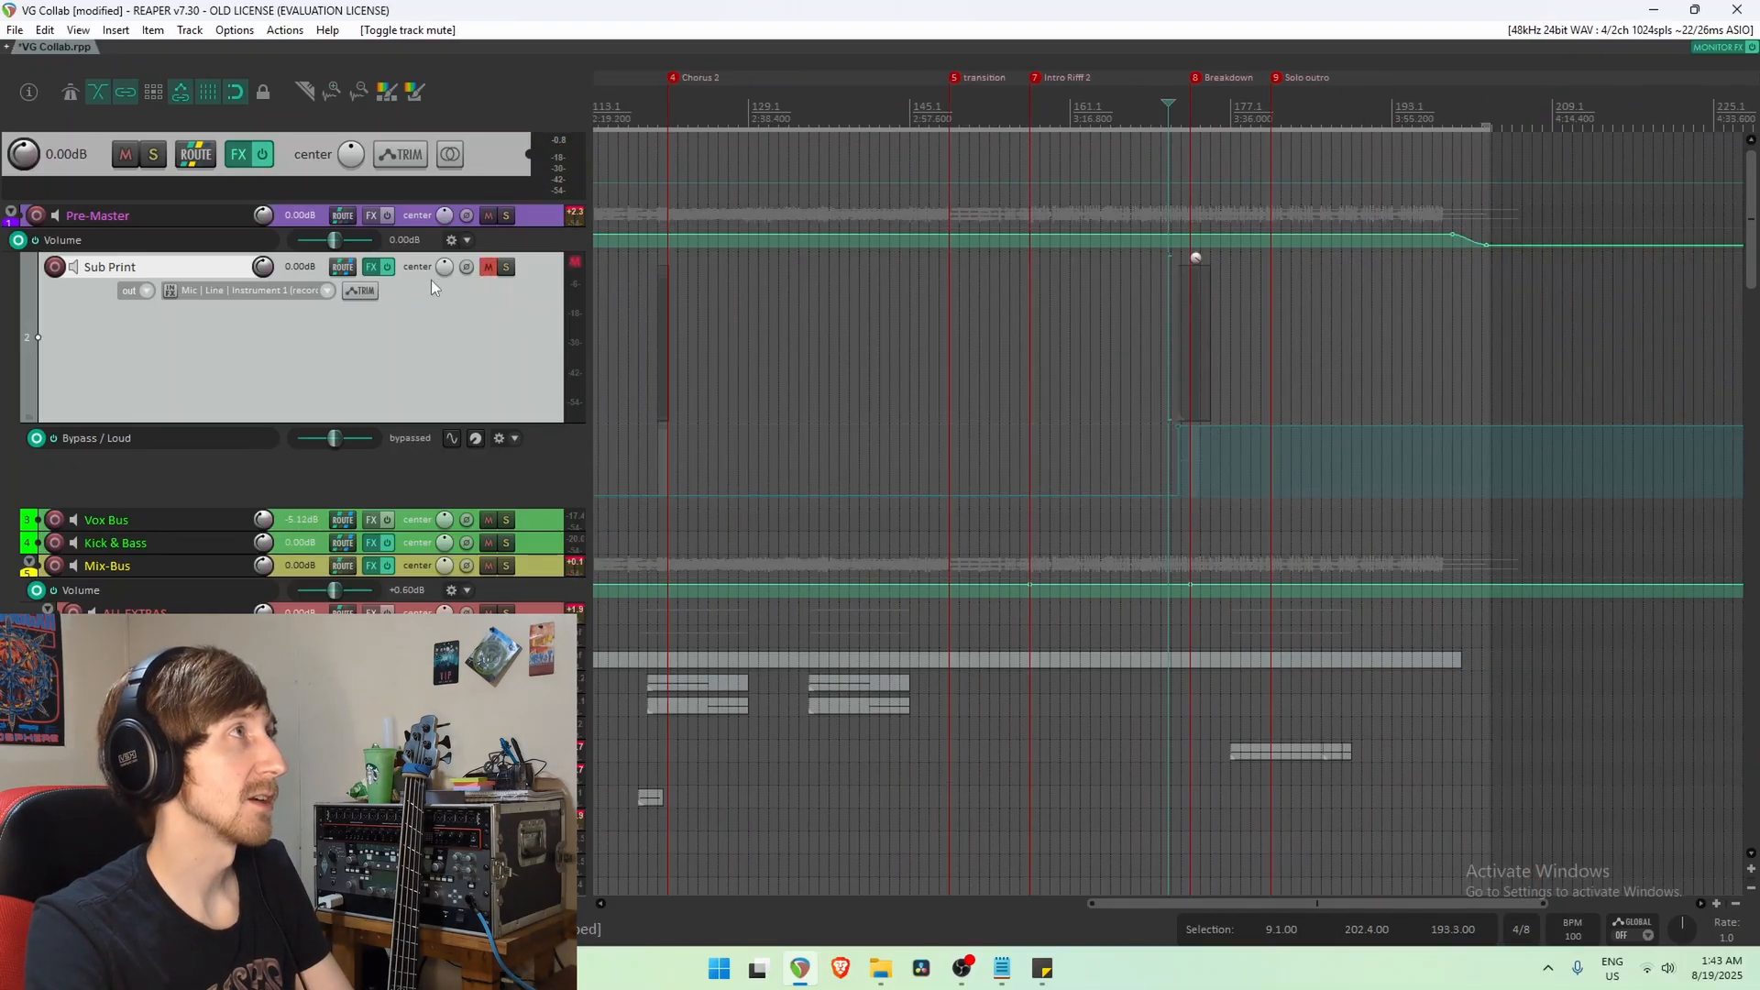
Unmute the Sub Print track, then inspect the master track's WLM Plus loudness meter and reset its momentary and true peak readings.
click(489, 267)
click(235, 157)
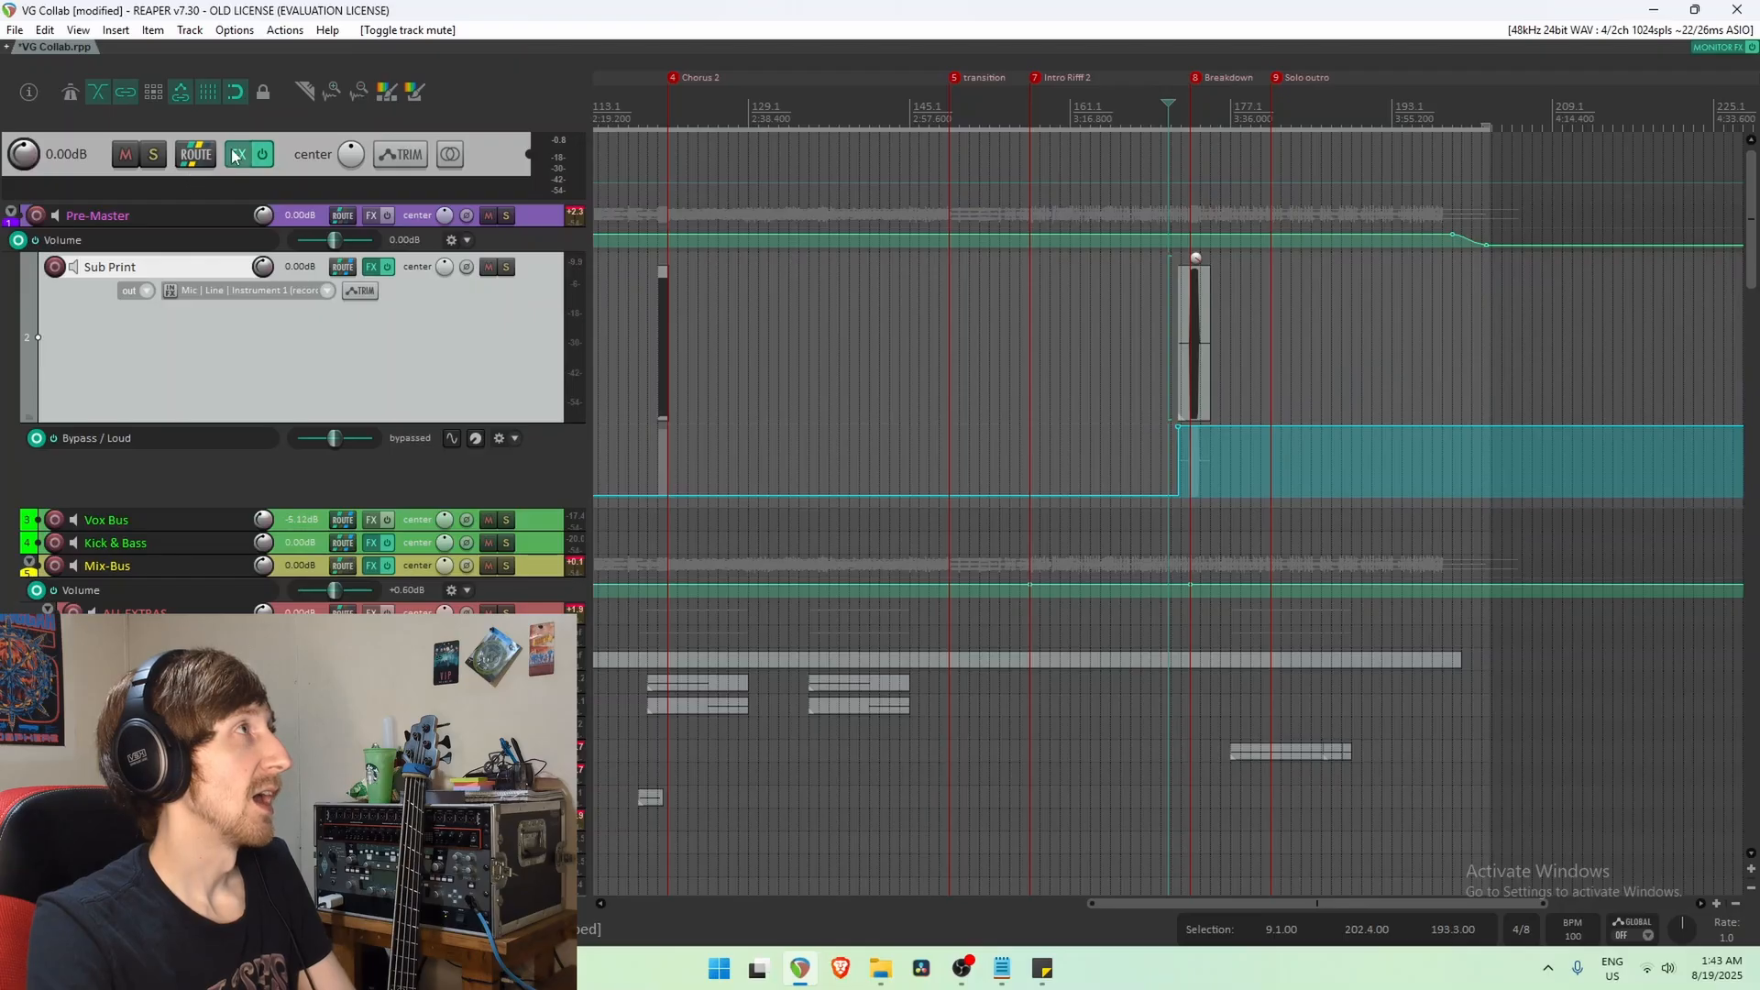
drag(1318, 194, 1134, 140)
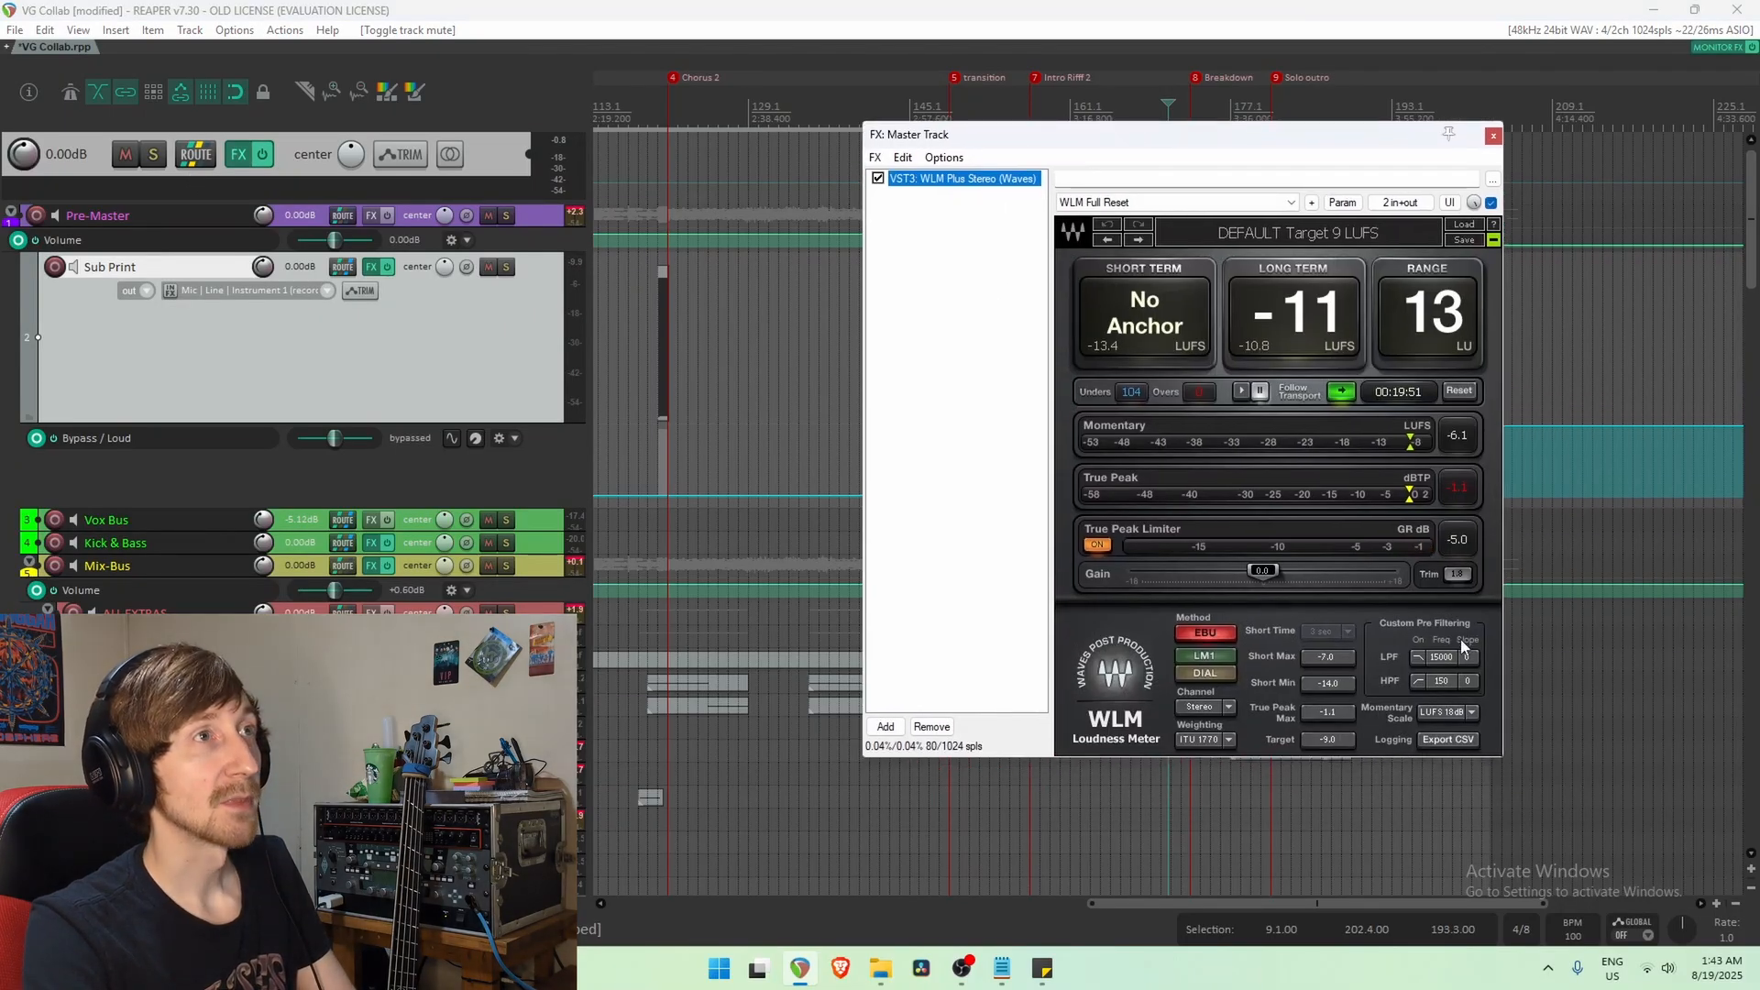
click(1462, 493)
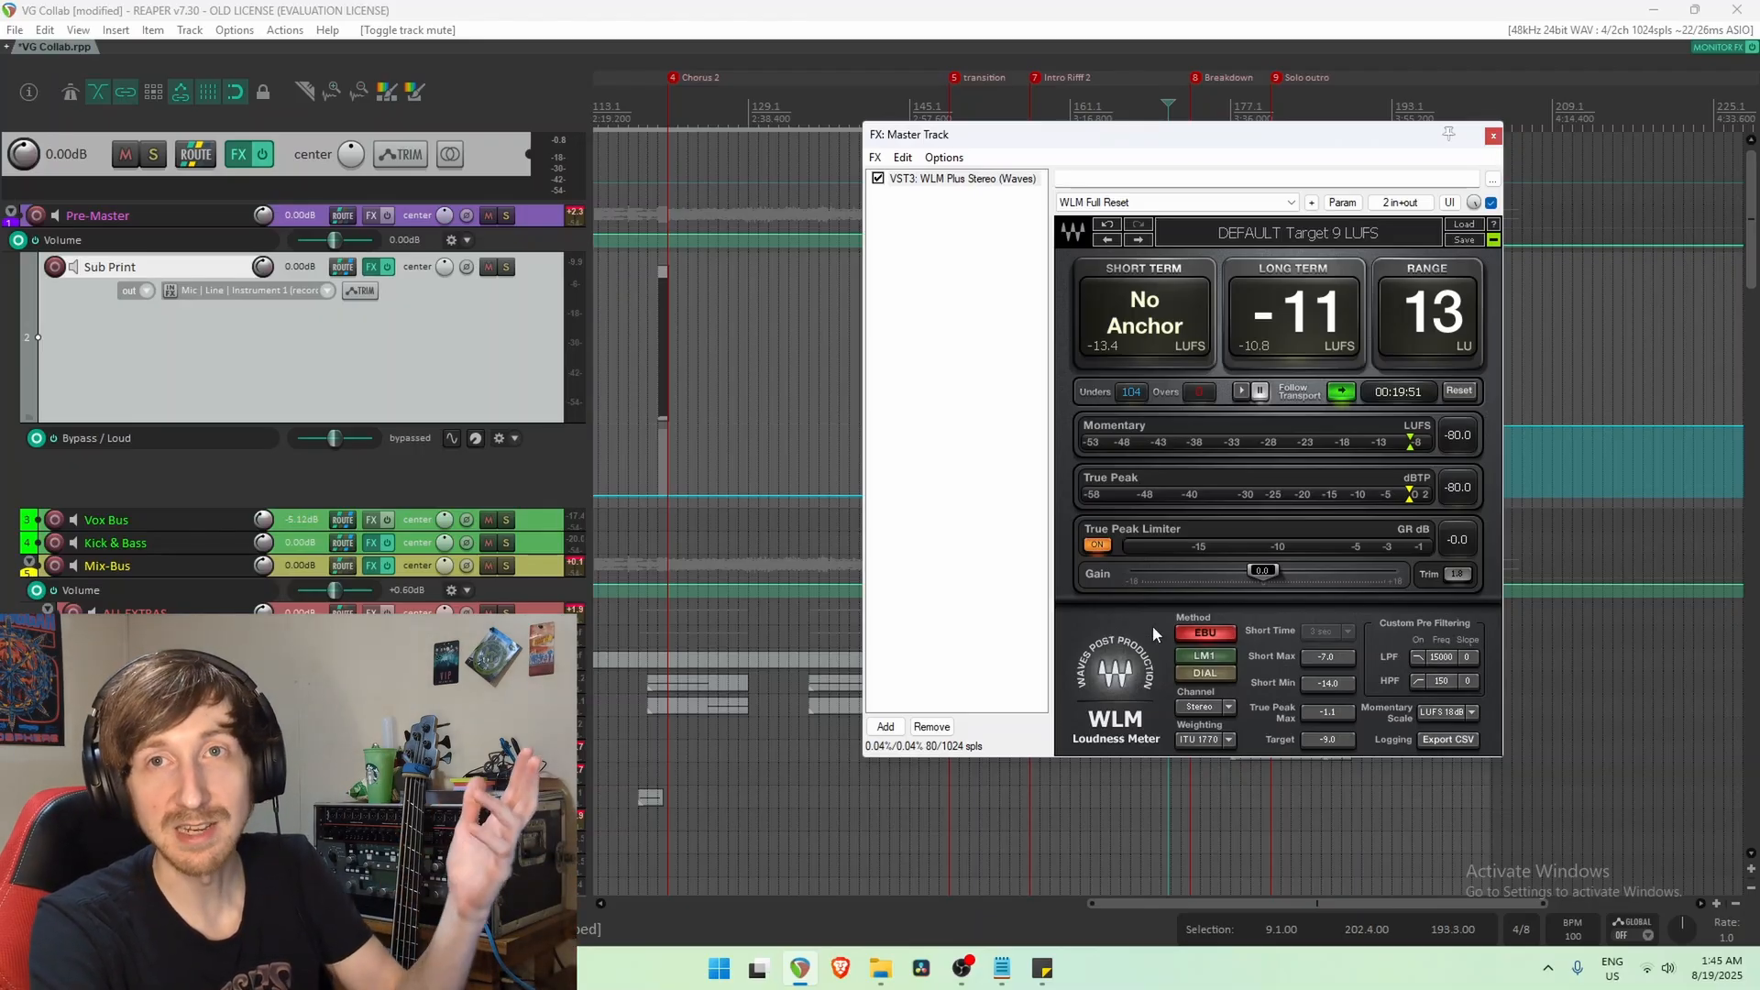
click(1493, 137)
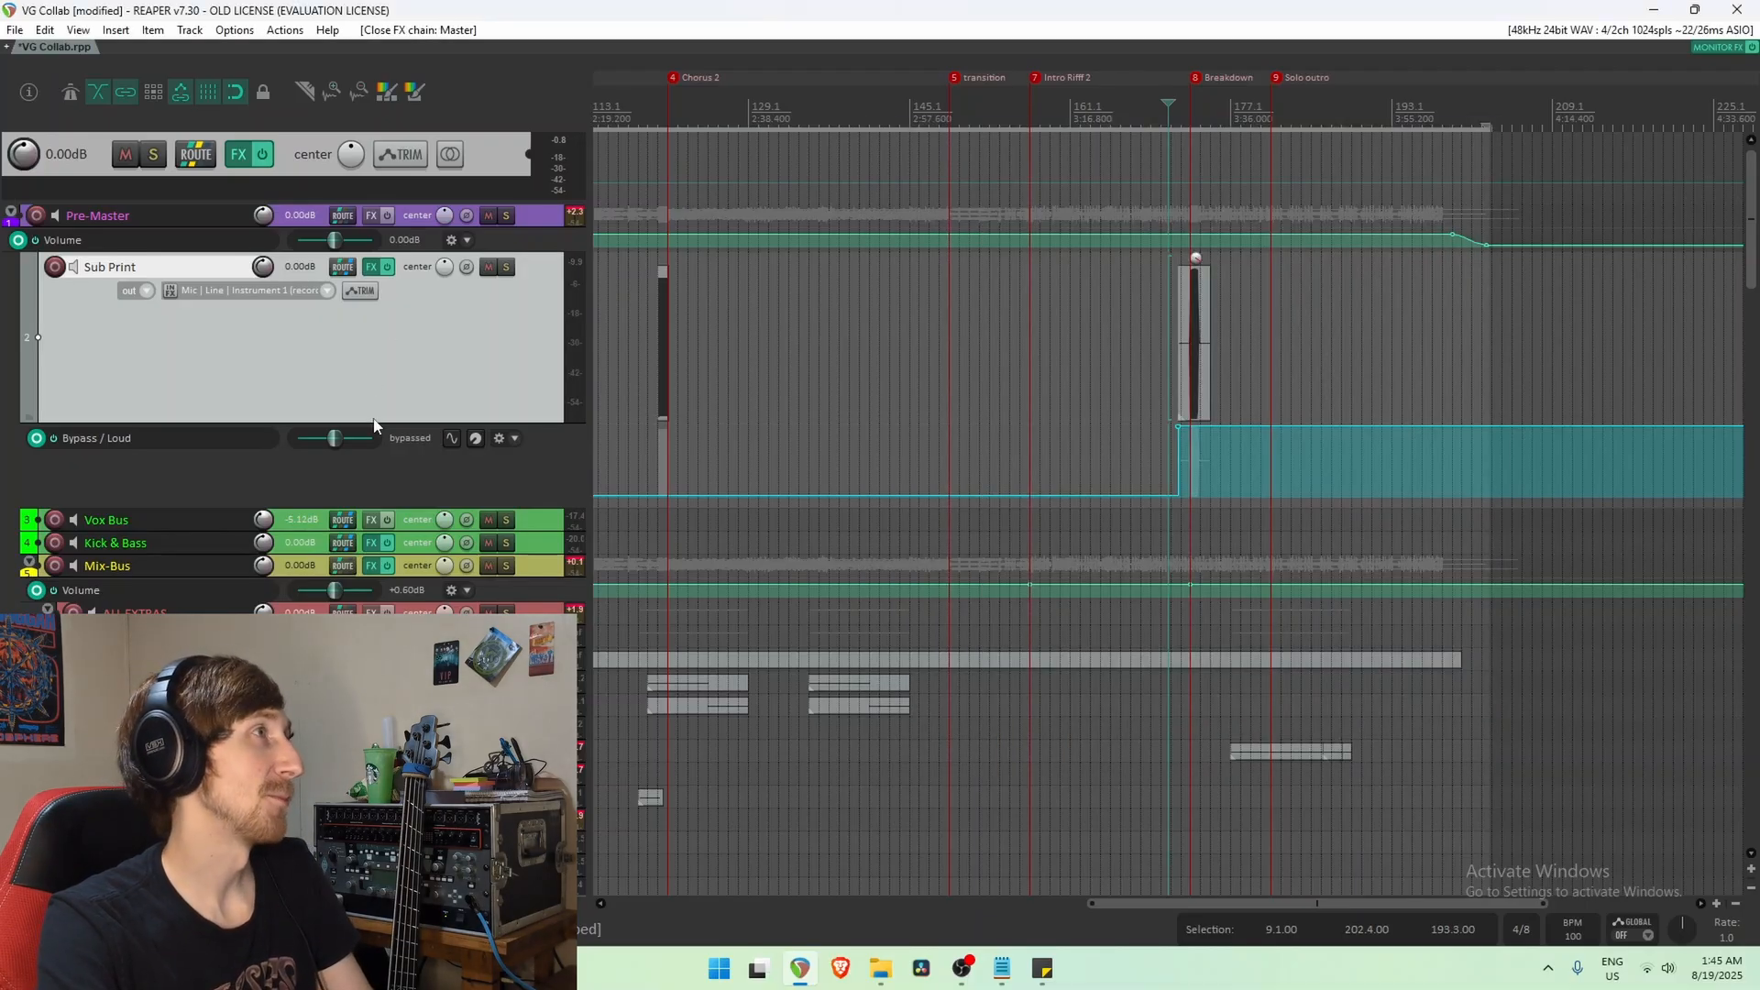
Shrink the Sub Print track back to its compact height and select the Mix-Bus track.
drag(374, 425, 112, 155)
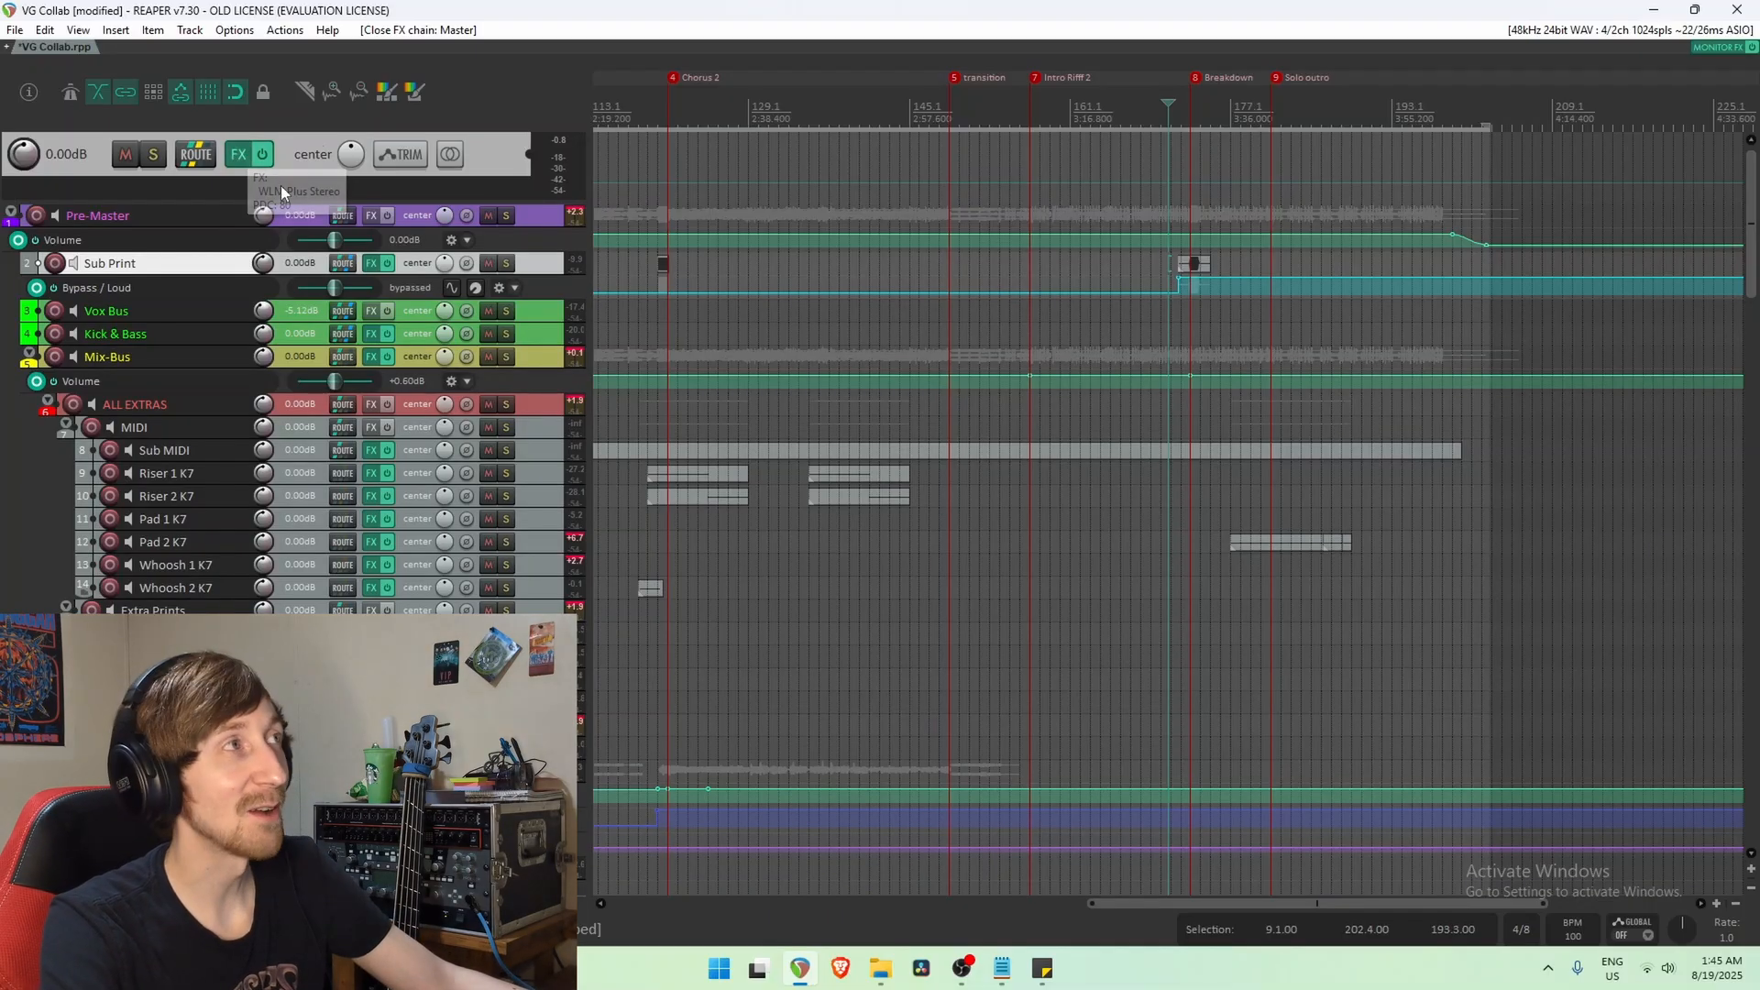
click(543, 360)
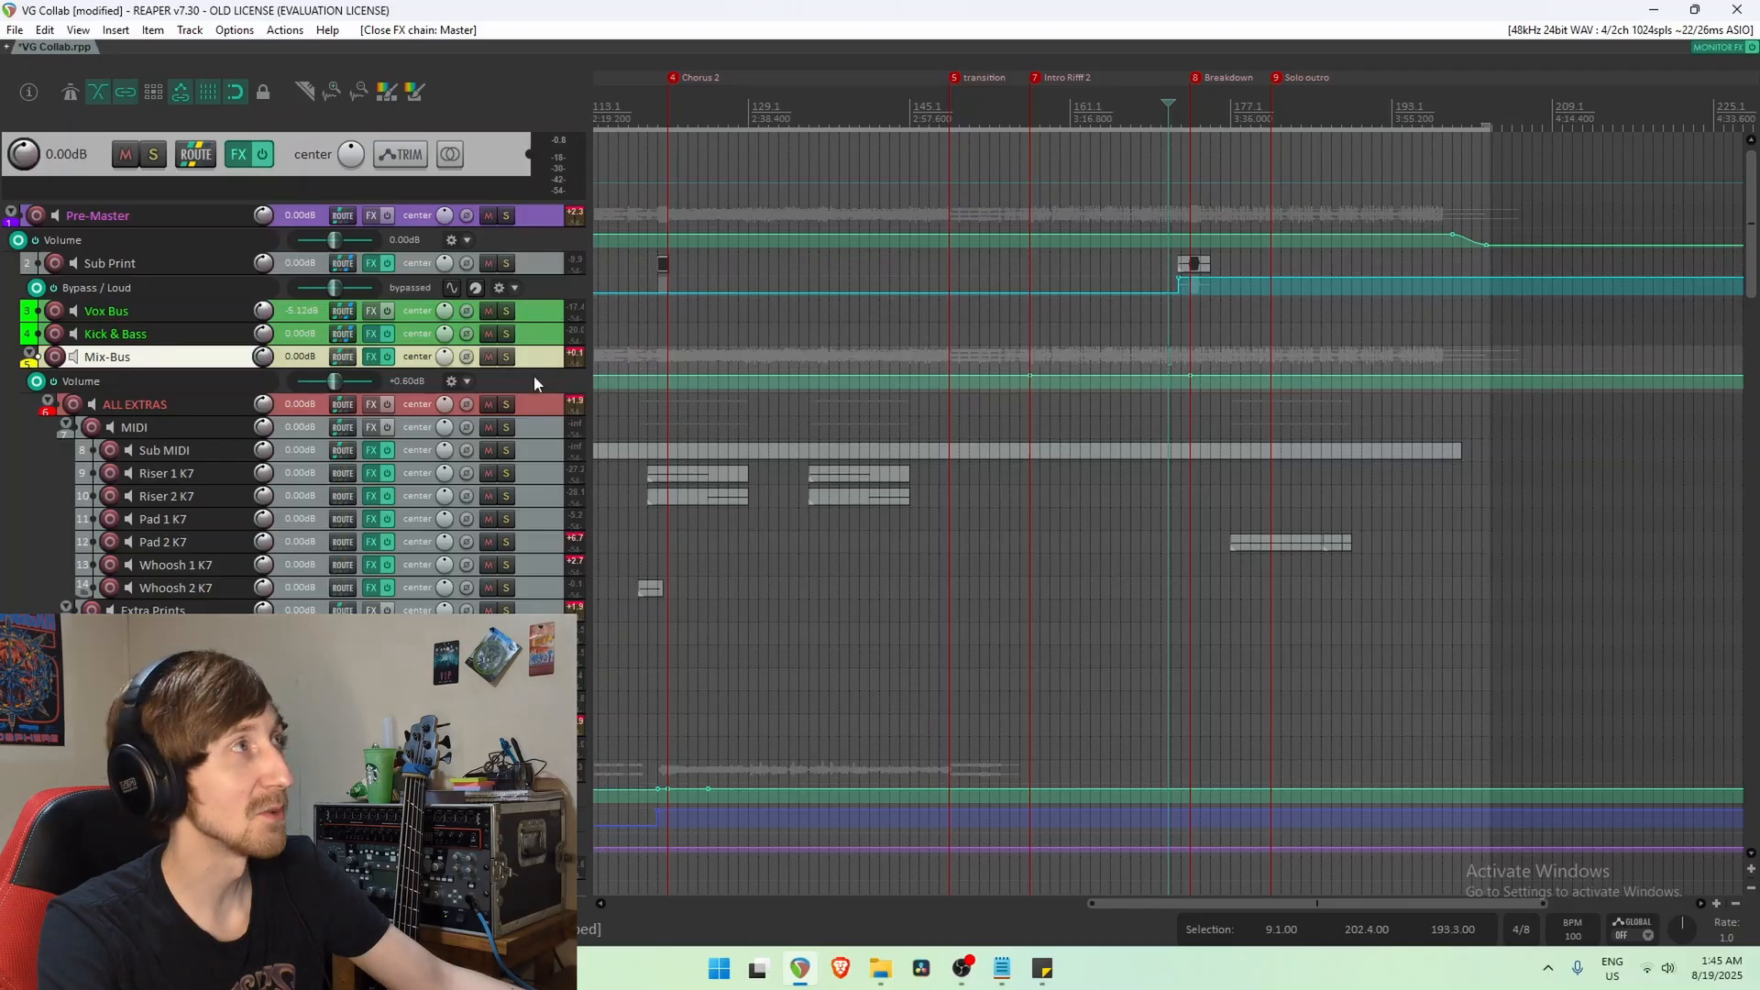